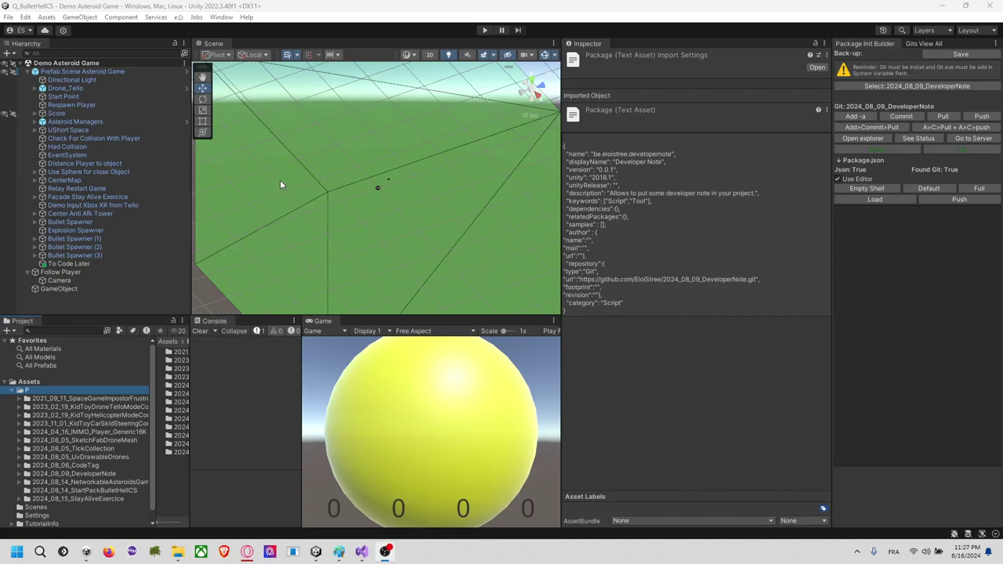
Step: Run the Demo Asteroid Game scene in play mode and look around the bullets and asteroids in the scene
{"action": "left_click", "coordinate": [484, 31]}
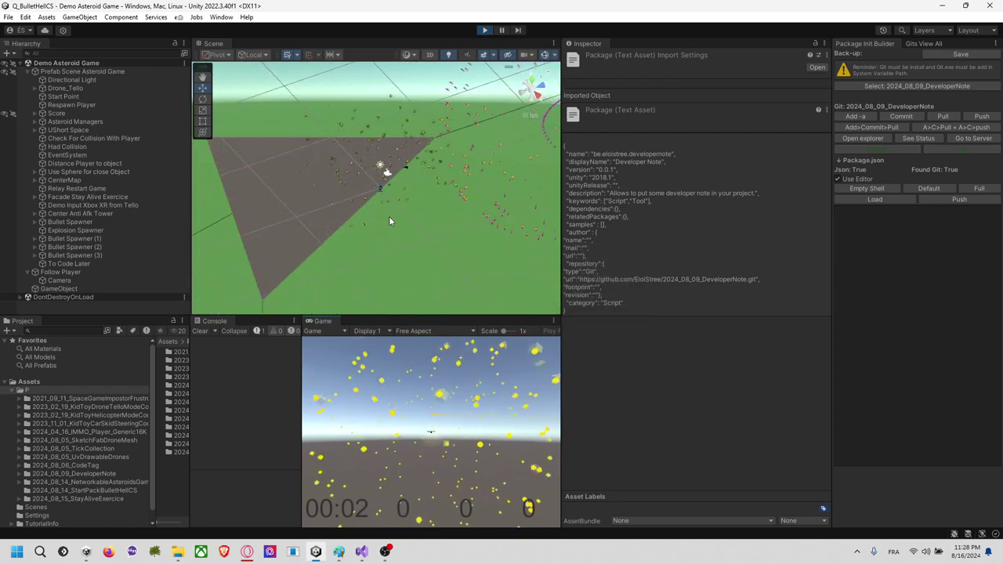
{"action": "right_click_drag", "start_coordinate": [398, 205], "coordinate": [408, 177]}
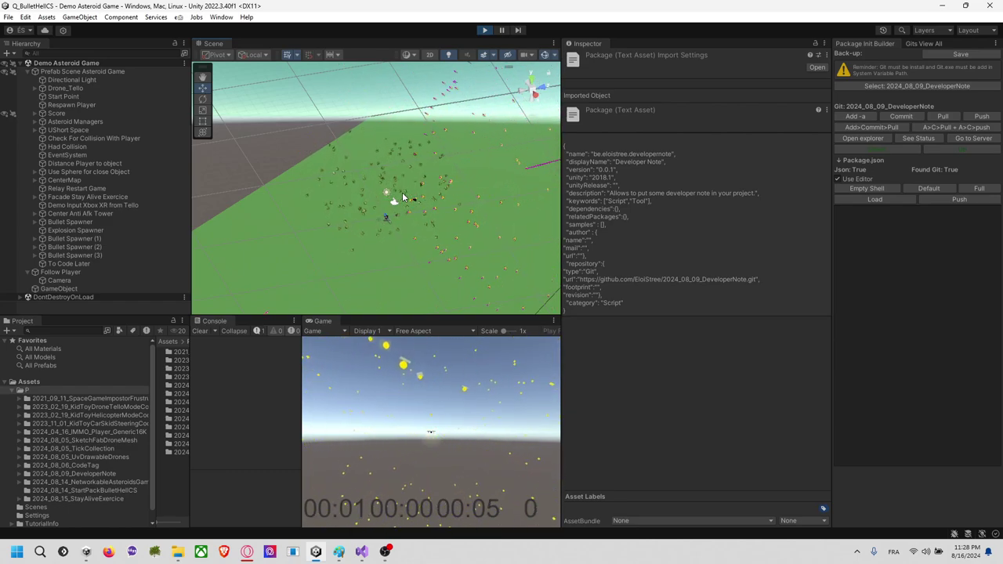
Step: Switch to the Opera browser and search Google Images for "quest 3"
{"action": "key", "text": "alt+Tab"}
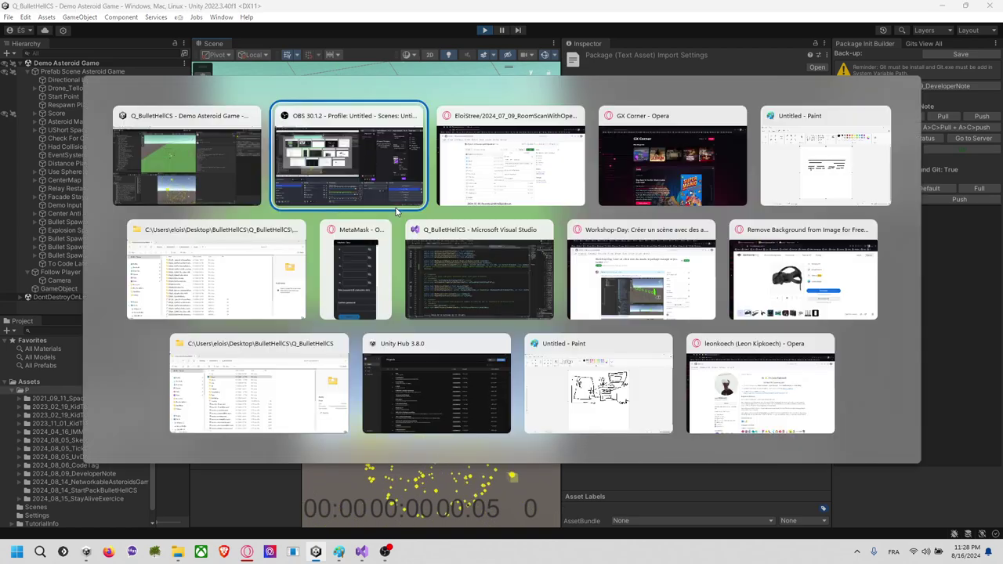
{"action": "key", "text": "alt+Tab"}
{"action": "left_click", "coordinate": [318, 10]}
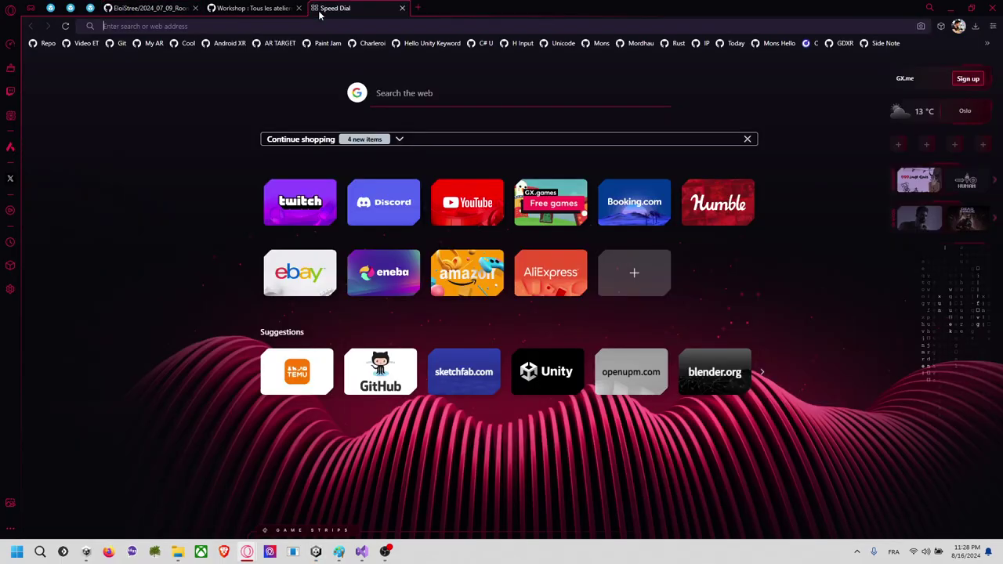
{"action": "type", "text": "quest 3"}
{"action": "key", "text": "Return"}
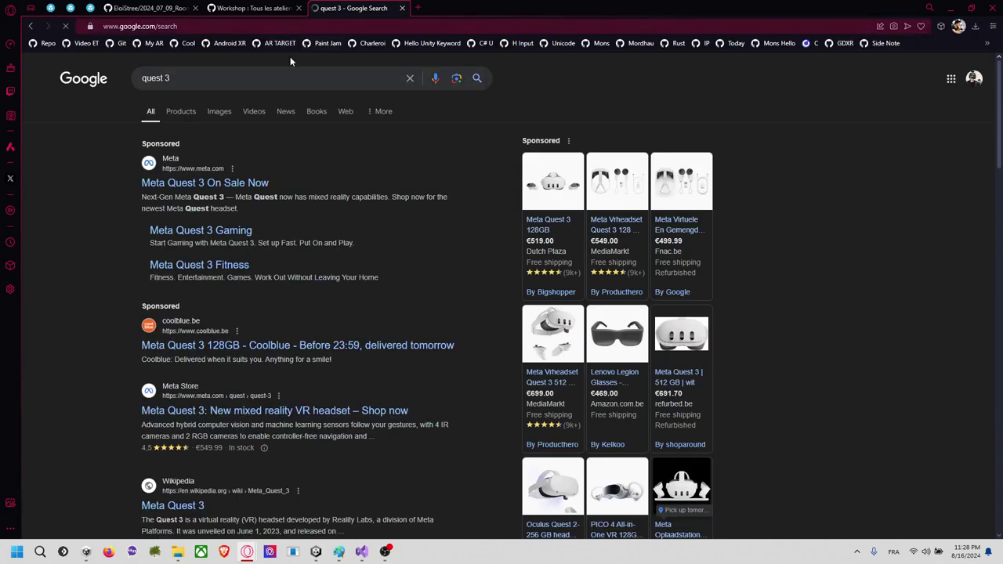
{"action": "left_click", "coordinate": [224, 114]}
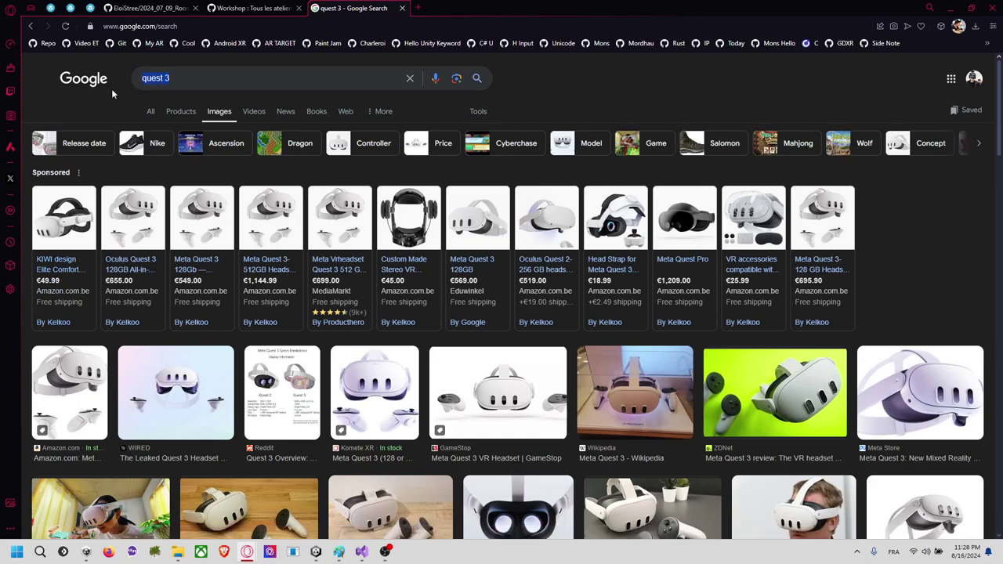
Step: Search Google Images for "mesh room quest 3"
{"action": "type", "text": "mesh "}
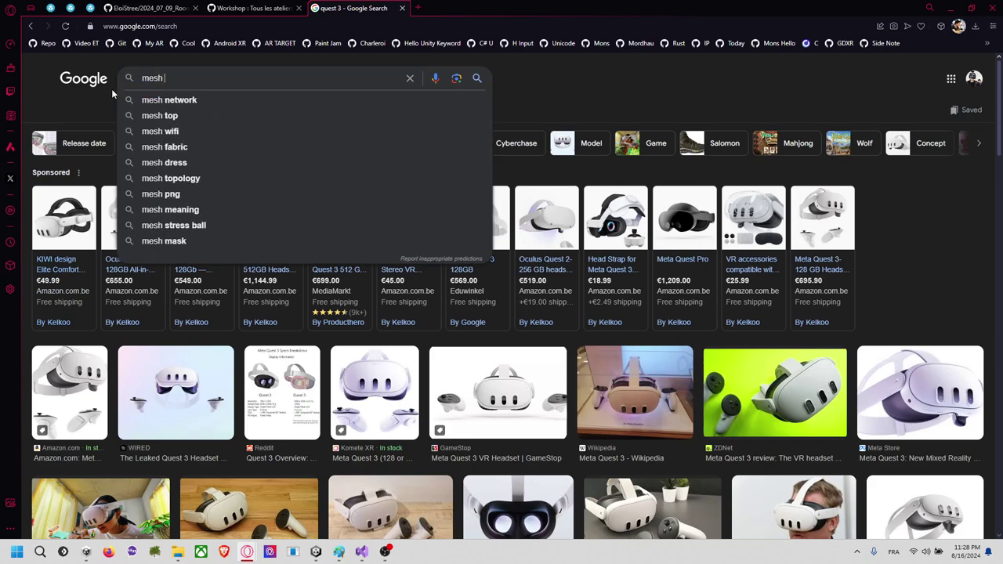
{"action": "type", "text": "room quest 3"}
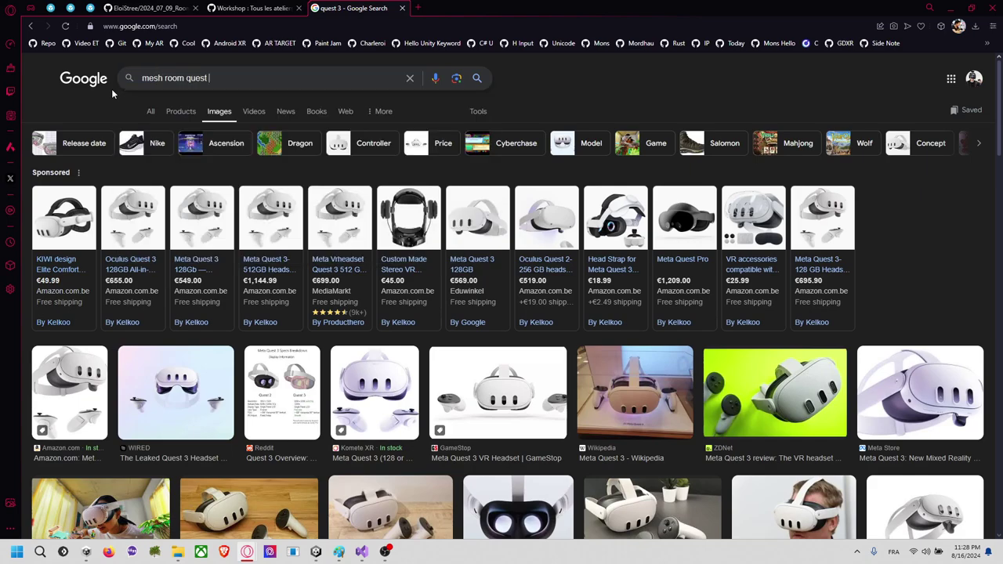
{"action": "key", "text": "Return"}
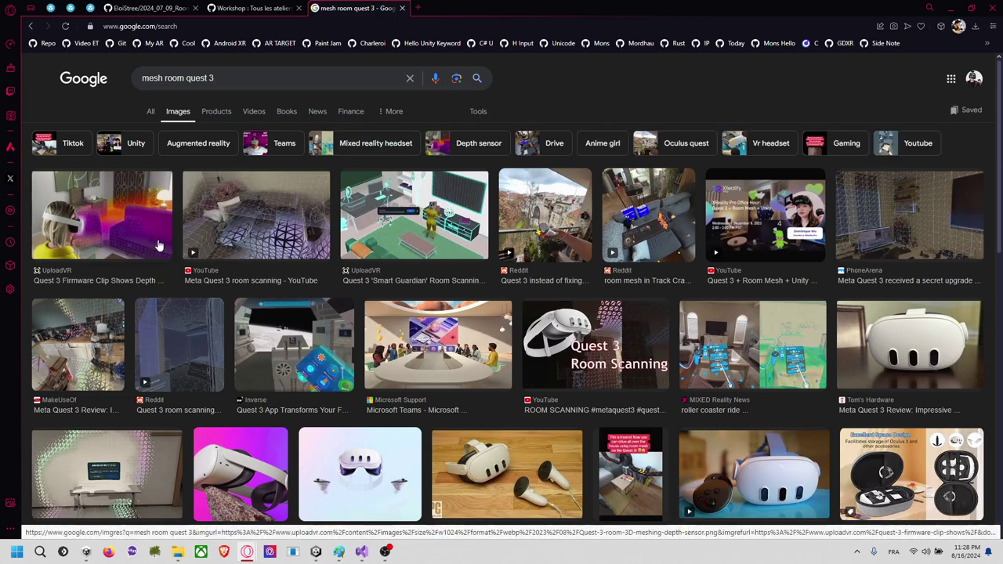
Step: Browse the image results and preview the Meta Quest 3 room scanning, Hauntify Mixed Reality and Smart Guardian pictures
{"action": "left_click", "coordinate": [262, 231]}
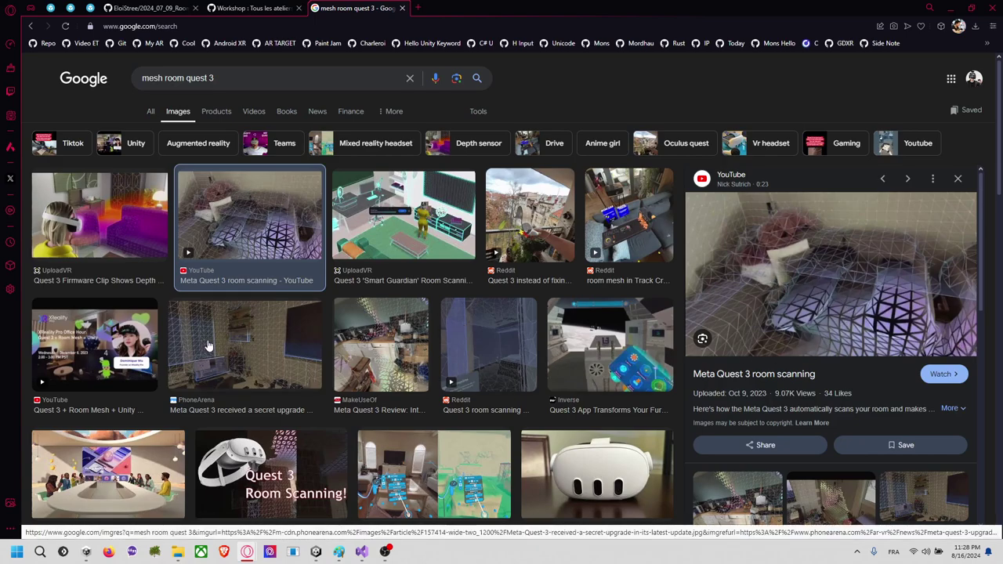
{"action": "scroll", "coordinate": [667, 382], "scroll_direction": "down", "scroll_amount": 2}
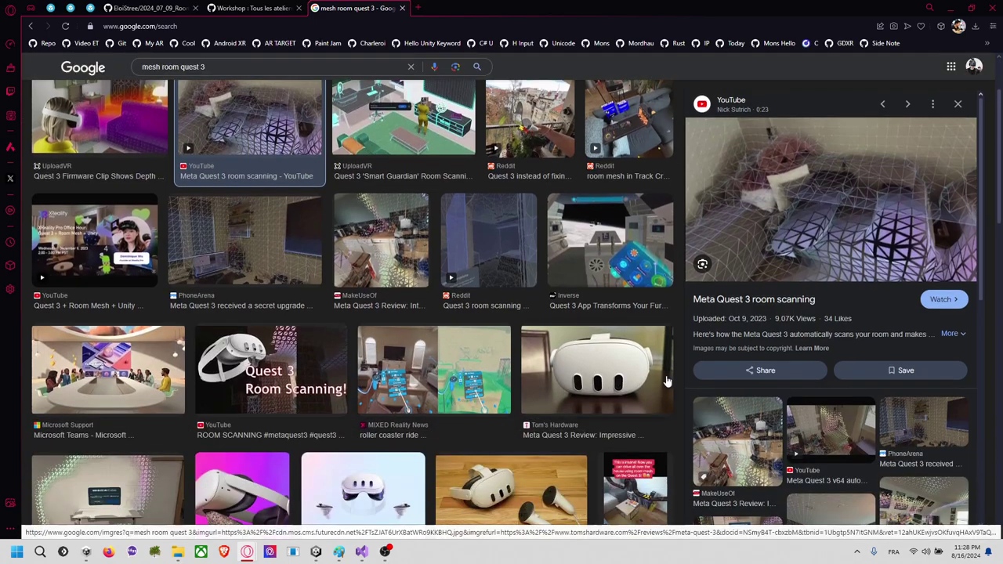
{"action": "scroll", "coordinate": [667, 381], "scroll_direction": "down", "scroll_amount": 3}
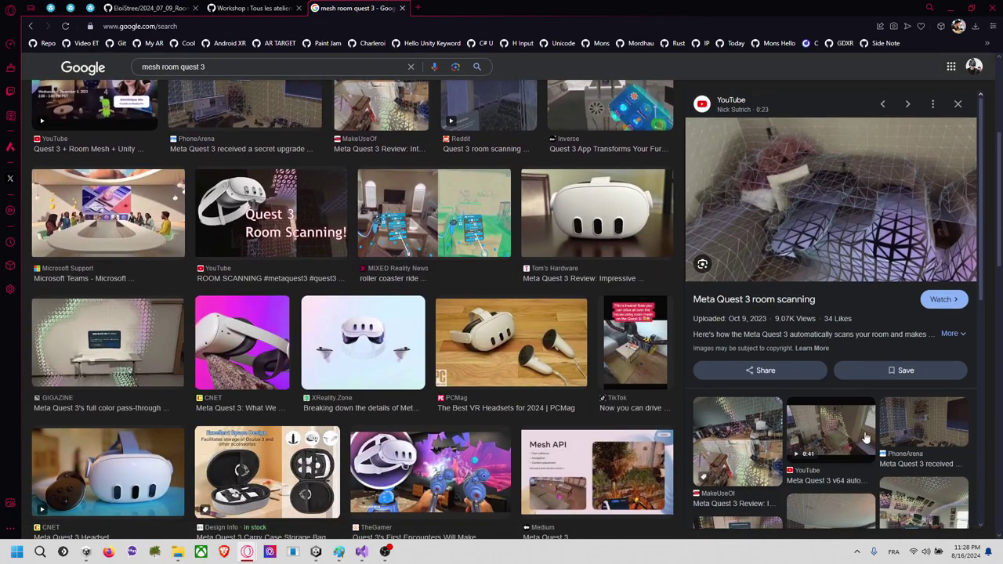
{"action": "scroll", "coordinate": [376, 345], "scroll_direction": "up", "scroll_amount": 3}
{"action": "scroll", "coordinate": [376, 345], "scroll_direction": "down", "scroll_amount": 2}
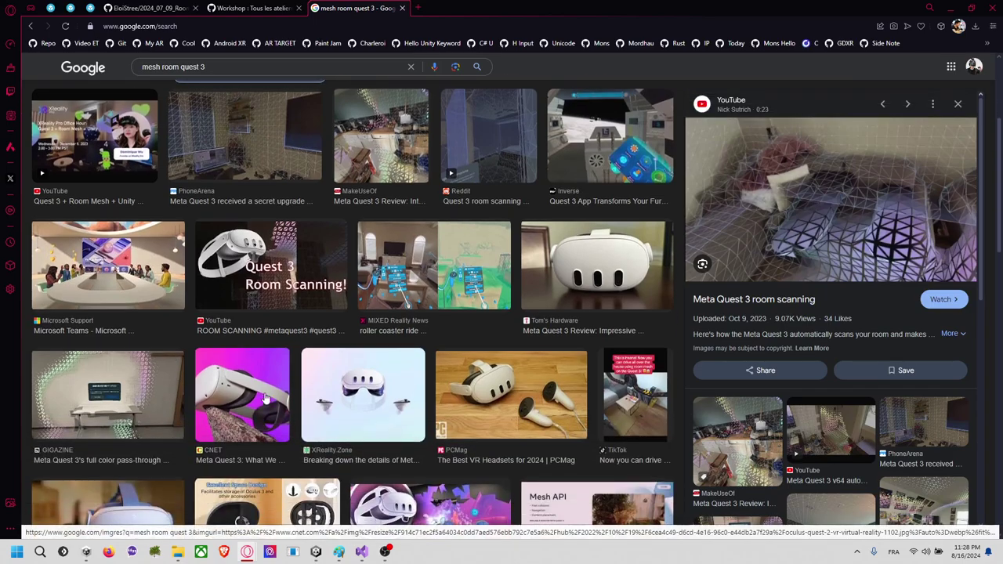
{"action": "scroll", "coordinate": [265, 398], "scroll_direction": "down", "scroll_amount": 3}
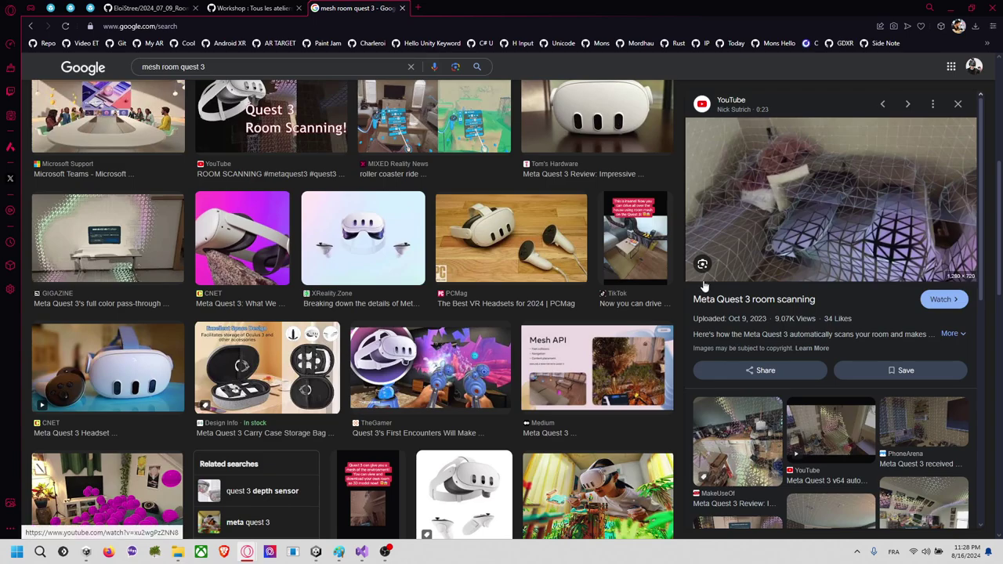
{"action": "scroll", "coordinate": [682, 305], "scroll_direction": "up", "scroll_amount": 4}
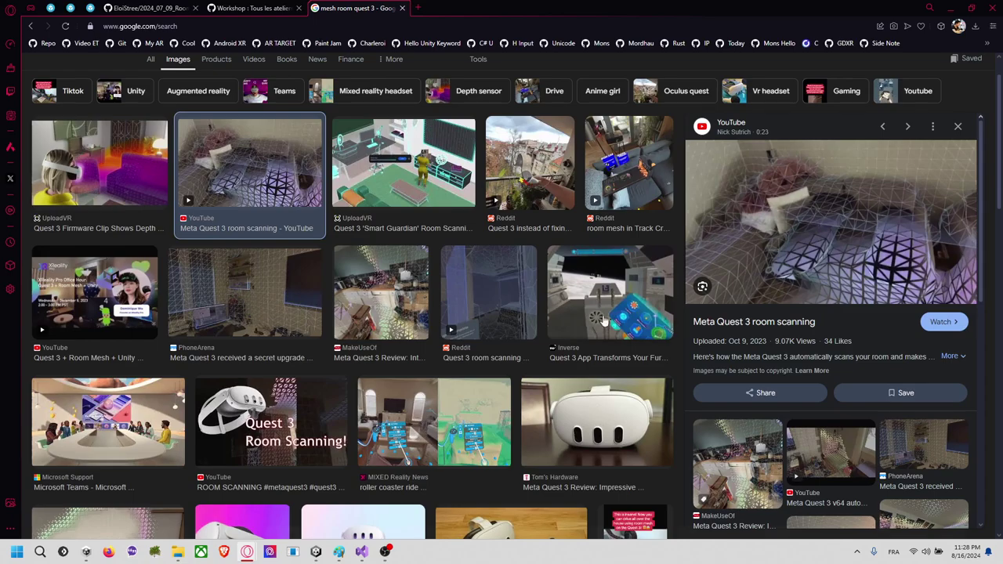
{"action": "left_click", "coordinate": [509, 313]}
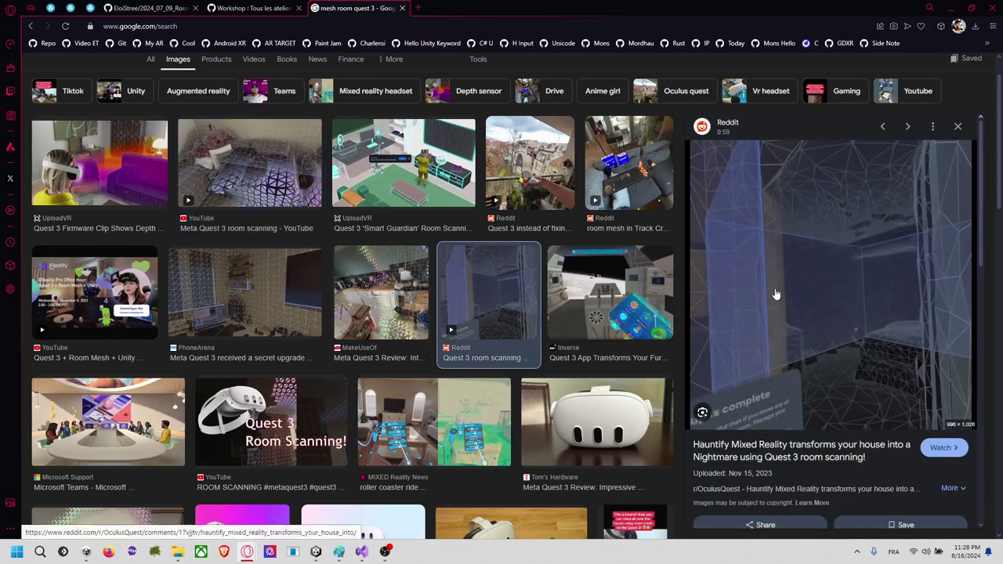
{"action": "scroll", "coordinate": [648, 292], "scroll_direction": "up", "scroll_amount": 1}
{"action": "left_click", "coordinate": [408, 223]}
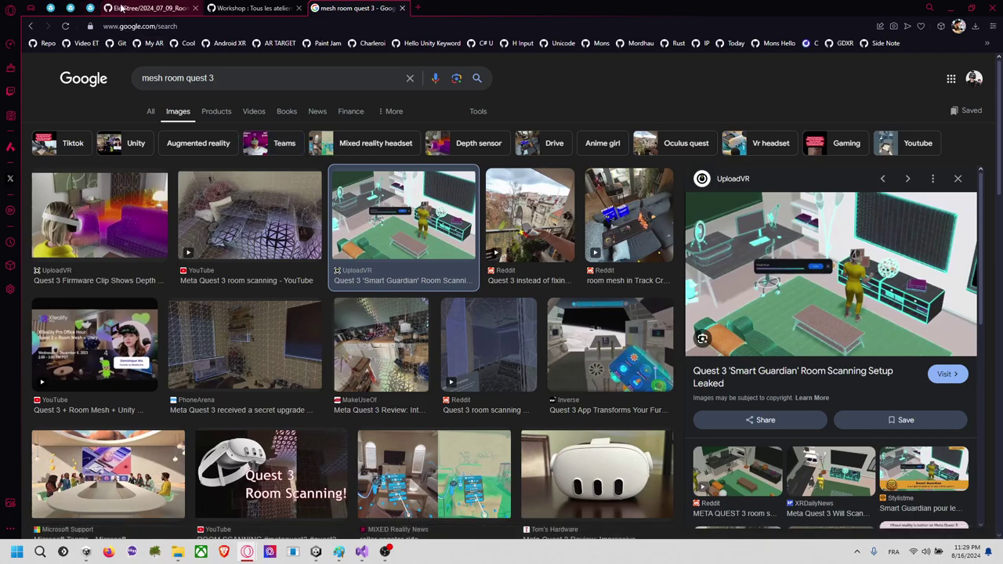
Step: Open the 2024_08_16_BedroomFromSketchab repository from the account's own GitHub repository list
{"action": "left_click", "coordinate": [149, 8]}
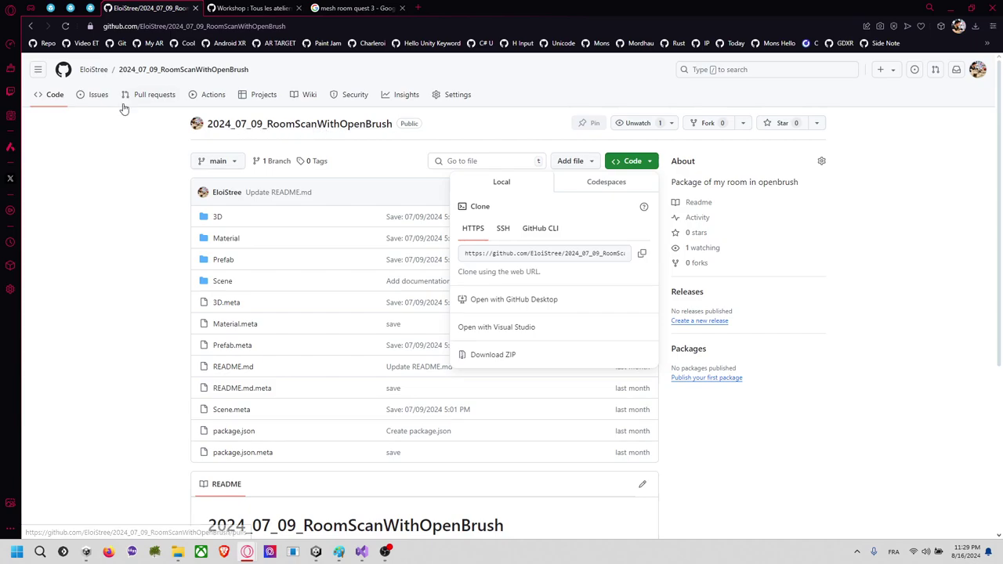
{"action": "left_click", "coordinate": [256, 11]}
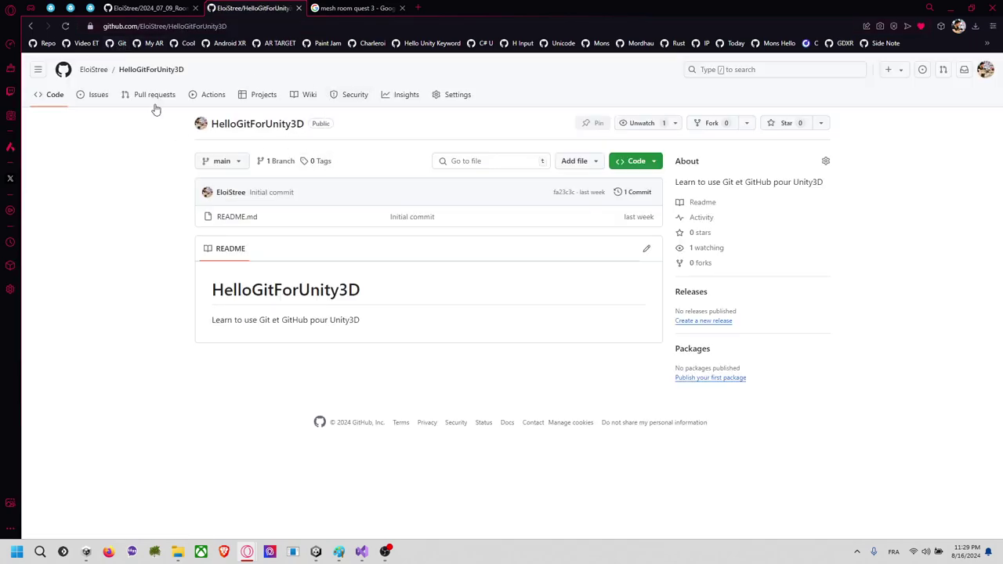
{"action": "left_click", "coordinate": [986, 69]}
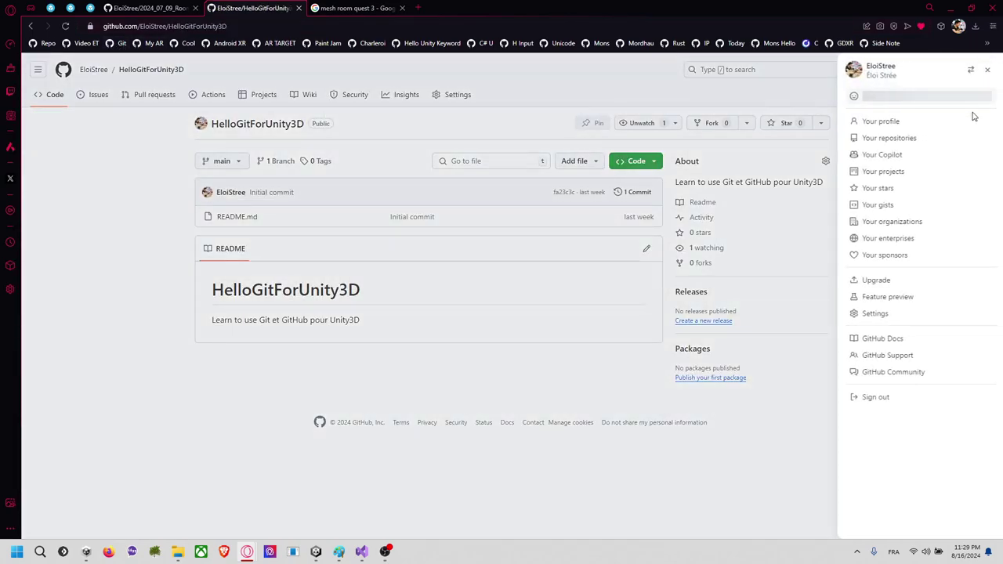
{"action": "left_click", "coordinate": [918, 144]}
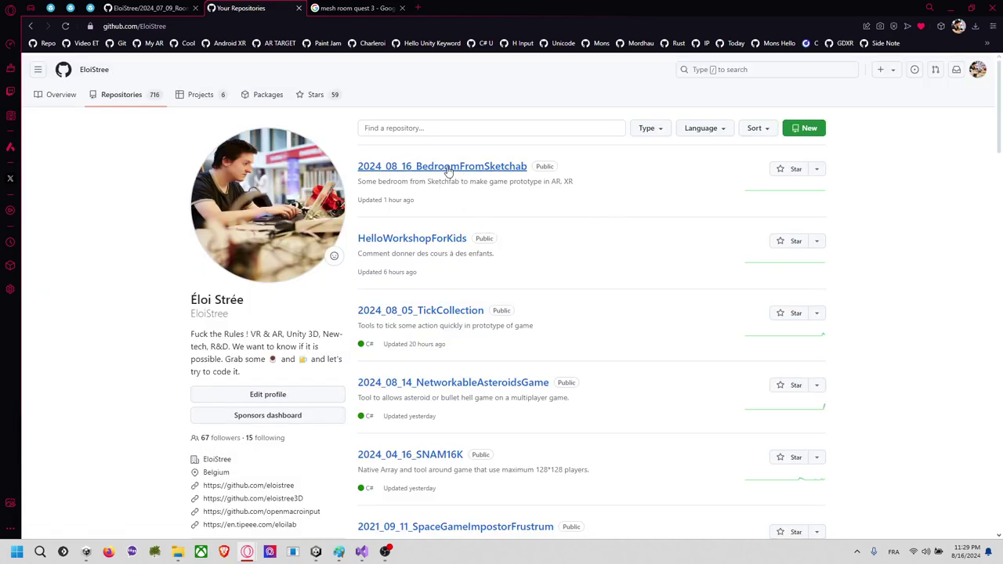
{"action": "left_click", "coordinate": [429, 172]}
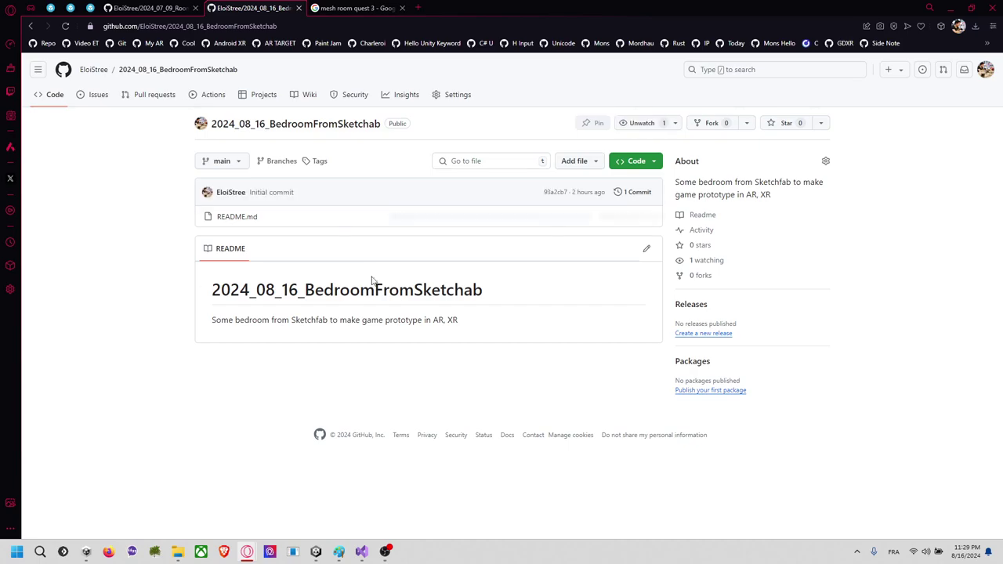
Step: Open the Biology (Plant) Major Bedroom model page on Sketchfab and examine its triangle count and license
{"action": "left_click", "coordinate": [90, 8]}
{"action": "mouse_move", "coordinate": [559, 382]}
{"action": "left_mouse_down"}
{"action": "mouse_move", "coordinate": [385, 302]}
{"action": "mouse_move", "coordinate": [533, 298]}
{"action": "mouse_move", "coordinate": [566, 310]}
{"action": "mouse_move", "coordinate": [354, 369]}
{"action": "mouse_move", "coordinate": [258, 439]}
{"action": "left_mouse_up"}
{"action": "scroll", "coordinate": [203, 485], "scroll_direction": "down", "scroll_amount": 2}
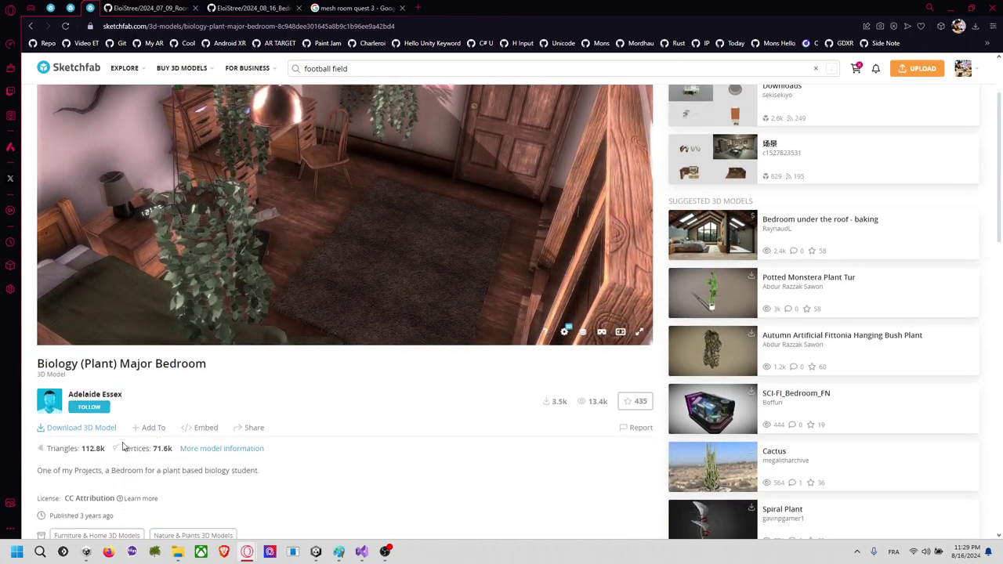
{"action": "left_click_drag", "start_coordinate": [105, 449], "coordinate": [75, 448]}
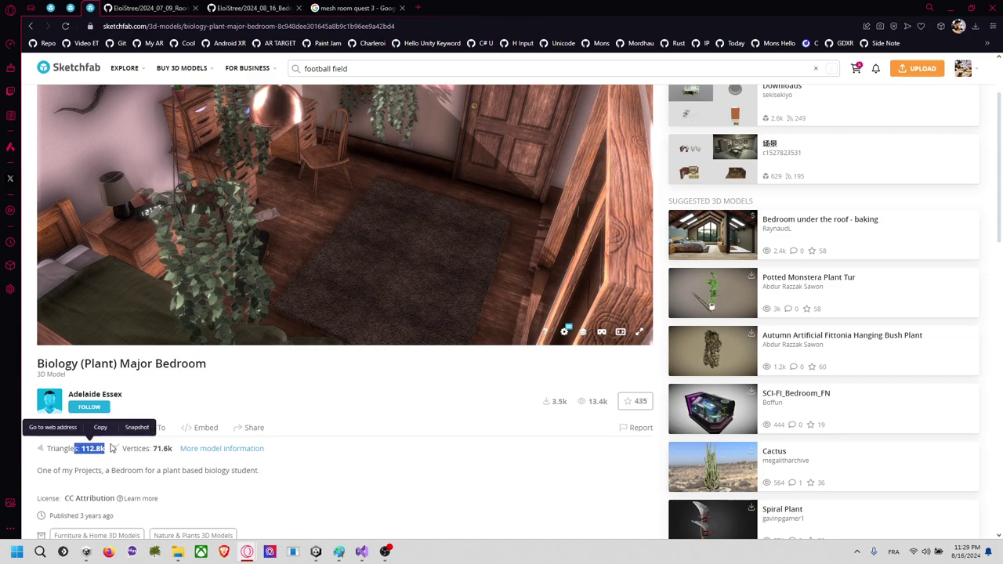
{"action": "left_click", "coordinate": [228, 371]}
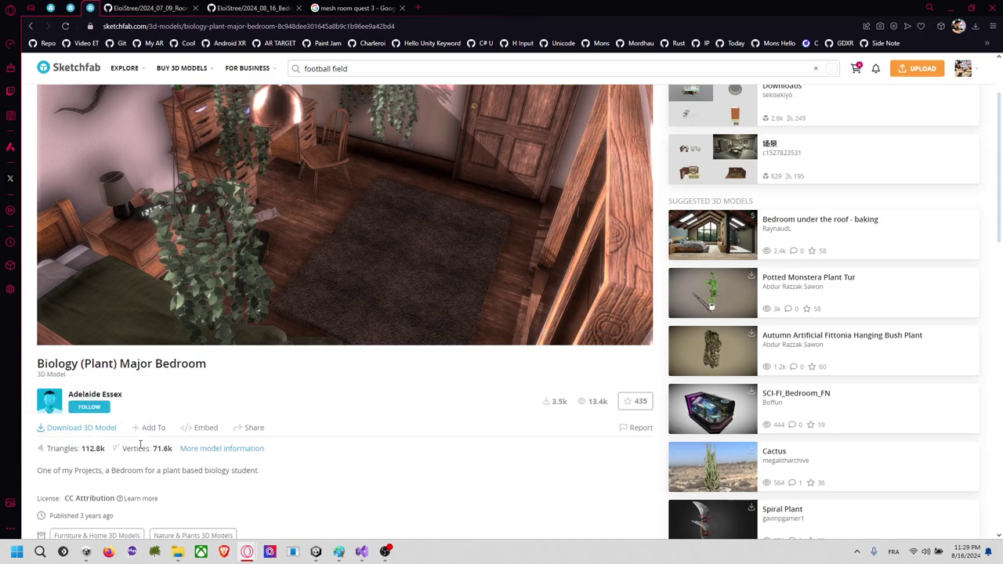
{"action": "scroll", "coordinate": [137, 419], "scroll_direction": "down", "scroll_amount": 1}
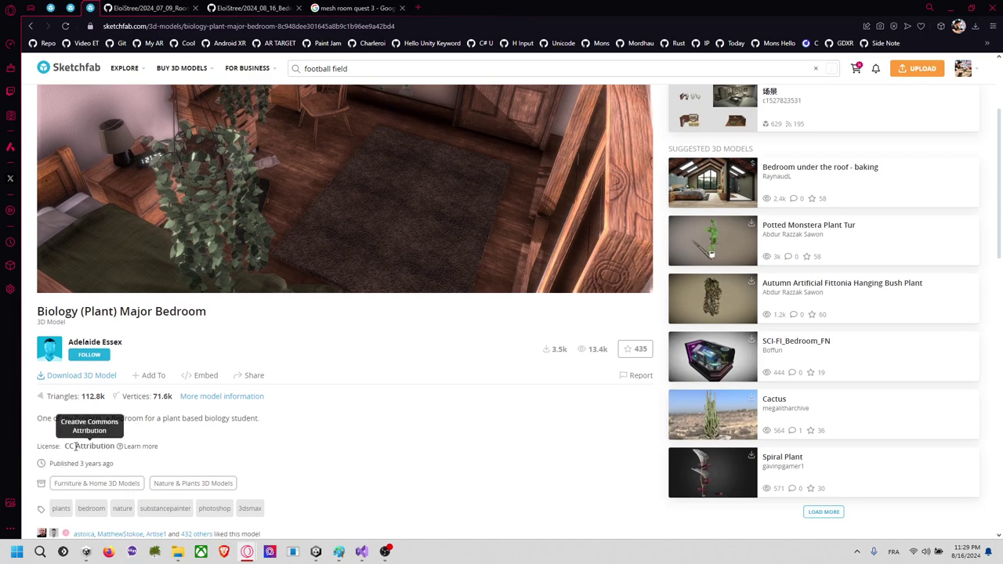
{"action": "scroll", "coordinate": [164, 423], "scroll_direction": "up", "scroll_amount": 3}
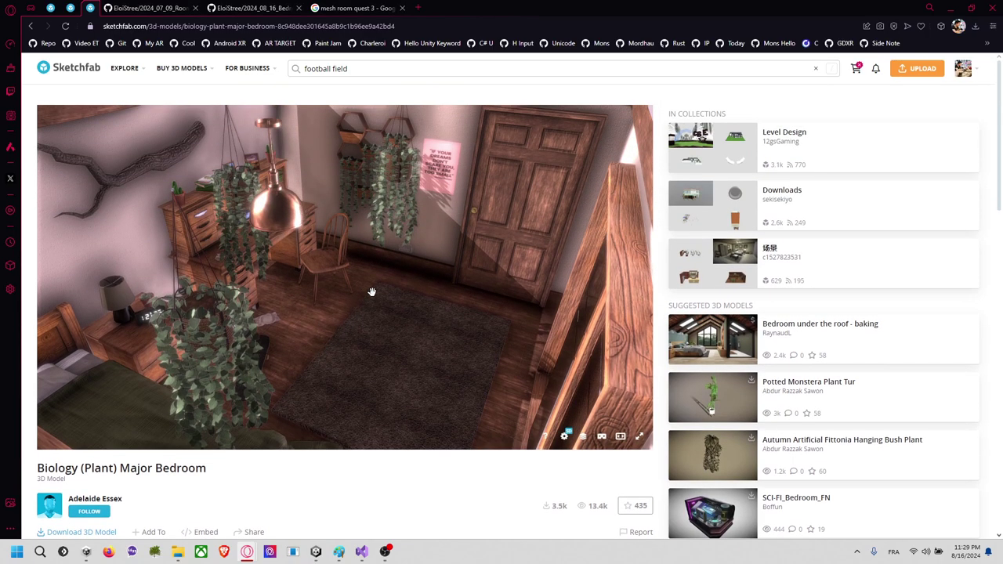
Step: Capture a screenshot of the Biology (Plant) Major Bedroom 3D view together with its title
{"action": "key", "text": "super+shift+s"}
{"action": "left_click_drag", "start_coordinate": [27, 96], "coordinate": [663, 535]}
Step: Move the 2024_08_16_BedroomFromSketchab repository page into its own window and place it side by side with the other browser window
{"action": "left_click", "coordinate": [149, 8]}
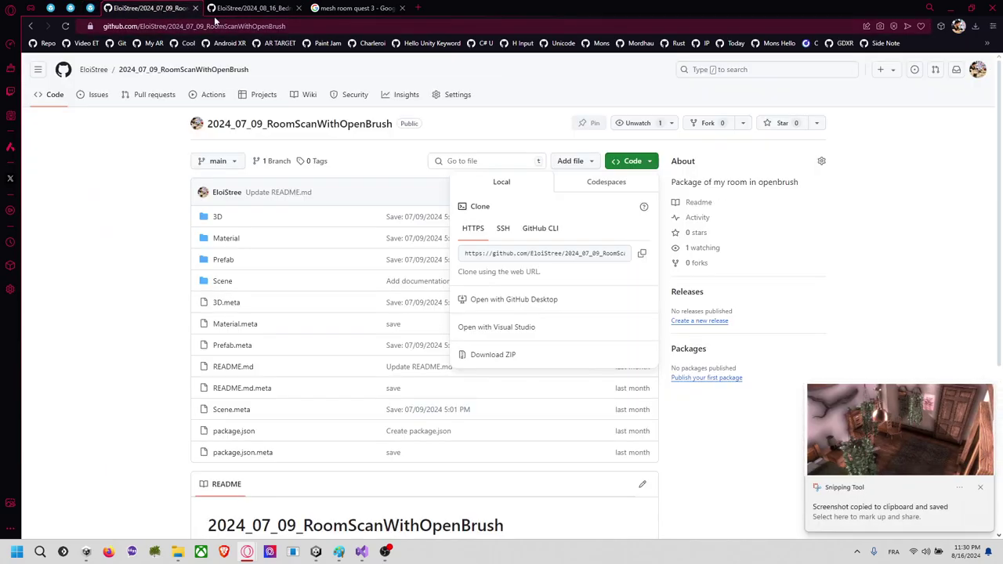
{"action": "left_click", "coordinate": [249, 10]}
{"action": "left_click_drag", "start_coordinate": [245, 14], "coordinate": [423, 180]}
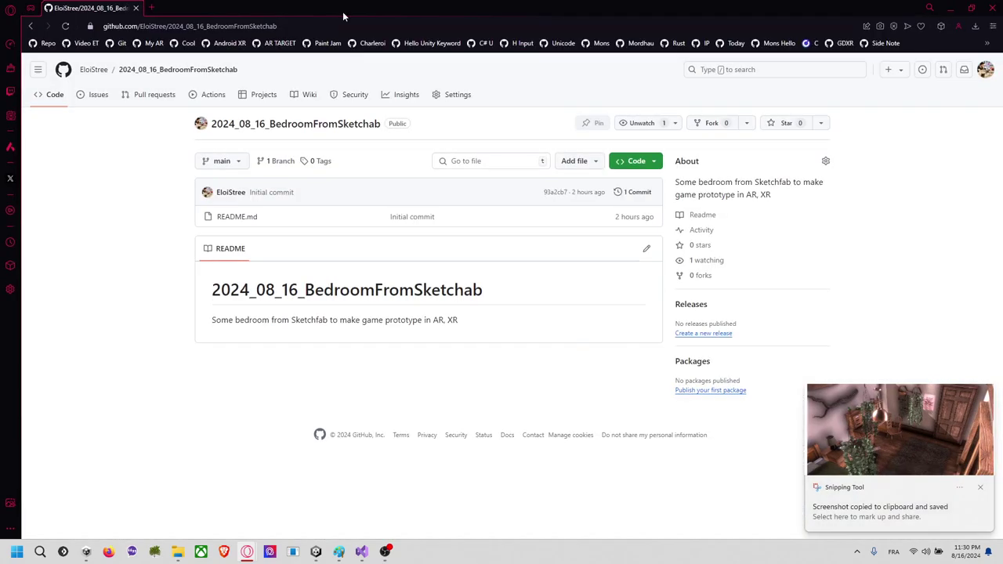
{"action": "left_click_drag", "start_coordinate": [344, 13], "coordinate": [1000, 234]}
{"action": "left_click_drag", "start_coordinate": [1000, 117], "coordinate": [1000, 118]}
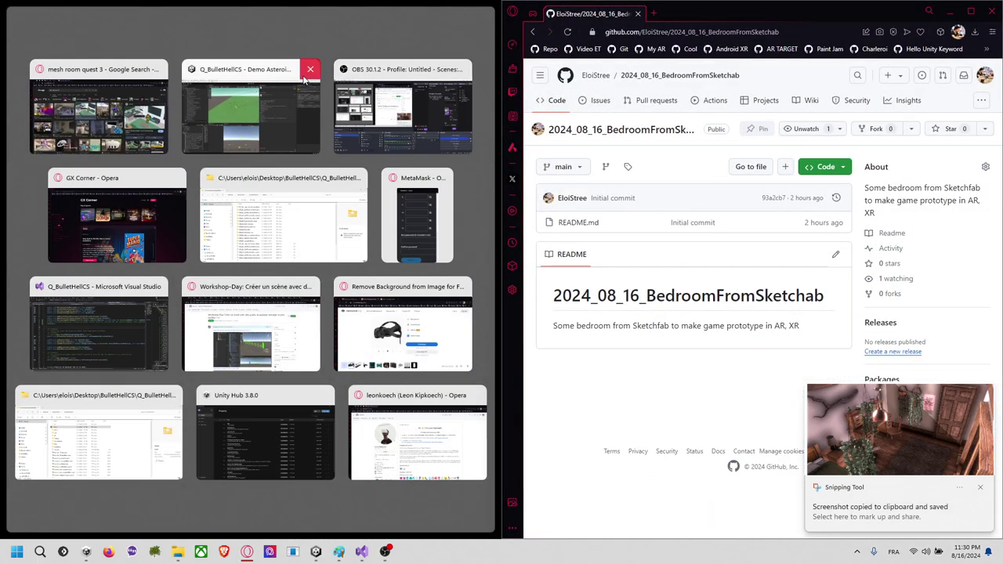
{"action": "left_click", "coordinate": [99, 96]}
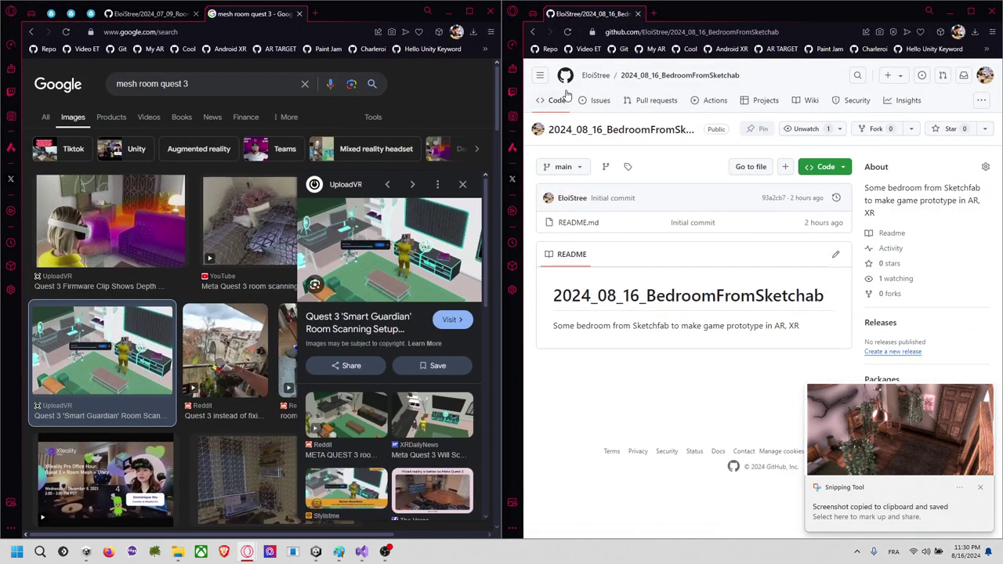
Step: Edit the repository's README.md and paste the bedroom screenshot below the description line
{"action": "left_click", "coordinate": [835, 259]}
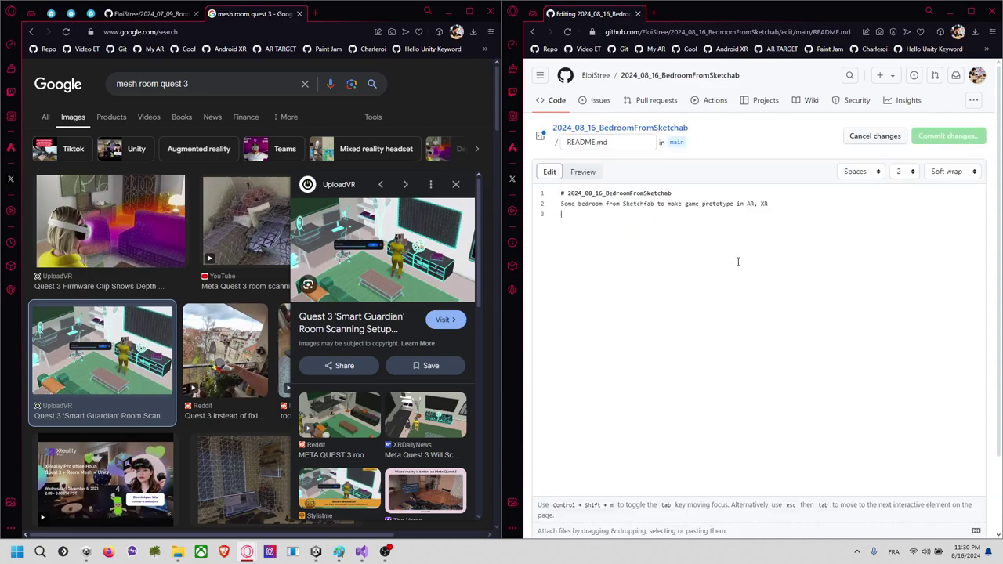
{"action": "type", "text": "v"}
{"action": "key", "text": "BackSpace"}
{"action": "key", "text": "ctrl+v"}
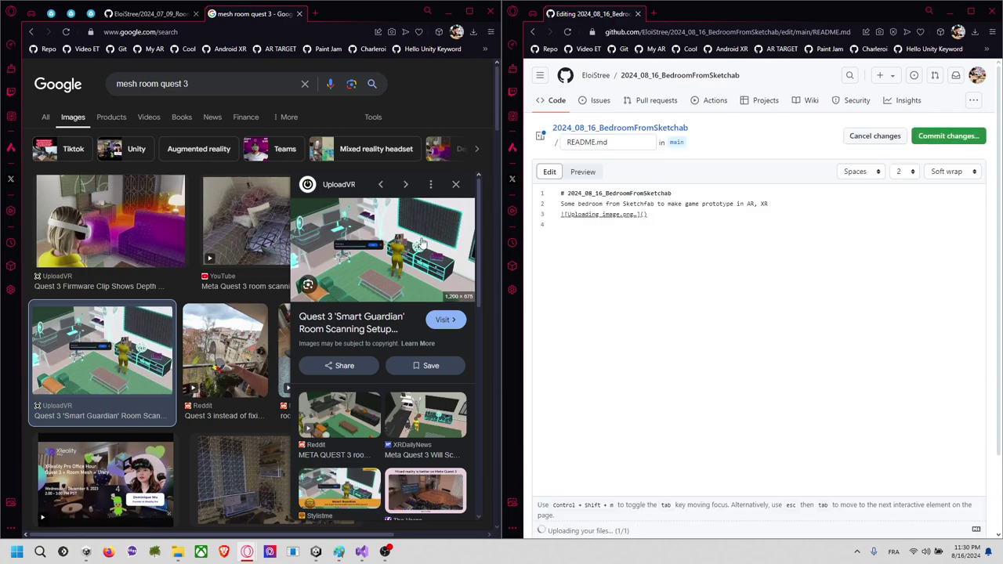
Step: Turn the uploaded screenshot in the README into a link to the Biology (Plant) Major Bedroom page on Sketchfab
{"action": "left_click", "coordinate": [91, 13]}
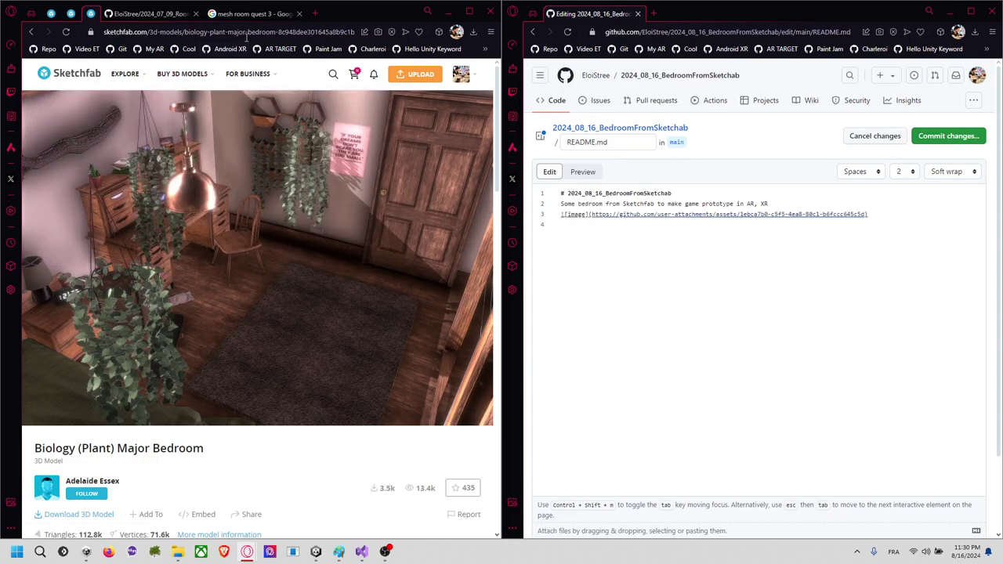
{"action": "left_click", "coordinate": [239, 33]}
{"action": "left_click", "coordinate": [896, 217]}
{"action": "triple_click", "coordinate": [596, 214]}
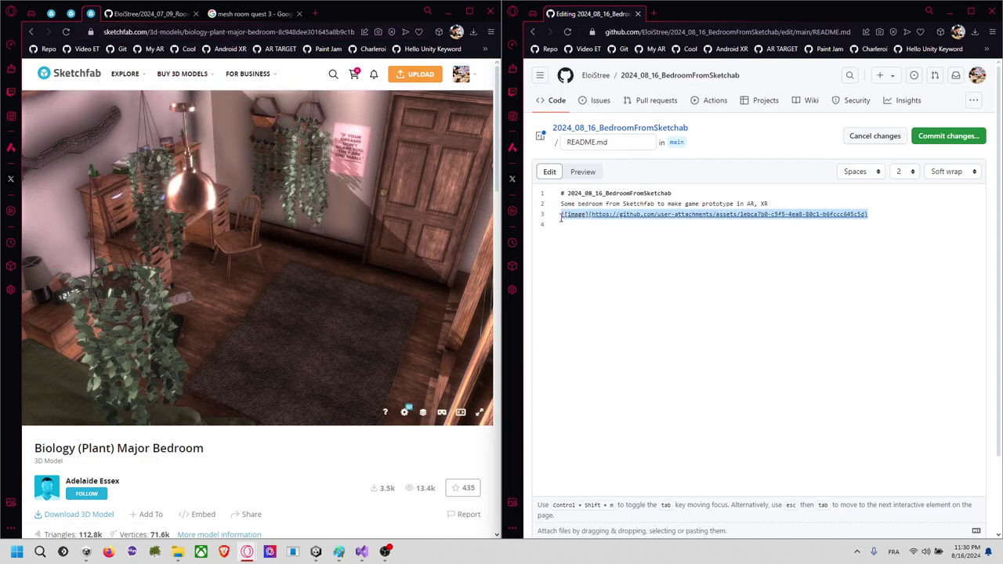
{"action": "type", "text": "https://sketchfab.com/3d-models/biology-plant-major-bedroom-8c948dee301645a8b9c1b96ee9a42bd4"}
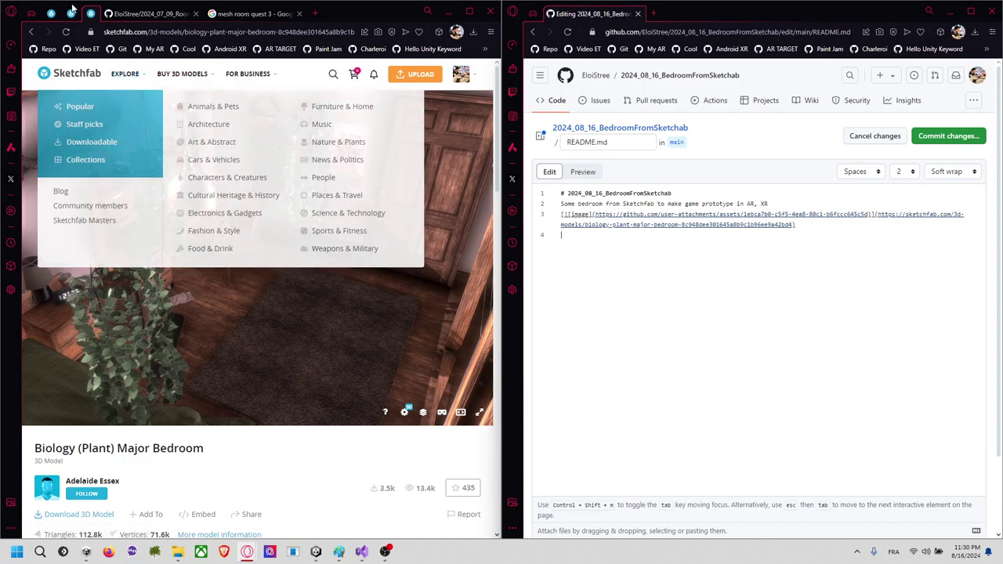
Step: Open the Bedroom model page on Sketchfab, frame the wireframe bed through the doorway, and capture a screenshot of the 3D view
{"action": "left_click", "coordinate": [70, 13]}
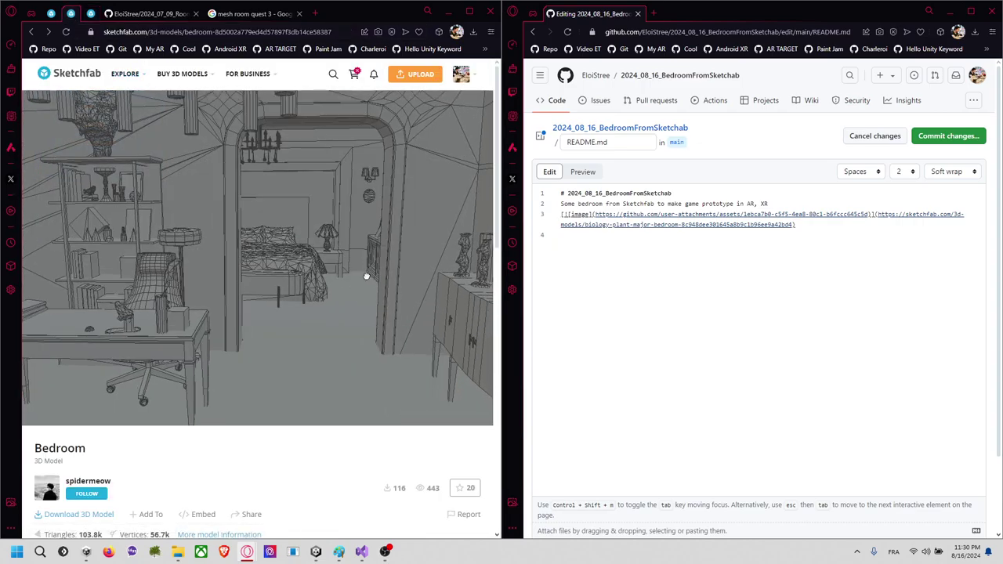
{"action": "mouse_move", "coordinate": [367, 275]}
{"action": "left_mouse_down"}
{"action": "mouse_move", "coordinate": [325, 287]}
{"action": "mouse_move", "coordinate": [275, 276]}
{"action": "mouse_move", "coordinate": [381, 275]}
{"action": "mouse_move", "coordinate": [402, 289]}
{"action": "mouse_move", "coordinate": [360, 269]}
{"action": "mouse_move", "coordinate": [303, 280]}
{"action": "mouse_move", "coordinate": [372, 270]}
{"action": "left_mouse_up"}
{"action": "scroll", "coordinate": [314, 278], "scroll_direction": "up", "scroll_amount": 4}
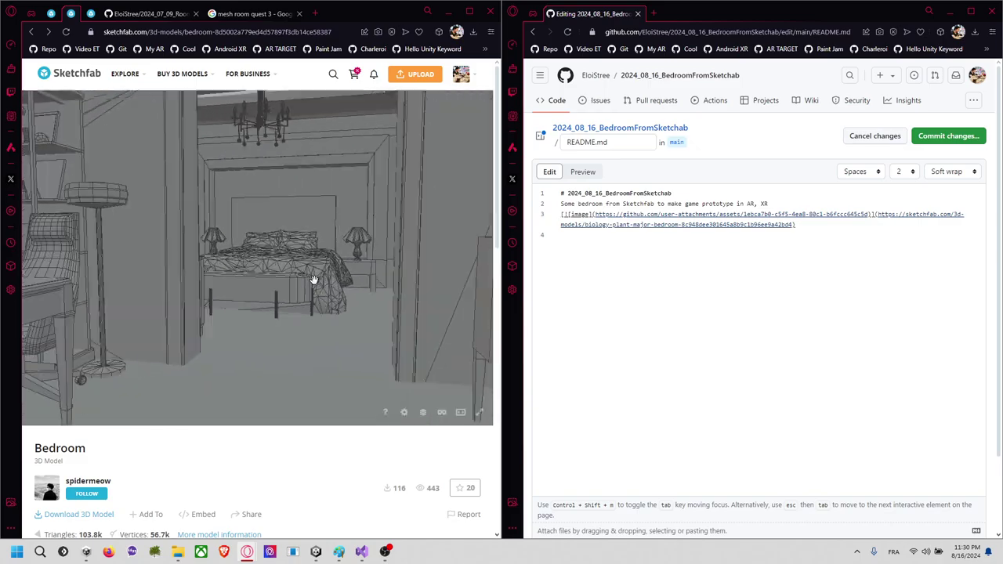
{"action": "scroll", "coordinate": [311, 279], "scroll_direction": "down", "scroll_amount": 4}
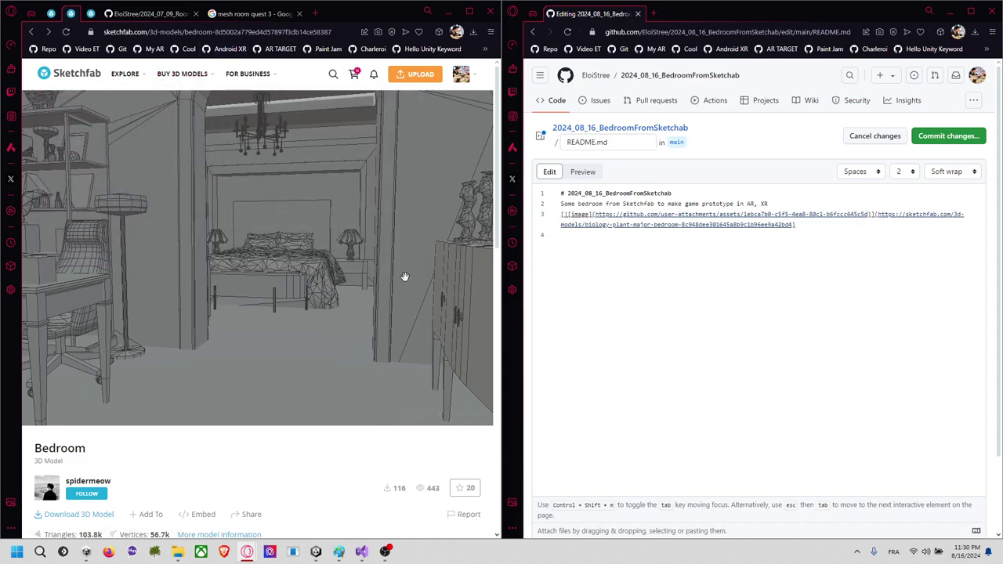
{"action": "key", "text": "ctrl+super+s"}
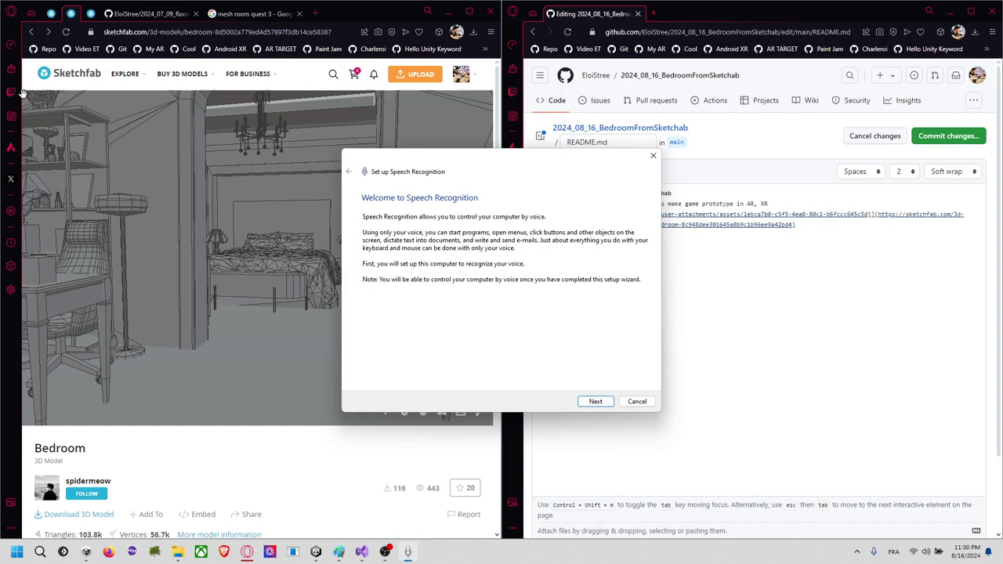
{"action": "left_click", "coordinate": [638, 402]}
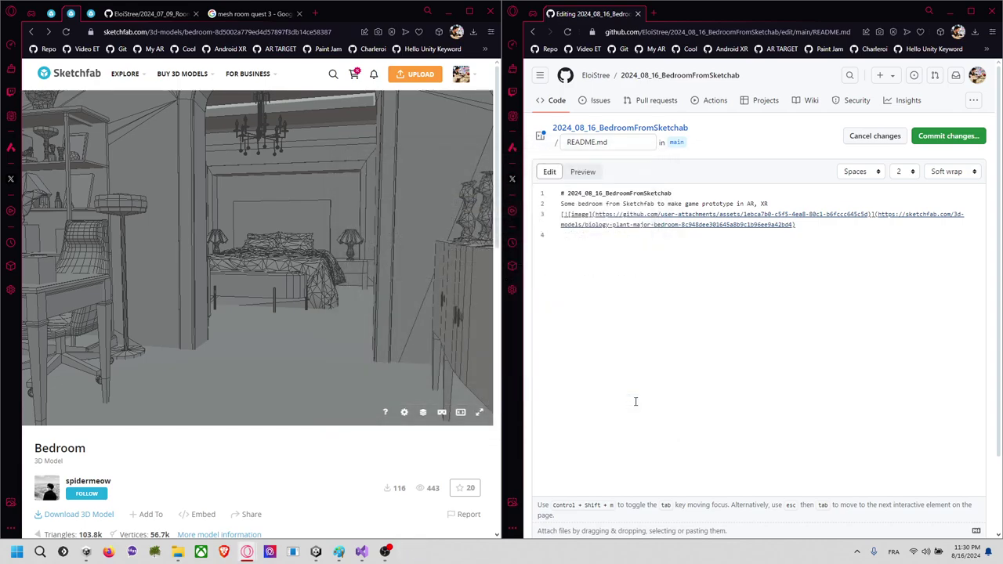
{"action": "key", "text": "super+shift+s"}
{"action": "mouse_move", "coordinate": [24, 94]}
{"action": "left_mouse_down"}
{"action": "mouse_move", "coordinate": [485, 415]}
{"action": "mouse_move", "coordinate": [486, 401]}
{"action": "left_mouse_up"}
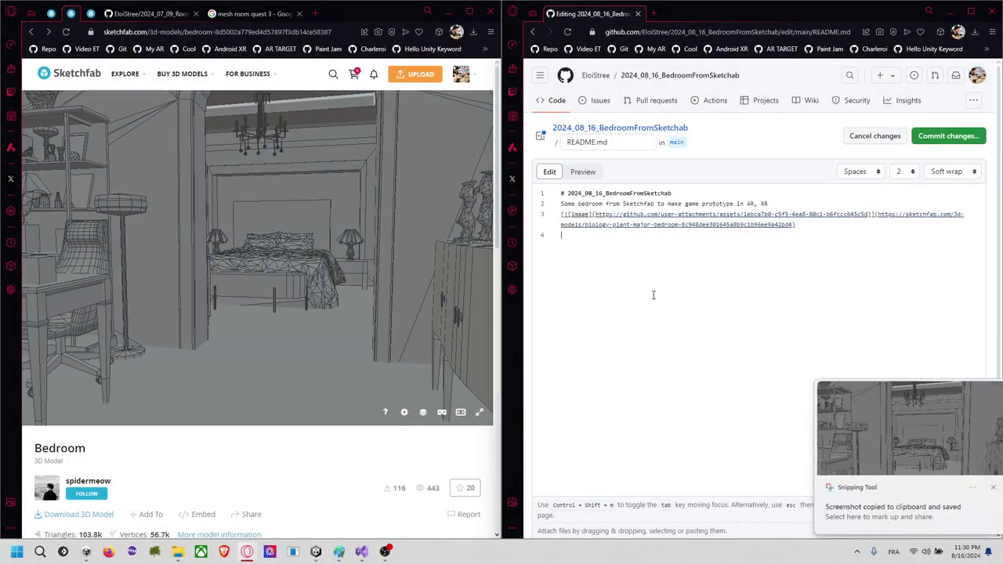
Step: Paste the Bedroom screenshot below the first README image and link it to the Bedroom model's Sketchfab URL
{"action": "left_click", "coordinate": [653, 295]}
{"action": "key", "text": "ctrl+v"}
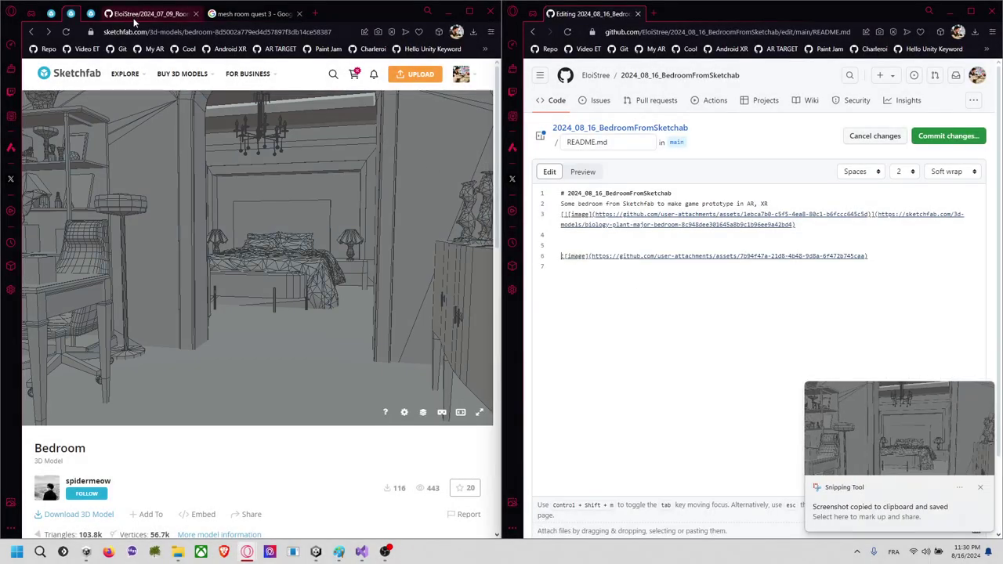
{"action": "left_click", "coordinate": [138, 31]}
{"action": "key", "text": "ctrl+c"}
{"action": "left_click", "coordinate": [879, 286]}
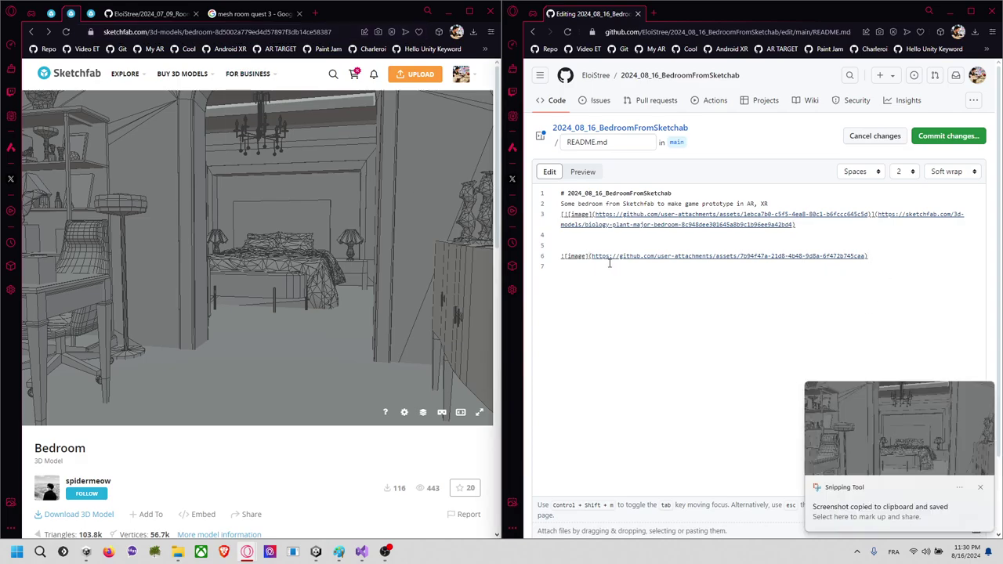
{"action": "left_click_drag", "start_coordinate": [610, 262], "coordinate": [561, 256]}
{"action": "key", "text": "ctrl+v"}
Step: Add each model's plain Sketchfab URL on the line below its linked image in the README
{"action": "key", "text": "ctrl+v"}
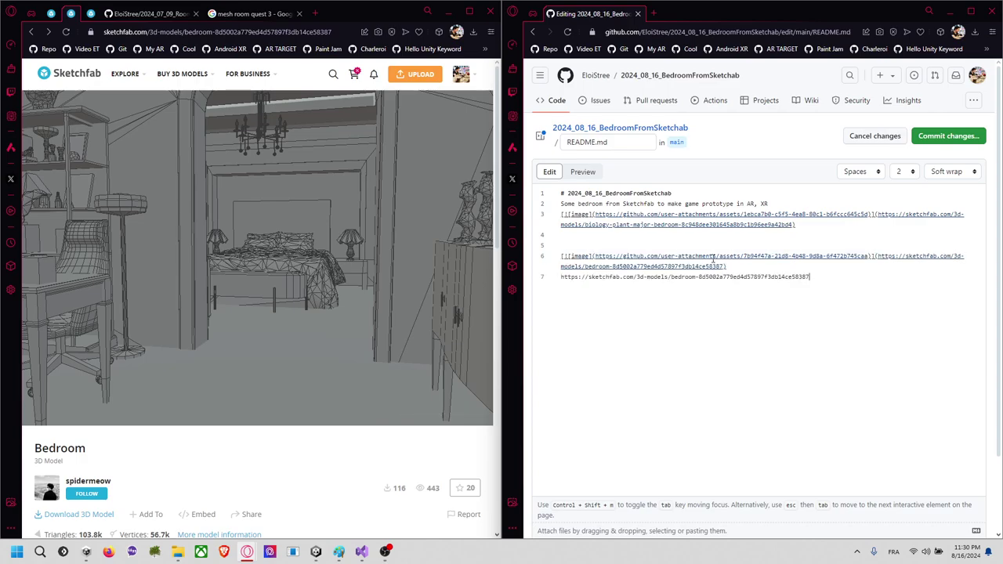
{"action": "left_click_drag", "start_coordinate": [794, 225], "coordinate": [881, 216]}
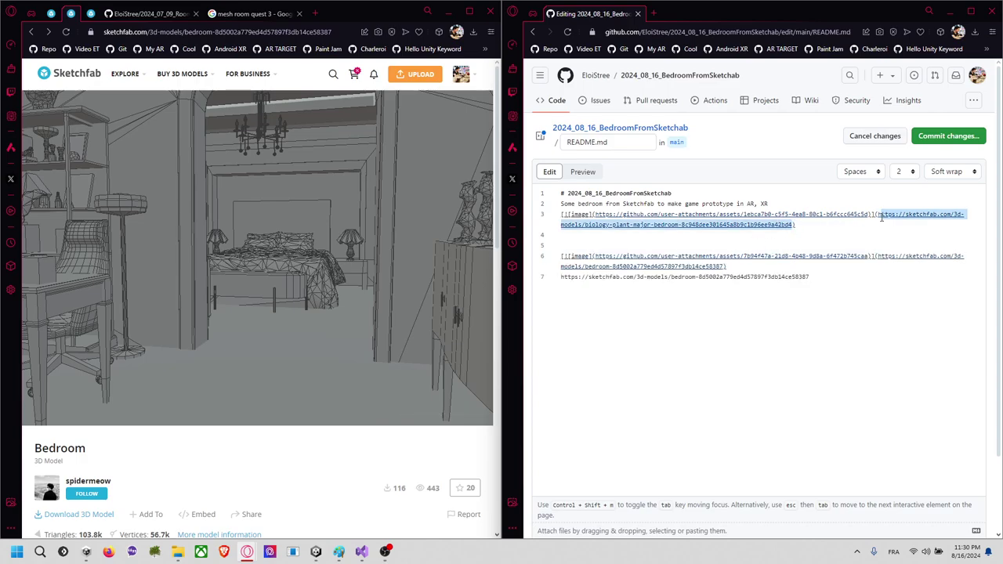
{"action": "key", "text": "ctrl+c"}
{"action": "left_click", "coordinate": [785, 235]}
{"action": "key", "text": "ctrl+v"}
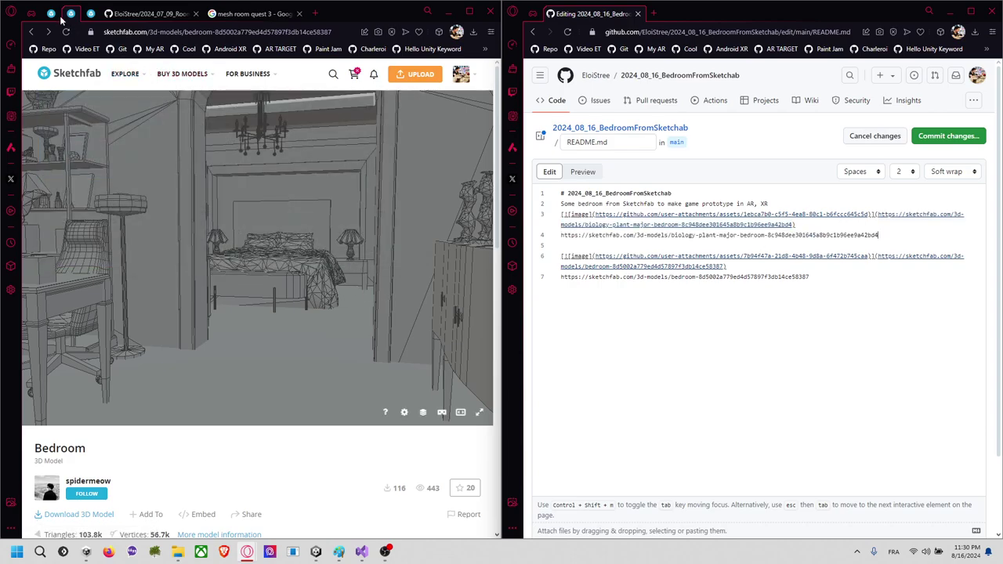
Step: Open the Broadfields Farm Threshing Barn Interior page and examine its triangle count and the barn interior from several angles
{"action": "left_click", "coordinate": [51, 13]}
{"action": "mouse_move", "coordinate": [301, 201]}
{"action": "left_mouse_down"}
{"action": "mouse_move", "coordinate": [230, 203]}
{"action": "mouse_move", "coordinate": [223, 180]}
{"action": "mouse_move", "coordinate": [272, 150]}
{"action": "mouse_move", "coordinate": [386, 212]}
{"action": "mouse_move", "coordinate": [296, 206]}
{"action": "mouse_move", "coordinate": [239, 185]}
{"action": "left_mouse_up"}
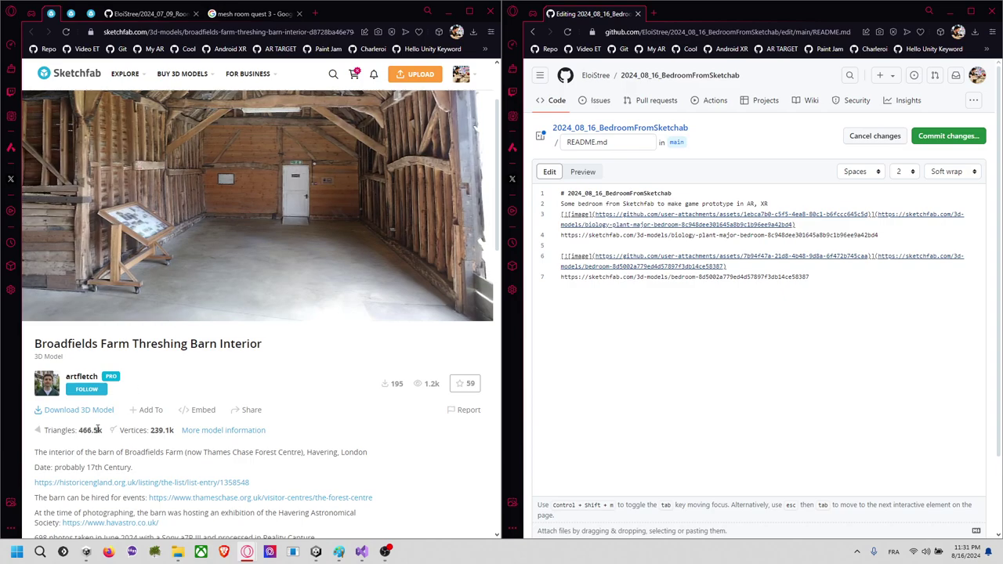
{"action": "left_click_drag", "start_coordinate": [84, 427], "coordinate": [77, 427]}
{"action": "left_click_drag", "start_coordinate": [336, 239], "coordinate": [273, 252]}
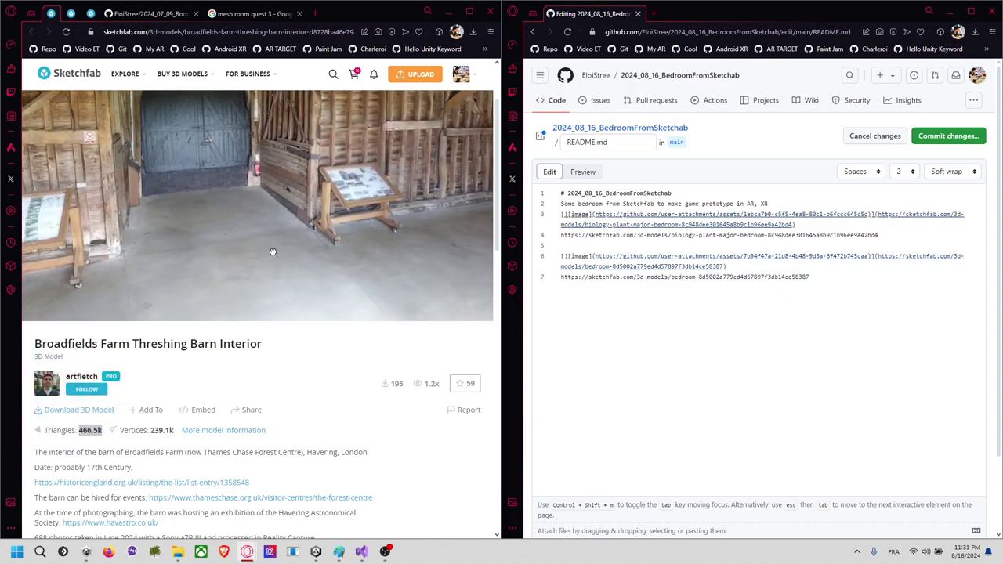
{"action": "mouse_move", "coordinate": [182, 231]}
{"action": "left_mouse_down"}
{"action": "mouse_move", "coordinate": [157, 174]}
{"action": "mouse_move", "coordinate": [55, 216]}
{"action": "mouse_move", "coordinate": [258, 287]}
{"action": "mouse_move", "coordinate": [329, 292]}
{"action": "left_mouse_up"}
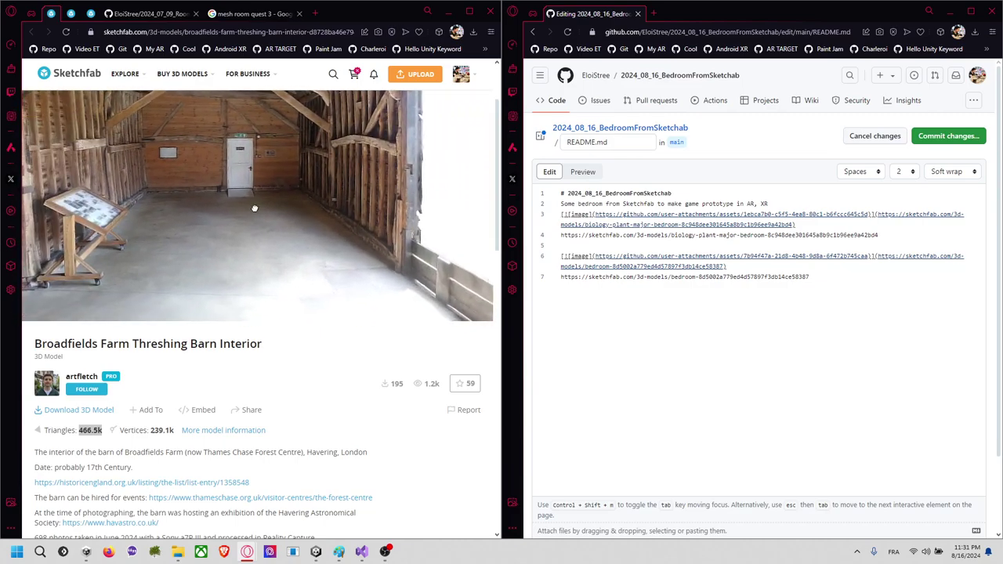
{"action": "mouse_move", "coordinate": [255, 207]}
{"action": "left_mouse_down"}
{"action": "mouse_move", "coordinate": [164, 186]}
{"action": "mouse_move", "coordinate": [125, 141]}
{"action": "mouse_move", "coordinate": [102, 192]}
{"action": "mouse_move", "coordinate": [269, 239]}
{"action": "left_mouse_up"}
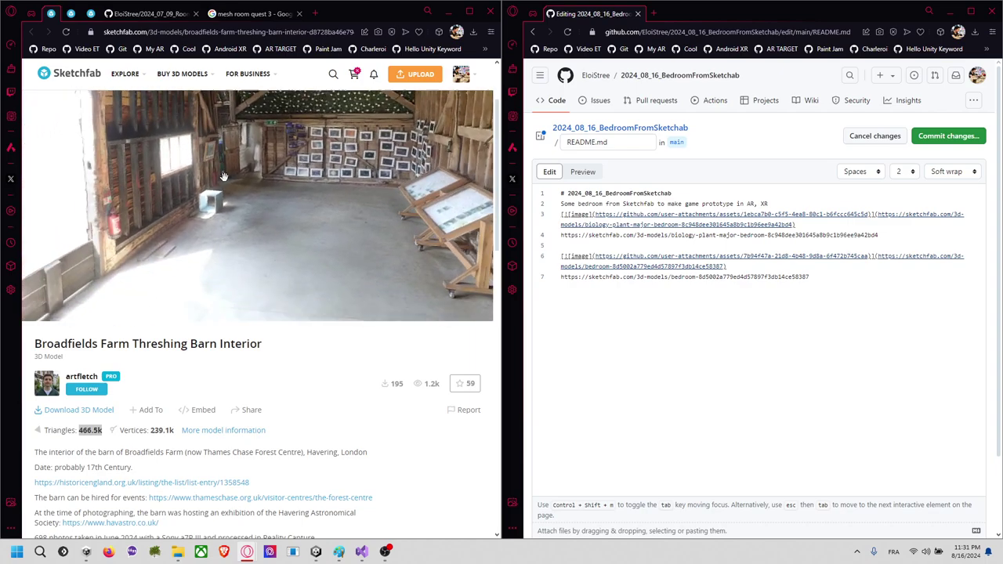
{"action": "mouse_move", "coordinate": [254, 182]}
{"action": "left_mouse_down"}
{"action": "mouse_move", "coordinate": [142, 215]}
{"action": "mouse_move", "coordinate": [280, 173]}
{"action": "mouse_move", "coordinate": [325, 209]}
{"action": "left_mouse_up"}
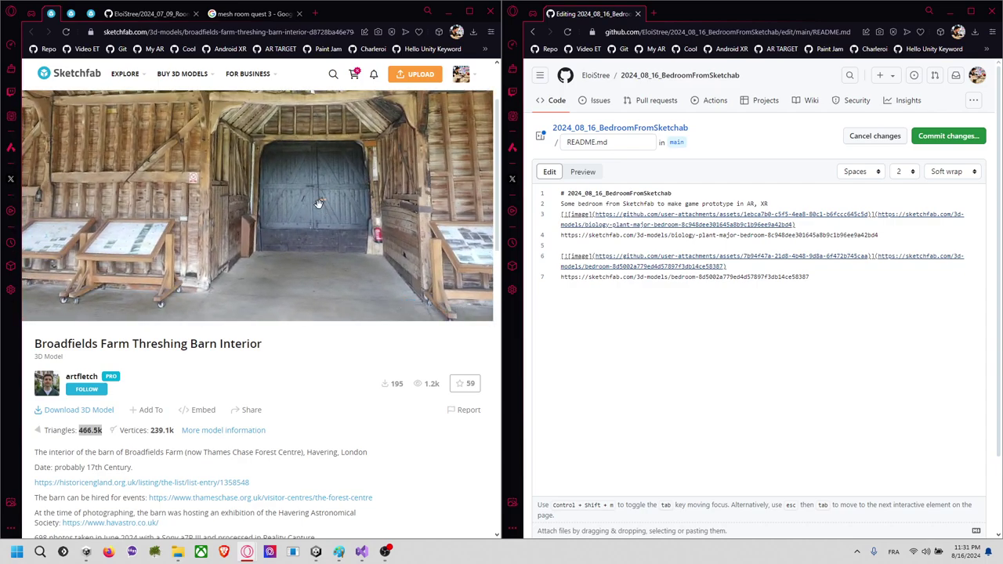
Step: Frame the barn's picture wall and display stands in the 3D view and capture a screenshot of it
{"action": "left_click_drag", "start_coordinate": [359, 286], "coordinate": [305, 284]}
{"action": "key", "text": "super+shift+s"}
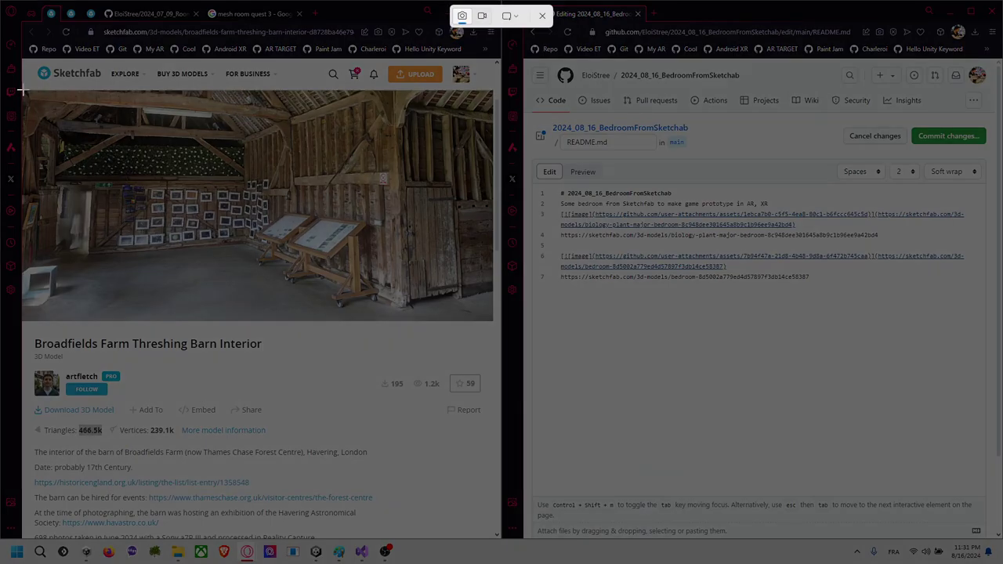
{"action": "left_click_drag", "start_coordinate": [26, 92], "coordinate": [489, 314]}
{"action": "scroll", "coordinate": [297, 376], "scroll_direction": "down", "scroll_amount": 2}
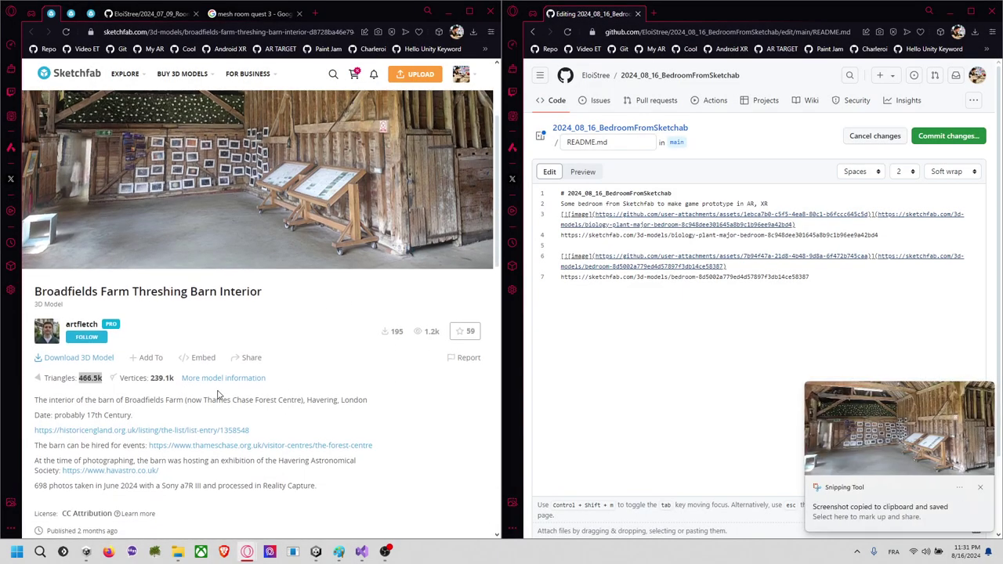
Step: Paste the barn screenshot at the end of the README and link it to the Broadfields Farm Threshing Barn Interior page
{"action": "left_click", "coordinate": [668, 336]}
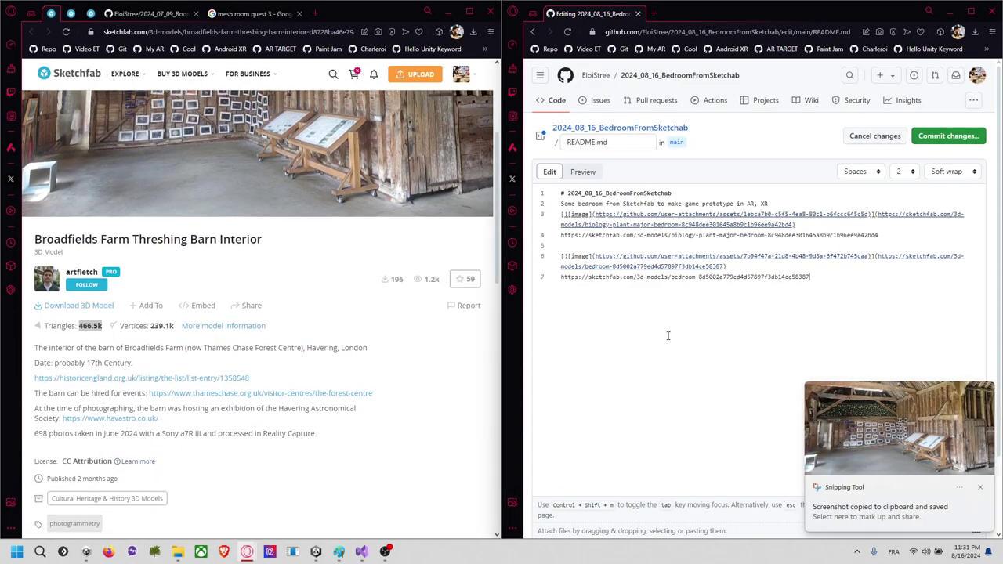
{"action": "key", "text": "ctrl+v"}
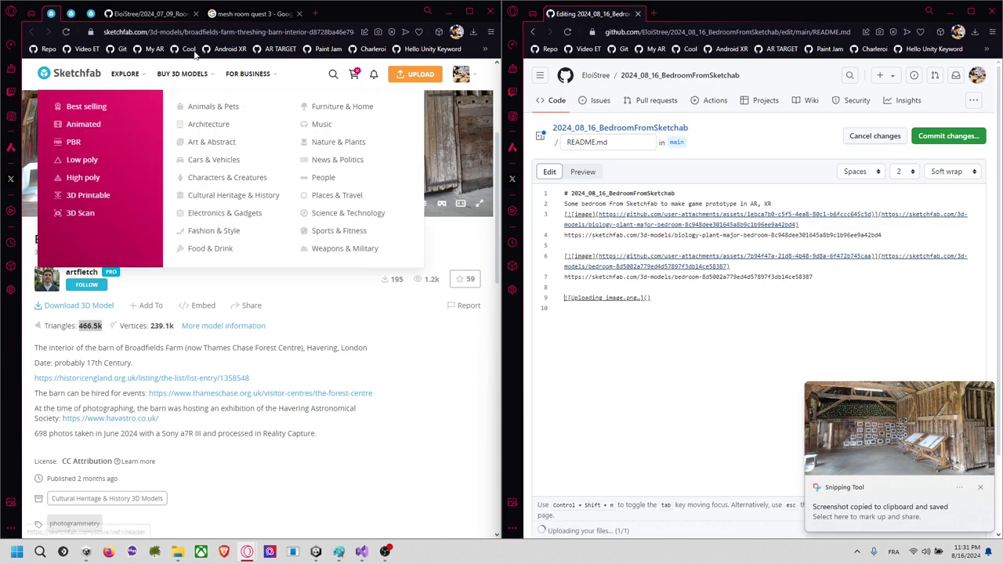
{"action": "left_click", "coordinate": [209, 32]}
{"action": "left_click_drag", "start_coordinate": [873, 299], "coordinate": [564, 299]}
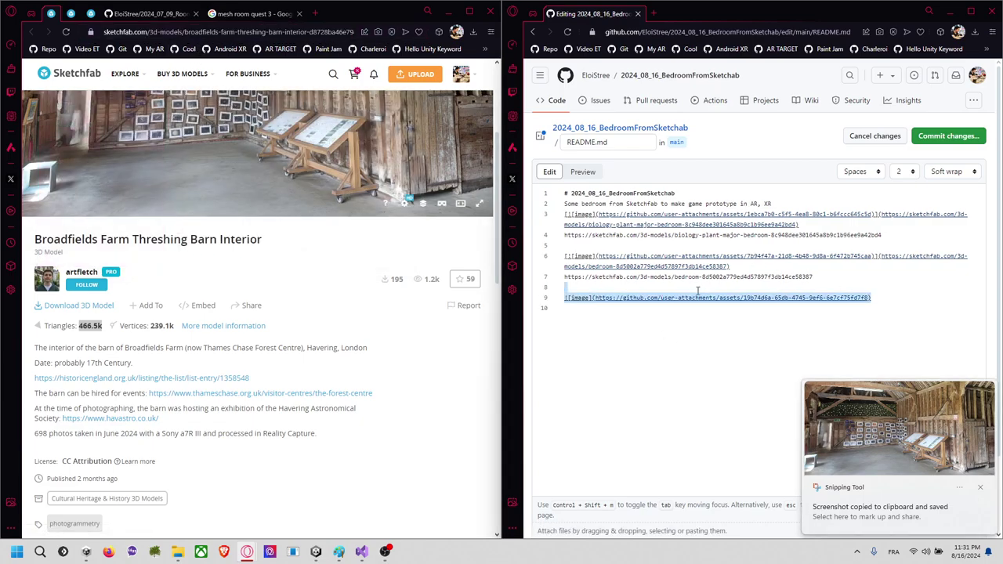
{"action": "key", "text": "ctrl+v"}
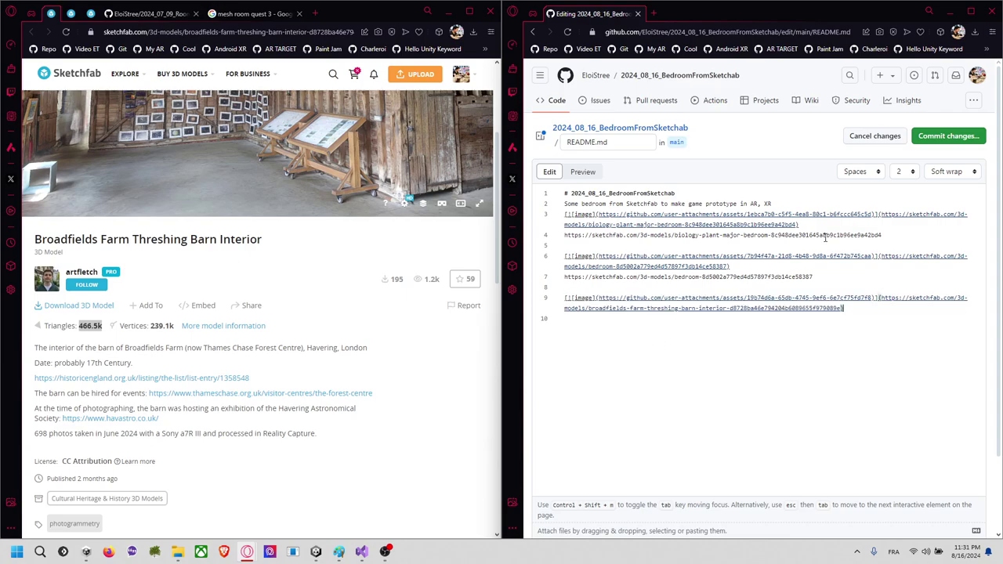
Step: Commit the README changes to main and copy the HTTPS clone URL from the 2024_08_16_BedroomFromSketchab repository page
{"action": "left_click", "coordinate": [937, 135]}
{"action": "left_click", "coordinate": [851, 431]}
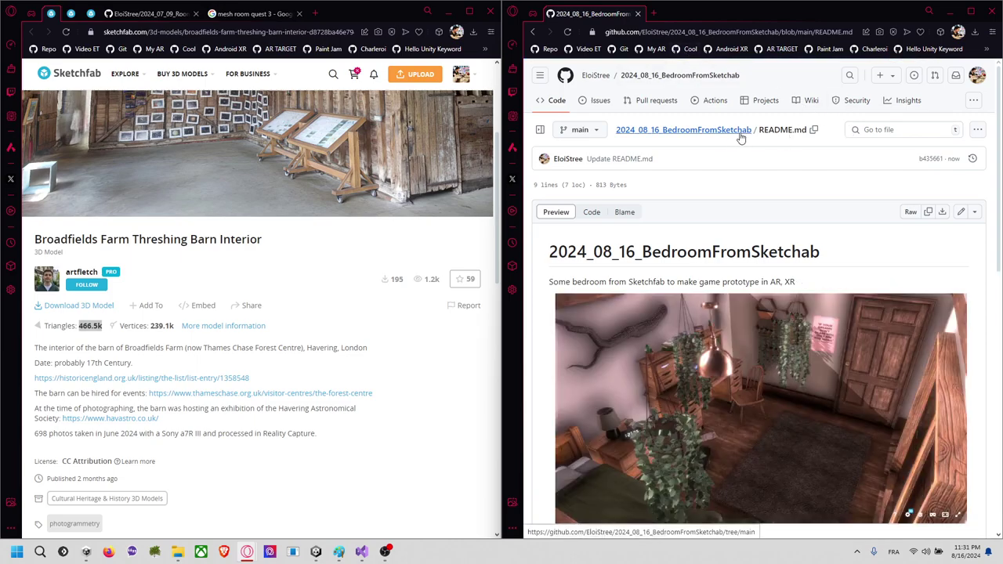
{"action": "left_click", "coordinate": [740, 131]}
{"action": "left_click", "coordinate": [834, 167]}
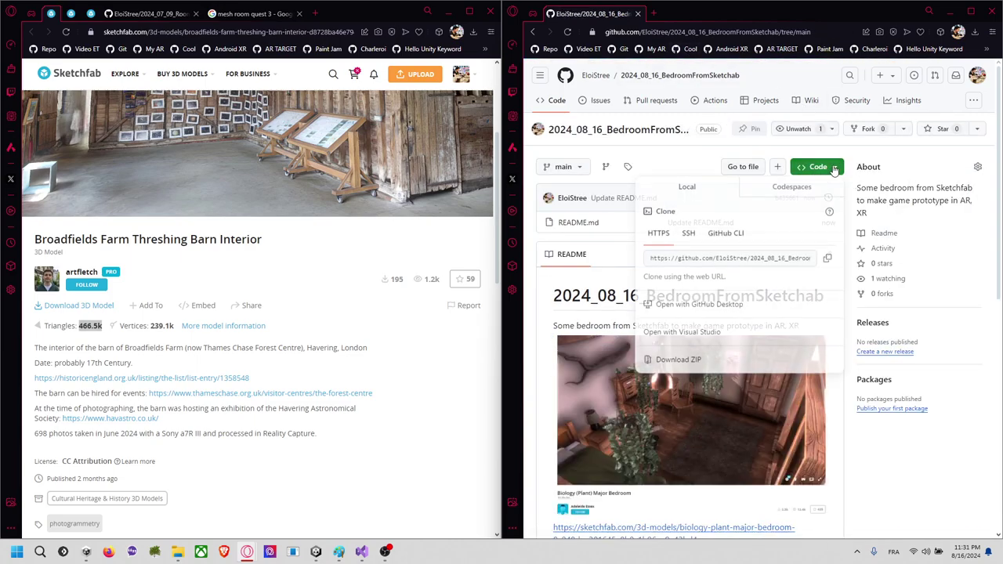
{"action": "left_click", "coordinate": [827, 259]}
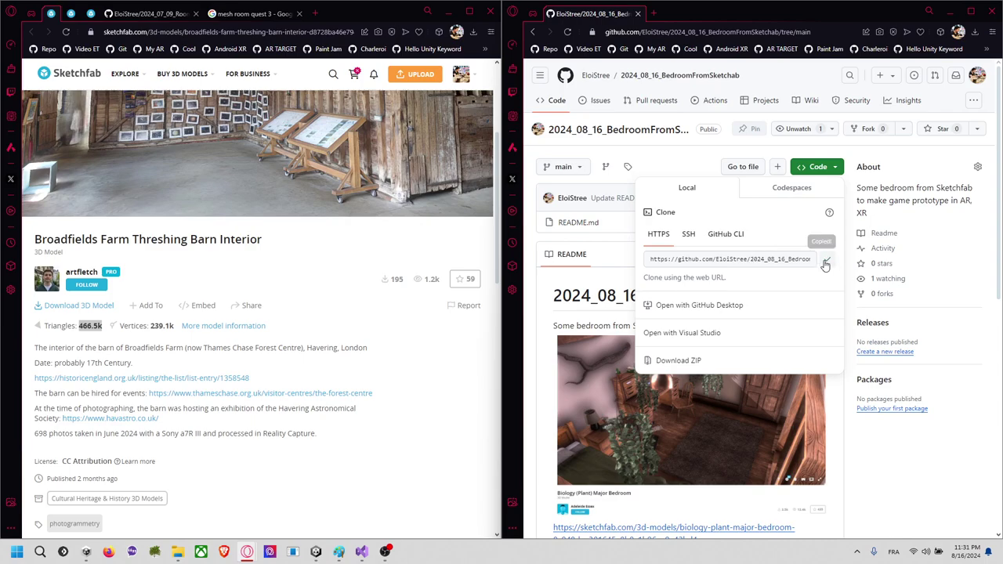
Step: Switch to the Q_BulletHellCS project in Unity and open its Assets\P folder in File Explorer
{"action": "key", "text": "alt+Tab"}
{"action": "key", "text": "Tab"}
{"action": "key", "text": "Tab"}
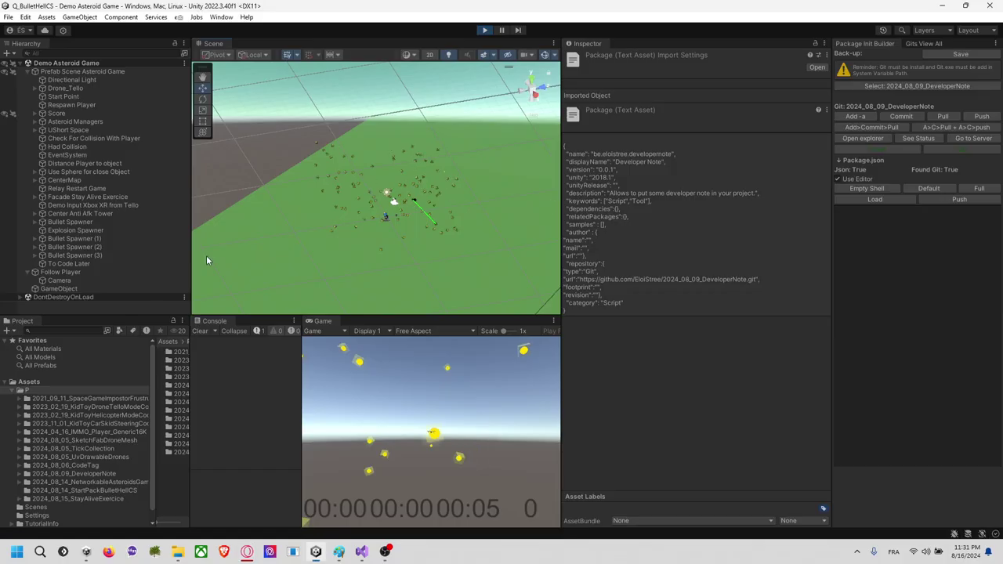
{"action": "left_click", "coordinate": [102, 498]}
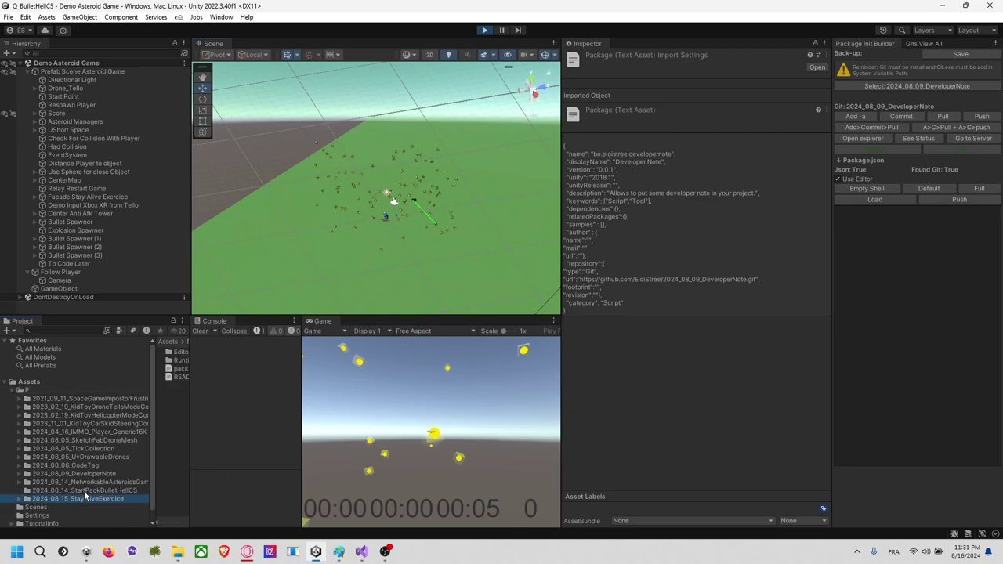
{"action": "right_click", "coordinate": [54, 387]}
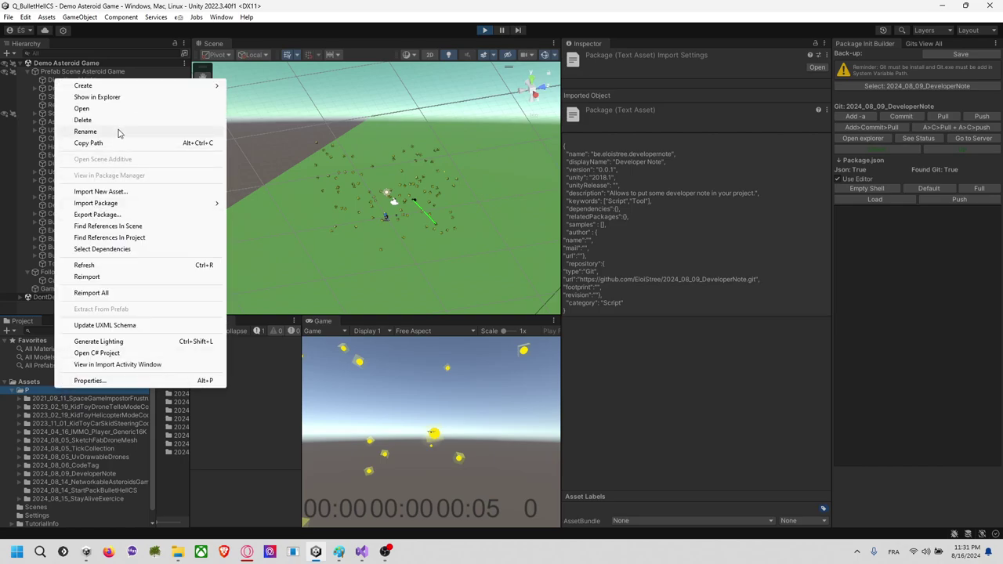
{"action": "left_click", "coordinate": [98, 98]}
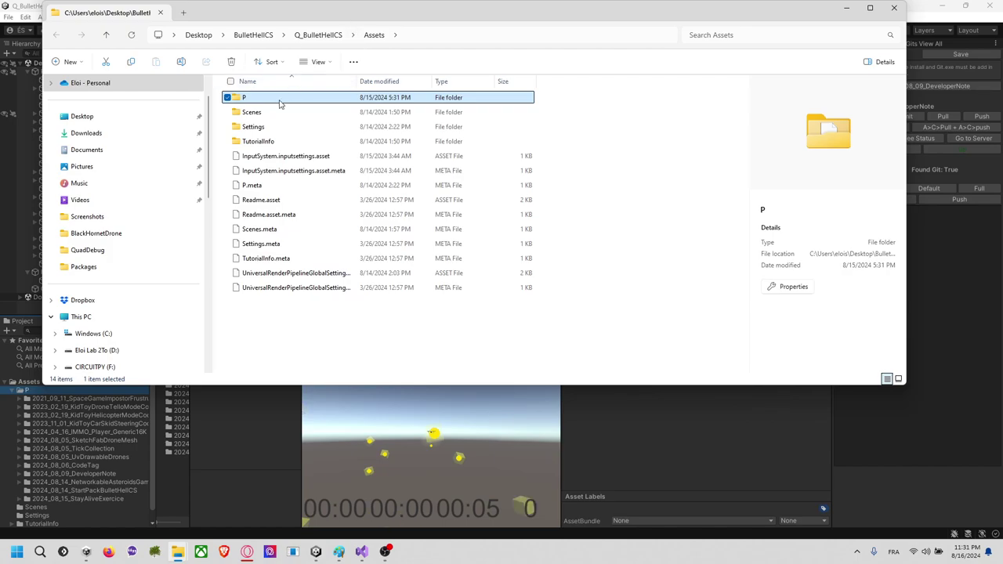
{"action": "double_click", "coordinate": [286, 97]}
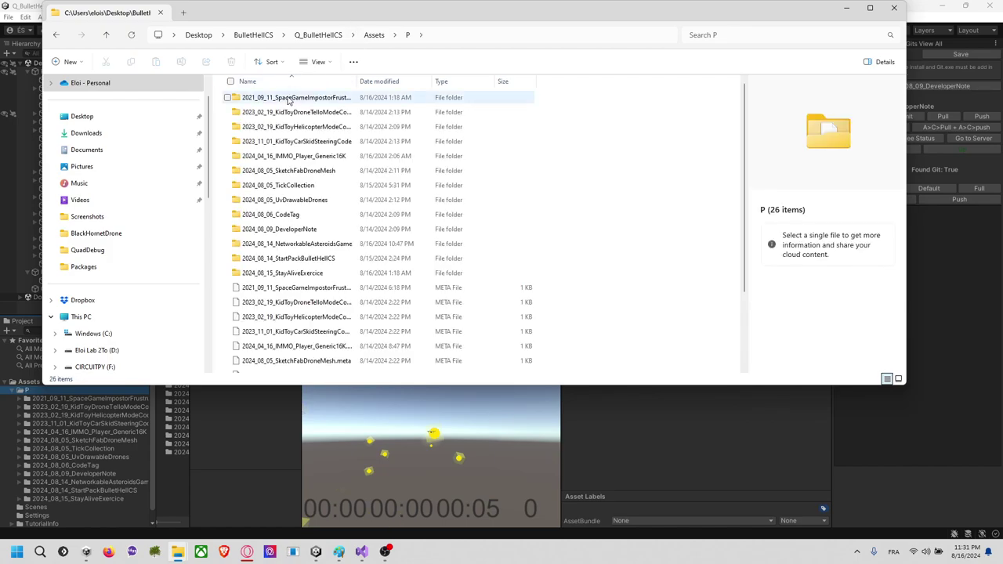
Step: Open a command prompt (cmd) located in the project's Assets\P folder
{"action": "left_click", "coordinate": [436, 34]}
{"action": "type", "text": "cmd"}
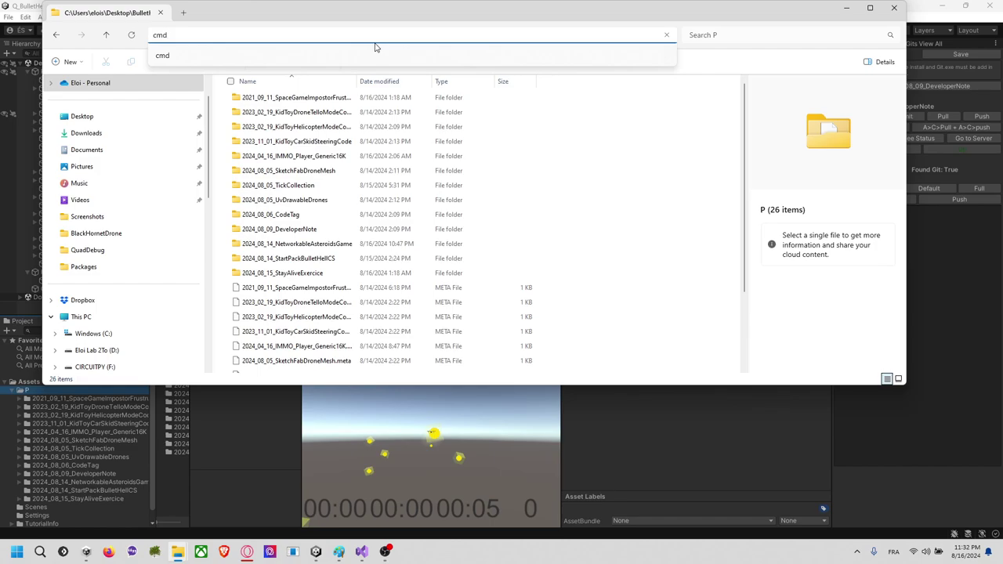
{"action": "key", "text": "Return"}
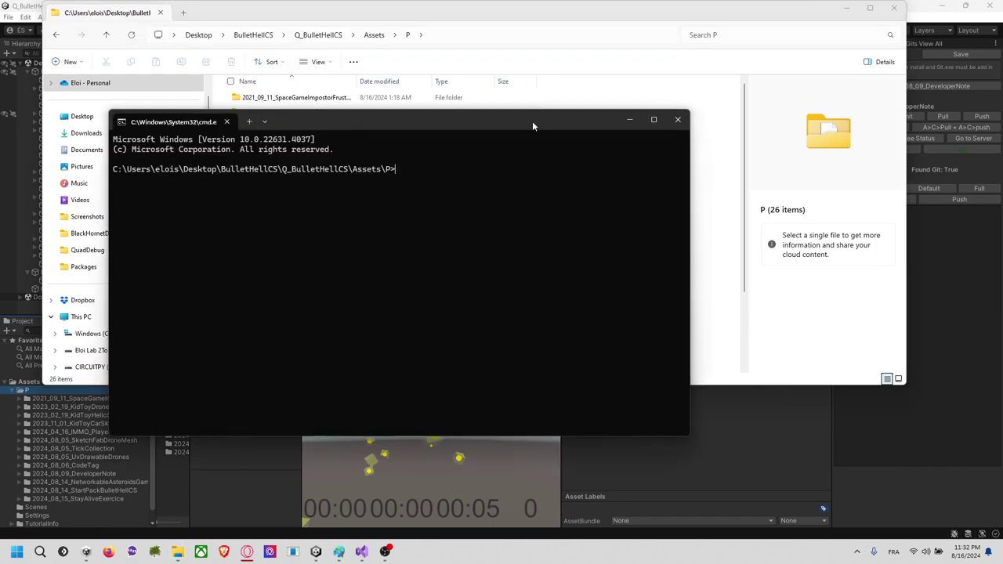
Step: Clone the 2024_08_16_BedroomFromSketchab repository into Assets\P using git clone with the copied URL
{"action": "type", "text": "gi"}
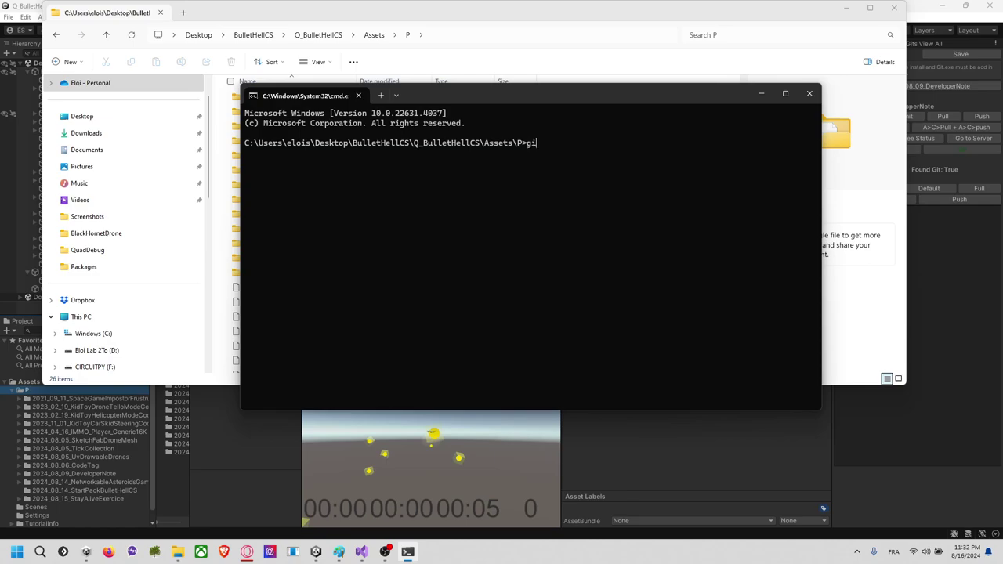
{"action": "type", "text": "t clone"}
{"action": "key", "text": "ctrl+v"}
{"action": "key", "text": "Return"}
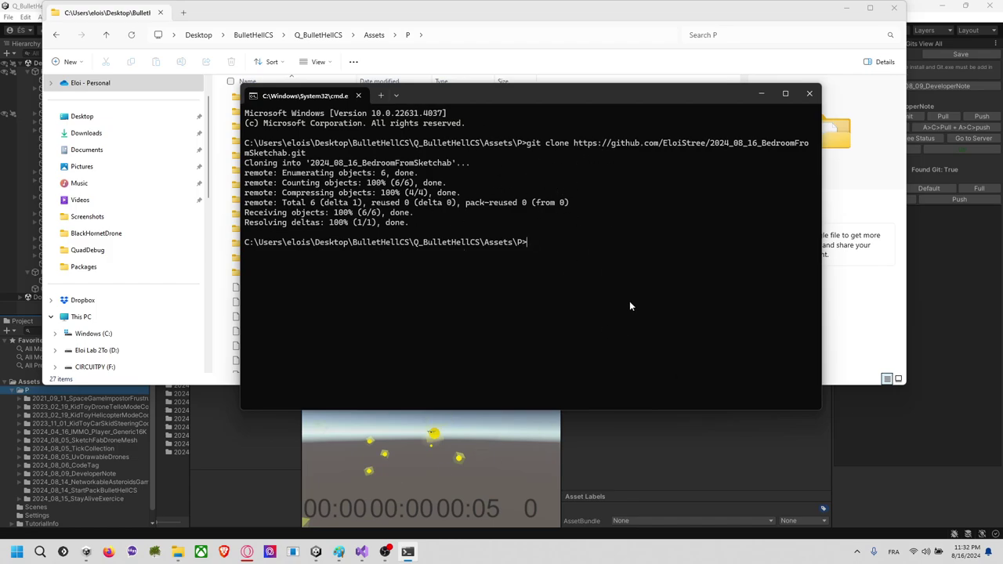
Step: Switch to Unity, open the 2024_08_16_BedroomFromSketchab folder with more room for its contents, and stop play mode
{"action": "key", "text": "alt+Tab"}
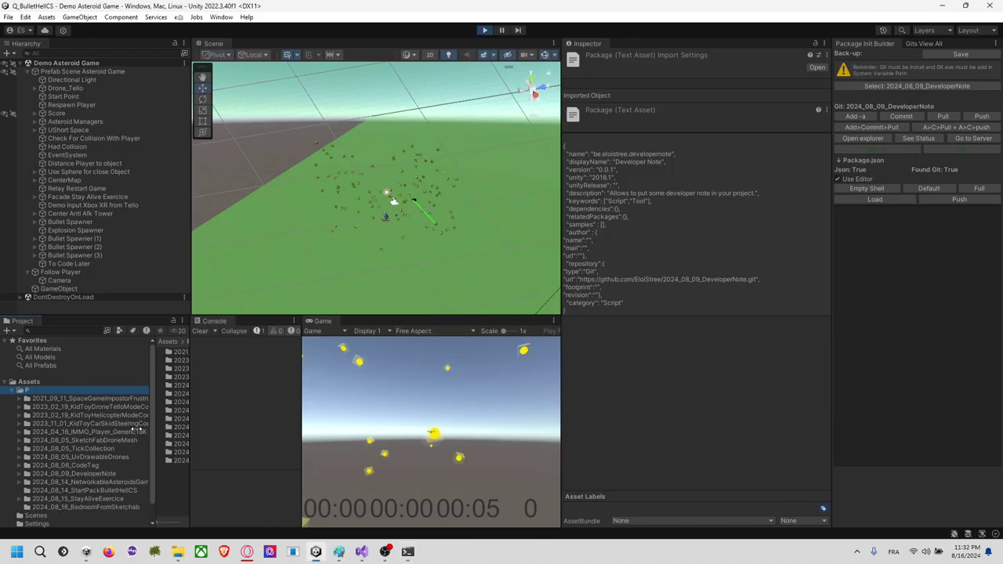
{"action": "left_click", "coordinate": [119, 508]}
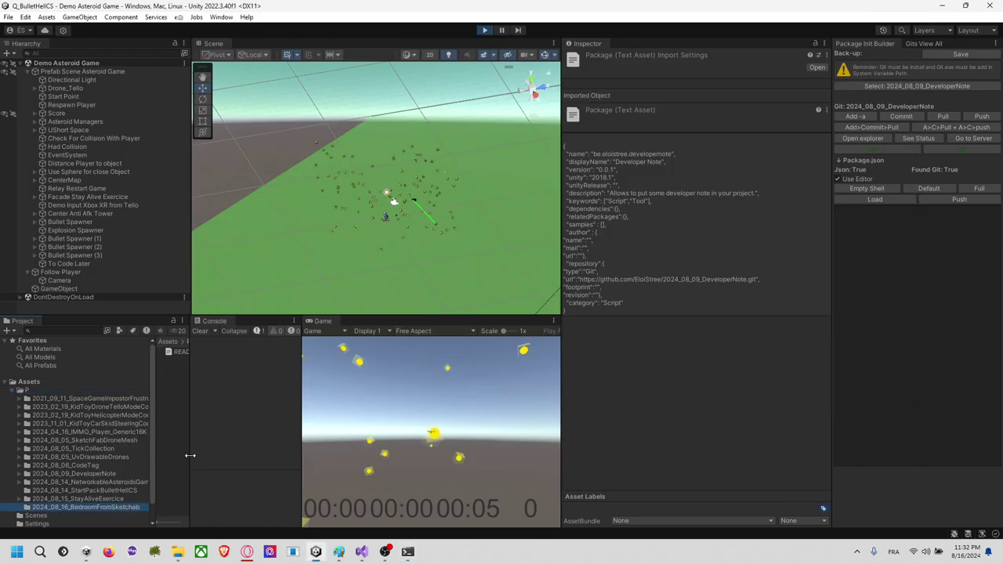
{"action": "left_click_drag", "start_coordinate": [190, 455], "coordinate": [371, 451]}
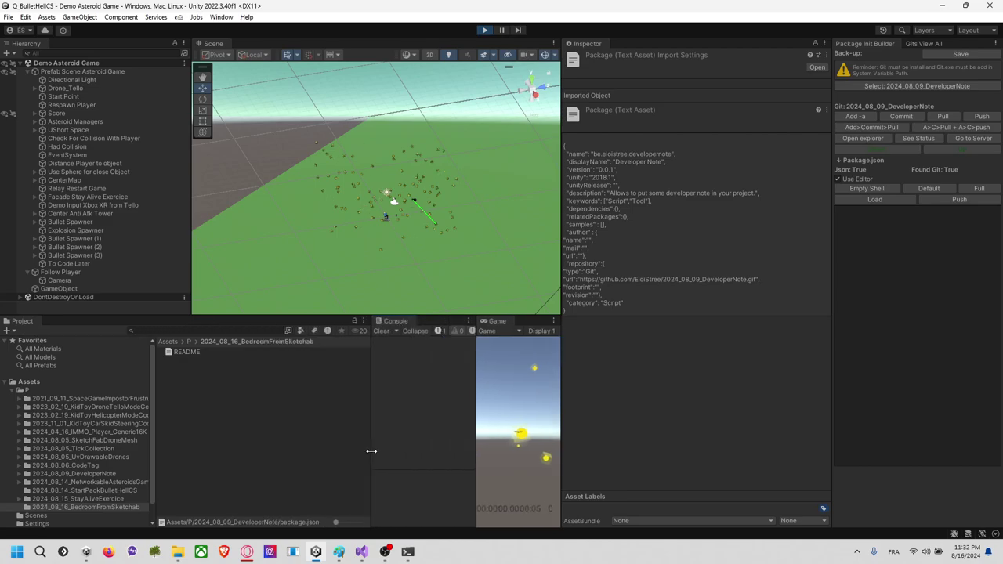
{"action": "right_click", "coordinate": [222, 403]}
{"action": "left_click", "coordinate": [484, 30]}
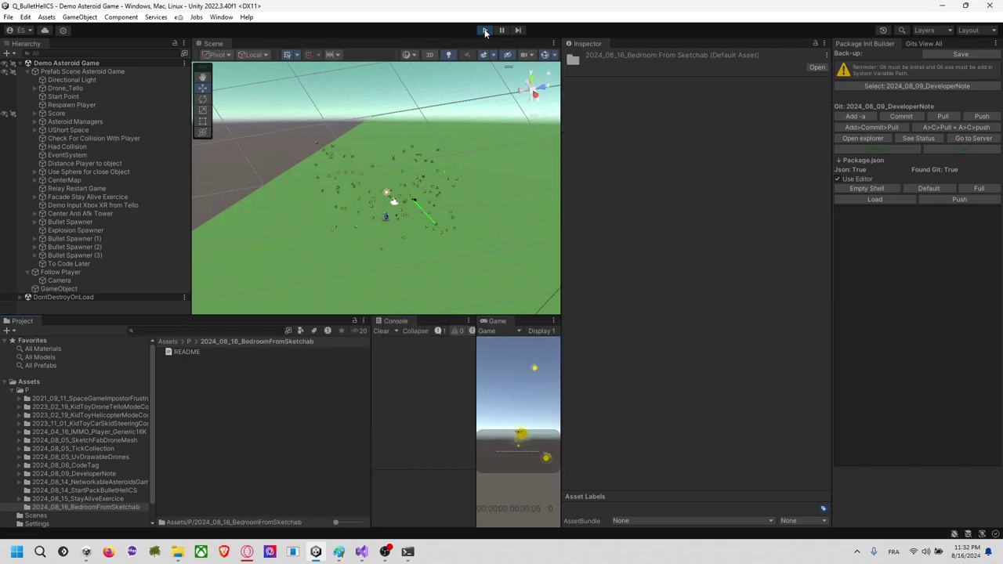
Step: Create a scene named "Demo room Sketchfab" in the 2024_08_16_BedroomFromSketchab folder
{"action": "right_click", "coordinate": [202, 385]}
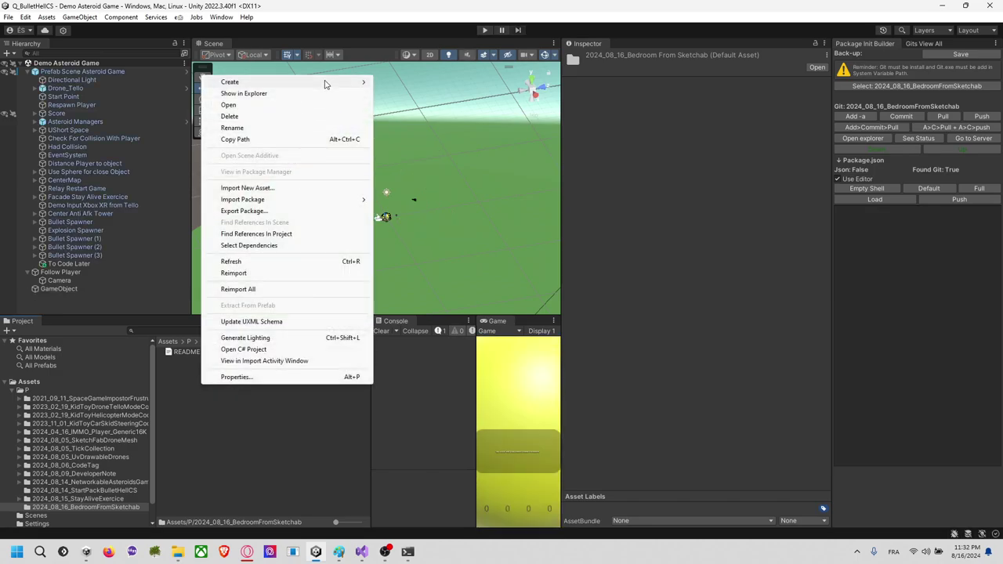
{"action": "mouse_move", "coordinate": [346, 82]}
{"action": "left_click", "coordinate": [426, 187]}
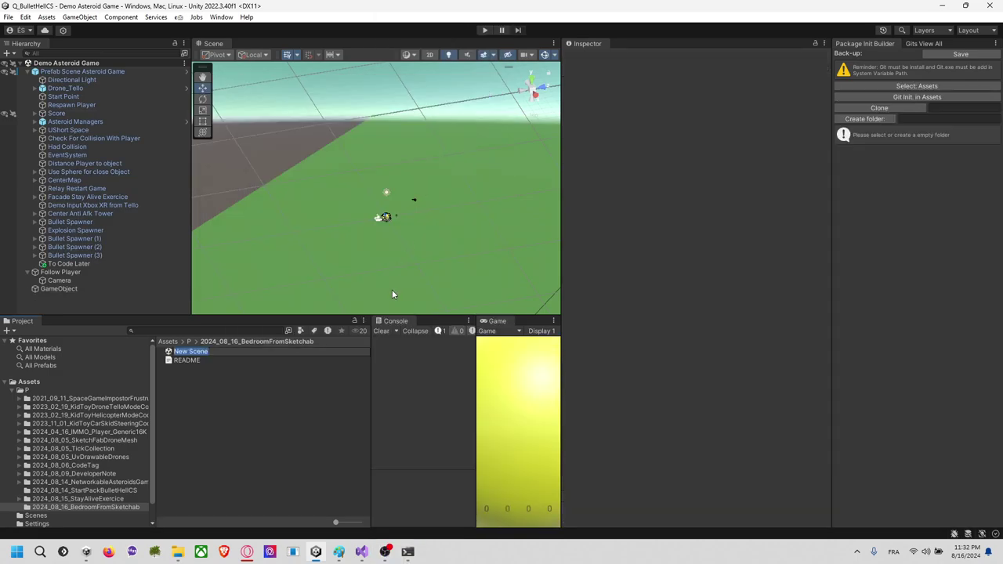
{"action": "type", "text": "Demo room Sketchfab"}
{"action": "key", "text": "Return"}
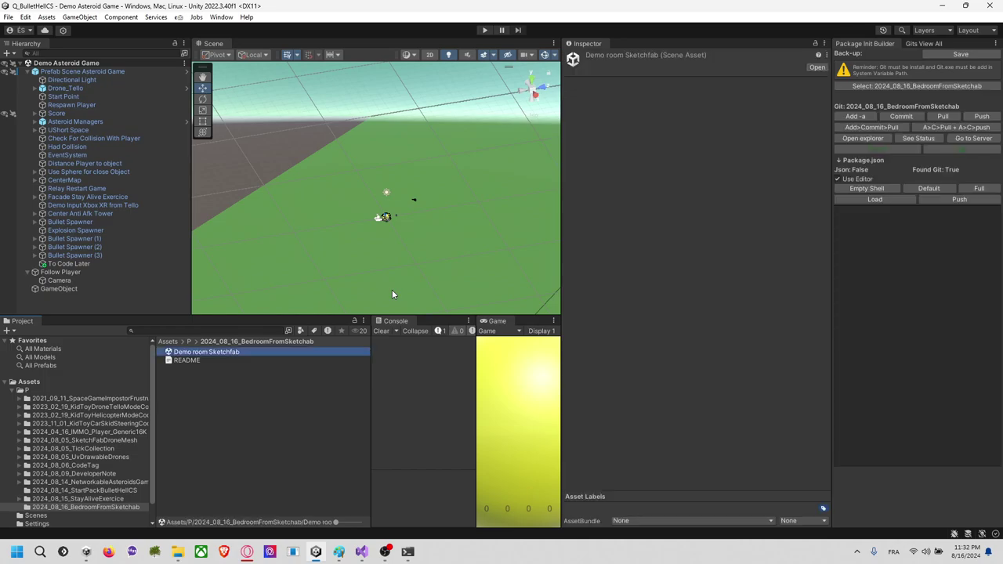
Step: Create a subfolder named "3D" in the 2024_08_16_BedroomFromSketchab folder
{"action": "right_click", "coordinate": [198, 386]}
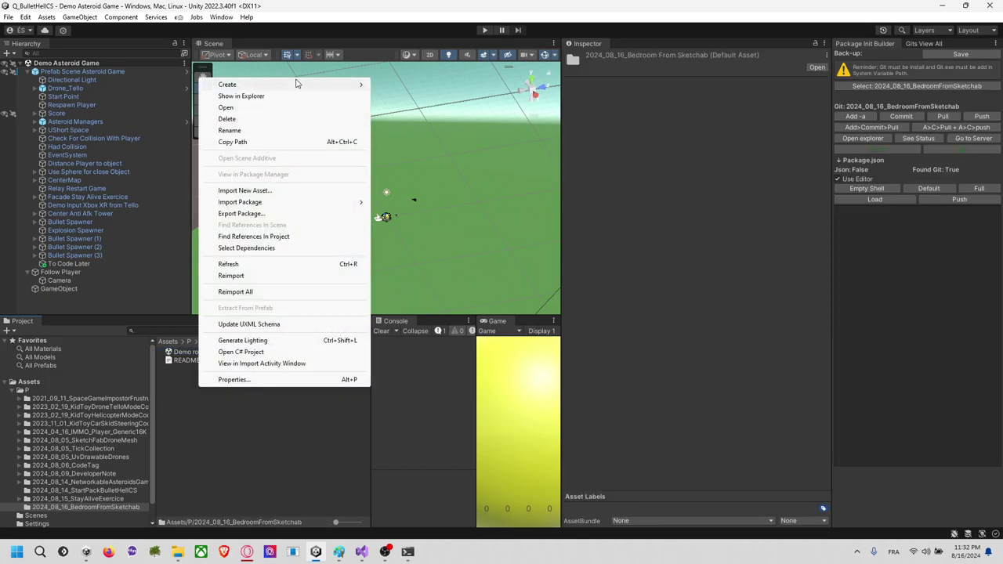
{"action": "mouse_move", "coordinate": [319, 84]}
{"action": "left_click", "coordinate": [416, 41]}
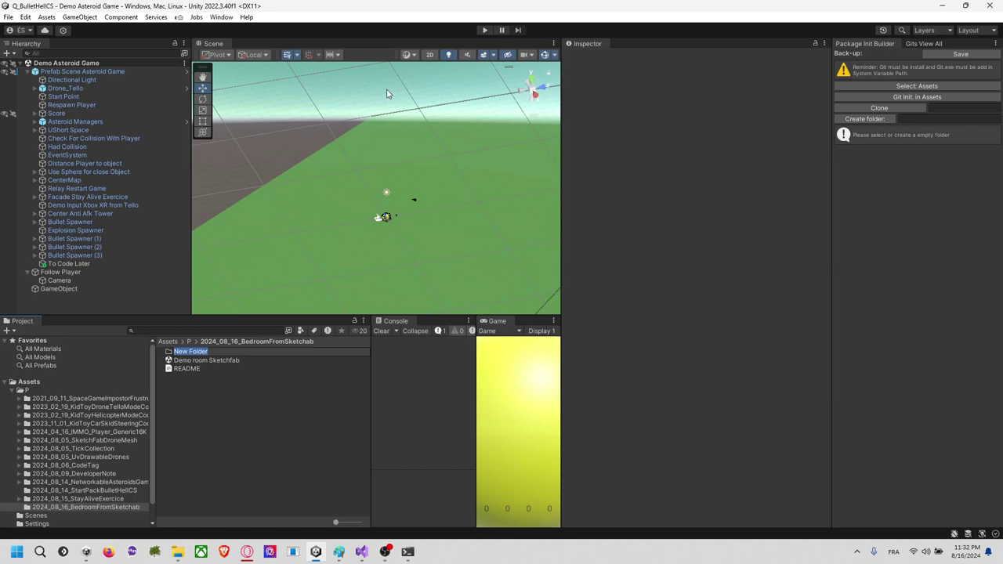
{"action": "type", "text": "3D"}
{"action": "key", "text": "Return"}
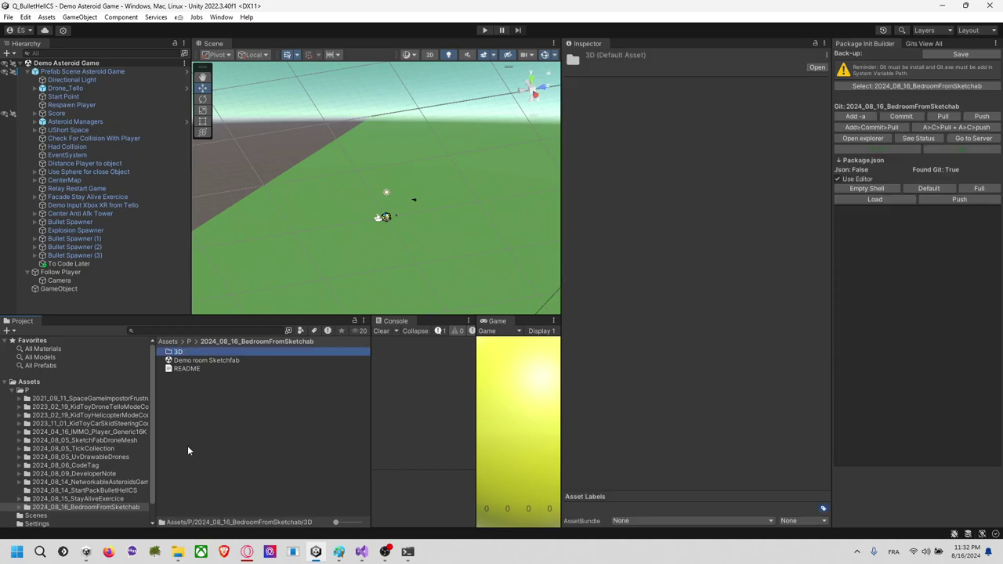
{"action": "left_click", "coordinate": [187, 385]}
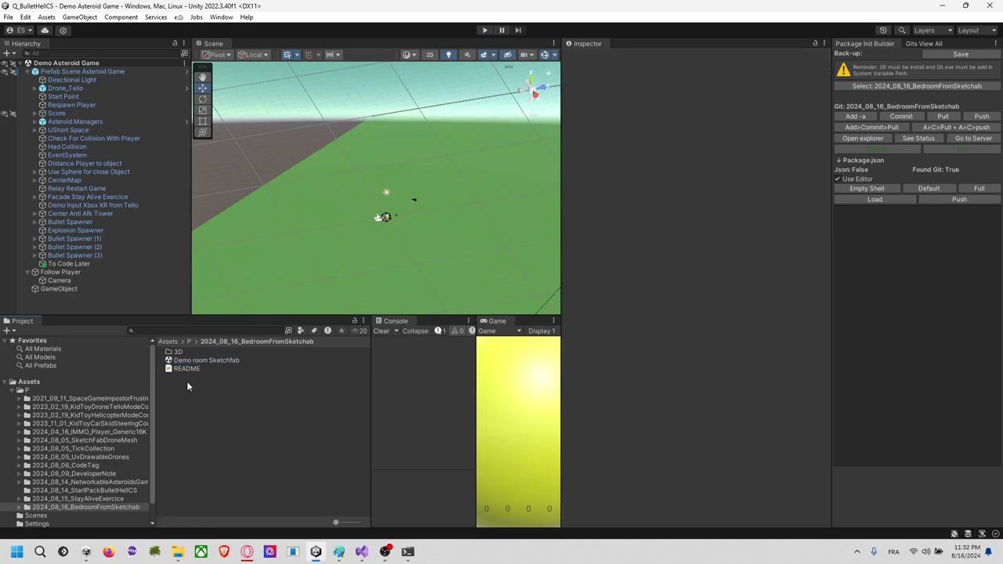
Step: Bring up a widened Package Init Builder for the 2024_08_16_BedroomFromSketchab folder and show its package.json editor form
{"action": "left_click", "coordinate": [179, 17]}
{"action": "mouse_move", "coordinate": [235, 29]}
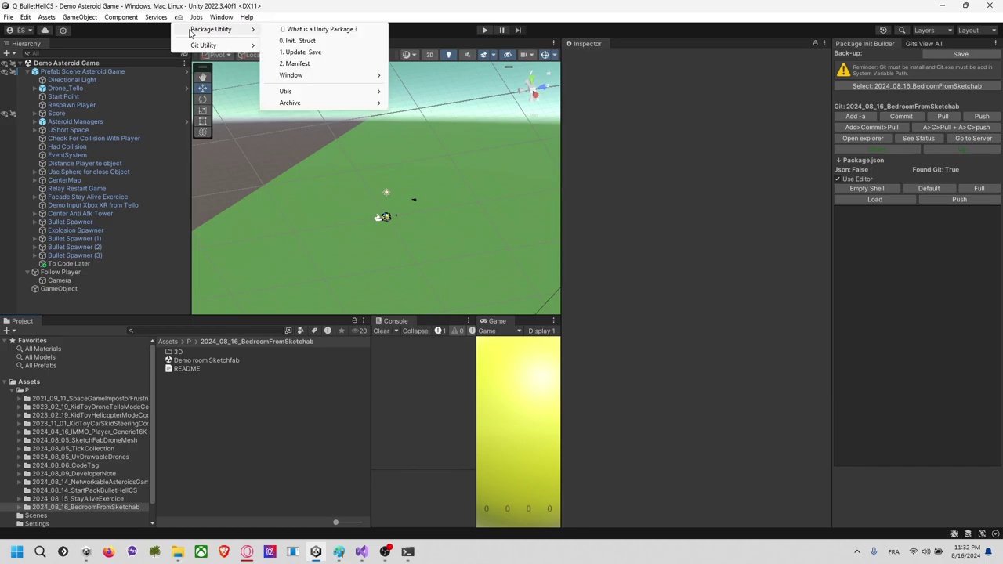
{"action": "left_click", "coordinate": [324, 38]}
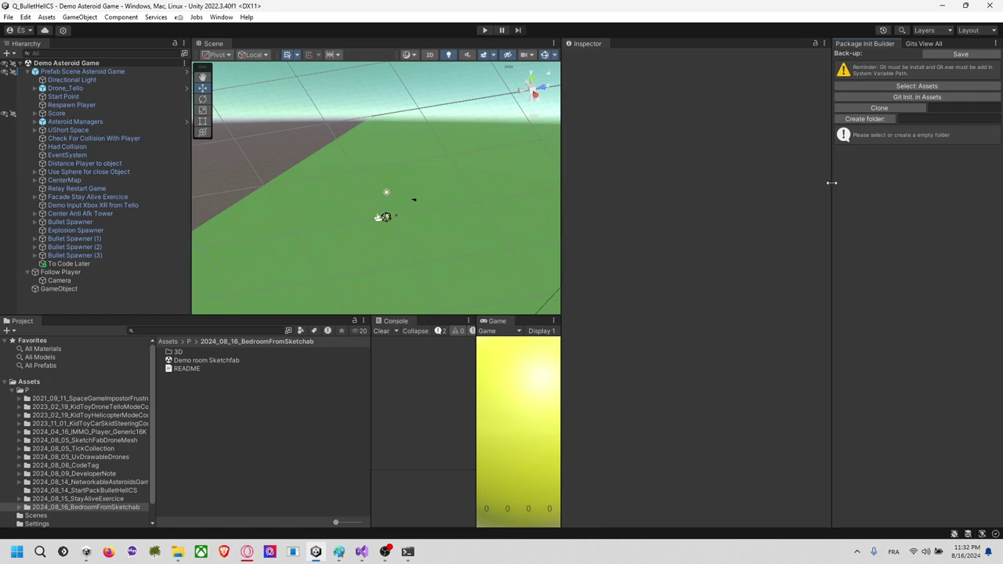
{"action": "left_click_drag", "start_coordinate": [831, 183], "coordinate": [660, 192]}
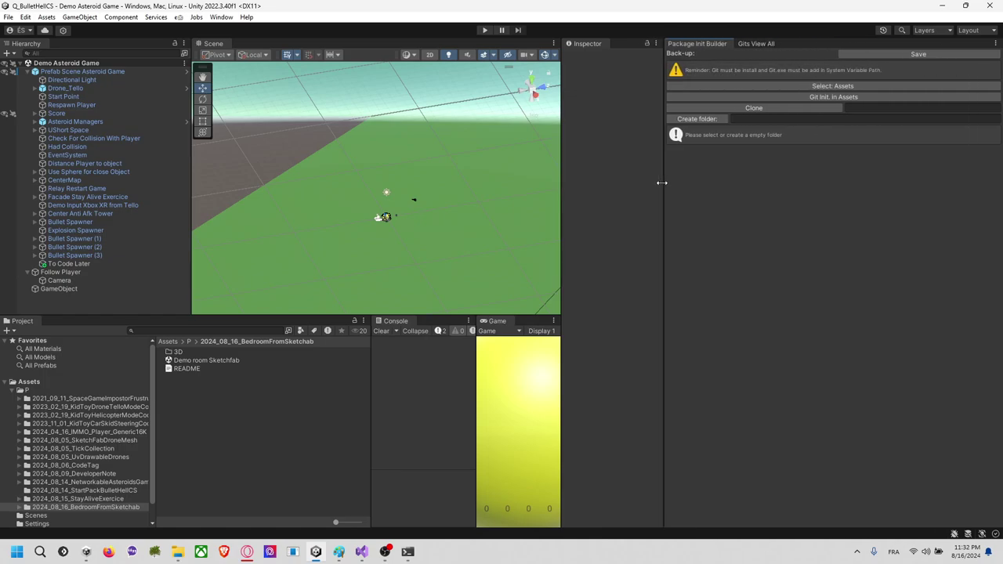
{"action": "left_click", "coordinate": [213, 369]}
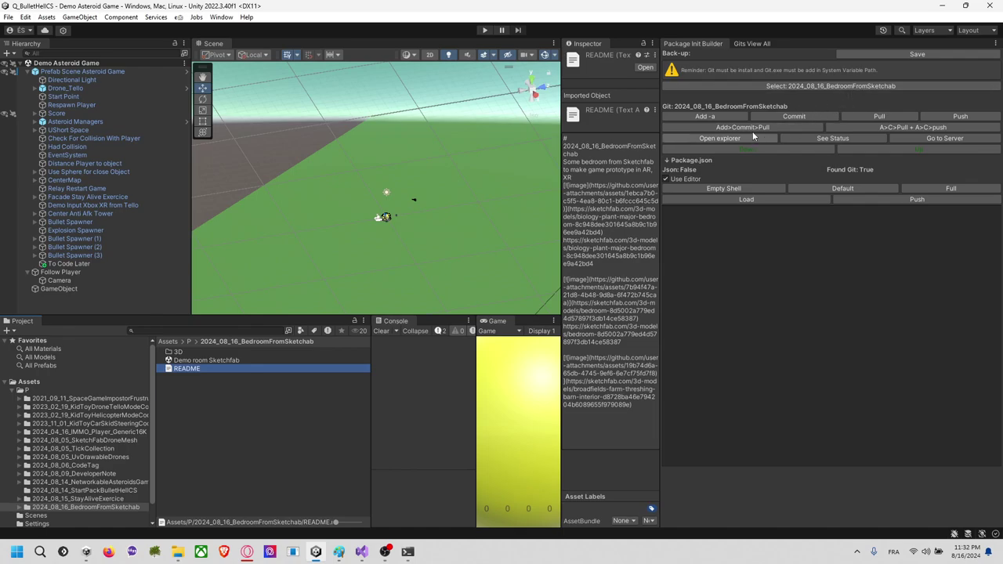
{"action": "left_click", "coordinate": [689, 179]}
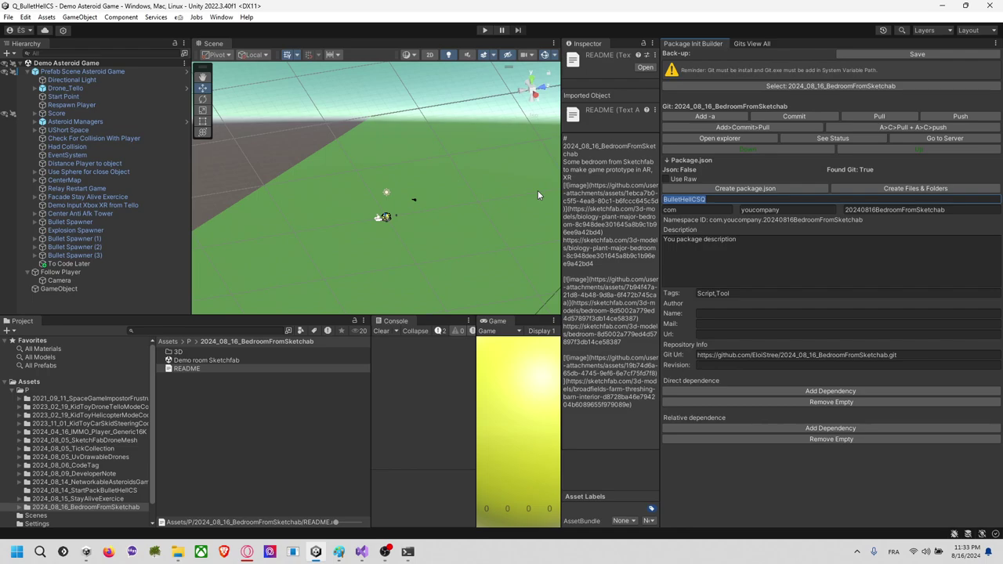
Step: Name the package "Bedroom From Sketchfab" and build its namespace from "be", the author's first name and "bedroomfromsketchfab"
{"action": "type", "text": "Bedroom From Sketchfab"}
{"action": "key", "text": "Tab"}
{"action": "type", "text": "be"}
{"action": "key", "text": "Tab"}
{"action": "type", "text": "eloist"}
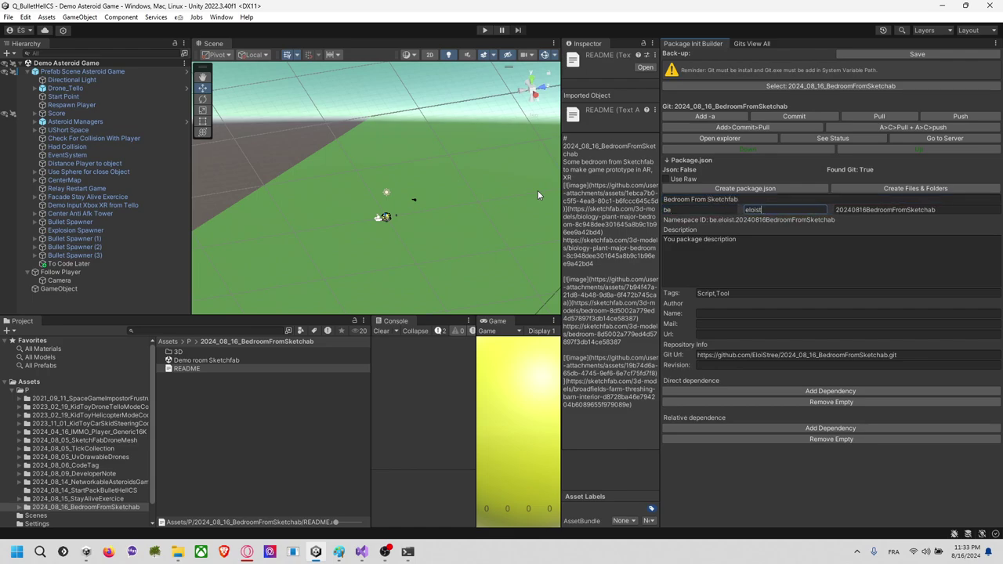
{"action": "key", "text": "BackSpace"}
{"action": "key", "text": "BackSpace"}
{"action": "key", "text": "Tab"}
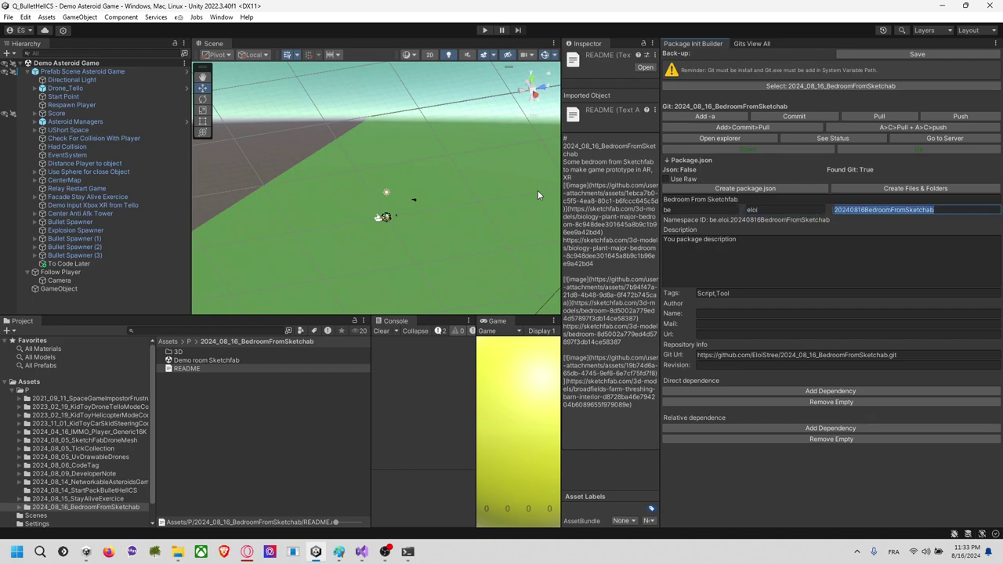
{"action": "type", "text": "bedro"}
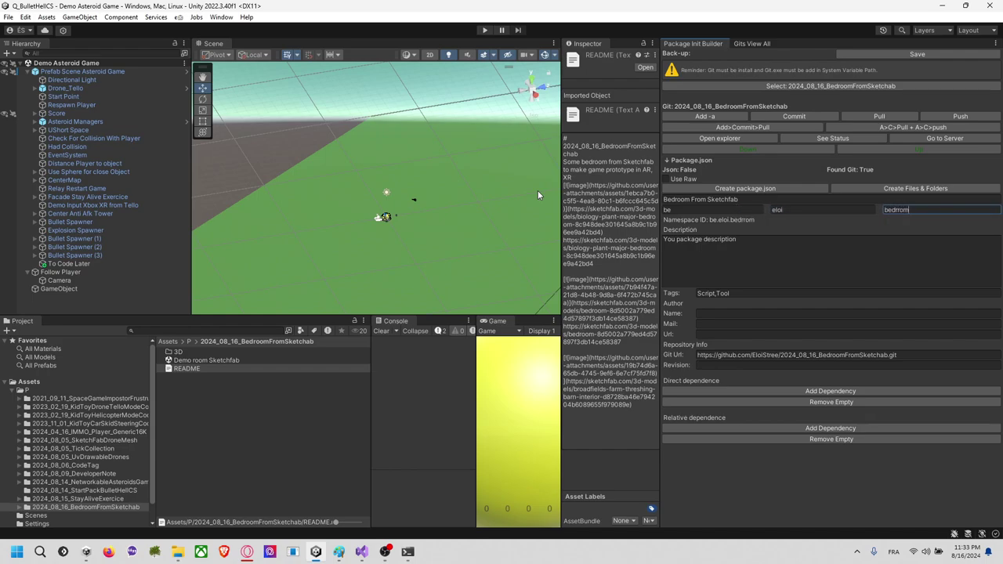
{"action": "type", "text": "omfromst"}
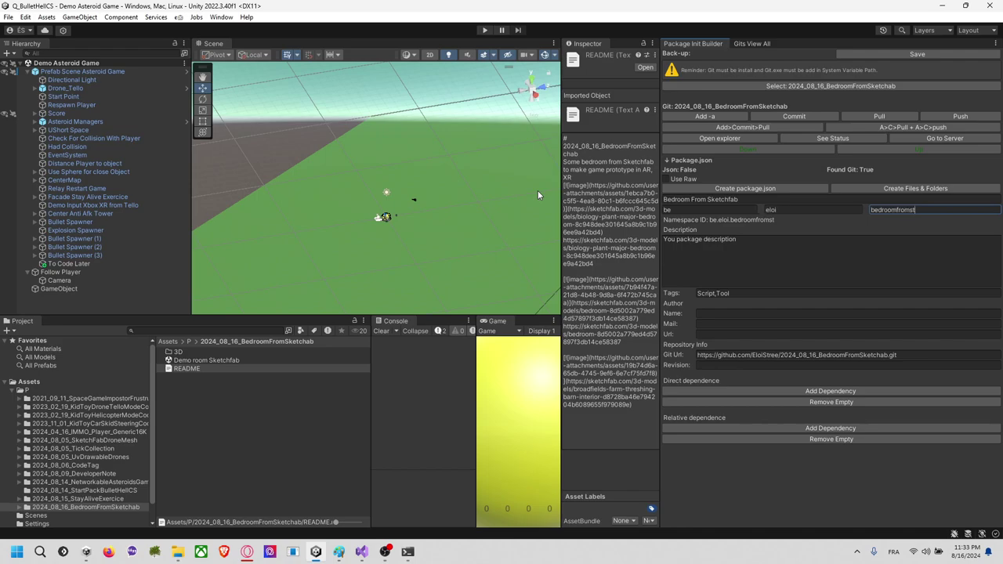
{"action": "key", "text": "BackSpace"}
{"action": "type", "text": "ketchfa"}
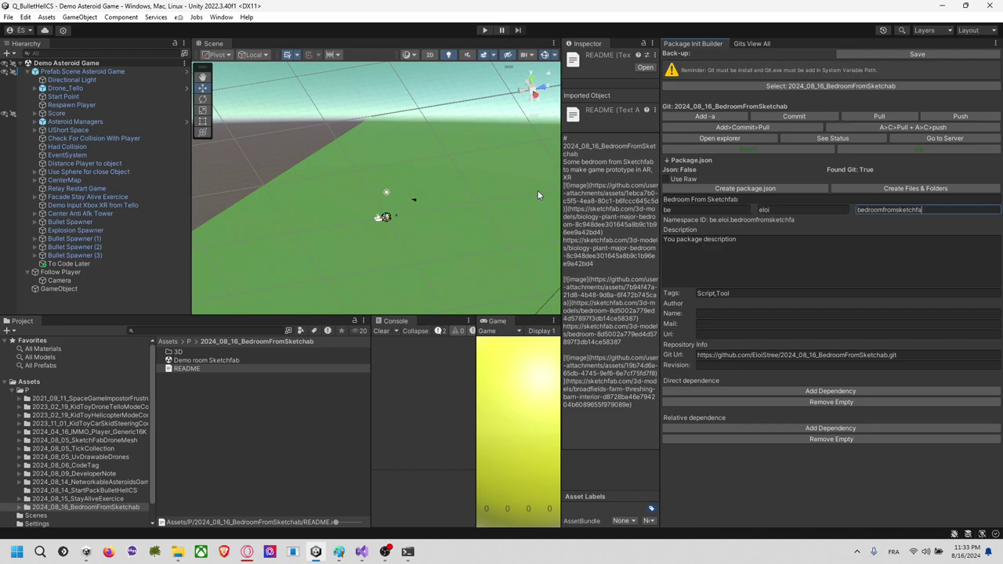
{"action": "type", "text": "b"}
Step: Describe the package as "Some bedroom to use in prototype coming from sketchfab in CC." and generate package.json with the Editor and Runtime folders
{"action": "key", "text": "Tab"}
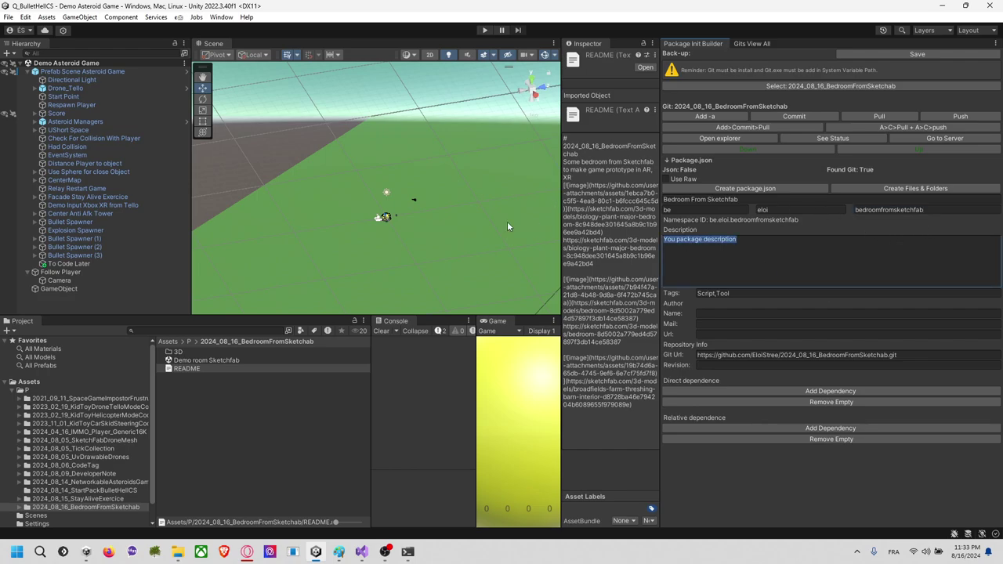
{"action": "type", "text": "Some bedroom to use in prototype coming from sketchfab in CC."}
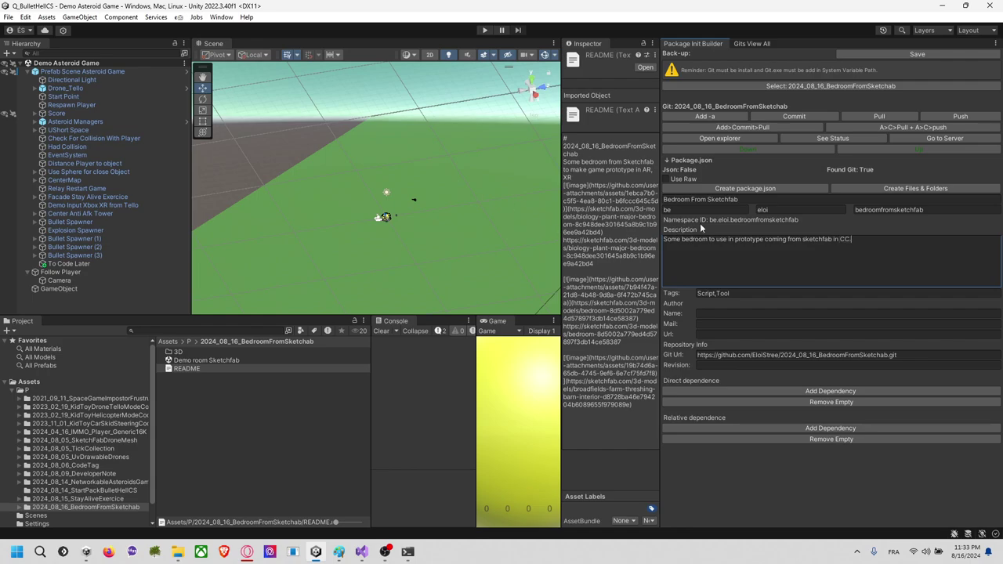
{"action": "left_click", "coordinate": [795, 190]}
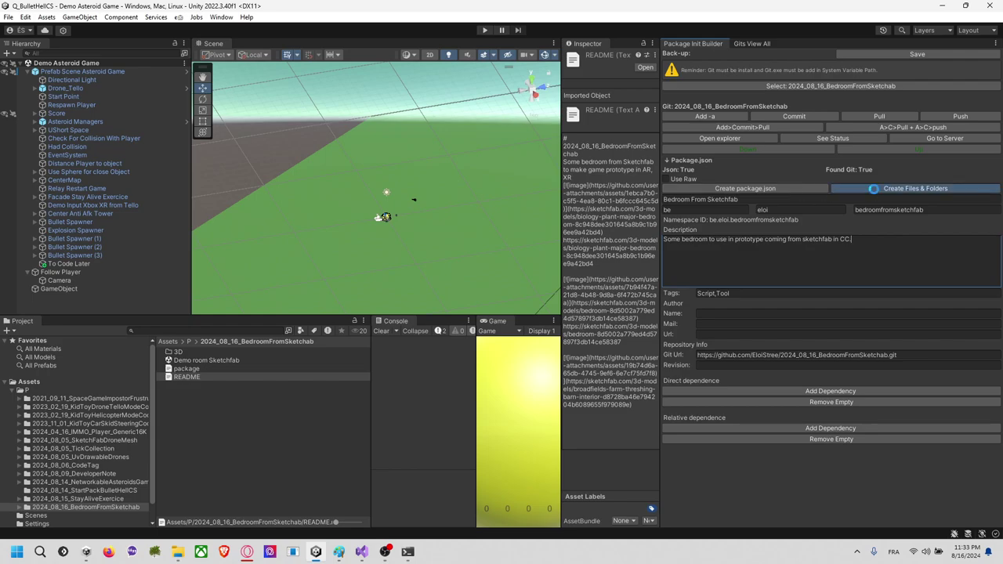
Step: Open package.json in Visual Studio Code, fill in the author's full name, save it and return to Unity
{"action": "left_click", "coordinate": [204, 385]}
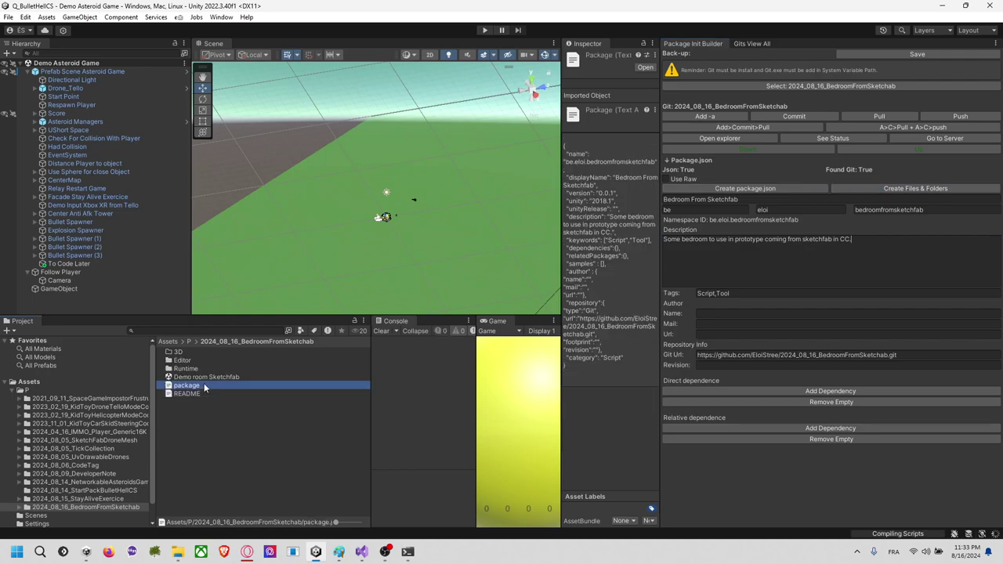
{"action": "double_click", "coordinate": [201, 384]}
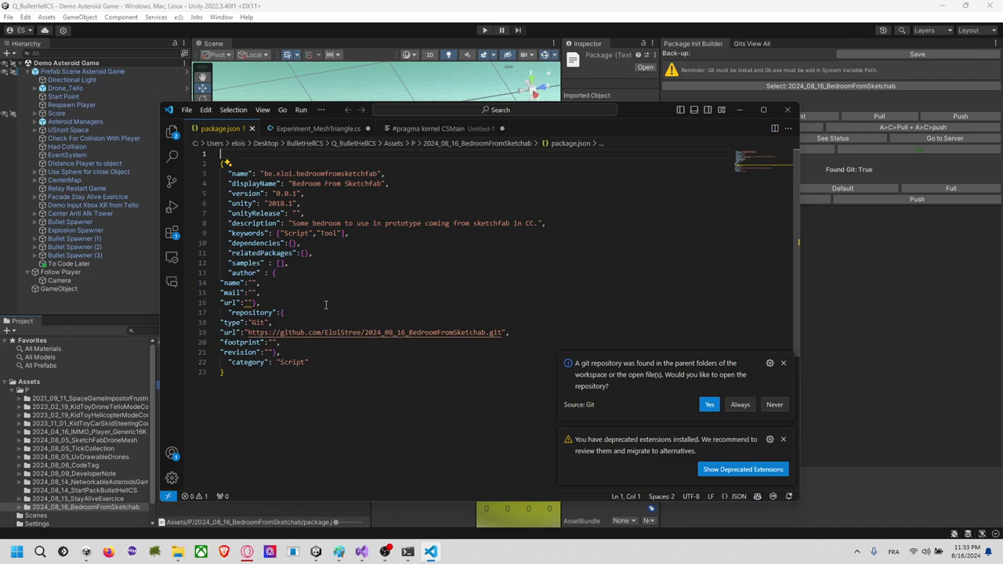
{"action": "left_click", "coordinate": [250, 283]}
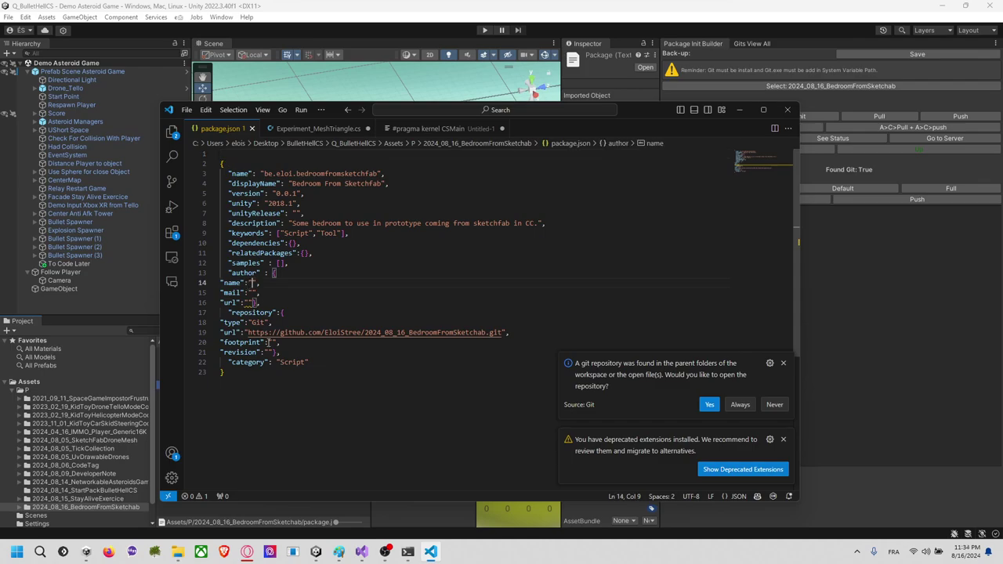
{"action": "type", "text": "Eloi Stree"}
{"action": "left_click", "coordinate": [391, 272]}
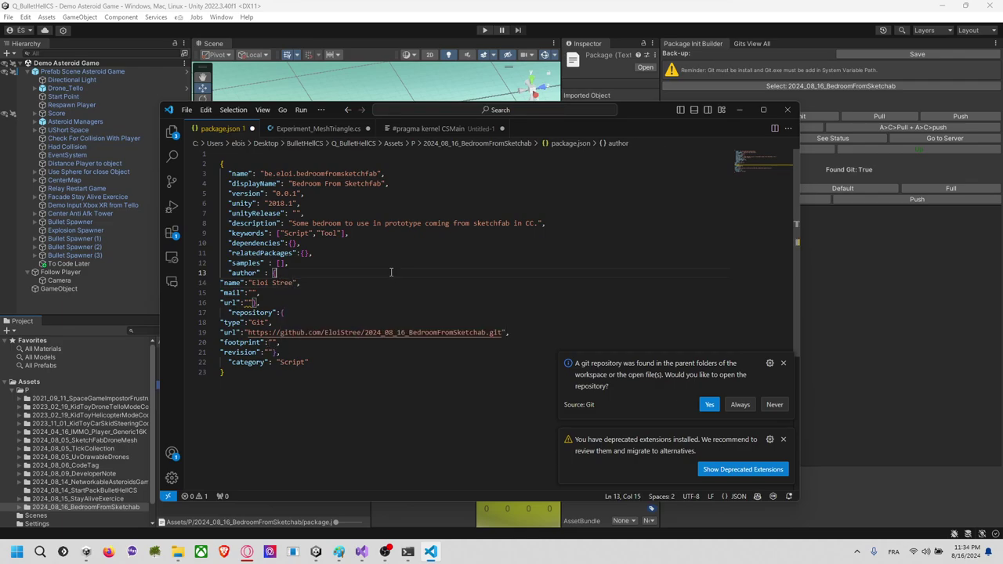
{"action": "left_click", "coordinate": [740, 109]}
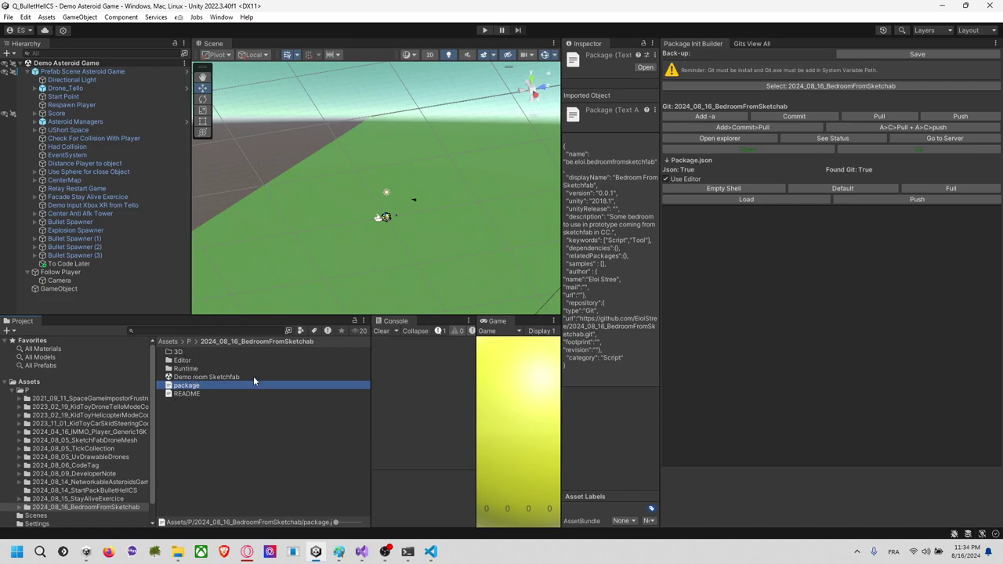
Step: Add, commit, pull and push the package changes, and open the repository's GitHub page to check its files and README
{"action": "left_click", "coordinate": [884, 126]}
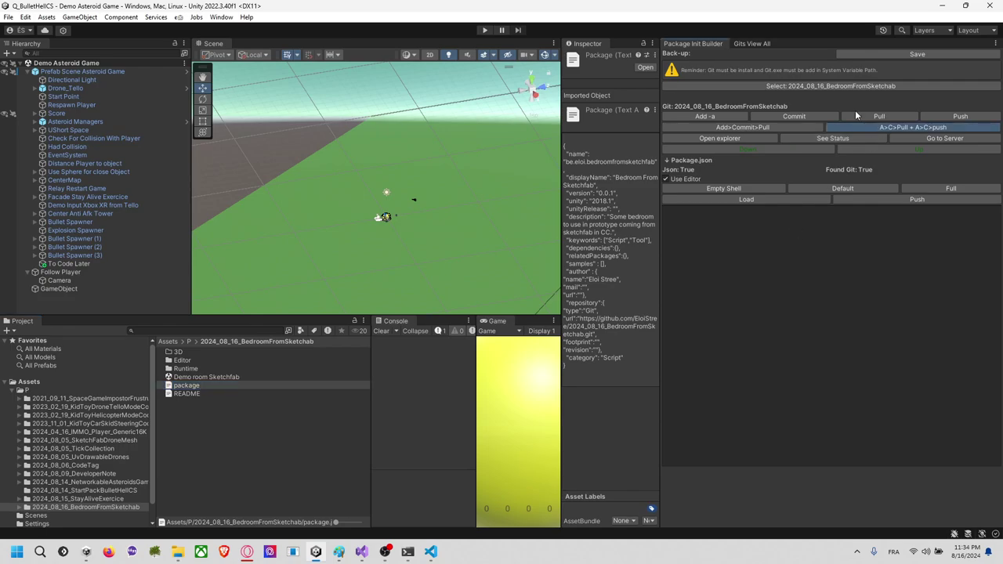
{"action": "left_click", "coordinate": [934, 138]}
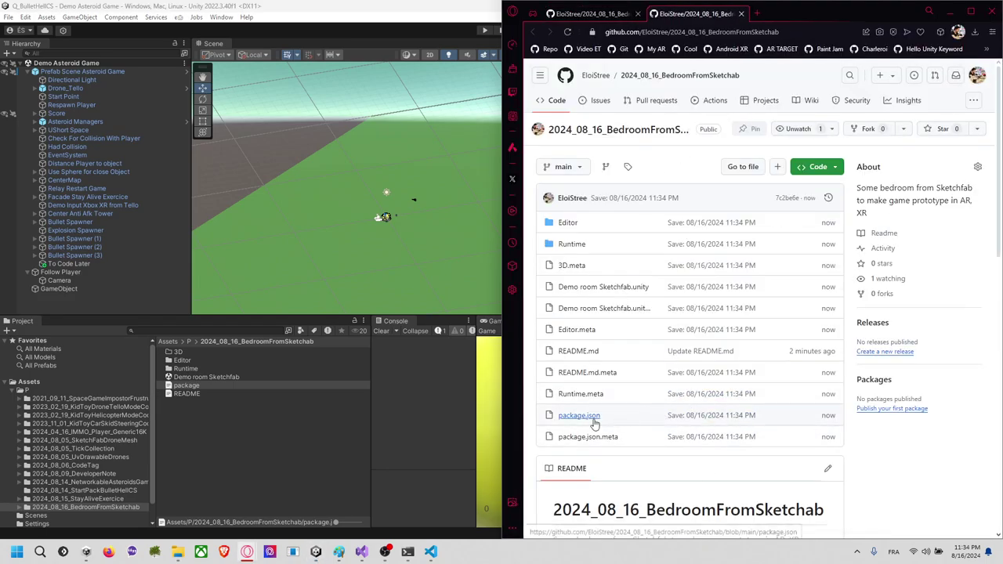
{"action": "scroll", "coordinate": [620, 403], "scroll_direction": "down", "scroll_amount": 1}
{"action": "scroll", "coordinate": [620, 403], "scroll_direction": "down", "scroll_amount": 4}
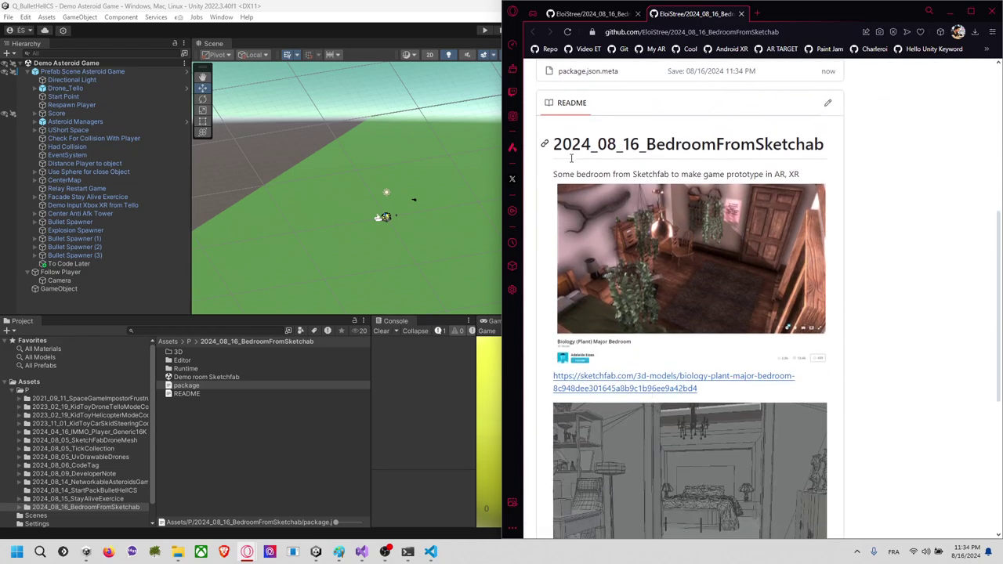
{"action": "scroll", "coordinate": [650, 313], "scroll_direction": "down", "scroll_amount": 3}
{"action": "scroll", "coordinate": [650, 304], "scroll_direction": "down", "scroll_amount": 1}
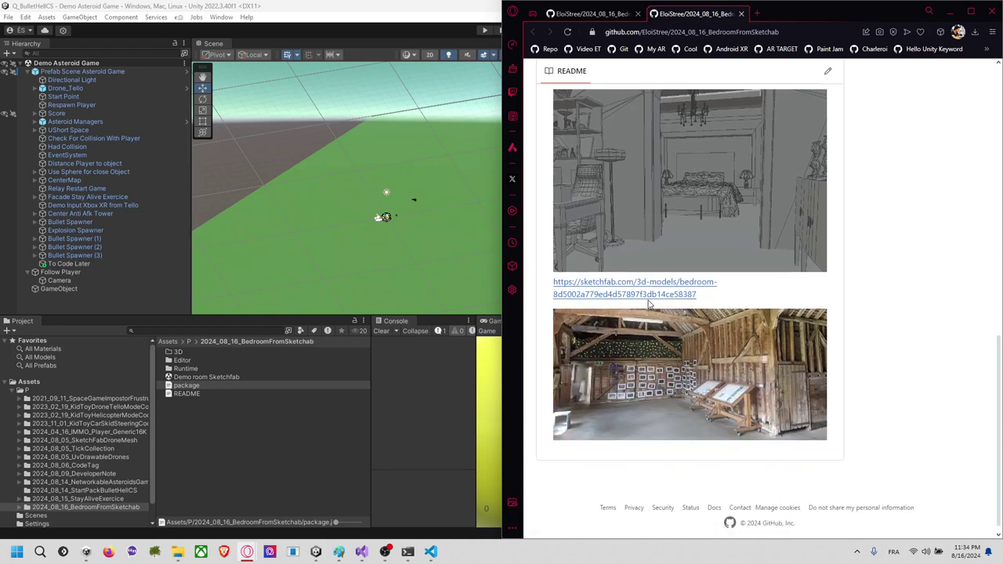
Step: Open the Sketchfab page of the wireframe bedroom linked in the README and download the model in its original FBX format
{"action": "middle_click", "coordinate": [654, 287]}
{"action": "scroll", "coordinate": [653, 286], "scroll_direction": "up", "scroll_amount": 1}
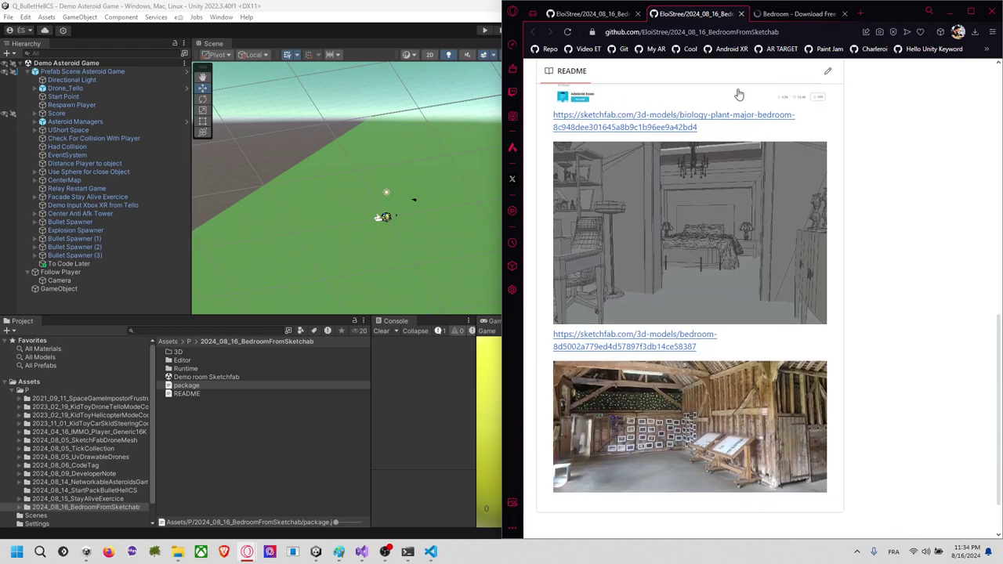
{"action": "left_click", "coordinate": [780, 14]}
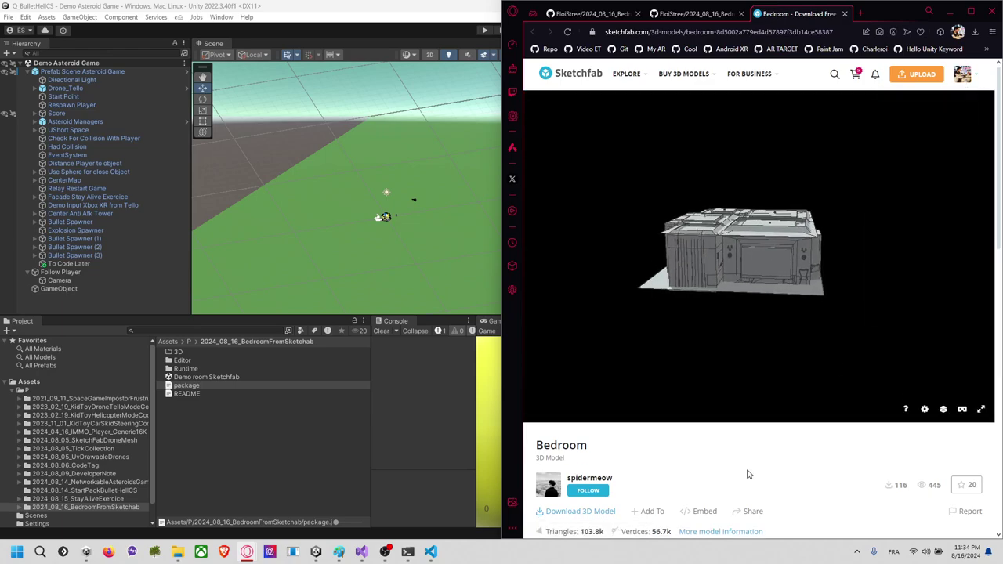
{"action": "scroll", "coordinate": [672, 409], "scroll_direction": "down", "scroll_amount": 2}
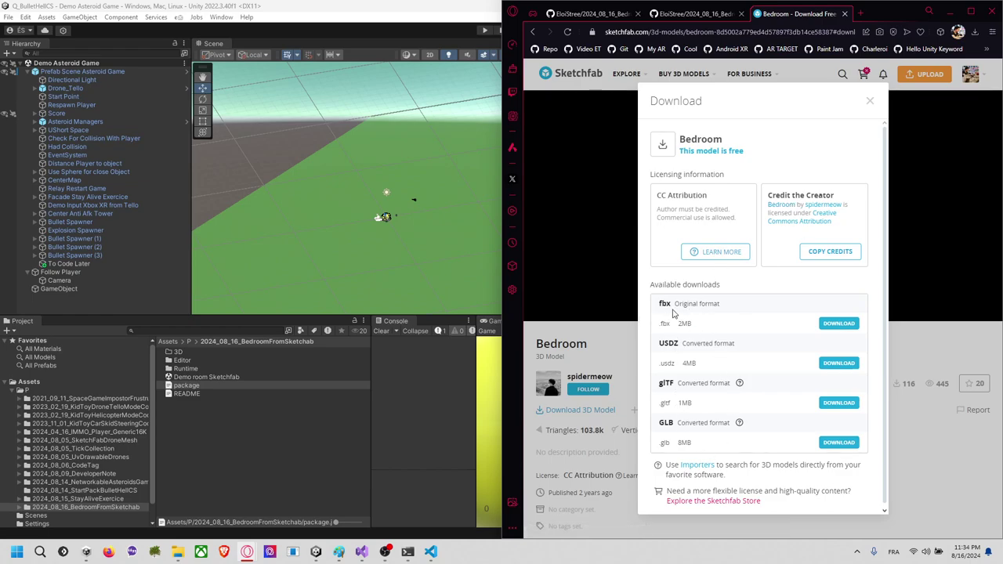
{"action": "left_click", "coordinate": [822, 330]}
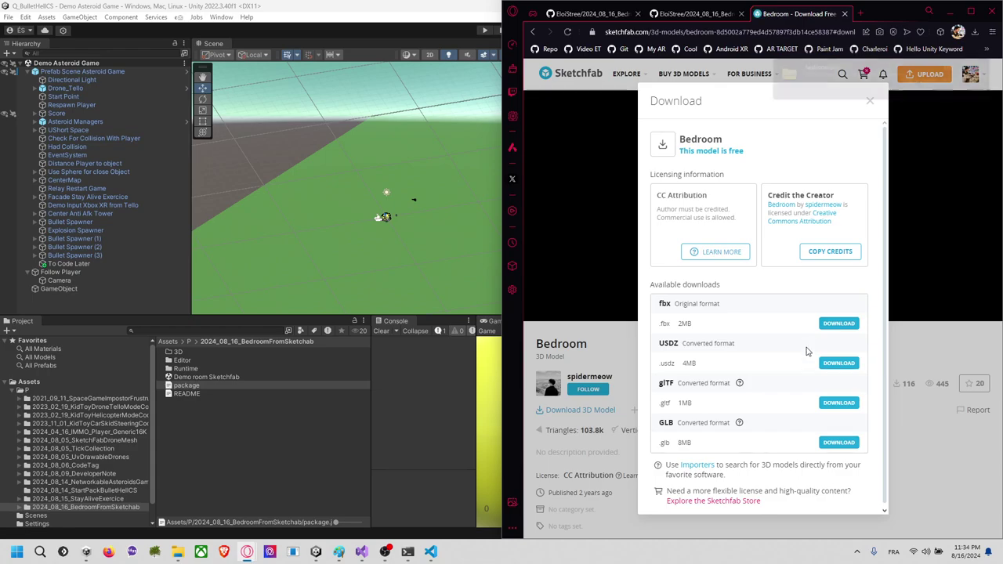
Step: Extract bedroom.zip in the Downloads folder and import asit.fbx from its source folder into the 2024_08_16_BedroomFromSketchab folder in Unity
{"action": "left_click", "coordinate": [980, 73]}
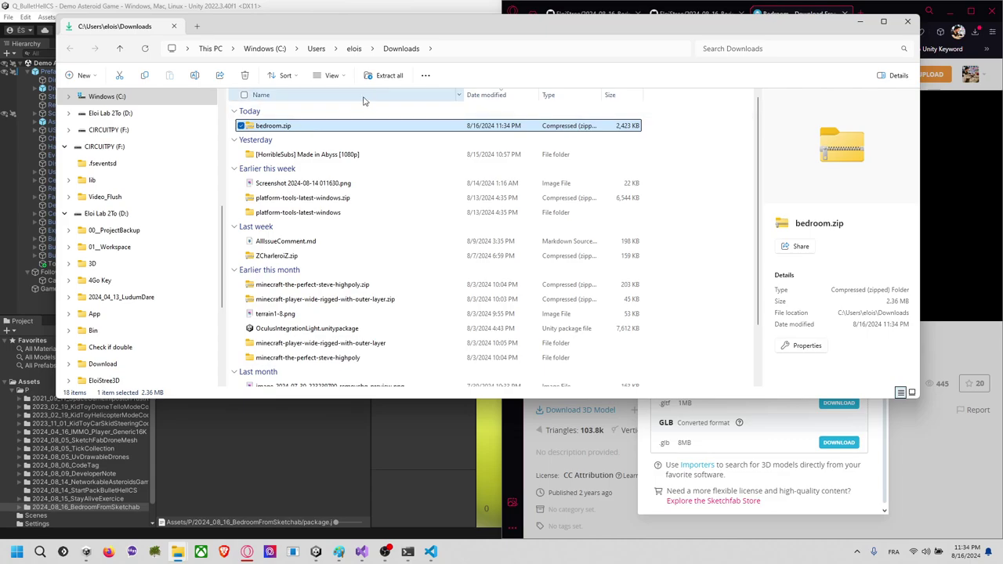
{"action": "left_click", "coordinate": [380, 75]}
{"action": "left_click", "coordinate": [595, 376]}
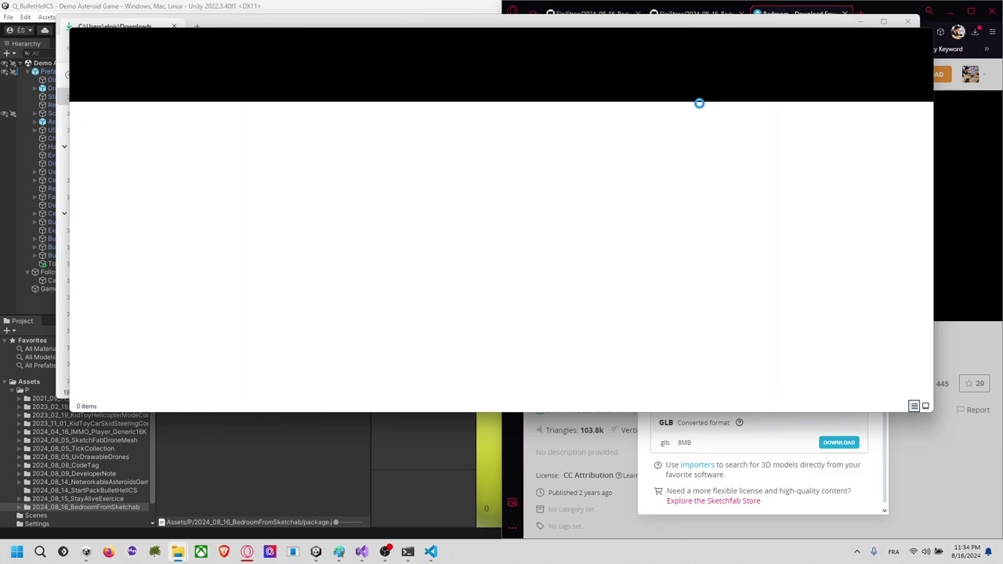
{"action": "left_click", "coordinate": [923, 37]}
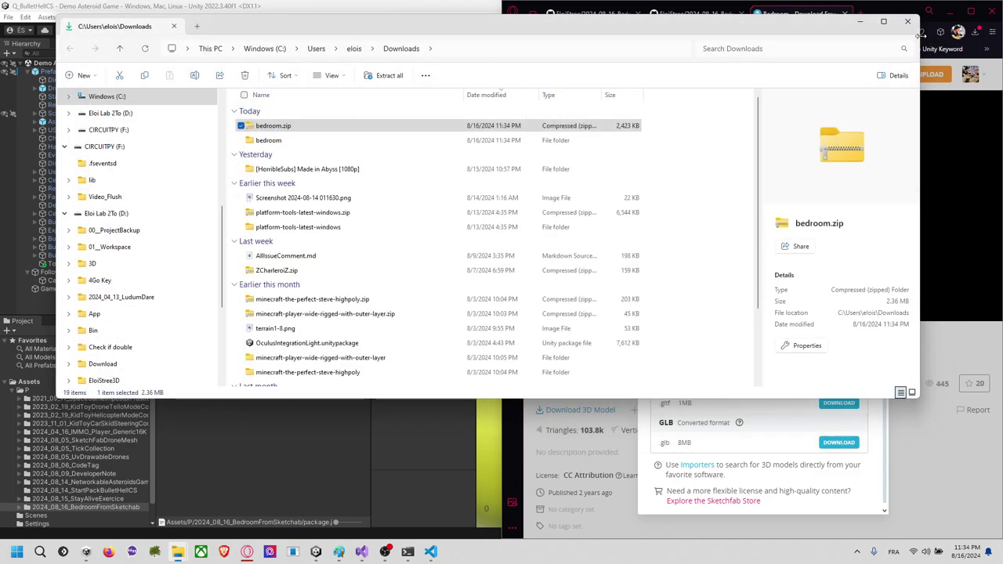
{"action": "double_click", "coordinate": [353, 146]}
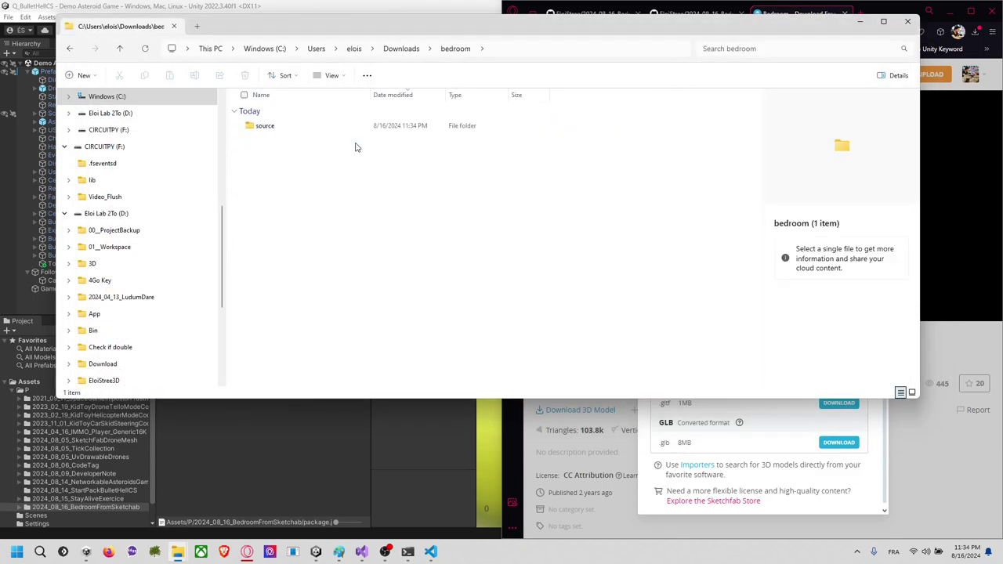
{"action": "double_click", "coordinate": [290, 129]}
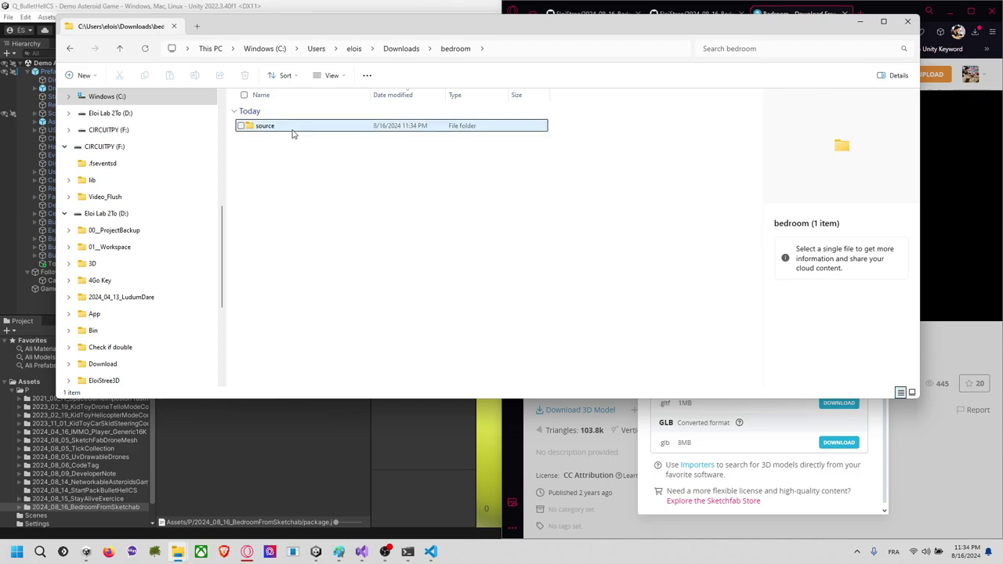
{"action": "left_click", "coordinate": [298, 131]}
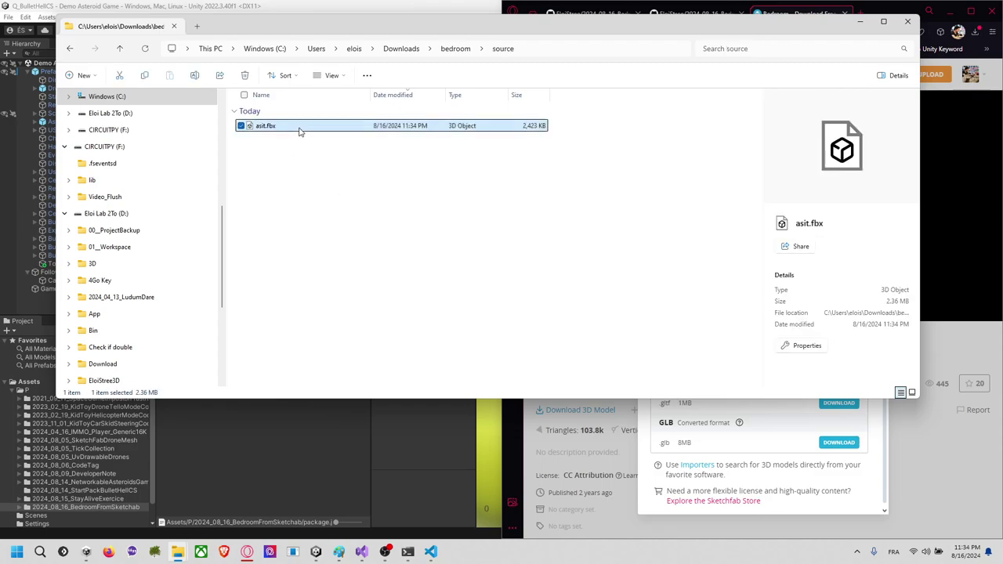
{"action": "left_click_drag", "start_coordinate": [299, 131], "coordinate": [251, 435]}
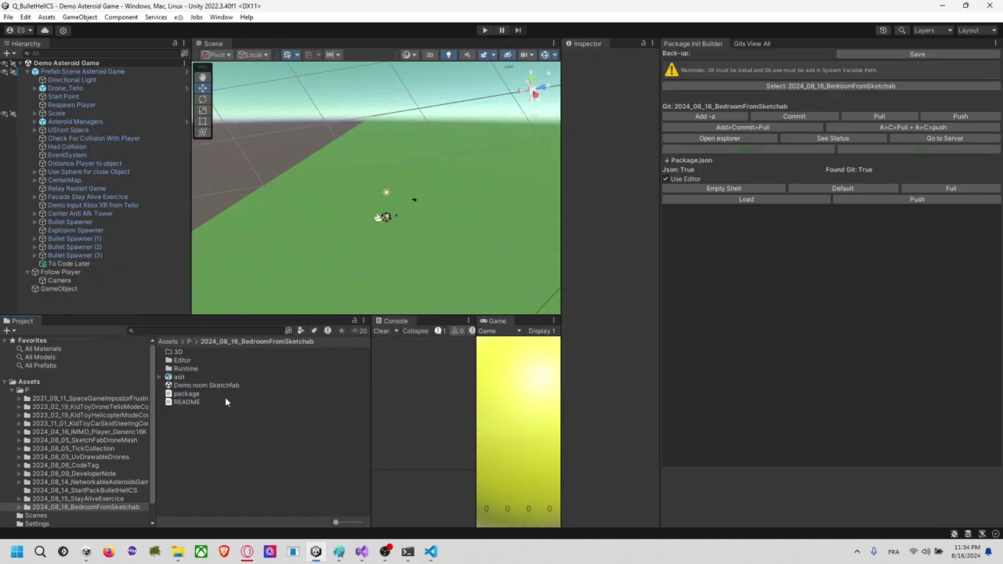
Step: Move the imported asit model into the package's 3D folder and open that folder
{"action": "left_click", "coordinate": [198, 361]}
{"action": "left_click", "coordinate": [193, 381]}
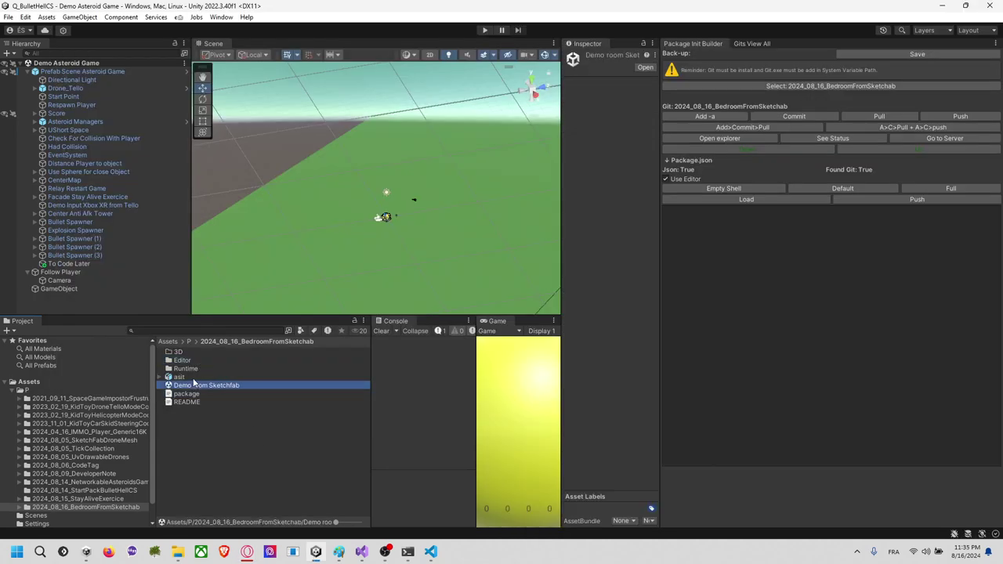
{"action": "left_click_drag", "start_coordinate": [193, 381], "coordinate": [197, 354]}
{"action": "double_click", "coordinate": [197, 354]}
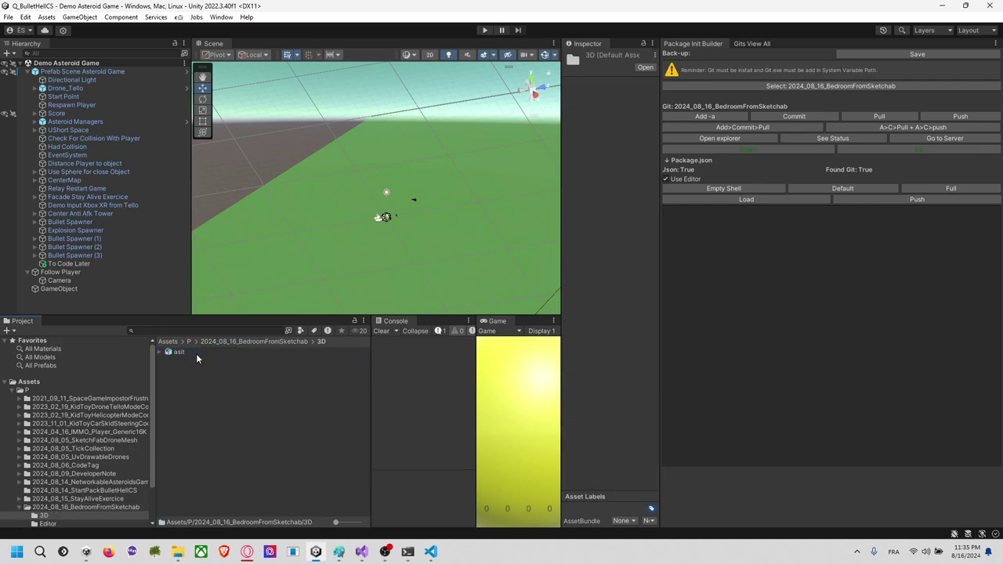
Step: Create a RoomBasicNoColor folder inside 3D and move the asit model into it
{"action": "right_click", "coordinate": [202, 383]}
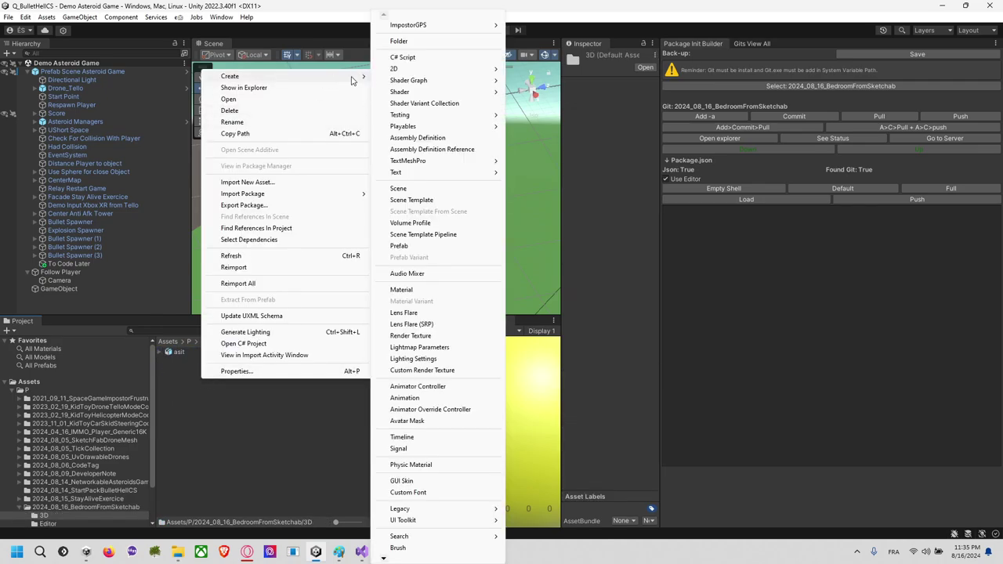
{"action": "mouse_move", "coordinate": [352, 78]}
{"action": "left_click", "coordinate": [415, 42]}
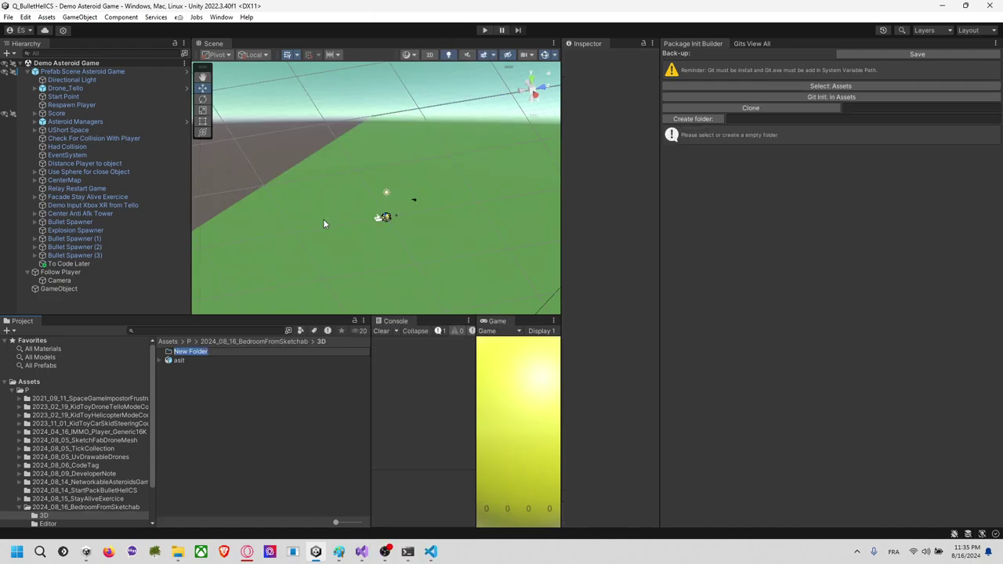
{"action": "type", "text": "Room"}
{"action": "type", "text": "BasicNoColor"}
{"action": "key", "text": "Return"}
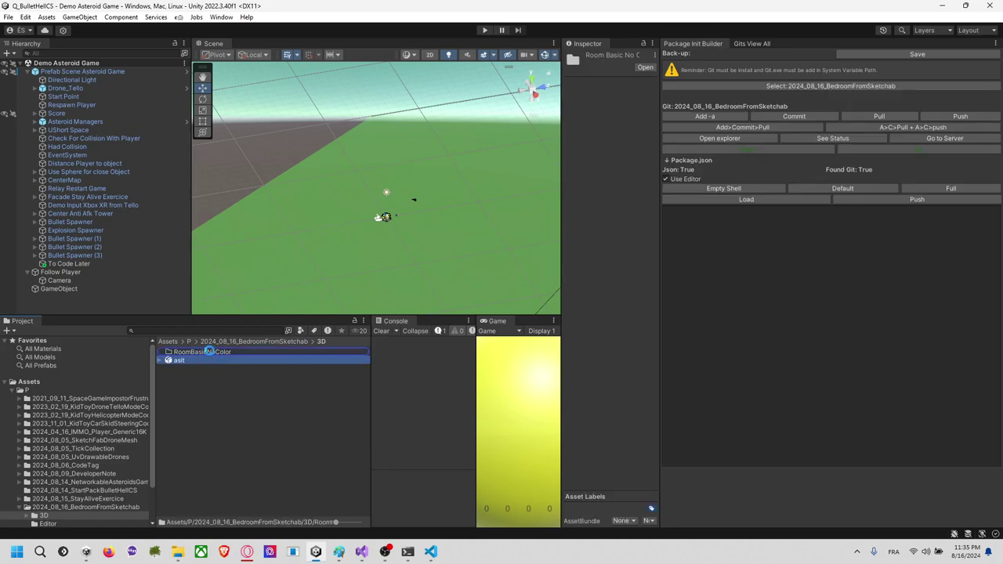
Step: Create a second folder named RoomFullColored inside the 3D folder
{"action": "right_click", "coordinate": [194, 385]}
{"action": "mouse_move", "coordinate": [349, 84]}
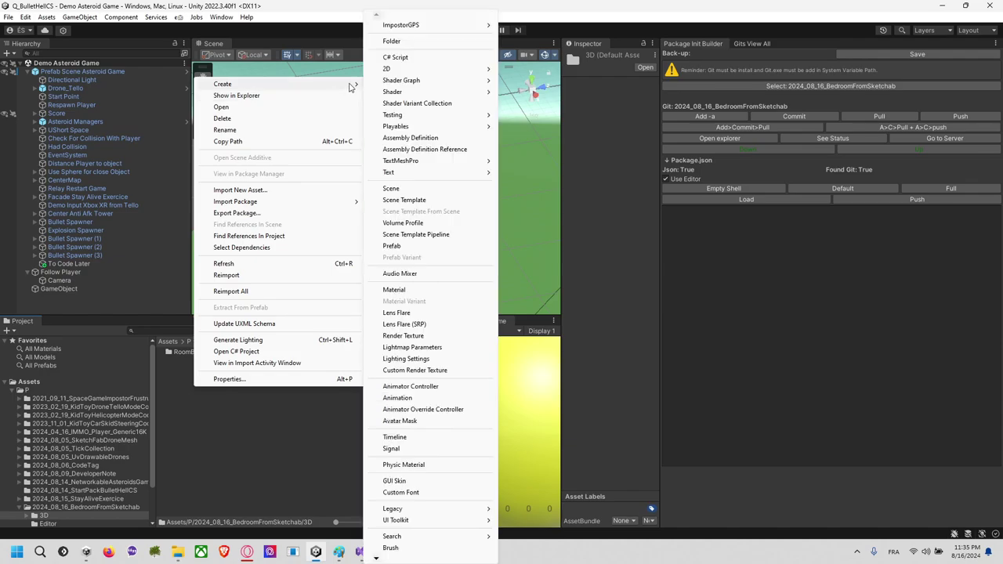
{"action": "left_click", "coordinate": [424, 40]}
{"action": "type", "text": "RoomComplexColo"}
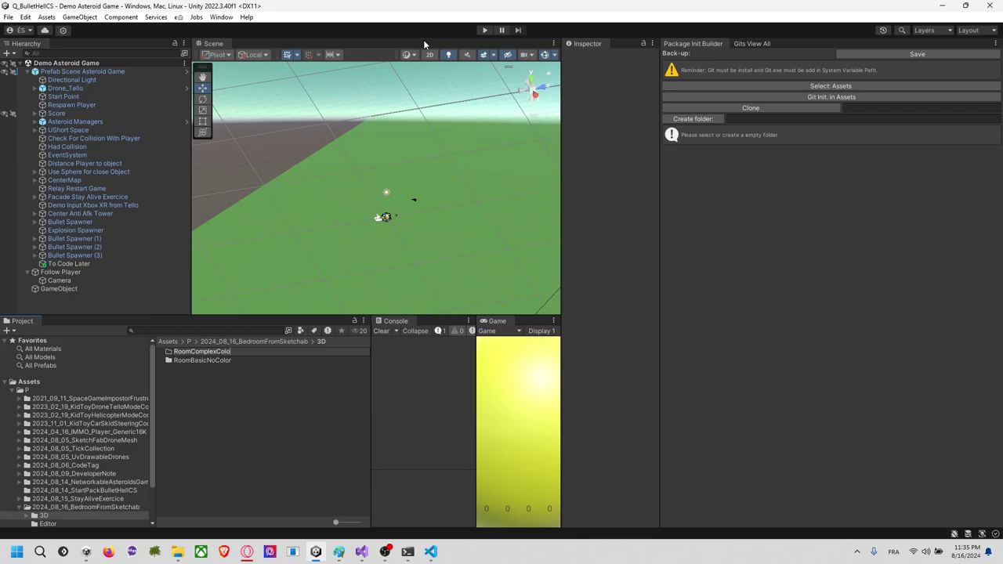
{"action": "key", "text": "BackSpace"}
{"action": "key", "text": "BackSpace"}
{"action": "key", "text": "BackSpace"}
{"action": "key", "text": "BackSpace"}
{"action": "key", "text": "BackSpace"}
{"action": "key", "text": "BackSpace"}
{"action": "key", "text": "BackSpace"}
{"action": "key", "text": "BackSpace"}
{"action": "key", "text": "BackSpace"}
{"action": "key", "text": "BackSpace"}
{"action": "key", "text": "BackSpace"}
{"action": "type", "text": "FullColored"}
{"action": "key", "text": "Return"}
Step: Create a third folder named RoomEmptyScan inside the 3D folder
{"action": "right_click", "coordinate": [192, 390]}
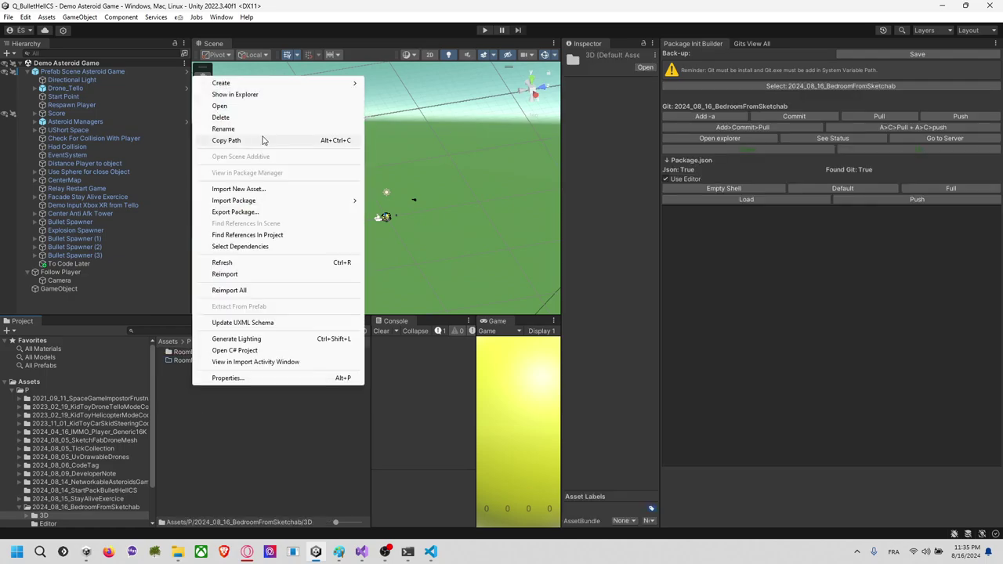
{"action": "mouse_move", "coordinate": [266, 85]}
{"action": "left_click", "coordinate": [423, 43]}
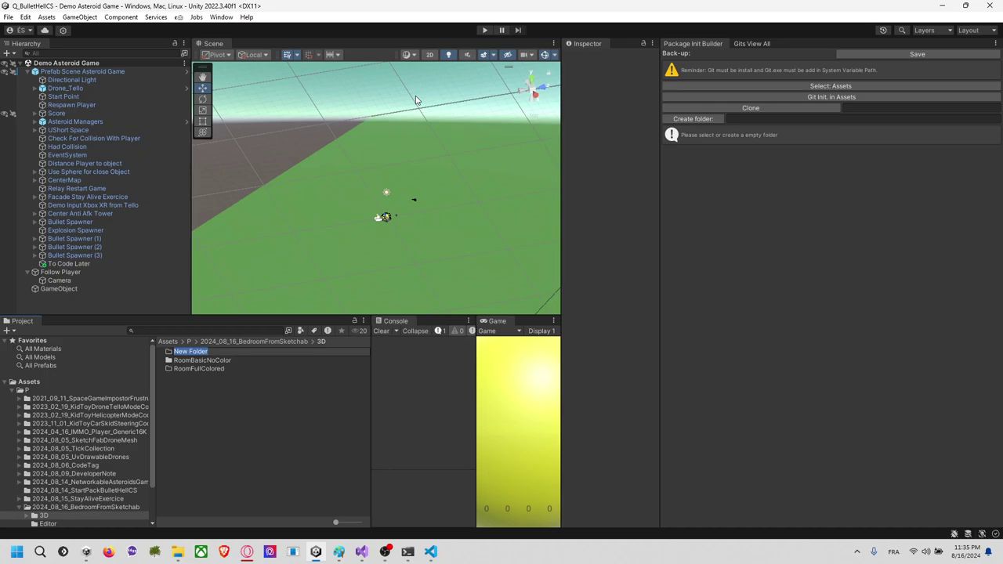
{"action": "type", "text": "RoomEmptyScan"}
{"action": "key", "text": "Return"}
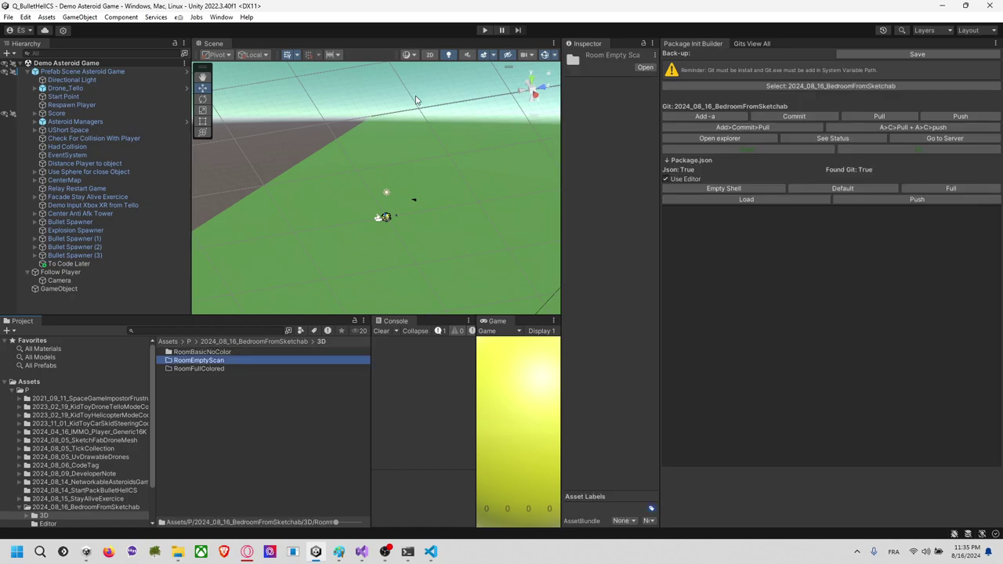
Step: Open the Demo room Sketchfab scene from the 2024_08_16_BedroomFromSketchab folder
{"action": "key", "text": "alt+Tab"}
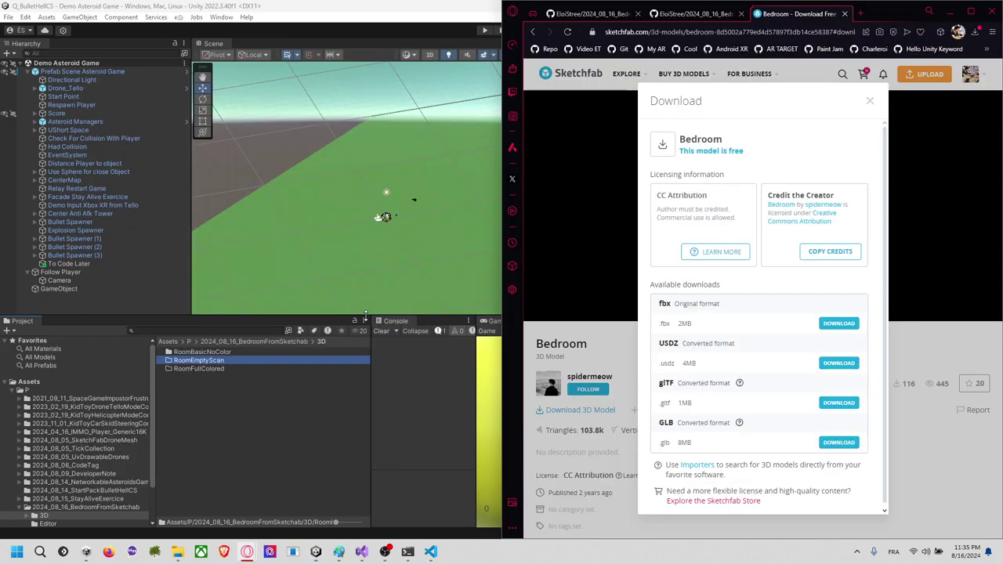
{"action": "left_click", "coordinate": [239, 404]}
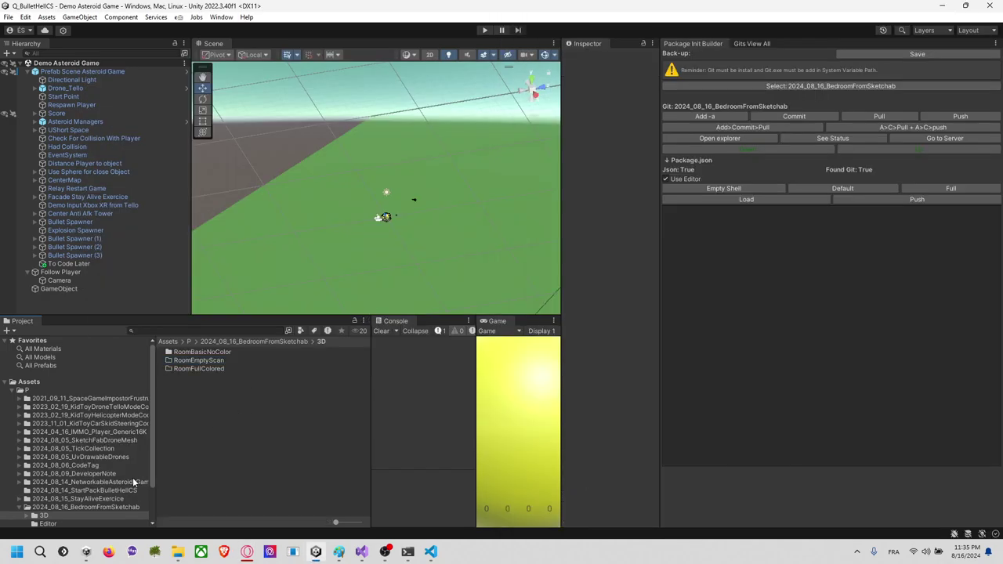
{"action": "scroll", "coordinate": [108, 471], "scroll_direction": "down", "scroll_amount": 2}
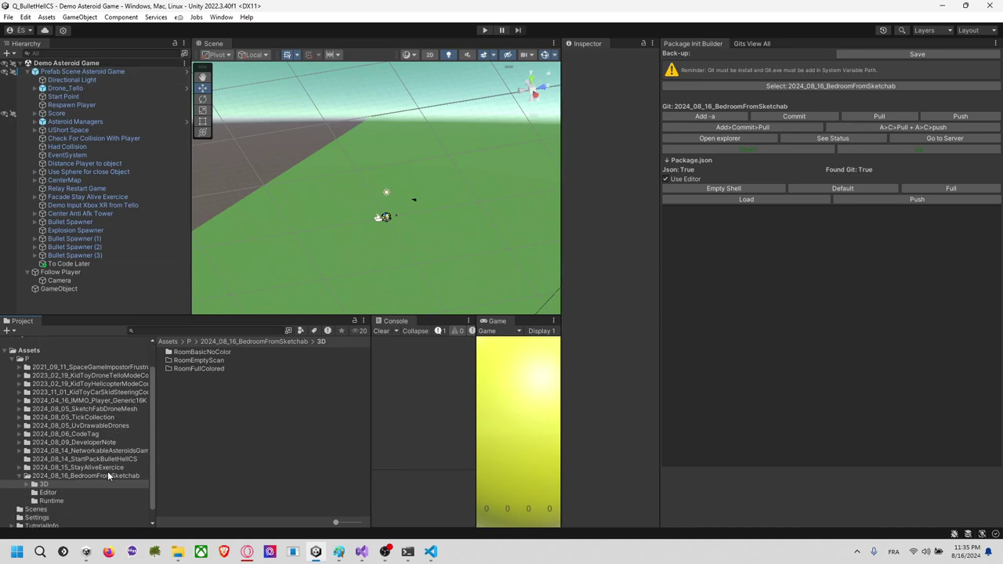
{"action": "left_click", "coordinate": [90, 463]}
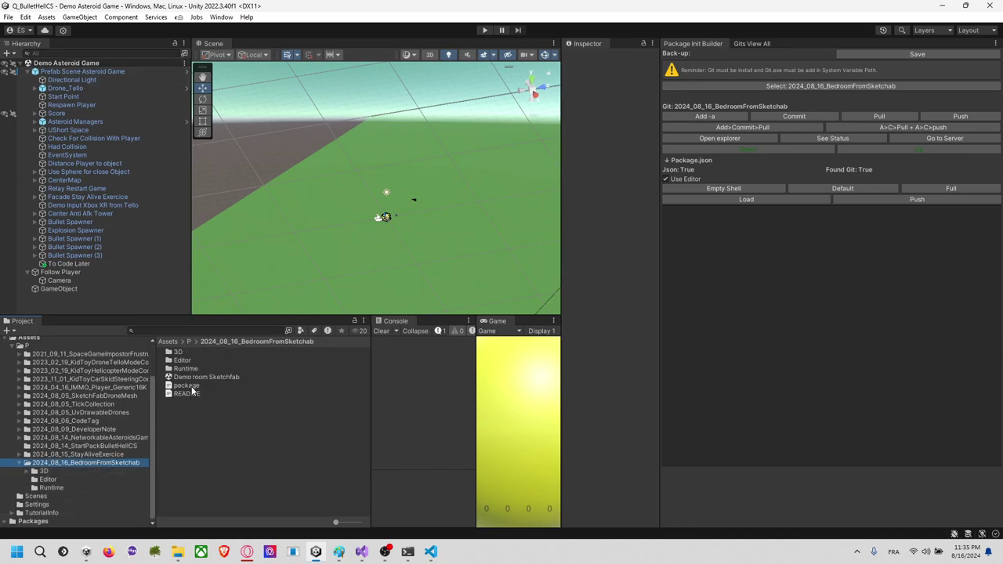
{"action": "double_click", "coordinate": [194, 379]}
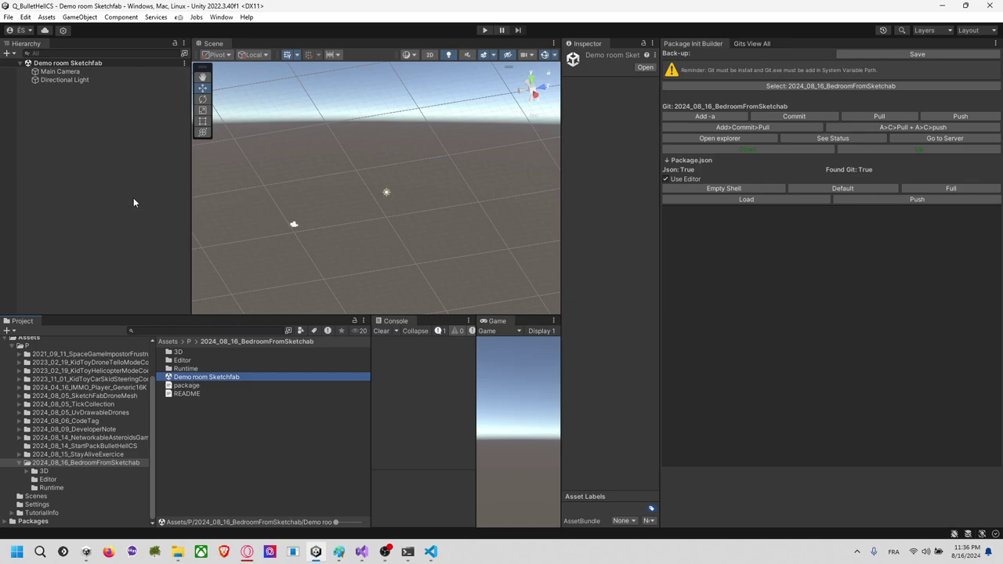
Step: Add the asit model from 3D/RoomBasicNoColor to the Demo room Sketchfab scene
{"action": "left_click", "coordinate": [205, 352]}
{"action": "double_click", "coordinate": [207, 352]}
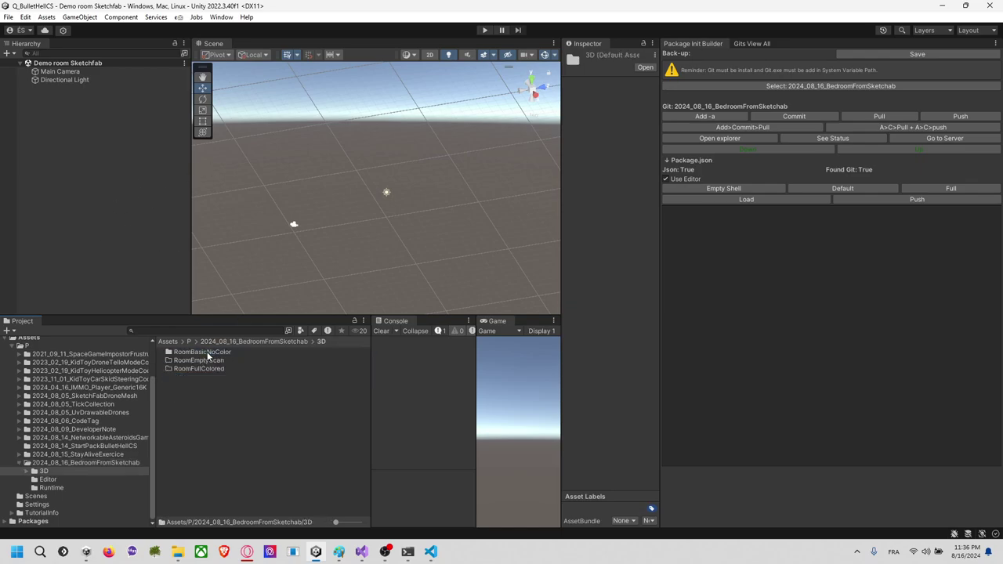
{"action": "left_click", "coordinate": [220, 363]}
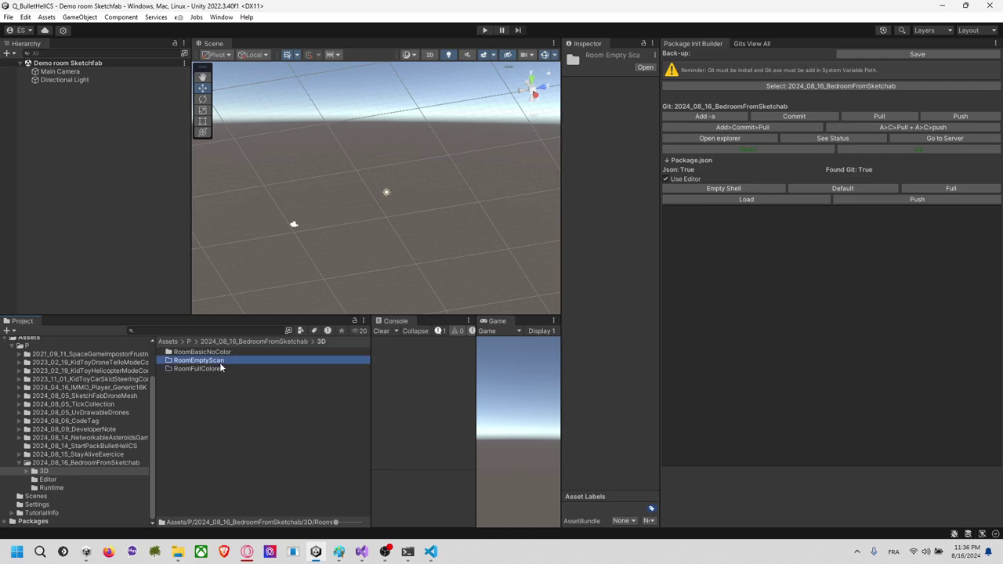
{"action": "double_click", "coordinate": [205, 352]}
{"action": "left_click_drag", "start_coordinate": [192, 310], "coordinate": [164, 279]}
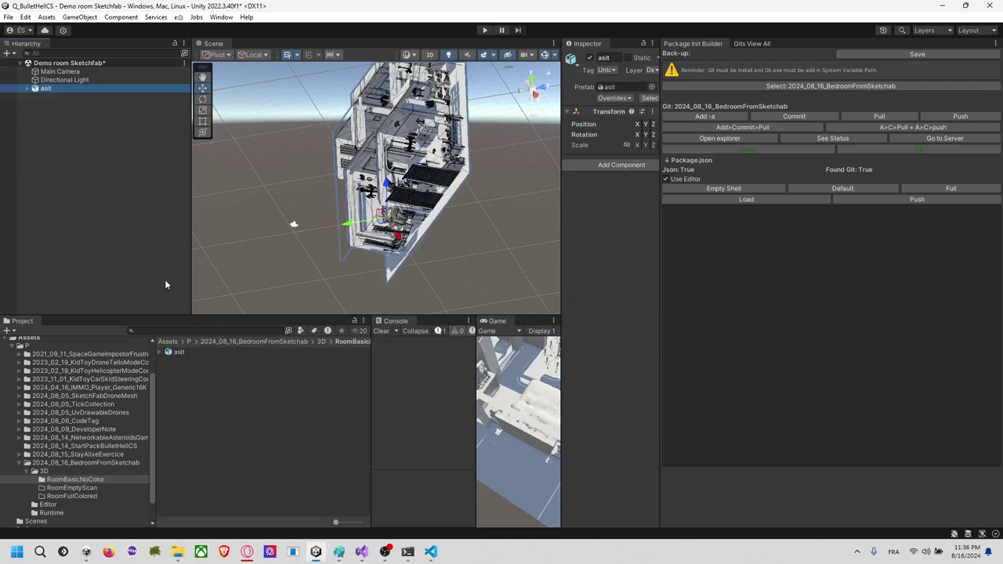
Step: Expand the asit object to its Sphere child and widen the Inspector to expose the full transform values
{"action": "right_click_drag", "start_coordinate": [451, 194], "coordinate": [471, 168]}
{"action": "left_click_drag", "start_coordinate": [471, 169], "coordinate": [497, 158], "text": "alt"}
{"action": "left_click", "coordinate": [537, 100]}
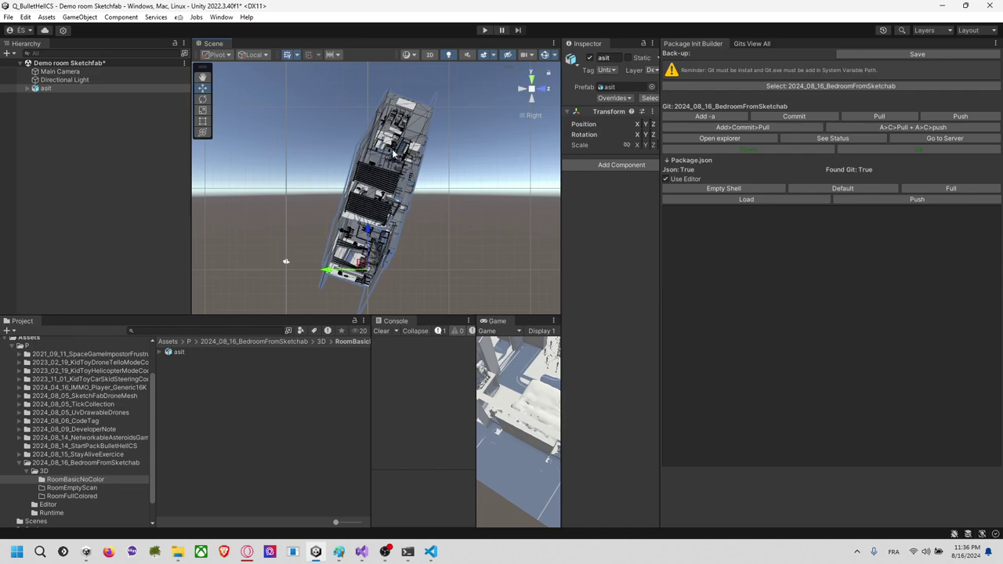
{"action": "left_click", "coordinate": [28, 88]}
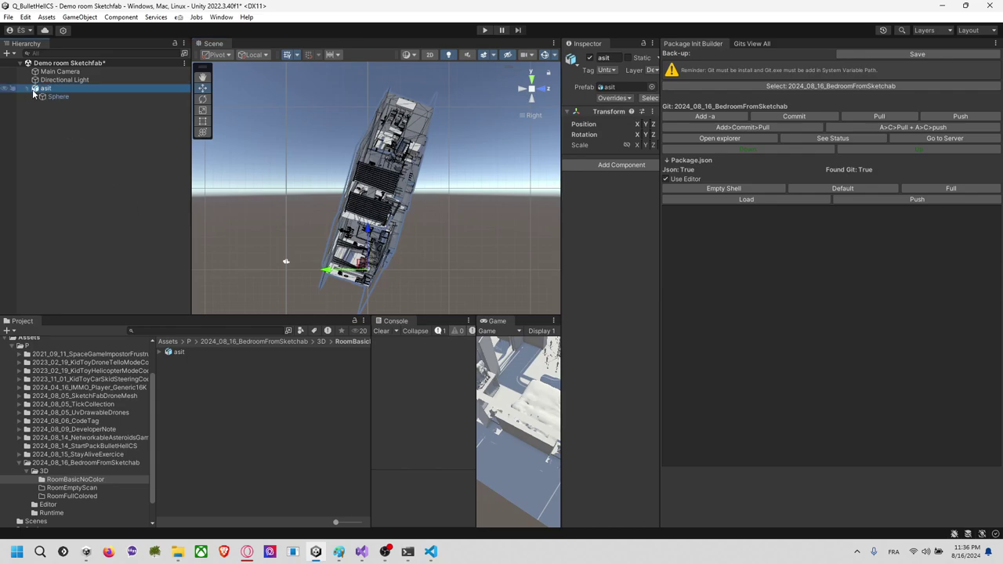
{"action": "left_click", "coordinate": [58, 96]}
{"action": "left_click_drag", "start_coordinate": [562, 222], "coordinate": [500, 224]}
{"action": "left_click_drag", "start_coordinate": [651, 239], "coordinate": [807, 240]}
Step: Set the X rotation of the asit object to 0
{"action": "left_click", "coordinate": [45, 88]}
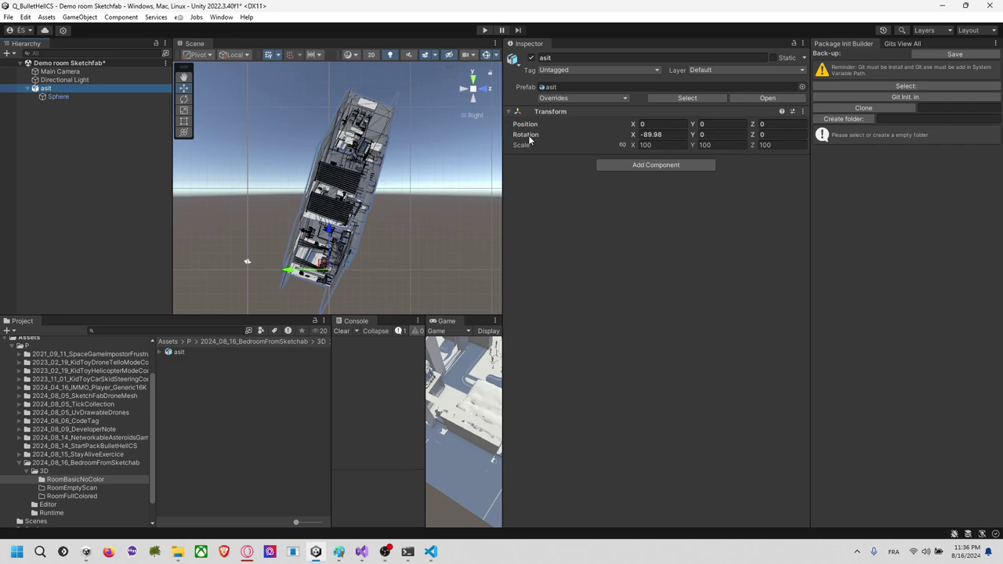
{"action": "left_click", "coordinate": [672, 134]}
{"action": "type", "text": "0"}
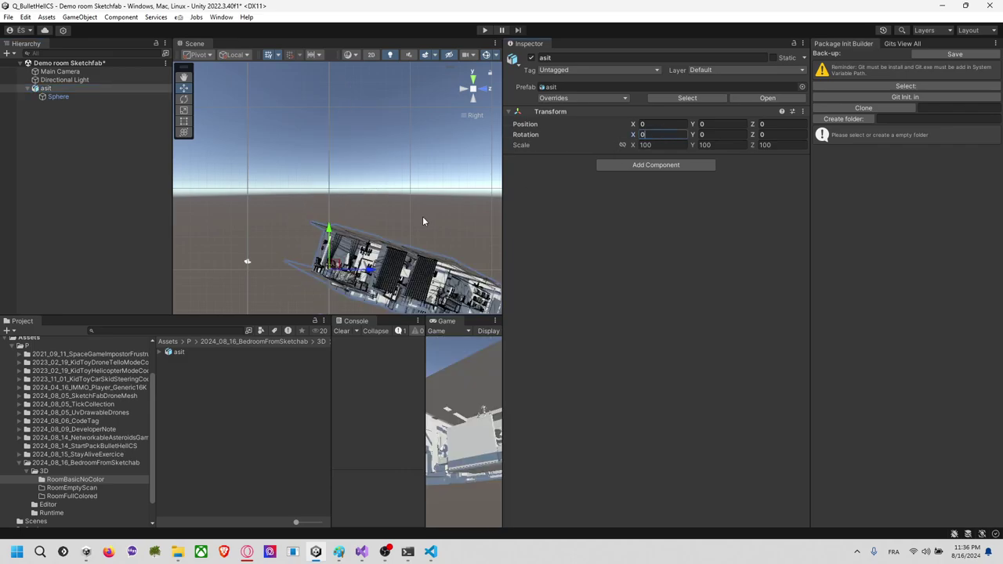
Step: Examine the rotated room model's orientation and layout from several angles in the scene
{"action": "left_click_drag", "start_coordinate": [388, 220], "coordinate": [403, 252], "text": "alt"}
{"action": "right_click_drag", "start_coordinate": [403, 252], "coordinate": [463, 298]}
{"action": "scroll", "coordinate": [380, 195], "scroll_direction": "up", "scroll_amount": 8}
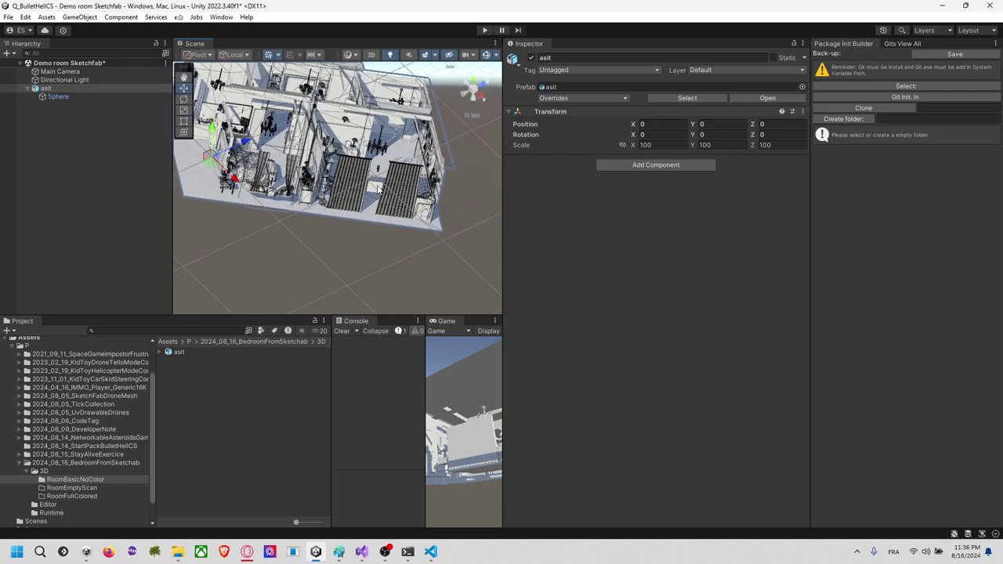
{"action": "middle_click_drag", "start_coordinate": [370, 169], "coordinate": [384, 223]}
{"action": "left_click_drag", "start_coordinate": [383, 222], "coordinate": [401, 147], "text": "alt"}
{"action": "left_click", "coordinate": [481, 100]}
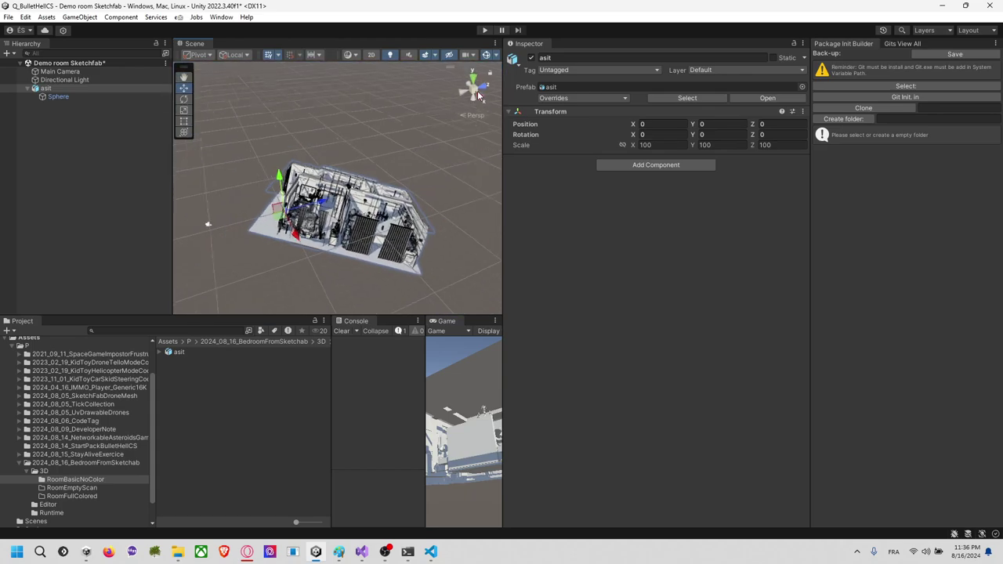
Step: Locate the asit model file in File Explorer and copy the path of its RoomBasicNoColor folder
{"action": "left_click", "coordinate": [480, 98]}
{"action": "left_click", "coordinate": [476, 90]}
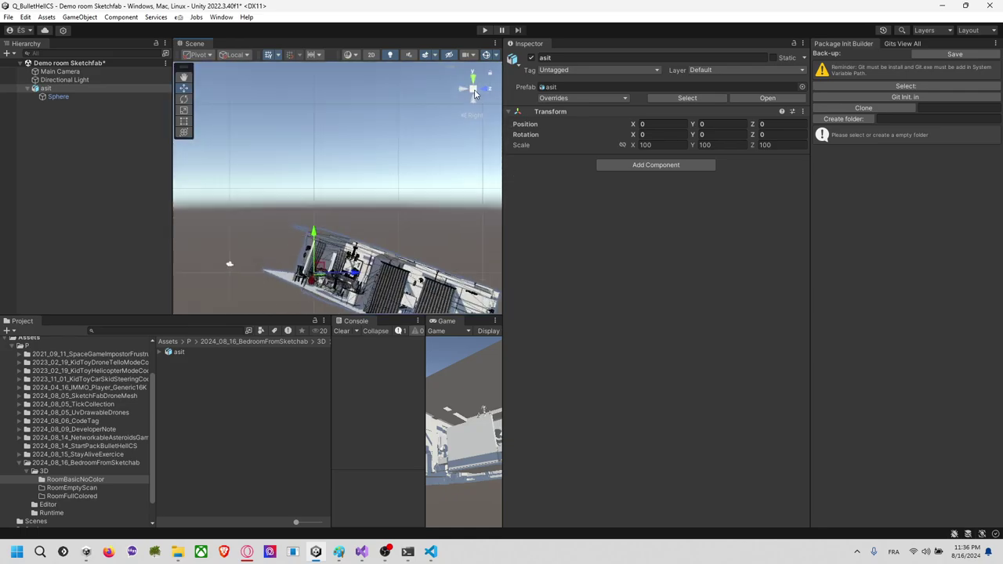
{"action": "middle_click_drag", "start_coordinate": [343, 197], "coordinate": [344, 105]}
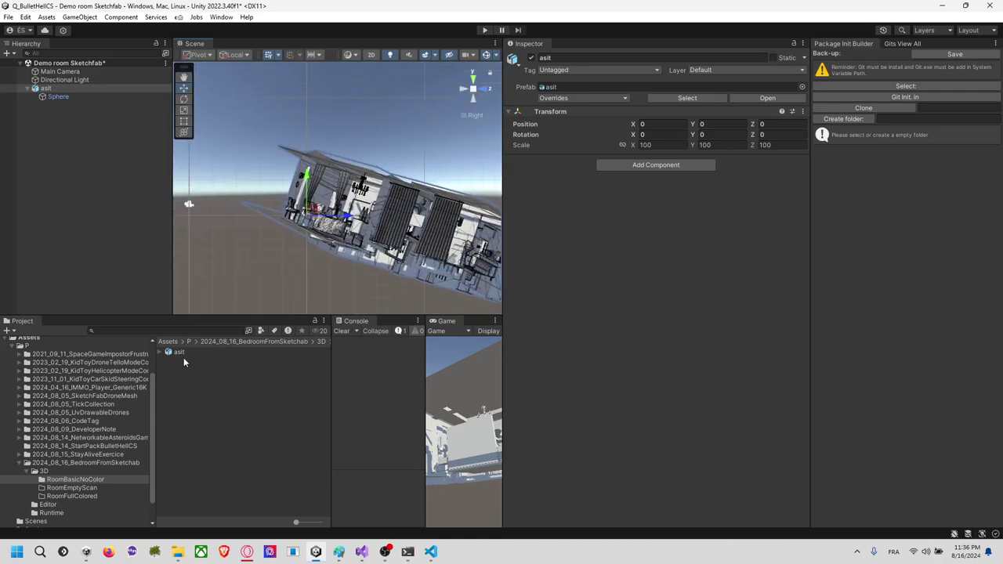
{"action": "left_click", "coordinate": [180, 352]}
{"action": "right_click", "coordinate": [180, 353]}
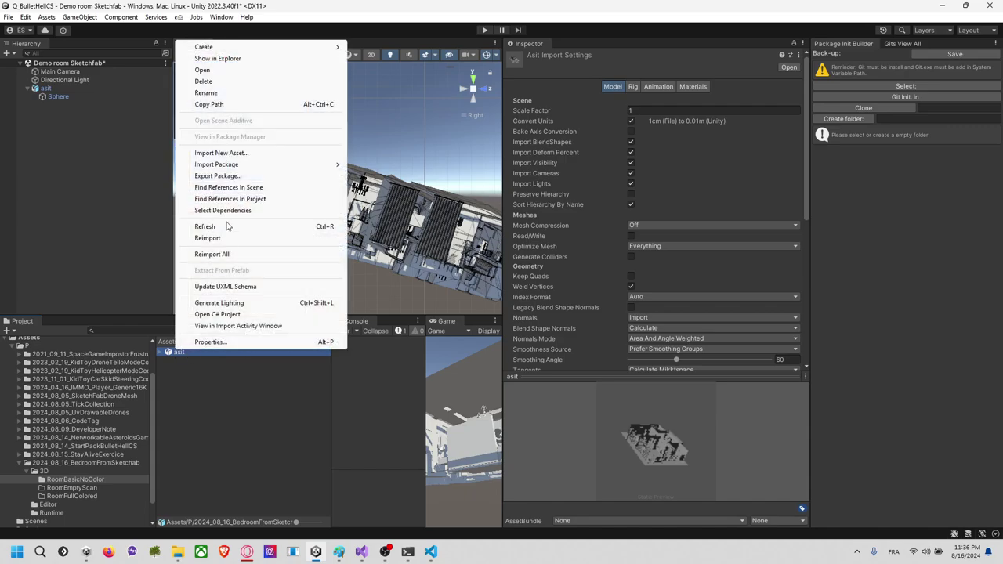
{"action": "left_click", "coordinate": [219, 58]}
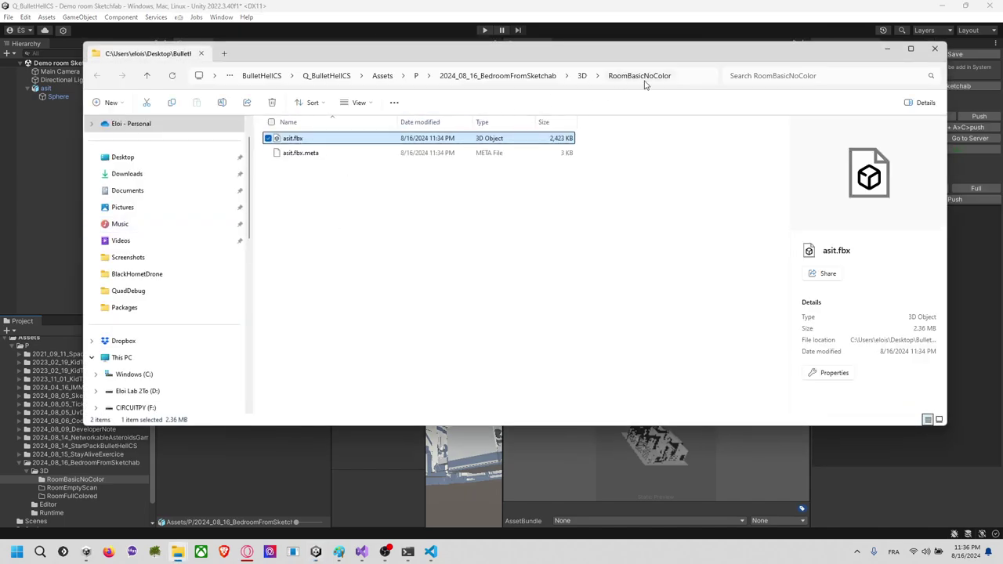
{"action": "left_click", "coordinate": [678, 78]}
{"action": "left_click", "coordinate": [487, 373]}
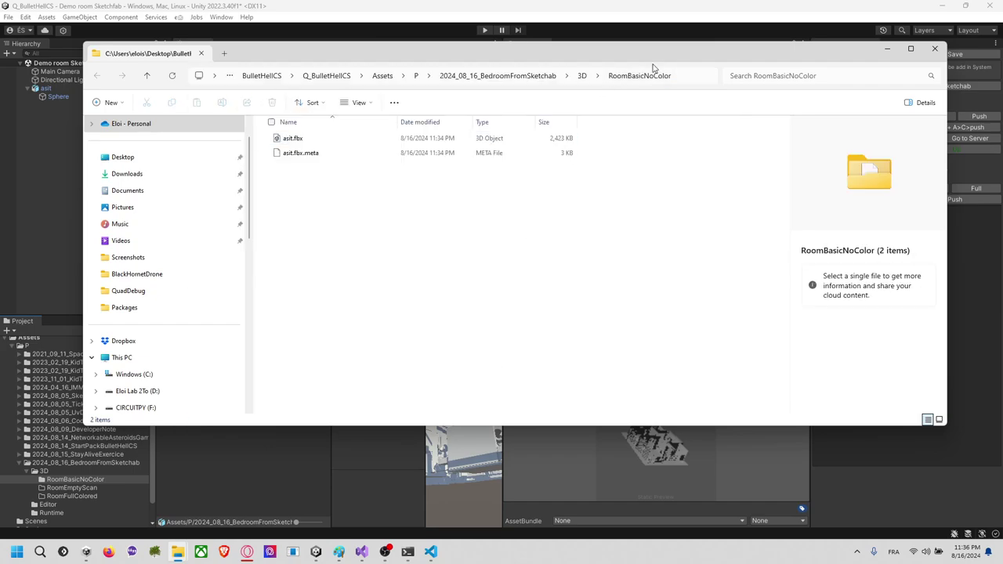
Step: Launch Blender and delete the default camera, cube and light from the new scene
{"action": "left_click", "coordinate": [15, 551]}
{"action": "type", "text": "blender"}
{"action": "key", "text": "Return"}
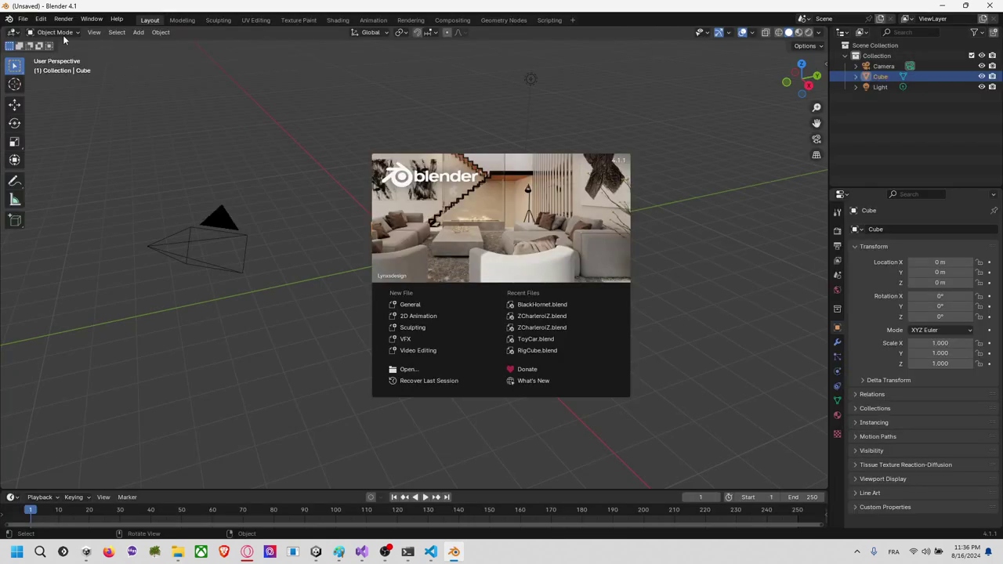
{"action": "left_click", "coordinate": [484, 157]}
{"action": "left_click_drag", "start_coordinate": [204, 68], "coordinate": [627, 342]}
{"action": "key", "text": "Delete"}
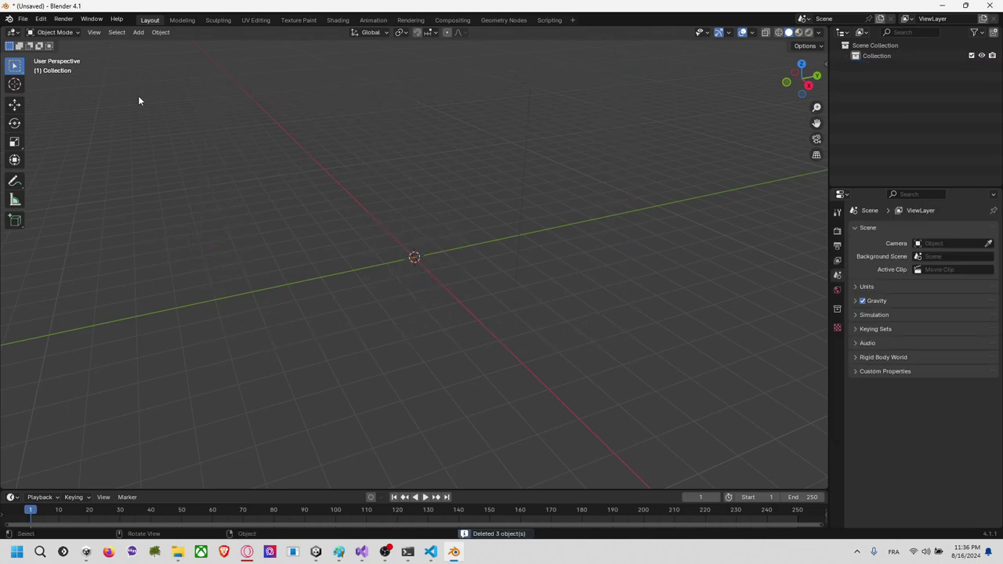
Step: Import asit.fbx from the RoomBasicNoColor folder as an FBX model with the default import options
{"action": "left_click", "coordinate": [23, 18]}
{"action": "mouse_move", "coordinate": [81, 176]}
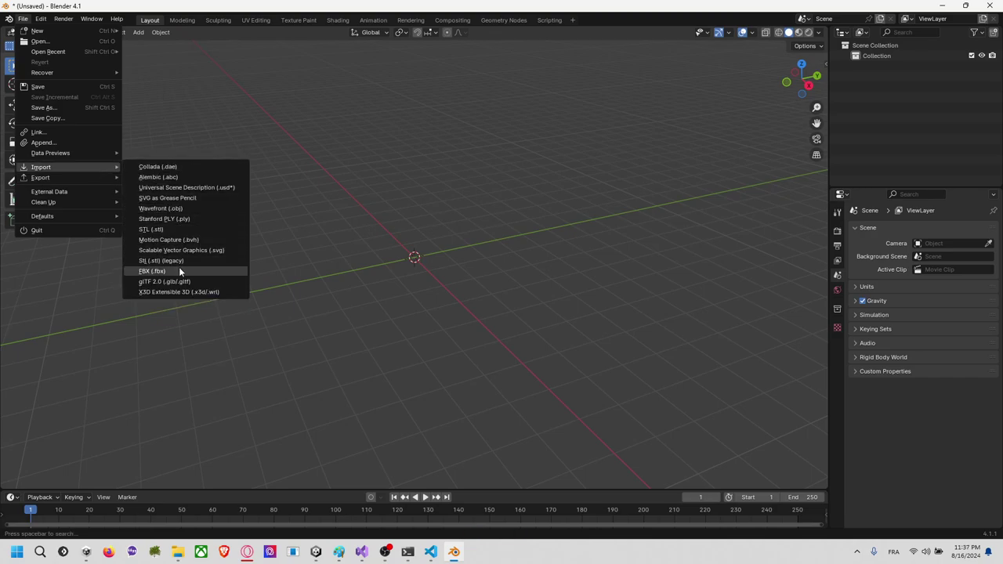
{"action": "left_click", "coordinate": [179, 269]}
{"action": "left_click", "coordinate": [507, 132]}
{"action": "key", "text": "ctrl+v"}
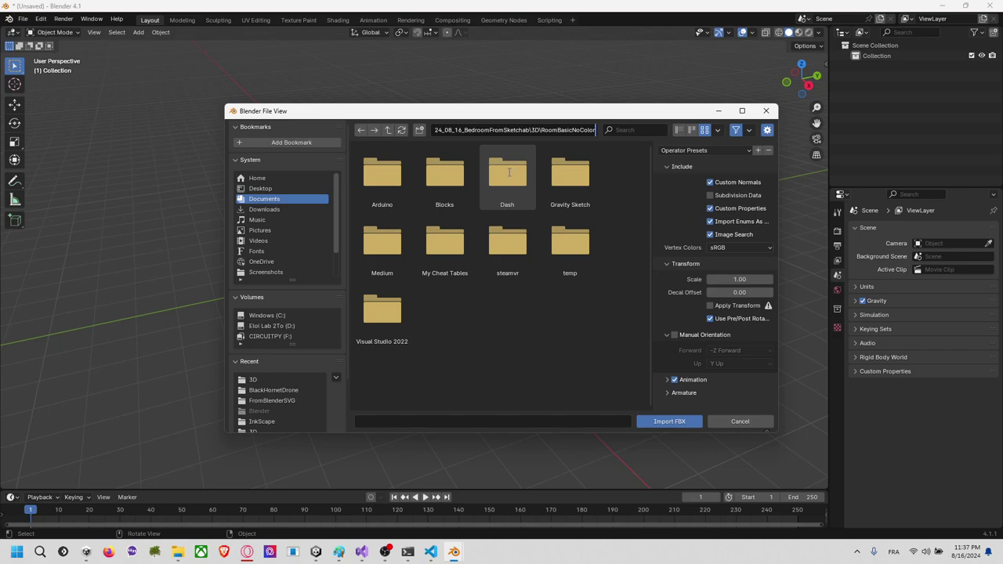
{"action": "key", "text": "Return"}
{"action": "left_click", "coordinate": [381, 176]}
{"action": "left_click", "coordinate": [681, 423]}
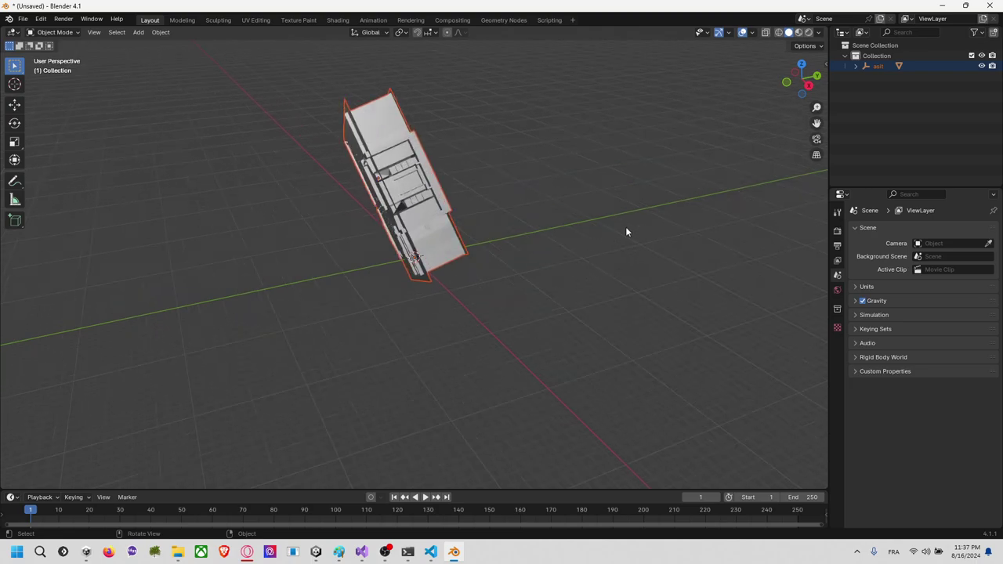
Step: Show the model in wireframe from the right orthographic view and enter Edit Mode on its Sphere mesh
{"action": "left_click", "coordinate": [808, 85]}
{"action": "key", "text": "z"}
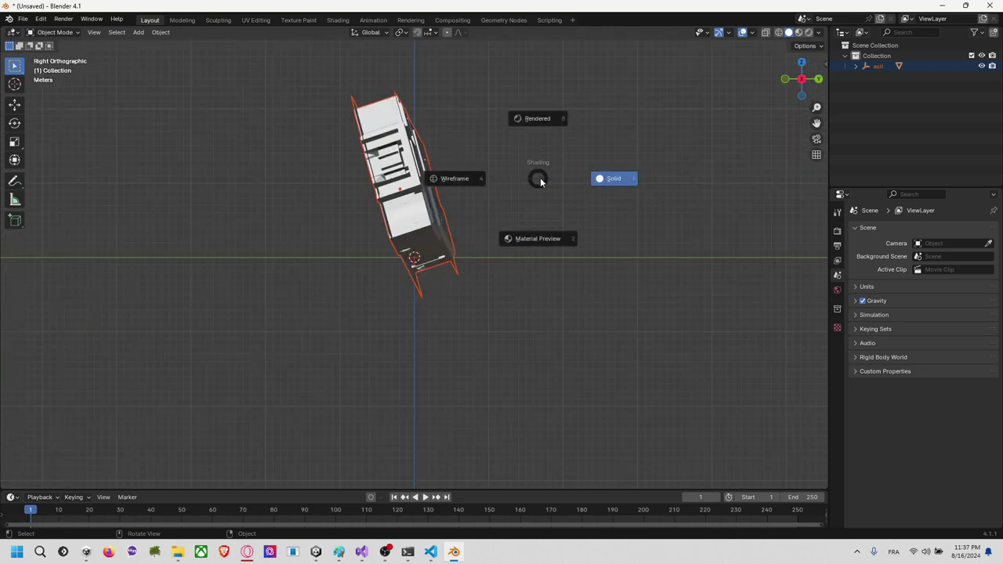
{"action": "left_click", "coordinate": [470, 179]}
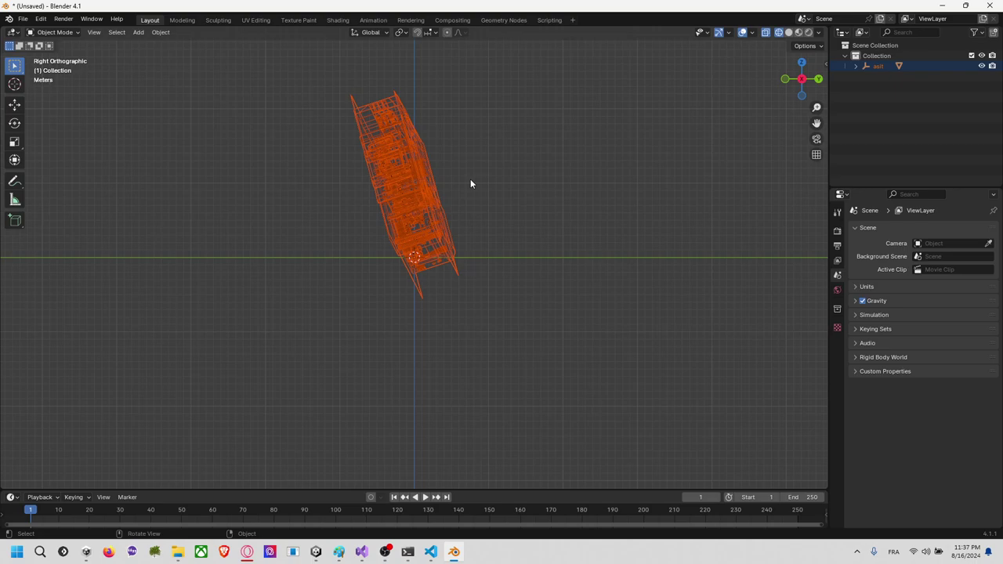
{"action": "left_click", "coordinate": [492, 190]}
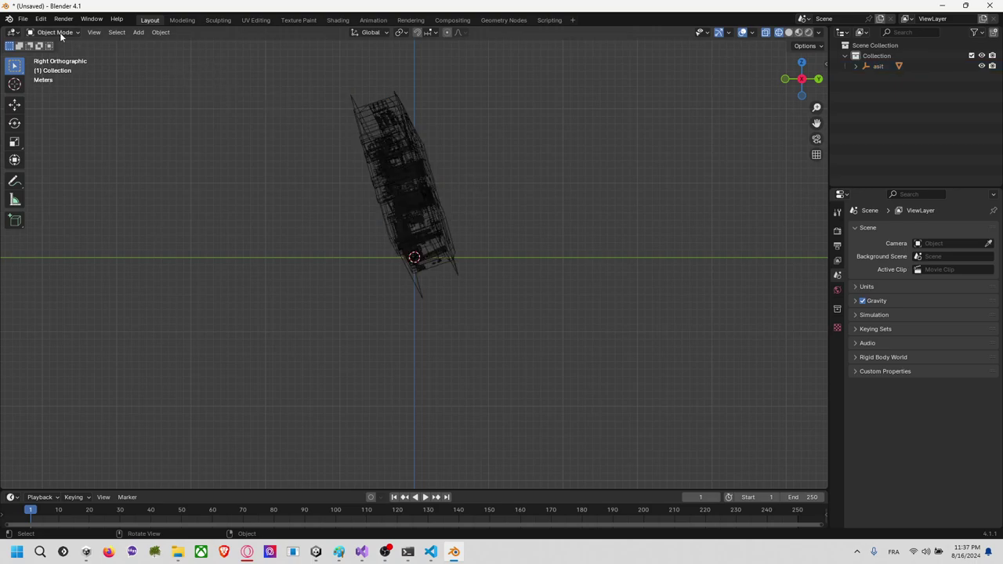
{"action": "left_click", "coordinate": [376, 134]}
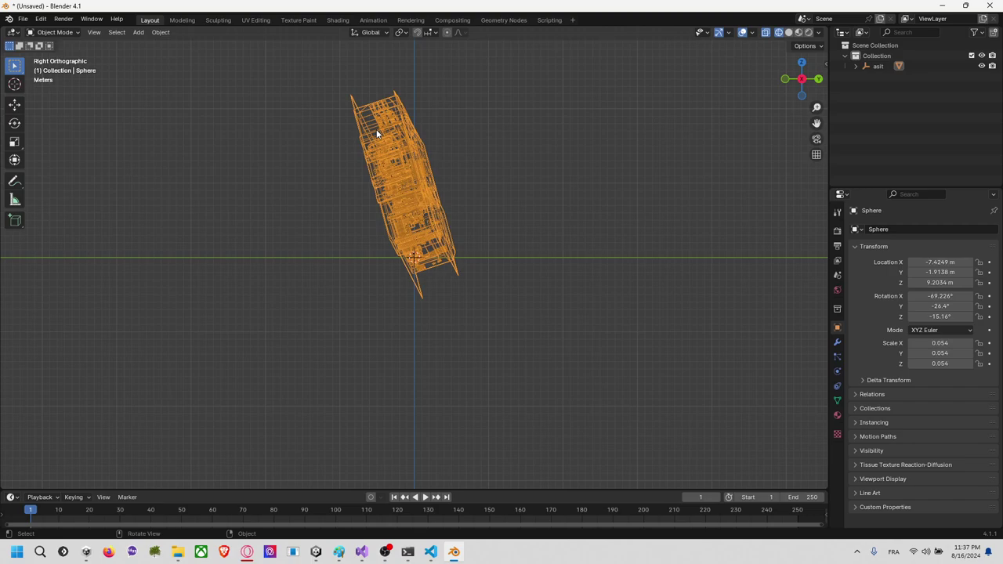
{"action": "left_click", "coordinate": [48, 32]}
{"action": "left_click", "coordinate": [72, 55]}
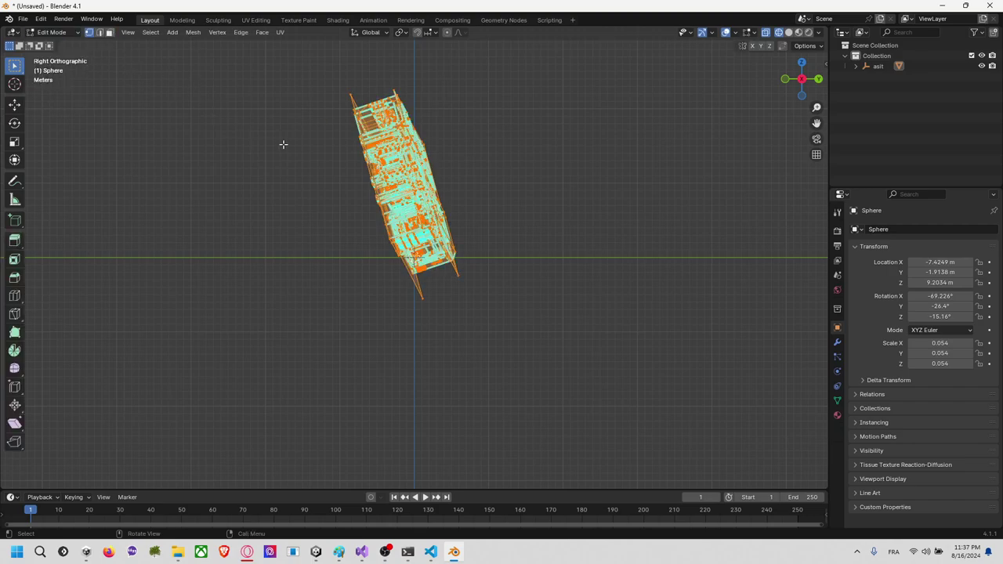
Step: Rotate the entire Sphere mesh in the right view by about -38° and about -30° to lay the house nearly horizontal
{"action": "key", "text": "a"}
{"action": "key", "text": "r"}
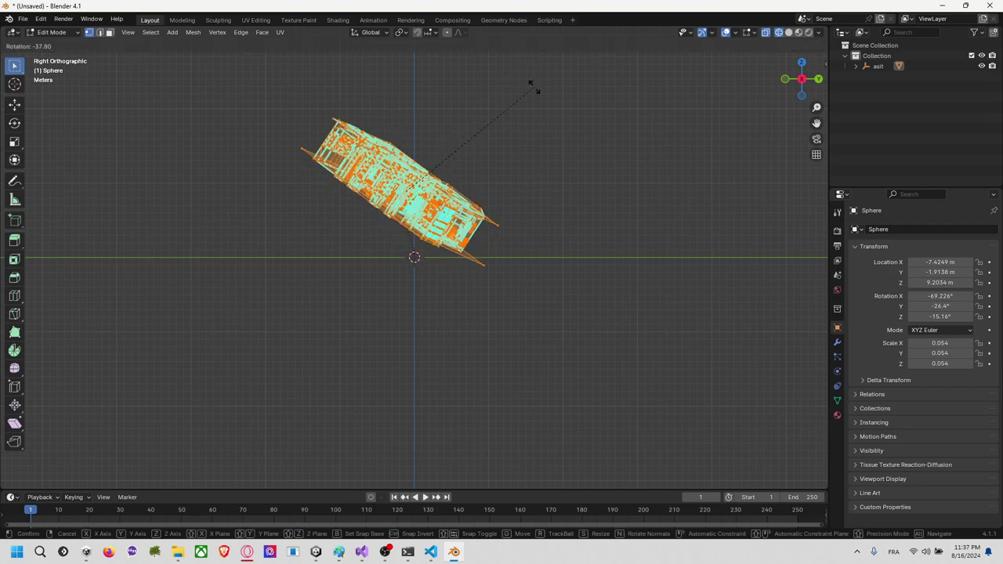
{"action": "left_click", "coordinate": [533, 88]}
{"action": "key", "text": "r"}
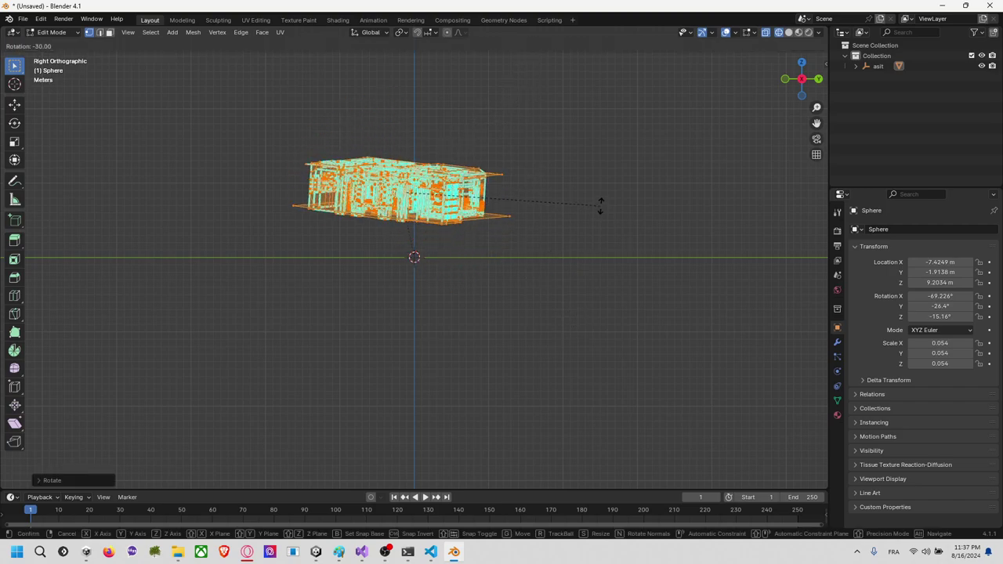
{"action": "left_click", "coordinate": [600, 205]}
Step: Level the mesh by rotating it about 4° in the back view and slightly in the left and front views
{"action": "left_click", "coordinate": [785, 80]}
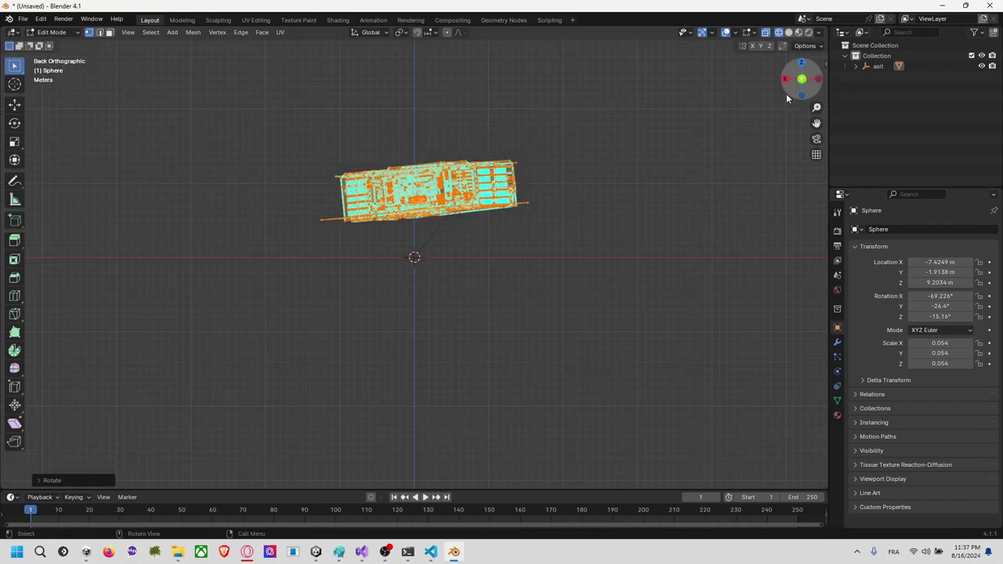
{"action": "key", "text": "r"}
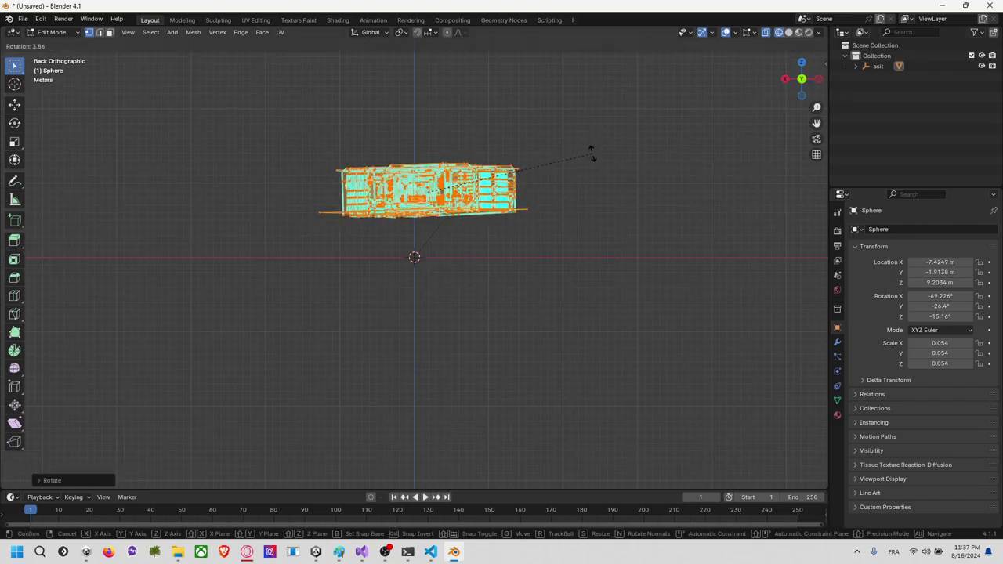
{"action": "left_click", "coordinate": [592, 152]}
{"action": "left_click", "coordinate": [818, 79]}
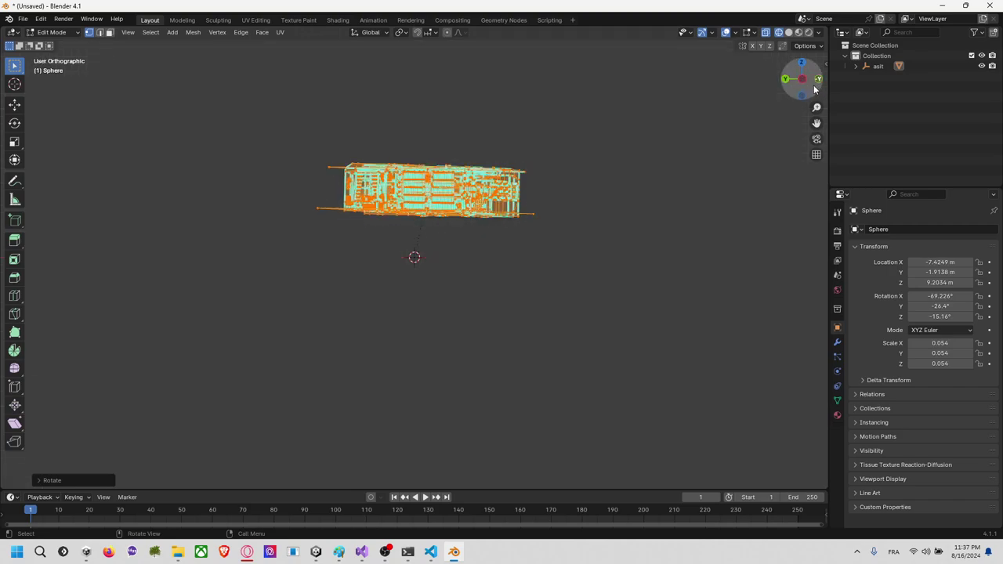
{"action": "key", "text": "r"}
{"action": "left_click", "coordinate": [598, 141]}
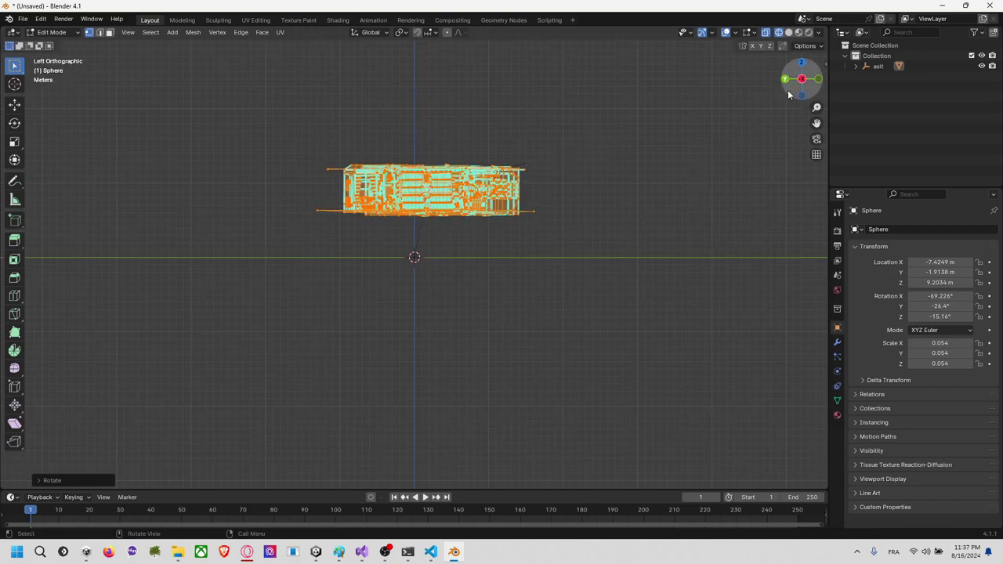
{"action": "left_click", "coordinate": [819, 80]}
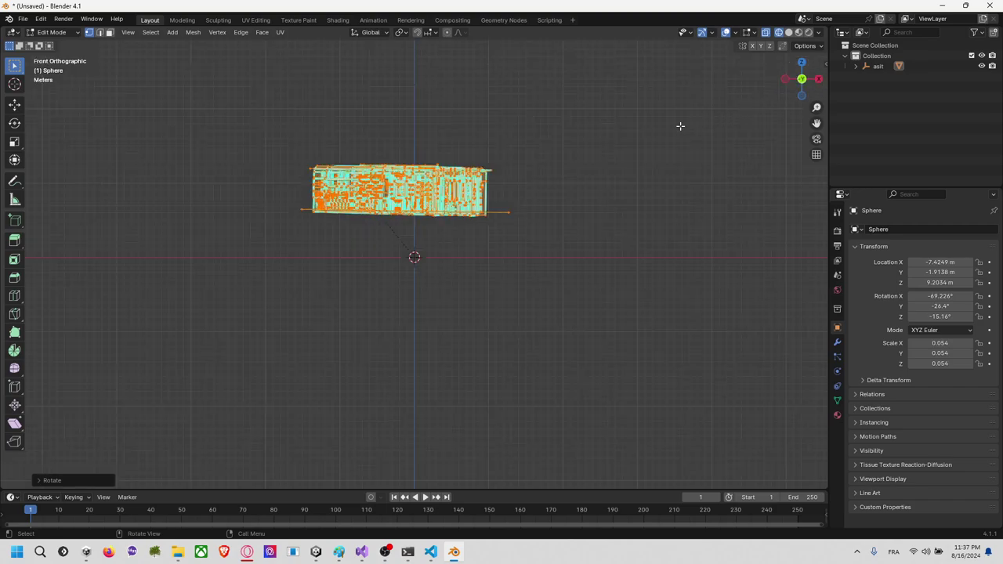
{"action": "key", "text": "r"}
{"action": "left_click", "coordinate": [548, 179]}
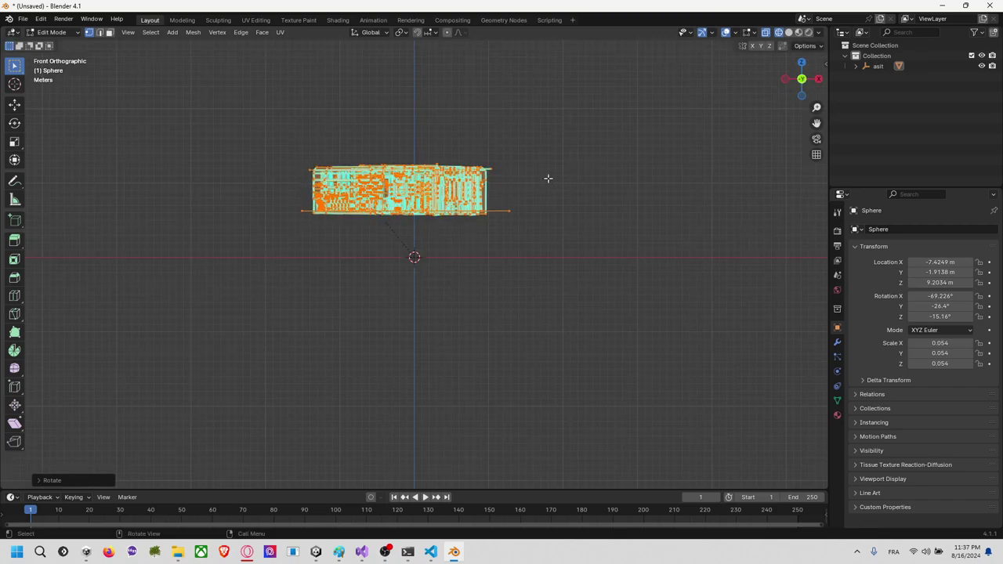
{"action": "key", "text": "r"}
{"action": "right_click", "coordinate": [558, 217]}
Step: Move the whole mesh down in the front view so the house floor rests near the ground line at the origin
{"action": "key", "text": "g"}
{"action": "left_click", "coordinate": [576, 260]}
{"action": "scroll", "coordinate": [414, 317], "scroll_direction": "up", "scroll_amount": 3}
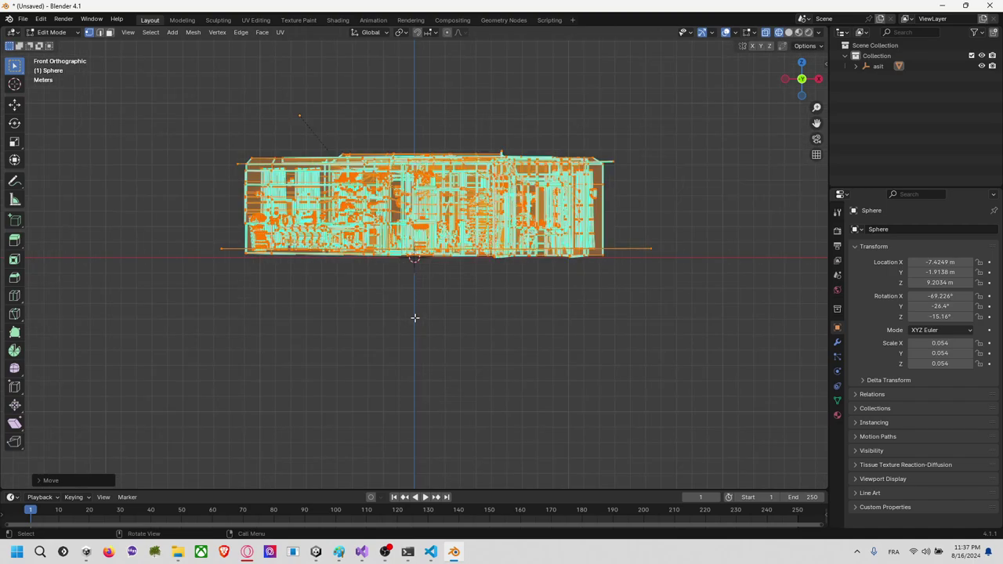
{"action": "scroll", "coordinate": [415, 317], "scroll_direction": "up", "scroll_amount": 4}
{"action": "scroll", "coordinate": [415, 309], "scroll_direction": "down", "scroll_amount": 1}
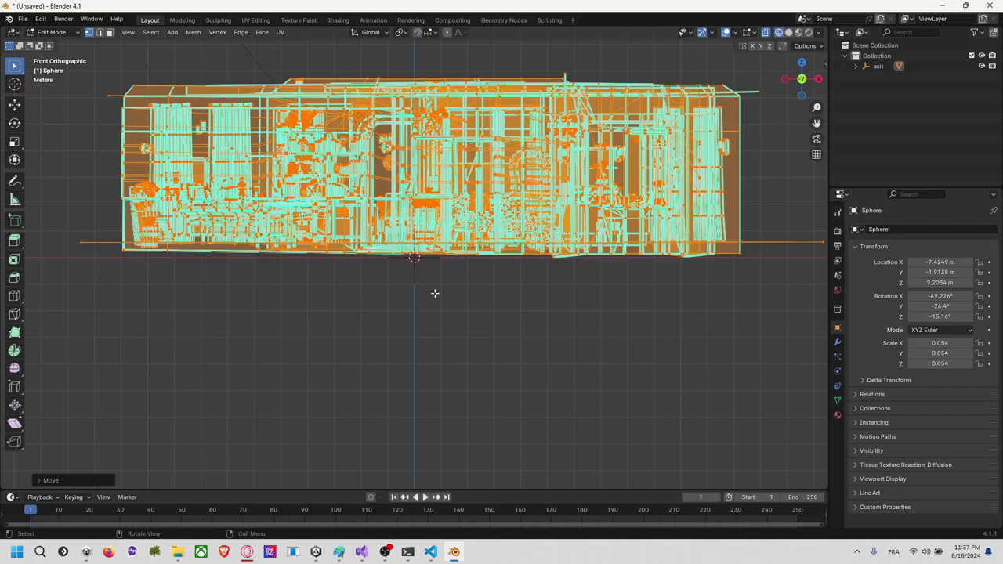
{"action": "middle_click_drag", "start_coordinate": [436, 293], "coordinate": [467, 278]}
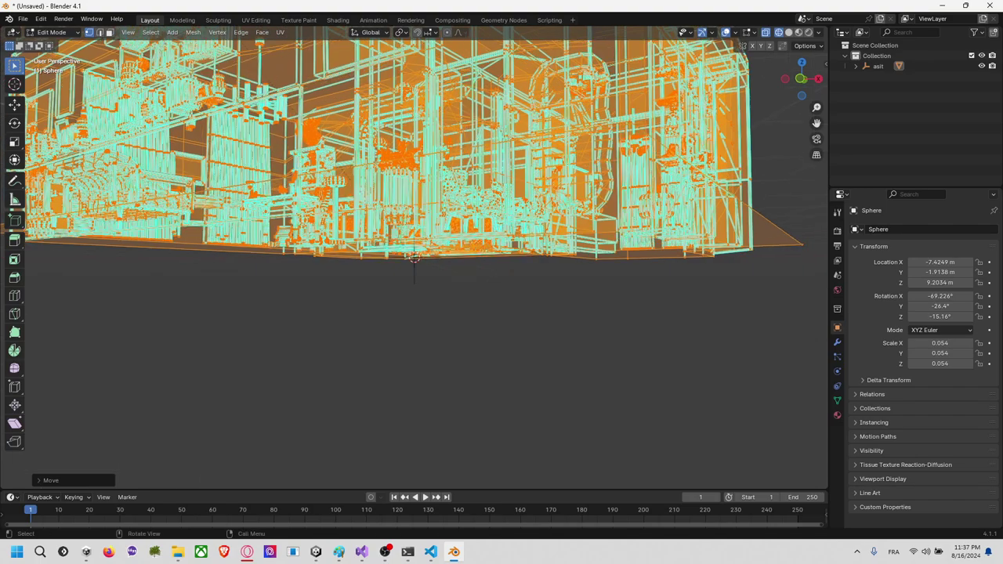
Step: Fine-tune the mesh in the front view with a rotation of about -0.3° and a slight downward move onto the X axis
{"action": "left_click", "coordinate": [820, 79]}
{"action": "middle_click_drag", "start_coordinate": [514, 327], "coordinate": [509, 329], "text": "shift"}
{"action": "key", "text": "r"}
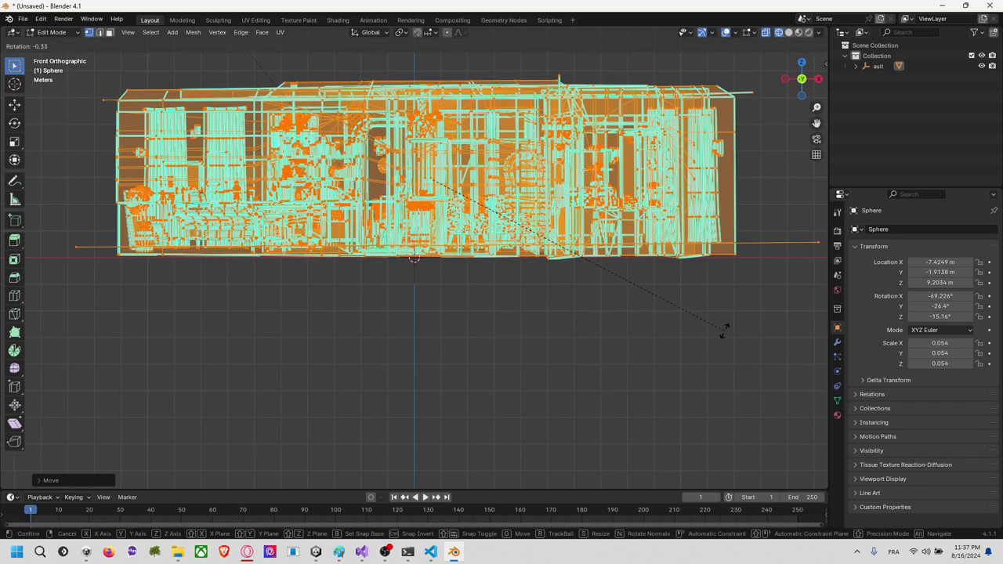
{"action": "left_click", "coordinate": [722, 332]}
{"action": "key", "text": "g"}
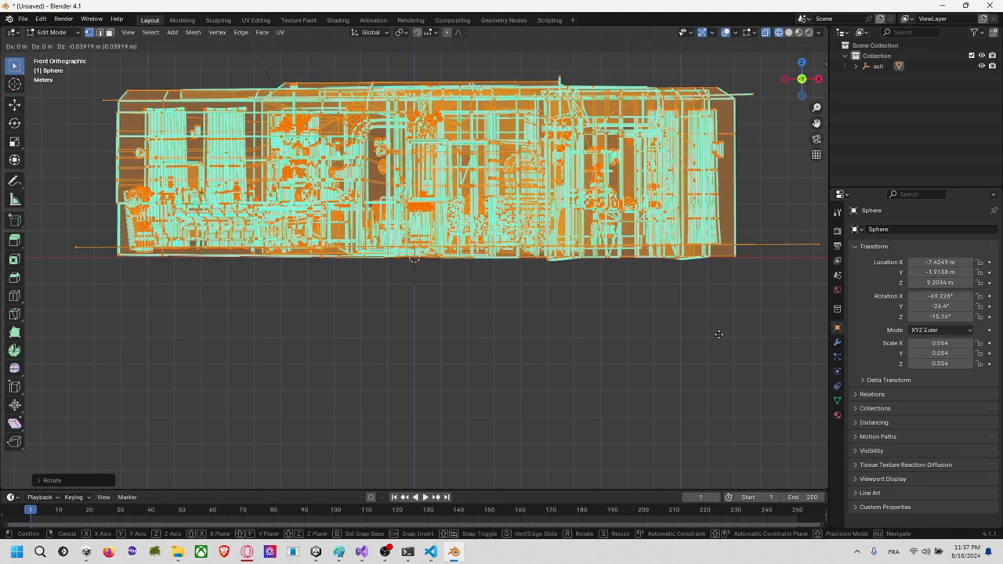
{"action": "left_click", "coordinate": [718, 335]}
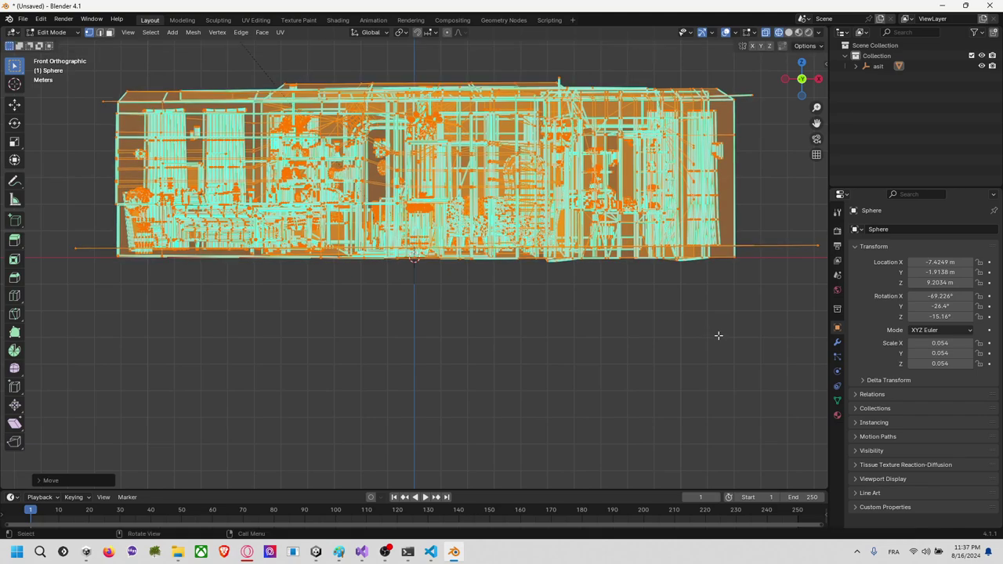
Step: Fine-tune the mesh in the right view with a rotation of about 0.2° and a small shift to align the floor with the Y axis
{"action": "left_click", "coordinate": [819, 80]}
{"action": "key", "text": "r"}
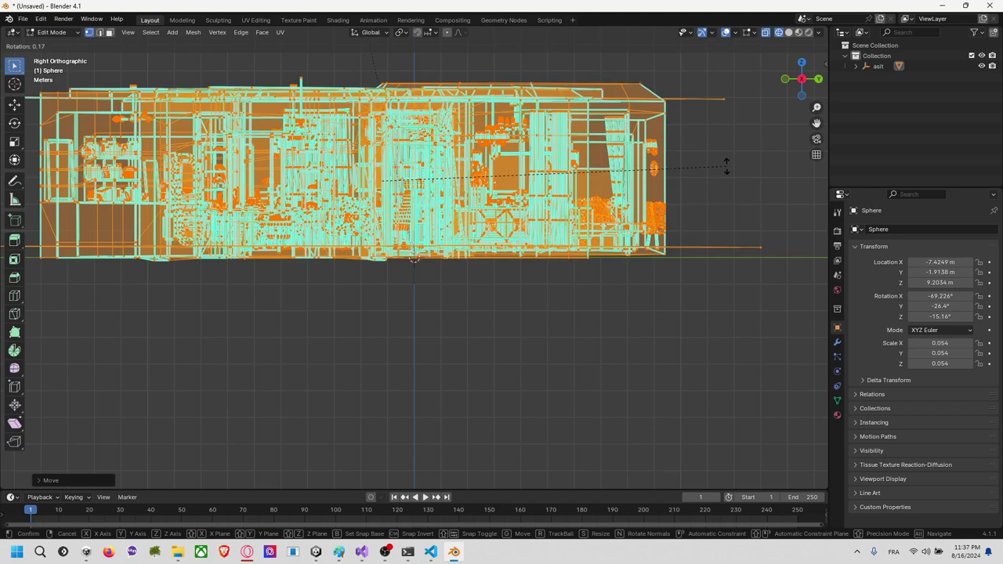
{"action": "left_click", "coordinate": [725, 167]}
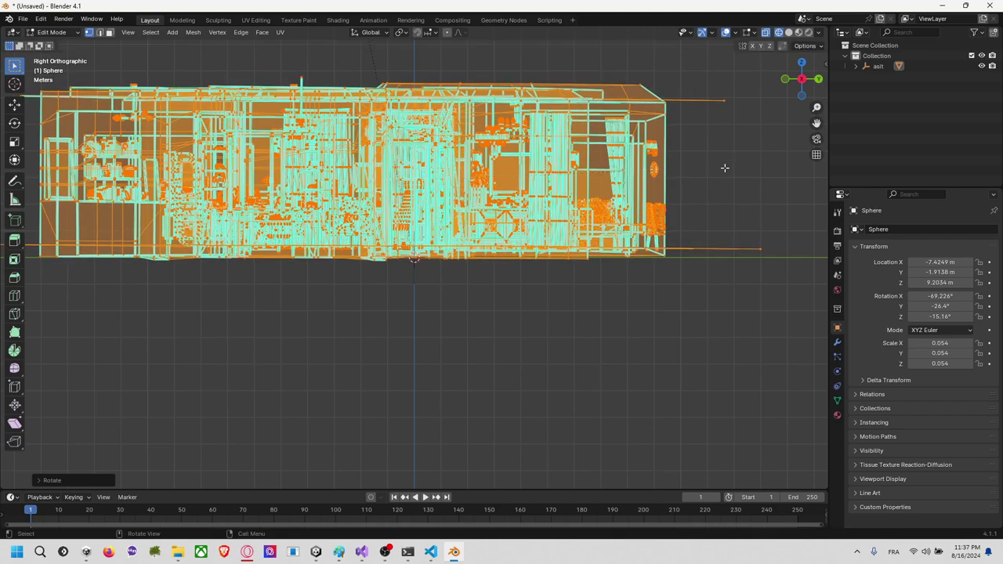
{"action": "key", "text": "g"}
{"action": "left_click", "coordinate": [752, 145]}
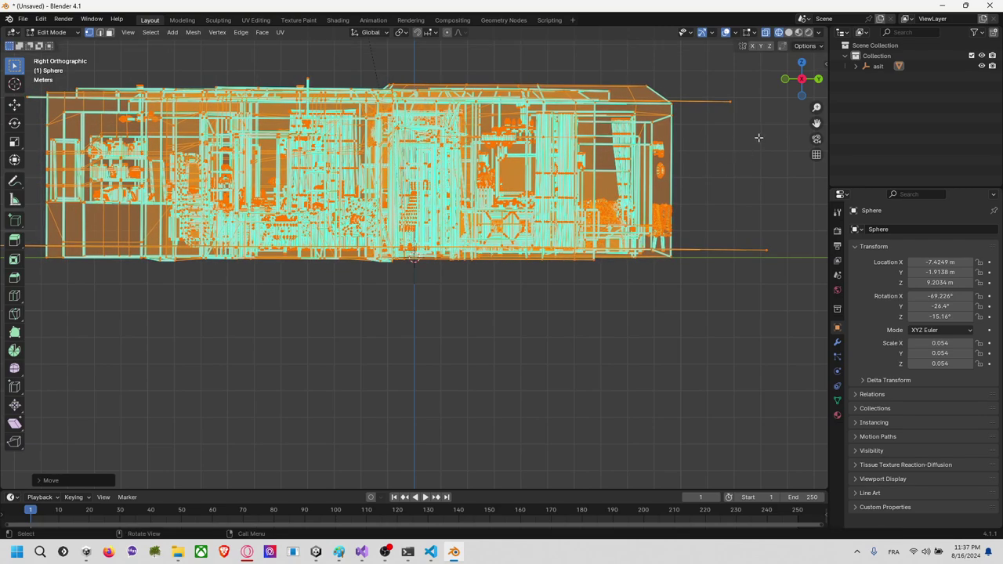
Step: Rotate the mesh in the top view until the house walls and floor outline are parallel to the X and Y axes
{"action": "left_click", "coordinate": [802, 63]}
{"action": "scroll", "coordinate": [694, 168], "scroll_direction": "down", "scroll_amount": 3}
{"action": "key", "text": "r"}
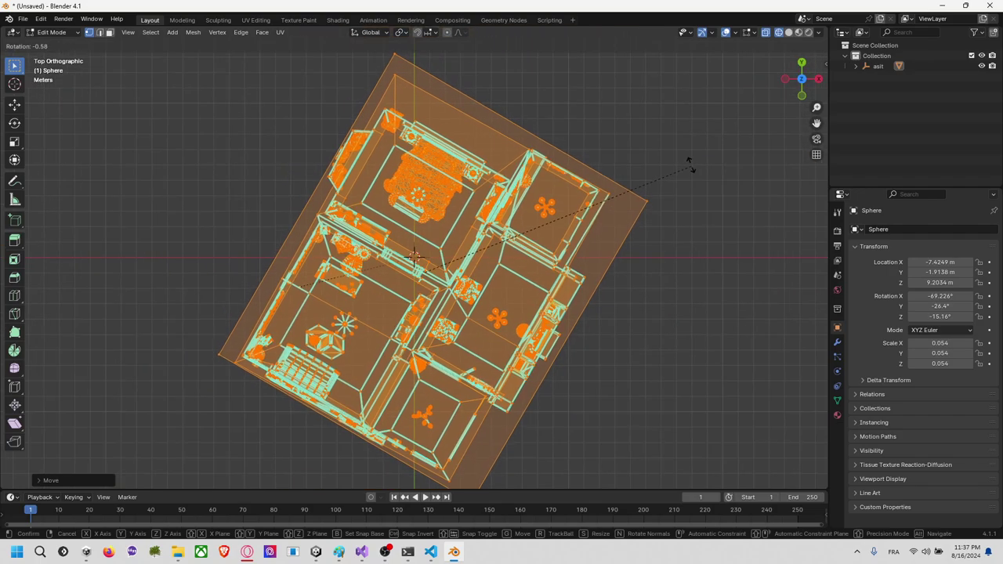
{"action": "left_click", "coordinate": [561, 85]}
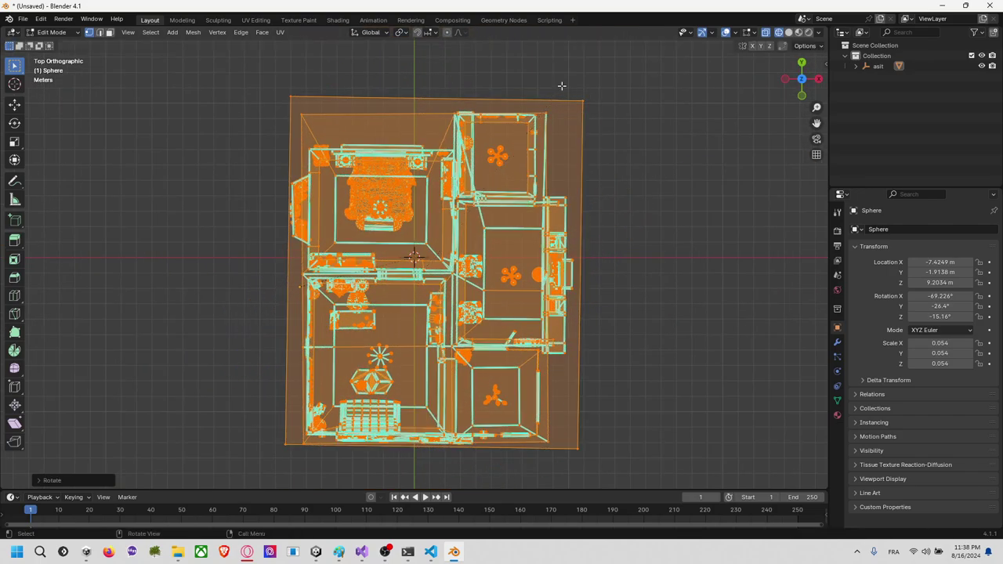
{"action": "key", "text": "r"}
{"action": "left_click", "coordinate": [609, 106]}
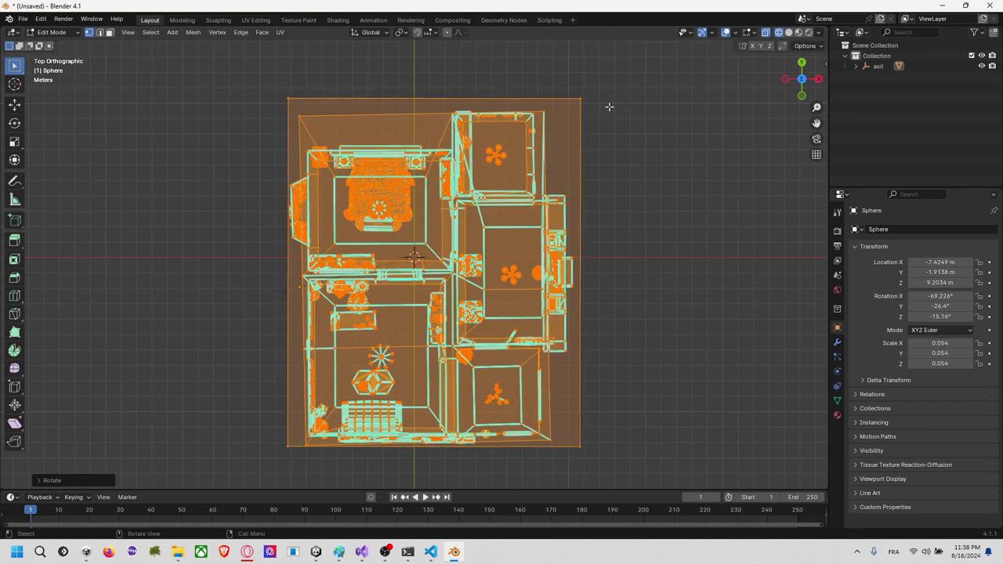
Step: Fine-tune the mesh in the top view with small shifts and a rotation of about 0.1° to square it with the axes
{"action": "key", "text": "g"}
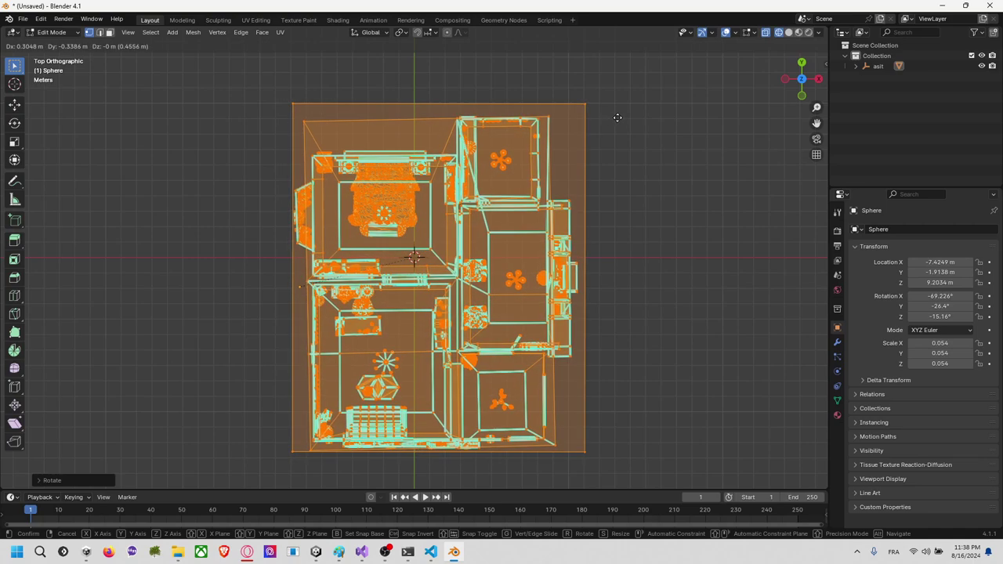
{"action": "left_click", "coordinate": [617, 118]}
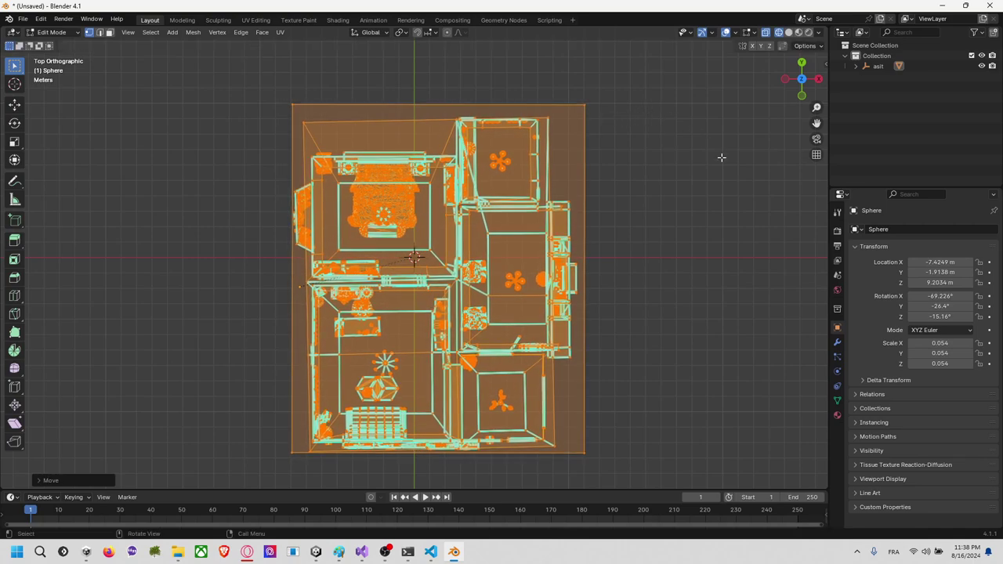
{"action": "key", "text": "r"}
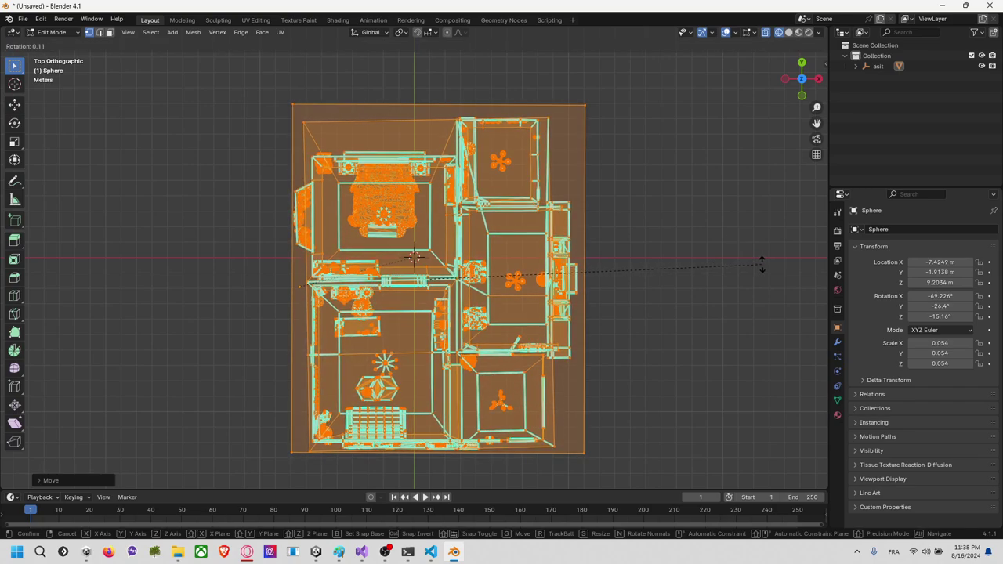
{"action": "left_click", "coordinate": [763, 263]}
{"action": "key", "text": "g"}
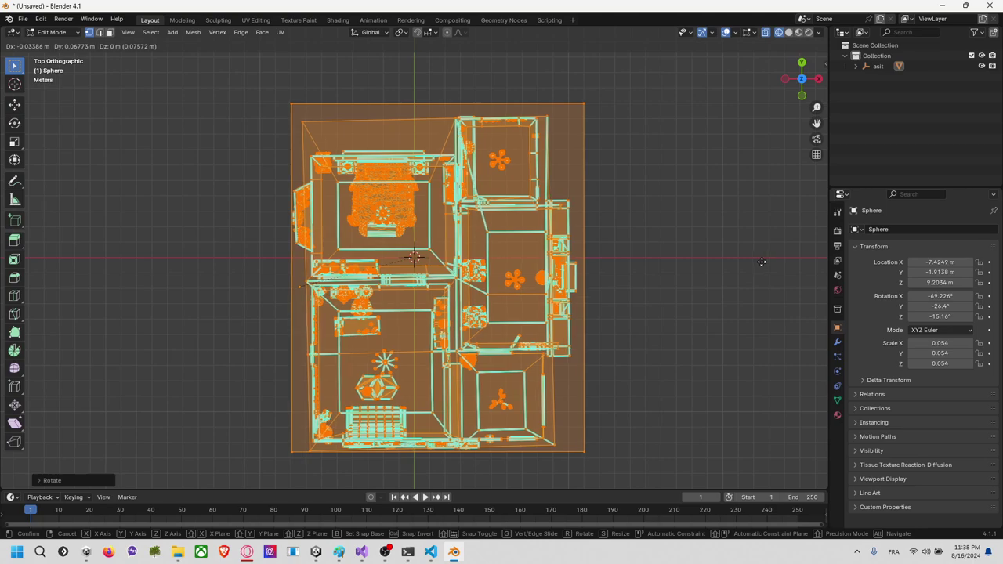
{"action": "left_click", "coordinate": [761, 262]}
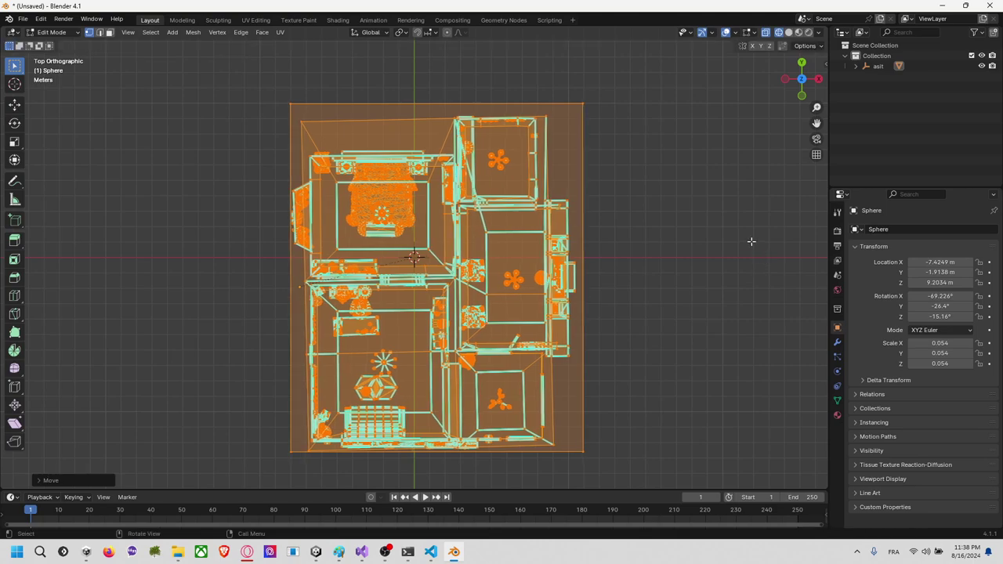
Step: Check the floor from the right view, switch the viewport to solid shading and deselect the whole mesh
{"action": "left_click", "coordinate": [819, 78]}
{"action": "scroll", "coordinate": [583, 202], "scroll_direction": "up", "scroll_amount": 3}
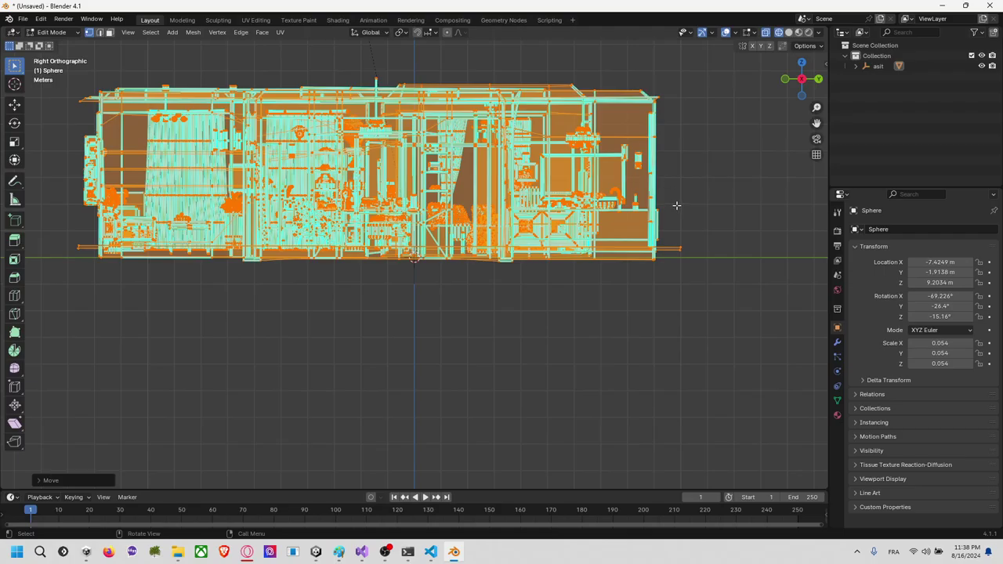
{"action": "scroll", "coordinate": [679, 310], "scroll_direction": "up", "scroll_amount": 3}
{"action": "middle_click_drag", "start_coordinate": [679, 310], "coordinate": [550, 321]}
{"action": "scroll", "coordinate": [551, 298], "scroll_direction": "down", "scroll_amount": 5}
{"action": "key", "text": "z"}
{"action": "left_click", "coordinate": [635, 286]}
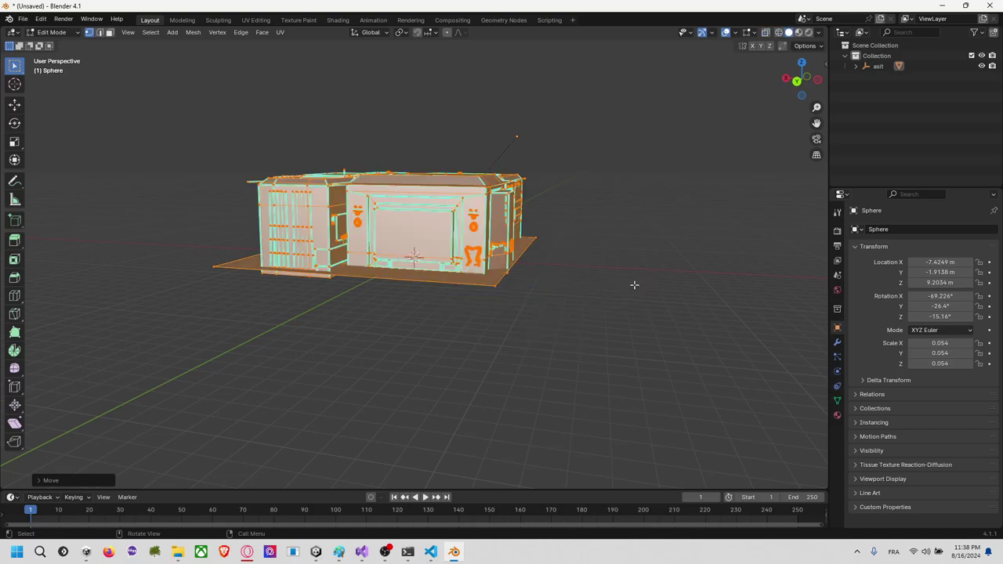
{"action": "scroll", "coordinate": [587, 204], "scroll_direction": "up", "scroll_amount": 12}
{"action": "middle_click_drag", "start_coordinate": [555, 163], "coordinate": [448, 205]}
{"action": "scroll", "coordinate": [448, 206], "scroll_direction": "down", "scroll_amount": 12}
{"action": "key", "text": "alt+a"}
Step: Examine the house's interior surfaces and its exterior walls and roof from several angles
{"action": "scroll", "coordinate": [577, 216], "scroll_direction": "up", "scroll_amount": 8}
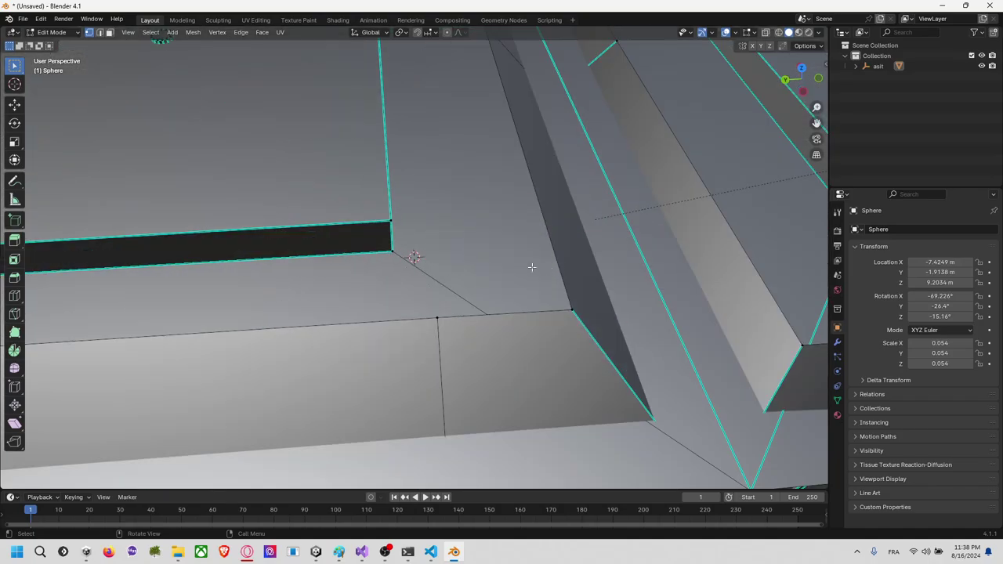
{"action": "middle_click_drag", "start_coordinate": [532, 267], "coordinate": [421, 208]}
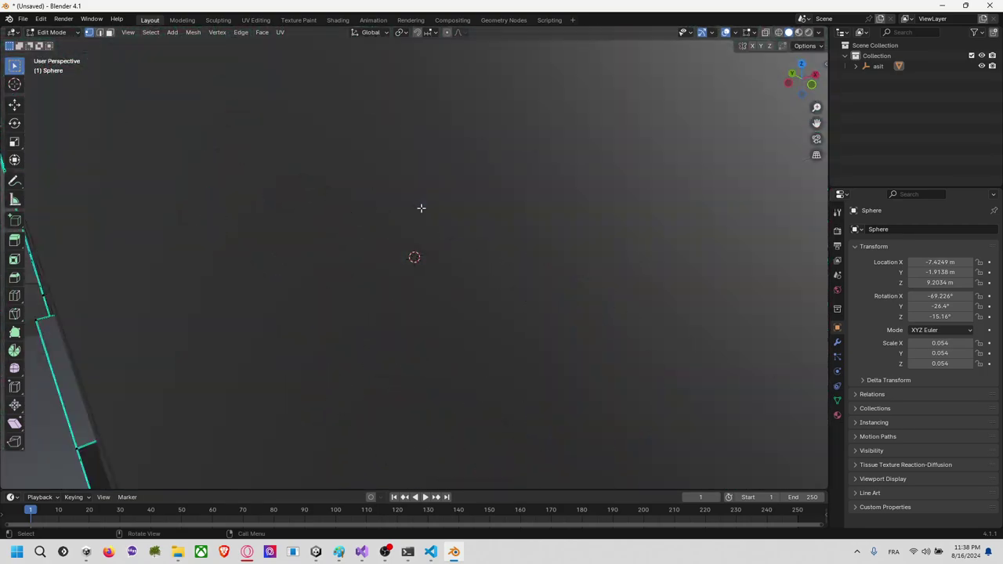
{"action": "scroll", "coordinate": [421, 208], "scroll_direction": "down", "scroll_amount": 5}
{"action": "scroll", "coordinate": [416, 255], "scroll_direction": "up", "scroll_amount": 12}
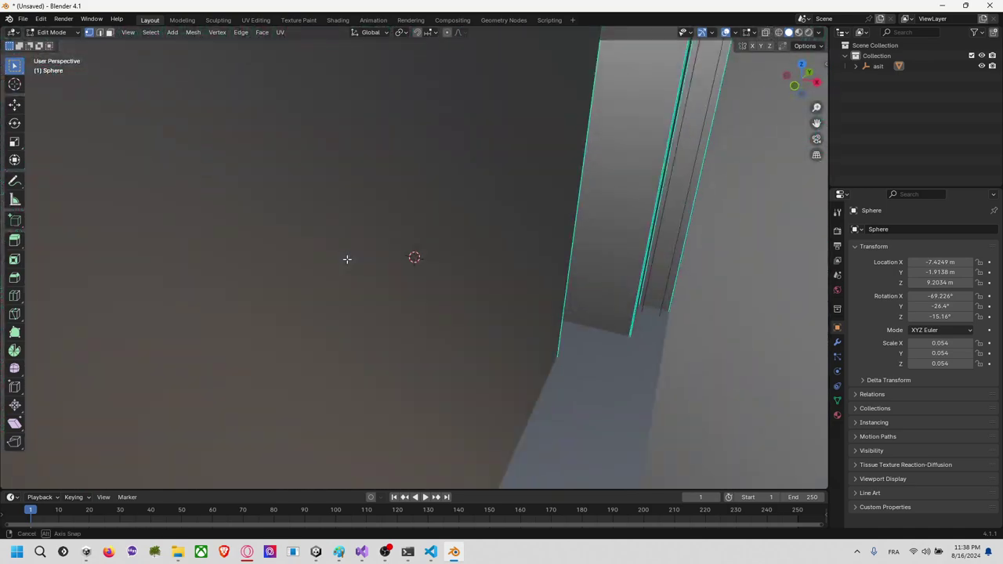
{"action": "scroll", "coordinate": [421, 260], "scroll_direction": "down", "scroll_amount": 10}
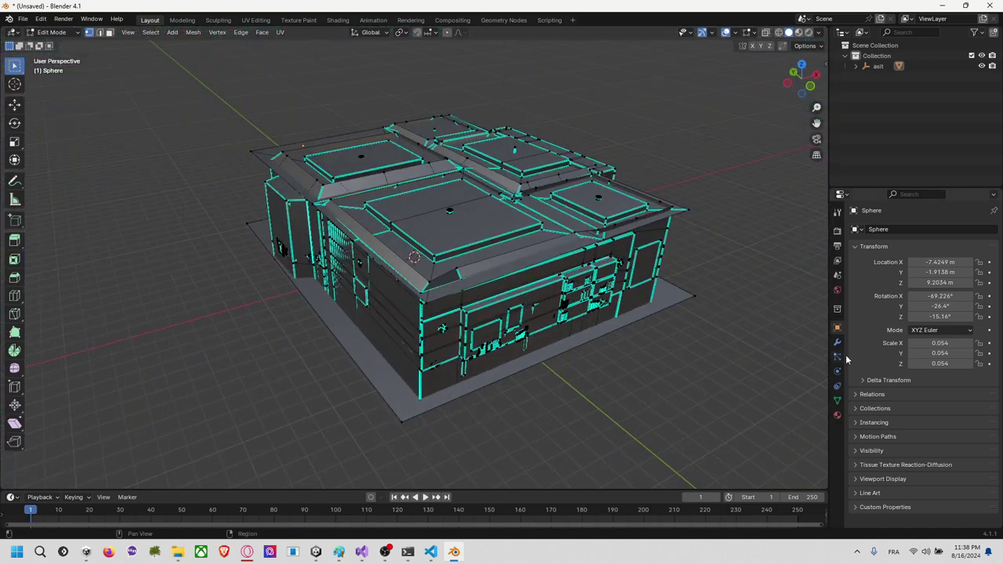
{"action": "middle_click_drag", "start_coordinate": [726, 307], "coordinate": [685, 269]}
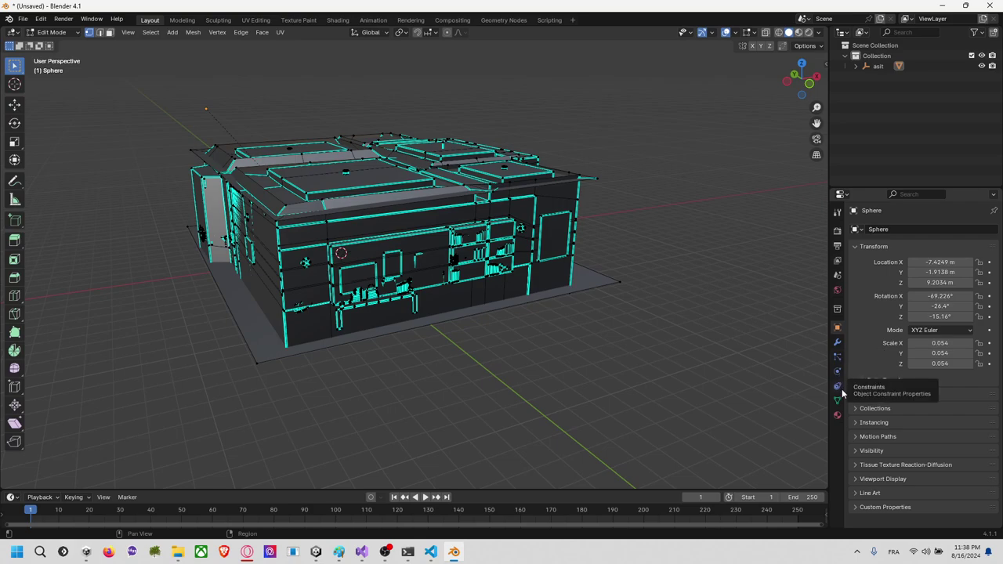
Step: Show the mesh's material properties and enlarge the slot list to browse all its materials
{"action": "left_click", "coordinate": [837, 416]}
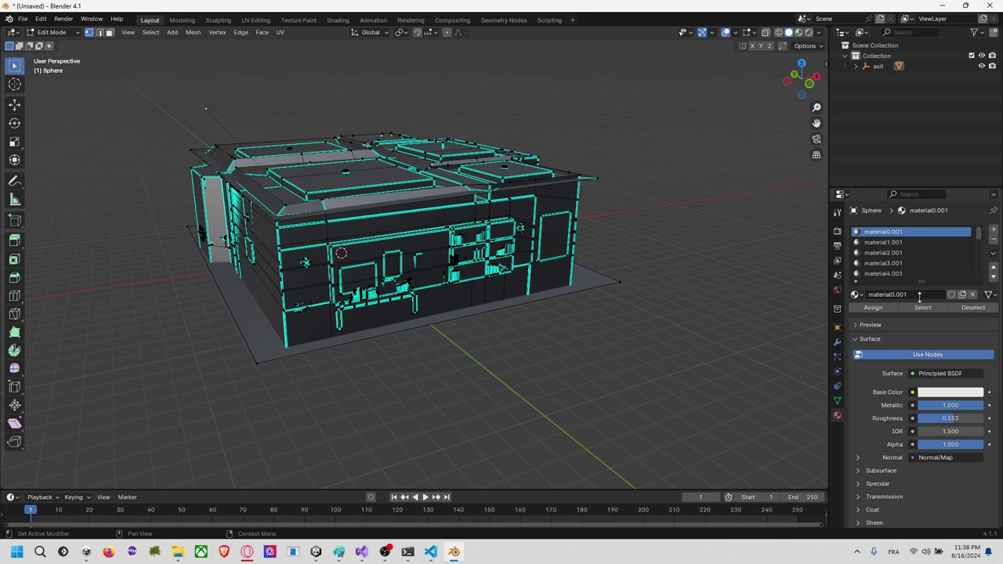
{"action": "left_click_drag", "start_coordinate": [919, 297], "coordinate": [920, 359]}
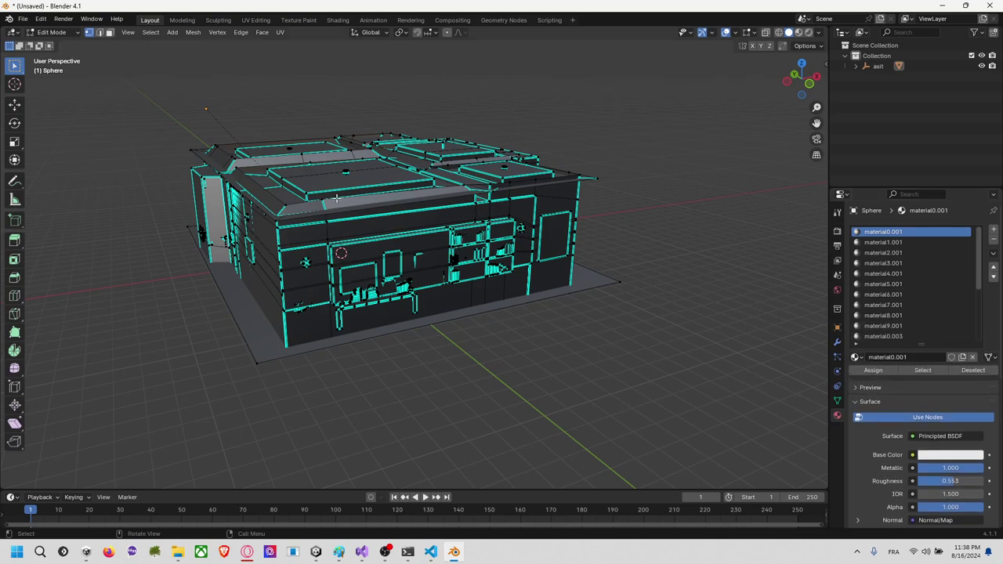
{"action": "left_click", "coordinate": [896, 243]}
{"action": "left_click", "coordinate": [902, 232]}
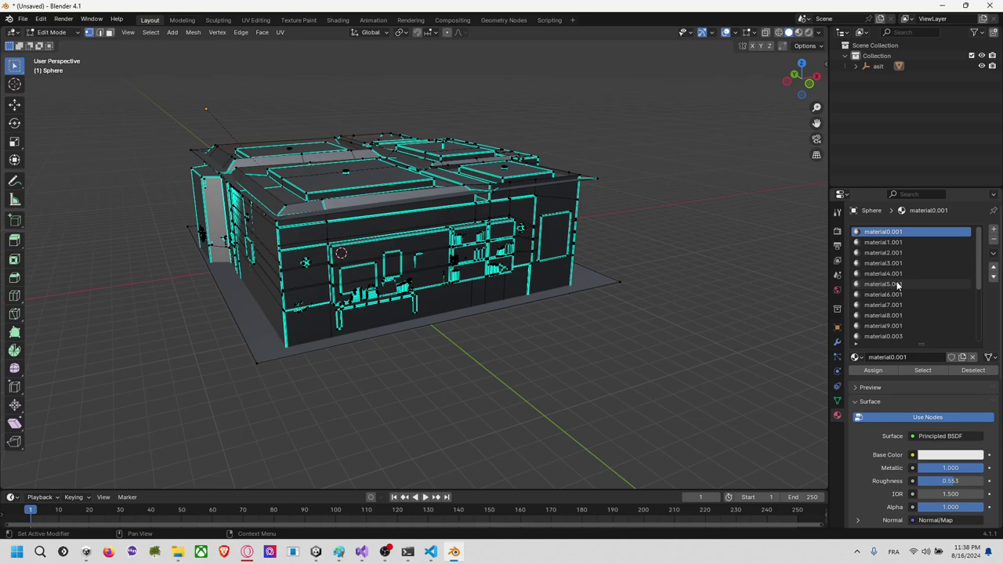
{"action": "scroll", "coordinate": [898, 284], "scroll_direction": "down", "scroll_amount": 9}
Step: Try to remove the material9.003 slot, and unlink material9.003 and material8.003 from their slots
{"action": "left_click", "coordinate": [889, 337]}
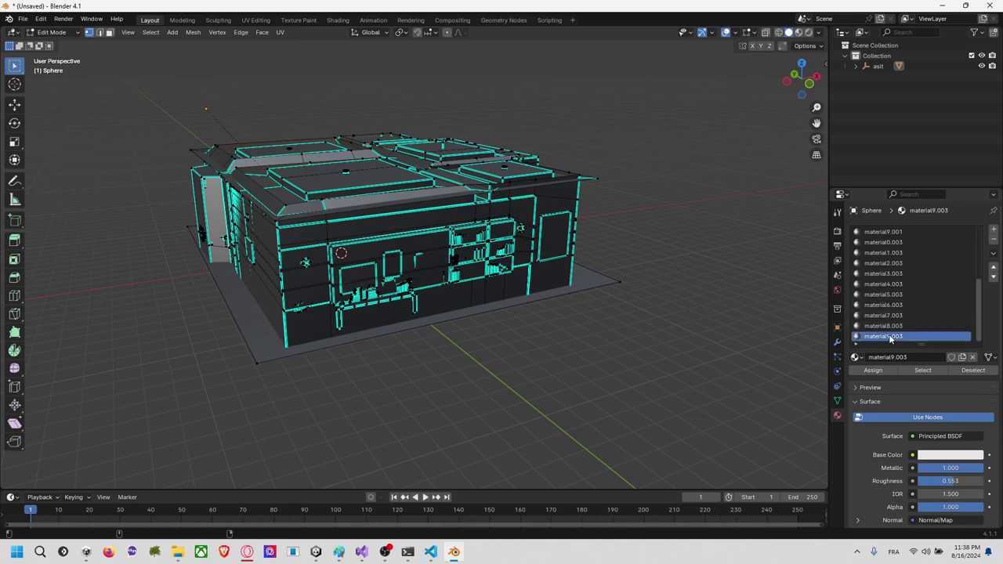
{"action": "left_click", "coordinate": [994, 239]}
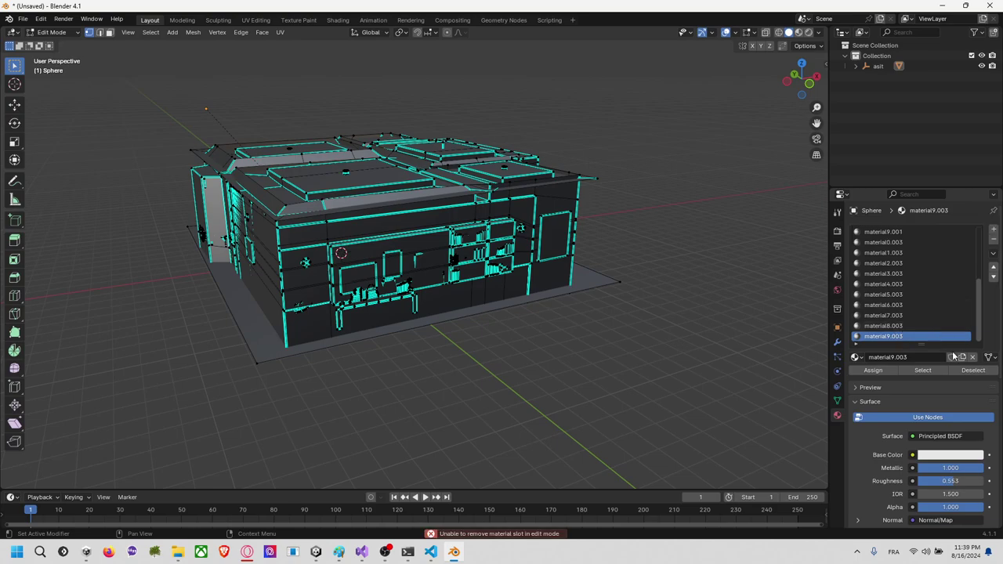
{"action": "left_click", "coordinate": [973, 357]}
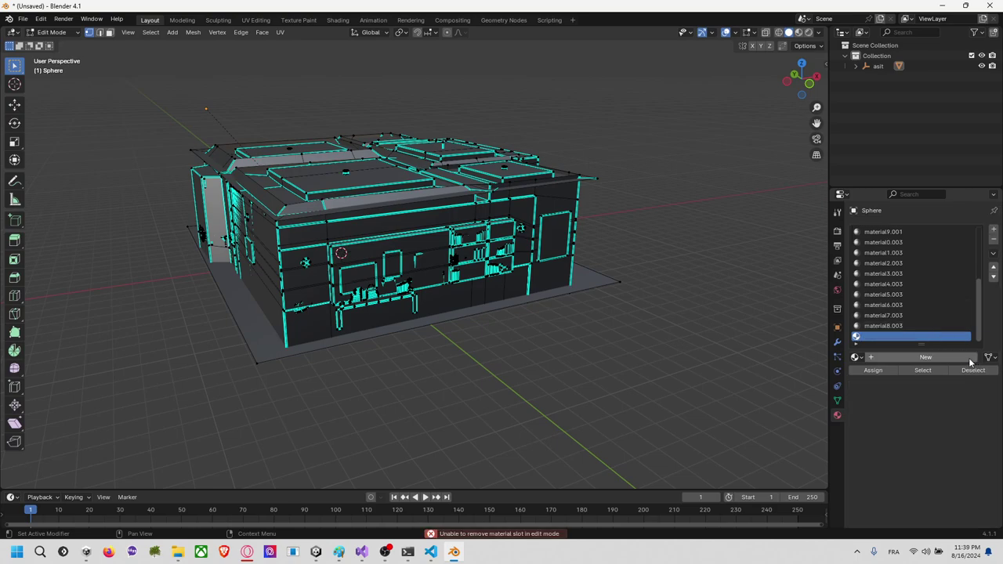
{"action": "left_click", "coordinate": [942, 326]}
{"action": "left_click", "coordinate": [971, 357]}
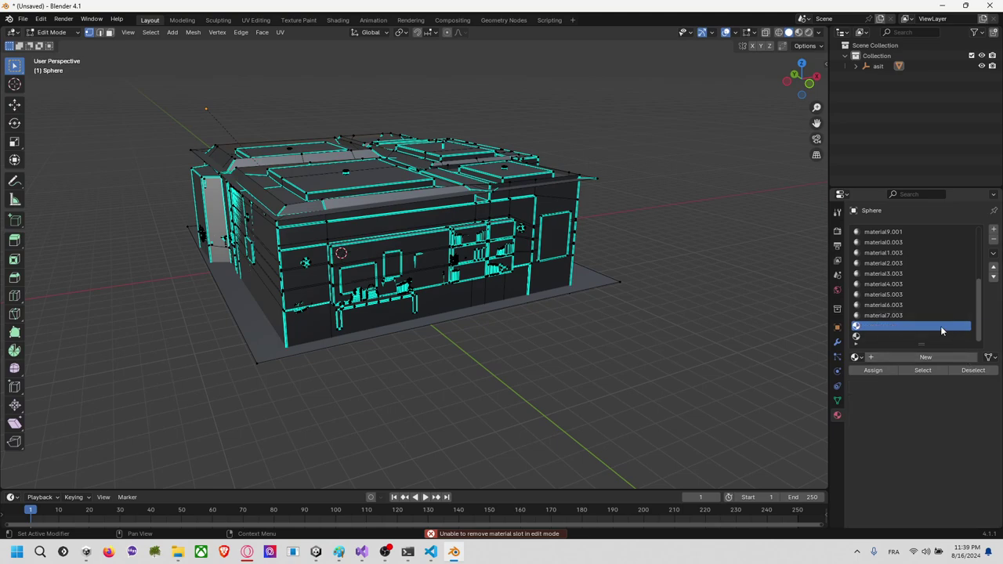
Step: Unlink material9.001, material0.003 and material1.003 from their slots
{"action": "left_click", "coordinate": [901, 232]}
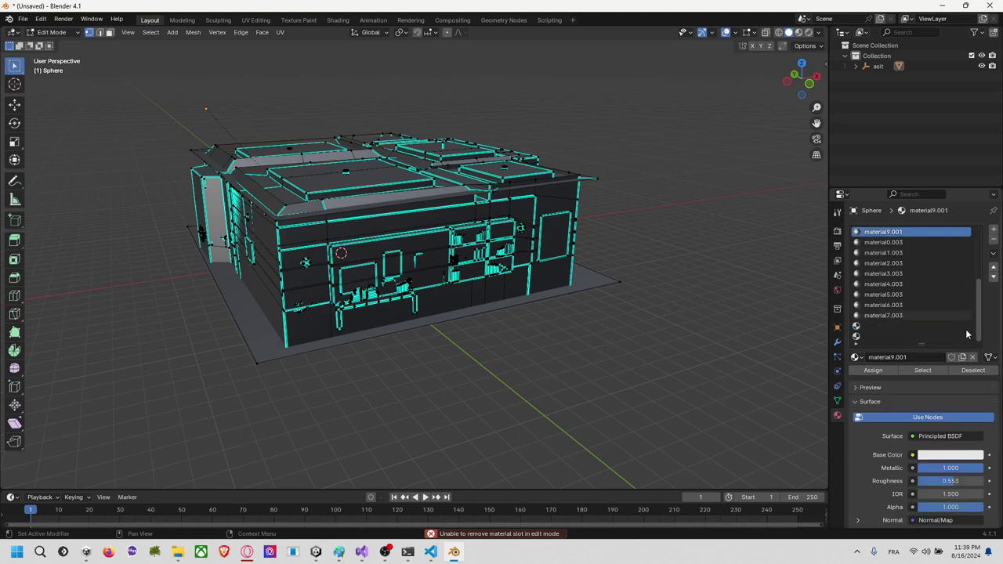
{"action": "left_click", "coordinate": [972, 357]}
{"action": "left_click", "coordinate": [921, 243]}
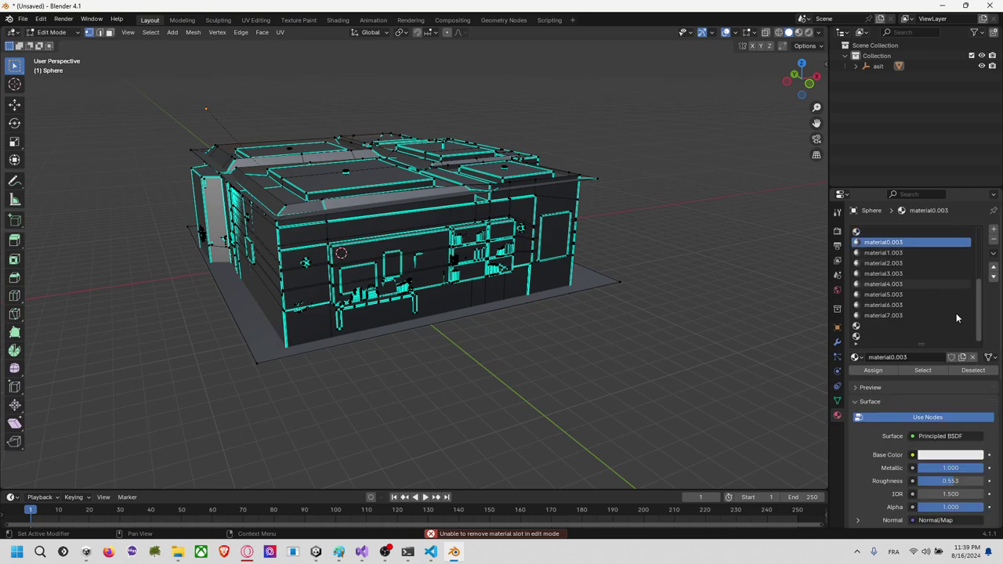
{"action": "left_click", "coordinate": [973, 358]}
{"action": "left_click", "coordinate": [909, 253]}
{"action": "left_click", "coordinate": [972, 357]}
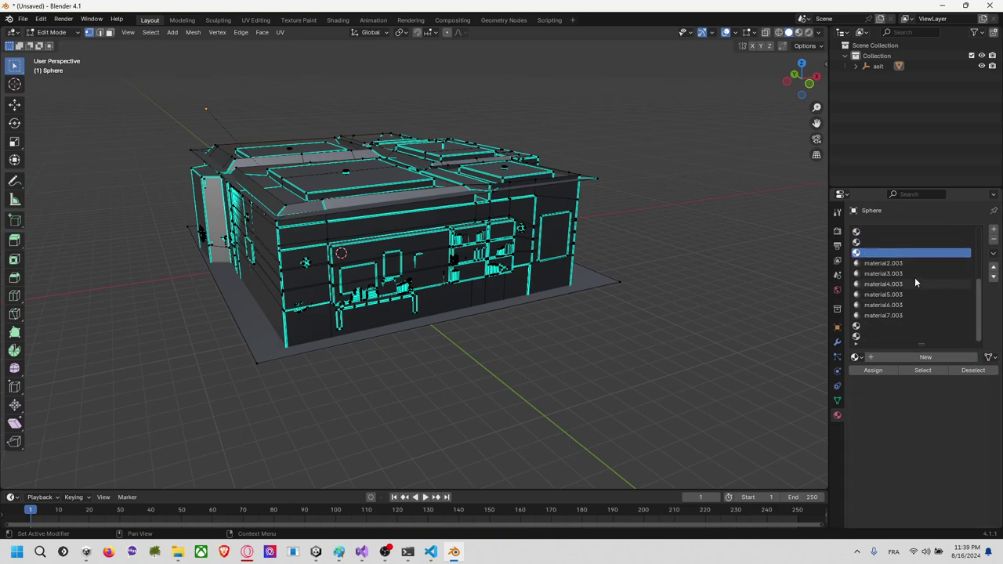
Step: Unlink material3.003, material4.003 and material2.003 from their slots
{"action": "left_click", "coordinate": [915, 274]}
{"action": "left_click", "coordinate": [973, 357]}
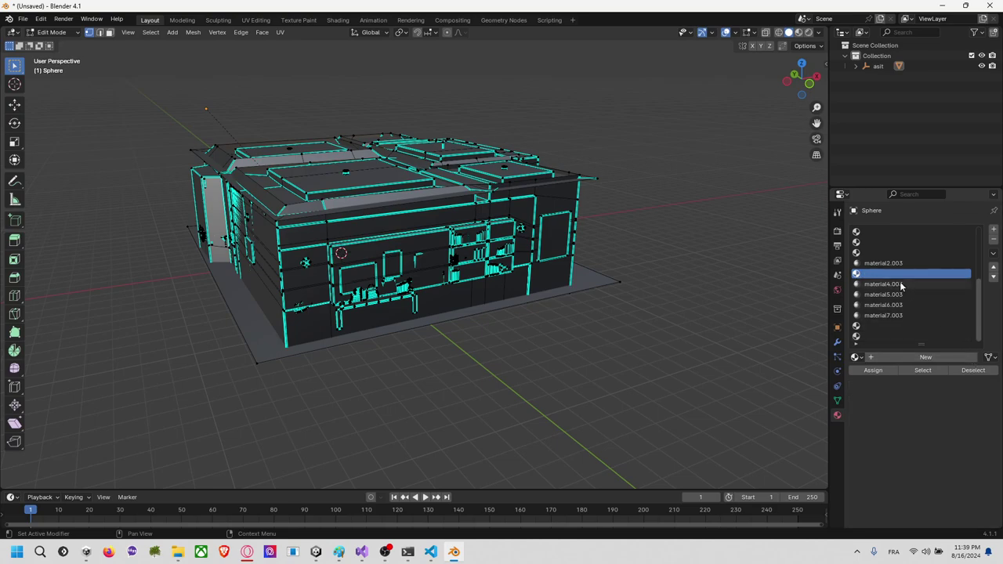
{"action": "left_click", "coordinate": [901, 284]}
{"action": "left_click", "coordinate": [973, 357]}
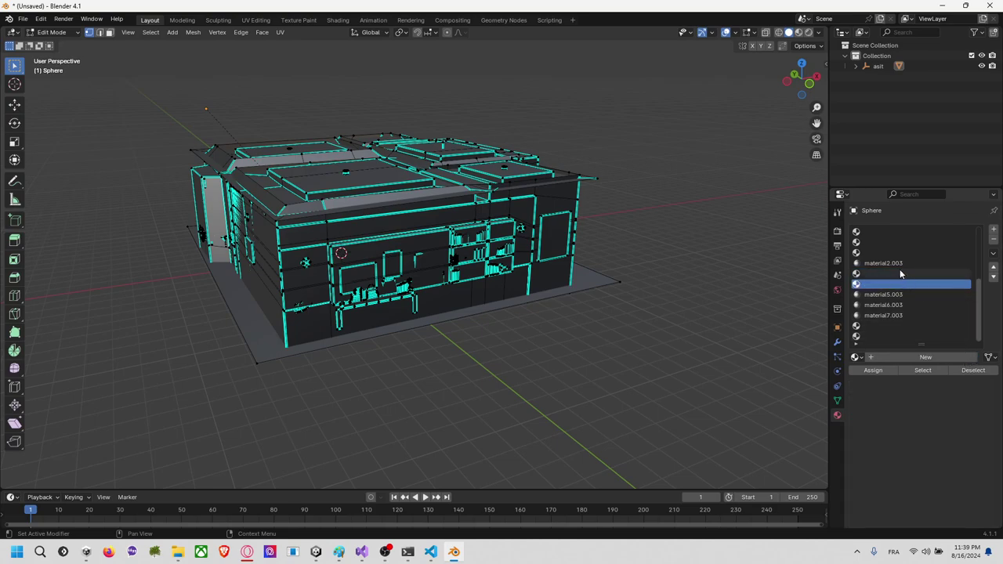
{"action": "left_click", "coordinate": [900, 264]}
{"action": "left_click", "coordinate": [973, 358]}
Step: Unlink material7.003, material6.003 and material5.003 from their slots
{"action": "left_click", "coordinate": [890, 314]}
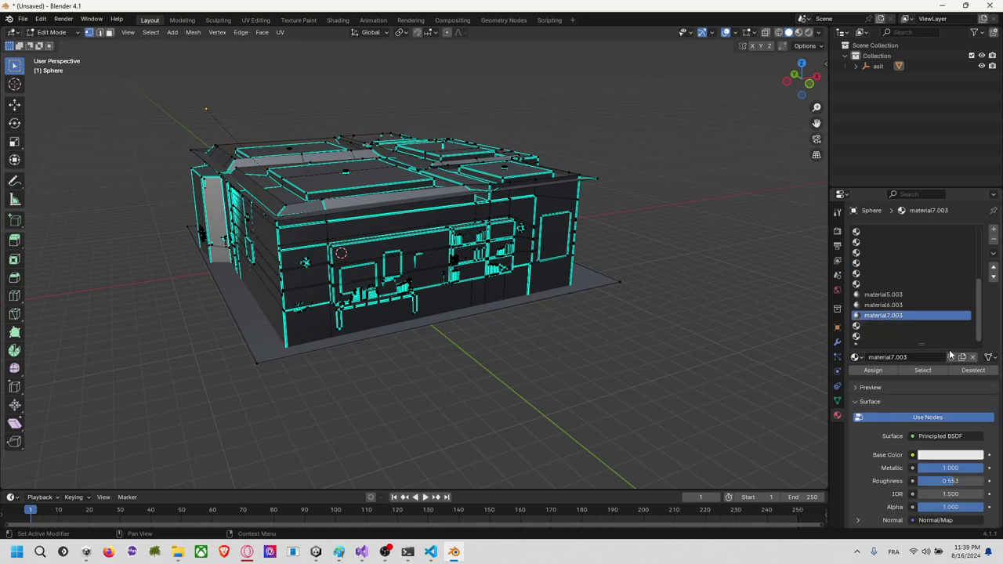
{"action": "left_click", "coordinate": [972, 357]}
{"action": "left_click", "coordinate": [913, 305]}
{"action": "left_click", "coordinate": [973, 357]}
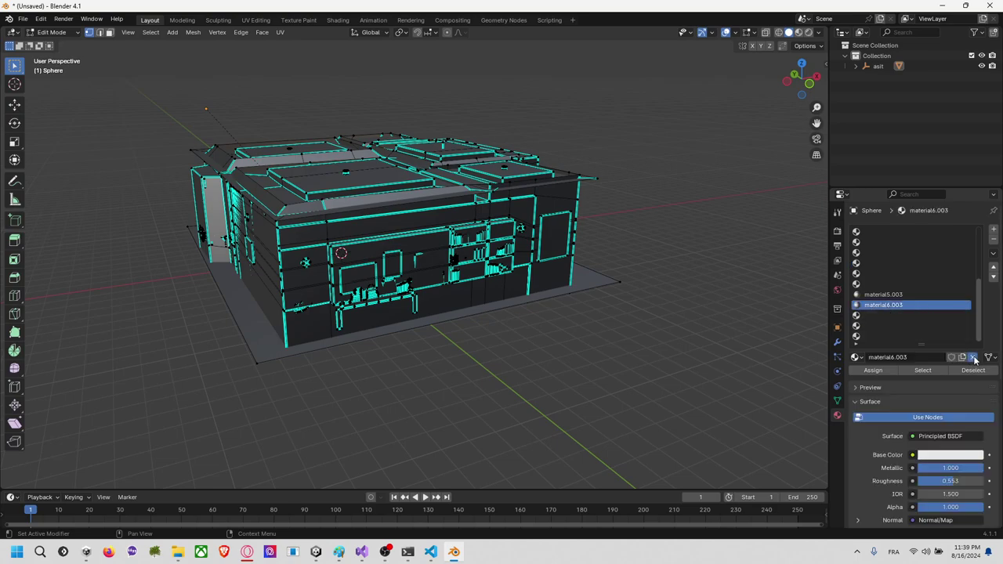
{"action": "left_click", "coordinate": [917, 294]}
{"action": "left_click", "coordinate": [971, 359]}
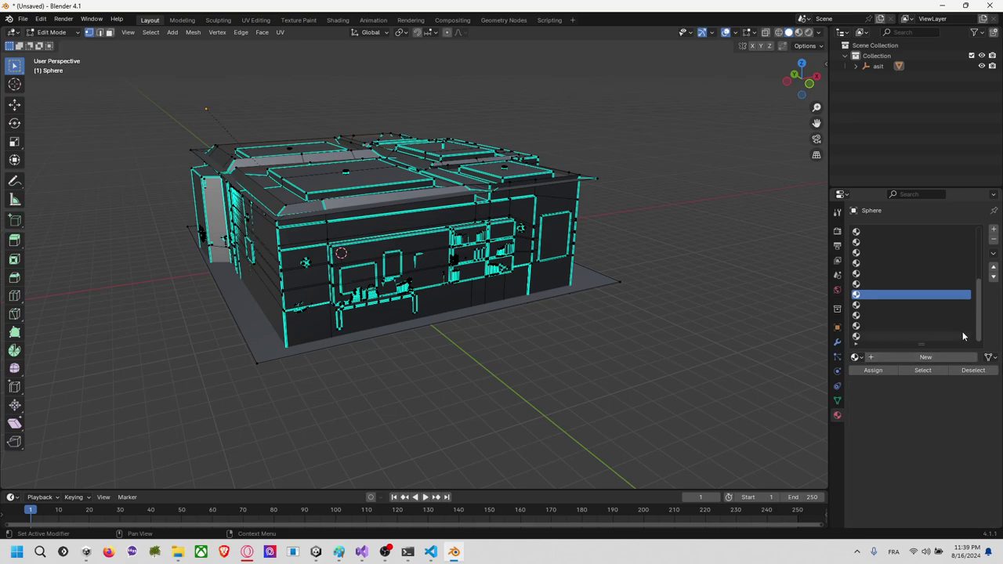
Step: Unlink material8.001, material7.001, material6.001 and material5.001 from their slots
{"action": "scroll", "coordinate": [963, 331], "scroll_direction": "up", "scroll_amount": 4}
{"action": "left_click", "coordinate": [901, 265]}
{"action": "left_click", "coordinate": [972, 357]}
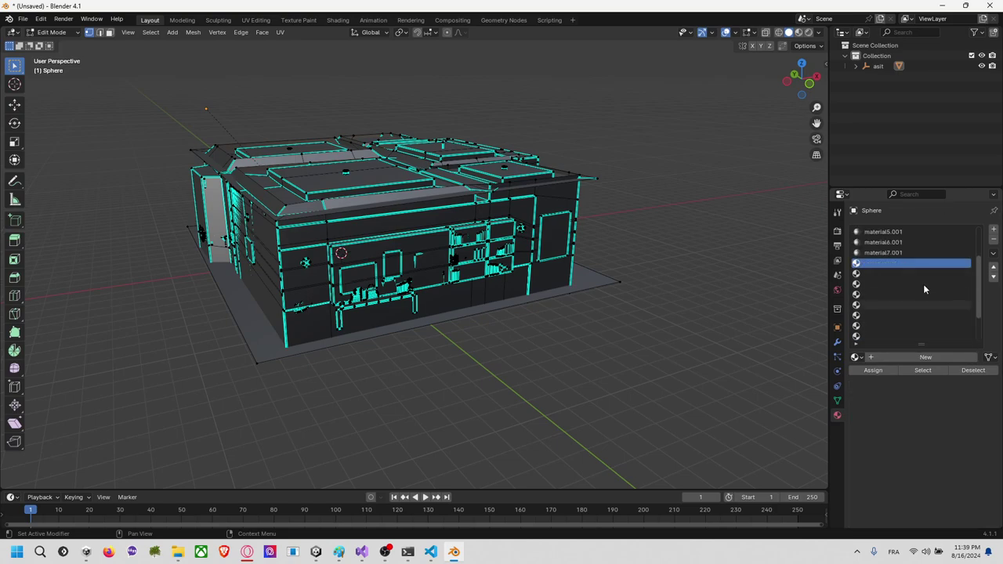
{"action": "left_click", "coordinate": [915, 253]}
{"action": "left_click", "coordinate": [973, 357]}
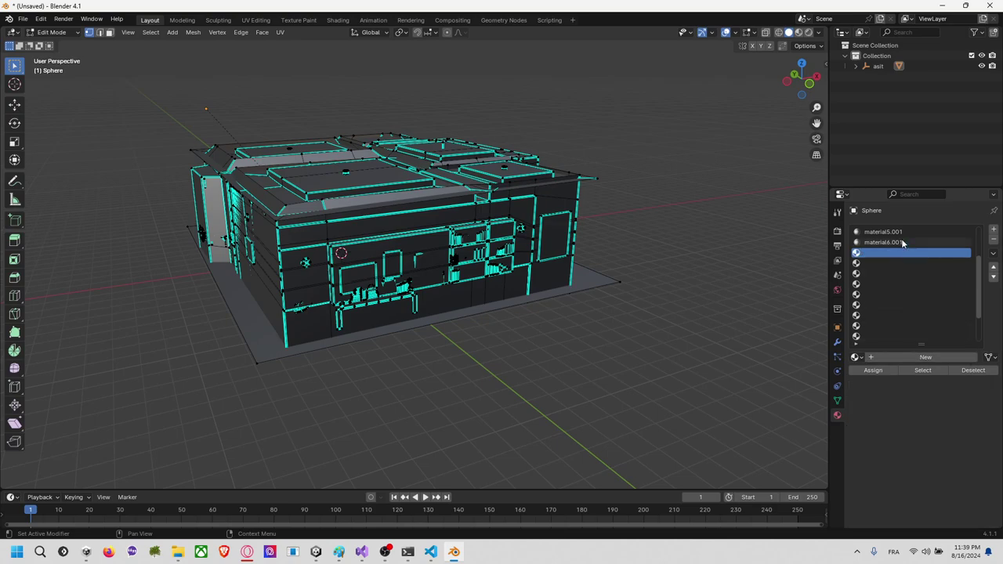
{"action": "left_click", "coordinate": [909, 243]}
{"action": "left_click", "coordinate": [973, 357]}
{"action": "left_click", "coordinate": [901, 232]}
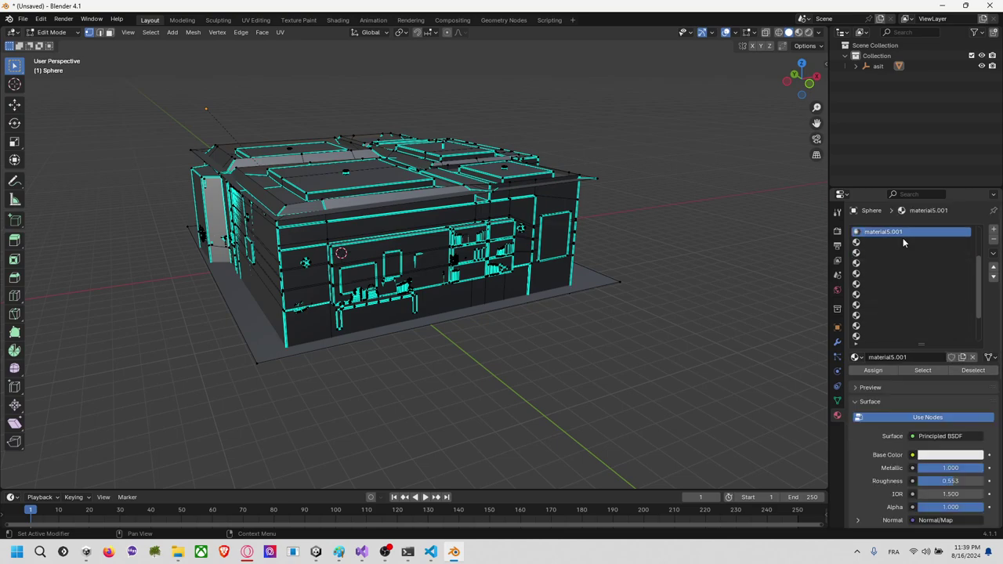
{"action": "left_click", "coordinate": [973, 358]}
Step: Unlink material4.001, material3.001 and material2.001 from their slots
{"action": "scroll", "coordinate": [917, 271], "scroll_direction": "up", "scroll_amount": 3}
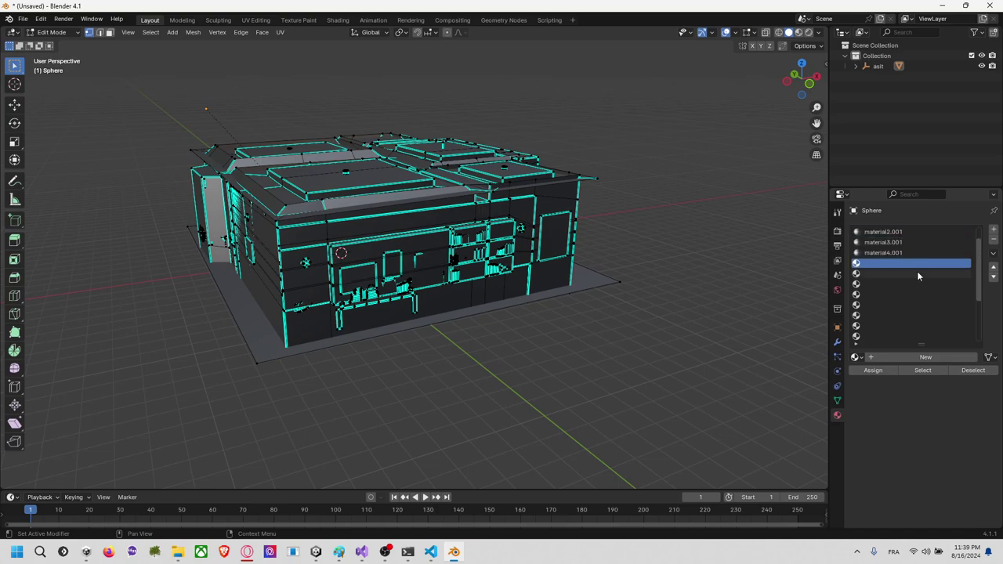
{"action": "left_click", "coordinate": [916, 253]}
{"action": "left_click", "coordinate": [972, 357]}
{"action": "left_click", "coordinate": [921, 242]}
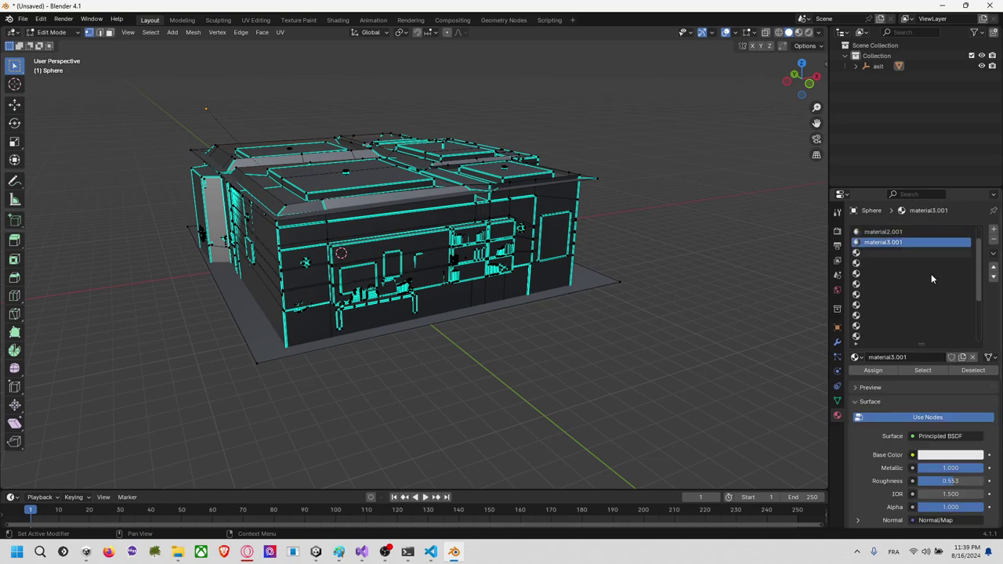
{"action": "left_click", "coordinate": [972, 357]}
{"action": "left_click", "coordinate": [909, 232]}
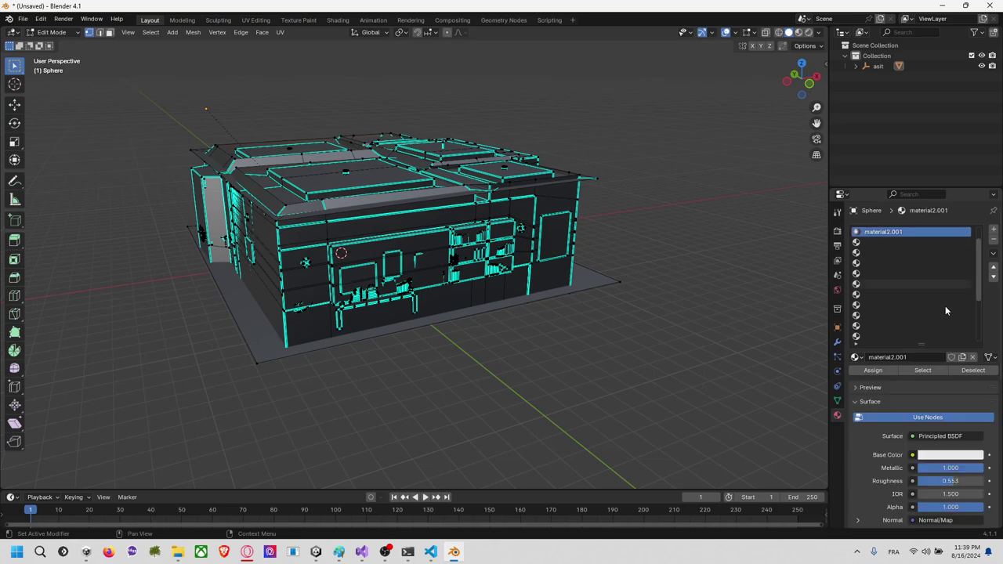
{"action": "left_click", "coordinate": [973, 357]}
Step: Unlink material1.001 from its slot near the start of the room's material list
{"action": "scroll", "coordinate": [957, 319], "scroll_direction": "up", "scroll_amount": 2}
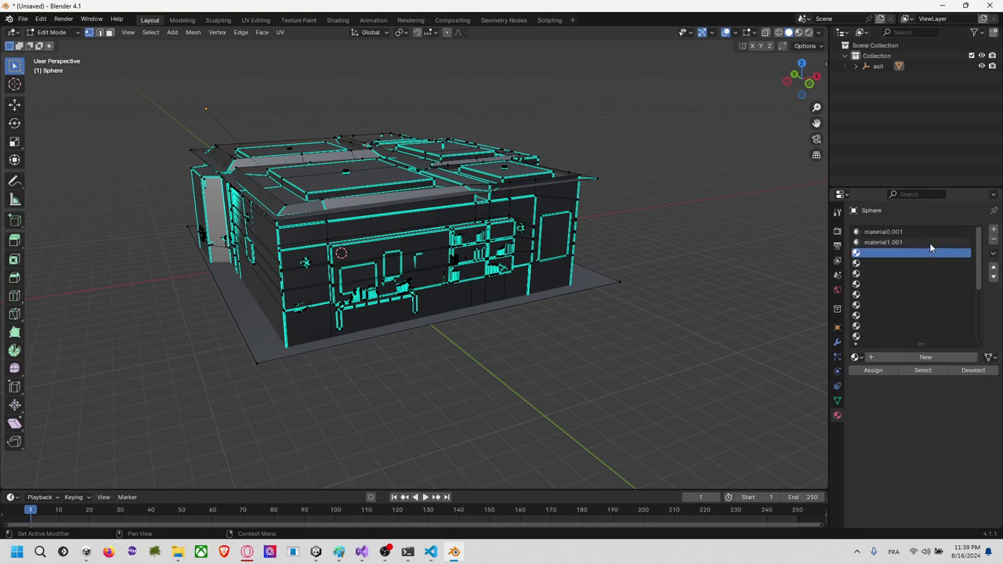
{"action": "left_click", "coordinate": [928, 243]}
{"action": "left_click", "coordinate": [973, 357]}
Step: Rename the remaining material0.001 as DefaultMaterial
{"action": "double_click", "coordinate": [899, 233]}
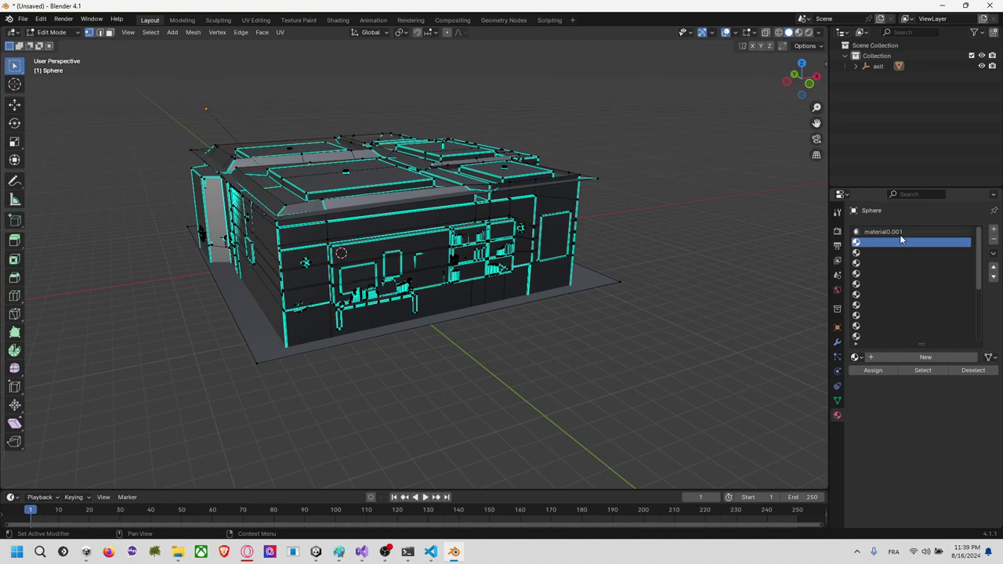
{"action": "type", "text": "DefaultMate"}
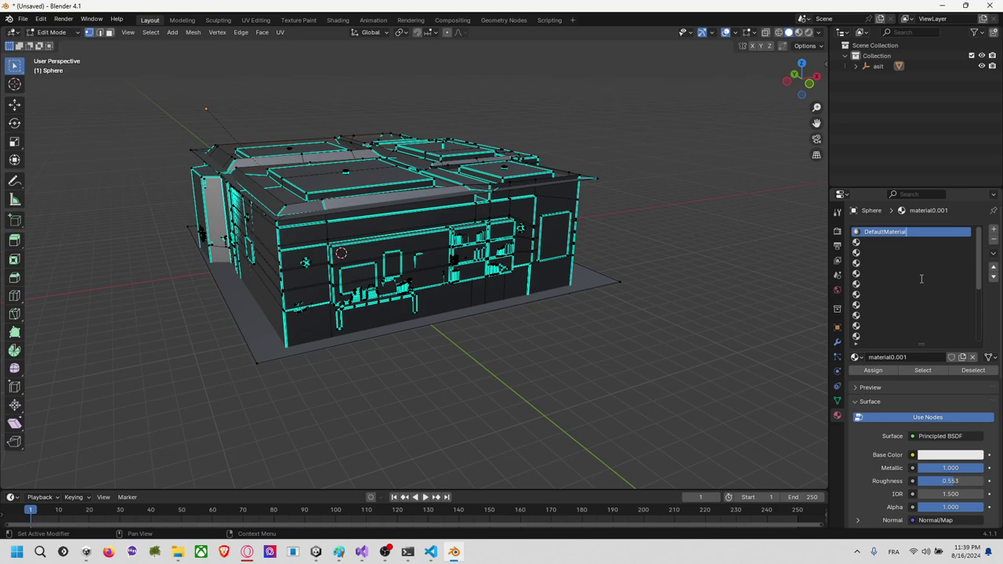
{"action": "type", "text": "rial"}
{"action": "key", "text": "Return"}
{"action": "key", "text": "ctrl+s"}
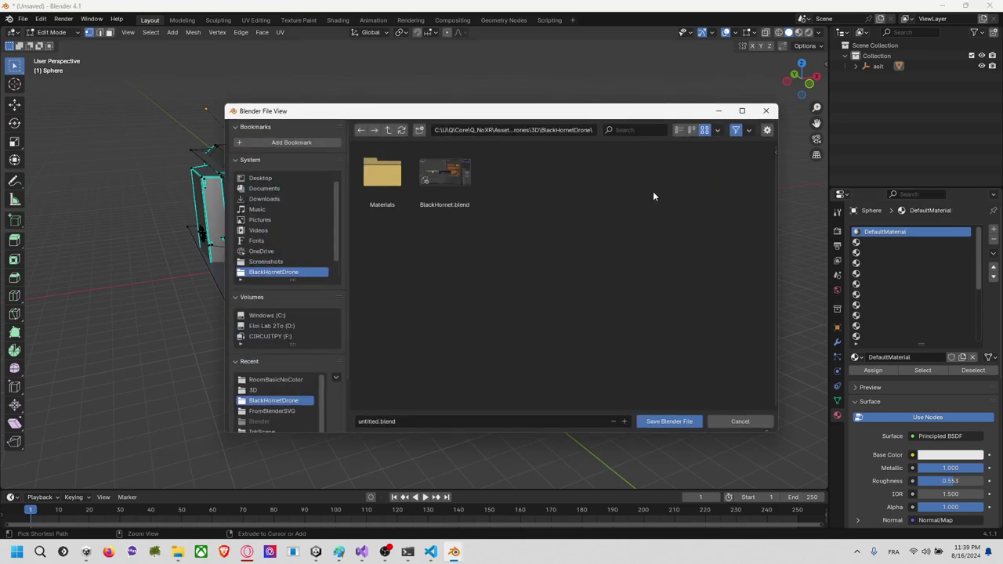
{"action": "left_click", "coordinate": [740, 422]}
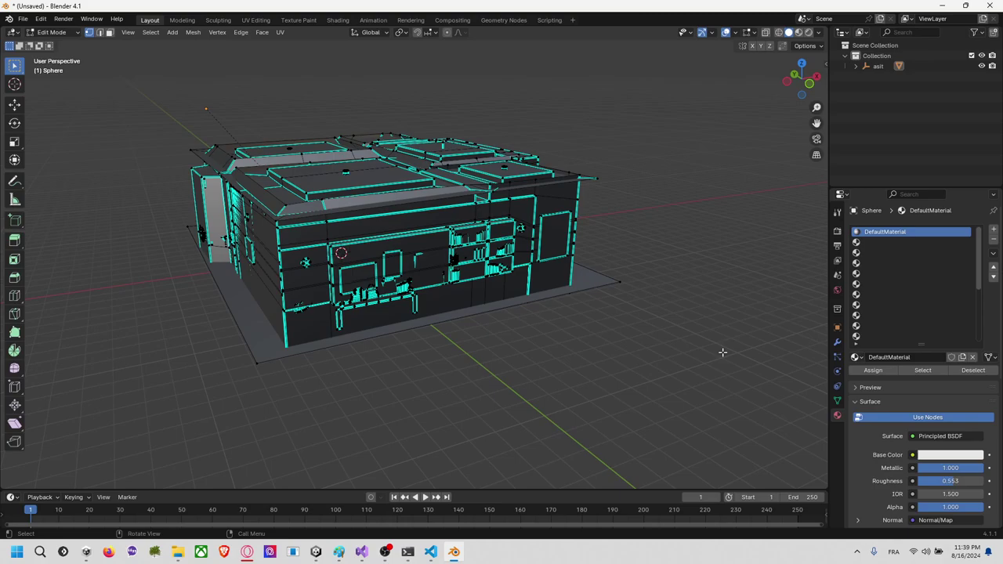
Step: Select the whole room mesh and move it horizontally, from the top view, so its middle lies near the world origin
{"action": "middle_click_drag", "start_coordinate": [685, 244], "coordinate": [611, 201]}
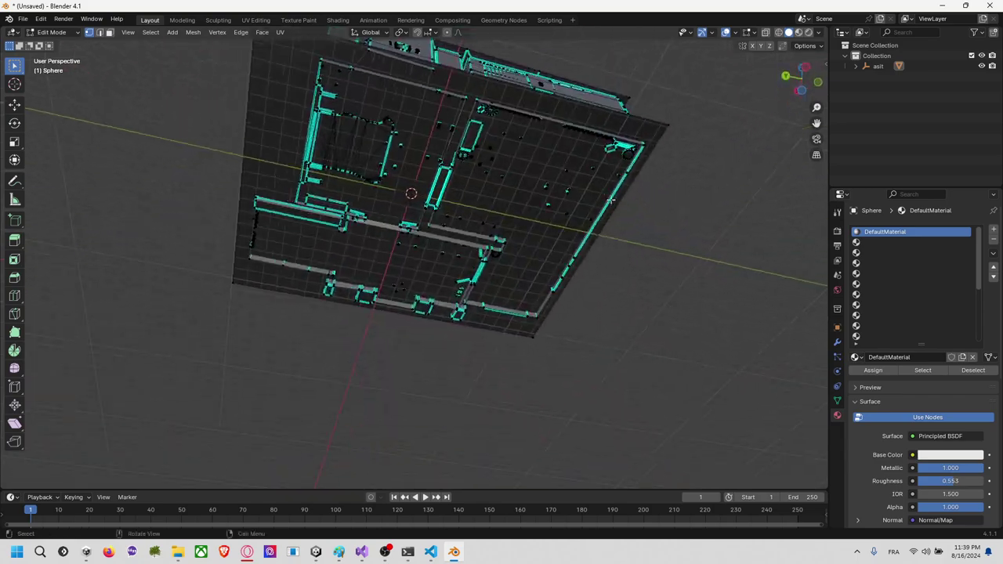
{"action": "middle_click_drag", "start_coordinate": [466, 177], "coordinate": [413, 274]}
{"action": "middle_click_drag", "start_coordinate": [321, 231], "coordinate": [129, 245]}
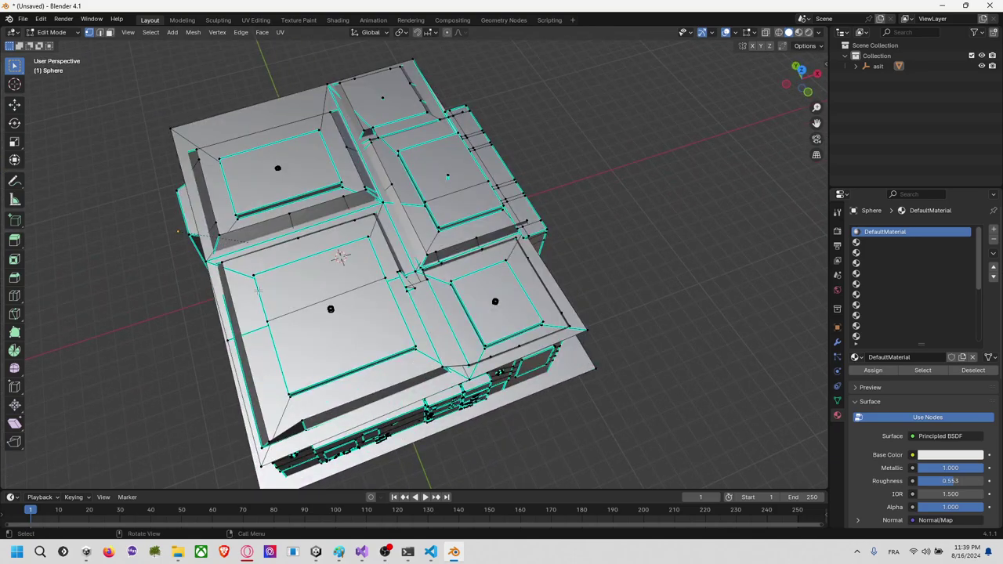
{"action": "middle_click_drag", "start_coordinate": [257, 290], "coordinate": [718, 107]}
{"action": "left_click", "coordinate": [800, 69]}
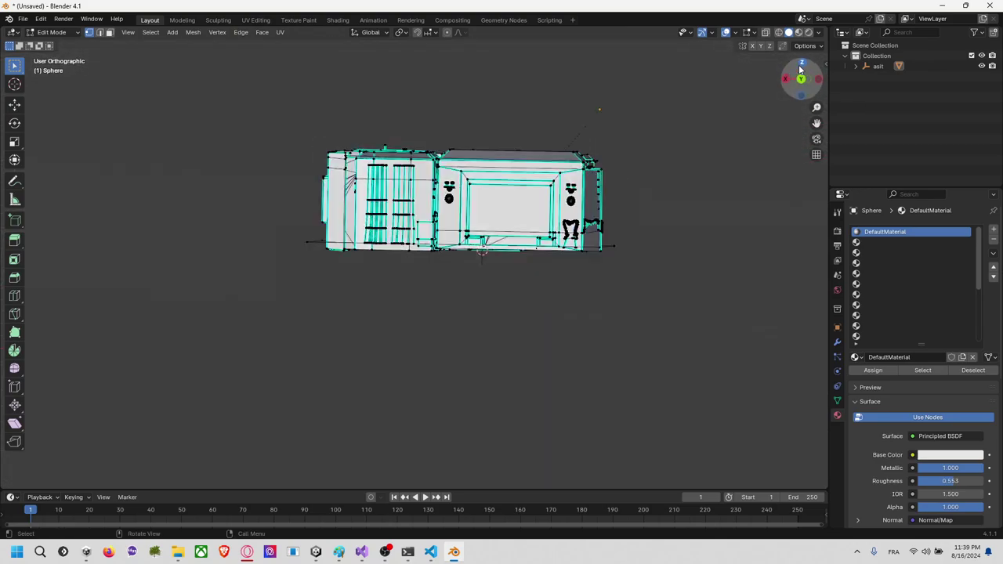
{"action": "left_click", "coordinate": [801, 63]}
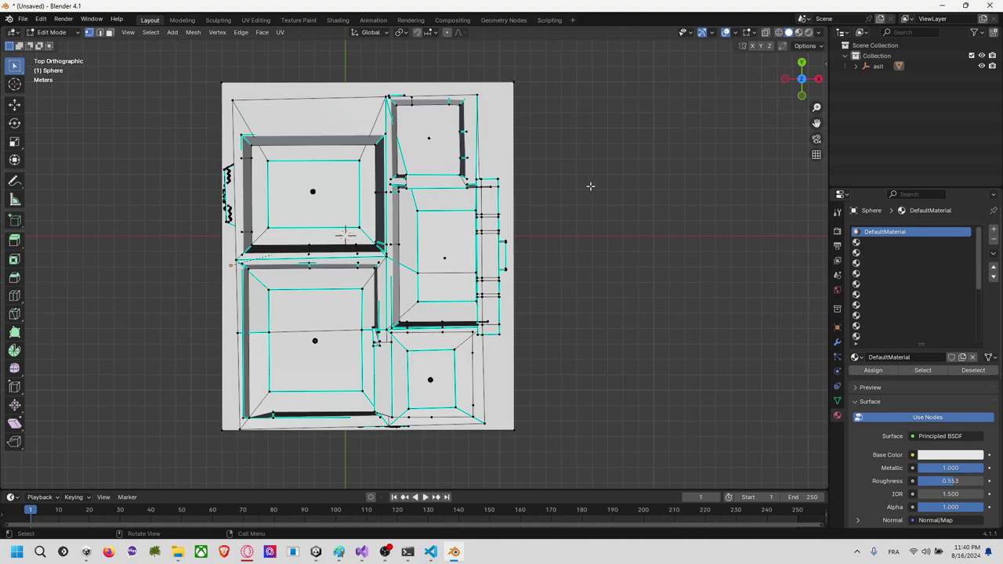
{"action": "key", "text": "a"}
{"action": "key", "text": "g"}
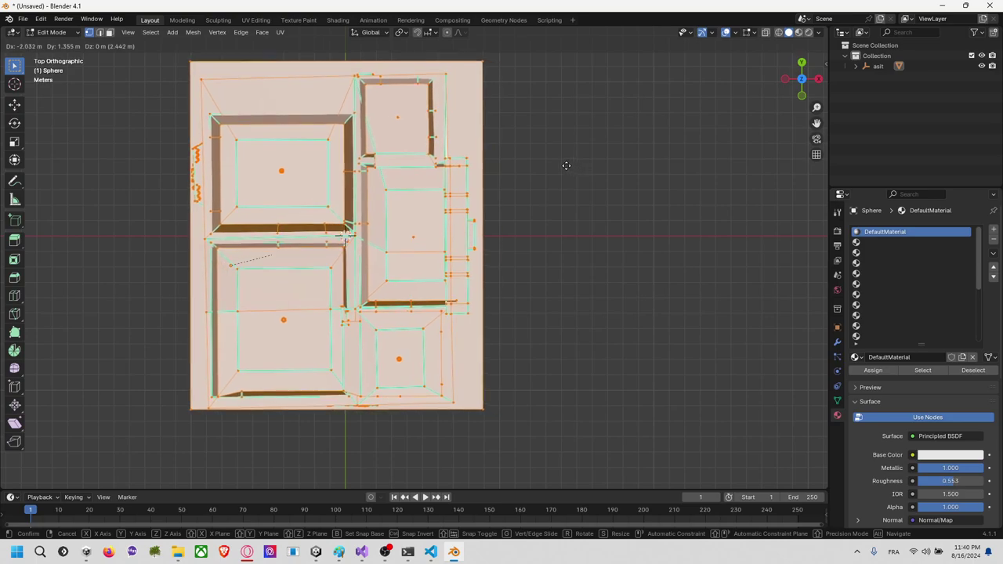
{"action": "left_click", "coordinate": [559, 167]}
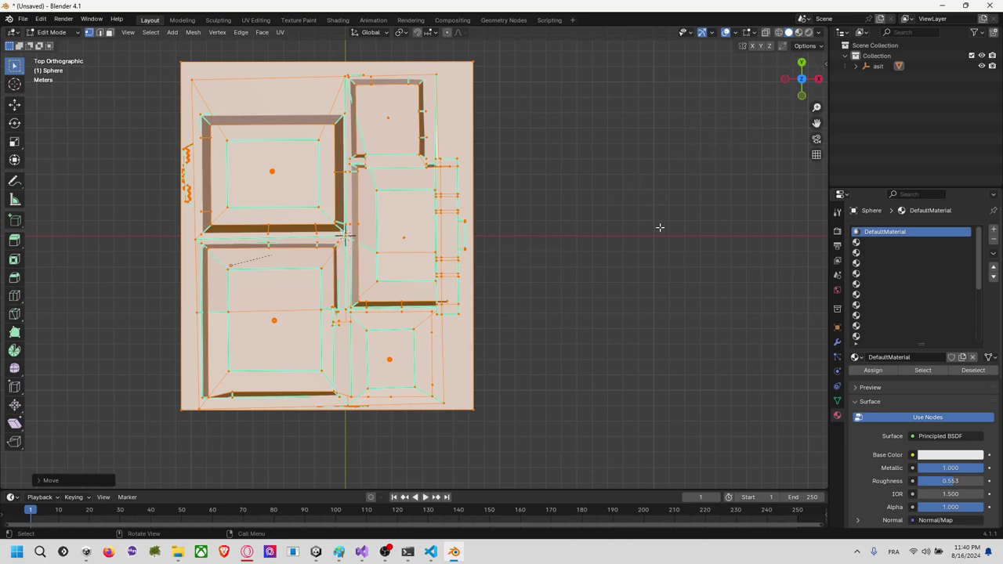
{"action": "middle_click_drag", "start_coordinate": [659, 226], "coordinate": [558, 145]}
{"action": "key", "text": "F3"}
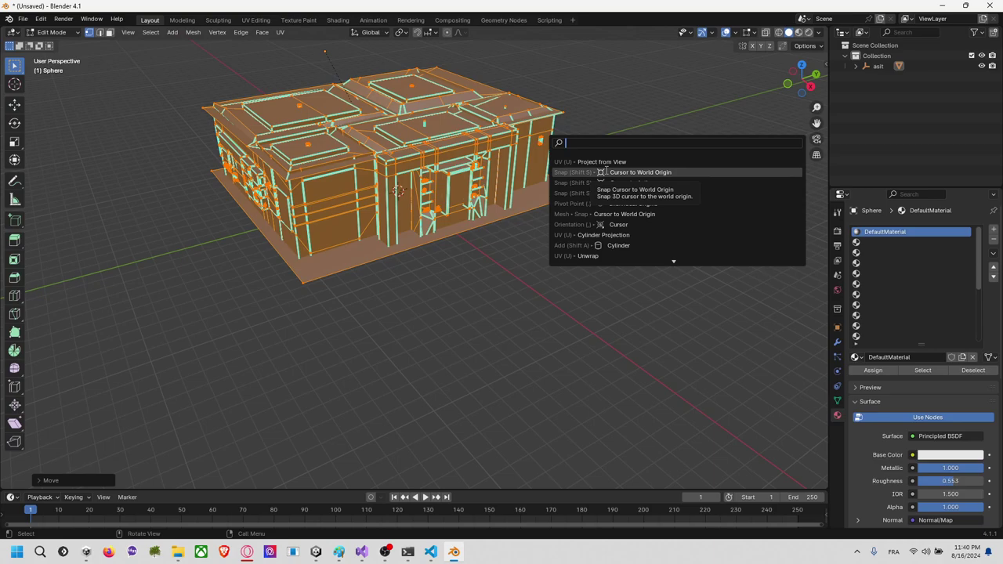
{"action": "type", "text": "orig"}
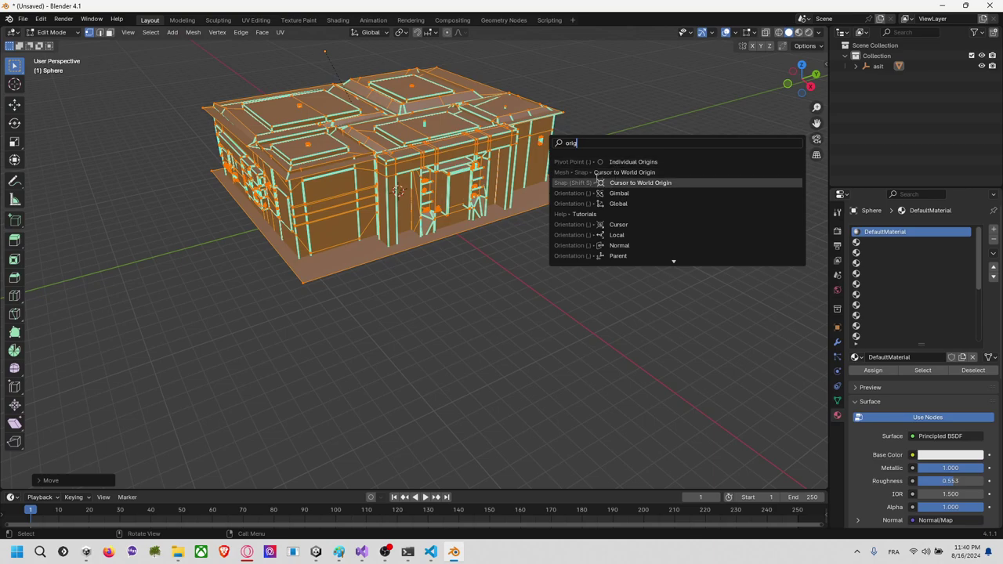
{"action": "left_click", "coordinate": [491, 296]}
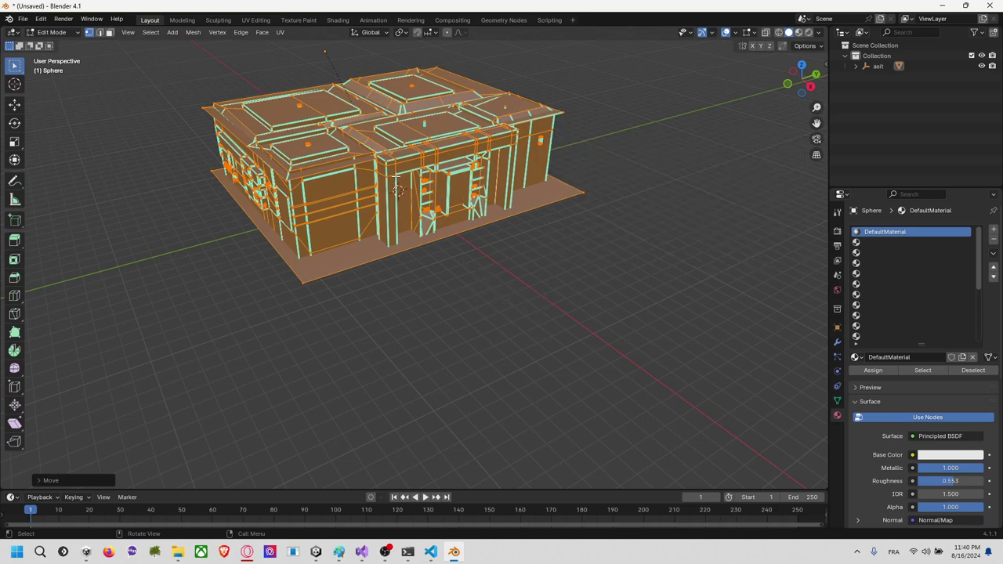
Step: Switch to Object Mode and set the room object's origin to the 3D cursor
{"action": "left_click", "coordinate": [54, 32]}
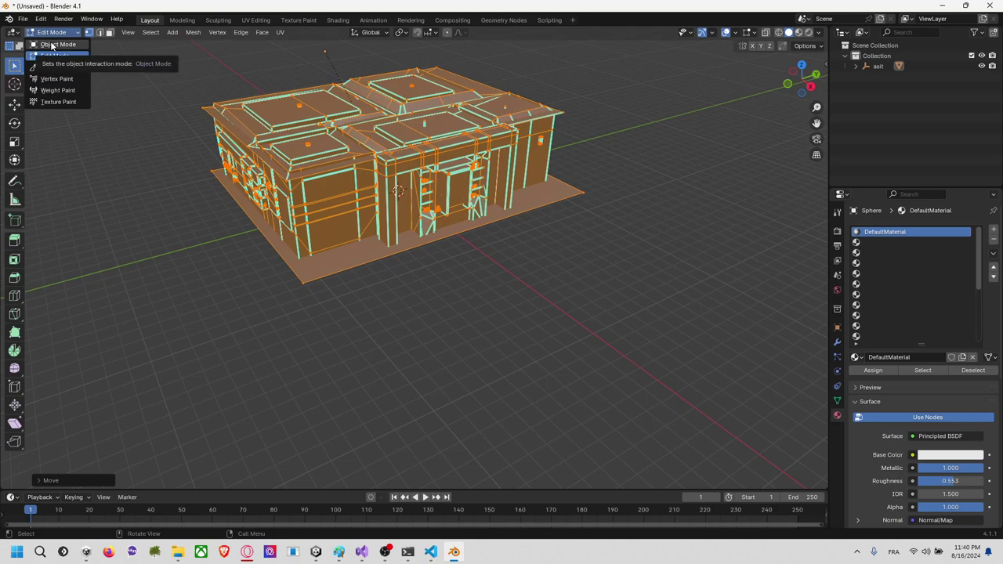
{"action": "left_click", "coordinate": [48, 44]}
{"action": "mouse_move", "coordinate": [666, 171]}
{"action": "middle_mouse_down"}
{"action": "mouse_move", "coordinate": [673, 185]}
{"action": "mouse_move", "coordinate": [667, 170]}
{"action": "middle_mouse_up"}
{"action": "key", "text": "F3"}
{"action": "type", "text": "origin"}
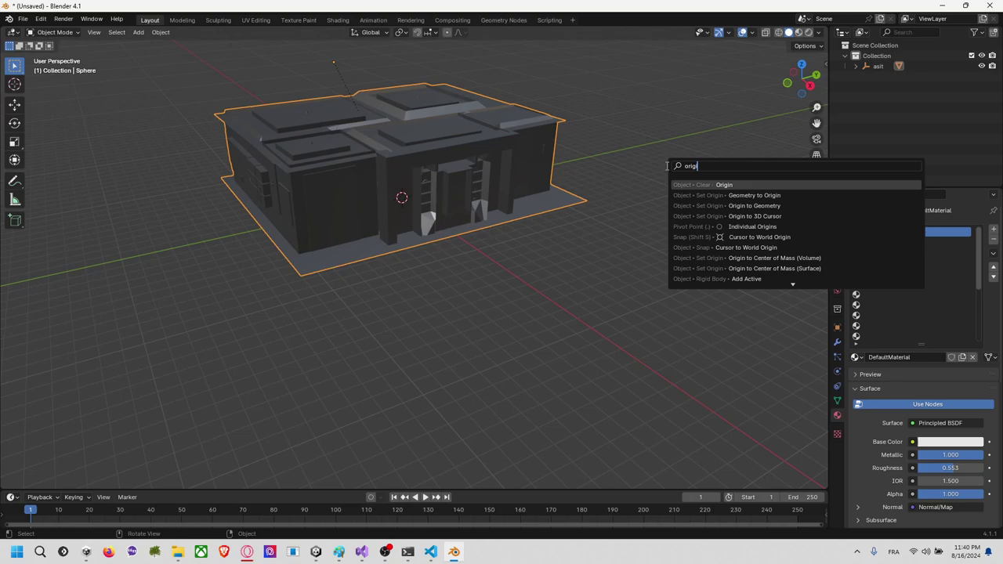
{"action": "key", "text": "Down"}
{"action": "key", "text": "Down"}
{"action": "key", "text": "Down"}
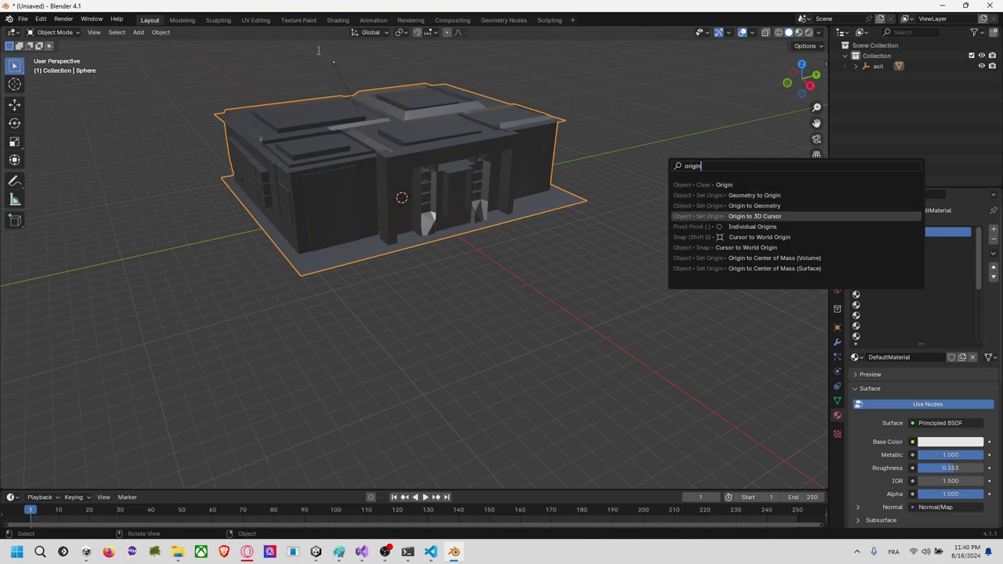
{"action": "left_click", "coordinate": [788, 215]}
{"action": "middle_click_drag", "start_coordinate": [552, 220], "coordinate": [712, 177]}
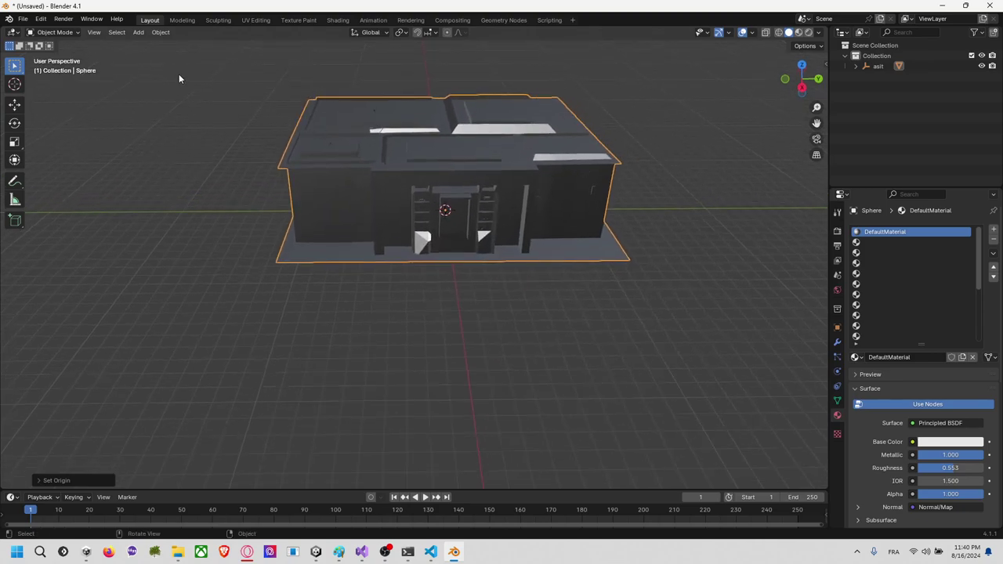
{"action": "left_click", "coordinate": [22, 19]}
{"action": "mouse_move", "coordinate": [62, 181]}
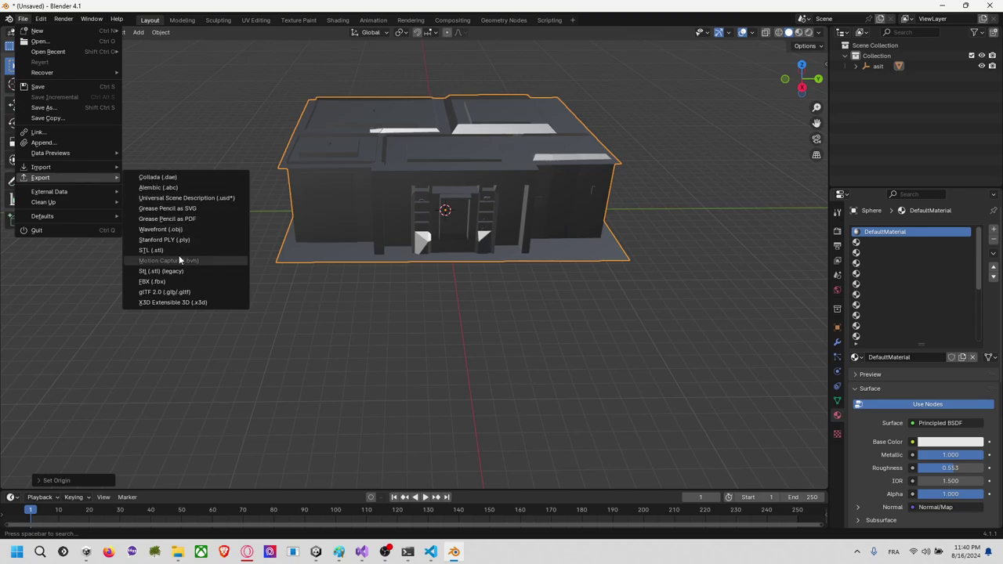
{"action": "left_click", "coordinate": [177, 280]}
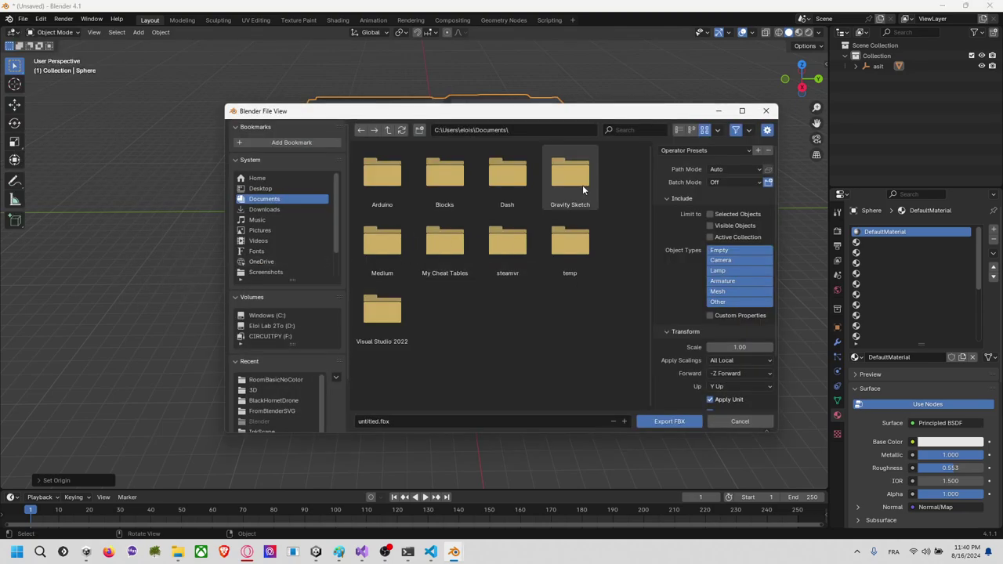
{"action": "left_click", "coordinate": [740, 421]}
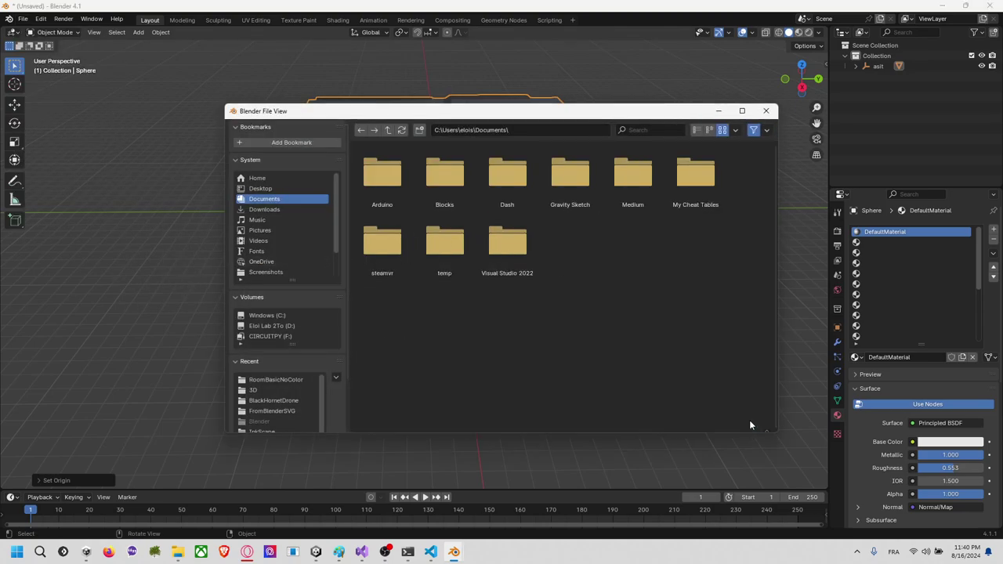
Step: Expand the asit parent object in the scene hierarchy and rename it as BedroomLowPolyNoColor
{"action": "left_click", "coordinate": [856, 66]}
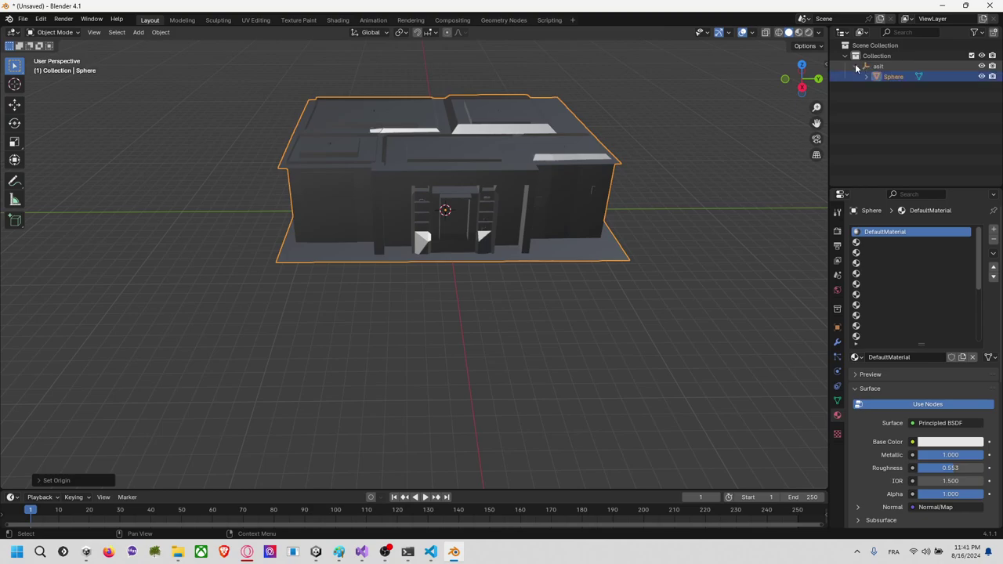
{"action": "double_click", "coordinate": [878, 66]}
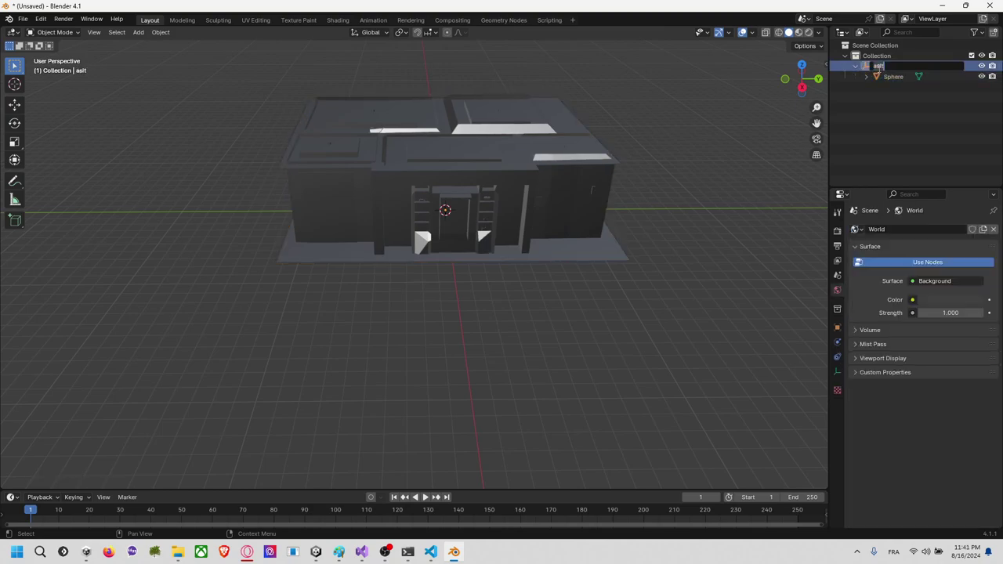
{"action": "type", "text": "Room"}
{"action": "key", "text": "BackSpace"}
{"action": "key", "text": "BackSpace"}
{"action": "key", "text": "BackSpace"}
{"action": "key", "text": "BackSpace"}
{"action": "type", "text": "BedroomLowPolyNoColor"}
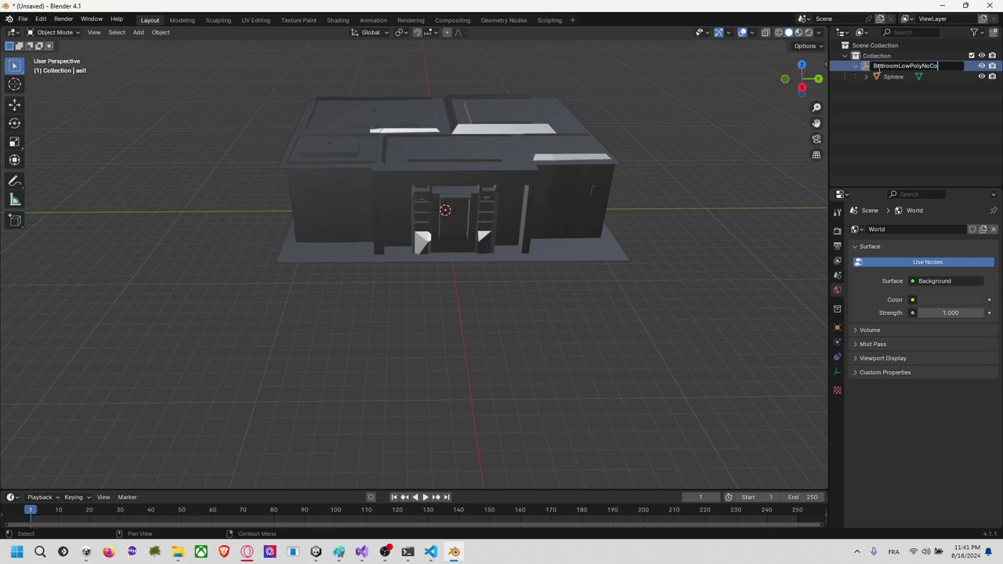
{"action": "key", "text": "Return"}
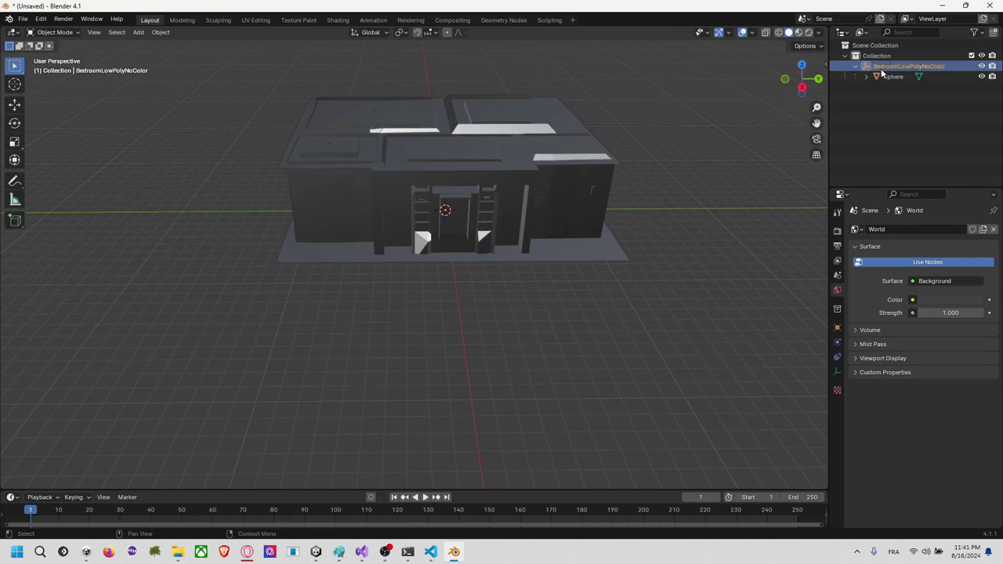
Step: Rename the child Sphere mesh object with the same name as its parent, BedroomLowPolyNoColor
{"action": "left_click", "coordinate": [894, 76]}
{"action": "double_click", "coordinate": [901, 76]}
{"action": "type", "text": "BedroomLowPolyNoColor"}
{"action": "key", "text": "Return"}
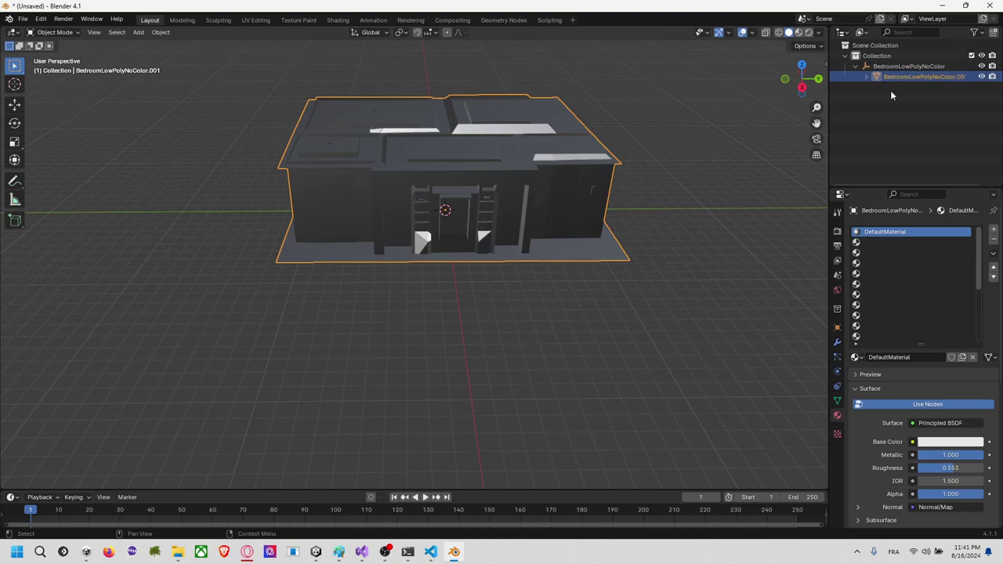
Step: Rename the room's DefaultMaterial as Mat_BedroomLowPolyNoColor
{"action": "double_click", "coordinate": [885, 232]}
{"action": "type", "text": "BedroomLowPolyNoColor"}
{"action": "key", "text": "ctrl+a"}
{"action": "type", "text": "Mat_"}
{"action": "type", "text": "BedroomLowPolyNoColor"}
{"action": "key", "text": "Return"}
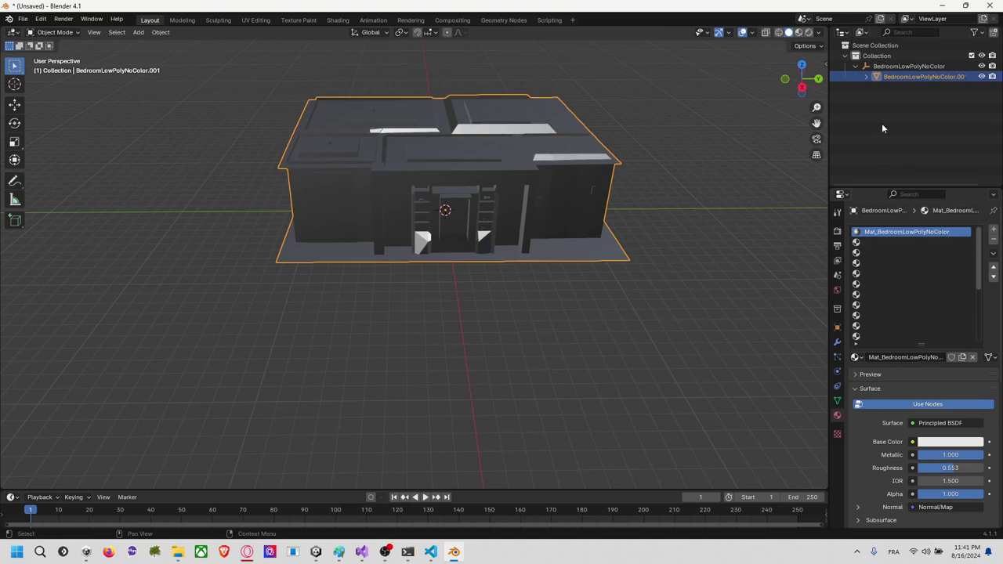
{"action": "key", "text": "ctrl+s"}
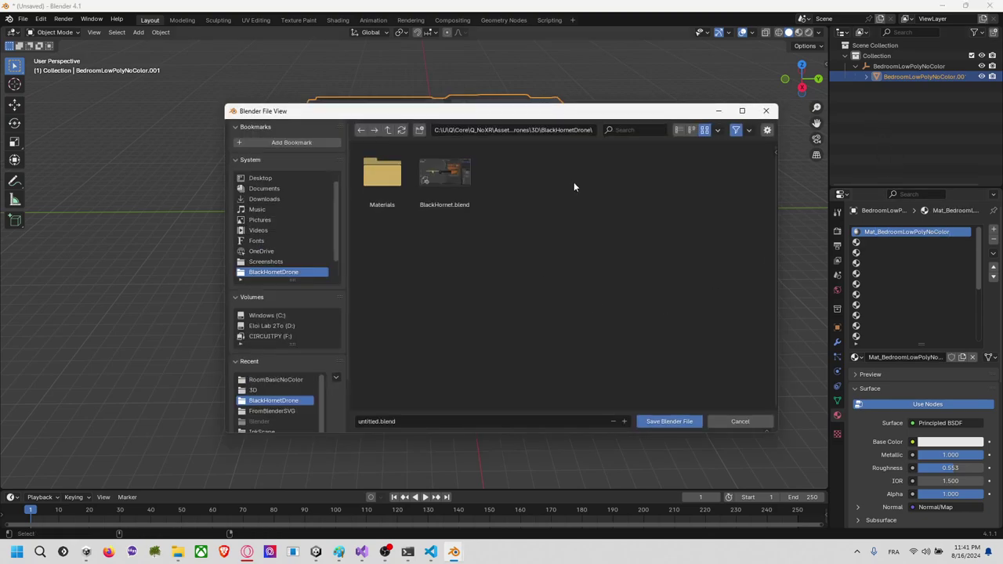
{"action": "left_click", "coordinate": [554, 126]}
{"action": "type", "text": "BedroomLowPolyNoColor"}
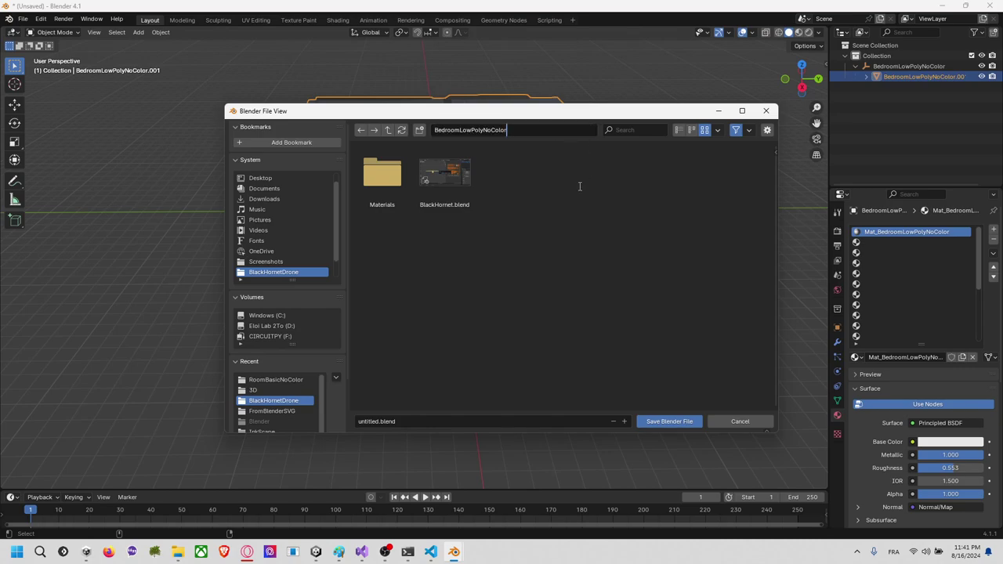
Step: Switch to Unity, show the RoomBasicNoColor folder in File Explorer and copy the path of its parent 3D folder
{"action": "key", "text": "alt+Tab"}
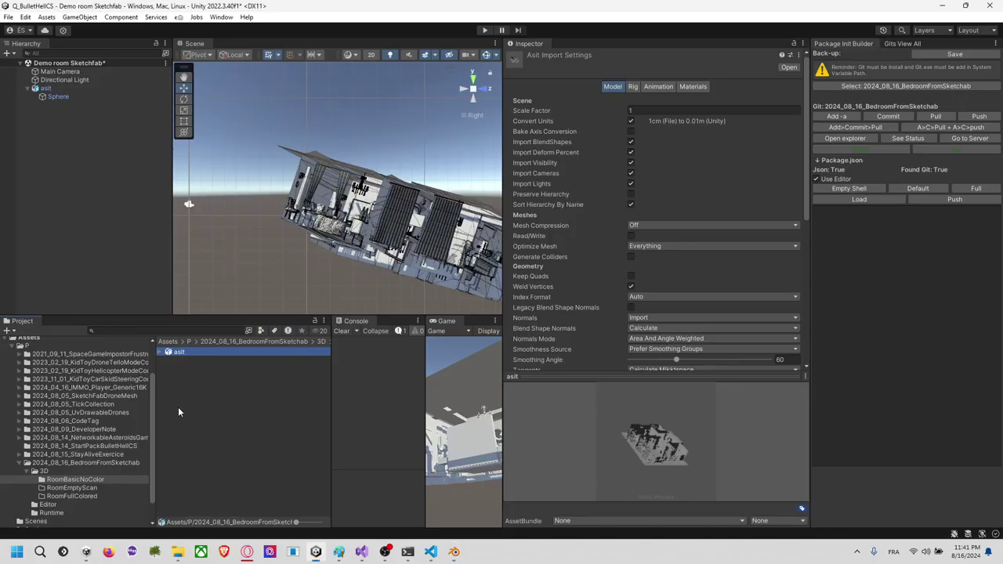
{"action": "right_click", "coordinate": [206, 383]}
{"action": "left_click", "coordinate": [294, 91]}
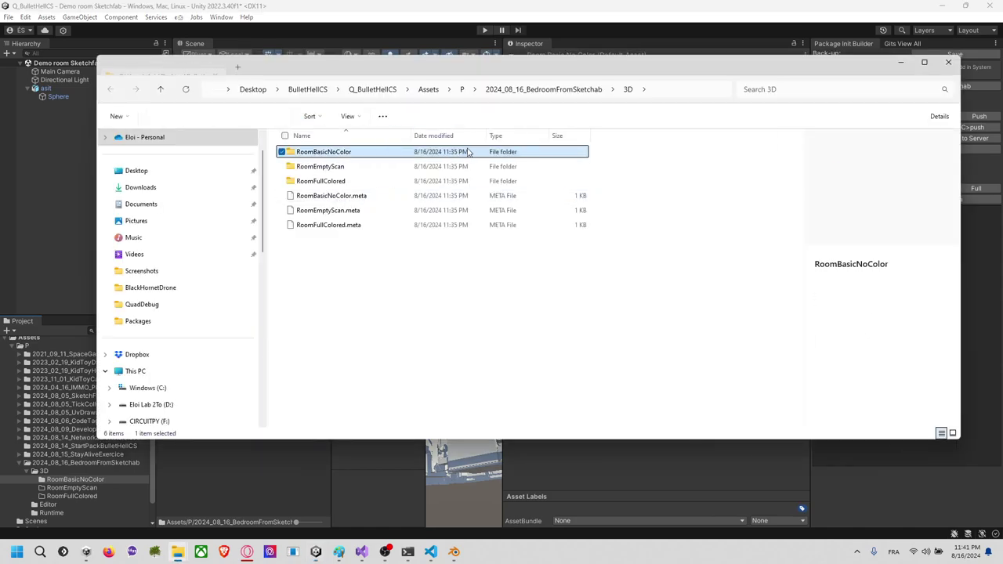
{"action": "left_click", "coordinate": [681, 90]}
Step: Switch back to Blender and try to save the file in the 3D folder of 2024_08_16_BedroomFromSketchab
{"action": "key", "text": "alt+Tab"}
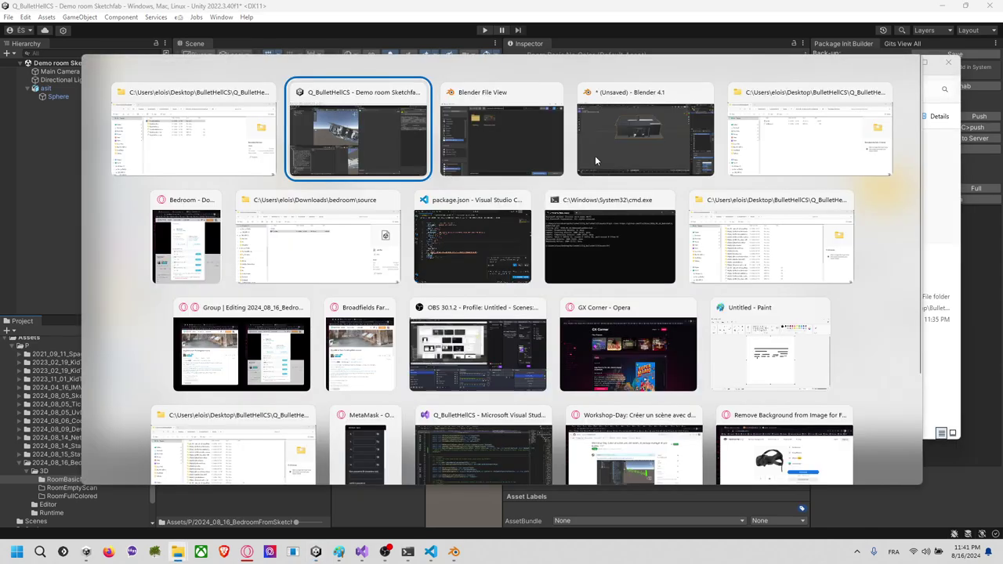
{"action": "key", "text": "Tab"}
{"action": "key", "text": "ctrl+a"}
{"action": "key", "text": "ctrl+v"}
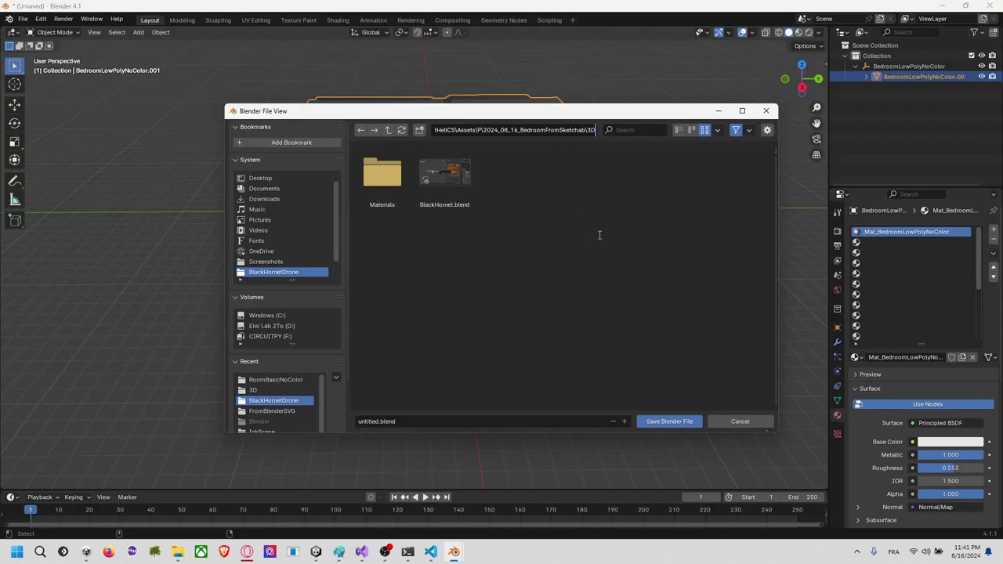
{"action": "key", "text": "Return"}
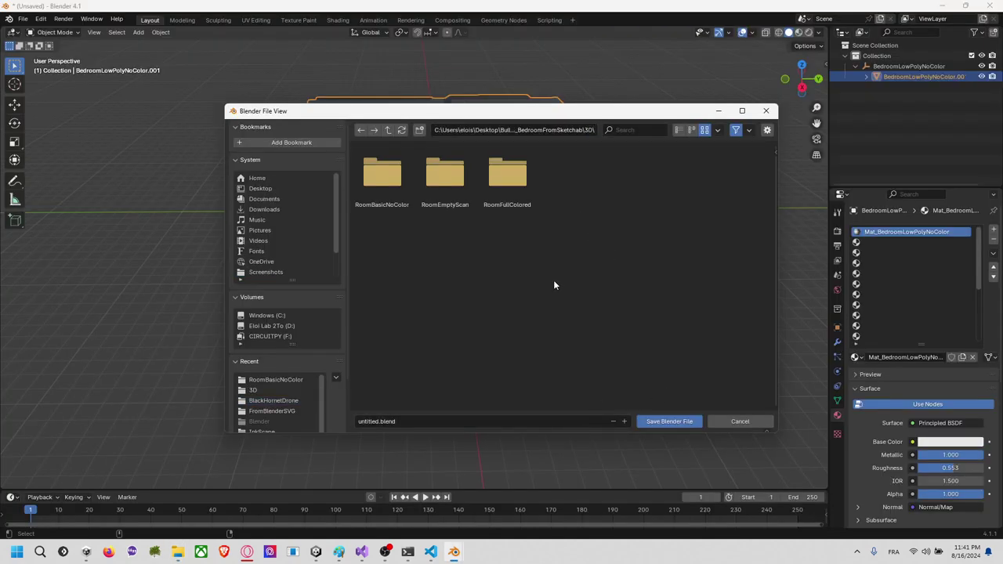
{"action": "left_click", "coordinate": [738, 421]}
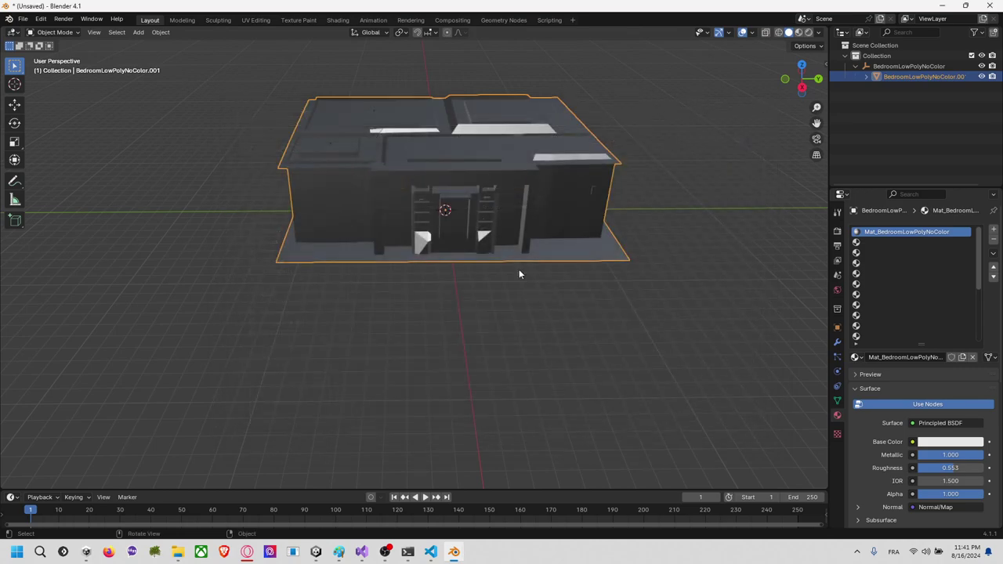
Step: Export the room as an FBX file named BedroomLowPolyNoColor into the RoomBasicNoColor folder of the package's 3D folder
{"action": "left_click", "coordinate": [23, 19]}
{"action": "mouse_move", "coordinate": [71, 177]}
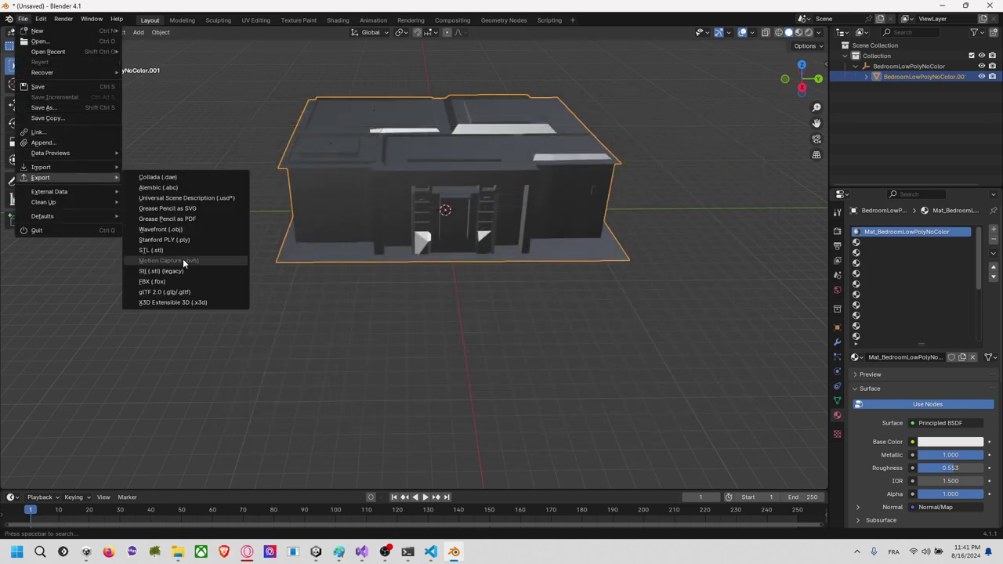
{"action": "left_click", "coordinate": [180, 281]}
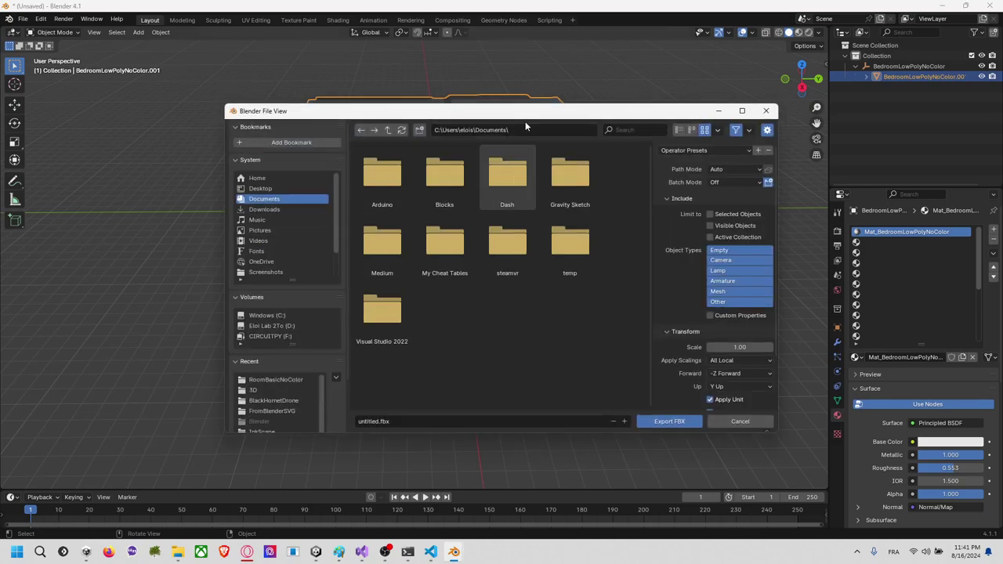
{"action": "left_click", "coordinate": [507, 131]}
{"action": "key", "text": "ctrl+v"}
{"action": "key", "text": "Return"}
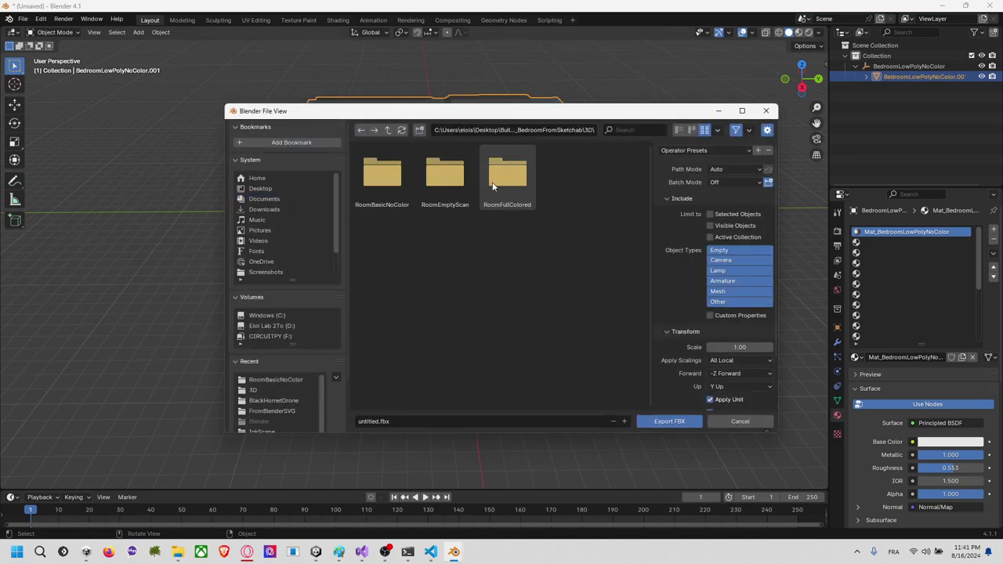
{"action": "double_click", "coordinate": [397, 168]}
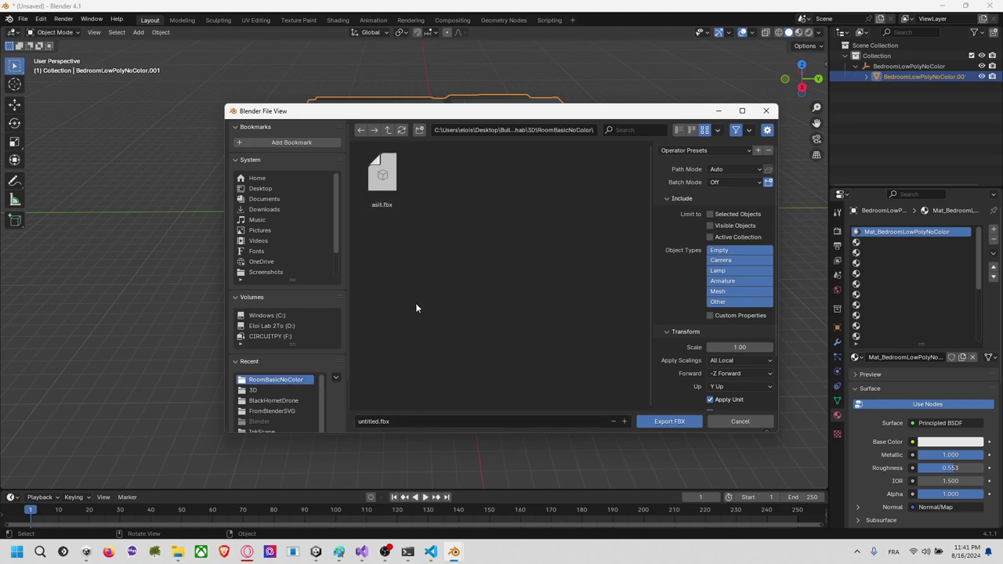
{"action": "left_click", "coordinate": [433, 421]}
{"action": "type", "text": "BedroomLowPolyNoColor"}
{"action": "key", "text": "Return"}
{"action": "left_click", "coordinate": [677, 424]}
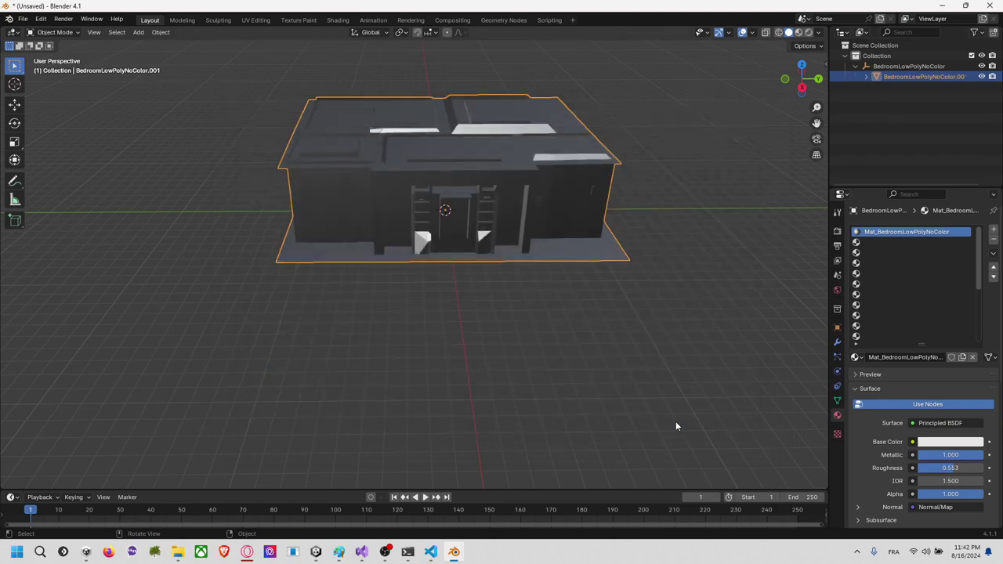
Step: Switch to Unity and add the exported BedroomLowPolyNoColor model to the Demo room Sketchfab scene
{"action": "key", "text": "alt+Tab"}
{"action": "key", "text": "alt+Tab"}
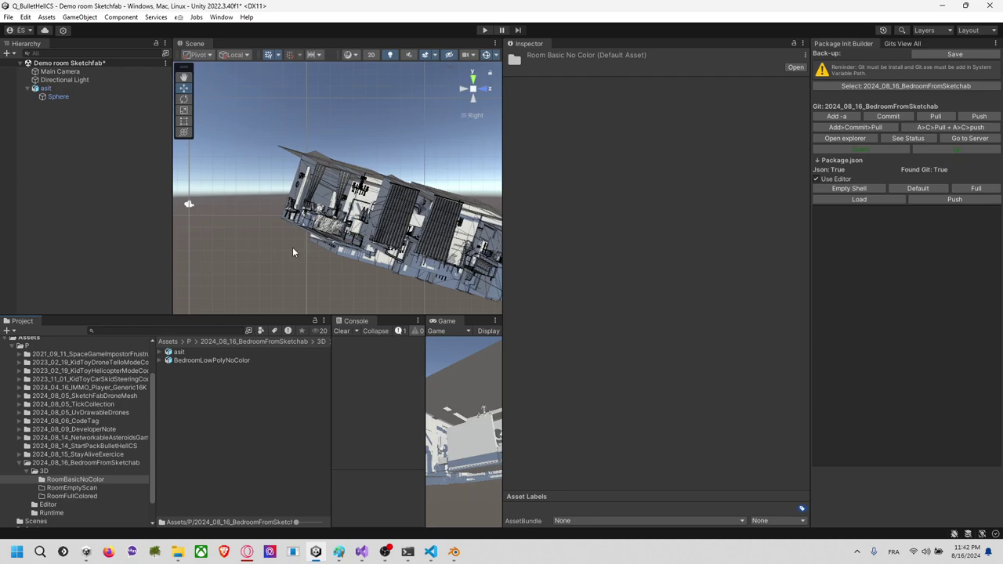
{"action": "left_click_drag", "start_coordinate": [166, 297], "coordinate": [82, 201]}
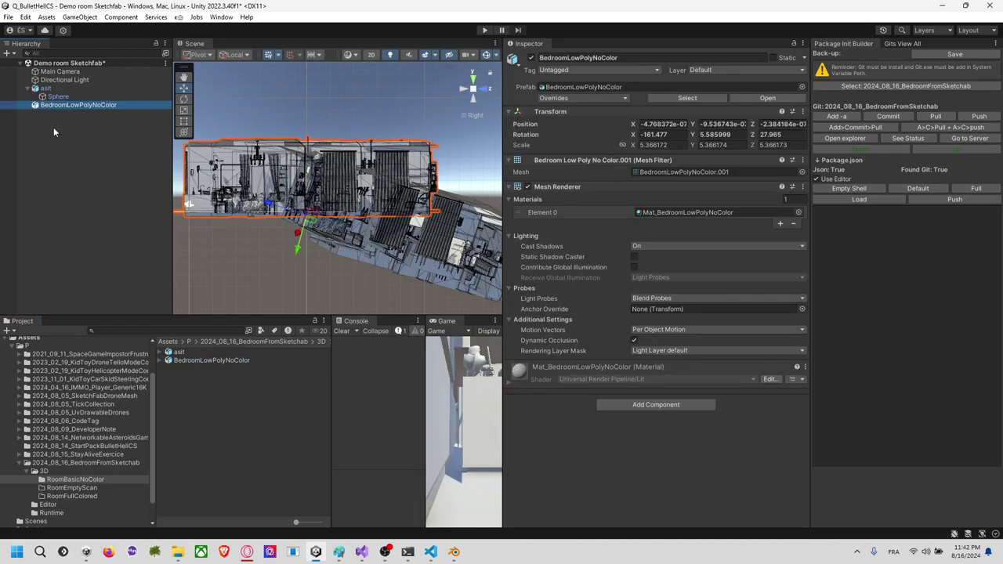
Step: Delete the old asit model from the scene and its asset from the RoomBasicNoColor folder
{"action": "left_click", "coordinate": [45, 88]}
{"action": "key", "text": "Delete"}
{"action": "left_click", "coordinate": [193, 354]}
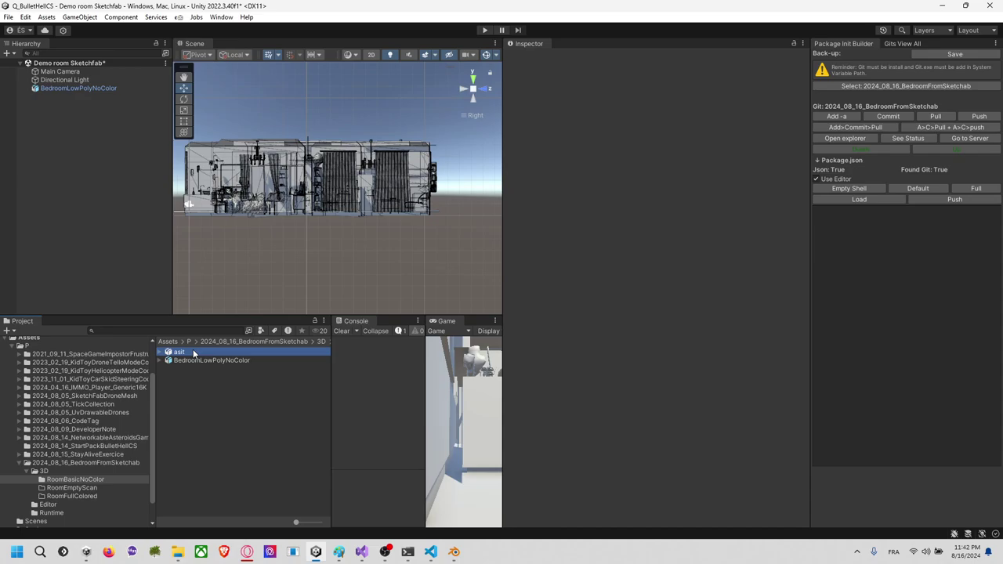
{"action": "key", "text": "Delete"}
{"action": "left_click", "coordinate": [568, 296]}
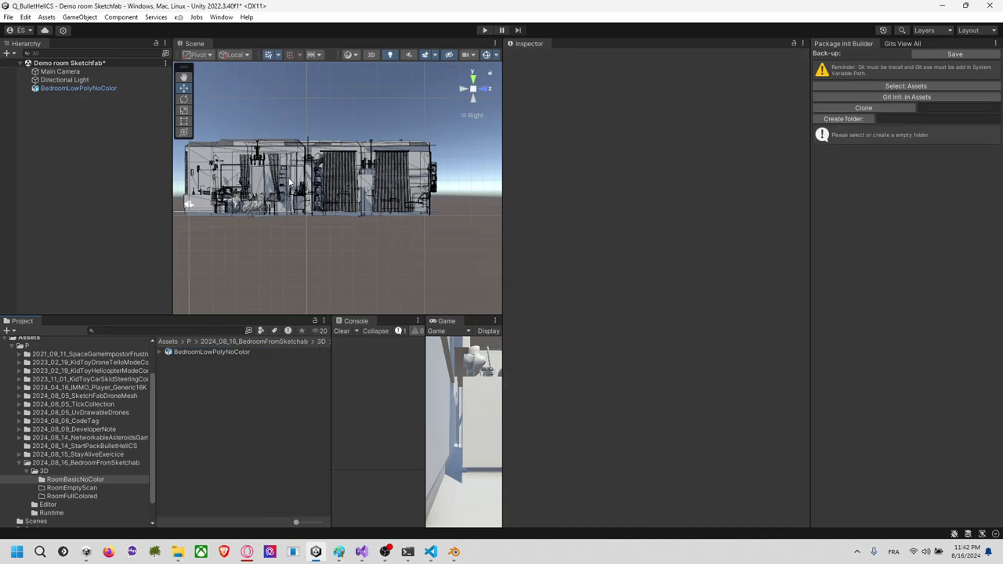
Step: Examine the imported BedroomLowPolyNoColor room in the Scene view from several angles and distances
{"action": "middle_click_drag", "start_coordinate": [313, 147], "coordinate": [347, 217]}
{"action": "left_click_drag", "start_coordinate": [347, 217], "coordinate": [263, 272], "text": "alt"}
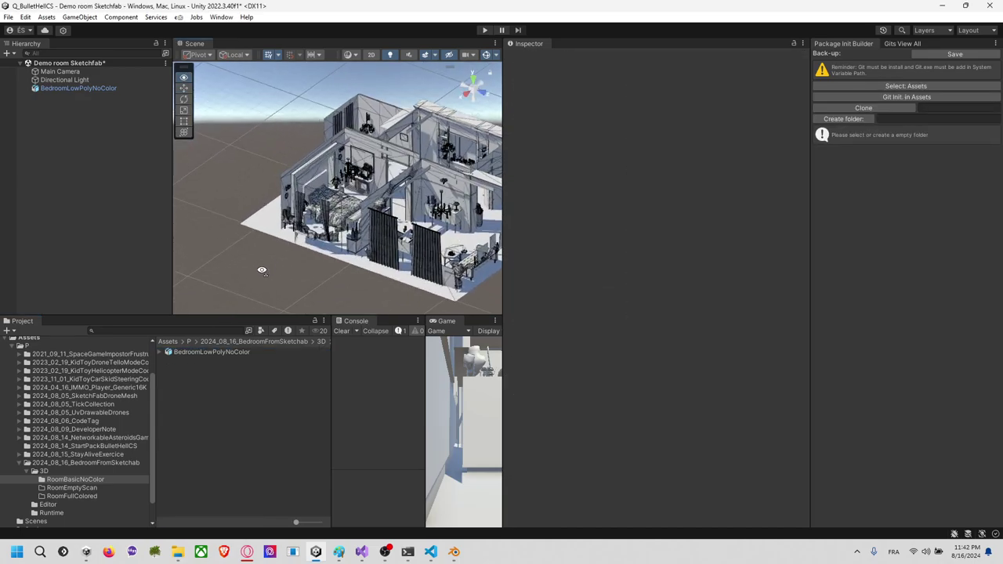
{"action": "middle_click_drag", "start_coordinate": [376, 270], "coordinate": [302, 236]}
{"action": "left_click", "coordinate": [376, 200]}
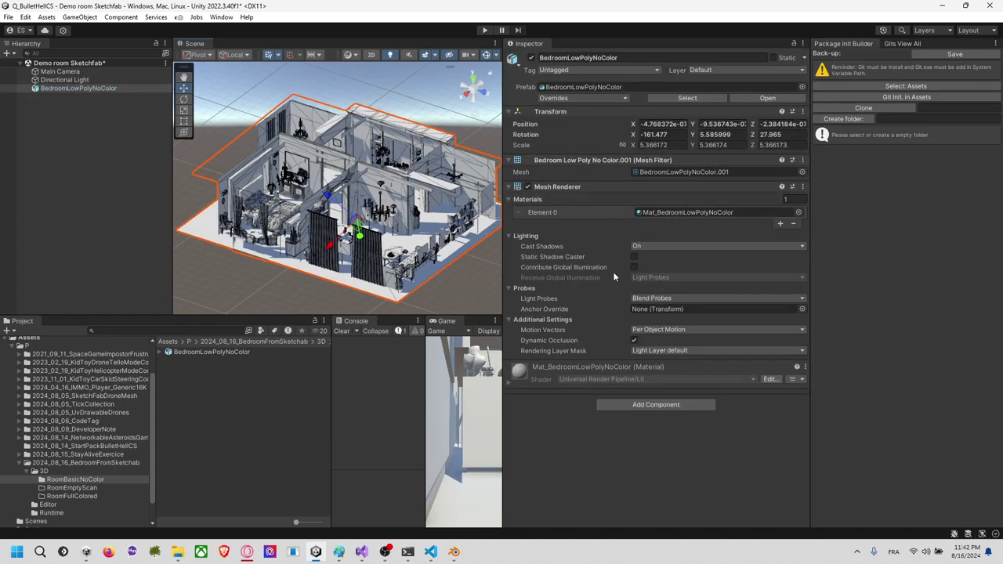
{"action": "left_click_drag", "start_coordinate": [418, 108], "coordinate": [308, 155], "text": "alt"}
{"action": "scroll", "coordinate": [357, 194], "scroll_direction": "up", "scroll_amount": 10}
{"action": "scroll", "coordinate": [307, 156], "scroll_direction": "down", "scroll_amount": 10}
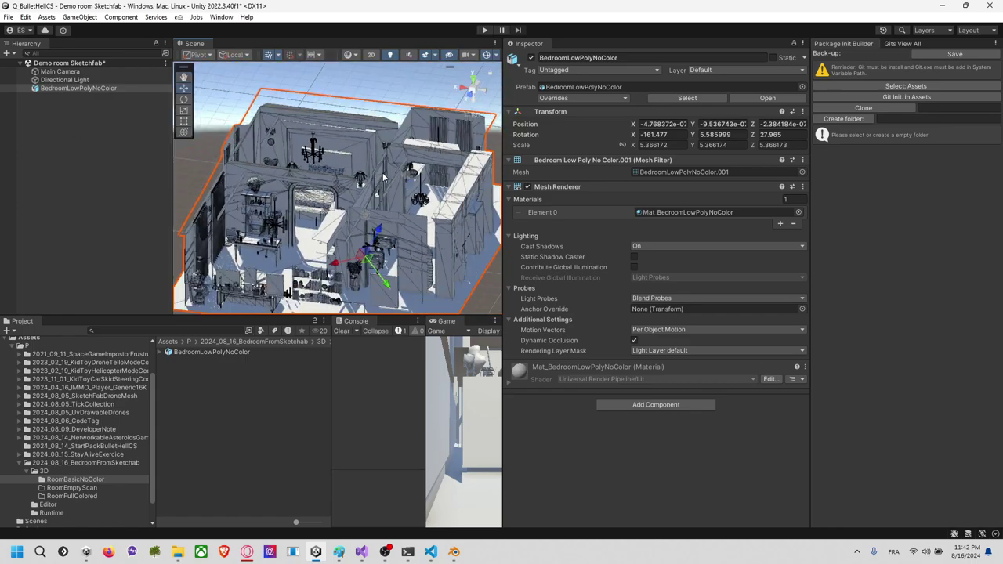
{"action": "left_click_drag", "start_coordinate": [452, 174], "coordinate": [465, 193], "text": "alt"}
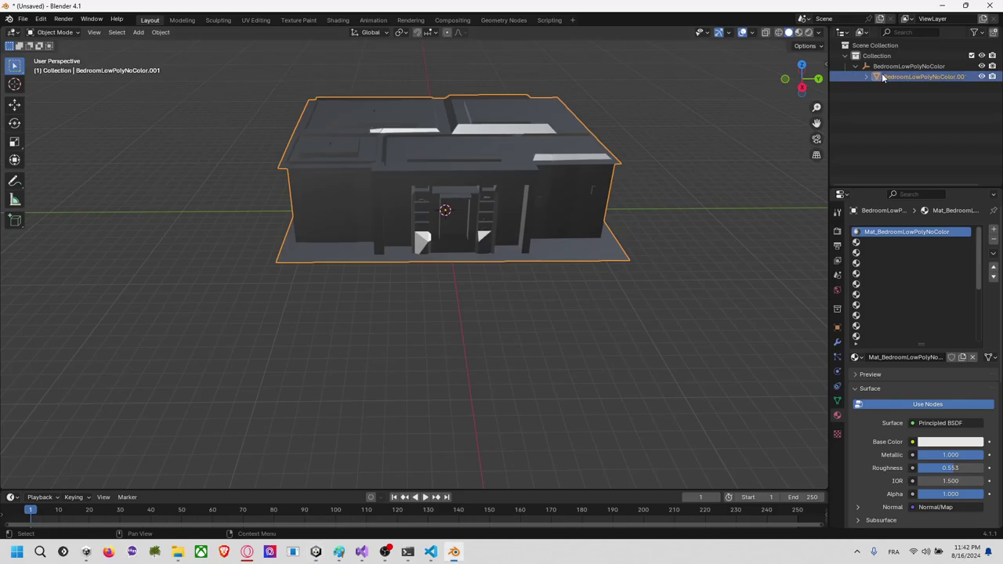
Step: Switch to Blender and close it without saving the untitled file
{"action": "left_click", "coordinate": [990, 6]}
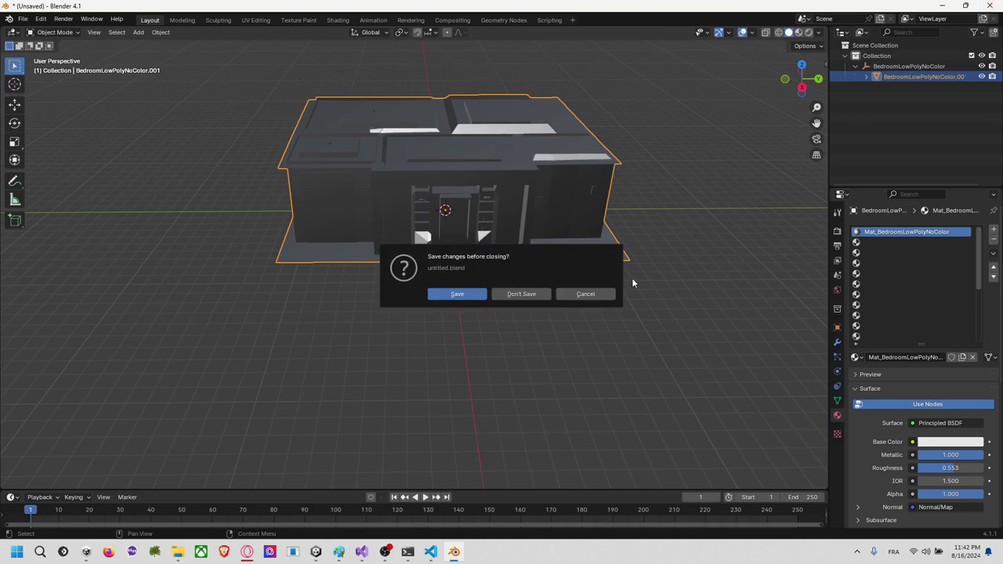
{"action": "left_click", "coordinate": [522, 293]}
Step: Create an empty object named Prefab at the root of the Unity scene
{"action": "left_click", "coordinate": [90, 128]}
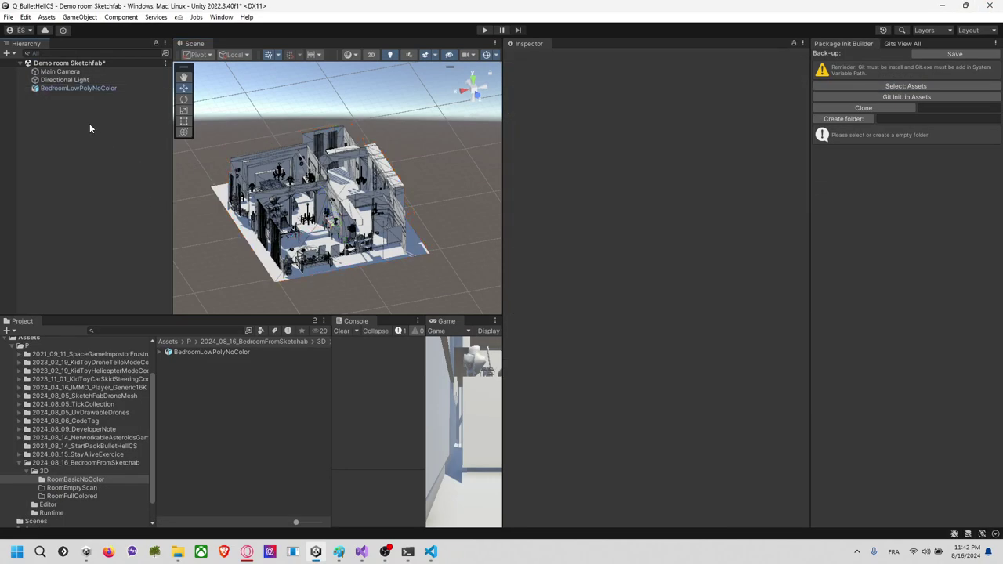
{"action": "right_click", "coordinate": [84, 152]}
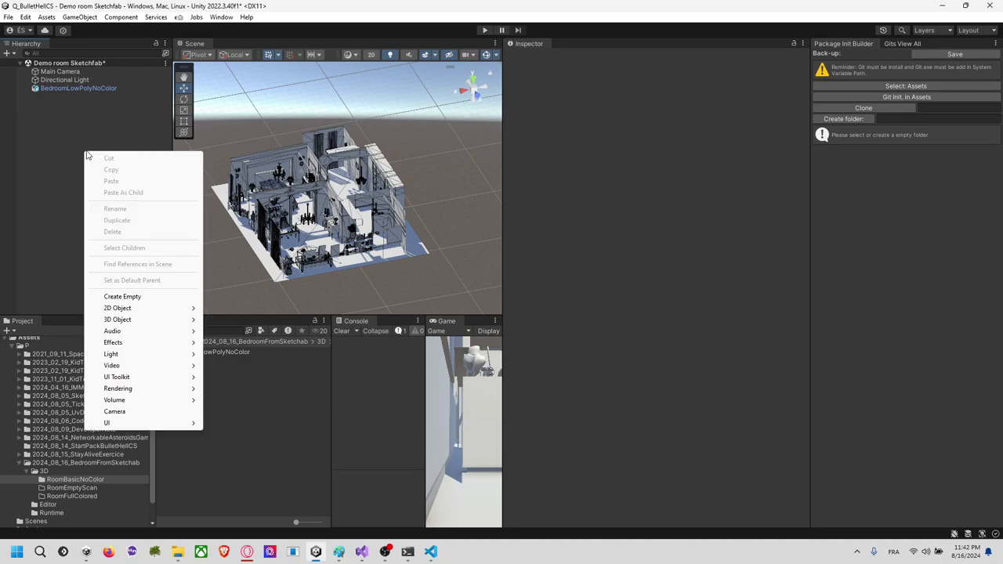
{"action": "left_click", "coordinate": [139, 292]}
{"action": "type", "text": "P"}
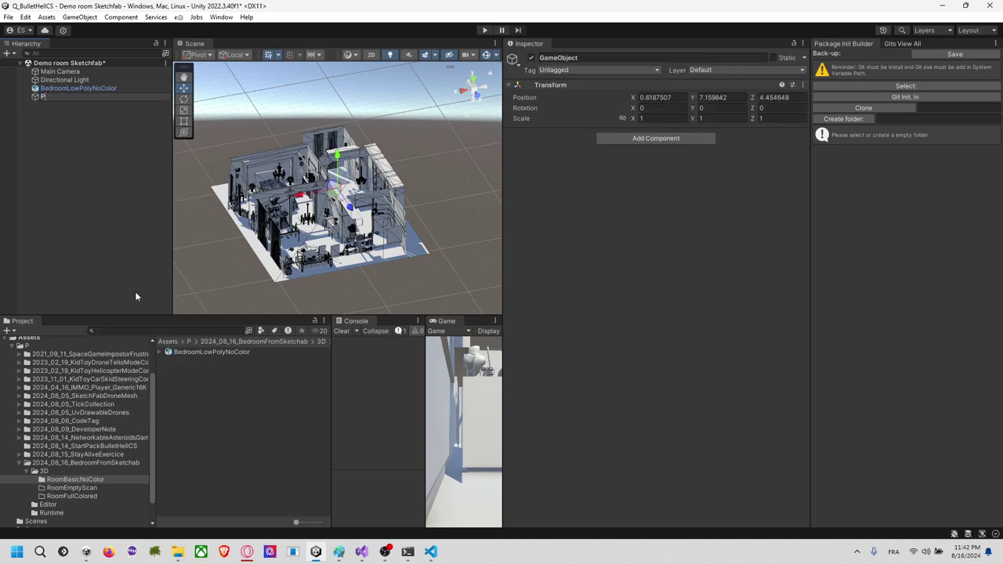
{"action": "type", "text": "refab"}
{"action": "left_click", "coordinate": [135, 296]}
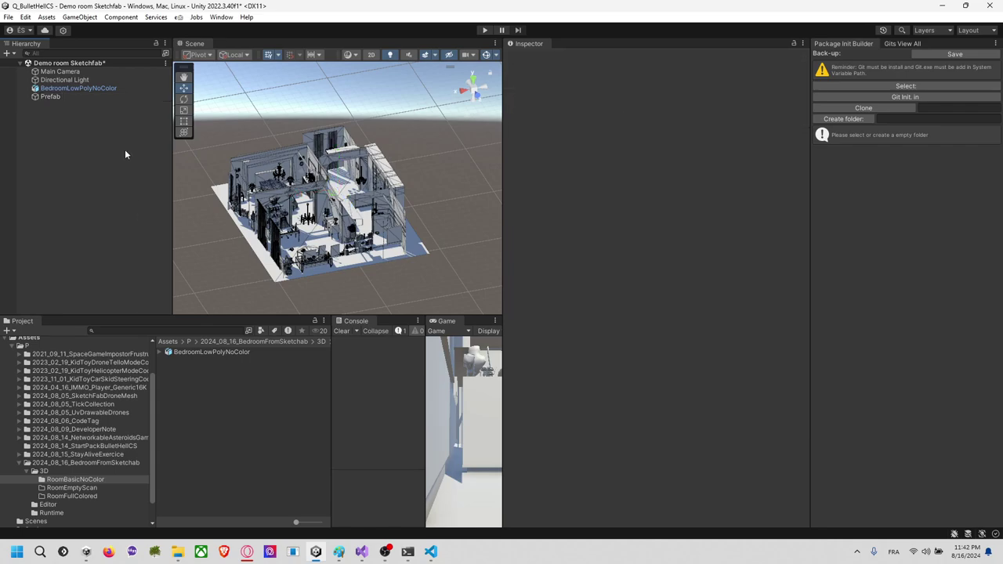
Step: Rename the empty Prefab object as Prefab BedroomLowPolyNoColor, reusing the room object's name
{"action": "left_click", "coordinate": [94, 89]}
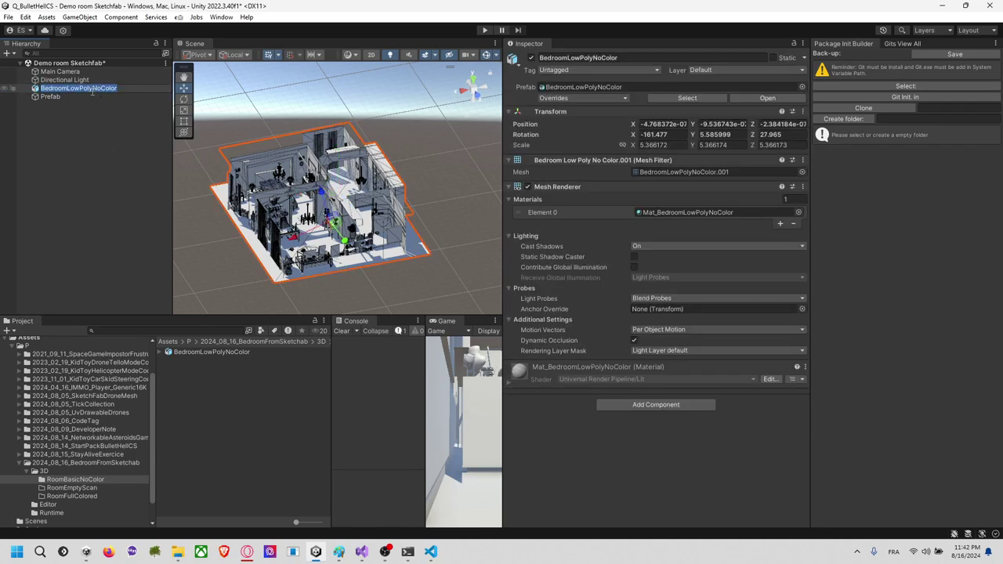
{"action": "double_click", "coordinate": [83, 95]}
{"action": "left_click", "coordinate": [79, 95]}
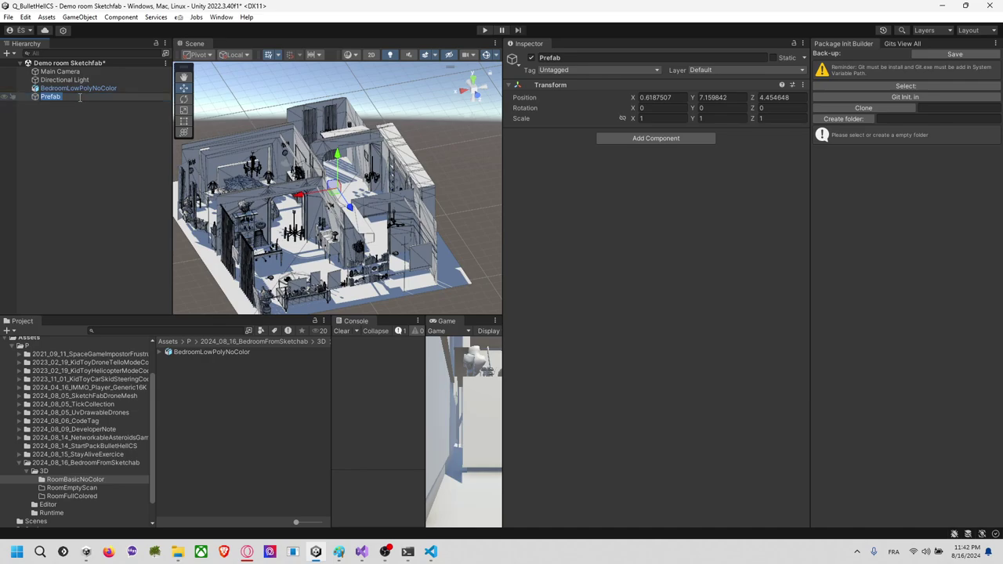
{"action": "key", "text": "BackSpace"}
{"action": "type", "text": "Prefab"}
{"action": "type", "text": "BedroomLowPolyNoColor"}
{"action": "key", "text": "Return"}
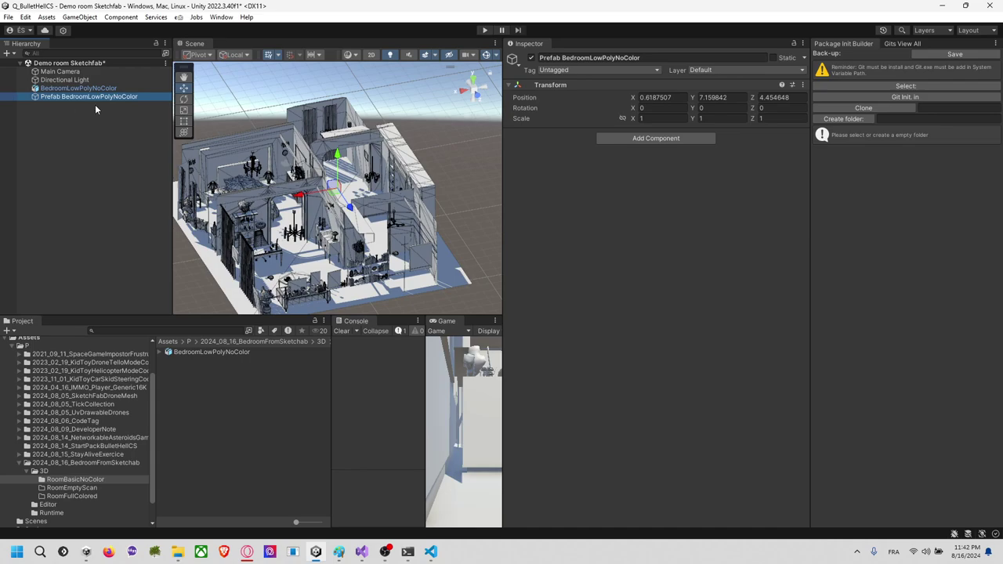
{"action": "left_click", "coordinate": [110, 134]}
Step: Set the position of the empty Prefab BedroomLowPolyNoColor object to 0, 0, 0
{"action": "middle_click_drag", "start_coordinate": [323, 221], "coordinate": [323, 163]}
{"action": "left_click", "coordinate": [105, 90]}
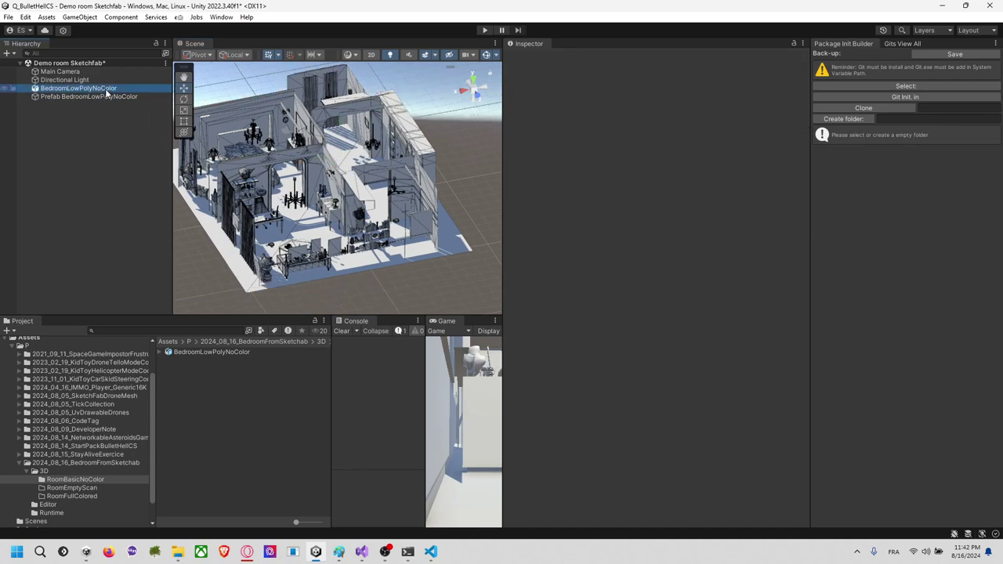
{"action": "left_click", "coordinate": [94, 97]}
{"action": "left_click", "coordinate": [656, 97]}
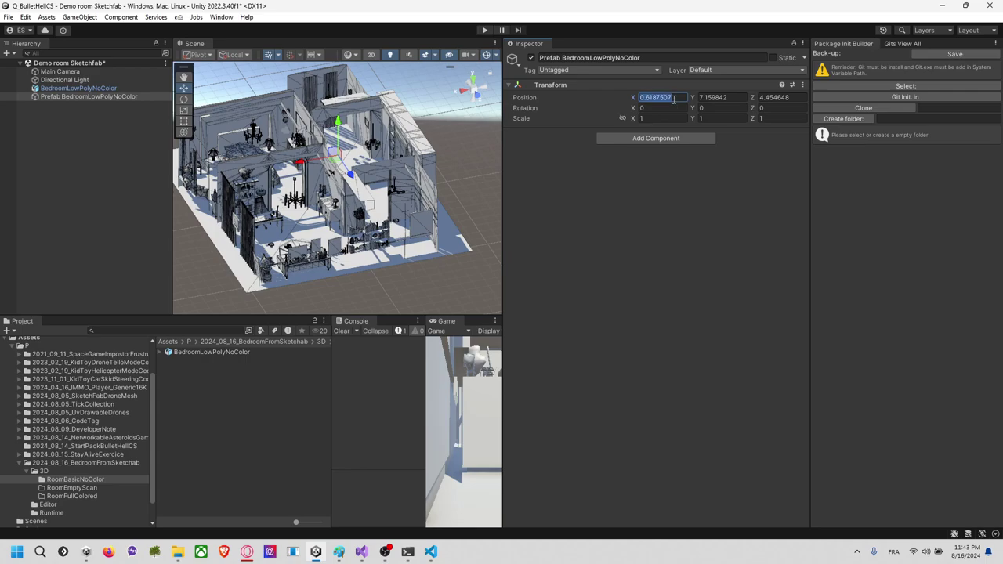
{"action": "type", "text": "0"}
{"action": "left_click", "coordinate": [713, 97]}
{"action": "type", "text": "0"}
{"action": "left_click", "coordinate": [772, 97]}
{"action": "type", "text": "0"}
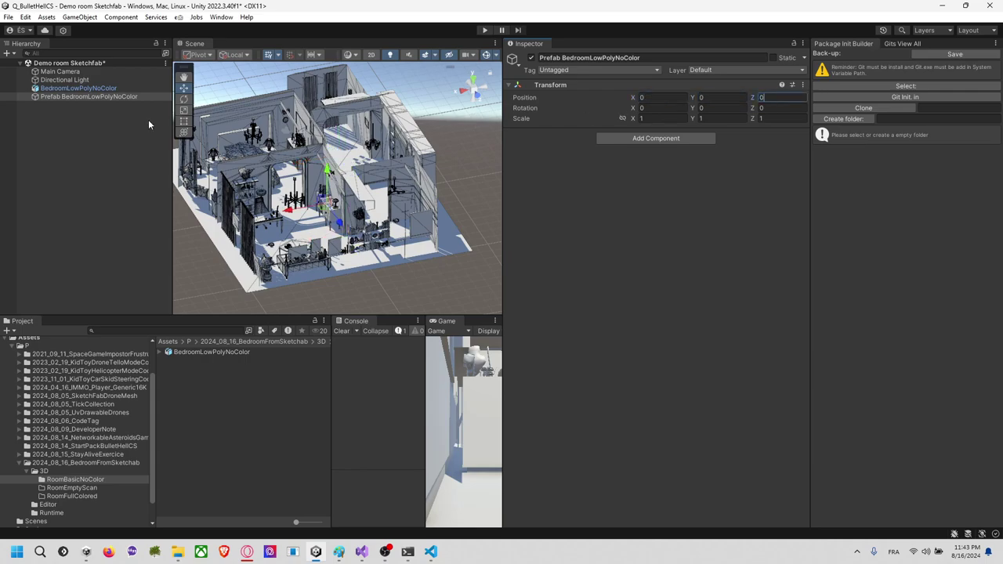
Step: Set the BedroomLowPolyNoColor room's position and rotation to 0 on all axes
{"action": "left_click", "coordinate": [118, 89]}
{"action": "left_click", "coordinate": [663, 124]}
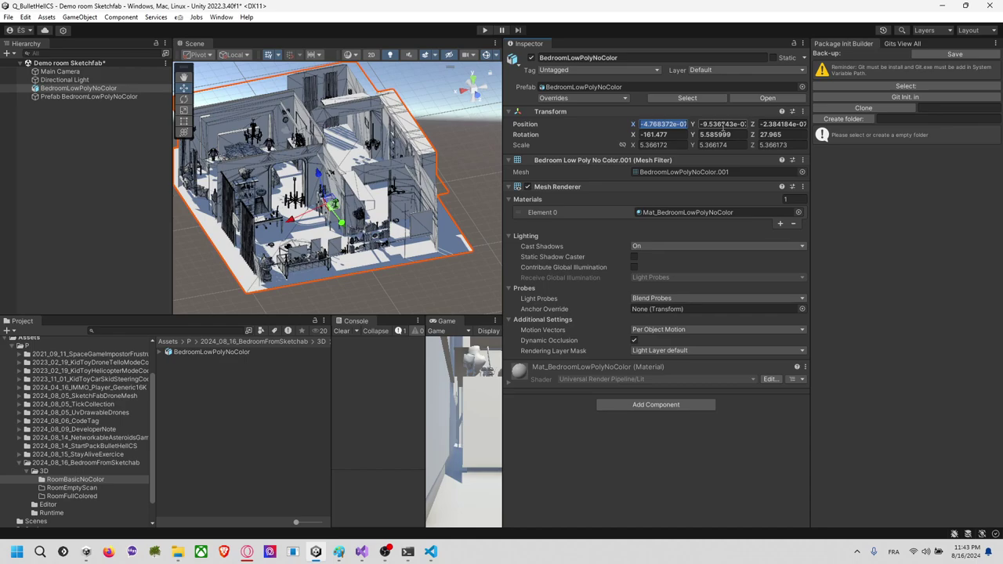
{"action": "type", "text": "0"}
{"action": "left_click", "coordinate": [723, 126]}
{"action": "type", "text": "0"}
{"action": "left_click", "coordinate": [774, 125]}
{"action": "type", "text": "0"}
{"action": "left_click", "coordinate": [673, 135]}
{"action": "type", "text": "0"}
{"action": "left_click", "coordinate": [718, 135]}
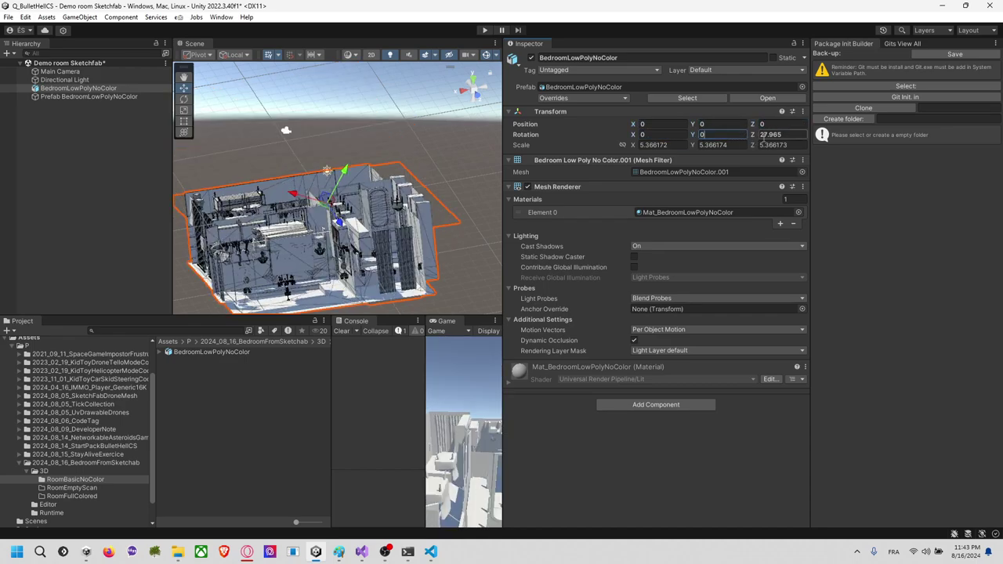
{"action": "type", "text": "0\t0\t0"}
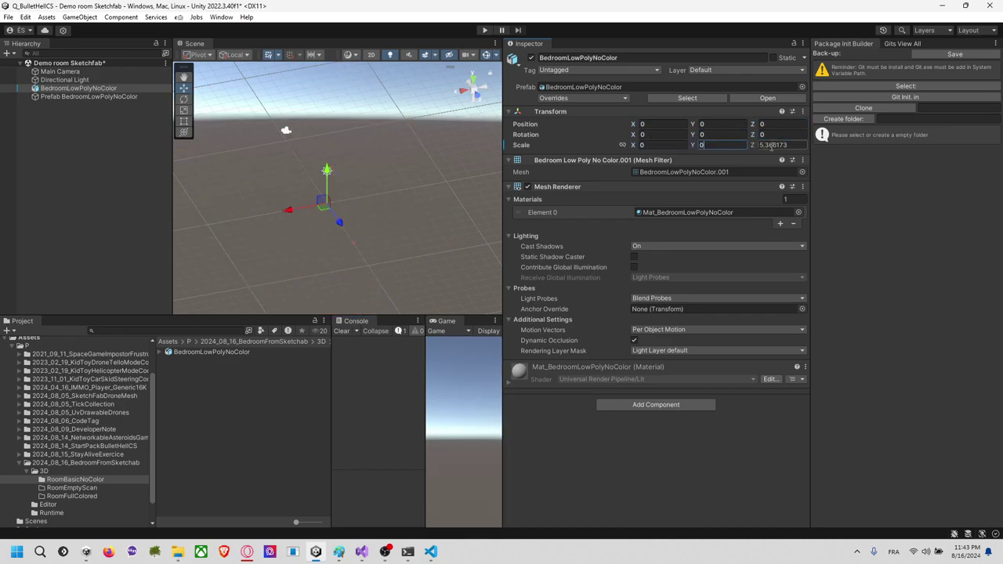
Step: Set the BedroomLowPolyNoColor room's scale to 1 on all axes
{"action": "left_click", "coordinate": [772, 146]}
{"action": "type", "text": "0"}
{"action": "left_click", "coordinate": [659, 146]}
{"action": "type", "text": "1"}
{"action": "left_click", "coordinate": [733, 146]}
{"action": "type", "text": "1"}
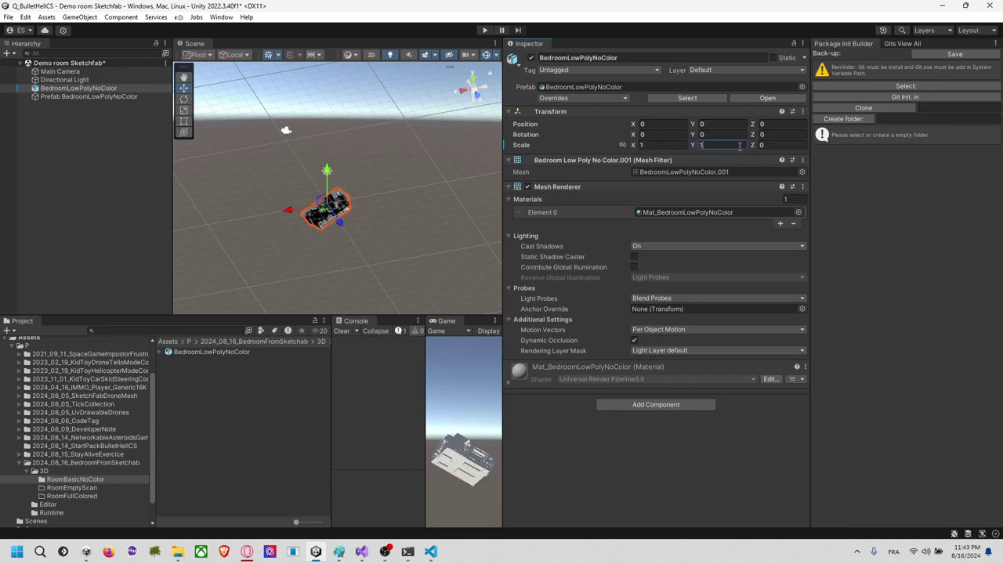
{"action": "key", "text": "Tab"}
{"action": "type", "text": "1"}
Step: Add a cube to the scene, set its position to 0, 0, 0 and compare its size with the room
{"action": "left_click", "coordinate": [79, 167]}
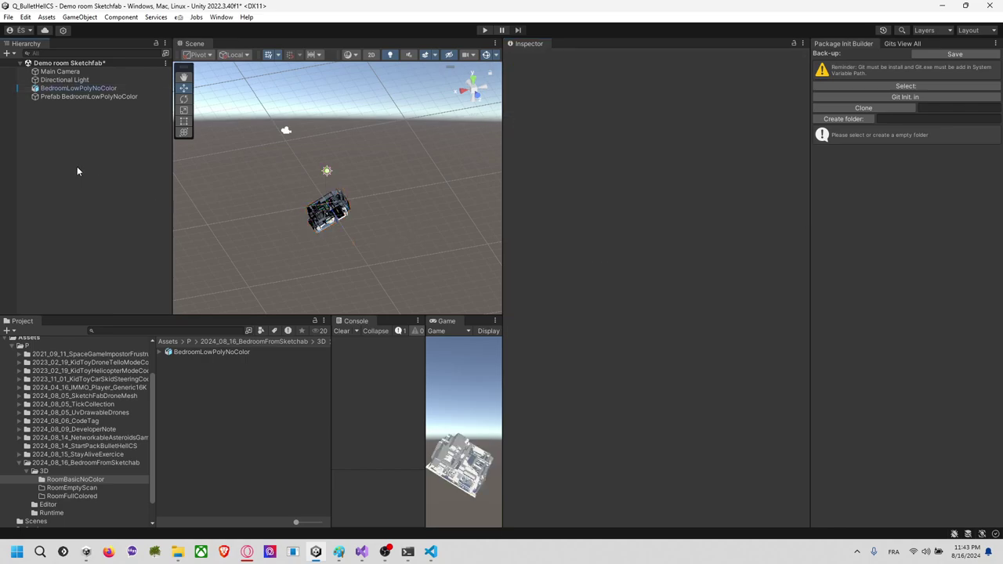
{"action": "right_click", "coordinate": [79, 166]}
{"action": "mouse_move", "coordinate": [151, 336]}
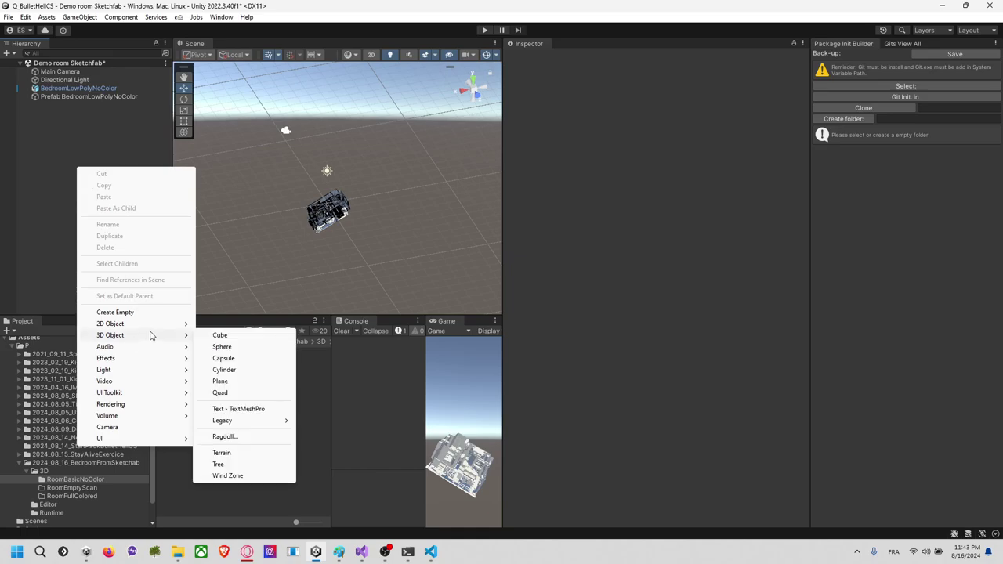
{"action": "left_click", "coordinate": [220, 335]}
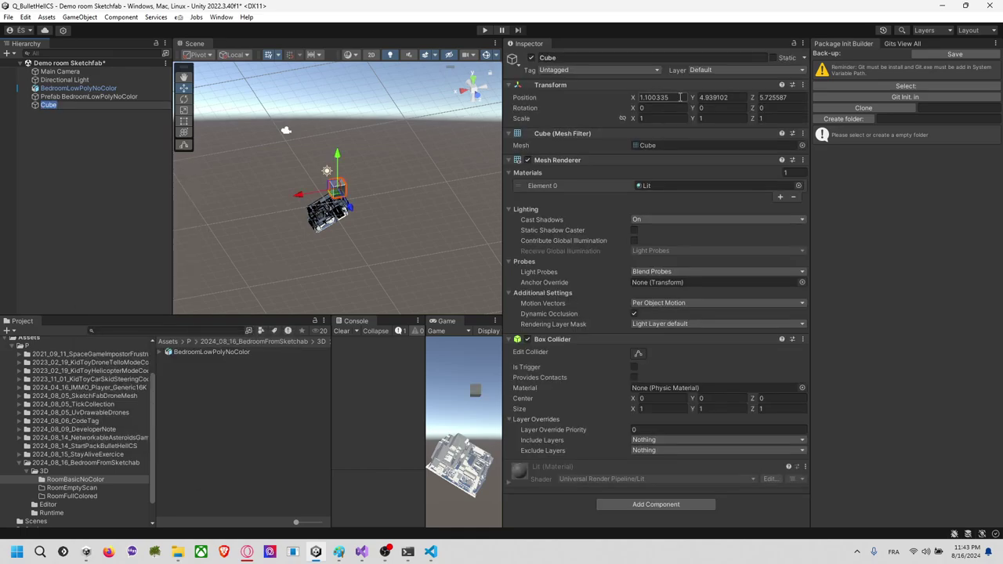
{"action": "left_click", "coordinate": [654, 97]}
{"action": "type", "text": "0"}
{"action": "key", "text": "Return"}
{"action": "type", "text": "0"}
{"action": "key", "text": "Tab"}
{"action": "type", "text": "0"}
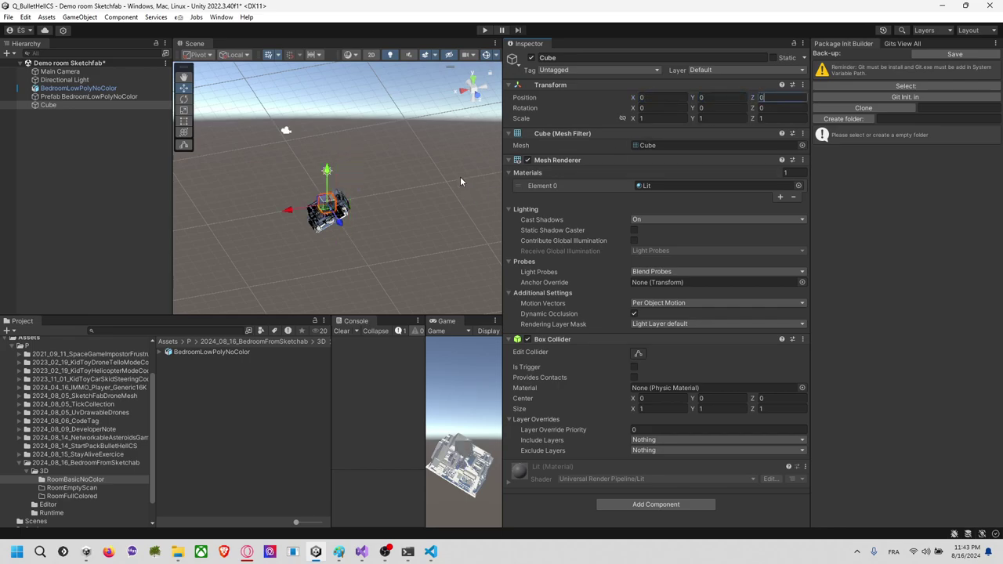
{"action": "scroll", "coordinate": [330, 235], "scroll_direction": "up", "scroll_amount": 2}
{"action": "scroll", "coordinate": [334, 239], "scroll_direction": "up", "scroll_amount": 5}
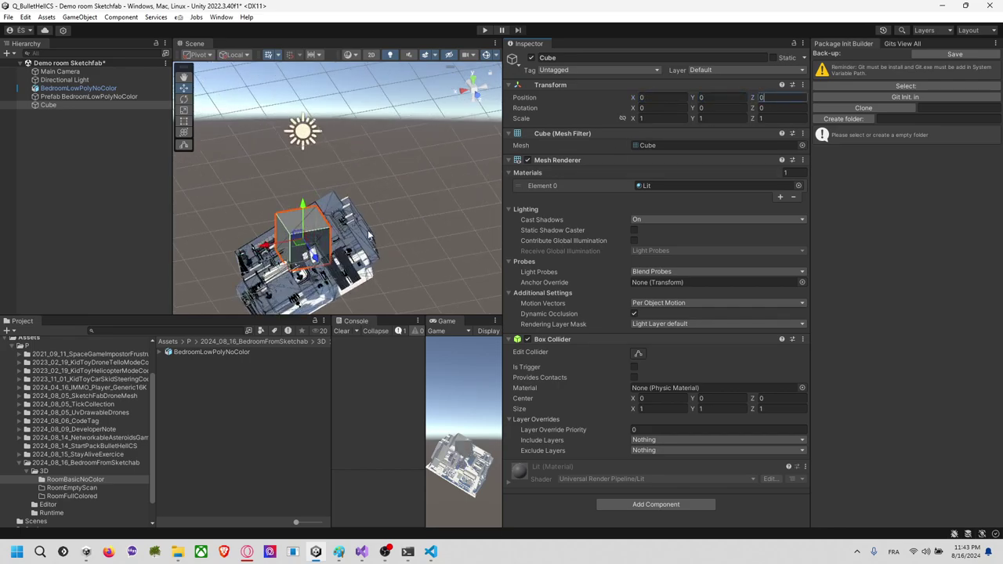
{"action": "left_click_drag", "start_coordinate": [391, 227], "coordinate": [419, 147], "text": "alt"}
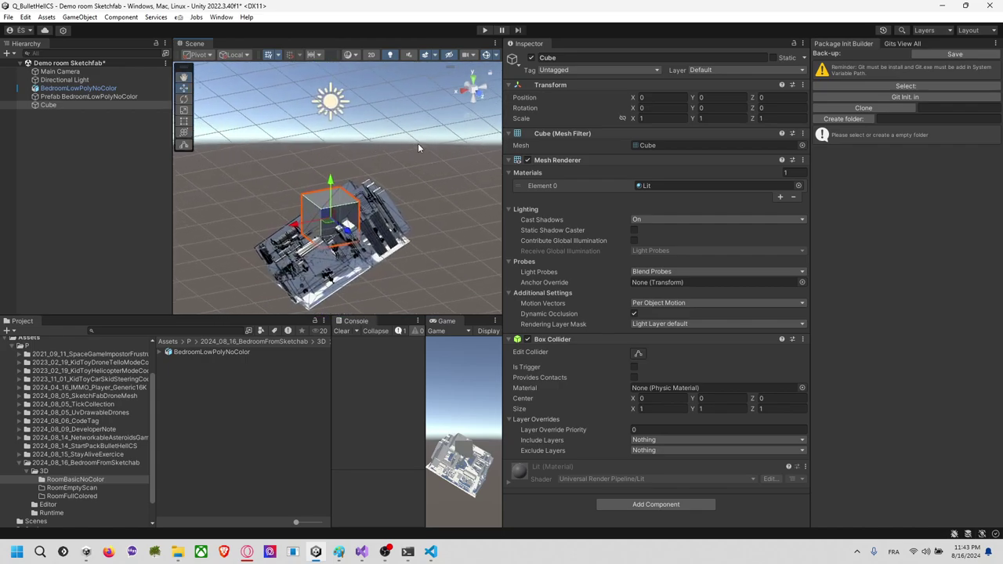
Step: Set the scale of the empty Prefab BedroomLowPolyNoColor object to 10 on all axes
{"action": "left_click", "coordinate": [95, 96]}
{"action": "left_click", "coordinate": [668, 119]}
{"action": "type", "text": "10"}
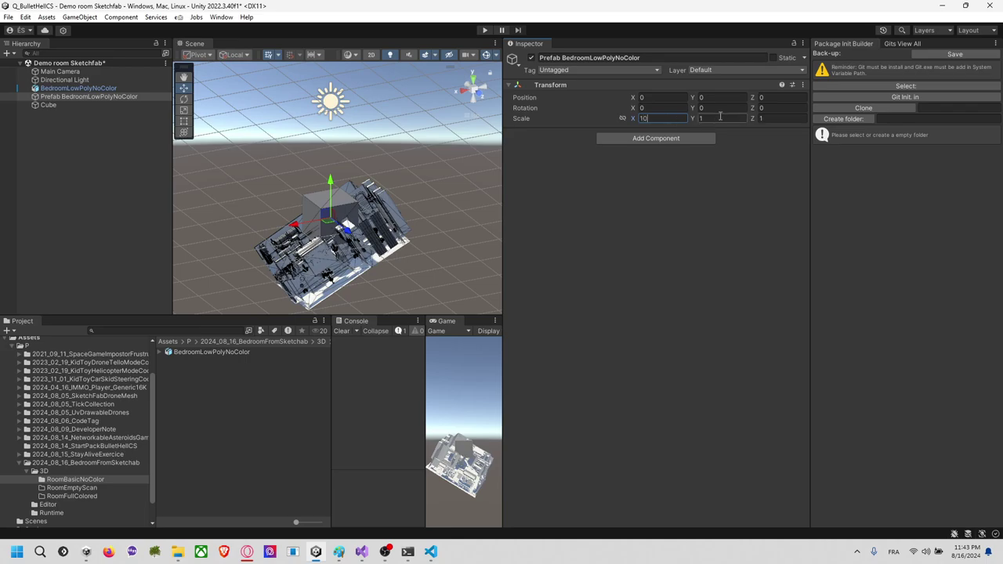
{"action": "left_click", "coordinate": [721, 118]}
{"action": "type", "text": "10"}
{"action": "left_click", "coordinate": [776, 118]}
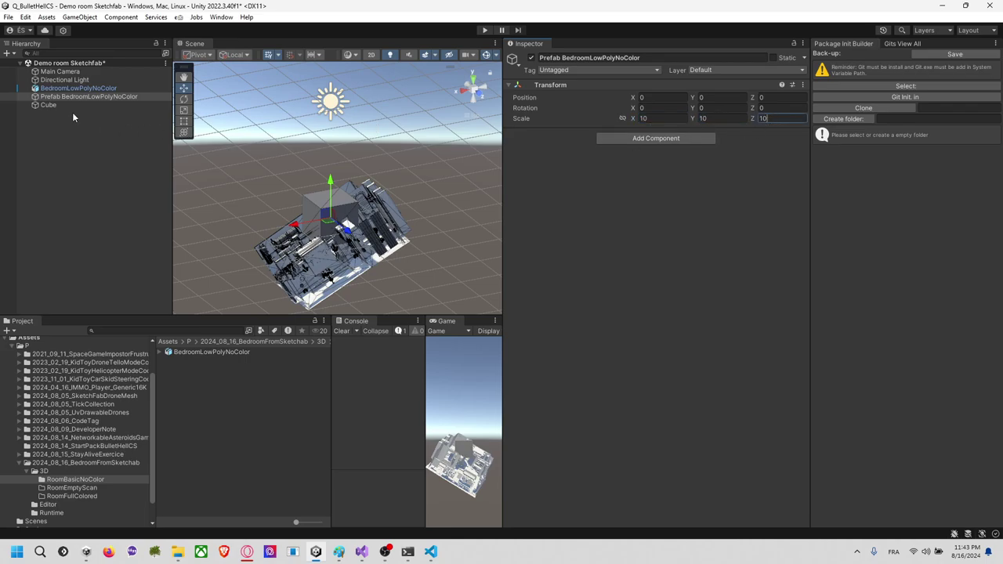
Step: Set the BedroomLowPolyNoColor room's scale to 10 on all axes and compare it with the cube
{"action": "left_click", "coordinate": [111, 89]}
{"action": "left_click", "coordinate": [660, 145]}
{"action": "type", "text": "10"}
{"action": "left_click", "coordinate": [715, 146]}
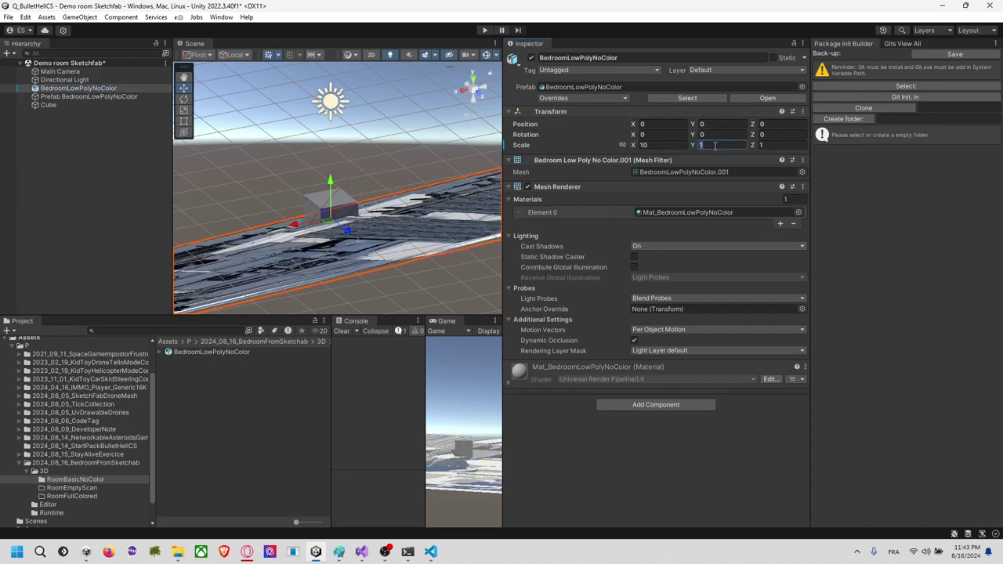
{"action": "type", "text": "10"}
{"action": "left_click", "coordinate": [781, 148]}
{"action": "type", "text": "10"}
{"action": "scroll", "coordinate": [350, 164], "scroll_direction": "down", "scroll_amount": 8}
{"action": "right_click_drag", "start_coordinate": [349, 163], "coordinate": [385, 176]}
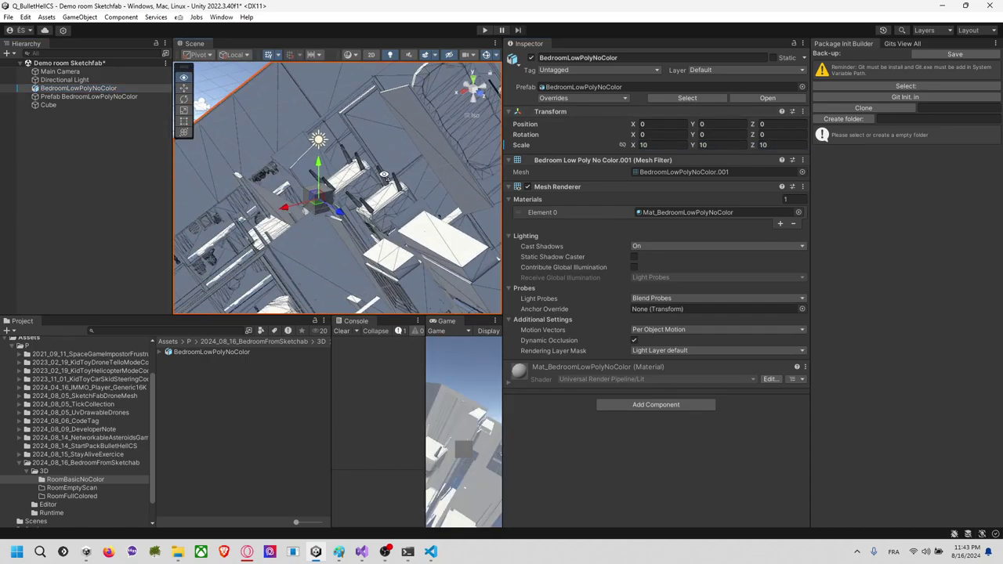
{"action": "left_click_drag", "start_coordinate": [384, 174], "coordinate": [325, 194], "text": "alt"}
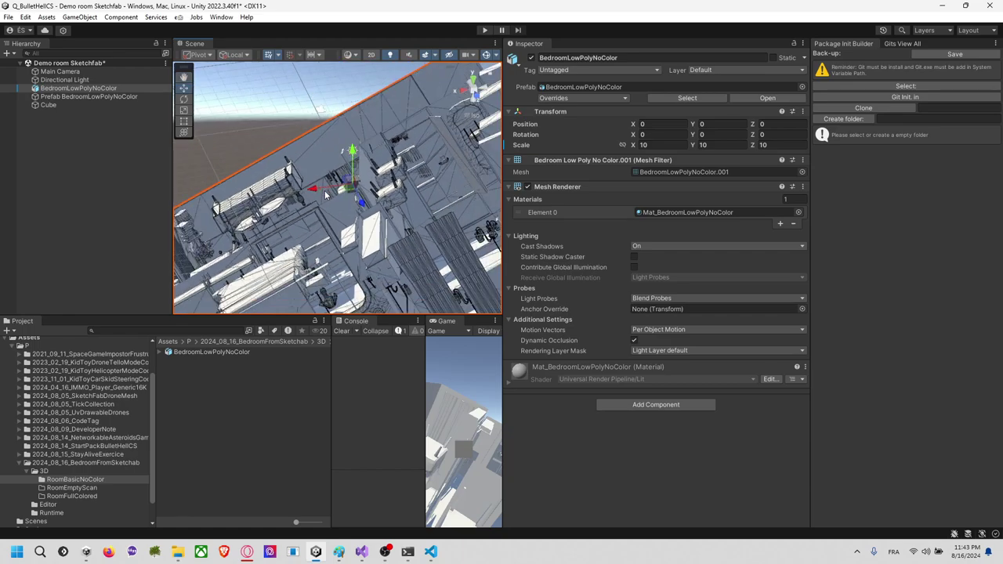
{"action": "key", "text": "f"}
{"action": "scroll", "coordinate": [364, 217], "scroll_direction": "up", "scroll_amount": 5}
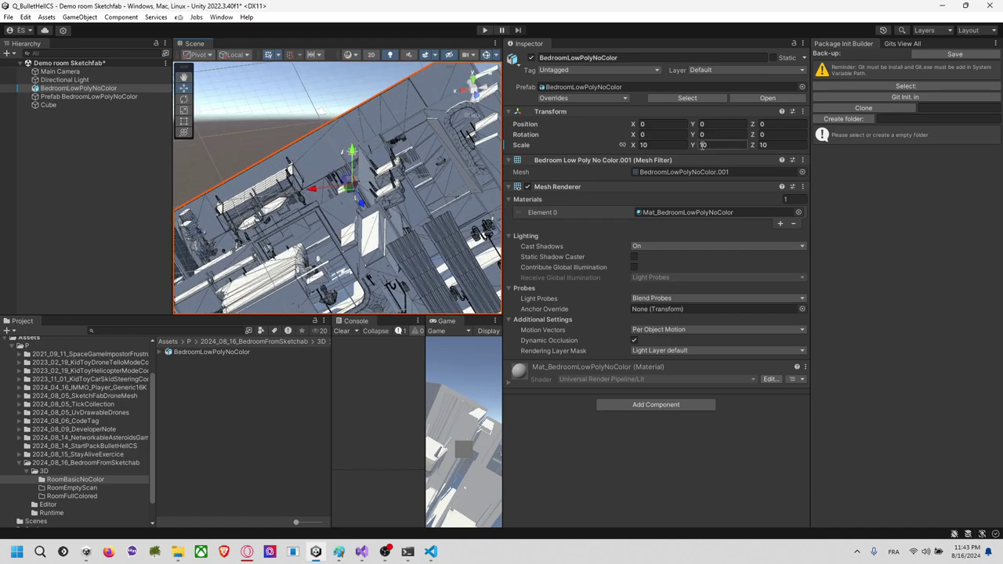
Step: Return the BedroomLowPolyNoColor room's scale to 1 on all axes and check its size against the cube
{"action": "left_click", "coordinate": [673, 144]}
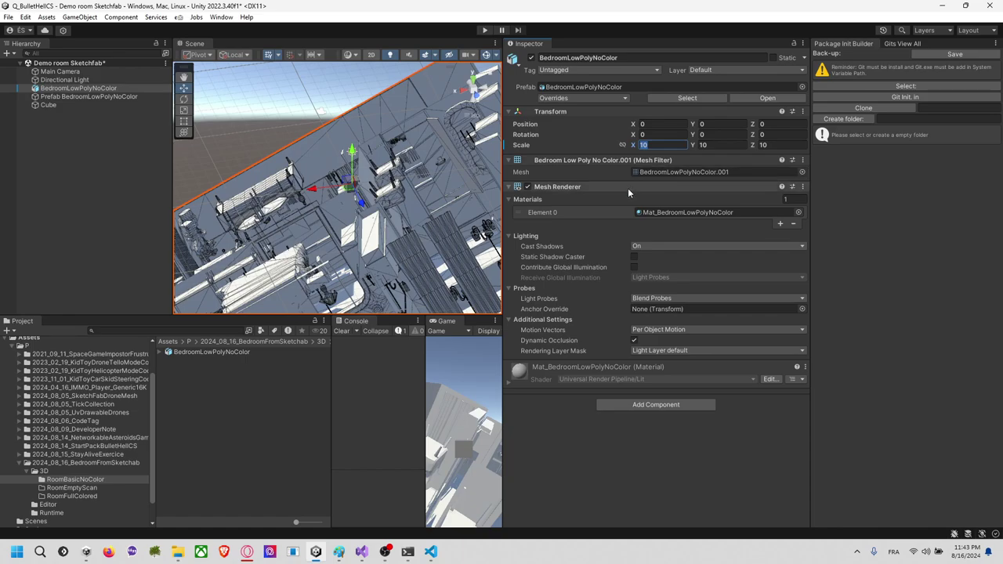
{"action": "type", "text": "1"}
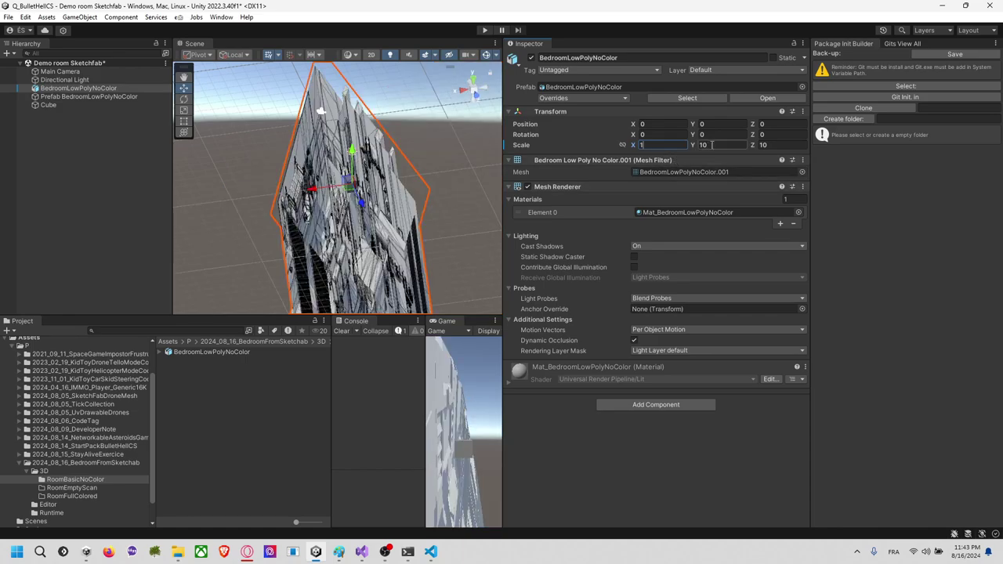
{"action": "left_click", "coordinate": [720, 145]}
{"action": "type", "text": "1"}
{"action": "left_click", "coordinate": [785, 144]}
{"action": "type", "text": "1"}
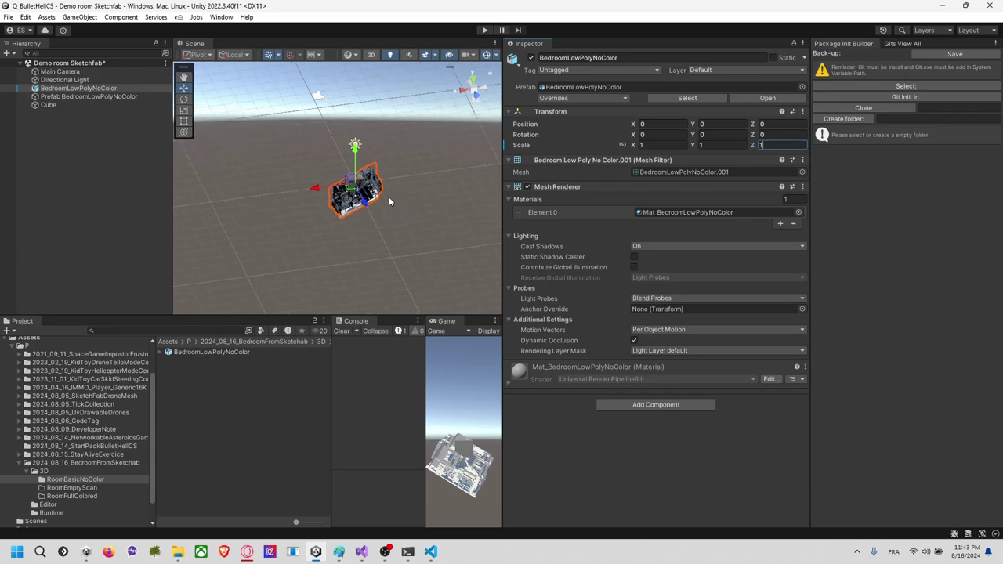
{"action": "scroll", "coordinate": [389, 197], "scroll_direction": "up", "scroll_amount": 5}
{"action": "scroll", "coordinate": [363, 204], "scroll_direction": "up", "scroll_amount": 8}
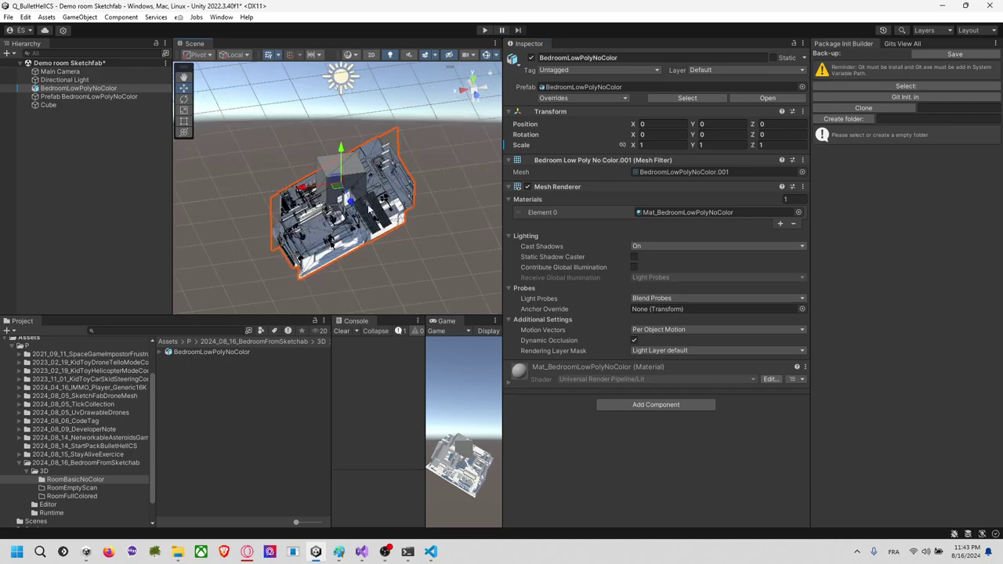
{"action": "scroll", "coordinate": [374, 205], "scroll_direction": "down", "scroll_amount": 6}
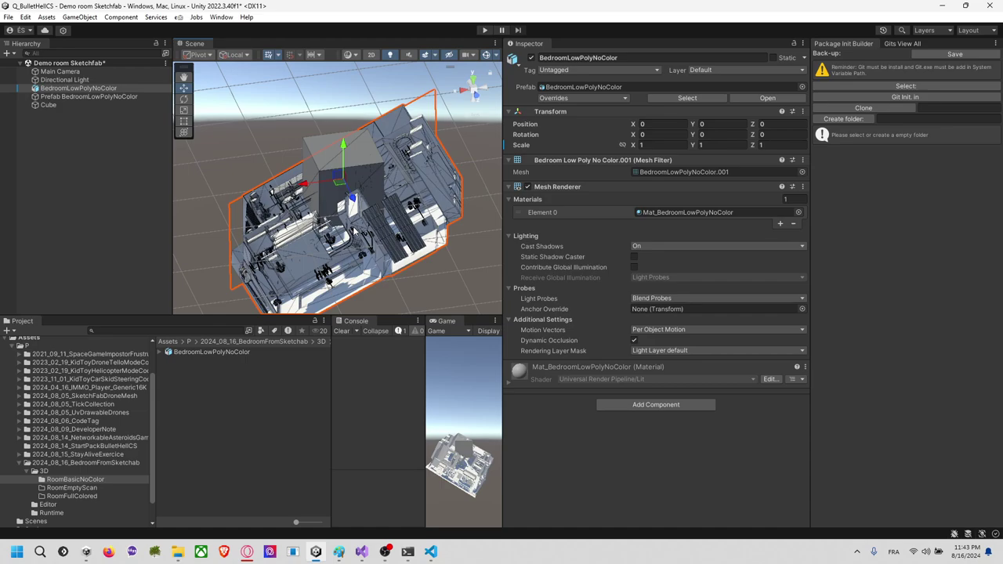
Step: Reveal the BedroomLowPolyNoColor model file in File Explorer and check which programs can open it
{"action": "left_click", "coordinate": [235, 352]}
{"action": "right_click", "coordinate": [244, 353]}
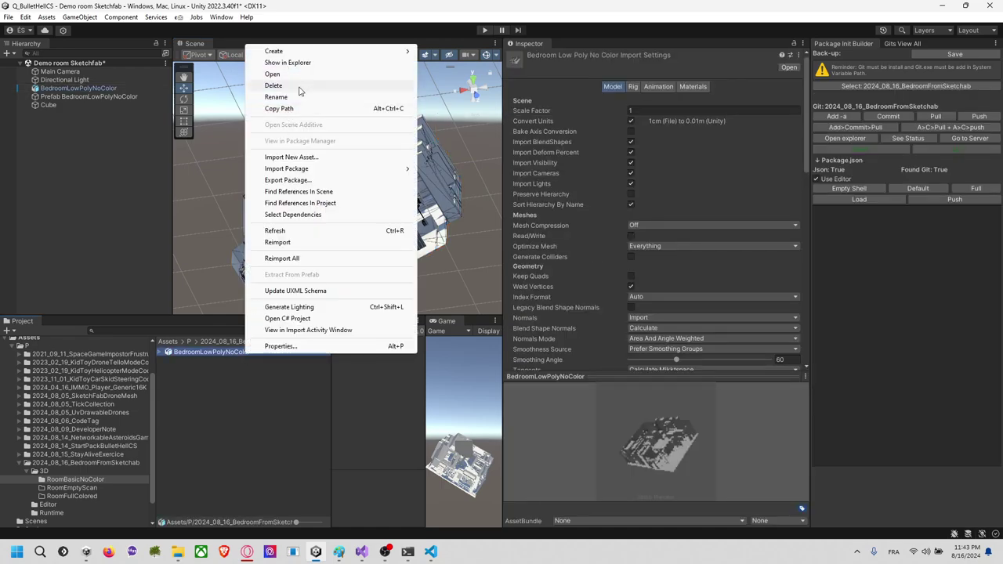
{"action": "left_click", "coordinate": [291, 64]}
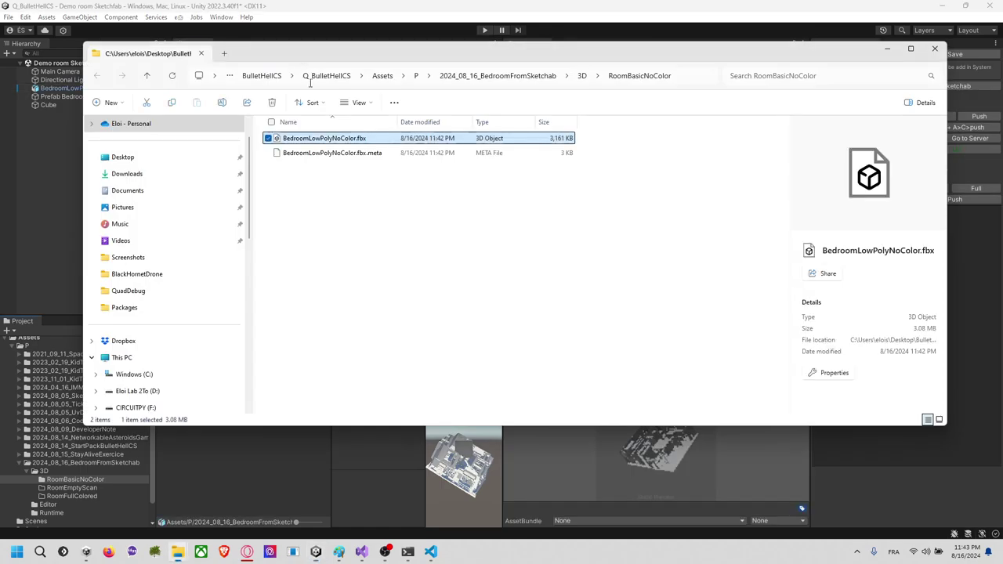
{"action": "right_click", "coordinate": [345, 138]}
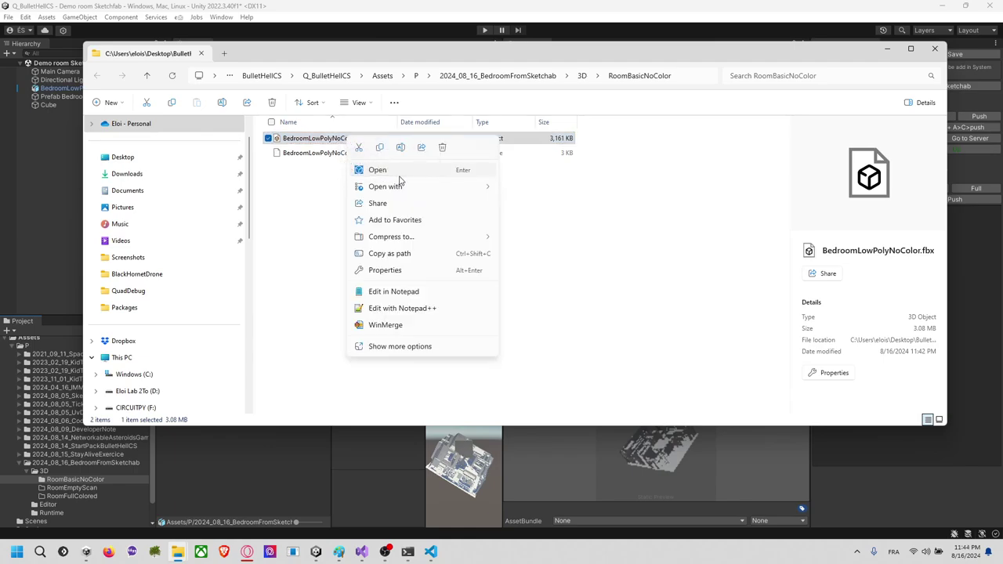
{"action": "mouse_move", "coordinate": [404, 186]}
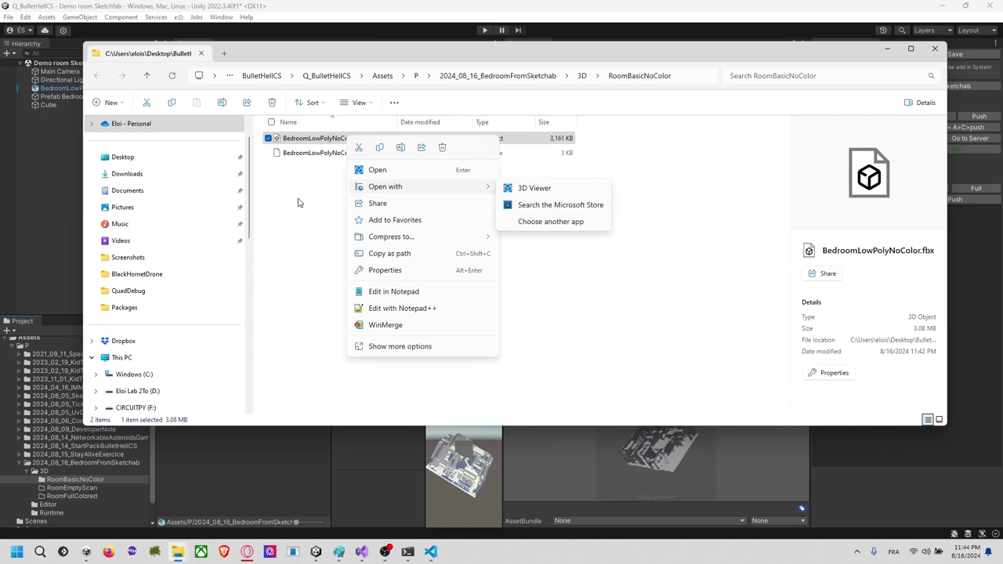
{"action": "left_click", "coordinate": [298, 202]}
Step: Launch Blender with a new scene
{"action": "left_click", "coordinate": [6, 555]}
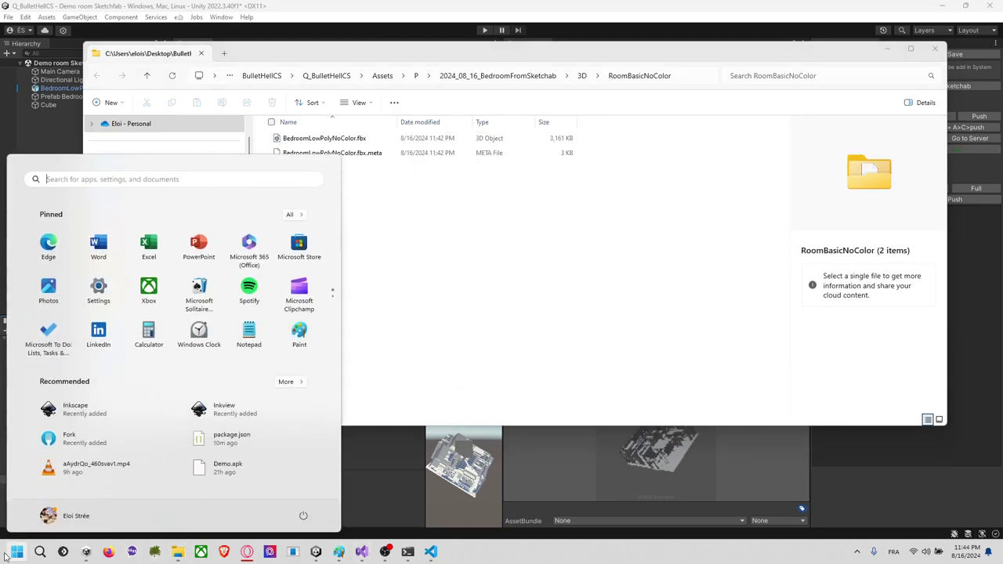
{"action": "type", "text": "ble"}
{"action": "key", "text": "Return"}
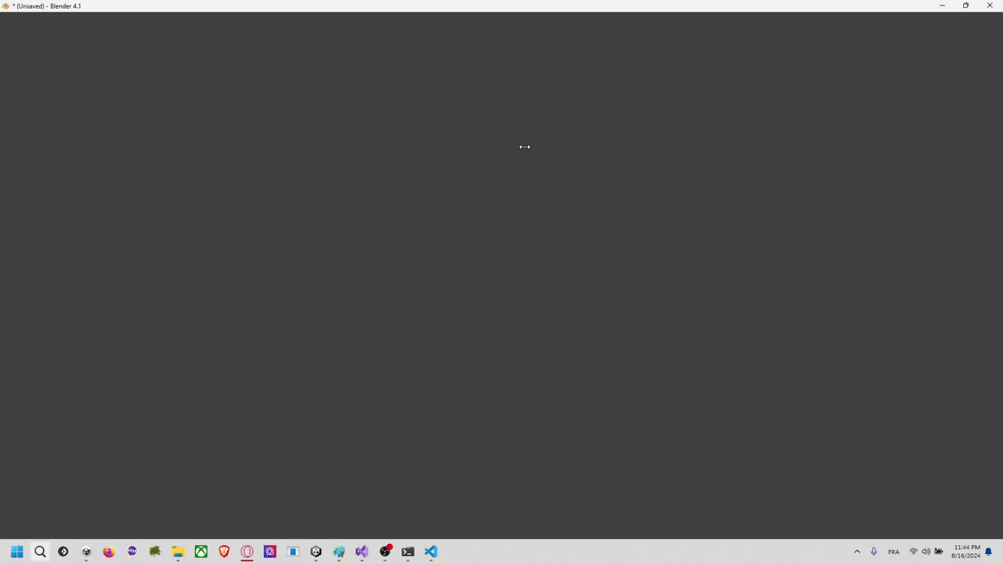
Step: Copy the path of the RoomBasicNoColor folder from File Explorer and return to Blender
{"action": "key", "text": "alt+Tab"}
{"action": "left_click", "coordinate": [692, 79]}
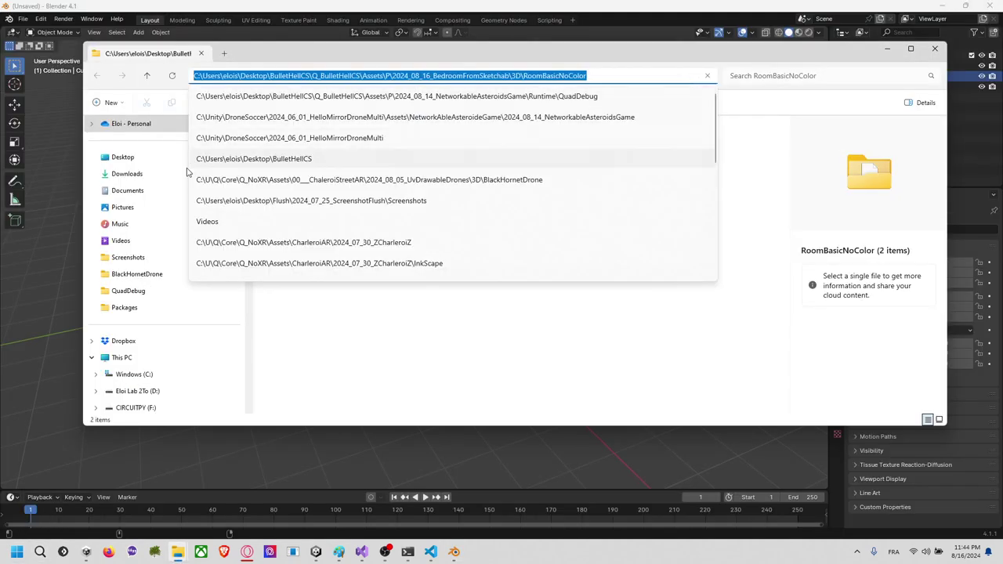
{"action": "left_click", "coordinate": [47, 167]}
Step: Delete the default camera, cube and light from the scene
{"action": "left_click", "coordinate": [23, 18]}
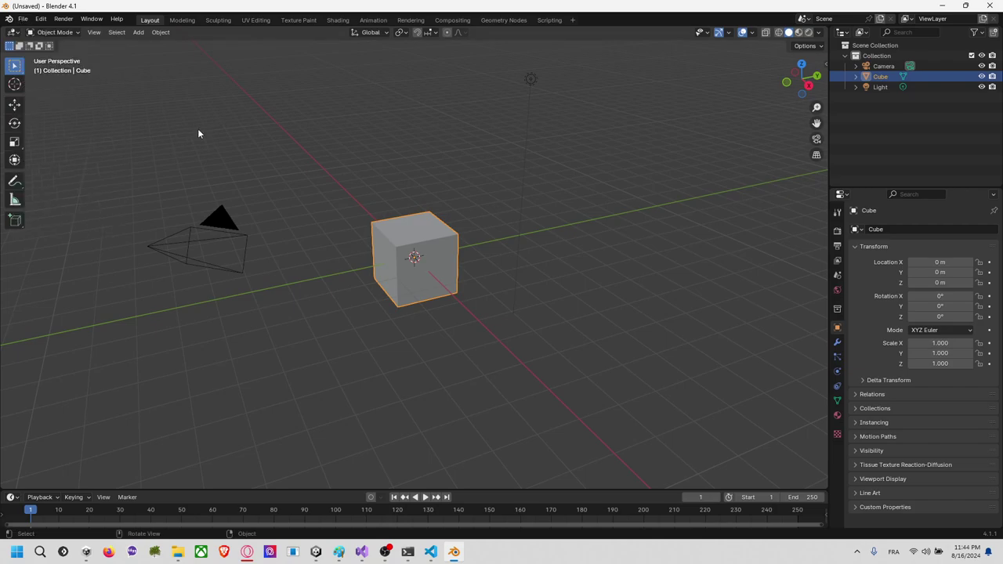
{"action": "left_click_drag", "start_coordinate": [126, 86], "coordinate": [731, 448]}
{"action": "key", "text": "Delete"}
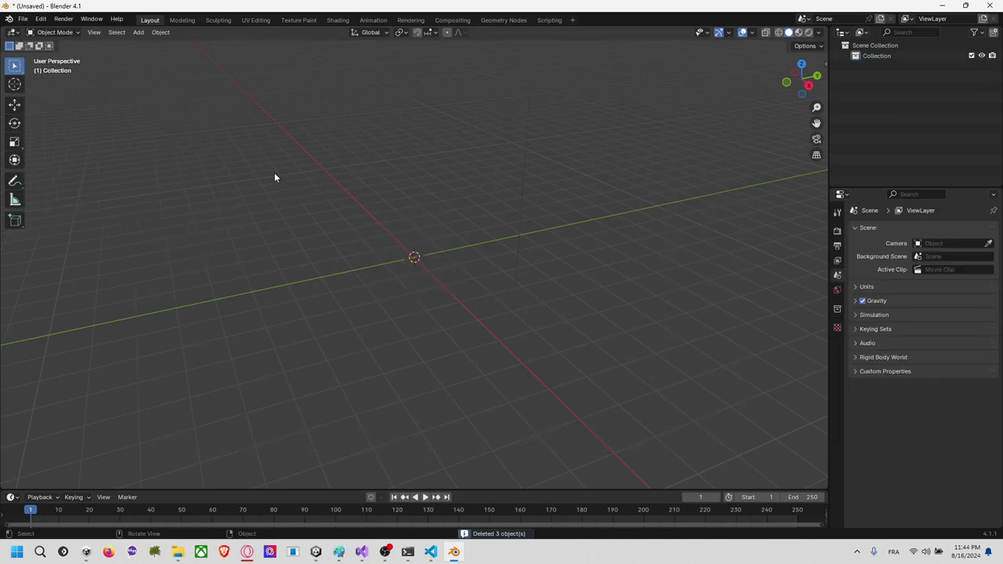
Step: Import BedroomLowPolyNoColor.fbx from the copied RoomBasicNoColor folder path, then select the room and display its transform values and dimensions
{"action": "left_click", "coordinate": [23, 19]}
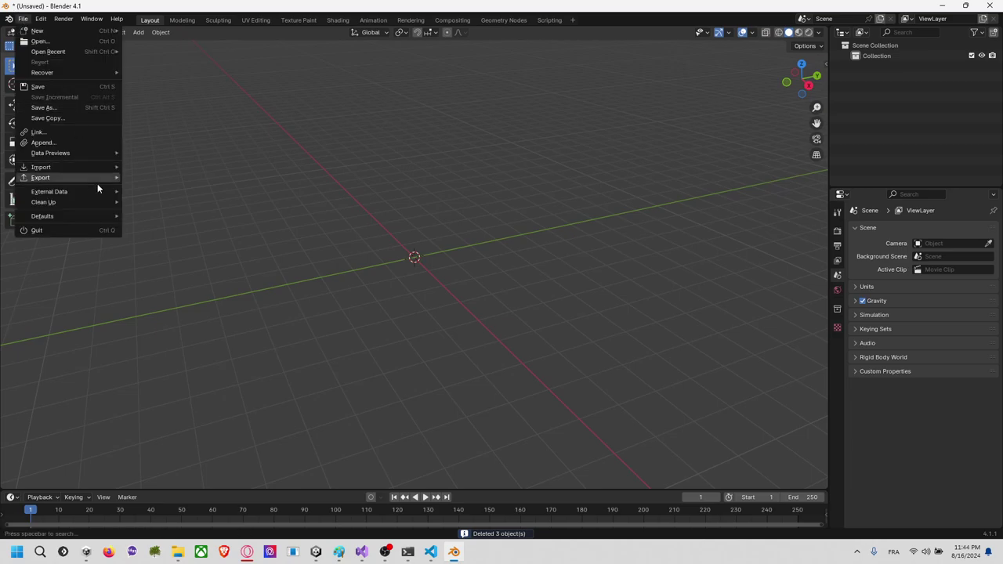
{"action": "mouse_move", "coordinate": [107, 167]}
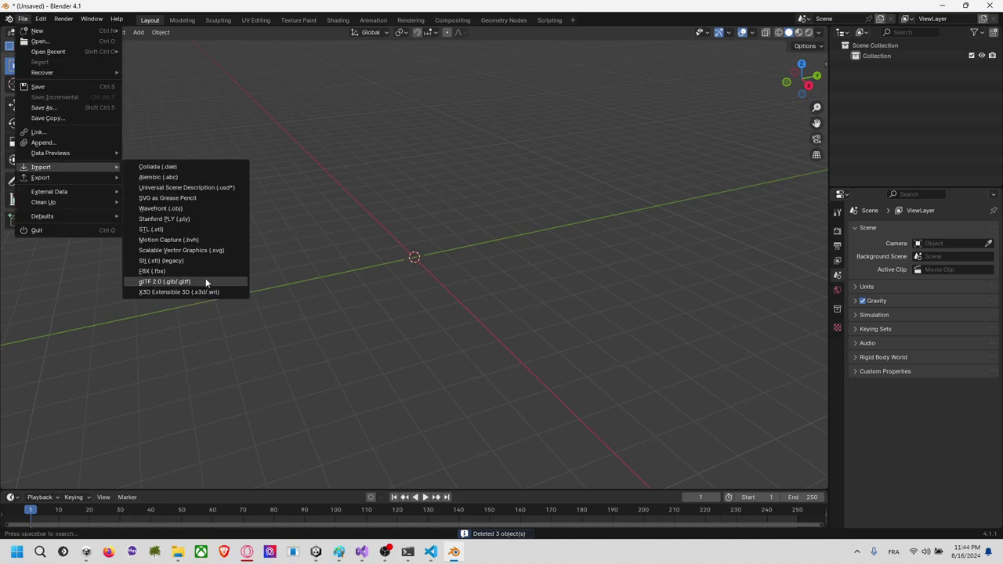
{"action": "left_click", "coordinate": [209, 270]}
{"action": "key", "text": "ctrl+v"}
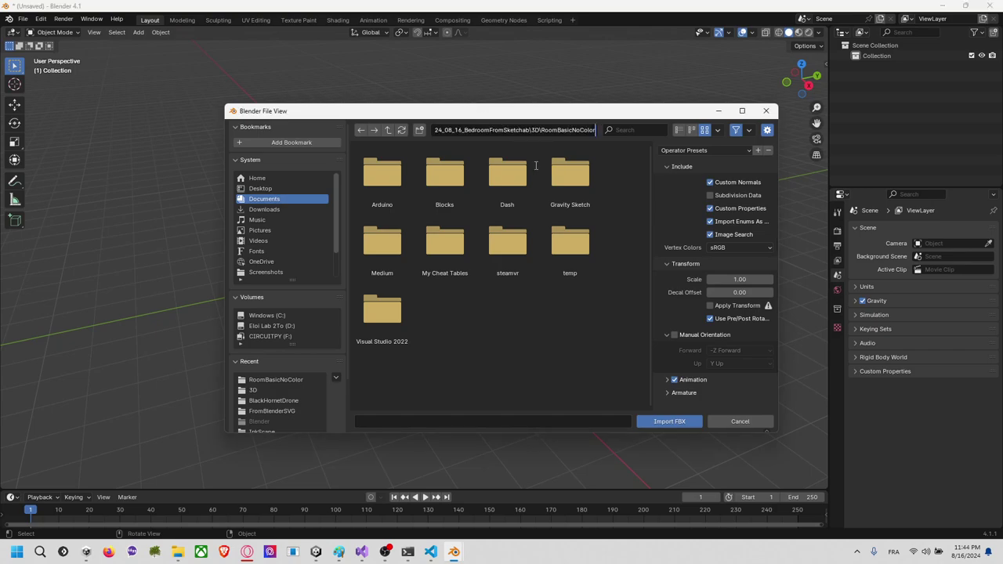
{"action": "key", "text": "Return"}
{"action": "left_click", "coordinate": [387, 188]}
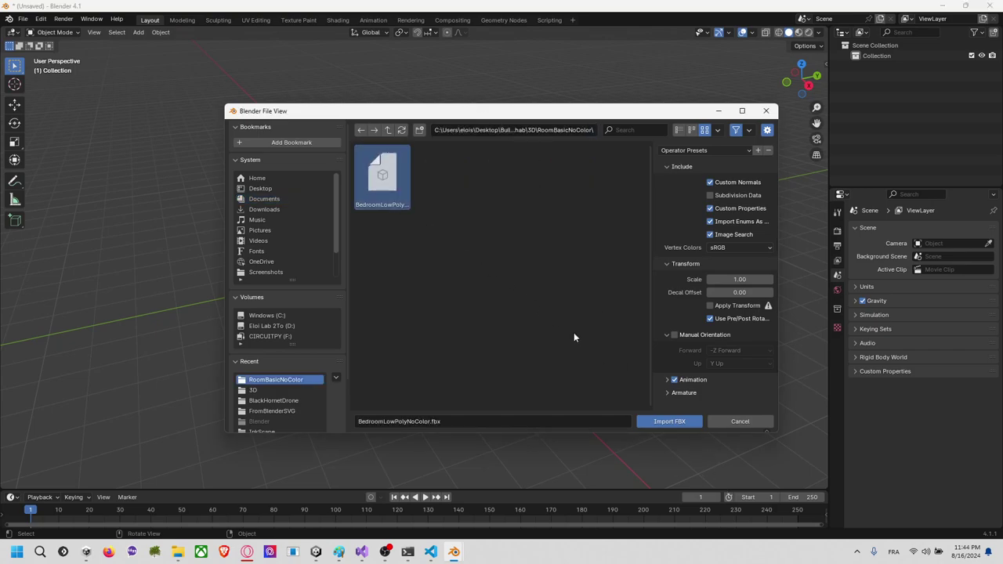
{"action": "left_click", "coordinate": [669, 421]}
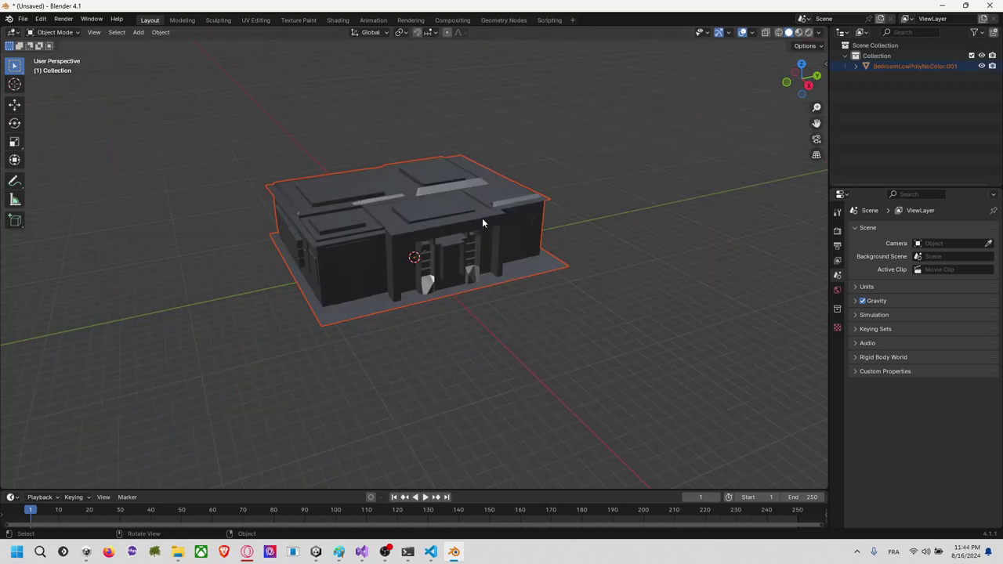
{"action": "left_click", "coordinate": [476, 226]}
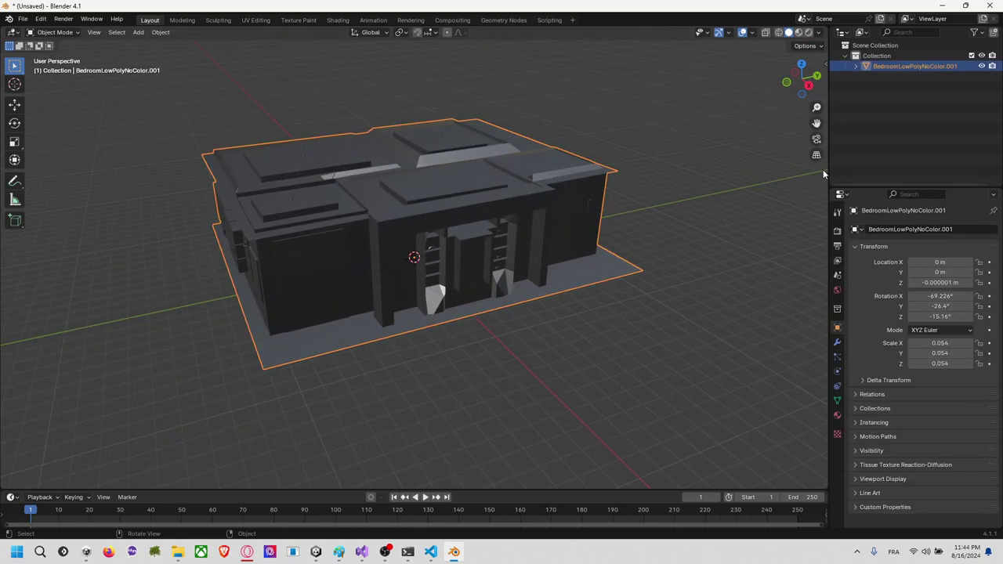
{"action": "left_click", "coordinate": [824, 66]}
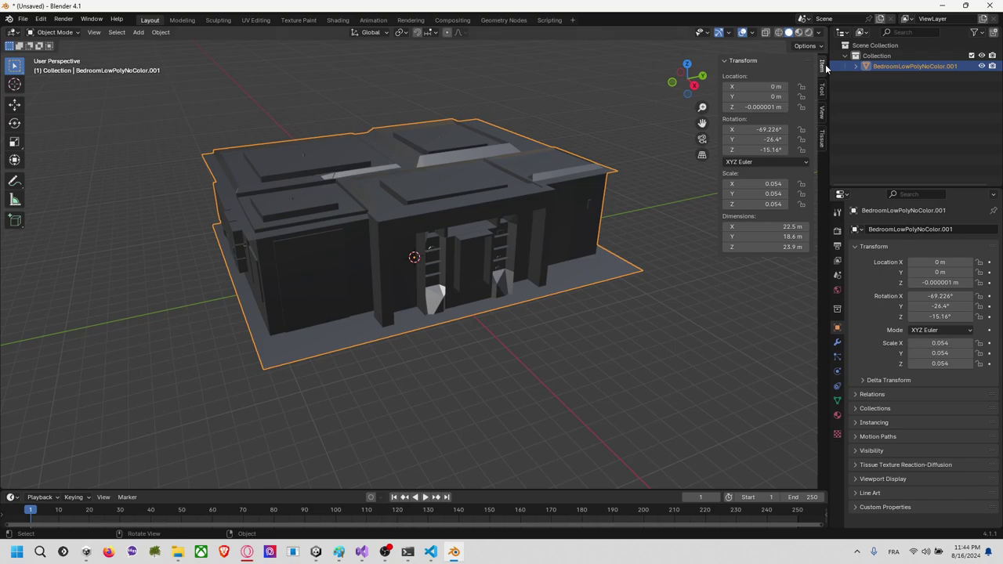
Step: Set the imported room's rotation to 0° on the X, Y and Z axes
{"action": "left_click", "coordinate": [775, 130]}
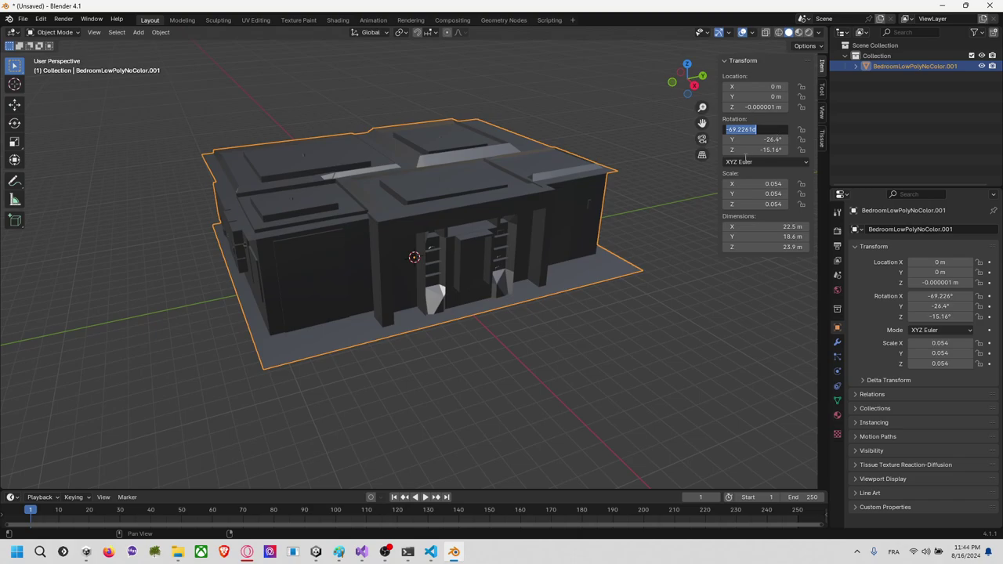
{"action": "type", "text": "0"}
{"action": "key", "text": "Return"}
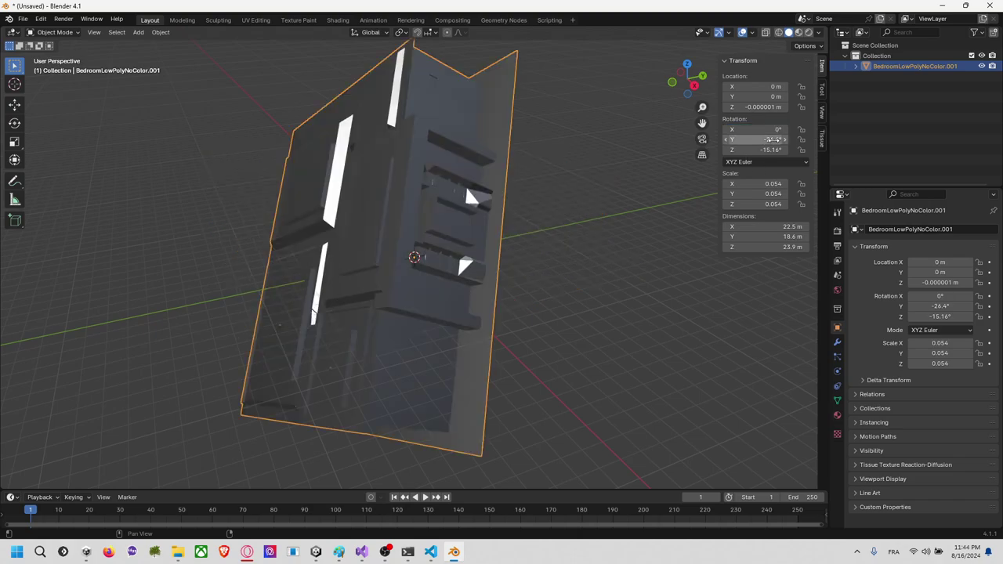
{"action": "double_click", "coordinate": [773, 150]}
{"action": "type", "text": "0"}
{"action": "key", "text": "Return"}
{"action": "double_click", "coordinate": [775, 141]}
{"action": "type", "text": "0"}
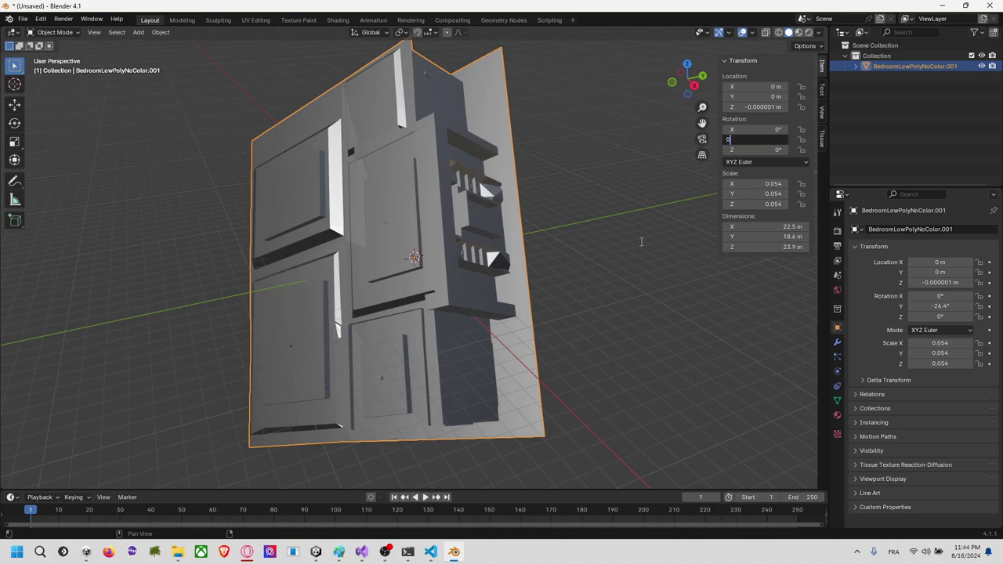
{"action": "key", "text": "Return"}
Step: Undo the three rotation changes on the imported room
{"action": "key", "text": "ctrl+z"}
{"action": "key", "text": "ctrl+z"}
{"action": "key", "text": "ctrl+z"}
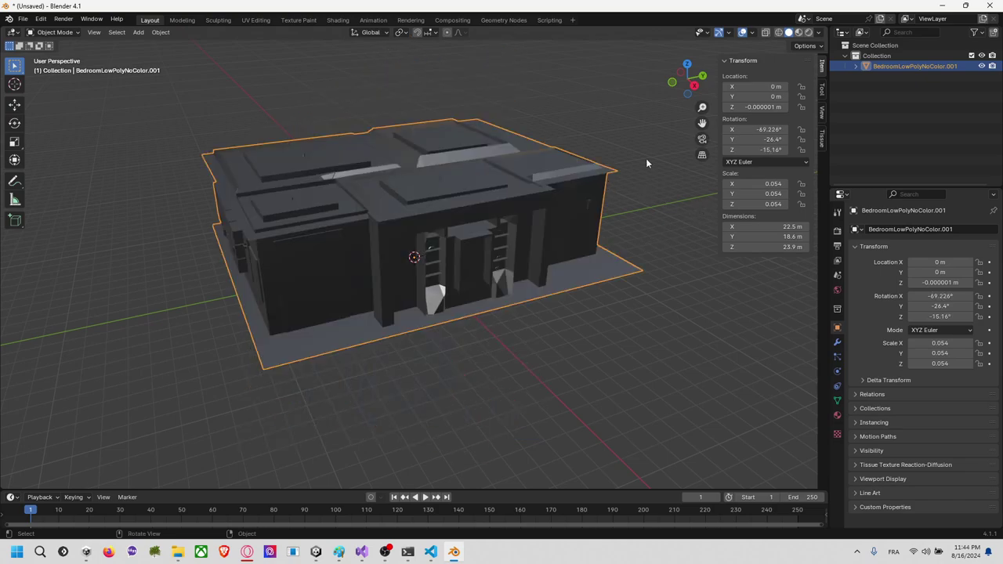
Step: Try the rigid body Apply Transformation command on the imported room, found by searching for "apply"
{"action": "key", "text": "F3"}
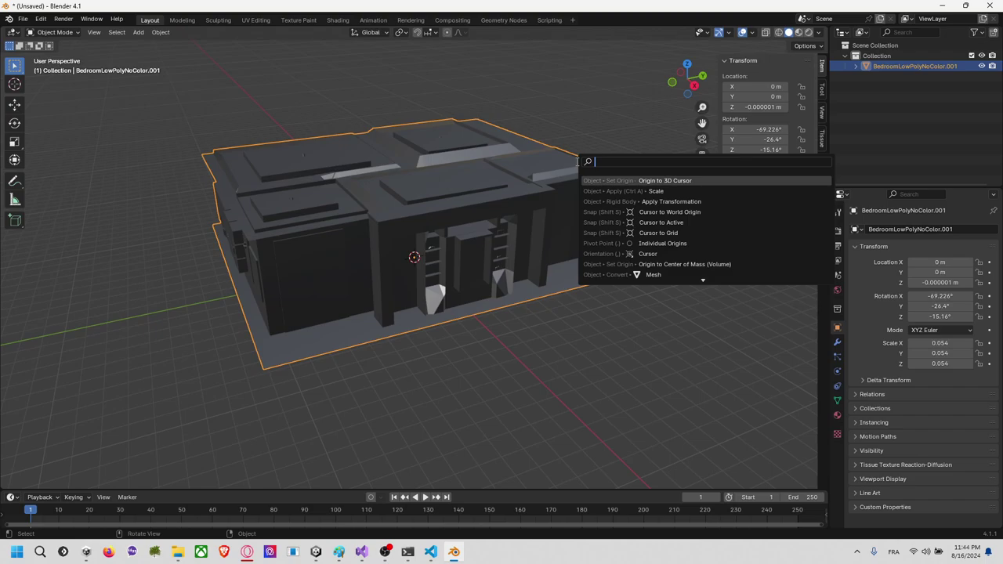
{"action": "type", "text": "apply"}
{"action": "key", "text": "Return"}
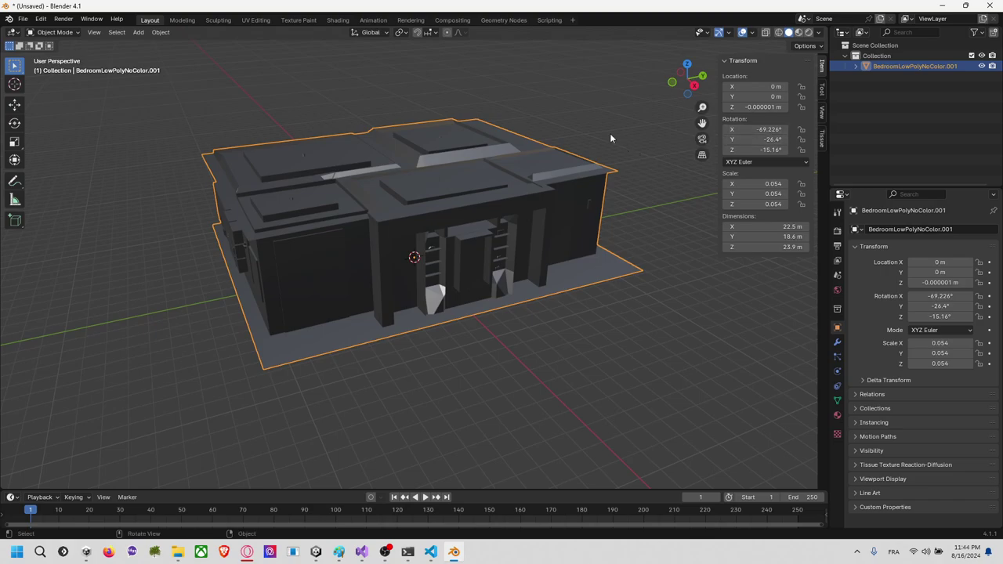
Step: Apply All Transforms to Deltas to the imported room, finding the command by searching for "apply"
{"action": "key", "text": "F3"}
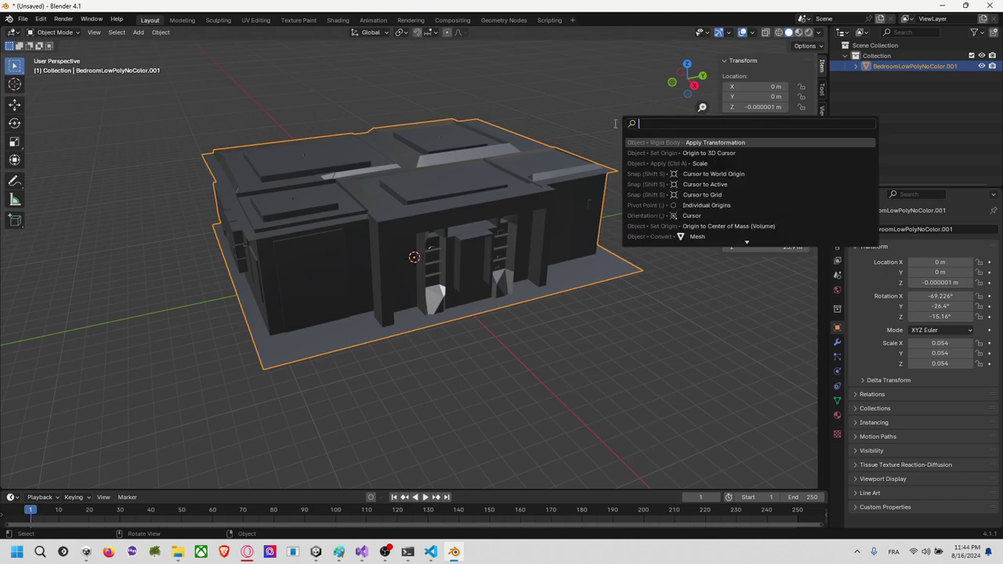
{"action": "type", "text": "apply"}
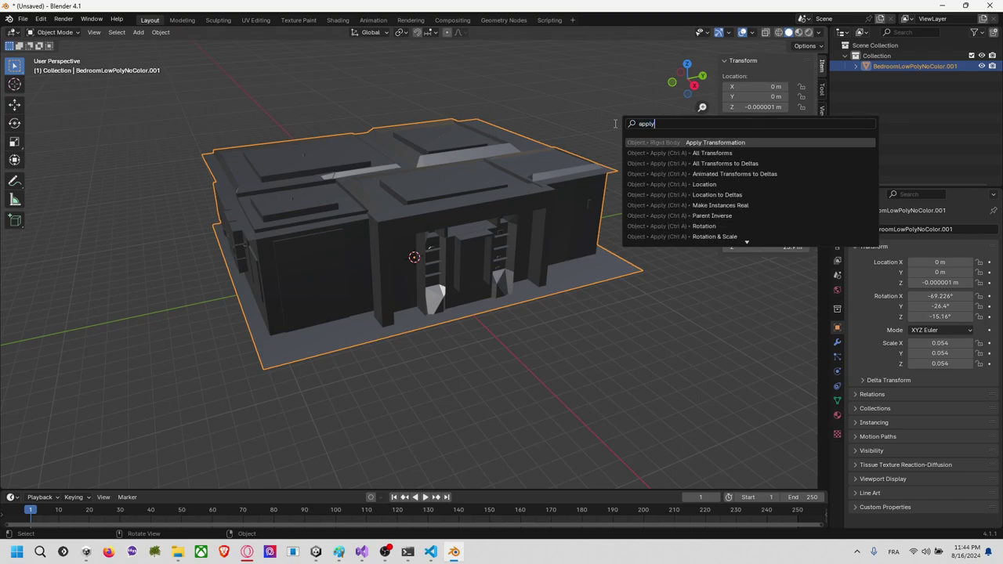
{"action": "key", "text": "Down"}
{"action": "key", "text": "Down"}
{"action": "key", "text": "Down"}
{"action": "key", "text": "Down"}
{"action": "key", "text": "Down"}
{"action": "key", "text": "Down"}
{"action": "key", "text": "Down"}
{"action": "key", "text": "Down"}
{"action": "key", "text": "Down"}
{"action": "key", "text": "Down"}
{"action": "key", "text": "Down"}
{"action": "key", "text": "Down"}
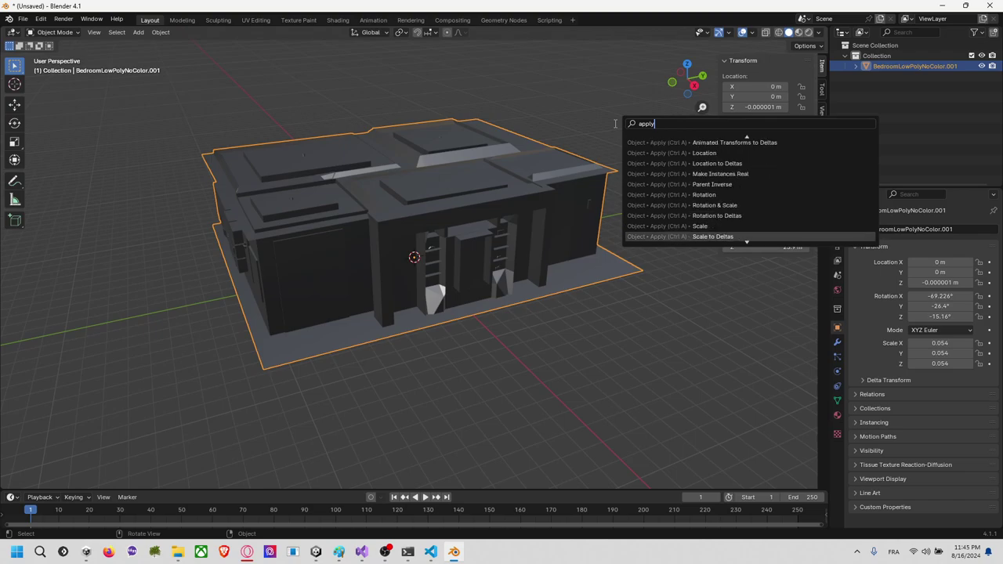
{"action": "key", "text": "Down"}
{"action": "key", "text": "Down"}
{"action": "key", "text": "Down"}
{"action": "key", "text": "Up"}
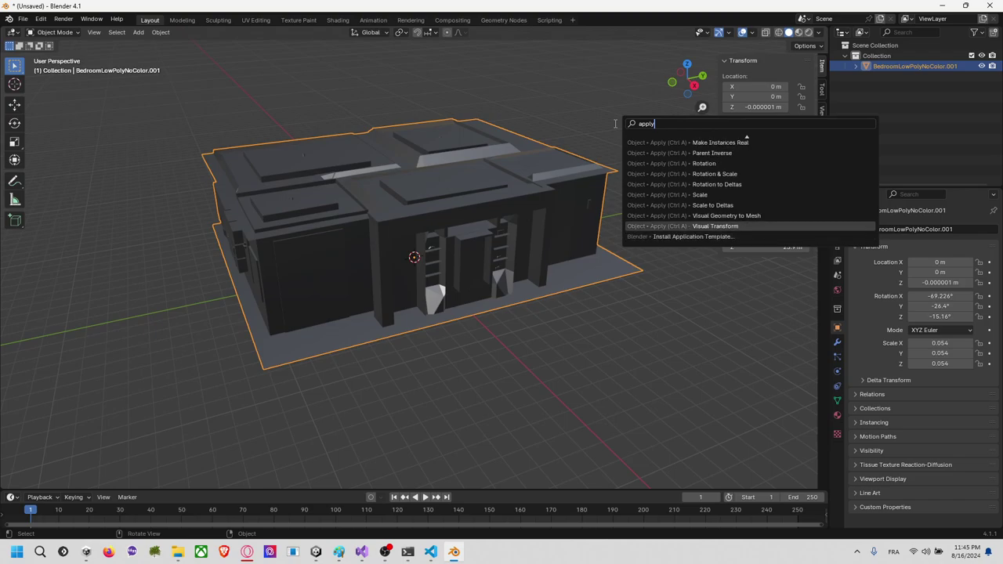
{"action": "key", "text": "Up"}
{"action": "key", "text": "Up"}
{"action": "key", "text": "Up"}
{"action": "key", "text": "Up"}
{"action": "key", "text": "Up"}
{"action": "key", "text": "Up"}
{"action": "key", "text": "Up"}
{"action": "key", "text": "Up"}
{"action": "key", "text": "Up"}
{"action": "key", "text": "Up"}
{"action": "key", "text": "Up"}
{"action": "key", "text": "Up"}
{"action": "key", "text": "Up"}
{"action": "key", "text": "Up"}
{"action": "key", "text": "Down"}
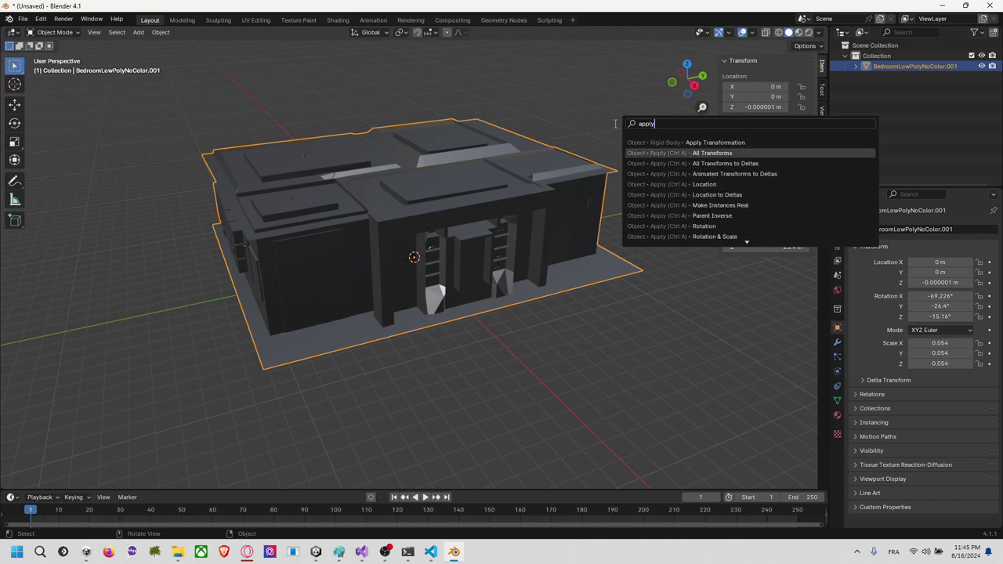
{"action": "key", "text": "Down"}
{"action": "key", "text": "Return"}
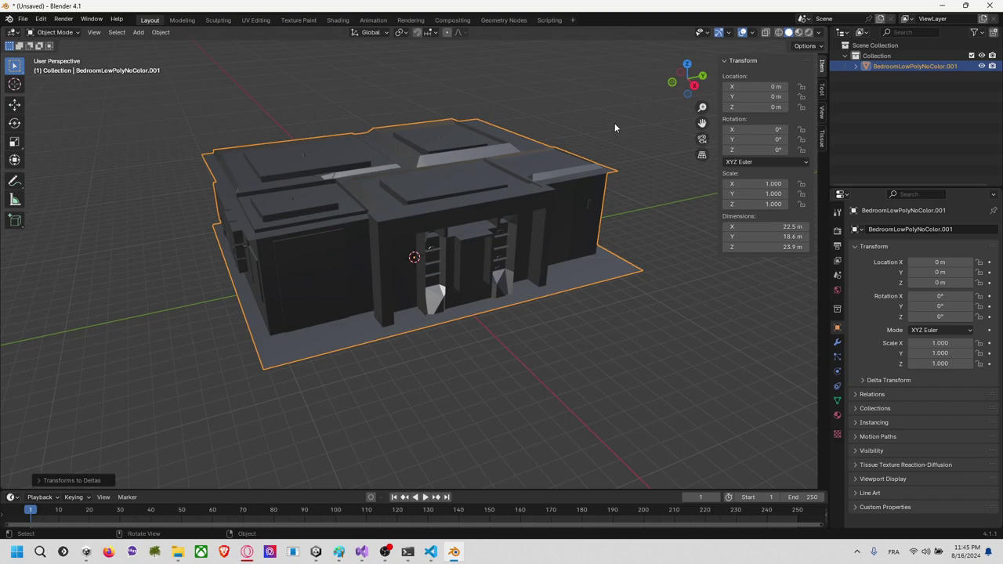
Step: Run All Transforms to Deltas on the room a second time through the command search
{"action": "key", "text": "F3"}
{"action": "type", "text": "app"}
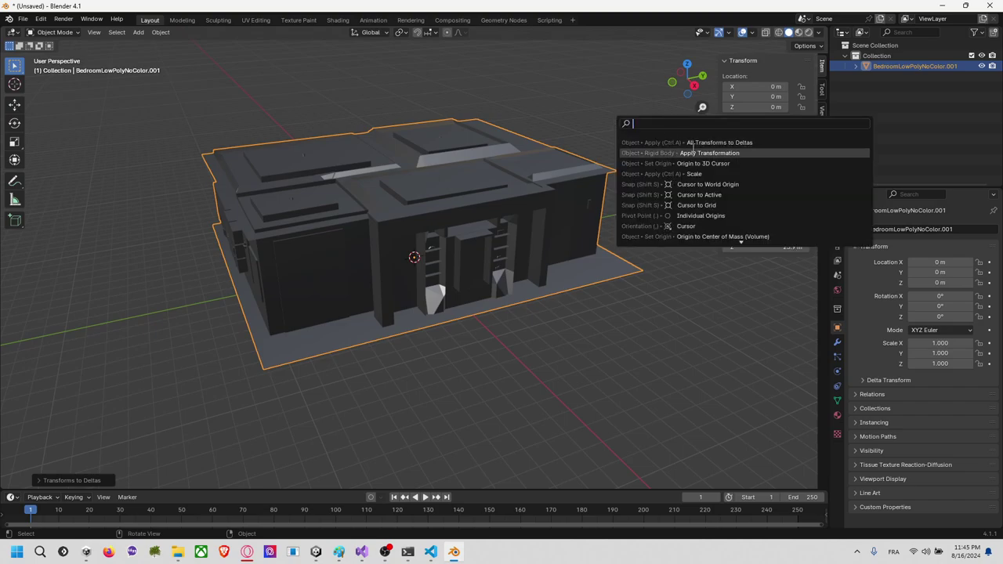
{"action": "type", "text": "ly"}
{"action": "key", "text": "Down"}
{"action": "key", "text": "Down"}
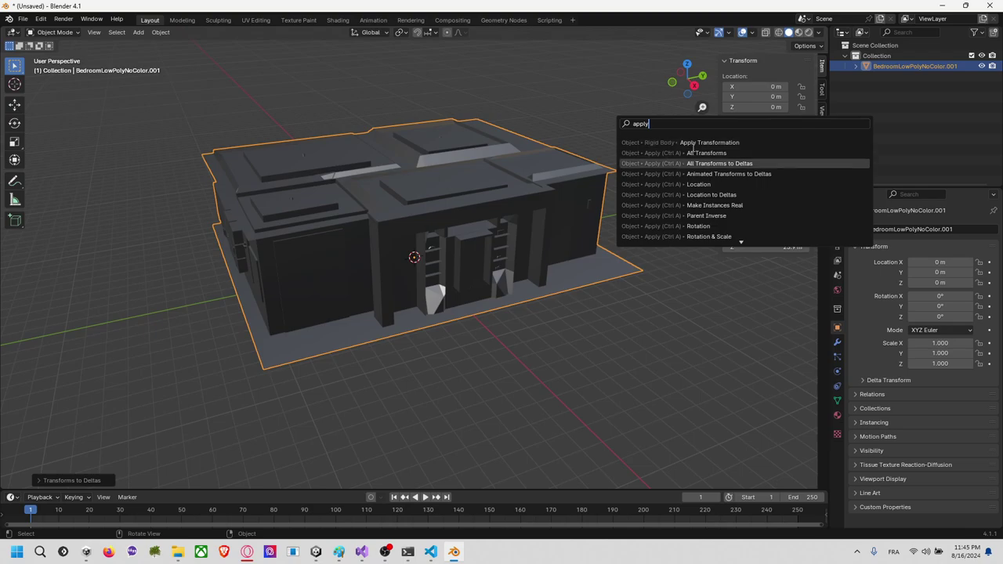
{"action": "key", "text": "Return"}
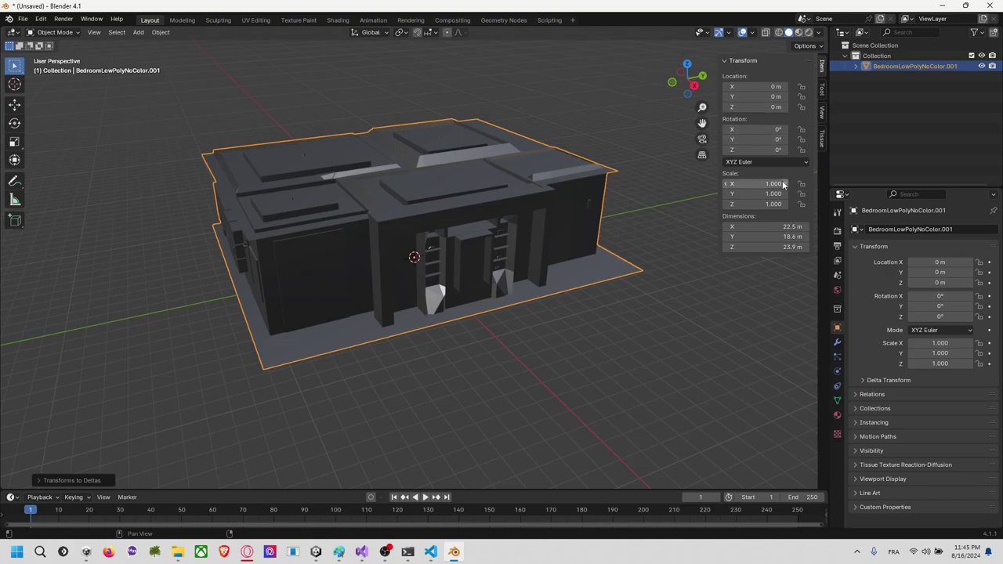
Step: Examine the room's interior, shelves and armchairs up close to judge the model's scale
{"action": "left_click", "coordinate": [676, 297]}
{"action": "scroll", "coordinate": [491, 228], "scroll_direction": "up", "scroll_amount": 8}
{"action": "scroll", "coordinate": [469, 191], "scroll_direction": "down", "scroll_amount": 2}
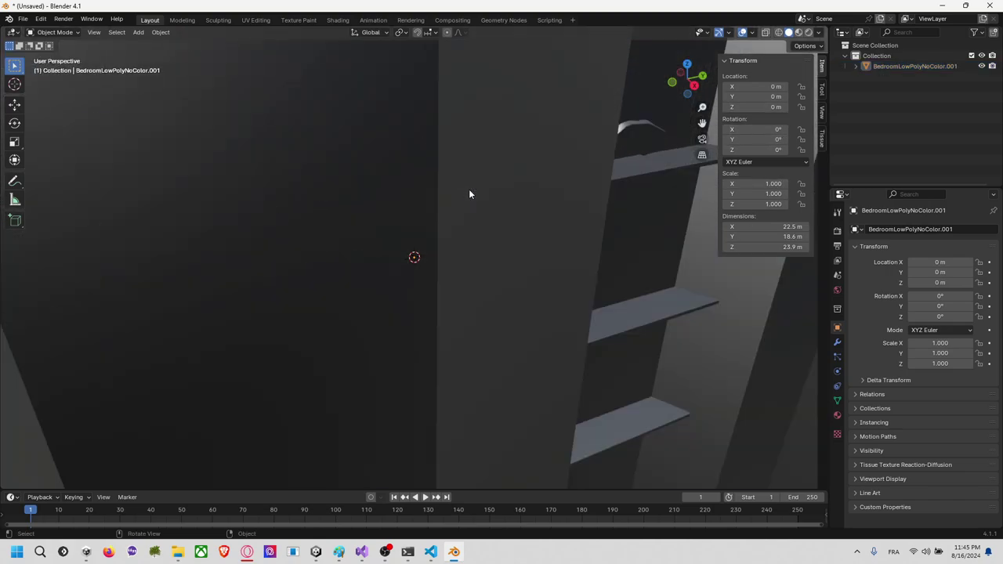
{"action": "scroll", "coordinate": [469, 194], "scroll_direction": "down", "scroll_amount": 6}
{"action": "scroll", "coordinate": [470, 192], "scroll_direction": "up", "scroll_amount": 5}
{"action": "scroll", "coordinate": [474, 192], "scroll_direction": "down", "scroll_amount": 5}
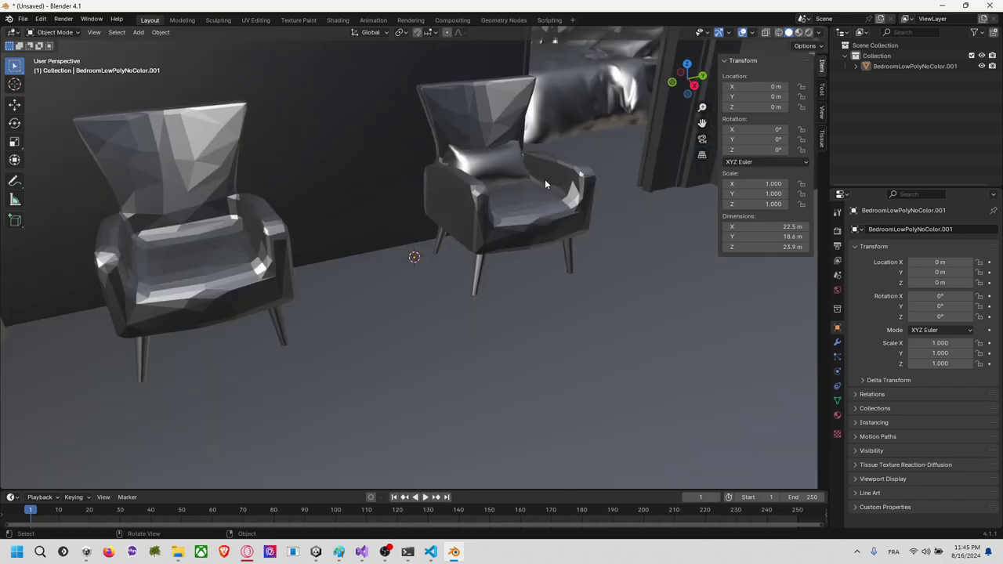
{"action": "scroll", "coordinate": [501, 250], "scroll_direction": "up", "scroll_amount": 6}
{"action": "scroll", "coordinate": [508, 251], "scroll_direction": "down", "scroll_amount": 4}
{"action": "scroll", "coordinate": [514, 207], "scroll_direction": "up", "scroll_amount": 4}
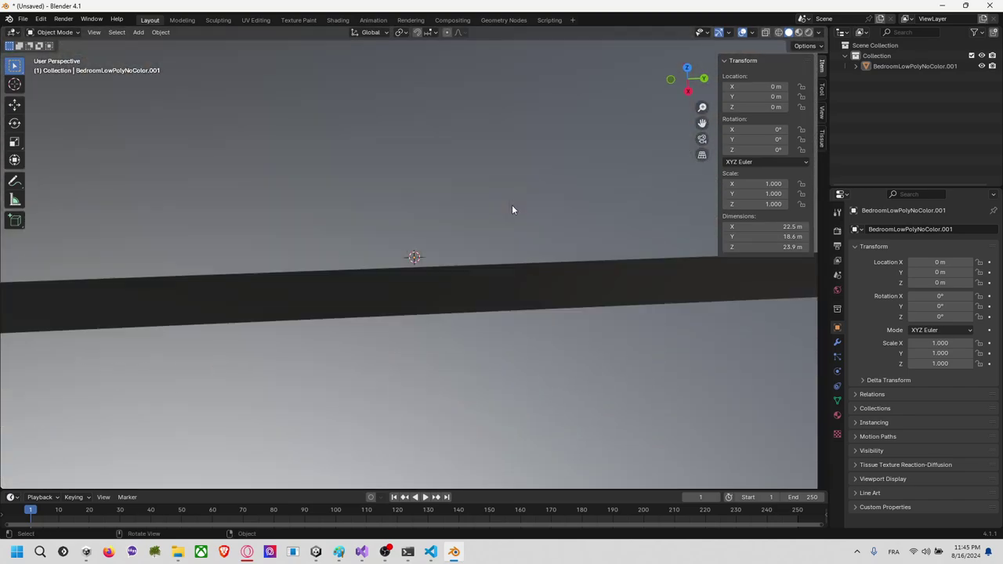
{"action": "scroll", "coordinate": [512, 209], "scroll_direction": "down", "scroll_amount": 3}
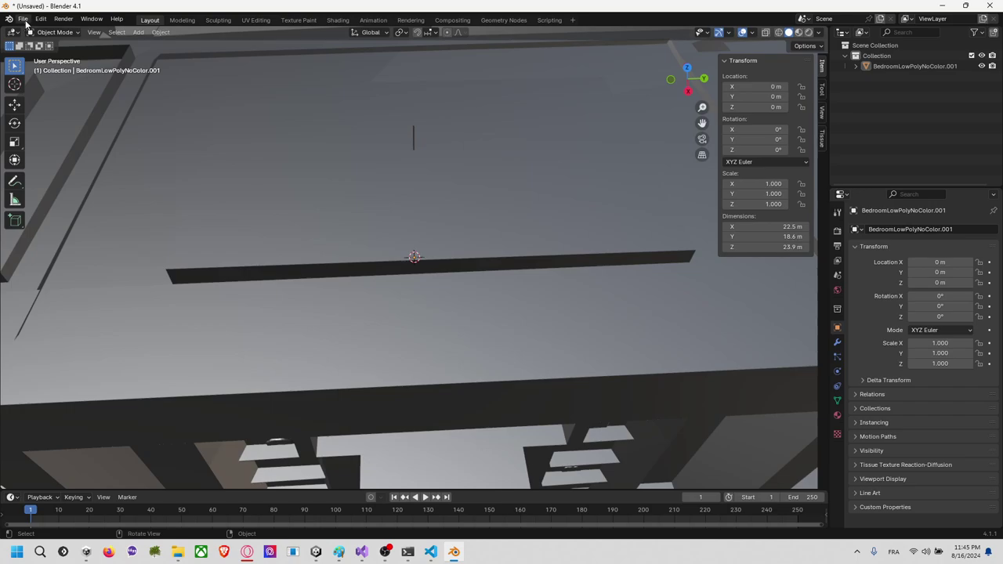
Step: Display the whole room in wireframe shading and leave it deselected
{"action": "scroll", "coordinate": [413, 138], "scroll_direction": "down", "scroll_amount": 6}
{"action": "key", "text": "z"}
{"action": "left_click", "coordinate": [332, 138]}
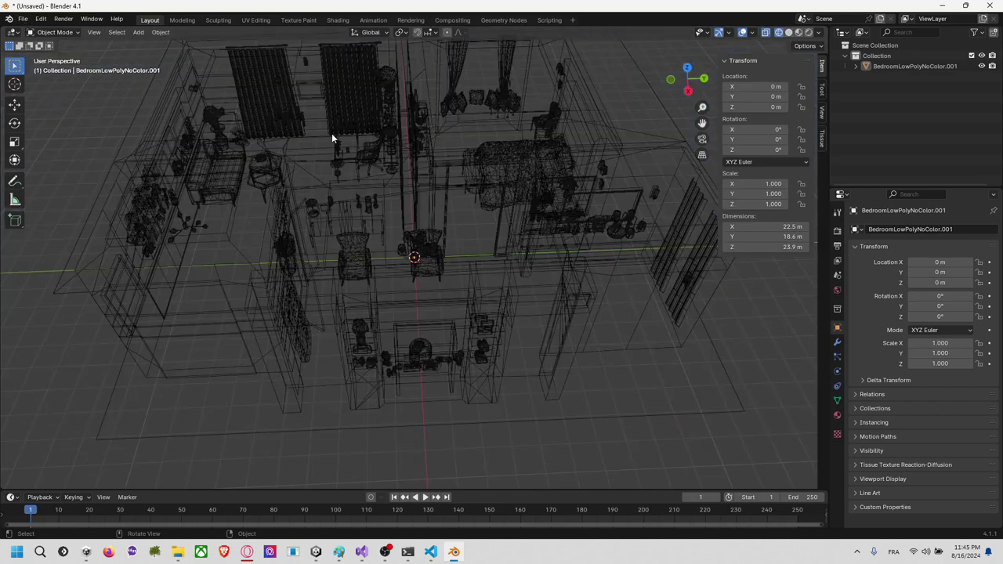
{"action": "left_click", "coordinate": [195, 181]}
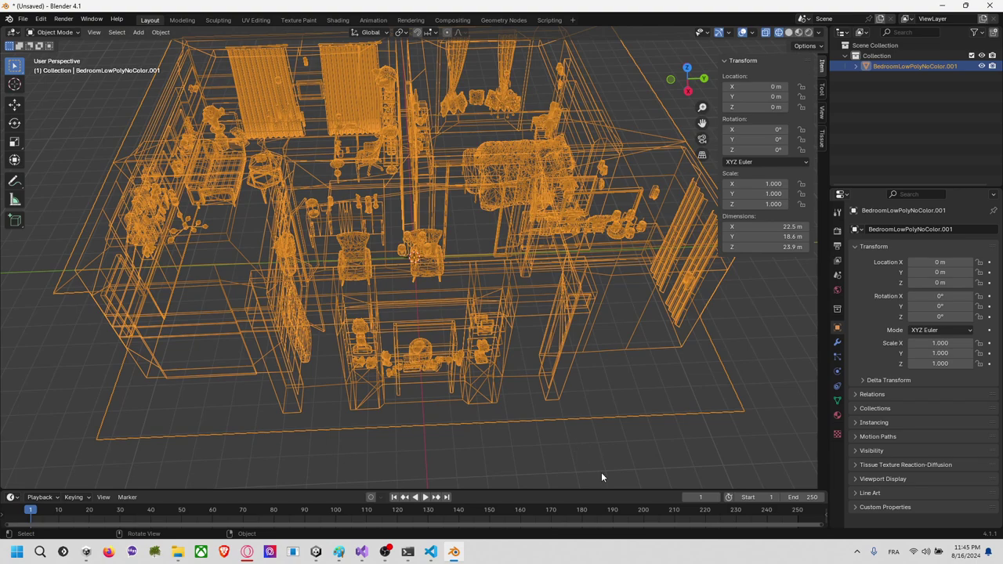
{"action": "left_click", "coordinate": [434, 380]}
Step: Add a cube mesh at the origin inside the room as a size reference
{"action": "left_click", "coordinate": [22, 18]}
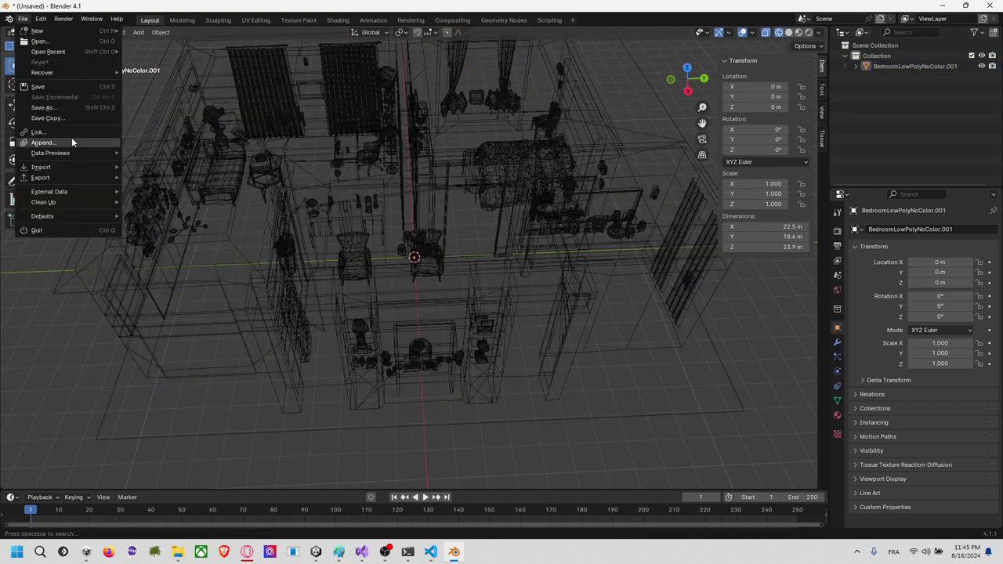
{"action": "left_click", "coordinate": [139, 33]}
{"action": "mouse_move", "coordinate": [197, 49]}
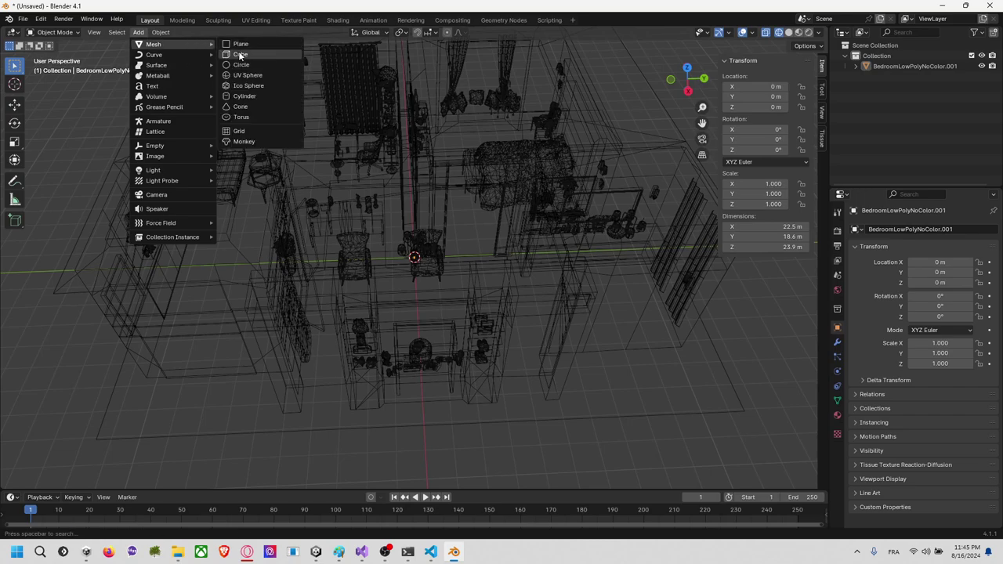
{"action": "left_click", "coordinate": [238, 54]}
{"action": "left_click", "coordinate": [519, 342]}
{"action": "left_click", "coordinate": [772, 378]}
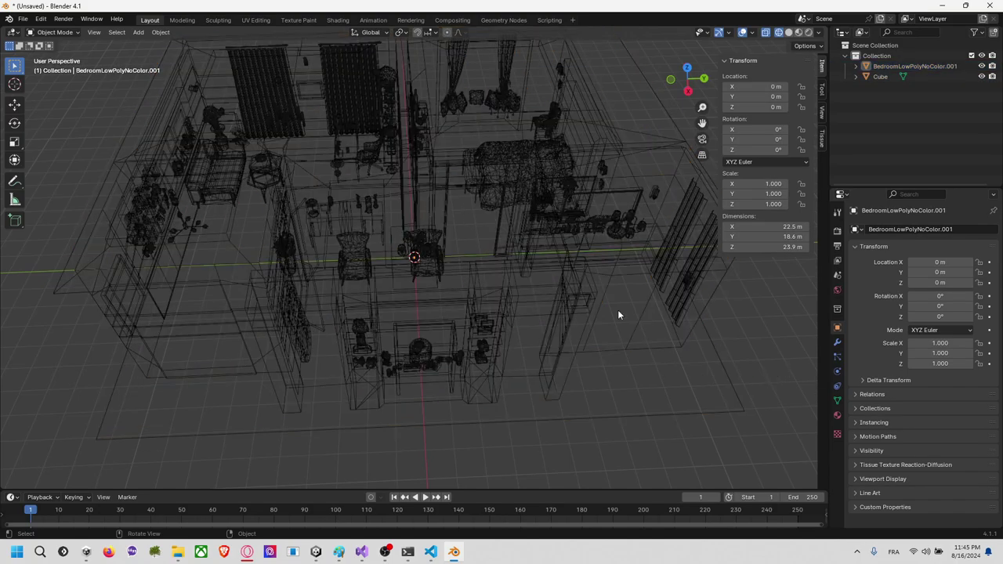
Step: Move the cube up 1 m along Z and compare its size with the armchair and the surrounding room
{"action": "middle_click_drag", "start_coordinate": [618, 309], "coordinate": [416, 232]}
{"action": "left_click", "coordinate": [399, 254]}
{"action": "scroll", "coordinate": [398, 254], "scroll_direction": "down", "scroll_amount": 4}
{"action": "scroll", "coordinate": [412, 254], "scroll_direction": "up", "scroll_amount": 8}
{"action": "left_click", "coordinate": [14, 104]}
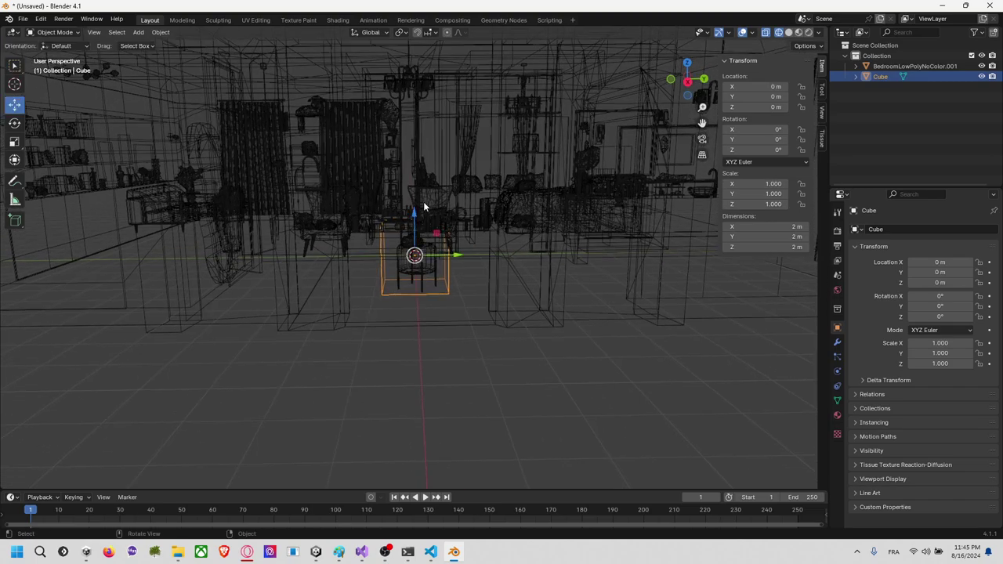
{"action": "left_click_drag", "start_coordinate": [414, 229], "coordinate": [418, 193]}
{"action": "middle_click_drag", "start_coordinate": [496, 170], "coordinate": [609, 166]}
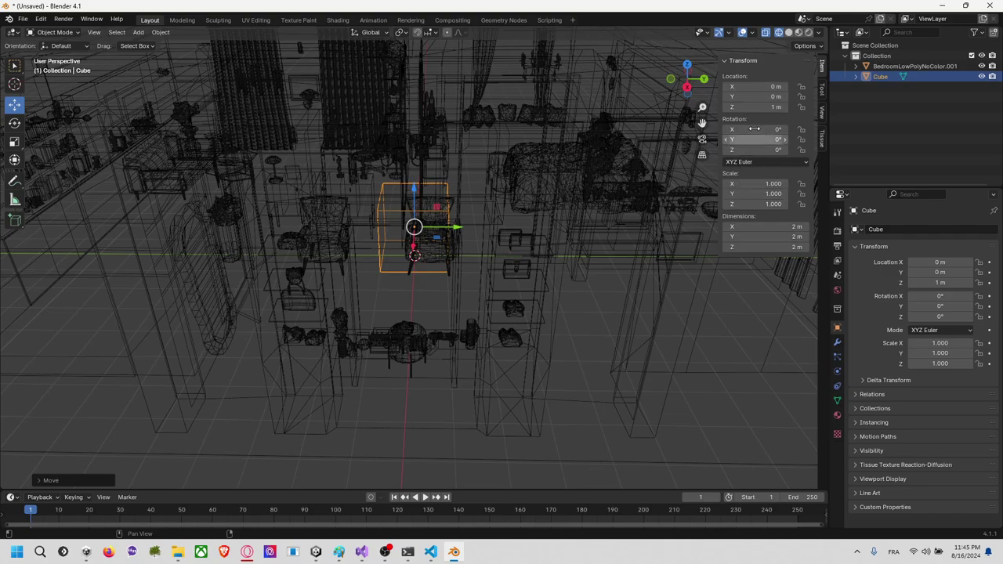
{"action": "scroll", "coordinate": [393, 147], "scroll_direction": "down", "scroll_amount": 5}
{"action": "scroll", "coordinate": [408, 181], "scroll_direction": "up", "scroll_amount": 5}
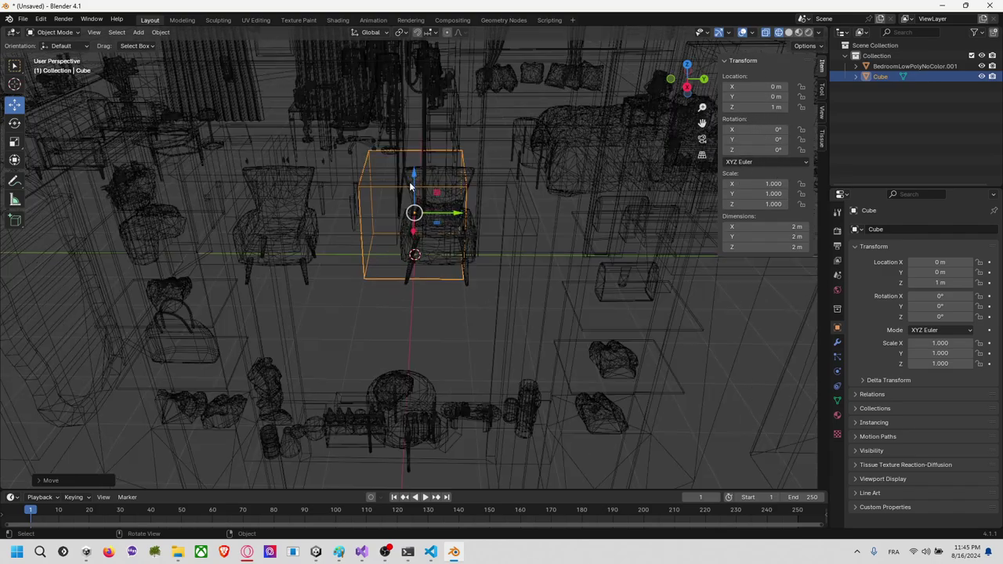
{"action": "middle_click_drag", "start_coordinate": [408, 181], "coordinate": [427, 208]}
{"action": "scroll", "coordinate": [427, 208], "scroll_direction": "down", "scroll_amount": 4}
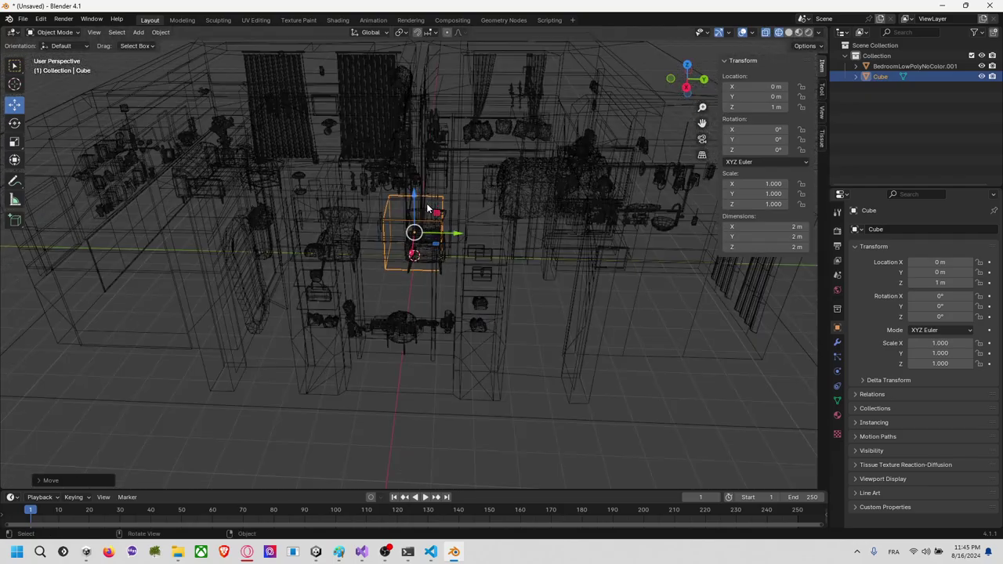
{"action": "left_click", "coordinate": [426, 208]}
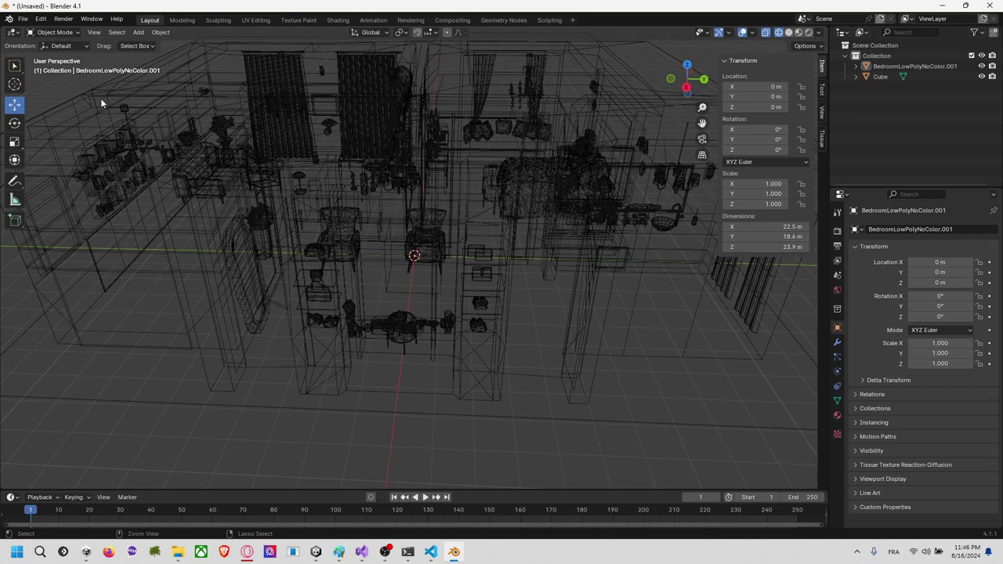
{"action": "scroll", "coordinate": [163, 101], "scroll_direction": "down", "scroll_amount": 5}
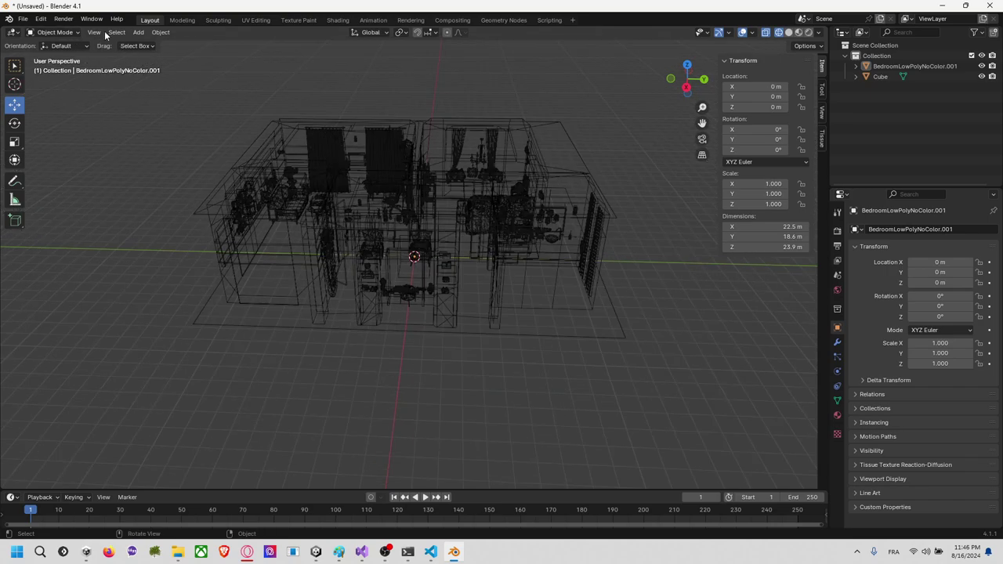
Step: Export the model as FBX over BedroomLowPolyNoColor.fbx in the copied RoomBasicNoColor folder path, limited to selected objects
{"action": "left_click", "coordinate": [23, 18]}
{"action": "mouse_move", "coordinate": [78, 167]}
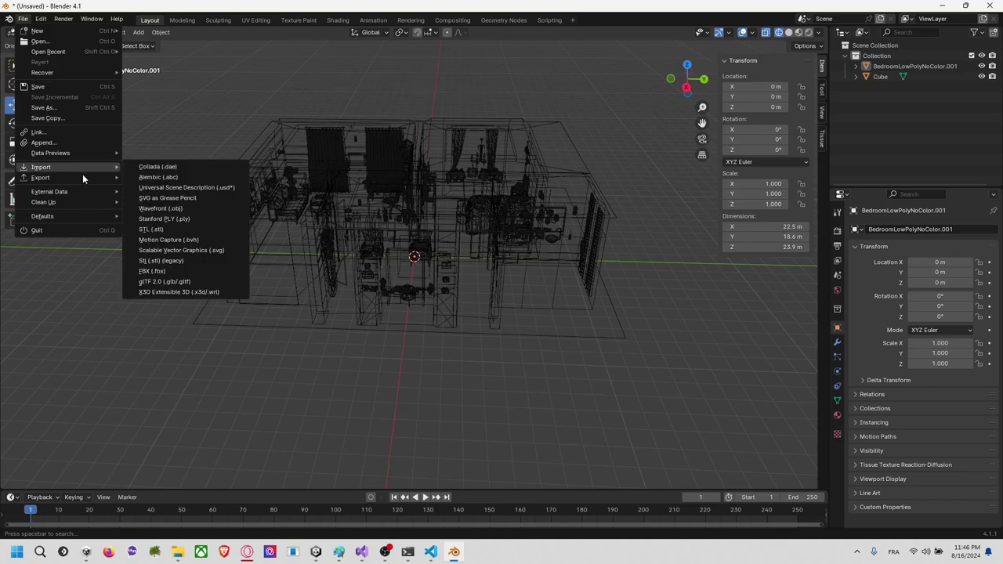
{"action": "mouse_move", "coordinate": [47, 177]}
{"action": "left_click", "coordinate": [192, 277]}
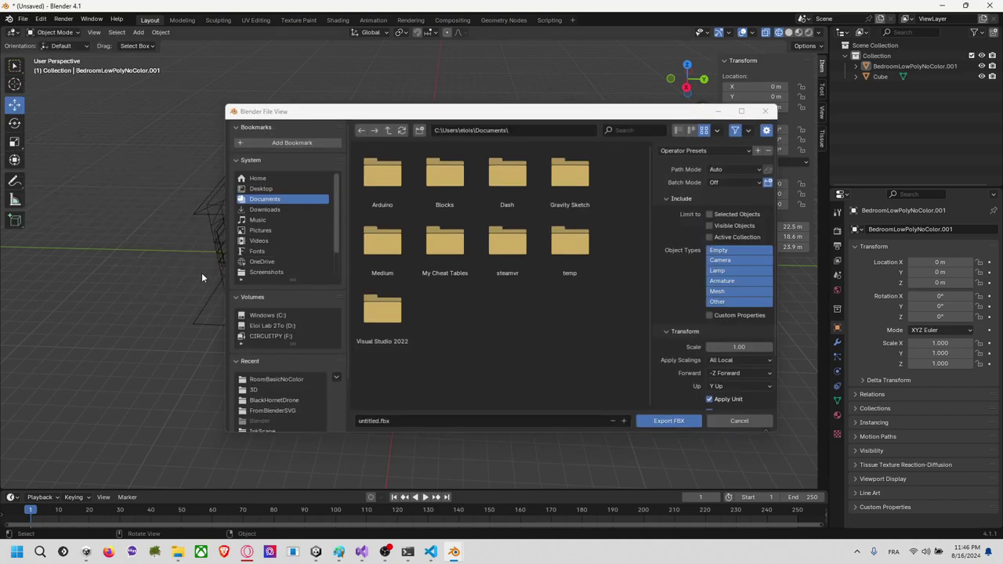
{"action": "left_click", "coordinate": [549, 130]}
{"action": "key", "text": "ctrl+v"}
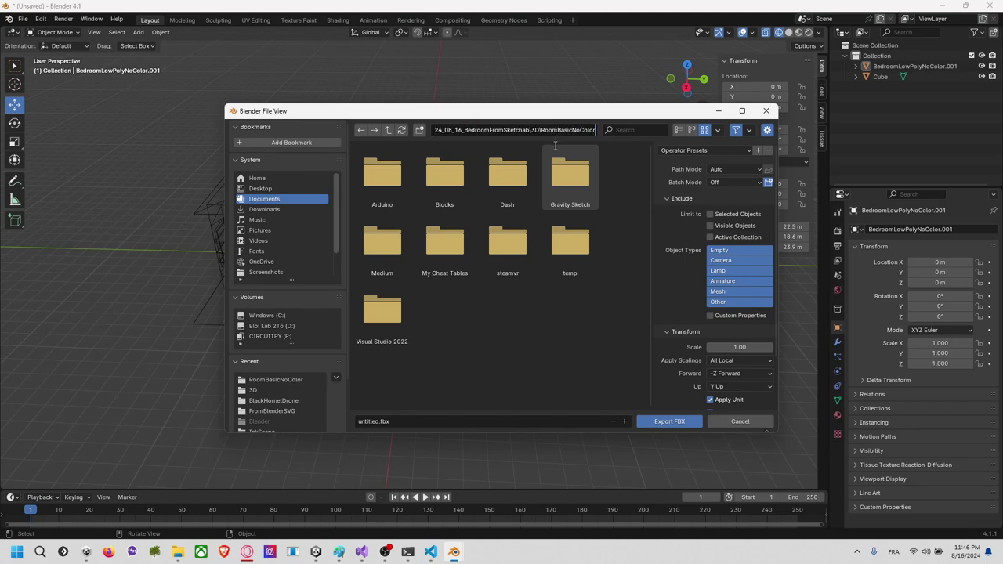
{"action": "key", "text": "Return"}
{"action": "left_click", "coordinate": [382, 175]}
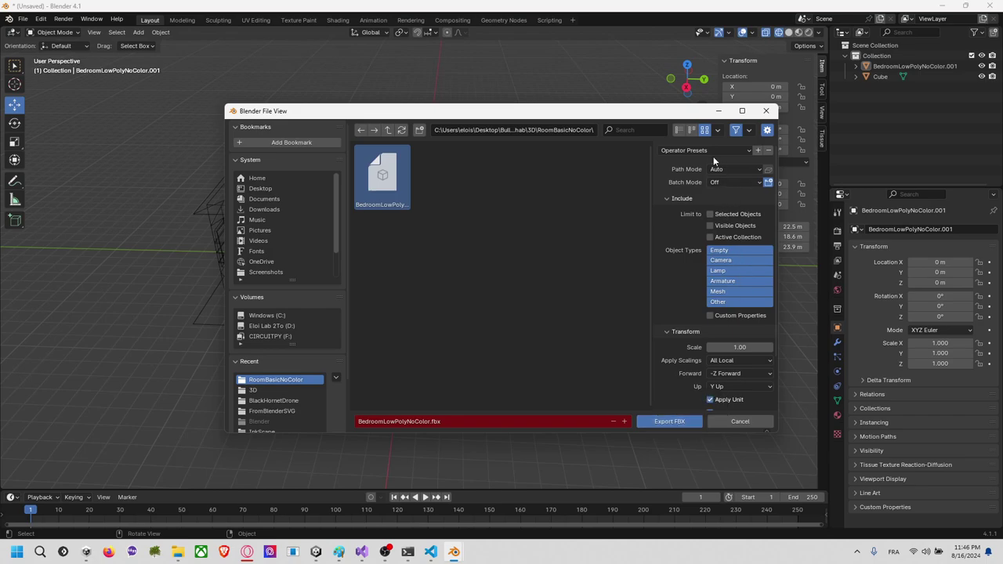
{"action": "left_click", "coordinate": [711, 215]}
{"action": "left_click", "coordinate": [670, 420]}
Step: Delete the reference cube from the scene, keeping only the bedroom model
{"action": "key", "text": "alt+Tab"}
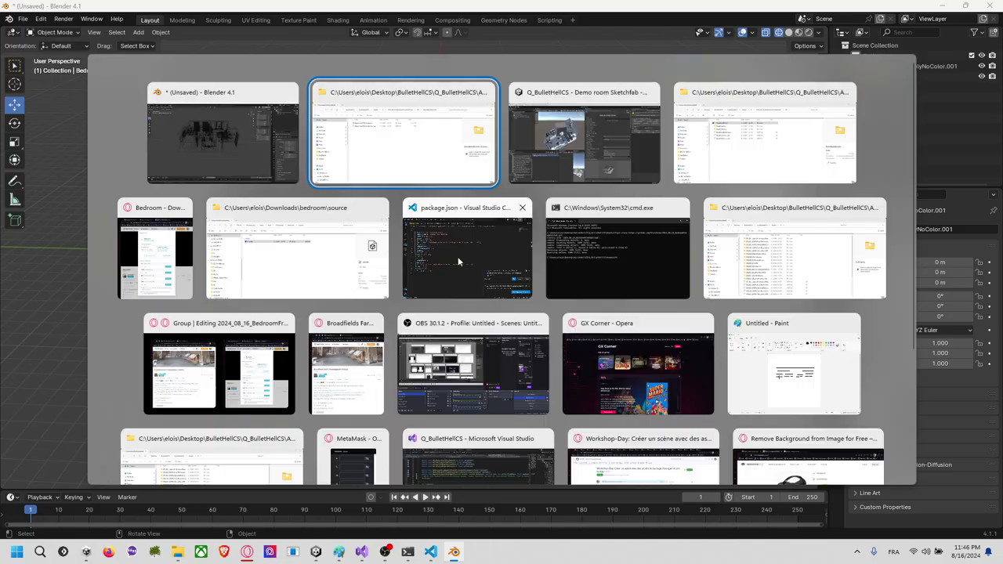
{"action": "key", "text": "alt+Tab"}
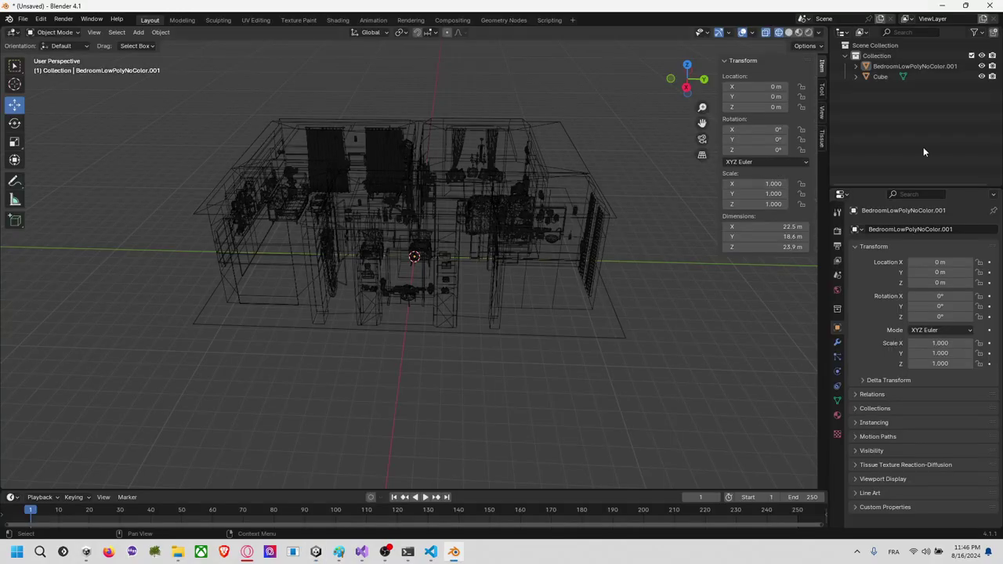
{"action": "left_click", "coordinate": [879, 77]}
{"action": "left_click", "coordinate": [892, 68]}
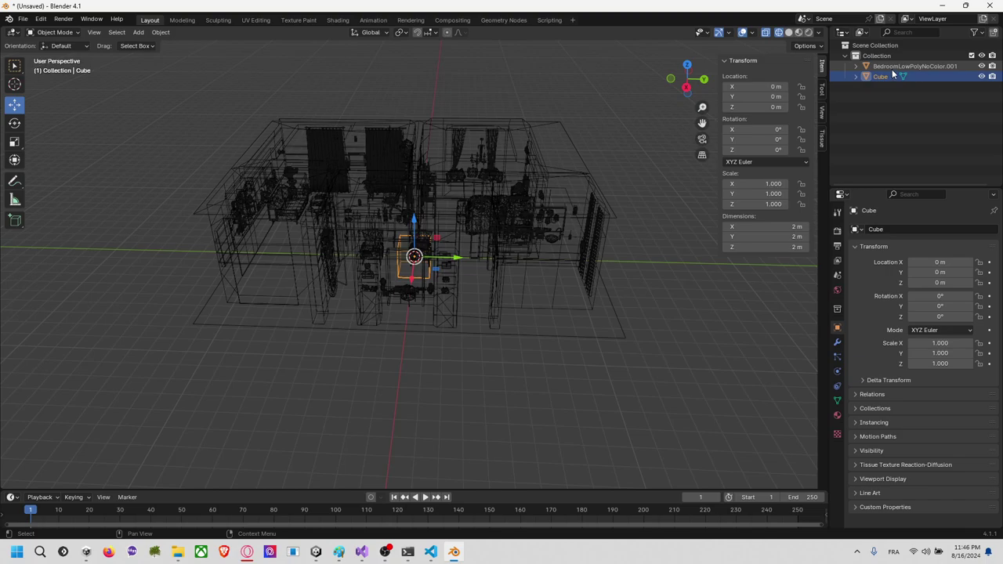
{"action": "left_click", "coordinate": [882, 78]}
{"action": "key", "text": "Delete"}
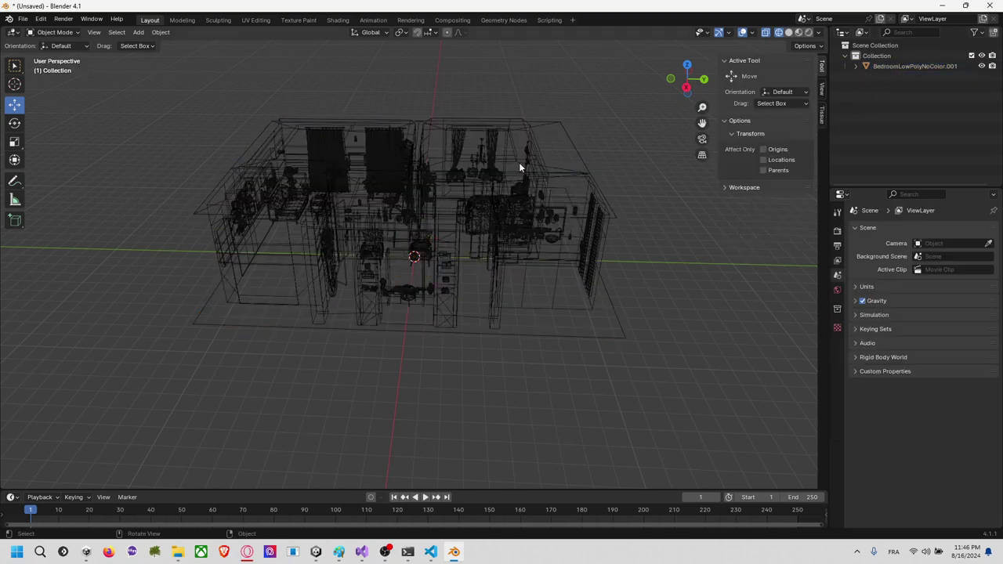
Step: Export the scene as FBX over BedroomLowPolyNoColor.fbx again with the Selected Objects limit, and switch to Unity
{"action": "left_click", "coordinate": [21, 19]}
{"action": "mouse_move", "coordinate": [102, 177]}
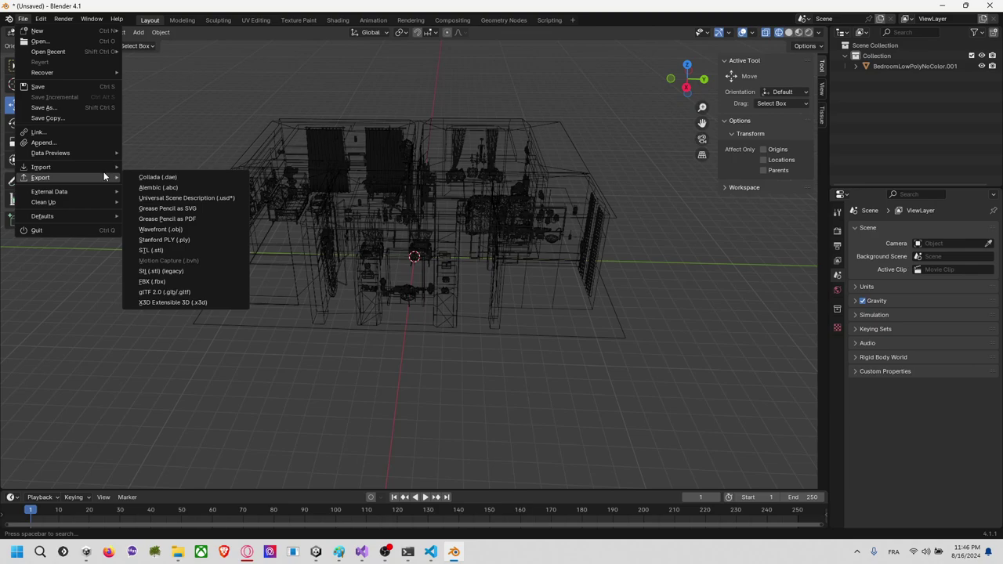
{"action": "left_click", "coordinate": [217, 280]}
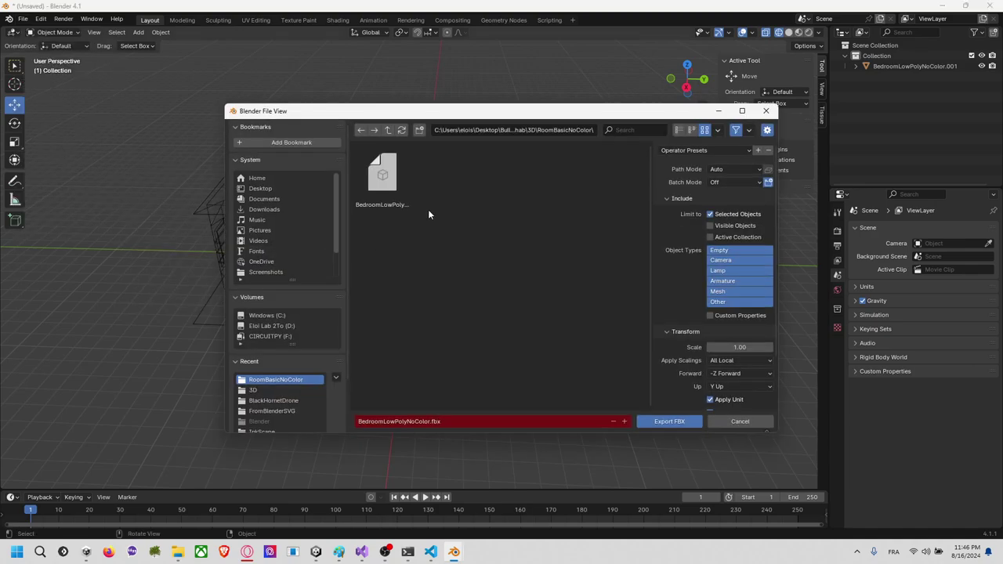
{"action": "left_click", "coordinate": [674, 423]}
{"action": "key", "text": "alt+Tab"}
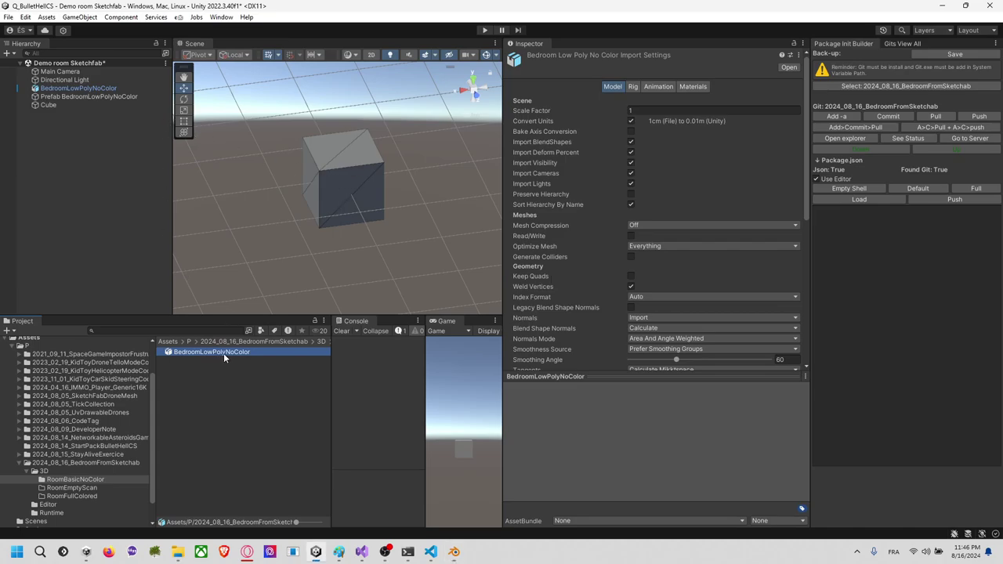
Step: Add the BedroomLowPolyNoColor model to the Unity scene at the origin and scale it uniformly to 12.34
{"action": "left_click_drag", "start_coordinate": [224, 352], "coordinate": [102, 182]}
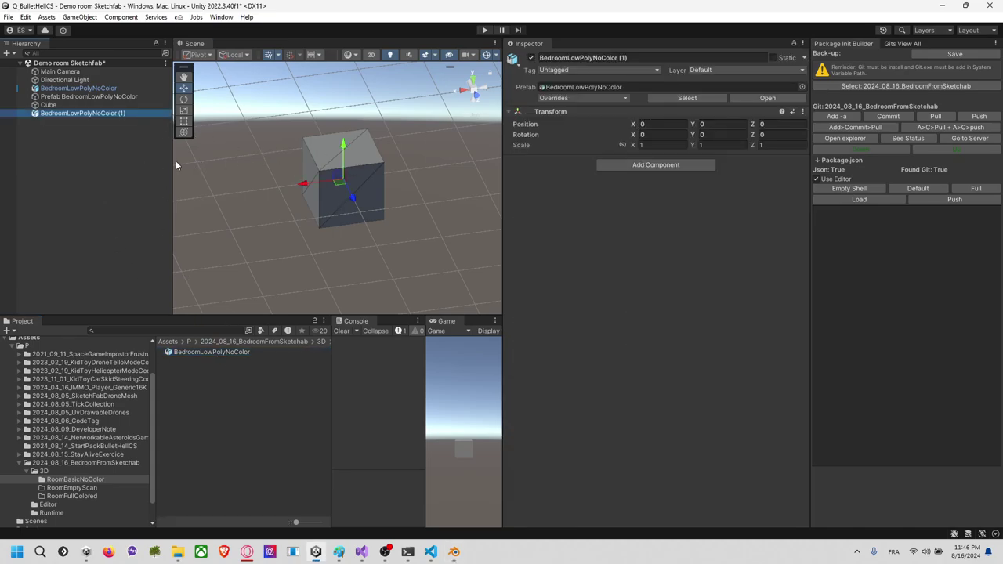
{"action": "scroll", "coordinate": [238, 161], "scroll_direction": "down", "scroll_amount": 10}
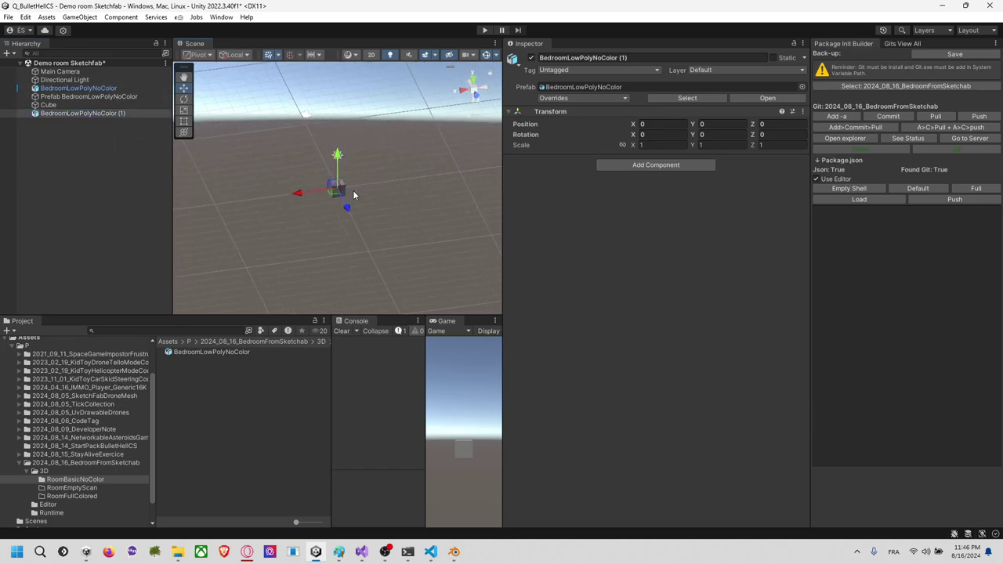
{"action": "scroll", "coordinate": [353, 198], "scroll_direction": "up", "scroll_amount": 2}
{"action": "key", "text": "r"}
{"action": "left_click_drag", "start_coordinate": [338, 190], "coordinate": [1002, 180]}
{"action": "scroll", "coordinate": [334, 224], "scroll_direction": "up", "scroll_amount": 5}
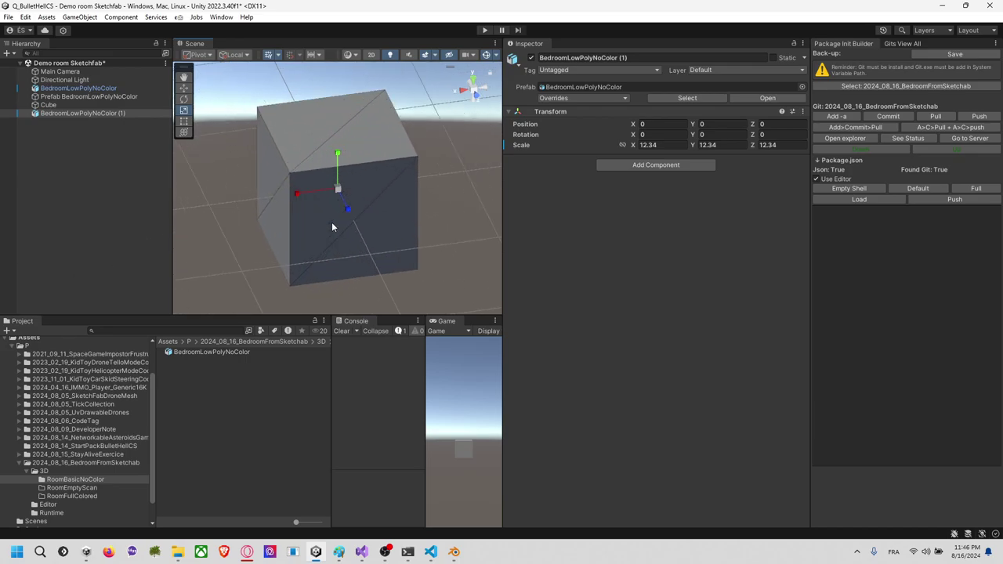
Step: Delete both BedroomLowPolyNoColor instances from the scene, keeping the empty prefab parent and the cube
{"action": "left_click", "coordinate": [108, 114]}
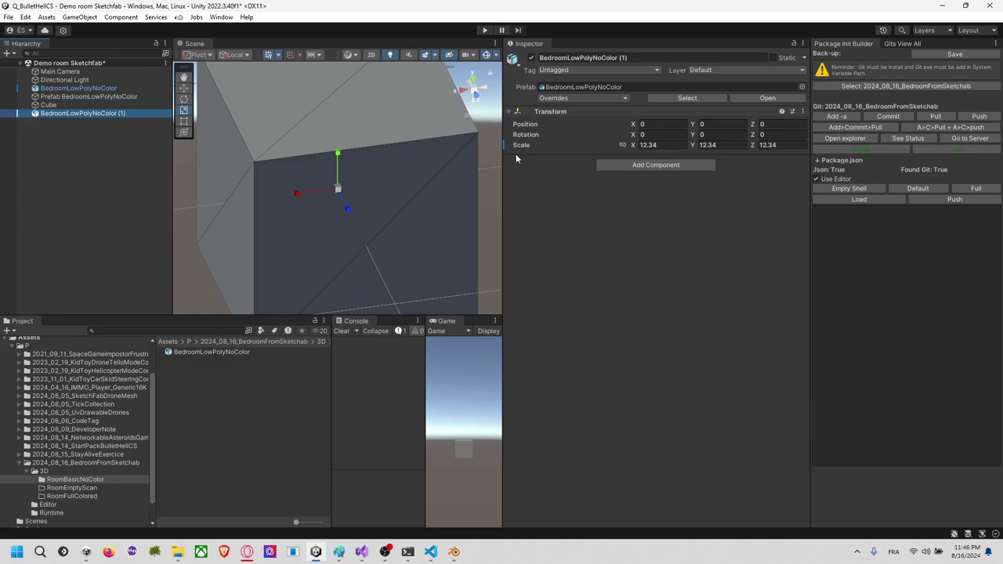
{"action": "left_click", "coordinate": [90, 89], "text": "ctrl"}
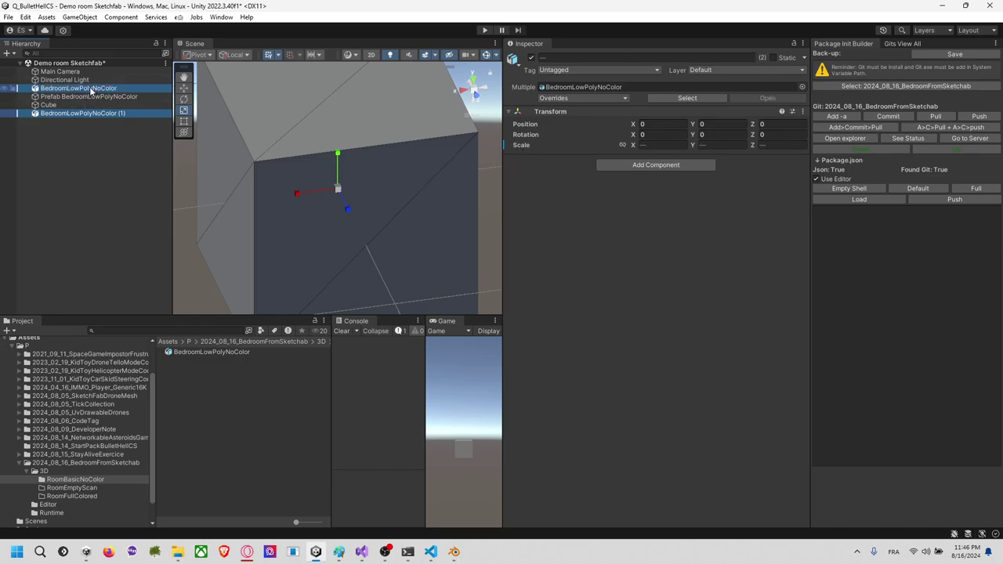
{"action": "key", "text": "Delete"}
Step: Switch to Blender, select the bedroom model and export it as FBX over BedroomLowPolyNoColor.fbx, limited to selected objects
{"action": "key", "text": "alt+Tab"}
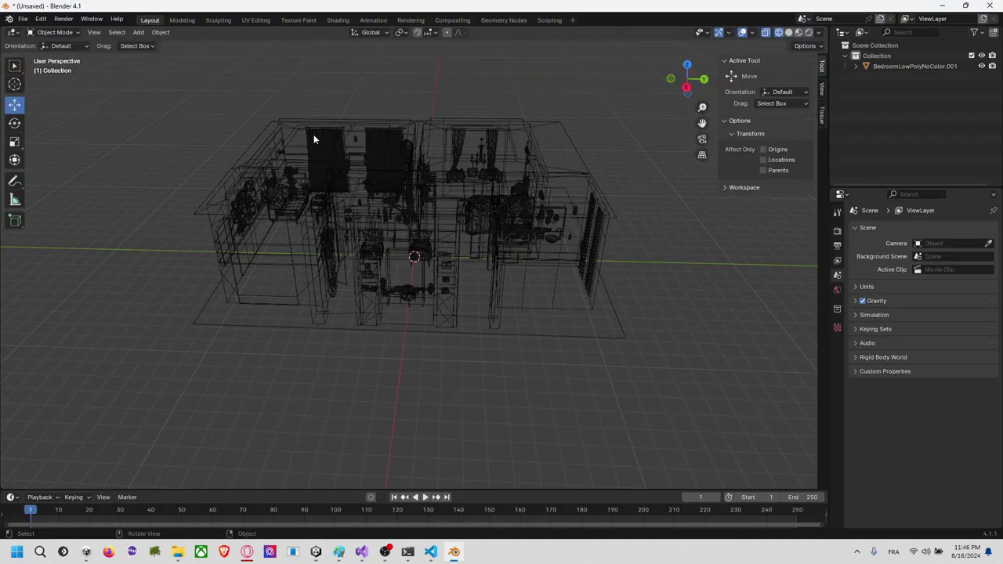
{"action": "left_click", "coordinate": [519, 169]}
{"action": "left_click", "coordinate": [24, 24]}
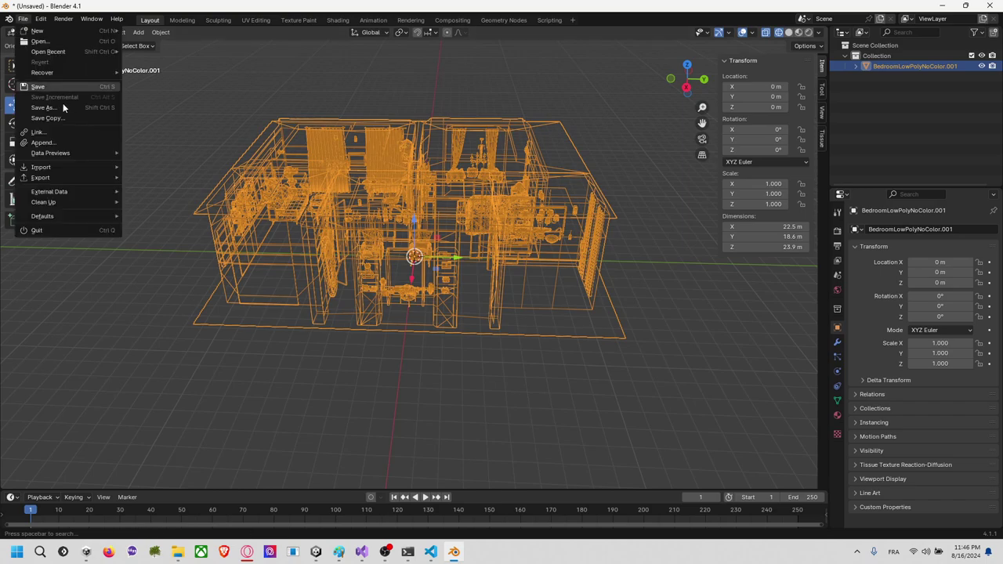
{"action": "mouse_move", "coordinate": [82, 177]}
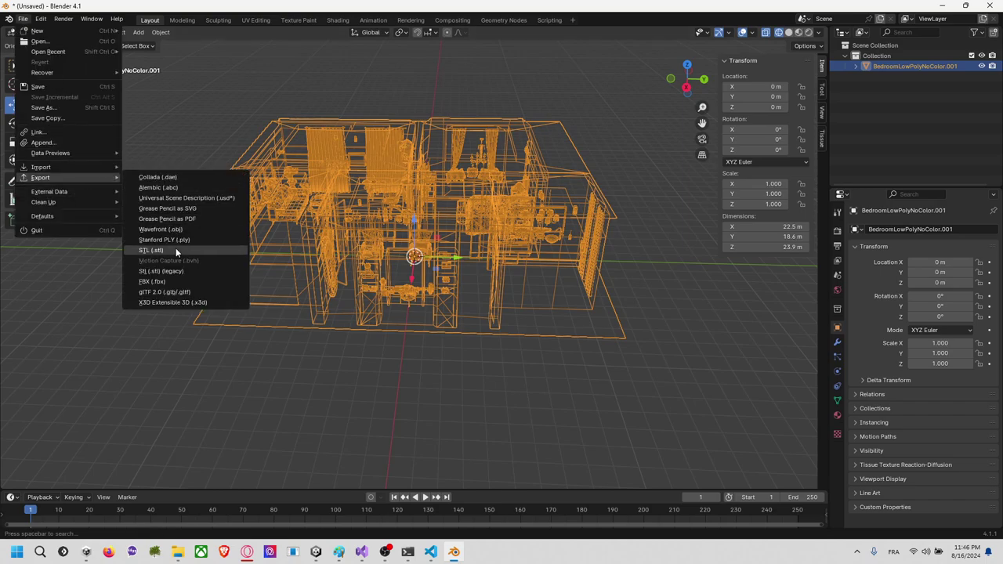
{"action": "left_click", "coordinate": [175, 281]}
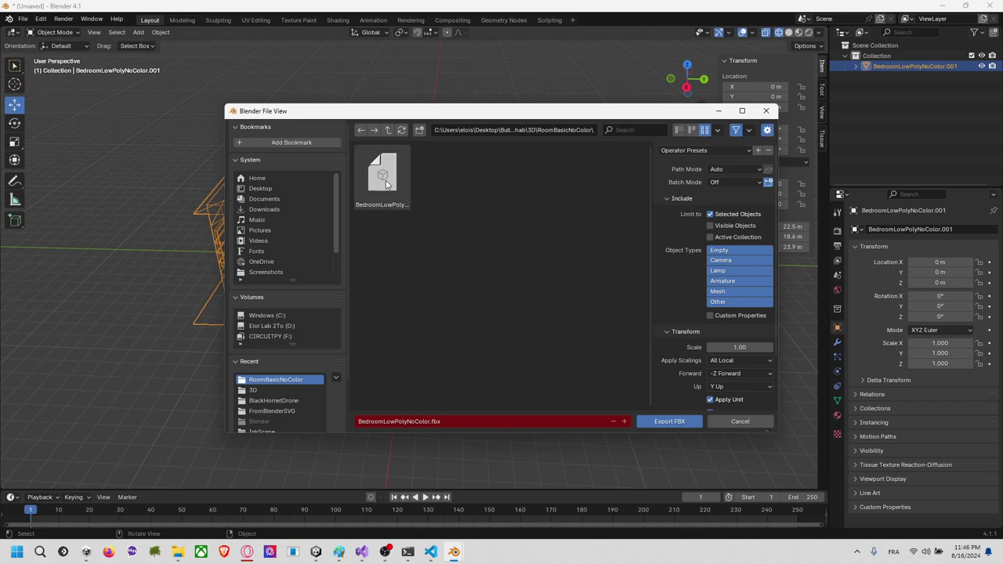
{"action": "left_click", "coordinate": [676, 422]}
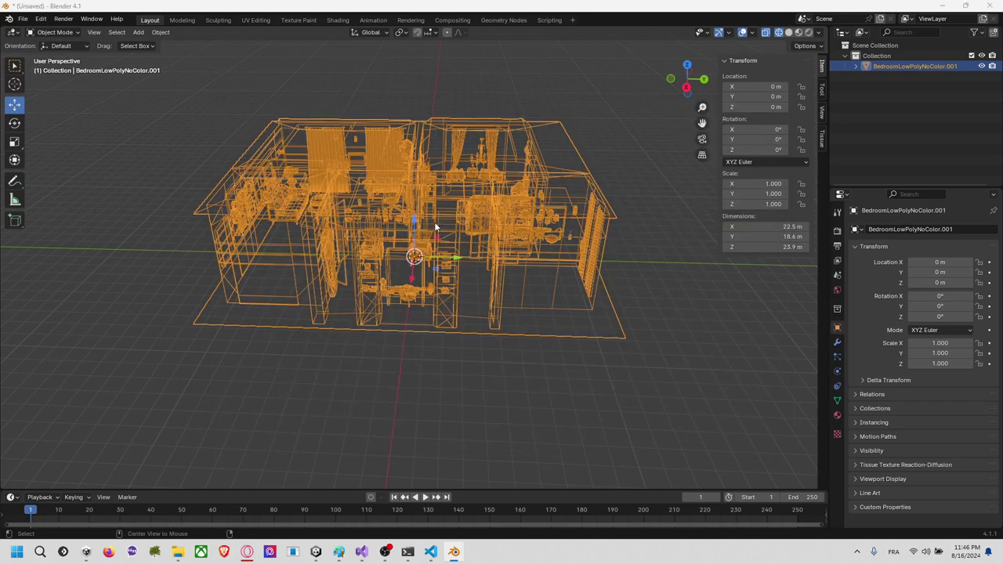
Step: Switch to Unity and add the re-exported BedroomLowPolyNoColor model to the scene
{"action": "key", "text": "alt+Tab"}
{"action": "scroll", "coordinate": [350, 176], "scroll_direction": "down", "scroll_amount": 5}
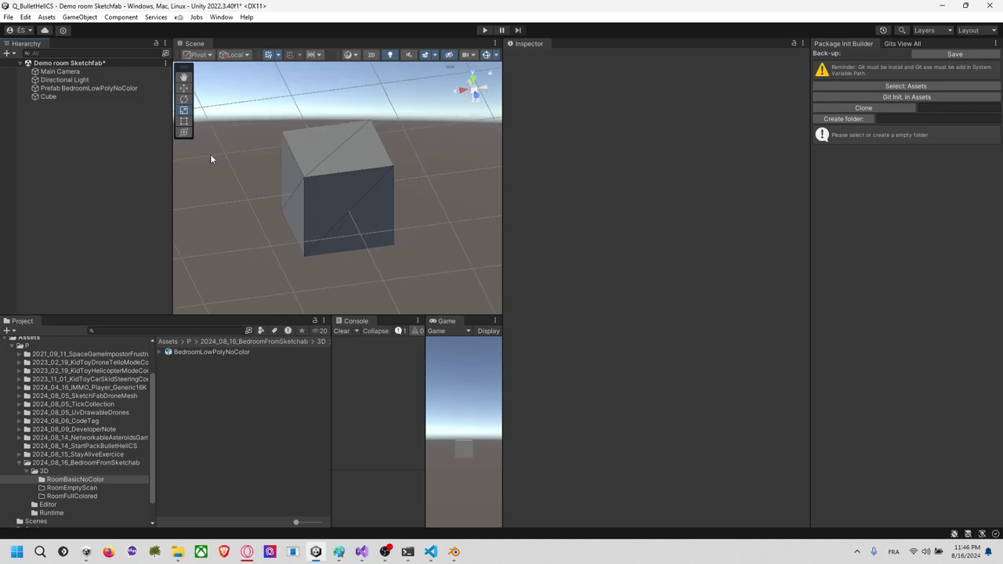
{"action": "left_click_drag", "start_coordinate": [223, 351], "coordinate": [66, 216]}
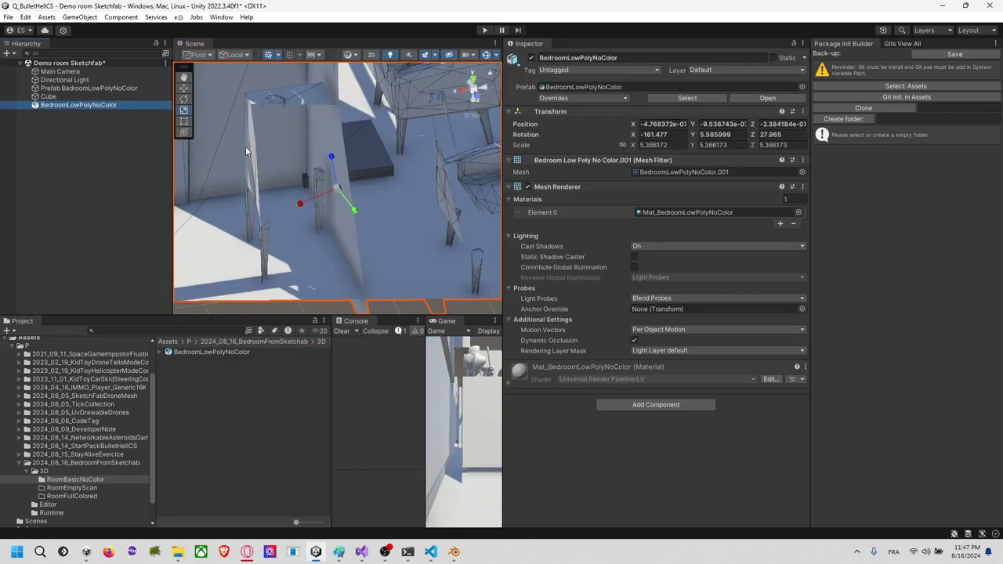
{"action": "scroll", "coordinate": [245, 145], "scroll_direction": "down", "scroll_amount": 3}
{"action": "scroll", "coordinate": [300, 160], "scroll_direction": "down", "scroll_amount": 6}
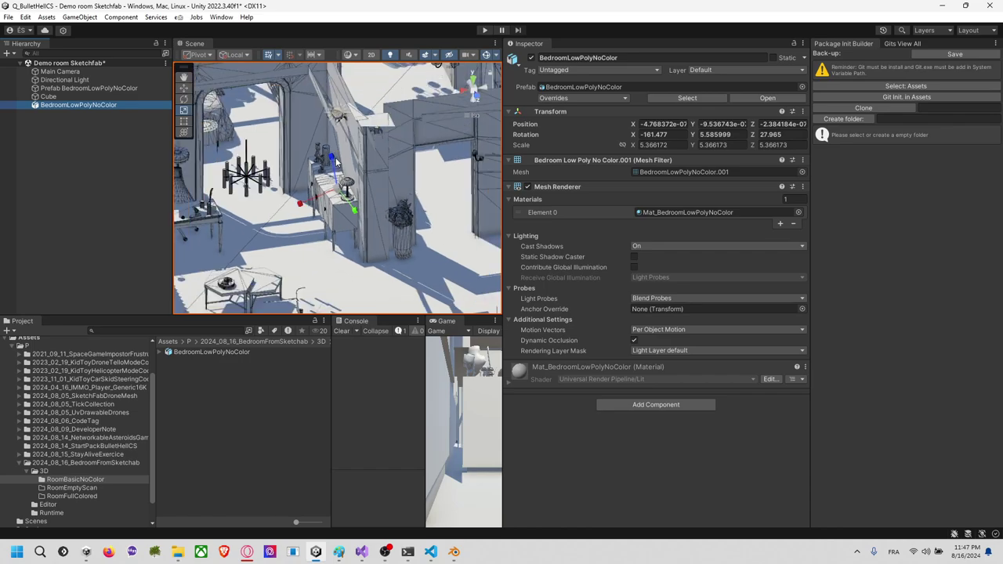
Step: Set the bedroom model's rotation and position to 0 on the X, Y and Z axes
{"action": "left_click", "coordinate": [665, 135]}
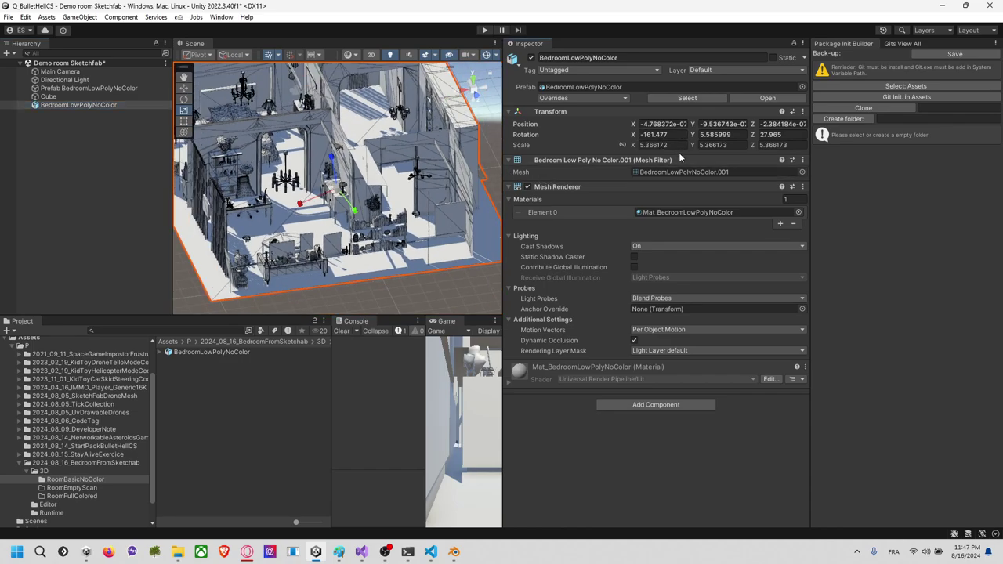
{"action": "type", "text": "0"}
{"action": "key", "text": "Tab"}
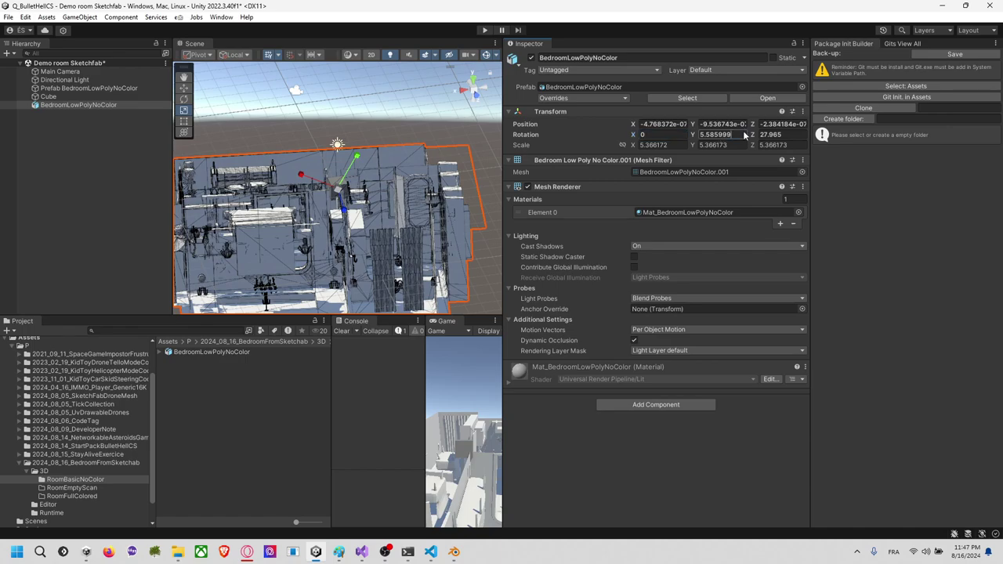
{"action": "type", "text": "0"}
{"action": "key", "text": "Tab"}
{"action": "type", "text": "0"}
{"action": "left_click", "coordinate": [665, 123]}
{"action": "type", "text": "0"}
{"action": "key", "text": "Tab"}
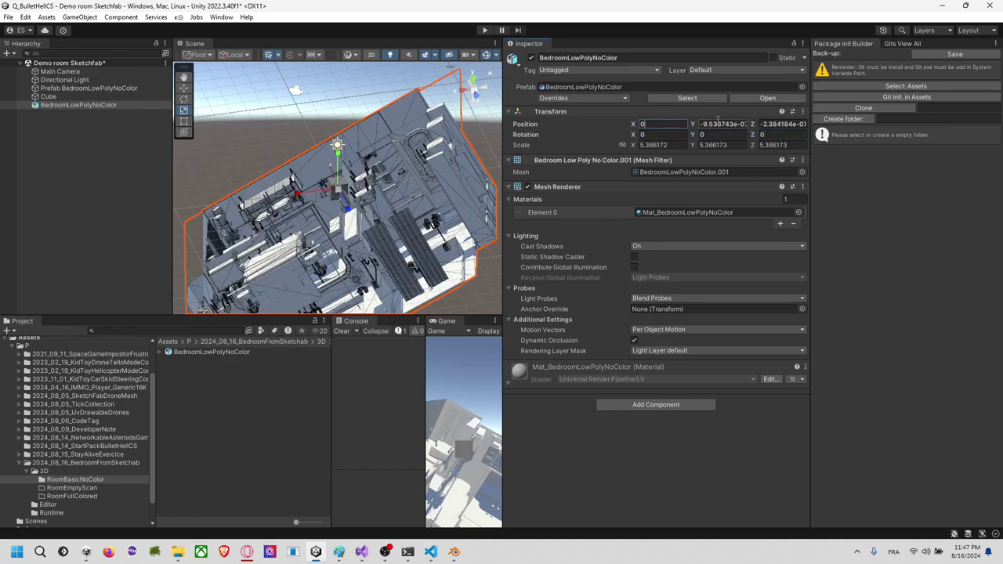
{"action": "type", "text": "0"}
{"action": "key", "text": "Tab"}
{"action": "type", "text": "0"}
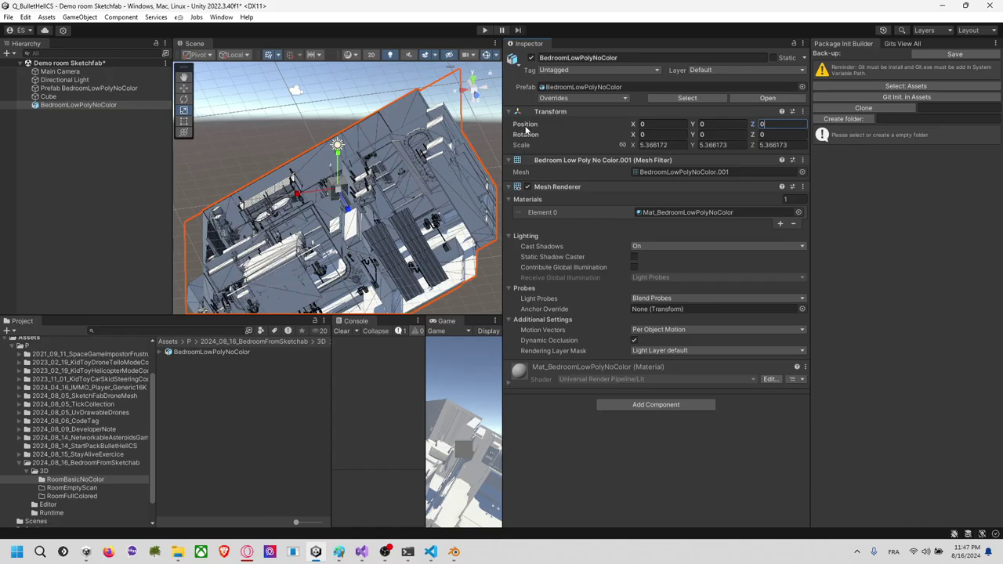
{"action": "key", "text": "alt+Tab"}
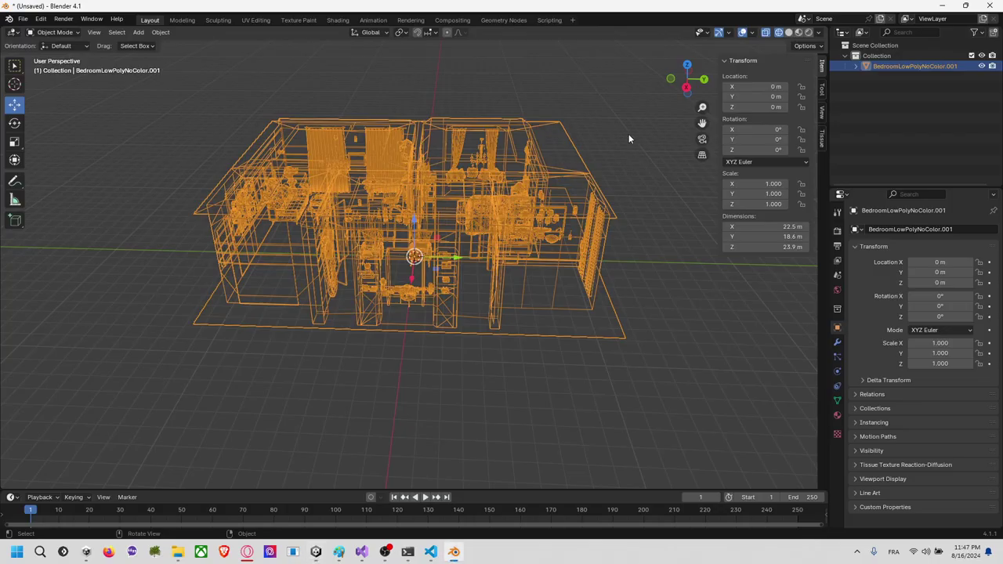
{"action": "left_click", "coordinate": [638, 104]}
{"action": "key", "text": "ctrl+s"}
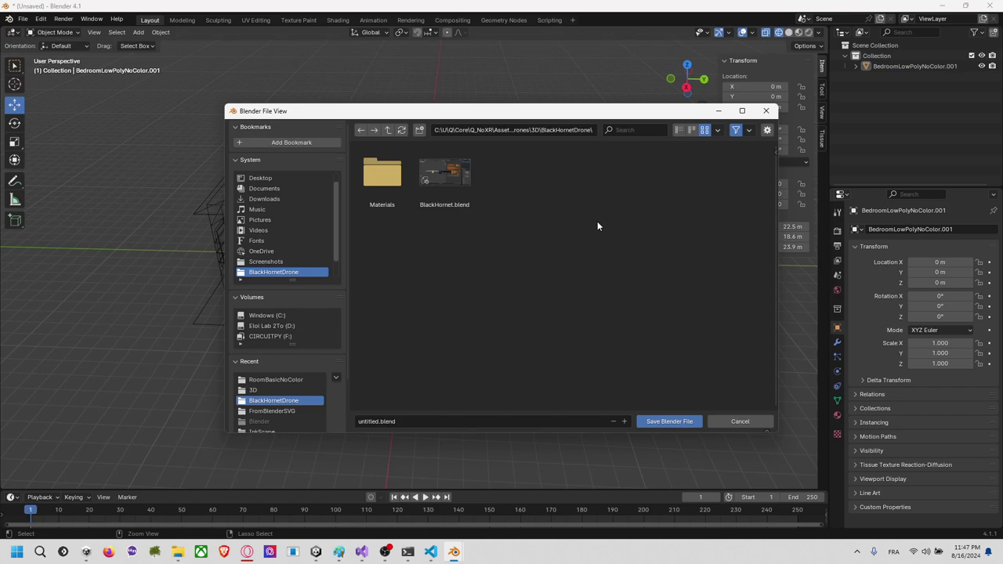
{"action": "left_click", "coordinate": [740, 421]}
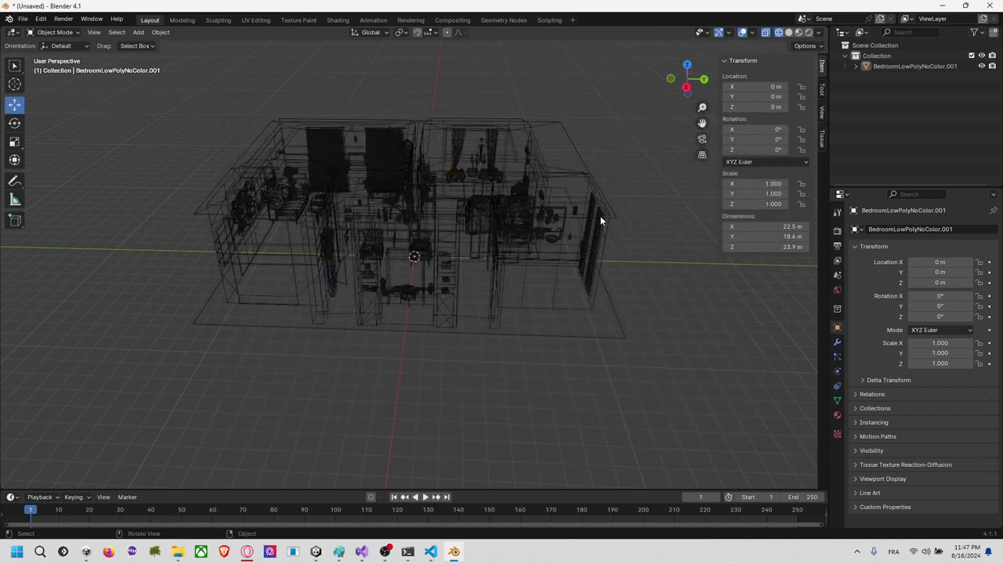
Step: Examine the bedroom model in Blender, including its transform values, view settings and object hierarchy
{"action": "left_click", "coordinate": [564, 184]}
{"action": "middle_click_drag", "start_coordinate": [629, 180], "coordinate": [555, 179]}
{"action": "left_click", "coordinate": [821, 93]}
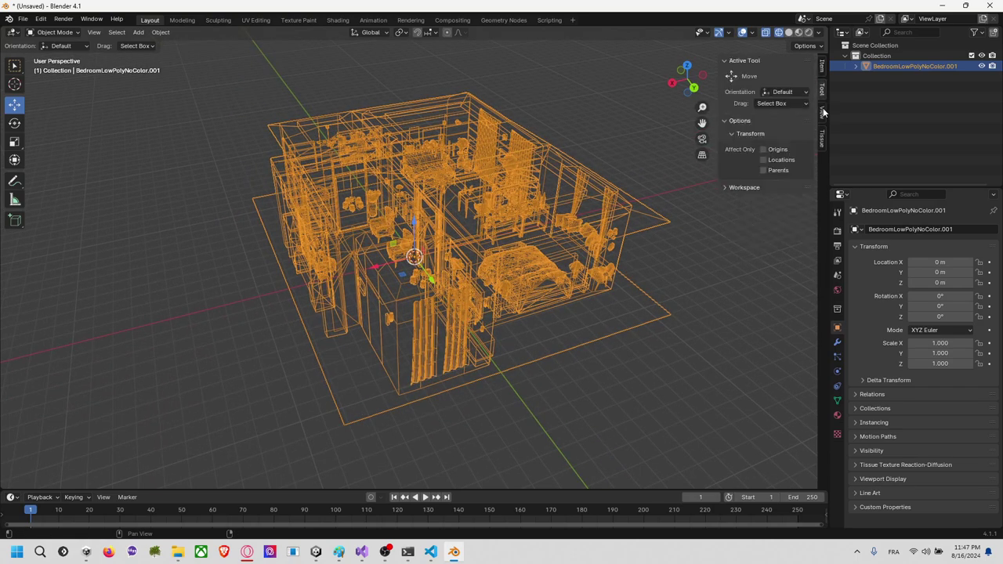
{"action": "left_click", "coordinate": [822, 112]}
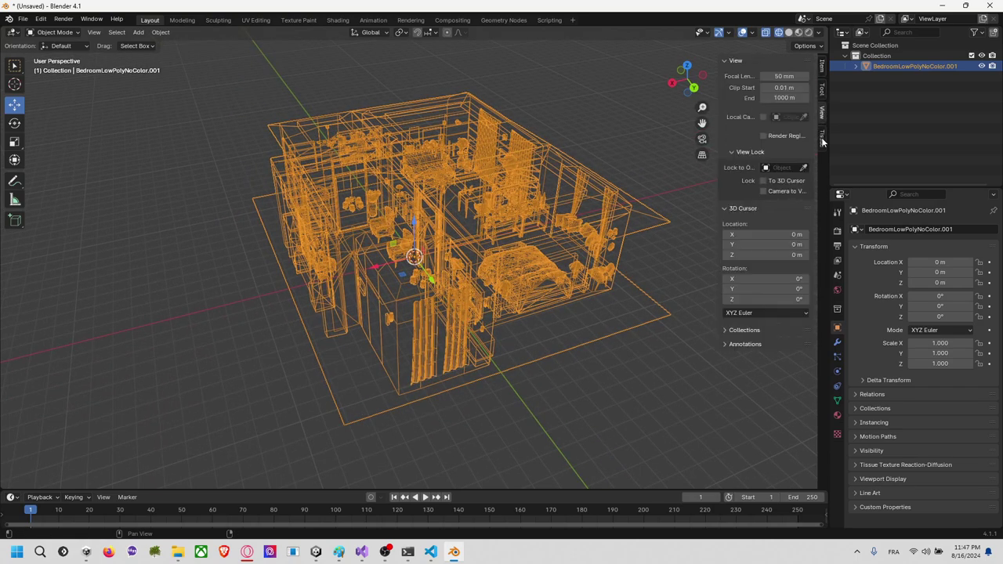
{"action": "left_click", "coordinate": [822, 69]}
{"action": "left_click", "coordinate": [853, 67]}
{"action": "left_click", "coordinate": [855, 66]}
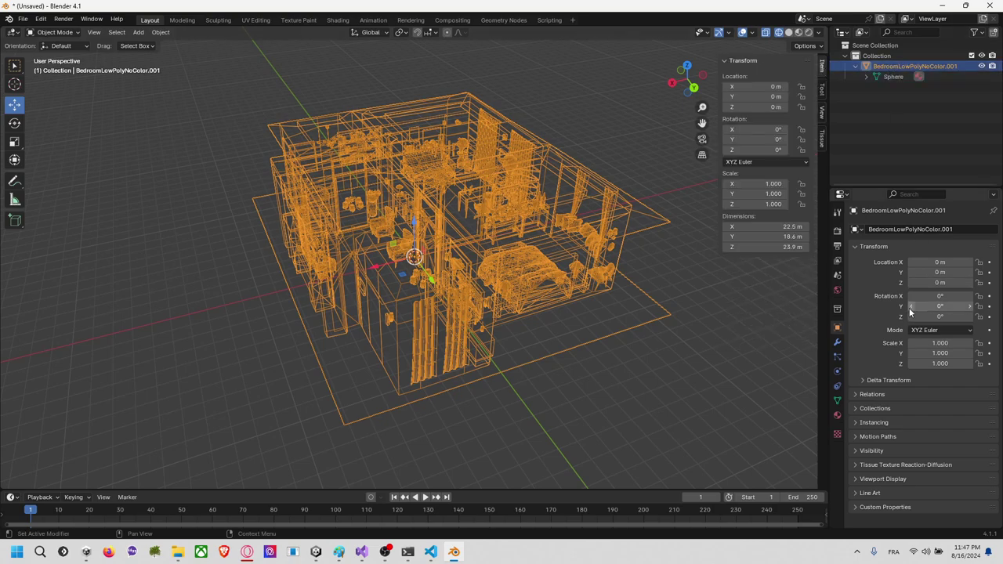
{"action": "left_click", "coordinate": [586, 381]}
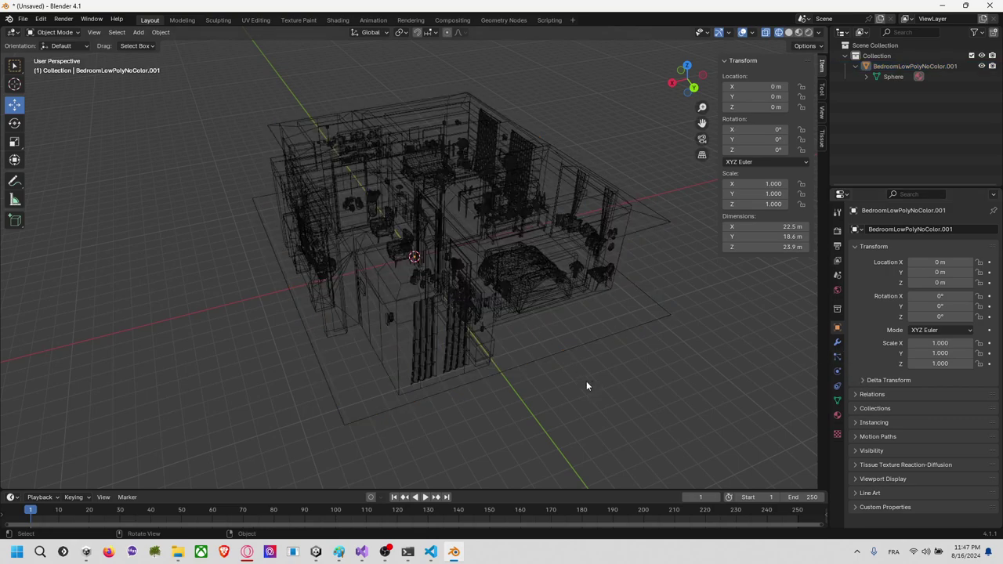
{"action": "middle_click_drag", "start_coordinate": [586, 381], "coordinate": [374, 230]}
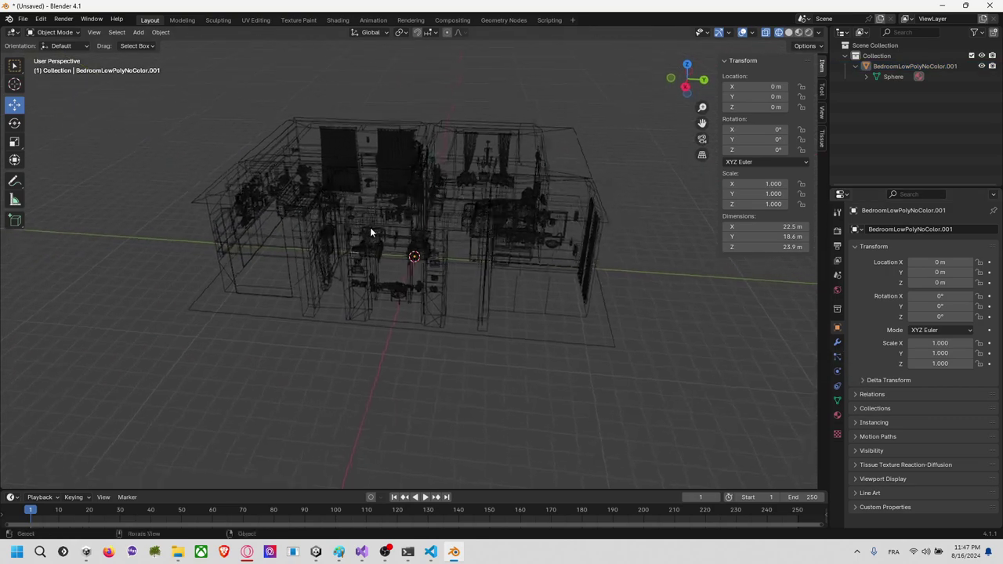
Step: Select the bedroom model and export it as FBX over BedroomLowPolyNoColor.fbx, limited to selected objects with Apply Unit enabled
{"action": "left_click", "coordinate": [412, 144]}
{"action": "left_click", "coordinate": [23, 18]}
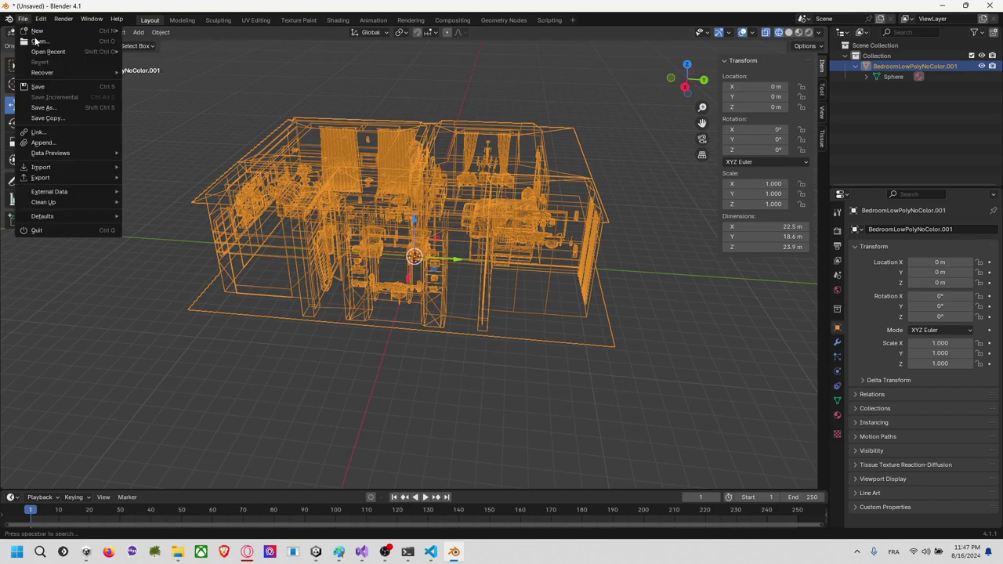
{"action": "mouse_move", "coordinate": [66, 174]}
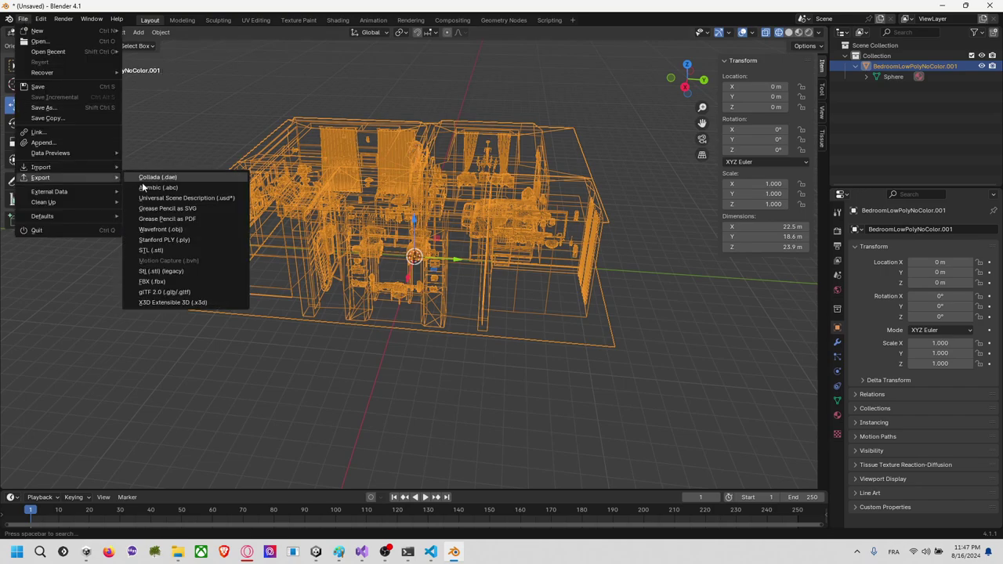
{"action": "left_click", "coordinate": [182, 280]}
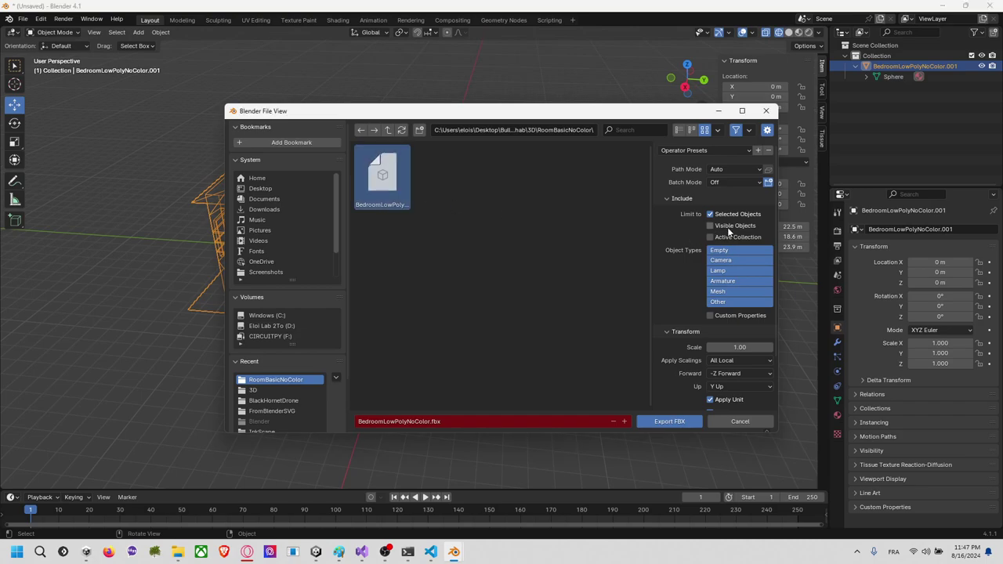
{"action": "scroll", "coordinate": [687, 261], "scroll_direction": "down", "scroll_amount": 2}
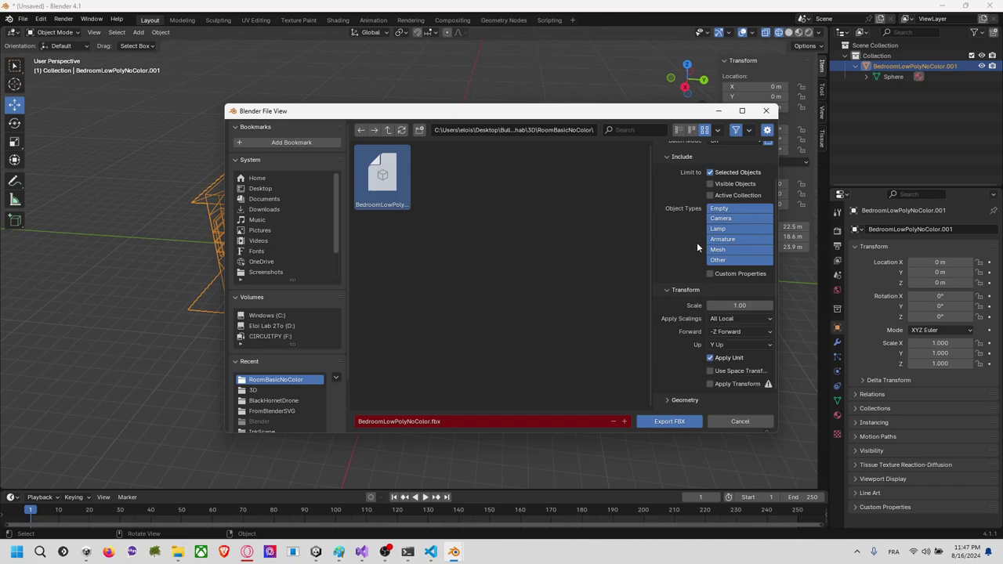
{"action": "left_click", "coordinate": [658, 421]}
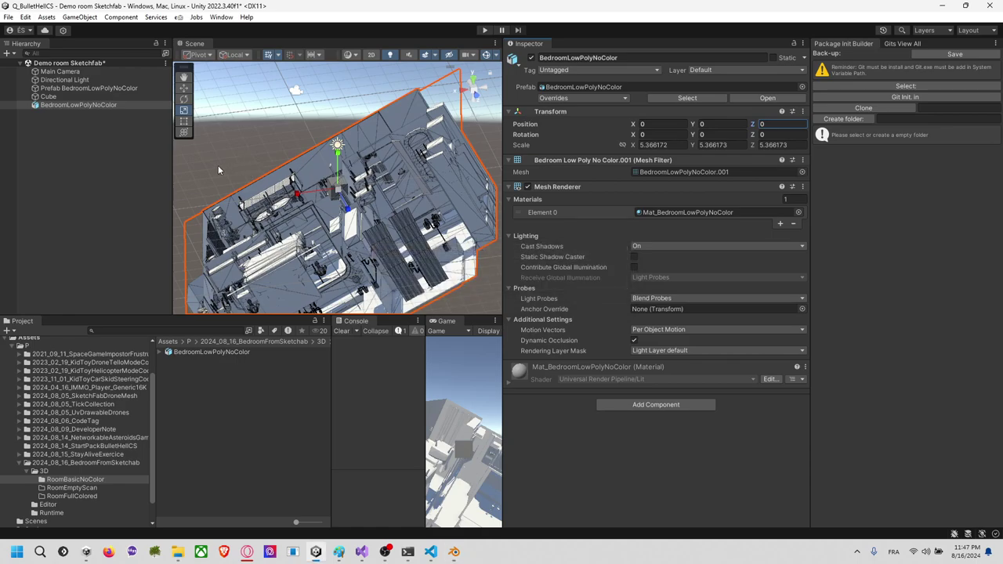
Step: Delete the BedroomLowPolyNoColor instance from the Unity scene
{"action": "left_click", "coordinate": [409, 228]}
{"action": "key", "text": "Delete"}
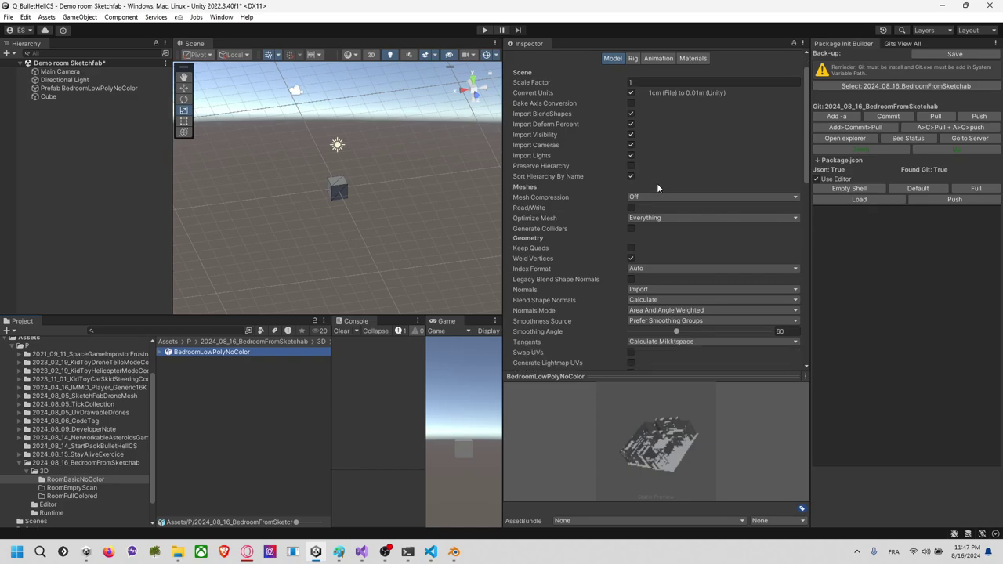
Step: Inspect the import settings of the BedroomLowPolyNoColor asset and the details of its BedroomLowPolyNoColor.001 mesh
{"action": "scroll", "coordinate": [648, 188], "scroll_direction": "down", "scroll_amount": 3}
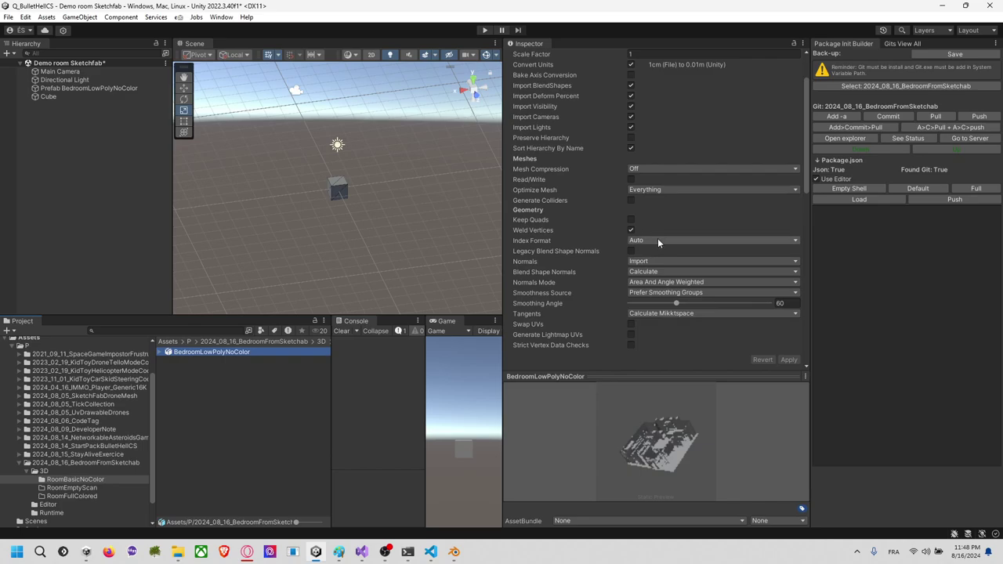
{"action": "scroll", "coordinate": [657, 240], "scroll_direction": "down", "scroll_amount": 7}
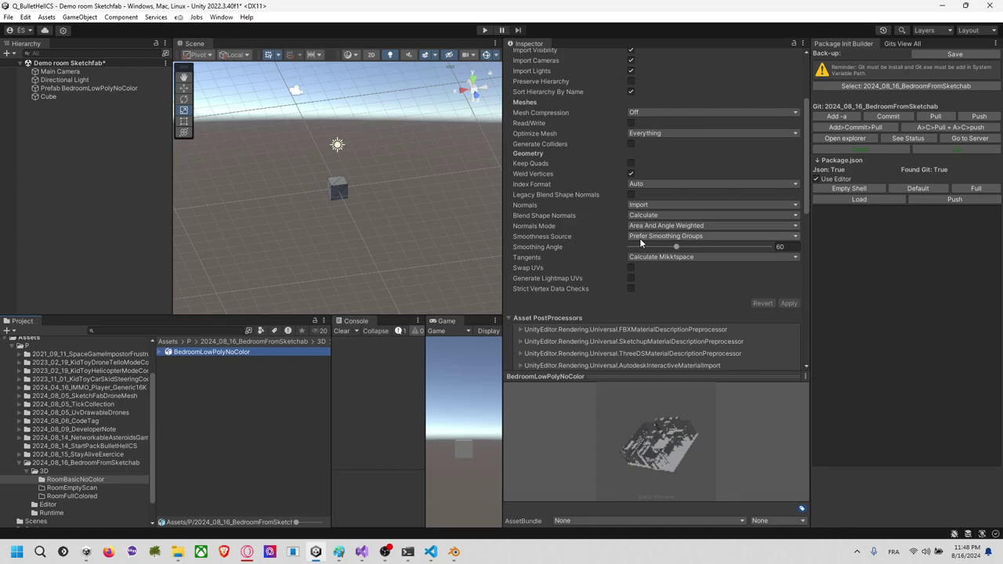
{"action": "scroll", "coordinate": [655, 233], "scroll_direction": "up", "scroll_amount": 8}
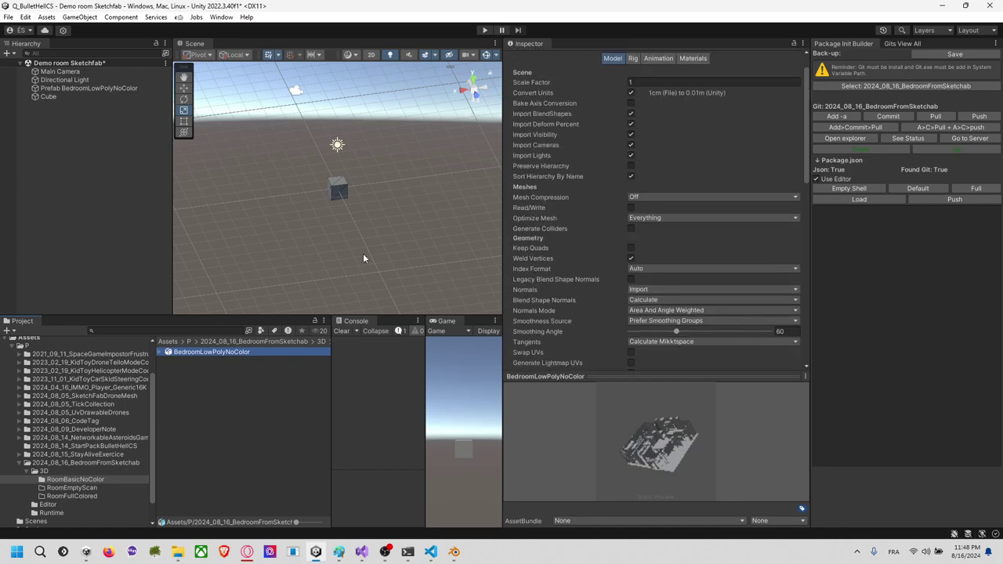
{"action": "left_click", "coordinate": [161, 352]}
{"action": "left_click", "coordinate": [223, 360]}
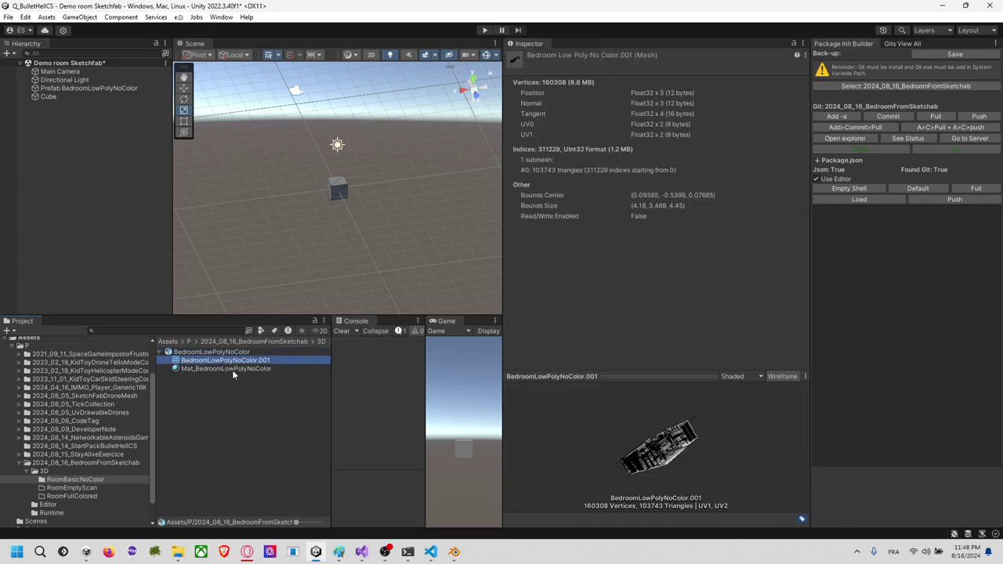
Step: Place the BedroomLowPolyNoColor model in the scene hierarchy and inspect its transform rotation
{"action": "left_click", "coordinate": [231, 367]}
{"action": "left_click", "coordinate": [232, 359]}
{"action": "left_click", "coordinate": [237, 353]}
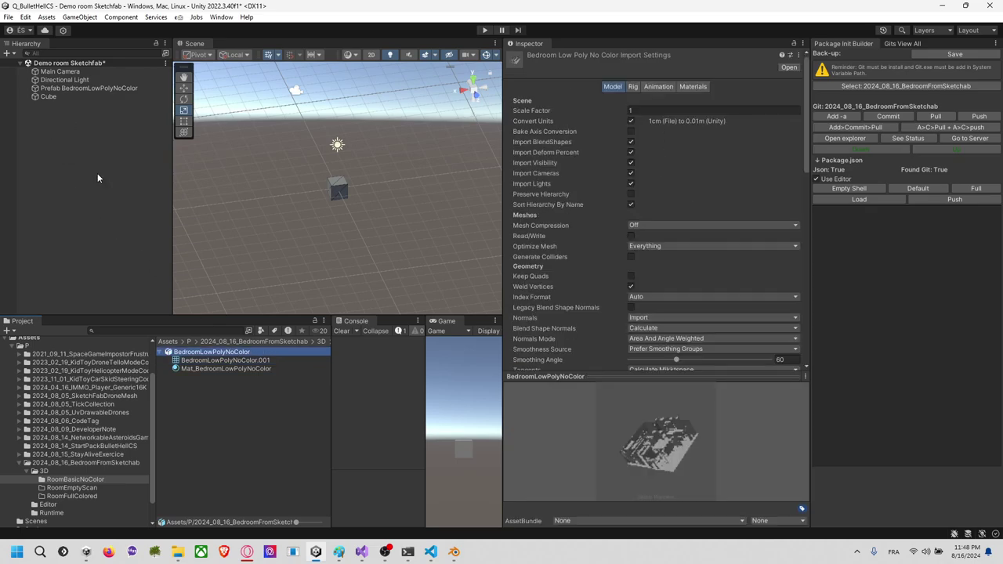
{"action": "left_click_drag", "start_coordinate": [209, 358], "coordinate": [83, 206]}
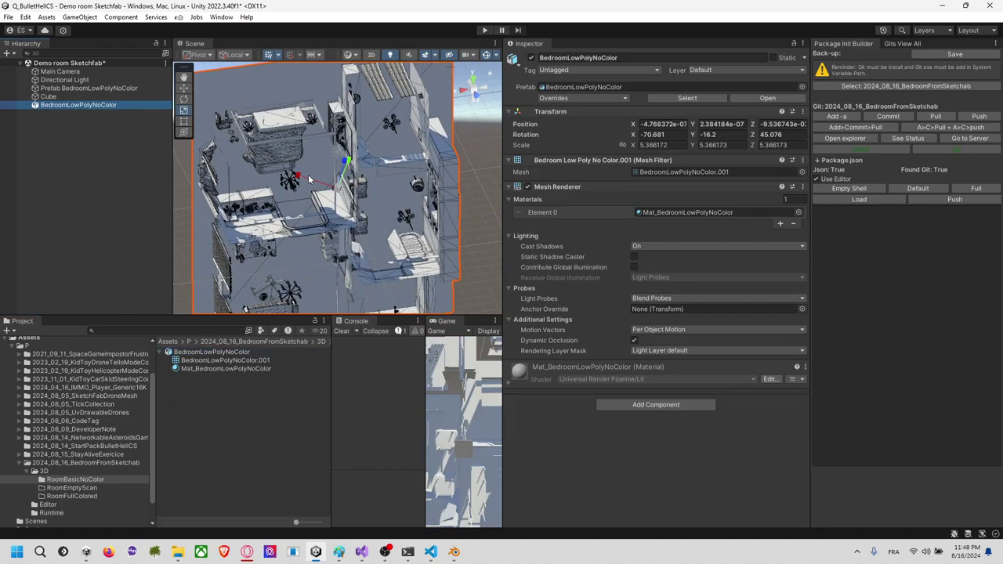
{"action": "left_click", "coordinate": [658, 134]}
{"action": "left_click_drag", "start_coordinate": [368, 275], "coordinate": [425, 198], "text": "alt"}
Step: Switch to Blender and rename the bedroom object as BedroomLowPolyNoColor, without the numeric suffix
{"action": "key", "text": "alt+Tab"}
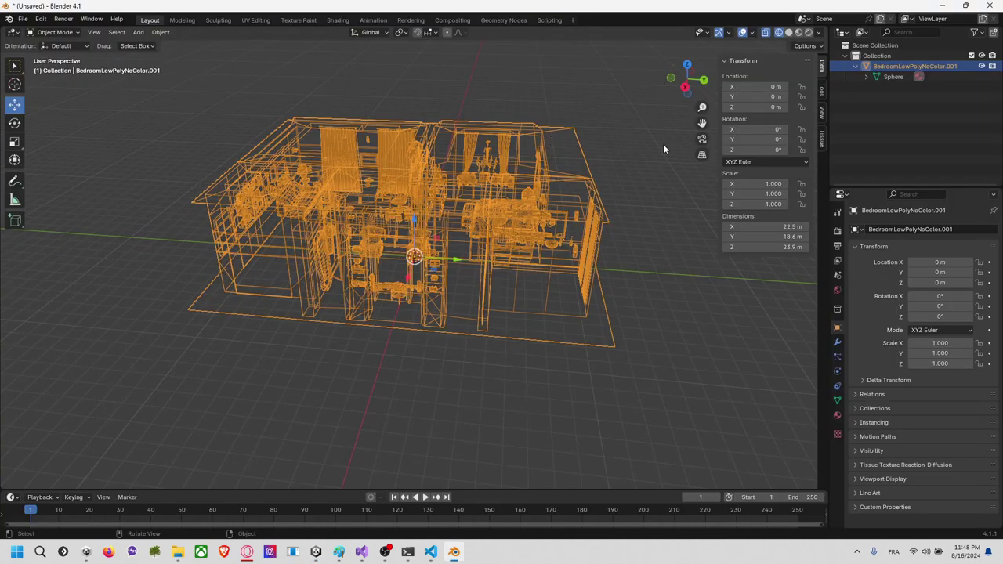
{"action": "left_click", "coordinate": [866, 76]}
{"action": "left_click", "coordinate": [894, 78]}
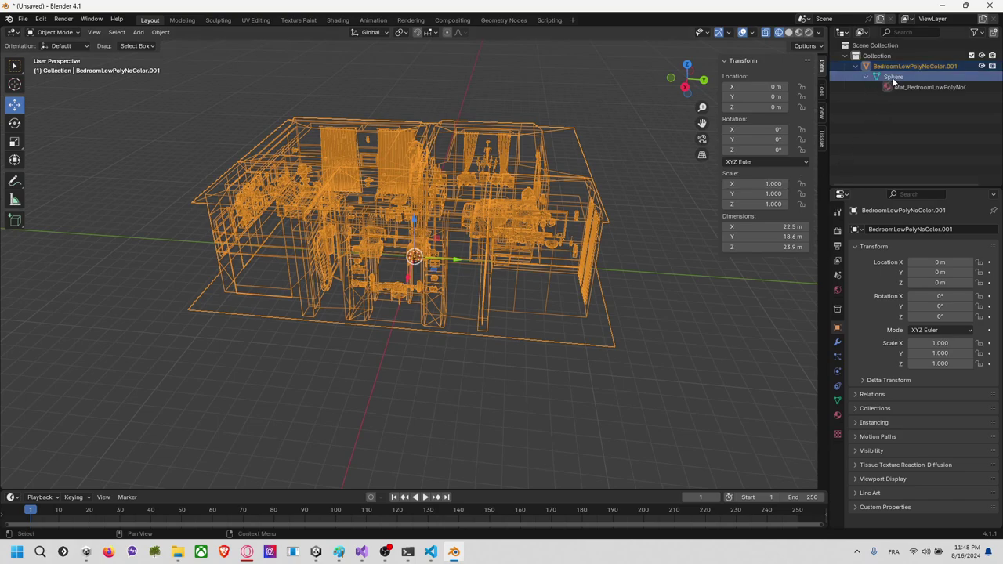
{"action": "left_click", "coordinate": [906, 66]}
{"action": "double_click", "coordinate": [939, 65]}
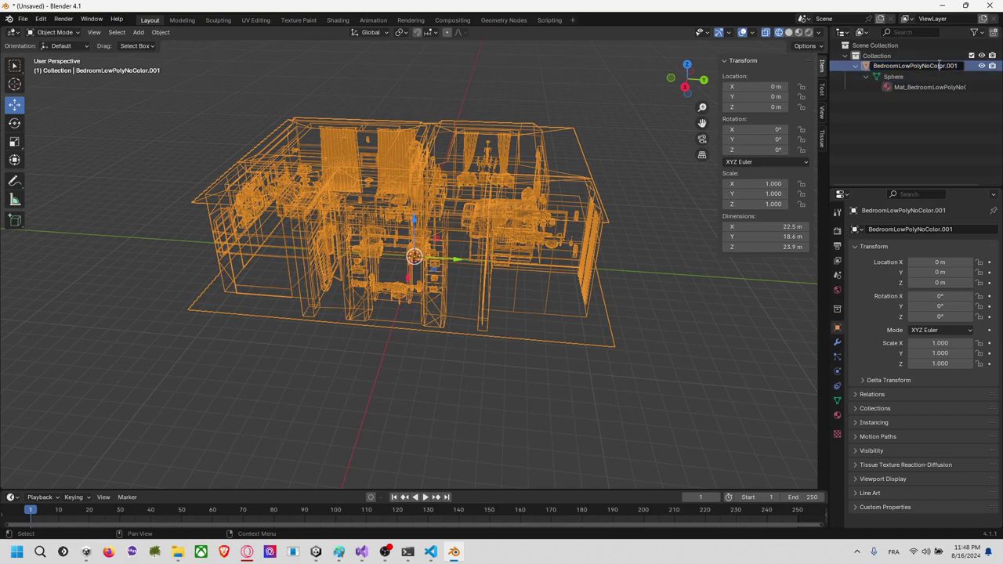
{"action": "left_click_drag", "start_coordinate": [946, 66], "coordinate": [898, 66]}
{"action": "double_click", "coordinate": [892, 67]}
{"action": "key", "text": "ctrl+c"}
{"action": "key", "text": "BackSpace"}
{"action": "key", "text": "BackSpace"}
{"action": "key", "text": "BackSpace"}
{"action": "key", "text": "BackSpace"}
{"action": "left_click", "coordinate": [902, 101]}
Step: Rename the object's mesh data as BedroomLowPolyNoColor and widen the outliner area
{"action": "double_click", "coordinate": [905, 79]}
{"action": "key", "text": "ctrl+v"}
{"action": "left_click", "coordinate": [905, 106]}
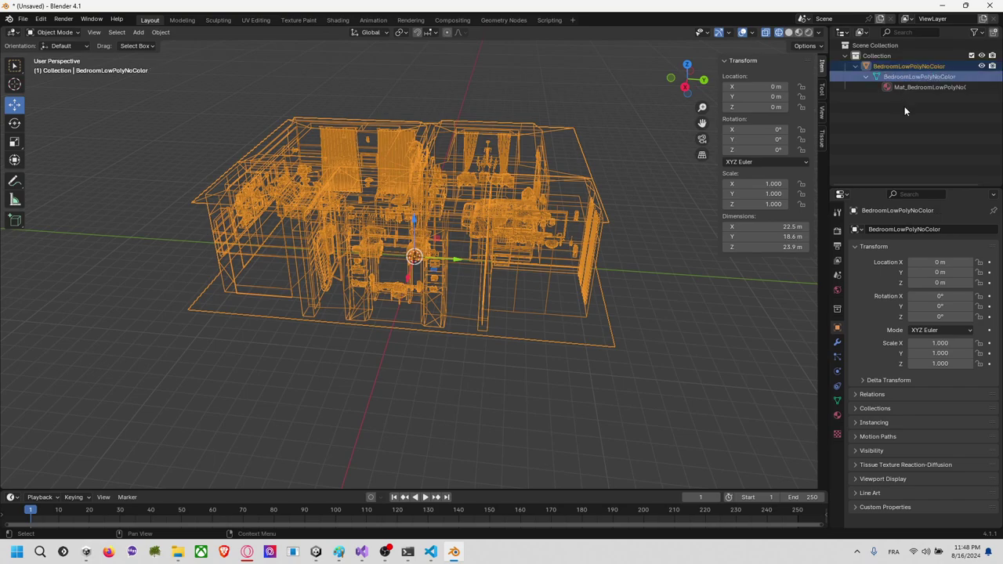
{"action": "left_click", "coordinate": [922, 110]}
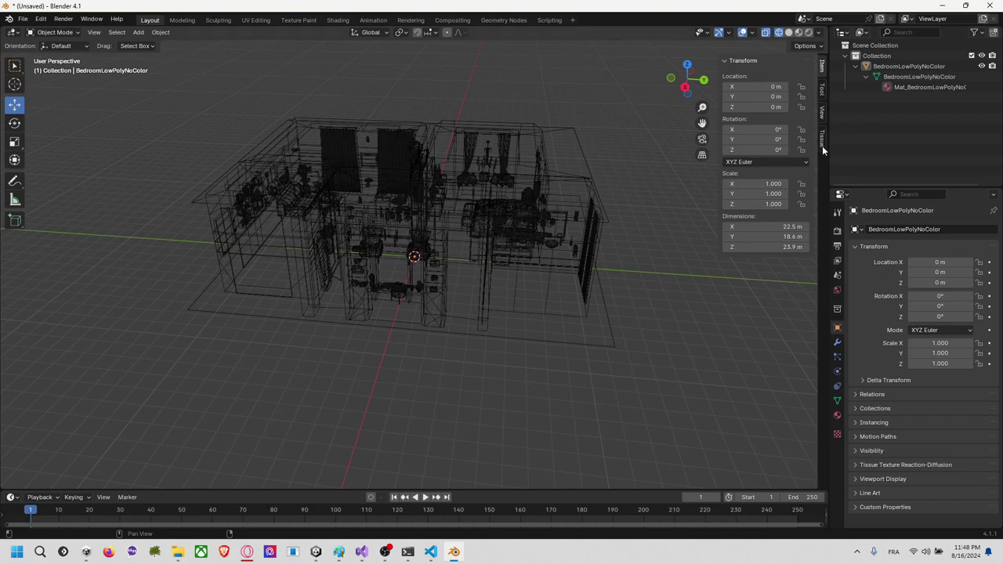
{"action": "left_click_drag", "start_coordinate": [830, 146], "coordinate": [728, 134]}
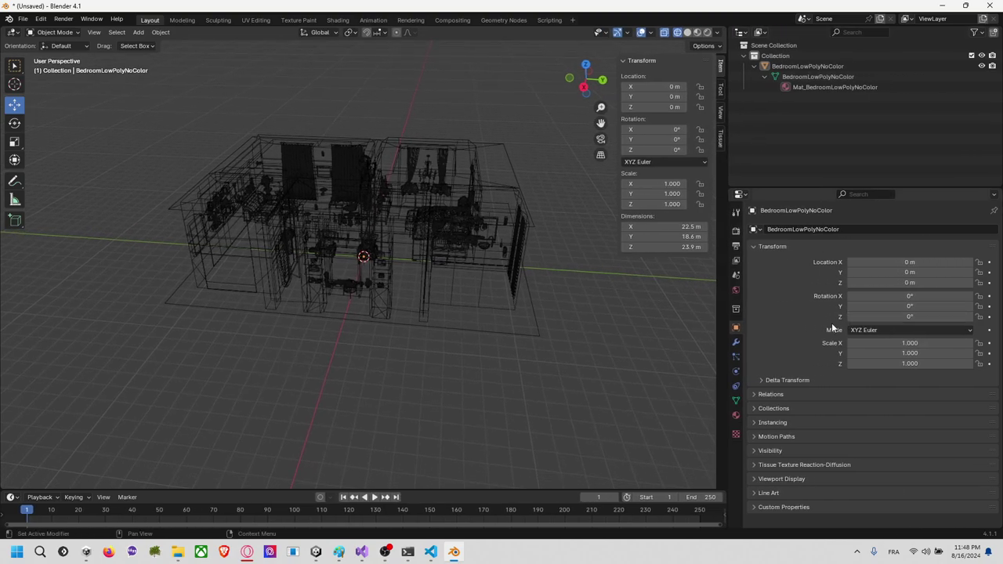
{"action": "left_click", "coordinate": [782, 389]}
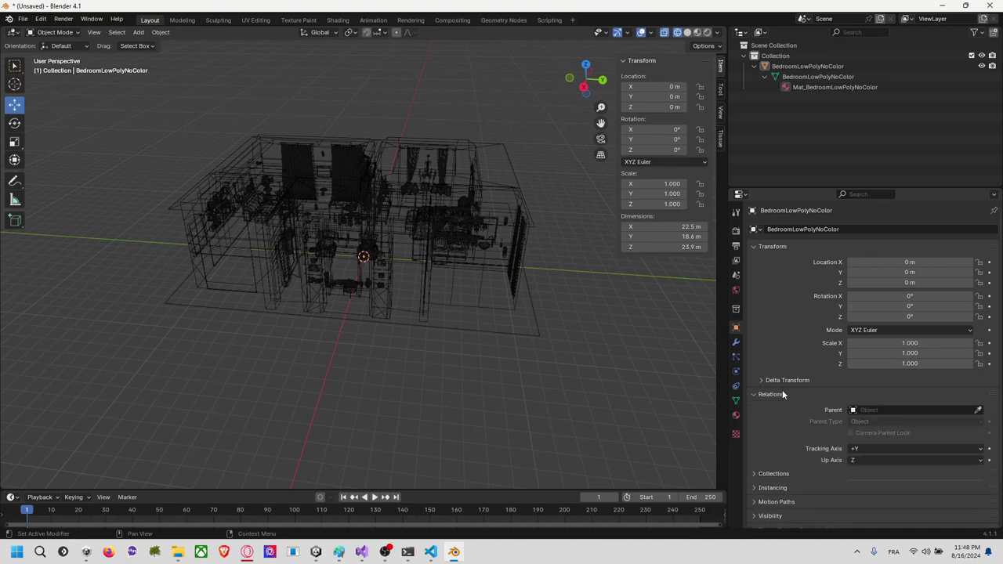
{"action": "left_click", "coordinate": [783, 389]}
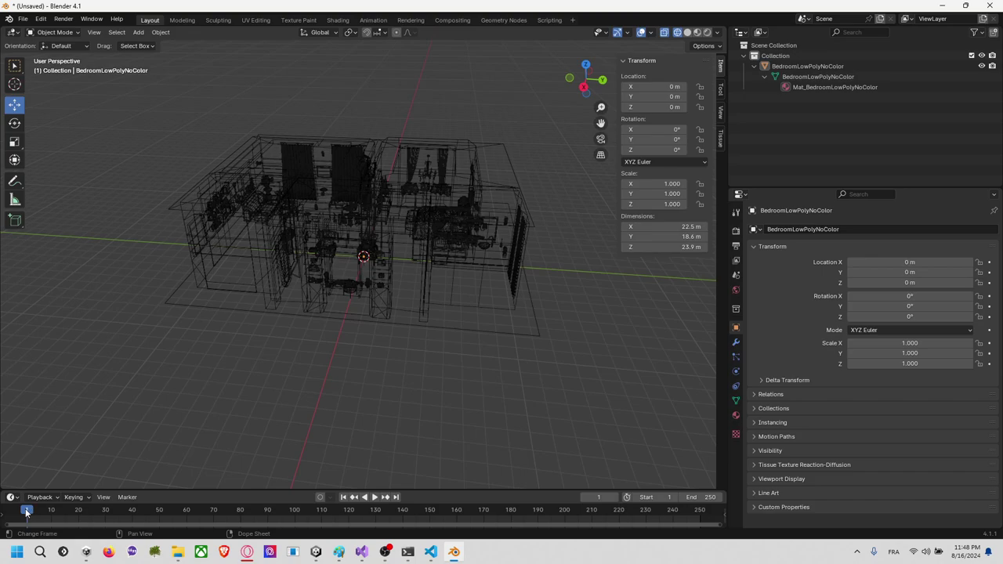
{"action": "left_click_drag", "start_coordinate": [26, 511], "coordinate": [685, 494]}
{"action": "key", "text": "space"}
Step: Select all of the bedroom's geometry in Edit Mode and separate the selection into a new object
{"action": "left_click", "coordinate": [54, 32]}
{"action": "left_click", "coordinate": [67, 55]}
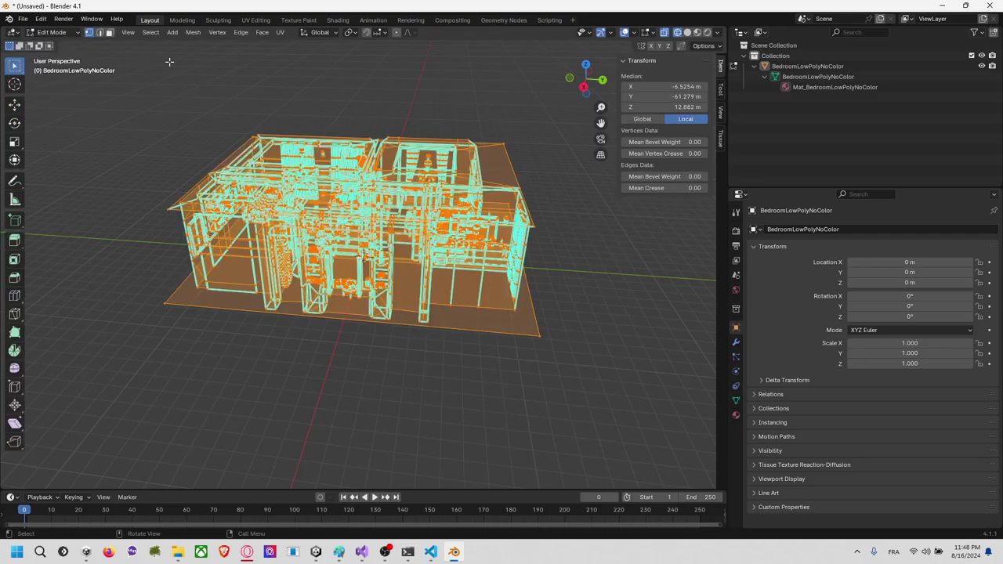
{"action": "left_click", "coordinate": [387, 76]}
{"action": "mouse_move", "coordinate": [387, 77]}
{"action": "middle_mouse_down"}
{"action": "mouse_move", "coordinate": [418, 204]}
{"action": "mouse_move", "coordinate": [385, 89]}
{"action": "middle_mouse_up"}
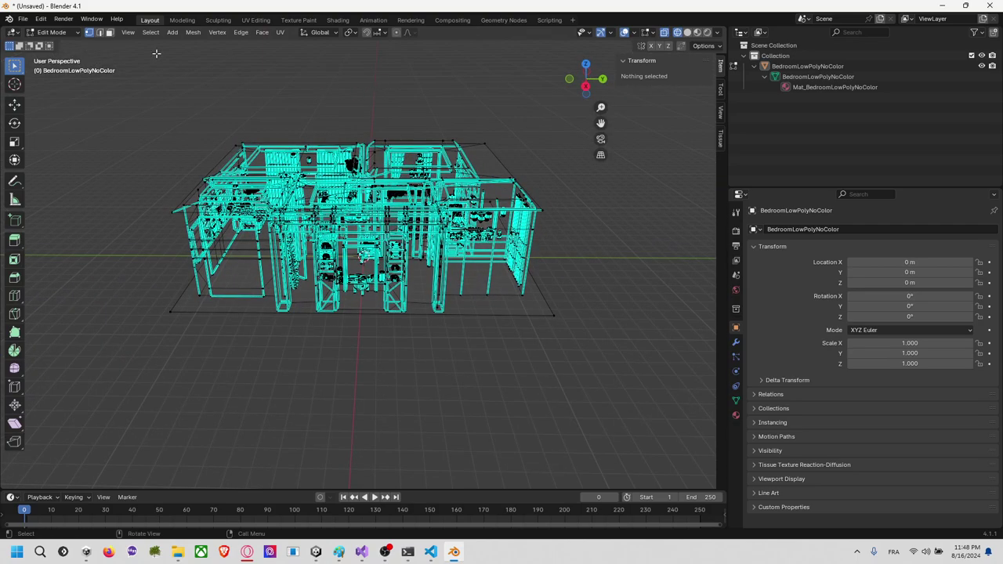
{"action": "scroll", "coordinate": [291, 107], "scroll_direction": "down", "scroll_amount": 1}
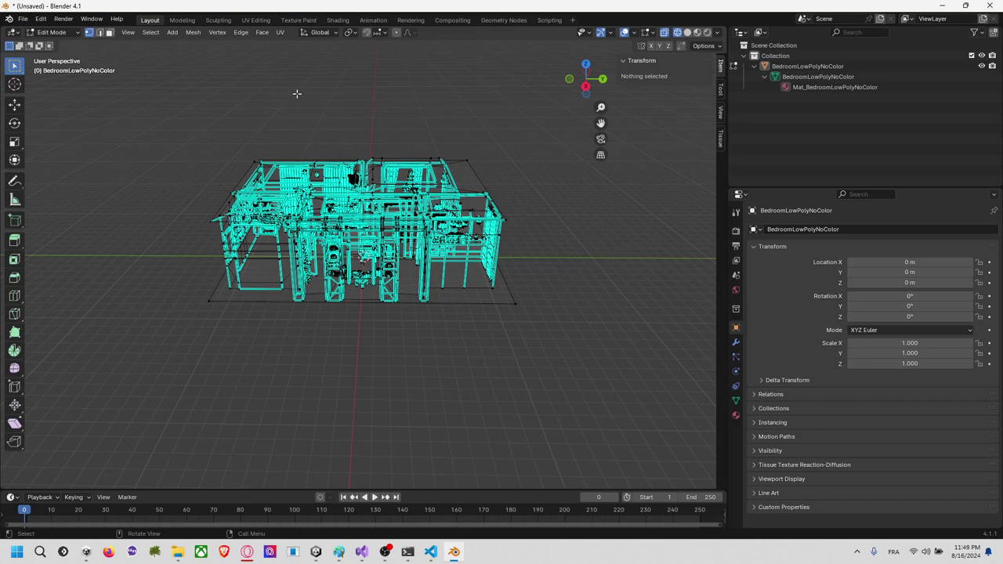
{"action": "key", "text": "a"}
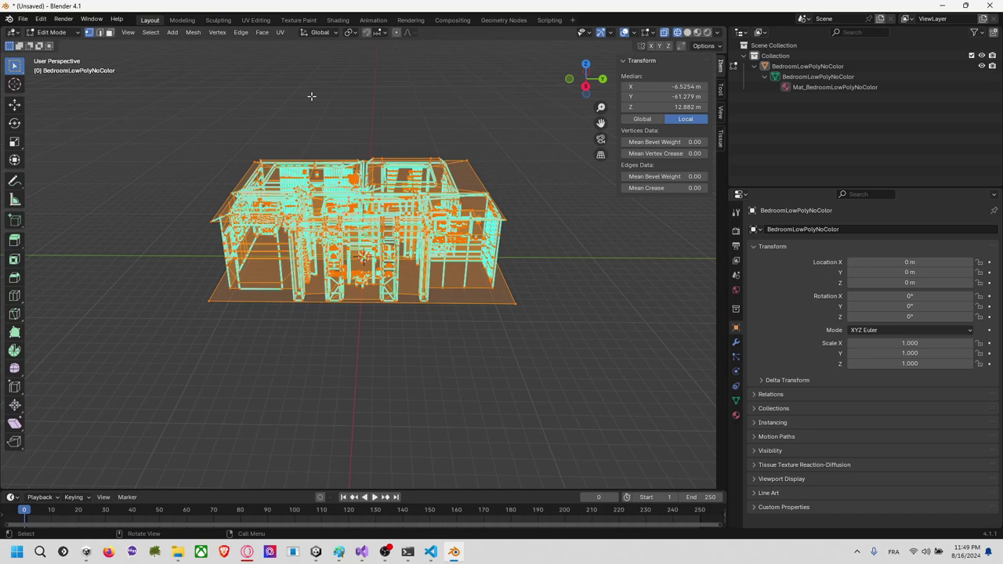
{"action": "key", "text": "p"}
{"action": "left_click", "coordinate": [265, 96]}
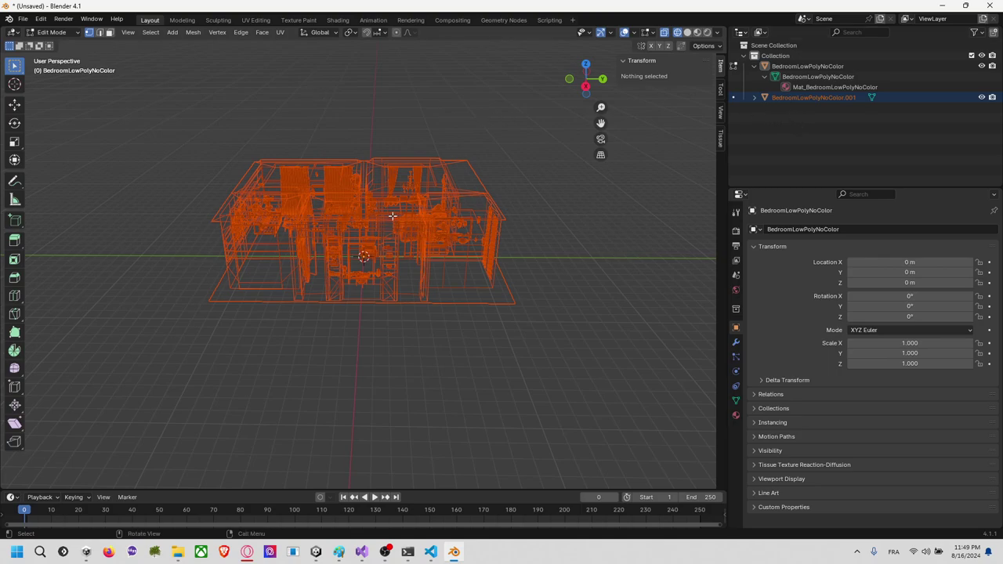
Step: Delete the emptied original BedroomLowPolyNoColor object and select the separated bedroom object
{"action": "left_click", "coordinate": [755, 97]}
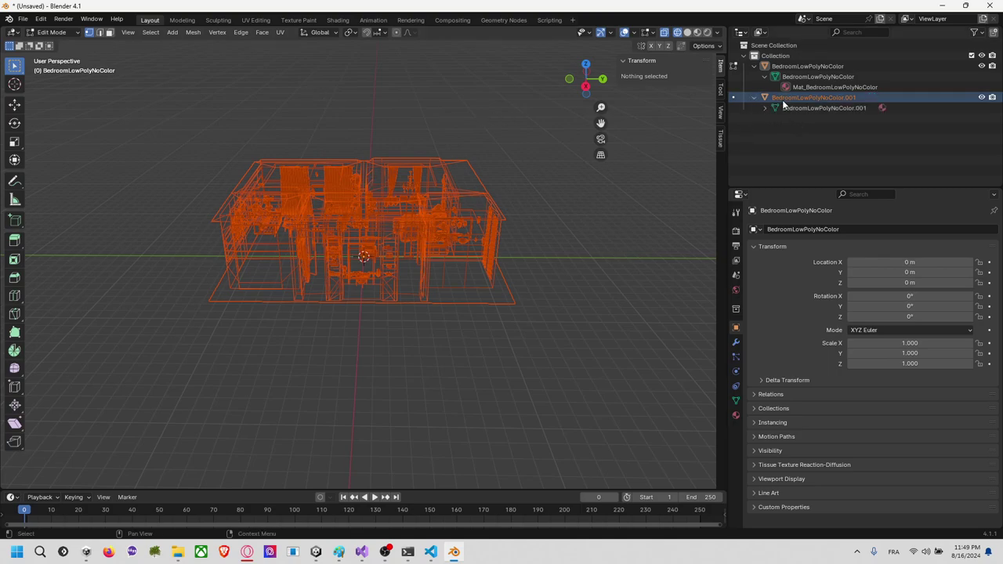
{"action": "left_click", "coordinate": [828, 67]}
{"action": "key", "text": "Delete"}
{"action": "left_click", "coordinate": [828, 66]}
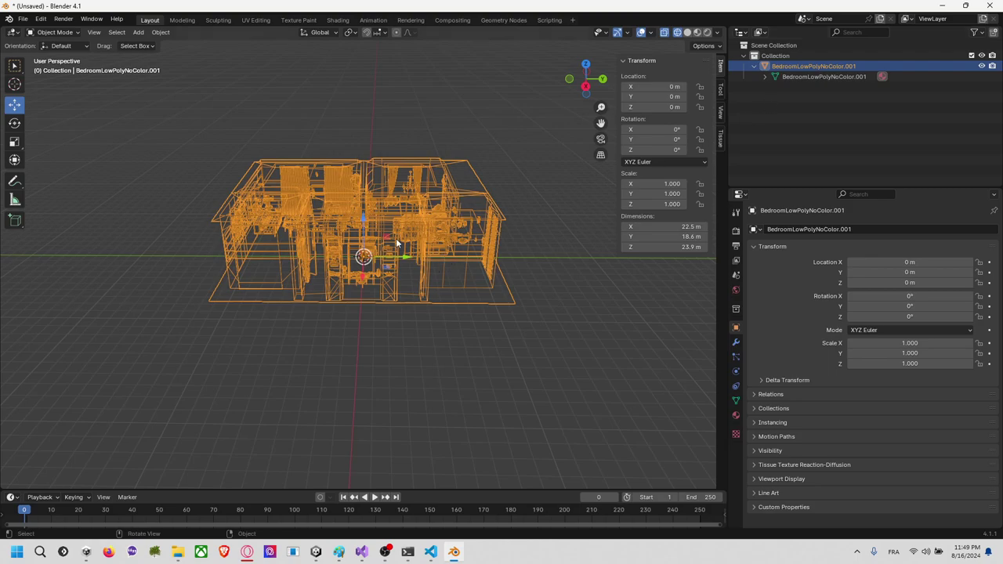
Step: Try to set the bedroom object's X dimension to 1 m and undo the change
{"action": "left_click", "coordinate": [672, 225]}
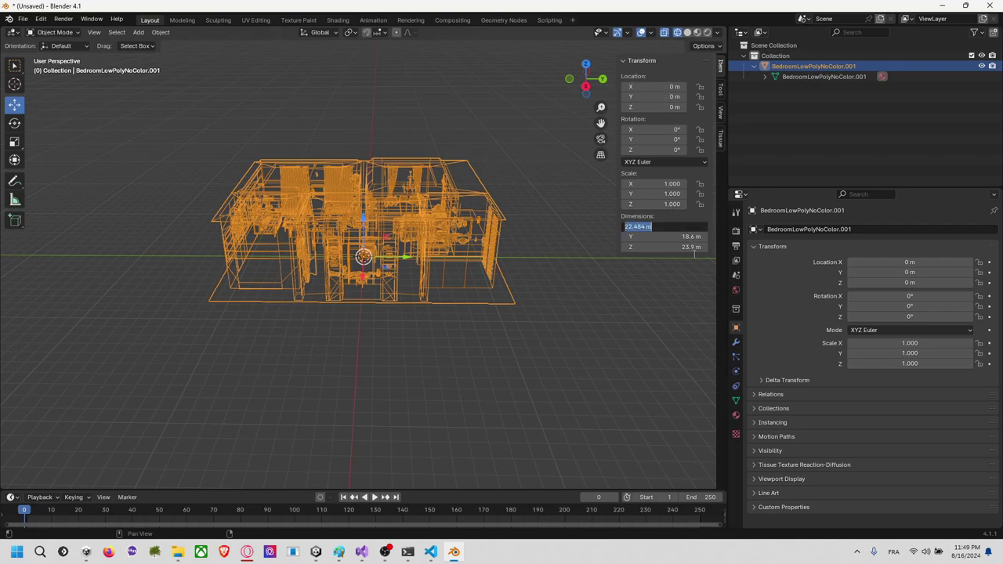
{"action": "type", "text": "1"}
{"action": "key", "text": "Return"}
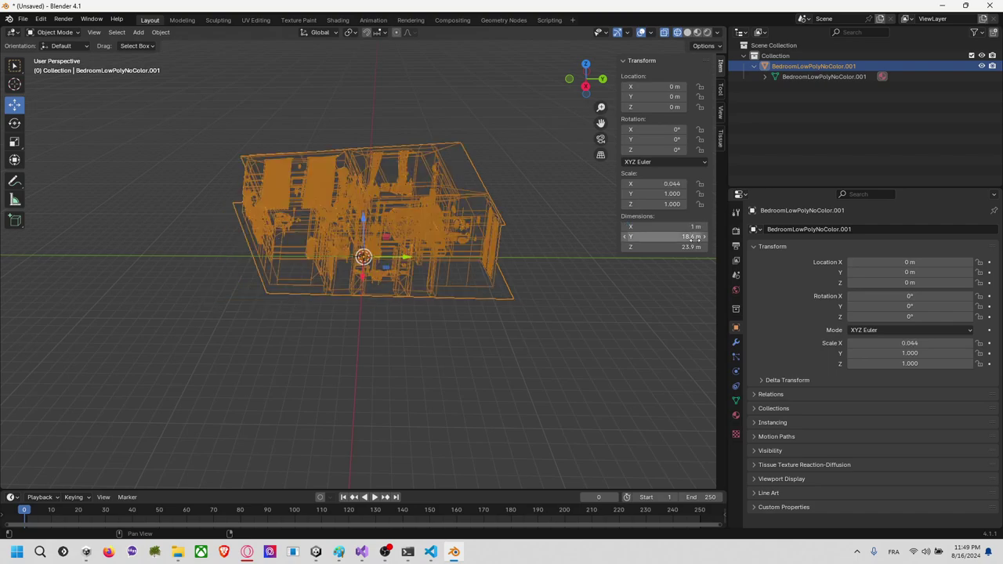
{"action": "key", "text": "ctrl+z"}
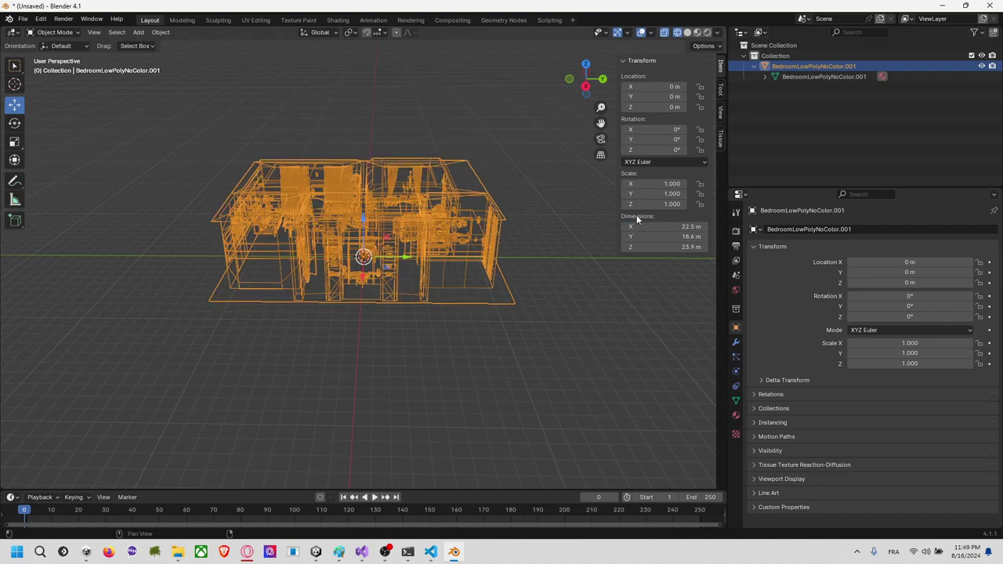
Step: Find the apply operators by search and apply Scale to Deltas on the bedroom object
{"action": "left_click", "coordinate": [399, 185]}
{"action": "left_click", "coordinate": [379, 196]}
{"action": "key", "text": "F3"}
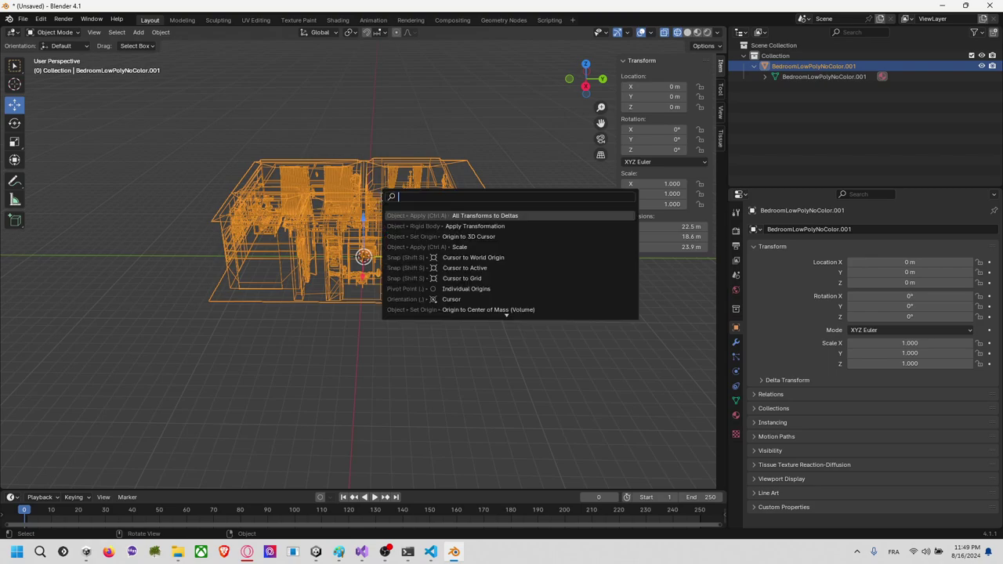
{"action": "type", "text": "Apply d"}
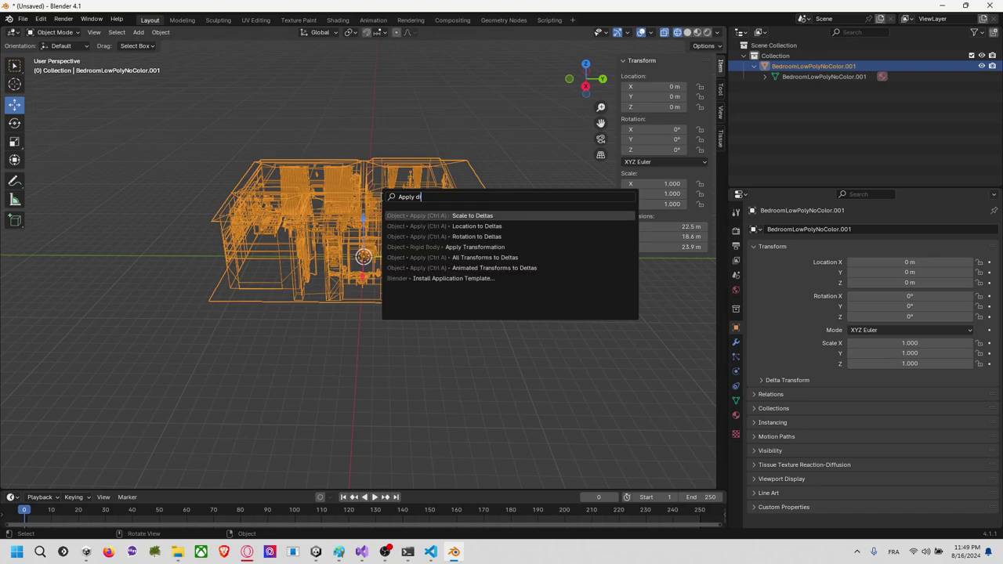
{"action": "key", "text": "Return"}
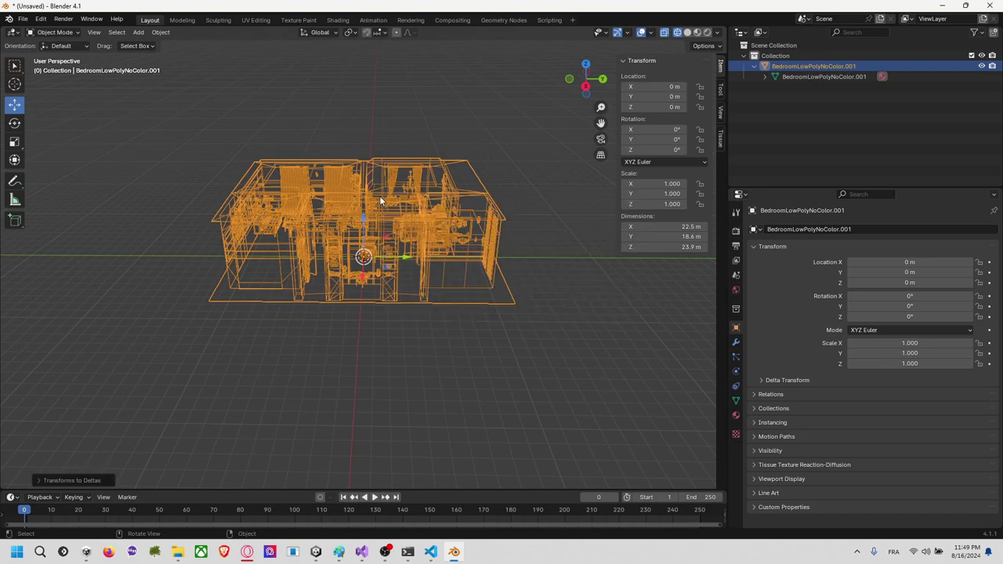
{"action": "left_click", "coordinate": [482, 162]}
{"action": "left_click", "coordinate": [380, 186]}
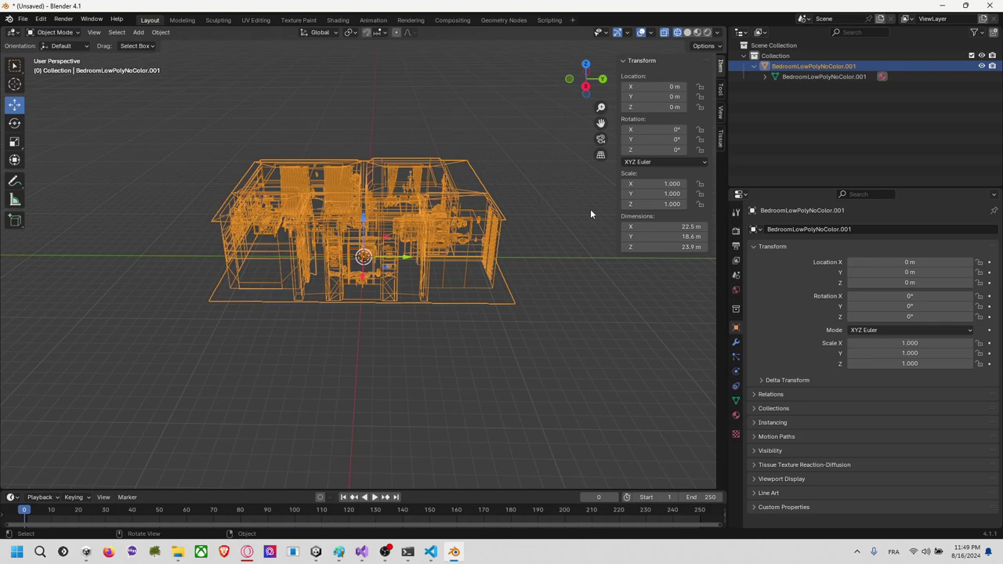
{"action": "left_click", "coordinate": [663, 226]}
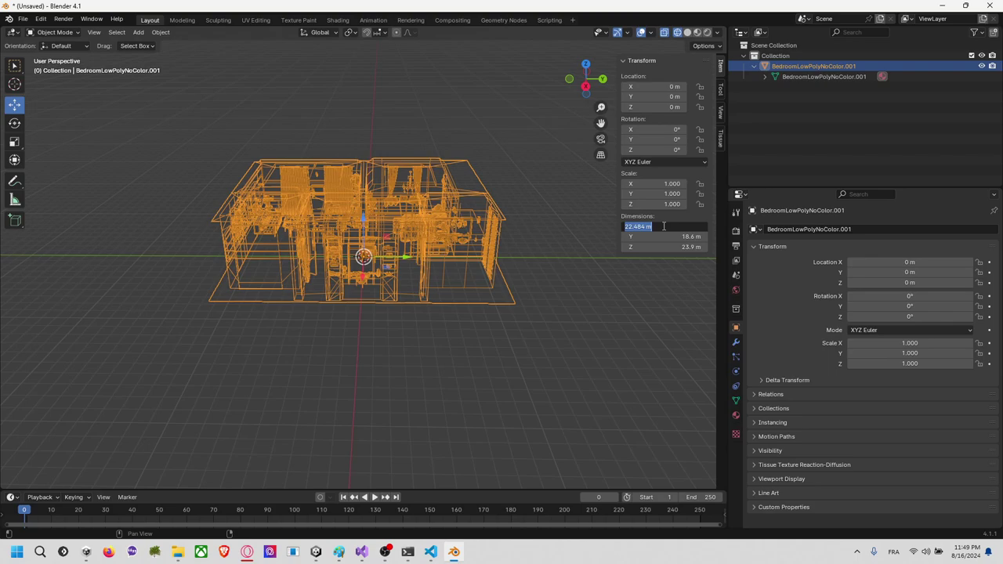
{"action": "left_click", "coordinate": [636, 289]}
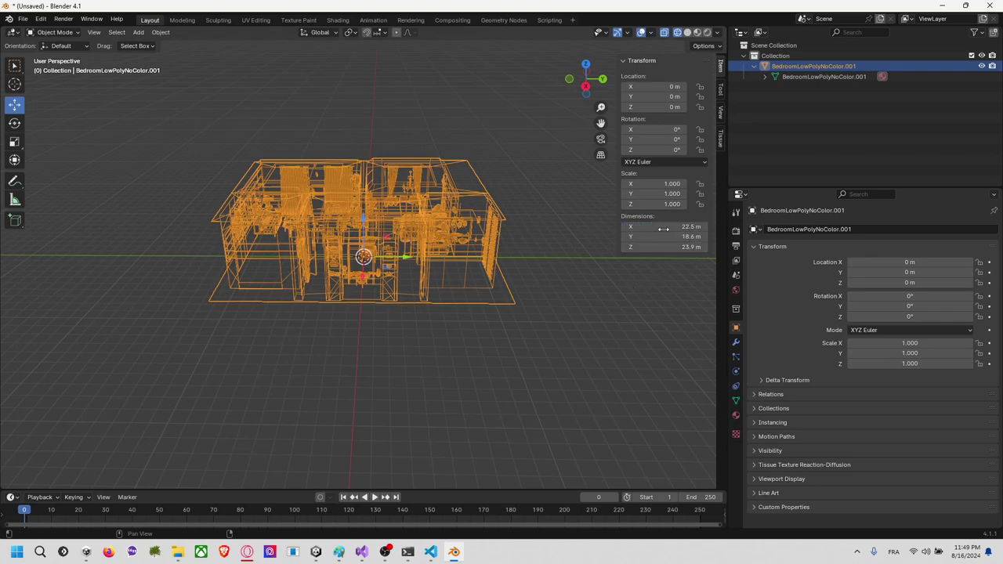
{"action": "left_click", "coordinate": [537, 205]}
{"action": "left_click", "coordinate": [303, 160]}
{"action": "key", "text": "ctrl+s"}
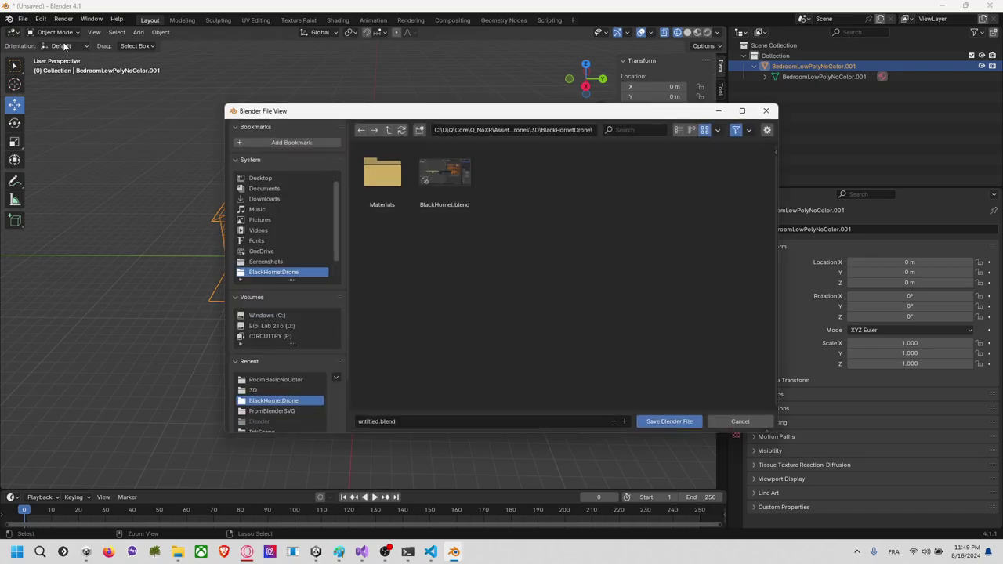
{"action": "left_click", "coordinate": [753, 422]}
Step: Export the selected bedroom object as FBX over BedroomLowPolyNoColor.fbx in RoomBasicNoColor, and switch to Unity
{"action": "left_click", "coordinate": [23, 19]}
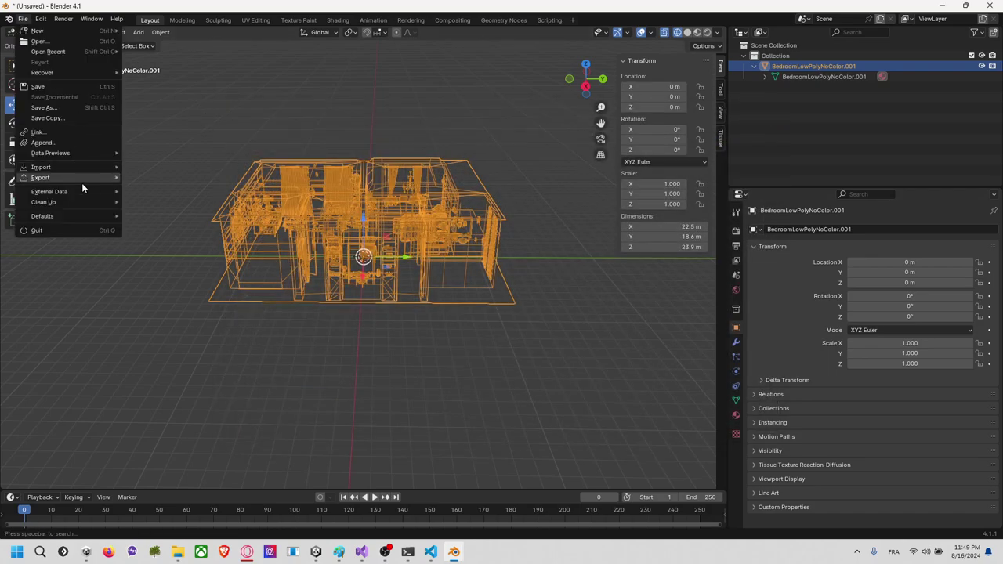
{"action": "mouse_move", "coordinate": [81, 178]}
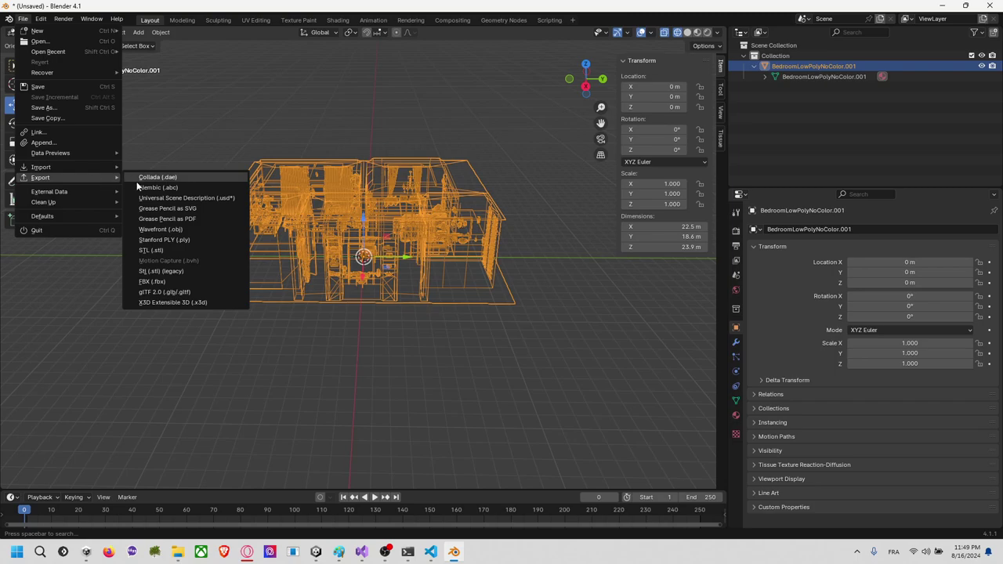
{"action": "left_click", "coordinate": [180, 280]}
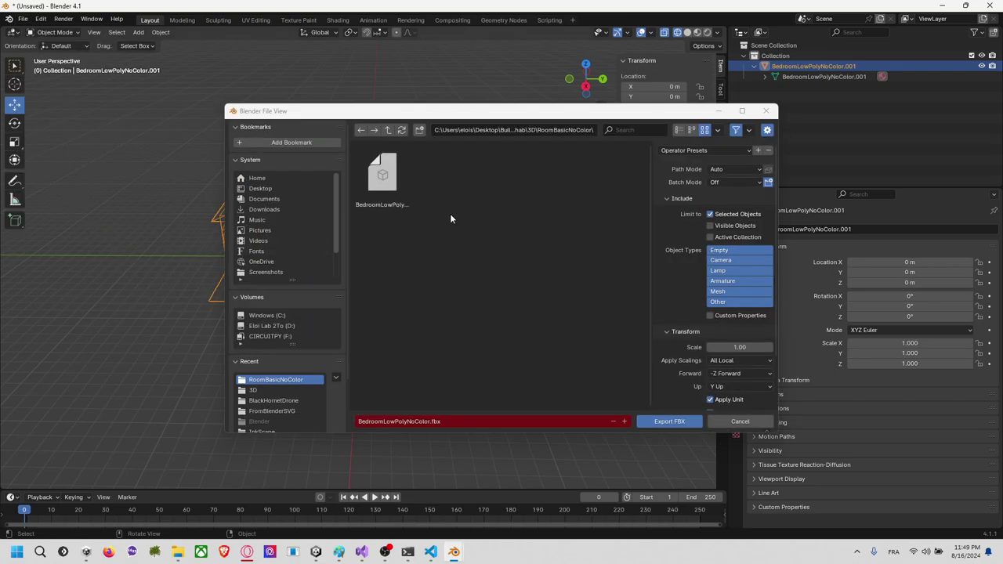
{"action": "left_click", "coordinate": [687, 424]}
{"action": "key", "text": "alt+Tab"}
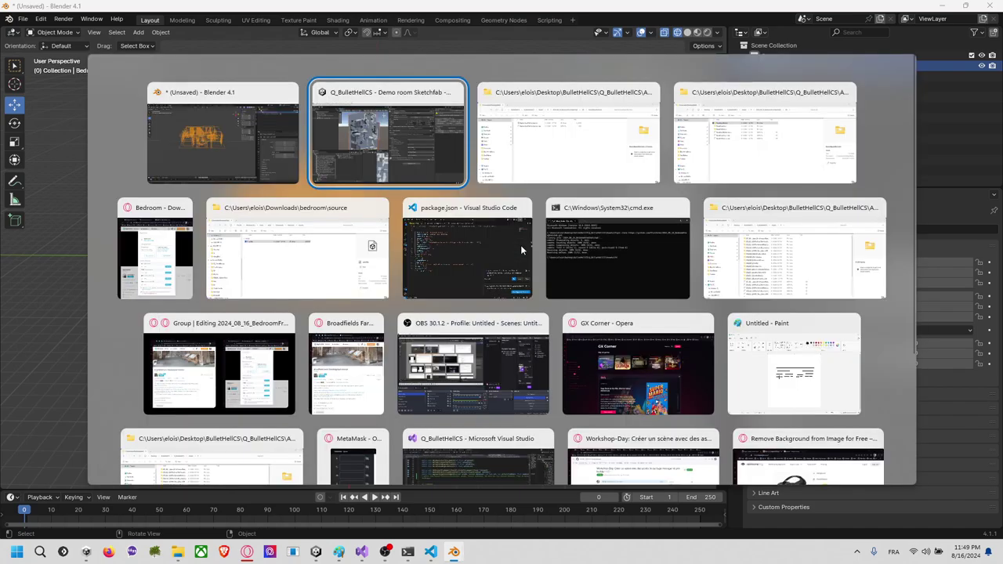
Step: Try to delete the BedroomLowPolyNoColor instance from the scene and undo the deletion
{"action": "left_click", "coordinate": [85, 105]}
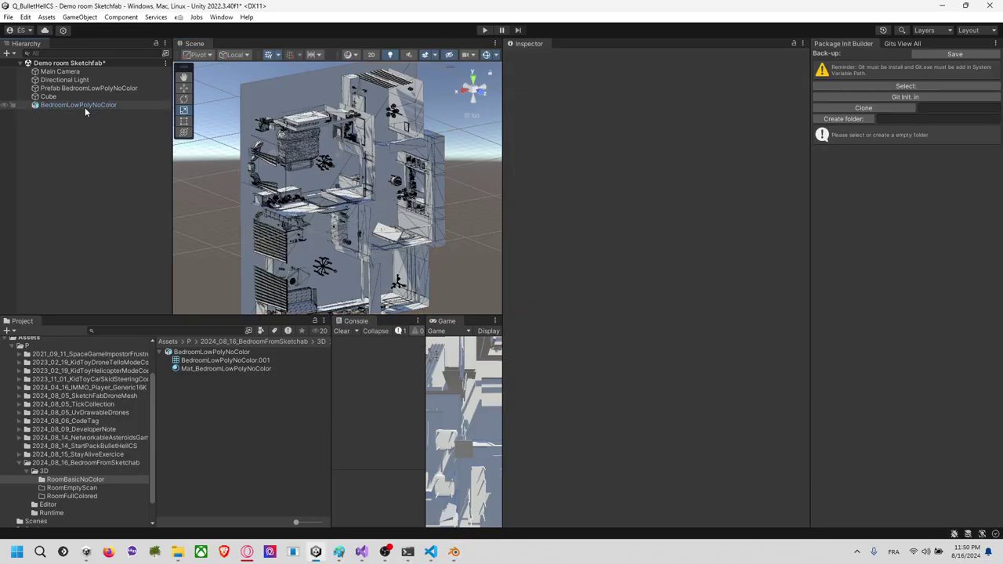
{"action": "key", "text": "Delete"}
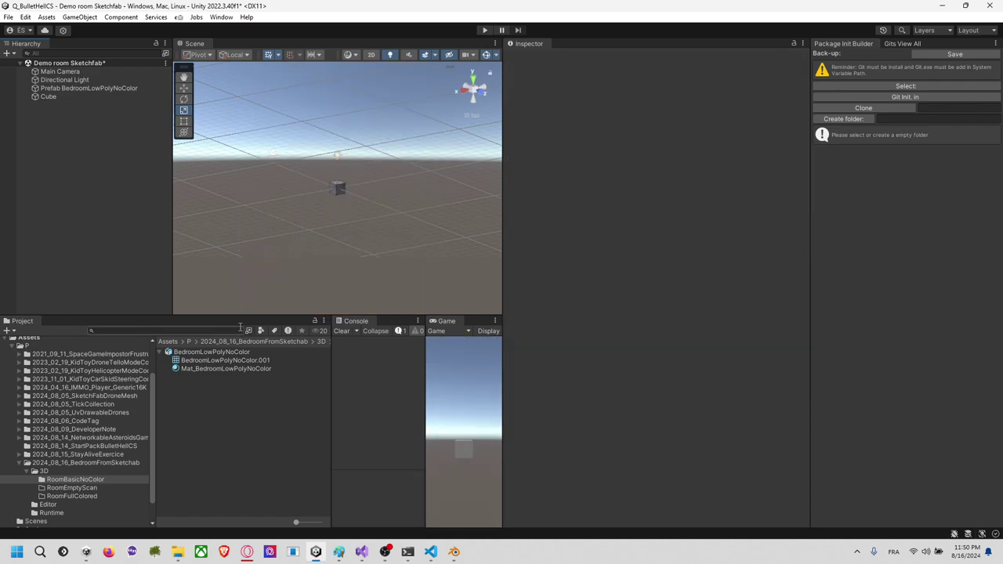
{"action": "key", "text": "ctrl+z"}
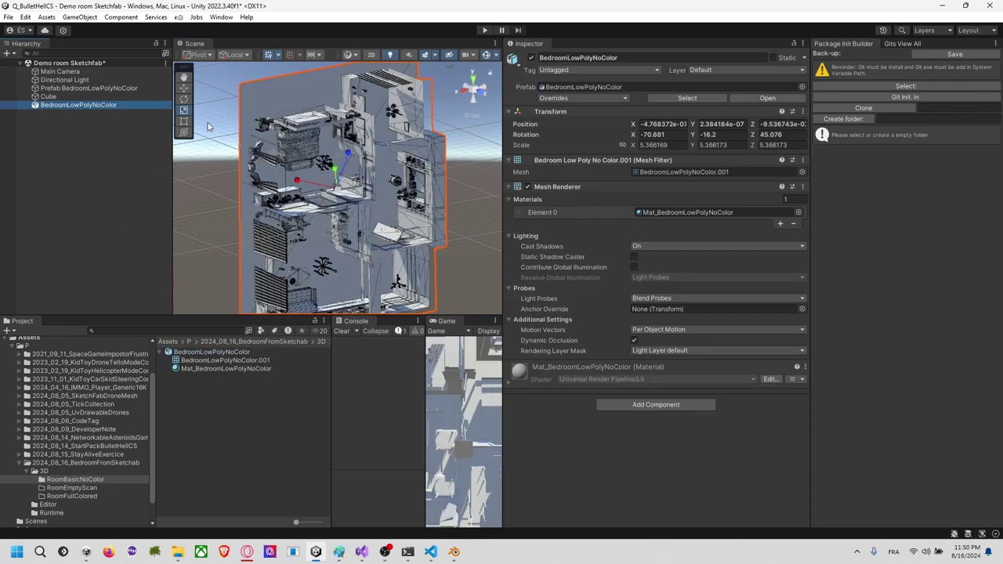
Step: Set the BedroomLowPolyNoColor instance's X and Z position to 0 and its rotation to 0 on all three axes
{"action": "left_click", "coordinate": [678, 123]}
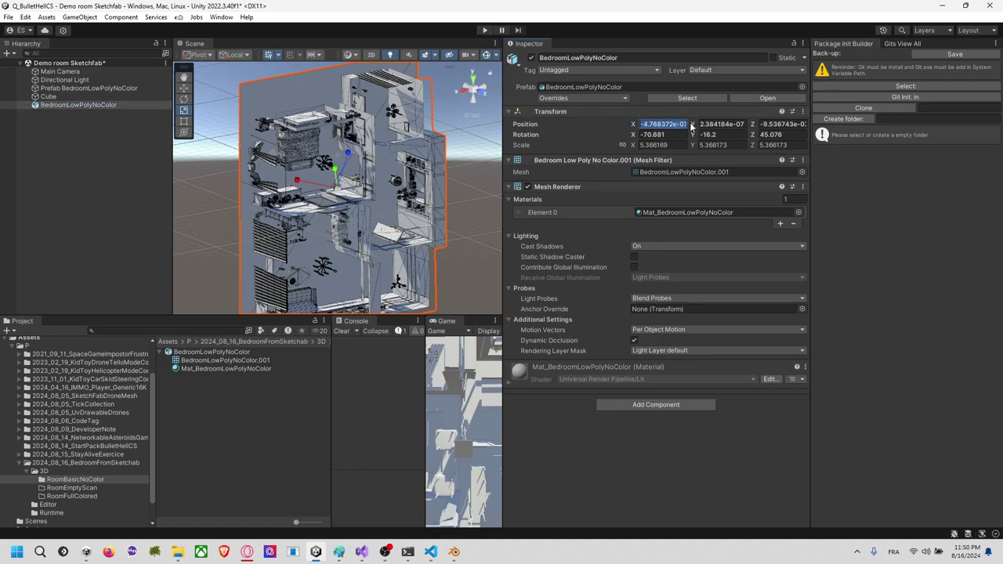
{"action": "type", "text": "0"}
{"action": "key", "text": "Tab"}
{"action": "key", "text": "Tab"}
{"action": "type", "text": "0"}
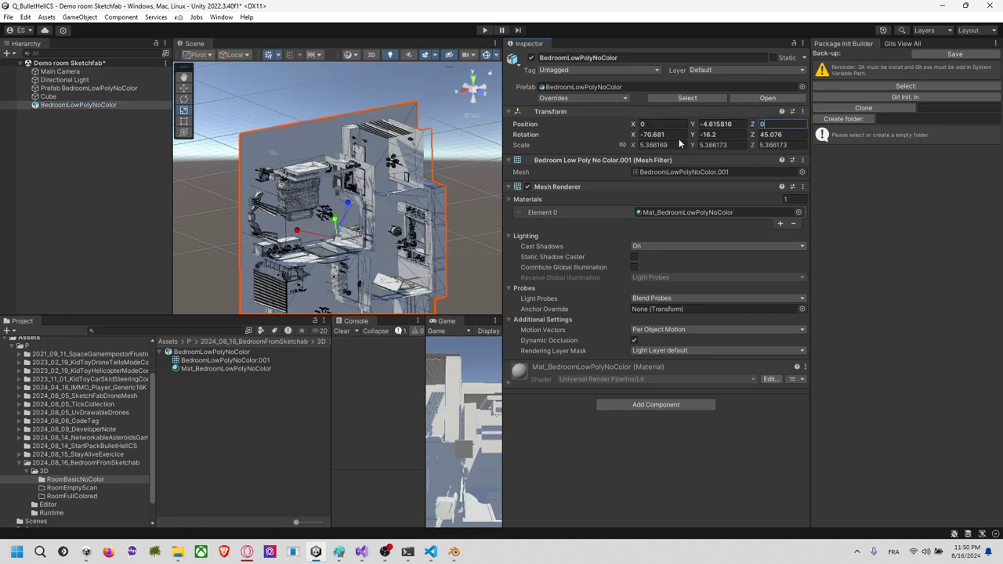
{"action": "key", "text": "Tab"}
{"action": "type", "text": "0"}
{"action": "key", "text": "Tab"}
{"action": "type", "text": "0"}
{"action": "key", "text": "Tab"}
{"action": "type", "text": "0"}
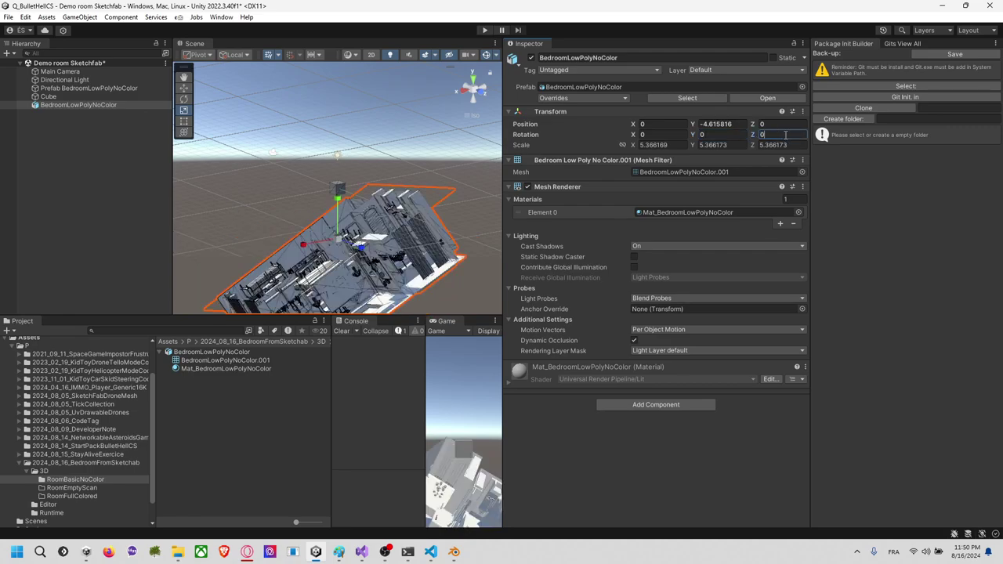
{"action": "left_click", "coordinate": [674, 145]}
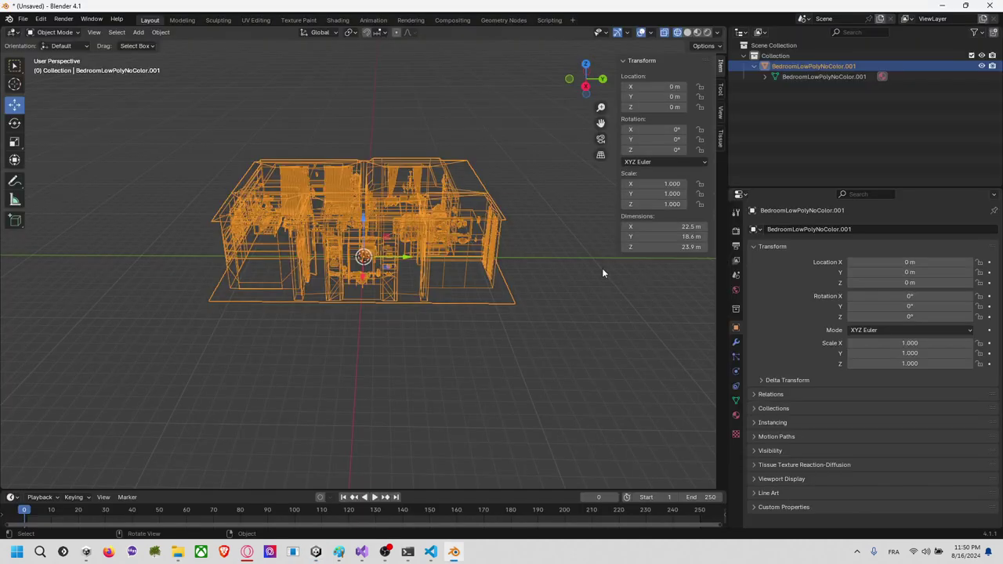
Step: Switch to Blender, reselect the BedroomLowPolyNoColor.001 object and start a Wavefront OBJ export
{"action": "left_click", "coordinate": [602, 268]}
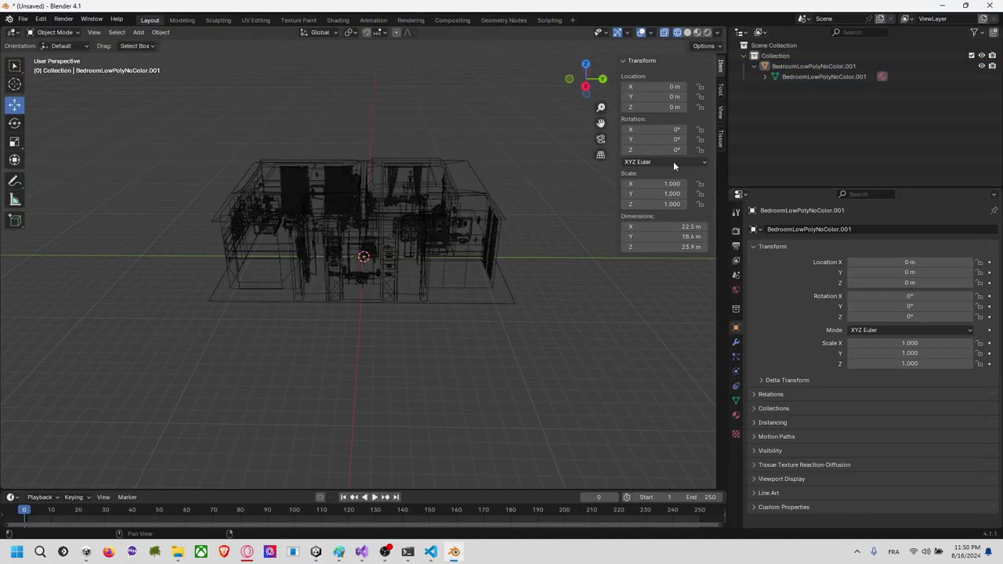
{"action": "left_click", "coordinate": [806, 68]}
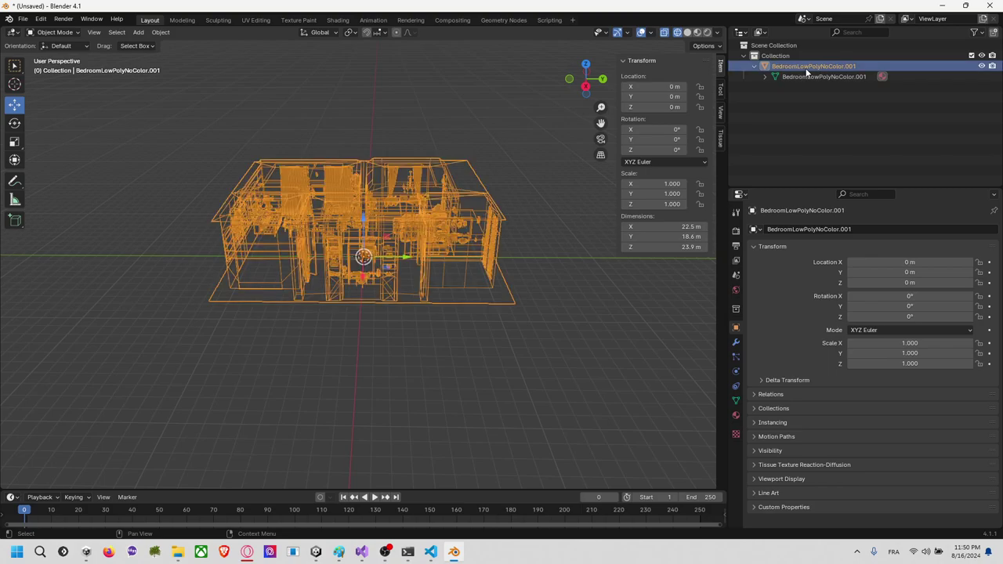
{"action": "left_click", "coordinate": [21, 19]}
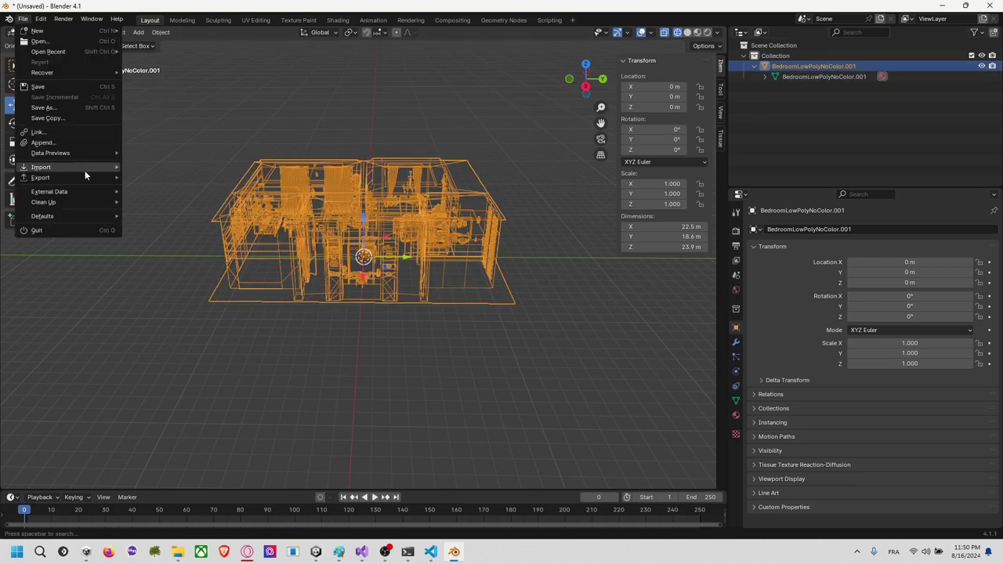
{"action": "mouse_move", "coordinate": [86, 177]}
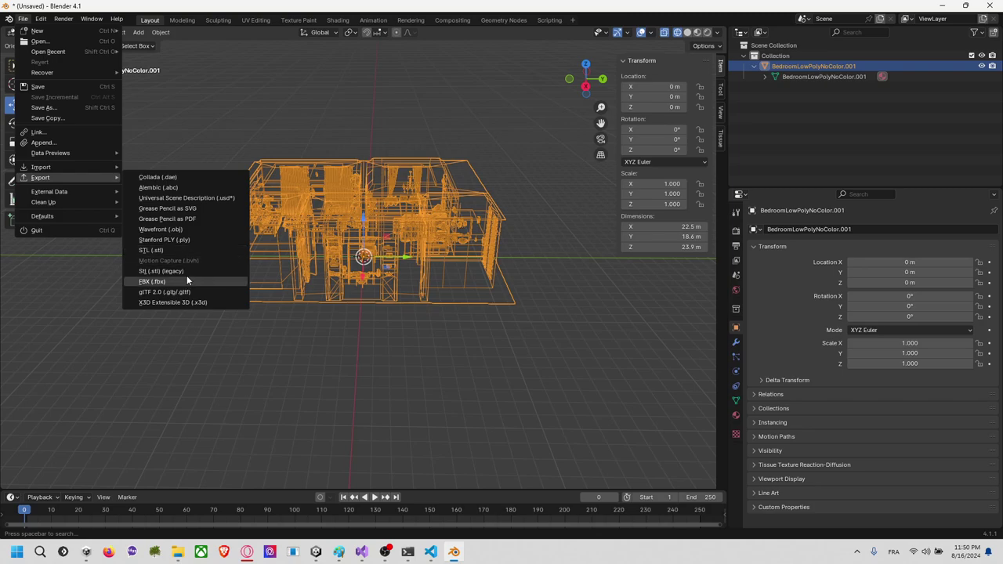
{"action": "left_click", "coordinate": [188, 229]}
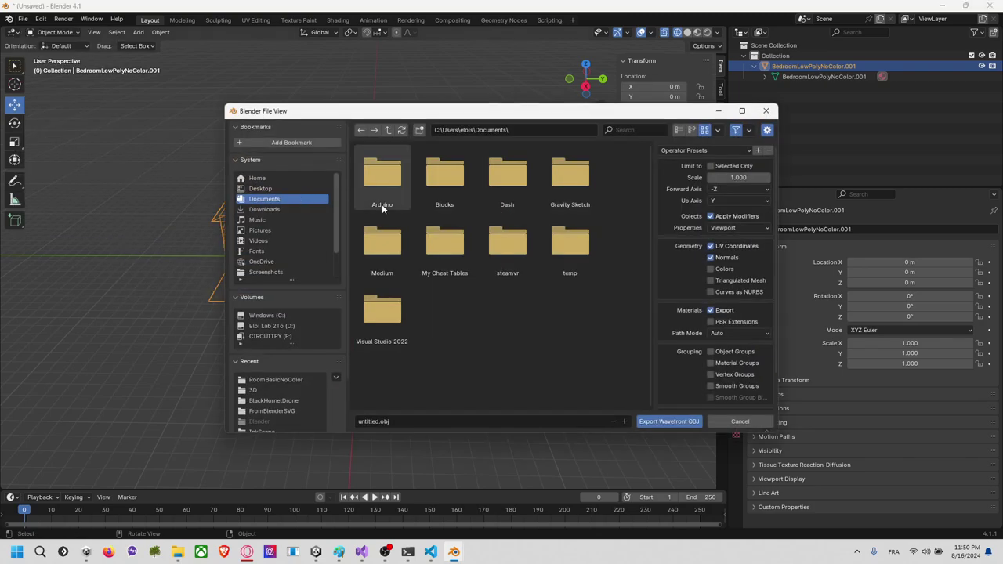
Step: Try to set the export directory to BedroomLowPolyNoColor
{"action": "left_click", "coordinate": [551, 133]}
{"action": "type", "text": "BedroomLowPolyNoColor"}
{"action": "key", "text": "Return"}
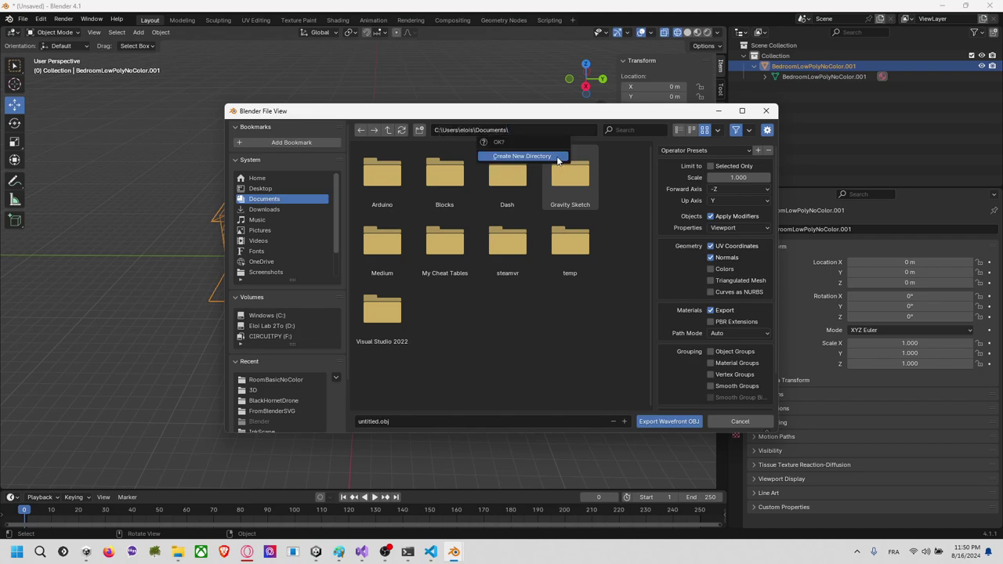
{"action": "left_click", "coordinate": [532, 132]}
{"action": "type", "text": "BedroomLowPolyNoColor"}
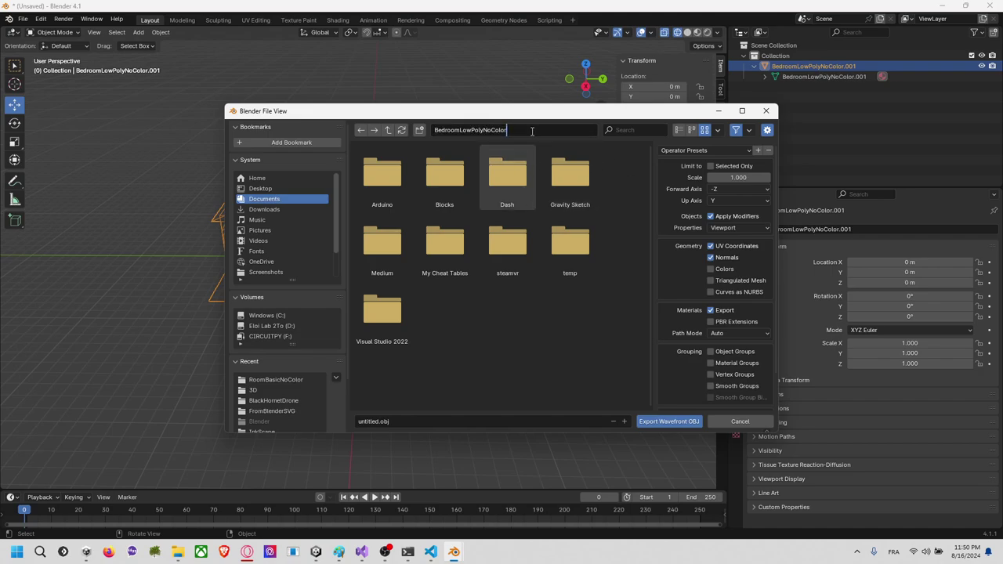
{"action": "key", "text": "Return"}
{"action": "left_click", "coordinate": [556, 129]}
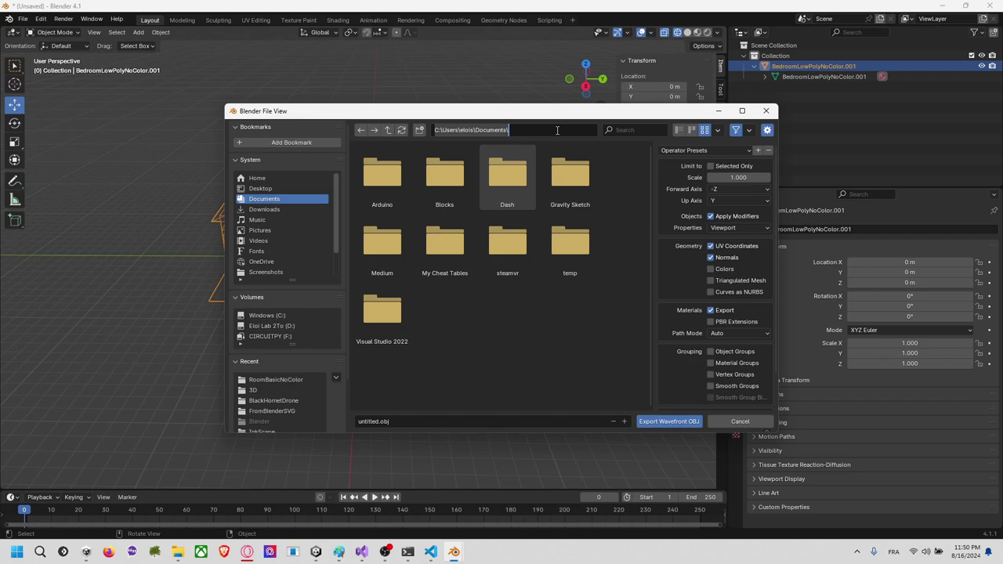
{"action": "type", "text": "BedroomLowPolyNoColor"}
Step: Switch to Unity, reveal the RoomBasicNoColor folder in File Explorer and copy the path of its parent 3D folder
{"action": "key", "text": "alt+Tab"}
{"action": "key", "text": "Tab"}
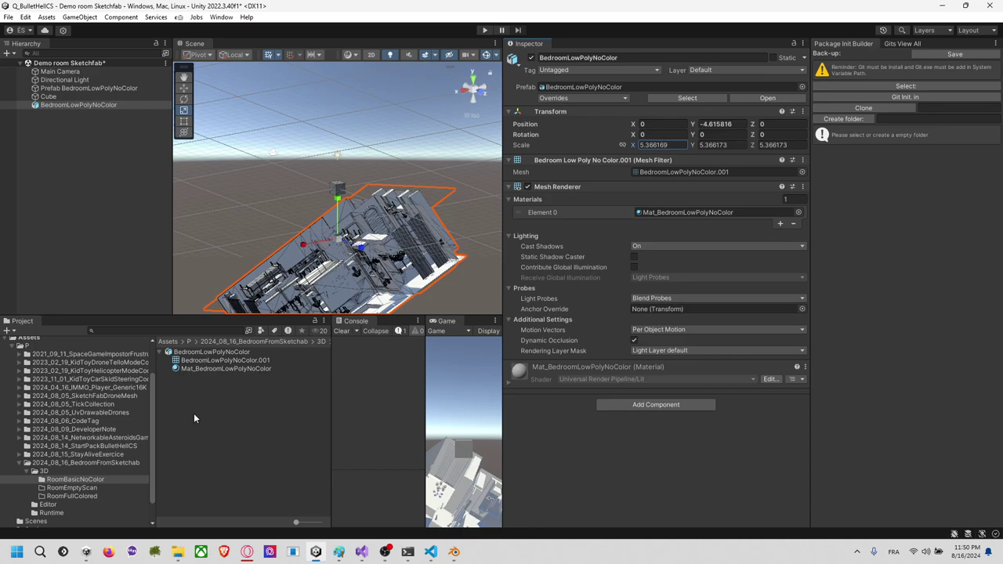
{"action": "right_click", "coordinate": [202, 427]}
{"action": "left_click", "coordinate": [287, 139]}
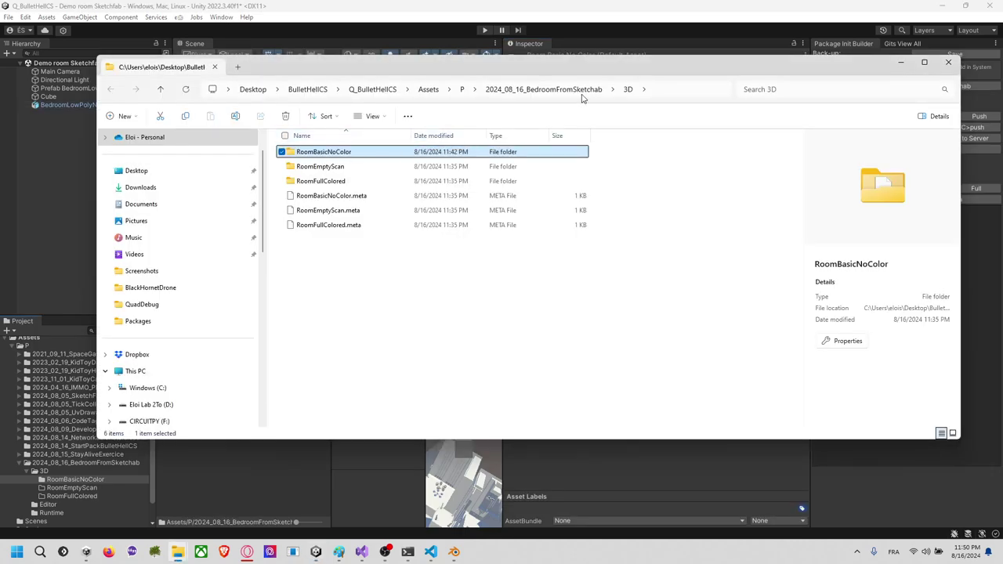
{"action": "left_click", "coordinate": [671, 91]}
Step: Export only the selected bedroom object from Blender as untitled.obj into the project's 3D folder, and return to Unity
{"action": "key", "text": "alt+Tab"}
{"action": "key", "text": "Tab"}
{"action": "key", "text": "Tab"}
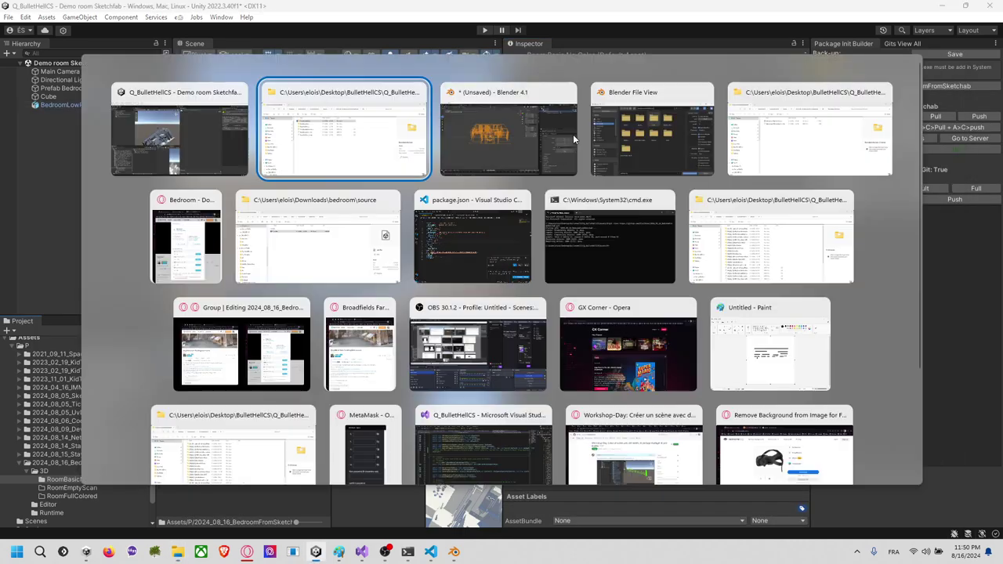
{"action": "key", "text": "ctrl+v"}
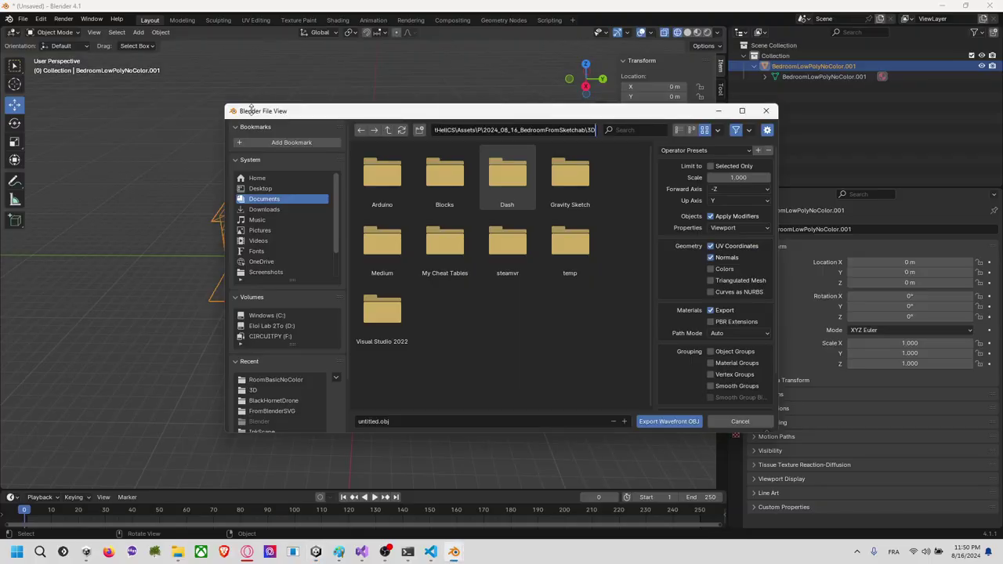
{"action": "key", "text": "Return"}
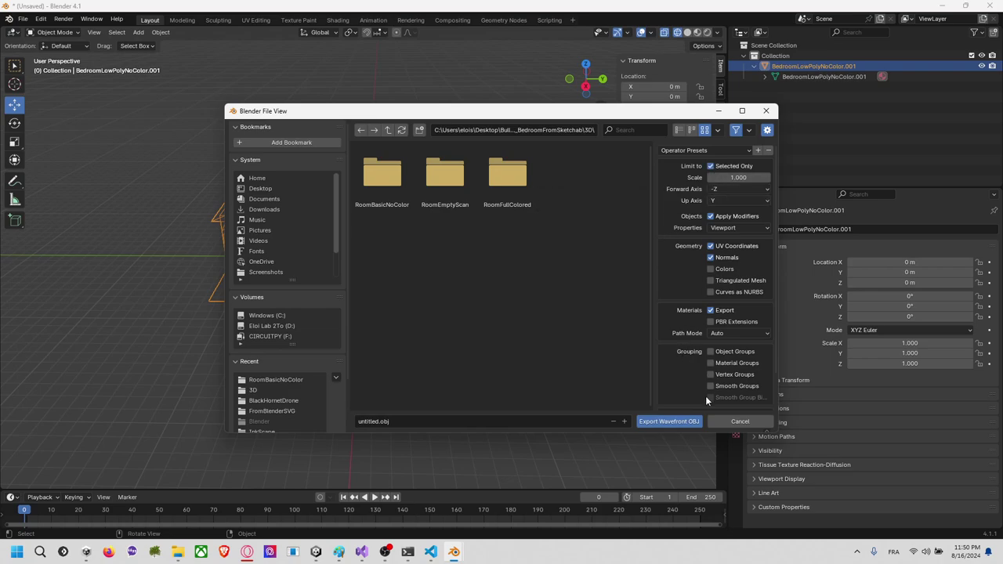
{"action": "left_click", "coordinate": [694, 421]}
{"action": "key", "text": "alt+Tab"}
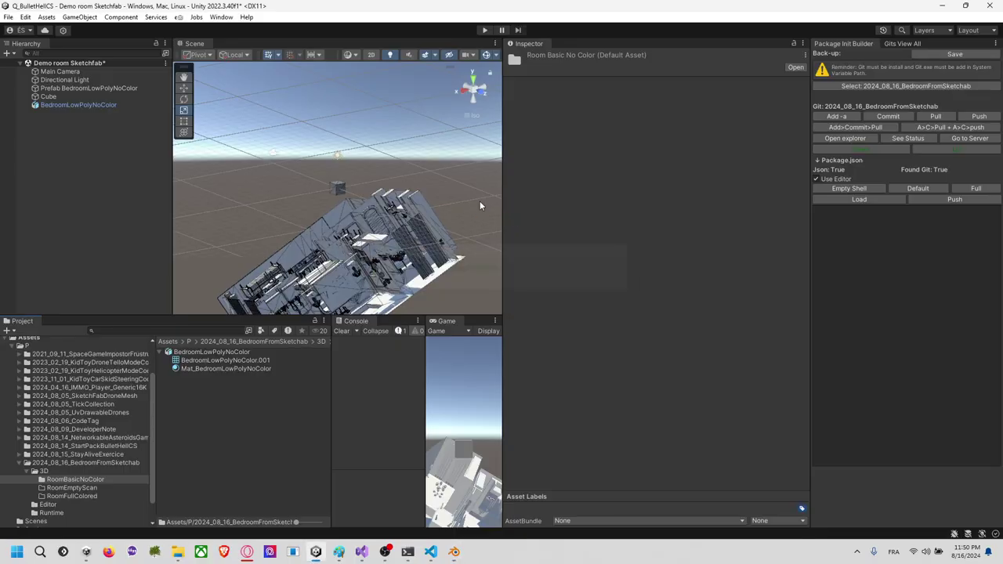
Step: Start another Wavefront OBJ export in Blender with the 3D folder as its location, and switch back to Unity
{"action": "key", "text": "alt+Tab"}
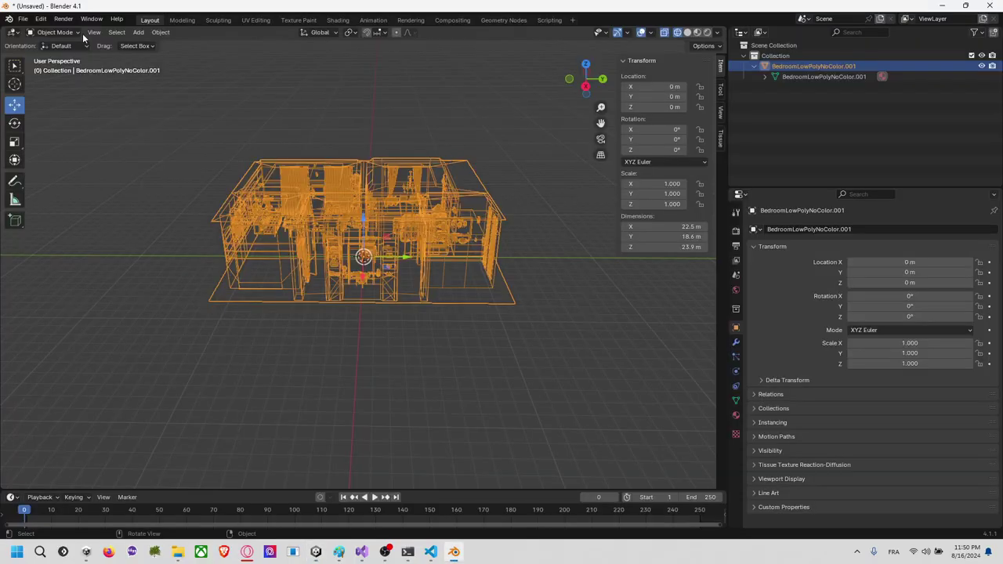
{"action": "left_click", "coordinate": [22, 18]}
{"action": "mouse_move", "coordinate": [104, 184]}
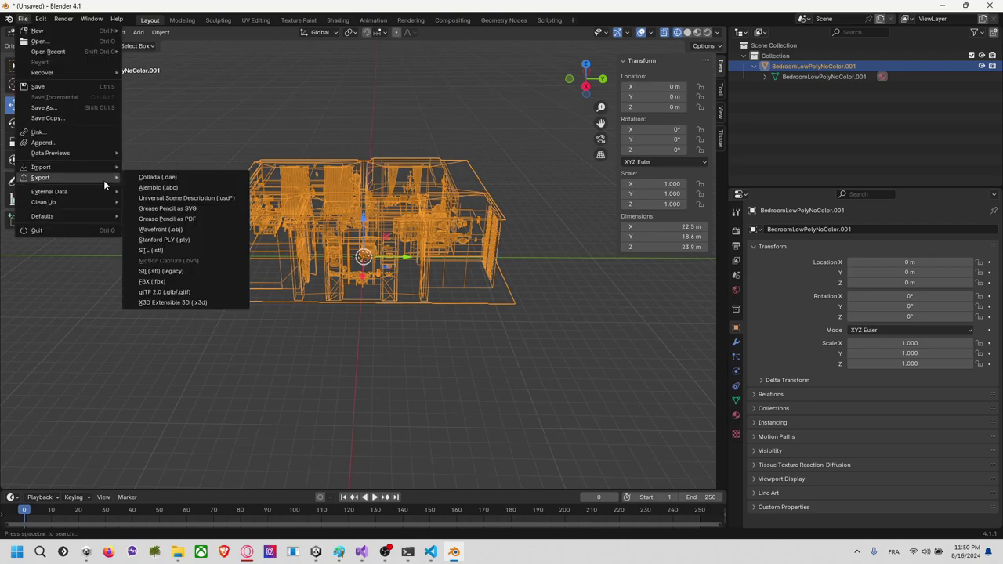
{"action": "left_click", "coordinate": [216, 229]}
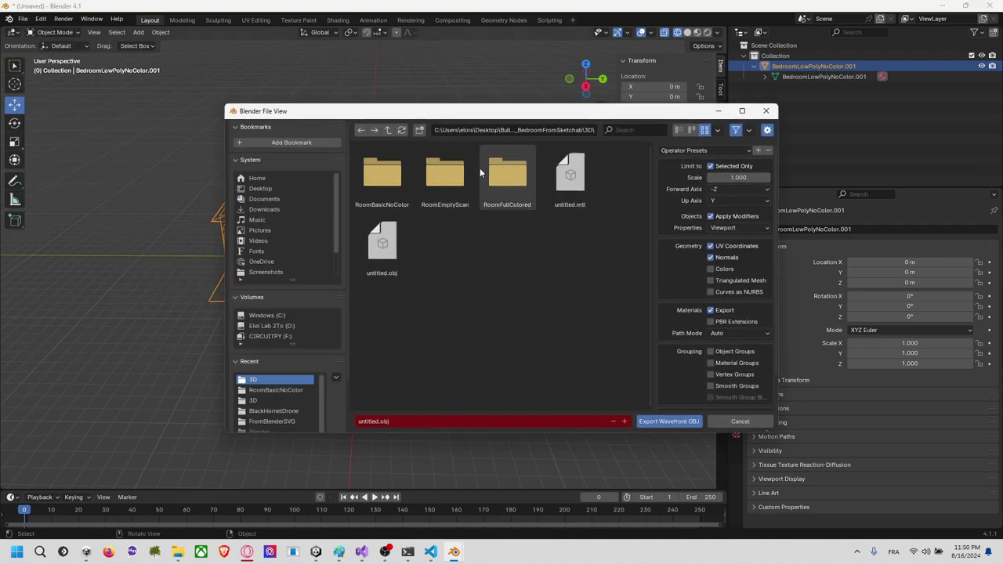
{"action": "left_click", "coordinate": [582, 130]}
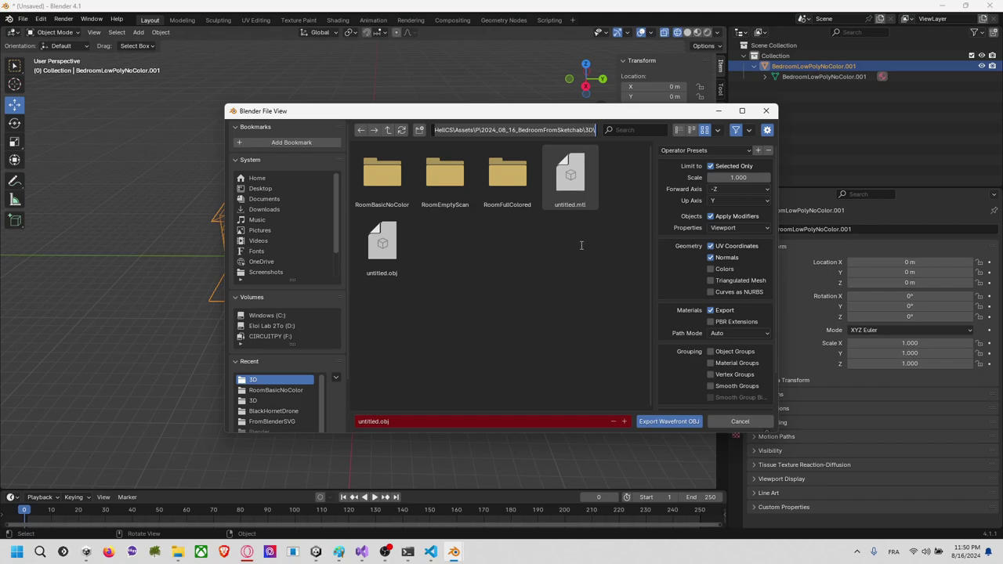
{"action": "key", "text": "BackSpace"}
{"action": "key", "text": "Return"}
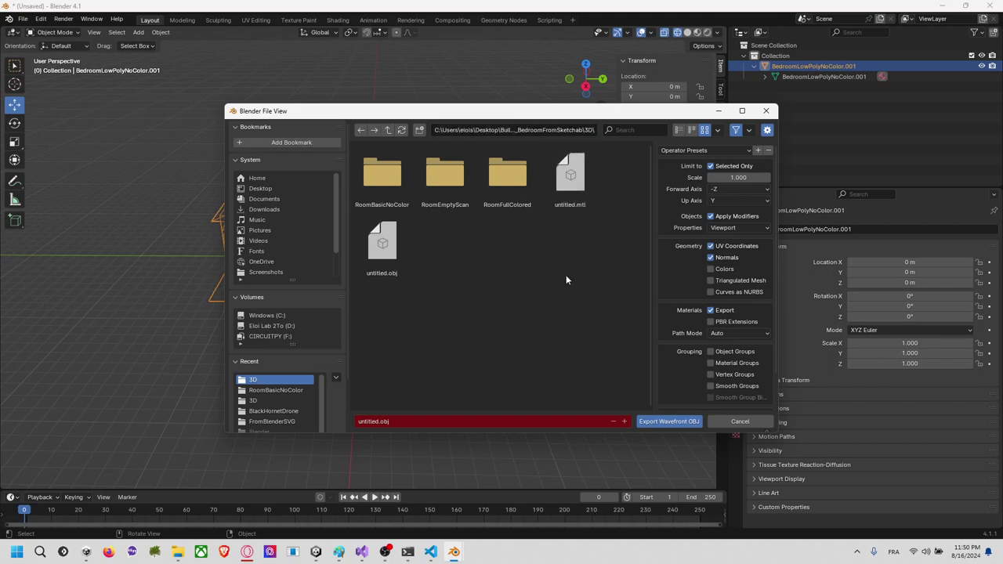
{"action": "key", "text": "alt+Tab"}
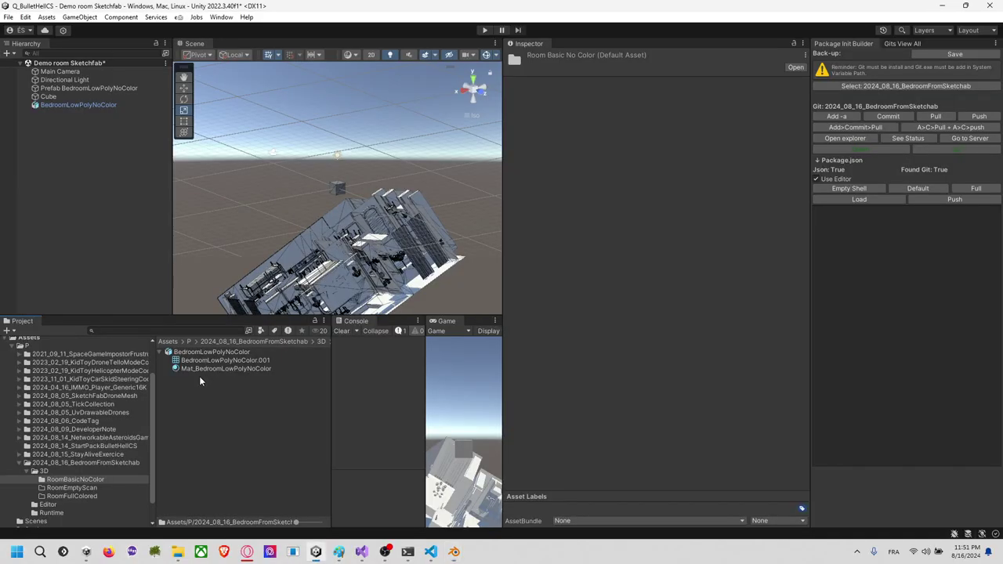
Step: Add the untitled OBJ model from the 3D folder to the scene and select its default child
{"action": "left_click", "coordinate": [97, 472]}
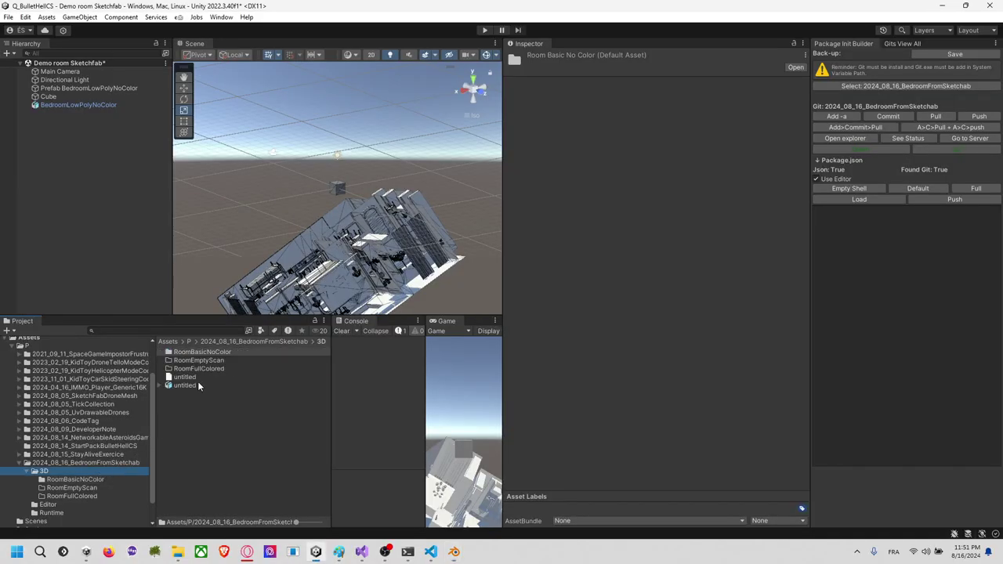
{"action": "left_click_drag", "start_coordinate": [198, 385], "coordinate": [137, 253]}
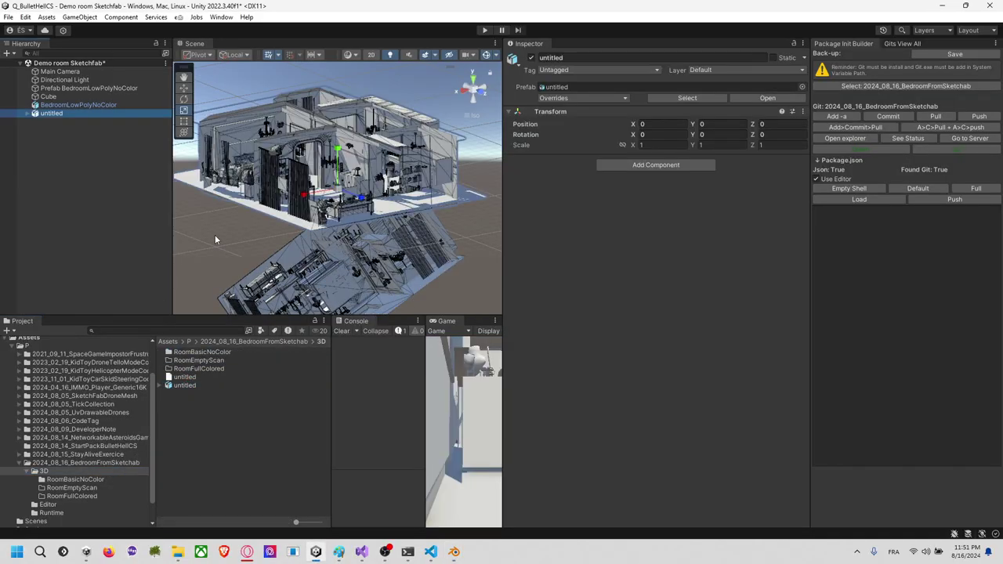
{"action": "left_click", "coordinate": [28, 114]}
{"action": "left_click", "coordinate": [53, 122]}
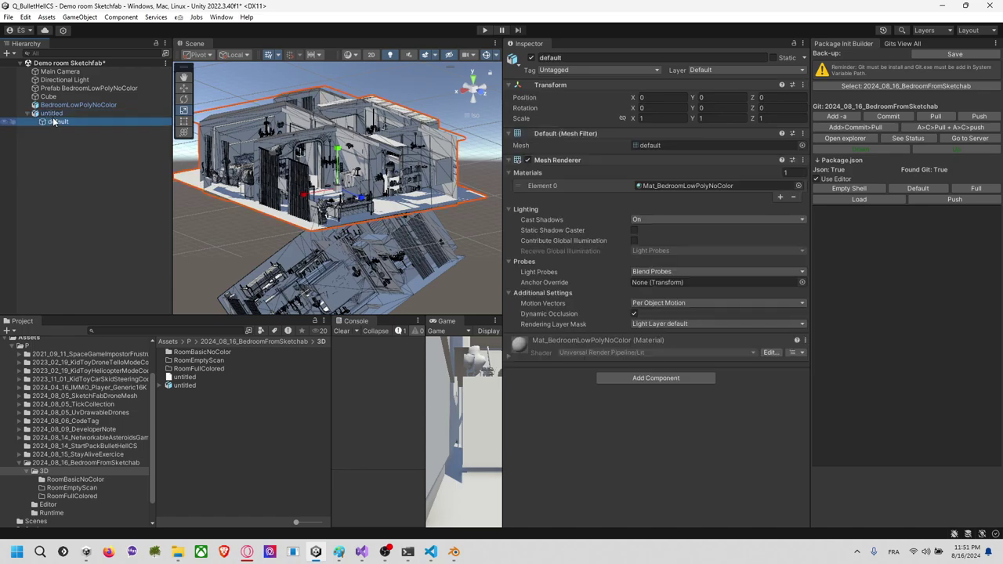
Step: Delete the BedroomLowPolyNoColor instance from the scene and select the untitled model asset in the 3D folder
{"action": "left_click", "coordinate": [345, 270]}
{"action": "key", "text": "Delete"}
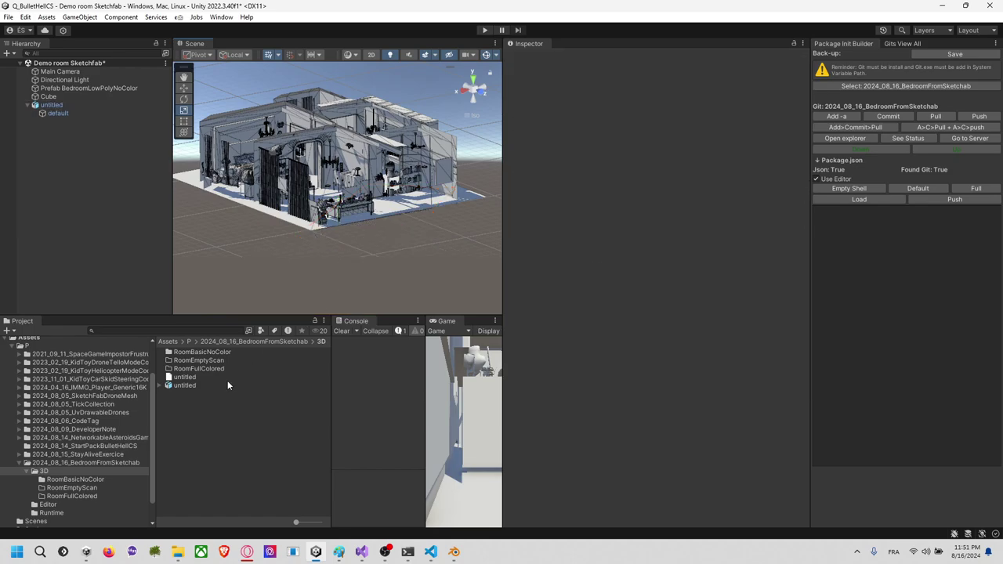
{"action": "left_click", "coordinate": [185, 386]}
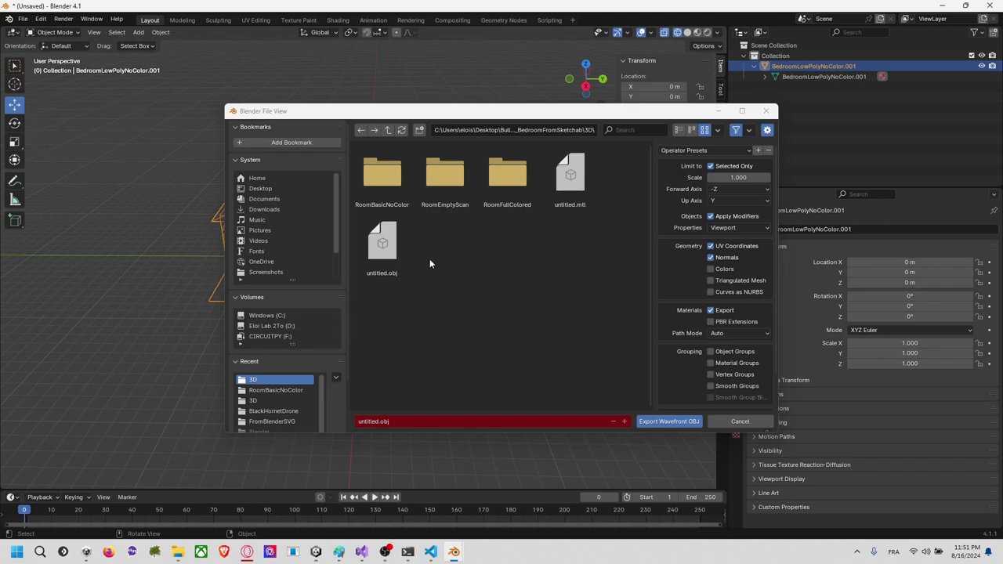
Step: Export the bedroom object from Blender as an OBJ named BedrromLowPolyNoColor into RoomBasicNoColor, and switch to Unity
{"action": "double_click", "coordinate": [394, 187]}
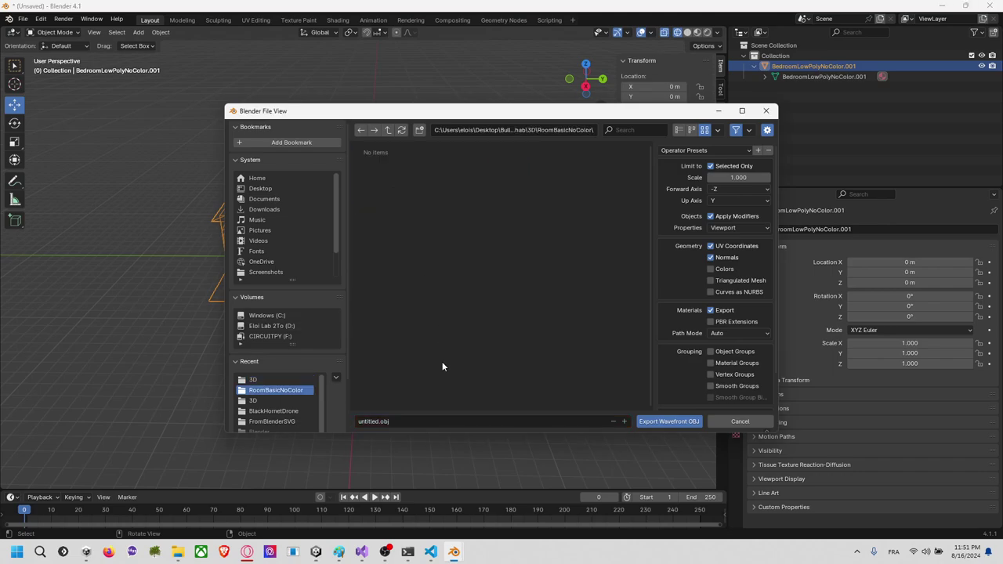
{"action": "left_click", "coordinate": [442, 420]}
{"action": "type", "text": "C:\\Users\\elois\\Desktop\\BulletHellCS\\Q_BulletHellCS\\Assets\\P\\2024_08_16_BedroomFromSketchab\\3D\\"}
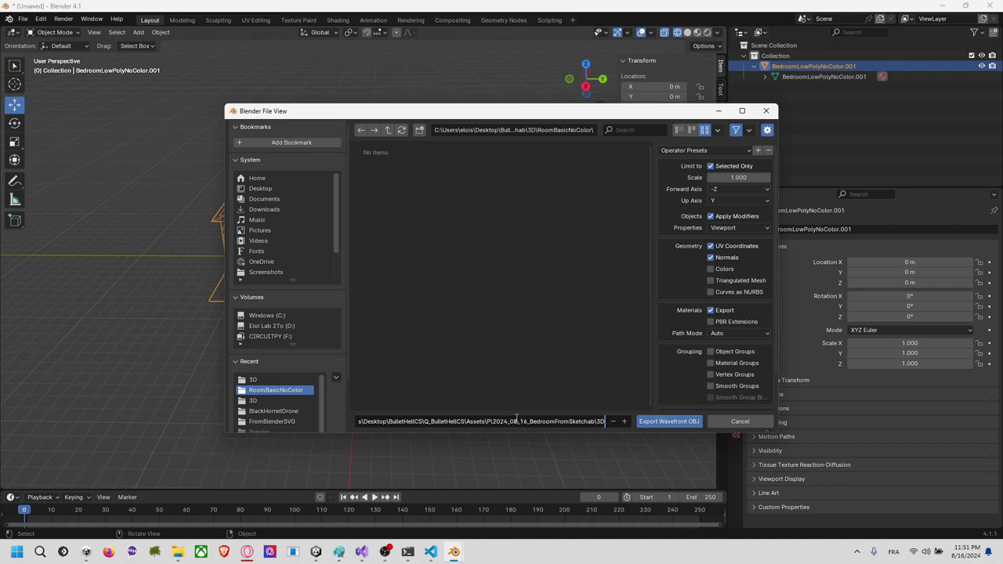
{"action": "key", "text": "ctrl+a"}
{"action": "type", "text": "B"}
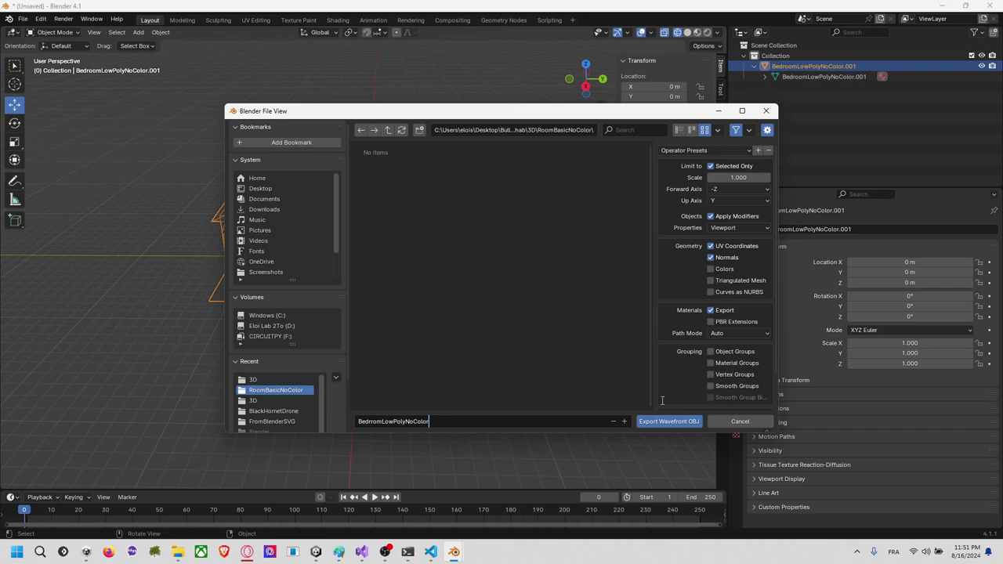
{"action": "left_click", "coordinate": [674, 422]}
{"action": "key", "text": "alt+Tab"}
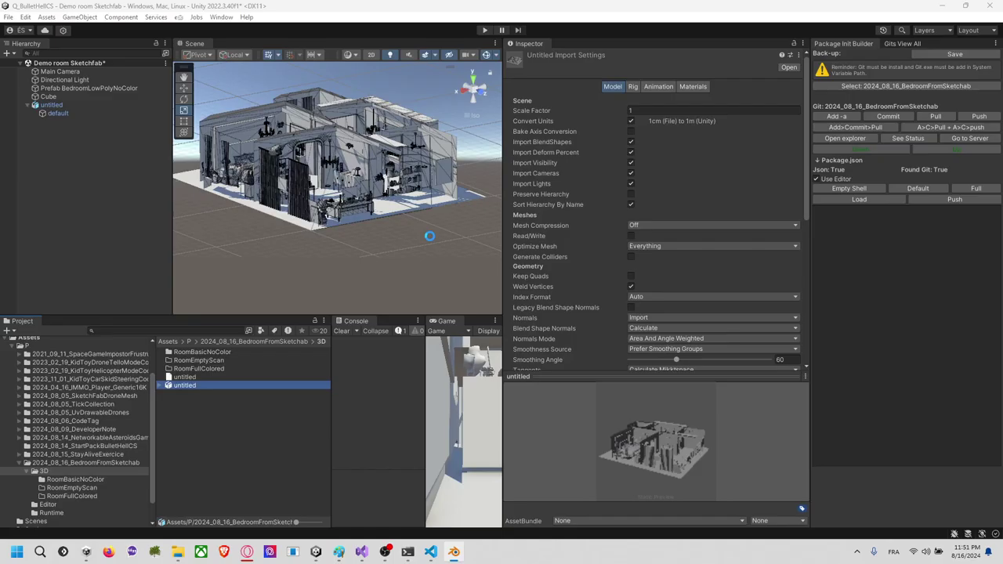
Step: Delete both untitled assets from the 3D folder and the leftover untitled instance from the scene
{"action": "left_click", "coordinate": [207, 399]}
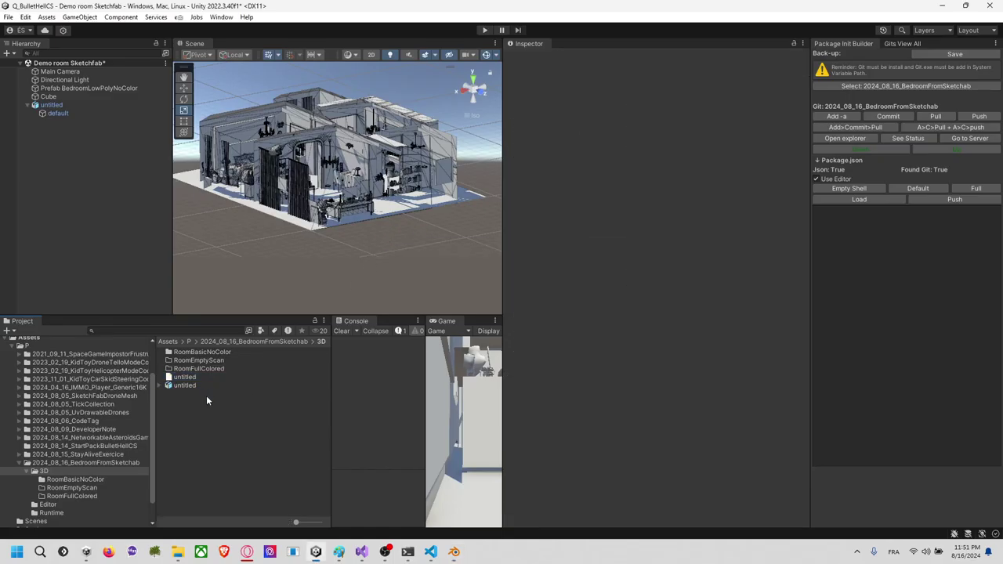
{"action": "left_click", "coordinate": [192, 378]}
{"action": "key", "text": "Delete"}
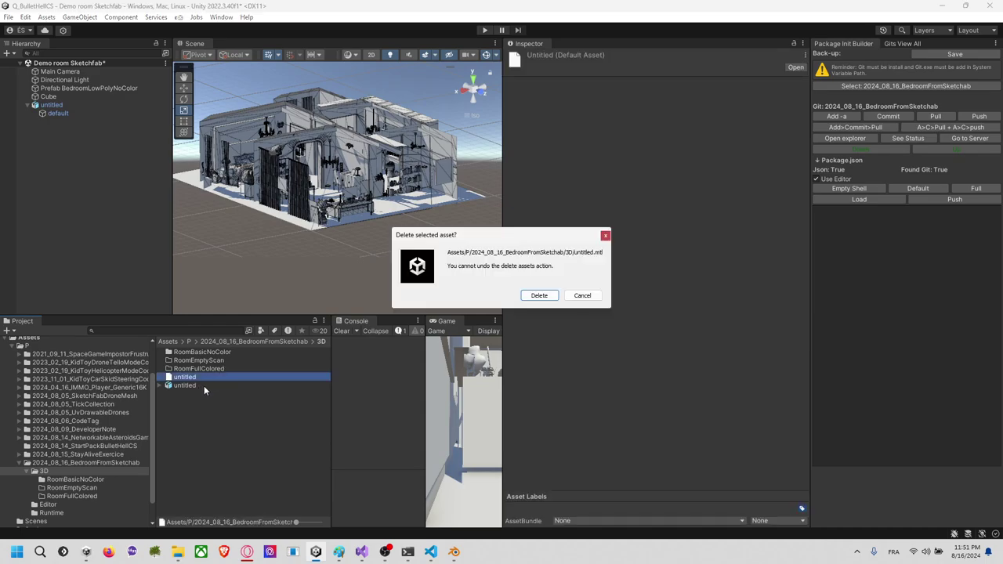
{"action": "left_click", "coordinate": [541, 296]}
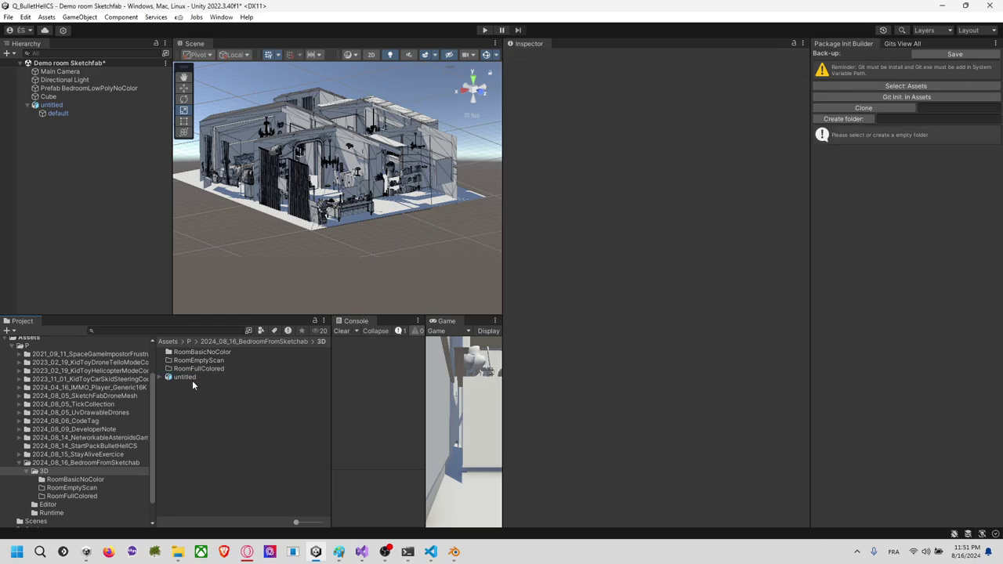
{"action": "left_click", "coordinate": [192, 377]}
{"action": "key", "text": "Delete"}
{"action": "left_click", "coordinate": [534, 296]}
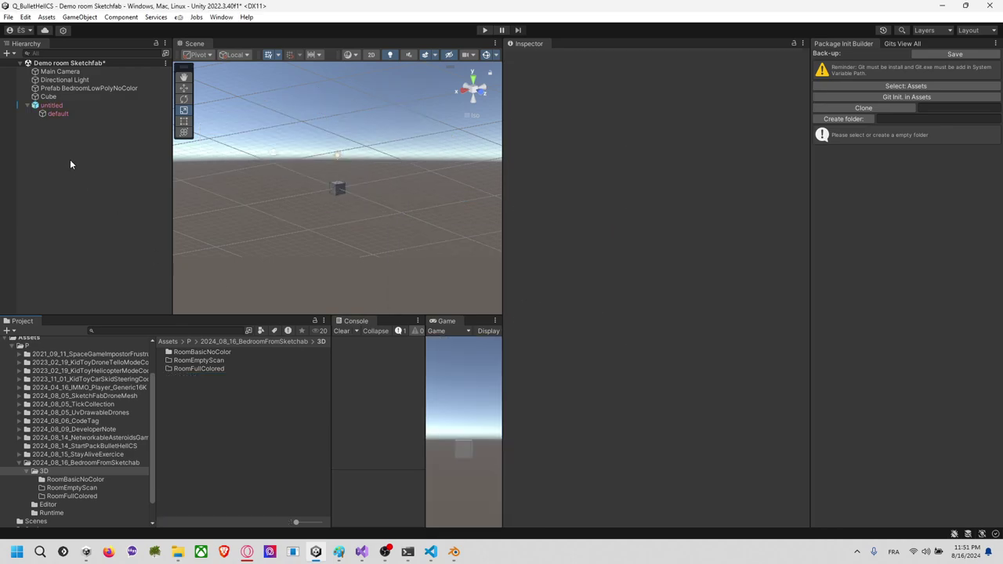
{"action": "left_click", "coordinate": [68, 105]}
{"action": "key", "text": "Delete"}
Step: Replace the BedroomLowPolyNoColor FBX asset and its scene instance with the BedrromLowPolyNoColor OBJ model from RoomBasicNoColor
{"action": "double_click", "coordinate": [224, 352]}
{"action": "left_click_drag", "start_coordinate": [224, 352], "coordinate": [68, 219]}
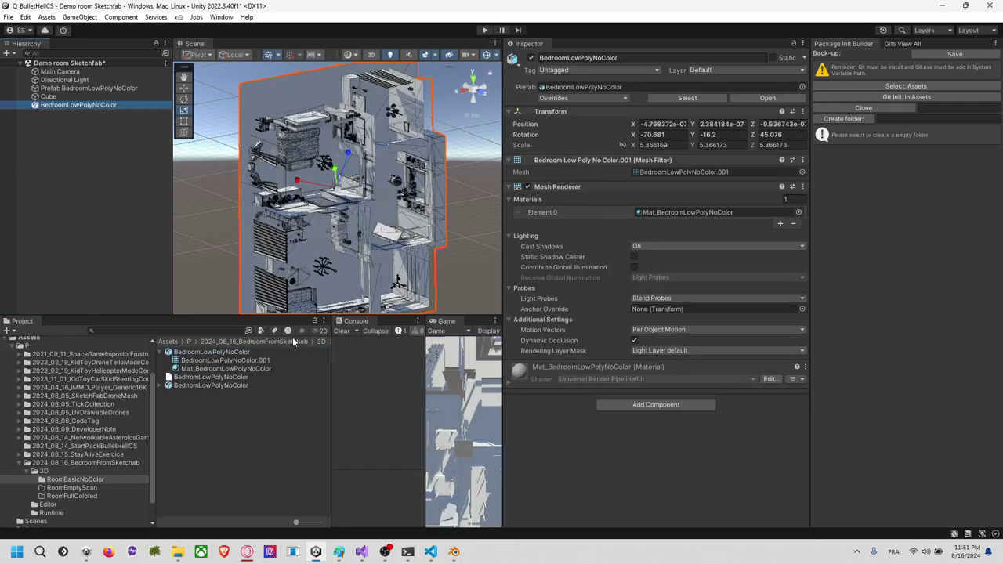
{"action": "left_click", "coordinate": [235, 354]}
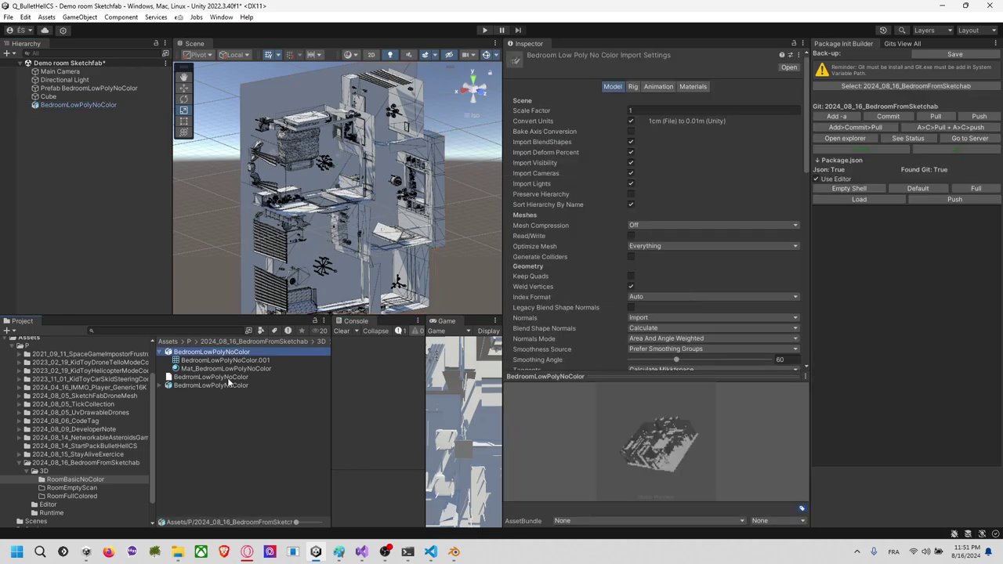
{"action": "key", "text": "Delete"}
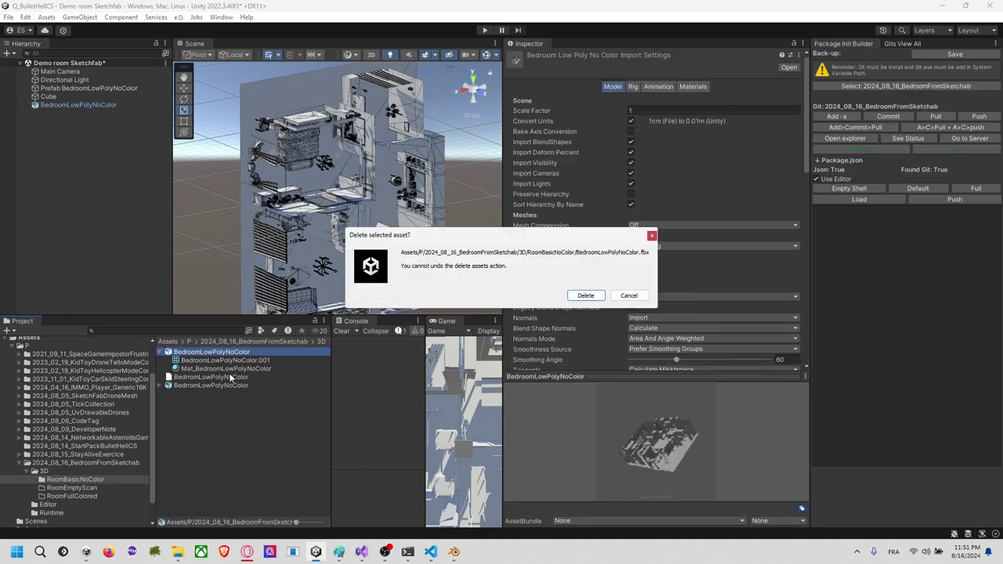
{"action": "left_click", "coordinate": [585, 296]}
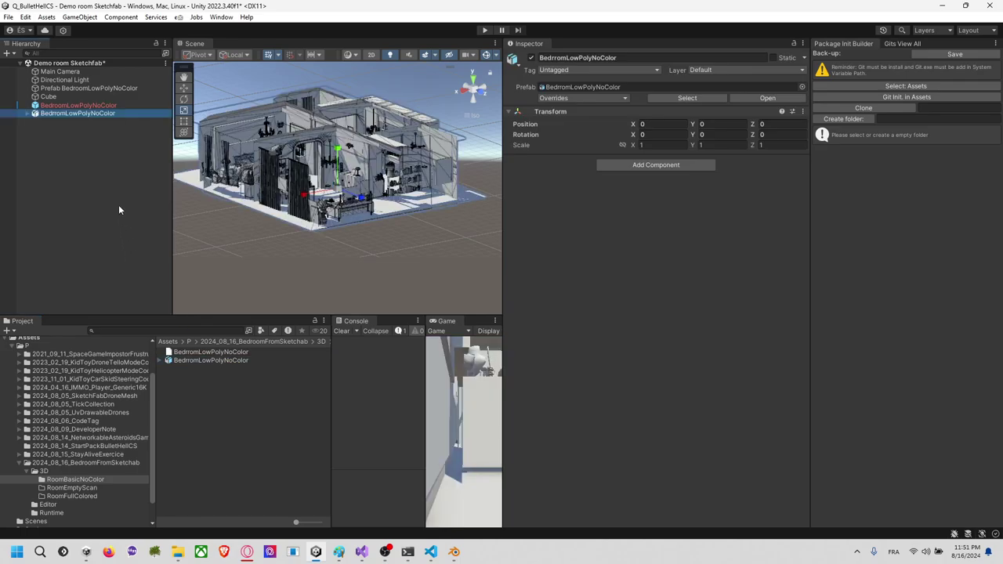
{"action": "left_click", "coordinate": [116, 105]}
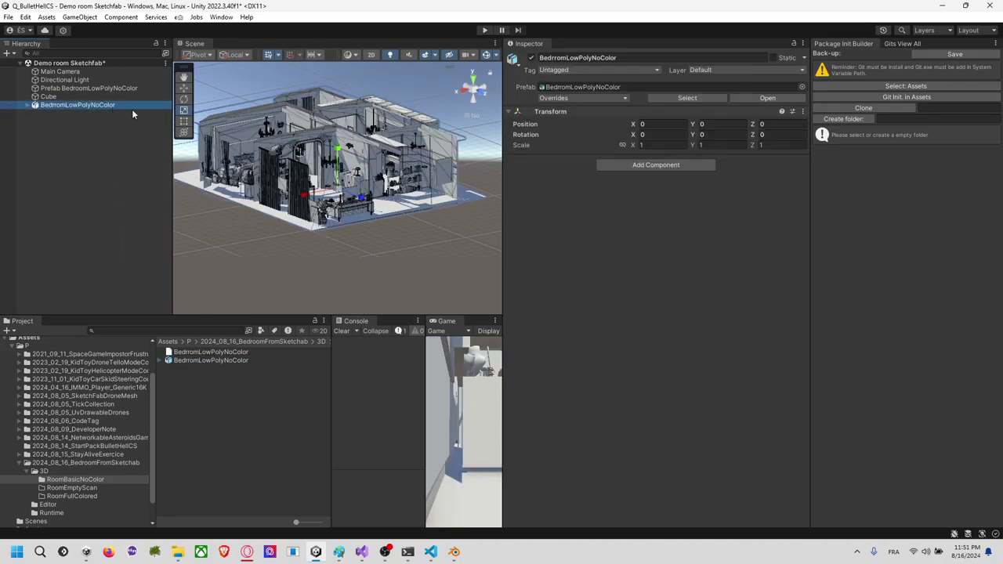
Step: Set the scale of Prefab BedroomLowPolyNoColor to 1 on all axes and nest the BedrromLowPolyNoColor model under it
{"action": "left_click", "coordinate": [86, 89]}
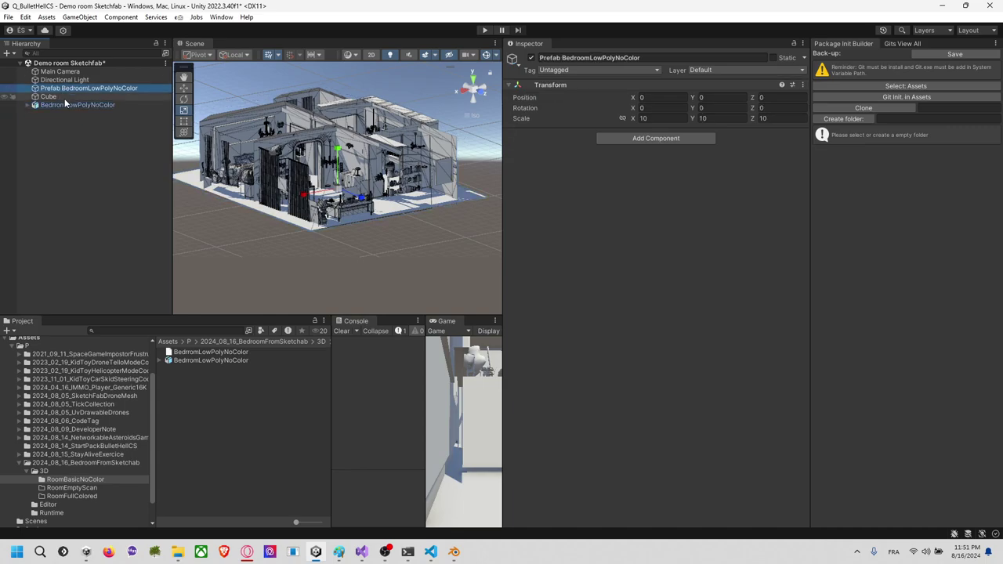
{"action": "left_click_drag", "start_coordinate": [62, 104], "coordinate": [129, 85]}
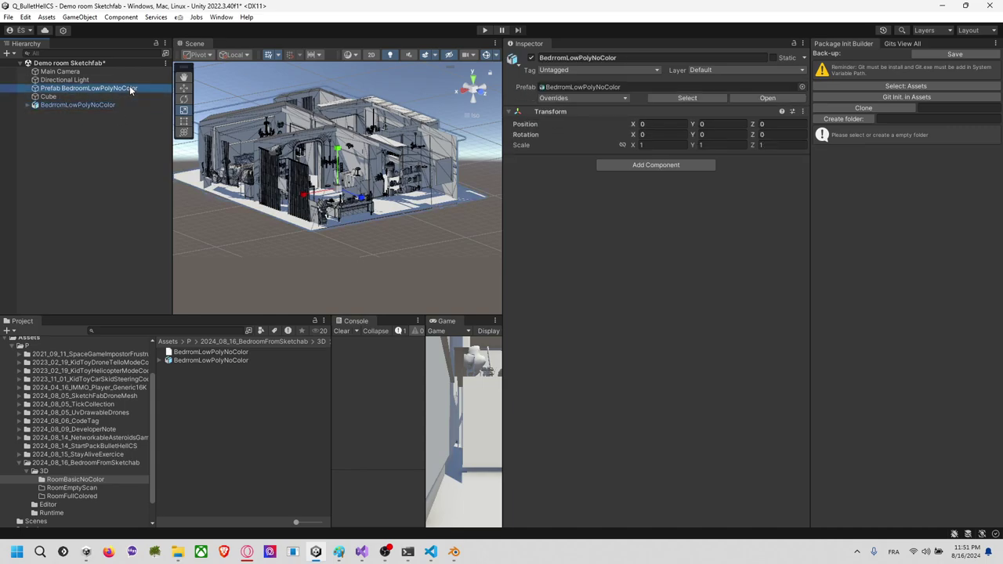
{"action": "left_click", "coordinate": [739, 118]}
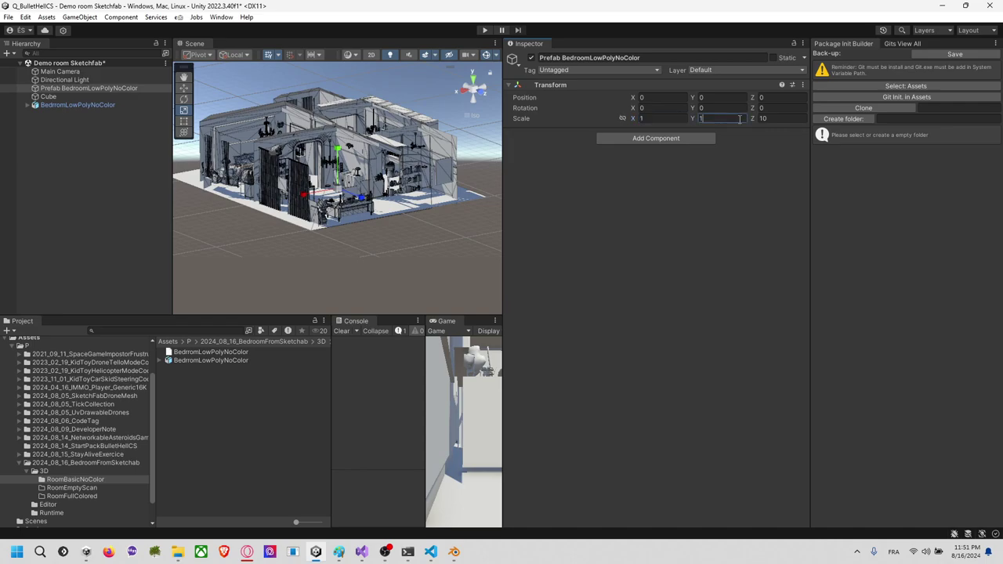
{"action": "type", "text": "1"}
{"action": "key", "text": "Return"}
{"action": "left_click_drag", "start_coordinate": [82, 108], "coordinate": [113, 90]}
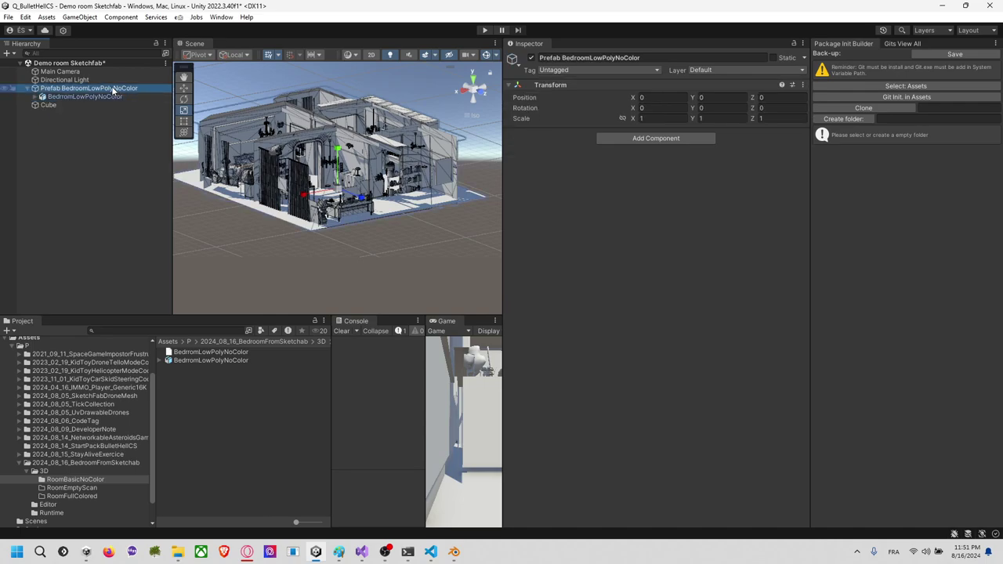
Step: Save Prefab BedroomLowPolyNoColor as a prefab asset in RoomBasicNoColor and create a folder named Prefab in 2024_08_16_BedroomFromSketchab
{"action": "left_click_drag", "start_coordinate": [164, 202], "coordinate": [227, 453]}
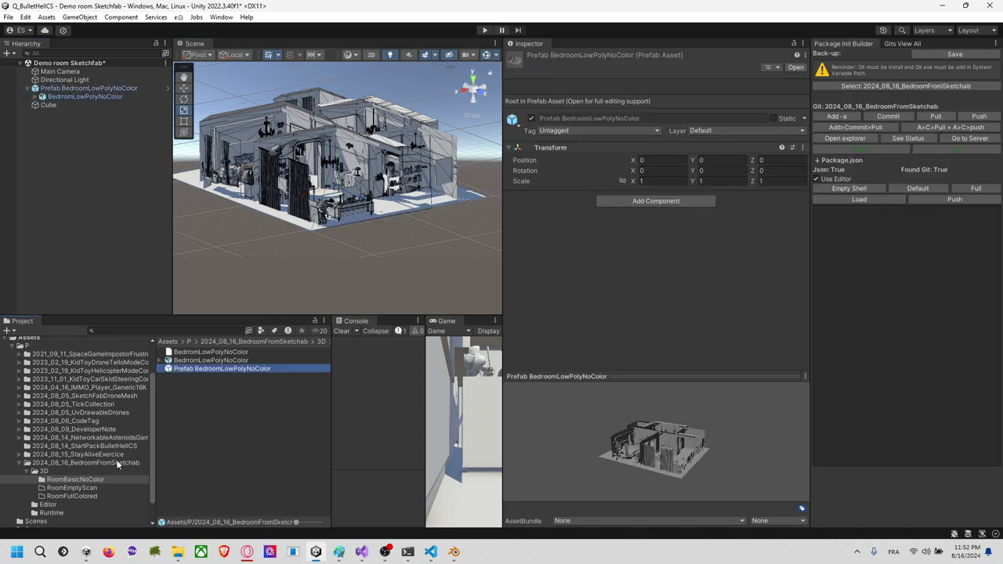
{"action": "left_click", "coordinate": [116, 462]}
{"action": "right_click", "coordinate": [185, 442]}
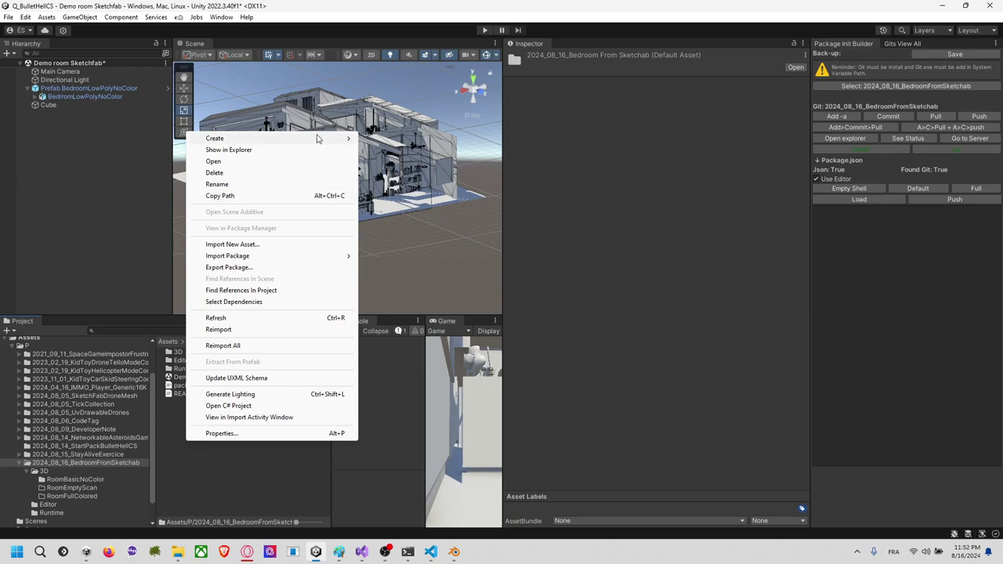
{"action": "mouse_move", "coordinate": [330, 138]}
{"action": "left_click", "coordinate": [385, 41]}
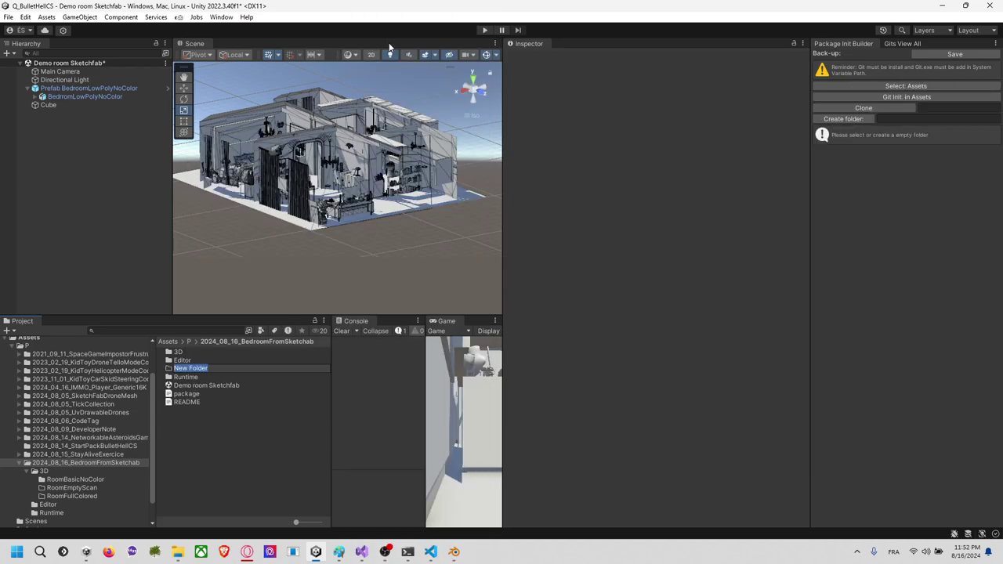
{"action": "type", "text": "Prefab"}
{"action": "key", "text": "Return"}
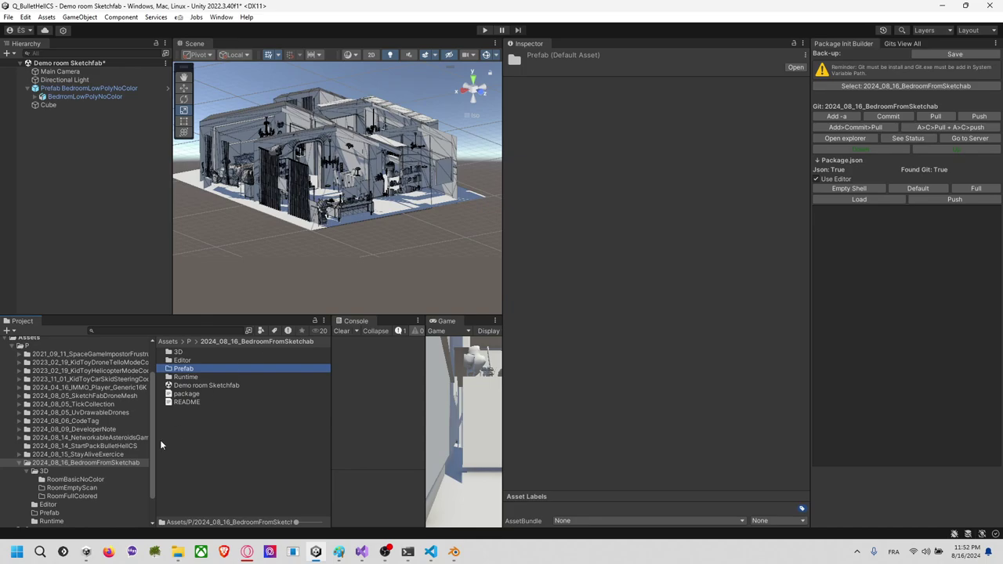
Step: Move the Prefab BedroomLowPolyNoColor asset from RoomBasicNoColor into the Prefab folder and check it there
{"action": "left_click", "coordinate": [107, 487]}
{"action": "left_click", "coordinate": [106, 479]}
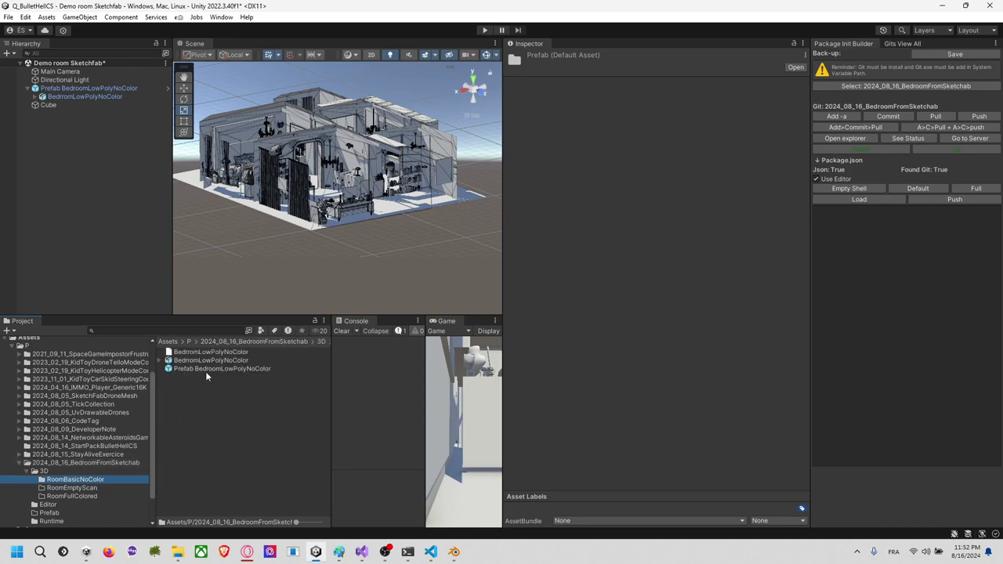
{"action": "left_click_drag", "start_coordinate": [206, 372], "coordinate": [80, 511]}
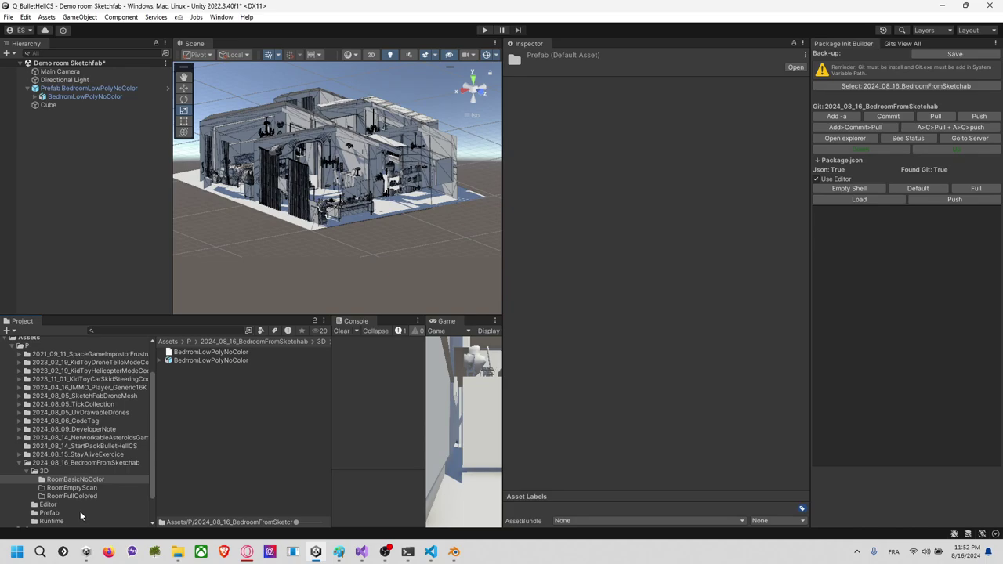
{"action": "left_click", "coordinate": [220, 354]}
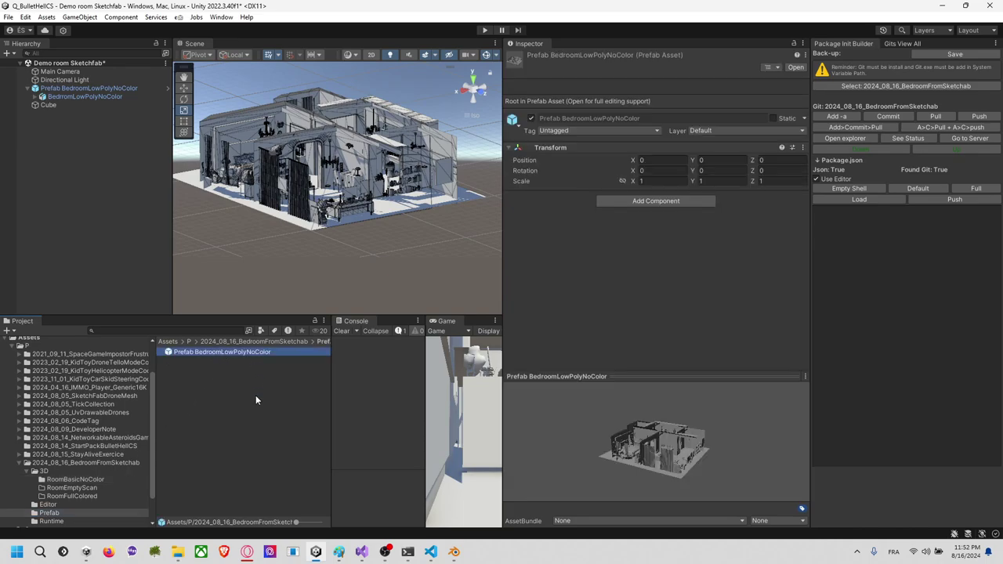
{"action": "left_click", "coordinate": [256, 394]}
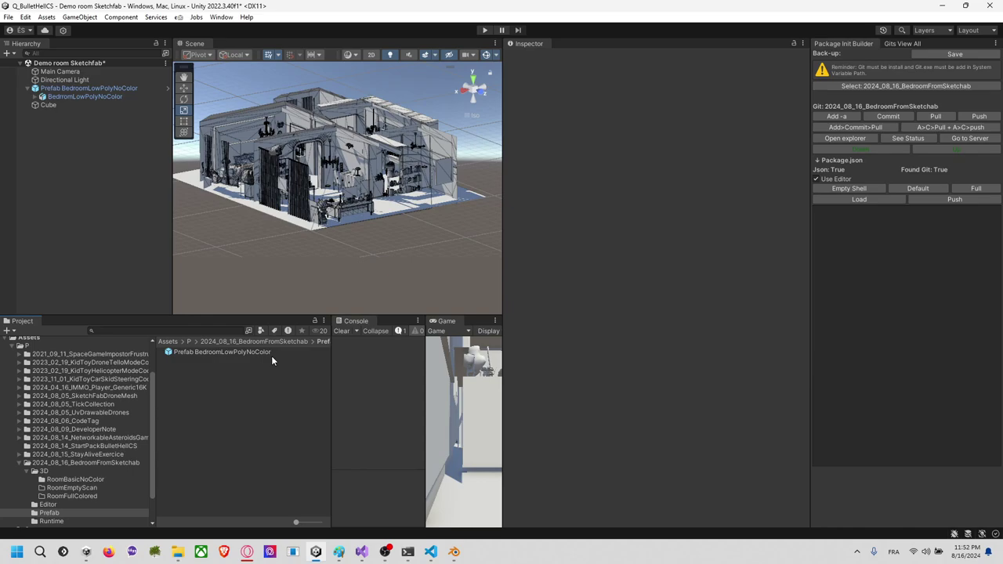
Step: Examine the bedroom prefab instance in the scene from above and from the side
{"action": "left_click", "coordinate": [118, 79]}
{"action": "double_click", "coordinate": [109, 87]}
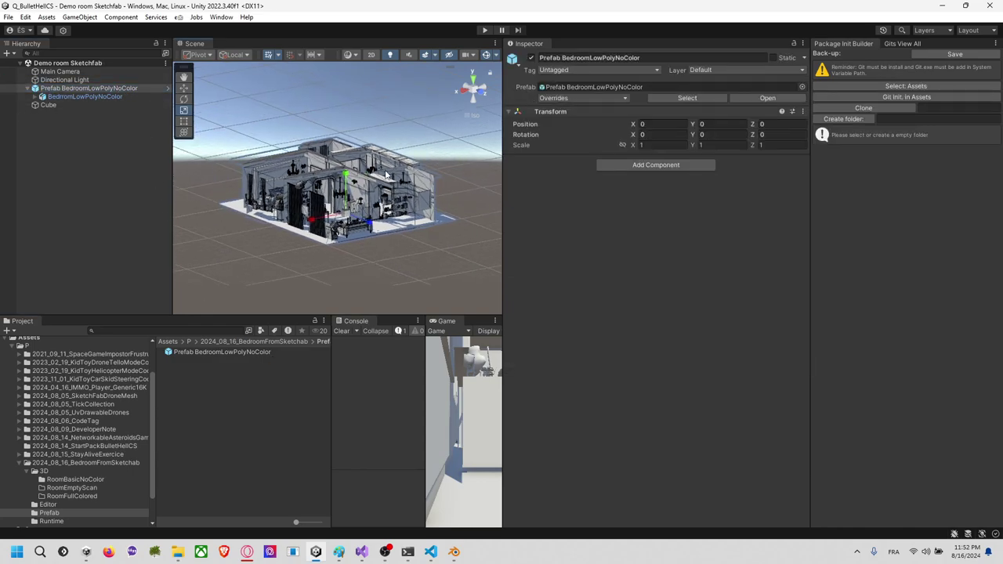
{"action": "scroll", "coordinate": [385, 175], "scroll_direction": "up", "scroll_amount": 4}
{"action": "right_click_drag", "start_coordinate": [408, 152], "coordinate": [309, 285]}
{"action": "middle_click_drag", "start_coordinate": [310, 285], "coordinate": [366, 239]}
{"action": "scroll", "coordinate": [366, 238], "scroll_direction": "down", "scroll_amount": 8}
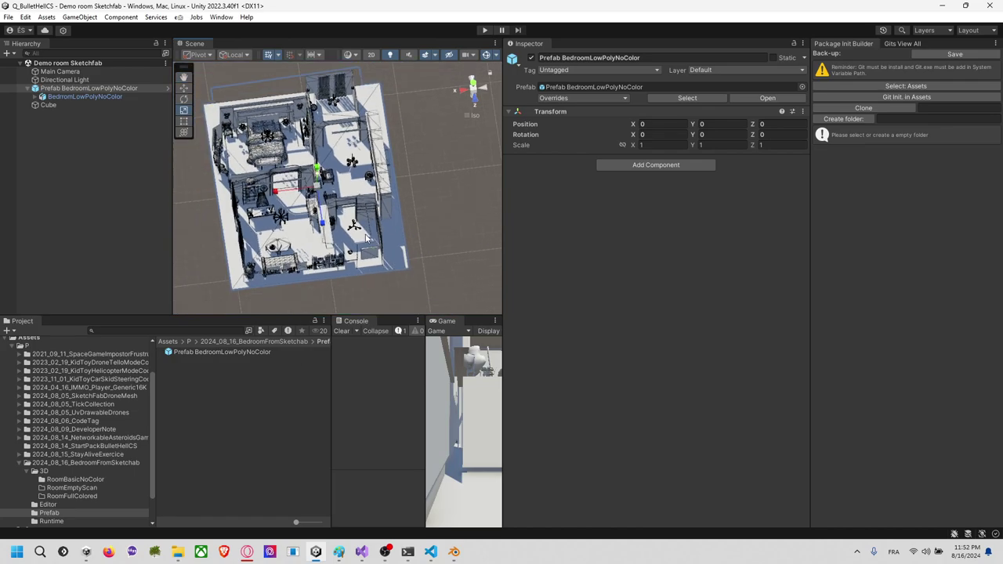
{"action": "left_click_drag", "start_coordinate": [366, 239], "coordinate": [455, 141], "text": "alt"}
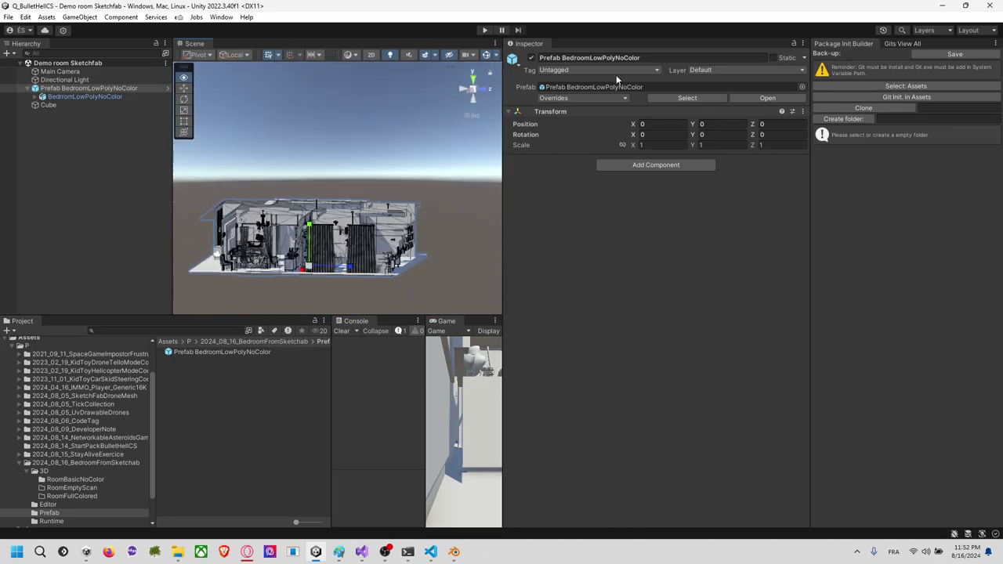
{"action": "left_click_drag", "start_coordinate": [617, 79], "coordinate": [282, 190], "text": "alt"}
Step: Create an empty object at the scene root named Prefab Room Collision
{"action": "left_click", "coordinate": [68, 187]}
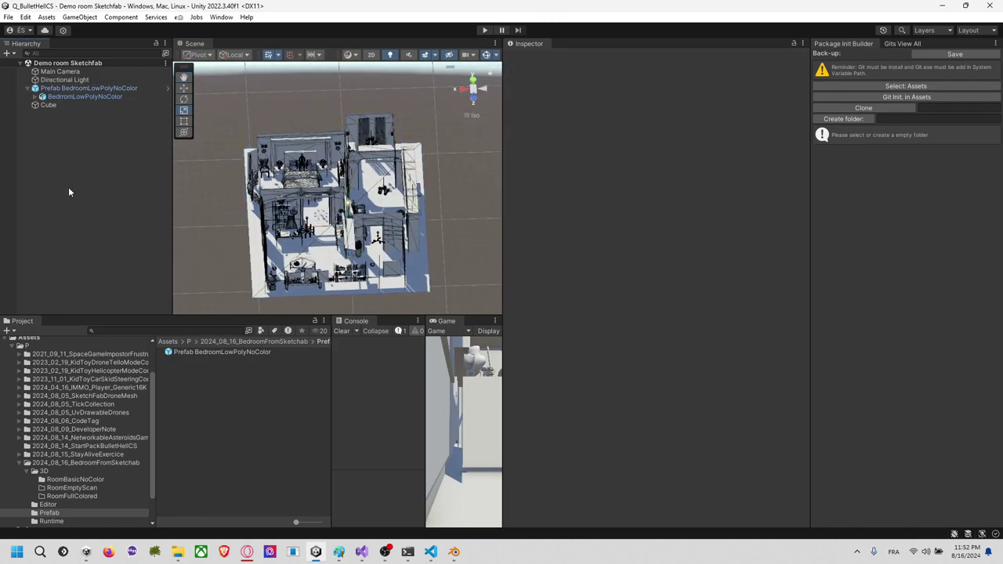
{"action": "right_click", "coordinate": [69, 189]}
{"action": "left_click", "coordinate": [151, 325]}
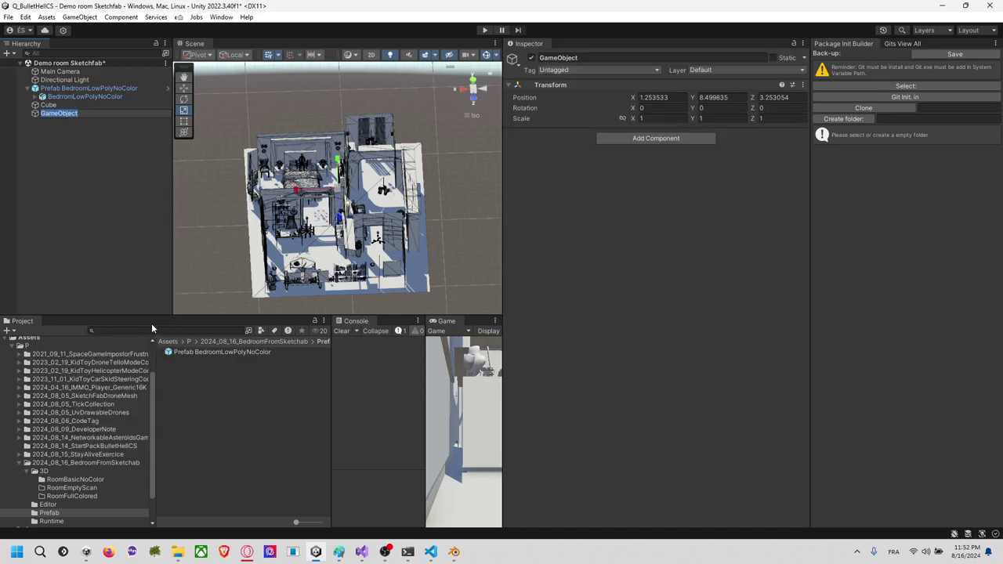
{"action": "type", "text": "Prefab Room Collision"}
{"action": "key", "text": "Return"}
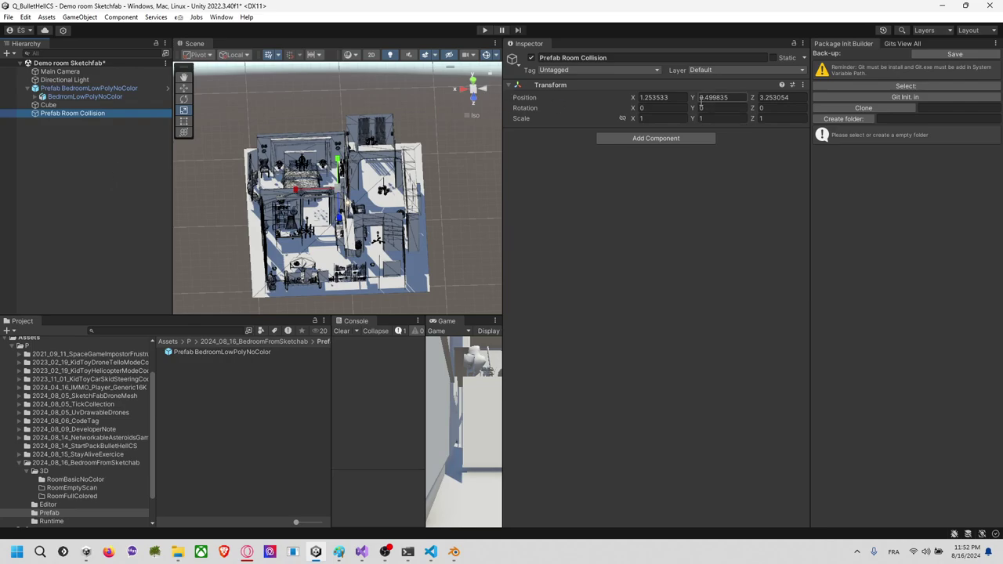
Step: Set the position of Prefab Room Collision to 0, 0, 0
{"action": "left_click", "coordinate": [659, 97]}
{"action": "type", "text": "0"}
{"action": "key", "text": "Tab"}
{"action": "type", "text": "0"}
{"action": "key", "text": "Tab"}
{"action": "type", "text": "0"}
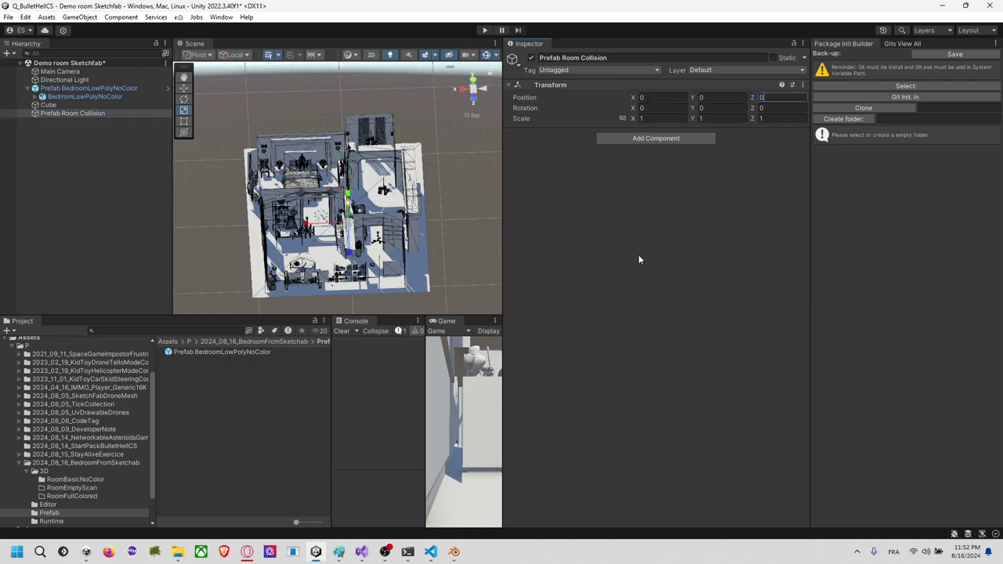
Step: Add a 3D cube as a child of Prefab Room Collision
{"action": "left_click", "coordinate": [112, 154]}
{"action": "right_click", "coordinate": [112, 113]}
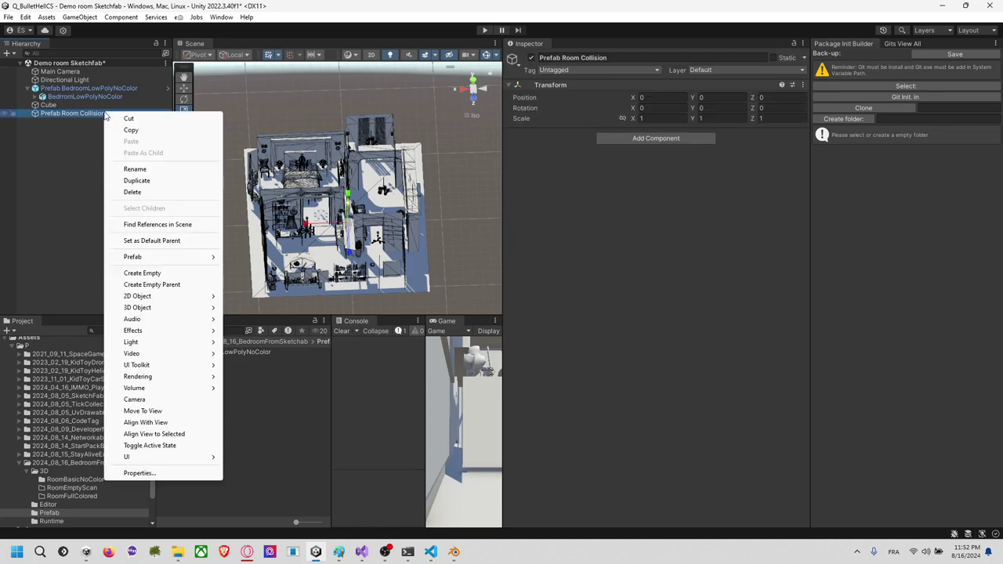
{"action": "mouse_move", "coordinate": [139, 307]}
{"action": "left_click", "coordinate": [241, 307]}
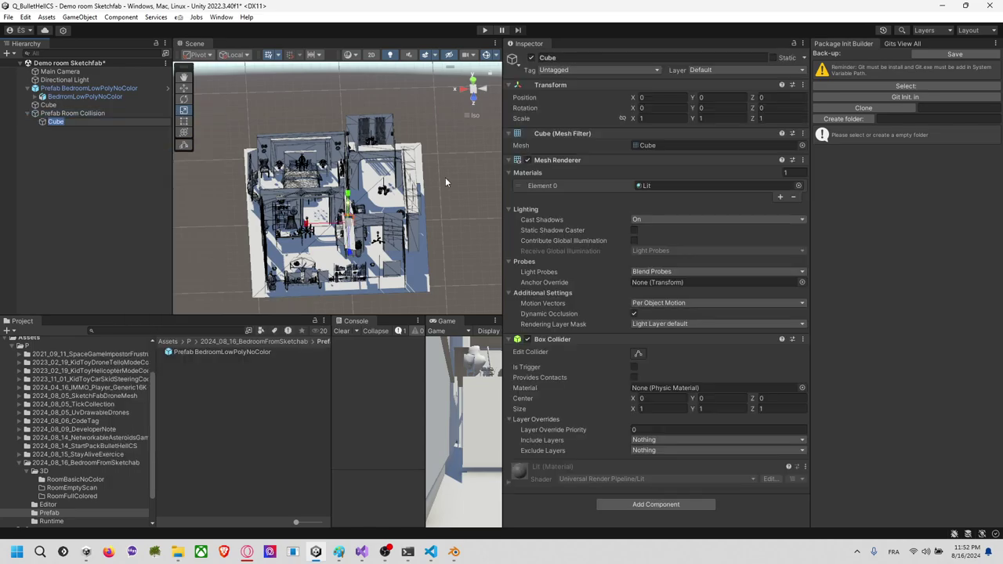
Step: Scale and stretch the child cube to about 19 units wide so it covers the whole room footprint, and reselect it
{"action": "left_click", "coordinate": [474, 81]}
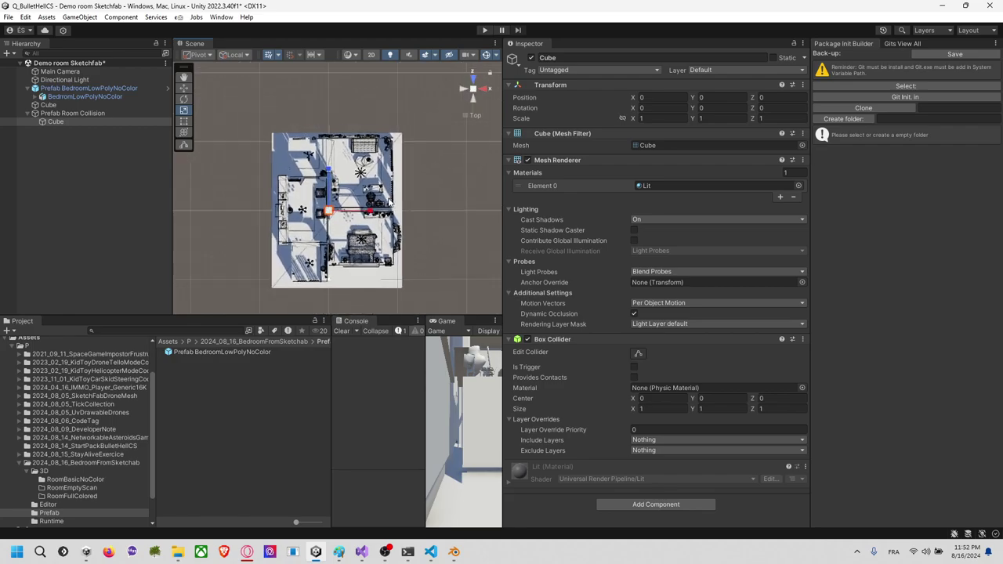
{"action": "key", "text": "t"}
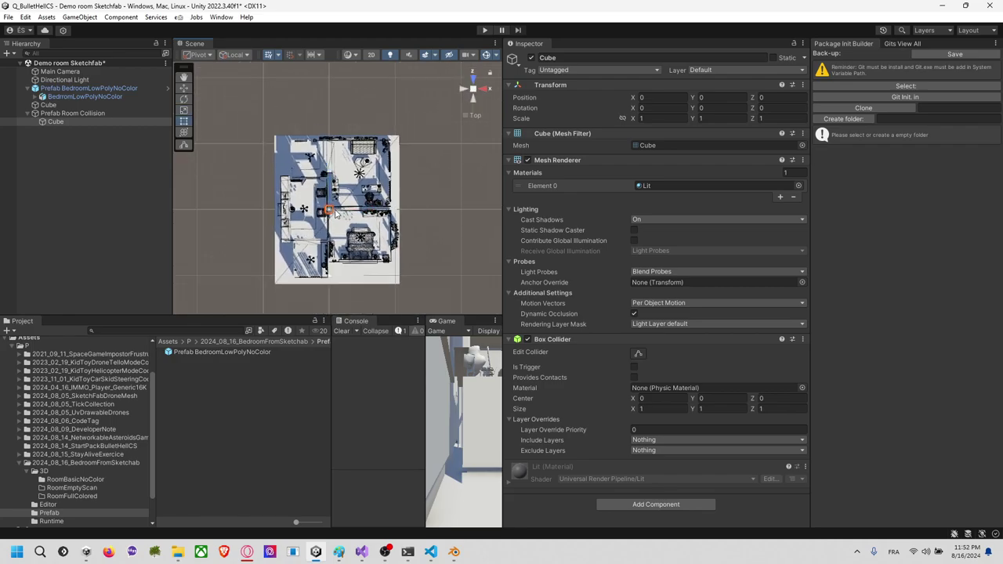
{"action": "key", "text": "r"}
{"action": "left_click_drag", "start_coordinate": [328, 210], "coordinate": [402, 196]}
{"action": "key", "text": "t"}
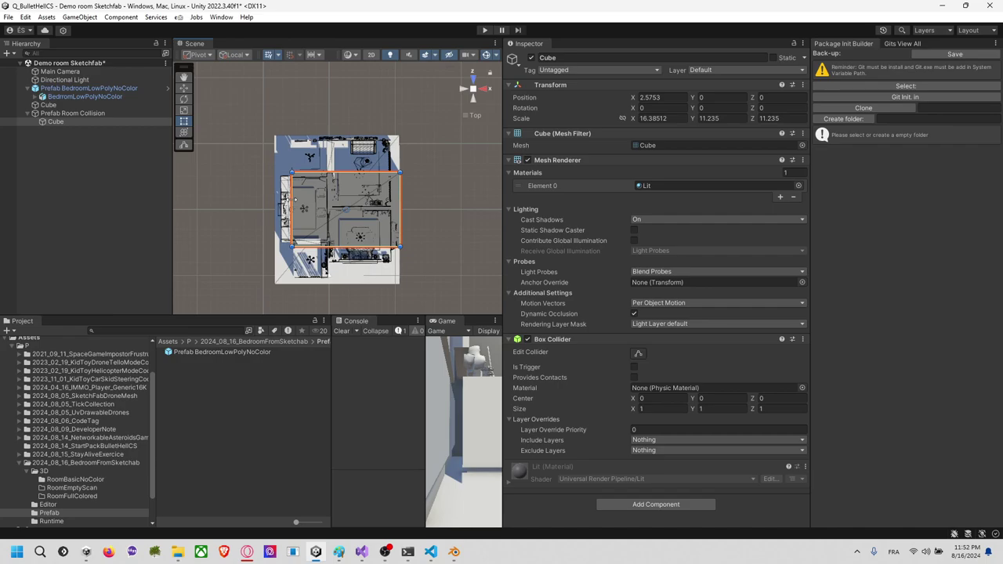
{"action": "left_click_drag", "start_coordinate": [294, 200], "coordinate": [270, 207]}
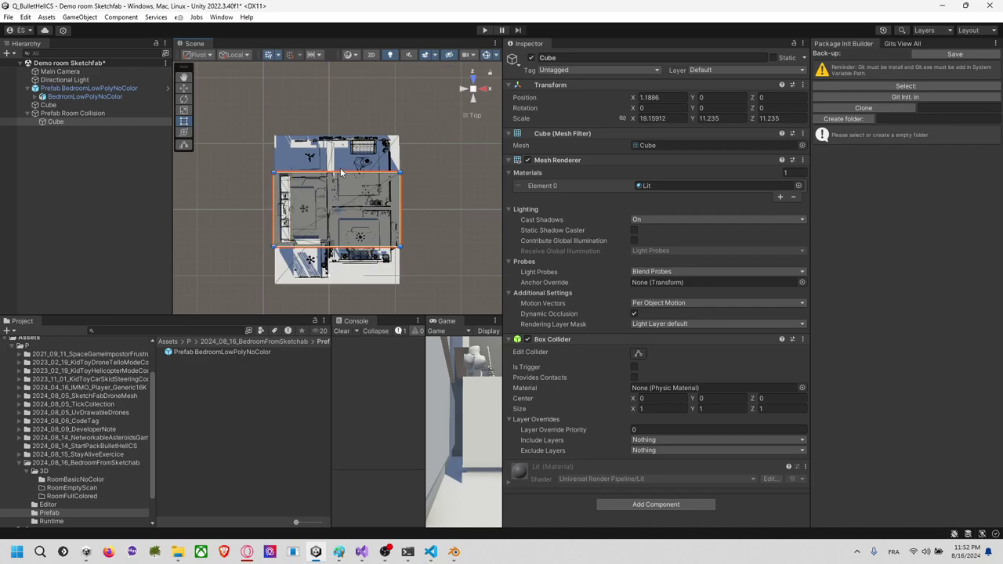
{"action": "left_click_drag", "start_coordinate": [341, 173], "coordinate": [343, 128]}
{"action": "left_click_drag", "start_coordinate": [346, 247], "coordinate": [349, 287]}
{"action": "left_click", "coordinate": [49, 146]}
{"action": "left_click", "coordinate": [80, 121]}
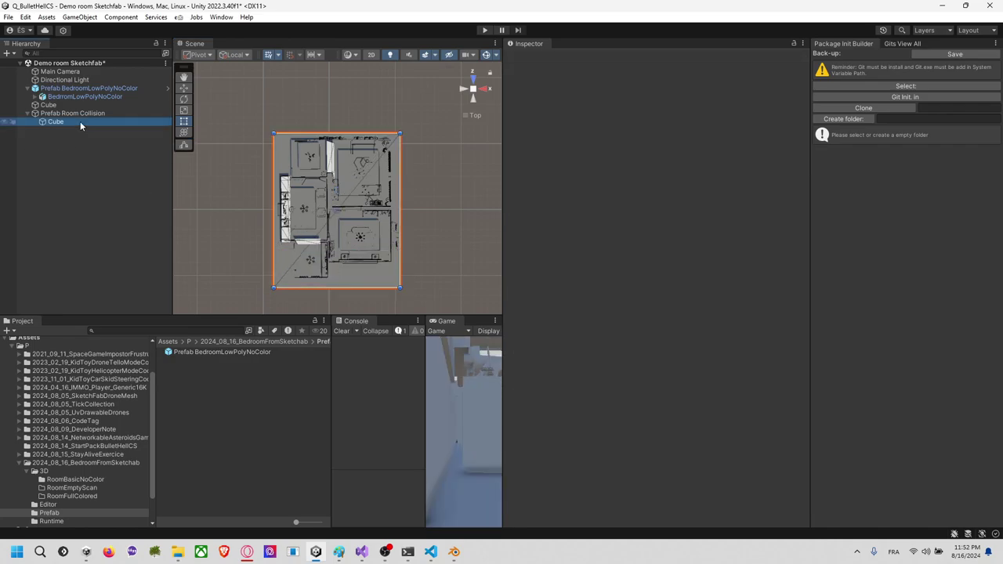
Step: Add a 3D cube as a child of the footprint cube inside Prefab Room Collision
{"action": "right_click", "coordinate": [80, 120]}
{"action": "mouse_move", "coordinate": [149, 318]}
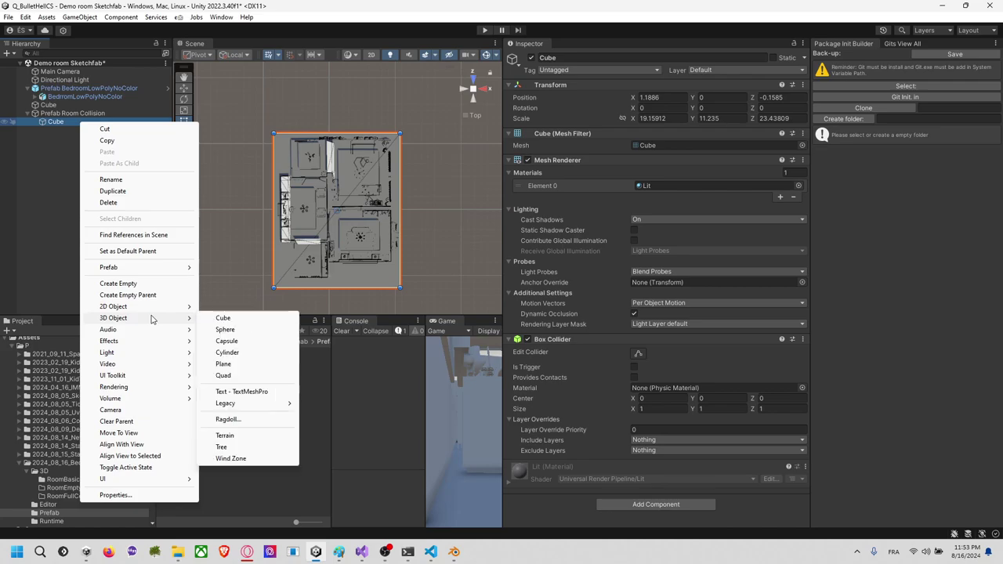
{"action": "left_click", "coordinate": [224, 318]}
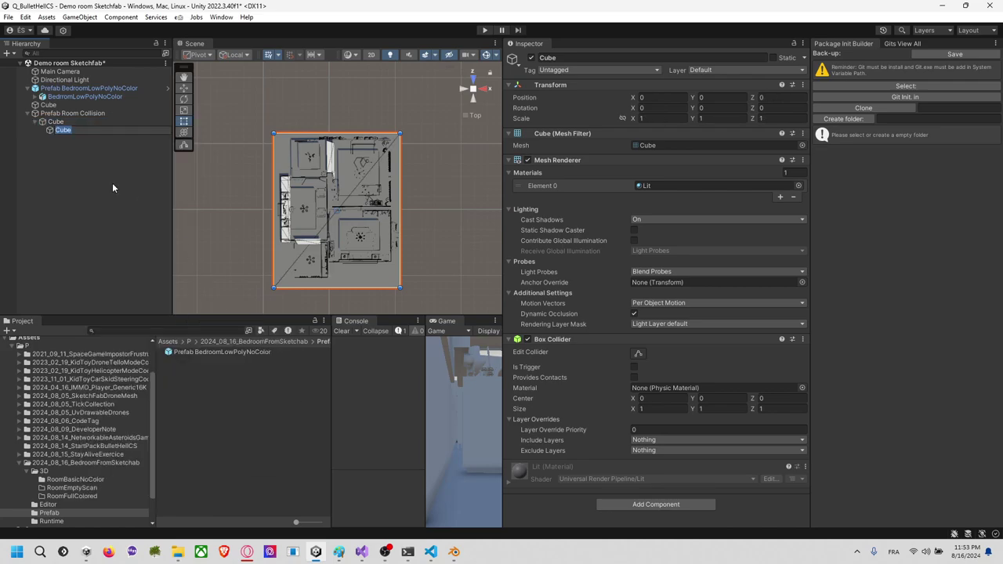
{"action": "left_click", "coordinate": [91, 149]}
{"action": "left_click", "coordinate": [149, 132]}
Step: Move the new child cube along positive Z and vertex-snap it flush against the footprint cube's edge
{"action": "scroll", "coordinate": [340, 140], "scroll_direction": "down", "scroll_amount": 4}
{"action": "middle_click_drag", "start_coordinate": [340, 140], "coordinate": [331, 172]}
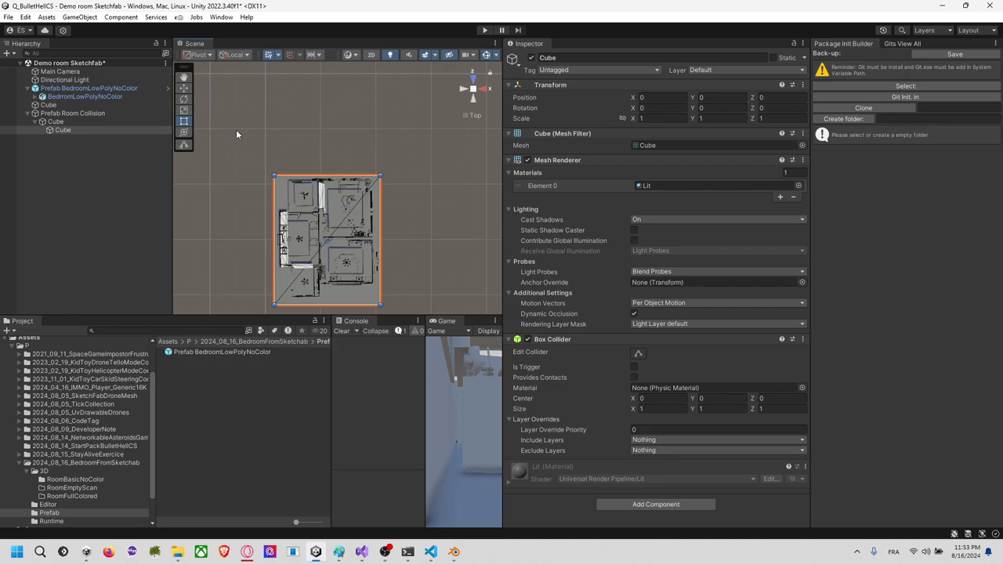
{"action": "left_click", "coordinate": [183, 88]}
{"action": "left_click_drag", "start_coordinate": [328, 203], "coordinate": [338, 75]}
{"action": "key", "text": "v"}
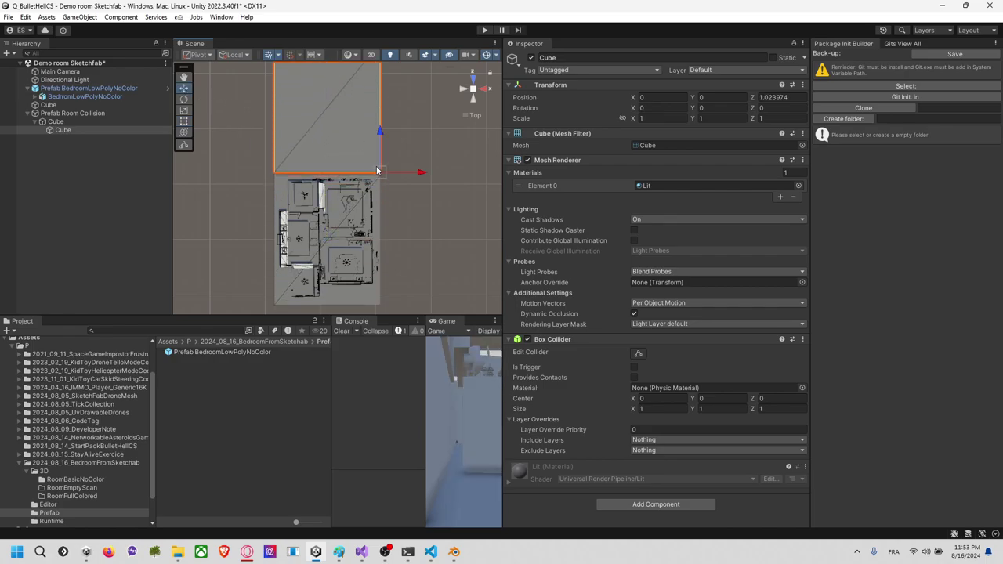
{"action": "left_click_drag", "start_coordinate": [381, 173], "coordinate": [386, 180]}
{"action": "middle_click_drag", "start_coordinate": [398, 203], "coordinate": [375, 185]}
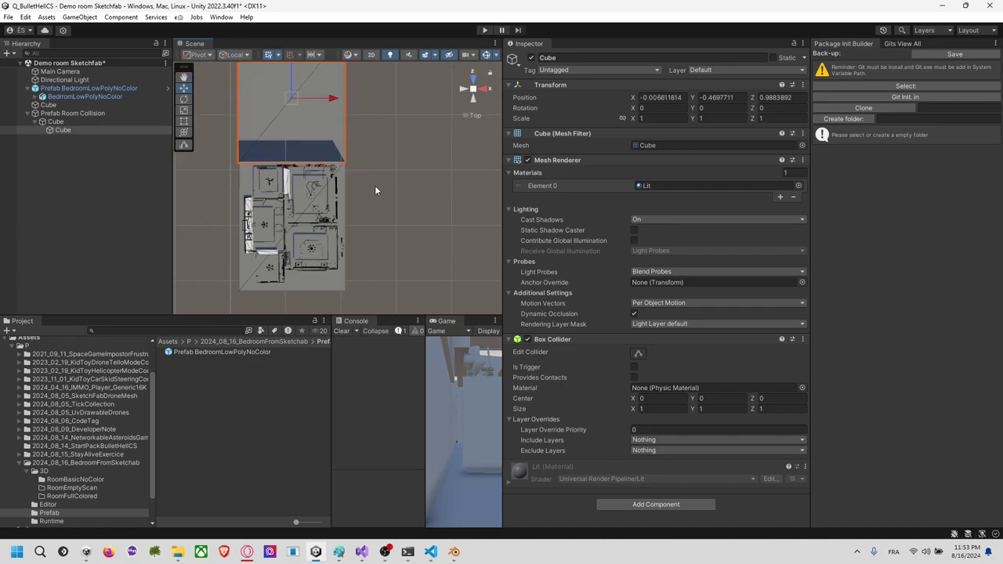
{"action": "middle_click_drag", "start_coordinate": [467, 239], "coordinate": [436, 217]}
{"action": "middle_click_drag", "start_coordinate": [364, 180], "coordinate": [329, 152]}
{"action": "right_click_drag", "start_coordinate": [329, 152], "coordinate": [261, 67]}
{"action": "mouse_move", "coordinate": [318, 150]}
{"action": "left_mouse_down"}
{"action": "mouse_move", "coordinate": [339, 112]}
{"action": "mouse_move", "coordinate": [315, 129]}
{"action": "mouse_move", "coordinate": [322, 138]}
{"action": "left_mouse_up"}
{"action": "left_click", "coordinate": [333, 198]}
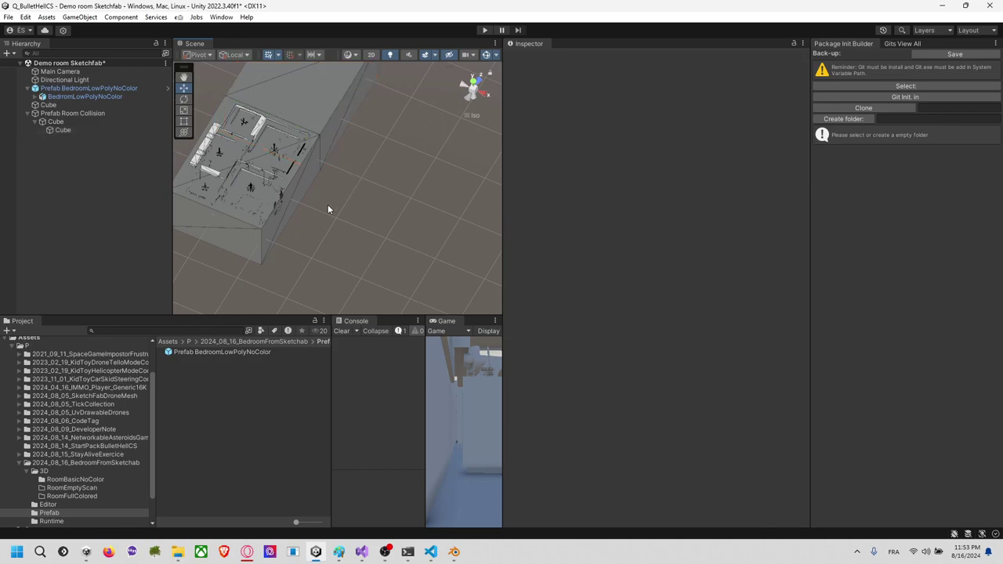
{"action": "middle_click_drag", "start_coordinate": [327, 204], "coordinate": [386, 203]}
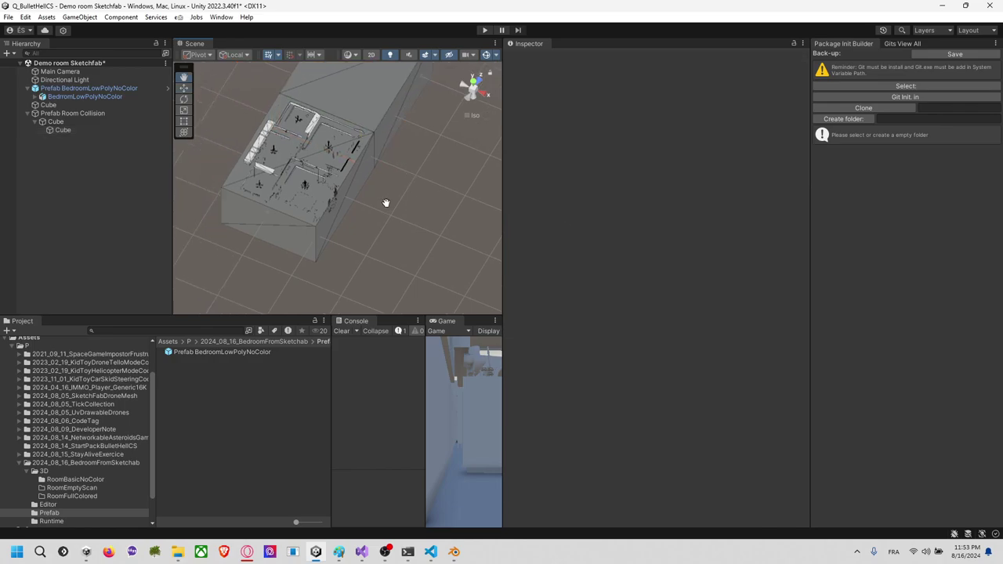
Step: Add a second 3D cube as a child of the footprint cube
{"action": "left_click", "coordinate": [76, 113]}
{"action": "left_click", "coordinate": [75, 121]}
{"action": "right_click", "coordinate": [75, 121]}
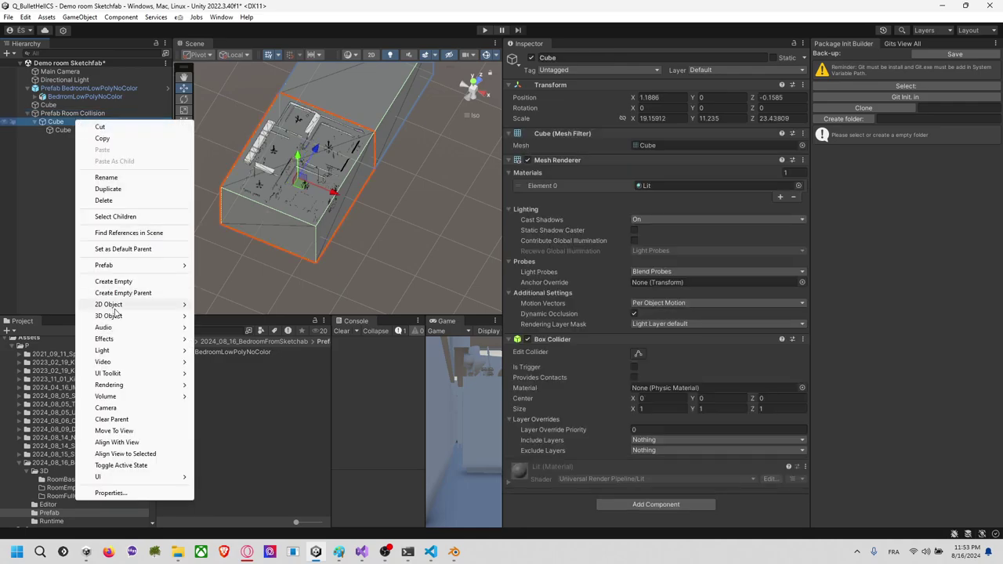
{"action": "mouse_move", "coordinate": [156, 317]}
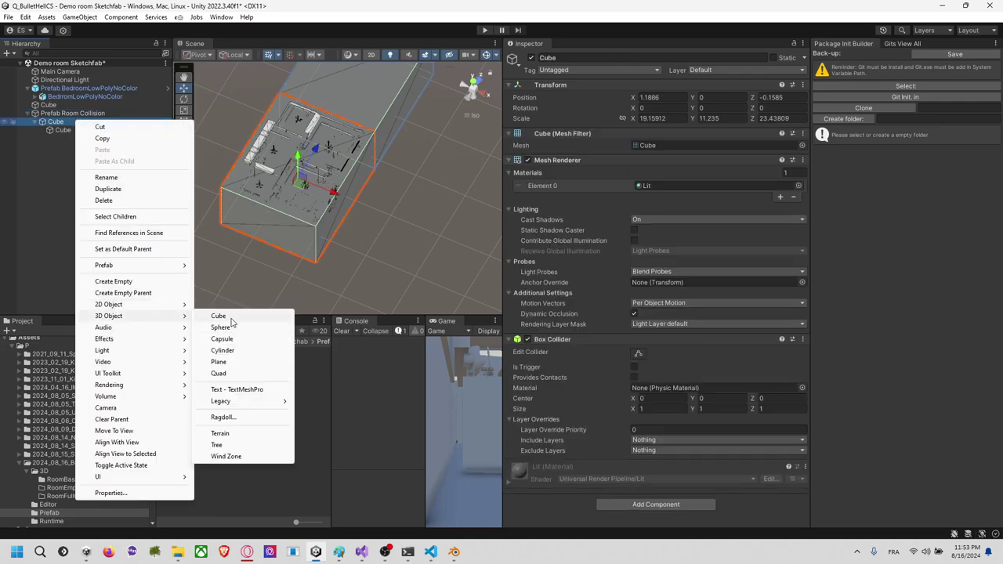
{"action": "left_click", "coordinate": [230, 318]}
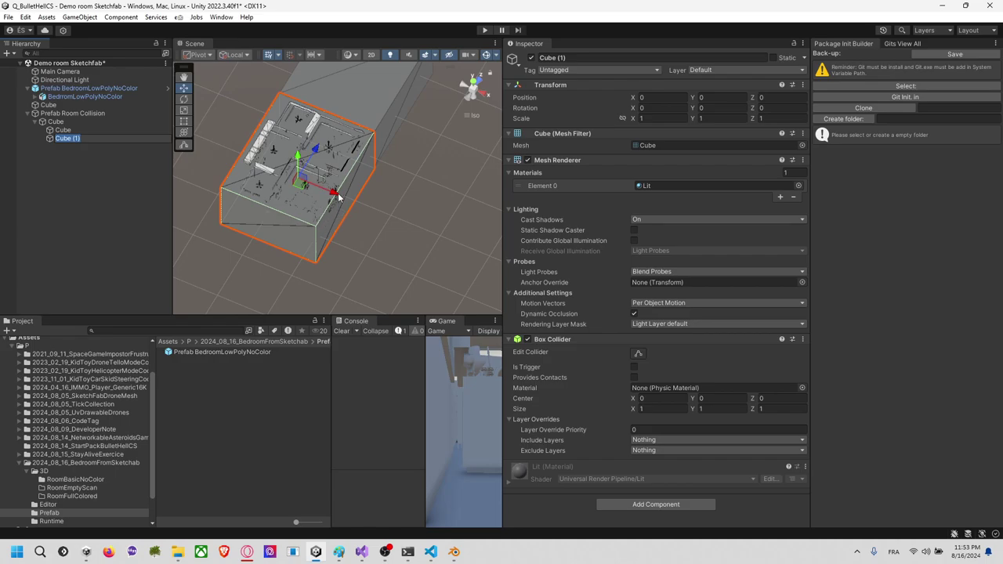
Step: Vertex-snap Cube (1) against the footprint cube's positive X side, at position 1, 0, 0
{"action": "left_click_drag", "start_coordinate": [337, 195], "coordinate": [540, 271]}
{"action": "key", "text": "v"}
{"action": "left_click_drag", "start_coordinate": [426, 271], "coordinate": [317, 226]}
{"action": "left_click_drag", "start_coordinate": [377, 133], "coordinate": [397, 156]}
{"action": "left_click", "coordinate": [64, 146]}
{"action": "left_click", "coordinate": [64, 139]}
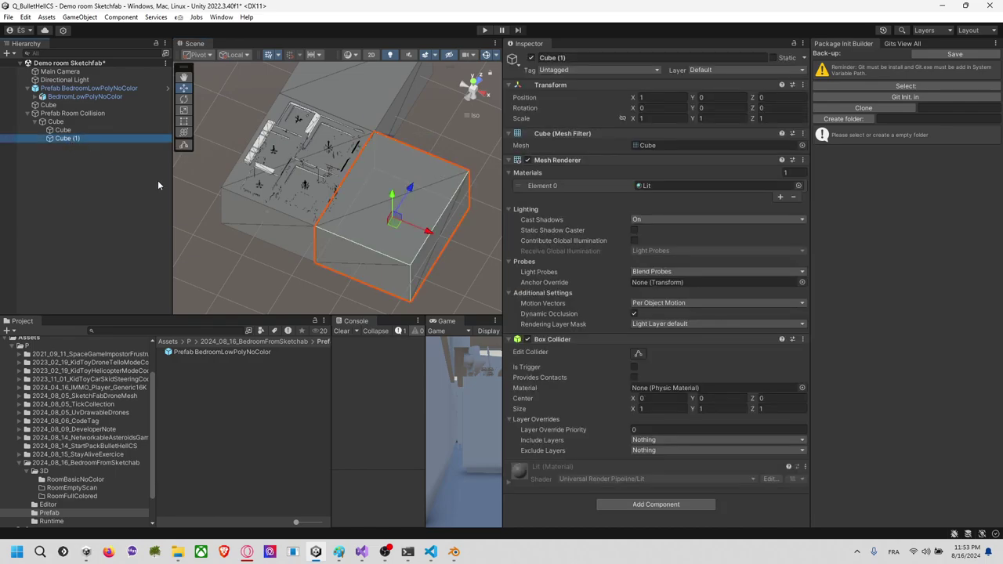
Step: Duplicate Cube (1) and vertex-snap the copy against the footprint cube's negative Z side
{"action": "key", "text": "ctrl+d"}
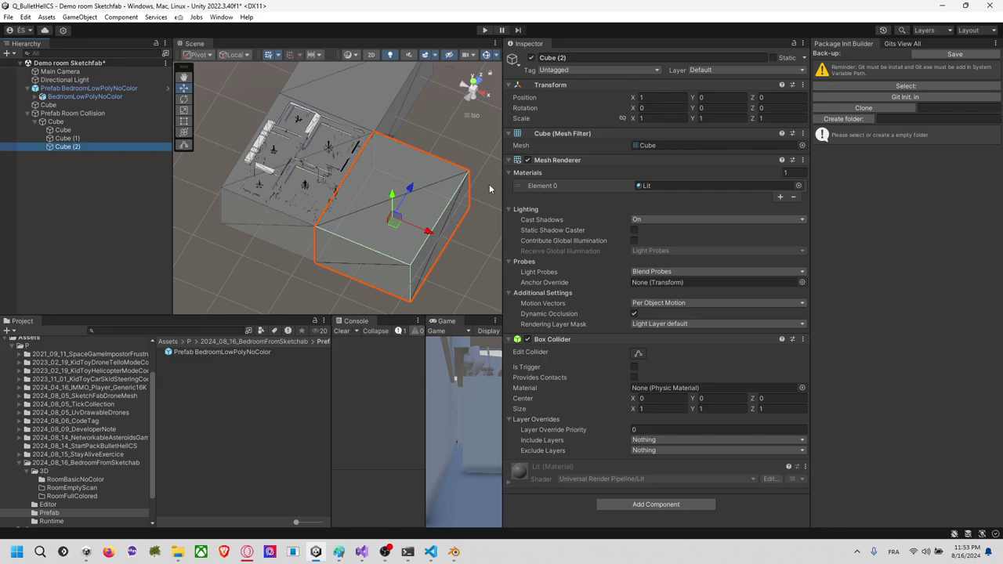
{"action": "left_click", "coordinate": [466, 175]}
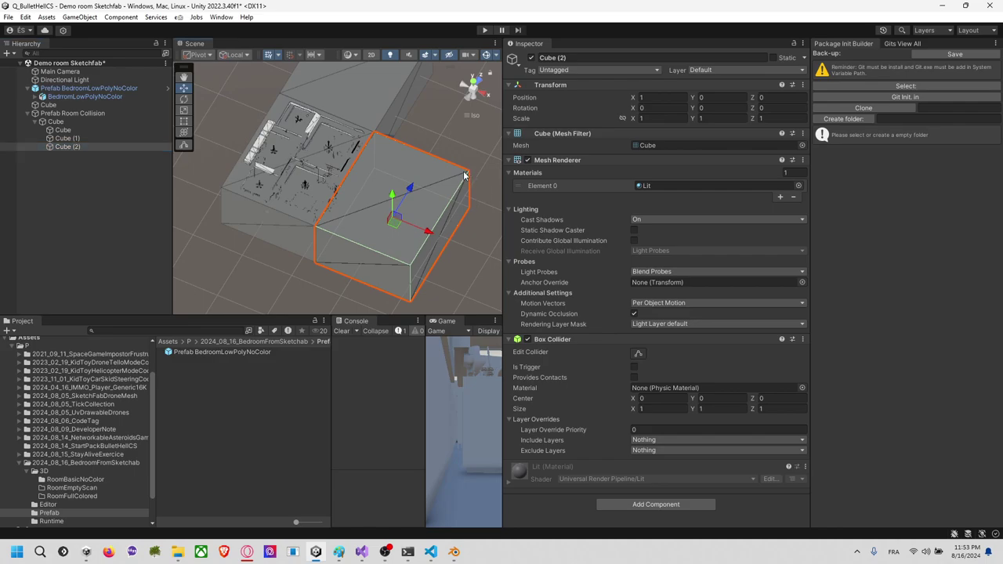
{"action": "left_click", "coordinate": [330, 254]}
{"action": "left_click", "coordinate": [379, 236]}
{"action": "left_click", "coordinate": [433, 217]}
{"action": "key", "text": "v"}
{"action": "left_click_drag", "start_coordinate": [470, 172], "coordinate": [318, 229]}
Step: Duplicate Cube (1) again and vertex-snap the copy to the negative X side, at position -1, 0, 0
{"action": "left_click", "coordinate": [382, 221]}
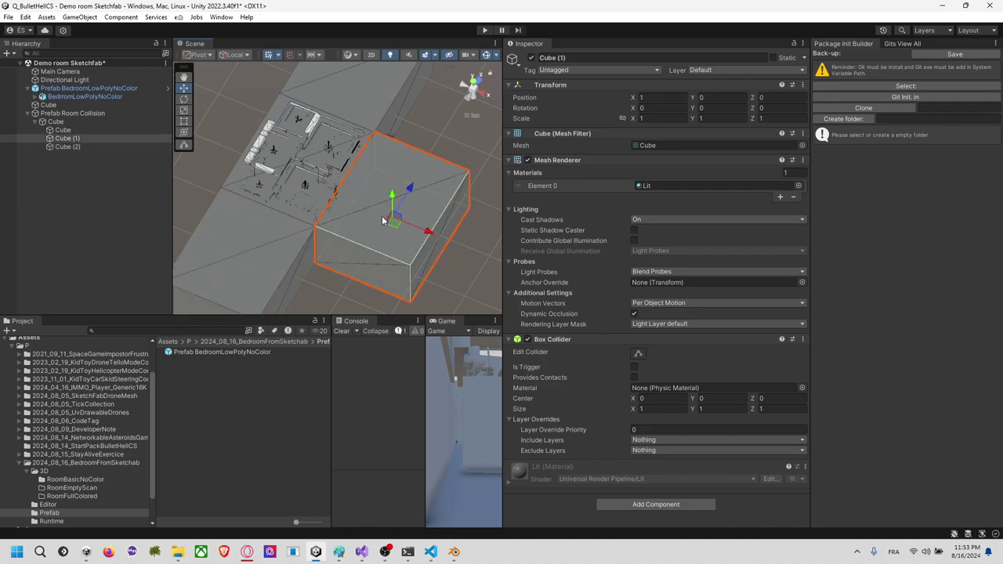
{"action": "key", "text": "ctrl+d"}
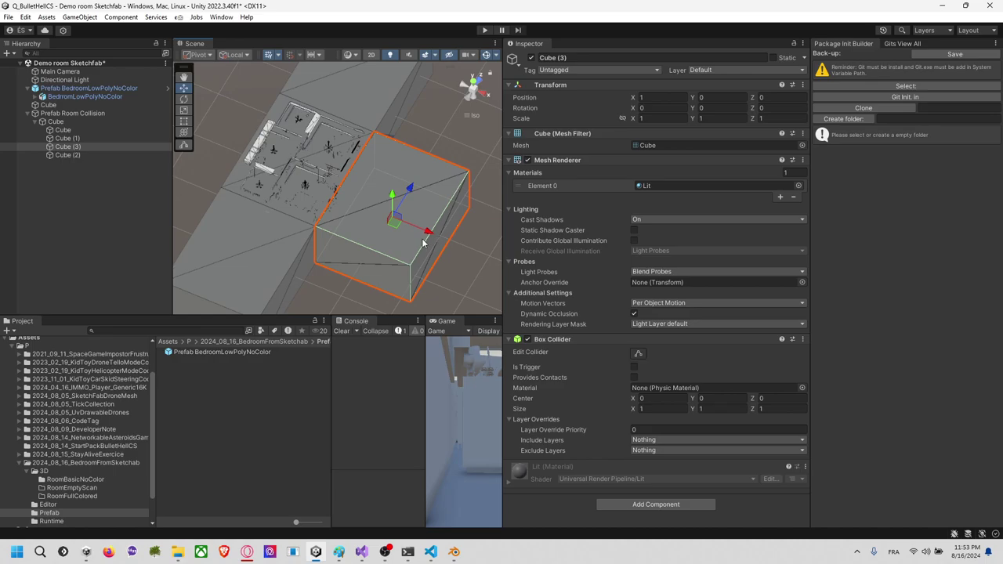
{"action": "left_click_drag", "start_coordinate": [424, 238], "coordinate": [440, 235]}
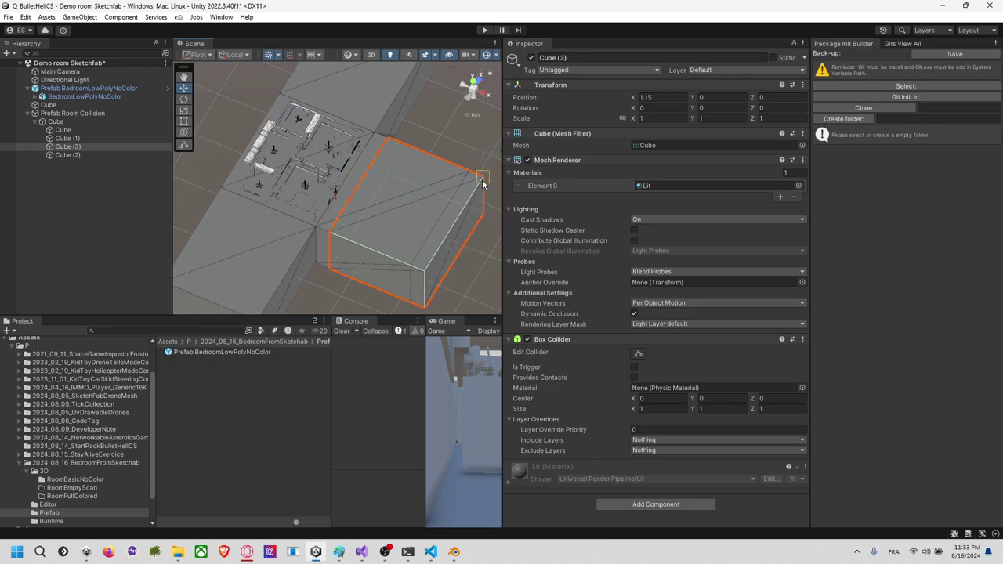
{"action": "left_click_drag", "start_coordinate": [476, 185], "coordinate": [281, 91]}
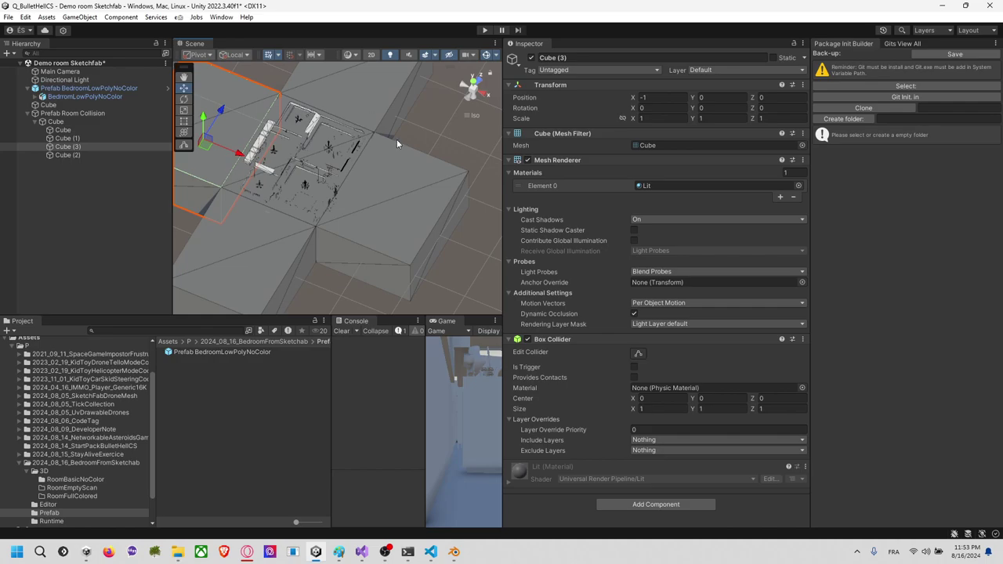
{"action": "left_click", "coordinate": [417, 143]}
{"action": "scroll", "coordinate": [416, 157], "scroll_direction": "down", "scroll_amount": 8}
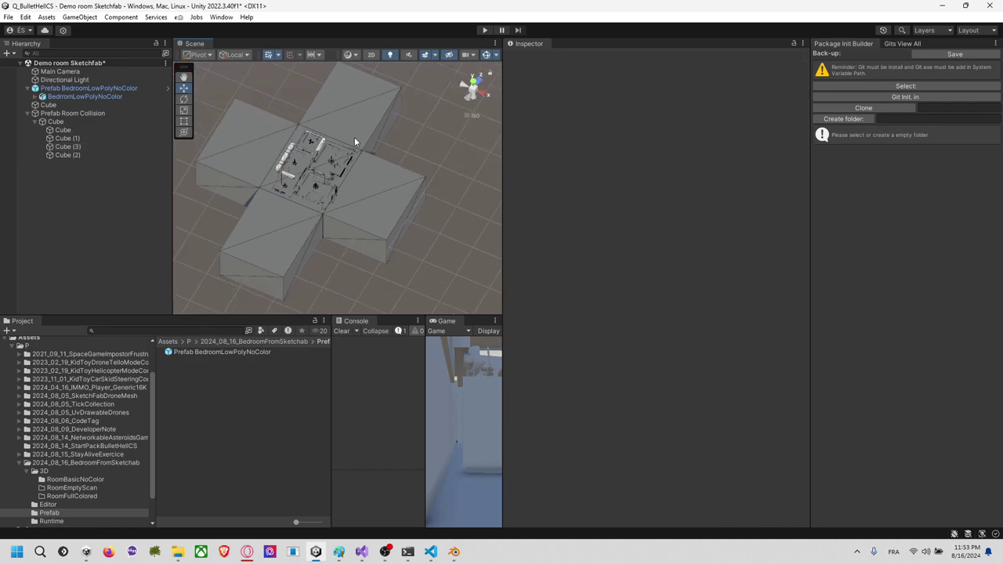
Step: Stretch Cube (1) along Z to a scale of about 2.76 and snap its ends to the neighbouring cubes' outer corners
{"action": "left_click", "coordinate": [360, 235]}
{"action": "key", "text": "t"}
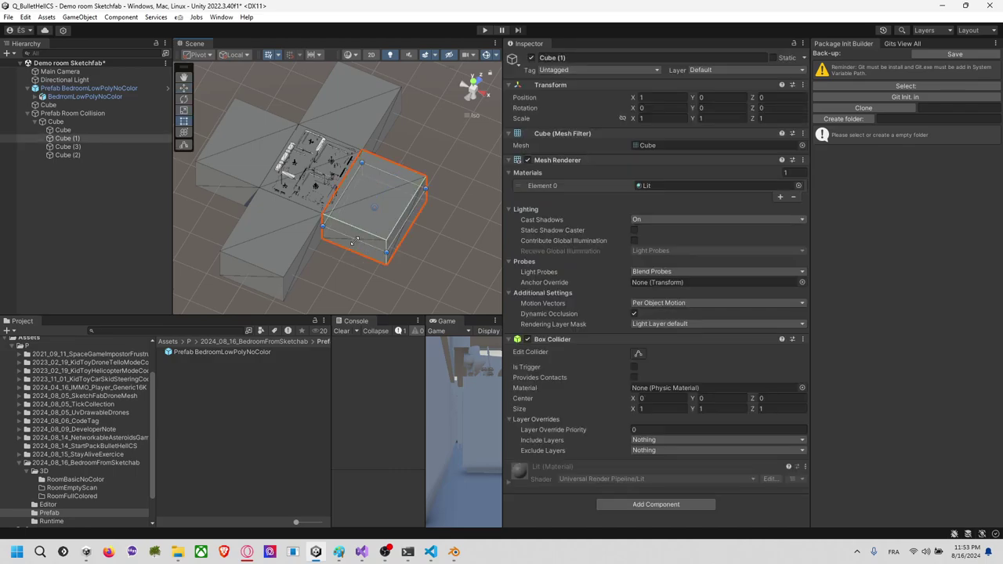
{"action": "left_click_drag", "start_coordinate": [356, 239], "coordinate": [331, 308]}
{"action": "left_click_drag", "start_coordinate": [391, 177], "coordinate": [400, 94]}
{"action": "key", "text": "v"}
{"action": "left_click_drag", "start_coordinate": [296, 270], "coordinate": [292, 274]}
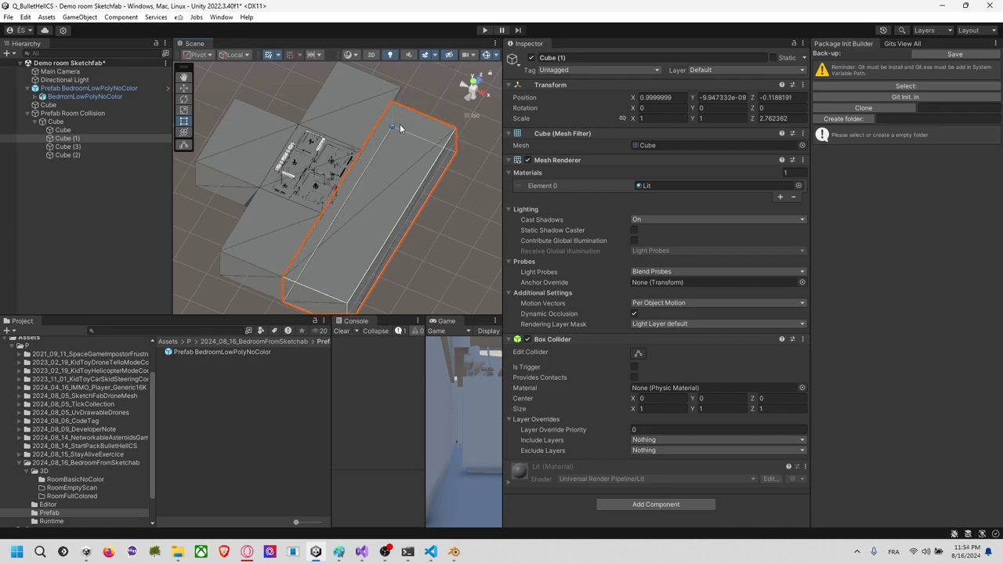
{"action": "left_click_drag", "start_coordinate": [394, 105], "coordinate": [397, 98]}
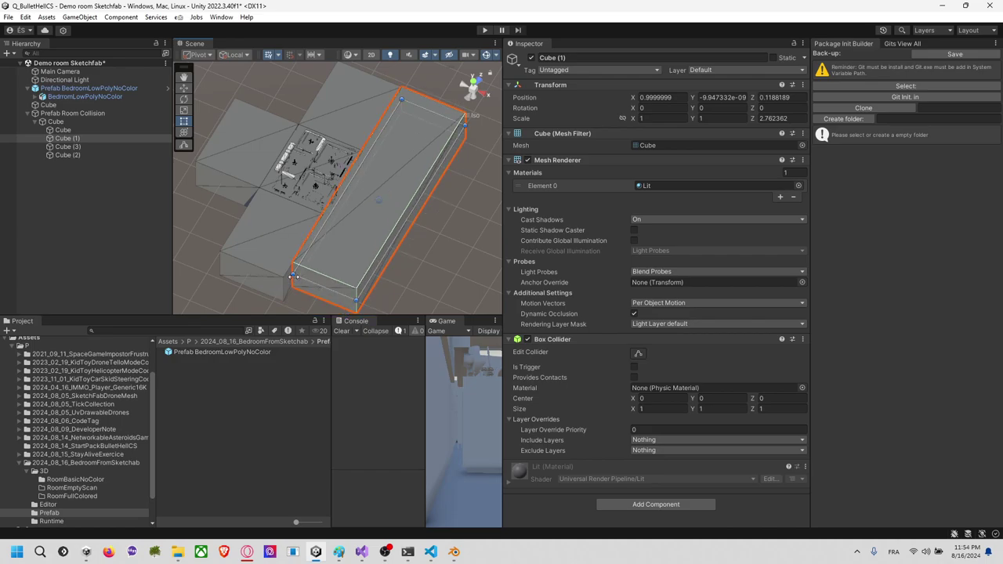
Step: Snap Cube (1) back to height 0 beside the neighbouring cube's corner and extend its Z scale to about 3
{"action": "left_click_drag", "start_coordinate": [293, 277], "coordinate": [329, 255]}
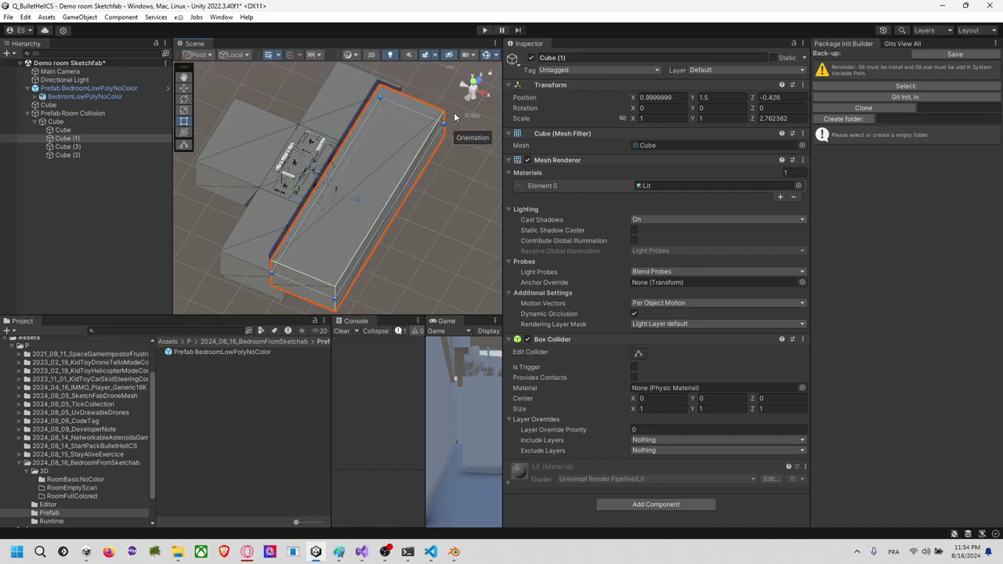
{"action": "key", "text": "ctrl+z"}
{"action": "key", "text": "ctrl+y"}
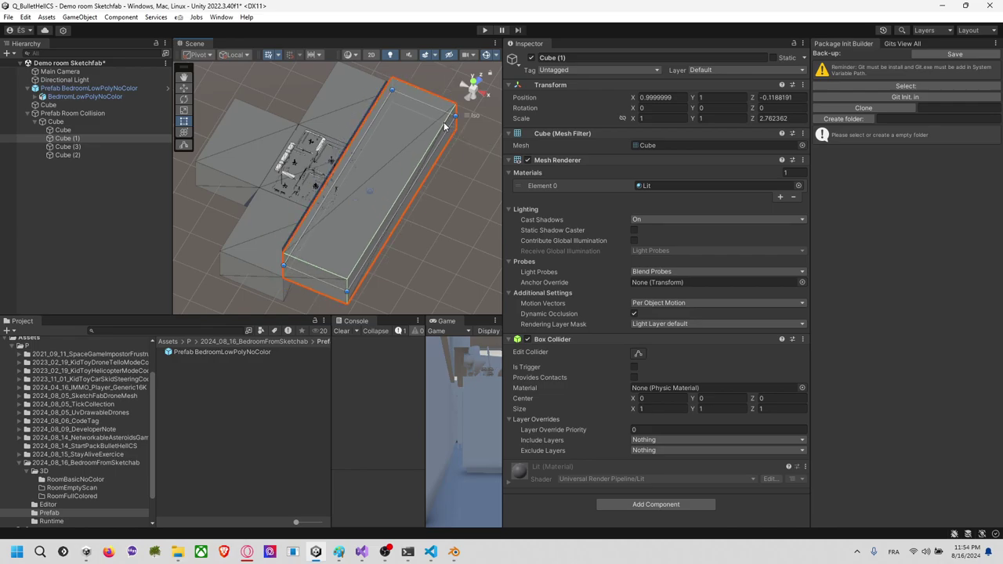
{"action": "key", "text": "v"}
{"action": "left_click_drag", "start_coordinate": [284, 253], "coordinate": [287, 278]}
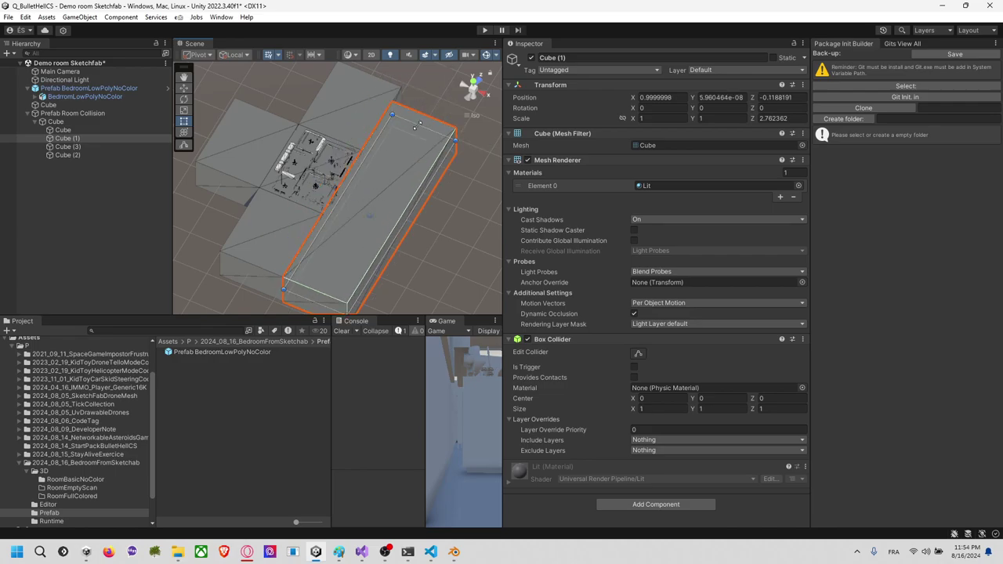
{"action": "left_click_drag", "start_coordinate": [420, 124], "coordinate": [435, 95]}
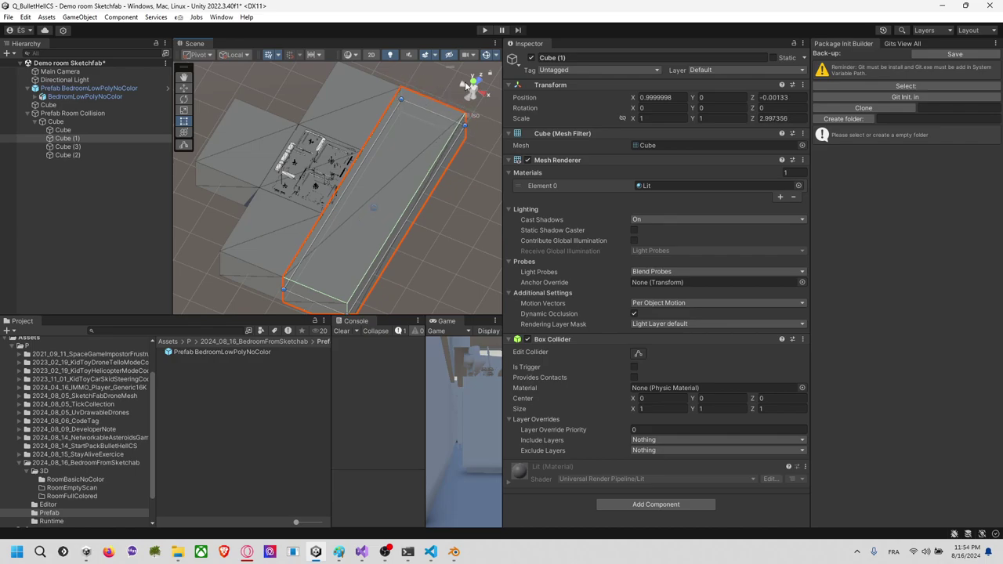
Step: Stretch Cube (3) along Z in both directions to a scale of about 2.99, level with the outer cubes' ends
{"action": "left_click", "coordinate": [469, 83]}
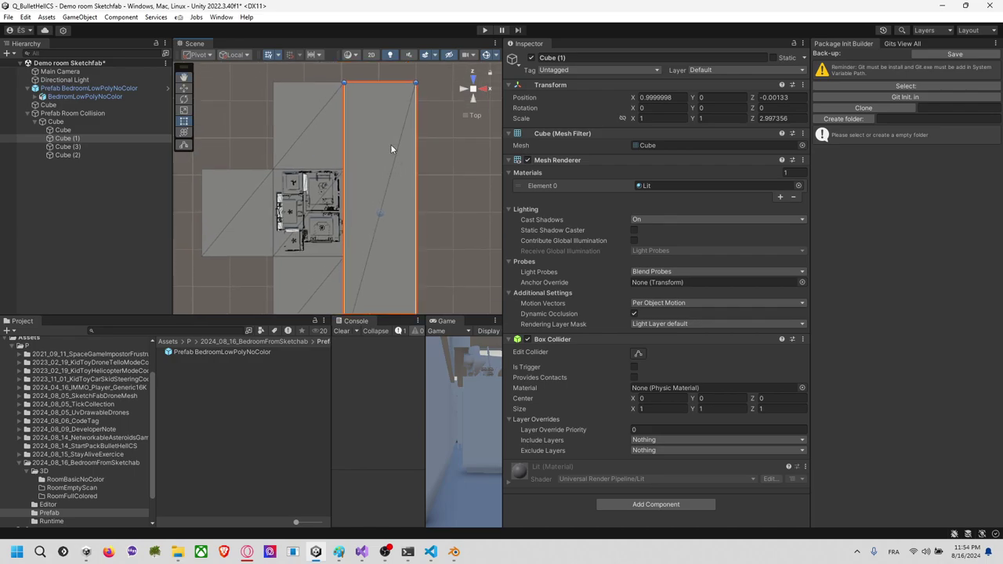
{"action": "scroll", "coordinate": [352, 88], "scroll_direction": "down", "scroll_amount": 3}
{"action": "middle_click_drag", "start_coordinate": [424, 210], "coordinate": [457, 138]}
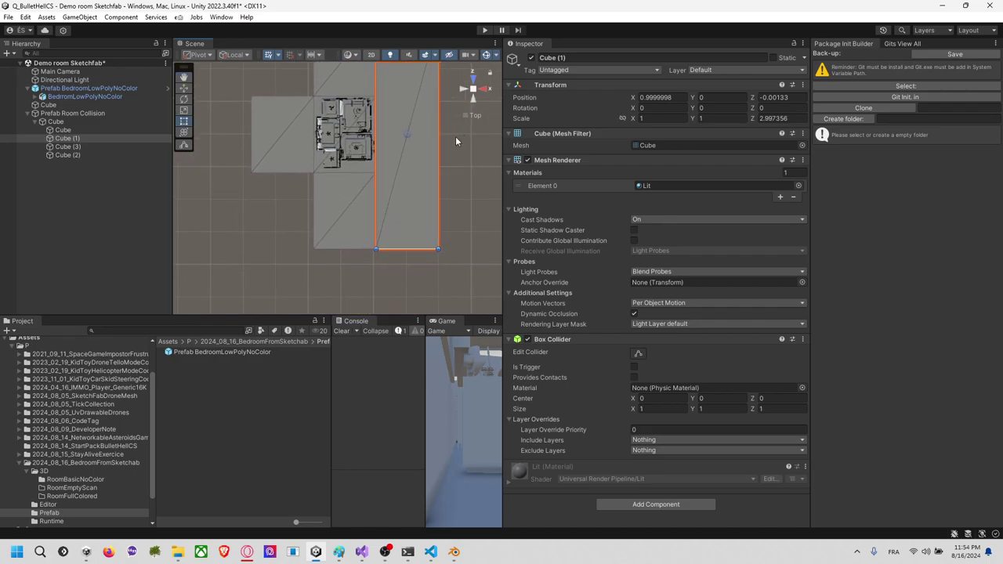
{"action": "left_click", "coordinate": [305, 154]}
{"action": "middle_click_drag", "start_coordinate": [371, 290], "coordinate": [352, 191]}
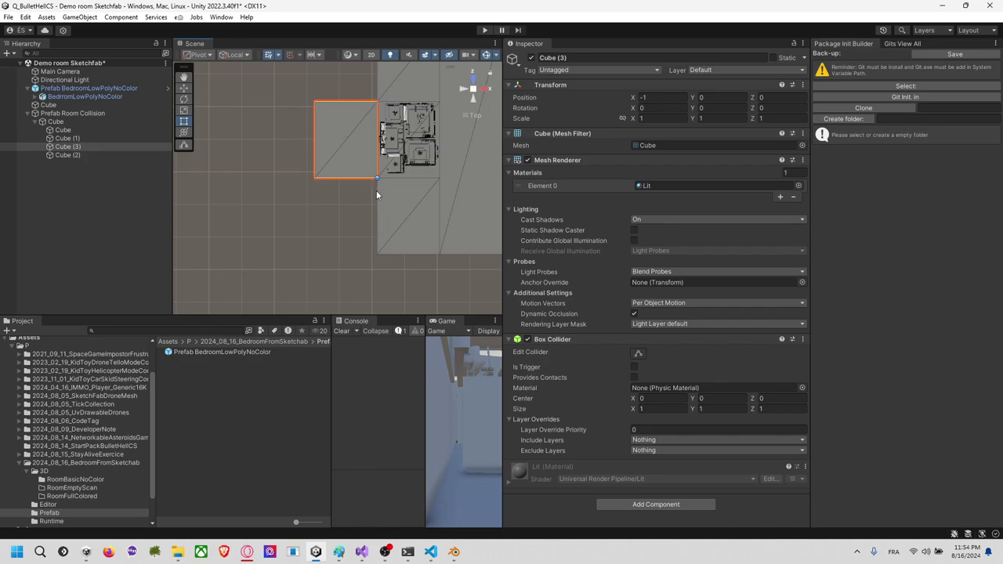
{"action": "left_click_drag", "start_coordinate": [376, 179], "coordinate": [379, 224]}
{"action": "left_click_drag", "start_coordinate": [359, 177], "coordinate": [359, 82]}
{"action": "middle_click_drag", "start_coordinate": [368, 124], "coordinate": [333, 195]}
{"action": "left_click_drag", "start_coordinate": [324, 151], "coordinate": [336, 96]}
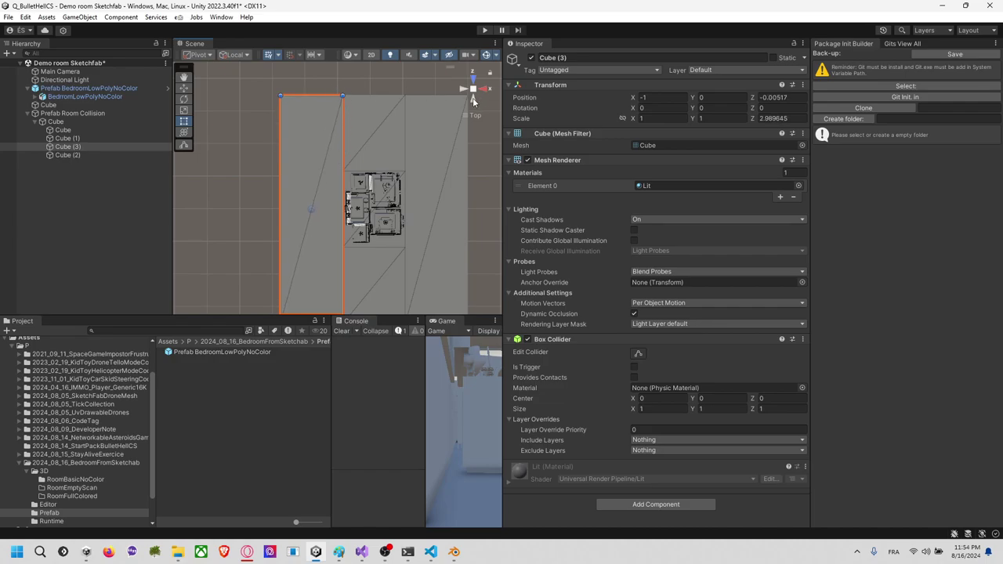
Step: Raise the parent Cube under Prefab Room Collision so its base meets the room's floor, at a Y position of 5.2
{"action": "left_click", "coordinate": [473, 100]}
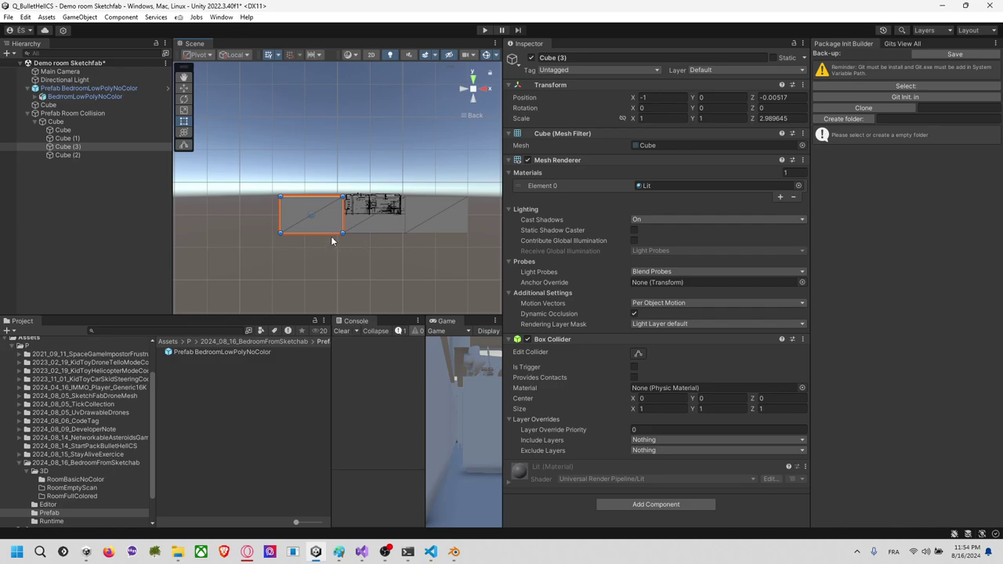
{"action": "scroll", "coordinate": [360, 225], "scroll_direction": "up", "scroll_amount": 3}
{"action": "middle_click_drag", "start_coordinate": [410, 206], "coordinate": [354, 216]}
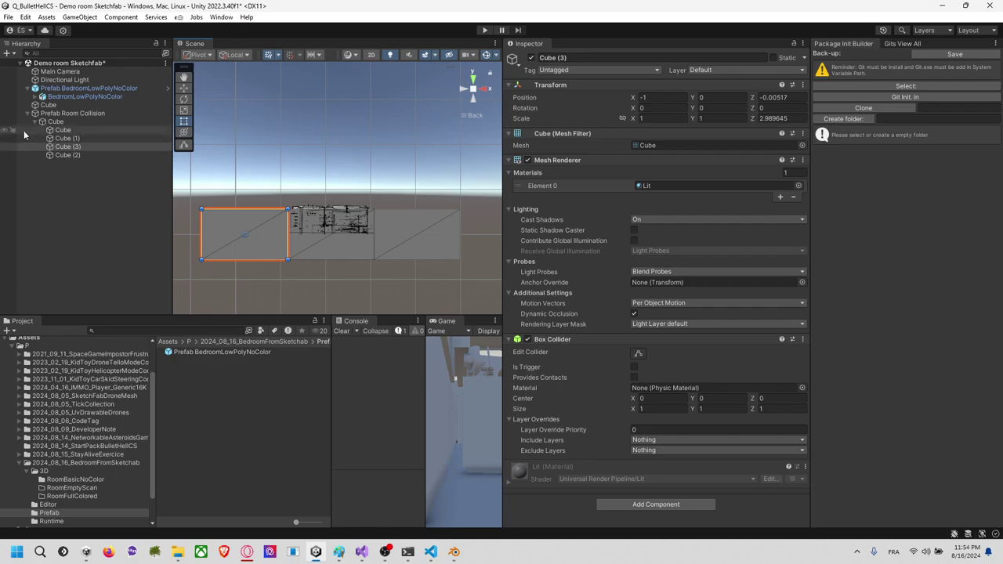
{"action": "left_click", "coordinate": [55, 122]}
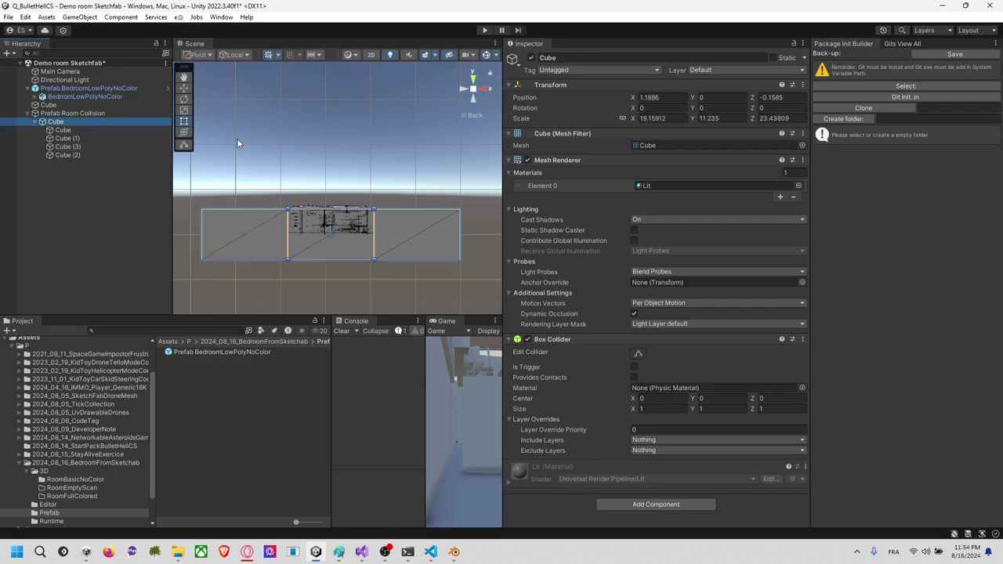
{"action": "left_click", "coordinate": [183, 88]}
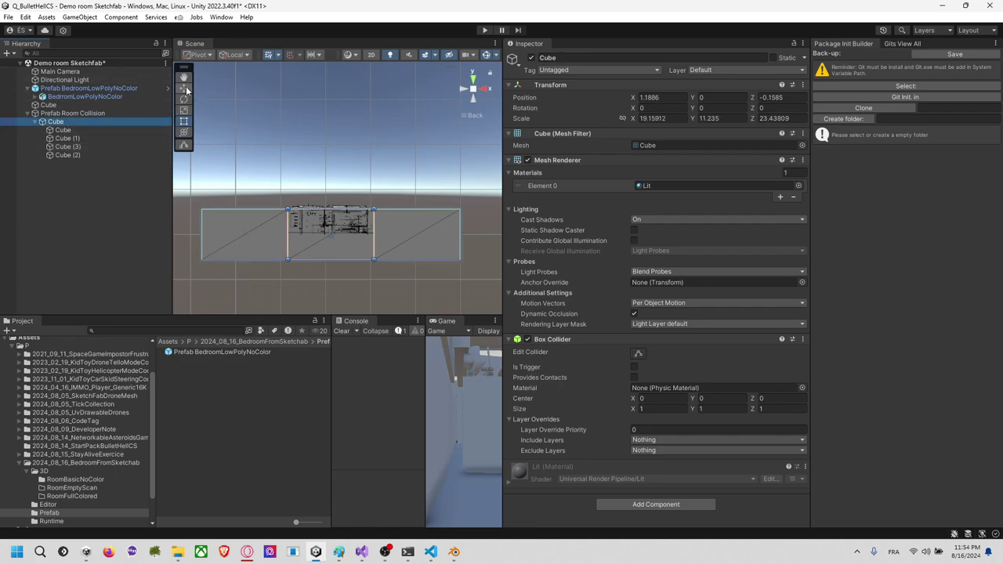
{"action": "left_click", "coordinate": [90, 113]}
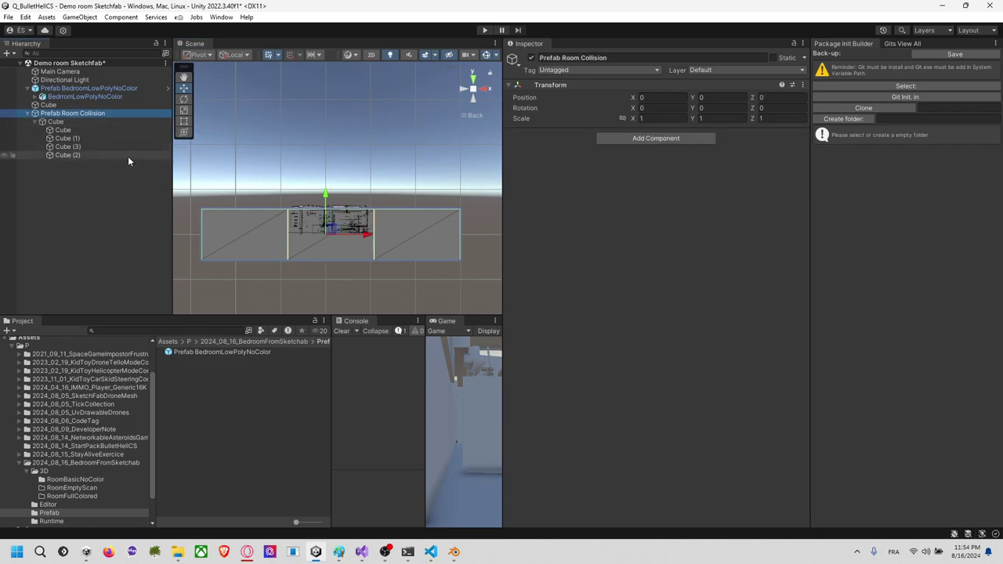
{"action": "left_click", "coordinate": [75, 123]}
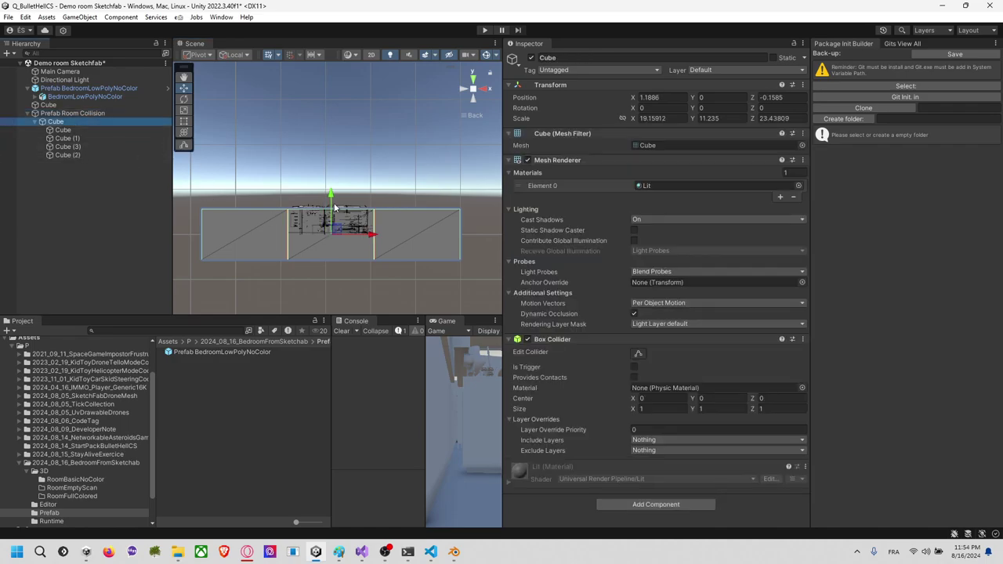
{"action": "left_click_drag", "start_coordinate": [335, 207], "coordinate": [349, 181]}
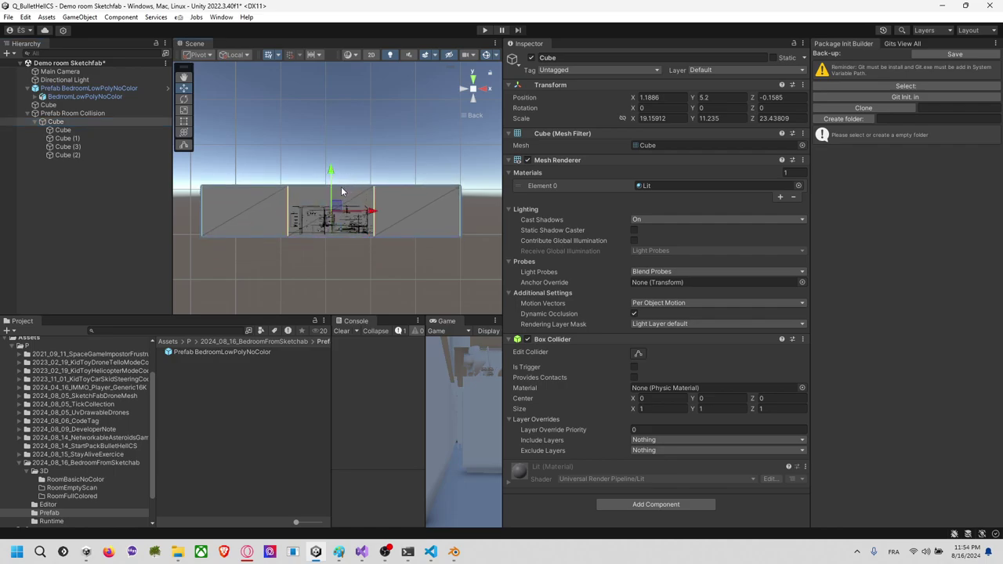
Step: Lower the parent Cube's top edge to just above the room's ceiling, giving a Y scale of about 7.29
{"action": "key", "text": "r"}
{"action": "key", "text": "t"}
{"action": "left_click_drag", "start_coordinate": [346, 186], "coordinate": [351, 203]}
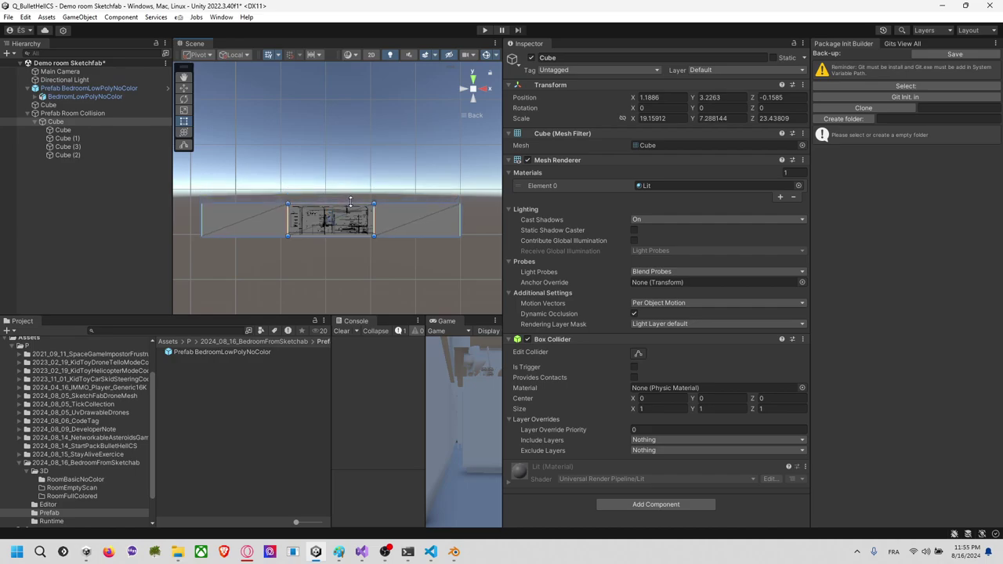
Step: Remove the Box Collider from the parent Cube and disable its Mesh Renderer
{"action": "right_click", "coordinate": [76, 122]}
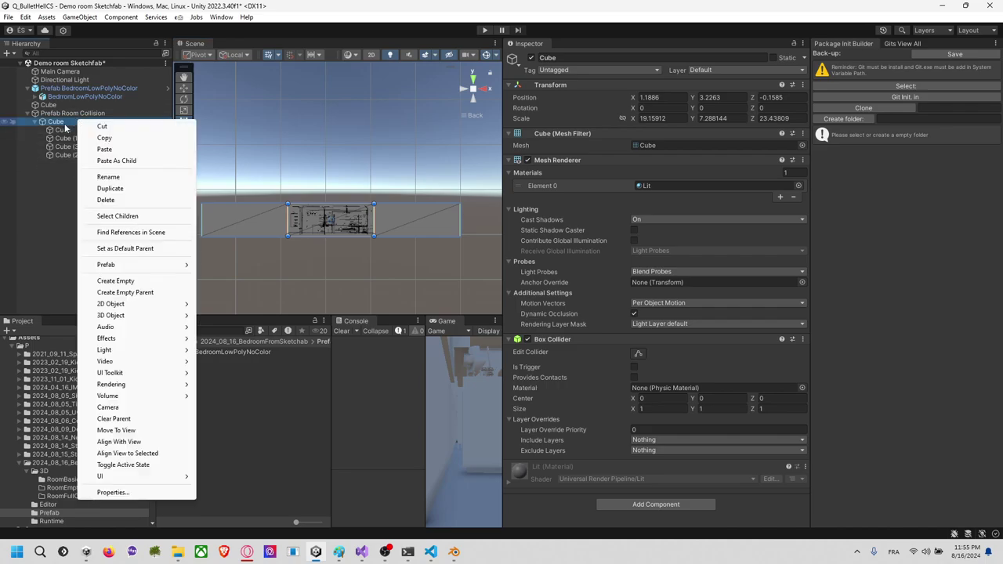
{"action": "left_click", "coordinate": [66, 128]}
{"action": "right_click", "coordinate": [559, 340]}
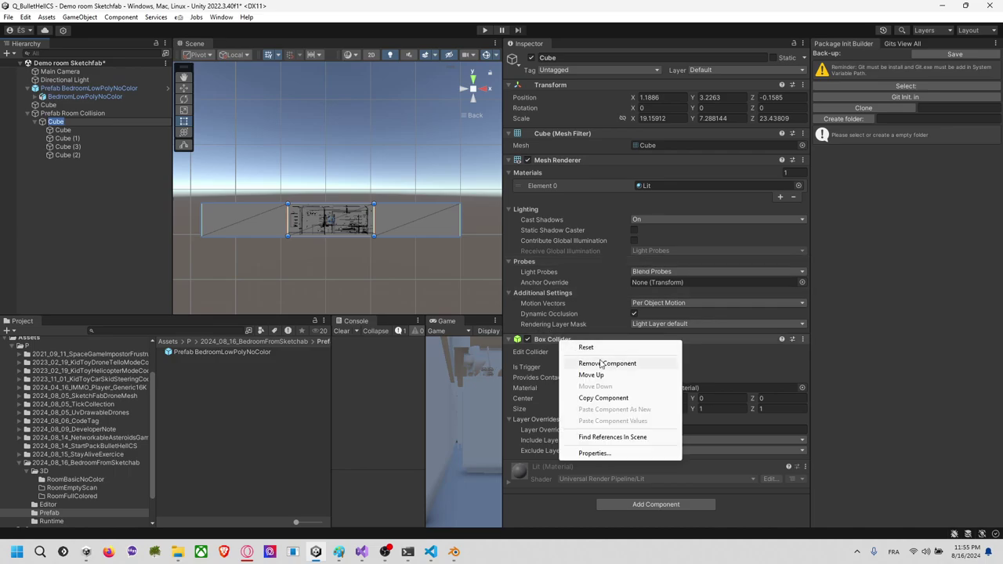
{"action": "left_click", "coordinate": [602, 361]}
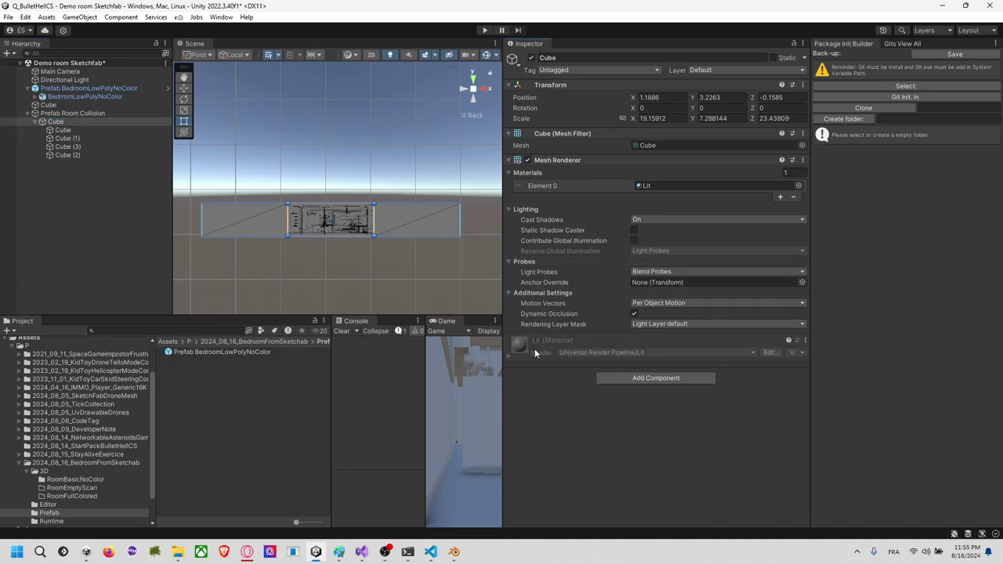
{"action": "left_click", "coordinate": [528, 160]}
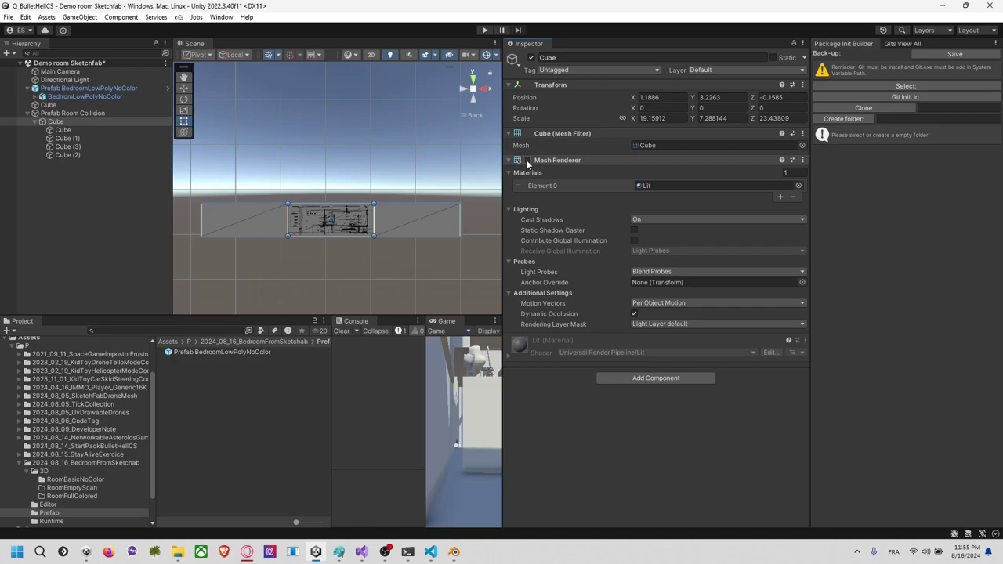
Step: Add a new 3D cube as a child of the parent Cube
{"action": "middle_click_drag", "start_coordinate": [378, 138], "coordinate": [382, 235]}
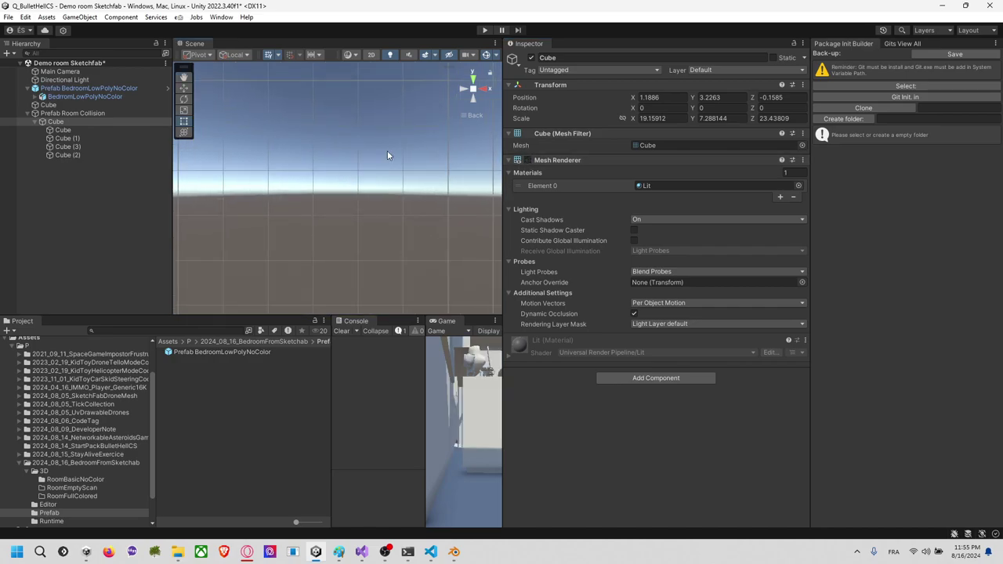
{"action": "right_click_drag", "start_coordinate": [388, 153], "coordinate": [302, 278]}
{"action": "middle_click_drag", "start_coordinate": [320, 251], "coordinate": [371, 160]}
{"action": "right_click_drag", "start_coordinate": [369, 160], "coordinate": [376, 155]}
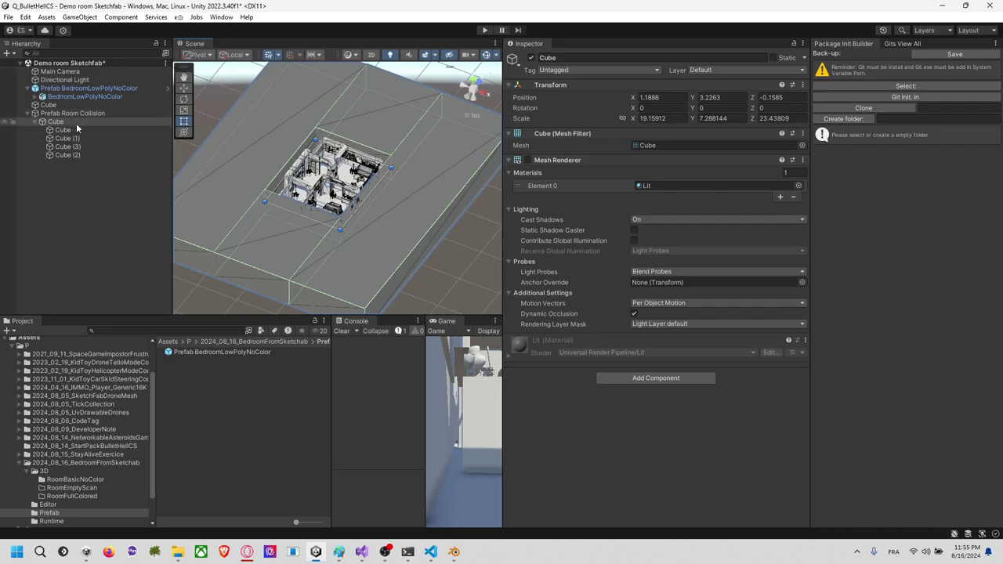
{"action": "right_click_drag", "start_coordinate": [308, 222], "coordinate": [350, 208]}
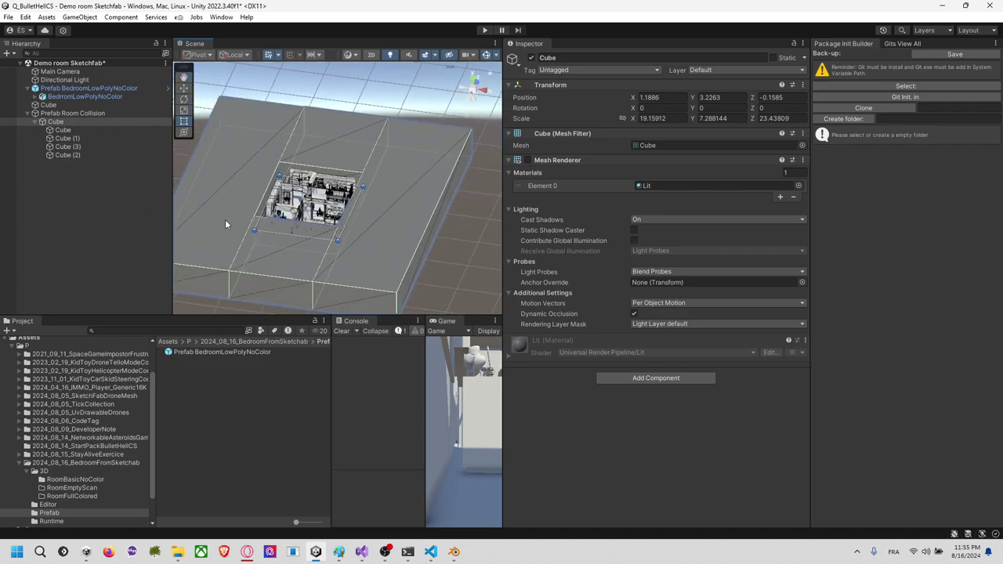
{"action": "middle_click_drag", "start_coordinate": [350, 200], "coordinate": [362, 182]}
{"action": "left_click", "coordinate": [472, 100]}
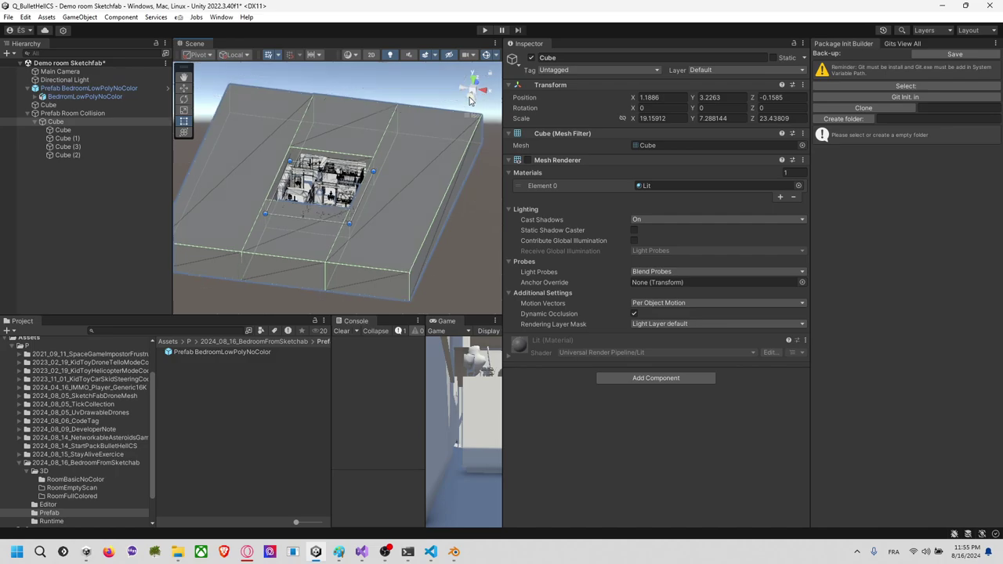
{"action": "right_click", "coordinate": [81, 123]}
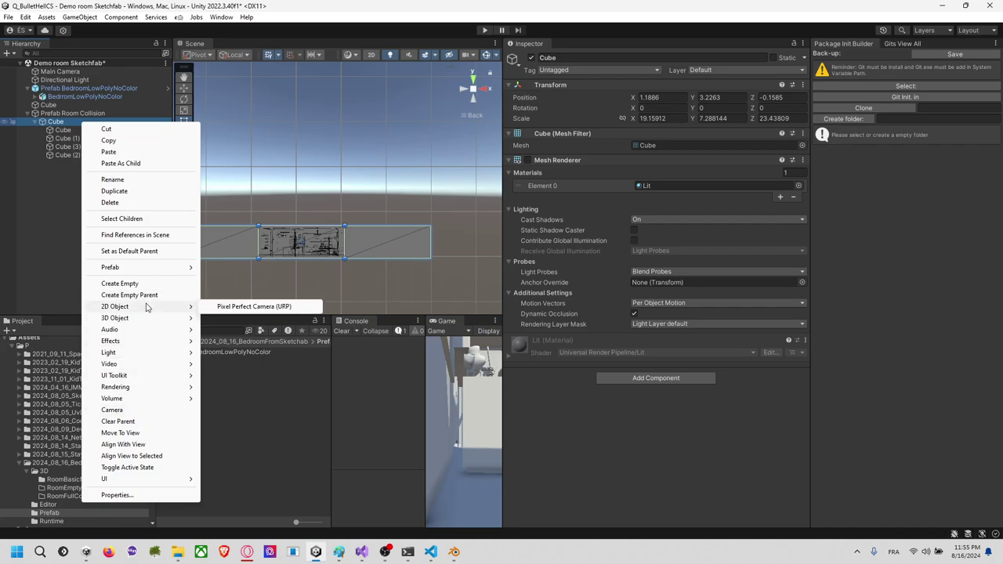
{"action": "mouse_move", "coordinate": [157, 319]}
{"action": "left_click", "coordinate": [235, 318]}
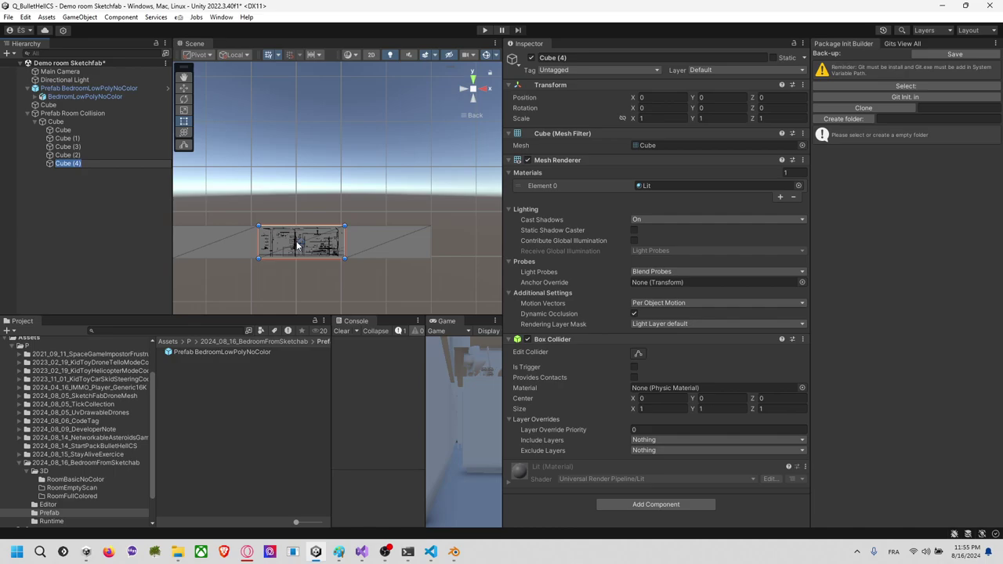
Step: Move the new child cube straight down beneath the room to a Y position of -1
{"action": "left_click", "coordinate": [188, 90]}
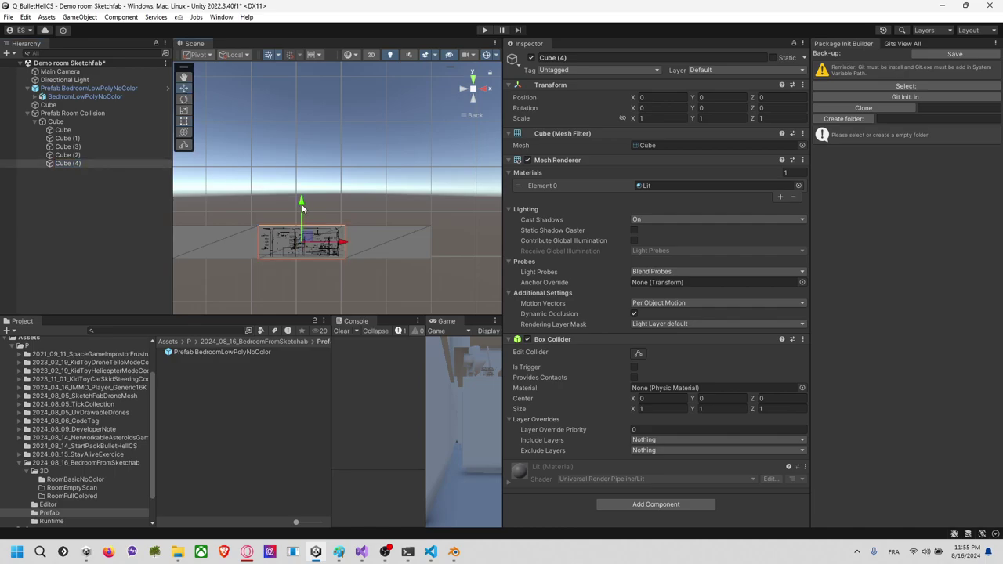
{"action": "left_click_drag", "start_coordinate": [301, 205], "coordinate": [302, 239]}
{"action": "middle_click_drag", "start_coordinate": [331, 282], "coordinate": [349, 232]}
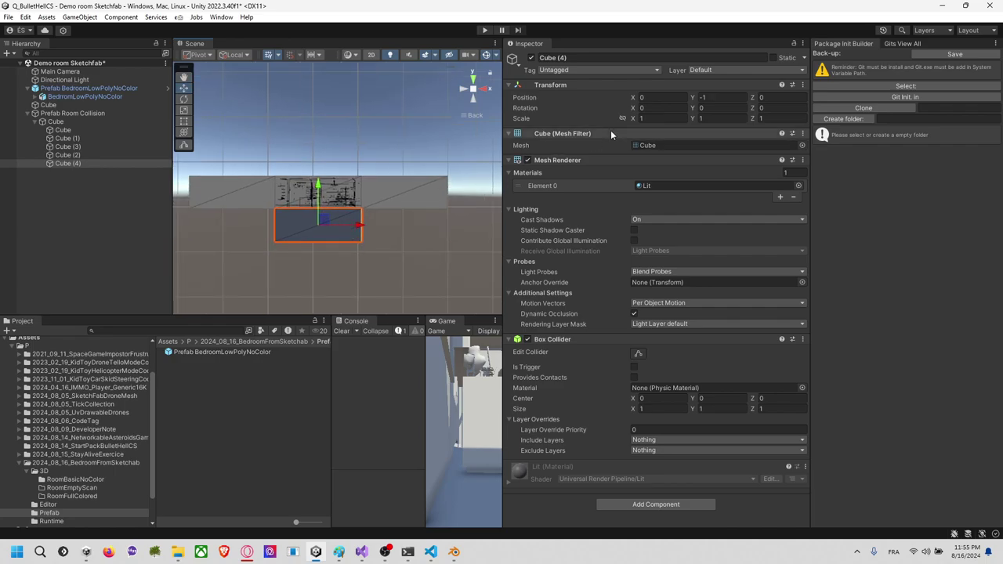
{"action": "left_click", "coordinate": [723, 99]}
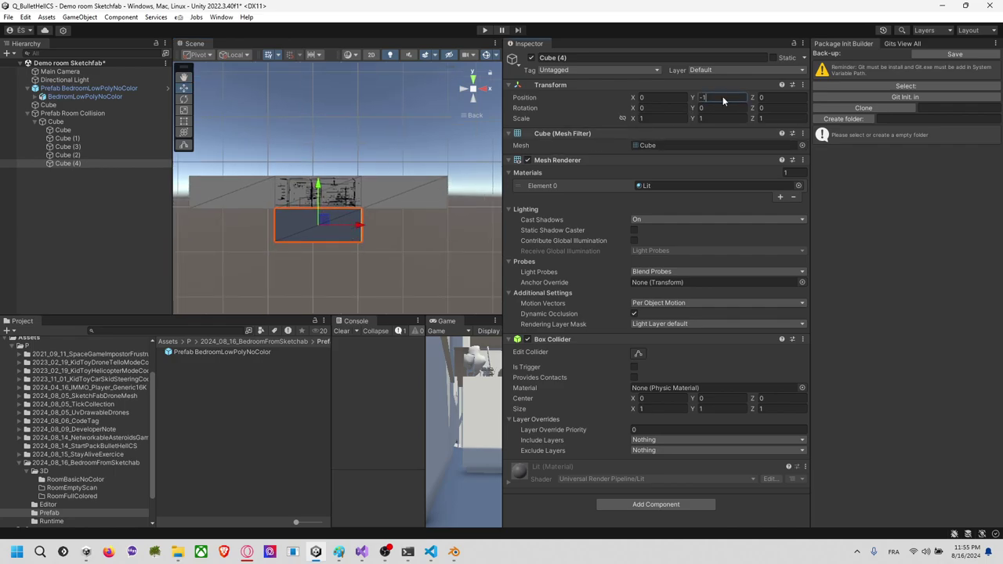
{"action": "left_click", "coordinate": [421, 238]}
Step: Duplicate the cube beneath the room and set the copy's Y position to 1
{"action": "left_click", "coordinate": [332, 212]}
{"action": "key", "text": "ctrl+d"}
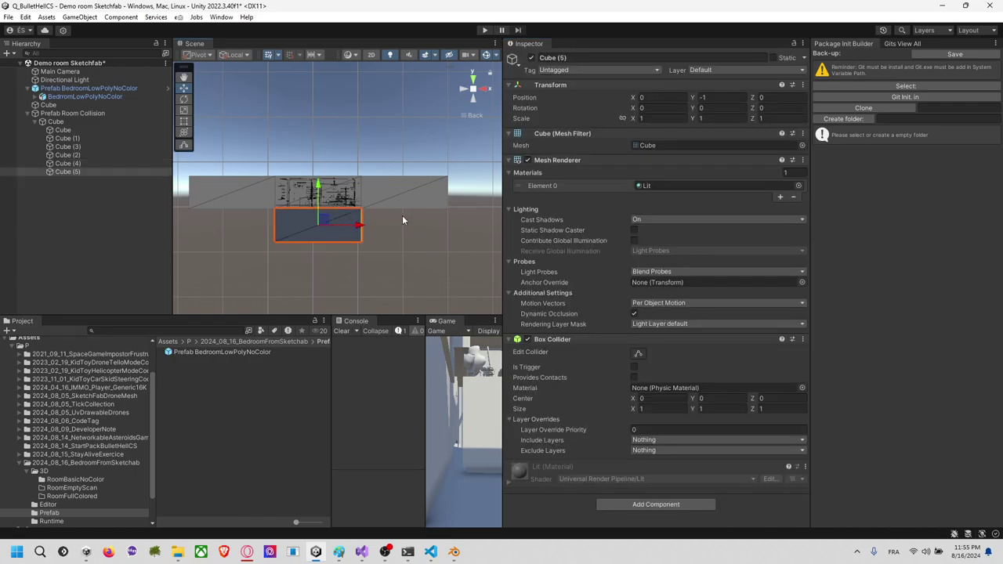
{"action": "left_click", "coordinate": [722, 97]}
{"action": "type", "text": "1"}
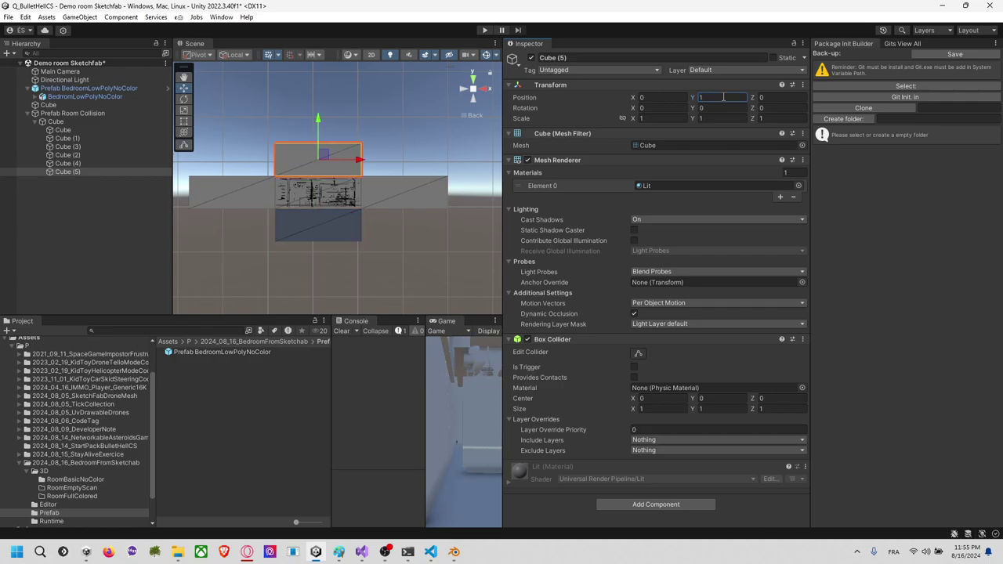
Step: Scale the cubes above and below the room together uniformly to about 2.9, nearly covering the surrounding cubes
{"action": "left_click", "coordinate": [355, 228], "text": "shift"}
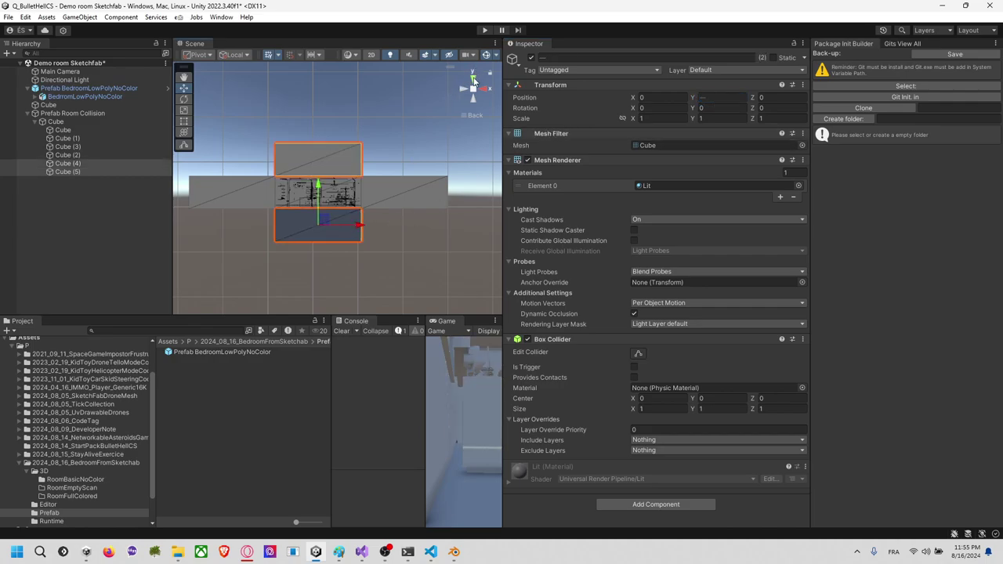
{"action": "left_click", "coordinate": [473, 80]}
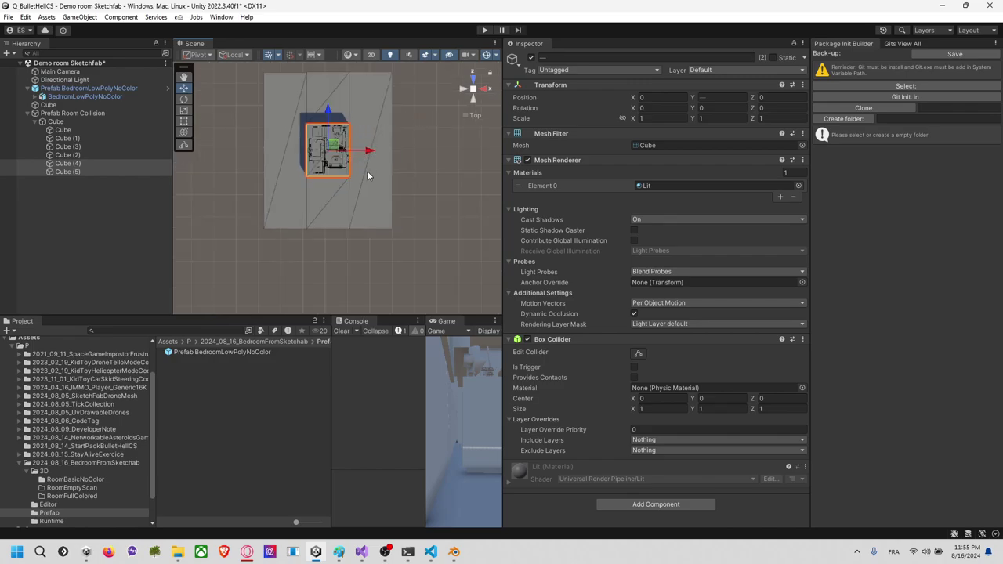
{"action": "left_click", "coordinate": [184, 132]}
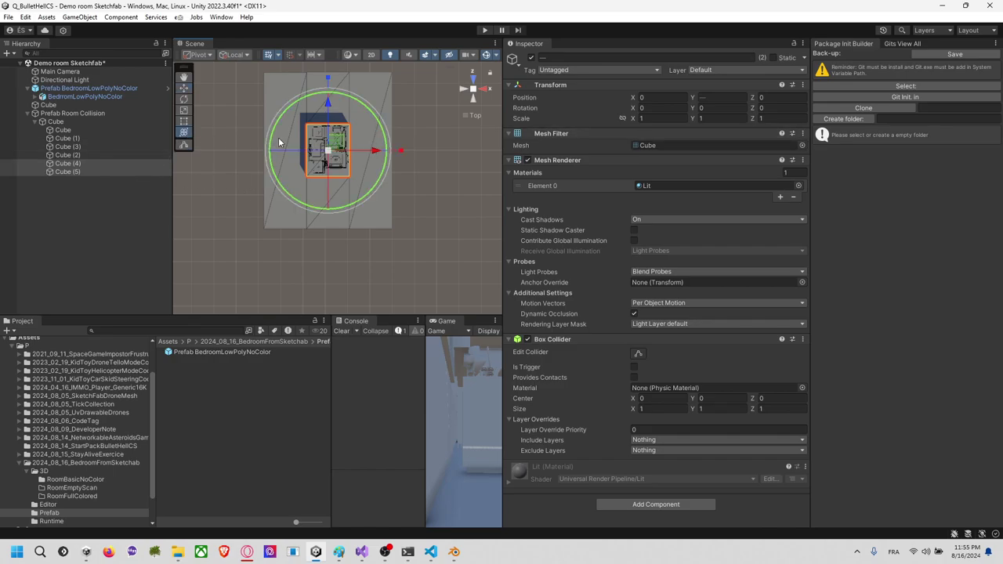
{"action": "left_click_drag", "start_coordinate": [333, 150], "coordinate": [464, 165]}
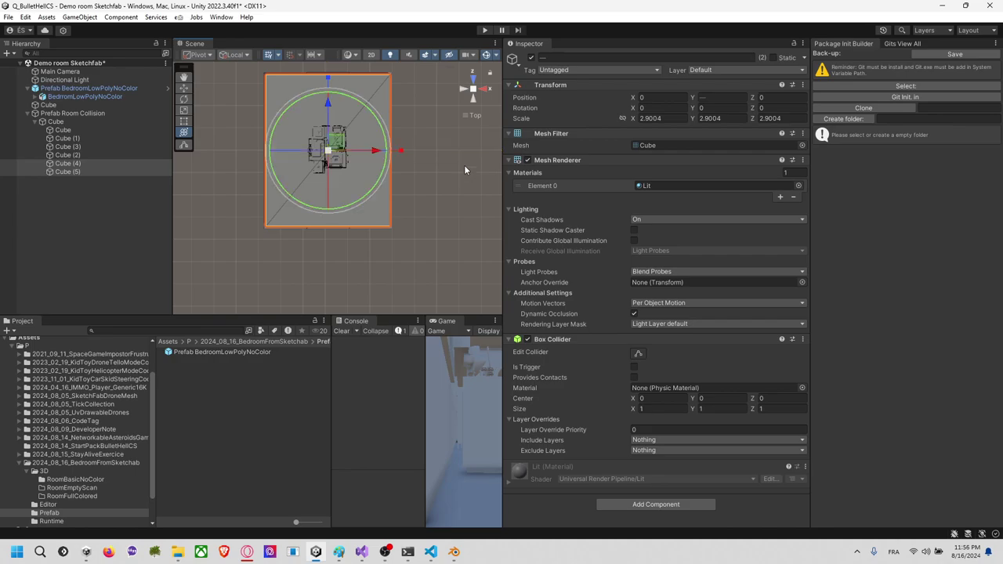
Step: Set the X, Y and Z scale of the cubes above and below the room to 3
{"action": "left_click", "coordinate": [677, 119]}
{"action": "type", "text": "3"}
{"action": "key", "text": "Tab"}
{"action": "type", "text": "3"}
{"action": "key", "text": "Tab"}
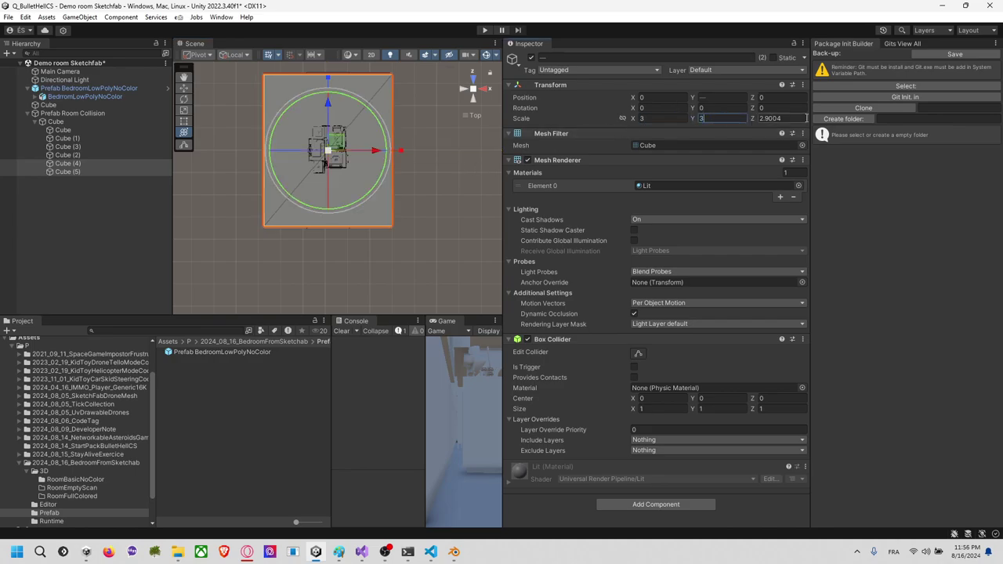
{"action": "type", "text": "3"}
Step: Undo the last Z and Y scale changes on the two cubes and set their Y scale to 1
{"action": "left_click", "coordinate": [474, 103]}
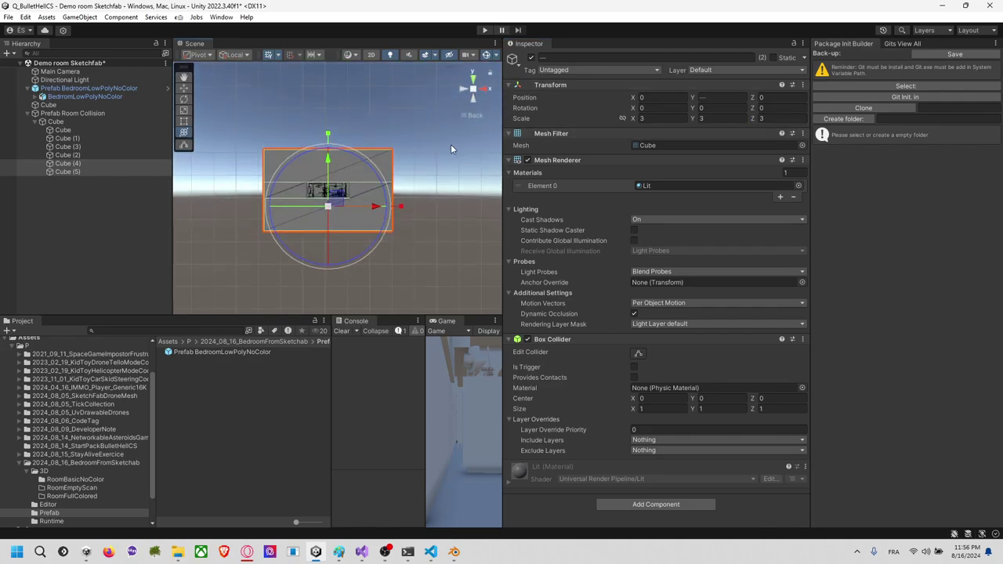
{"action": "key", "text": "ctrl+z"}
{"action": "left_click", "coordinate": [769, 121]}
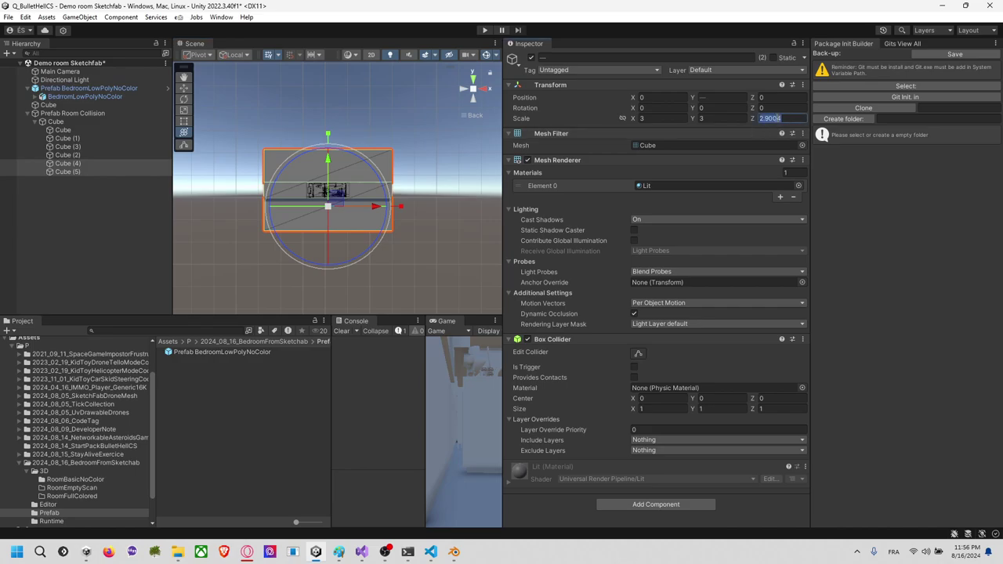
{"action": "key", "text": "ctrl+z"}
{"action": "left_click", "coordinate": [738, 119]}
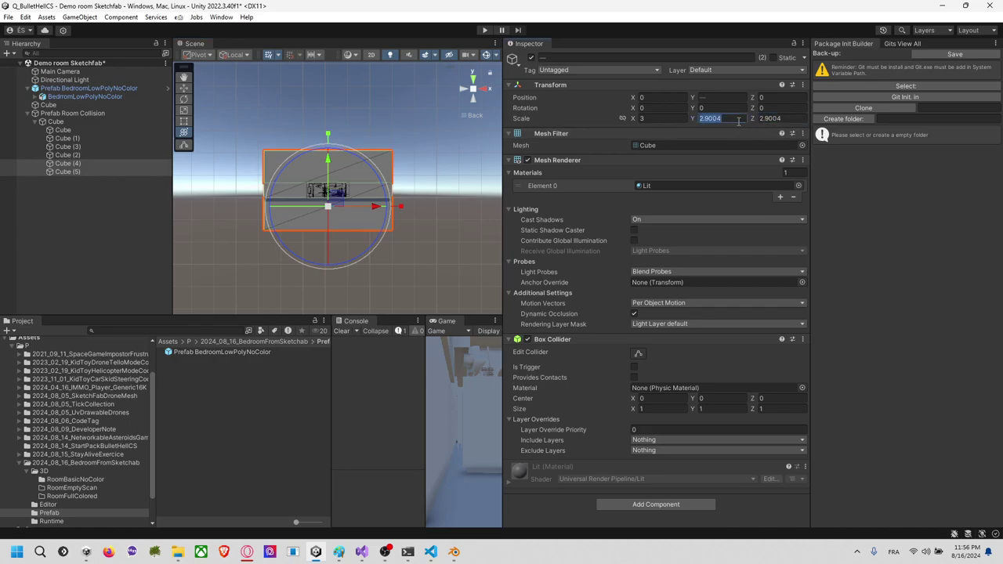
{"action": "type", "text": "1"}
{"action": "left_click", "coordinate": [425, 179]}
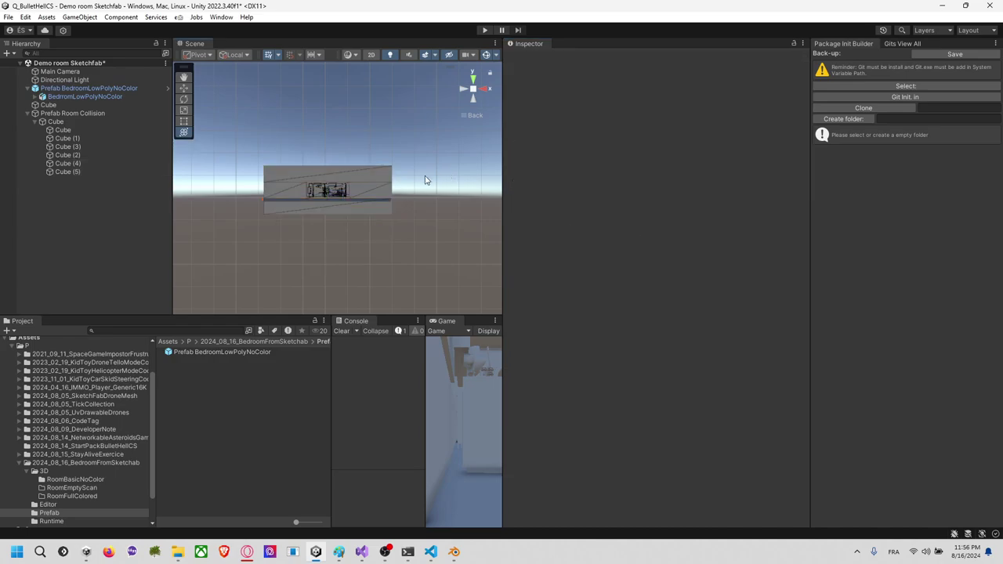
Step: Disable the Mesh Renderer on all six child cubes of Prefab Room Collision so only their colliders remain
{"action": "scroll", "coordinate": [404, 189], "scroll_direction": "up", "scroll_amount": 4}
{"action": "left_click_drag", "start_coordinate": [443, 145], "coordinate": [319, 178], "text": "alt"}
{"action": "scroll", "coordinate": [319, 179], "scroll_direction": "down", "scroll_amount": 4}
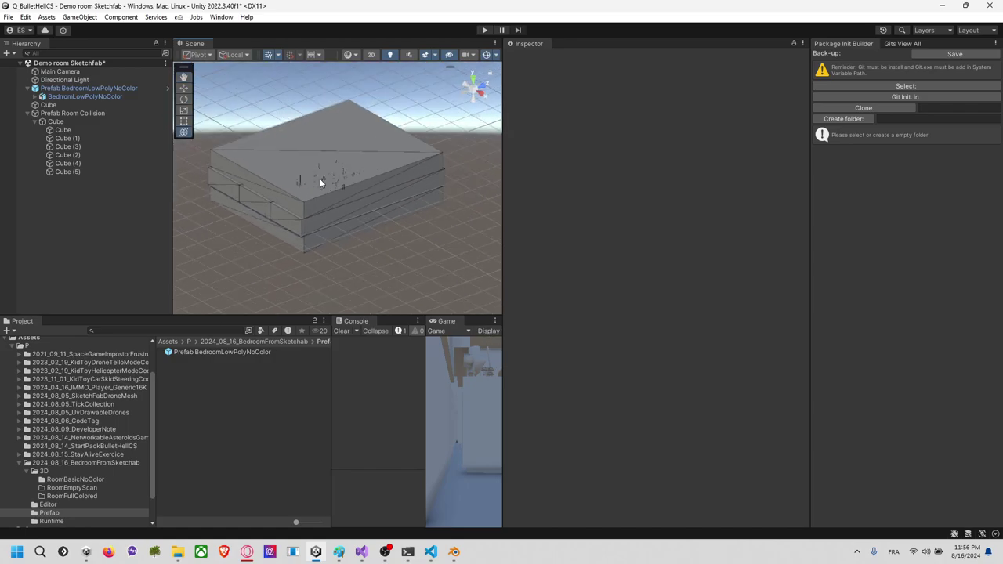
{"action": "left_click_drag", "start_coordinate": [404, 176], "coordinate": [455, 165], "text": "alt"}
{"action": "middle_click_drag", "start_coordinate": [455, 164], "coordinate": [490, 165]}
{"action": "left_click_drag", "start_coordinate": [398, 123], "coordinate": [430, 127], "text": "alt"}
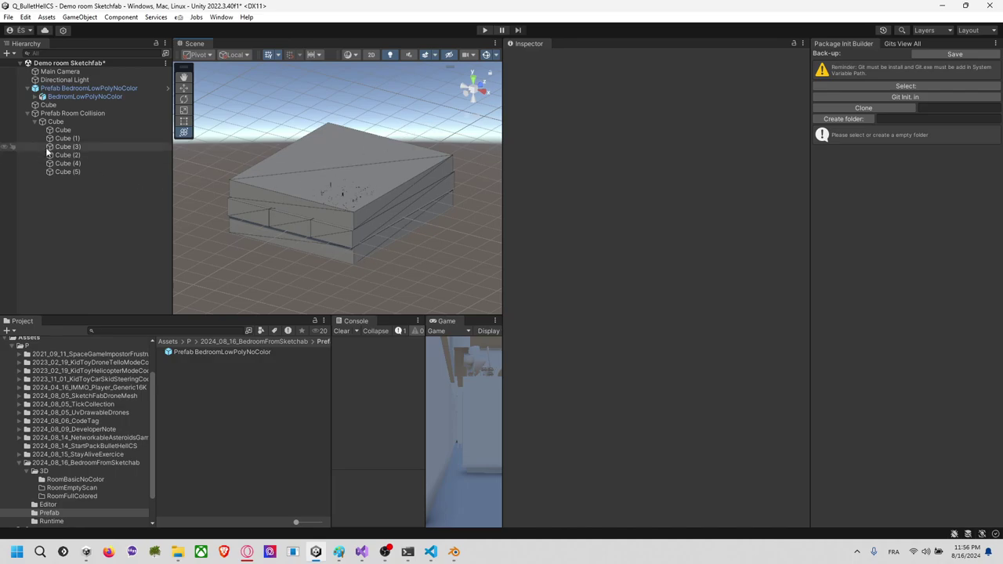
{"action": "left_click", "coordinate": [63, 130]}
{"action": "left_click", "coordinate": [66, 172], "text": "shift"}
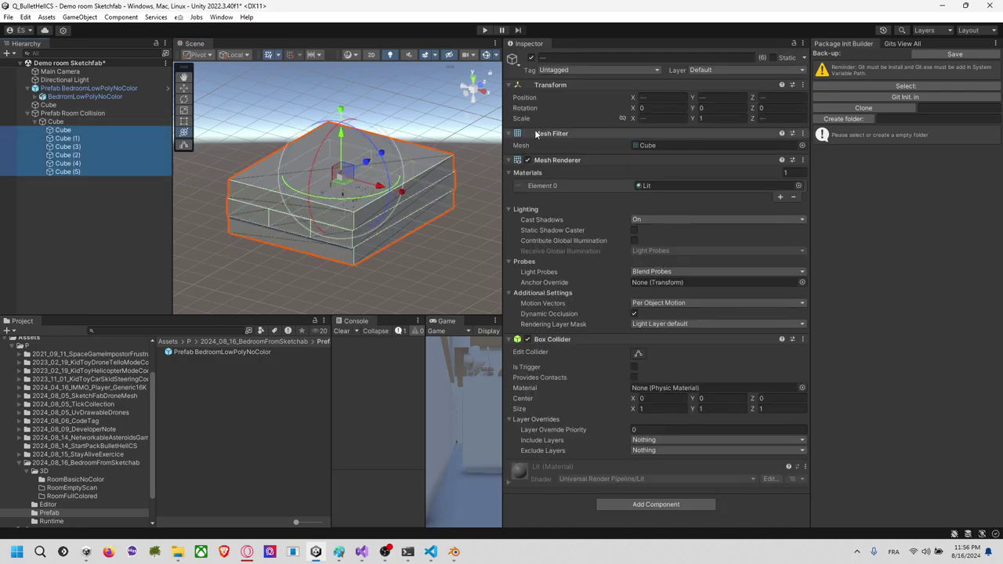
{"action": "left_click", "coordinate": [528, 160]}
{"action": "left_click", "coordinate": [462, 149]}
{"action": "scroll", "coordinate": [462, 149], "scroll_direction": "down", "scroll_amount": 8}
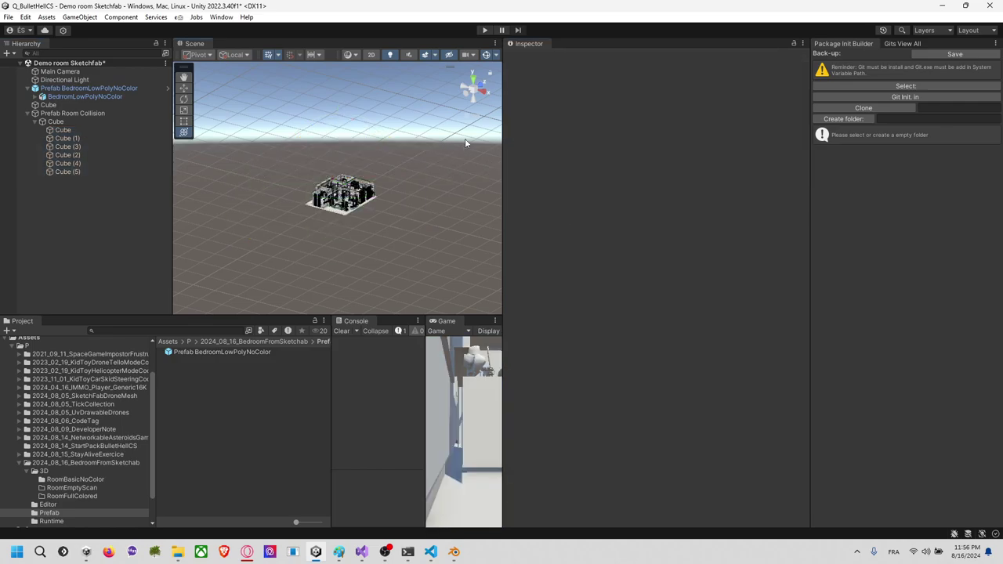
Step: Examine the collider outlines of Prefab Room Collision and its nested cubes around the bedroom
{"action": "middle_click_drag", "start_coordinate": [363, 150], "coordinate": [368, 162]}
{"action": "left_click_drag", "start_coordinate": [368, 162], "coordinate": [435, 193], "text": "alt"}
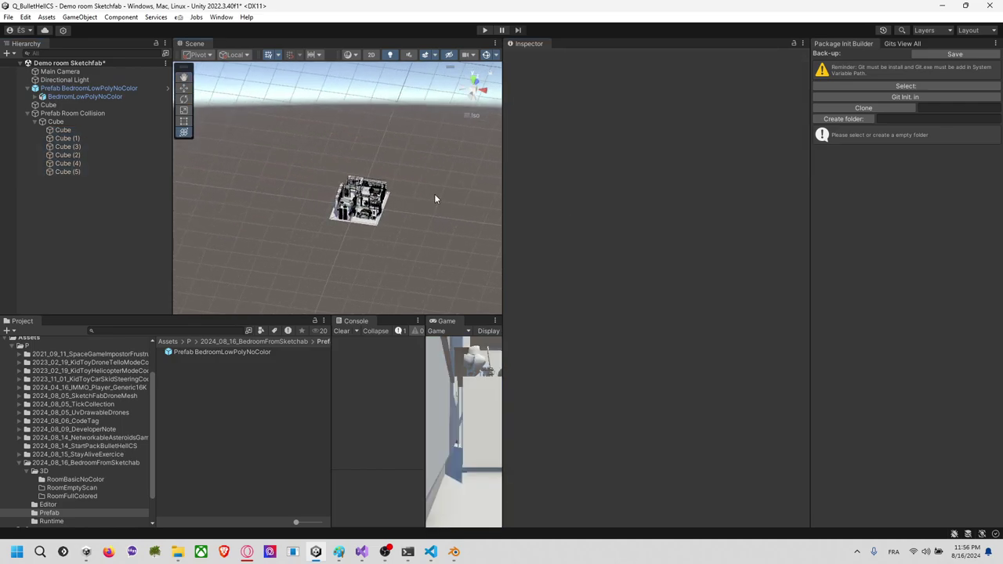
{"action": "middle_click_drag", "start_coordinate": [401, 168], "coordinate": [348, 151]}
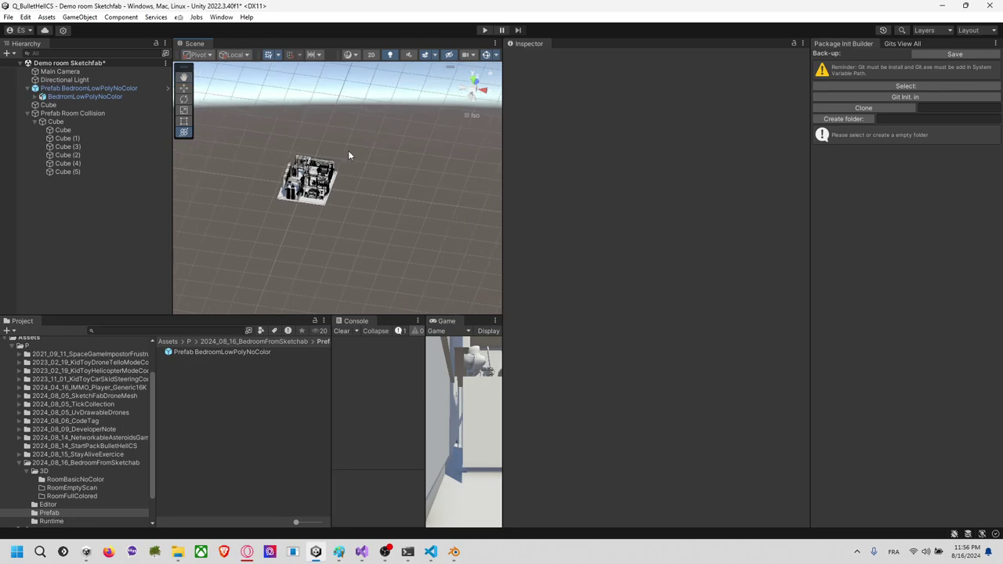
{"action": "left_click", "coordinate": [122, 121]}
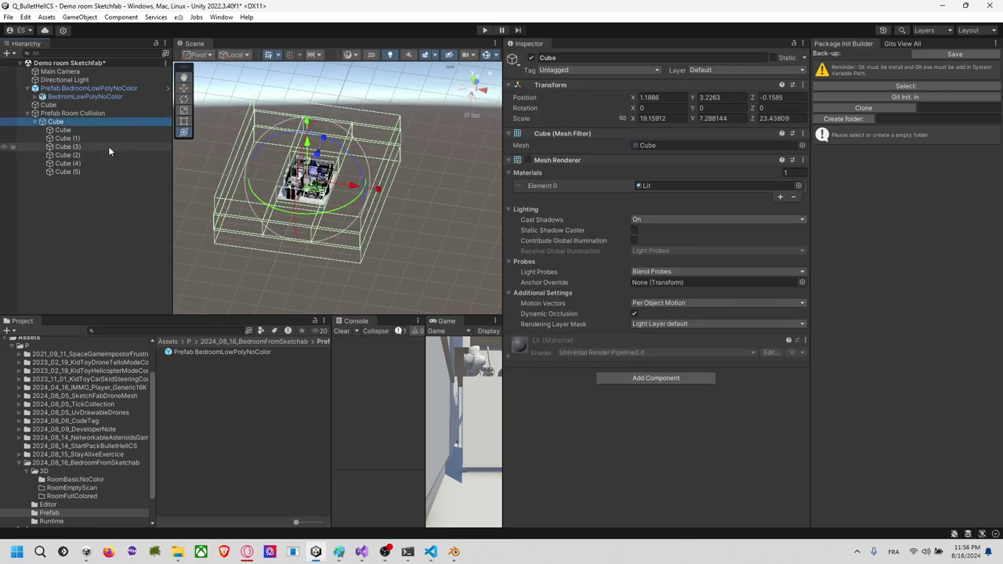
{"action": "left_click", "coordinate": [83, 114]}
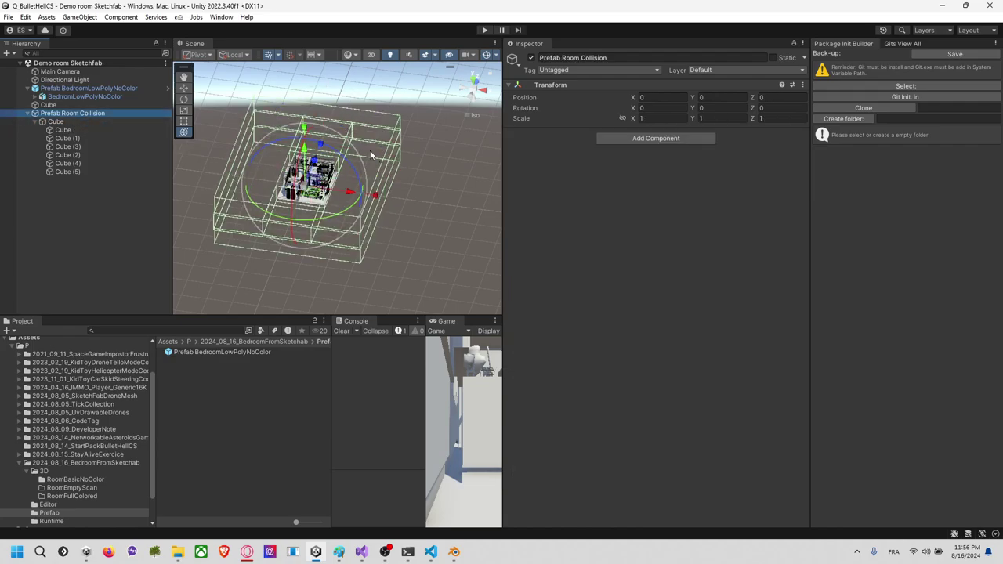
{"action": "left_click", "coordinate": [423, 153]}
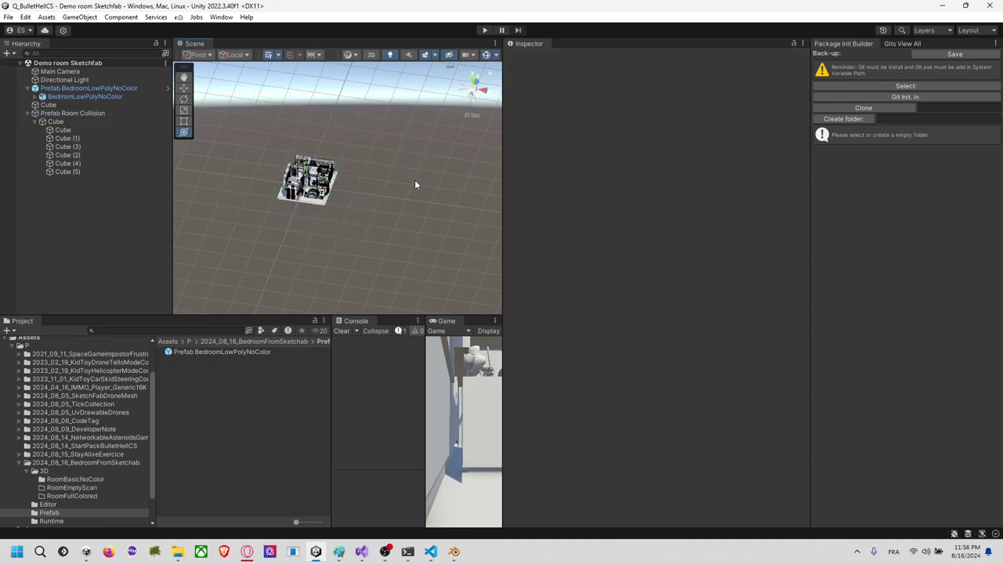
{"action": "left_click", "coordinate": [105, 130]}
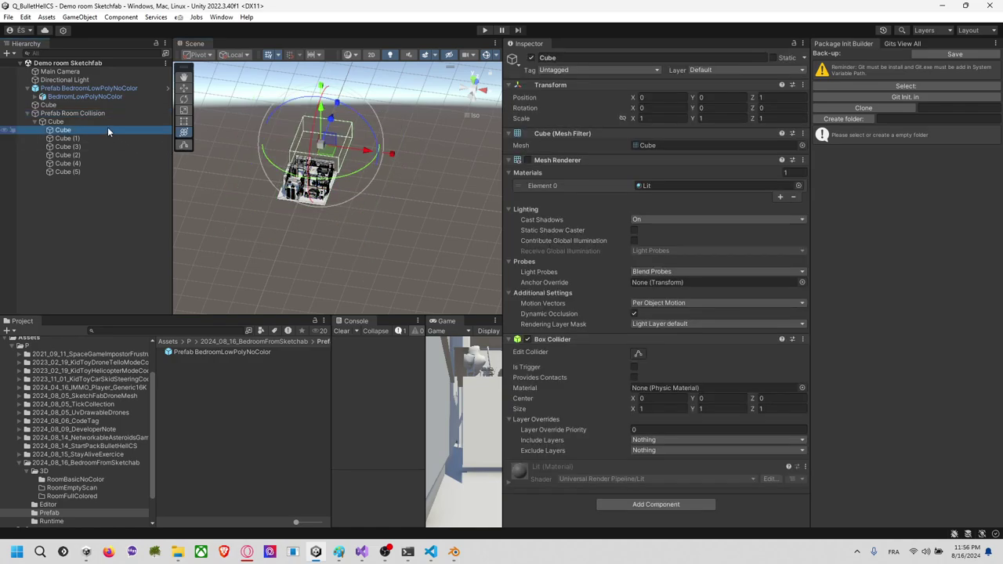
{"action": "left_click", "coordinate": [100, 120]}
{"action": "left_click", "coordinate": [106, 114]}
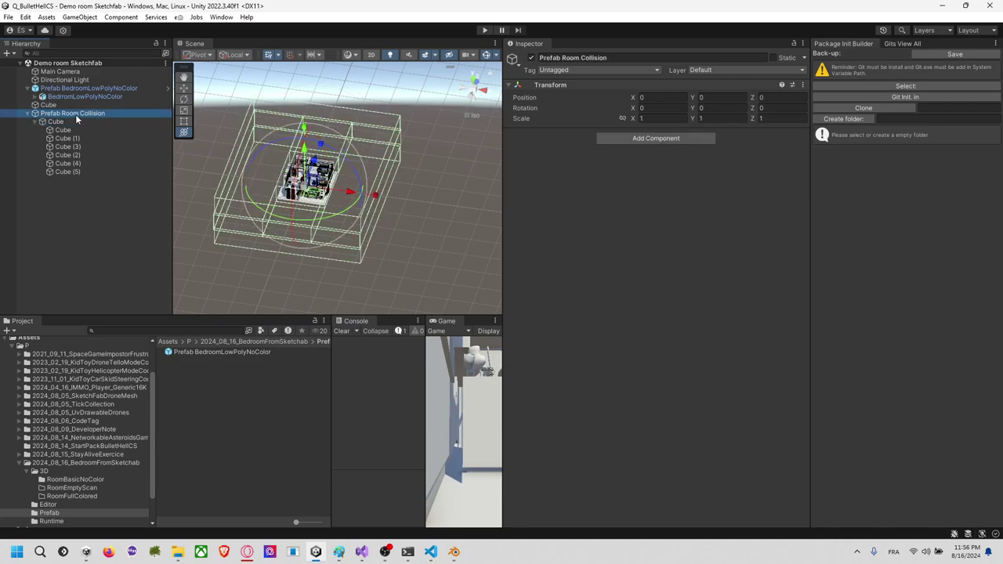
Step: Rename the collision root object to Prefab Room Collision Outside and store it as a prefab in the Prefab folder
{"action": "left_click", "coordinate": [76, 115]}
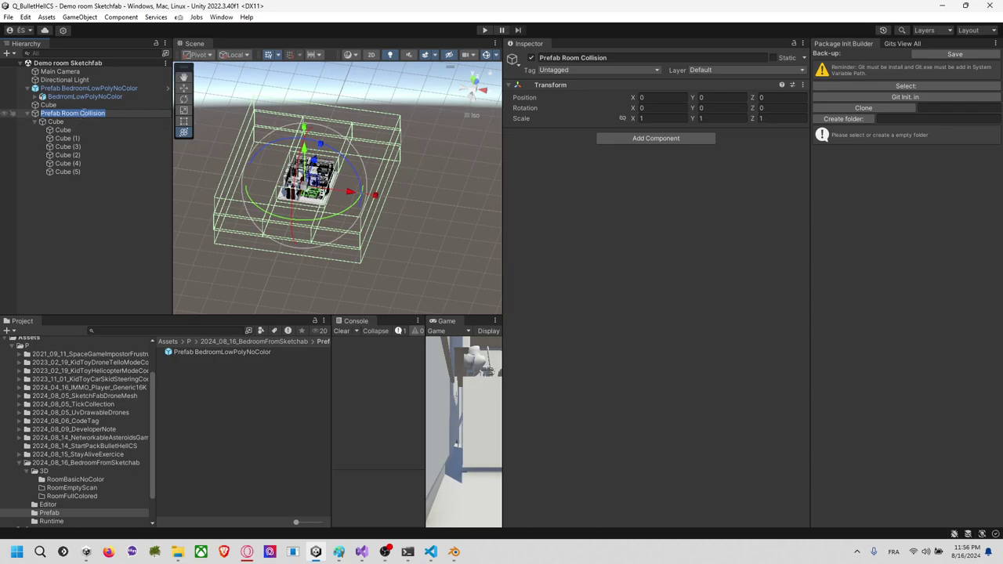
{"action": "left_click", "coordinate": [123, 114]}
{"action": "type", "text": "Outside"}
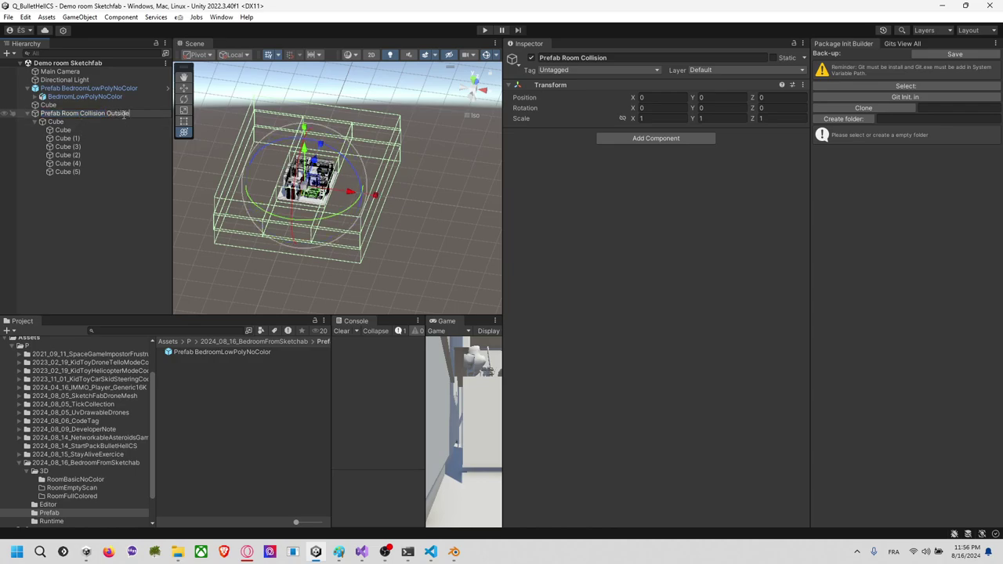
{"action": "key", "text": "Return"}
{"action": "left_click_drag", "start_coordinate": [123, 114], "coordinate": [258, 402]}
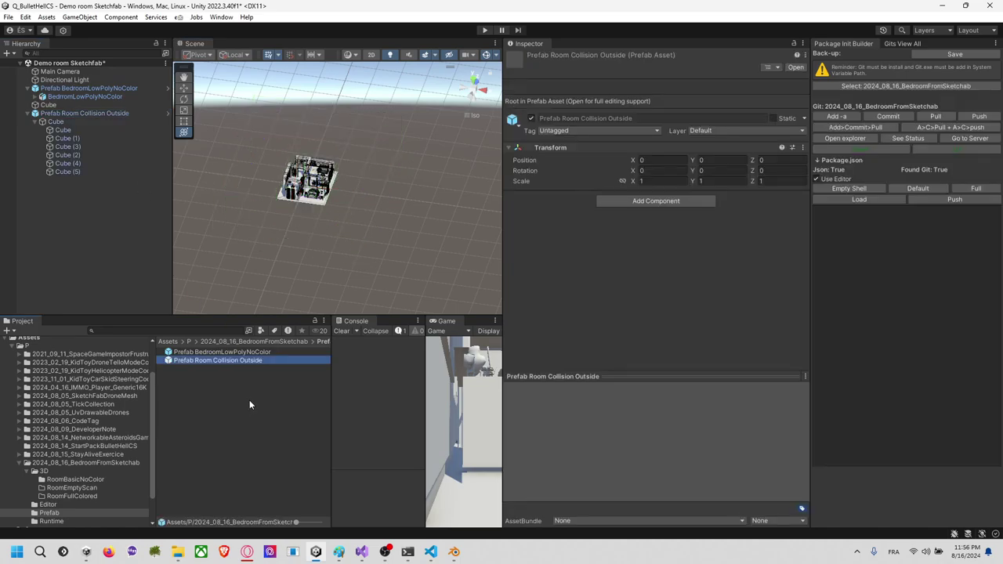
Step: Examine the extent of the Prefab Room Collision Outside colliders around the bedroom from above
{"action": "left_click", "coordinate": [95, 112]}
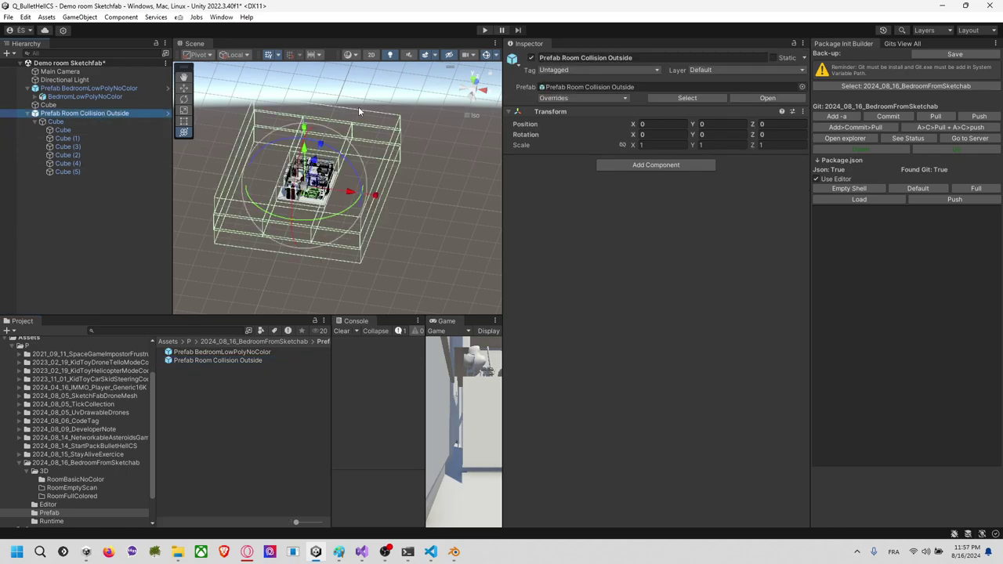
{"action": "left_click", "coordinate": [472, 80]}
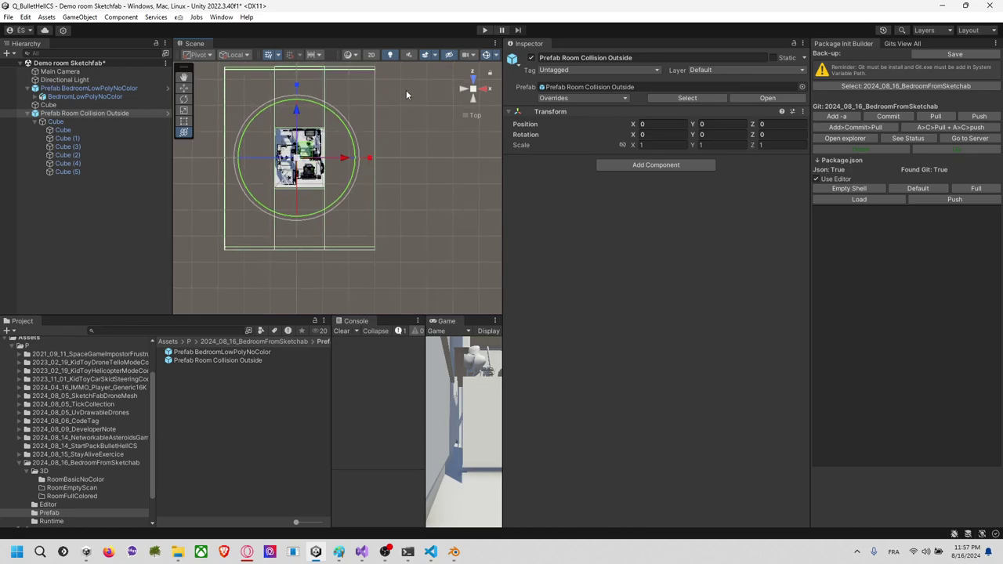
{"action": "key", "text": "f"}
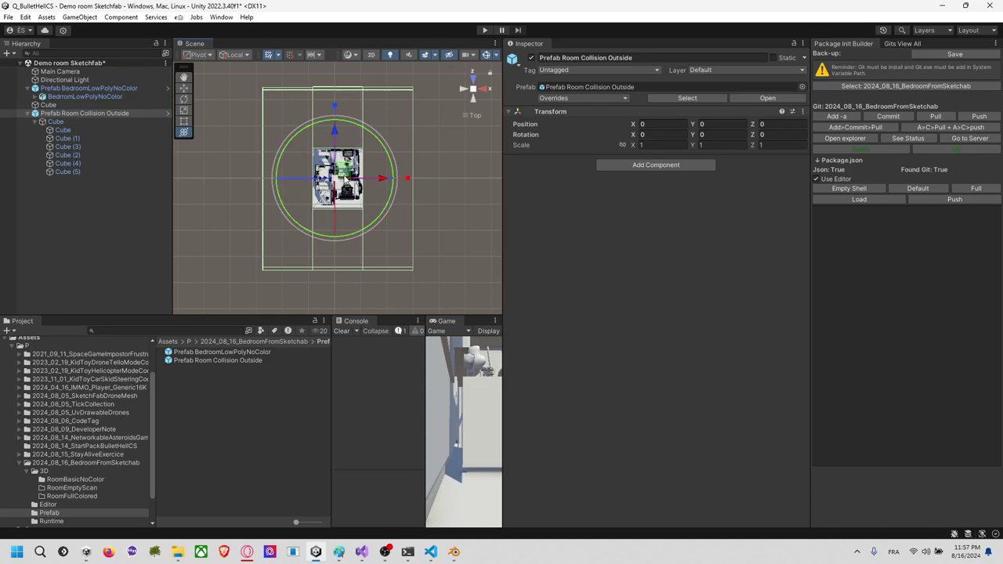
{"action": "scroll", "coordinate": [350, 235], "scroll_direction": "up", "scroll_amount": 8}
{"action": "right_click_drag", "start_coordinate": [350, 235], "coordinate": [340, 86]}
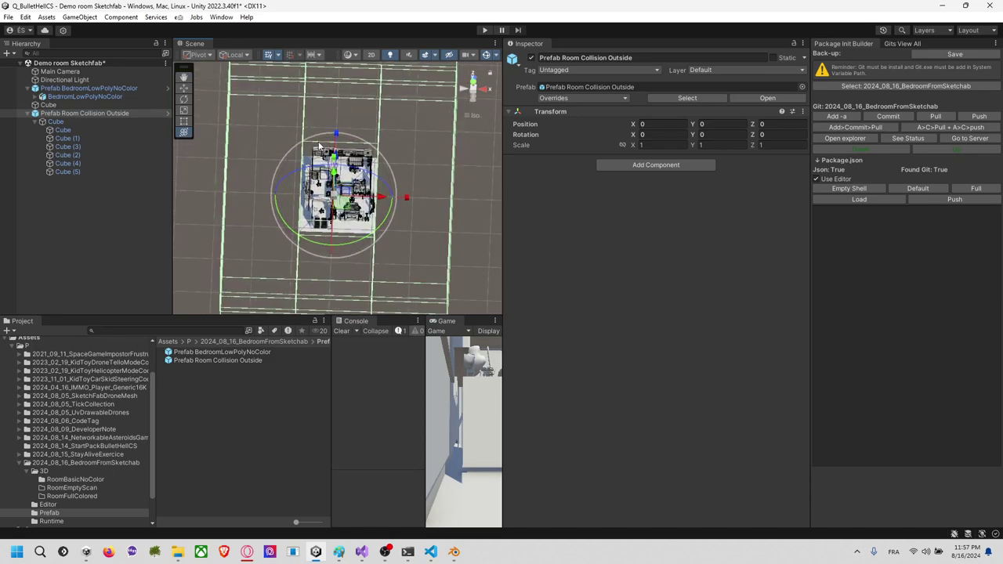
{"action": "left_click", "coordinate": [116, 221]}
{"action": "left_click", "coordinate": [47, 114]}
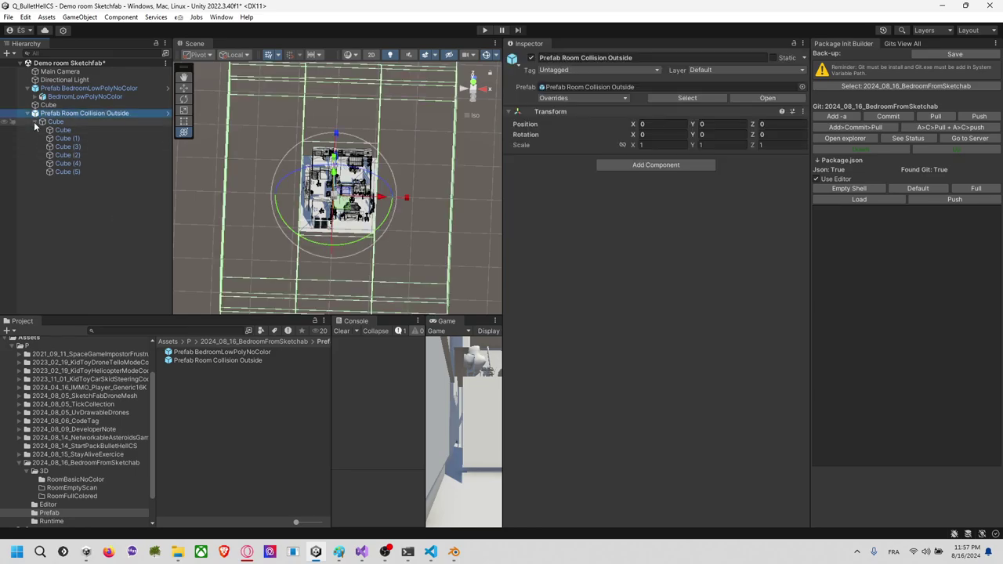
Step: Collapse the hierarchy of Prefab Room Collision Outside and save the scene
{"action": "left_click", "coordinate": [41, 122]}
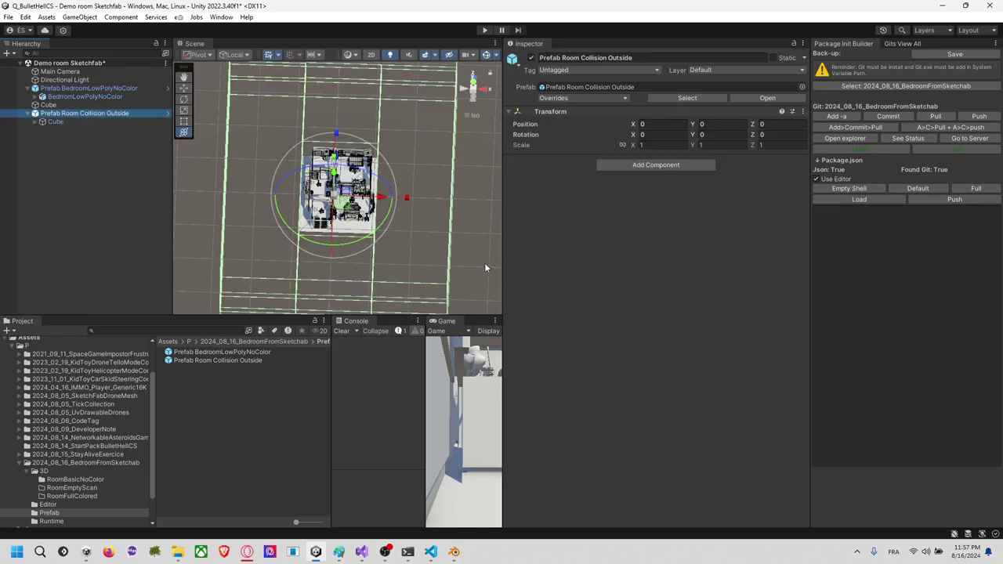
{"action": "left_click", "coordinate": [478, 221]}
{"action": "key", "text": "ctrl+s"}
{"action": "middle_click_drag", "start_coordinate": [456, 218], "coordinate": [464, 199]}
{"action": "left_click_drag", "start_coordinate": [455, 197], "coordinate": [369, 155], "text": "alt"}
{"action": "scroll", "coordinate": [412, 188], "scroll_direction": "up", "scroll_amount": 3}
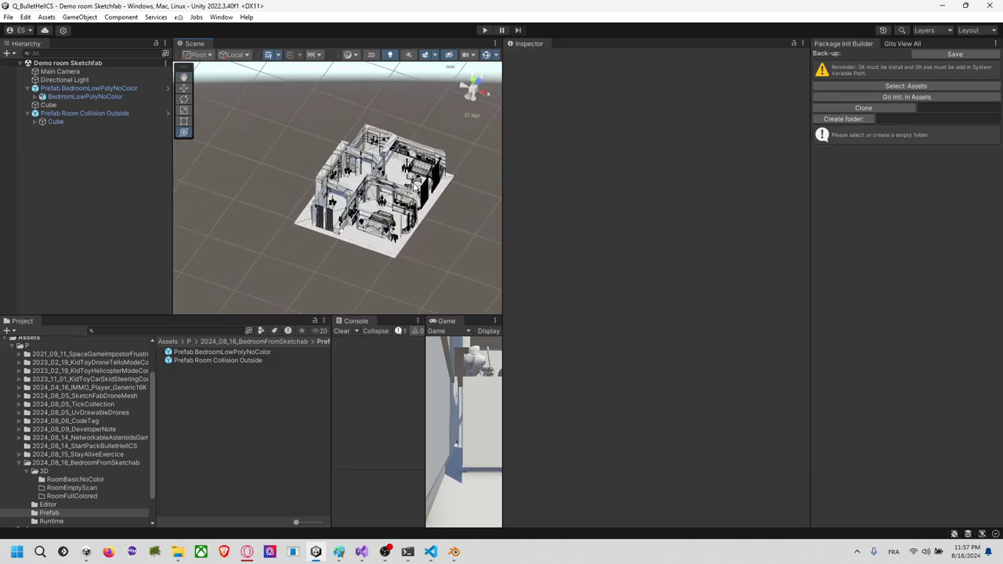
{"action": "middle_click_drag", "start_coordinate": [415, 186], "coordinate": [374, 186]}
{"action": "left_click", "coordinate": [28, 113]}
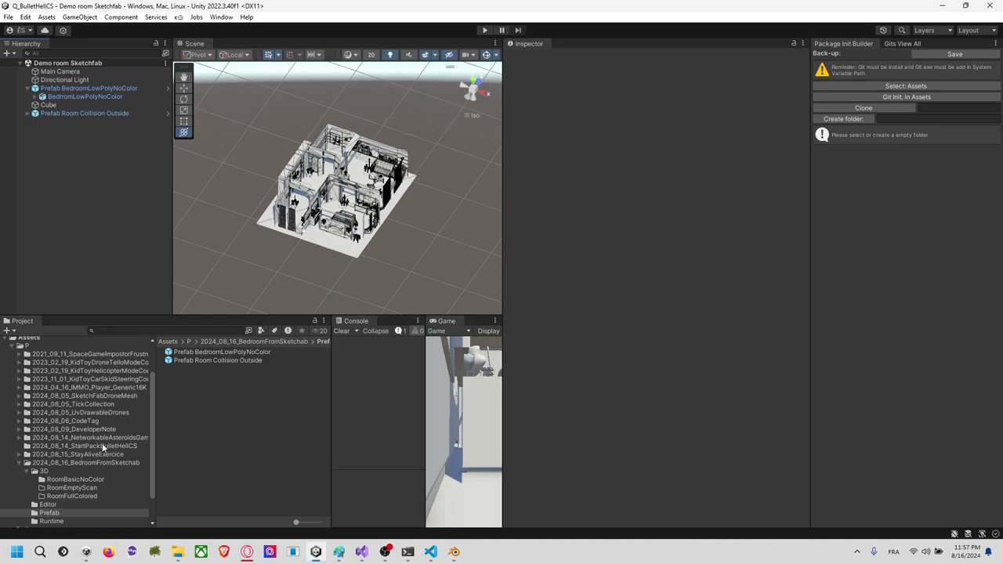
Step: Search the project assets for "tello" and add the Drone_Tello prefab to the scene
{"action": "scroll", "coordinate": [102, 449], "scroll_direction": "down", "scroll_amount": 2}
{"action": "scroll", "coordinate": [98, 445], "scroll_direction": "up", "scroll_amount": 4}
{"action": "left_click", "coordinate": [116, 331]}
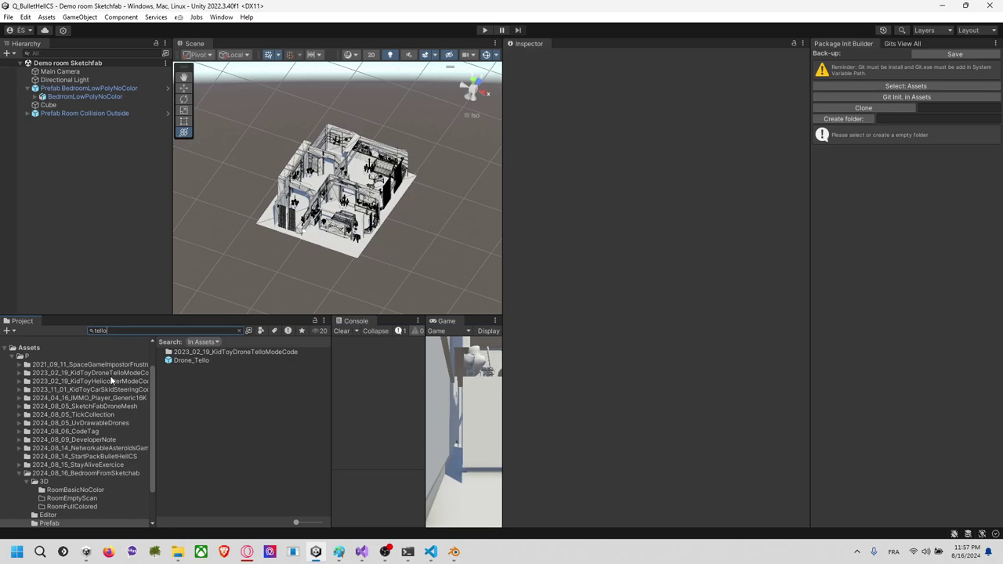
{"action": "scroll", "coordinate": [105, 413], "scroll_direction": "down", "scroll_amount": 2}
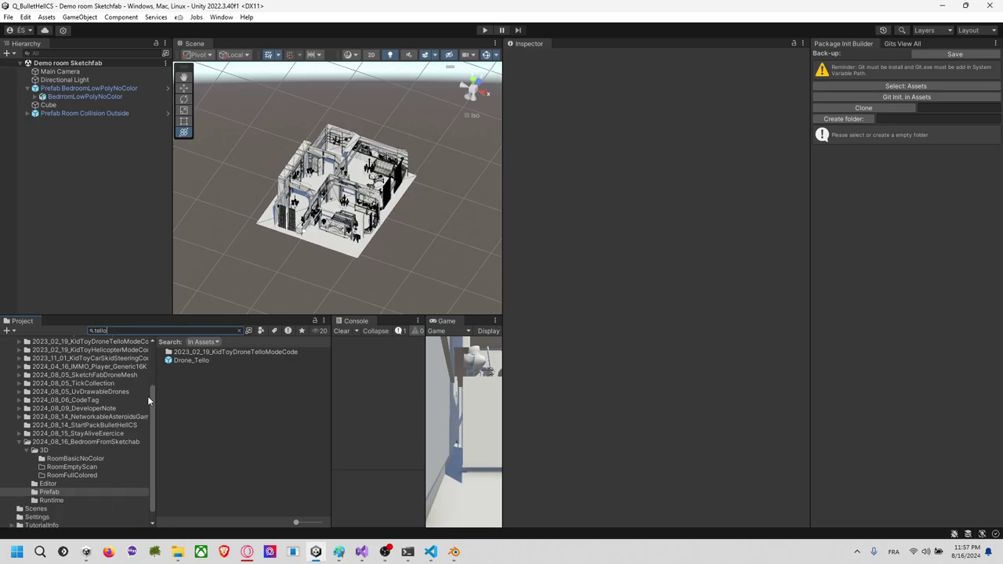
{"action": "left_click", "coordinate": [167, 260]}
{"action": "left_click_drag", "start_coordinate": [168, 260], "coordinate": [161, 212]}
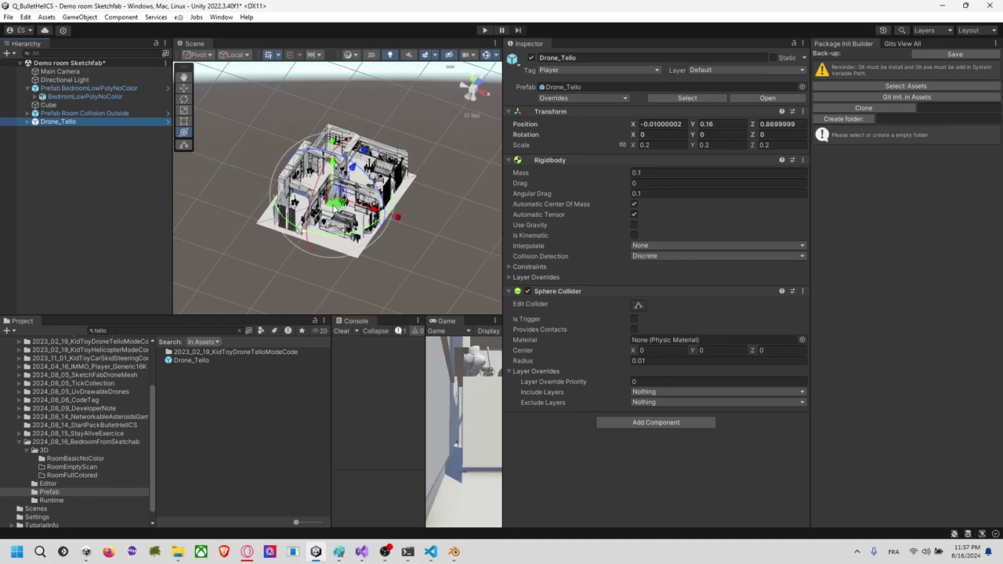
Step: Move the Drone_Tello near the bed, to about X 1.91, Y 1.98, Z -3.64
{"action": "key", "text": "f"}
{"action": "scroll", "coordinate": [342, 205], "scroll_direction": "down", "scroll_amount": 15}
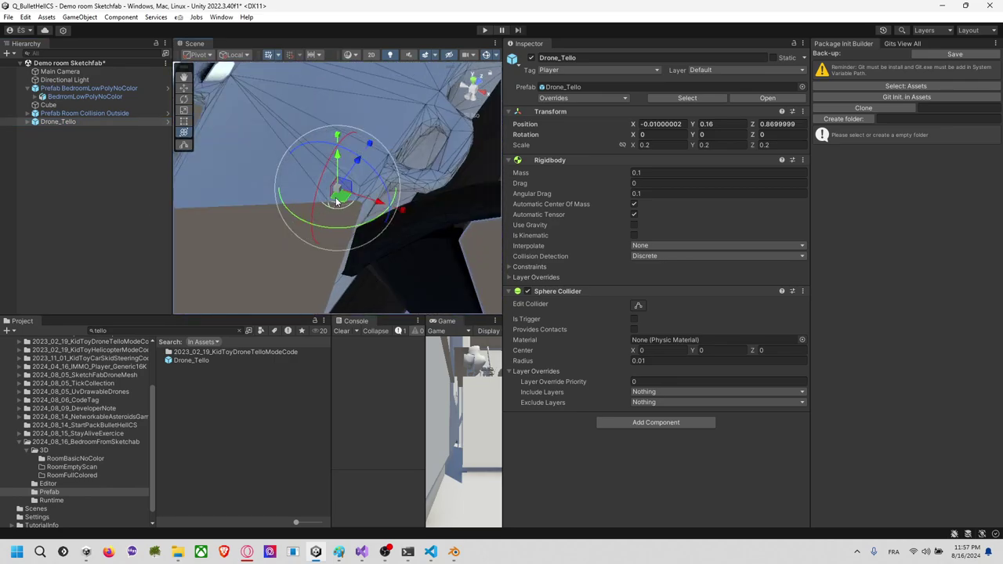
{"action": "scroll", "coordinate": [332, 215], "scroll_direction": "down", "scroll_amount": 15}
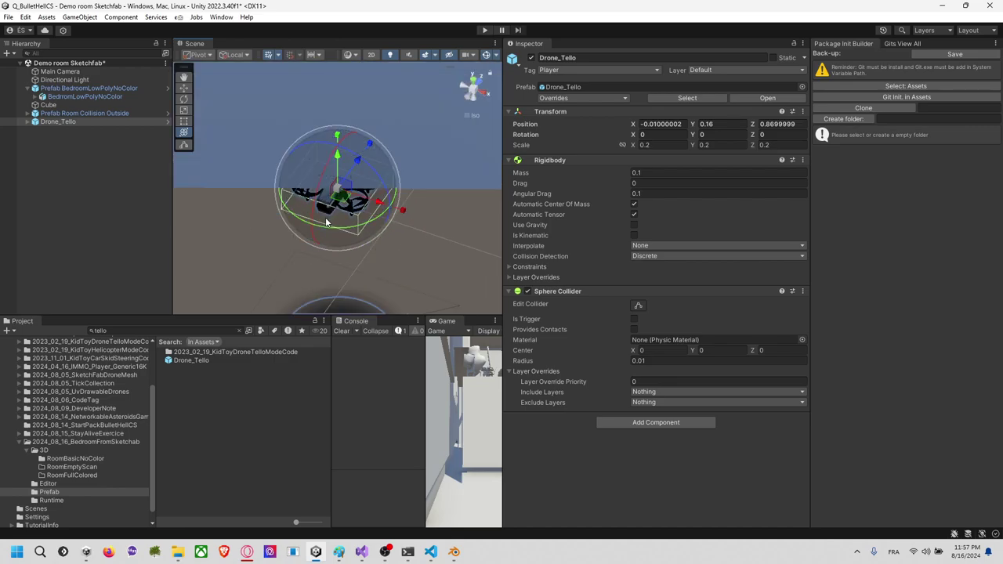
{"action": "scroll", "coordinate": [323, 231], "scroll_direction": "down", "scroll_amount": 5}
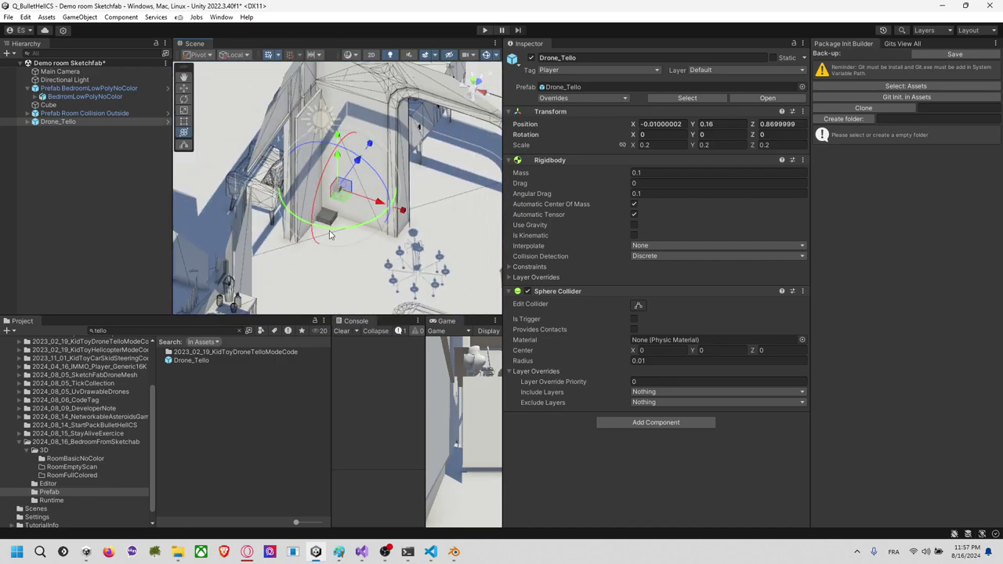
{"action": "left_click_drag", "start_coordinate": [359, 161], "coordinate": [315, 224]}
{"action": "scroll", "coordinate": [318, 233], "scroll_direction": "down", "scroll_amount": 3}
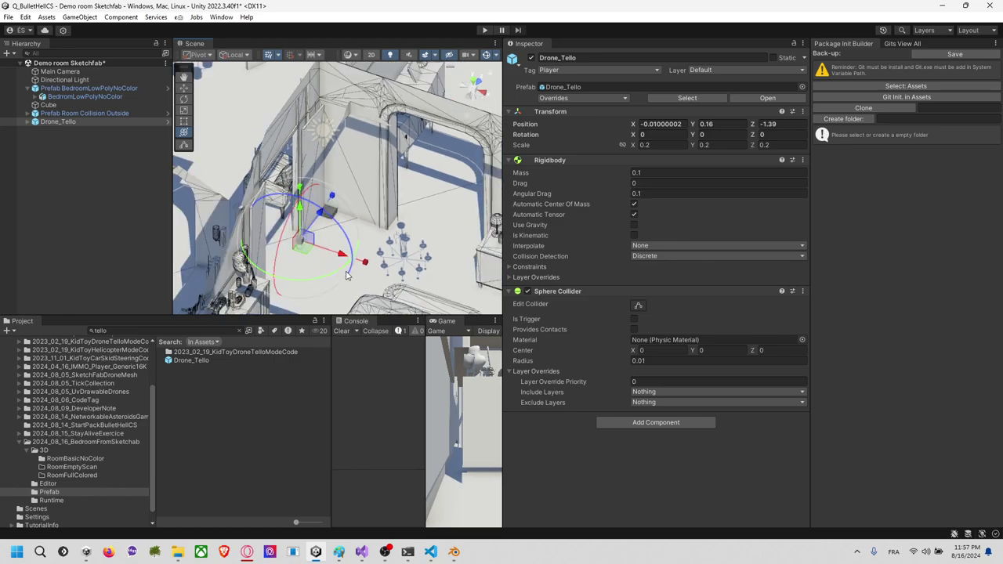
{"action": "left_click_drag", "start_coordinate": [342, 267], "coordinate": [313, 188]}
{"action": "key", "text": "ctrl+z"}
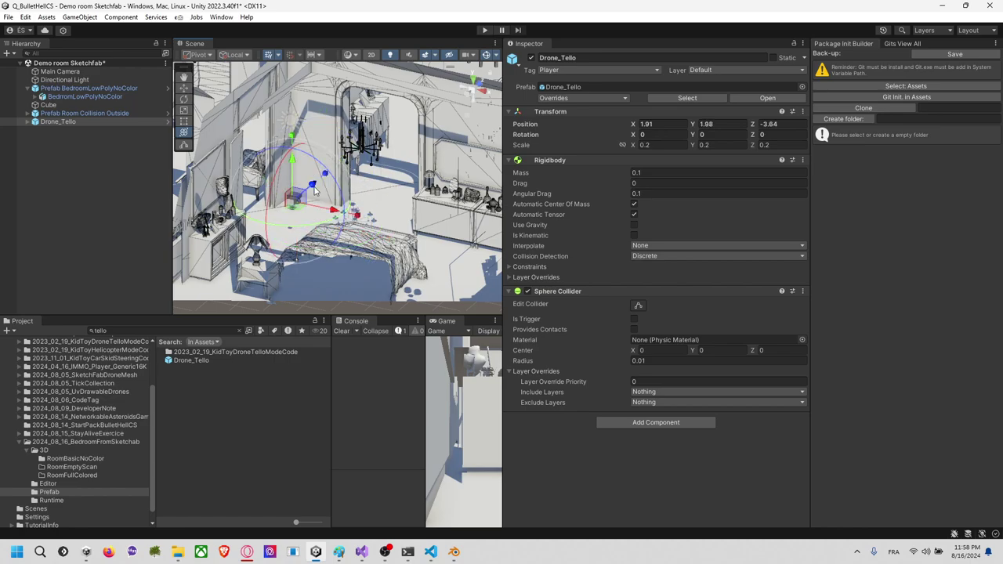
{"action": "left_click", "coordinate": [91, 159]}
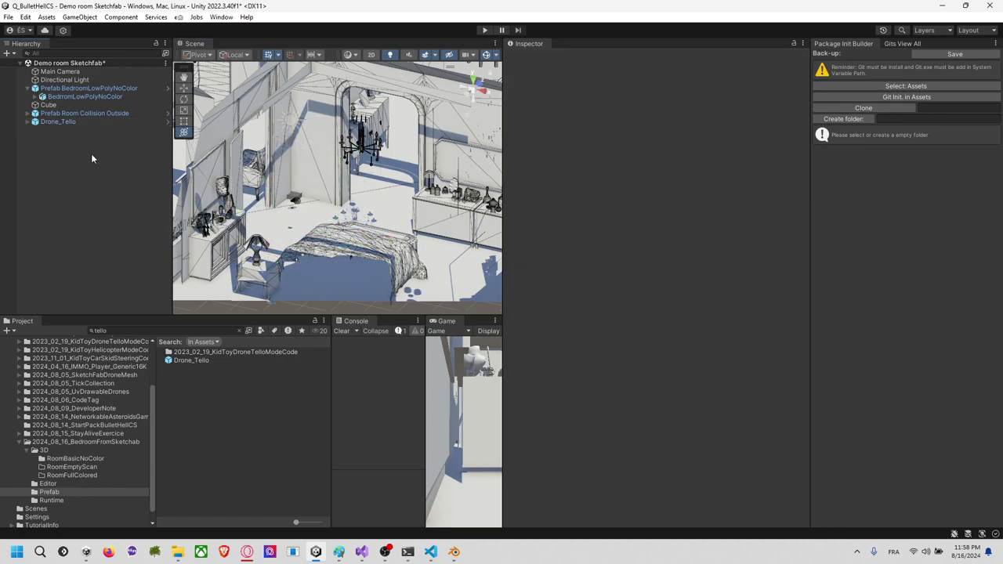
Step: Create an empty parent object for the Main Camera
{"action": "left_click", "coordinate": [79, 71]}
{"action": "right_click", "coordinate": [81, 71]}
{"action": "left_click", "coordinate": [133, 243]}
{"action": "left_click", "coordinate": [136, 223]}
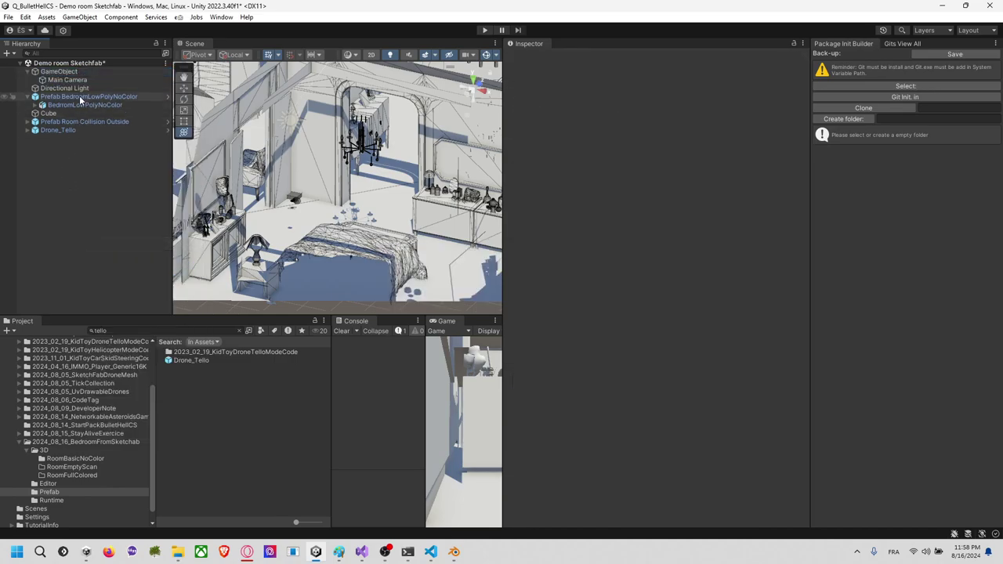
Step: Rename the Main Camera's parent object to Follow drone
{"action": "left_click", "coordinate": [83, 72]}
{"action": "key", "text": "F2"}
{"action": "left_click", "coordinate": [80, 70]}
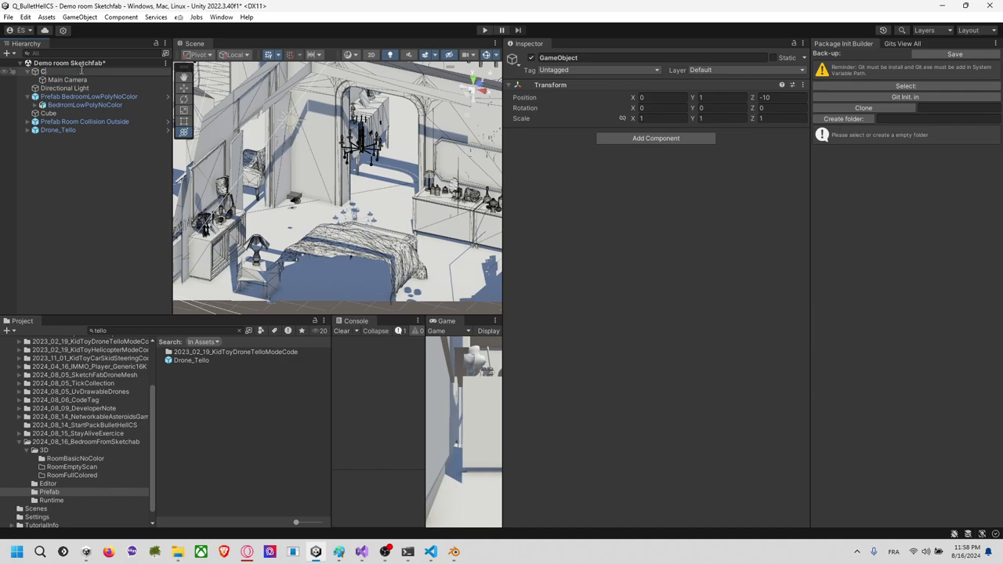
{"action": "type", "text": "Follow drone"}
{"action": "key", "text": "Return"}
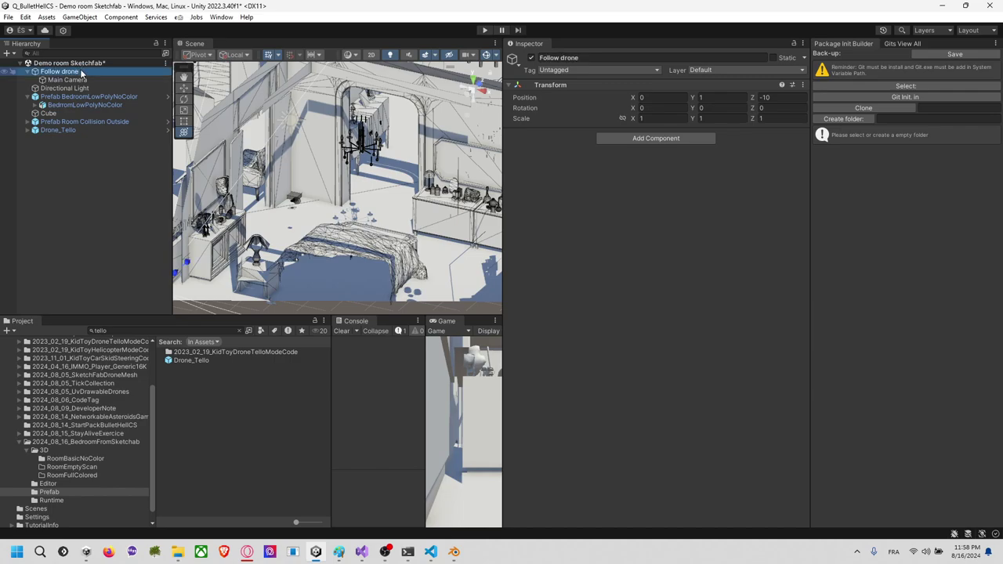
Step: Add the Follow Drone Transform Lerp Mono component to Follow drone, assigning Follow drone as Target and Drone_Tello as What To Move
{"action": "left_click", "coordinate": [656, 139]}
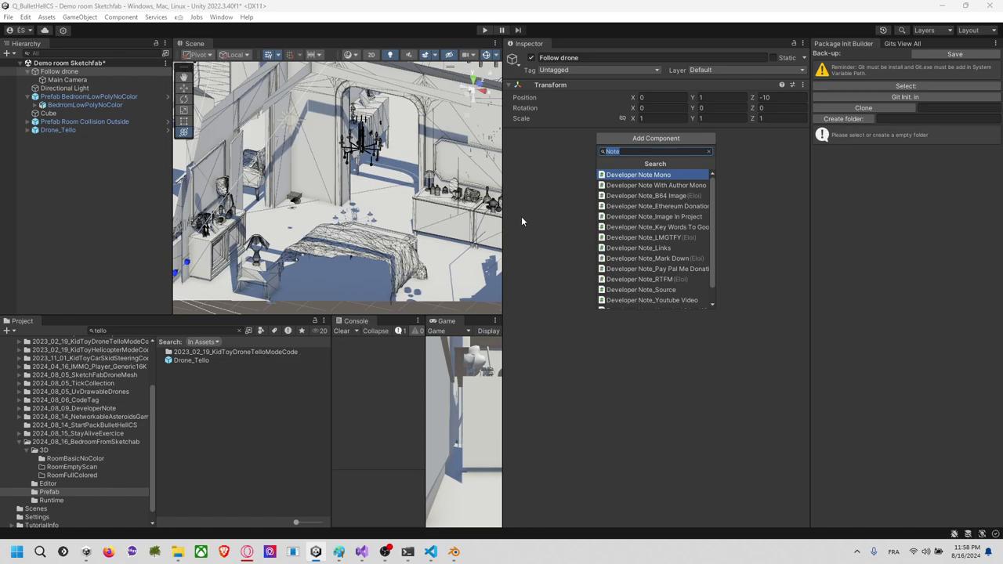
{"action": "type", "text": "follow"}
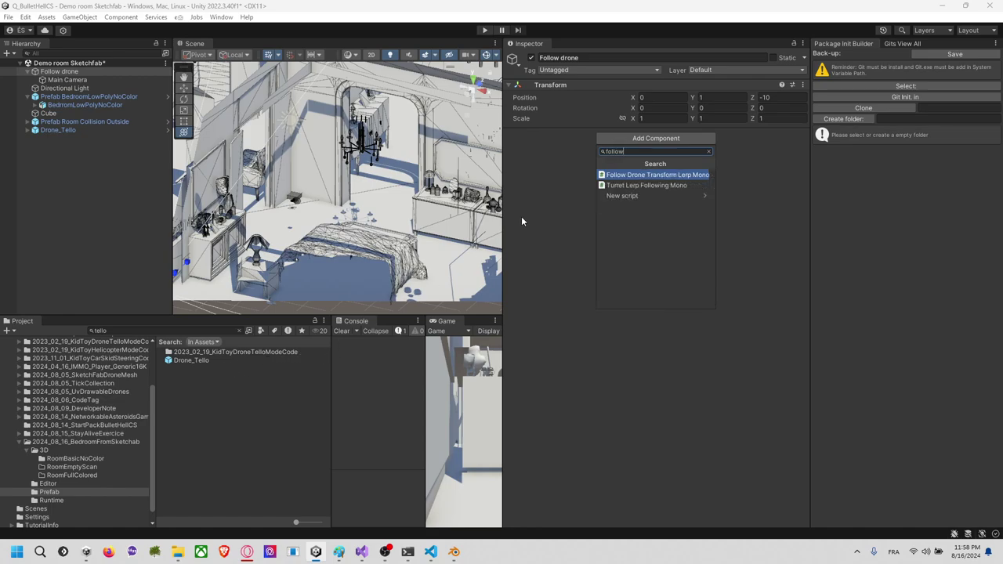
{"action": "key", "text": "Return"}
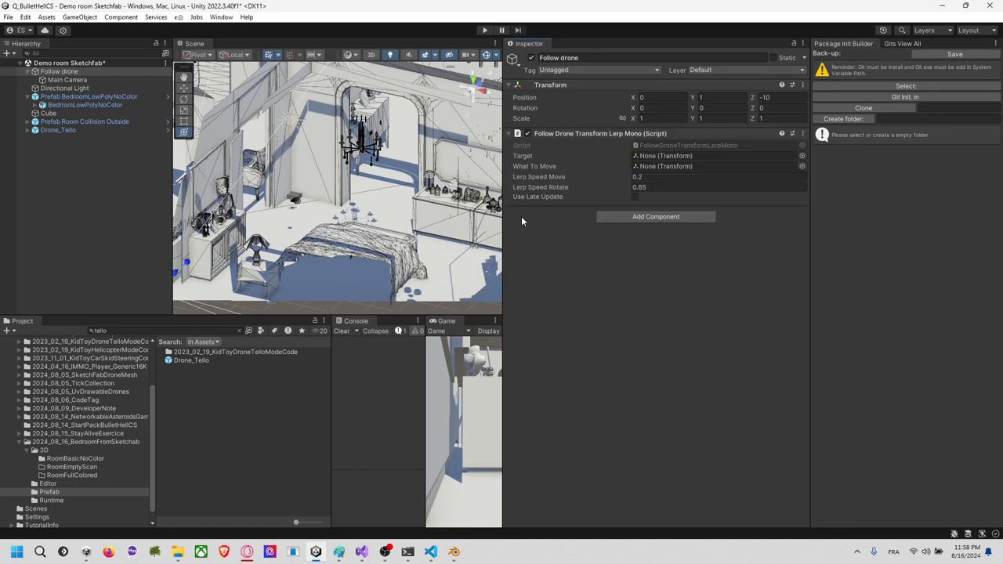
{"action": "left_click_drag", "start_coordinate": [413, 93], "coordinate": [696, 158]}
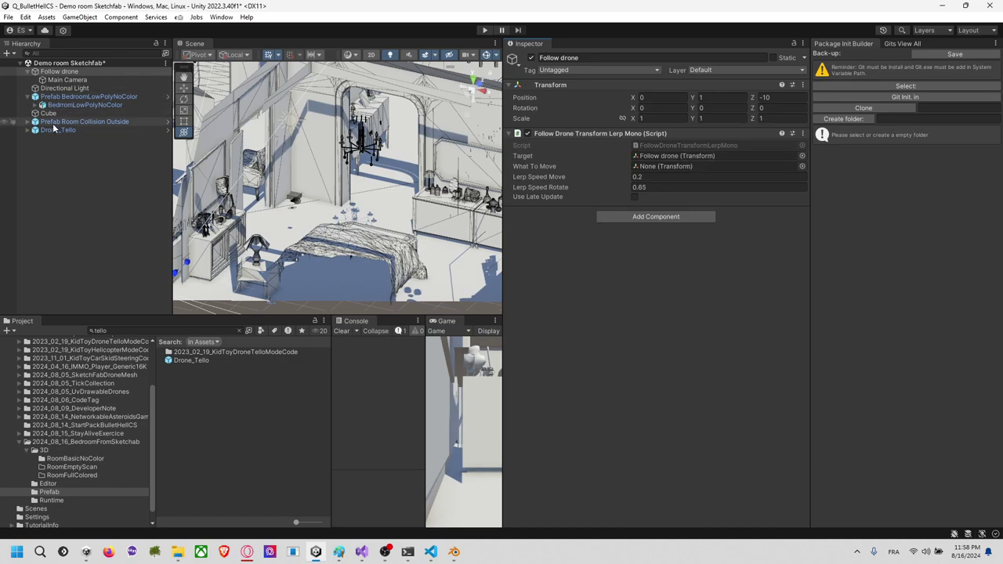
{"action": "left_click_drag", "start_coordinate": [58, 129], "coordinate": [676, 166]}
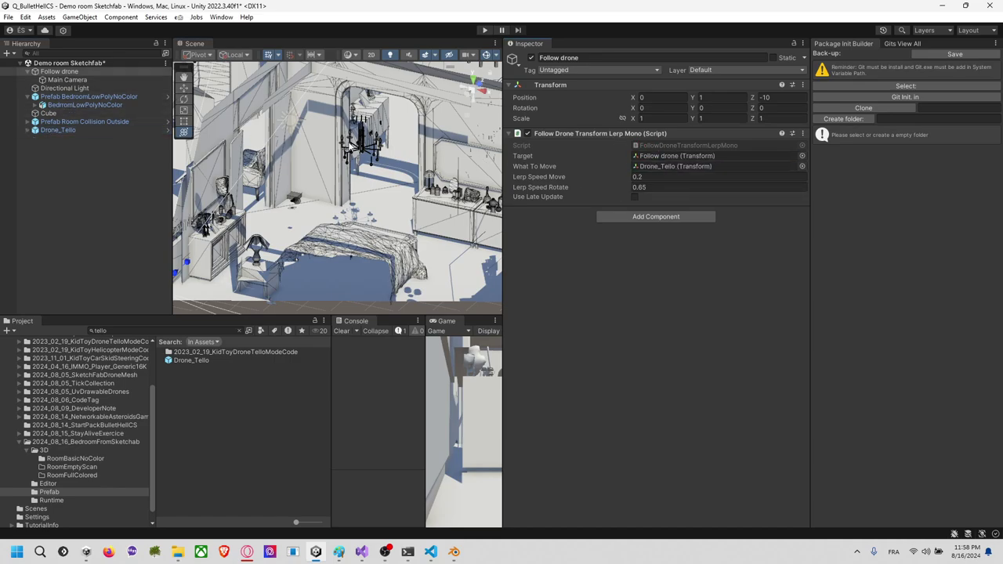
Step: Set the Main Camera's Z position to -0.5 relative to its parent, with its Z scale at 1
{"action": "left_click", "coordinate": [67, 80]}
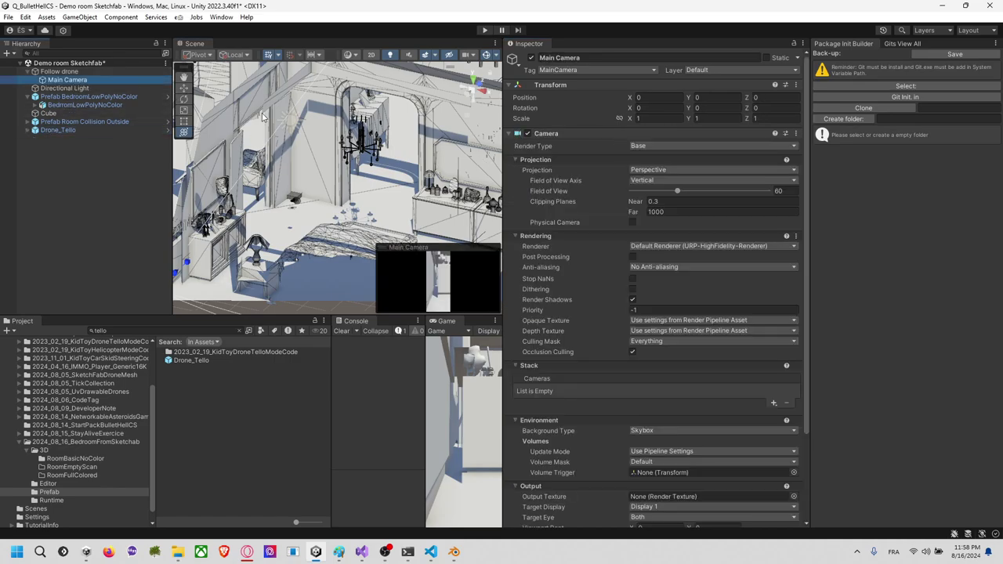
{"action": "left_click", "coordinate": [146, 191]}
{"action": "left_click", "coordinate": [98, 80]}
{"action": "scroll", "coordinate": [249, 194], "scroll_direction": "down", "scroll_amount": 4}
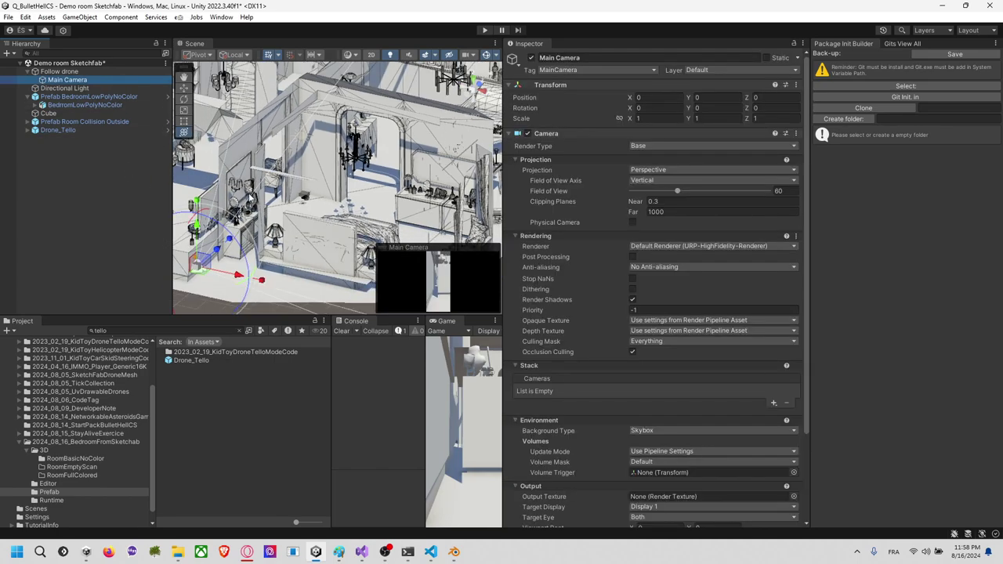
{"action": "left_click_drag", "start_coordinate": [228, 243], "coordinate": [219, 247]}
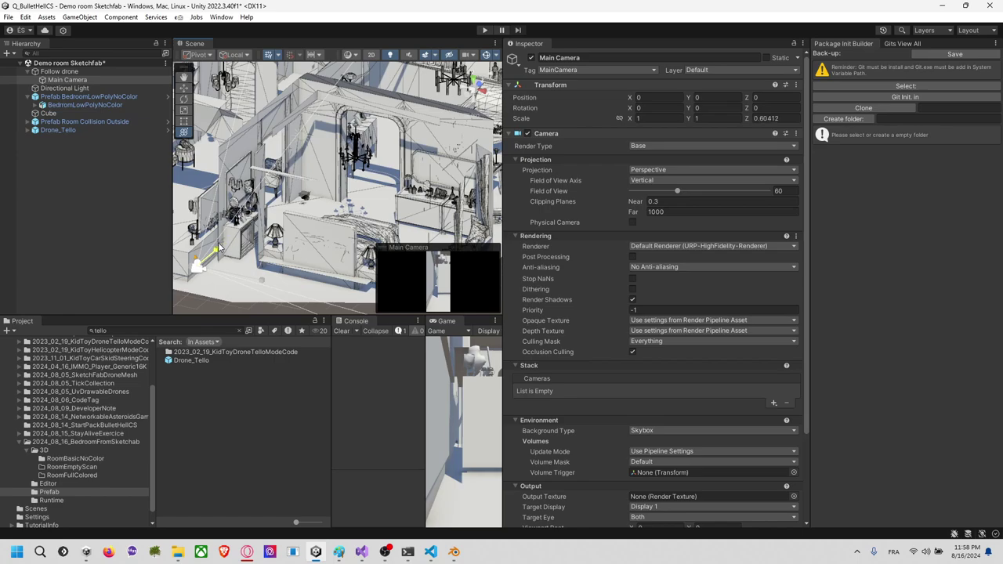
{"action": "left_click", "coordinate": [774, 119]}
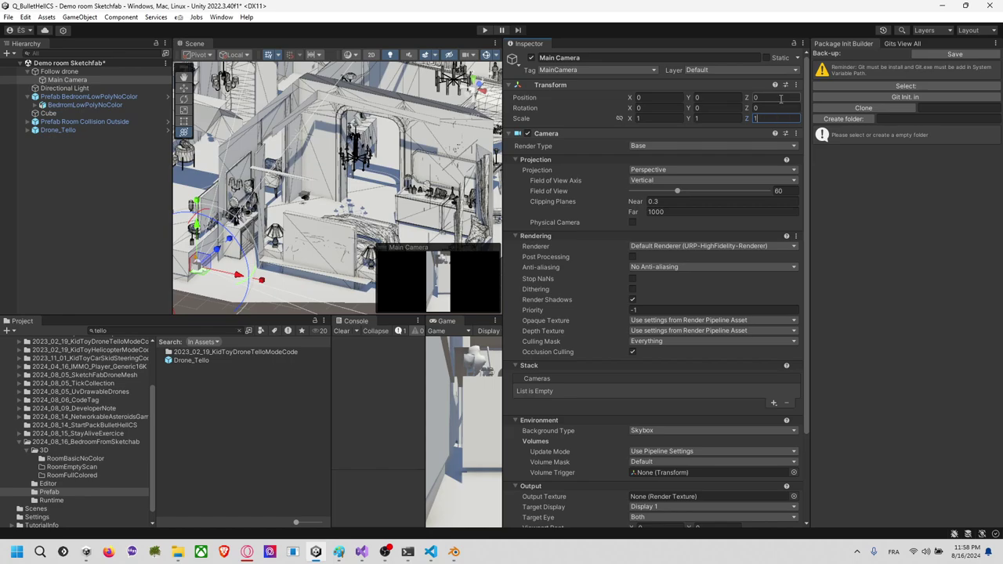
{"action": "left_click", "coordinate": [782, 98]}
{"action": "type", "text": "-0.5"}
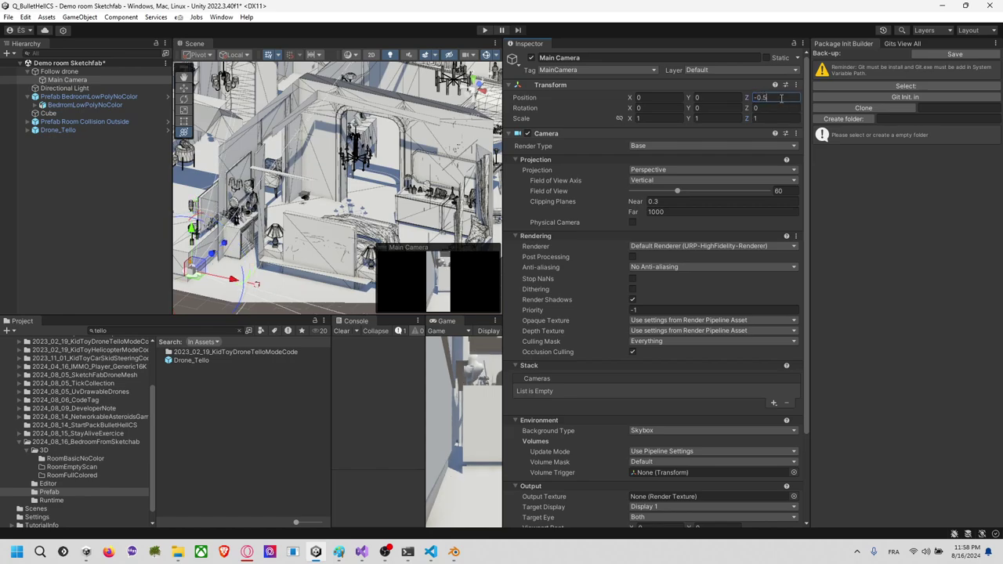
Step: Move the Follow drone object into the bedroom, to X 1.22, Y 1, Z -2.34, and enable Use Late Update
{"action": "left_click", "coordinate": [52, 219]}
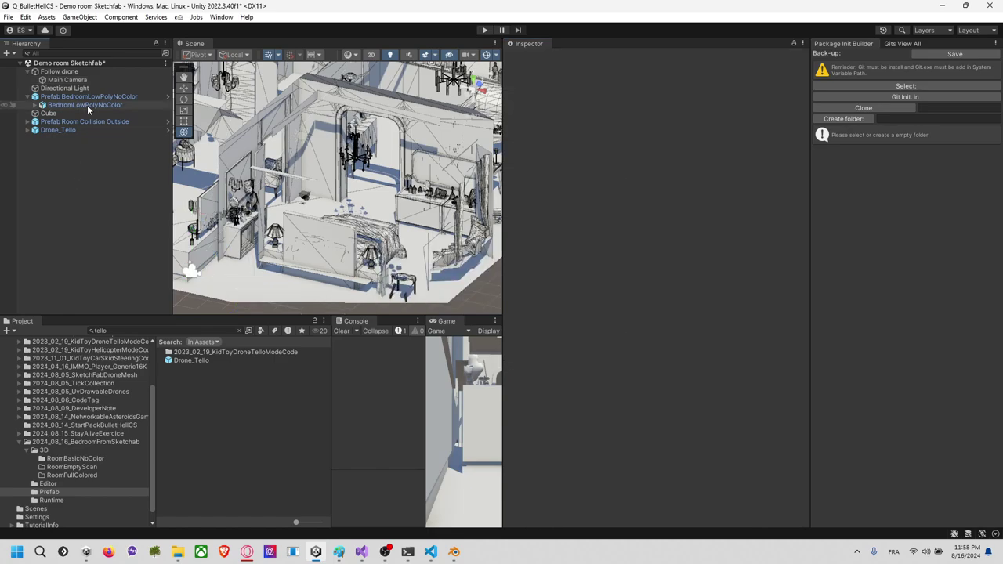
{"action": "left_click", "coordinate": [95, 82]}
{"action": "left_click", "coordinate": [102, 72]}
{"action": "left_click", "coordinate": [780, 97]}
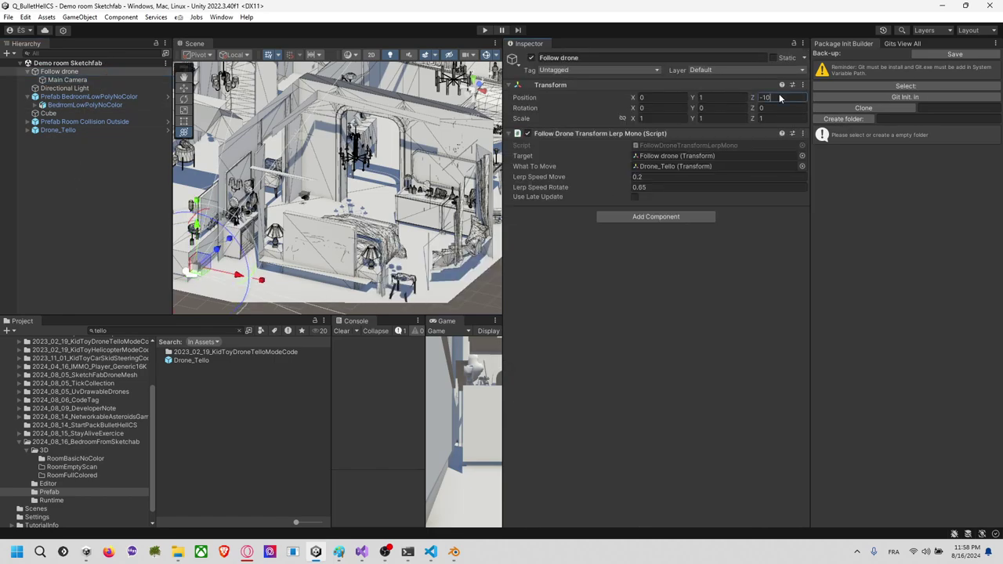
{"action": "type", "text": "-1.78"}
{"action": "key", "text": "Return"}
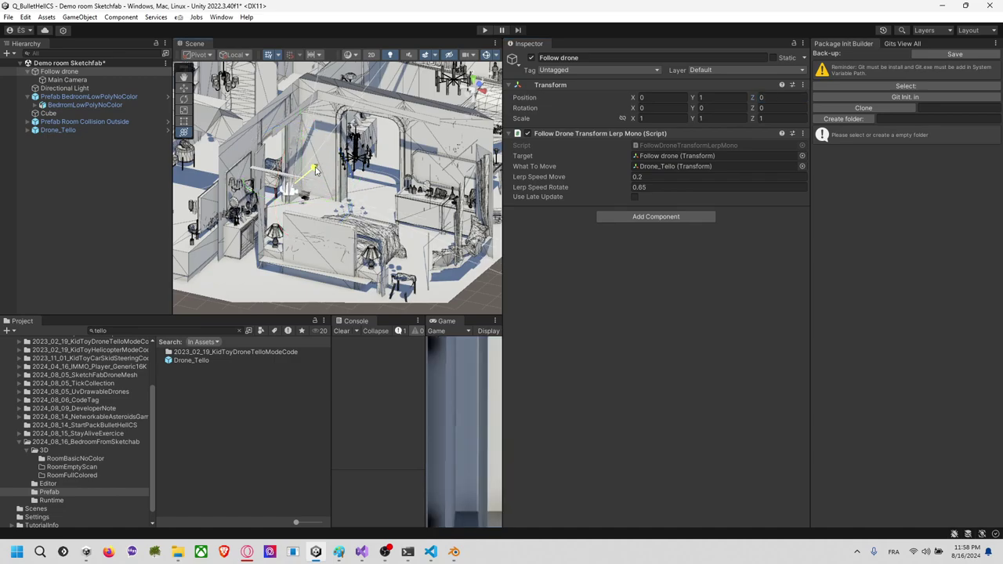
{"action": "left_click_drag", "start_coordinate": [303, 182], "coordinate": [345, 214]}
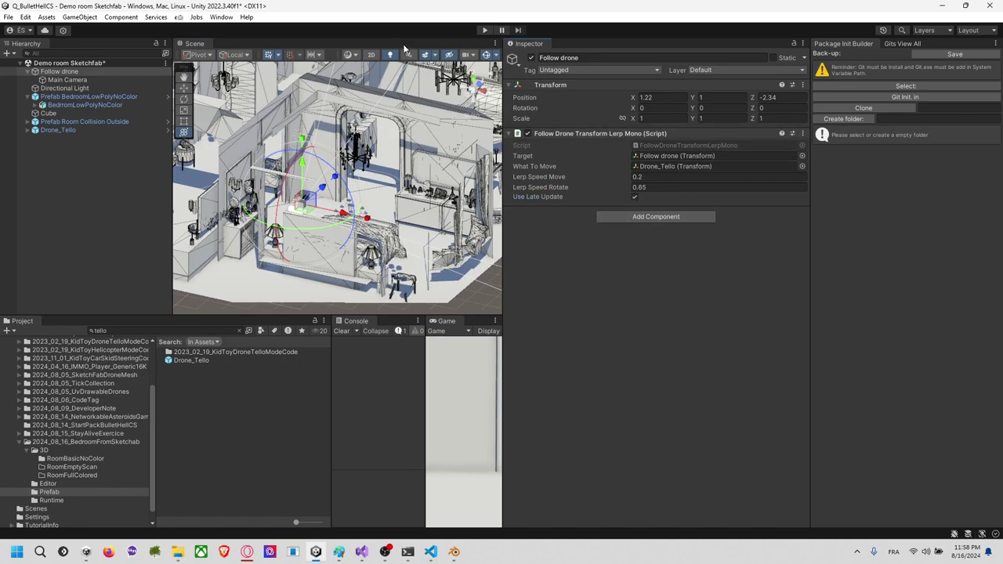
Step: Run the scene and dock the Game view below the Inspector
{"action": "left_click", "coordinate": [486, 31]}
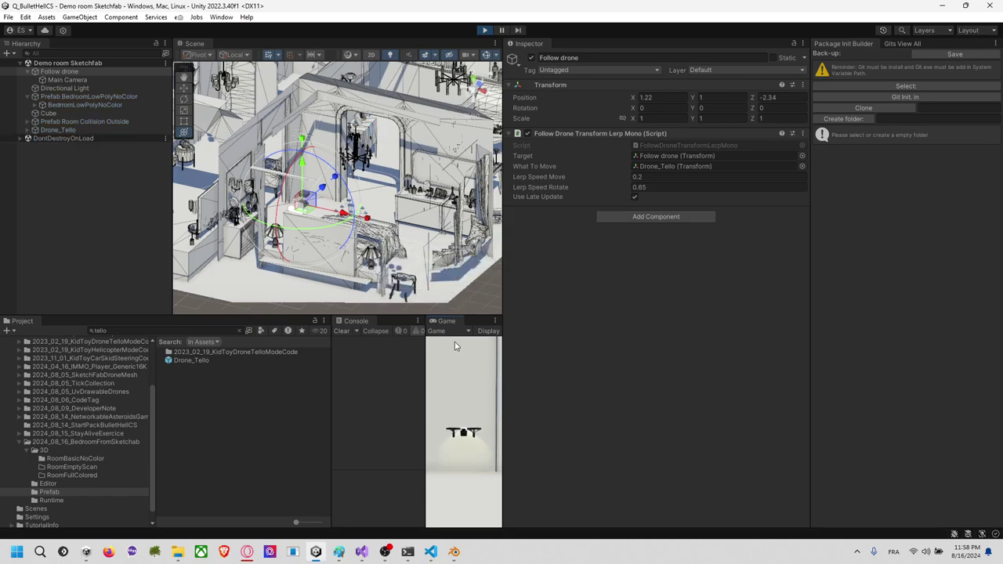
{"action": "left_click_drag", "start_coordinate": [452, 322], "coordinate": [597, 367]}
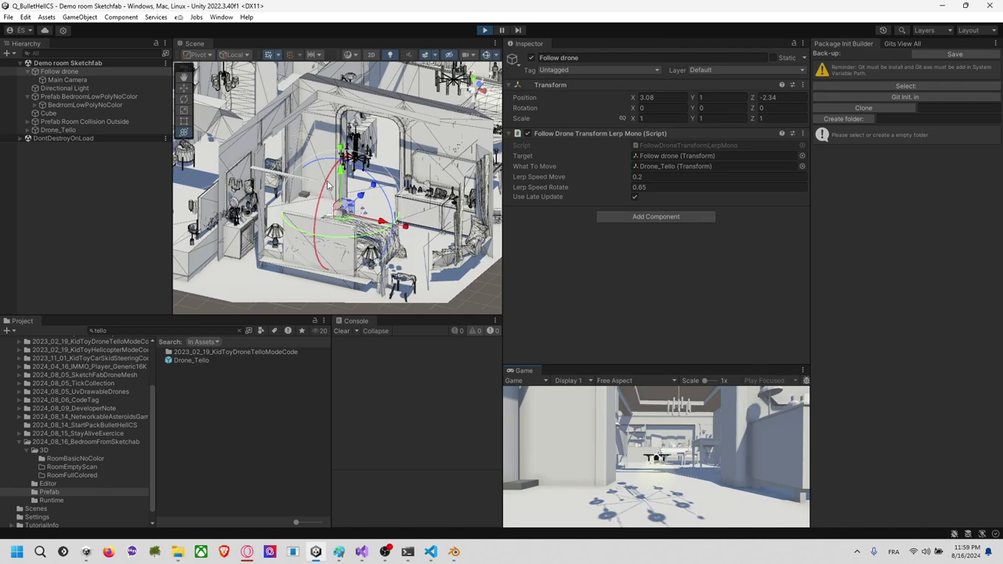
Step: Inspect the components of Drone_Tello and the collider settings of the cubes inside Prefab Room Collision Outside
{"action": "left_click", "coordinate": [193, 144]}
{"action": "left_click", "coordinate": [110, 139]}
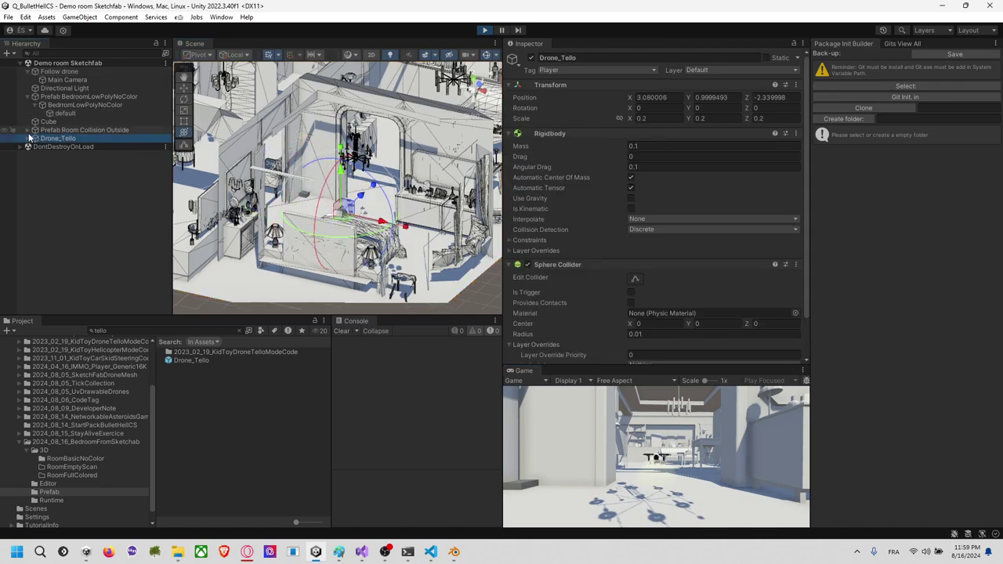
{"action": "left_click", "coordinate": [29, 130]}
{"action": "left_click", "coordinate": [43, 138]}
{"action": "left_click", "coordinate": [35, 138]}
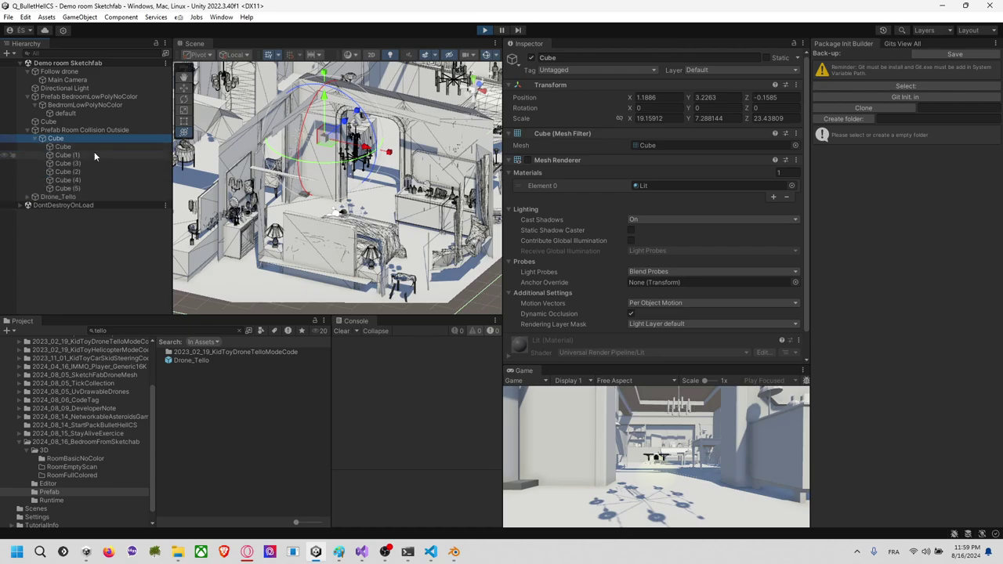
{"action": "left_click", "coordinate": [91, 148]}
{"action": "left_click", "coordinate": [92, 154]}
{"action": "scroll", "coordinate": [658, 247], "scroll_direction": "down", "scroll_amount": 4}
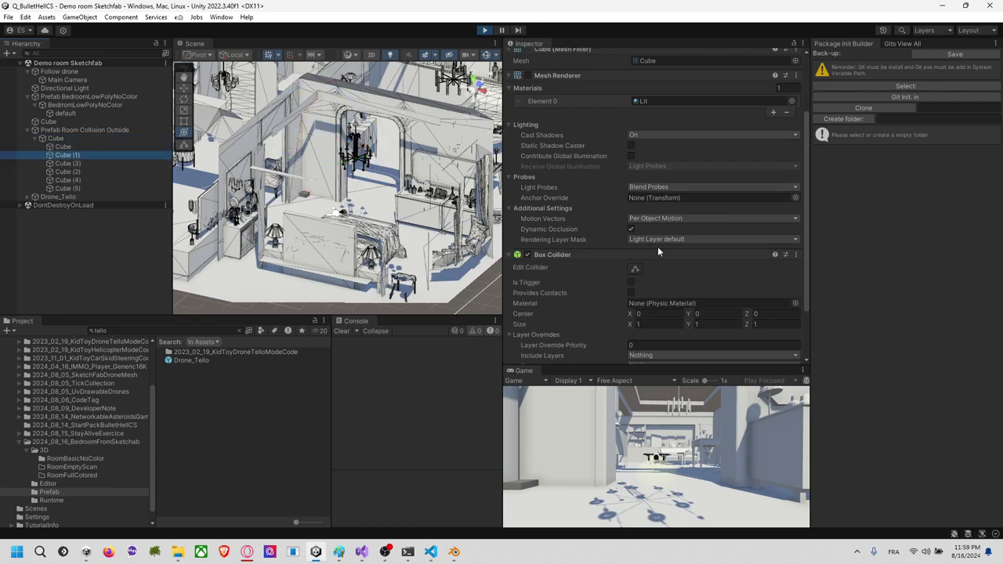
{"action": "left_click", "coordinate": [84, 149]}
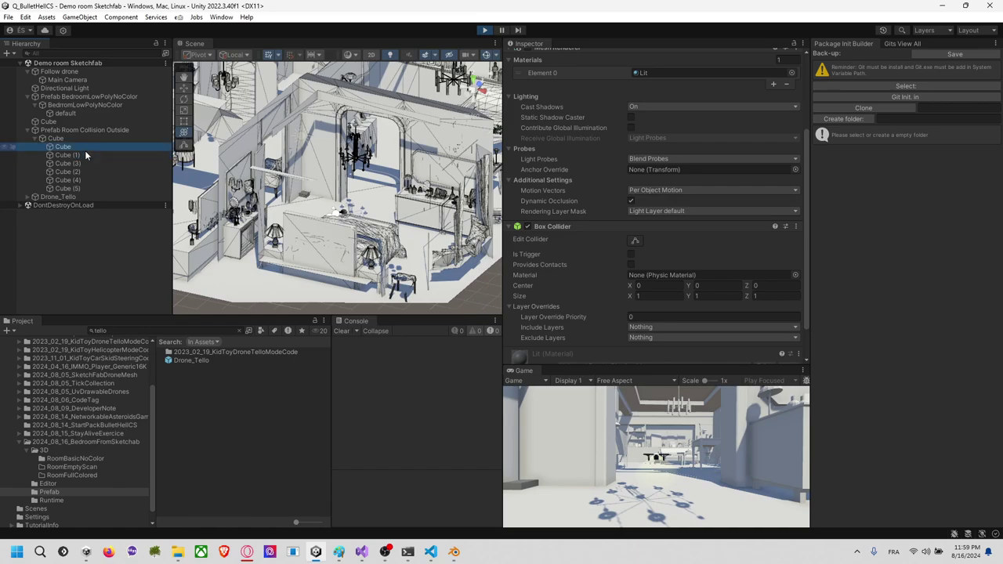
{"action": "left_click", "coordinate": [81, 188]}
Step: Briefly show the parent collision Cube's mesh to check its extent, and review the bedroom mesh and Drone_Tello's physics settings
{"action": "left_click", "coordinate": [74, 139]}
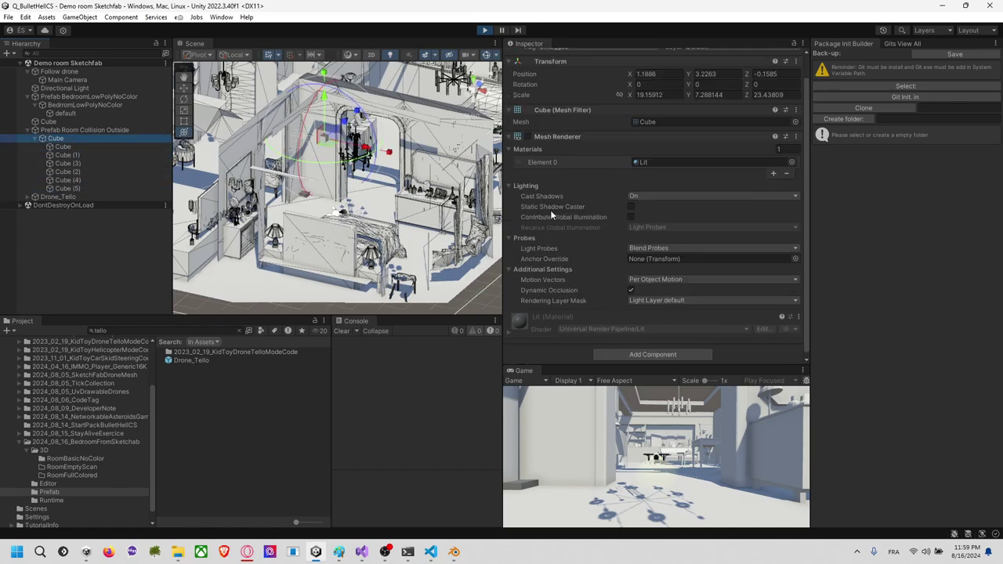
{"action": "left_click", "coordinate": [528, 137]}
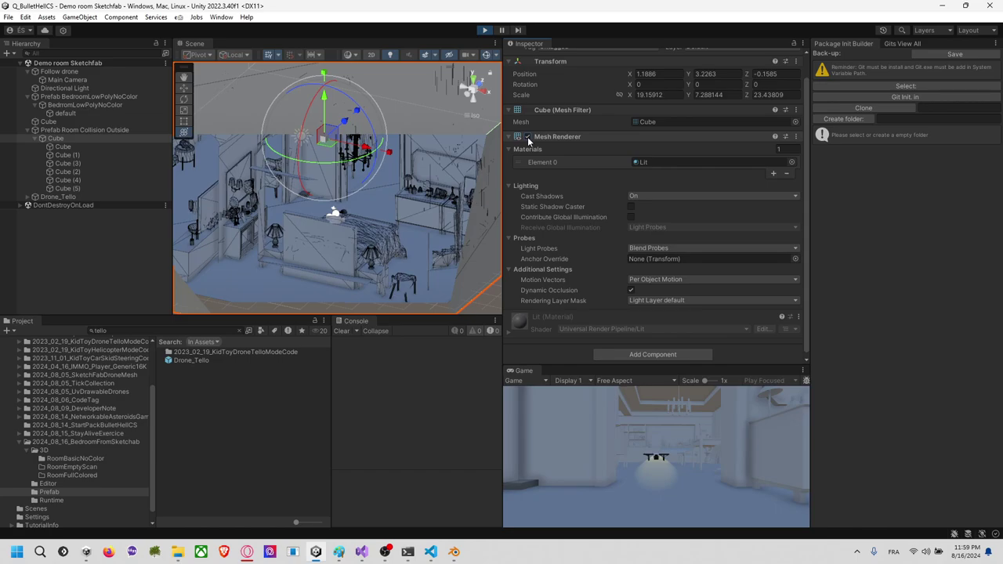
{"action": "left_click", "coordinate": [528, 137]}
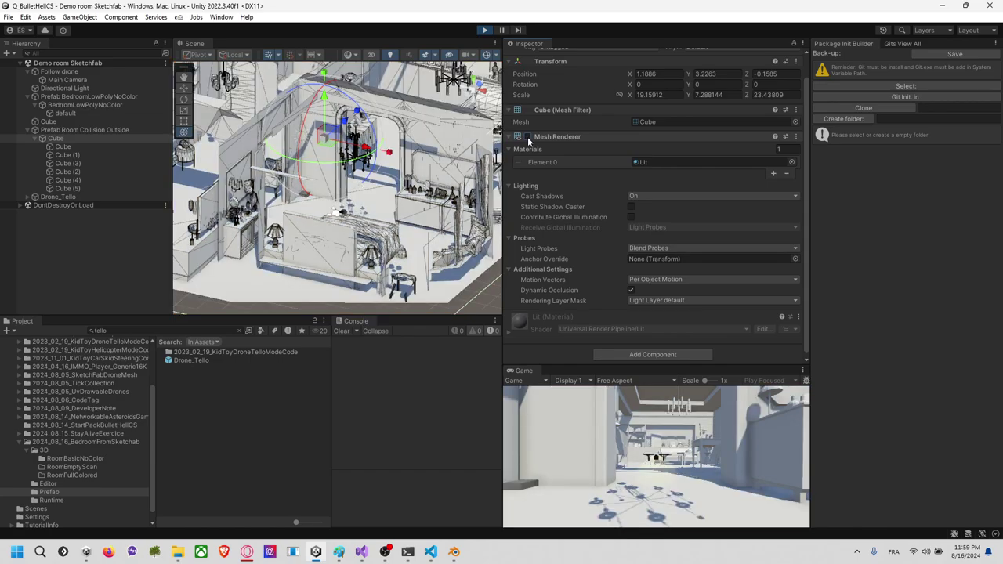
{"action": "left_click", "coordinate": [416, 209]}
{"action": "middle_click_drag", "start_coordinate": [421, 147], "coordinate": [420, 155]}
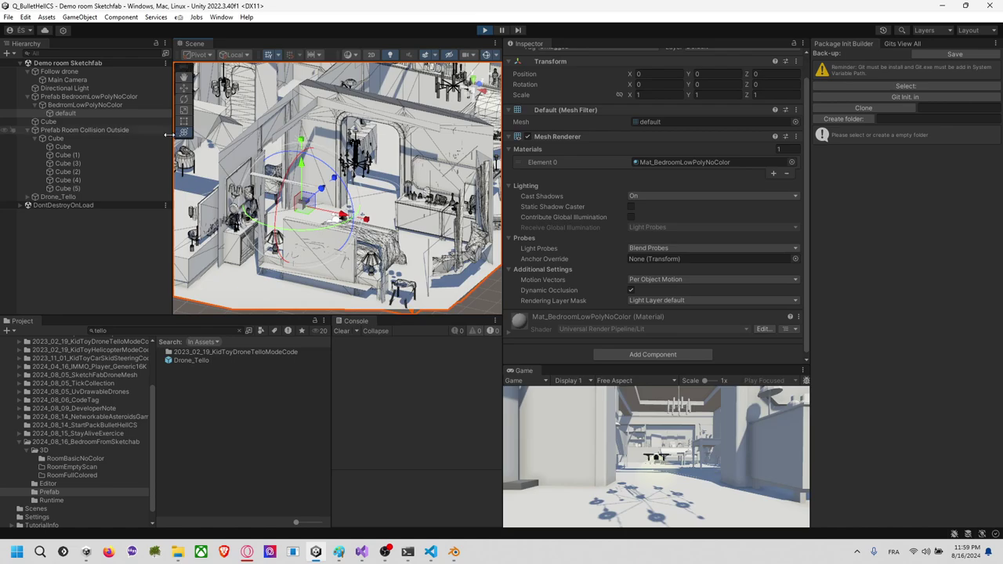
{"action": "scroll", "coordinate": [313, 185], "scroll_direction": "down", "scroll_amount": 5}
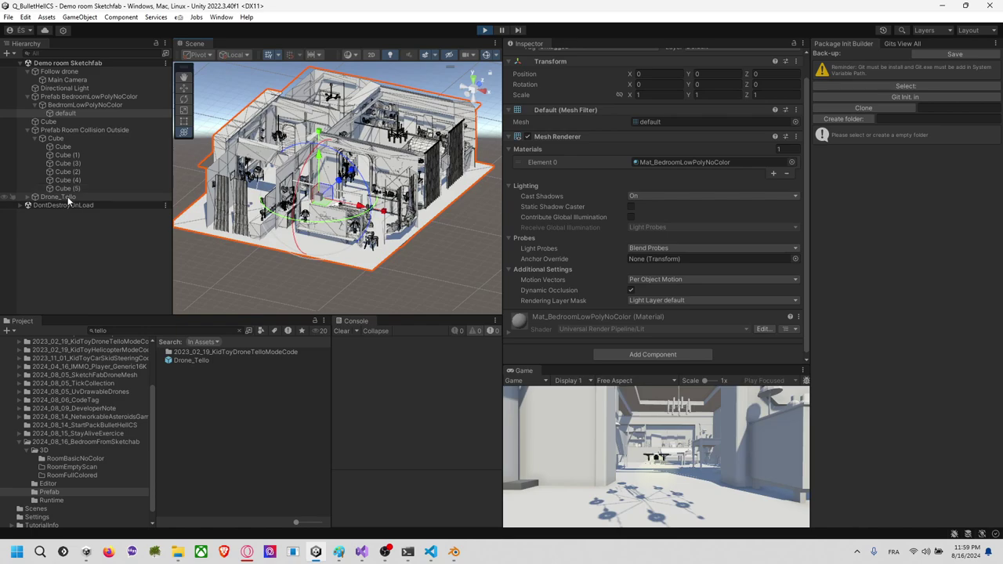
{"action": "left_click", "coordinate": [59, 197]}
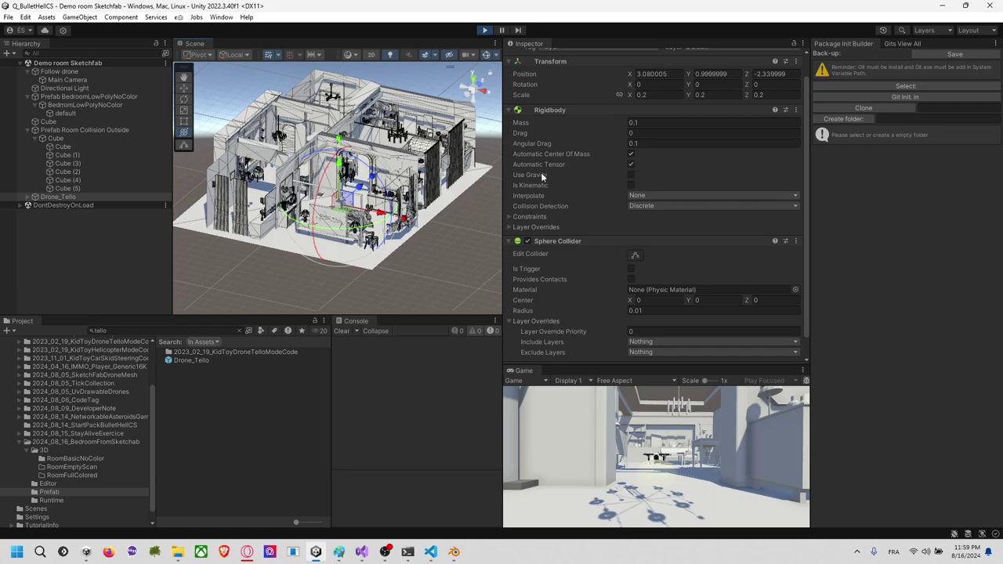
Step: Stop the scene and, in Follow drone's follow script, set Target to Drone_Tello and What To Move to Main Camera
{"action": "left_click", "coordinate": [485, 30]}
{"action": "left_click", "coordinate": [59, 72]}
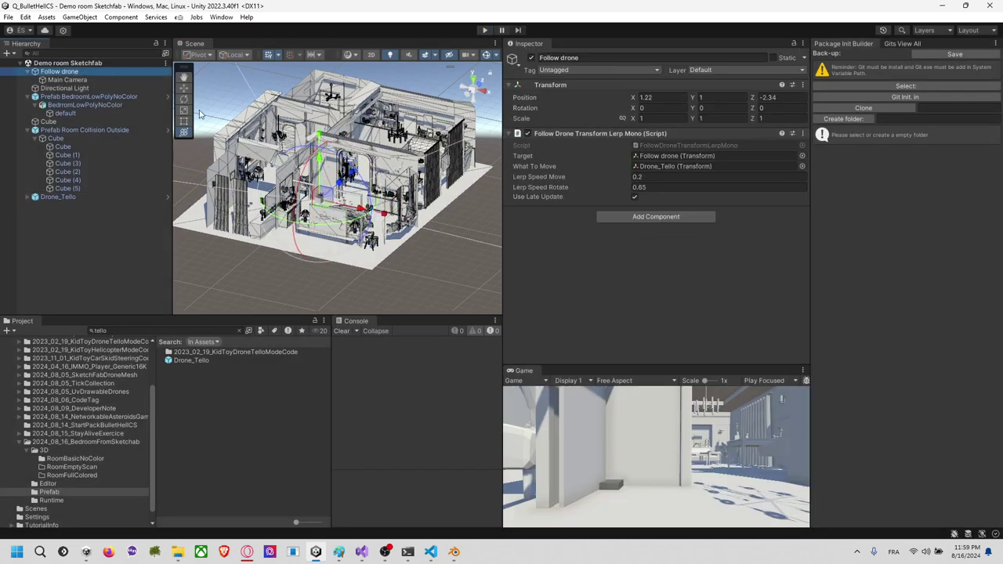
{"action": "left_click", "coordinate": [647, 157]}
{"action": "left_click_drag", "start_coordinate": [647, 157], "coordinate": [648, 168]}
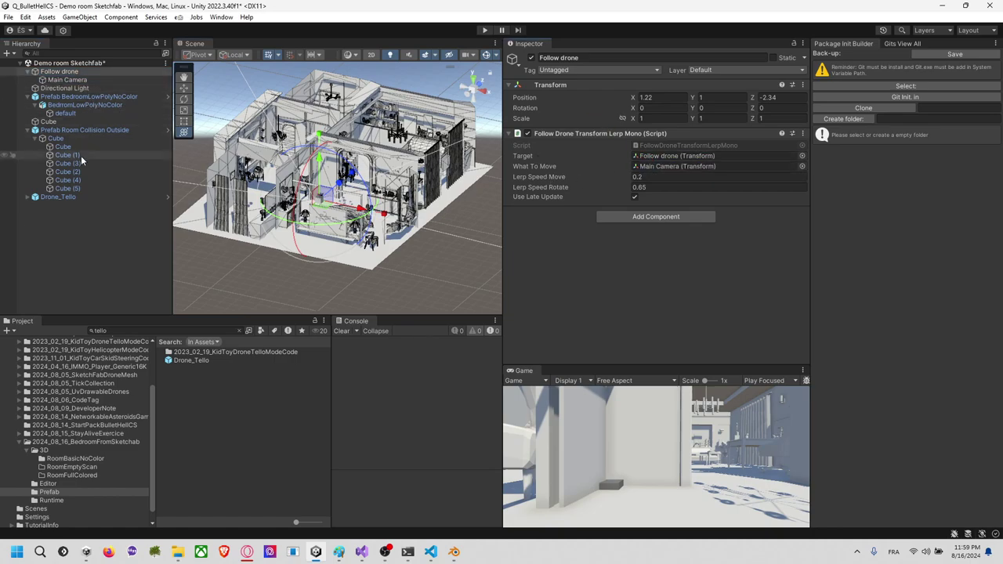
{"action": "left_click_drag", "start_coordinate": [684, 148], "coordinate": [688, 161]}
Step: Test the drone-following camera in play mode, check the room layout from above, and stop the scene
{"action": "left_click", "coordinate": [484, 30]}
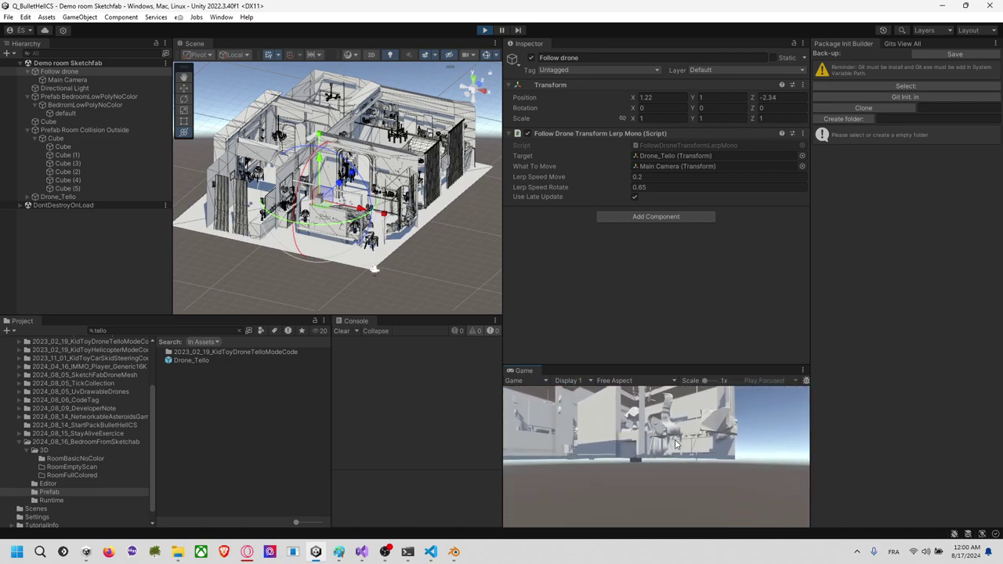
{"action": "left_click", "coordinate": [479, 280]}
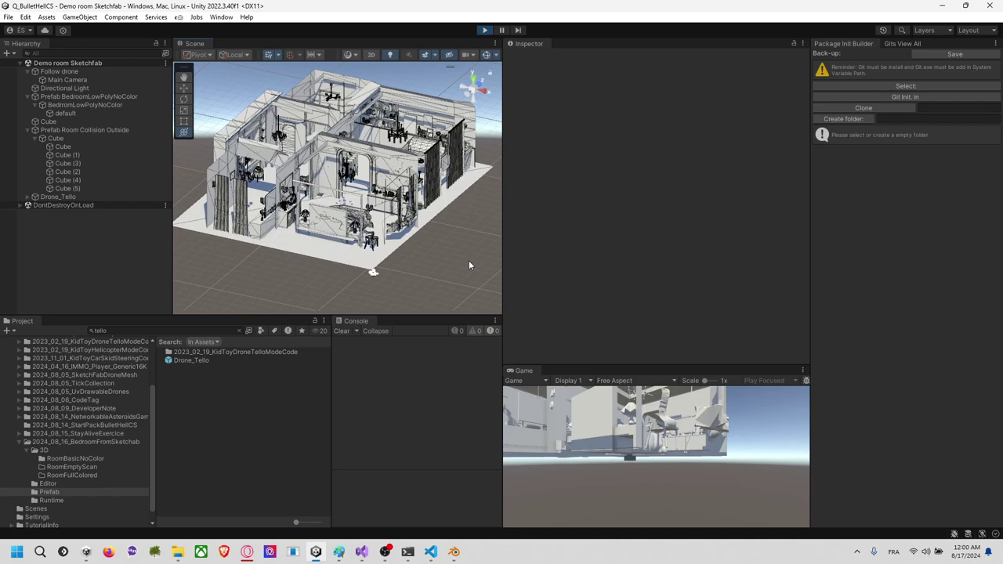
{"action": "scroll", "coordinate": [442, 229], "scroll_direction": "down", "scroll_amount": 1}
{"action": "left_click", "coordinate": [473, 78]}
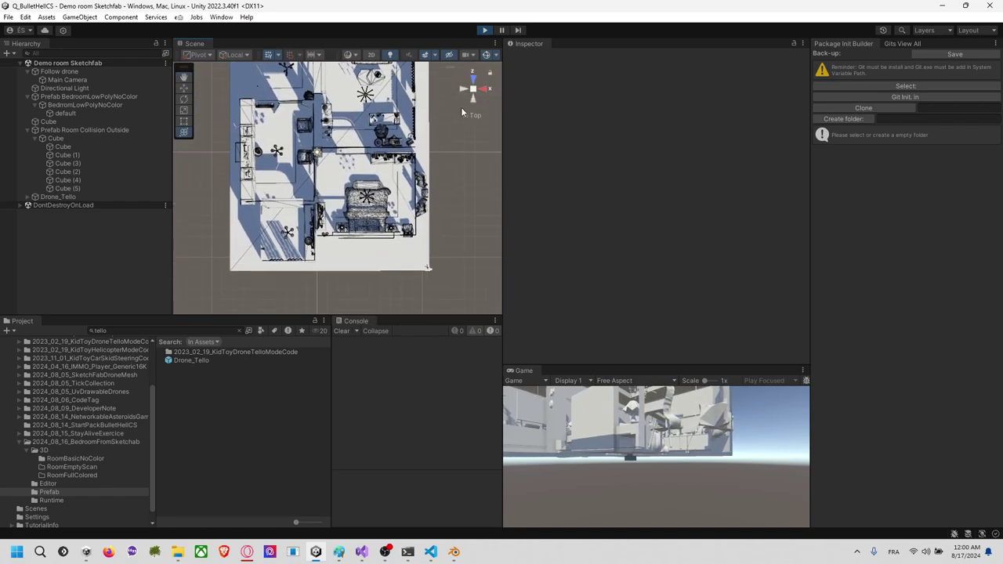
{"action": "key", "text": "ctrl+p"}
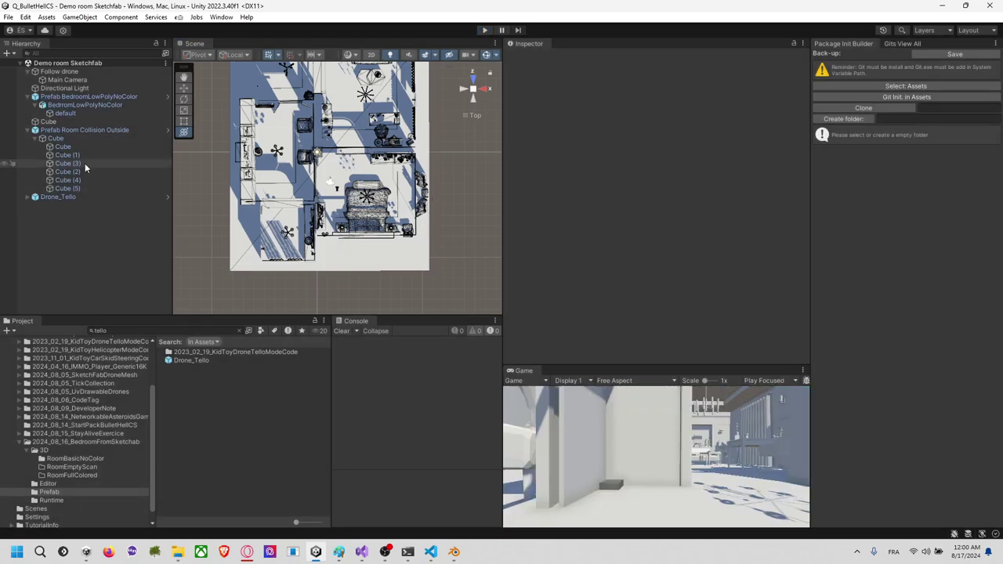
Step: Create an empty object named Invisible Collider and nest it under Prefab BedroomLowPolyNoColor
{"action": "right_click", "coordinate": [71, 249]}
{"action": "left_click", "coordinate": [110, 397]}
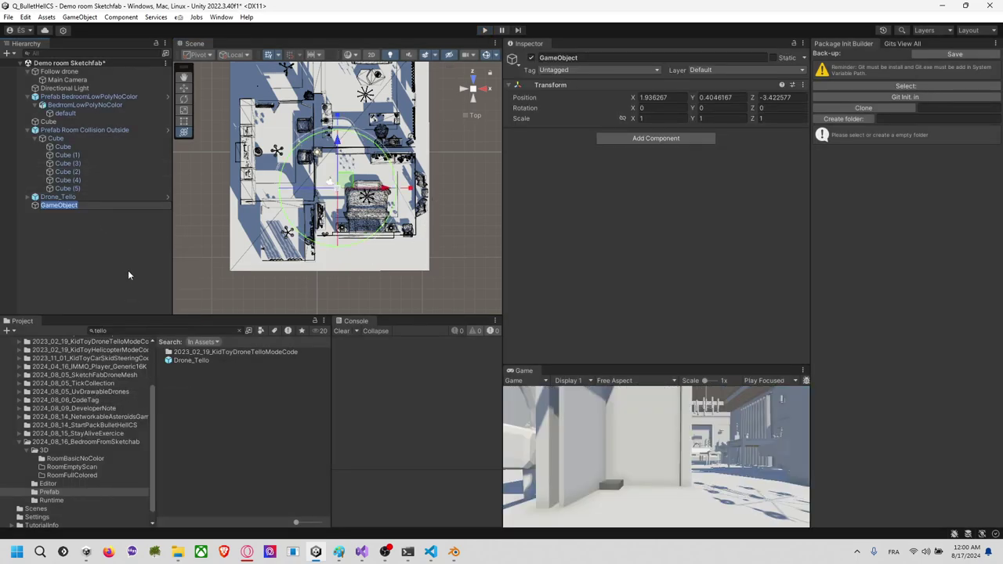
{"action": "type", "text": "Invis"}
{"action": "key", "text": "BackSpace"}
{"action": "key", "text": "BackSpace"}
{"action": "key", "text": "BackSpace"}
{"action": "type", "text": "visibleC"}
{"action": "key", "text": "BackSpace"}
{"action": "type", "text": "Collider"}
{"action": "key", "text": "Return"}
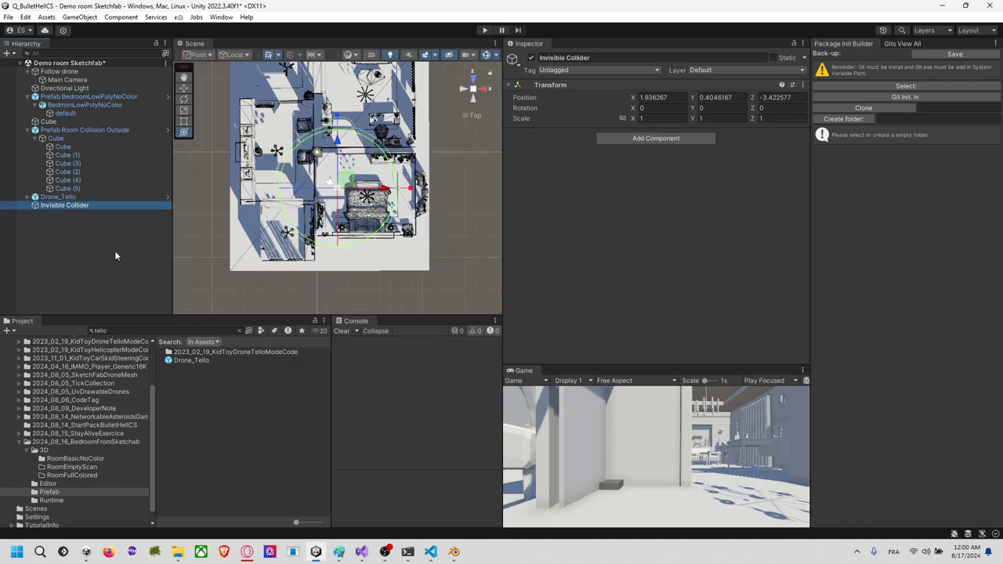
{"action": "left_click_drag", "start_coordinate": [47, 196], "coordinate": [123, 105]}
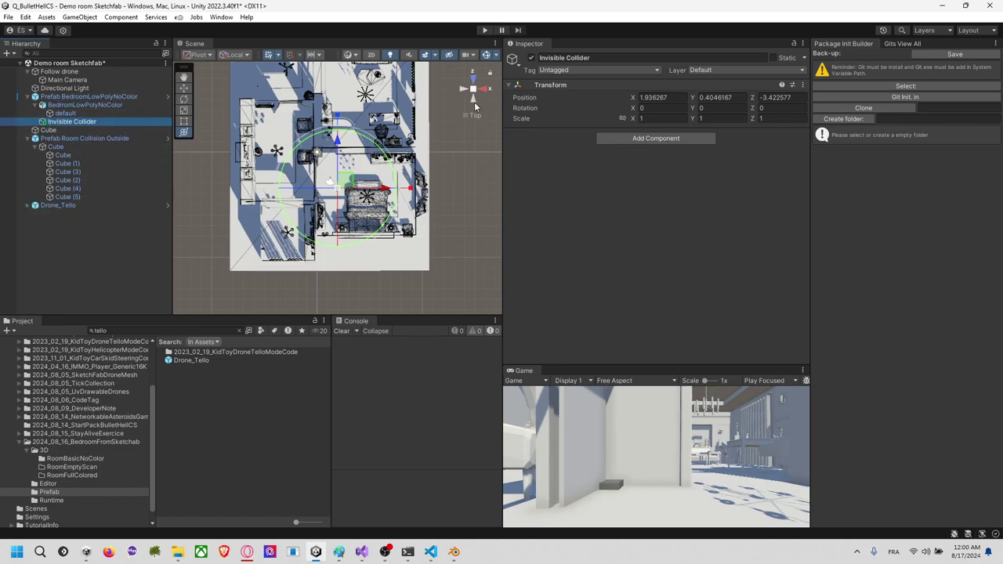
Step: Set the Invisible Collider object's position to X 0, Y 0, Z 0
{"action": "left_click", "coordinate": [658, 97]}
{"action": "type", "text": "0"}
{"action": "left_click", "coordinate": [714, 97]}
{"action": "type", "text": "0"}
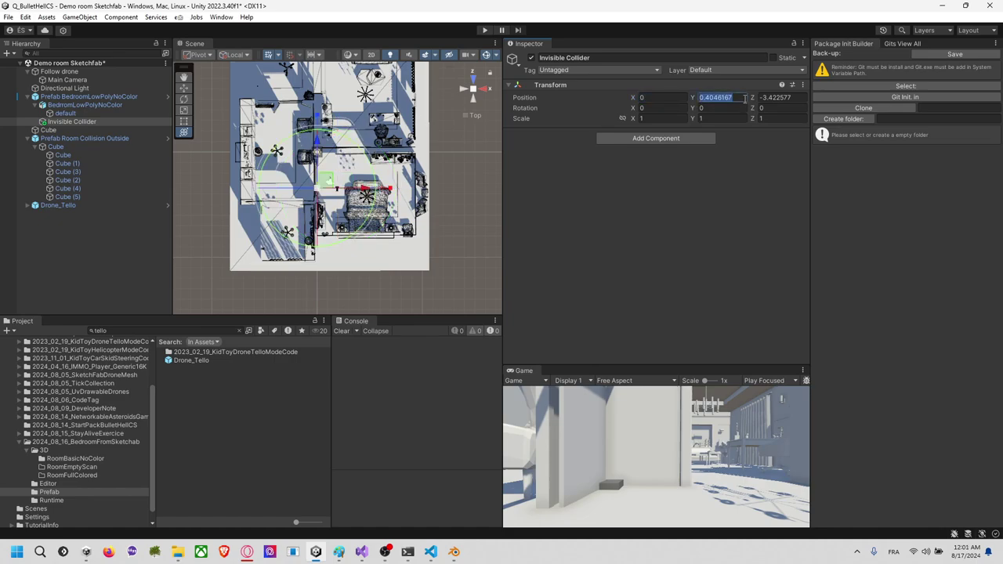
{"action": "left_click", "coordinate": [780, 97]}
{"action": "type", "text": "0"}
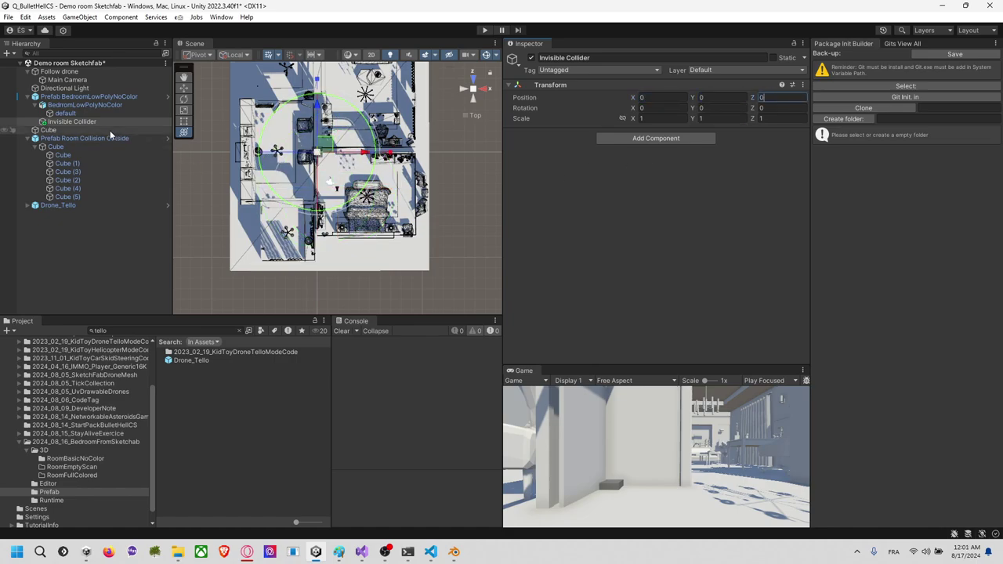
Step: Add a 3D Cube as a child of Invisible Collider and stretch it upward to a Y scale of about 7.16
{"action": "right_click", "coordinate": [103, 123]}
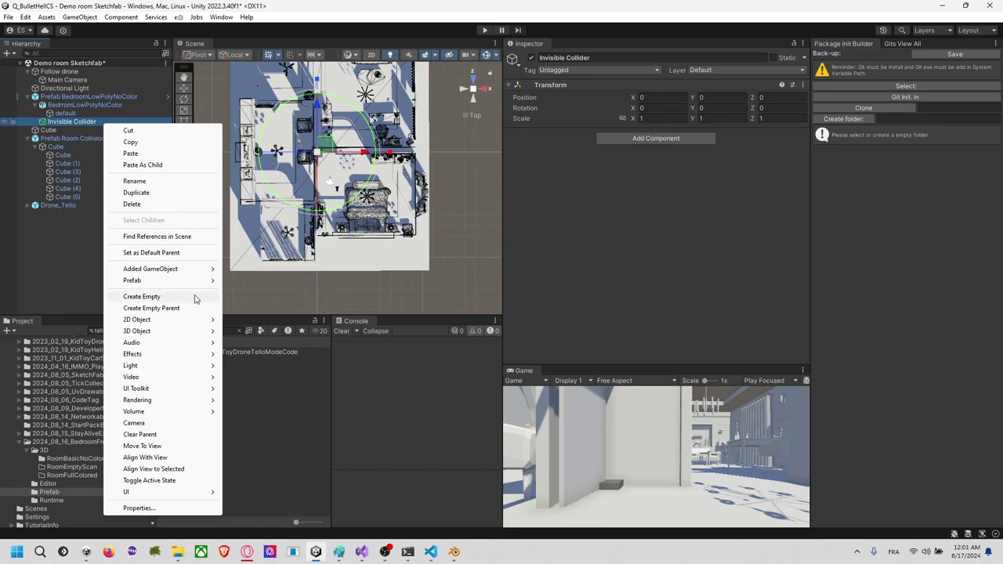
{"action": "mouse_move", "coordinate": [189, 335]}
{"action": "left_click", "coordinate": [255, 332]}
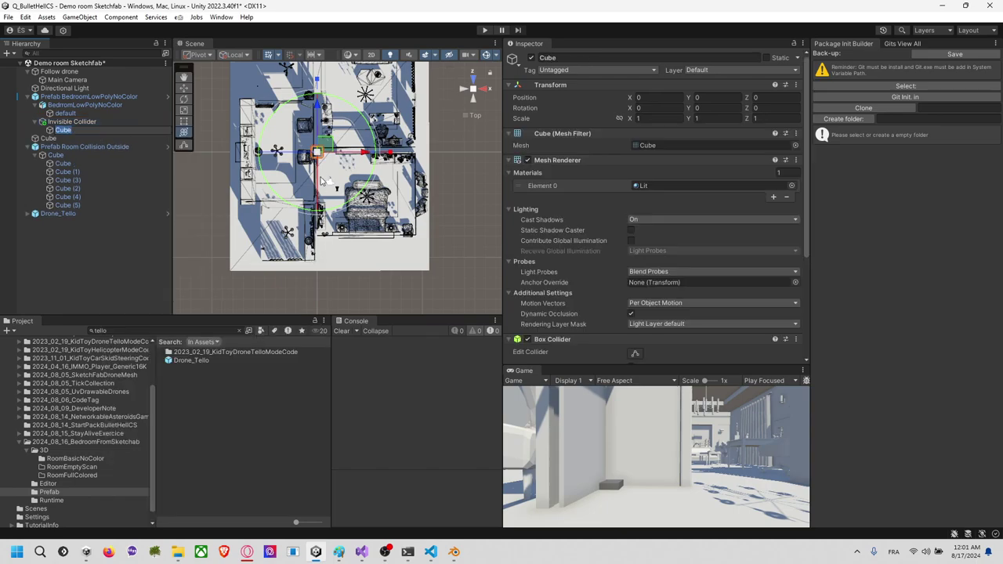
{"action": "left_click", "coordinate": [476, 103]}
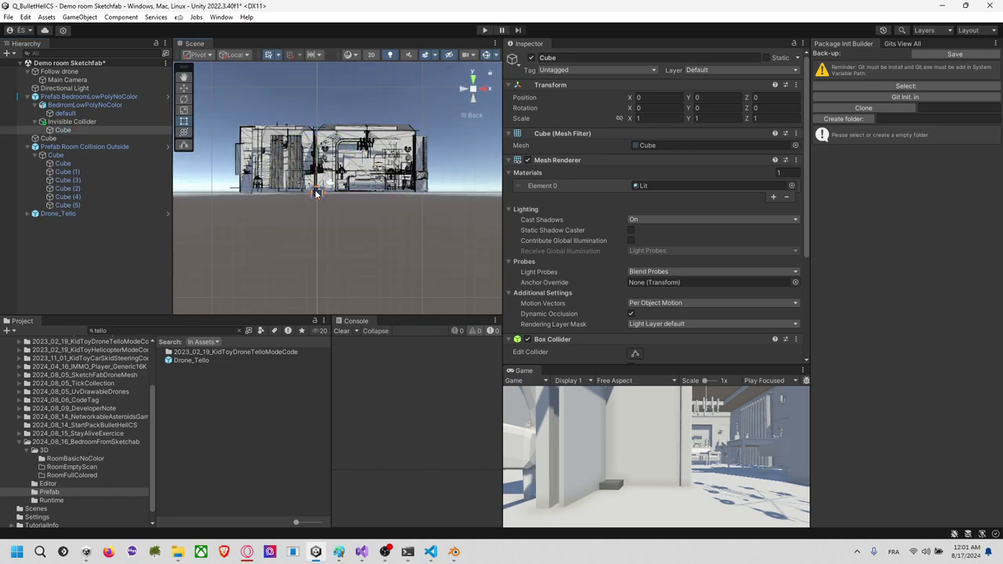
{"action": "left_click_drag", "start_coordinate": [317, 191], "coordinate": [324, 120]}
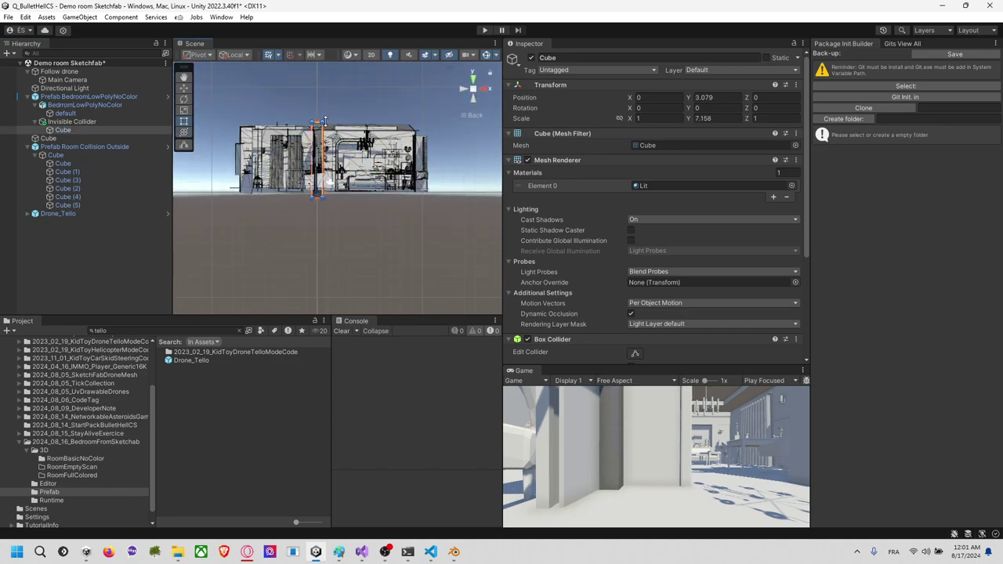
Step: From above, resize the new Cube into a block behind the bed's headboard-free side, about 11.5 in X by 3.46 in Z
{"action": "left_click", "coordinate": [473, 79]}
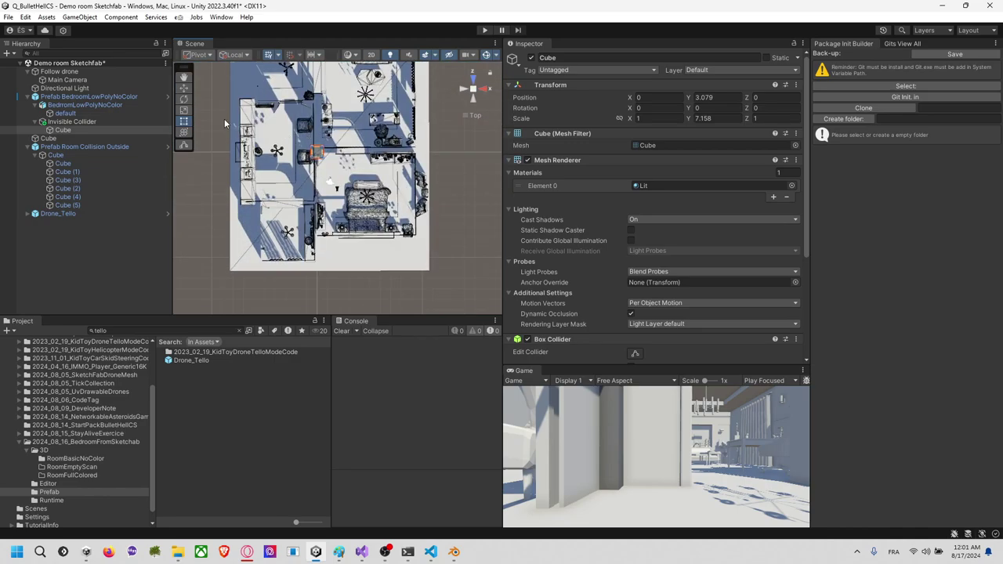
{"action": "left_click_drag", "start_coordinate": [322, 157], "coordinate": [439, 274]}
{"action": "left_click", "coordinate": [312, 149], "text": "shift"}
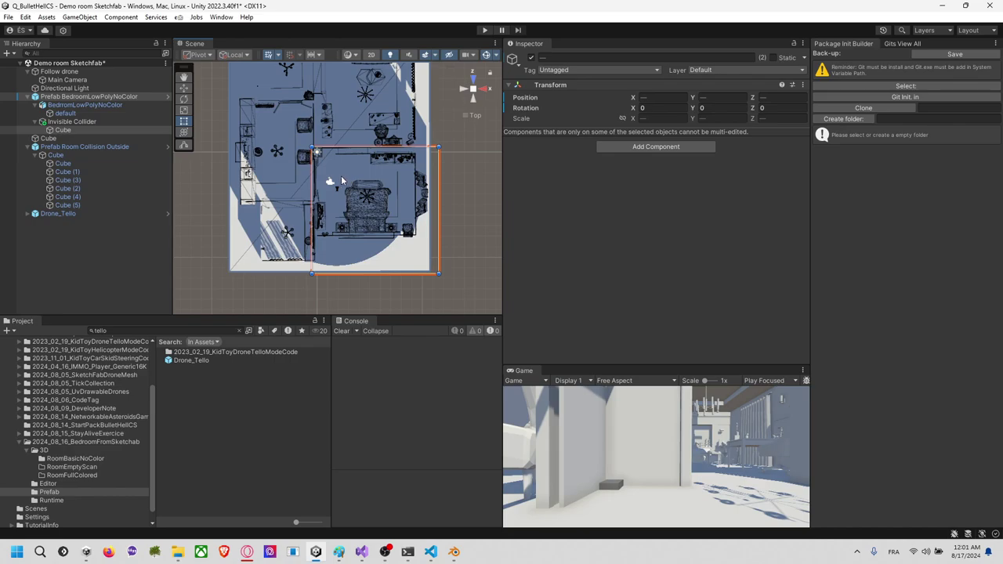
{"action": "left_click", "coordinate": [63, 130]}
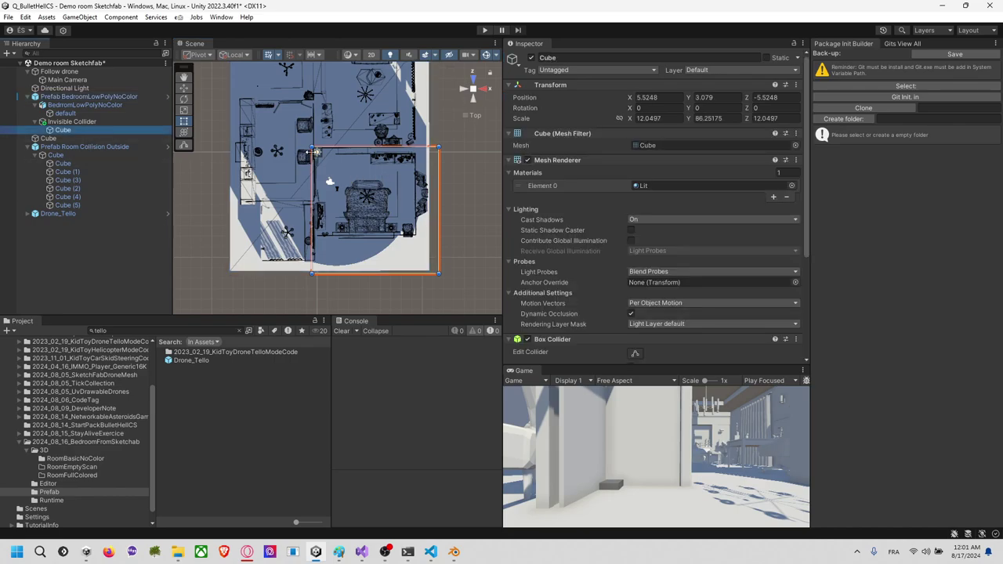
{"action": "left_click_drag", "start_coordinate": [312, 149], "coordinate": [316, 245]}
{"action": "scroll", "coordinate": [369, 246], "scroll_direction": "up", "scroll_amount": 6}
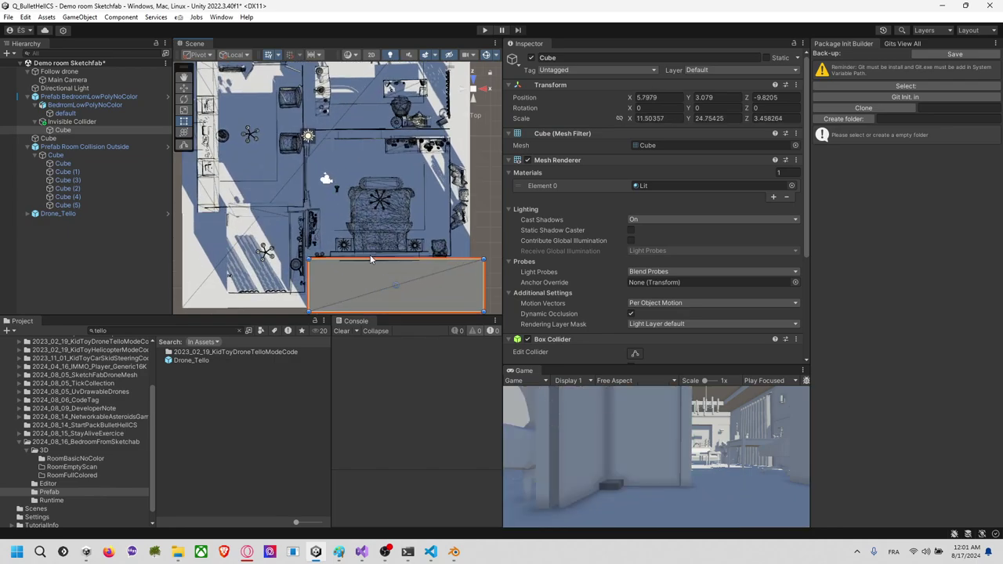
Step: Extend the block Cube's side edge toward the neighbouring interior wall, to an X scale of about 11.7
{"action": "middle_click_drag", "start_coordinate": [357, 215], "coordinate": [378, 160]}
{"action": "scroll", "coordinate": [342, 179], "scroll_direction": "up", "scroll_amount": 6}
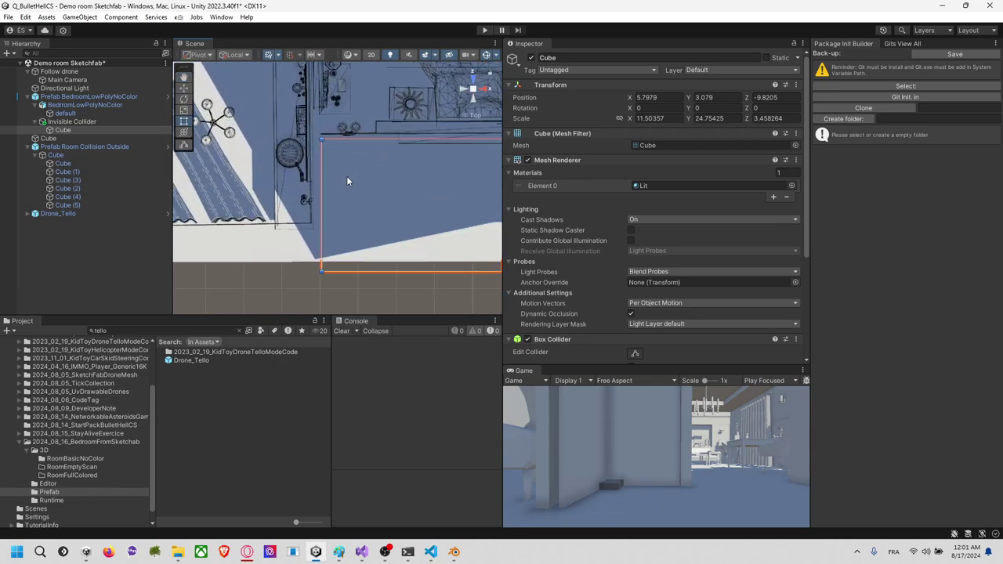
{"action": "right_click_drag", "start_coordinate": [308, 182], "coordinate": [325, 121]}
{"action": "left_click_drag", "start_coordinate": [325, 122], "coordinate": [326, 252], "text": "alt"}
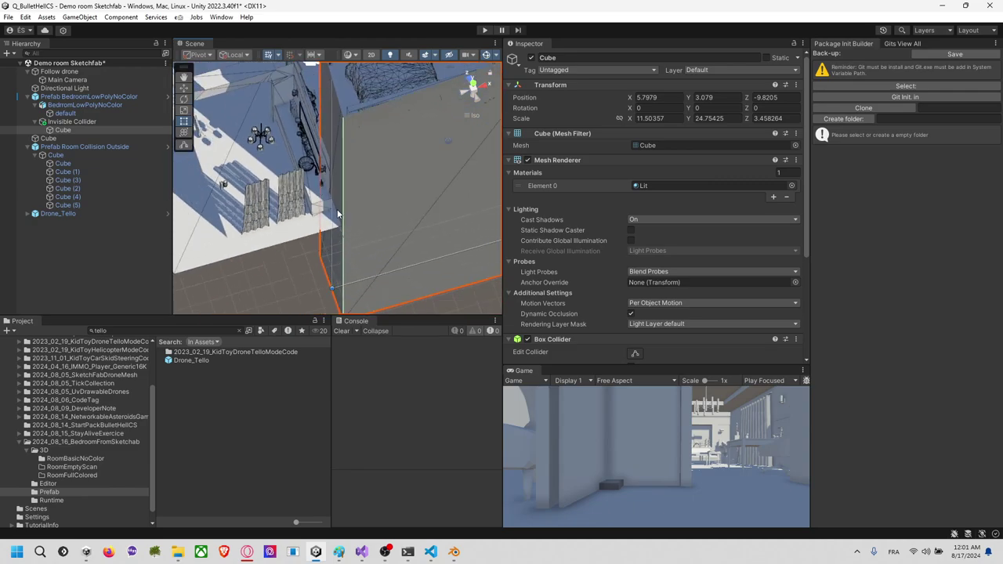
{"action": "mouse_move", "coordinate": [331, 204]}
{"action": "left_mouse_down"}
{"action": "mouse_move", "coordinate": [313, 205]}
{"action": "mouse_move", "coordinate": [326, 204]}
{"action": "left_mouse_up"}
{"action": "right_click_drag", "start_coordinate": [326, 204], "coordinate": [321, 194]}
{"action": "mouse_move", "coordinate": [322, 193]}
{"action": "left_mouse_down", "text": "alt"}
{"action": "mouse_move", "coordinate": [375, 171]}
{"action": "mouse_move", "coordinate": [334, 181]}
{"action": "left_mouse_up", "text": "alt"}
{"action": "right_click_drag", "start_coordinate": [294, 131], "coordinate": [517, 132]}
{"action": "left_click_drag", "start_coordinate": [517, 133], "coordinate": [399, 220], "text": "alt"}
{"action": "key", "text": "f"}
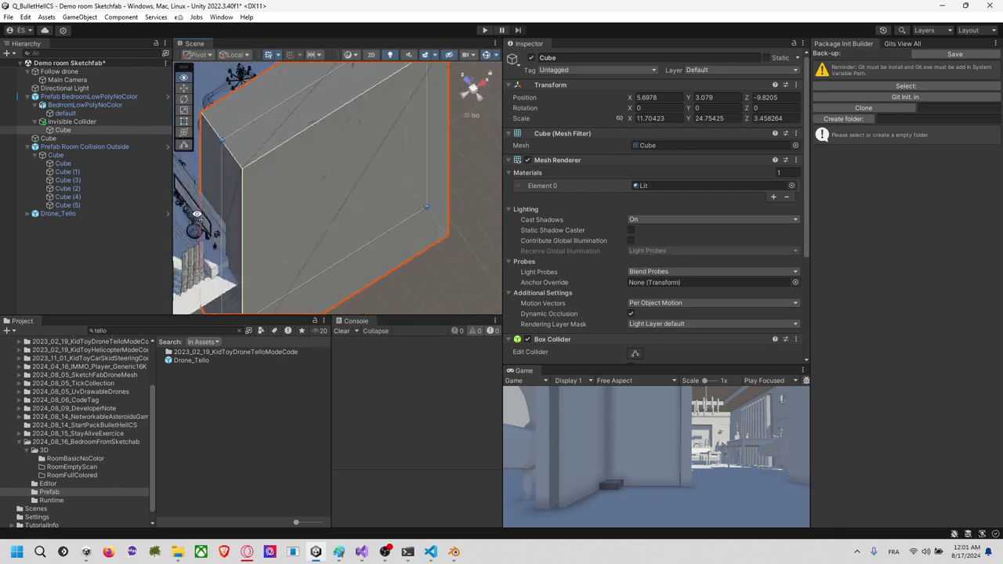
Step: Duplicate the block Cube and reshape the copy into a thin wall on the bedroom's opposite side, about 11.63 in X by 0.46 in Z
{"action": "left_click", "coordinate": [485, 88]}
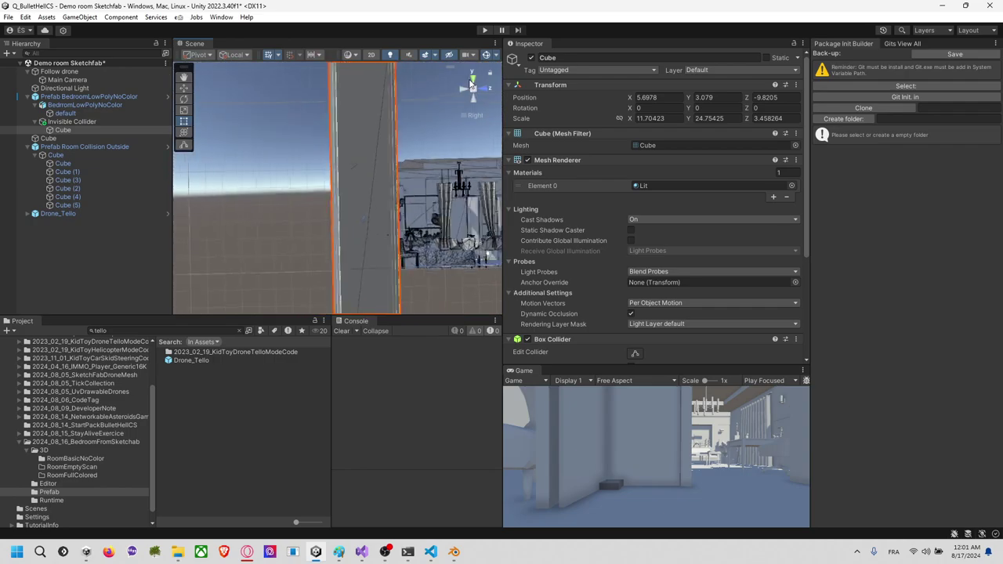
{"action": "middle_click_drag", "start_coordinate": [436, 119], "coordinate": [398, 240]}
{"action": "key", "text": "ctrl+d"}
{"action": "left_click_drag", "start_coordinate": [387, 255], "coordinate": [400, 110]}
{"action": "scroll", "coordinate": [400, 169], "scroll_direction": "down", "scroll_amount": 1}
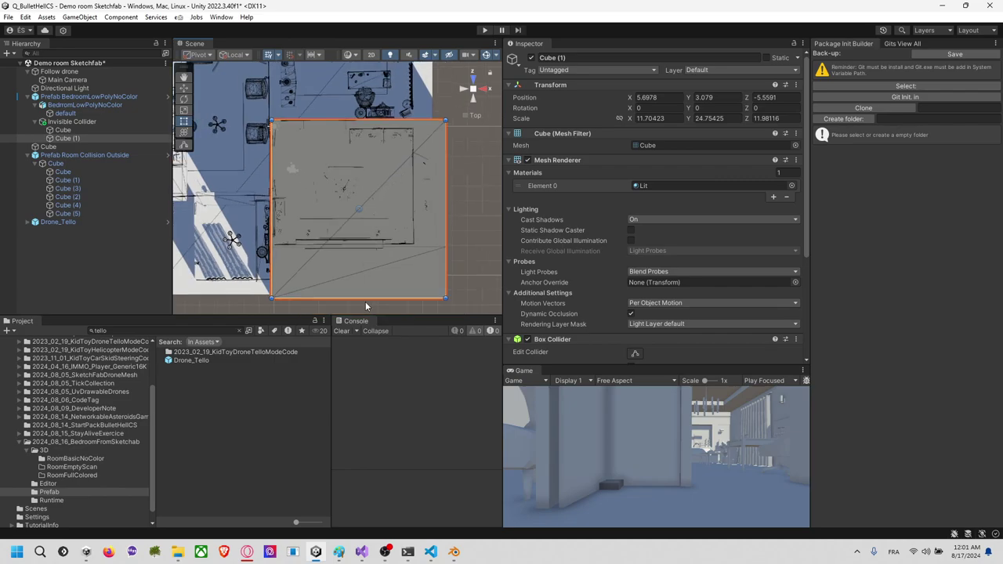
{"action": "left_click", "coordinate": [472, 284]}
{"action": "left_click", "coordinate": [444, 301]}
{"action": "left_click", "coordinate": [410, 206]}
{"action": "left_click_drag", "start_coordinate": [445, 298], "coordinate": [446, 128]}
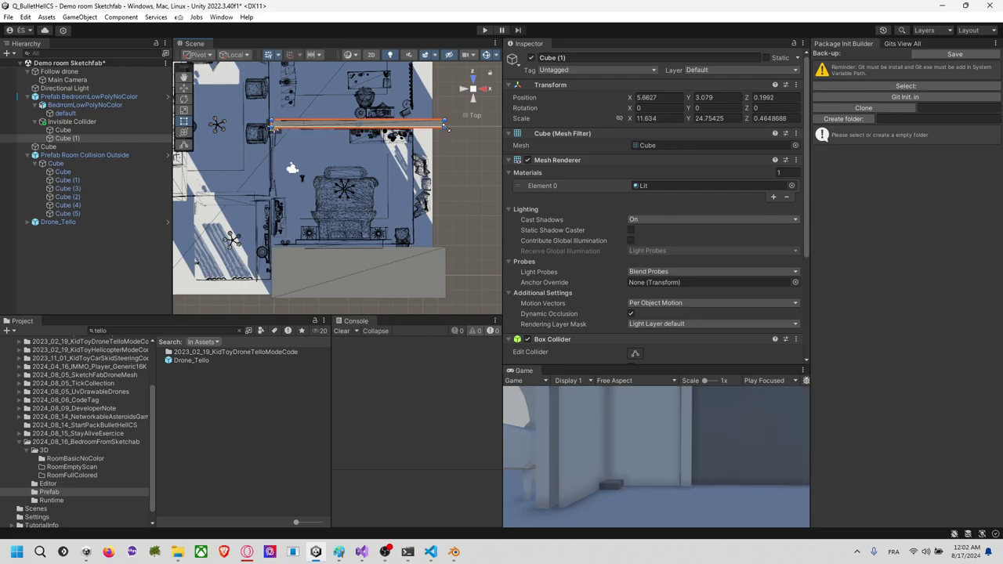
Step: Pull in the thin wall Cube (1)'s side edge at the room corner to an X scale of about 11.58
{"action": "scroll", "coordinate": [406, 182], "scroll_direction": "up", "scroll_amount": 5}
{"action": "middle_click_drag", "start_coordinate": [406, 182], "coordinate": [454, 207]}
{"action": "right_click_drag", "start_coordinate": [454, 207], "coordinate": [409, 145]}
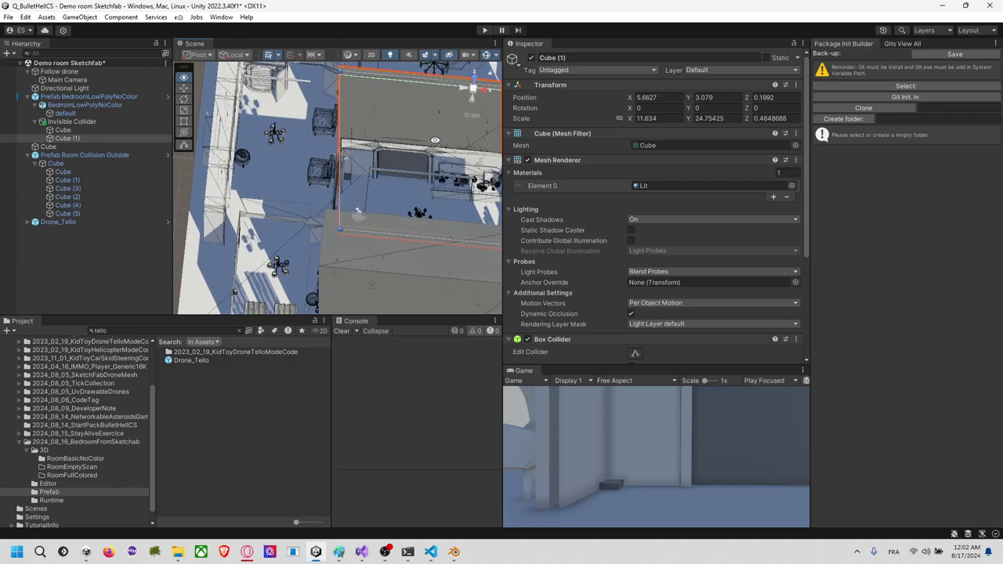
{"action": "middle_click_drag", "start_coordinate": [409, 145], "coordinate": [417, 157]}
{"action": "left_click_drag", "start_coordinate": [417, 156], "coordinate": [351, 163], "text": "alt"}
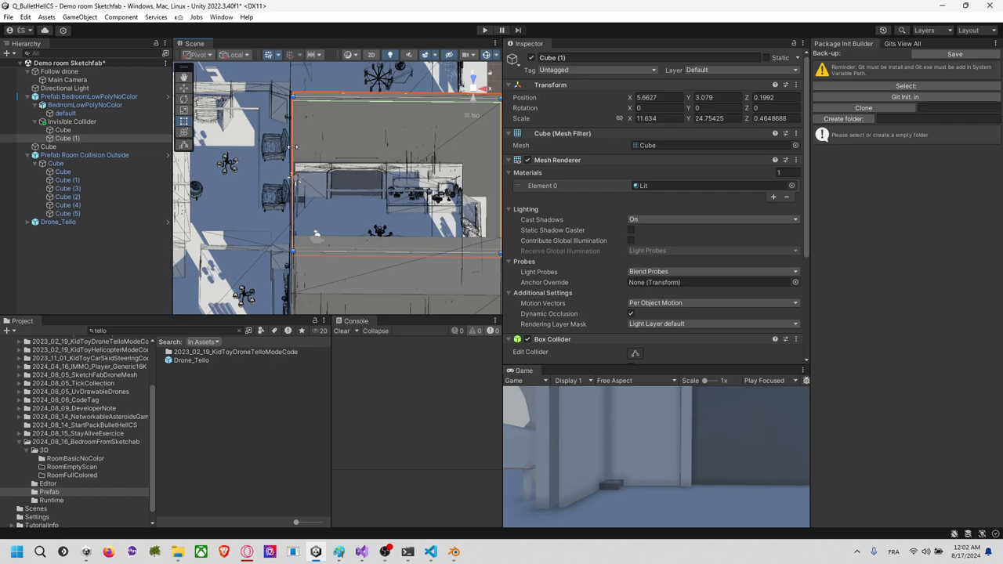
{"action": "mouse_move", "coordinate": [293, 146]}
{"action": "left_mouse_down"}
{"action": "mouse_move", "coordinate": [381, 156]}
{"action": "mouse_move", "coordinate": [293, 154]}
{"action": "left_mouse_up"}
Step: Duplicate Cube (1) and shorten the copy to about half the wall's length, an X scale of about 5.62
{"action": "key", "text": "ctrl+d"}
{"action": "middle_click_drag", "start_coordinate": [313, 157], "coordinate": [295, 154]}
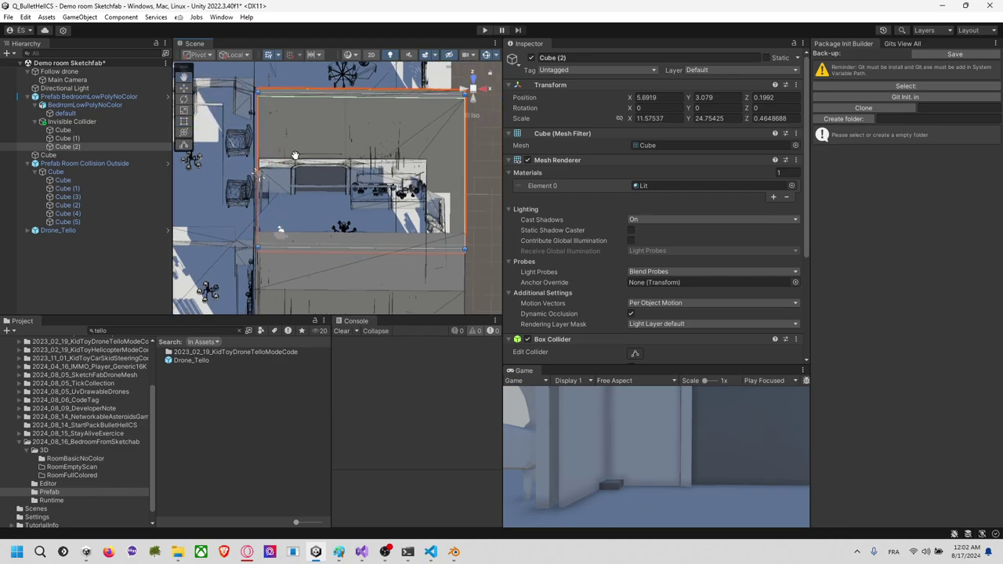
{"action": "left_click_drag", "start_coordinate": [464, 161], "coordinate": [359, 162]}
Step: Duplicate the shortened wall and raise the copy's lower edge, leaving a Y scale of about 10.6
{"action": "key", "text": "ctrl+d"}
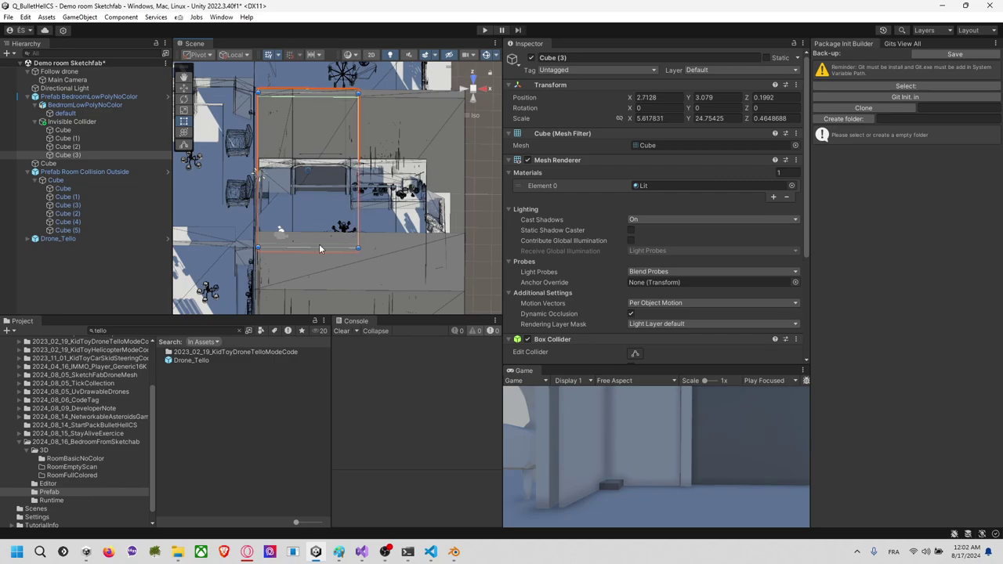
{"action": "left_click_drag", "start_coordinate": [319, 247], "coordinate": [341, 159]}
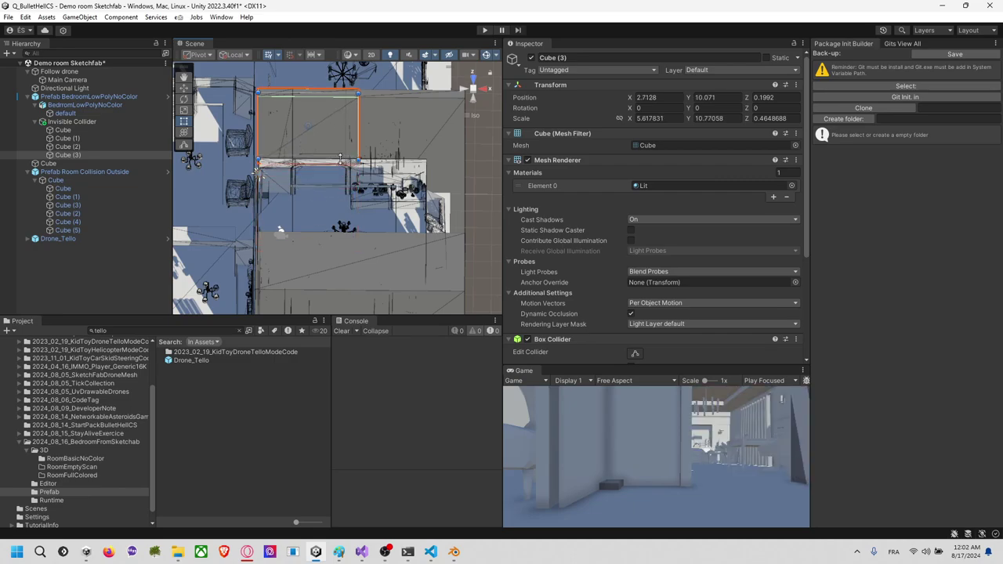
{"action": "mouse_move", "coordinate": [329, 194]}
{"action": "right_mouse_down"}
{"action": "mouse_move", "coordinate": [353, 168]}
{"action": "mouse_move", "coordinate": [357, 179]}
{"action": "mouse_move", "coordinate": [324, 204]}
{"action": "right_mouse_up"}
{"action": "left_click_drag", "start_coordinate": [324, 206], "coordinate": [262, 141], "text": "alt"}
{"action": "left_click_drag", "start_coordinate": [270, 210], "coordinate": [269, 213]}
{"action": "scroll", "coordinate": [262, 239], "scroll_direction": "down", "scroll_amount": 10}
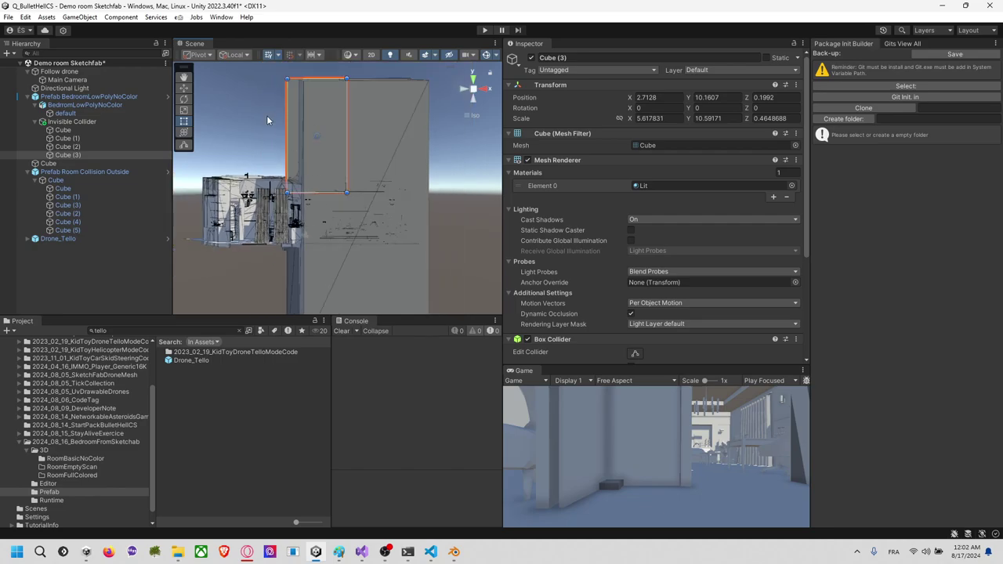
{"action": "left_click", "coordinate": [265, 114]}
{"action": "left_click_drag", "start_coordinate": [248, 106], "coordinate": [240, 290], "text": "alt"}
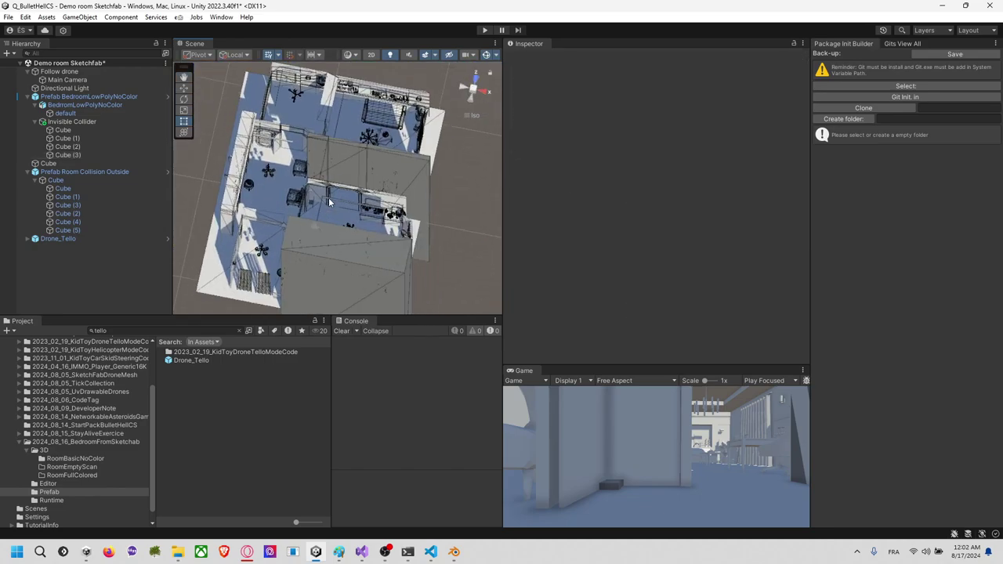
Step: Switch to the Opera browser, open assetstore.unity.com in a new tab, and maximize the window
{"action": "key", "text": "alt+Tab"}
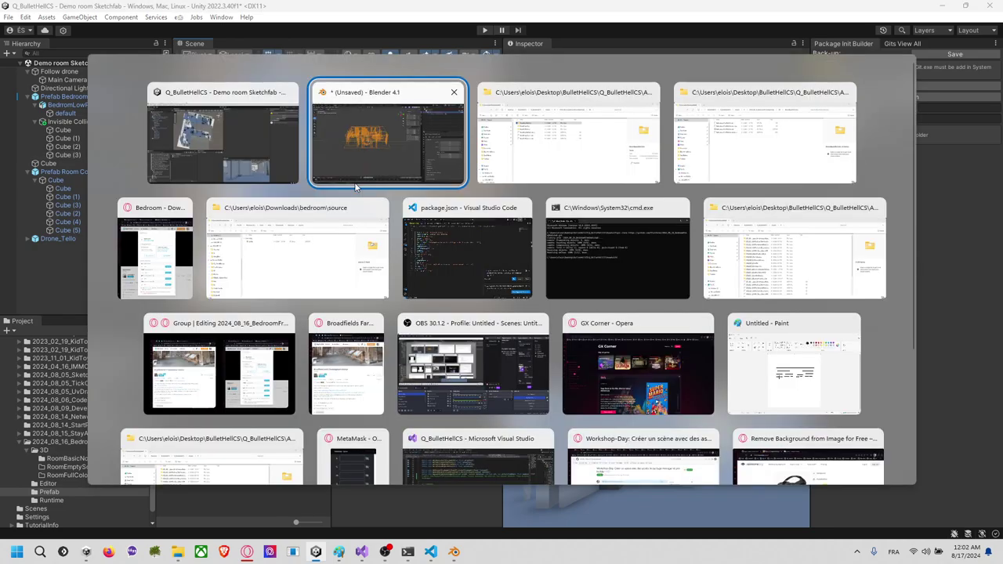
{"action": "left_click", "coordinate": [179, 236]}
{"action": "key", "text": "ctrl+t"}
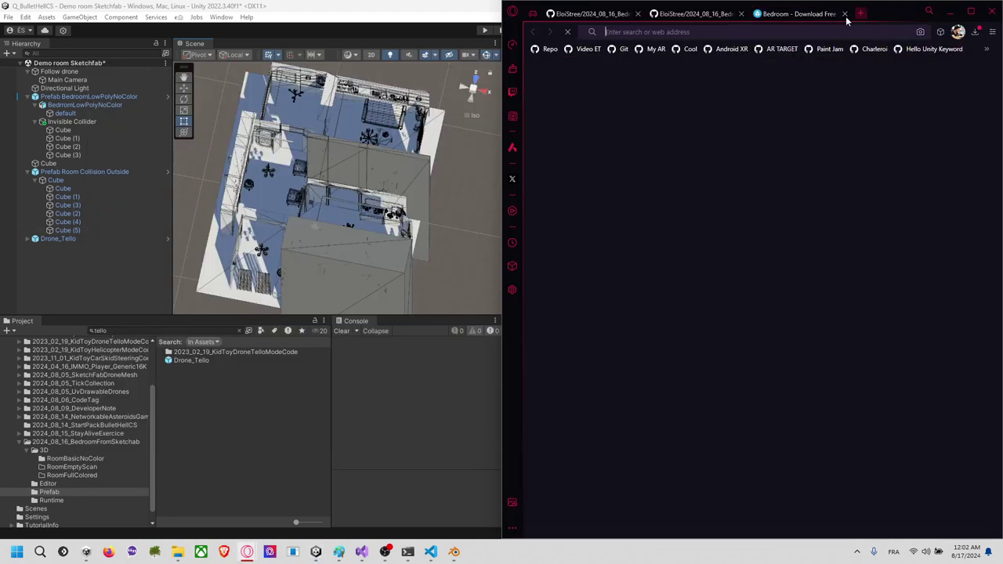
{"action": "type", "text": "asset"}
{"action": "key", "text": "Return"}
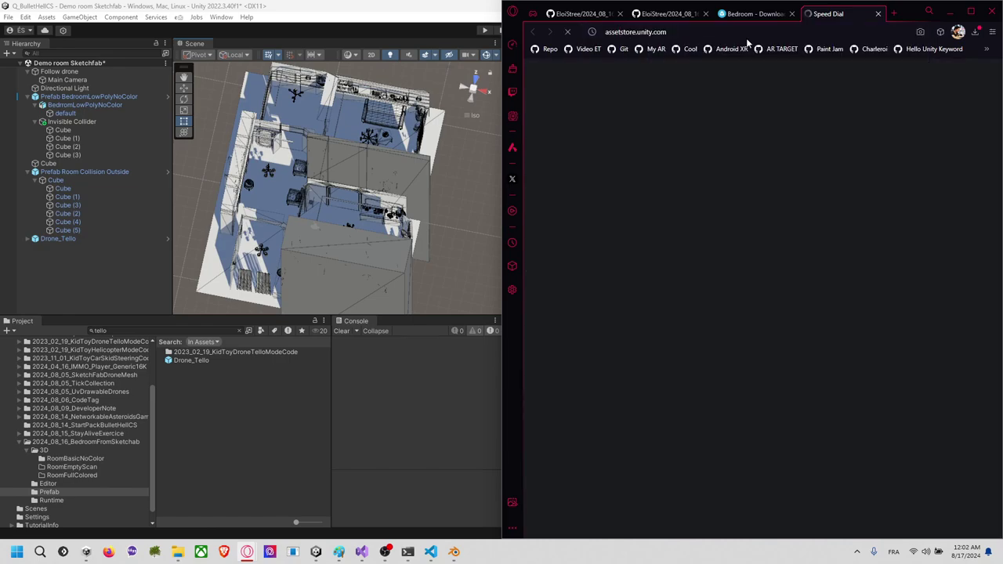
{"action": "left_click", "coordinate": [971, 11]}
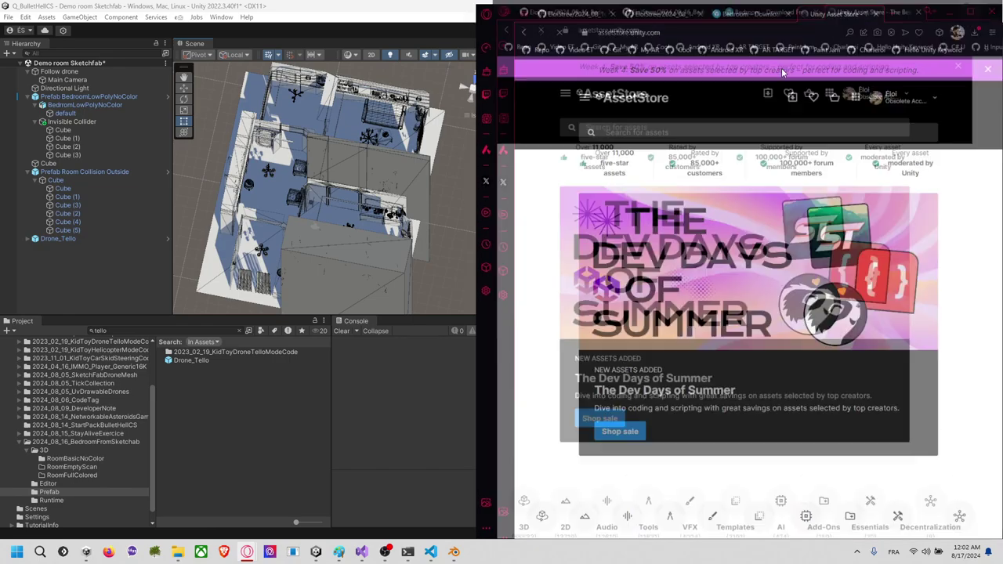
Step: Search the Unity Asset Store for "collider"
{"action": "left_click", "coordinate": [406, 93]}
{"action": "type", "text": "colli"}
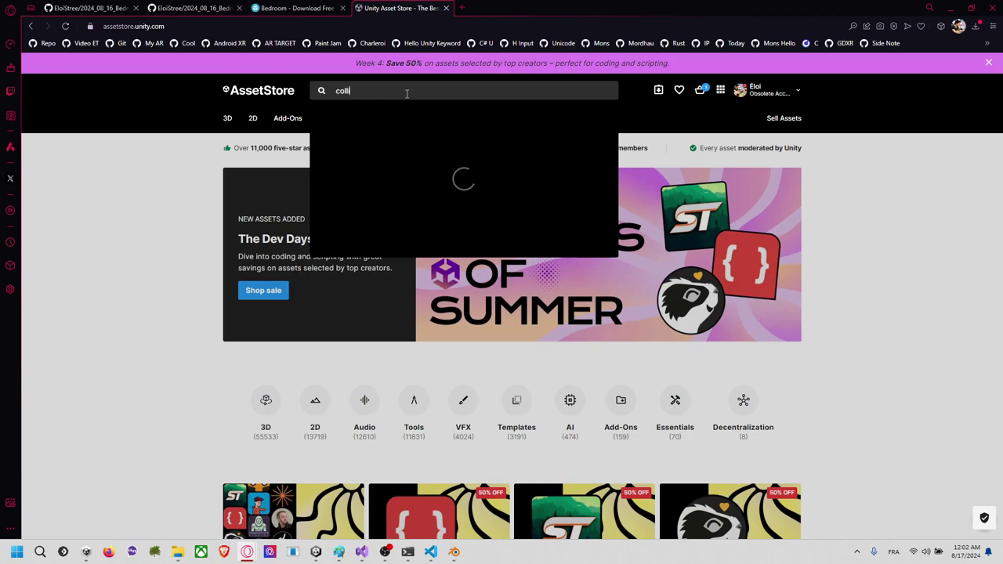
{"action": "type", "text": "der"}
{"action": "key", "text": "Return"}
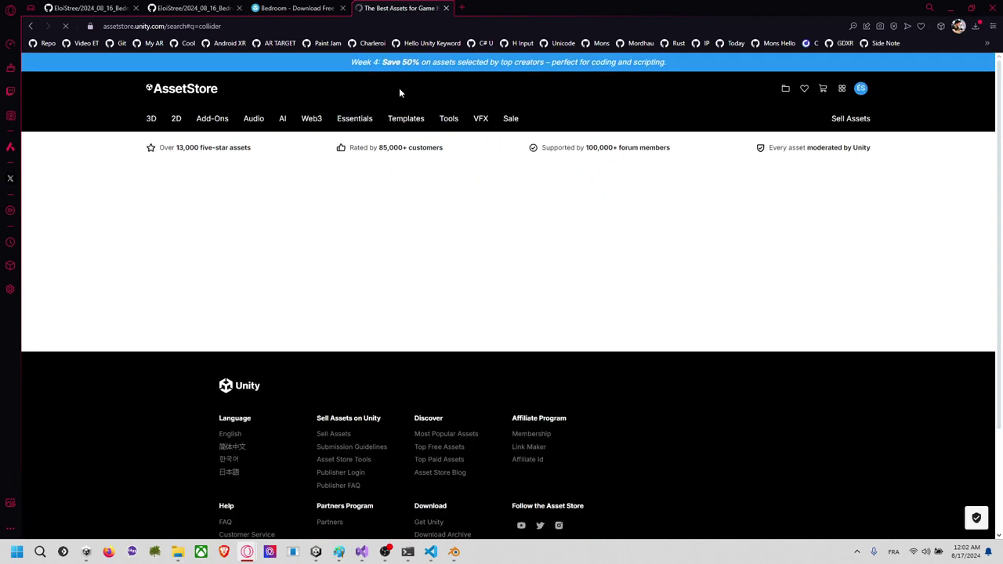
{"action": "mouse_move", "coordinate": [406, 121]}
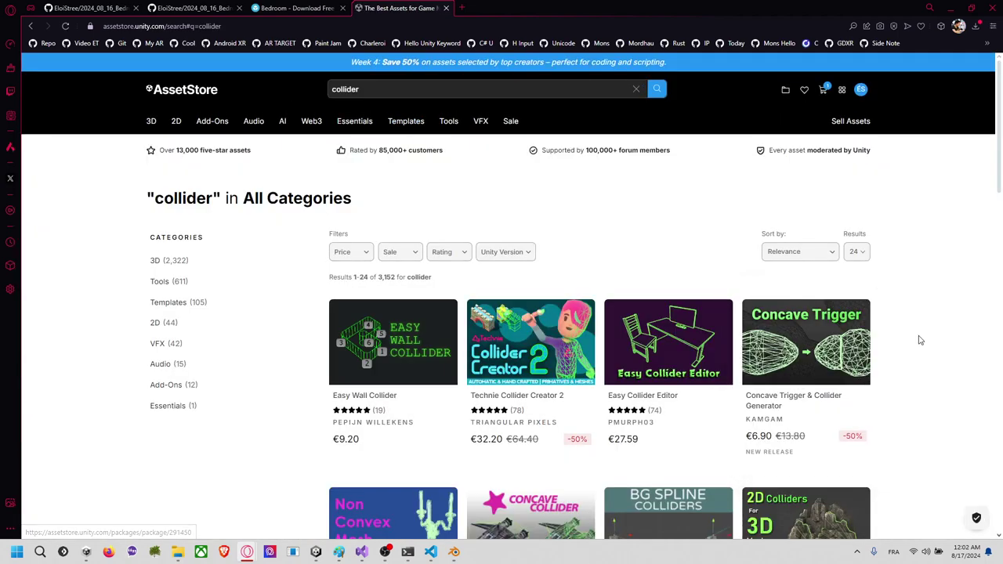
Step: Open the Concave Trigger & Collider Generator, Easy Collider Editor and Non Convex Mesh Collider pages from the results in new tabs
{"action": "scroll", "coordinate": [917, 318], "scroll_direction": "down", "scroll_amount": 1}
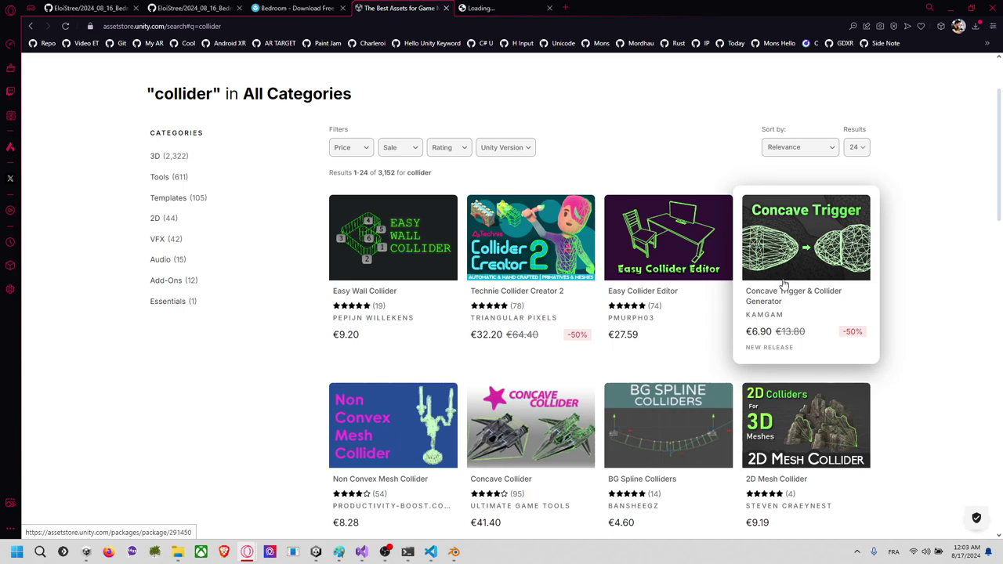
{"action": "middle_click", "coordinate": [703, 241]}
{"action": "scroll", "coordinate": [896, 291], "scroll_direction": "down", "scroll_amount": 2}
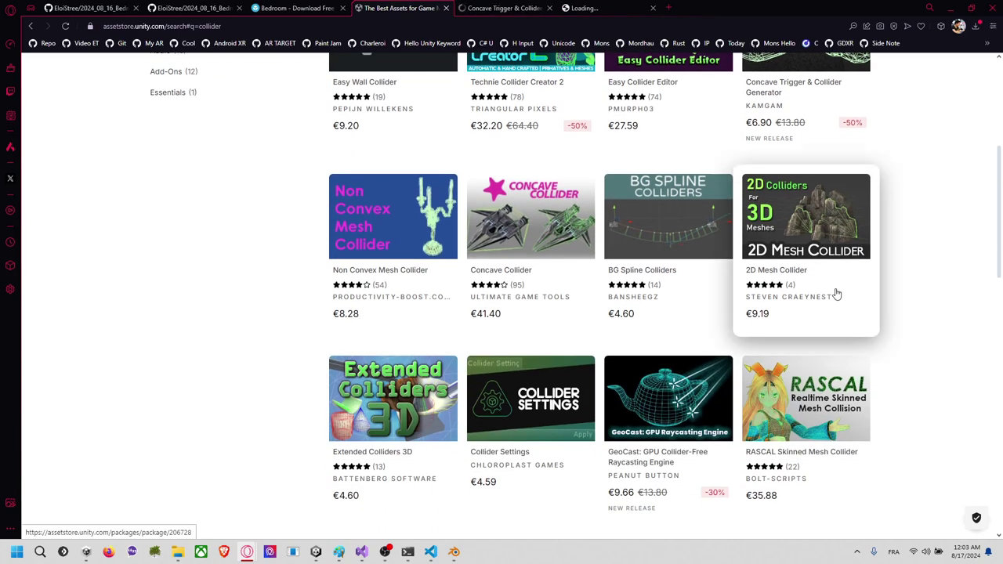
{"action": "middle_click", "coordinate": [376, 232]}
{"action": "scroll", "coordinate": [673, 110], "scroll_direction": "up", "scroll_amount": 1}
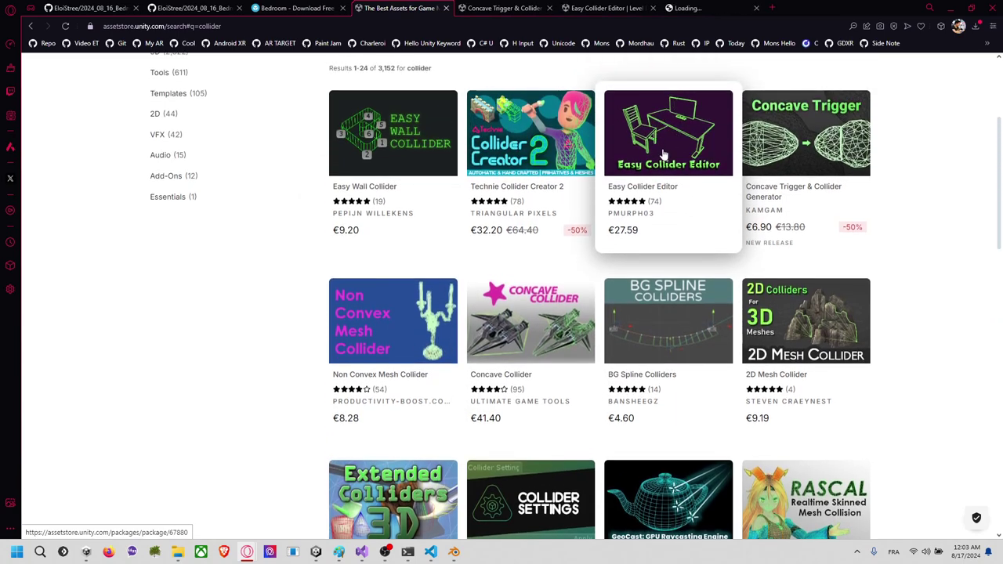
Step: Browse the remaining results, go to page 2 and open Boxed Convex Collider in a new tab
{"action": "scroll", "coordinate": [663, 155], "scroll_direction": "down", "scroll_amount": 2}
{"action": "scroll", "coordinate": [376, 189], "scroll_direction": "down", "scroll_amount": 2}
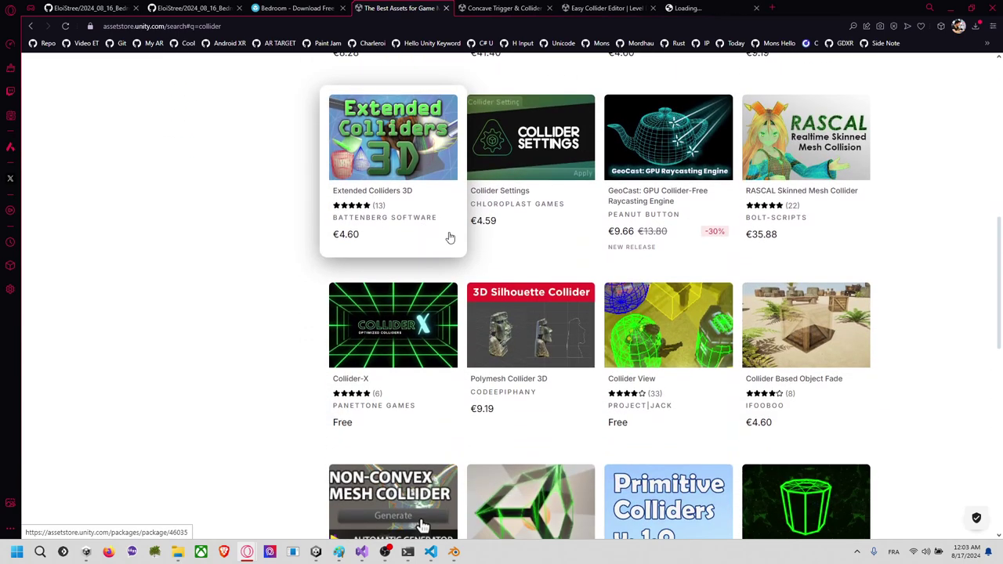
{"action": "scroll", "coordinate": [501, 259], "scroll_direction": "down", "scroll_amount": 2}
{"action": "scroll", "coordinate": [589, 304], "scroll_direction": "down", "scroll_amount": 2}
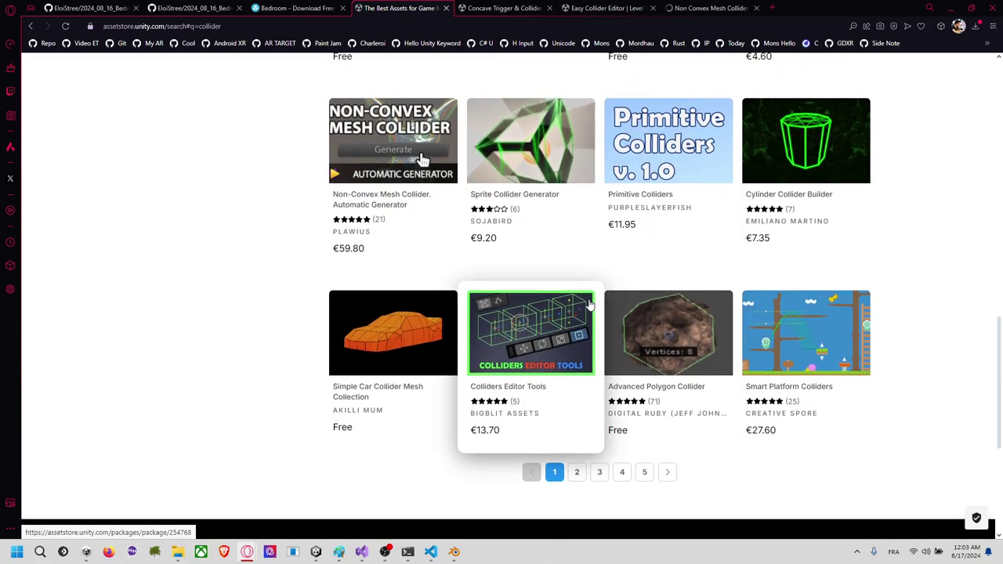
{"action": "scroll", "coordinate": [661, 398], "scroll_direction": "down", "scroll_amount": 1}
{"action": "left_click", "coordinate": [575, 368]}
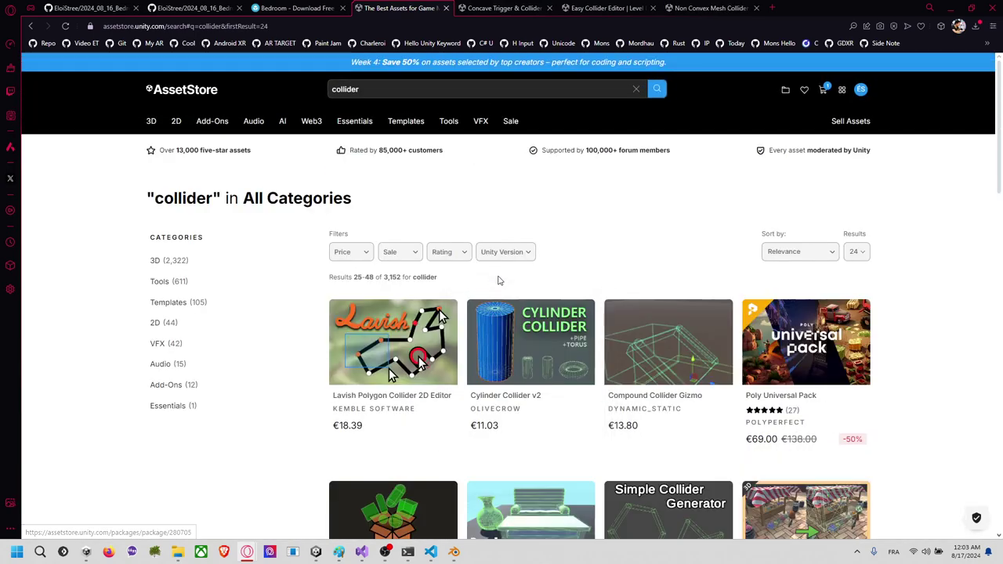
{"action": "scroll", "coordinate": [561, 279], "scroll_direction": "down", "scroll_amount": 1}
{"action": "scroll", "coordinate": [569, 279], "scroll_direction": "down", "scroll_amount": 2}
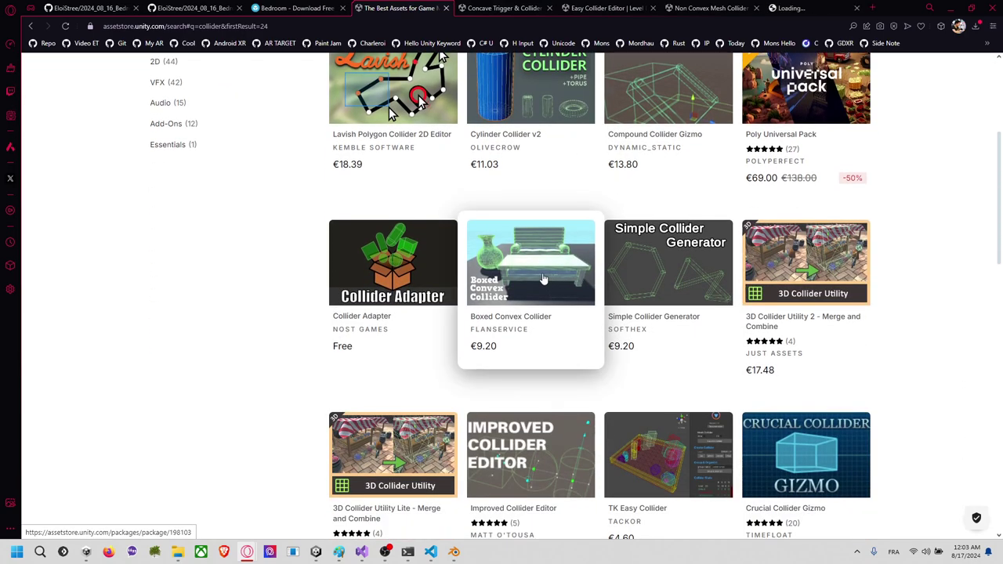
Step: Read the Concave Trigger & Collider Generator page, including its preview image and description
{"action": "left_click", "coordinate": [502, 8]}
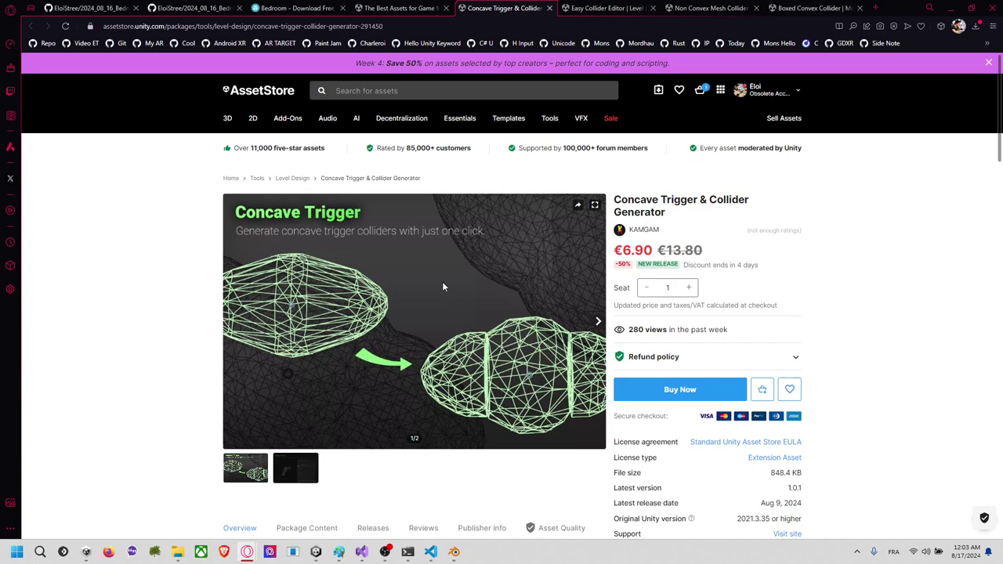
{"action": "scroll", "coordinate": [444, 280], "scroll_direction": "down", "scroll_amount": 3}
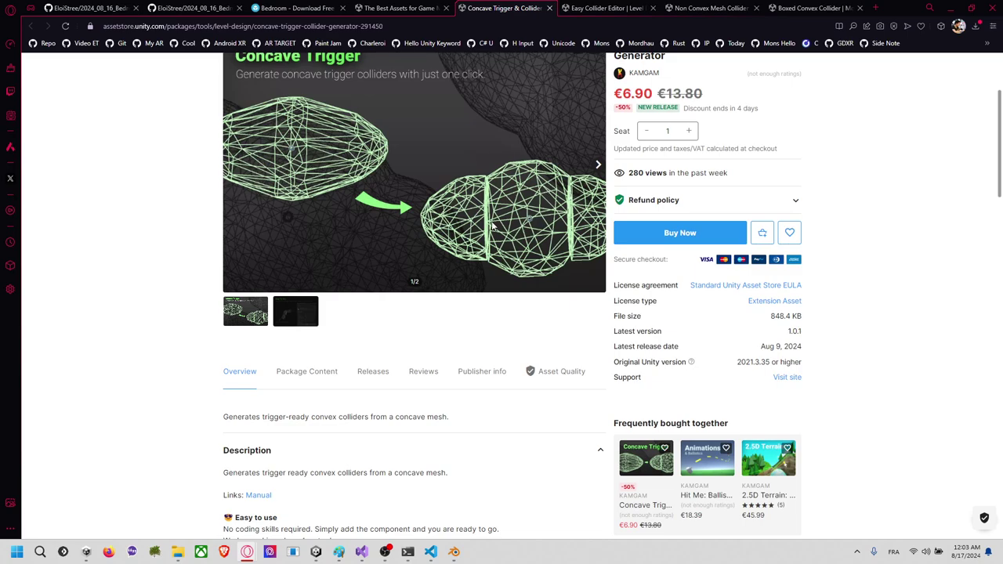
Step: Switch to Unity and add a Mesh Collider to the bedroom model's default mesh object
{"action": "key", "text": "alt+Tab"}
{"action": "key", "text": "Tab"}
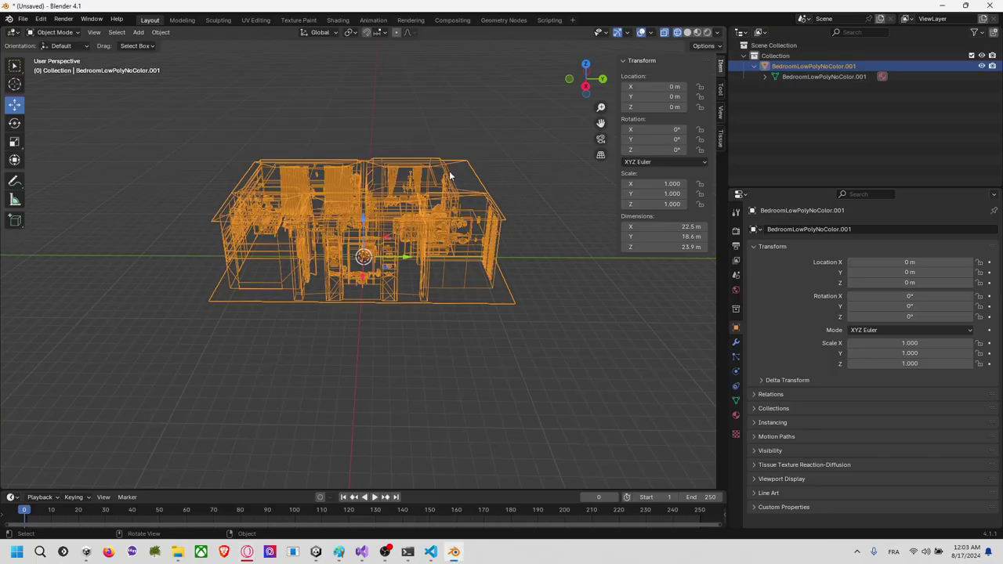
{"action": "key", "text": "alt+Tab"}
{"action": "key", "text": "Tab"}
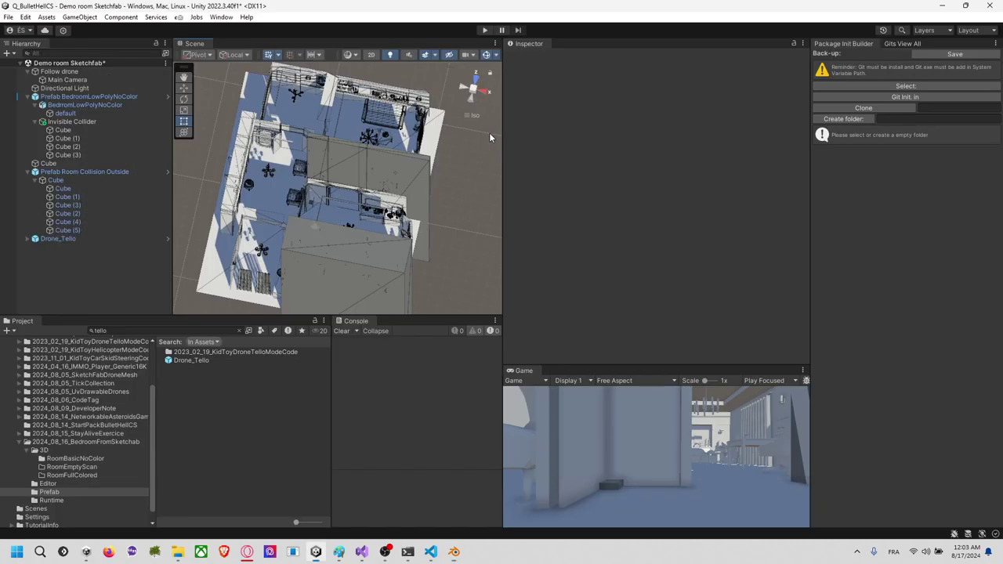
{"action": "left_click", "coordinate": [431, 121]}
{"action": "left_click", "coordinate": [421, 110]}
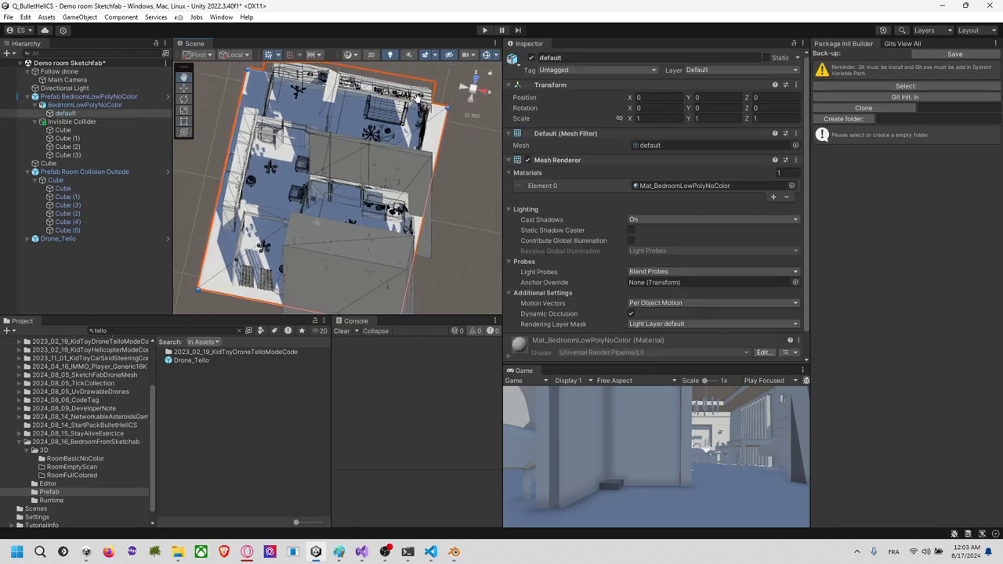
{"action": "scroll", "coordinate": [577, 232], "scroll_direction": "down", "scroll_amount": 3}
{"action": "left_click", "coordinate": [637, 352]}
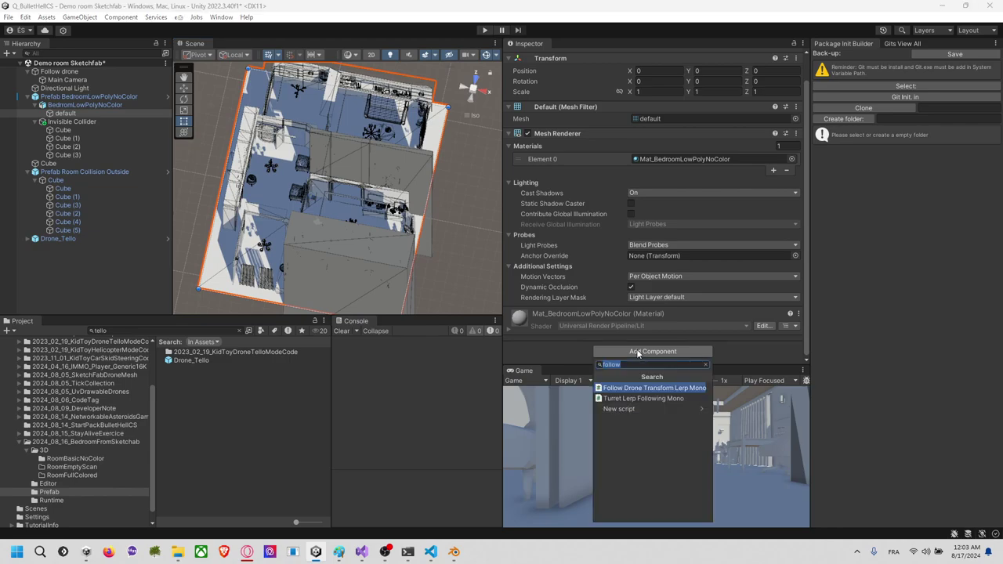
{"action": "type", "text": "mesh"}
{"action": "key", "text": "Return"}
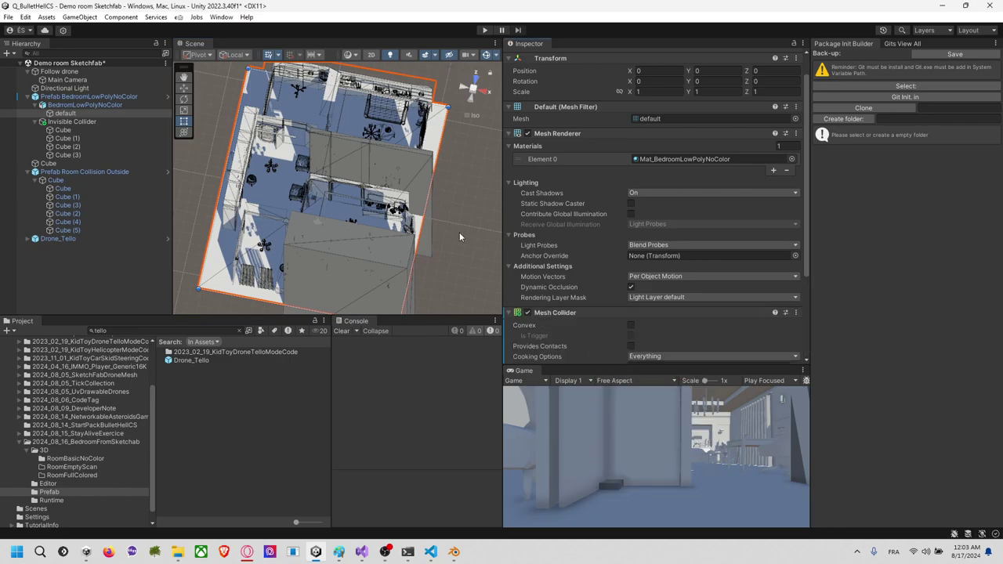
Step: Try the Convex option on the bedroom's Mesh Collider, inspect the hull around the room, and undo the option
{"action": "right_click_drag", "start_coordinate": [438, 226], "coordinate": [325, 141]}
{"action": "left_click_drag", "start_coordinate": [324, 141], "coordinate": [453, 233], "text": "alt"}
{"action": "scroll", "coordinate": [576, 293], "scroll_direction": "down", "scroll_amount": 3}
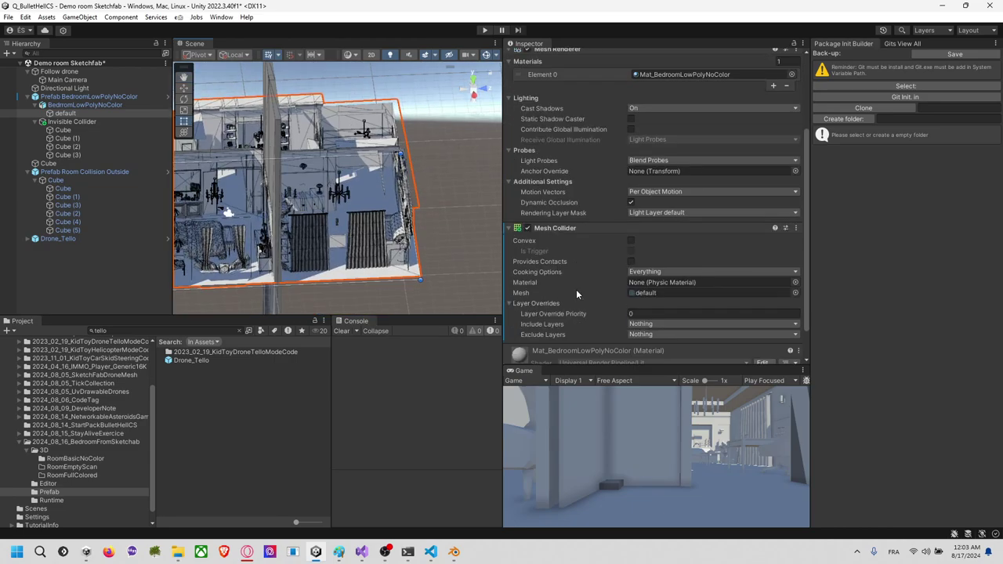
{"action": "left_click", "coordinate": [632, 242]}
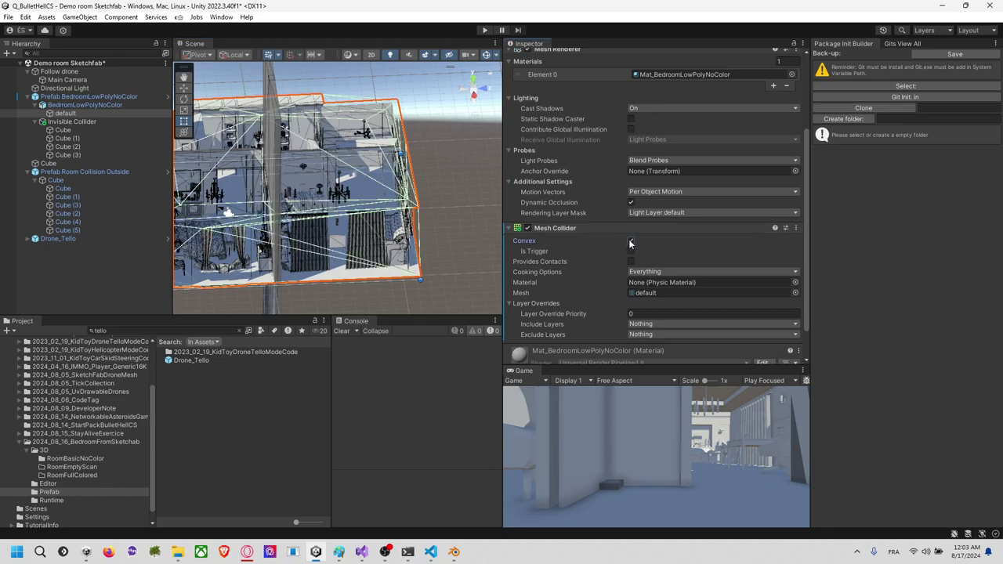
{"action": "left_click_drag", "start_coordinate": [345, 181], "coordinate": [293, 176], "text": "alt"}
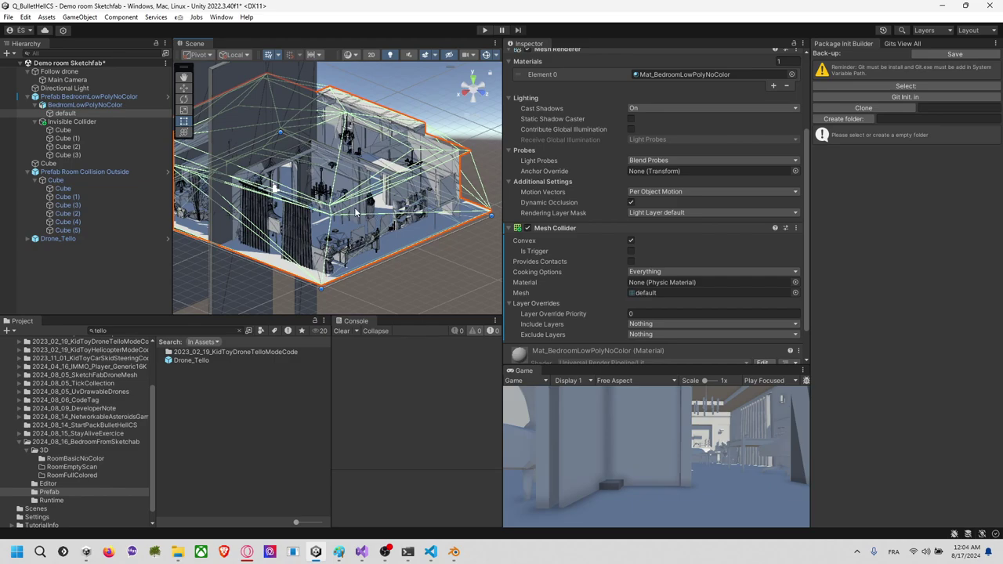
{"action": "left_click_drag", "start_coordinate": [351, 211], "coordinate": [307, 187], "text": "alt"}
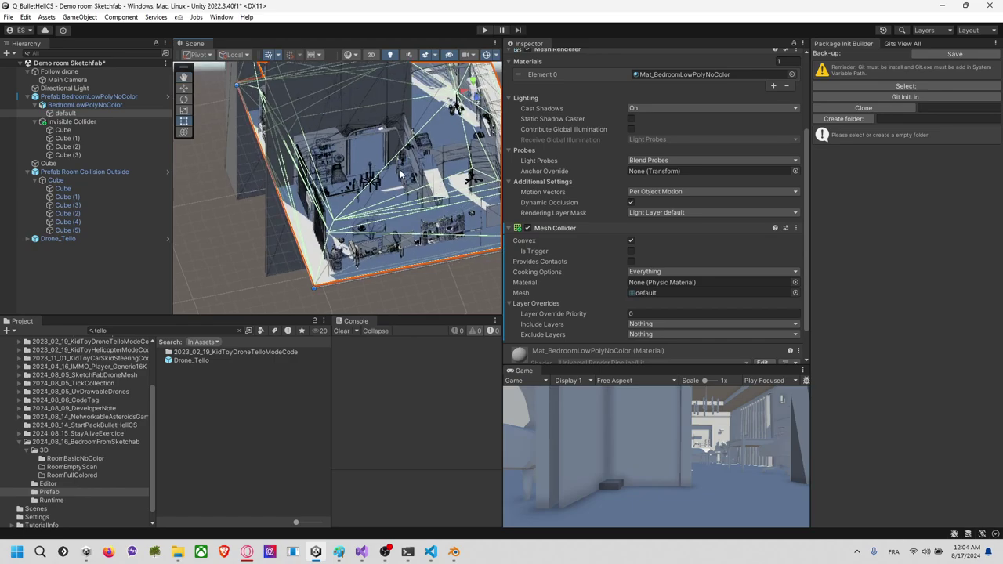
{"action": "left_click_drag", "start_coordinate": [387, 188], "coordinate": [449, 167], "text": "alt"}
{"action": "key", "text": "ctrl+z"}
{"action": "left_click_drag", "start_coordinate": [282, 219], "coordinate": [384, 251], "text": "alt"}
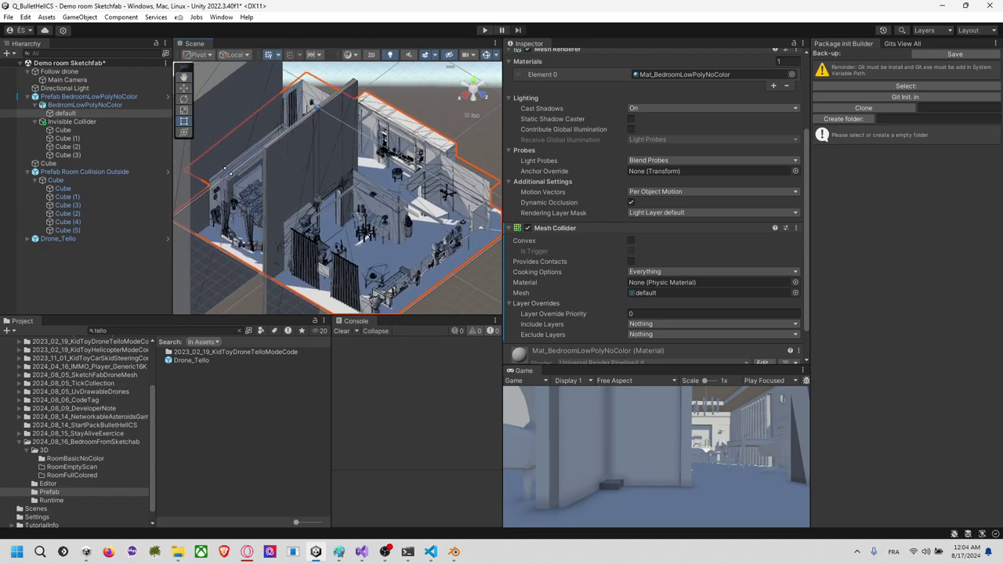
Step: Switch back to Opera and review the Easy Collider Editor's lightbulb video and feature images
{"action": "key", "text": "alt+Tab"}
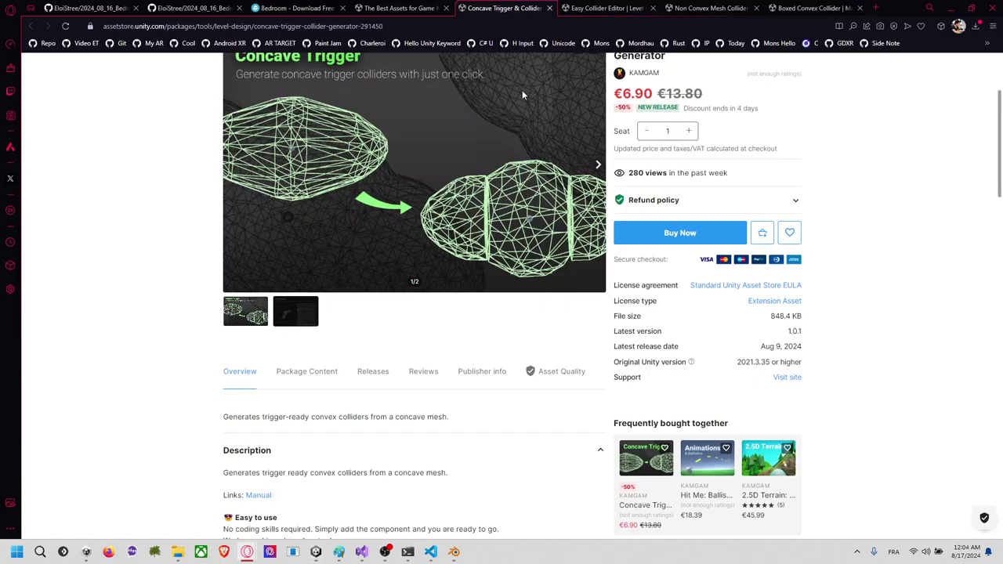
{"action": "left_click", "coordinate": [611, 9]}
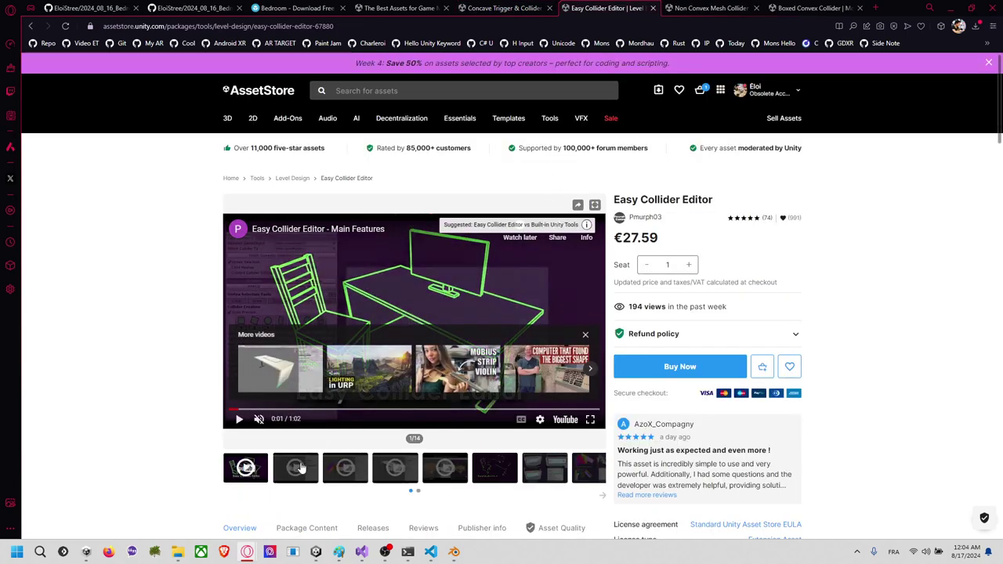
{"action": "left_click", "coordinate": [308, 467]}
{"action": "left_click", "coordinate": [409, 312]}
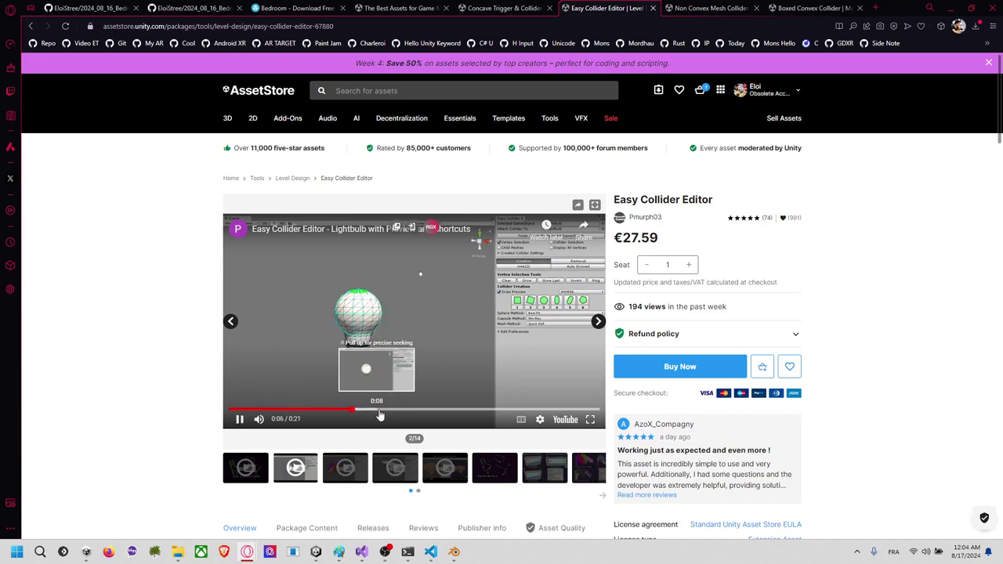
{"action": "left_click", "coordinate": [402, 410]}
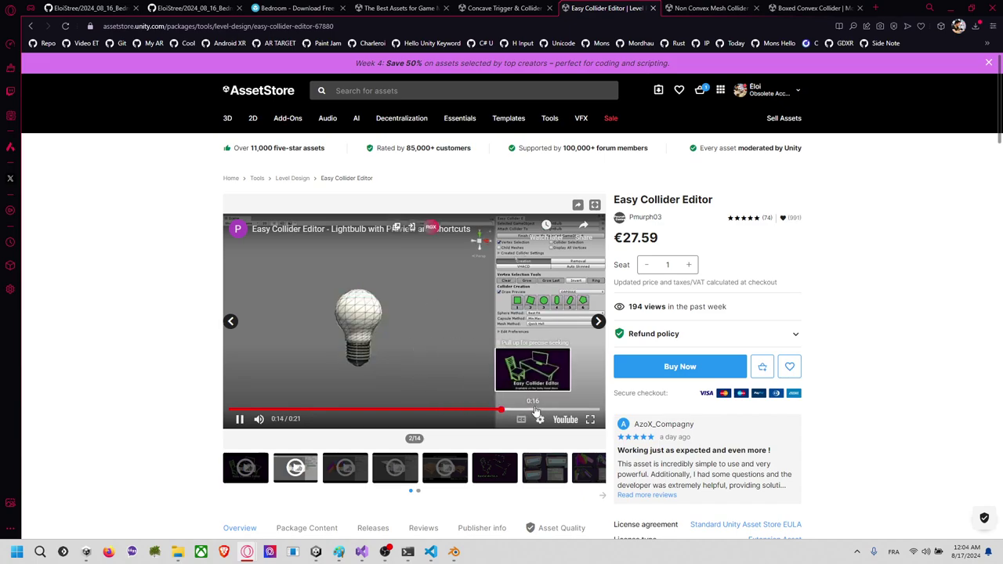
{"action": "left_click", "coordinate": [536, 410]}
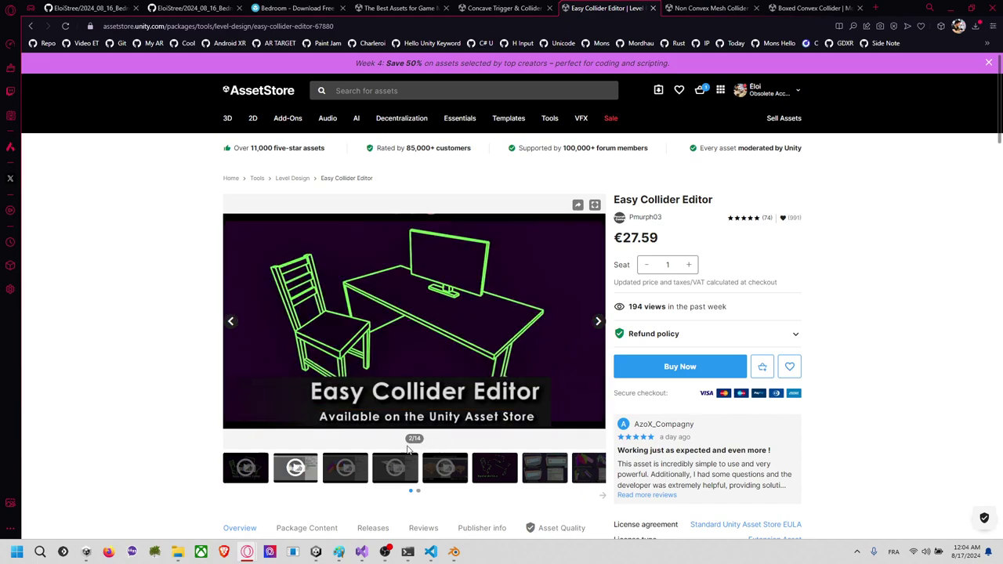
{"action": "left_click", "coordinate": [504, 468]}
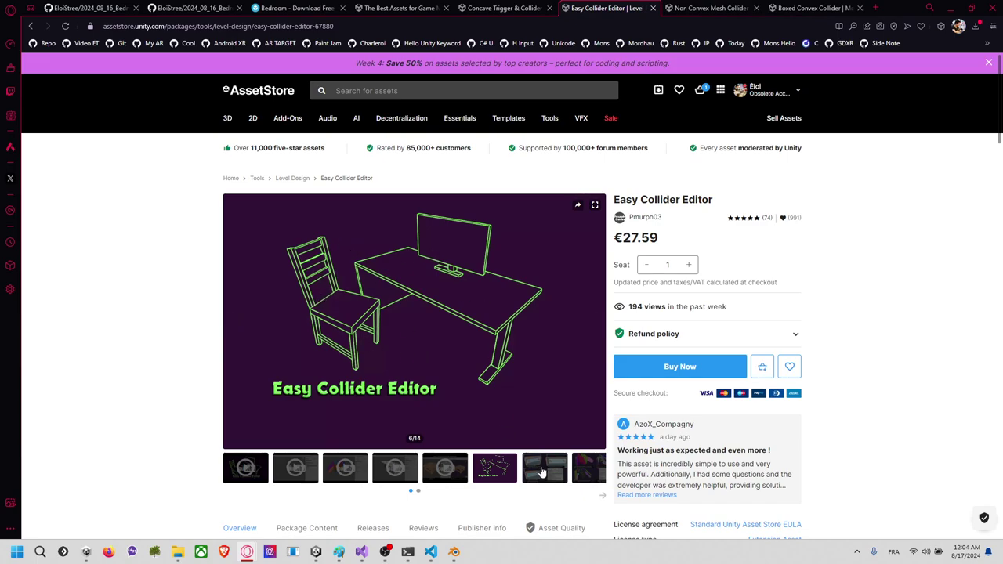
{"action": "left_click", "coordinate": [588, 470]}
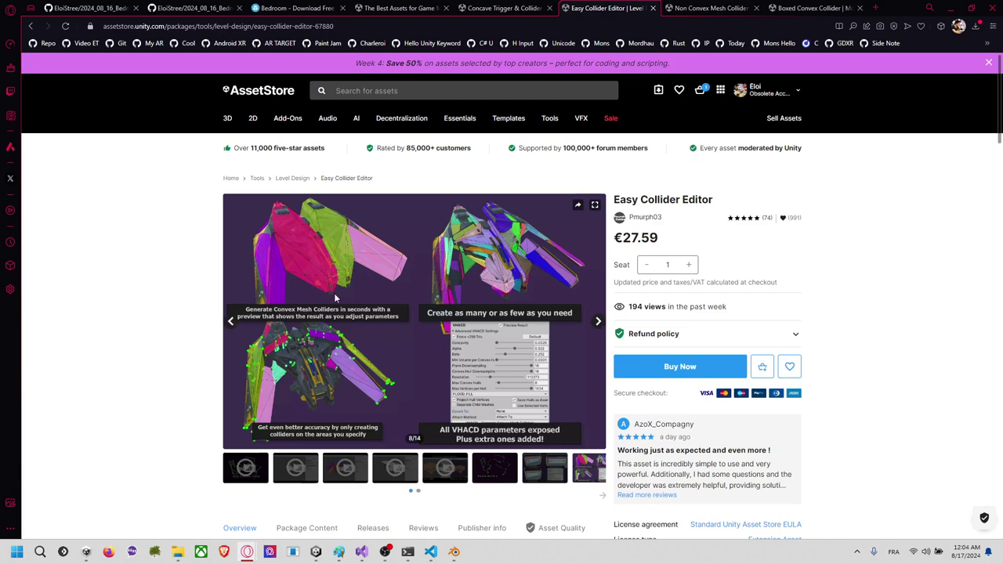
Step: Play the "Easy Collider Editor vs Built-in Unity Tools" video and skim through it, replaying its early part
{"action": "left_click", "coordinate": [454, 476]}
{"action": "left_click", "coordinate": [415, 322]}
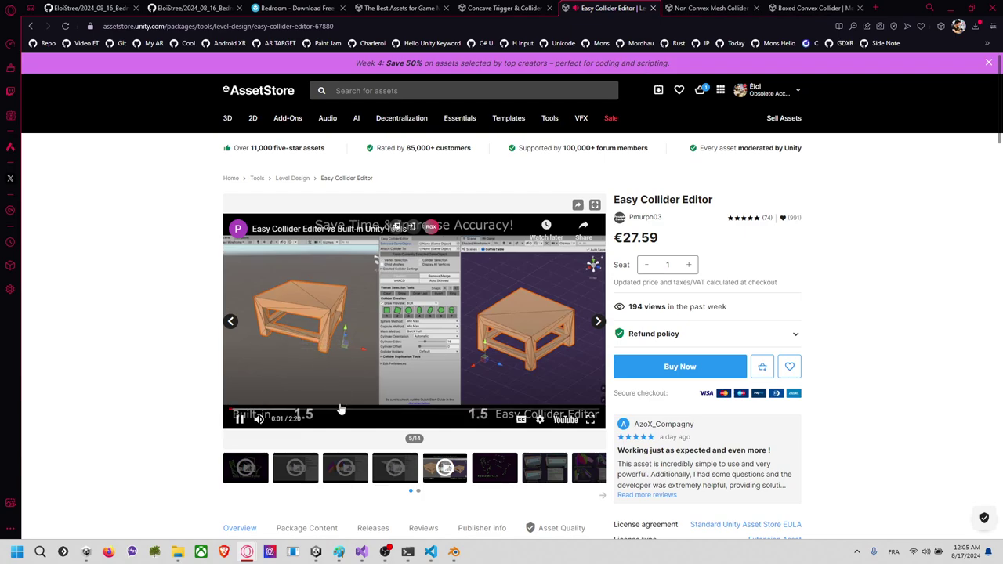
{"action": "left_click", "coordinate": [341, 409]}
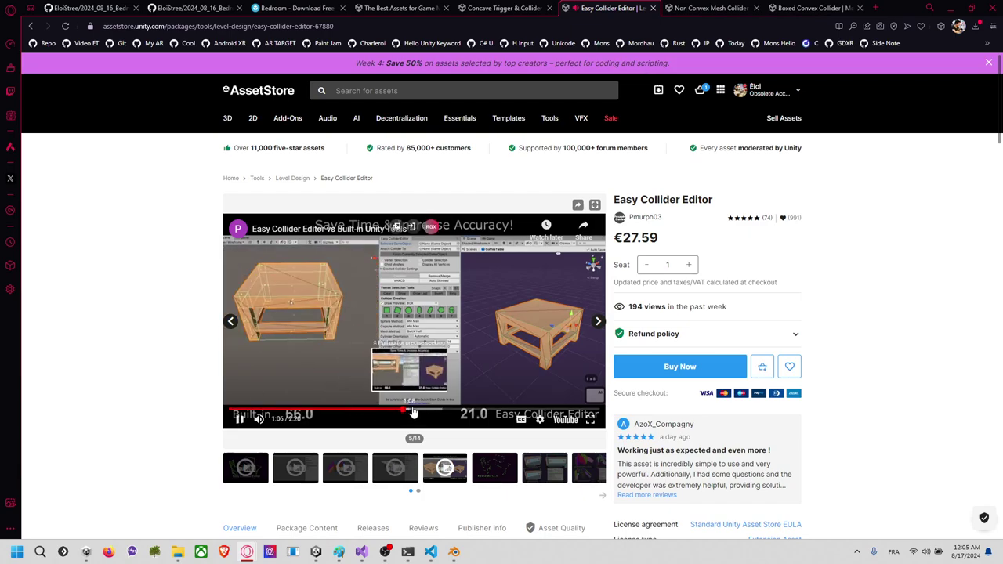
{"action": "left_click", "coordinate": [437, 410]}
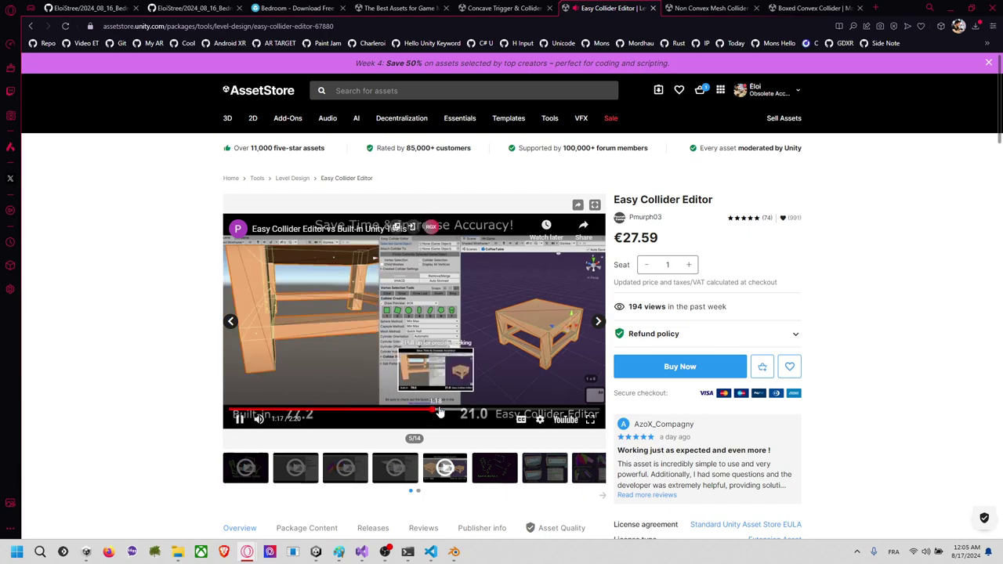
{"action": "left_click", "coordinate": [486, 411]}
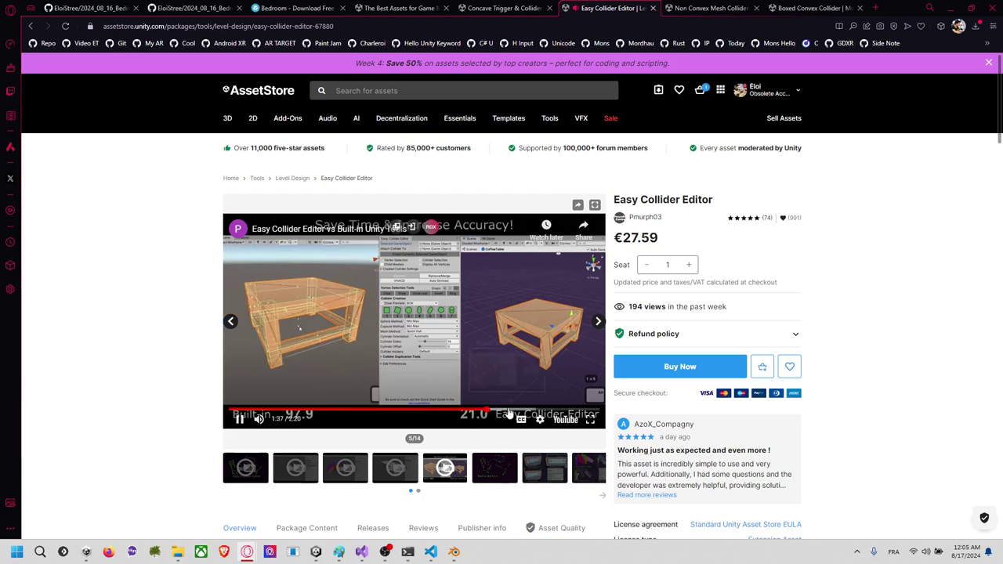
{"action": "left_click", "coordinate": [515, 410]}
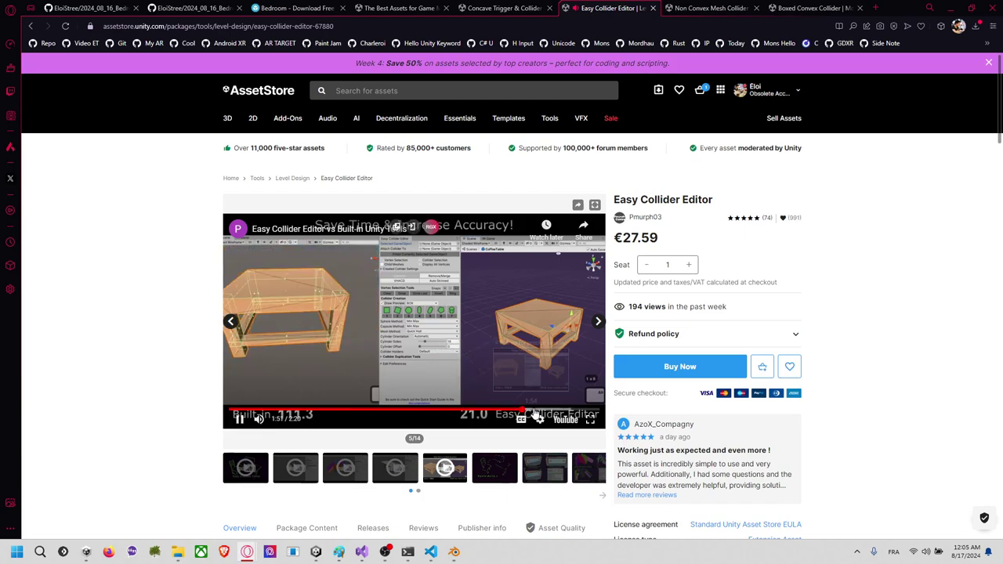
{"action": "left_click", "coordinate": [547, 411]}
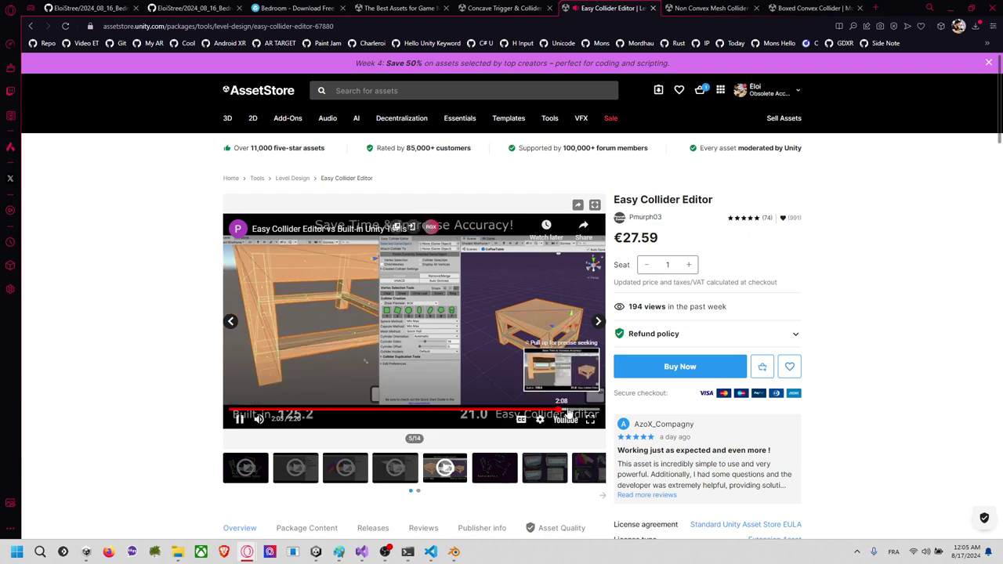
{"action": "left_click", "coordinate": [577, 411]}
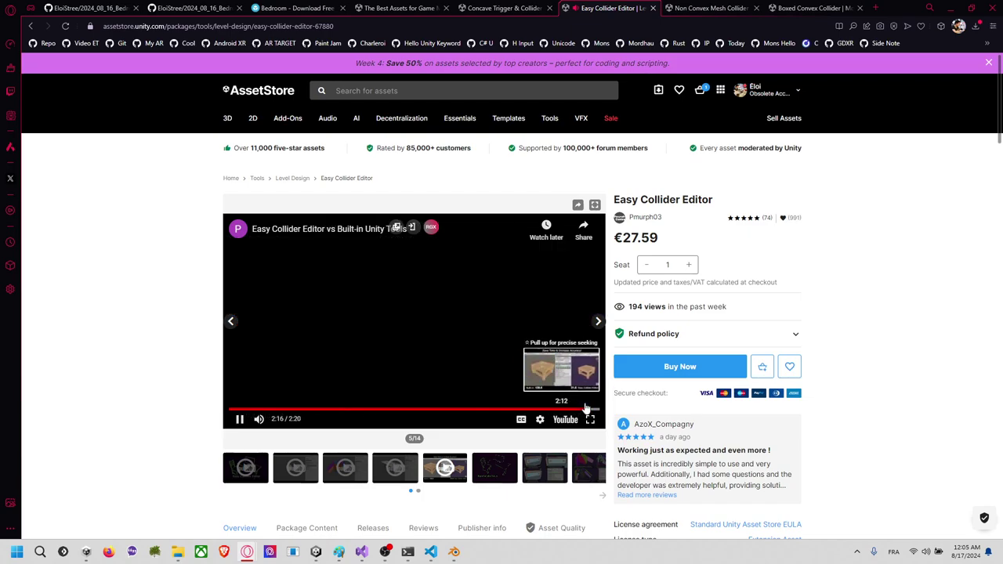
{"action": "left_click", "coordinate": [274, 409]}
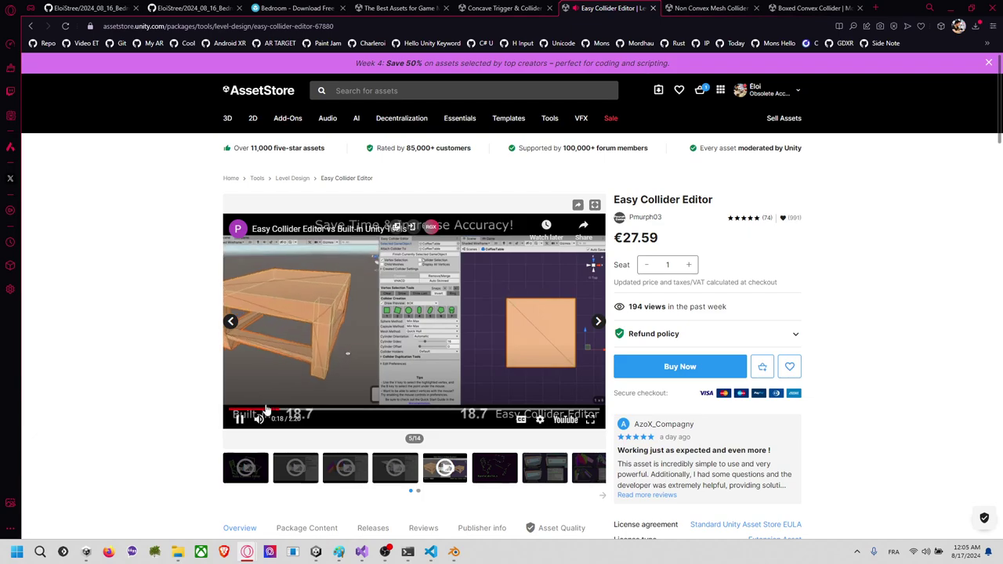
{"action": "left_click", "coordinate": [238, 409]}
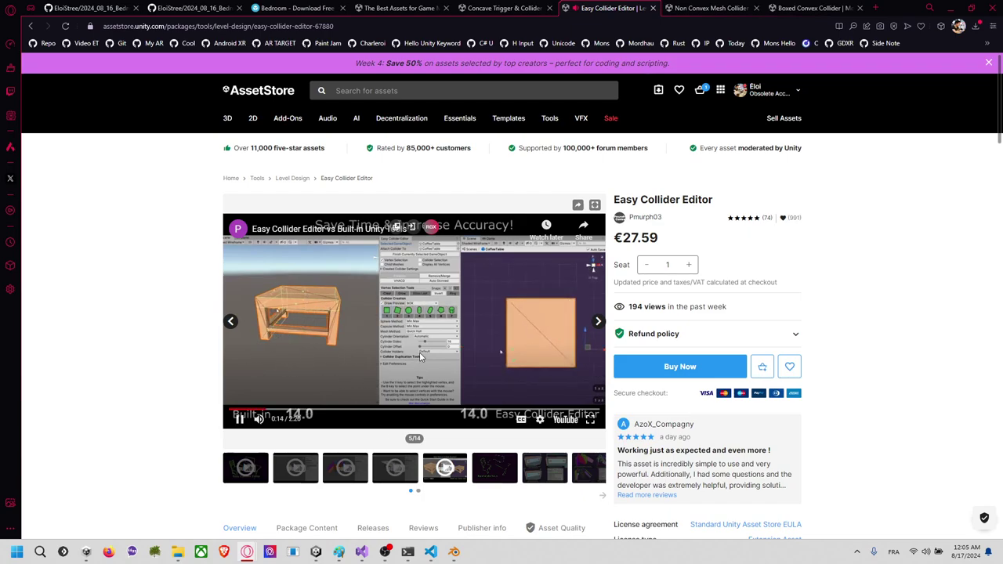
Step: Pause the Easy Collider Editor video and preview the demo video on the Non Convex Mesh Collider page
{"action": "left_click", "coordinate": [477, 306]}
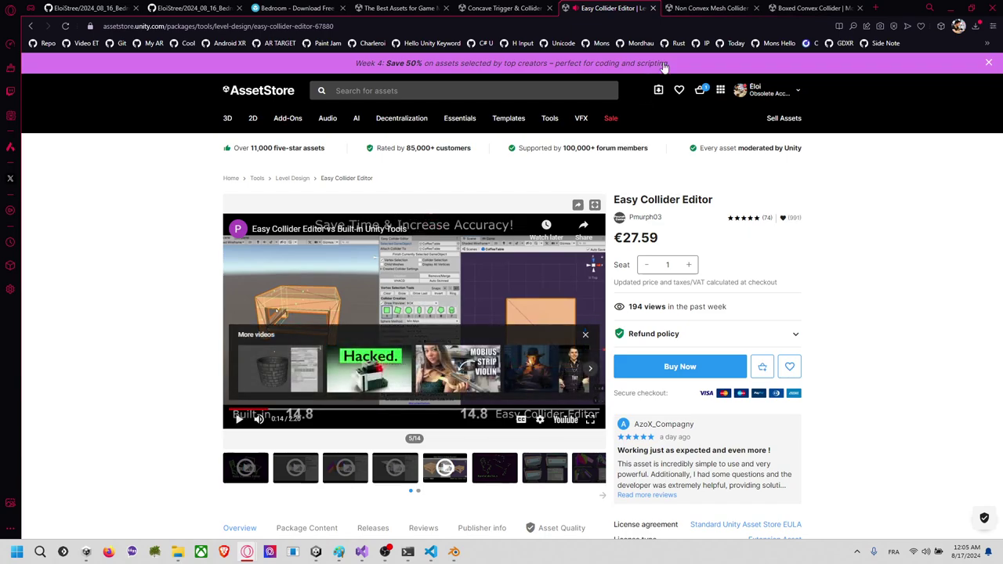
{"action": "left_click", "coordinate": [710, 9]}
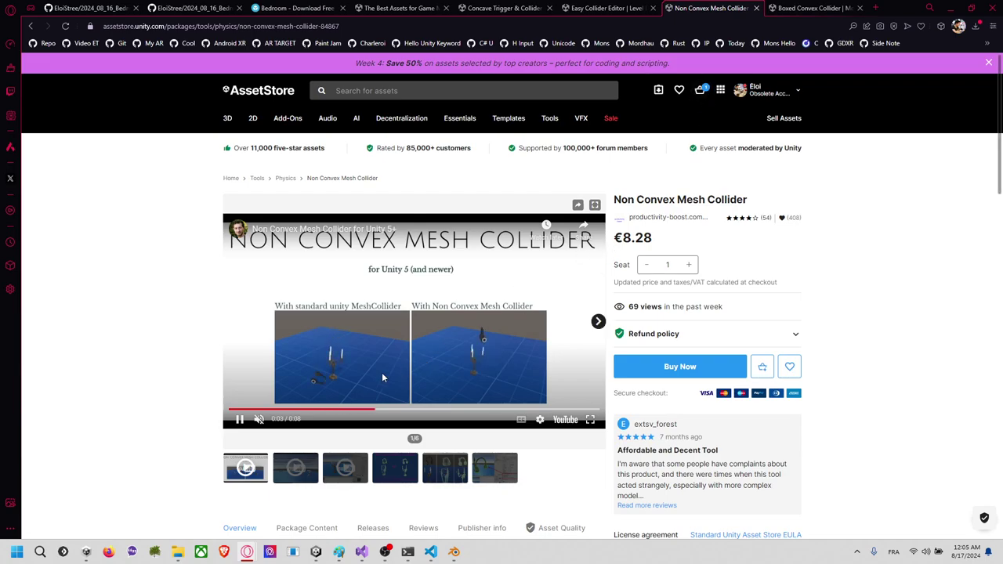
{"action": "left_click", "coordinate": [546, 329]}
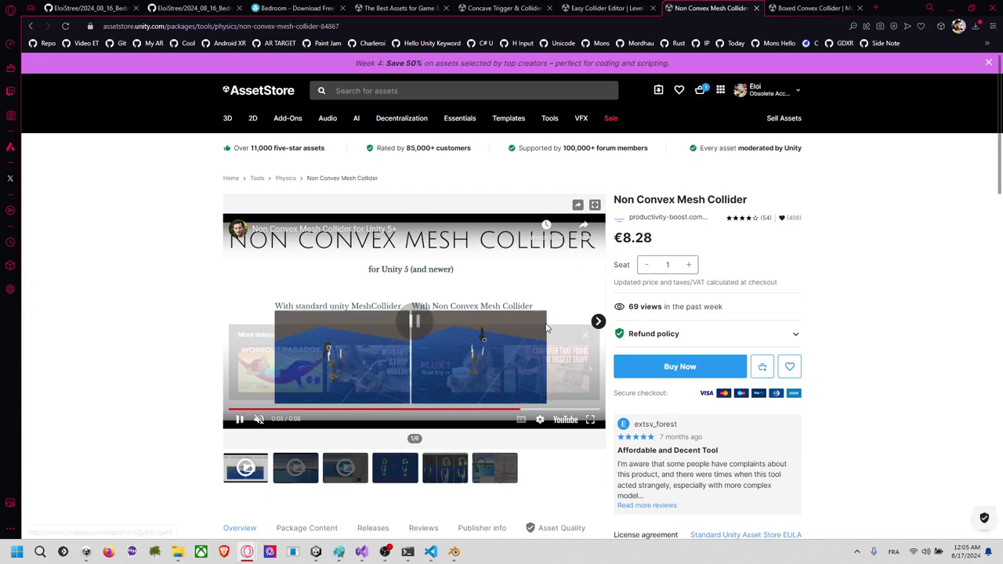
Step: Watch the Boxed Convex Collider demo video in full screen and return to its store page
{"action": "key", "text": "ctrl+Tab"}
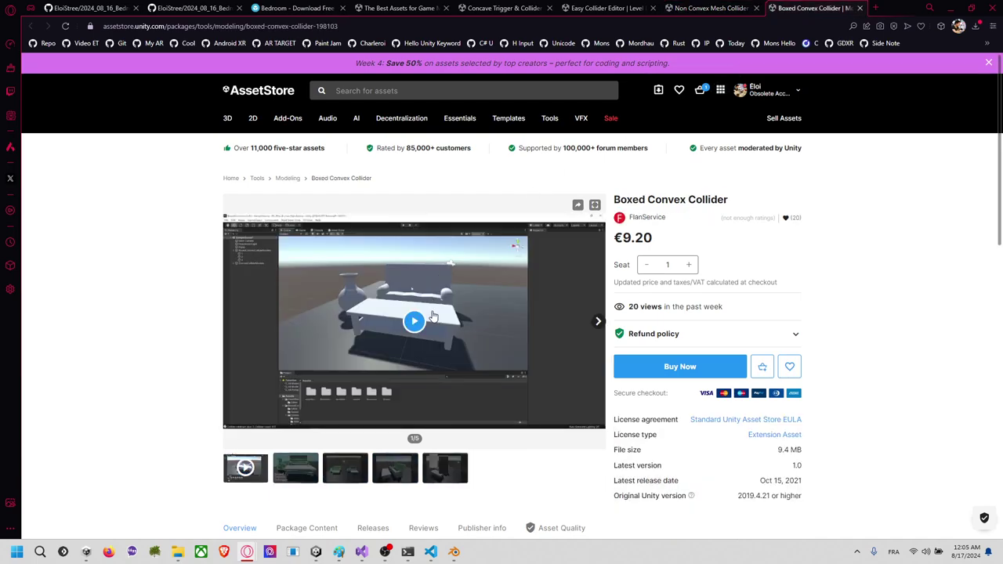
{"action": "left_click", "coordinate": [417, 324]}
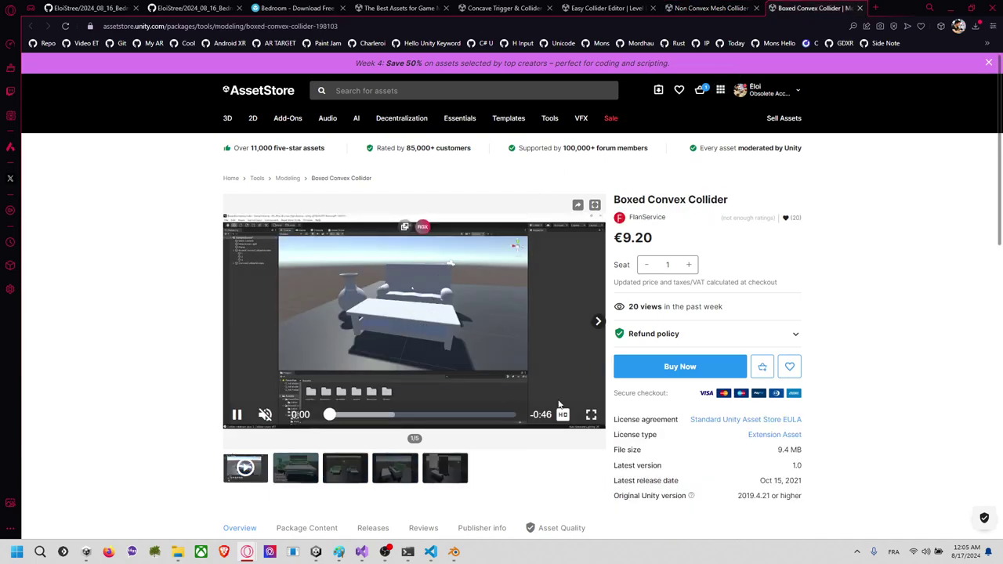
{"action": "left_click", "coordinate": [591, 415]}
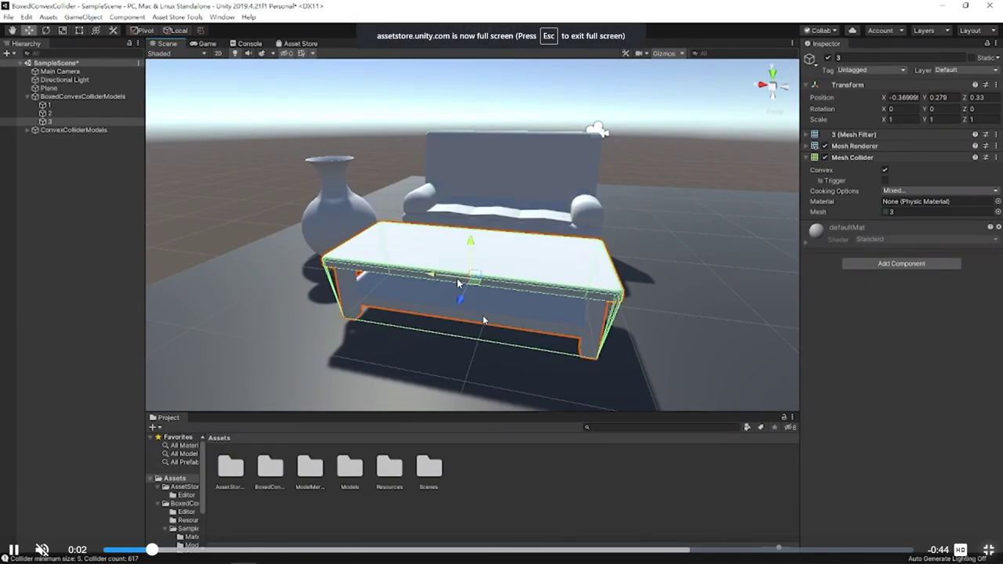
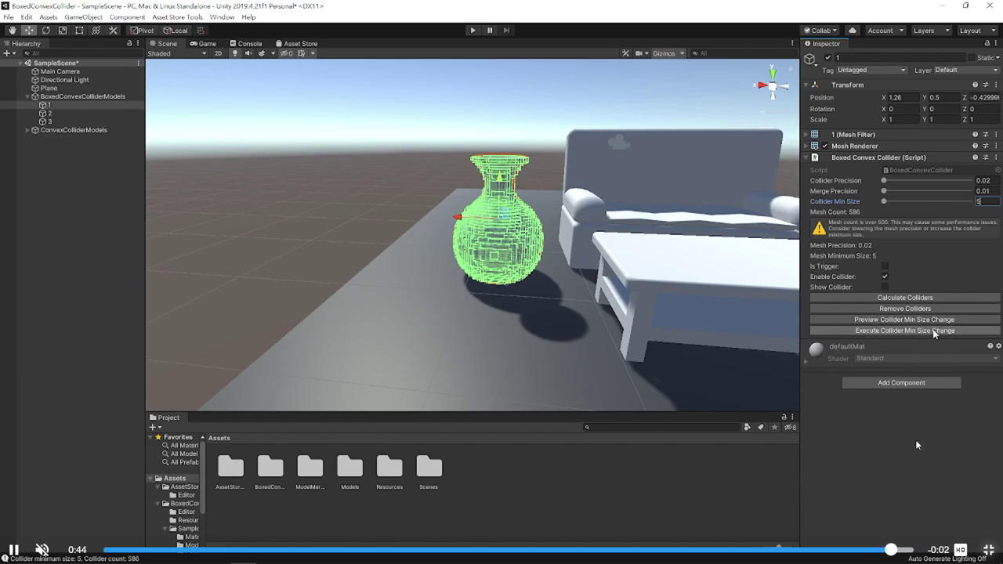
{"action": "left_click", "coordinate": [983, 551]}
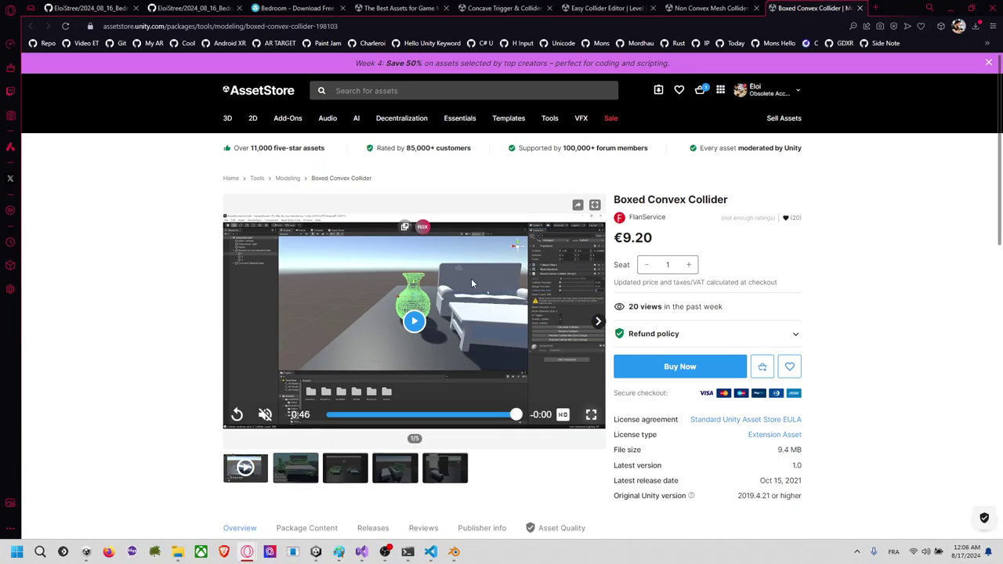
Step: Close the Boxed Convex Collider, Non Convex Mesh Collider, Easy Collider Editor and Concave Trigger collider pages
{"action": "key", "text": "ctrl+w"}
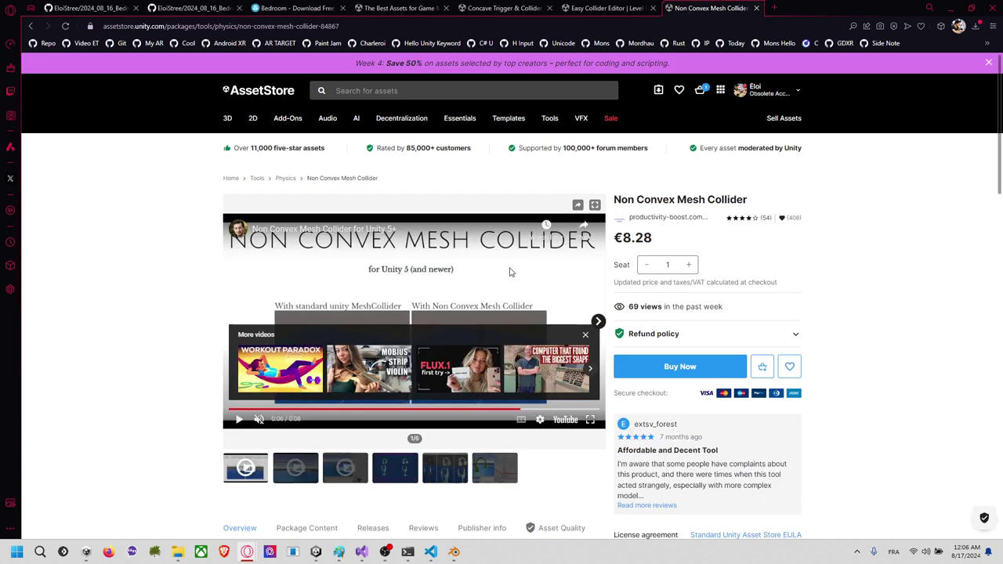
{"action": "key", "text": "ctrl+w"}
{"action": "key", "text": "ctrl+w"}
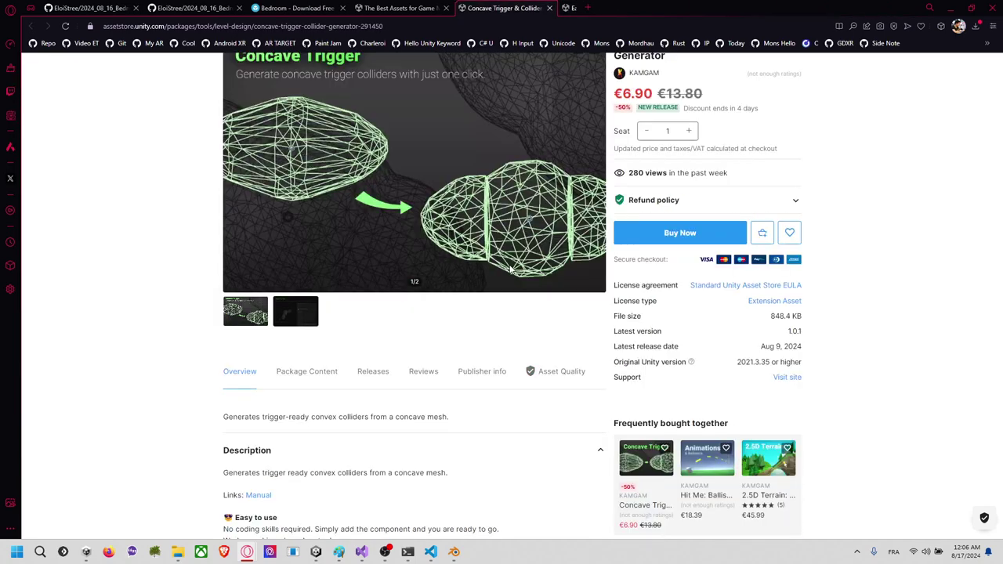
{"action": "key", "text": "ctrl+w"}
Step: Switch to Unity, duplicate the invisible collider block behind the bed, and reshape the copy into a thin wall reaching the room's outer corner
{"action": "key", "text": "alt+Tab"}
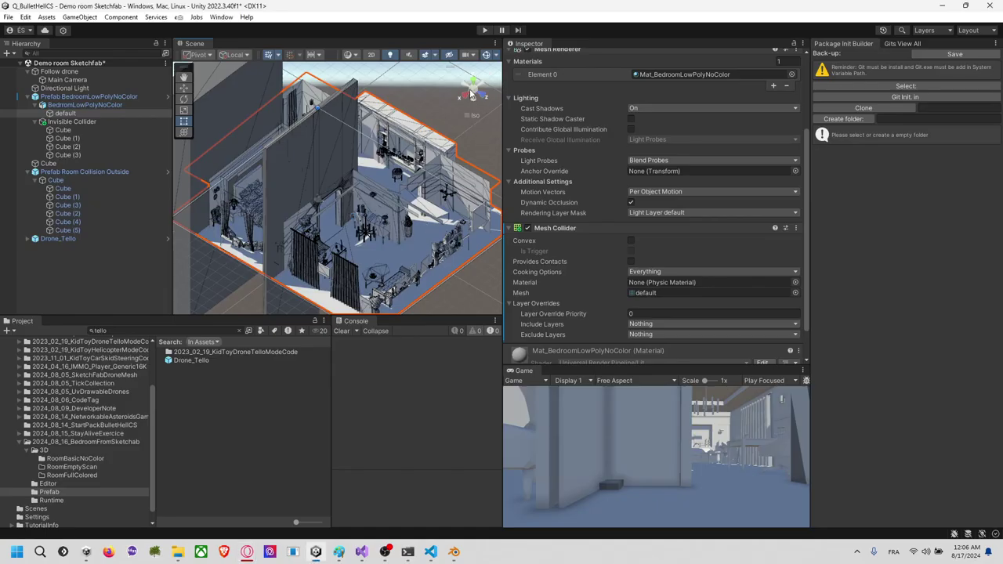
{"action": "left_click", "coordinate": [472, 83]}
{"action": "middle_click_drag", "start_coordinate": [374, 219], "coordinate": [423, 108]}
{"action": "scroll", "coordinate": [424, 110], "scroll_direction": "up", "scroll_amount": 6}
{"action": "left_click", "coordinate": [370, 258]}
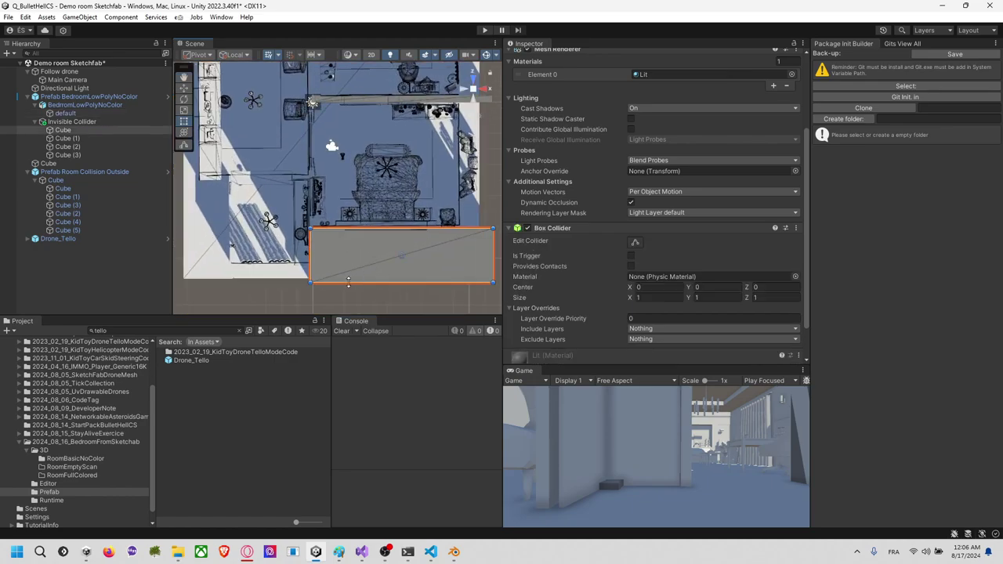
{"action": "key", "text": "ctrl+d"}
{"action": "middle_click_drag", "start_coordinate": [351, 301], "coordinate": [399, 260]}
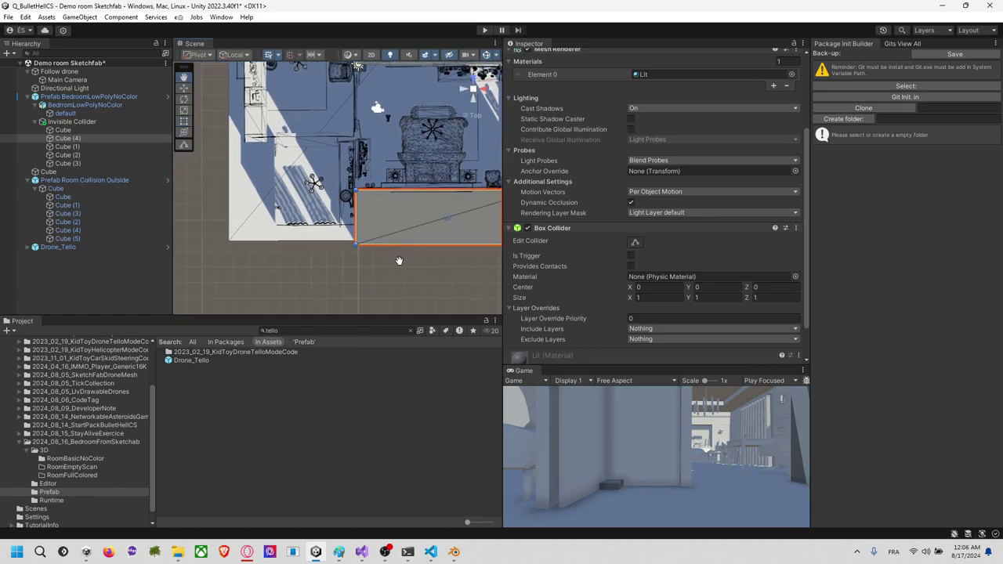
{"action": "left_click_drag", "start_coordinate": [411, 192], "coordinate": [416, 225]}
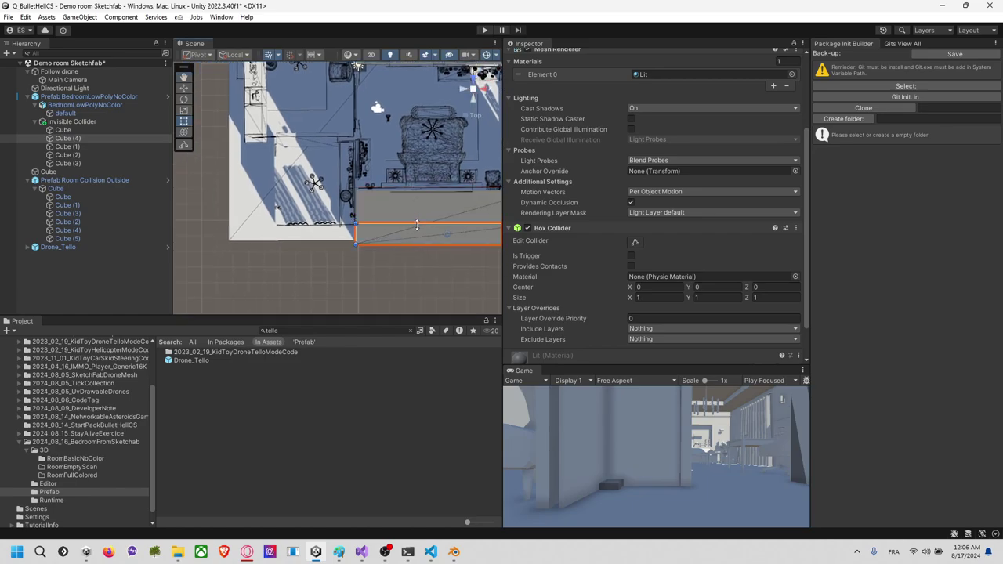
{"action": "left_click_drag", "start_coordinate": [355, 233], "coordinate": [248, 232]}
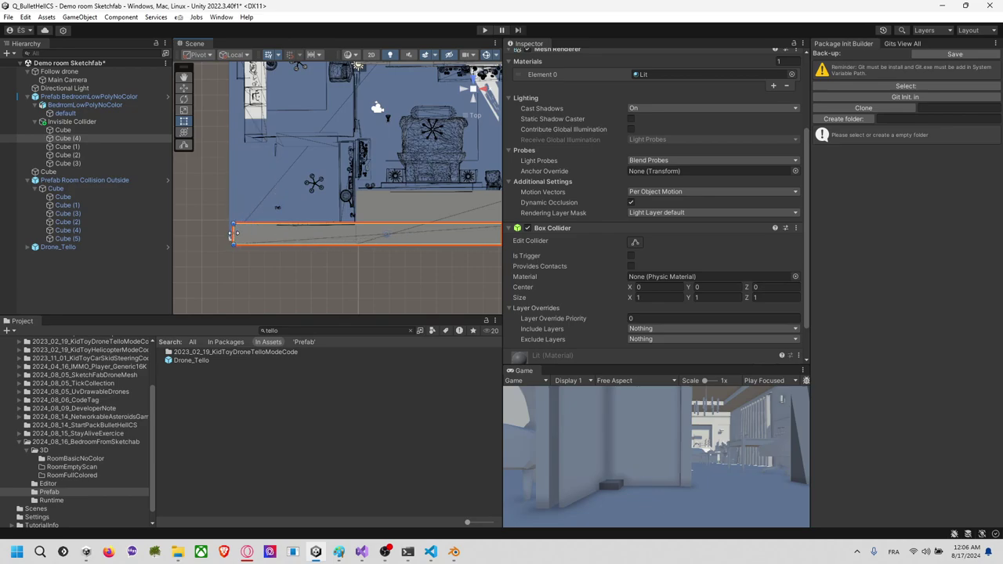
{"action": "middle_click_drag", "start_coordinate": [293, 272], "coordinate": [225, 245]}
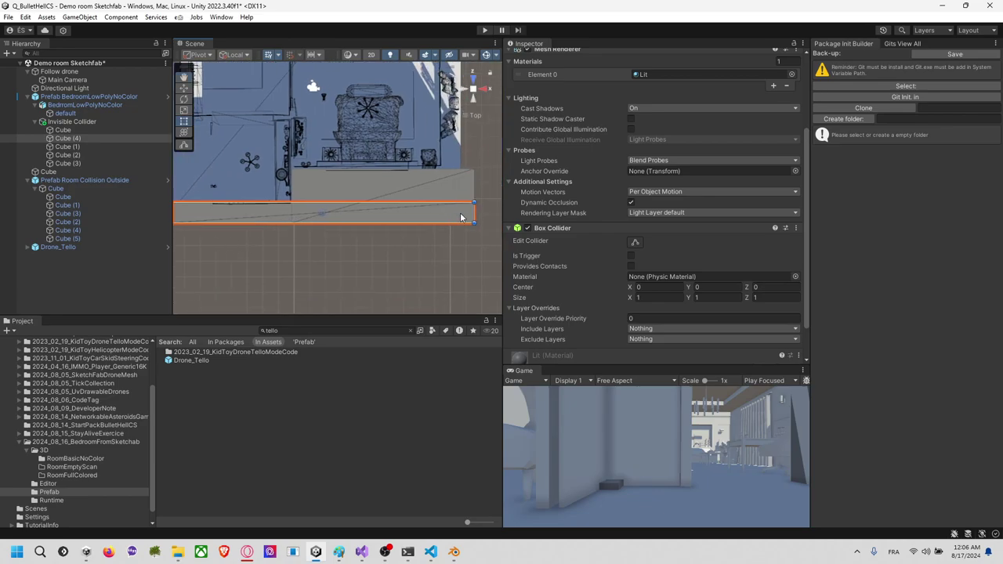
{"action": "left_click_drag", "start_coordinate": [260, 235], "coordinate": [605, 130], "text": "alt"}
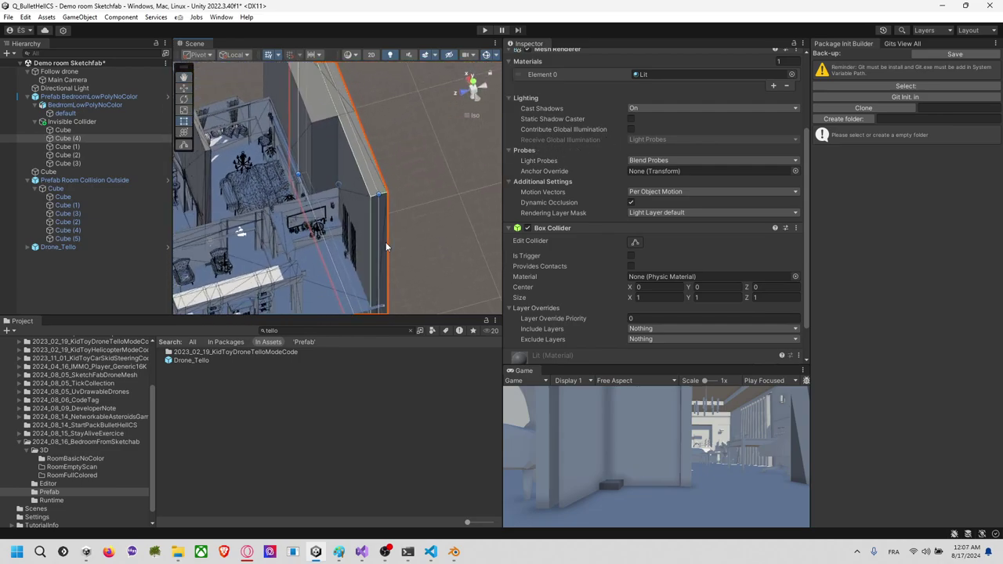
{"action": "middle_click_drag", "start_coordinate": [385, 242], "coordinate": [367, 205]}
{"action": "left_click_drag", "start_coordinate": [367, 205], "coordinate": [462, 213], "text": "alt"}
Step: In the top view, duplicate the block behind the bed again and resize the copy to cover only the room's outer corner
{"action": "left_click", "coordinate": [472, 81]}
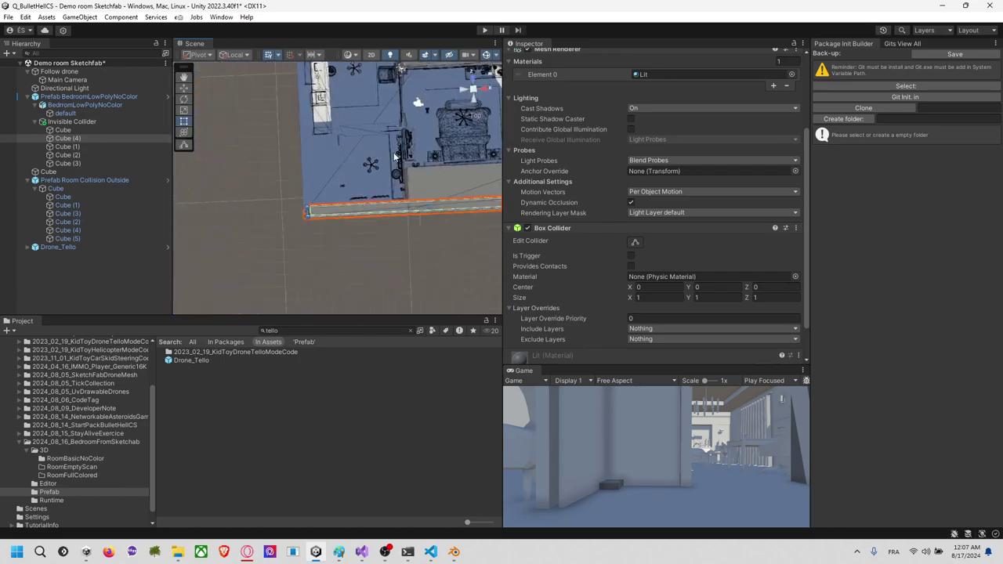
{"action": "scroll", "coordinate": [345, 194], "scroll_direction": "down", "scroll_amount": 3}
{"action": "middle_click_drag", "start_coordinate": [364, 195], "coordinate": [330, 229]}
{"action": "left_click", "coordinate": [390, 219]}
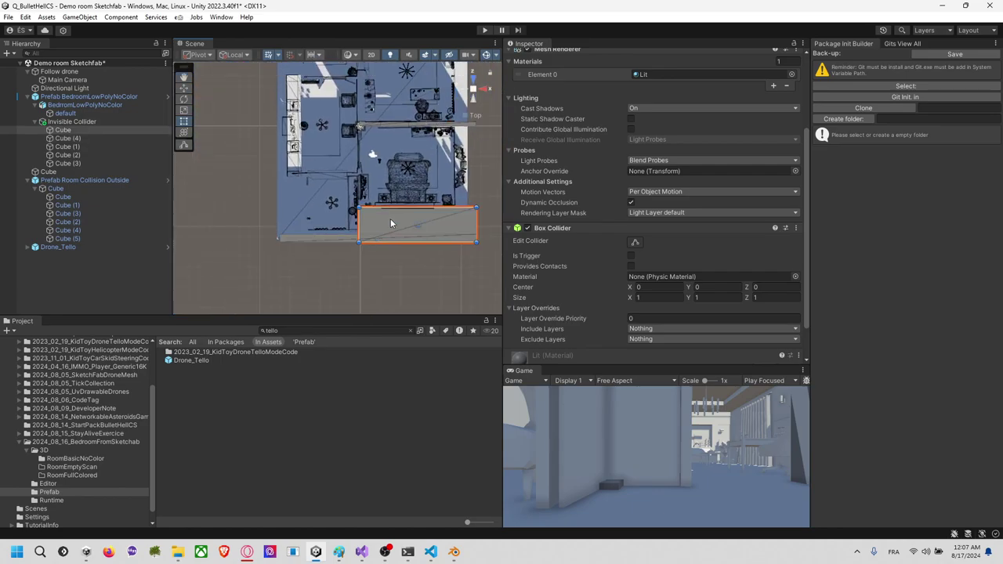
{"action": "key", "text": "ctrl+d"}
{"action": "left_click_drag", "start_coordinate": [359, 226], "coordinate": [281, 238]}
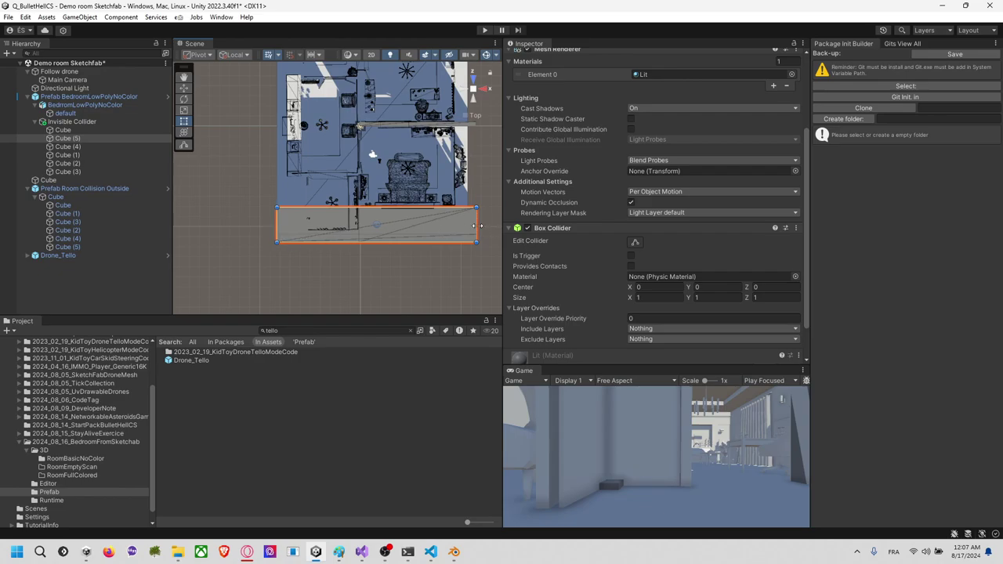
{"action": "left_click_drag", "start_coordinate": [477, 226], "coordinate": [141, 151]}
Step: Thicken the thin outer wall collider Cube (4) inward until it meets the curtains of the small corner room
{"action": "scroll", "coordinate": [306, 226], "scroll_direction": "up", "scroll_amount": 3}
{"action": "scroll", "coordinate": [308, 220], "scroll_direction": "up", "scroll_amount": 3}
{"action": "middle_click_drag", "start_coordinate": [268, 149], "coordinate": [232, 185]}
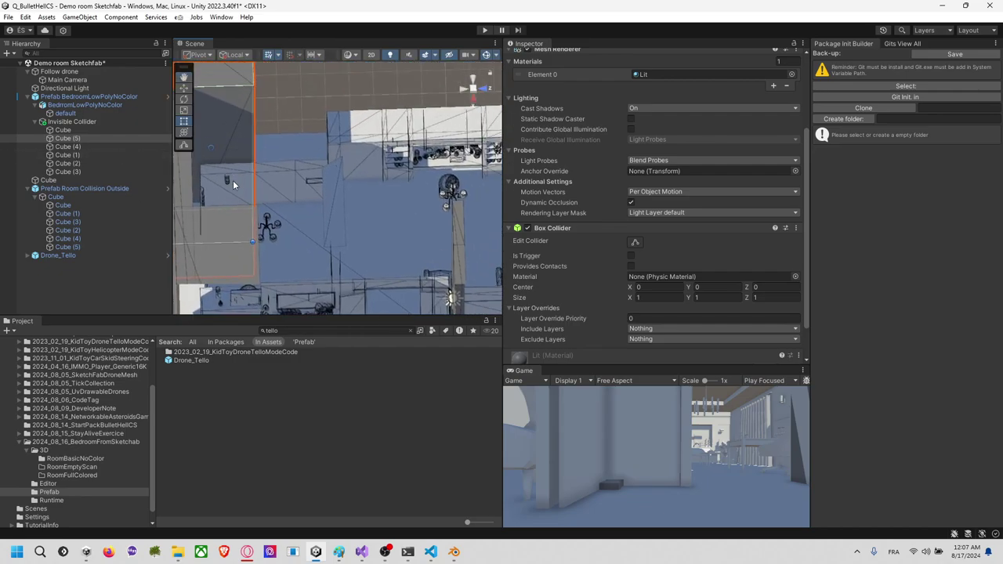
{"action": "right_click_drag", "start_coordinate": [233, 180], "coordinate": [297, 201]}
{"action": "left_click", "coordinate": [189, 180]}
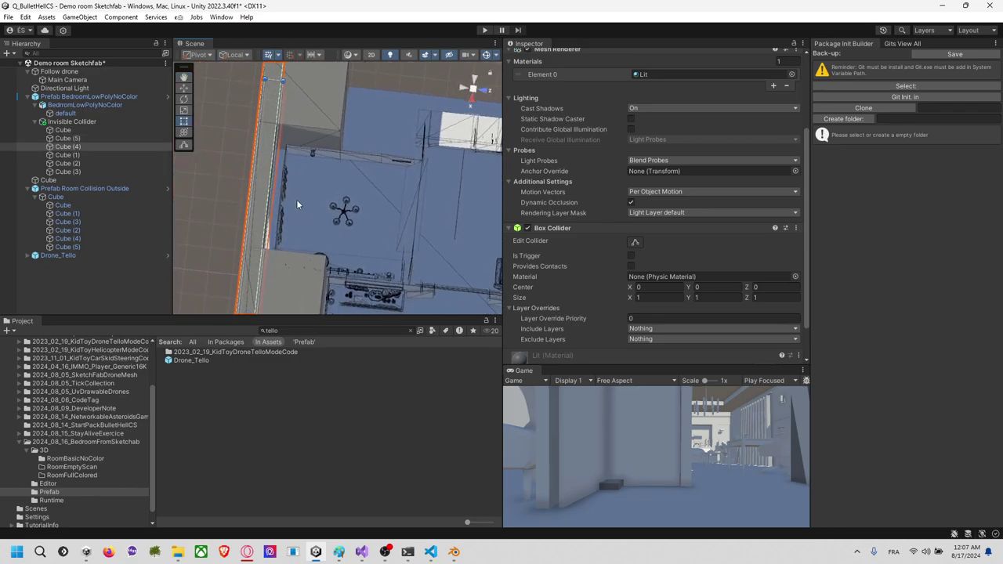
{"action": "left_click_drag", "start_coordinate": [275, 160], "coordinate": [281, 159]}
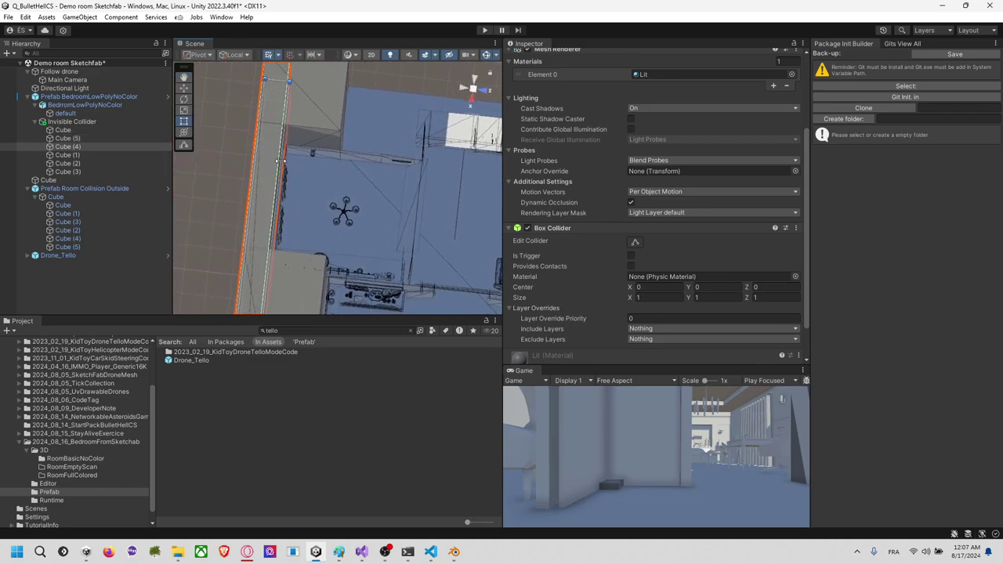
{"action": "right_click_drag", "start_coordinate": [326, 174], "coordinate": [286, 166]}
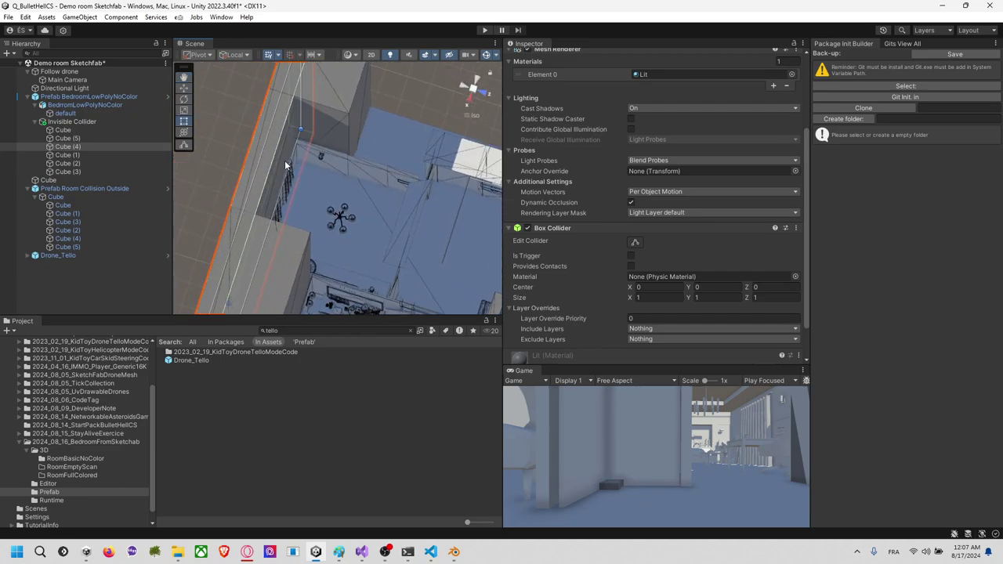
{"action": "left_click_drag", "start_coordinate": [284, 181], "coordinate": [288, 182]}
{"action": "right_click_drag", "start_coordinate": [271, 169], "coordinate": [289, 196]}
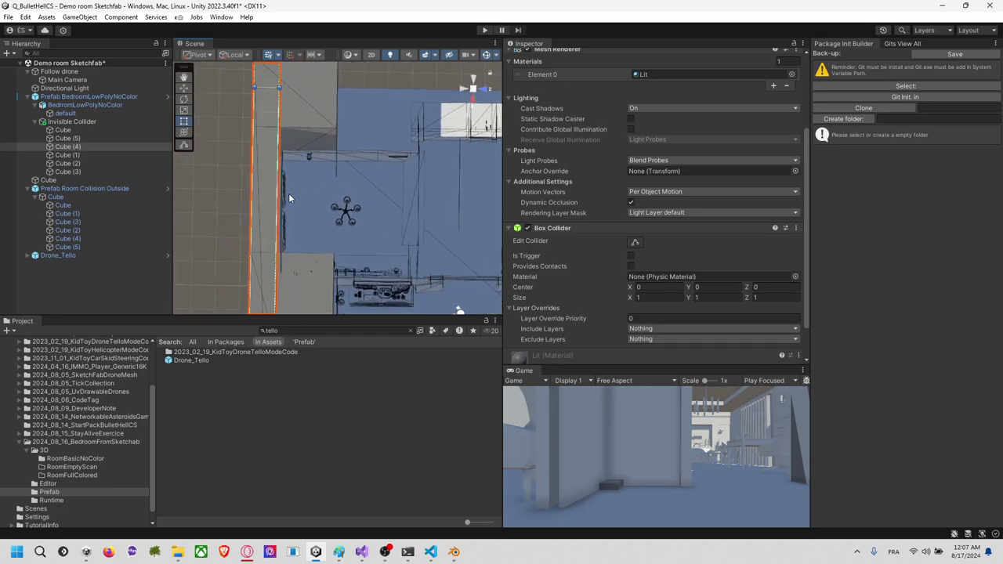
{"action": "left_click_drag", "start_coordinate": [277, 195], "coordinate": [281, 195]}
{"action": "right_click_drag", "start_coordinate": [304, 196], "coordinate": [205, 162]}
Step: Lengthen the corner collider block Cube (5) along the side wall of the small corner room
{"action": "left_click", "coordinate": [334, 137]}
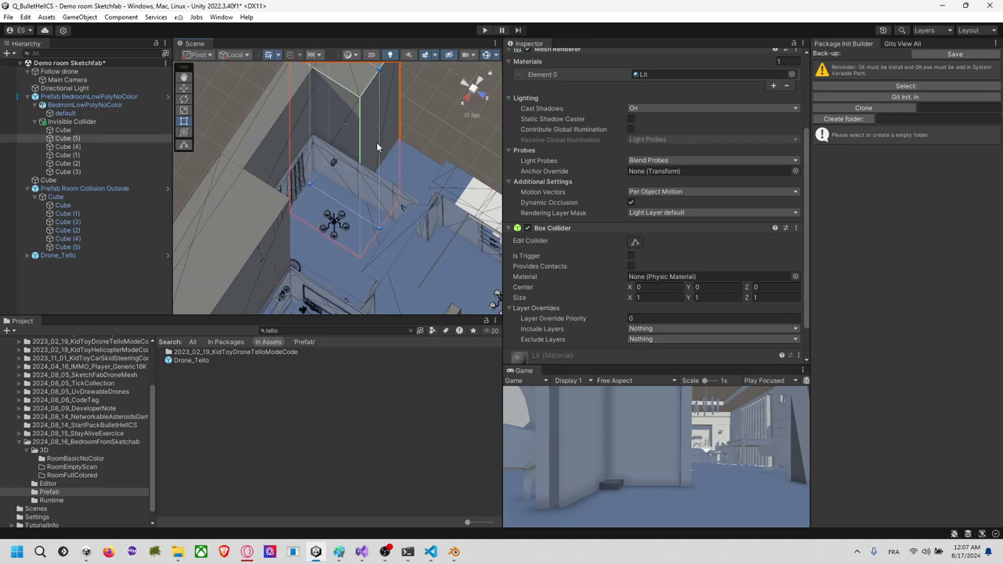
{"action": "left_click_drag", "start_coordinate": [381, 143], "coordinate": [451, 186]}
{"action": "right_click_drag", "start_coordinate": [451, 188], "coordinate": [337, 196]}
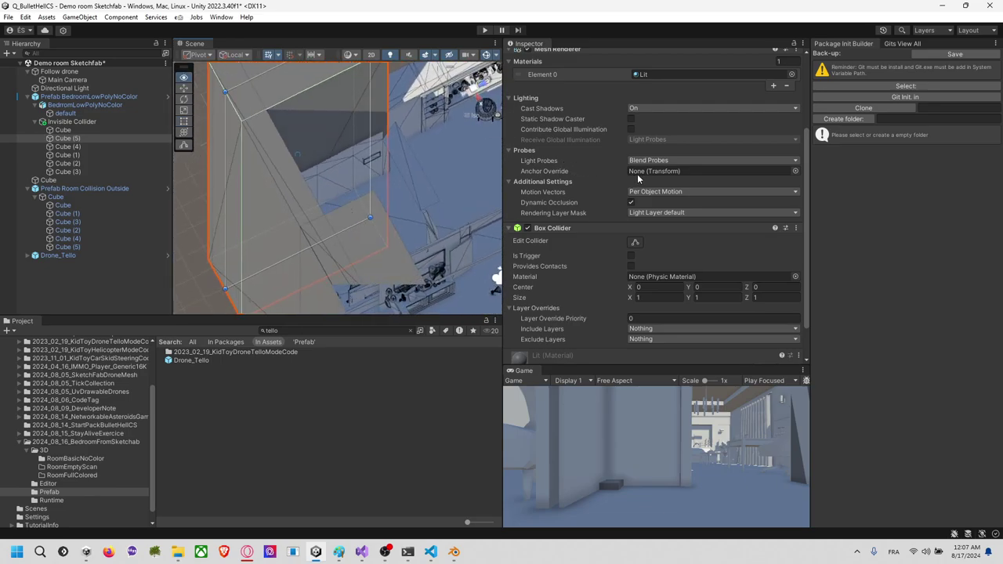
{"action": "right_click_drag", "start_coordinate": [459, 188], "coordinate": [480, 108]}
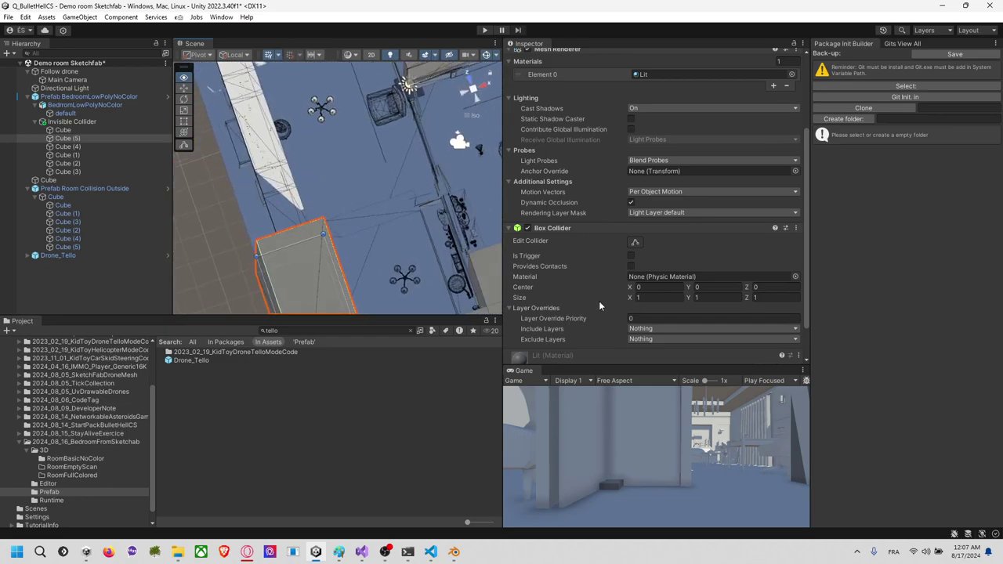
Step: Duplicate the corner block, stretch the copy along the whole side of the apartment, and narrow it to a thin outer wall
{"action": "left_click", "coordinate": [483, 89]}
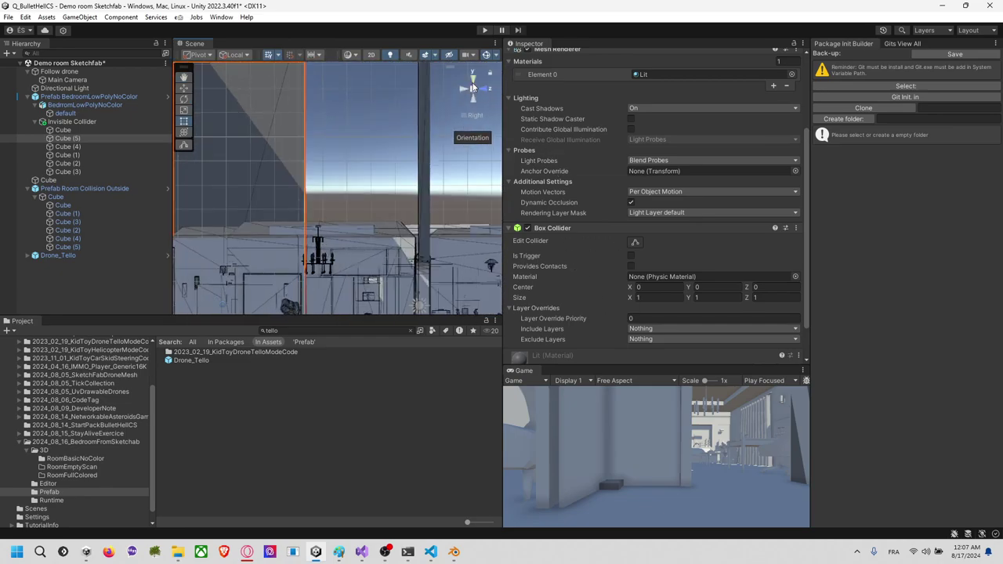
{"action": "left_click", "coordinate": [473, 78]}
{"action": "scroll", "coordinate": [420, 135], "scroll_direction": "down", "scroll_amount": 6}
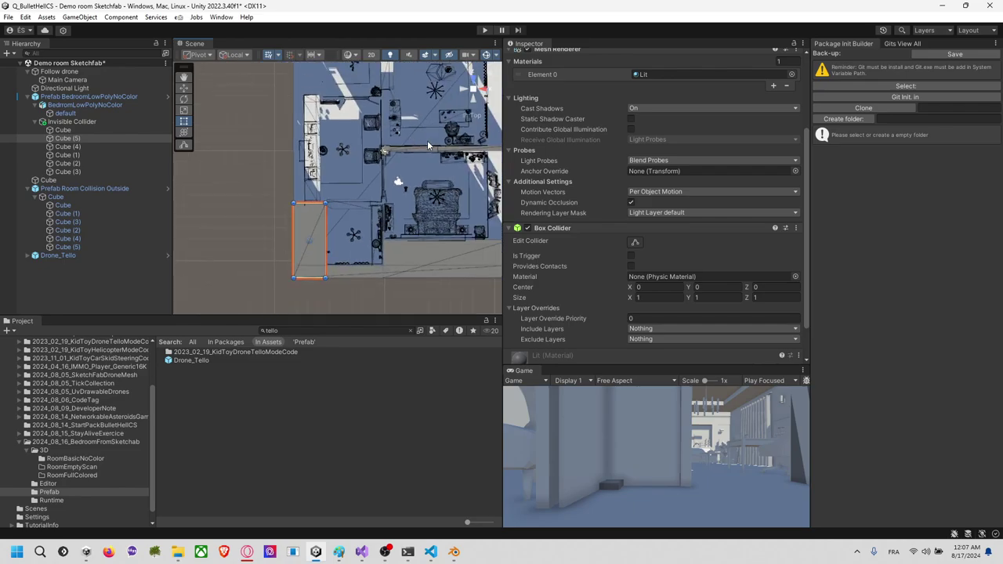
{"action": "middle_click_drag", "start_coordinate": [427, 144], "coordinate": [290, 245]}
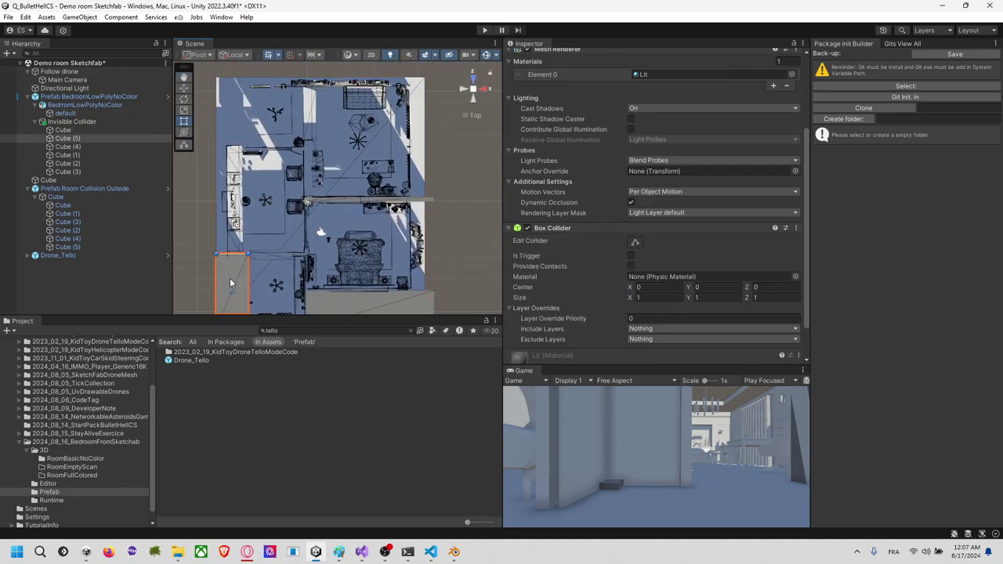
{"action": "key", "text": "ctrl+d"}
{"action": "left_click_drag", "start_coordinate": [234, 254], "coordinate": [242, 79]}
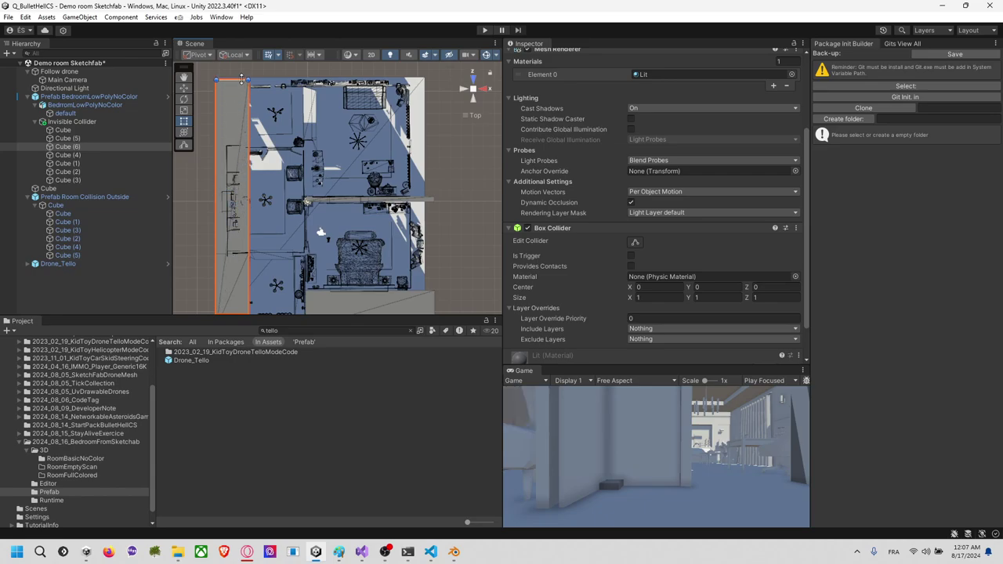
{"action": "left_click_drag", "start_coordinate": [247, 130], "coordinate": [225, 140]}
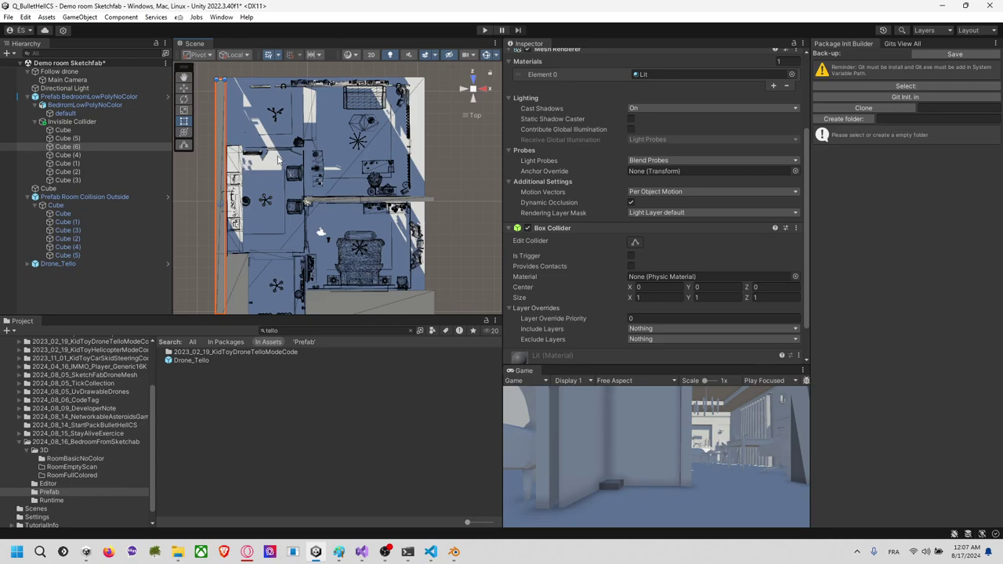
{"action": "right_click_drag", "start_coordinate": [317, 174], "coordinate": [19, 79]}
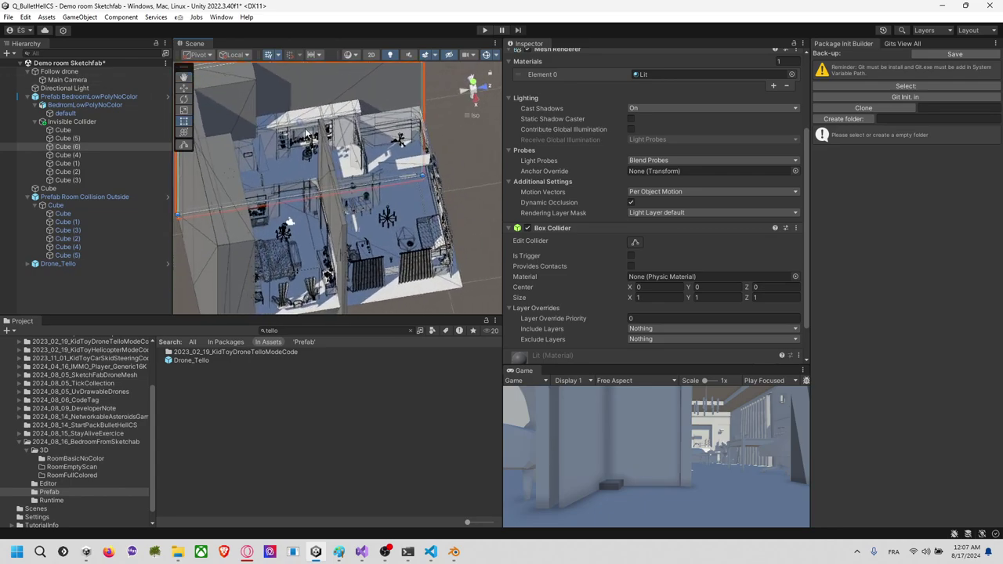
{"action": "left_click_drag", "start_coordinate": [306, 134], "coordinate": [379, 196], "text": "alt"}
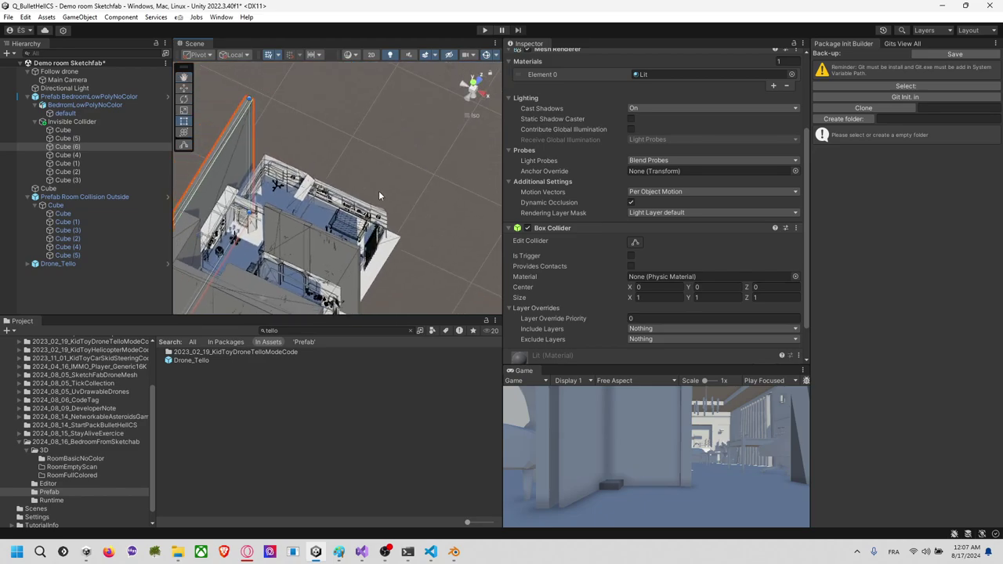
Step: In the top view, duplicate the long side wall, widen the copy inward to about 2.7, and shorten it to the far corner
{"action": "left_click", "coordinate": [473, 88]}
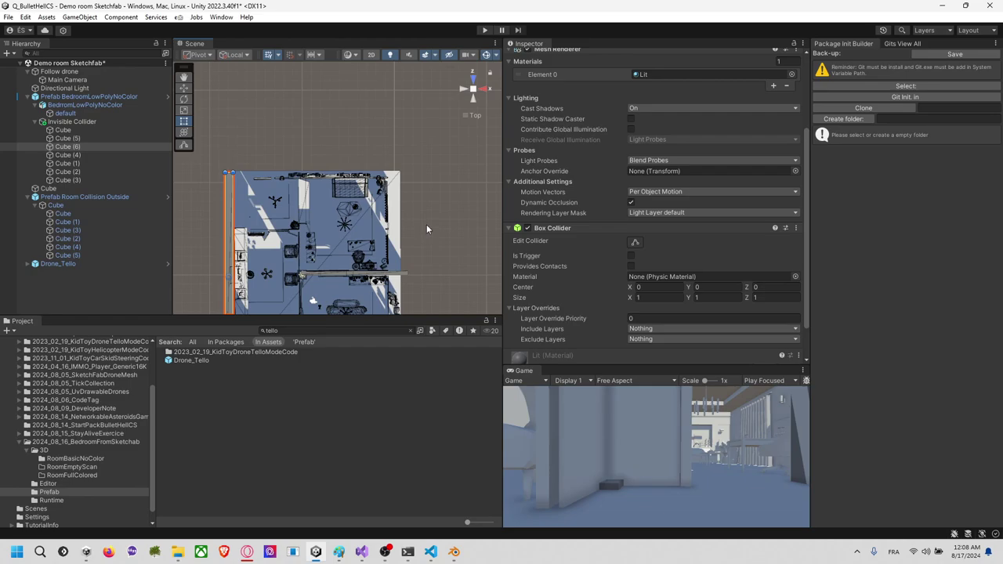
{"action": "middle_click_drag", "start_coordinate": [426, 228], "coordinate": [437, 185]}
{"action": "key", "text": "ctrl+d"}
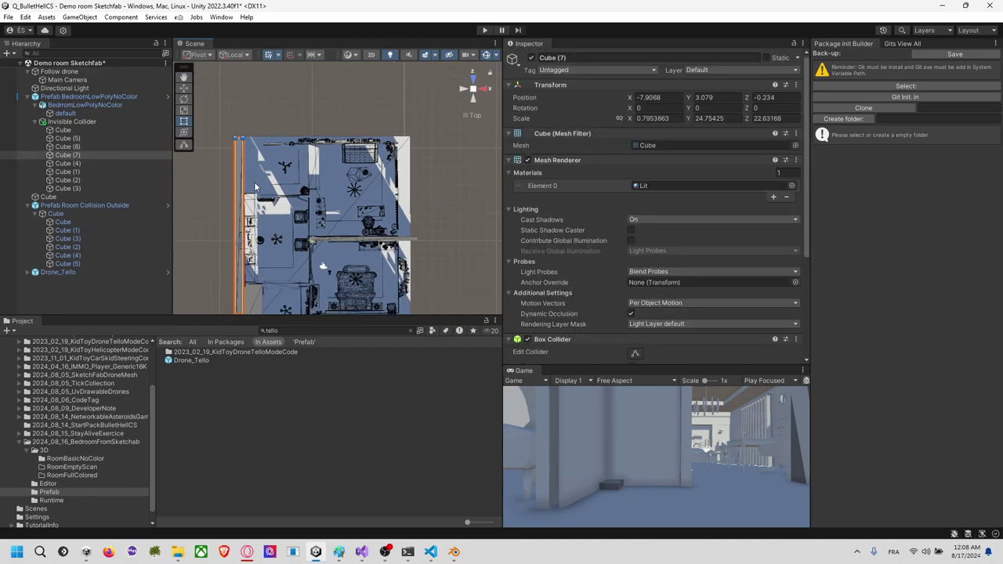
{"action": "left_click_drag", "start_coordinate": [244, 185], "coordinate": [257, 187]}
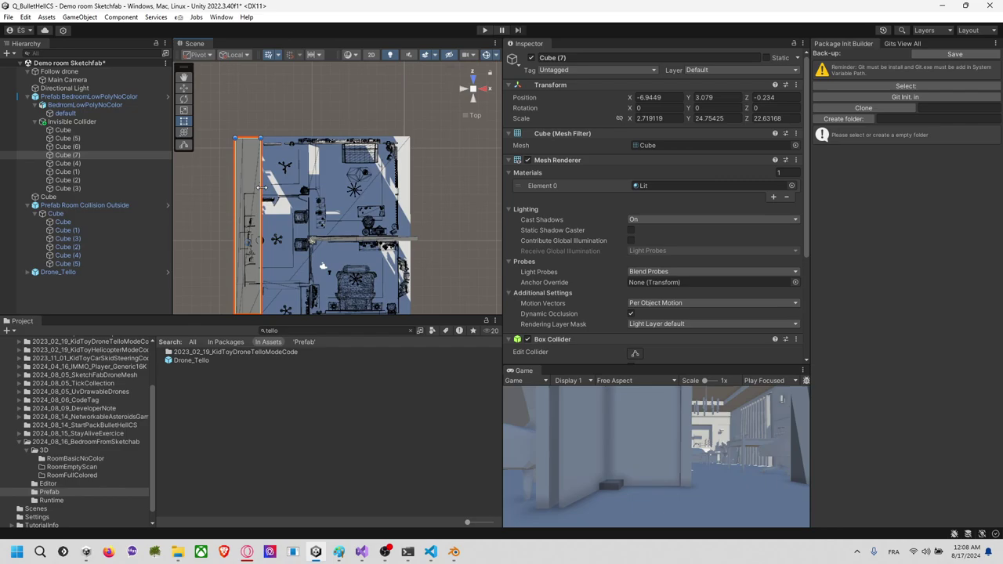
{"action": "middle_click_drag", "start_coordinate": [286, 203], "coordinate": [278, 101]}
{"action": "scroll", "coordinate": [276, 87], "scroll_direction": "down", "scroll_amount": 1}
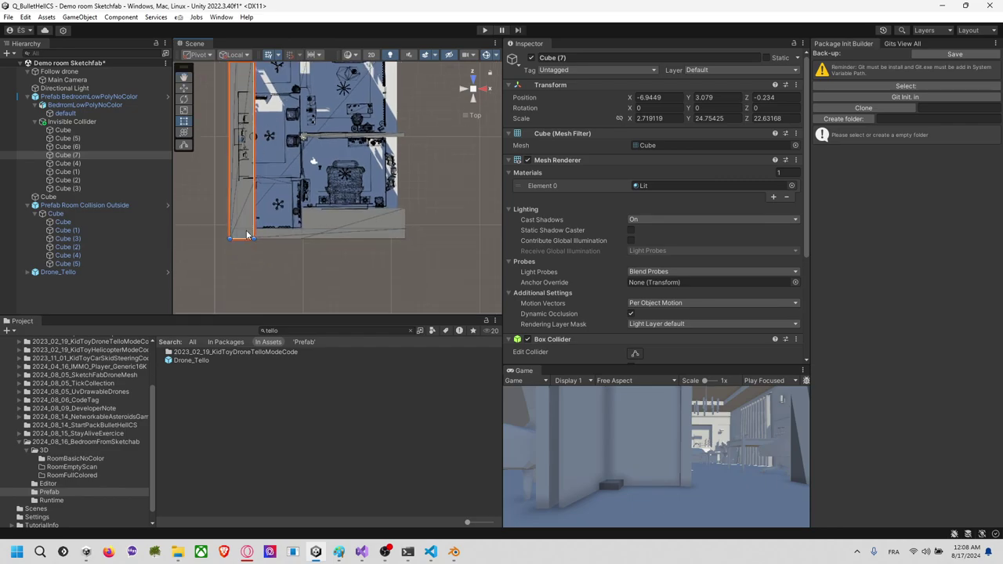
{"action": "left_click_drag", "start_coordinate": [246, 239], "coordinate": [261, 94]}
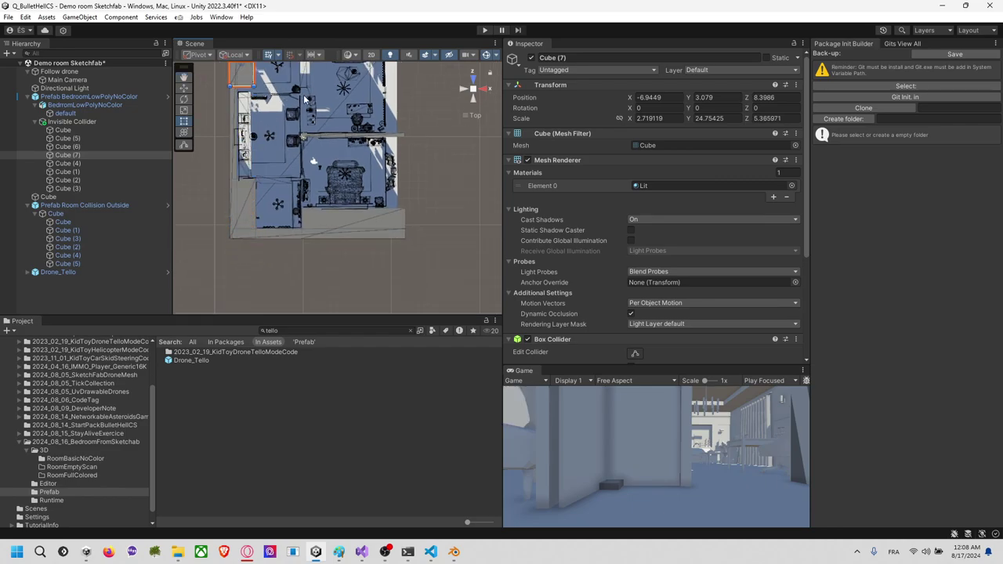
Step: Lengthen the far corner block Cube (7) to a Z scale of about 6.15 and narrow it to about 2.58 in X
{"action": "middle_click_drag", "start_coordinate": [306, 100], "coordinate": [329, 139]}
{"action": "scroll", "coordinate": [369, 217], "scroll_direction": "up", "scroll_amount": 5}
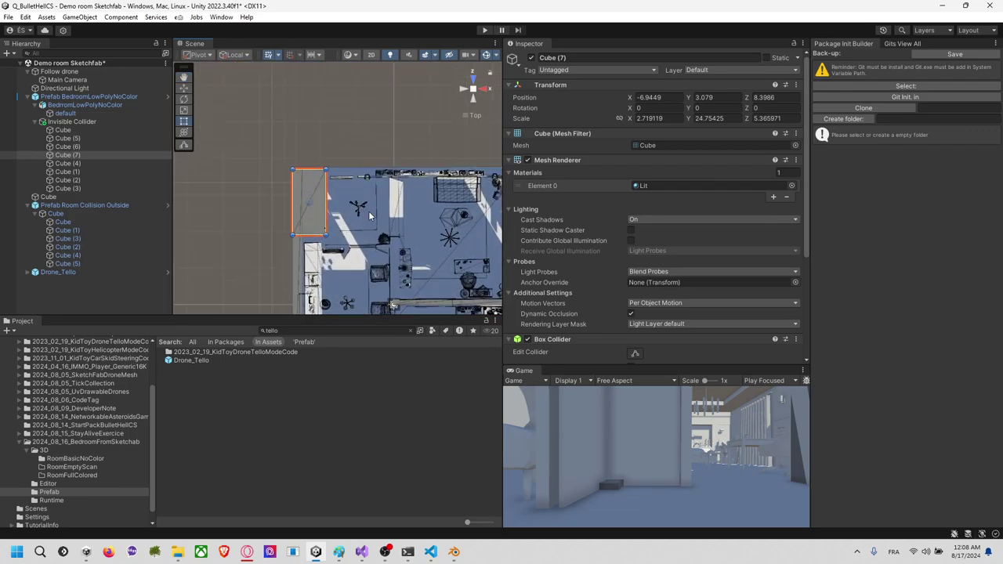
{"action": "left_click_drag", "start_coordinate": [370, 216], "coordinate": [239, 202], "text": "alt"}
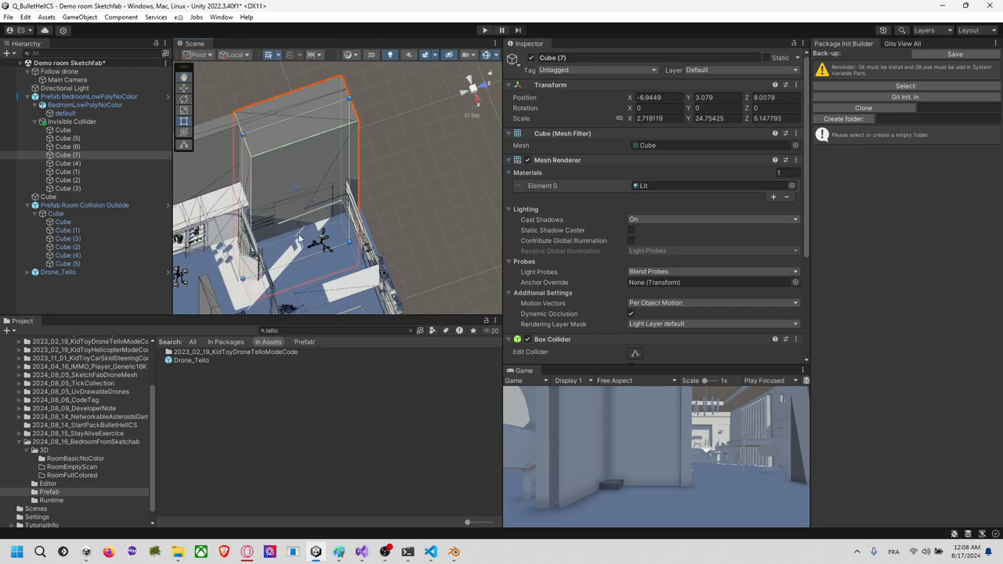
{"action": "left_click_drag", "start_coordinate": [312, 243], "coordinate": [353, 235], "text": "alt"}
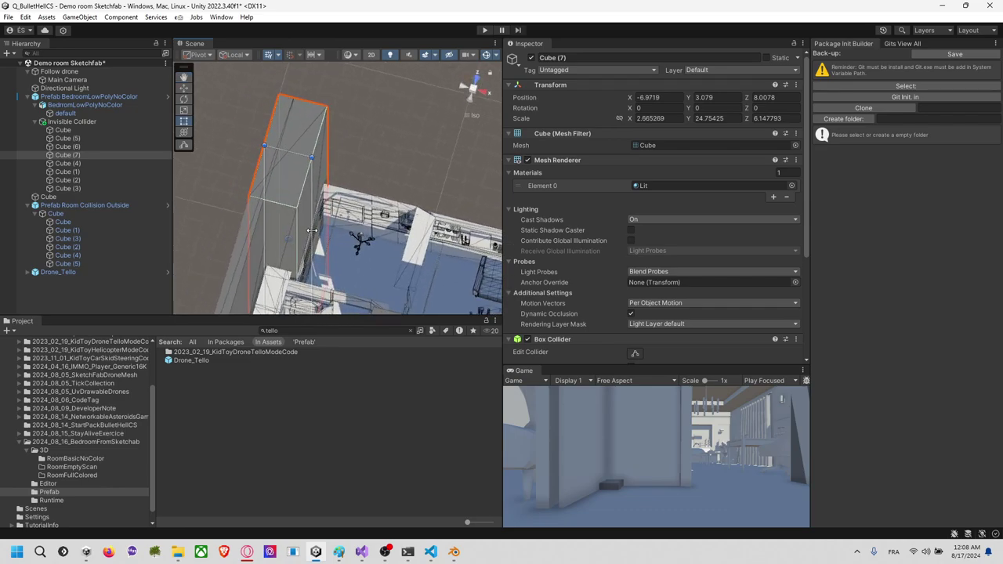
{"action": "left_click", "coordinate": [342, 240]}
{"action": "left_click_drag", "start_coordinate": [340, 239], "coordinate": [482, 262], "text": "alt"}
{"action": "scroll", "coordinate": [291, 241], "scroll_direction": "down", "scroll_amount": 4}
Step: Duplicate the far corner block, stretch the copy about 19.4 wide across the apartment's end, and narrow it to a thin outer wall
{"action": "left_click", "coordinate": [472, 84]}
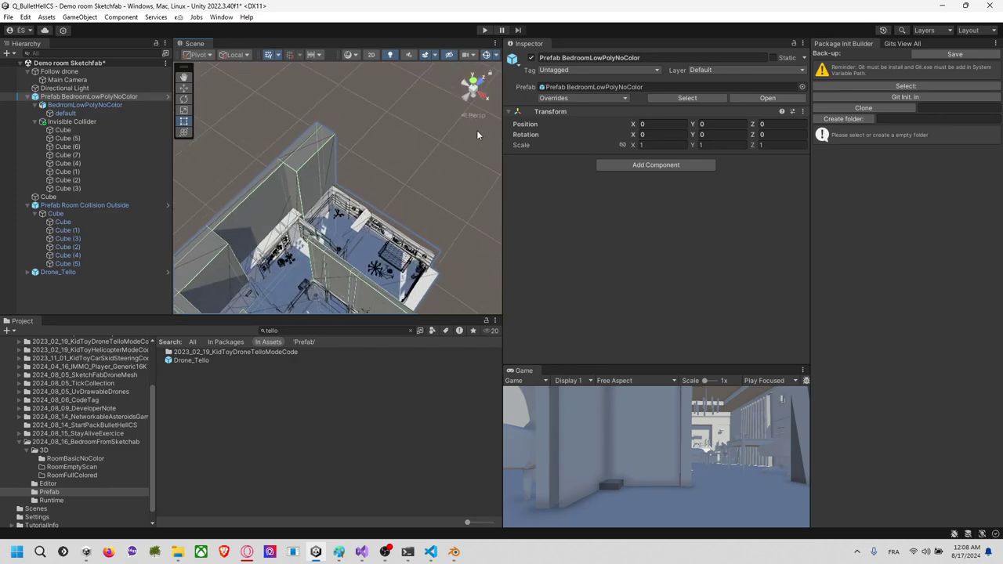
{"action": "left_click", "coordinate": [474, 81]}
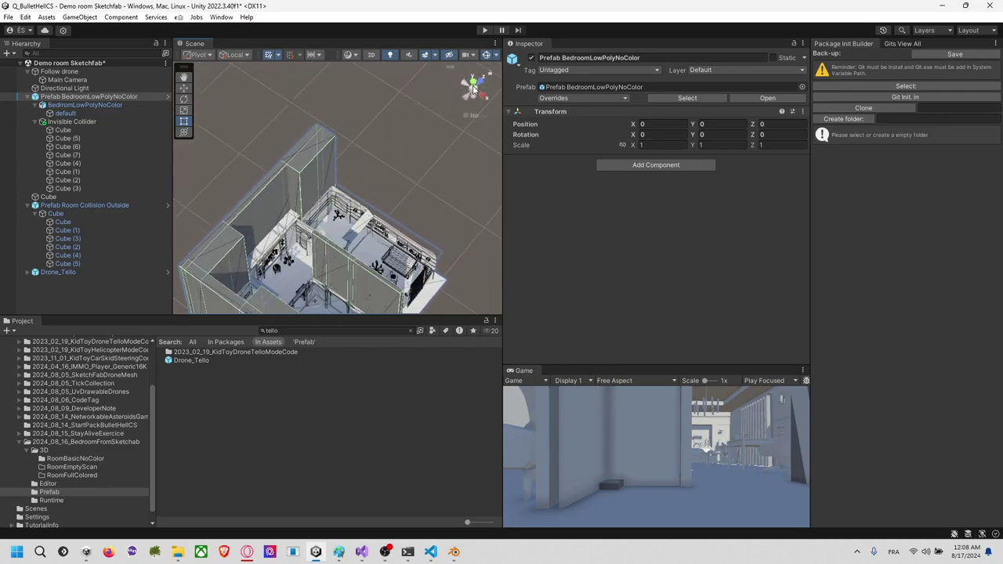
{"action": "left_click", "coordinate": [474, 89]}
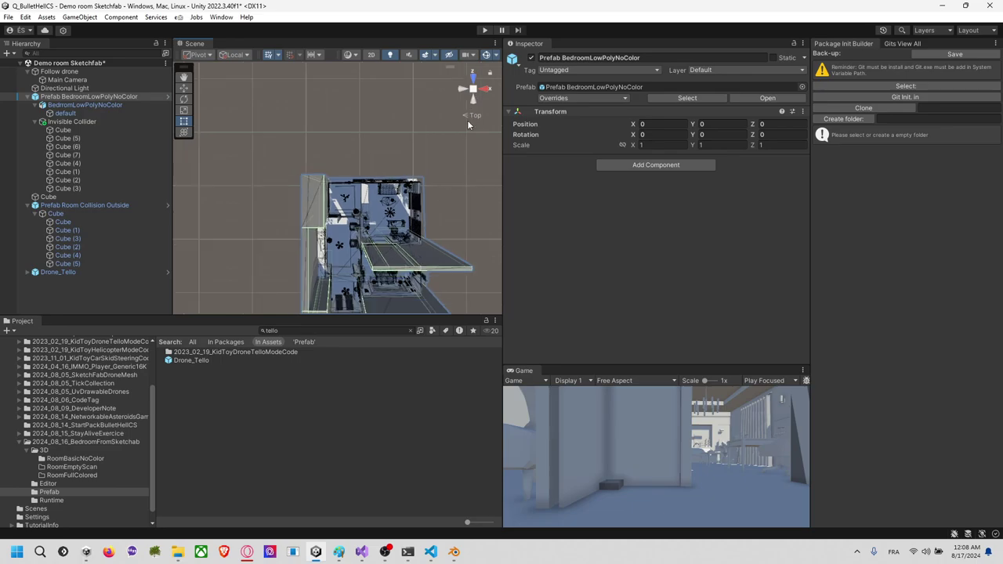
{"action": "left_click", "coordinate": [314, 205]}
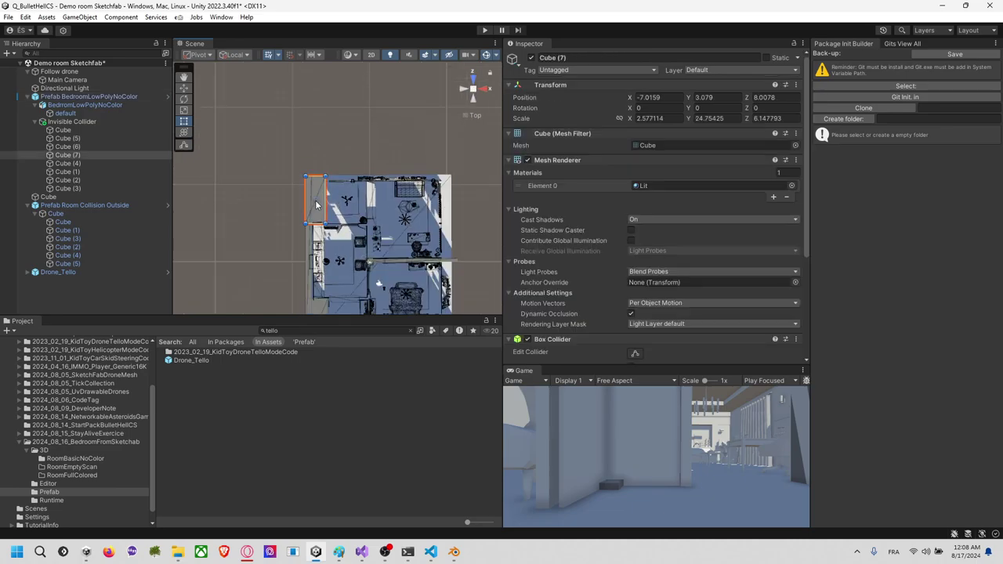
{"action": "key", "text": "ctrl+d"}
{"action": "left_click_drag", "start_coordinate": [326, 195], "coordinate": [456, 198]}
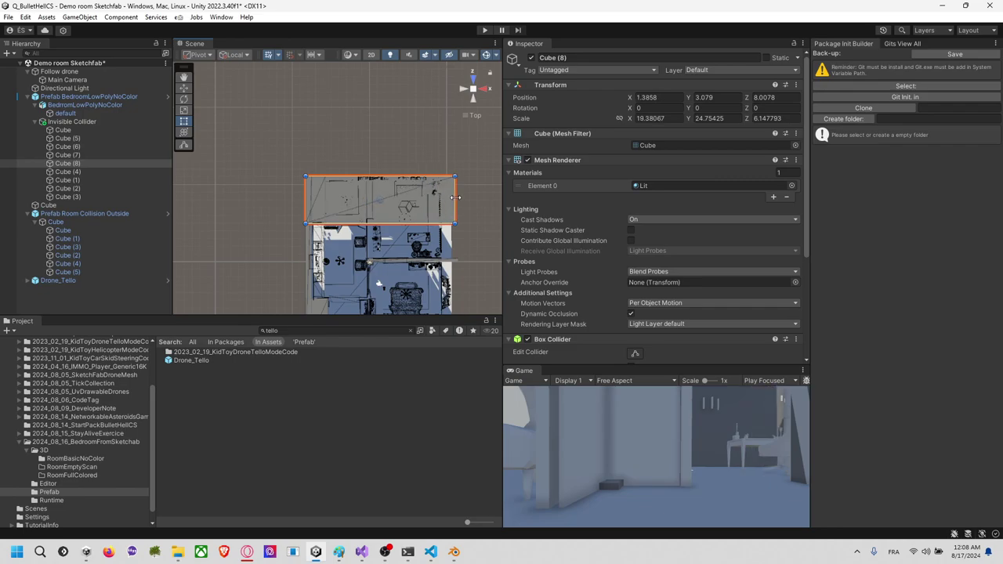
{"action": "left_click_drag", "start_coordinate": [401, 223], "coordinate": [444, 187]}
Step: Thin the end wall collider Cube (8) to a Z scale of about 0.05, keeping it clear of the room's furniture
{"action": "middle_click_drag", "start_coordinate": [479, 216], "coordinate": [371, 196]}
{"action": "scroll", "coordinate": [371, 196], "scroll_direction": "up", "scroll_amount": 3}
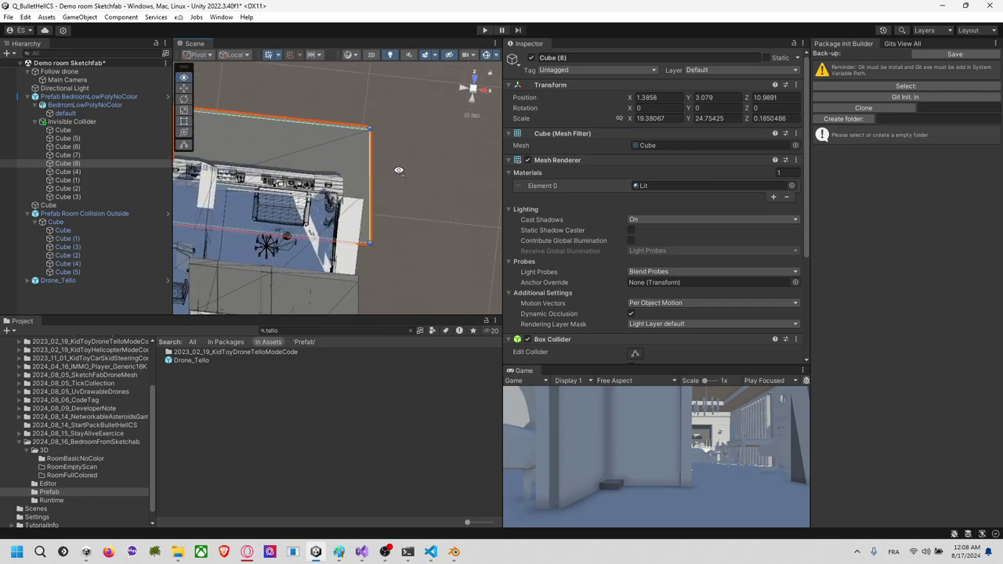
{"action": "left_click_drag", "start_coordinate": [399, 172], "coordinate": [184, 113], "text": "alt"}
{"action": "left_click_drag", "start_coordinate": [280, 73], "coordinate": [308, 166], "text": "alt"}
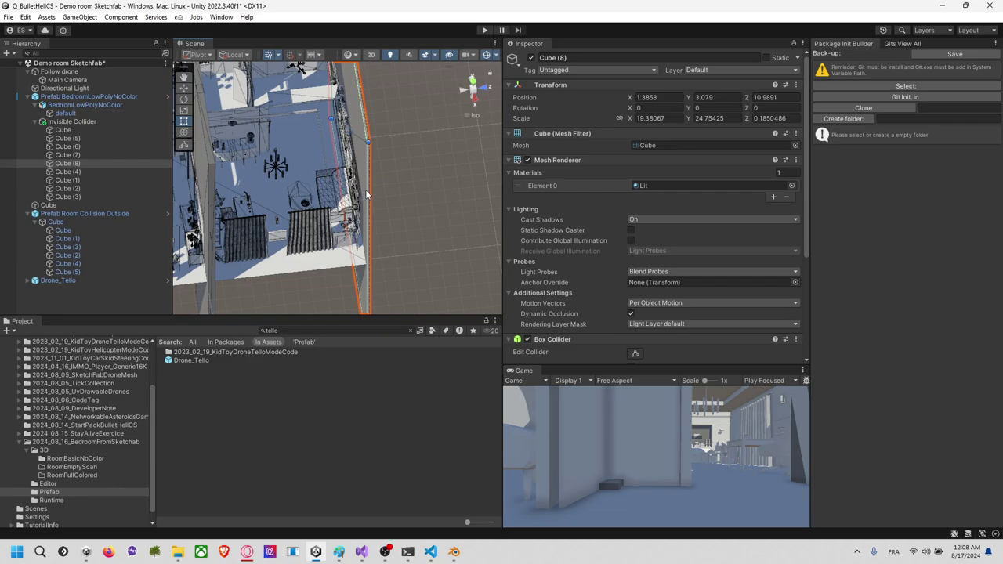
{"action": "left_click_drag", "start_coordinate": [366, 194], "coordinate": [368, 173], "text": "alt"}
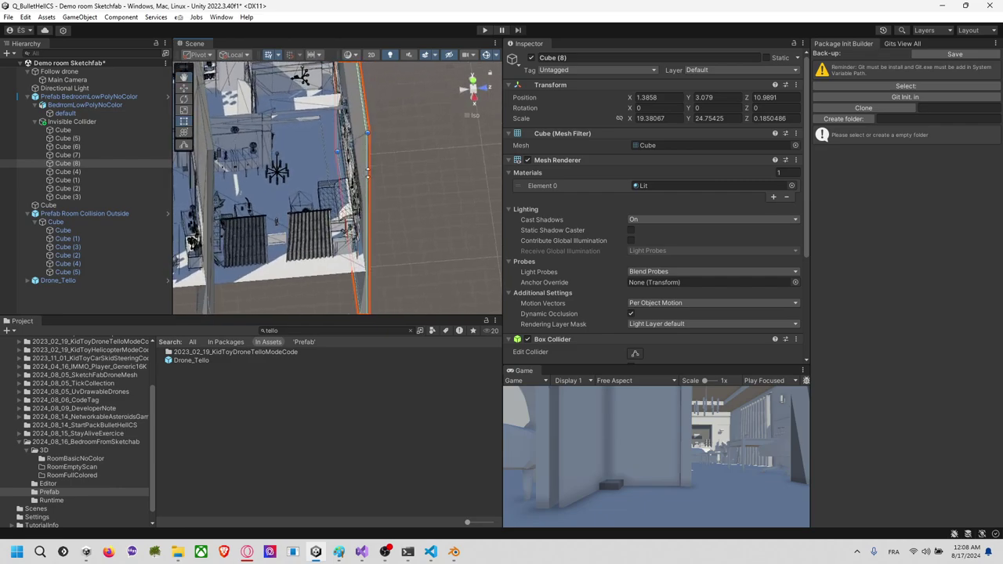
{"action": "key", "text": "r"}
{"action": "left_click_drag", "start_coordinate": [395, 140], "coordinate": [442, 147]}
{"action": "left_click_drag", "start_coordinate": [337, 235], "coordinate": [418, 184], "text": "alt"}
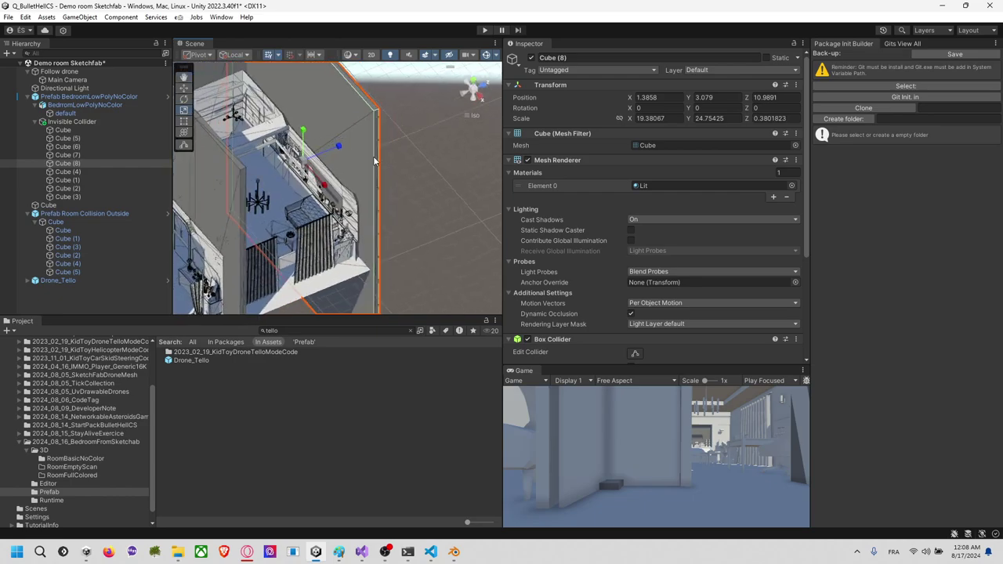
{"action": "left_click_drag", "start_coordinate": [339, 149], "coordinate": [308, 165]}
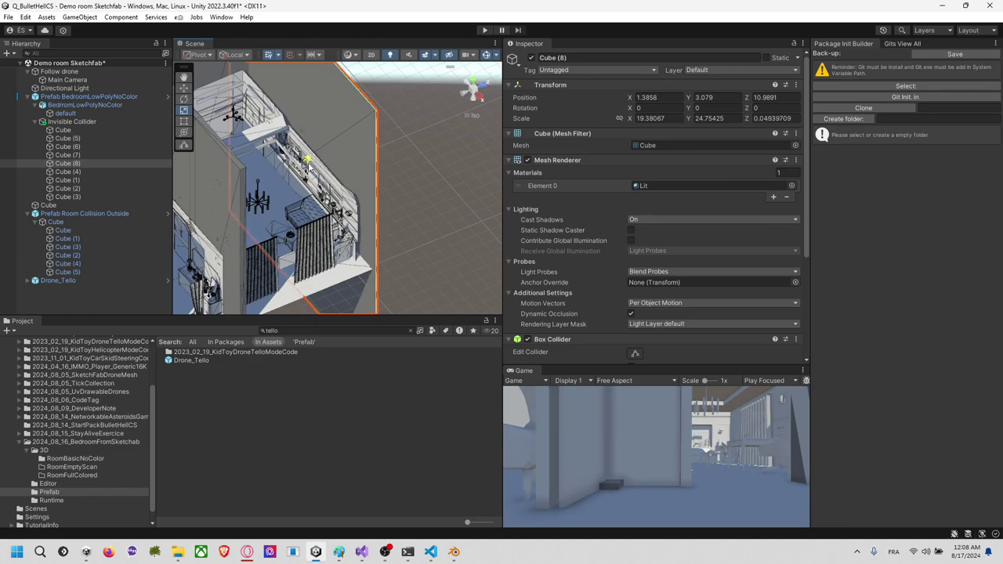
{"action": "left_click", "coordinate": [388, 173]}
{"action": "left_click_drag", "start_coordinate": [388, 173], "coordinate": [463, 81], "text": "alt"}
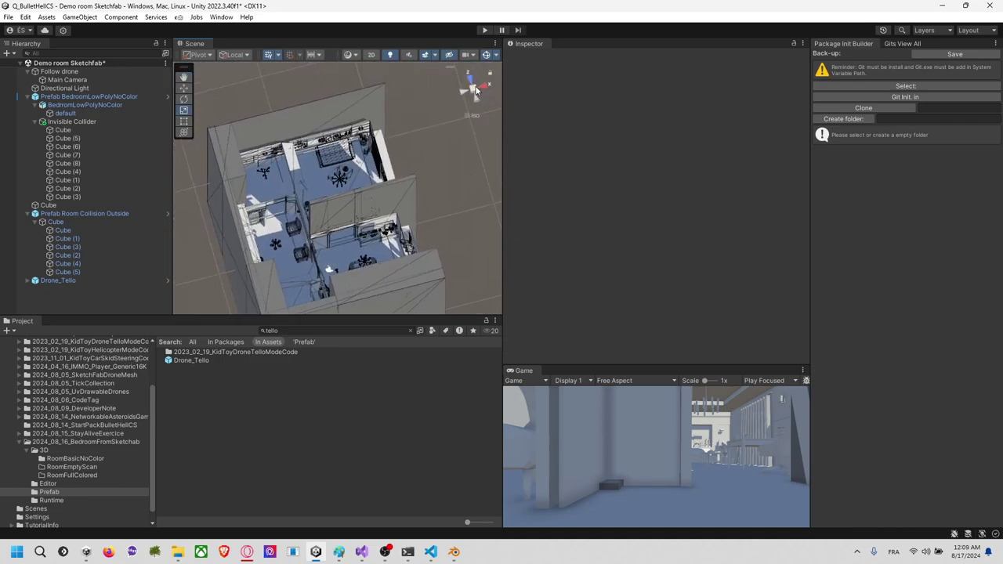
Step: Duplicate the far corner block again, stretch it to the window side, and narrow it to a strip about 0.88 wide behind the curtains
{"action": "left_click", "coordinate": [475, 91]}
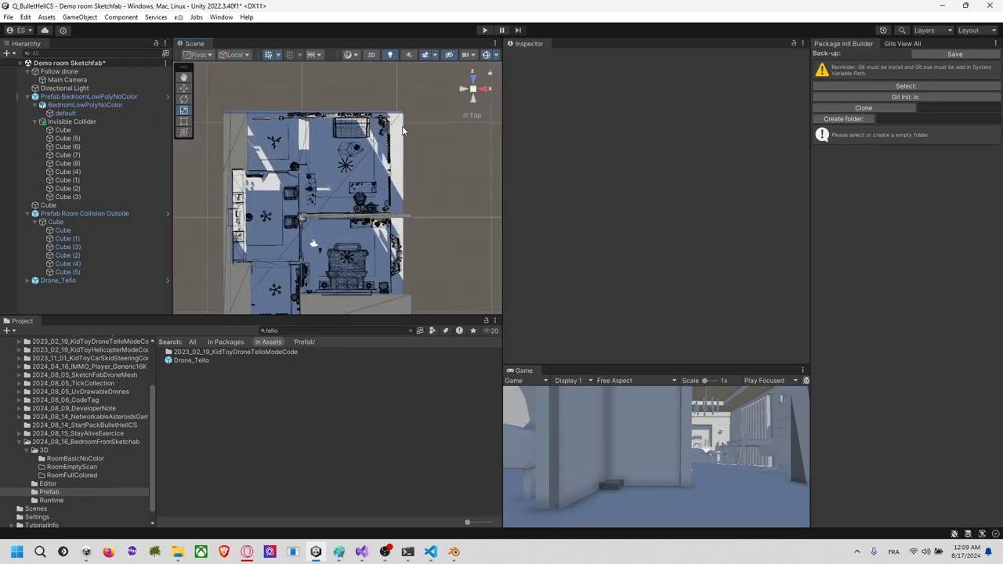
{"action": "left_click", "coordinate": [247, 154]}
{"action": "key", "text": "ctrl+d"}
{"action": "middle_click_drag", "start_coordinate": [338, 159], "coordinate": [314, 144]}
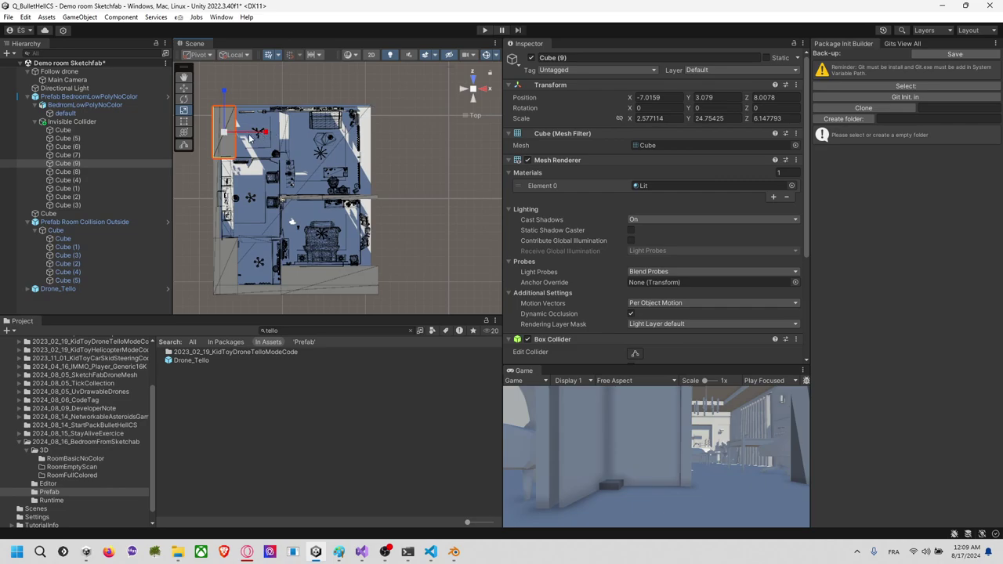
{"action": "left_click_drag", "start_coordinate": [233, 137], "coordinate": [373, 137]}
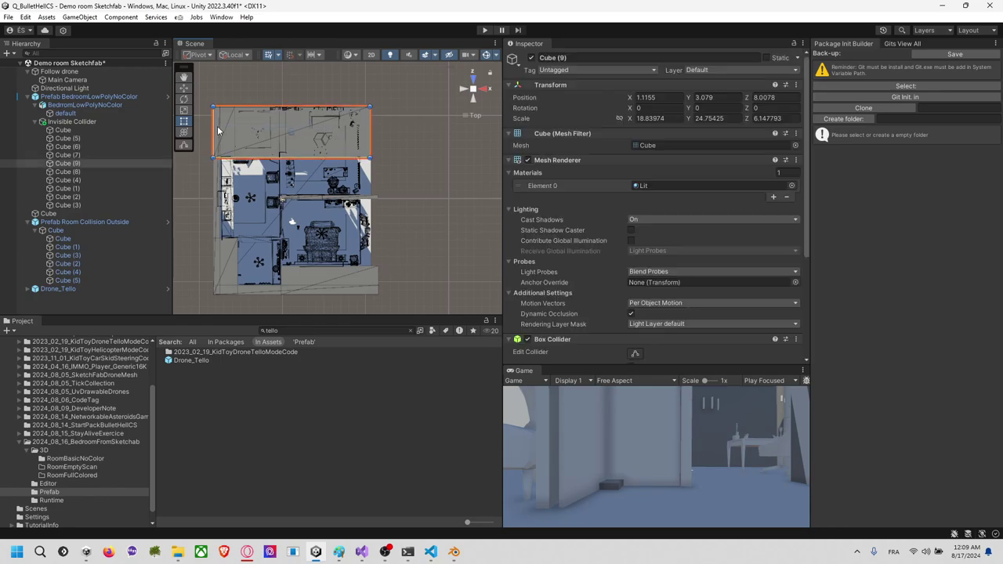
{"action": "left_click_drag", "start_coordinate": [211, 127], "coordinate": [363, 127]}
{"action": "scroll", "coordinate": [381, 118], "scroll_direction": "up", "scroll_amount": 4}
{"action": "middle_click_drag", "start_coordinate": [381, 117], "coordinate": [358, 168]}
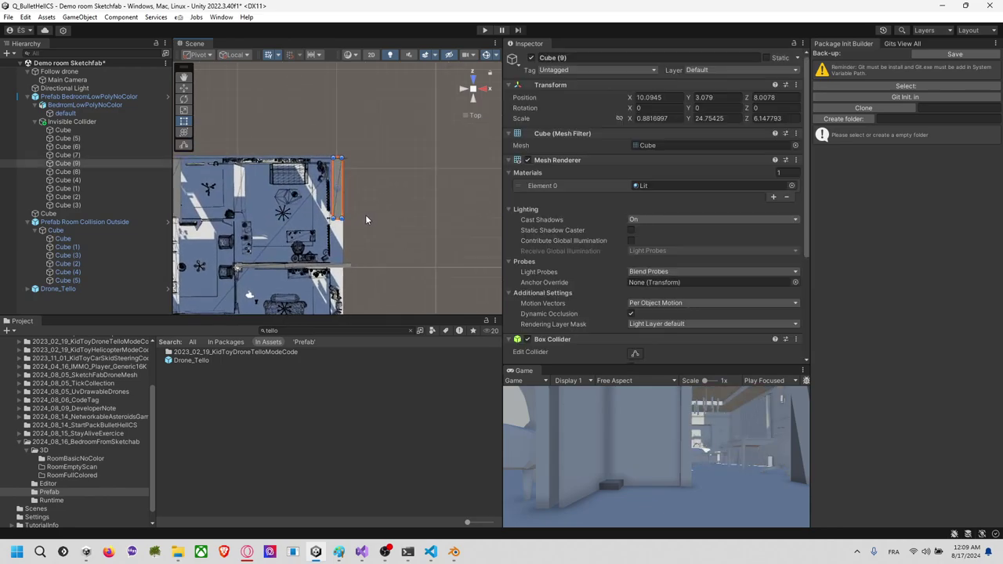
Step: Thicken the window-side strip Cube (9) inward to an X scale of about 1.16 so it meets the curtains
{"action": "middle_click_drag", "start_coordinate": [365, 215], "coordinate": [355, 168]}
{"action": "right_click_drag", "start_coordinate": [355, 168], "coordinate": [515, 164]}
{"action": "scroll", "coordinate": [363, 154], "scroll_direction": "up", "scroll_amount": 4}
{"action": "right_click_drag", "start_coordinate": [397, 113], "coordinate": [207, 166]}
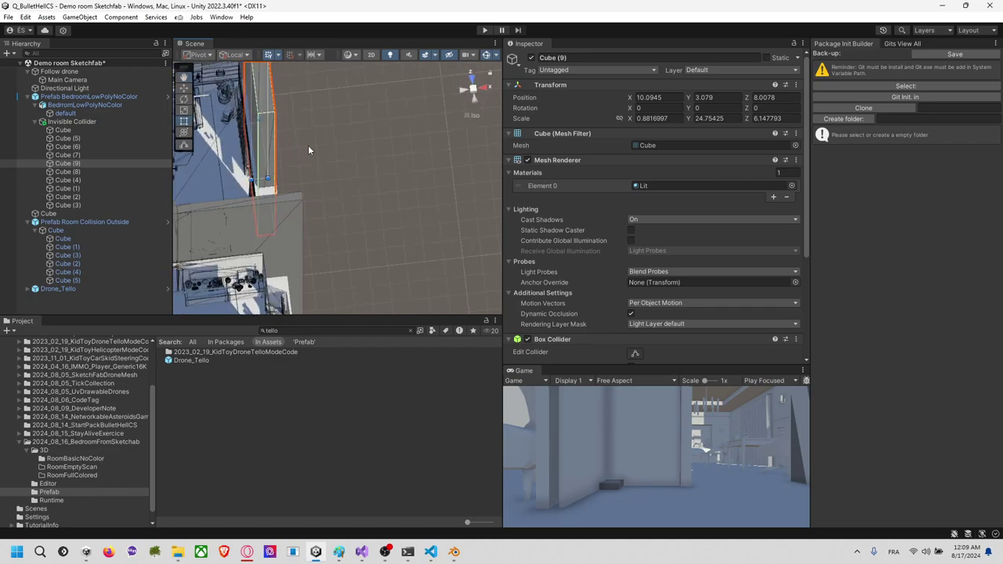
{"action": "key", "text": "f"}
{"action": "left_click_drag", "start_coordinate": [334, 157], "coordinate": [323, 158]}
{"action": "mouse_move", "coordinate": [323, 159]}
{"action": "right_mouse_down"}
{"action": "mouse_move", "coordinate": [385, 165]}
{"action": "mouse_move", "coordinate": [326, 158]}
{"action": "right_mouse_up"}
{"action": "left_click_drag", "start_coordinate": [326, 154], "coordinate": [328, 154]}
{"action": "right_click_drag", "start_coordinate": [329, 154], "coordinate": [590, 160]}
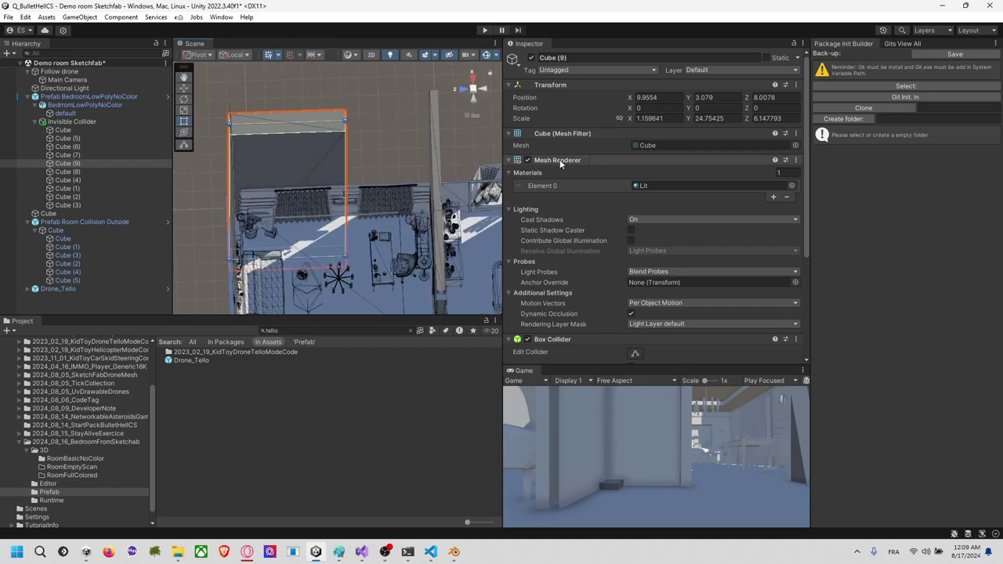
Step: Lengthen the window-side collider Cube (9) to about 10.97 in Z so it reaches the partition wall
{"action": "left_click", "coordinate": [350, 186]}
{"action": "left_click", "coordinate": [342, 176]}
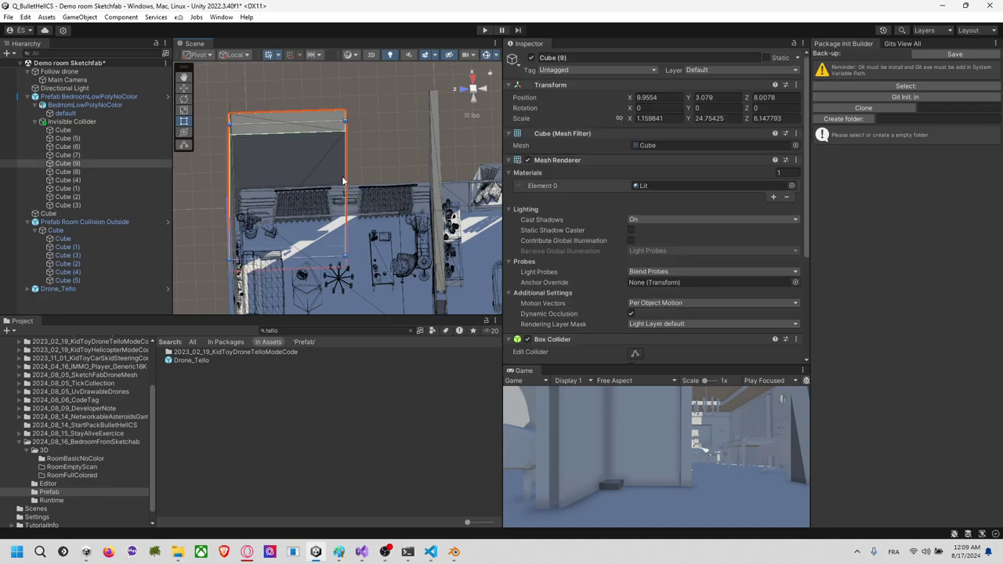
{"action": "left_click_drag", "start_coordinate": [347, 185], "coordinate": [435, 185]}
{"action": "right_click_drag", "start_coordinate": [435, 185], "coordinate": [506, 182]}
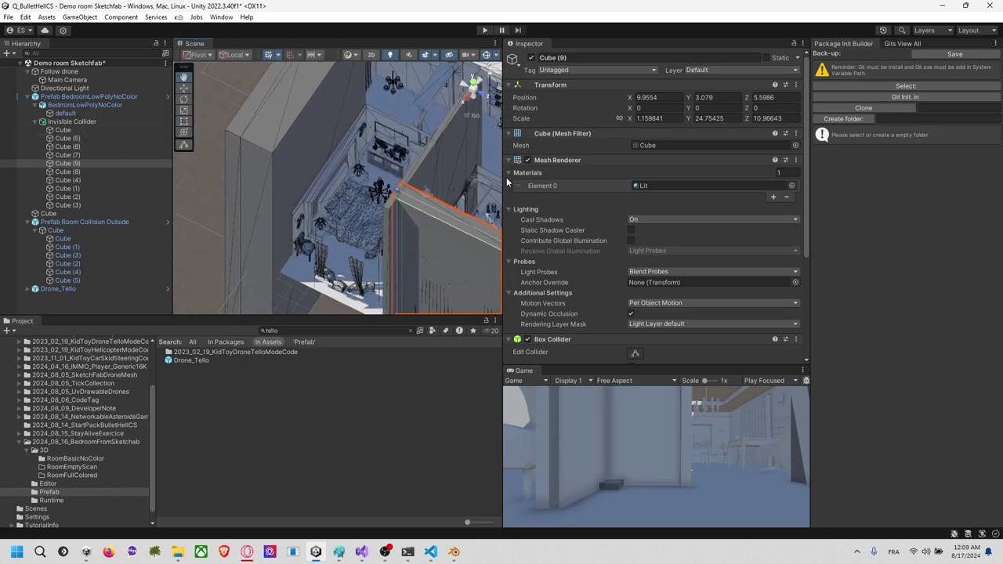
Step: In the top view, duplicate the window-side collider and lengthen the copy to about 19.58 in Z, reaching the block behind the bed
{"action": "left_click", "coordinate": [473, 85]}
{"action": "scroll", "coordinate": [424, 125], "scroll_direction": "up", "scroll_amount": 2}
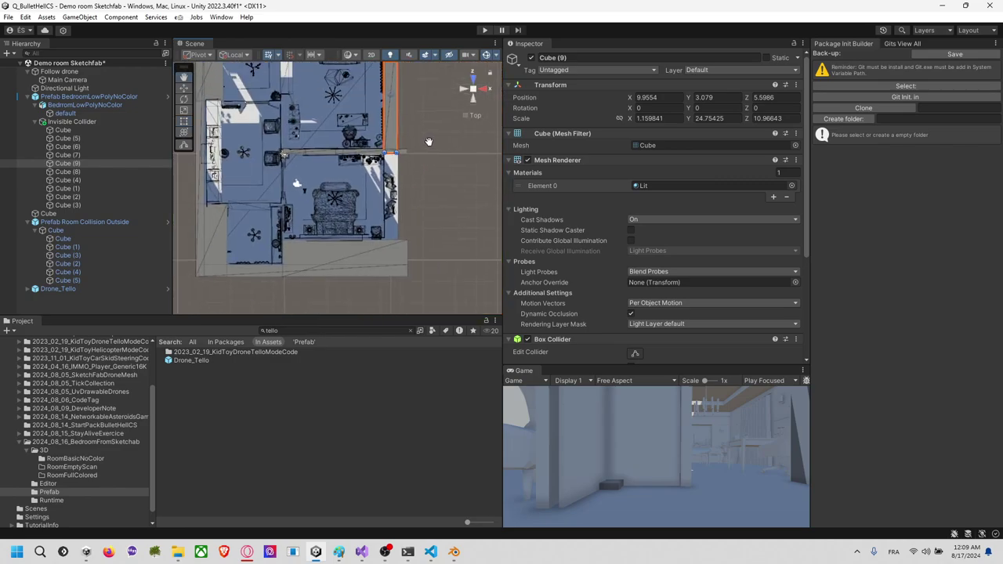
{"action": "key", "text": "t"}
{"action": "left_click", "coordinate": [403, 127]}
{"action": "left_click", "coordinate": [398, 126]}
{"action": "left_click", "coordinate": [395, 126]}
{"action": "key", "text": "ctrl+d"}
{"action": "left_click_drag", "start_coordinate": [390, 151], "coordinate": [631, 110]}
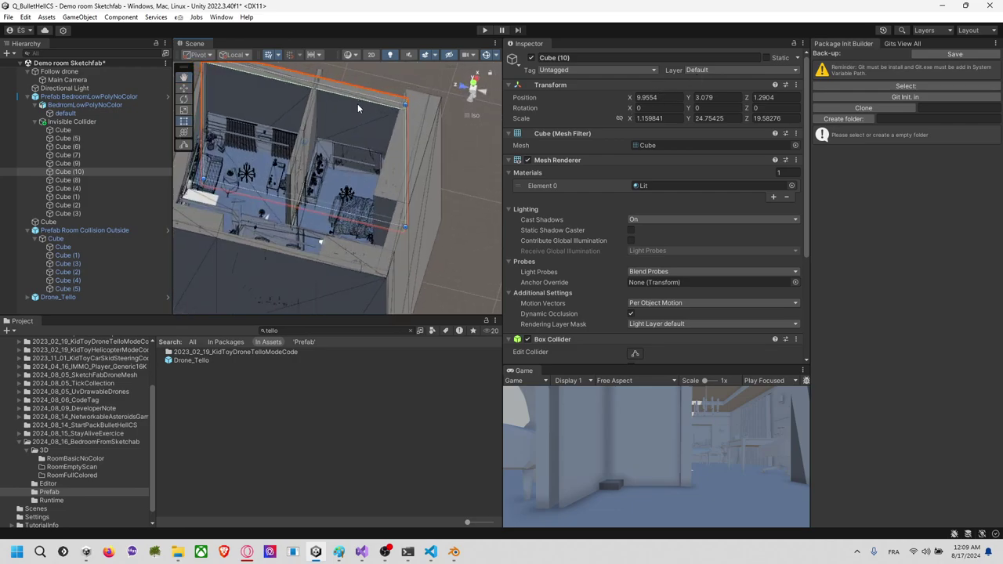
Step: Move the full-length window-side collider Cube (10) along X to about 10.17
{"action": "left_click_drag", "start_coordinate": [358, 103], "coordinate": [337, 79], "text": "alt"}
{"action": "left_click", "coordinate": [190, 135]}
{"action": "left_click_drag", "start_coordinate": [337, 79], "coordinate": [400, 161], "text": "alt"}
{"action": "left_click", "coordinate": [471, 85]}
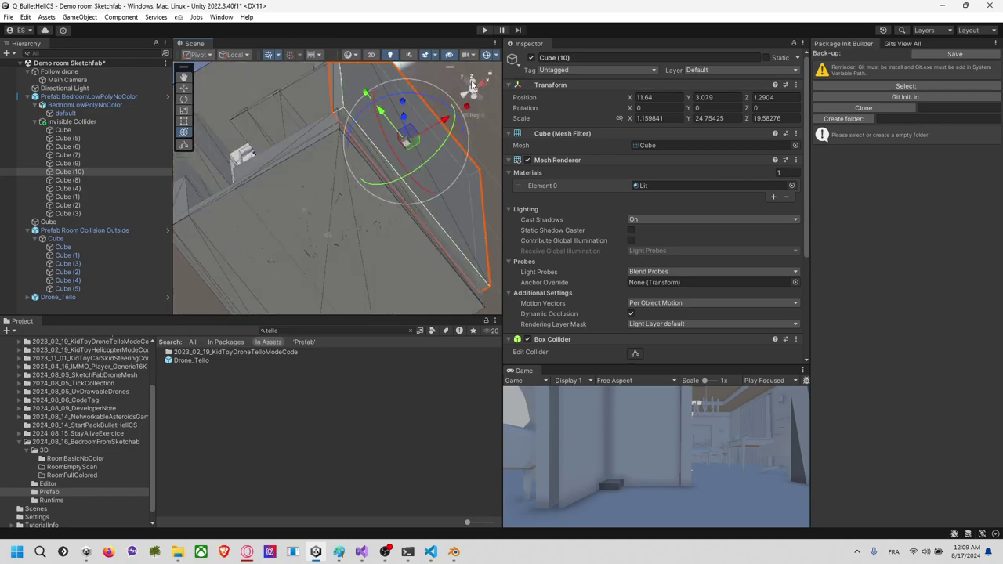
{"action": "left_click", "coordinate": [473, 80]}
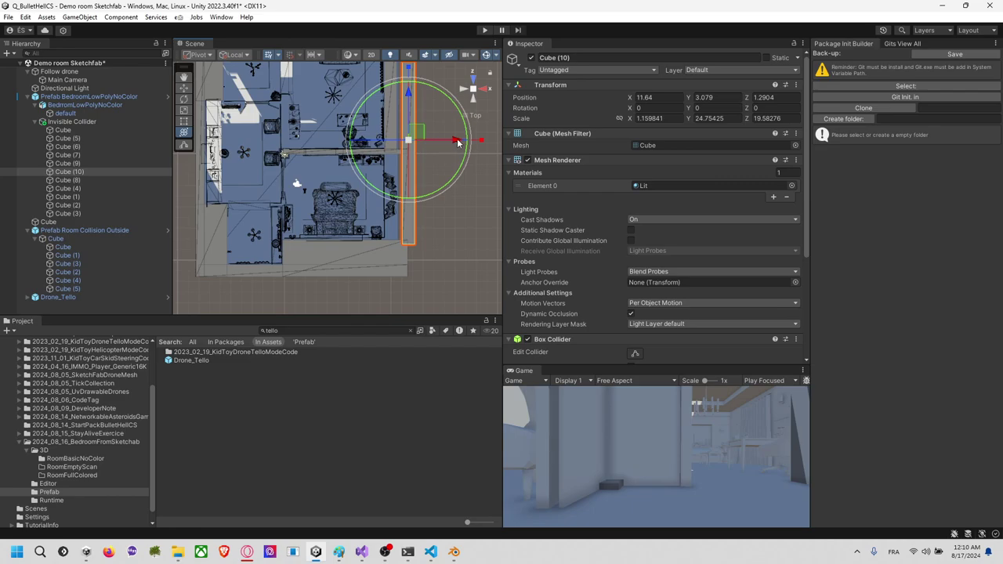
{"action": "left_click_drag", "start_coordinate": [459, 142], "coordinate": [442, 143]}
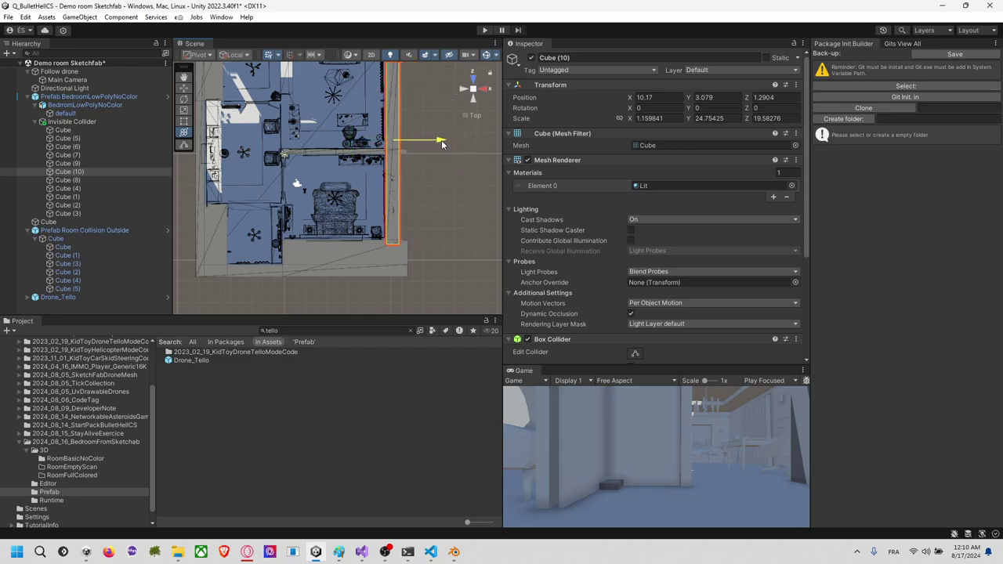
{"action": "left_click", "coordinate": [449, 220]}
Step: Move the full-length collider Cube (10) outward along X to about 11.19, clear of the furniture on the bedroom's window side
{"action": "middle_click_drag", "start_coordinate": [262, 206], "coordinate": [326, 183]}
{"action": "scroll", "coordinate": [393, 188], "scroll_direction": "up", "scroll_amount": 3}
{"action": "middle_click_drag", "start_coordinate": [408, 147], "coordinate": [332, 156]}
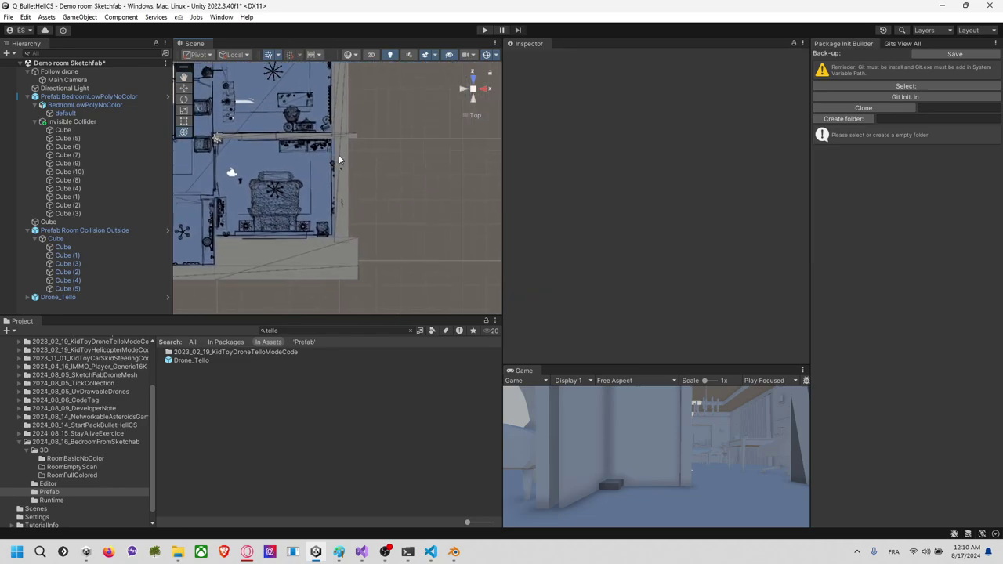
{"action": "left_click", "coordinate": [342, 157]}
{"action": "left_click_drag", "start_coordinate": [390, 124], "coordinate": [402, 125]}
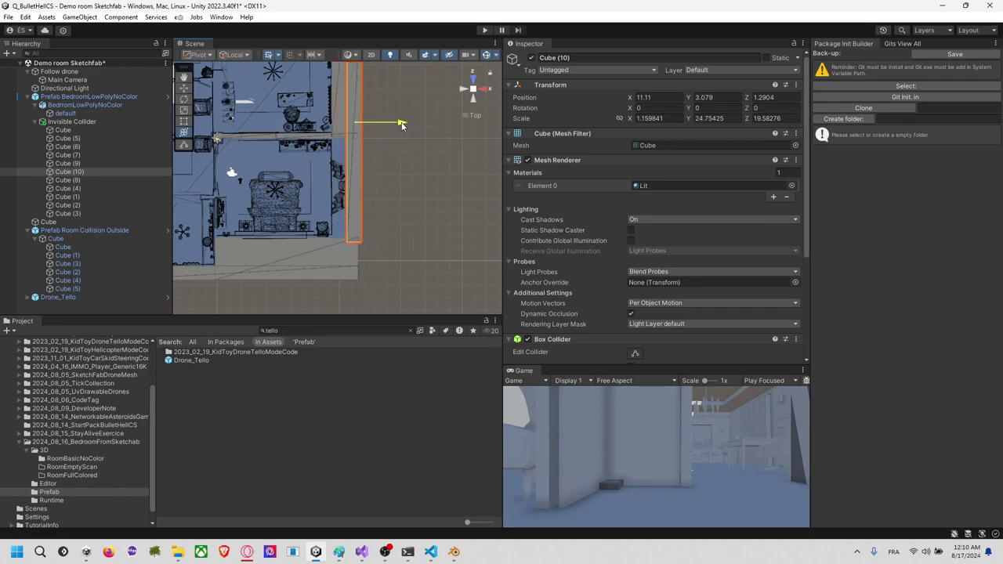
{"action": "scroll", "coordinate": [390, 168], "scroll_direction": "up", "scroll_amount": 3}
{"action": "scroll", "coordinate": [387, 154], "scroll_direction": "down", "scroll_amount": 4}
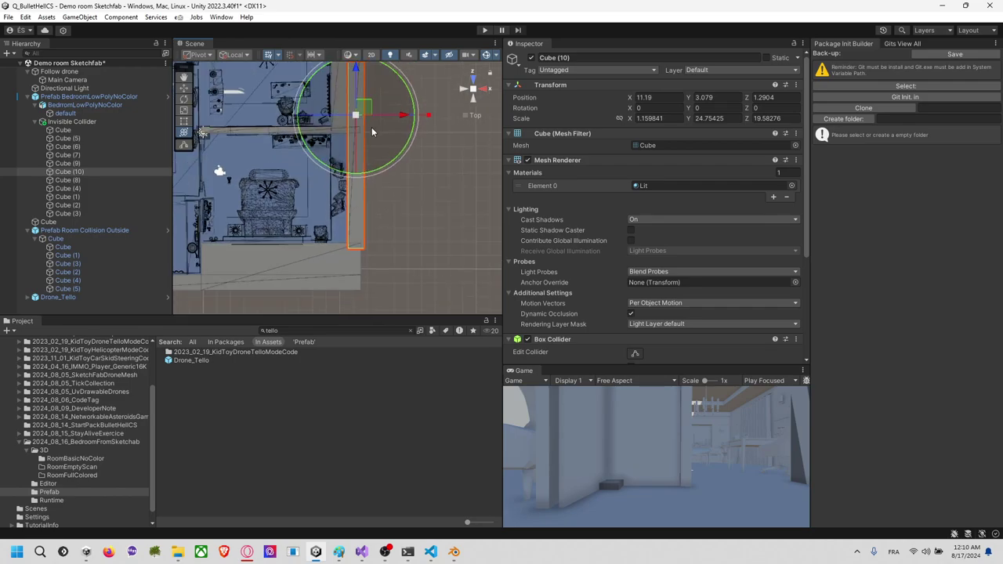
Step: Shorten the window-side collider Cube (10) to about 7.73 in Z so it spans only the bed room's outer side
{"action": "scroll", "coordinate": [355, 88], "scroll_direction": "down", "scroll_amount": 4}
{"action": "key", "text": "t"}
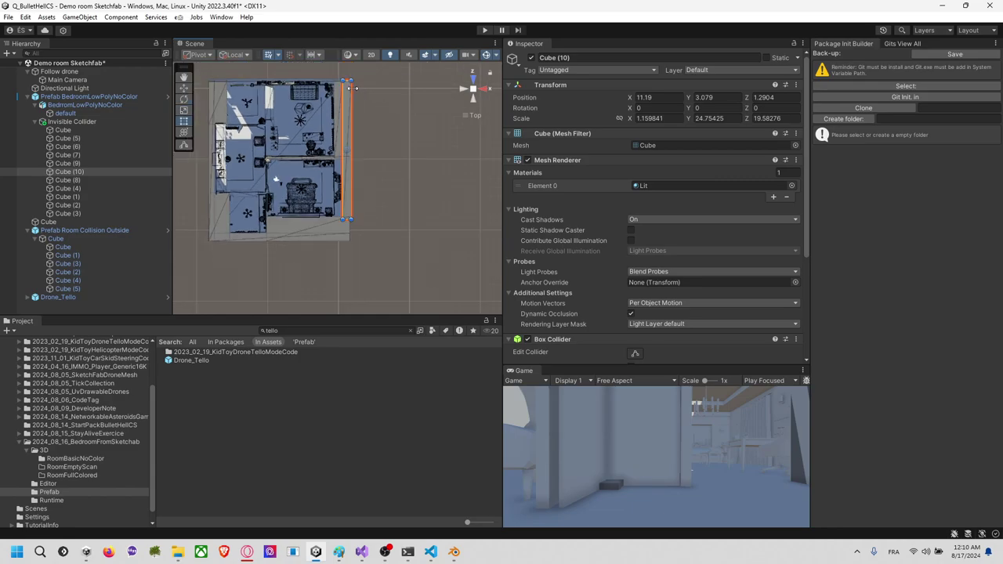
{"action": "left_click_drag", "start_coordinate": [346, 79], "coordinate": [339, 161]}
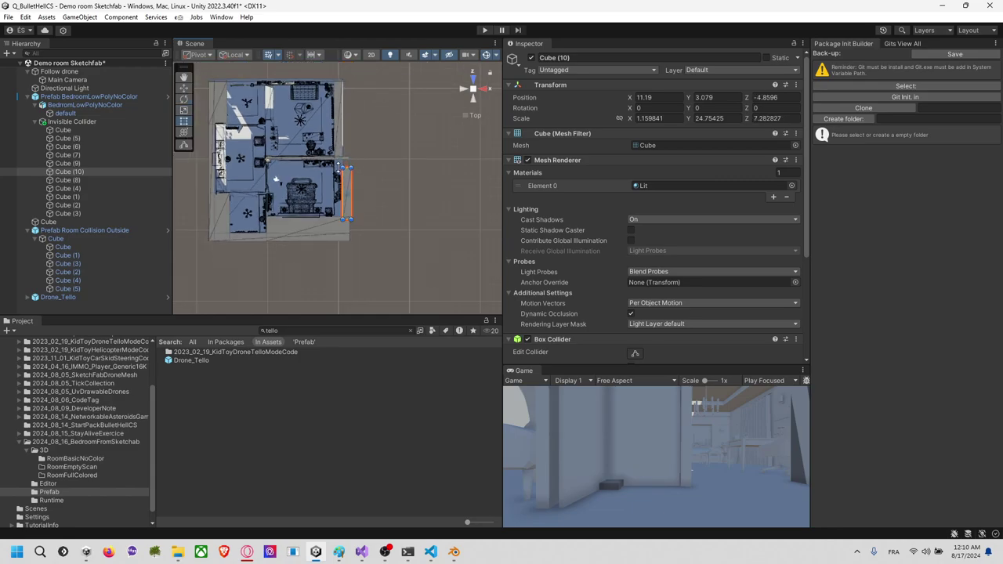
{"action": "scroll", "coordinate": [349, 168], "scroll_direction": "up", "scroll_amount": 5}
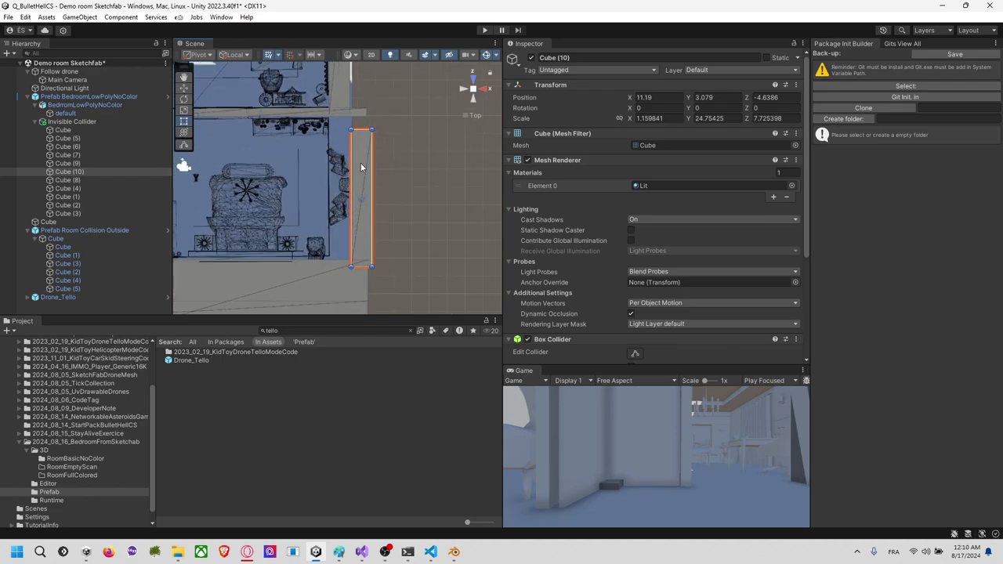
Step: Duplicate the shortened collider and resize the copy to about 2.30 in X and 1.80 in Z as a corner block at the partition wall
{"action": "left_click", "coordinate": [402, 162]}
{"action": "left_click", "coordinate": [373, 163]}
{"action": "key", "text": "ctrl+d"}
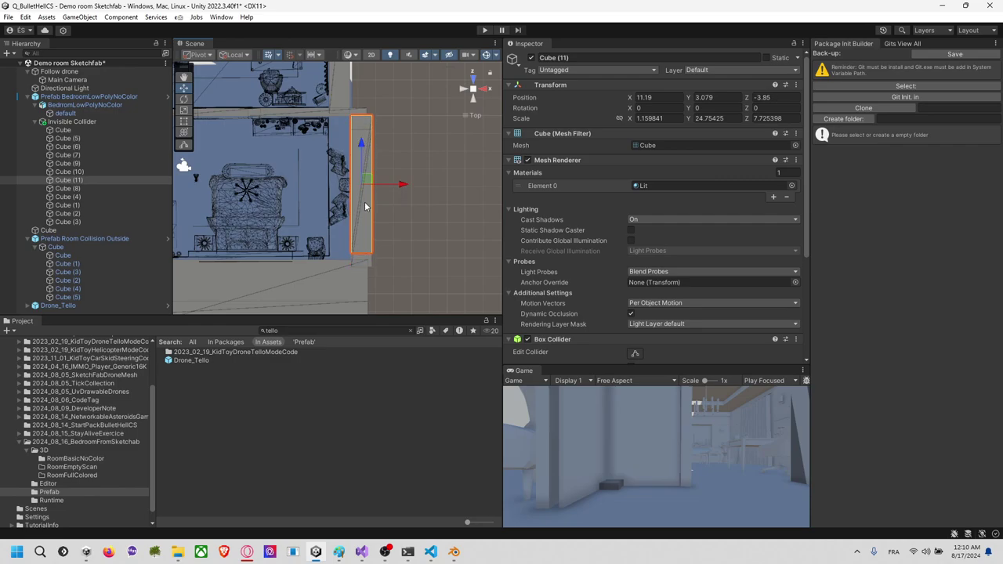
{"action": "key", "text": "r"}
{"action": "left_click_drag", "start_coordinate": [358, 250], "coordinate": [330, 130]}
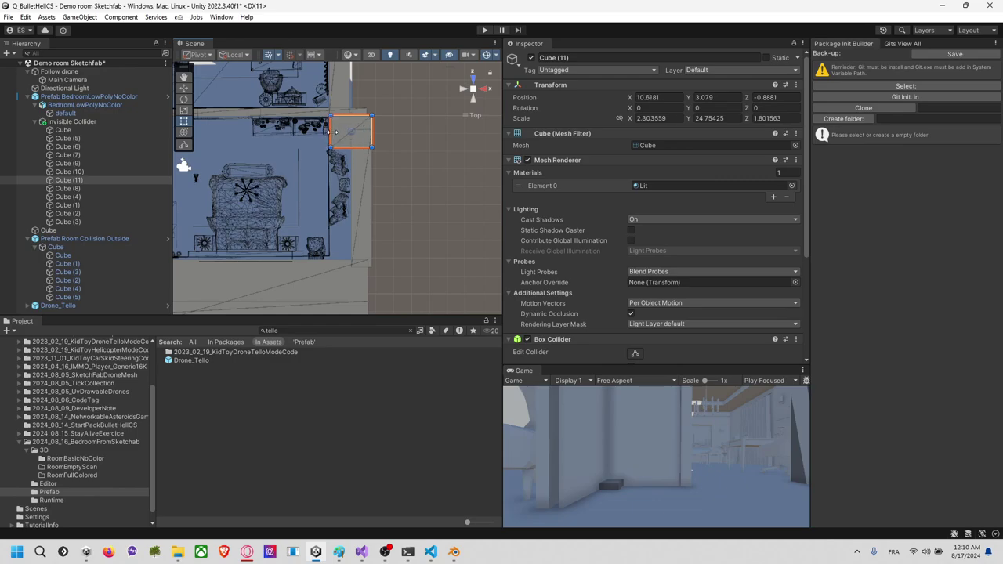
Step: Duplicate the corner block and reshape the copy to about 1.89 in Z at the opposite corner, beside the block behind the bed
{"action": "key", "text": "ctrl+d"}
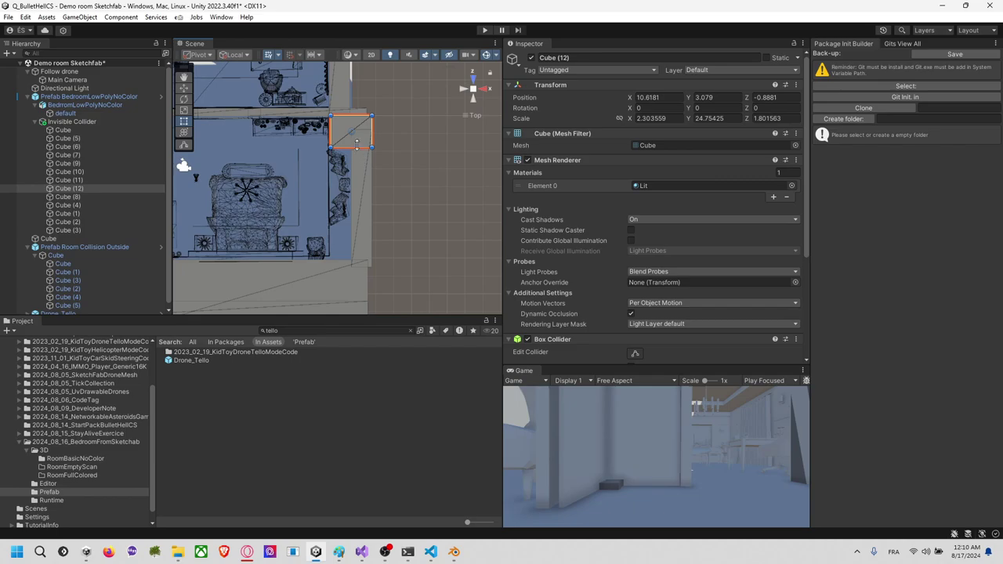
{"action": "left_click_drag", "start_coordinate": [352, 148], "coordinate": [366, 245]}
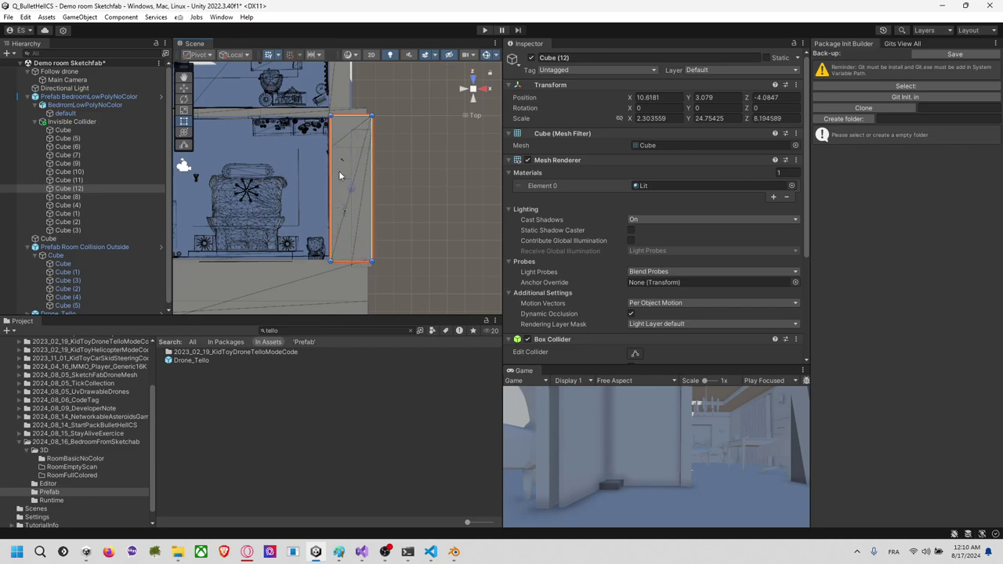
{"action": "left_click_drag", "start_coordinate": [354, 134], "coordinate": [372, 236]}
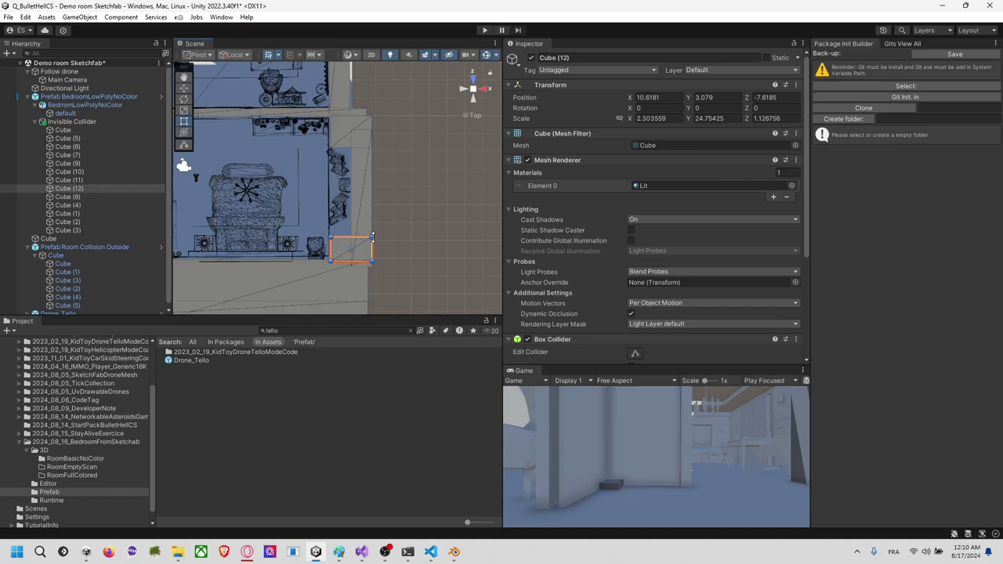
{"action": "middle_click_drag", "start_coordinate": [408, 227], "coordinate": [436, 192]}
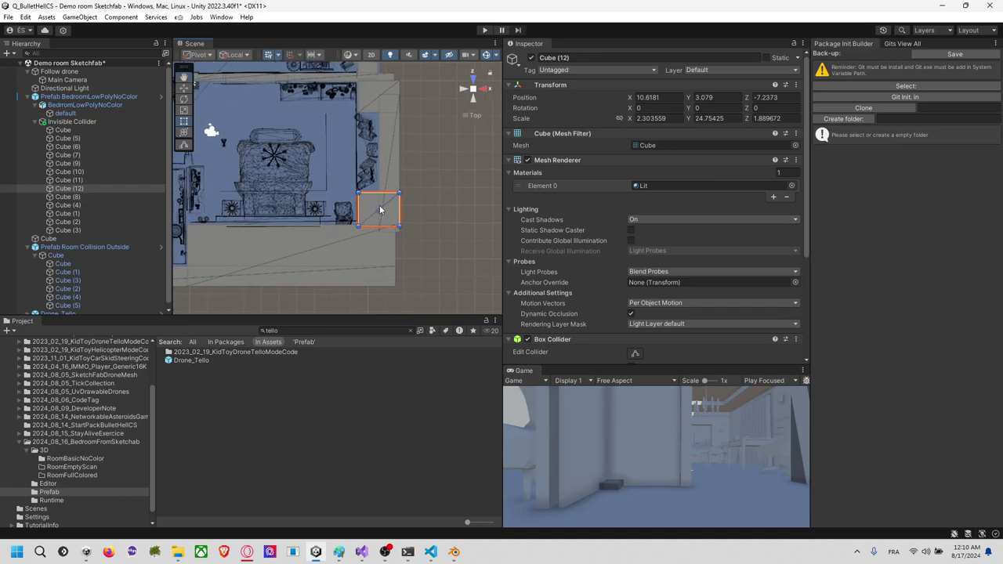
Step: Duplicate the corner block Cube (12) and frame the copy in a side-on perspective view of the window wall
{"action": "right_click_drag", "start_coordinate": [381, 209], "coordinate": [519, 133]}
{"action": "left_click_drag", "start_coordinate": [518, 133], "coordinate": [403, 140], "text": "alt"}
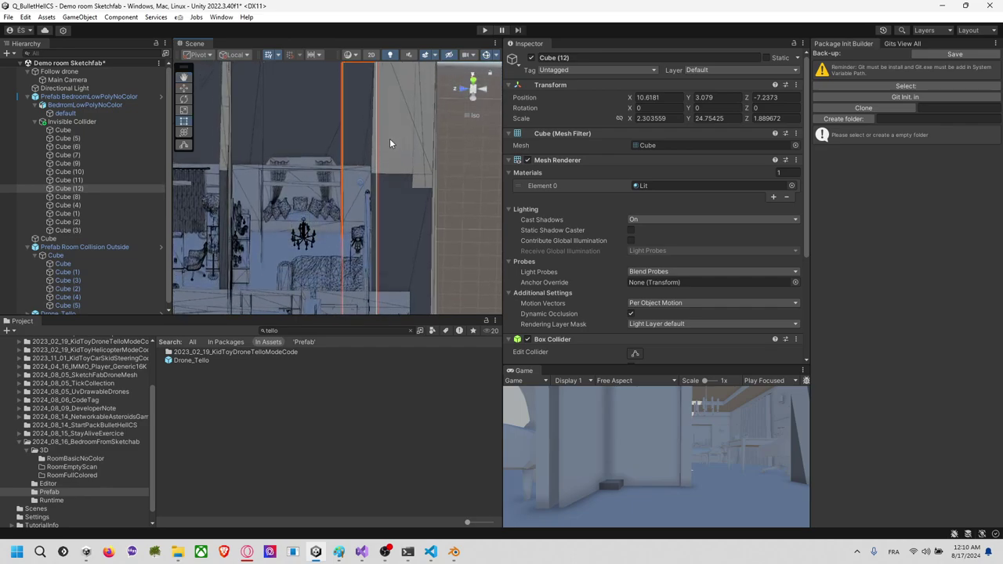
{"action": "key", "text": "ctrl+d"}
{"action": "key", "text": "f"}
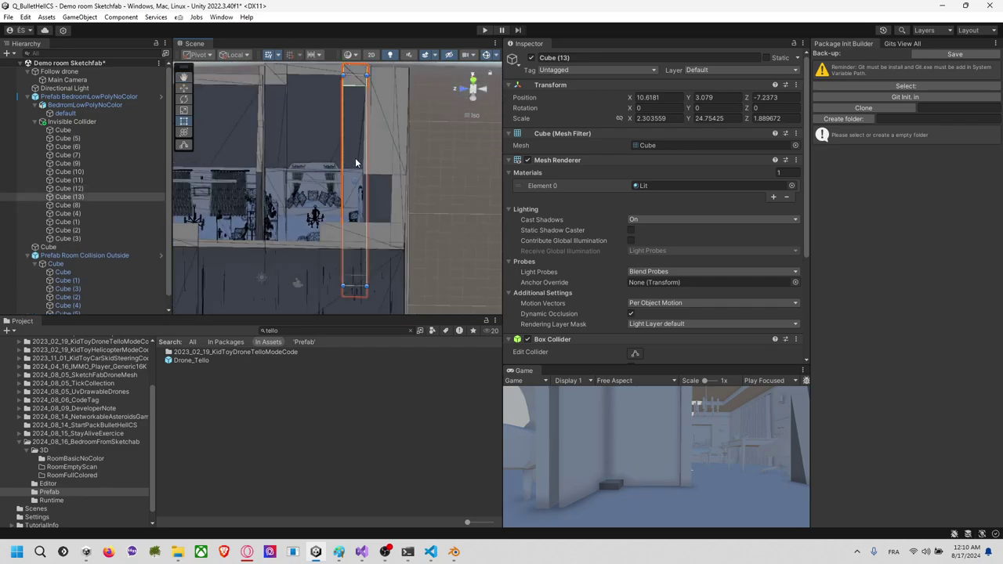
Step: Lower the top edge of the Cube (13) collider until its Y scale is about 9.68
{"action": "left_click_drag", "start_coordinate": [352, 84], "coordinate": [356, 171]}
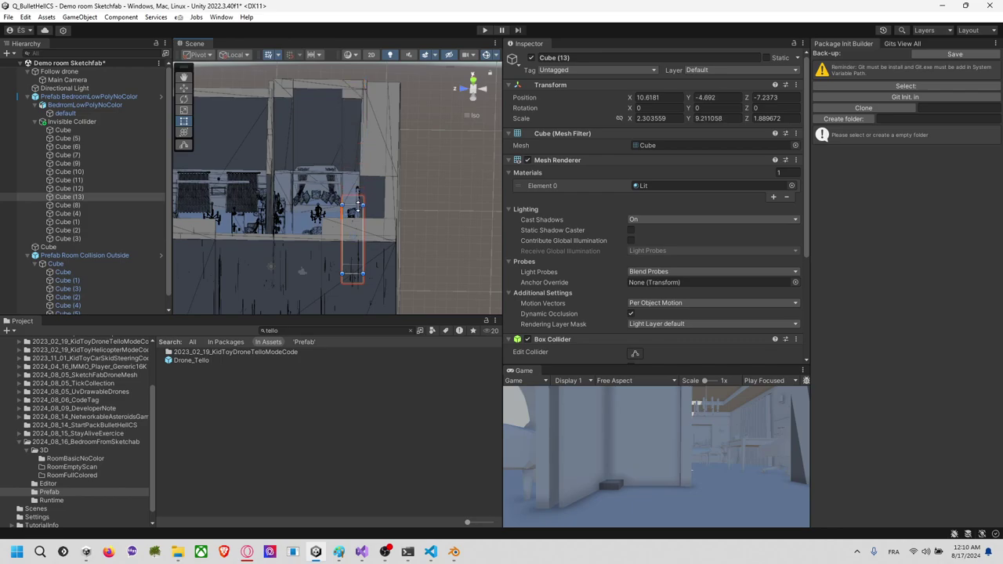
{"action": "left_click_drag", "start_coordinate": [358, 206], "coordinate": [358, 211]}
{"action": "right_click_drag", "start_coordinate": [358, 211], "coordinate": [413, 188]}
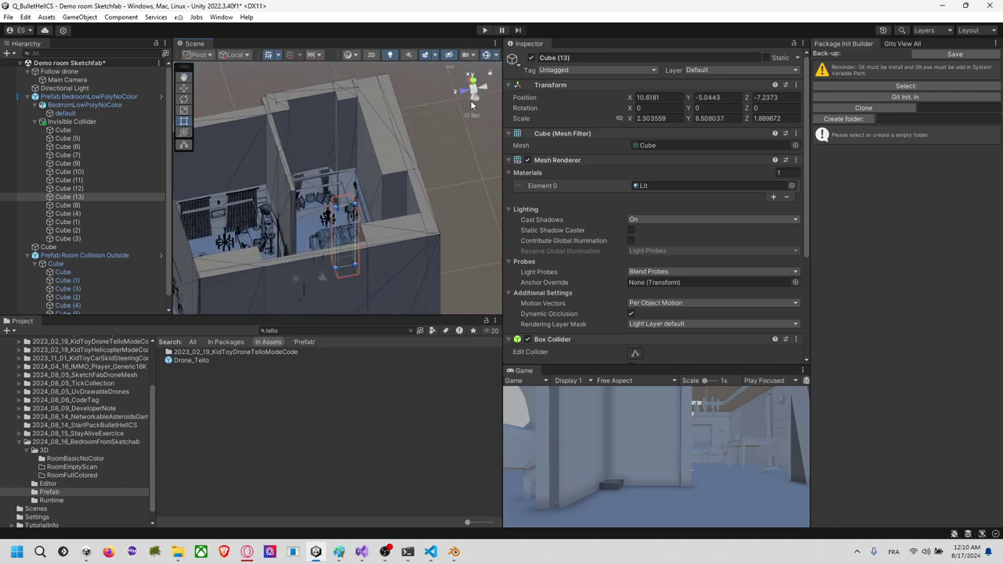
{"action": "left_click", "coordinate": [477, 99]}
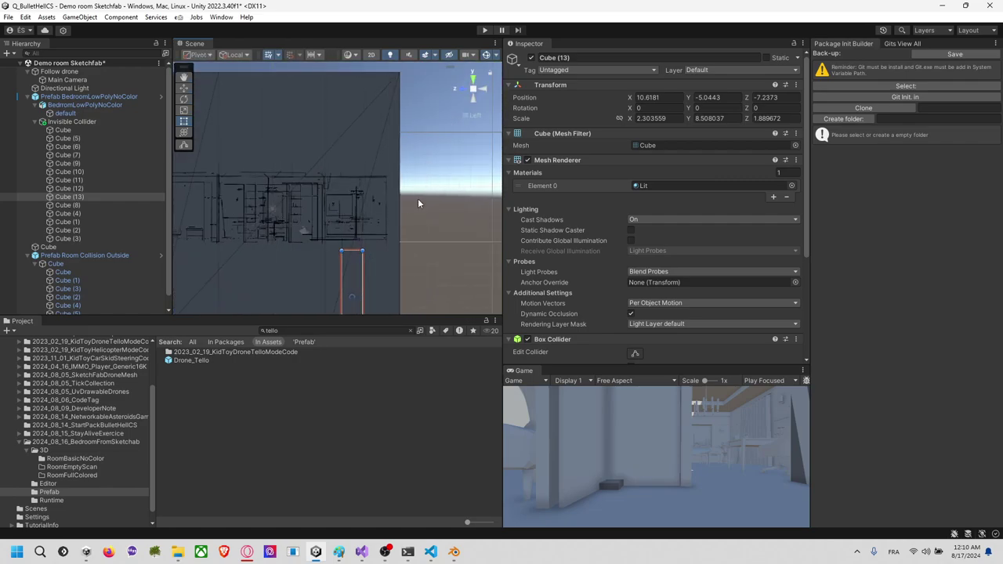
{"action": "scroll", "coordinate": [400, 208], "scroll_direction": "up", "scroll_amount": 5}
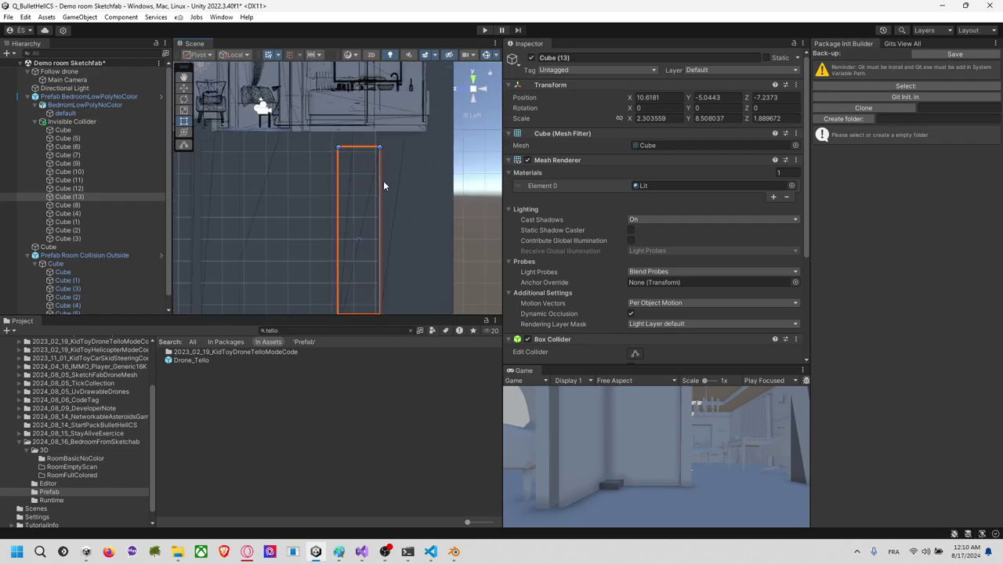
{"action": "scroll", "coordinate": [383, 186], "scroll_direction": "up", "scroll_amount": 4}
{"action": "middle_click_drag", "start_coordinate": [367, 158], "coordinate": [369, 187], "text": "shift"}
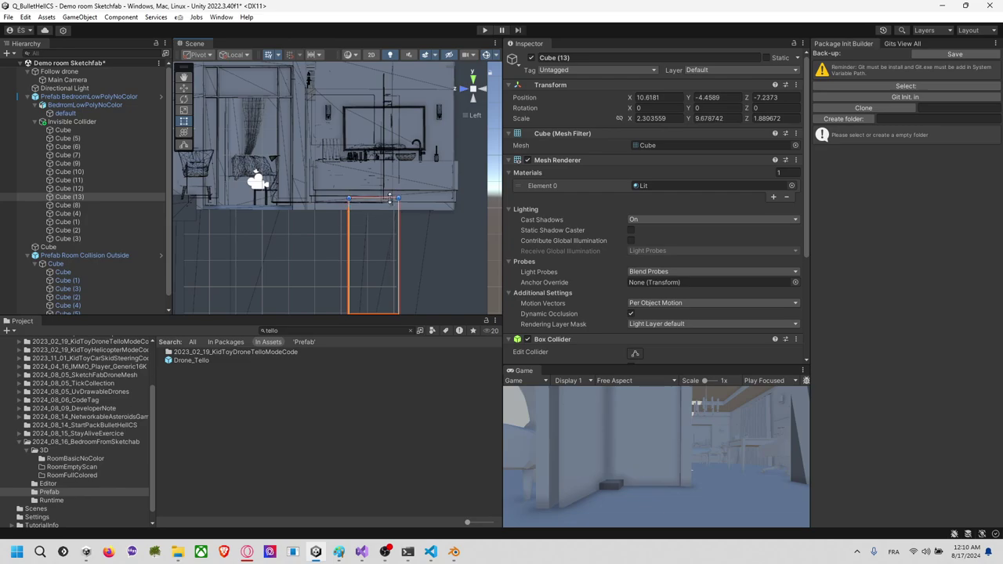
Step: Widen Cube (13) along the outer wall to a Z scale of about 7.35 and raise its top to a Y scale of about 10.41
{"action": "right_click_drag", "start_coordinate": [352, 147], "coordinate": [304, 243]}
{"action": "left_click_drag", "start_coordinate": [304, 244], "coordinate": [355, 185], "text": "alt"}
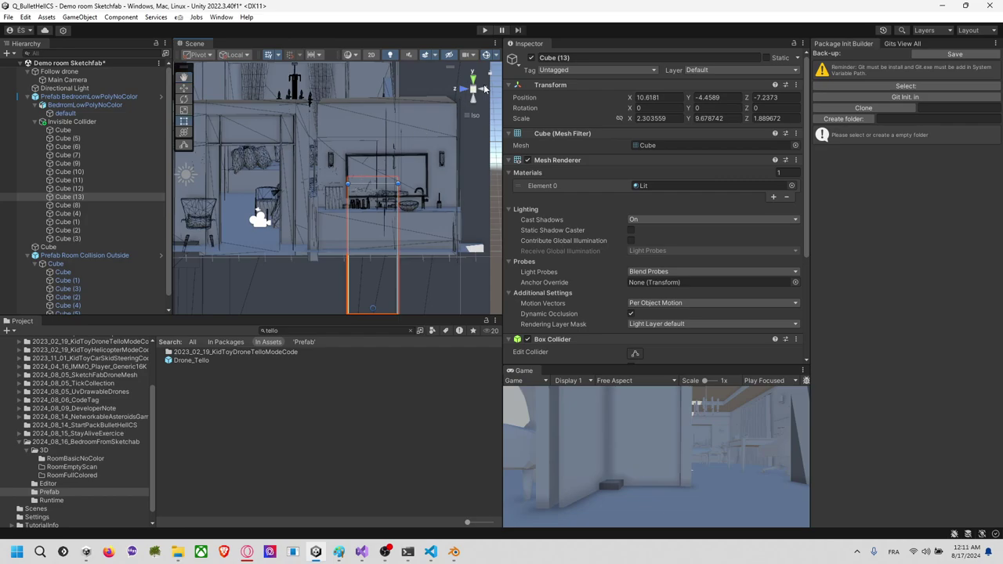
{"action": "left_click", "coordinate": [484, 89]}
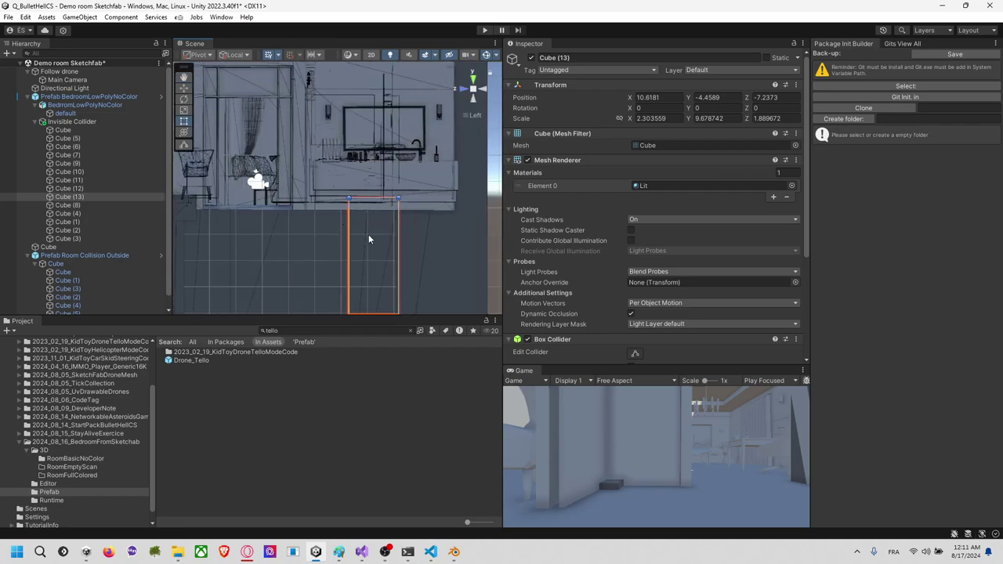
{"action": "left_click_drag", "start_coordinate": [348, 230], "coordinate": [229, 222]}
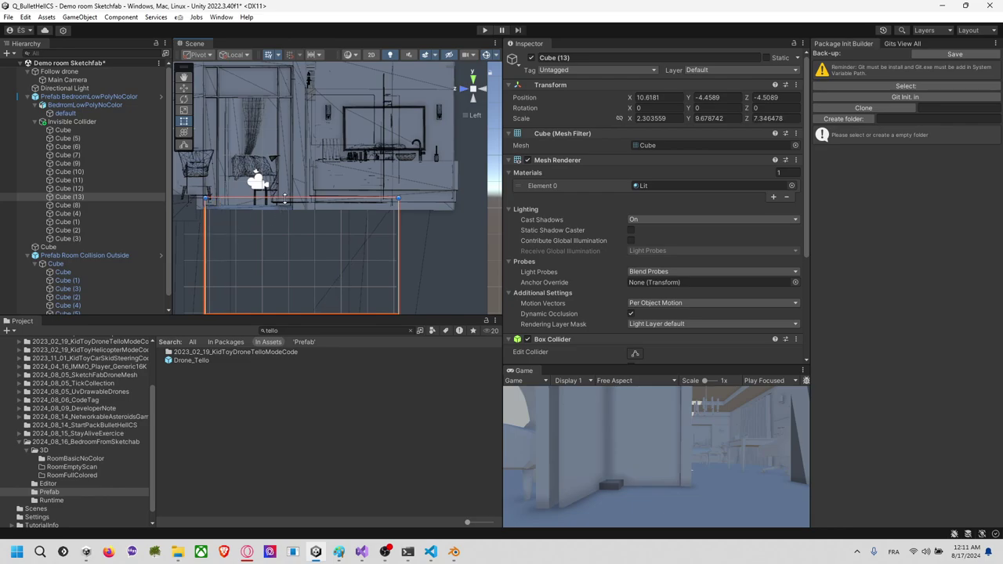
{"action": "left_click_drag", "start_coordinate": [284, 199], "coordinate": [333, 134]}
Step: Duplicate Cube (13) and reshape the copy as the block above the opening, Y scale about 3.76 at Y position about 7.29
{"action": "left_click", "coordinate": [474, 89]}
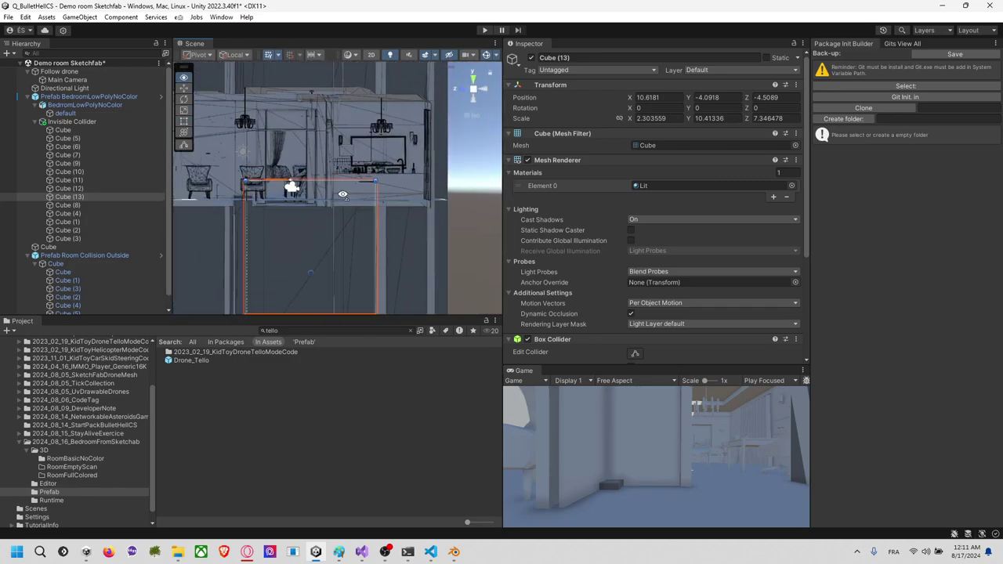
{"action": "left_click", "coordinate": [485, 92]}
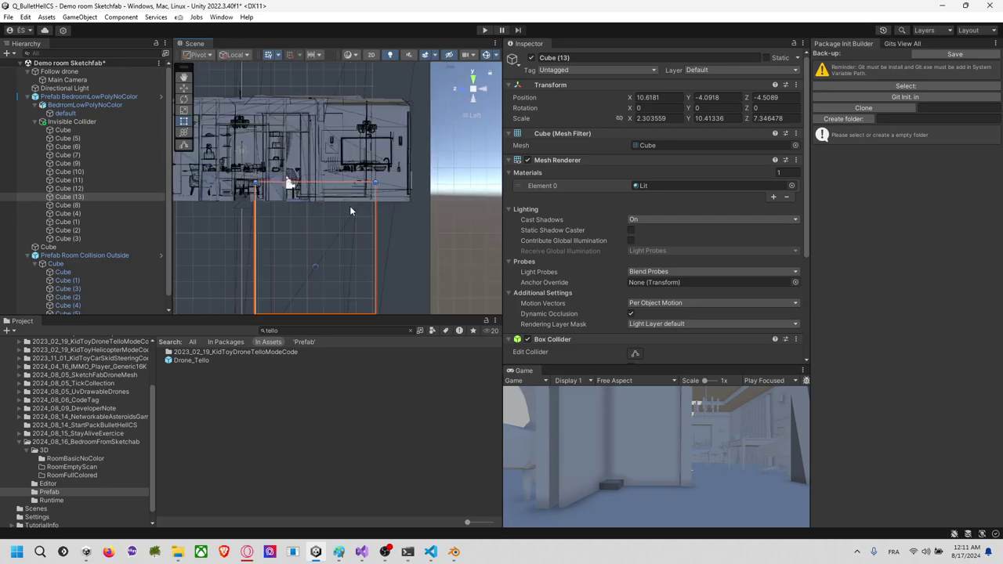
{"action": "key", "text": "ctrl+d"}
{"action": "scroll", "coordinate": [340, 193], "scroll_direction": "down", "scroll_amount": 2}
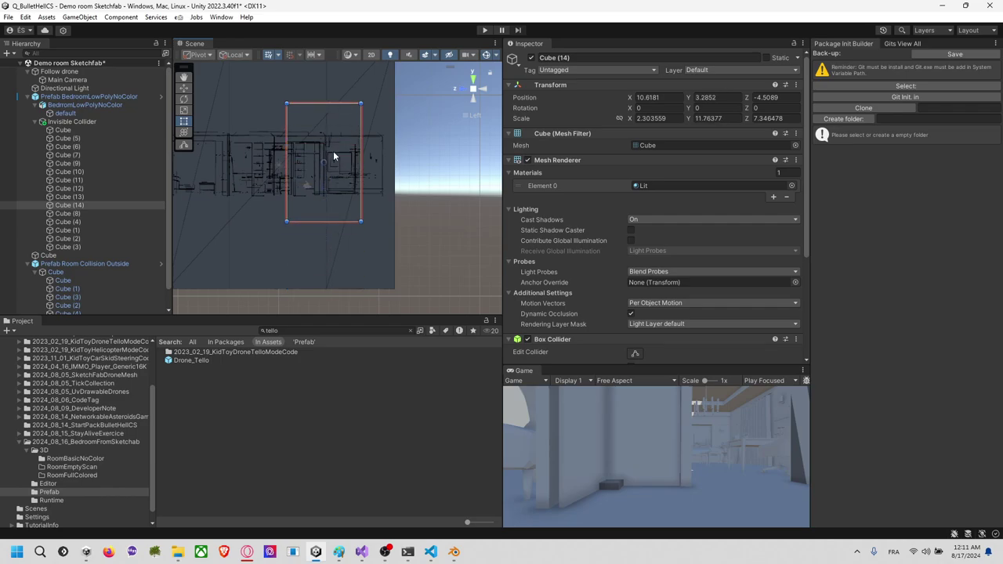
{"action": "left_click_drag", "start_coordinate": [327, 155], "coordinate": [326, 154]}
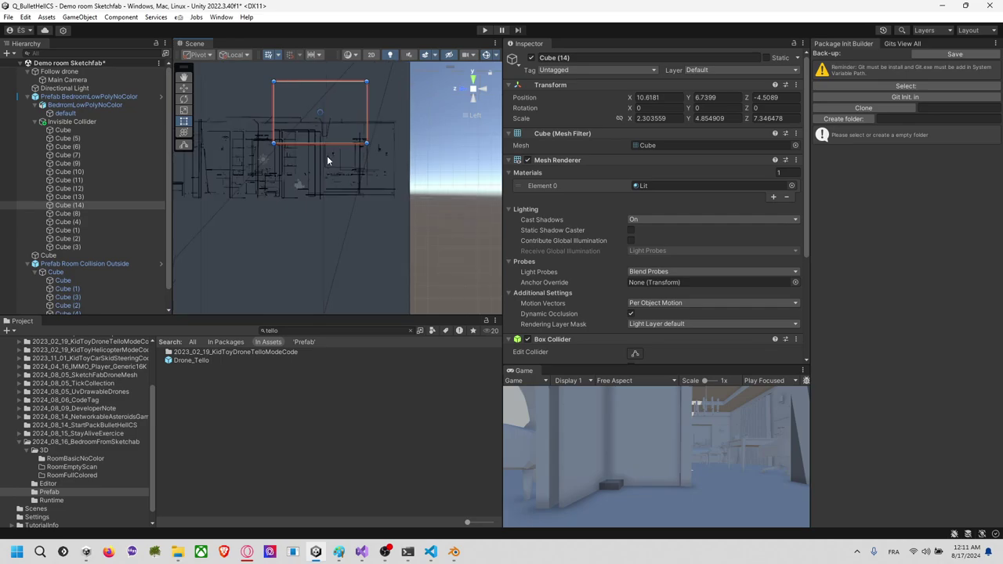
{"action": "mouse_move", "coordinate": [327, 154]}
{"action": "right_mouse_down"}
{"action": "mouse_move", "coordinate": [314, 143]}
{"action": "mouse_move", "coordinate": [335, 183]}
{"action": "mouse_move", "coordinate": [328, 151]}
{"action": "right_mouse_up"}
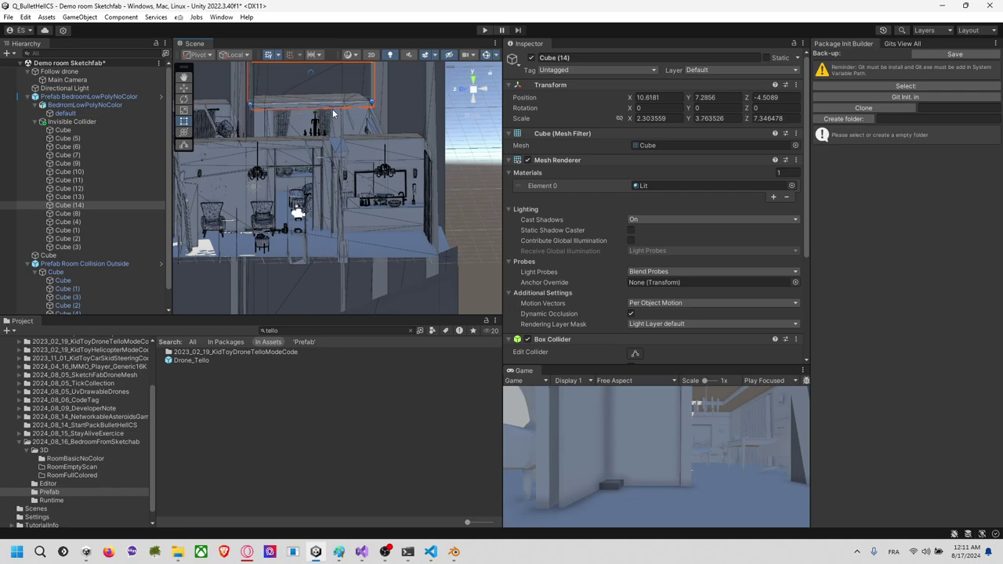
Step: Examine the room's wall colliders from several angles and from above, including the interior wall Cube (3)
{"action": "right_click_drag", "start_coordinate": [332, 114], "coordinate": [144, 202]}
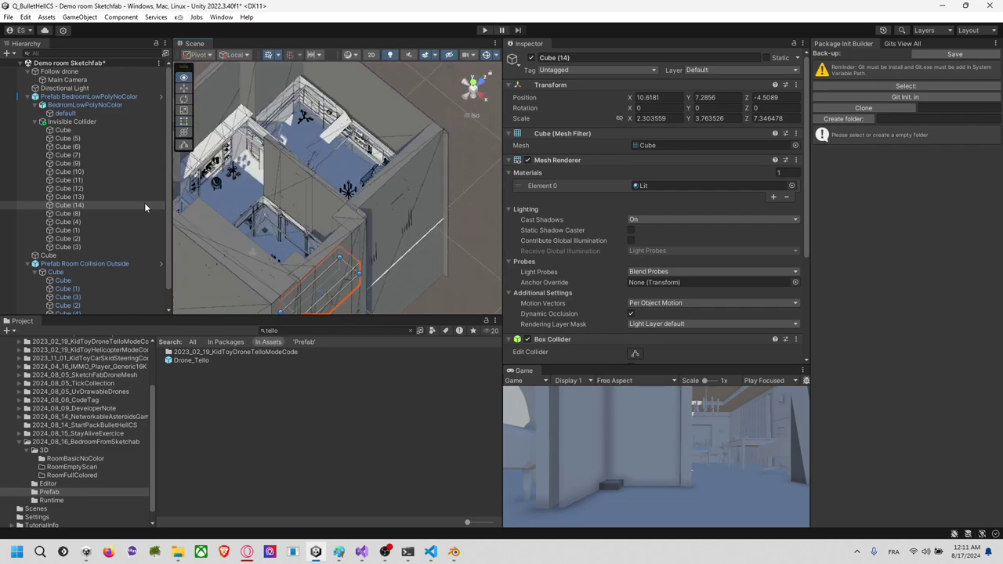
{"action": "right_click_drag", "start_coordinate": [392, 179], "coordinate": [371, 204]}
{"action": "scroll", "coordinate": [362, 186], "scroll_direction": "down", "scroll_amount": 4}
{"action": "right_click_drag", "start_coordinate": [353, 170], "coordinate": [357, 235]}
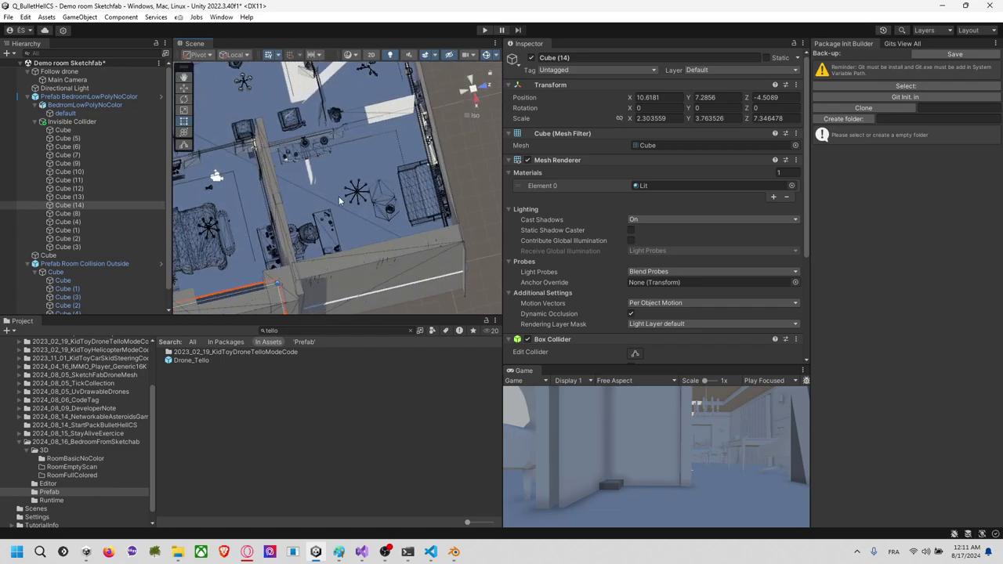
{"action": "middle_click_drag", "start_coordinate": [357, 176], "coordinate": [450, 179]}
{"action": "right_click_drag", "start_coordinate": [451, 179], "coordinate": [442, 133]}
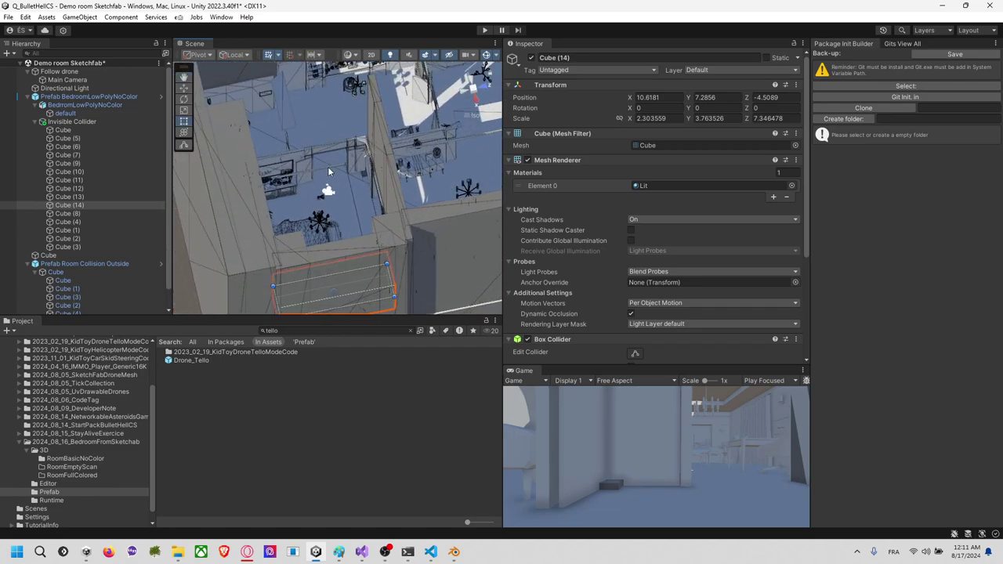
{"action": "middle_click_drag", "start_coordinate": [336, 135], "coordinate": [305, 190]}
{"action": "right_click_drag", "start_coordinate": [306, 190], "coordinate": [65, 183]}
{"action": "left_click", "coordinate": [473, 100]}
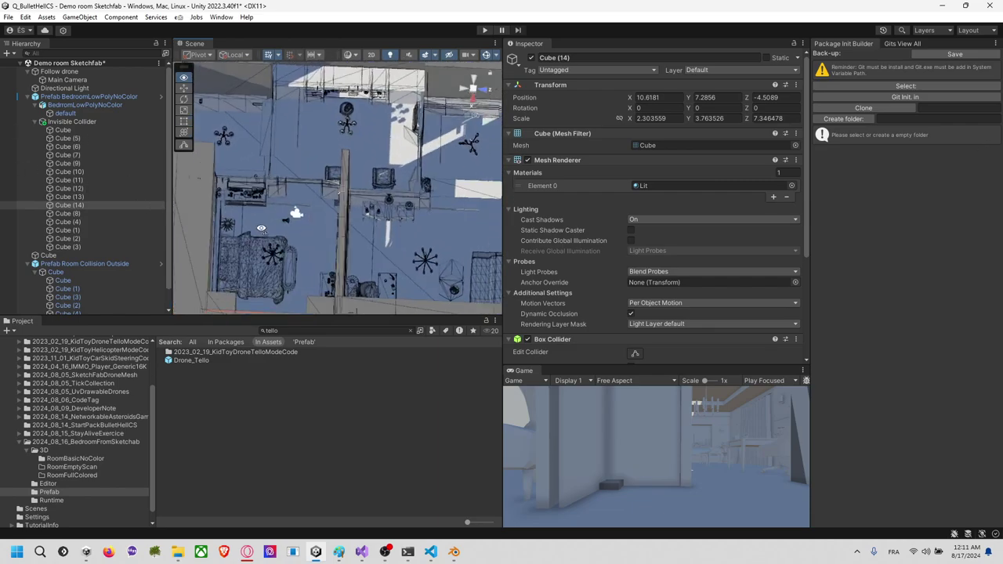
{"action": "left_click", "coordinate": [475, 85]}
{"action": "left_click", "coordinate": [473, 79]}
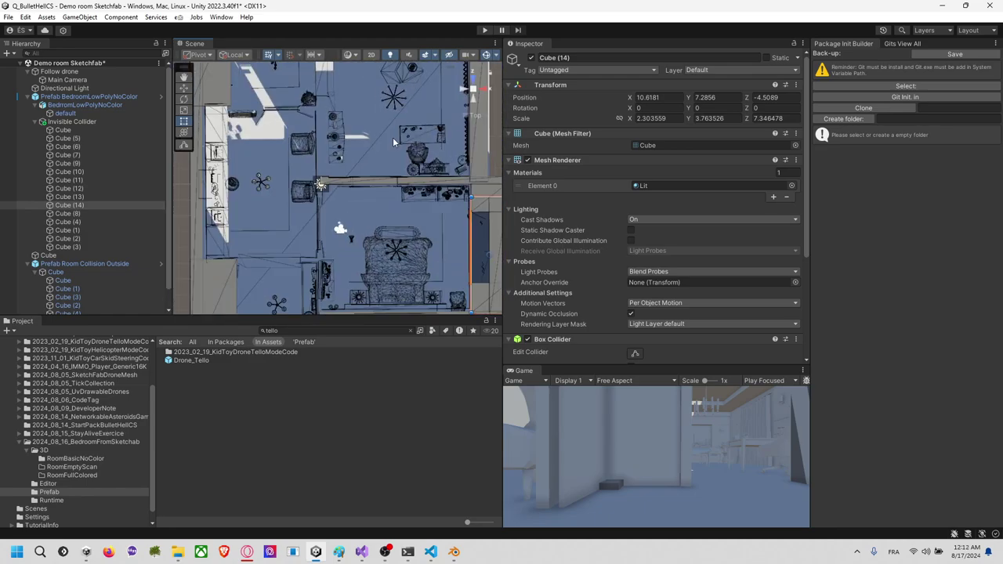
{"action": "left_click", "coordinate": [386, 183]}
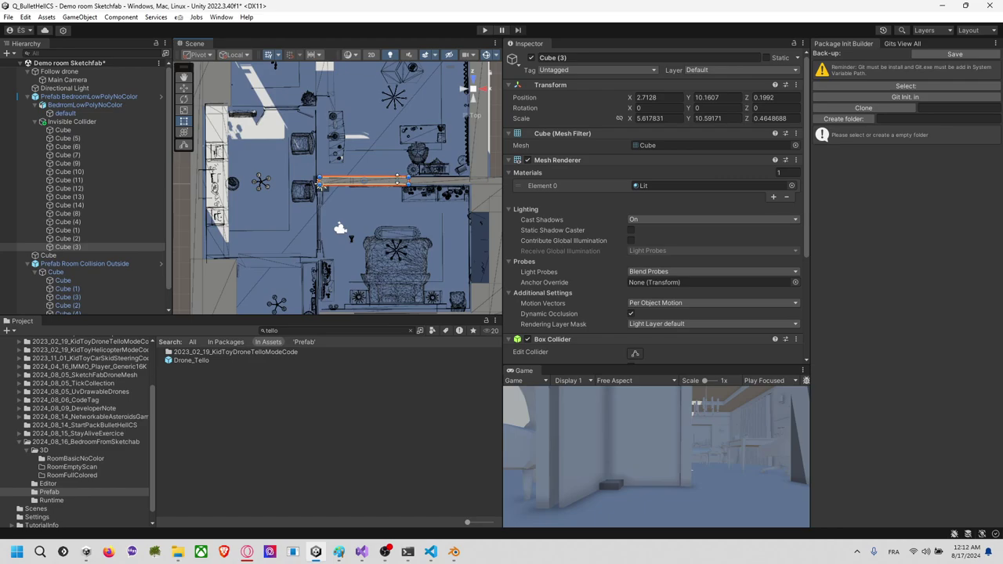
{"action": "scroll", "coordinate": [375, 210], "scroll_direction": "down", "scroll_amount": 1}
{"action": "scroll", "coordinate": [373, 225], "scroll_direction": "down", "scroll_amount": 1}
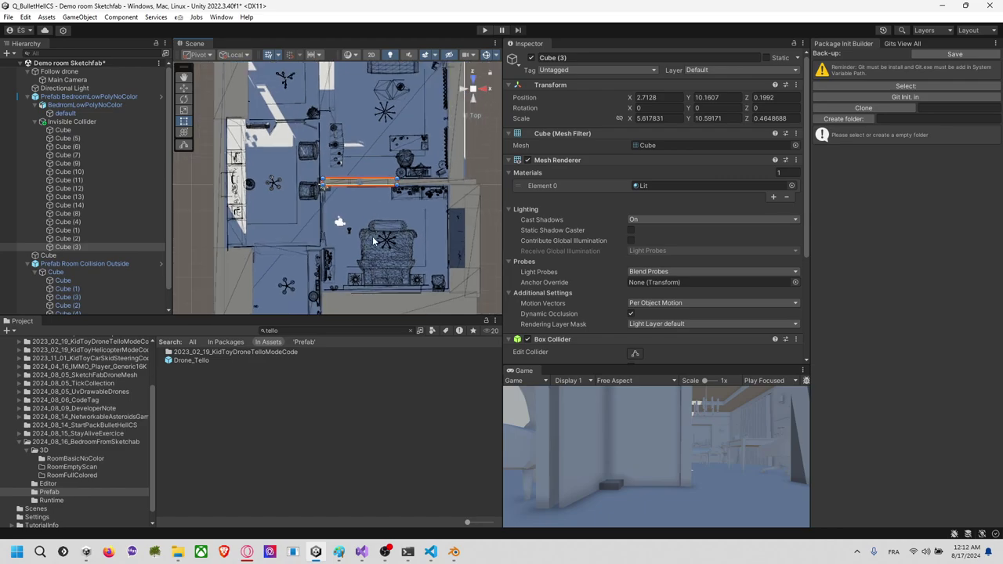
{"action": "scroll", "coordinate": [373, 242], "scroll_direction": "up", "scroll_amount": 1}
{"action": "middle_click_drag", "start_coordinate": [372, 246], "coordinate": [422, 234]}
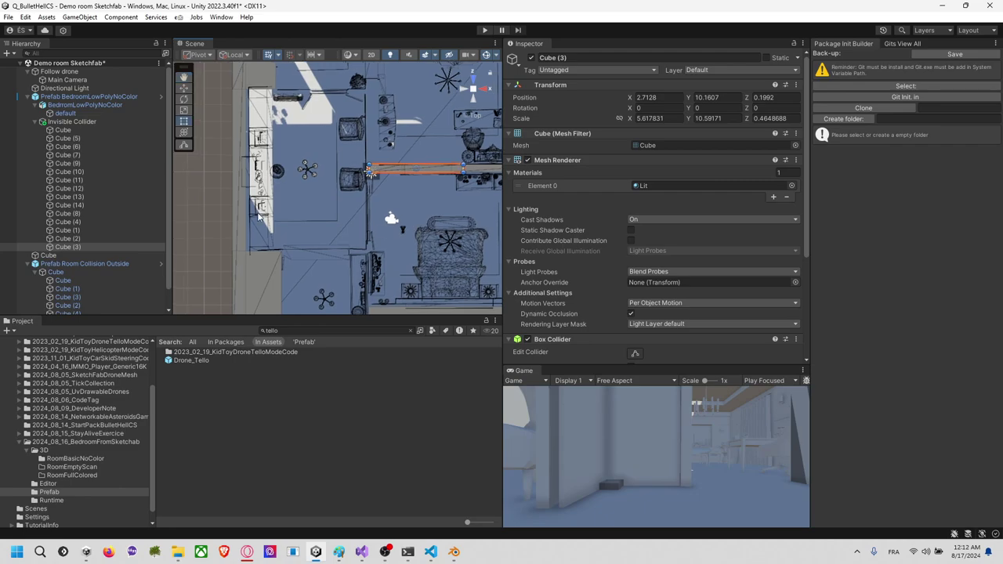
Step: Duplicate the outer wall collider beside the kitchen counter and resize the copy into an interior partition, X scale about 0.67 and Z scale about 7.75
{"action": "left_click", "coordinate": [236, 185]}
{"action": "key", "text": "ctrl+d"}
{"action": "middle_click_drag", "start_coordinate": [265, 197], "coordinate": [235, 201]}
{"action": "left_click_drag", "start_coordinate": [221, 208], "coordinate": [347, 198]}
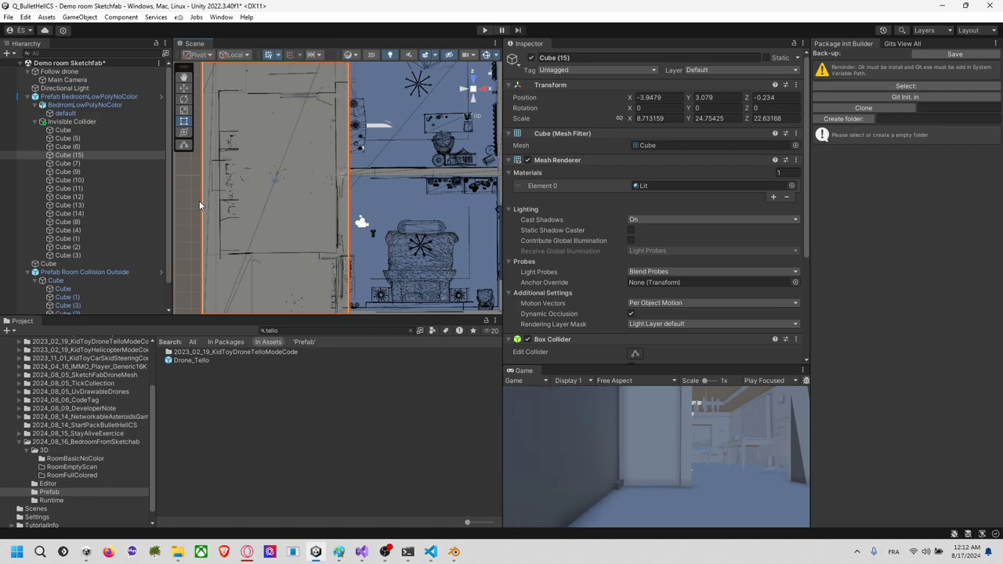
{"action": "left_click_drag", "start_coordinate": [199, 201], "coordinate": [250, 224]}
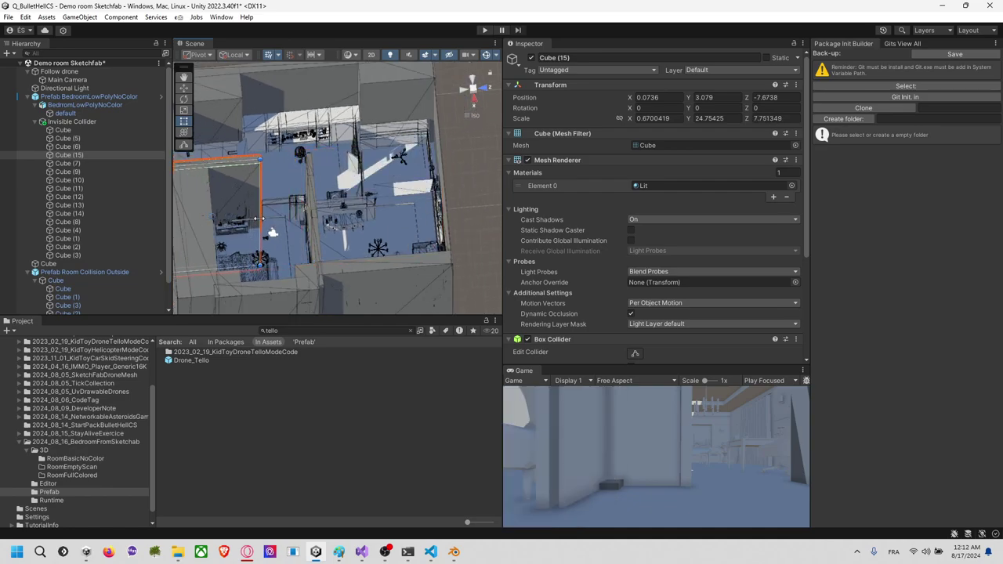
Step: Duplicate the partition and resize the copy along the same line to a Z scale of about 6.60, centred at Z about 2.14
{"action": "middle_click_drag", "start_coordinate": [287, 217], "coordinate": [320, 209]}
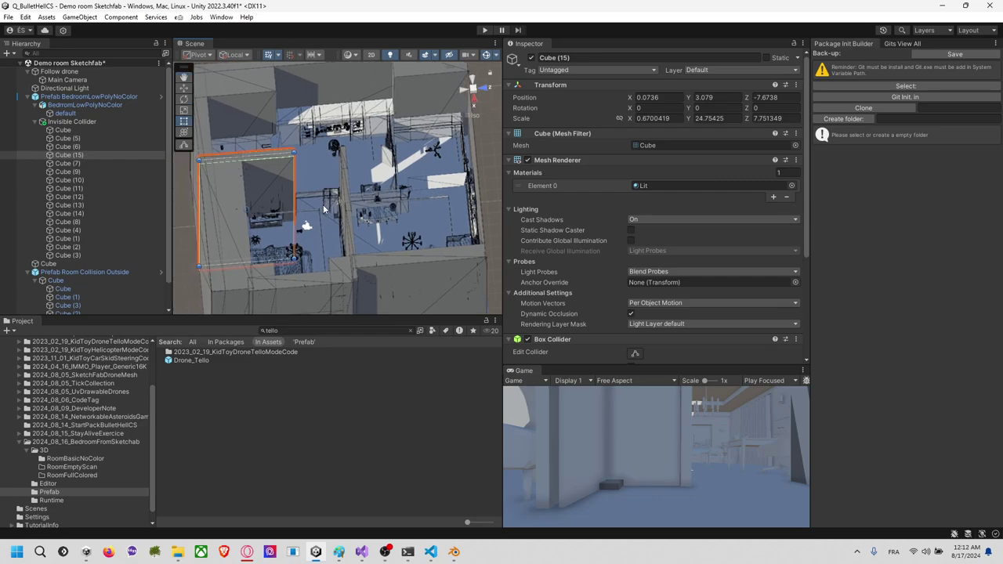
{"action": "key", "text": "ctrl+d"}
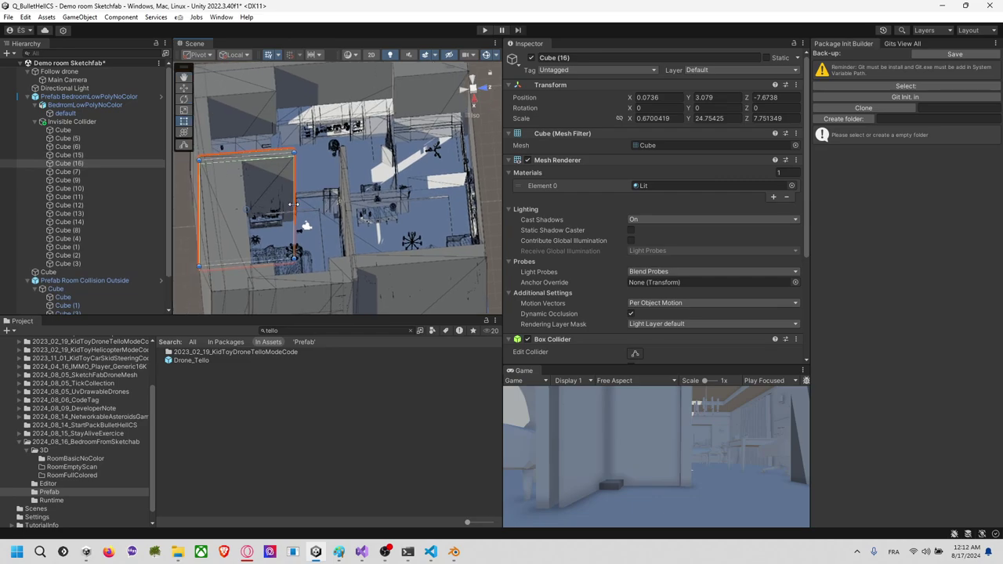
{"action": "left_click_drag", "start_coordinate": [294, 205], "coordinate": [400, 197]}
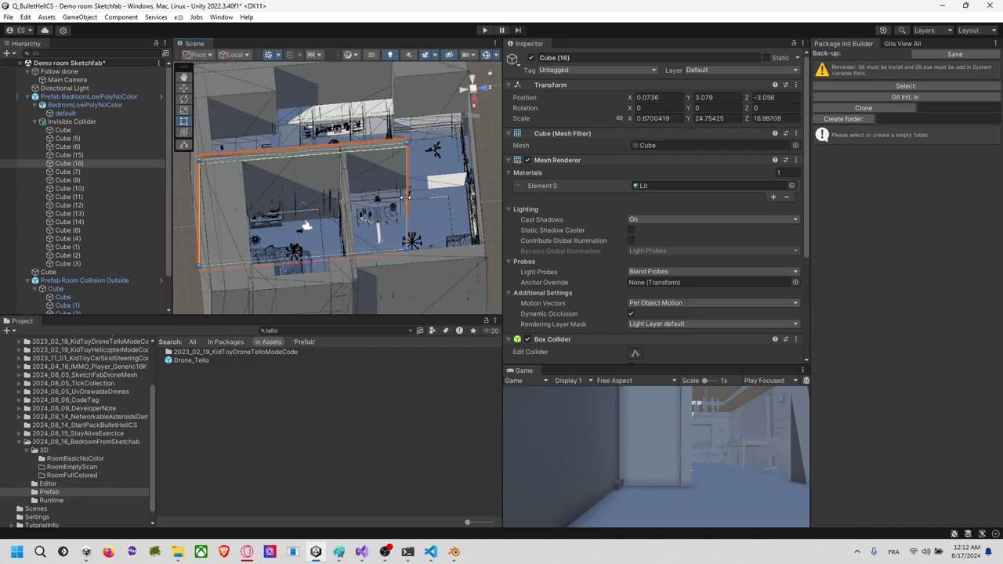
{"action": "left_click_drag", "start_coordinate": [200, 210], "coordinate": [343, 166]}
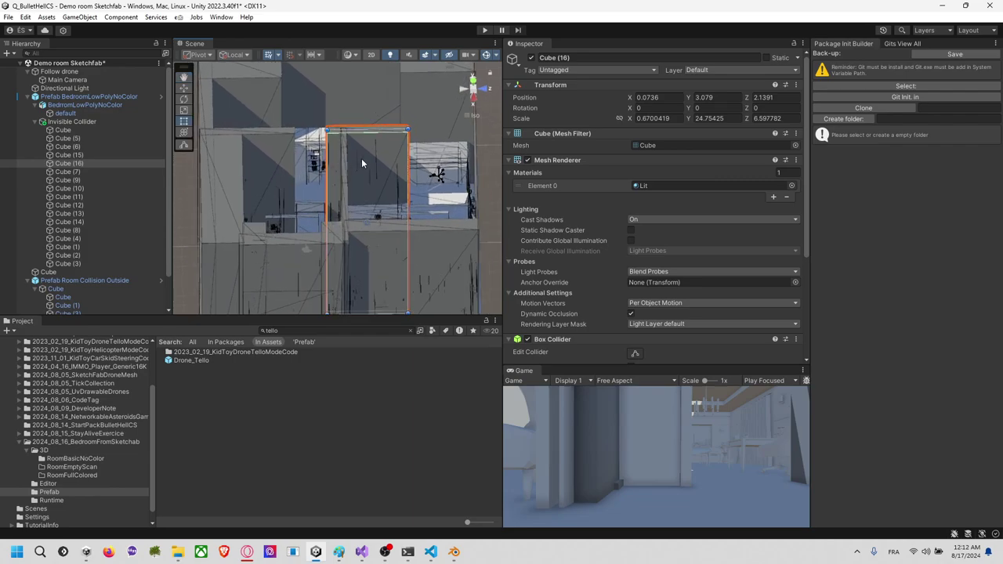
Step: Duplicate the second partition and raise the copy's lower edge, giving a Y scale of about 10.99 and a Z scale of about 6.02
{"action": "key", "text": "ctrl+d"}
{"action": "scroll", "coordinate": [367, 169], "scroll_direction": "down", "scroll_amount": 1}
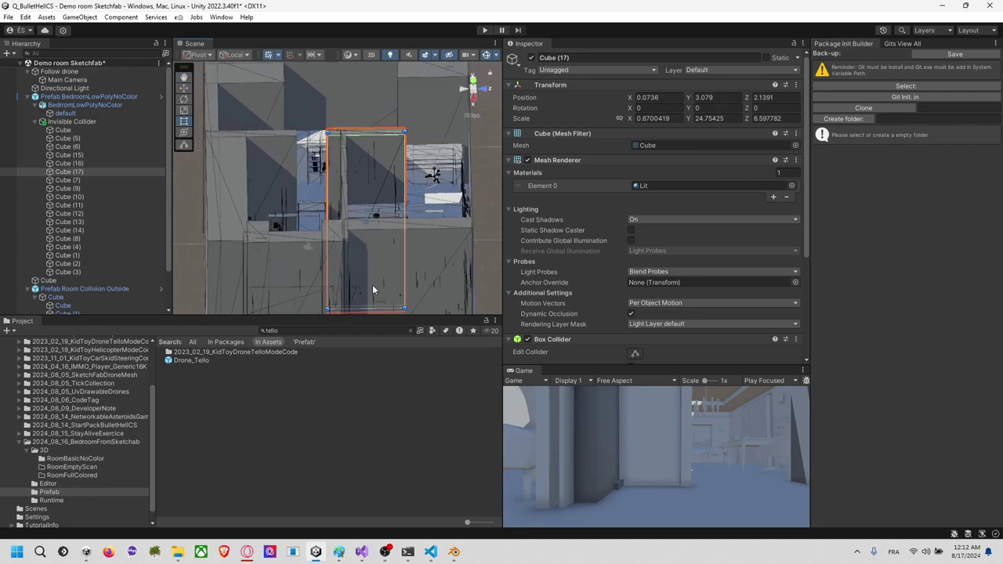
{"action": "left_click_drag", "start_coordinate": [378, 274], "coordinate": [380, 265]}
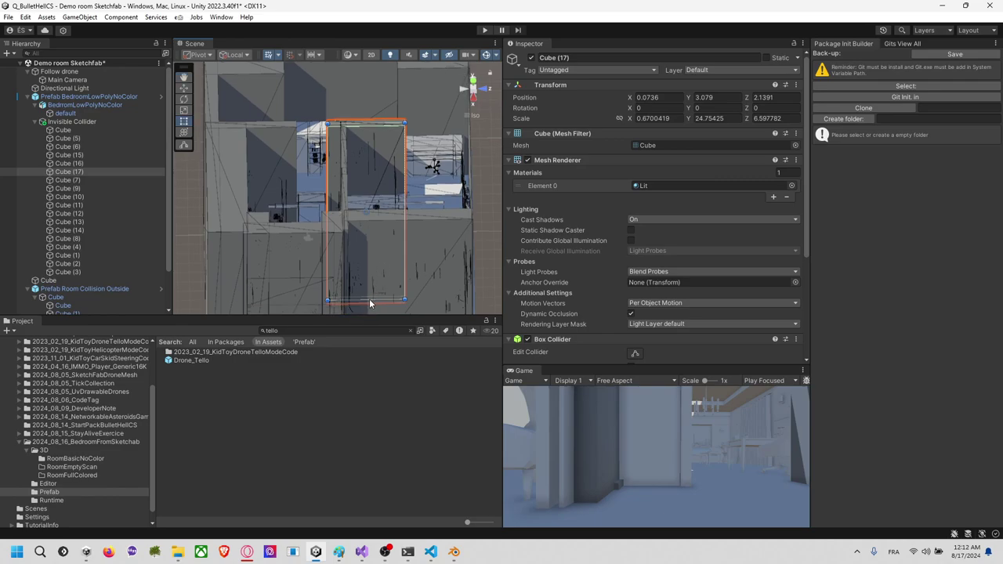
{"action": "left_click_drag", "start_coordinate": [406, 300], "coordinate": [401, 203]}
{"action": "scroll", "coordinate": [398, 201], "scroll_direction": "up", "scroll_amount": 4}
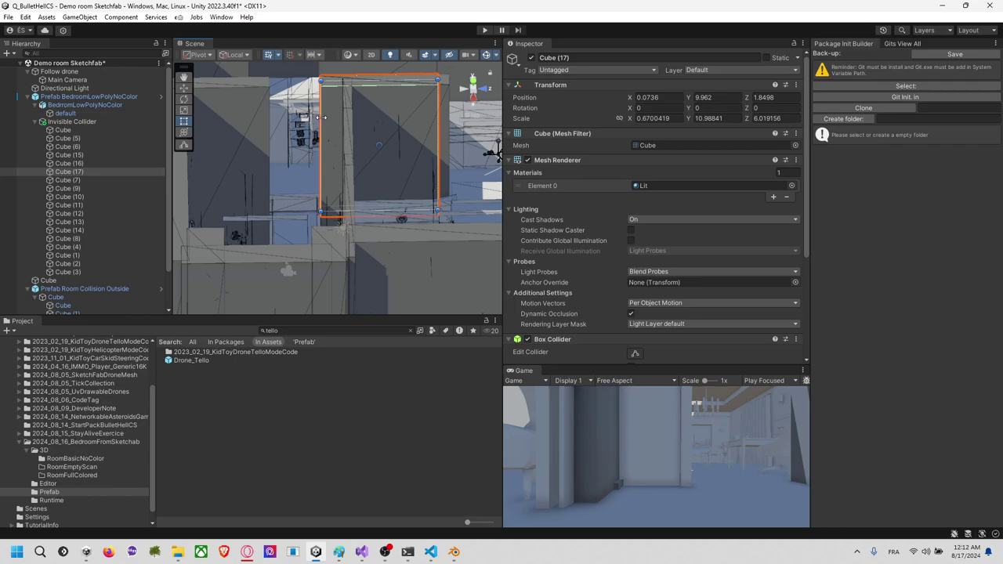
Step: Stretch the raised copy across the gap between the partitions to a Z scale of about 10.02 and trim its Y scale to about 10.69
{"action": "left_click_drag", "start_coordinate": [322, 117], "coordinate": [270, 117]}
{"action": "mouse_move", "coordinate": [285, 221]}
{"action": "left_mouse_down", "text": "alt"}
{"action": "mouse_move", "coordinate": [287, 178]}
{"action": "mouse_move", "coordinate": [294, 202]}
{"action": "left_mouse_up", "text": "alt"}
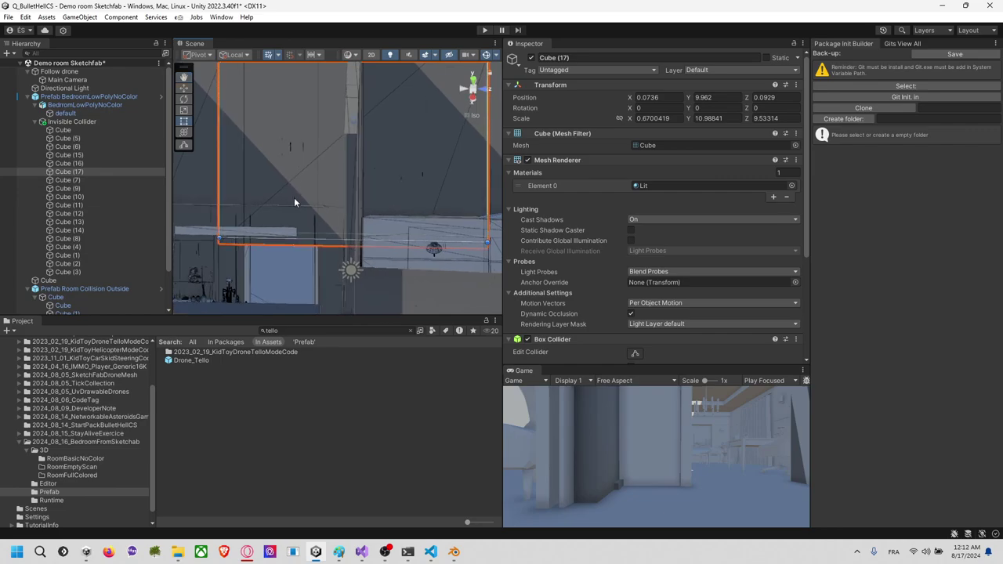
{"action": "left_click_drag", "start_coordinate": [307, 237], "coordinate": [316, 233]}
{"action": "middle_click_drag", "start_coordinate": [374, 211], "coordinate": [271, 211]}
{"action": "left_click_drag", "start_coordinate": [316, 175], "coordinate": [358, 199], "text": "alt"}
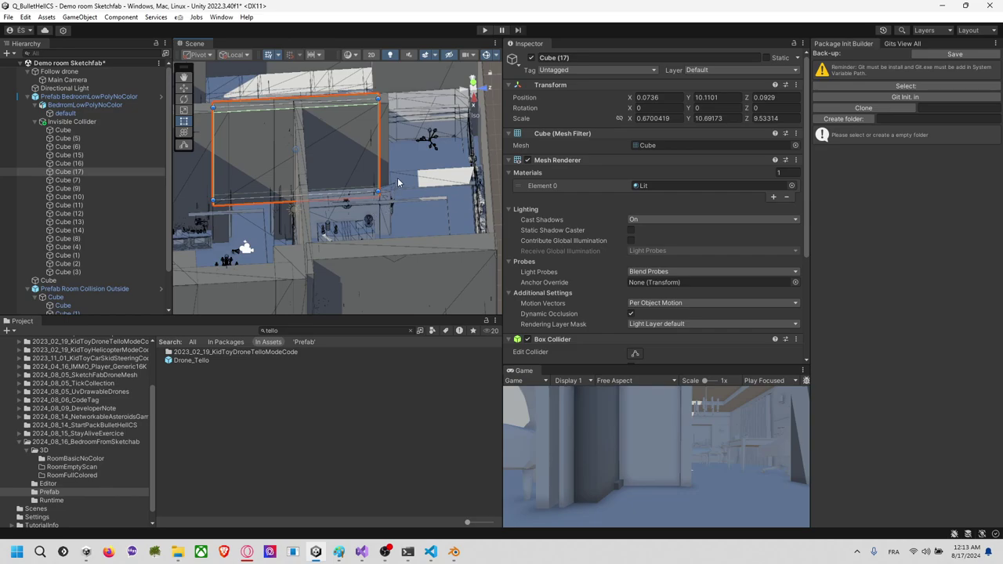
{"action": "left_click_drag", "start_coordinate": [398, 182], "coordinate": [384, 167], "text": "alt"}
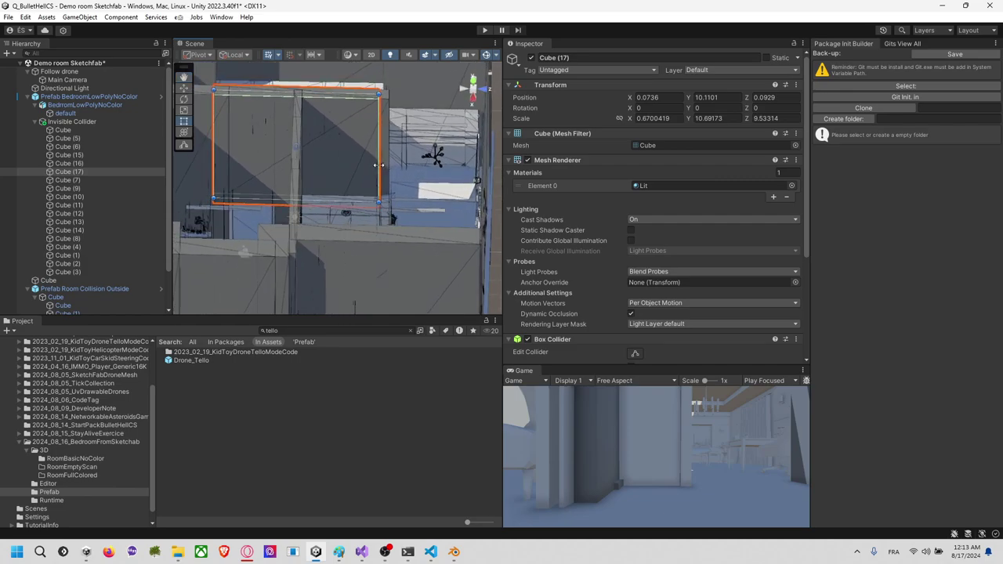
{"action": "middle_click_drag", "start_coordinate": [430, 184], "coordinate": [399, 187]}
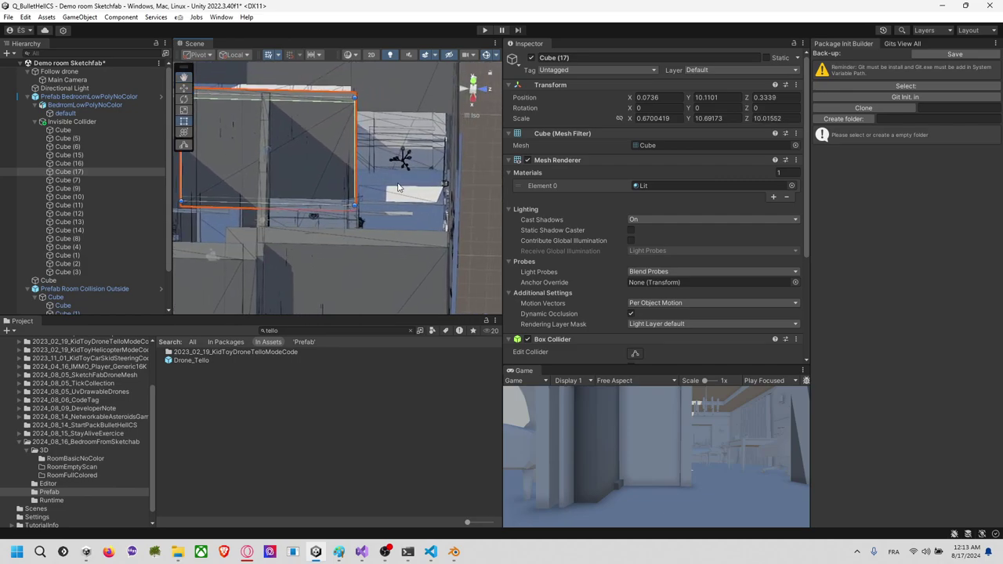
Step: Duplicate the raised partition collider and fit the copy over the next opening, Y scale about 10.00 and Z scale about 5.72
{"action": "scroll", "coordinate": [399, 187], "scroll_direction": "down", "scroll_amount": 3}
{"action": "key", "text": "ctrl+d"}
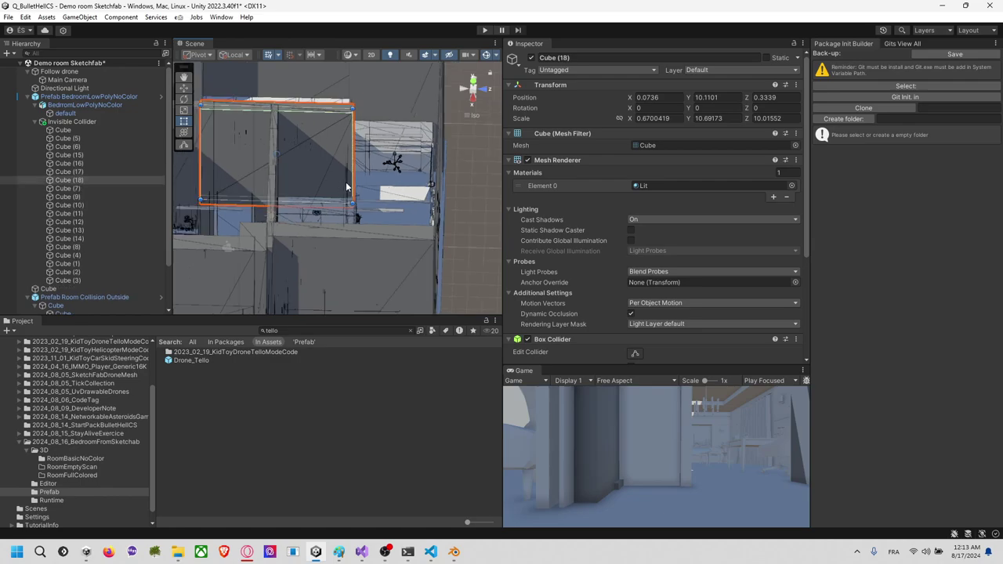
{"action": "left_click_drag", "start_coordinate": [347, 187], "coordinate": [381, 168], "text": "alt"}
{"action": "scroll", "coordinate": [259, 170], "scroll_direction": "down", "scroll_amount": 2}
{"action": "scroll", "coordinate": [407, 201], "scroll_direction": "up", "scroll_amount": 8}
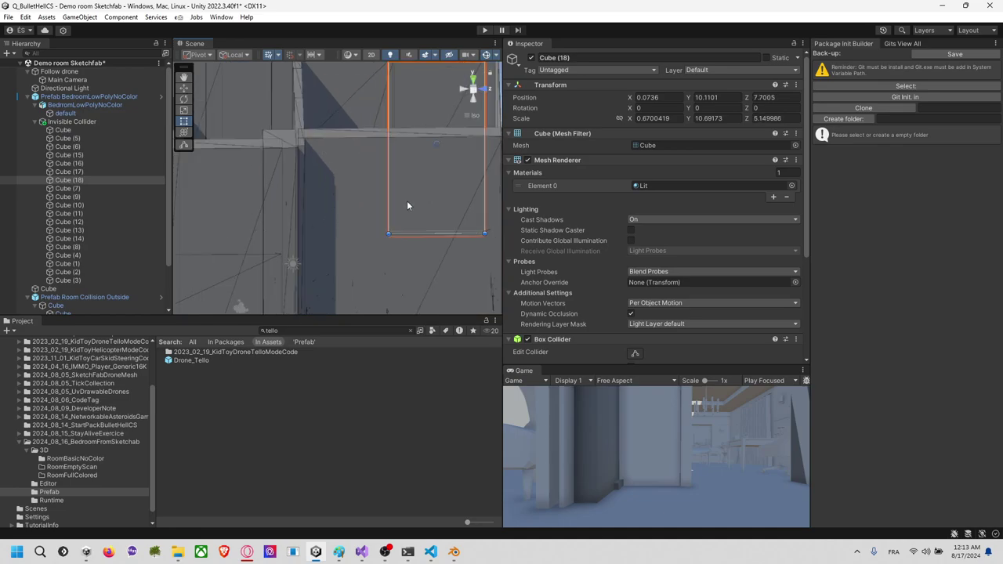
{"action": "middle_click_drag", "start_coordinate": [417, 203], "coordinate": [371, 191]}
{"action": "scroll", "coordinate": [389, 199], "scroll_direction": "up", "scroll_amount": 5}
{"action": "left_click_drag", "start_coordinate": [407, 209], "coordinate": [380, 168], "text": "alt"}
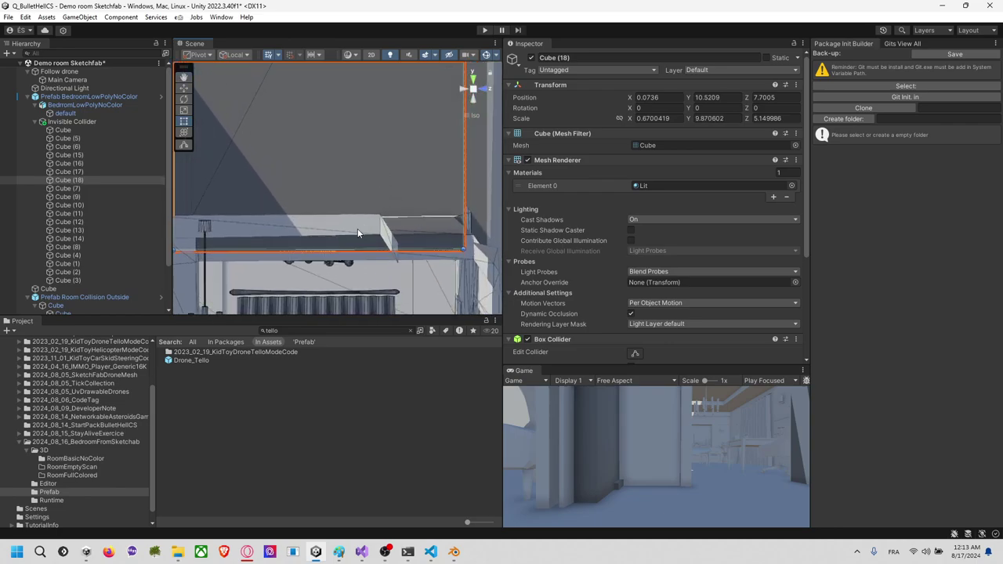
{"action": "left_click_drag", "start_coordinate": [346, 256], "coordinate": [289, 201], "text": "alt"}
Step: Duplicate that collider and reshape the copy into a thin cross wall, X scale about 6.20 and Z scale about 0.14, at Z about 4.77
{"action": "left_click", "coordinate": [477, 84]}
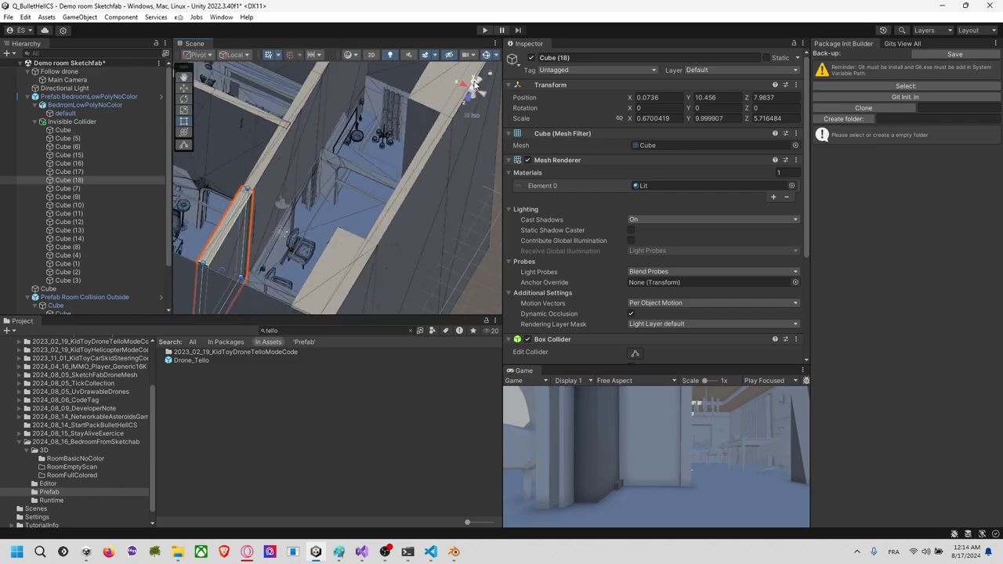
{"action": "middle_click_drag", "start_coordinate": [378, 129], "coordinate": [364, 160]}
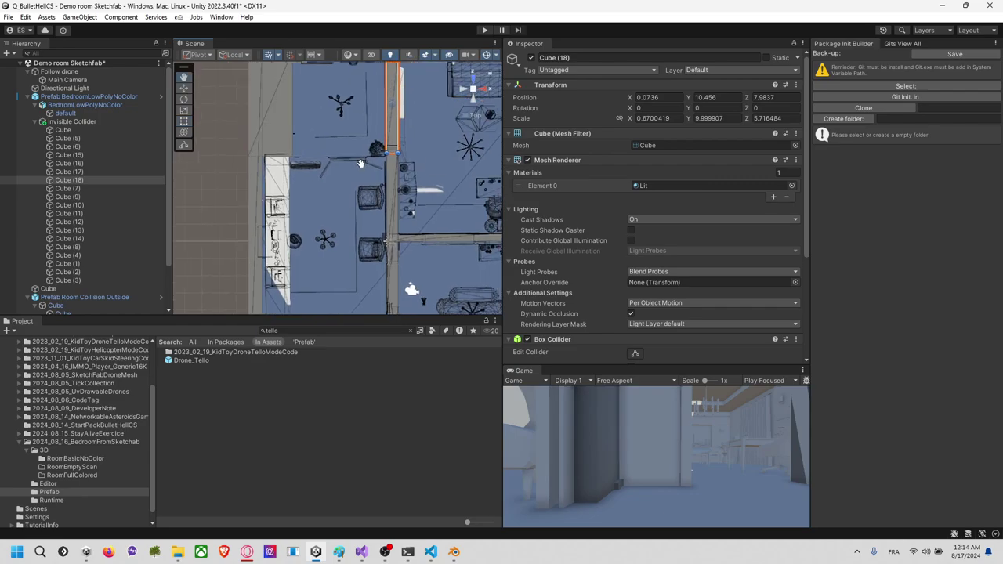
{"action": "left_click", "coordinate": [396, 138]}
{"action": "left_click", "coordinate": [391, 137]}
{"action": "key", "text": "ctrl+d"}
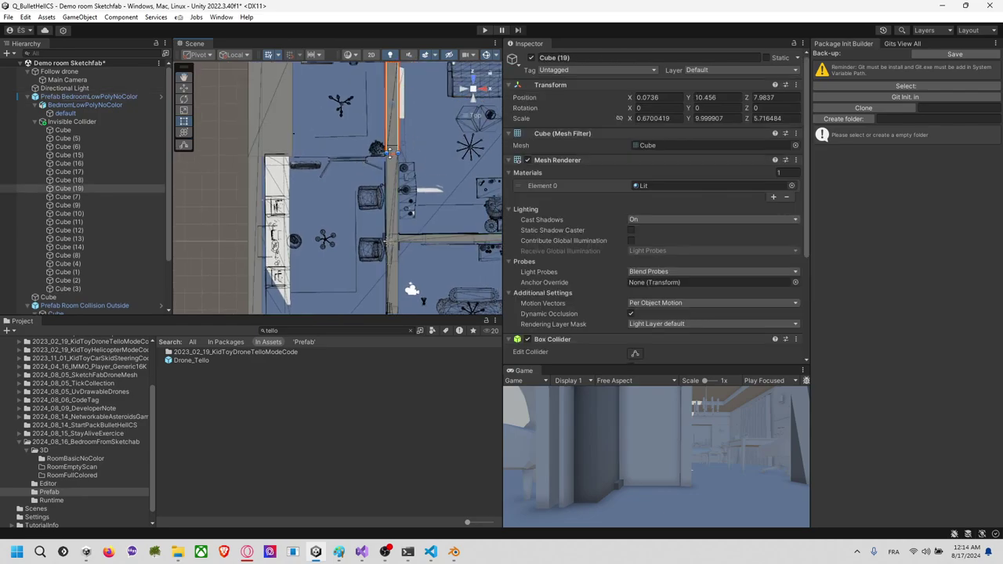
{"action": "left_click_drag", "start_coordinate": [390, 143], "coordinate": [305, 133]}
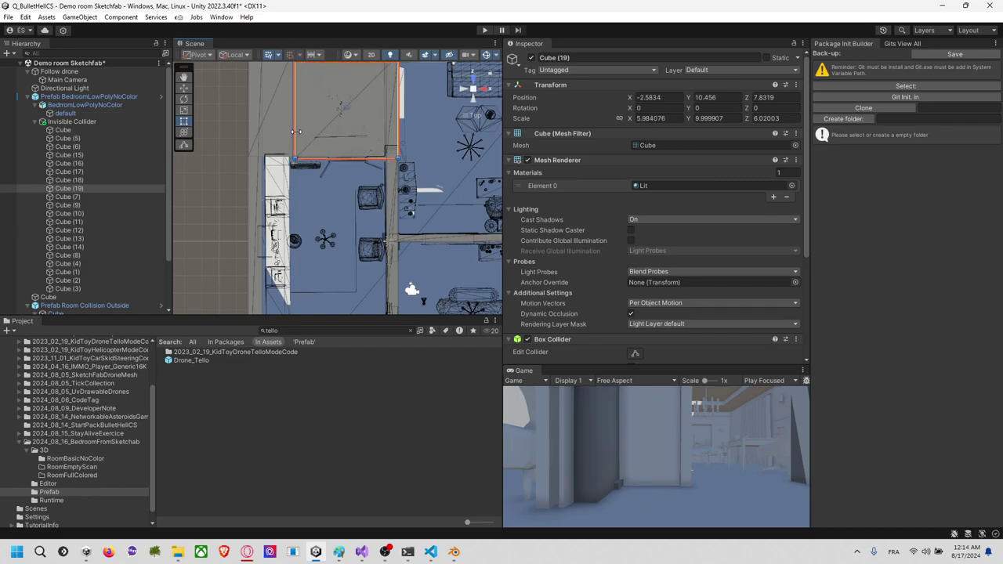
{"action": "middle_click_drag", "start_coordinate": [323, 136], "coordinate": [338, 137]}
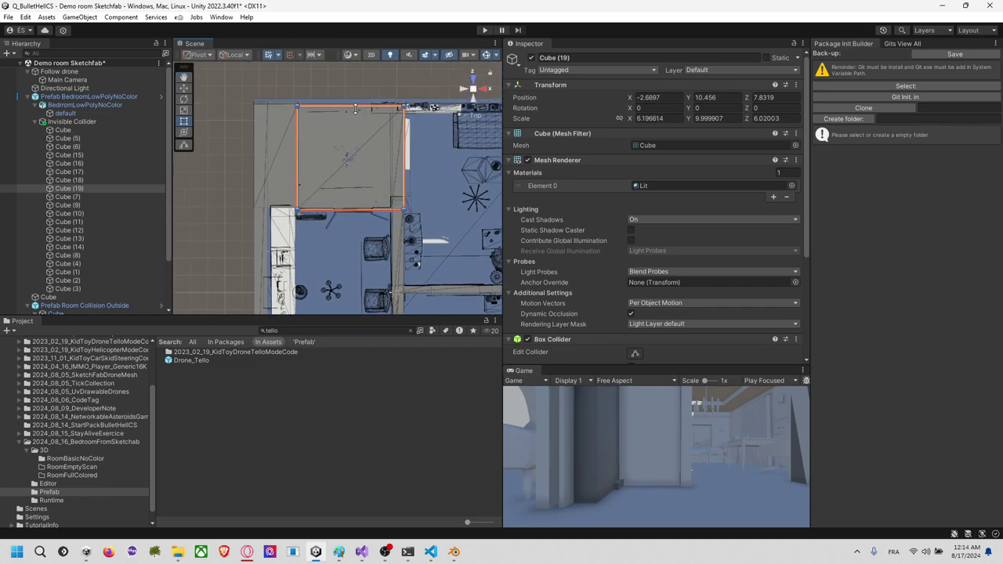
{"action": "left_click_drag", "start_coordinate": [356, 108], "coordinate": [362, 207]}
{"action": "key", "text": "f"}
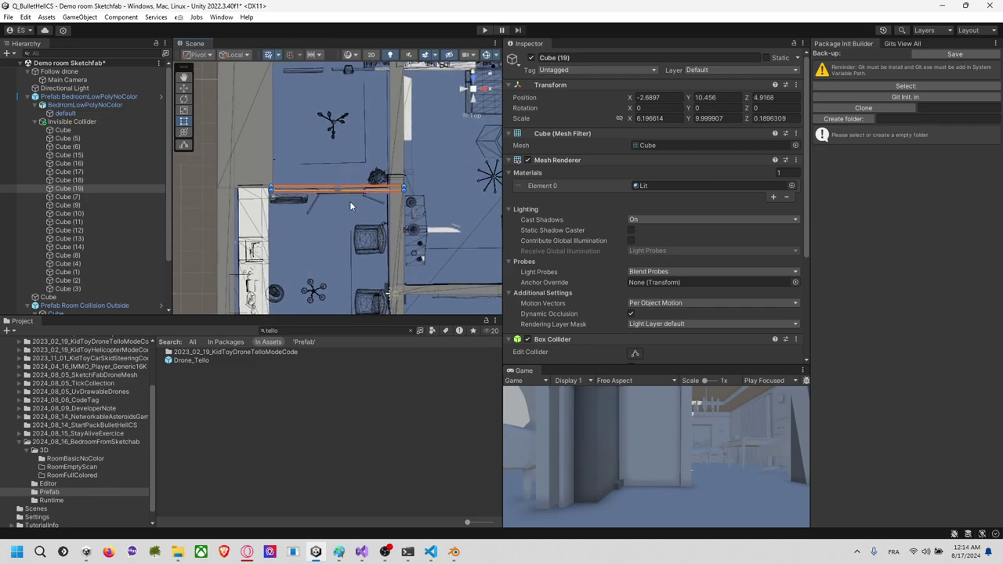
{"action": "scroll", "coordinate": [333, 189], "scroll_direction": "up", "scroll_amount": 6}
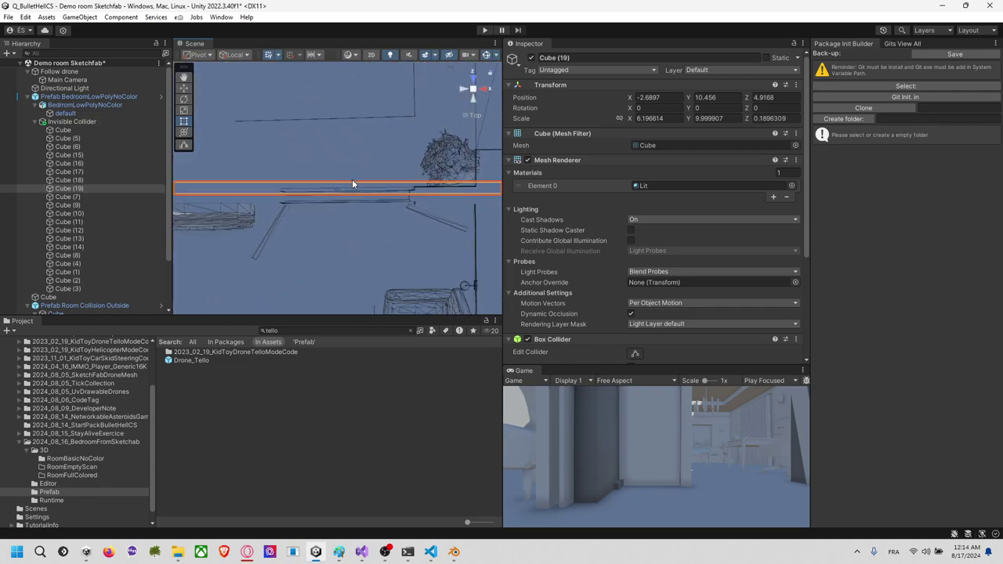
{"action": "mouse_move", "coordinate": [361, 192]}
{"action": "left_mouse_down"}
{"action": "mouse_move", "coordinate": [363, 202]}
{"action": "mouse_move", "coordinate": [373, 192]}
{"action": "left_mouse_up"}
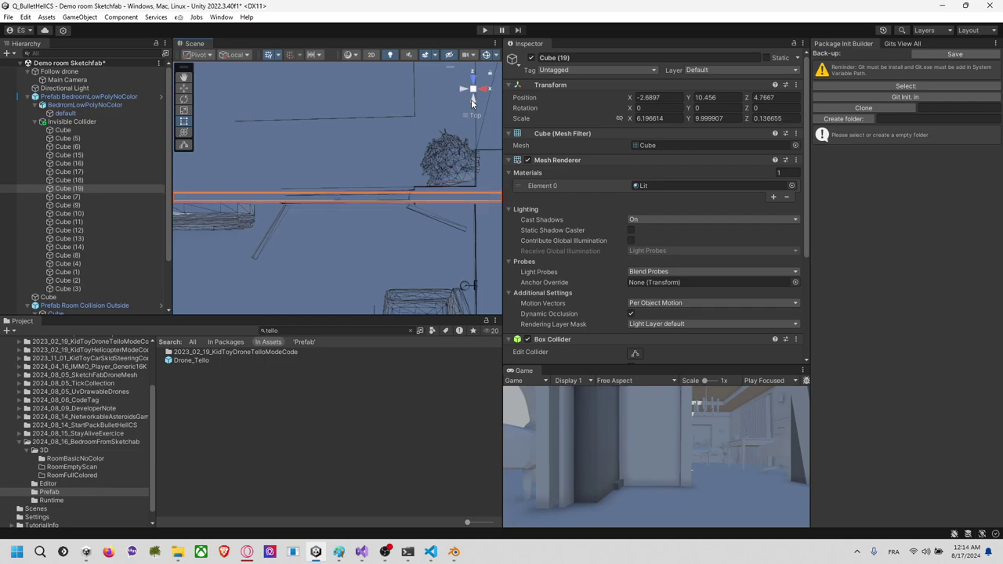
Step: Raise the cross wall's lower edge to a Y scale of about 9.18, and duplicate it into a full-height side panel about 15.26 tall
{"action": "left_click", "coordinate": [472, 100]}
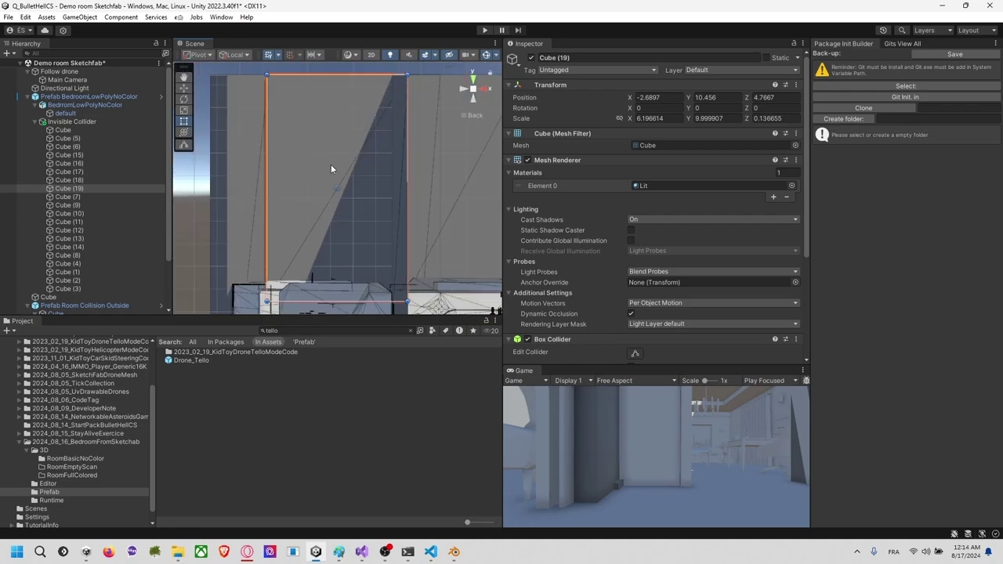
{"action": "scroll", "coordinate": [330, 168], "scroll_direction": "down", "scroll_amount": 3}
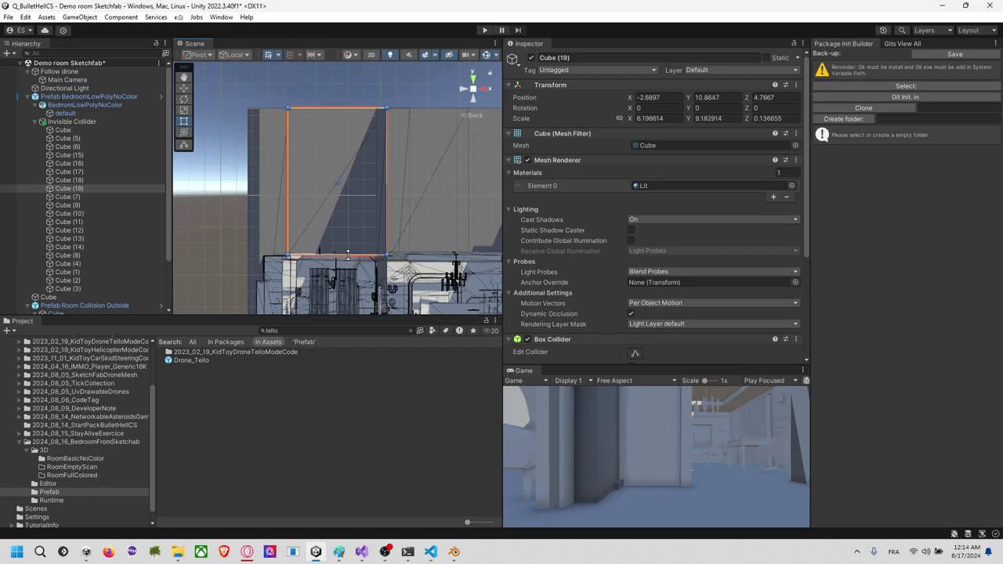
{"action": "middle_click_drag", "start_coordinate": [343, 281], "coordinate": [358, 203]}
{"action": "key", "text": "ctrl+d"}
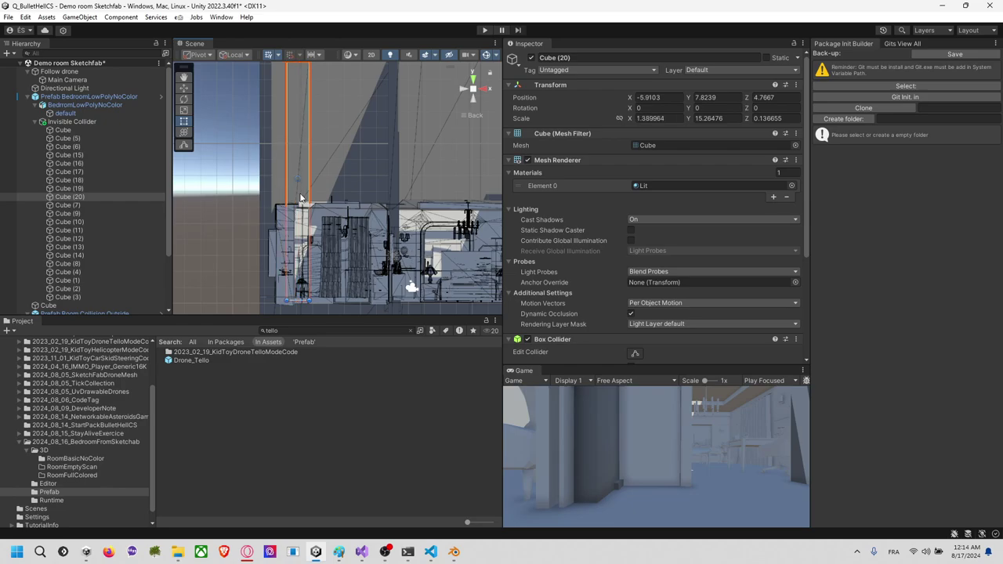
Step: Duplicate the side panel and fit the copy on the opposite side of the doorway, X scale about 1.10, centred at X about -0.83
{"action": "key", "text": "ctrl+d"}
{"action": "left_click_drag", "start_coordinate": [325, 197], "coordinate": [387, 206]}
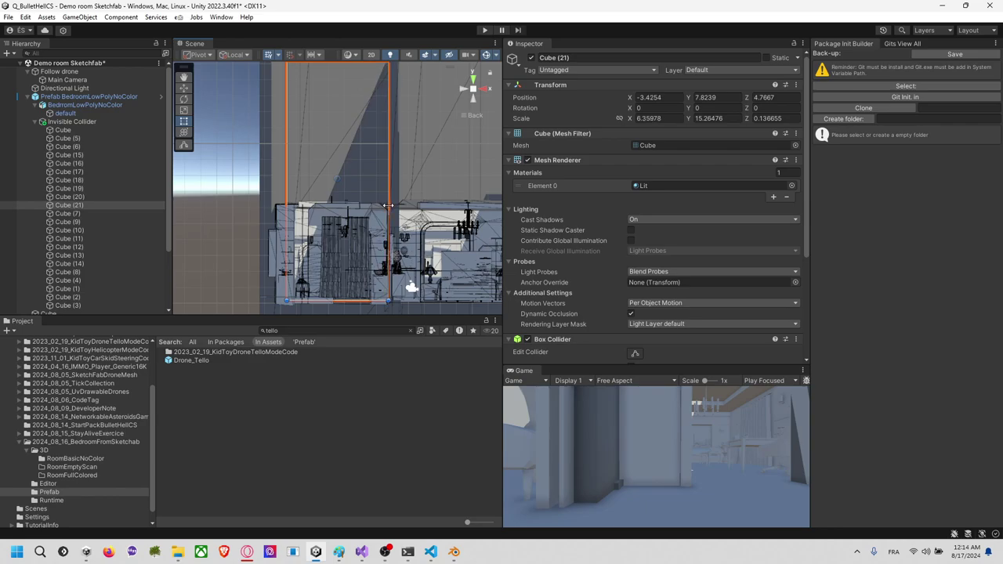
{"action": "left_click_drag", "start_coordinate": [319, 197], "coordinate": [373, 205]}
{"action": "right_click_drag", "start_coordinate": [337, 194], "coordinate": [332, 328]}
Step: Widen the first side panel to an X scale of about 2.96 and extend the panel above the doorway to a Y scale of about 11.12
{"action": "left_click", "coordinate": [304, 200]}
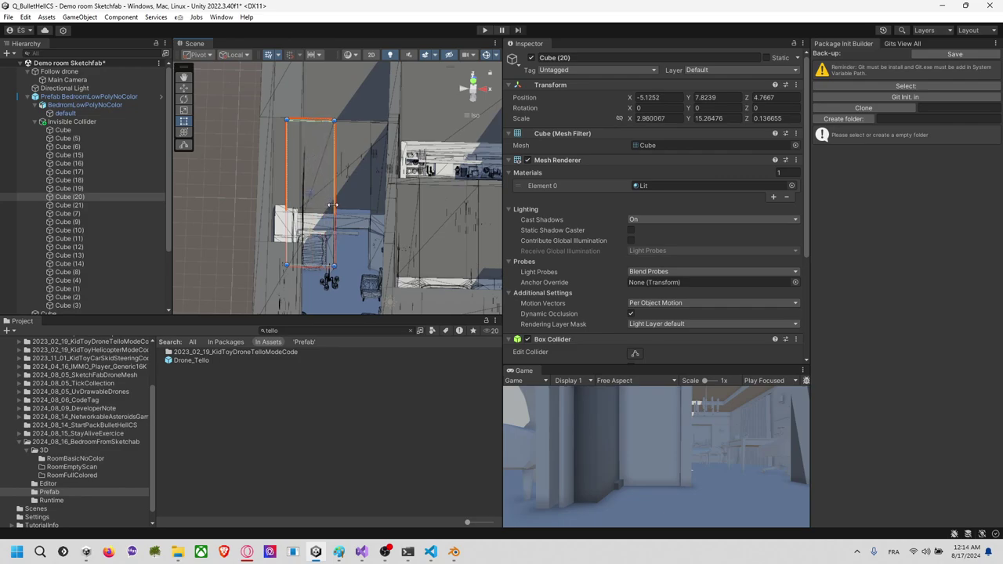
{"action": "right_click_drag", "start_coordinate": [366, 247], "coordinate": [377, 201]}
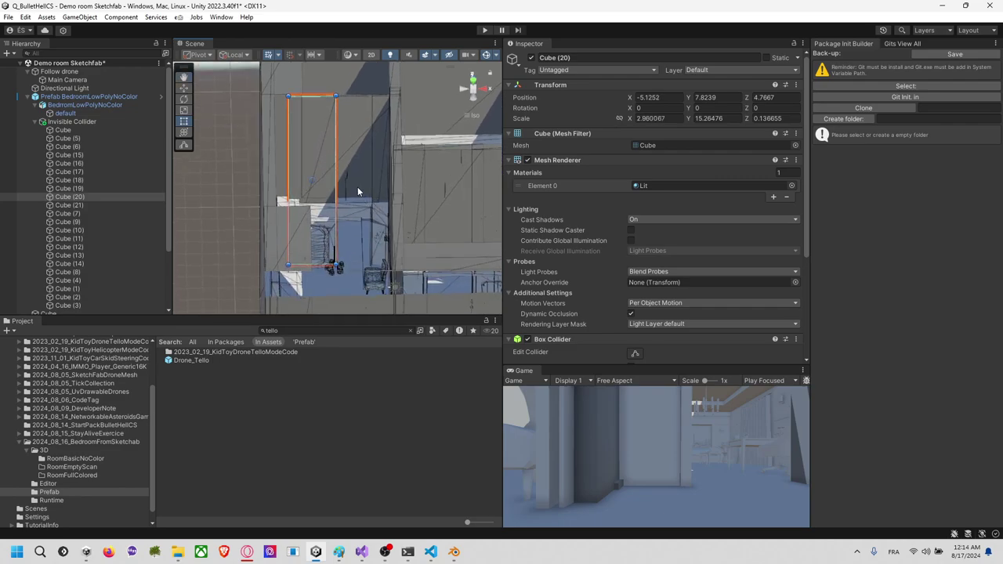
{"action": "left_click", "coordinate": [358, 186]}
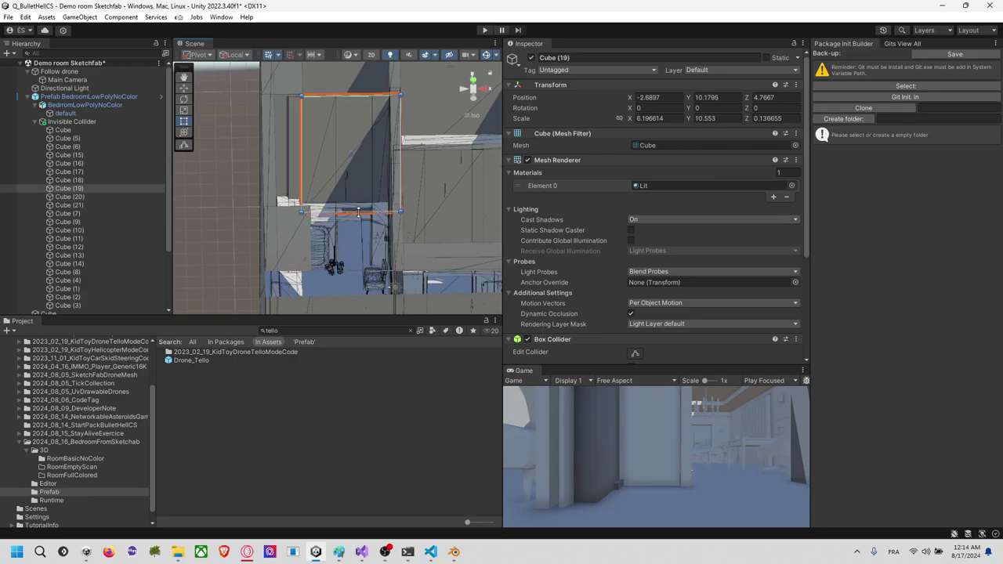
{"action": "right_click_drag", "start_coordinate": [358, 218], "coordinate": [364, 241]}
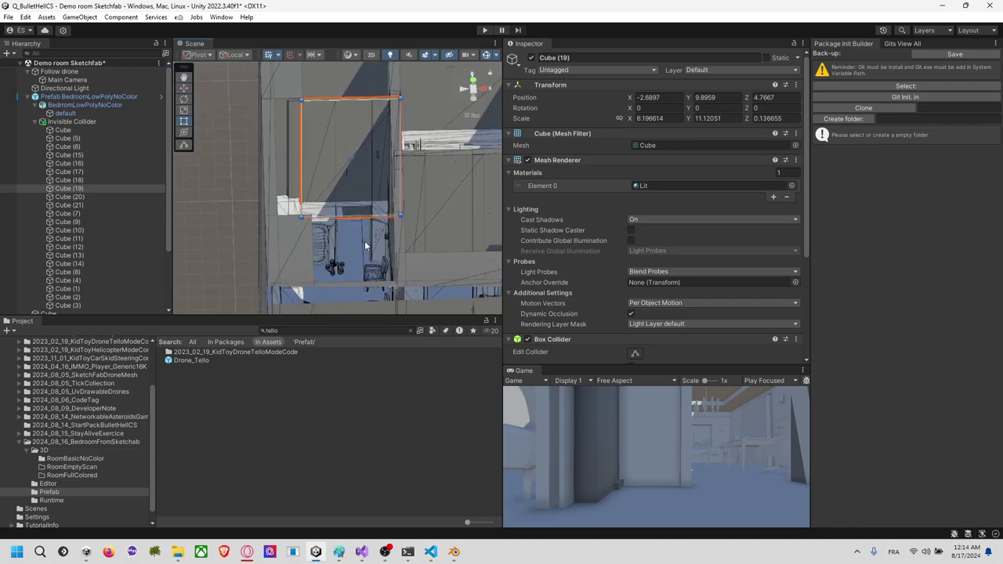
Step: Select the three colliders forming the cross wall around the doorway and duplicate them together
{"action": "left_click", "coordinate": [365, 240]}
{"action": "left_click", "coordinate": [373, 234]}
{"action": "left_click", "coordinate": [374, 232]}
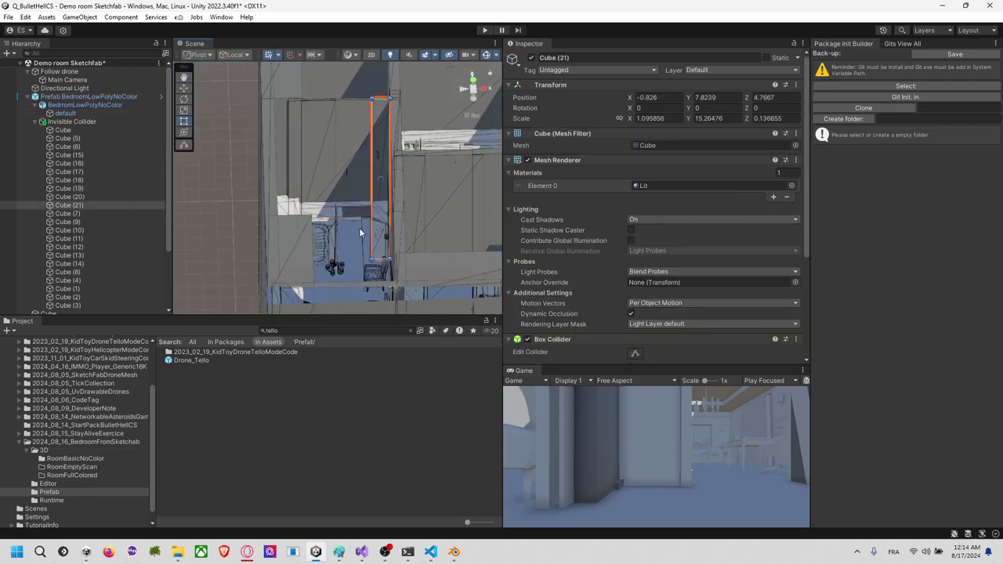
{"action": "left_click", "coordinate": [329, 230], "text": "shift"}
{"action": "left_click", "coordinate": [331, 198]}
{"action": "left_click", "coordinate": [347, 181], "text": "shift"}
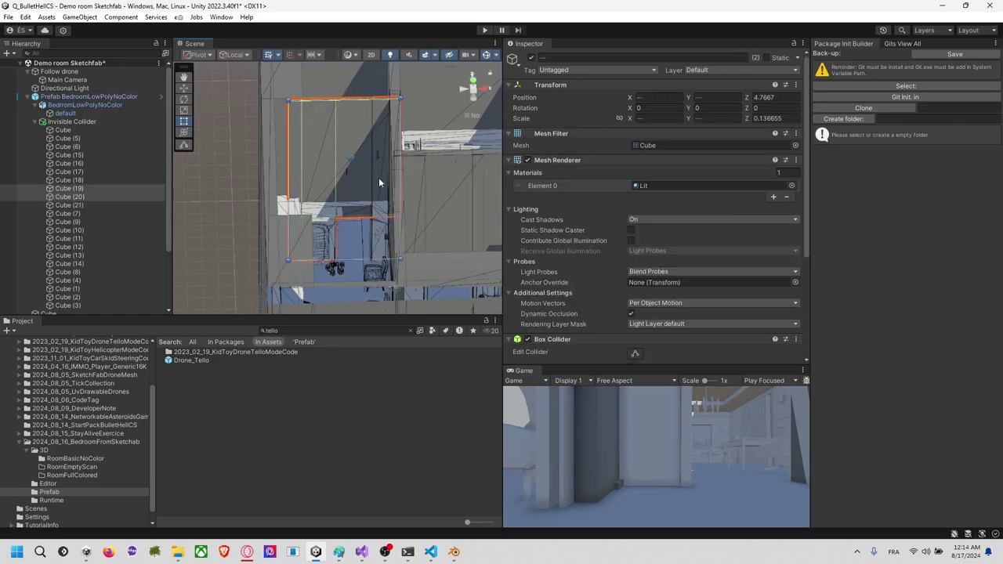
{"action": "left_click", "coordinate": [378, 187], "text": "shift"}
{"action": "middle_click_drag", "start_coordinate": [329, 185], "coordinate": [343, 203]}
{"action": "right_click_drag", "start_coordinate": [342, 204], "coordinate": [461, 255]}
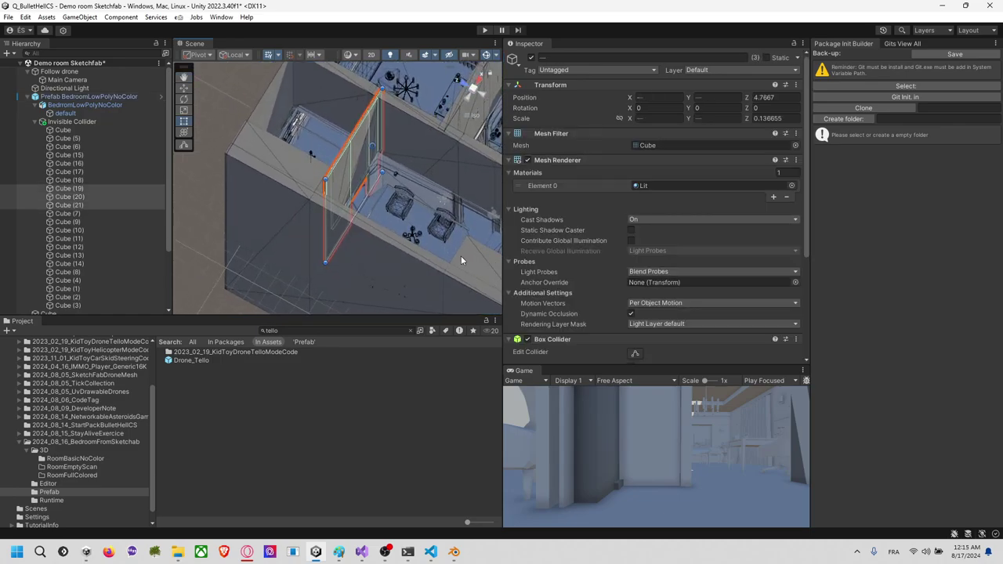
{"action": "right_click_drag", "start_coordinate": [302, 192], "coordinate": [281, 182]}
{"action": "key", "text": "ctrl+d"}
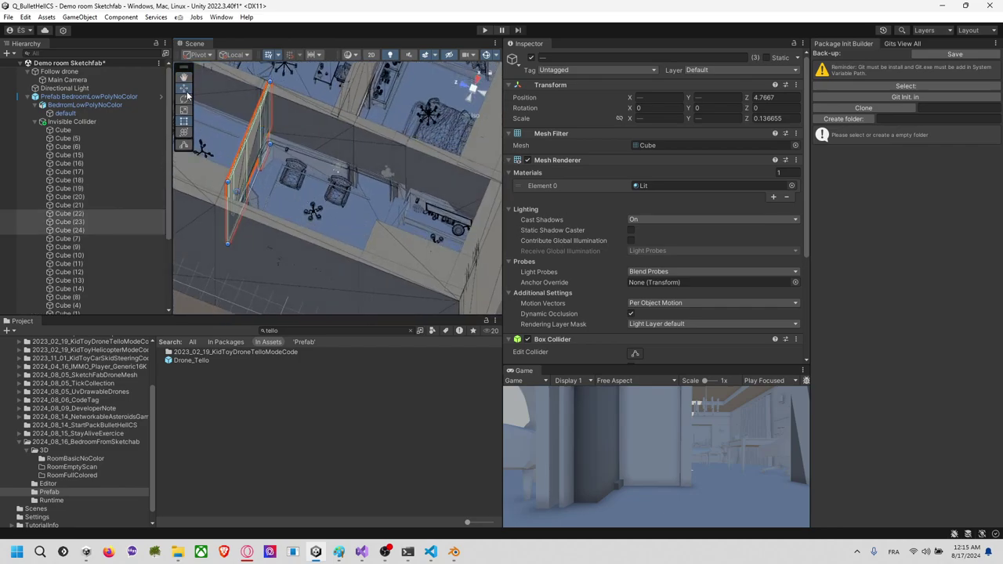
Step: Move the three duplicated colliders along the Z axis onto the next cross wall, at Z about -4.81
{"action": "left_click", "coordinate": [471, 95]}
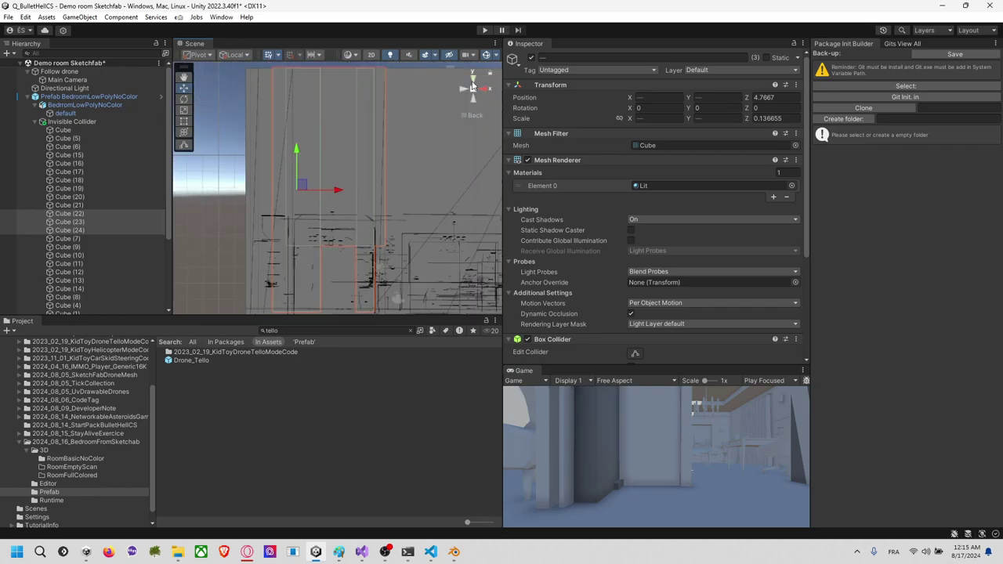
{"action": "middle_click_drag", "start_coordinate": [336, 161], "coordinate": [343, 143]}
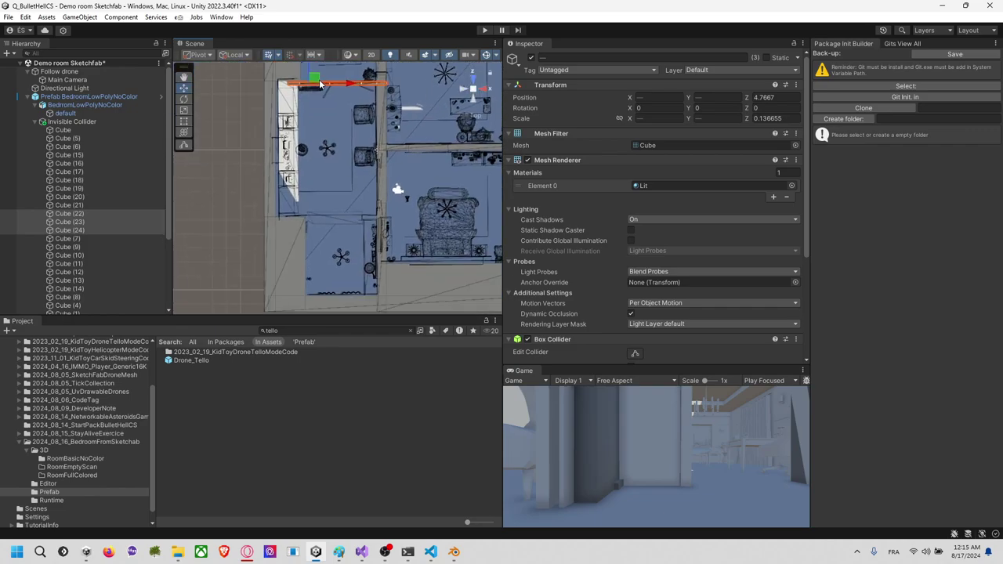
{"action": "left_click_drag", "start_coordinate": [320, 82], "coordinate": [330, 202]}
{"action": "key", "text": "ctrl+z"}
{"action": "middle_click_drag", "start_coordinate": [310, 68], "coordinate": [313, 104]}
{"action": "left_click_drag", "start_coordinate": [309, 82], "coordinate": [318, 210]}
{"action": "key", "text": "f"}
{"action": "scroll", "coordinate": [382, 224], "scroll_direction": "up", "scroll_amount": 4}
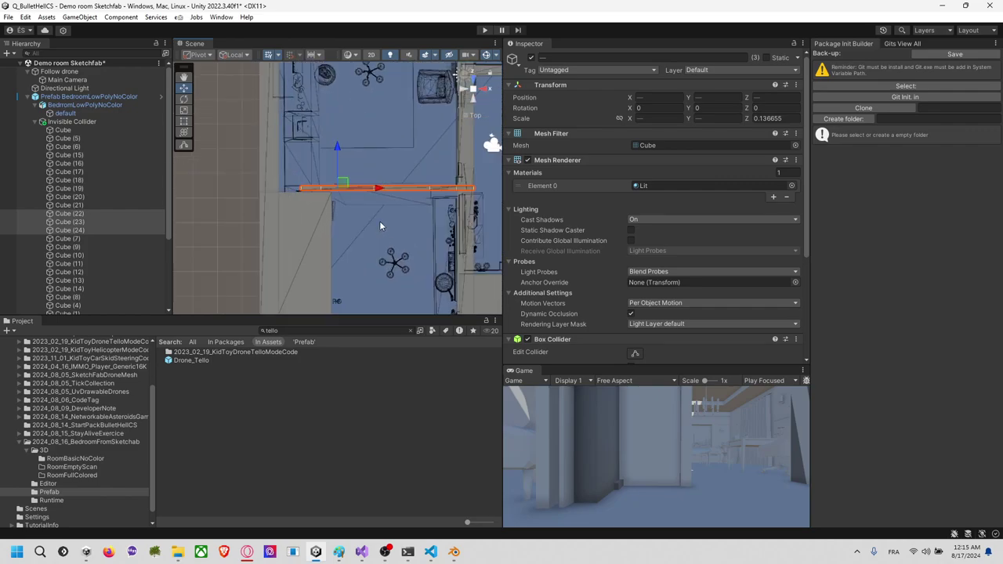
{"action": "middle_click_drag", "start_coordinate": [398, 224], "coordinate": [349, 217]}
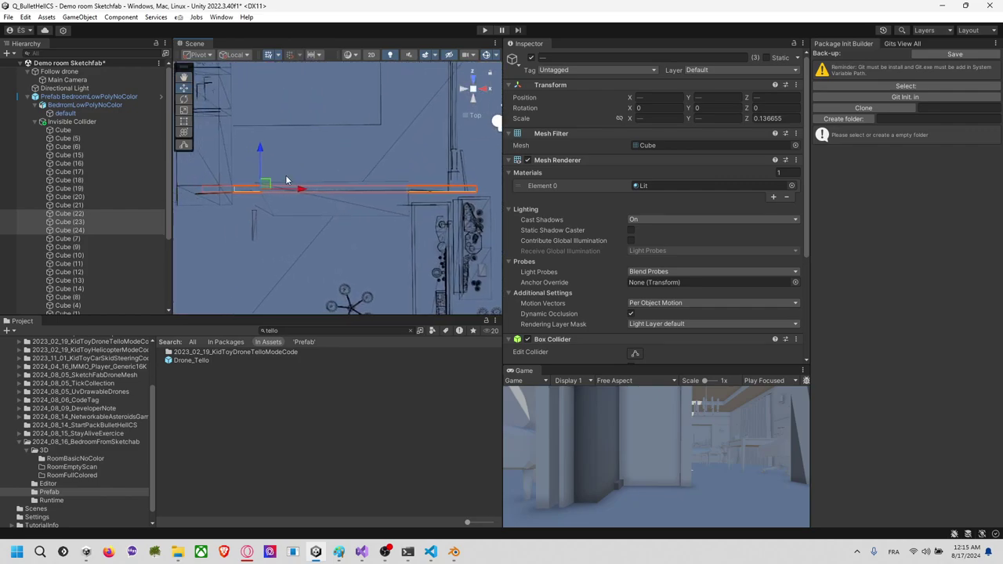
{"action": "left_click_drag", "start_coordinate": [264, 158], "coordinate": [261, 159]}
Step: Resize the wider side panel of the duplicated cross wall to an X scale of about 1.33, centred at X about -6.76
{"action": "left_click", "coordinate": [477, 99]}
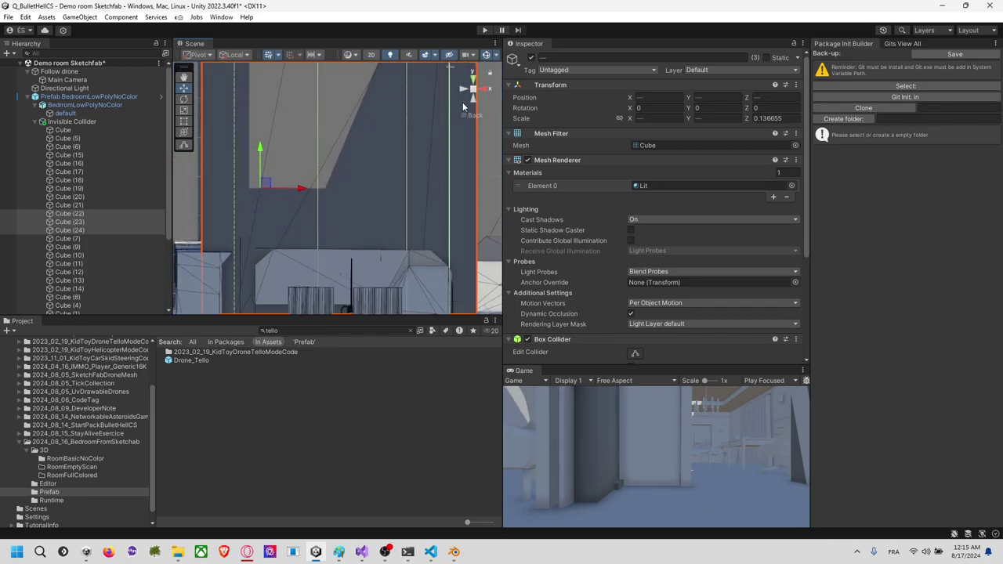
{"action": "right_click_drag", "start_coordinate": [358, 218], "coordinate": [356, 268]}
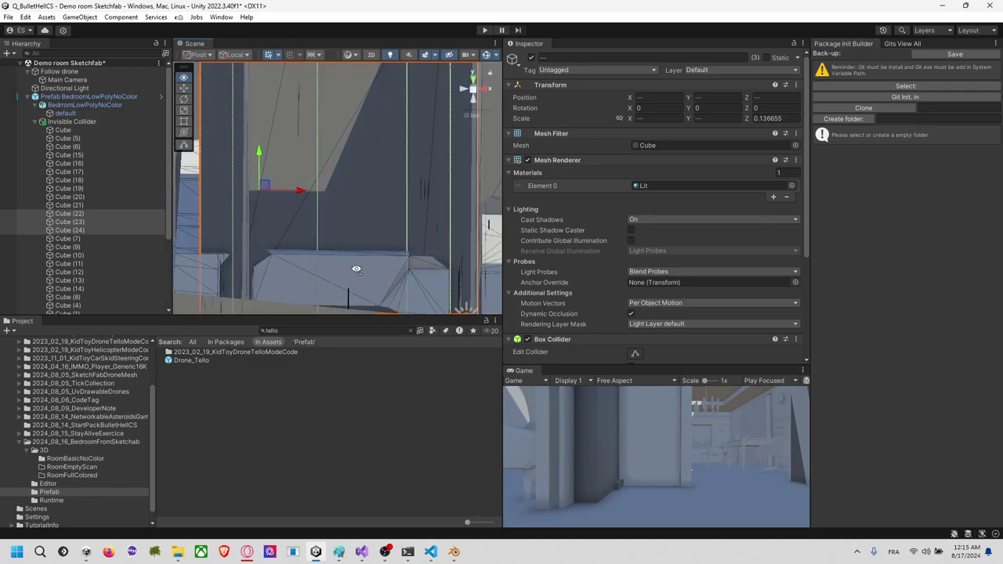
{"action": "middle_click_drag", "start_coordinate": [360, 274], "coordinate": [351, 176]}
{"action": "right_click_drag", "start_coordinate": [351, 176], "coordinate": [365, 285]}
{"action": "left_click", "coordinate": [311, 240]}
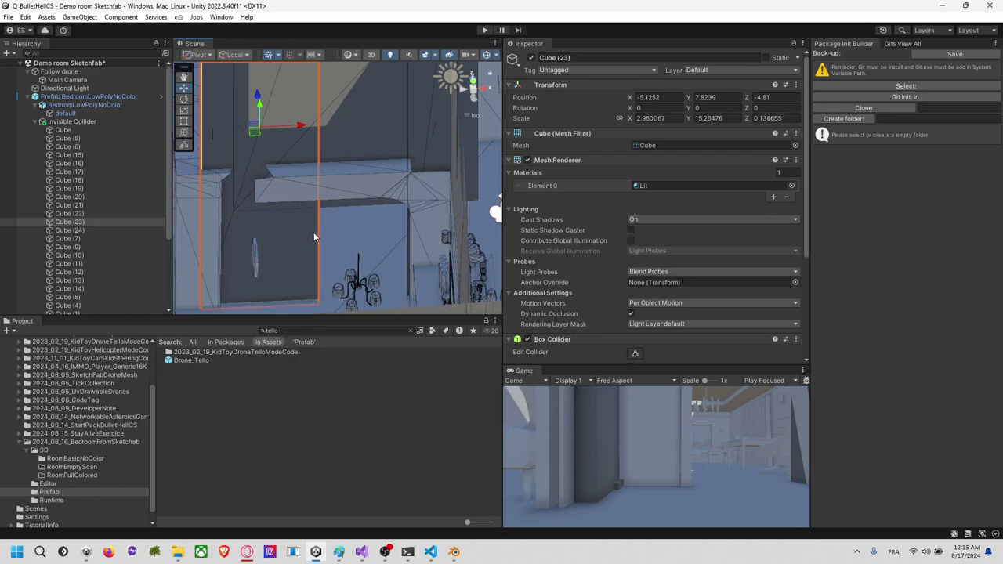
{"action": "key", "text": "t"}
{"action": "left_click_drag", "start_coordinate": [318, 233], "coordinate": [218, 241]}
{"action": "mouse_move", "coordinate": [243, 240]}
{"action": "right_mouse_down"}
{"action": "mouse_move", "coordinate": [206, 233]}
{"action": "mouse_move", "coordinate": [231, 237]}
{"action": "right_mouse_up"}
{"action": "middle_click_drag", "start_coordinate": [238, 239], "coordinate": [253, 245]}
{"action": "left_click_drag", "start_coordinate": [217, 238], "coordinate": [183, 233]}
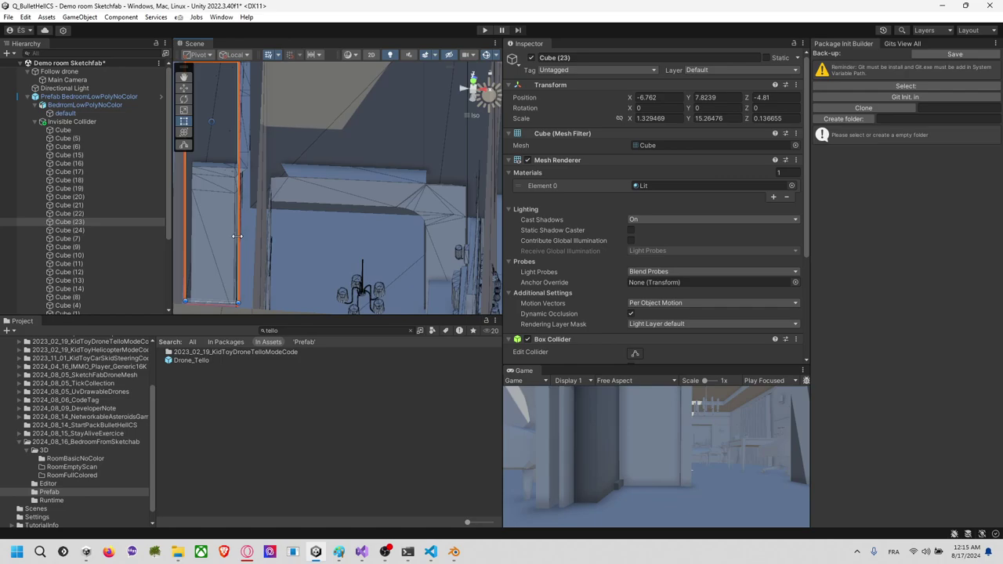
Step: Resize the duplicated panel above the opening to a Y scale of about 10.75 and an X scale of about 6.62
{"action": "left_click", "coordinate": [315, 209]}
{"action": "left_click_drag", "start_coordinate": [329, 209], "coordinate": [334, 199]}
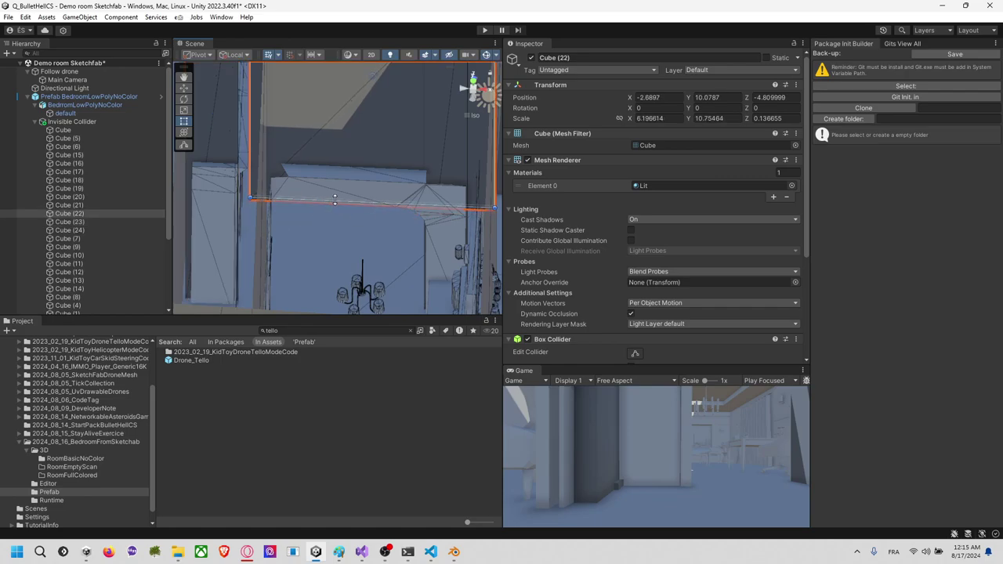
{"action": "left_click_drag", "start_coordinate": [249, 162], "coordinate": [229, 160]}
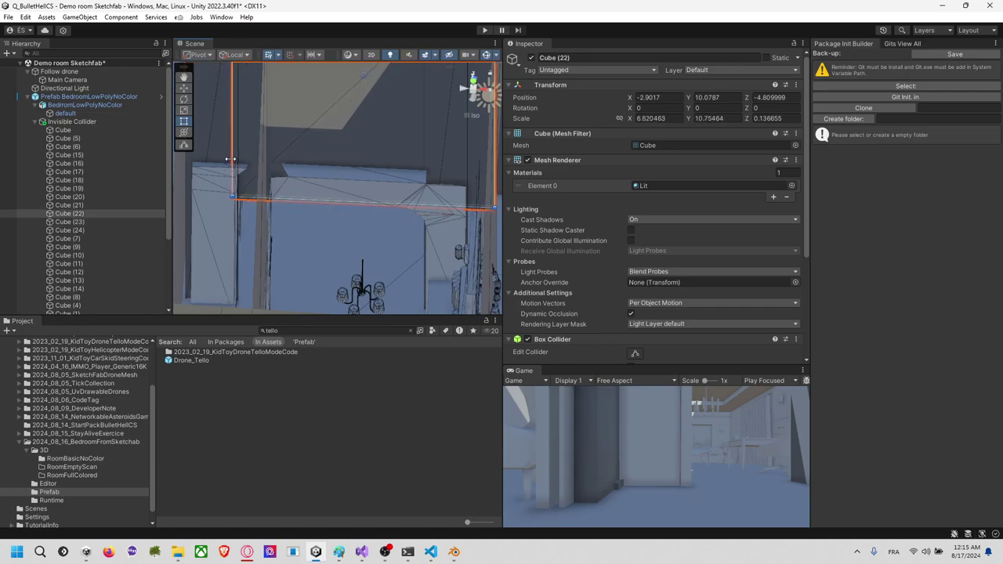
Step: Resize the narrow side panel at the opening's other end to an X scale of about 1.28, centred at X about -0.69
{"action": "left_click", "coordinate": [425, 233]}
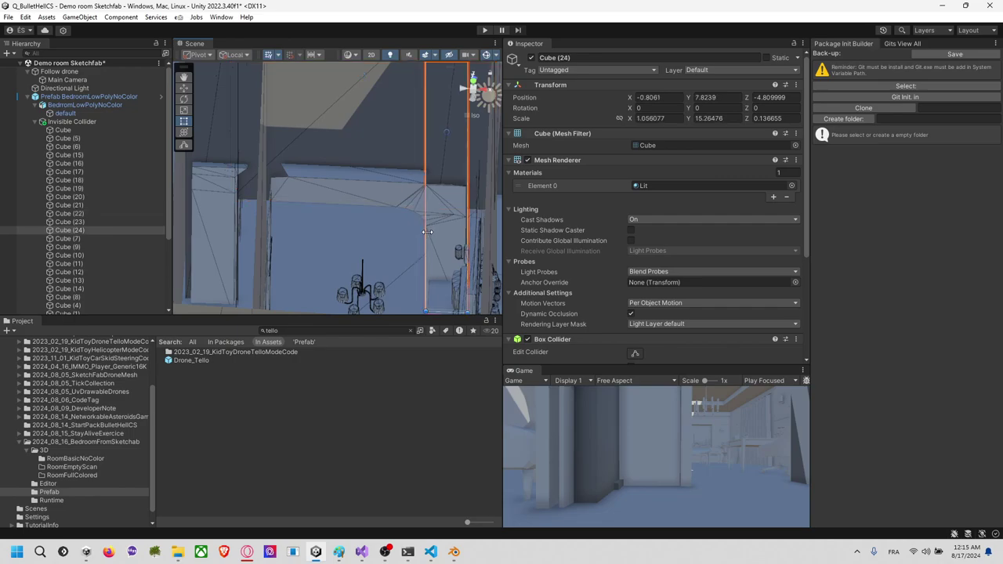
{"action": "left_click_drag", "start_coordinate": [470, 218], "coordinate": [476, 219]}
{"action": "right_click_drag", "start_coordinate": [434, 217], "coordinate": [376, 133]}
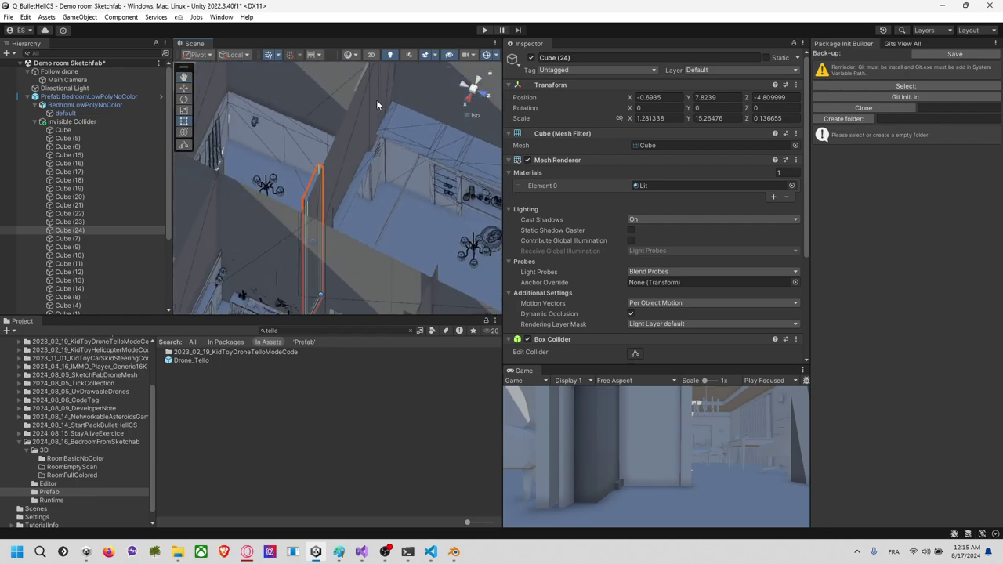
Step: Select the three panels of the cross wall at Z about -4.81 and thicken them together to a Z scale of about 0.33
{"action": "left_click", "coordinate": [375, 101], "text": "shift"}
{"action": "left_click", "coordinate": [362, 105], "text": "shift"}
{"action": "middle_click_drag", "start_coordinate": [365, 111], "coordinate": [367, 187]}
{"action": "left_click", "coordinate": [354, 182], "text": "shift"}
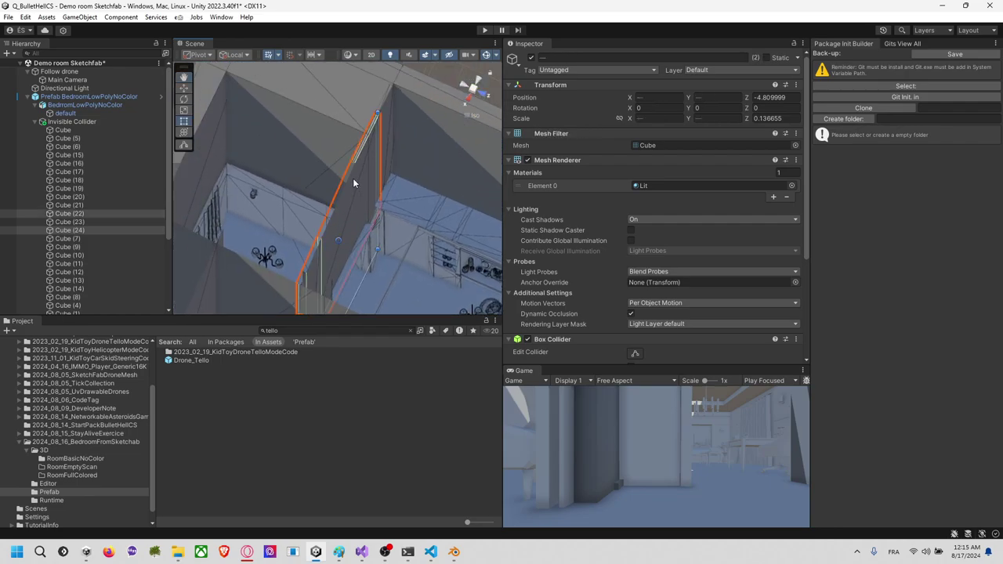
{"action": "right_click_drag", "start_coordinate": [377, 137], "coordinate": [386, 132]}
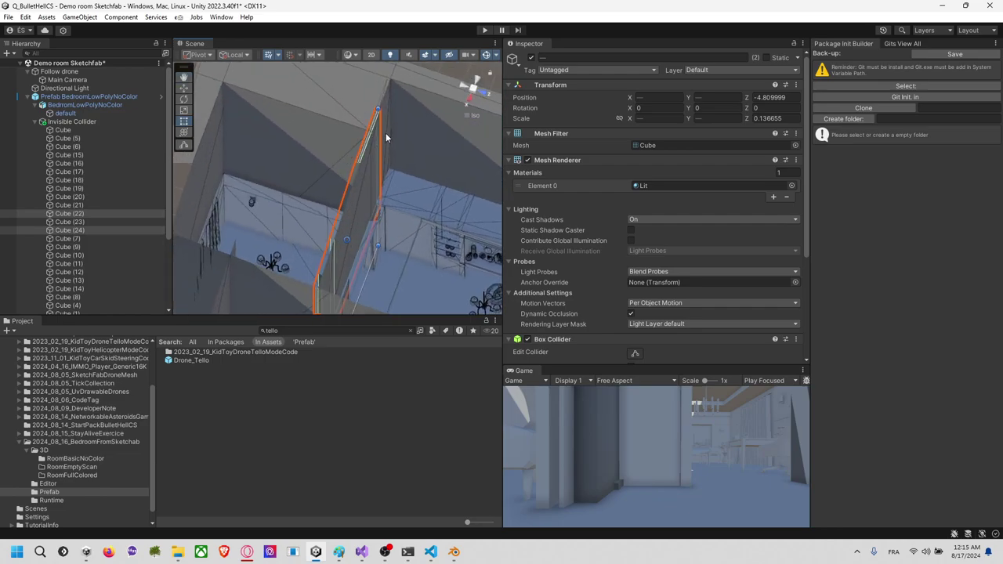
{"action": "left_click", "coordinate": [386, 130], "text": "ctrl"}
{"action": "right_click_drag", "start_coordinate": [400, 192], "coordinate": [349, 178]}
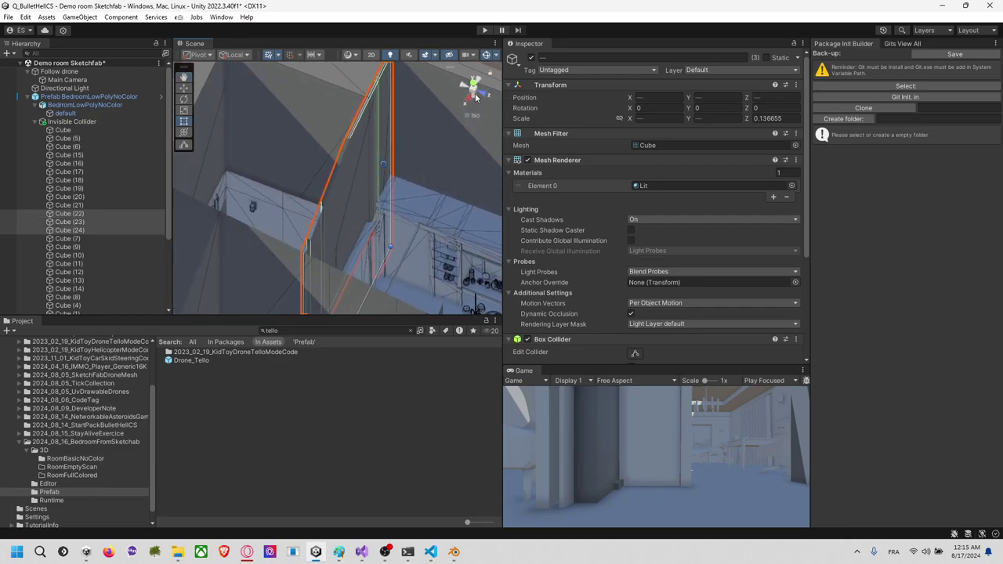
{"action": "right_click_drag", "start_coordinate": [425, 182], "coordinate": [262, 189]}
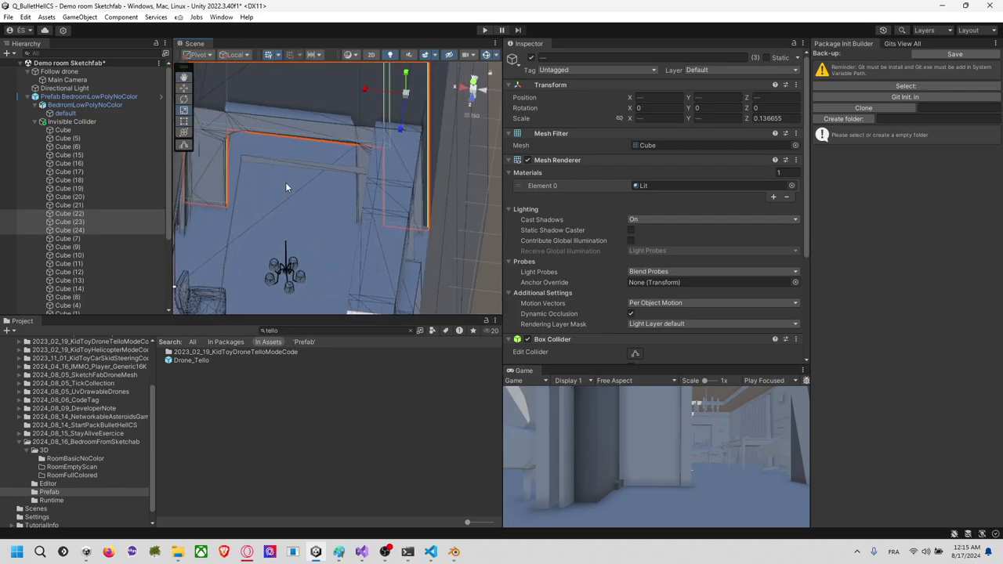
{"action": "left_click_drag", "start_coordinate": [398, 134], "coordinate": [398, 185]}
Step: Widen the side panel at the cross wall's negative X end to an X scale of about 2.02, centred at X about -6.42
{"action": "right_click_drag", "start_coordinate": [227, 220], "coordinate": [301, 203]}
{"action": "left_click", "coordinate": [375, 164]}
{"action": "left_click", "coordinate": [372, 162]}
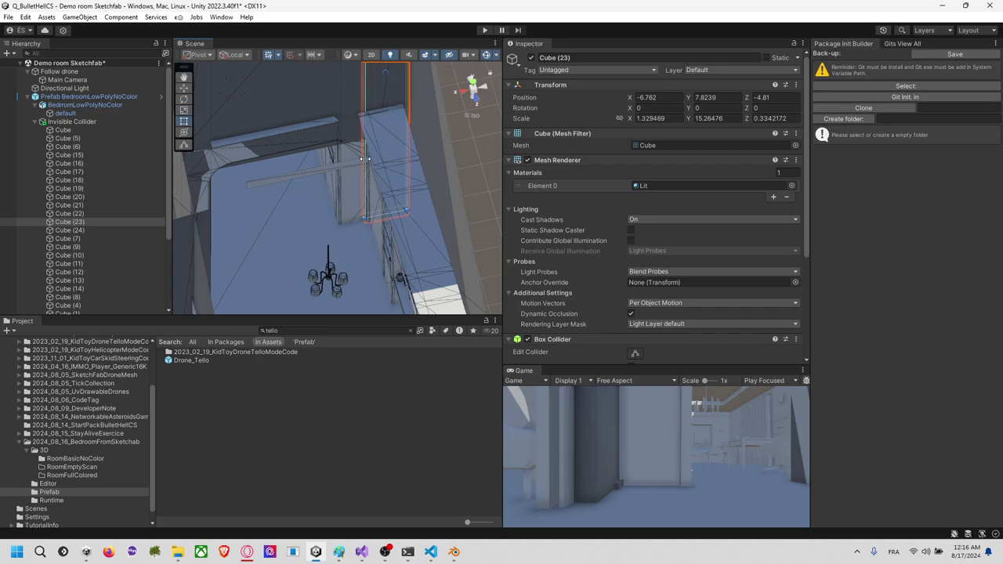
{"action": "left_click_drag", "start_coordinate": [365, 159], "coordinate": [342, 161]}
Step: Thicken the panel above the cross wall's opening to a Z scale of about 0.40, centred at Z about -4.84
{"action": "right_click_drag", "start_coordinate": [267, 166], "coordinate": [519, 214]}
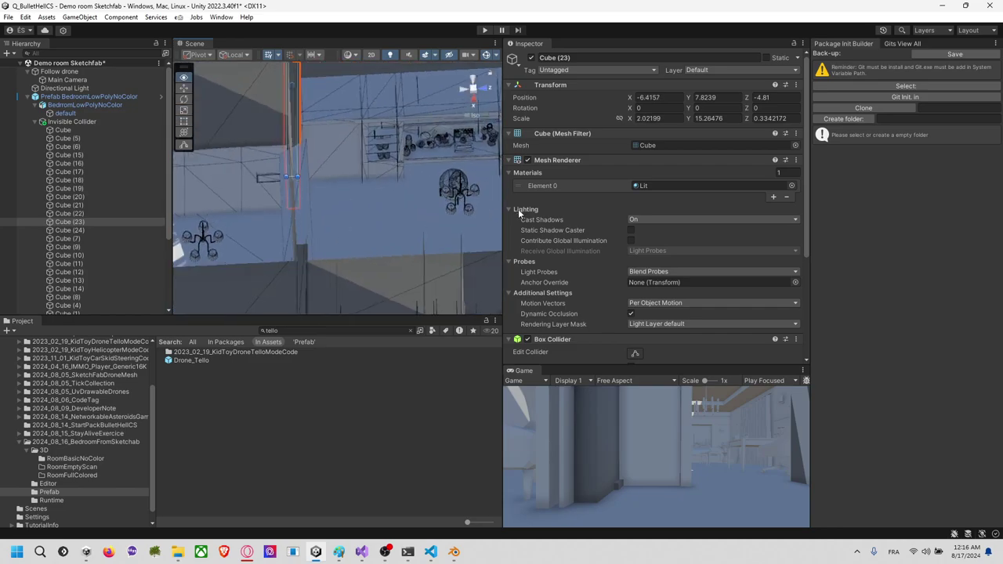
{"action": "right_click_drag", "start_coordinate": [391, 205], "coordinate": [499, 199]}
{"action": "right_click_drag", "start_coordinate": [313, 195], "coordinate": [577, 229]}
{"action": "right_click_drag", "start_coordinate": [395, 209], "coordinate": [498, 206]}
{"action": "middle_click_drag", "start_coordinate": [423, 207], "coordinate": [366, 183]}
{"action": "left_click", "coordinate": [344, 141]}
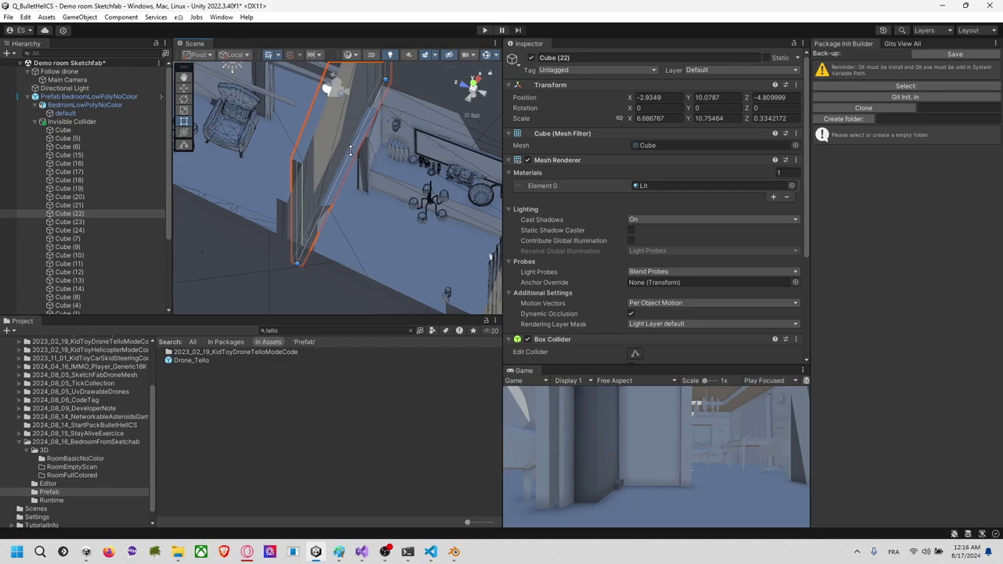
{"action": "right_click_drag", "start_coordinate": [350, 150], "coordinate": [381, 173]}
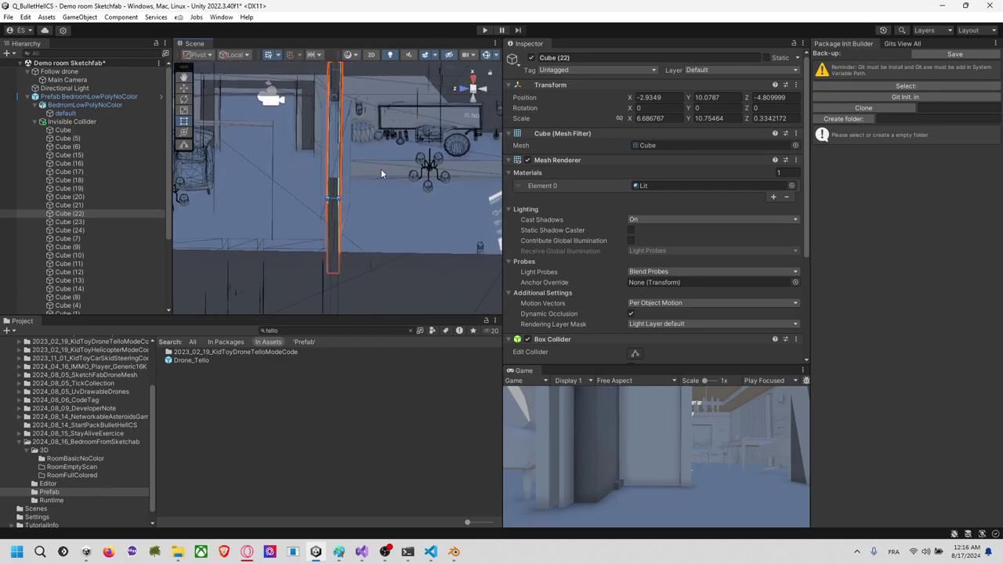
{"action": "left_click_drag", "start_coordinate": [348, 168], "coordinate": [339, 234], "text": "alt"}
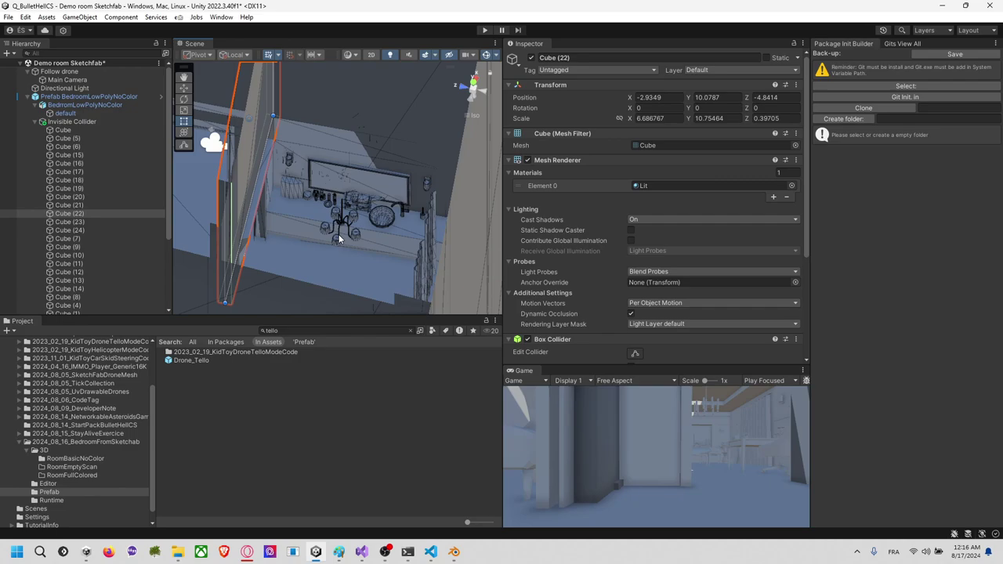
Step: Duplicate the panel above the opening and reshape it over the adjoining room's shelving to a scale of about 1.55 by 15.67 by 5.77
{"action": "left_click", "coordinate": [293, 232]}
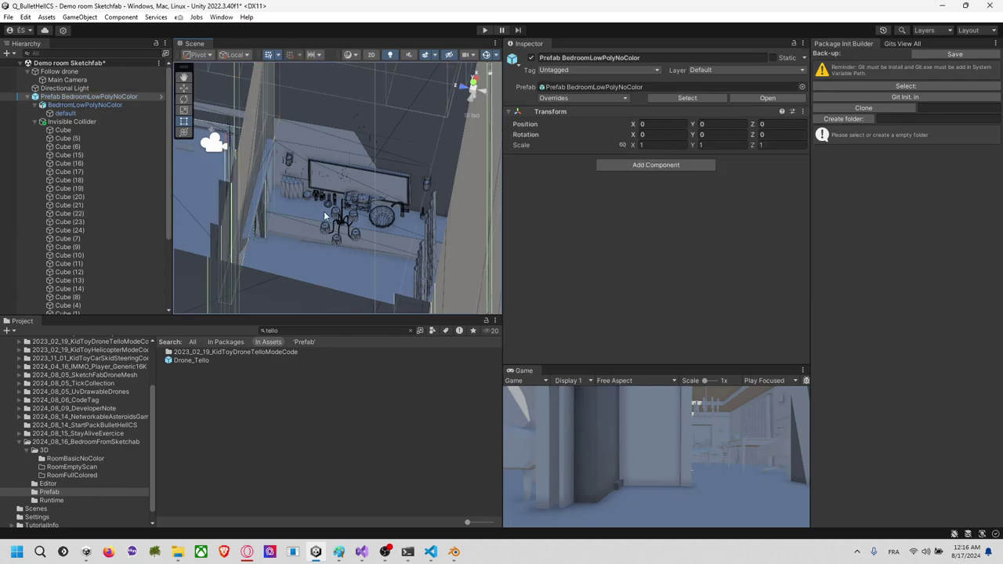
{"action": "left_click", "coordinate": [259, 165]}
{"action": "key", "text": "ctrl+d"}
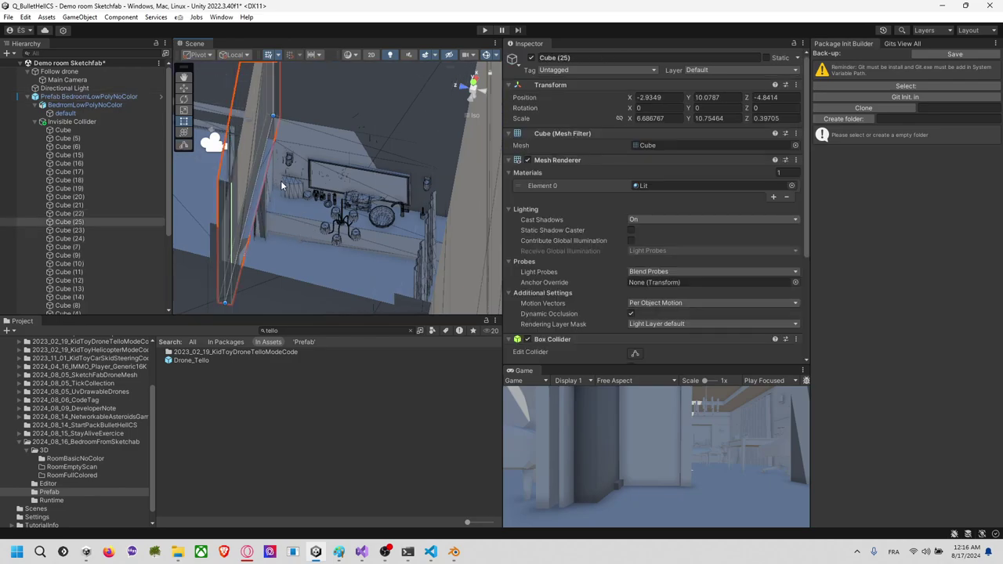
{"action": "left_click", "coordinate": [472, 83]}
{"action": "scroll", "coordinate": [356, 118], "scroll_direction": "down", "scroll_amount": 3}
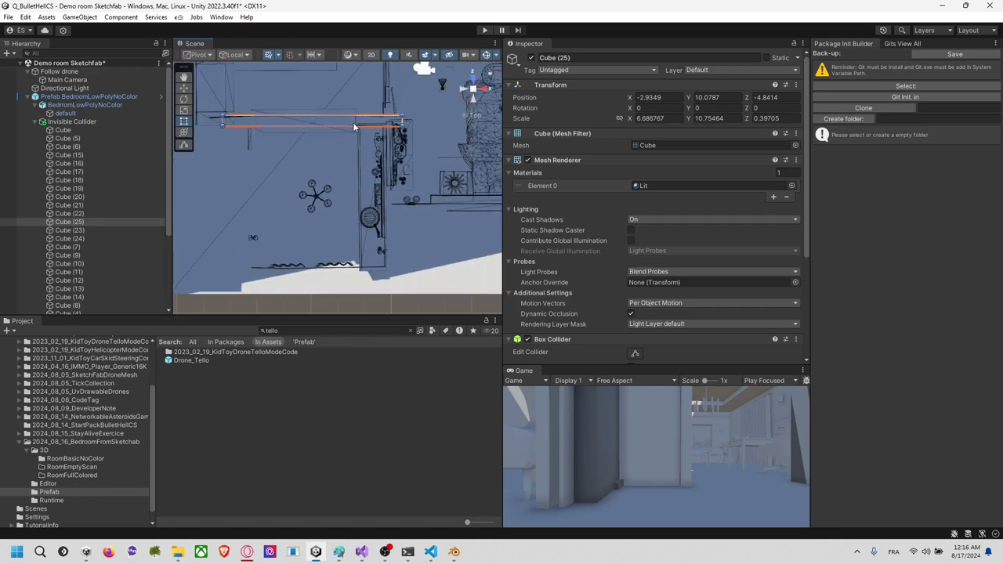
{"action": "left_click_drag", "start_coordinate": [340, 134], "coordinate": [338, 257]}
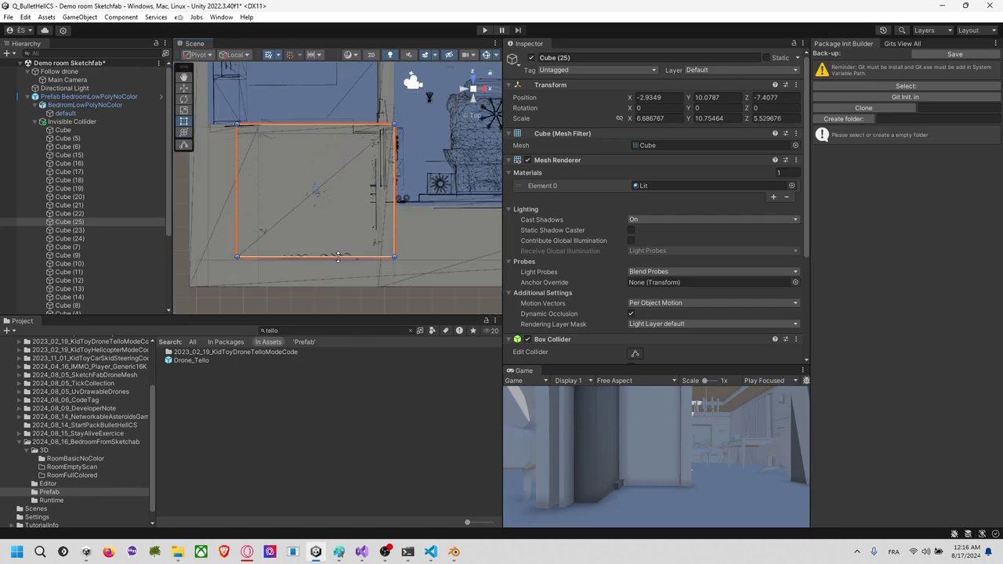
{"action": "left_click_drag", "start_coordinate": [236, 196], "coordinate": [450, 123]}
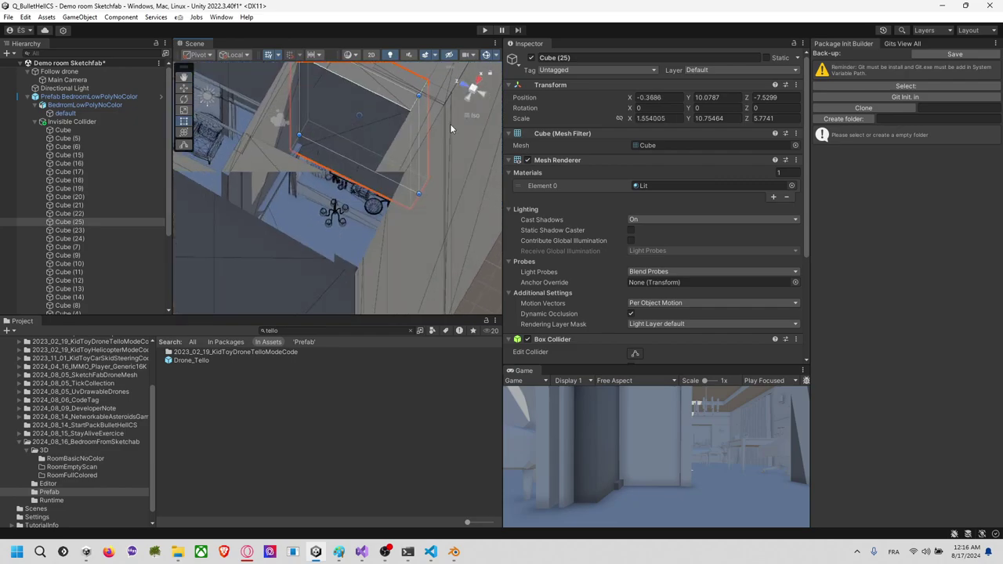
{"action": "left_click_drag", "start_coordinate": [355, 163], "coordinate": [347, 201]}
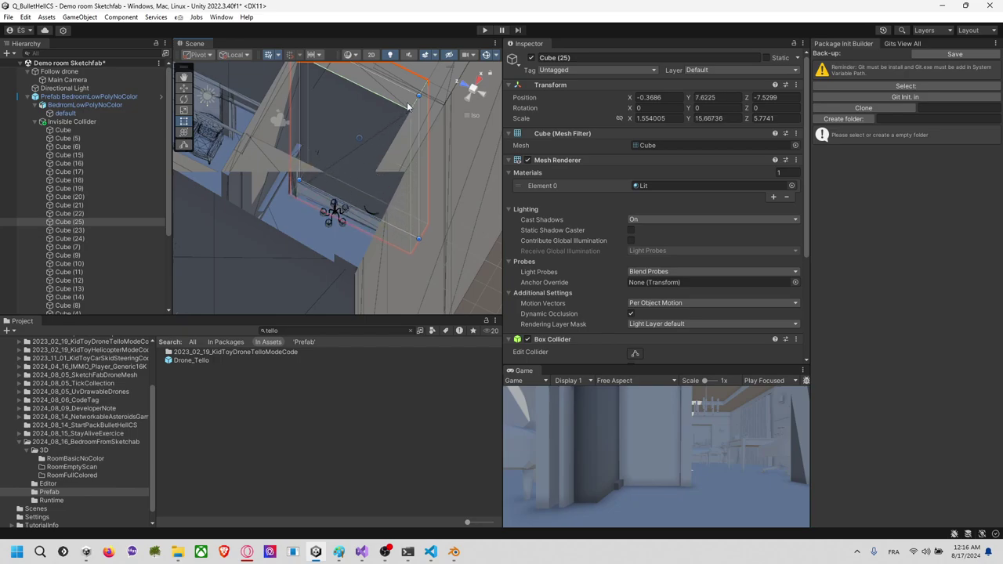
{"action": "left_click_drag", "start_coordinate": [409, 94], "coordinate": [397, 210]}
Step: Duplicate the long outer wall collider, Cube (6), and shrink it onto the middle room to a Y scale of about 11.36 and Z scale of about 9.40
{"action": "right_click_drag", "start_coordinate": [347, 210], "coordinate": [298, 232]}
{"action": "right_click_drag", "start_coordinate": [417, 178], "coordinate": [308, 225]}
{"action": "left_click_drag", "start_coordinate": [308, 225], "coordinate": [340, 232], "text": "alt"}
{"action": "left_click", "coordinate": [345, 136]}
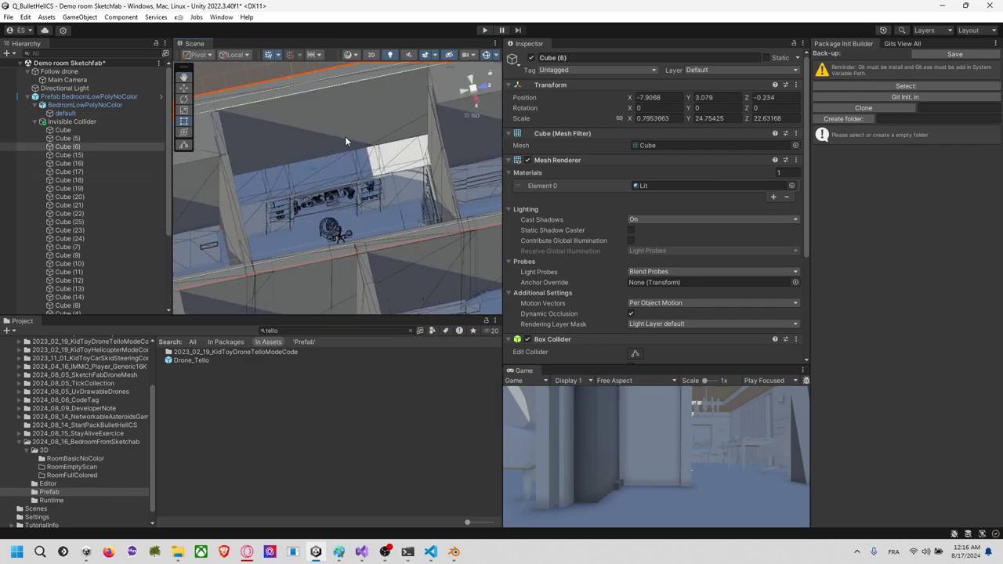
{"action": "key", "text": "ctrl+d"}
{"action": "scroll", "coordinate": [355, 143], "scroll_direction": "down", "scroll_amount": 1}
{"action": "scroll", "coordinate": [355, 142], "scroll_direction": "down", "scroll_amount": 5}
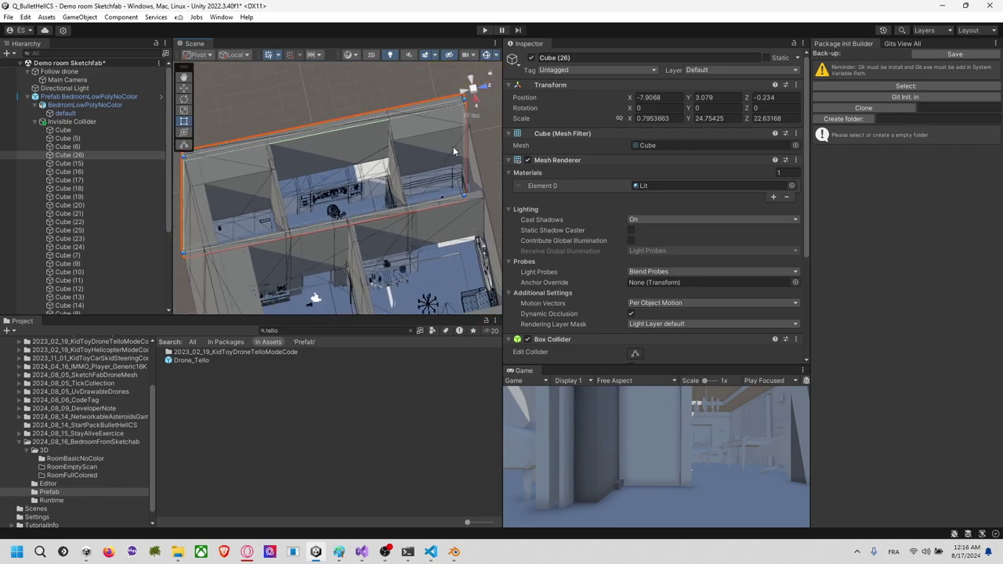
{"action": "left_click", "coordinate": [467, 144]}
{"action": "left_click", "coordinate": [470, 145]}
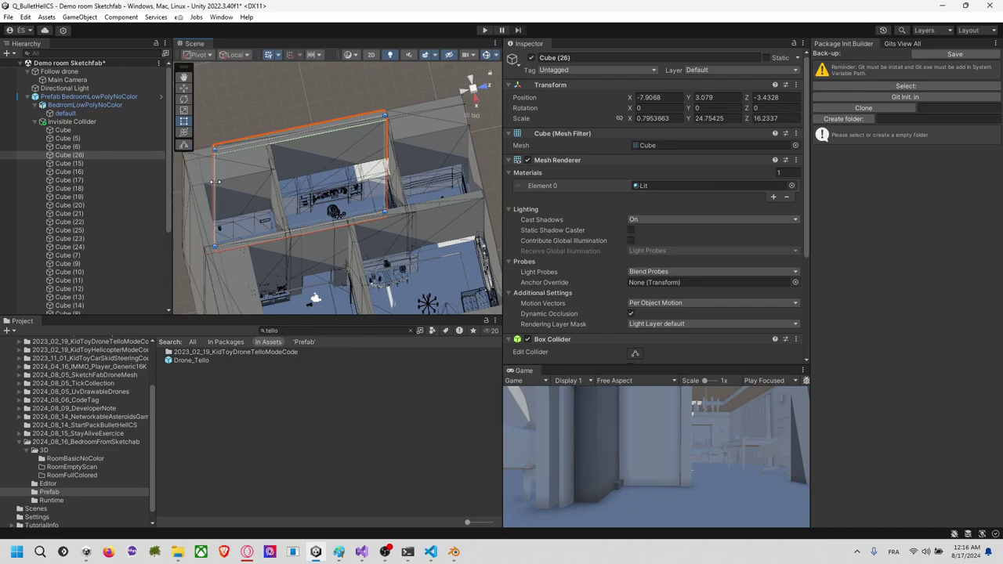
{"action": "left_click_drag", "start_coordinate": [277, 179], "coordinate": [247, 181], "text": "alt"}
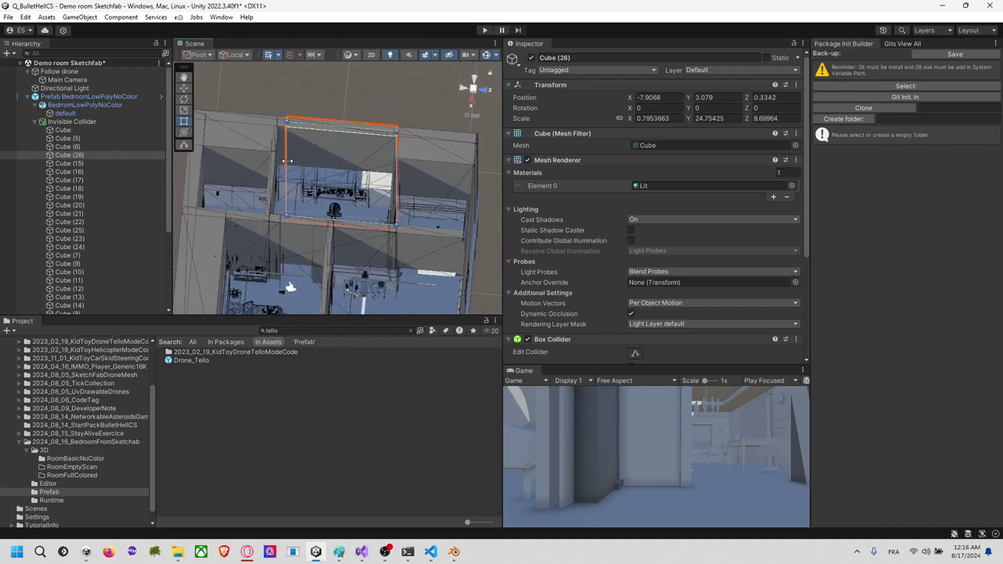
{"action": "left_click_drag", "start_coordinate": [320, 153], "coordinate": [350, 179], "text": "alt"}
{"action": "left_click_drag", "start_coordinate": [369, 259], "coordinate": [149, 235], "text": "alt"}
{"action": "scroll", "coordinate": [342, 195], "scroll_direction": "up", "scroll_amount": 6}
{"action": "scroll", "coordinate": [339, 163], "scroll_direction": "up", "scroll_amount": 2}
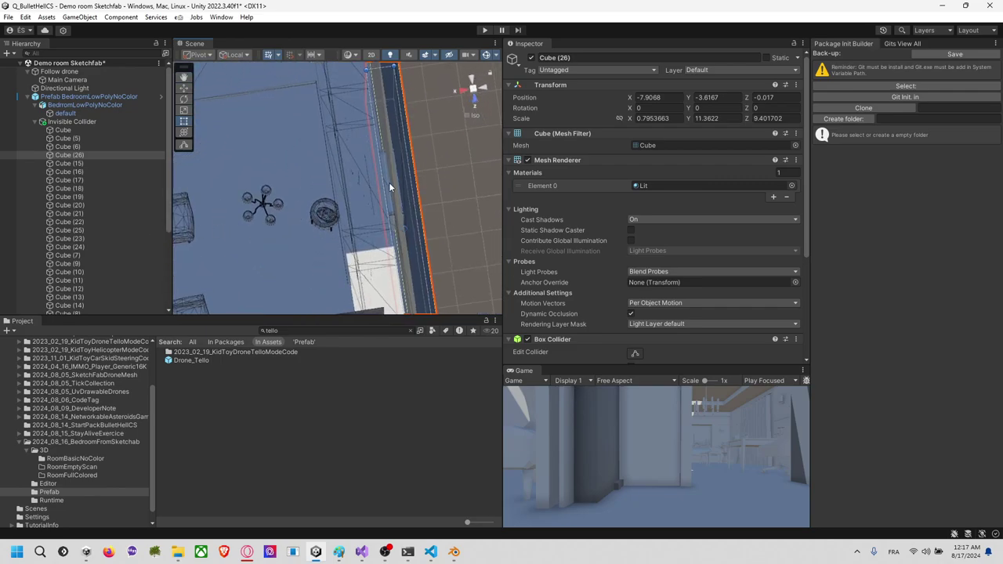
Step: Extend the duplicated wall collider over the built-in furniture to an X scale of about 2.43 and a Y scale of about 15.58
{"action": "left_click_drag", "start_coordinate": [387, 187], "coordinate": [323, 188]}
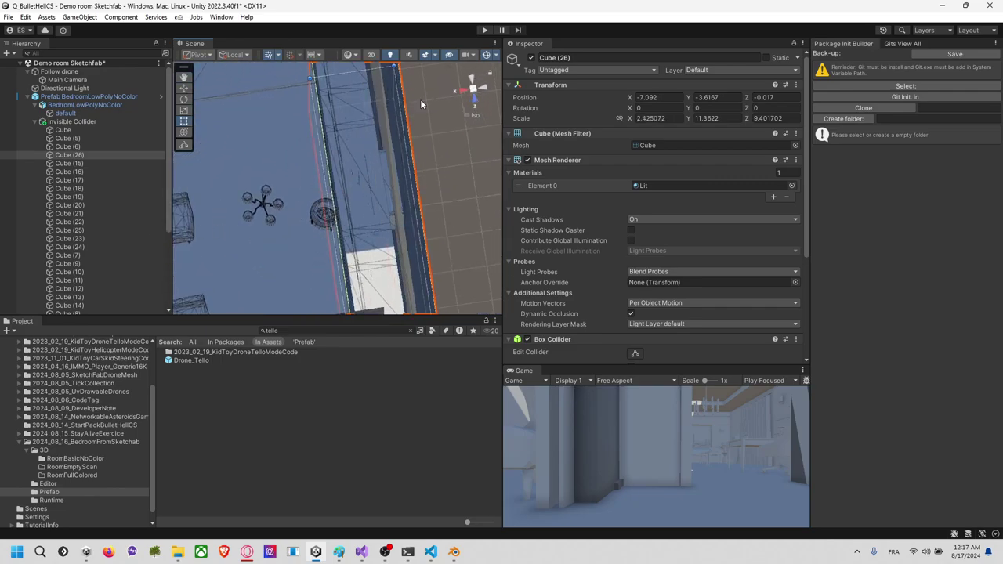
{"action": "left_click", "coordinate": [480, 96]}
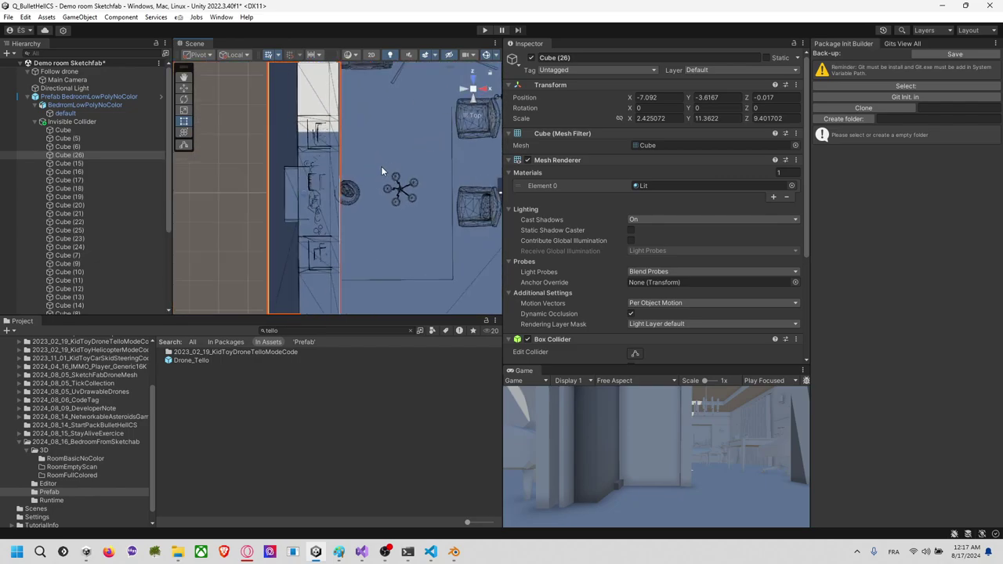
{"action": "left_click_drag", "start_coordinate": [415, 176], "coordinate": [479, 189], "text": "alt"}
{"action": "middle_click_drag", "start_coordinate": [428, 189], "coordinate": [328, 215]}
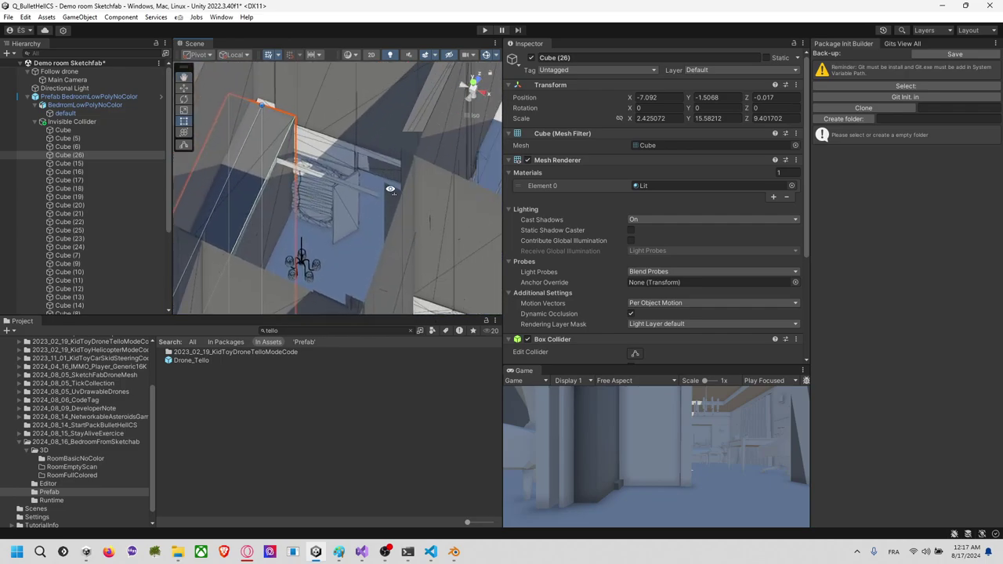
Step: Examine the remaining rooms from several angles to check how the colliders cover the walls and furniture
{"action": "left_click_drag", "start_coordinate": [329, 216], "coordinate": [417, 185], "text": "alt"}
{"action": "middle_click_drag", "start_coordinate": [329, 118], "coordinate": [348, 195]}
{"action": "left_click_drag", "start_coordinate": [347, 196], "coordinate": [330, 161], "text": "alt"}
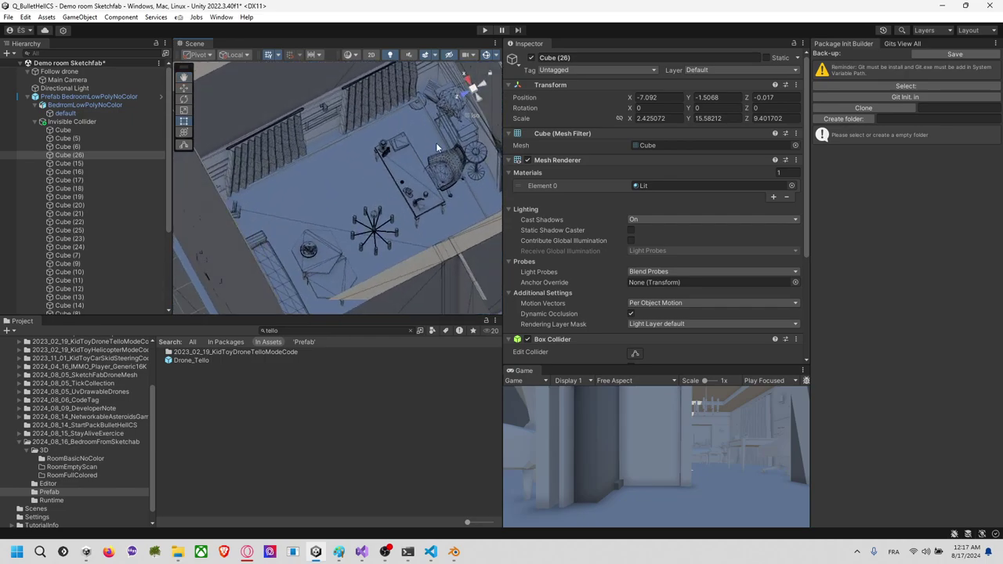
{"action": "middle_click_drag", "start_coordinate": [472, 135], "coordinate": [444, 150]}
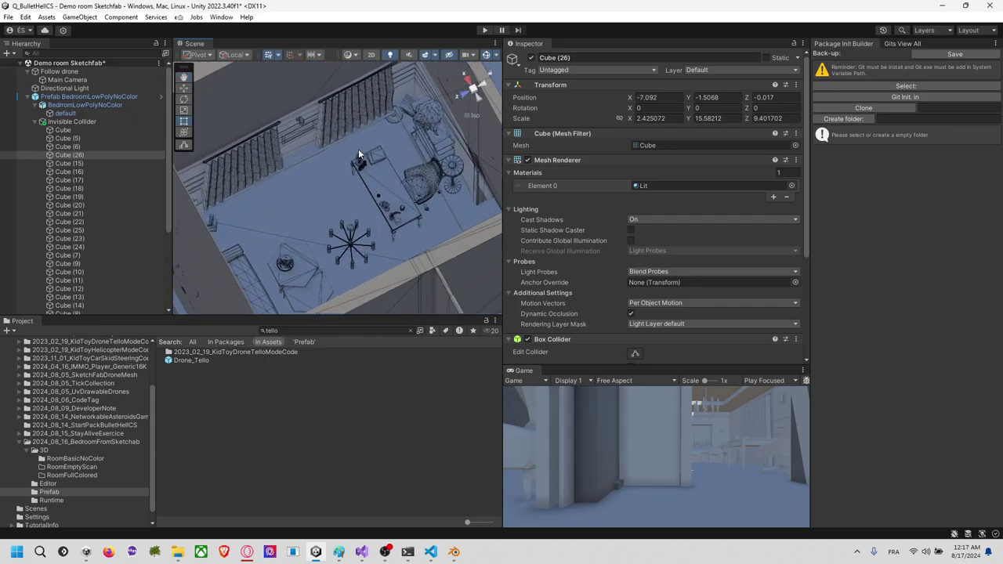
{"action": "left_click", "coordinate": [330, 90]}
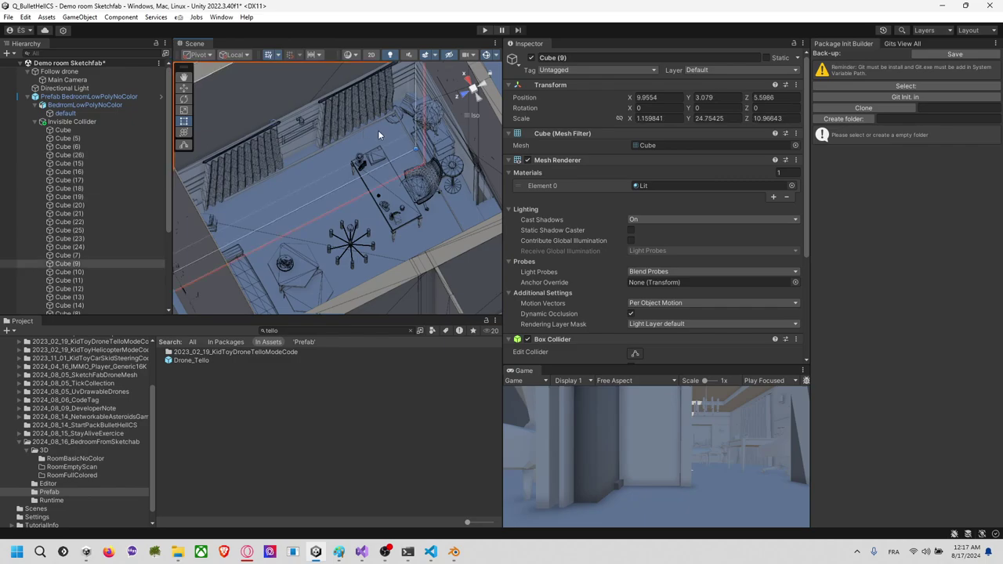
{"action": "left_click_drag", "start_coordinate": [378, 130], "coordinate": [404, 174], "text": "alt"}
{"action": "left_click", "coordinate": [478, 92]}
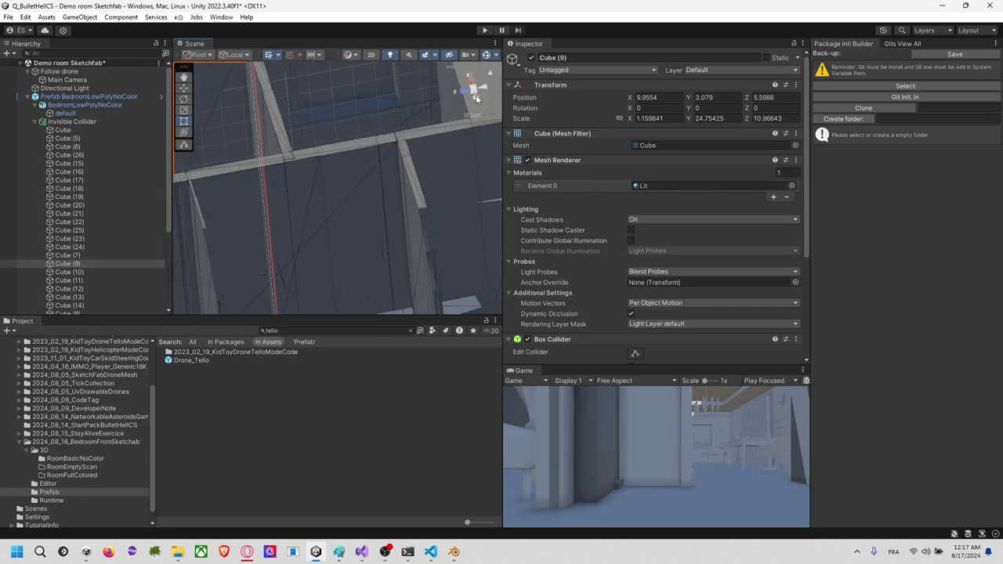
{"action": "left_click", "coordinate": [367, 225]}
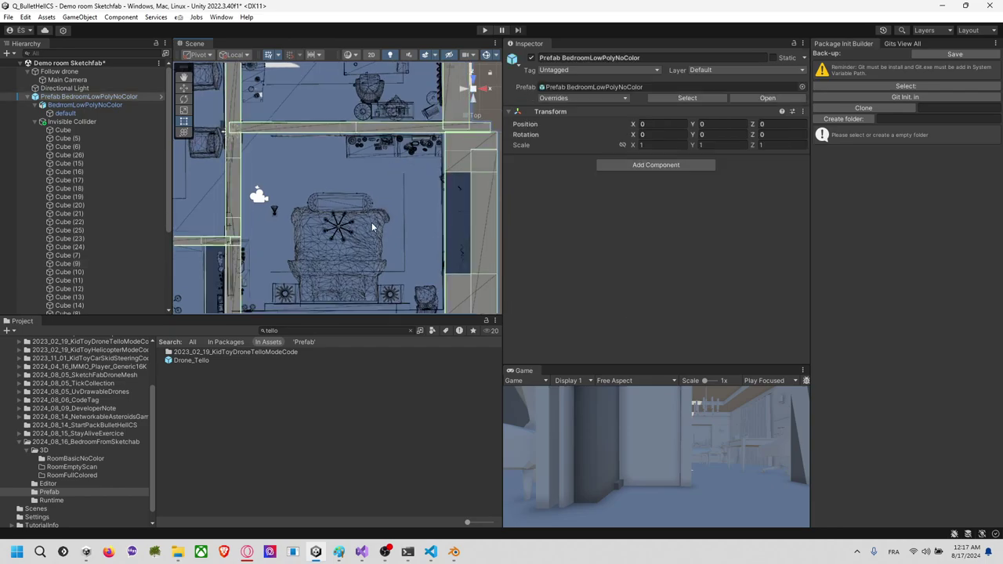
{"action": "left_click", "coordinate": [369, 226]}
{"action": "left_click", "coordinate": [373, 227]}
{"action": "middle_click_drag", "start_coordinate": [373, 218], "coordinate": [381, 179]}
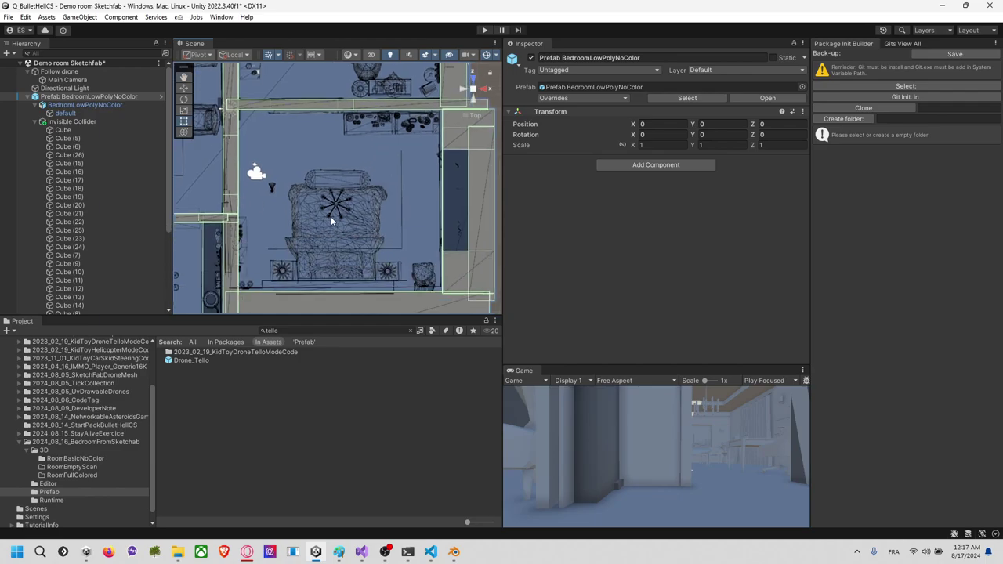
{"action": "left_click_drag", "start_coordinate": [330, 221], "coordinate": [335, 197], "text": "alt"}
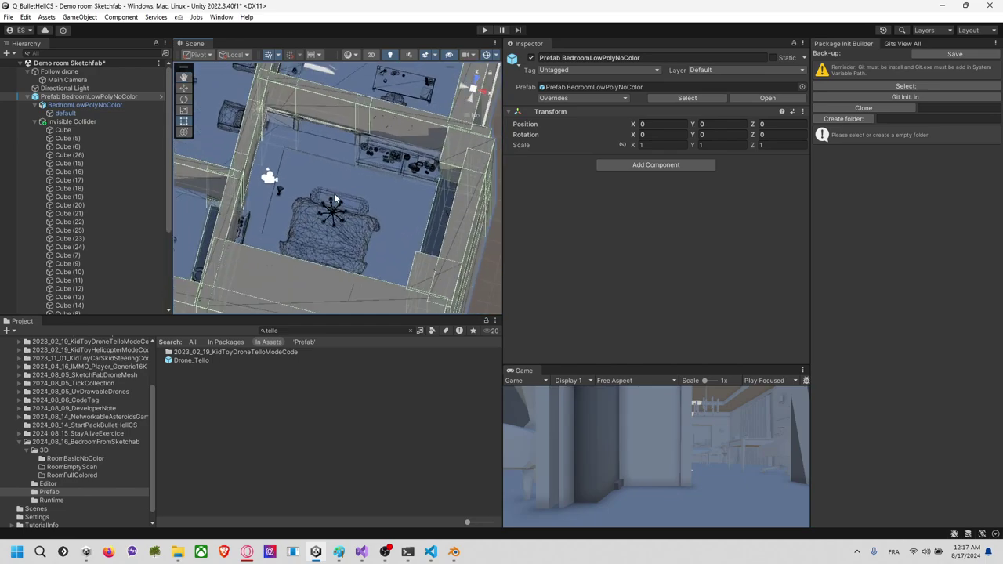
{"action": "scroll", "coordinate": [334, 195], "scroll_direction": "down", "scroll_amount": 3}
{"action": "right_click_drag", "start_coordinate": [335, 200], "coordinate": [389, 191]}
{"action": "left_click_drag", "start_coordinate": [389, 189], "coordinate": [385, 141], "text": "alt"}
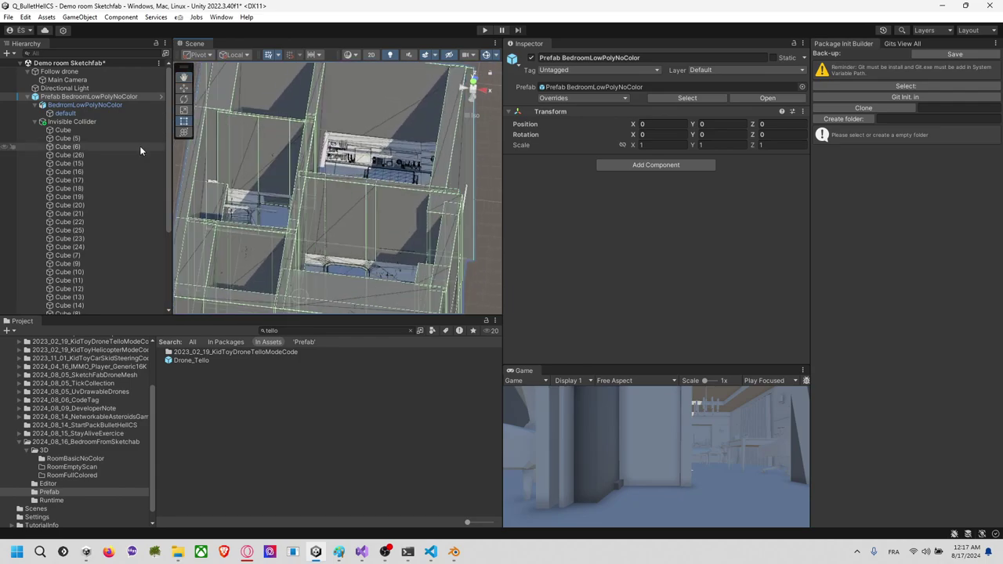
Step: Select all the cubes under Invisible Collider and disable their Mesh Renderer components
{"action": "left_click", "coordinate": [93, 129]}
{"action": "scroll", "coordinate": [72, 195], "scroll_direction": "down", "scroll_amount": 5}
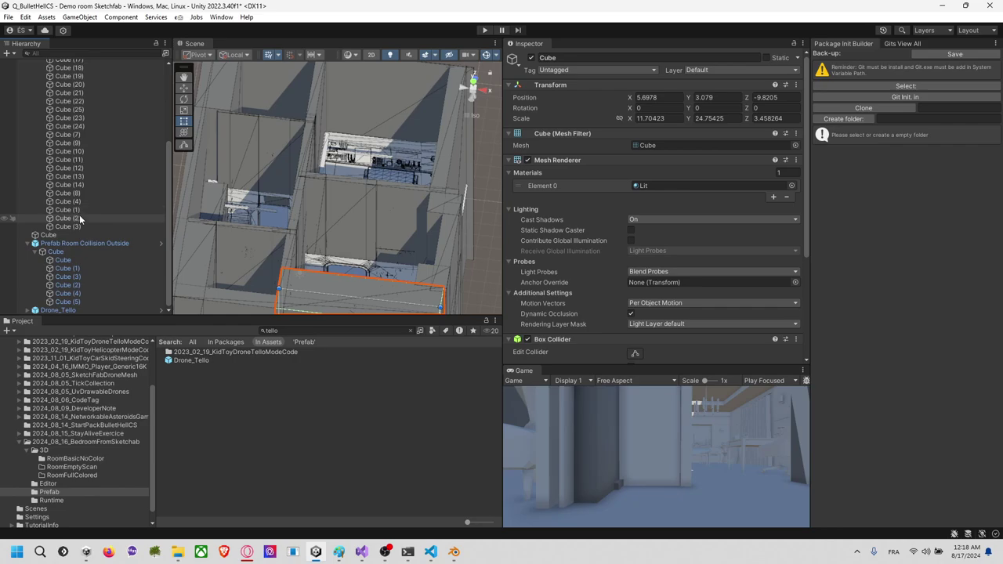
{"action": "left_click", "coordinate": [81, 226], "text": "shift"}
{"action": "middle_click_drag", "start_coordinate": [309, 184], "coordinate": [362, 193]}
{"action": "right_click_drag", "start_coordinate": [362, 193], "coordinate": [363, 164]}
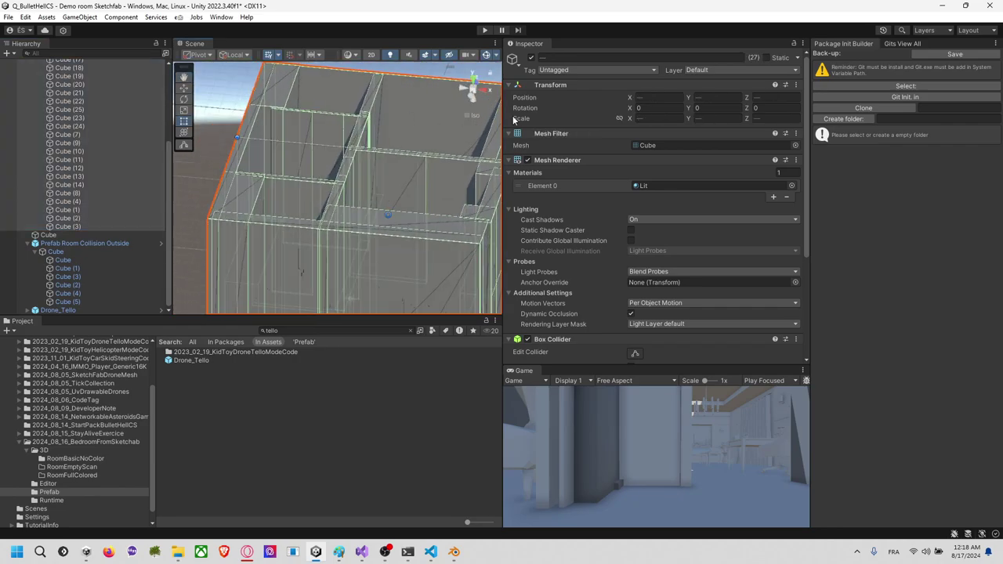
{"action": "scroll", "coordinate": [540, 180], "scroll_direction": "down", "scroll_amount": 3}
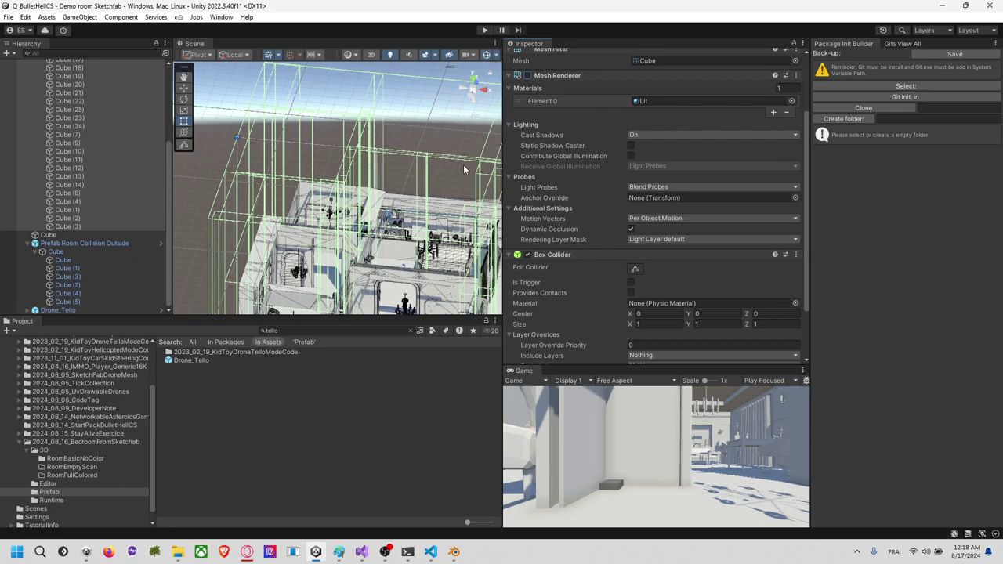
{"action": "scroll", "coordinate": [79, 137], "scroll_direction": "up", "scroll_amount": 5}
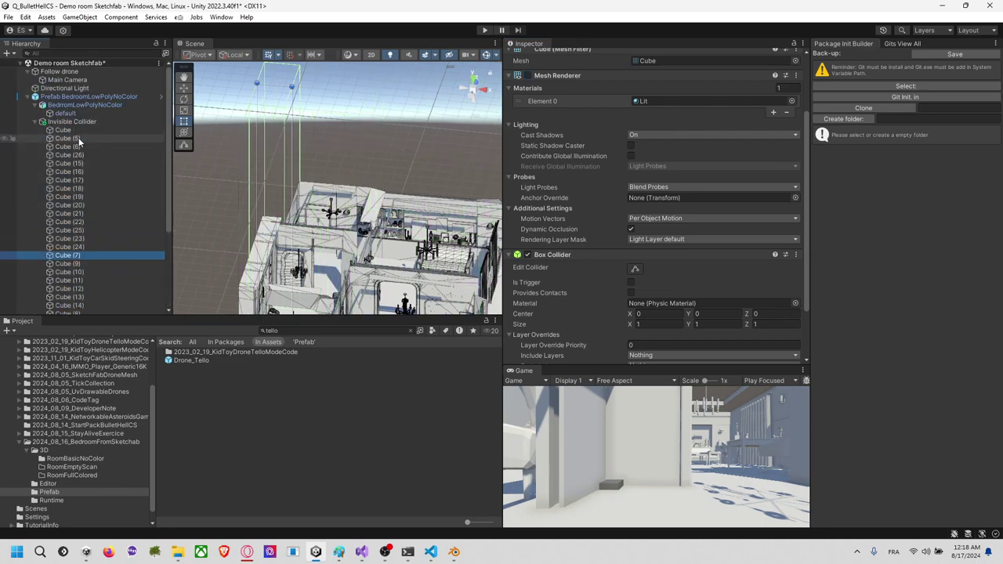
Step: Frame the Invisible Collider group in the back view, then select all its cubes and re-enable their Mesh Renderer components
{"action": "left_click", "coordinate": [42, 124]}
{"action": "left_click", "coordinate": [41, 124]}
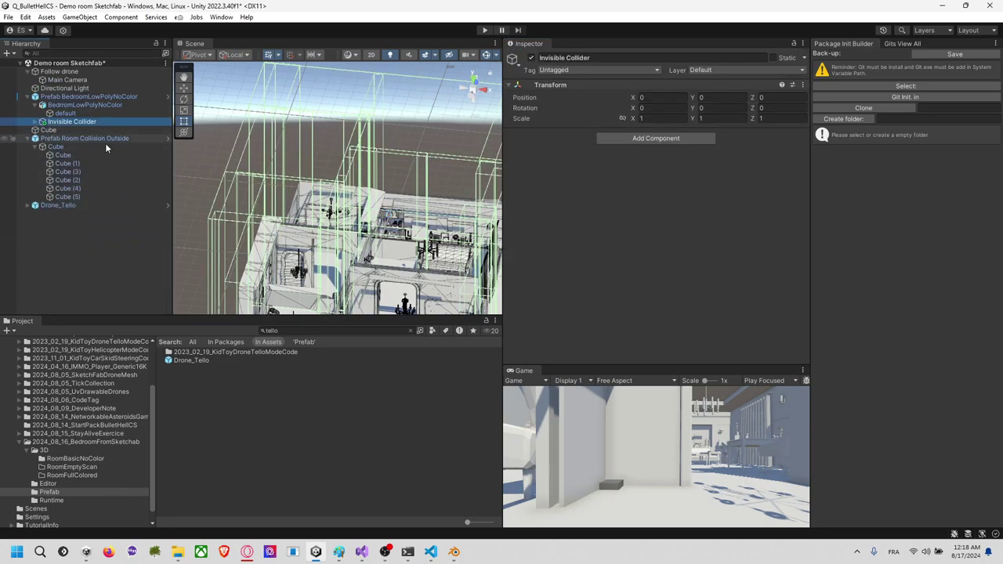
{"action": "key", "text": "f"}
{"action": "left_click_drag", "start_coordinate": [365, 248], "coordinate": [429, 140], "text": "alt"}
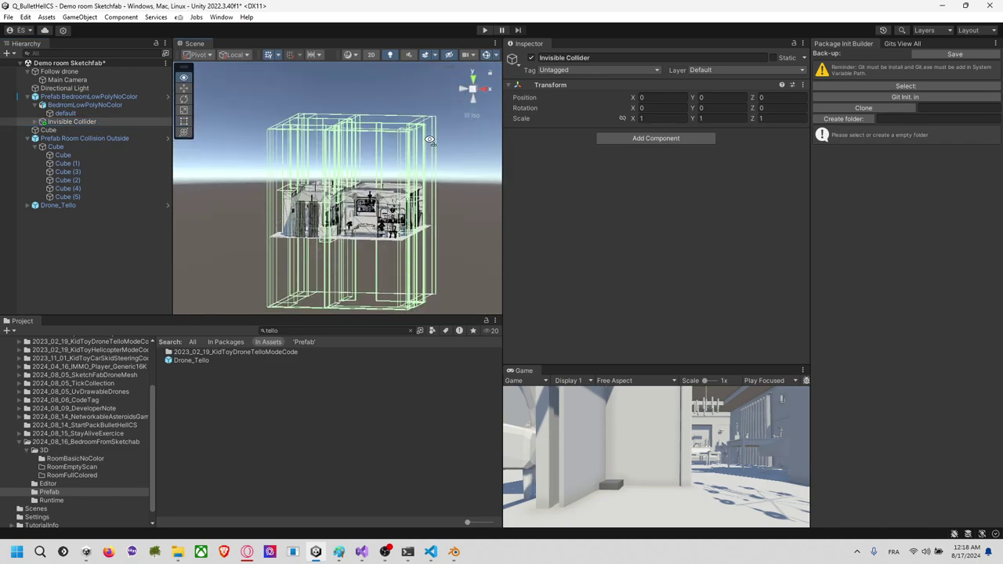
{"action": "left_click", "coordinate": [484, 92]}
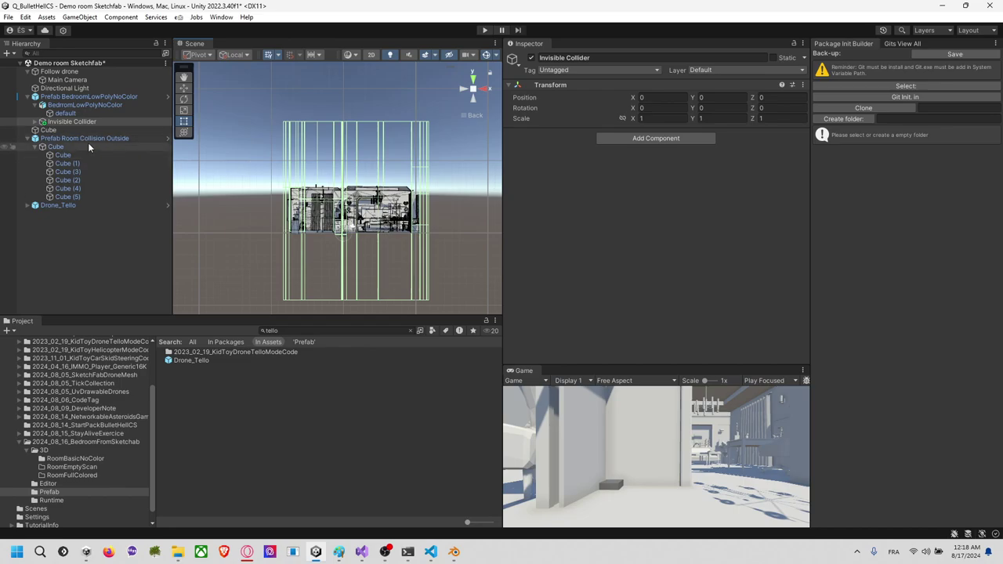
{"action": "left_click", "coordinate": [212, 104]}
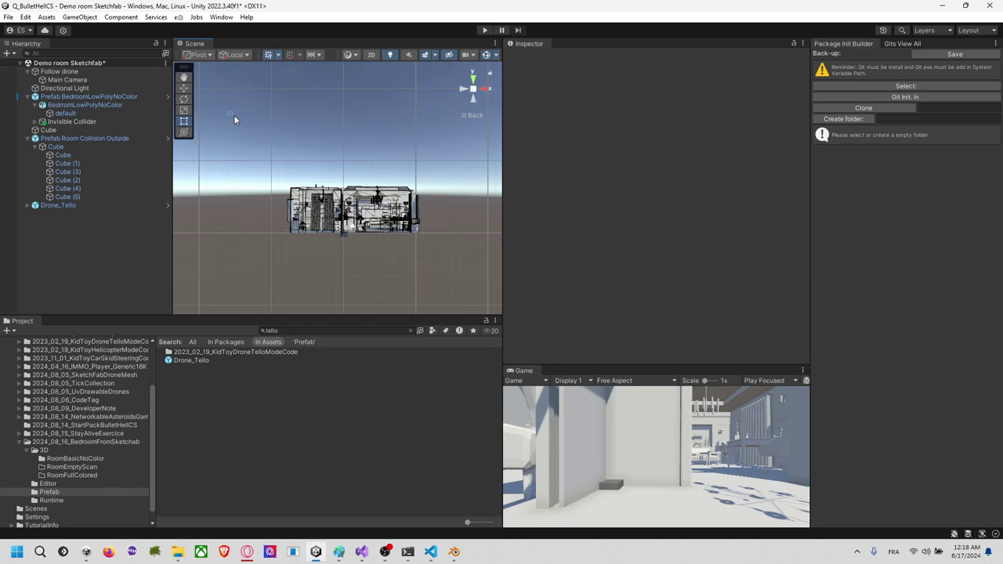
{"action": "left_click", "coordinate": [36, 121]}
{"action": "left_click", "coordinate": [73, 122]}
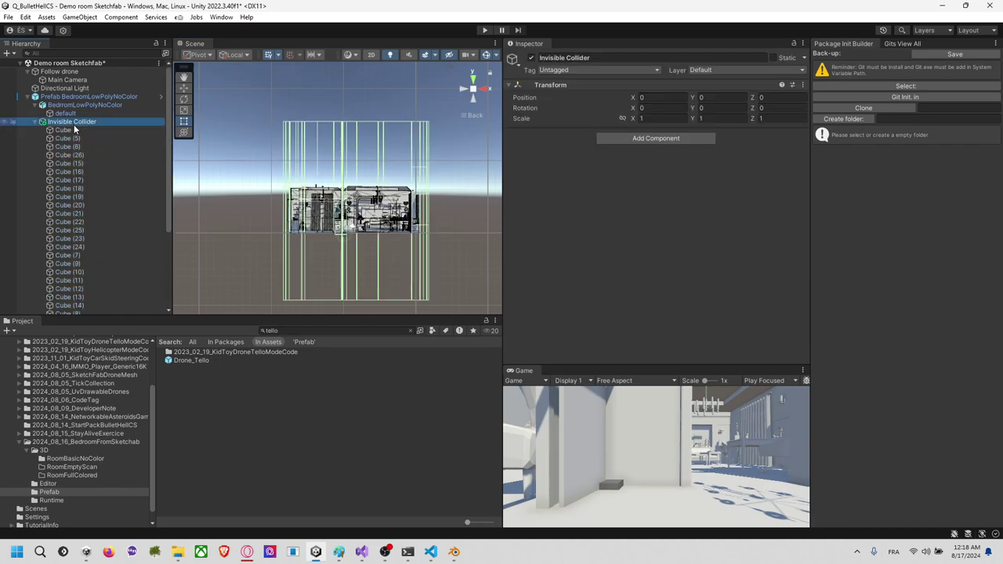
{"action": "left_click", "coordinate": [75, 130]}
{"action": "scroll", "coordinate": [79, 180], "scroll_direction": "down", "scroll_amount": 5}
{"action": "left_click", "coordinate": [68, 226], "text": "shift"}
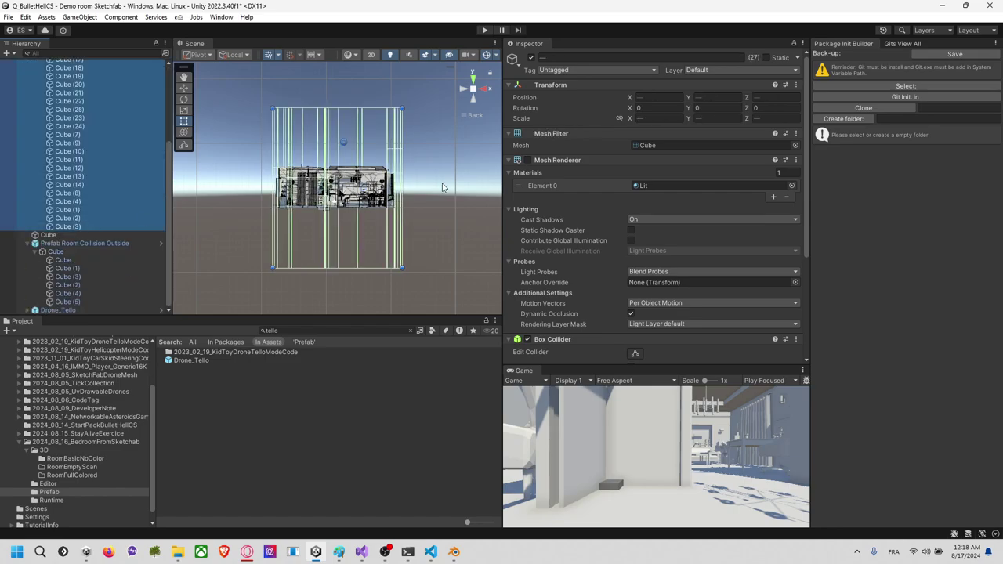
Step: Lower the tops of Cube (4) and Cube to Y scales of about 16.60 and 16.84, just above the room model
{"action": "left_click_drag", "start_coordinate": [253, 82], "coordinate": [376, 161]}
{"action": "left_click", "coordinate": [394, 115]}
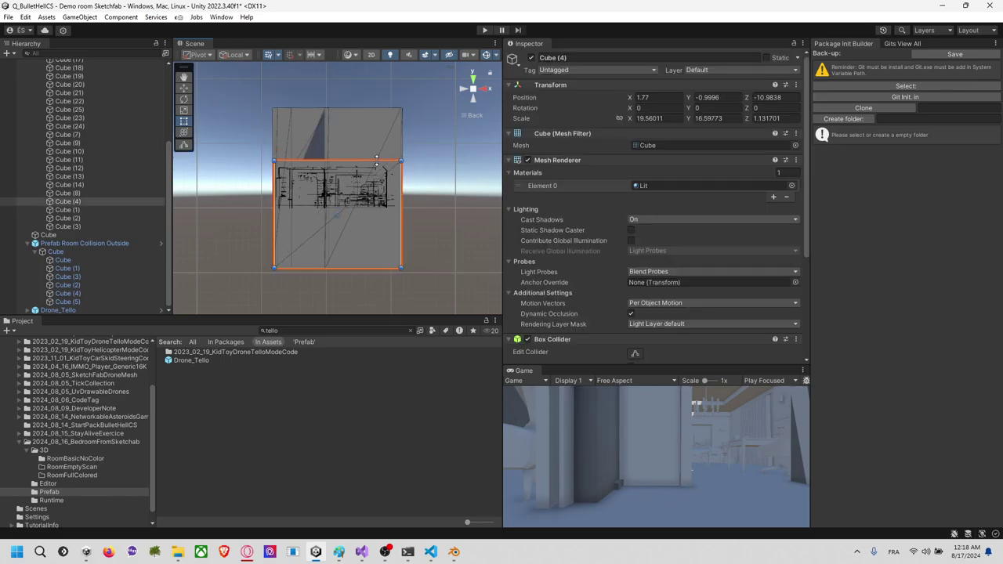
{"action": "left_click", "coordinate": [376, 120]}
{"action": "left_click_drag", "start_coordinate": [377, 107], "coordinate": [376, 160]}
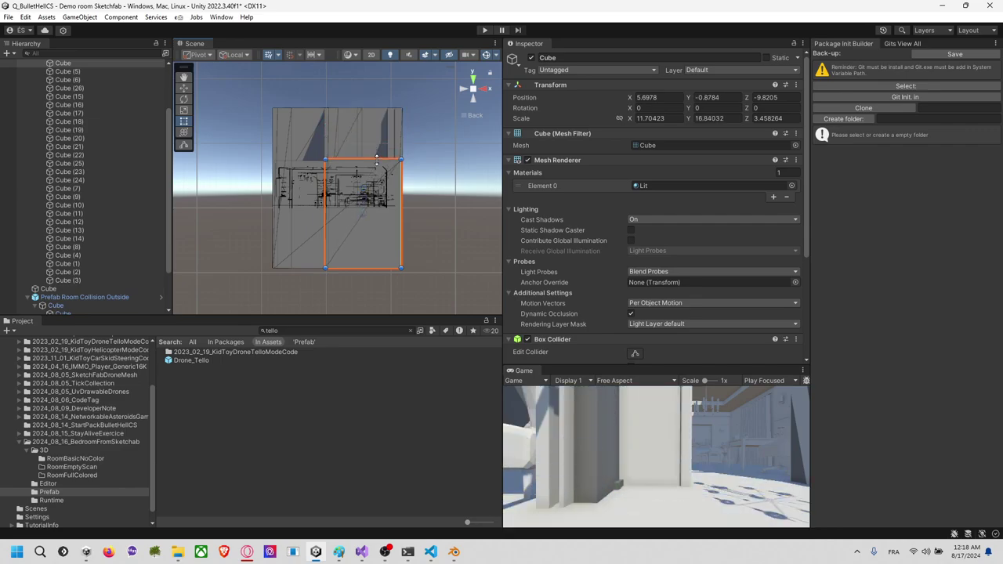
Step: Lower the tops of Cube (1) and Cube (3) to Y scales of about 17.57 and 2.84
{"action": "left_click", "coordinate": [374, 116]}
{"action": "left_click_drag", "start_coordinate": [373, 109], "coordinate": [375, 152]}
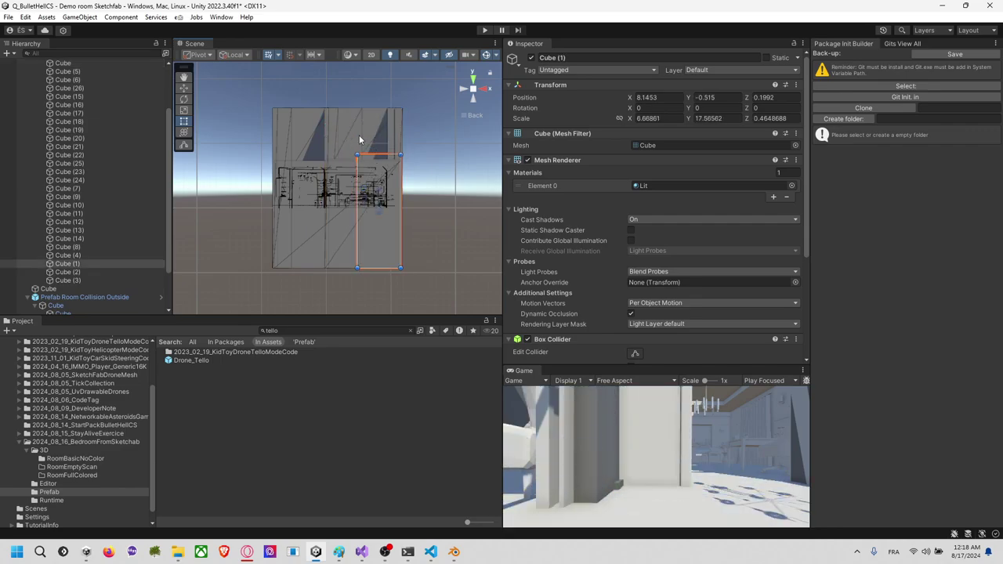
{"action": "left_click", "coordinate": [359, 140]}
{"action": "left_click_drag", "start_coordinate": [349, 108], "coordinate": [348, 149]}
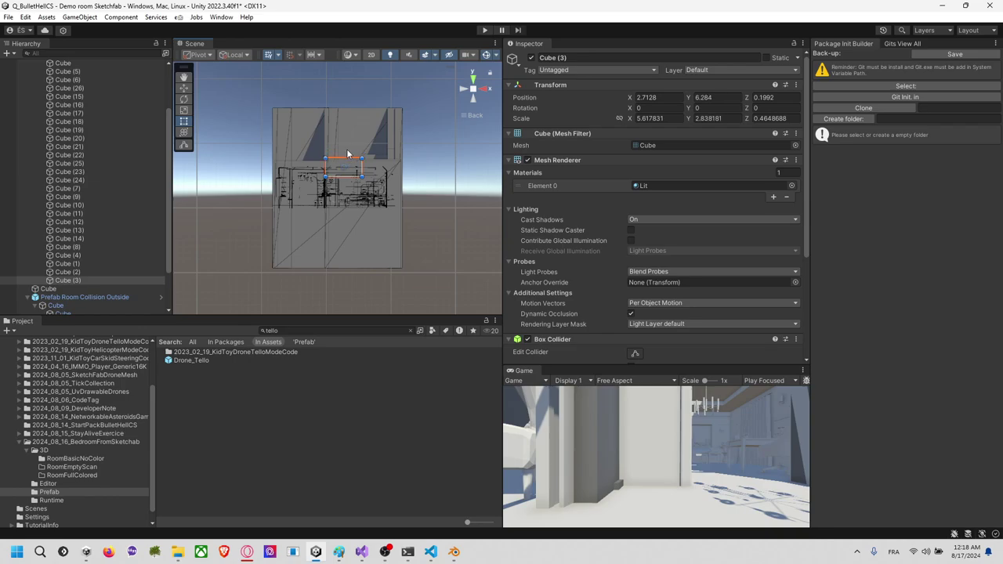
Step: Lower the tops of Cube (22) and Cube (19) to Y scales of about 4.29 and 2.80, and shorten Cube (20) likewise
{"action": "left_click", "coordinate": [303, 115]}
{"action": "left_click_drag", "start_coordinate": [306, 115], "coordinate": [309, 155]}
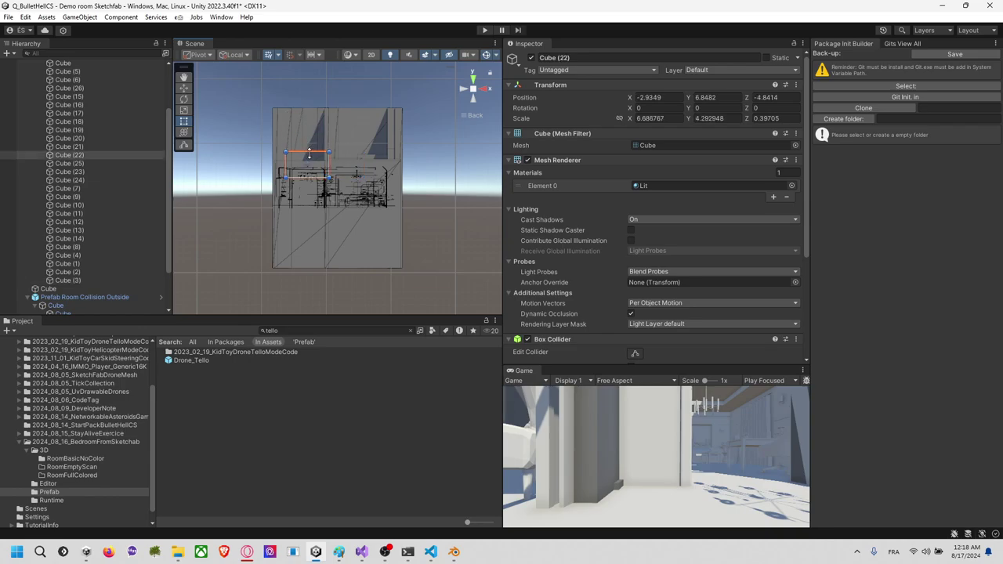
{"action": "left_click", "coordinate": [311, 112]}
{"action": "left_click_drag", "start_coordinate": [312, 110], "coordinate": [316, 159]}
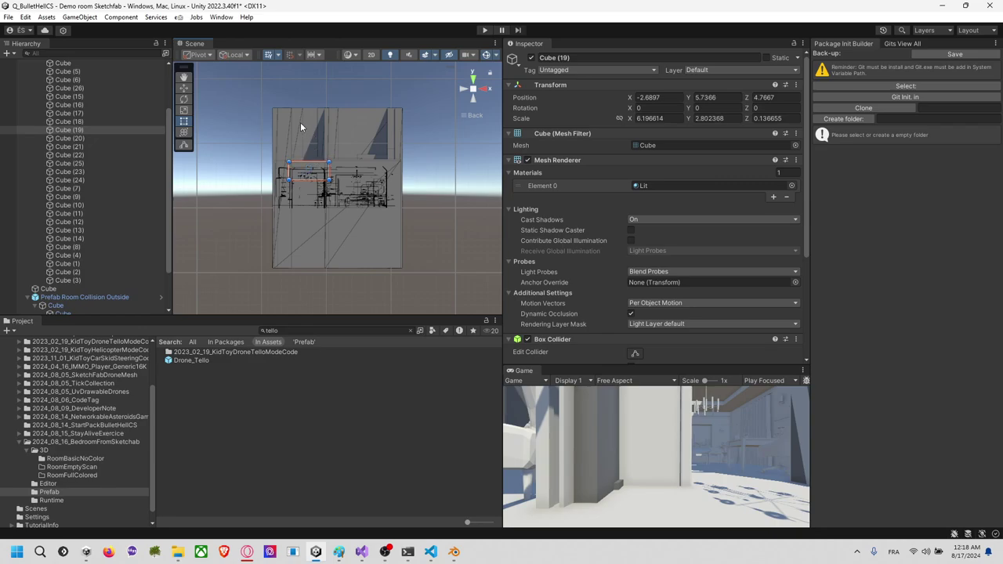
{"action": "left_click", "coordinate": [301, 127]}
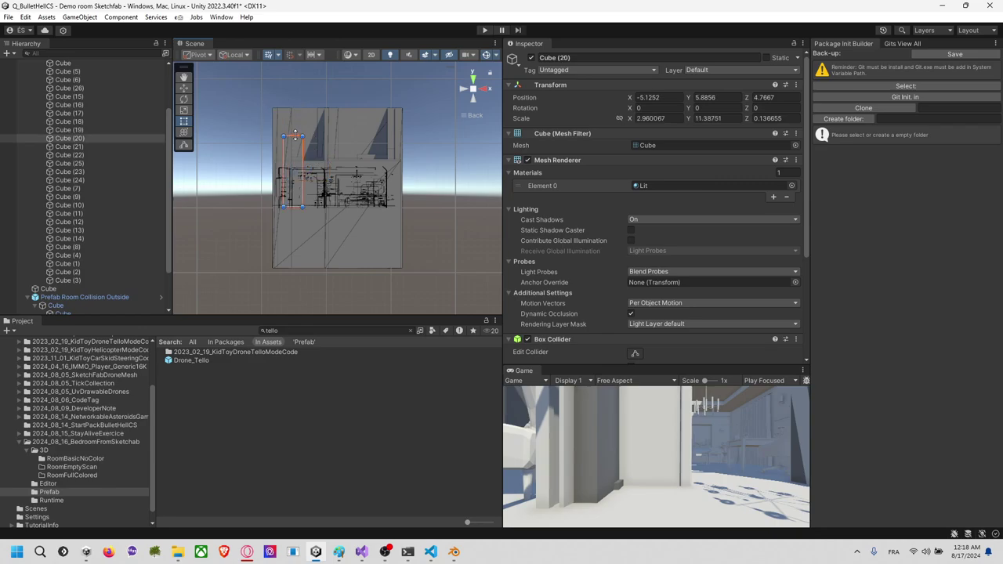
Step: Lower the tops of Cube (24), Cube (5), Cube (23) and the remaining collider behind them to just above the room model
{"action": "left_click", "coordinate": [318, 116]}
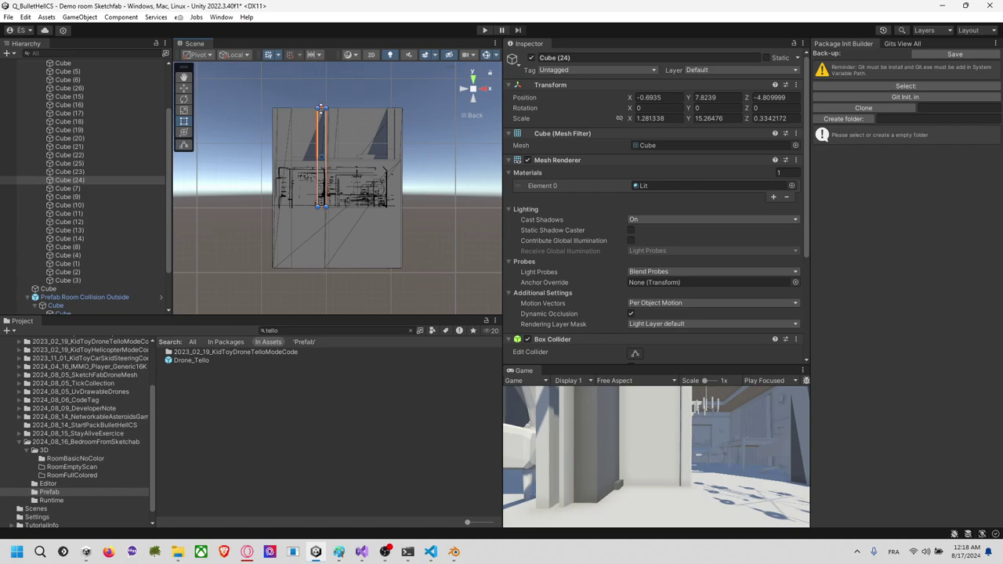
{"action": "left_click_drag", "start_coordinate": [320, 108], "coordinate": [320, 146]}
{"action": "left_click", "coordinate": [277, 117]}
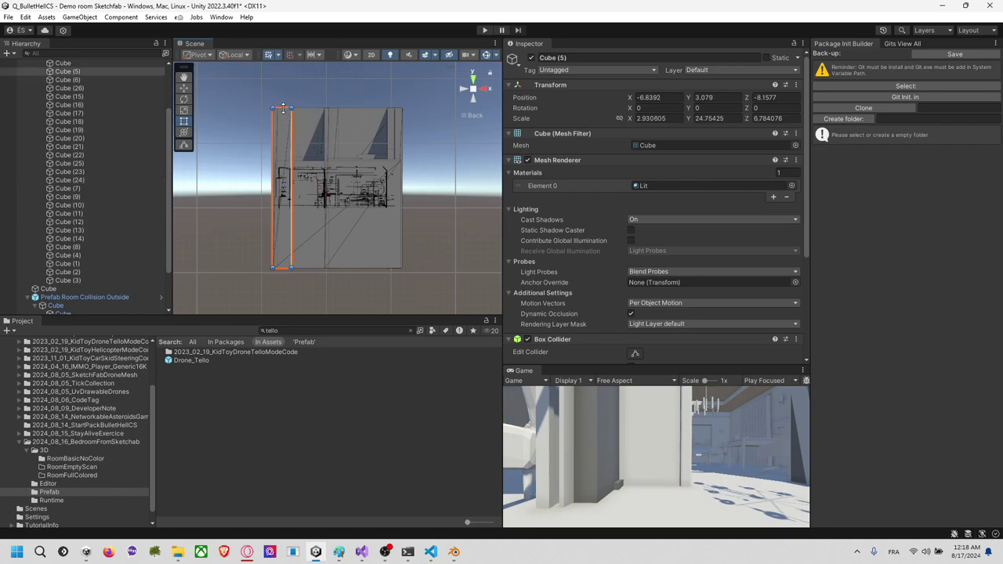
{"action": "left_click", "coordinate": [290, 117]}
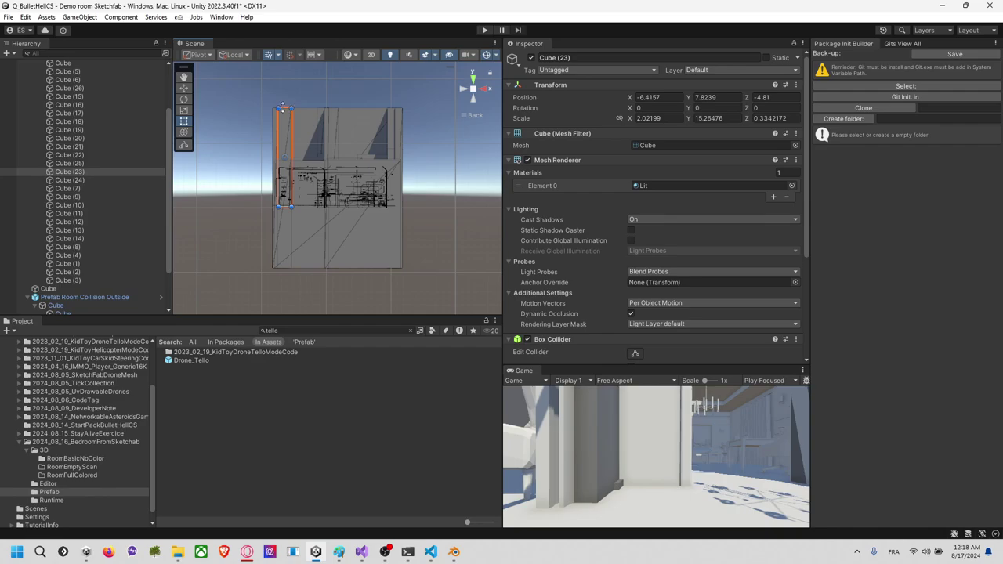
{"action": "left_click", "coordinate": [303, 135]}
{"action": "left_click_drag", "start_coordinate": [317, 108], "coordinate": [317, 157]}
Step: Lower the tops of the central wall colliders Cube (2), Cube (15) and Cube (21), the last two to Y scales of about 17.97 and 8.24
{"action": "left_click", "coordinate": [335, 116]}
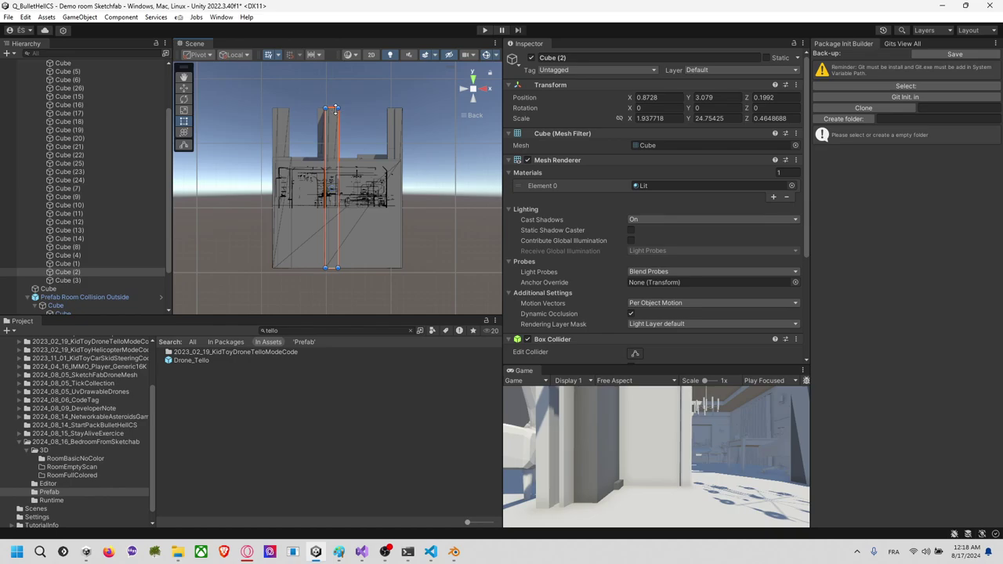
{"action": "left_click", "coordinate": [329, 128]}
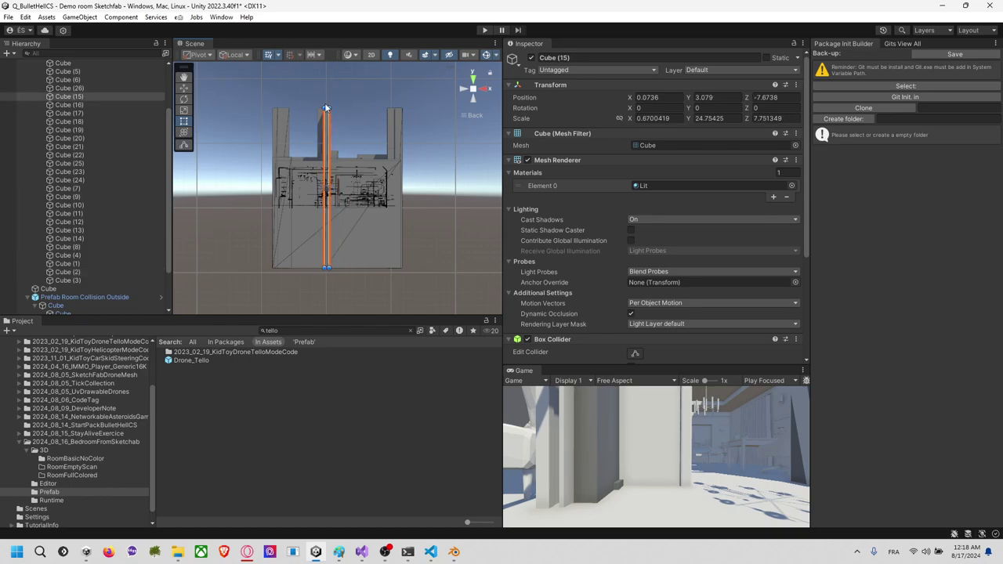
{"action": "left_click_drag", "start_coordinate": [326, 108], "coordinate": [327, 151]}
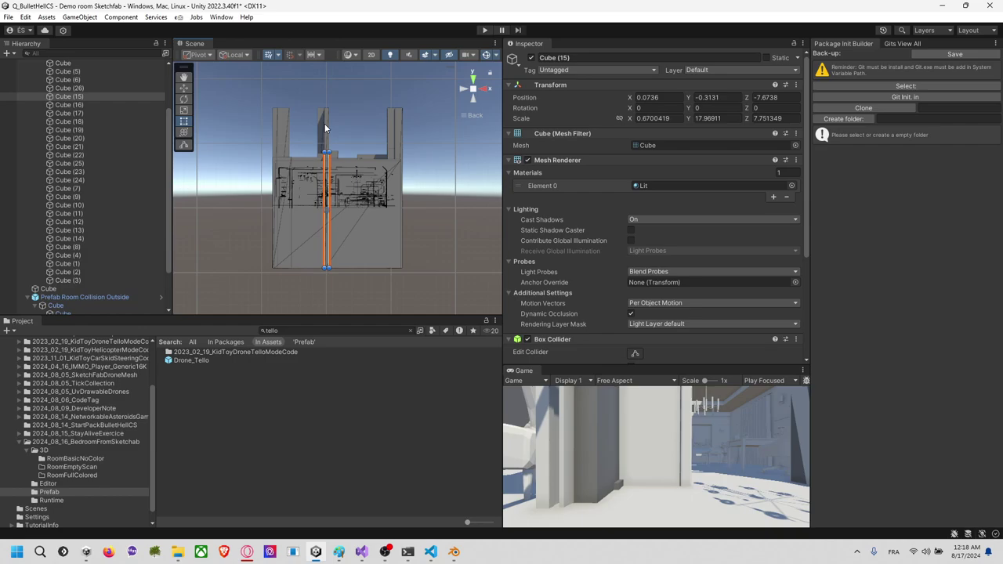
{"action": "left_click", "coordinate": [328, 115]}
{"action": "left_click_drag", "start_coordinate": [320, 107], "coordinate": [323, 149]}
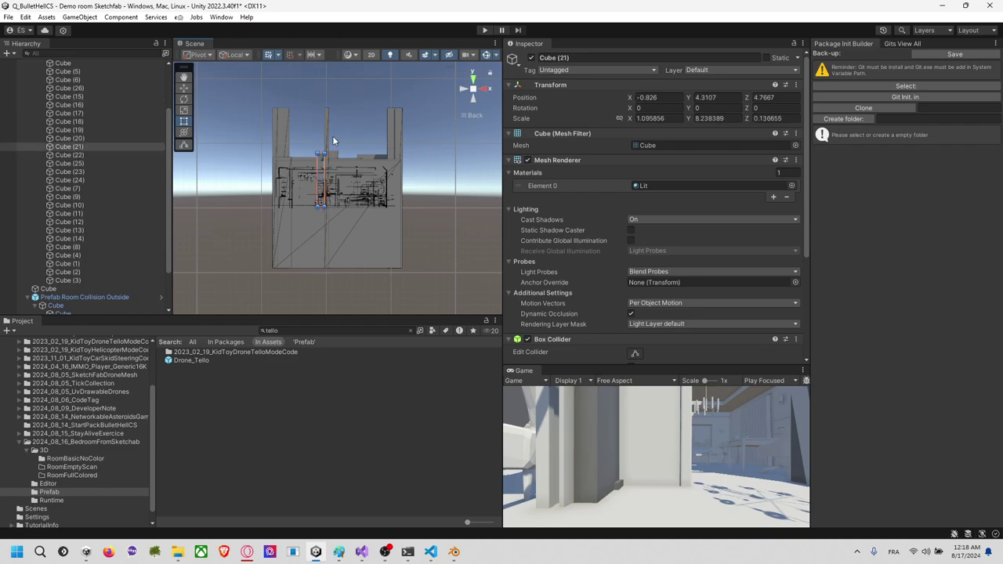
Step: Shorten the middle wall colliders Cube (17), Cube (16) and Cube (18), the last two to Y scales of about 17.60 and 3.13
{"action": "left_click", "coordinate": [328, 133]}
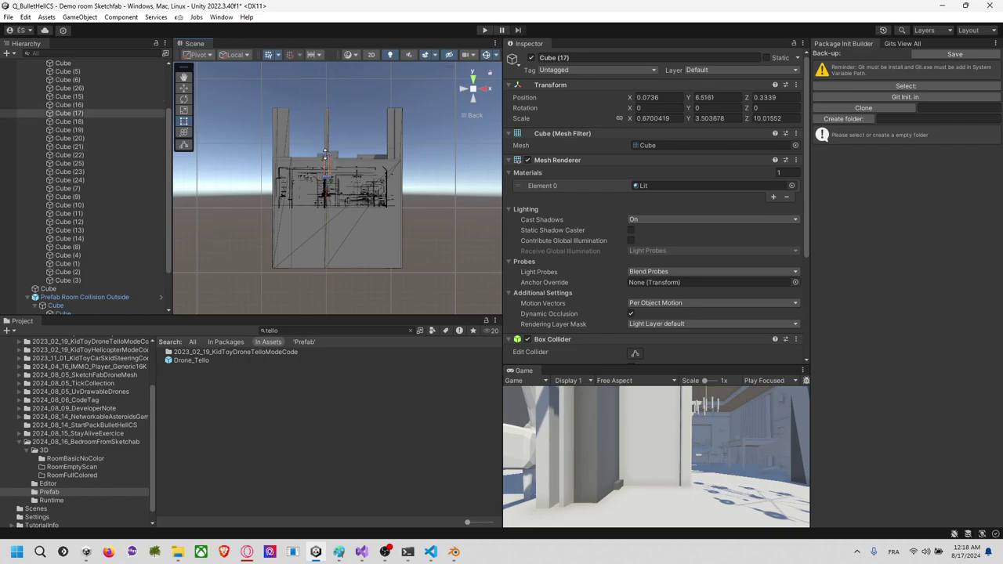
{"action": "left_click", "coordinate": [327, 127]}
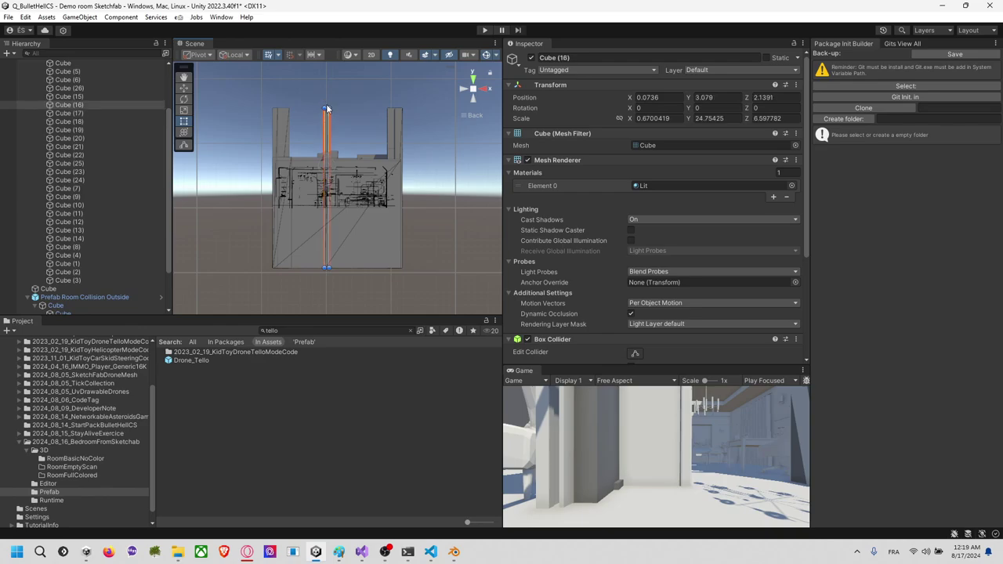
{"action": "scroll", "coordinate": [328, 109], "scroll_direction": "up", "scroll_amount": 4}
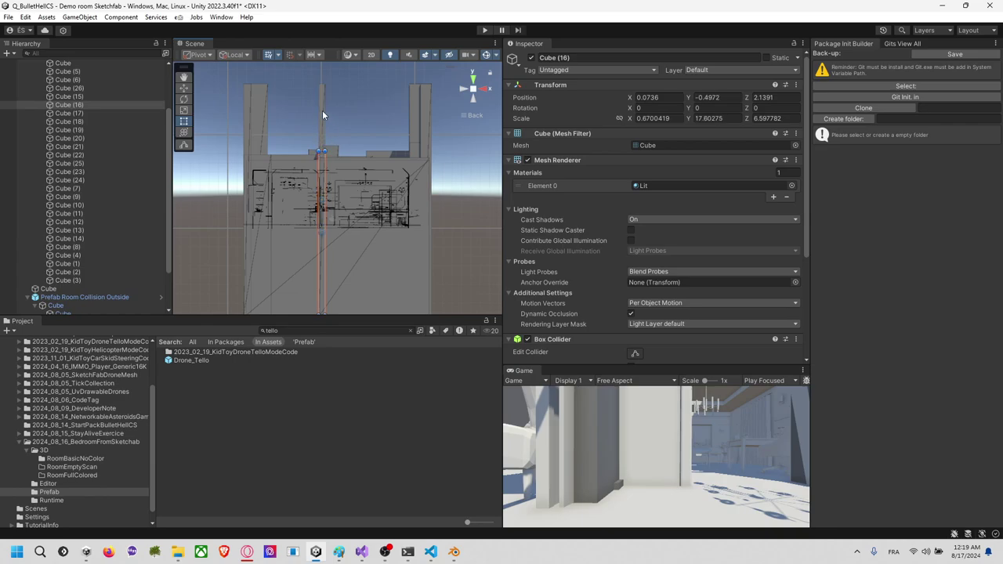
{"action": "left_click", "coordinate": [322, 114]}
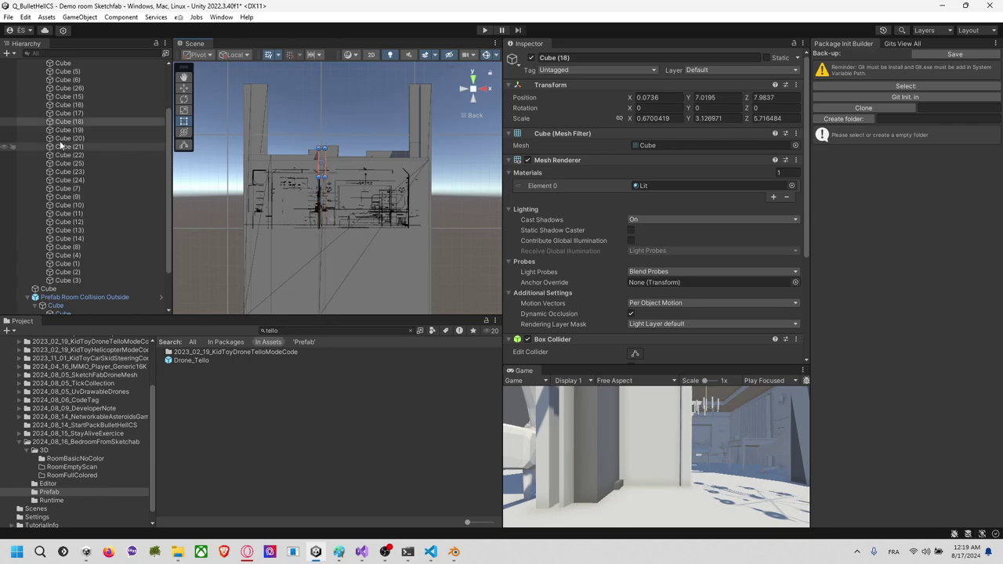
Step: Lower the tops of the outer wall colliders Cube (12) and Cube (11) to slightly above the room model
{"action": "left_click", "coordinate": [414, 118]}
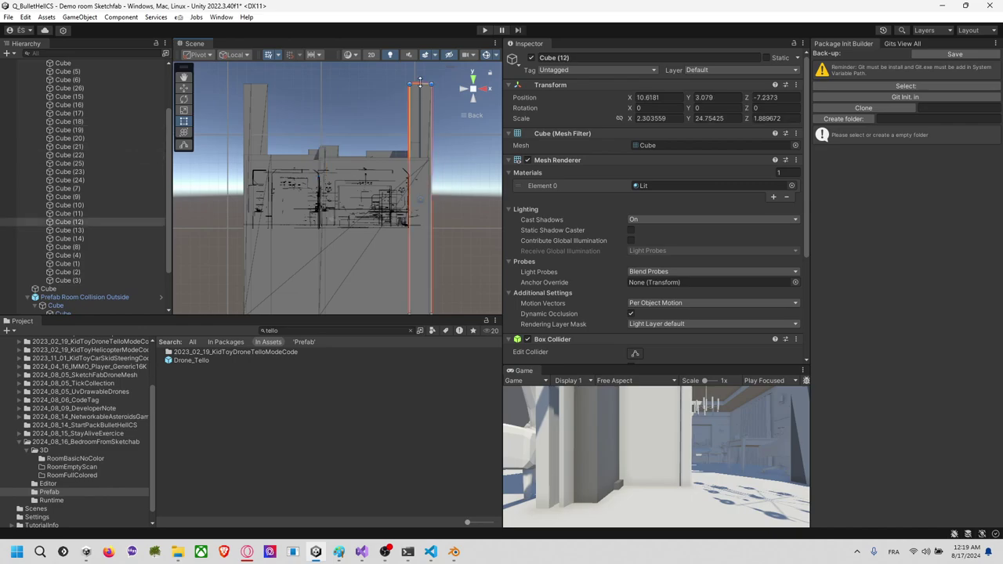
{"action": "left_click_drag", "start_coordinate": [420, 84], "coordinate": [415, 152]}
{"action": "left_click", "coordinate": [418, 80]}
{"action": "left_click", "coordinate": [417, 86]}
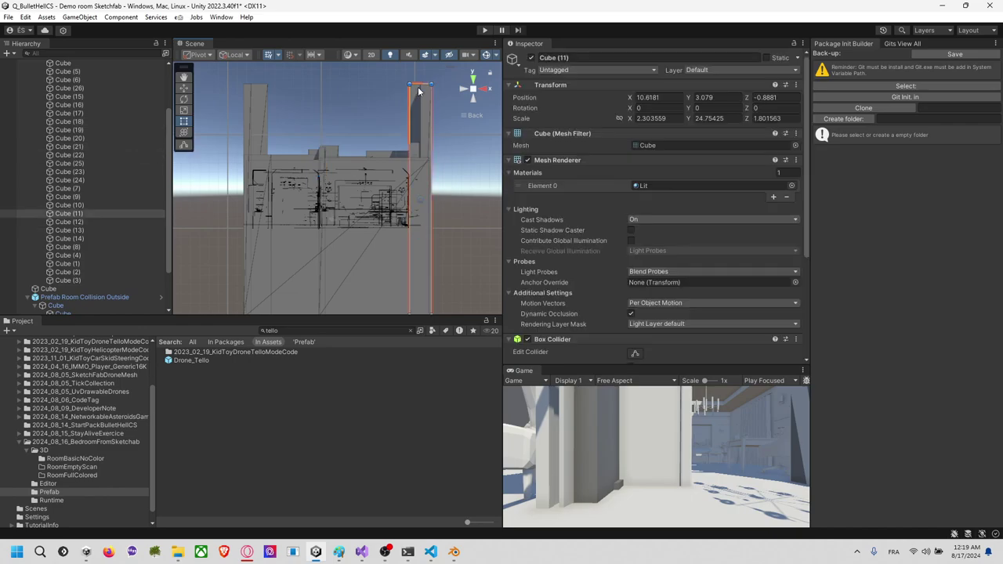
{"action": "left_click_drag", "start_coordinate": [420, 84], "coordinate": [420, 143]}
Step: Lower the tops of the outer wall colliders Cube (9) and Cube (10) to match the neighbouring shortened walls
{"action": "left_click", "coordinate": [417, 95]}
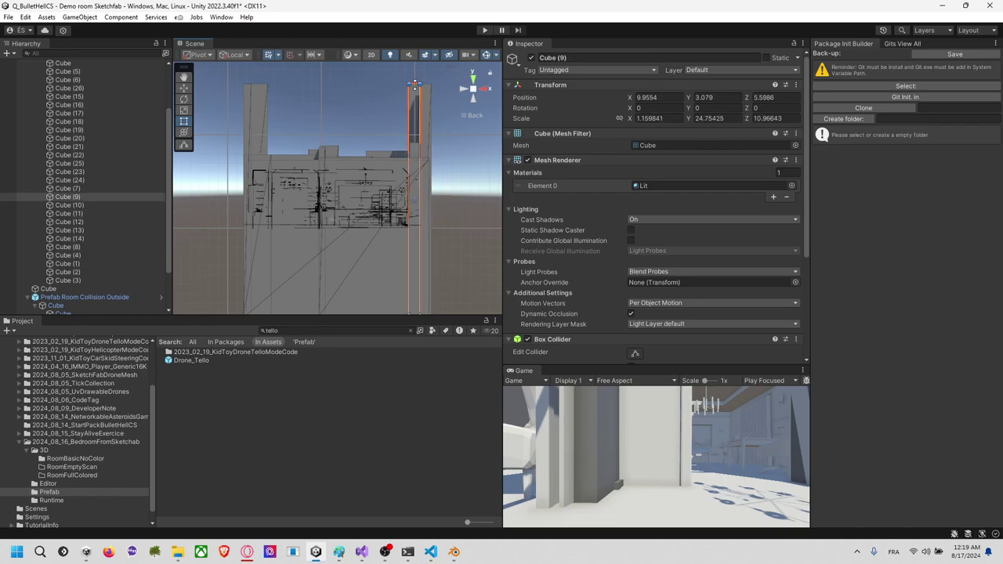
{"action": "left_click_drag", "start_coordinate": [415, 85], "coordinate": [417, 144]}
{"action": "left_click", "coordinate": [432, 107]}
{"action": "left_click", "coordinate": [427, 93]}
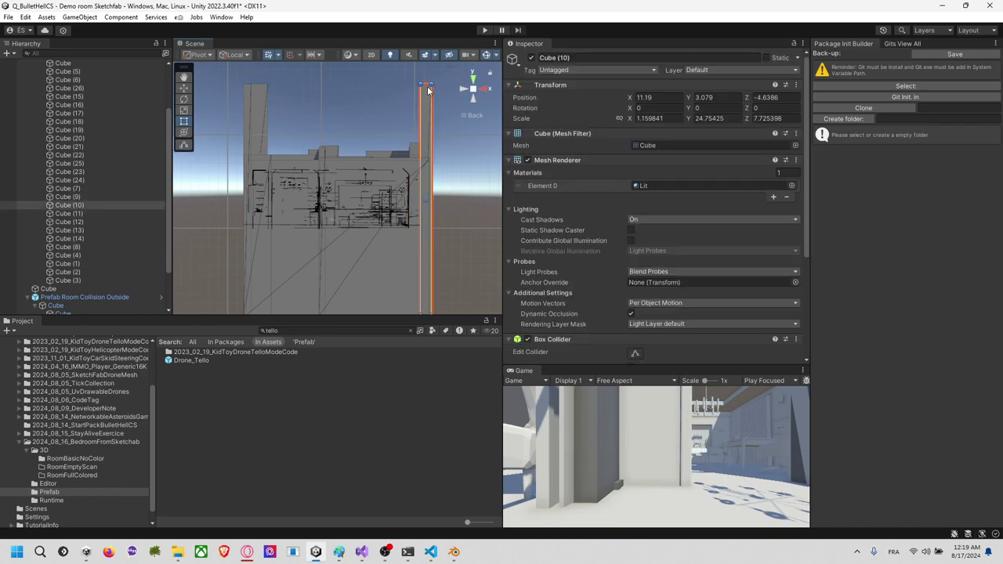
{"action": "left_click_drag", "start_coordinate": [424, 86], "coordinate": [424, 147]}
Step: Lower the top of the long outer wall collider Cube (6) and the tall collider beside it to slightly above the room model
{"action": "left_click", "coordinate": [244, 96]}
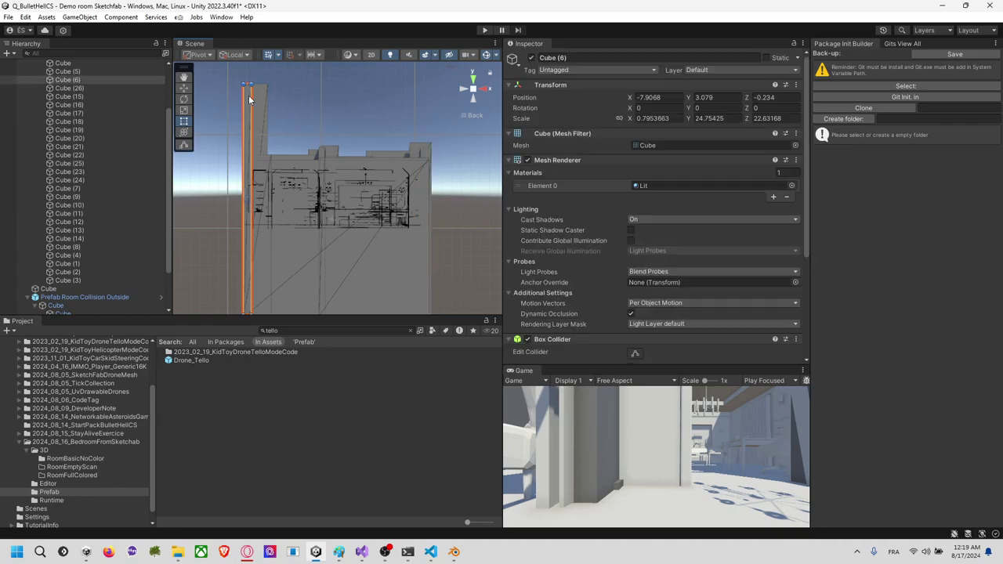
{"action": "left_click_drag", "start_coordinate": [246, 83], "coordinate": [251, 145]}
{"action": "left_click", "coordinate": [258, 93]}
{"action": "left_click_drag", "start_coordinate": [258, 103], "coordinate": [288, 181]}
{"action": "left_click", "coordinate": [261, 123]}
Step: Select all the cubes under Invisible Collider and rename them Wall
{"action": "left_click", "coordinate": [126, 280]}
{"action": "scroll", "coordinate": [88, 232], "scroll_direction": "up", "scroll_amount": 3}
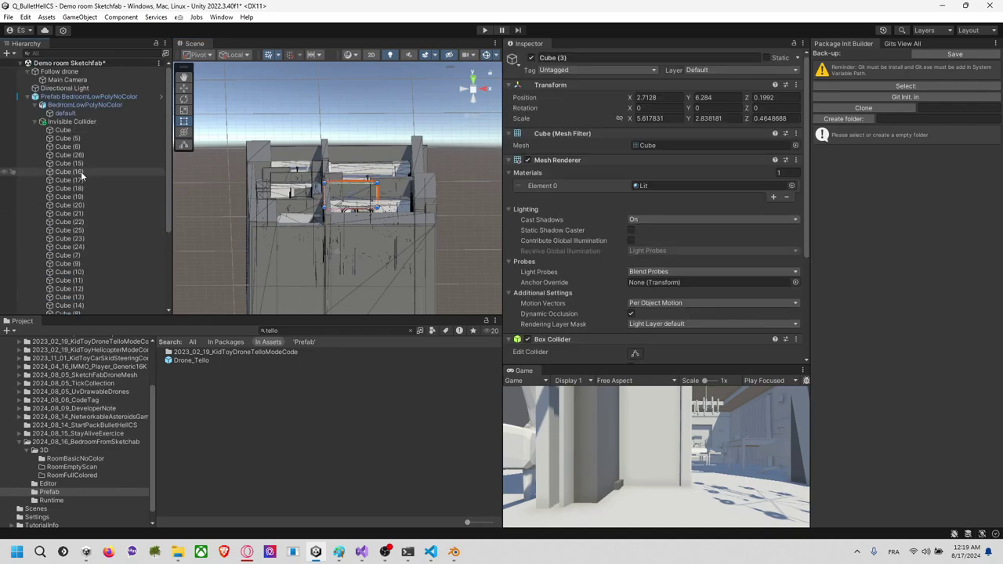
{"action": "left_click", "coordinate": [105, 133], "text": "shift"}
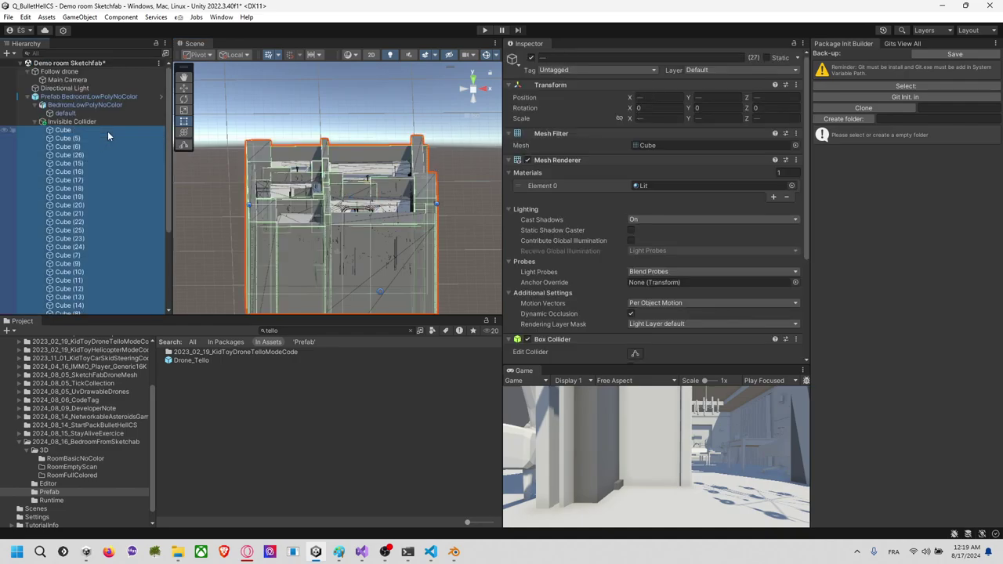
{"action": "left_click", "coordinate": [620, 59]}
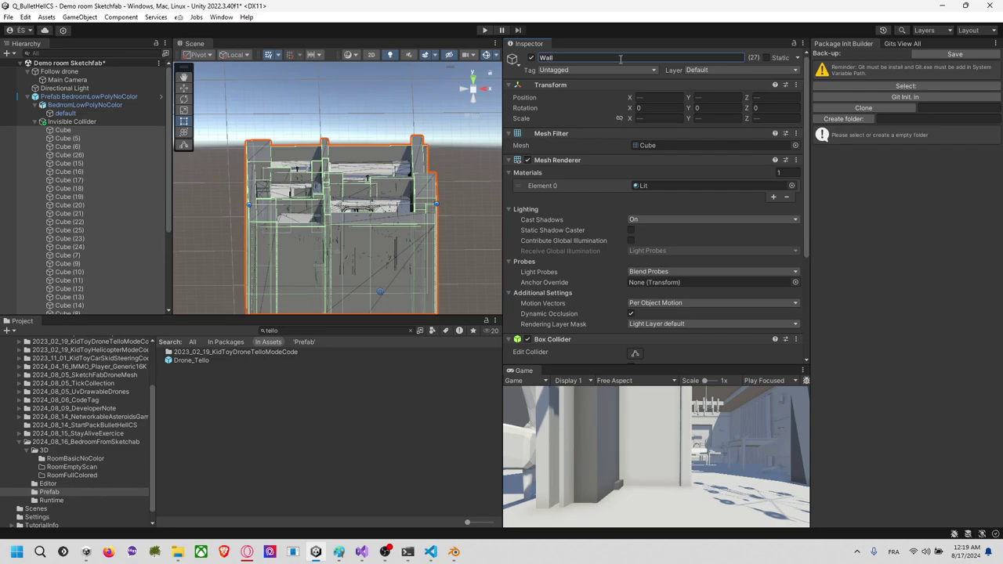
{"action": "key", "text": "Return"}
Step: Disable the Mesh Renderer on all the Wall objects and save the scene
{"action": "left_click", "coordinate": [528, 159]}
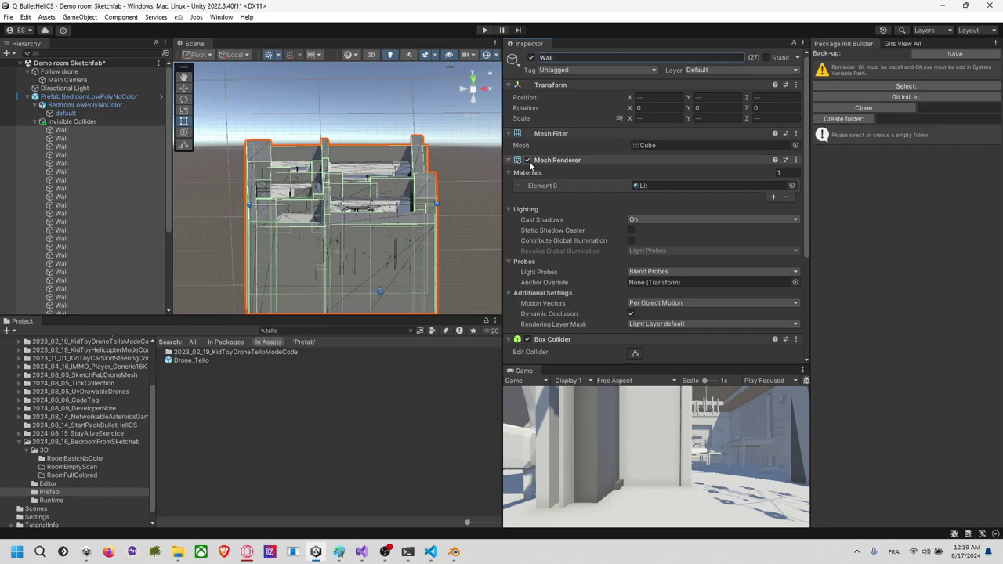
{"action": "left_click", "coordinate": [469, 131]}
{"action": "key", "text": "ctrl+s"}
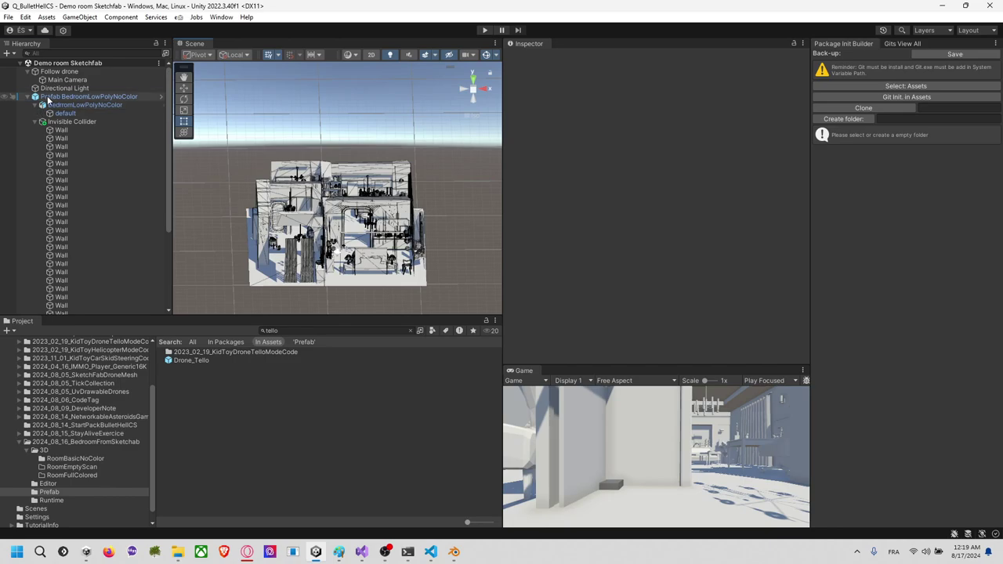
Step: Apply all overrides to the Prefab BedroomLowPolyNoColor, and collapse and hide its Invisible Collider group in the scene view
{"action": "left_click", "coordinate": [47, 97]}
{"action": "left_click", "coordinate": [597, 96]}
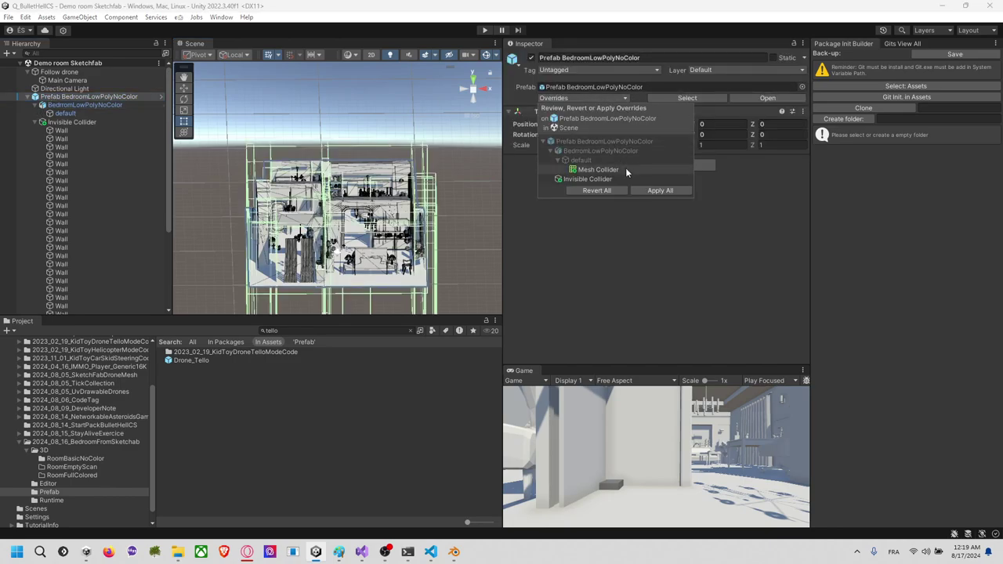
{"action": "left_click", "coordinate": [660, 190]}
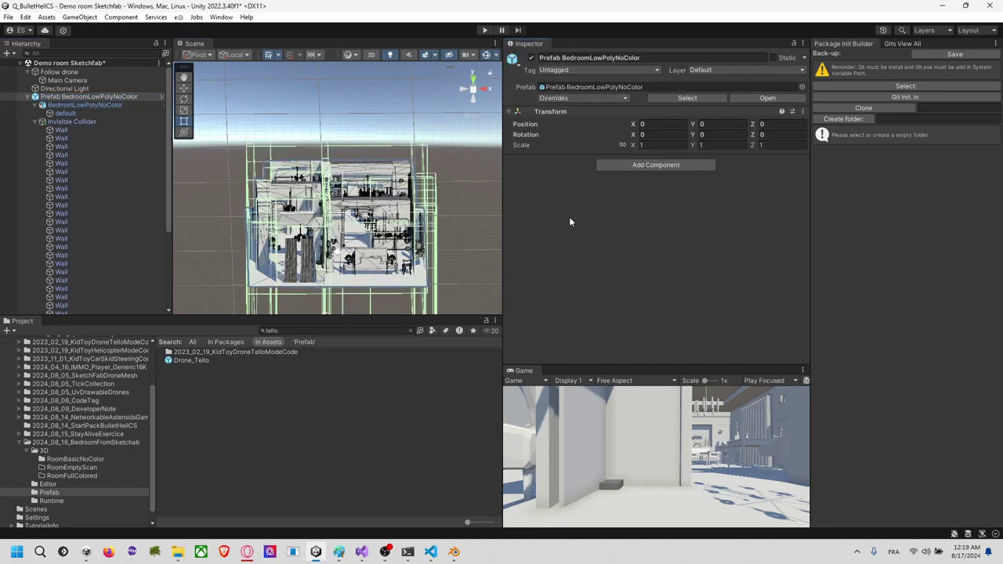
{"action": "left_click", "coordinate": [42, 122]}
{"action": "left_click", "coordinate": [5, 122]}
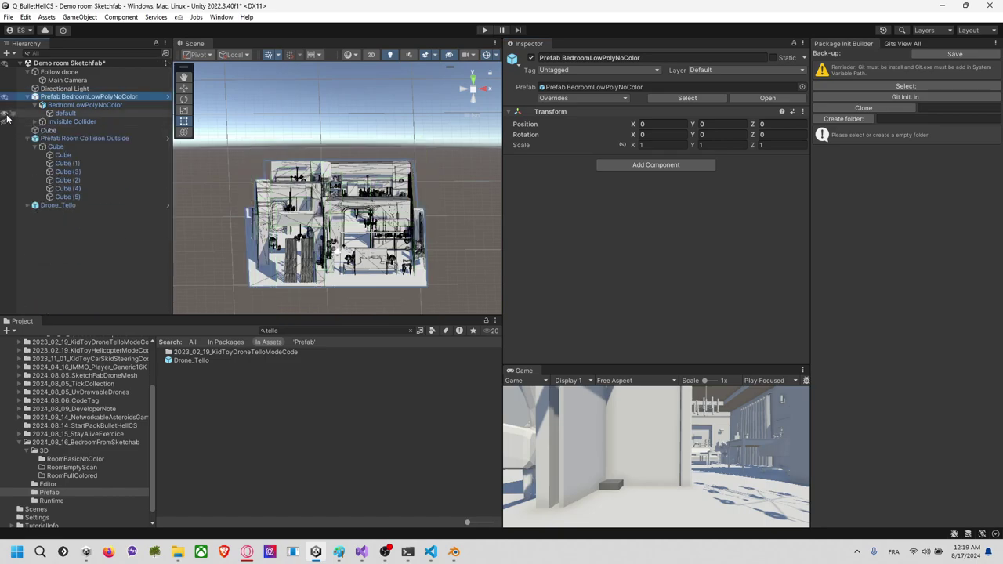
Step: Run the scene briefly to check the camera's view inside the room, and stop it again
{"action": "left_click", "coordinate": [237, 125]}
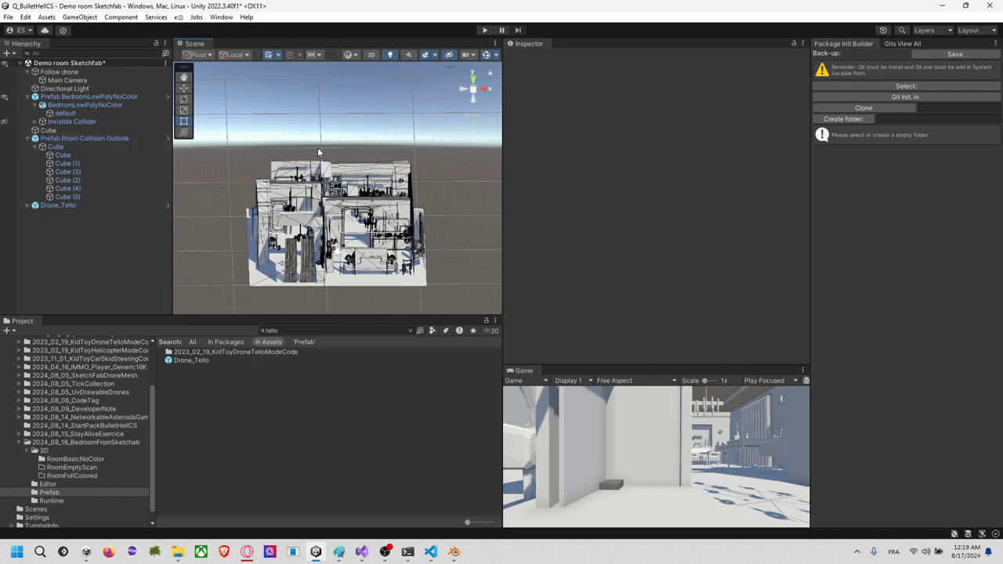
{"action": "left_click_drag", "start_coordinate": [412, 182], "coordinate": [362, 171], "text": "alt"}
{"action": "left_click", "coordinate": [382, 188]}
{"action": "middle_click_drag", "start_coordinate": [439, 146], "coordinate": [423, 146]}
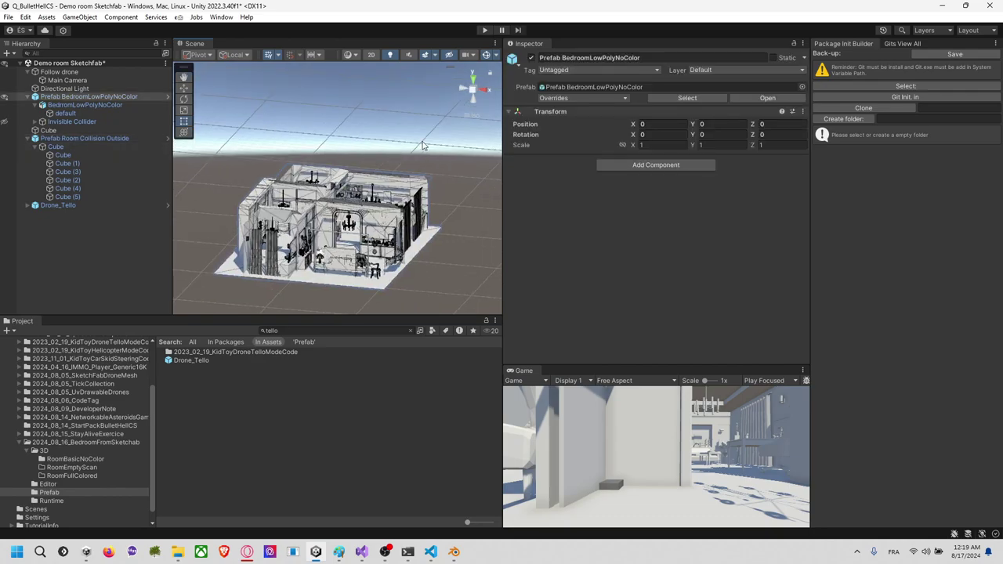
{"action": "left_click", "coordinate": [485, 31]}
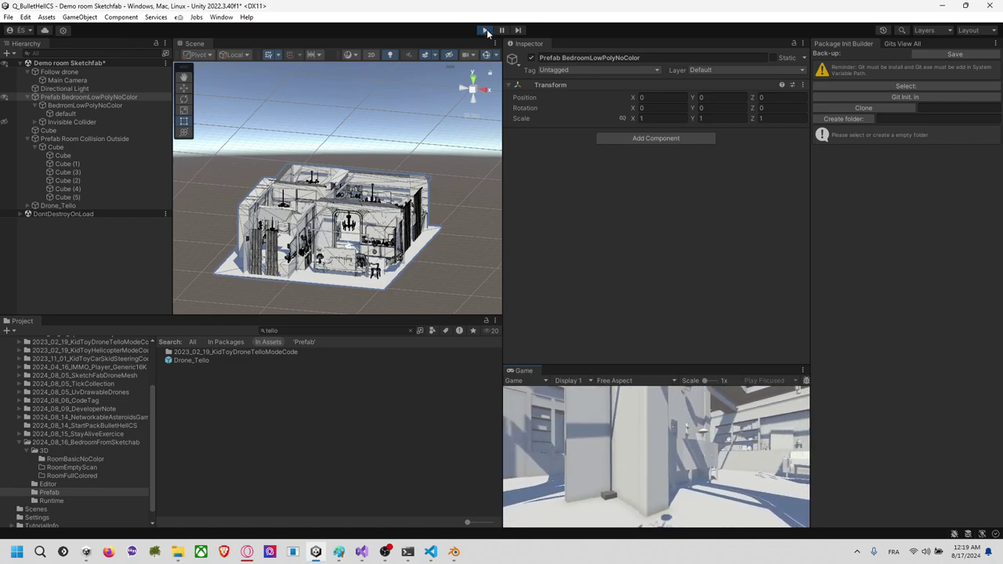
{"action": "left_click", "coordinate": [485, 31]}
Step: Examine the Main Camera's placement in the room and the target assigned to its Follow drone parent
{"action": "left_click", "coordinate": [68, 80]}
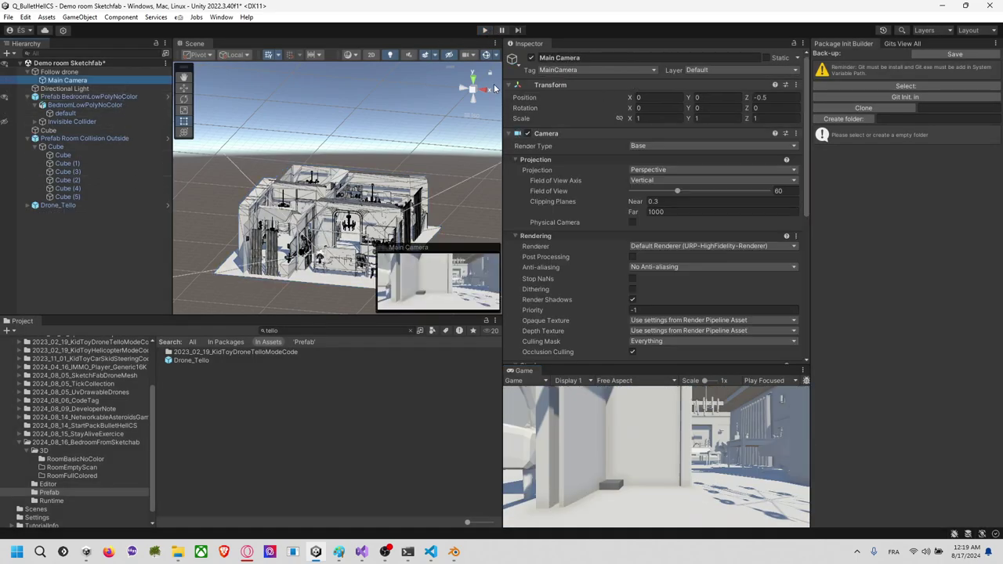
{"action": "left_click", "coordinate": [760, 97]}
{"action": "left_click", "coordinate": [56, 95]}
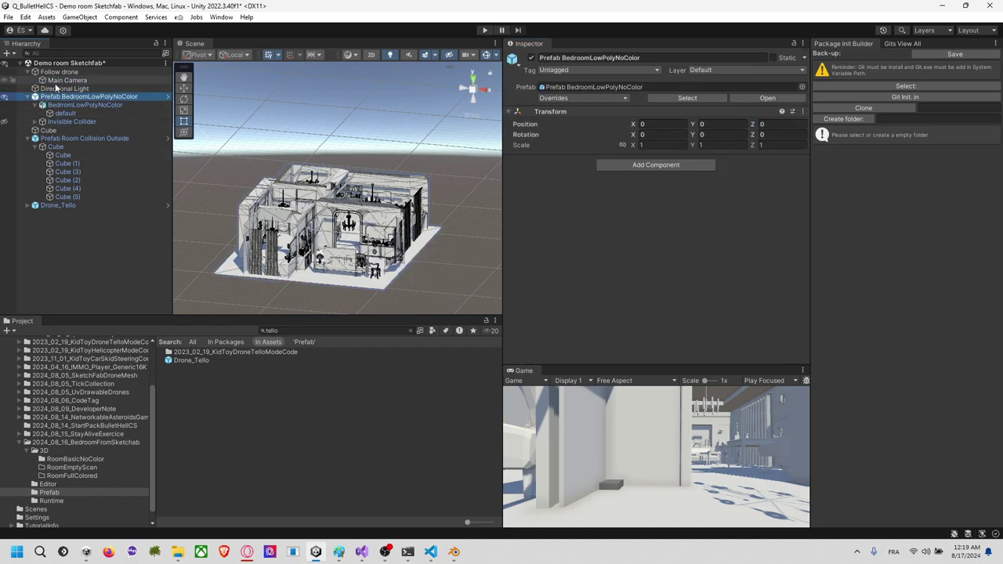
{"action": "left_click", "coordinate": [58, 80]}
{"action": "middle_click_drag", "start_coordinate": [357, 232], "coordinate": [398, 155]}
{"action": "scroll", "coordinate": [398, 155], "scroll_direction": "up", "scroll_amount": 10}
{"action": "scroll", "coordinate": [399, 155], "scroll_direction": "up", "scroll_amount": 8}
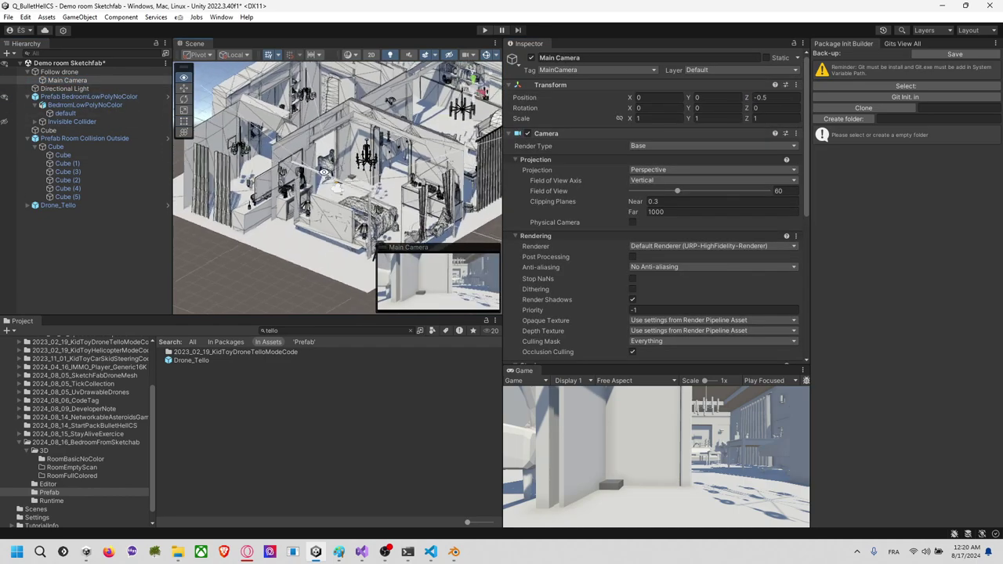
{"action": "left_click_drag", "start_coordinate": [318, 188], "coordinate": [318, 278], "text": "alt"}
{"action": "scroll", "coordinate": [296, 235], "scroll_direction": "up", "scroll_amount": 5}
{"action": "left_click_drag", "start_coordinate": [328, 210], "coordinate": [330, 209], "text": "alt"}
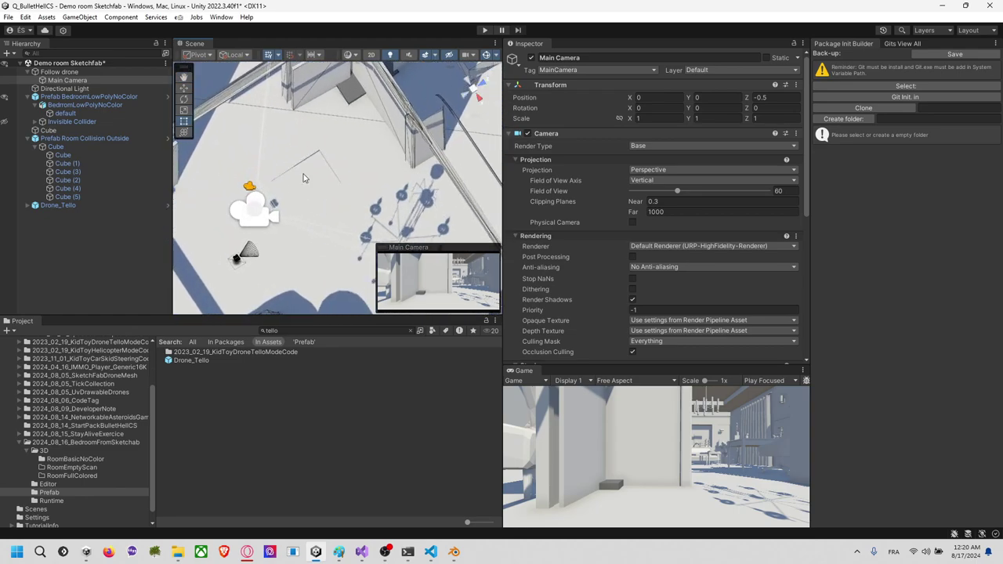
{"action": "left_click", "coordinate": [113, 73]}
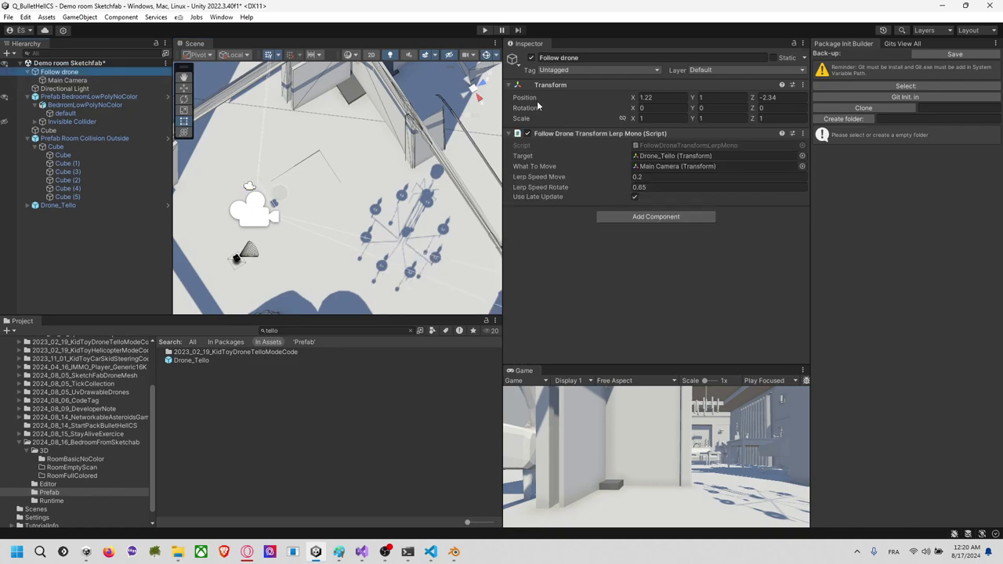
{"action": "left_click", "coordinate": [658, 156]}
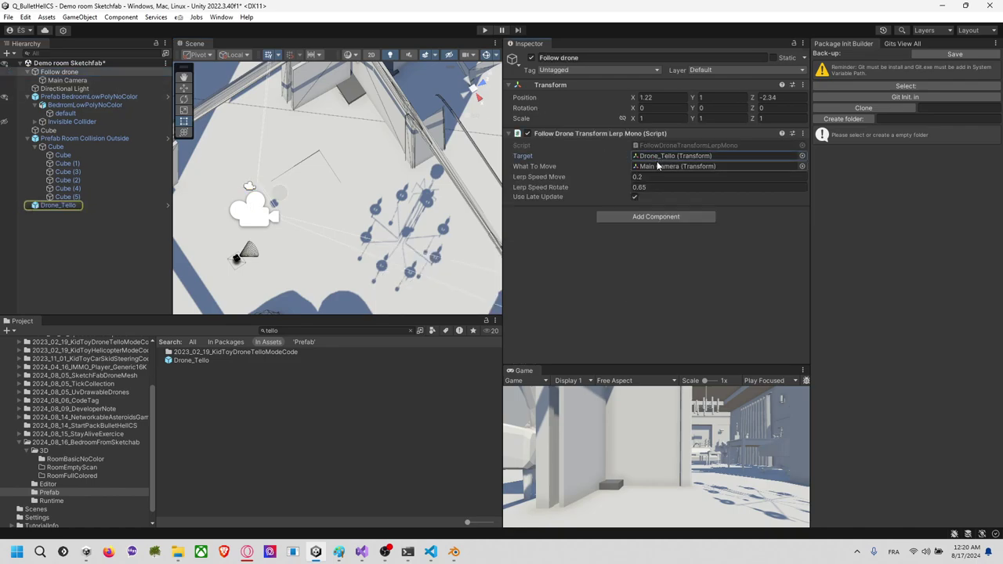
Step: Set the Drone_Tello position to 0 on X, Y and Z
{"action": "left_click", "coordinate": [108, 206]}
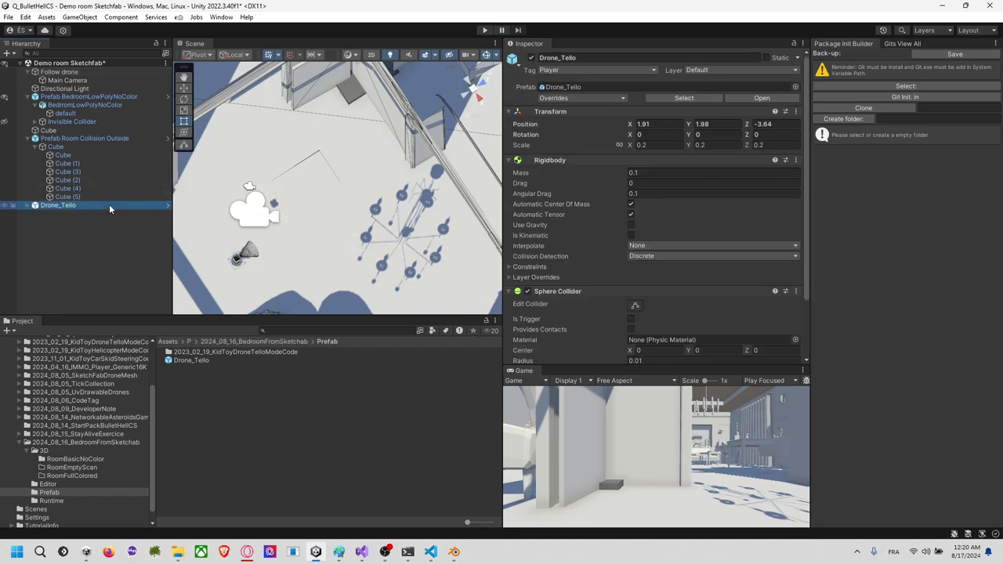
{"action": "left_click", "coordinate": [670, 124]}
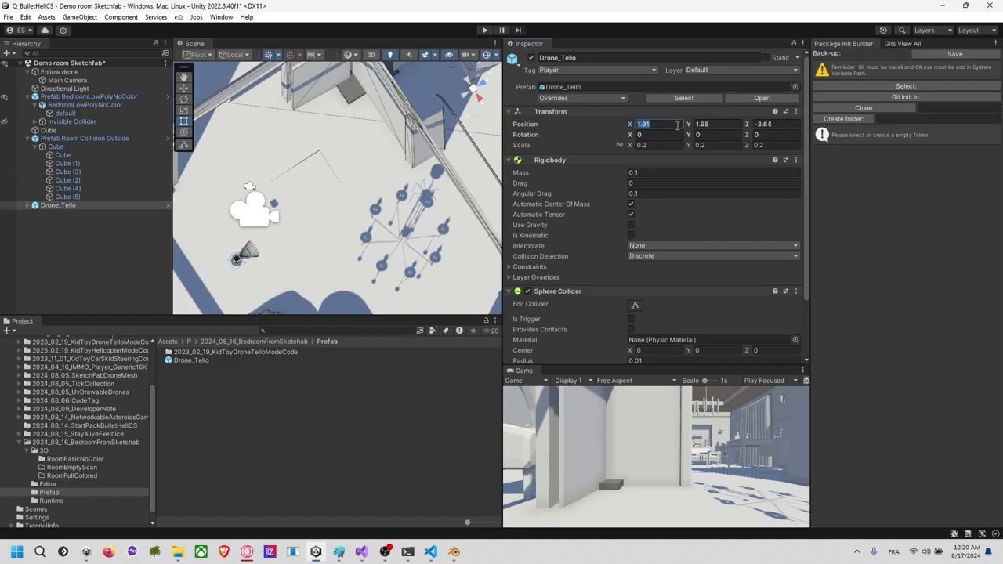
{"action": "type", "text": "0"}
{"action": "left_click", "coordinate": [717, 124]}
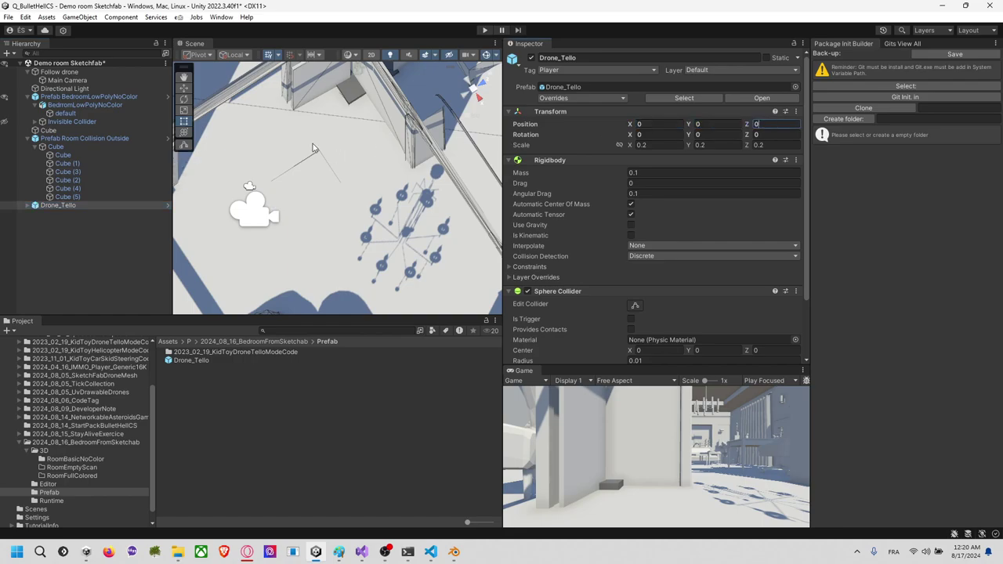
Step: Move Drone_Tello along the X axis to about 3.23, into the bedroom's open floor area
{"action": "scroll", "coordinate": [357, 160], "scroll_direction": "down", "scroll_amount": 8}
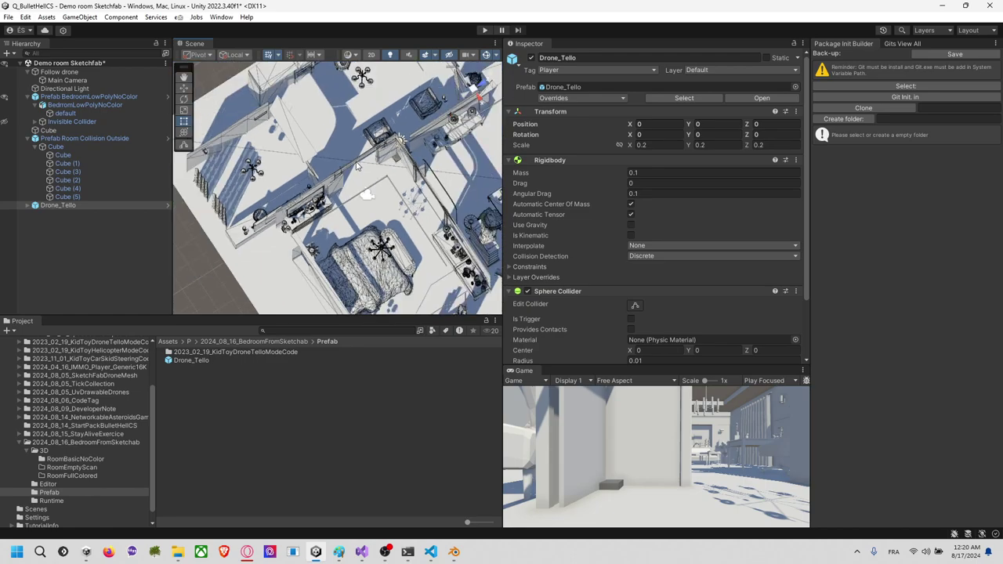
{"action": "left_click", "coordinate": [100, 198]}
{"action": "left_click", "coordinate": [99, 203]}
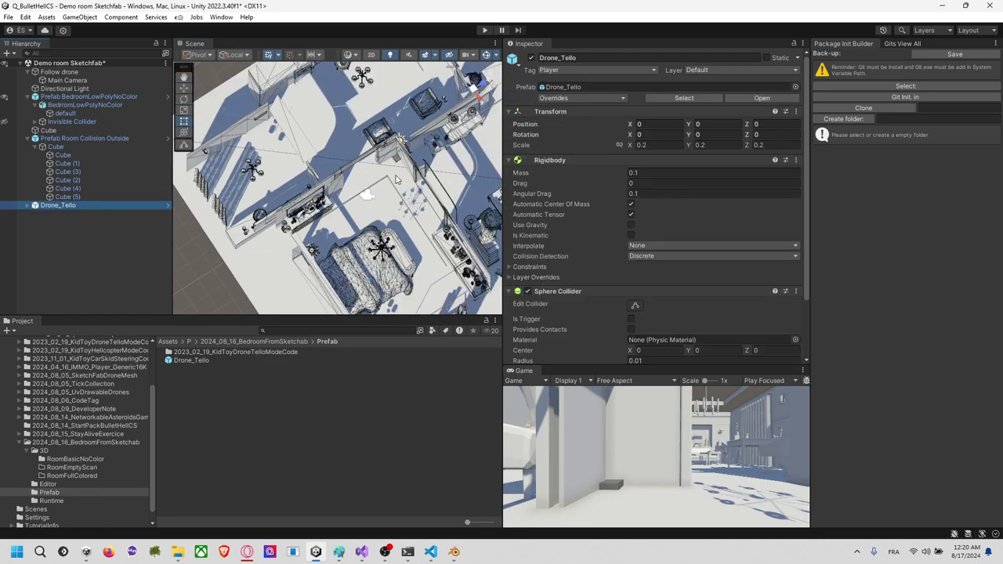
{"action": "middle_click_drag", "start_coordinate": [397, 175], "coordinate": [351, 206]}
{"action": "left_click_drag", "start_coordinate": [350, 207], "coordinate": [549, 145], "text": "alt"}
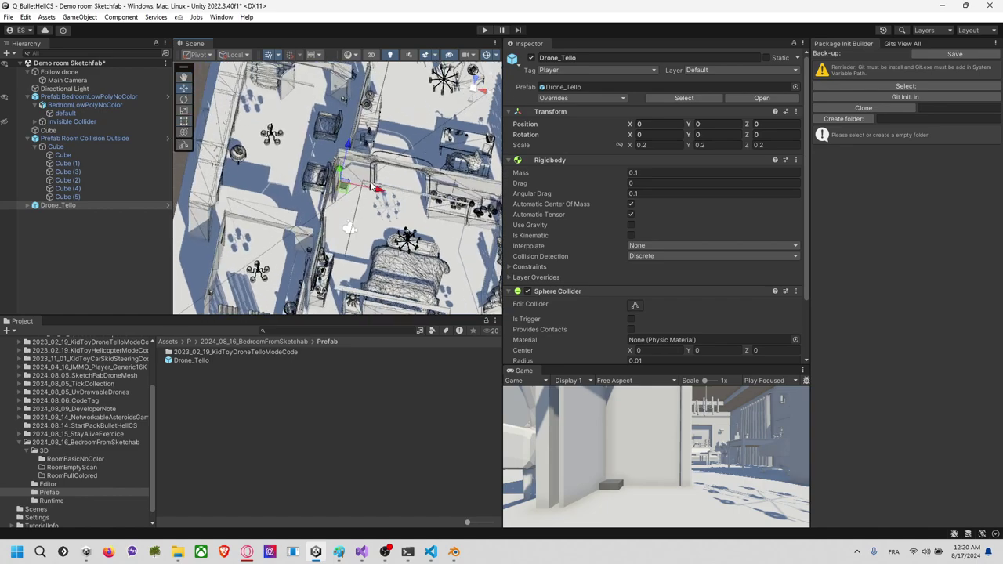
{"action": "left_click_drag", "start_coordinate": [372, 187], "coordinate": [397, 195]}
Step: Nest Follow drone under Drone_Tello and set its local X and Z position to 0
{"action": "left_click", "coordinate": [352, 235]}
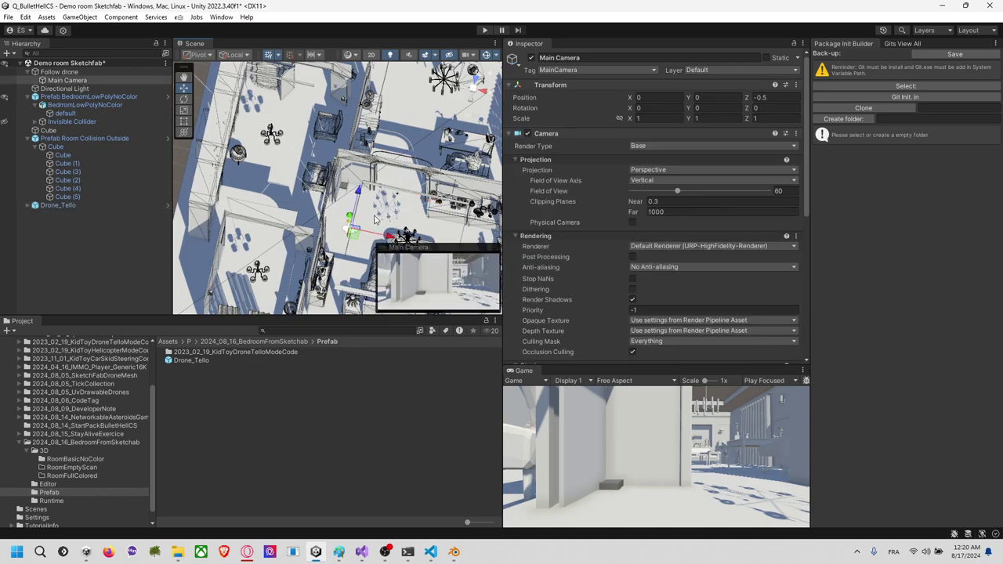
{"action": "left_click", "coordinate": [476, 86]}
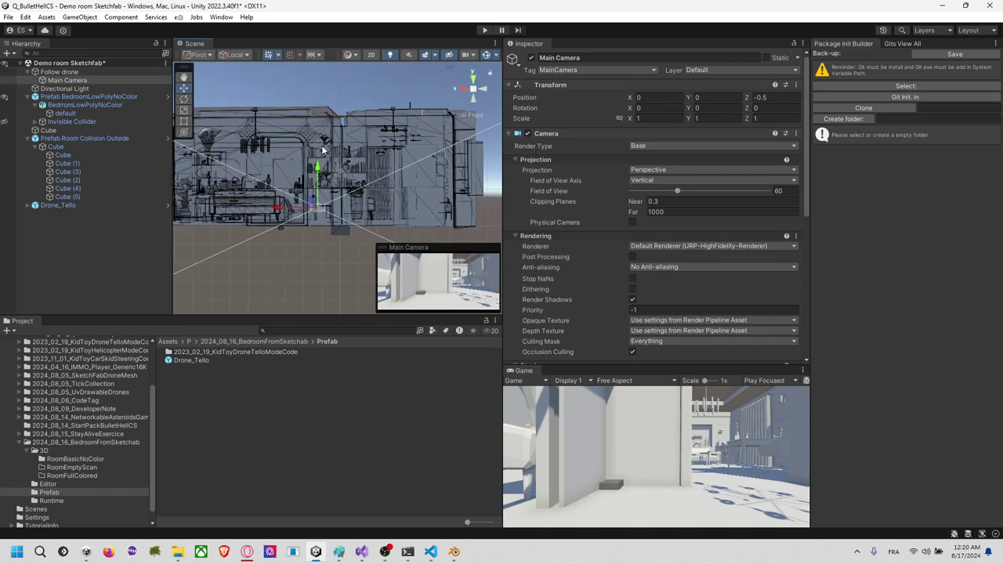
{"action": "left_click", "coordinate": [71, 82]}
{"action": "left_click_drag", "start_coordinate": [60, 71], "coordinate": [99, 206]}
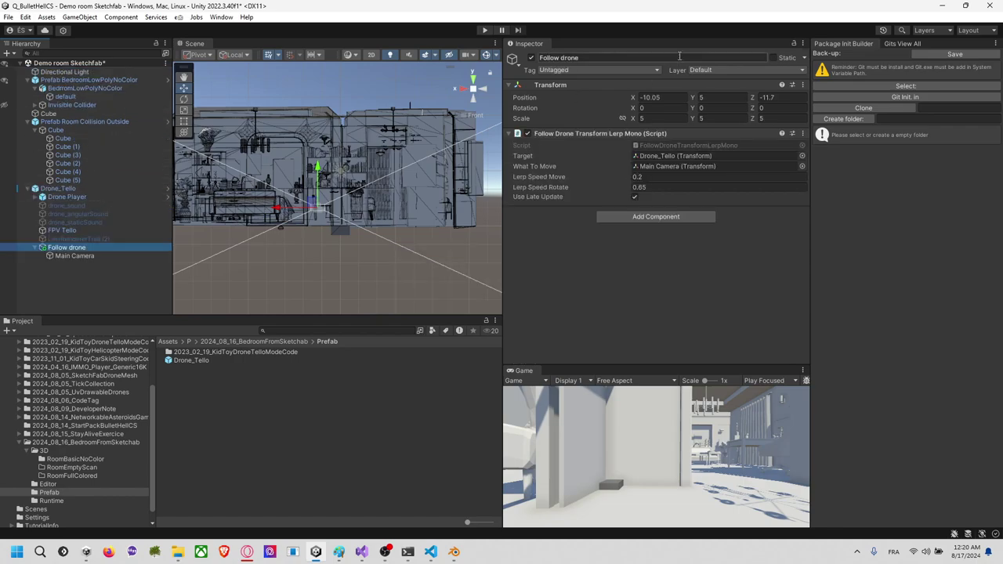
{"action": "left_click", "coordinate": [674, 97]}
{"action": "type", "text": "0"}
{"action": "left_click", "coordinate": [767, 98]}
{"action": "type", "text": "0"}
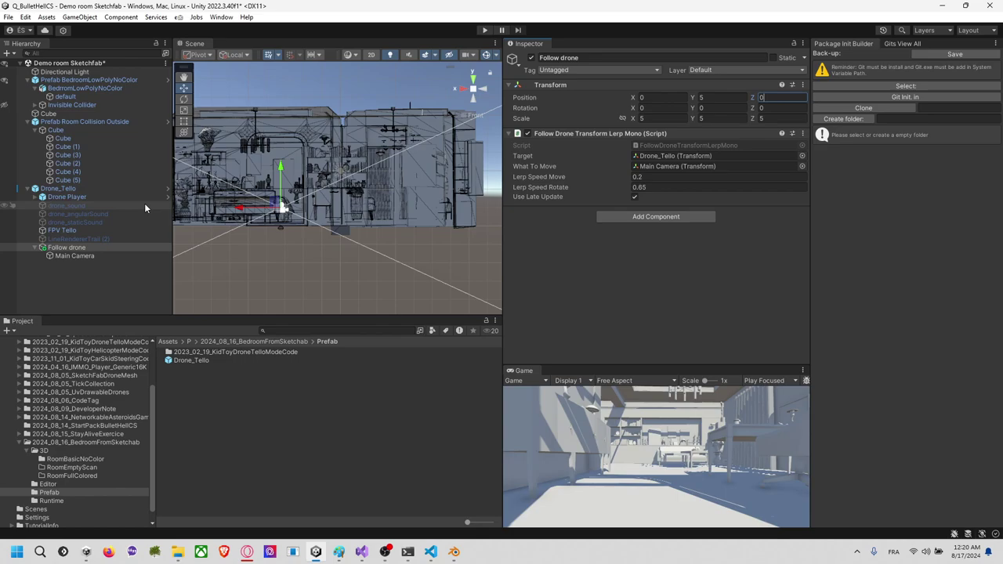
Step: Move Follow drone out of Drone_Tello and back to the first place in the scene hierarchy
{"action": "left_click", "coordinate": [87, 249]}
{"action": "left_click_drag", "start_coordinate": [122, 76], "coordinate": [122, 71]}
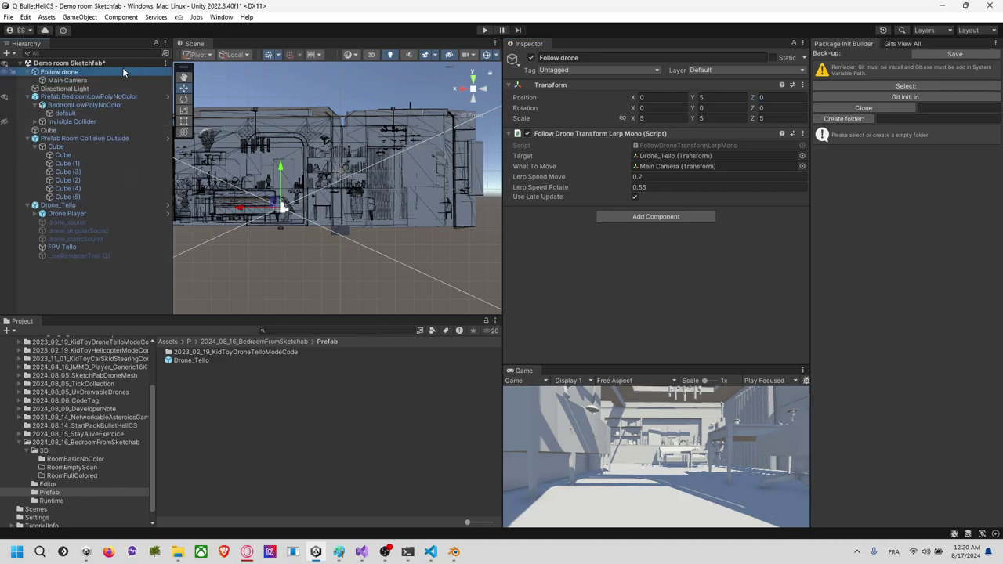
{"action": "left_click_drag", "start_coordinate": [217, 102], "coordinate": [526, 230], "text": "alt"}
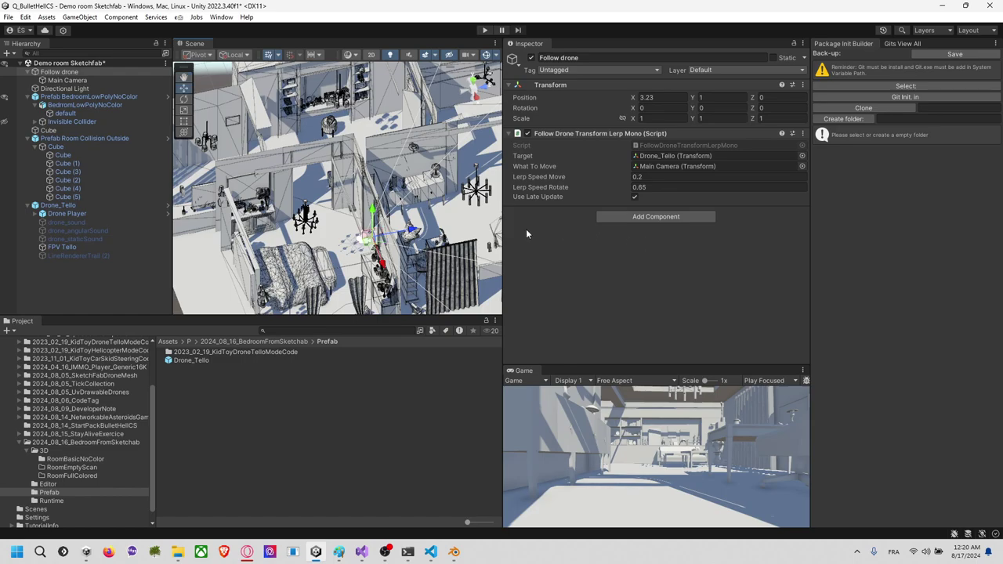
Step: Try moving the Main Camera back to about -2.96 on Z, and undo the move
{"action": "left_click", "coordinate": [93, 80]}
{"action": "left_click", "coordinate": [768, 98]}
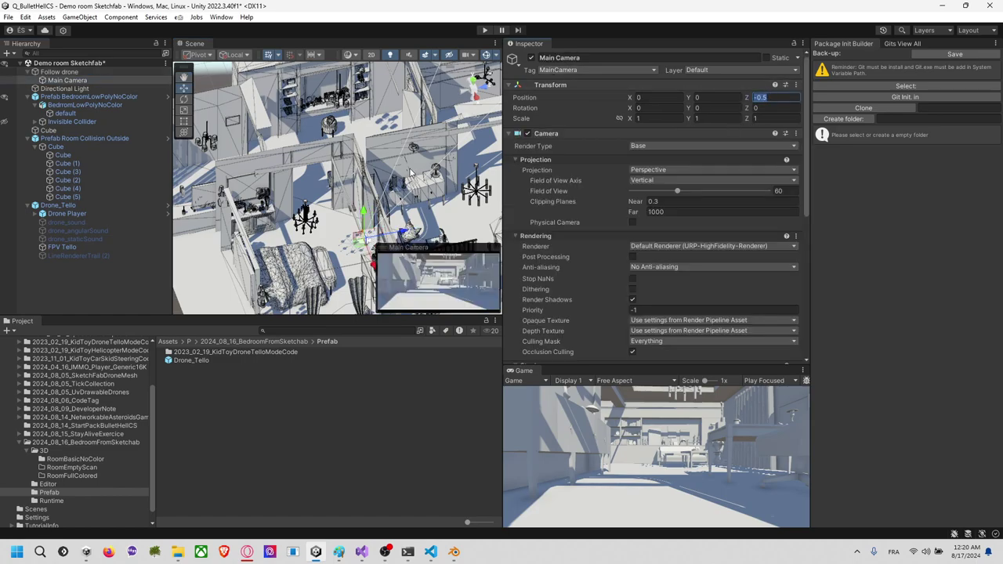
{"action": "scroll", "coordinate": [410, 202], "scroll_direction": "up", "scroll_amount": 10}
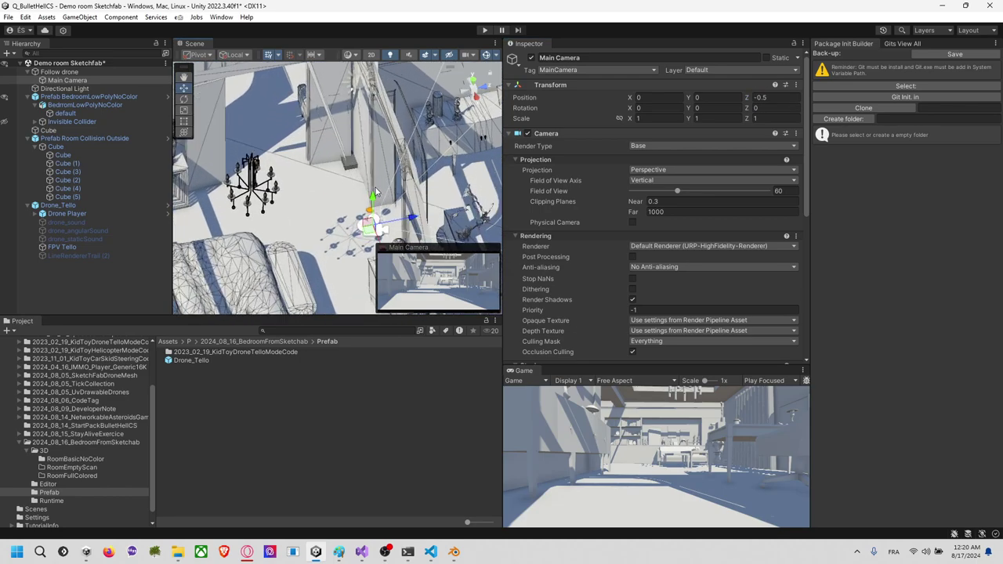
{"action": "middle_click_drag", "start_coordinate": [410, 203], "coordinate": [363, 147]}
{"action": "left_click_drag", "start_coordinate": [385, 181], "coordinate": [235, 227]}
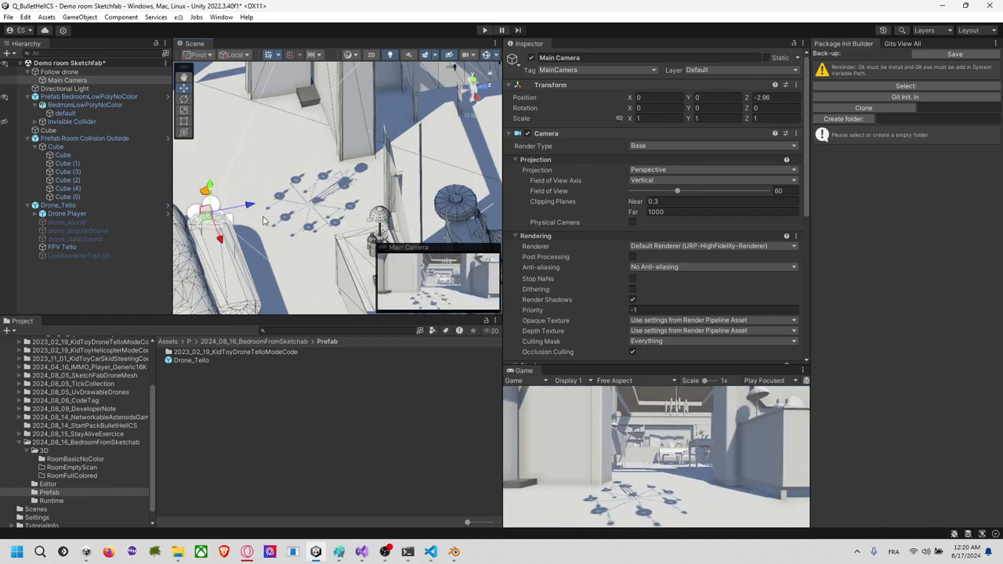
{"action": "key", "text": "ctrl+z"}
Step: Try raising the FPV Tello child object to about 4.91 on Y, and undo the move
{"action": "left_click", "coordinate": [99, 248]}
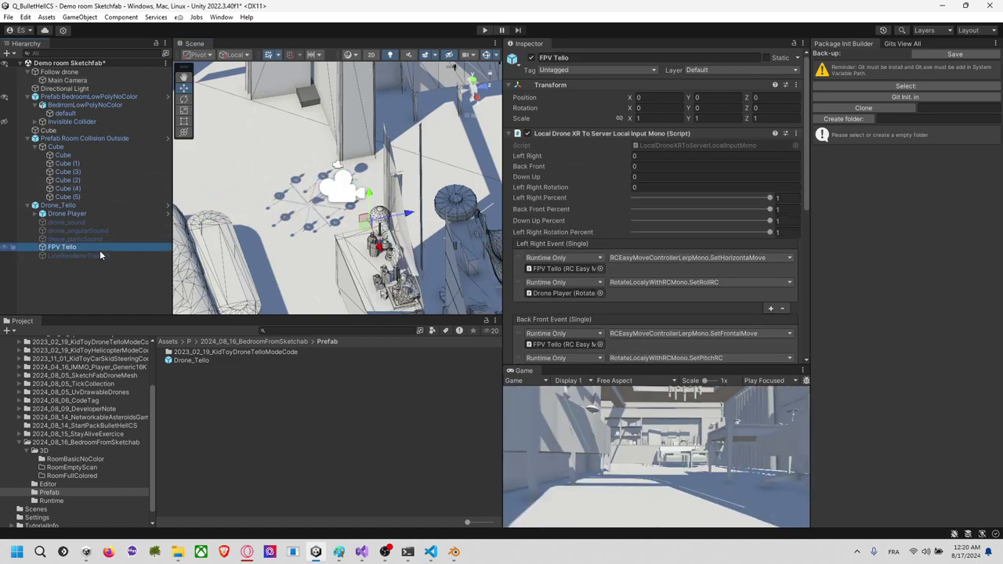
{"action": "left_click_drag", "start_coordinate": [413, 177], "coordinate": [474, 115], "text": "alt"}
{"action": "left_click_drag", "start_coordinate": [378, 174], "coordinate": [381, 157]}
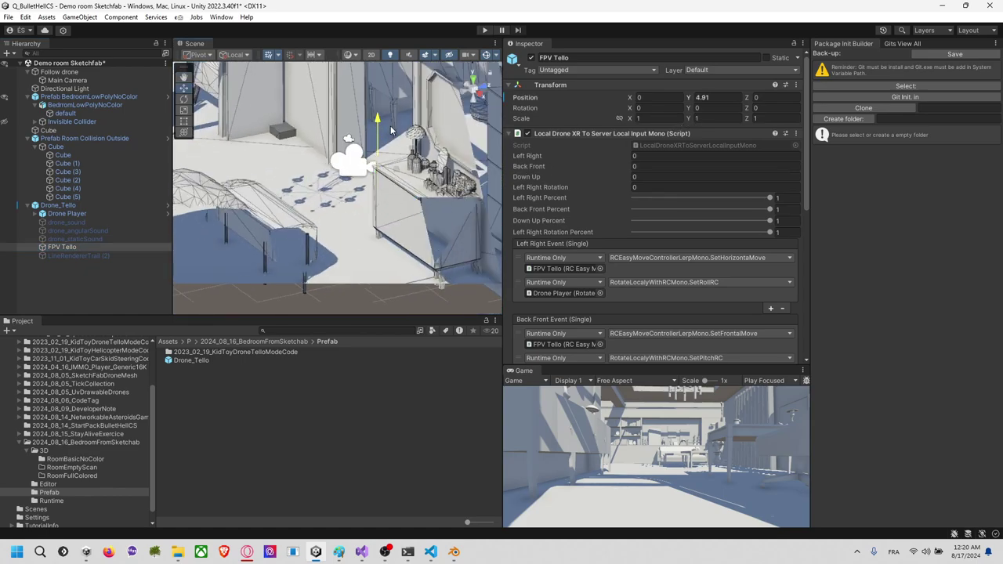
{"action": "scroll", "coordinate": [392, 130], "scroll_direction": "down", "scroll_amount": 10}
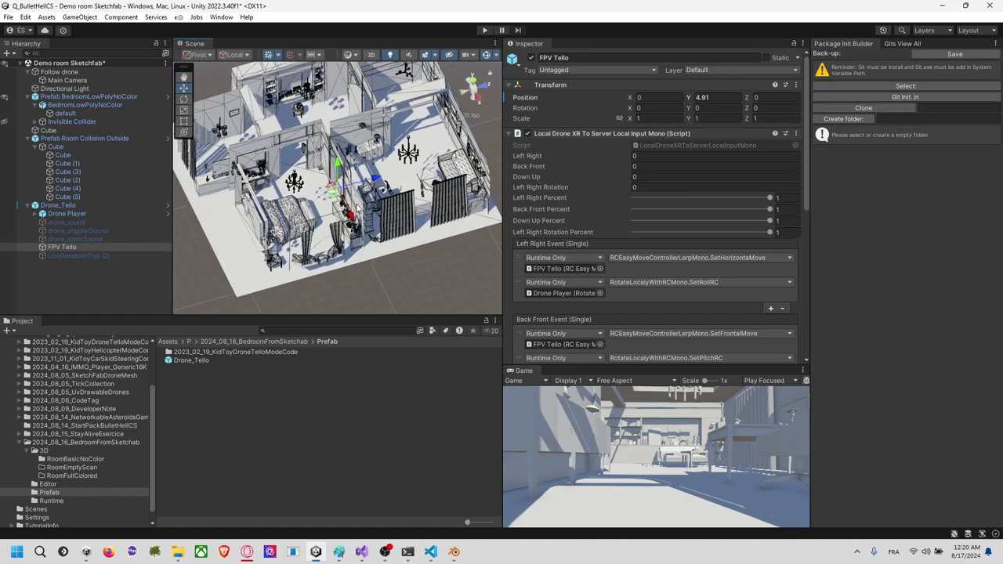
{"action": "scroll", "coordinate": [345, 205], "scroll_direction": "up", "scroll_amount": 10}
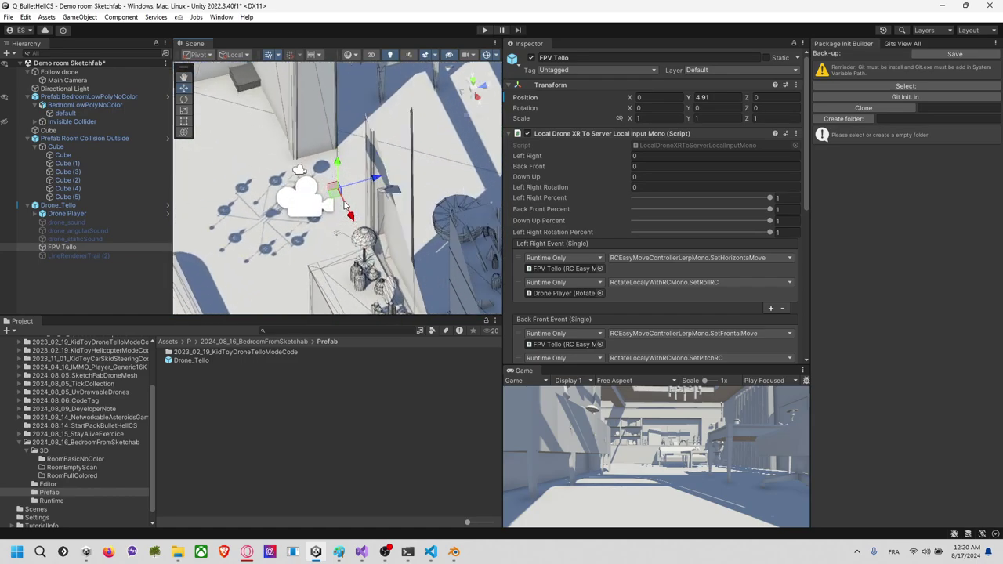
{"action": "left_click_drag", "start_coordinate": [344, 205], "coordinate": [382, 172], "text": "alt"}
{"action": "key", "text": "ctrl+z"}
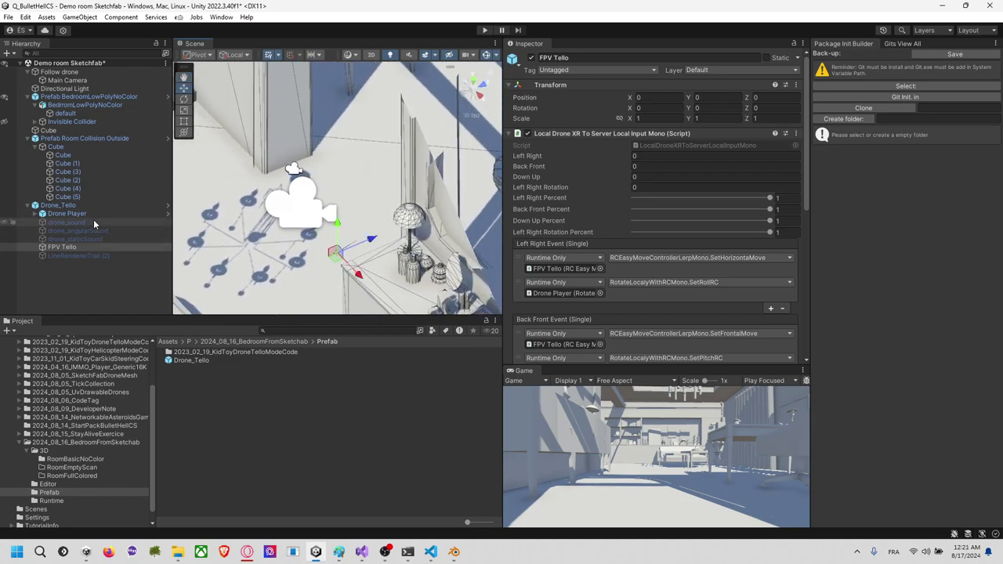
Step: Raise the whole Drone_Tello object to about 0.975 on Y and run the scene to test it
{"action": "left_click", "coordinate": [67, 207]}
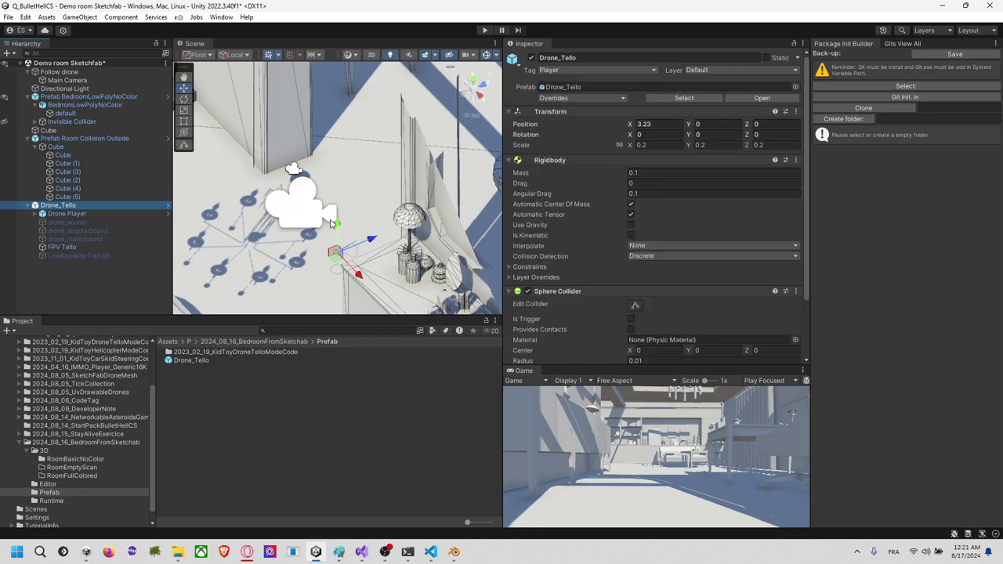
{"action": "left_click", "coordinate": [336, 224]}
{"action": "left_click", "coordinate": [66, 214]}
{"action": "left_click", "coordinate": [89, 205]}
{"action": "mouse_move", "coordinate": [343, 181]}
{"action": "left_mouse_down"}
{"action": "mouse_move", "coordinate": [353, 149]}
{"action": "mouse_move", "coordinate": [339, 170]}
{"action": "left_mouse_up"}
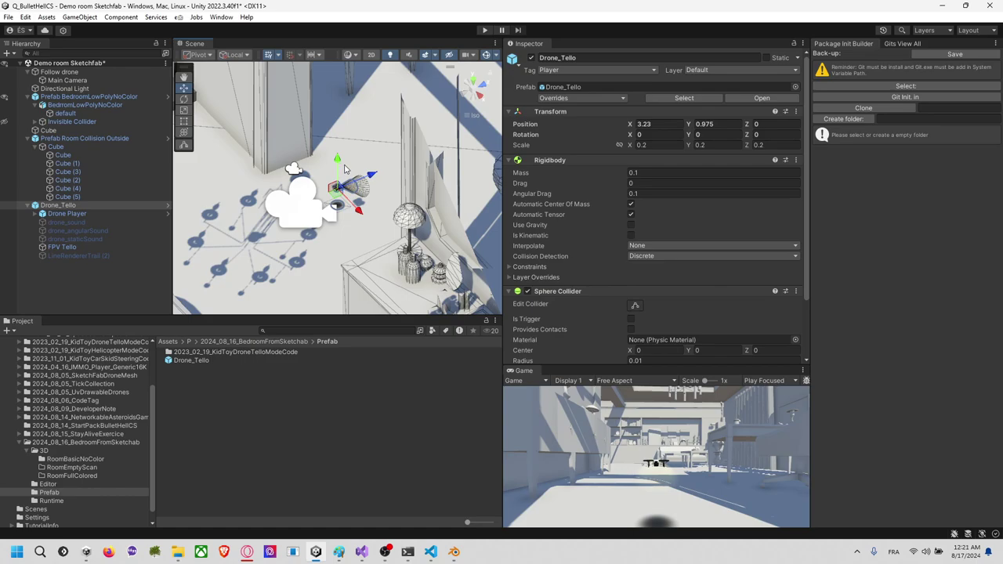
{"action": "left_click", "coordinate": [485, 30]}
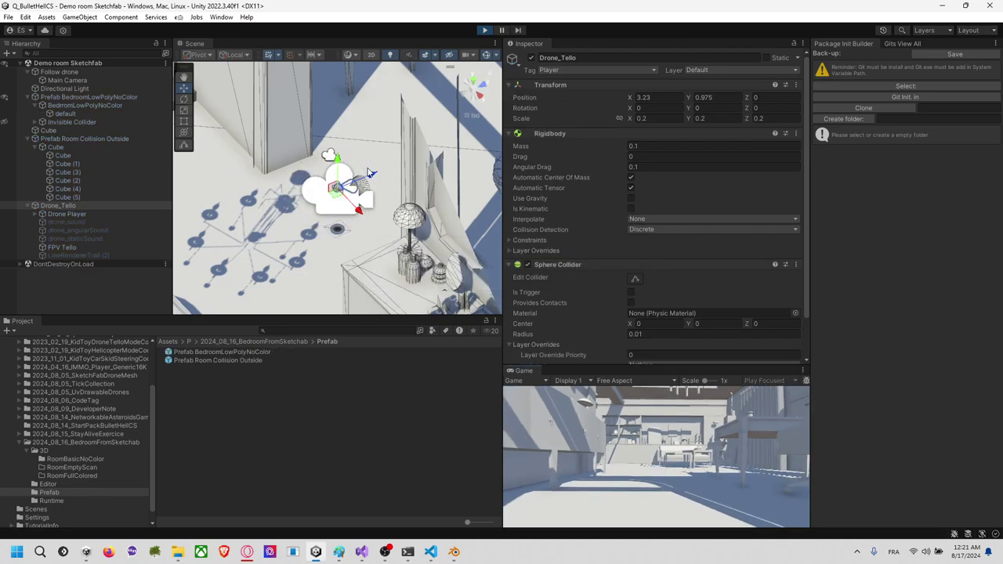
Step: Set Follow drone itself as What To Move in its follow script and run the scene again
{"action": "left_click", "coordinate": [91, 73]}
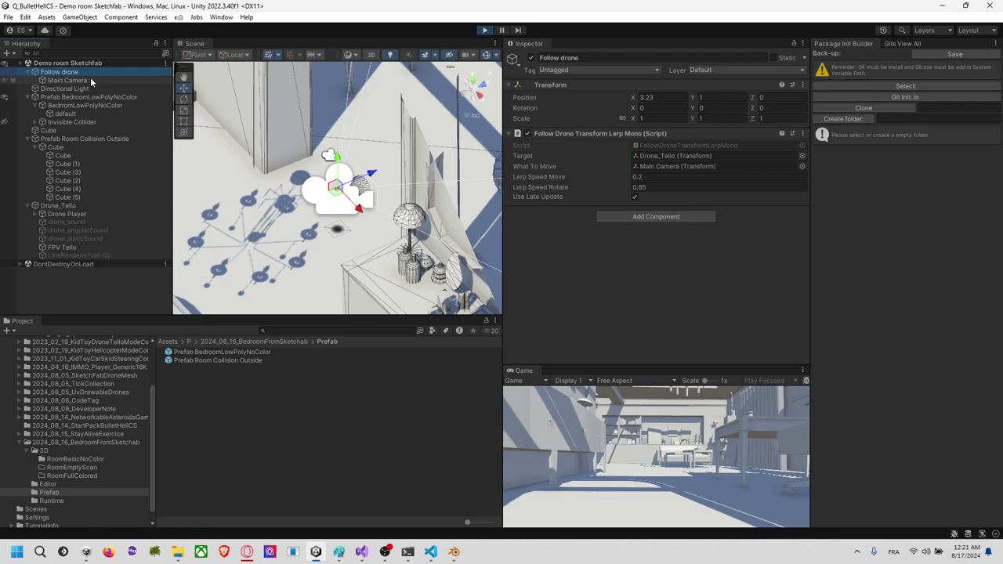
{"action": "left_click", "coordinate": [484, 31]}
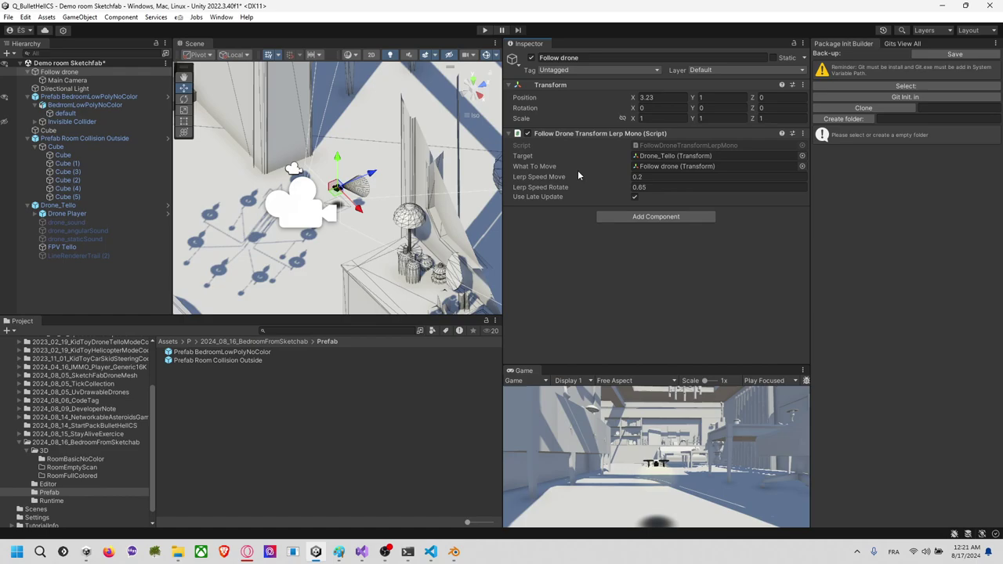
{"action": "left_click", "coordinate": [485, 31]}
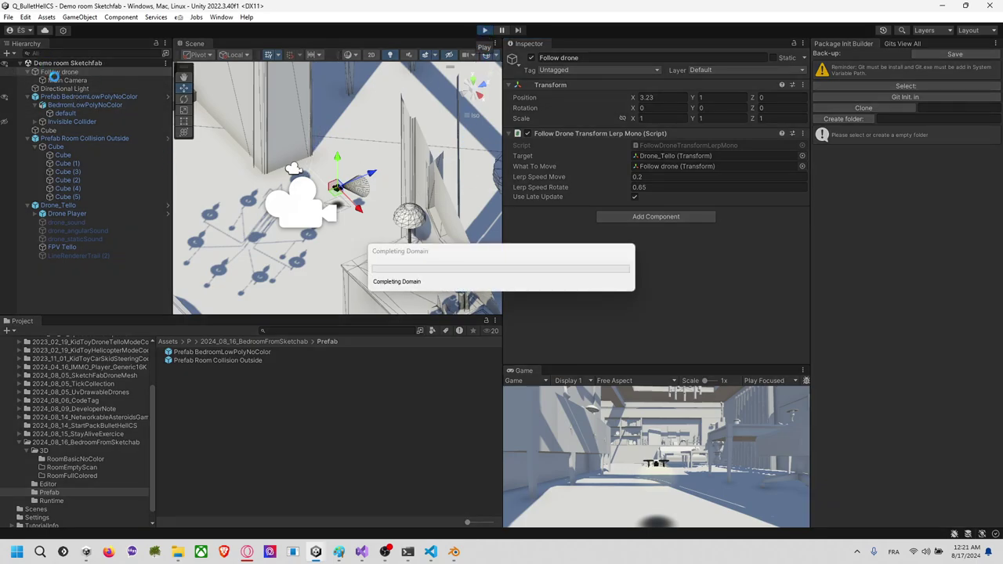
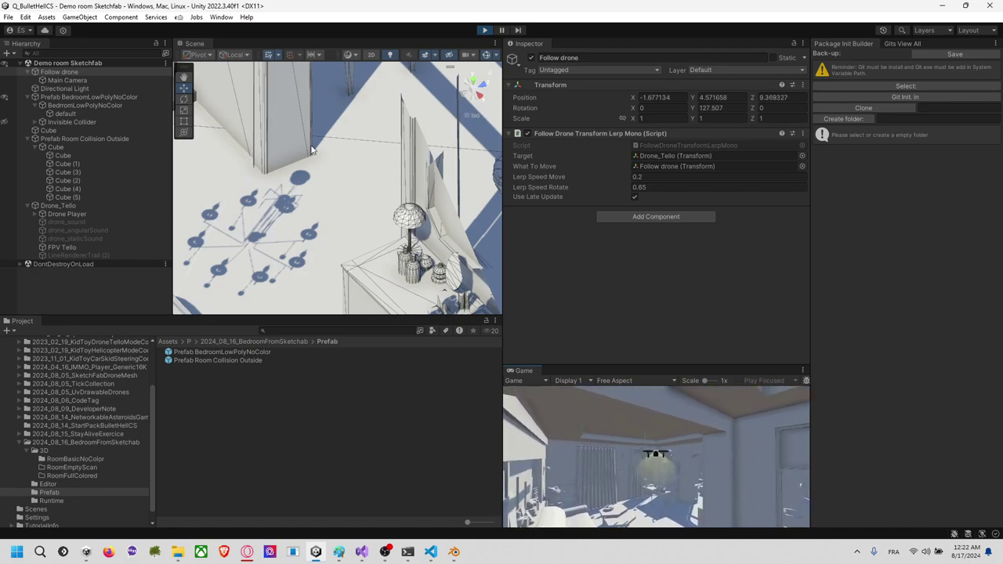
Step: Examine the bedroom's furniture, shelves, walls and overall layout from several angles while the scene is running
{"action": "scroll", "coordinate": [345, 150], "scroll_direction": "down", "scroll_amount": 5}
{"action": "right_click_drag", "start_coordinate": [345, 150], "coordinate": [482, 196]}
{"action": "middle_click_drag", "start_coordinate": [482, 196], "coordinate": [304, 205]}
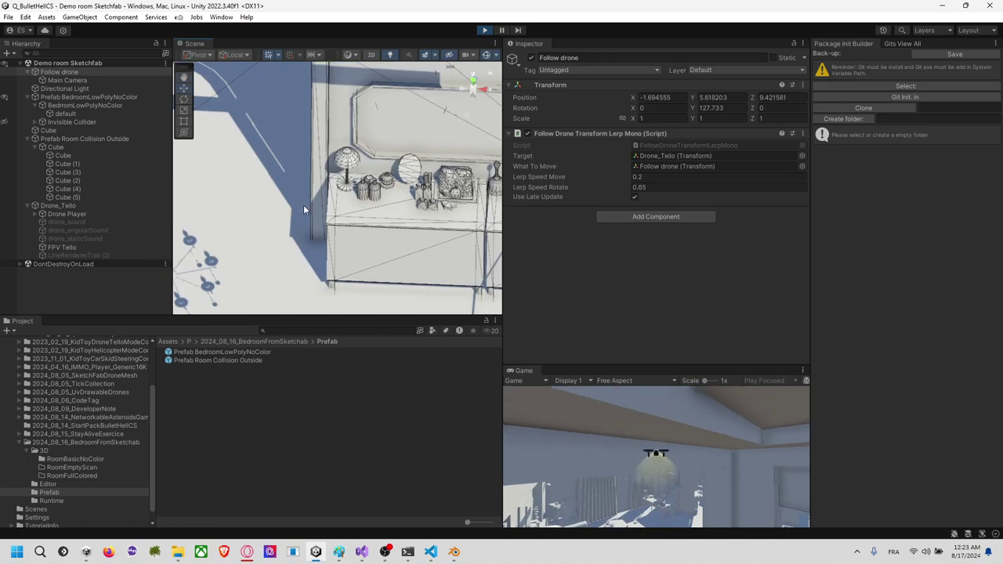
{"action": "left_click", "coordinate": [354, 165]}
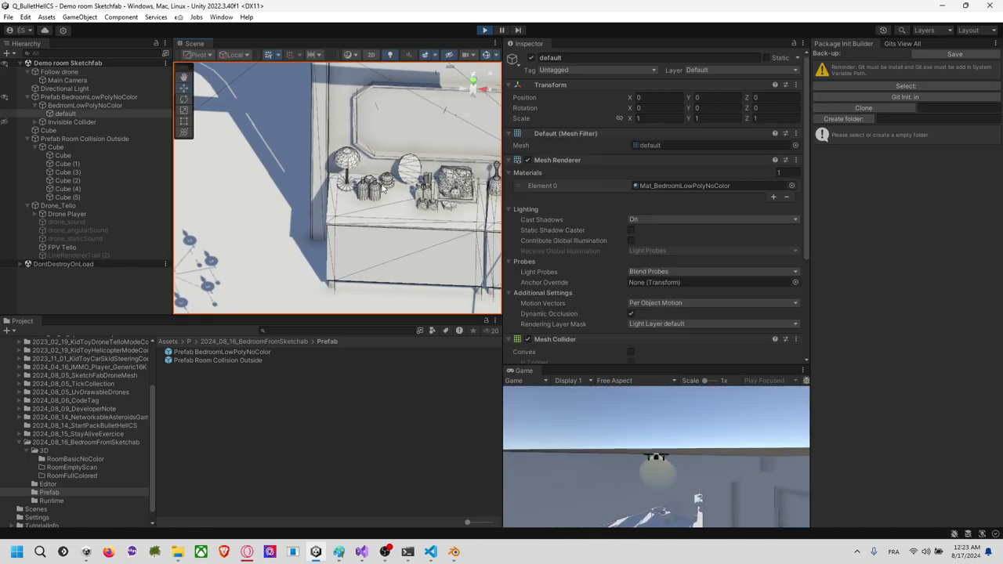
{"action": "middle_click_drag", "start_coordinate": [383, 186], "coordinate": [265, 181]}
{"action": "middle_click_drag", "start_coordinate": [396, 207], "coordinate": [290, 204]}
{"action": "right_click_drag", "start_coordinate": [289, 204], "coordinate": [415, 159]}
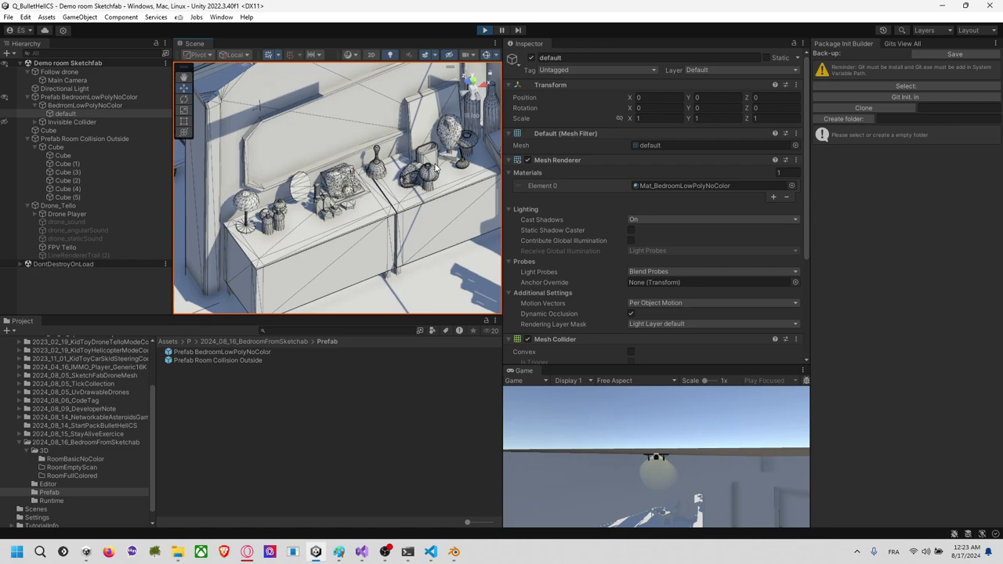
{"action": "middle_click_drag", "start_coordinate": [415, 159], "coordinate": [355, 202]}
{"action": "scroll", "coordinate": [415, 241], "scroll_direction": "down", "scroll_amount": 2}
{"action": "middle_click_drag", "start_coordinate": [415, 242], "coordinate": [347, 188]}
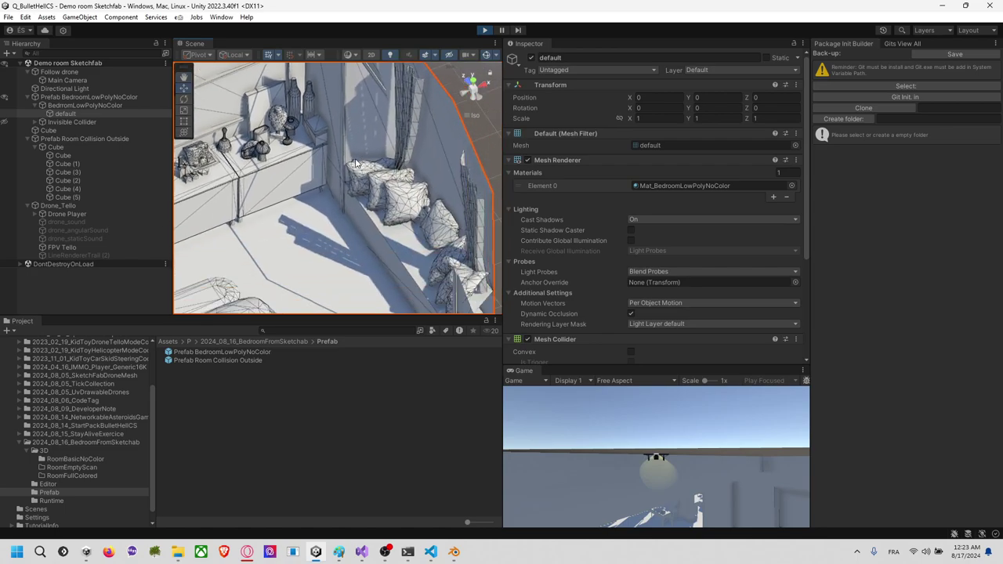
{"action": "right_click_drag", "start_coordinate": [355, 160], "coordinate": [469, 148]}
{"action": "middle_click_drag", "start_coordinate": [402, 144], "coordinate": [405, 166]}
{"action": "left_click_drag", "start_coordinate": [405, 165], "coordinate": [64, 234], "text": "alt"}
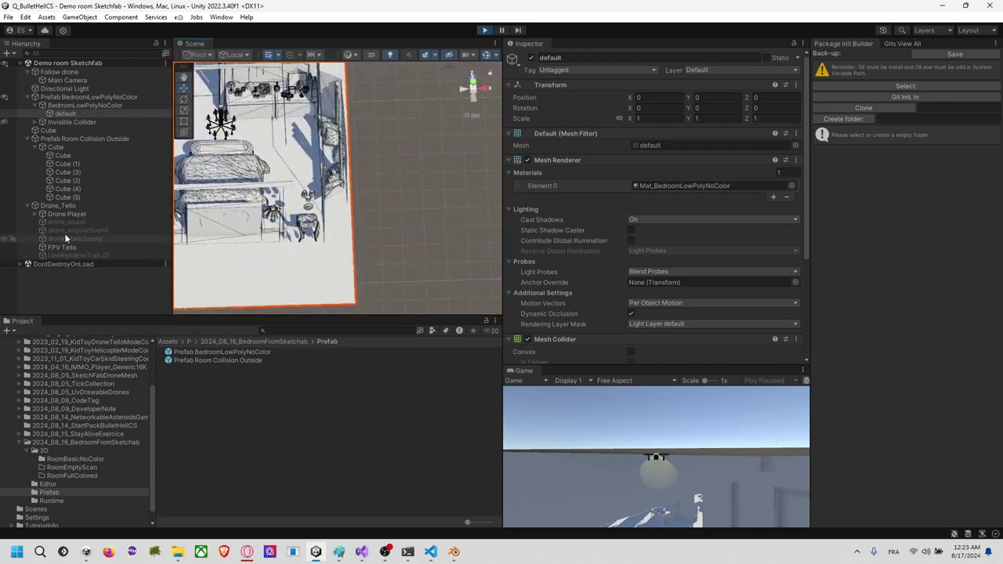
{"action": "middle_click_drag", "start_coordinate": [205, 102], "coordinate": [368, 217]}
{"action": "left_click_drag", "start_coordinate": [368, 217], "coordinate": [258, 186], "text": "alt"}
{"action": "middle_click_drag", "start_coordinate": [357, 161], "coordinate": [386, 178]}
{"action": "mouse_move", "coordinate": [386, 178]}
{"action": "left_mouse_down", "text": "alt"}
{"action": "mouse_move", "coordinate": [386, 278]}
{"action": "mouse_move", "coordinate": [380, 176]}
{"action": "left_mouse_up", "text": "alt"}
Step: Stop the running scene to return to editing
{"action": "key", "text": "ctrl+s"}
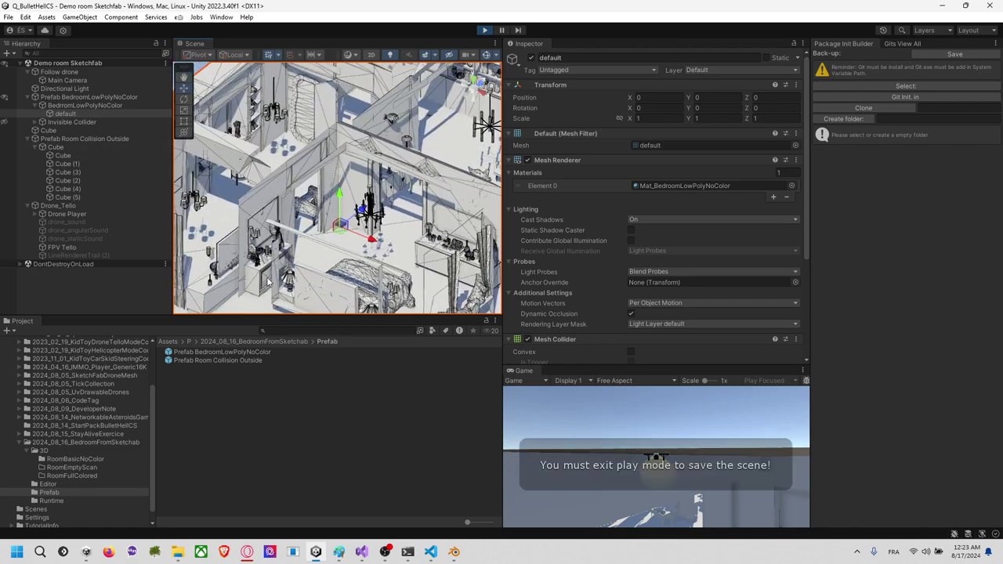
{"action": "left_click", "coordinate": [487, 32]}
{"action": "left_click_drag", "start_coordinate": [423, 188], "coordinate": [411, 208], "text": "alt"}
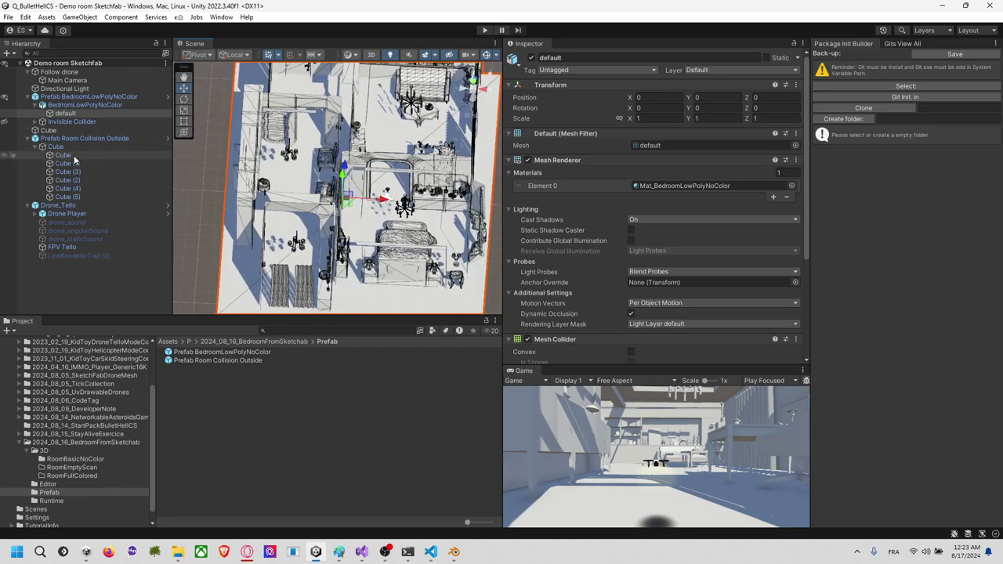
Step: Turn on the Mesh Renderer of all Wall objects under Invisible Collider and unhide that group in the scene
{"action": "left_click", "coordinate": [41, 122]}
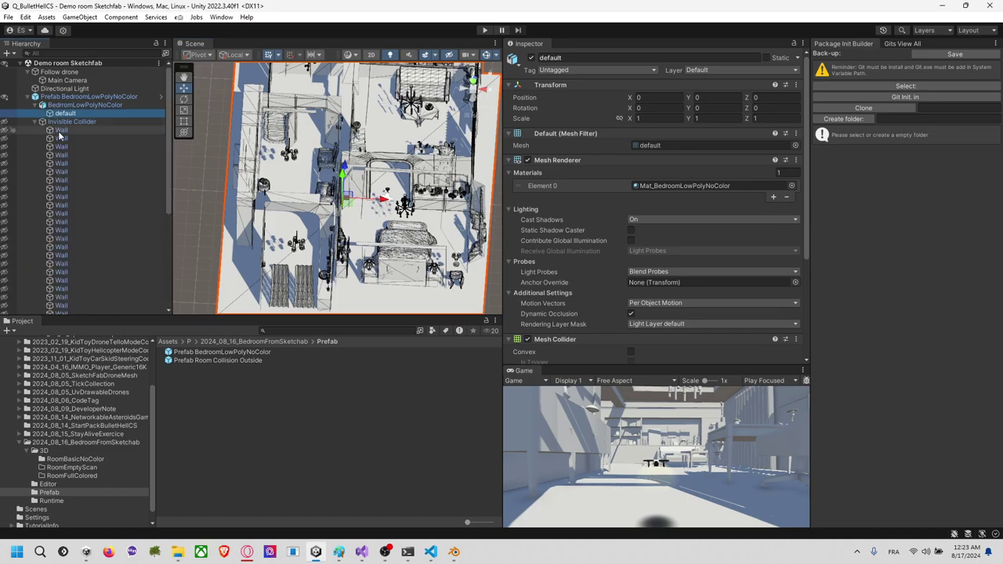
{"action": "left_click", "coordinate": [60, 133]}
{"action": "scroll", "coordinate": [82, 182], "scroll_direction": "down", "scroll_amount": 5}
{"action": "left_click", "coordinate": [78, 191], "text": "shift"}
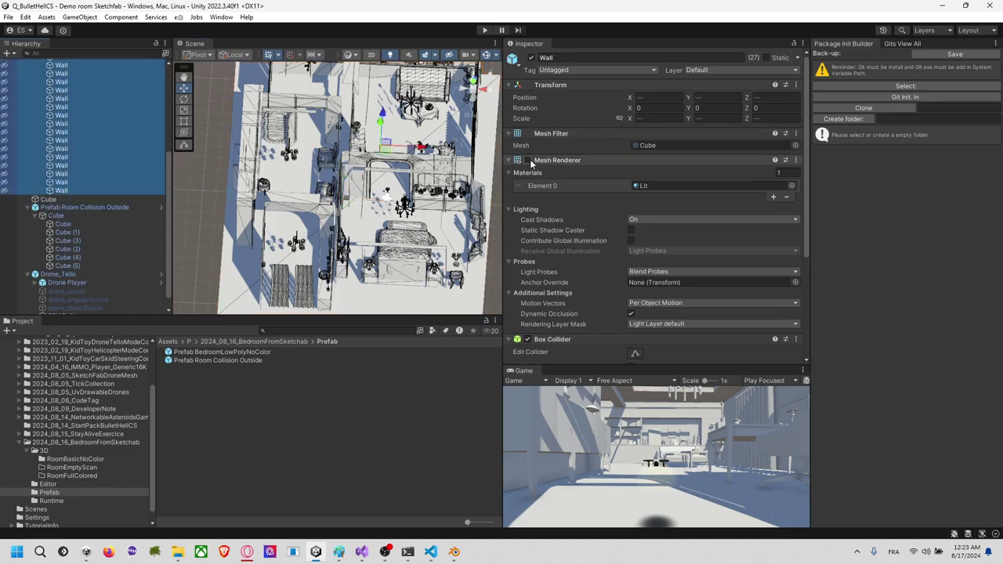
{"action": "left_click", "coordinate": [528, 160]}
{"action": "key", "text": "f"}
{"action": "right_click_drag", "start_coordinate": [450, 192], "coordinate": [380, 125]}
{"action": "scroll", "coordinate": [111, 145], "scroll_direction": "up", "scroll_amount": 10}
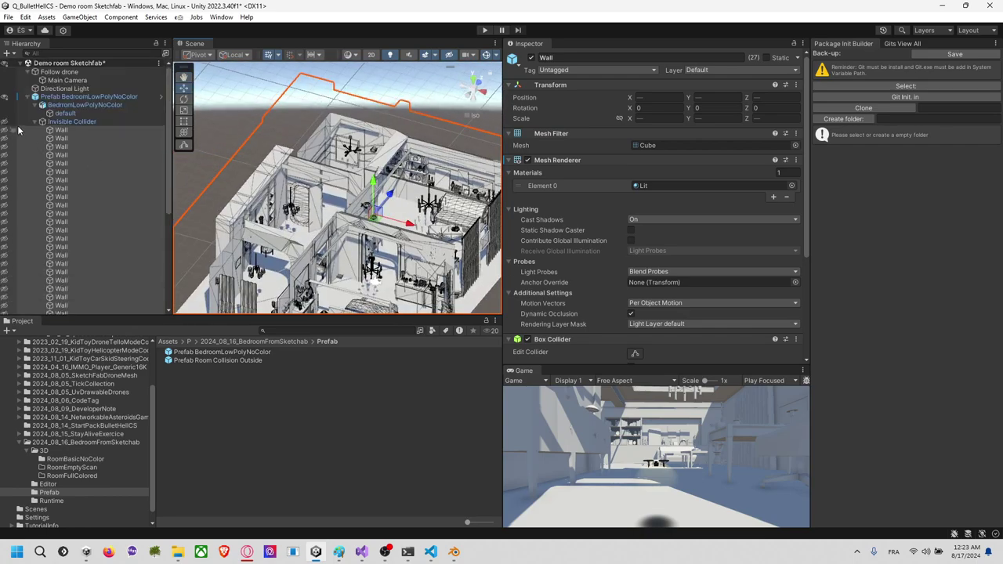
{"action": "left_click", "coordinate": [6, 123]}
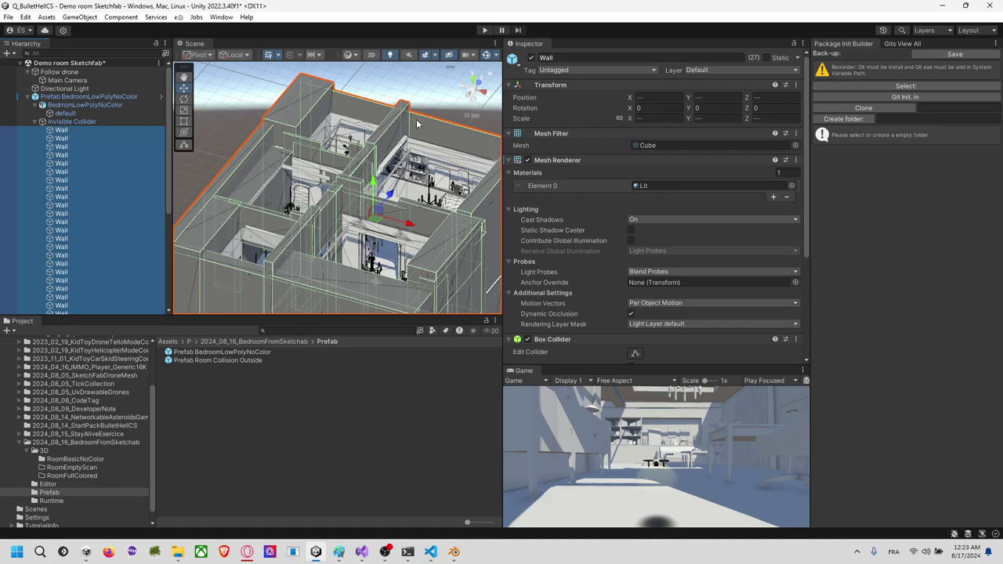
Step: Select the three adjoining Wall colliders around the doorway and thicken them to about 0.53 on Z scale
{"action": "left_click", "coordinate": [452, 100]}
{"action": "left_click", "coordinate": [326, 164]}
{"action": "scroll", "coordinate": [345, 188], "scroll_direction": "up", "scroll_amount": 5}
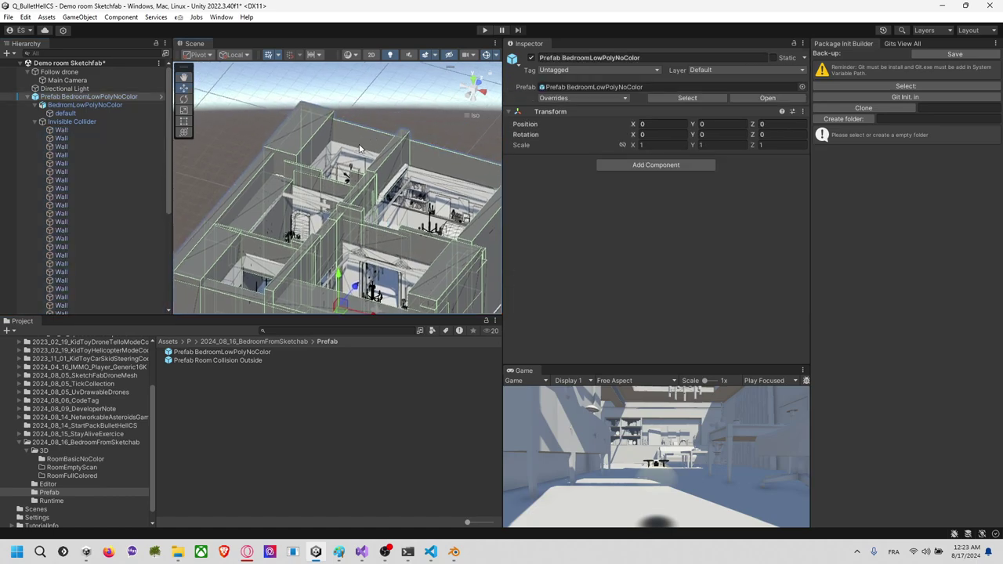
{"action": "scroll", "coordinate": [348, 196], "scroll_direction": "up", "scroll_amount": 4}
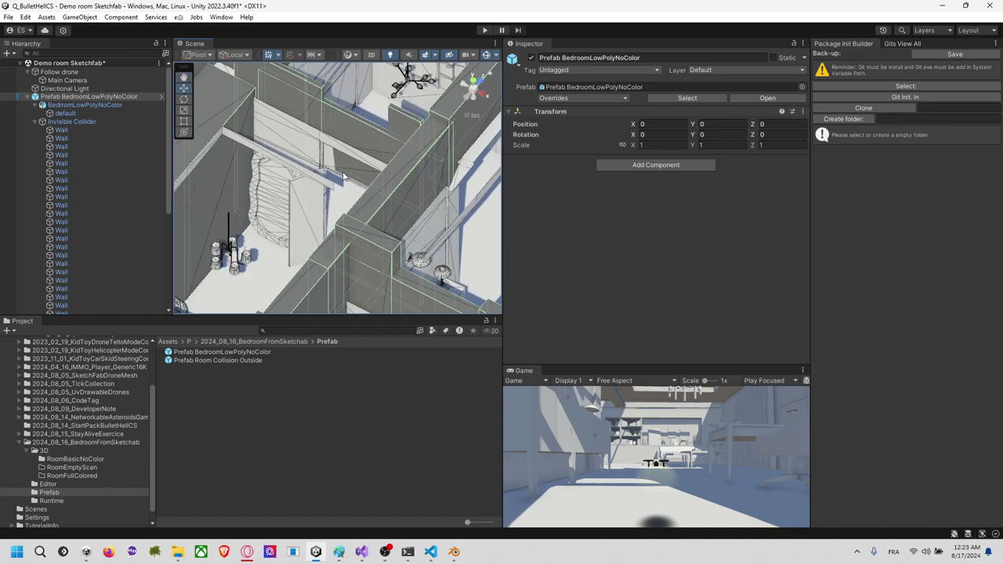
{"action": "left_click", "coordinate": [401, 166]}
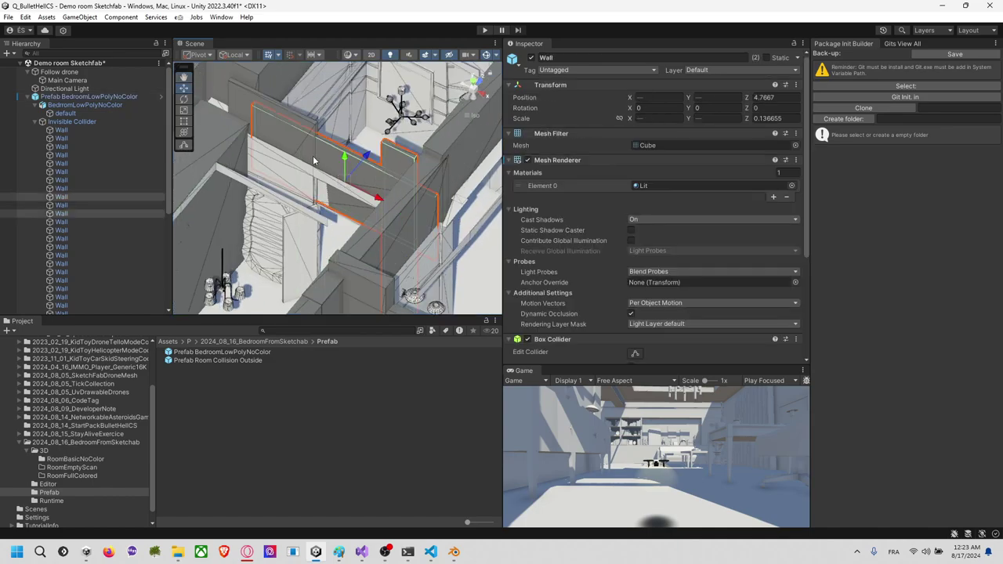
{"action": "left_click", "coordinate": [302, 124]}
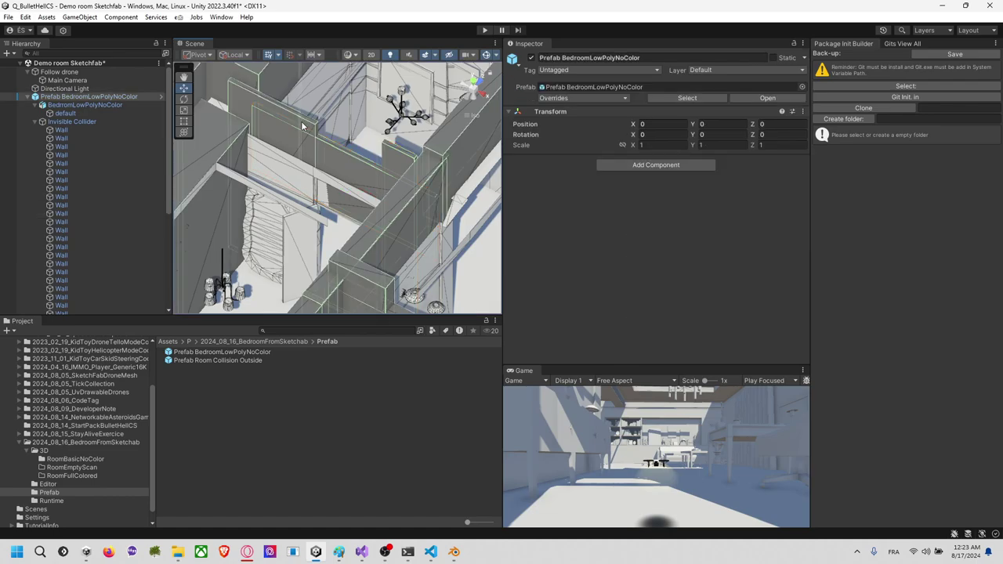
{"action": "left_click", "coordinate": [306, 124]}
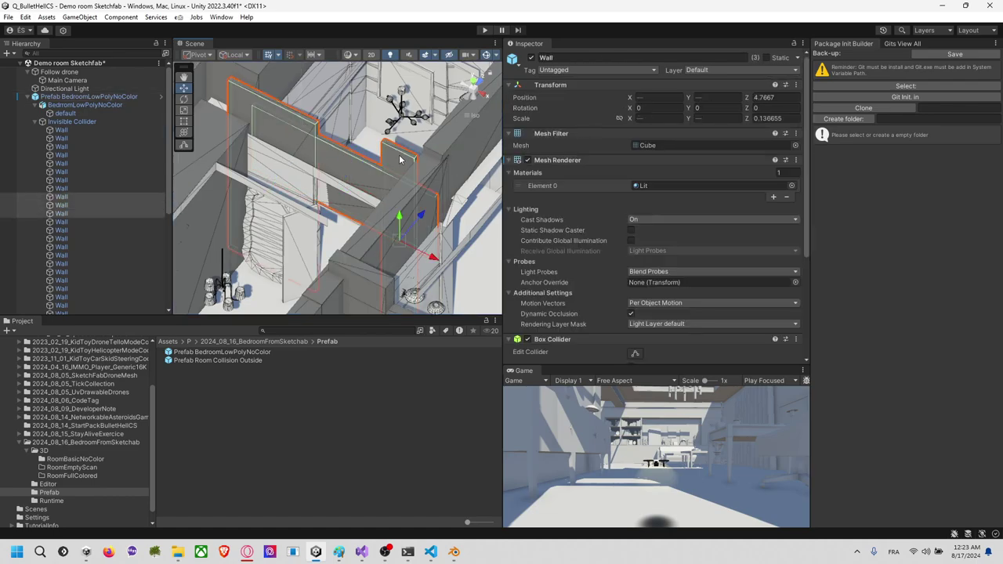
{"action": "left_click_drag", "start_coordinate": [400, 159], "coordinate": [346, 179], "text": "alt"}
{"action": "middle_click_drag", "start_coordinate": [385, 139], "coordinate": [297, 172]}
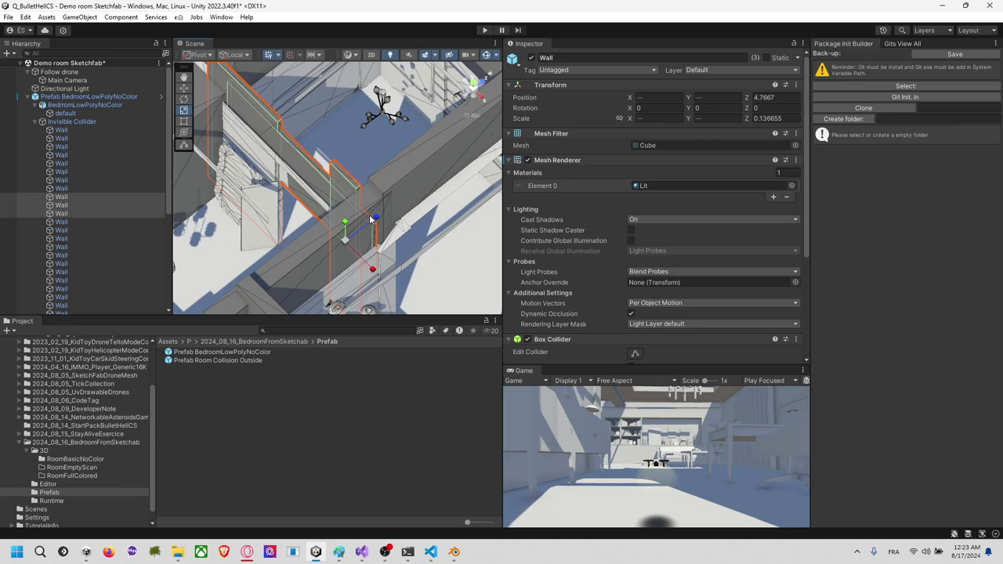
{"action": "left_click_drag", "start_coordinate": [386, 211], "coordinate": [490, 170]}
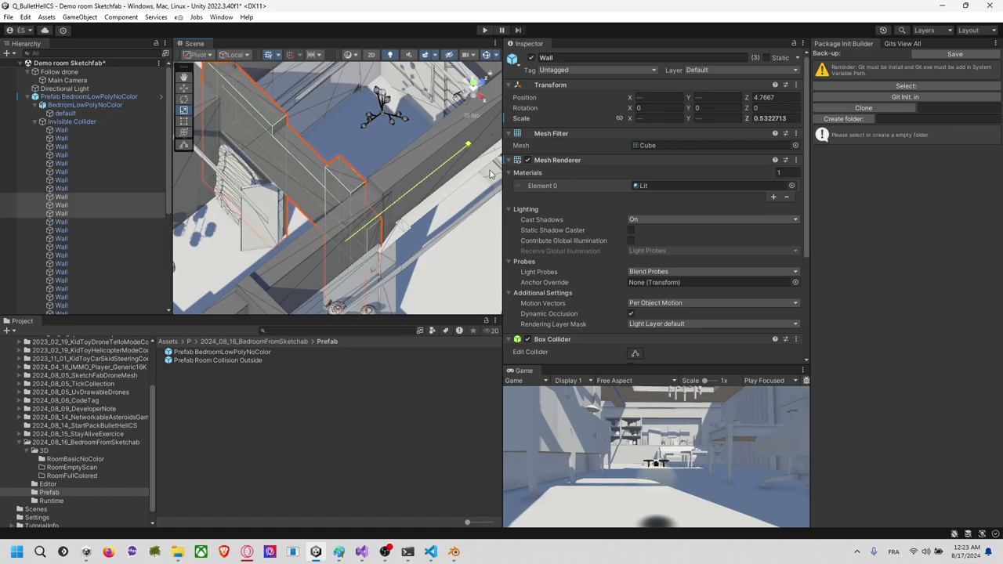
Step: Adjust the thickness of the three doorway walls to about 0.805 on Z scale, checking against the room from above
{"action": "left_click_drag", "start_coordinate": [232, 223], "coordinate": [411, 232], "text": "alt"}
{"action": "middle_click_drag", "start_coordinate": [363, 289], "coordinate": [434, 139]}
{"action": "left_click_drag", "start_coordinate": [318, 190], "coordinate": [377, 196], "text": "alt"}
{"action": "left_click_drag", "start_coordinate": [227, 131], "coordinate": [363, 182]}
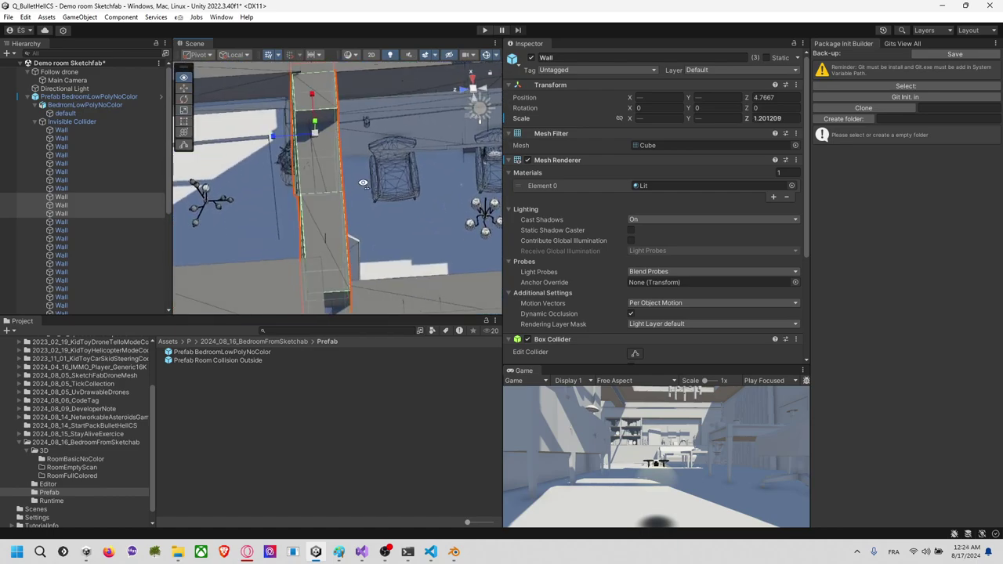
{"action": "left_click_drag", "start_coordinate": [272, 139], "coordinate": [286, 137]}
Step: Shift the three doorway walls along Z to position 4.61 and deselect them
{"action": "left_click_drag", "start_coordinate": [287, 196], "coordinate": [343, 167], "text": "alt"}
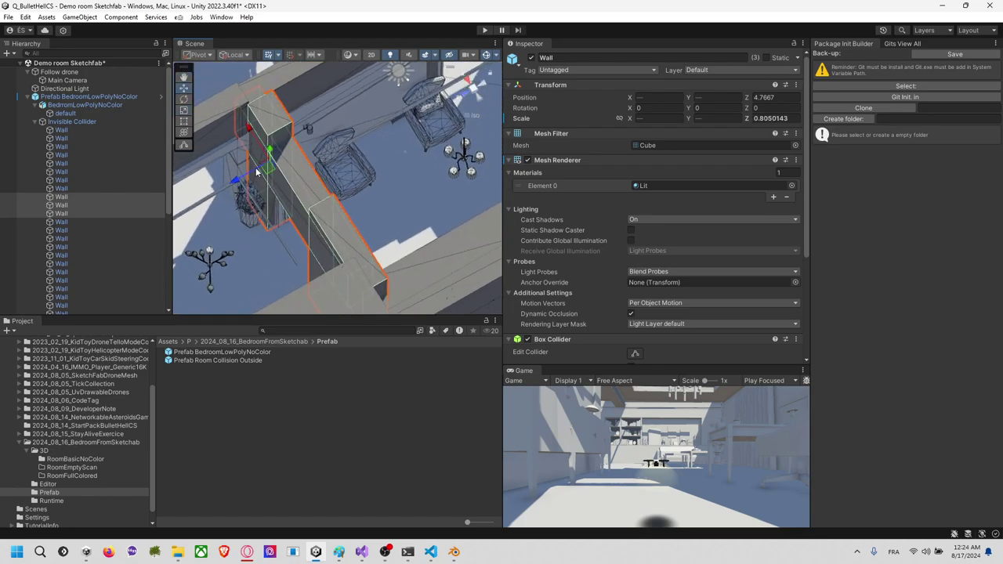
{"action": "left_click_drag", "start_coordinate": [237, 179], "coordinate": [386, 165]}
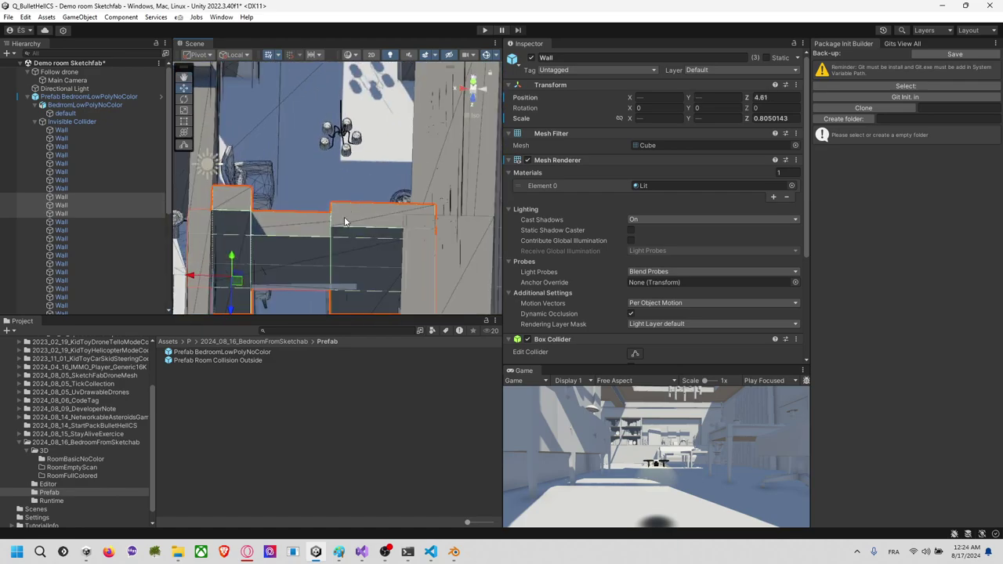
{"action": "middle_click_drag", "start_coordinate": [335, 245], "coordinate": [354, 159]}
{"action": "left_click", "coordinate": [329, 94]}
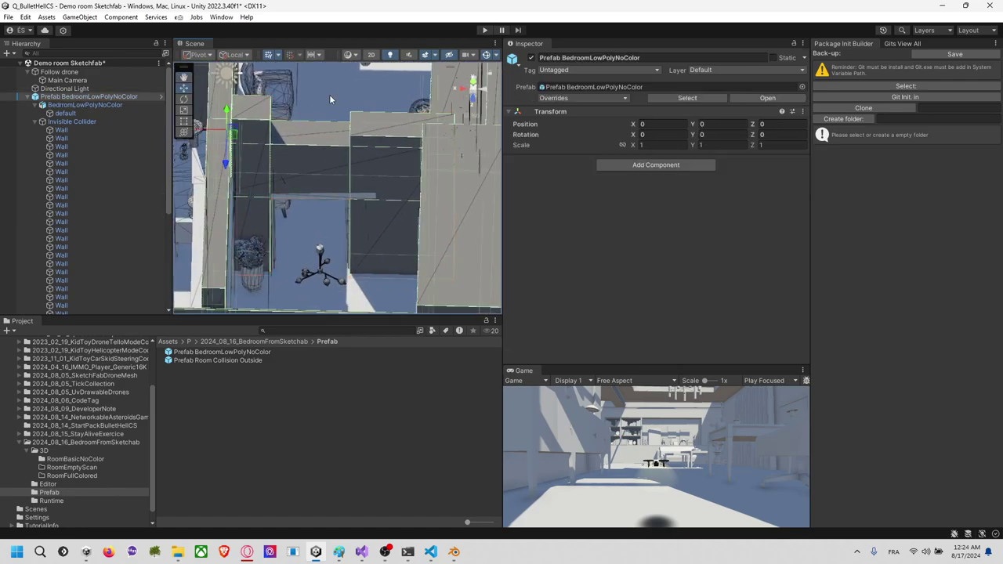
Step: Stretch the wider wall collider beside the doorway toward the opening, to about 3.09 on X scale
{"action": "left_click", "coordinate": [263, 129]}
{"action": "left_click", "coordinate": [358, 135], "text": "shift"}
{"action": "left_click", "coordinate": [368, 149]}
{"action": "left_click", "coordinate": [373, 135]}
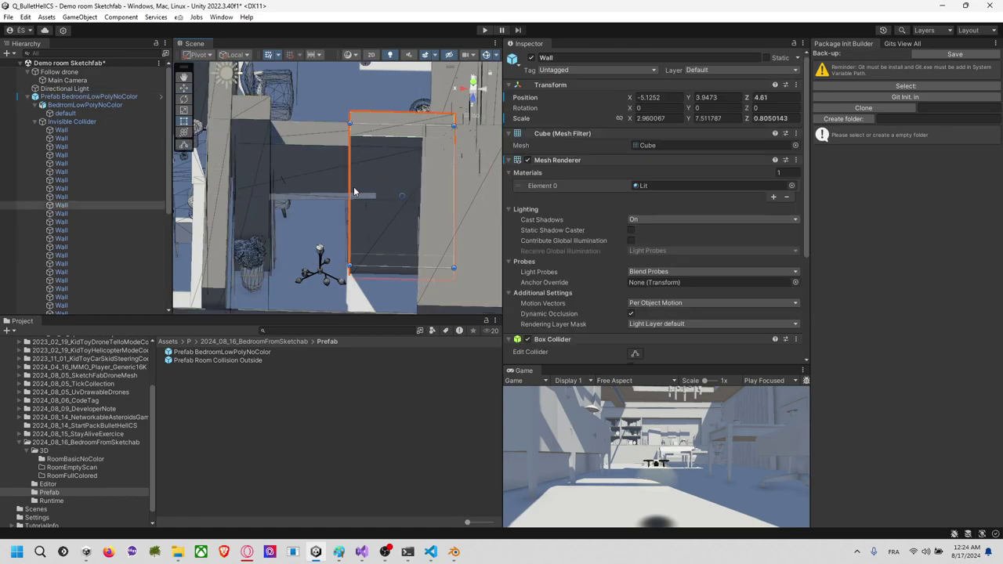
{"action": "left_click", "coordinate": [353, 191]}
{"action": "left_click", "coordinate": [352, 191]}
{"action": "left_click", "coordinate": [359, 134]}
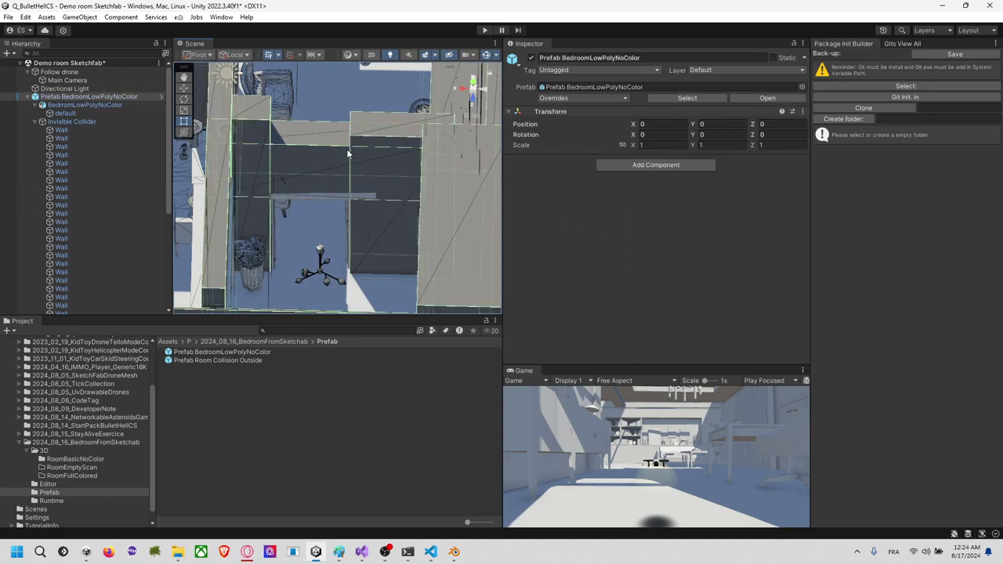
{"action": "left_click", "coordinate": [366, 127]}
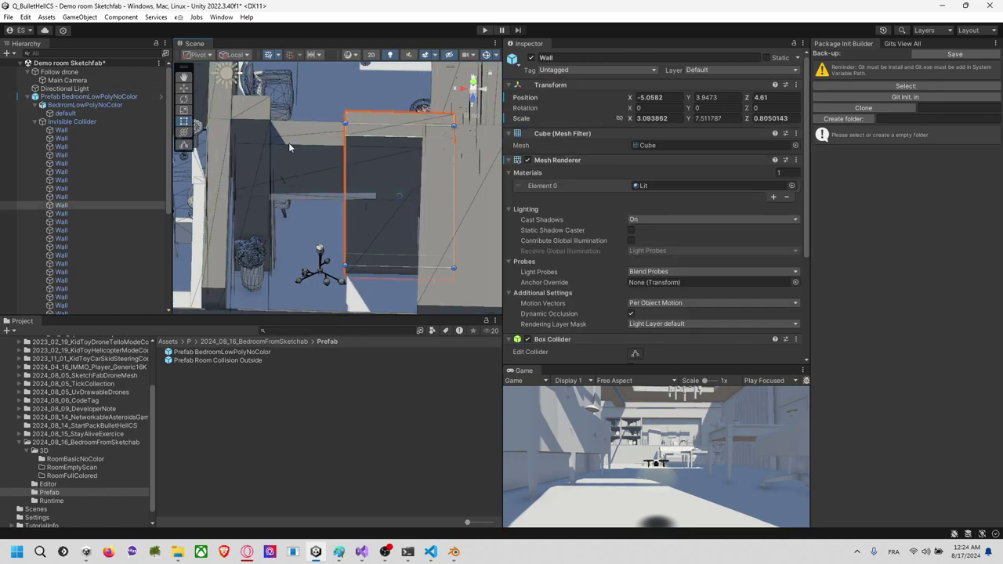
Step: Stretch the narrow wall collider on the doorway's other side slightly toward the opening
{"action": "left_click", "coordinate": [262, 131]}
{"action": "left_click", "coordinate": [270, 133]}
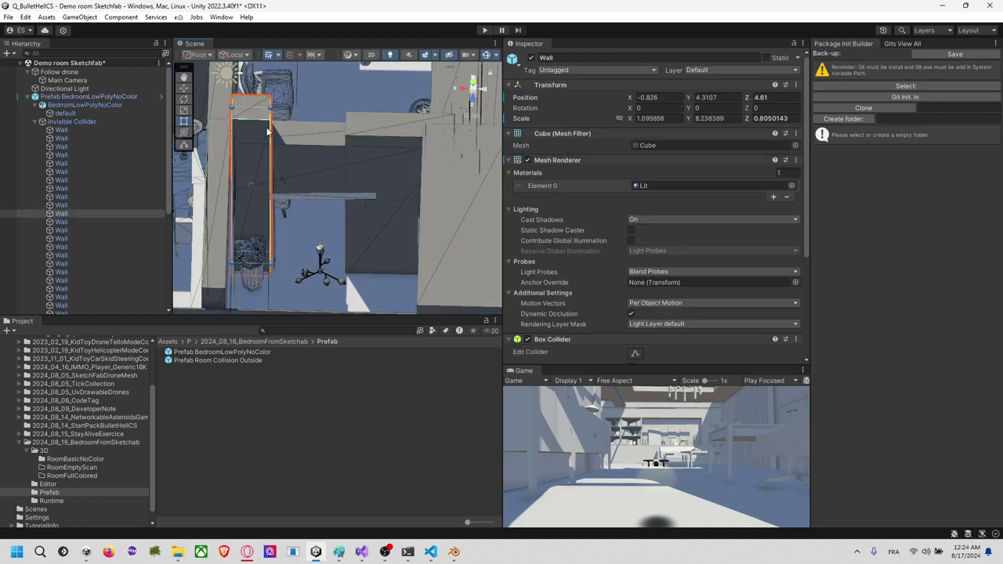
{"action": "left_click", "coordinate": [328, 98]}
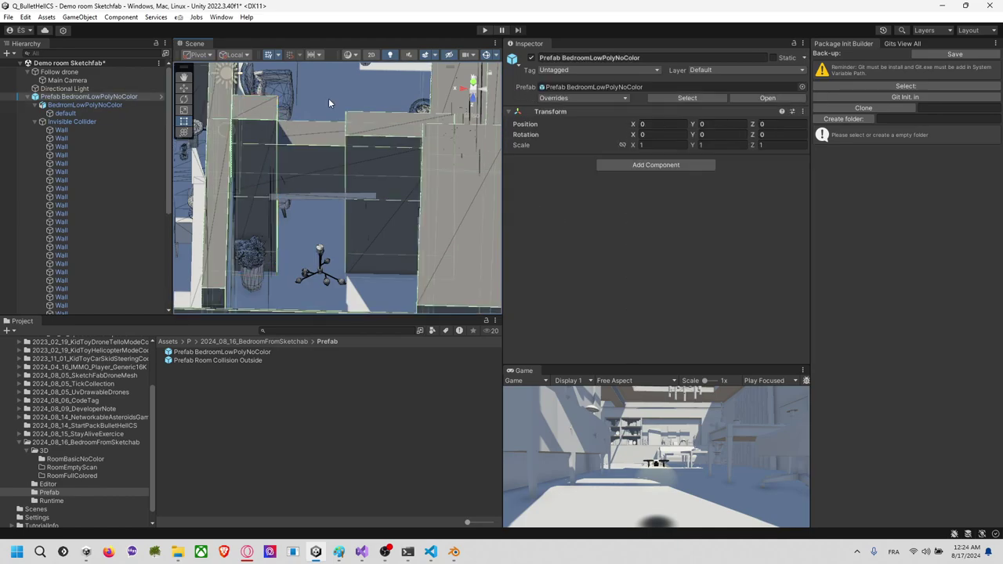
Step: Thicken the four aligned colliders of the long central wall through the house to about 1.357 on X scale
{"action": "middle_click_drag", "start_coordinate": [329, 98], "coordinate": [309, 207]}
{"action": "right_click_drag", "start_coordinate": [309, 207], "coordinate": [235, 118]}
{"action": "middle_click_drag", "start_coordinate": [360, 107], "coordinate": [286, 224]}
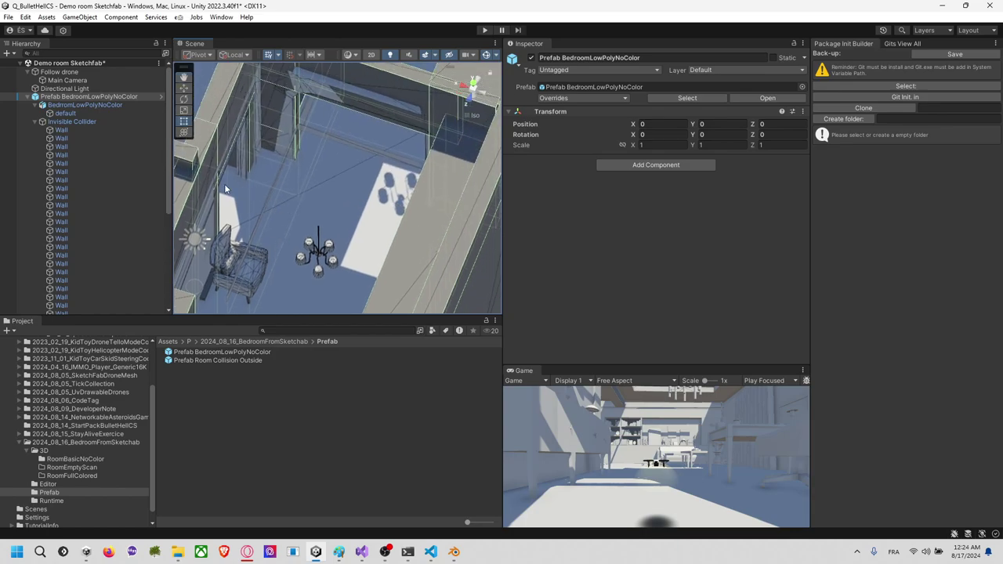
{"action": "left_click", "coordinate": [210, 165]}
{"action": "left_click", "coordinate": [230, 145]}
{"action": "middle_click_drag", "start_coordinate": [230, 145], "coordinate": [301, 157]}
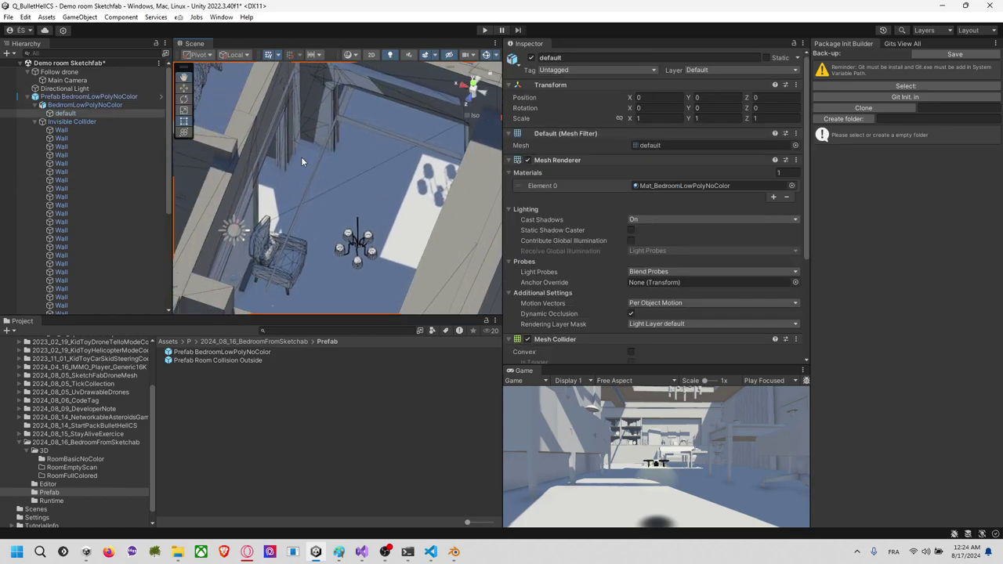
{"action": "left_click", "coordinate": [200, 211]}
{"action": "left_click", "coordinate": [219, 206]}
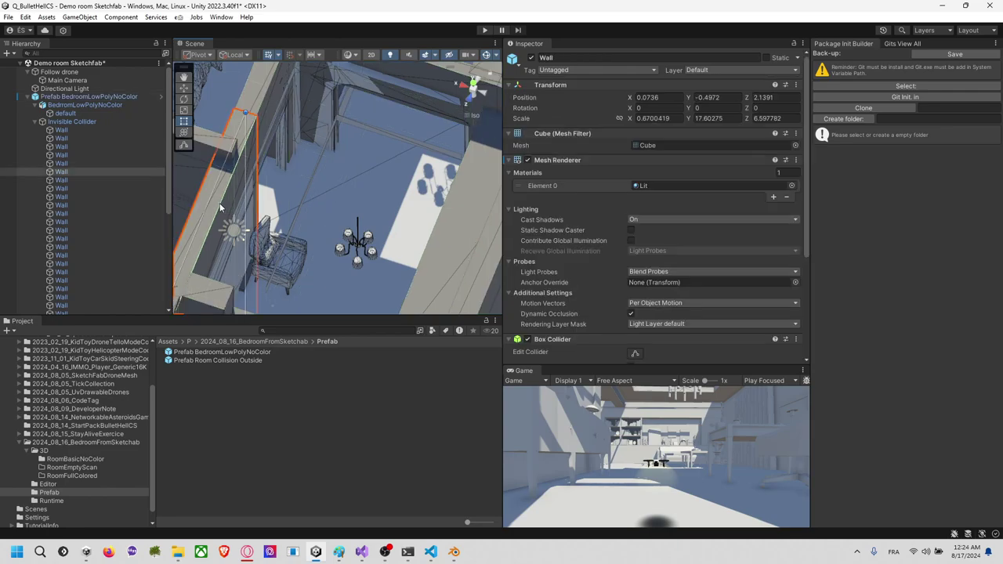
{"action": "middle_click_drag", "start_coordinate": [227, 229], "coordinate": [253, 227]}
{"action": "right_click_drag", "start_coordinate": [253, 228], "coordinate": [304, 211]}
{"action": "middle_click_drag", "start_coordinate": [305, 211], "coordinate": [308, 348]}
{"action": "left_click", "coordinate": [266, 252], "text": "shift"}
{"action": "left_click", "coordinate": [257, 211], "text": "shift"}
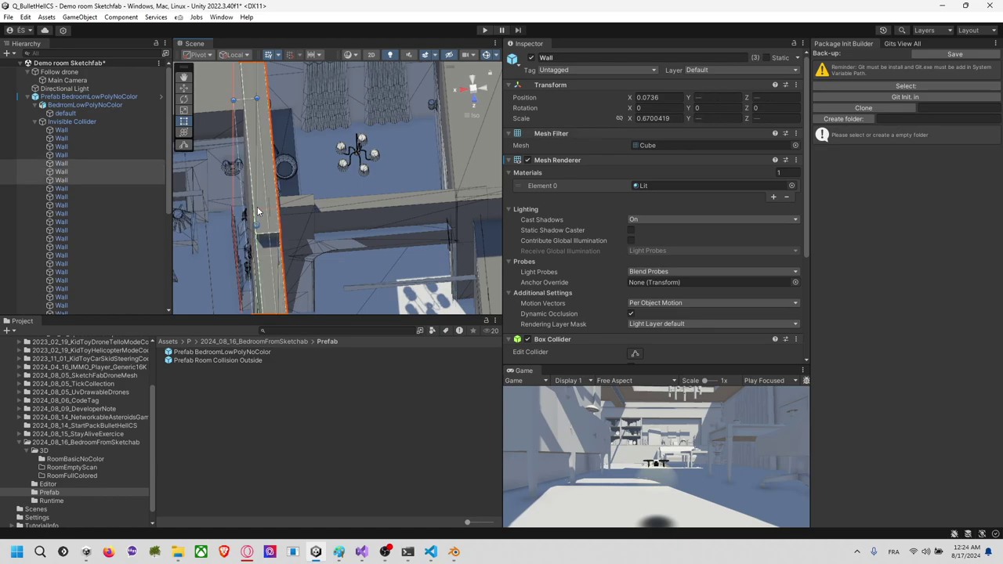
{"action": "middle_click_drag", "start_coordinate": [328, 302], "coordinate": [296, 197]}
{"action": "scroll", "coordinate": [294, 223], "scroll_direction": "down", "scroll_amount": 5}
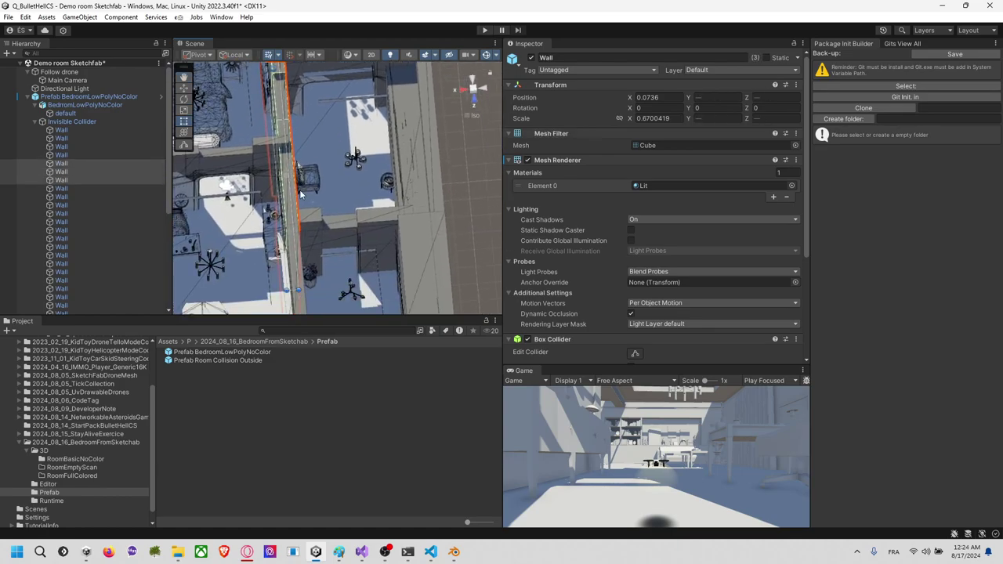
{"action": "middle_click_drag", "start_coordinate": [299, 256], "coordinate": [300, 191]}
{"action": "right_click_drag", "start_coordinate": [301, 188], "coordinate": [329, 196]}
{"action": "left_click", "coordinate": [301, 204], "text": "shift"}
{"action": "middle_click_drag", "start_coordinate": [308, 163], "coordinate": [311, 247]}
{"action": "left_click_drag", "start_coordinate": [275, 183], "coordinate": [234, 202], "text": "alt"}
{"action": "left_click_drag", "start_coordinate": [267, 237], "coordinate": [266, 251], "text": "alt"}
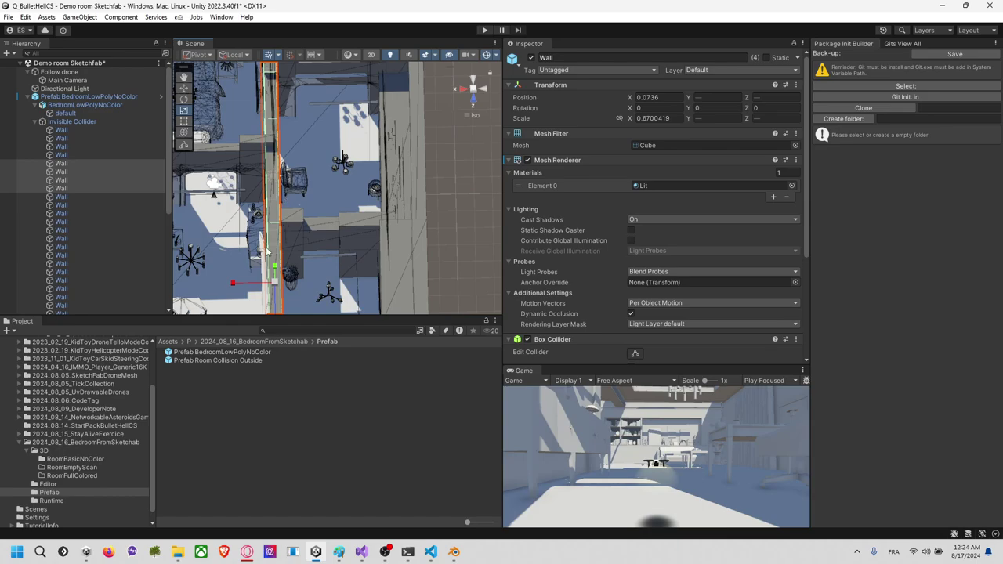
{"action": "left_click_drag", "start_coordinate": [232, 286], "coordinate": [189, 287]}
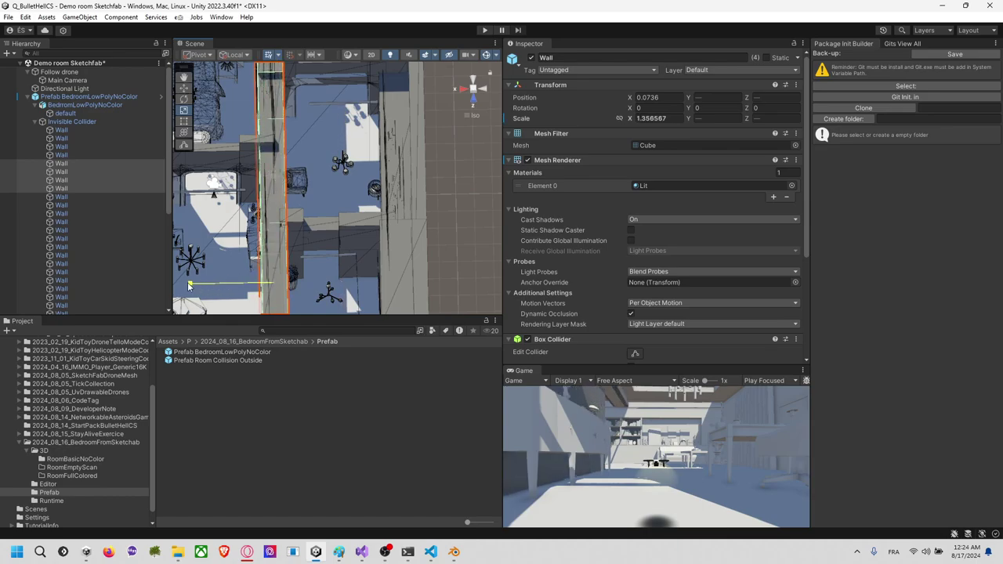
Step: Thicken the long outer wall collider behind the small curtained room to about 1.854 on Z scale
{"action": "left_click_drag", "start_coordinate": [371, 125], "coordinate": [363, 254], "text": "alt"}
{"action": "left_click", "coordinate": [362, 132]}
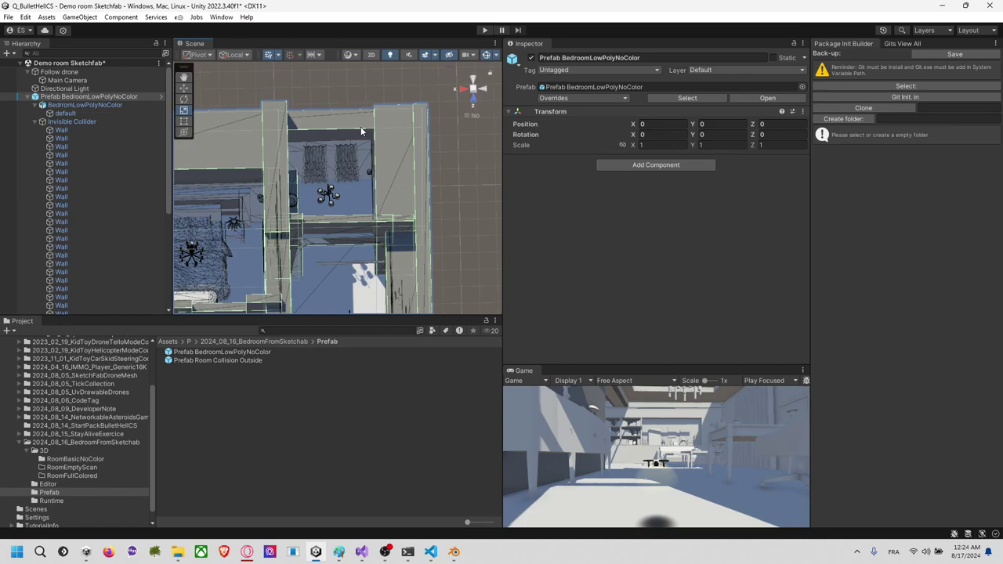
{"action": "left_click_drag", "start_coordinate": [356, 102], "coordinate": [117, 134], "text": "alt"}
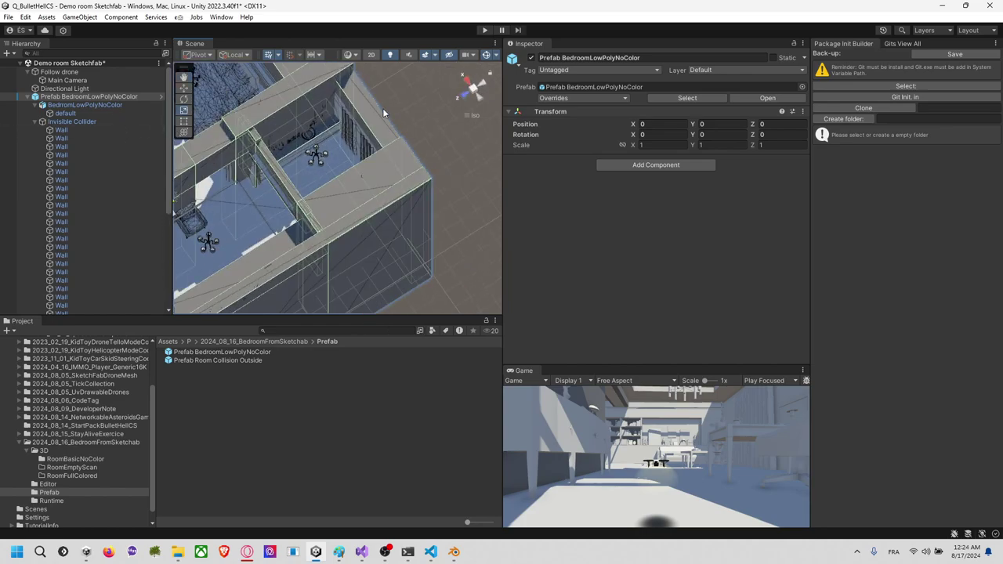
{"action": "left_click_drag", "start_coordinate": [383, 112], "coordinate": [381, 130], "text": "alt"}
{"action": "left_click", "coordinate": [380, 132]}
{"action": "left_click", "coordinate": [380, 132]}
{"action": "left_click", "coordinate": [380, 131]}
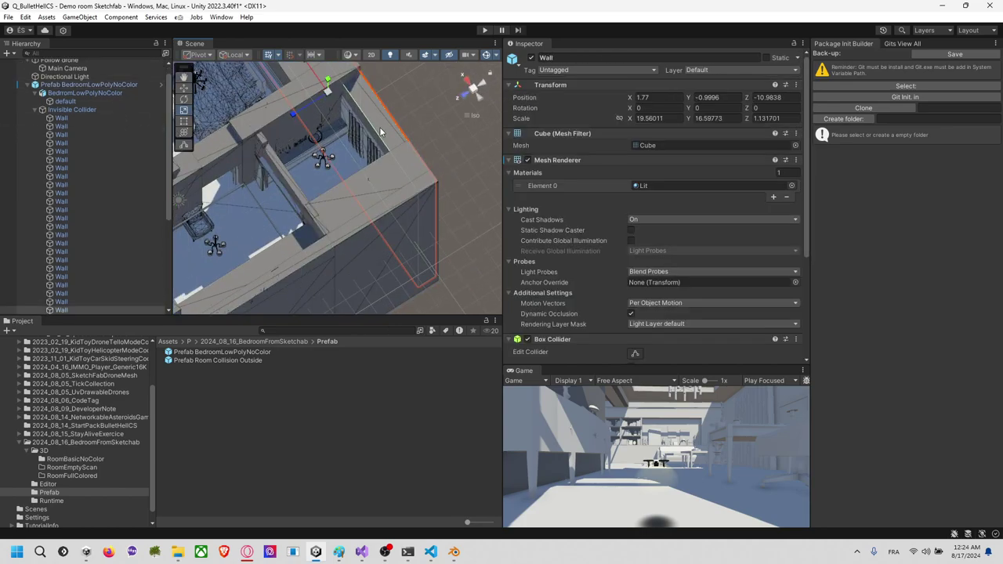
{"action": "left_click_drag", "start_coordinate": [295, 116], "coordinate": [273, 127]}
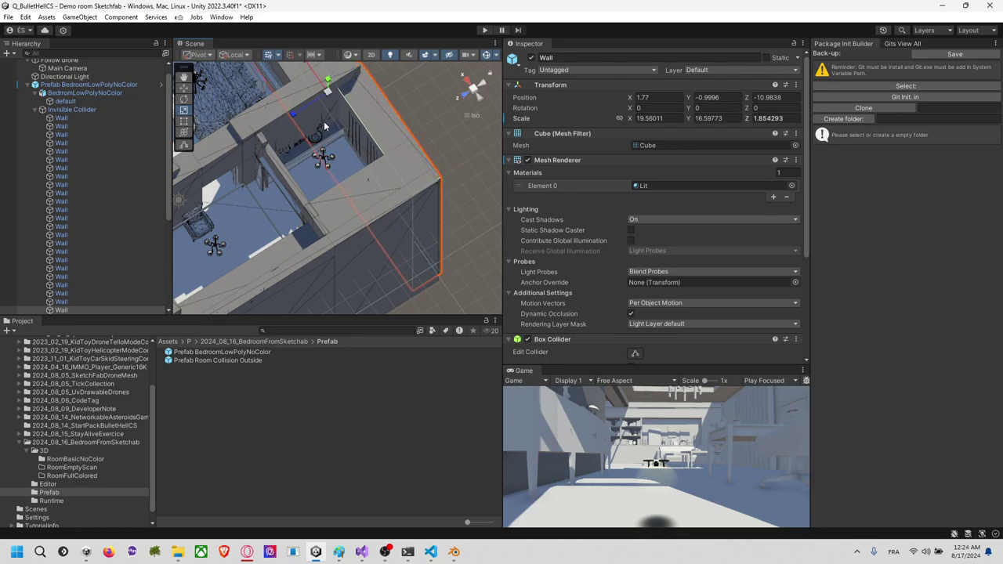
Step: Select the three wall colliders around the large bedroom's window and thicken them together along X
{"action": "middle_click_drag", "start_coordinate": [325, 126], "coordinate": [451, 197]}
{"action": "left_click", "coordinate": [390, 98]}
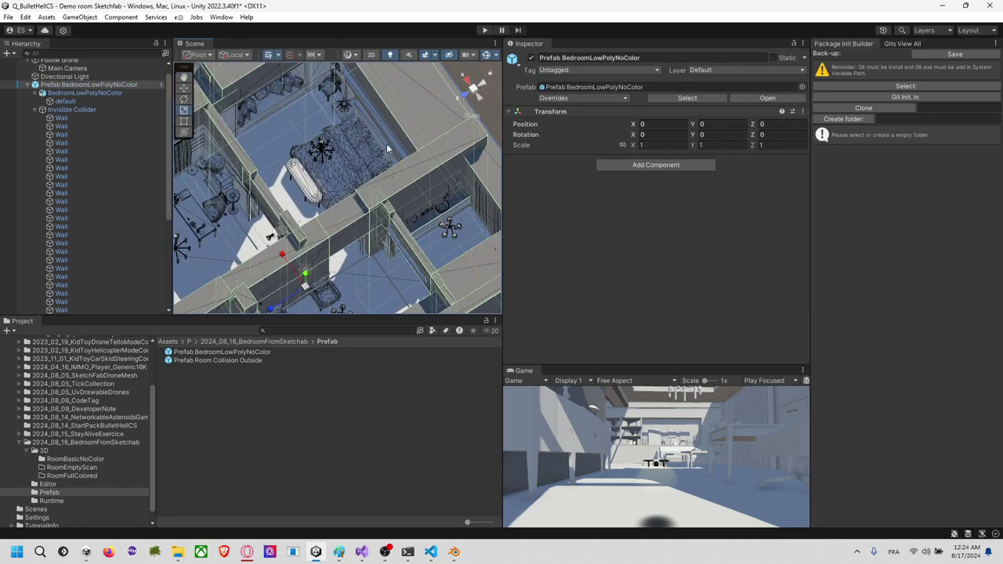
{"action": "left_click_drag", "start_coordinate": [387, 144], "coordinate": [400, 103], "text": "alt"}
{"action": "left_click", "coordinate": [376, 127]}
{"action": "left_click_drag", "start_coordinate": [361, 139], "coordinate": [344, 144]}
{"action": "middle_click_drag", "start_coordinate": [371, 133], "coordinate": [468, 214]}
{"action": "left_click", "coordinate": [362, 147]}
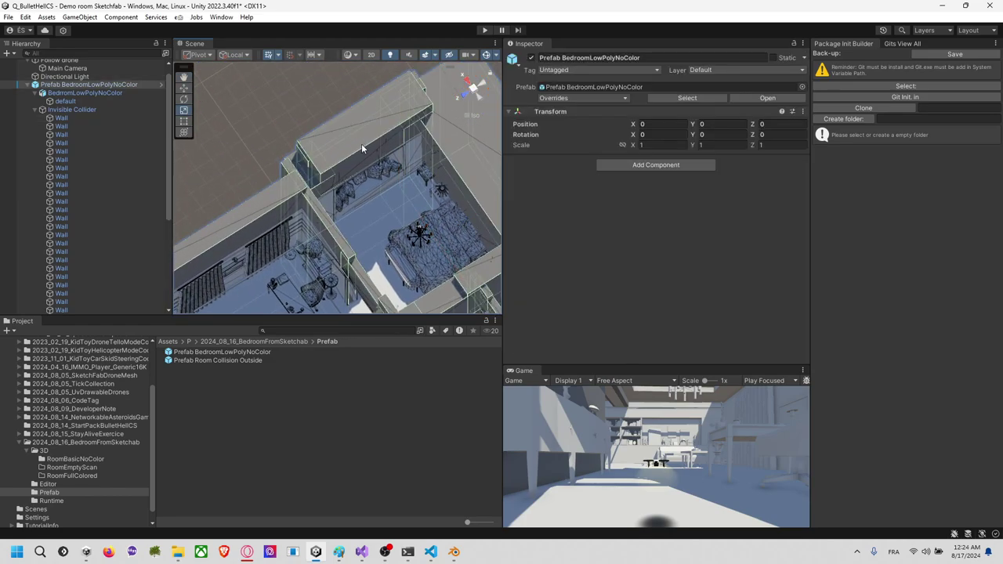
{"action": "left_click", "coordinate": [319, 173]}
{"action": "left_click", "coordinate": [298, 173], "text": "shift"}
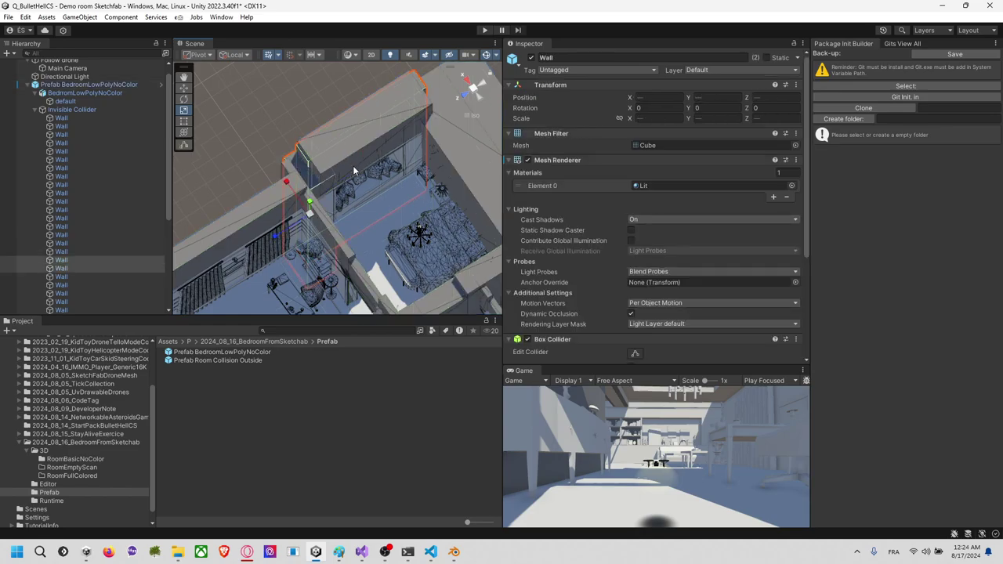
{"action": "left_click", "coordinate": [417, 147], "text": "shift"}
{"action": "left_click", "coordinate": [417, 138], "text": "shift"}
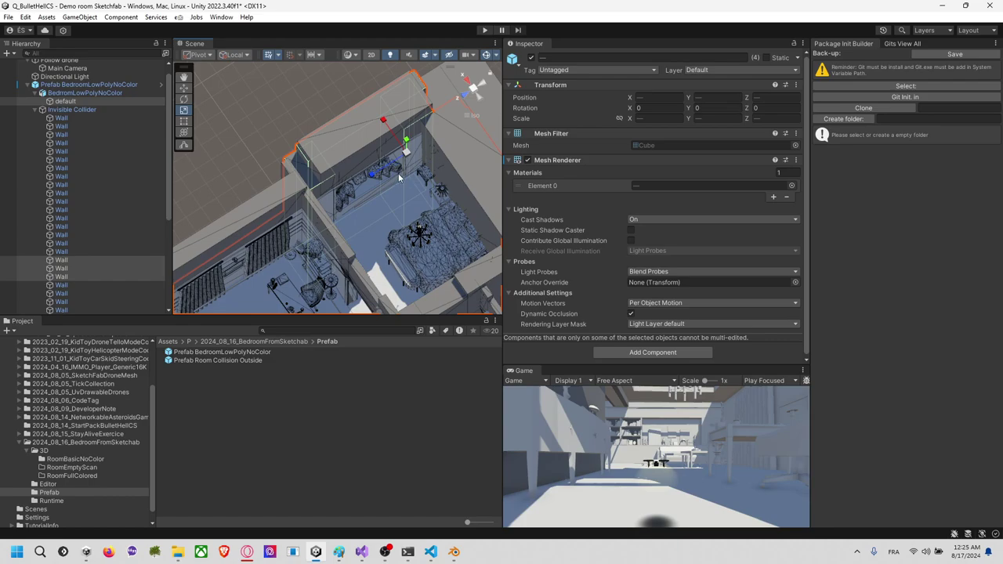
{"action": "left_click", "coordinate": [417, 154], "text": "shift"}
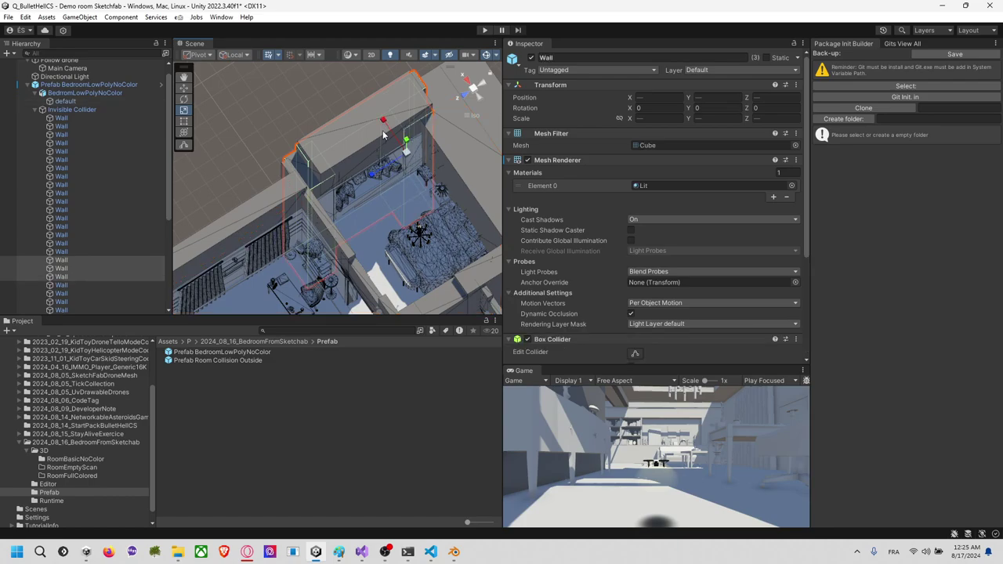
{"action": "left_click_drag", "start_coordinate": [385, 124], "coordinate": [378, 112]}
Step: Stretch the wall block above the bedroom window toward the room, to about 2.56 on X scale, and deselect it
{"action": "left_click", "coordinate": [354, 139]}
{"action": "left_click", "coordinate": [347, 134]}
{"action": "left_click", "coordinate": [341, 140]}
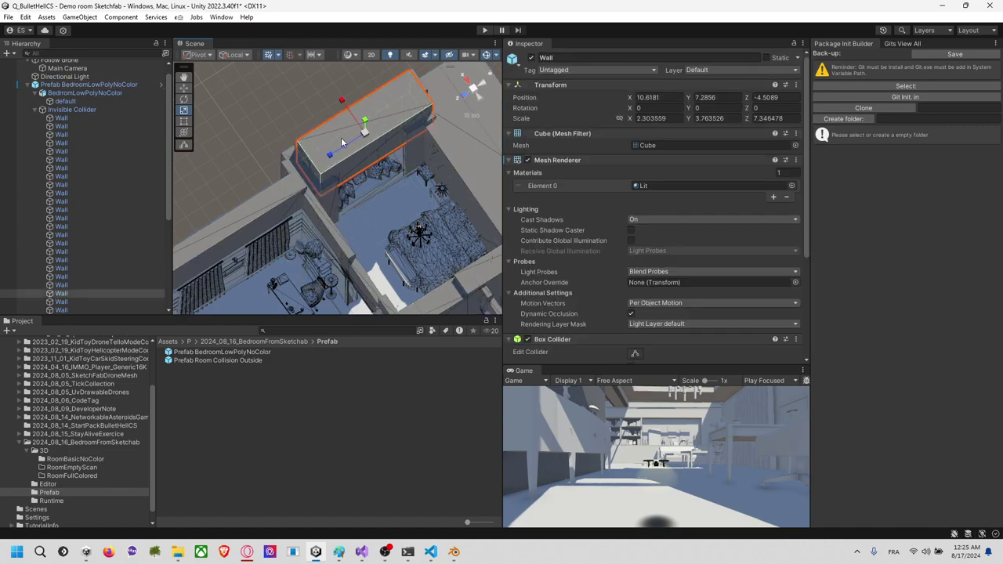
{"action": "left_click_drag", "start_coordinate": [373, 151], "coordinate": [378, 160]}
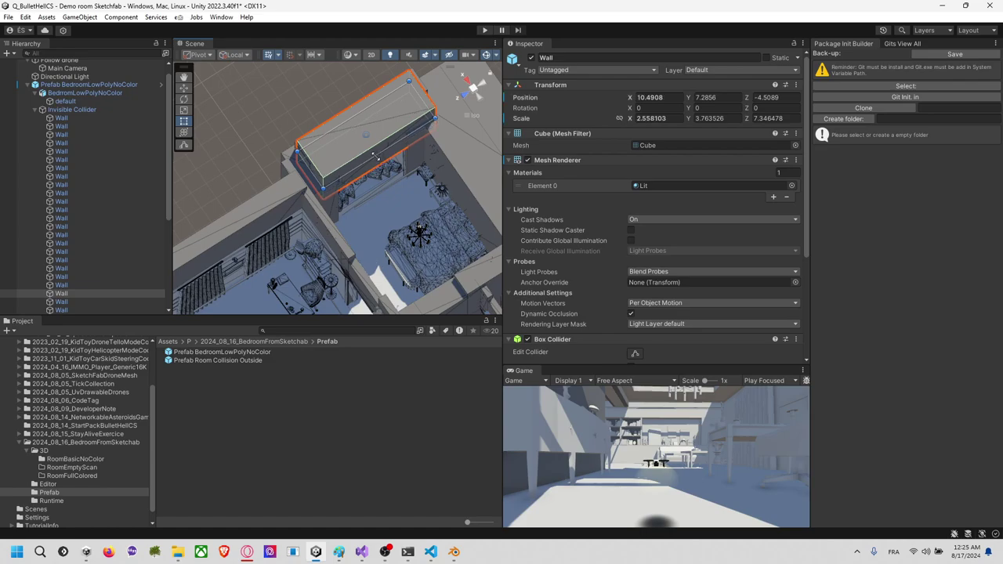
{"action": "left_click", "coordinate": [261, 156]}
Step: Thicken the three doorway wall colliders between the large bedroom and the neighbouring room to about 0.794 on Z scale
{"action": "middle_click_drag", "start_coordinate": [274, 259], "coordinate": [363, 149]}
{"action": "right_click_drag", "start_coordinate": [363, 179], "coordinate": [390, 144]}
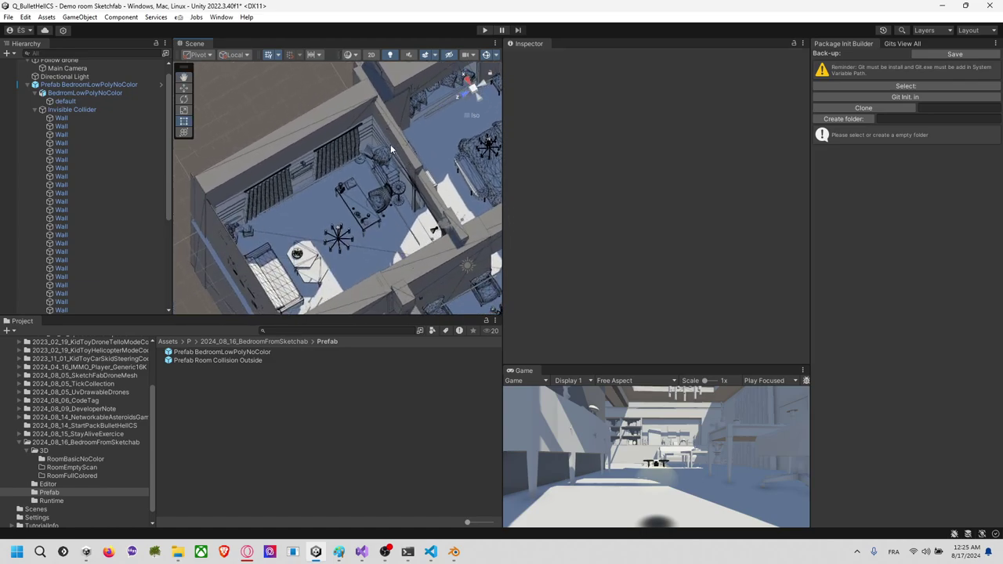
{"action": "left_click", "coordinate": [395, 144]}
{"action": "left_click", "coordinate": [432, 193]}
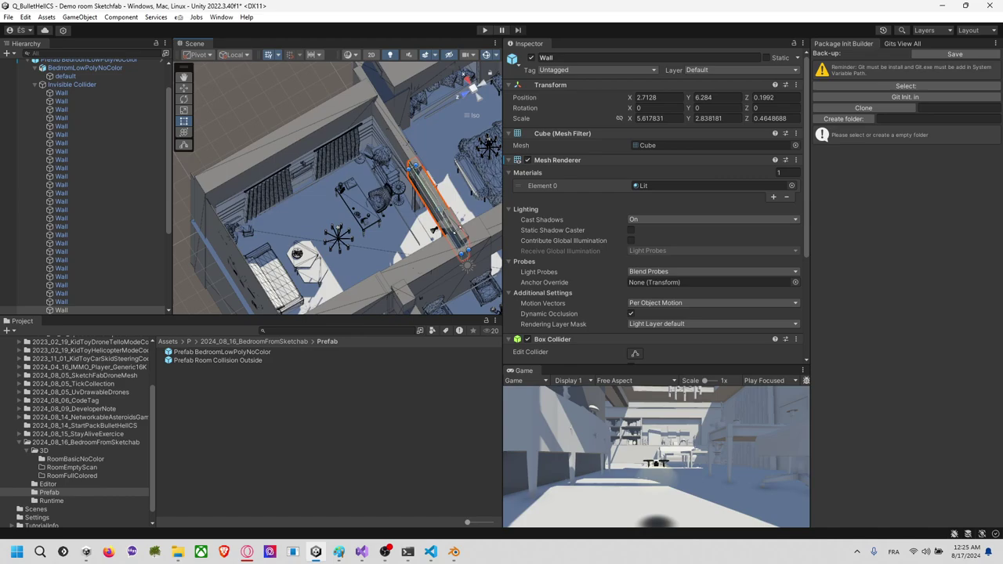
{"action": "left_click", "coordinate": [459, 227]}
{"action": "left_click", "coordinate": [451, 219]}
{"action": "left_click", "coordinate": [417, 163], "text": "shift"}
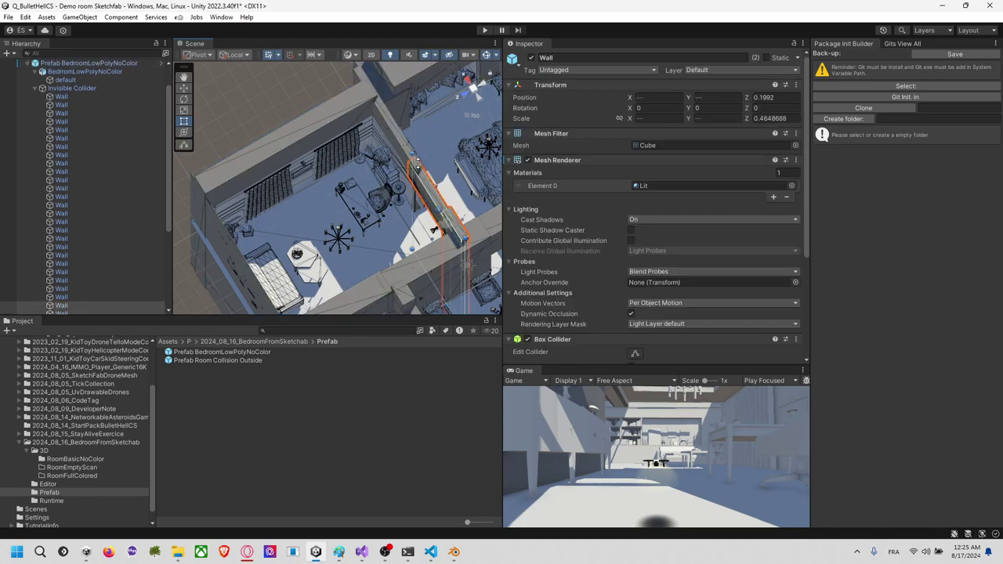
{"action": "left_click", "coordinate": [394, 138], "text": "shift"}
{"action": "right_click_drag", "start_coordinate": [414, 144], "coordinate": [261, 167]}
{"action": "left_click_drag", "start_coordinate": [261, 167], "coordinate": [312, 220], "text": "alt"}
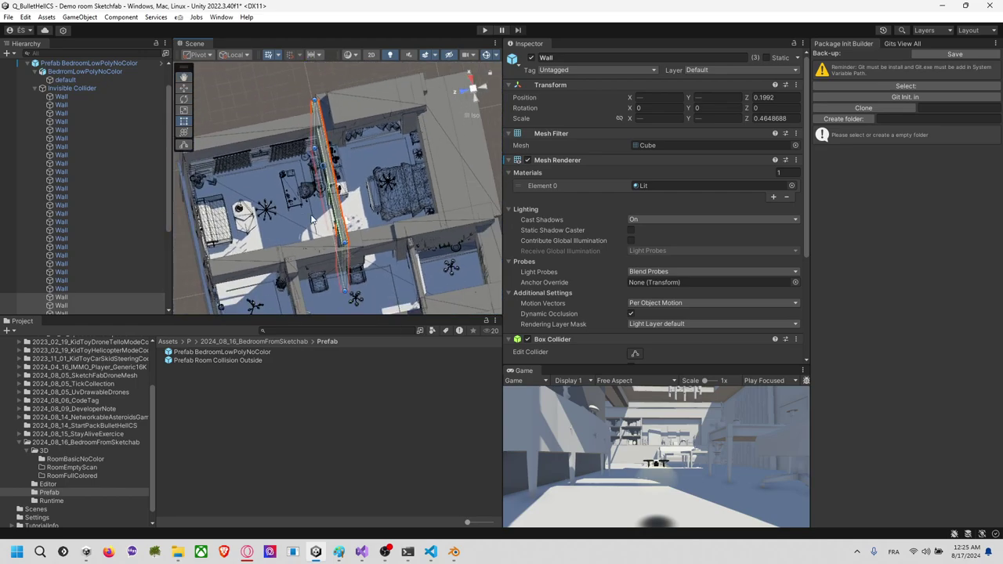
{"action": "left_click_drag", "start_coordinate": [278, 175], "coordinate": [250, 179]}
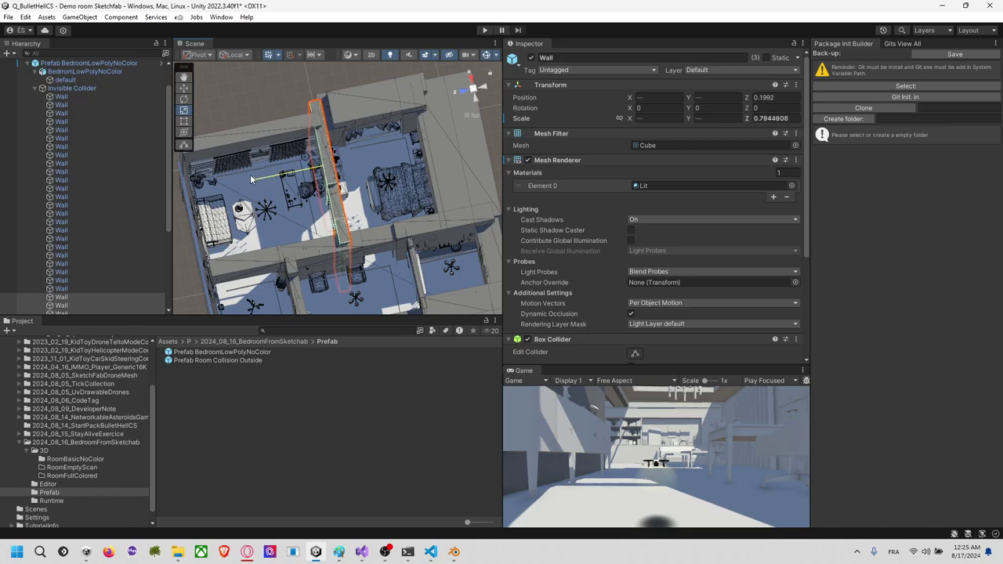
{"action": "left_click", "coordinate": [296, 97]}
Step: Thicken the thin outer wall collider spanning the opposite end of the house to about 1.17 on Z scale
{"action": "right_click_drag", "start_coordinate": [455, 146], "coordinate": [373, 125]}
{"action": "left_click_drag", "start_coordinate": [373, 126], "coordinate": [405, 127], "text": "alt"}
{"action": "left_click", "coordinate": [320, 167]}
{"action": "left_click", "coordinate": [306, 184]}
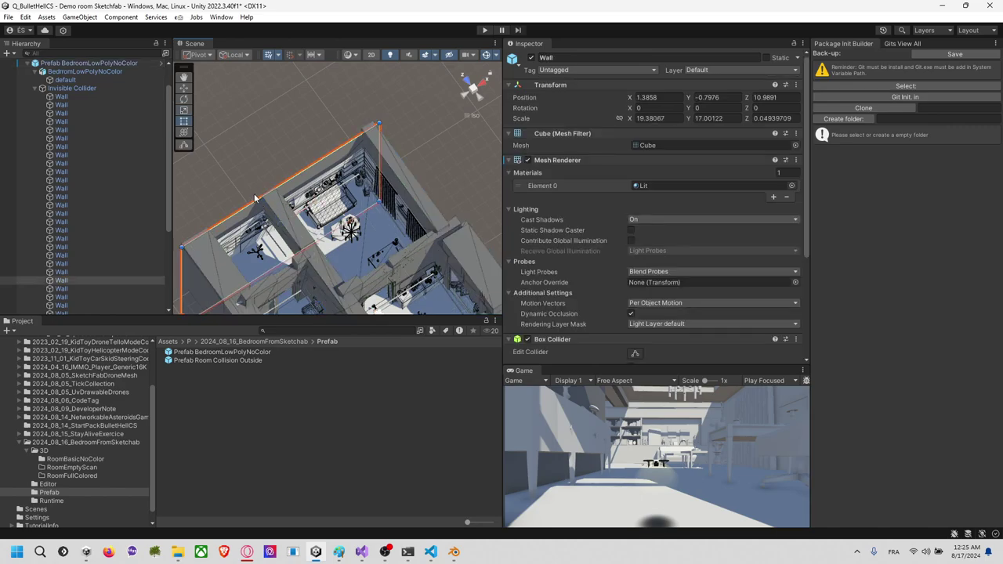
{"action": "right_click_drag", "start_coordinate": [254, 198], "coordinate": [361, 171]}
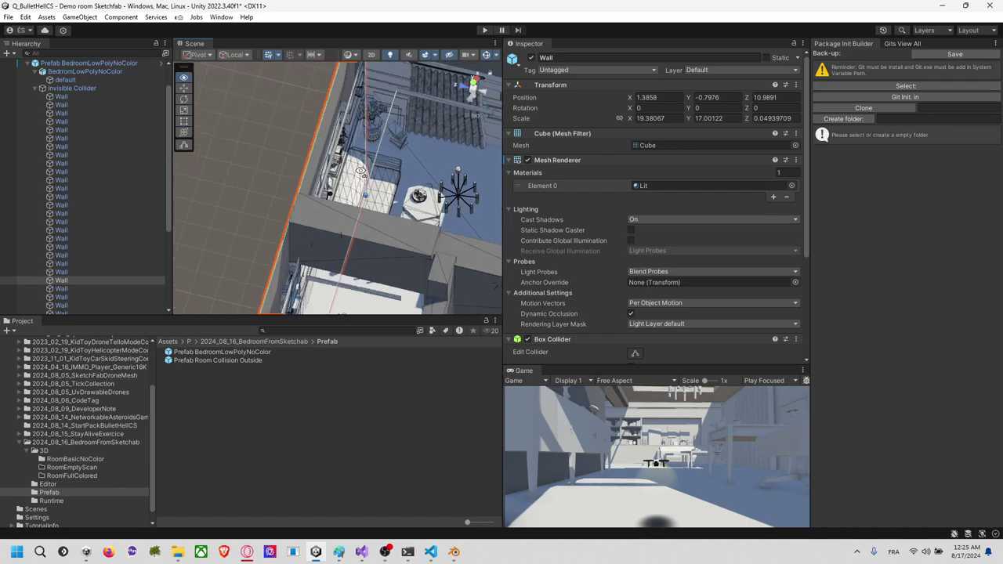
{"action": "left_click_drag", "start_coordinate": [360, 171], "coordinate": [304, 175], "text": "alt"}
{"action": "middle_click_drag", "start_coordinate": [406, 195], "coordinate": [344, 177]}
{"action": "scroll", "coordinate": [343, 167], "scroll_direction": "down", "scroll_amount": 12}
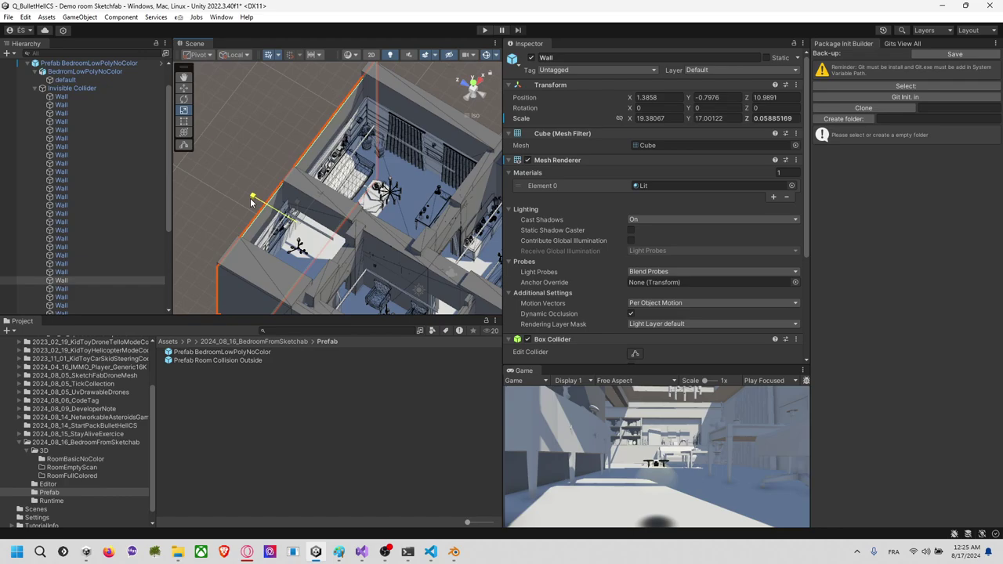
{"action": "left_click_drag", "start_coordinate": [251, 200], "coordinate": [495, 55]}
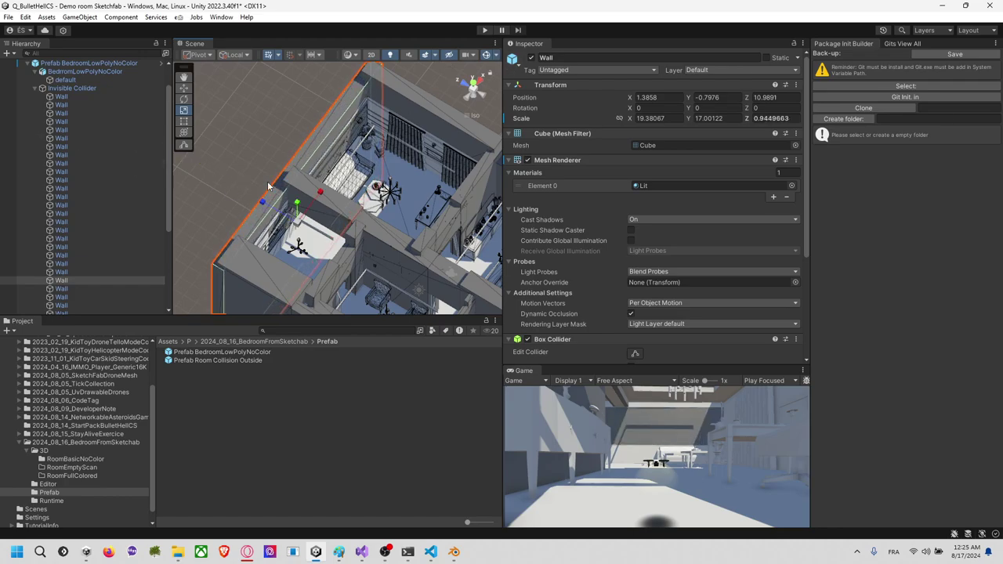
{"action": "left_click_drag", "start_coordinate": [257, 212], "coordinate": [253, 206]}
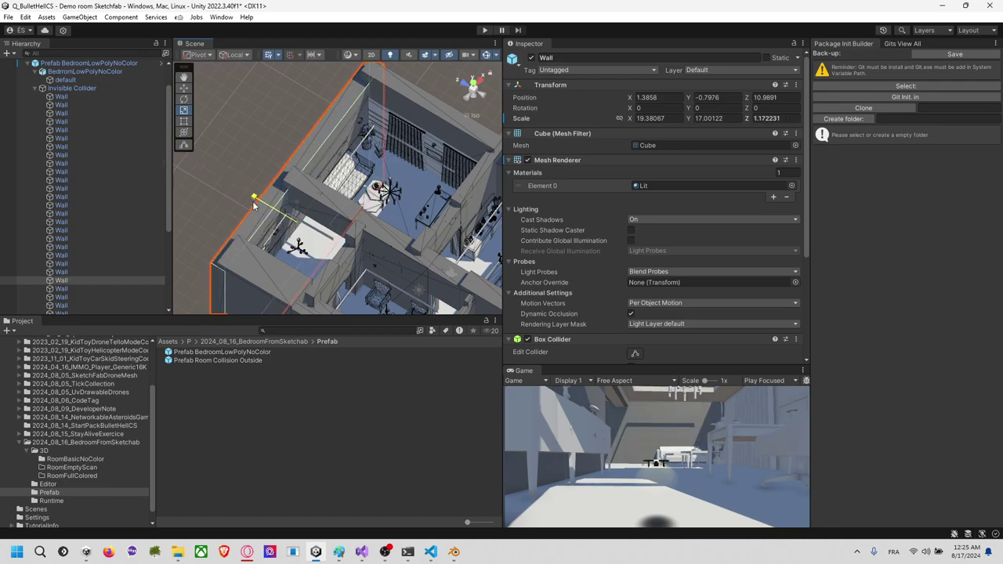
{"action": "left_click", "coordinate": [417, 158]}
Step: Thicken the outer wall collider behind the curtained windows to about 2.33 on X scale and deselect it
{"action": "middle_click_drag", "start_coordinate": [392, 132], "coordinate": [300, 168]}
{"action": "left_click", "coordinate": [300, 168]}
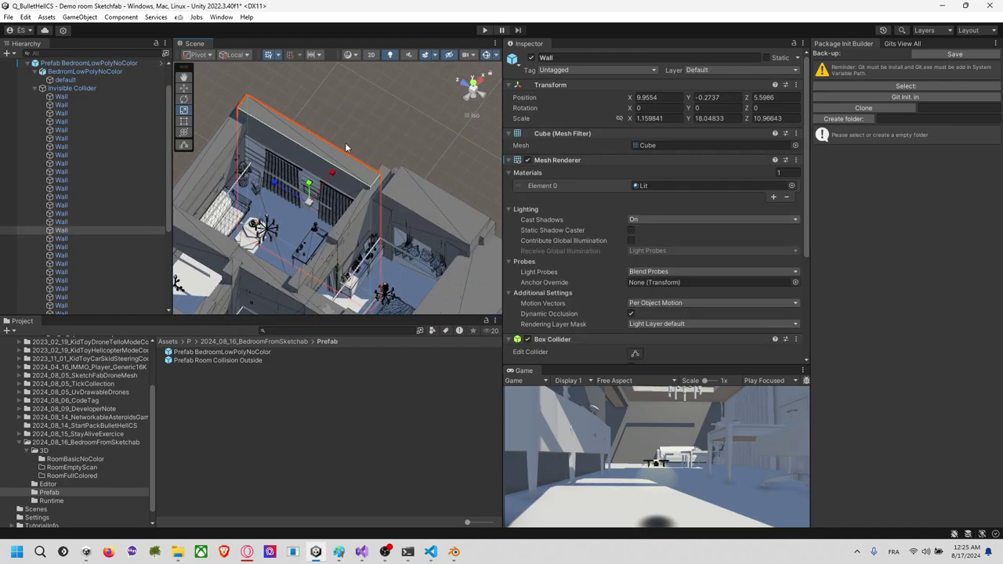
{"action": "left_click_drag", "start_coordinate": [470, 153], "coordinate": [416, 159], "text": "alt"}
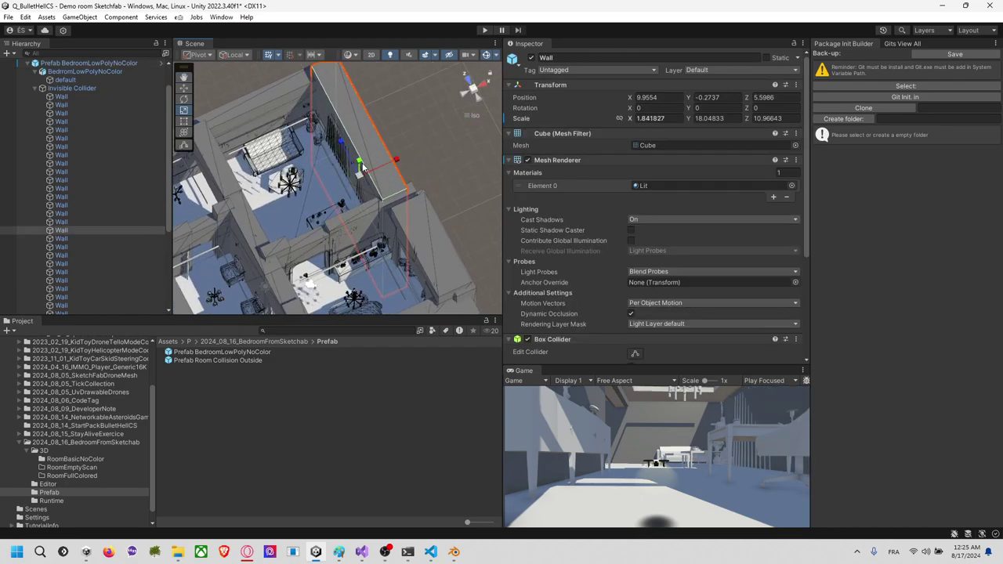
{"action": "left_click", "coordinate": [426, 142]}
{"action": "scroll", "coordinate": [423, 149], "scroll_direction": "down", "scroll_amount": 2}
{"action": "left_click", "coordinate": [381, 165]}
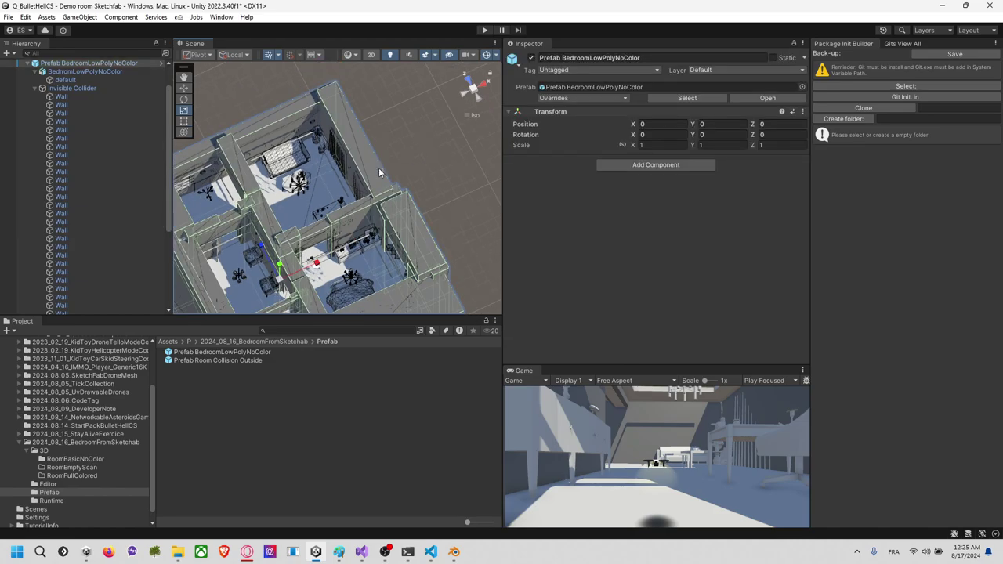
{"action": "left_click", "coordinate": [373, 165]}
{"action": "left_click_drag", "start_coordinate": [390, 164], "coordinate": [396, 162]}
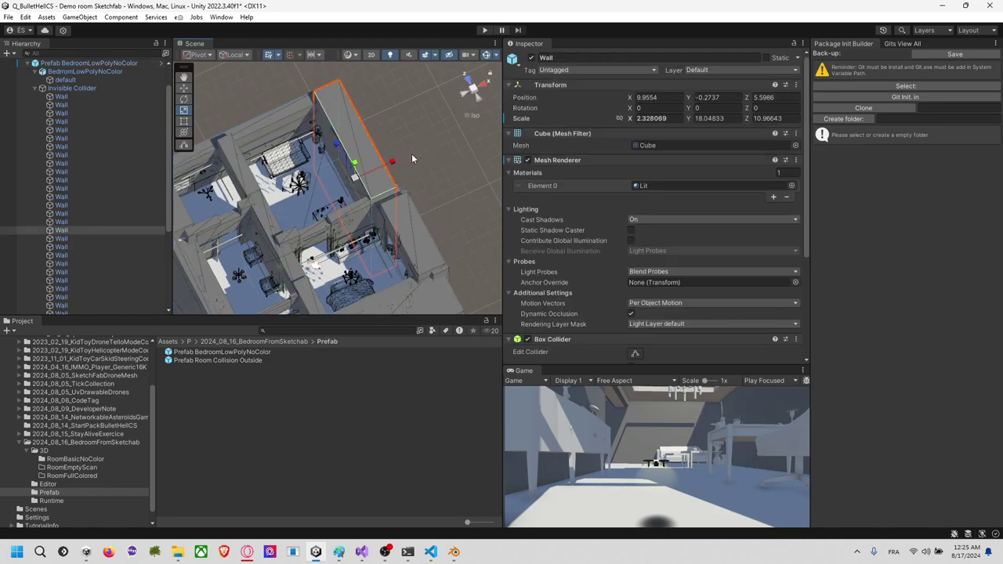
{"action": "left_click", "coordinate": [415, 156]}
Step: Check the outer wall colliders at the house corners from several angles, selecting the corner walls to examine their extents
{"action": "right_click_drag", "start_coordinate": [415, 157], "coordinate": [230, 120]}
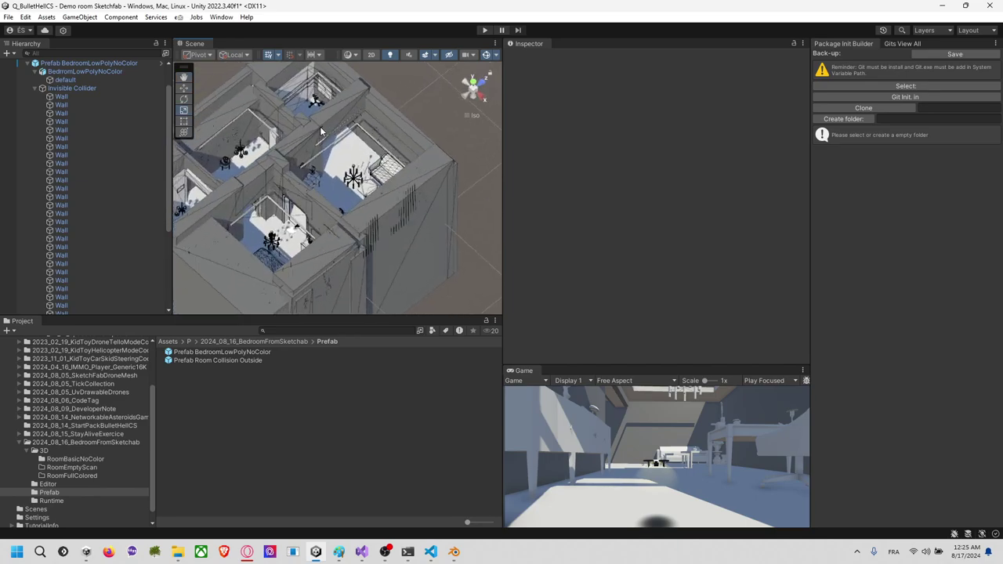
{"action": "left_click_drag", "start_coordinate": [320, 132], "coordinate": [377, 219], "text": "alt"}
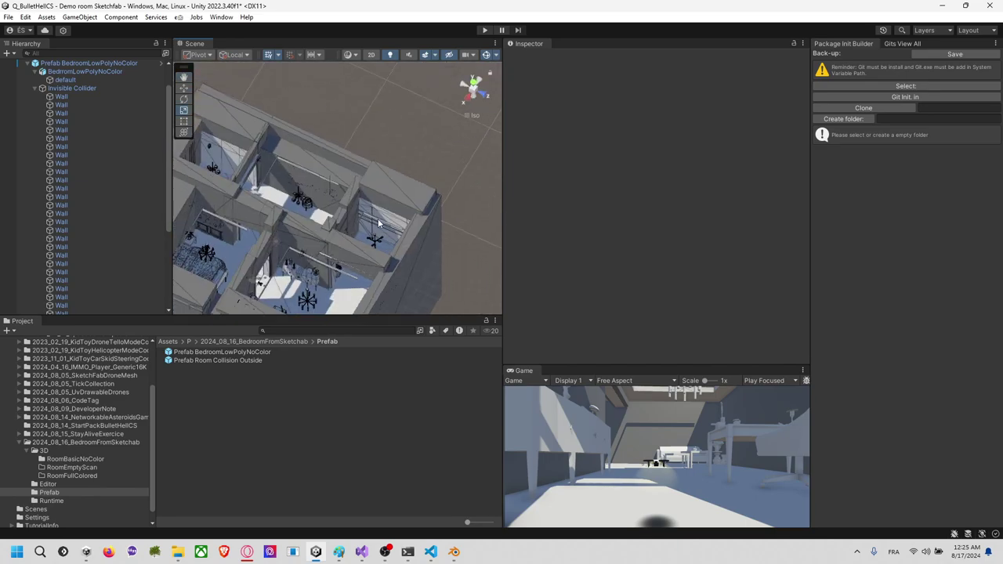
{"action": "left_click", "coordinate": [378, 218]}
{"action": "left_click", "coordinate": [399, 206]}
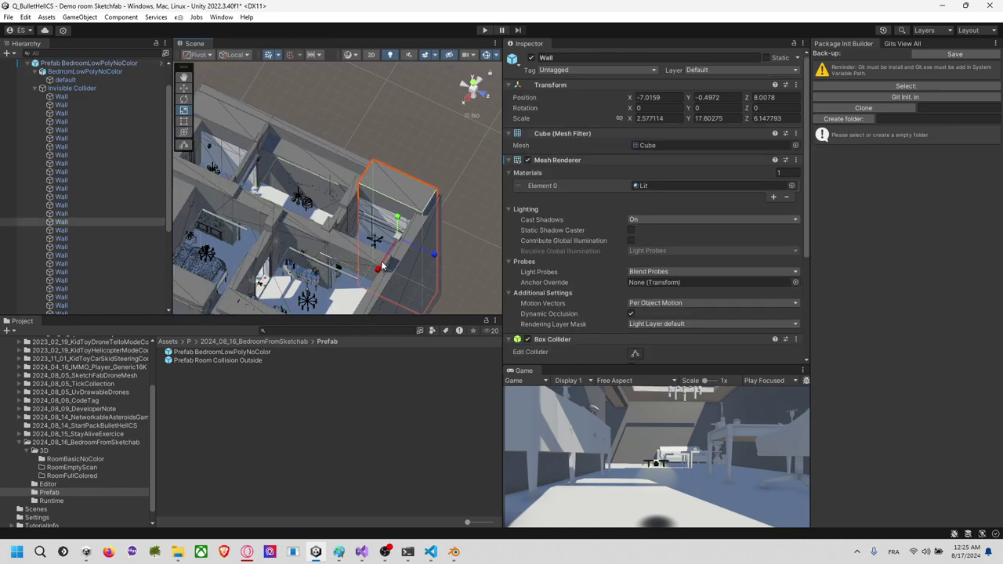
{"action": "left_click_drag", "start_coordinate": [420, 156], "coordinate": [403, 243], "text": "alt"}
{"action": "left_click", "coordinate": [457, 146]}
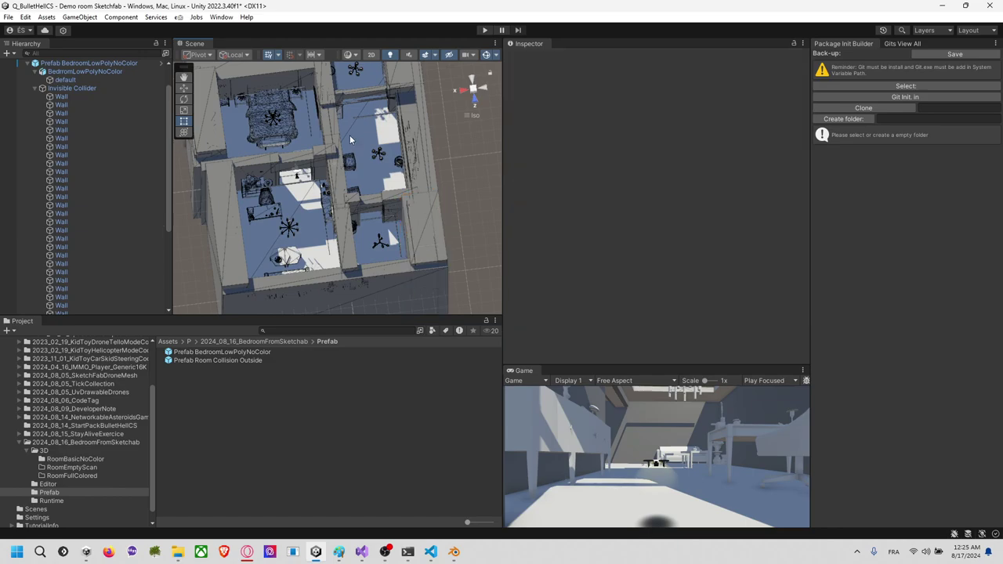
{"action": "left_click_drag", "start_coordinate": [457, 146], "coordinate": [436, 192], "text": "alt"}
{"action": "left_click", "coordinate": [360, 185]}
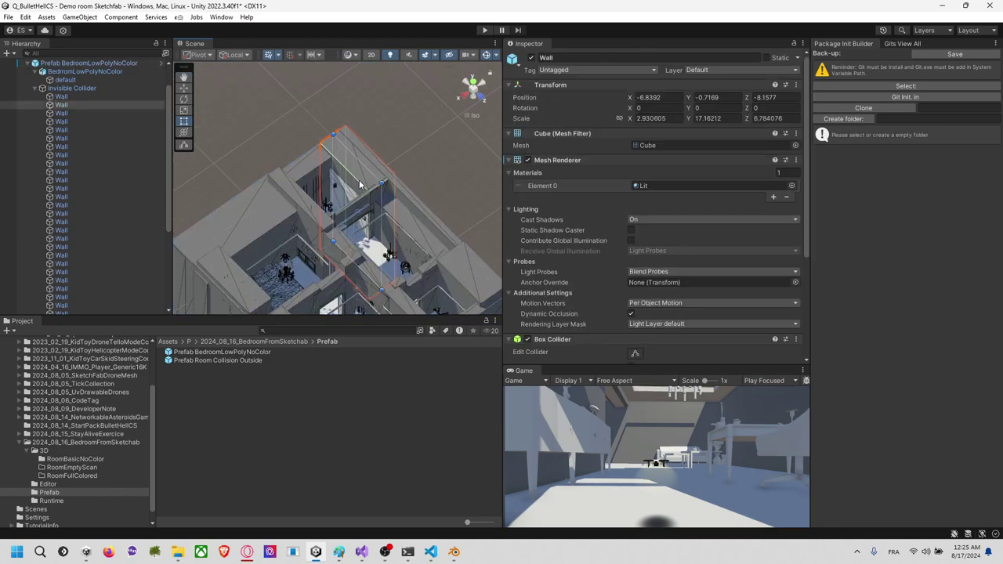
{"action": "left_click_drag", "start_coordinate": [355, 186], "coordinate": [357, 206], "text": "alt"}
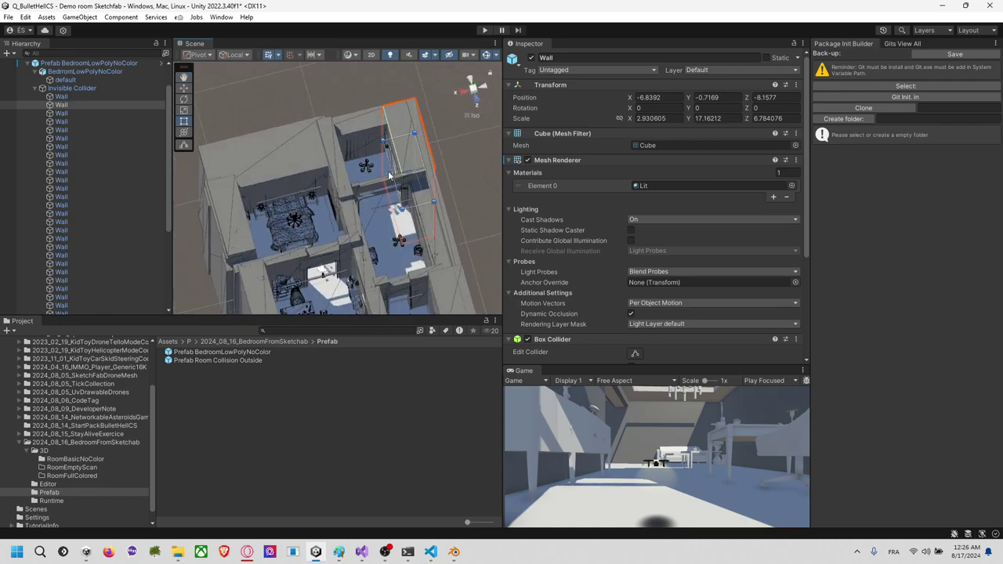
Step: Widen the middle outer wall collider beside the long room inward to about 2.69 on X scale and deselect it
{"action": "left_click", "coordinate": [432, 235]}
{"action": "left_click", "coordinate": [430, 236]}
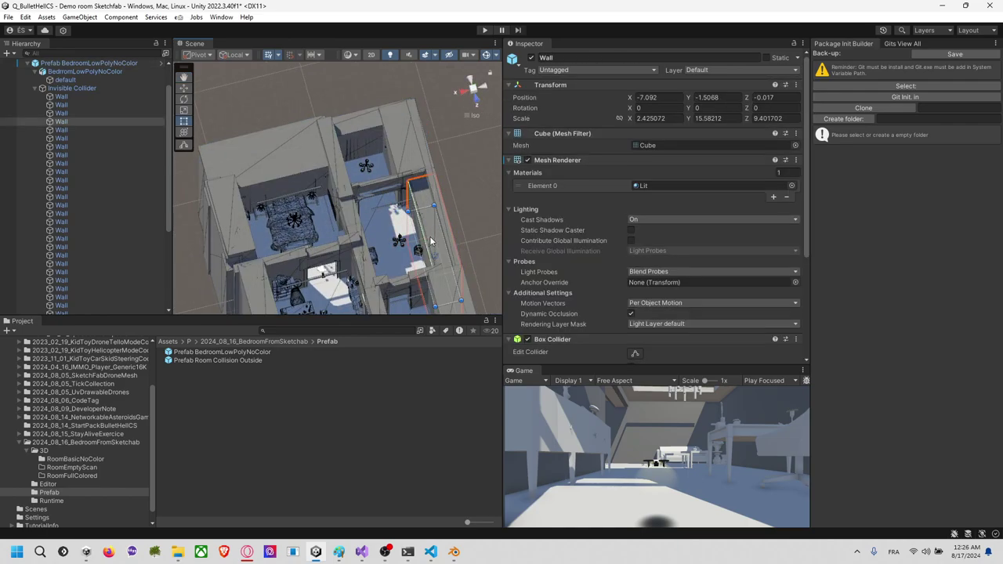
{"action": "left_click_drag", "start_coordinate": [418, 251], "coordinate": [415, 257]}
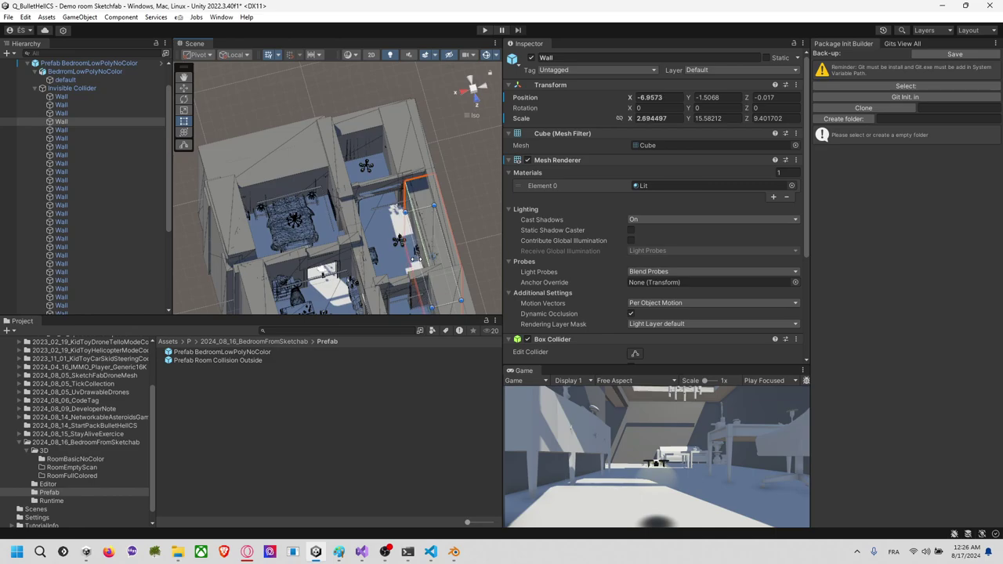
{"action": "left_click", "coordinate": [477, 194]}
Step: Inspect the wall colliders around the small corner room and its doorway from several angles
{"action": "left_click_drag", "start_coordinate": [416, 202], "coordinate": [372, 218], "text": "alt"}
{"action": "scroll", "coordinate": [381, 217], "scroll_direction": "up", "scroll_amount": 4}
{"action": "middle_click_drag", "start_coordinate": [390, 215], "coordinate": [325, 165]}
{"action": "left_click_drag", "start_coordinate": [324, 165], "coordinate": [496, 180], "text": "alt"}
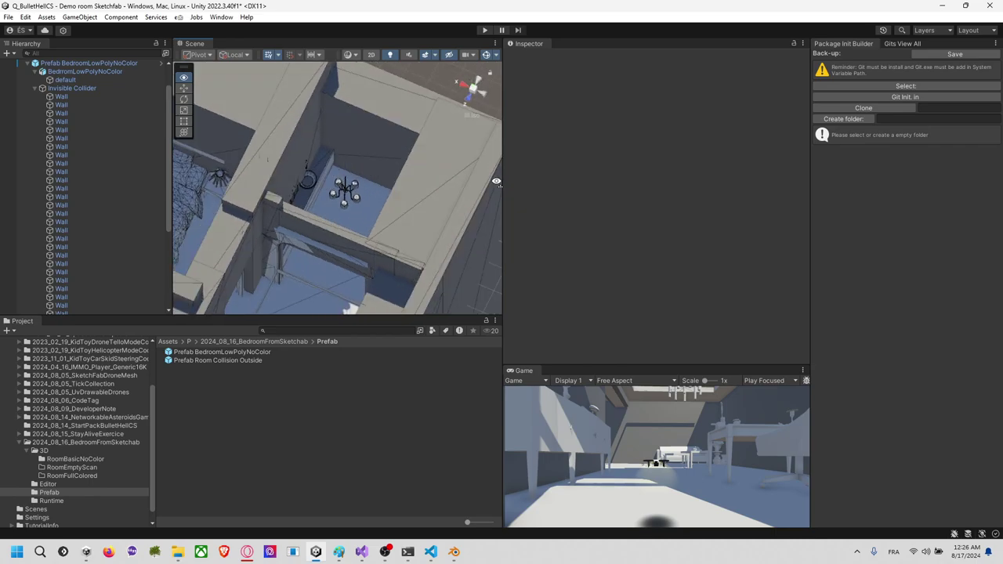
{"action": "middle_click_drag", "start_coordinate": [394, 164], "coordinate": [411, 173]}
{"action": "left_click", "coordinate": [336, 204]}
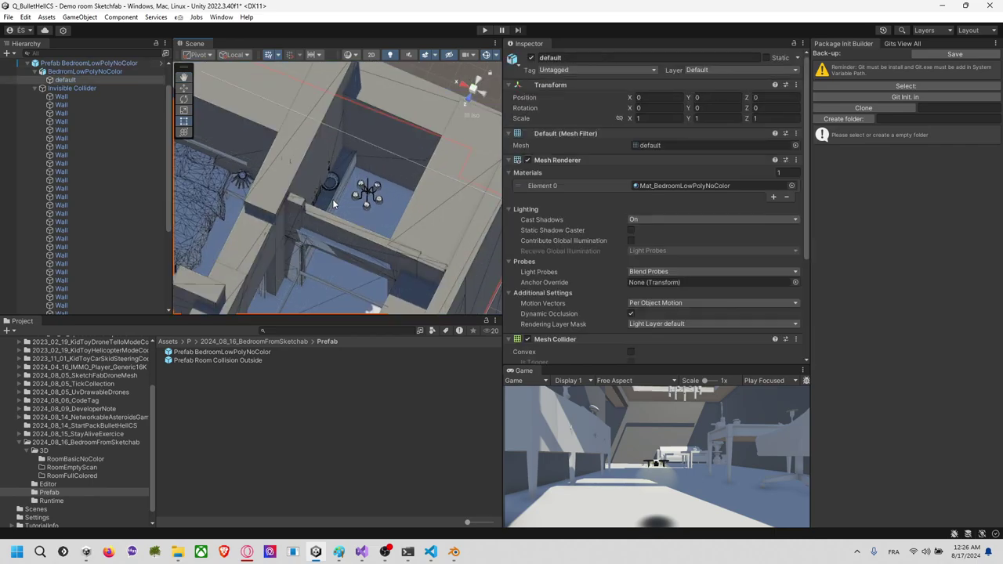
{"action": "left_click_drag", "start_coordinate": [311, 192], "coordinate": [411, 173], "text": "alt"}
{"action": "right_click_drag", "start_coordinate": [411, 173], "coordinate": [347, 552]}
{"action": "left_click_drag", "start_coordinate": [368, 206], "coordinate": [339, 173], "text": "alt"}
{"action": "left_click_drag", "start_coordinate": [374, 202], "coordinate": [223, 242], "text": "alt"}
Step: Add a 3D cube as a child of the Invisible Collider object
{"action": "left_click", "coordinate": [87, 89]}
{"action": "right_click", "coordinate": [89, 89]}
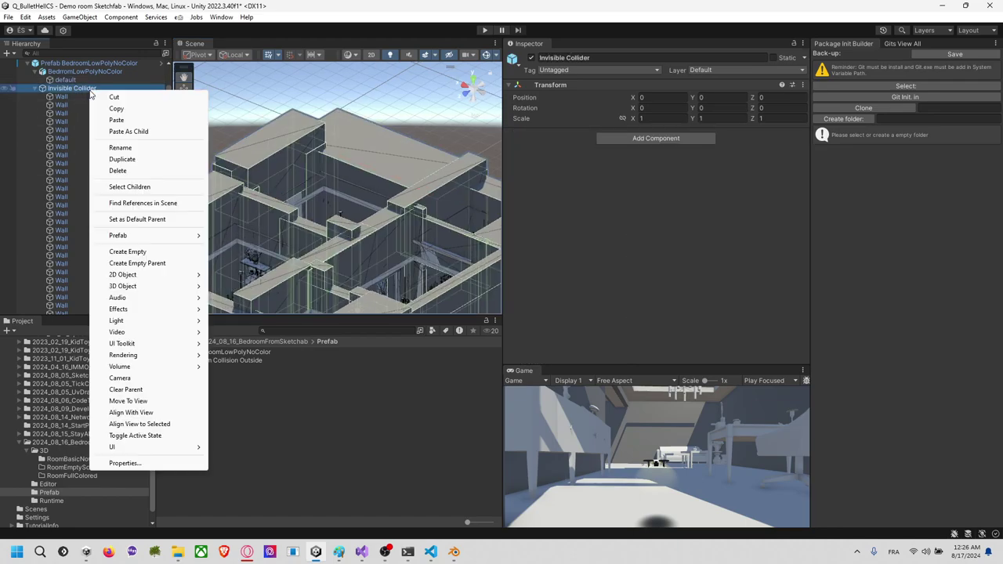
{"action": "mouse_move", "coordinate": [200, 279]}
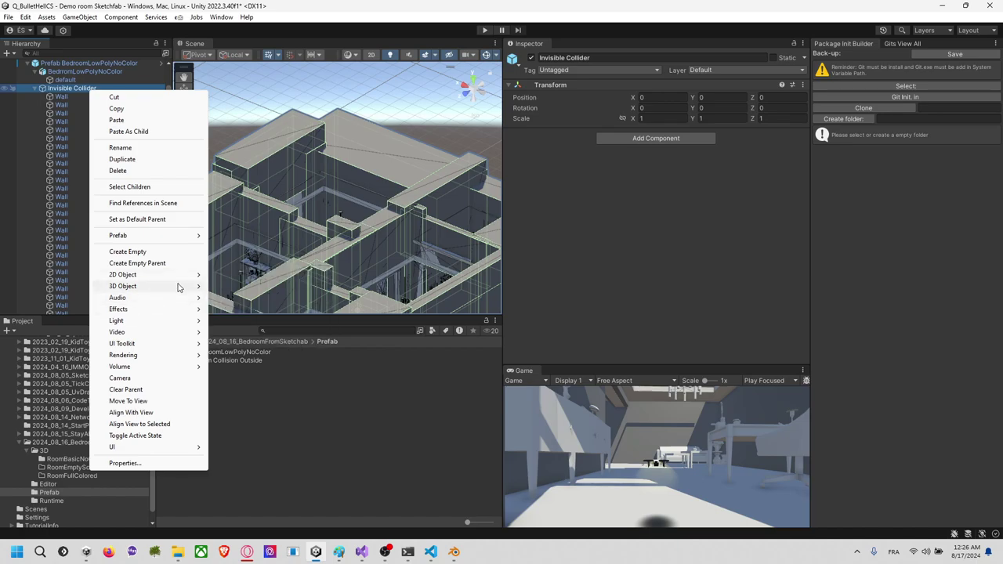
{"action": "left_click", "coordinate": [235, 287]}
{"action": "scroll", "coordinate": [334, 226], "scroll_direction": "down", "scroll_amount": 5}
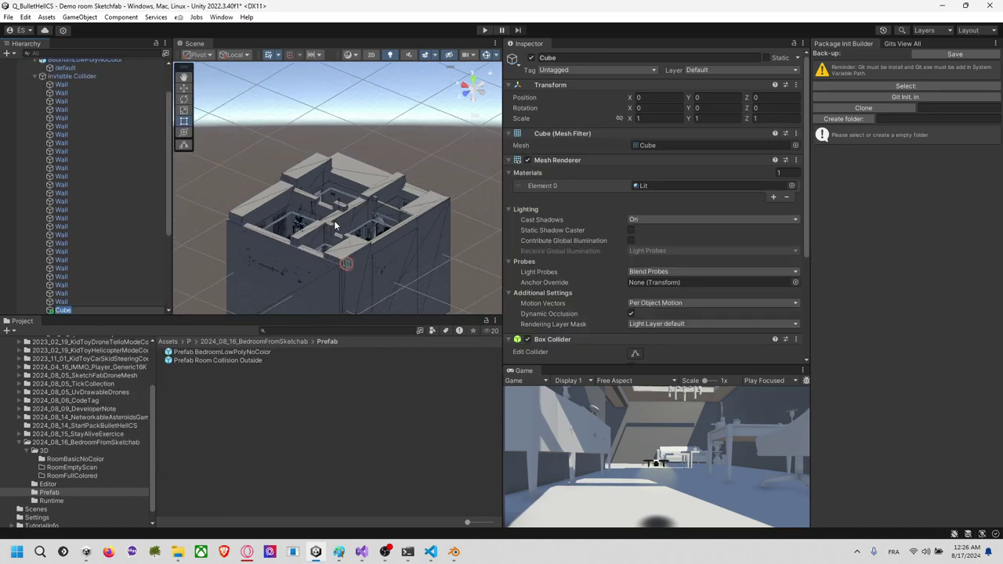
{"action": "scroll", "coordinate": [335, 226], "scroll_direction": "down", "scroll_amount": 2}
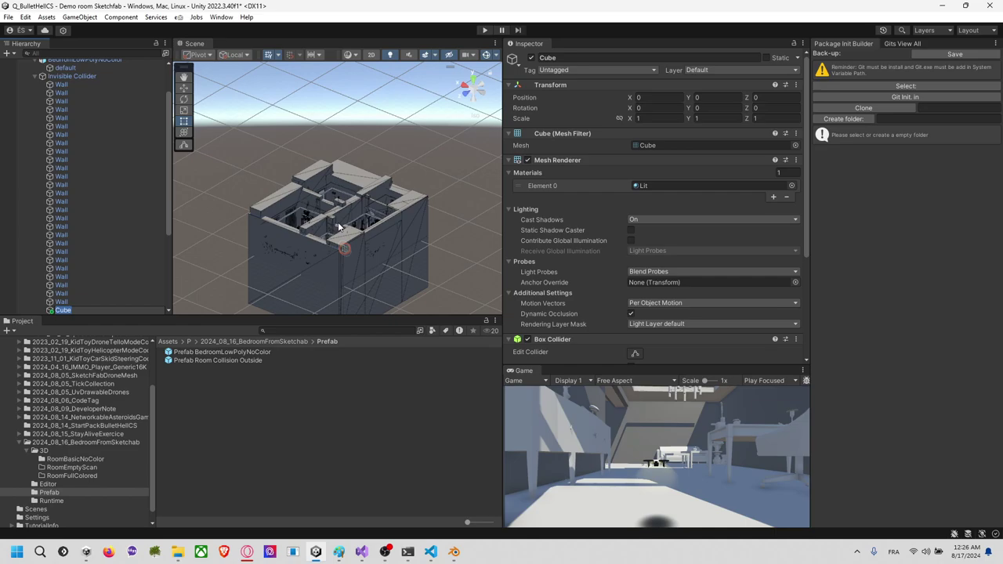
Step: Stretch the new cube across the house to about 18.81 on X and 21.44 on Z scale, shifted to X position 1.29
{"action": "left_click", "coordinate": [478, 79]}
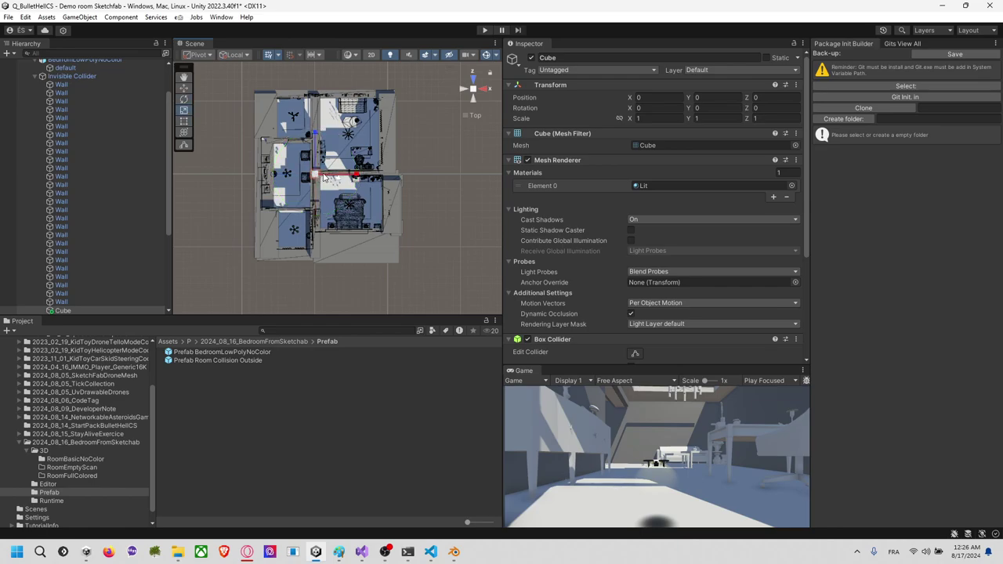
{"action": "left_click_drag", "start_coordinate": [490, 174], "coordinate": [522, 173]}
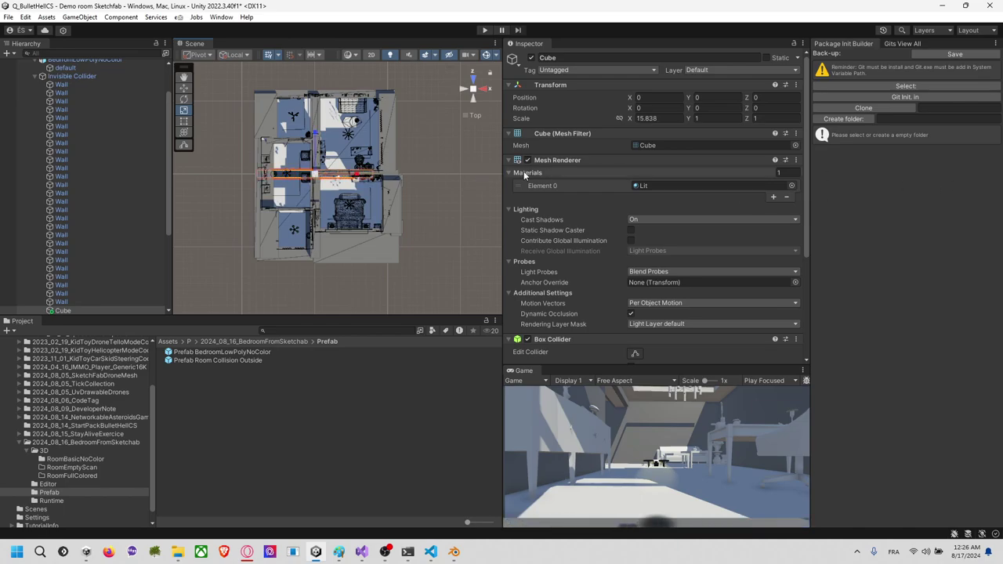
{"action": "left_click_drag", "start_coordinate": [313, 138], "coordinate": [315, 67]}
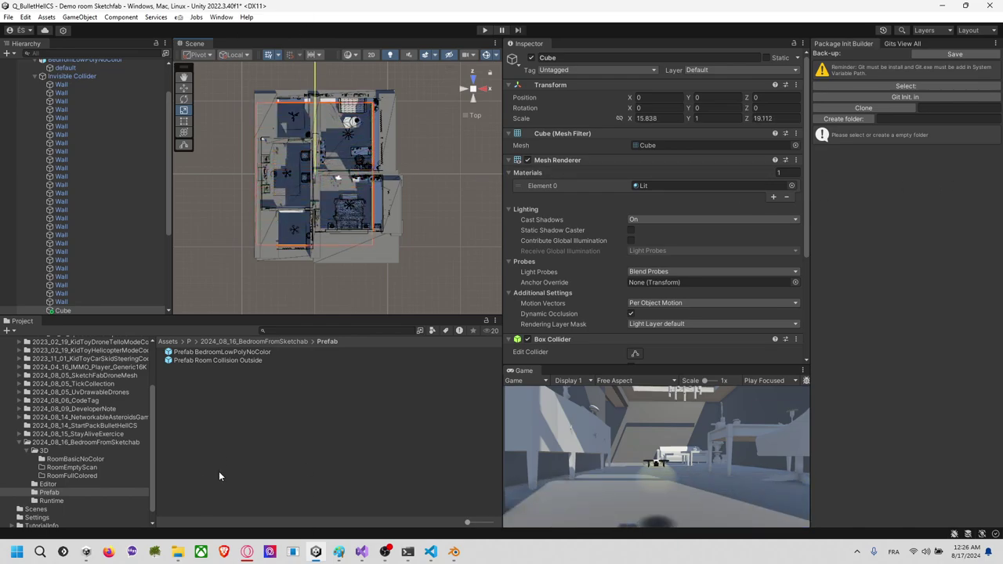
{"action": "left_click_drag", "start_coordinate": [355, 174], "coordinate": [366, 180]}
Step: Raise the stretched cube to Y position 5.79 as a ceiling collider and deselect it
{"action": "left_click", "coordinate": [485, 89]}
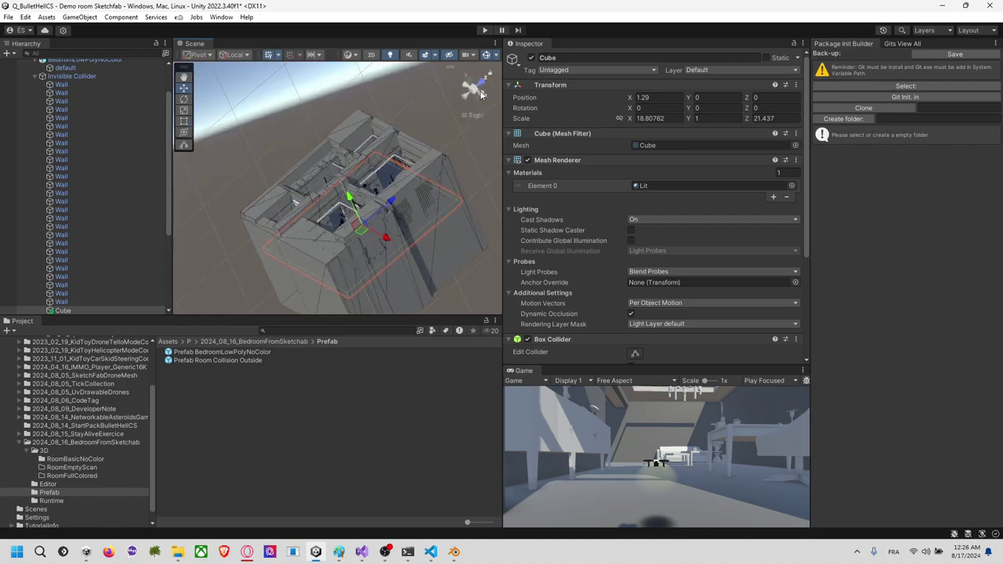
{"action": "left_click_drag", "start_coordinate": [361, 256], "coordinate": [378, 191]}
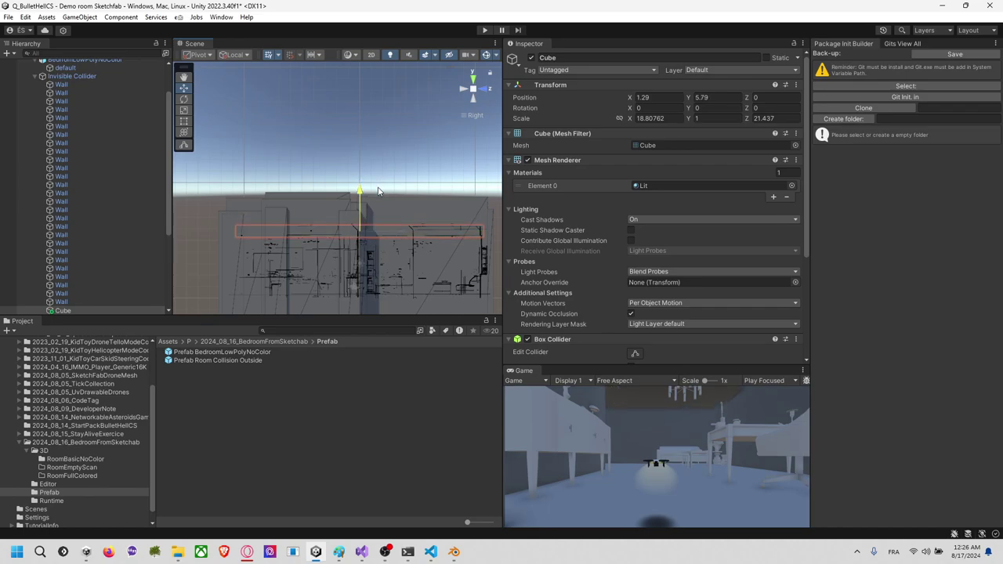
{"action": "left_click", "coordinate": [398, 157]}
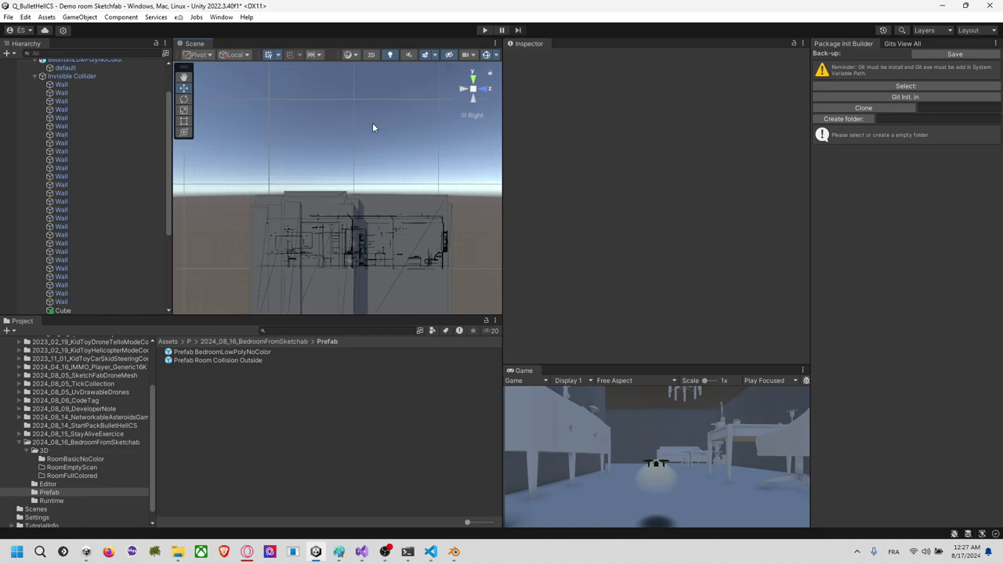
Step: Disable the Mesh Renderer on all the walls and the cube inside Invisible Collider, and deselect them
{"action": "right_click_drag", "start_coordinate": [374, 144], "coordinate": [378, 267]}
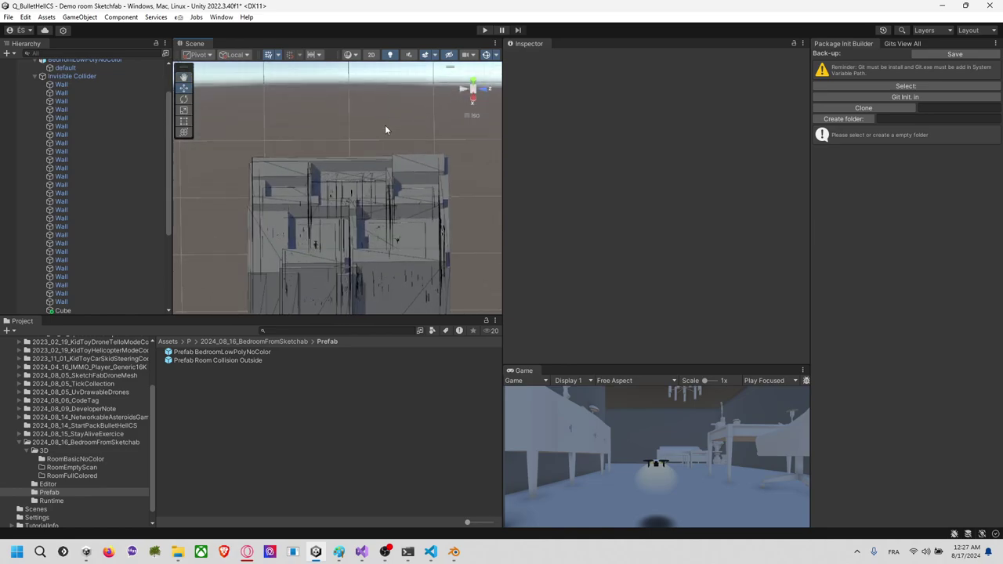
{"action": "scroll", "coordinate": [147, 124], "scroll_direction": "up", "scroll_amount": 2}
{"action": "left_click", "coordinate": [146, 121]}
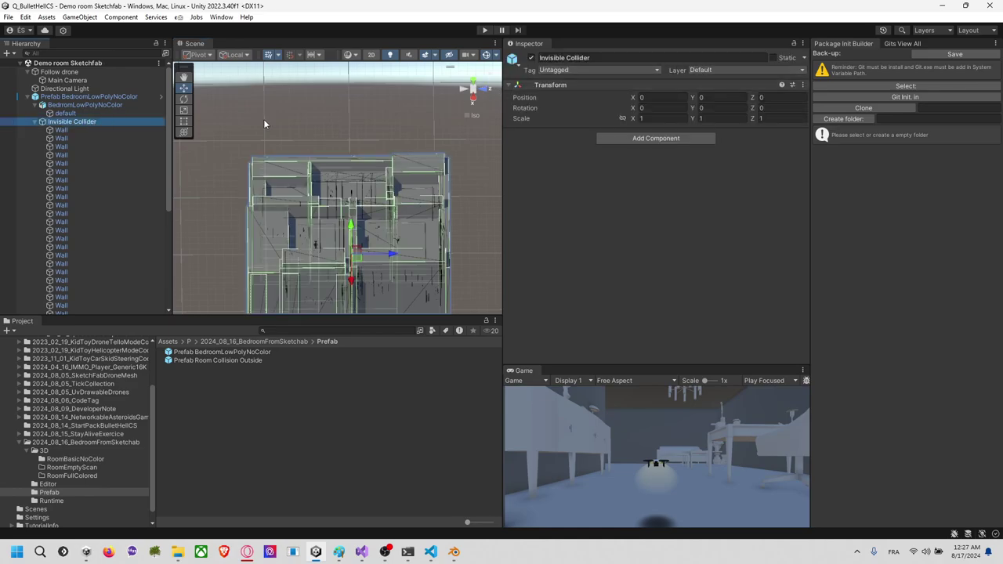
{"action": "left_click", "coordinate": [67, 133]}
{"action": "scroll", "coordinate": [66, 133], "scroll_direction": "down", "scroll_amount": 5}
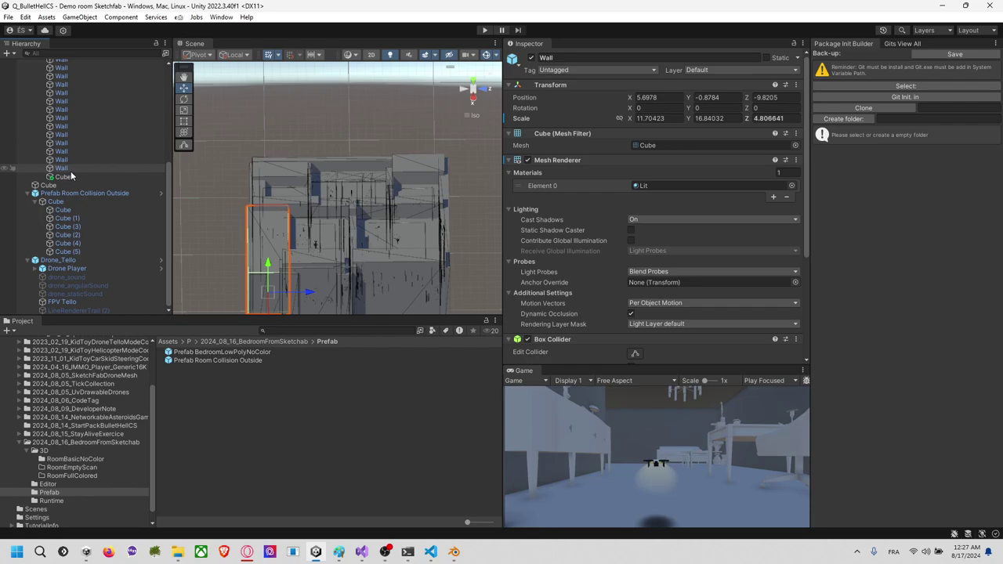
{"action": "left_click", "coordinate": [73, 179], "text": "shift"}
{"action": "left_click", "coordinate": [529, 160]}
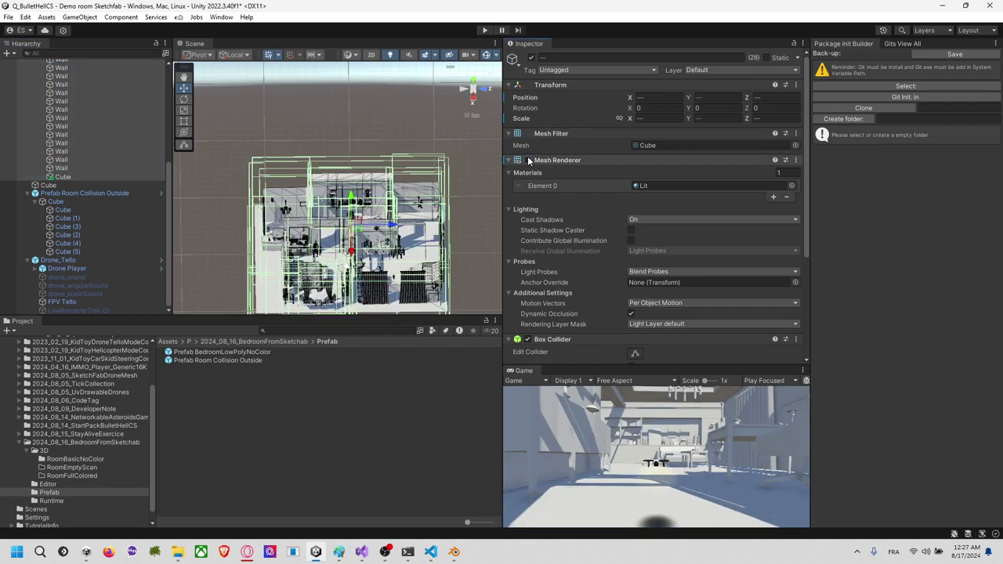
{"action": "left_click", "coordinate": [417, 116]}
Step: Turn off scene visibility and picking for the Invisible Collider object and all its children
{"action": "middle_click_drag", "start_coordinate": [414, 126], "coordinate": [423, 218]}
{"action": "scroll", "coordinate": [99, 160], "scroll_direction": "up", "scroll_amount": 5}
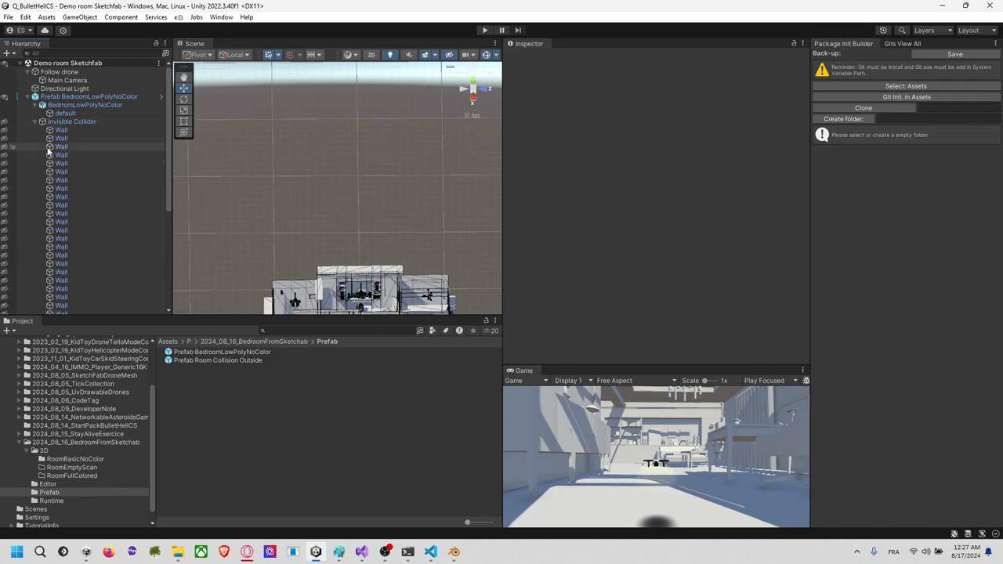
{"action": "middle_click_drag", "start_coordinate": [383, 235], "coordinate": [369, 161]}
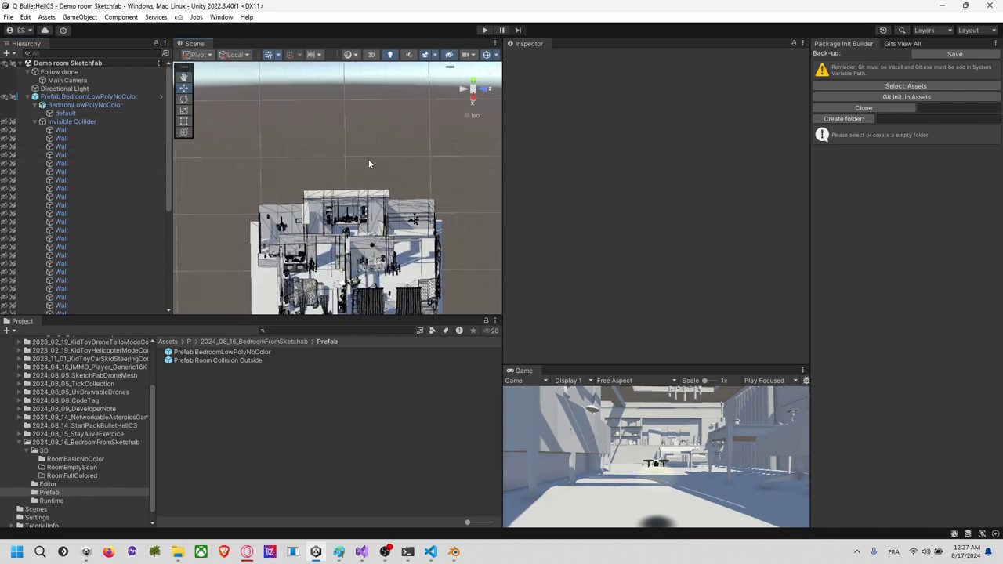
{"action": "right_click_drag", "start_coordinate": [368, 161], "coordinate": [387, 125]}
{"action": "middle_click_drag", "start_coordinate": [367, 153], "coordinate": [362, 117]}
Step: Apply all overrides of the scene instance to Prefab BedroomLowPolyNoColor and deselect it
{"action": "left_click", "coordinate": [131, 99]}
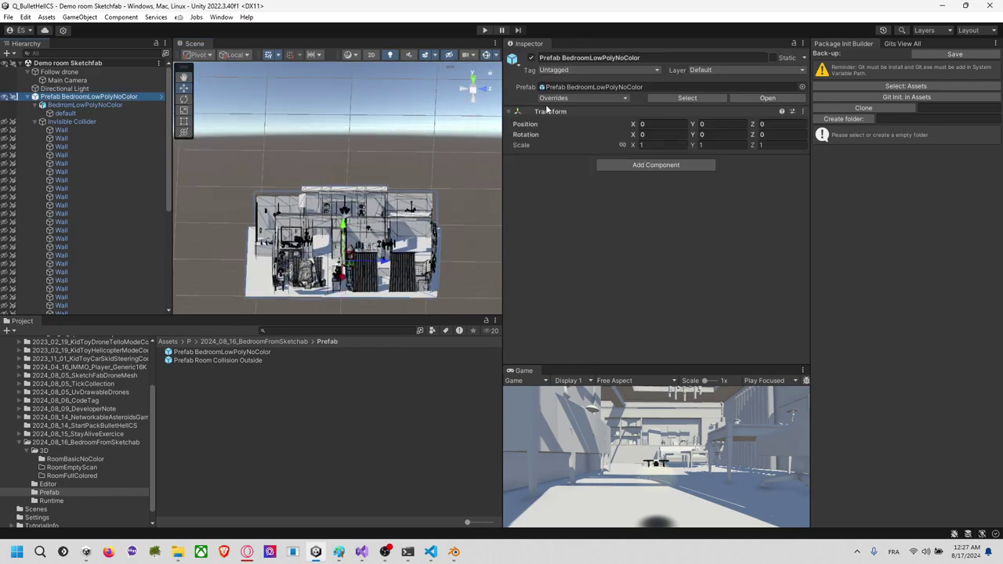
{"action": "left_click", "coordinate": [584, 98]}
{"action": "scroll", "coordinate": [497, 320], "scroll_direction": "down", "scroll_amount": 5}
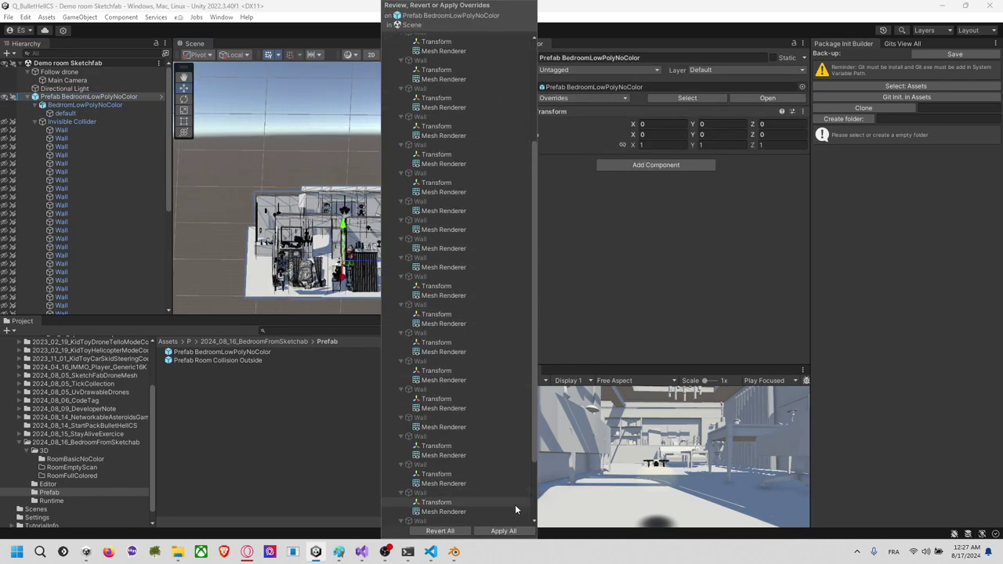
{"action": "left_click", "coordinate": [514, 532]}
{"action": "left_click", "coordinate": [453, 196]}
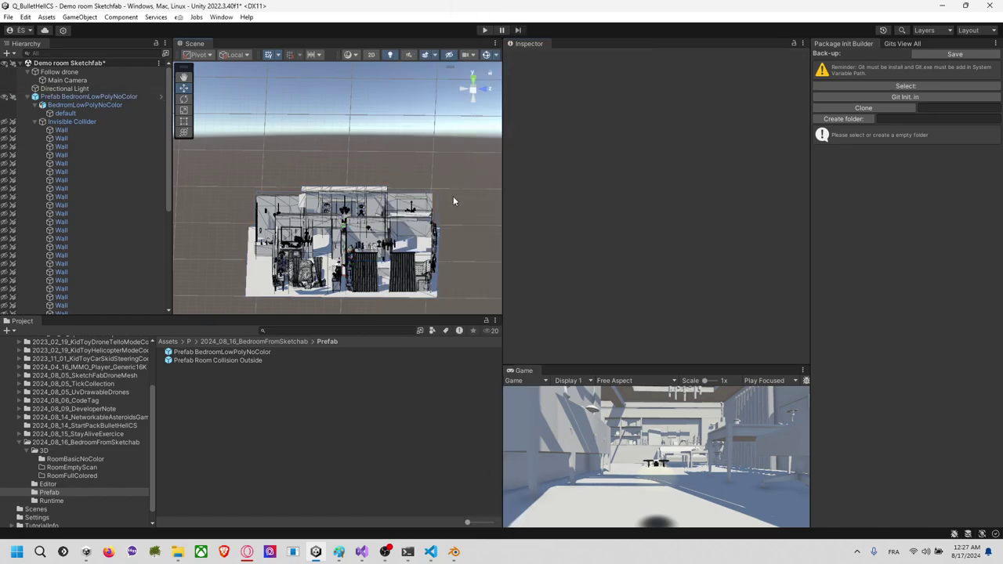
Step: Run the scene to test the drone against the invisible colliders, and stop play mode
{"action": "left_click", "coordinate": [486, 30]}
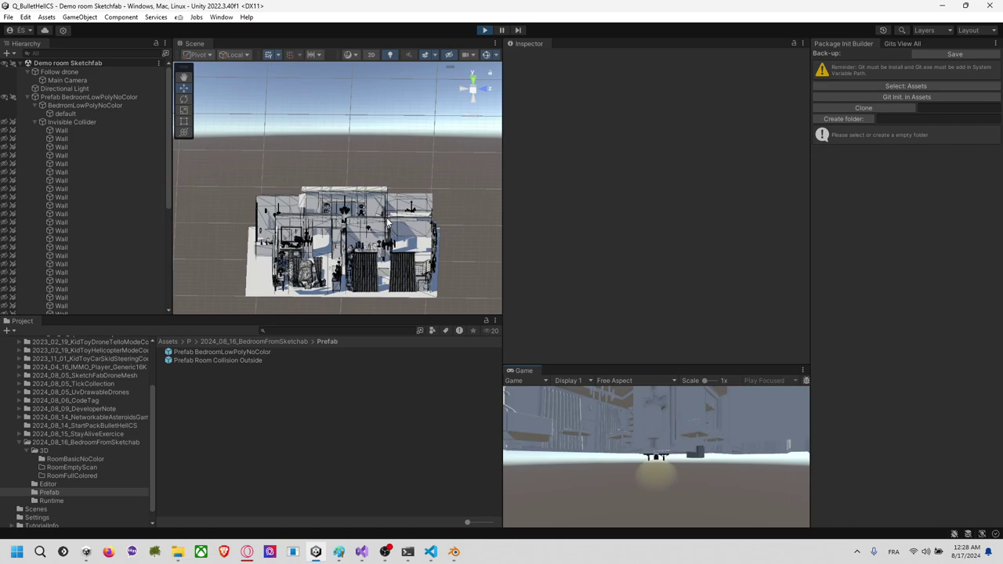
{"action": "scroll", "coordinate": [109, 182], "scroll_direction": "down", "scroll_amount": 5}
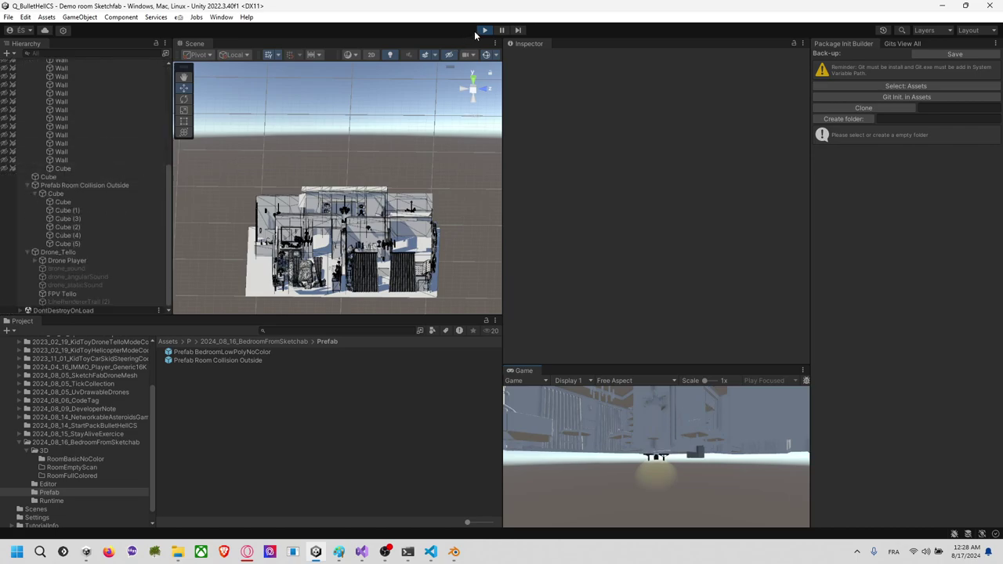
{"action": "left_click", "coordinate": [484, 30]}
Step: Duplicate the ceiling cube as a floor collider at Y position 0, showing its Mesh Renderer while placing it and disabling it again
{"action": "left_click", "coordinate": [92, 179]}
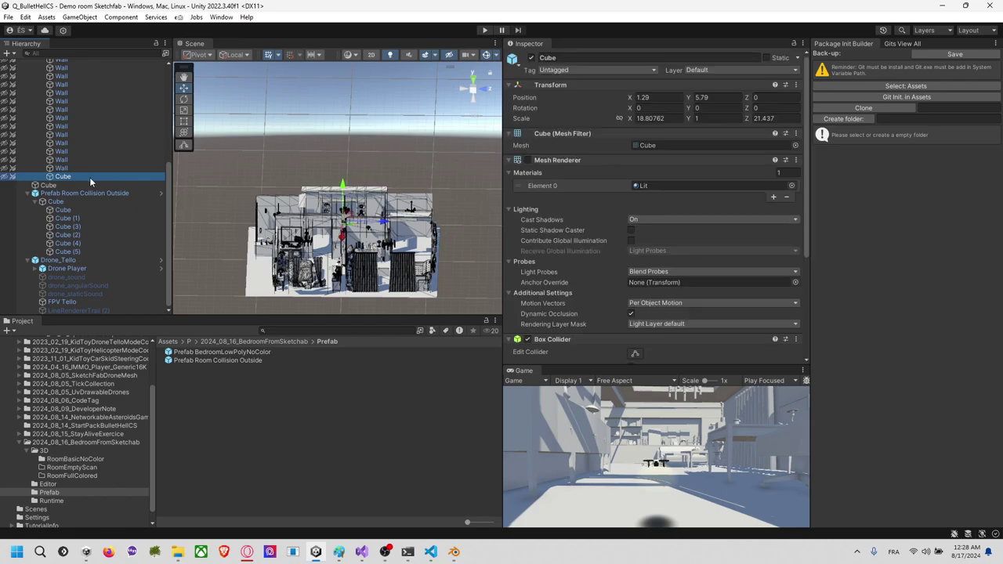
{"action": "key", "text": "ctrl+d"}
{"action": "left_click", "coordinate": [526, 160]}
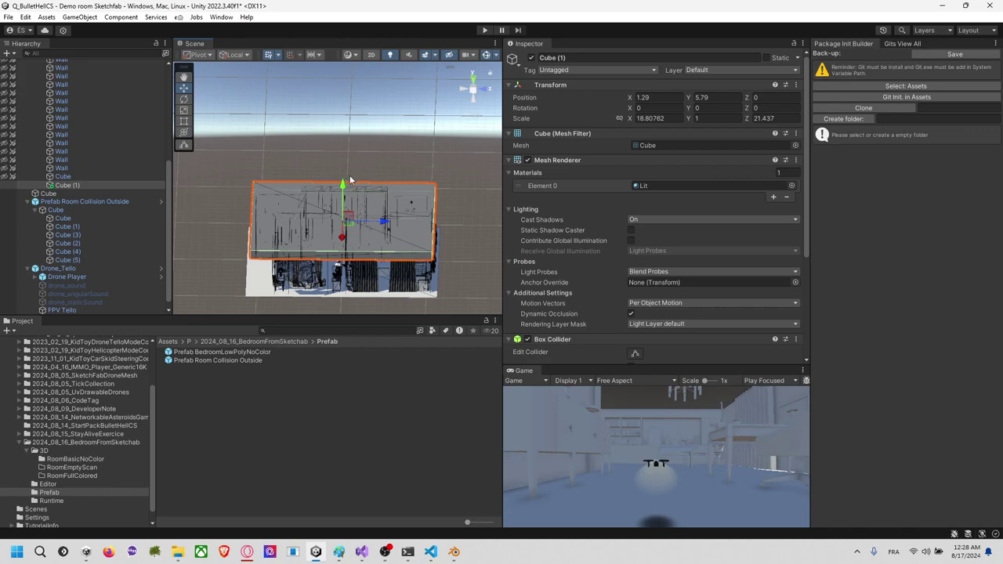
{"action": "left_click_drag", "start_coordinate": [342, 187], "coordinate": [350, 233]}
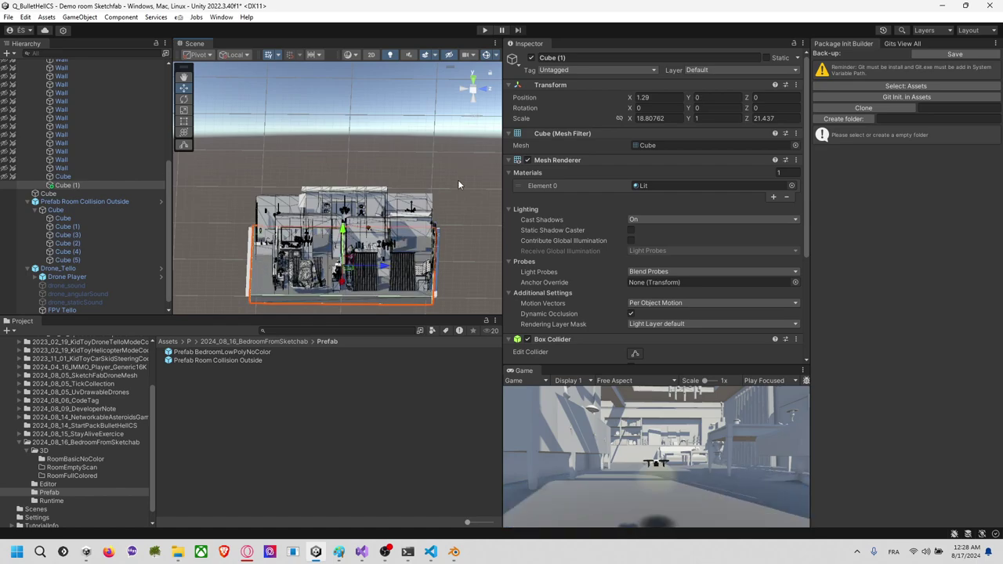
{"action": "left_click", "coordinate": [528, 160]}
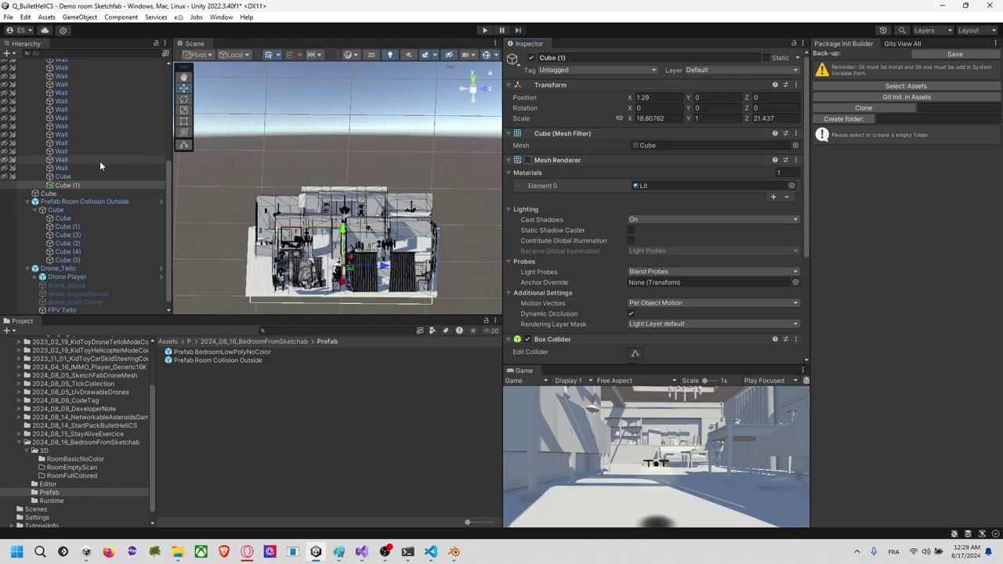
Step: Apply all overrides of the scene instance, including the new floor collider Cube (1), to Prefab BedroomLowPolyNoColor
{"action": "scroll", "coordinate": [104, 179], "scroll_direction": "up", "scroll_amount": 5}
{"action": "left_click", "coordinate": [74, 121]}
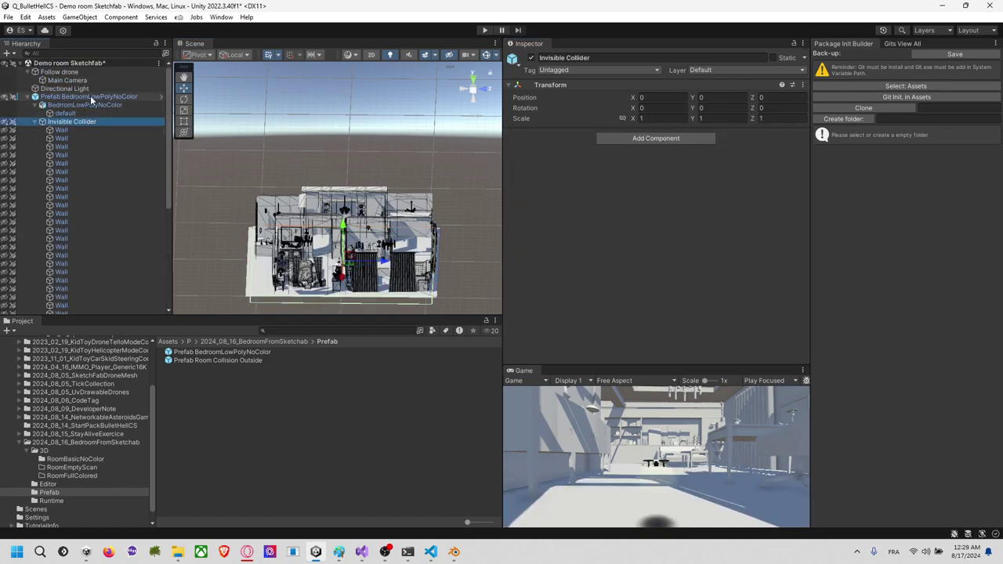
{"action": "left_click", "coordinate": [90, 97]}
{"action": "left_click", "coordinate": [565, 98]}
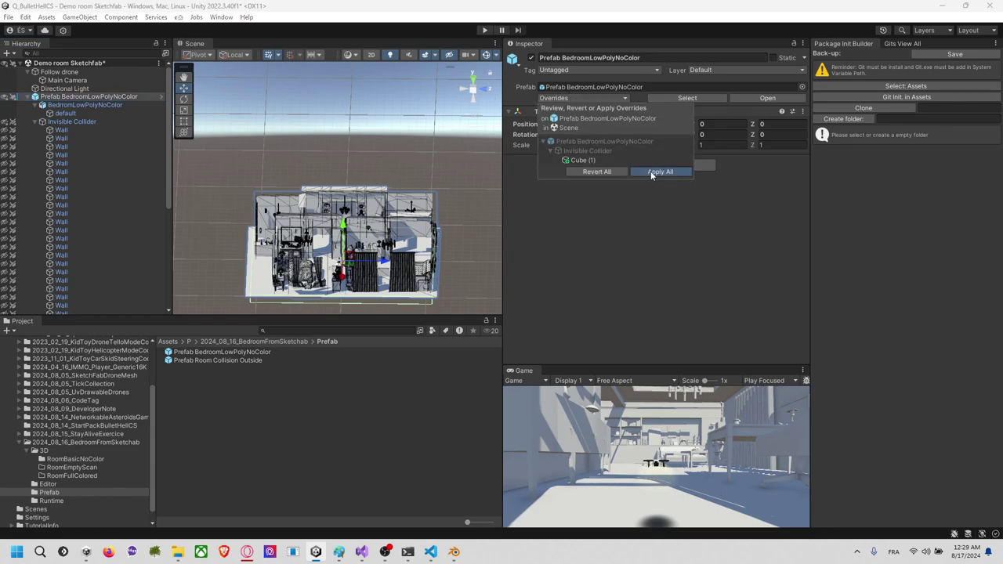
{"action": "left_click", "coordinate": [650, 171]}
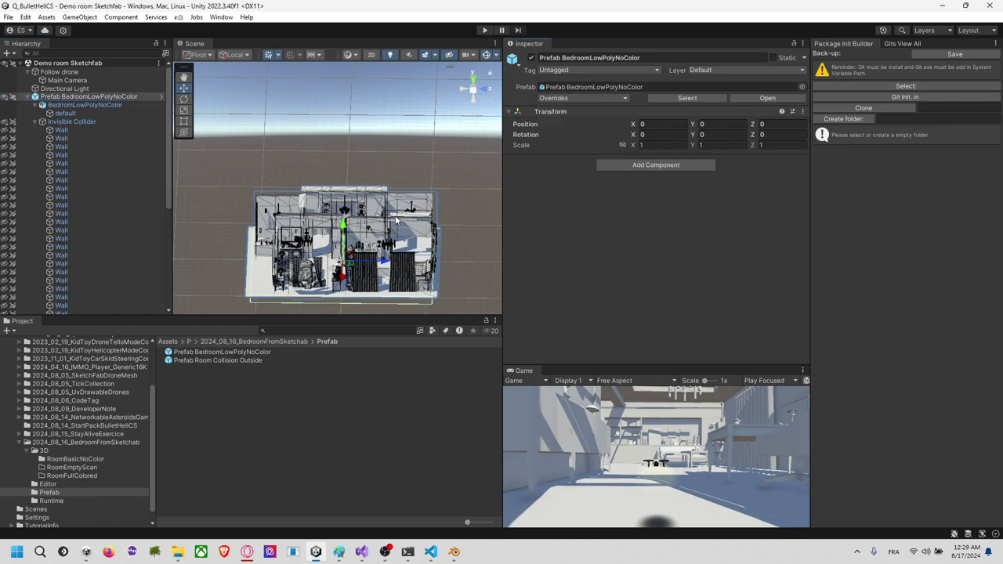
Step: Collapse the Invisible Collider object and nest Prefab Room Collision Outside as a child of Prefab BedroomLowPolyNoColor
{"action": "left_click_drag", "start_coordinate": [415, 197], "coordinate": [296, 297], "text": "alt"}
{"action": "scroll", "coordinate": [295, 297], "scroll_direction": "down", "scroll_amount": 3}
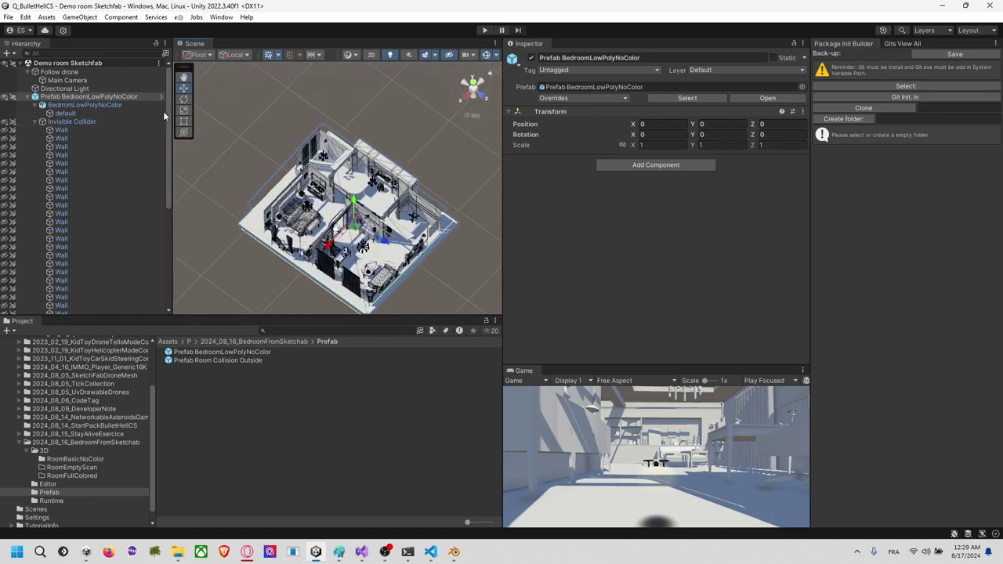
{"action": "left_click", "coordinate": [78, 121]}
{"action": "left_click", "coordinate": [43, 121]}
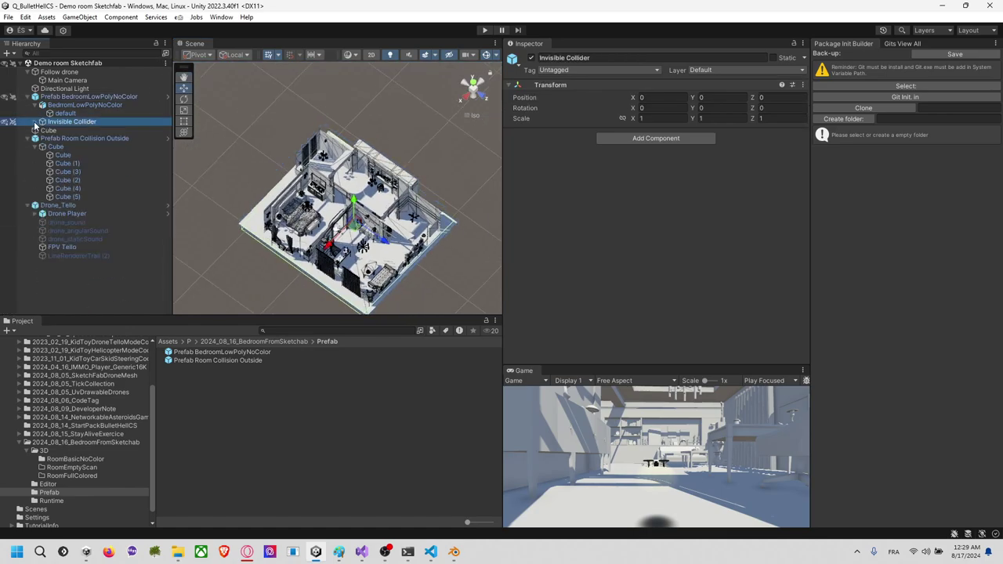
{"action": "left_click", "coordinate": [79, 140]}
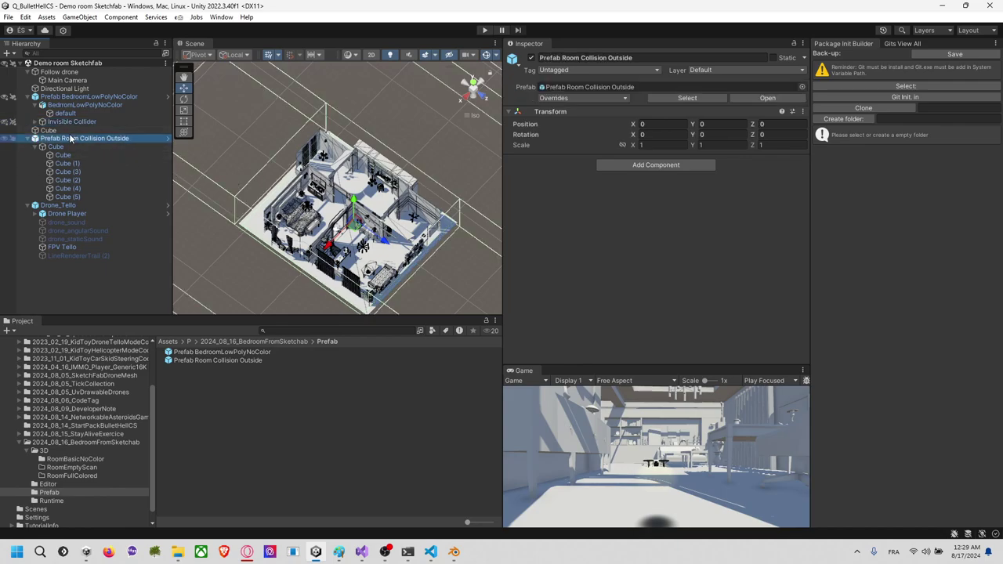
{"action": "left_click", "coordinate": [68, 146]}
{"action": "left_click", "coordinate": [69, 139]}
{"action": "left_click_drag", "start_coordinate": [100, 107], "coordinate": [105, 110]}
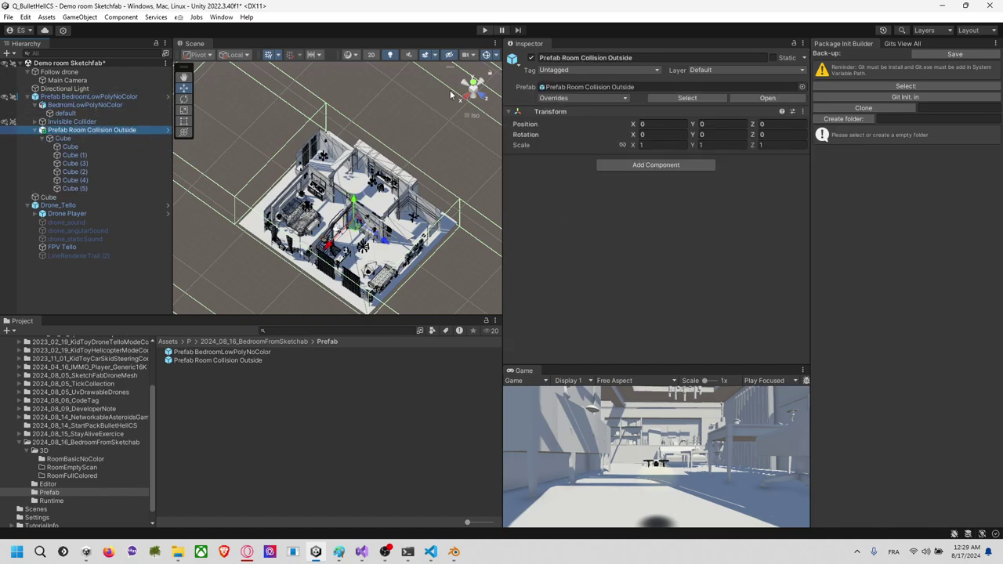
Step: Save the nested Prefab Room Collision Outside into Prefab BedroomLowPolyNoColor by applying all of the parent's overrides
{"action": "left_click", "coordinate": [603, 96]}
{"action": "left_click", "coordinate": [659, 198]}
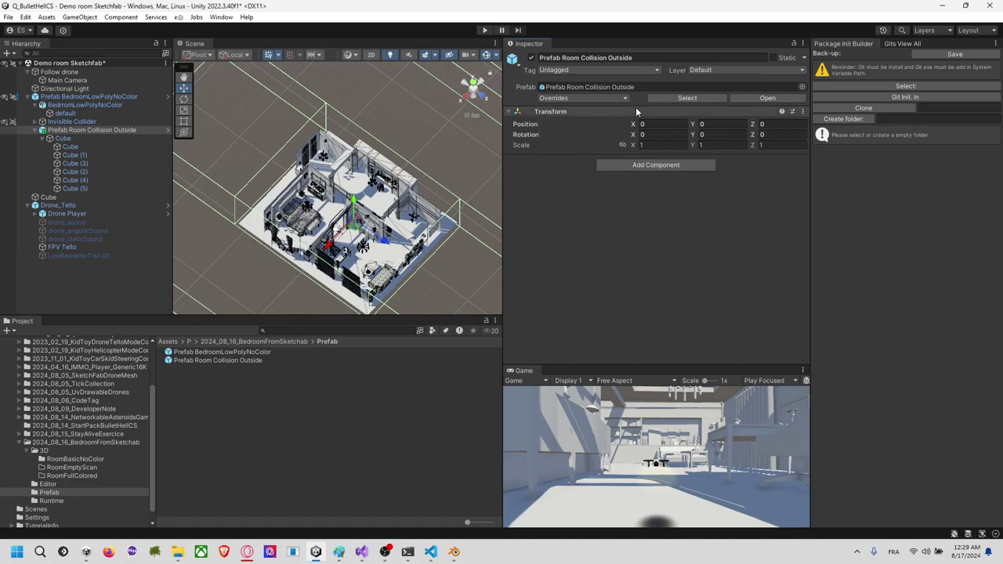
{"action": "left_click", "coordinate": [107, 97]}
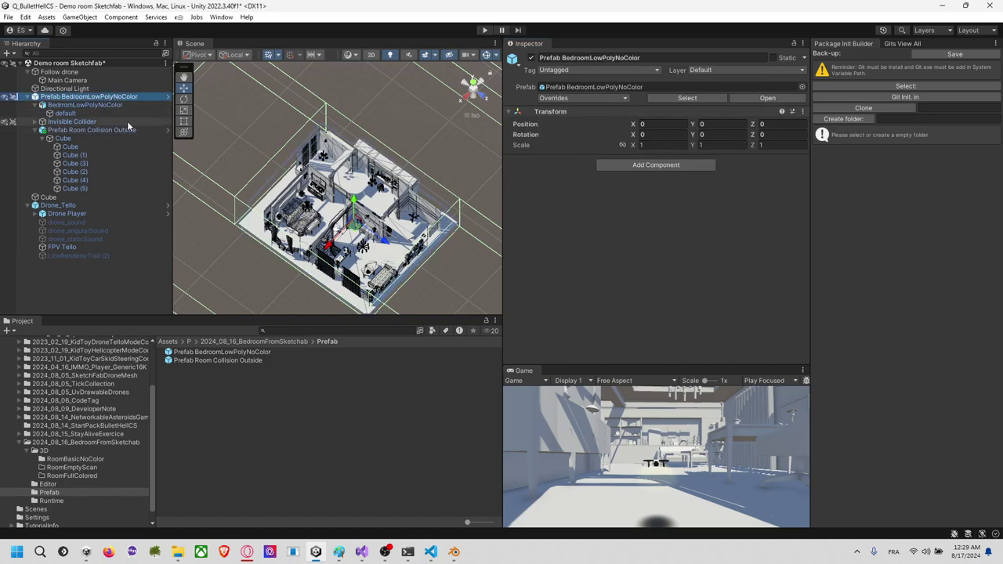
{"action": "left_click", "coordinate": [584, 98]}
{"action": "left_click", "coordinate": [668, 164]}
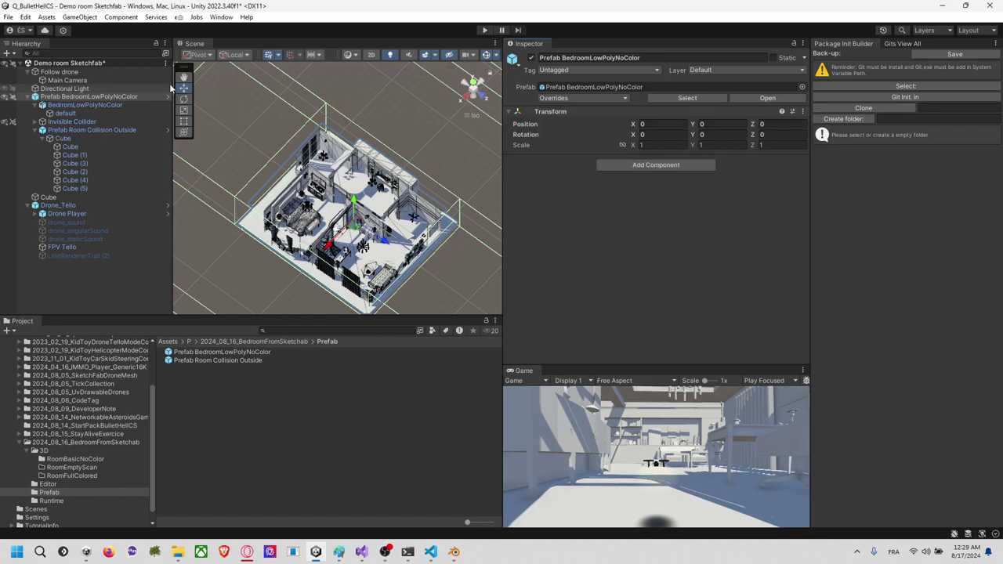
Step: Inspect Prefab BedroomLowPolyNoColor and its nested Prefab Room Collision Outside in prefab editing mode, and return to the scene
{"action": "left_click", "coordinate": [167, 97]}
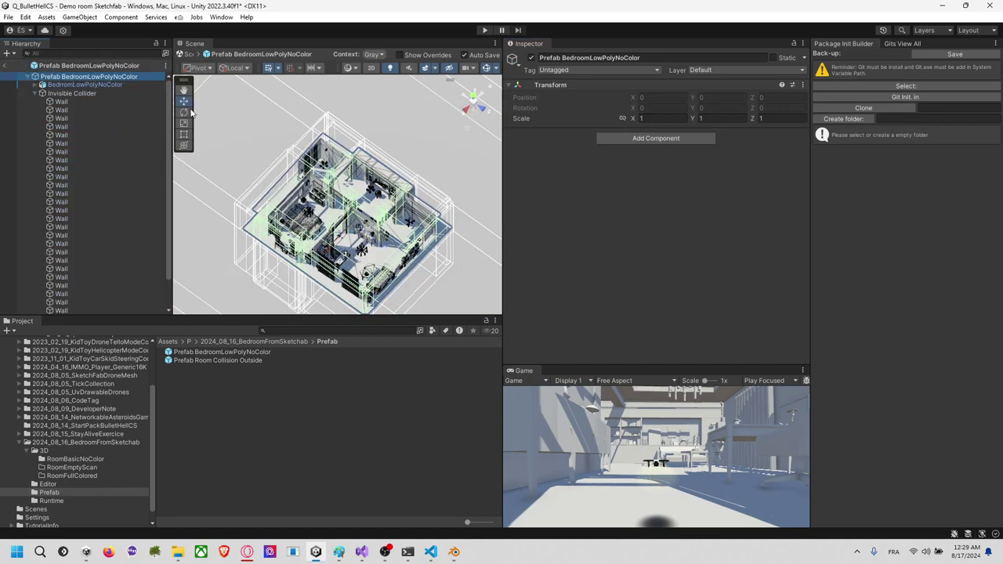
{"action": "left_click", "coordinate": [42, 94]}
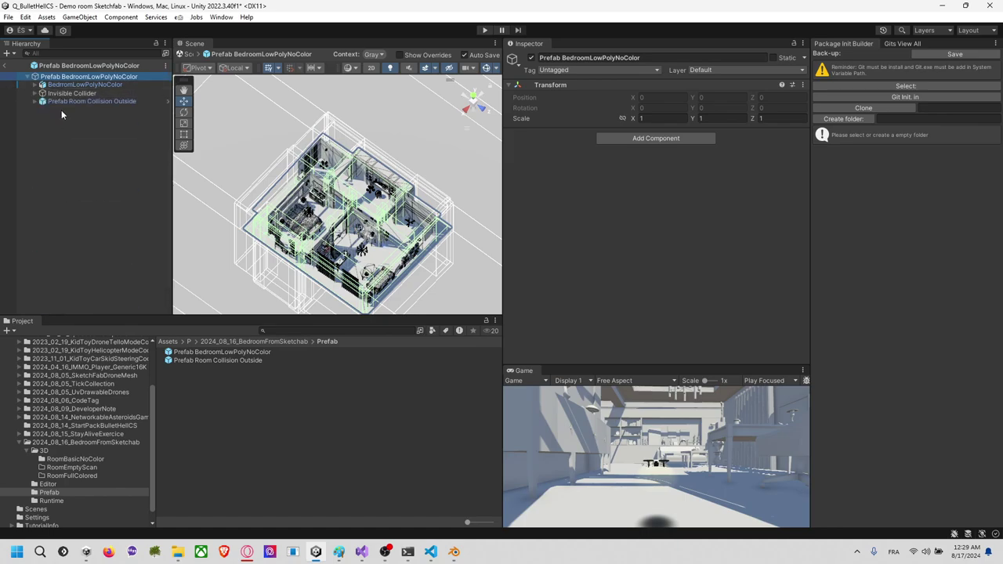
{"action": "left_click", "coordinate": [114, 102]}
{"action": "left_click", "coordinate": [167, 101]}
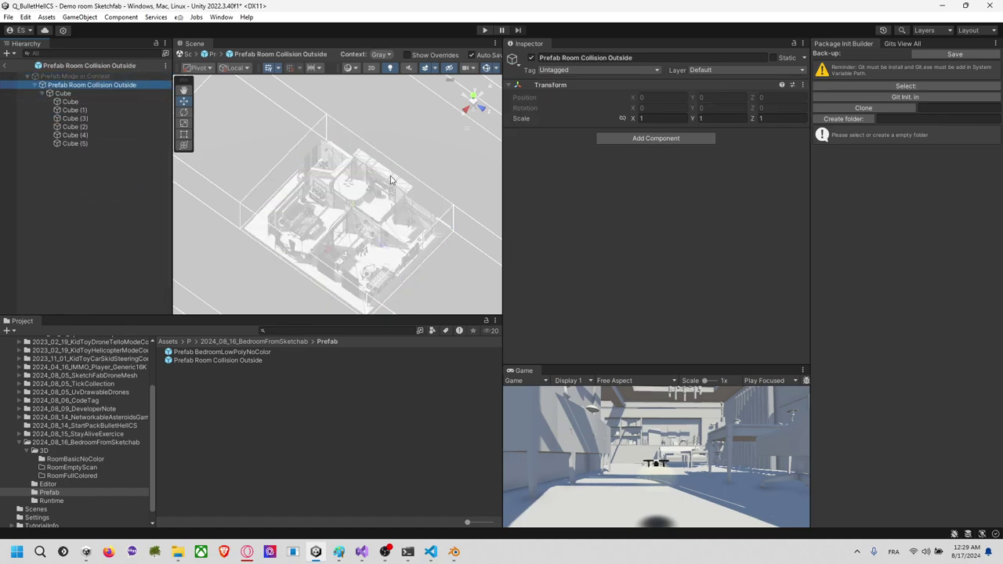
{"action": "scroll", "coordinate": [338, 217], "scroll_direction": "down", "scroll_amount": 10}
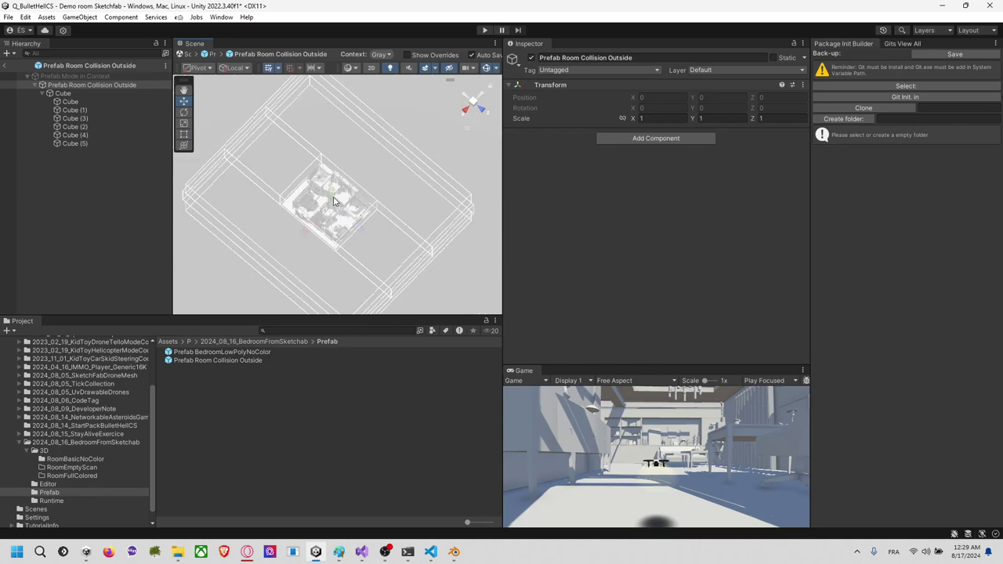
{"action": "left_click", "coordinate": [6, 66]}
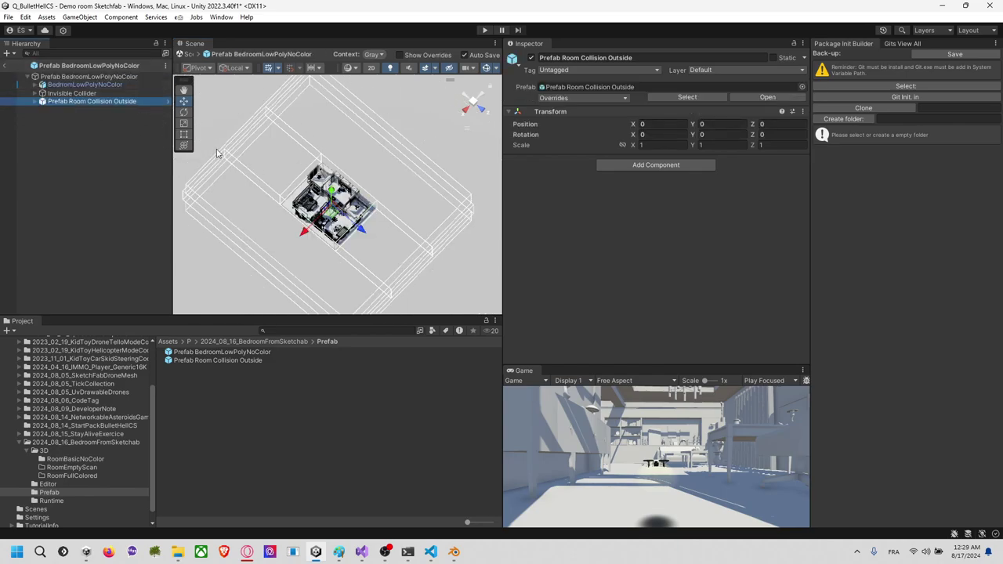
{"action": "left_click", "coordinate": [6, 66]}
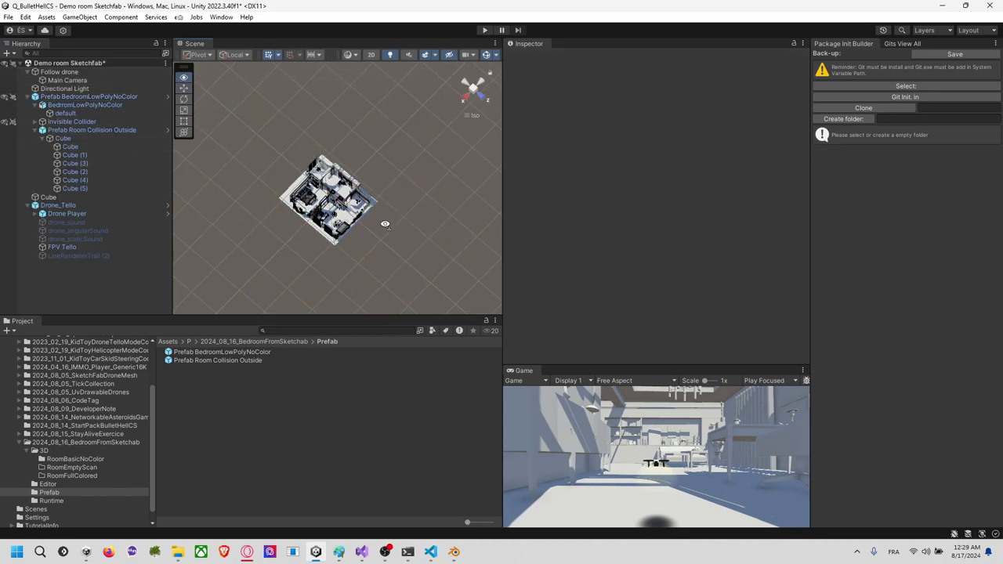
Step: Open a terminal for the 2024_08_16_BedroomFromSketchab package repository and check its Git status
{"action": "middle_click_drag", "start_coordinate": [350, 139], "coordinate": [367, 121]}
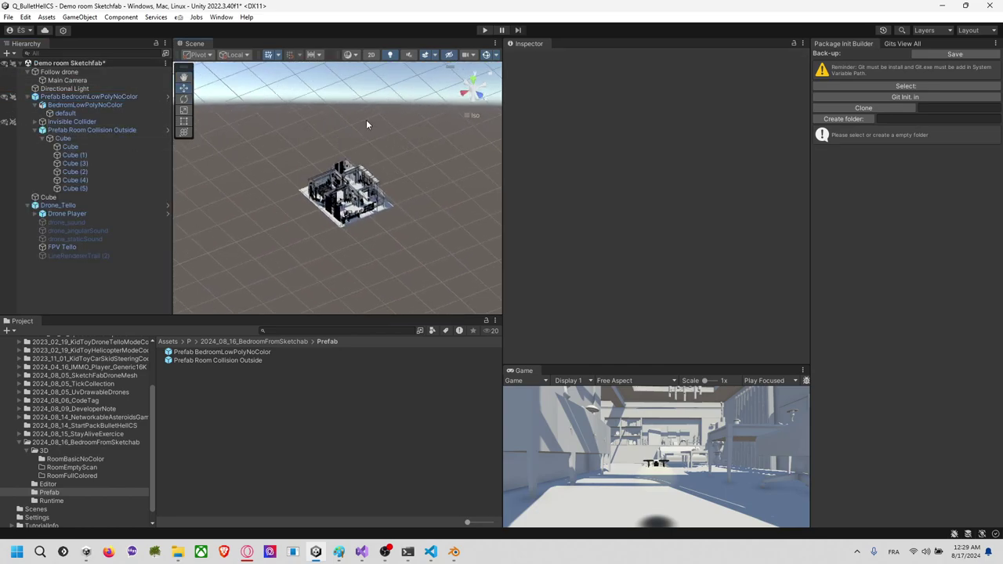
{"action": "left_click", "coordinate": [102, 442]}
{"action": "left_click", "coordinate": [192, 396]}
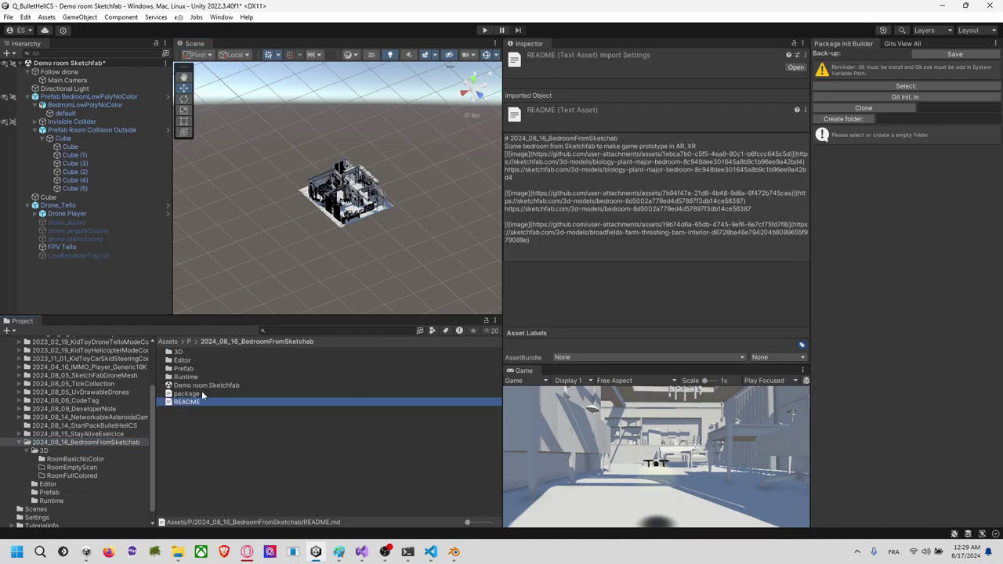
{"action": "left_click", "coordinate": [210, 385]}
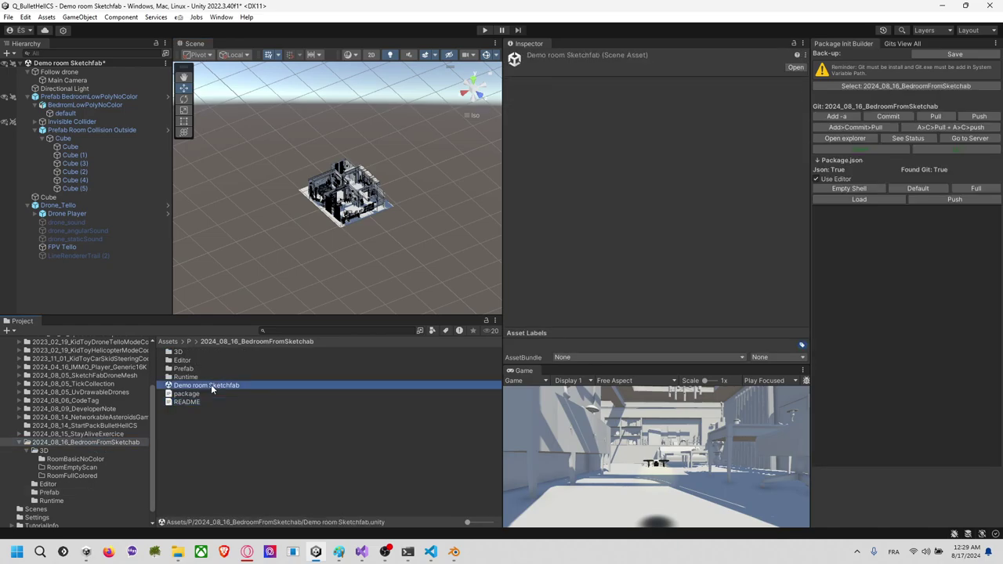
{"action": "left_click", "coordinate": [919, 140]}
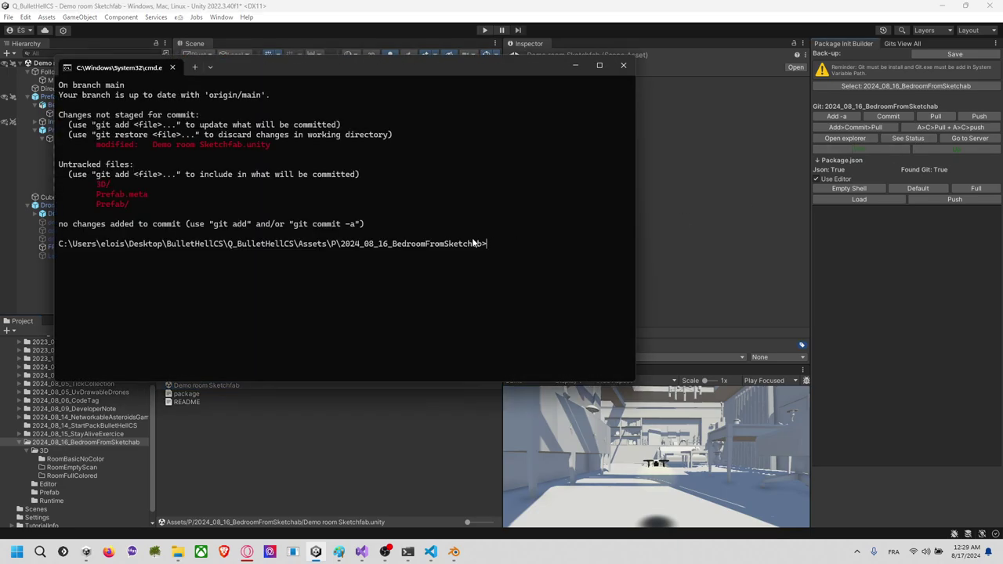
{"action": "type", "text": "git status"}
{"action": "key", "text": "Return"}
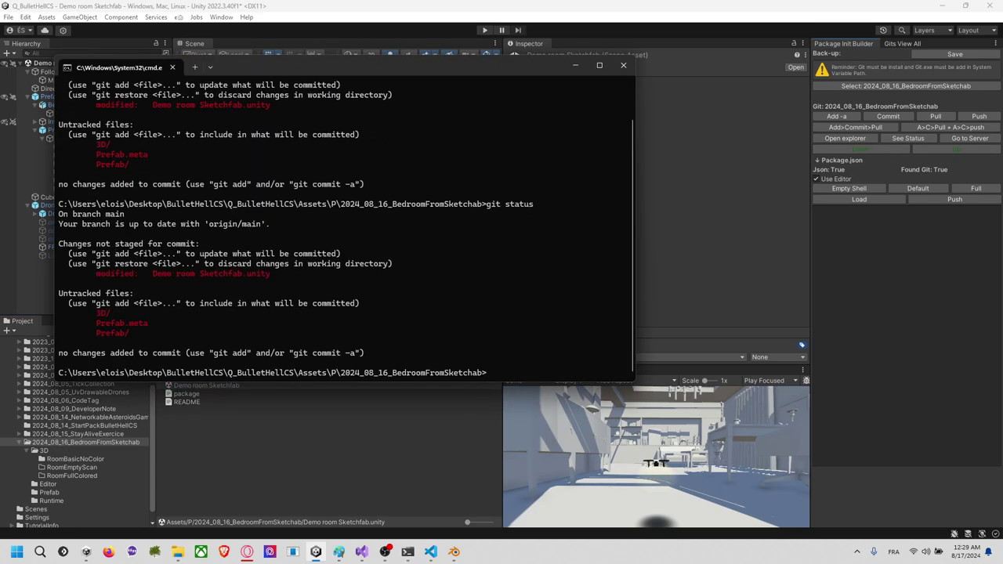
Step: Stage all changes and commit them with the message "Add low poly no color room with quick collider"
{"action": "type", "text": "git add ."}
{"action": "key", "text": "Return"}
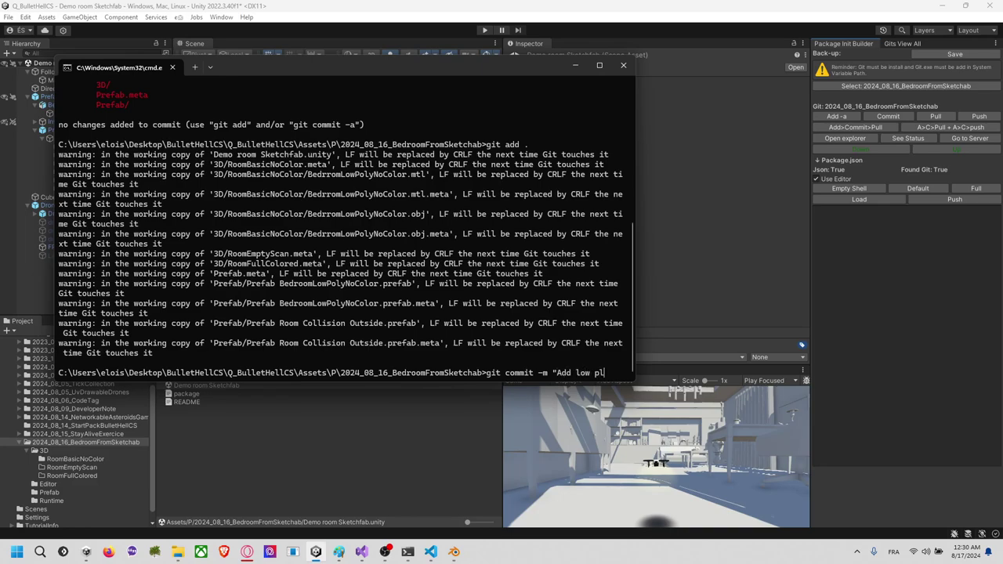
{"action": "type", "text": "no color room with quick collider"}
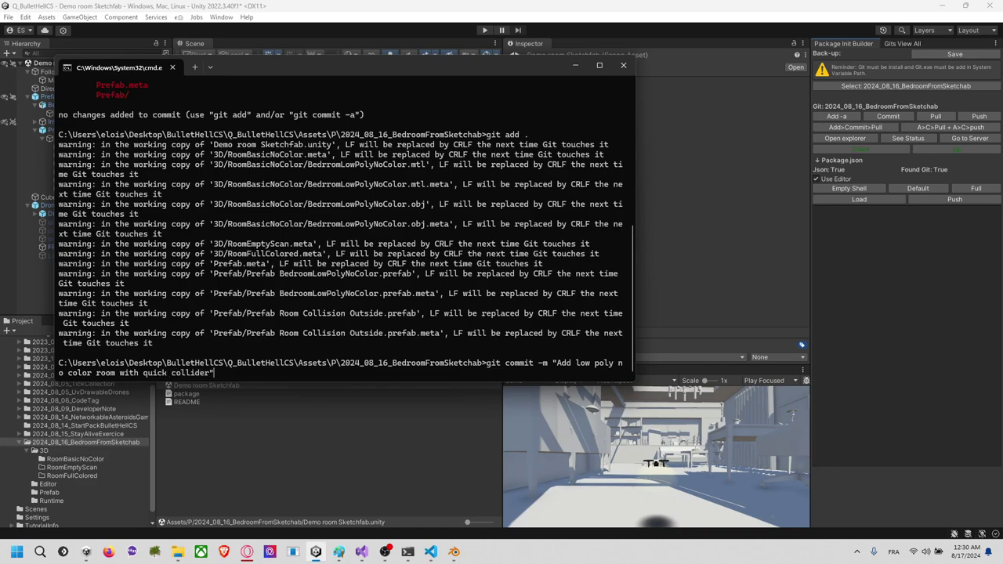
{"action": "key", "text": "Return"}
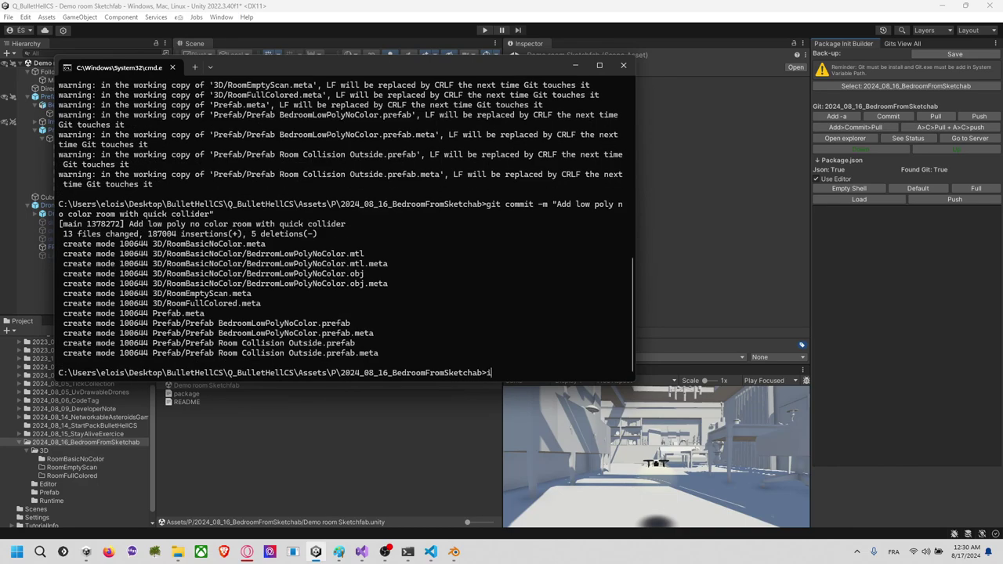
Step: Check the repository's Git status, pull from the remote, and push the commit
{"action": "key", "text": "Return"}
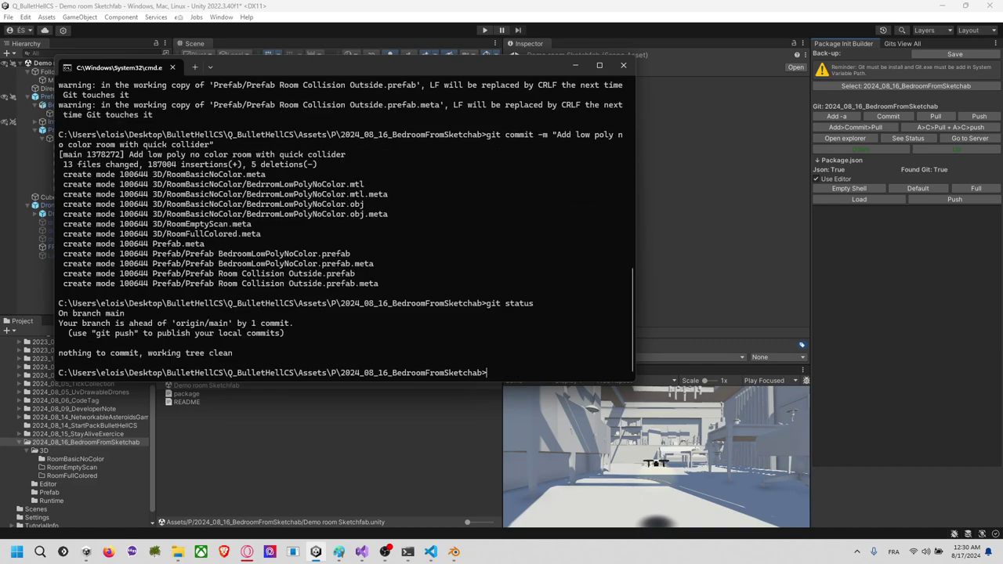
{"action": "type", "text": "git pull"}
{"action": "key", "text": "Return"}
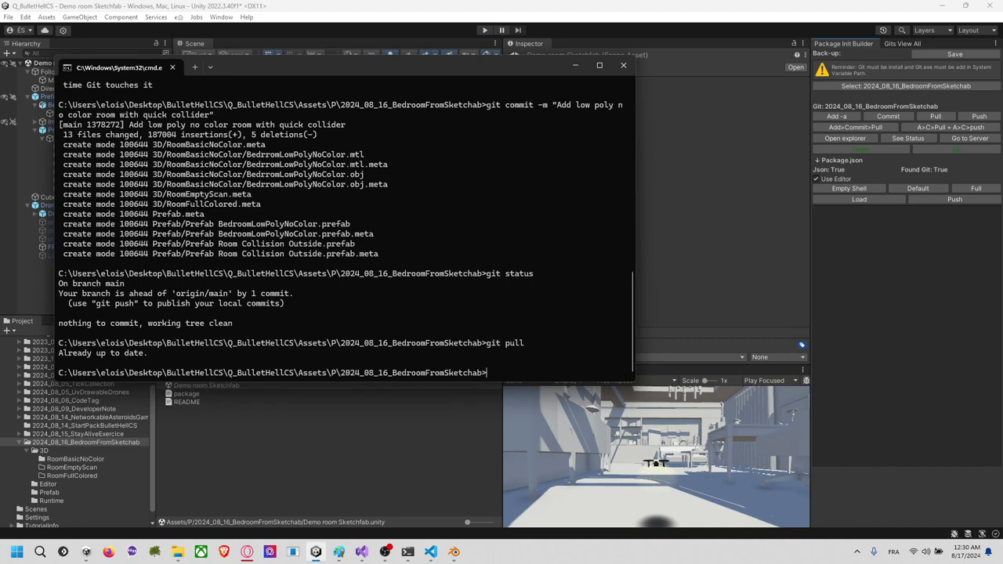
{"action": "type", "text": "git push"}
{"action": "key", "text": "Return"}
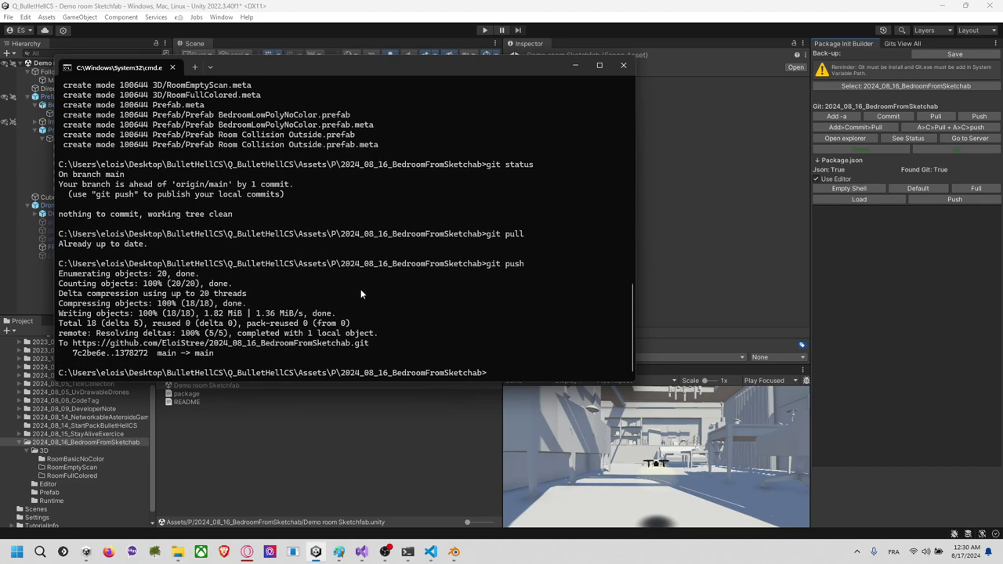
Step: Switch to Unity Hub and open the Meta project
{"action": "left_click", "coordinate": [87, 552]}
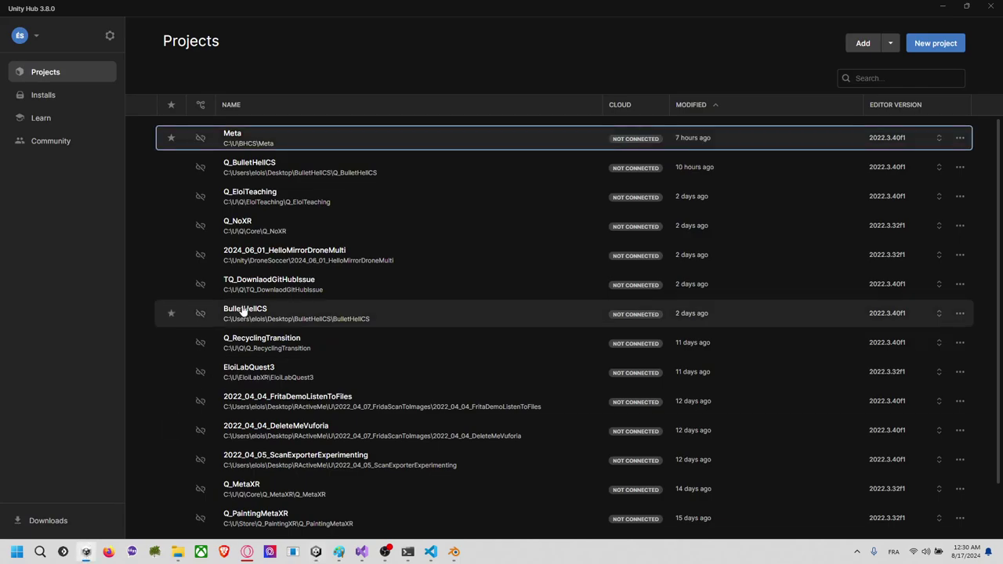
{"action": "left_click", "coordinate": [309, 144]}
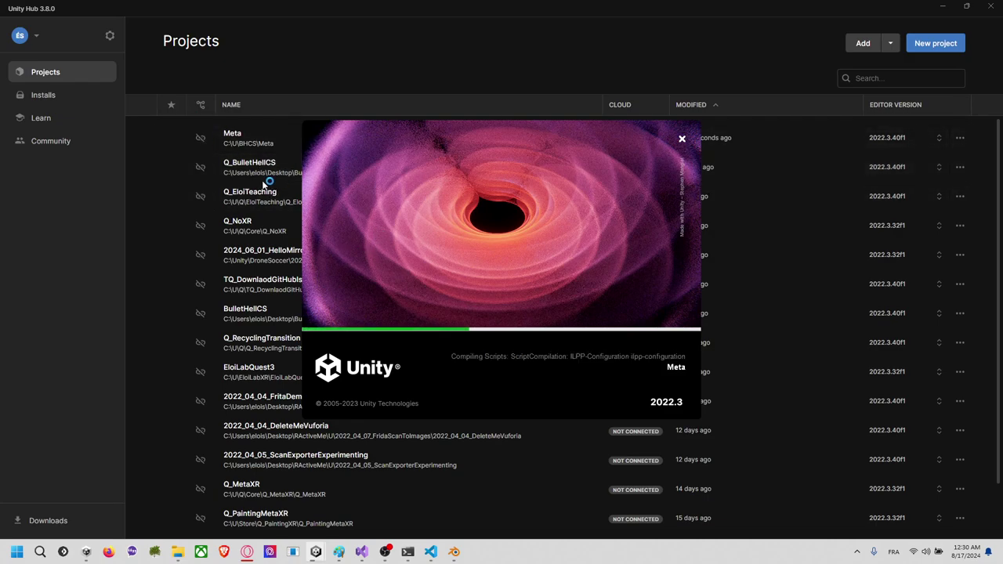
{"action": "key", "text": "alt+Tab"}
{"action": "key", "text": "alt+Tab"}
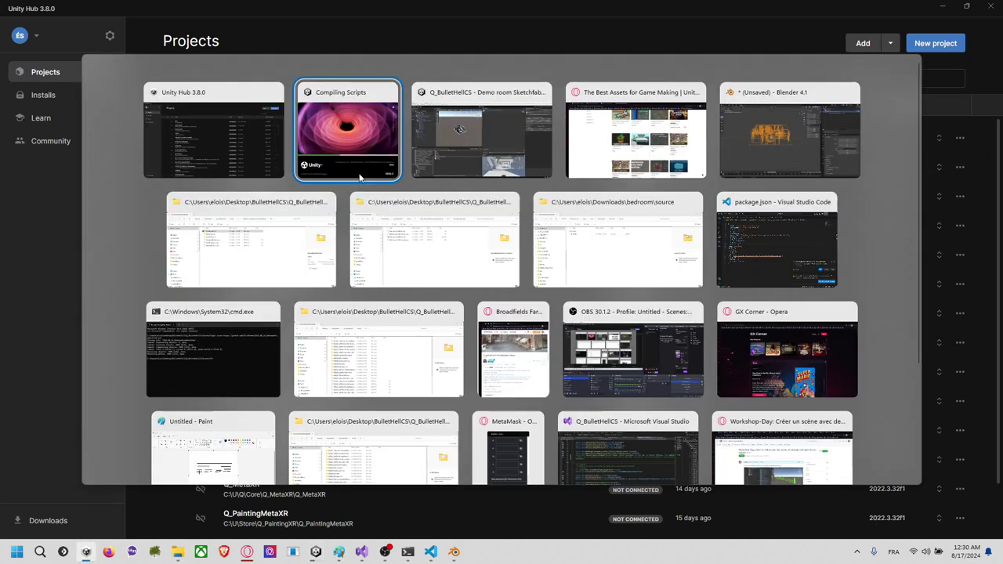
{"action": "left_click", "coordinate": [360, 178]}
Step: Switch to the browser, bring up the Sketchfab page of the Bedroom model and close its download dialog
{"action": "key", "text": "alt+Tab"}
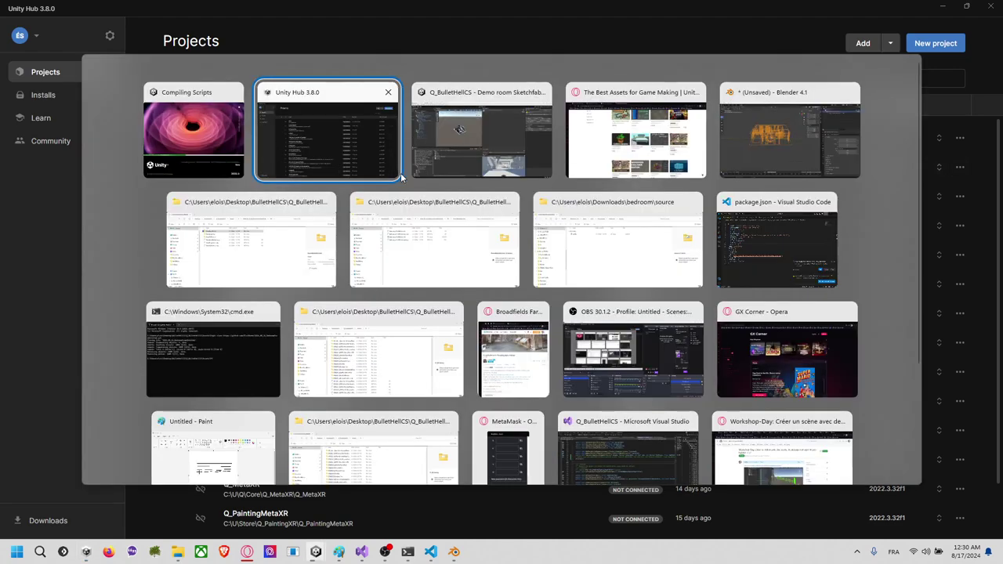
{"action": "key", "text": "alt+Tab"}
{"action": "key", "text": "alt+Tab"}
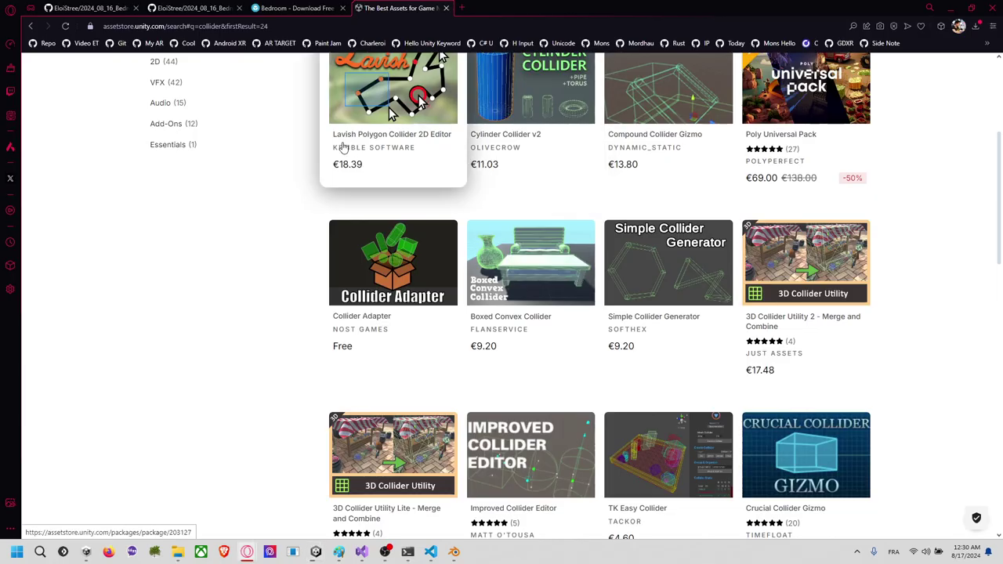
{"action": "scroll", "coordinate": [266, 86], "scroll_direction": "up", "scroll_amount": 2}
{"action": "left_click", "coordinate": [294, 8]}
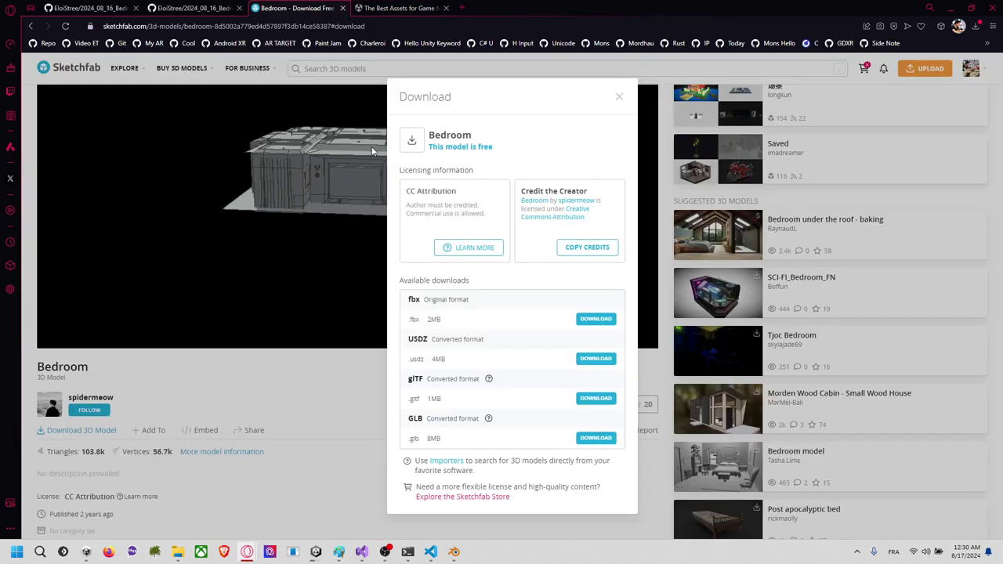
{"action": "left_click", "coordinate": [365, 431]}
{"action": "mouse_move", "coordinate": [447, 178]}
{"action": "left_mouse_down"}
{"action": "mouse_move", "coordinate": [463, 222]}
{"action": "mouse_move", "coordinate": [399, 175]}
{"action": "mouse_move", "coordinate": [409, 196]}
{"action": "mouse_move", "coordinate": [364, 199]}
{"action": "left_mouse_up"}
Step: Open the Broadfields Farm barn and Biology (Plant) Major Bedroom source pages from the GitHub README, then return to the Bedroom model page
{"action": "left_click", "coordinate": [174, 9]}
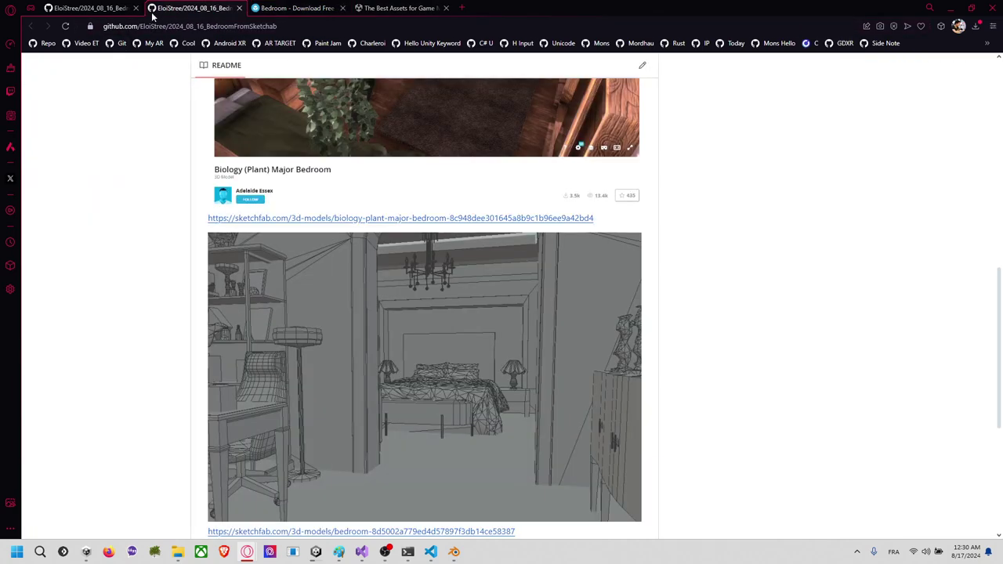
{"action": "scroll", "coordinate": [390, 204], "scroll_direction": "up", "scroll_amount": 2}
{"action": "scroll", "coordinate": [389, 204], "scroll_direction": "up", "scroll_amount": 4}
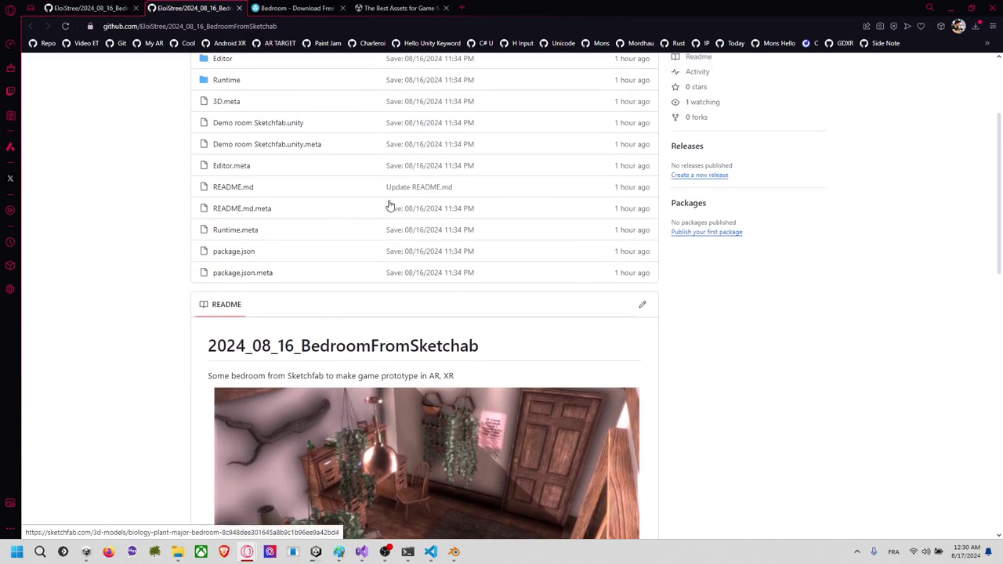
{"action": "scroll", "coordinate": [390, 203], "scroll_direction": "down", "scroll_amount": 9}
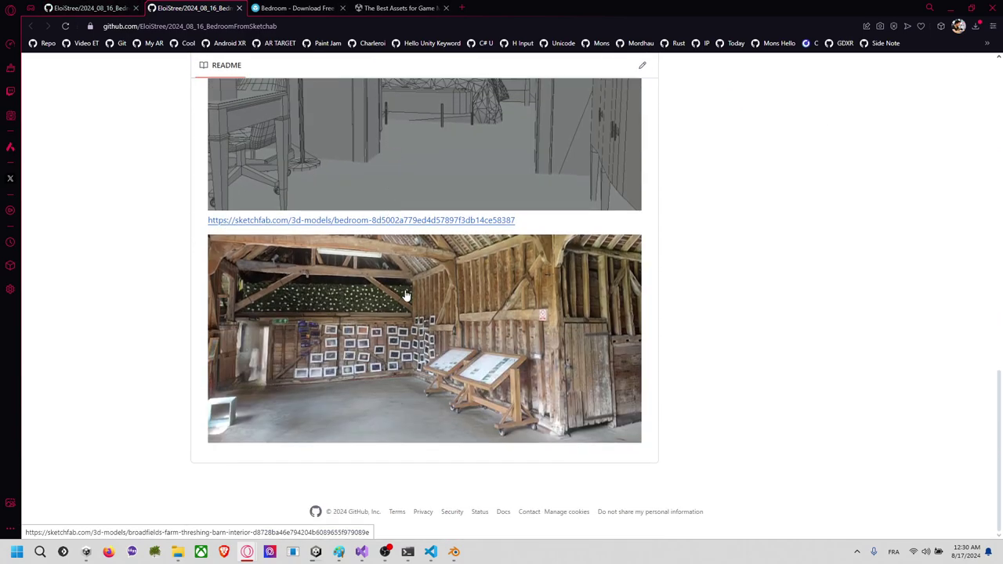
{"action": "middle_click", "coordinate": [406, 296]}
{"action": "scroll", "coordinate": [404, 286], "scroll_direction": "up", "scroll_amount": 4}
{"action": "middle_click", "coordinate": [399, 222]}
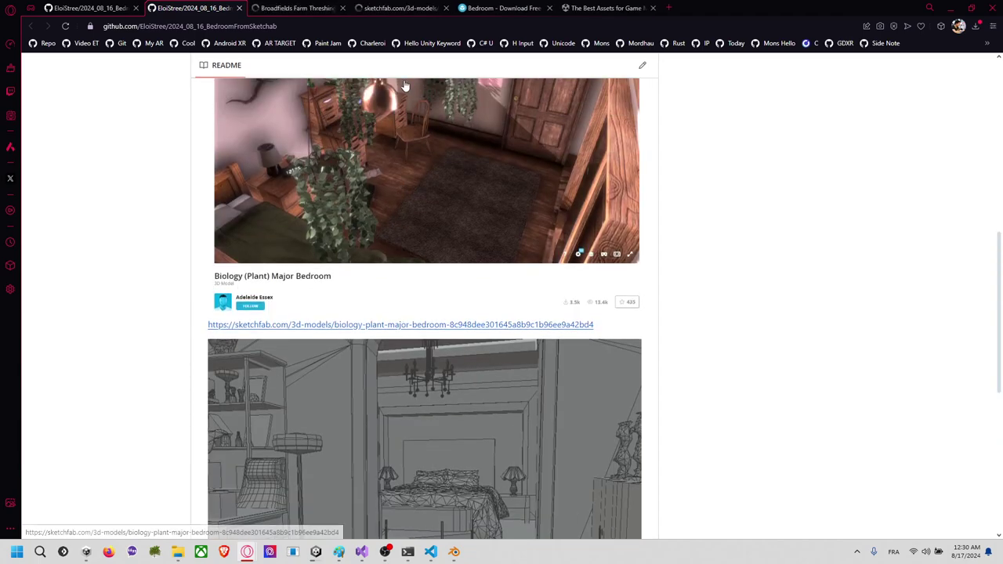
{"action": "left_click", "coordinate": [316, 7]}
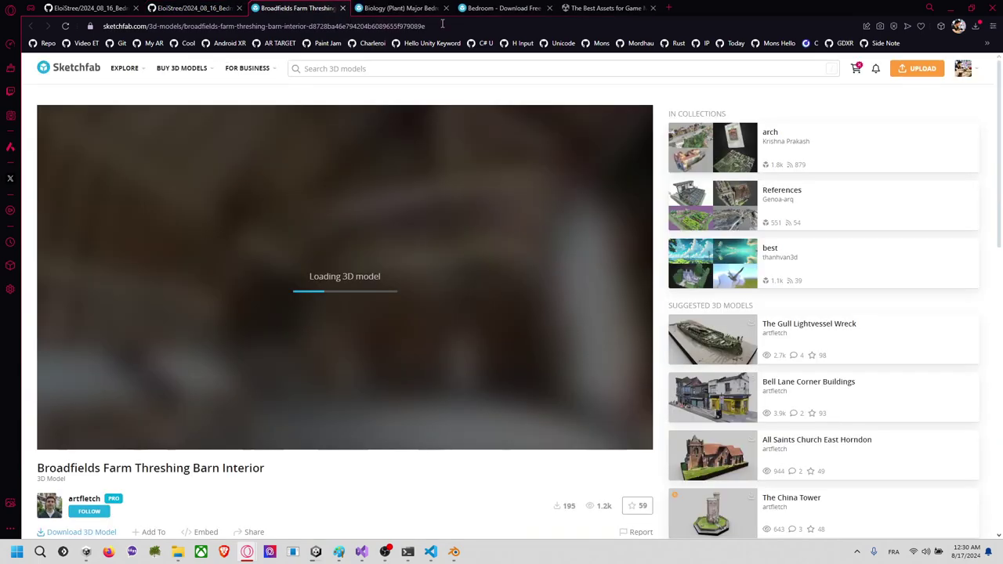
{"action": "left_click", "coordinate": [502, 8]}
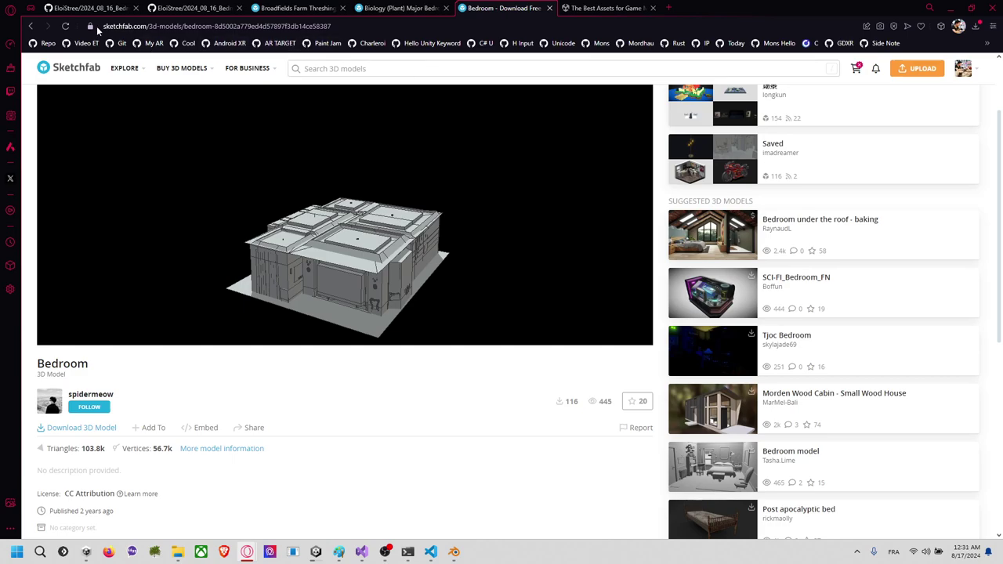
Step: Switch to the Q_BulletHellCS Unity project and open the package's 3D/RoomBasicNoColor folder in File Explorer
{"action": "key", "text": "alt+Tab"}
{"action": "key", "text": "alt+Tab"}
{"action": "key", "text": "alt+Tab"}
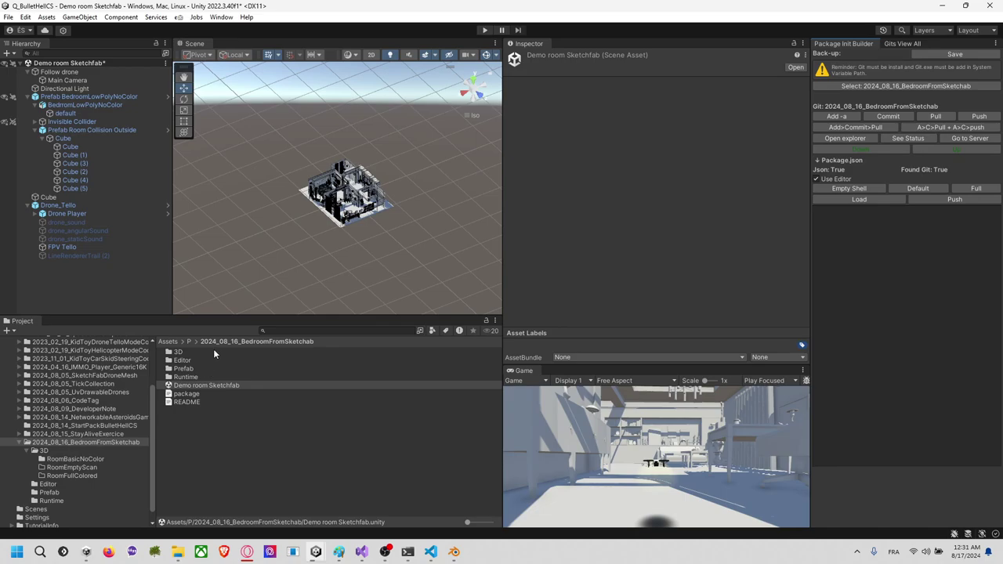
{"action": "double_click", "coordinate": [213, 349]}
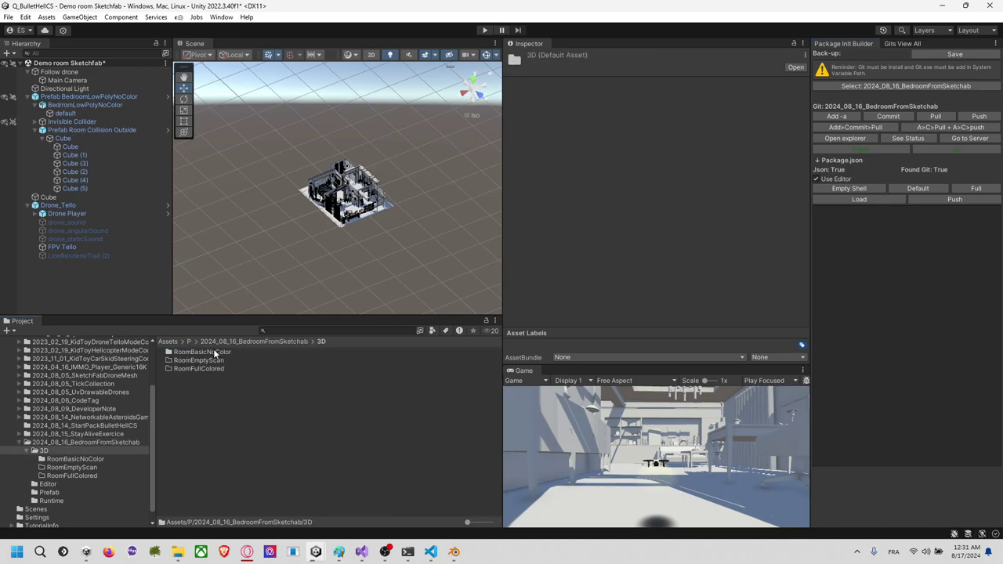
{"action": "double_click", "coordinate": [213, 349]}
{"action": "right_click", "coordinate": [206, 395]}
{"action": "left_click", "coordinate": [271, 109]}
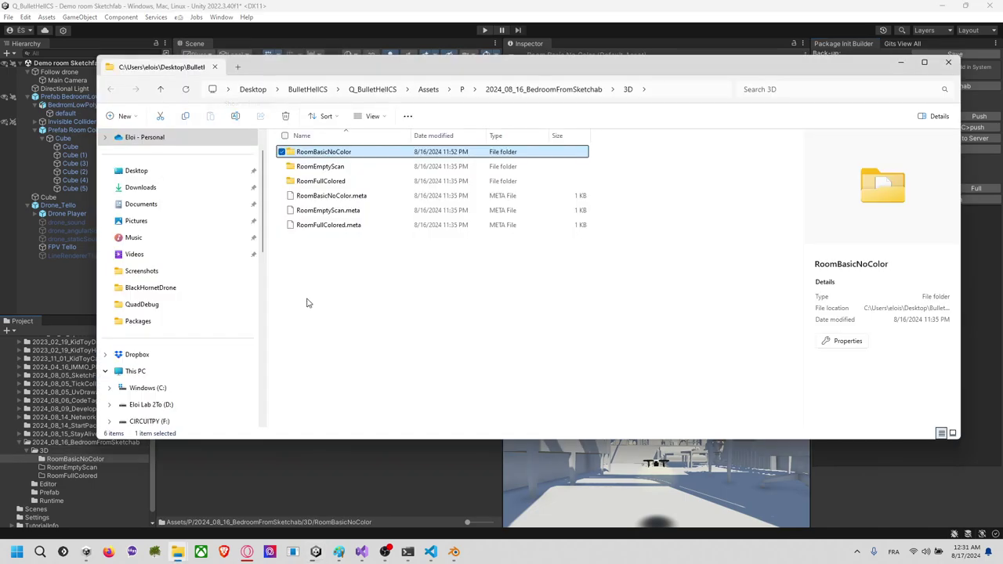
{"action": "double_click", "coordinate": [352, 159]}
Step: Save an internet shortcut to the Sketchfab Bedroom page in the RoomBasicNoColor folder
{"action": "key", "text": "alt+Tab"}
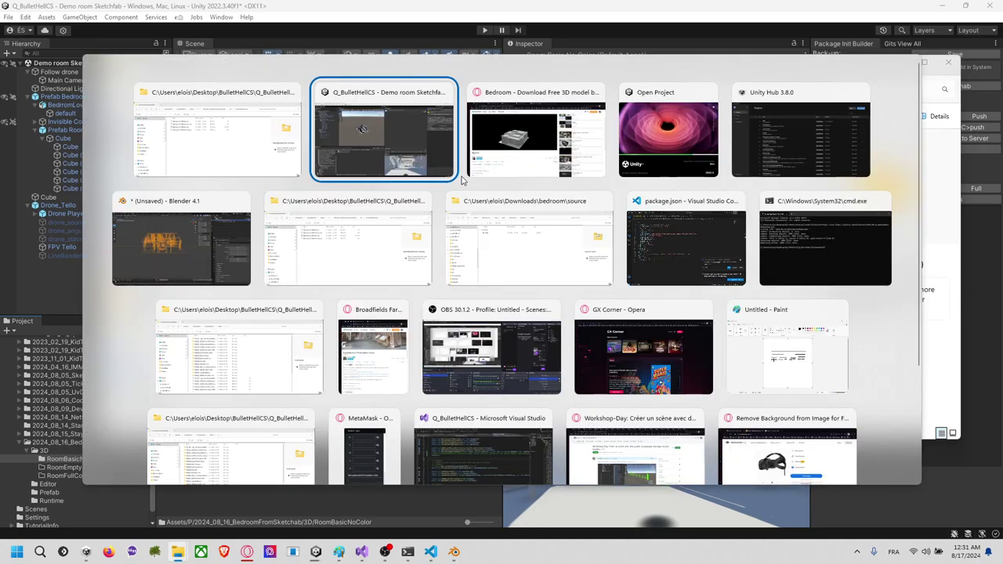
{"action": "key", "text": "alt+Tab"}
{"action": "left_click_drag", "start_coordinate": [90, 26], "coordinate": [400, 266]}
{"action": "left_click", "coordinate": [352, 211]}
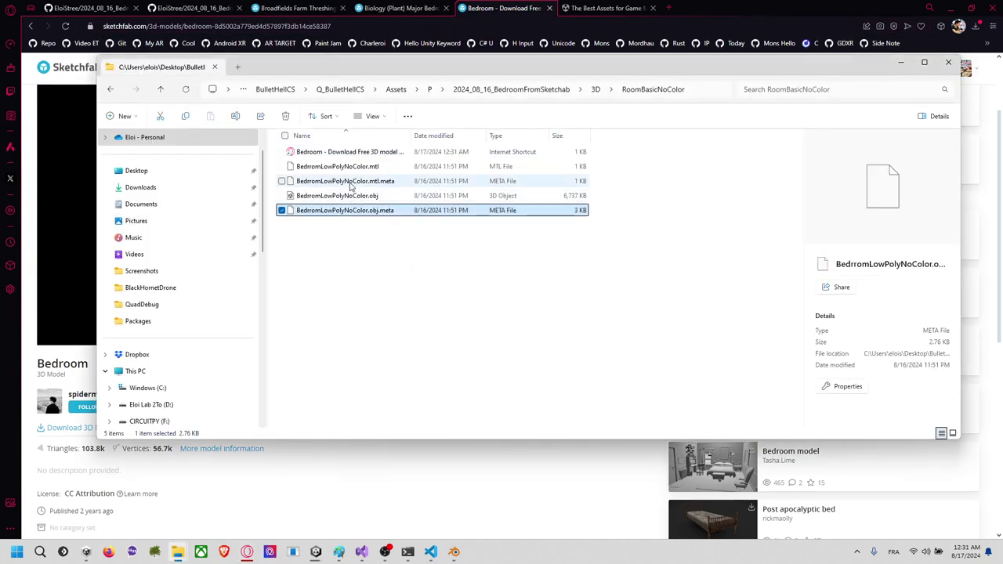
Step: Rename the internet shortcut as "Source Sketchfab", and close the folder window and the Package Manager in the Meta project
{"action": "left_click", "coordinate": [352, 154]}
{"action": "key", "text": "F2"}
{"action": "type", "text": "Sour"}
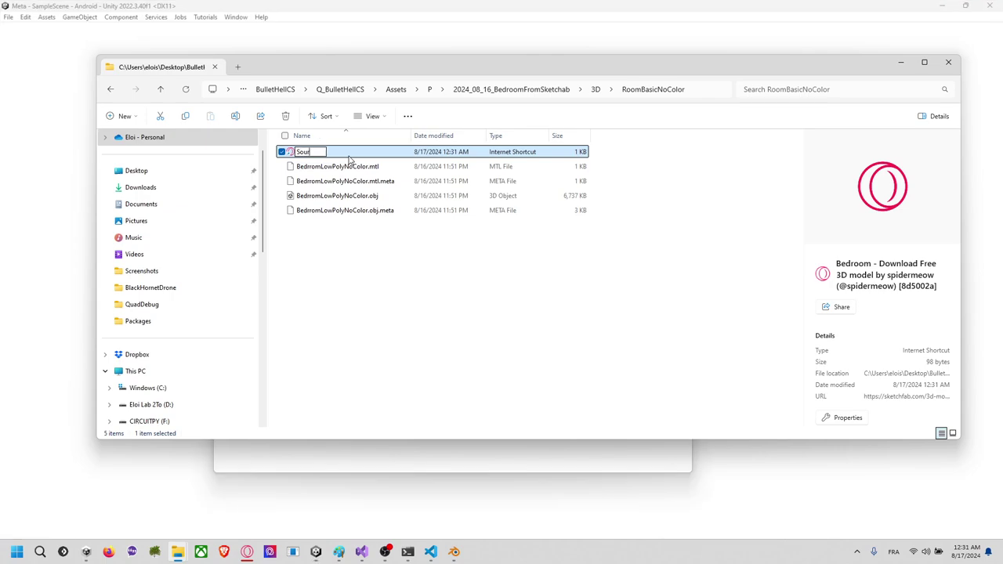
{"action": "type", "text": "ce Sketchfab"}
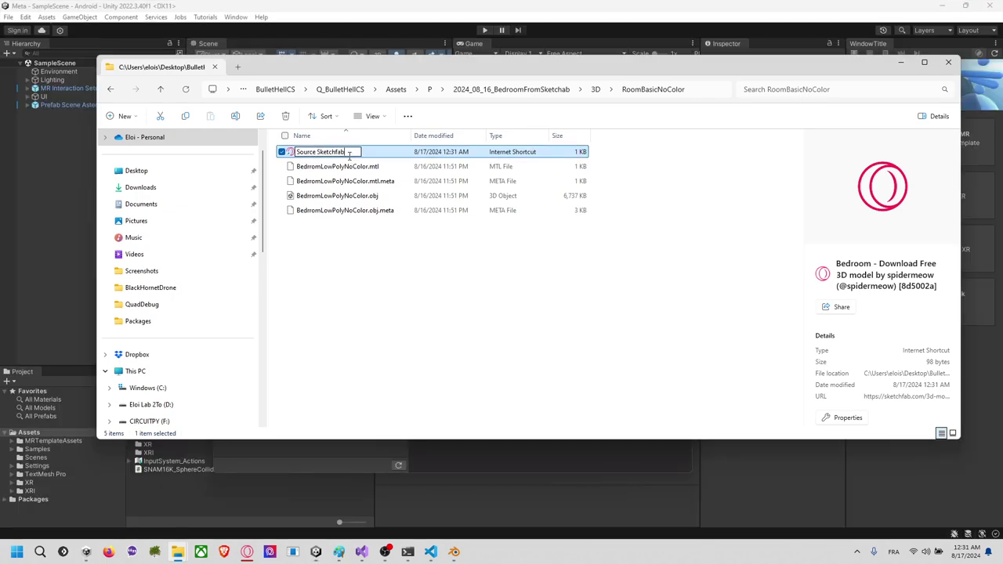
{"action": "key", "text": "Return"}
{"action": "left_click", "coordinate": [350, 245]}
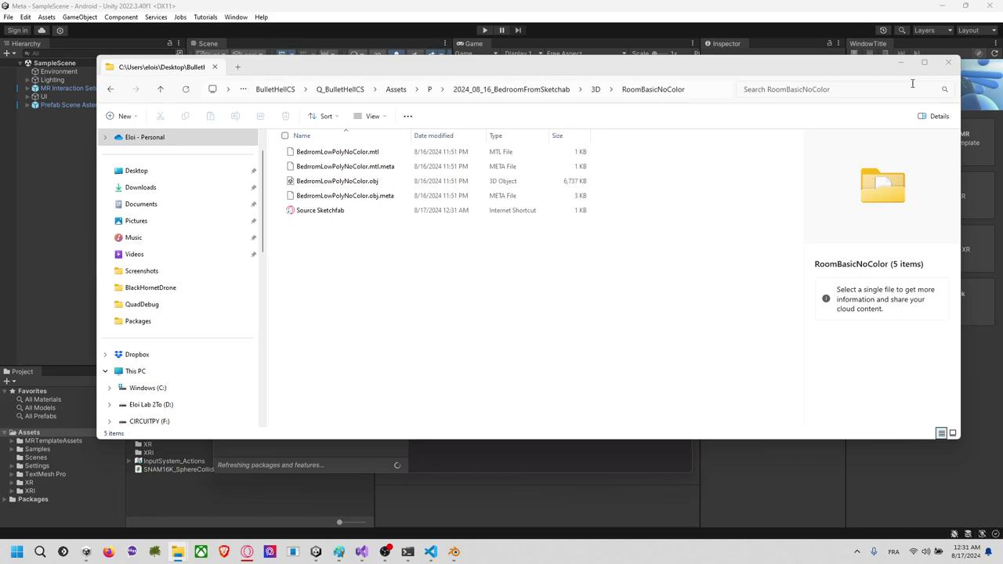
{"action": "left_click", "coordinate": [948, 65]}
{"action": "left_click", "coordinate": [686, 187]}
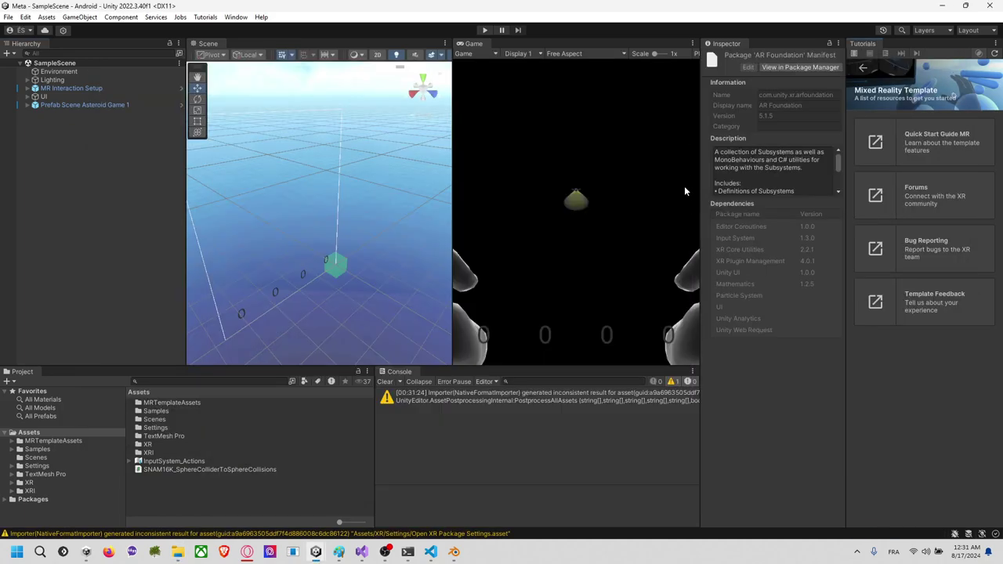
{"action": "scroll", "coordinate": [417, 183], "scroll_direction": "down", "scroll_amount": 2}
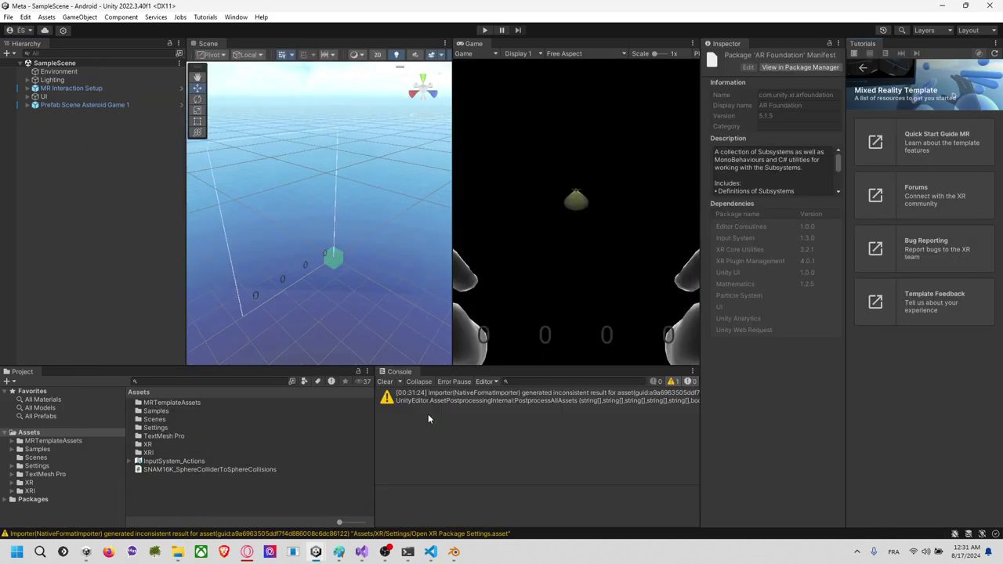
Step: Copy the HTTPS clone URL of the 2024_08_16_BedroomFromSketchab repository on GitHub
{"action": "key", "text": "alt+Tab"}
{"action": "key", "text": "alt+Tab"}
{"action": "key", "text": "Tab"}
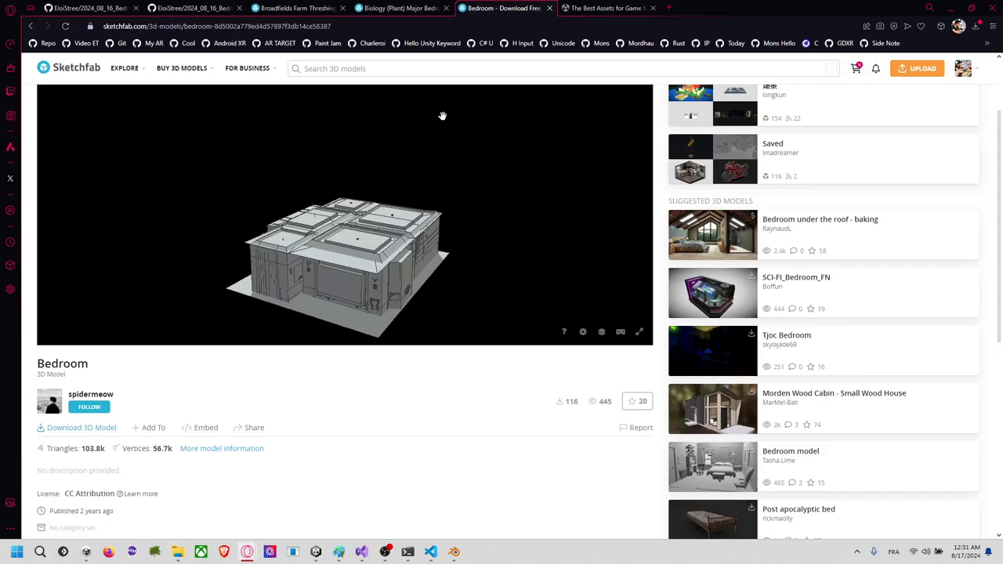
{"action": "left_click", "coordinate": [200, 8]}
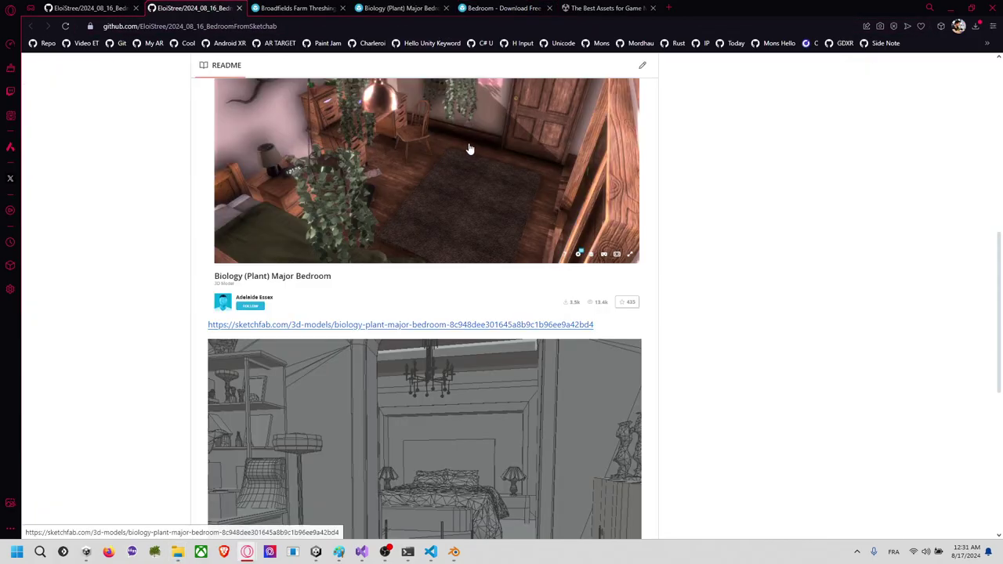
{"action": "scroll", "coordinate": [470, 149], "scroll_direction": "up", "scroll_amount": 10}
{"action": "left_click", "coordinate": [633, 160]}
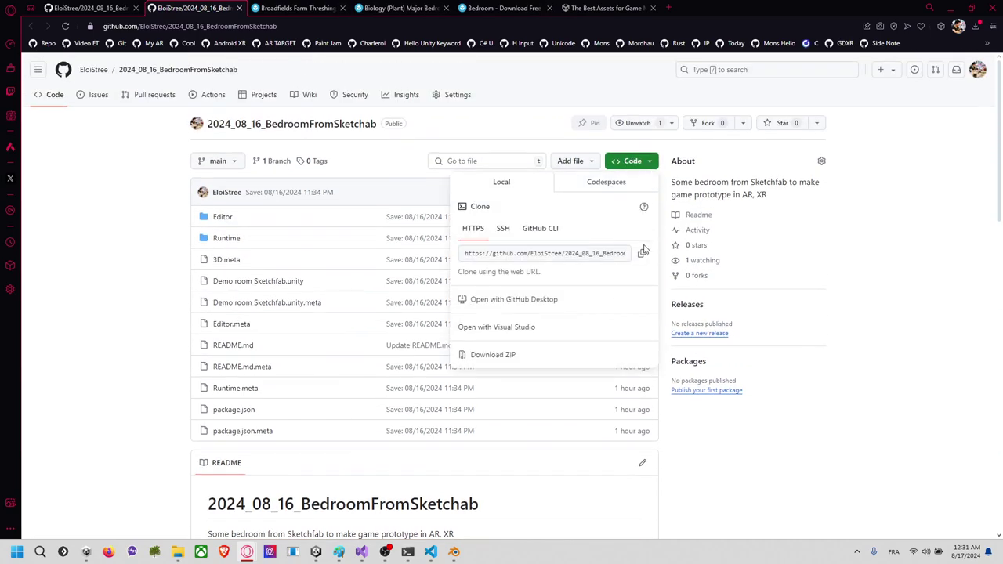
{"action": "left_click", "coordinate": [644, 252]}
Step: Install the 2024_08_16_BedroomFromSketchab package into the Meta Unity project from its copied Git URL, and close the Package Manager
{"action": "key", "text": "alt+Tab"}
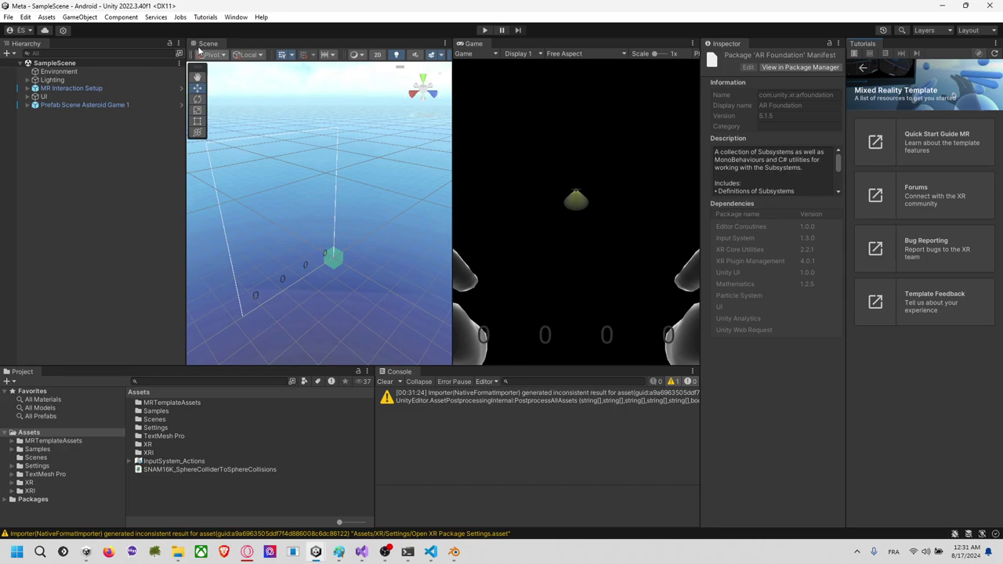
{"action": "left_click", "coordinate": [113, 17]}
{"action": "mouse_move", "coordinate": [87, 20]}
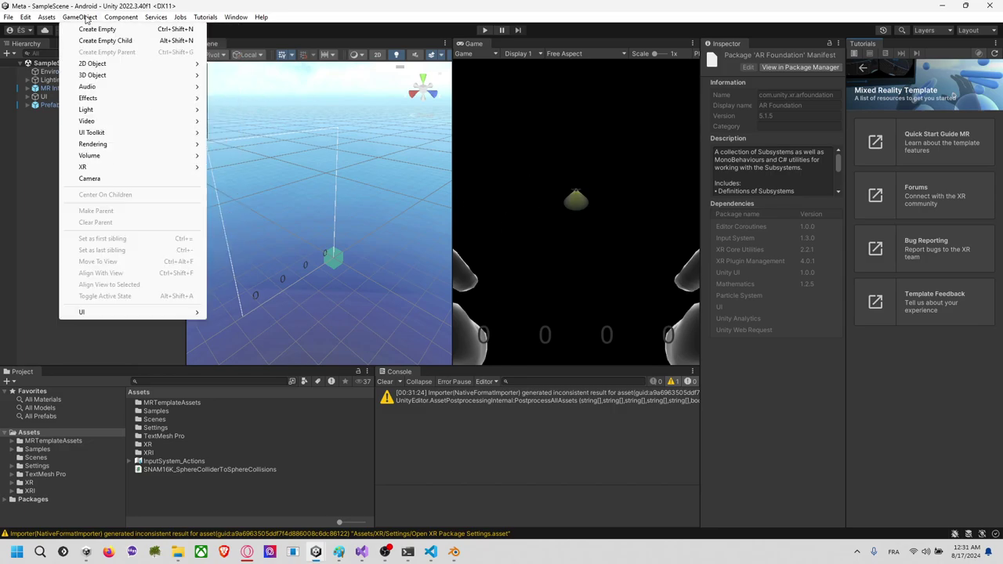
{"action": "mouse_move", "coordinate": [54, 21]}
{"action": "mouse_move", "coordinate": [202, 22]}
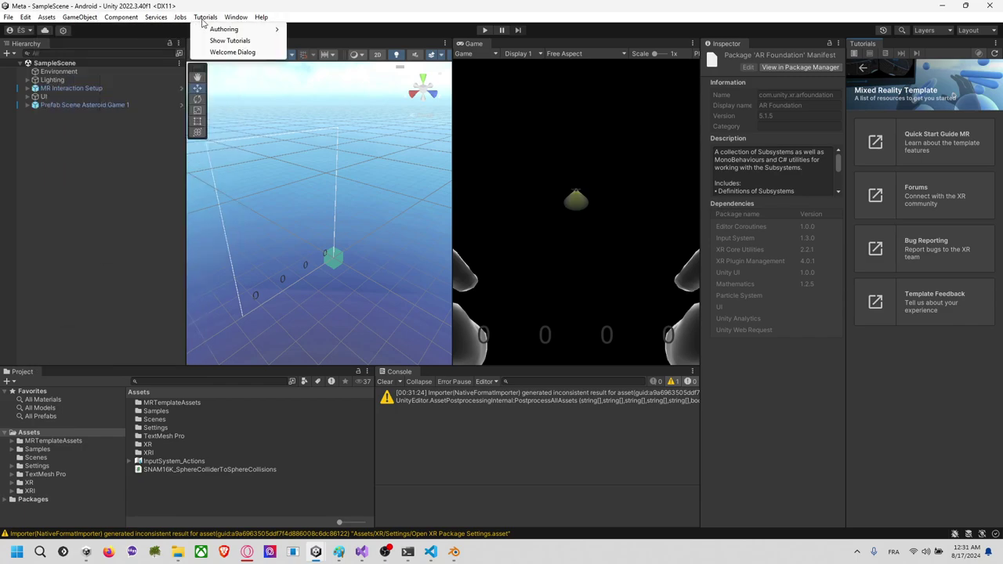
{"action": "mouse_move", "coordinate": [235, 17]}
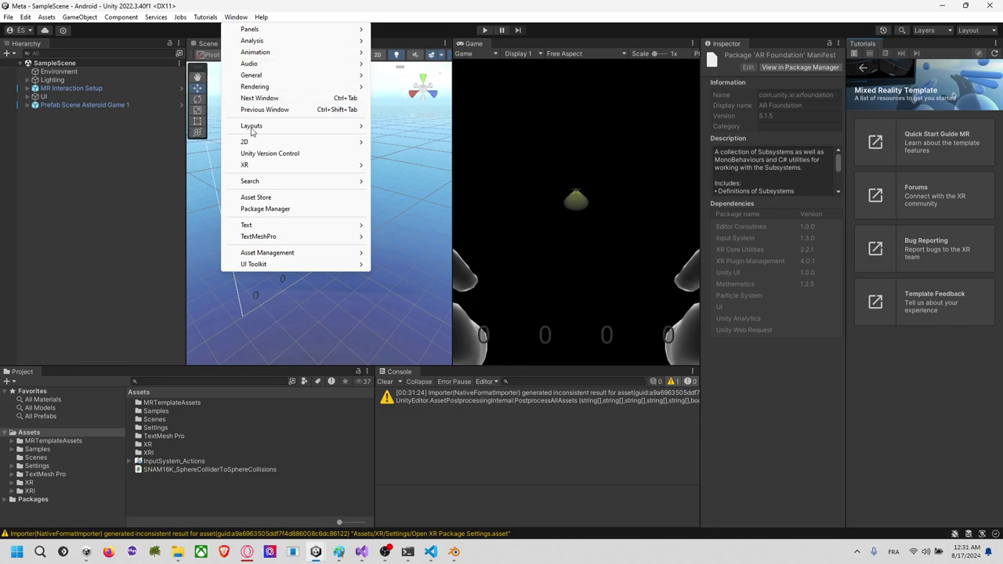
{"action": "left_click", "coordinate": [266, 209]}
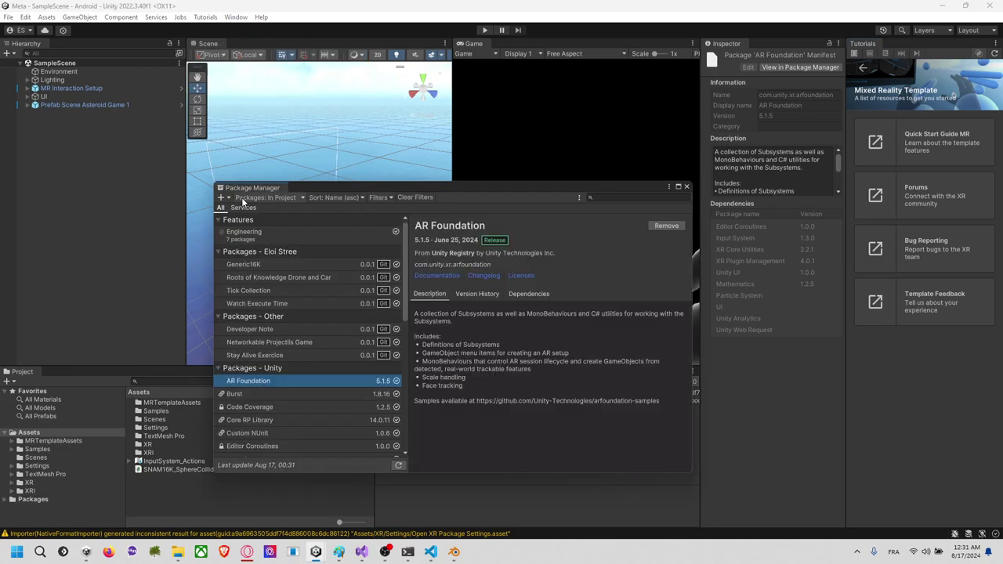
{"action": "left_click", "coordinate": [224, 197]}
{"action": "left_click", "coordinate": [297, 231]}
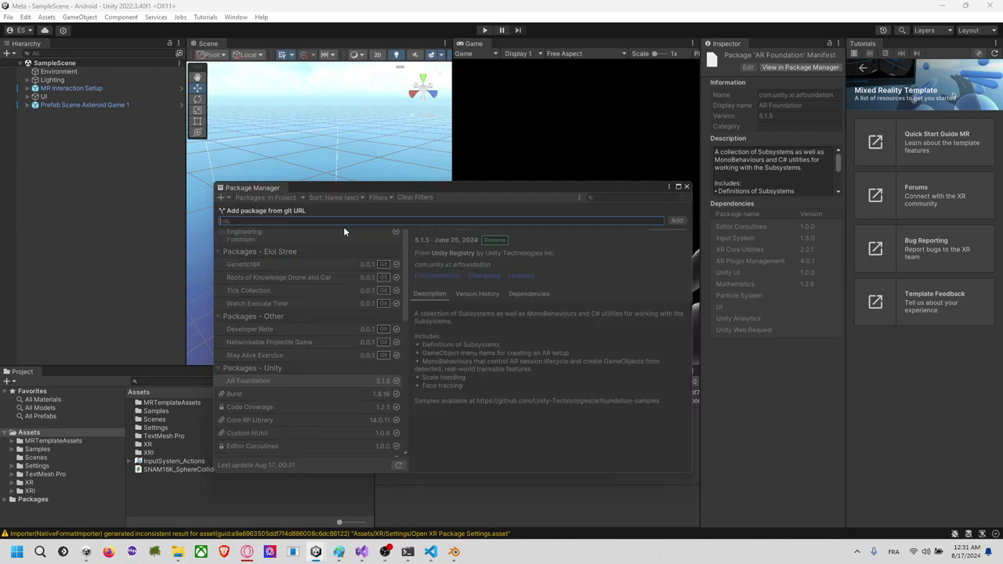
{"action": "key", "text": "ctrl+v"}
{"action": "left_click", "coordinate": [676, 221]}
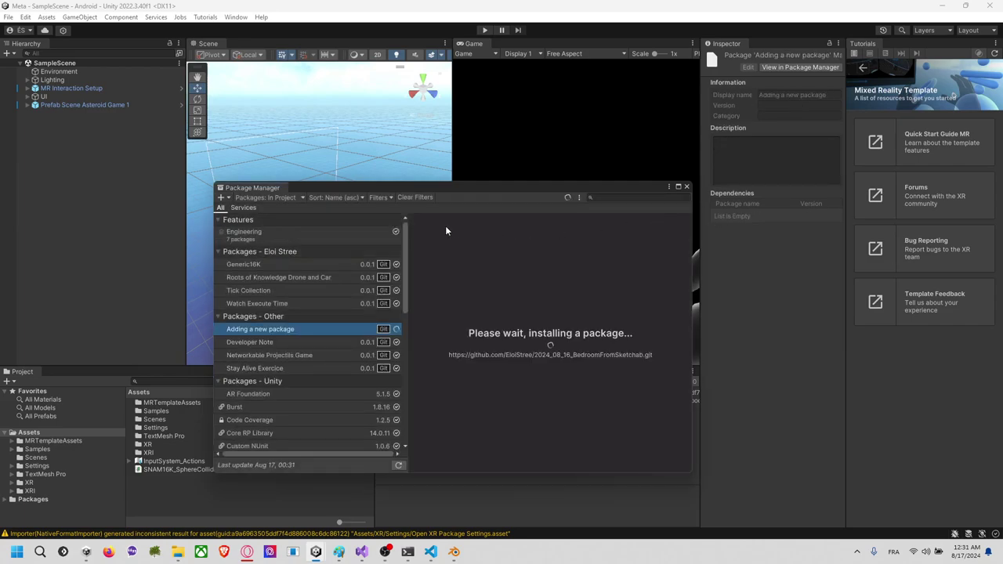
{"action": "left_click", "coordinate": [222, 197]}
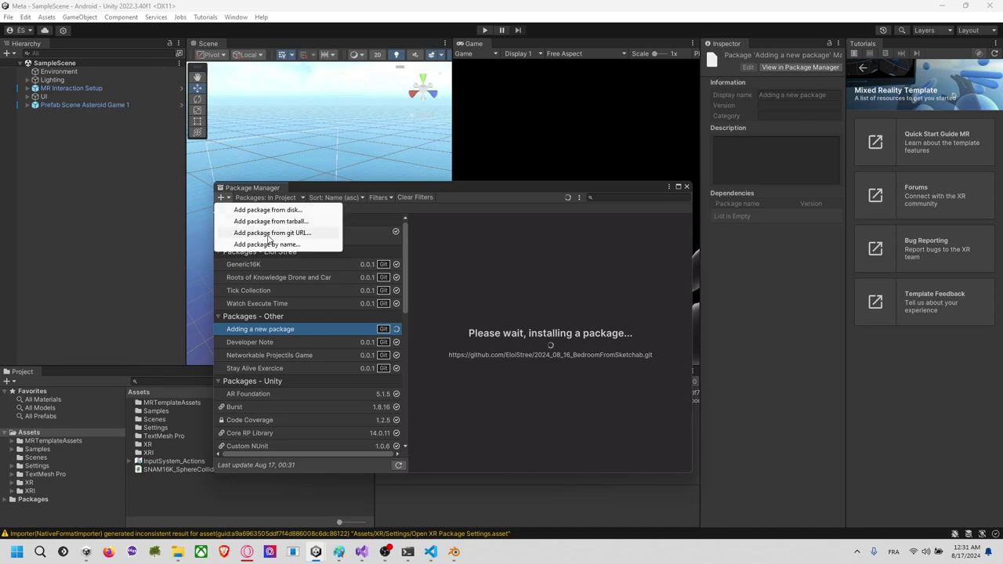
{"action": "left_click", "coordinate": [524, 188]}
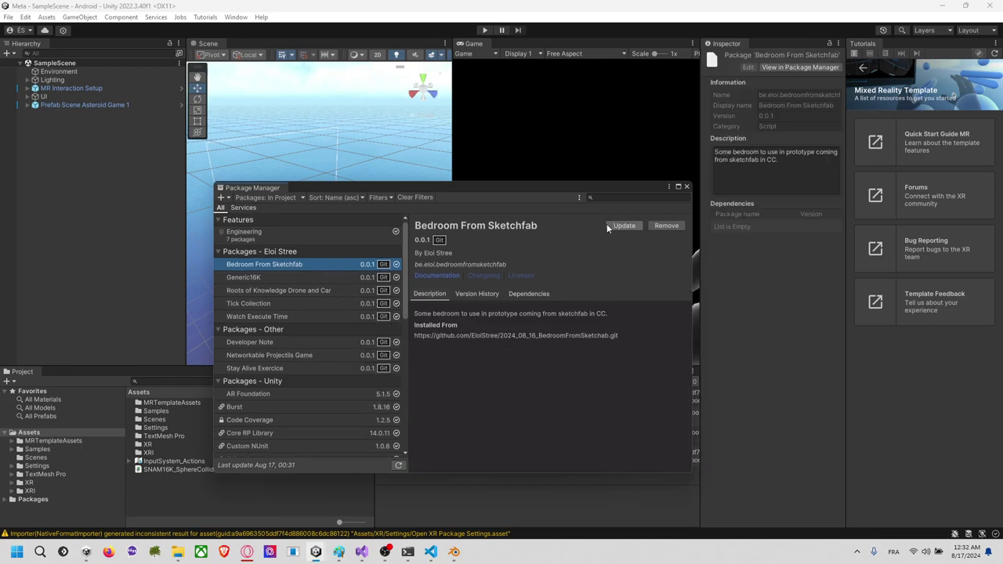
{"action": "left_click", "coordinate": [687, 187]}
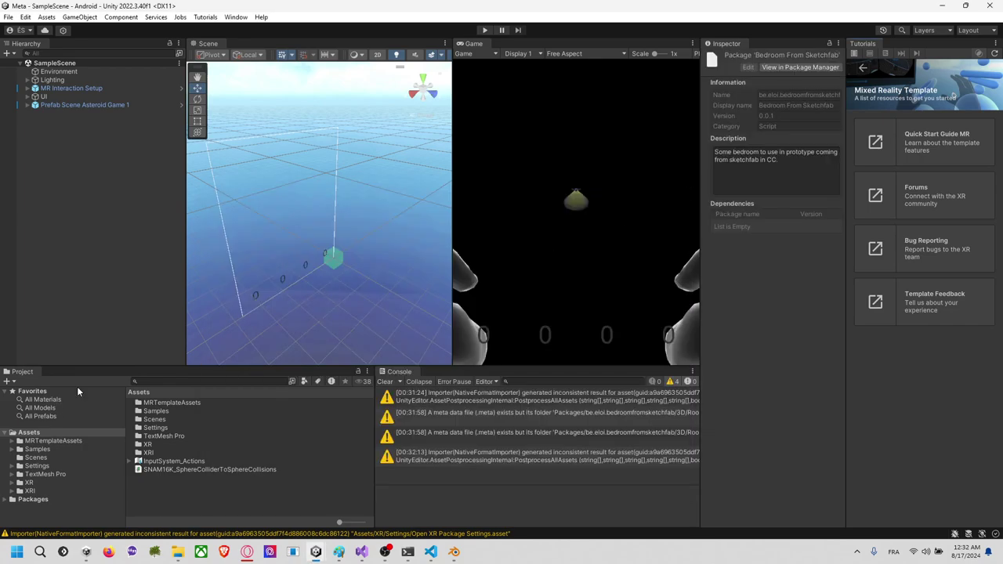
Step: Add Prefab BedroomLowPolyNoColor from the Bedroom From Sketchfab package's Prefab folder to the root of SampleScene
{"action": "left_click", "coordinate": [47, 499]}
{"action": "scroll", "coordinate": [209, 439], "scroll_direction": "down", "scroll_amount": 5}
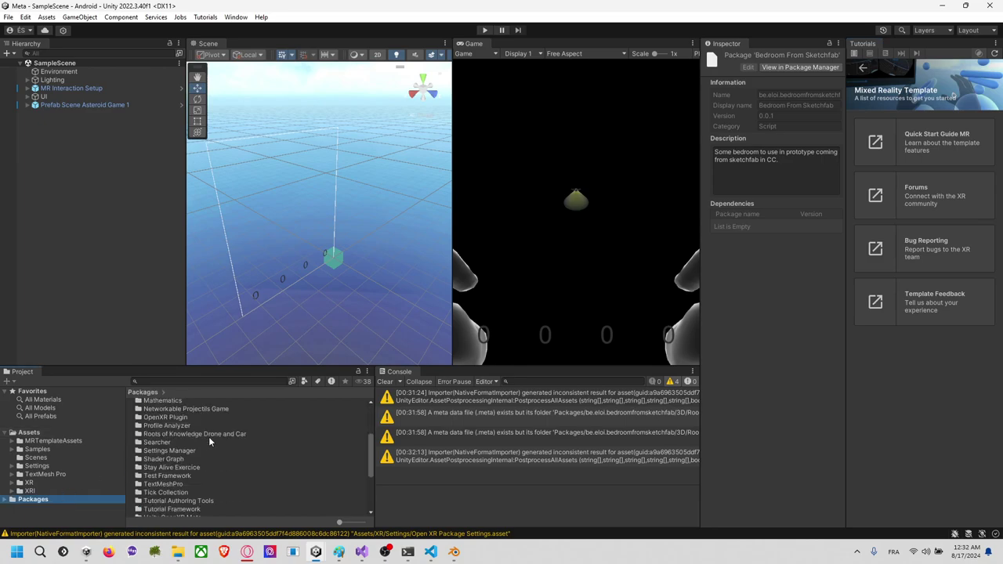
{"action": "scroll", "coordinate": [207, 437], "scroll_direction": "down", "scroll_amount": 3}
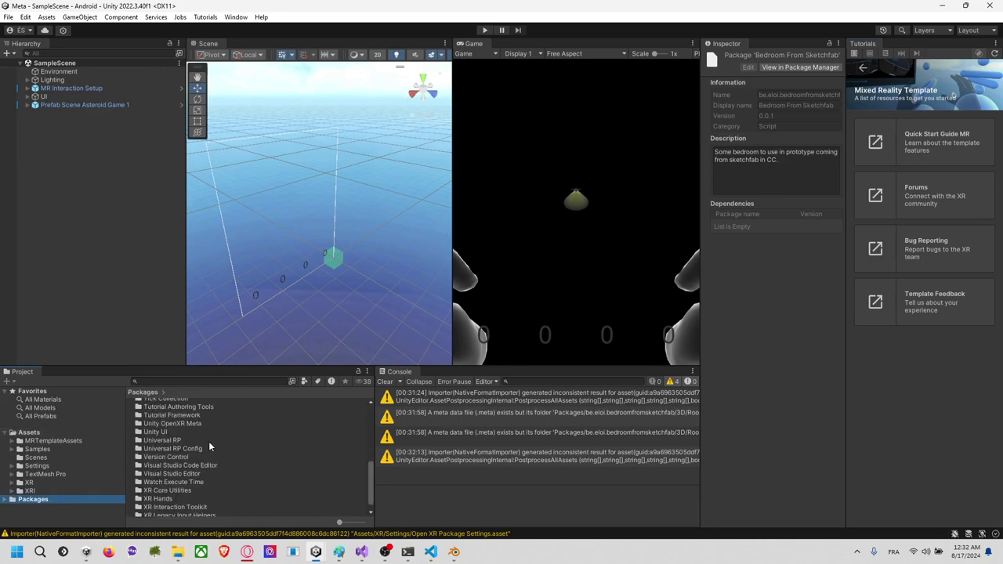
{"action": "scroll", "coordinate": [209, 443], "scroll_direction": "up", "scroll_amount": 8}
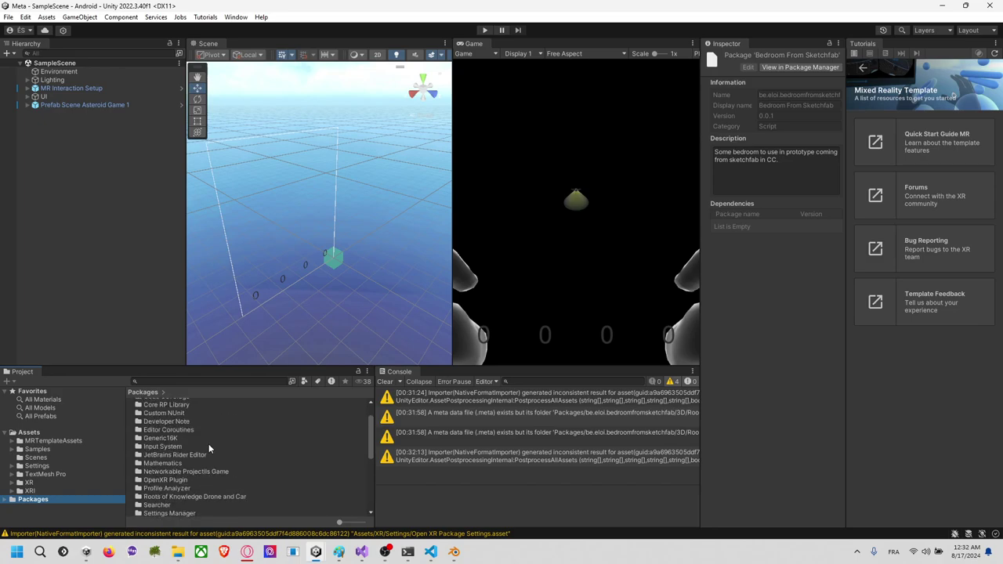
{"action": "left_click", "coordinate": [190, 411]}
{"action": "double_click", "coordinate": [195, 410]}
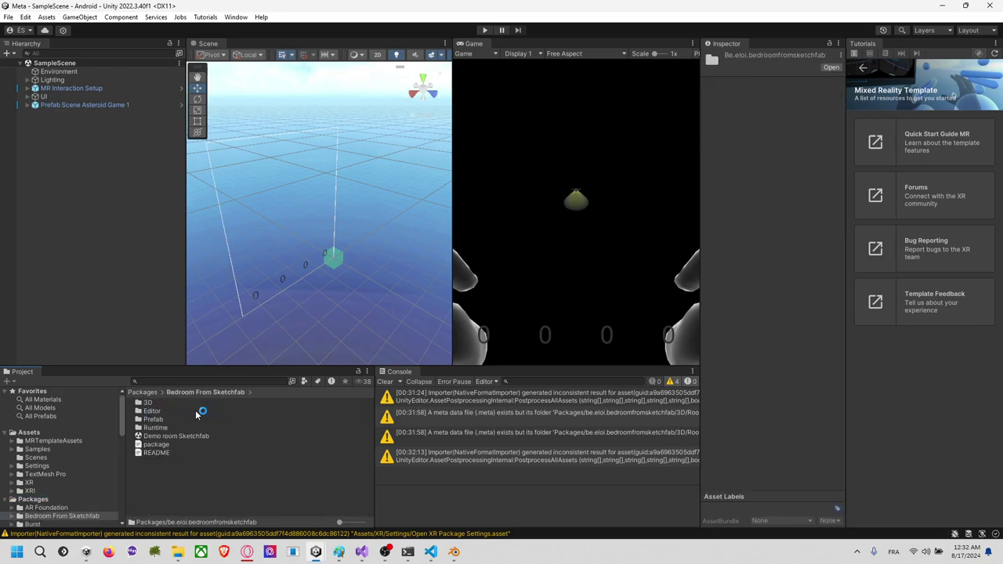
{"action": "double_click", "coordinate": [172, 421]}
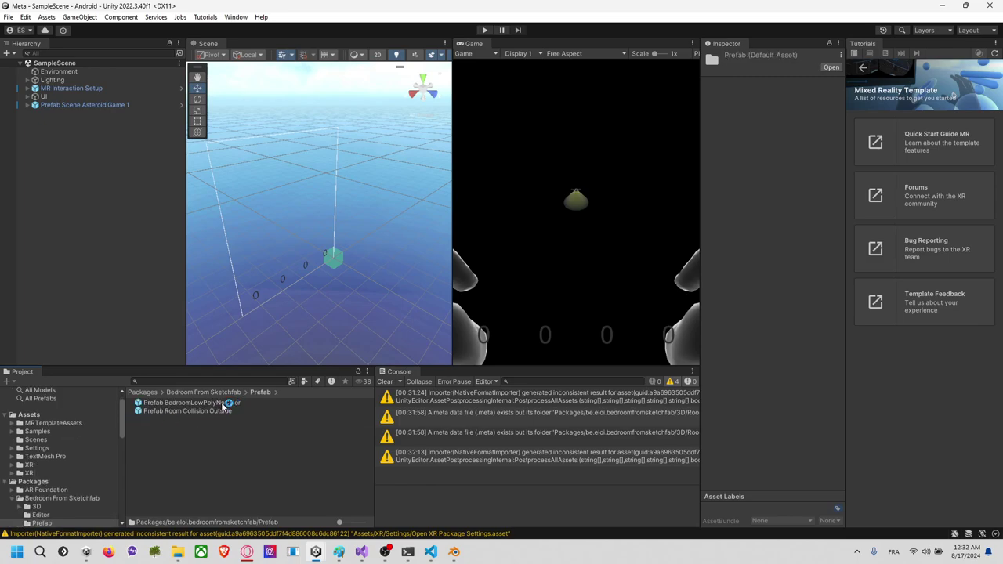
{"action": "left_click_drag", "start_coordinate": [225, 403], "coordinate": [138, 231]}
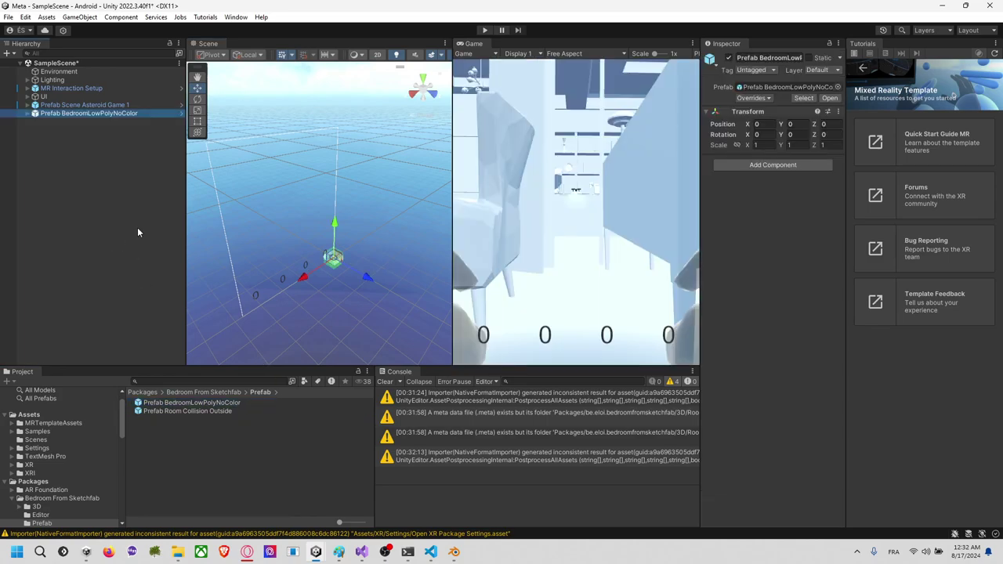
Step: Examine the placed bedroom around the scene origin and the child objects of MR Interaction Setup
{"action": "left_click", "coordinate": [67, 137]}
{"action": "left_click", "coordinate": [77, 114]}
{"action": "key", "text": "f"}
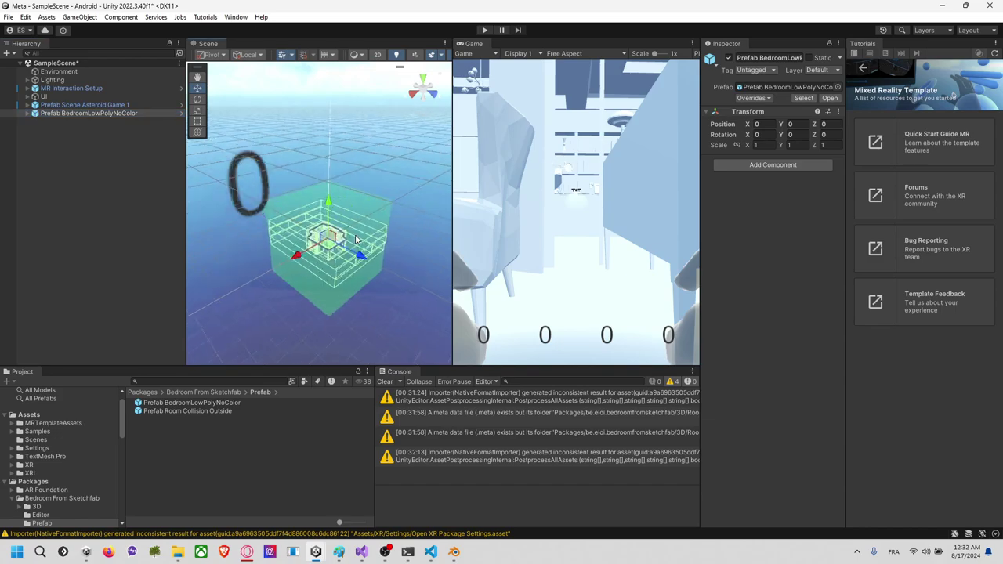
{"action": "scroll", "coordinate": [357, 216], "scroll_direction": "up", "scroll_amount": 8}
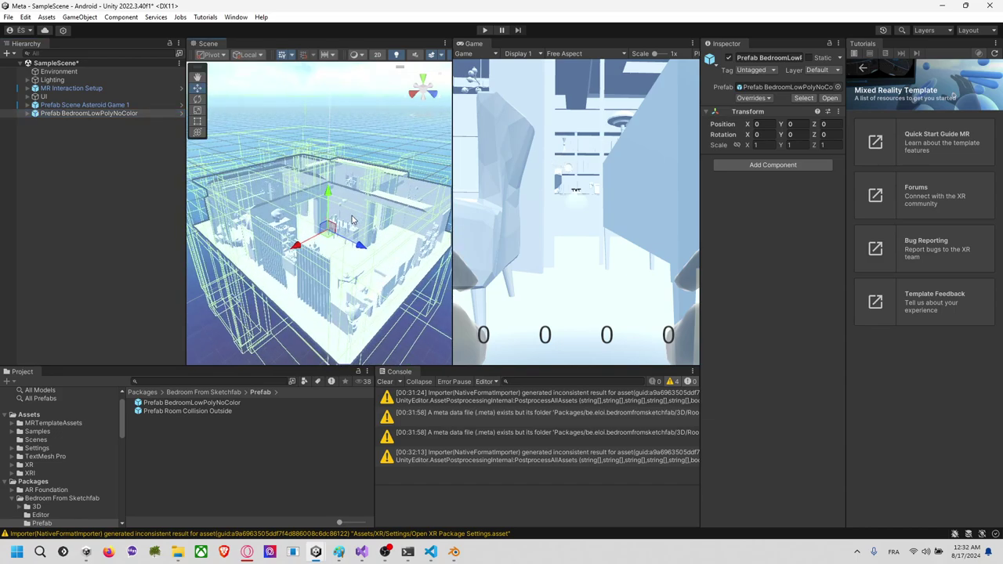
{"action": "right_click_drag", "start_coordinate": [360, 216], "coordinate": [352, 235]}
{"action": "middle_click_drag", "start_coordinate": [353, 235], "coordinate": [363, 319]}
{"action": "right_click_drag", "start_coordinate": [363, 318], "coordinate": [309, 182]}
{"action": "scroll", "coordinate": [293, 161], "scroll_direction": "up", "scroll_amount": 2}
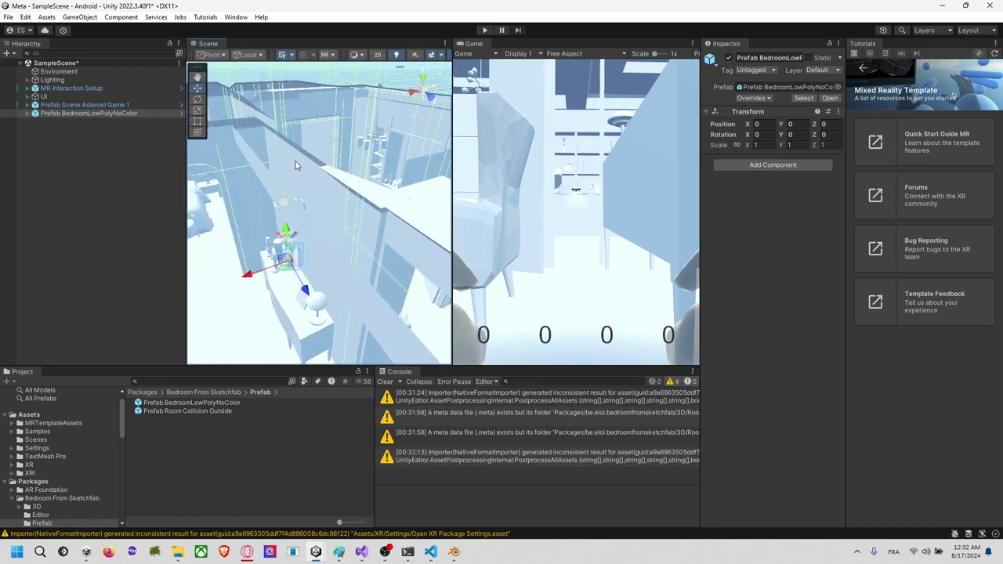
{"action": "scroll", "coordinate": [310, 162], "scroll_direction": "up", "scroll_amount": 3}
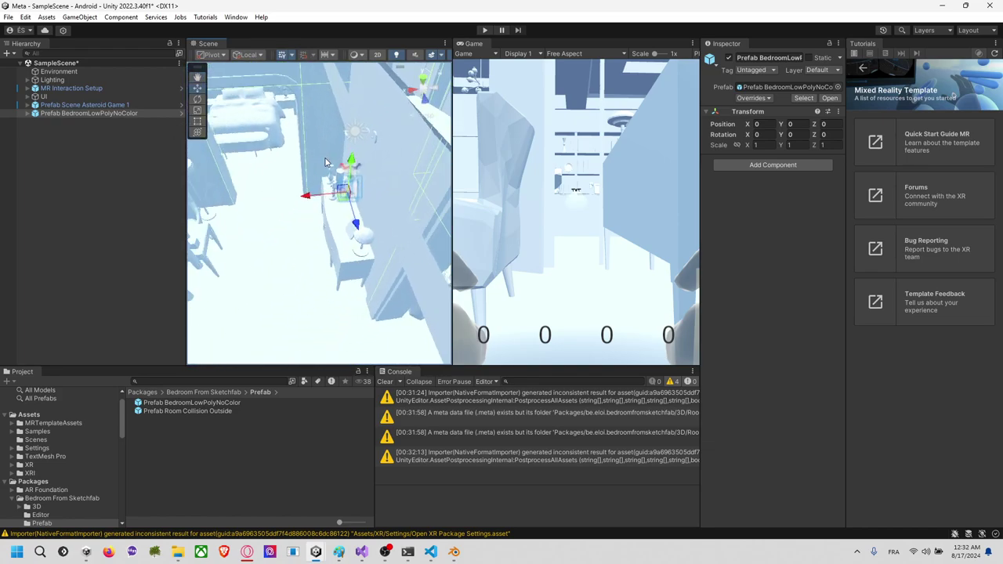
{"action": "left_click_drag", "start_coordinate": [325, 159], "coordinate": [292, 212], "text": "alt"}
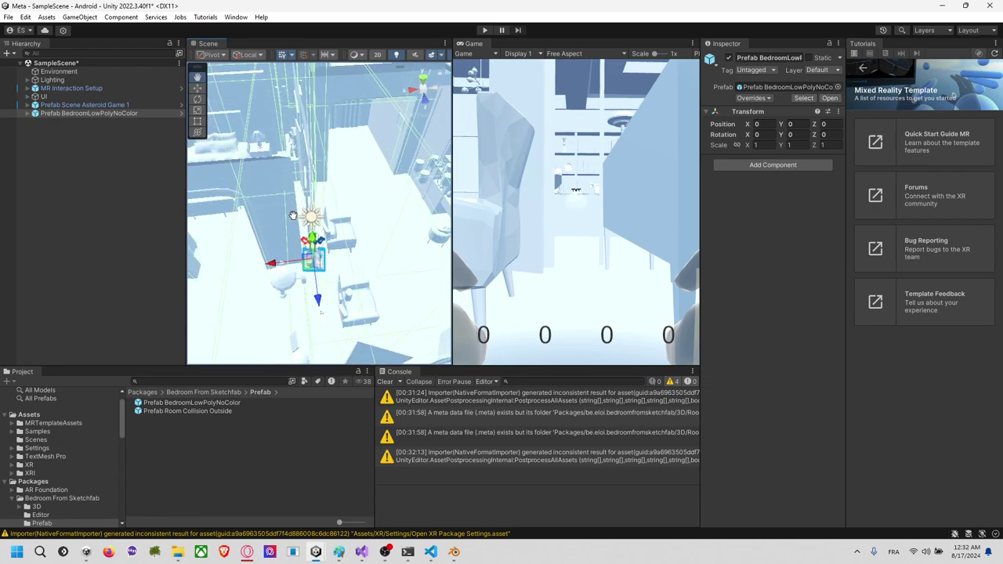
{"action": "left_click", "coordinate": [70, 88]}
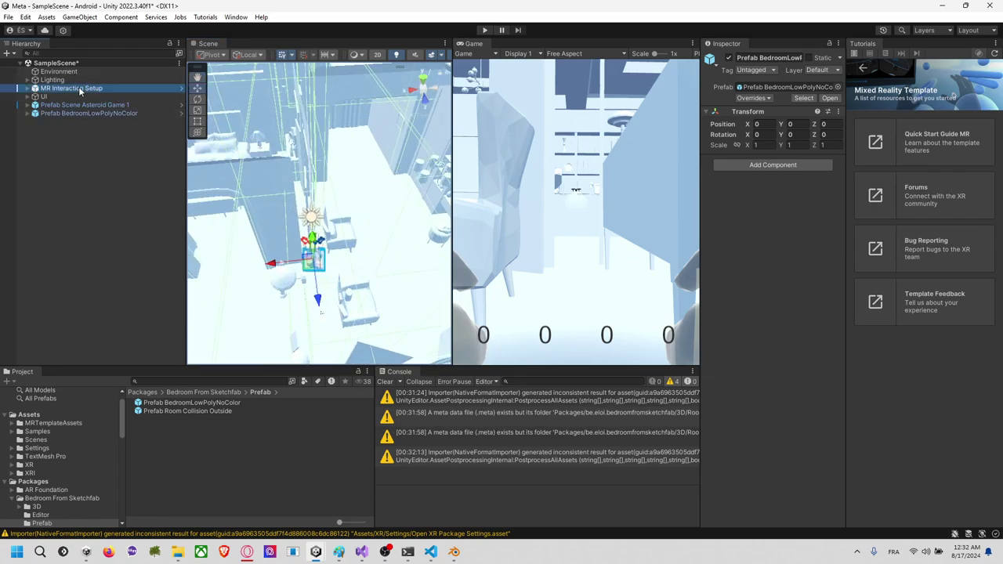
{"action": "left_click", "coordinate": [27, 89]}
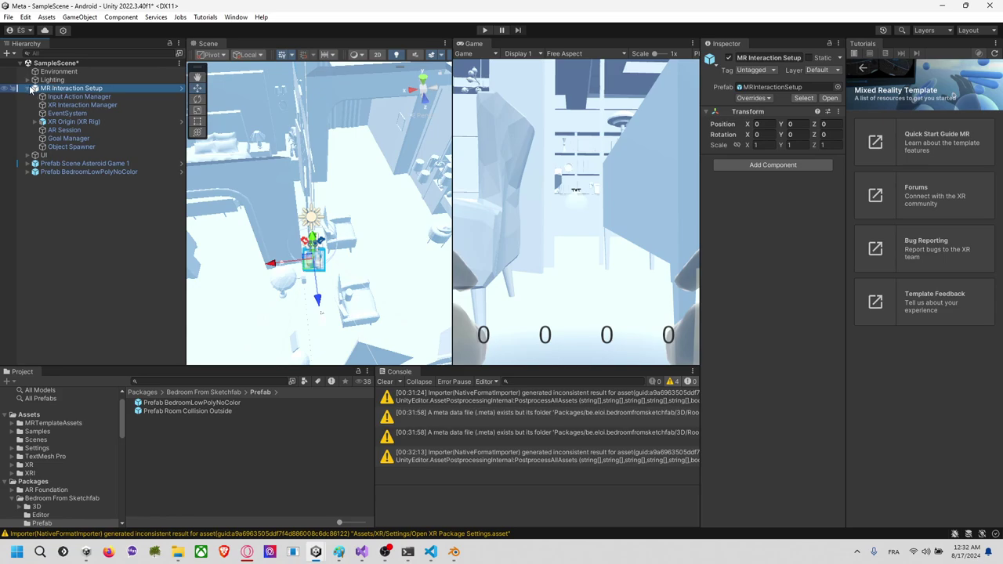
{"action": "left_click", "coordinate": [28, 89]}
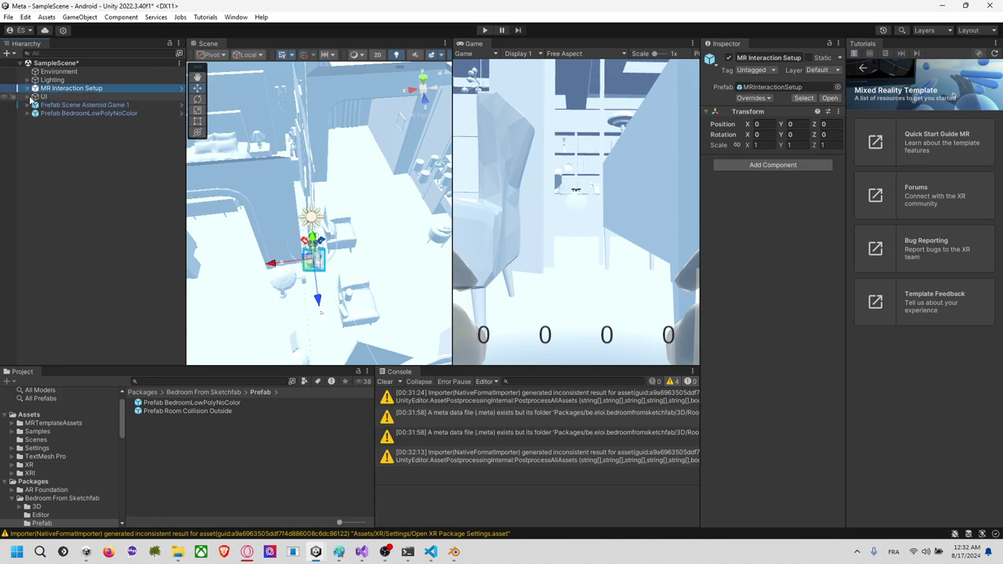
Step: Move Prefab BedroomLowPolyNoColor horizontally in the top view so the scene origin lies beside the bed, and check the placement in perspective
{"action": "double_click", "coordinate": [43, 113]}
{"action": "middle_click_drag", "start_coordinate": [289, 190], "coordinate": [287, 186]}
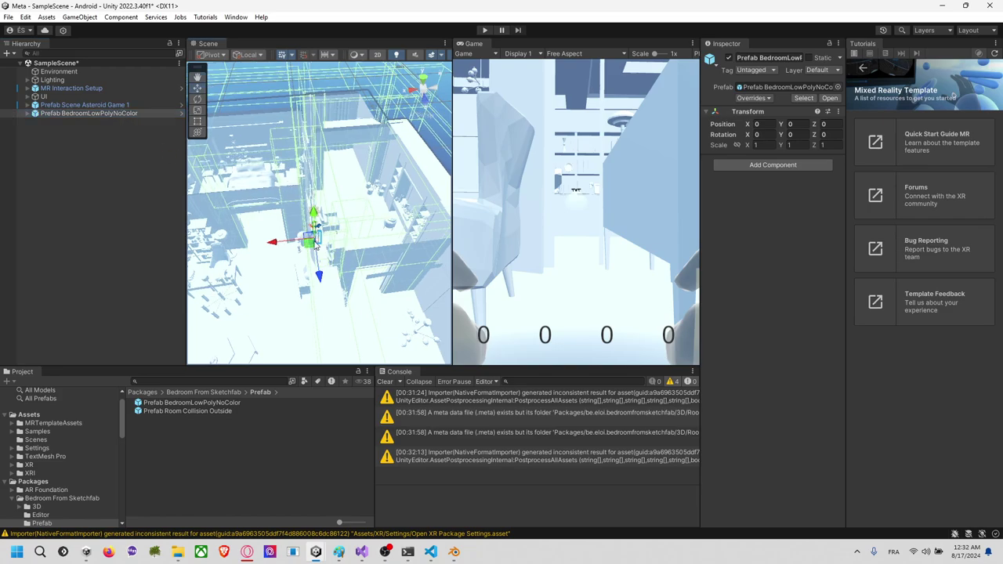
{"action": "mouse_move", "coordinate": [314, 242]}
{"action": "middle_mouse_down"}
{"action": "mouse_move", "coordinate": [368, 144]}
{"action": "mouse_move", "coordinate": [363, 181]}
{"action": "mouse_move", "coordinate": [407, 157]}
{"action": "mouse_move", "coordinate": [315, 191]}
{"action": "mouse_move", "coordinate": [309, 229]}
{"action": "mouse_move", "coordinate": [321, 250]}
{"action": "middle_mouse_up"}
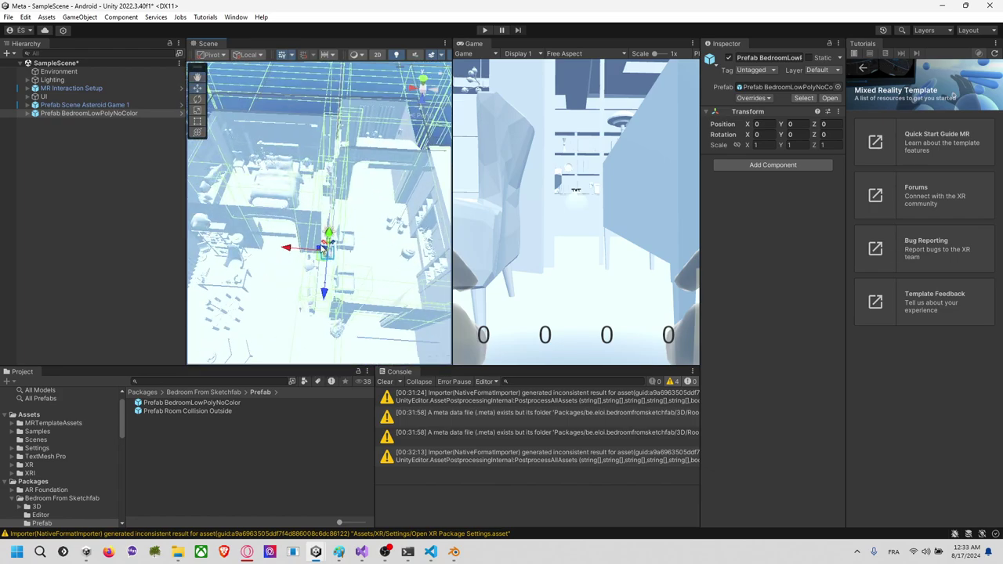
{"action": "key", "text": "f"}
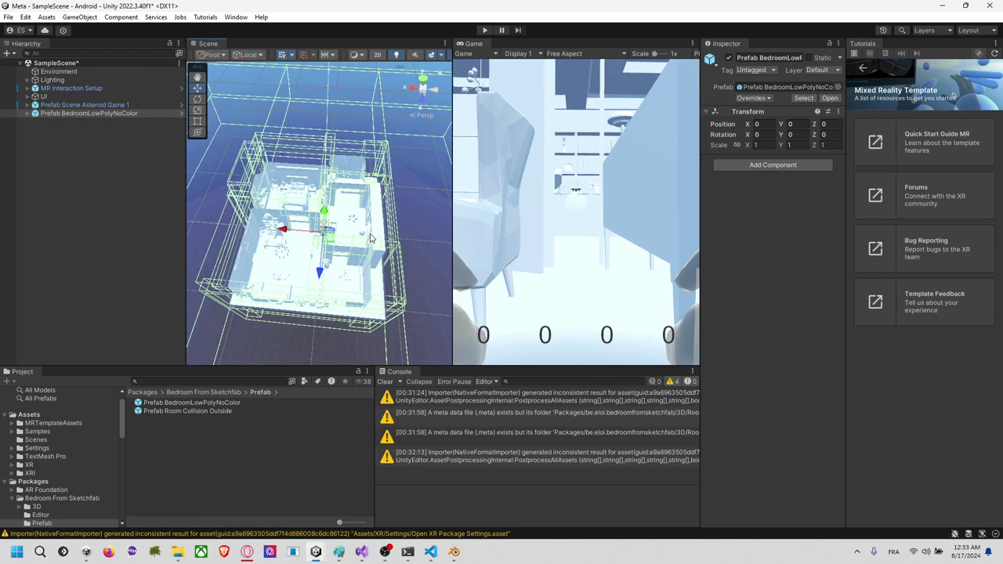
{"action": "left_click", "coordinate": [424, 78]}
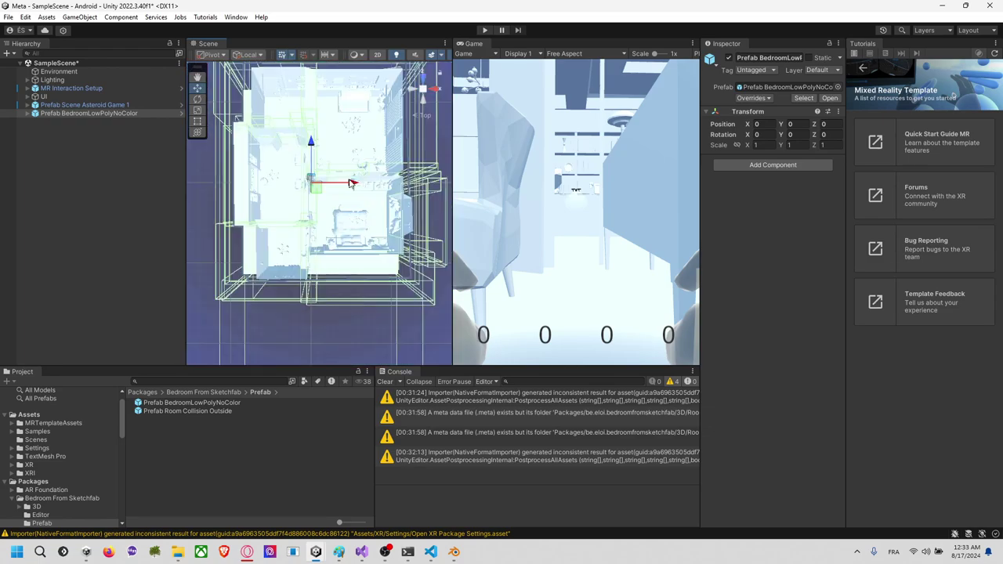
{"action": "left_click_drag", "start_coordinate": [316, 185], "coordinate": [285, 166]}
{"action": "left_click", "coordinate": [384, 264]}
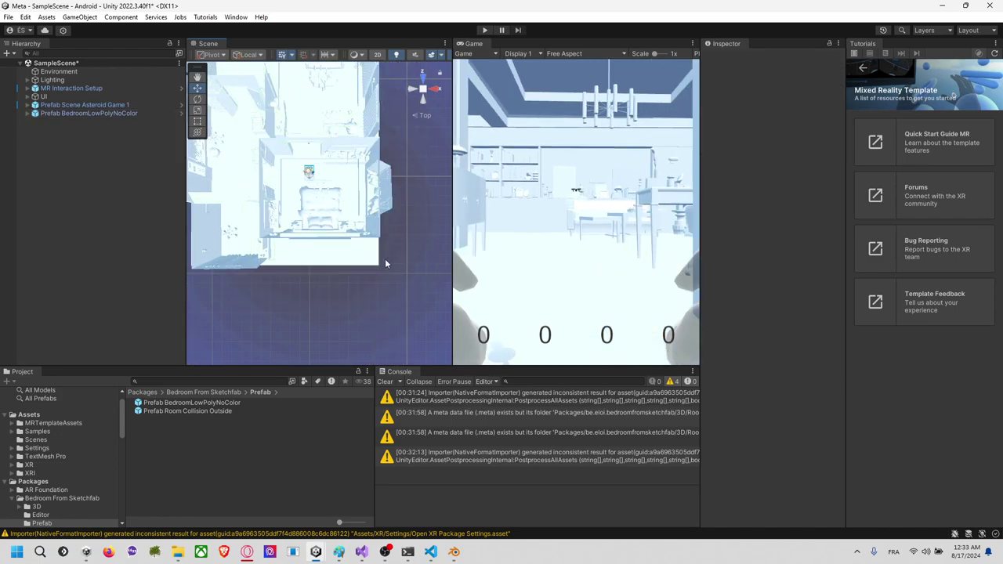
{"action": "scroll", "coordinate": [385, 264], "scroll_direction": "up", "scroll_amount": 10}
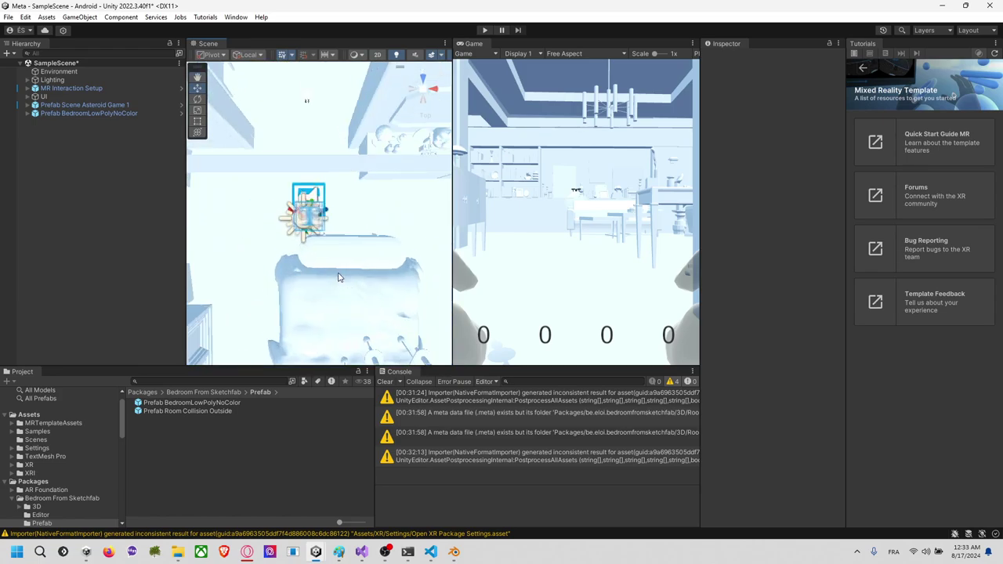
{"action": "right_click_drag", "start_coordinate": [338, 277], "coordinate": [303, 179]}
{"action": "middle_click_drag", "start_coordinate": [303, 179], "coordinate": [331, 72]}
{"action": "scroll", "coordinate": [298, 101], "scroll_direction": "down", "scroll_amount": 5}
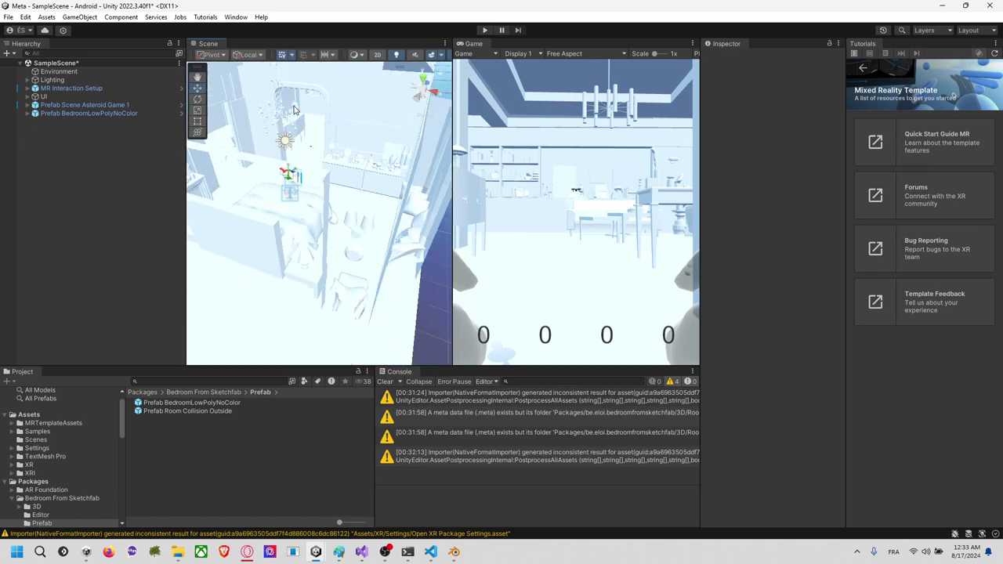
{"action": "scroll", "coordinate": [294, 110], "scroll_direction": "down", "scroll_amount": 3}
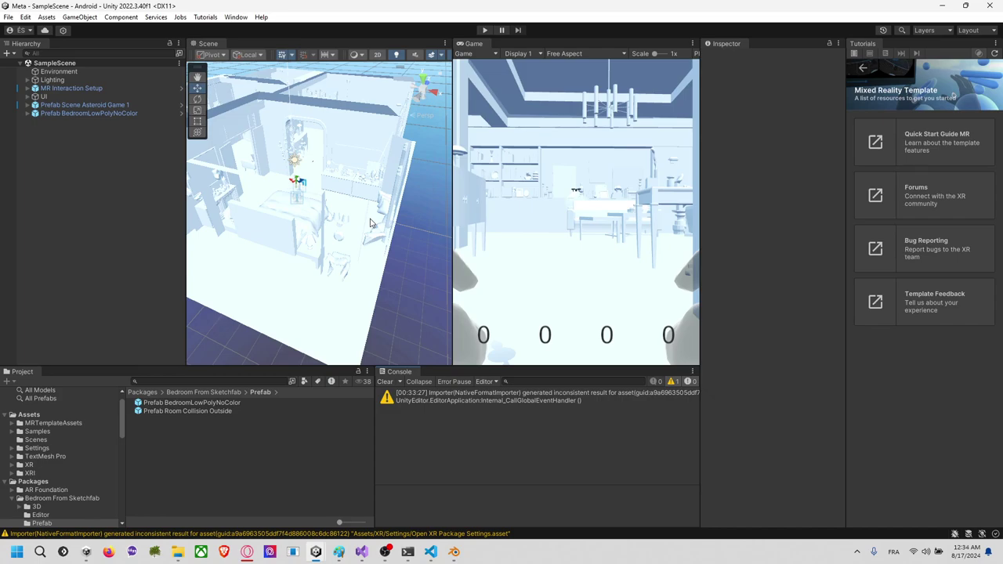
Step: Launch Meta Quest Link, switch back to the Meta Unity project and clear its console
{"action": "left_click", "coordinate": [17, 552]}
{"action": "type", "text": "oc"}
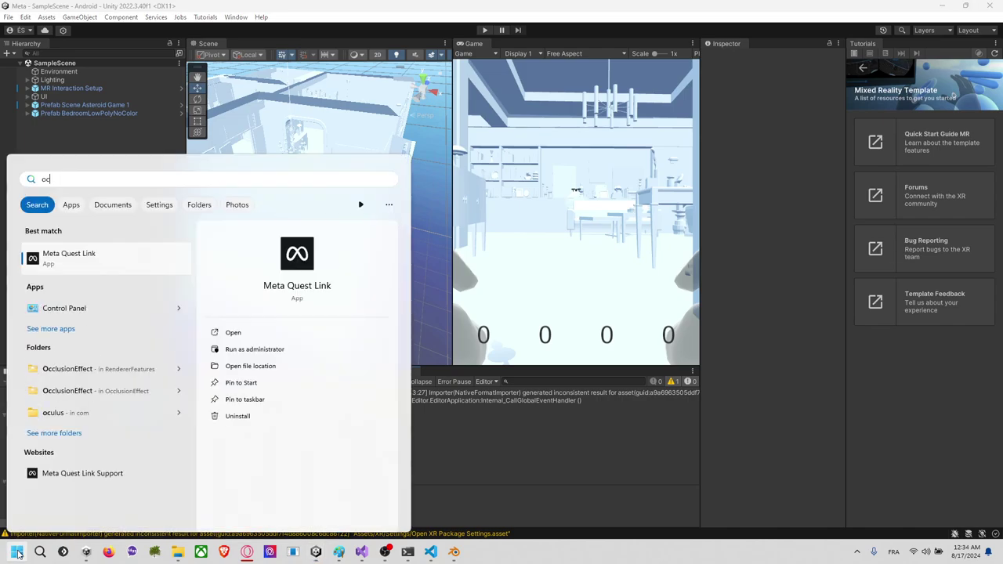
{"action": "key", "text": "Return"}
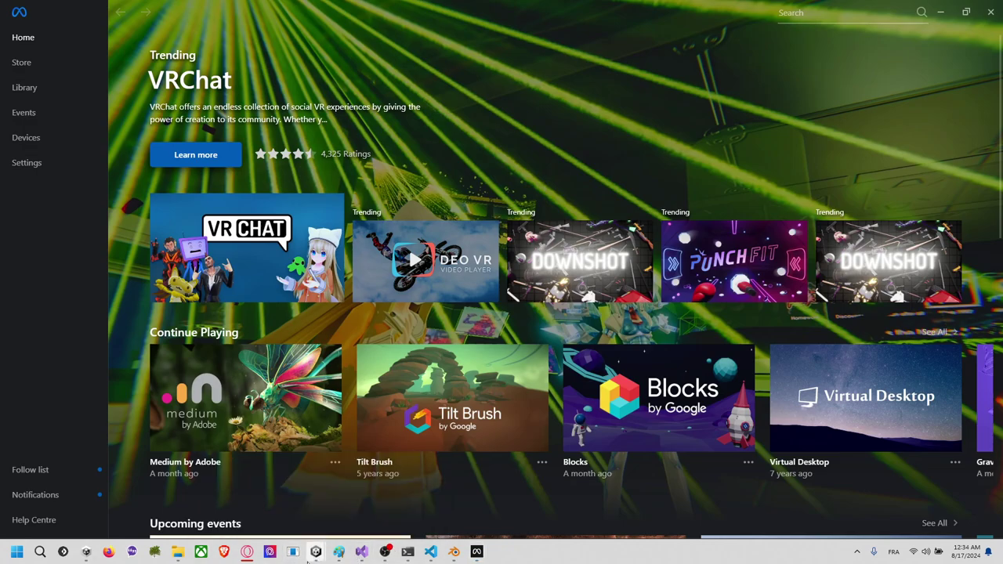
{"action": "mouse_move", "coordinate": [316, 551]}
{"action": "left_click", "coordinate": [370, 503]}
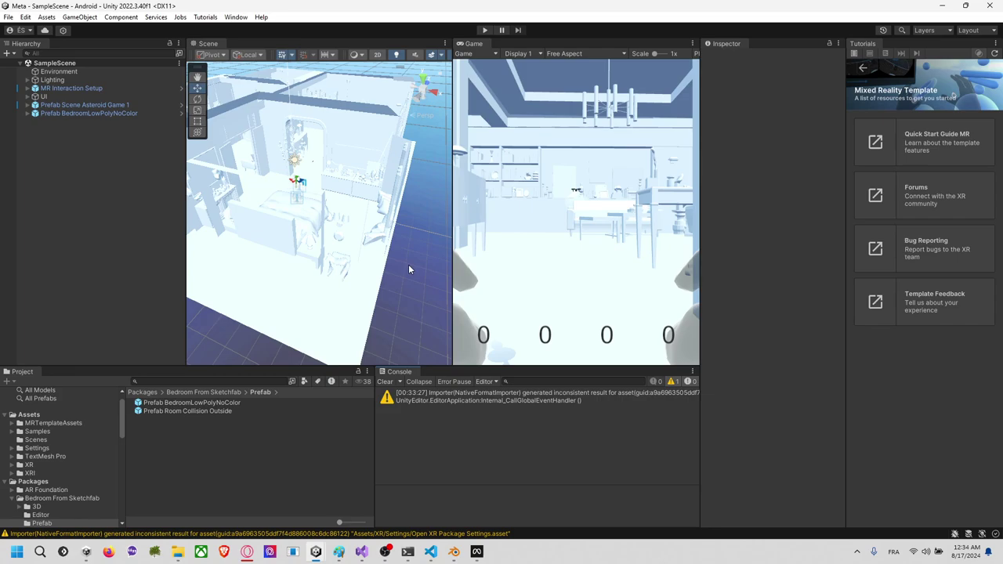
{"action": "left_click", "coordinate": [385, 384]}
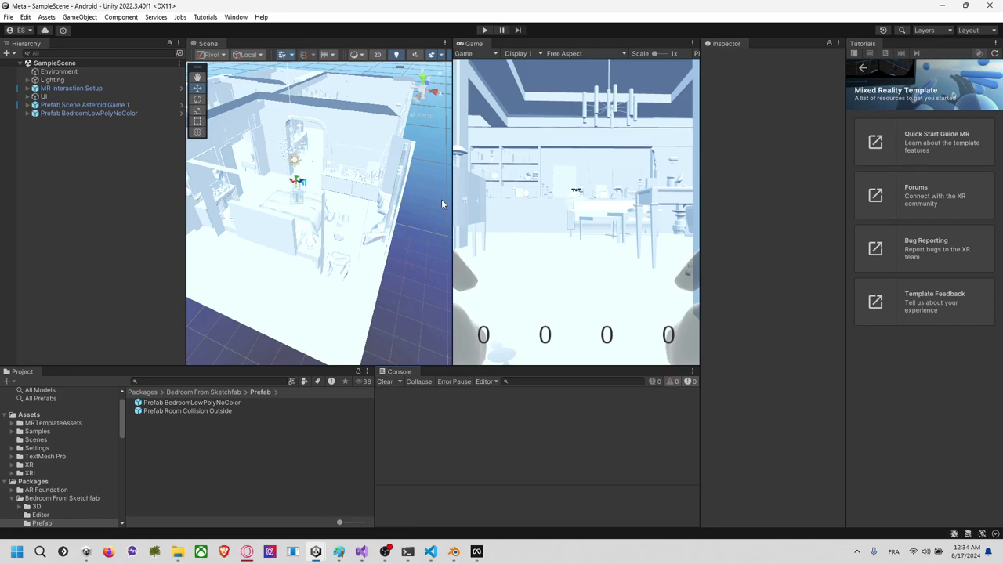
Step: Deactivate the Explosion Spawner object inside Prefab Scene Asteroid Game 1
{"action": "left_click", "coordinate": [27, 105]}
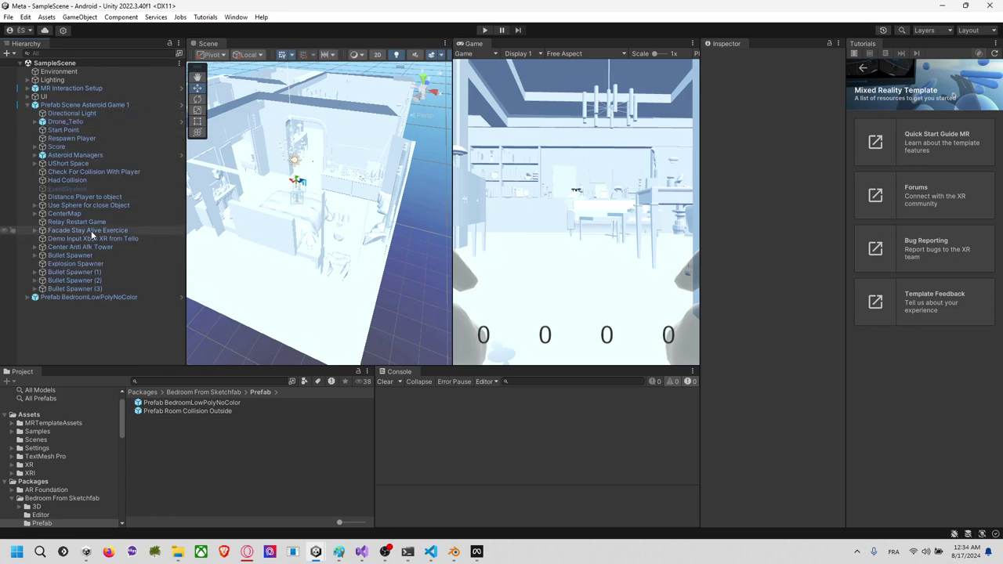
{"action": "left_click", "coordinate": [75, 263]}
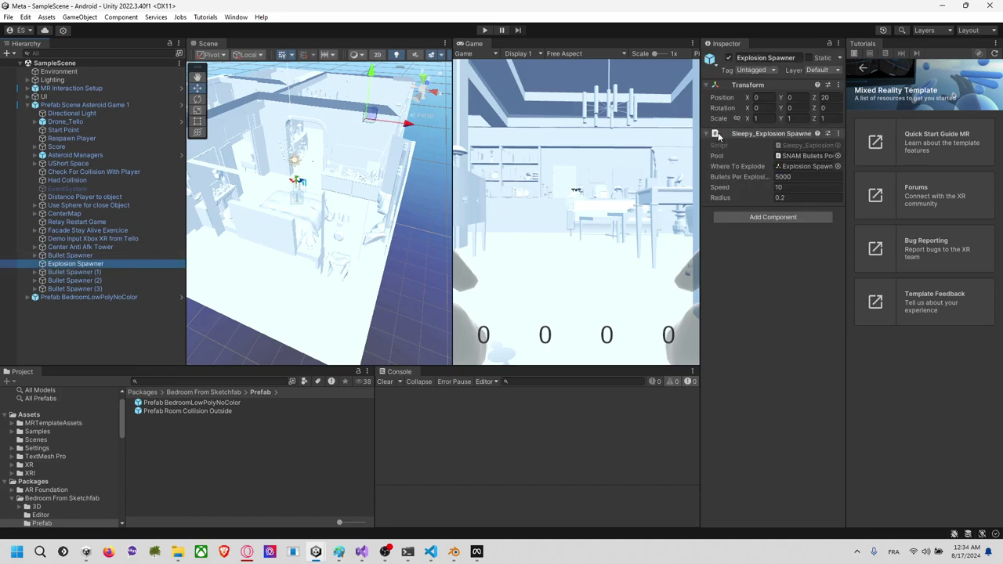
{"action": "left_click", "coordinate": [729, 58]}
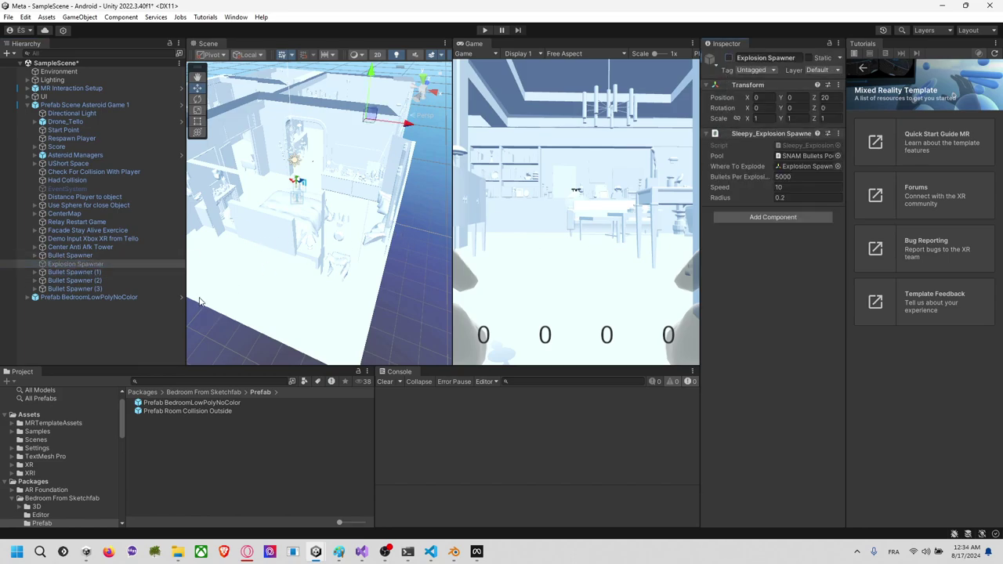
Step: Set Projectile Speed to 0.3 and the time between projectiles to 0.1 on Bullet Spawner (1), (2) and (3) together
{"action": "left_click", "coordinate": [100, 289]}
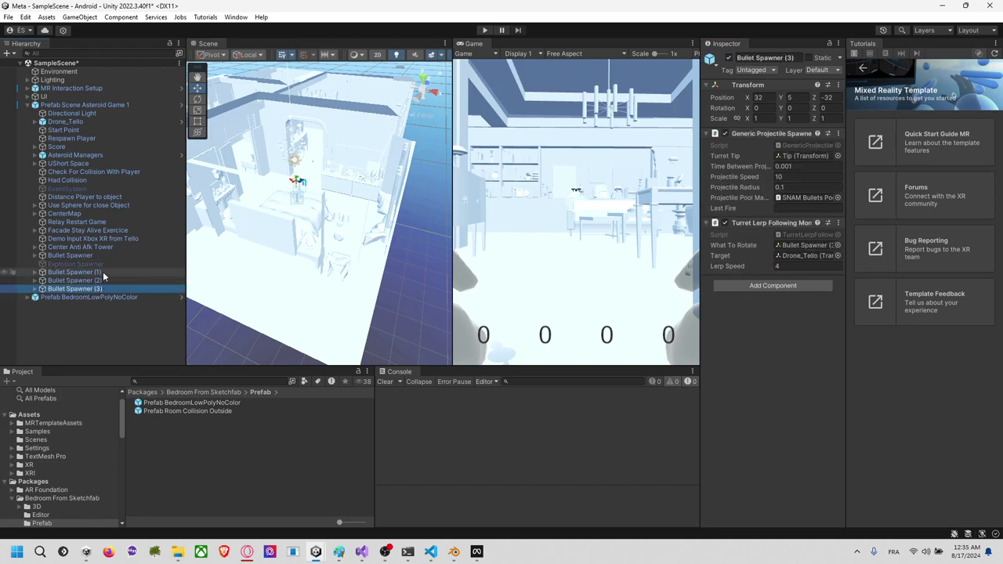
{"action": "left_click", "coordinate": [103, 273], "text": "shift"}
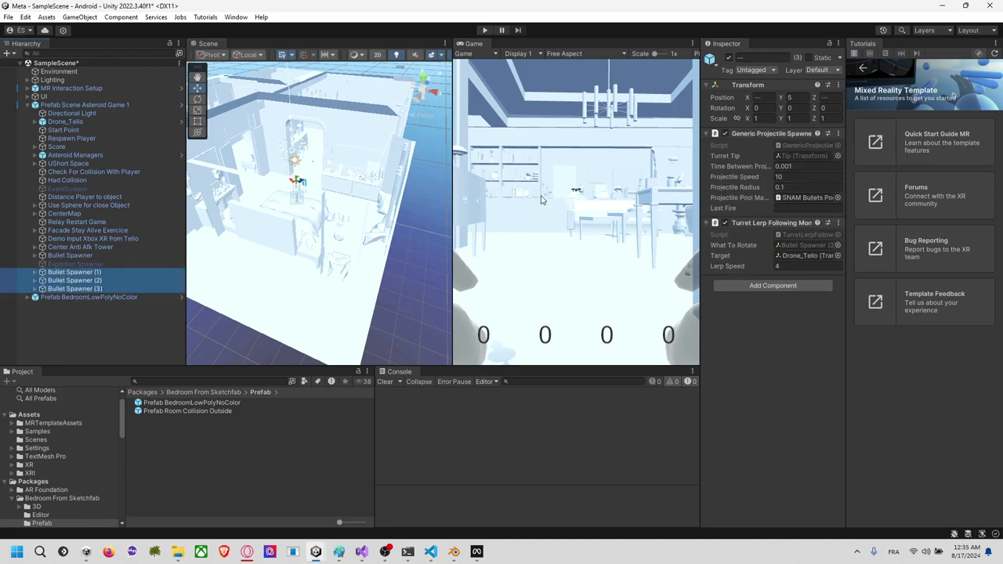
{"action": "left_click", "coordinate": [792, 177]}
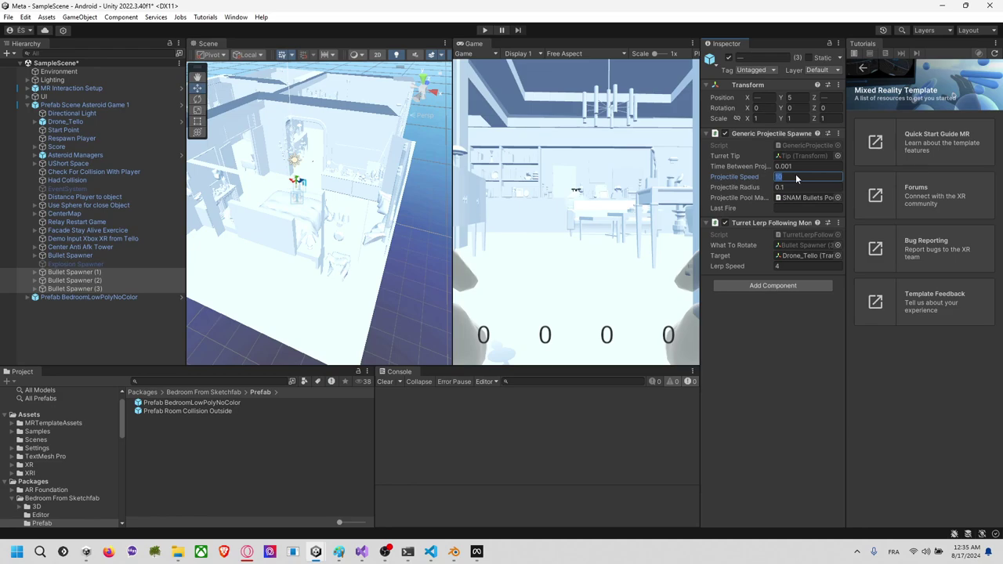
{"action": "type", "text": "0.3"}
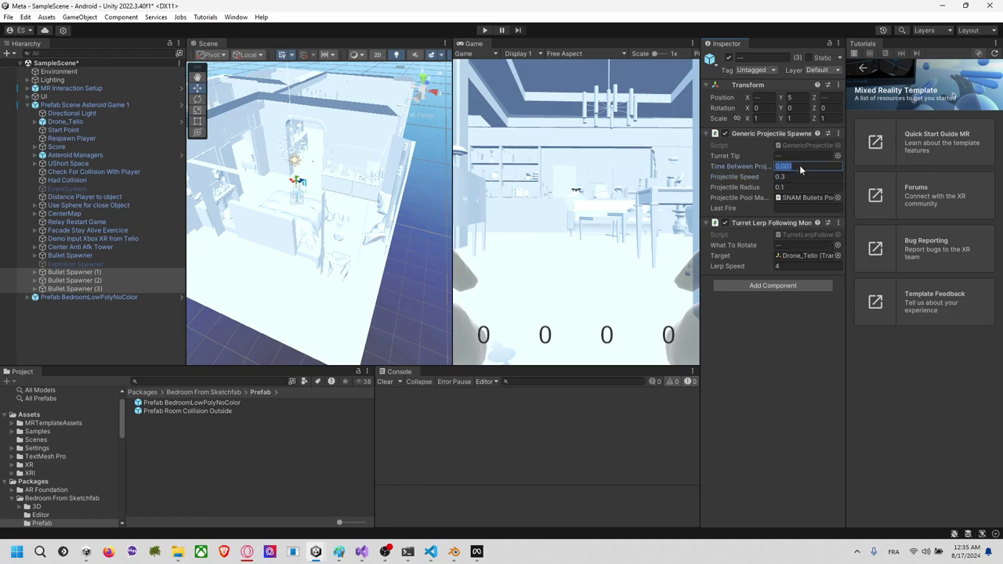
{"action": "left_click", "coordinate": [800, 166]}
{"action": "type", "text": "0.1"}
{"action": "key", "text": "Return"}
Step: Save SampleScene and run it in Play mode
{"action": "key", "text": "ctrl+s"}
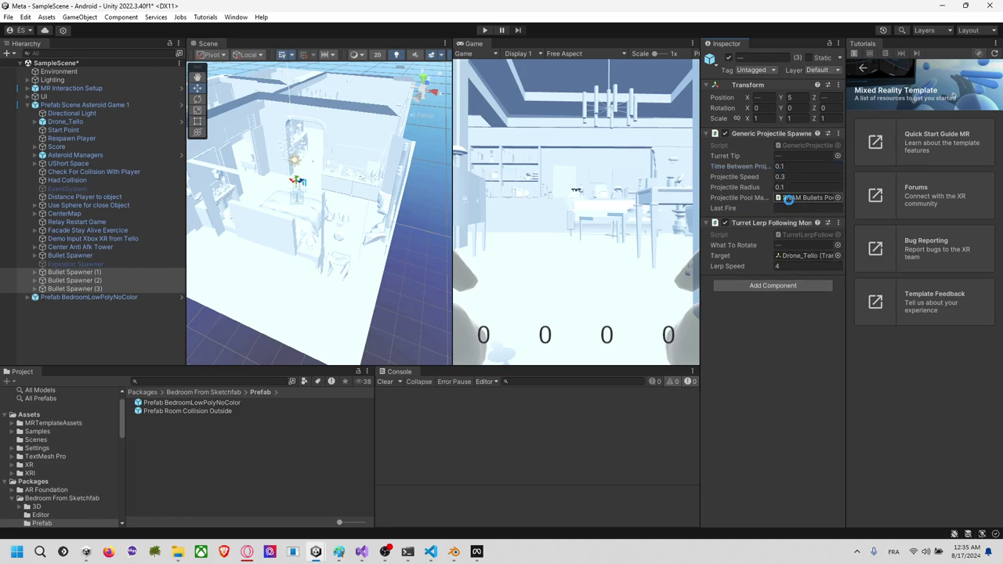
{"action": "left_click", "coordinate": [485, 31]}
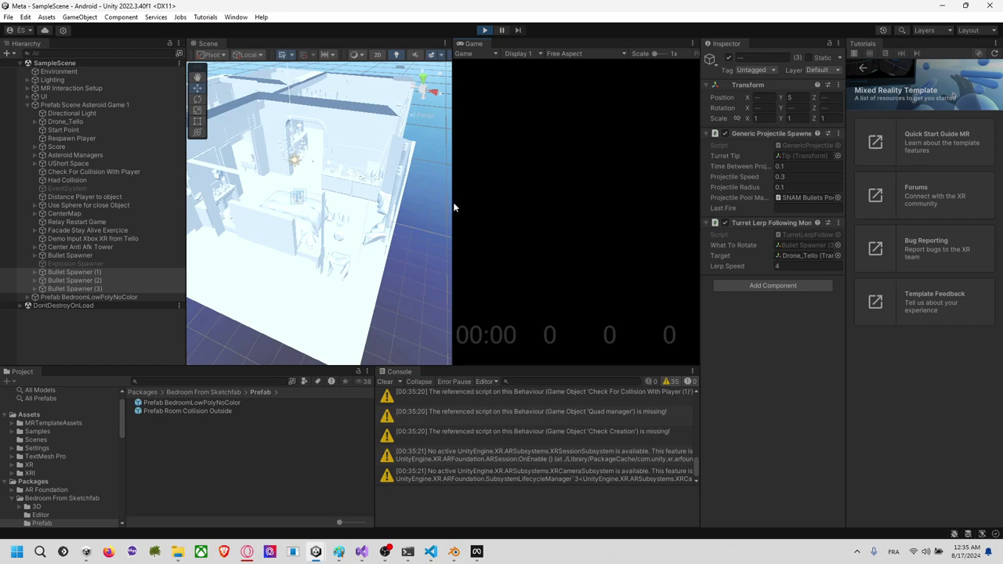
Step: Enlarge the Game view for the playtest, and switch to the Q_BulletHellCS Unity project after Play mode is stopped
{"action": "left_click_drag", "start_coordinate": [453, 202], "coordinate": [323, 193]}
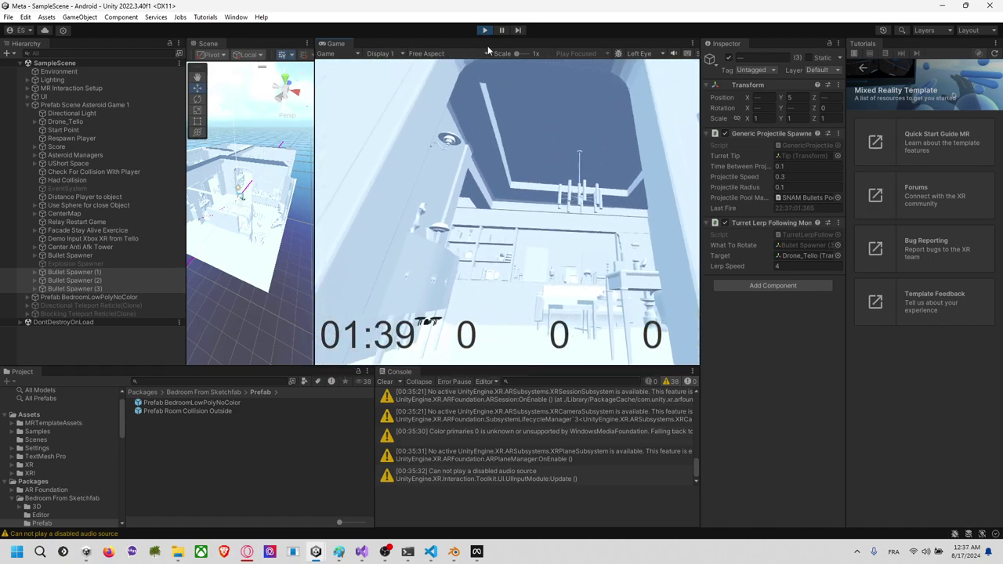
{"action": "key", "text": "alt+Tab"}
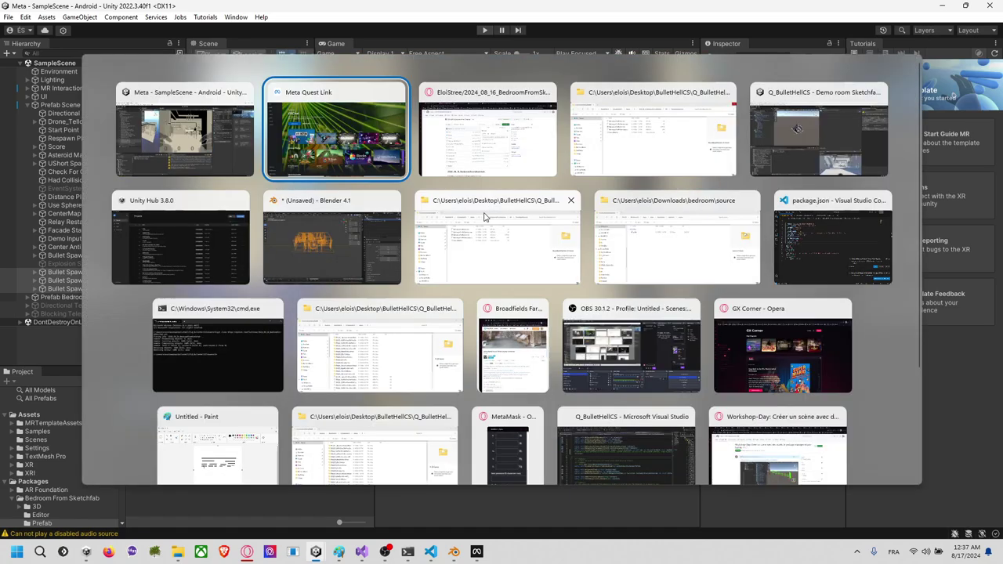
{"action": "key", "text": "Tab"}
{"action": "key", "text": "Tab"}
{"action": "key", "text": "Tab"}
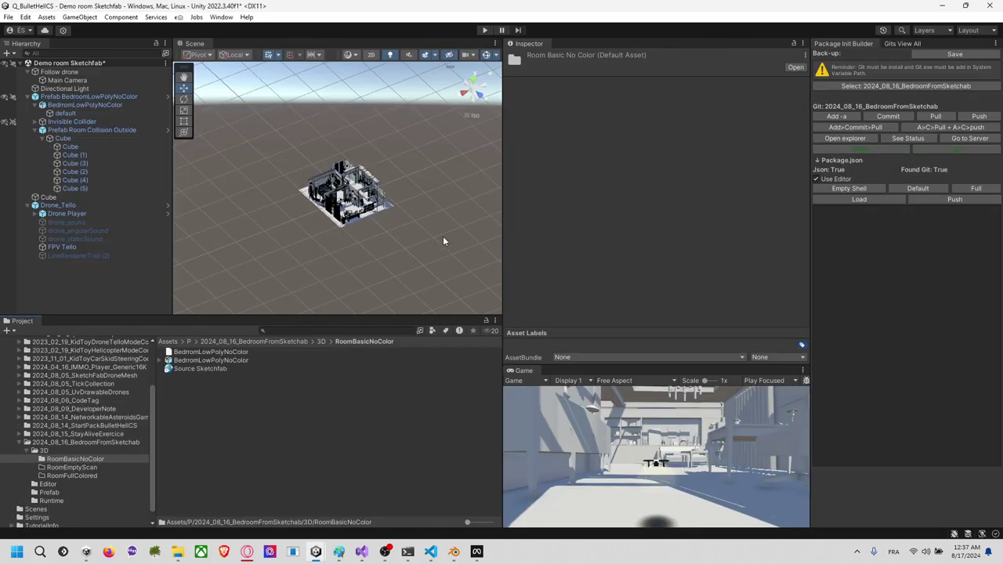
Step: Frame the bedroom model in the Scene view and examine its floor and interior from the front
{"action": "left_click", "coordinate": [342, 171]}
{"action": "key", "text": "f"}
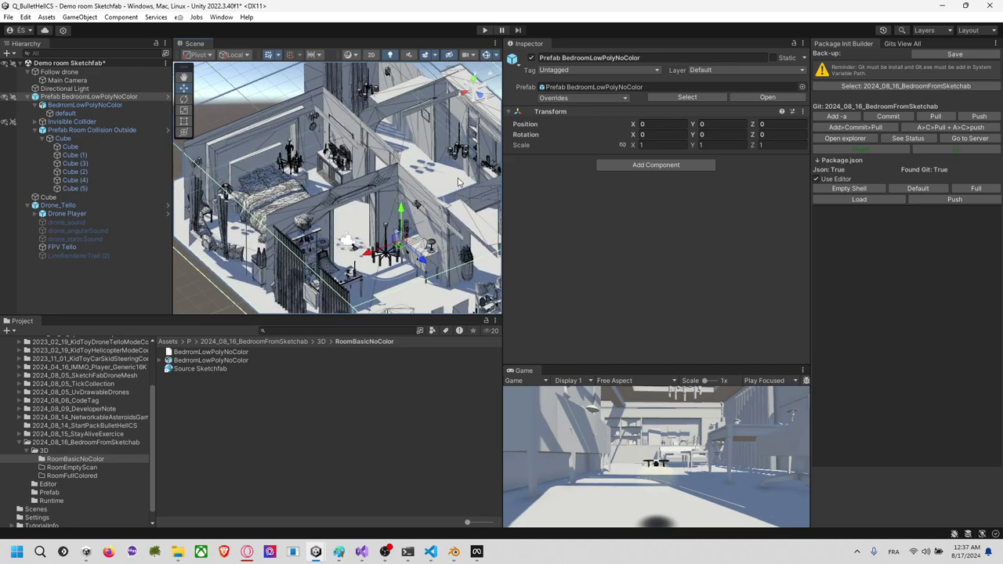
{"action": "middle_click_drag", "start_coordinate": [455, 203], "coordinate": [365, 141]}
{"action": "left_click", "coordinate": [342, 240]}
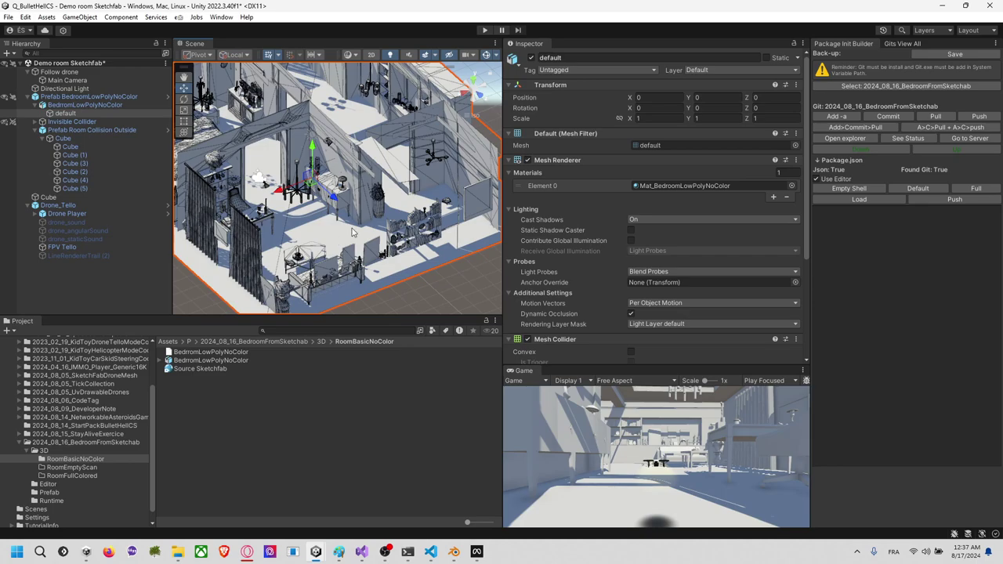
{"action": "left_click", "coordinate": [481, 96]}
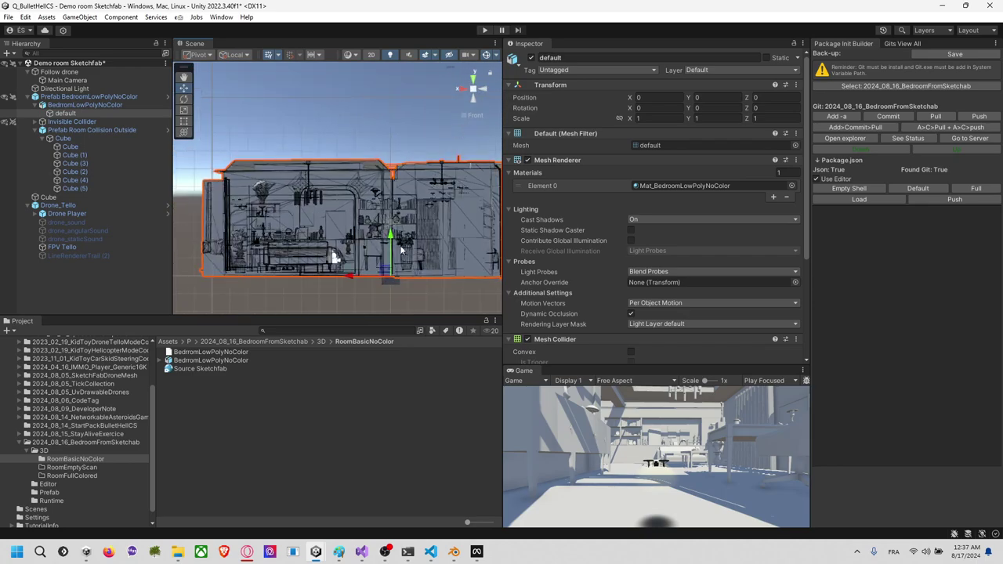
{"action": "scroll", "coordinate": [394, 157], "scroll_direction": "up", "scroll_amount": 3}
{"action": "left_click_drag", "start_coordinate": [393, 157], "coordinate": [323, 301], "text": "alt"}
{"action": "left_click", "coordinate": [330, 296]}
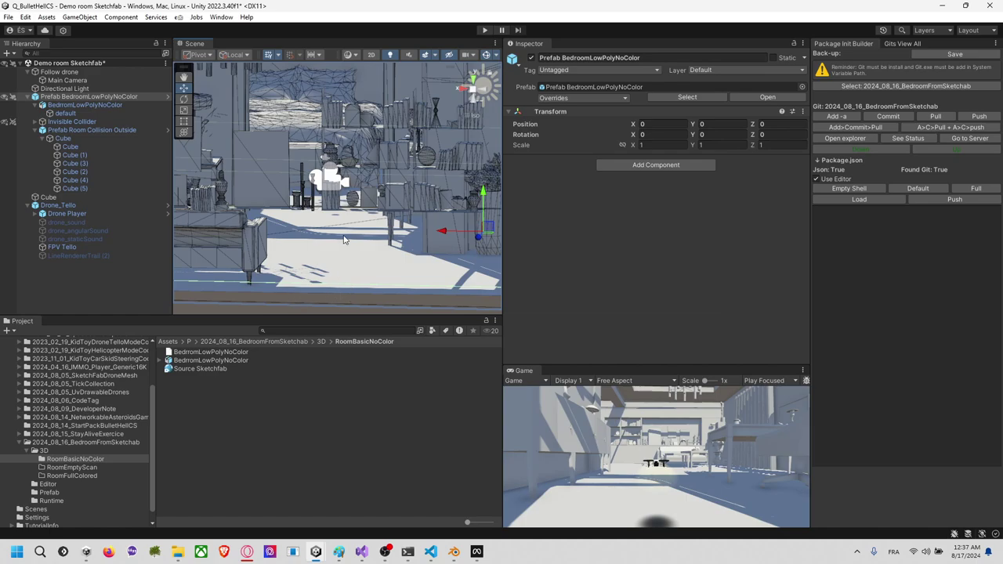
{"action": "left_click", "coordinate": [353, 271]}
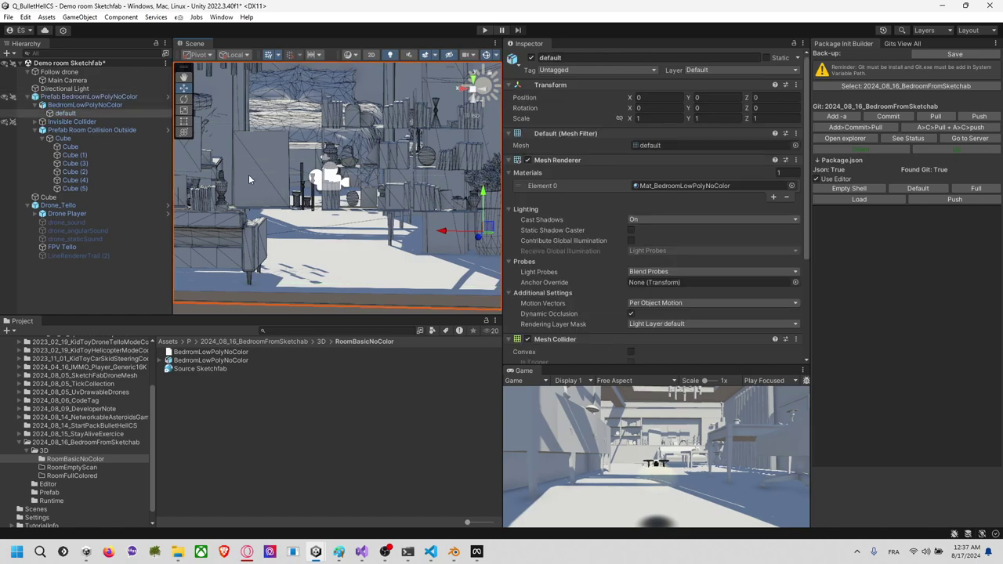
Step: Add a 3D Cube as a child of the BedrromLowPolyNoColor object inside Prefab BedroomLowPolyNoColor
{"action": "left_click", "coordinate": [109, 106]}
{"action": "right_click", "coordinate": [104, 105]}
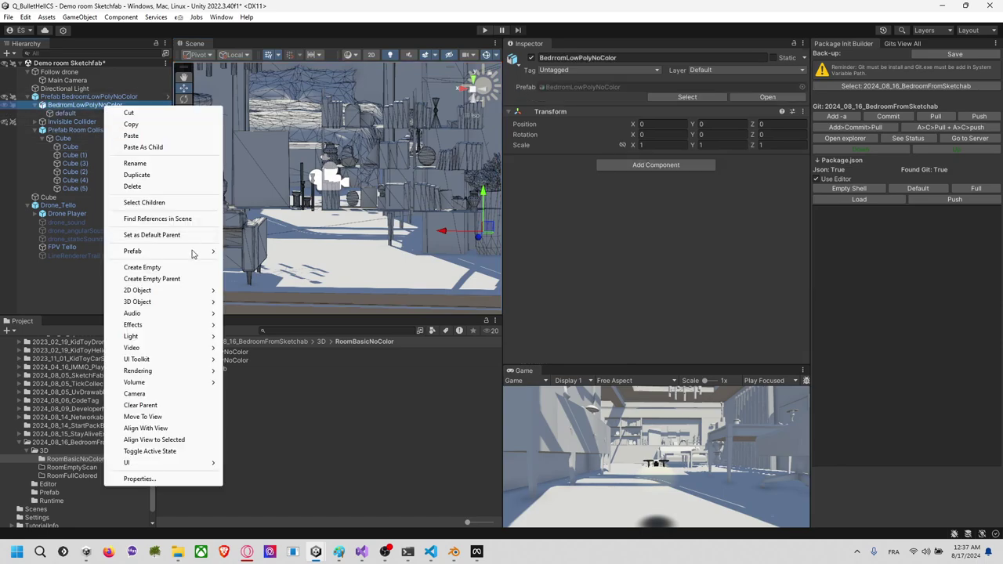
{"action": "mouse_move", "coordinate": [206, 302]}
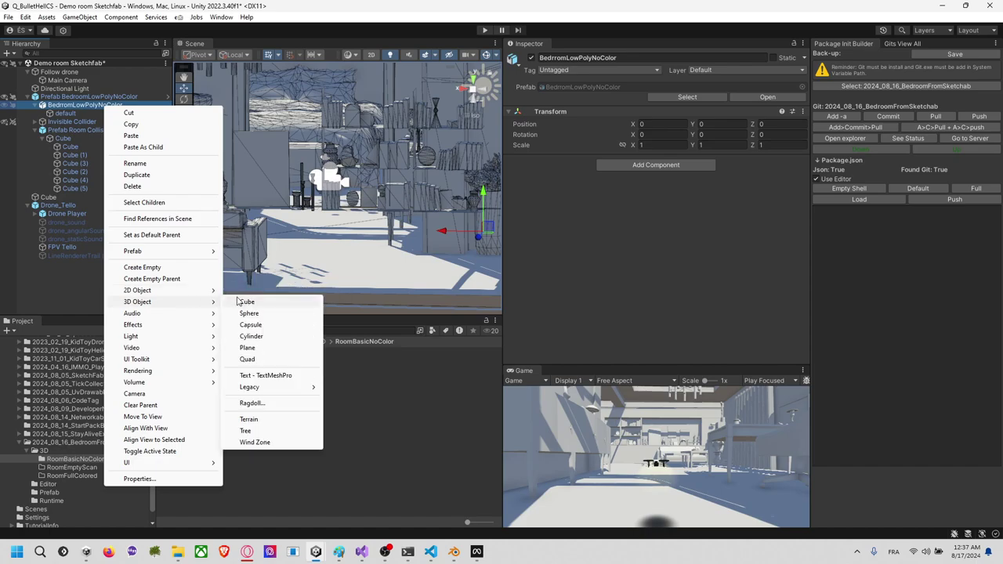
{"action": "left_click", "coordinate": [245, 302]}
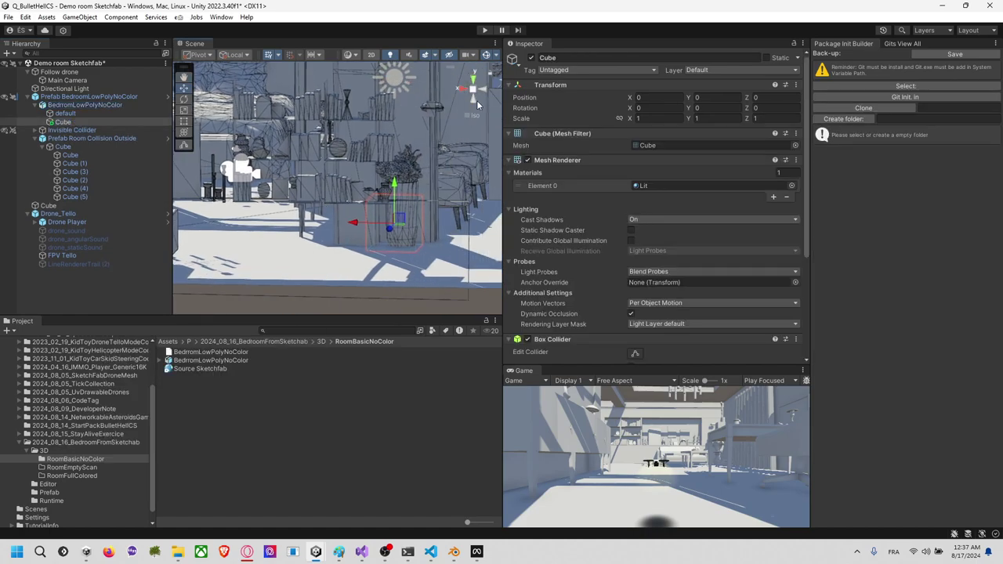
Step: Move the cube to the room's front edge at Z 10.17 and set its Y position to 0.5
{"action": "left_click_drag", "start_coordinate": [389, 233], "coordinate": [389, 259]}
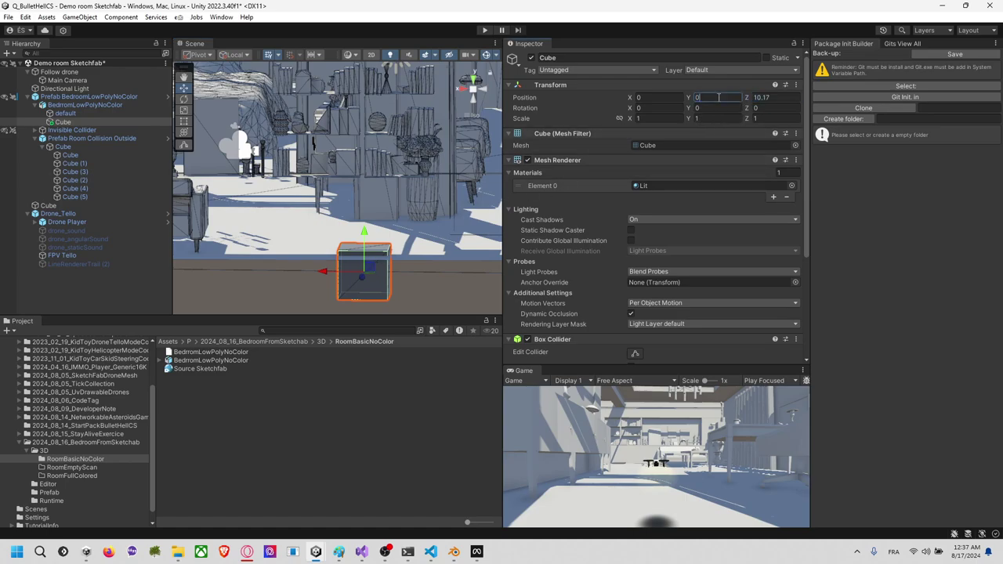
{"action": "type", "text": ".5"}
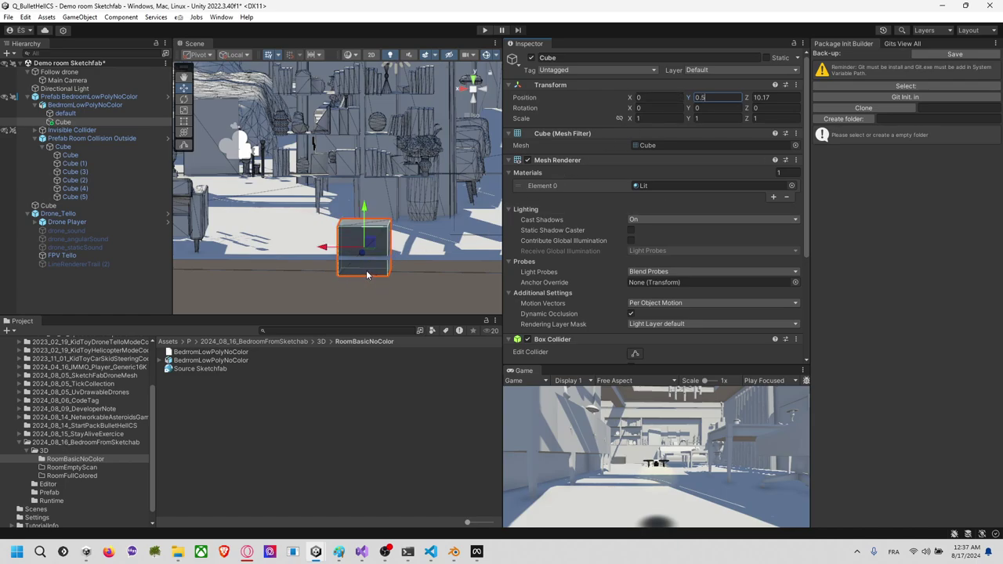
{"action": "left_click", "coordinate": [252, 226]}
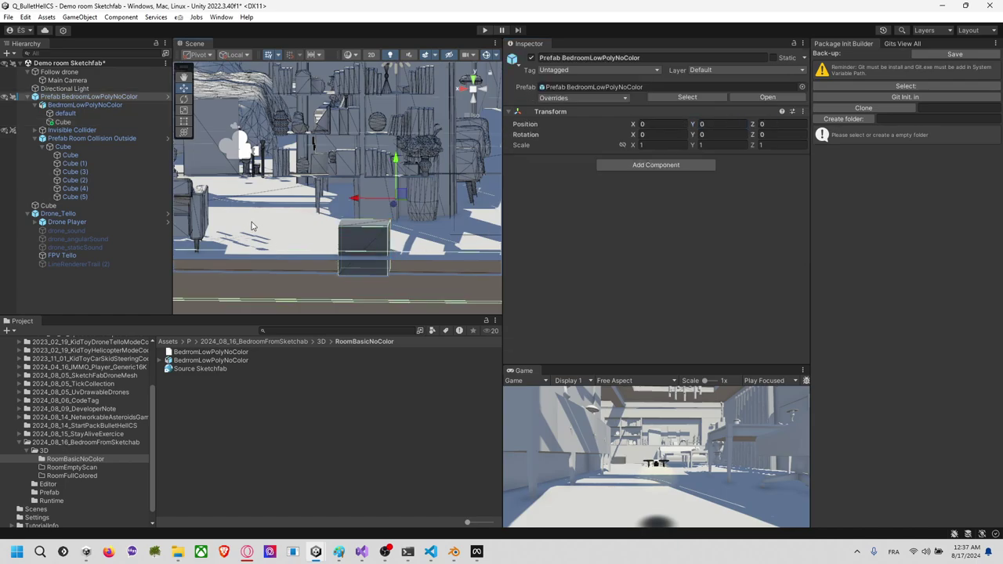
Step: Move the reference Cube out of BedrromLowPolyNoColor so it sits directly under Prefab BedroomLowPolyNoColor, above its other children
{"action": "left_click", "coordinate": [84, 105]}
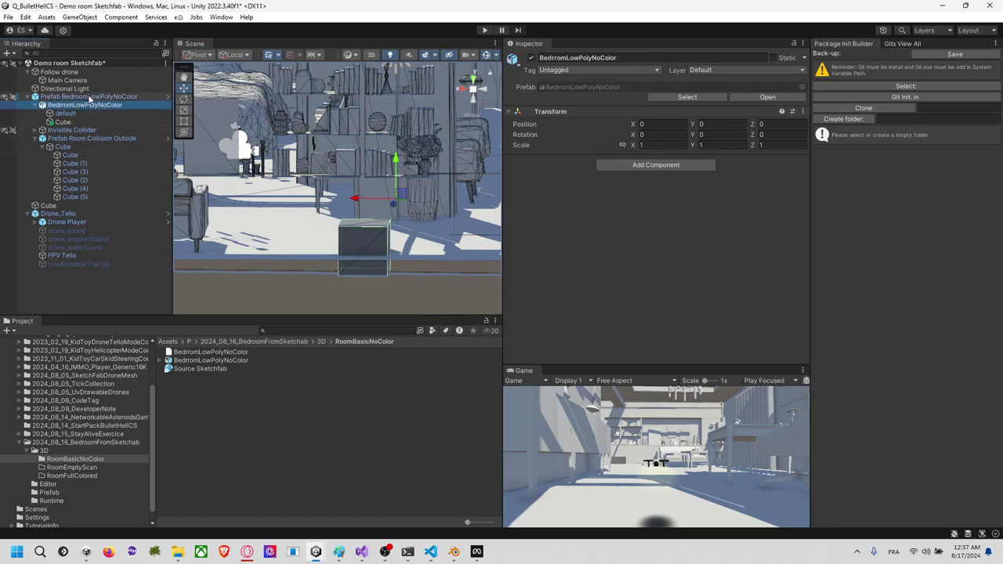
{"action": "left_click", "coordinate": [35, 105]}
{"action": "left_click", "coordinate": [48, 113]}
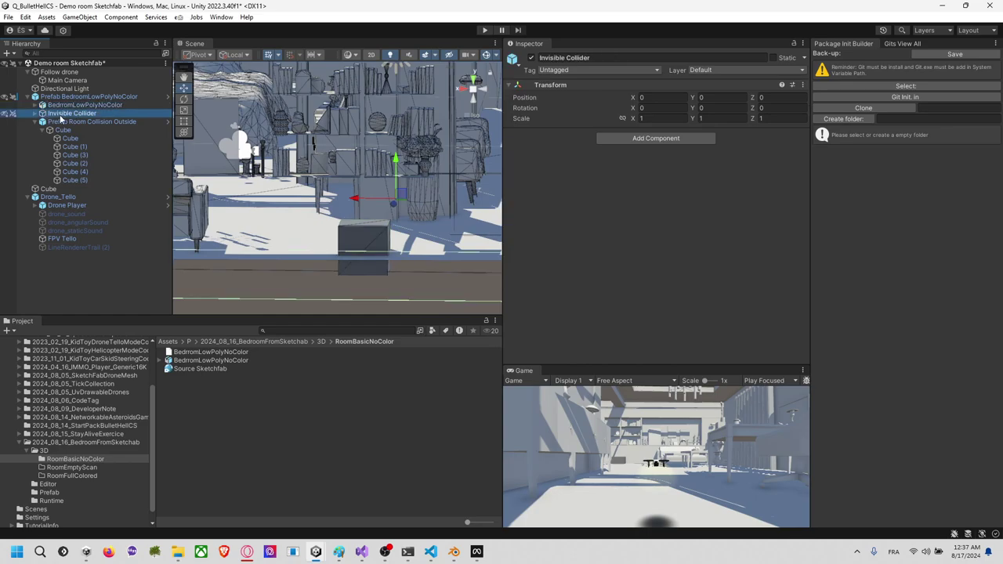
{"action": "left_click", "coordinate": [55, 121]}
{"action": "left_click", "coordinate": [53, 105]}
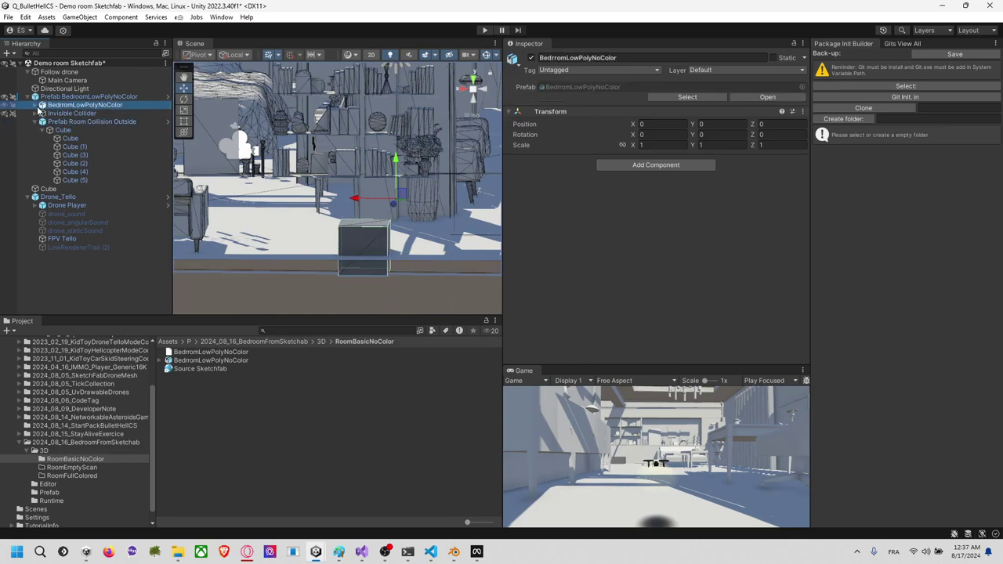
{"action": "left_click", "coordinate": [35, 105]}
{"action": "left_click_drag", "start_coordinate": [53, 123], "coordinate": [59, 101]}
{"action": "left_click", "coordinate": [70, 115]}
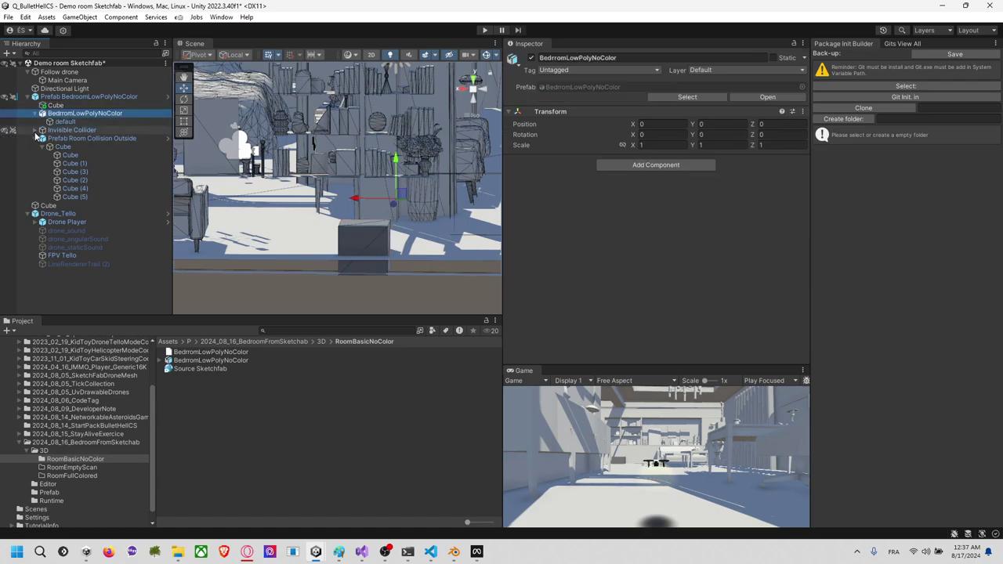
Step: Lower BedrromLowPolyNoColor, Invisible Collider and Prefab Room Collision Outside together to about Y -0.406, aligning the floor with the cube's base
{"action": "left_click", "coordinate": [37, 131]}
{"action": "left_click", "coordinate": [36, 113]}
{"action": "left_click", "coordinate": [36, 121]}
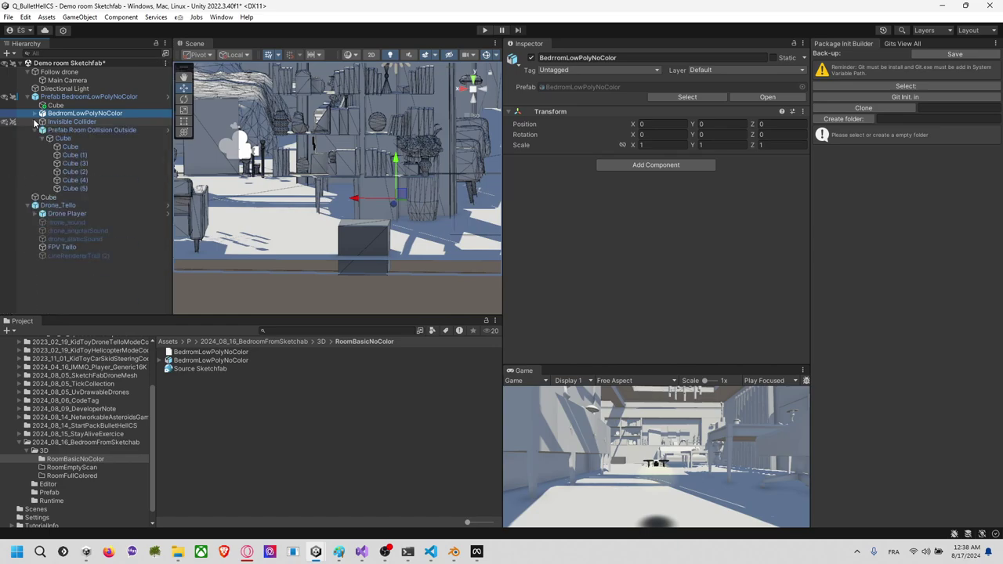
{"action": "left_click", "coordinate": [62, 130], "text": "shift"}
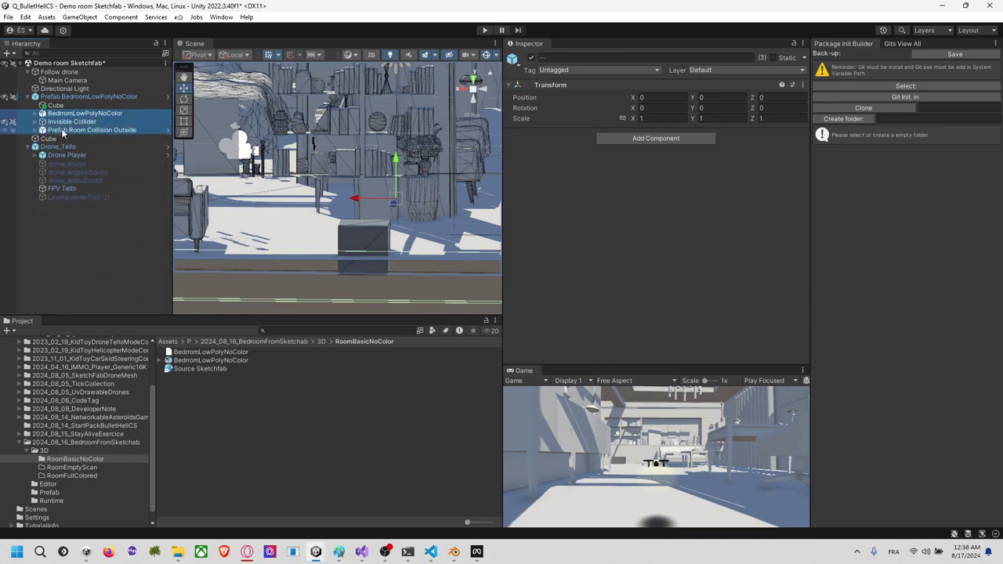
{"action": "left_click_drag", "start_coordinate": [397, 167], "coordinate": [397, 186]}
{"action": "scroll", "coordinate": [394, 205], "scroll_direction": "up", "scroll_amount": 4}
{"action": "middle_click_drag", "start_coordinate": [390, 235], "coordinate": [354, 148]}
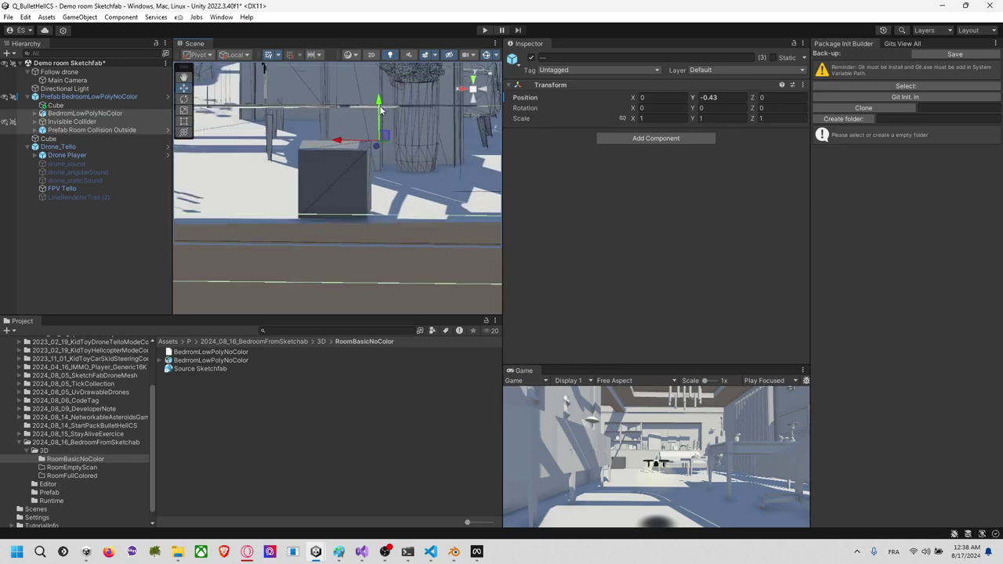
{"action": "left_click_drag", "start_coordinate": [381, 103], "coordinate": [381, 99]}
{"action": "left_click", "coordinate": [482, 93]}
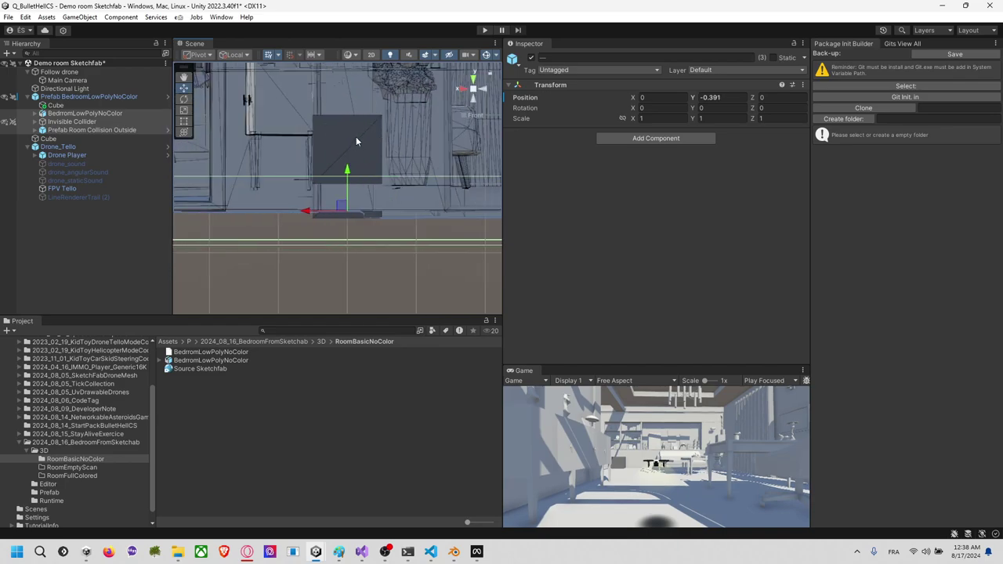
{"action": "right_click_drag", "start_coordinate": [357, 138], "coordinate": [355, 138]}
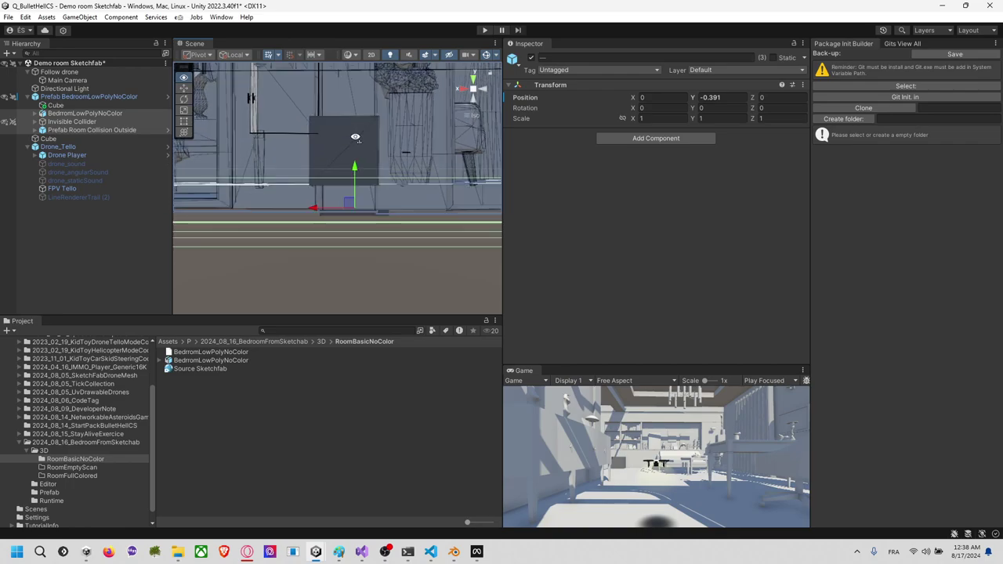
{"action": "left_click_drag", "start_coordinate": [355, 137], "coordinate": [349, 208], "text": "alt"}
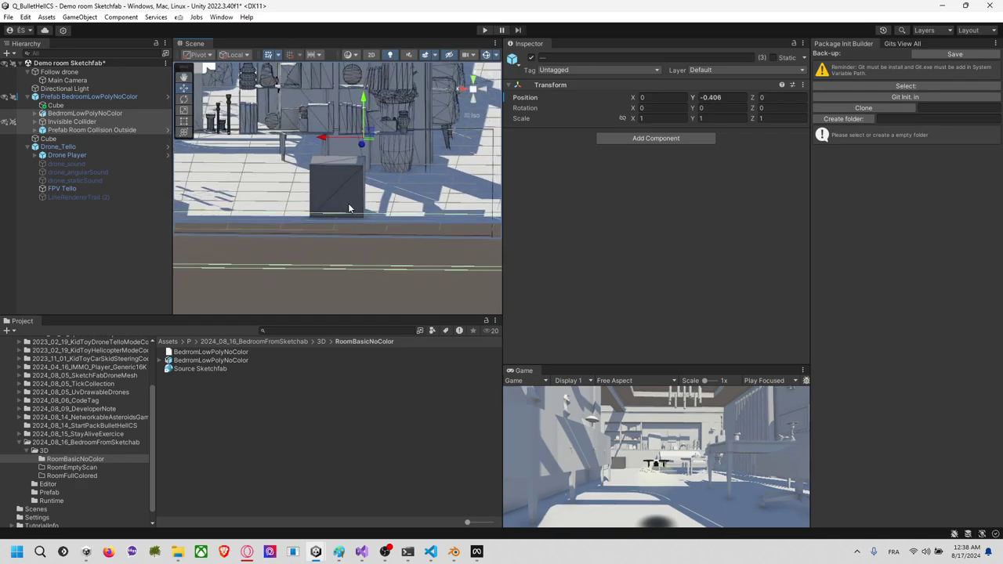
{"action": "scroll", "coordinate": [349, 207], "scroll_direction": "down", "scroll_amount": 5}
{"action": "left_click", "coordinate": [329, 293]}
Step: Apply all overrides of the Prefab BedroomLowPolyNoColor instance to its prefab asset
{"action": "left_click", "coordinate": [109, 98]}
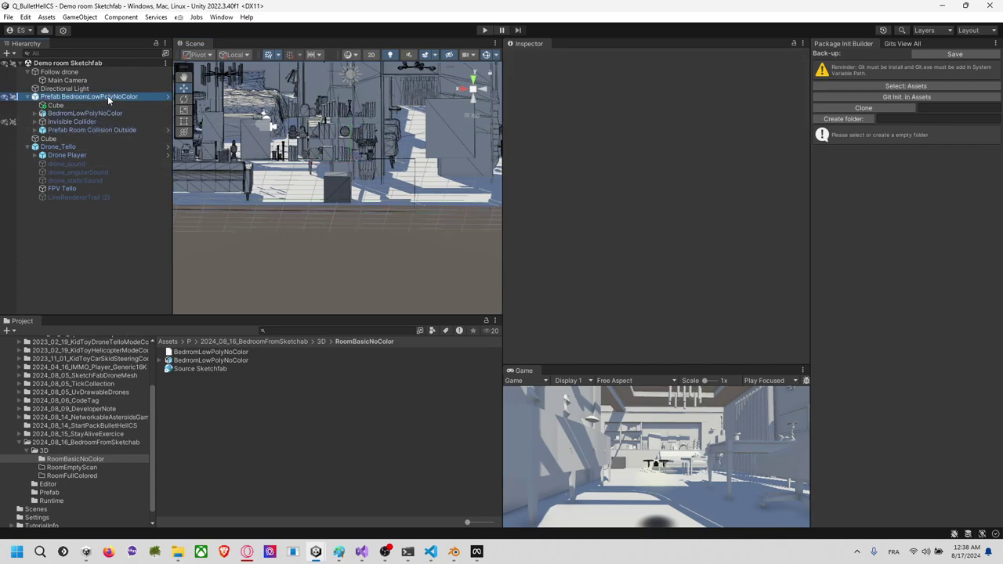
{"action": "left_click", "coordinate": [558, 99]}
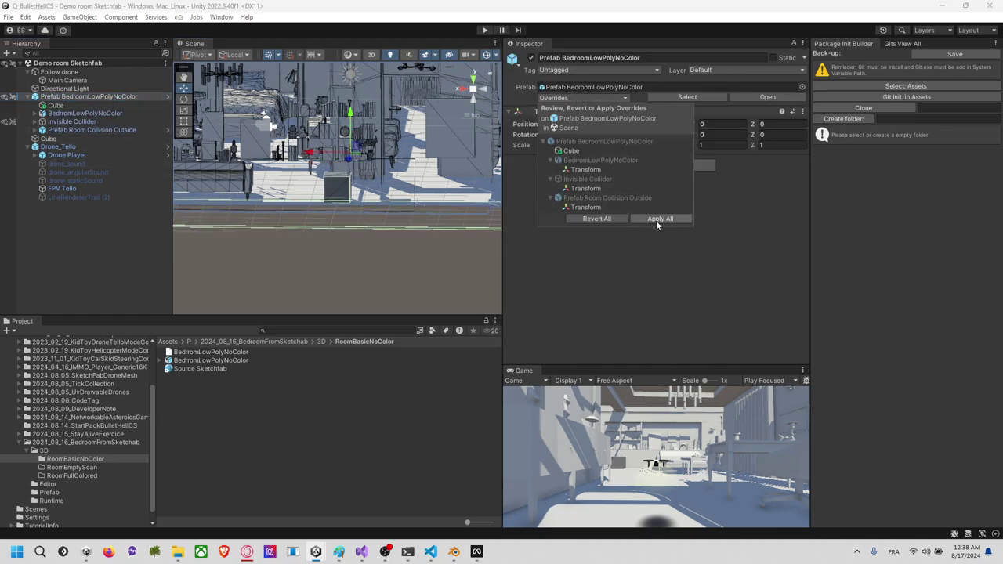
{"action": "left_click", "coordinate": [659, 219]}
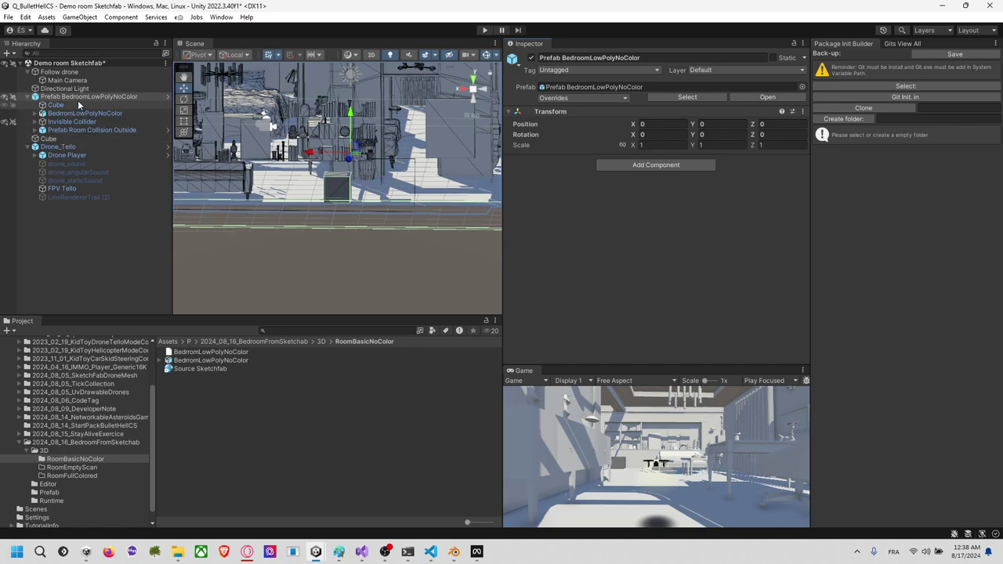
Step: Check the package and README files of 2024_08_16_BedroomFromSketchab, and add, commit, pull and push that folder with Git
{"action": "left_click", "coordinate": [96, 443]}
{"action": "left_click", "coordinate": [192, 394]}
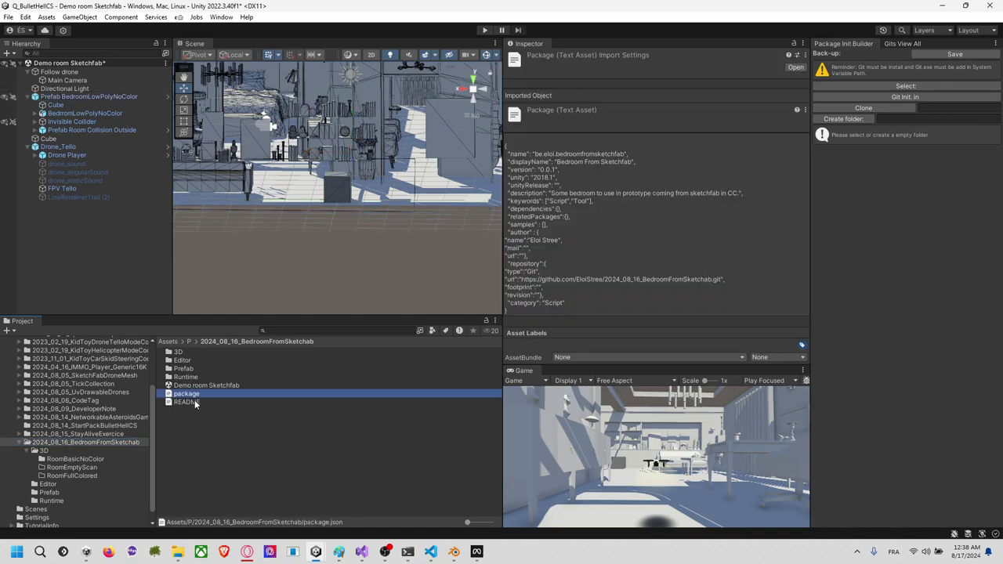
{"action": "left_click", "coordinate": [192, 403]}
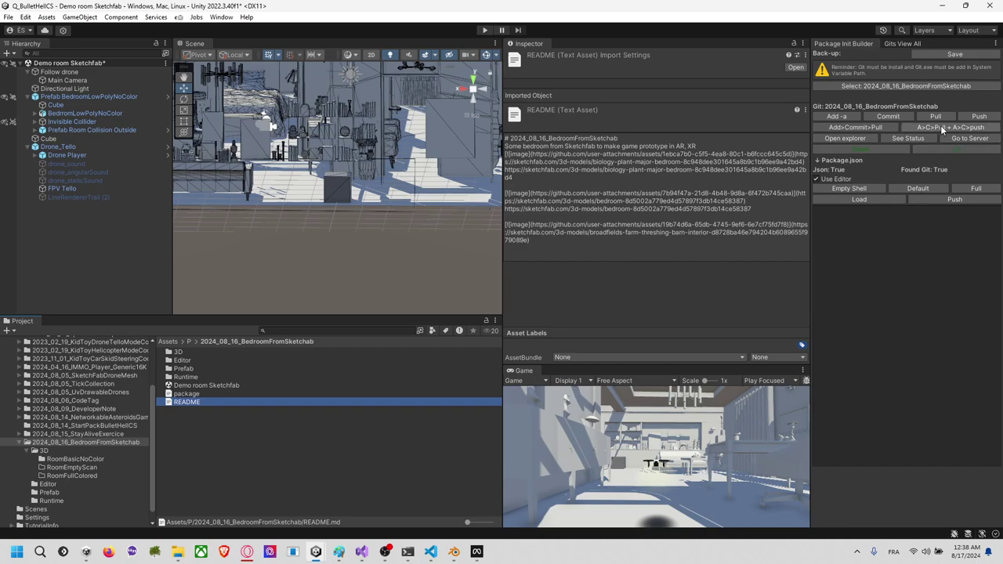
{"action": "left_click", "coordinate": [940, 128]}
{"action": "left_click", "coordinate": [946, 128]}
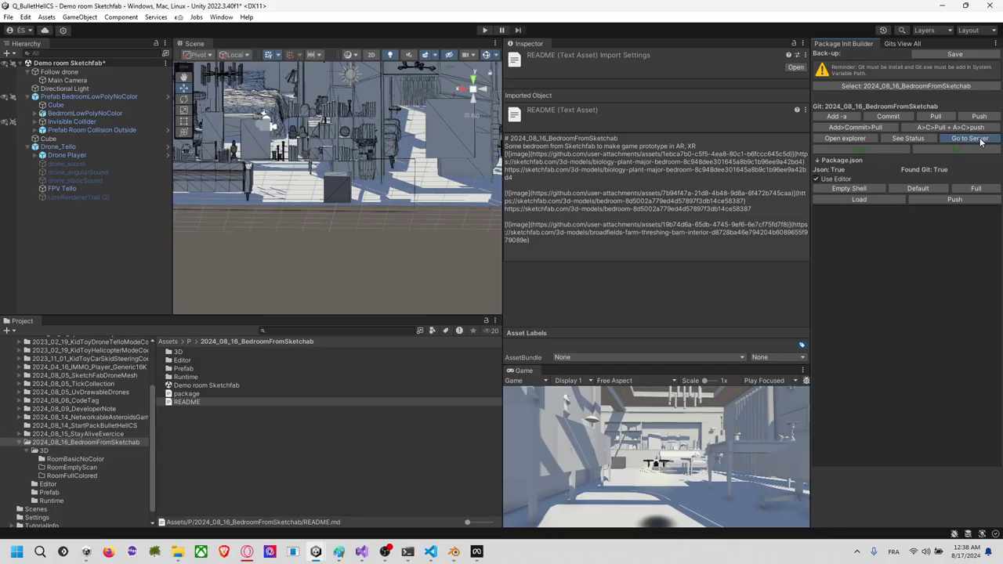
Step: Open the package's GitHub repository page and check its file list for the latest commit
{"action": "left_click", "coordinate": [959, 140]}
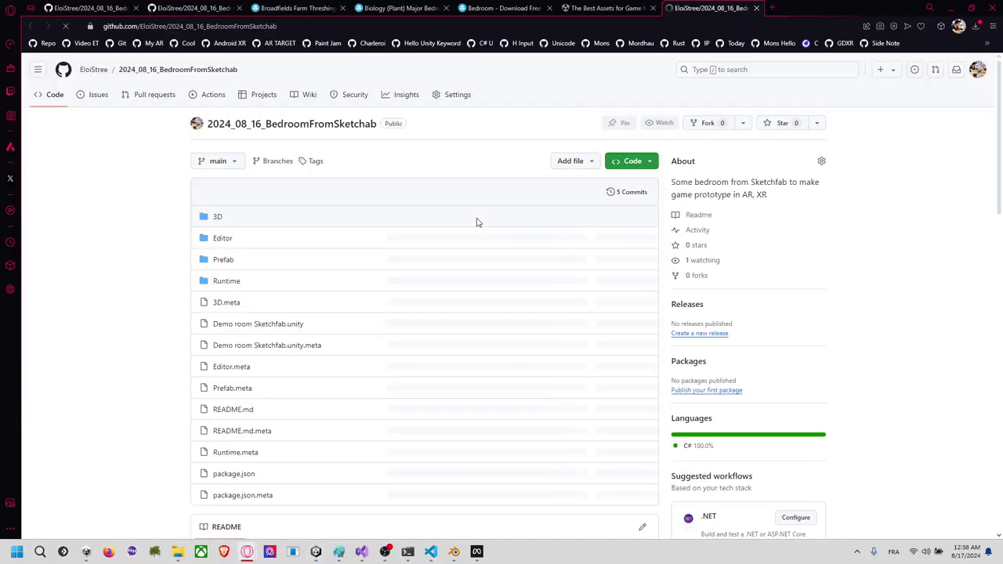
{"action": "scroll", "coordinate": [605, 152], "scroll_direction": "down", "scroll_amount": 3}
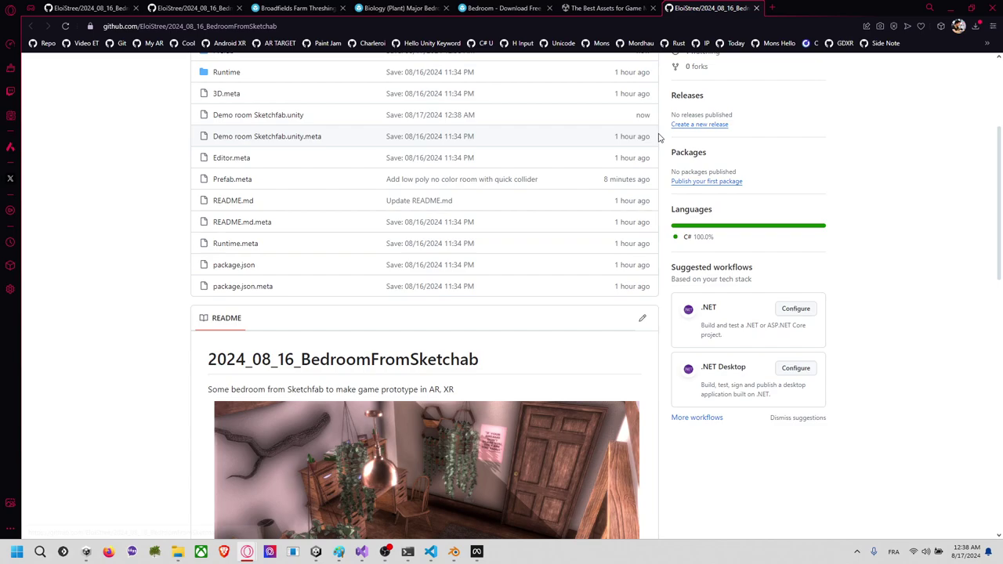
{"action": "scroll", "coordinate": [580, 228], "scroll_direction": "up", "scroll_amount": 3}
Step: Switch to the Meta SampleScene Unity project and update the Bedroom From Sketchfab package in the Package Manager
{"action": "key", "text": "alt+Tab"}
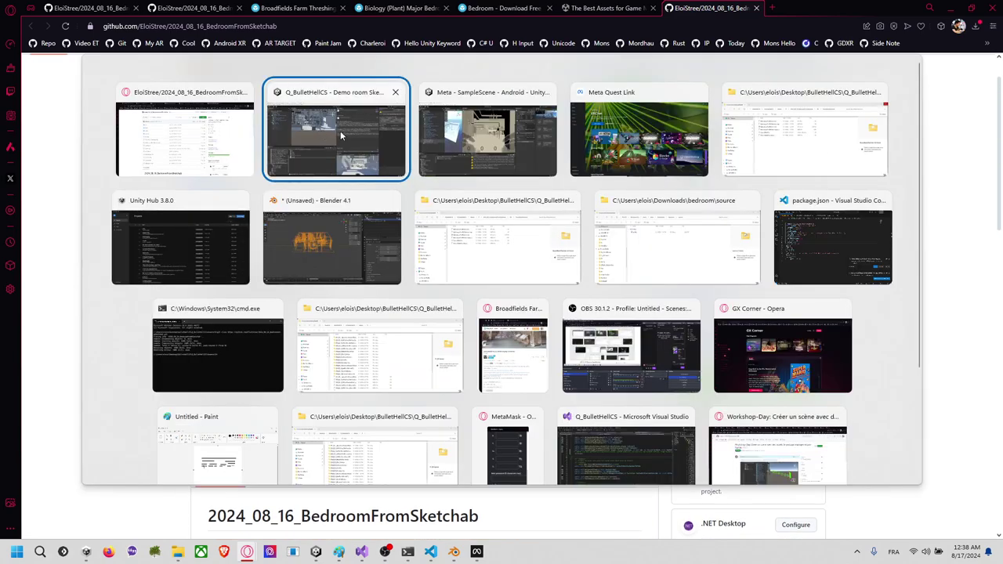
{"action": "left_click", "coordinate": [455, 131]}
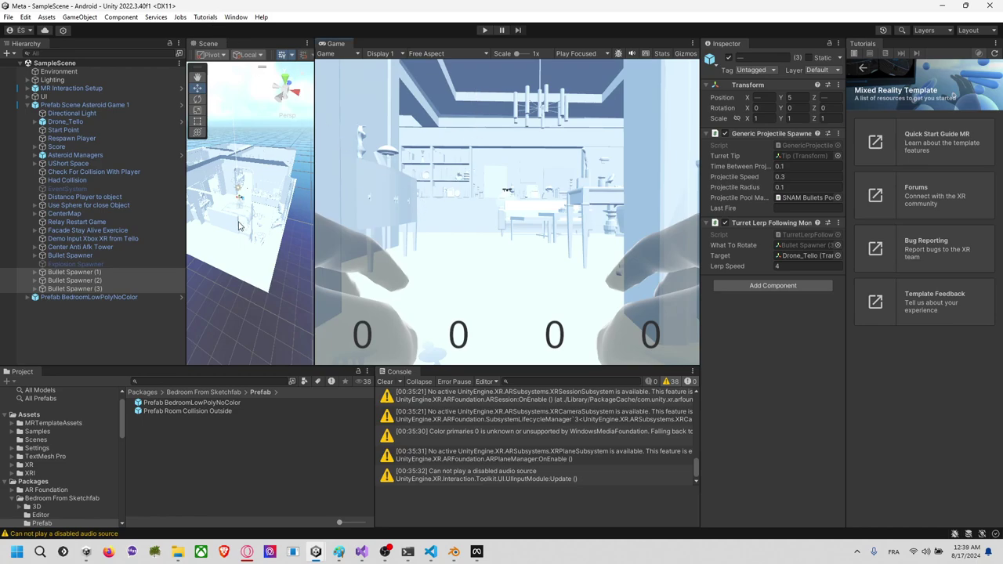
{"action": "middle_click_drag", "start_coordinate": [258, 241], "coordinate": [263, 196]}
{"action": "scroll", "coordinate": [266, 205], "scroll_direction": "up", "scroll_amount": 4}
{"action": "middle_click_drag", "start_coordinate": [251, 133], "coordinate": [233, 197]}
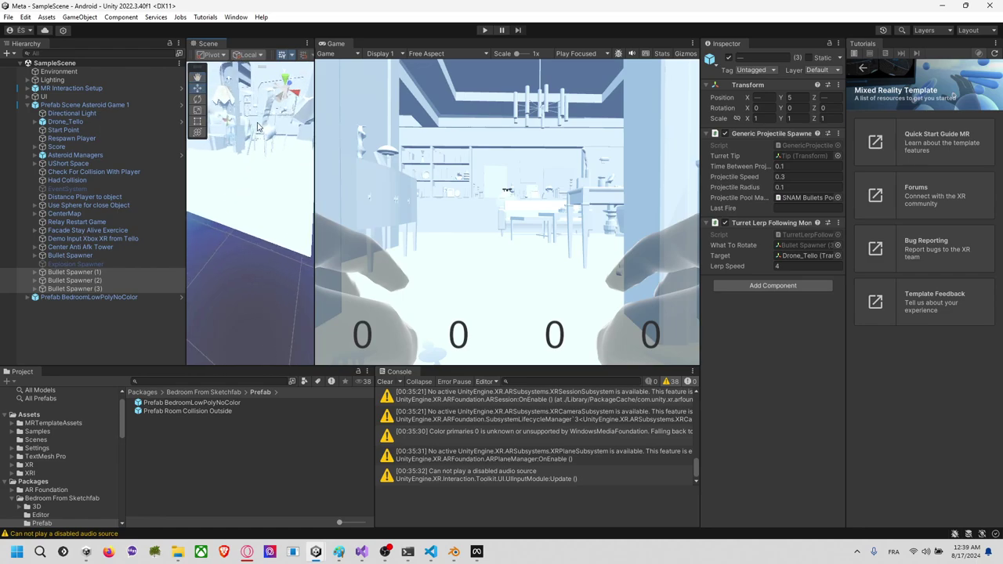
{"action": "left_click", "coordinate": [235, 17]}
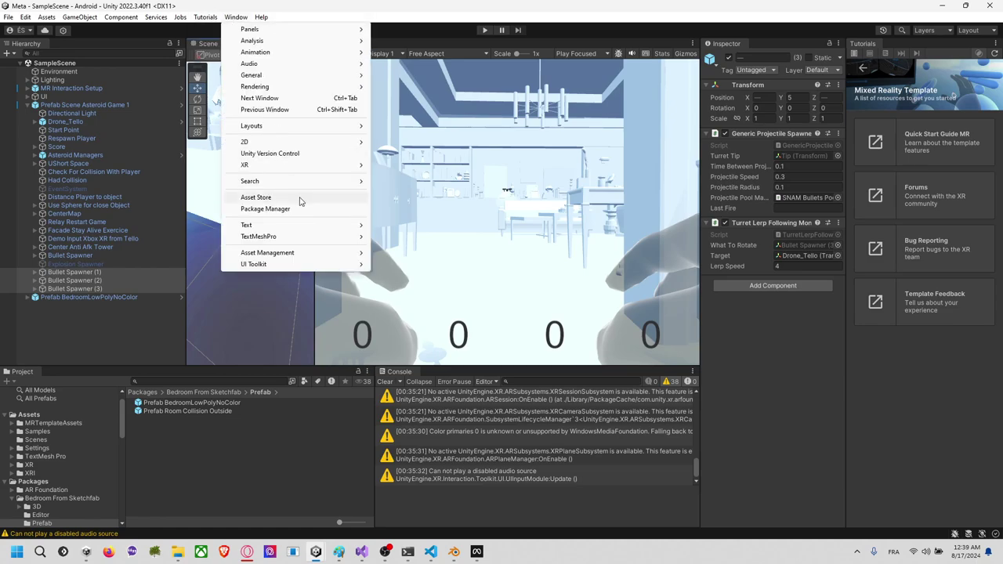
{"action": "left_click", "coordinate": [321, 210]}
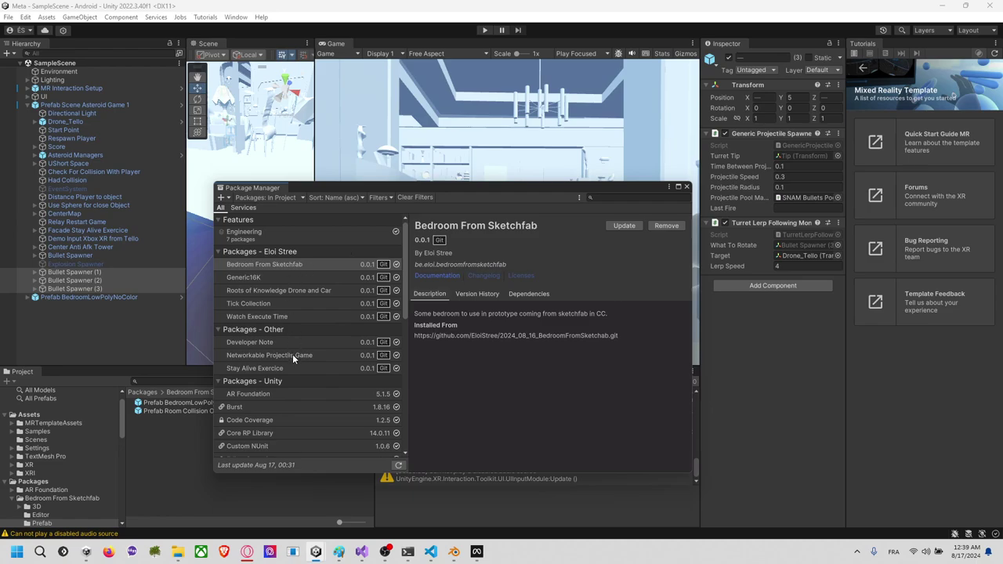
{"action": "left_click", "coordinate": [279, 265]}
{"action": "left_click", "coordinate": [615, 225]}
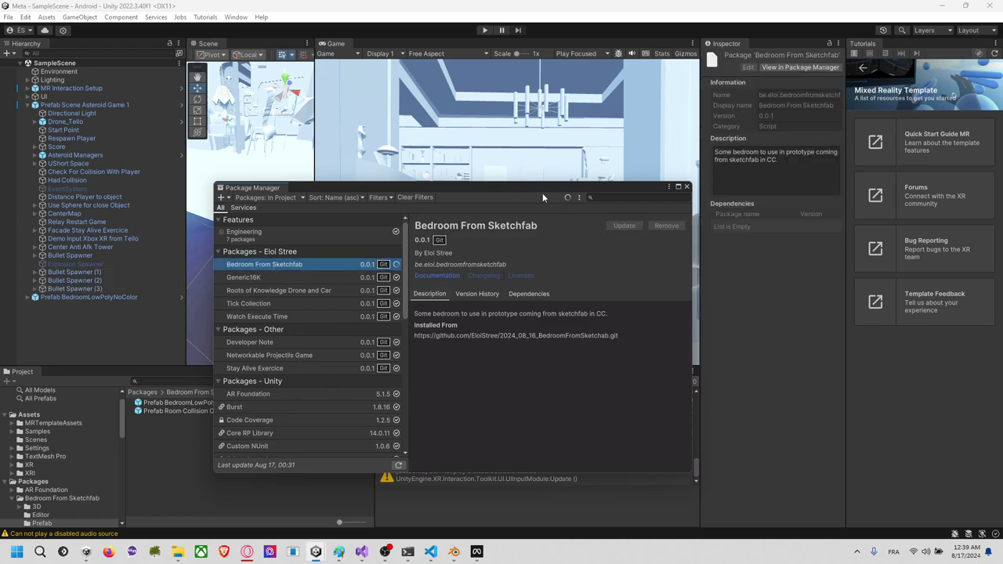
{"action": "left_click_drag", "start_coordinate": [510, 187], "coordinate": [667, 207]}
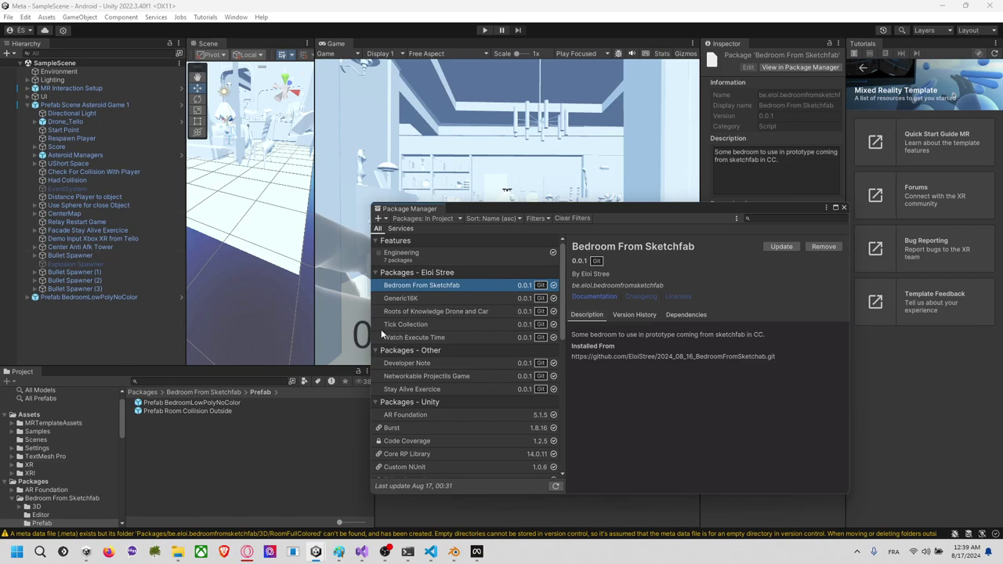
{"action": "left_click", "coordinate": [845, 208]}
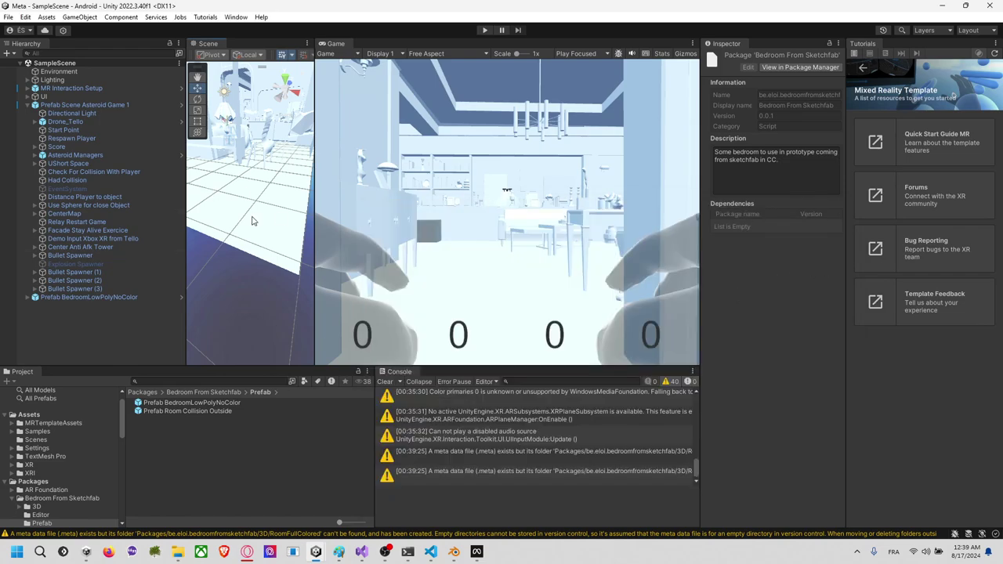
Step: Run SampleScene in play mode to test the updated bedroom
{"action": "right_click_drag", "start_coordinate": [253, 219], "coordinate": [302, 169]}
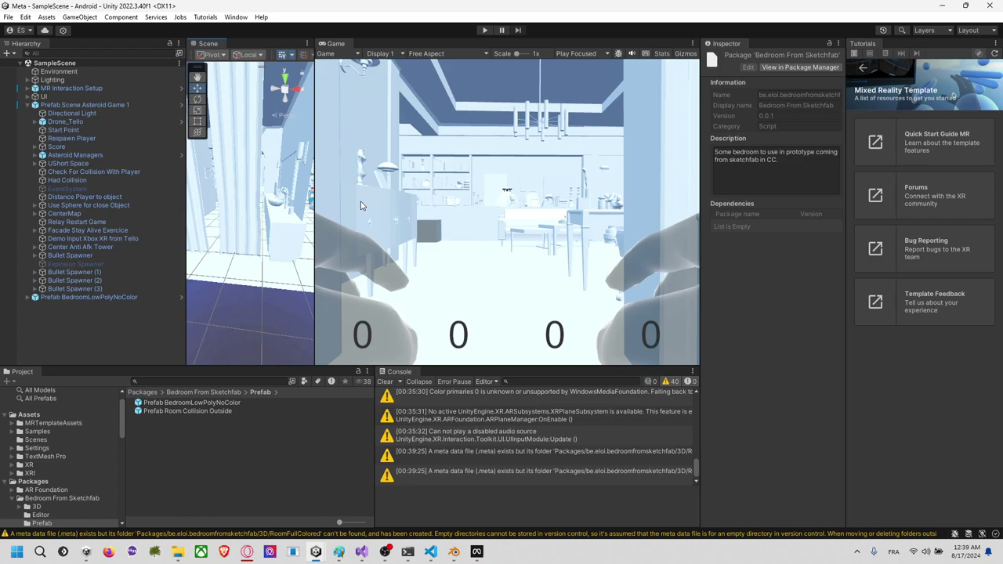
{"action": "left_click", "coordinate": [484, 30]}
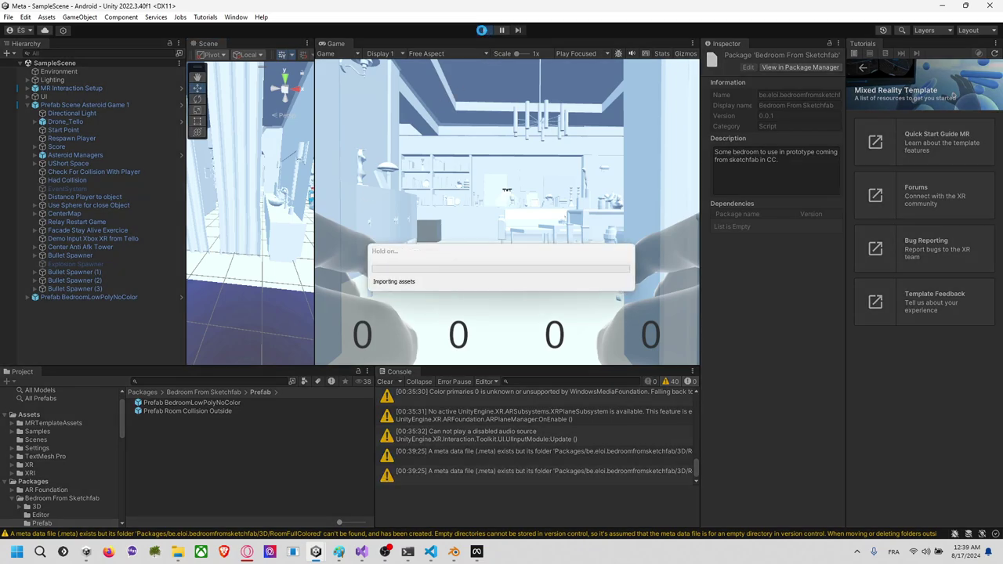
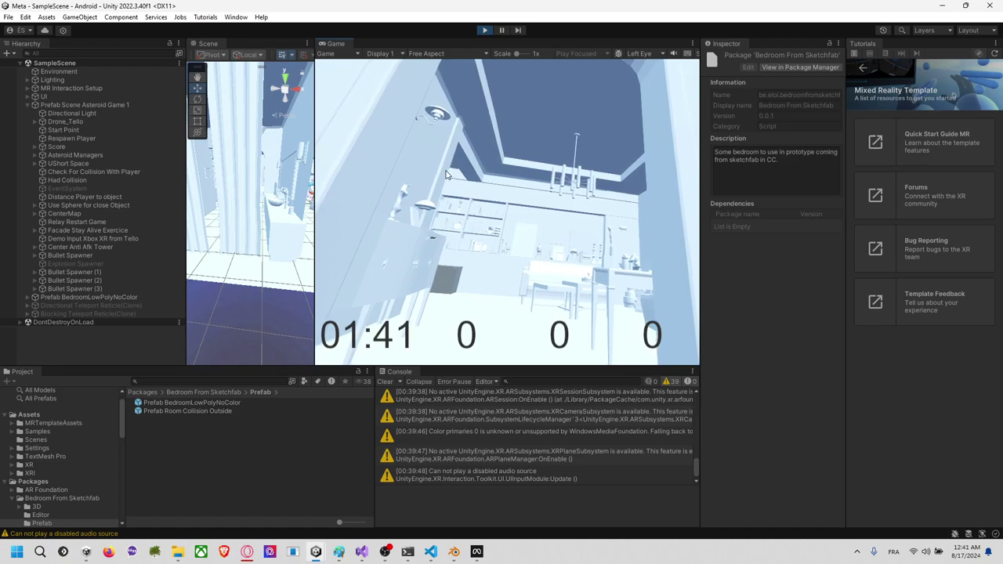
Step: Move the MR Interaction Setup rig along the X axis to about -7 in the running SampleScene
{"action": "left_click", "coordinate": [78, 73]}
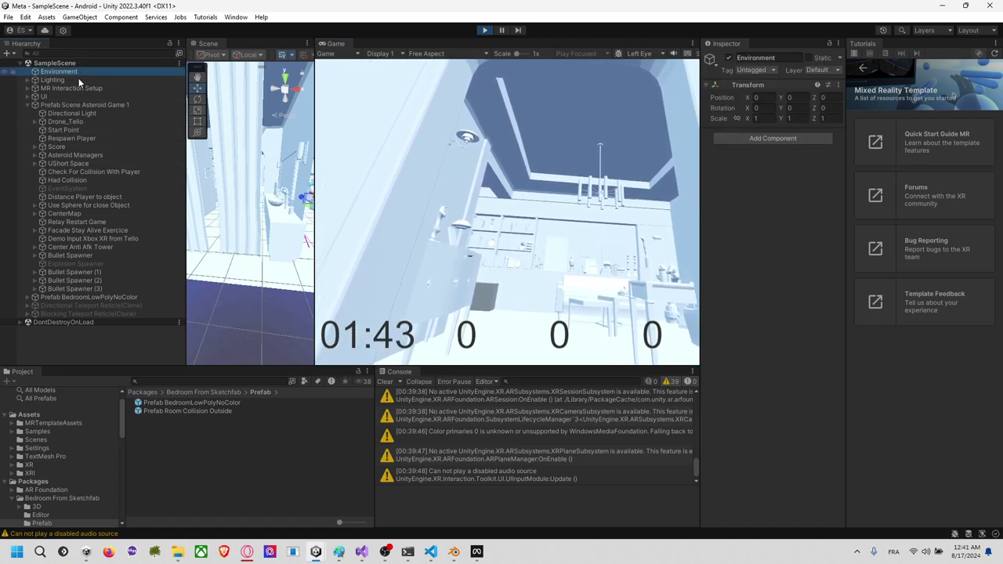
{"action": "left_click", "coordinate": [94, 89]}
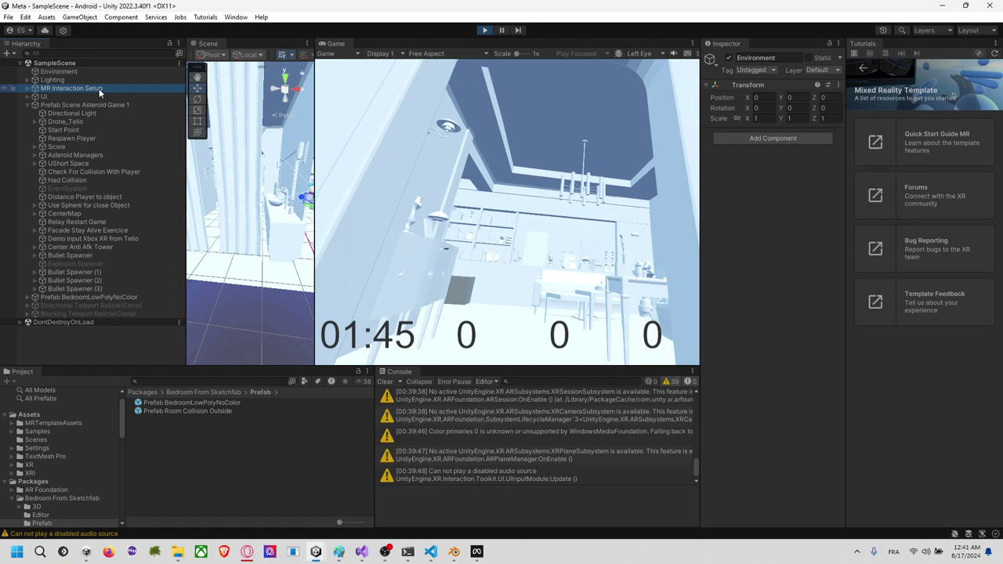
{"action": "right_click_drag", "start_coordinate": [251, 235], "coordinate": [263, 271]}
{"action": "scroll", "coordinate": [235, 262], "scroll_direction": "down", "scroll_amount": 3}
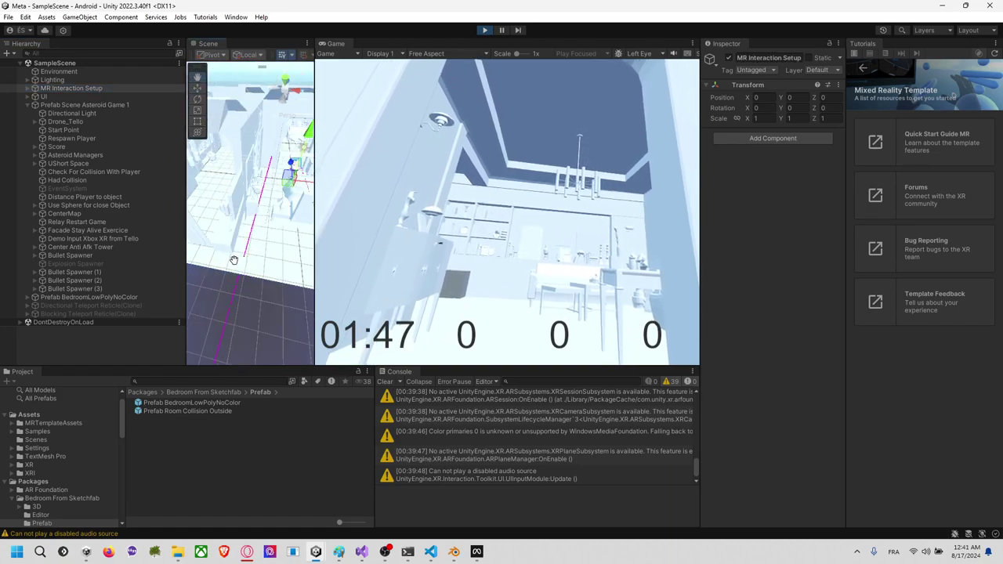
{"action": "middle_click_drag", "start_coordinate": [235, 262], "coordinate": [250, 302]}
{"action": "scroll", "coordinate": [276, 279], "scroll_direction": "down", "scroll_amount": 2}
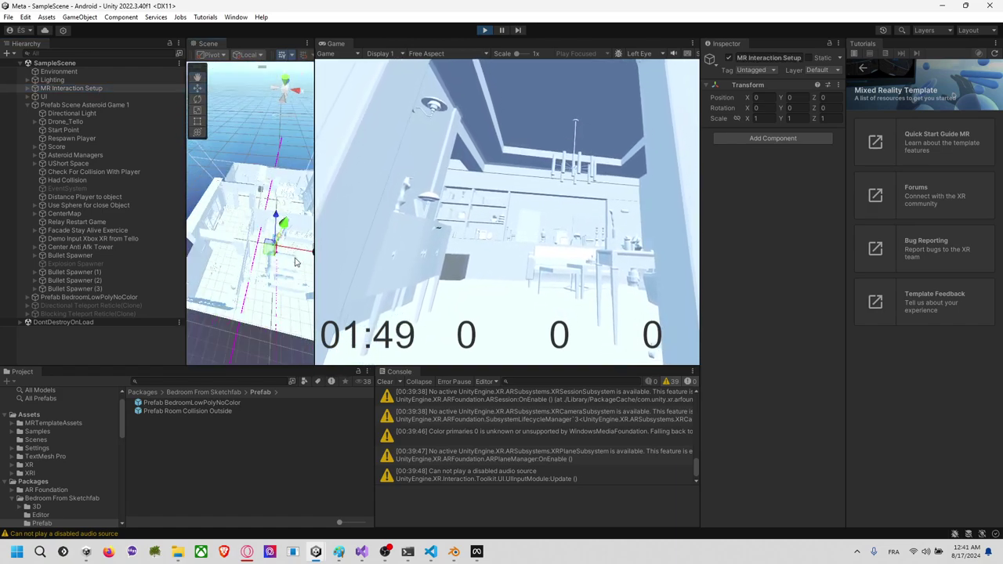
{"action": "scroll", "coordinate": [295, 262], "scroll_direction": "down", "scroll_amount": 1}
{"action": "left_click_drag", "start_coordinate": [305, 249], "coordinate": [268, 250]}
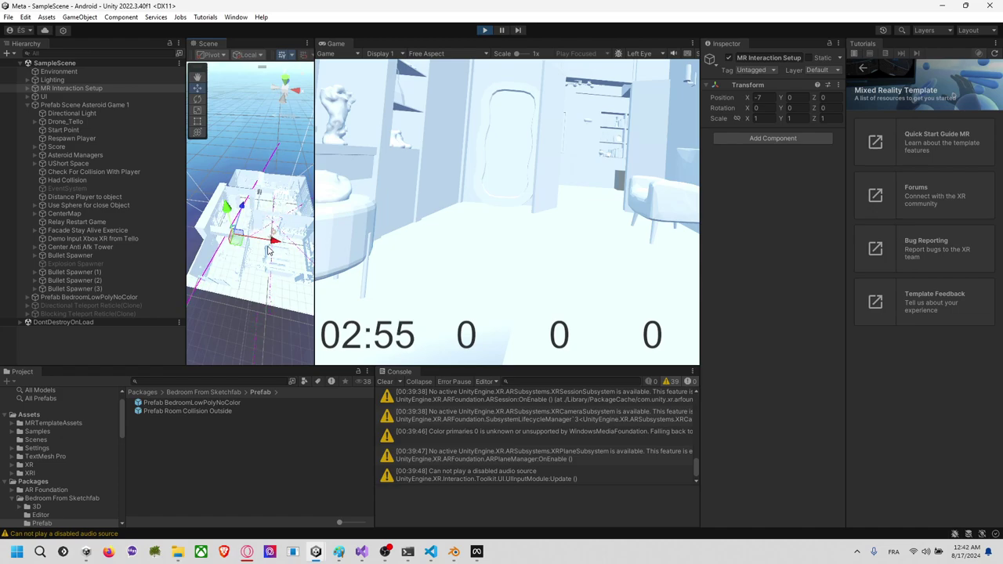
Step: Widen the Scene view and examine the bedroom floor and furniture around the relocated MR rig
{"action": "scroll", "coordinate": [276, 213], "scroll_direction": "up", "scroll_amount": 10}
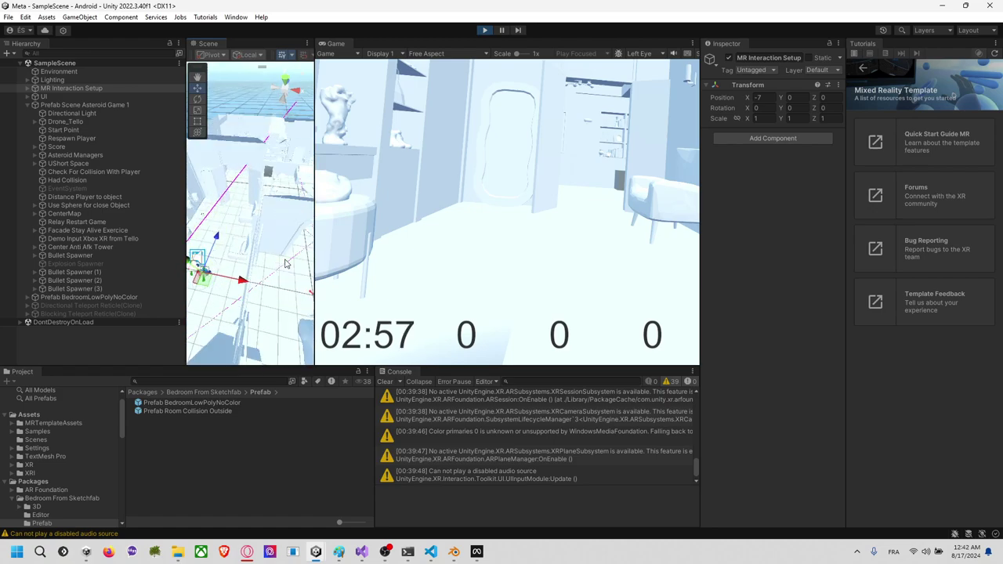
{"action": "left_click_drag", "start_coordinate": [312, 225], "coordinate": [526, 225]}
{"action": "scroll", "coordinate": [403, 209], "scroll_direction": "up", "scroll_amount": 5}
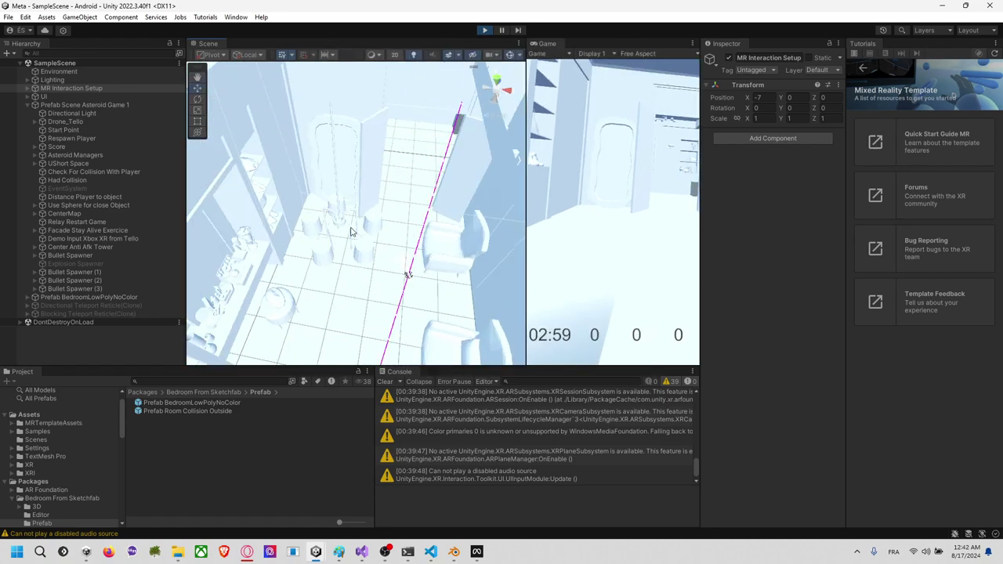
{"action": "middle_click_drag", "start_coordinate": [379, 235], "coordinate": [331, 222]}
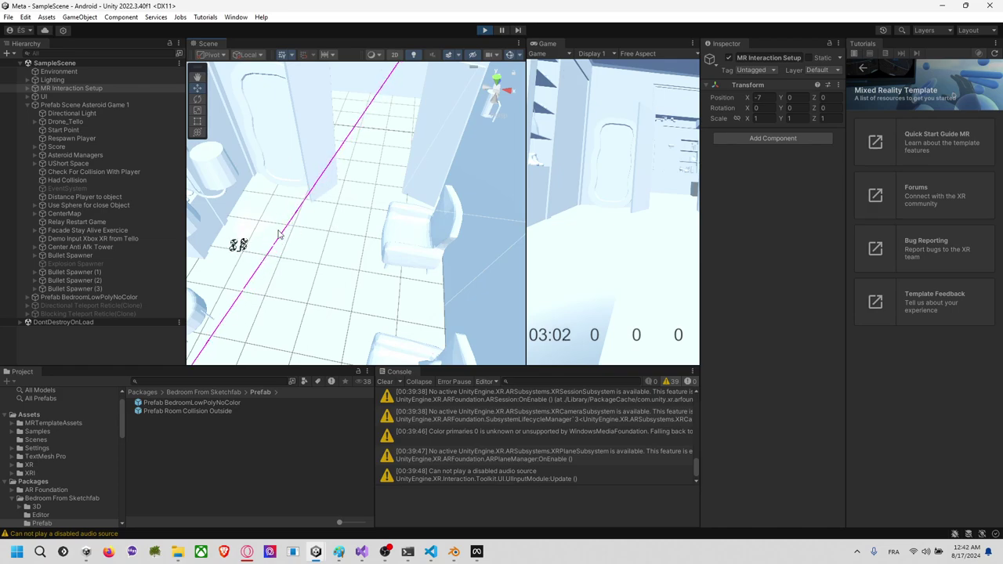
{"action": "mouse_move", "coordinate": [316, 220]}
{"action": "right_mouse_down"}
{"action": "mouse_move", "coordinate": [407, 150]}
{"action": "mouse_move", "coordinate": [352, 138]}
{"action": "mouse_move", "coordinate": [356, 194]}
{"action": "mouse_move", "coordinate": [392, 201]}
{"action": "mouse_move", "coordinate": [320, 222]}
{"action": "right_mouse_up"}
{"action": "key", "text": "s"}
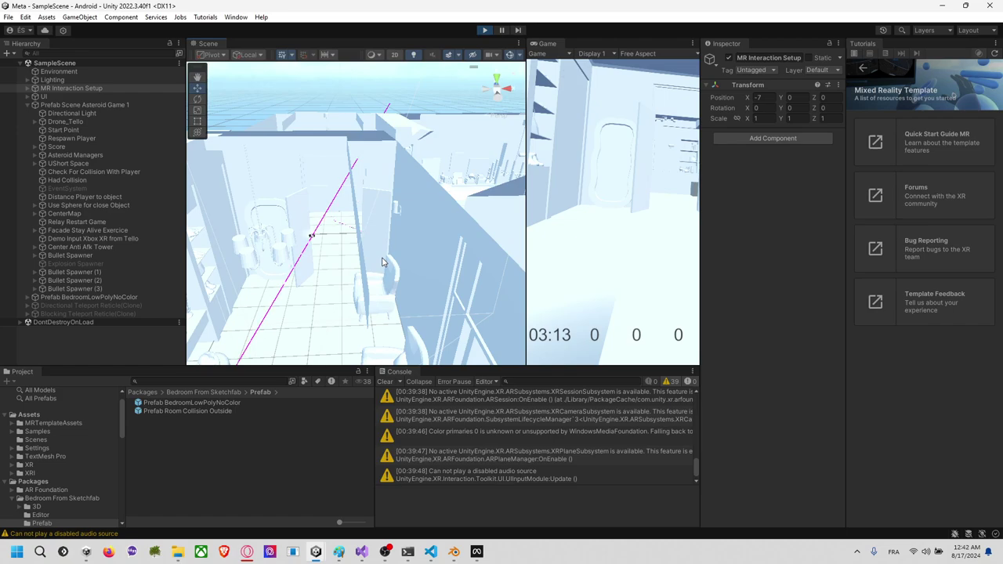
Step: Select Prefab Scene Asteroid Game 1, clear the console, and check the object's placement within the bedroom
{"action": "left_click", "coordinate": [84, 107]}
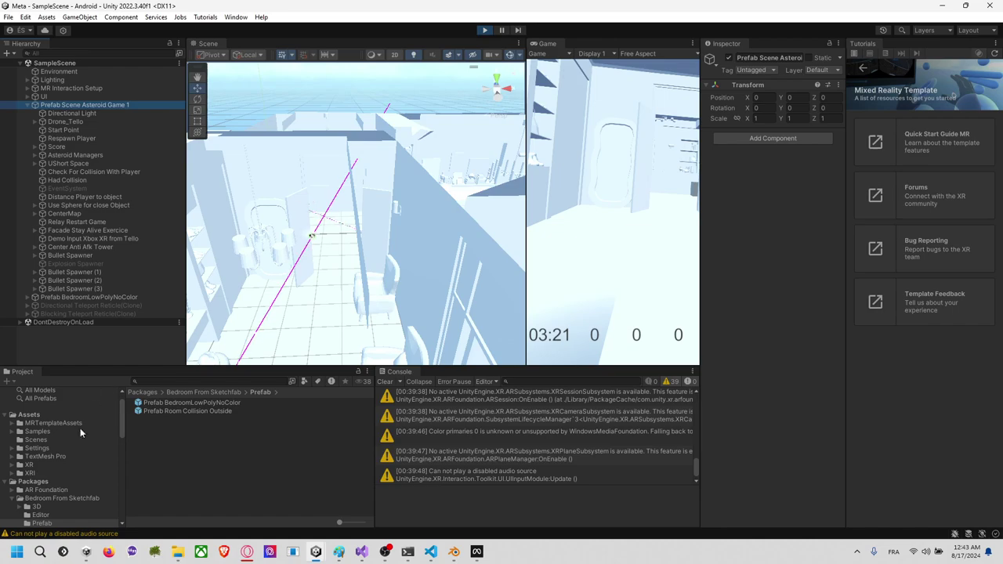
{"action": "left_click", "coordinate": [386, 383]}
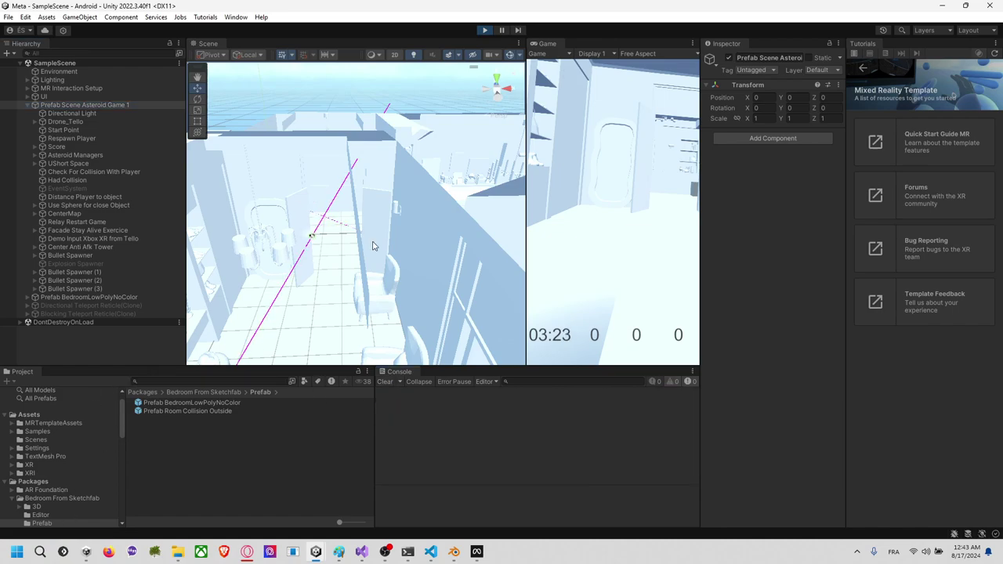
{"action": "scroll", "coordinate": [363, 235], "scroll_direction": "down", "scroll_amount": 4}
{"action": "right_click_drag", "start_coordinate": [366, 230], "coordinate": [382, 264]}
{"action": "middle_click_drag", "start_coordinate": [370, 137], "coordinate": [318, 186]}
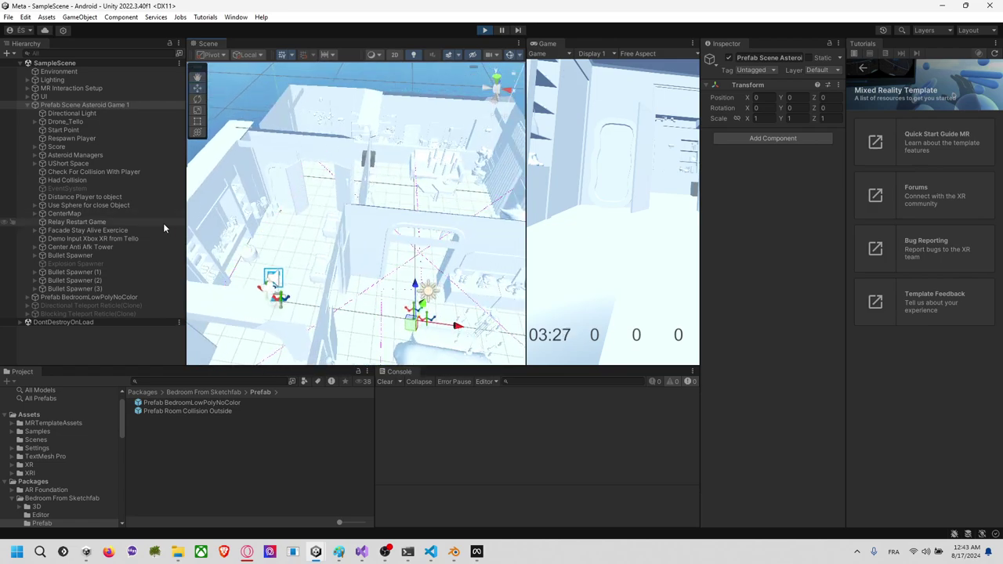
Step: Switch to the Q_BulletHellCS Unity project and inspect the Drone_Tello and Prefab BedroomLowPolyNoColor objects and the 2024_08_16_BedroomFromSketchab folder
{"action": "key", "text": "super+Tab"}
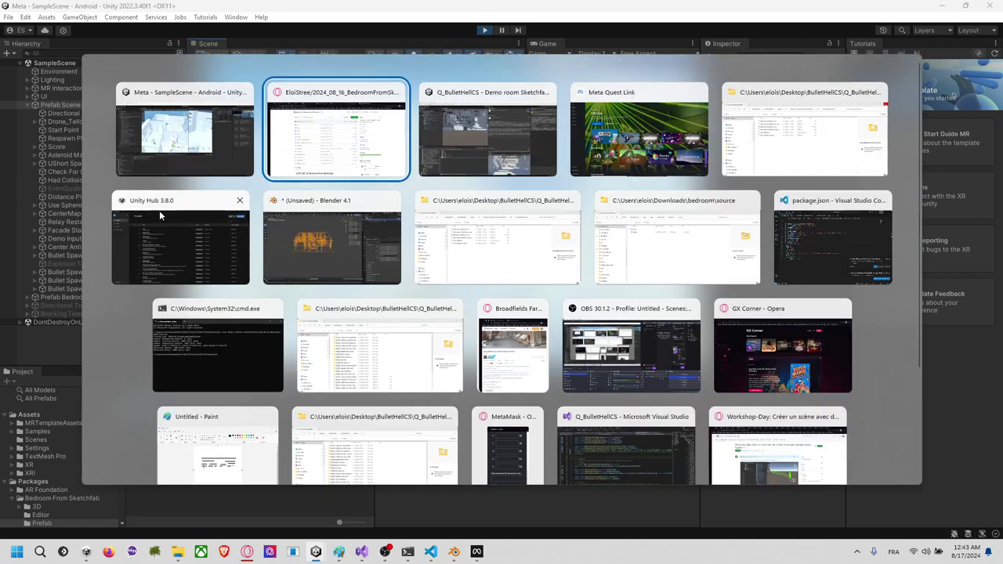
{"action": "key", "text": "Right"}
{"action": "key", "text": "Return"}
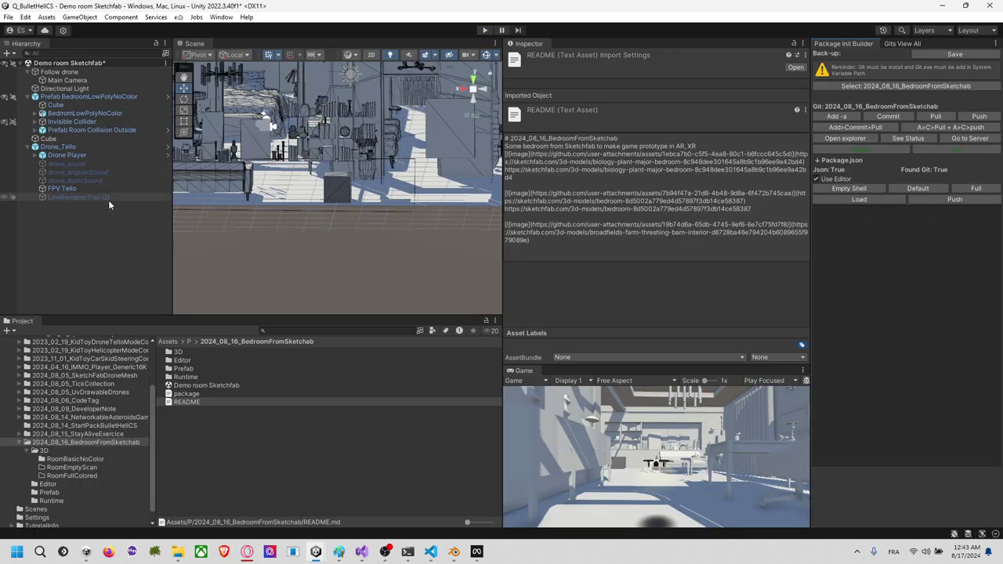
{"action": "left_click", "coordinate": [97, 147]}
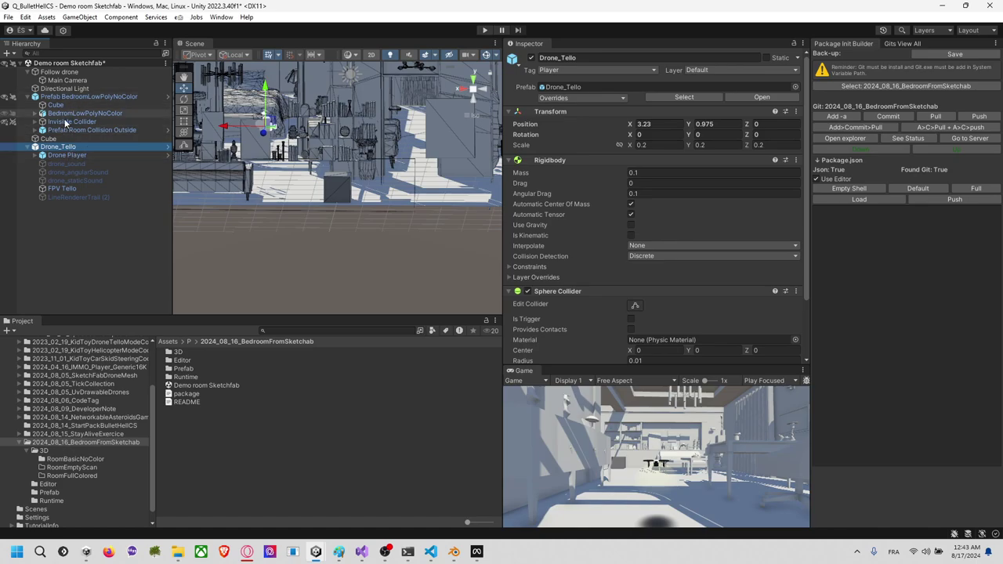
{"action": "scroll", "coordinate": [284, 141], "scroll_direction": "up", "scroll_amount": 6}
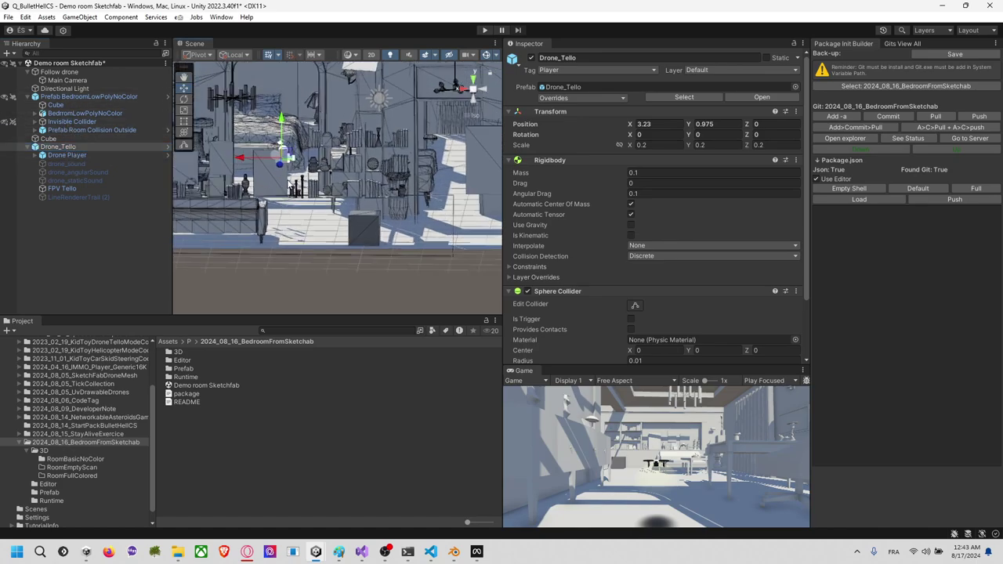
{"action": "middle_click_drag", "start_coordinate": [287, 146], "coordinate": [294, 175]}
{"action": "right_click_drag", "start_coordinate": [306, 174], "coordinate": [317, 321]}
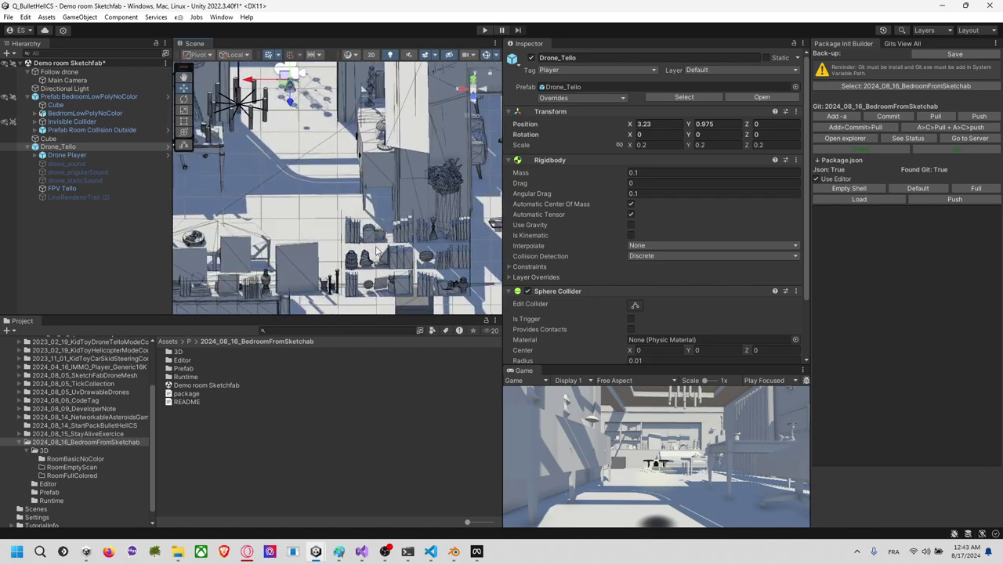
{"action": "left_click", "coordinate": [67, 155]}
{"action": "left_click", "coordinate": [68, 147]}
{"action": "left_click", "coordinate": [91, 98]}
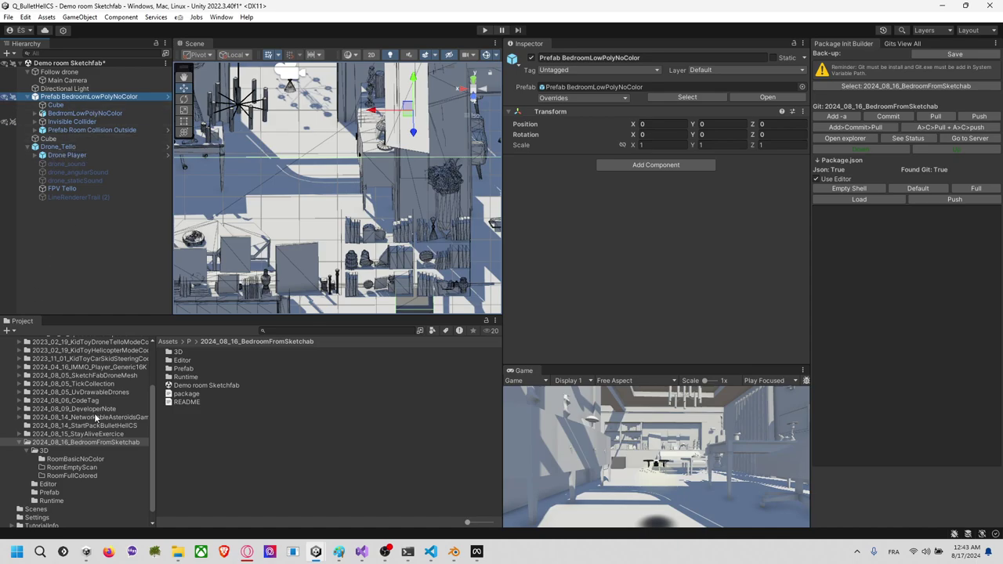
{"action": "left_click", "coordinate": [115, 443]}
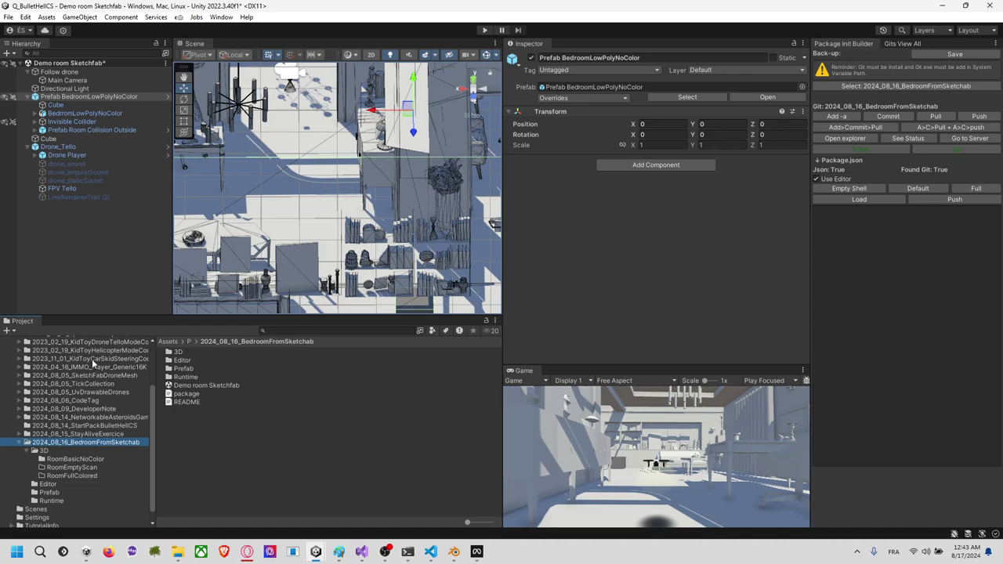
{"action": "left_click", "coordinate": [68, 147]}
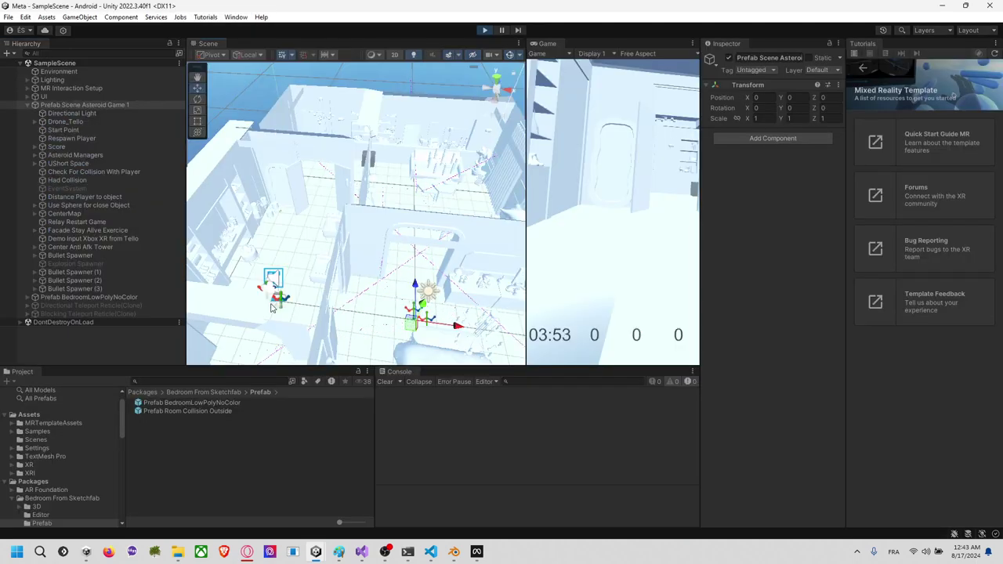
Step: Stop play mode in the Meta SampleScene project and switch to the package's GitHub page in Opera
{"action": "left_click", "coordinate": [484, 30]}
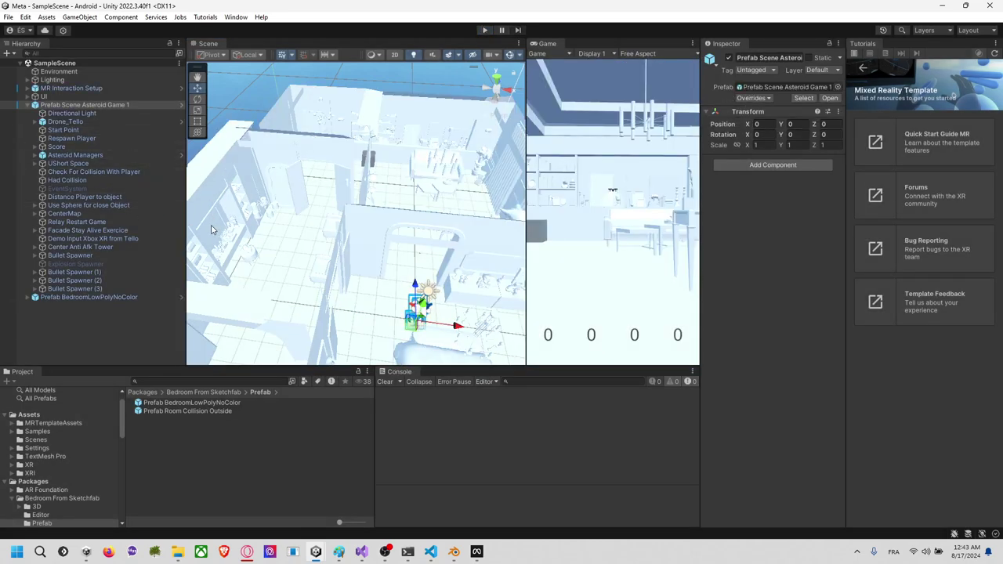
{"action": "key", "text": "alt+Tab"}
{"action": "key", "text": "alt+Tab"}
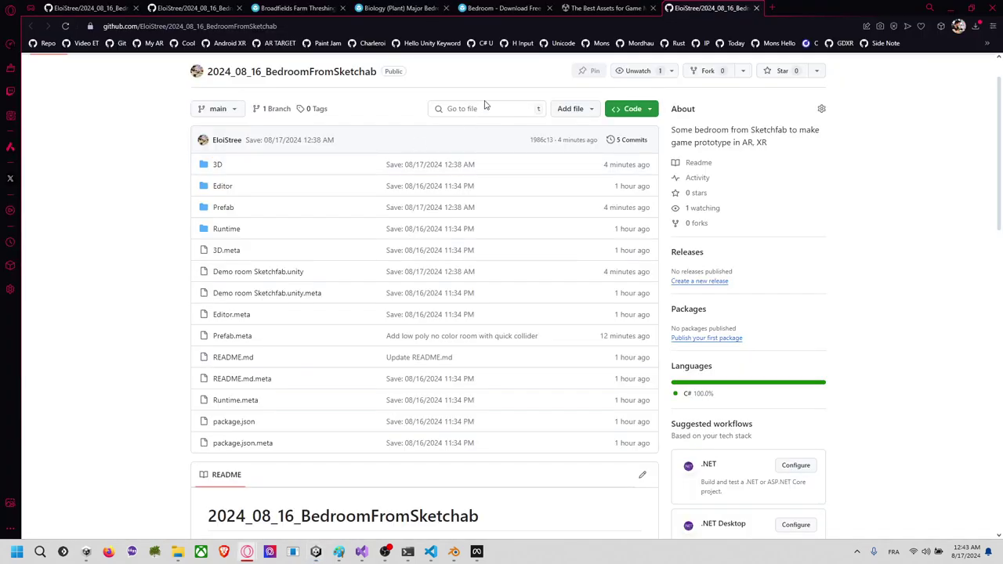
Step: Check the browser's recent downloads, and examine the Biology (Plant) Major Bedroom model and its download options on Sketchfab
{"action": "left_click", "coordinate": [975, 28]}
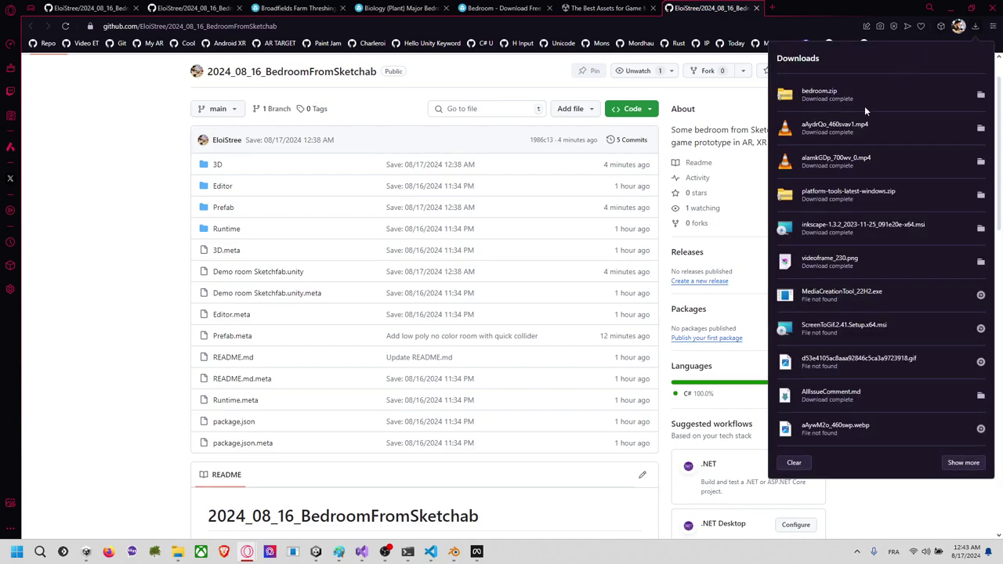
{"action": "left_click", "coordinate": [501, 8]}
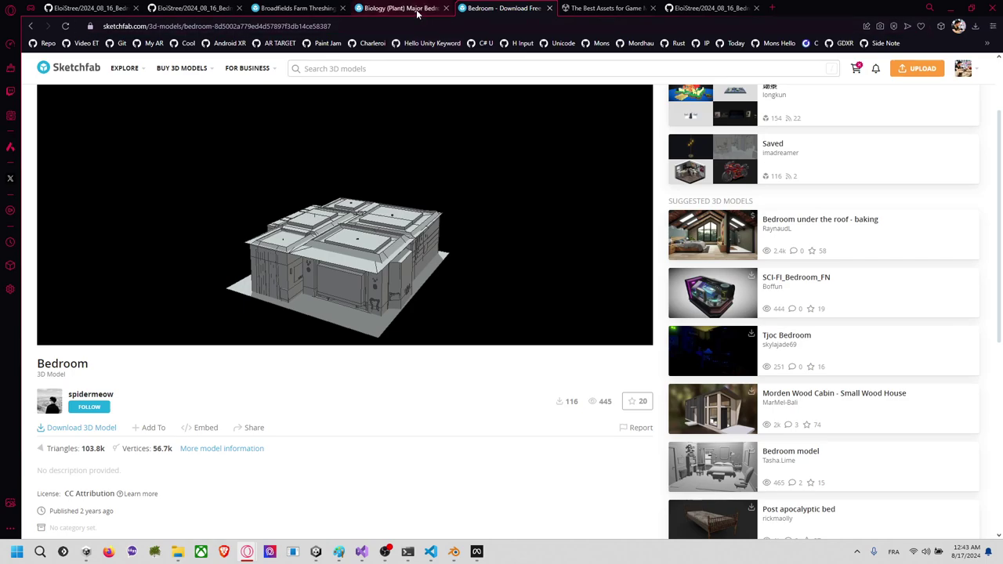
{"action": "left_click", "coordinate": [418, 9]}
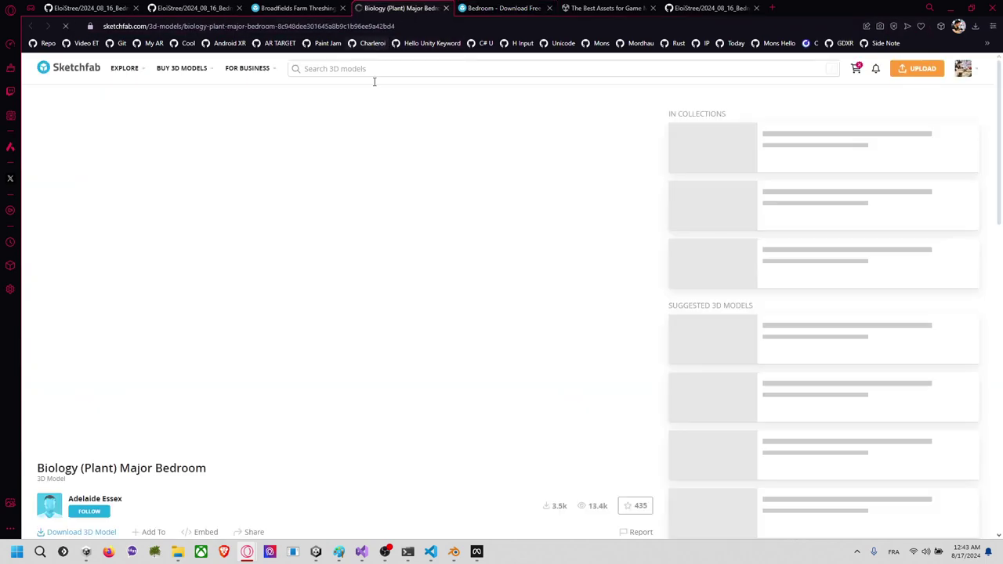
{"action": "scroll", "coordinate": [99, 454], "scroll_direction": "down", "scroll_amount": 2}
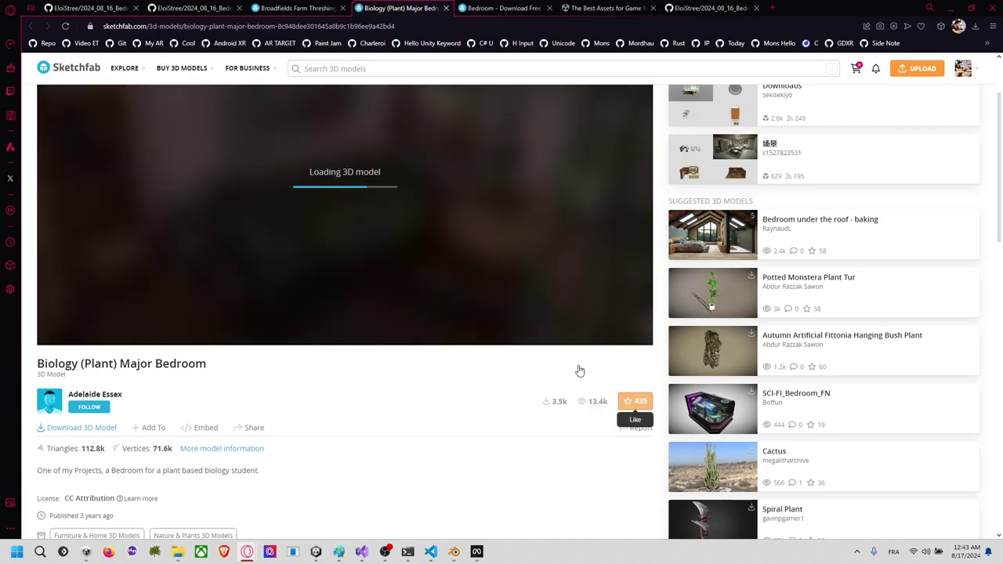
{"action": "scroll", "coordinate": [374, 436], "scroll_direction": "up", "scroll_amount": 2}
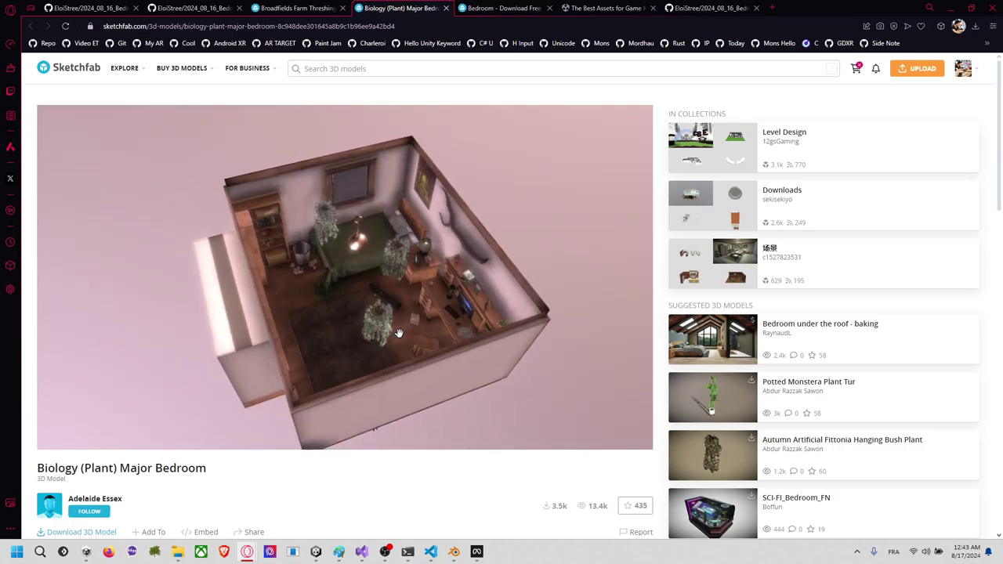
{"action": "left_click_drag", "start_coordinate": [399, 333], "coordinate": [192, 320]}
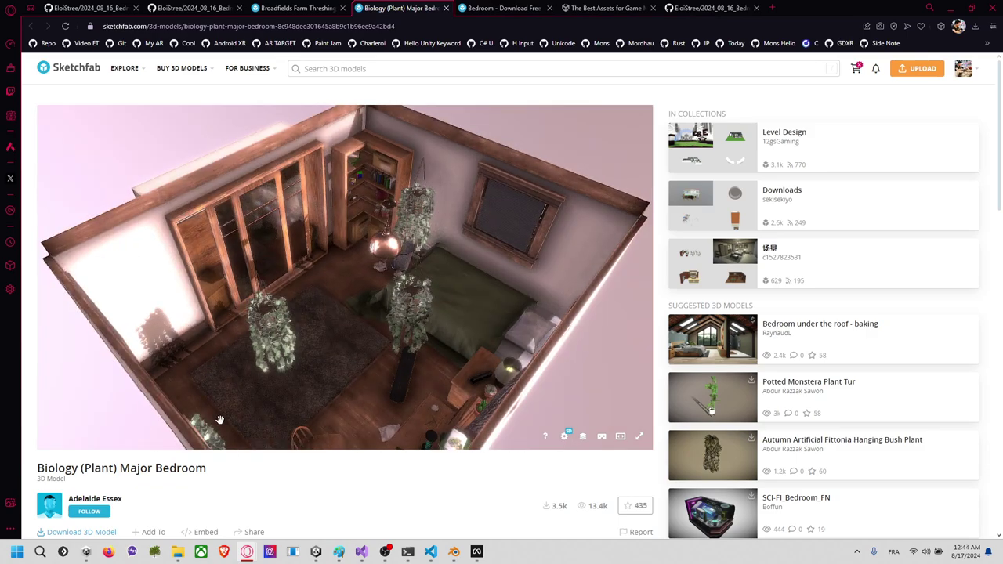
{"action": "scroll", "coordinate": [246, 471], "scroll_direction": "down", "scroll_amount": 3}
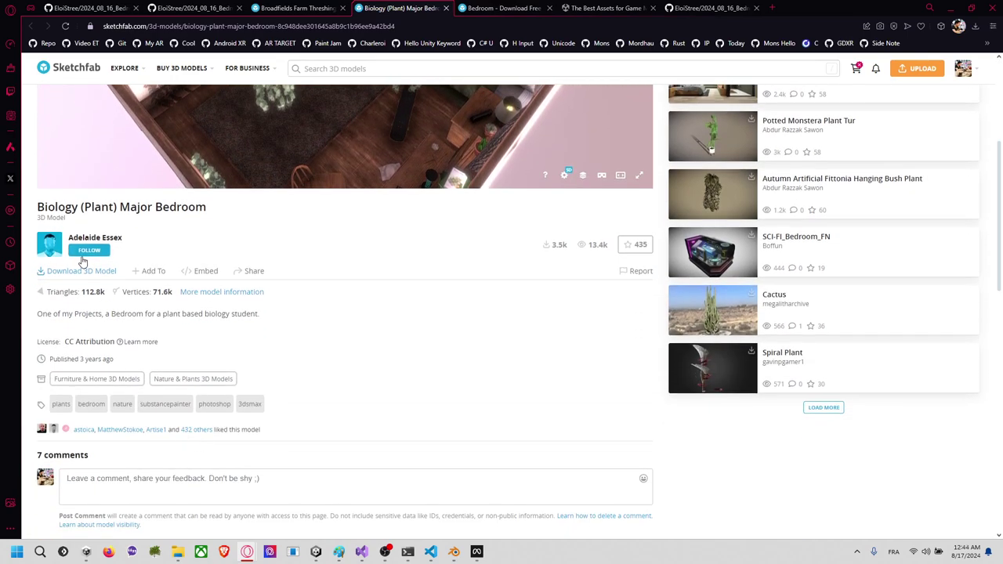
{"action": "left_click", "coordinate": [81, 271]}
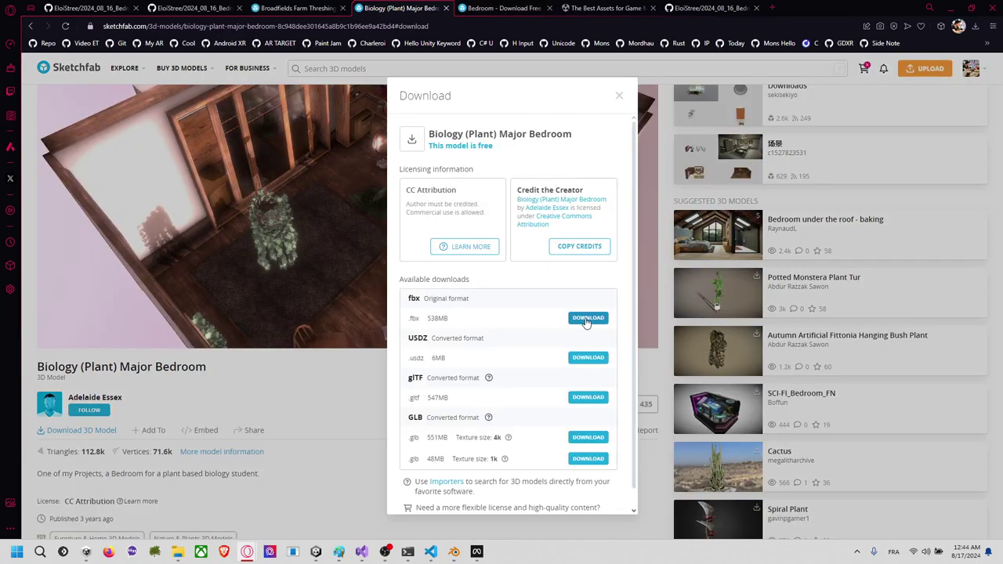
Step: Download the Broadfields Farm Threshing Barn Interior model from Sketchfab in its original OBJ format
{"action": "left_click", "coordinate": [306, 10]}
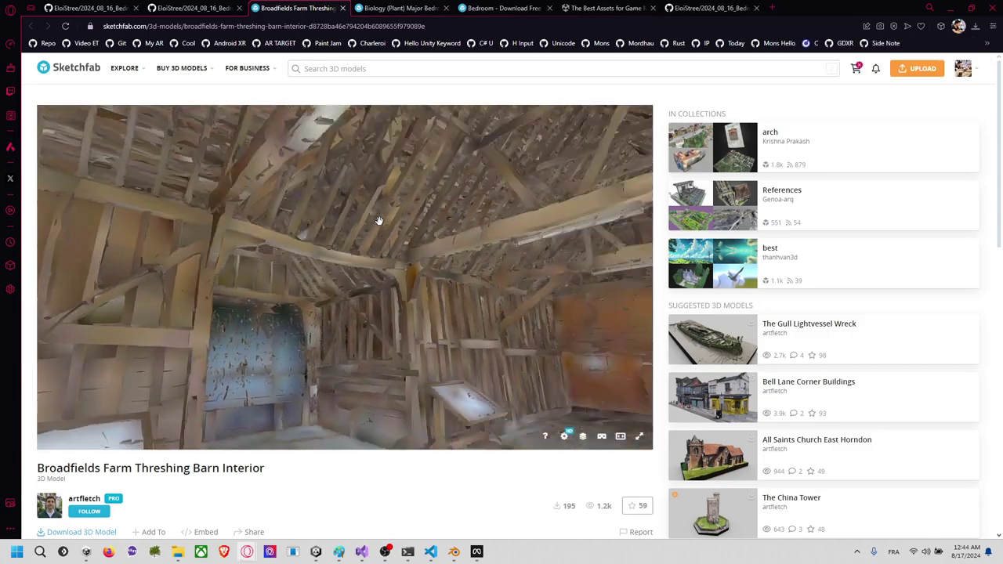
{"action": "scroll", "coordinate": [308, 473], "scroll_direction": "down", "scroll_amount": 2}
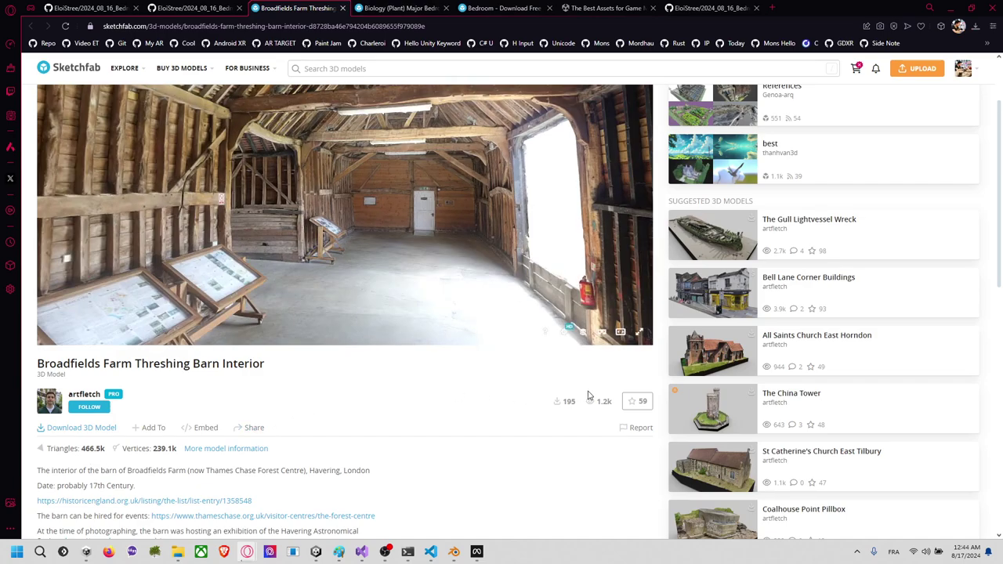
{"action": "left_click", "coordinate": [79, 428]}
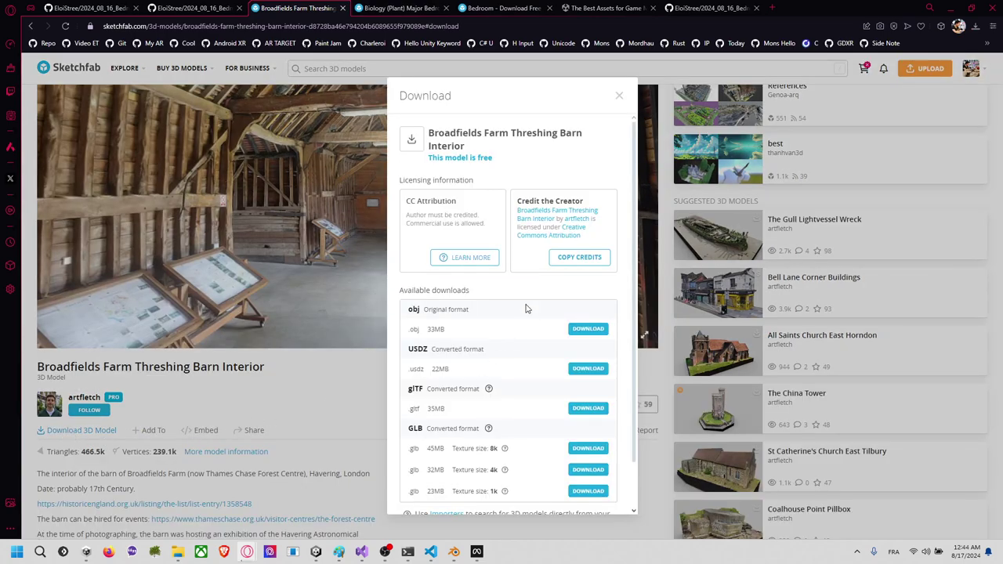
{"action": "left_click", "coordinate": [588, 330]}
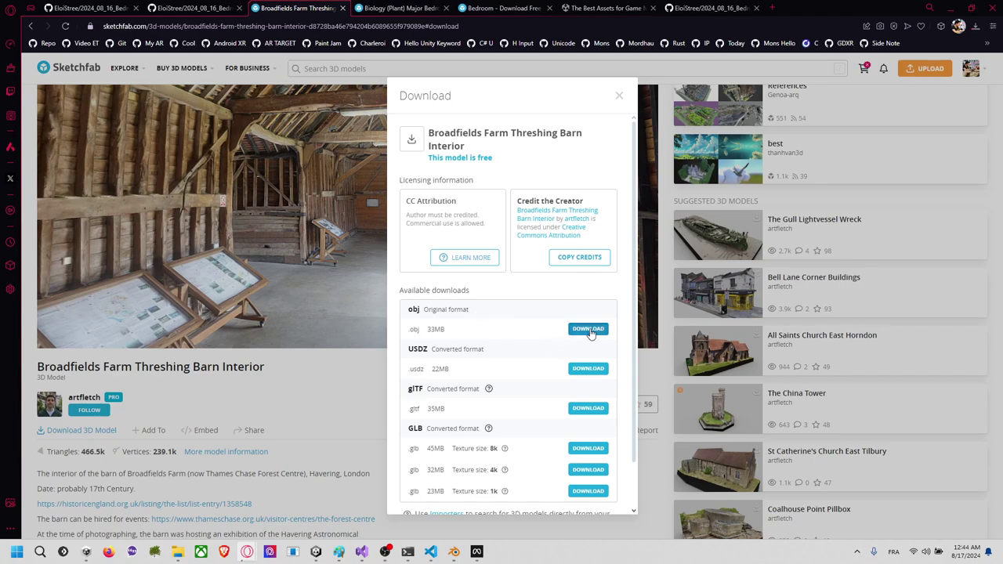
{"action": "left_click", "coordinate": [384, 348]}
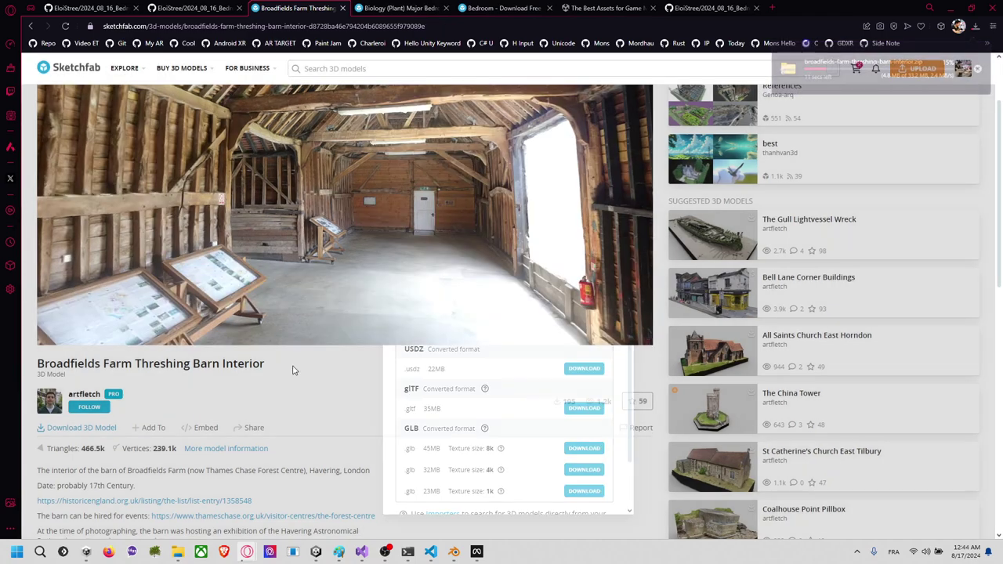
Step: Switch to the Meta Unity project and open the Bedroom From Sketchfab package's 3D/RoomEmptyScan folder in File Explorer
{"action": "key", "text": "alt+Tab"}
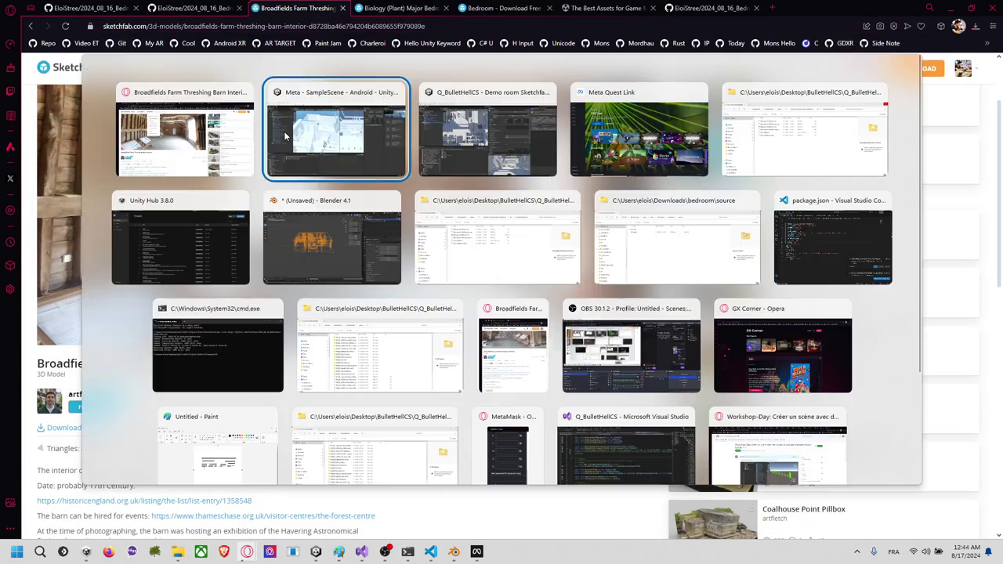
{"action": "left_click", "coordinate": [312, 134]}
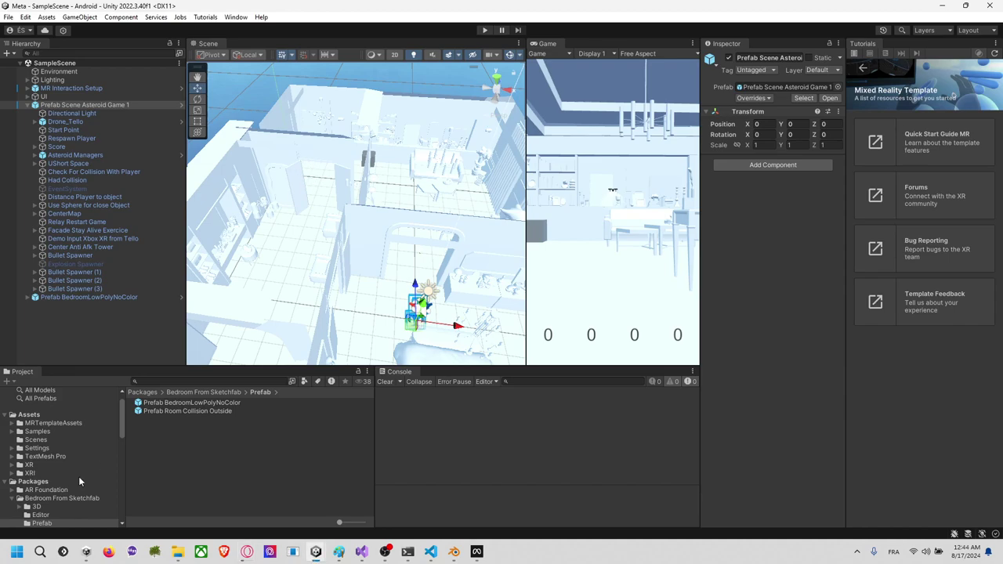
{"action": "scroll", "coordinate": [74, 480], "scroll_direction": "down", "scroll_amount": 2}
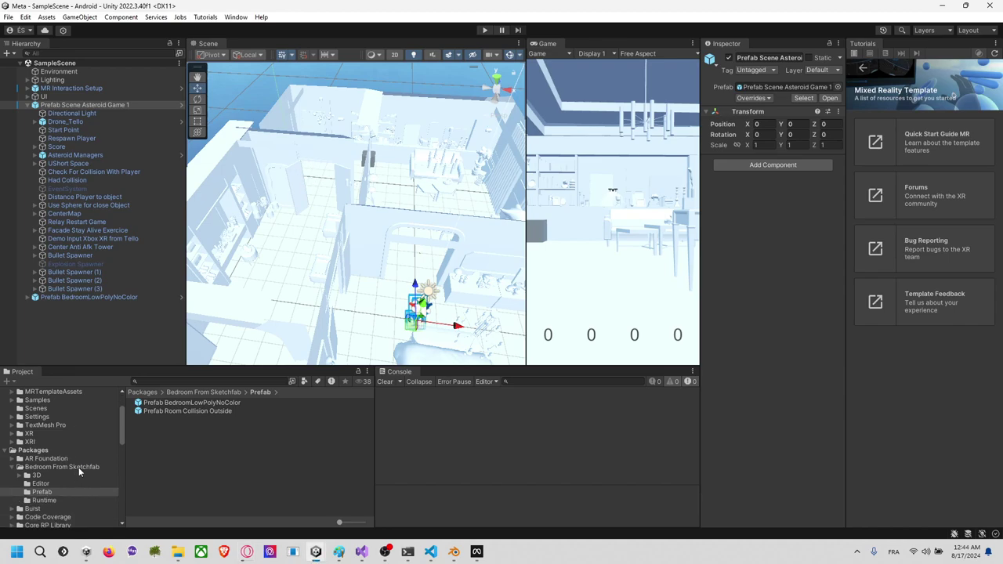
{"action": "left_click", "coordinate": [79, 467]}
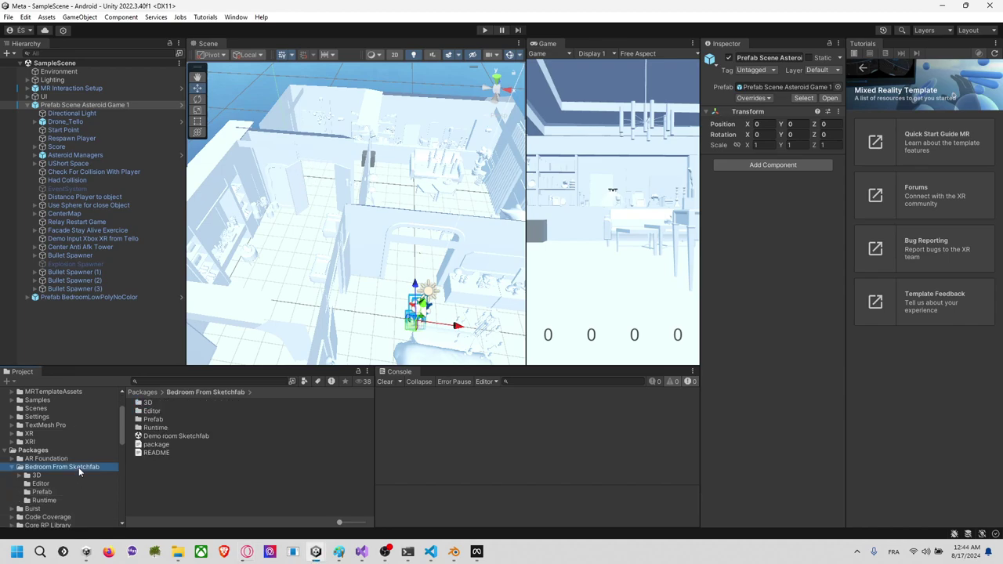
{"action": "double_click", "coordinate": [166, 404]}
{"action": "double_click", "coordinate": [192, 412]}
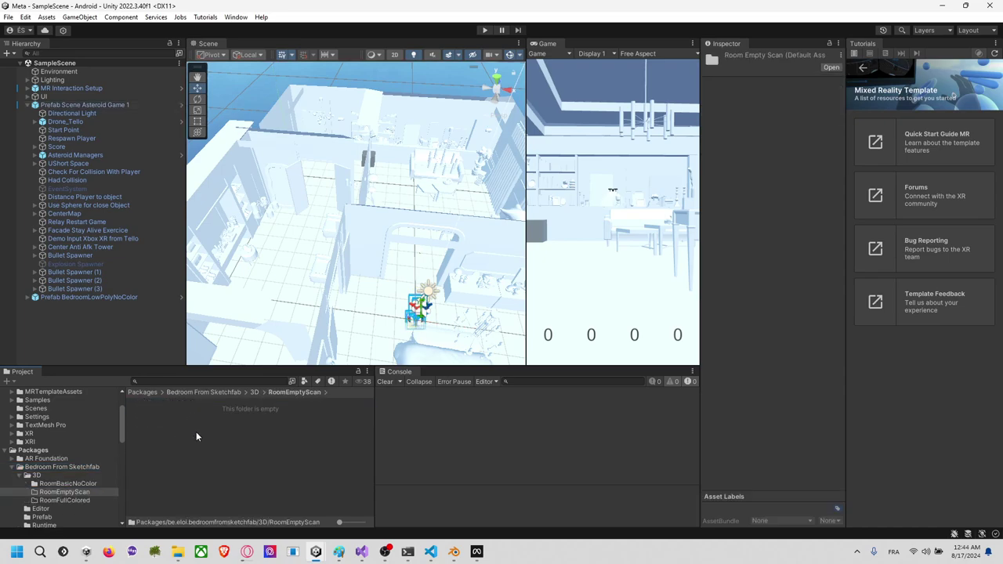
{"action": "right_click", "coordinate": [196, 434]}
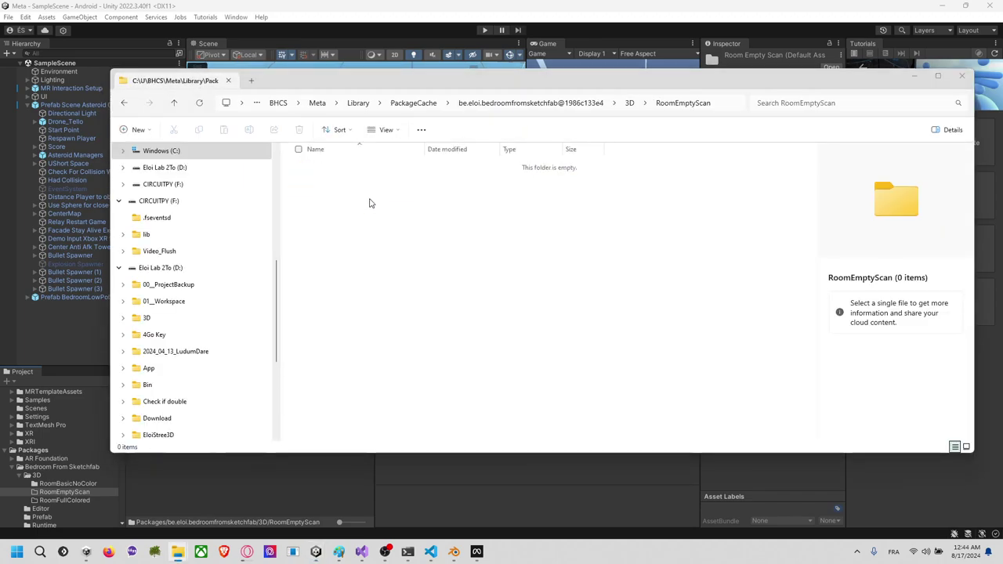
Step: Save a web shortcut to the Broadfields Farm Threshing Barn Interior page in the RoomEmptyScan folder and name it Source
{"action": "key", "text": "alt+Tab"}
{"action": "key", "text": "Tab"}
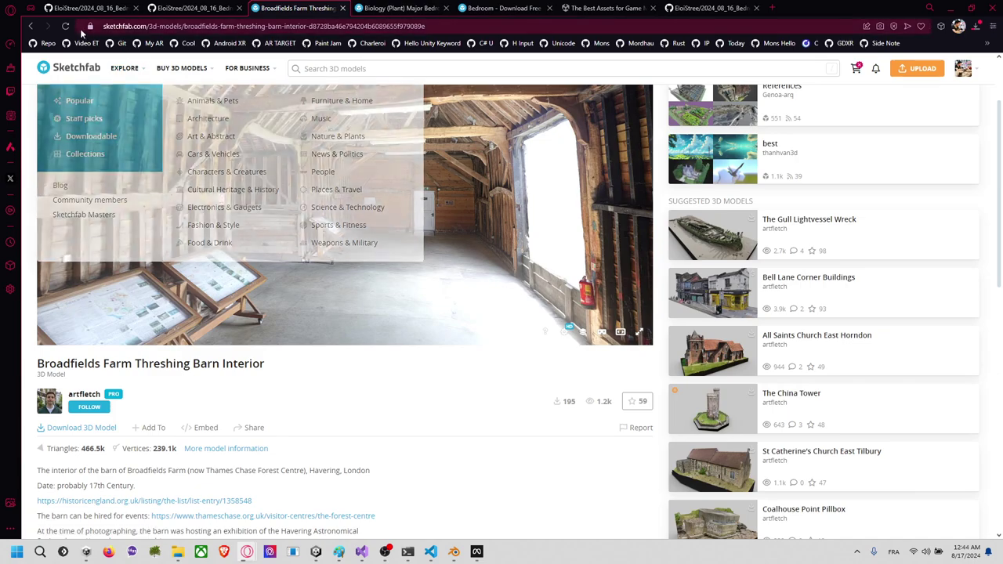
{"action": "left_click_drag", "start_coordinate": [89, 27], "coordinate": [356, 229]}
{"action": "key", "text": "alt+Tab"}
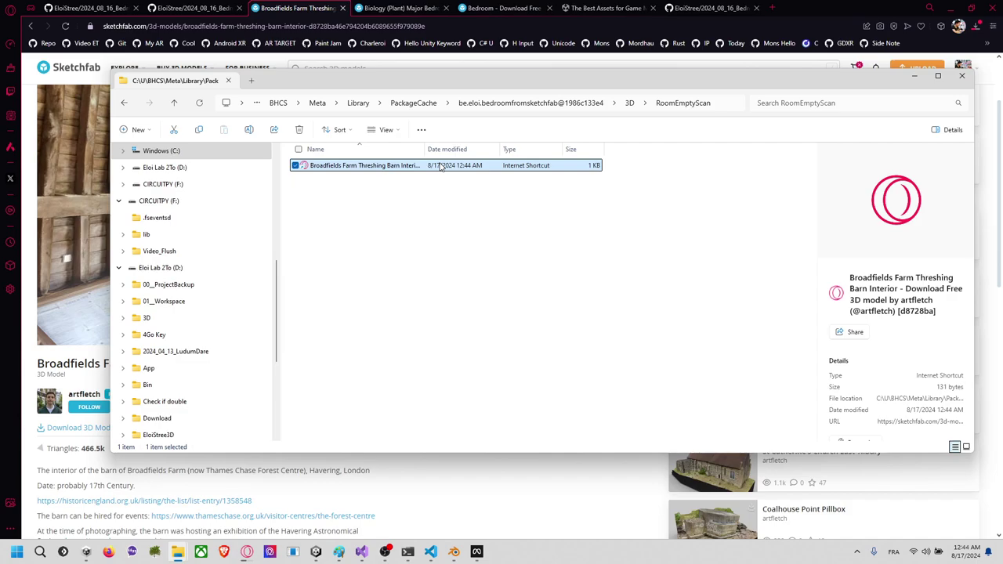
{"action": "key", "text": "F2"}
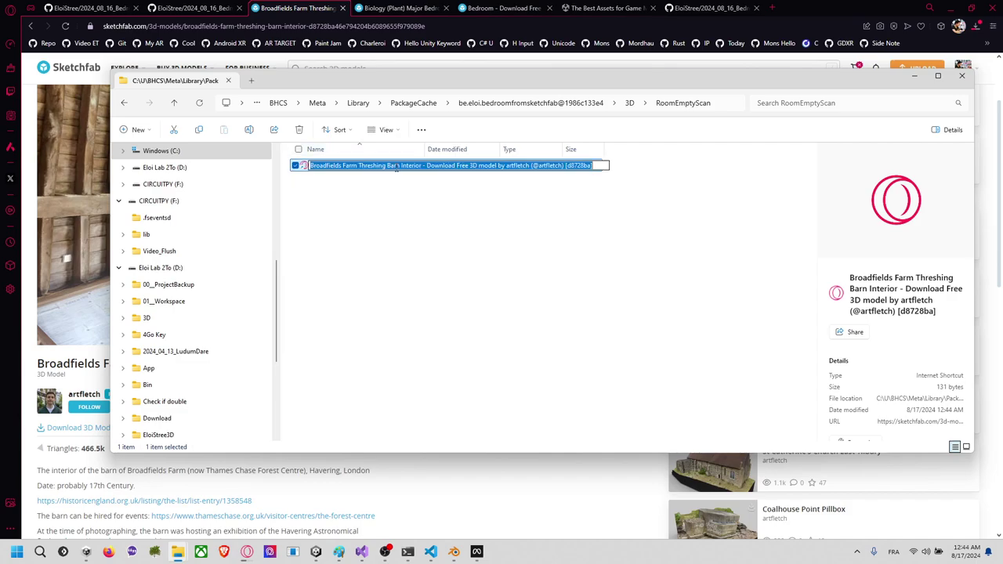
{"action": "type", "text": "Source"}
{"action": "key", "text": "Return"}
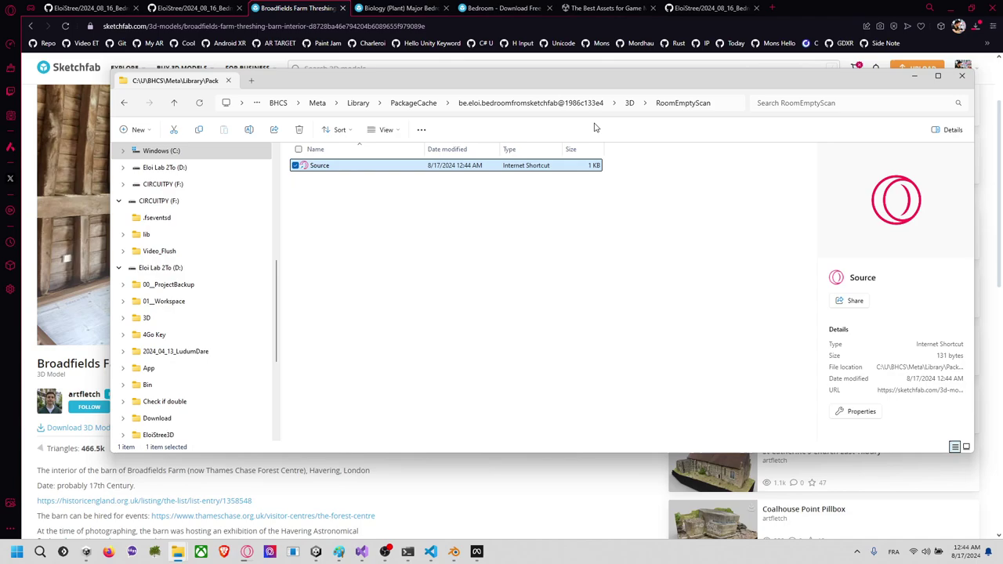
Step: Save a web shortcut to the Biology (Plant) Major Bedroom page in the RoomFullColored folder and name it Source
{"action": "left_click", "coordinate": [631, 105]}
{"action": "double_click", "coordinate": [369, 195]}
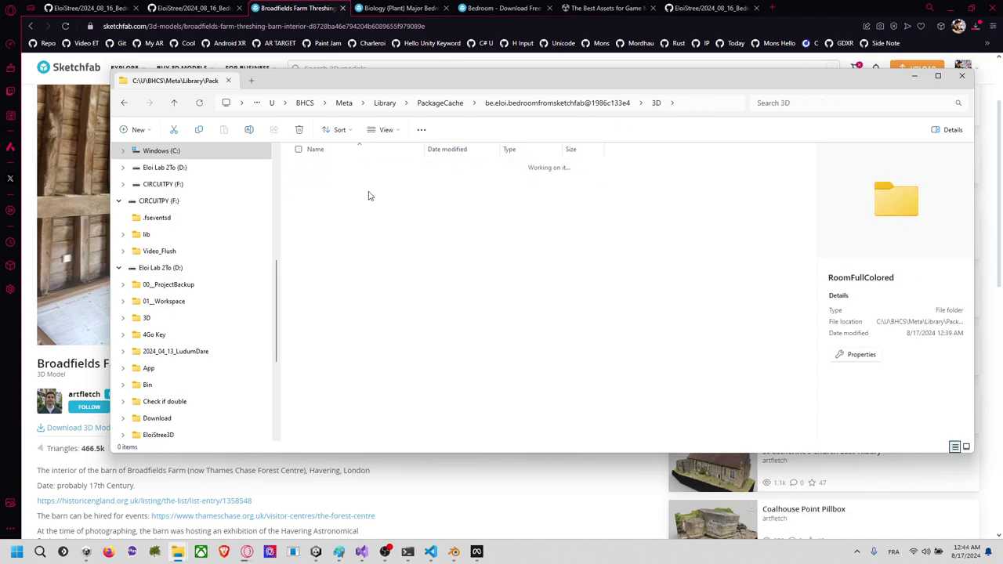
{"action": "key", "text": "alt+Tab"}
{"action": "left_click", "coordinate": [400, 11]}
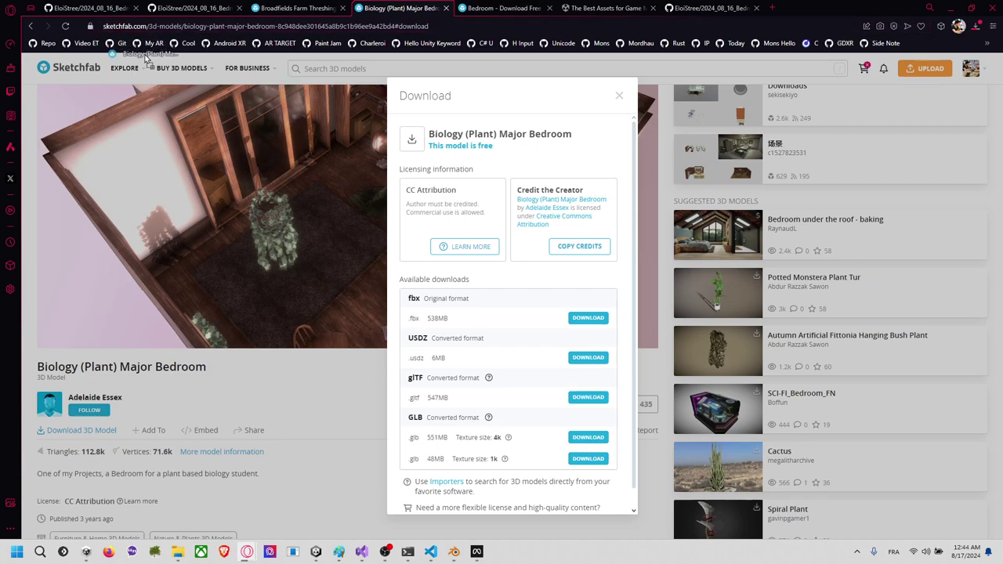
{"action": "key", "text": "alt+Tab"}
{"action": "left_click_drag", "start_coordinate": [288, 138], "coordinate": [392, 184]}
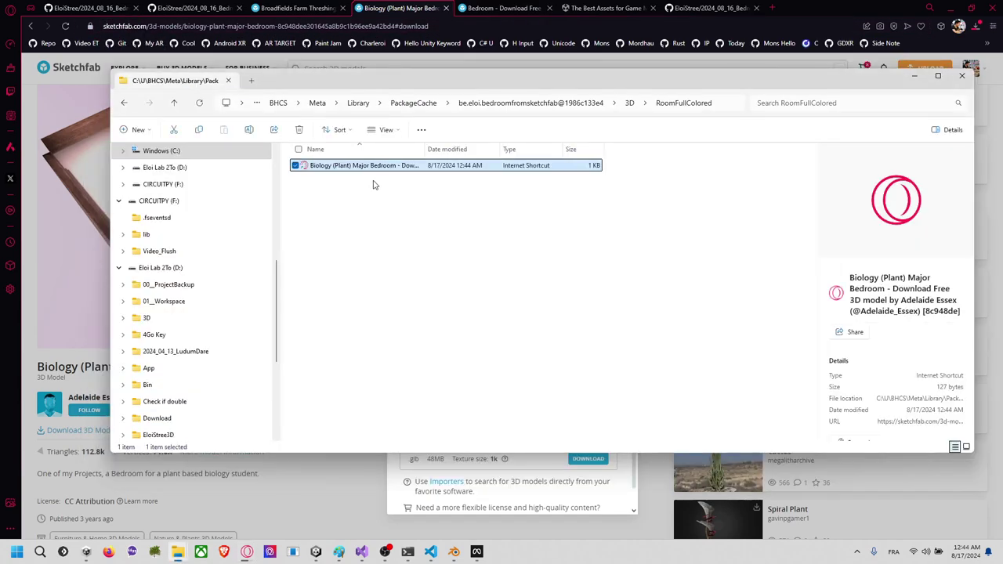
{"action": "key", "text": "F2"}
{"action": "type", "text": "Source"}
{"action": "key", "text": "Return"}
{"action": "left_click", "coordinate": [414, 214]}
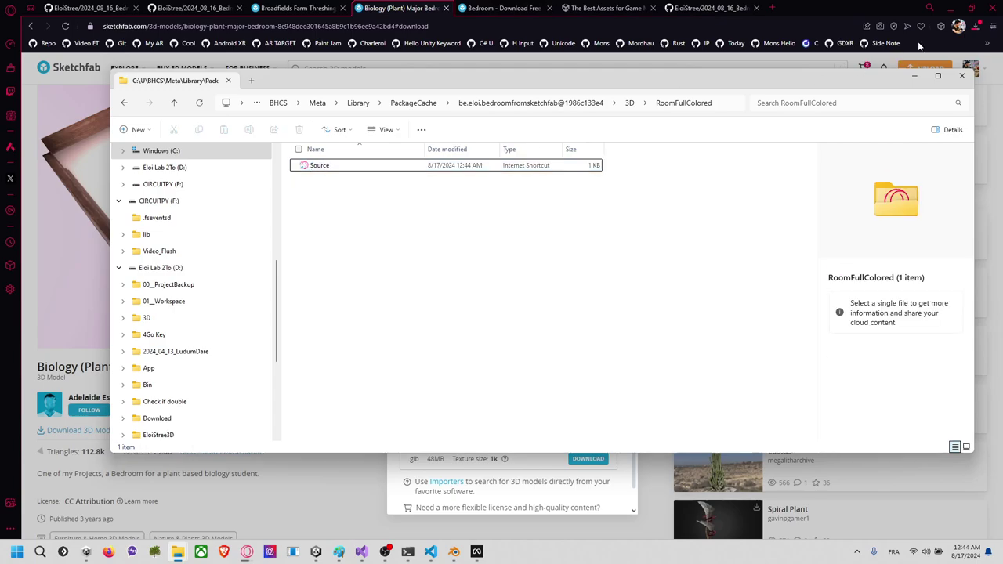
Step: Locate the downloaded broadfields-farm-threshing-barn-interior.zip and extract it to its default folder in Downloads
{"action": "left_click", "coordinate": [976, 28]}
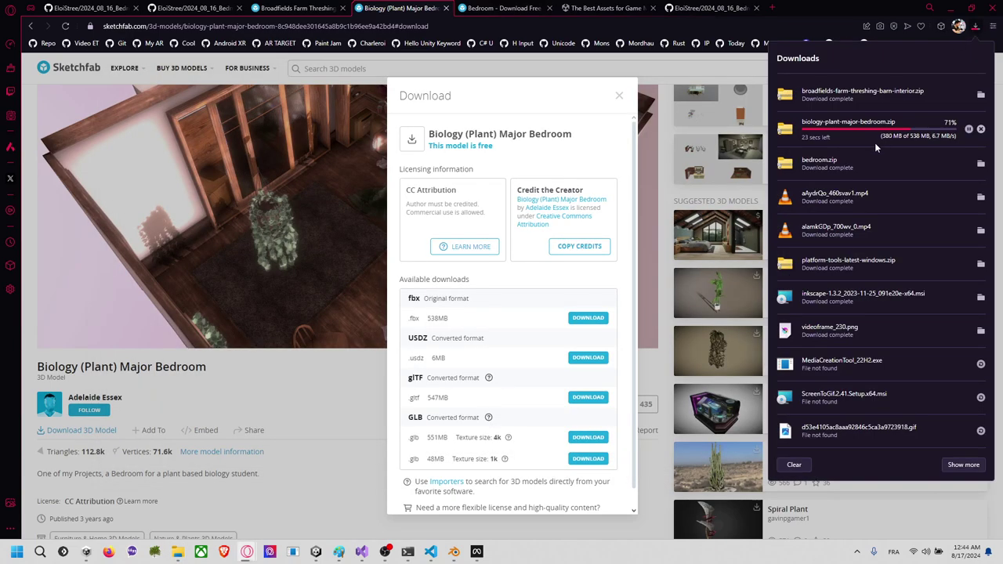
{"action": "left_click", "coordinate": [980, 95]}
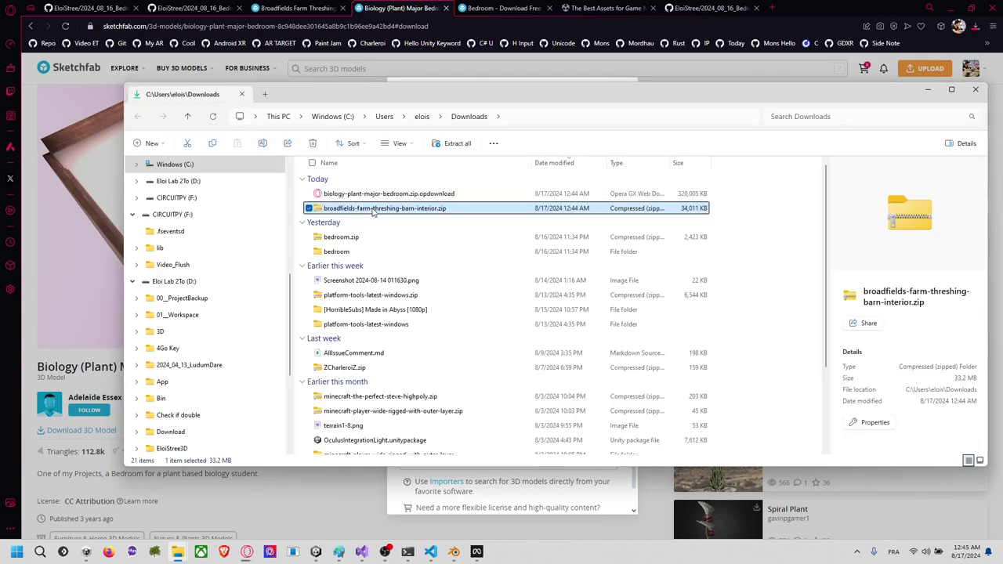
{"action": "left_click", "coordinate": [458, 145]}
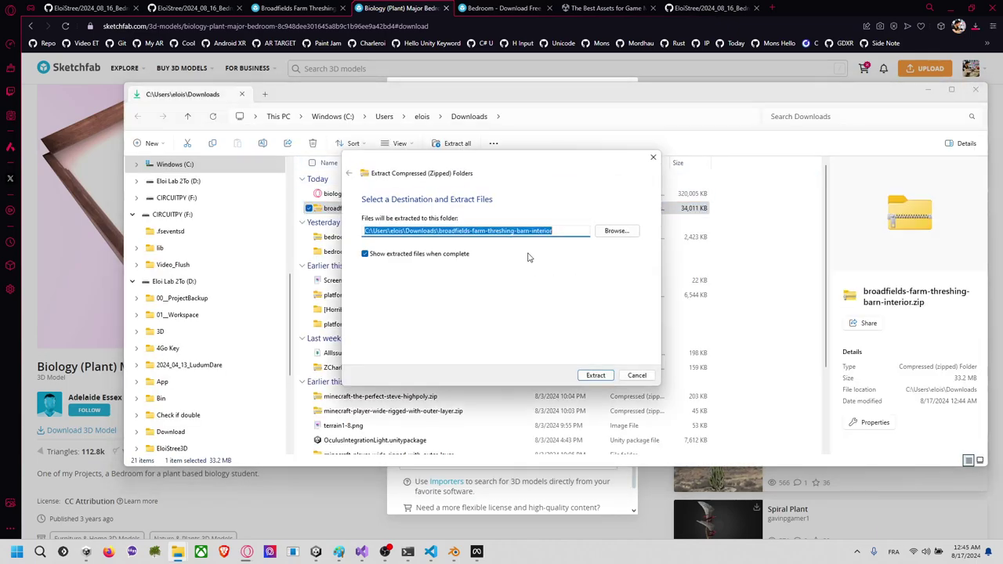
{"action": "left_click", "coordinate": [595, 376]}
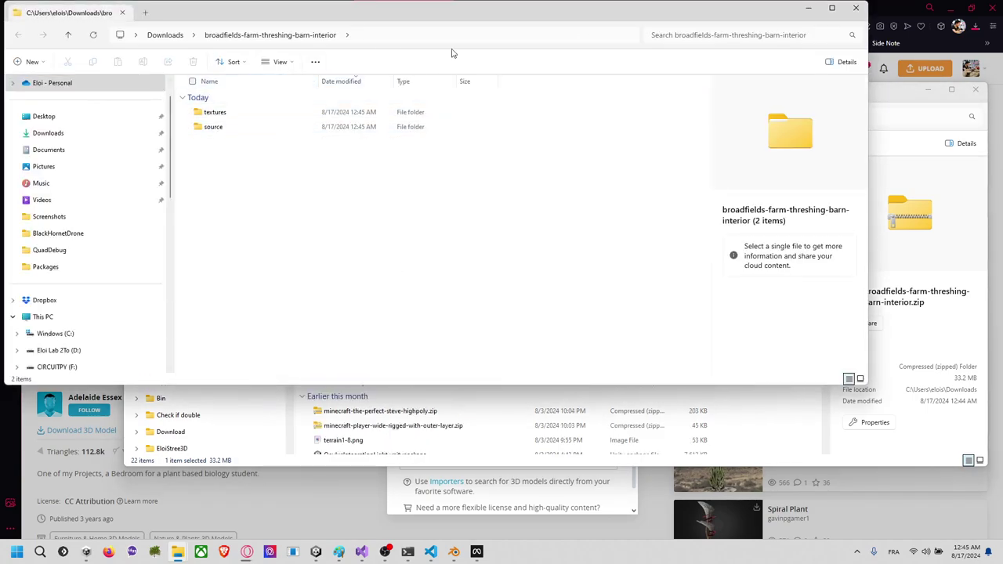
{"action": "left_click", "coordinate": [857, 10]}
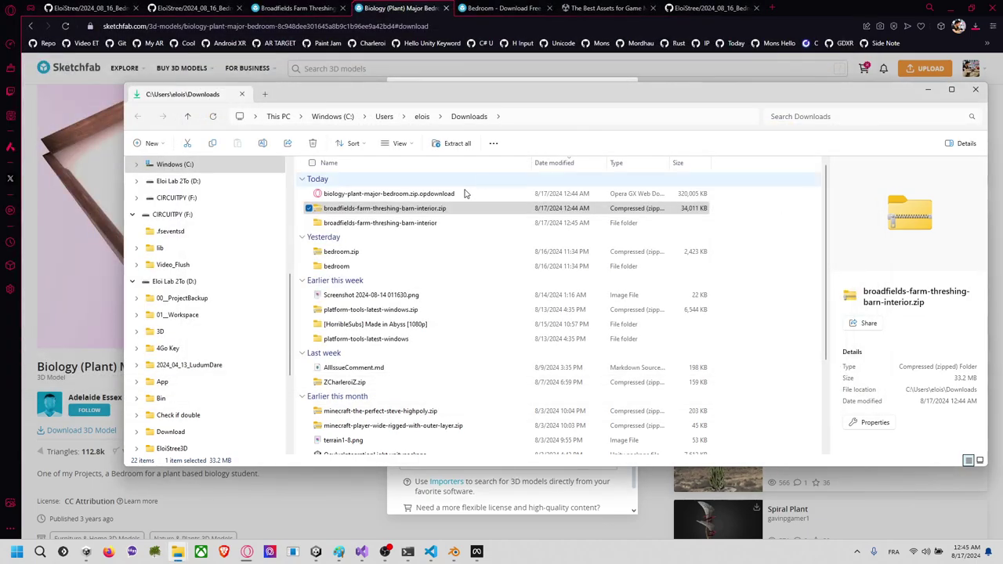
Step: Check the extracted barn model's textures folder and extract ThamesChaseThreshingBarn02.zip inside its source folder
{"action": "double_click", "coordinate": [405, 222]}
{"action": "double_click", "coordinate": [362, 195]}
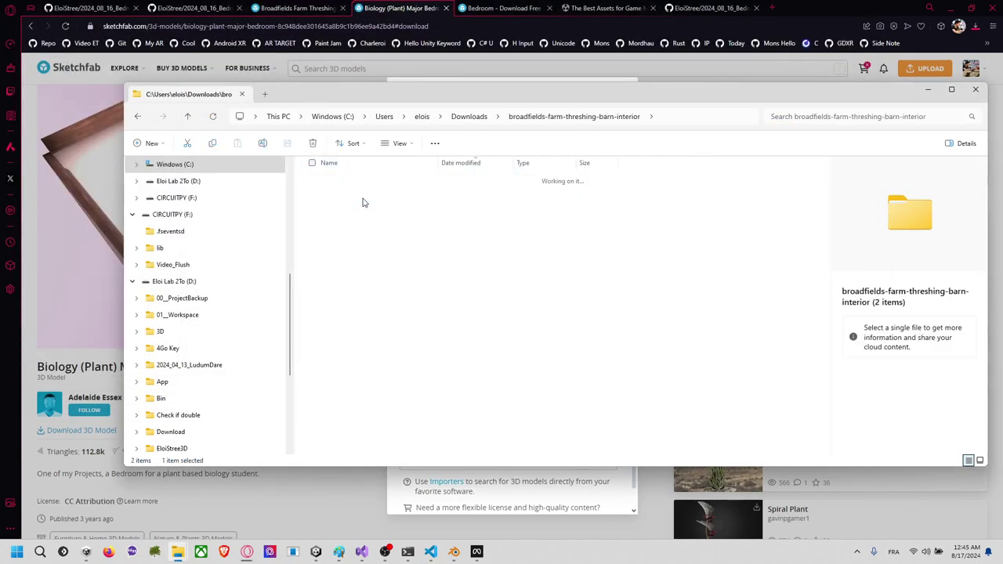
{"action": "left_click", "coordinate": [385, 195]}
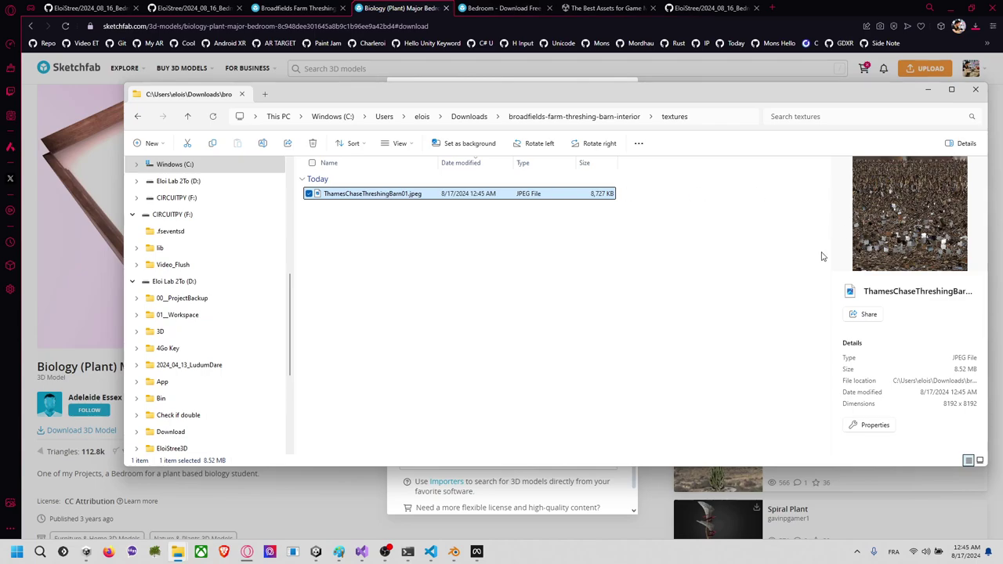
{"action": "key", "text": "alt+Left"}
{"action": "double_click", "coordinate": [360, 209]}
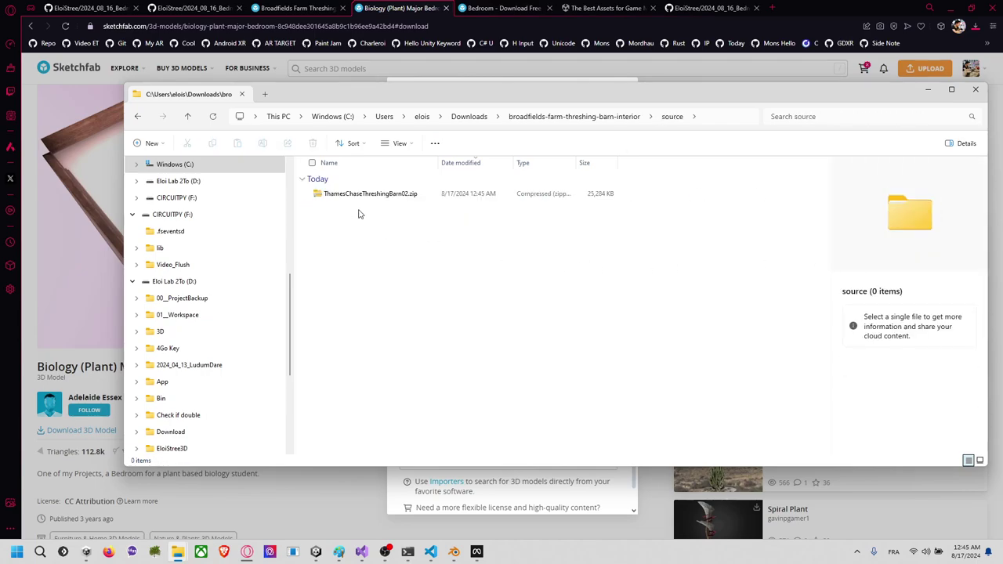
{"action": "left_click", "coordinate": [373, 196]}
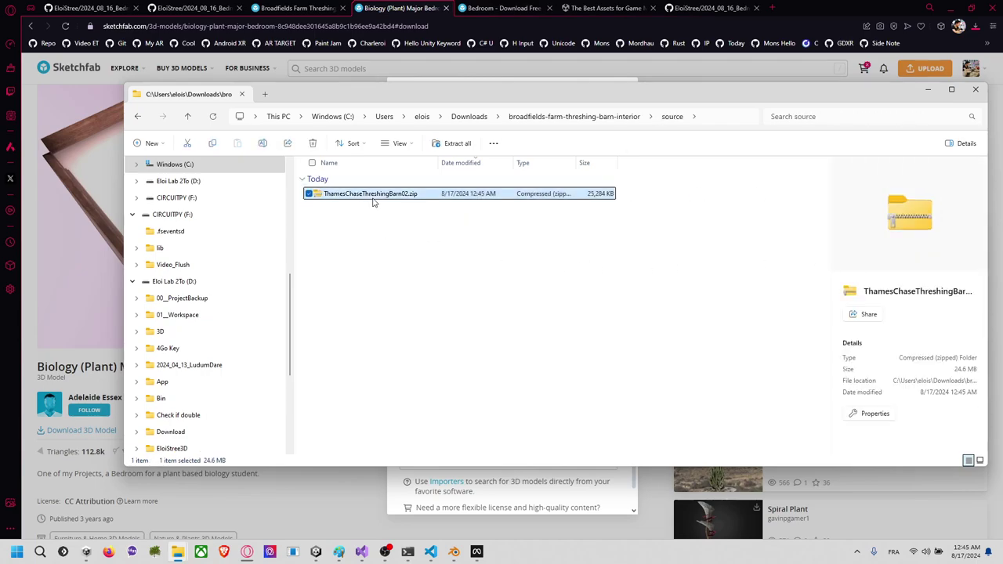
{"action": "left_click", "coordinate": [468, 146]}
{"action": "left_click", "coordinate": [595, 374]}
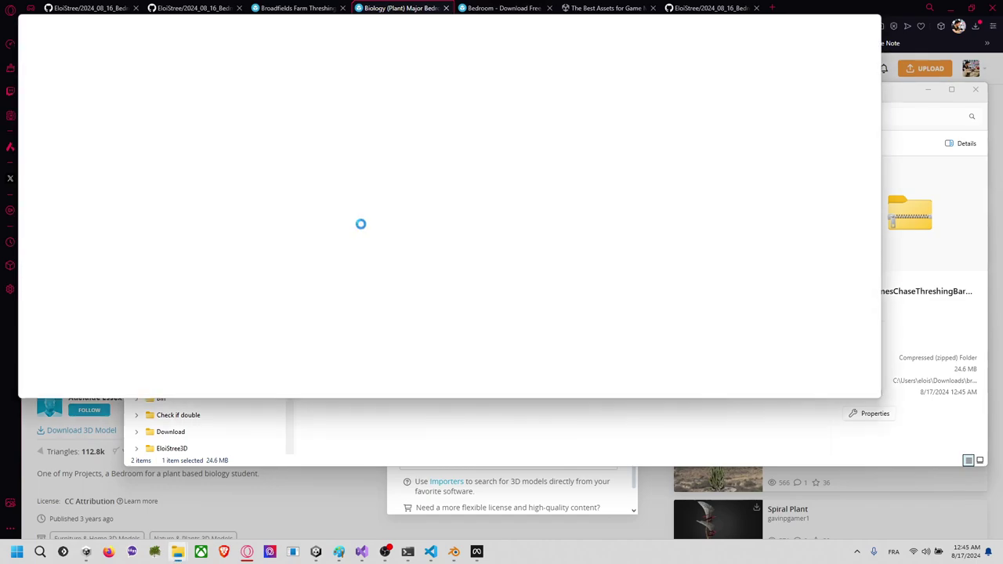
{"action": "left_click", "coordinate": [872, 22]}
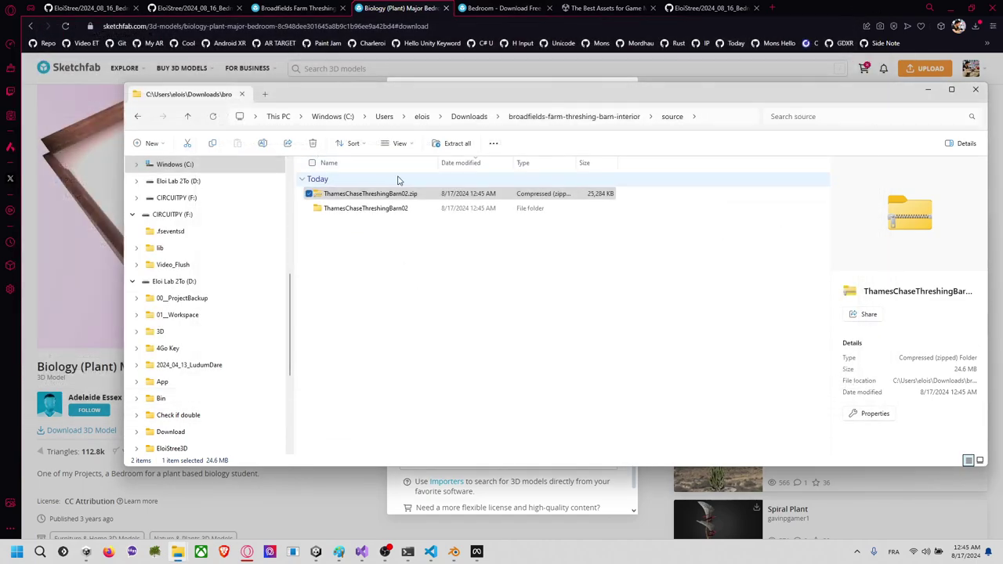
Step: Open the extracted ThamesChaseThreshingBarn02 folder and compare the sizes of its OBJ model and JPG texture
{"action": "double_click", "coordinate": [376, 208]}
{"action": "left_click", "coordinate": [373, 197]}
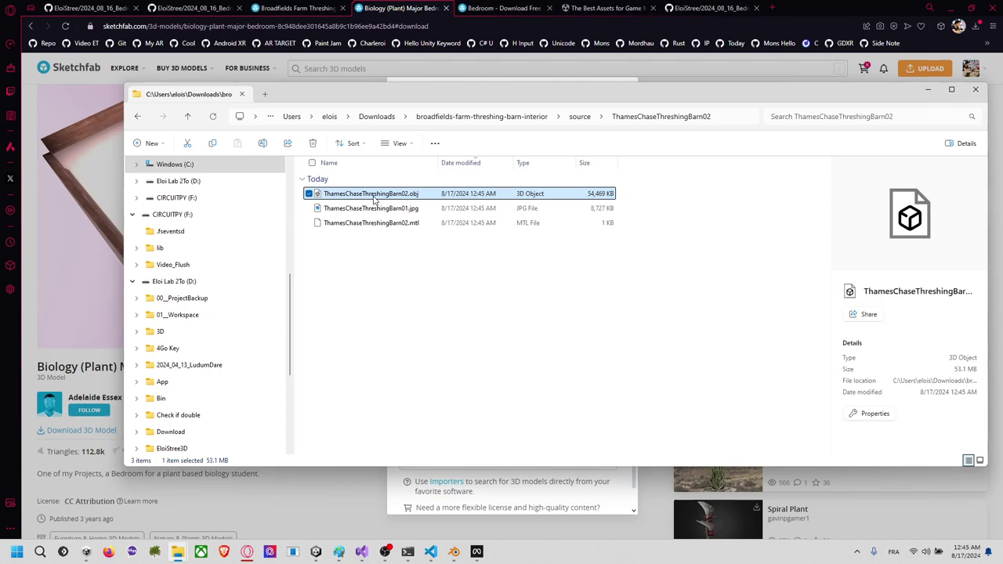
{"action": "left_click", "coordinate": [381, 210]}
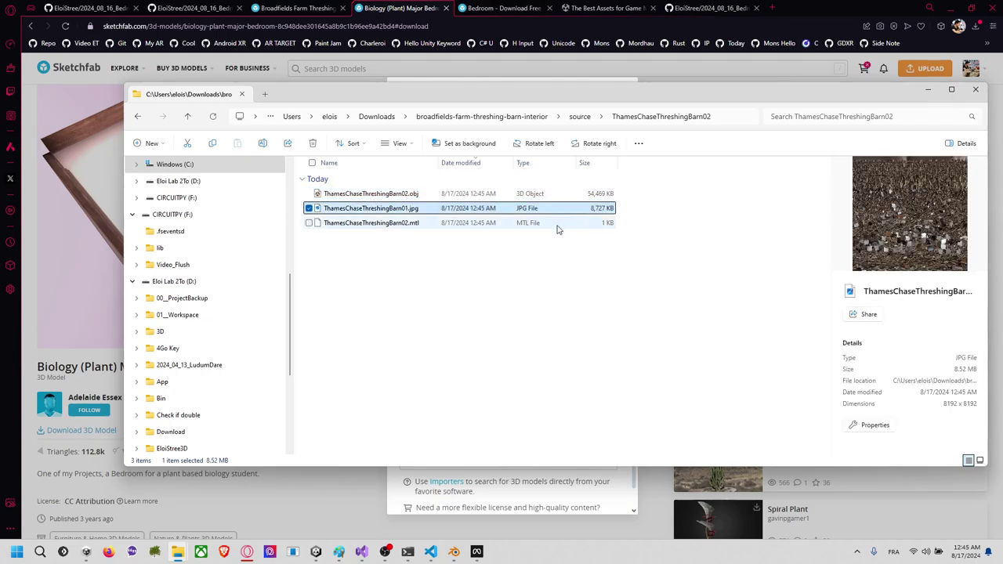
{"action": "left_click", "coordinate": [598, 196]}
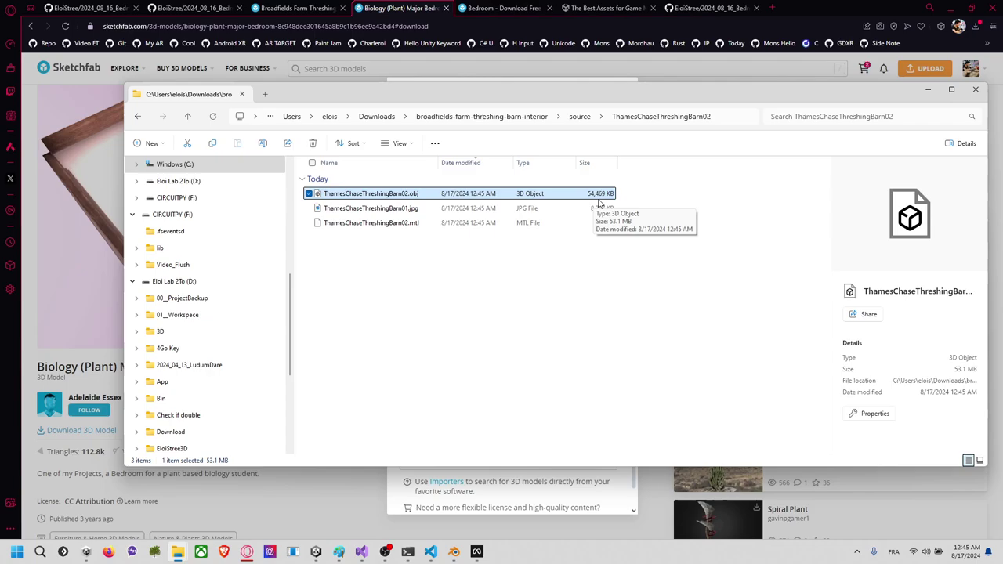
{"action": "left_click", "coordinate": [580, 210]}
{"action": "left_click", "coordinate": [541, 193]}
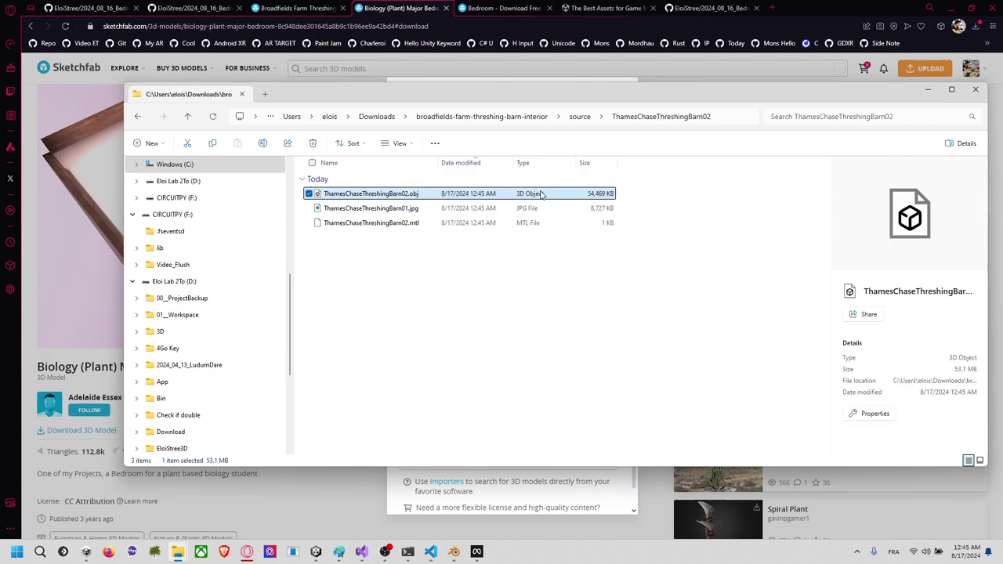
{"action": "left_click", "coordinate": [413, 208]}
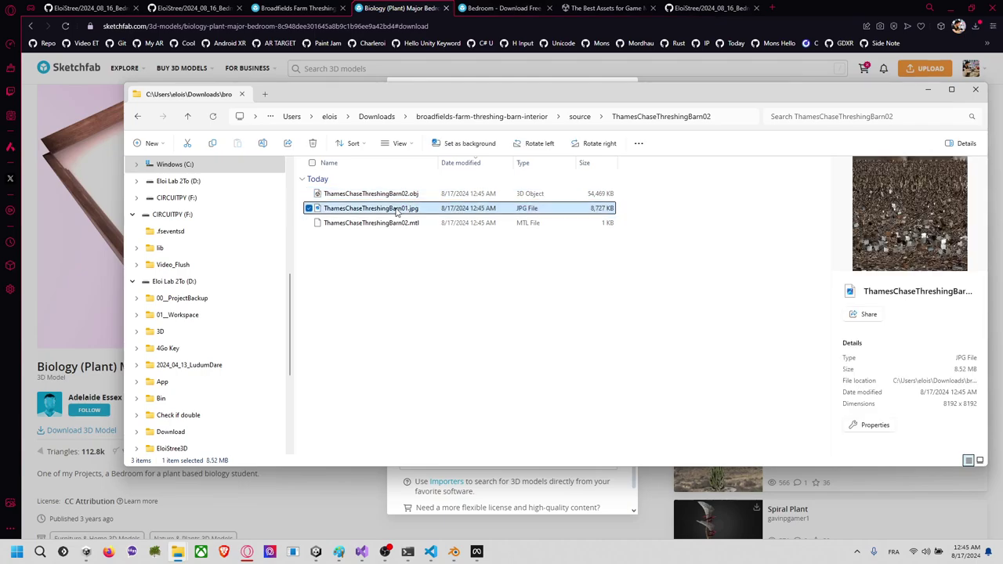
{"action": "key", "text": "Up"}
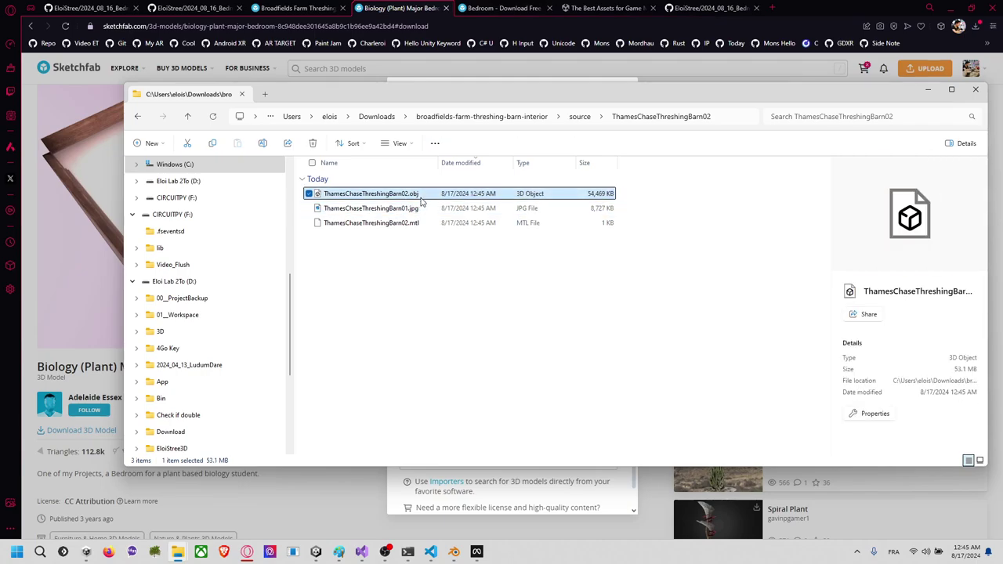
{"action": "left_click", "coordinate": [408, 211]}
{"action": "key", "text": "Up"}
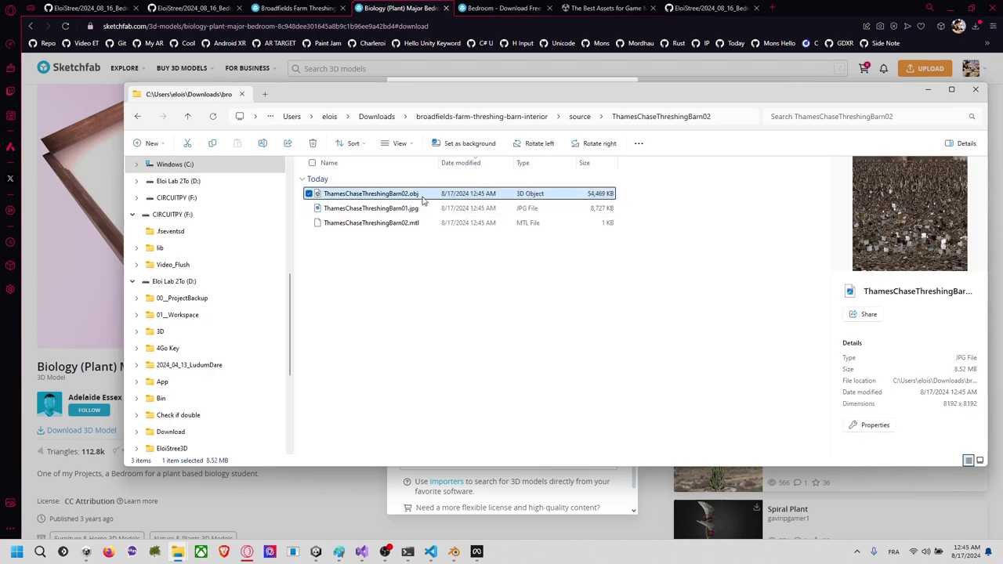
Step: Select the OBJ, JPG and MTL files in the extracted ThamesChaseThreshingBarn02 folder
{"action": "left_click", "coordinate": [397, 210]}
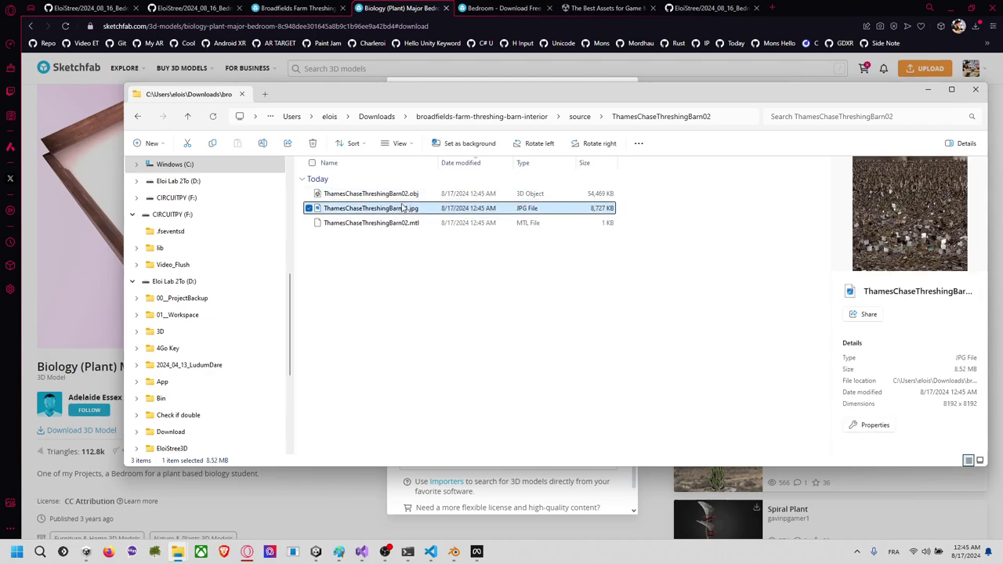
{"action": "key", "text": "Up"}
{"action": "left_click", "coordinate": [407, 207], "text": "ctrl"}
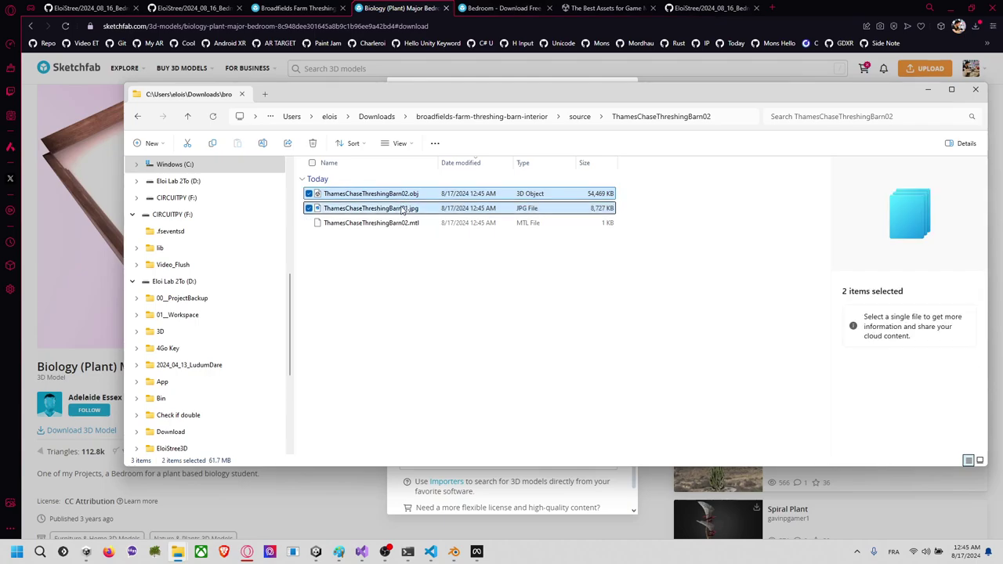
{"action": "left_click", "coordinate": [396, 220], "text": "ctrl"}
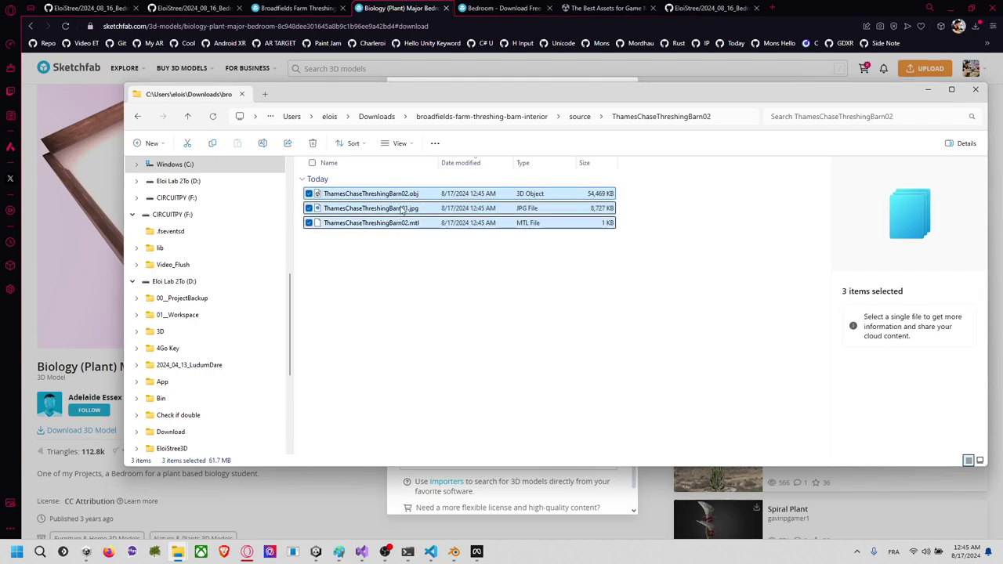
Step: Try to add the three selected barn files to the RoomEmptyScan package folder of the Meta Unity project
{"action": "left_click_drag", "start_coordinate": [406, 198], "coordinate": [411, 262]}
{"action": "key", "text": "alt+Tab"}
{"action": "key", "text": "alt+Tab"}
{"action": "key", "text": "alt+Tab"}
{"action": "left_click_drag", "start_coordinate": [153, 487], "coordinate": [88, 475]}
{"action": "scroll", "coordinate": [88, 475], "scroll_direction": "down", "scroll_amount": 2}
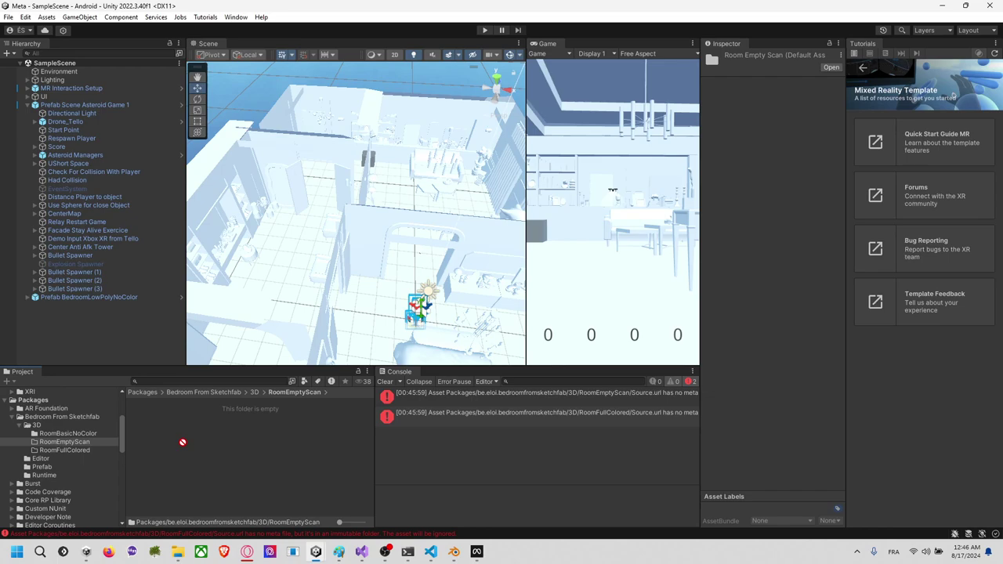
{"action": "left_click", "coordinate": [386, 382]}
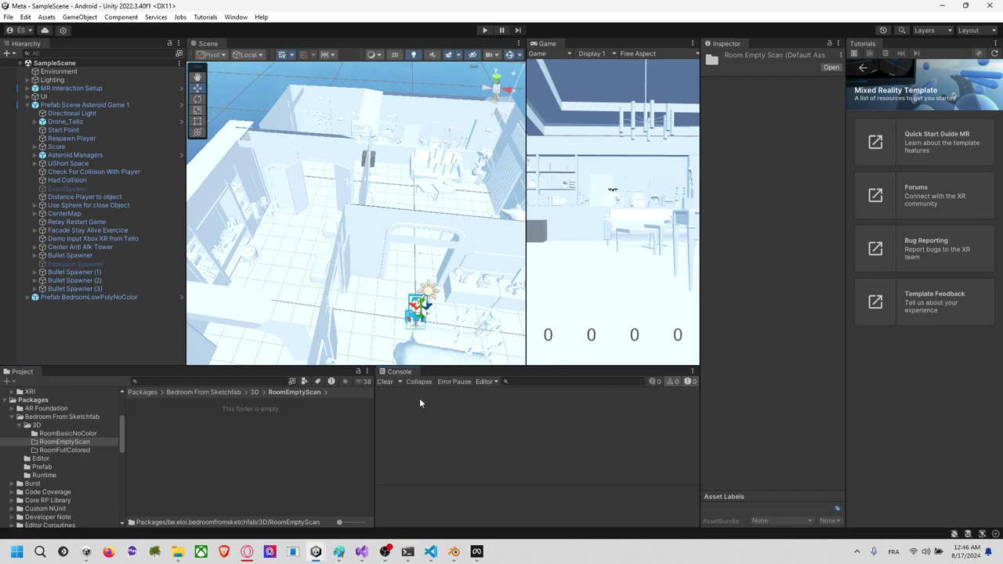
Step: Check where the Meta project's RoomEmptyScan package folder is stored on disk, and put the project window away
{"action": "right_click", "coordinate": [165, 447]}
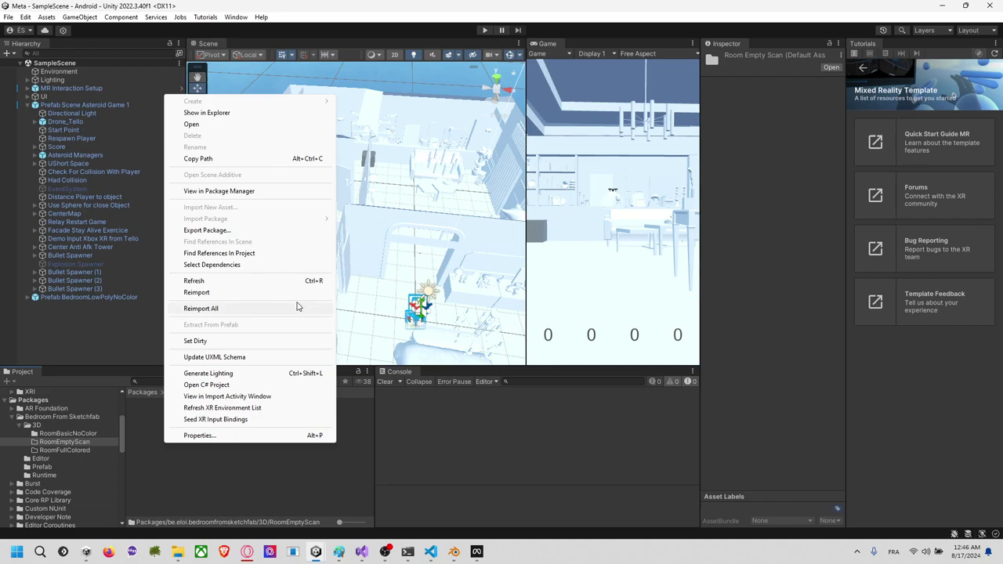
{"action": "left_click", "coordinate": [275, 111]}
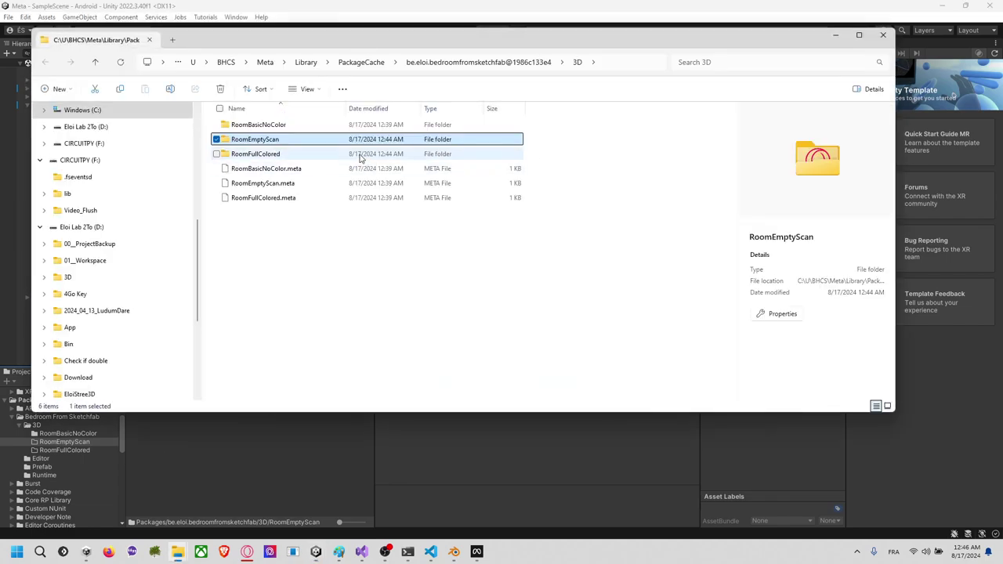
{"action": "left_click", "coordinate": [883, 34]}
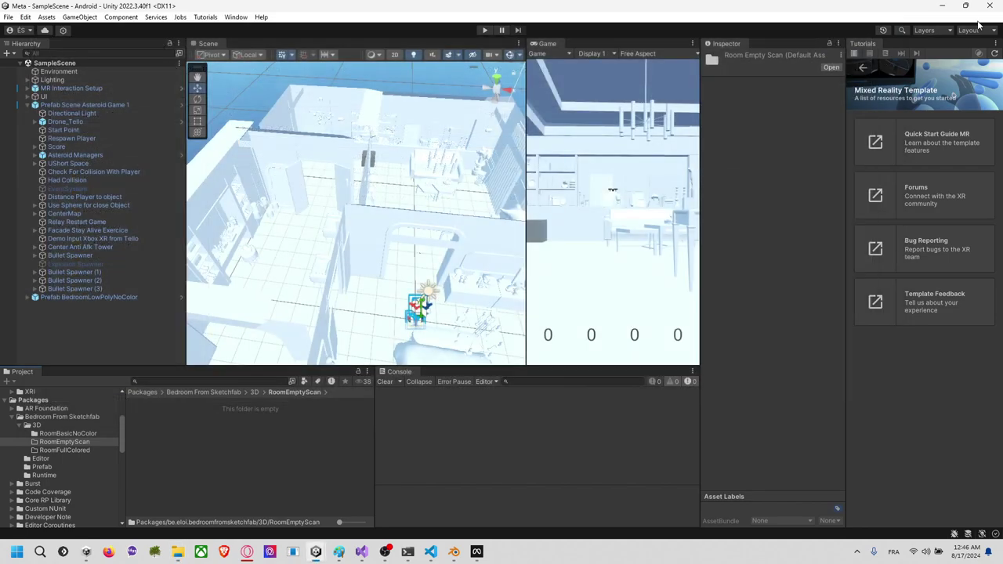
{"action": "left_click", "coordinate": [944, 8]}
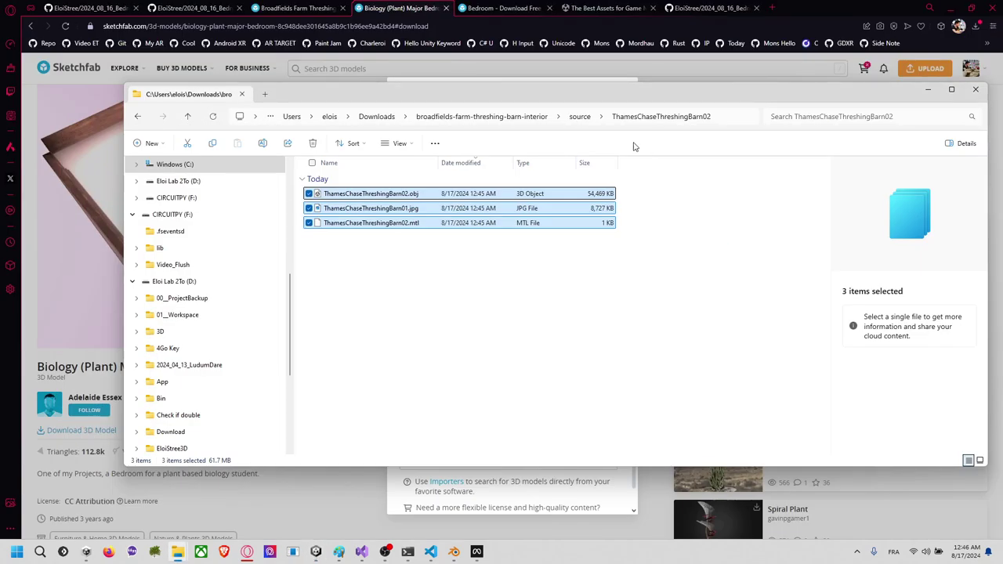
Step: Switch to the Q_BulletHellCS Unity project and reveal the RoomEmptyScan folder of 2024_08_16_BedroomFromSketchab in the file explorer
{"action": "key", "text": "alt+Tab"}
{"action": "key", "text": "alt+Tab"}
{"action": "key", "text": "alt+Tab"}
{"action": "key", "text": "alt+Tab"}
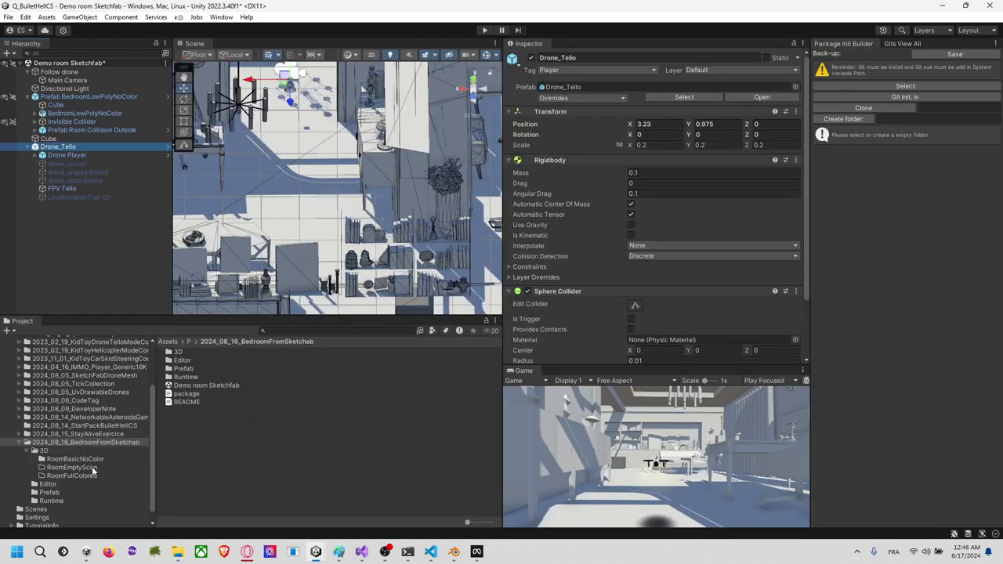
{"action": "left_click", "coordinate": [72, 468]}
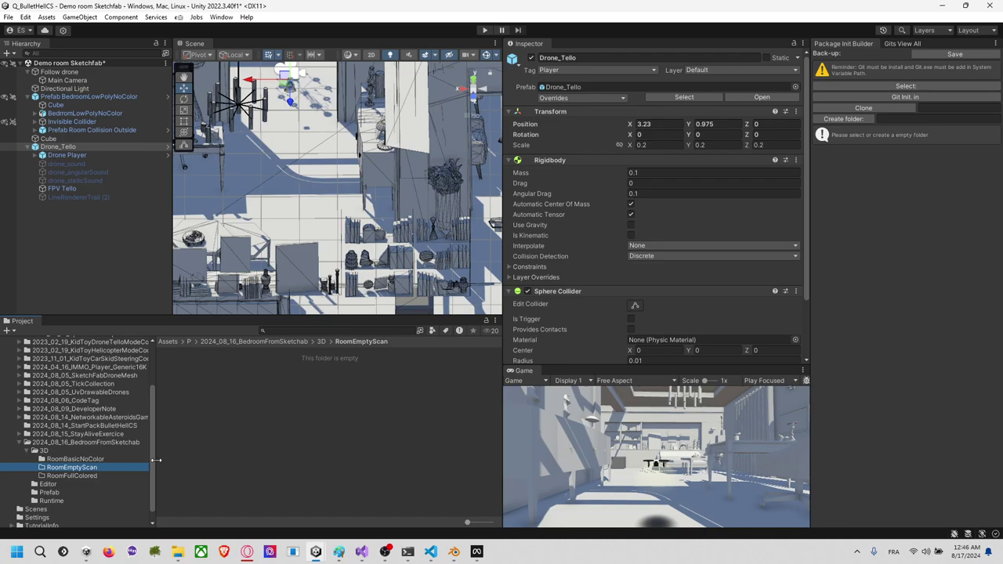
{"action": "right_click", "coordinate": [244, 442]}
{"action": "left_click", "coordinate": [329, 151]}
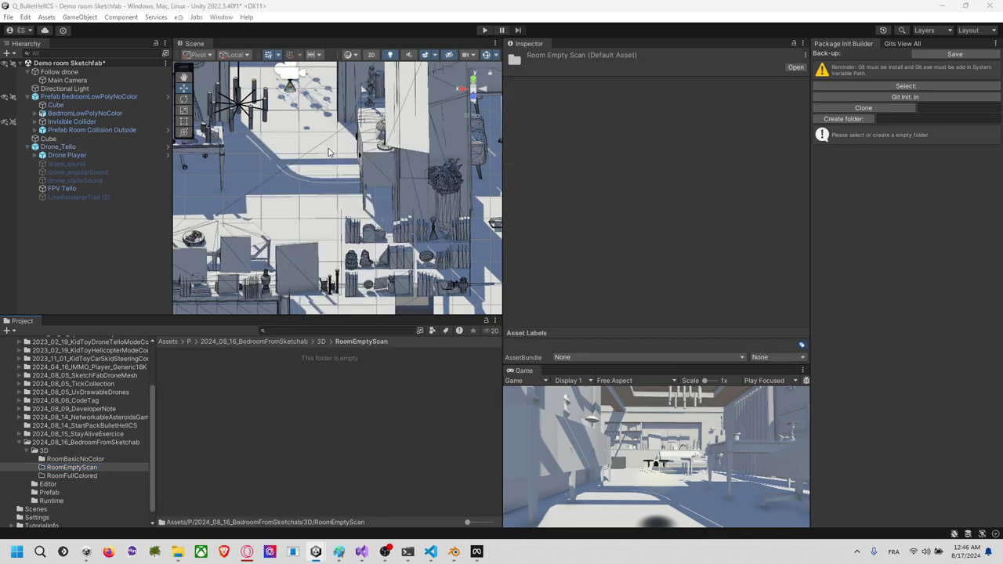
Step: Open the RoomEmptyScan folder inside the package's 3D folder in the file explorer
{"action": "key", "text": "alt+Tab"}
{"action": "key", "text": "alt+Tab"}
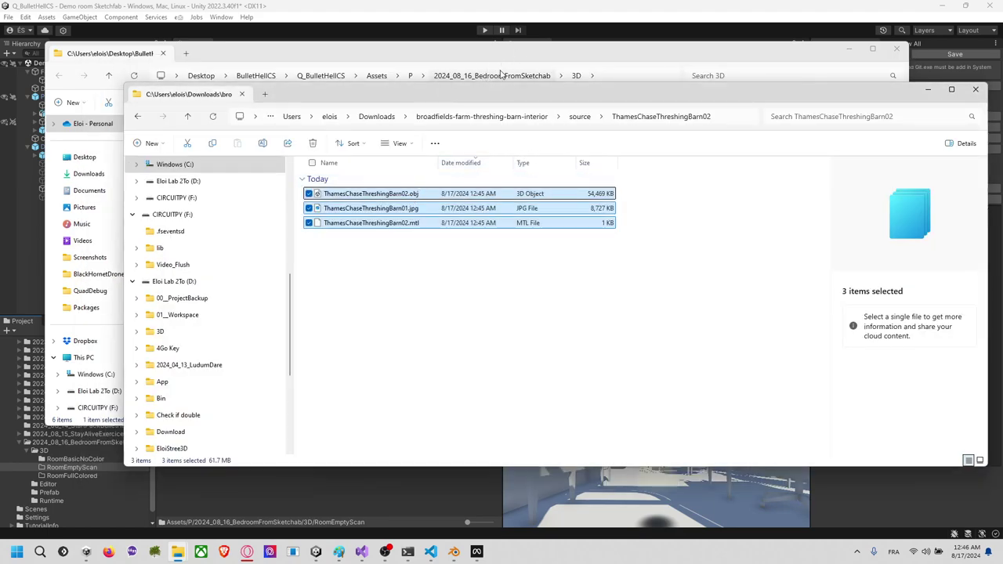
{"action": "left_click", "coordinate": [492, 78]}
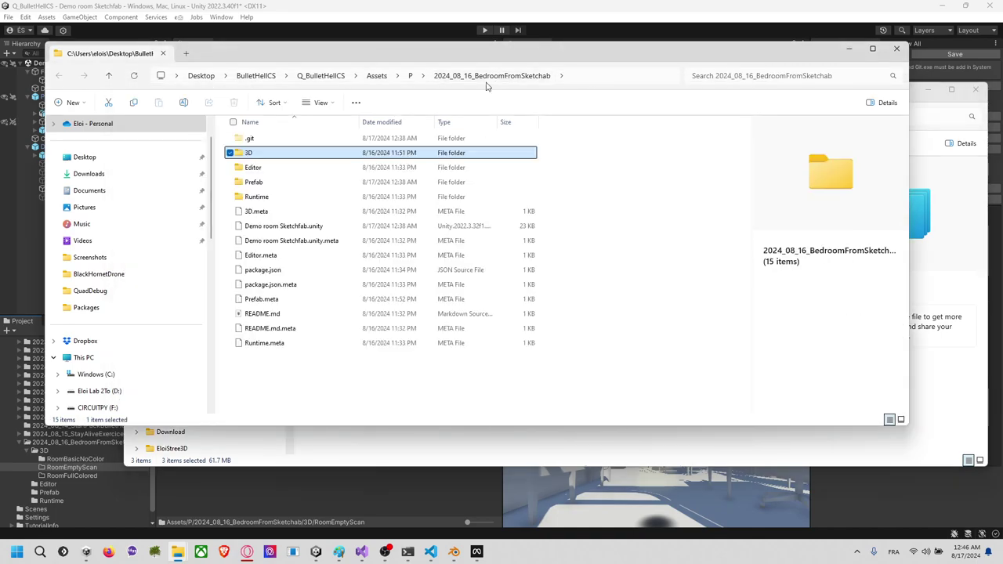
{"action": "double_click", "coordinate": [313, 153]}
{"action": "double_click", "coordinate": [306, 157]}
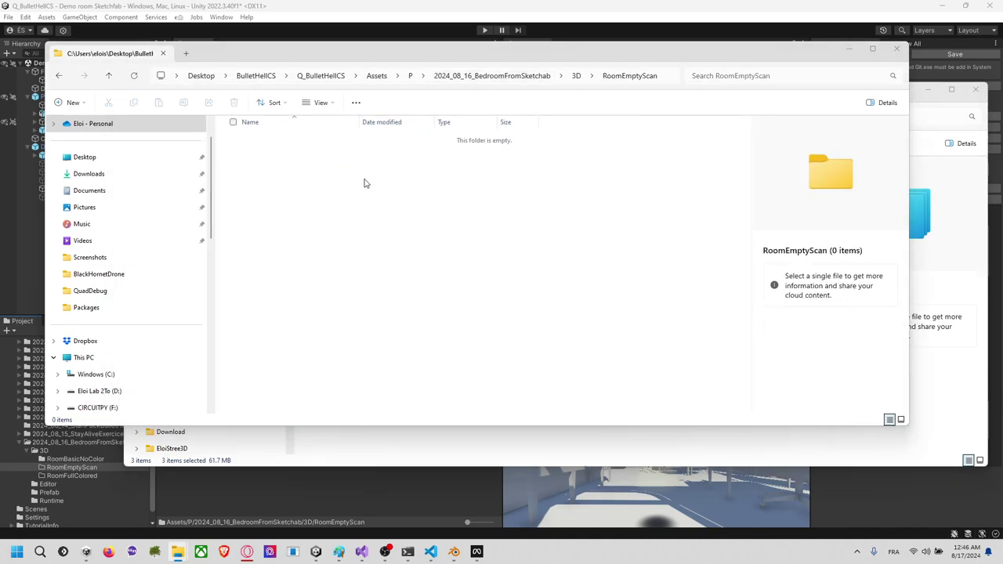
Step: Move the three ThamesChaseThreshingBarn files into RoomEmptyScan with the Explorer option and close the emptied source window
{"action": "key", "text": "alt+Tab"}
{"action": "key", "text": "alt+Tab"}
{"action": "left_click_drag", "start_coordinate": [380, 198], "coordinate": [401, 259]}
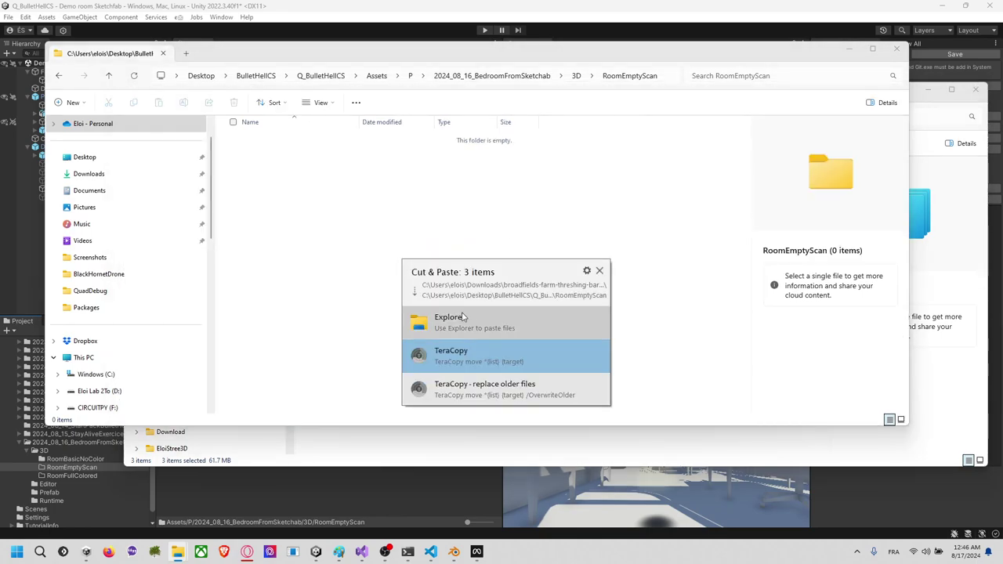
{"action": "left_click", "coordinate": [474, 328]}
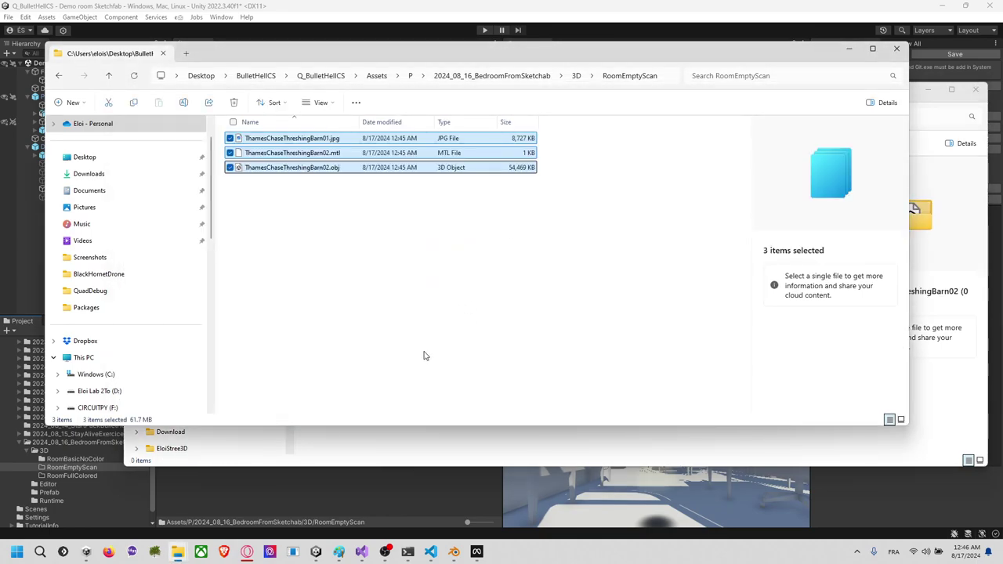
{"action": "left_click", "coordinate": [464, 439]}
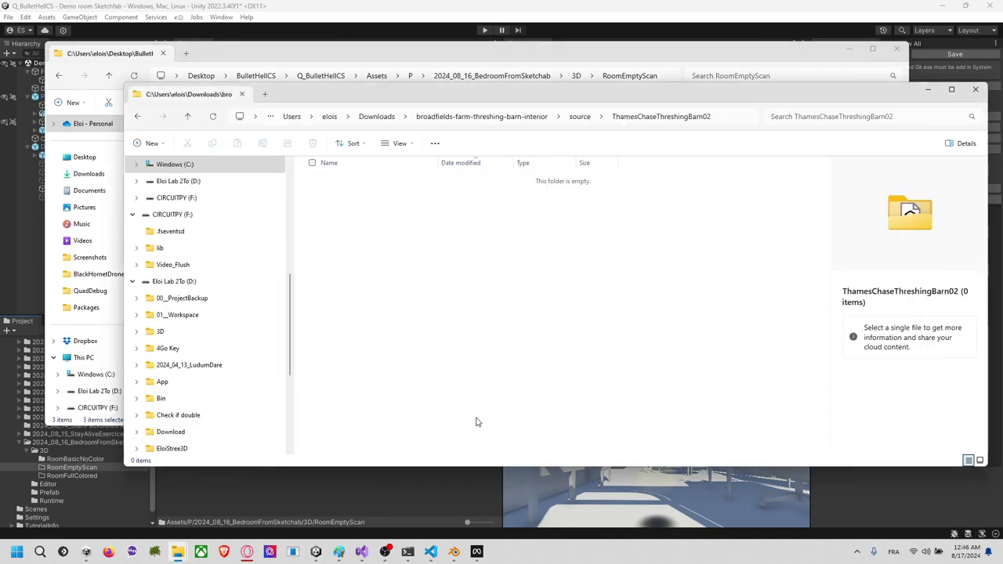
{"action": "left_click", "coordinate": [976, 88]}
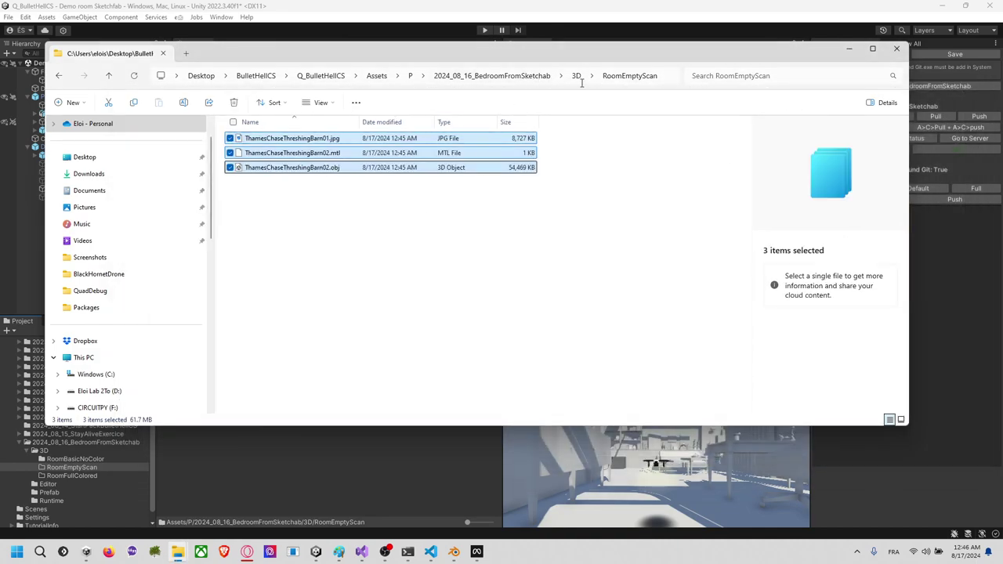
Step: Open the package's RoomFullColored folder, and locate the browser's downloaded biology-plant-major-bedroom.zip in Downloads
{"action": "left_click", "coordinate": [578, 76]}
{"action": "double_click", "coordinate": [338, 170]}
{"action": "key", "text": "alt+Tab"}
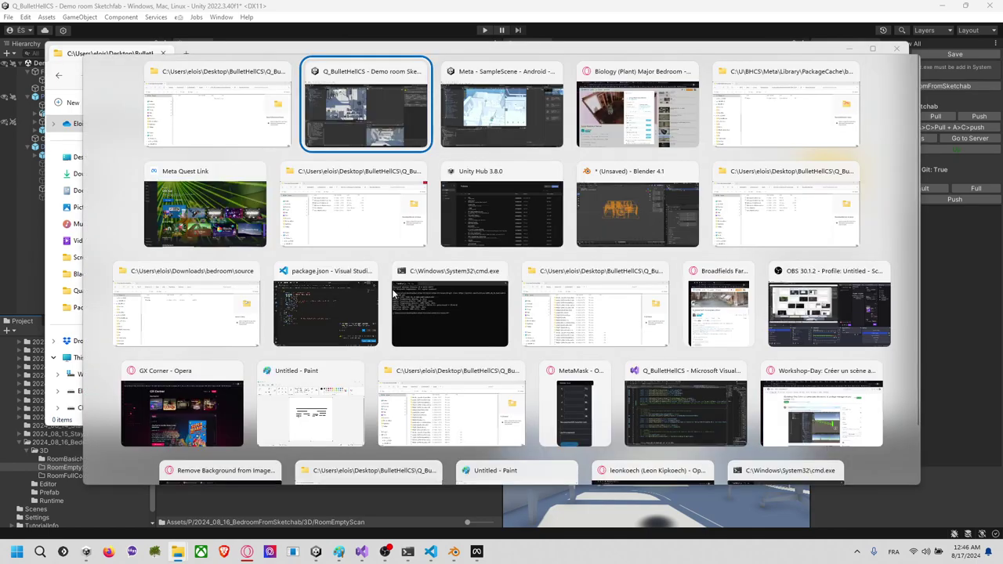
{"action": "key", "text": "Tab"}
{"action": "key", "text": "Tab"}
{"action": "left_click", "coordinate": [939, 29]}
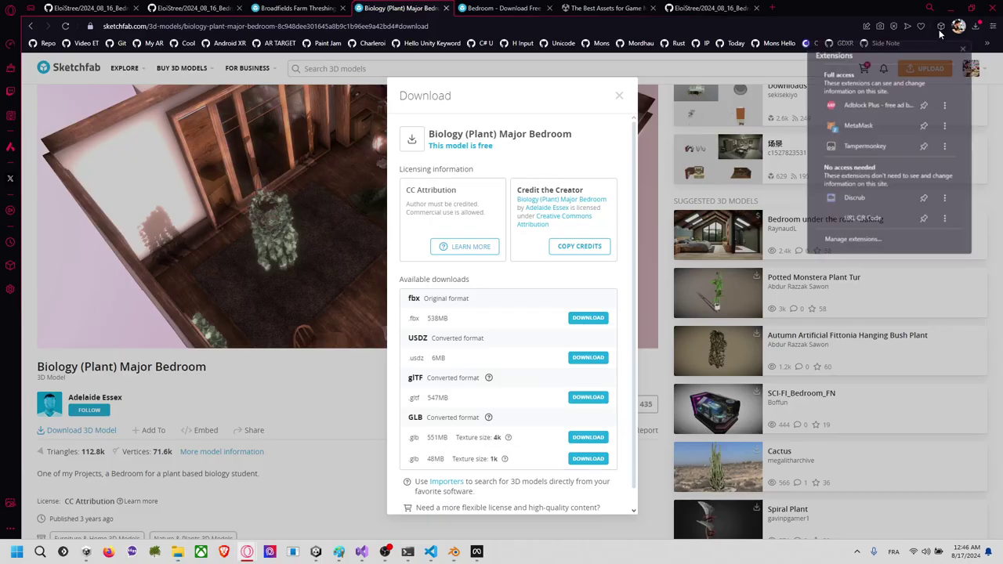
{"action": "left_click", "coordinate": [976, 29]}
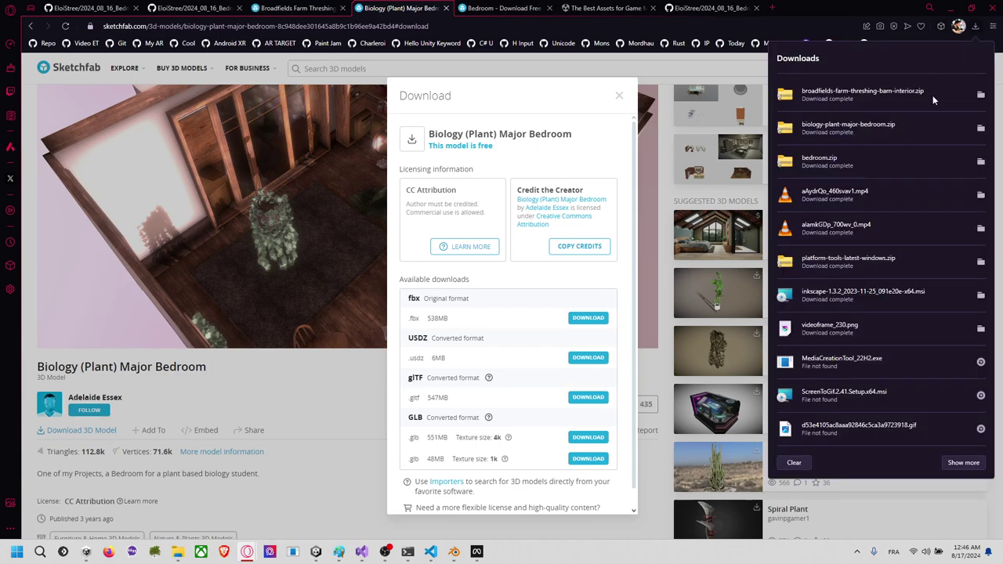
{"action": "left_click", "coordinate": [981, 130]}
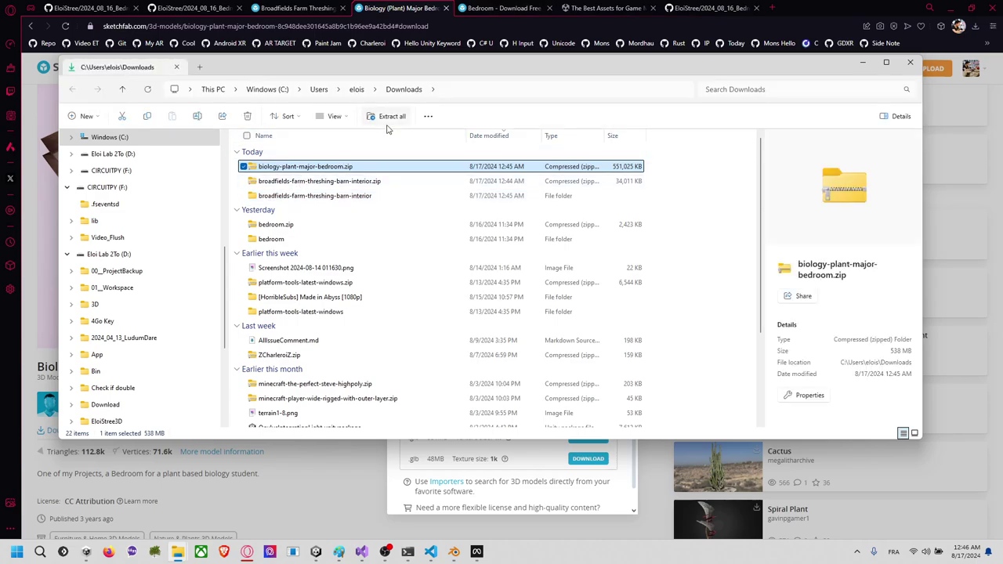
Step: Extract biology-plant-major-bedroom.zip to its default folder, replacing files with the same names, and close the resulting window
{"action": "left_click", "coordinate": [388, 118]}
{"action": "left_click", "coordinate": [590, 374]}
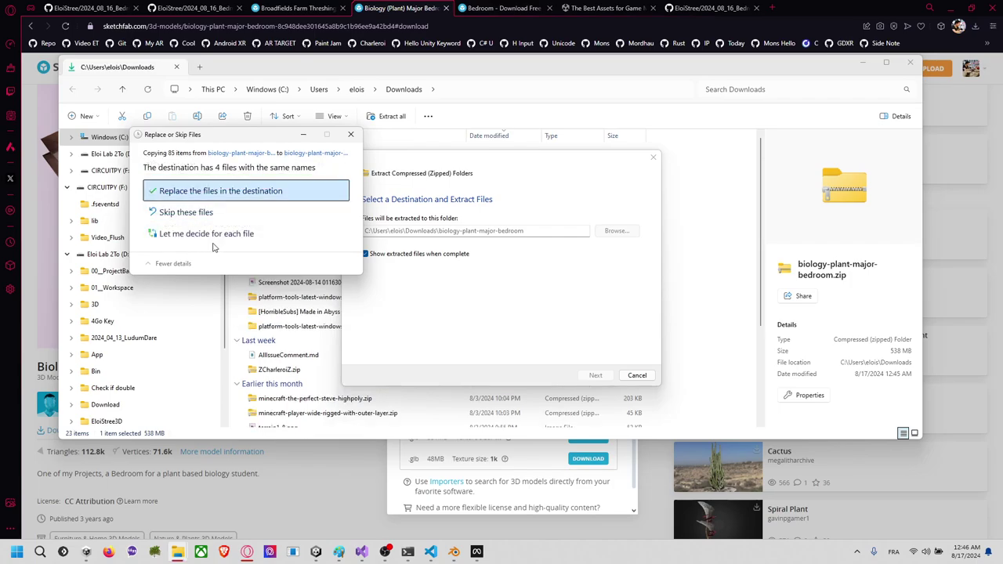
{"action": "left_click", "coordinate": [250, 191]}
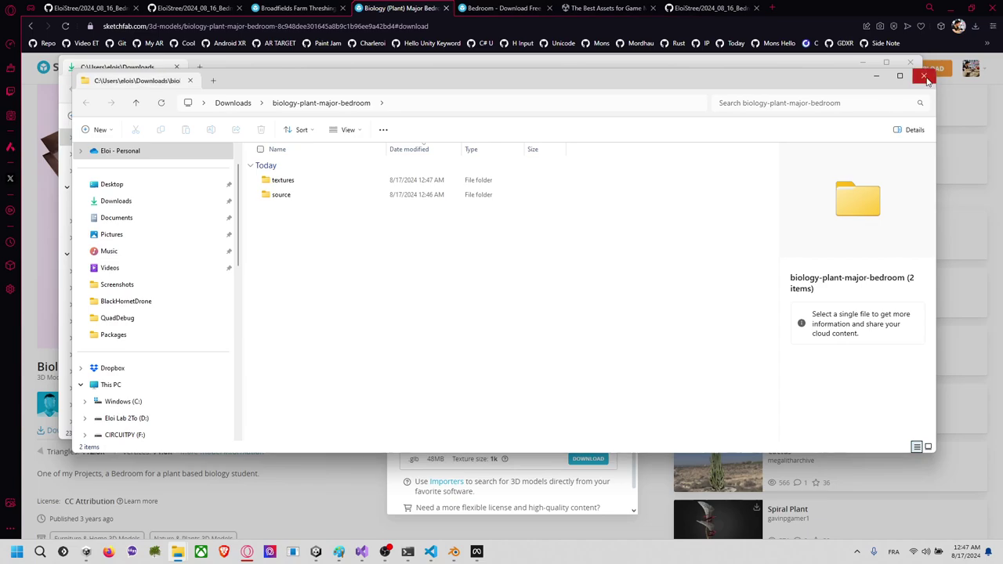
{"action": "left_click", "coordinate": [927, 79]}
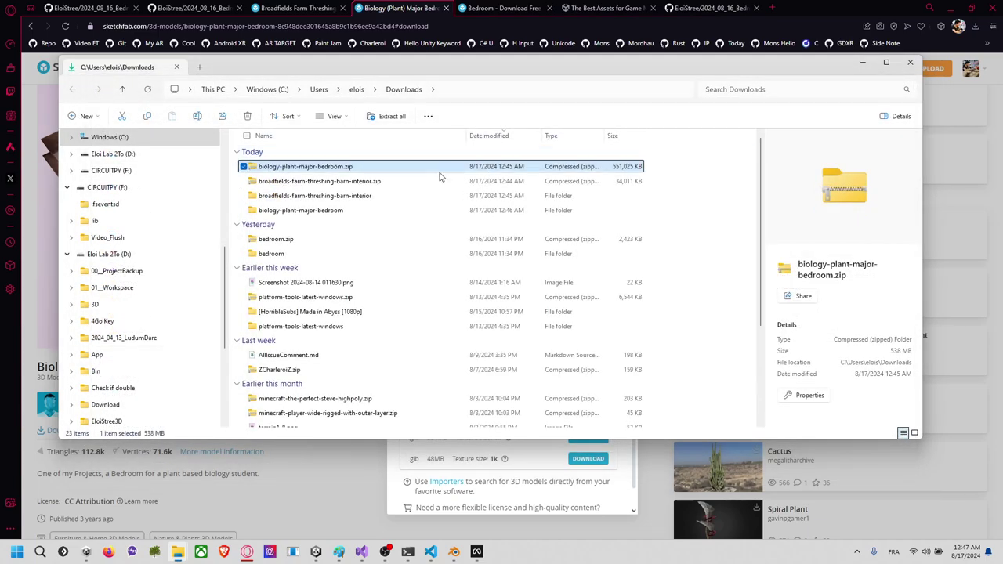
Step: Check the size of Plant Room.fbx in the source folder of the extracted biology-plant-major-bedroom model
{"action": "double_click", "coordinate": [321, 212]}
{"action": "left_click", "coordinate": [320, 183]}
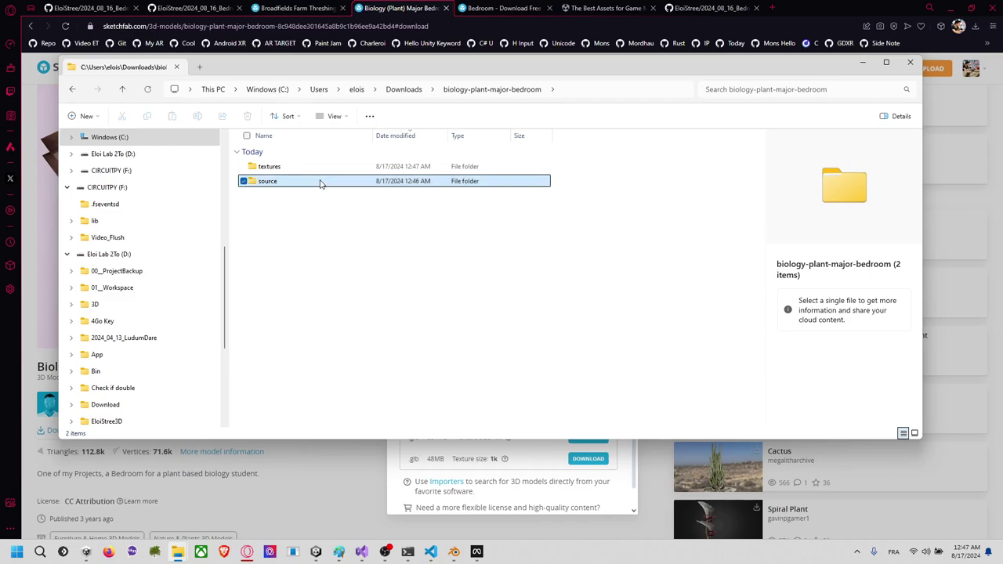
{"action": "double_click", "coordinate": [320, 183]}
{"action": "left_click", "coordinate": [330, 171]}
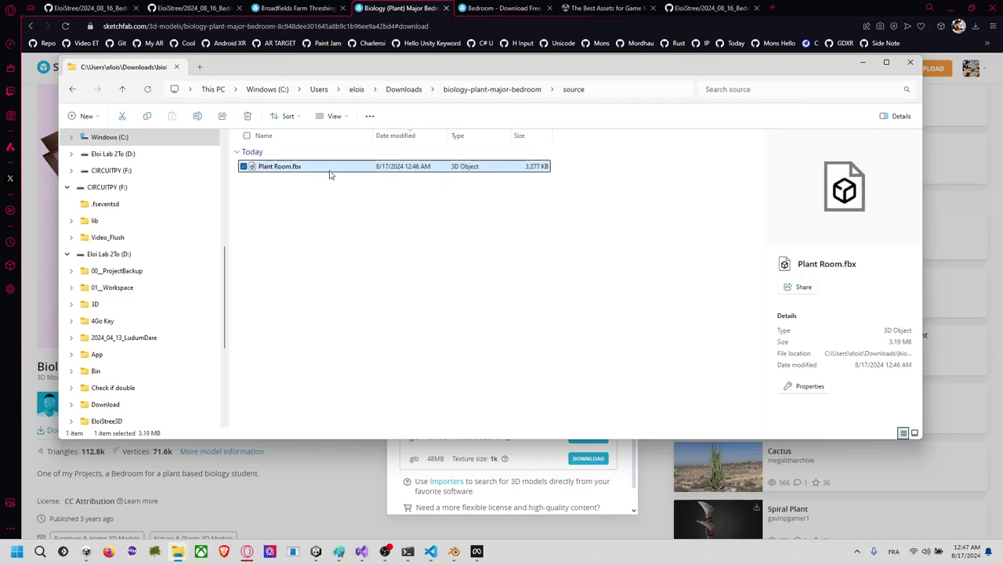
{"action": "key", "text": "alt+Up"}
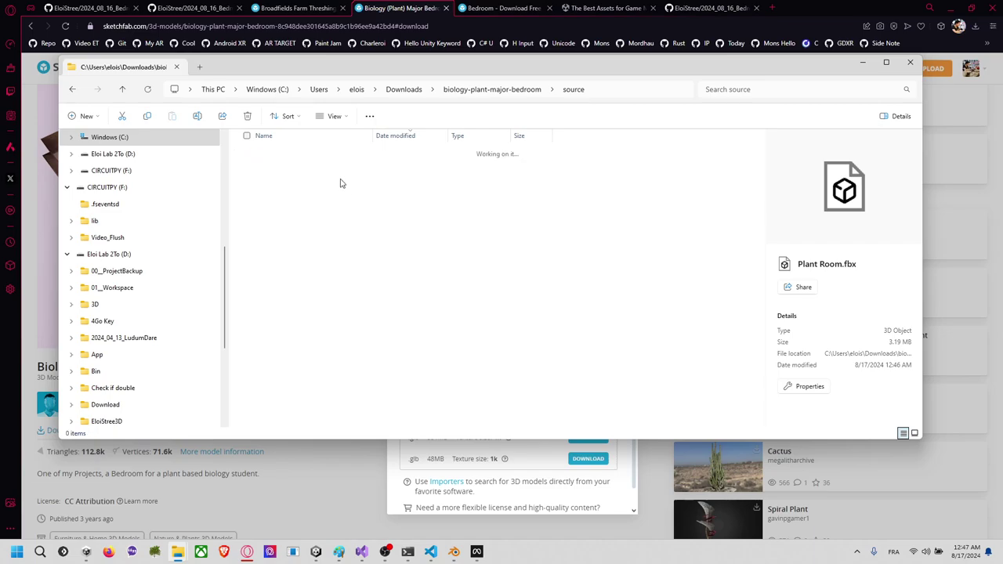
Step: Look through the plant bedroom's textures folder and sort its images by size, largest first
{"action": "double_click", "coordinate": [329, 167]}
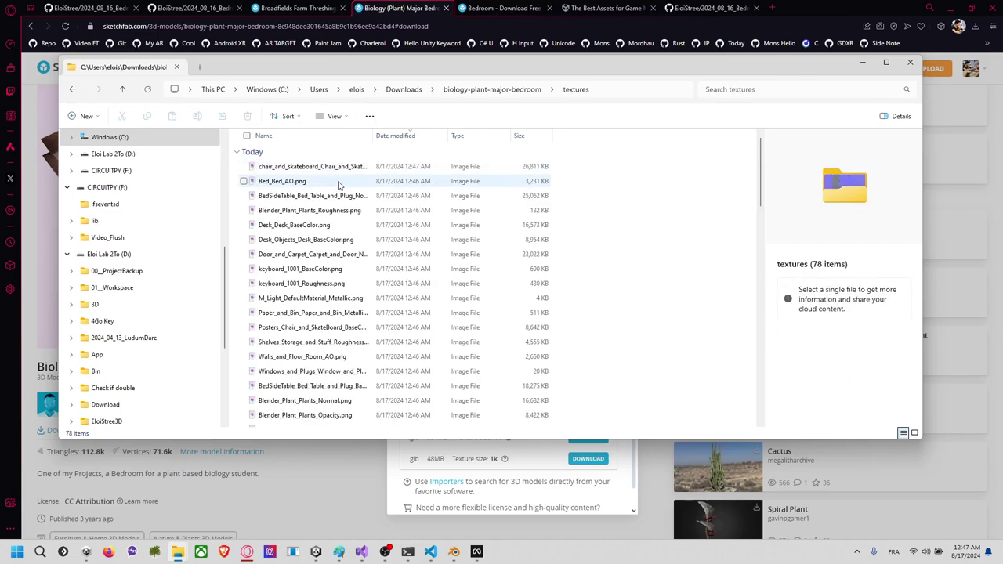
{"action": "left_click", "coordinate": [339, 182]}
{"action": "scroll", "coordinate": [342, 202], "scroll_direction": "down", "scroll_amount": 12}
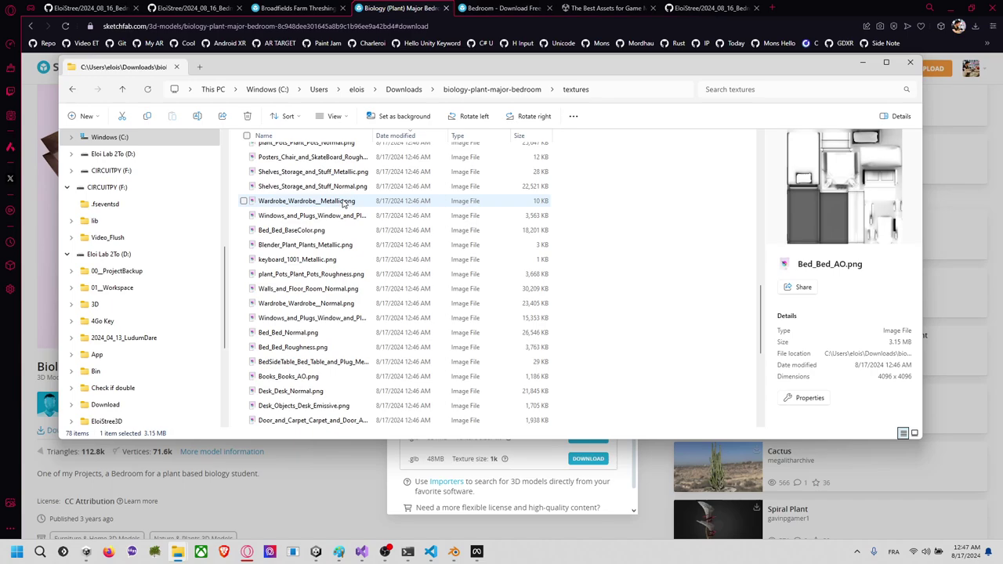
{"action": "scroll", "coordinate": [342, 202], "scroll_direction": "down", "scroll_amount": 6}
{"action": "scroll", "coordinate": [335, 202], "scroll_direction": "up", "scroll_amount": 12}
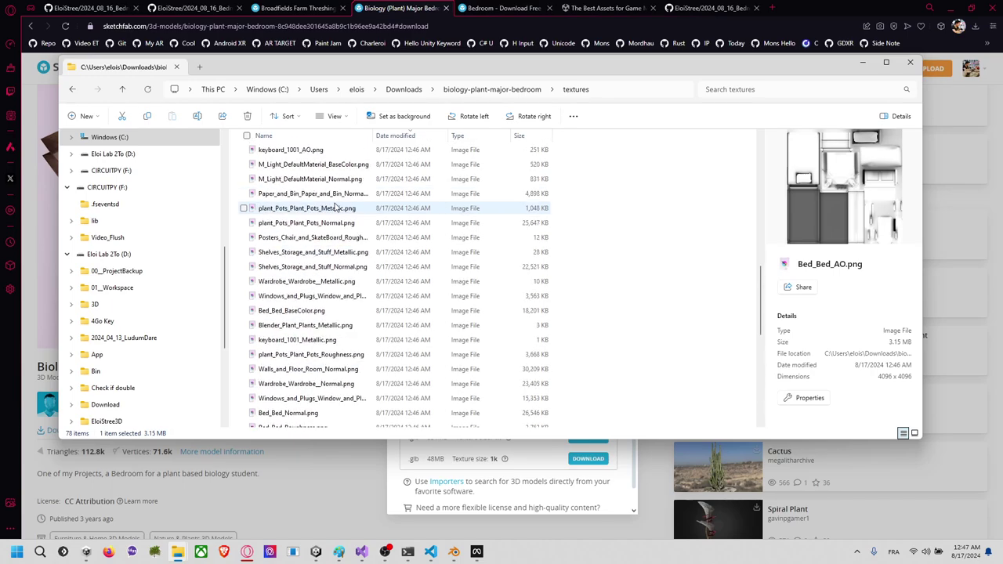
{"action": "left_click", "coordinate": [519, 137]}
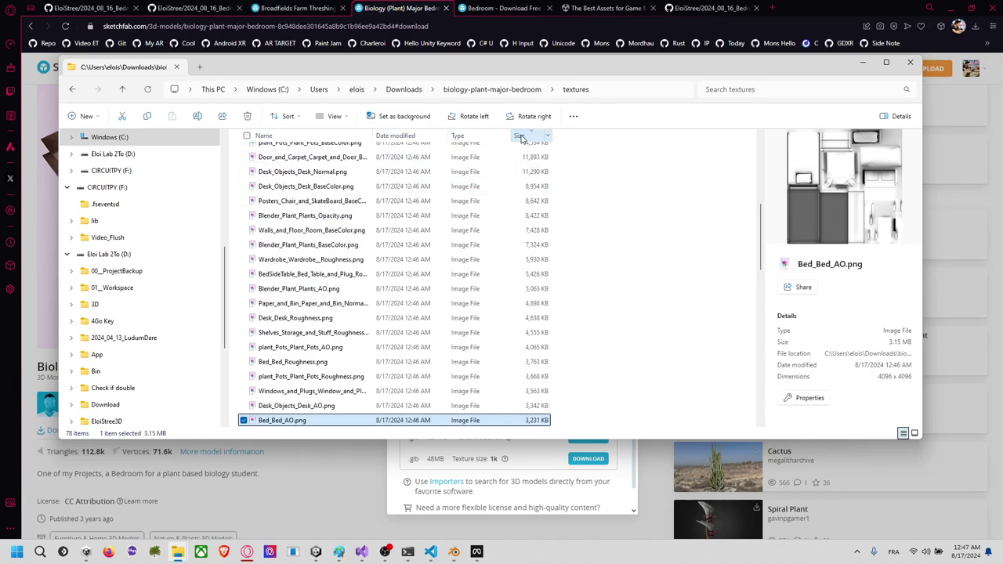
{"action": "left_click", "coordinate": [520, 137]}
{"action": "scroll", "coordinate": [533, 196], "scroll_direction": "up", "scroll_amount": 2}
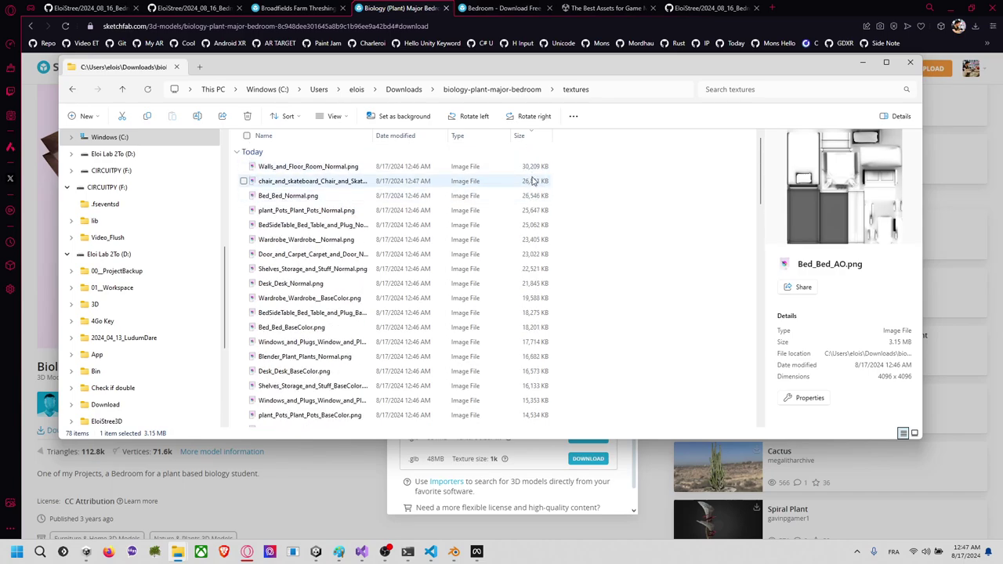
Step: Preview the largest plant bedroom textures one after another, starting from Walls_and_Floor_Room_Normal.png
{"action": "left_click", "coordinate": [384, 170]}
{"action": "key", "text": "Down"}
{"action": "key", "text": "Down"}
{"action": "key", "text": "Down"}
{"action": "key", "text": "Down"}
{"action": "key", "text": "Down"}
{"action": "key", "text": "Down"}
{"action": "key", "text": "Down"}
{"action": "key", "text": "Down"}
{"action": "key", "text": "Down"}
{"action": "key", "text": "Down"}
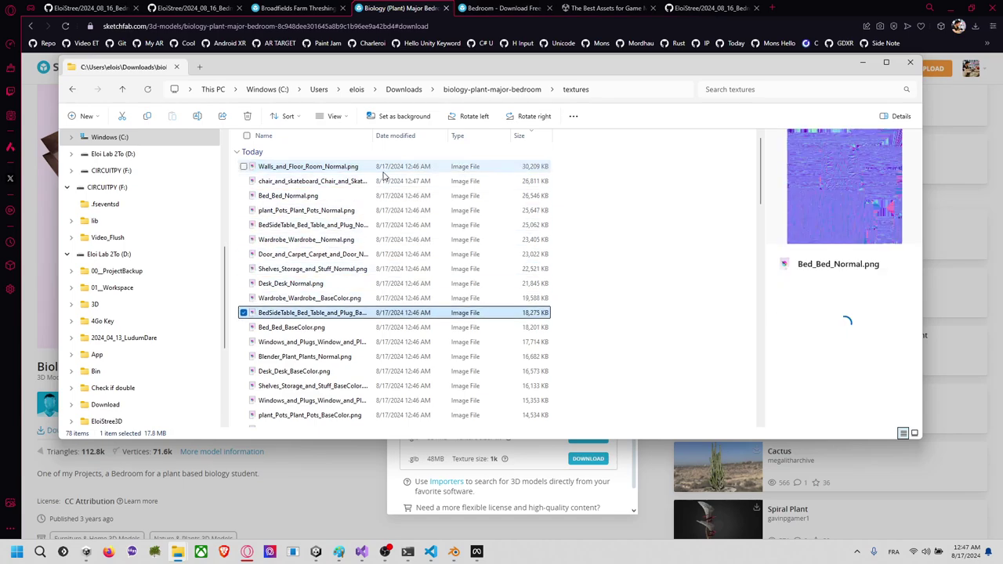
Step: Continue previewing the plant bedroom textures down the size-sorted list, as far as Desk_Objects_Desk_Normal.png and the image after it
{"action": "key", "text": "Down"}
{"action": "key", "text": "Down"}
{"action": "key", "text": "Down"}
{"action": "key", "text": "Down"}
{"action": "key", "text": "Down"}
{"action": "key", "text": "Down"}
{"action": "key", "text": "Down"}
{"action": "key", "text": "Down"}
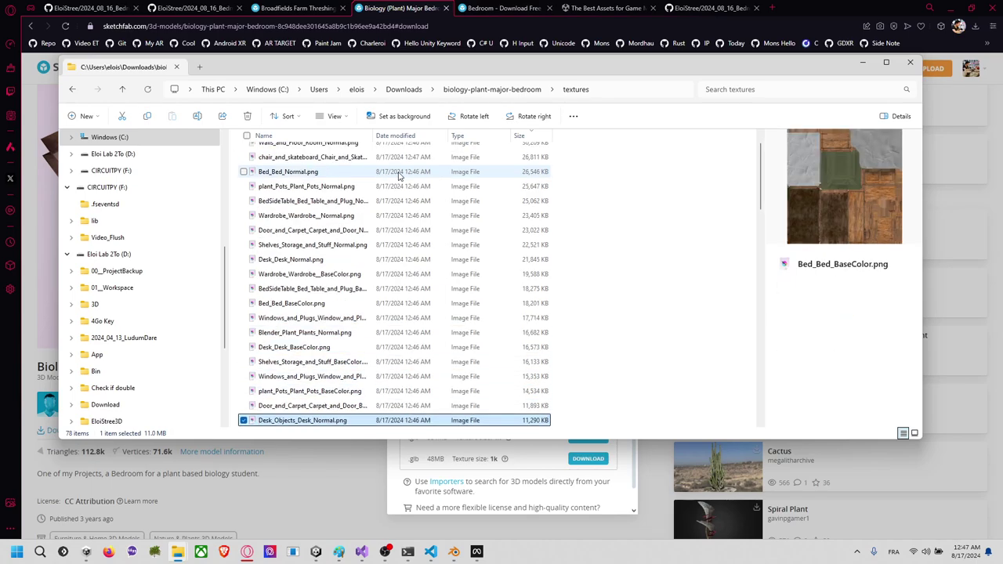
{"action": "key", "text": "Down"}
Step: Recheck the contents of the plant bedroom's source folder and return to the biology-plant-major-bedroom folder
{"action": "left_click", "coordinate": [537, 90]}
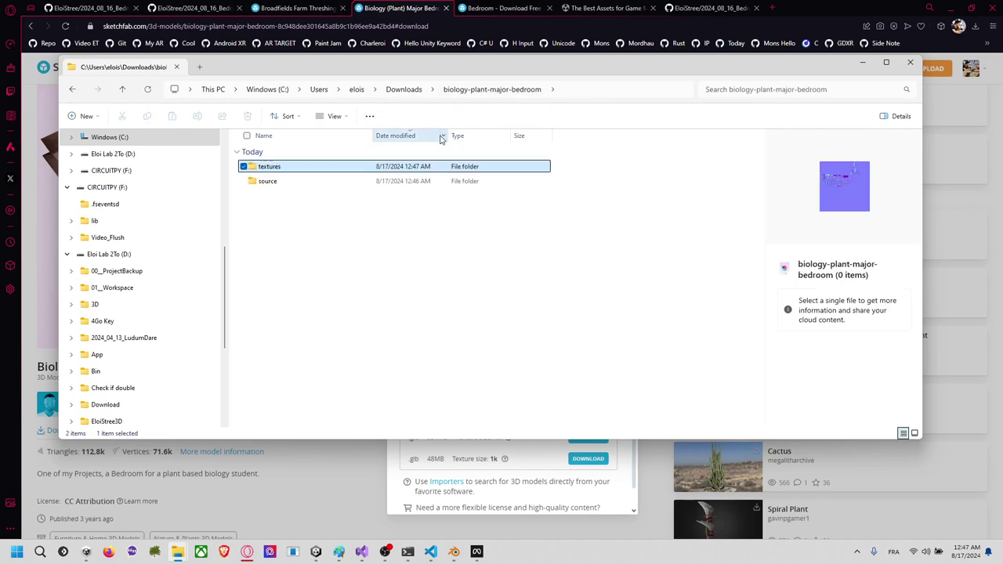
{"action": "double_click", "coordinate": [329, 179]}
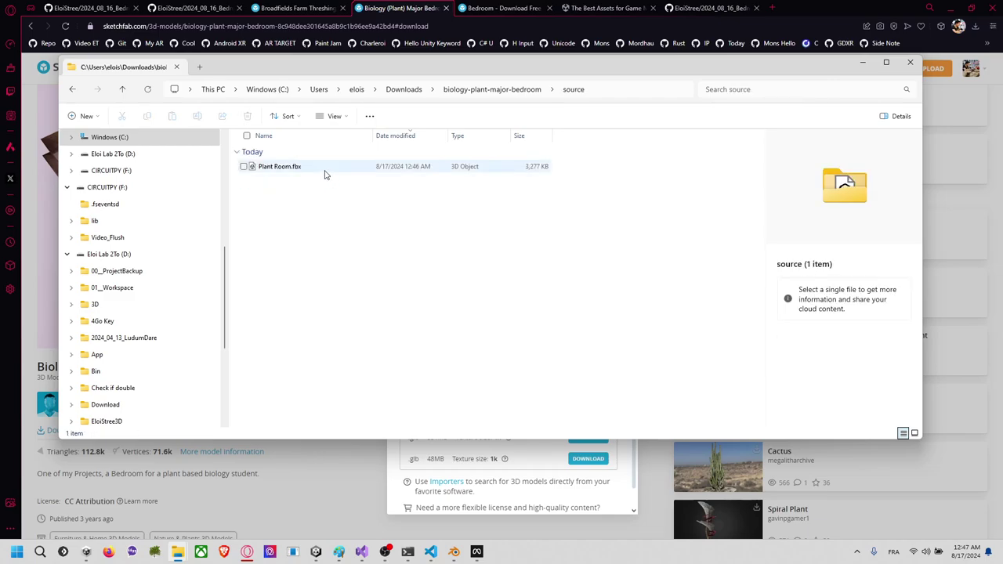
{"action": "left_click", "coordinate": [502, 91]}
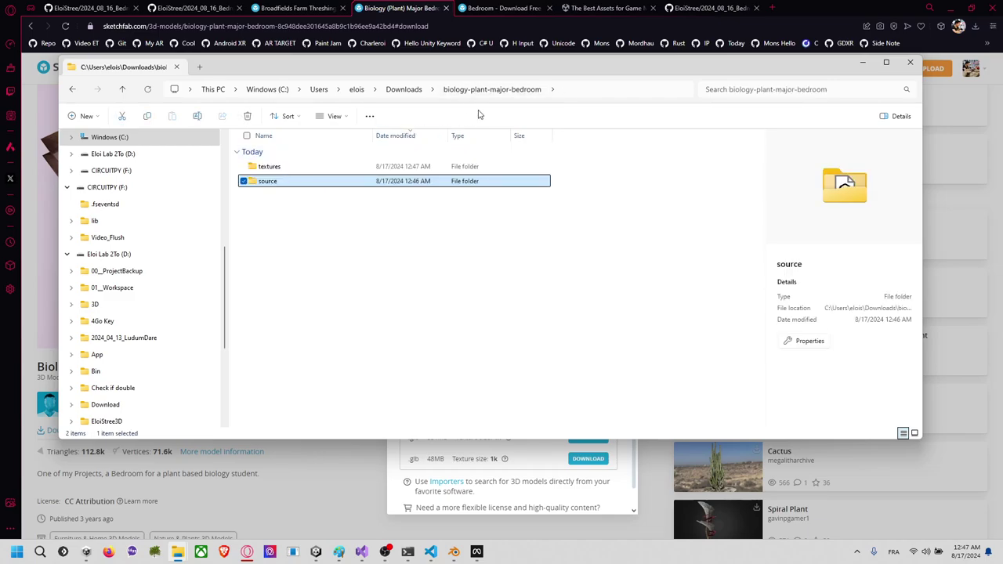
Step: Rename the extracted biology-plant-major-bedroom folder in Downloads as biology
{"action": "left_click", "coordinate": [404, 90]}
{"action": "left_click", "coordinate": [280, 197]}
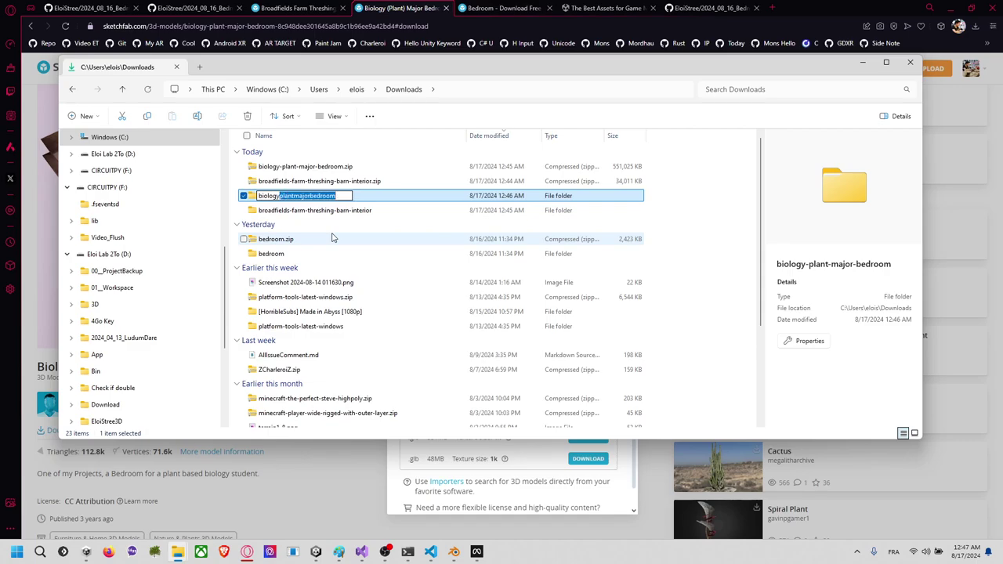
{"action": "key", "text": "BackSpace"}
{"action": "key", "text": "Return"}
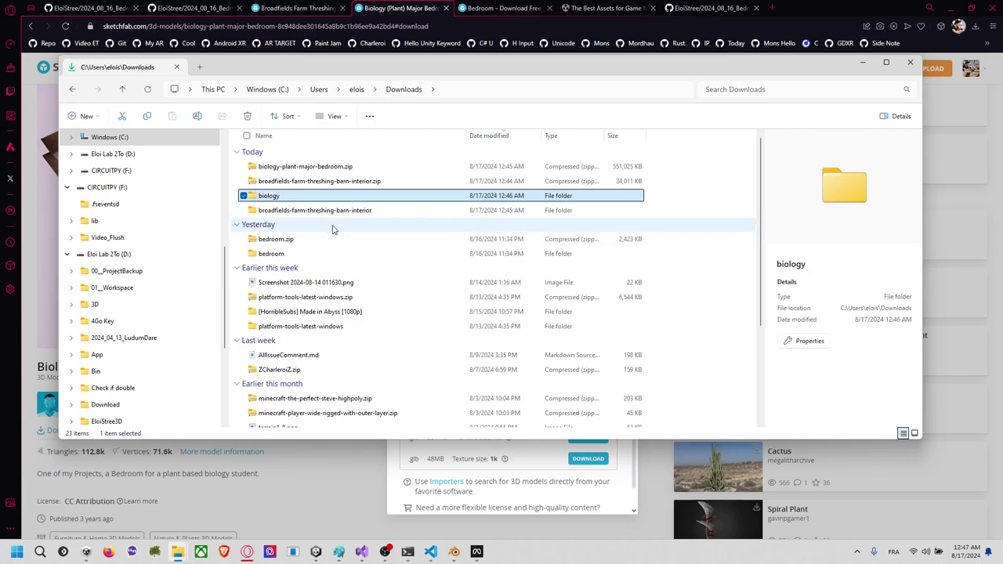
Step: Move the textures and source folders from the biology folder into the package's RoomFullColored folder
{"action": "double_click", "coordinate": [303, 196]}
{"action": "key", "text": "ctrl+a"}
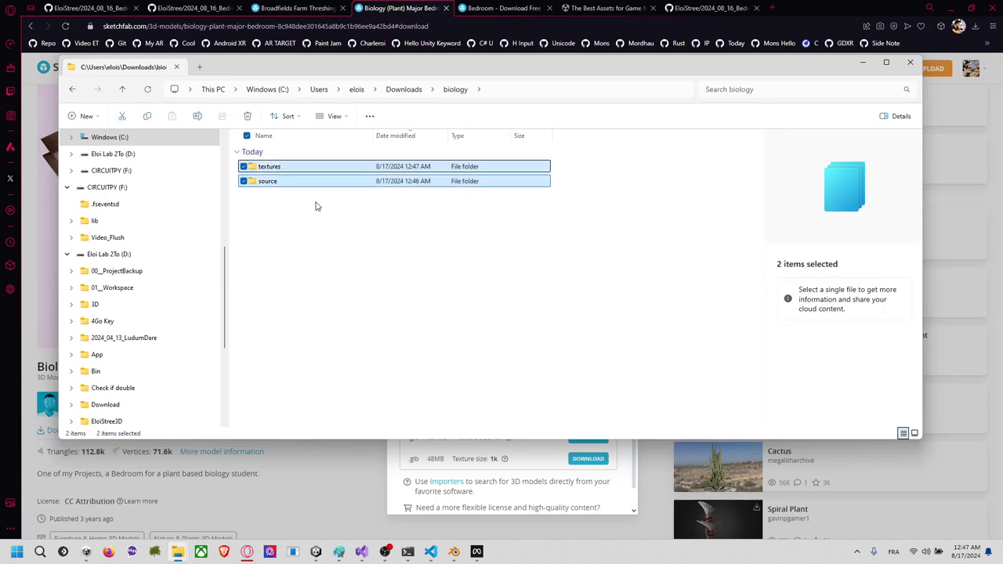
{"action": "key", "text": "alt+Tab"}
{"action": "left_click_drag", "start_coordinate": [339, 207], "coordinate": [639, 131]}
{"action": "key", "text": "alt+Tab"}
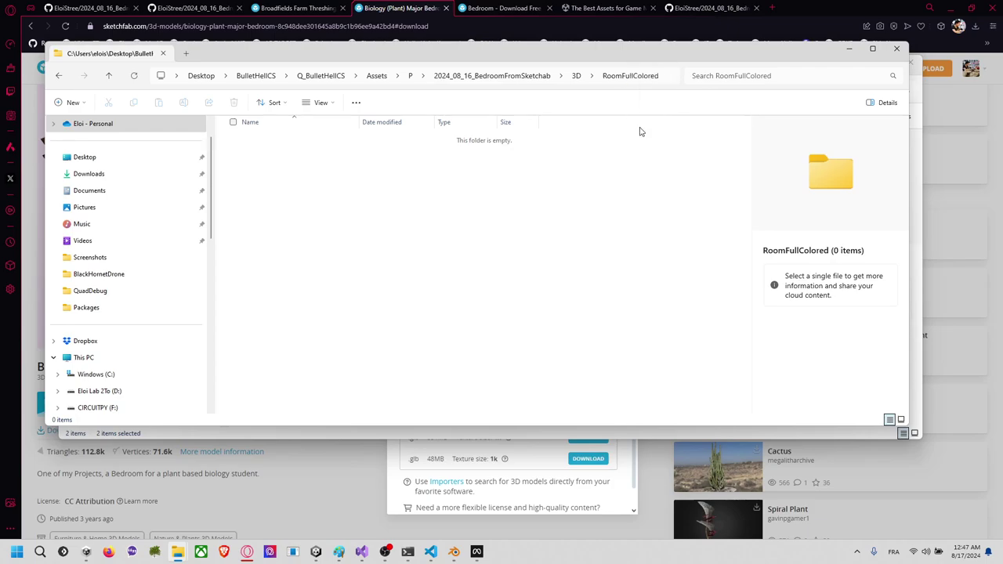
{"action": "left_click", "coordinate": [656, 253]}
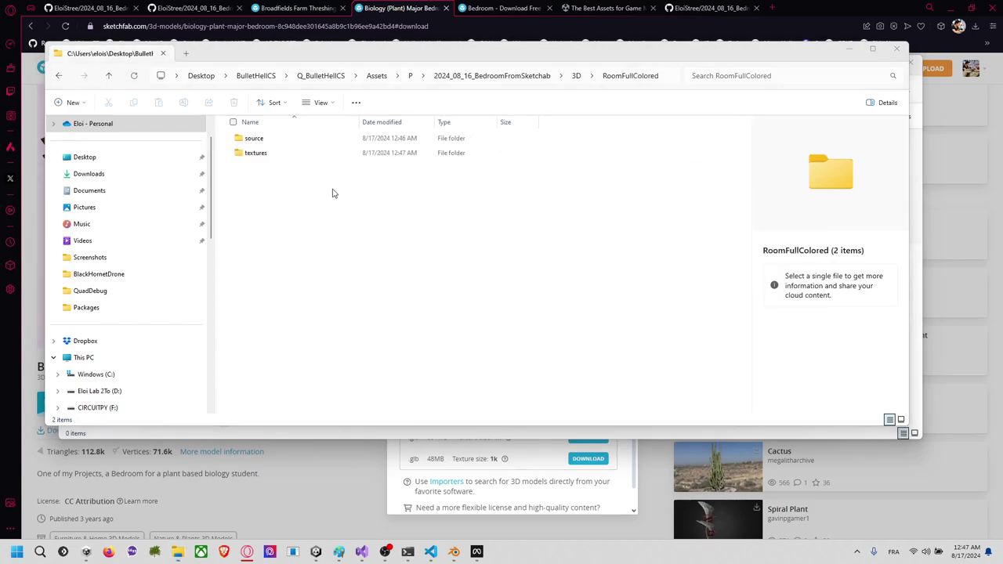
Step: Save a link to the Biology (Plant) Major Bedroom Sketchfab page in RoomFullColored and rename the shortcut as Source
{"action": "left_click_drag", "start_coordinate": [91, 26], "coordinate": [342, 259]}
{"action": "key", "text": "alt+Tab"}
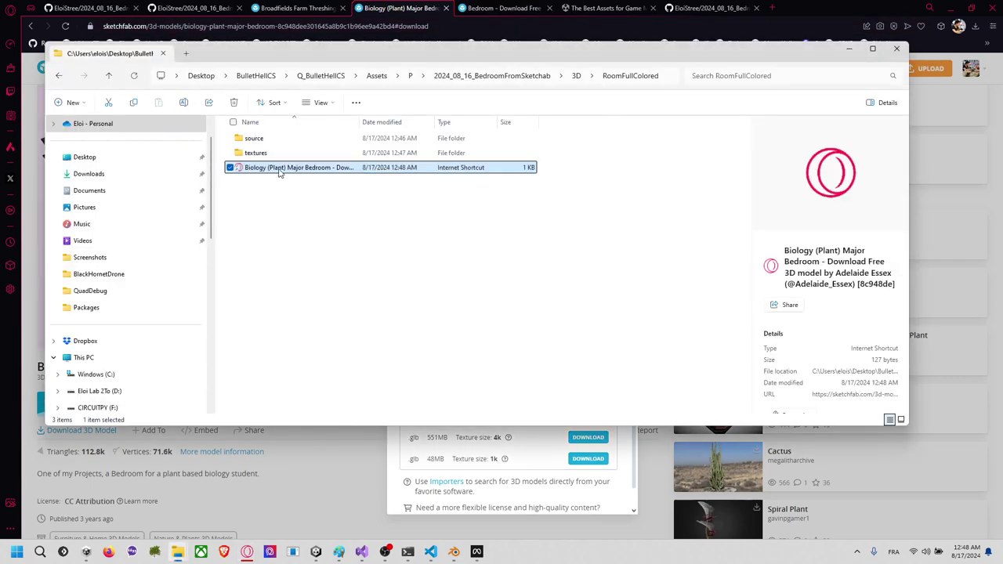
{"action": "key", "text": "F2"}
{"action": "type", "text": "Source"}
{"action": "key", "text": "Return"}
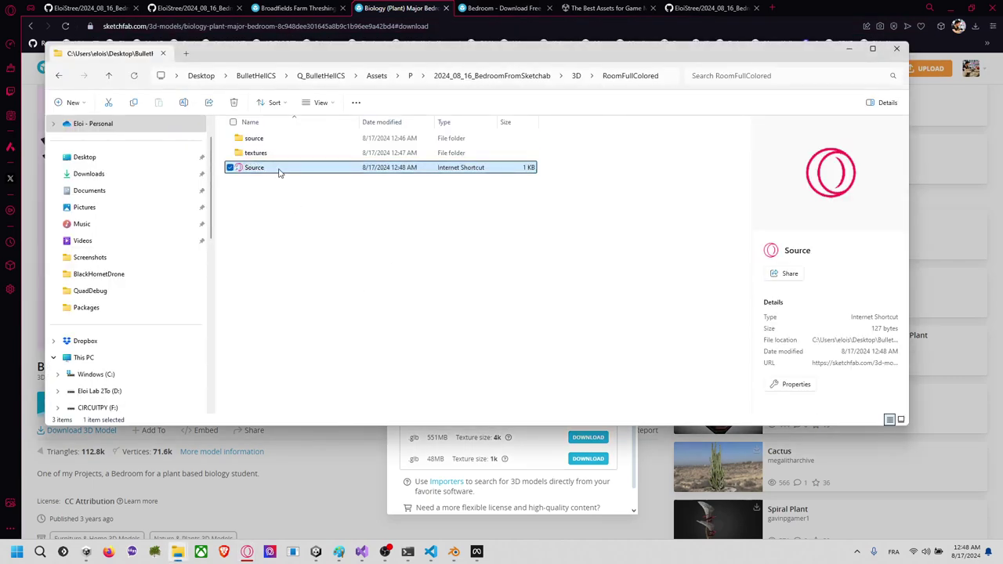
Step: Open the package's RoomEmptyScan folder and add a link to the Broadfields Farm Threshing Barn Interior Sketchfab page
{"action": "left_click", "coordinate": [494, 75]}
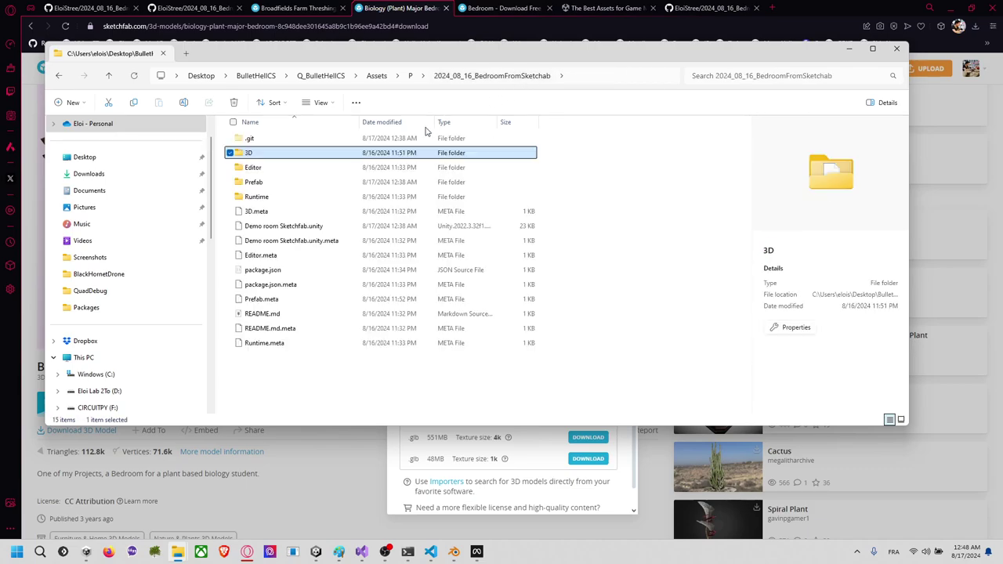
{"action": "double_click", "coordinate": [287, 155]}
{"action": "double_click", "coordinate": [287, 156]}
{"action": "left_click", "coordinate": [493, 14]}
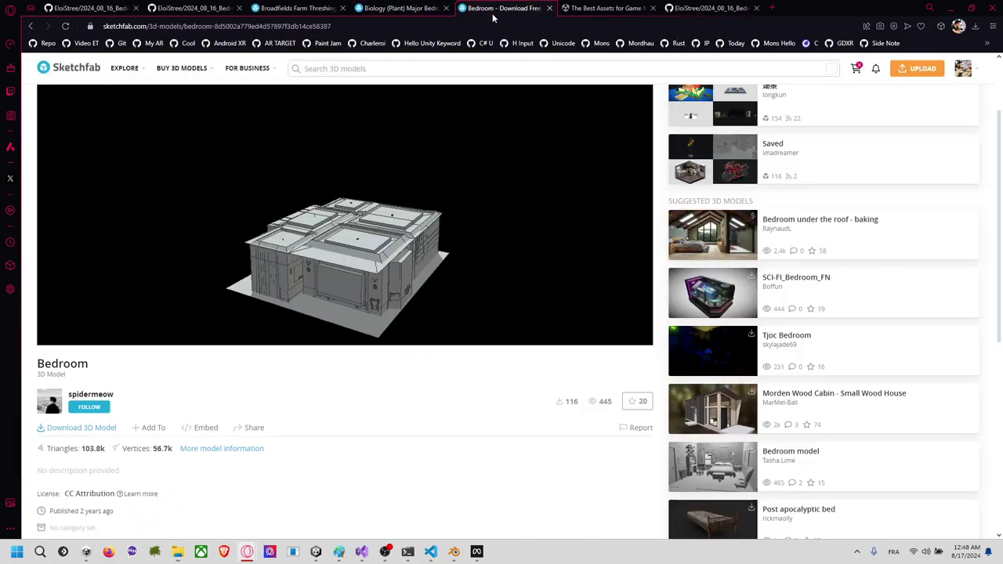
{"action": "left_click", "coordinate": [291, 9]}
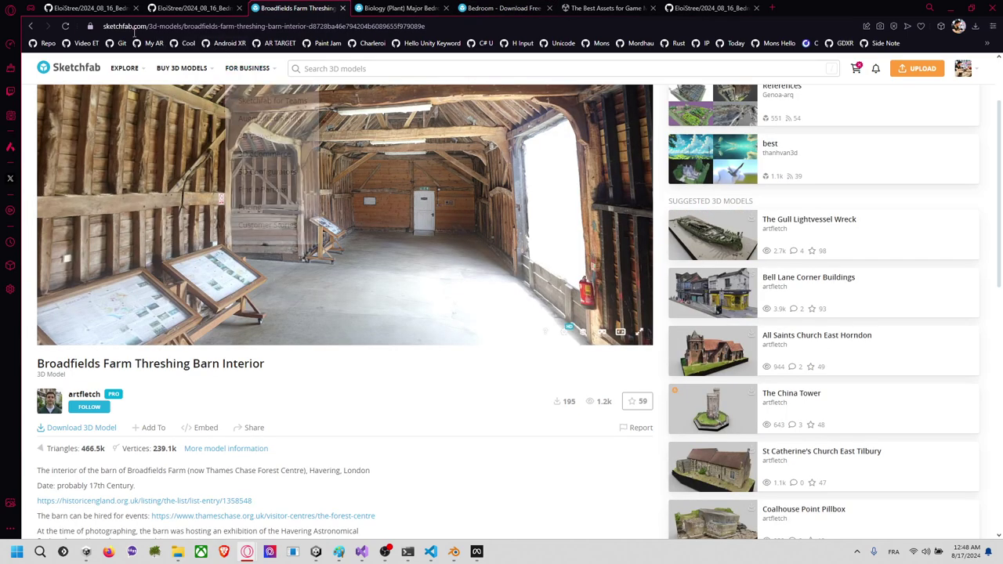
{"action": "left_click_drag", "start_coordinate": [90, 26], "coordinate": [450, 228]}
{"action": "key", "text": "alt+Tab"}
{"action": "left_click", "coordinate": [319, 186]}
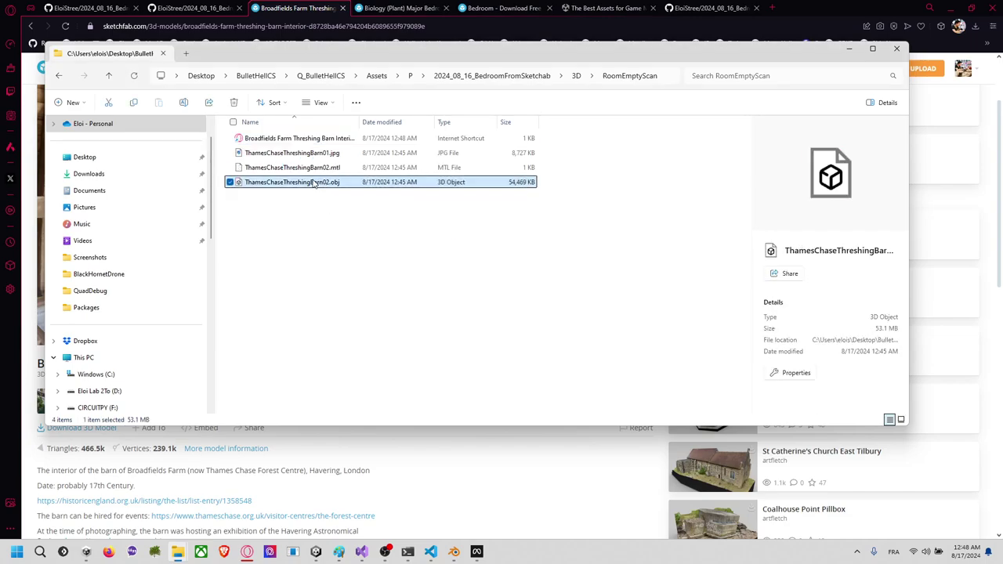
Step: Rename the Broadfields Farm Threshing Barn Interior shortcut in RoomEmptyScan as Source
{"action": "left_click", "coordinate": [291, 141]}
{"action": "key", "text": "F2"}
{"action": "type", "text": "Source"}
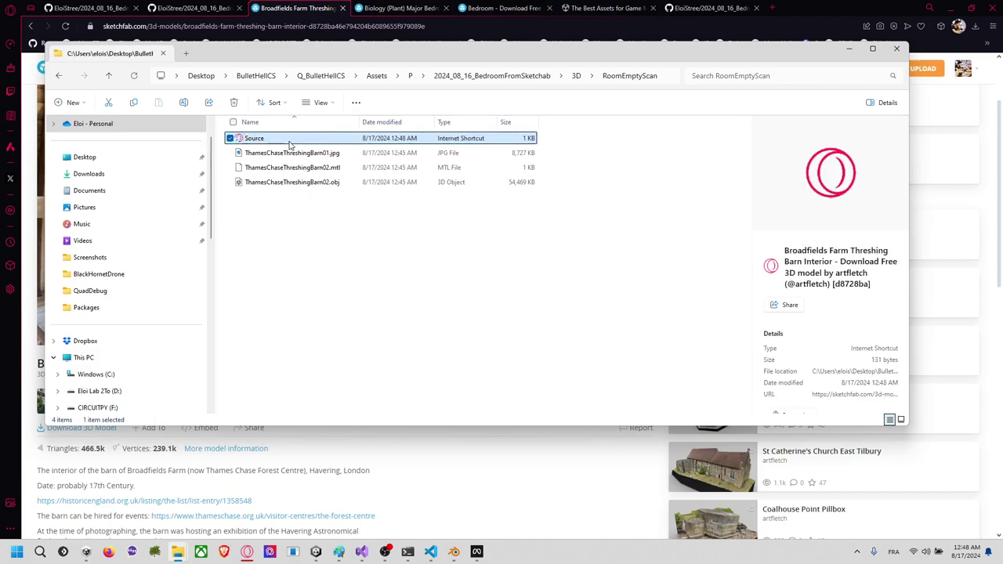
{"action": "key", "text": "Return"}
{"action": "left_click", "coordinate": [323, 295]}
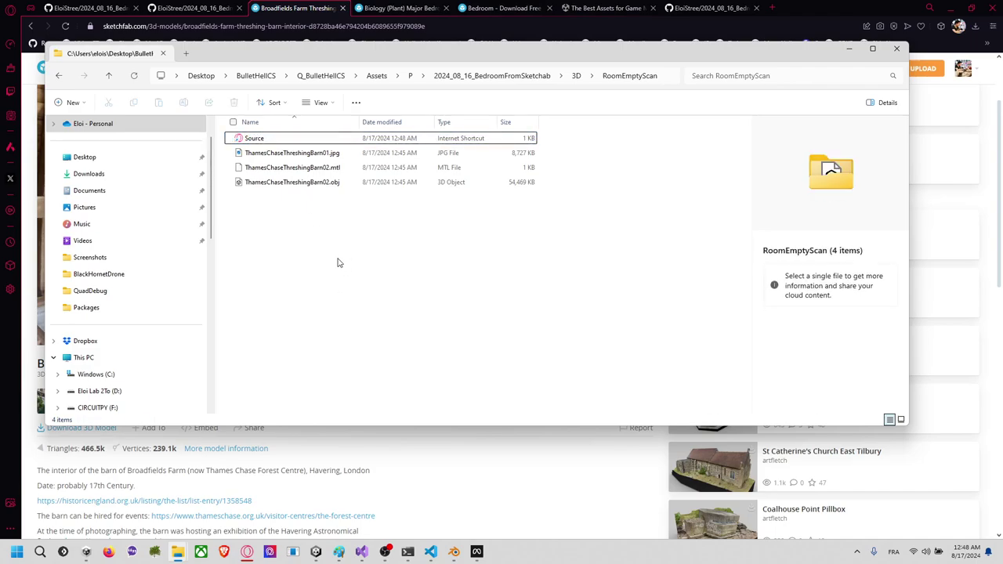
Step: Switch to the Q_BulletHellCS project in Unity and preview the ThamesChaseThreshingBarn02 model in RoomEmptyScan
{"action": "key", "text": "super+Tab"}
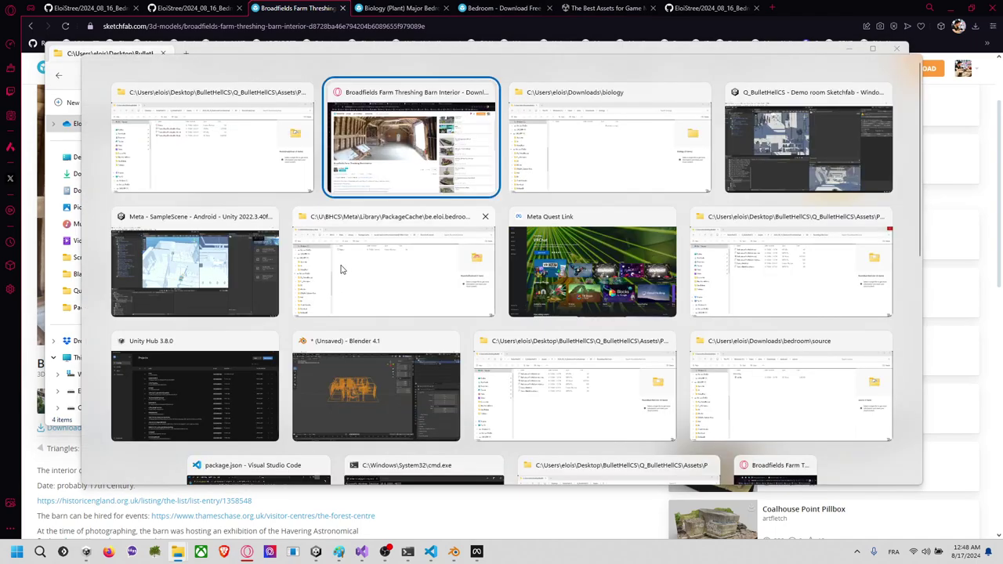
{"action": "left_click", "coordinate": [805, 173]}
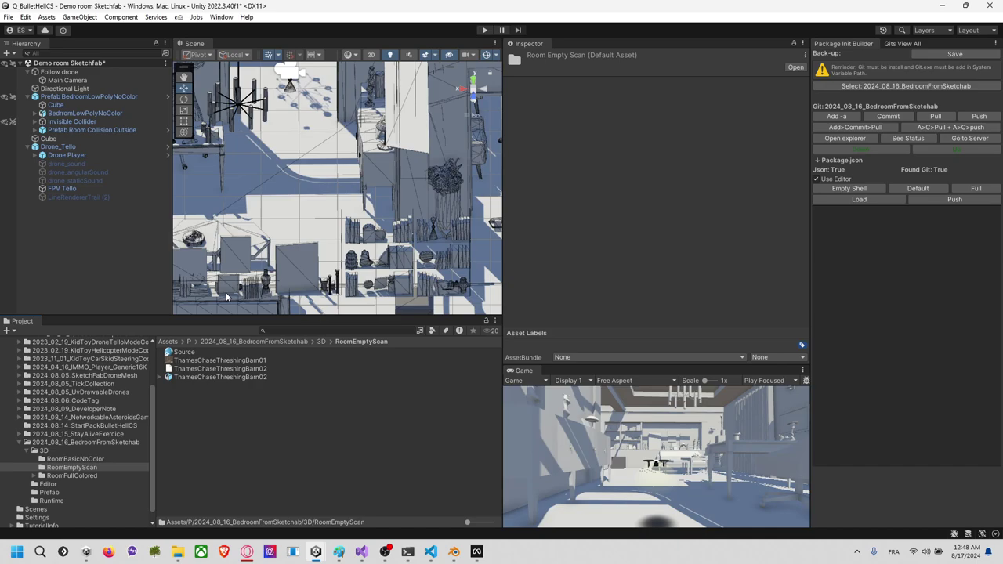
{"action": "left_click", "coordinate": [219, 377]}
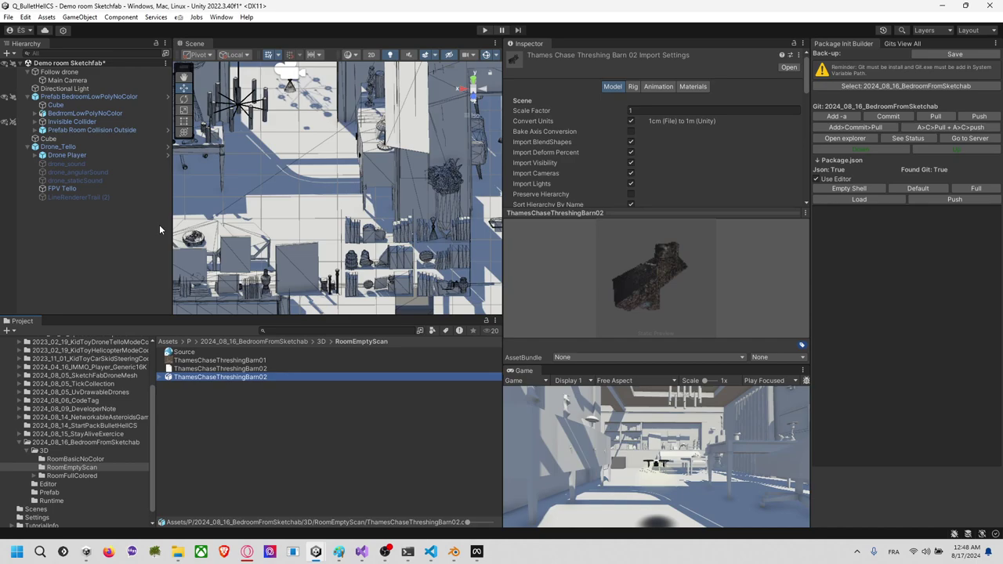
Step: Add the ThamesChaseThreshingBarn02 model to the Demo room Sketchfab scene as a top-level object
{"action": "scroll", "coordinate": [265, 219], "scroll_direction": "down", "scroll_amount": 10}
{"action": "scroll", "coordinate": [265, 219], "scroll_direction": "down", "scroll_amount": 5}
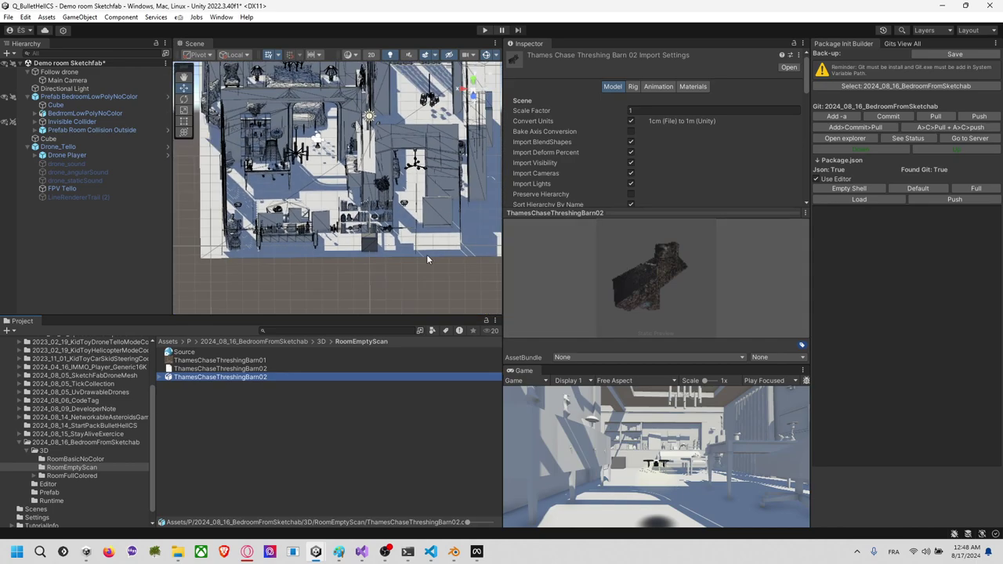
{"action": "scroll", "coordinate": [387, 250], "scroll_direction": "down", "scroll_amount": 7}
{"action": "left_click", "coordinate": [367, 239]}
{"action": "right_click_drag", "start_coordinate": [367, 242], "coordinate": [350, 243]}
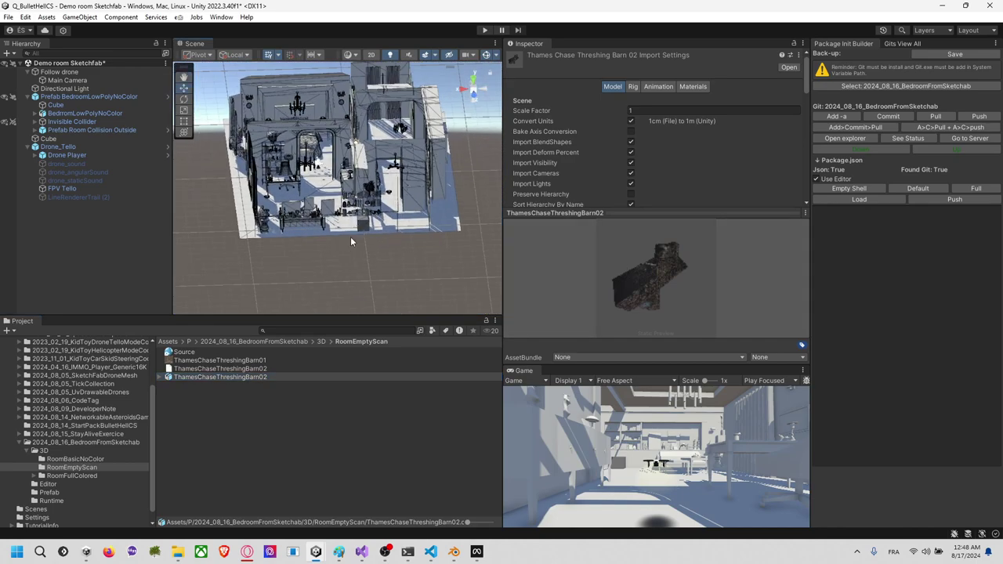
{"action": "left_click", "coordinate": [215, 270]}
{"action": "left_click", "coordinate": [239, 379]}
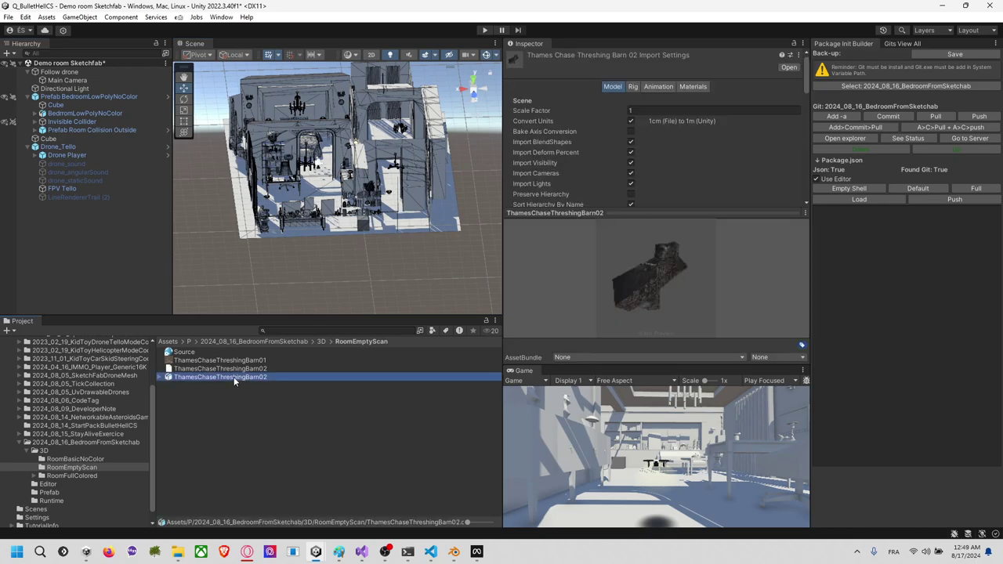
{"action": "left_click_drag", "start_coordinate": [234, 380], "coordinate": [135, 312]}
{"action": "scroll", "coordinate": [314, 225], "scroll_direction": "down", "scroll_amount": 3}
{"action": "right_click_drag", "start_coordinate": [372, 241], "coordinate": [411, 208]}
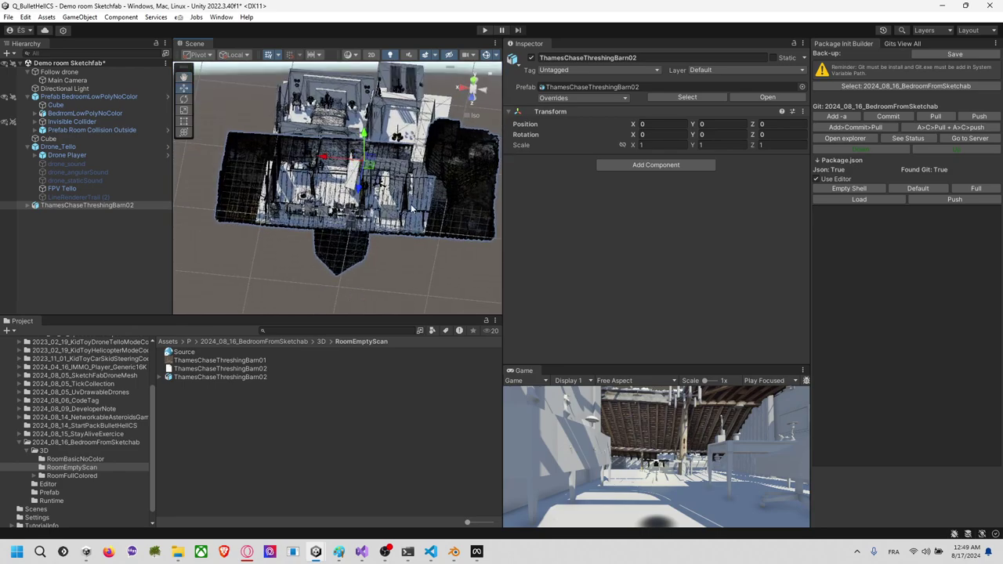
{"action": "right_click_drag", "start_coordinate": [437, 157], "coordinate": [310, 210]}
Step: Create an empty object in the scene and name it Prefab Thames Chase Room
{"action": "right_click", "coordinate": [49, 251]}
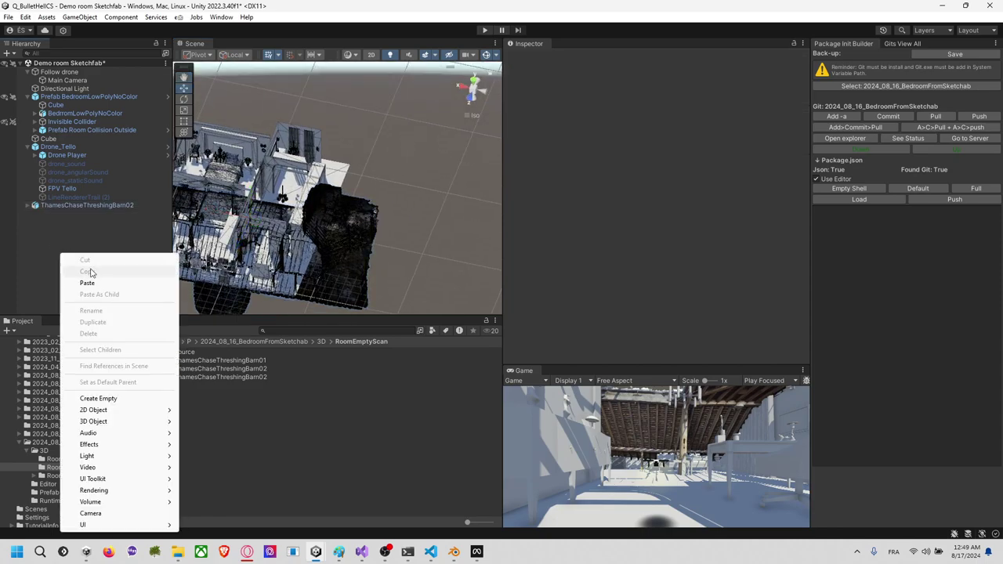
{"action": "left_click", "coordinate": [123, 401]}
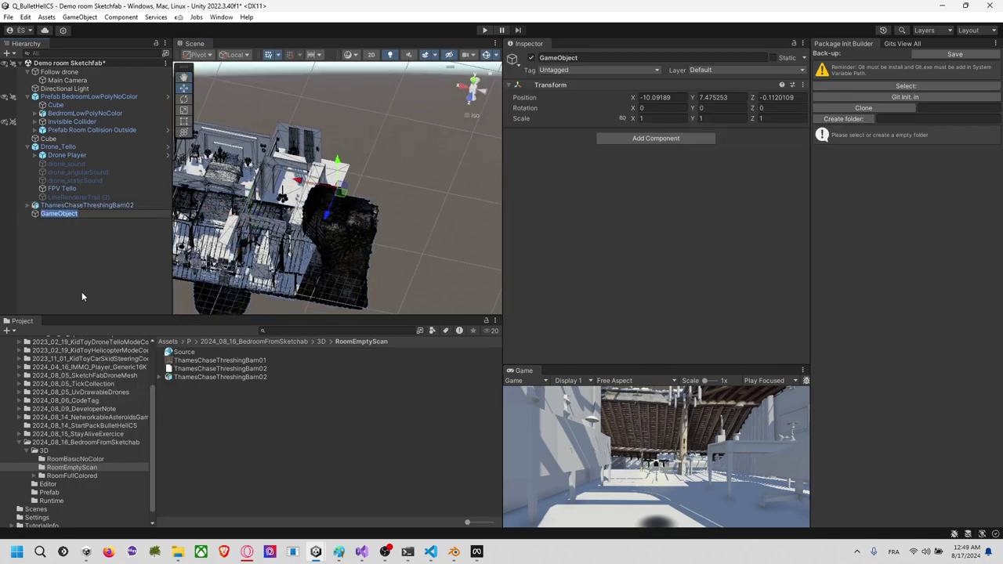
{"action": "type", "text": "E"}
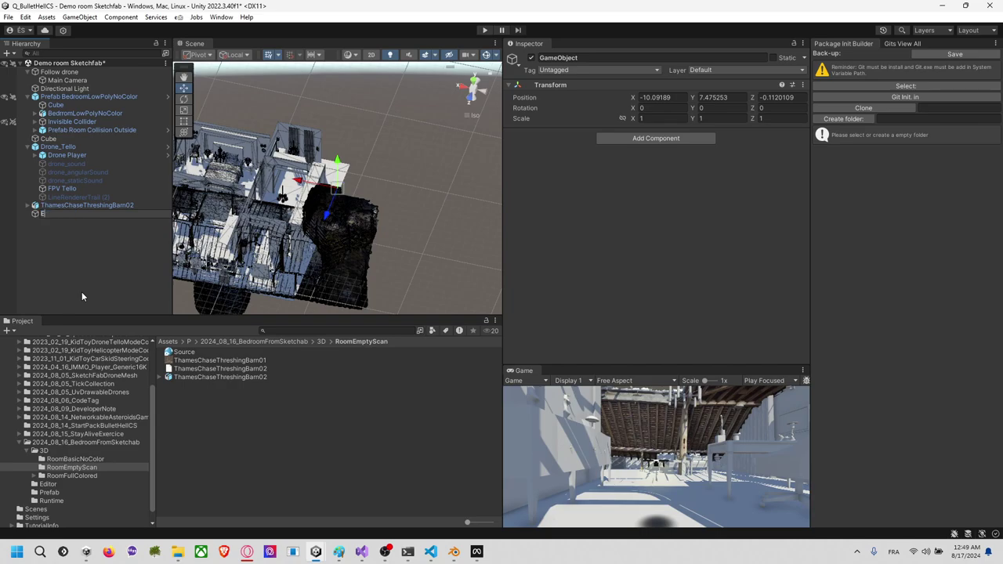
{"action": "type", "text": "mpty room"}
{"action": "key", "text": "Return"}
{"action": "type", "text": "Thames Chase RoomPrefab"}
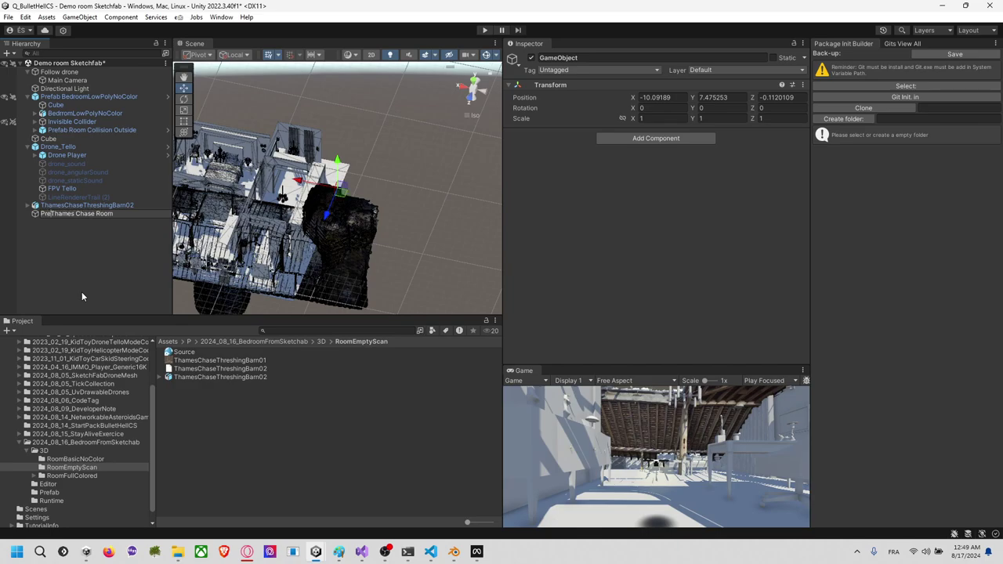
{"action": "key", "text": "Return"}
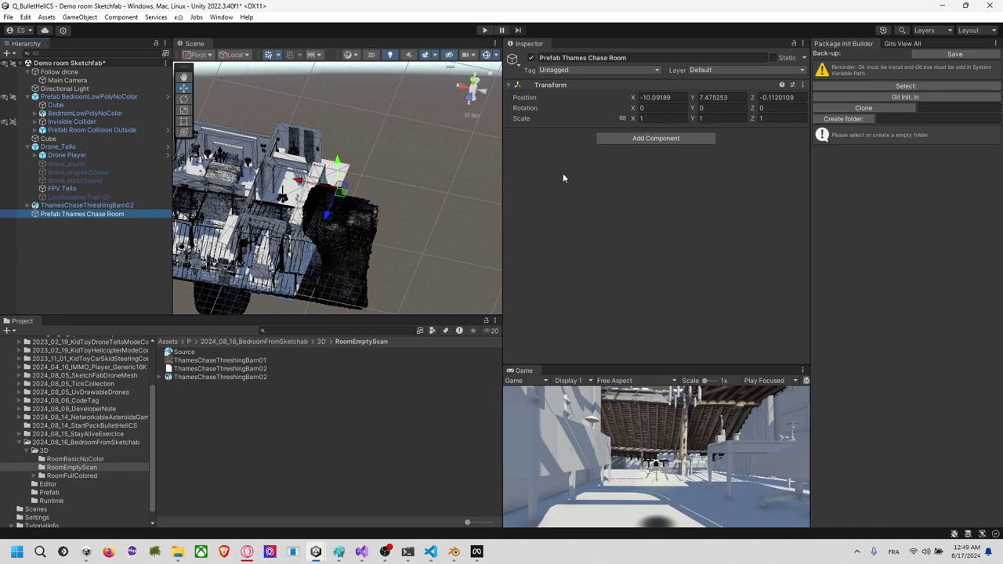
Step: Set the X and Y position of the Prefab Thames Chase Room object to 0
{"action": "left_click", "coordinate": [671, 98]}
{"action": "type", "text": "0"}
{"action": "left_click", "coordinate": [727, 99]}
{"action": "type", "text": "0"}
{"action": "left_click", "coordinate": [782, 101]}
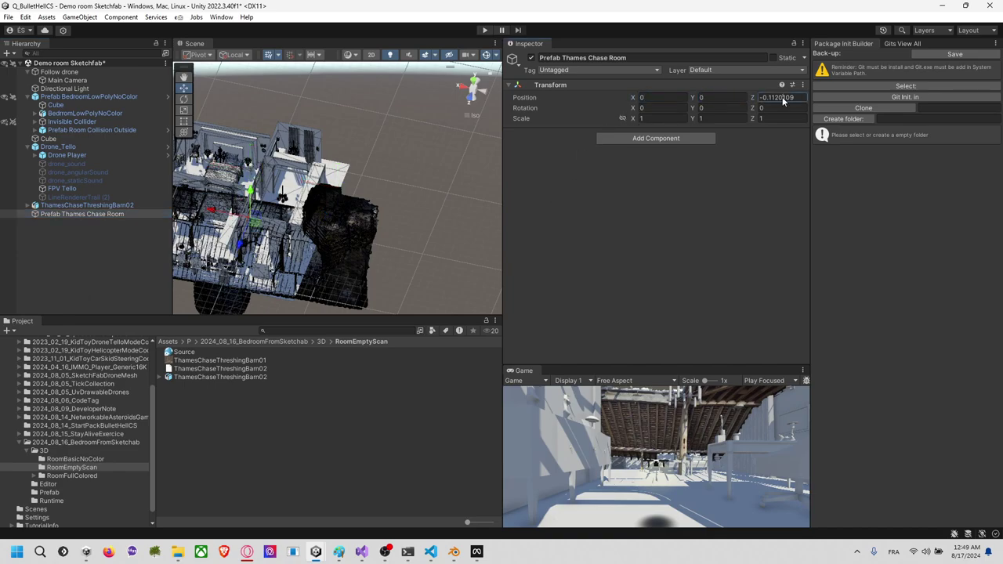
Step: Rotate the ThamesChaseThreshingBarn02 object in the scene to -90 degrees on the X axis
{"action": "left_click", "coordinate": [212, 208]}
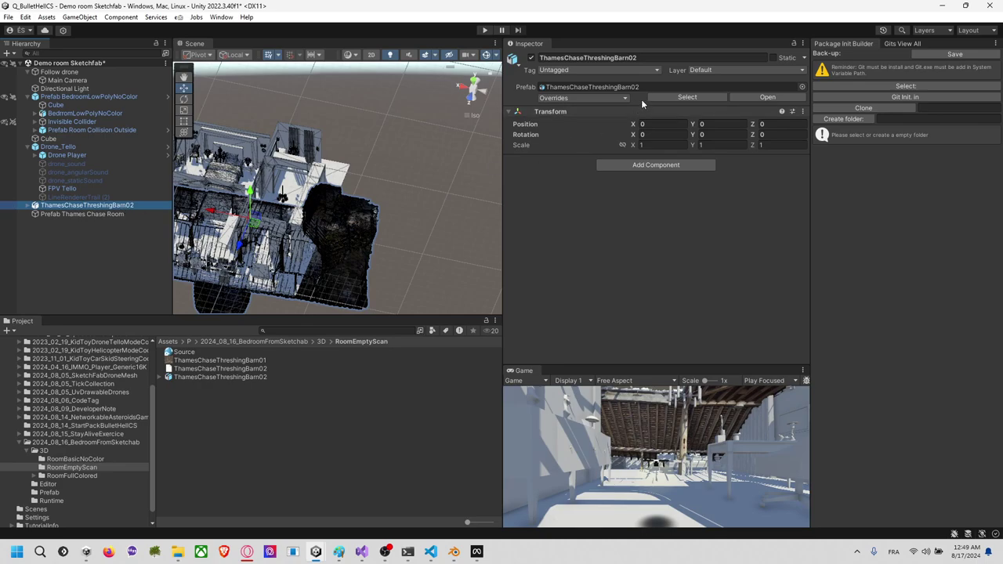
{"action": "key", "text": "e"}
{"action": "key", "text": "r"}
{"action": "key", "text": "e"}
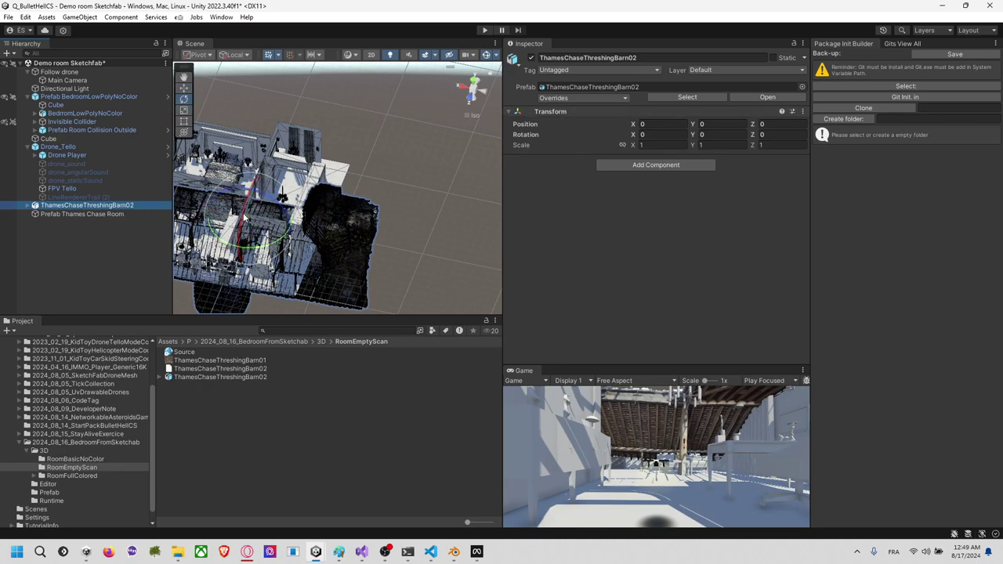
{"action": "left_click_drag", "start_coordinate": [245, 216], "coordinate": [356, 102]}
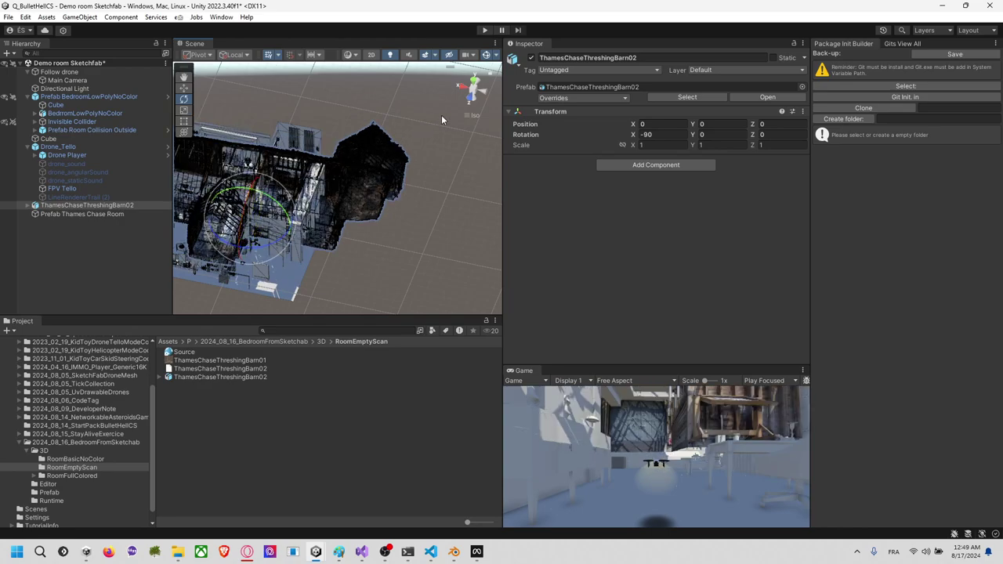
{"action": "left_click", "coordinate": [478, 82]}
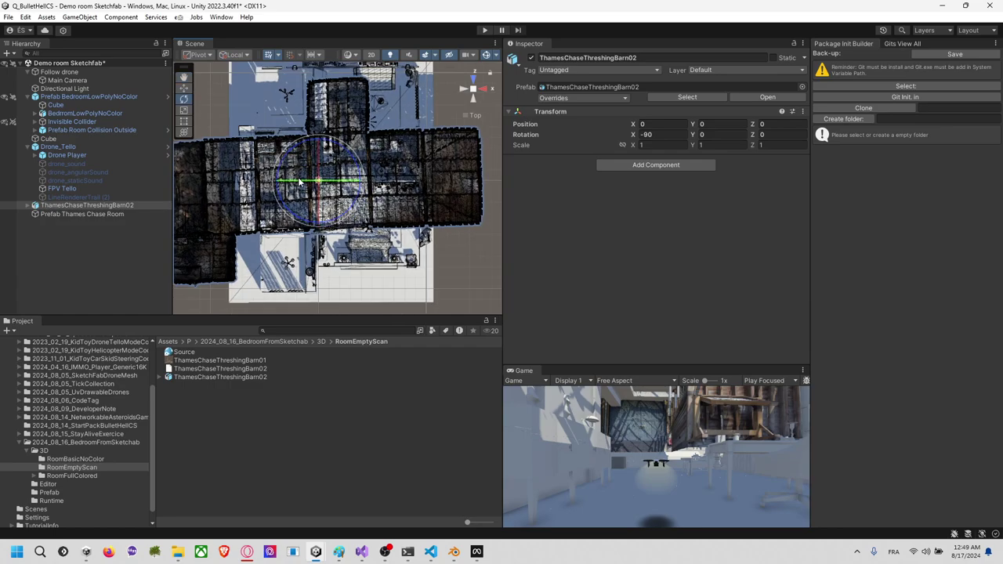
{"action": "scroll", "coordinate": [298, 182], "scroll_direction": "up", "scroll_amount": 3}
{"action": "scroll", "coordinate": [300, 182], "scroll_direction": "down", "scroll_amount": 5}
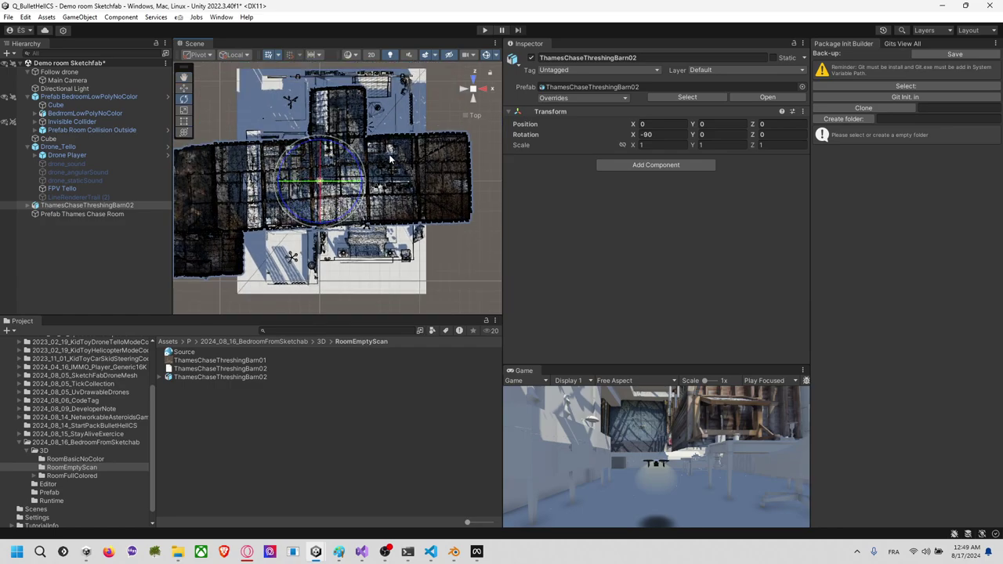
Step: Rotate the ThamesChaseThreshingBarn02 model to about 2.46 degrees on the Z axis to straighten it in the top view
{"action": "left_click_drag", "start_coordinate": [352, 159], "coordinate": [355, 159]}
{"action": "scroll", "coordinate": [320, 174], "scroll_direction": "up", "scroll_amount": 5}
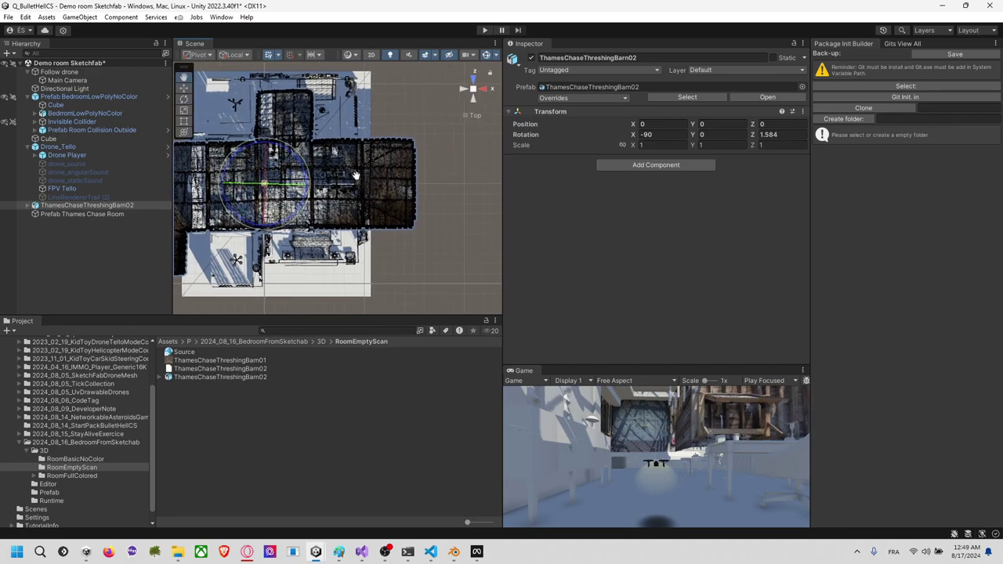
{"action": "scroll", "coordinate": [320, 174], "scroll_direction": "up", "scroll_amount": 2}
{"action": "middle_click_drag", "start_coordinate": [375, 167], "coordinate": [331, 178]}
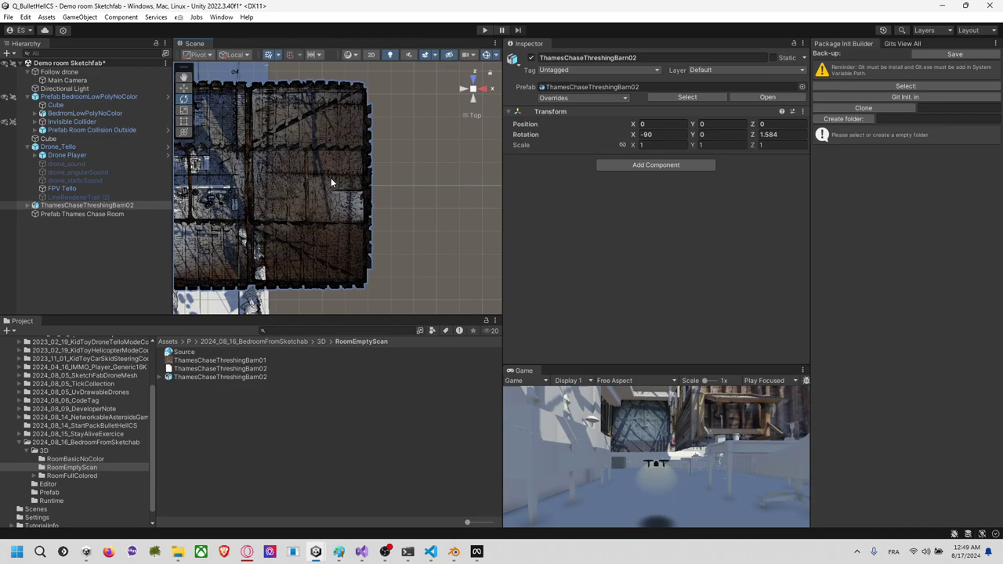
{"action": "scroll", "coordinate": [329, 176], "scroll_direction": "down", "scroll_amount": 4}
{"action": "scroll", "coordinate": [323, 183], "scroll_direction": "up", "scroll_amount": 5}
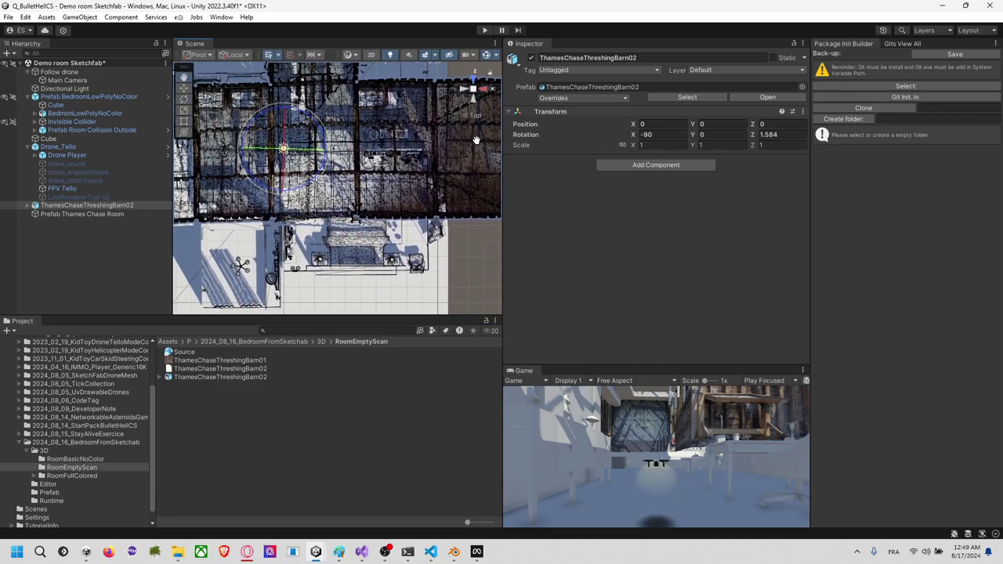
{"action": "scroll", "coordinate": [365, 209], "scroll_direction": "down", "scroll_amount": 1}
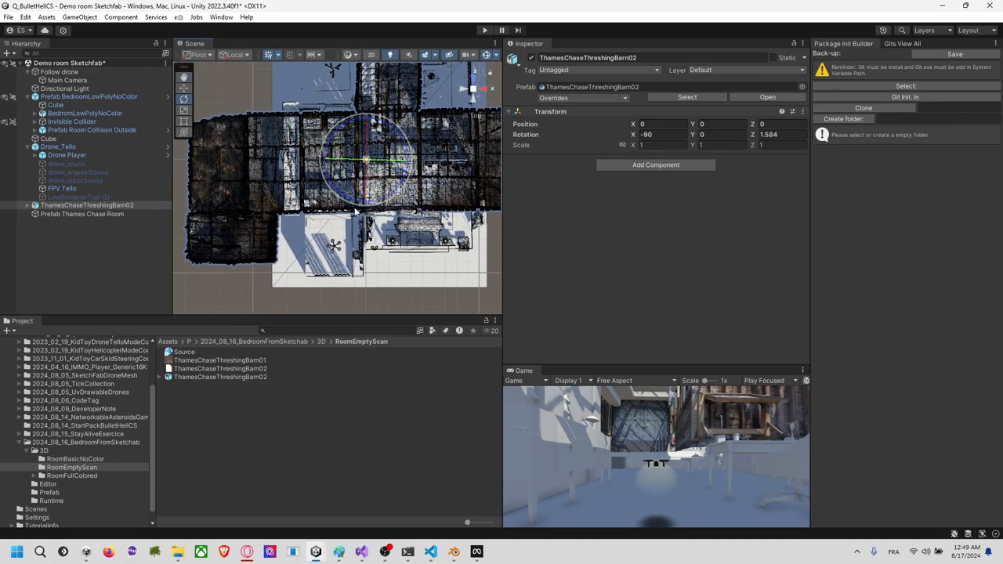
{"action": "scroll", "coordinate": [368, 207], "scroll_direction": "down", "scroll_amount": 2}
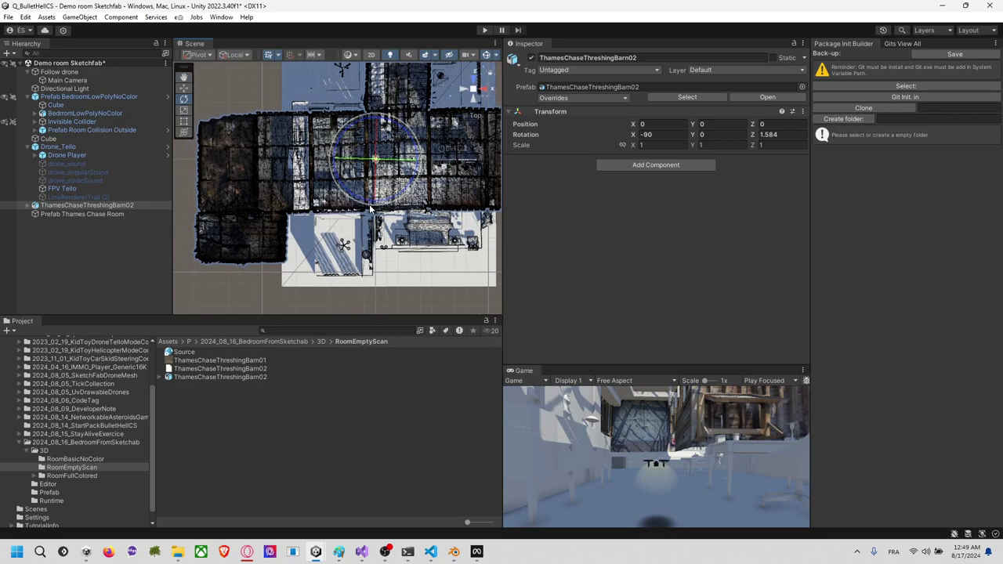
{"action": "left_click_drag", "start_coordinate": [372, 208], "coordinate": [370, 210]}
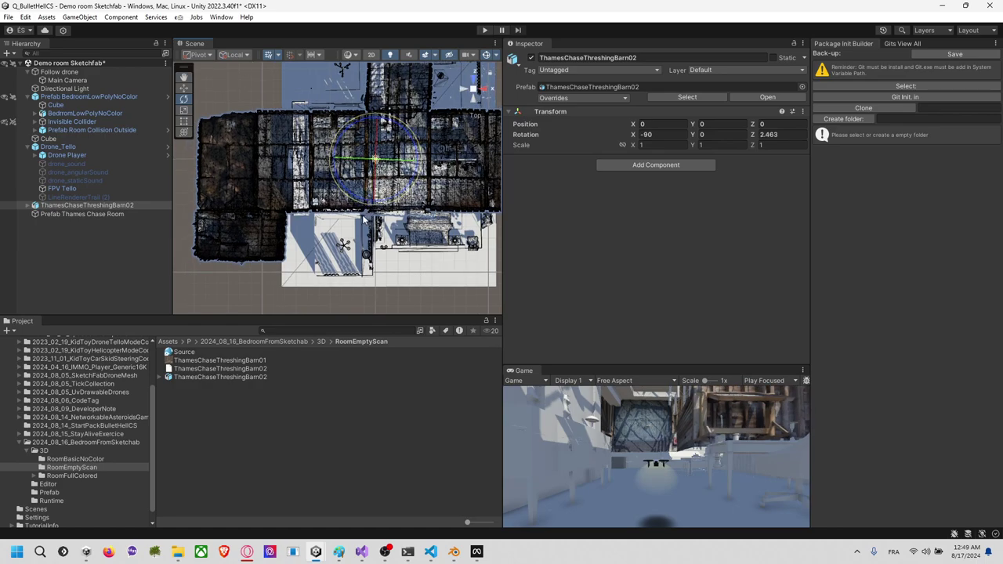
{"action": "middle_click_drag", "start_coordinate": [369, 210], "coordinate": [228, 250]}
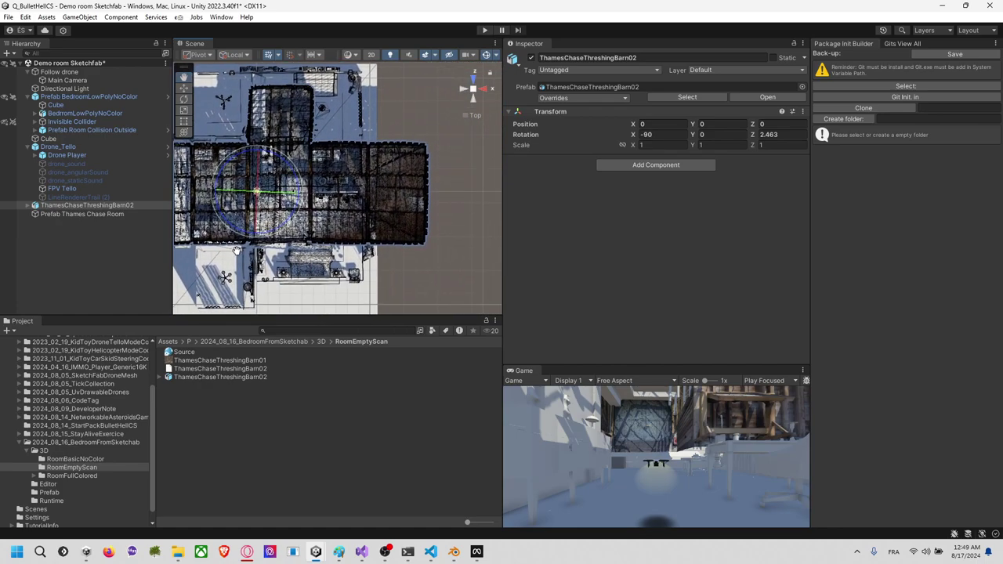
{"action": "left_click", "coordinate": [487, 166]}
{"action": "middle_click_drag", "start_coordinate": [331, 155], "coordinate": [392, 143]}
{"action": "scroll", "coordinate": [393, 144], "scroll_direction": "down", "scroll_amount": 3}
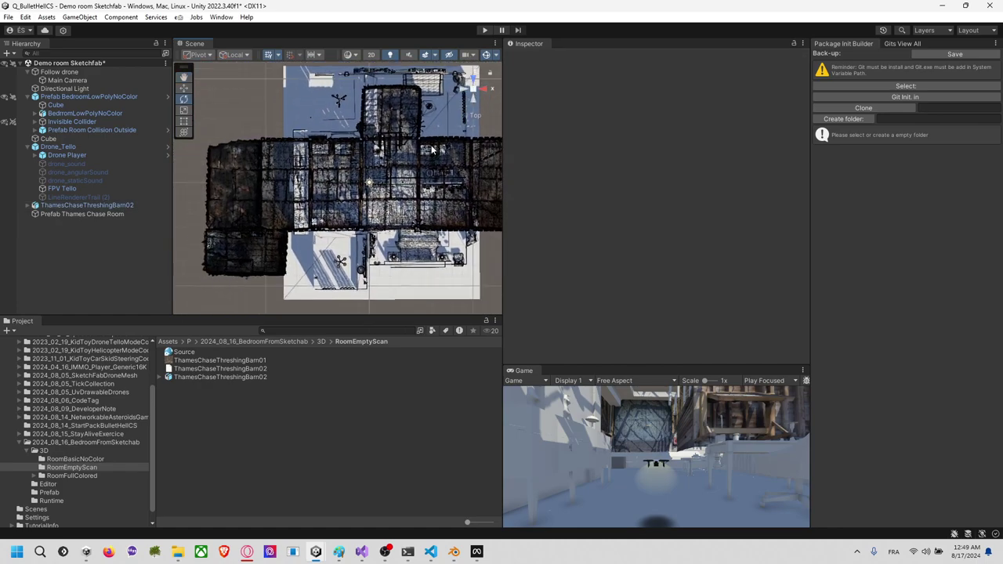
Step: Lower the ThamesChaseThreshingBarn02 model to about -1.38 on the Y axis so its floor aligns with the bedroom floor
{"action": "left_click", "coordinate": [473, 102]}
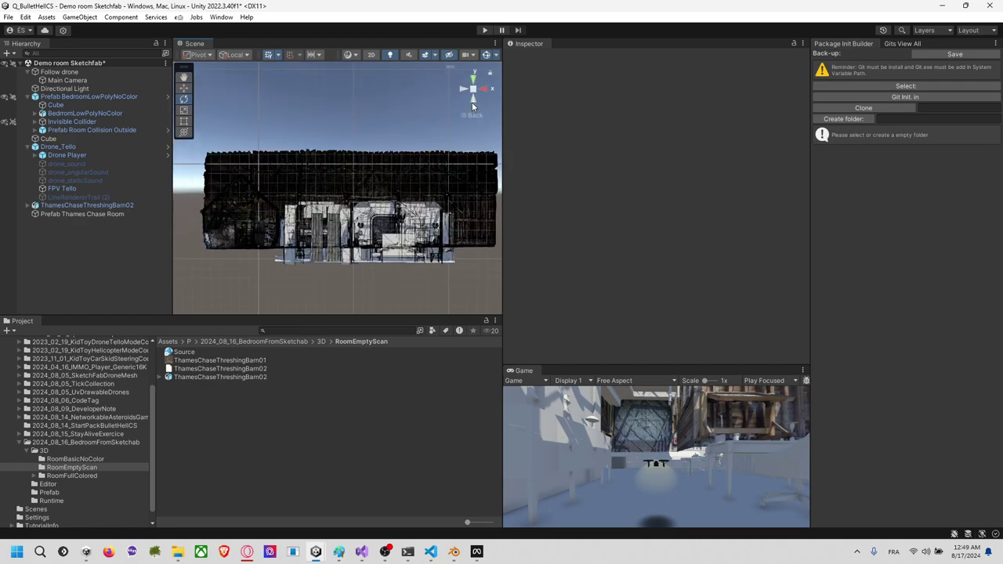
{"action": "middle_click_drag", "start_coordinate": [436, 180], "coordinate": [412, 146]}
{"action": "left_click", "coordinate": [363, 136]}
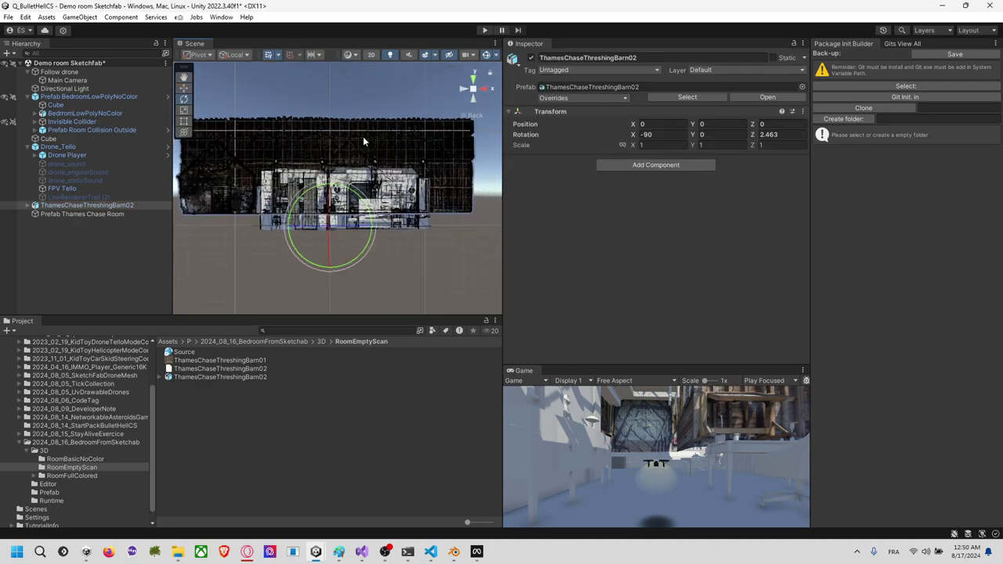
{"action": "left_click", "coordinate": [363, 136]}
{"action": "left_click", "coordinate": [94, 206]}
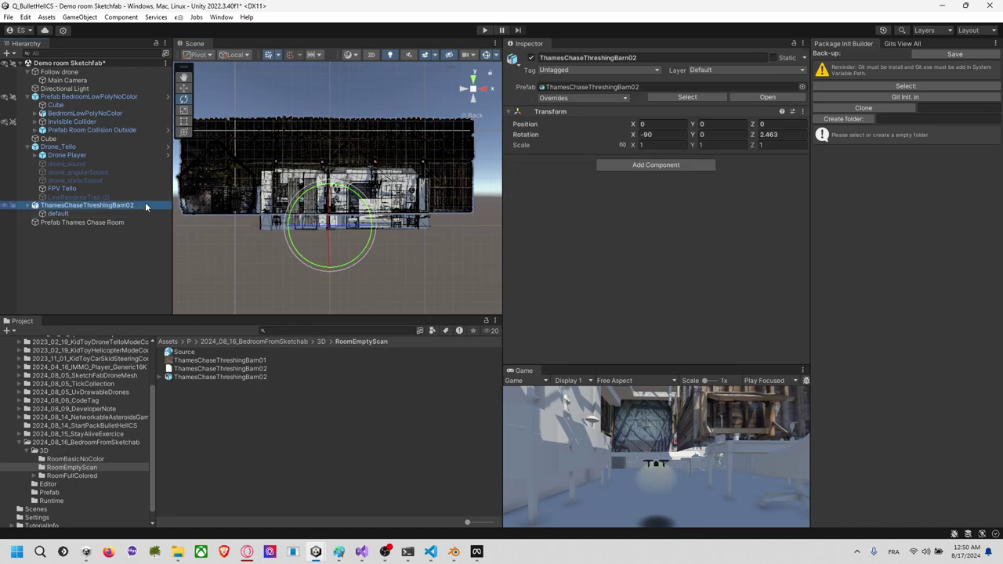
{"action": "key", "text": "w"}
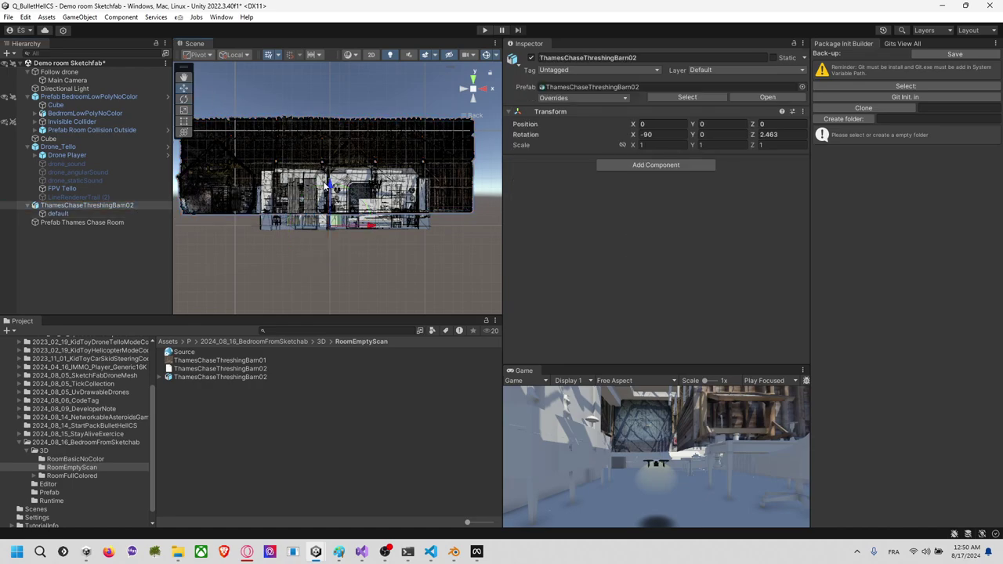
{"action": "left_click_drag", "start_coordinate": [329, 185], "coordinate": [353, 206]}
{"action": "key", "text": "e"}
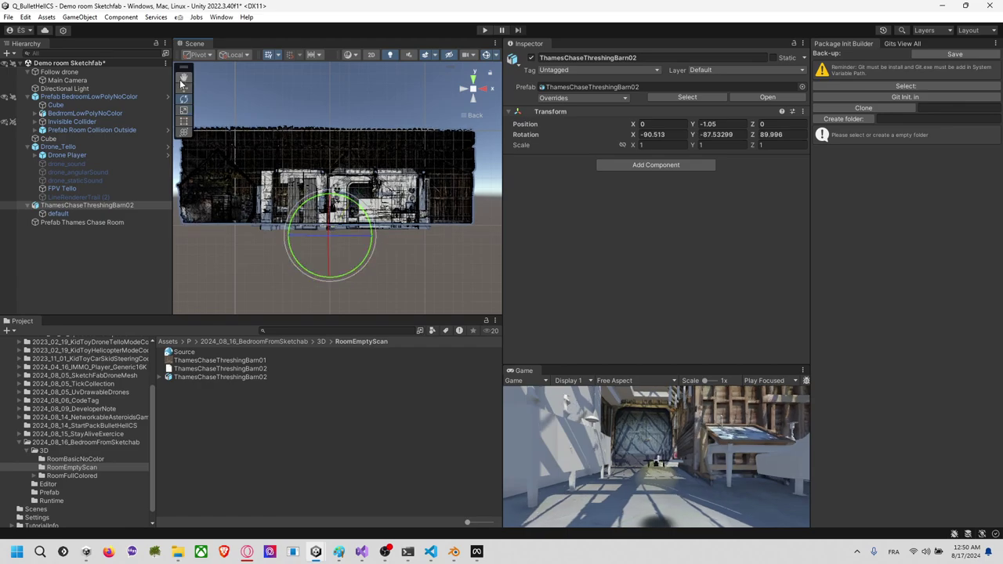
{"action": "left_click", "coordinate": [182, 86]}
{"action": "left_click_drag", "start_coordinate": [330, 199], "coordinate": [332, 200]}
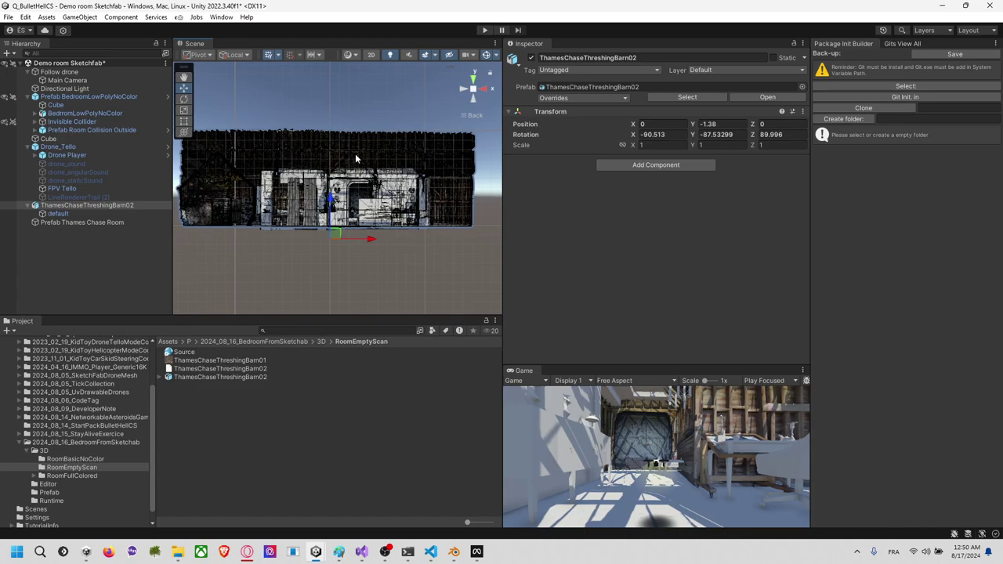
Step: Deactivate the Prefab BedroomLowPolyNoColor object in the scene
{"action": "left_click", "coordinate": [118, 97]}
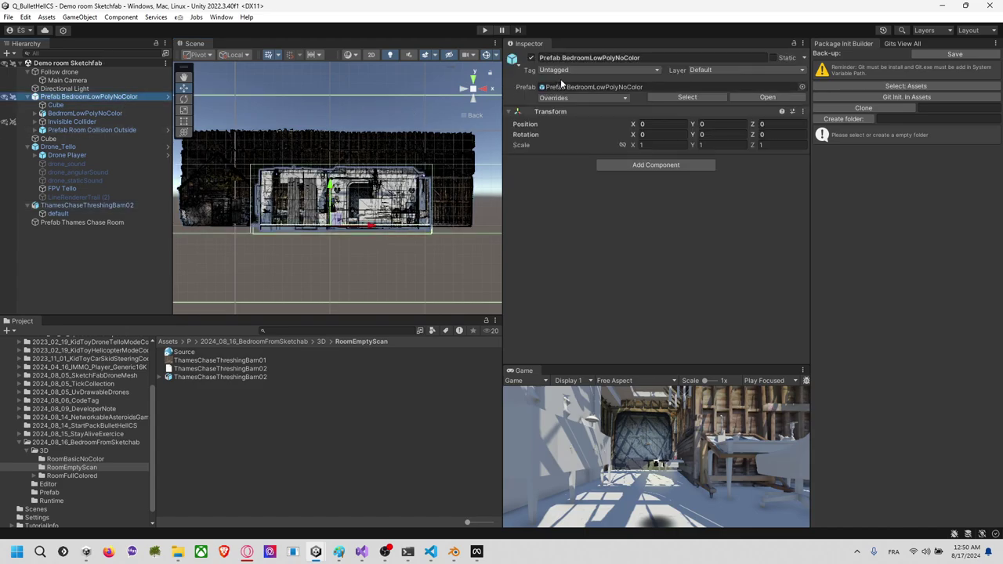
{"action": "left_click", "coordinate": [532, 58]}
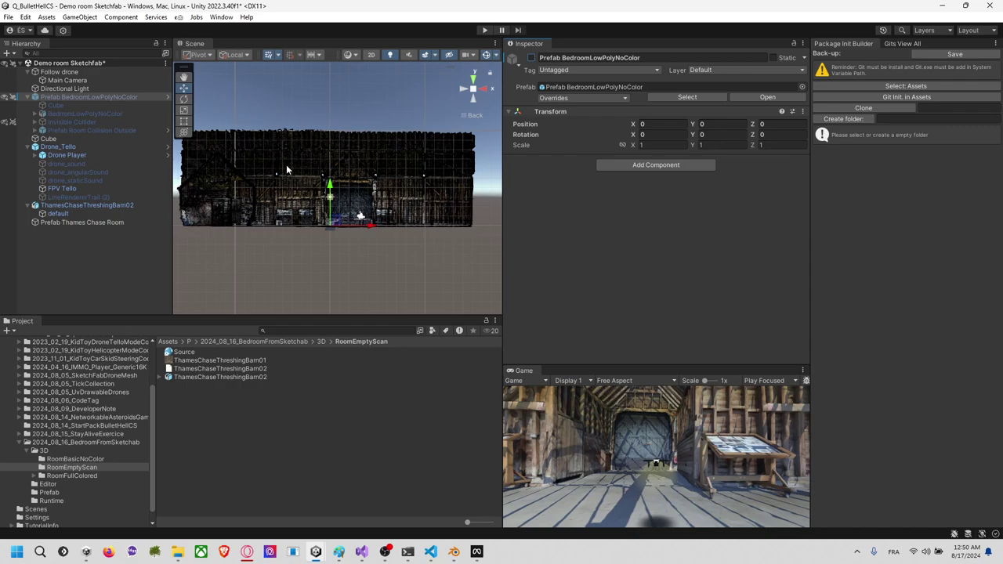
{"action": "left_click", "coordinate": [188, 396]}
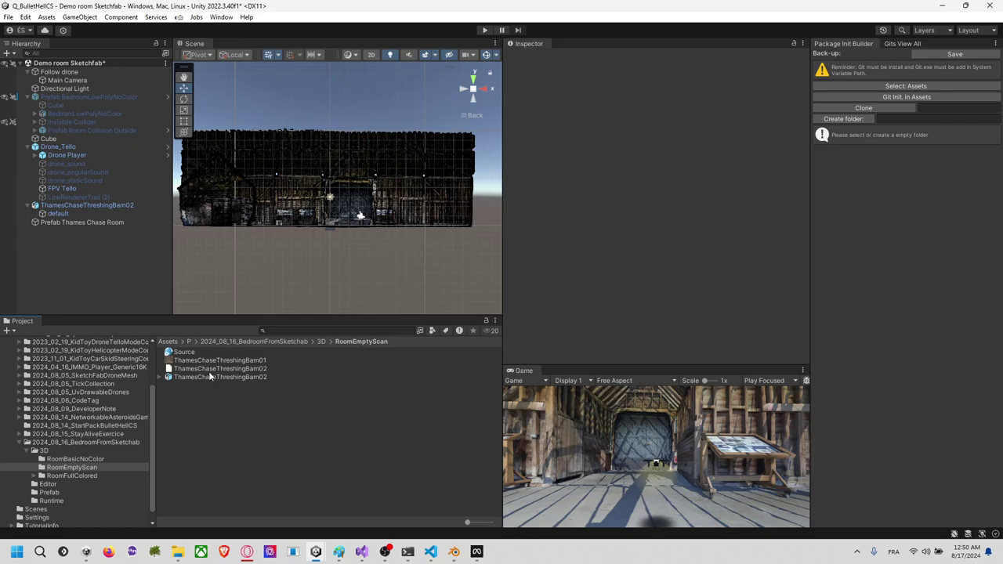
Step: Add Prefab Room Collision Outside from the package's Prefab folder as a child of ThamesChaseThreshingBarn02 and frame it in the scene
{"action": "left_click", "coordinate": [67, 490]}
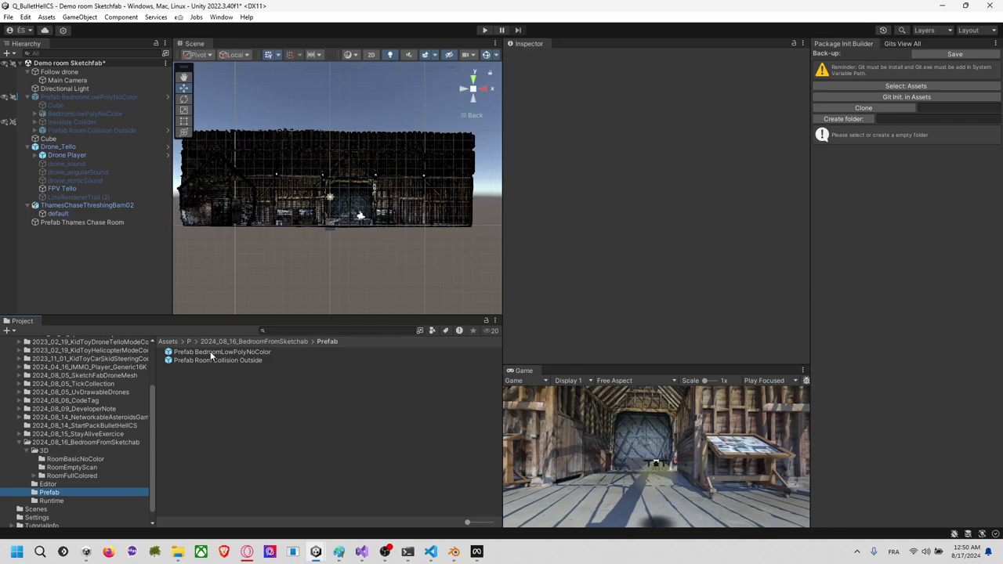
{"action": "left_click", "coordinate": [213, 360]}
{"action": "left_click_drag", "start_coordinate": [217, 359], "coordinate": [98, 206]}
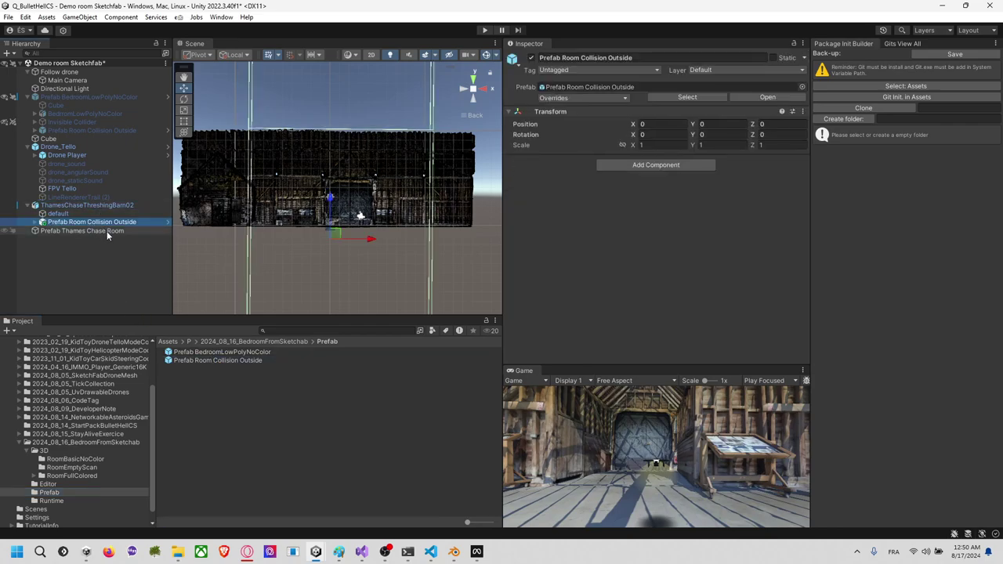
{"action": "double_click", "coordinate": [92, 222]}
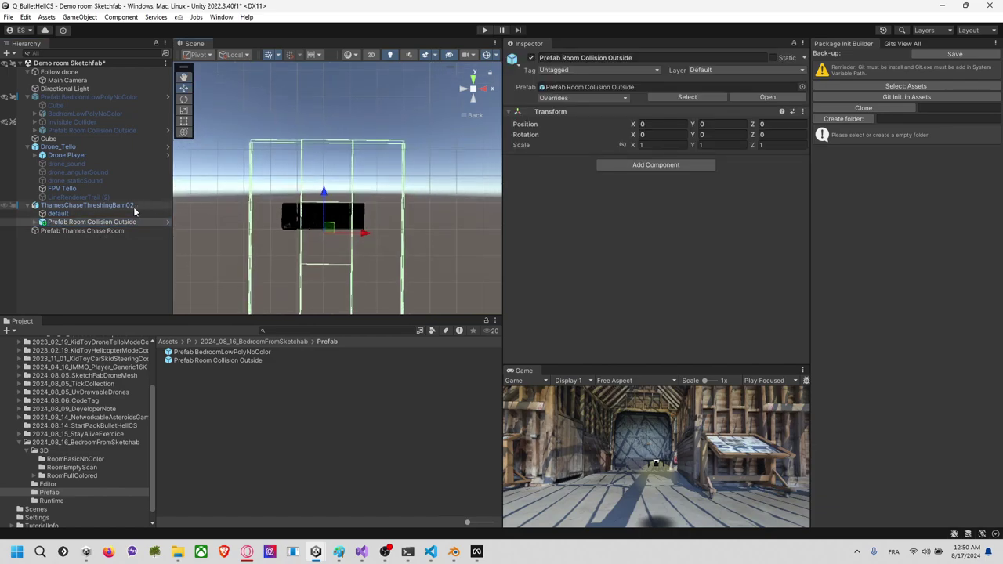
Step: Make ThamesChaseThreshingBarn02 and Prefab Room Collision Outside direct children of the Prefab Thames Chase Room object
{"action": "left_click", "coordinate": [74, 205]}
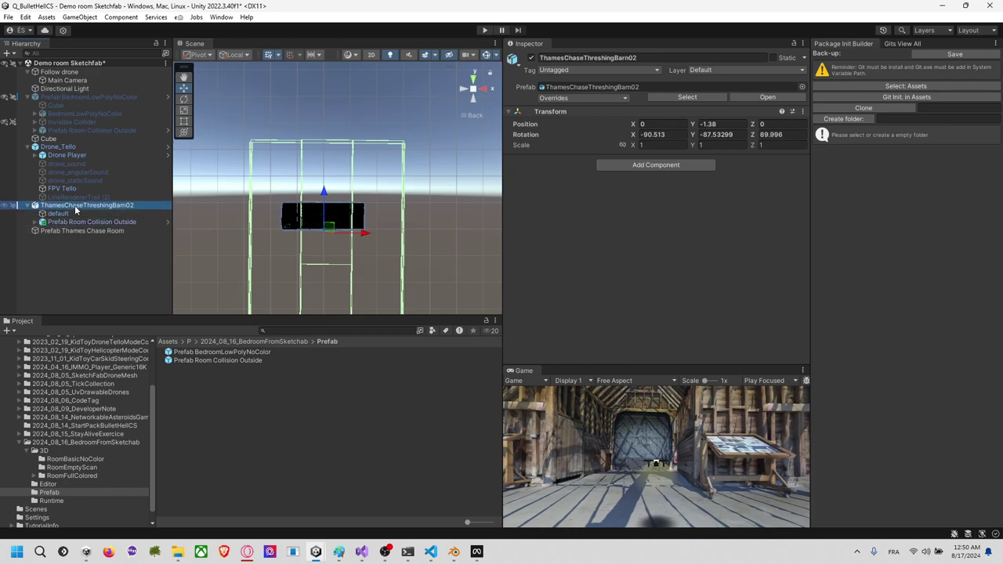
{"action": "left_click", "coordinate": [70, 231]}
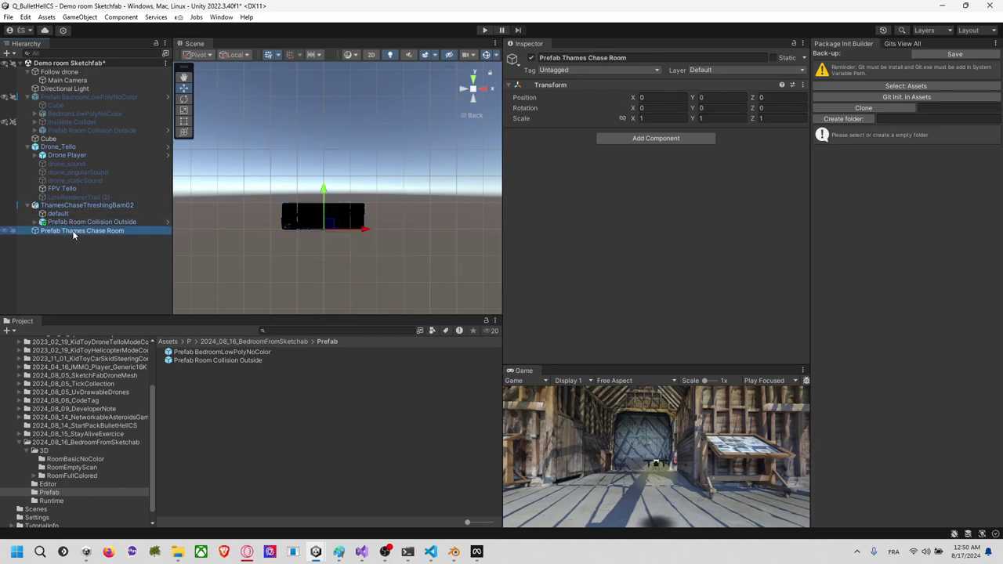
{"action": "mouse_move", "coordinate": [75, 222]}
{"action": "left_mouse_down"}
{"action": "mouse_move", "coordinate": [76, 233]}
{"action": "mouse_move", "coordinate": [74, 207]}
{"action": "mouse_move", "coordinate": [72, 224]}
{"action": "left_mouse_up"}
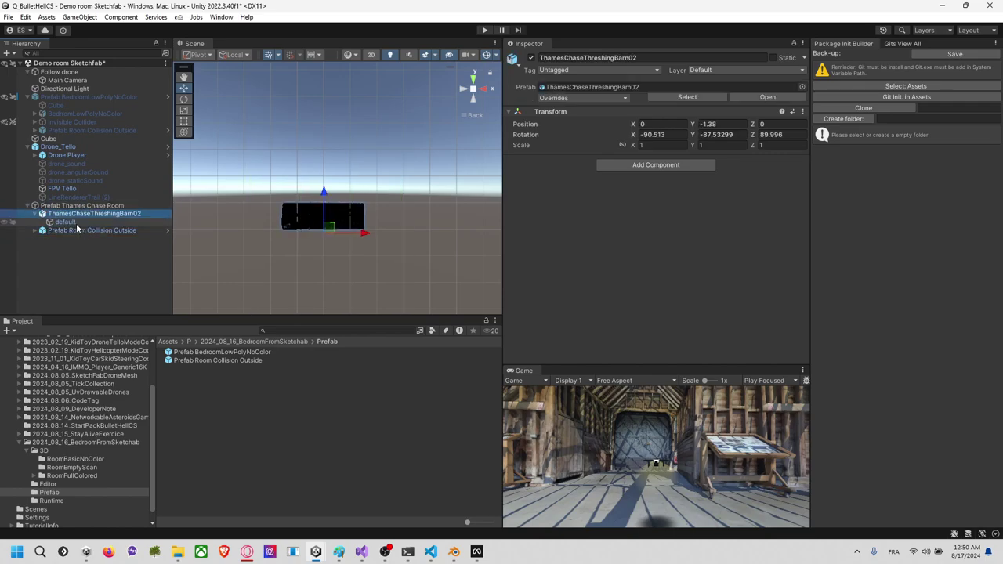
{"action": "left_click", "coordinate": [34, 213]}
Step: Scale Prefab Room Collision Outside to about 0.325 on Z and raise it to about 4.9 on Y around the barn
{"action": "left_click", "coordinate": [73, 223]}
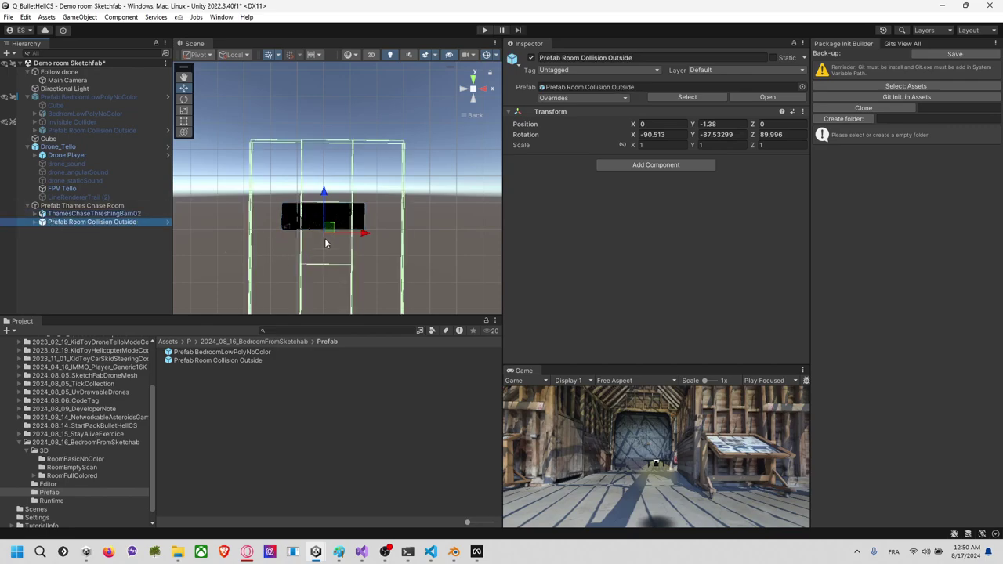
{"action": "key", "text": "t"}
{"action": "key", "text": "r"}
{"action": "key", "text": "t"}
{"action": "left_click", "coordinate": [185, 132]}
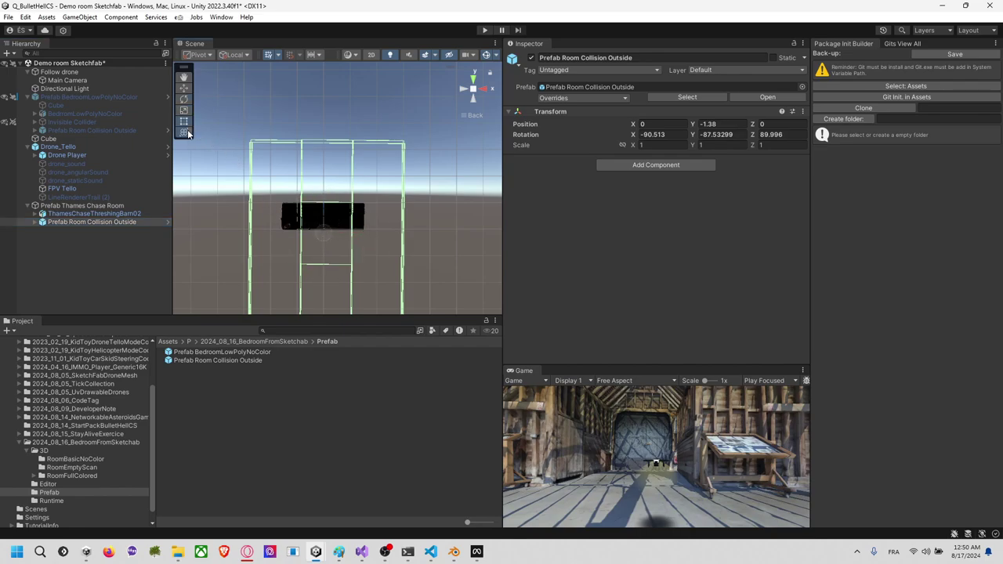
{"action": "left_click_drag", "start_coordinate": [324, 162], "coordinate": [320, 195]}
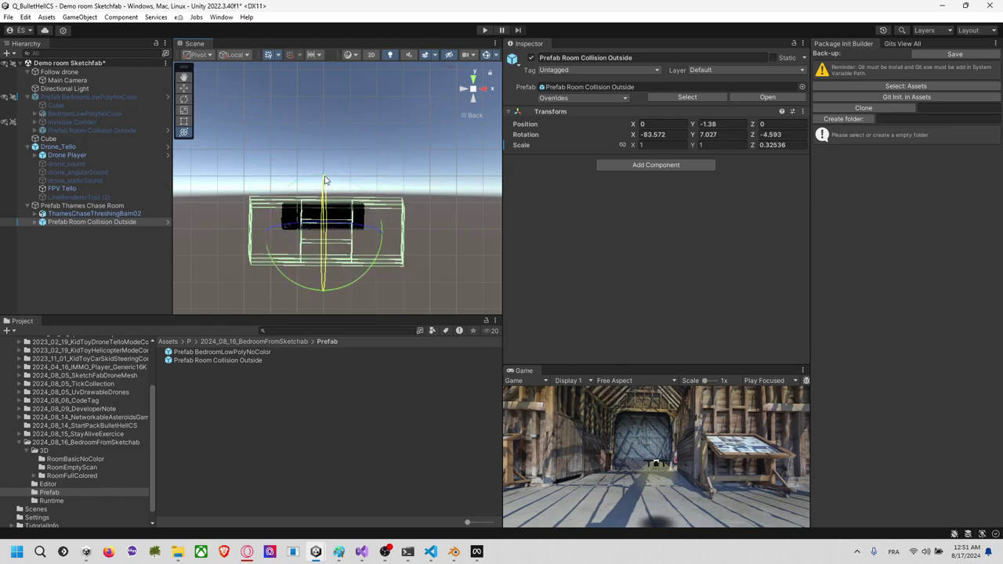
{"action": "right_click_drag", "start_coordinate": [358, 202], "coordinate": [325, 218]}
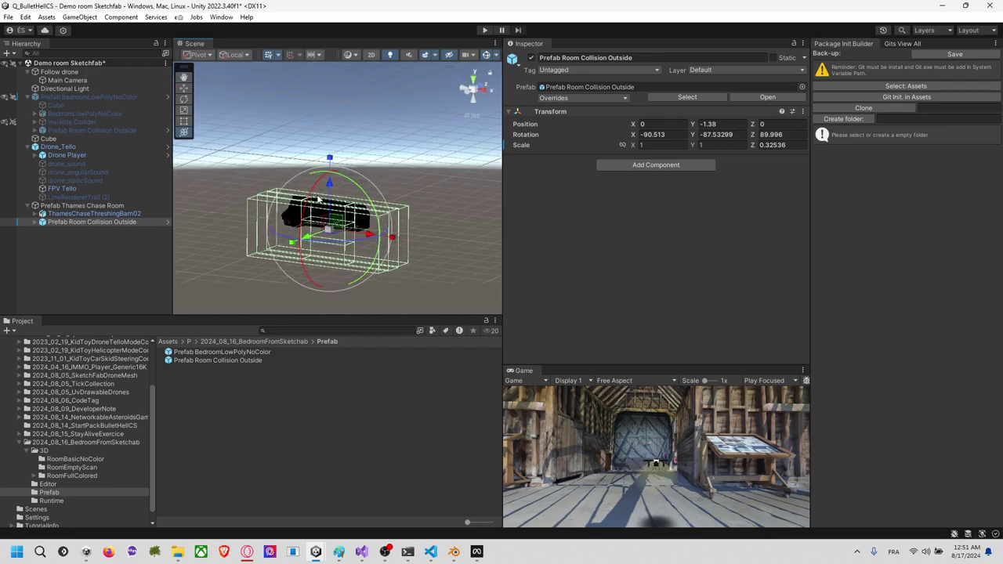
{"action": "left_click_drag", "start_coordinate": [330, 193], "coordinate": [330, 166]}
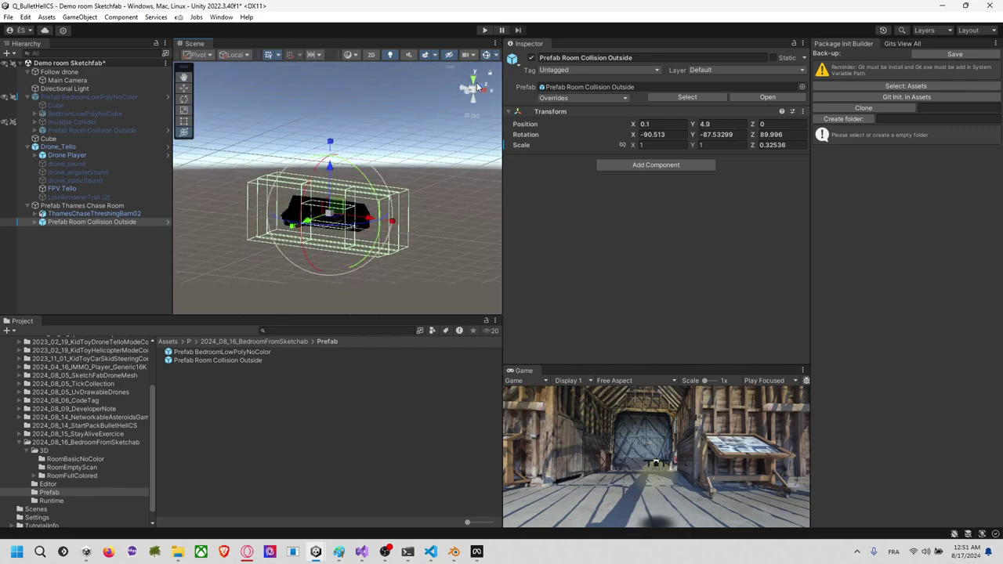
Step: Set the X, Y and Z rotation of Prefab Room Collision Outside to 0
{"action": "left_click", "coordinate": [473, 85]}
{"action": "scroll", "coordinate": [374, 169], "scroll_direction": "up", "scroll_amount": 5}
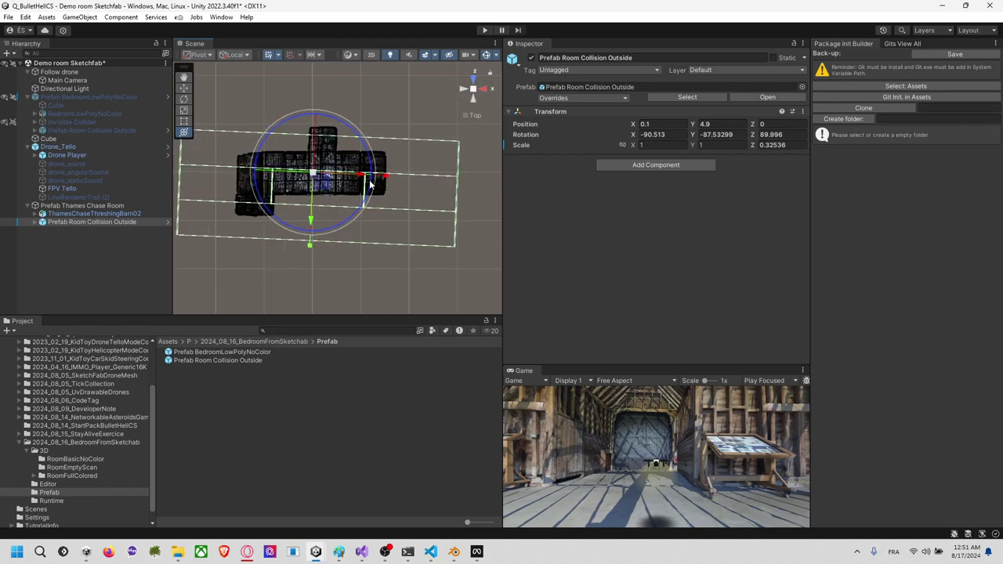
{"action": "middle_click_drag", "start_coordinate": [371, 184], "coordinate": [395, 192]}
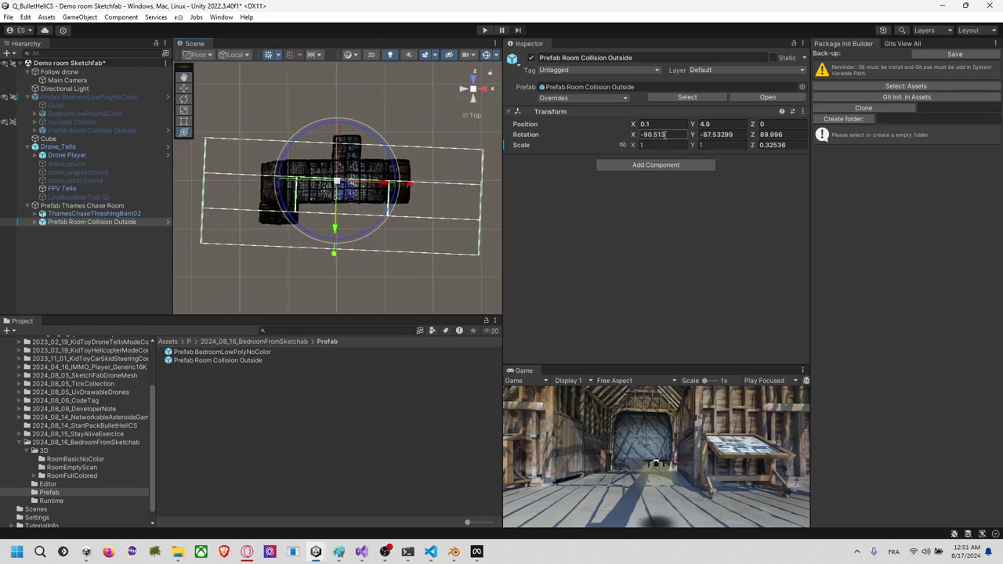
{"action": "left_click", "coordinate": [664, 135]}
{"action": "type", "text": "0"}
{"action": "type", "text": "0"}
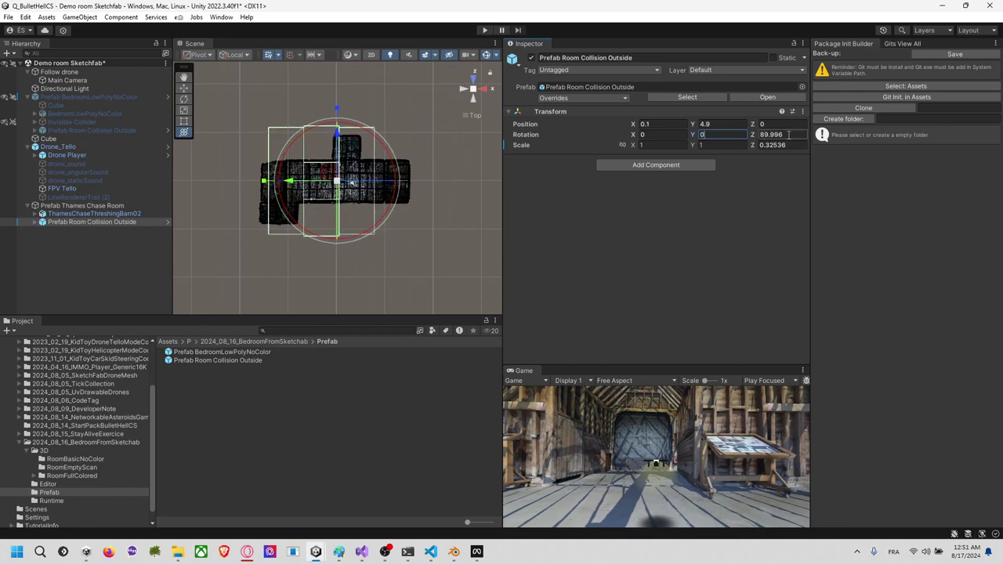
{"action": "key", "text": "Tab"}
{"action": "type", "text": "0"}
{"action": "scroll", "coordinate": [425, 179], "scroll_direction": "up", "scroll_amount": 1}
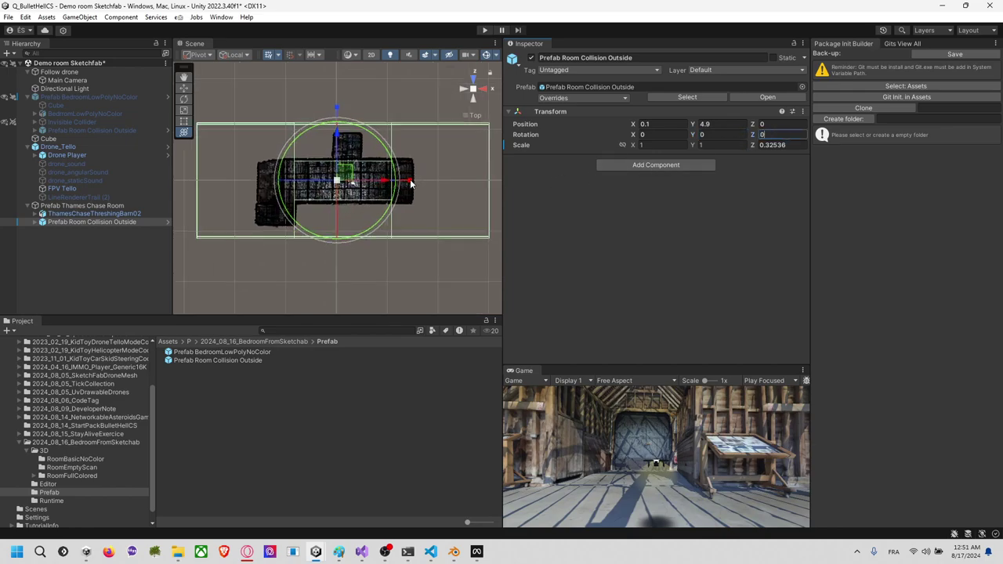
Step: Stretch Prefab Room Collision Outside to a scale of about 1.925 on the X axis to span the barn's length
{"action": "left_click", "coordinate": [760, 145]}
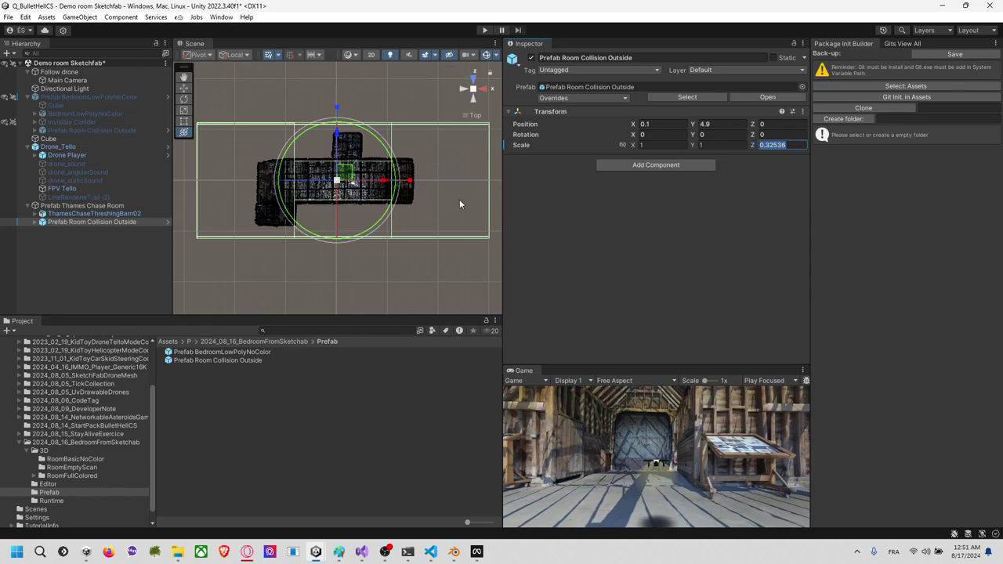
{"action": "left_click", "coordinate": [187, 237]}
{"action": "left_click", "coordinate": [135, 221]}
{"action": "key", "text": "e"}
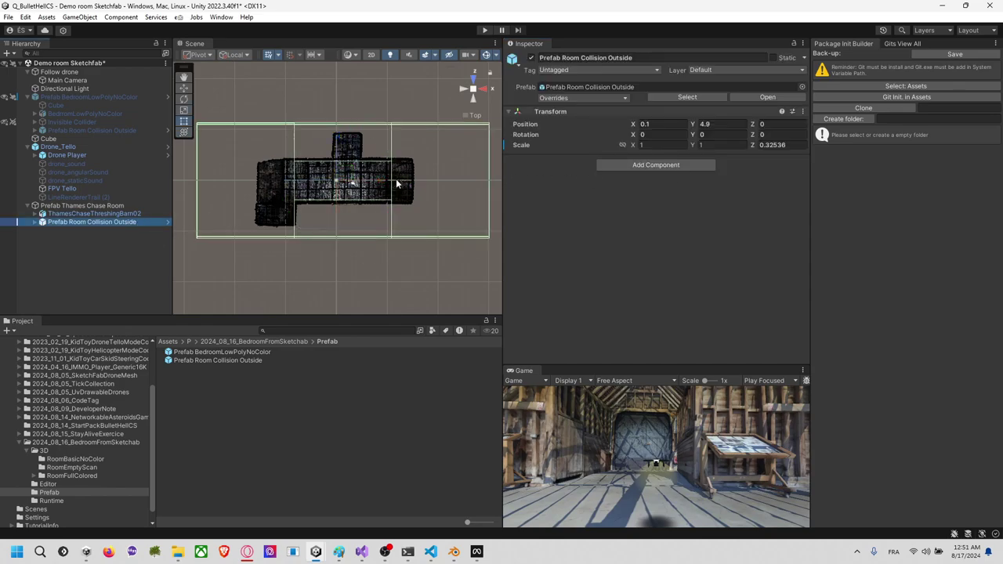
{"action": "key", "text": "r"}
{"action": "left_click_drag", "start_coordinate": [383, 185], "coordinate": [417, 188]}
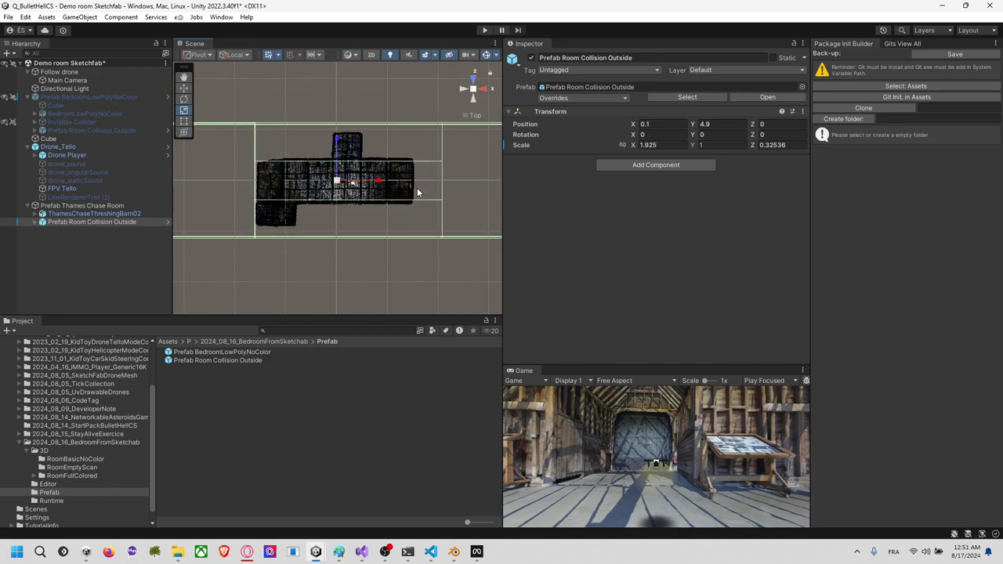
Step: Activate the Rect tool and examine how Prefab Room Collision Outside surrounds the barn in perspective and top views
{"action": "key", "text": "t"}
{"action": "scroll", "coordinate": [441, 190], "scroll_direction": "down", "scroll_amount": 4}
{"action": "key", "text": "e"}
{"action": "key", "text": "t"}
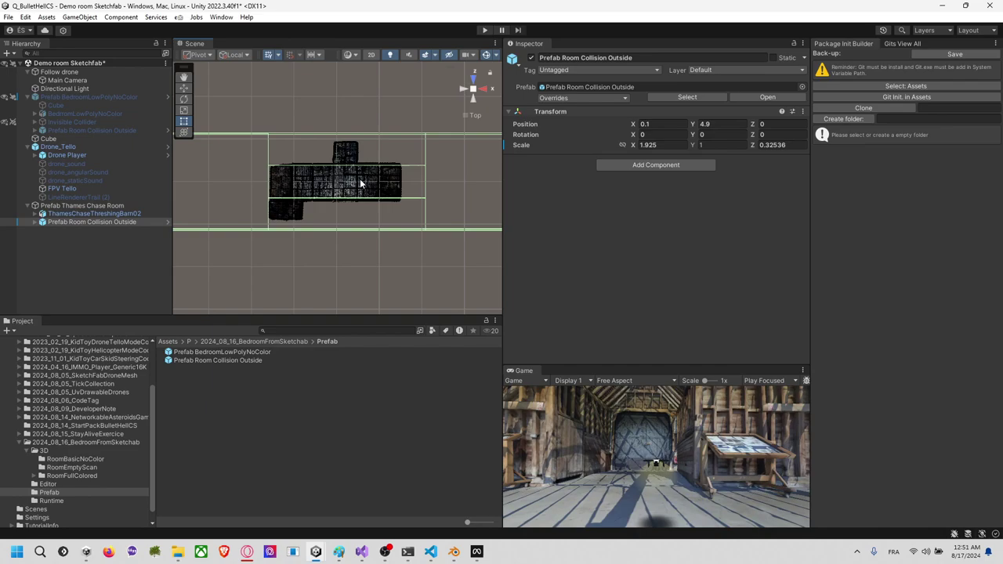
{"action": "left_click", "coordinate": [187, 130]}
{"action": "left_click", "coordinate": [187, 123]}
{"action": "scroll", "coordinate": [290, 186], "scroll_direction": "down", "scroll_amount": 5}
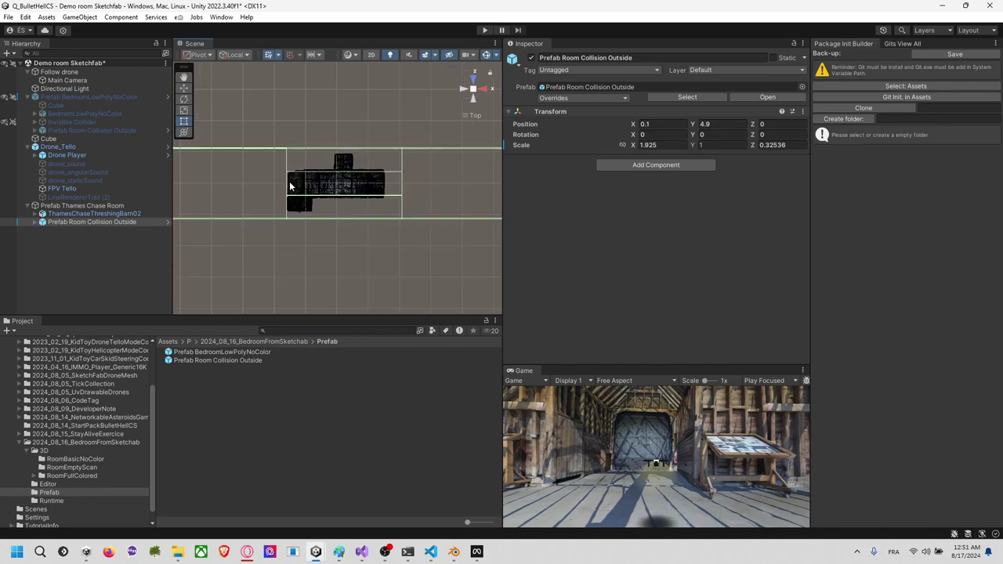
{"action": "scroll", "coordinate": [343, 205], "scroll_direction": "up", "scroll_amount": 1}
{"action": "scroll", "coordinate": [347, 207], "scroll_direction": "up", "scroll_amount": 7}
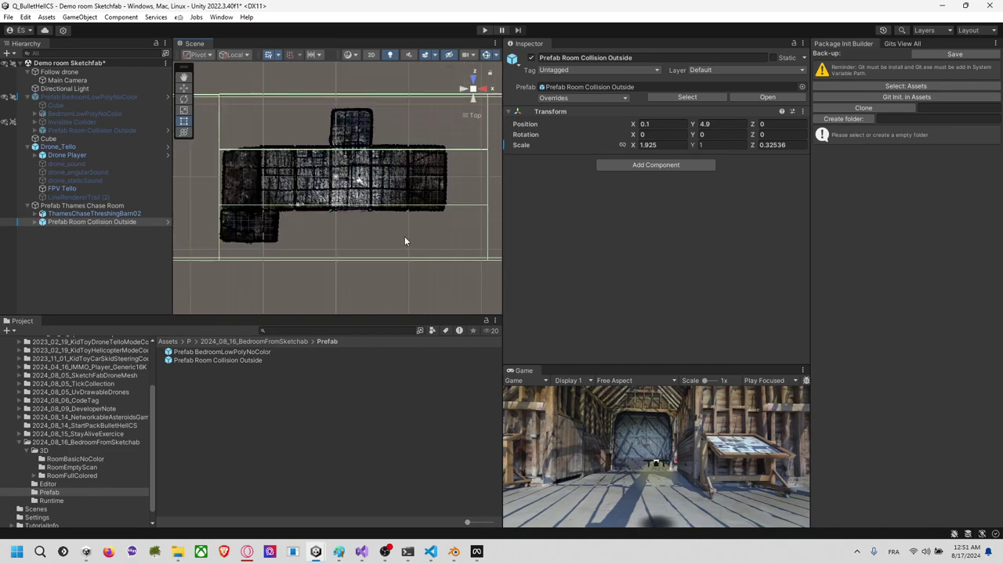
{"action": "right_click_drag", "start_coordinate": [405, 237], "coordinate": [358, 159]}
{"action": "mouse_move", "coordinate": [358, 159]}
{"action": "middle_mouse_down"}
{"action": "mouse_move", "coordinate": [385, 210]}
{"action": "mouse_move", "coordinate": [360, 179]}
{"action": "middle_mouse_up"}
{"action": "scroll", "coordinate": [354, 187], "scroll_direction": "down", "scroll_amount": 4}
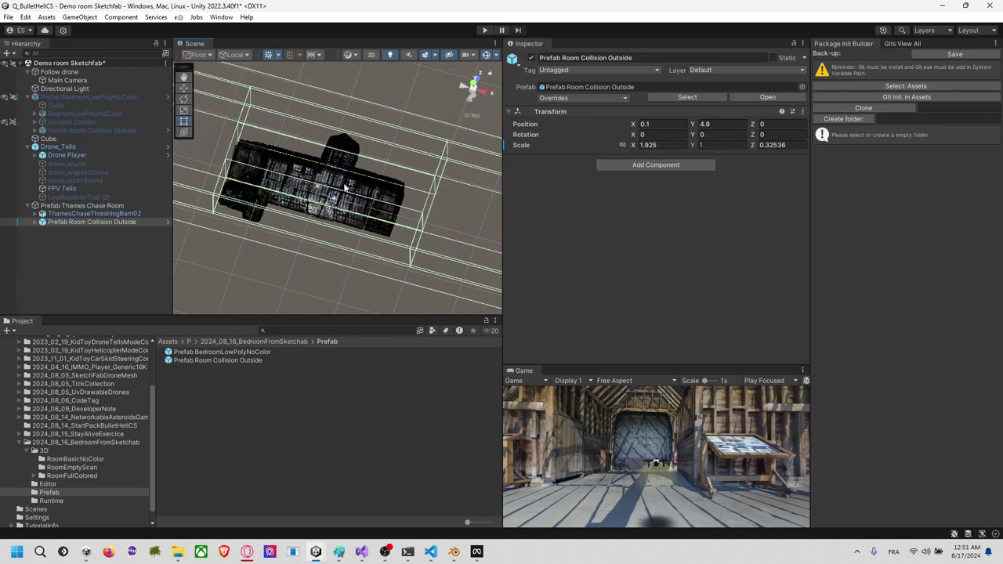
{"action": "scroll", "coordinate": [347, 189], "scroll_direction": "up", "scroll_amount": 1}
{"action": "left_click", "coordinate": [473, 88]}
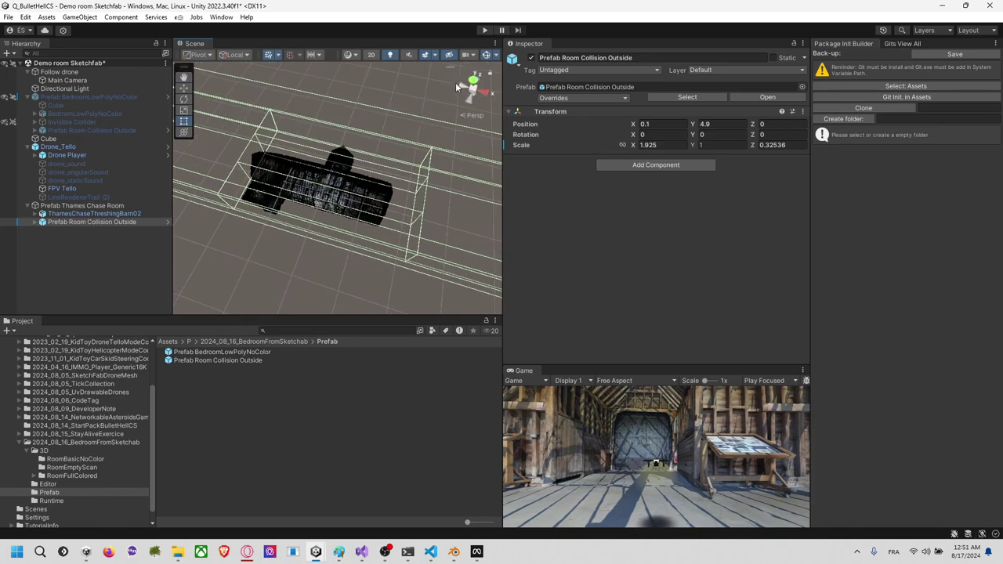
{"action": "left_click", "coordinate": [474, 81]}
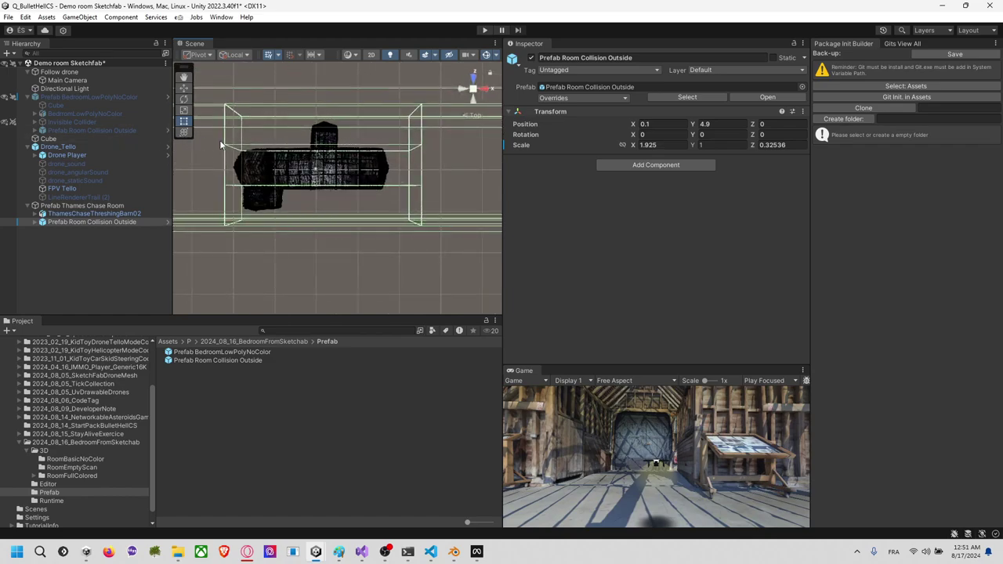
{"action": "scroll", "coordinate": [471, 90], "scroll_direction": "up", "scroll_amount": 2}
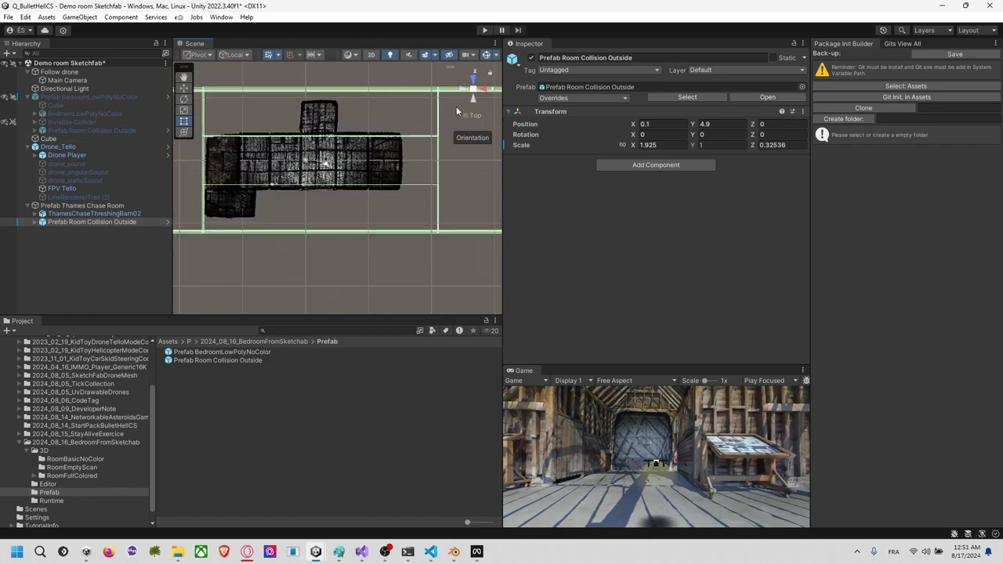
Step: Set the X and Z scale of Prefab Room Collision Outside to 1
{"action": "left_click", "coordinate": [116, 224]}
{"action": "left_click", "coordinate": [115, 223]}
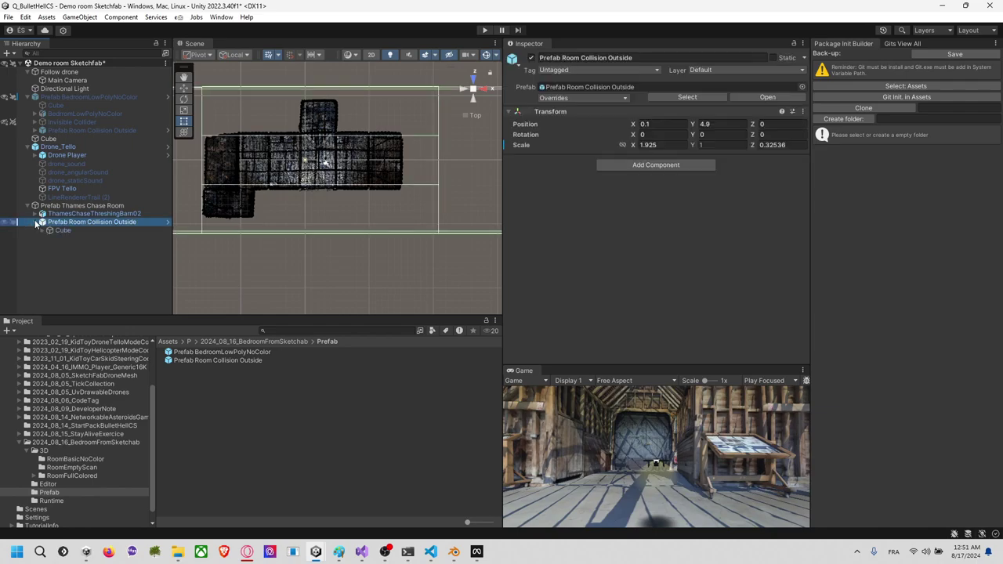
{"action": "left_click", "coordinate": [82, 232]}
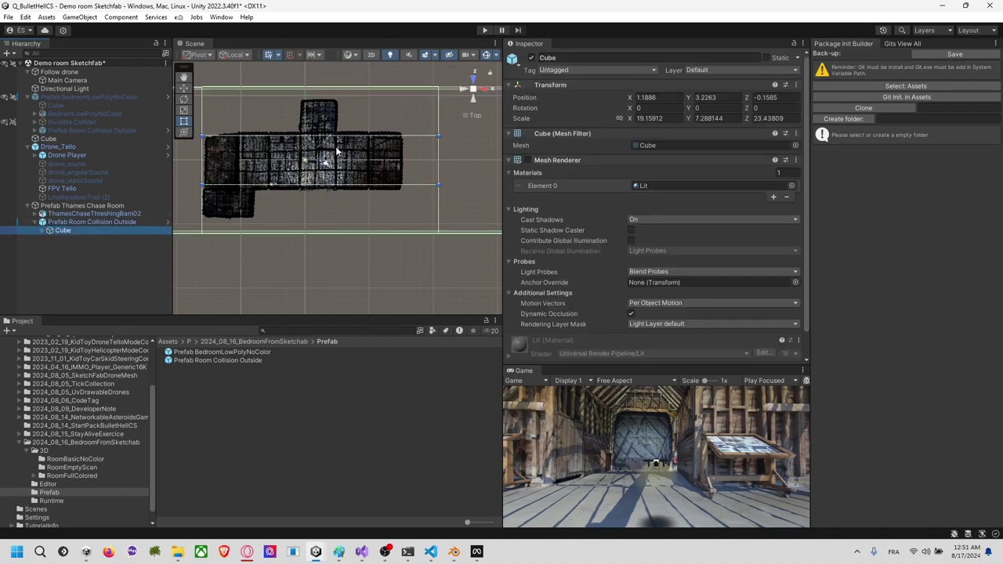
{"action": "left_click", "coordinate": [135, 224]}
{"action": "left_click", "coordinate": [677, 146]}
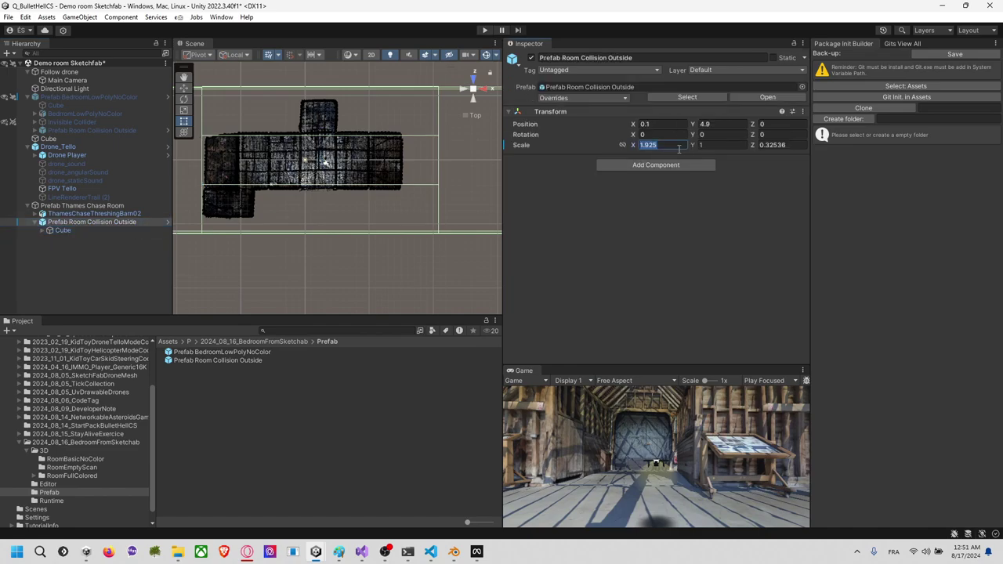
{"action": "type", "text": "1"}
{"action": "left_click", "coordinate": [779, 146]}
{"action": "type", "text": "1"}
Step: Set the X, Y and Z position of Prefab Room Collision Outside to 0
{"action": "middle_click_drag", "start_coordinate": [330, 158], "coordinate": [368, 177]}
{"action": "scroll", "coordinate": [368, 177], "scroll_direction": "down", "scroll_amount": 4}
{"action": "scroll", "coordinate": [272, 182], "scroll_direction": "down", "scroll_amount": 2}
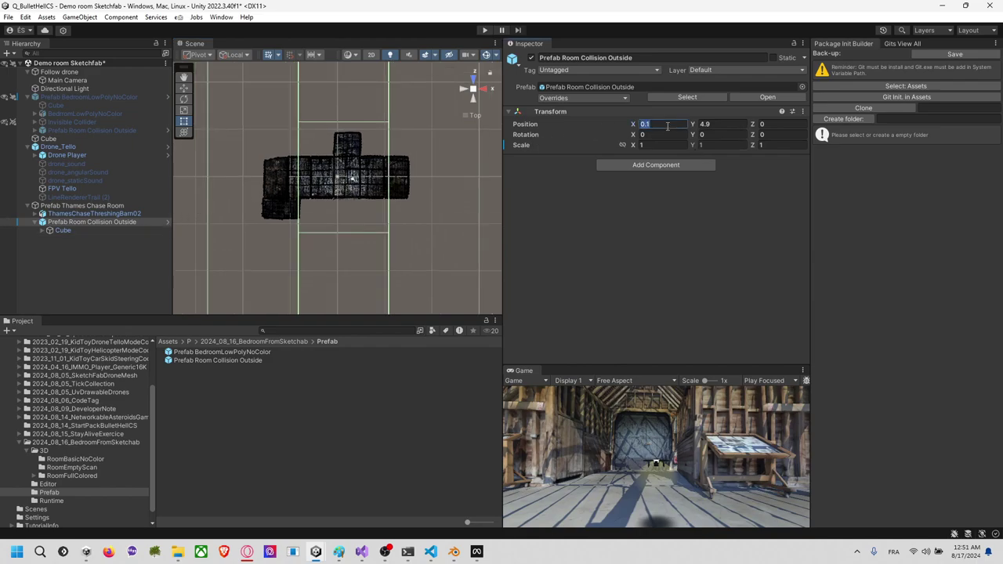
{"action": "type", "text": "0"}
{"action": "left_click", "coordinate": [729, 123]}
{"action": "type", "text": "0"}
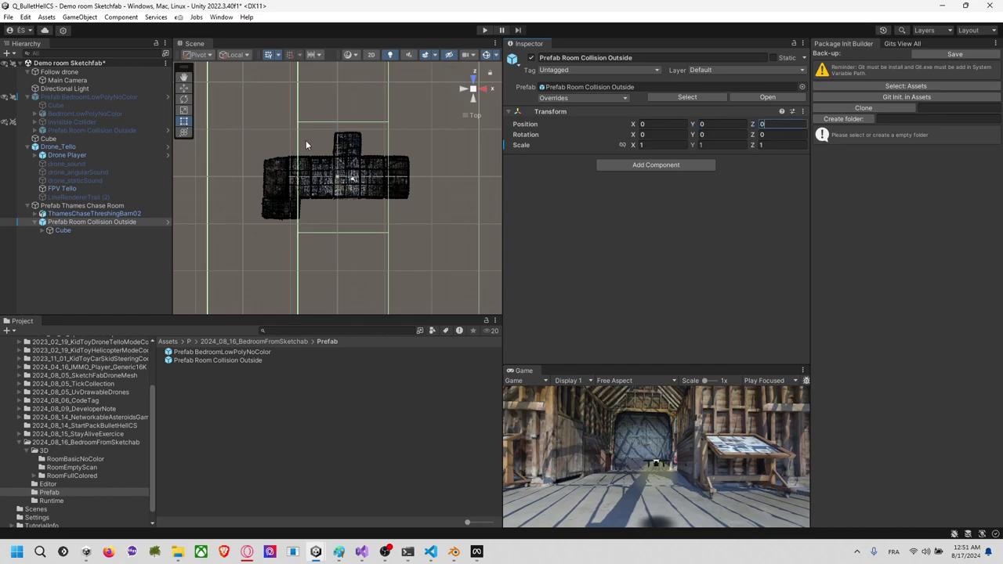
Step: Resize the Cube inside Prefab Room Collision Outside around the barn's footprint, to a scale of about 32 on X and 19.3 on Z
{"action": "left_click", "coordinate": [127, 205]}
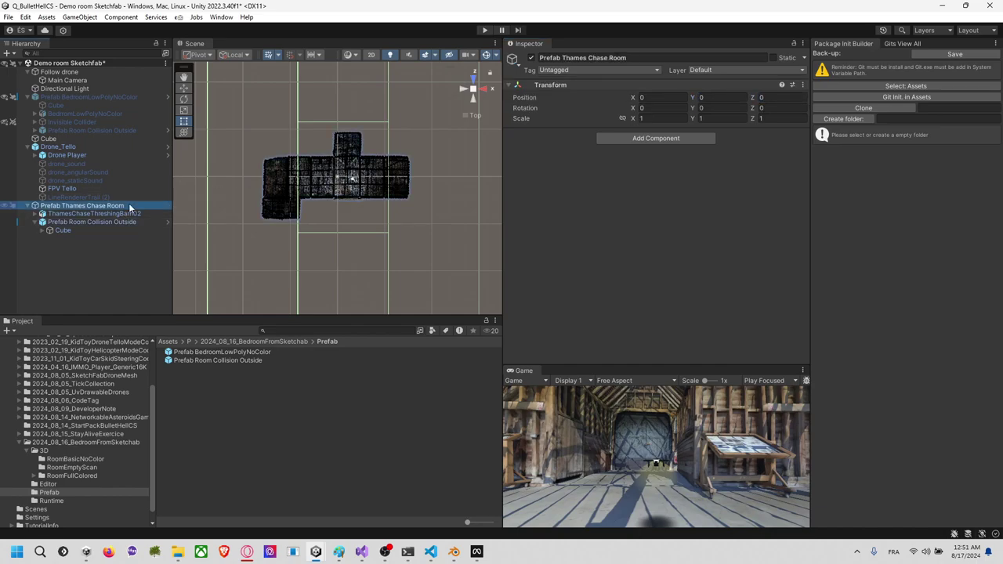
{"action": "left_click", "coordinate": [116, 230]}
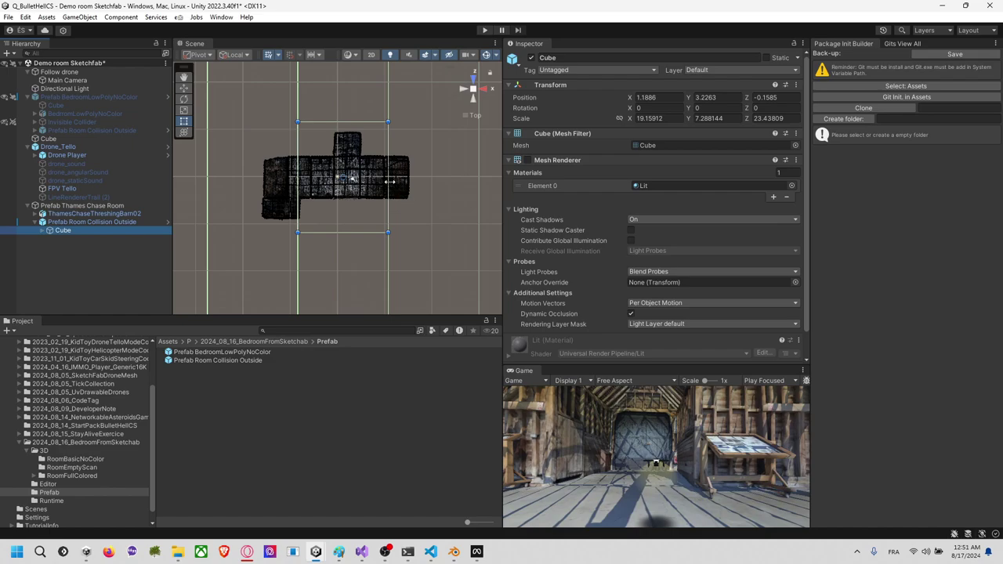
{"action": "left_click_drag", "start_coordinate": [390, 181], "coordinate": [416, 183]}
{"action": "left_click_drag", "start_coordinate": [296, 181], "coordinate": [259, 191]}
{"action": "left_click_drag", "start_coordinate": [325, 233], "coordinate": [329, 220]}
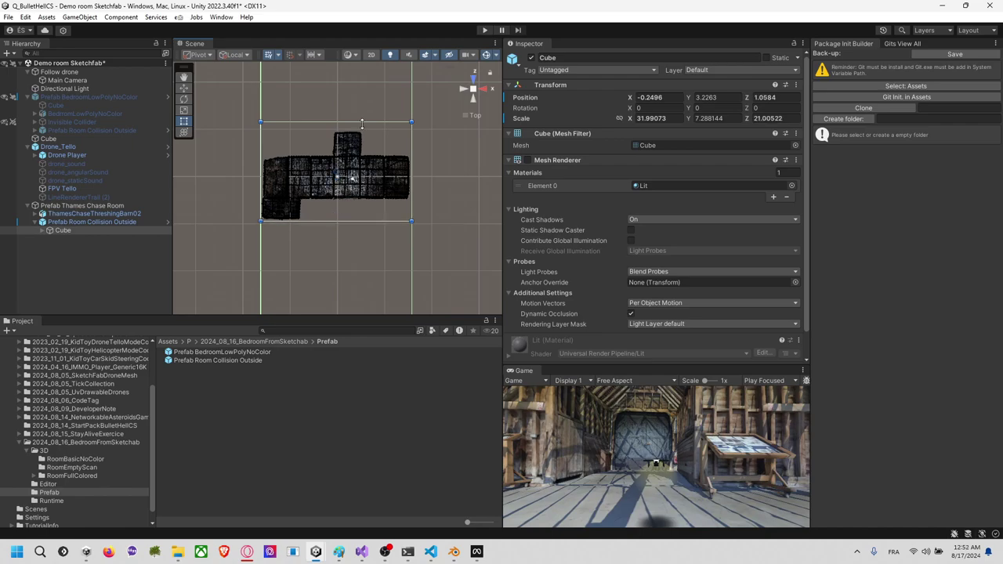
{"action": "left_click_drag", "start_coordinate": [362, 124], "coordinate": [362, 130]}
Step: Extend the collision Cube's upper side to the barn's roof, giving a Y scale of about 10.9
{"action": "left_click", "coordinate": [473, 102]}
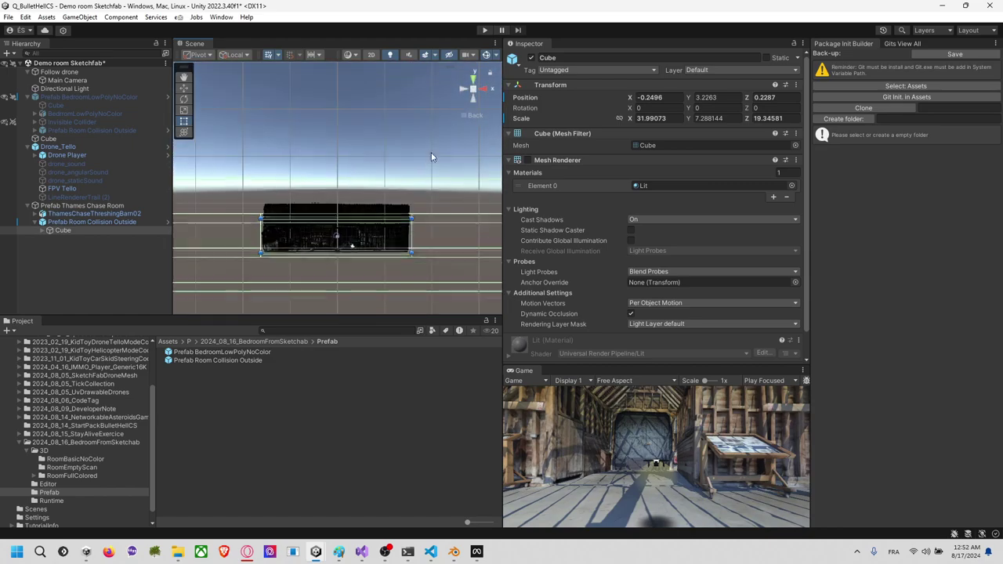
{"action": "left_click_drag", "start_coordinate": [350, 219], "coordinate": [354, 201]}
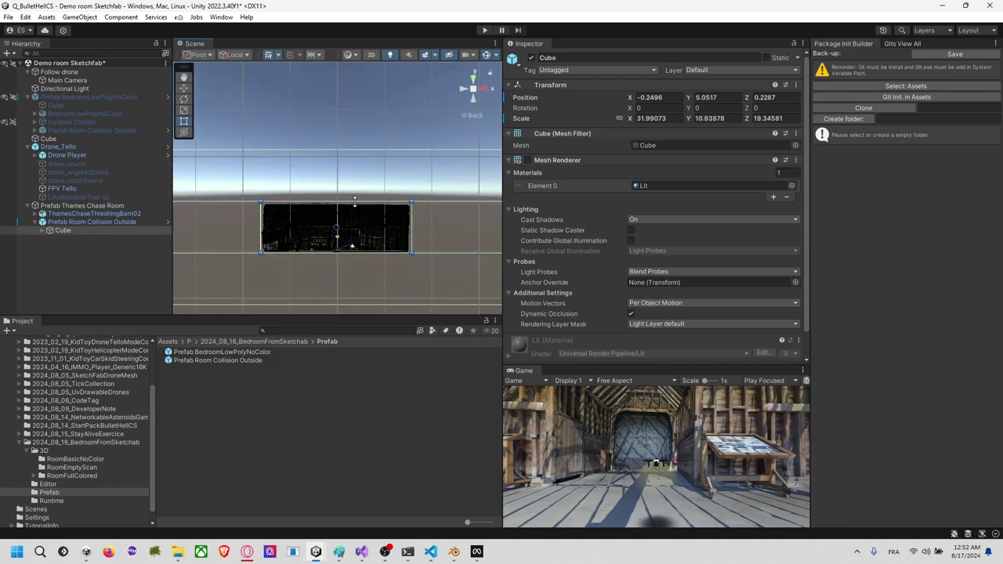
{"action": "left_click", "coordinate": [474, 78]}
{"action": "scroll", "coordinate": [395, 156], "scroll_direction": "down", "scroll_amount": 5}
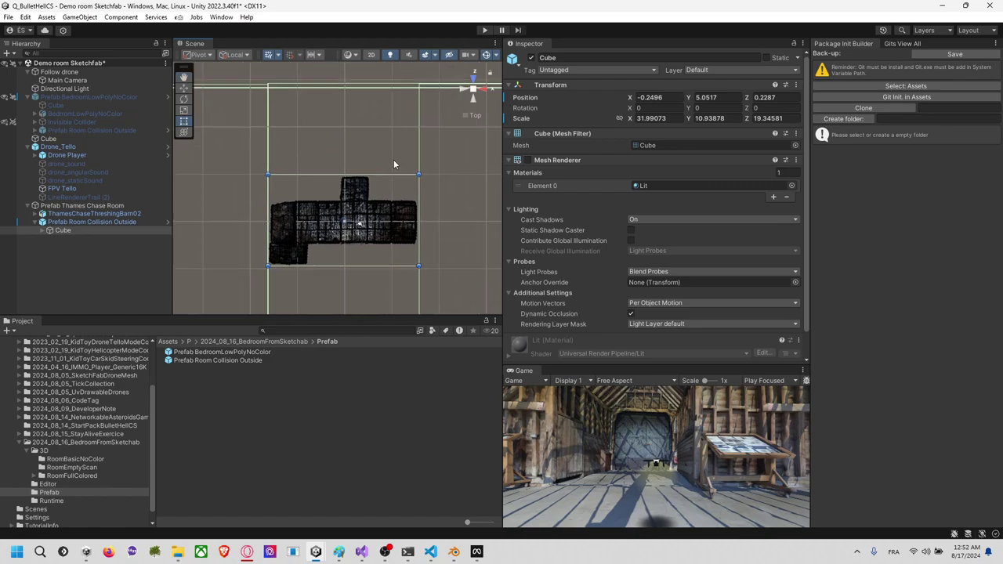
{"action": "scroll", "coordinate": [361, 173], "scroll_direction": "up", "scroll_amount": 6}
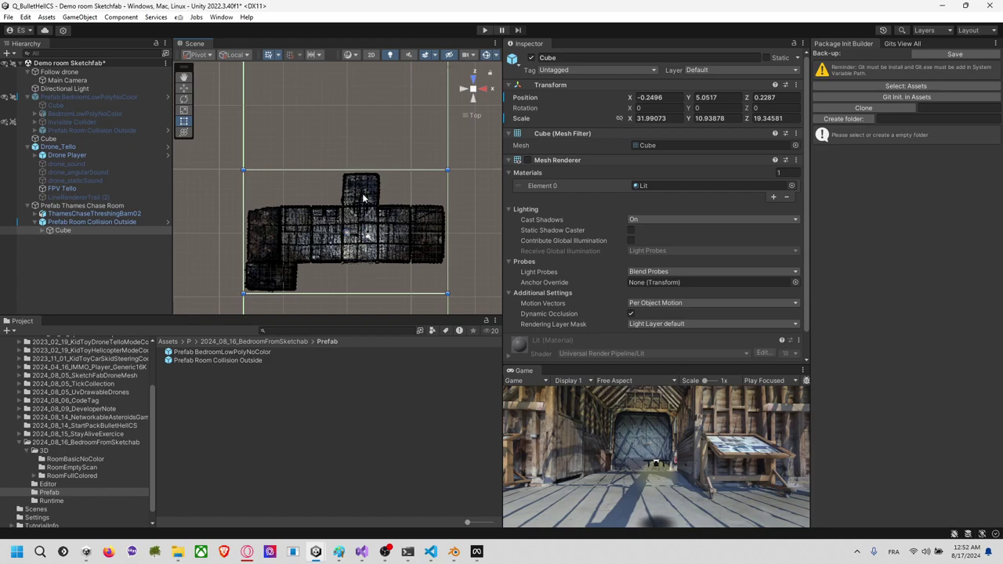
{"action": "left_click", "coordinate": [128, 265]}
{"action": "left_click", "coordinate": [120, 230]}
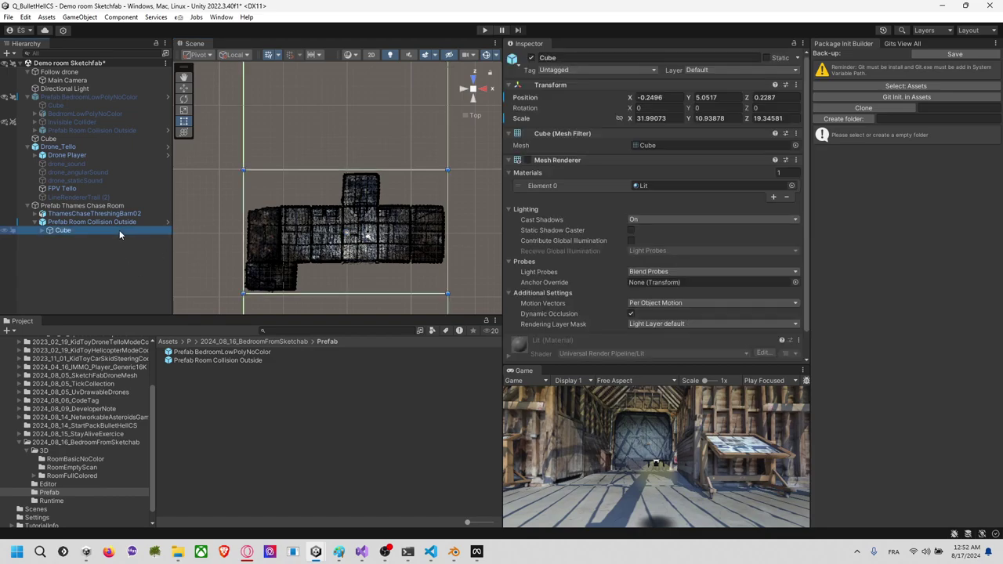
{"action": "left_click", "coordinate": [125, 222]}
{"action": "right_click", "coordinate": [124, 225]}
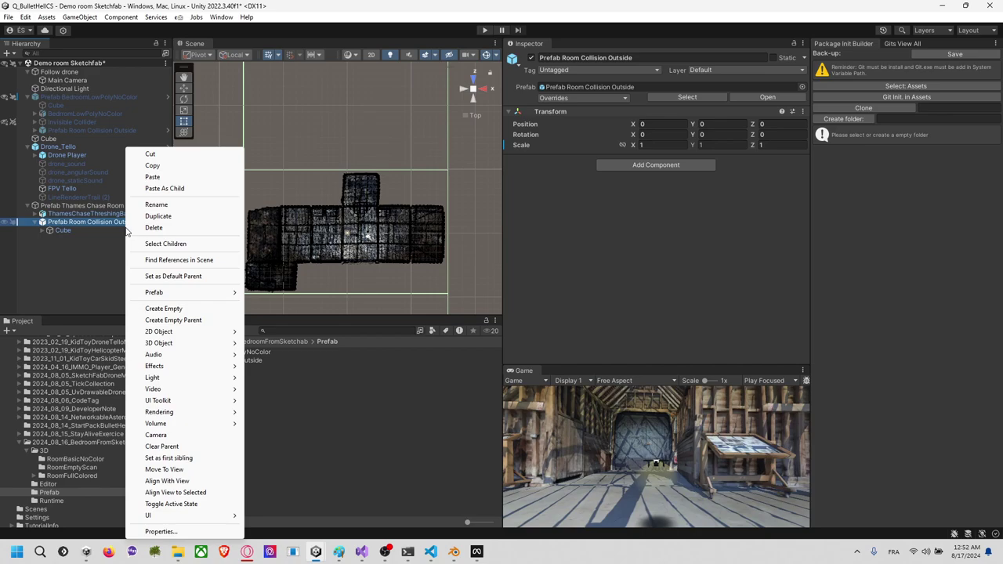
{"action": "left_click", "coordinate": [81, 220]}
Step: Add a 3D cube as a child of Prefab Thames Chase Room, keeping the name Cube
{"action": "left_click", "coordinate": [79, 206]}
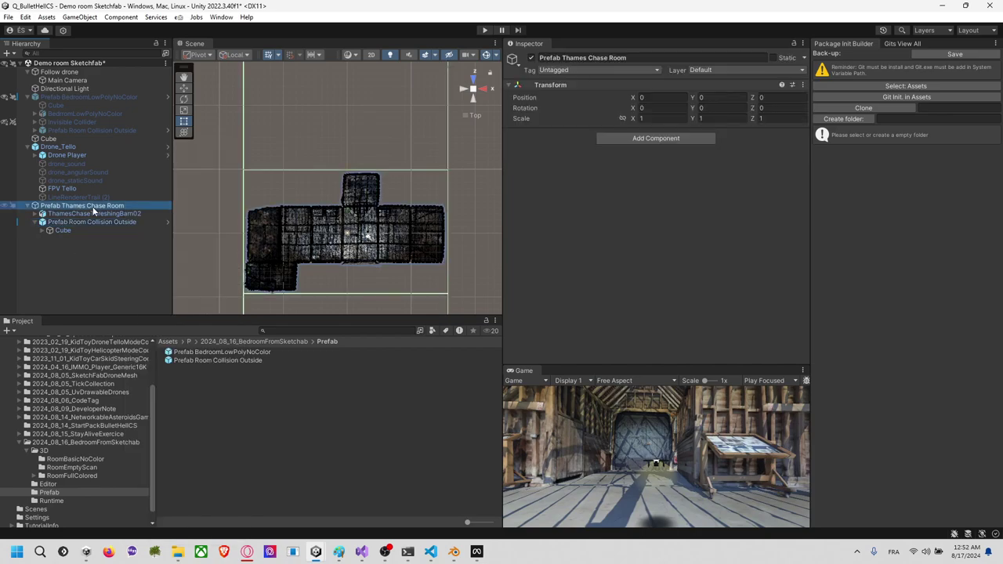
{"action": "right_click", "coordinate": [88, 206]}
{"action": "mouse_move", "coordinate": [188, 366]}
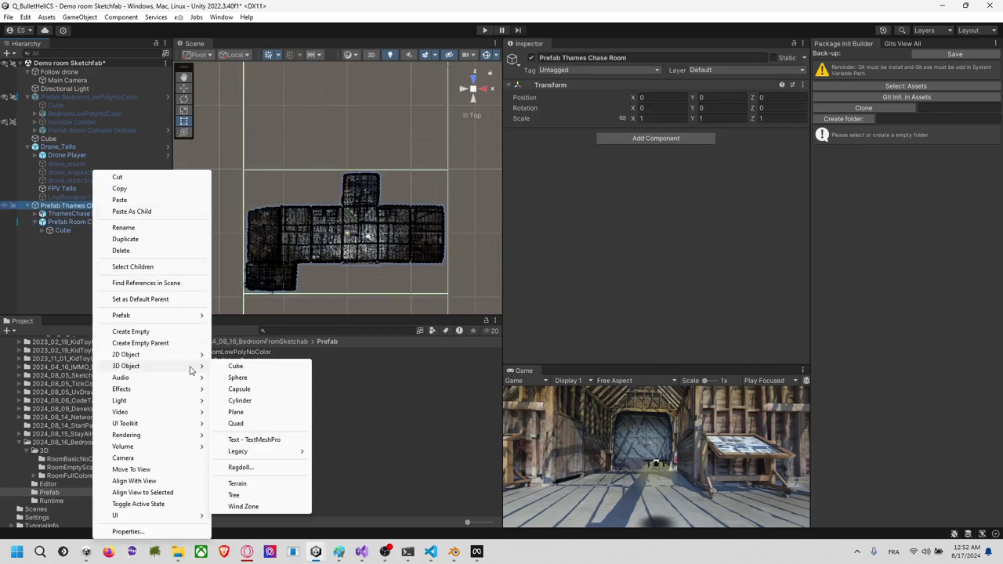
{"action": "left_click", "coordinate": [239, 366]}
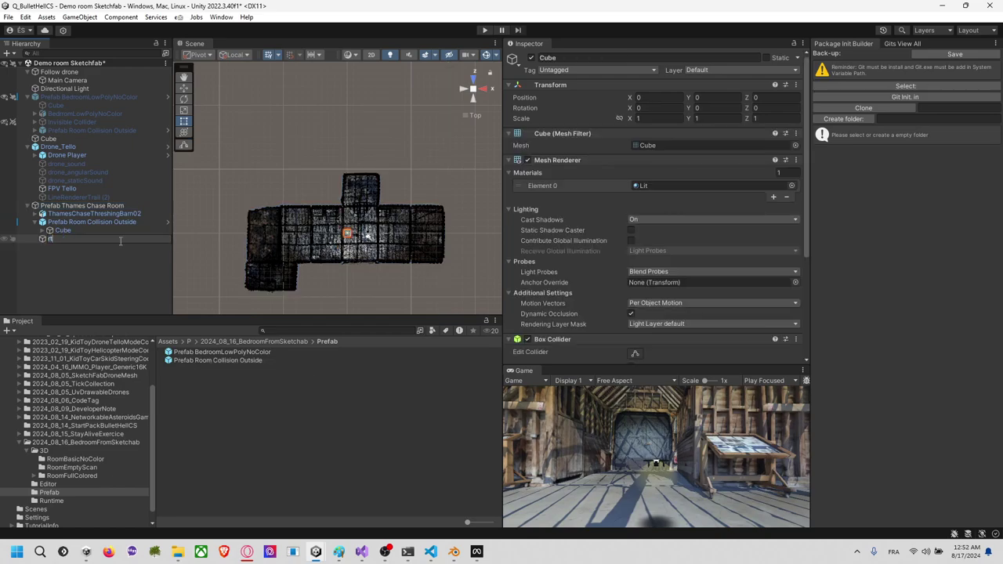
{"action": "left_click", "coordinate": [73, 247]}
{"action": "key", "text": "ctrl+z"}
{"action": "scroll", "coordinate": [355, 251], "scroll_direction": "up", "scroll_amount": 2}
{"action": "left_click", "coordinate": [104, 253]}
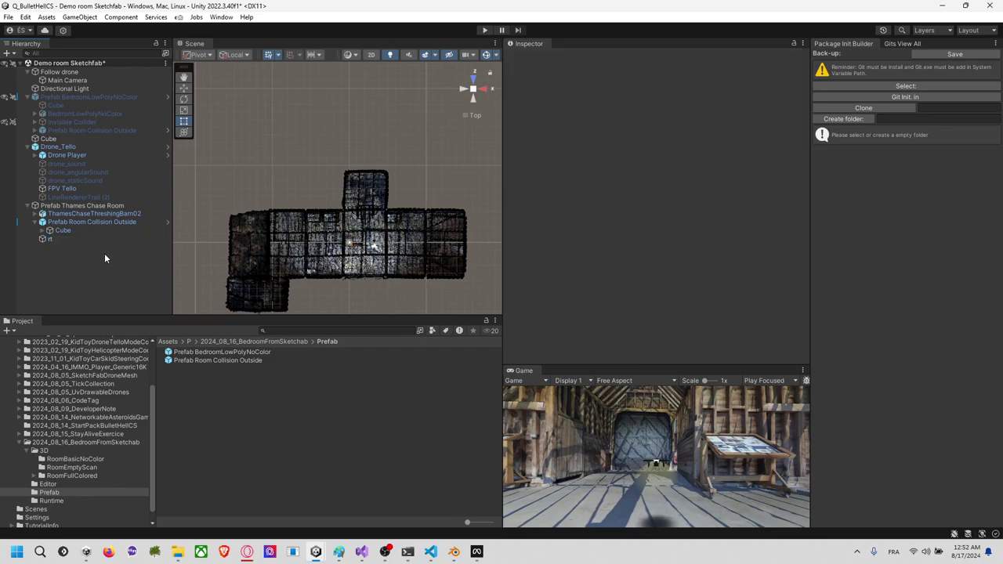
Step: Scale the new cube uniformly to about 6.3 at the barn's center
{"action": "left_click", "coordinate": [134, 237]}
{"action": "key", "text": "y"}
{"action": "left_click_drag", "start_coordinate": [350, 243], "coordinate": [580, 174]}
{"action": "key", "text": "r"}
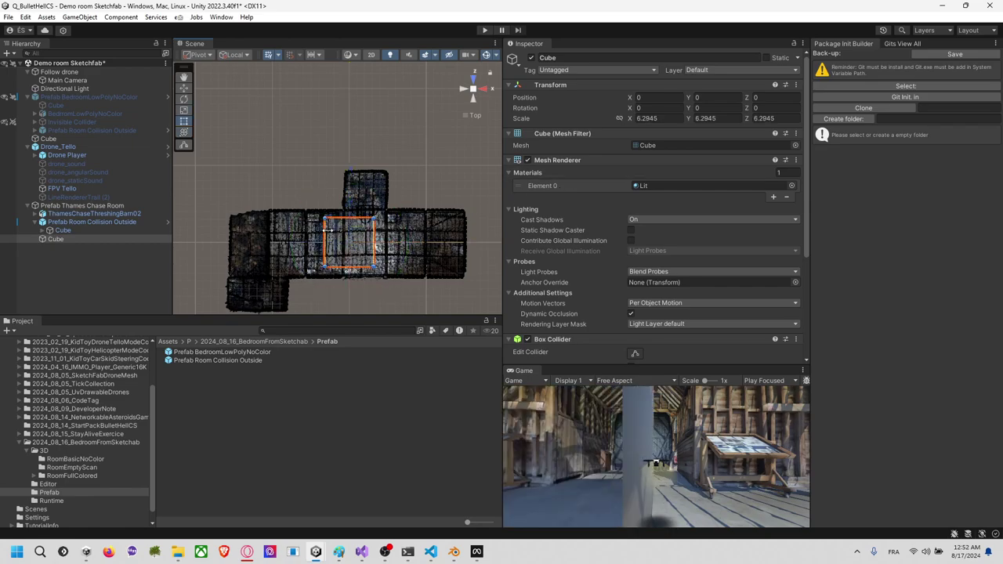
Step: Reshape the cube to about 16.8 on X and 8.6 on Z, filling the outside corner on the negative-X side of the barn's protruding porch
{"action": "left_click_drag", "start_coordinate": [328, 218], "coordinate": [215, 145]}
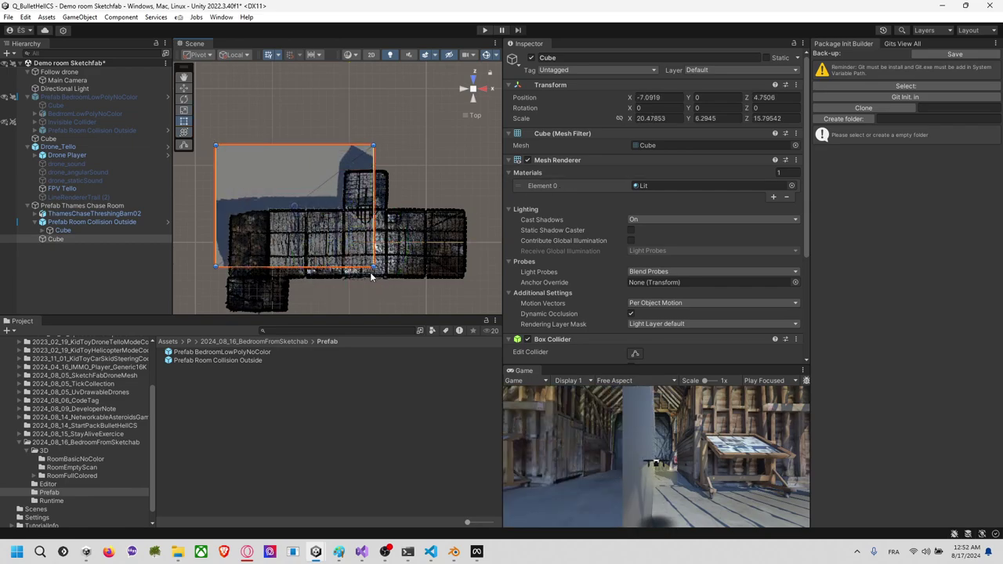
{"action": "left_click_drag", "start_coordinate": [376, 269], "coordinate": [330, 218]}
{"action": "key", "text": "ctrl+z"}
{"action": "left_click_drag", "start_coordinate": [375, 268], "coordinate": [346, 211]}
{"action": "scroll", "coordinate": [348, 213], "scroll_direction": "down", "scroll_amount": 3}
{"action": "left_click", "coordinate": [403, 182]}
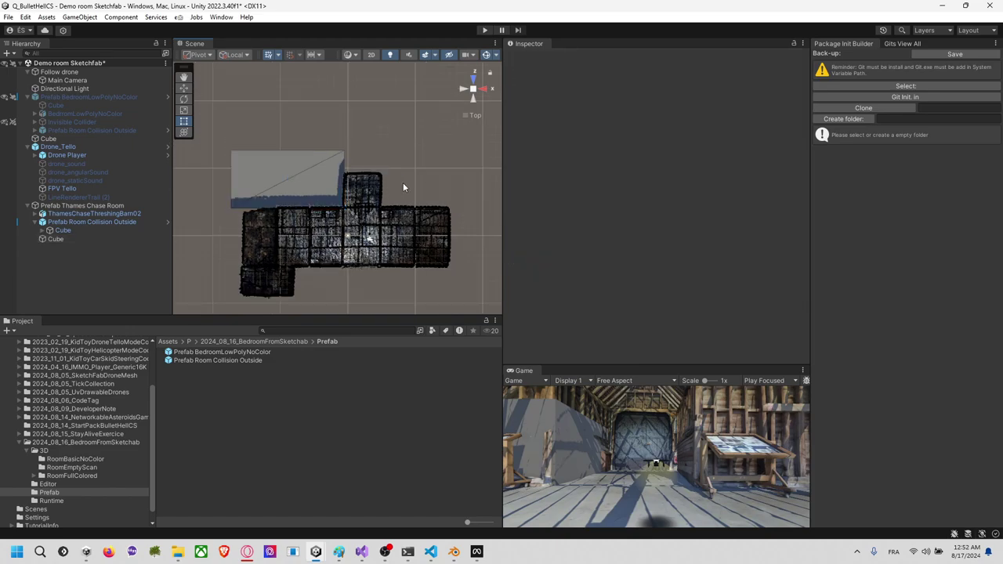
Step: Duplicate the cube to the porch's other side at about 15 on X and 8.7 on Z, and widen the original to about 17 on X
{"action": "left_click", "coordinate": [322, 177]}
{"action": "middle_click_drag", "start_coordinate": [377, 189], "coordinate": [349, 190]}
{"action": "key", "text": "ctrl+d"}
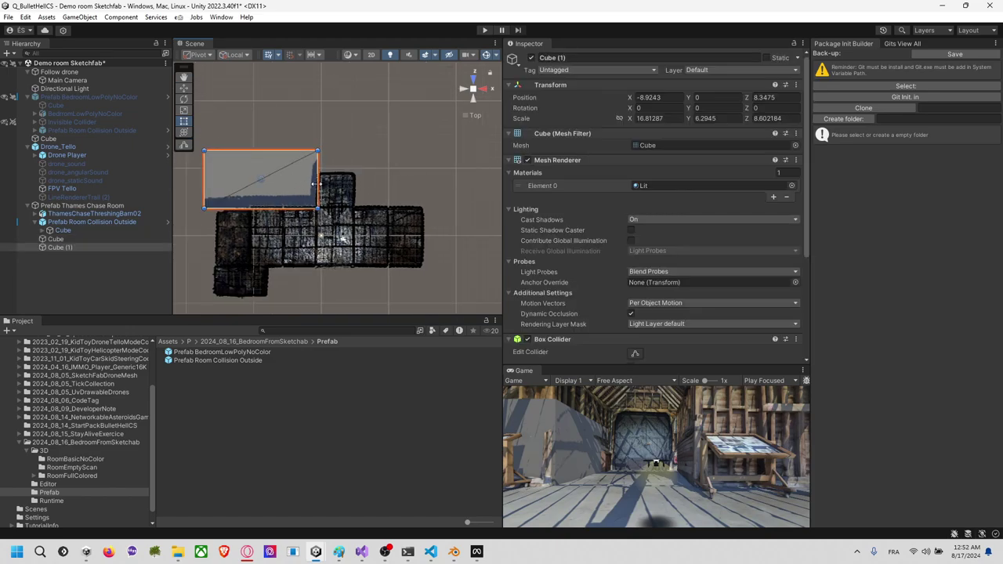
{"action": "left_click_drag", "start_coordinate": [316, 183], "coordinate": [440, 193]}
{"action": "left_click_drag", "start_coordinate": [202, 188], "coordinate": [355, 192]}
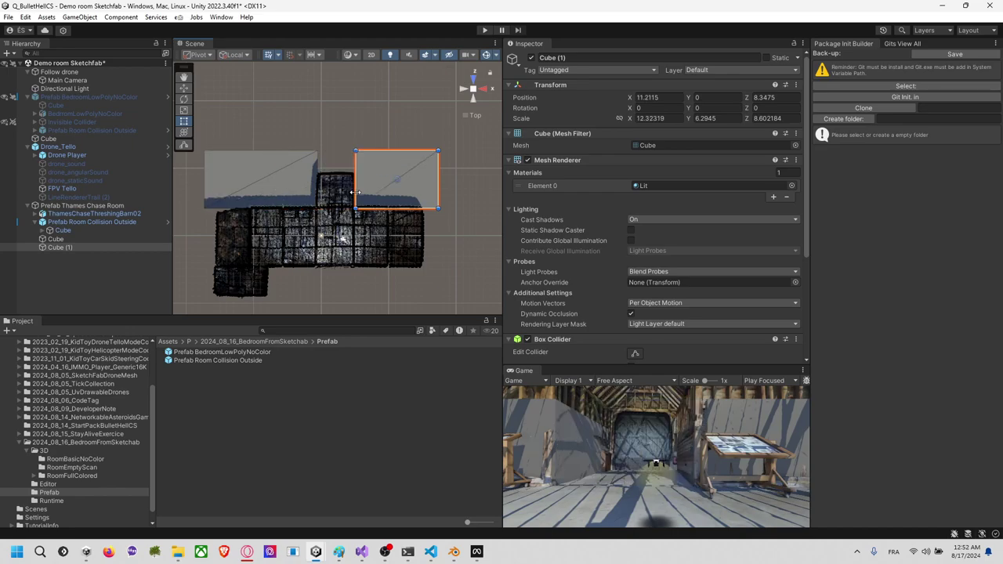
{"action": "left_click_drag", "start_coordinate": [439, 196], "coordinate": [451, 197]}
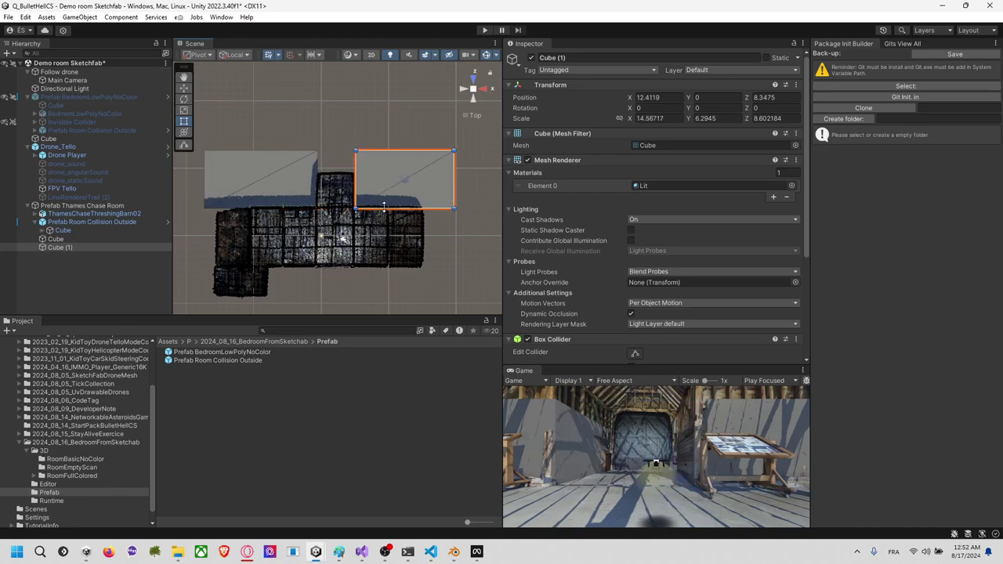
{"action": "left_click_drag", "start_coordinate": [384, 206], "coordinate": [353, 182]}
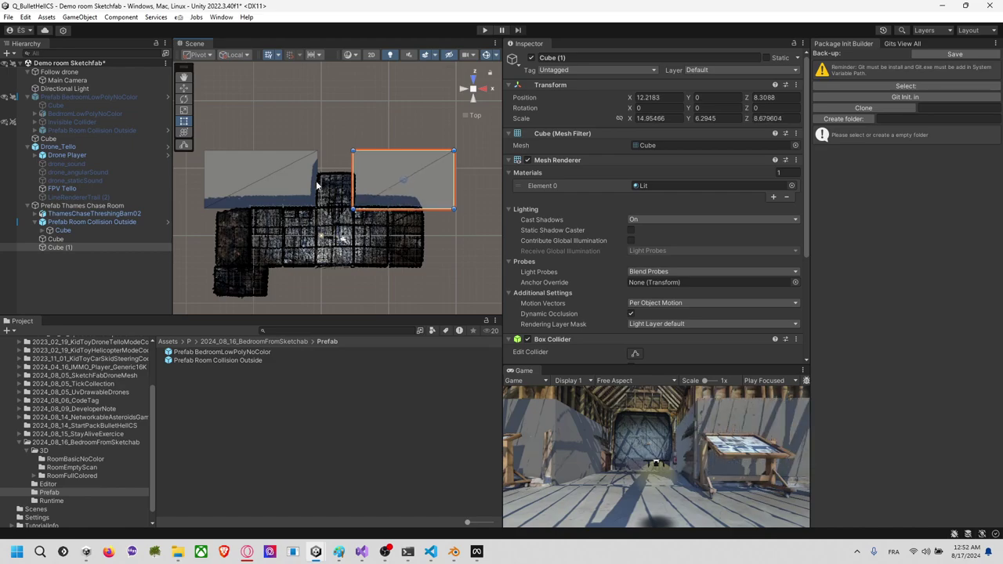
{"action": "left_click", "coordinate": [317, 186]}
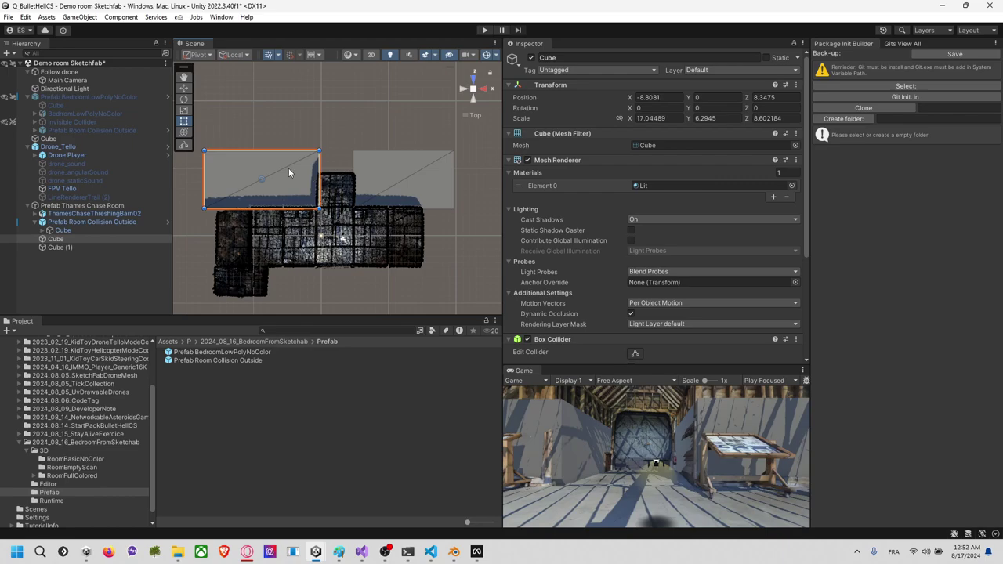
Step: Duplicate the negative-X corner cube into a block about 36.2 on X and 3.7 on Z, running along the porch's outer end
{"action": "key", "text": "ctrl+d"}
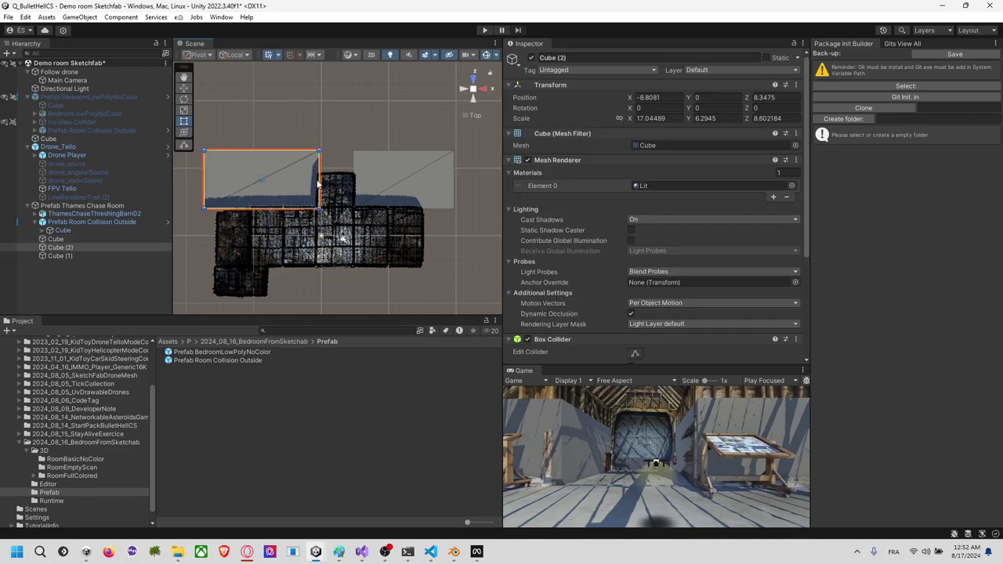
{"action": "left_click_drag", "start_coordinate": [318, 183], "coordinate": [448, 183]}
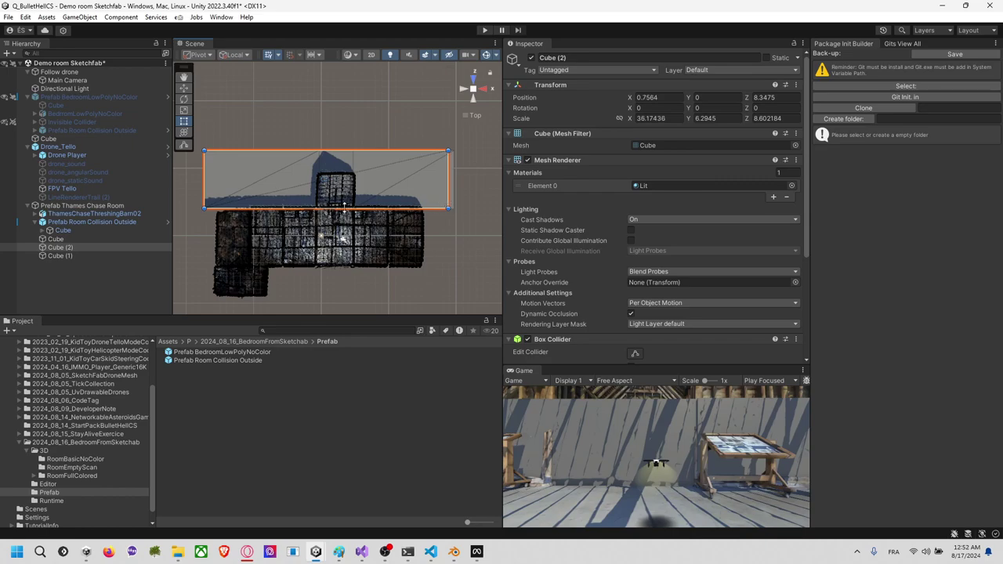
{"action": "left_click_drag", "start_coordinate": [344, 206], "coordinate": [359, 176]}
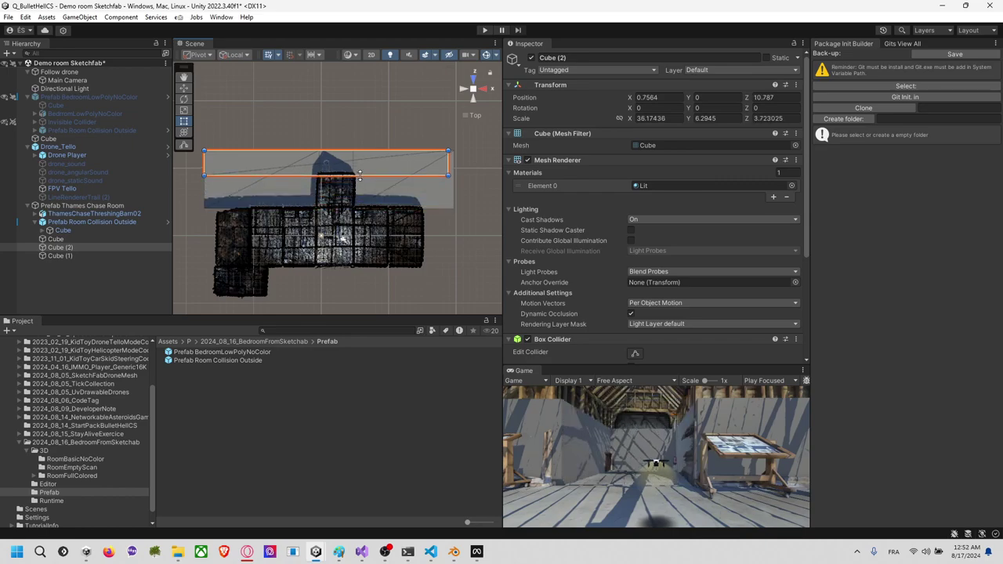
{"action": "left_click", "coordinate": [453, 258]}
Step: Duplicate the positive-X corner cube and reshape the copy to fill the barn's negative-Z side up to the small wing
{"action": "left_click", "coordinate": [414, 190]}
{"action": "scroll", "coordinate": [391, 231], "scroll_direction": "down", "scroll_amount": 3}
{"action": "middle_click_drag", "start_coordinate": [369, 264], "coordinate": [368, 228]}
{"action": "key", "text": "ctrl+d"}
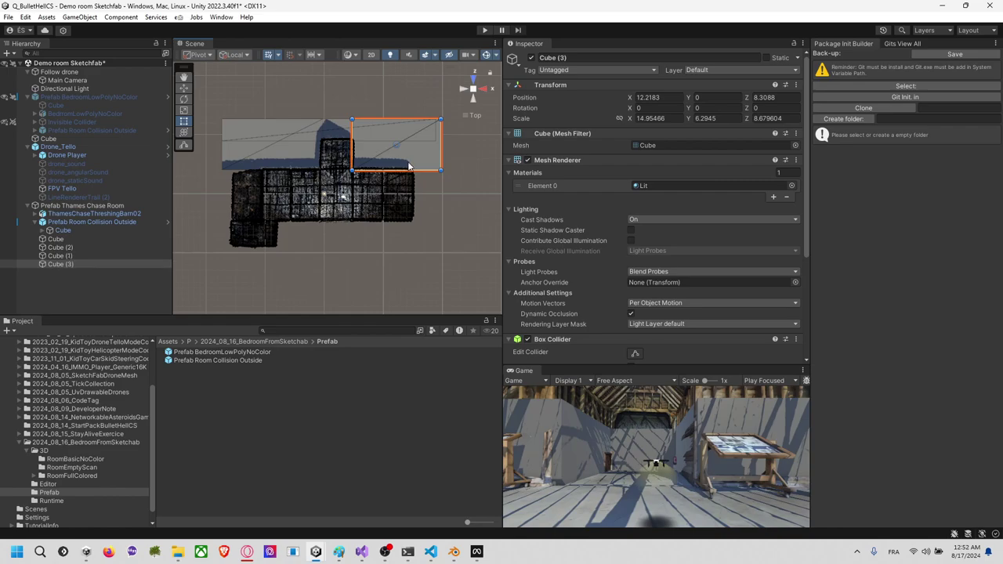
{"action": "left_click_drag", "start_coordinate": [408, 167], "coordinate": [412, 256]}
{"action": "key", "text": "ctrl+z"}
{"action": "left_click_drag", "start_coordinate": [406, 170], "coordinate": [416, 250]}
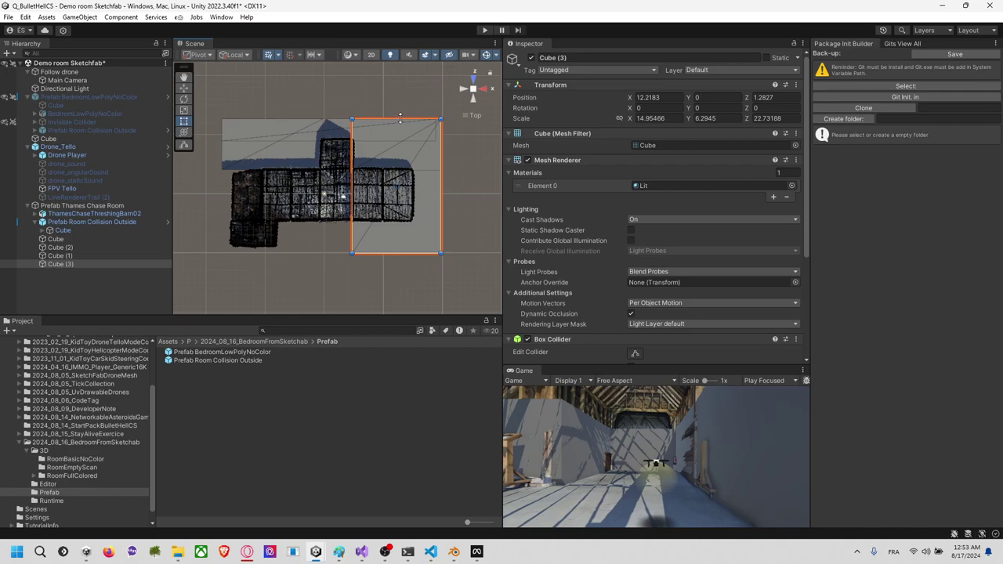
{"action": "left_click_drag", "start_coordinate": [399, 118], "coordinate": [413, 222]}
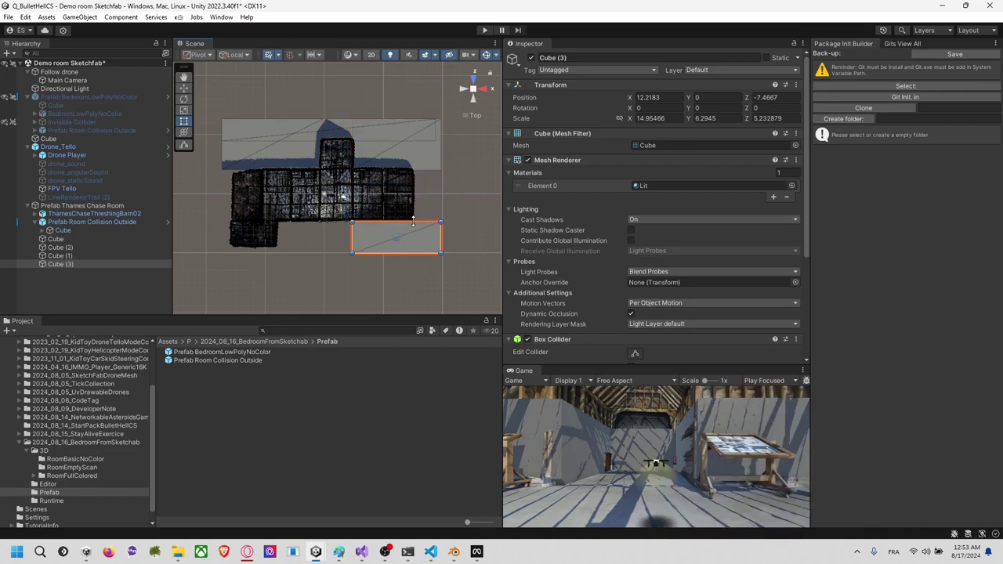
{"action": "left_click_drag", "start_coordinate": [354, 231], "coordinate": [278, 234]}
{"action": "left_click_drag", "start_coordinate": [338, 225], "coordinate": [340, 221]}
Step: Duplicate the positive-X corner cube again and extend the copy along Z as a wall at the barn's positive-X end
{"action": "left_click", "coordinate": [419, 153]}
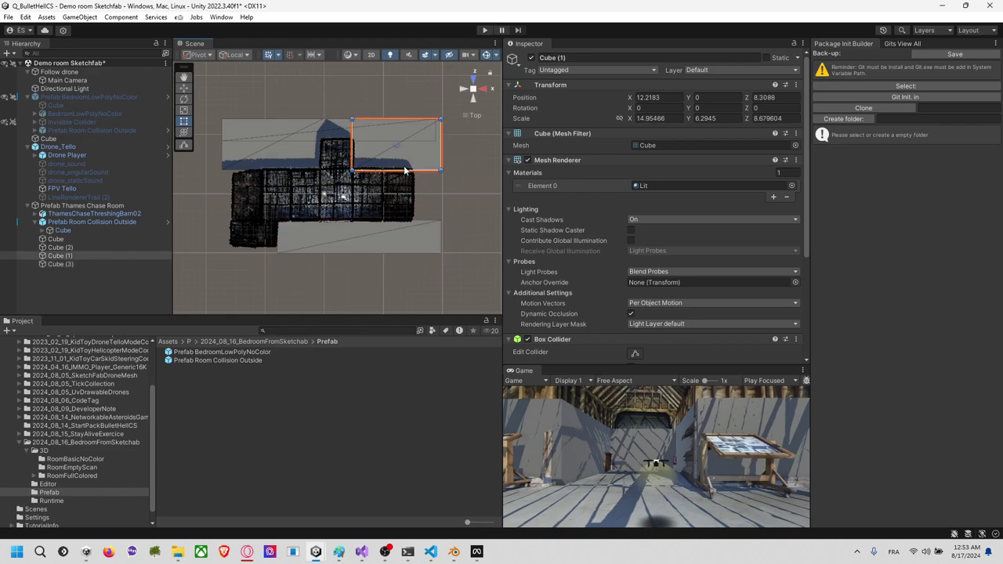
{"action": "key", "text": "ctrl+d"}
{"action": "left_click_drag", "start_coordinate": [407, 170], "coordinate": [407, 243]}
Step: Duplicate the end wall and reshape the copy to about 2.5 on X and 22.9 on Z along the barn's negative-X end
{"action": "left_click_drag", "start_coordinate": [353, 201], "coordinate": [219, 198]}
{"action": "key", "text": "ctrl+d"}
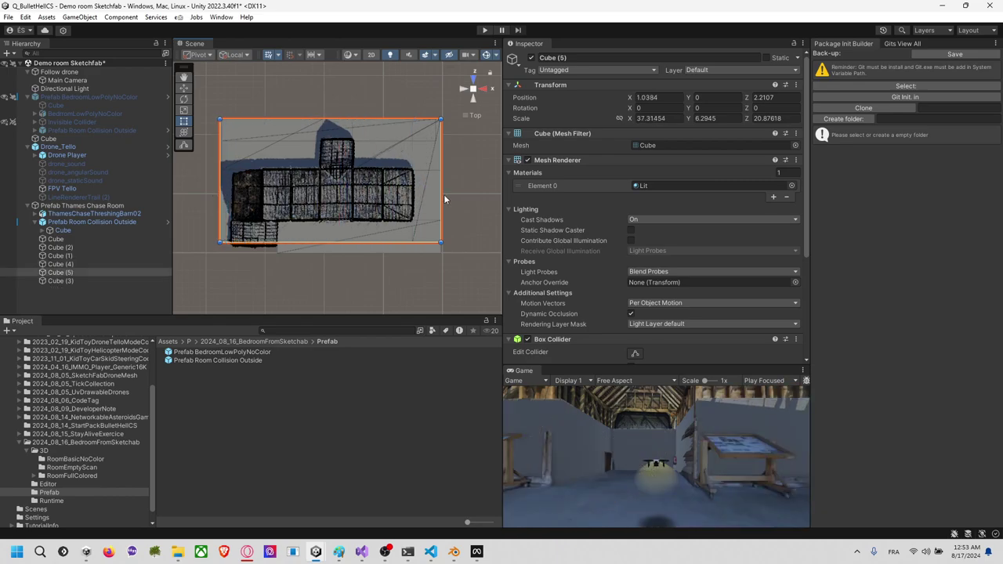
{"action": "left_click_drag", "start_coordinate": [444, 199], "coordinate": [235, 197]}
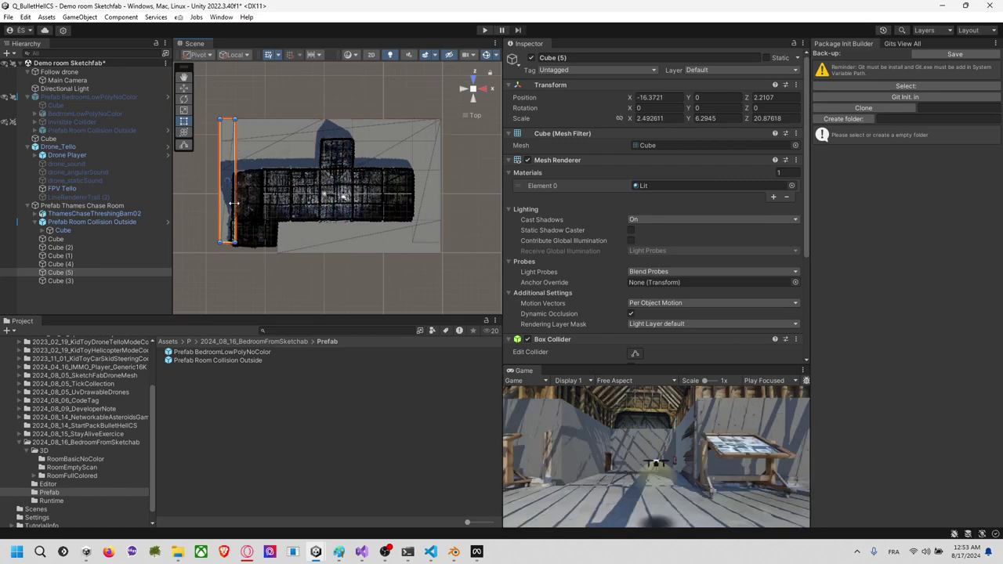
{"action": "left_click_drag", "start_coordinate": [224, 242], "coordinate": [223, 254]}
{"action": "scroll", "coordinate": [228, 161], "scroll_direction": "up", "scroll_amount": 5}
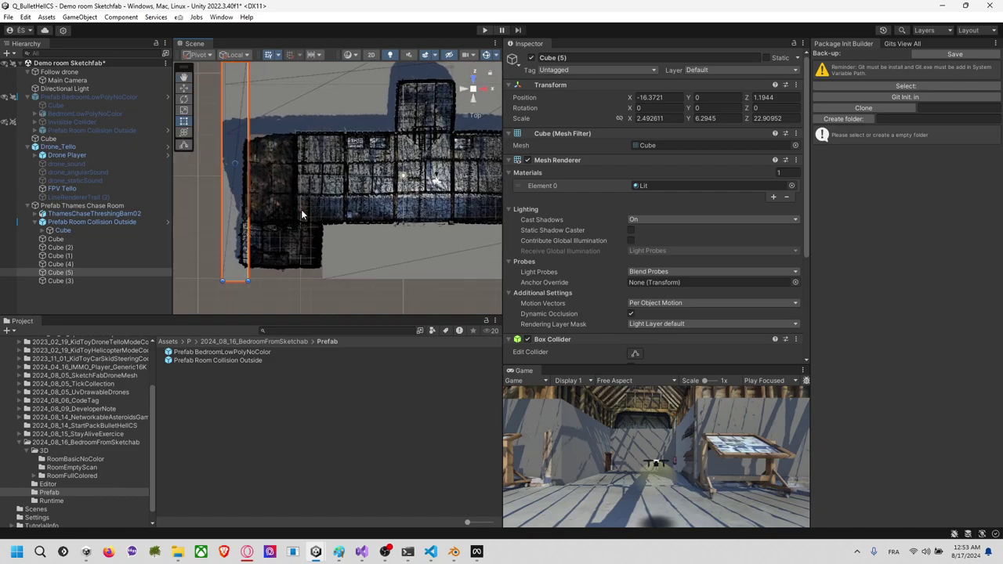
Step: Rotate the negative-X end wall about 2.2° on Y to follow the barn's slanted side
{"action": "middle_click_drag", "start_coordinate": [261, 217], "coordinate": [316, 194]}
{"action": "scroll", "coordinate": [294, 101], "scroll_direction": "down", "scroll_amount": 3}
{"action": "middle_click_drag", "start_coordinate": [299, 101], "coordinate": [300, 130]}
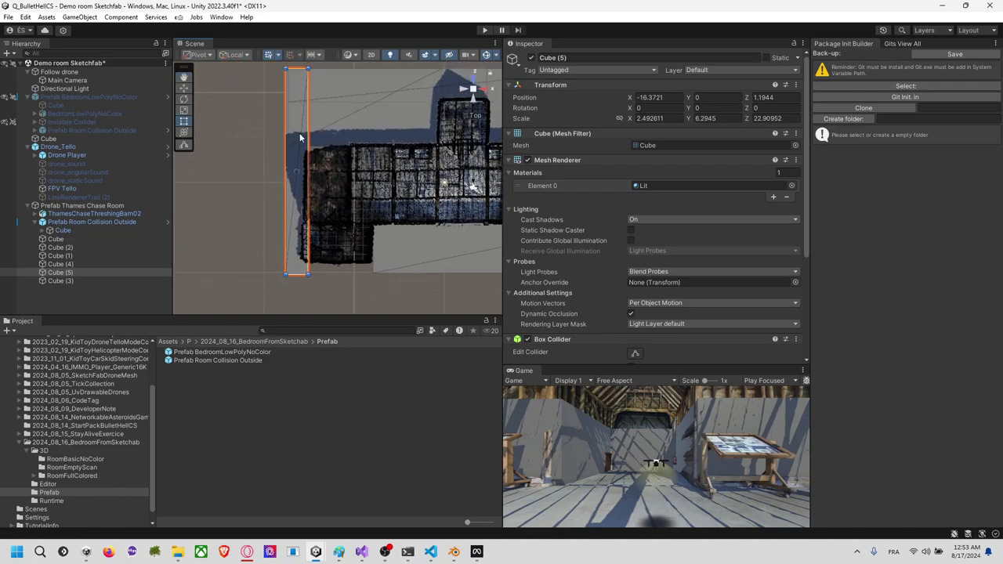
{"action": "key", "text": "r"}
{"action": "key", "text": "e"}
{"action": "left_click_drag", "start_coordinate": [311, 143], "coordinate": [313, 143]}
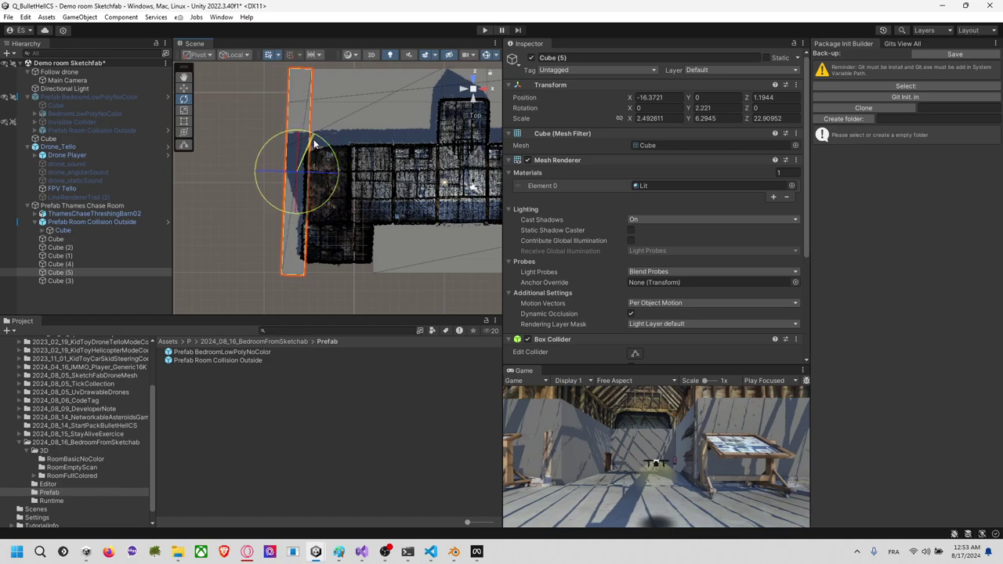
Step: Duplicate the negative-Z side block into a thin wall about 12.1 on X and 1.2 on Z, closing off the wing's end
{"action": "left_click", "coordinate": [420, 257]}
{"action": "key", "text": "ctrl+d"}
{"action": "middle_click_drag", "start_coordinate": [426, 244], "coordinate": [345, 219]}
{"action": "scroll", "coordinate": [322, 221], "scroll_direction": "down", "scroll_amount": 3}
{"action": "key", "text": "r"}
{"action": "key", "text": "t"}
{"action": "left_click_drag", "start_coordinate": [304, 221], "coordinate": [290, 236]}
{"action": "middle_click_drag", "start_coordinate": [447, 248], "coordinate": [372, 240]}
{"action": "left_click_drag", "start_coordinate": [433, 225], "coordinate": [244, 226]}
{"action": "middle_click_drag", "start_coordinate": [274, 259], "coordinate": [336, 248]}
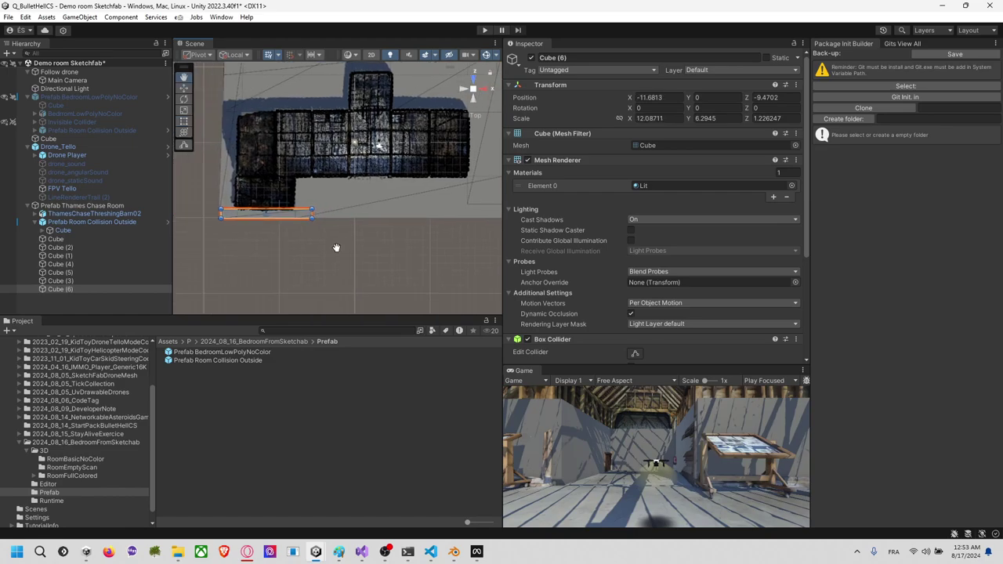
Step: Stretch all seven wall cubes around the barn together upward to about 14 on Y, centered at about Y 3.85
{"action": "left_click_drag", "start_coordinate": [336, 248], "coordinate": [391, 151], "text": "alt"}
{"action": "middle_click_drag", "start_coordinate": [390, 248], "coordinate": [337, 197]}
{"action": "scroll", "coordinate": [347, 210], "scroll_direction": "down", "scroll_amount": 3}
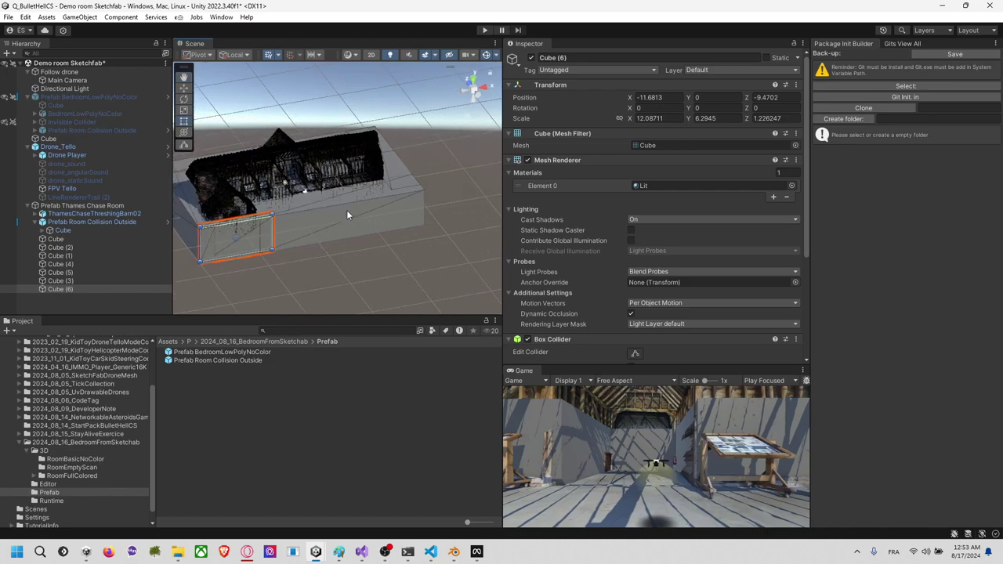
{"action": "middle_click_drag", "start_coordinate": [399, 201], "coordinate": [407, 234]}
{"action": "mouse_move", "coordinate": [406, 229]}
{"action": "left_mouse_down", "text": "alt"}
{"action": "mouse_move", "coordinate": [401, 250]}
{"action": "mouse_move", "coordinate": [398, 231]}
{"action": "mouse_move", "coordinate": [397, 239]}
{"action": "left_mouse_up", "text": "alt"}
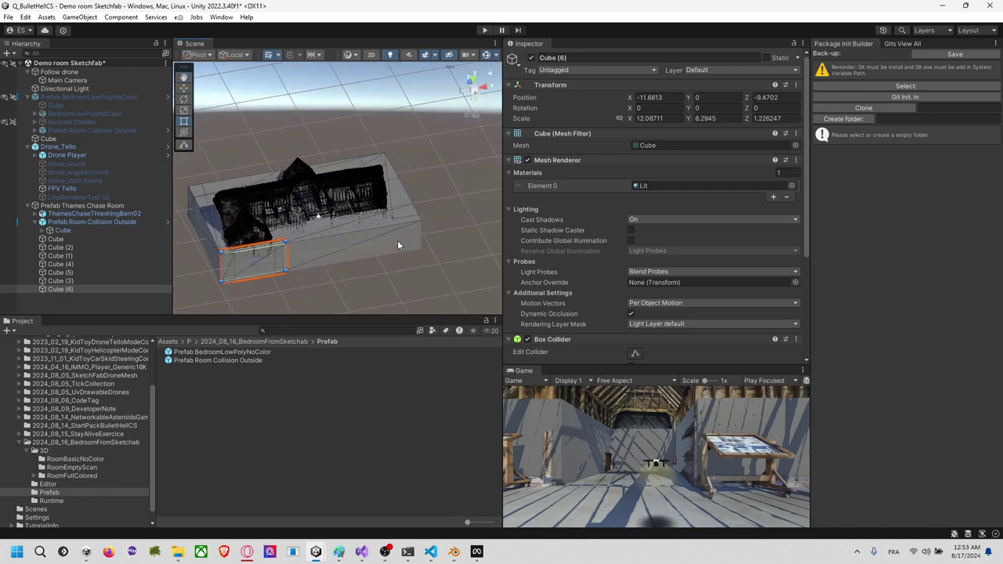
{"action": "left_click", "coordinate": [222, 190]}
{"action": "left_click", "coordinate": [228, 191], "text": "shift"}
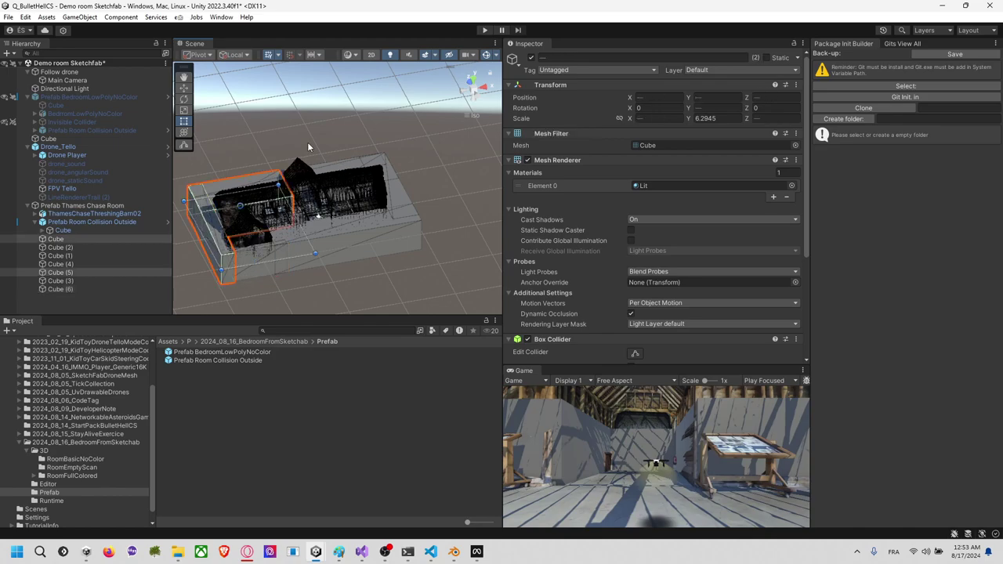
{"action": "left_click_drag", "start_coordinate": [308, 146], "coordinate": [349, 239], "text": "alt"}
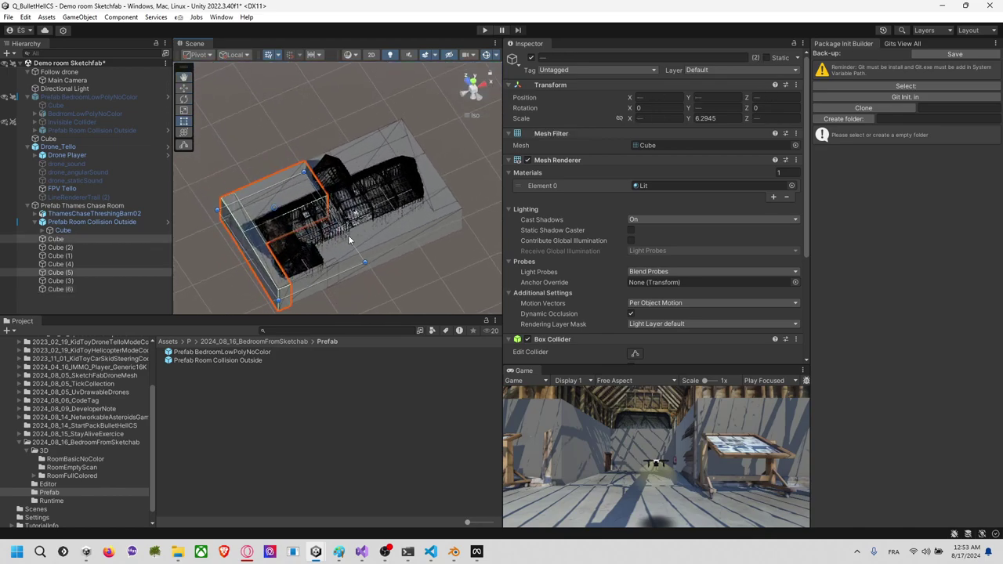
{"action": "left_click", "coordinate": [307, 277], "text": "shift"}
{"action": "left_click", "coordinate": [410, 220], "text": "shift"}
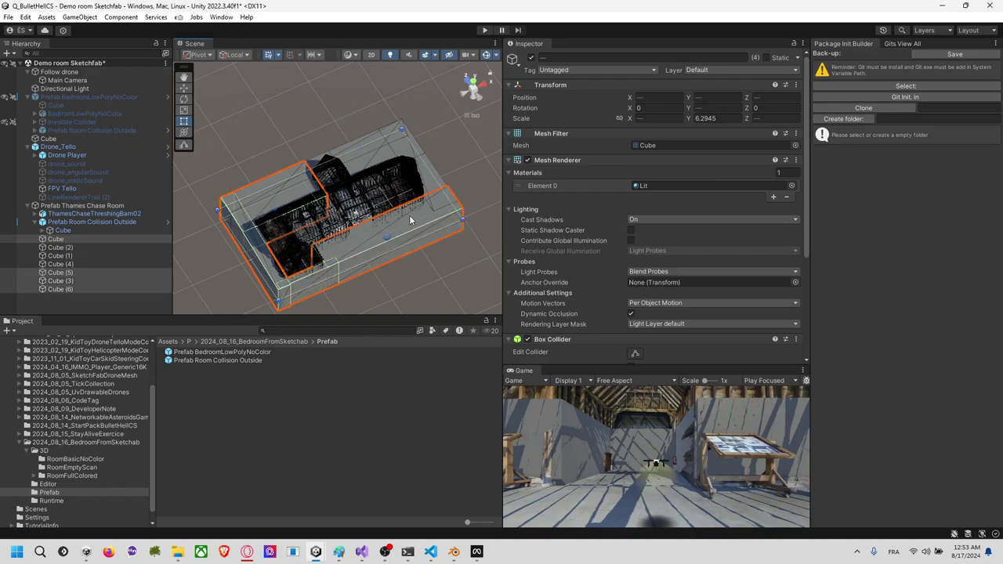
{"action": "left_click", "coordinate": [438, 196], "text": "shift"}
{"action": "left_click", "coordinate": [434, 176], "text": "shift"}
{"action": "left_click", "coordinate": [440, 225], "text": "shift"}
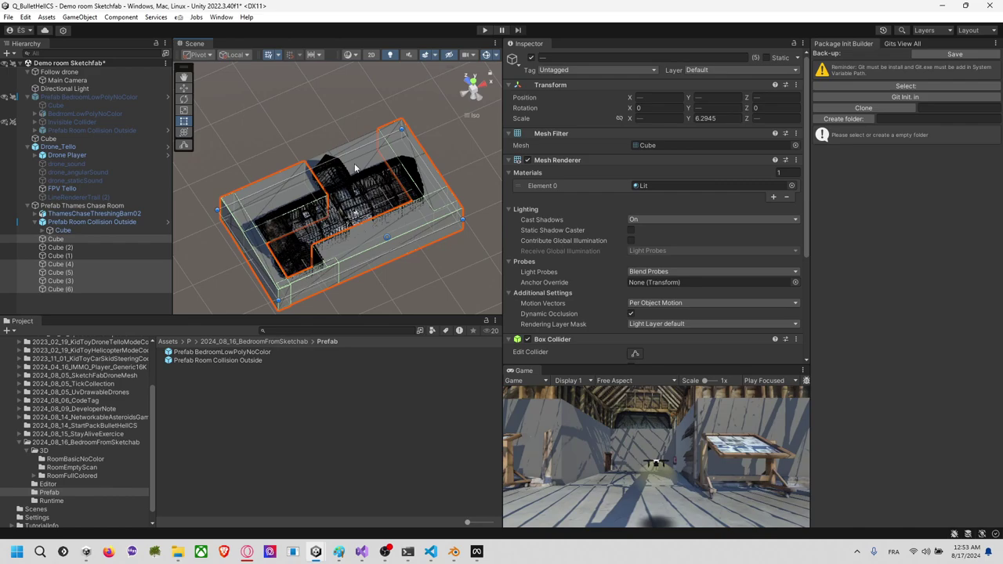
{"action": "left_click", "coordinate": [353, 166], "text": "shift"}
{"action": "left_click_drag", "start_coordinate": [325, 148], "coordinate": [283, 163], "text": "alt"}
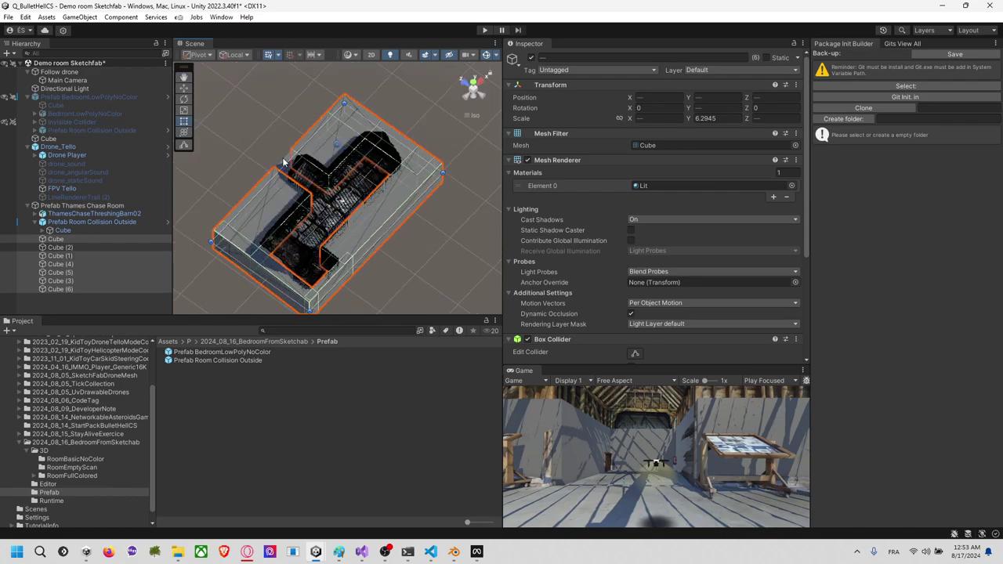
{"action": "left_click", "coordinate": [287, 162], "text": "shift"}
{"action": "left_click_drag", "start_coordinate": [370, 218], "coordinate": [297, 203], "text": "alt"}
{"action": "key", "text": "r"}
{"action": "key", "text": "t"}
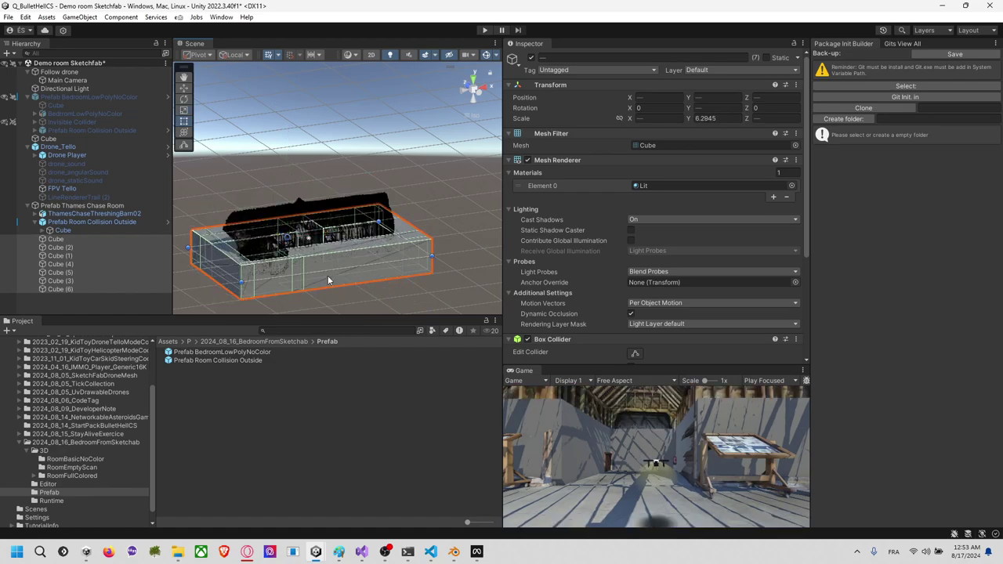
{"action": "left_click_drag", "start_coordinate": [328, 270], "coordinate": [337, 200], "text": "alt"}
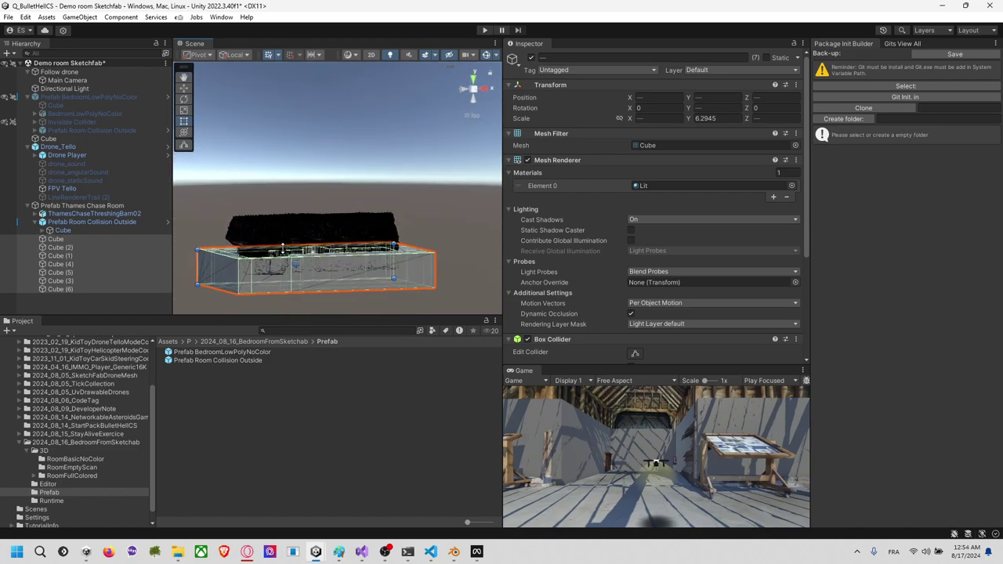
{"action": "left_click_drag", "start_coordinate": [285, 247], "coordinate": [289, 207]}
{"action": "left_click", "coordinate": [296, 159]}
{"action": "left_click_drag", "start_coordinate": [296, 159], "coordinate": [310, 184], "text": "alt"}
Step: Duplicate the thin wall cube at the end of the barn's wing
{"action": "left_click", "coordinate": [112, 238]}
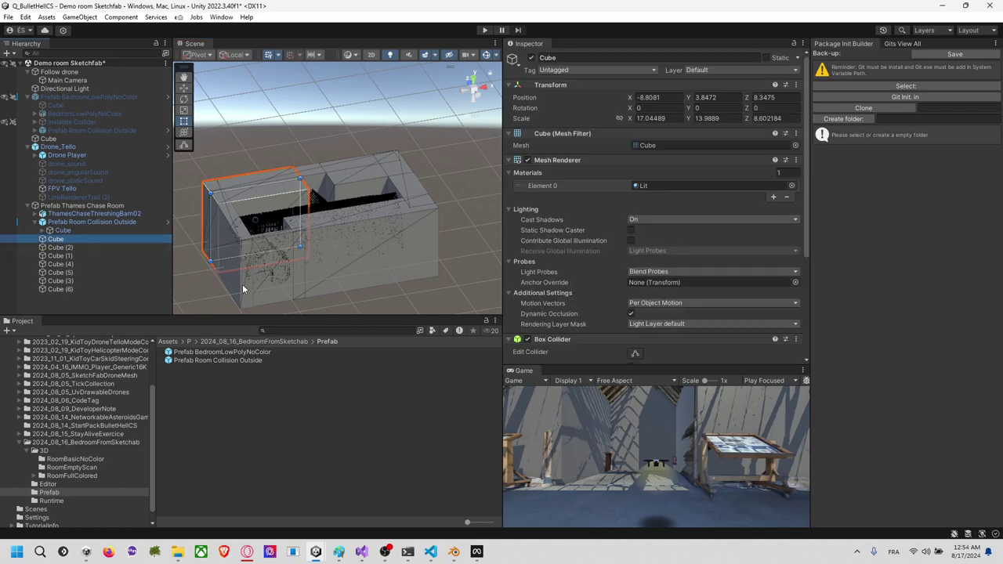
{"action": "left_click", "coordinate": [71, 290]}
{"action": "key", "text": "ctrl+d"}
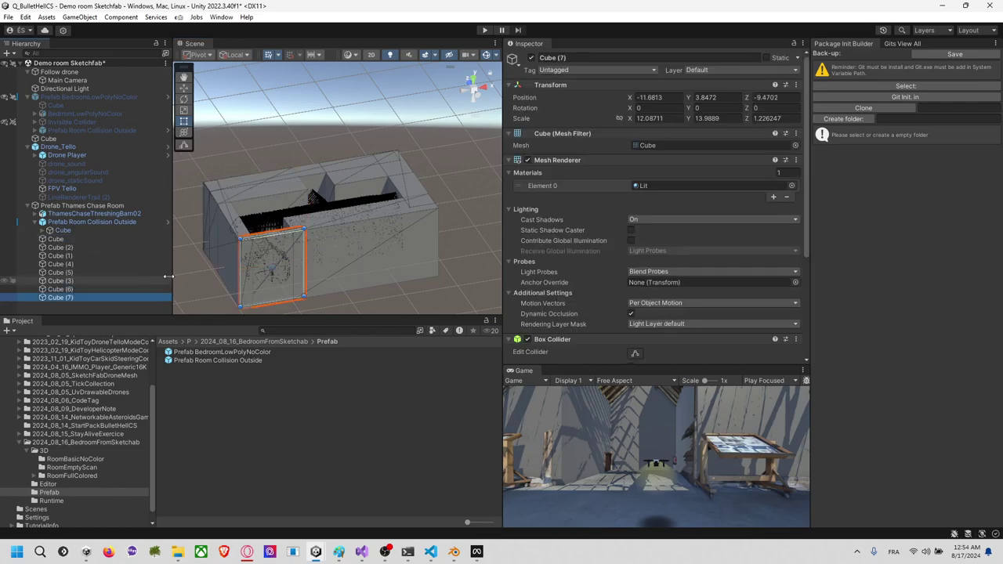
Step: Disable the Mesh Renderer on the seven wall cubes, leaving out the new duplicate
{"action": "left_click", "coordinate": [84, 290]}
{"action": "left_click", "coordinate": [77, 241], "text": "shift"}
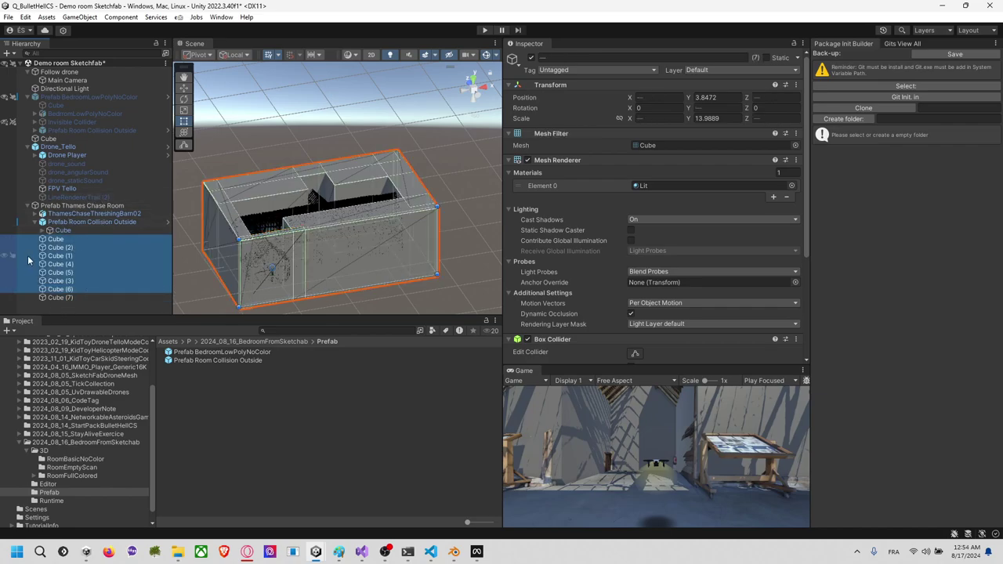
{"action": "left_click", "coordinate": [6, 244]}
{"action": "left_click", "coordinate": [6, 243]}
{"action": "left_click", "coordinate": [7, 242]}
{"action": "left_click", "coordinate": [9, 245]}
{"action": "left_click", "coordinate": [531, 162]}
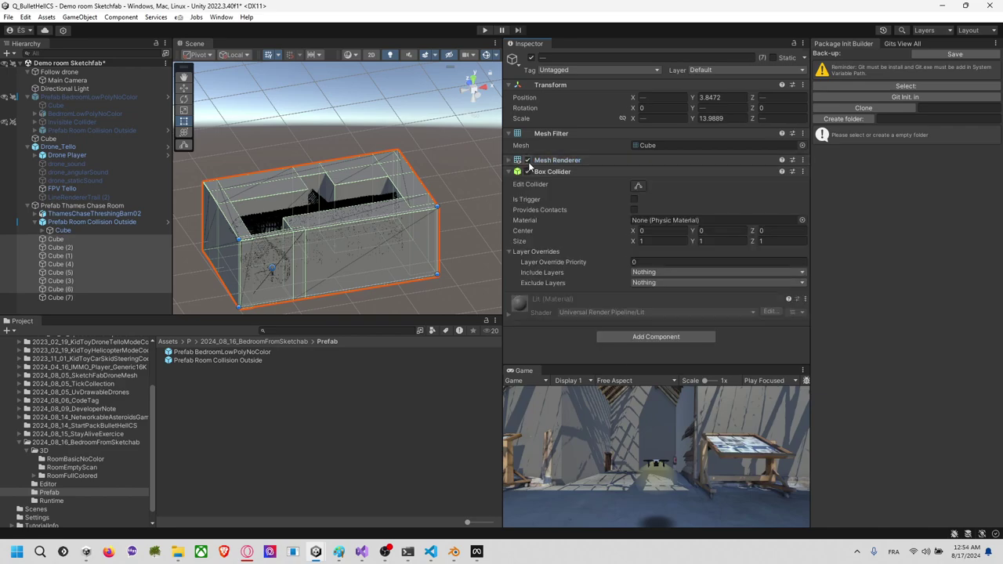
{"action": "left_click", "coordinate": [527, 160]}
{"action": "left_click", "coordinate": [453, 158]}
Step: Rotate the duplicated thin wall about 36° on X and move it to about Y 8.9, Z -2.1 on the barn's roof slope
{"action": "left_click", "coordinate": [296, 248]}
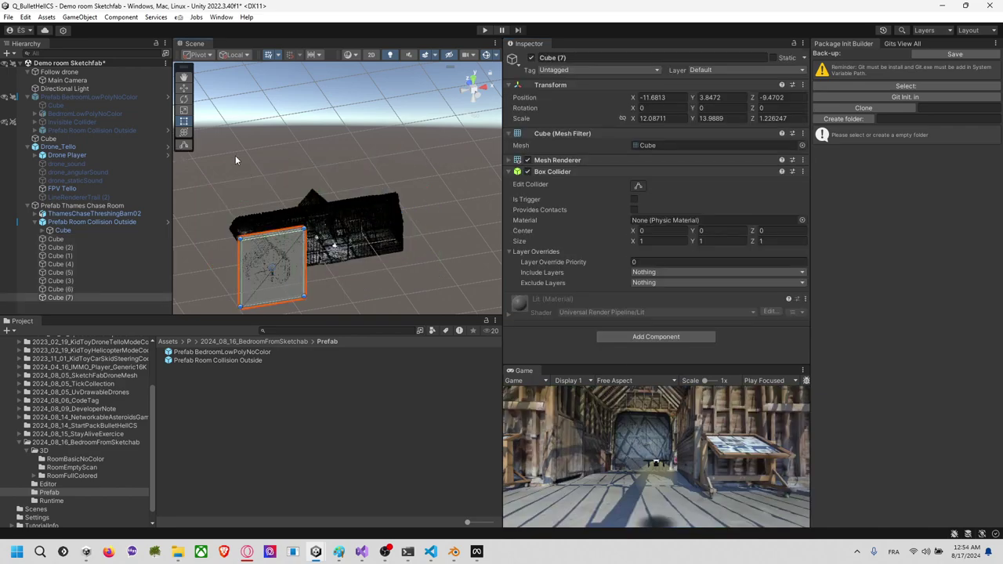
{"action": "left_click_drag", "start_coordinate": [235, 156], "coordinate": [352, 284], "text": "alt"}
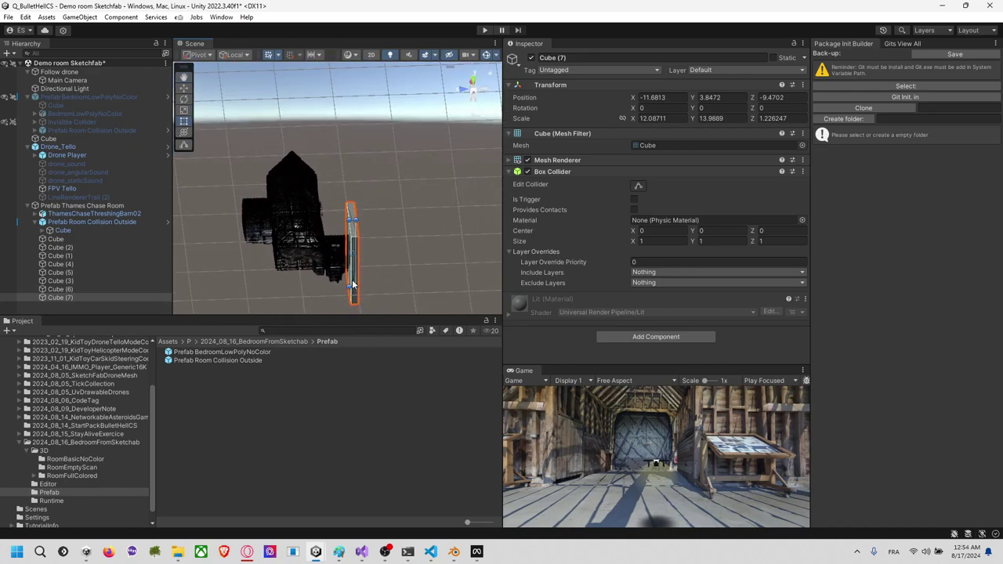
{"action": "left_click", "coordinate": [474, 98]}
{"action": "key", "text": "e"}
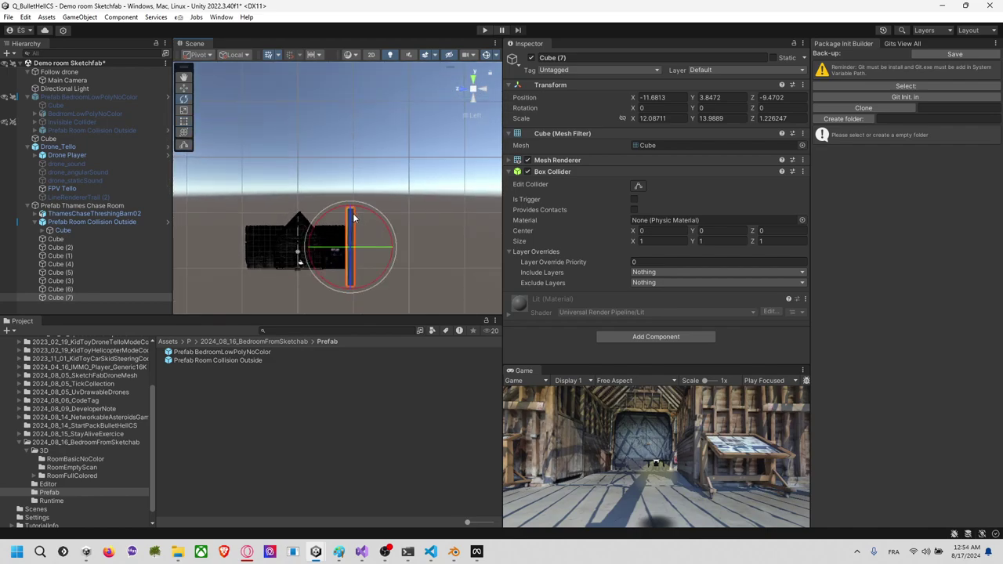
{"action": "left_click_drag", "start_coordinate": [355, 218], "coordinate": [319, 237]}
{"action": "key", "text": "w"}
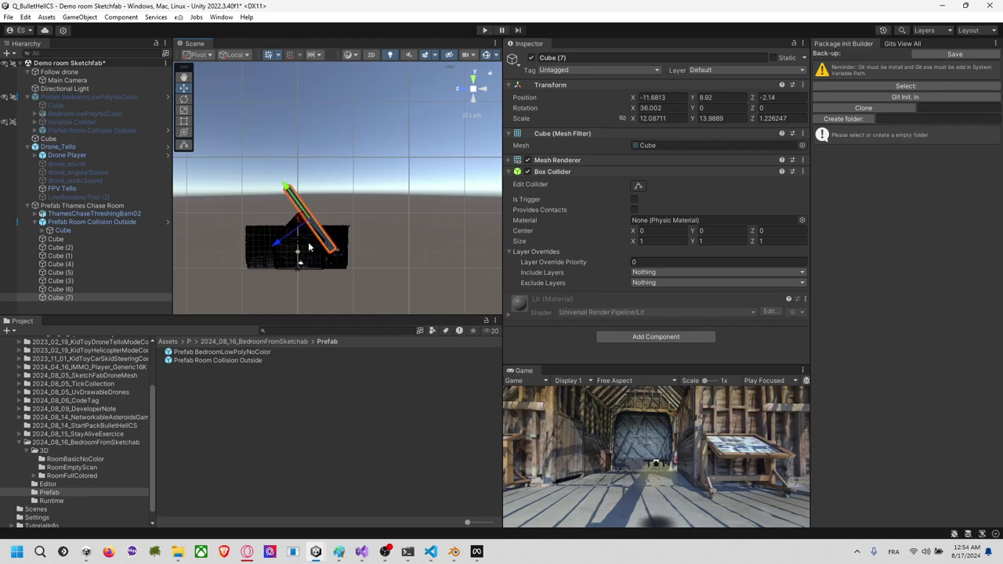
Step: Shorten the sloped roof slab to about 6.6 on Y, fitting it between ridge and eave at about Y 8.1, Z -2.7
{"action": "scroll", "coordinate": [310, 247], "scroll_direction": "up", "scroll_amount": 6}
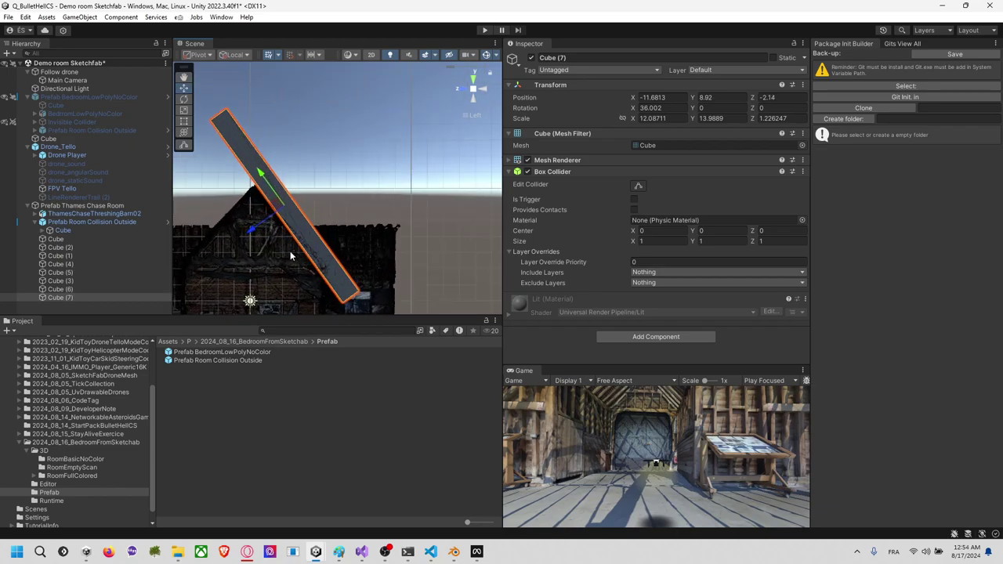
{"action": "middle_click_drag", "start_coordinate": [290, 256], "coordinate": [334, 220]}
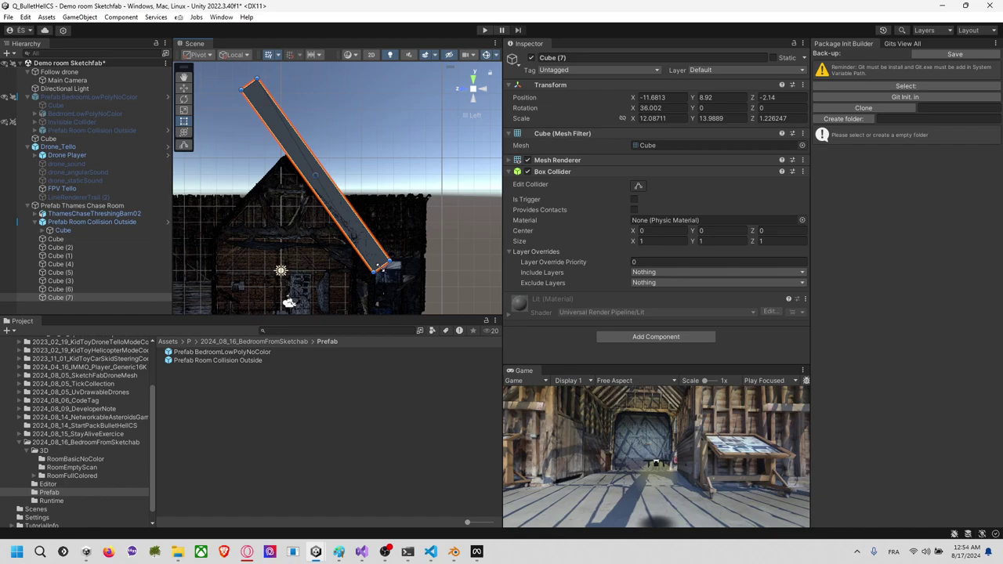
{"action": "left_click_drag", "start_coordinate": [381, 266], "coordinate": [294, 270]}
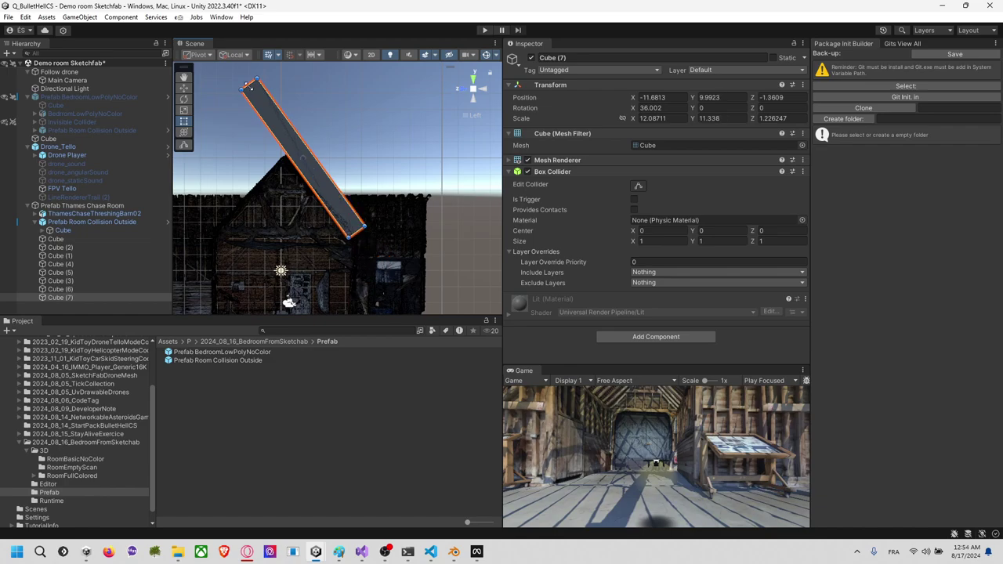
{"action": "left_click_drag", "start_coordinate": [269, 244], "coordinate": [380, 117], "text": "alt"}
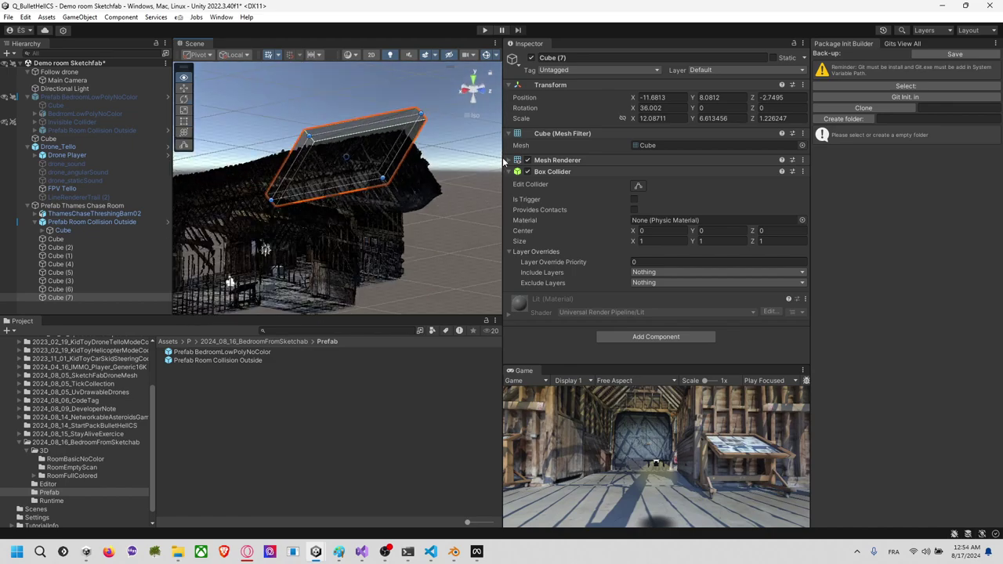
{"action": "scroll", "coordinate": [417, 176], "scroll_direction": "up", "scroll_amount": 7}
{"action": "left_click_drag", "start_coordinate": [387, 213], "coordinate": [222, 261], "text": "alt"}
{"action": "left_click_drag", "start_coordinate": [386, 223], "coordinate": [414, 152], "text": "alt"}
{"action": "left_click", "coordinate": [414, 149]}
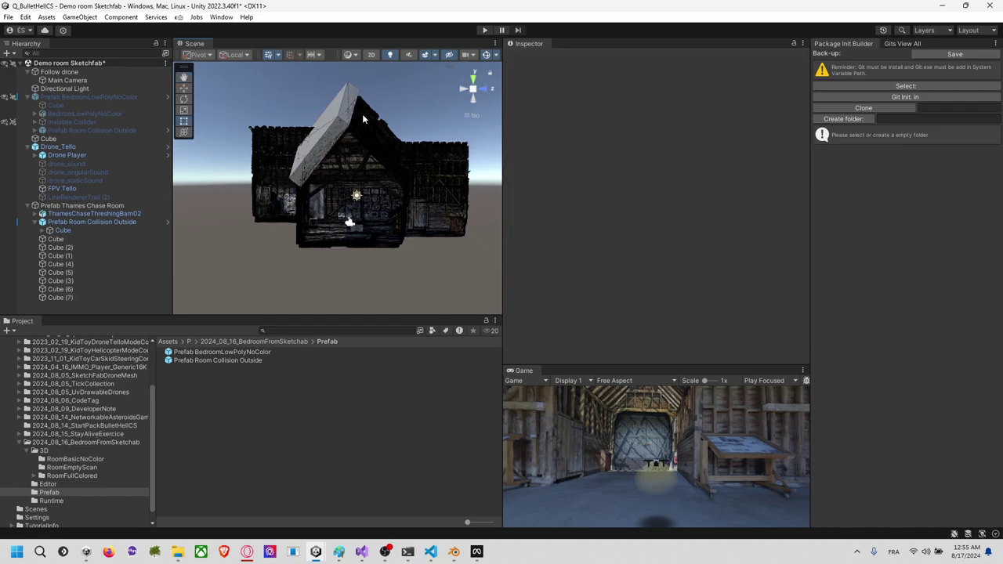
Step: Duplicate the sloped roof slab and rotate the copy to about -39° on X
{"action": "left_click", "coordinate": [362, 114]}
{"action": "key", "text": "ctrl+d"}
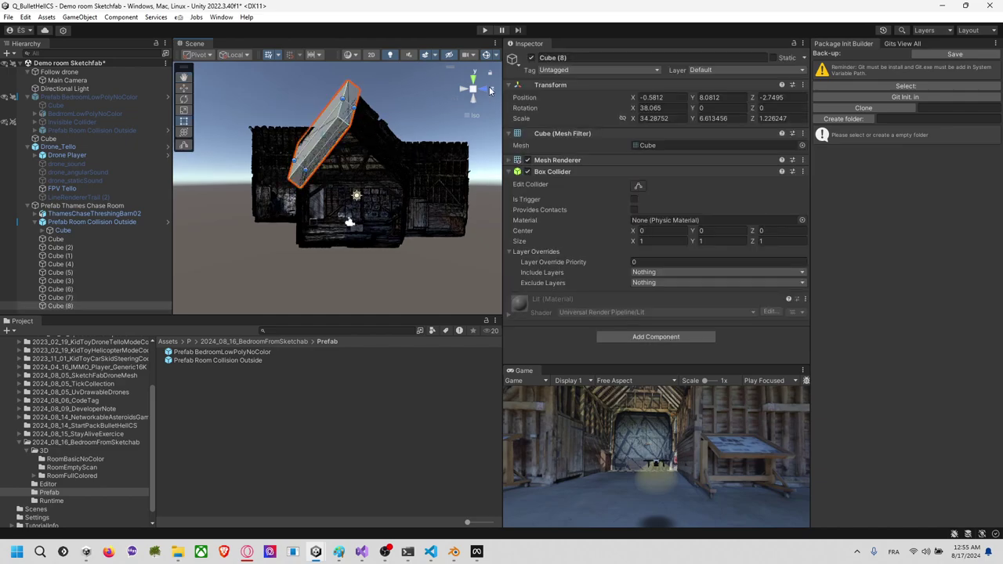
{"action": "left_click", "coordinate": [490, 91]}
{"action": "left_click", "coordinate": [461, 89]}
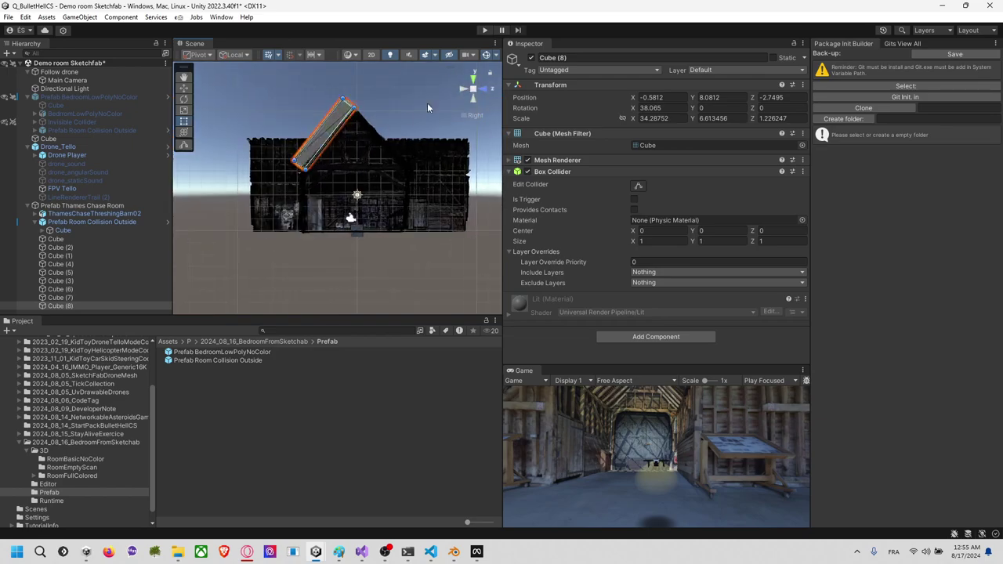
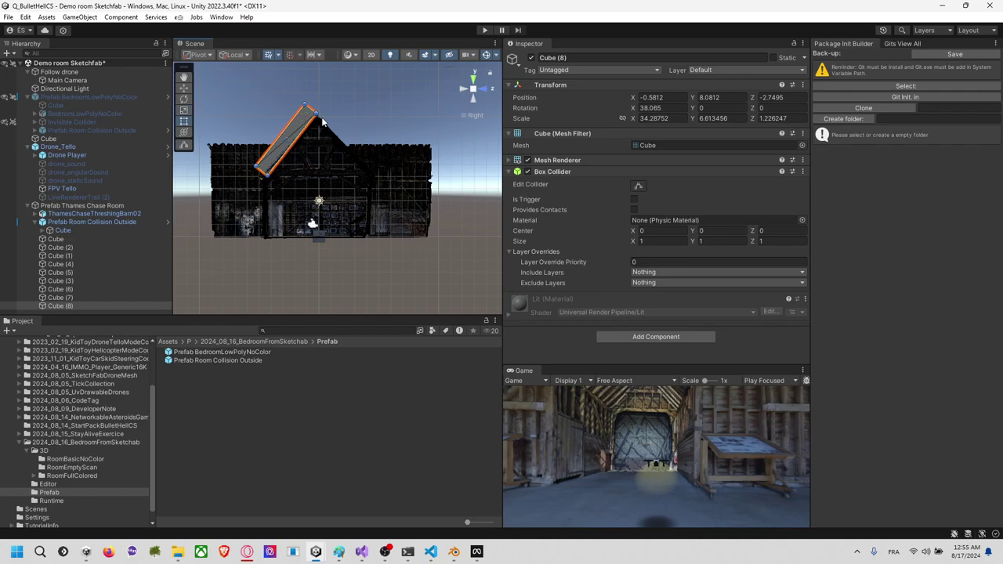
{"action": "key", "text": "e"}
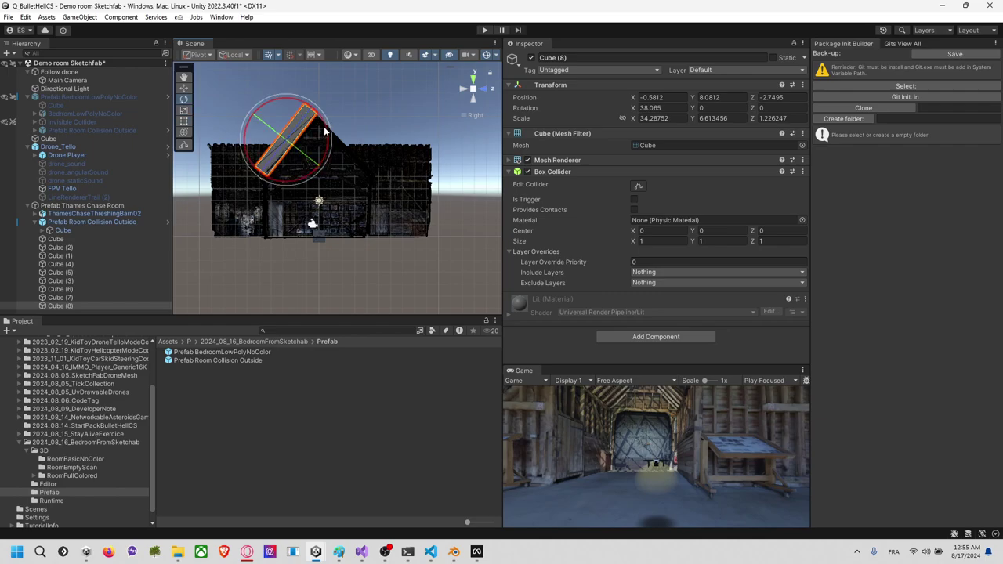
{"action": "left_click_drag", "start_coordinate": [325, 132], "coordinate": [97, 81]}
{"action": "scroll", "coordinate": [338, 188], "scroll_direction": "up", "scroll_amount": 3}
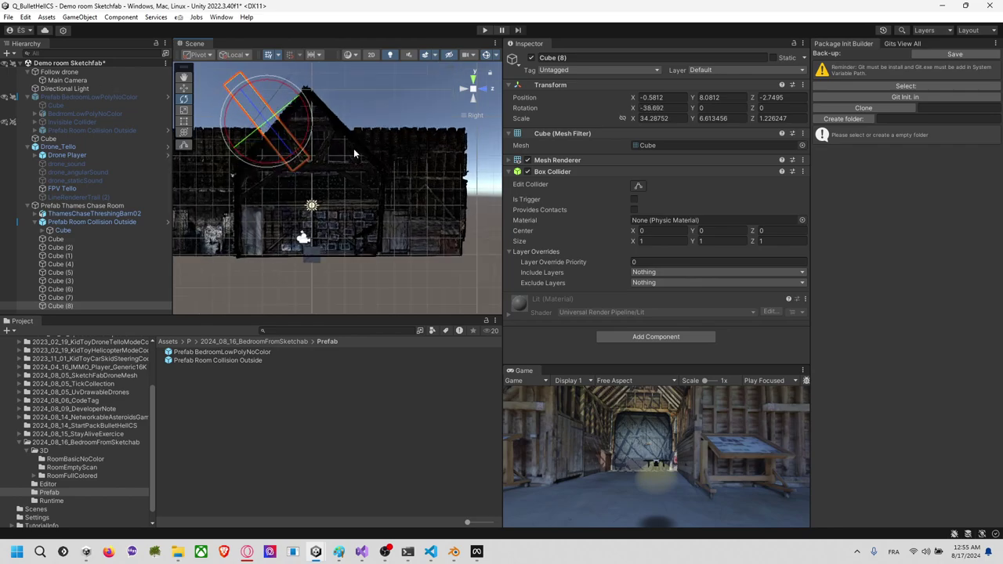
Step: Move the rotated slab onto the barn's opposite roof slope at about Y 8.2, Z 2.3, tilting it to about -43° on X
{"action": "scroll", "coordinate": [357, 156], "scroll_direction": "up", "scroll_amount": 3}
{"action": "left_click", "coordinate": [184, 87]}
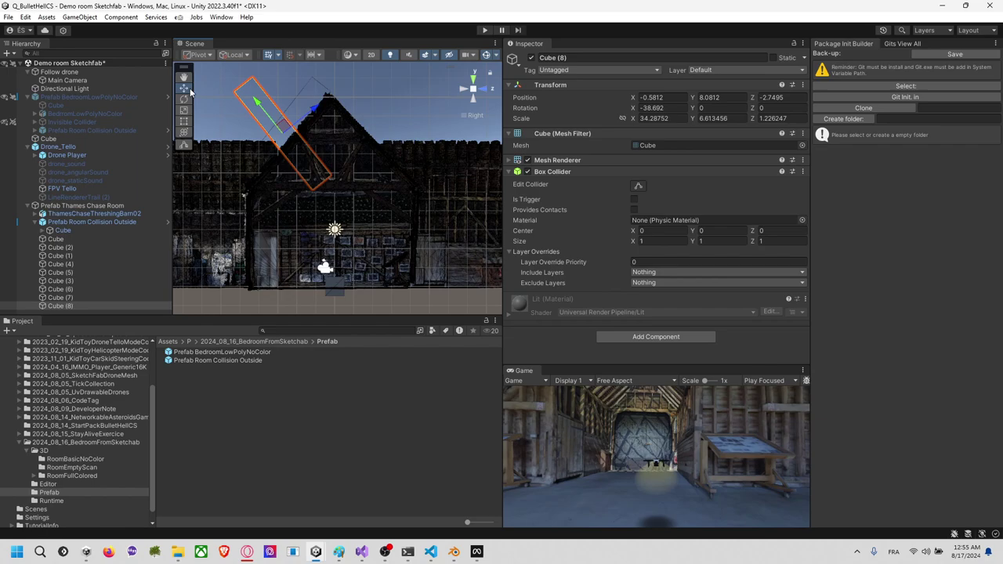
{"action": "left_click_drag", "start_coordinate": [283, 125], "coordinate": [362, 103]}
{"action": "key", "text": "e"}
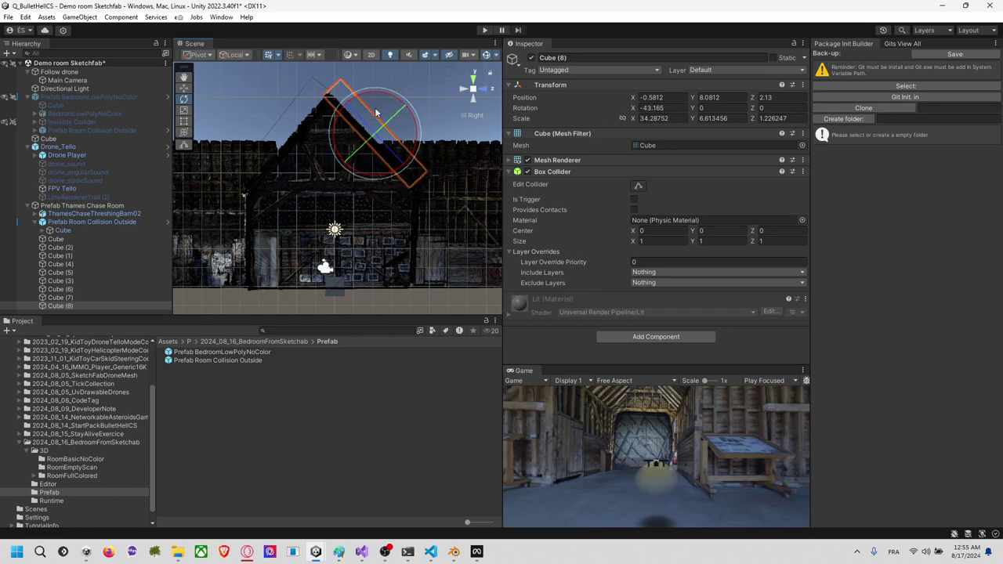
{"action": "middle_click_drag", "start_coordinate": [305, 107], "coordinate": [267, 109]}
{"action": "key", "text": "r"}
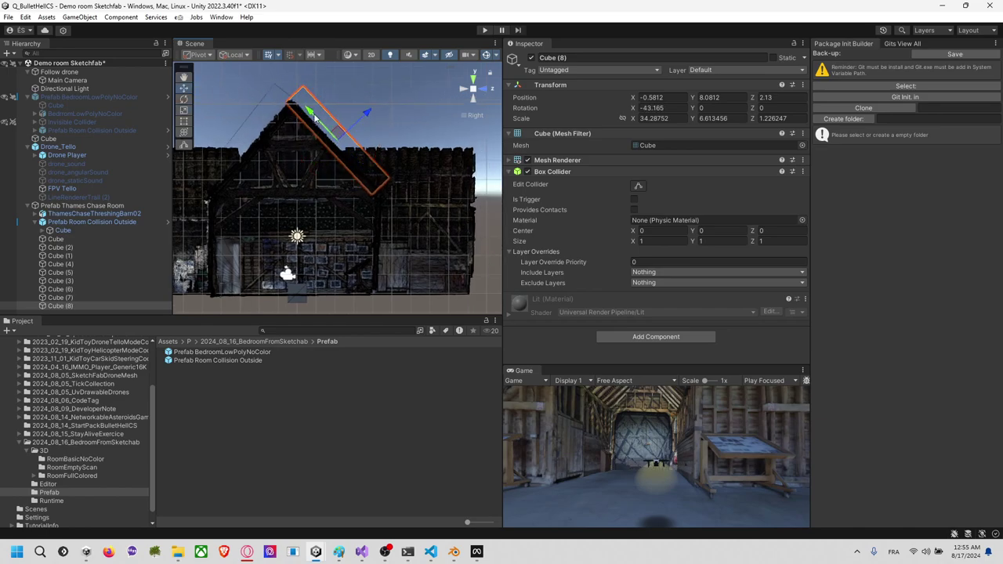
{"action": "left_click_drag", "start_coordinate": [364, 118], "coordinate": [367, 118]}
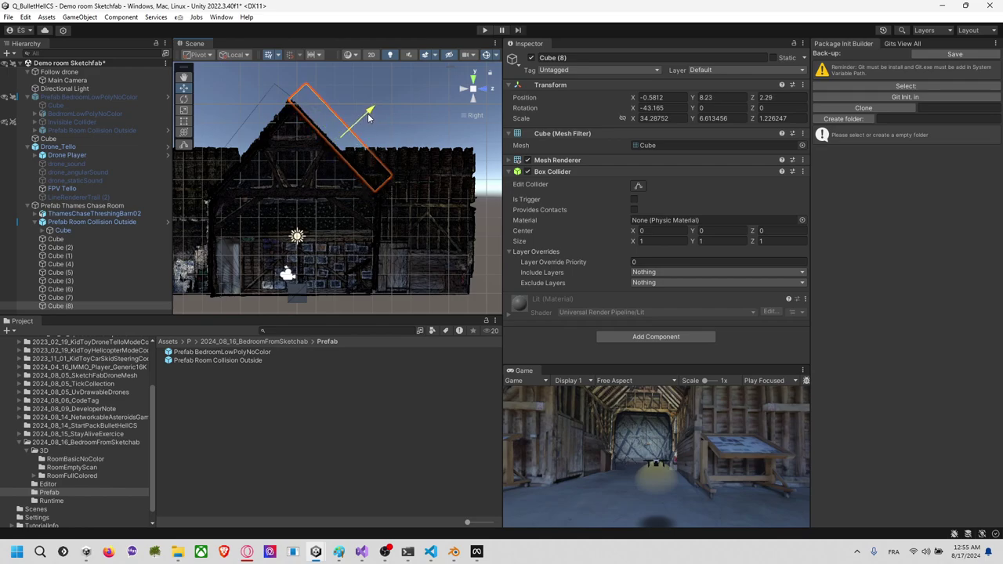
Step: Shorten the porch-side roof slab to about 17.1 on X, centring it at about X -9.2 so it ends beside the porch roof
{"action": "left_click", "coordinate": [411, 111]}
{"action": "middle_click_drag", "start_coordinate": [410, 110], "coordinate": [388, 120]}
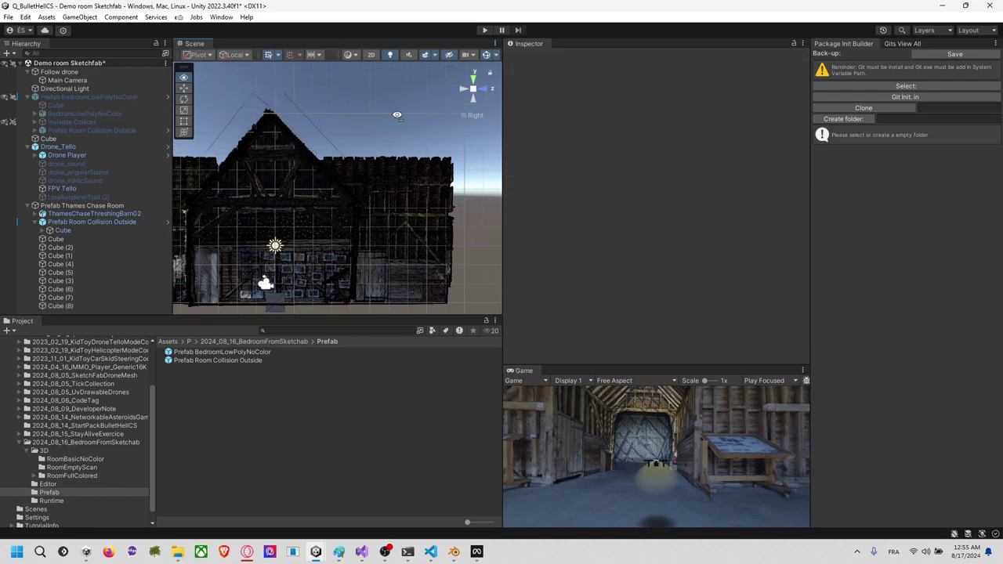
{"action": "right_click_drag", "start_coordinate": [389, 120], "coordinate": [279, 157]}
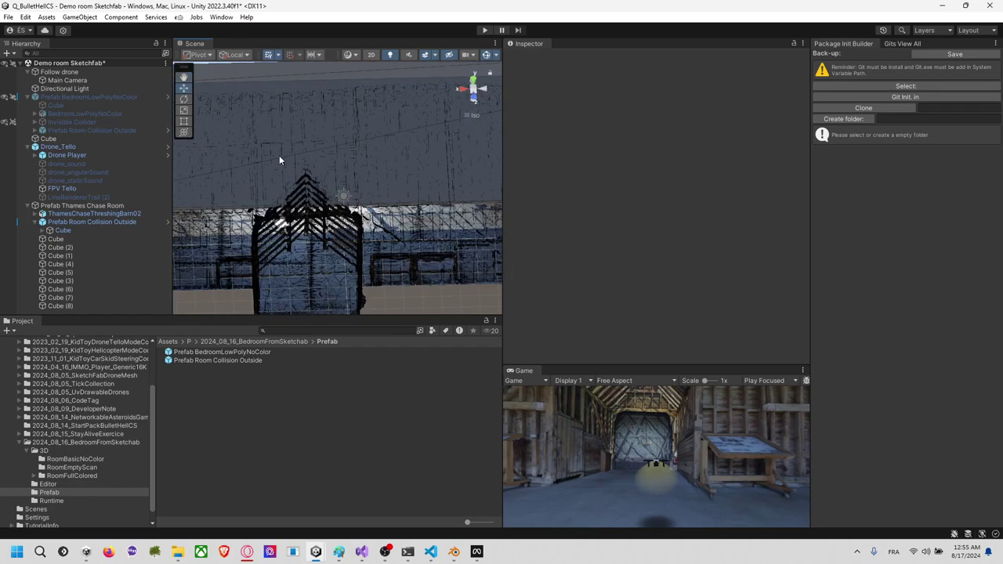
{"action": "middle_click_drag", "start_coordinate": [279, 157], "coordinate": [326, 150]}
{"action": "scroll", "coordinate": [326, 150], "scroll_direction": "down", "scroll_amount": 5}
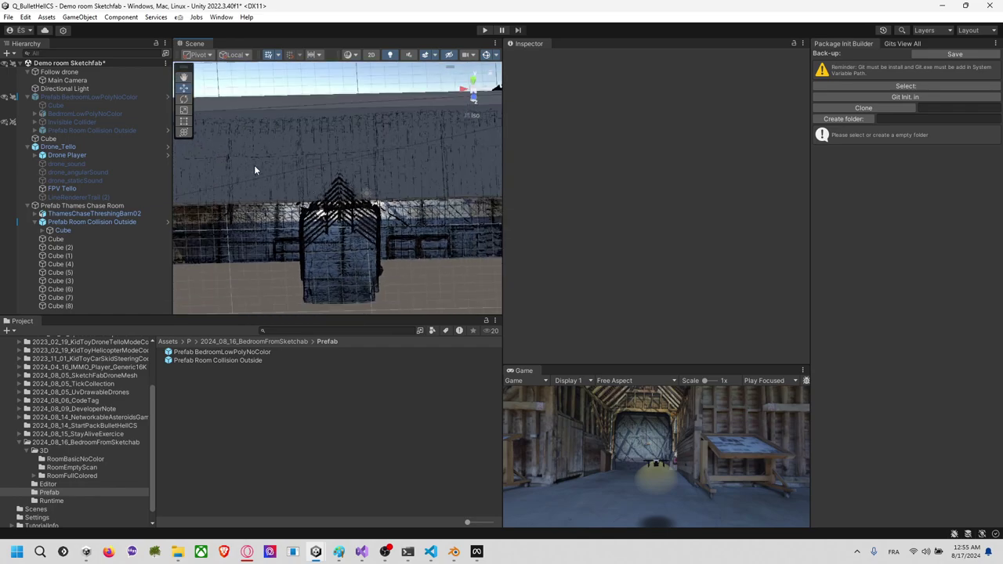
{"action": "left_click", "coordinate": [213, 173]}
{"action": "scroll", "coordinate": [225, 170], "scroll_direction": "down", "scroll_amount": 1}
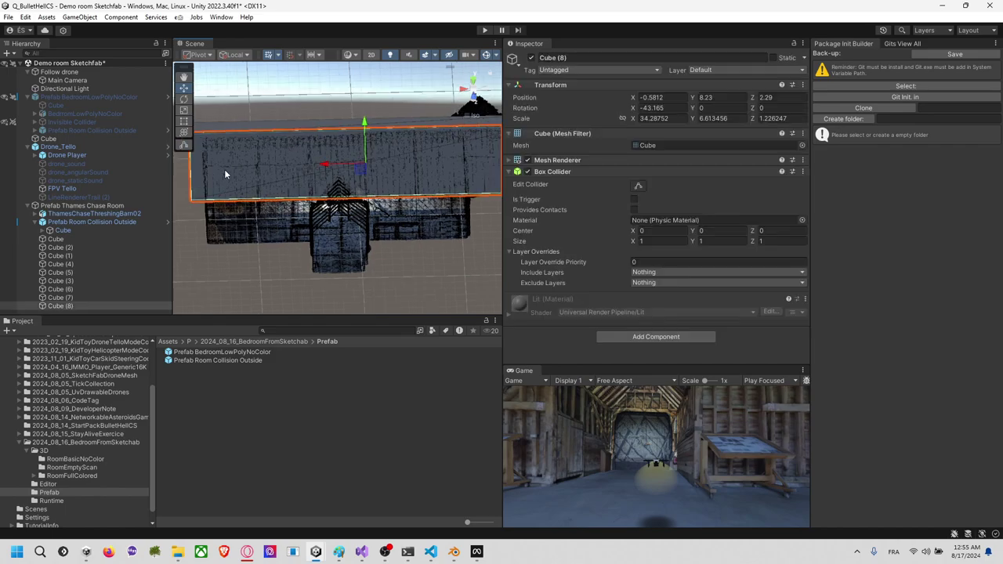
{"action": "key", "text": "r"}
{"action": "key", "text": "t"}
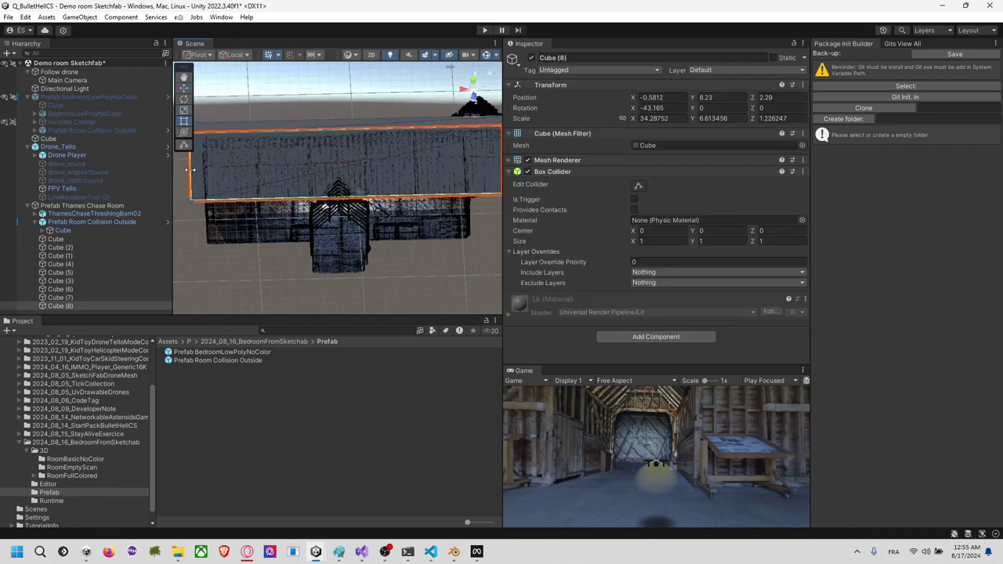
{"action": "left_click_drag", "start_coordinate": [189, 169], "coordinate": [364, 166]}
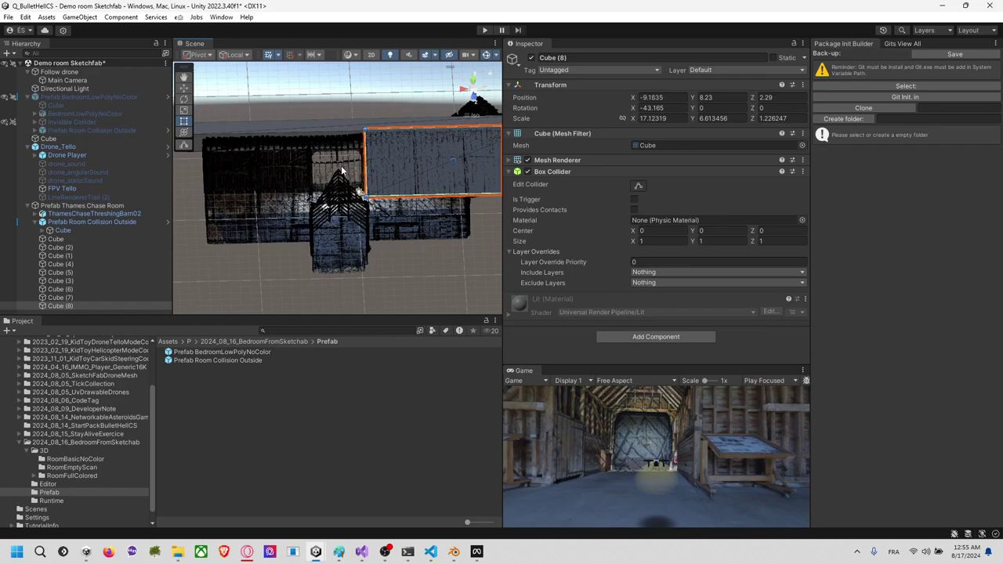
Step: Duplicate the shortened slab and resize the copy to about 10.5 on X at about X 10.1, covering the roof on the porch's other side
{"action": "key", "text": "ctrl+d"}
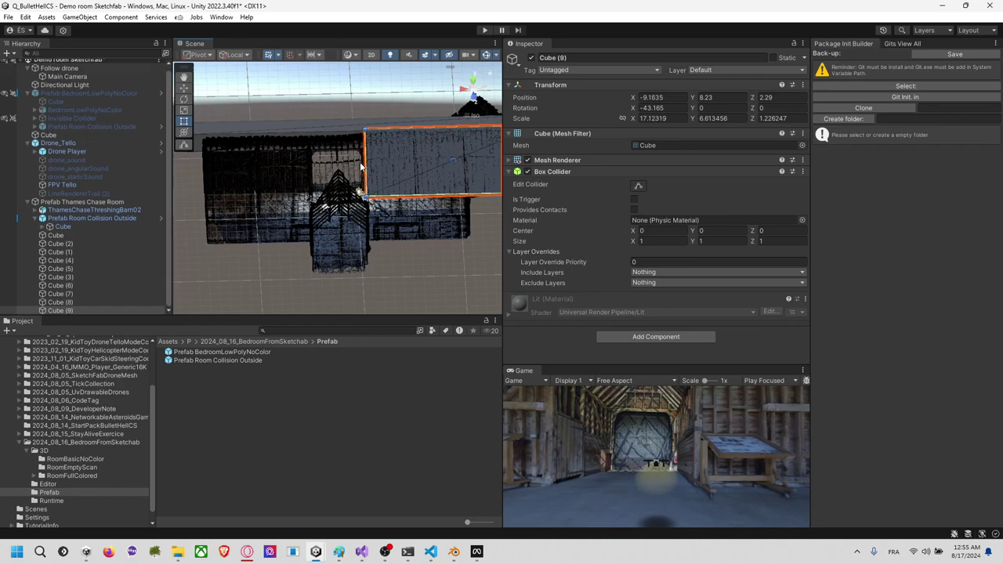
{"action": "left_click_drag", "start_coordinate": [364, 166], "coordinate": [208, 162]}
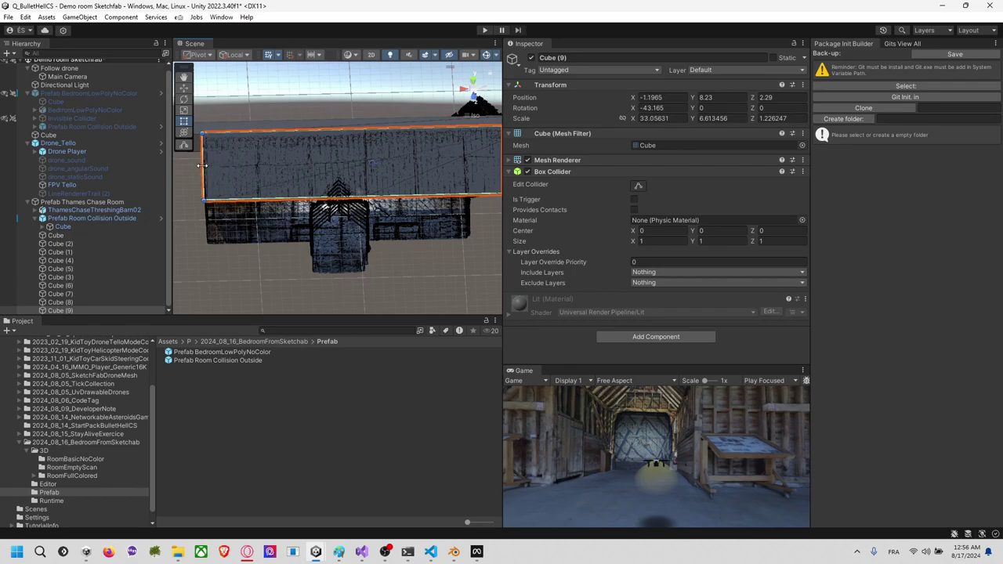
{"action": "middle_click_drag", "start_coordinate": [427, 177], "coordinate": [364, 184]}
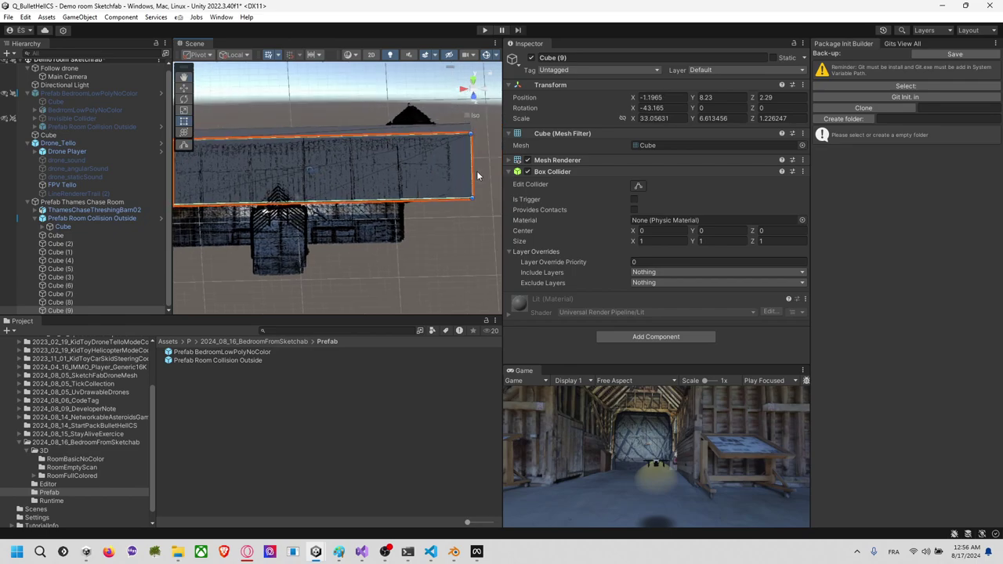
{"action": "left_click_drag", "start_coordinate": [475, 168], "coordinate": [248, 176]}
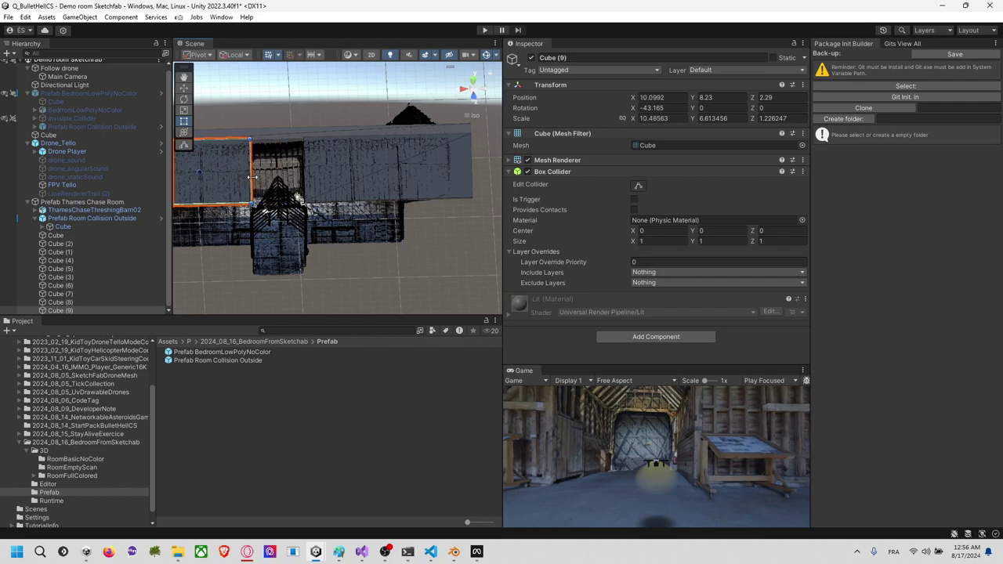
{"action": "scroll", "coordinate": [341, 196], "scroll_direction": "up", "scroll_amount": 5}
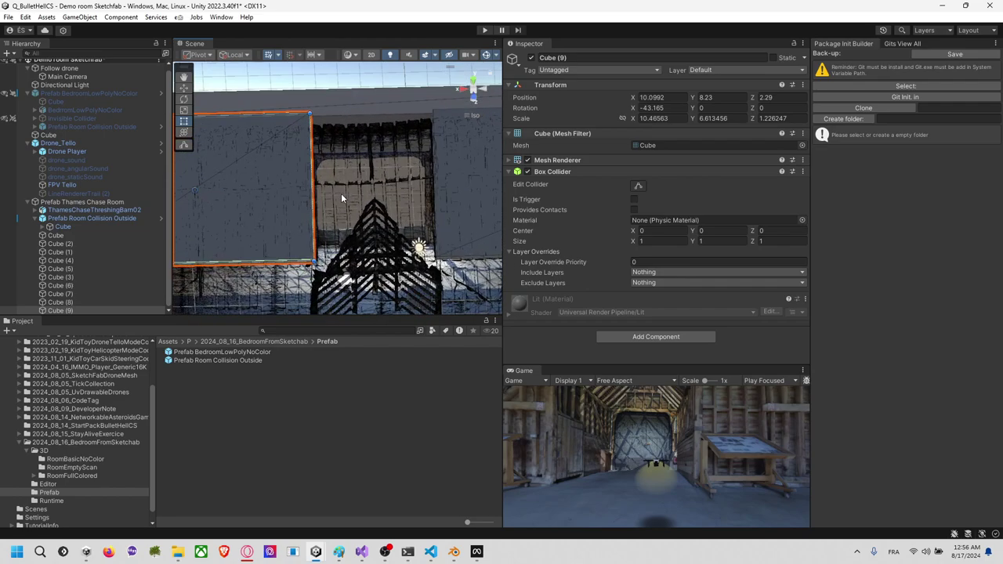
Step: Duplicate the 10.5-wide slab and resize the copy to about 5.5 on X at about X 2.1, filling the roof gap above the porch
{"action": "key", "text": "ctrl+d"}
{"action": "scroll", "coordinate": [328, 166], "scroll_direction": "down", "scroll_amount": 2}
{"action": "middle_click_drag", "start_coordinate": [328, 165], "coordinate": [316, 163]}
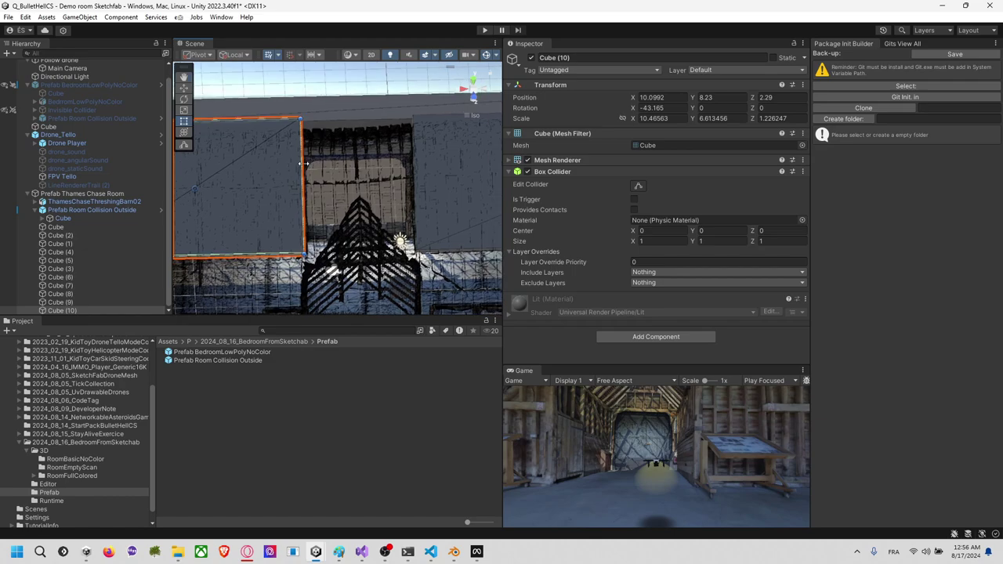
{"action": "left_click_drag", "start_coordinate": [308, 171], "coordinate": [416, 179]}
{"action": "scroll", "coordinate": [354, 177], "scroll_direction": "down", "scroll_amount": 6}
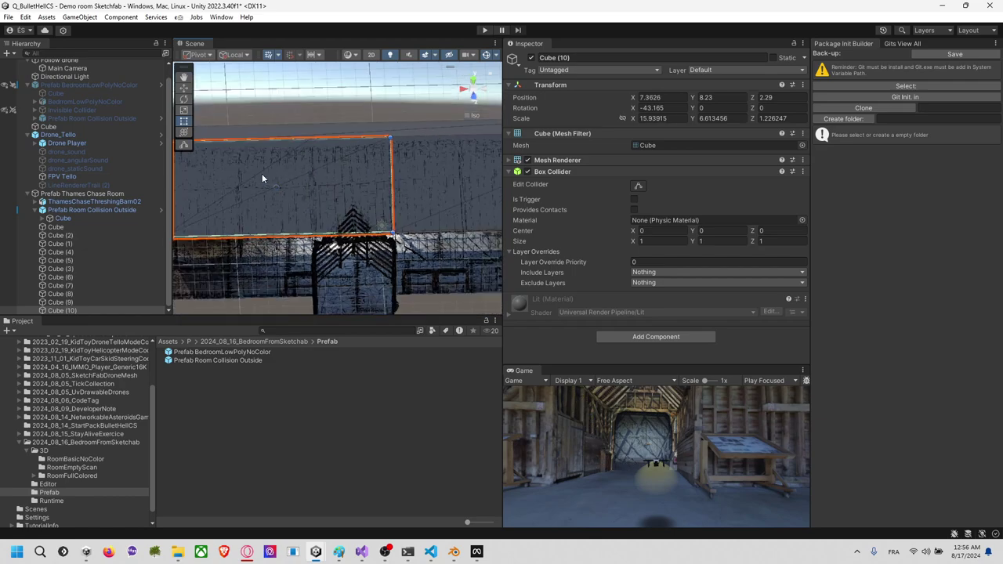
{"action": "middle_click_drag", "start_coordinate": [296, 172], "coordinate": [349, 170]}
{"action": "left_click_drag", "start_coordinate": [214, 187], "coordinate": [342, 186]}
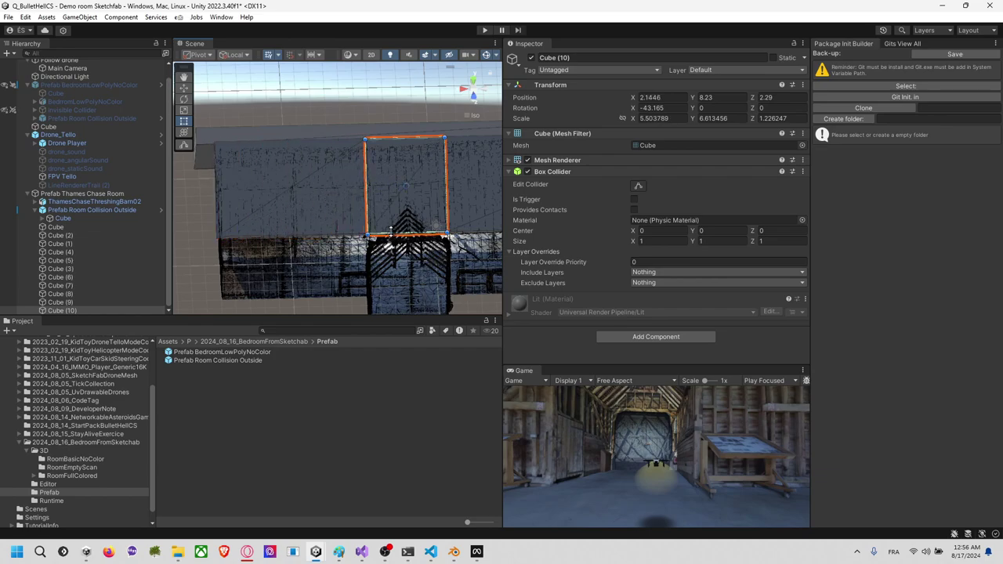
Step: Shorten the middle roof slab to about 3.6 on Y towards the ridge, at about Y 9.3, Z 1.3, clearing the porch roof
{"action": "left_click_drag", "start_coordinate": [390, 234], "coordinate": [292, 198]}
{"action": "scroll", "coordinate": [401, 178], "scroll_direction": "up", "scroll_amount": 6}
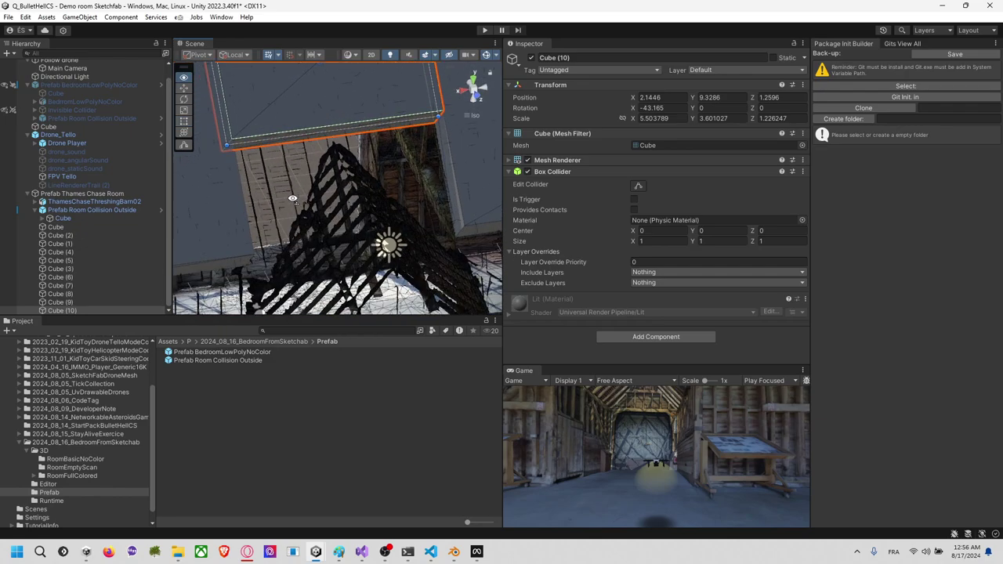
{"action": "scroll", "coordinate": [306, 184], "scroll_direction": "down", "scroll_amount": 5}
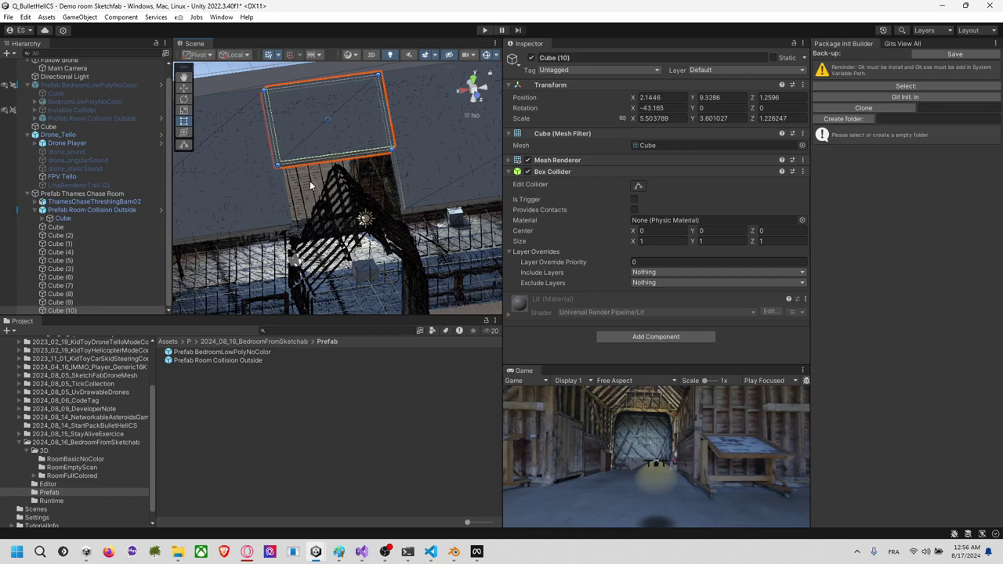
Step: Duplicate the short middle slab, rotate the copy to 45° on Z and move it to about X -0.6, Y 7.4, Z 3.1 beside the porch
{"action": "left_click", "coordinate": [475, 100]}
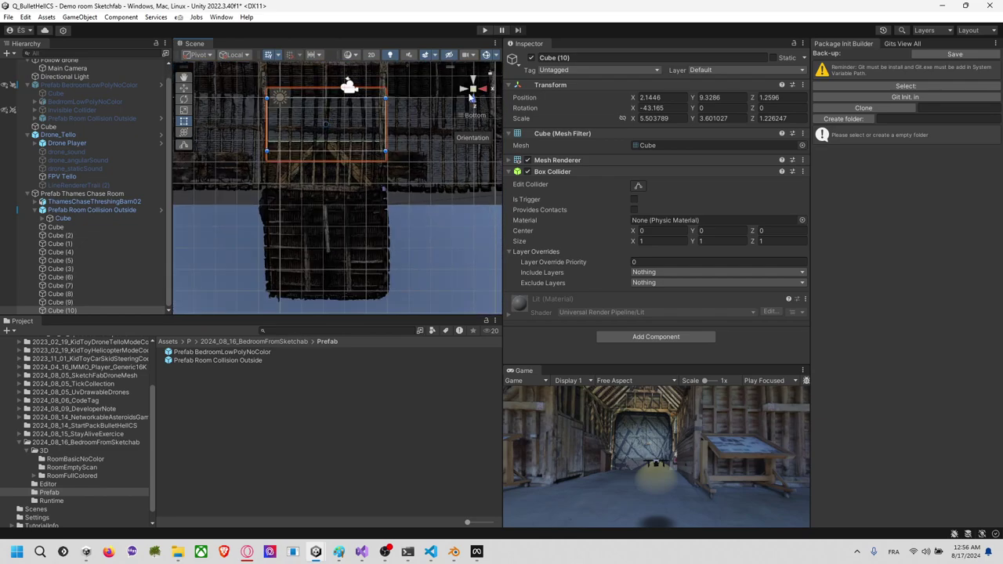
{"action": "left_click", "coordinate": [463, 92]}
{"action": "left_click", "coordinate": [464, 92]}
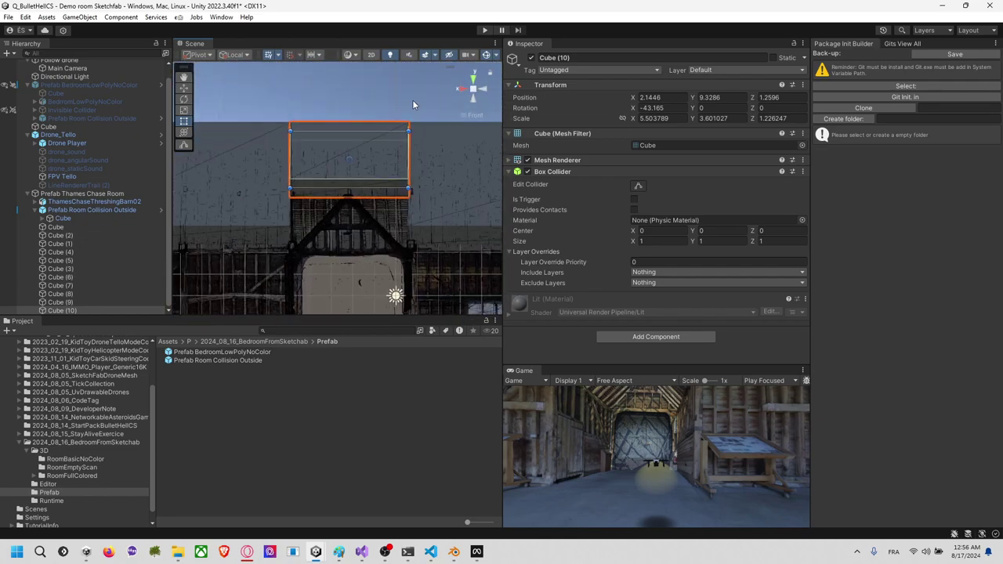
{"action": "left_click_drag", "start_coordinate": [353, 133], "coordinate": [361, 196], "text": "alt"}
{"action": "key", "text": "ctrl+d"}
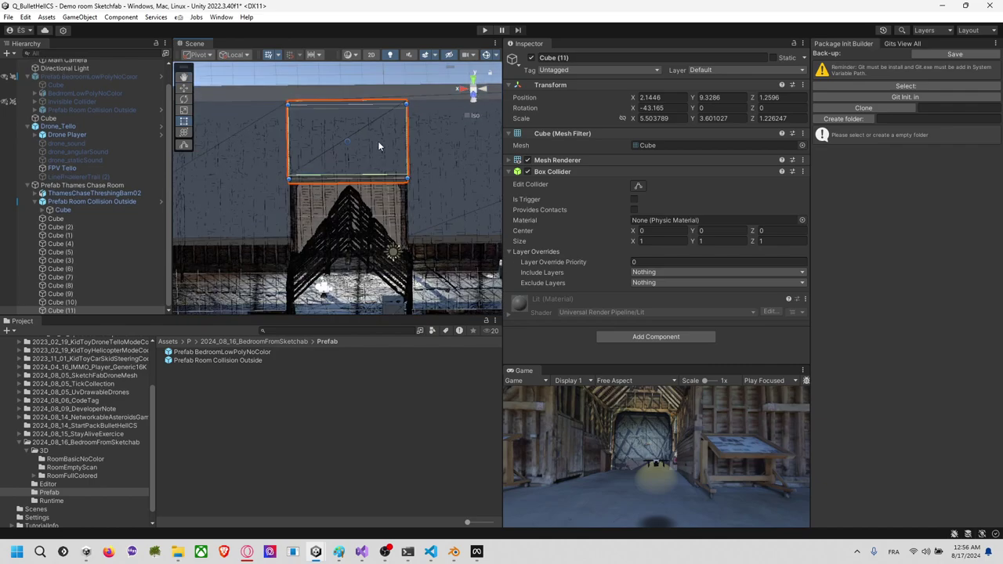
{"action": "left_click", "coordinate": [184, 98]}
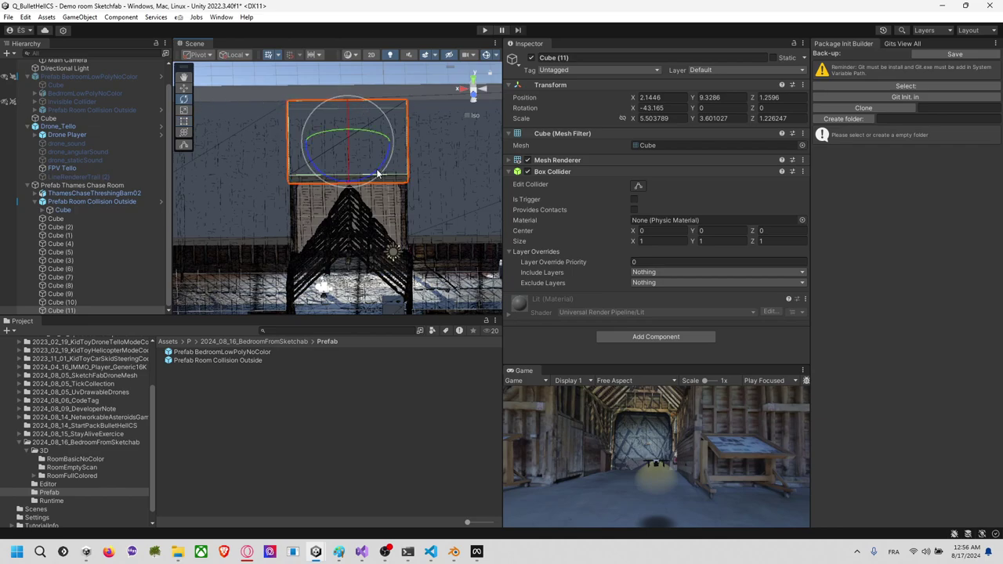
{"action": "left_click_drag", "start_coordinate": [377, 173], "coordinate": [304, 184]}
{"action": "right_click_drag", "start_coordinate": [304, 184], "coordinate": [350, 216]}
{"action": "left_click_drag", "start_coordinate": [350, 215], "coordinate": [358, 220], "text": "alt"}
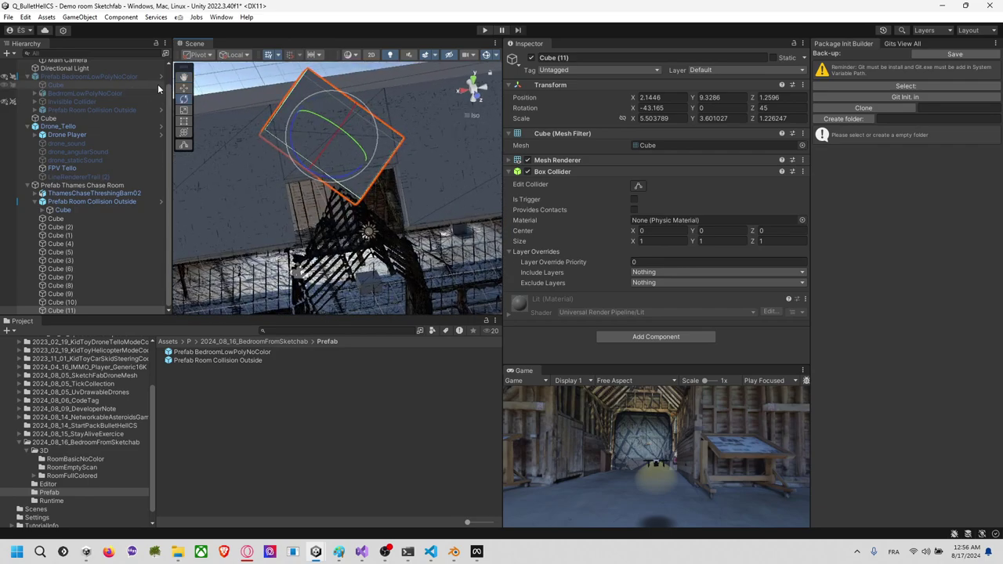
{"action": "left_click_drag", "start_coordinate": [307, 120], "coordinate": [376, 168]}
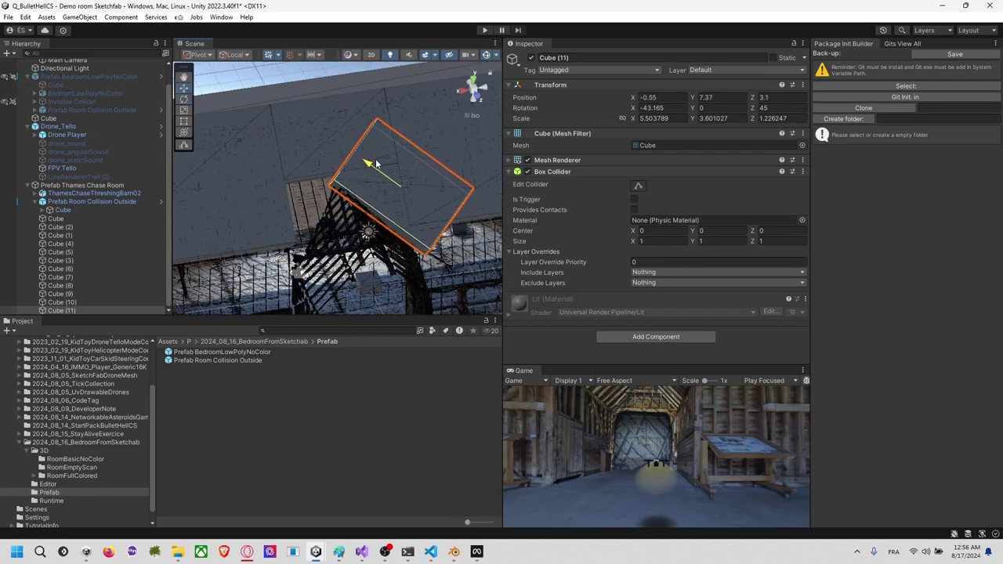
{"action": "right_click_drag", "start_coordinate": [397, 163], "coordinate": [294, 87]}
{"action": "left_click_drag", "start_coordinate": [294, 87], "coordinate": [419, 146], "text": "alt"}
Step: Add another copy of the short middle slab, rotate it to -45° on Z and move it to the porch's opposite side
{"action": "key", "text": "ctrl+v"}
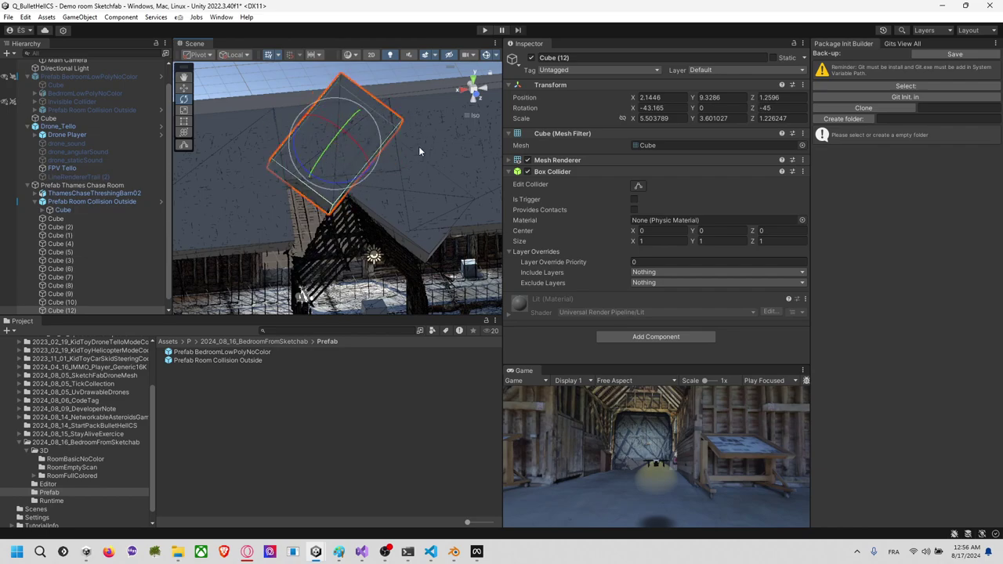
{"action": "middle_click_drag", "start_coordinate": [419, 146], "coordinate": [377, 146]}
{"action": "left_click_drag", "start_coordinate": [378, 146], "coordinate": [347, 136], "text": "alt"}
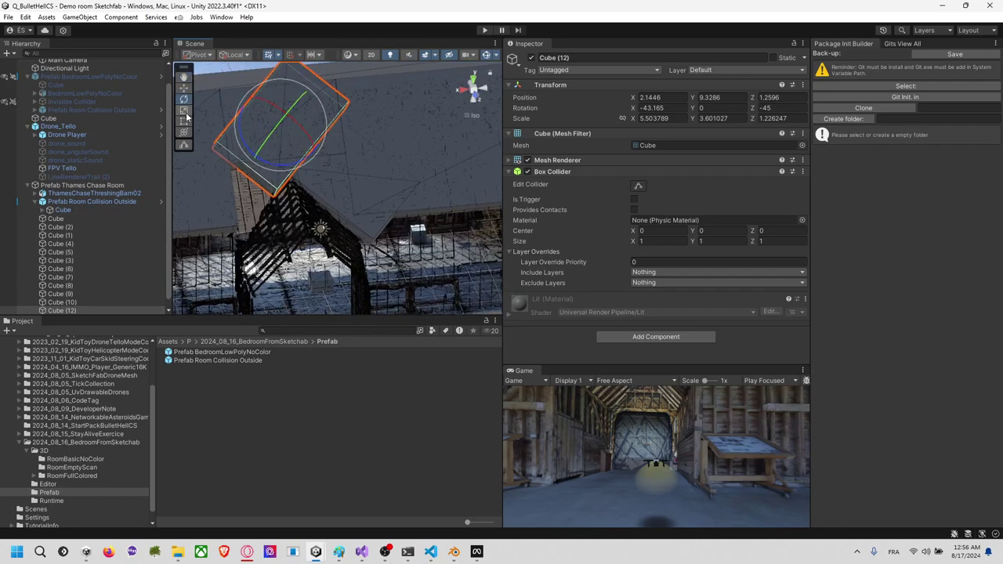
{"action": "left_click_drag", "start_coordinate": [254, 153], "coordinate": [205, 237]}
{"action": "left_click_drag", "start_coordinate": [311, 205], "coordinate": [448, 167], "text": "alt"}
{"action": "left_click", "coordinate": [86, 127]}
{"action": "left_click", "coordinate": [485, 100]}
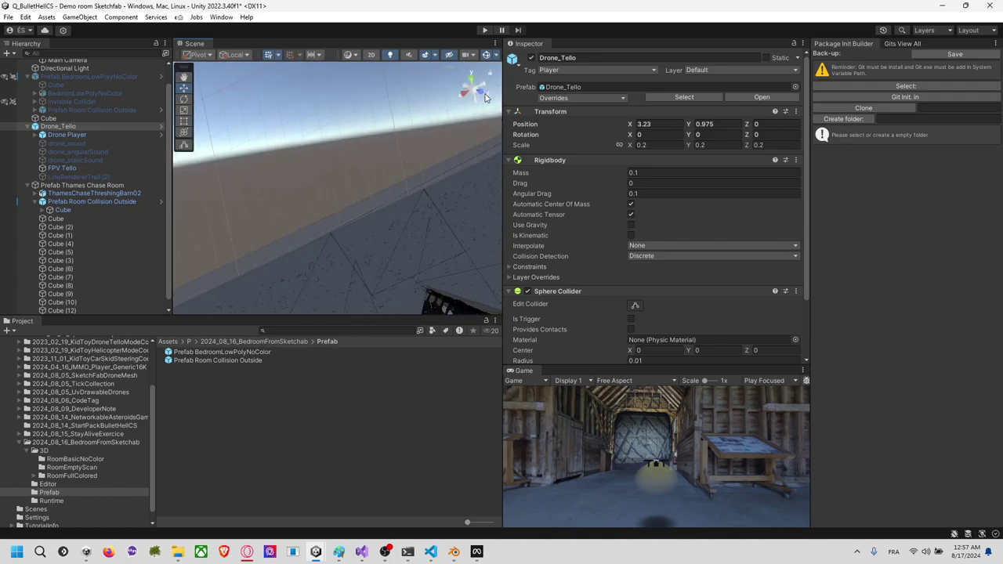
{"action": "middle_click_drag", "start_coordinate": [389, 219], "coordinate": [372, 164]}
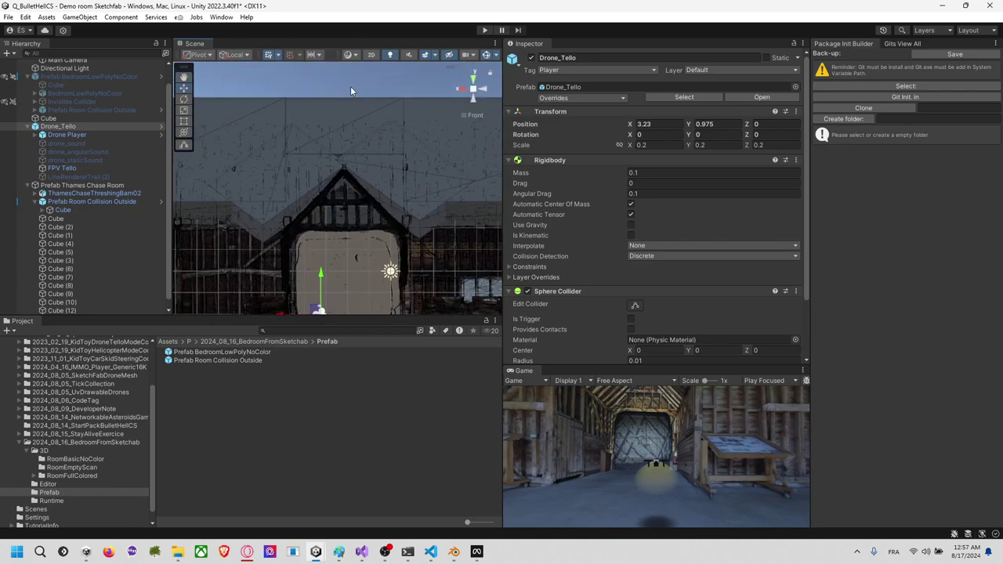
Step: Add a cube under ThamesChaseThreshingBarn02 and move it to about X 4.37, Z 7.85 beside the porch gable
{"action": "left_click", "coordinate": [320, 100]}
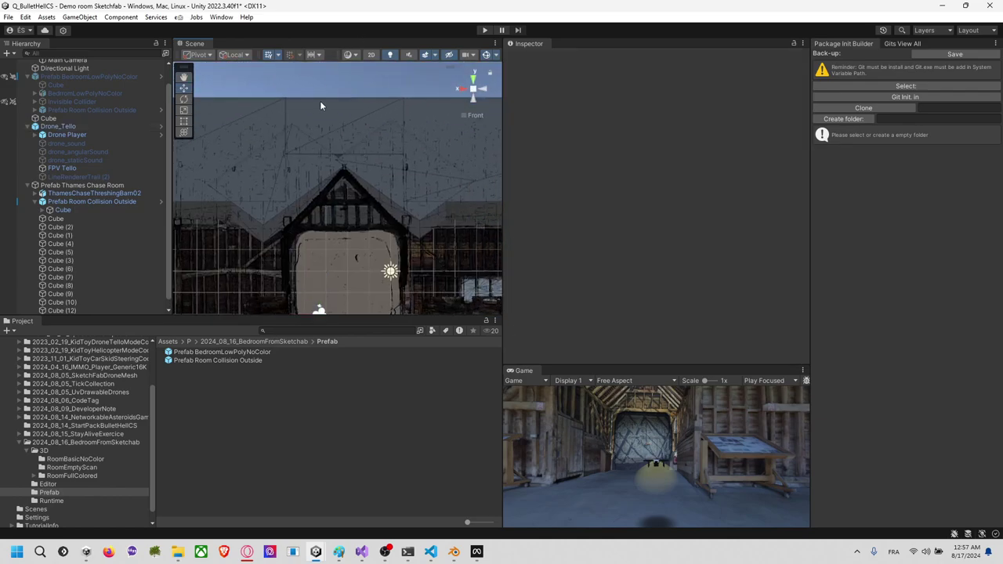
{"action": "left_click", "coordinate": [99, 203]}
{"action": "right_click", "coordinate": [100, 203]}
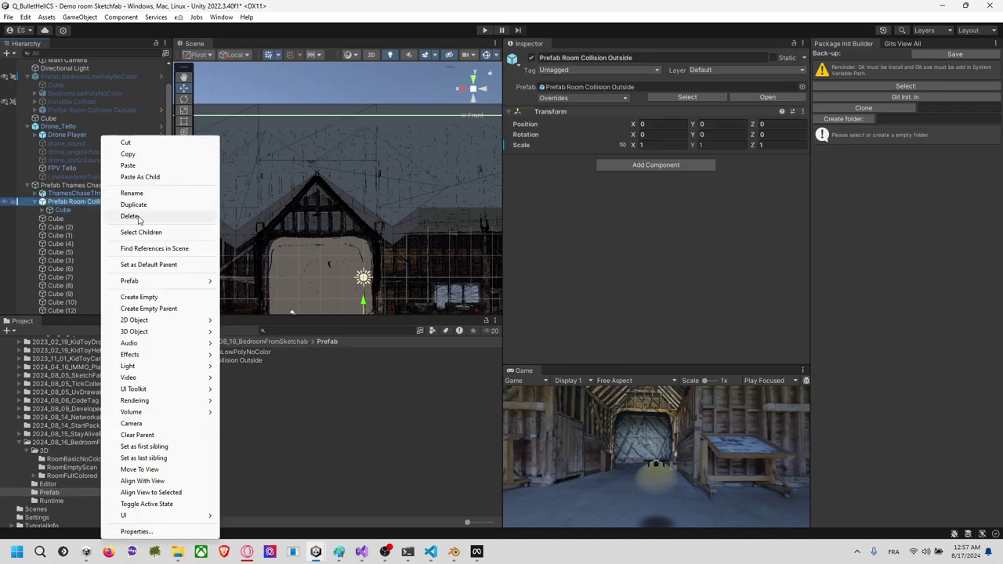
{"action": "left_click", "coordinate": [90, 193]}
{"action": "right_click", "coordinate": [90, 192]}
{"action": "mouse_move", "coordinate": [187, 349]}
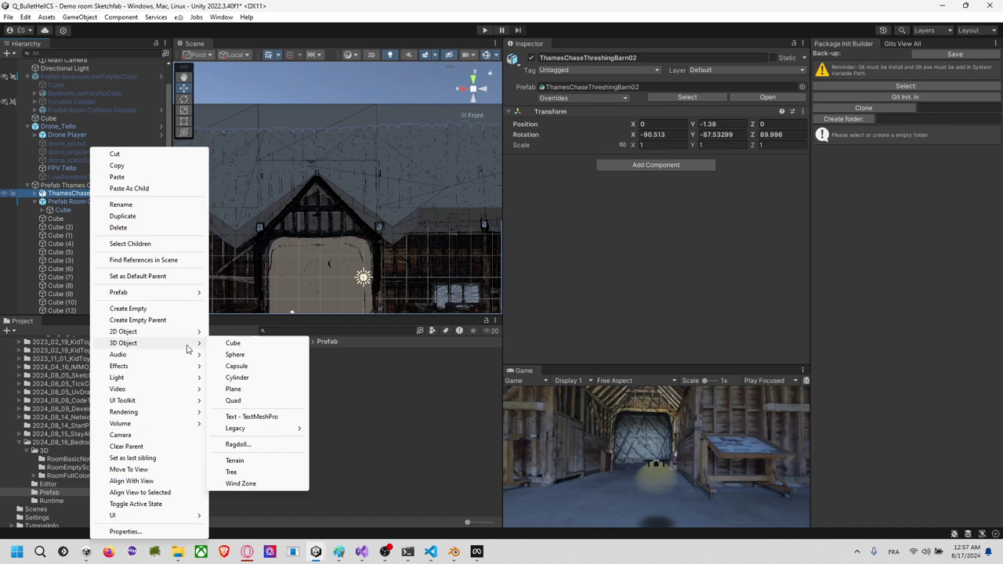
{"action": "left_click", "coordinate": [233, 345]}
{"action": "scroll", "coordinate": [293, 232], "scroll_direction": "down", "scroll_amount": 3}
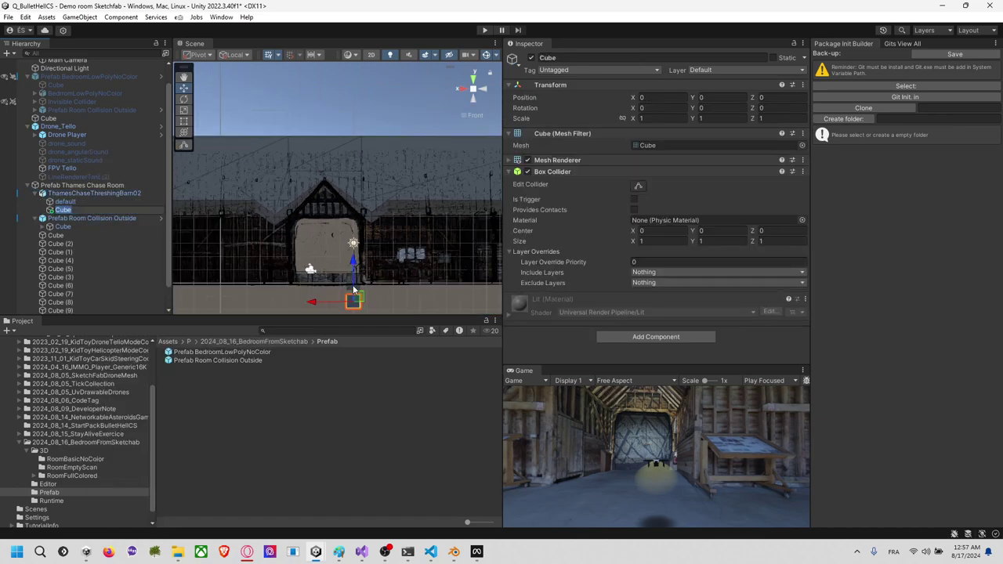
{"action": "left_click_drag", "start_coordinate": [354, 291], "coordinate": [300, 199]}
{"action": "scroll", "coordinate": [298, 199], "scroll_direction": "up", "scroll_amount": 7}
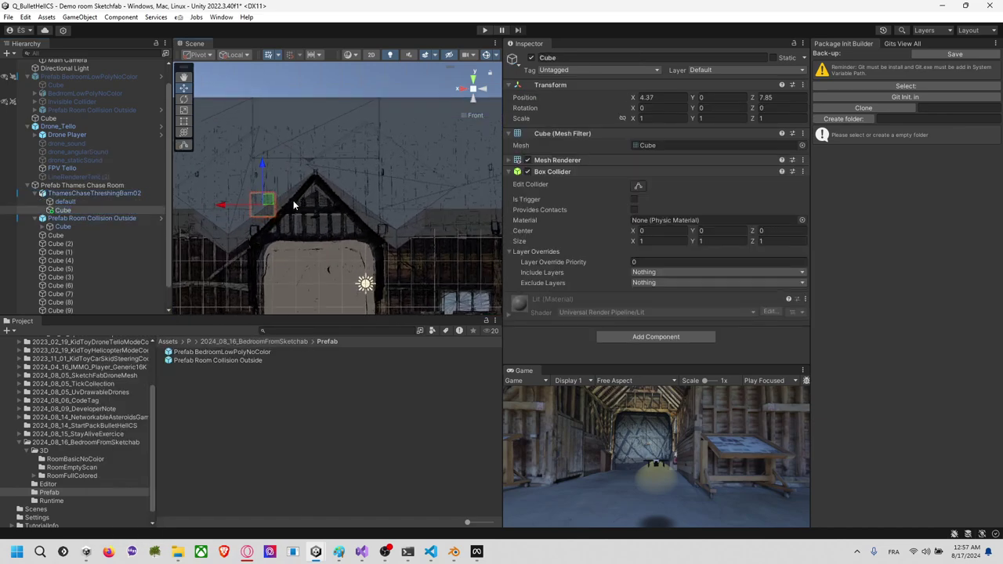
Step: Rotate the new cube to -45° on Y and lengthen it to about 5.0 on Z along the porch roof slope
{"action": "middle_click_drag", "start_coordinate": [300, 204], "coordinate": [344, 192]}
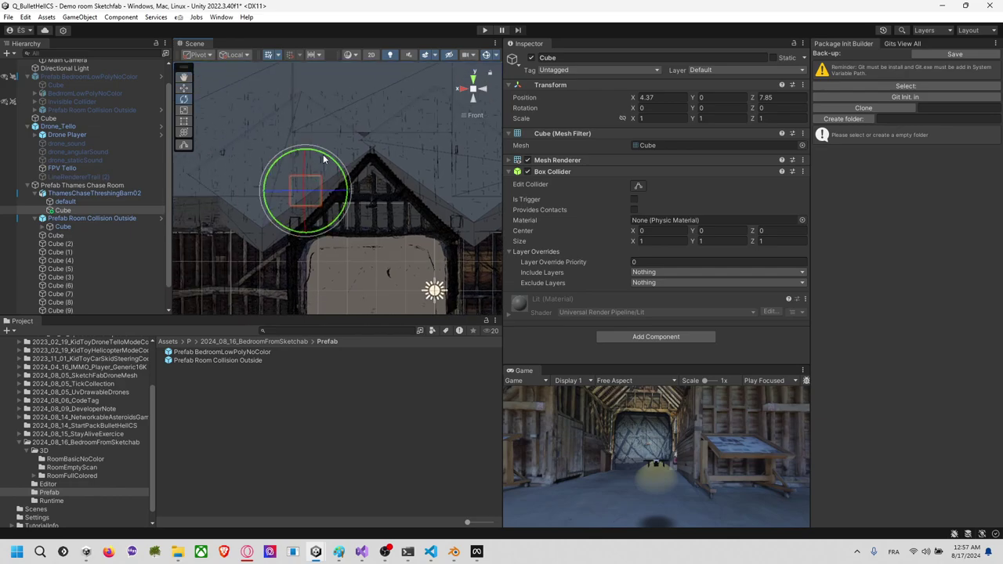
{"action": "left_click_drag", "start_coordinate": [322, 160], "coordinate": [382, 182]}
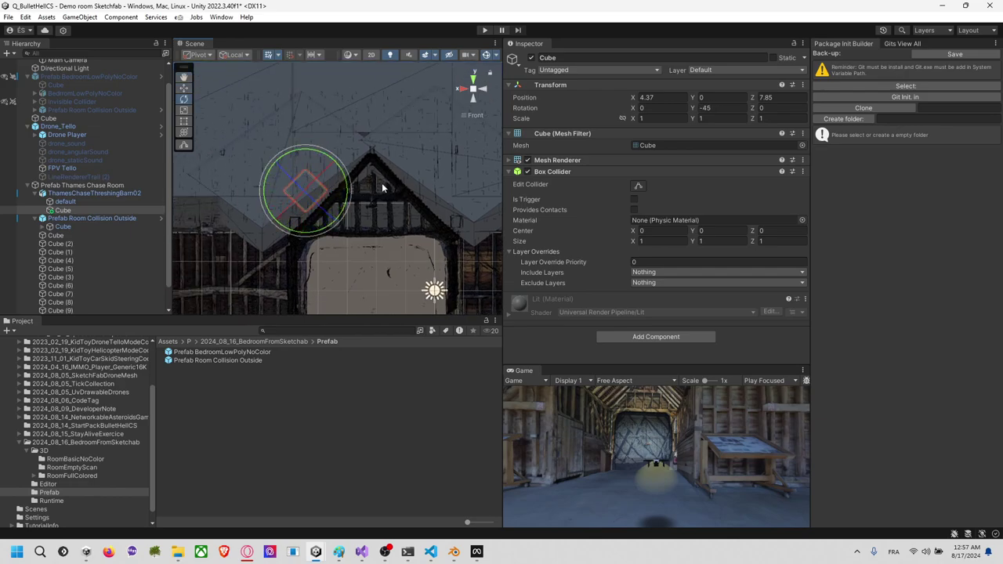
{"action": "key", "text": "r"}
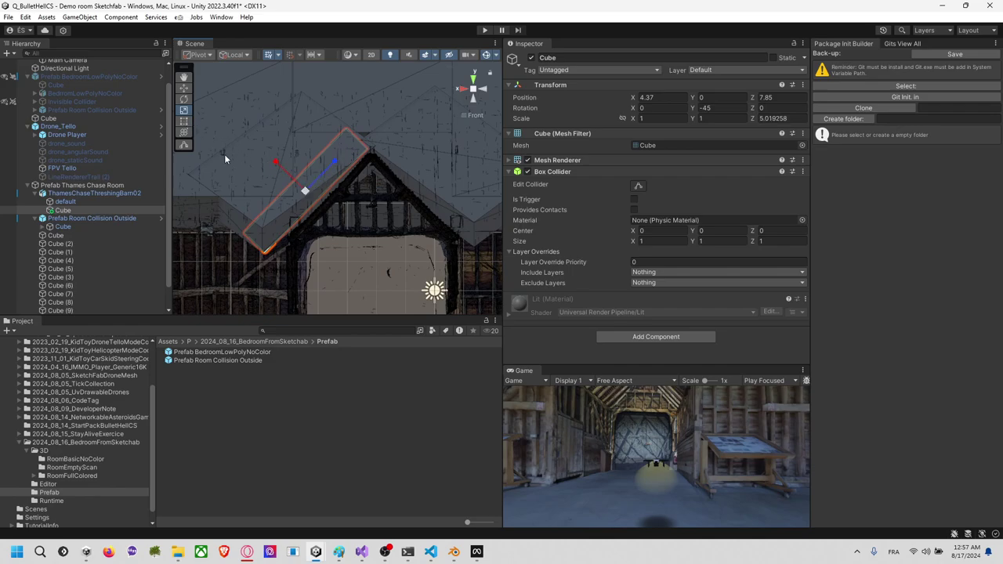
{"action": "key", "text": "e"}
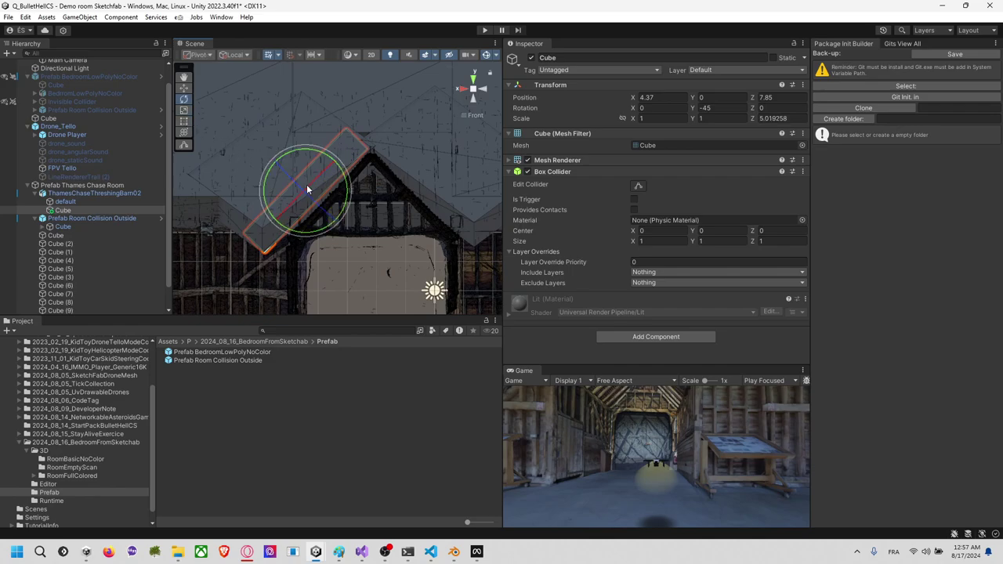
Step: Fit the slab to the gable edge at about 1.23 on X and 5.27 on Z, tilted to about -43.3° on Y
{"action": "key", "text": "t"}
{"action": "left_click_drag", "start_coordinate": [318, 191], "coordinate": [323, 197]}
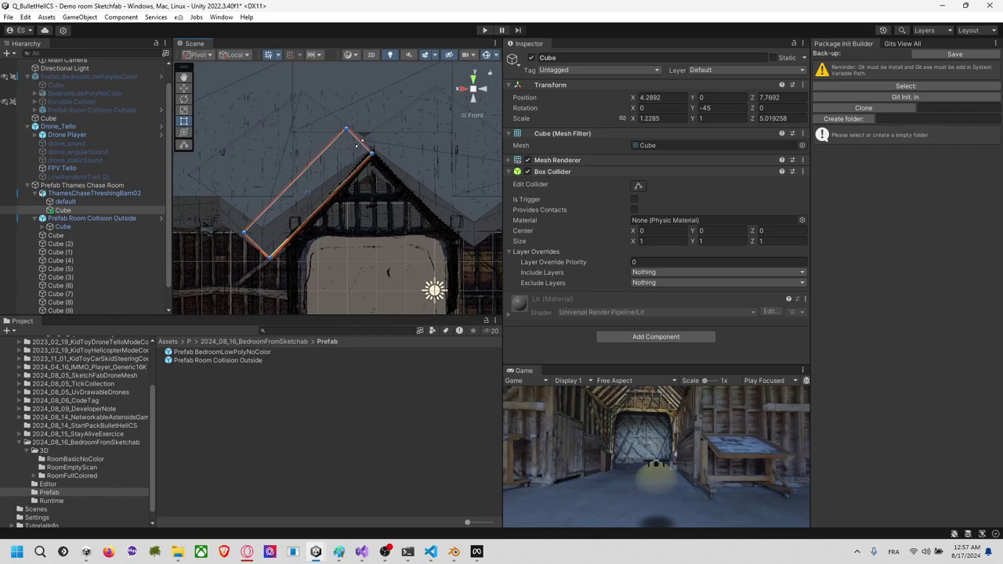
{"action": "left_click_drag", "start_coordinate": [365, 140], "coordinate": [371, 125]}
{"action": "key", "text": "e"}
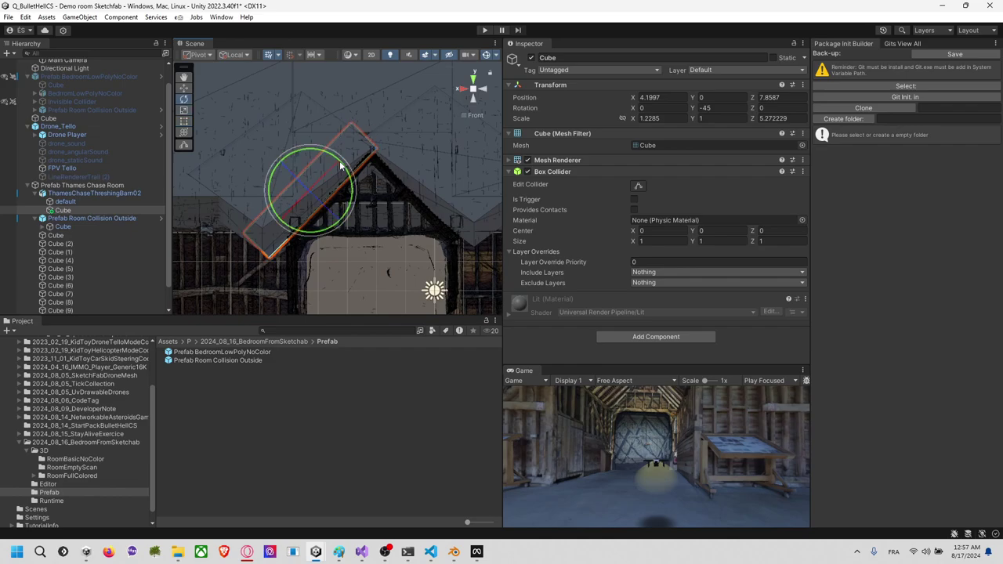
{"action": "left_click_drag", "start_coordinate": [329, 160], "coordinate": [325, 155]}
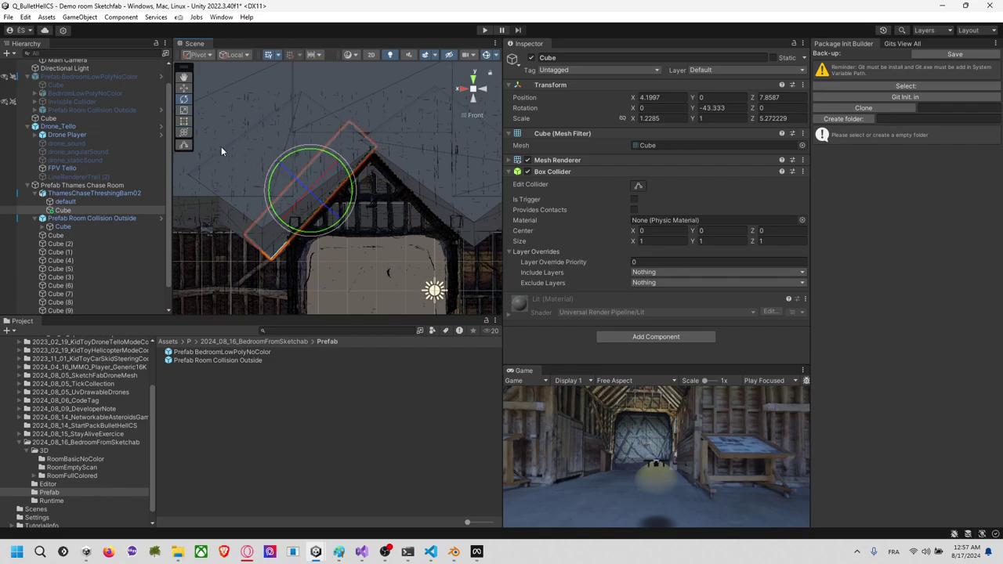
Step: Move the slab over the porch to about Y -7.8 and stretch it to about 6.9 on Y, covering the porch roof's depth
{"action": "left_click", "coordinate": [185, 89]}
{"action": "right_click_drag", "start_coordinate": [274, 185], "coordinate": [248, 188]}
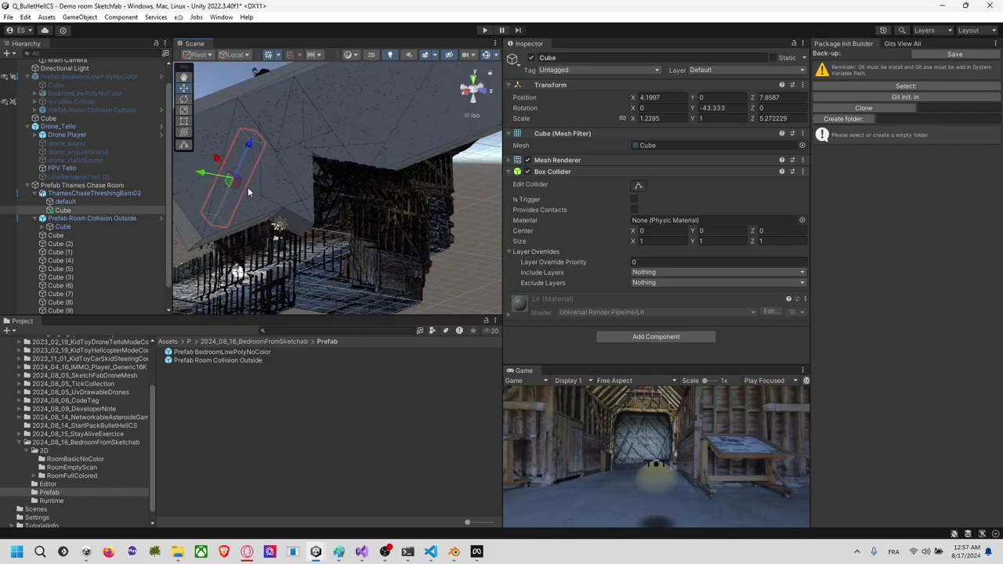
{"action": "left_click_drag", "start_coordinate": [202, 177], "coordinate": [368, 233]}
{"action": "left_click_drag", "start_coordinate": [368, 233], "coordinate": [315, 195], "text": "alt"}
{"action": "key", "text": "t"}
{"action": "left_click_drag", "start_coordinate": [261, 235], "coordinate": [344, 191], "text": "alt"}
Step: Duplicate the porch roof slab, rotate the copy to about -133.3° on Y and place it on the opposite slope at about X -0.19, Z 7.8
{"action": "key", "text": "ctrl+d"}
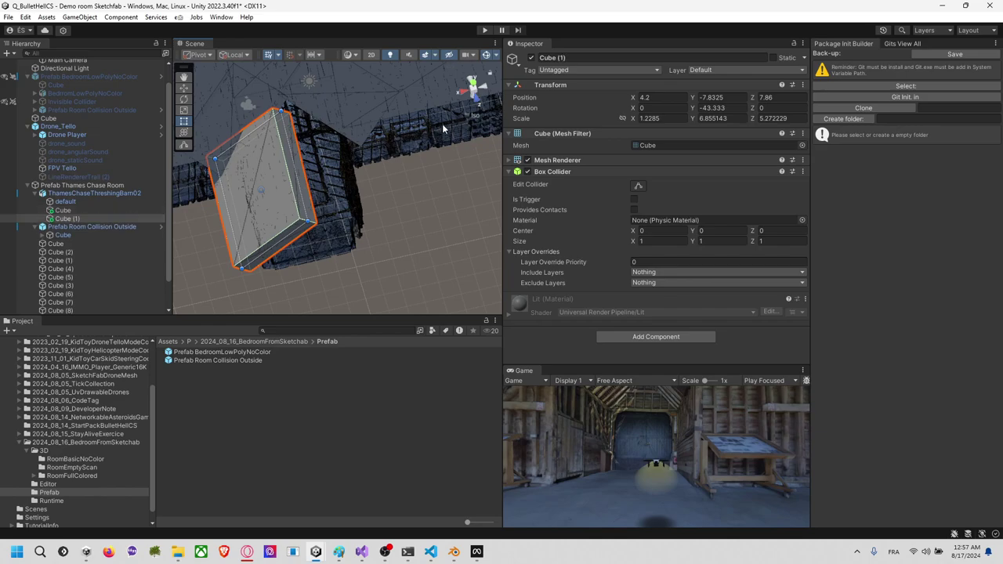
{"action": "left_click", "coordinate": [474, 103]}
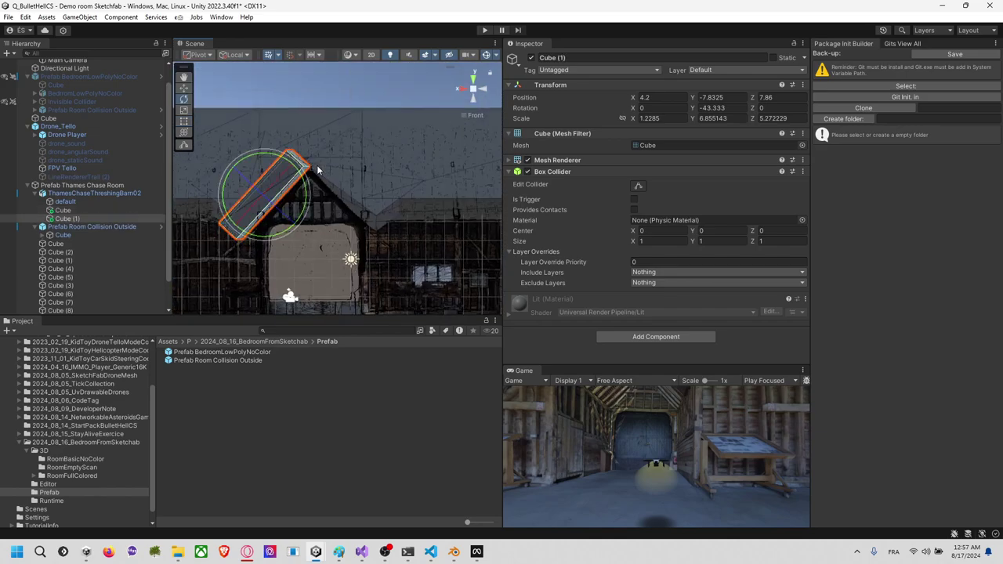
{"action": "left_click_drag", "start_coordinate": [274, 161], "coordinate": [342, 196]}
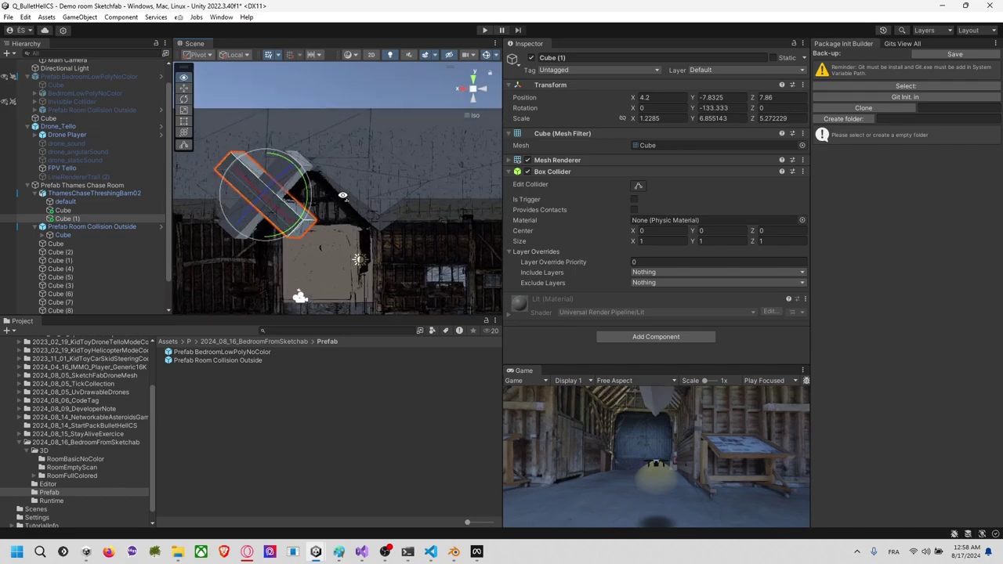
{"action": "left_click", "coordinate": [475, 99]}
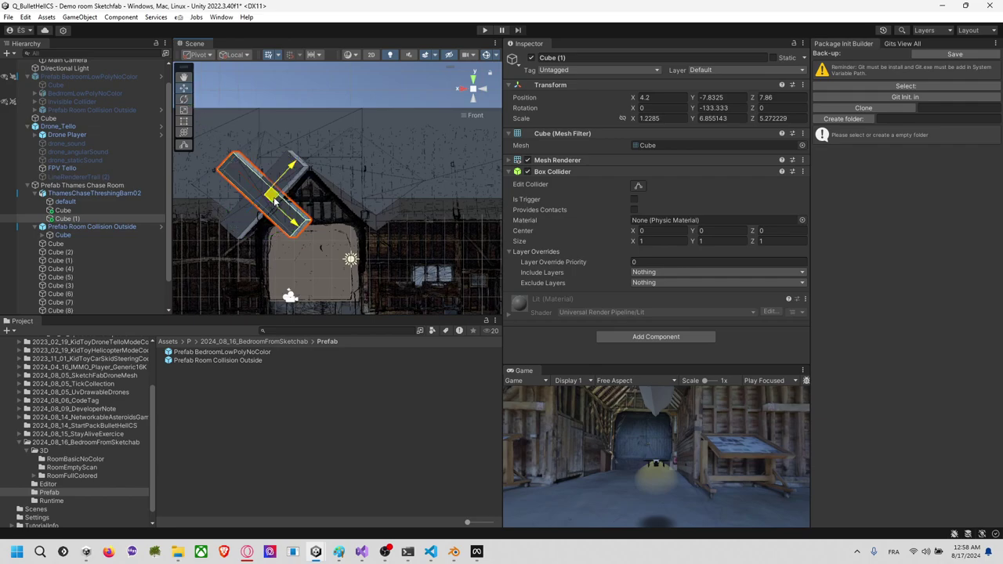
{"action": "left_click_drag", "start_coordinate": [274, 201], "coordinate": [371, 192]}
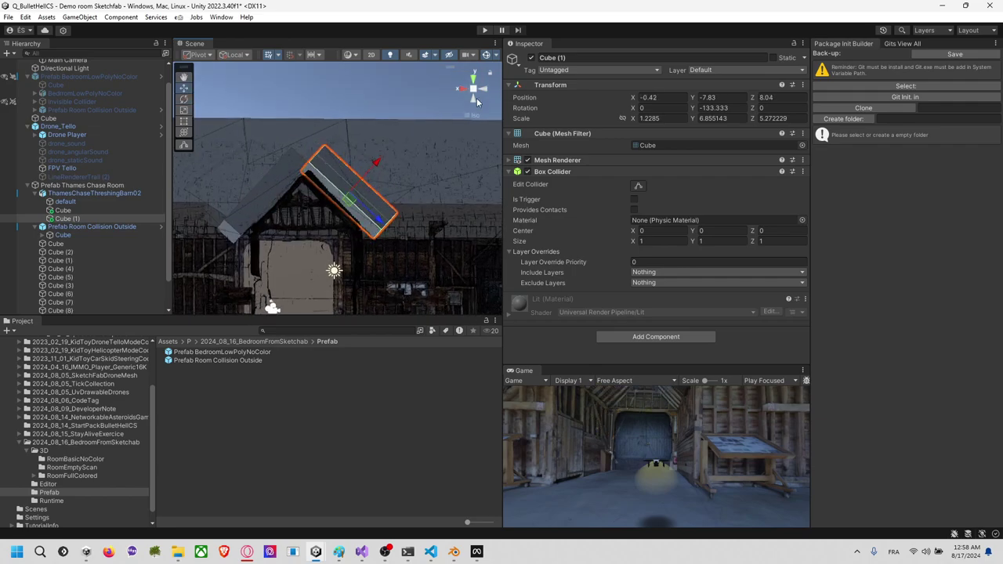
{"action": "left_click", "coordinate": [481, 92]}
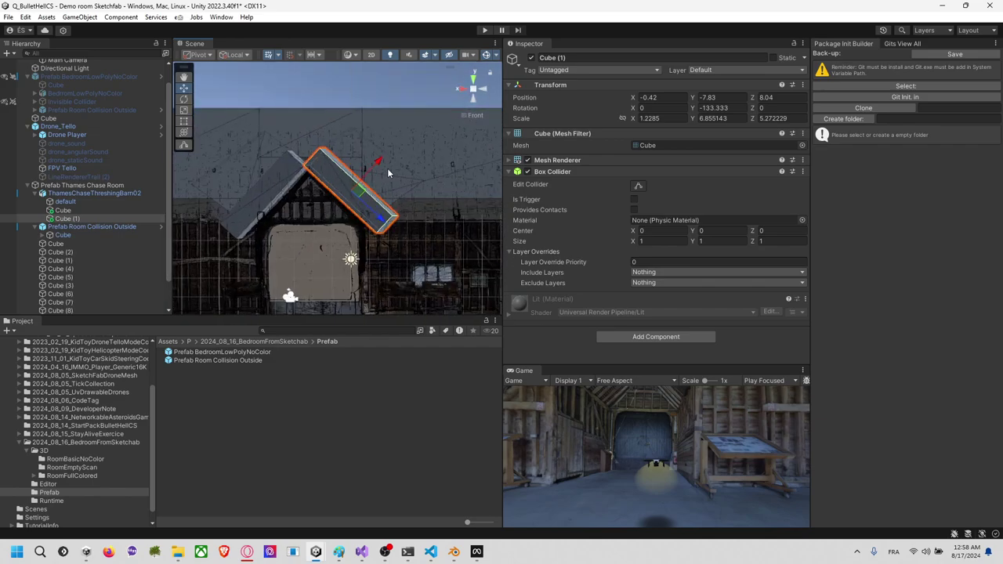
{"action": "left_click_drag", "start_coordinate": [378, 167], "coordinate": [373, 168]}
Step: Lower the original porch slab to about X 3.94, Z 7.61 and shorten it to about 6.5 on Y
{"action": "left_click", "coordinate": [279, 172]}
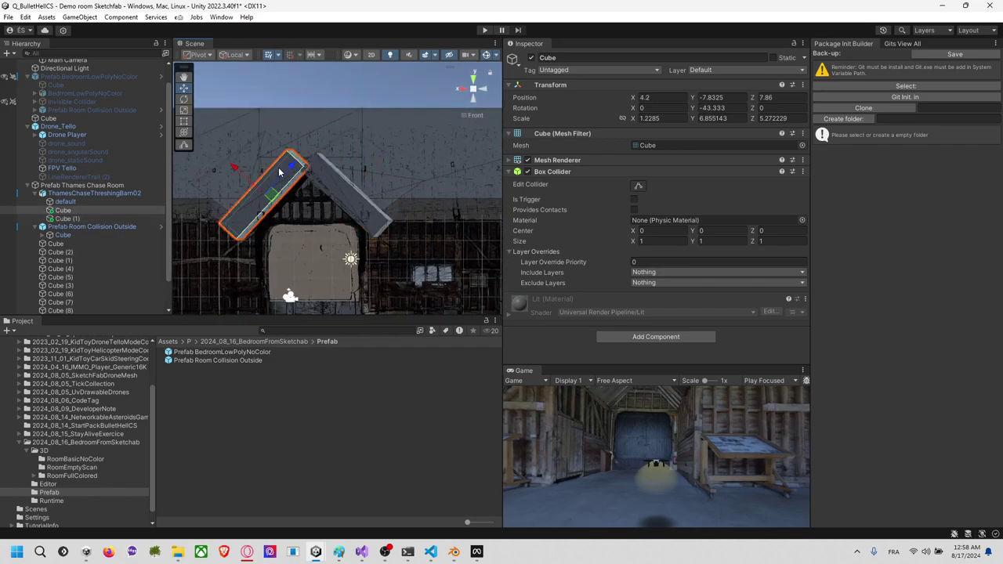
{"action": "left_click_drag", "start_coordinate": [242, 172], "coordinate": [246, 175]}
{"action": "right_click_drag", "start_coordinate": [246, 176], "coordinate": [379, 232]}
{"action": "mouse_move", "coordinate": [380, 232]}
{"action": "left_mouse_down", "text": "alt"}
{"action": "mouse_move", "coordinate": [665, 170]}
{"action": "mouse_move", "coordinate": [759, 168]}
{"action": "mouse_move", "coordinate": [739, 187]}
{"action": "mouse_move", "coordinate": [663, 217]}
{"action": "mouse_move", "coordinate": [382, 226]}
{"action": "left_mouse_up", "text": "alt"}
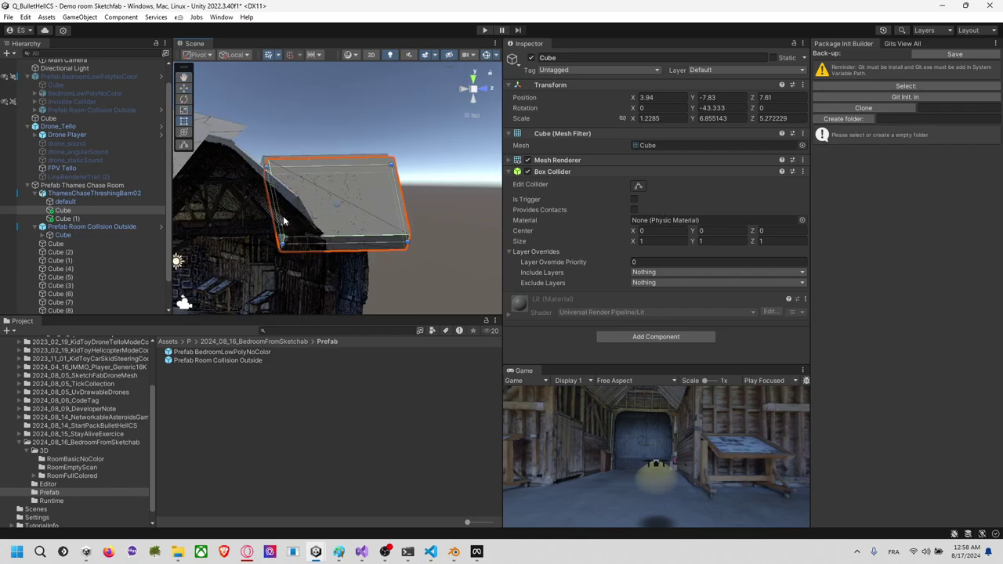
{"action": "left_click_drag", "start_coordinate": [281, 211], "coordinate": [72, 313], "text": "alt"}
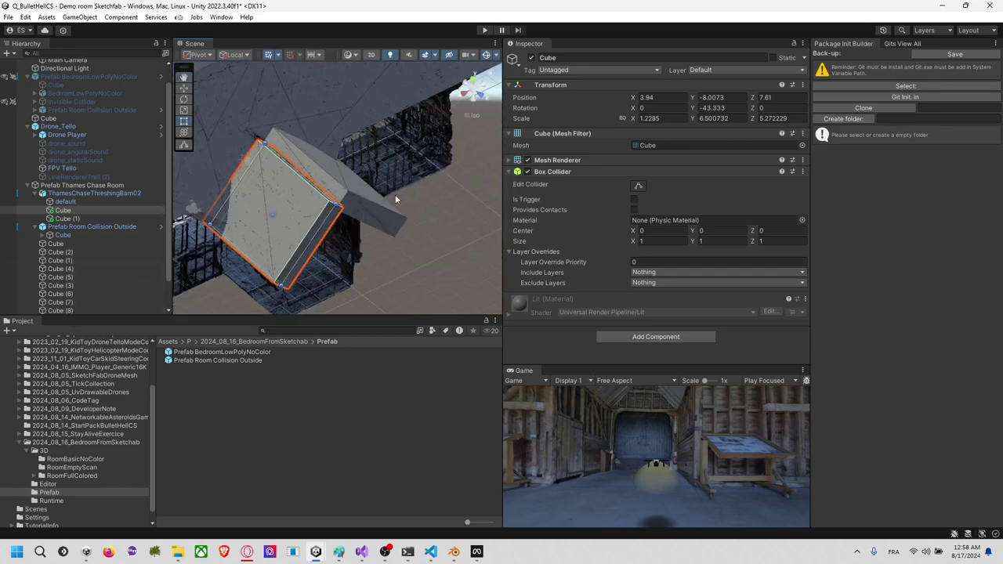
{"action": "left_click_drag", "start_coordinate": [395, 199], "coordinate": [330, 234], "text": "alt"}
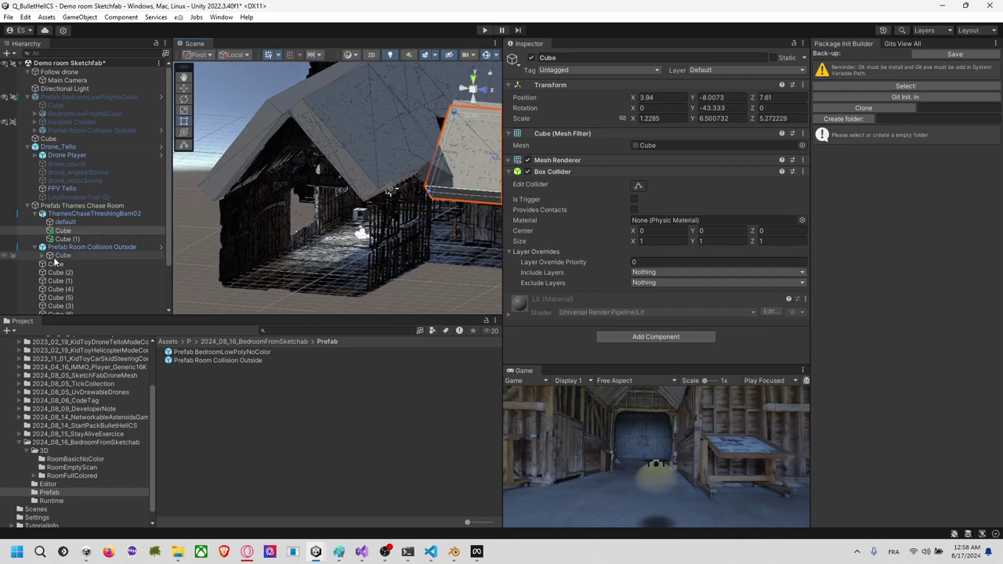
Step: Enable the Mesh Renderer on all the room's collision cubes, from Cube through Cube (11)
{"action": "left_click", "coordinate": [54, 263]}
{"action": "scroll", "coordinate": [78, 276], "scroll_direction": "down", "scroll_amount": 3}
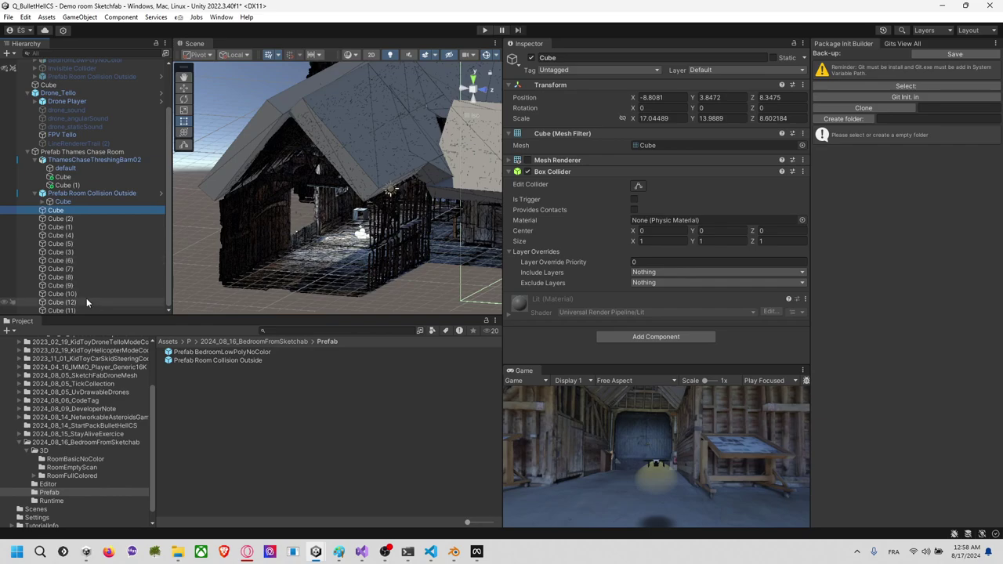
{"action": "left_click", "coordinate": [86, 308], "text": "shift"}
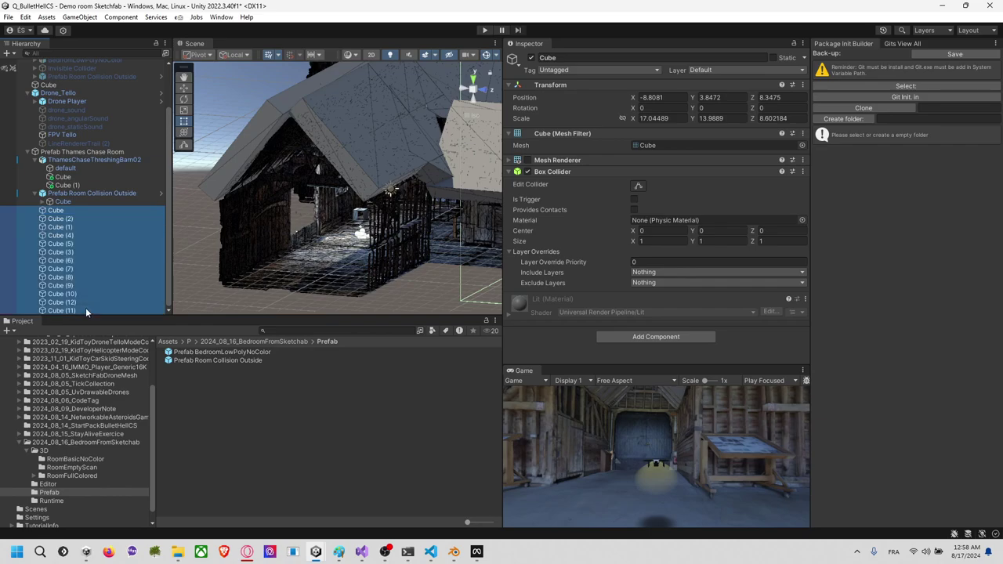
{"action": "left_click", "coordinate": [528, 160]}
Step: Examine the barn interior from several viewpoints to compare the rendered collision cubes with the scanned walls and floor
{"action": "scroll", "coordinate": [332, 203], "scroll_direction": "up", "scroll_amount": 10}
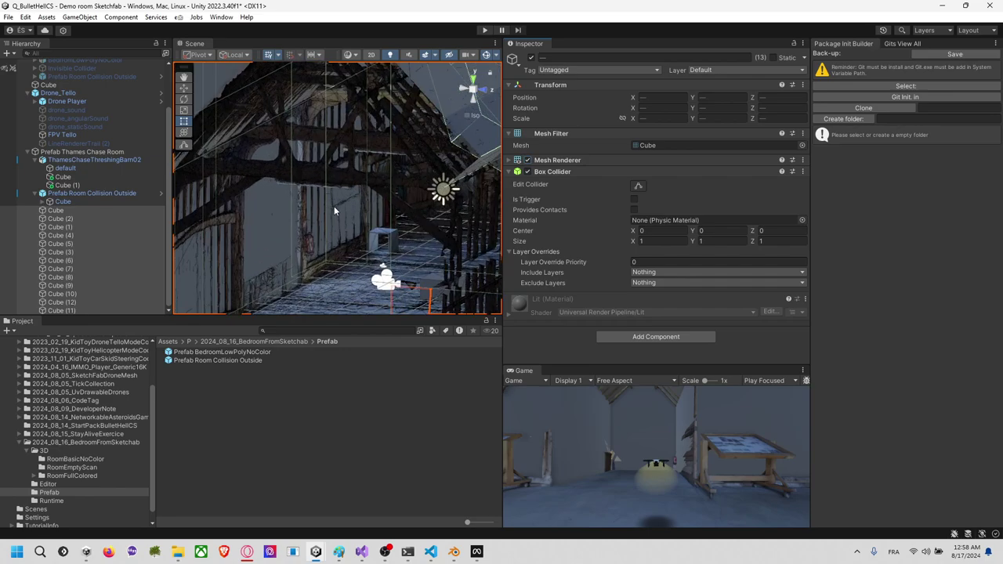
{"action": "scroll", "coordinate": [336, 208], "scroll_direction": "up", "scroll_amount": 5}
{"action": "middle_click_drag", "start_coordinate": [345, 217], "coordinate": [335, 160]}
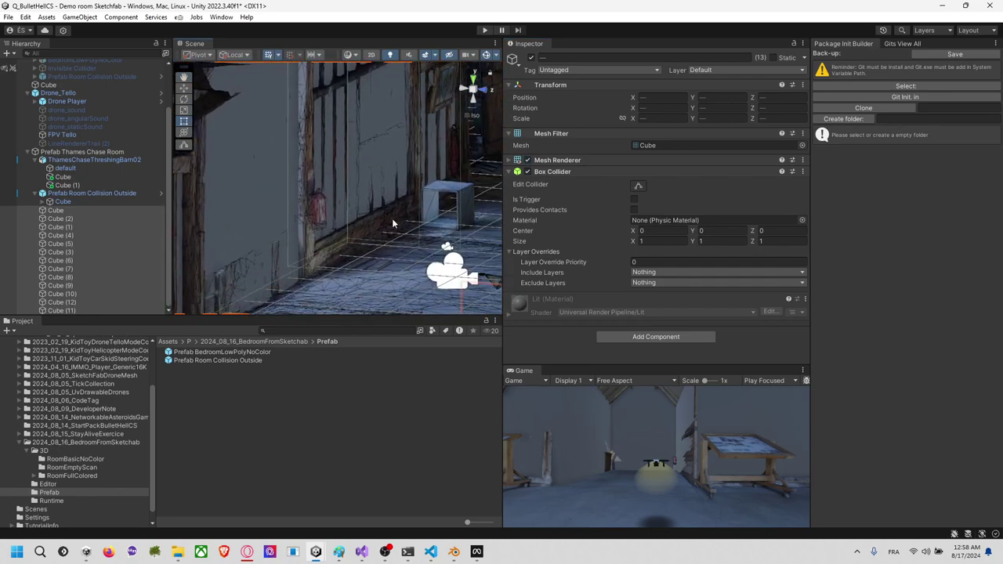
{"action": "right_click_drag", "start_coordinate": [393, 224], "coordinate": [384, 206]}
{"action": "middle_click_drag", "start_coordinate": [420, 199], "coordinate": [329, 221]}
{"action": "middle_click_drag", "start_coordinate": [392, 186], "coordinate": [351, 217]}
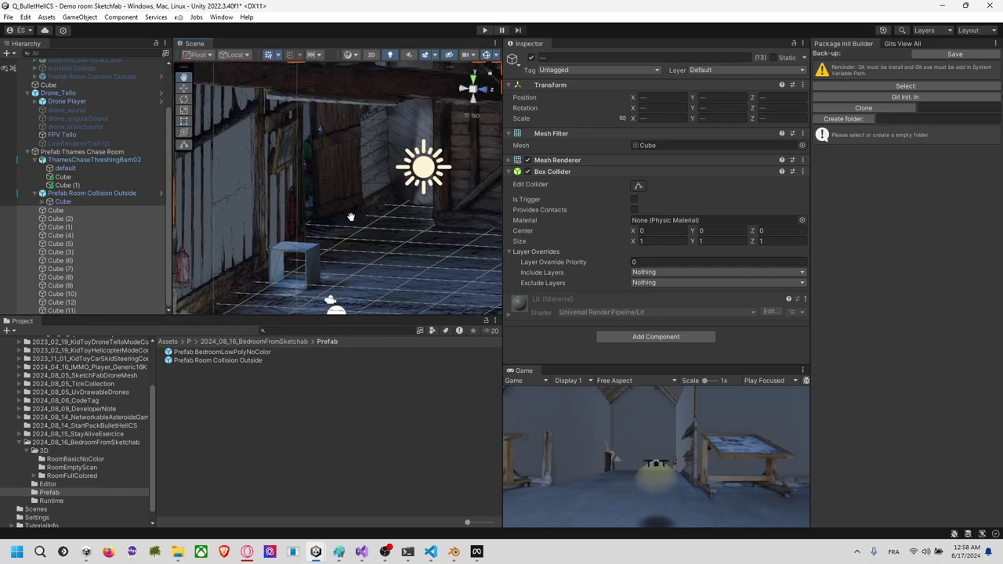
{"action": "right_click_drag", "start_coordinate": [351, 216], "coordinate": [326, 182]}
{"action": "left_click", "coordinate": [352, 172]}
{"action": "left_click", "coordinate": [299, 169]}
{"action": "key", "text": "f"}
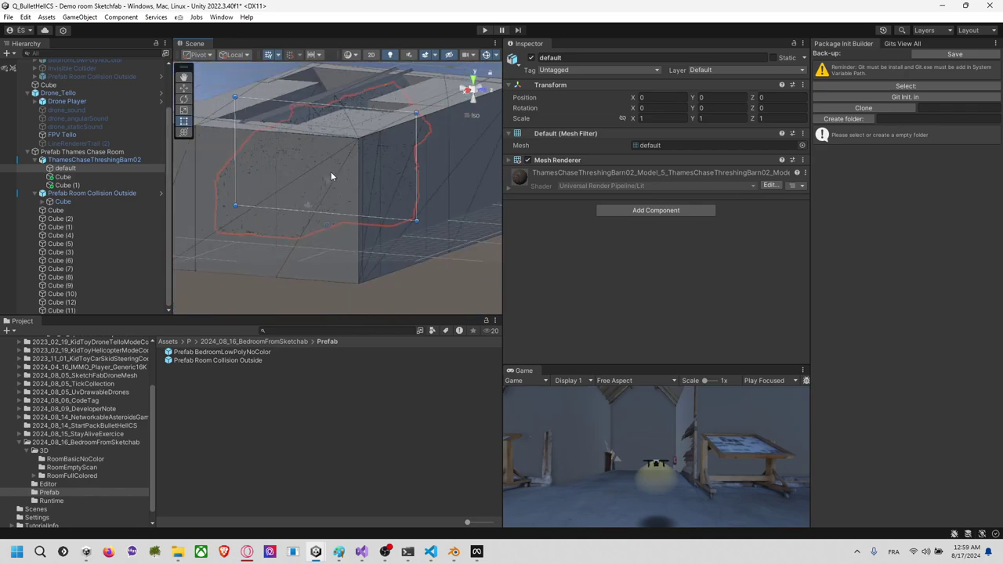
Step: Undo the selection and Mesh Renderer changes on the room's collision cubes, and clear the selection
{"action": "key", "text": "ctrl+z"}
{"action": "key", "text": "ctrl+z"}
{"action": "key", "text": "ctrl+z"}
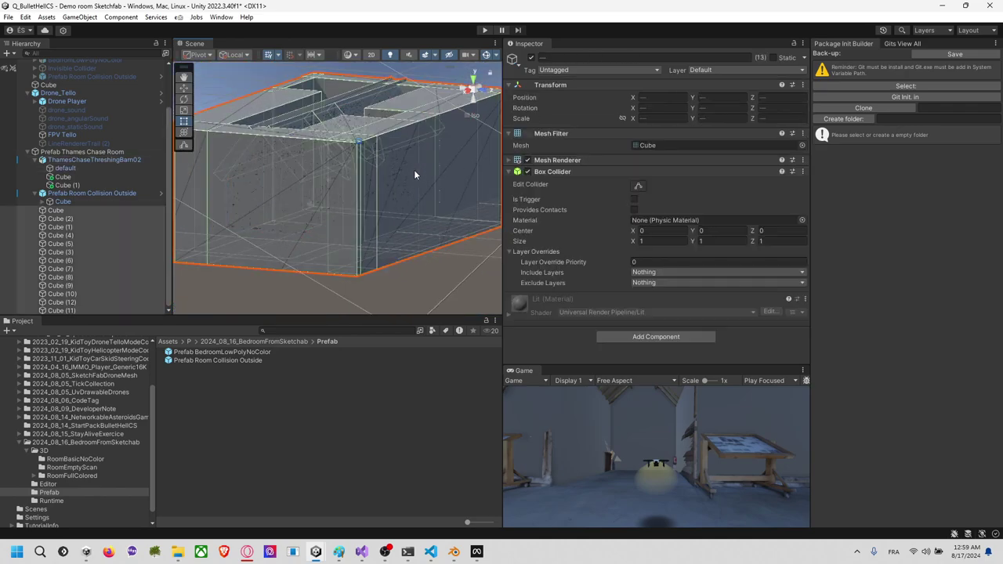
{"action": "middle_click_drag", "start_coordinate": [331, 135], "coordinate": [380, 168]}
{"action": "left_click", "coordinate": [326, 115]}
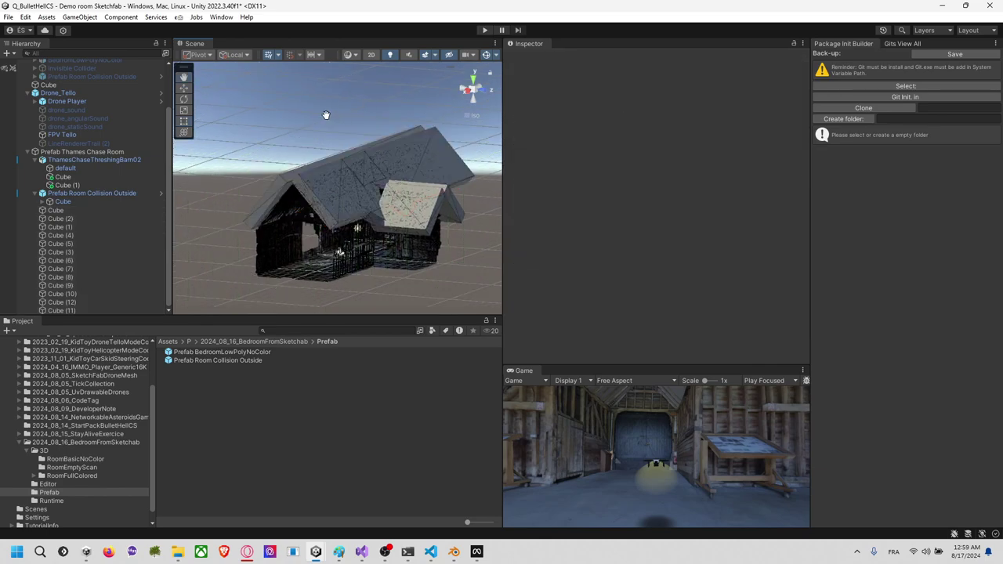
Step: Duplicate the two porch roof slabs and move the copies across the barn to line up with the opposite end porch
{"action": "right_click_drag", "start_coordinate": [326, 115], "coordinate": [400, 239]}
{"action": "left_click", "coordinate": [411, 188]}
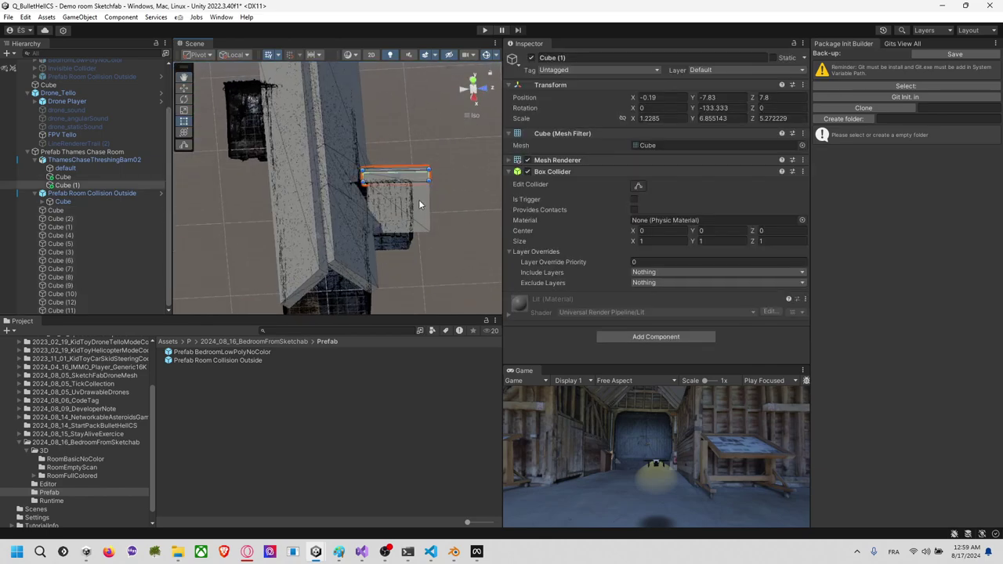
{"action": "left_click", "coordinate": [410, 188], "text": "shift"}
{"action": "key", "text": "ctrl+d"}
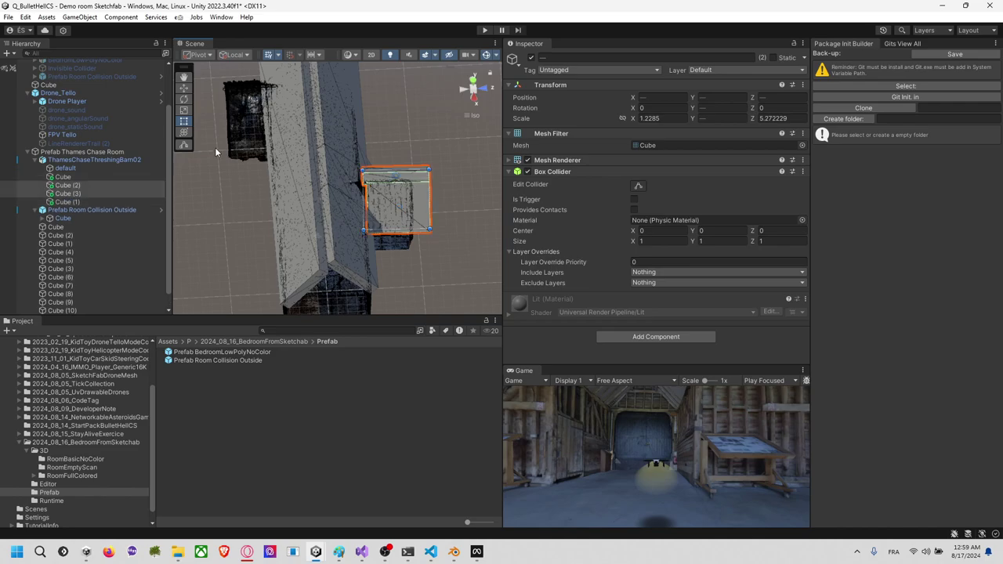
{"action": "left_click", "coordinate": [473, 81]}
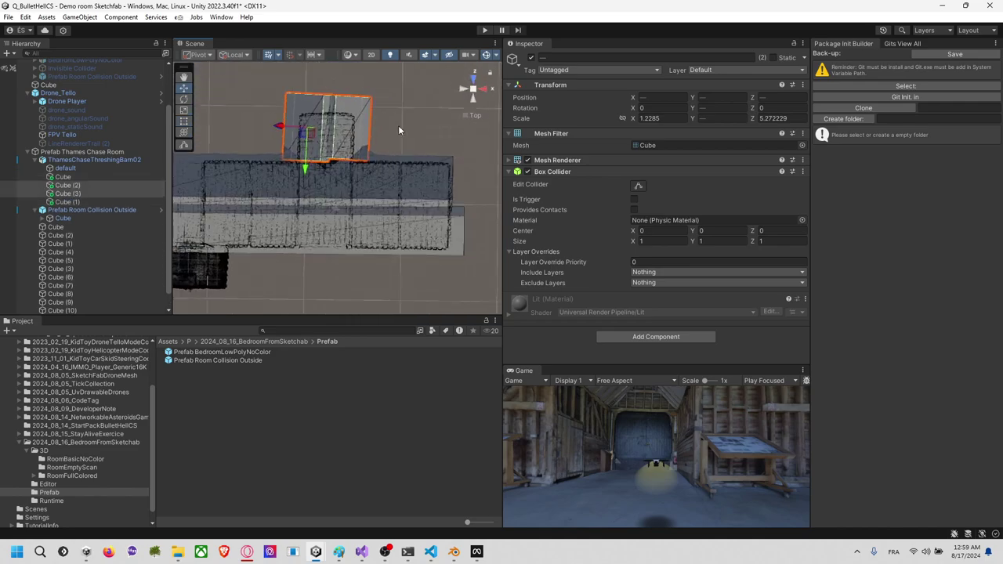
{"action": "left_click_drag", "start_coordinate": [381, 100], "coordinate": [246, 227]}
{"action": "left_click", "coordinate": [473, 98]}
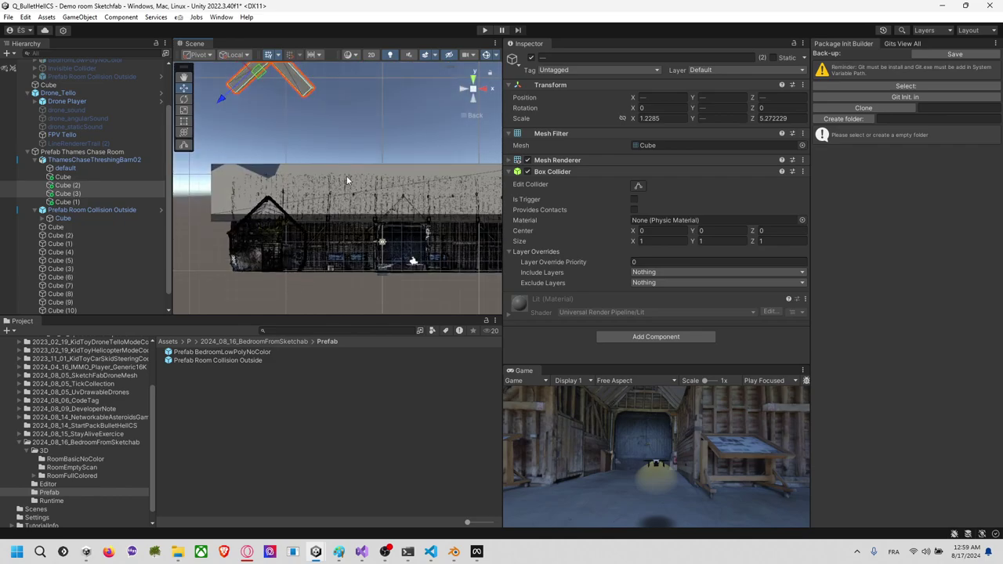
{"action": "middle_click_drag", "start_coordinate": [331, 162], "coordinate": [383, 179]}
{"action": "scroll", "coordinate": [382, 179], "scroll_direction": "down", "scroll_amount": 2}
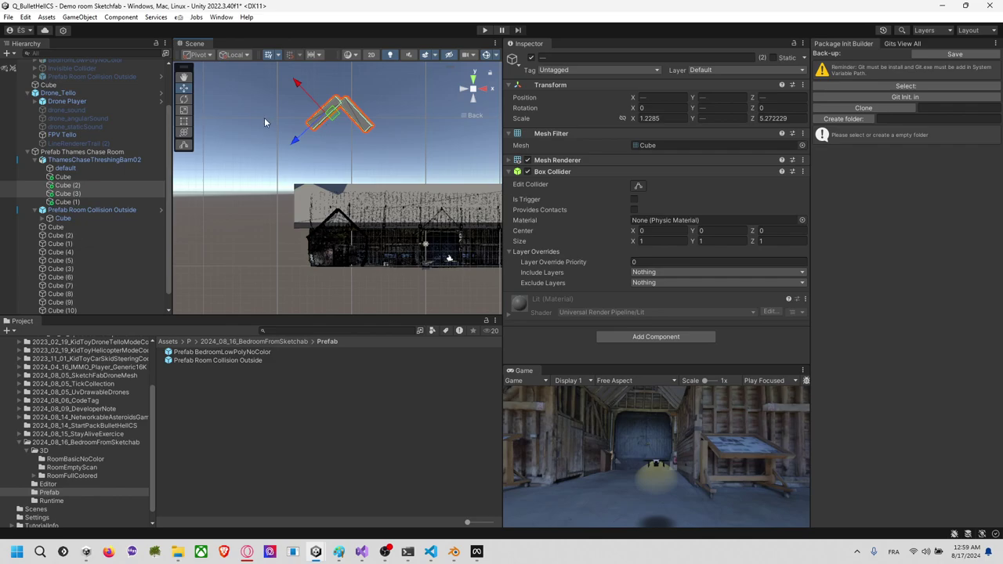
Step: Set the gizmo to Center and Global, and lower the two copied slabs onto the second porch's gable
{"action": "left_click", "coordinate": [204, 57]}
{"action": "left_click", "coordinate": [210, 68]}
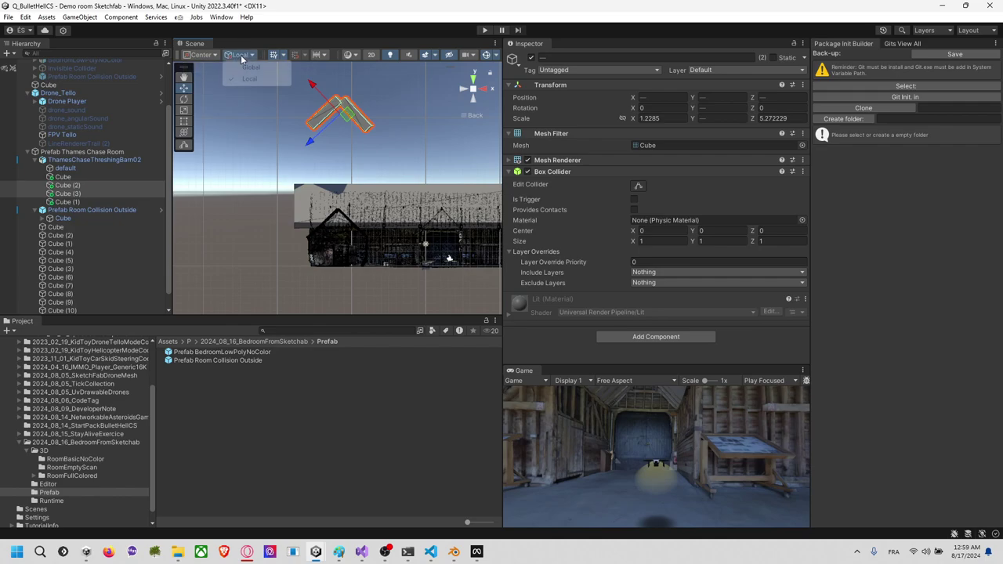
{"action": "left_click", "coordinate": [250, 69]}
{"action": "left_click_drag", "start_coordinate": [341, 97], "coordinate": [355, 174]}
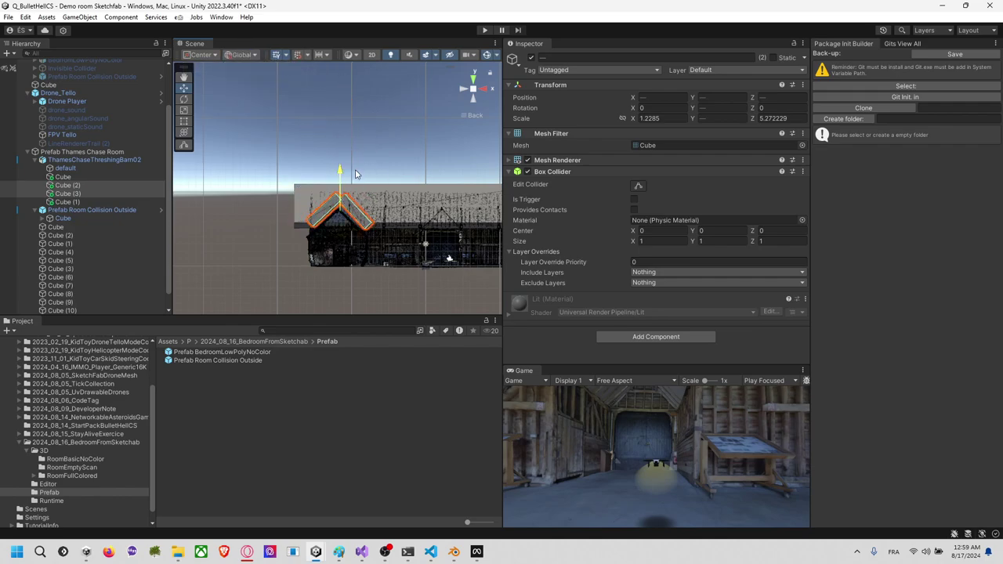
{"action": "key", "text": "f"}
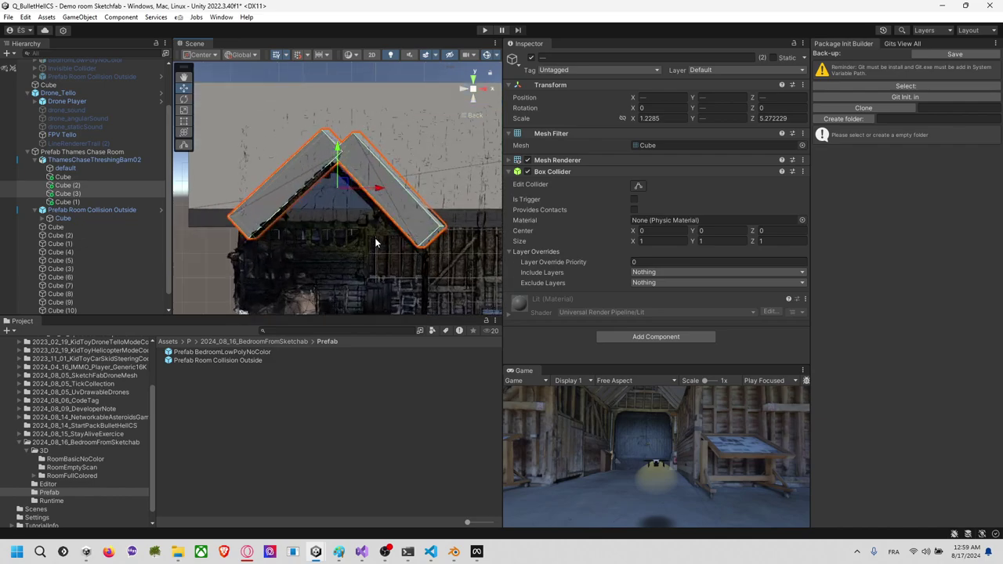
{"action": "scroll", "coordinate": [375, 239], "scroll_direction": "up", "scroll_amount": 6}
{"action": "right_click_drag", "start_coordinate": [343, 240], "coordinate": [344, 153]}
{"action": "left_click_drag", "start_coordinate": [336, 155], "coordinate": [340, 174]}
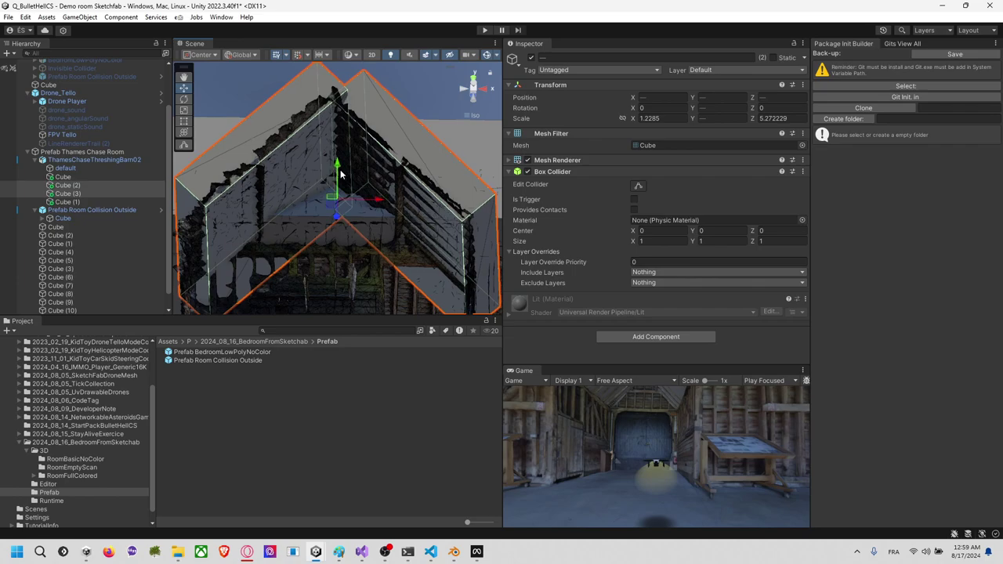
Step: Examine the copied roof slabs around the second porch from below, the side and above to check their fit
{"action": "left_click_drag", "start_coordinate": [383, 205], "coordinate": [359, 196], "text": "alt"}
{"action": "left_click_drag", "start_coordinate": [355, 133], "coordinate": [334, 124], "text": "alt"}
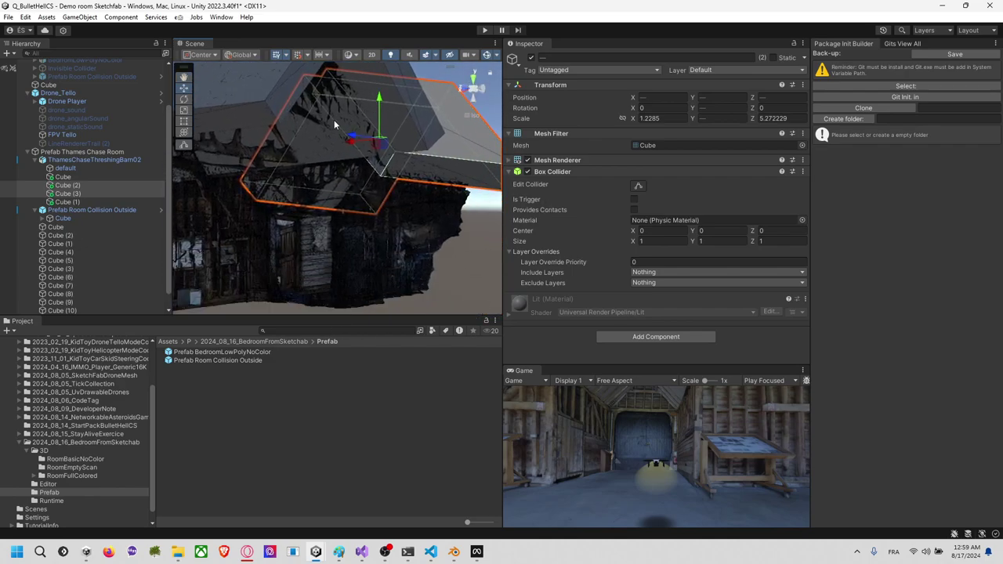
{"action": "middle_click_drag", "start_coordinate": [334, 123], "coordinate": [372, 126]}
{"action": "left_click_drag", "start_coordinate": [292, 264], "coordinate": [187, 321], "text": "alt"}
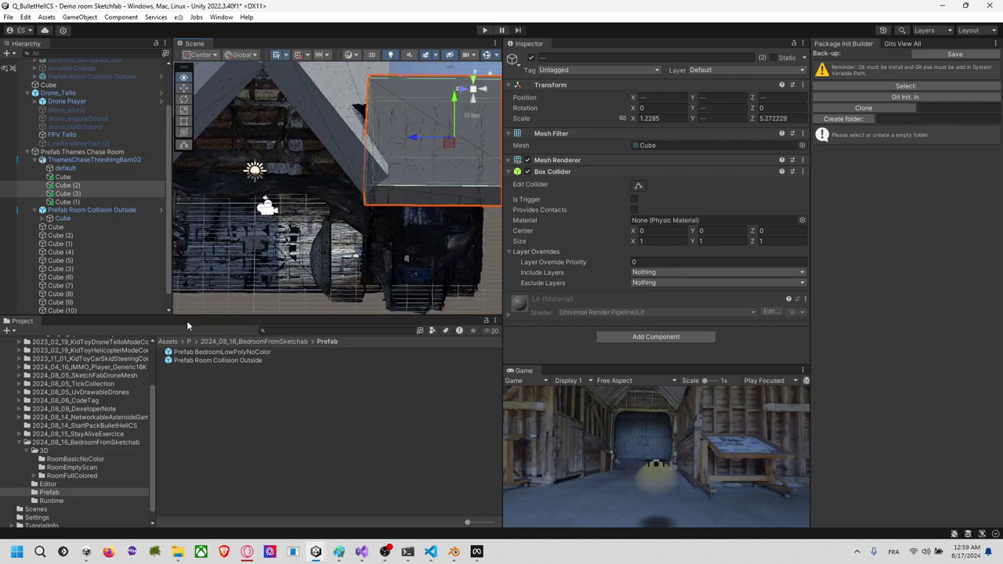
{"action": "left_click_drag", "start_coordinate": [385, 255], "coordinate": [294, 260], "text": "alt"}
{"action": "right_click_drag", "start_coordinate": [294, 260], "coordinate": [997, 234]}
{"action": "left_click_drag", "start_coordinate": [996, 233], "coordinate": [456, 98], "text": "alt"}
{"action": "left_click_drag", "start_coordinate": [405, 119], "coordinate": [204, 188], "text": "alt"}
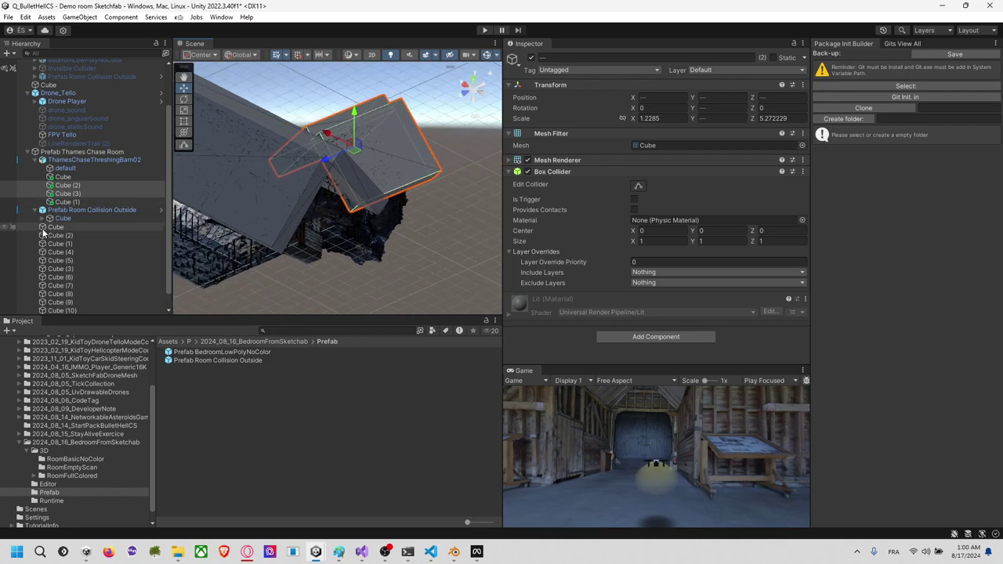
Step: Disable the Mesh Renderer on the room's 13 collision cubes, from Cube through Cube (11), and clear the selection
{"action": "left_click", "coordinate": [56, 227]}
{"action": "scroll", "coordinate": [72, 235], "scroll_direction": "down", "scroll_amount": 1}
{"action": "left_click", "coordinate": [62, 310], "text": "shift"}
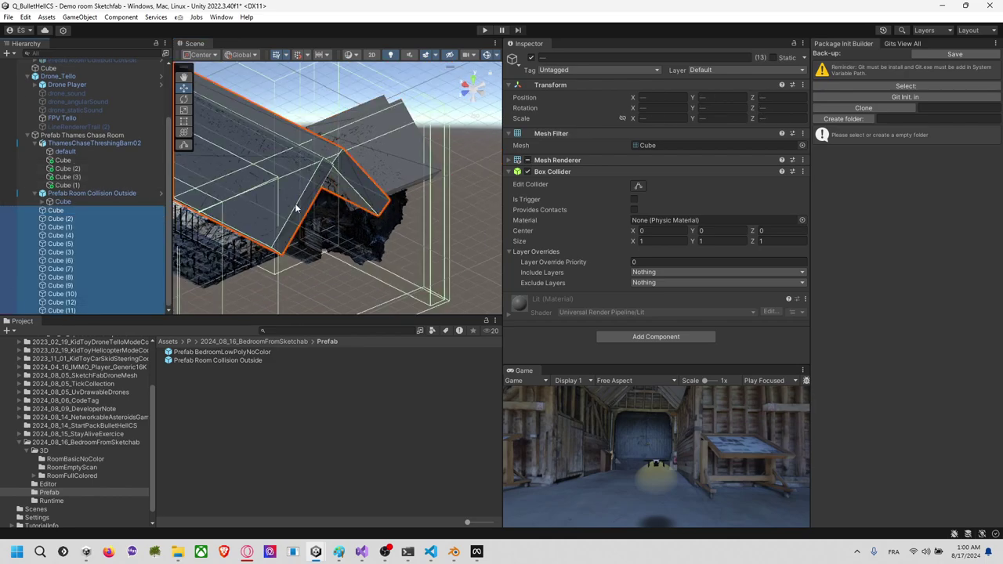
{"action": "left_click", "coordinate": [527, 160]}
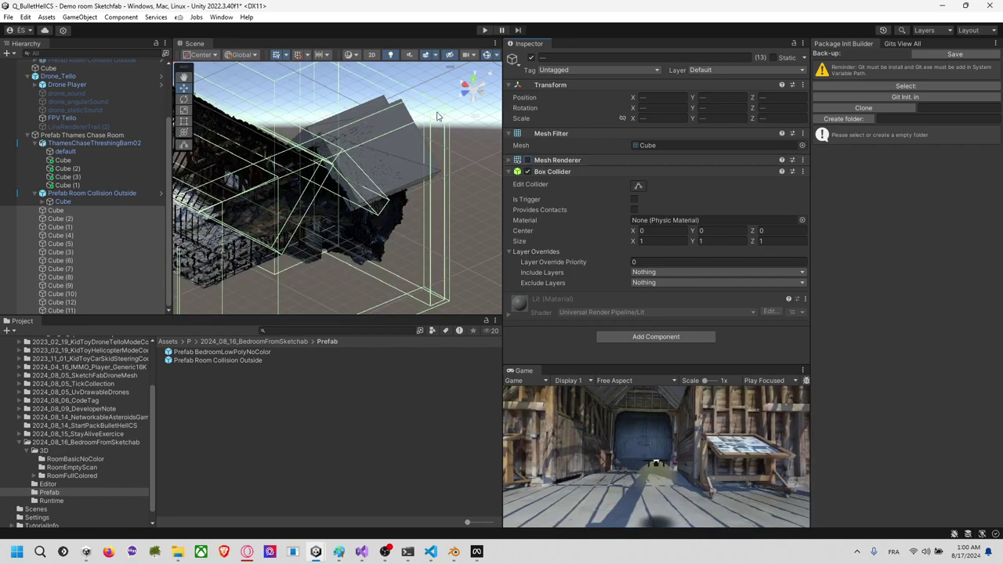
{"action": "left_click", "coordinate": [354, 84]}
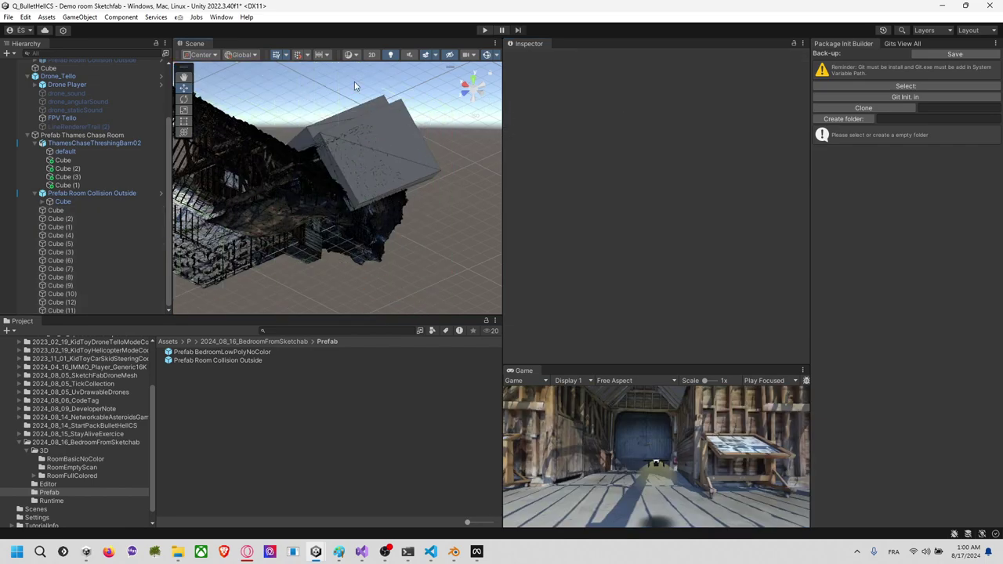
Step: Add a cube under ThamesChaseThreshingBarn02 and move it with the four porch roof slabs directly under Prefab Thames Chase Room
{"action": "left_click", "coordinate": [472, 78]}
{"action": "middle_click_drag", "start_coordinate": [343, 122], "coordinate": [331, 208]}
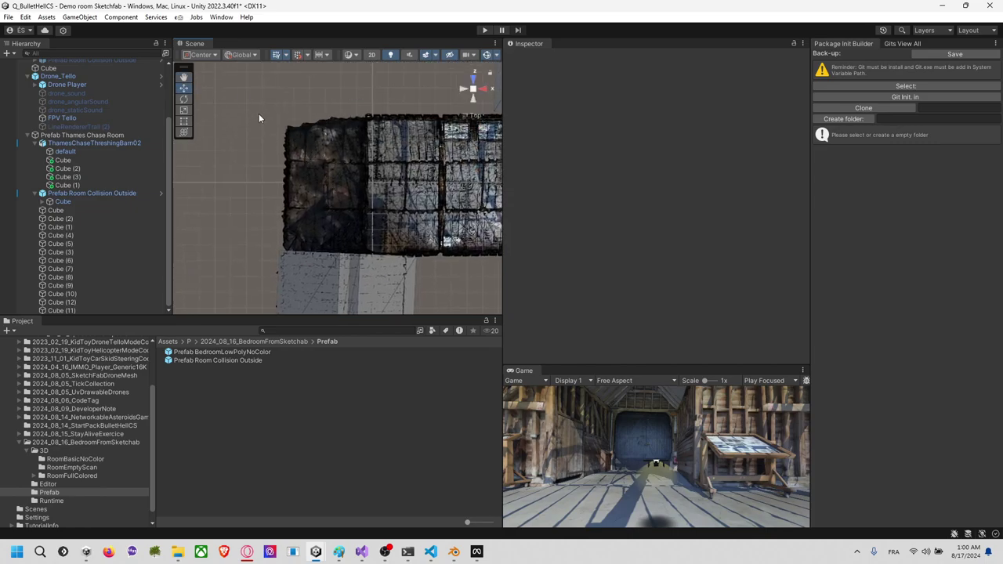
{"action": "right_click", "coordinate": [93, 144]}
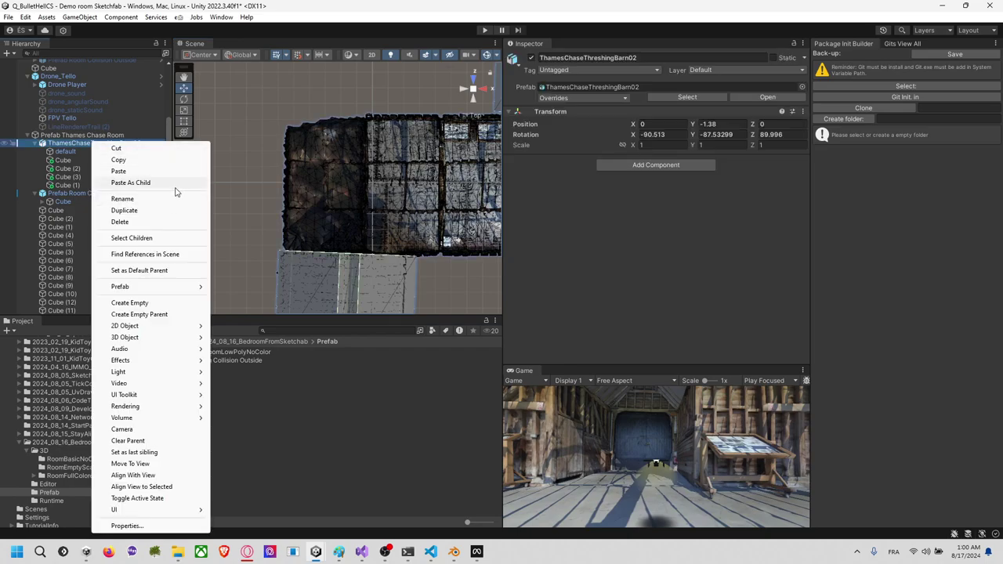
{"action": "mouse_move", "coordinate": [181, 337]}
{"action": "left_click", "coordinate": [232, 336]}
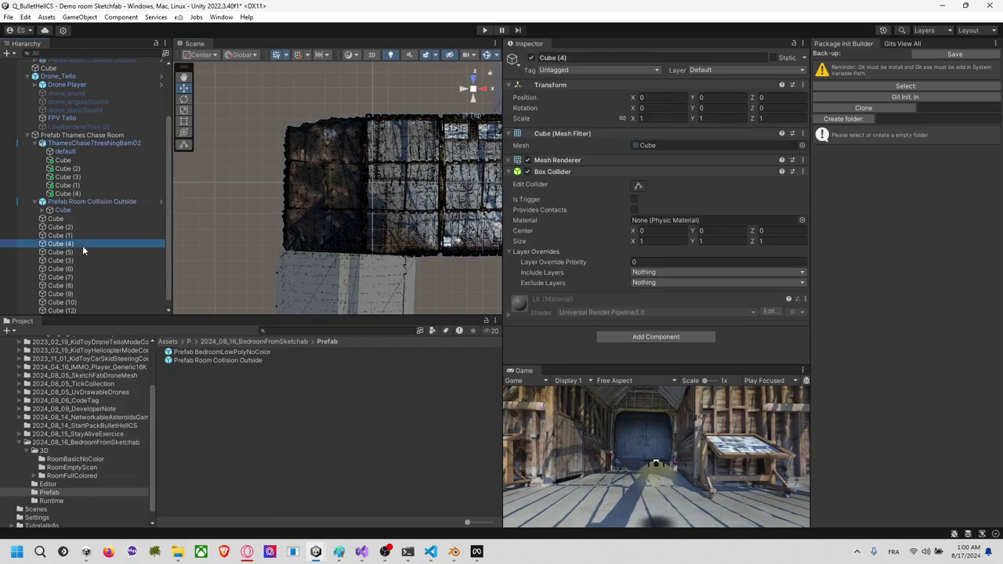
{"action": "left_click", "coordinate": [67, 161], "text": "shift"}
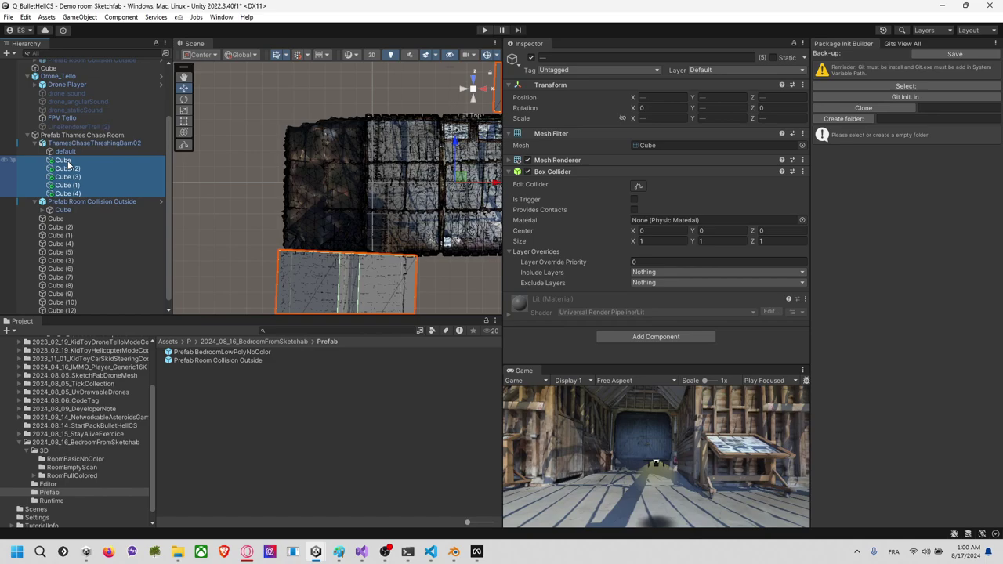
{"action": "left_click_drag", "start_coordinate": [60, 225], "coordinate": [60, 225]}
Step: Fit the new cube over the barn's end section at about X -13.0, Y 1.73, Z -0.23 with scale about 5.42, 8.73, 6.93
{"action": "left_click", "coordinate": [71, 220]}
{"action": "scroll", "coordinate": [279, 227], "scroll_direction": "down", "scroll_amount": 2}
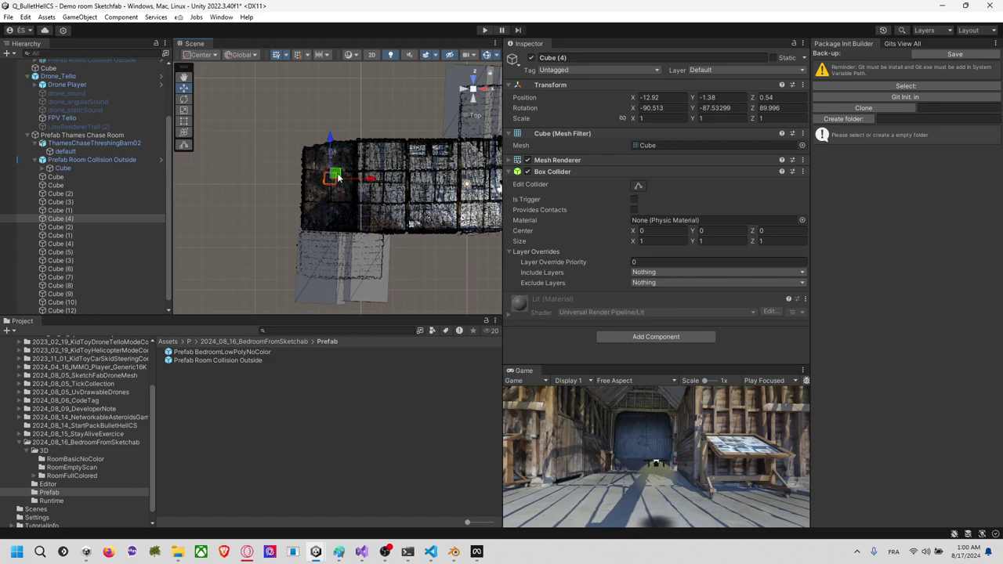
{"action": "key", "text": "t"}
{"action": "scroll", "coordinate": [335, 178], "scroll_direction": "up", "scroll_amount": 3}
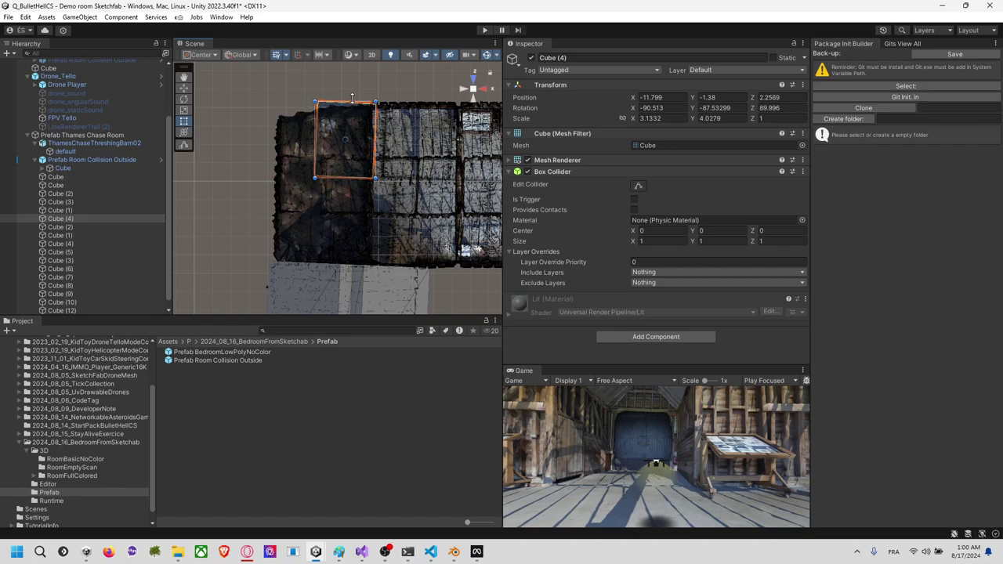
{"action": "left_click_drag", "start_coordinate": [315, 135], "coordinate": [264, 144]}
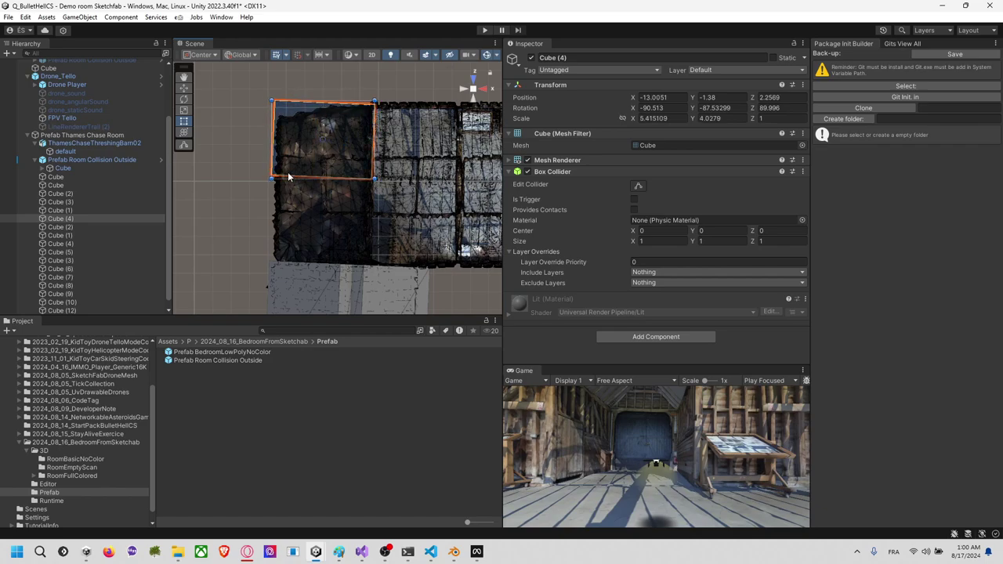
{"action": "left_click_drag", "start_coordinate": [305, 180], "coordinate": [317, 254]}
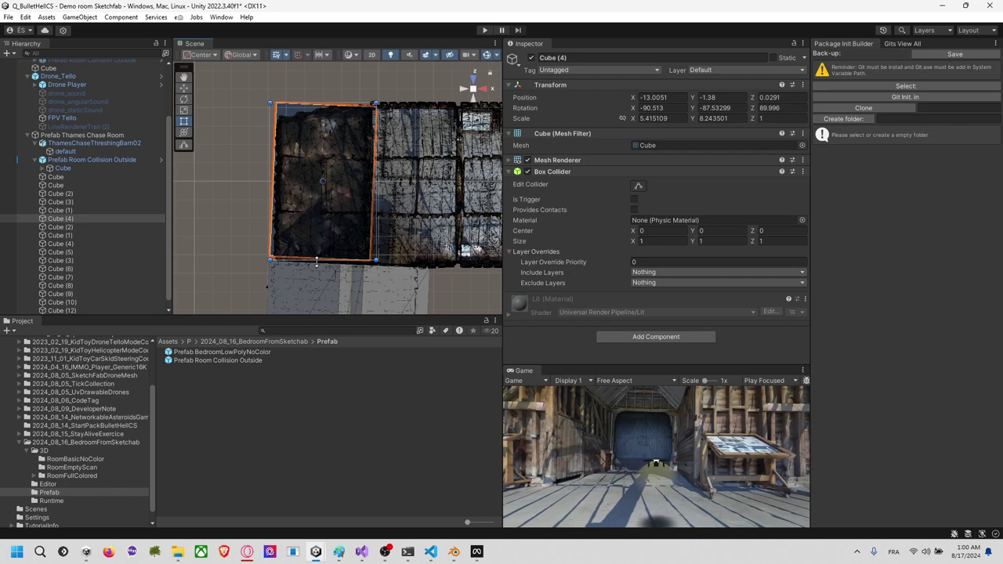
{"action": "left_click", "coordinate": [463, 92]}
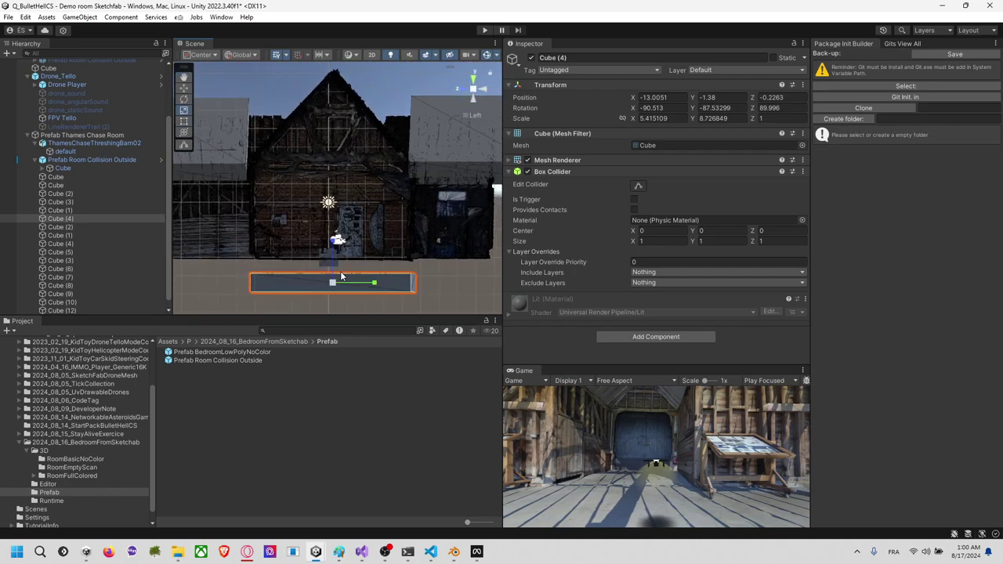
{"action": "left_click_drag", "start_coordinate": [339, 272], "coordinate": [337, 165]}
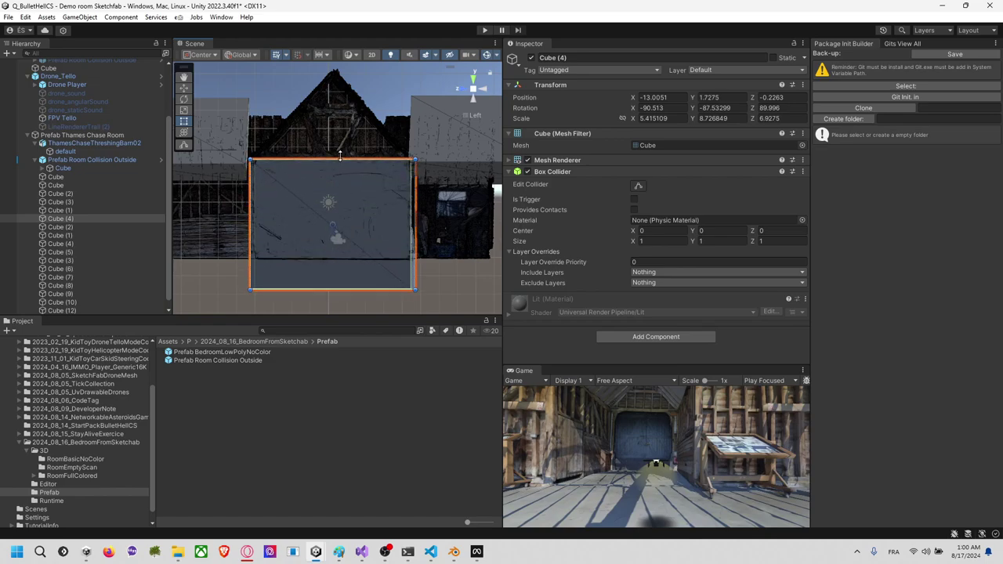
{"action": "left_click", "coordinate": [478, 290]}
{"action": "scroll", "coordinate": [426, 267], "scroll_direction": "down", "scroll_amount": 5}
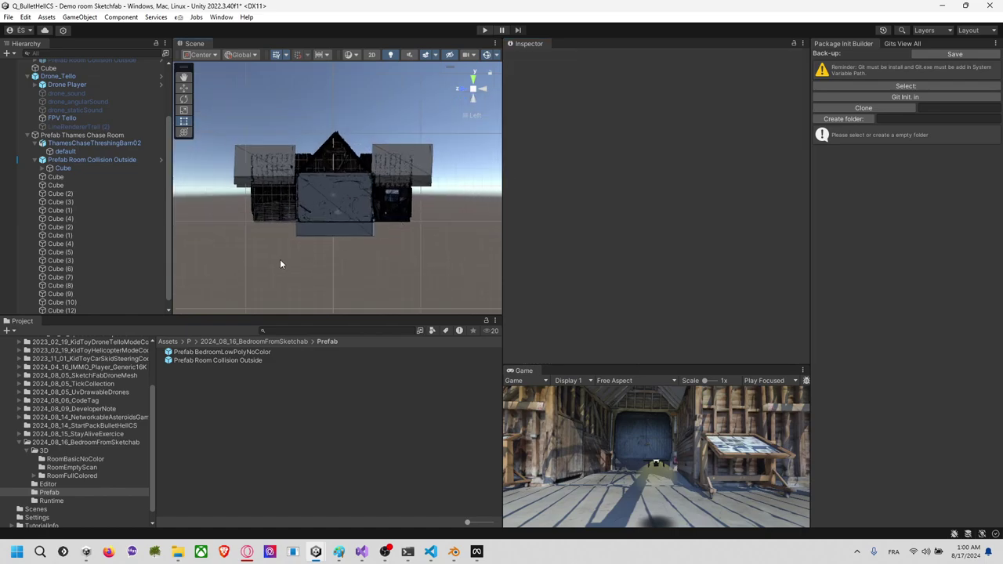
{"action": "left_click", "coordinate": [97, 176]}
{"action": "scroll", "coordinate": [74, 183], "scroll_direction": "down", "scroll_amount": 1}
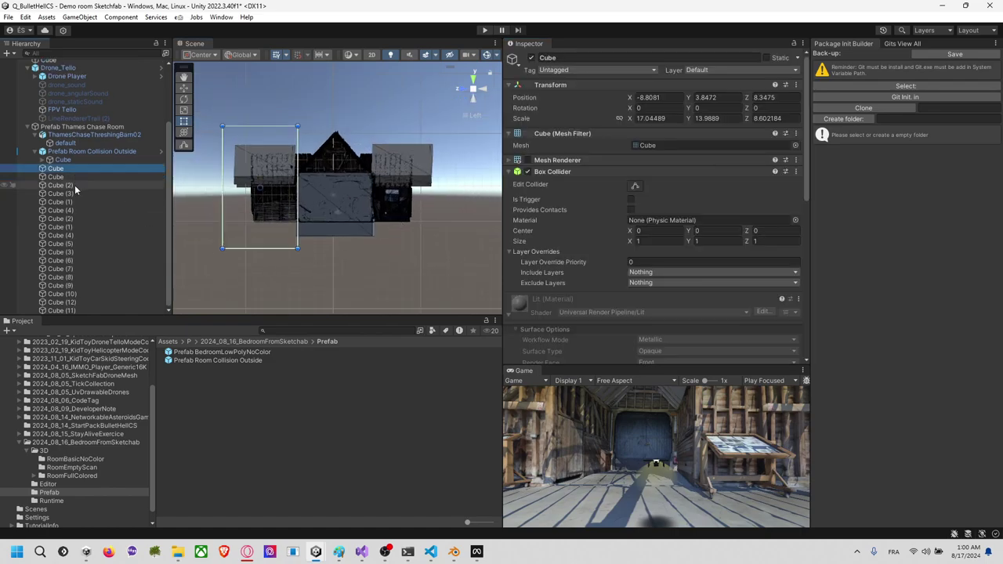
{"action": "left_click", "coordinate": [81, 307], "text": "shift"}
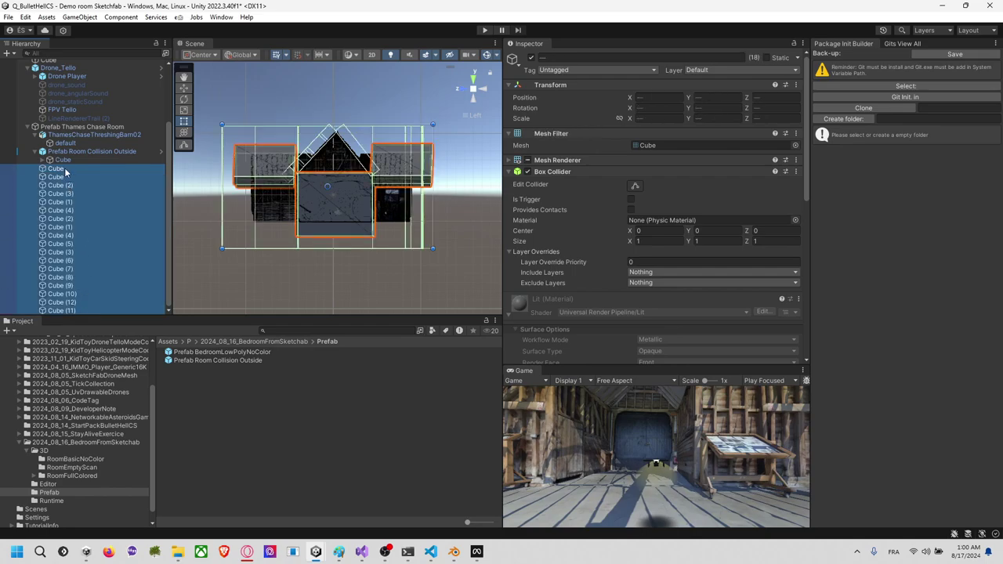
{"action": "left_click", "coordinate": [78, 126]}
{"action": "right_click", "coordinate": [79, 127]}
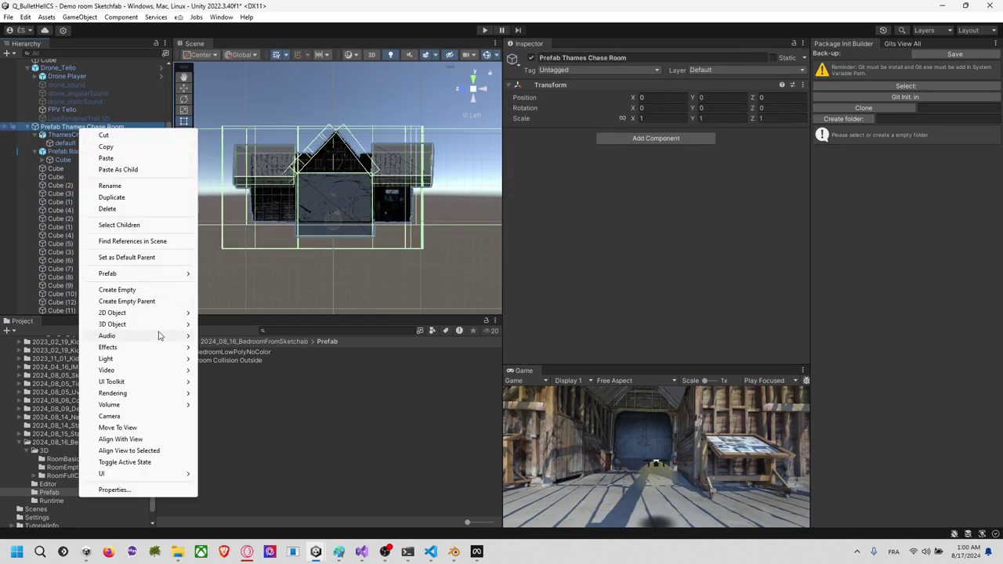
{"action": "left_click", "coordinate": [177, 302]}
{"action": "left_click", "coordinate": [97, 185]}
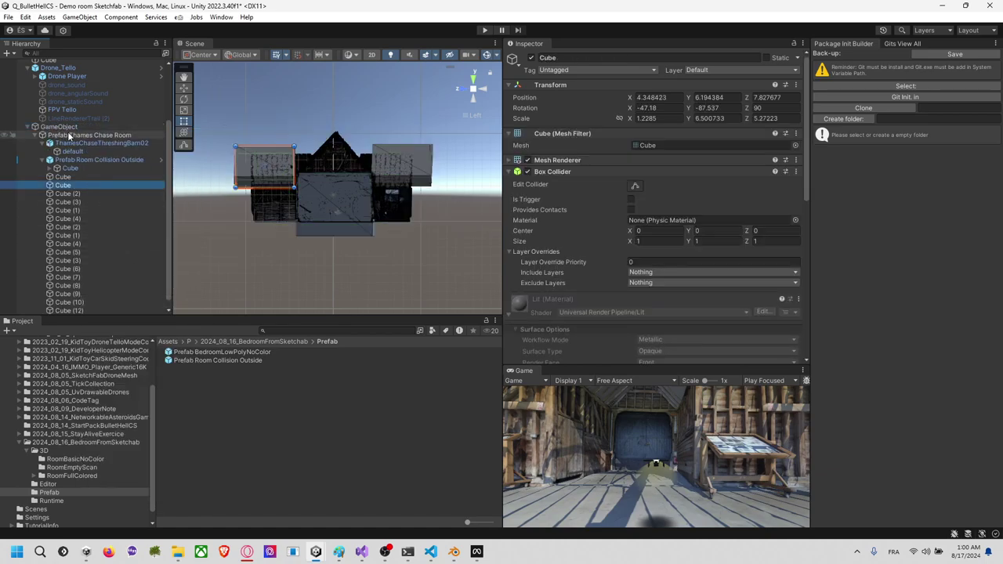
{"action": "key", "text": "ctrl+z"}
{"action": "key", "text": "ctrl+z"}
Step: Create an empty child named Inivisible Wall in Prefab Thames Chase Room and move all 18 collision cubes into it
{"action": "right_click", "coordinate": [69, 128]}
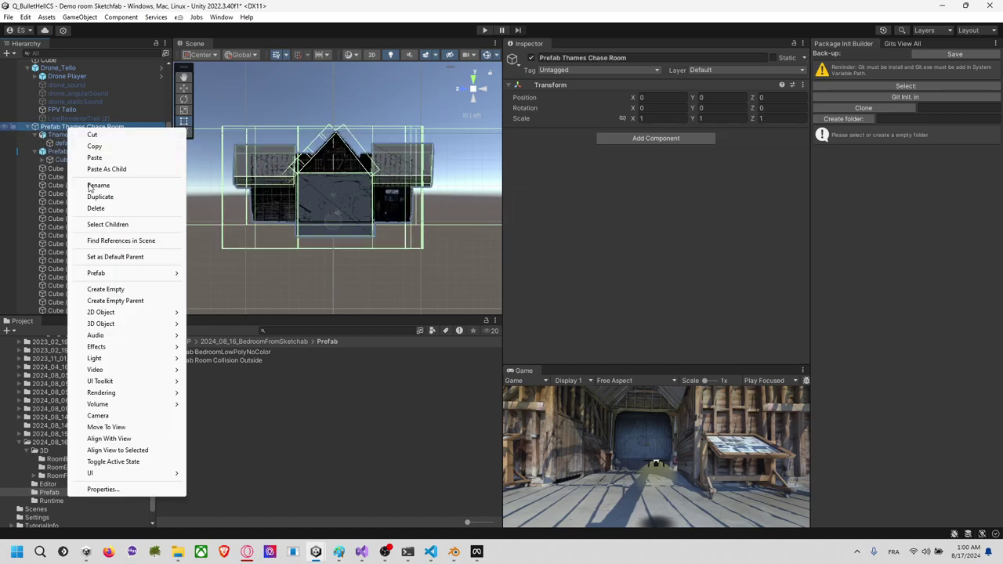
{"action": "left_click", "coordinate": [109, 289]}
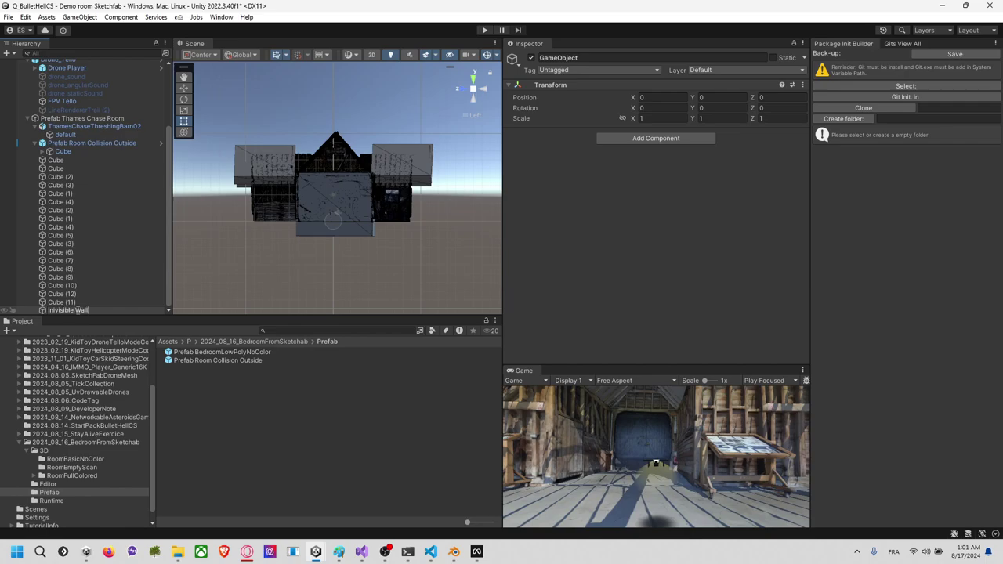
{"action": "left_click", "coordinate": [70, 302]}
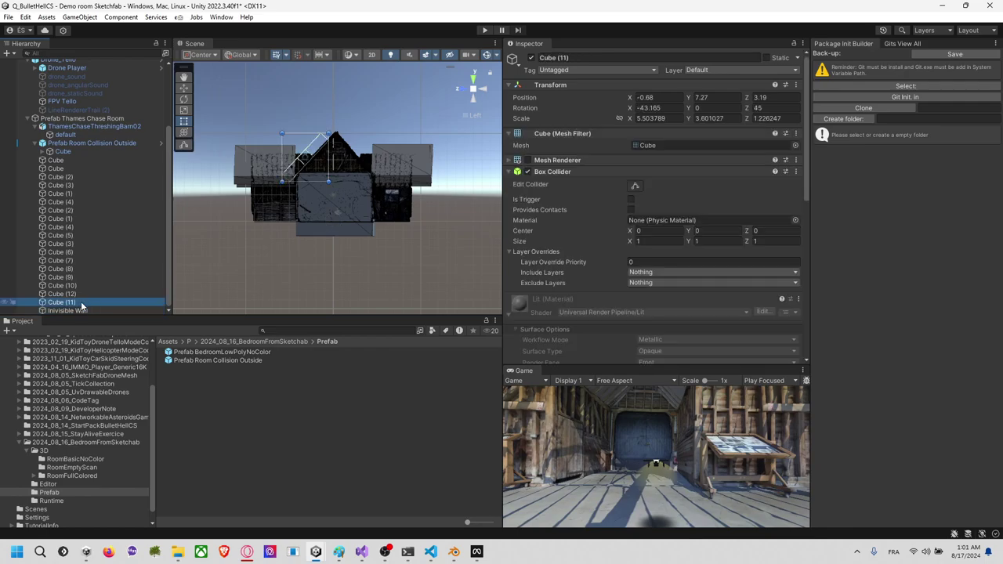
{"action": "left_click", "coordinate": [55, 160], "text": "shift"}
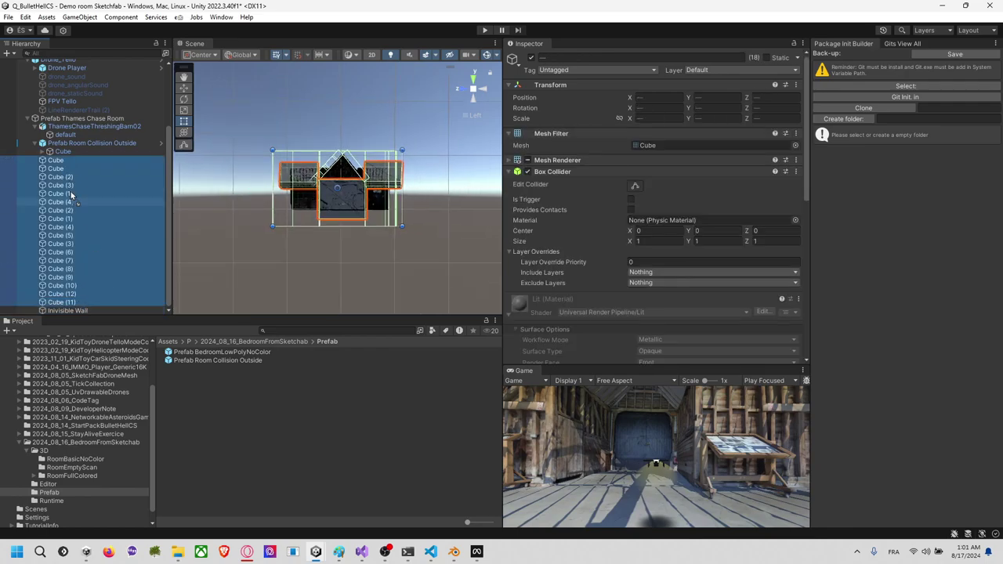
{"action": "left_click_drag", "start_coordinate": [93, 311], "coordinate": [93, 311]}
{"action": "left_click", "coordinate": [94, 159]}
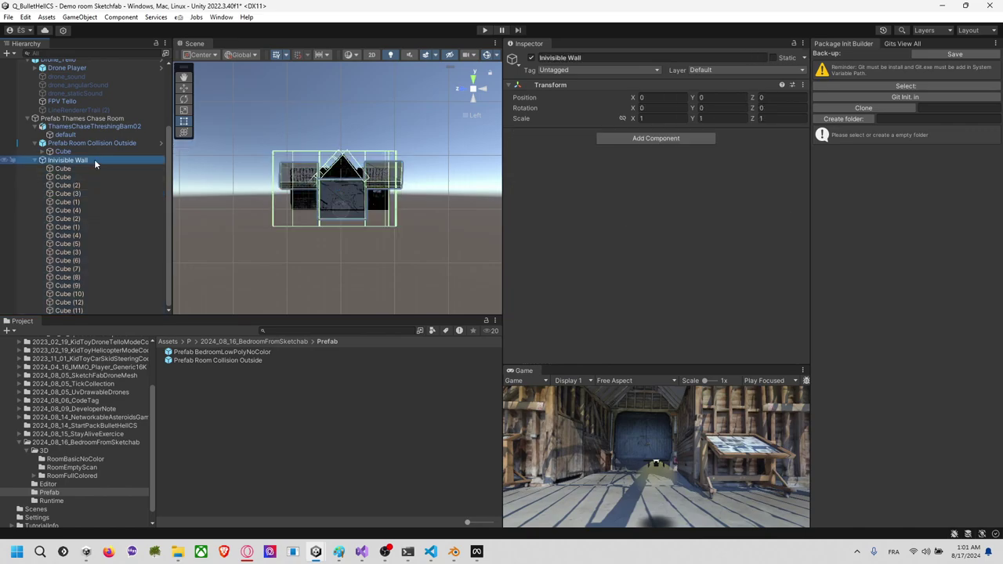
Step: Rename all 18 cubes under Inivisible Wall to Wall
{"action": "scroll", "coordinate": [230, 184], "scroll_direction": "up", "scroll_amount": 3}
{"action": "scroll", "coordinate": [249, 188], "scroll_direction": "up", "scroll_amount": 2}
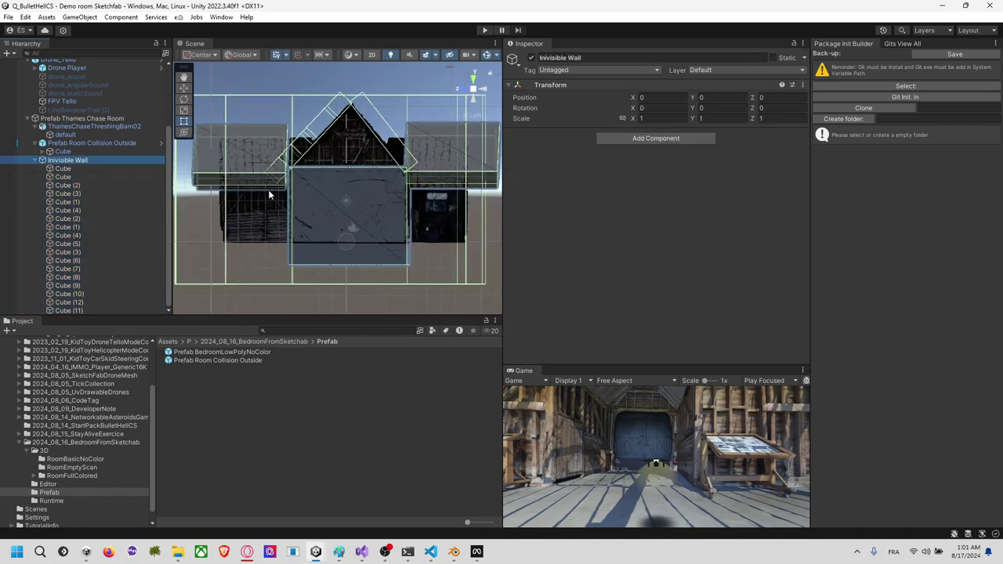
{"action": "scroll", "coordinate": [274, 168], "scroll_direction": "down", "scroll_amount": 2}
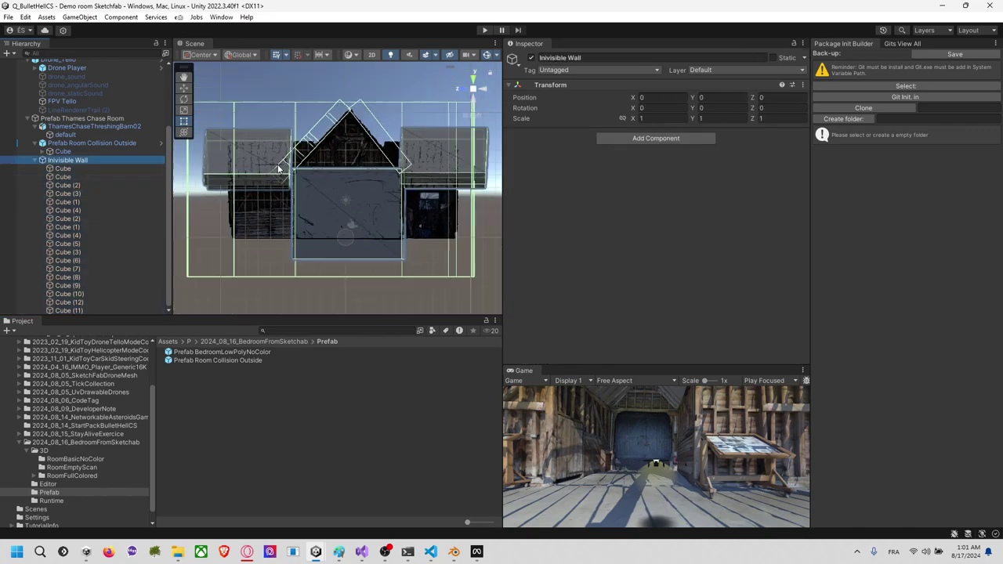
{"action": "left_click", "coordinate": [332, 73]}
{"action": "left_click_drag", "start_coordinate": [322, 81], "coordinate": [333, 119], "text": "alt"}
{"action": "left_click", "coordinate": [117, 168]}
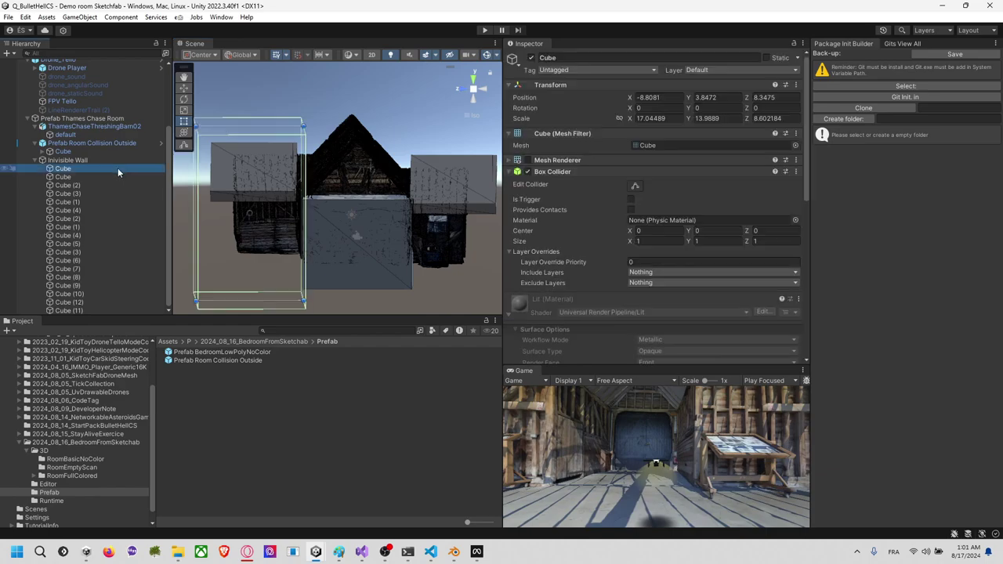
{"action": "left_click", "coordinate": [86, 311], "text": "shift"}
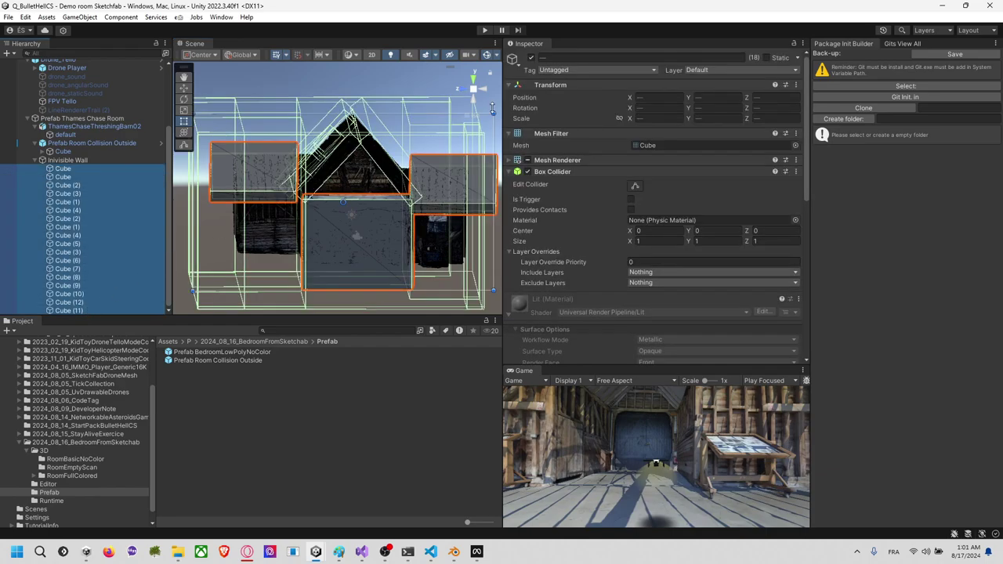
{"action": "left_click", "coordinate": [584, 58]}
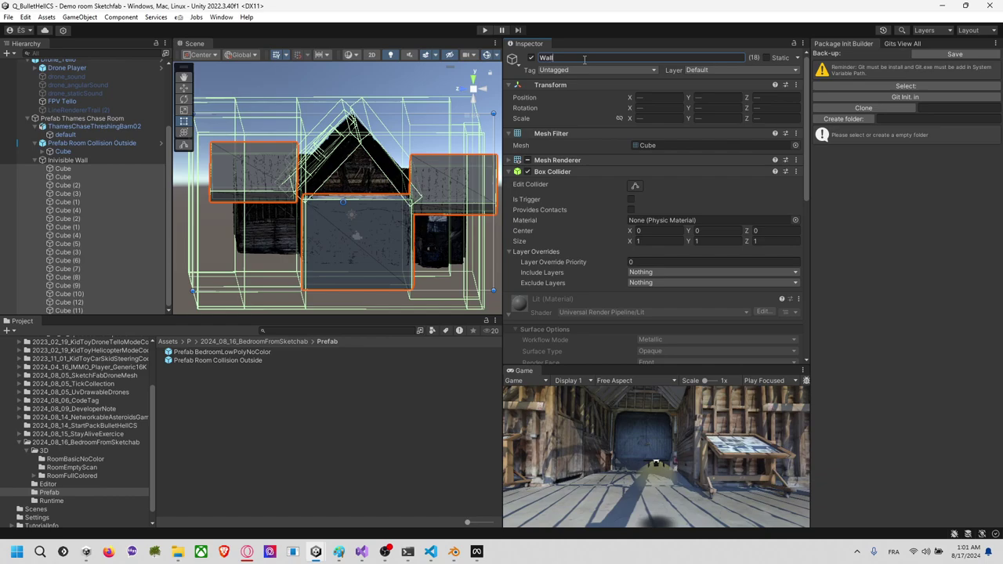
Step: Finish renaming all the selected cubes under Invisible Wall as Wall
{"action": "left_click", "coordinate": [376, 71]}
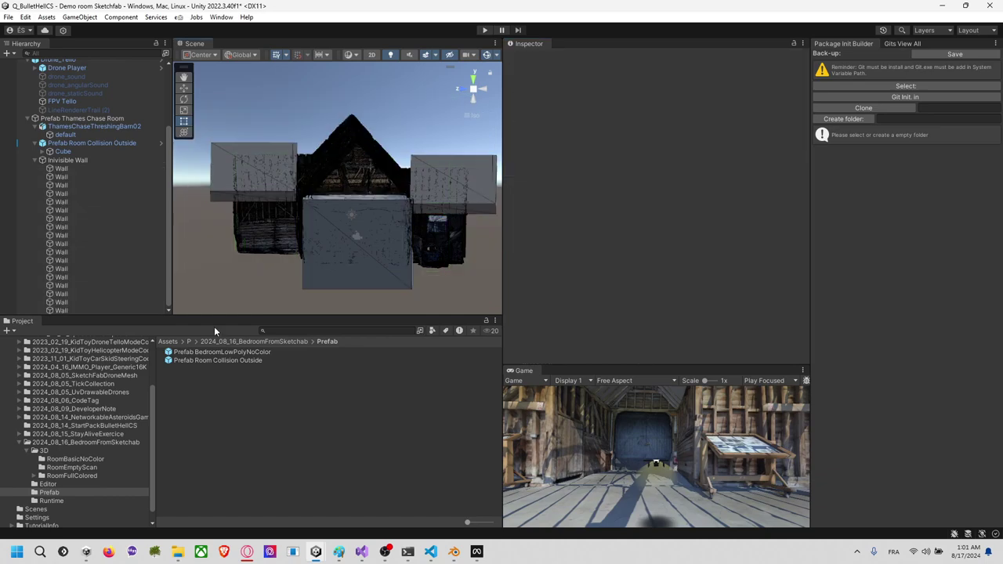
Step: Examine the RoomEmptyScan assets and the material settings of the barn scan's default mesh
{"action": "left_click", "coordinate": [70, 459]}
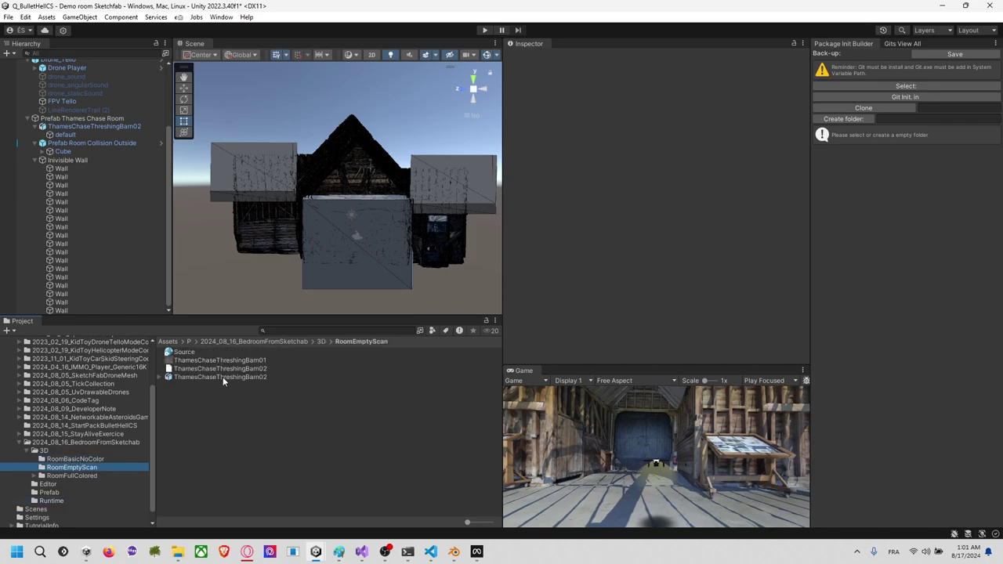
{"action": "left_click", "coordinate": [338, 176]}
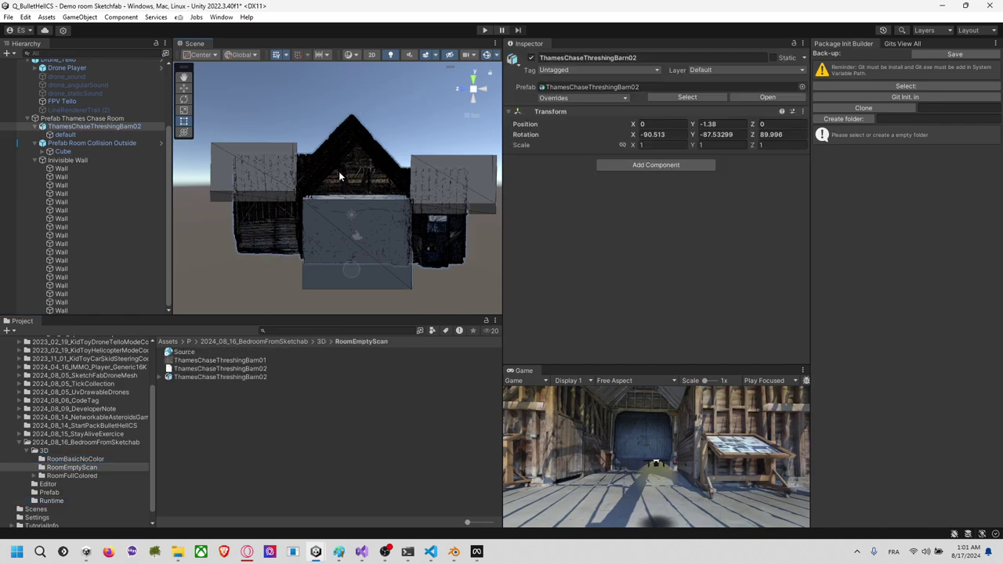
{"action": "left_click", "coordinate": [70, 136]}
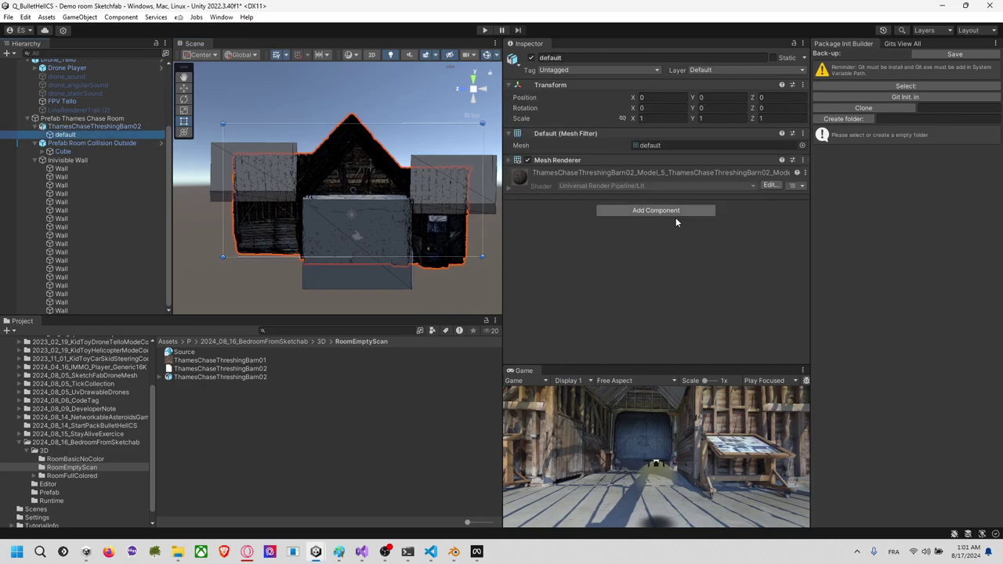
{"action": "left_click", "coordinate": [510, 186]}
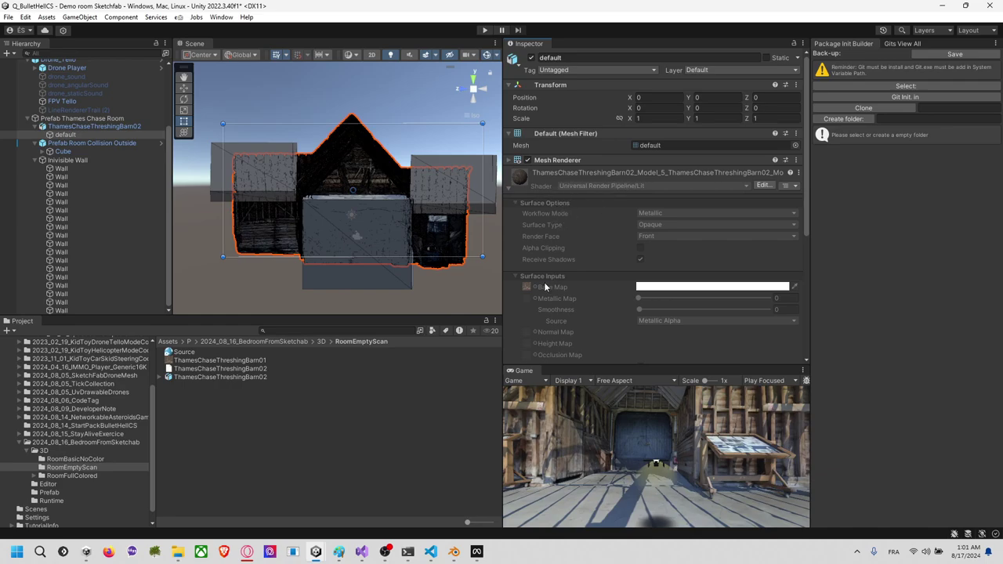
{"action": "scroll", "coordinate": [553, 288], "scroll_direction": "down", "scroll_amount": 3}
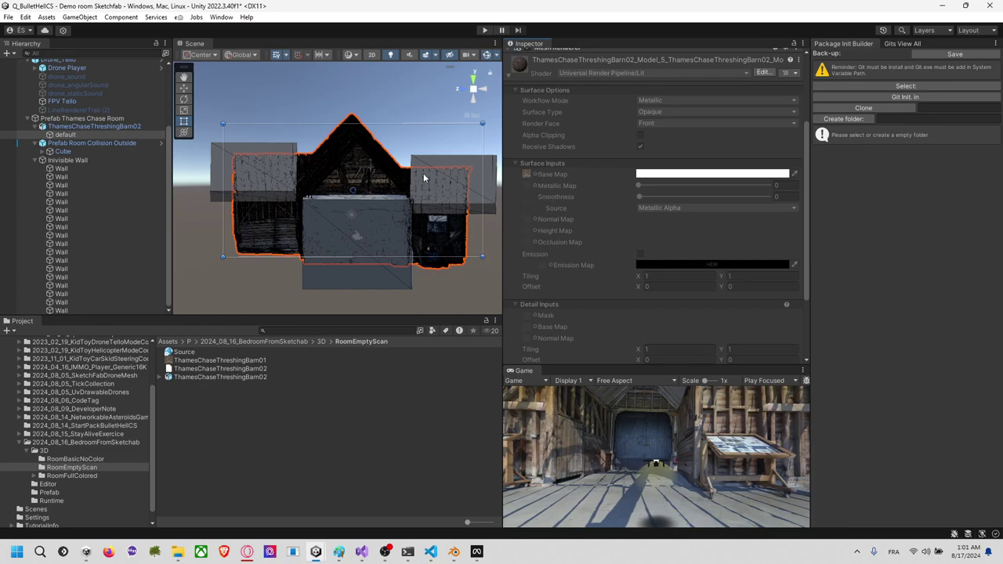
{"action": "left_click", "coordinate": [405, 101]}
{"action": "middle_click_drag", "start_coordinate": [401, 120], "coordinate": [384, 121]}
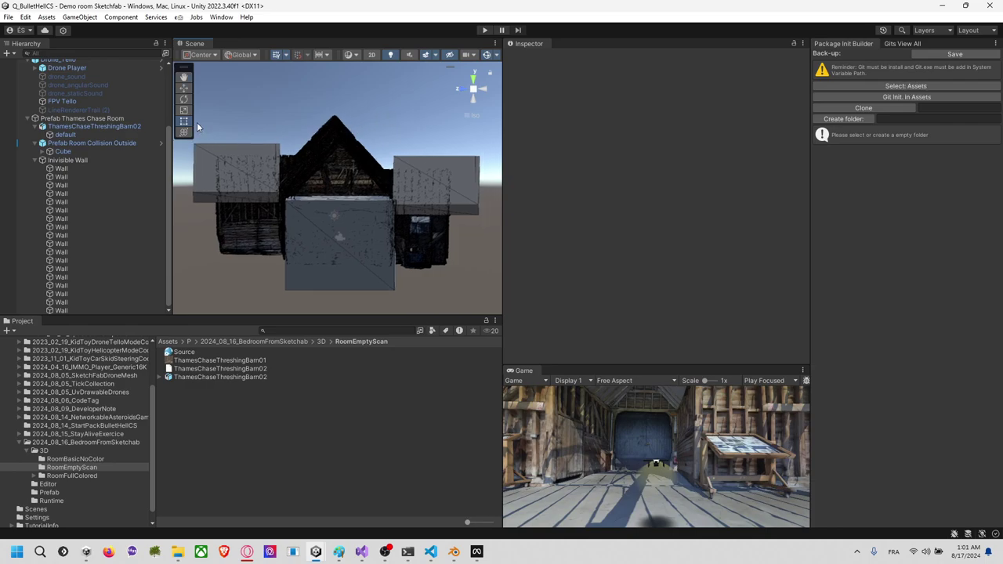
Step: Save the Prefab Thames Chase Room object as a prefab in the package's Prefab folder
{"action": "left_click", "coordinate": [110, 118]}
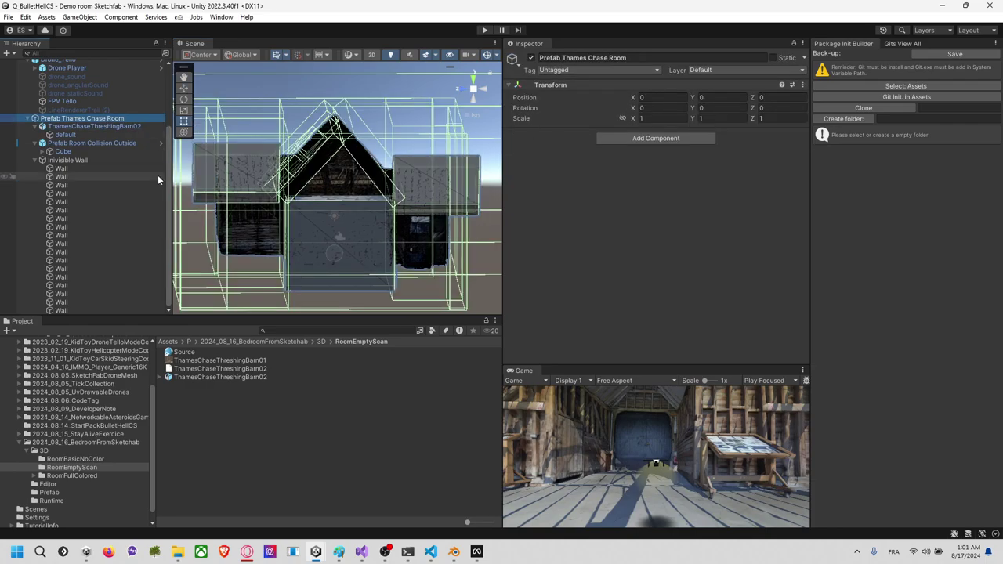
{"action": "left_click", "coordinate": [50, 492]}
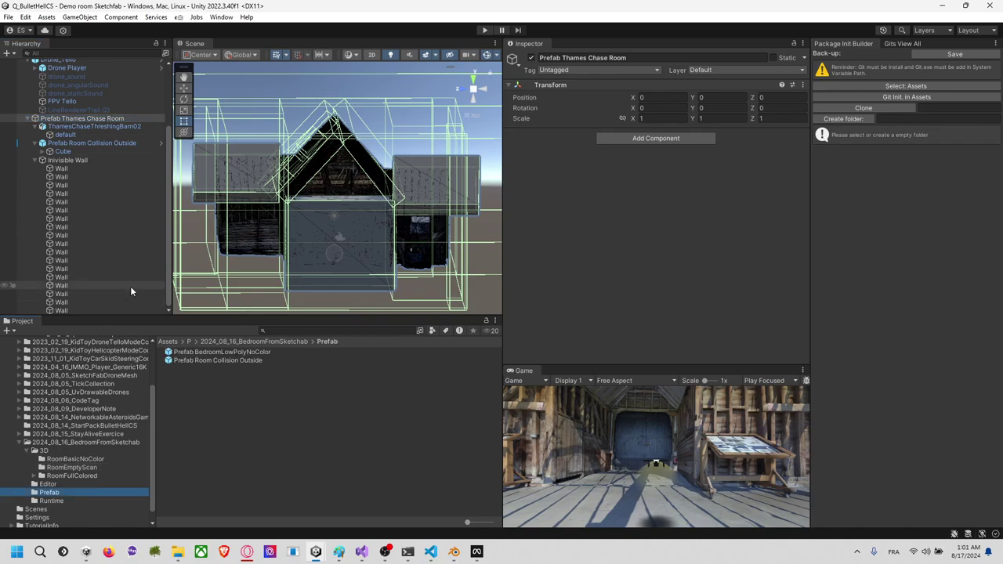
{"action": "left_click_drag", "start_coordinate": [174, 380], "coordinate": [191, 418]}
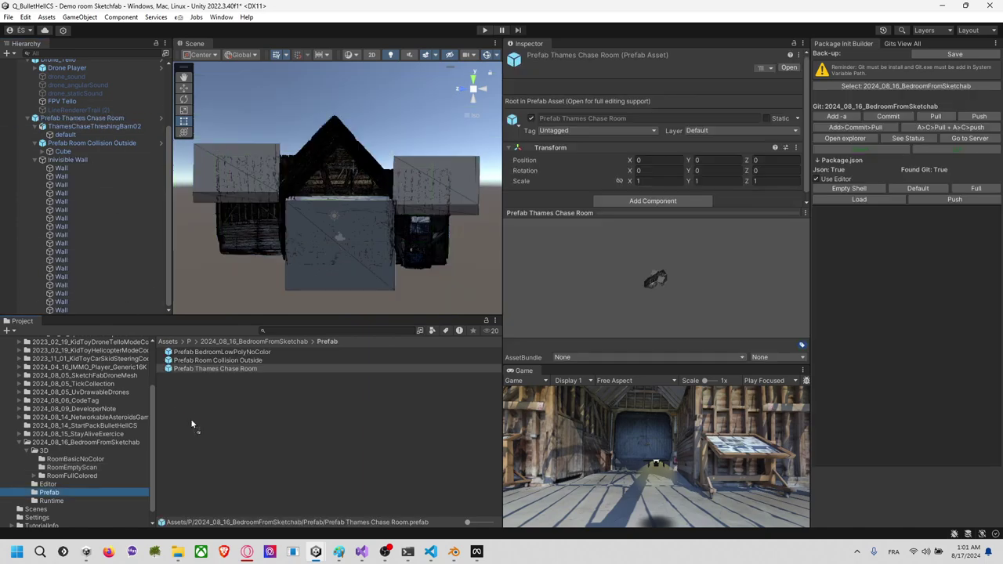
Step: Disable the Mesh Renderer on all the Wall objects under Invisible Wall
{"action": "left_click", "coordinate": [84, 169]}
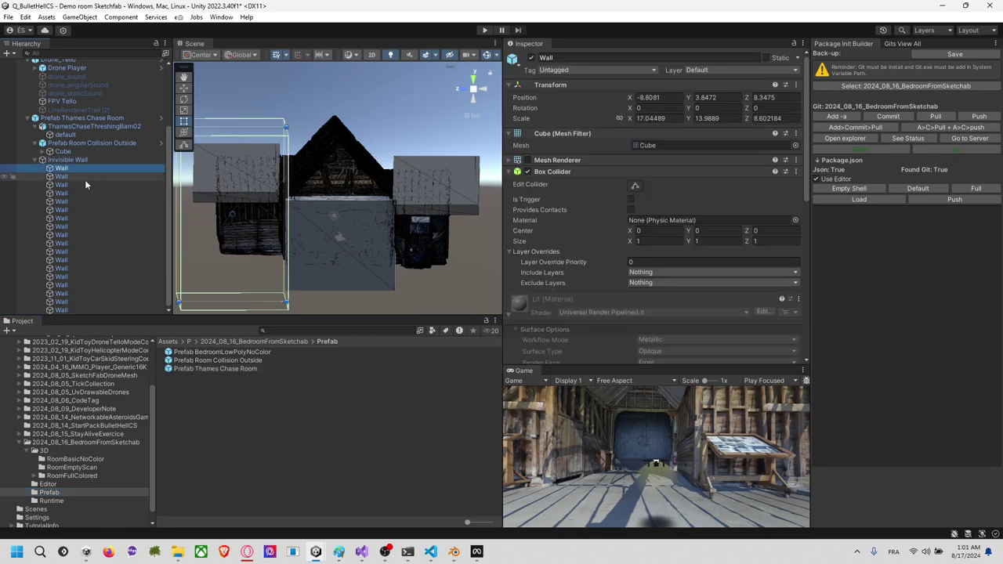
{"action": "left_click", "coordinate": [87, 309], "text": "shift"}
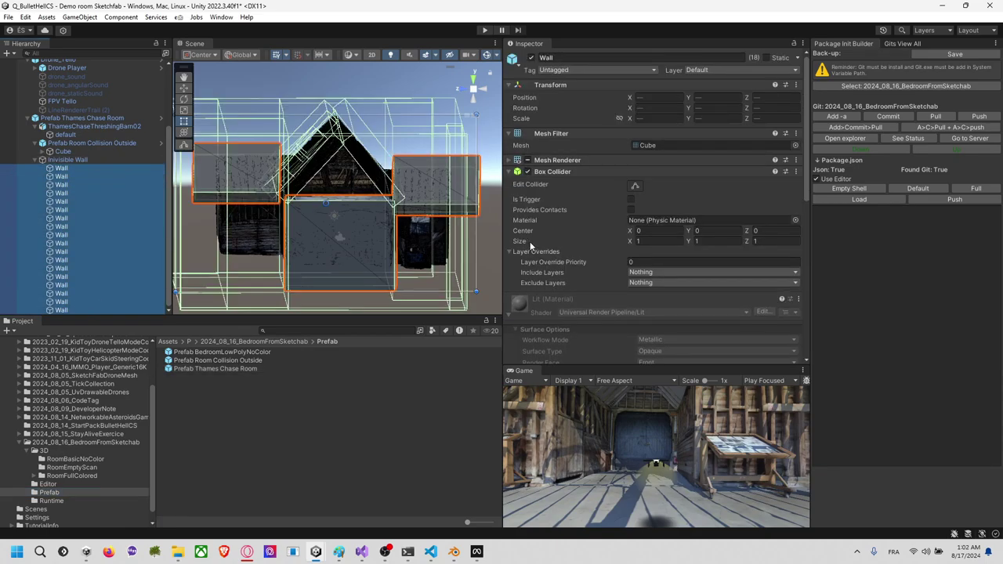
{"action": "left_click", "coordinate": [528, 160]}
{"action": "left_click", "coordinate": [345, 85]}
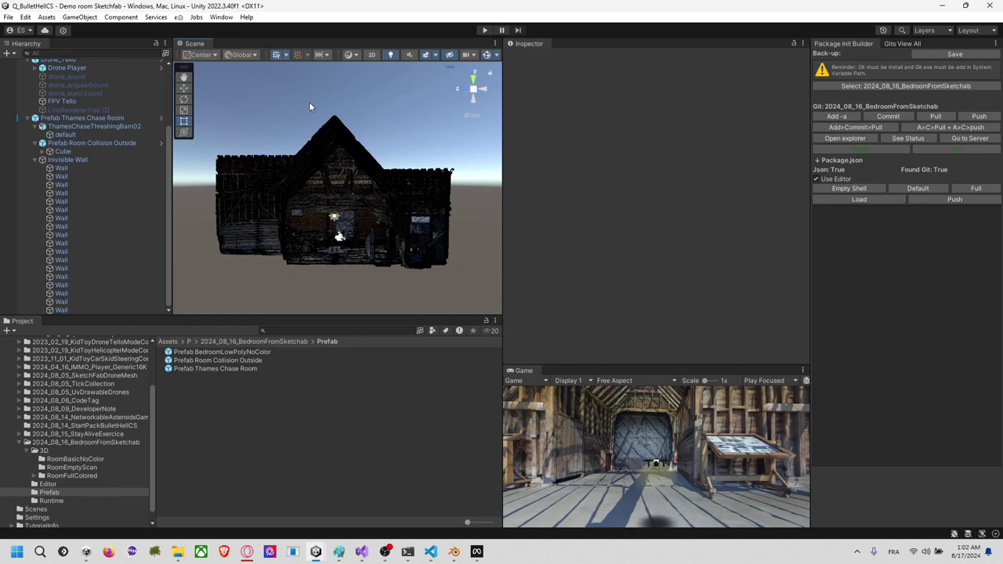
Step: Apply all overrides of the scene's Prefab Thames Chase Room instance to its prefab
{"action": "left_click", "coordinate": [80, 160]}
{"action": "left_click", "coordinate": [82, 151]}
{"action": "left_click", "coordinate": [100, 119]}
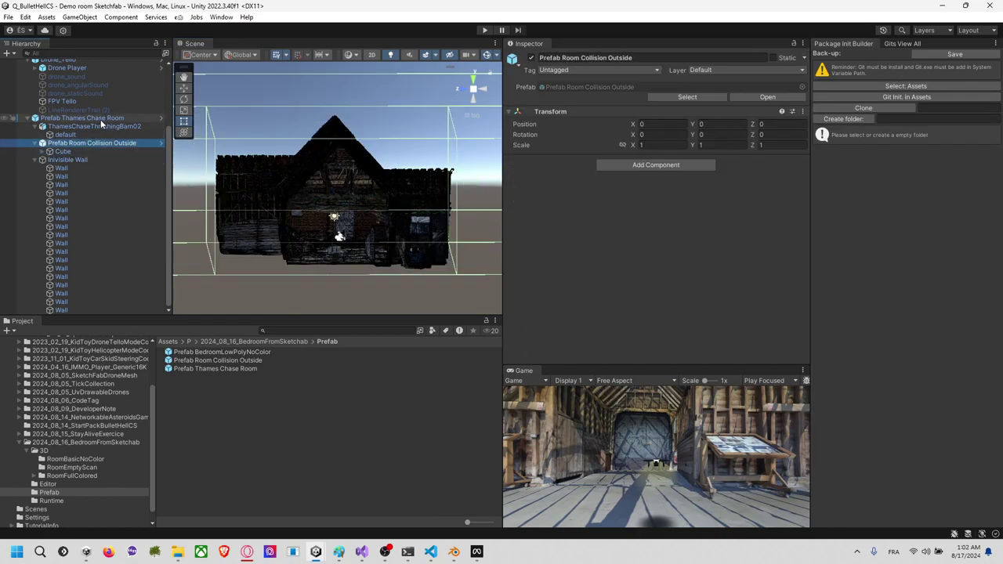
{"action": "left_click", "coordinate": [585, 98]}
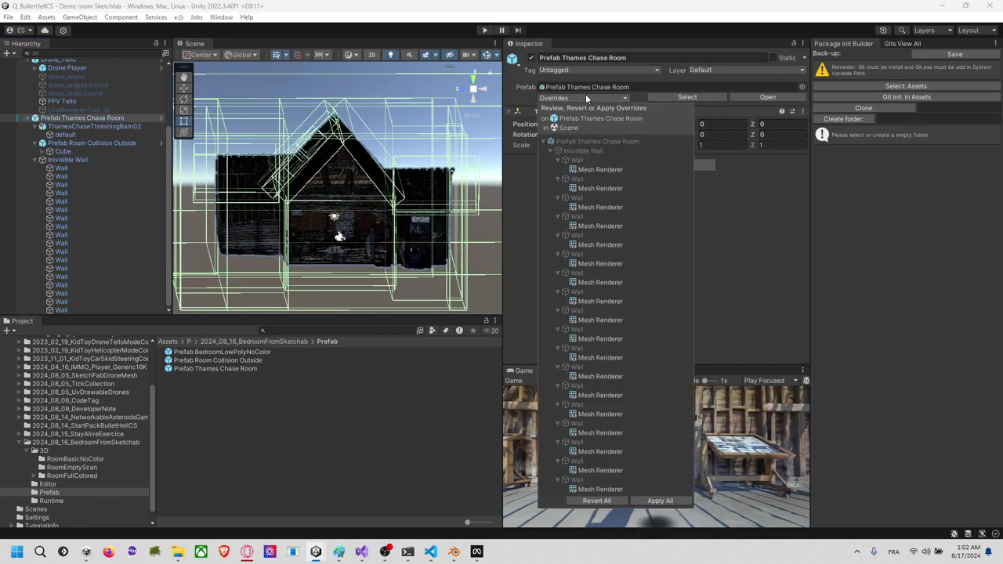
{"action": "left_click", "coordinate": [660, 501]}
{"action": "left_click", "coordinate": [332, 335]}
Step: Switch the Scene view to Wireframe and examine the barn's mesh density and the invisible wall colliders around it
{"action": "left_click_drag", "start_coordinate": [319, 240], "coordinate": [416, 181], "text": "alt"}
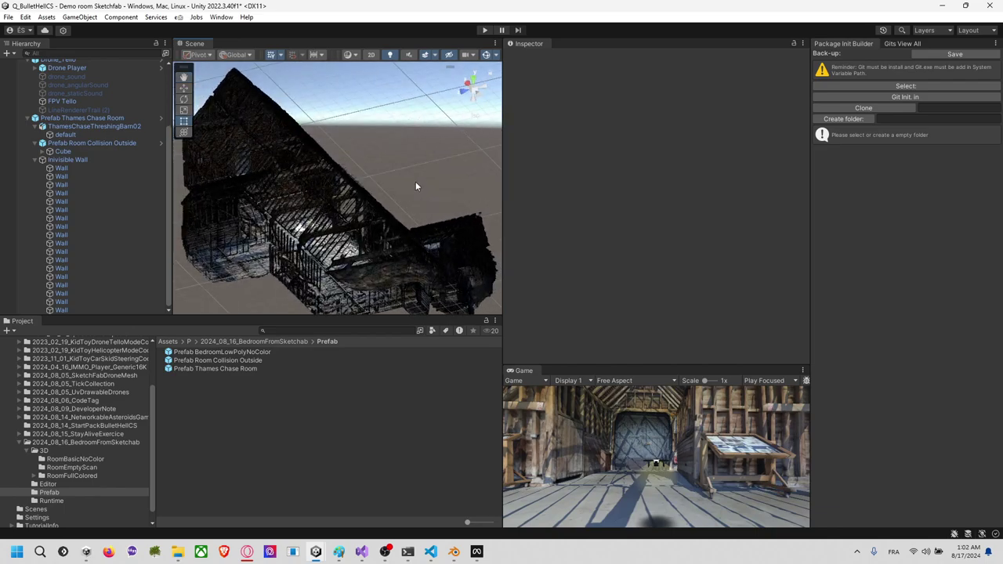
{"action": "left_click", "coordinate": [350, 54]}
{"action": "left_click", "coordinate": [363, 83]}
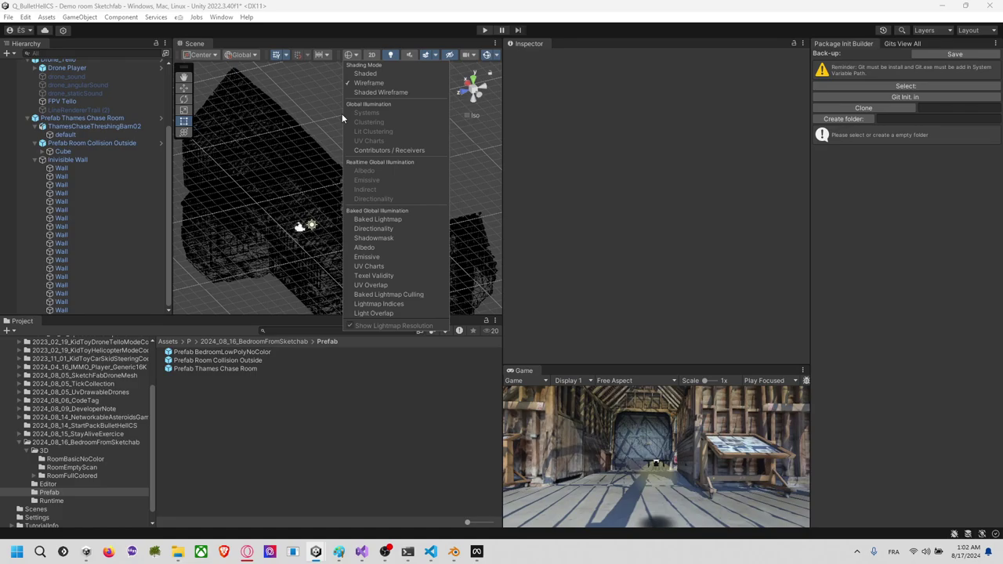
{"action": "mouse_move", "coordinate": [331, 120]}
{"action": "left_mouse_down", "text": "alt"}
{"action": "mouse_move", "coordinate": [352, 150]}
{"action": "mouse_move", "coordinate": [438, 84]}
{"action": "mouse_move", "coordinate": [430, 163]}
{"action": "mouse_move", "coordinate": [168, 131]}
{"action": "mouse_move", "coordinate": [349, 151]}
{"action": "mouse_move", "coordinate": [476, 117]}
{"action": "mouse_move", "coordinate": [427, 228]}
{"action": "mouse_move", "coordinate": [383, 190]}
{"action": "mouse_move", "coordinate": [399, 179]}
{"action": "mouse_move", "coordinate": [399, 162]}
{"action": "mouse_move", "coordinate": [515, 175]}
{"action": "mouse_move", "coordinate": [222, 184]}
{"action": "mouse_move", "coordinate": [371, 162]}
{"action": "mouse_move", "coordinate": [281, 172]}
{"action": "mouse_move", "coordinate": [278, 162]}
{"action": "mouse_move", "coordinate": [395, 128]}
{"action": "mouse_move", "coordinate": [414, 170]}
{"action": "left_mouse_up", "text": "alt"}
{"action": "scroll", "coordinate": [358, 158], "scroll_direction": "up", "scroll_amount": 5}
{"action": "scroll", "coordinate": [349, 163], "scroll_direction": "down", "scroll_amount": 2}
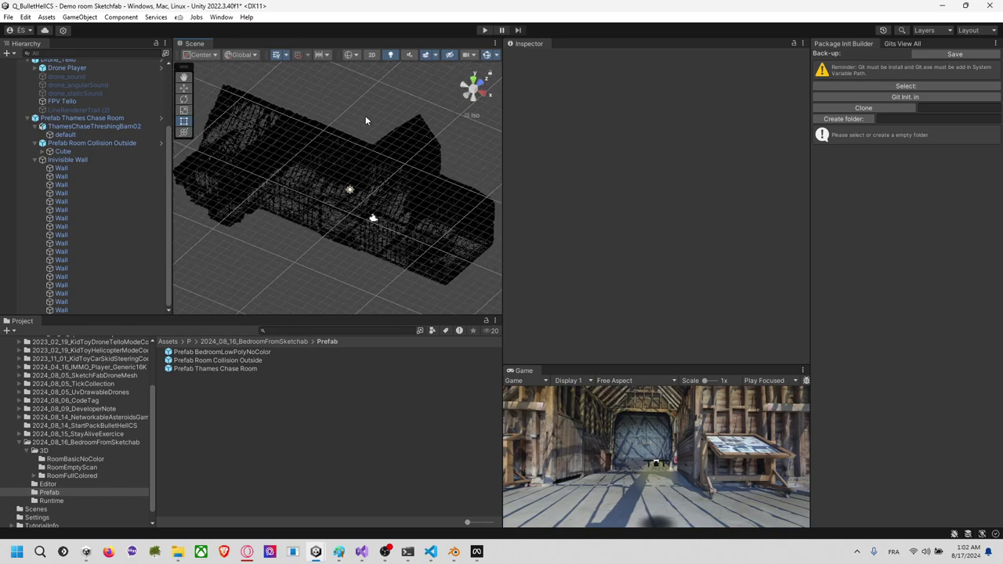
{"action": "left_click", "coordinate": [356, 143]}
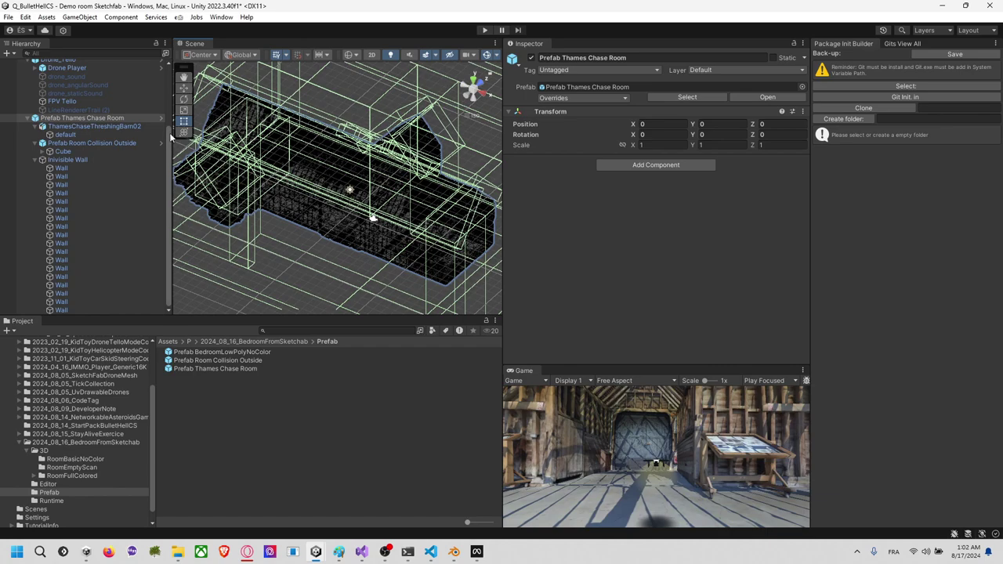
{"action": "left_click", "coordinate": [110, 161]}
Step: Set the Scene view back to Shaded and examine the barn model from inside and outside
{"action": "left_click", "coordinate": [352, 55]}
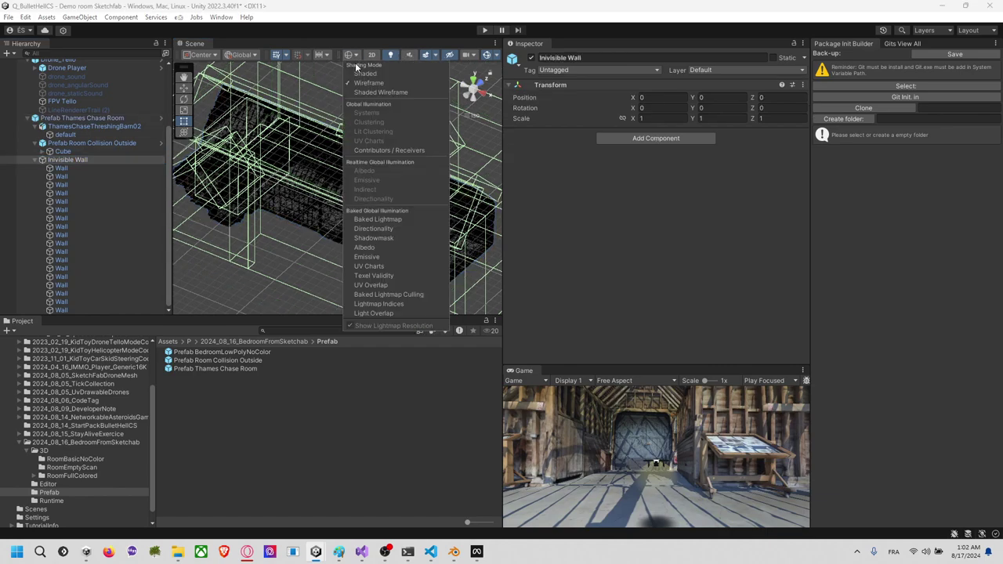
{"action": "left_click", "coordinate": [362, 74]}
{"action": "left_click", "coordinate": [329, 87]}
{"action": "scroll", "coordinate": [318, 101], "scroll_direction": "down", "scroll_amount": 1}
{"action": "mouse_move", "coordinate": [315, 101]}
{"action": "right_mouse_down"}
{"action": "mouse_move", "coordinate": [476, 257]}
{"action": "mouse_move", "coordinate": [593, 105]}
{"action": "mouse_move", "coordinate": [355, 188]}
{"action": "mouse_move", "coordinate": [275, 128]}
{"action": "mouse_move", "coordinate": [167, 111]}
{"action": "mouse_move", "coordinate": [93, 162]}
{"action": "right_mouse_up"}
{"action": "scroll", "coordinate": [355, 188], "scroll_direction": "up", "scroll_amount": 10}
{"action": "scroll", "coordinate": [355, 188], "scroll_direction": "up", "scroll_amount": 4}
{"action": "right_click_drag", "start_coordinate": [303, 188], "coordinate": [249, 100]}
{"action": "left_click_drag", "start_coordinate": [250, 99], "coordinate": [410, 185], "text": "alt"}
{"action": "scroll", "coordinate": [370, 141], "scroll_direction": "down", "scroll_amount": 20}
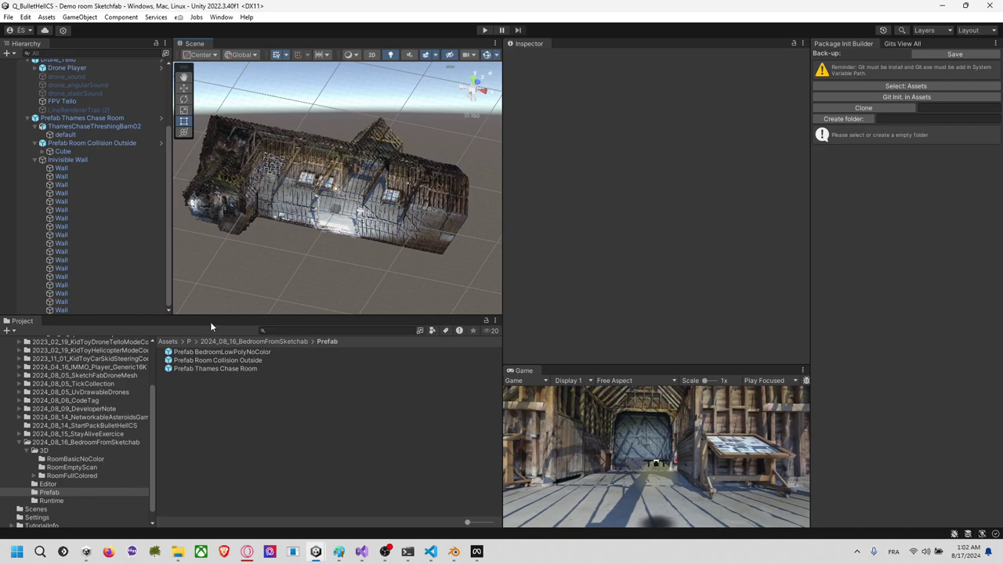
Step: Check the Git status of the 2024_08_16_BedroomFromSketchab package and stage all its changes with git add
{"action": "left_click", "coordinate": [88, 445]}
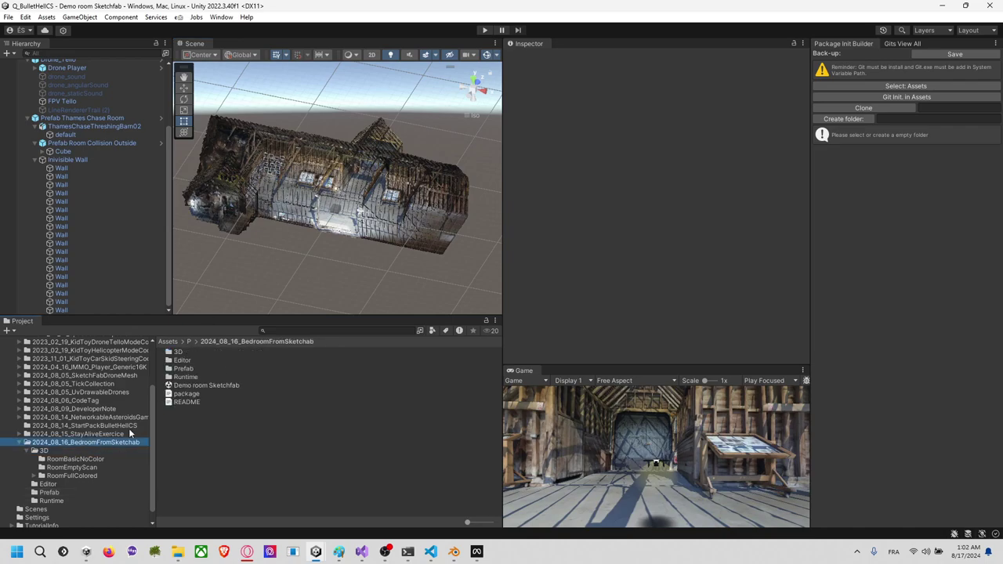
{"action": "left_click", "coordinate": [199, 386]}
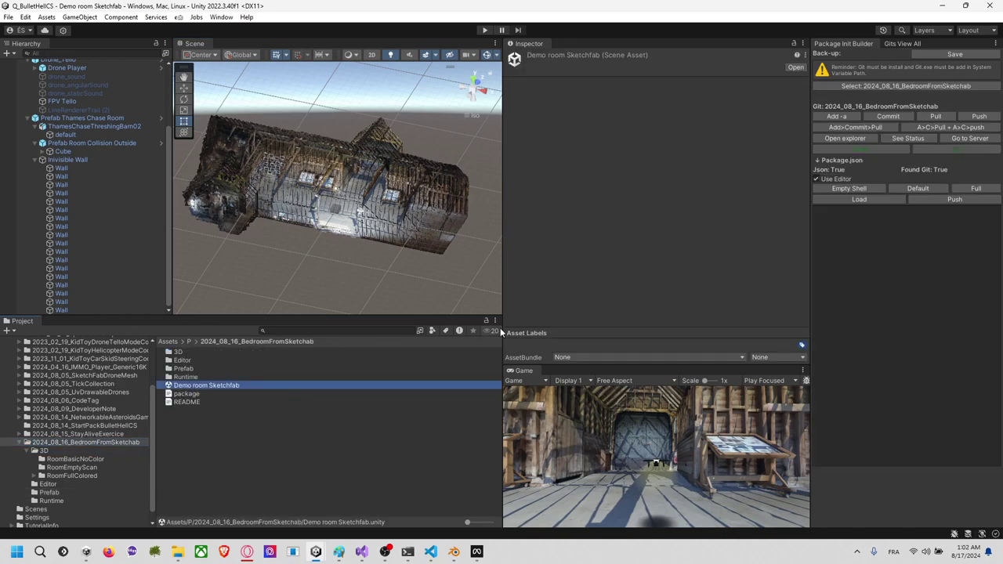
{"action": "left_click", "coordinate": [916, 138]}
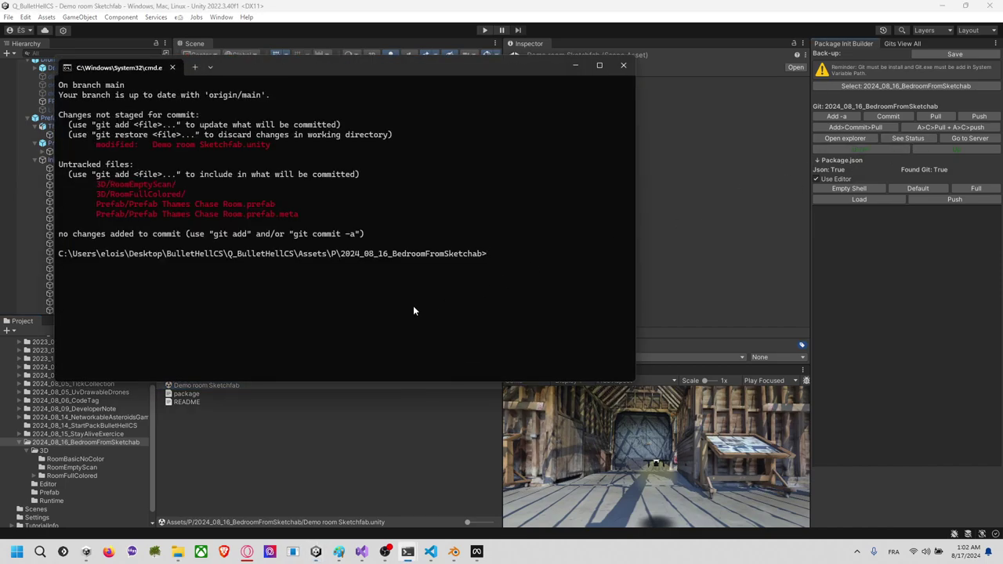
{"action": "type", "text": "git add ."}
{"action": "key", "text": "Return"}
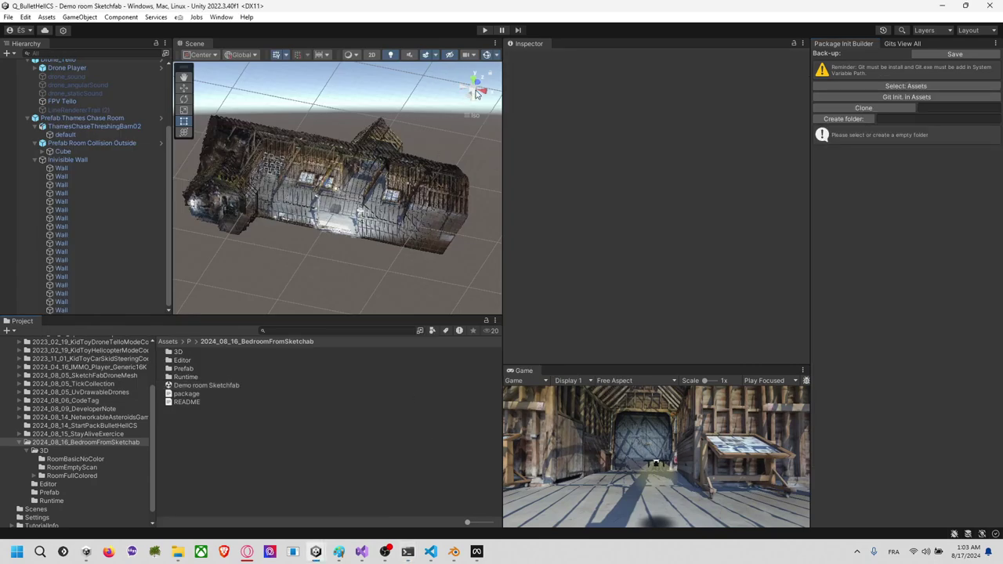
Step: Run the scene with an enlarged Game view to test the drone flight inside the barn, then stop play mode
{"action": "left_click", "coordinate": [485, 31]}
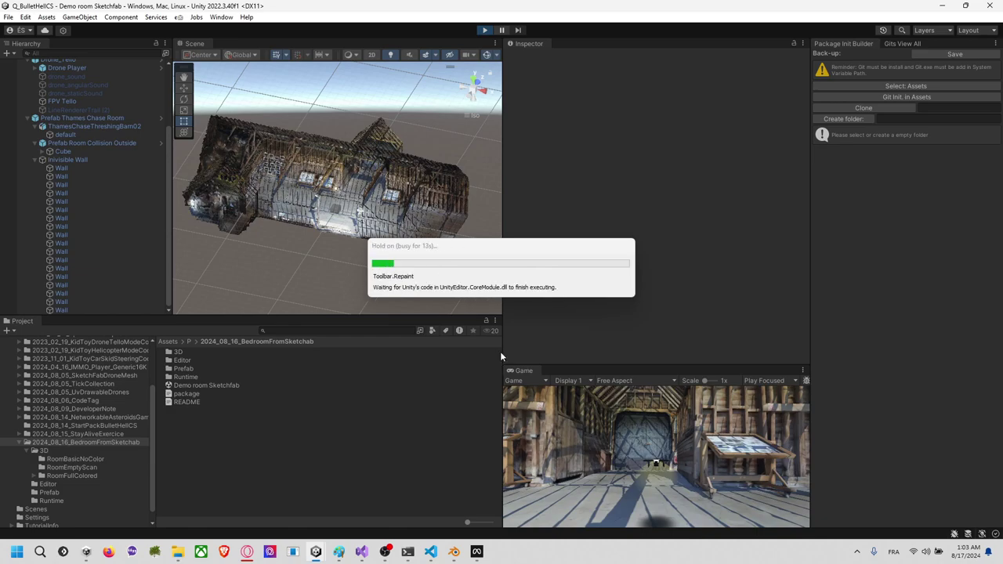
{"action": "left_click_drag", "start_coordinate": [502, 352], "coordinate": [301, 347]}
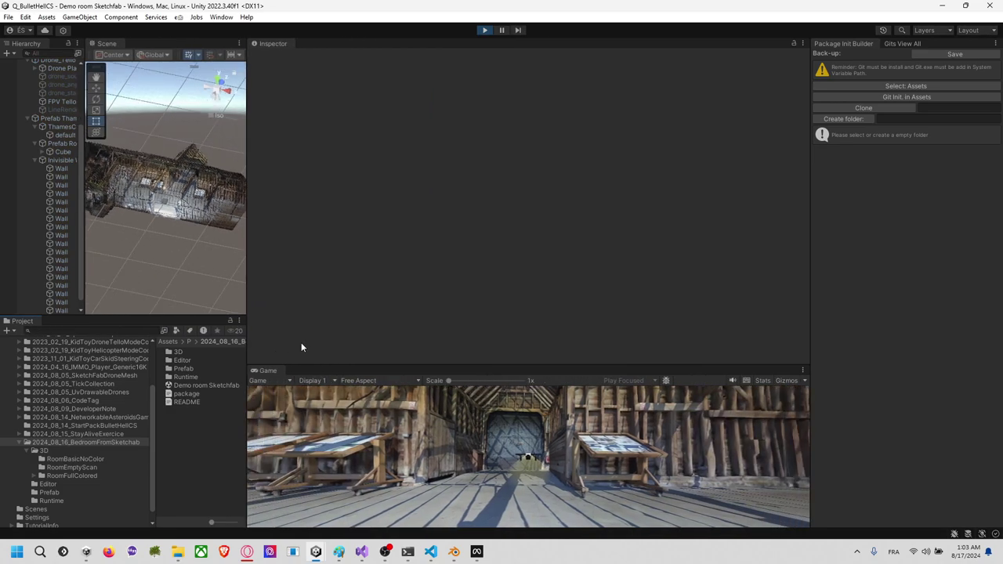
{"action": "left_click_drag", "start_coordinate": [362, 366], "coordinate": [432, 106]}
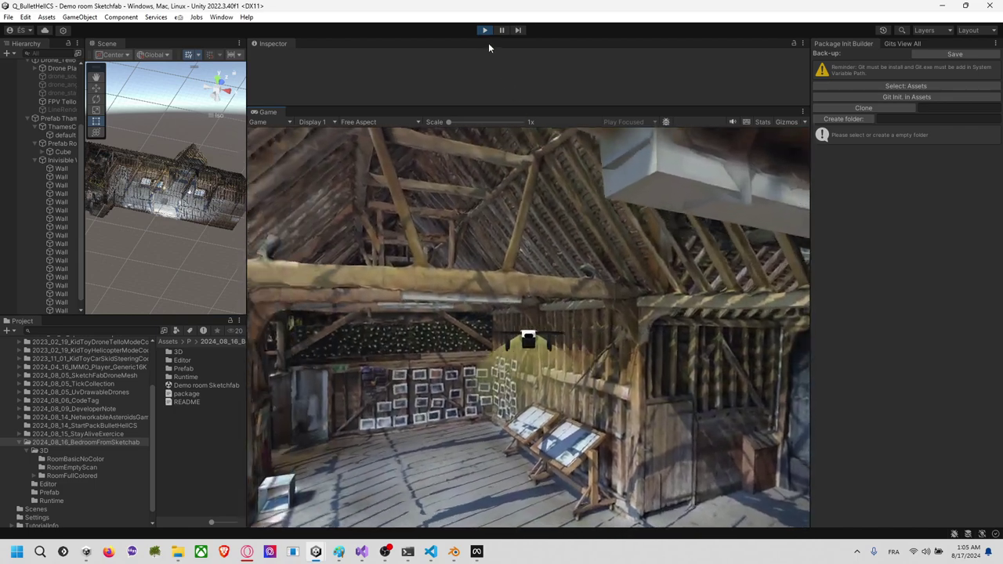
{"action": "left_click", "coordinate": [484, 31]}
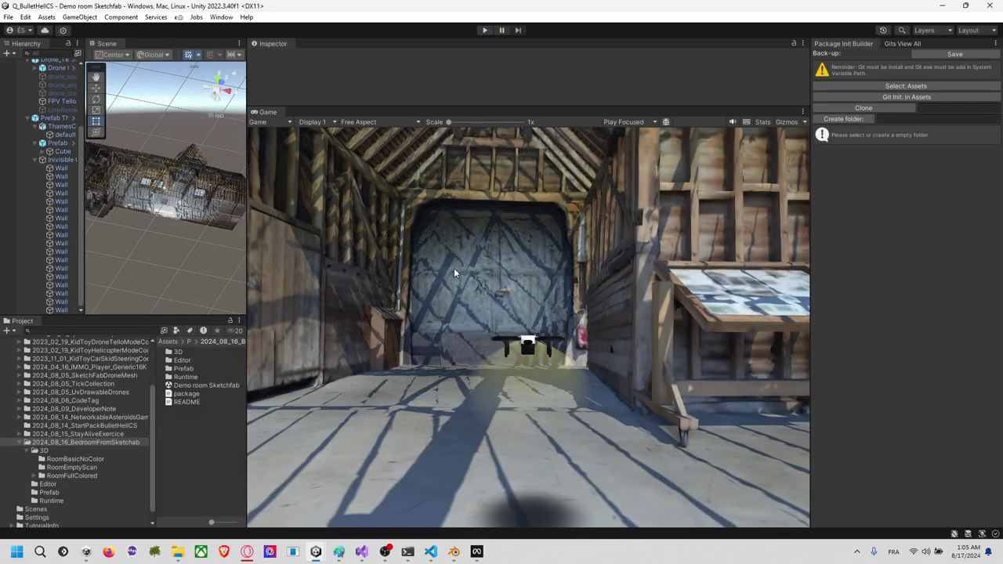
Step: Restore a larger Inspector and enable the Mesh Renderer on all the Wall objects under Invisible Wall
{"action": "middle_click_drag", "start_coordinate": [113, 210], "coordinate": [142, 219]}
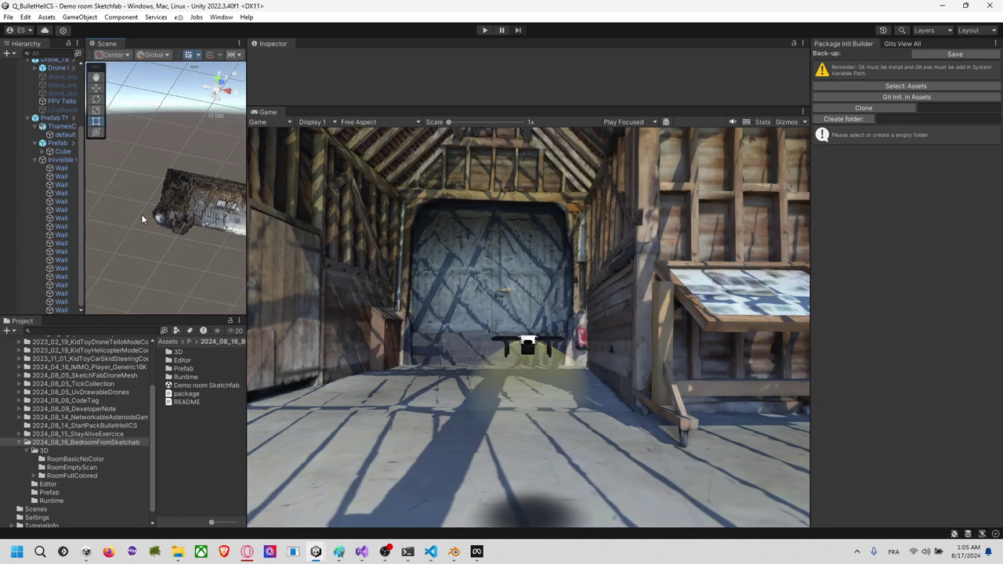
{"action": "left_click", "coordinate": [60, 169]}
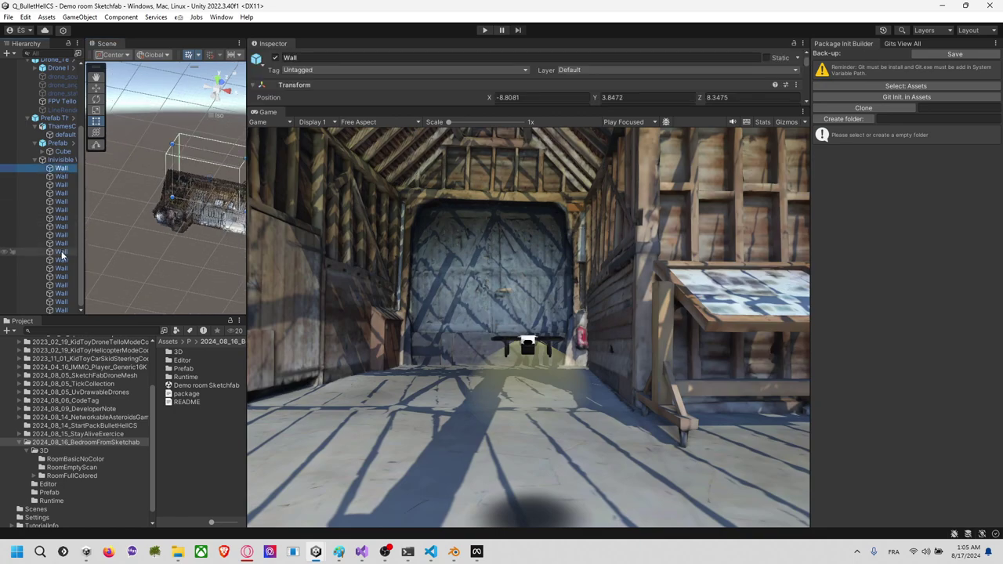
{"action": "left_click", "coordinate": [63, 310], "text": "shift"}
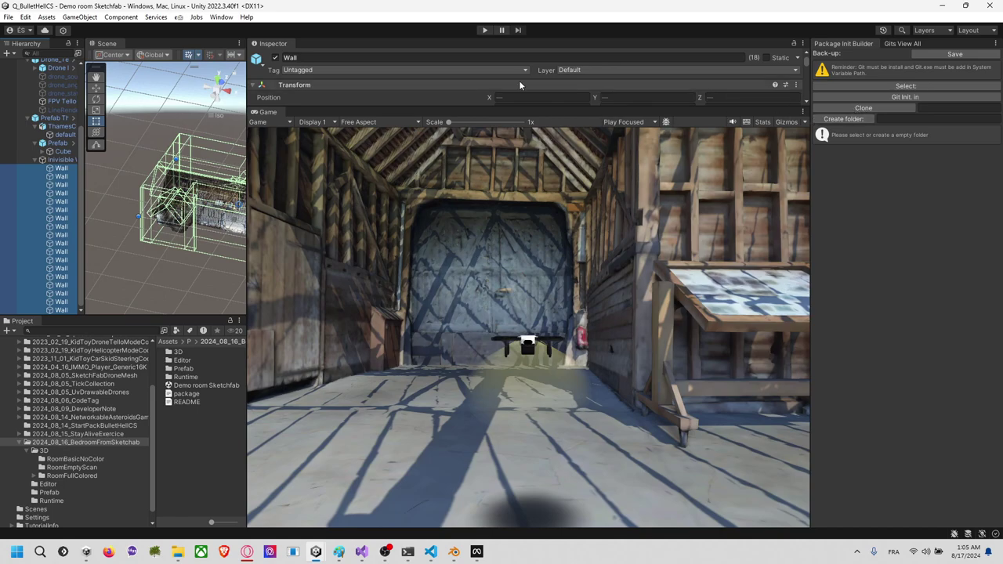
{"action": "left_click_drag", "start_coordinate": [305, 107], "coordinate": [423, 413]}
{"action": "left_click_drag", "start_coordinate": [247, 256], "coordinate": [515, 212]}
{"action": "left_click", "coordinate": [539, 159]}
Step: In an aligned top view, select the long side wall block and extend its end slightly toward the end bay
{"action": "scroll", "coordinate": [378, 234], "scroll_direction": "up", "scroll_amount": 4}
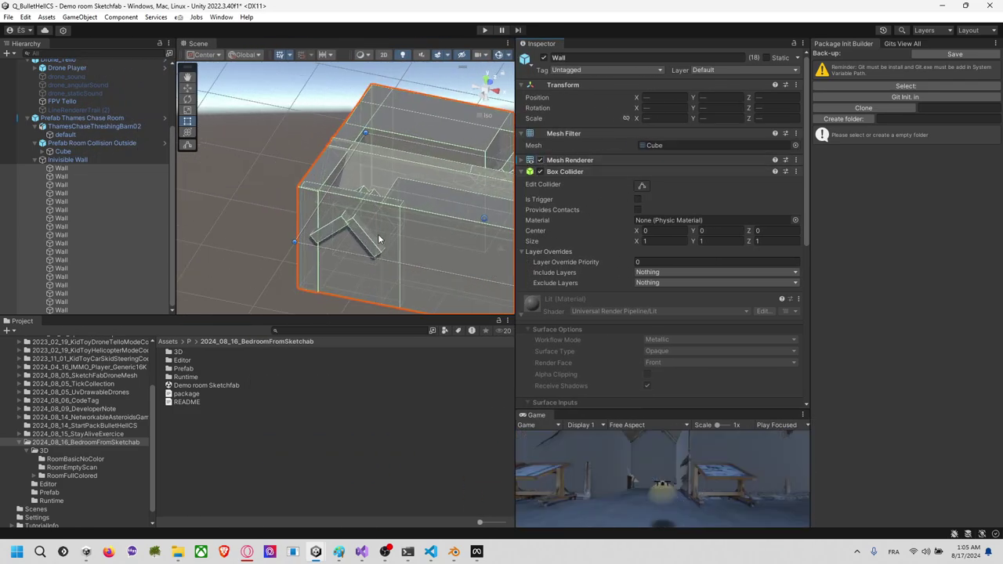
{"action": "right_click_drag", "start_coordinate": [398, 179], "coordinate": [423, 314]}
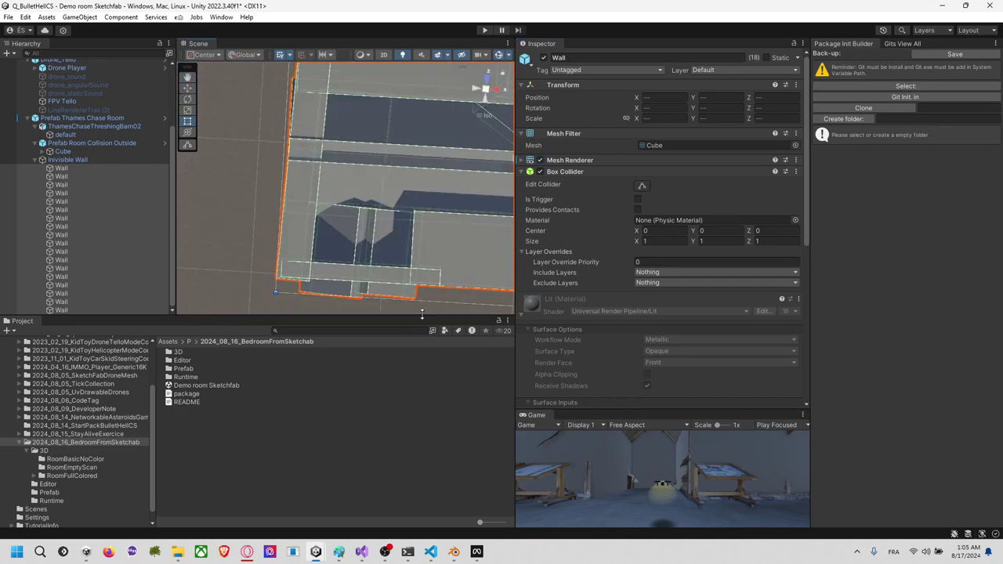
{"action": "middle_click_drag", "start_coordinate": [439, 273], "coordinate": [412, 230]}
{"action": "left_click", "coordinate": [417, 220]}
{"action": "left_click", "coordinate": [416, 222]}
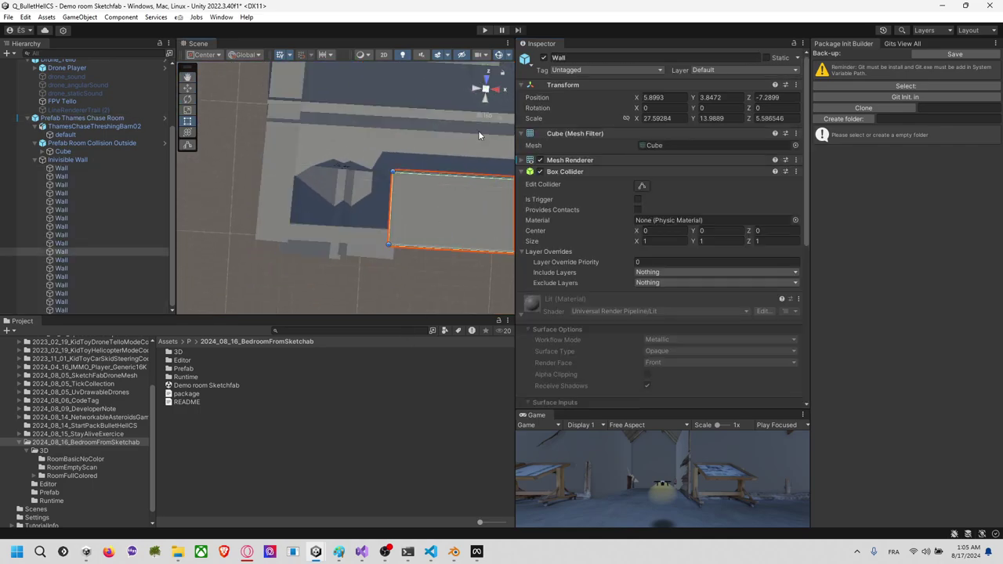
{"action": "left_click", "coordinate": [496, 88]}
{"action": "left_click", "coordinate": [485, 79]}
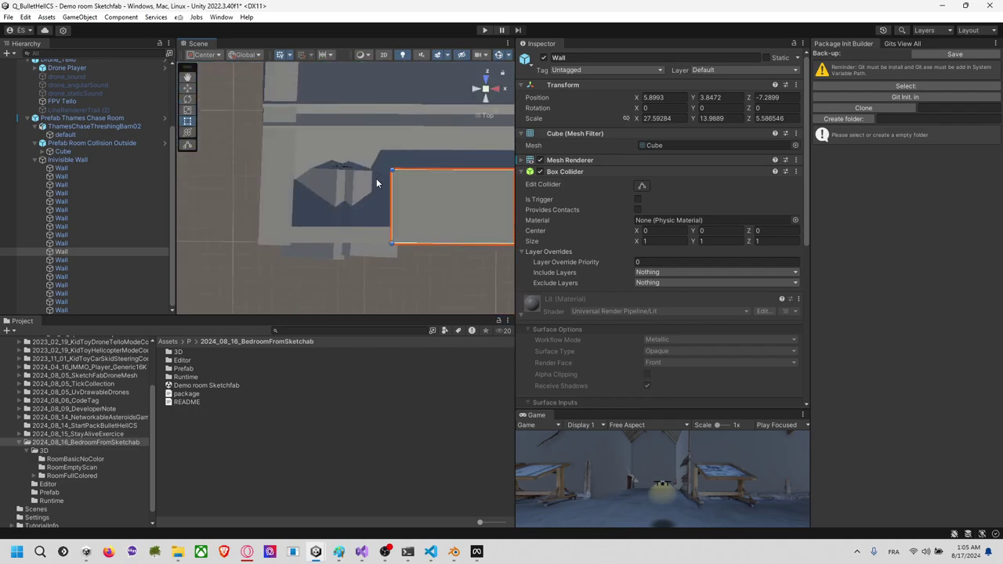
{"action": "scroll", "coordinate": [382, 221], "scroll_direction": "up", "scroll_amount": 3}
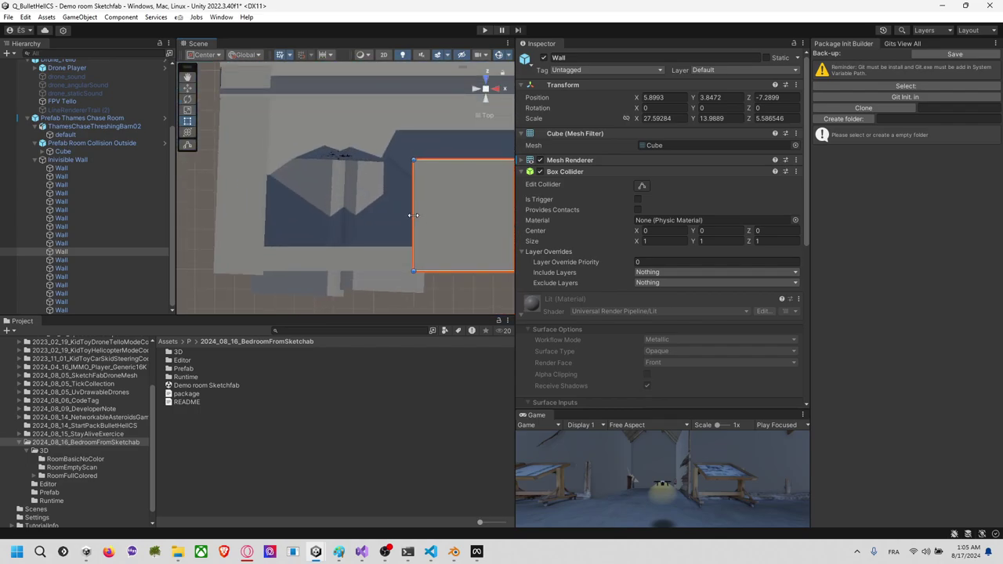
Step: Thicken the thin wall that continues the long side block to a Z scale of about 1.54
{"action": "left_click", "coordinate": [385, 252]}
{"action": "left_click", "coordinate": [385, 246]}
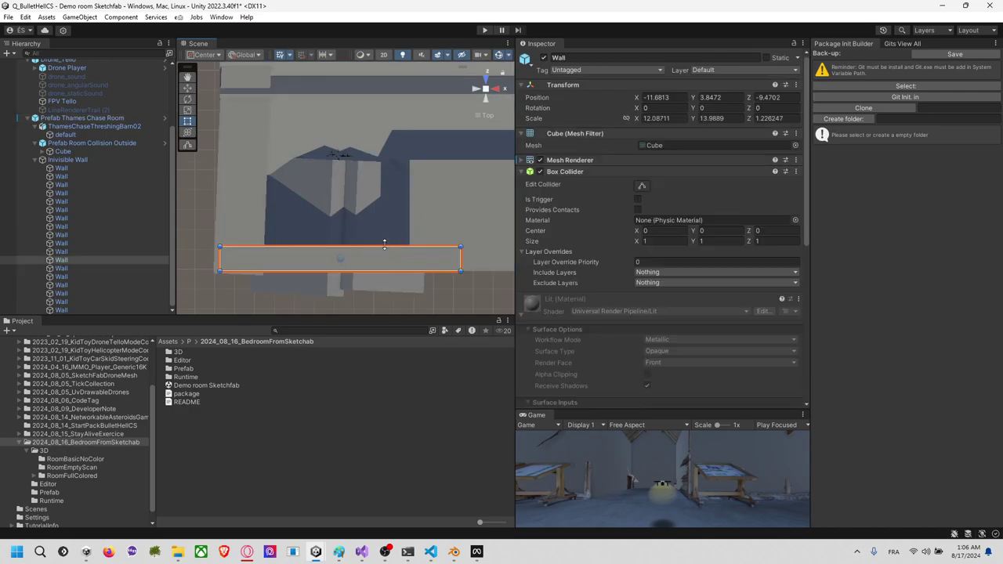
{"action": "middle_click_drag", "start_coordinate": [348, 188], "coordinate": [373, 291]}
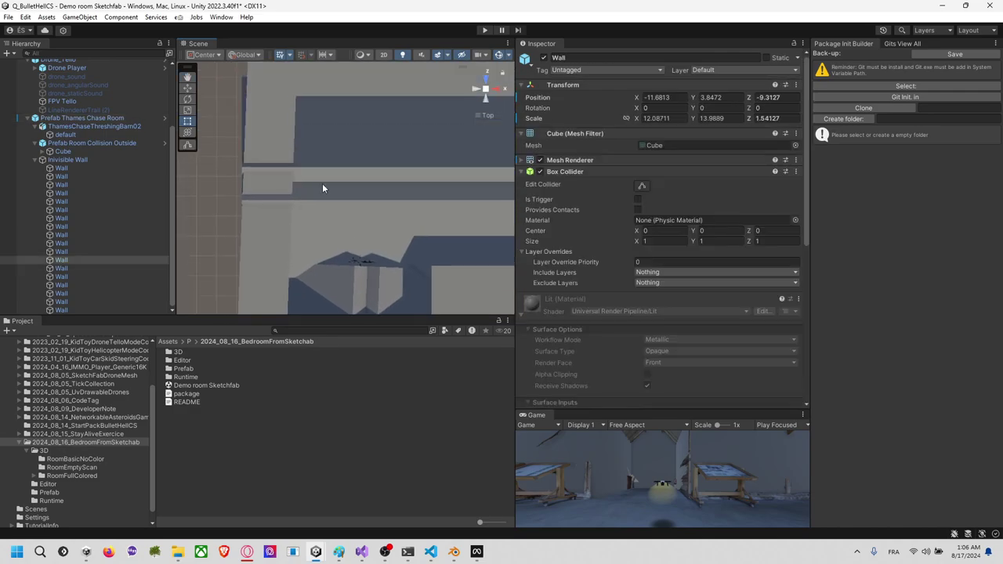
Step: Disable the Mesh Renderer on the two tall outer walls that hide the sloped roof walls and the end bay
{"action": "left_click", "coordinate": [291, 155]}
{"action": "middle_click_drag", "start_coordinate": [291, 155], "coordinate": [330, 146]}
{"action": "left_click", "coordinate": [372, 224]}
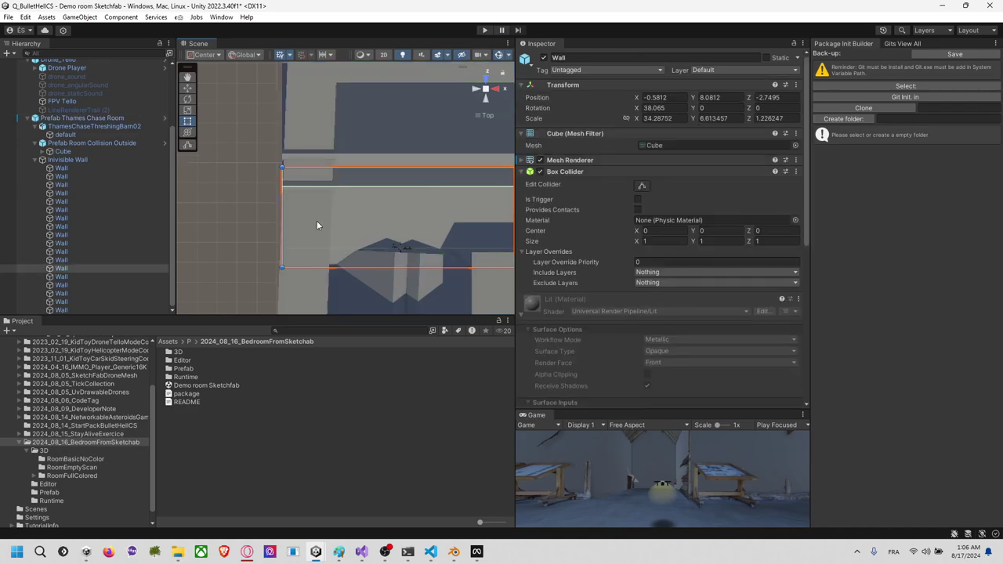
{"action": "left_click_drag", "start_coordinate": [318, 224], "coordinate": [495, 102], "text": "alt"}
{"action": "left_click", "coordinate": [243, 244]}
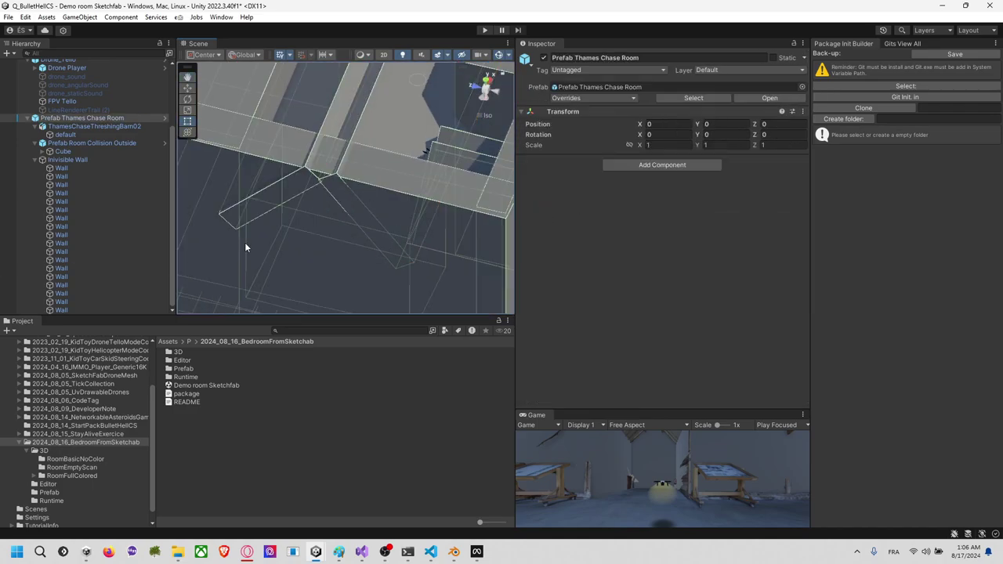
{"action": "left_click", "coordinate": [243, 244]}
{"action": "left_click", "coordinate": [242, 243]}
{"action": "middle_click_drag", "start_coordinate": [233, 244], "coordinate": [328, 219]}
{"action": "scroll", "coordinate": [374, 190], "scroll_direction": "down", "scroll_amount": 2}
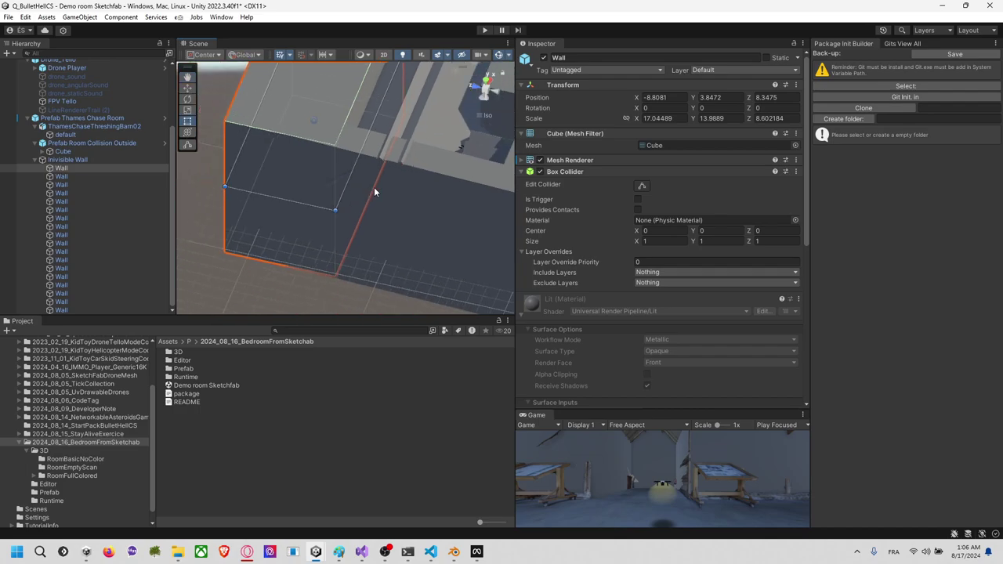
{"action": "left_click", "coordinate": [539, 159]}
{"action": "middle_click_drag", "start_coordinate": [443, 186], "coordinate": [412, 185]}
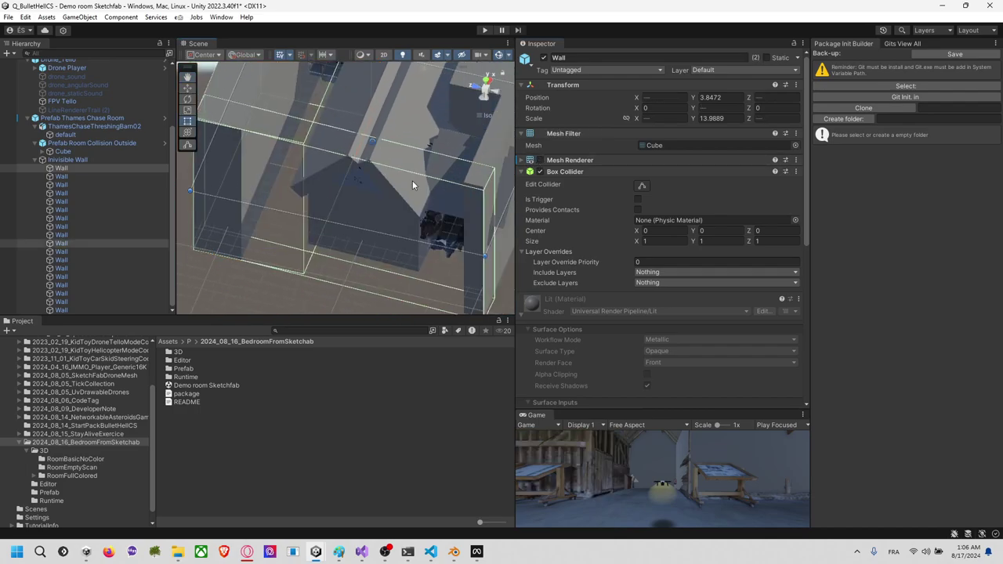
Step: Resize the end wall panel below the gable to a Y scale of about 8.91 so its side edge fits the barn
{"action": "left_click", "coordinate": [365, 204]}
{"action": "right_click_drag", "start_coordinate": [386, 205], "coordinate": [342, 174]}
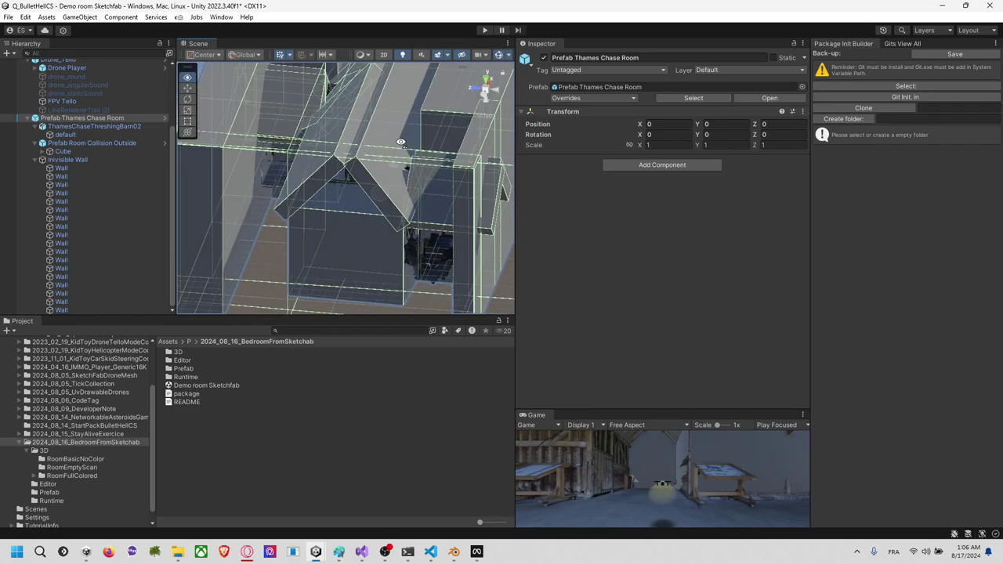
{"action": "left_click", "coordinate": [394, 253]}
{"action": "left_click", "coordinate": [394, 249]}
{"action": "scroll", "coordinate": [384, 246], "scroll_direction": "up", "scroll_amount": 3}
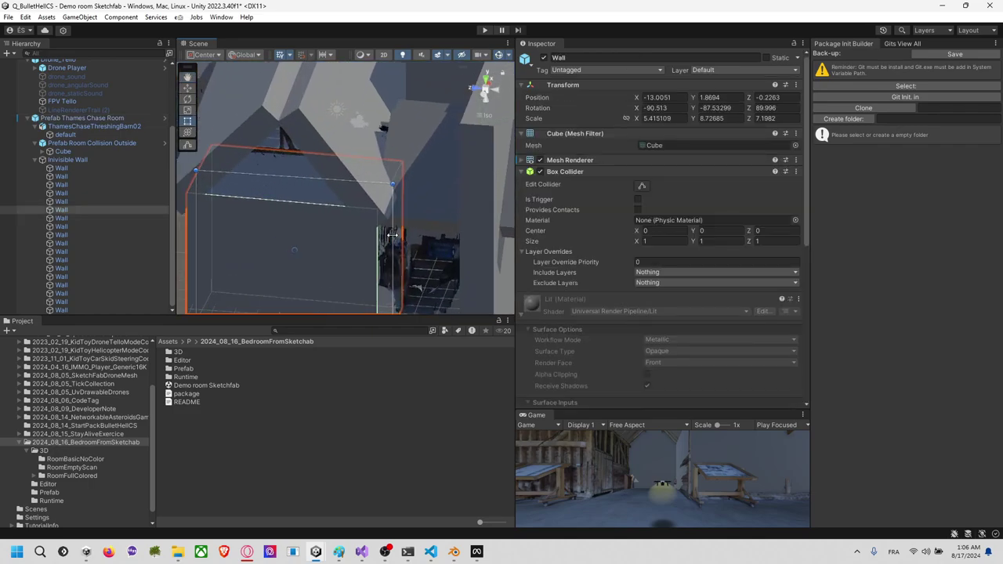
{"action": "right_click_drag", "start_coordinate": [405, 237], "coordinate": [423, 211]}
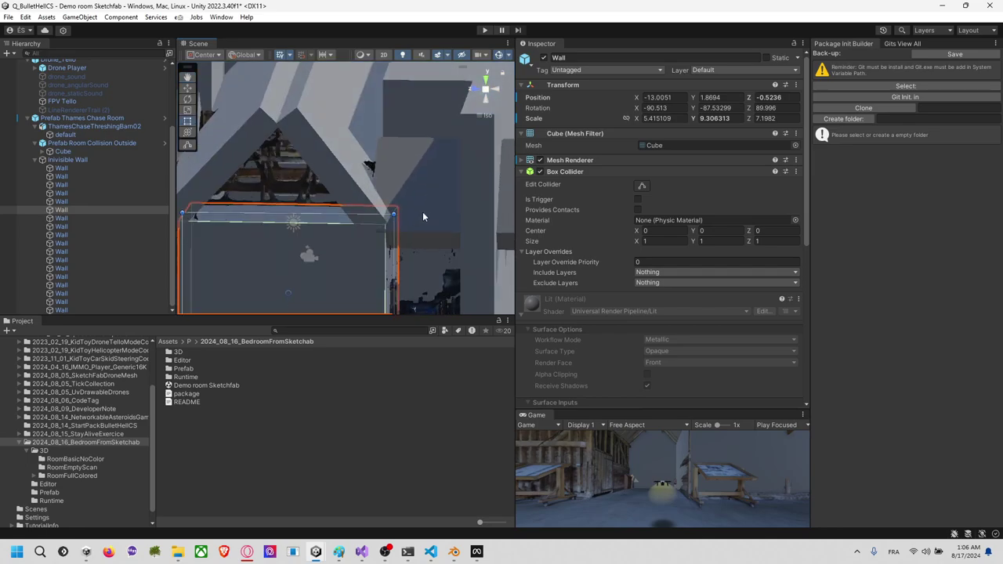
{"action": "middle_click_drag", "start_coordinate": [422, 212], "coordinate": [409, 127]}
{"action": "scroll", "coordinate": [401, 176], "scroll_direction": "up", "scroll_amount": 3}
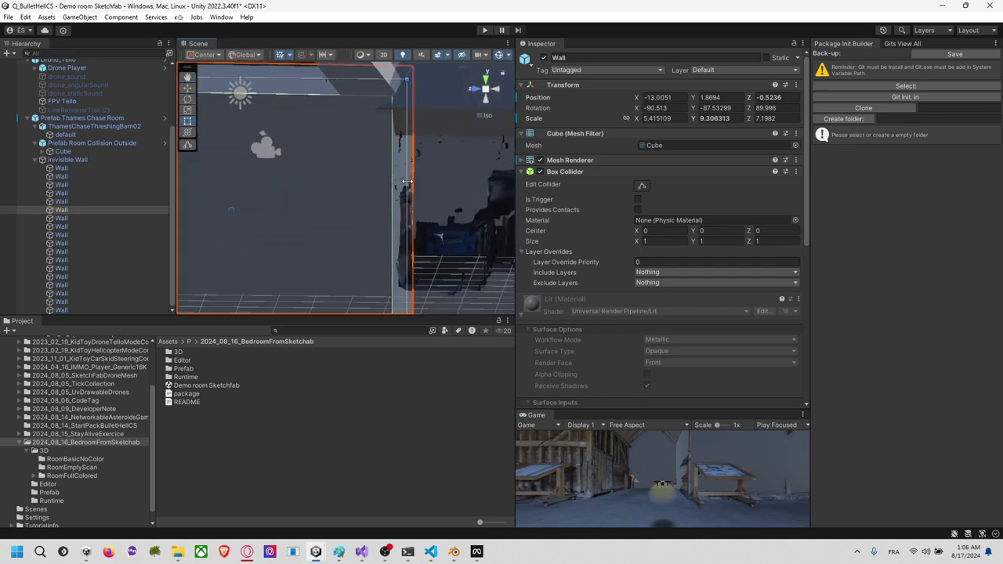
{"action": "left_click_drag", "start_coordinate": [407, 181], "coordinate": [397, 186]}
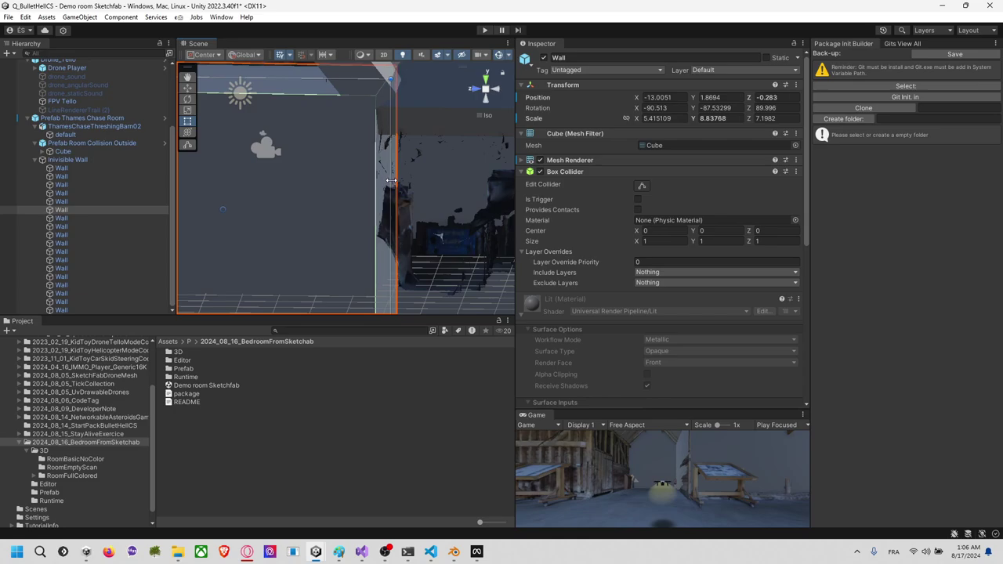
{"action": "scroll", "coordinate": [414, 204], "scroll_direction": "down", "scroll_amount": 8}
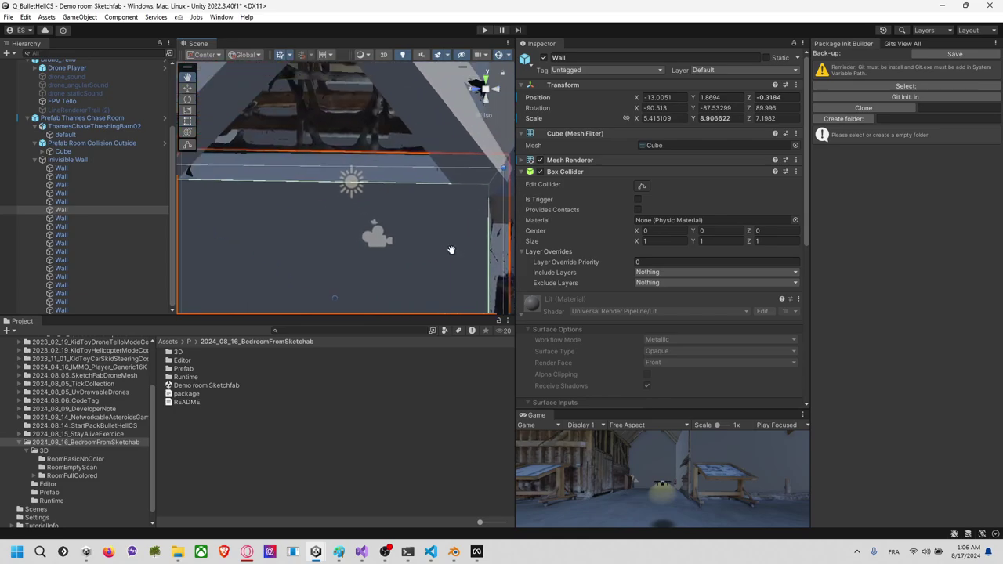
Step: Duplicate the long sloped roof wall and raise the copy to a Y position of 9.78
{"action": "scroll", "coordinate": [411, 190], "scroll_direction": "down", "scroll_amount": 3}
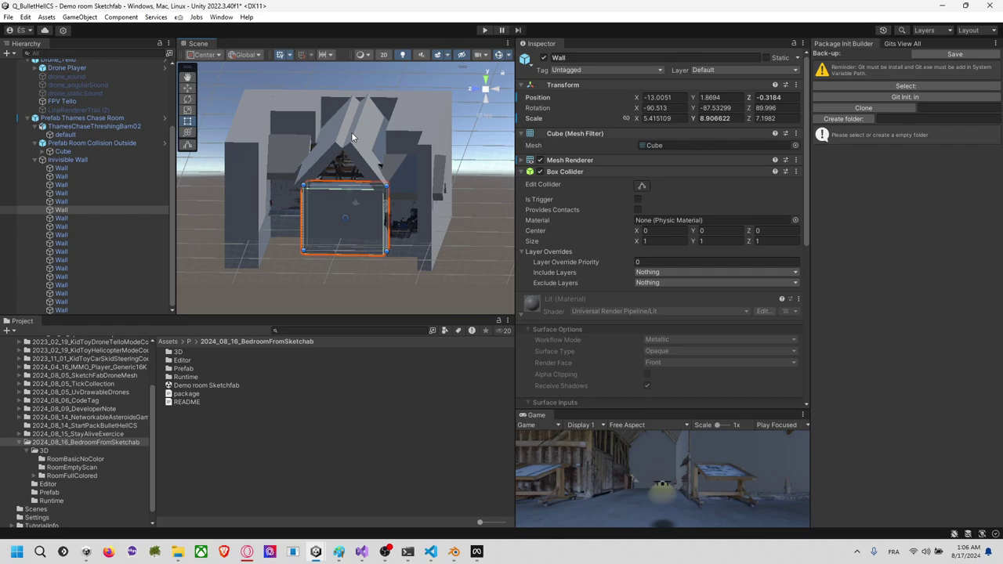
{"action": "middle_click_drag", "start_coordinate": [352, 136], "coordinate": [341, 193]}
{"action": "scroll", "coordinate": [340, 193], "scroll_direction": "up", "scroll_amount": 5}
{"action": "left_click_drag", "start_coordinate": [340, 193], "coordinate": [339, 257], "text": "alt"}
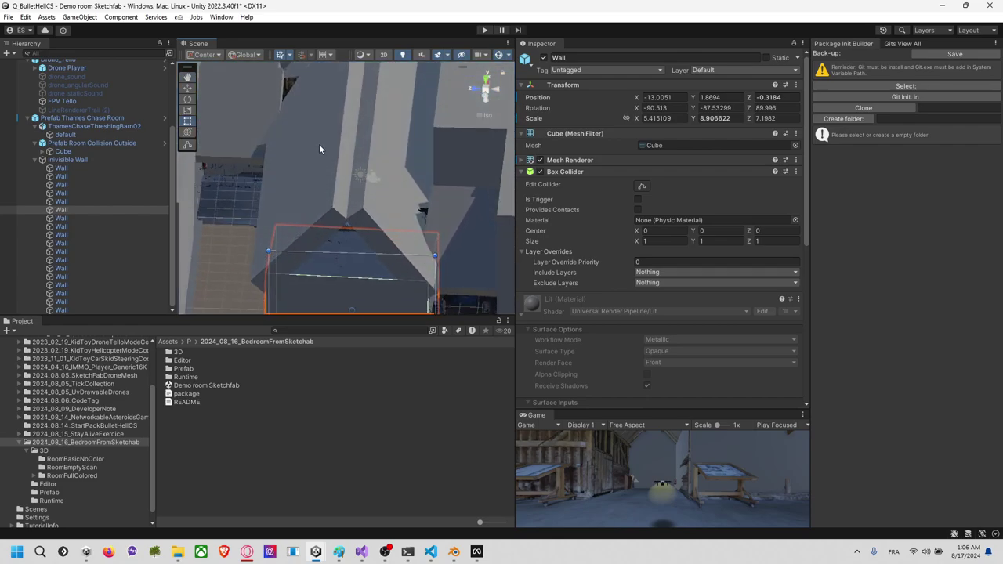
{"action": "middle_click_drag", "start_coordinate": [319, 147], "coordinate": [351, 270]}
{"action": "scroll", "coordinate": [385, 239], "scroll_direction": "down", "scroll_amount": 10}
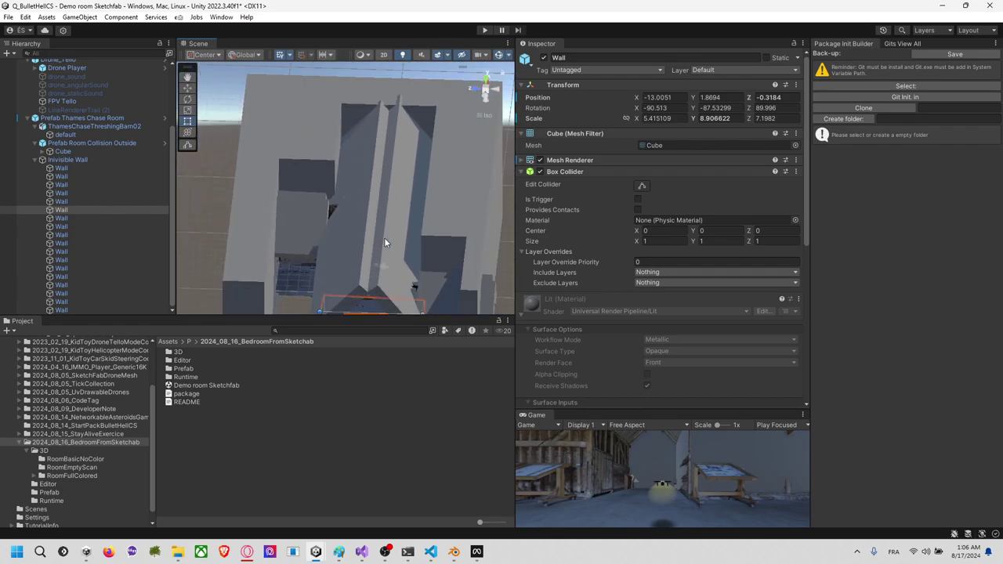
{"action": "middle_click_drag", "start_coordinate": [415, 276], "coordinate": [408, 256]}
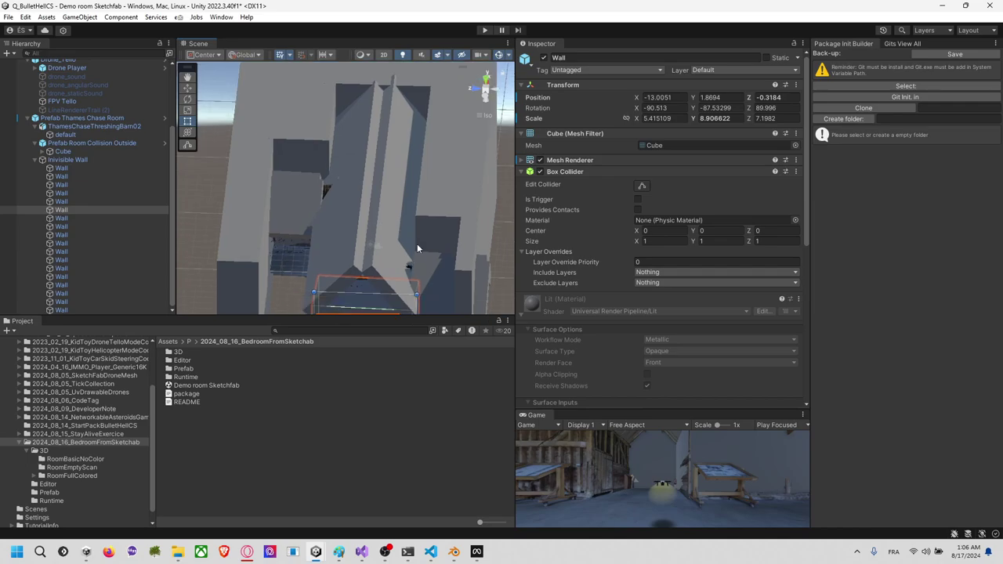
{"action": "left_click", "coordinate": [393, 253]}
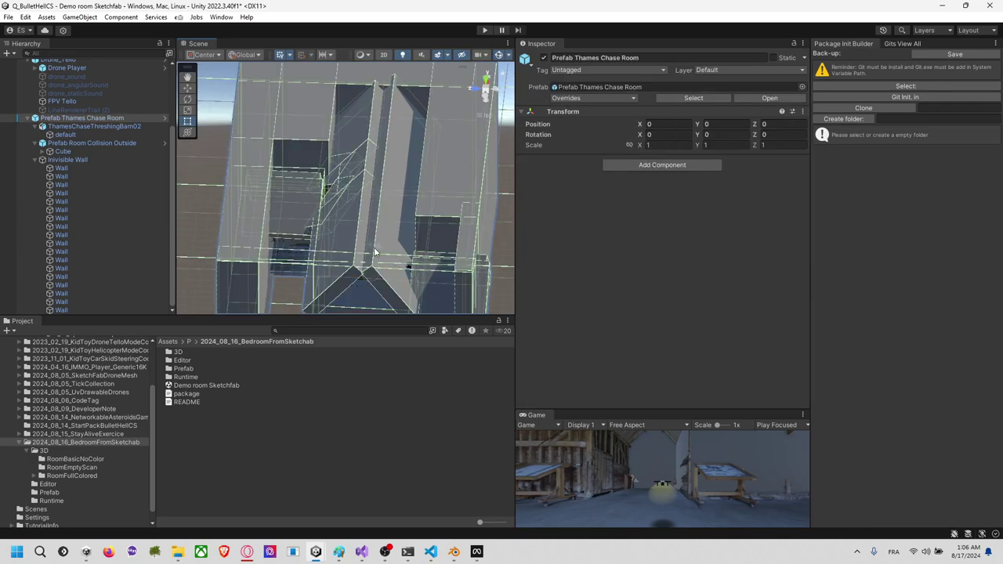
{"action": "left_click", "coordinate": [375, 249]}
{"action": "middle_click_drag", "start_coordinate": [417, 262], "coordinate": [421, 239]}
{"action": "left_click_drag", "start_coordinate": [420, 239], "coordinate": [417, 186], "text": "alt"}
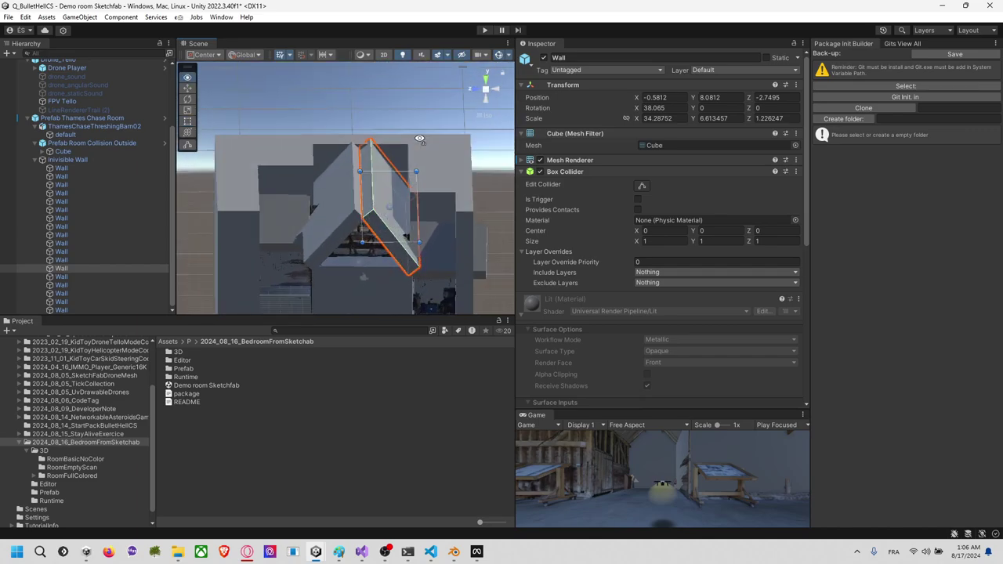
{"action": "key", "text": "ctrl+d"}
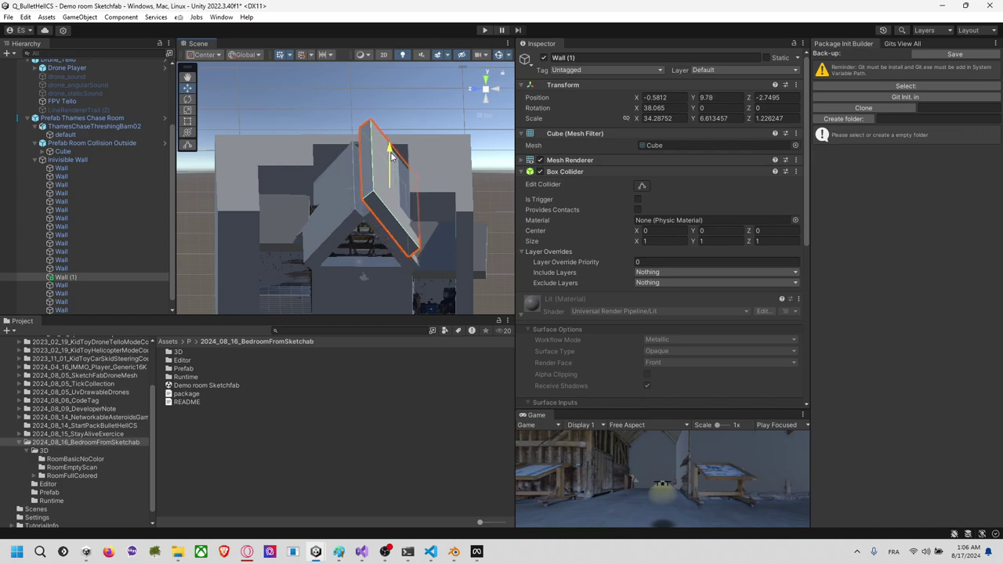
{"action": "left_click_drag", "start_coordinate": [392, 157], "coordinate": [452, 262], "text": "alt"}
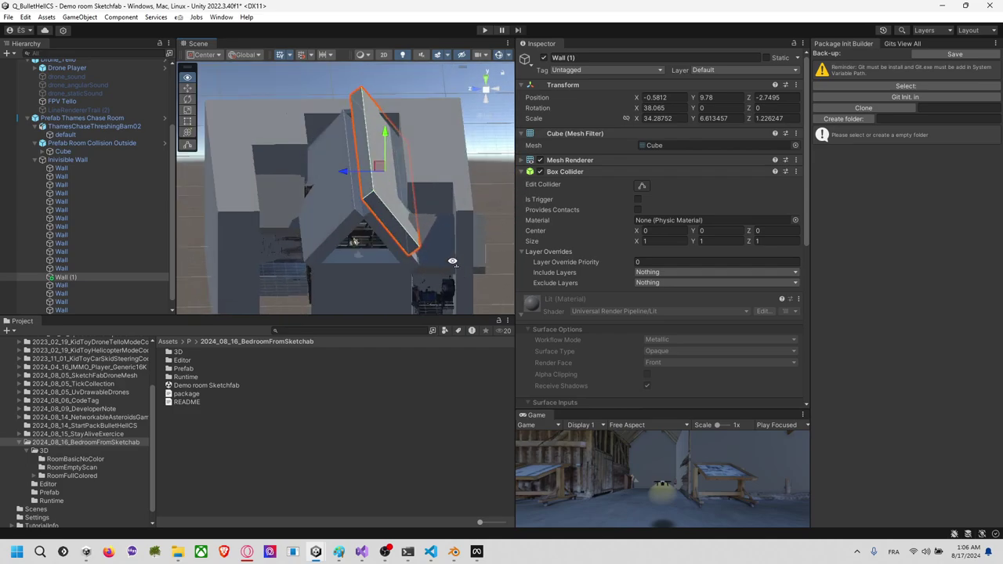
Step: Duplicate the sloped wall on the opposite roof side and move the copy to Y 9.02 and Z 2.85
{"action": "left_click", "coordinate": [342, 213]}
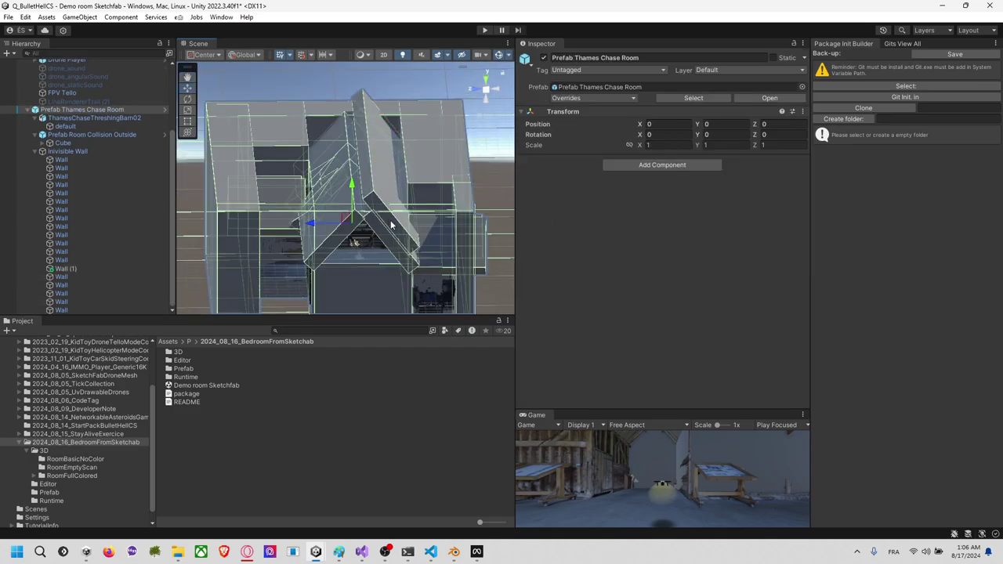
{"action": "left_click", "coordinate": [475, 206]}
{"action": "left_click_drag", "start_coordinate": [475, 206], "coordinate": [436, 176], "text": "alt"}
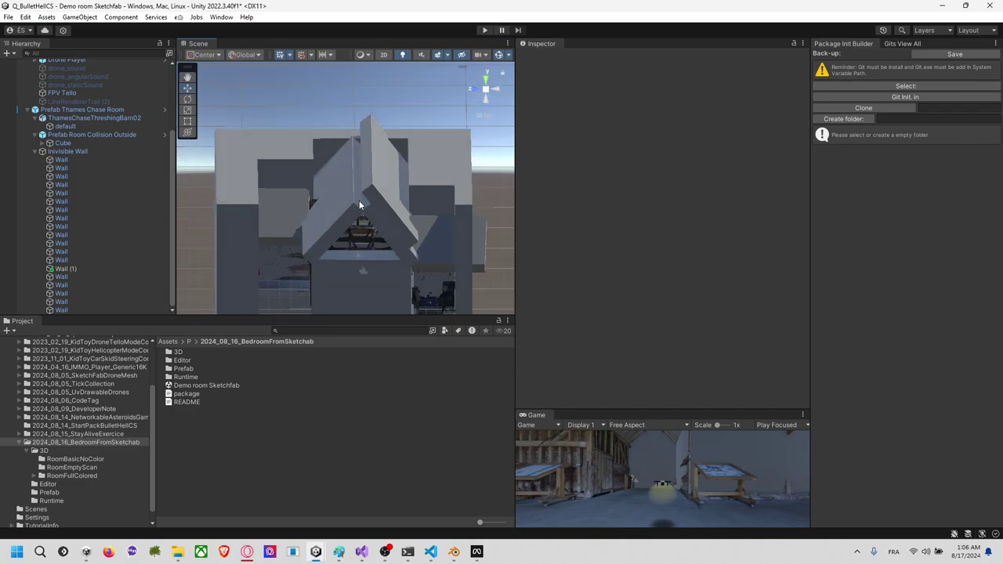
{"action": "left_click", "coordinate": [352, 206]}
{"action": "left_click", "coordinate": [347, 201]}
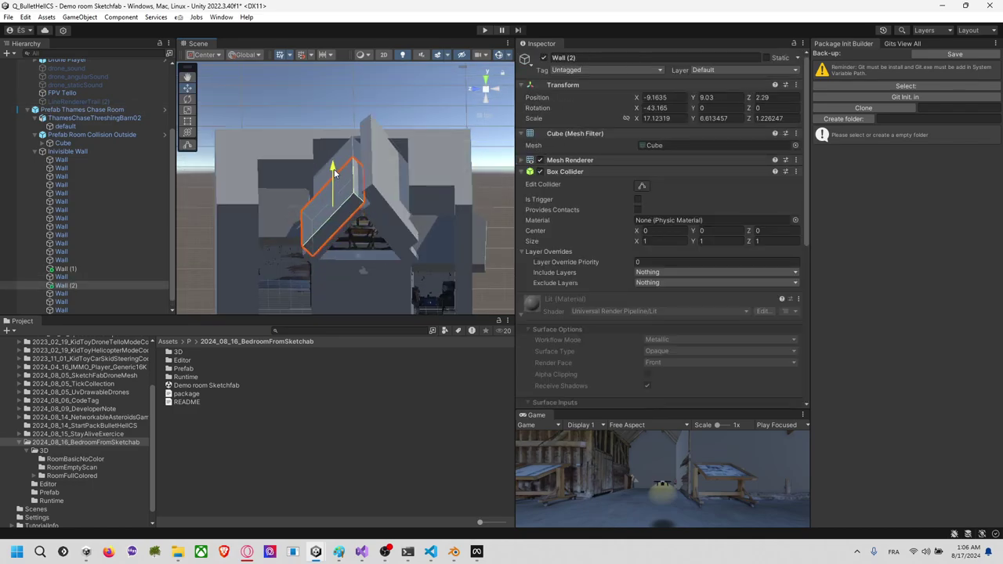
{"action": "left_click_drag", "start_coordinate": [332, 173], "coordinate": [347, 236], "text": "alt"}
{"action": "mouse_move", "coordinate": [284, 212]}
{"action": "left_mouse_down", "text": "alt"}
{"action": "mouse_move", "coordinate": [309, 193]}
{"action": "mouse_move", "coordinate": [318, 212]}
{"action": "mouse_move", "coordinate": [330, 202]}
{"action": "mouse_move", "coordinate": [303, 170]}
{"action": "mouse_move", "coordinate": [299, 213]}
{"action": "left_mouse_up", "text": "alt"}
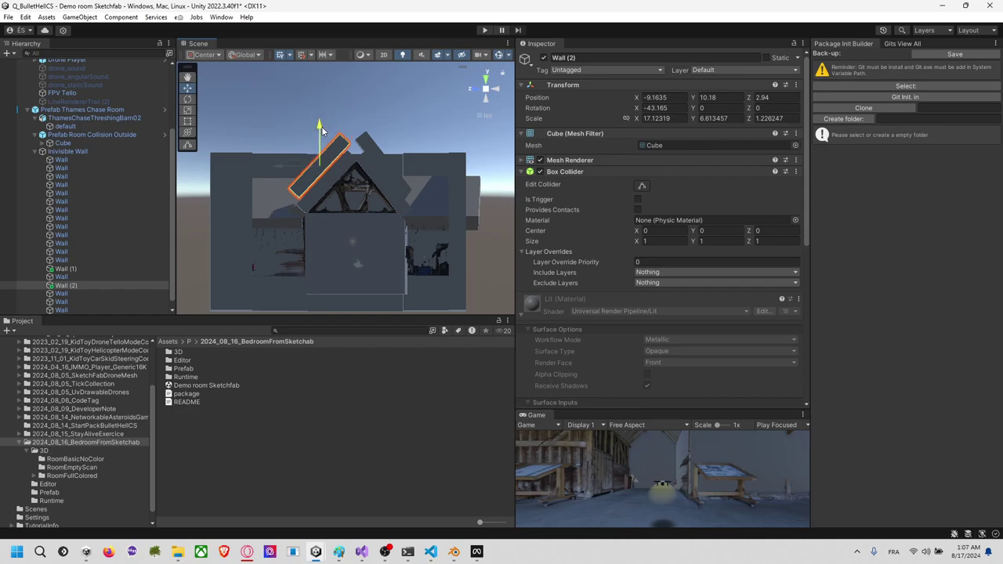
{"action": "left_click_drag", "start_coordinate": [322, 154], "coordinate": [349, 192], "text": "alt"}
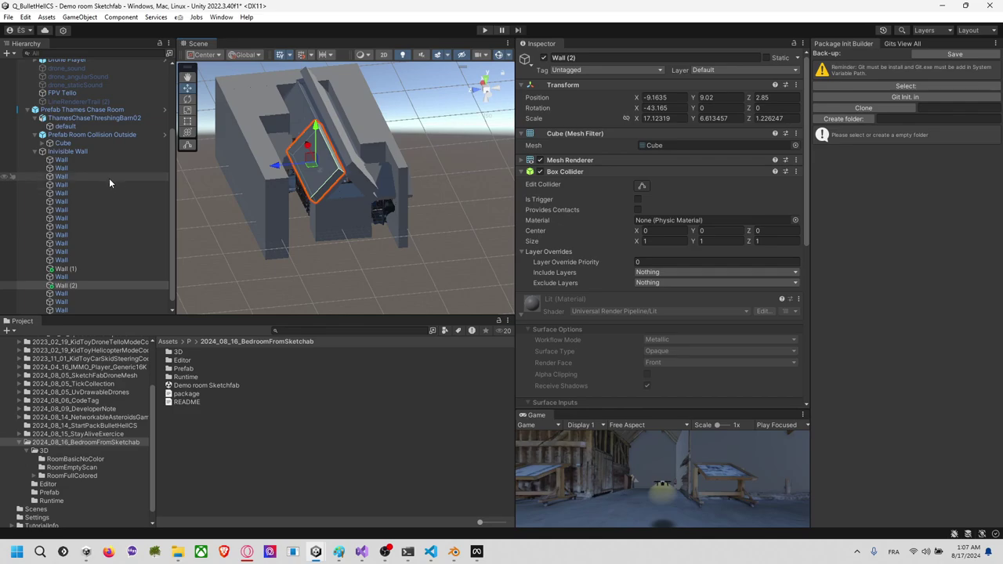
Step: Select all the walls under Invisible Wall, including the new copies, and disable their Mesh Renderer
{"action": "left_click", "coordinate": [122, 152]}
{"action": "left_click", "coordinate": [124, 162]}
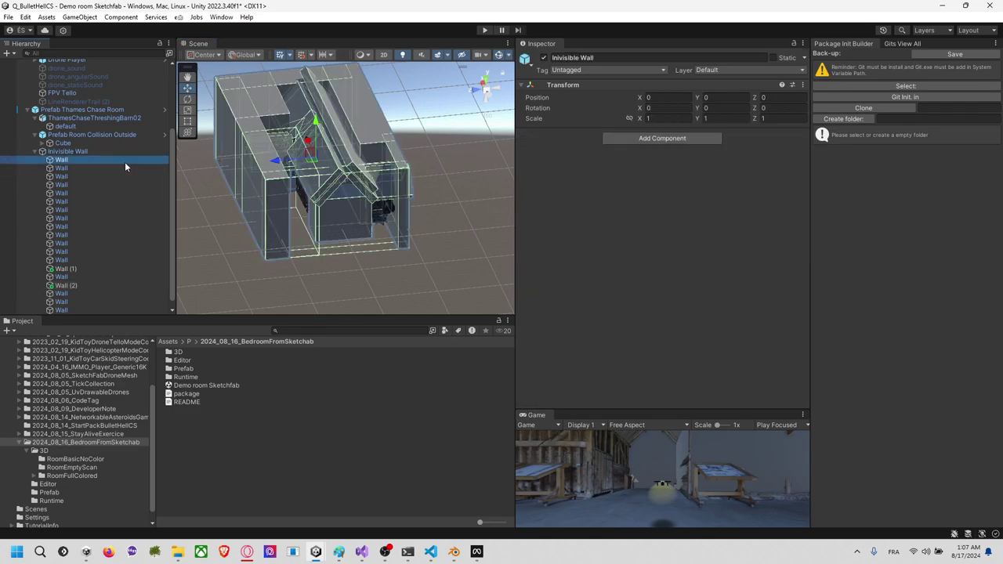
{"action": "left_click", "coordinate": [92, 310], "text": "shift"}
{"action": "left_click", "coordinate": [539, 160]}
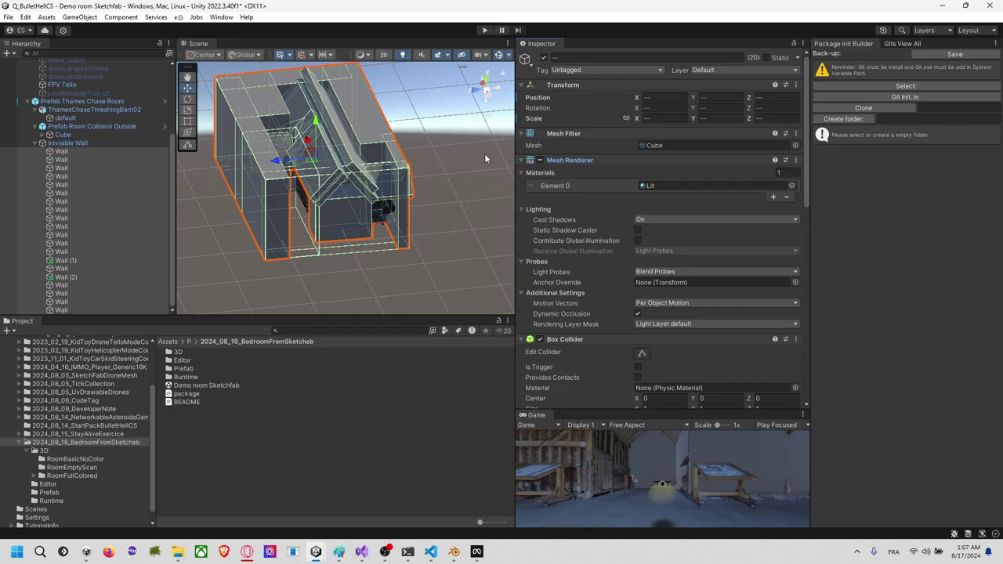
{"action": "left_click", "coordinate": [539, 160]}
{"action": "left_click", "coordinate": [540, 160]}
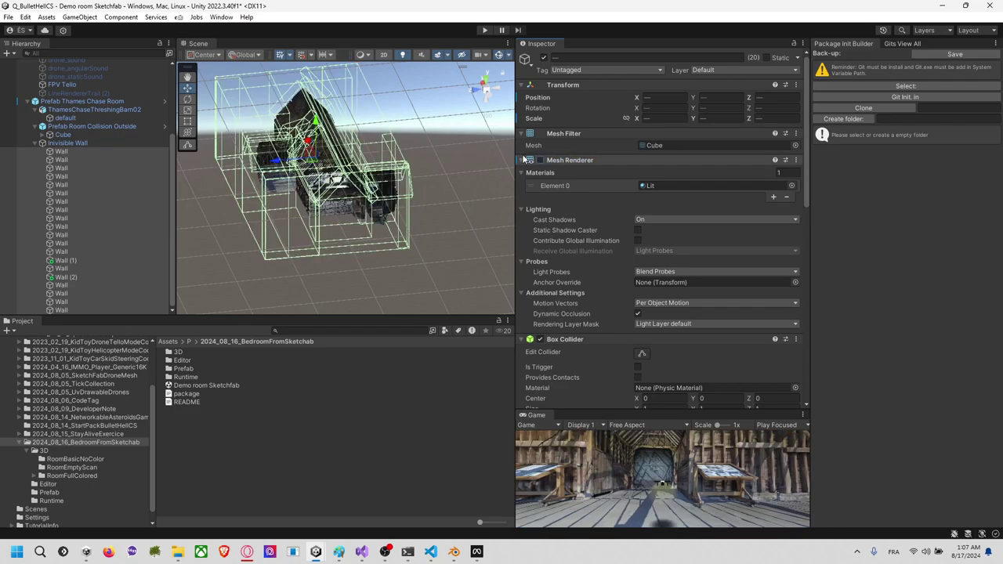
Step: Deselect the walls and examine the barn model's roof and interior from several angles
{"action": "left_click", "coordinate": [443, 130]}
{"action": "right_click_drag", "start_coordinate": [443, 130], "coordinate": [435, 243]}
{"action": "left_click_drag", "start_coordinate": [435, 243], "coordinate": [300, 193], "text": "alt"}
{"action": "left_click_drag", "start_coordinate": [370, 199], "coordinate": [397, 88], "text": "alt"}
{"action": "scroll", "coordinate": [317, 172], "scroll_direction": "up", "scroll_amount": 6}
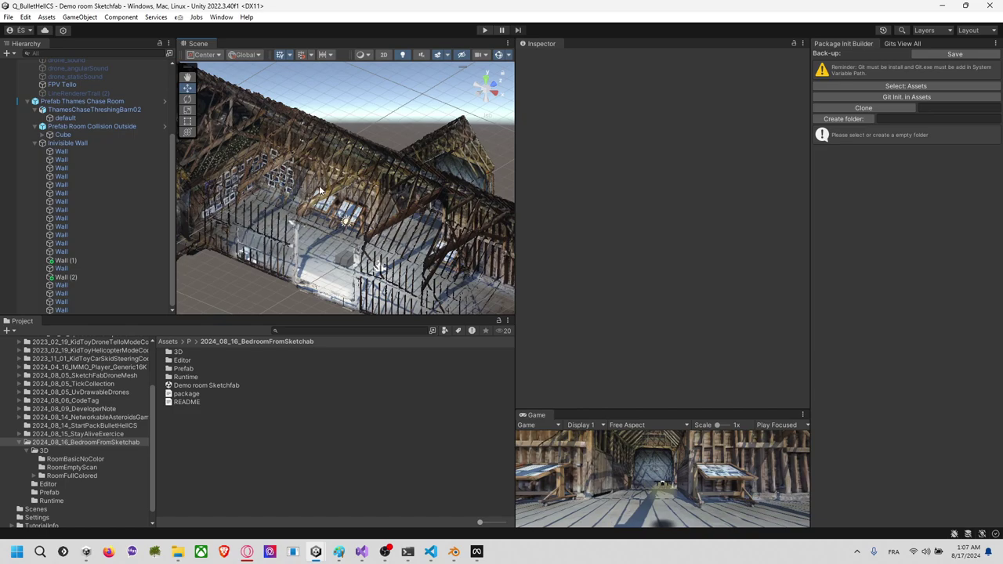
{"action": "scroll", "coordinate": [320, 192], "scroll_direction": "down", "scroll_amount": 3}
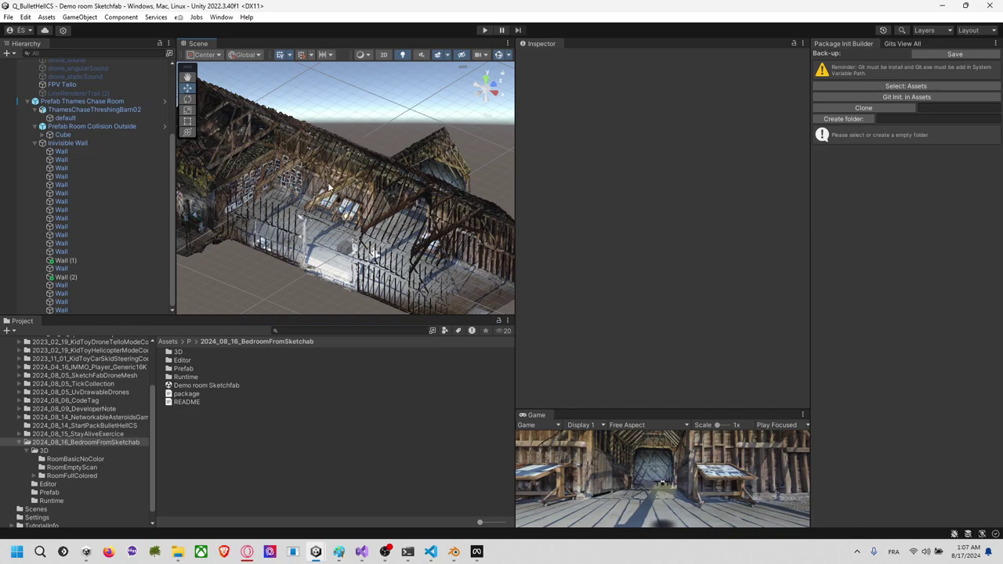
Step: Apply all overrides of the Prefab Thames Chase Room instance, including the new walls, to its prefab
{"action": "scroll", "coordinate": [329, 187], "scroll_direction": "down", "scroll_amount": 2}
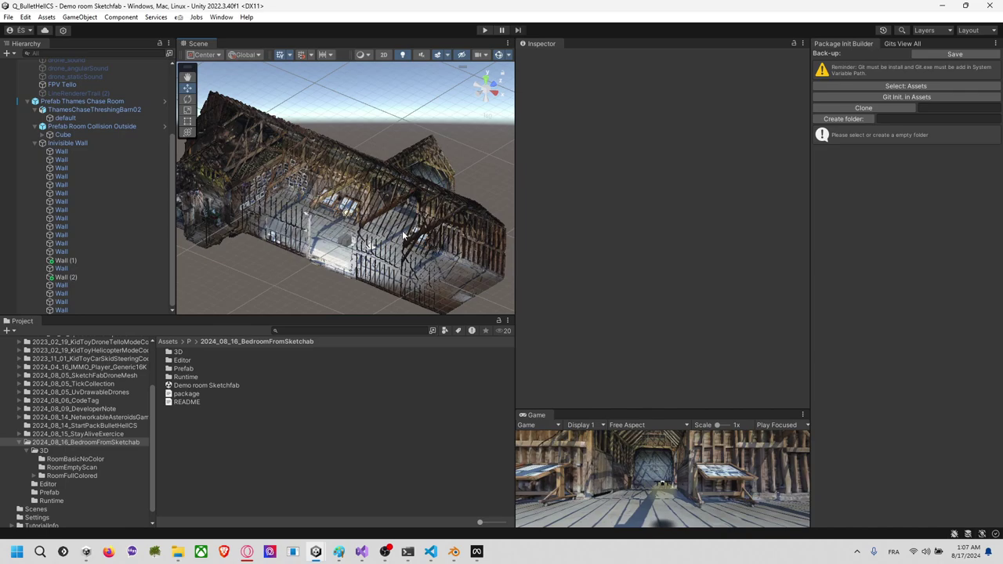
{"action": "scroll", "coordinate": [378, 185], "scroll_direction": "down", "scroll_amount": 3}
{"action": "left_click_drag", "start_coordinate": [379, 169], "coordinate": [388, 191], "text": "alt"}
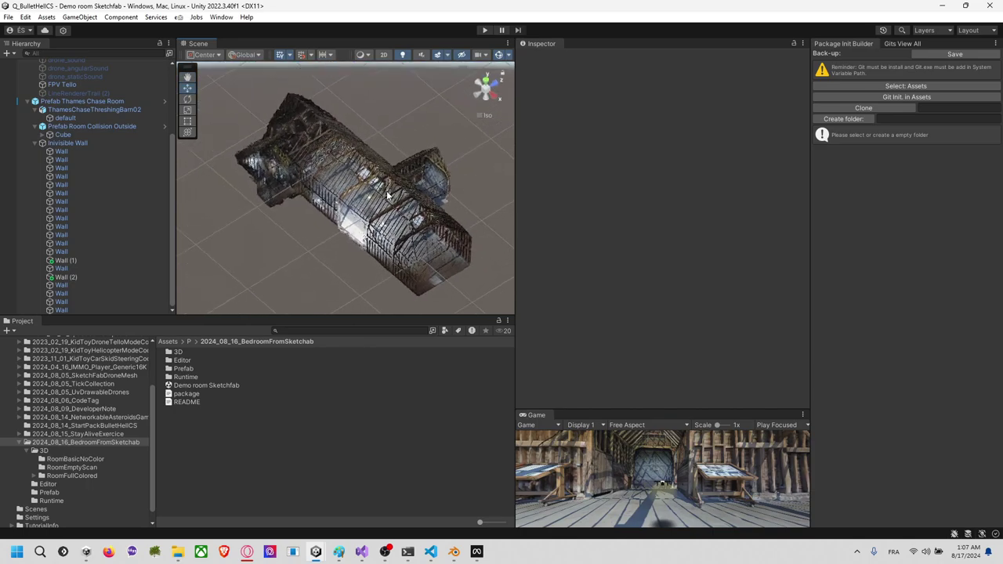
{"action": "left_click", "coordinate": [110, 101]}
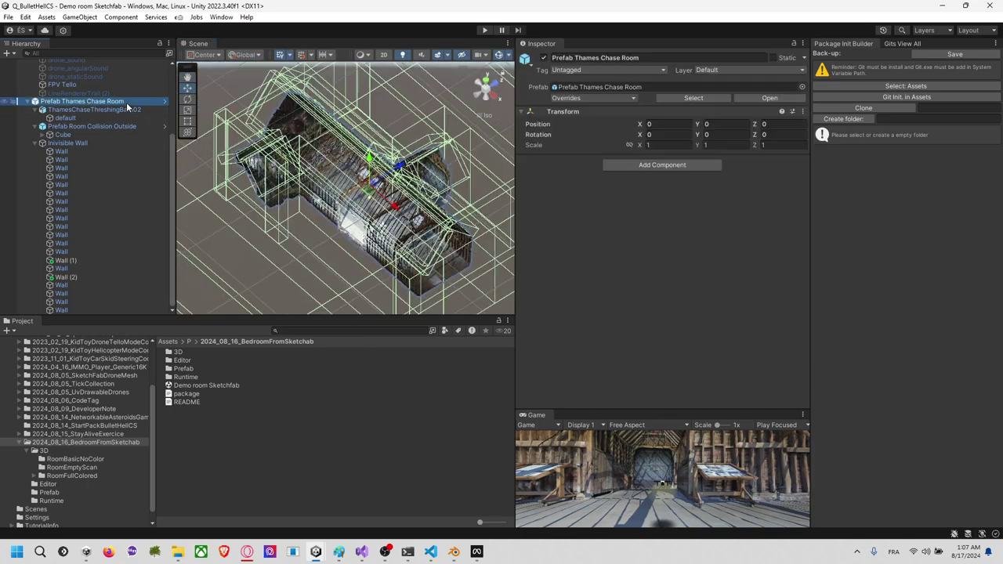
{"action": "left_click", "coordinate": [627, 100]}
{"action": "left_click", "coordinate": [511, 531]}
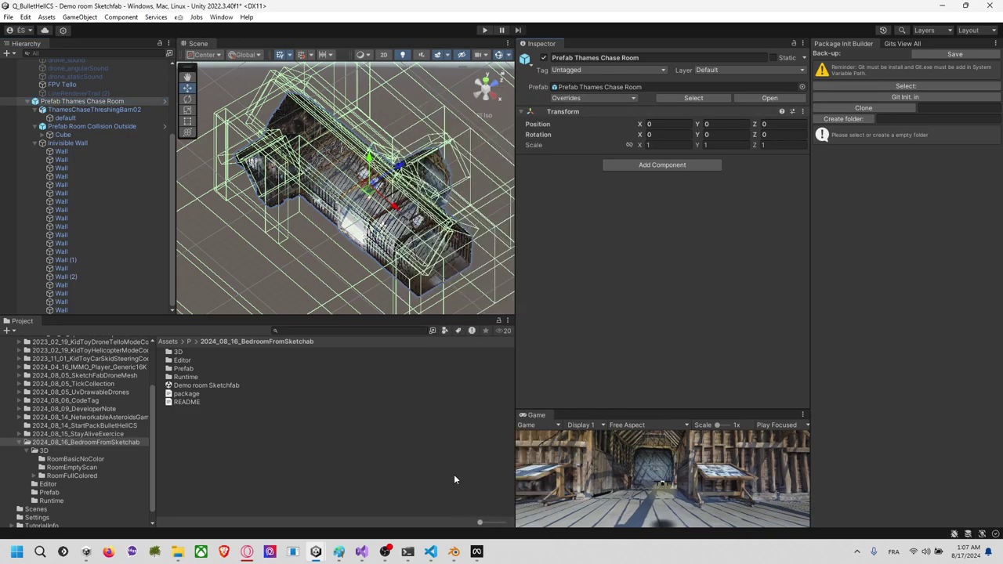
Step: Select the package file in the 2024_08_16_BedroomFromSketchab folder and run a combined Git add, commit, pull and push
{"action": "left_click", "coordinate": [87, 450]}
{"action": "left_click", "coordinate": [86, 442]}
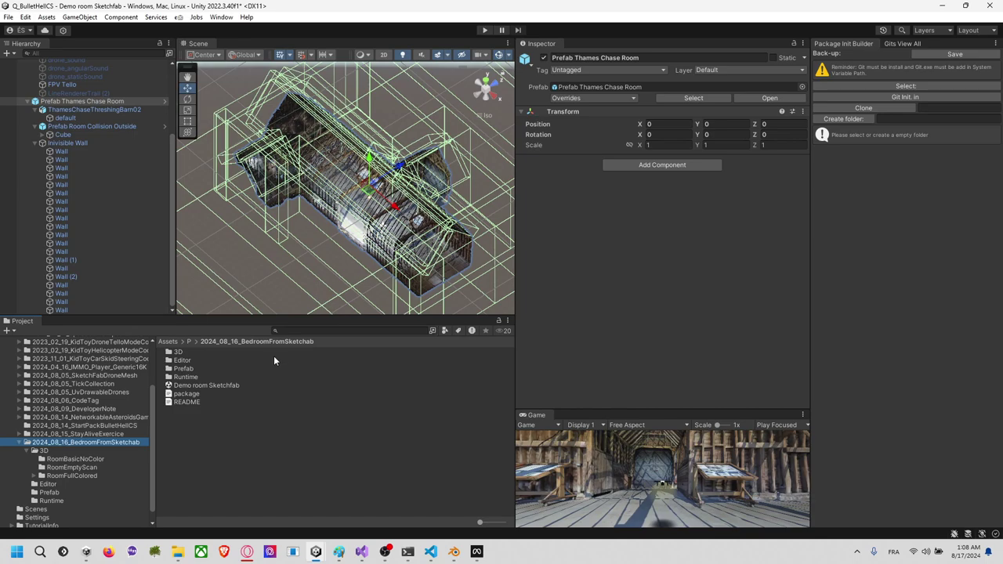
{"action": "left_click", "coordinate": [251, 391]}
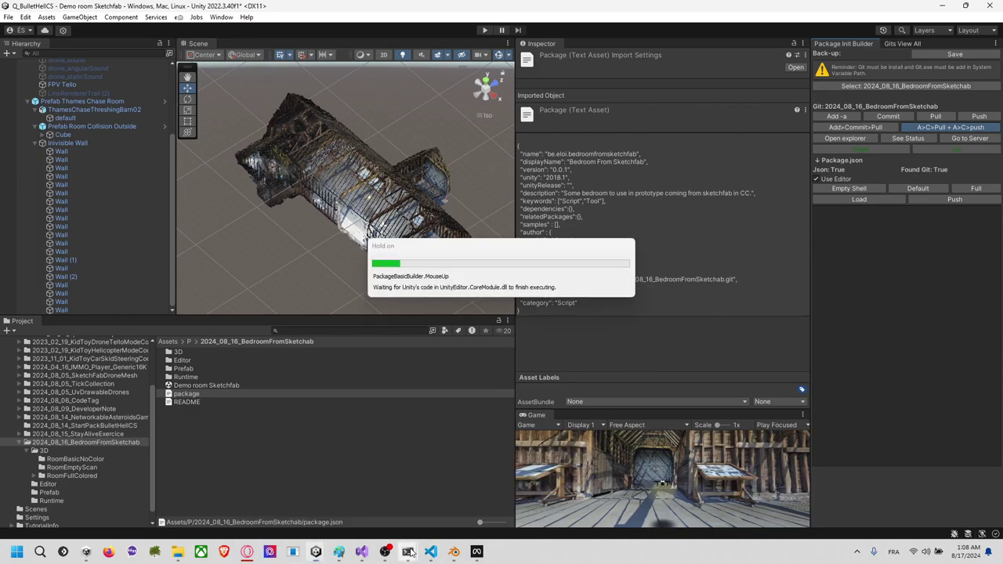
Step: Check the Git output for the package in the command prompt window, keeping Unity's progress visible, and close the window
{"action": "mouse_move", "coordinate": [408, 552]}
{"action": "left_click", "coordinate": [459, 486]}
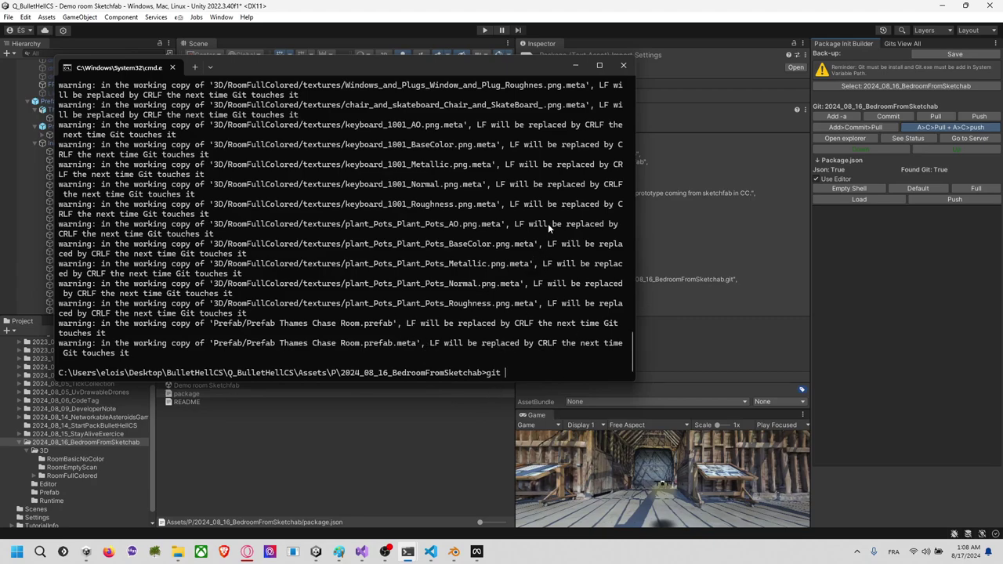
{"action": "scroll", "coordinate": [424, 205], "scroll_direction": "up", "scroll_amount": 2}
{"action": "scroll", "coordinate": [424, 233], "scroll_direction": "down", "scroll_amount": 3}
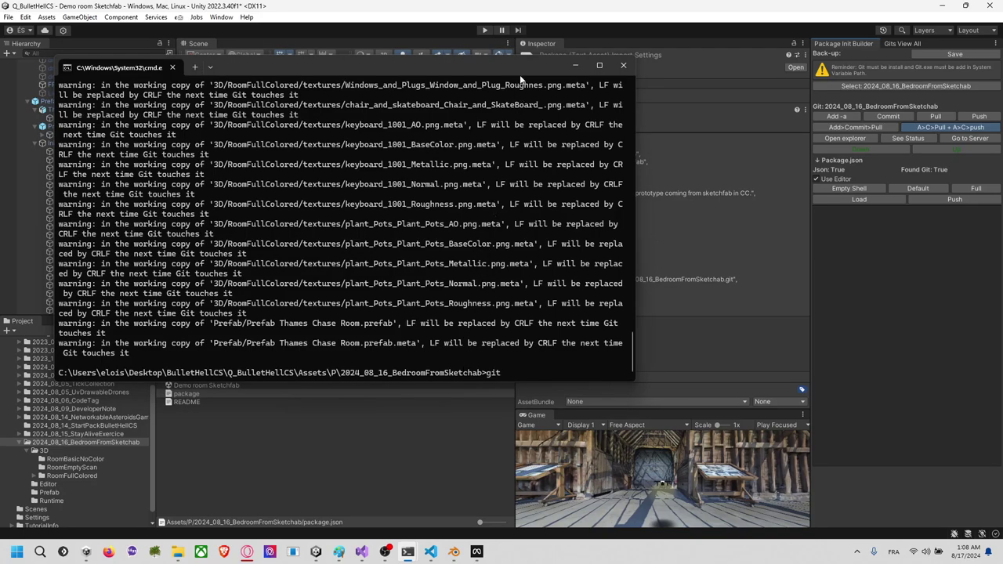
{"action": "left_click_drag", "start_coordinate": [521, 76], "coordinate": [557, 302]}
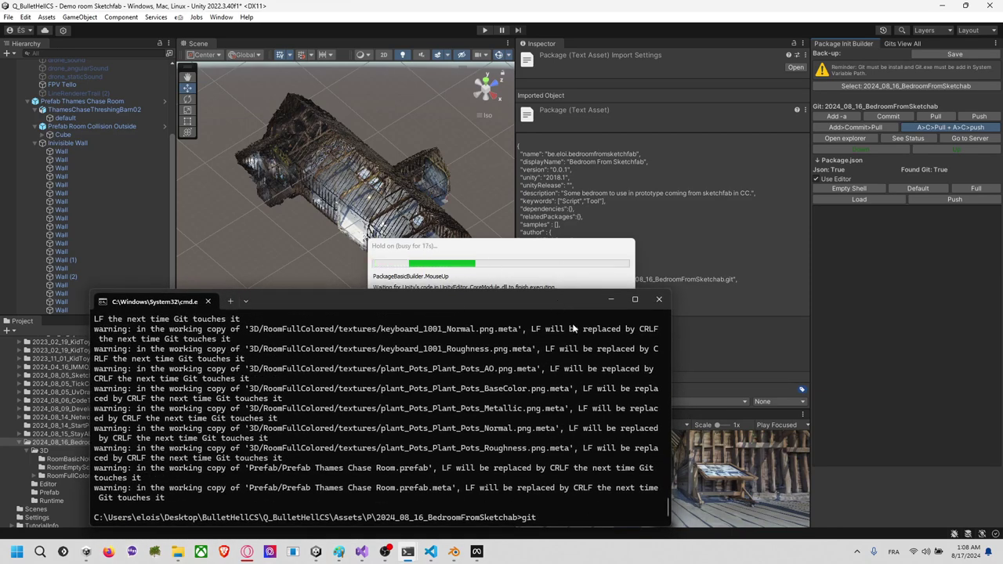
{"action": "left_click_drag", "start_coordinate": [584, 289], "coordinate": [585, 313]}
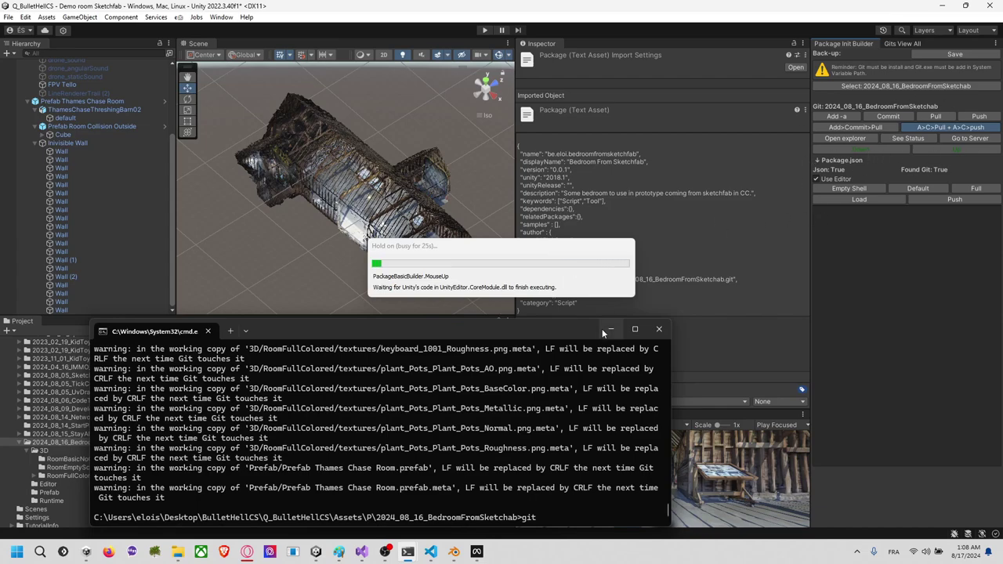
{"action": "left_click_drag", "start_coordinate": [541, 332], "coordinate": [547, 323]}
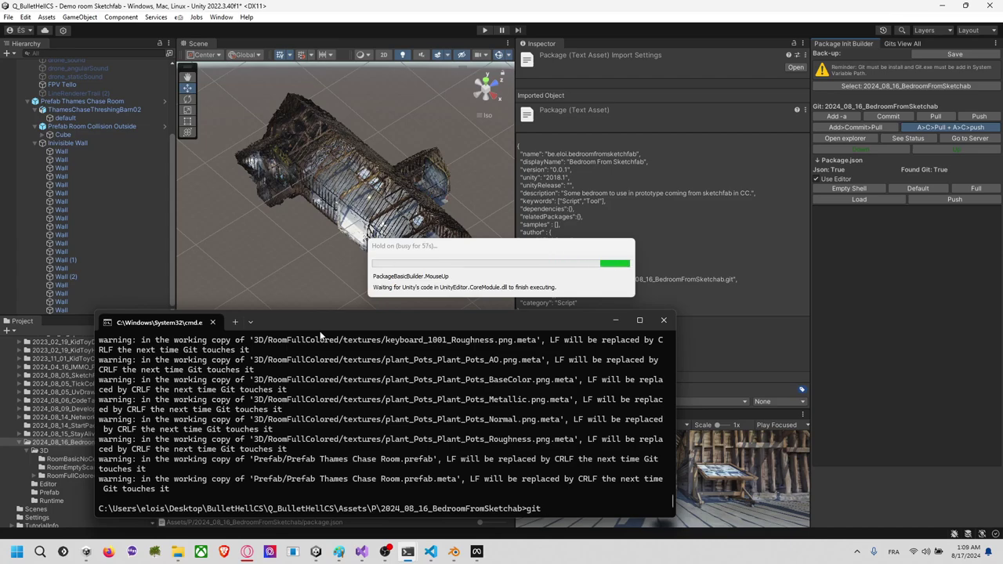
{"action": "left_click_drag", "start_coordinate": [339, 328], "coordinate": [358, 323]}
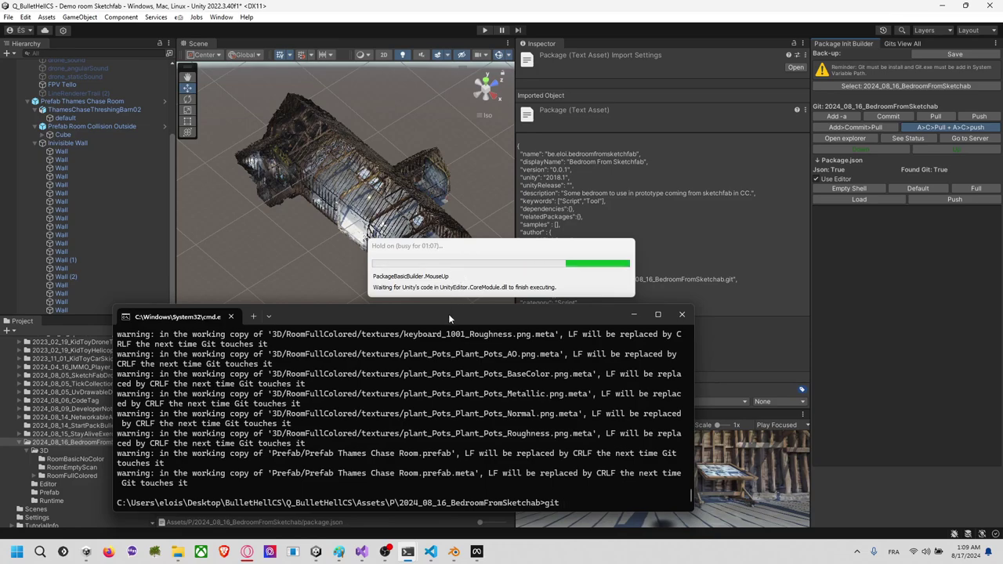
{"action": "left_click_drag", "start_coordinate": [450, 314], "coordinate": [490, 315]}
{"action": "left_click", "coordinate": [723, 312]}
Step: Switch to the Opera browser, look over the Broadfields Farm Threshing Barn Interior page on Sketchfab and close that page
{"action": "key", "text": "alt+Tab"}
{"action": "key", "text": "alt+Tab"}
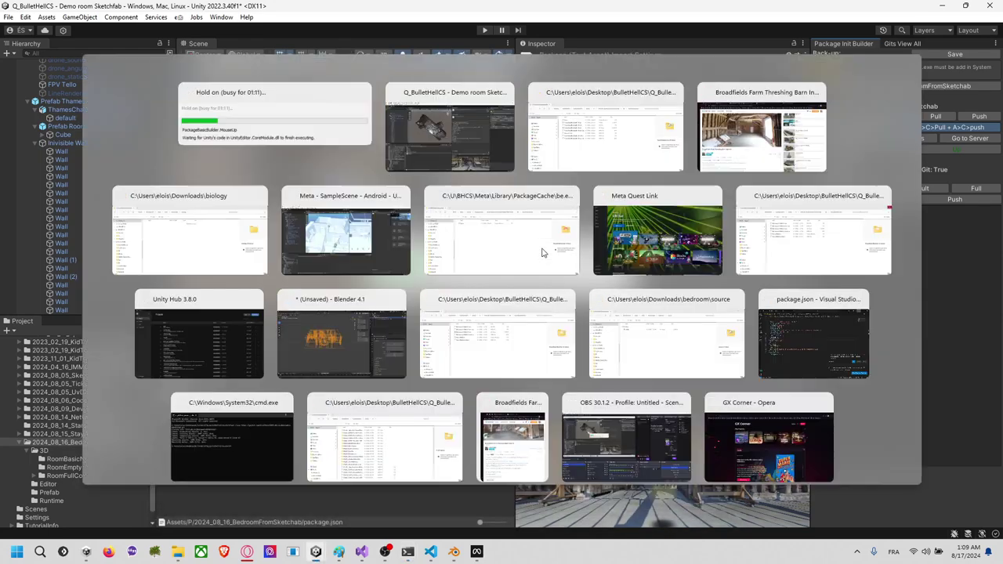
{"action": "key", "text": "alt+Tab"}
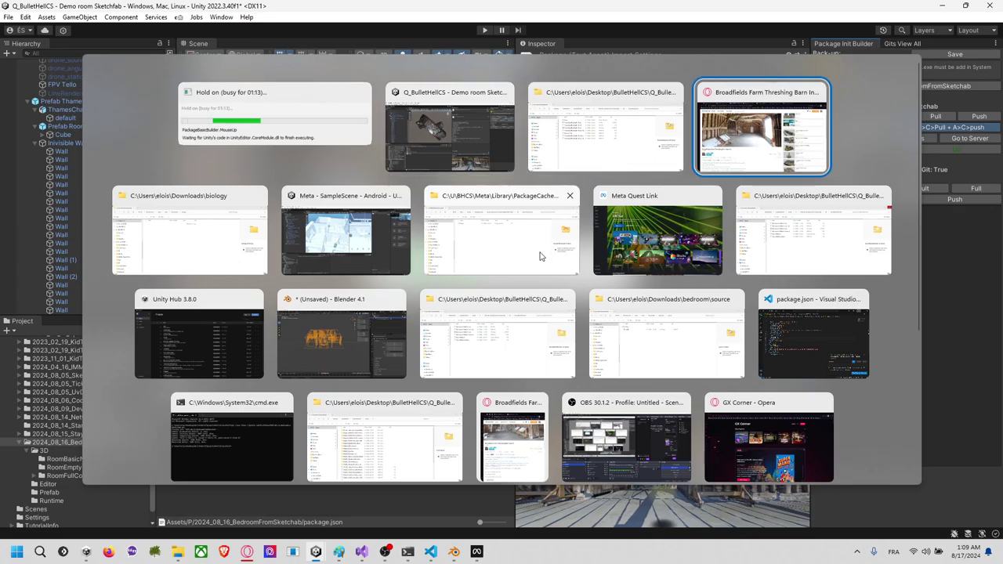
{"action": "mouse_move", "coordinate": [404, 119]}
{"action": "left_mouse_down"}
{"action": "mouse_move", "coordinate": [457, 196]}
{"action": "mouse_move", "coordinate": [384, 169]}
{"action": "mouse_move", "coordinate": [365, 174]}
{"action": "mouse_move", "coordinate": [412, 171]}
{"action": "mouse_move", "coordinate": [391, 189]}
{"action": "mouse_move", "coordinate": [337, 187]}
{"action": "mouse_move", "coordinate": [269, 144]}
{"action": "mouse_move", "coordinate": [286, 184]}
{"action": "mouse_move", "coordinate": [365, 185]}
{"action": "mouse_move", "coordinate": [402, 169]}
{"action": "left_mouse_up"}
{"action": "scroll", "coordinate": [390, 189], "scroll_direction": "up", "scroll_amount": 6}
{"action": "scroll", "coordinate": [365, 185], "scroll_direction": "down", "scroll_amount": 5}
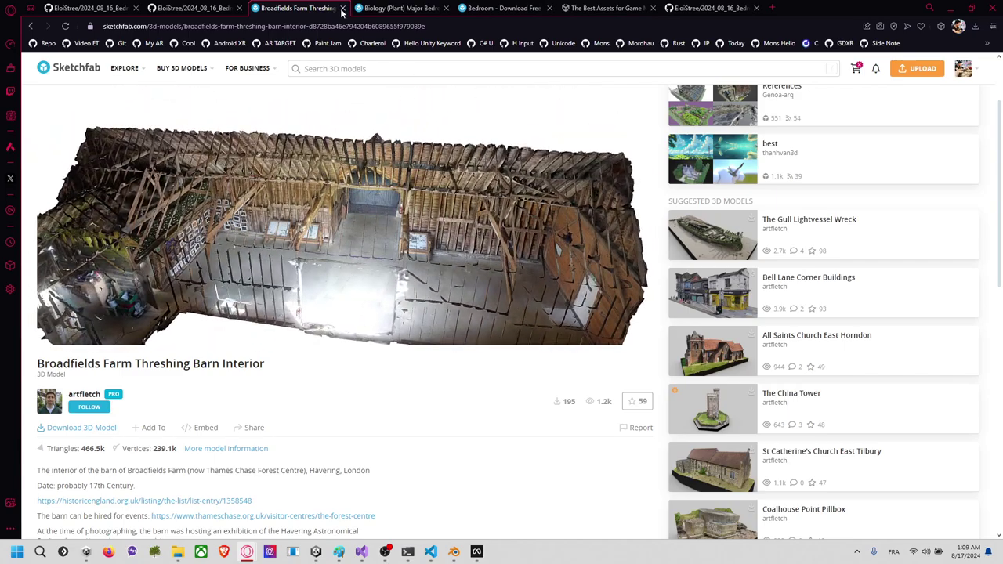
{"action": "left_click", "coordinate": [342, 8]}
Step: Examine the Biology (Plant) Major Bedroom model on Sketchfab from several angles, including windows, bed, desk and floor
{"action": "left_click", "coordinate": [334, 144]}
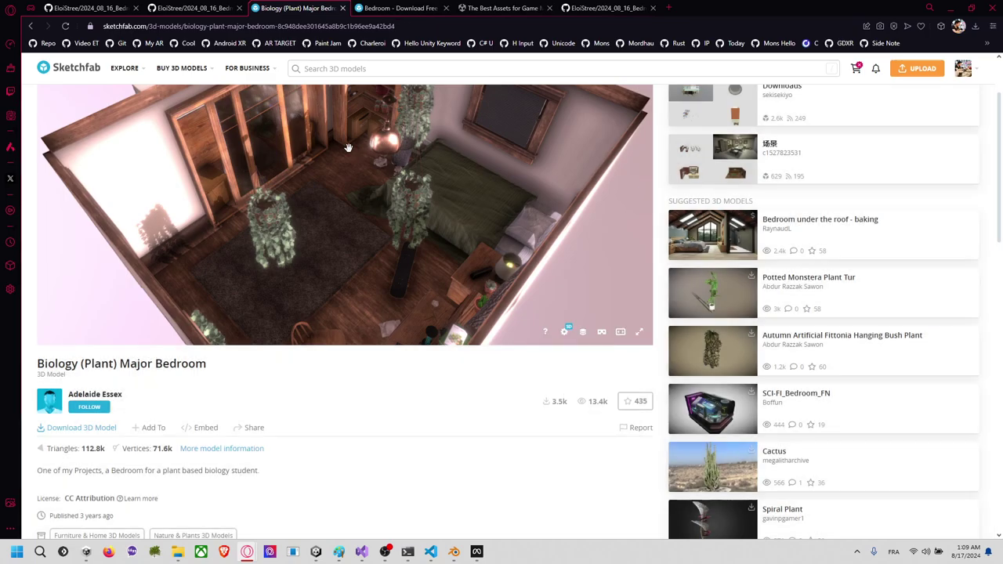
{"action": "mouse_move", "coordinate": [447, 182]}
{"action": "left_mouse_down"}
{"action": "mouse_move", "coordinate": [465, 206]}
{"action": "mouse_move", "coordinate": [448, 231]}
{"action": "mouse_move", "coordinate": [438, 217]}
{"action": "mouse_move", "coordinate": [318, 191]}
{"action": "mouse_move", "coordinate": [448, 161]}
{"action": "mouse_move", "coordinate": [530, 162]}
{"action": "mouse_move", "coordinate": [539, 188]}
{"action": "mouse_move", "coordinate": [468, 195]}
{"action": "mouse_move", "coordinate": [381, 180]}
{"action": "mouse_move", "coordinate": [287, 193]}
{"action": "mouse_move", "coordinate": [230, 148]}
{"action": "mouse_move", "coordinate": [237, 124]}
{"action": "mouse_move", "coordinate": [162, 188]}
{"action": "left_mouse_up"}
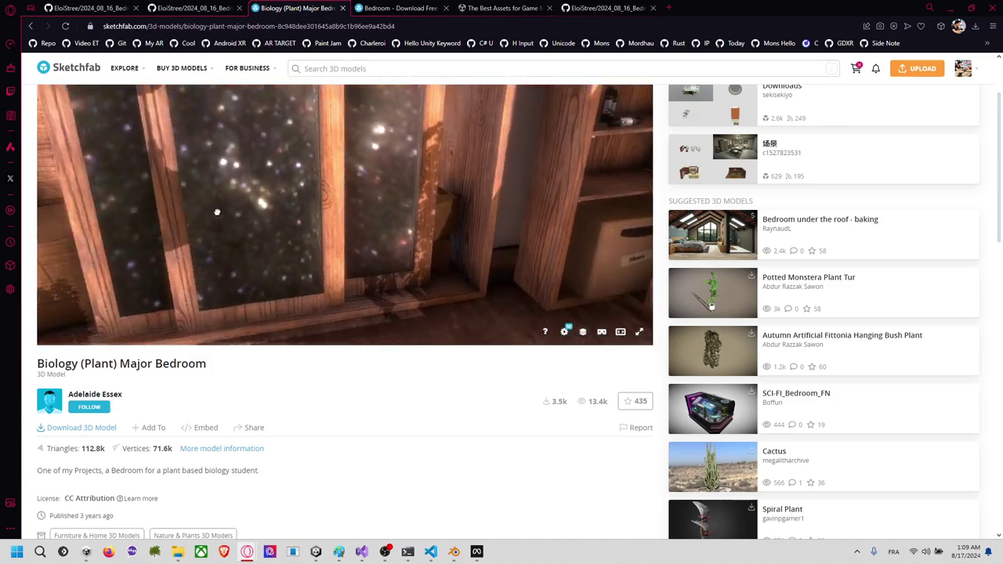
{"action": "mouse_move", "coordinate": [167, 218]}
{"action": "left_mouse_down"}
{"action": "mouse_move", "coordinate": [99, 219]}
{"action": "mouse_move", "coordinate": [92, 182]}
{"action": "mouse_move", "coordinate": [309, 208]}
{"action": "mouse_move", "coordinate": [241, 220]}
{"action": "left_mouse_up"}
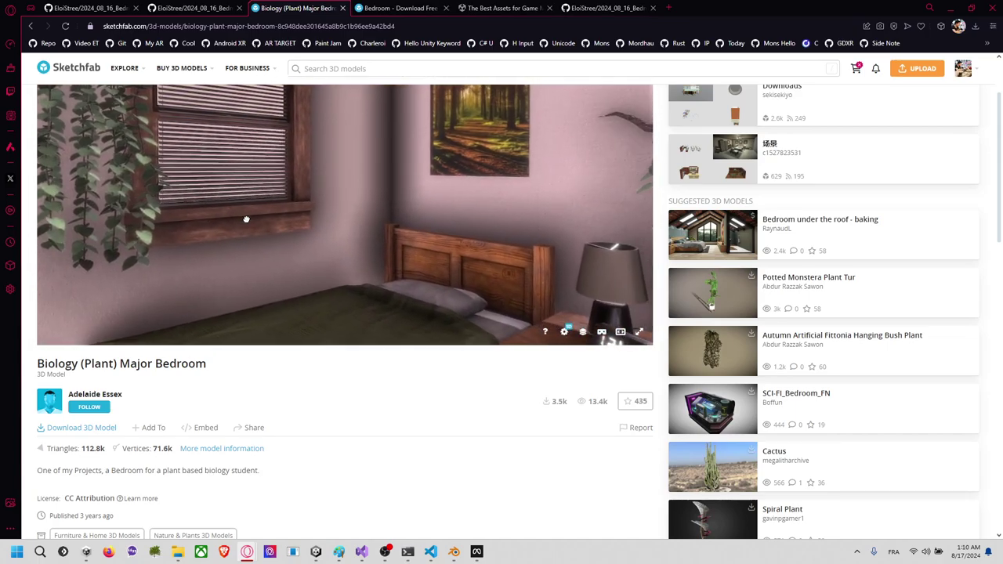
{"action": "left_click_drag", "start_coordinate": [360, 157], "coordinate": [389, 136]}
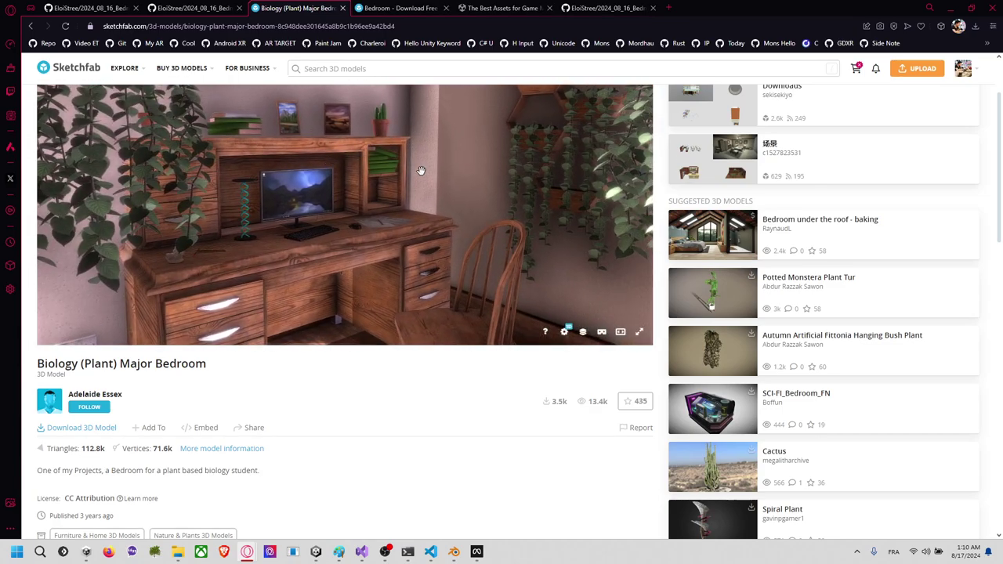
{"action": "left_click_drag", "start_coordinate": [422, 171], "coordinate": [141, 349]}
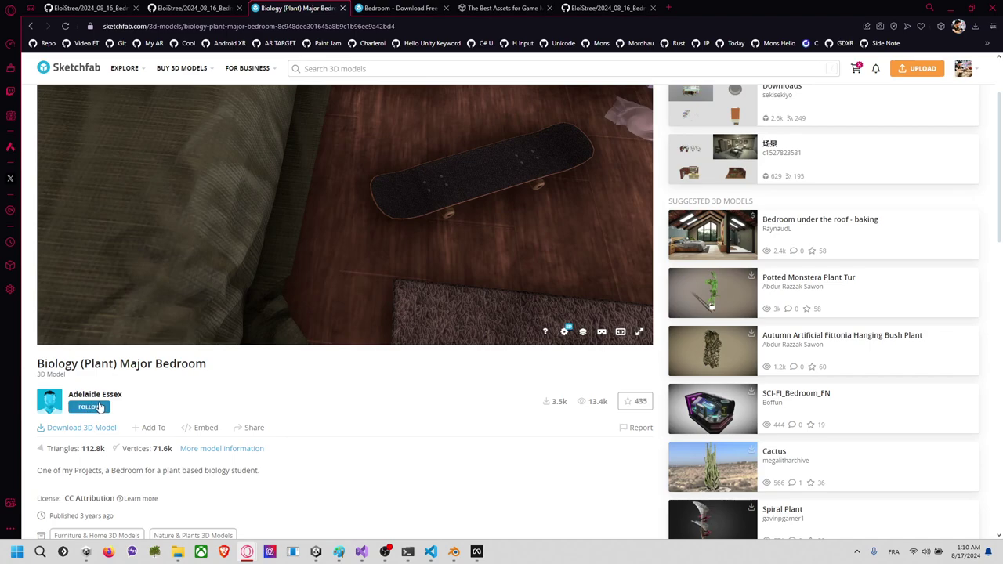
Step: Read the bedroom model's description, license, tags and comments
{"action": "scroll", "coordinate": [163, 381], "scroll_direction": "down", "scroll_amount": 1}
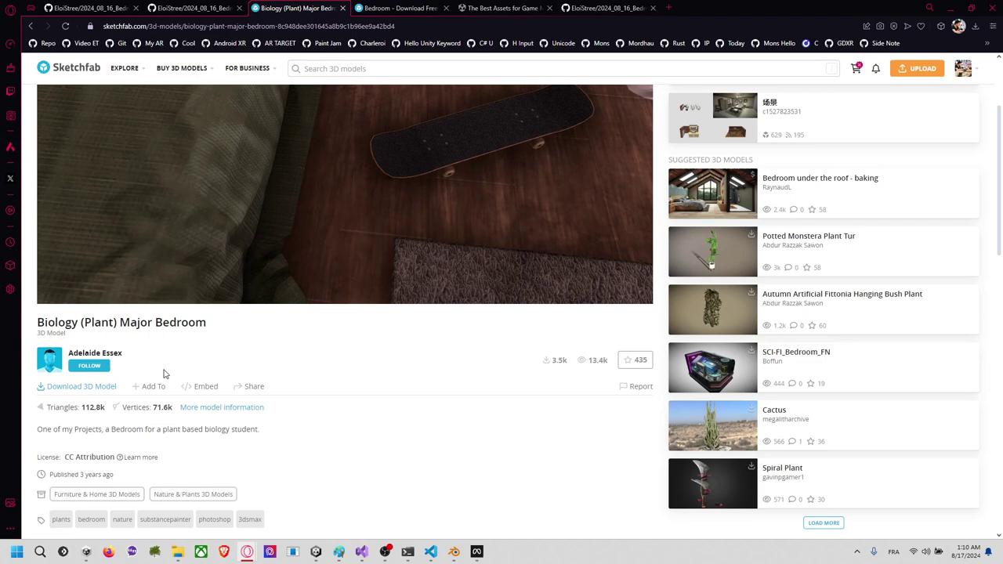
{"action": "scroll", "coordinate": [164, 374], "scroll_direction": "down", "scroll_amount": 3}
{"action": "scroll", "coordinate": [179, 339], "scroll_direction": "down", "scroll_amount": 5}
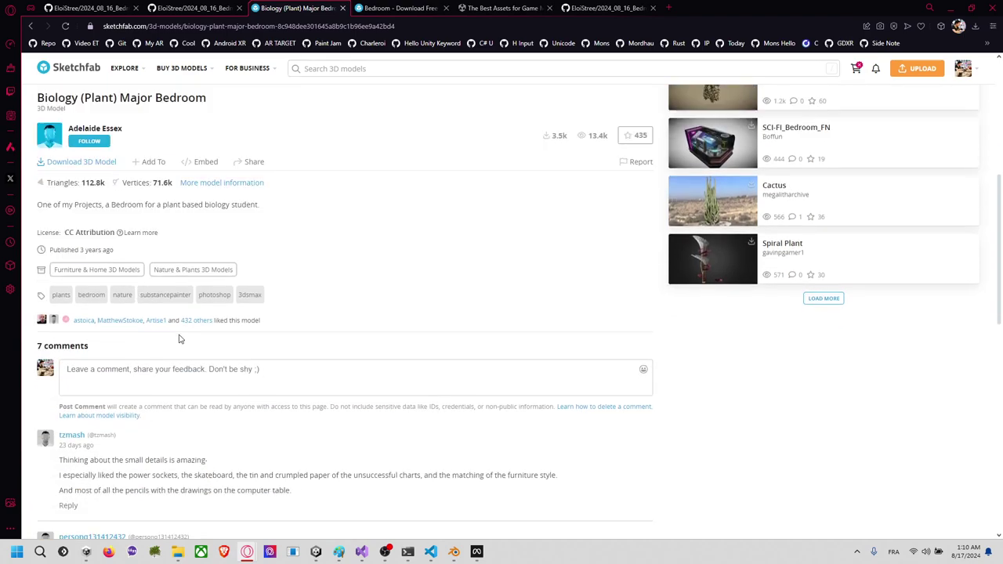
{"action": "scroll", "coordinate": [198, 329], "scroll_direction": "down", "scroll_amount": 3}
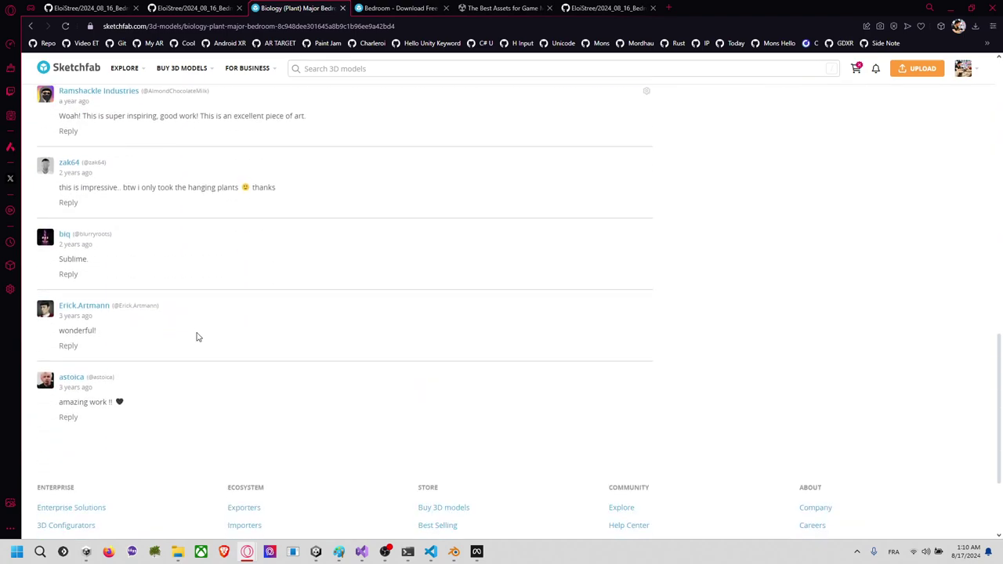
{"action": "scroll", "coordinate": [227, 329], "scroll_direction": "up", "scroll_amount": 12}
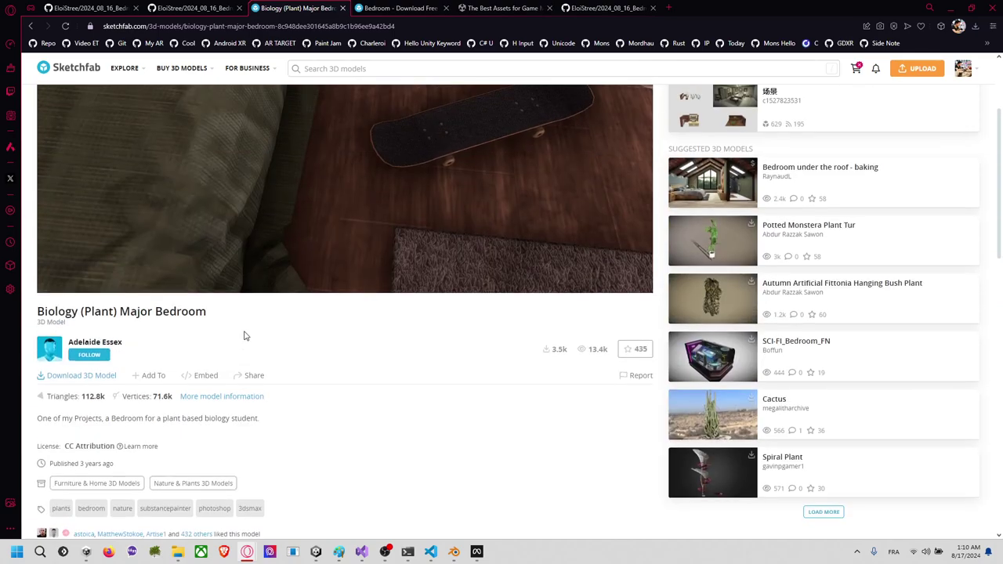
Step: Examine the skateboard, desk area and bedside table in the bedroom model's 3D preview
{"action": "scroll", "coordinate": [360, 299], "scroll_direction": "down", "scroll_amount": 3}
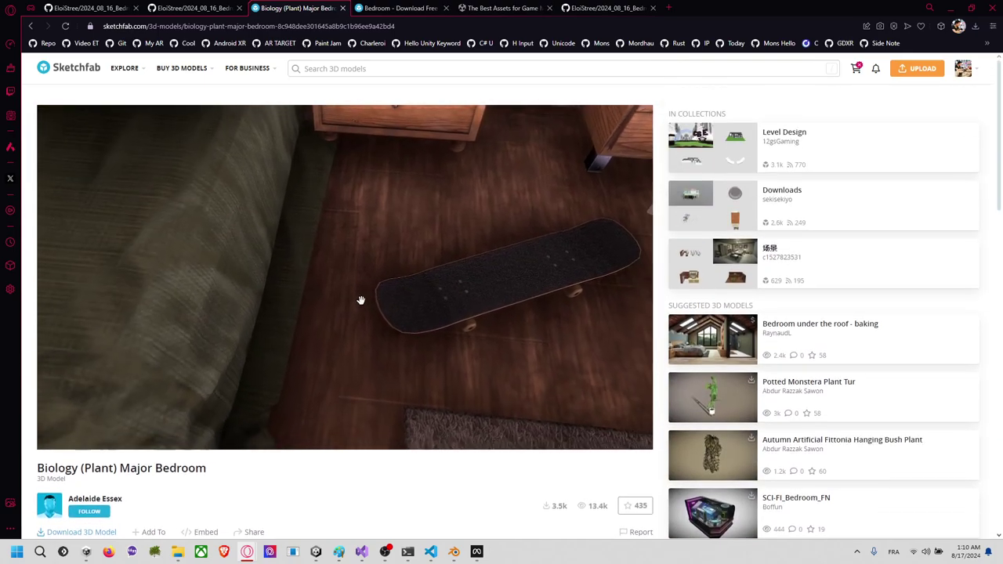
{"action": "scroll", "coordinate": [372, 312], "scroll_direction": "down", "scroll_amount": 3}
{"action": "mouse_move", "coordinate": [373, 318]}
{"action": "left_mouse_down"}
{"action": "mouse_move", "coordinate": [381, 267]}
{"action": "mouse_move", "coordinate": [374, 303]}
{"action": "mouse_move", "coordinate": [384, 289]}
{"action": "mouse_move", "coordinate": [362, 275]}
{"action": "mouse_move", "coordinate": [439, 264]}
{"action": "mouse_move", "coordinate": [418, 255]}
{"action": "left_mouse_up"}
{"action": "scroll", "coordinate": [332, 258], "scroll_direction": "up", "scroll_amount": 3}
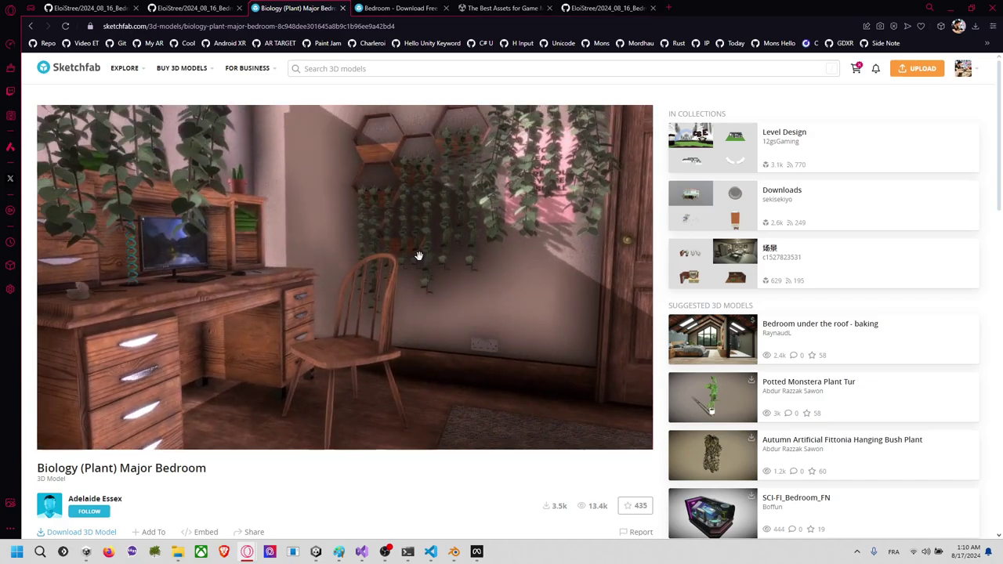
{"action": "left_click_drag", "start_coordinate": [355, 282], "coordinate": [406, 280]}
Step: Minimize the browser and switch to the Meta project with SampleScene in the other Unity editor
{"action": "key", "text": "alt+Tab"}
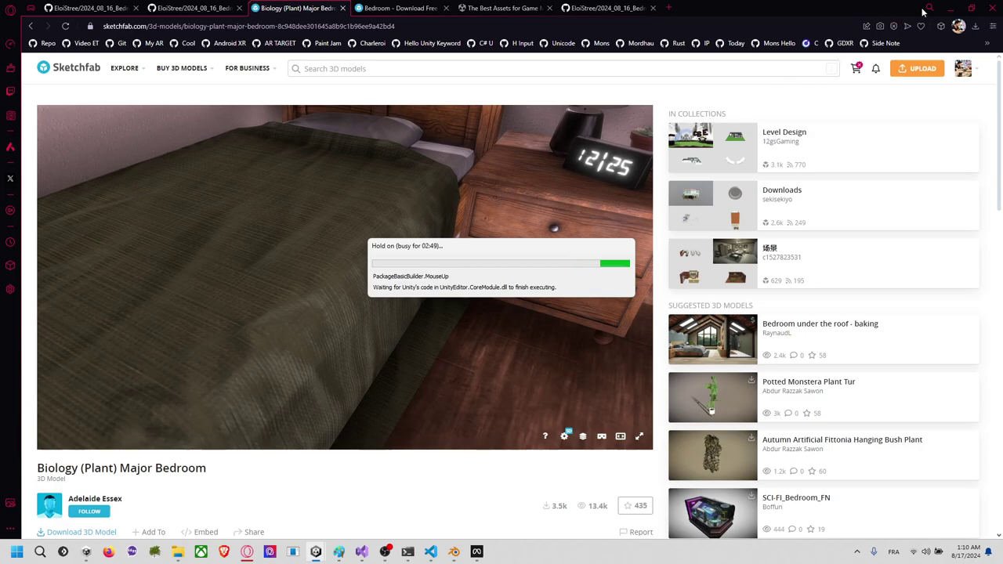
{"action": "left_click", "coordinate": [925, 10]}
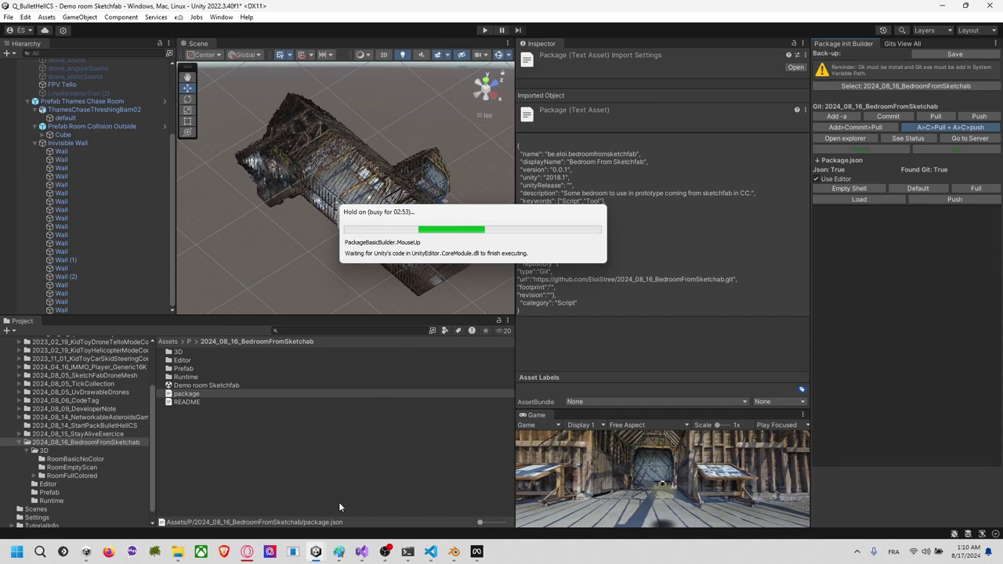
{"action": "mouse_move", "coordinate": [316, 552]}
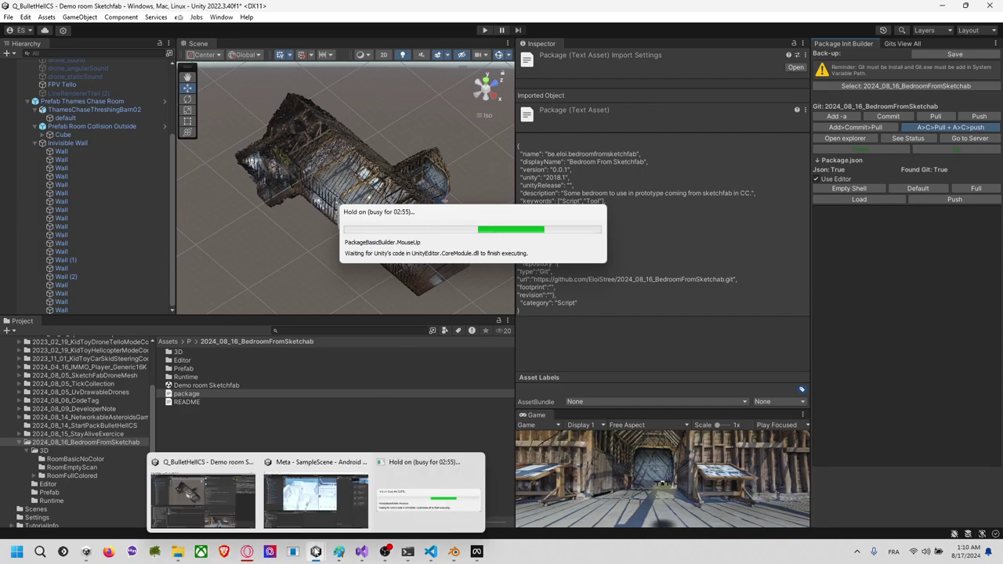
{"action": "left_click", "coordinate": [325, 509]}
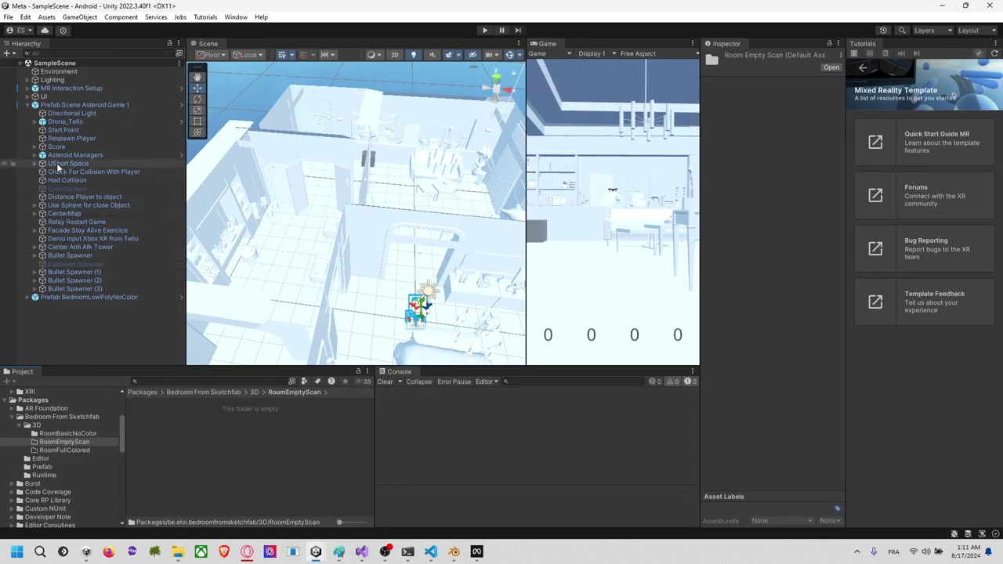
Step: Inspect Prefab Scene Asteroid Game 1 and go through its child objects from Center Anti Afk Tower upward
{"action": "left_click", "coordinate": [56, 105]}
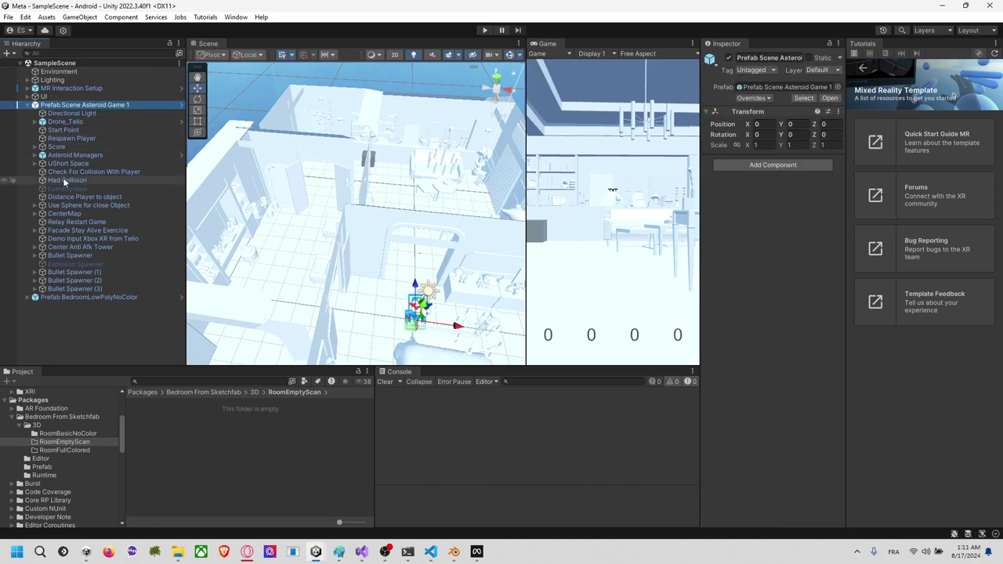
{"action": "left_click", "coordinate": [88, 247]}
{"action": "key", "text": "Up"}
{"action": "key", "text": "Up"}
{"action": "key", "text": "Up"}
{"action": "key", "text": "Up"}
{"action": "key", "text": "Up"}
{"action": "key", "text": "Up"}
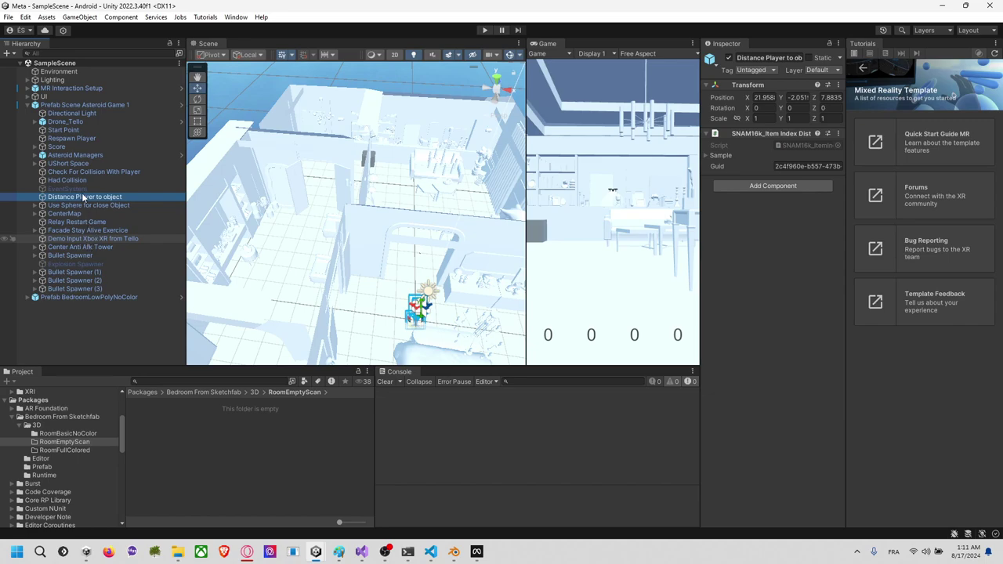
{"action": "key", "text": "Up"}
{"action": "key", "text": "Up"}
{"action": "key", "text": "Up"}
Step: Inspect the components of Check For Collision With Player and Had Collision, followed by the asteroid prefab's Directional Light
{"action": "left_click", "coordinate": [94, 170]}
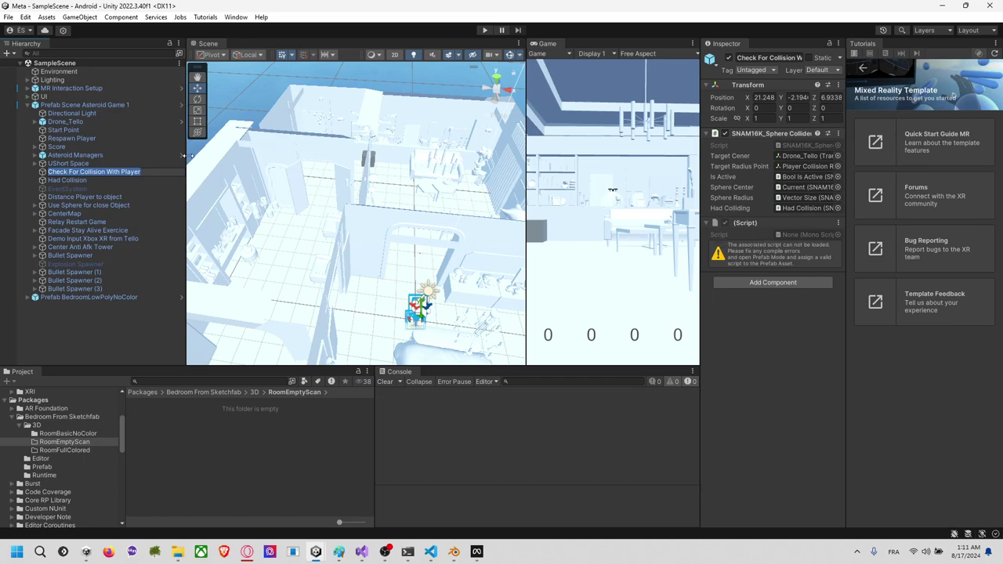
{"action": "left_click", "coordinate": [79, 180]}
{"action": "left_click", "coordinate": [110, 174]}
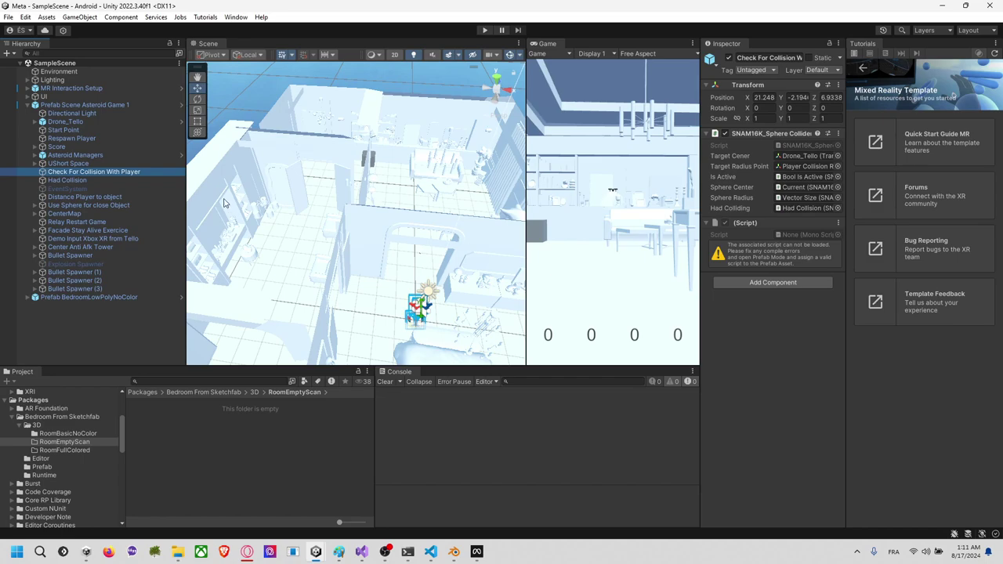
{"action": "left_click", "coordinate": [118, 180]}
{"action": "left_click", "coordinate": [127, 170]}
{"action": "left_click", "coordinate": [106, 105]}
{"action": "left_click", "coordinate": [106, 114]}
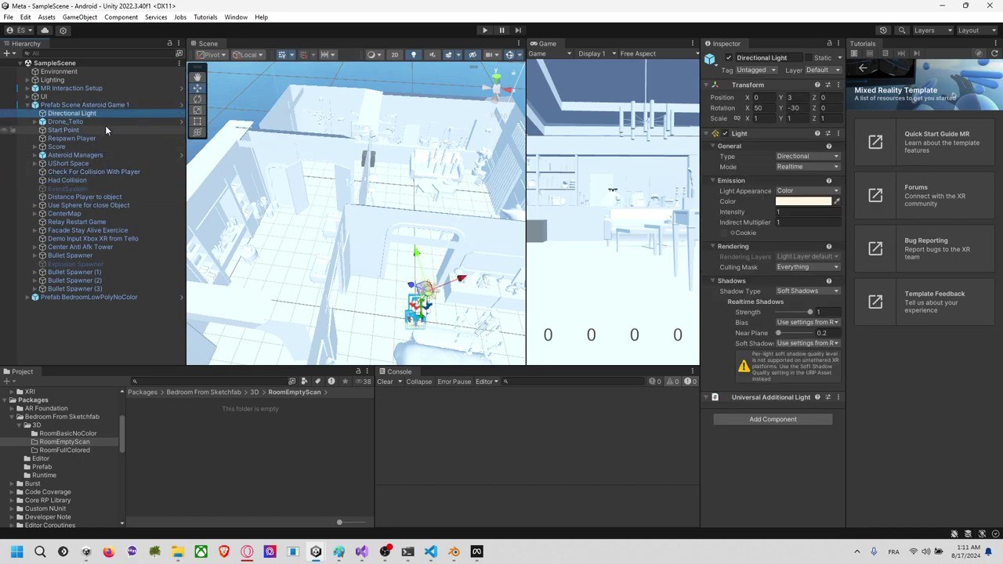
Step: Go through the asteroid prefab's child objects from Drone_Tello down to EventSystem and inspect their components
{"action": "key", "text": "Down"}
{"action": "key", "text": "Down"}
{"action": "key", "text": "Down"}
{"action": "key", "text": "Down"}
{"action": "key", "text": "Down"}
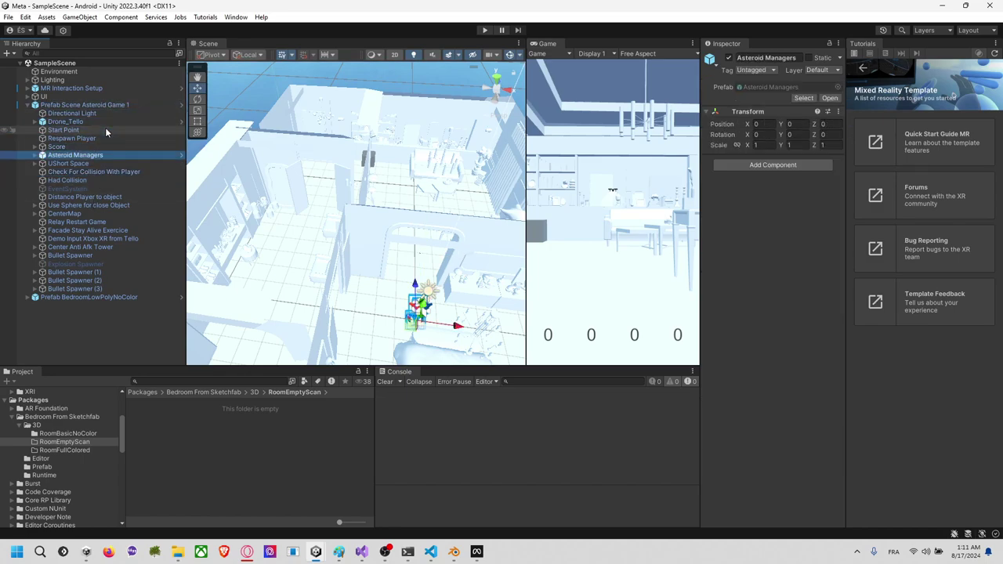
{"action": "key", "text": "Down"}
{"action": "key", "text": "Down"}
{"action": "key", "text": "Down"}
{"action": "key", "text": "Down"}
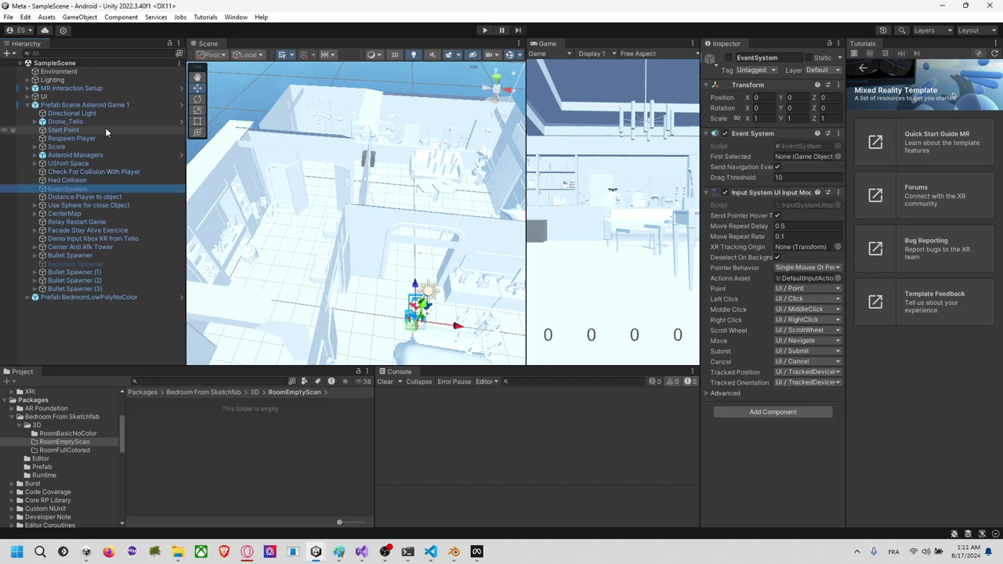
Step: Inspect the remaining asteroid prefab children from Distance Player to object through the bullet spawners, ending by framing Prefab BedroomLowPolyNoColor
{"action": "key", "text": "Down"}
{"action": "key", "text": "Down"}
{"action": "key", "text": "Down"}
{"action": "key", "text": "Down"}
{"action": "key", "text": "Down"}
{"action": "key", "text": "Down"}
{"action": "key", "text": "Down"}
{"action": "key", "text": "Down"}
{"action": "key", "text": "Down"}
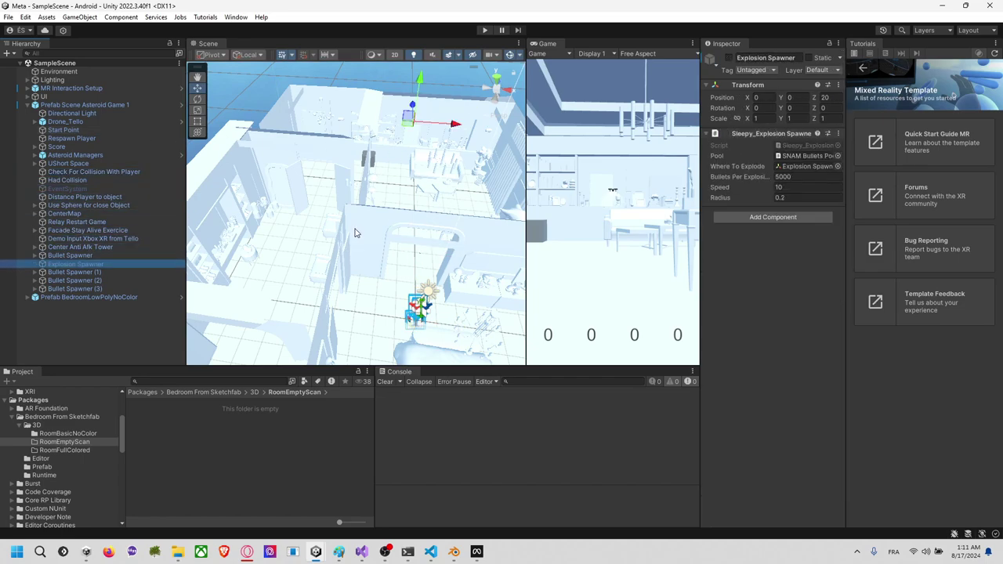
{"action": "key", "text": "Down"}
{"action": "key", "text": "Down"}
{"action": "key", "text": "Down"}
{"action": "key", "text": "Down"}
{"action": "key", "text": "f"}
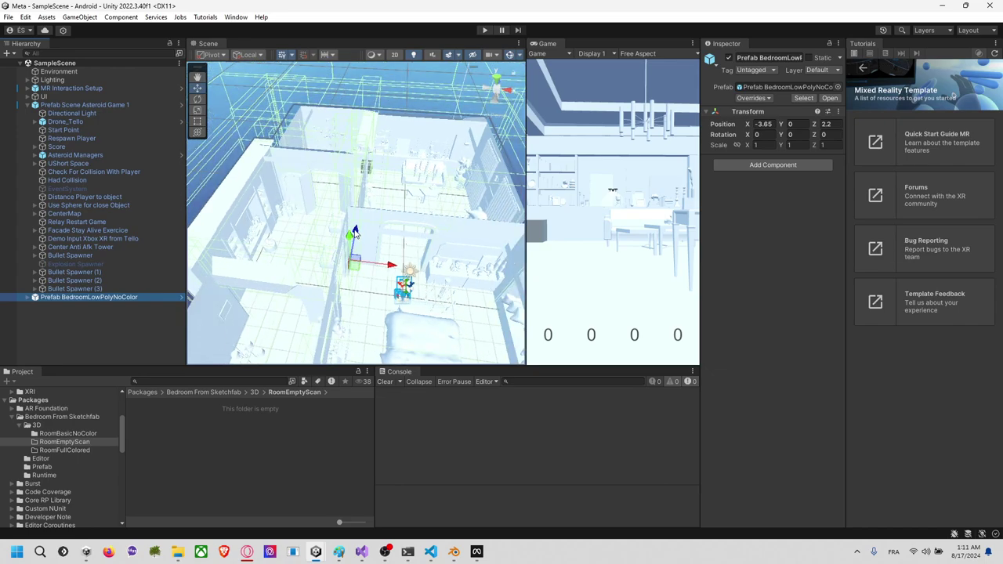
Step: Switch to the Q_BulletHellCS project in the other Unity editor and view the barn model
{"action": "key", "text": "super+Tab"}
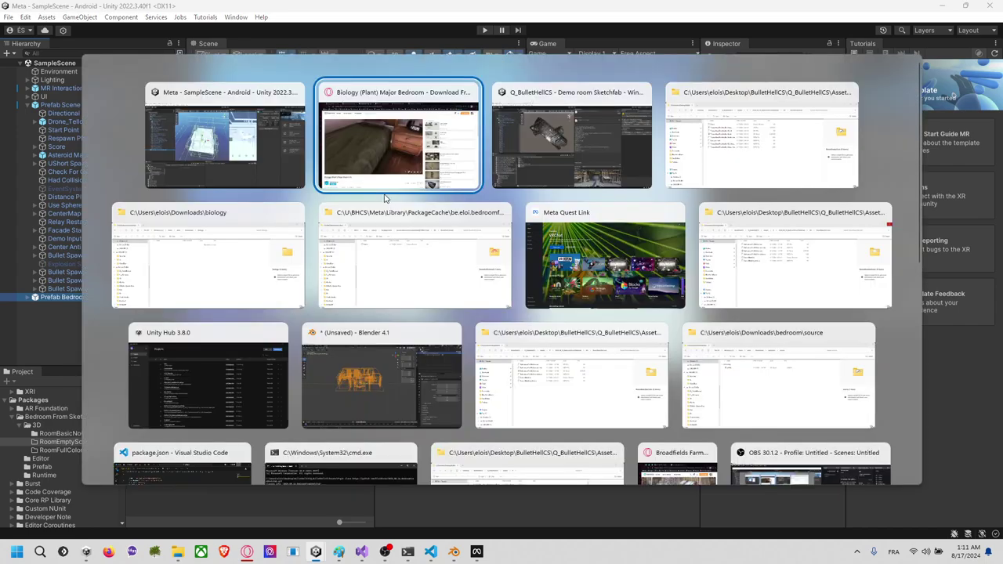
{"action": "left_click", "coordinate": [557, 144]}
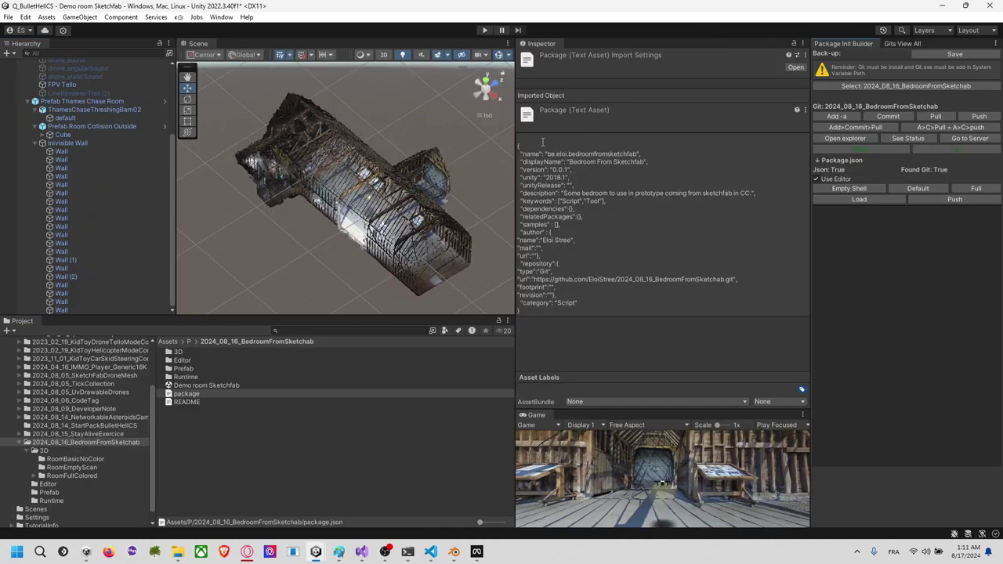
{"action": "middle_click_drag", "start_coordinate": [449, 194], "coordinate": [414, 222]}
{"action": "right_click_drag", "start_coordinate": [414, 222], "coordinate": [445, 204]}
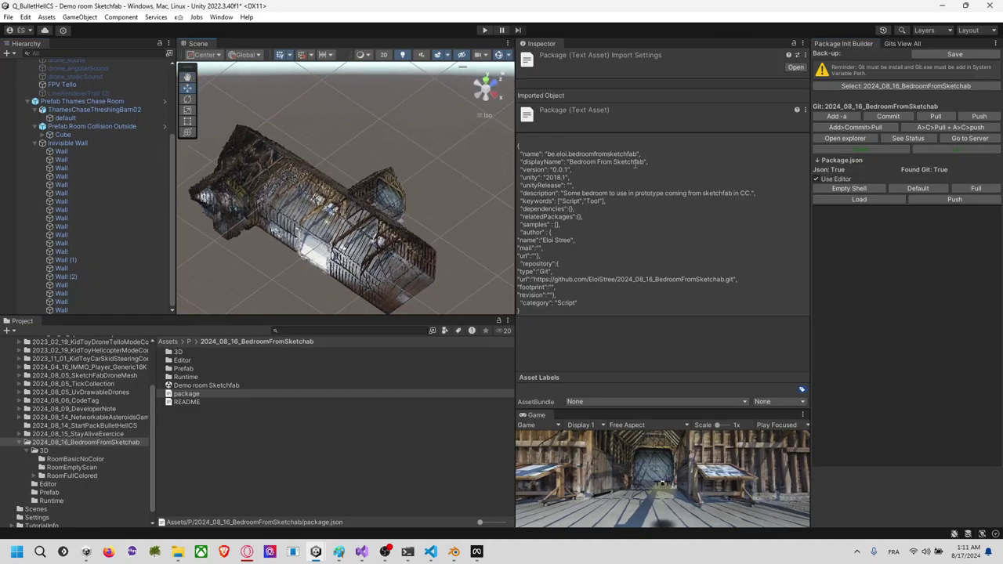
Step: Open the 2024_08_16_BedroomFromSketchab repository on its Git server and look over its file list and README
{"action": "left_click", "coordinate": [960, 139]}
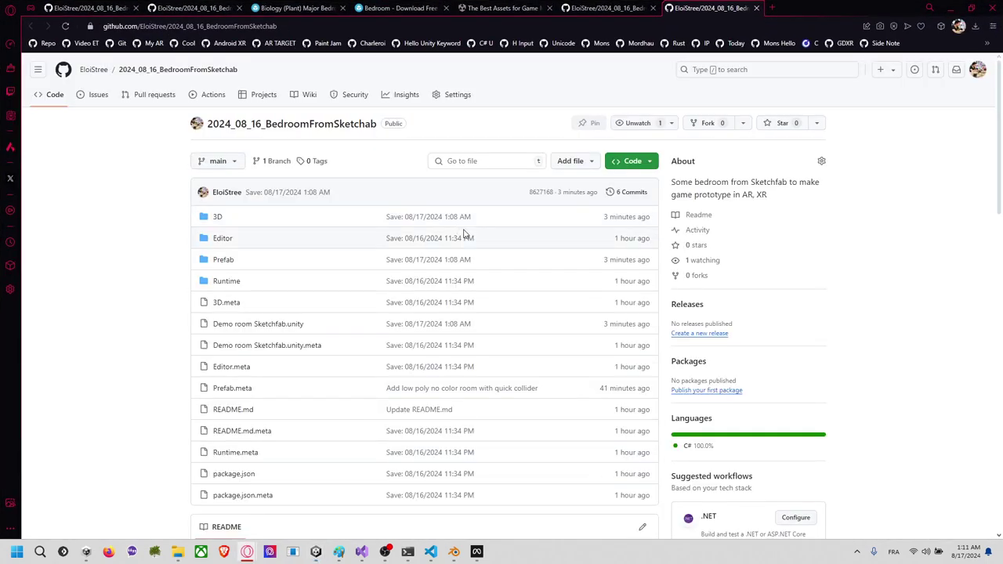
{"action": "scroll", "coordinate": [470, 235], "scroll_direction": "down", "scroll_amount": 2}
{"action": "scroll", "coordinate": [478, 231], "scroll_direction": "down", "scroll_amount": 2}
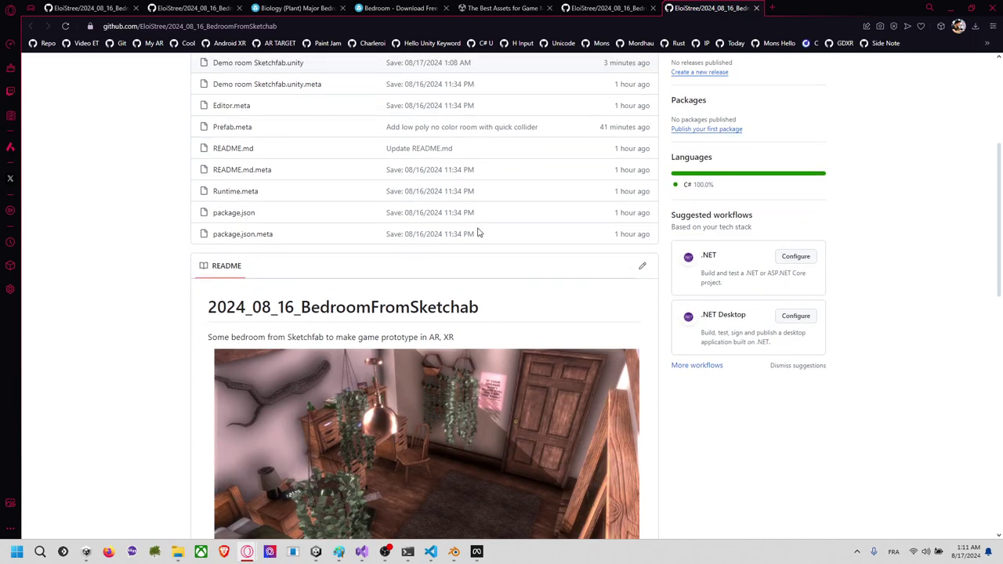
{"action": "scroll", "coordinate": [477, 231], "scroll_direction": "up", "scroll_amount": 4}
Step: Check the repository's pushed contents in 3D/RoomEmptyScan and the textures folder of RoomFullColored
{"action": "left_click", "coordinate": [217, 217]}
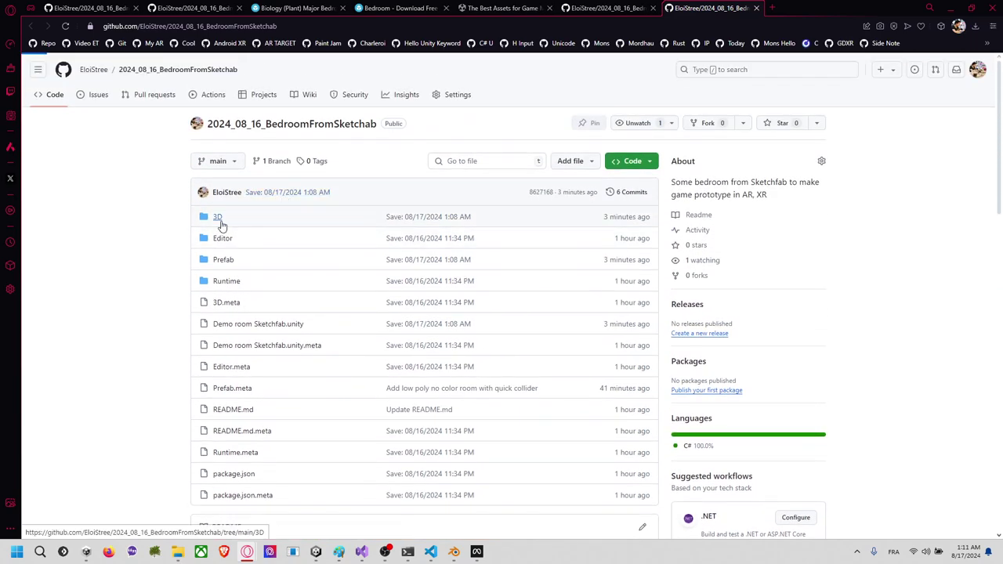
{"action": "left_click", "coordinate": [257, 250]}
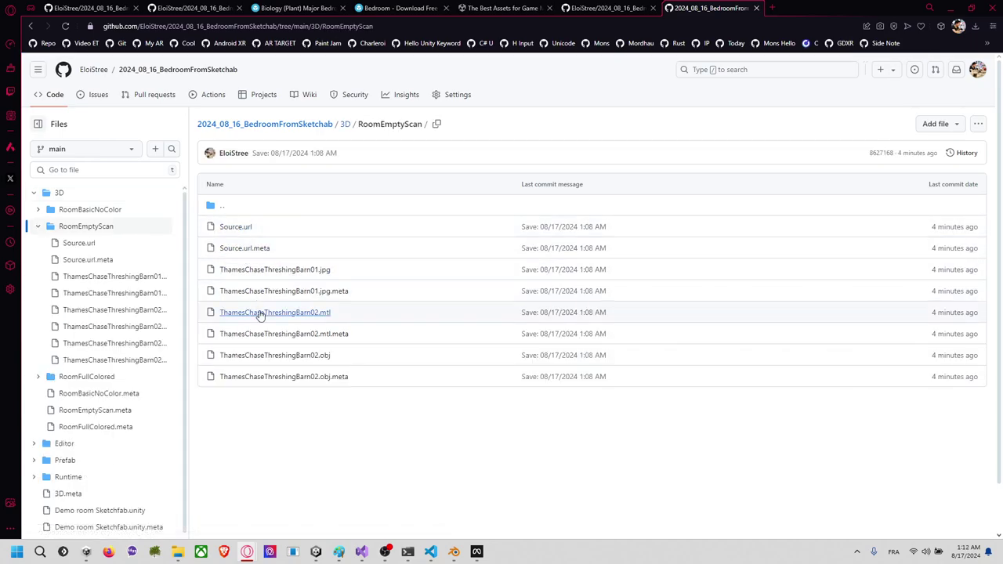
{"action": "left_click", "coordinate": [31, 26]}
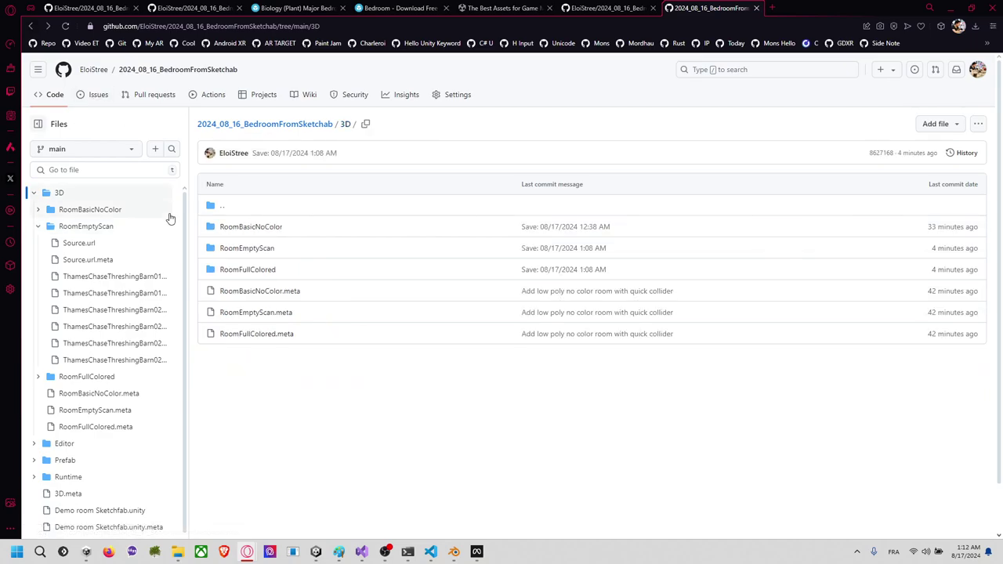
{"action": "left_click", "coordinate": [265, 276]}
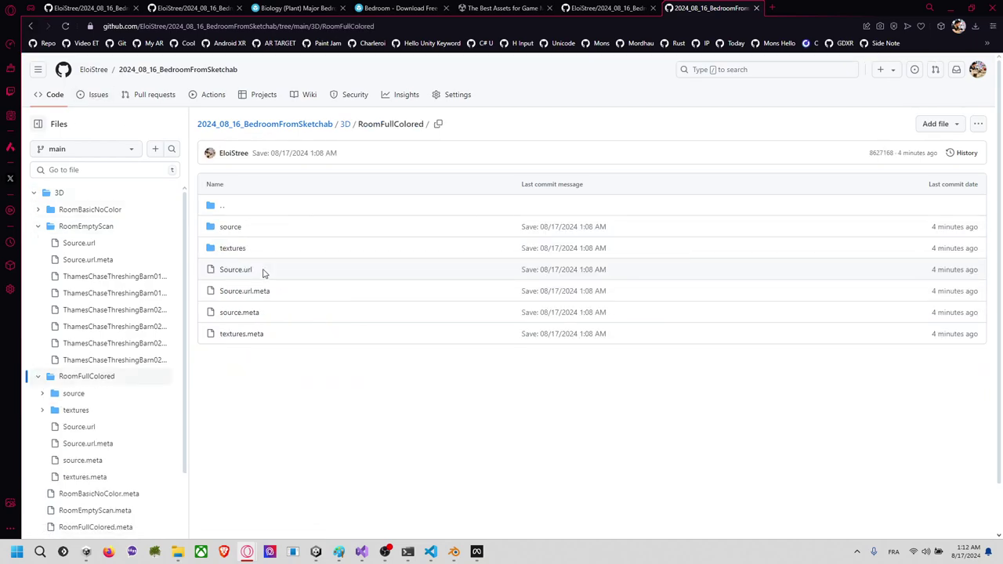
{"action": "left_click", "coordinate": [233, 249]}
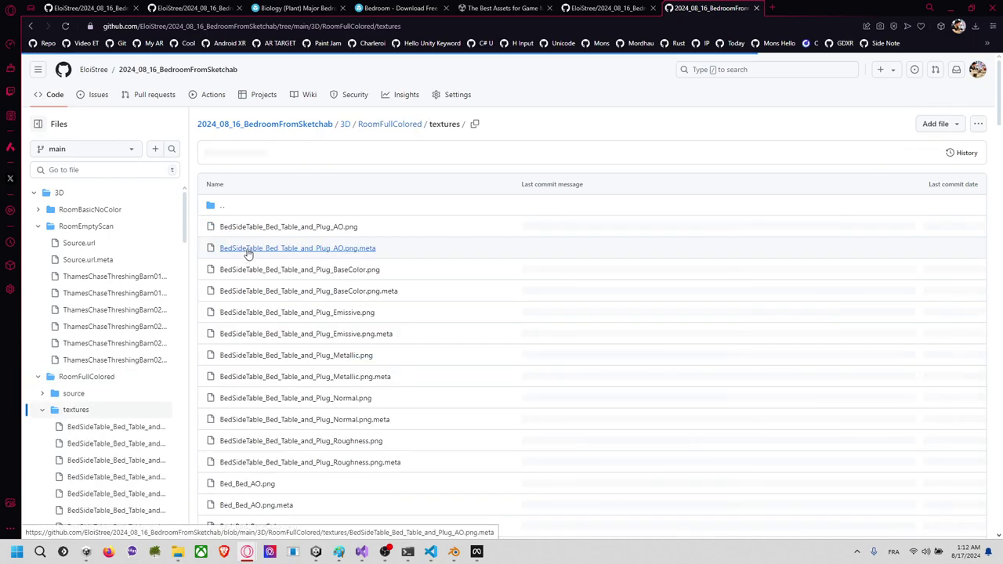
{"action": "scroll", "coordinate": [273, 256], "scroll_direction": "down", "scroll_amount": 5}
Step: Leave the browser and return to the Meta project's SampleScene in the other Unity editor
{"action": "key", "text": "alt+Tab"}
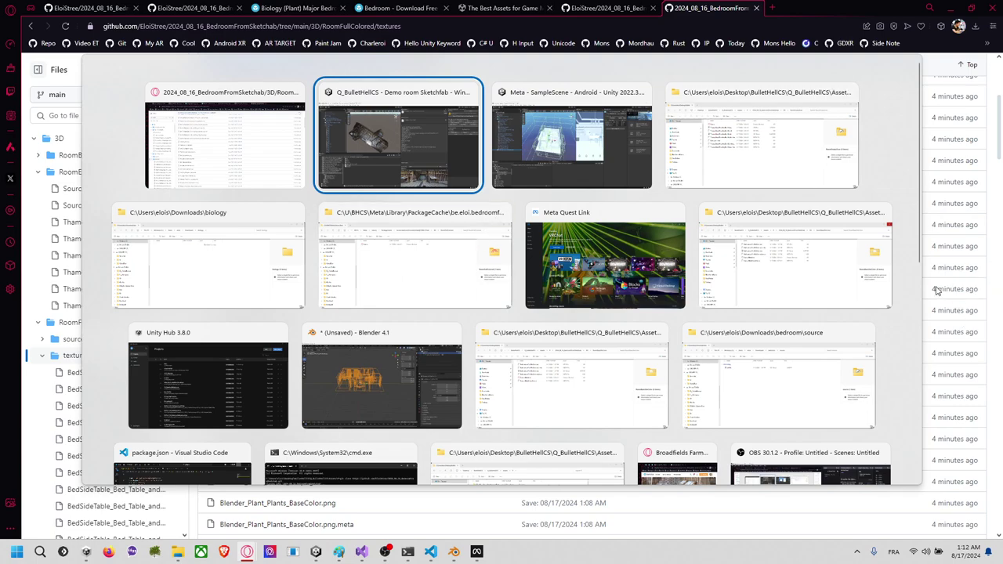
{"action": "key", "text": "alt"}
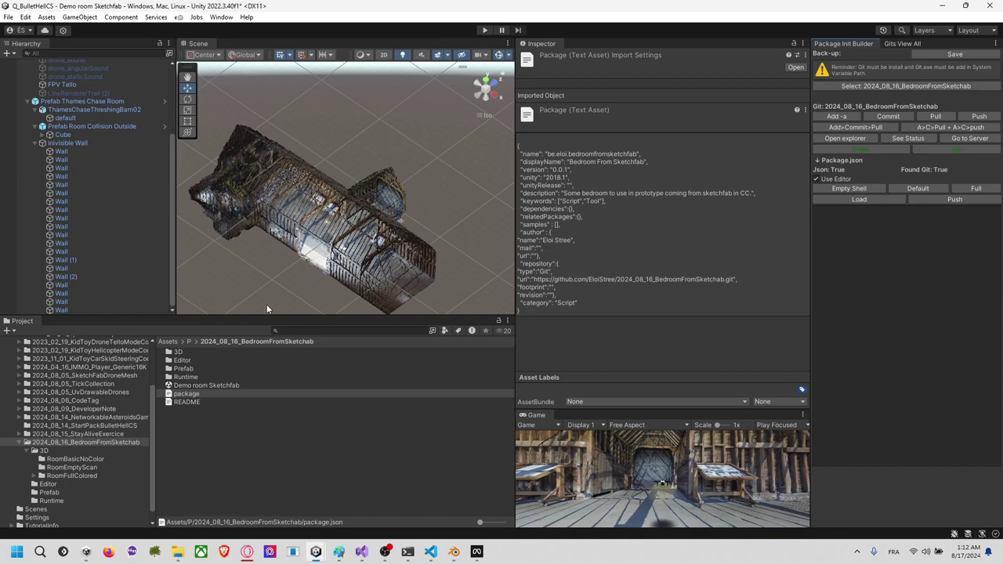
{"action": "key", "text": "alt+Tab"}
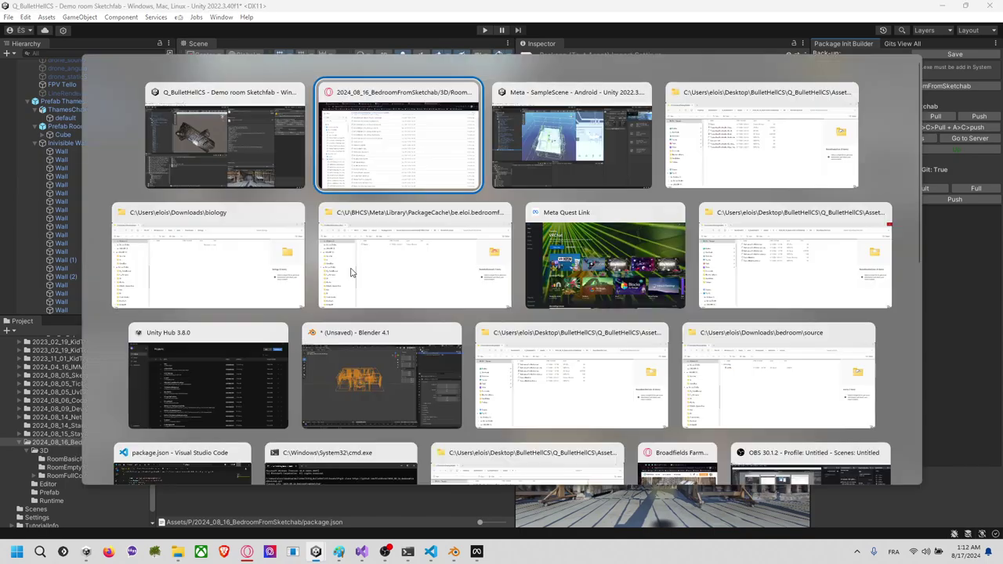
{"action": "key", "text": "alt"}
{"action": "key", "text": "alt+Tab"}
{"action": "key", "text": "Tab"}
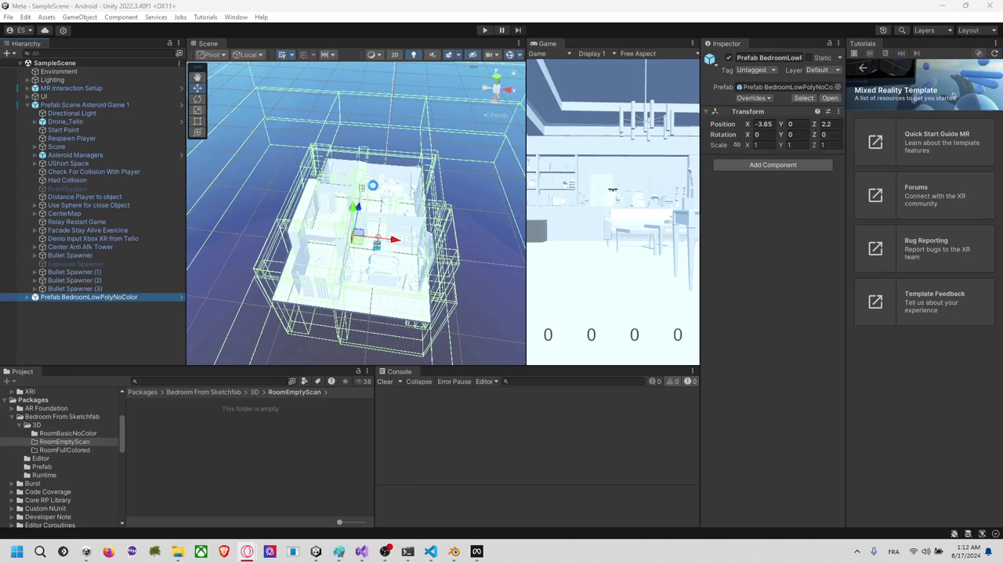
Step: Update the Bedroom From Sketchfab package from its Git source in the Package Manager
{"action": "left_click", "coordinate": [182, 17]}
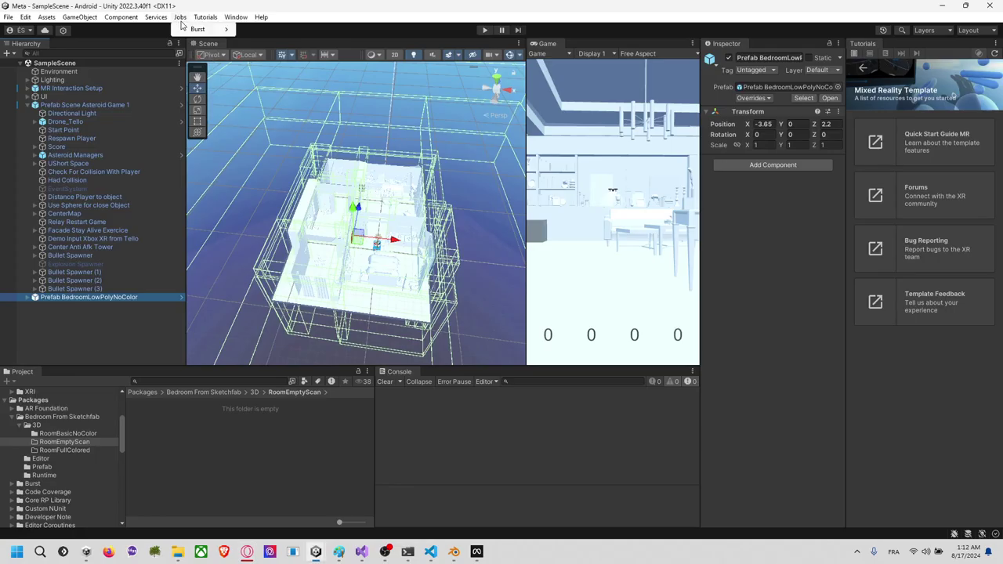
{"action": "mouse_move", "coordinate": [236, 17]}
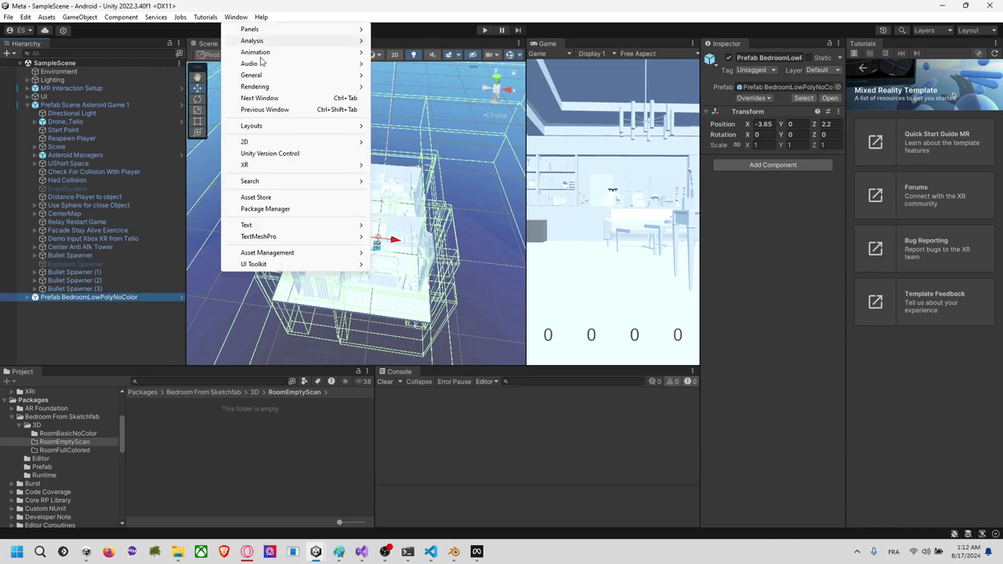
{"action": "left_click", "coordinate": [305, 208]}
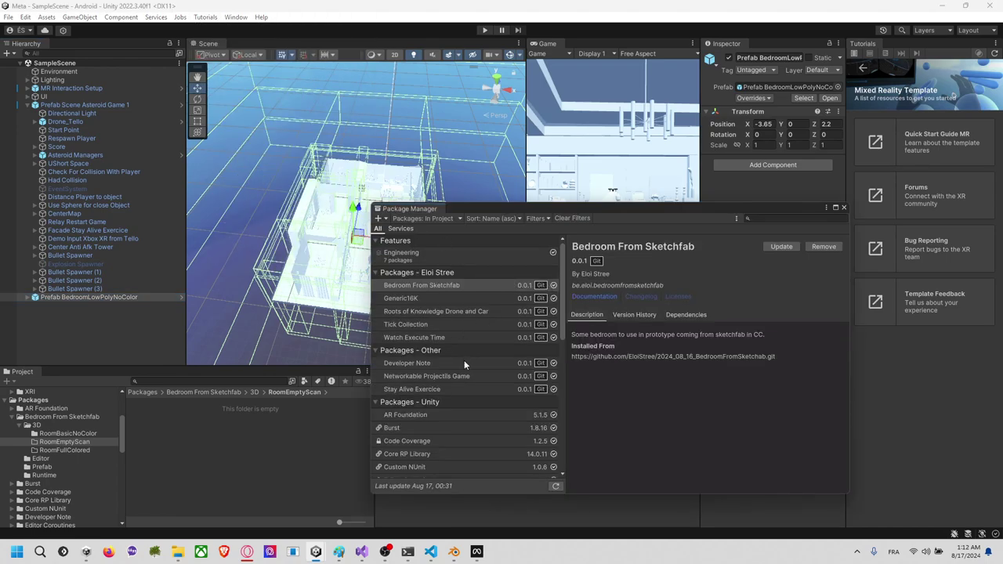
{"action": "left_click", "coordinate": [456, 295]}
{"action": "left_click", "coordinate": [467, 287]}
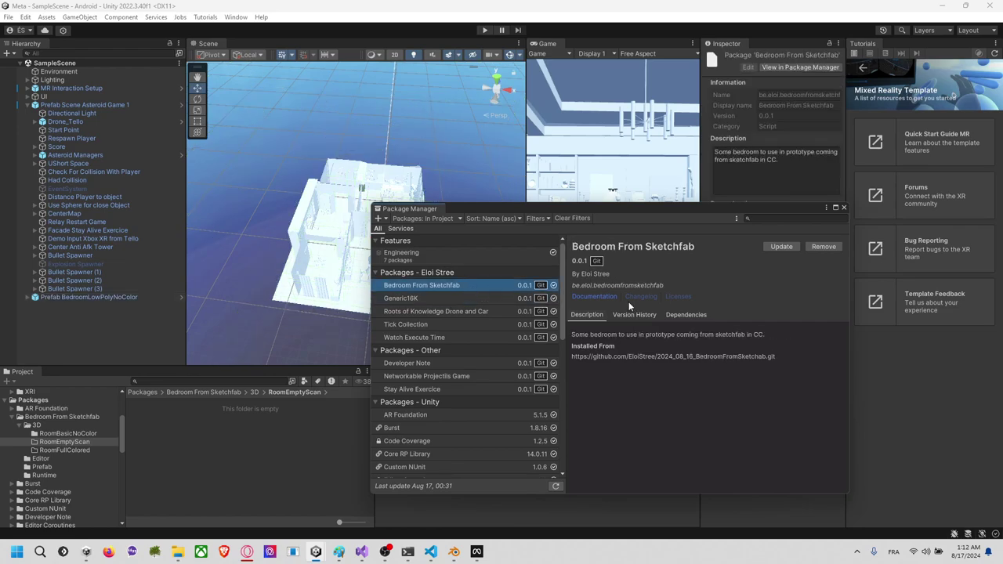
{"action": "left_click", "coordinate": [782, 248]}
{"action": "left_click_drag", "start_coordinate": [706, 208], "coordinate": [380, 205]}
Step: Switch to the Q_BulletHellCS project, then deactivate Prefab Thames Chase Room and collapse its hierarchy
{"action": "key", "text": "super+Tab"}
{"action": "key", "text": "Right"}
{"action": "key", "text": "Return"}
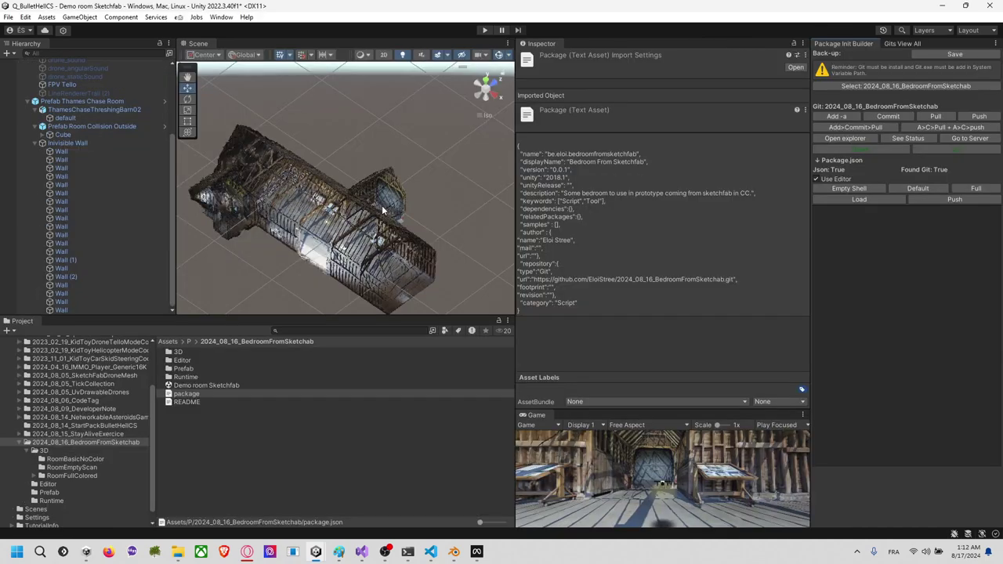
{"action": "left_click", "coordinate": [408, 144]}
{"action": "scroll", "coordinate": [99, 165], "scroll_direction": "up", "scroll_amount": 5}
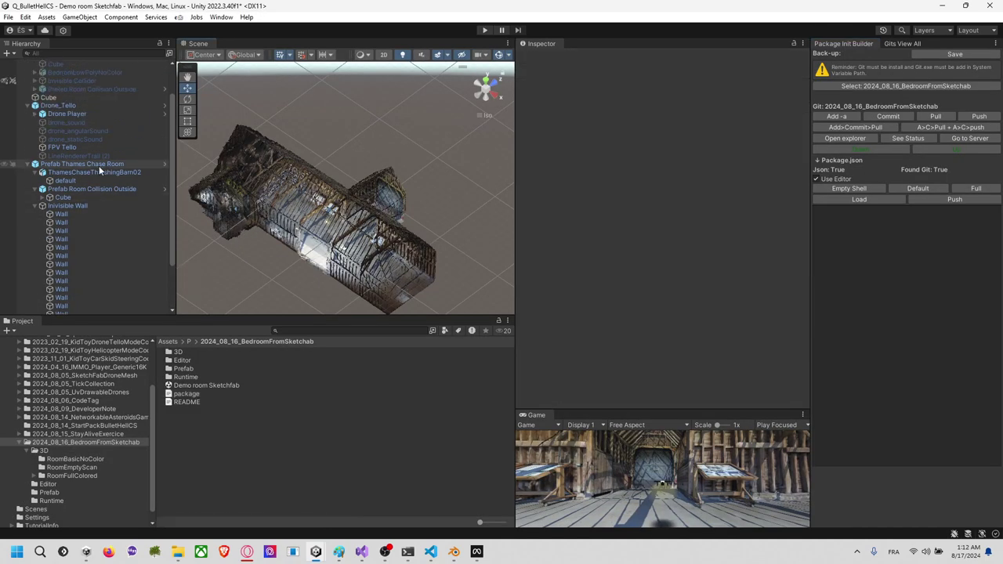
{"action": "left_click", "coordinate": [93, 205]}
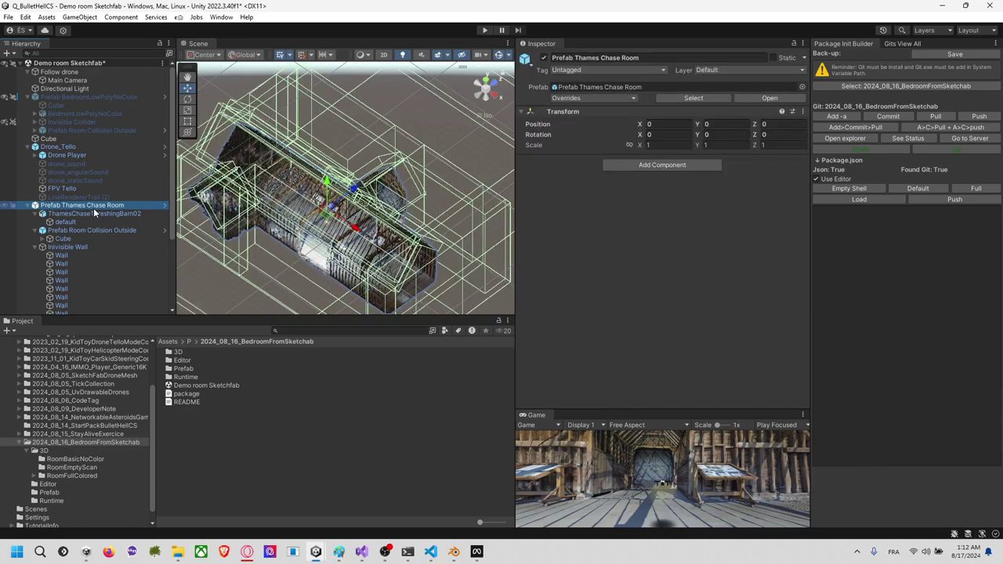
{"action": "left_click", "coordinate": [544, 57]}
{"action": "left_click", "coordinate": [27, 206]}
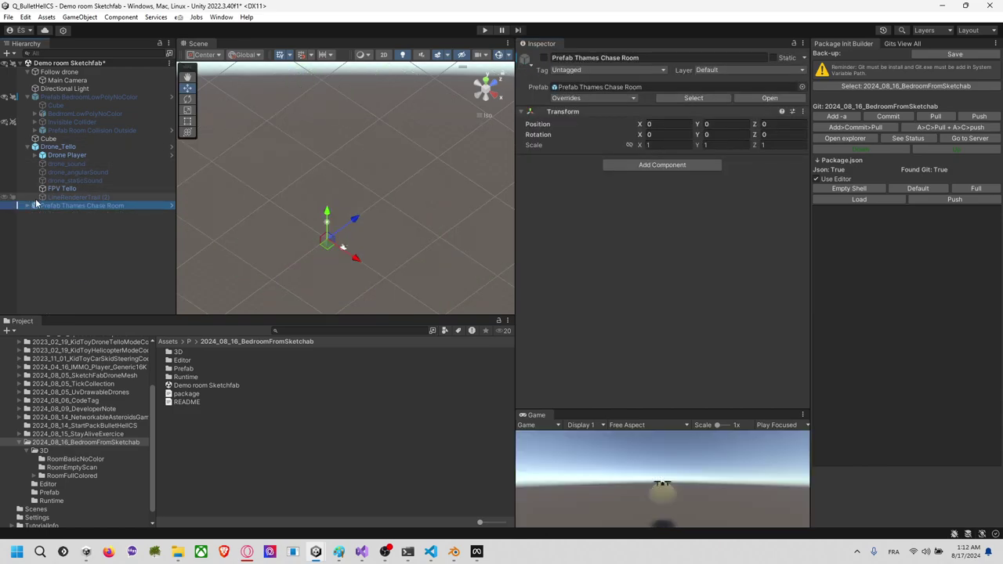
{"action": "left_click", "coordinate": [71, 224]}
Step: Add the Plant Room model from the RoomFullColored source folder to the Demo room Sketchfab scene
{"action": "left_click", "coordinate": [79, 476]}
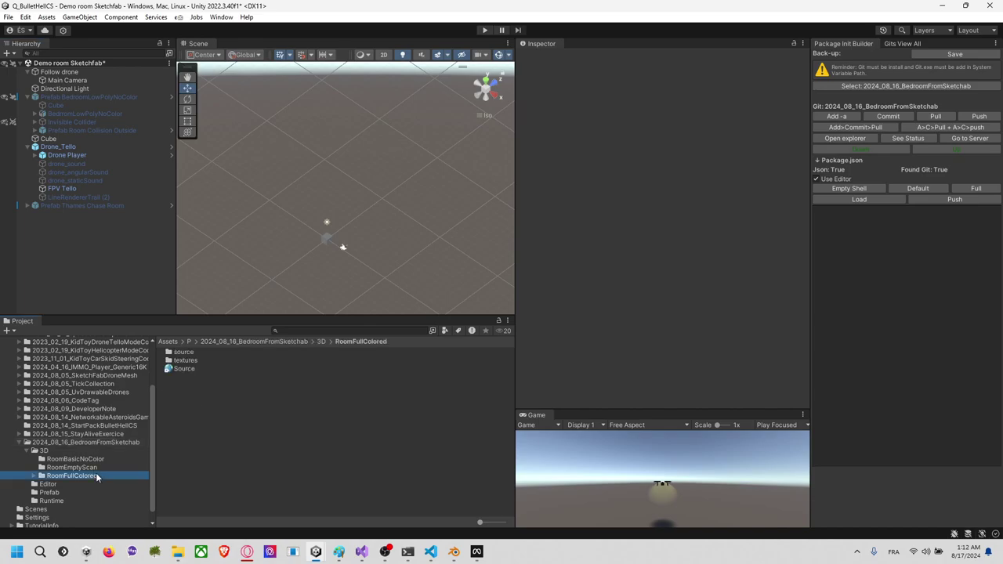
{"action": "double_click", "coordinate": [185, 361]}
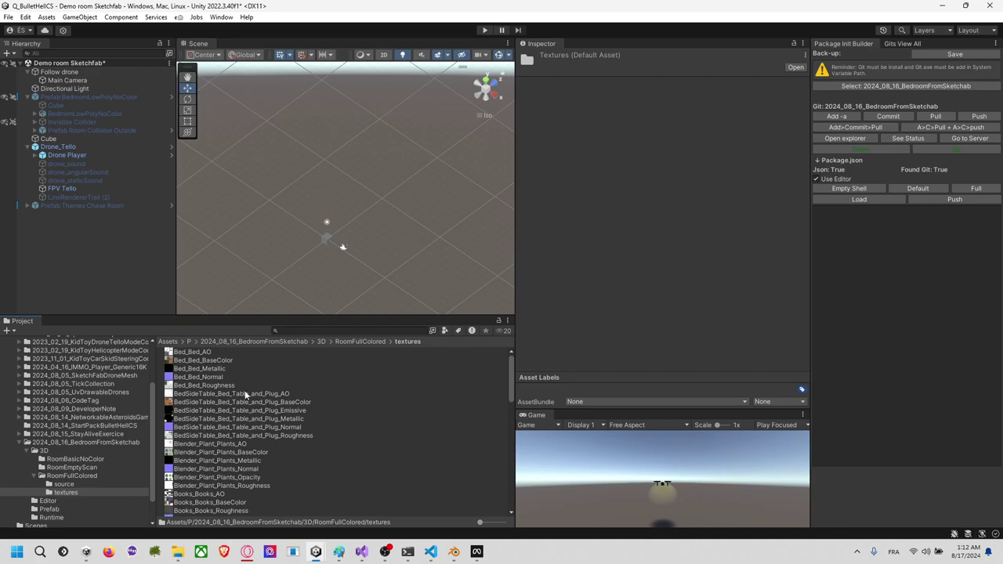
{"action": "left_click", "coordinate": [101, 482]}
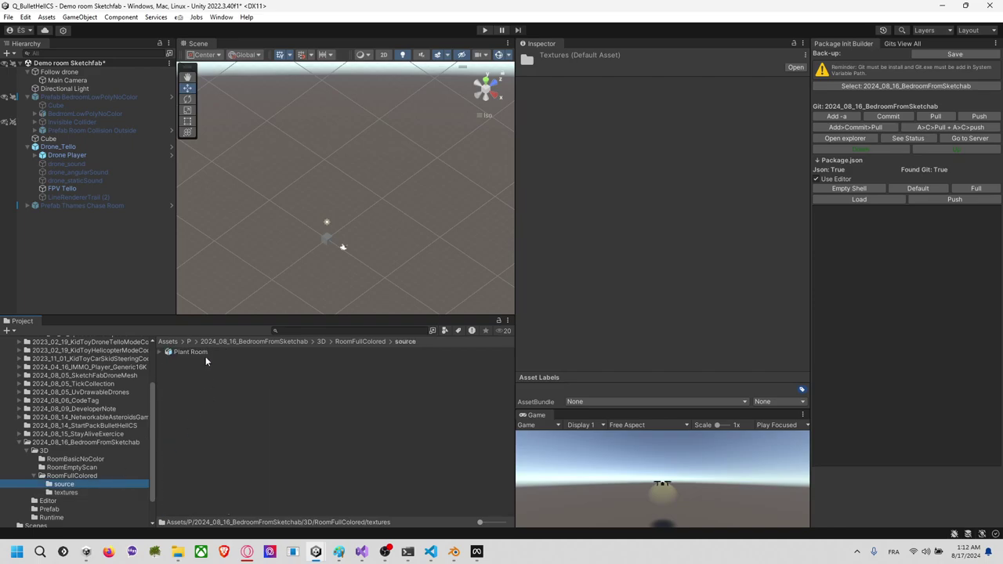
{"action": "left_click_drag", "start_coordinate": [106, 290], "coordinate": [107, 289]}
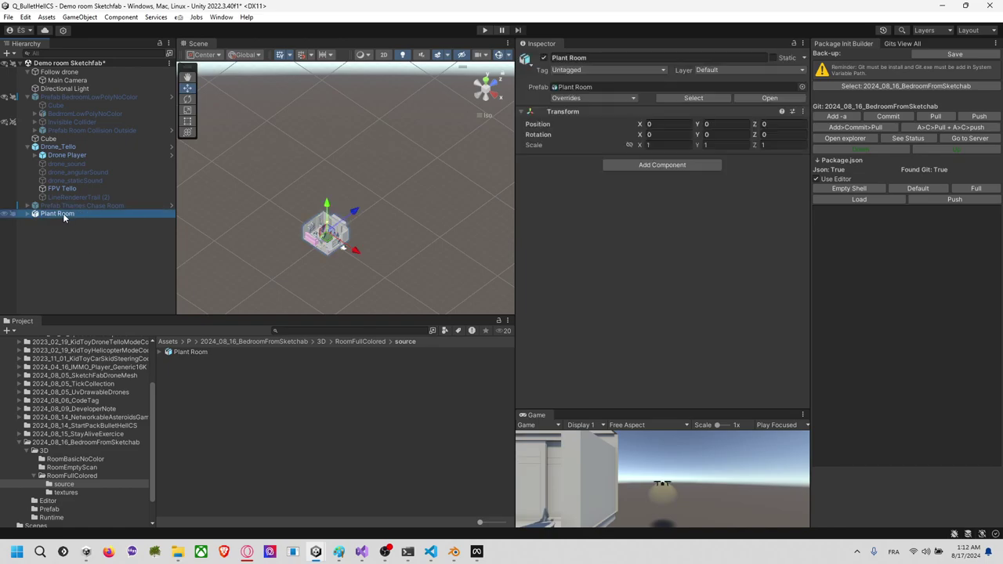
Step: Expand Plant Room, examine the room from several angles, and inspect the materials of its Desk and Bedside_Table
{"action": "left_click", "coordinate": [26, 214]}
{"action": "left_click", "coordinate": [92, 264]}
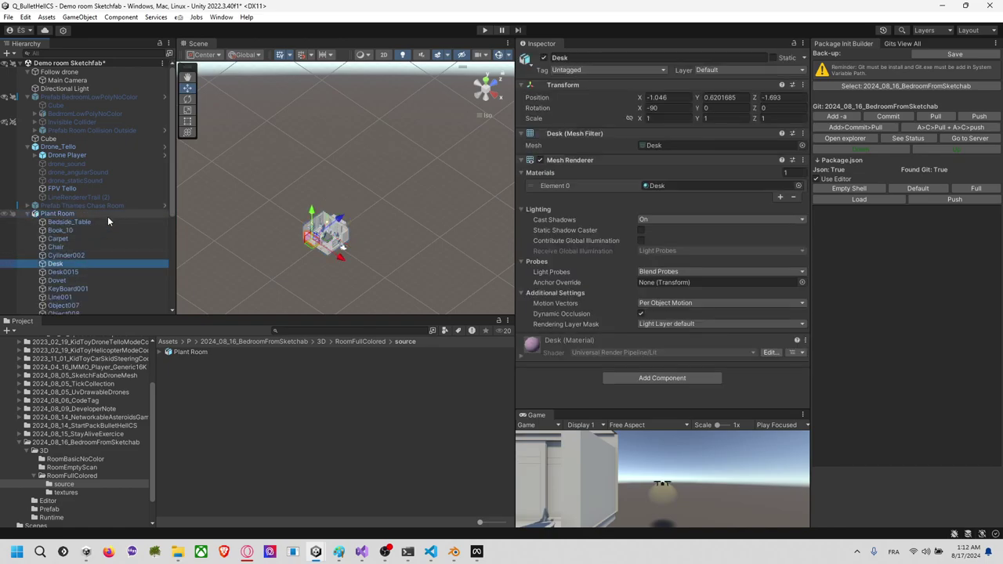
{"action": "left_click", "coordinate": [107, 215]}
{"action": "scroll", "coordinate": [336, 242], "scroll_direction": "up", "scroll_amount": 15}
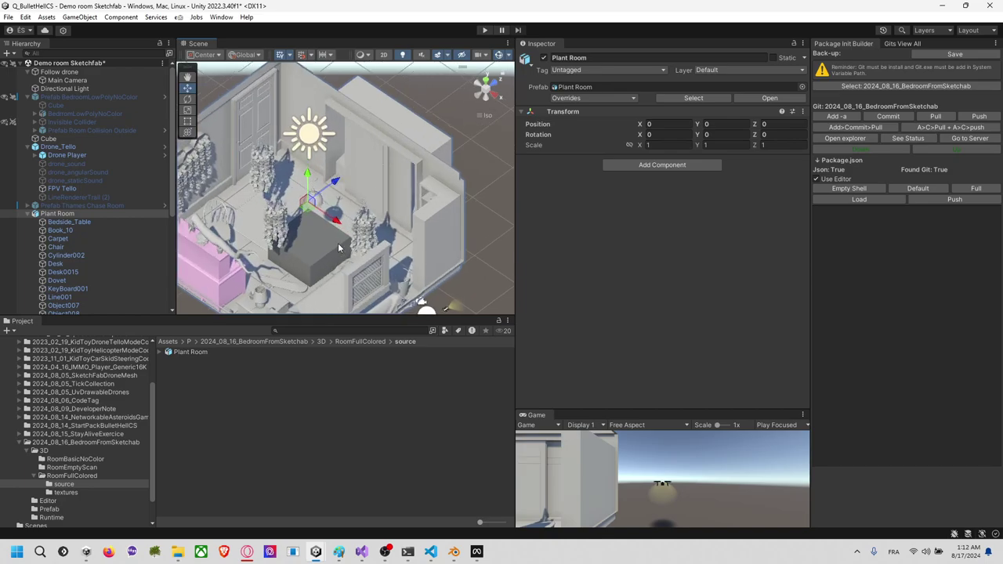
{"action": "left_click_drag", "start_coordinate": [384, 223], "coordinate": [258, 195], "text": "alt"}
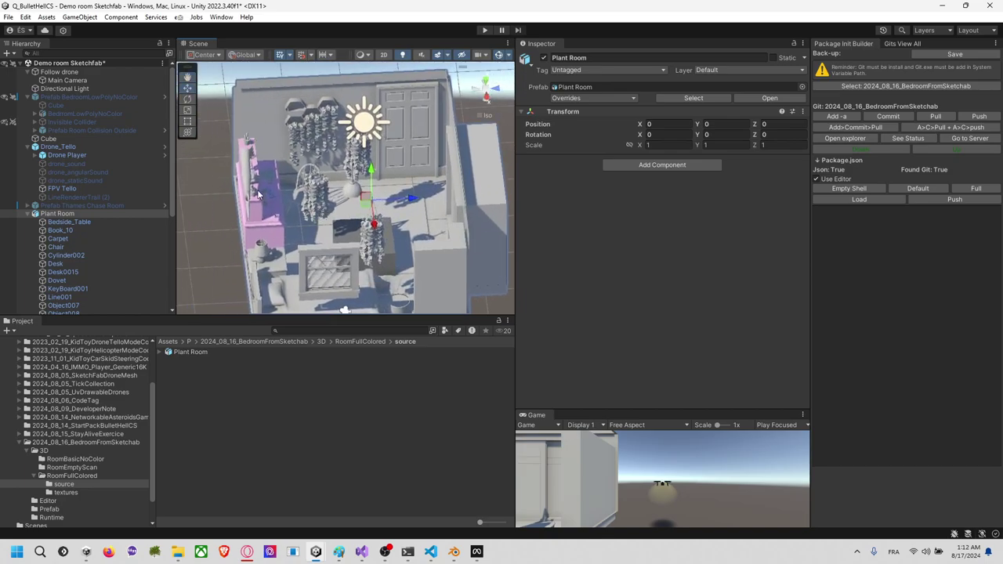
{"action": "middle_click_drag", "start_coordinate": [311, 182], "coordinate": [293, 179]}
{"action": "scroll", "coordinate": [291, 181], "scroll_direction": "down", "scroll_amount": 4}
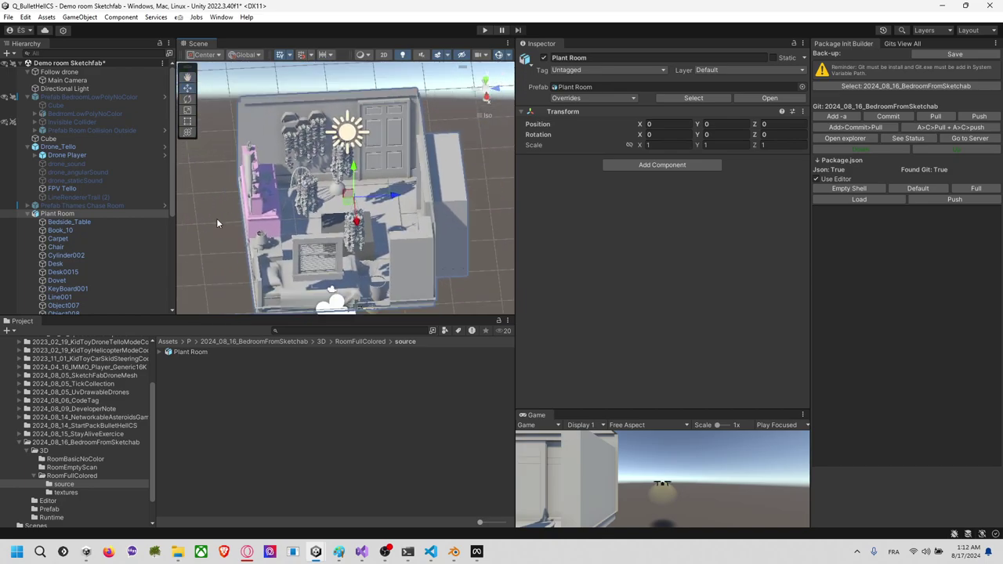
{"action": "left_click", "coordinate": [137, 223]}
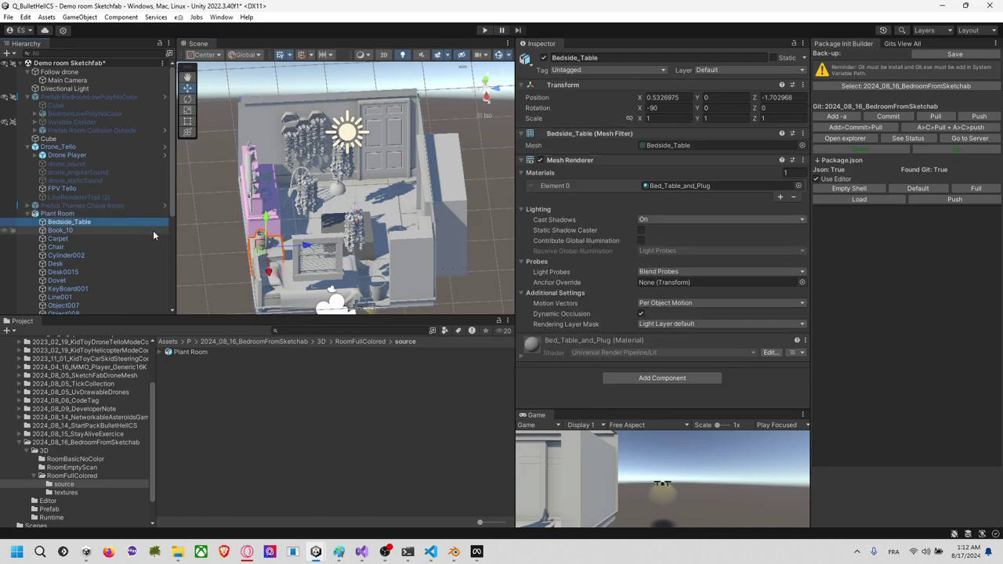
Step: Locate the bedside table's Bed_Table_and_Plug material in the project and inspect its settings
{"action": "left_click", "coordinate": [666, 185]}
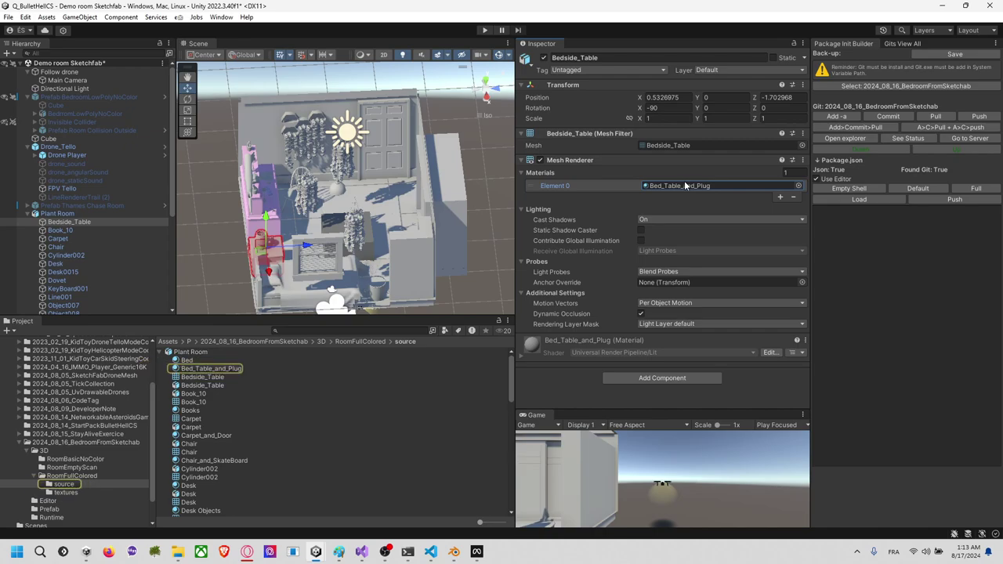
{"action": "double_click", "coordinate": [231, 370]}
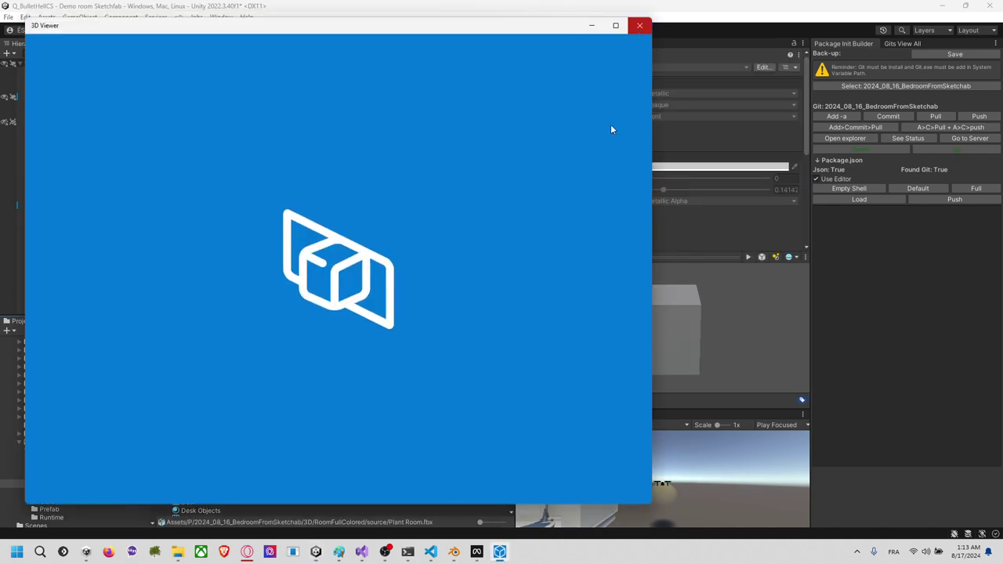
{"action": "left_click", "coordinate": [640, 25]}
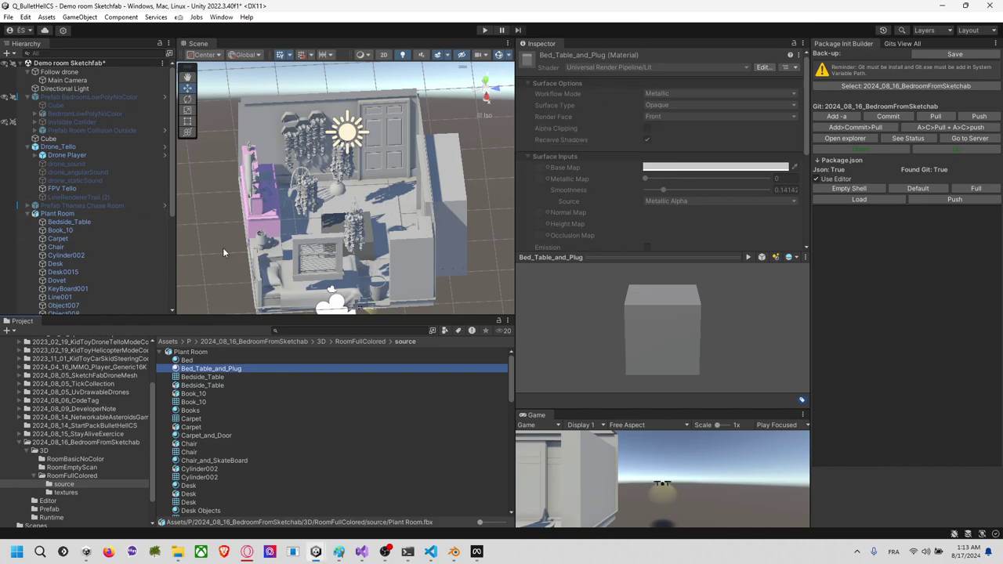
Step: Move all files from the RoomFullColored textures folder into its source folder in File Explorer
{"action": "left_click", "coordinate": [85, 492]}
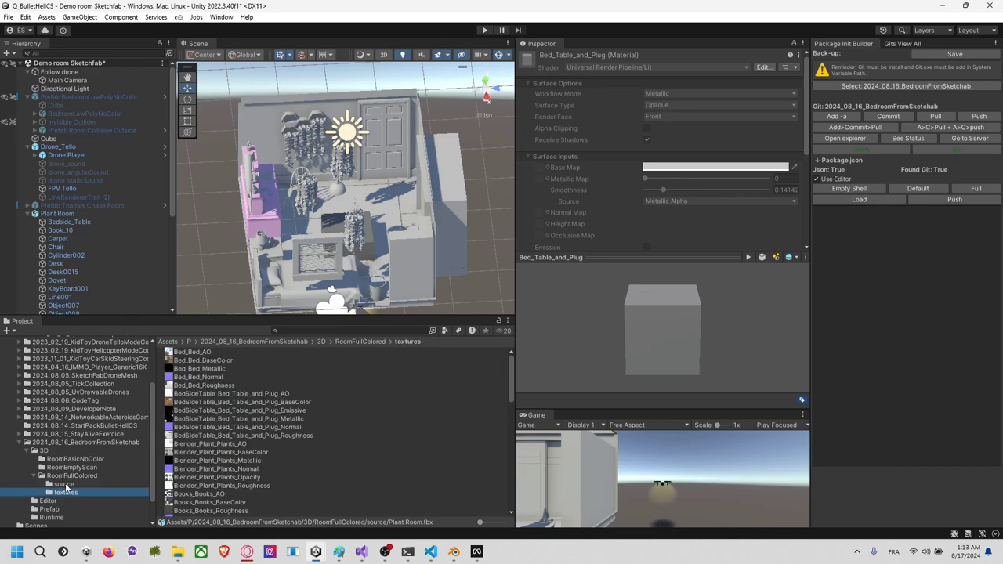
{"action": "right_click", "coordinate": [70, 495]}
{"action": "left_click", "coordinate": [141, 203]}
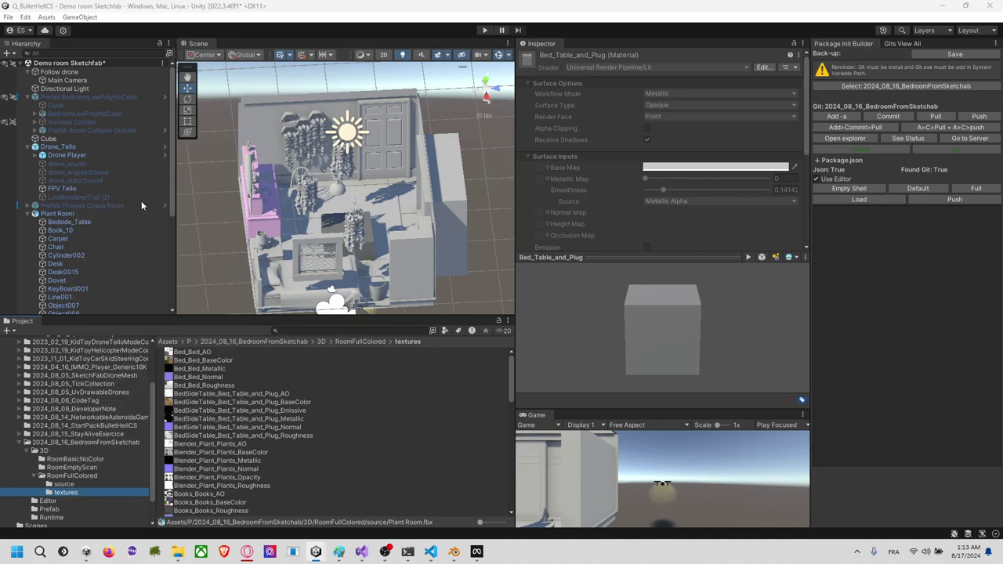
{"action": "double_click", "coordinate": [324, 195]}
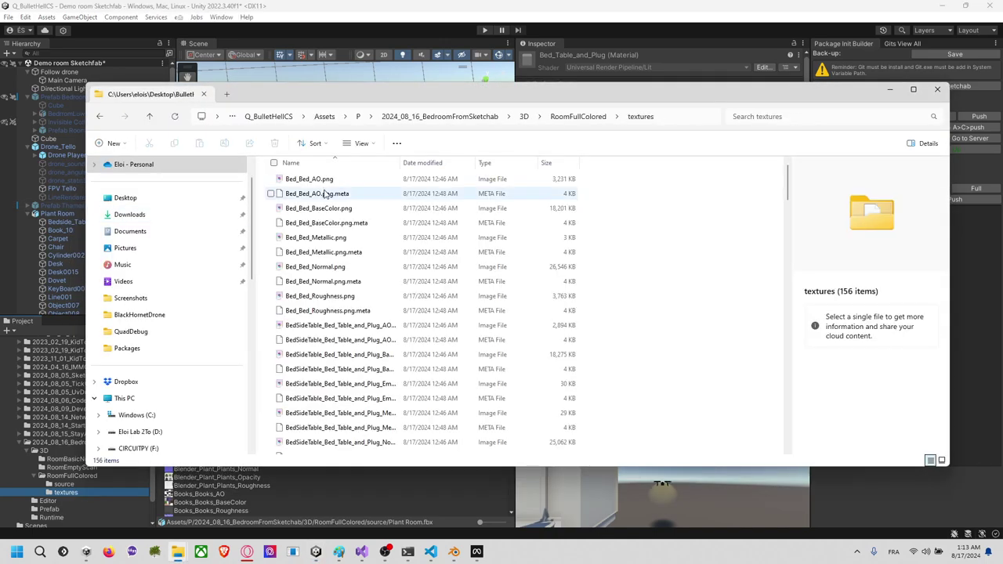
{"action": "key", "text": "ctrl+a"}
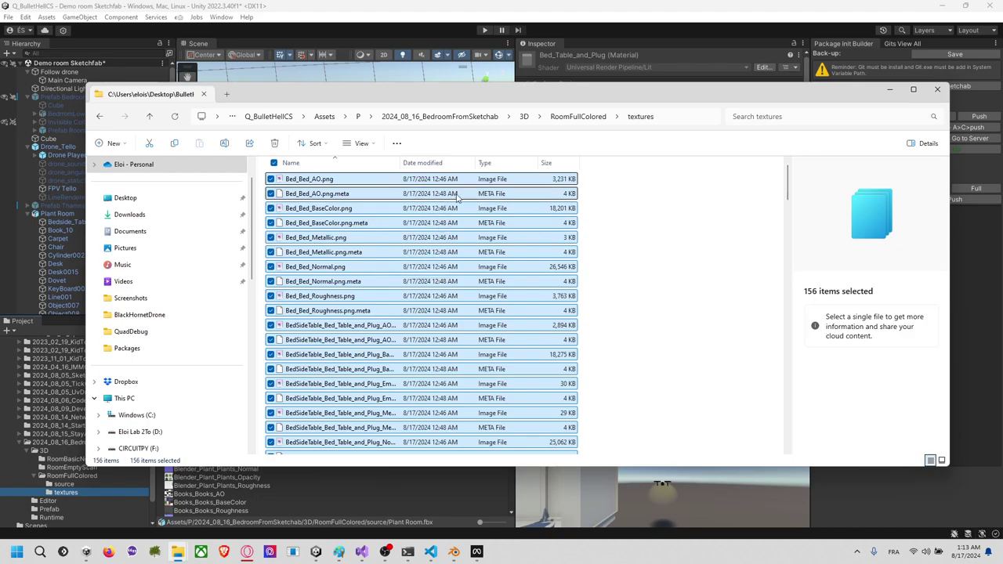
{"action": "left_click", "coordinate": [583, 118]}
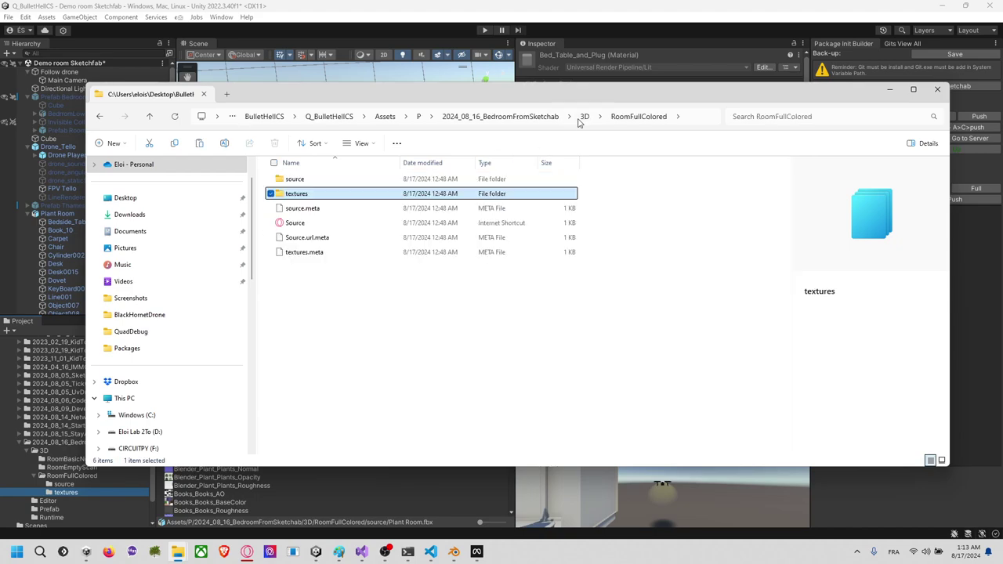
{"action": "left_click", "coordinate": [345, 183]}
{"action": "double_click", "coordinate": [345, 184]}
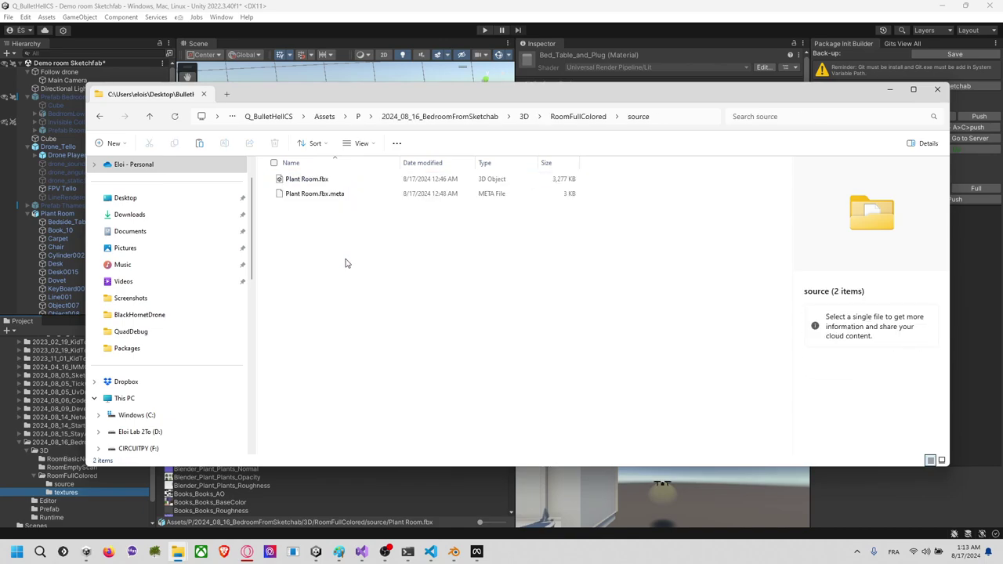
{"action": "key", "text": "ctrl+v"}
{"action": "left_click", "coordinate": [396, 325]}
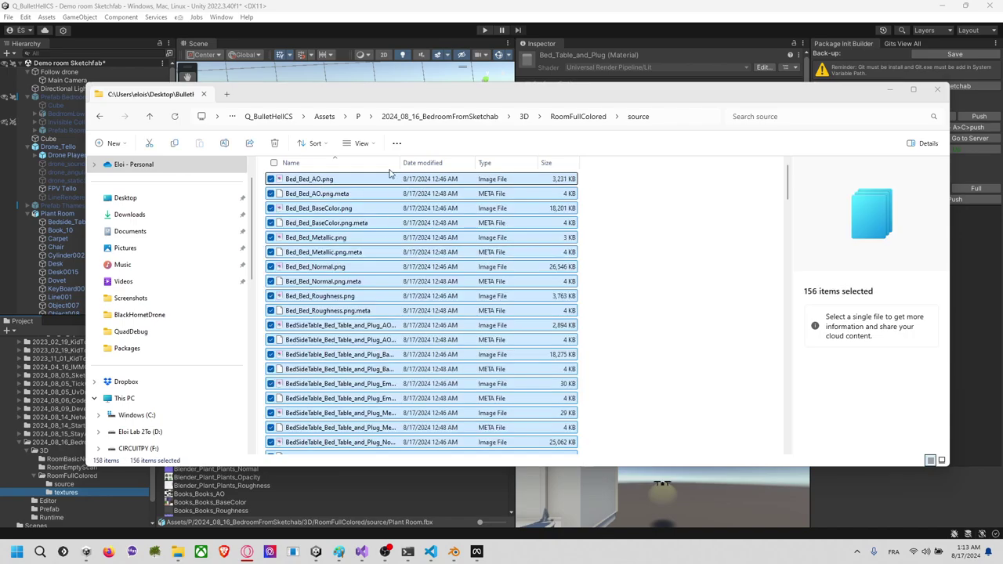
Step: Switch back to Unity, delete the empty textures folder from RoomFullColored, and select the source folder
{"action": "left_click", "coordinate": [363, 18]}
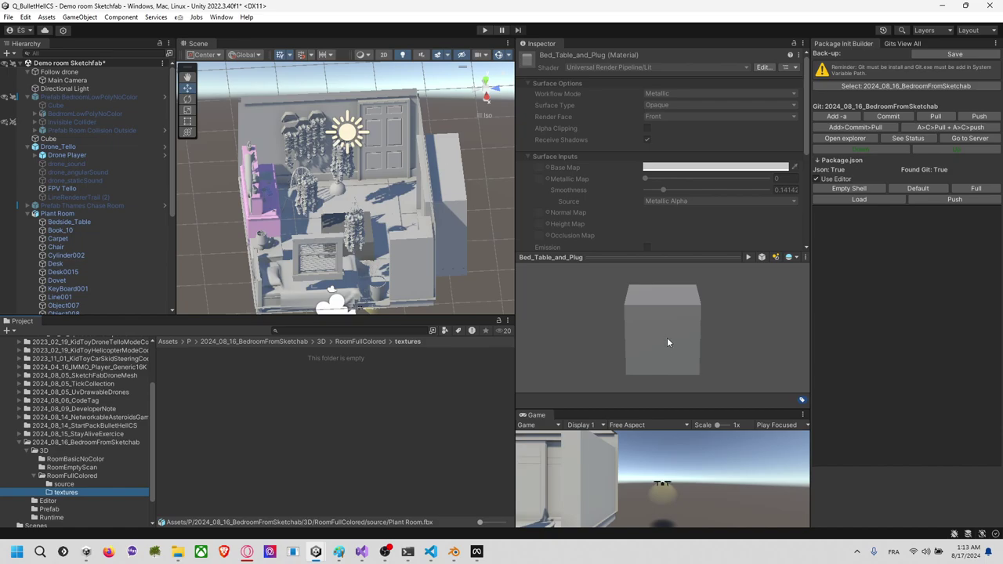
{"action": "left_click", "coordinate": [76, 485]}
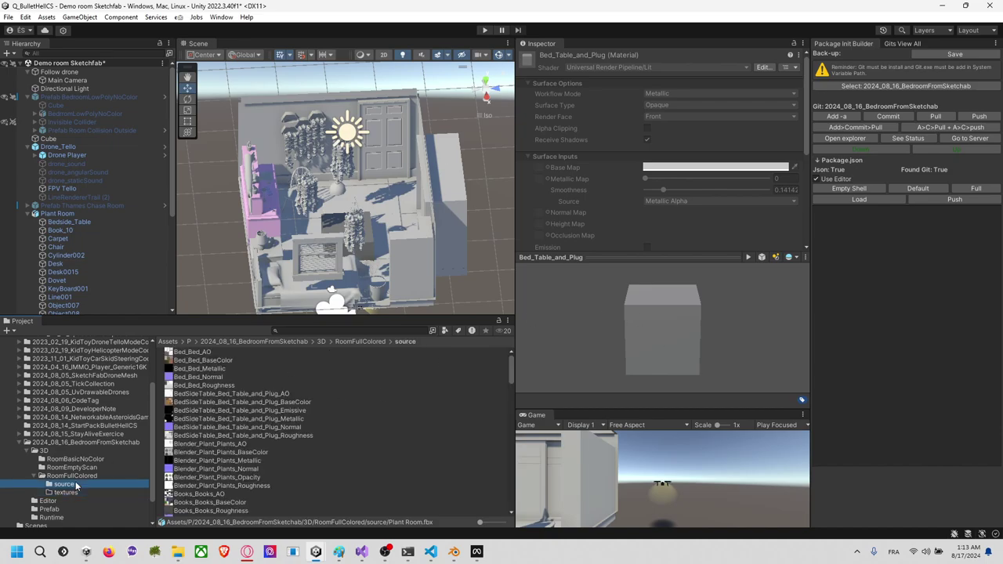
{"action": "left_click", "coordinate": [73, 493]}
{"action": "key", "text": "Delete"}
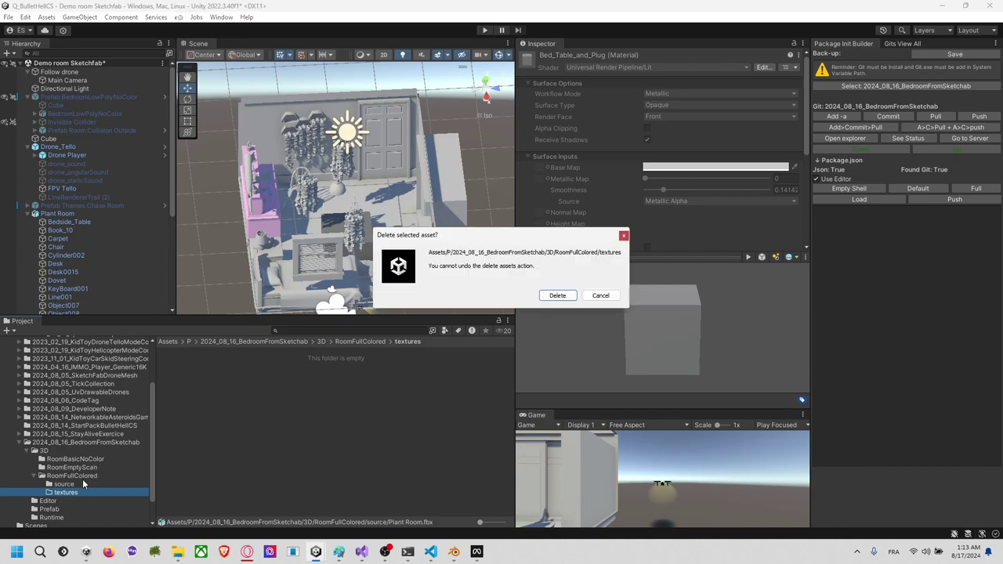
{"action": "left_click", "coordinate": [558, 295]}
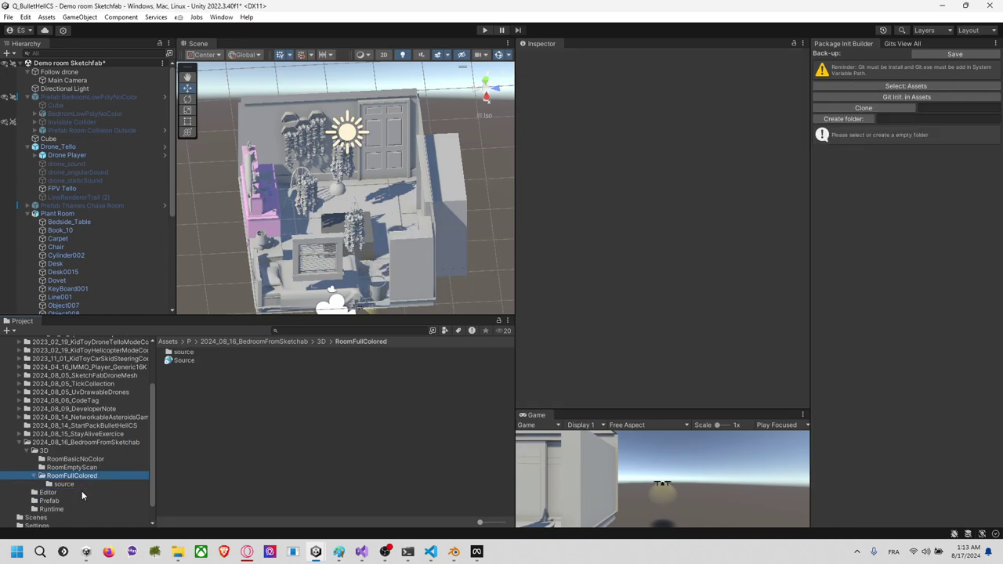
{"action": "left_click", "coordinate": [83, 485]}
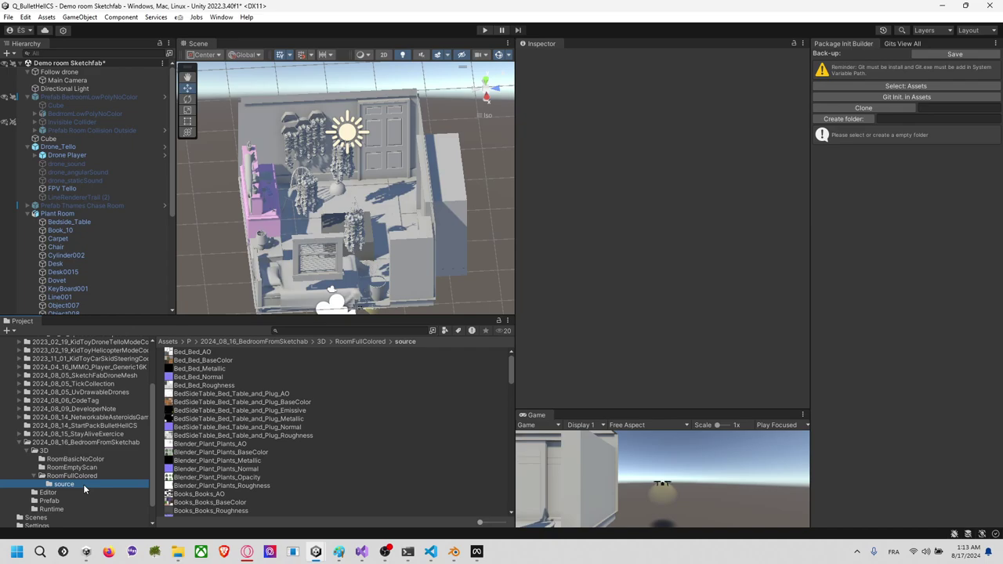
{"action": "key", "text": "Up"}
{"action": "key", "text": "Down"}
Step: Switch to File Explorer and compress Plant Room.fbx in the source folder into a ZIP file
{"action": "key", "text": "alt+Tab"}
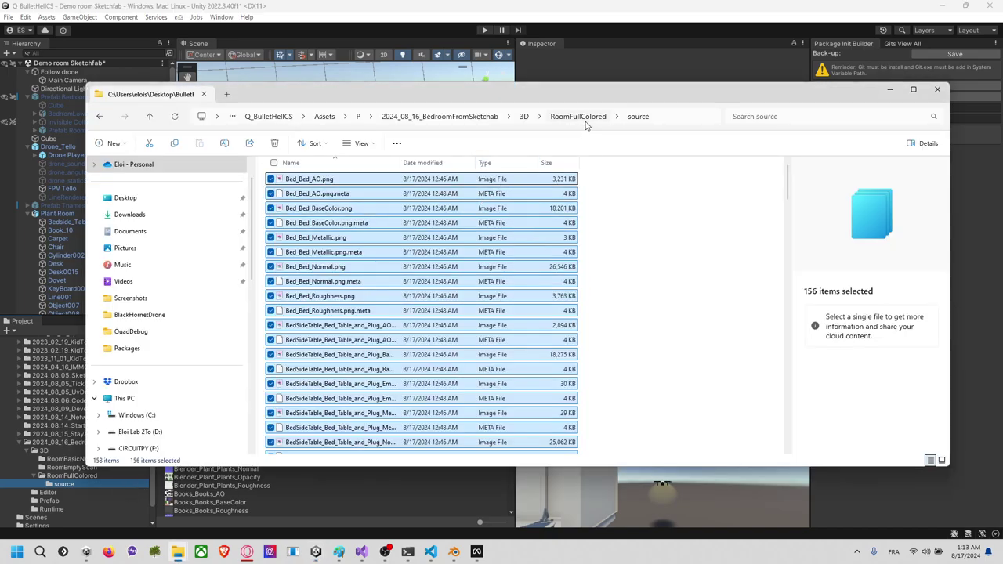
{"action": "left_click", "coordinate": [580, 117]}
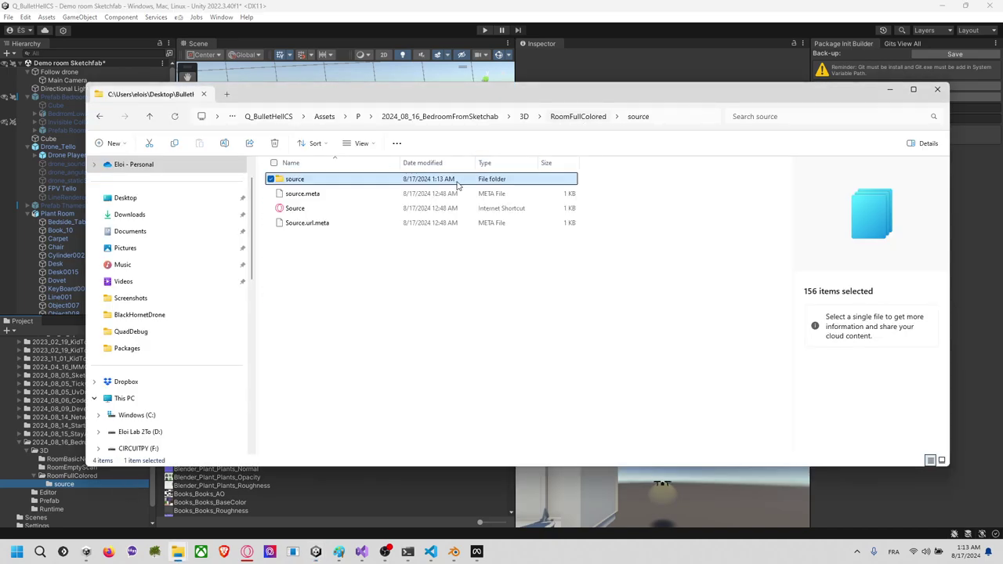
{"action": "double_click", "coordinate": [385, 186]}
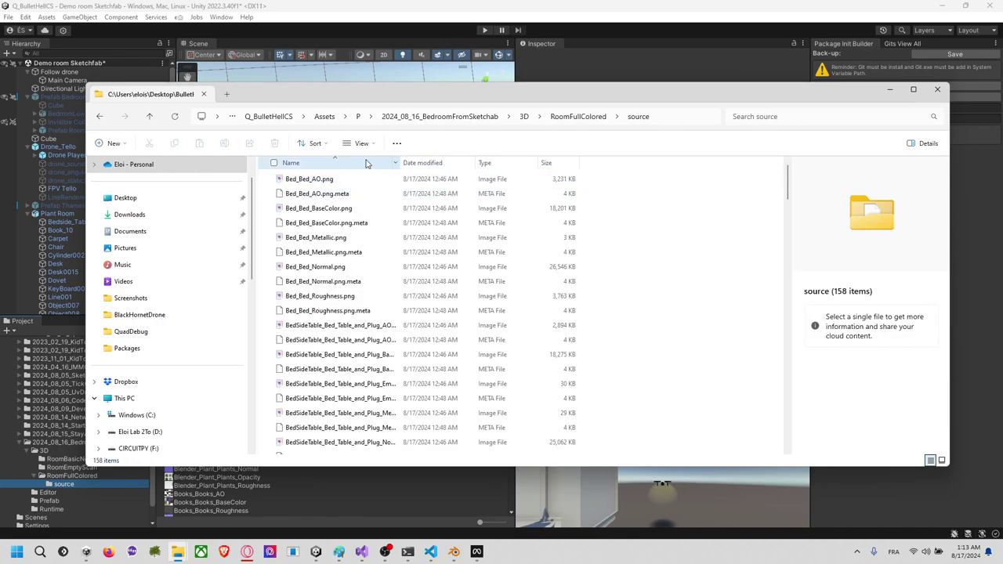
{"action": "scroll", "coordinate": [358, 188], "scroll_direction": "down", "scroll_amount": 15}
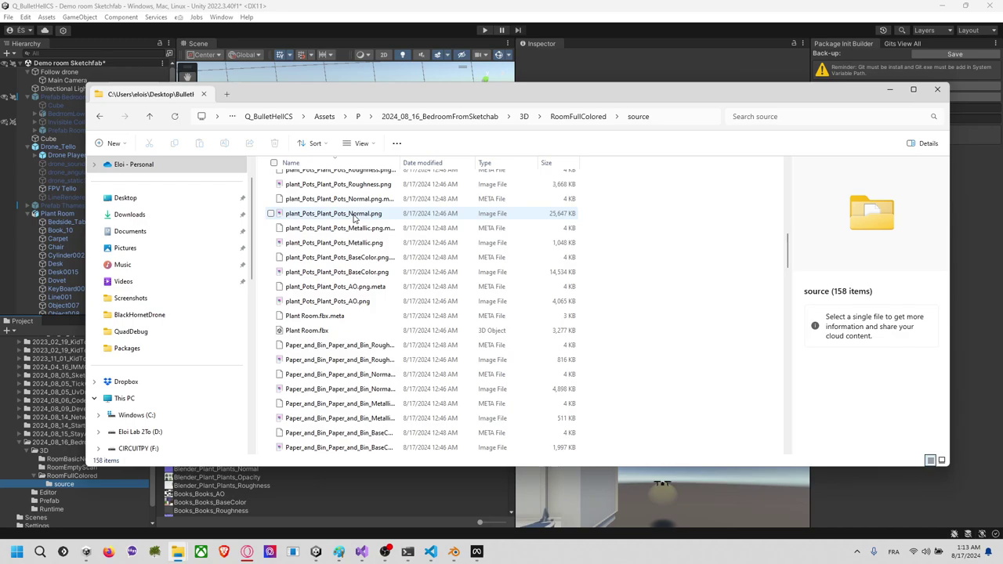
{"action": "scroll", "coordinate": [332, 265], "scroll_direction": "up", "scroll_amount": 2}
{"action": "left_click", "coordinate": [321, 279]}
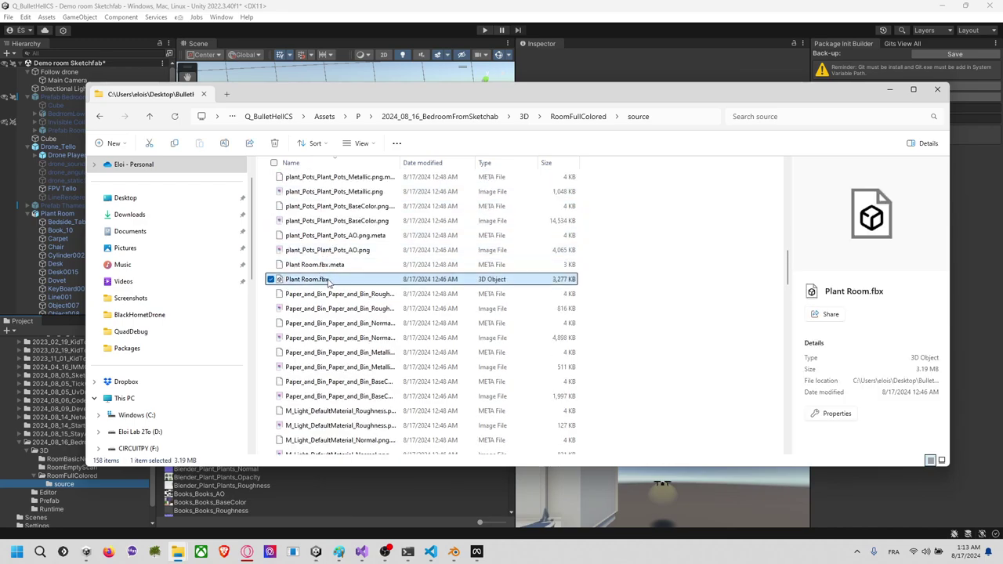
{"action": "right_click", "coordinate": [329, 283]}
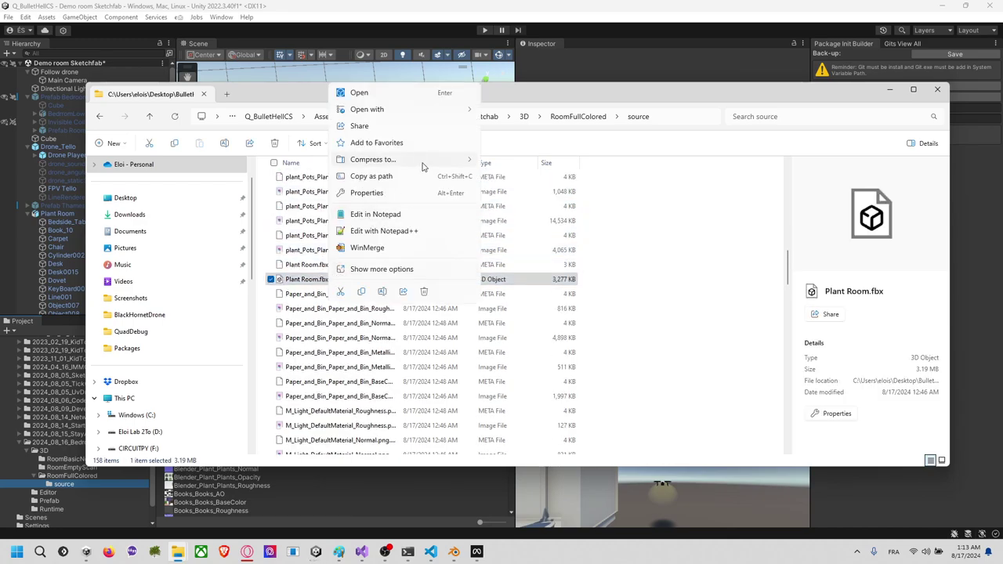
{"action": "mouse_move", "coordinate": [434, 161]}
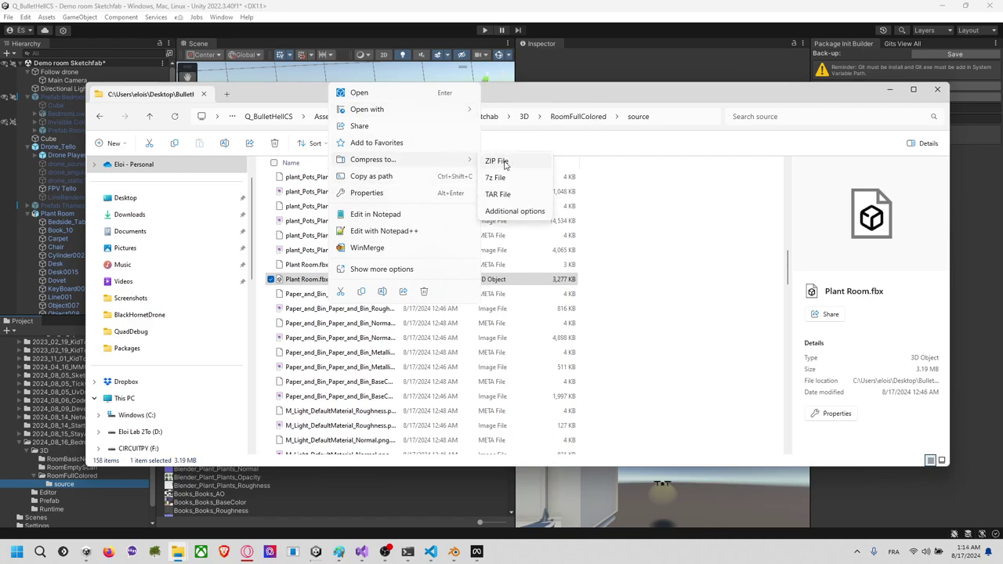
{"action": "left_click", "coordinate": [502, 161]}
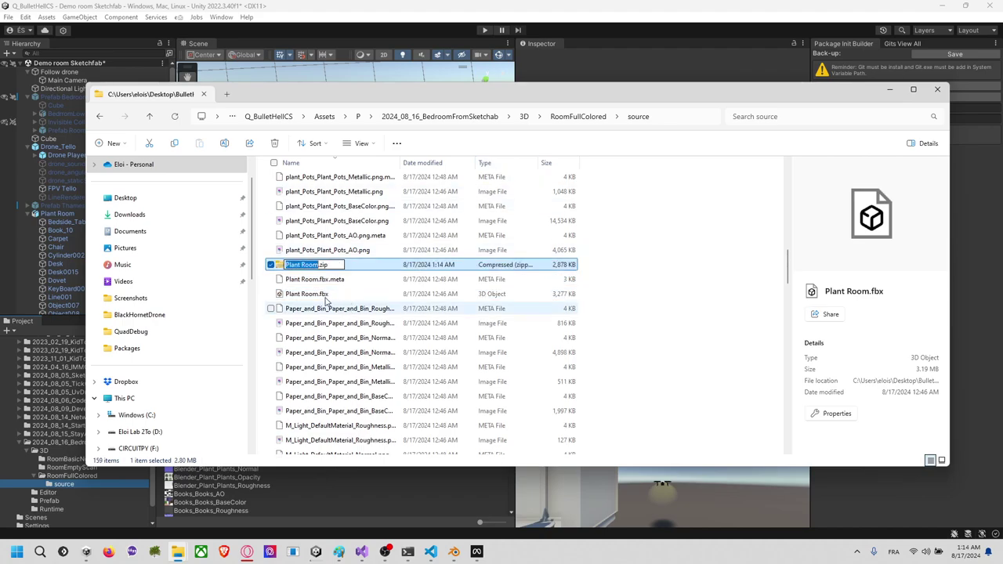
Step: Delete the original Plant Room.fbx from the source folder, keeping the ZIP archive
{"action": "left_click", "coordinate": [333, 295]}
{"action": "left_click", "coordinate": [334, 295]}
{"action": "key", "text": "Delete"}
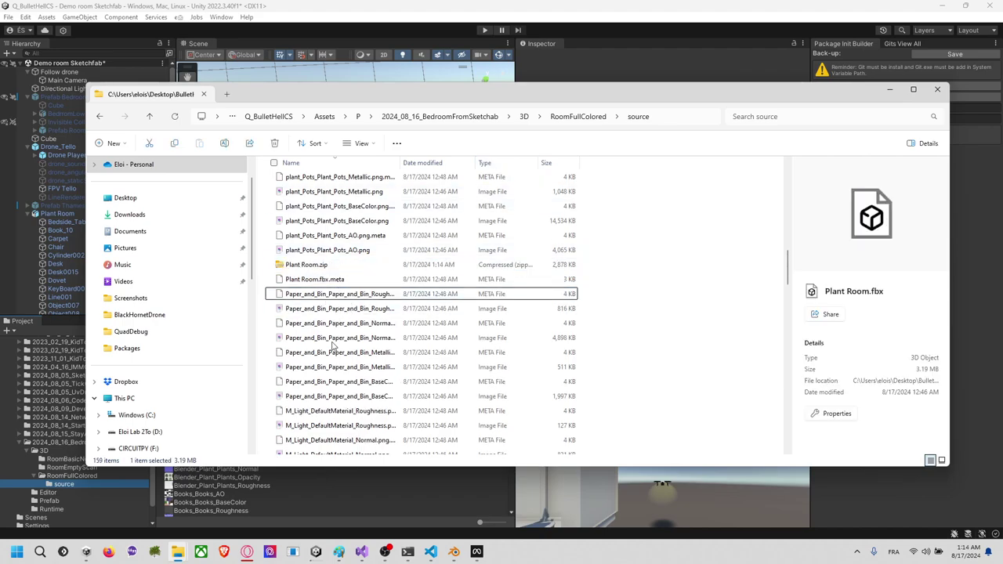
Step: Switch to Unity and delete the Plant Room object from the Demo room Sketchfab scene
{"action": "left_click", "coordinate": [361, 494]}
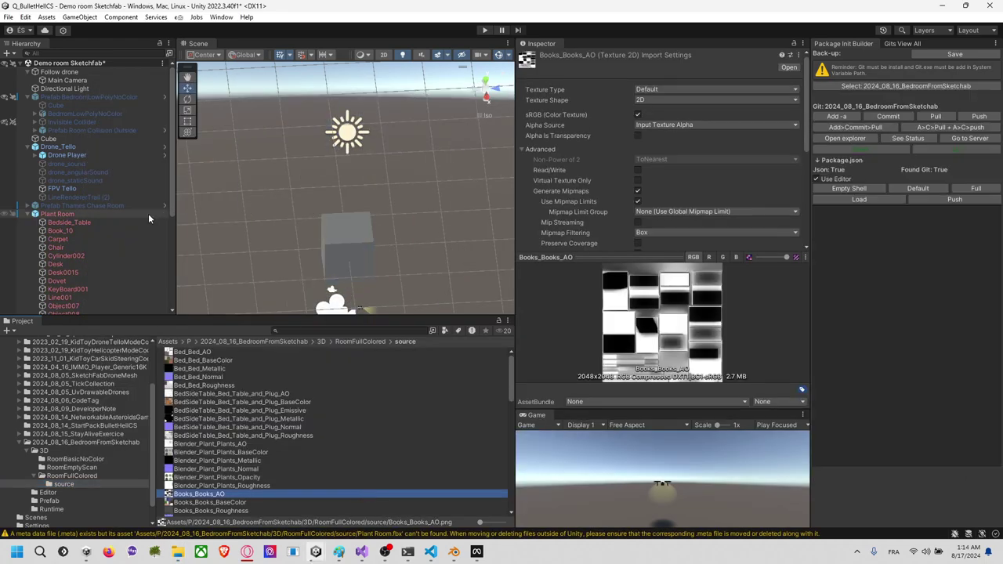
{"action": "left_click", "coordinate": [135, 214]}
{"action": "key", "text": "Delete"}
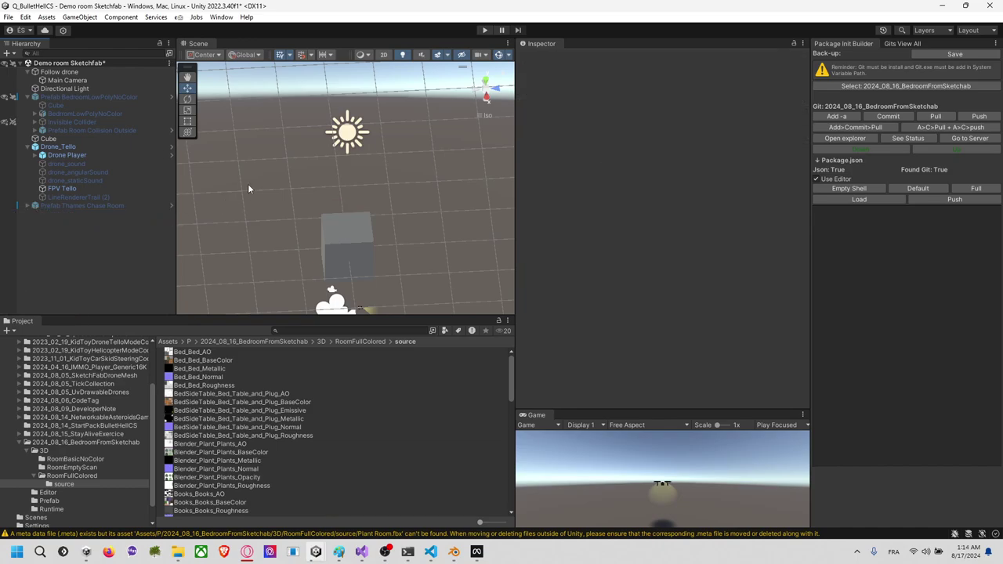
Step: Switch to File Explorer and extract Plant Room.zip into a Plant Room folder inside source
{"action": "key", "text": "alt+Tab"}
{"action": "left_click", "coordinate": [321, 265]}
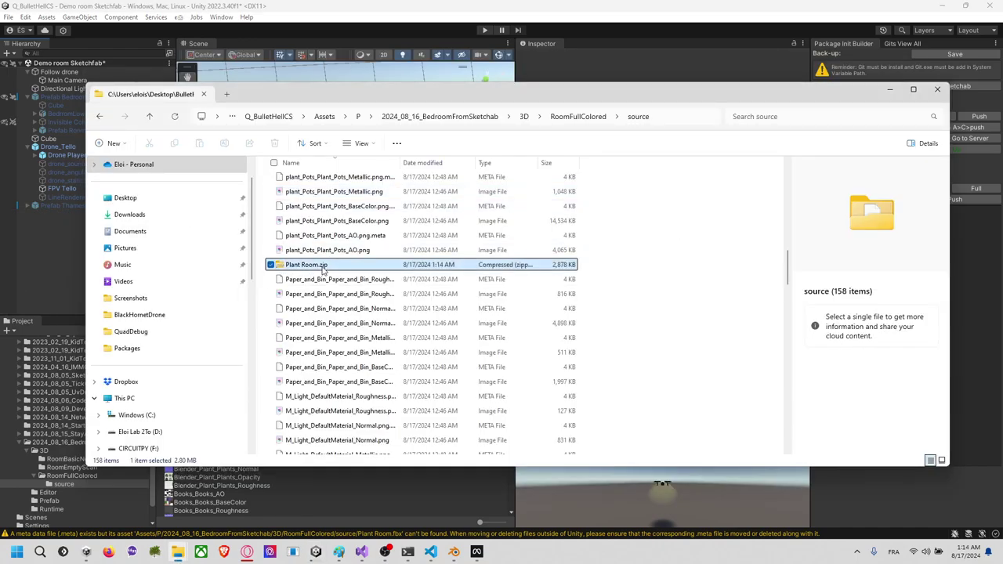
{"action": "right_click", "coordinate": [321, 264]}
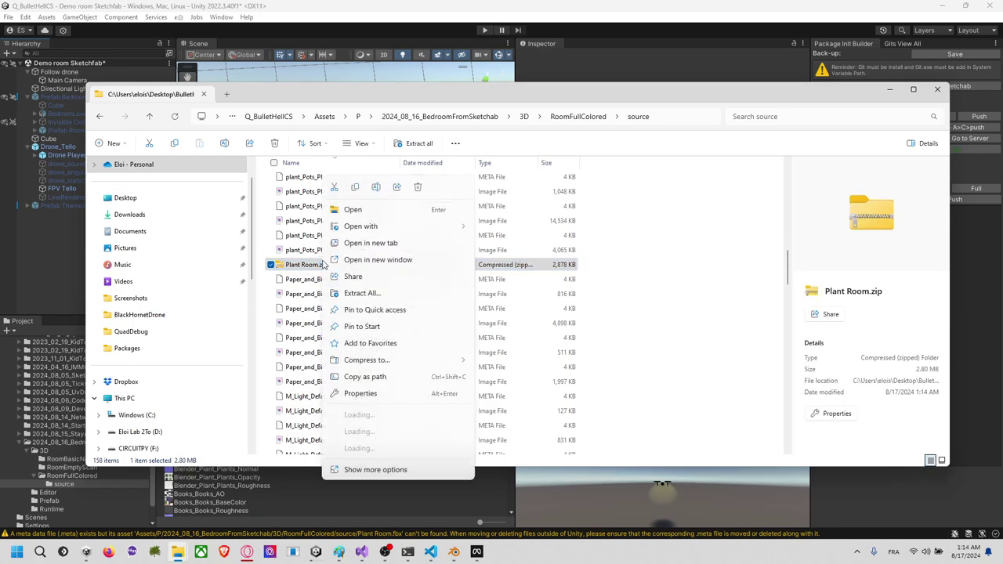
{"action": "left_click", "coordinate": [403, 296]}
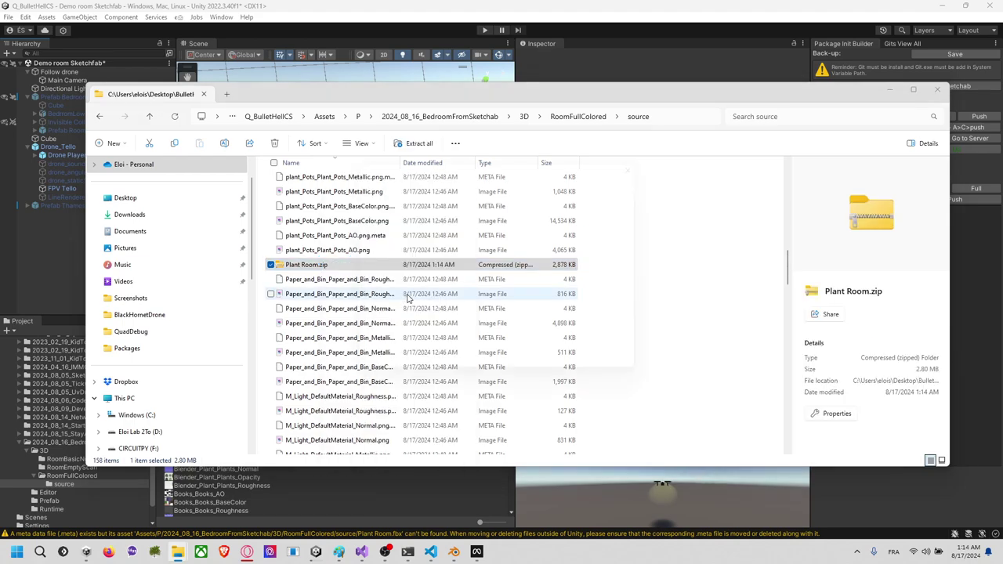
{"action": "left_click", "coordinate": [596, 375]}
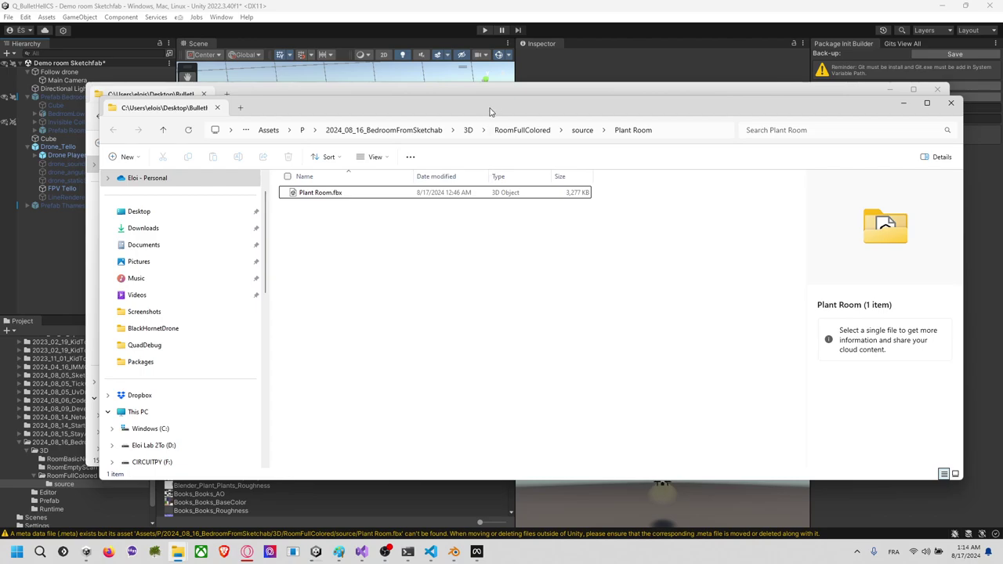
Step: Move the extracted Plant Room.fbx into the source folder and close the Plant Room folder window
{"action": "left_click_drag", "start_coordinate": [490, 112], "coordinate": [522, 326]}
{"action": "left_click", "coordinate": [356, 407]}
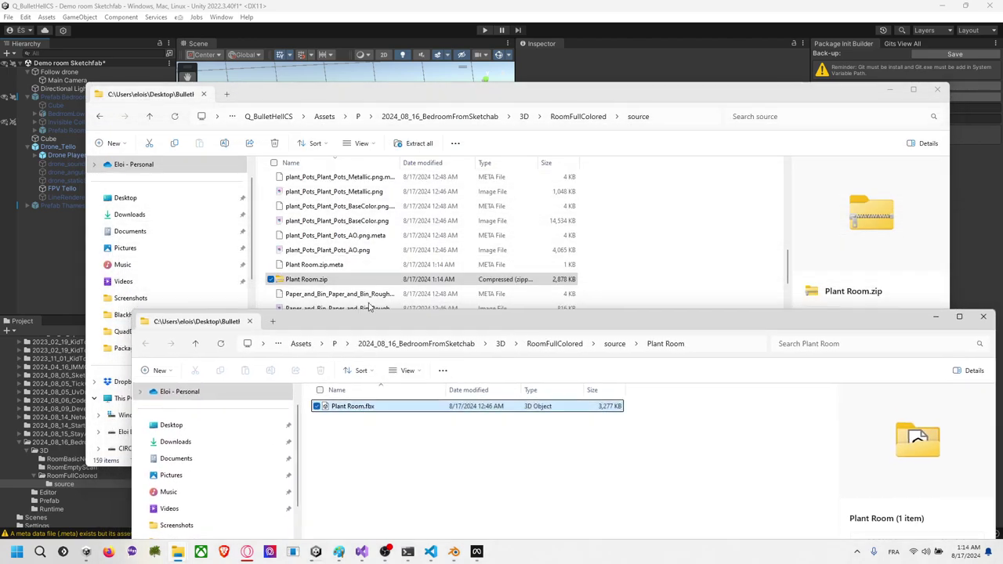
{"action": "left_click_drag", "start_coordinate": [369, 306], "coordinate": [349, 257]}
{"action": "left_click", "coordinate": [439, 320]}
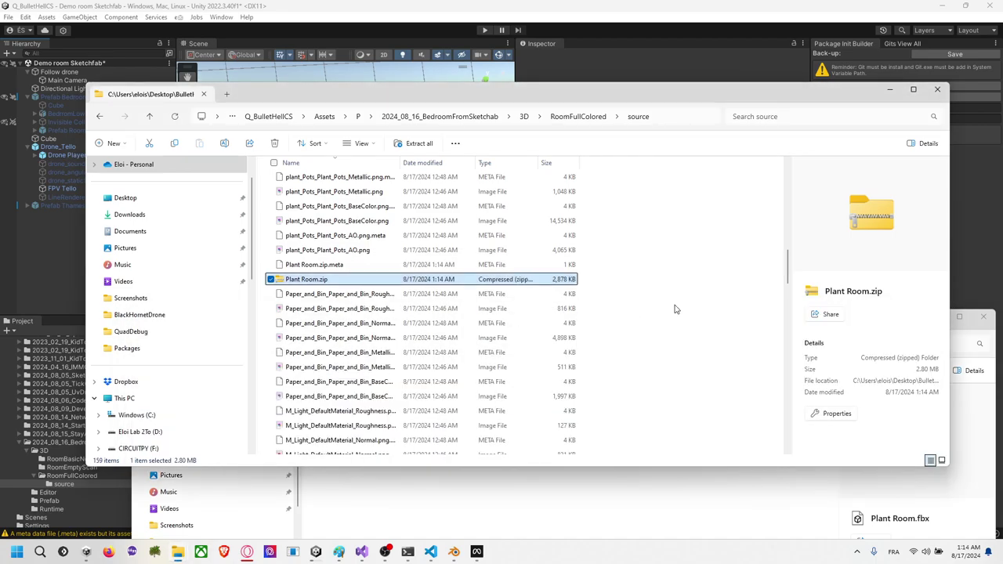
{"action": "left_click", "coordinate": [983, 318]}
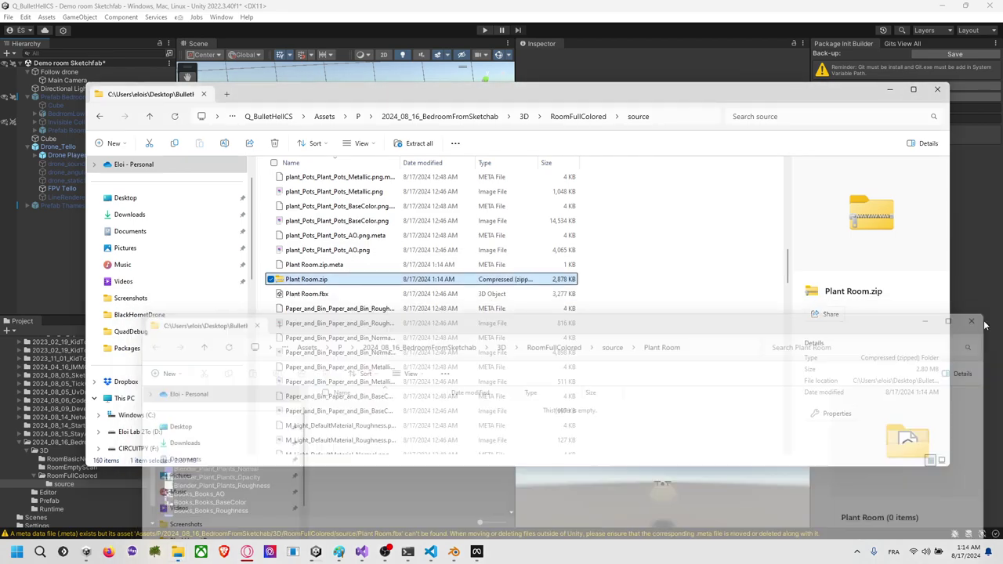
{"action": "left_click", "coordinate": [576, 295]}
Step: Switch to Unity and select the reimported Plant Room model in the source folder
{"action": "left_click", "coordinate": [392, 506]}
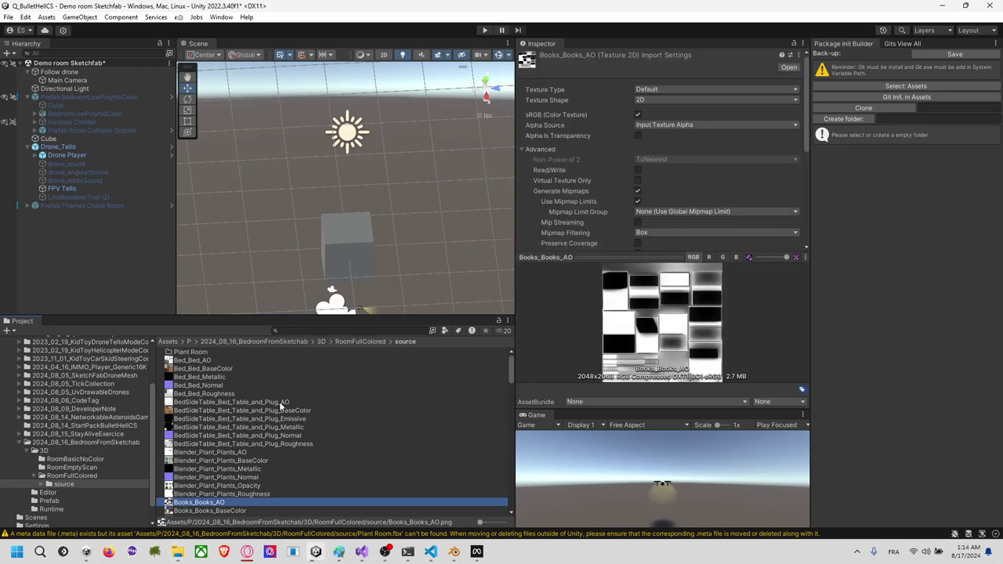
{"action": "scroll", "coordinate": [196, 401], "scroll_direction": "down", "scroll_amount": 10}
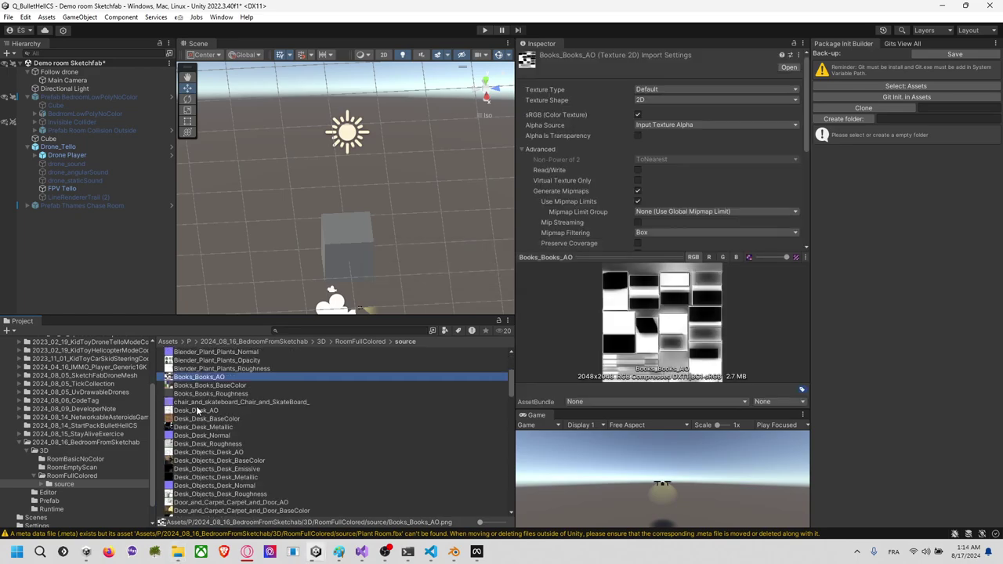
{"action": "left_click", "coordinate": [203, 380]}
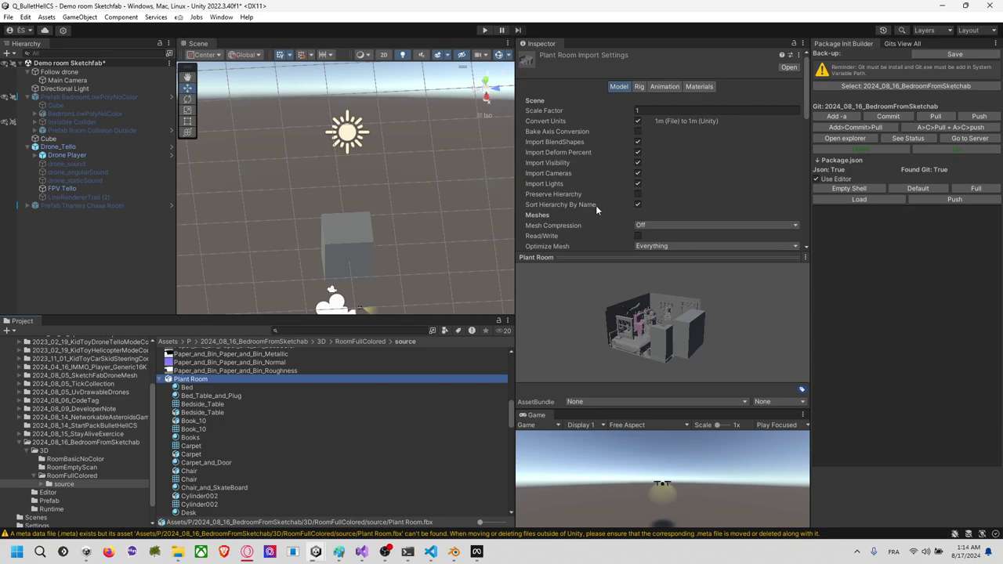
Step: Examine the Plant Room's model import settings, including mesh compression, normals and the asset postprocessors
{"action": "scroll", "coordinate": [647, 142], "scroll_direction": "down", "scroll_amount": 5}
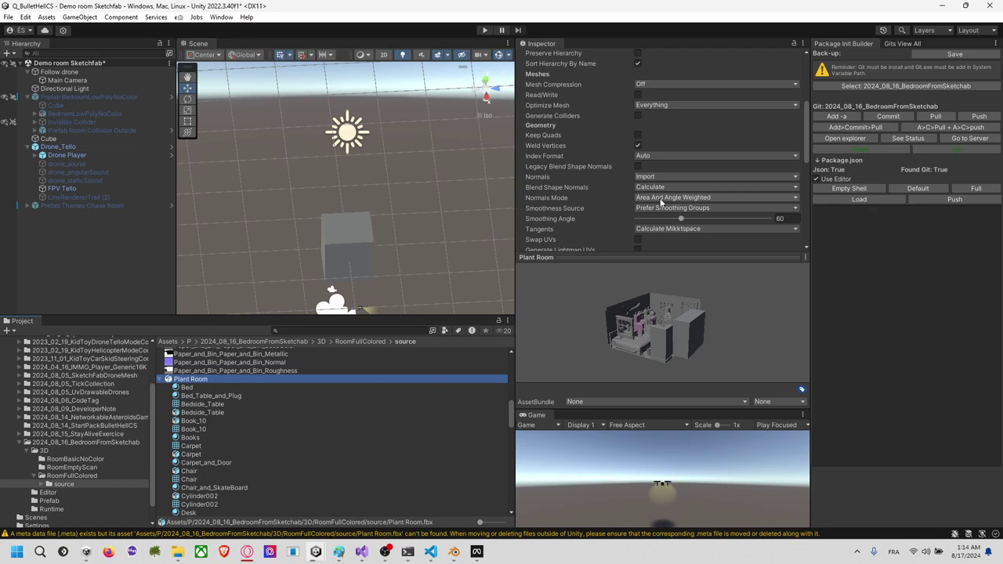
{"action": "scroll", "coordinate": [606, 144], "scroll_direction": "down", "scroll_amount": 1}
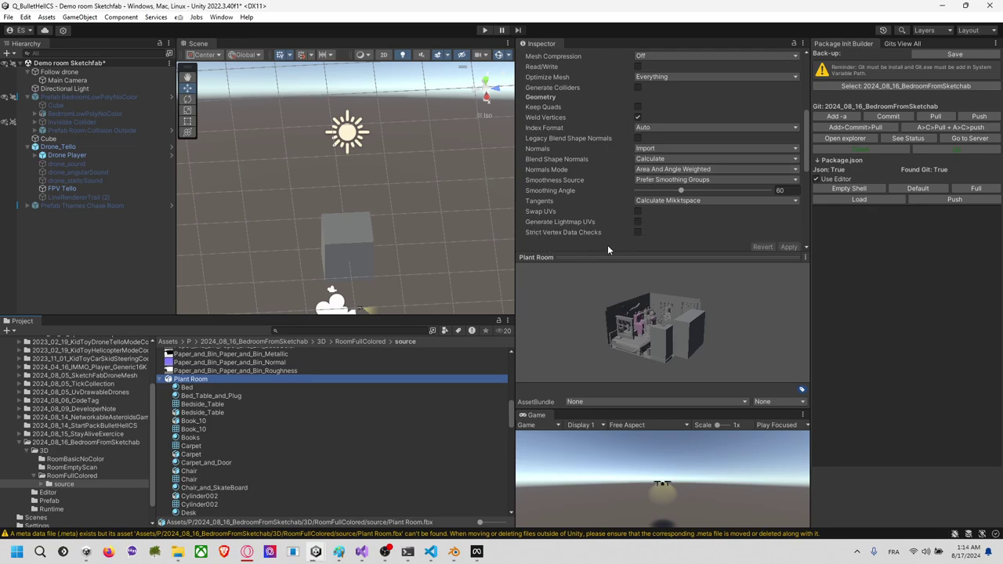
{"action": "left_click_drag", "start_coordinate": [614, 257], "coordinate": [616, 321]}
{"action": "scroll", "coordinate": [604, 275], "scroll_direction": "up", "scroll_amount": 5}
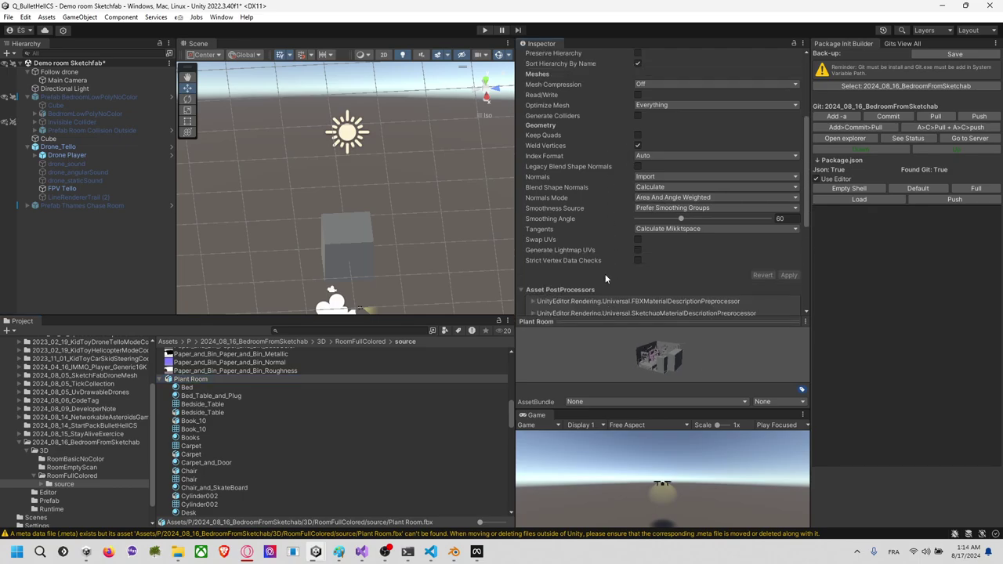
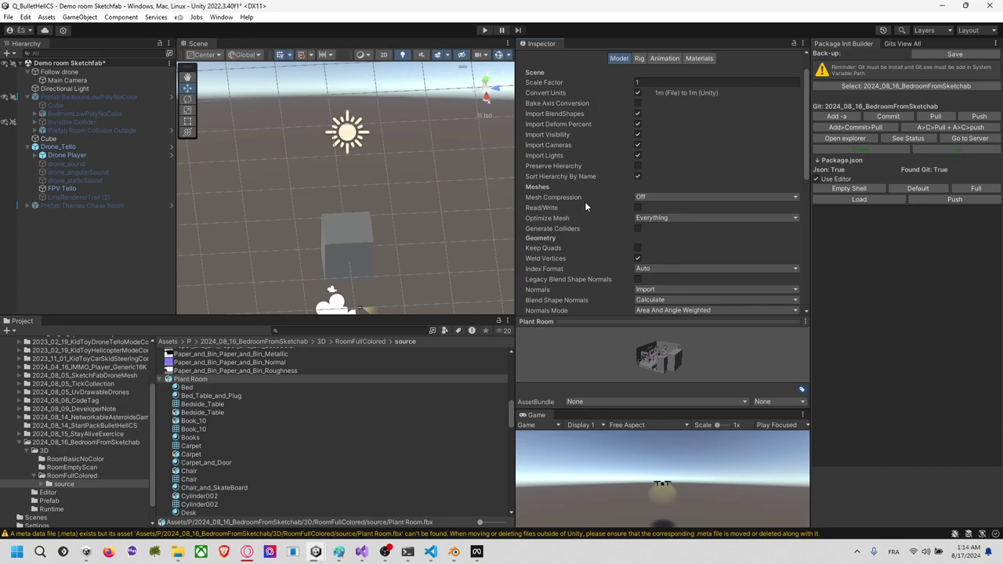
{"action": "left_click", "coordinate": [642, 198]}
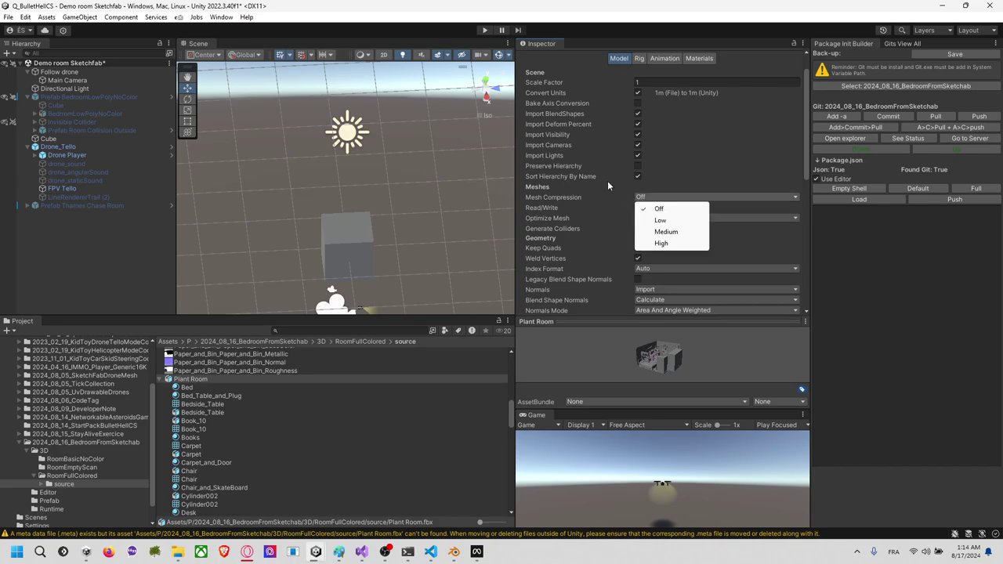
{"action": "left_click", "coordinate": [645, 290]}
{"action": "left_click", "coordinate": [633, 293]}
{"action": "scroll", "coordinate": [633, 292], "scroll_direction": "down", "scroll_amount": 5}
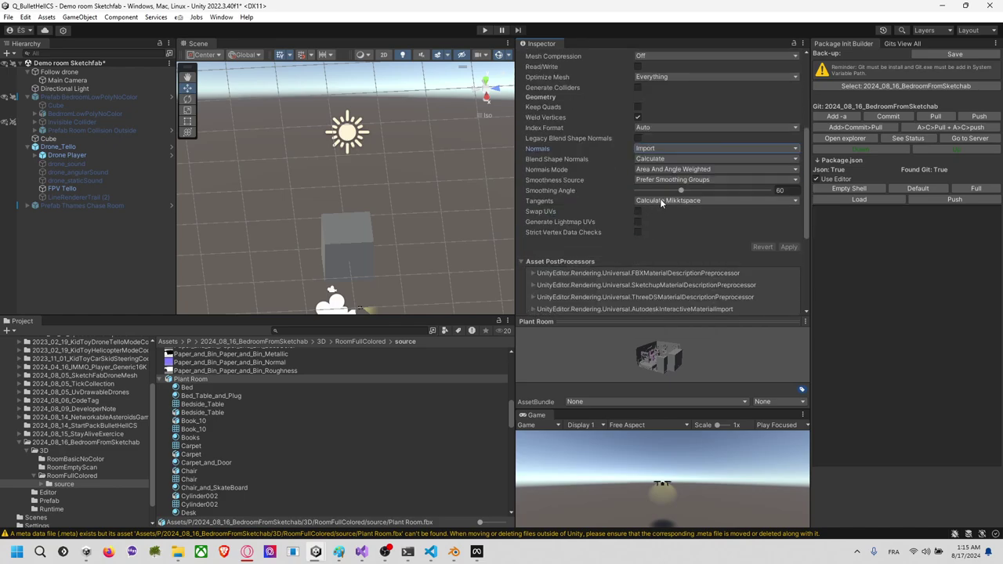
{"action": "scroll", "coordinate": [563, 200], "scroll_direction": "down", "scroll_amount": 4}
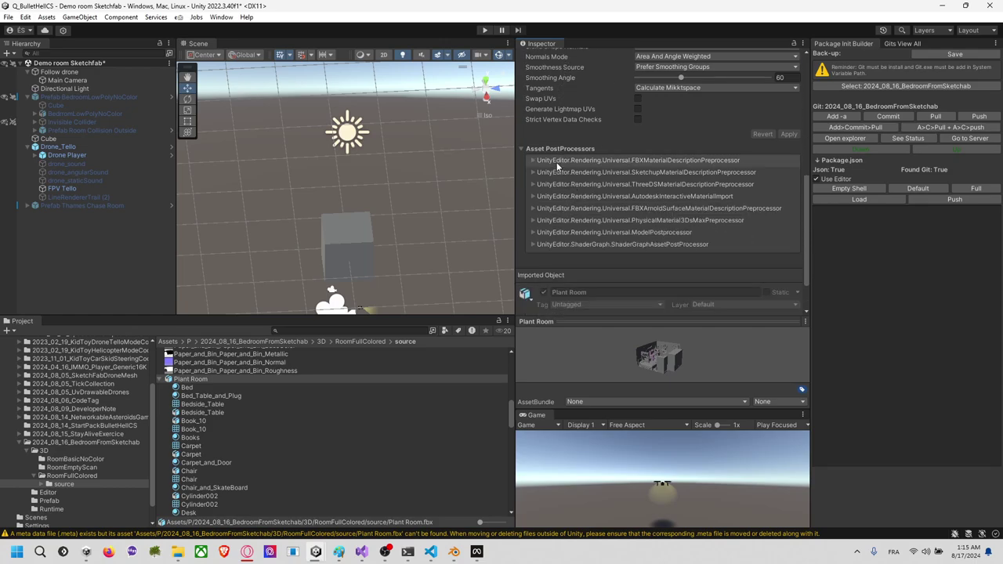
{"action": "scroll", "coordinate": [576, 175], "scroll_direction": "up", "scroll_amount": 7}
{"action": "scroll", "coordinate": [588, 192], "scroll_direction": "up", "scroll_amount": 3}
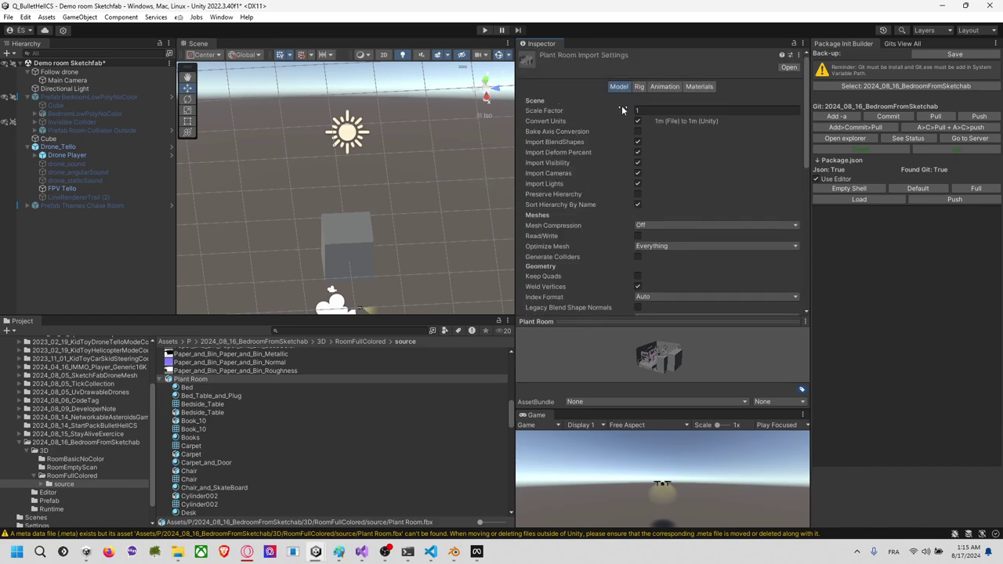
Step: Apply Use External Materials (Legacy) as the Plant Room's material location and add the model to the Demo room Sketchfab scene
{"action": "left_click", "coordinate": [699, 86]}
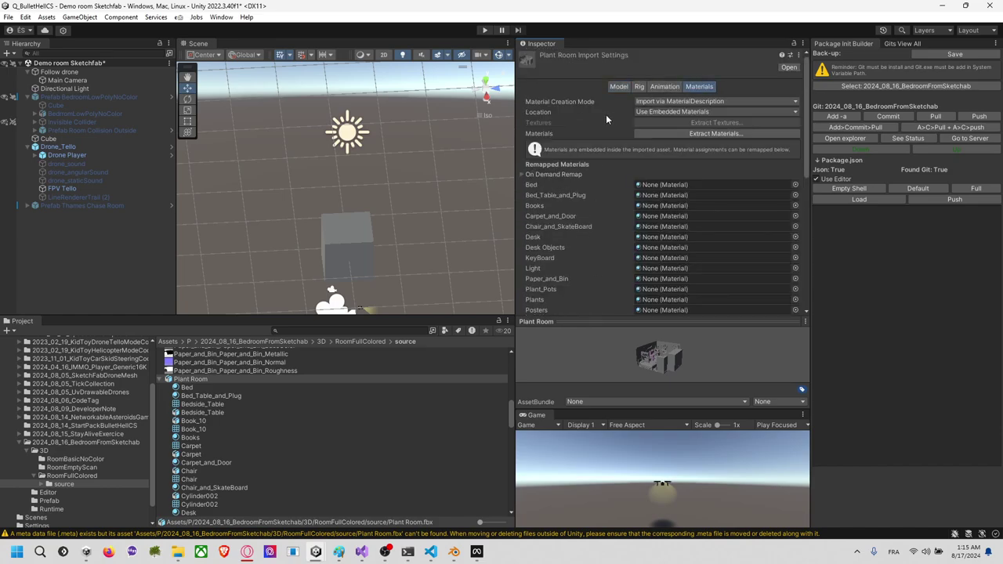
{"action": "left_click", "coordinate": [670, 102]}
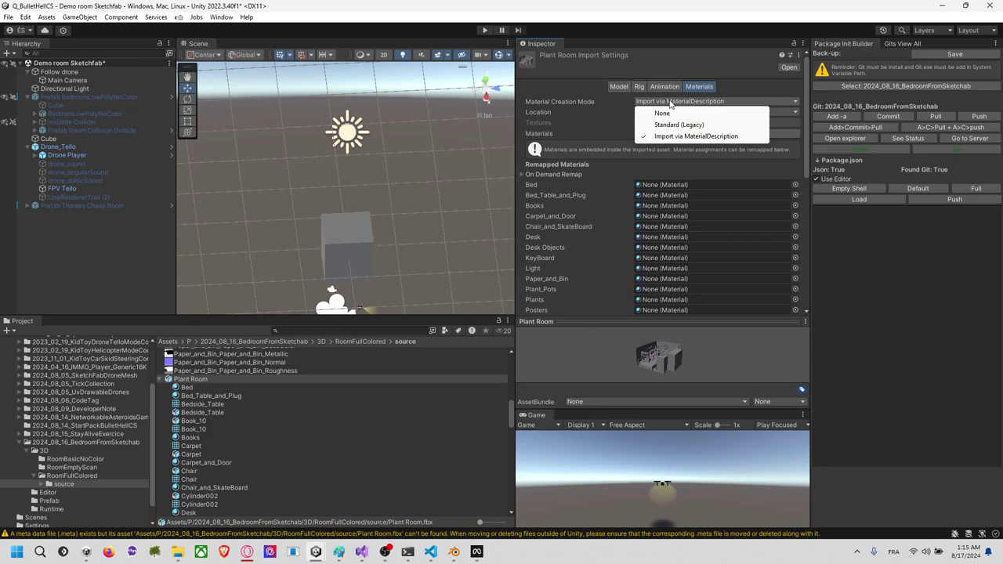
{"action": "left_click", "coordinate": [690, 136]}
{"action": "left_click", "coordinate": [679, 112]}
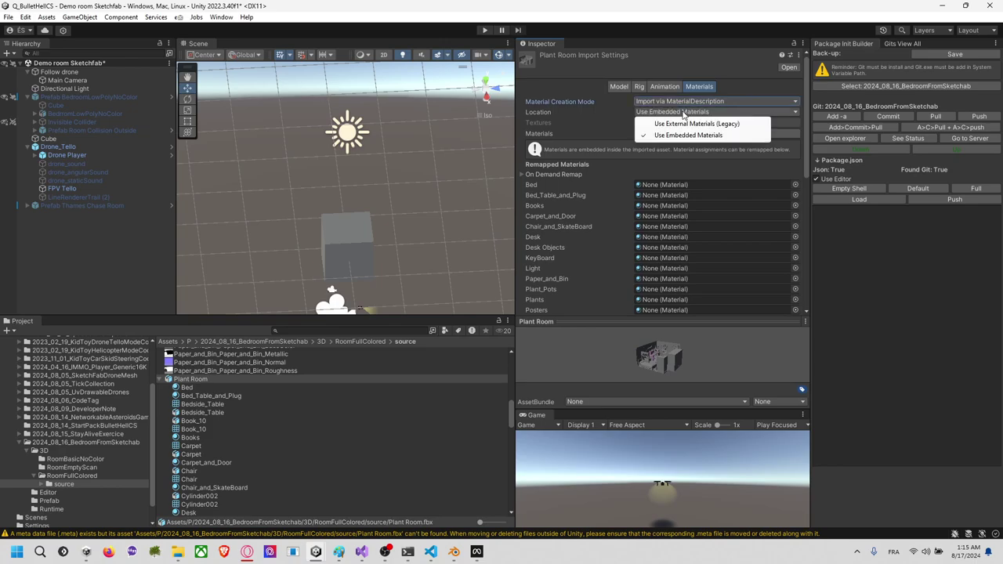
{"action": "left_click", "coordinate": [690, 125]}
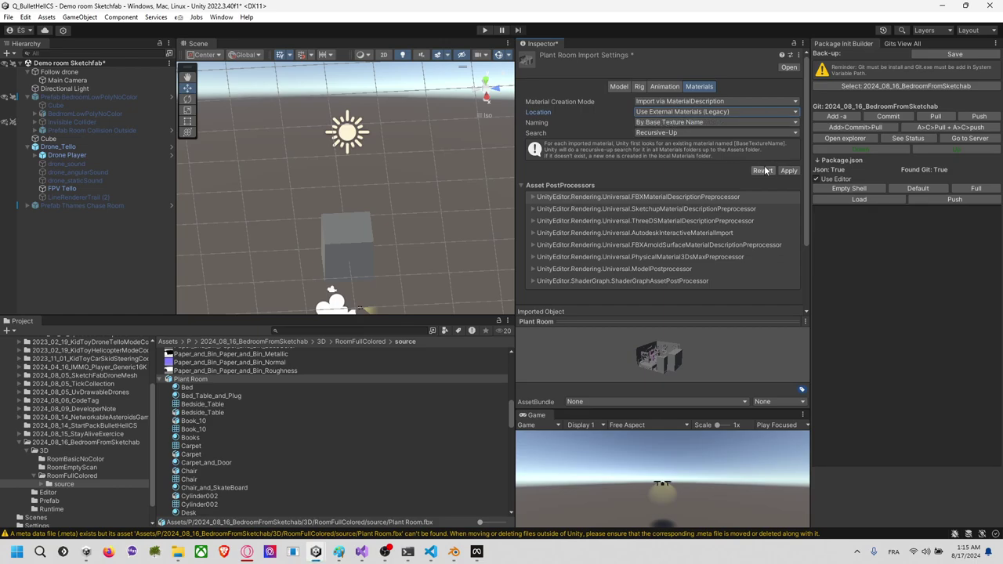
{"action": "left_click", "coordinate": [787, 170]}
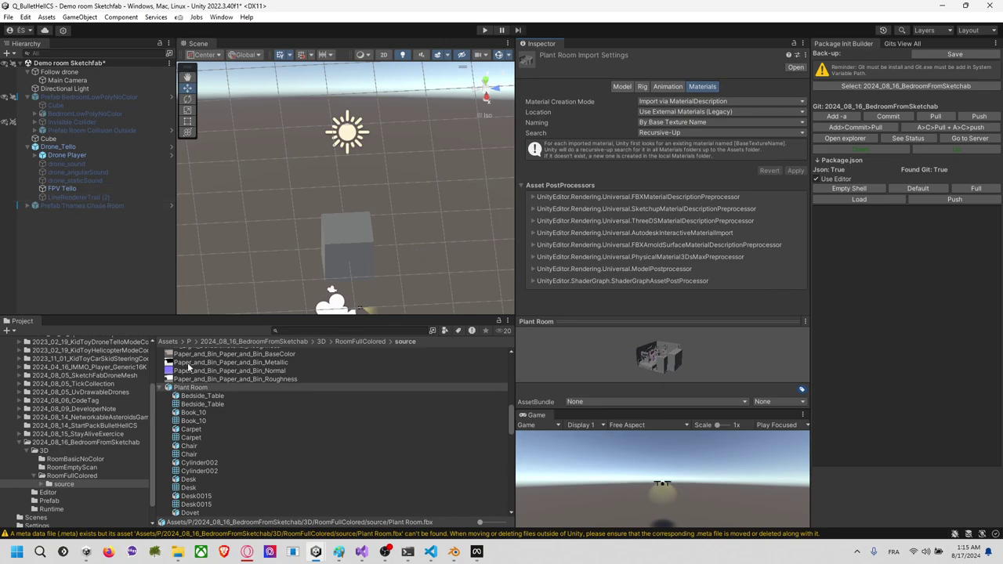
{"action": "left_click_drag", "start_coordinate": [232, 388], "coordinate": [106, 279]}
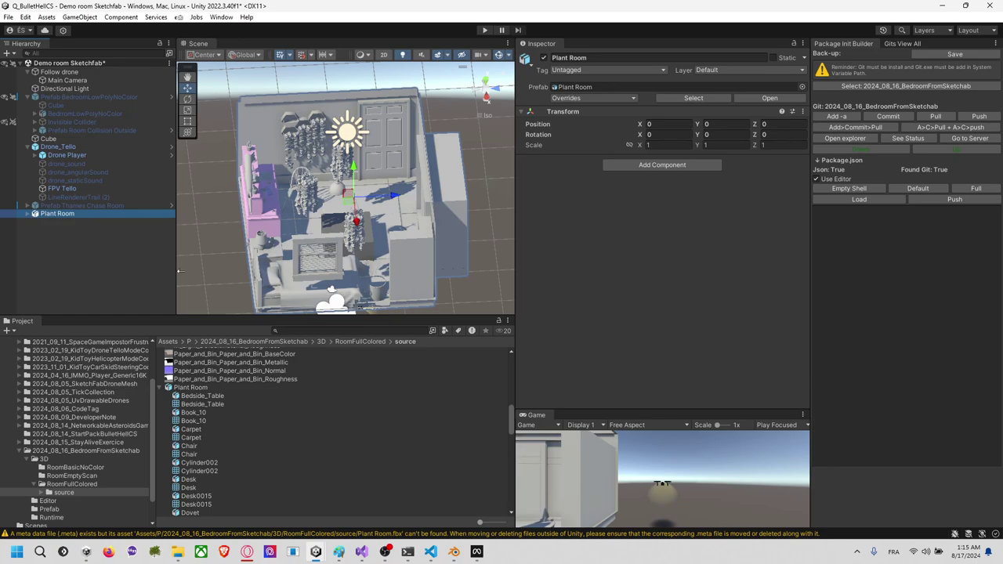
Step: Set the Plant Room asset's material location back to Use Embedded Materials and review its remapped material slots
{"action": "left_click", "coordinate": [224, 385]}
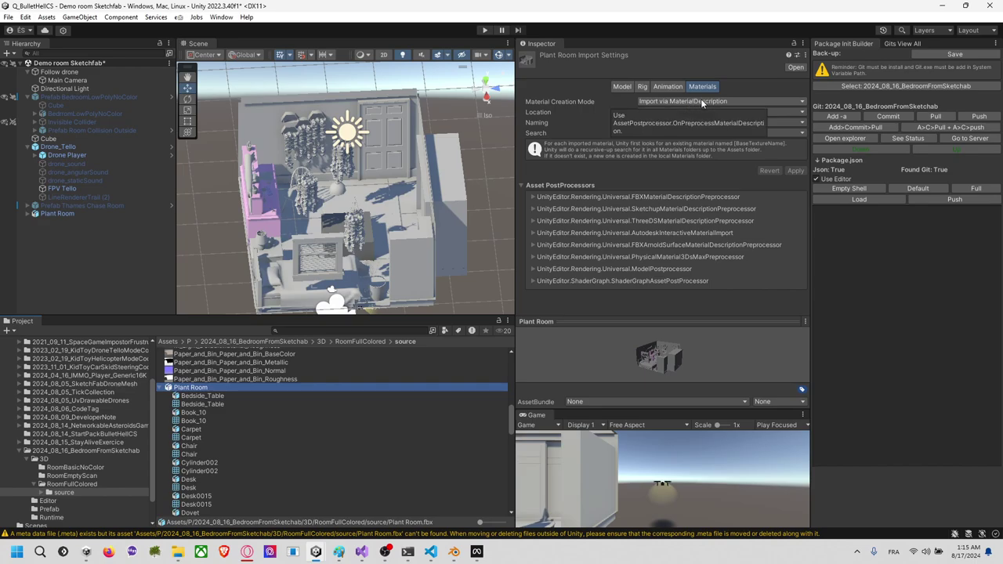
{"action": "left_click", "coordinate": [716, 111]}
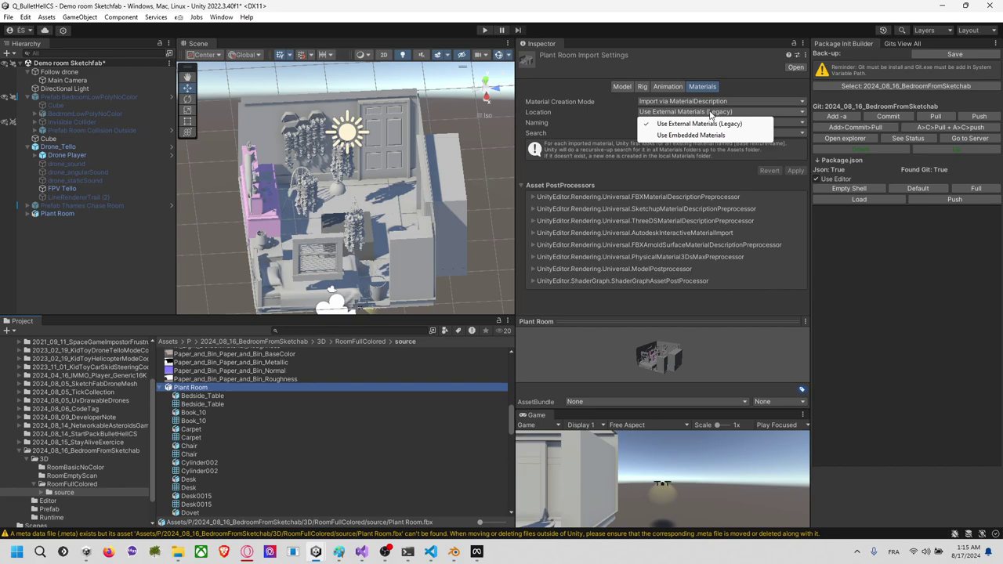
{"action": "left_click", "coordinate": [717, 133]}
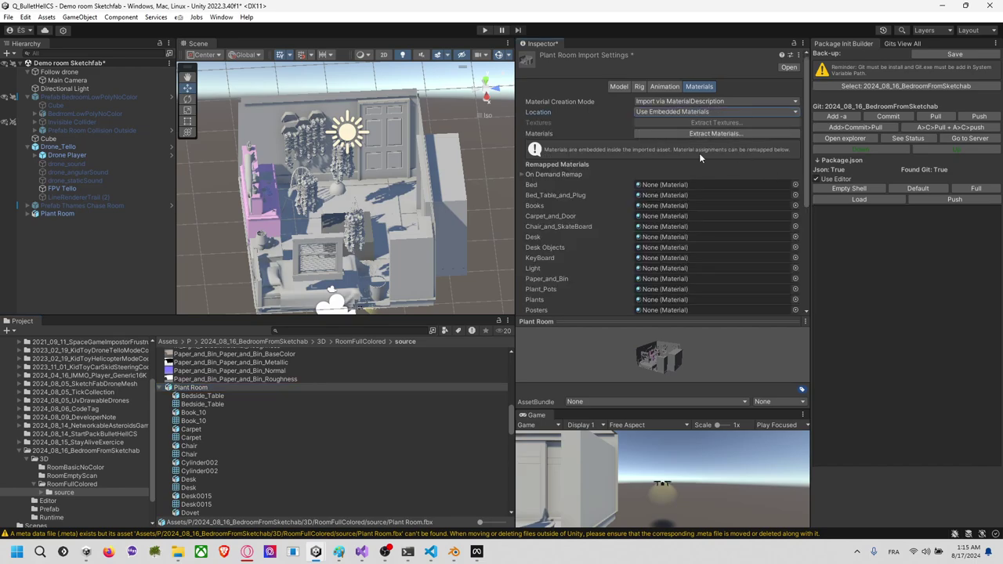
{"action": "scroll", "coordinate": [699, 153], "scroll_direction": "down", "scroll_amount": 2}
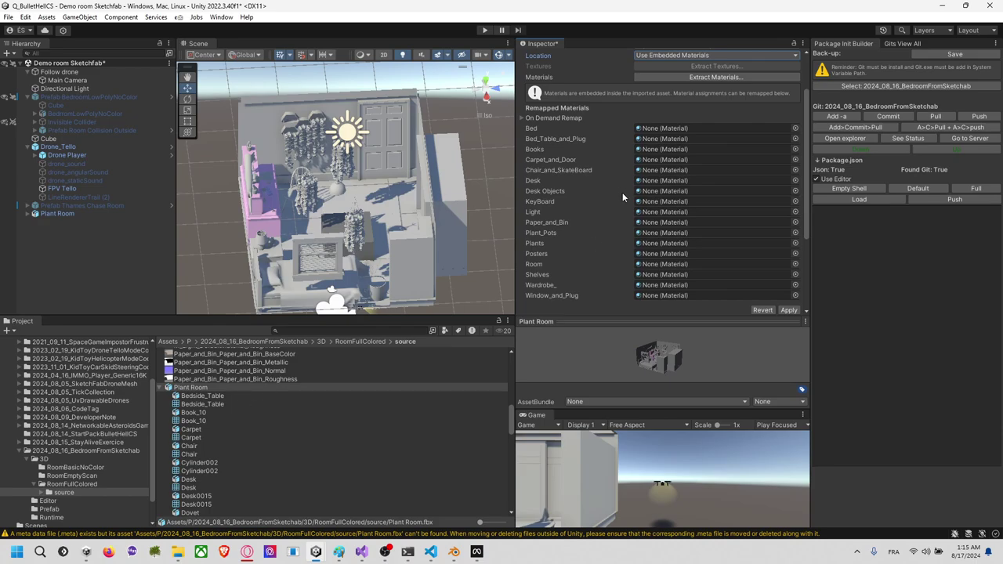
{"action": "scroll", "coordinate": [659, 189], "scroll_direction": "down", "scroll_amount": 1}
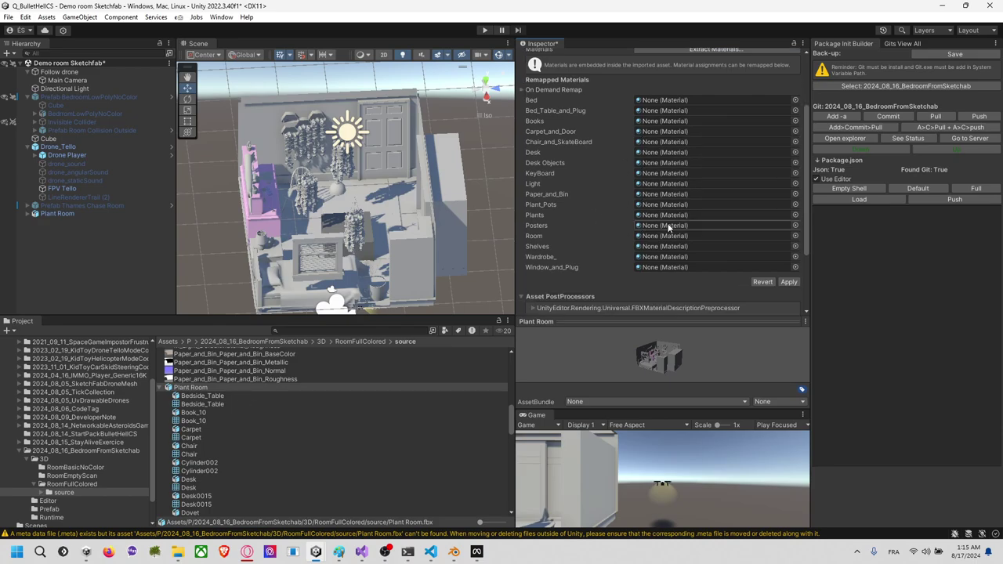
{"action": "scroll", "coordinate": [685, 214], "scroll_direction": "down", "scroll_amount": 2}
{"action": "scroll", "coordinate": [685, 213], "scroll_direction": "up", "scroll_amount": 2}
{"action": "scroll", "coordinate": [674, 196], "scroll_direction": "up", "scroll_amount": 2}
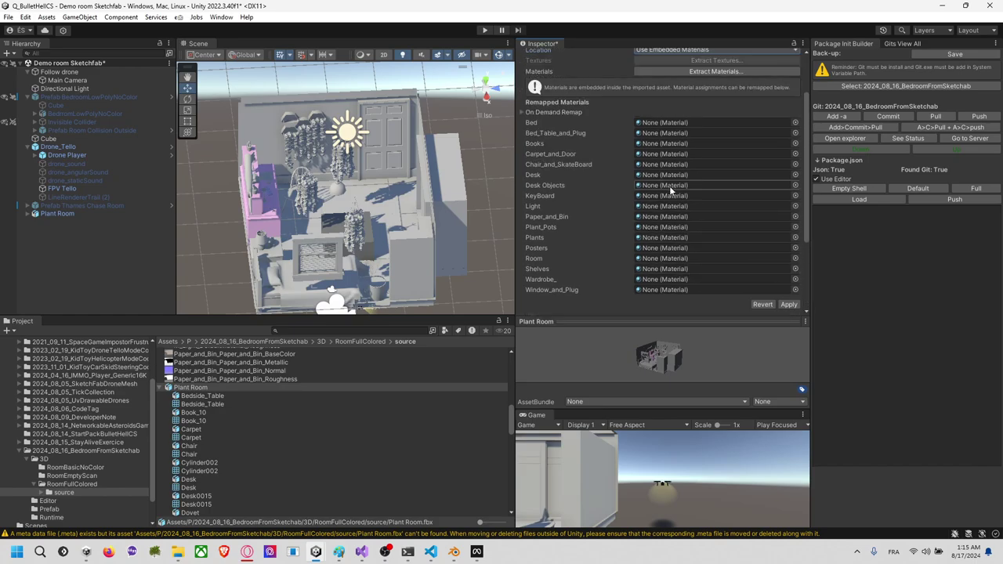
Step: Set the Plant Room's on-demand remap naming to From Model's Material and apply the import settings
{"action": "left_click", "coordinate": [566, 140]}
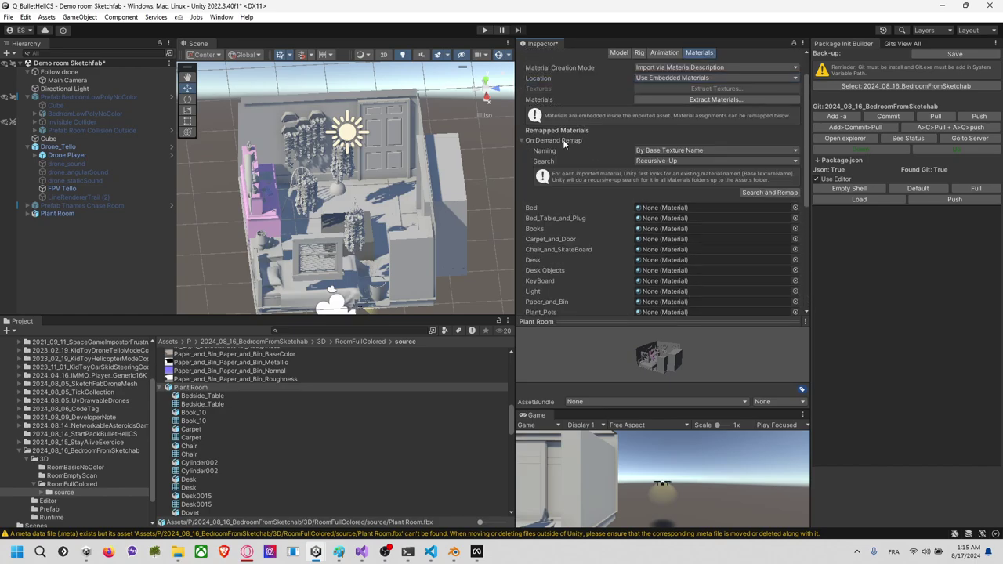
{"action": "left_click", "coordinate": [664, 151]}
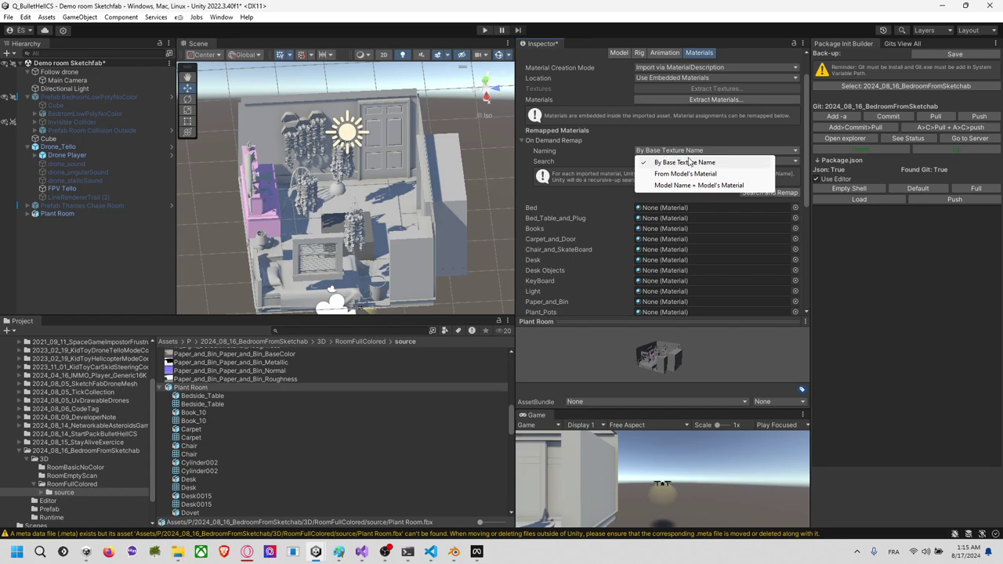
{"action": "left_click", "coordinate": [695, 174]}
{"action": "scroll", "coordinate": [757, 204], "scroll_direction": "down", "scroll_amount": 4}
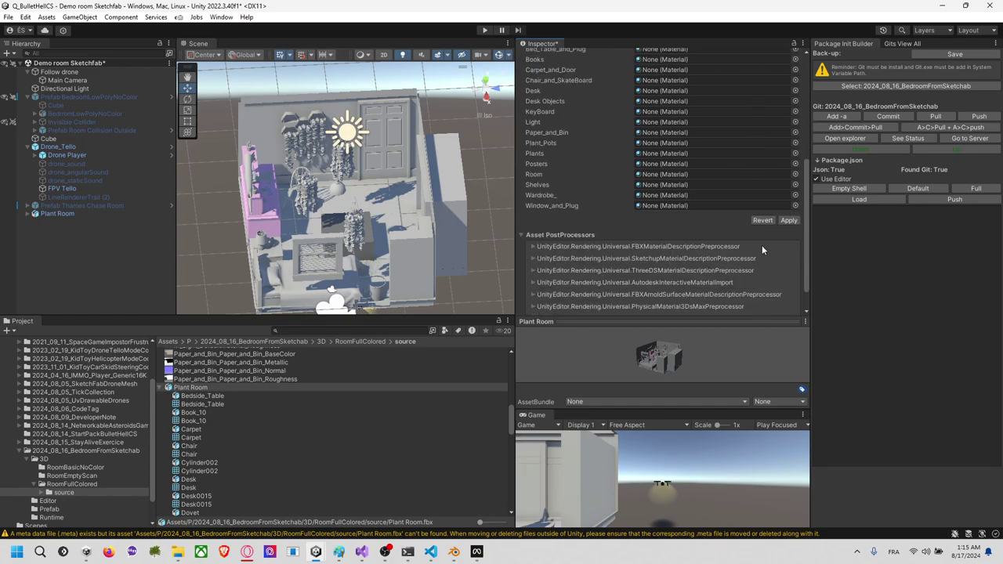
{"action": "left_click", "coordinate": [788, 221]}
Step: Try Use External Materials (Legacy) with Model Name + Model's Material naming for the Plant Room and apply the import settings
{"action": "scroll", "coordinate": [687, 197], "scroll_direction": "up", "scroll_amount": 3}
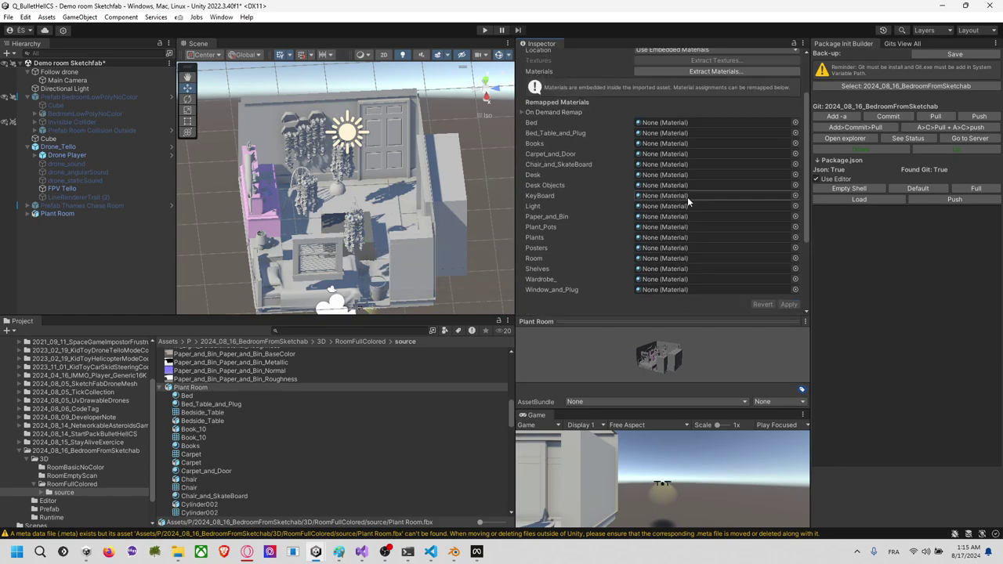
{"action": "scroll", "coordinate": [679, 150], "scroll_direction": "up", "scroll_amount": 1}
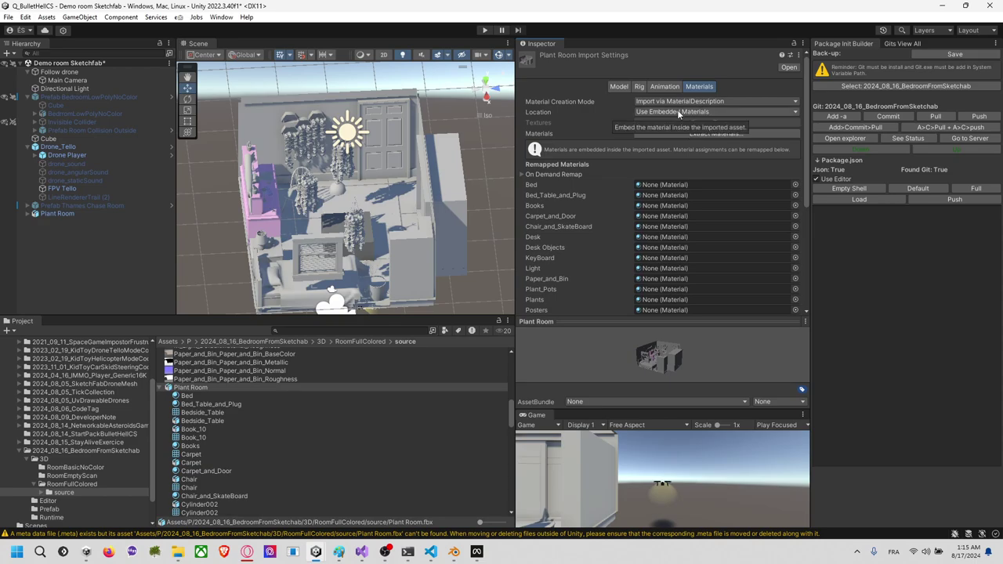
{"action": "left_click", "coordinate": [681, 114]}
{"action": "left_click", "coordinate": [689, 124]}
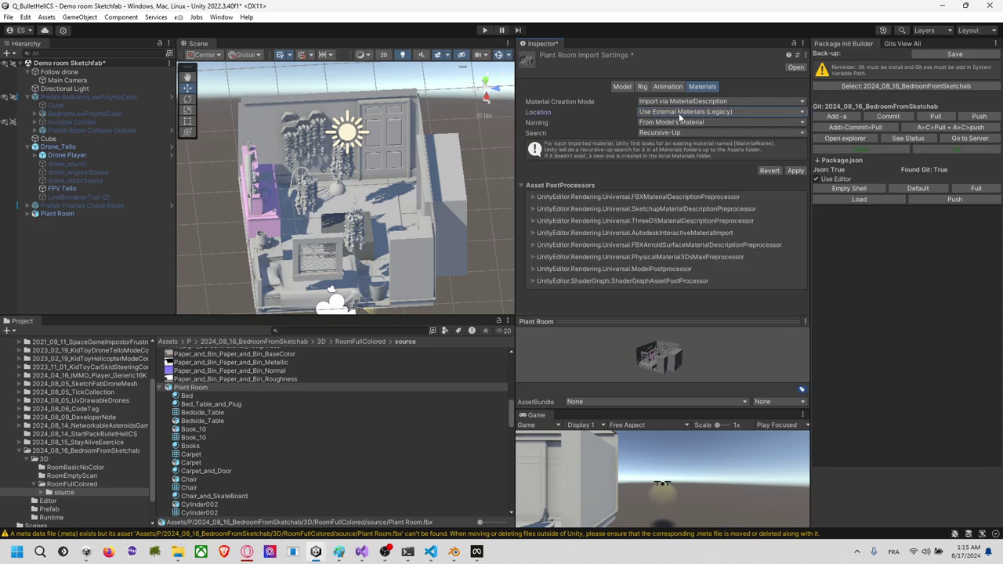
{"action": "left_click", "coordinate": [677, 122]}
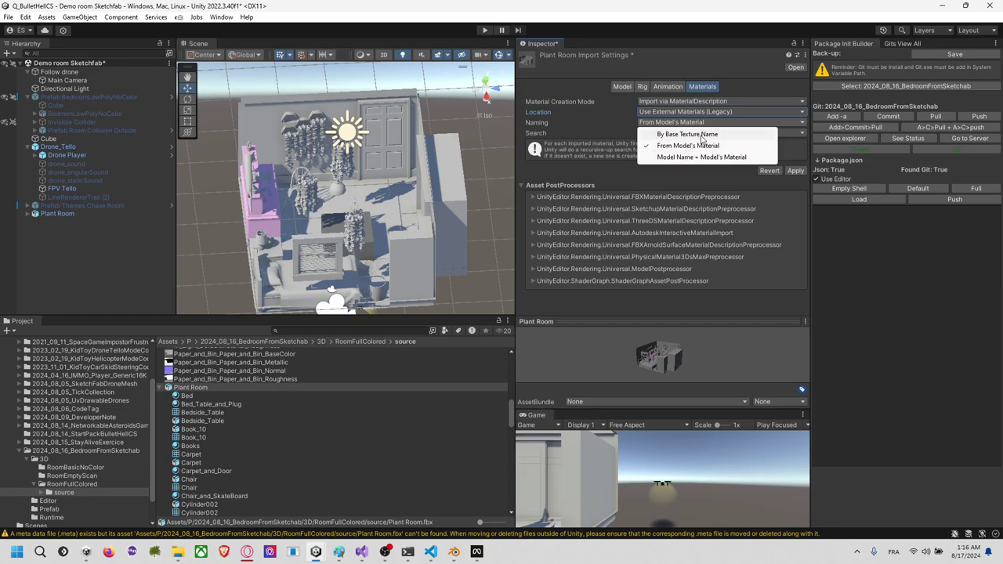
{"action": "left_click", "coordinate": [701, 157]}
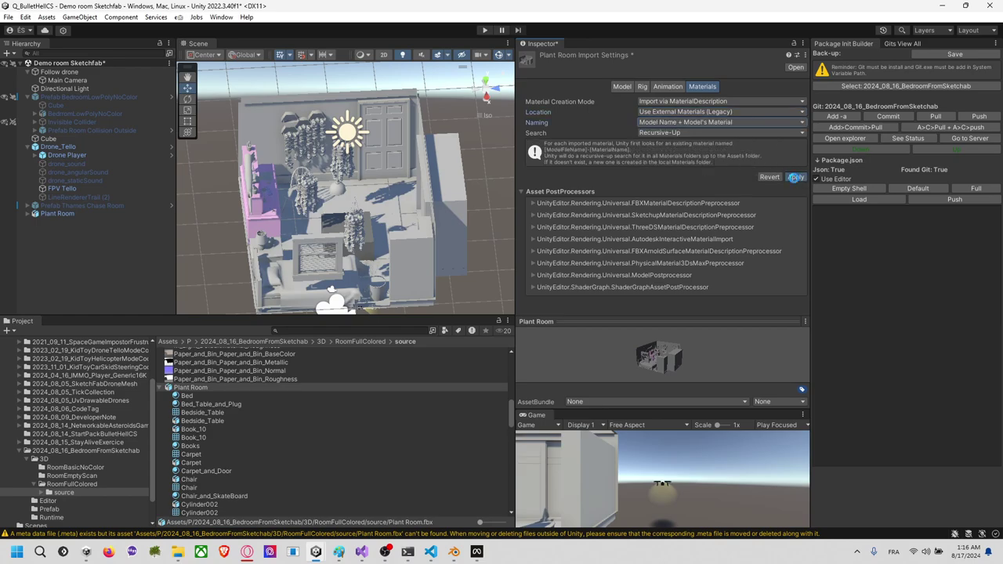
{"action": "left_click", "coordinate": [796, 178]}
Step: Set the Plant Room's material naming to By Base Texture Name, apply it, and look through the textures in the source folder
{"action": "left_click", "coordinate": [705, 122]}
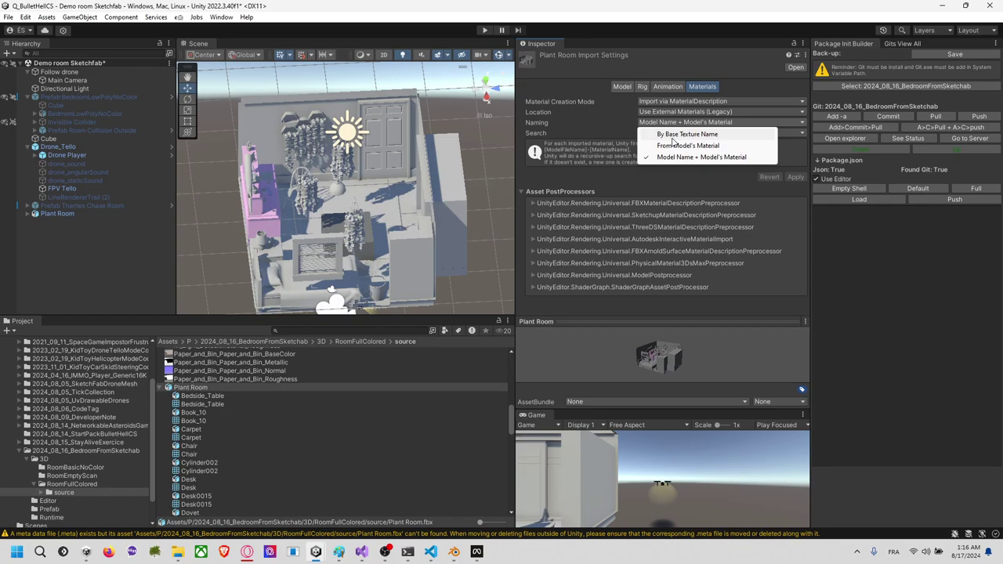
{"action": "left_click", "coordinate": [682, 134]}
{"action": "left_click", "coordinate": [796, 170]}
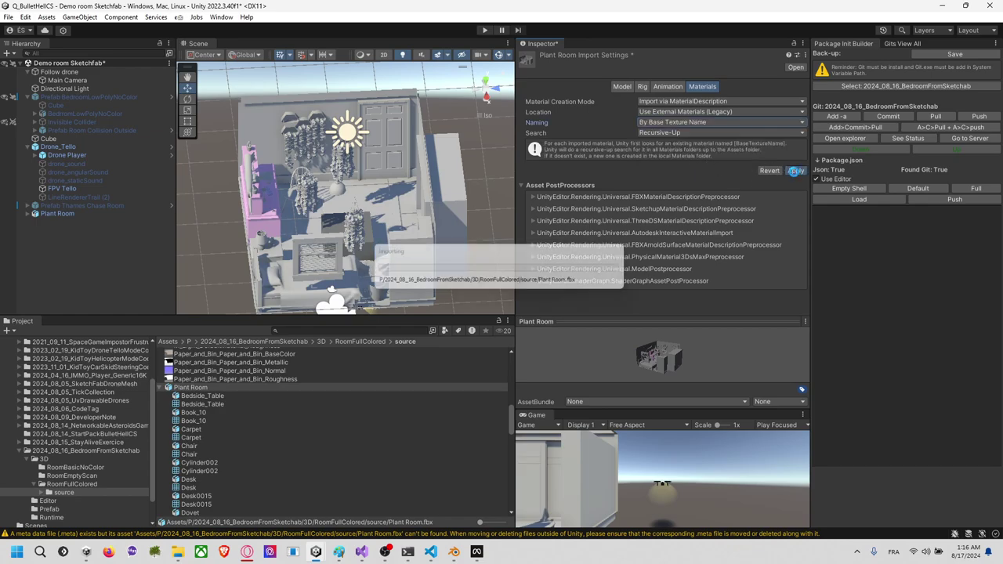
{"action": "scroll", "coordinate": [243, 383], "scroll_direction": "up", "scroll_amount": 10}
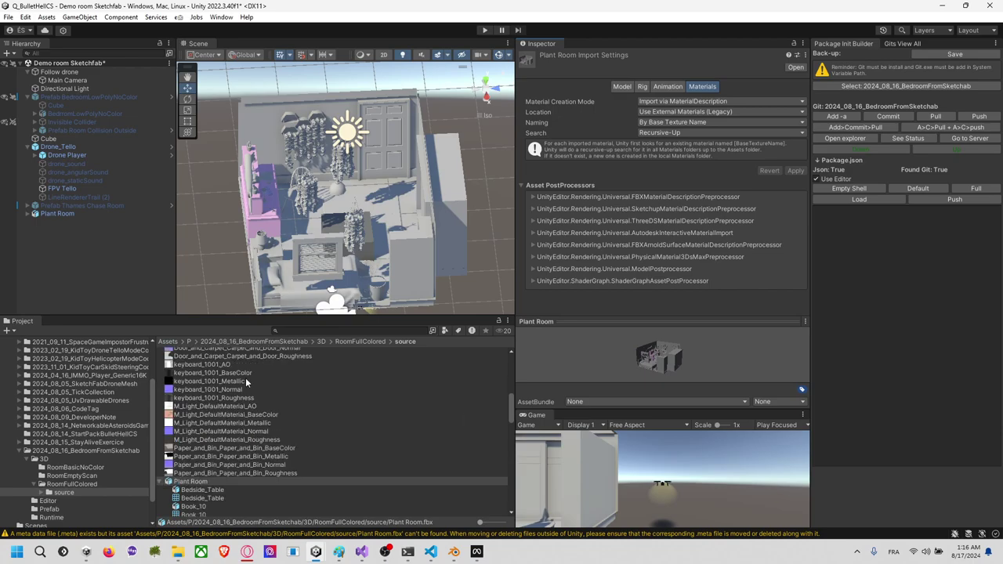
{"action": "scroll", "coordinate": [243, 383], "scroll_direction": "up", "scroll_amount": 5}
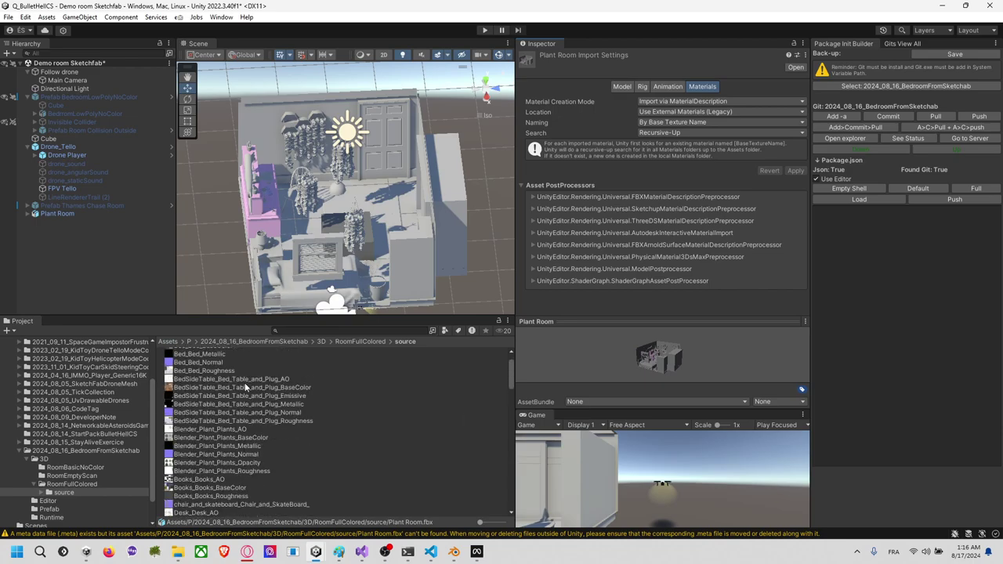
Step: Try extracting the Plant Room's embedded materials with Use Embedded Materials, checking the Materials and Plant Room folders as destinations
{"action": "scroll", "coordinate": [244, 382], "scroll_direction": "down", "scroll_amount": 6}
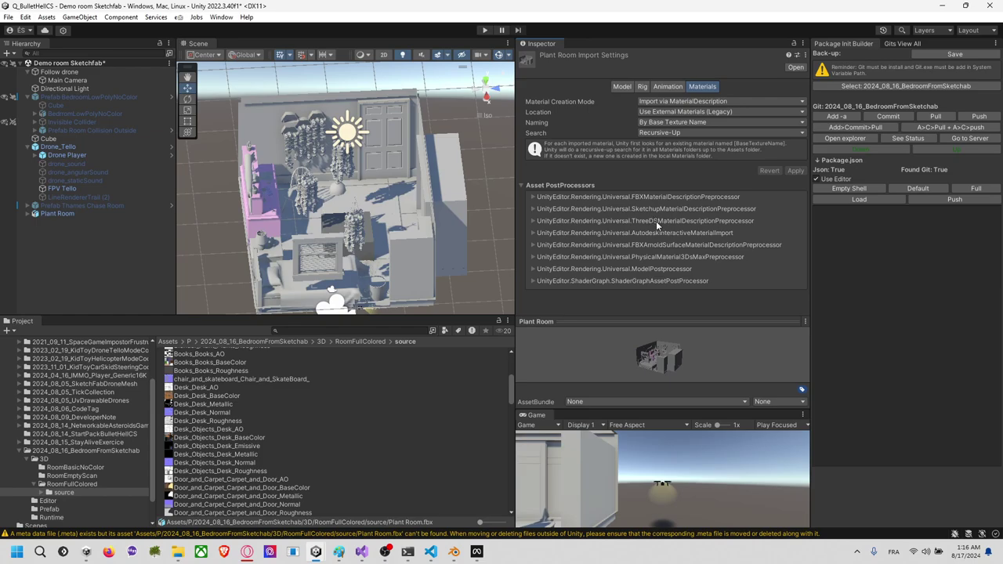
{"action": "left_click", "coordinate": [691, 112]}
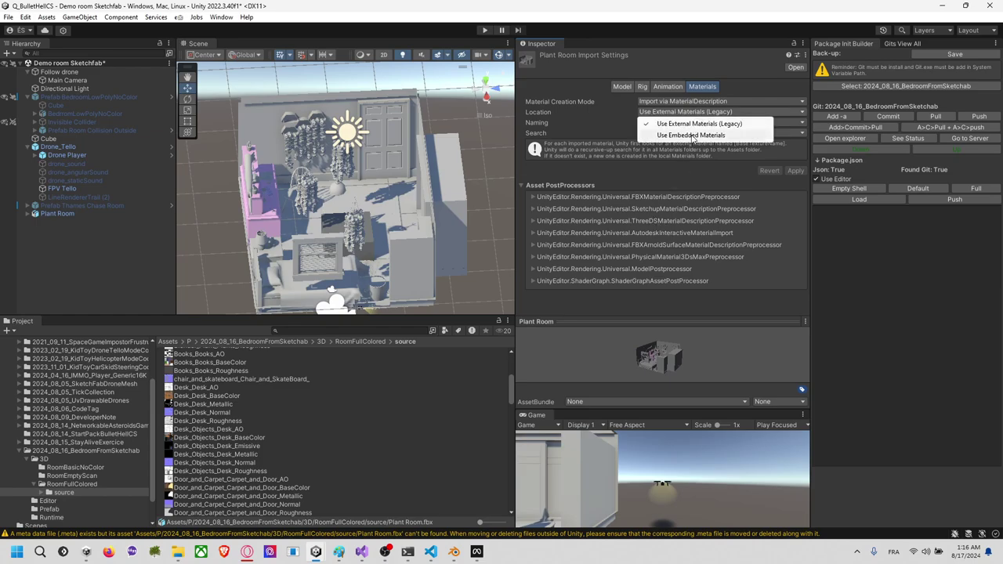
{"action": "left_click", "coordinate": [691, 134]}
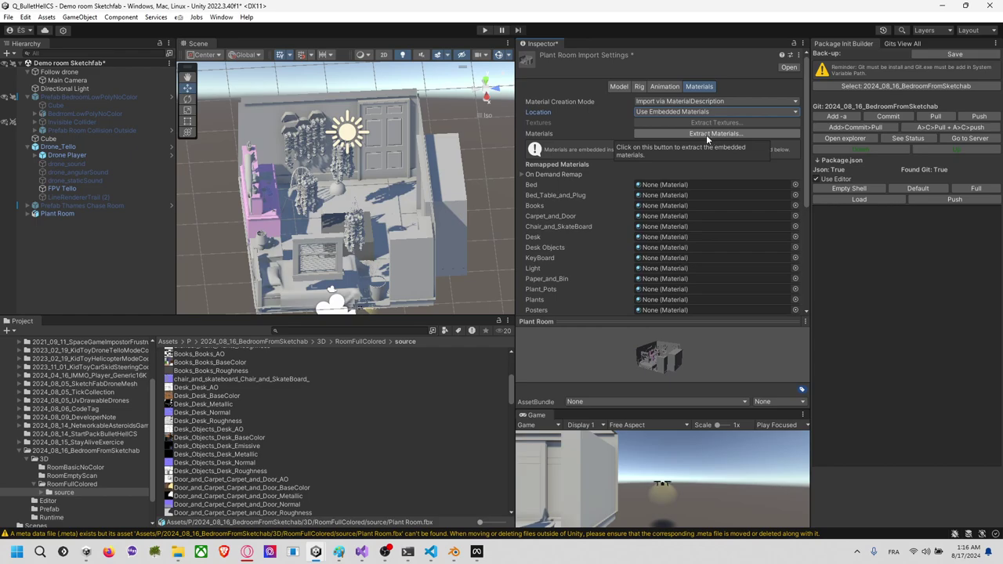
{"action": "left_click", "coordinate": [706, 134]}
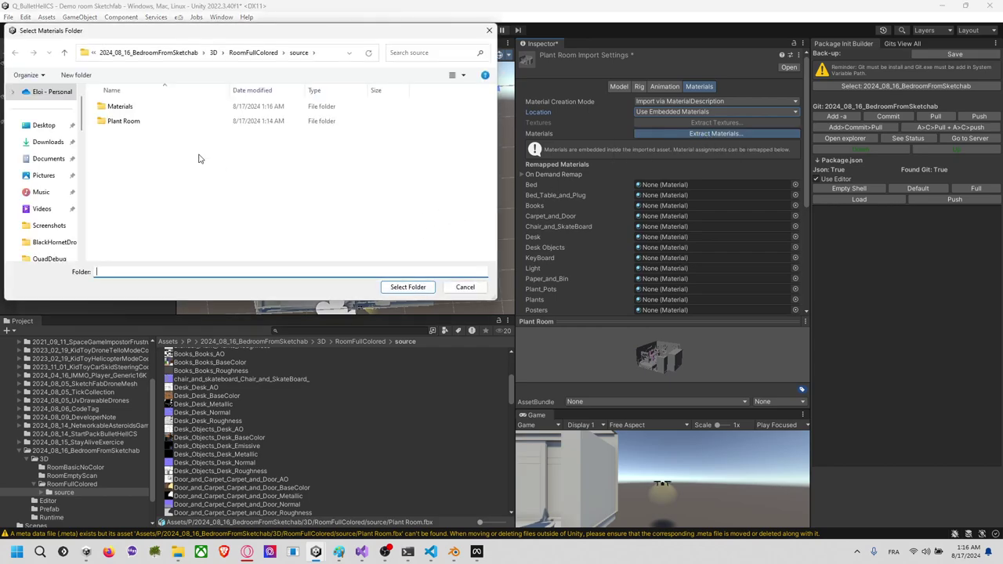
{"action": "double_click", "coordinate": [168, 110]}
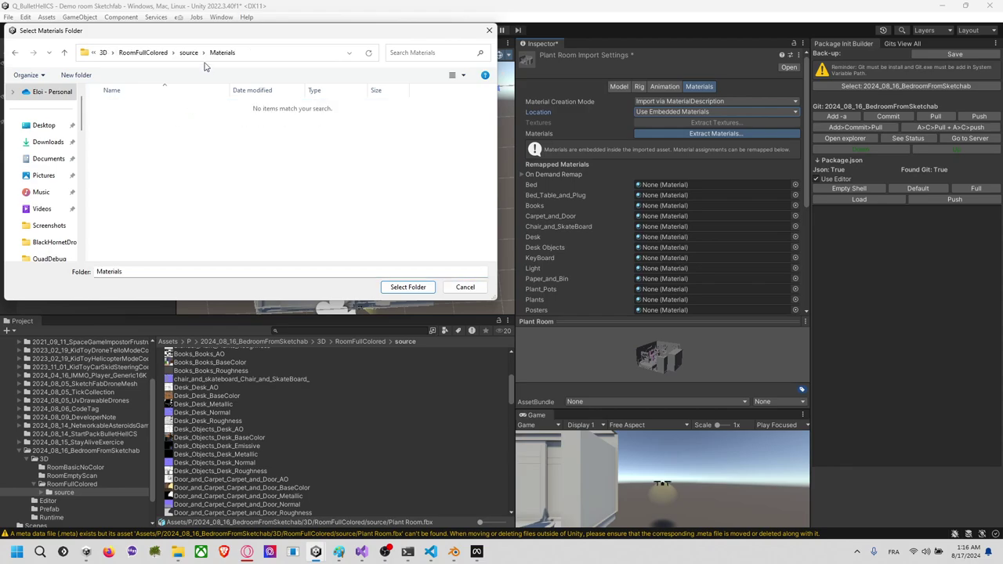
{"action": "left_click", "coordinate": [195, 58]}
{"action": "double_click", "coordinate": [185, 119]}
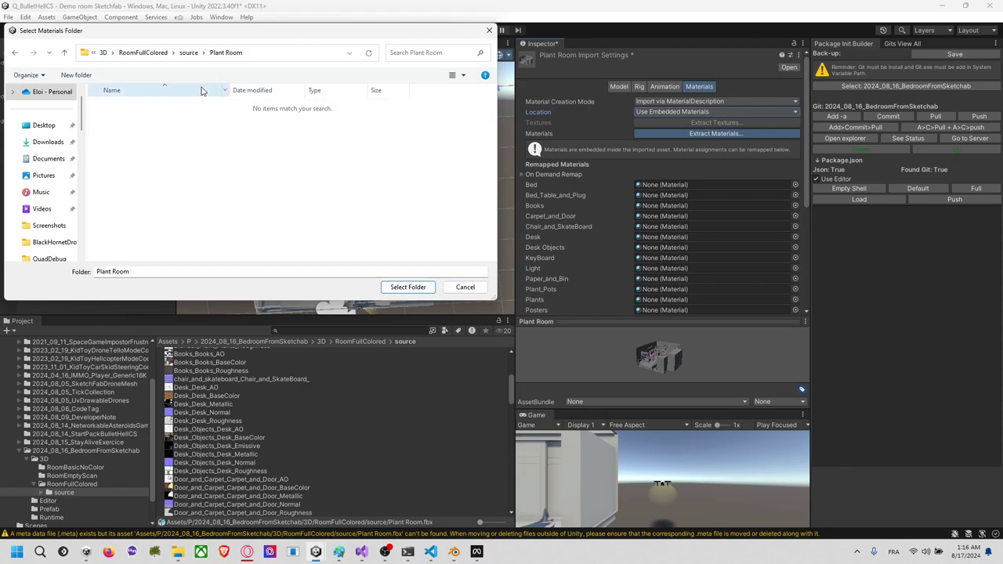
{"action": "left_click", "coordinate": [195, 58]}
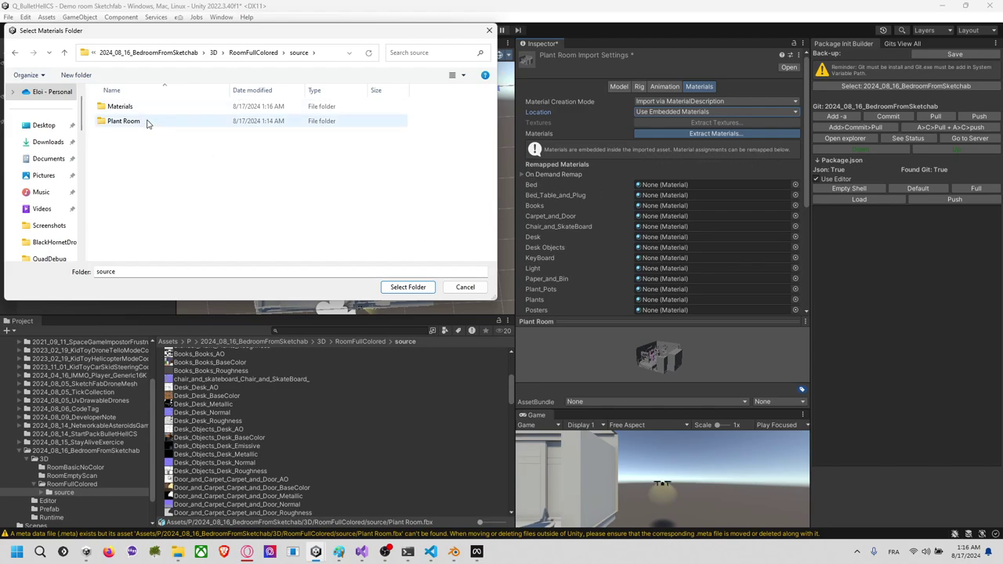
{"action": "left_click", "coordinate": [480, 291]}
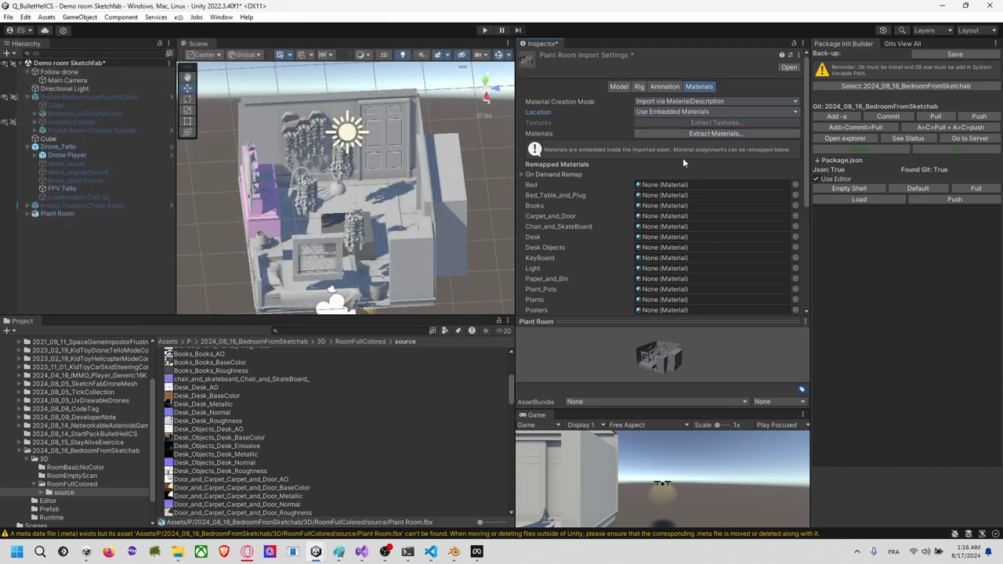
Step: Try the Standard (Legacy) material creation mode, then restore Import via MaterialDescription with Use External Materials (Legacy)
{"action": "left_click", "coordinate": [696, 103]}
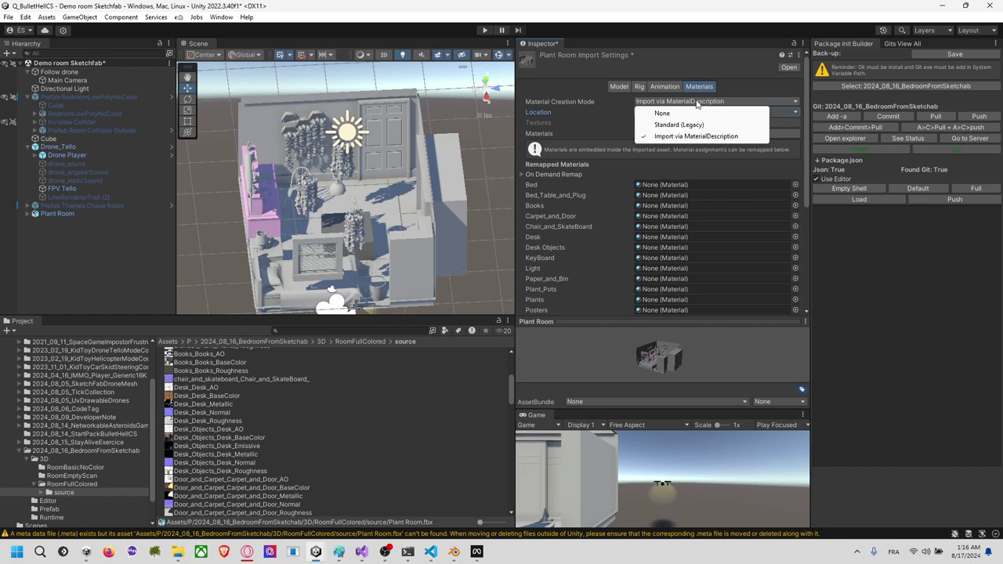
{"action": "left_click", "coordinate": [678, 125]}
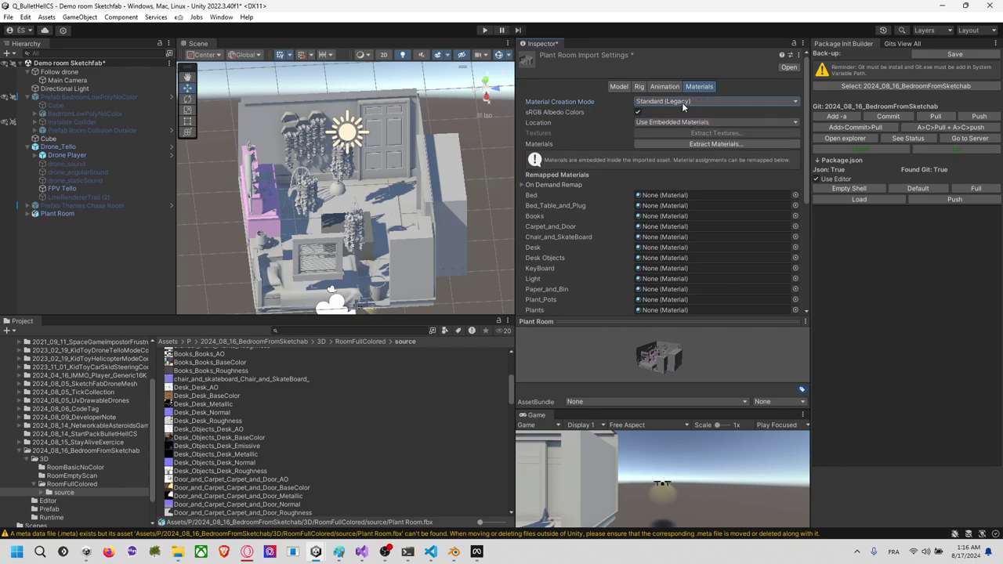
{"action": "left_click", "coordinate": [686, 103]}
{"action": "left_click", "coordinate": [681, 125]}
{"action": "left_click", "coordinate": [656, 119]}
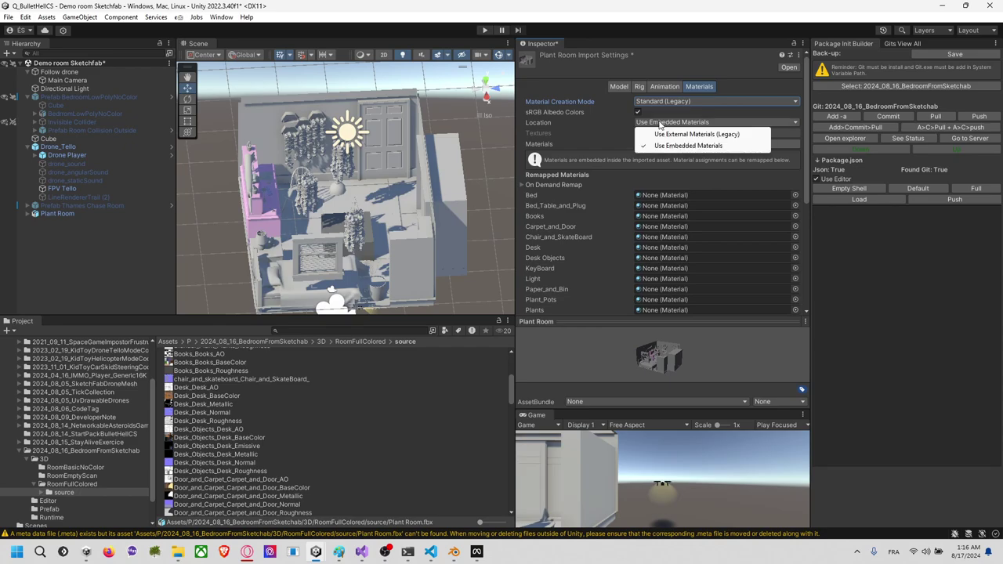
{"action": "left_click", "coordinate": [619, 116]}
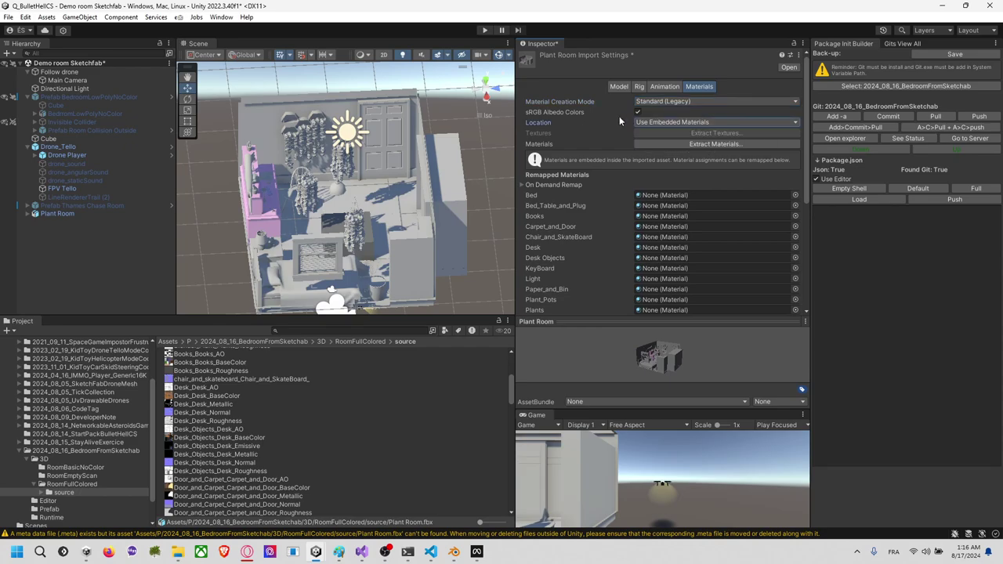
{"action": "left_click", "coordinate": [694, 103]}
{"action": "left_click", "coordinate": [668, 124]}
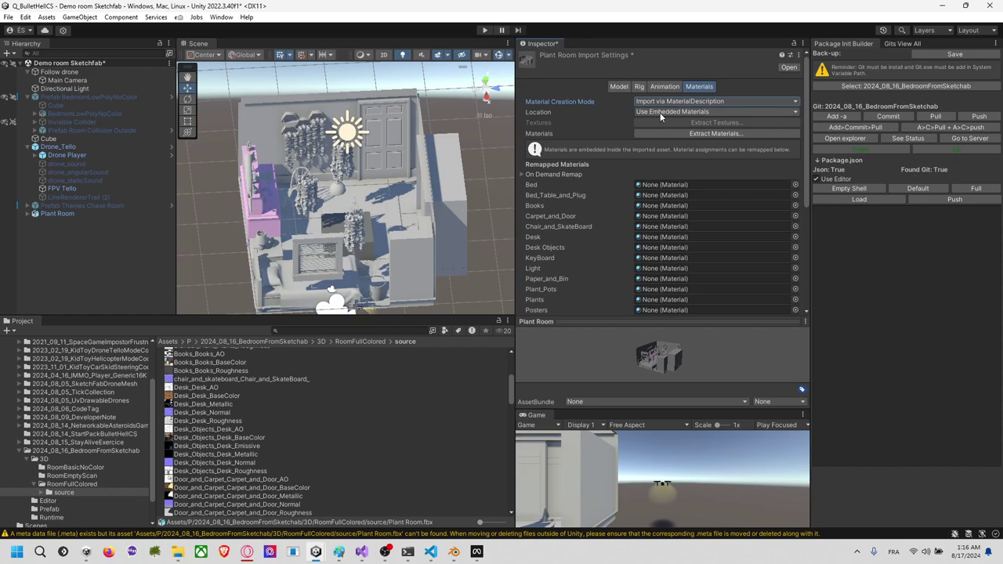
{"action": "left_click", "coordinate": [660, 112]}
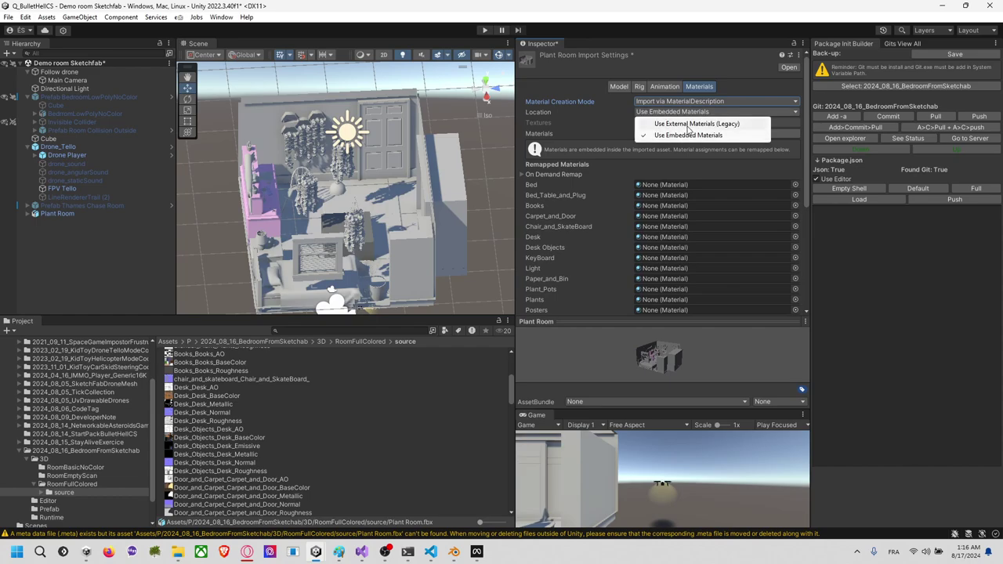
{"action": "left_click", "coordinate": [688, 125]}
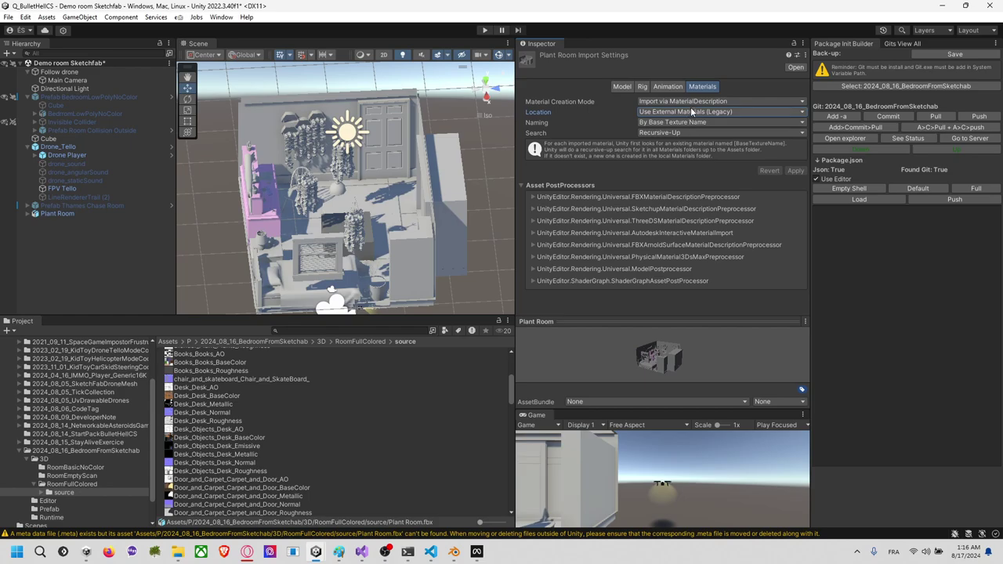
Step: Set the Plant Room's material creation mode to None and apply the import settings
{"action": "left_click", "coordinate": [690, 105]}
{"action": "left_click", "coordinate": [696, 110]}
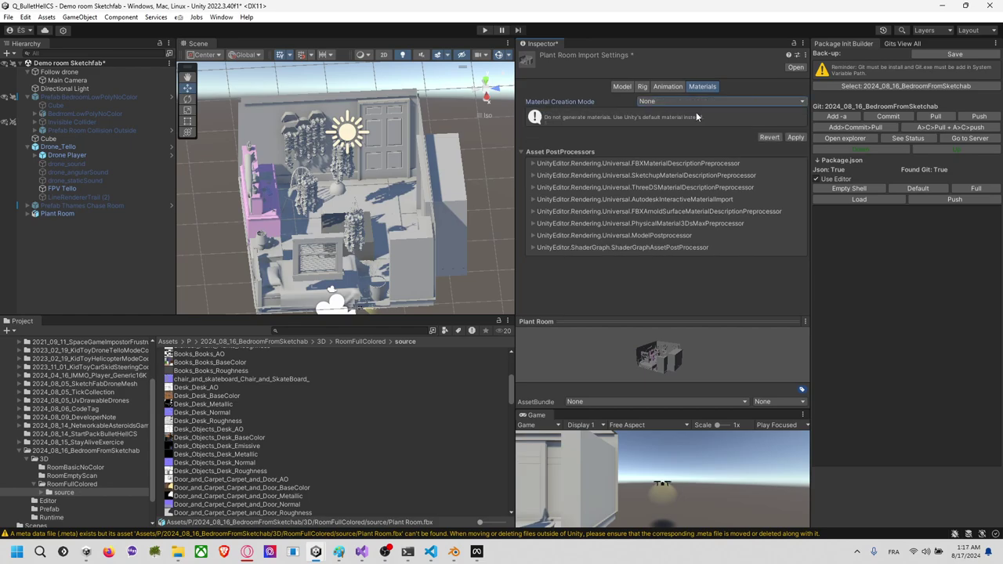
{"action": "left_click", "coordinate": [795, 137]}
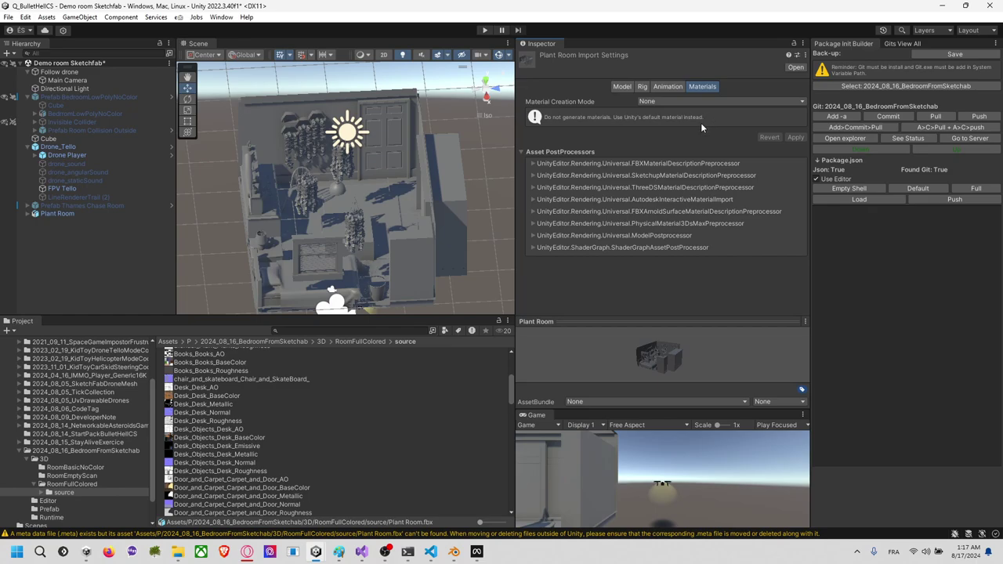
Step: Set the Plant Room to Import via MaterialDescription with Use External Materials (Legacy) and From Model's Material naming, and apply it
{"action": "left_click", "coordinate": [710, 103]}
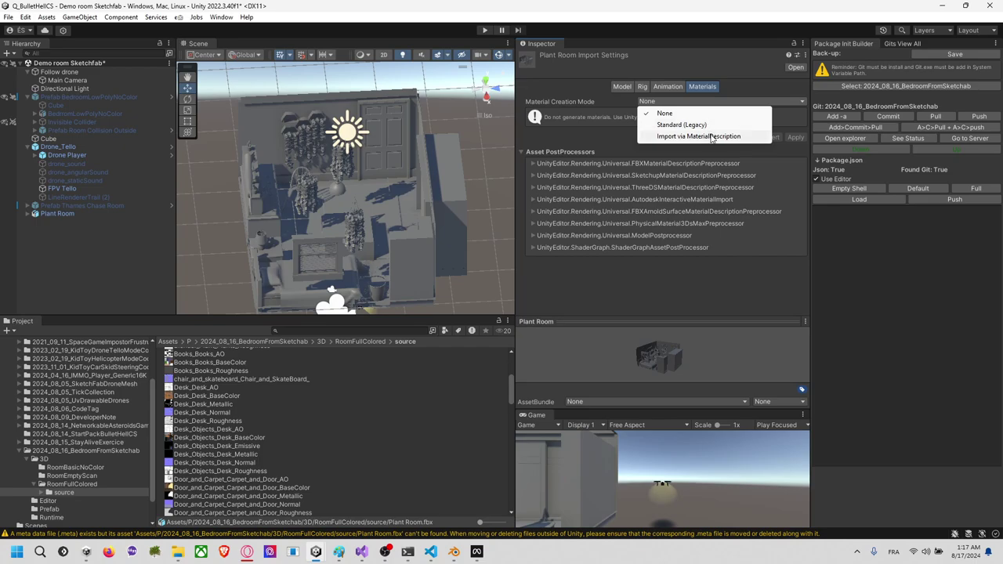
{"action": "left_click", "coordinate": [711, 135]}
{"action": "left_click", "coordinate": [687, 113]}
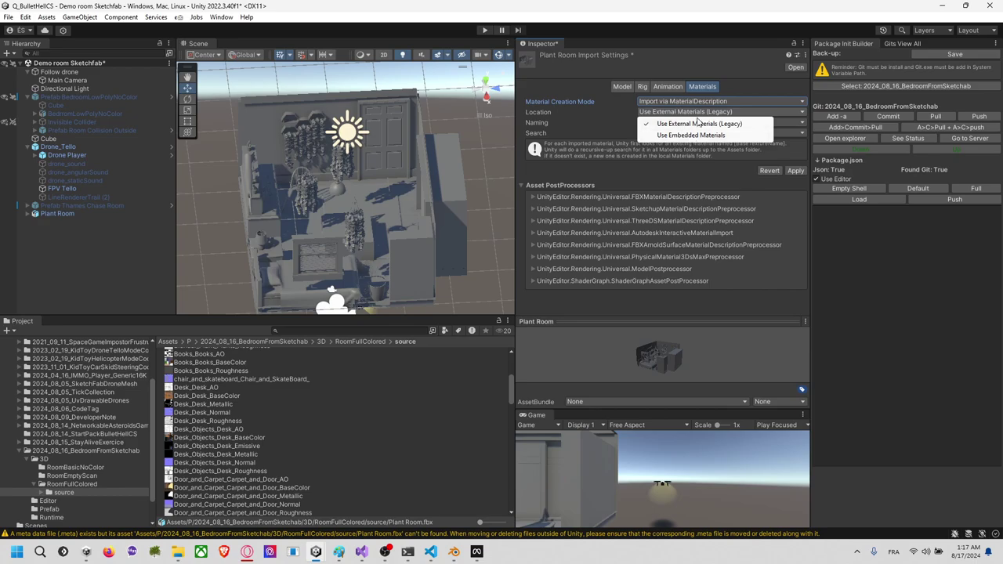
{"action": "left_click", "coordinate": [696, 124]}
{"action": "left_click", "coordinate": [696, 124]}
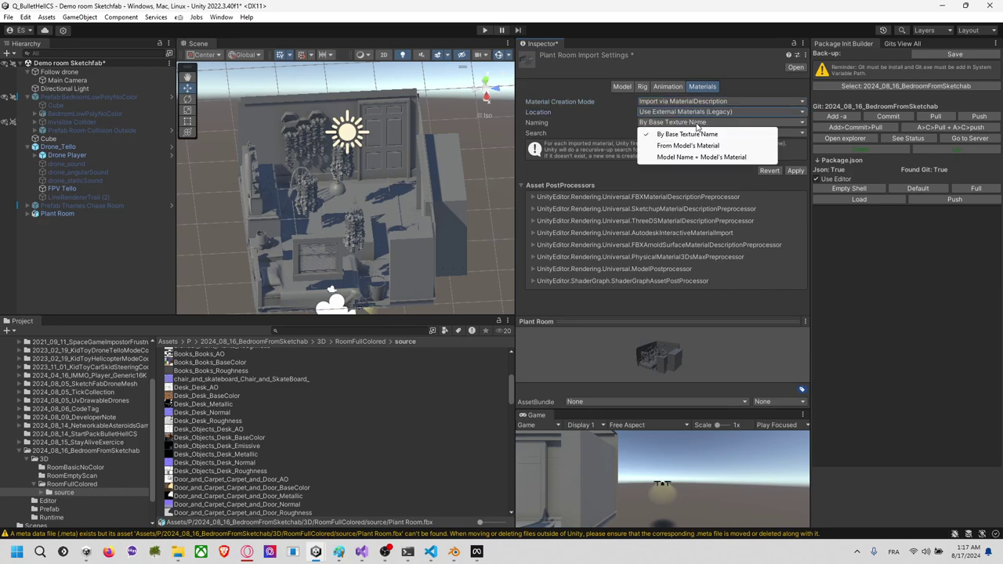
{"action": "left_click", "coordinate": [703, 146]}
{"action": "left_click", "coordinate": [795, 170]}
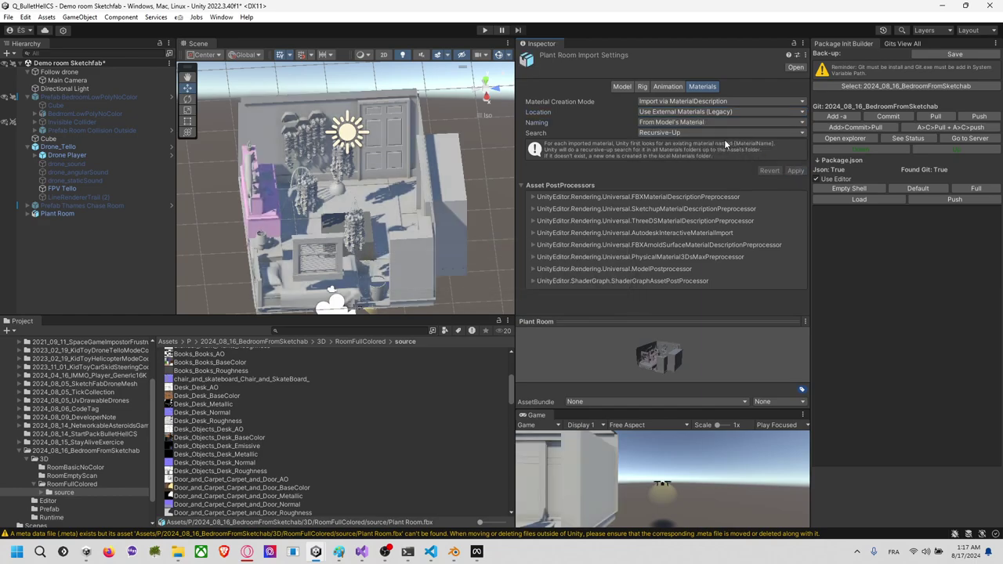
Step: Try the Project-Wide material search for the Plant Room and apply the import settings
{"action": "left_click", "coordinate": [706, 135]}
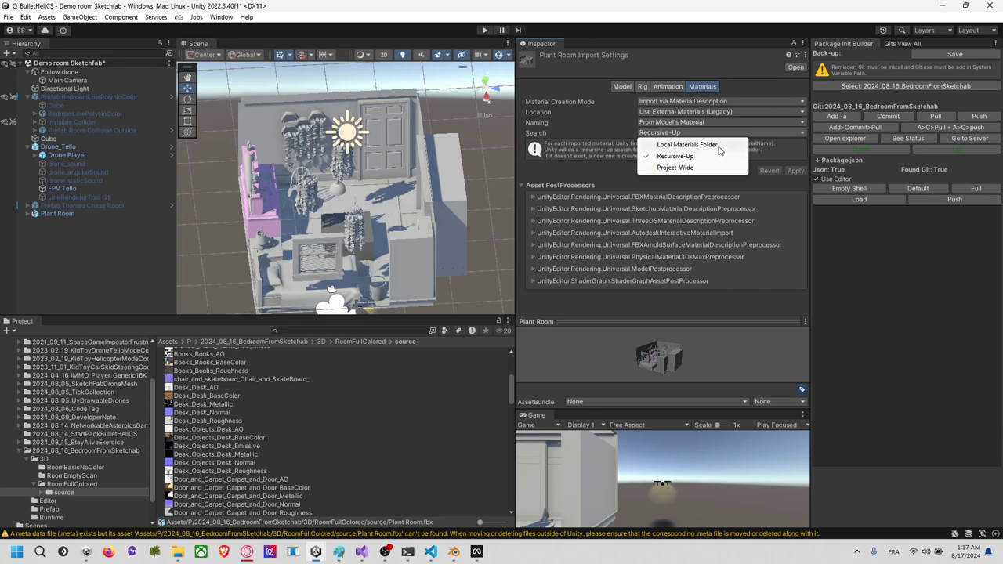
{"action": "left_click", "coordinate": [736, 167]}
{"action": "left_click", "coordinate": [796, 171]}
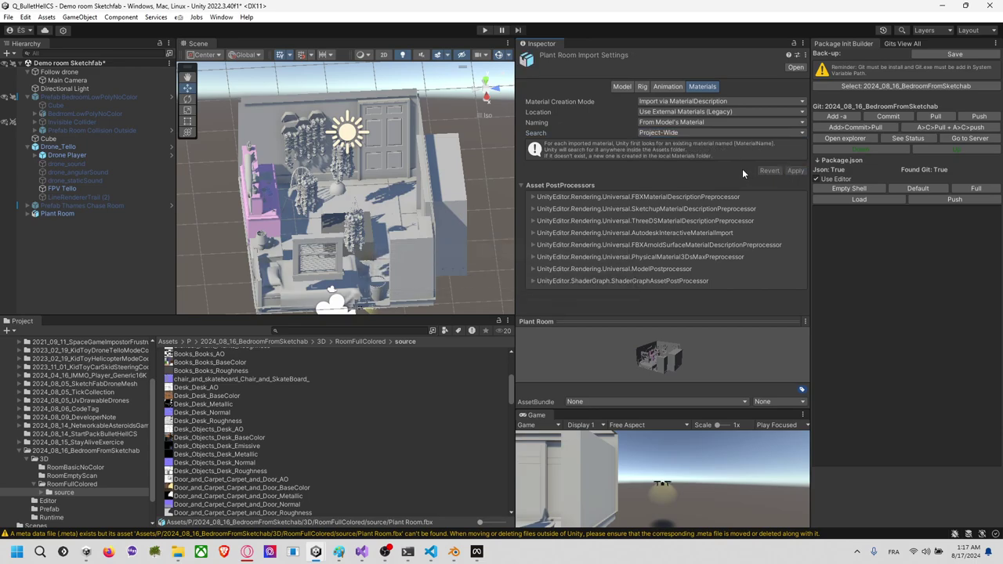
Step: Set the Plant Room's material search to Local Materials Folder and apply the import settings
{"action": "left_click", "coordinate": [682, 132]}
{"action": "left_click", "coordinate": [735, 142]}
{"action": "left_click", "coordinate": [795, 171]}
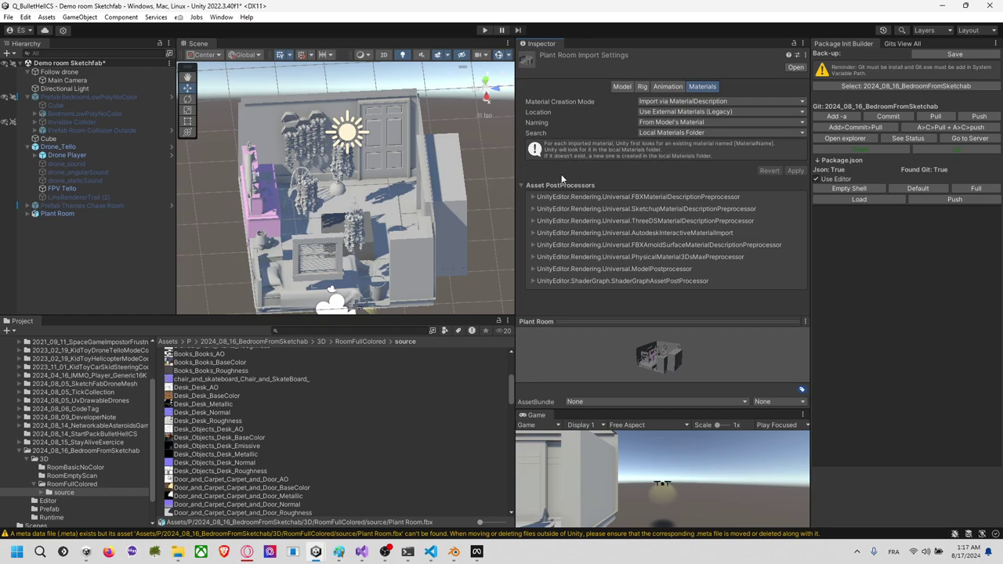
Step: Inspect the details of the FBX and Sketchup material description preprocessors for the Plant Room
{"action": "left_click", "coordinate": [550, 197]}
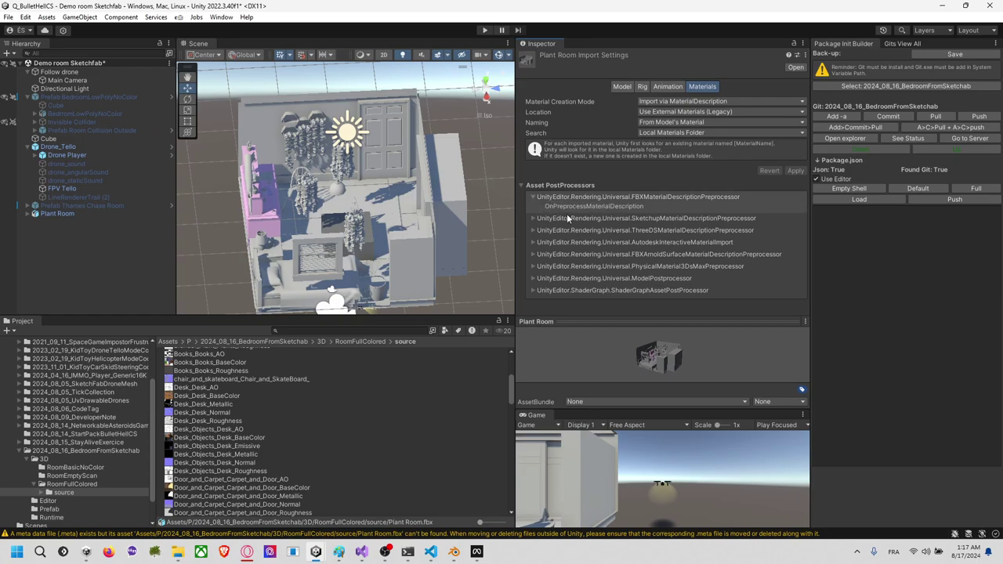
{"action": "left_click", "coordinate": [570, 217]}
{"action": "left_click", "coordinate": [578, 196]}
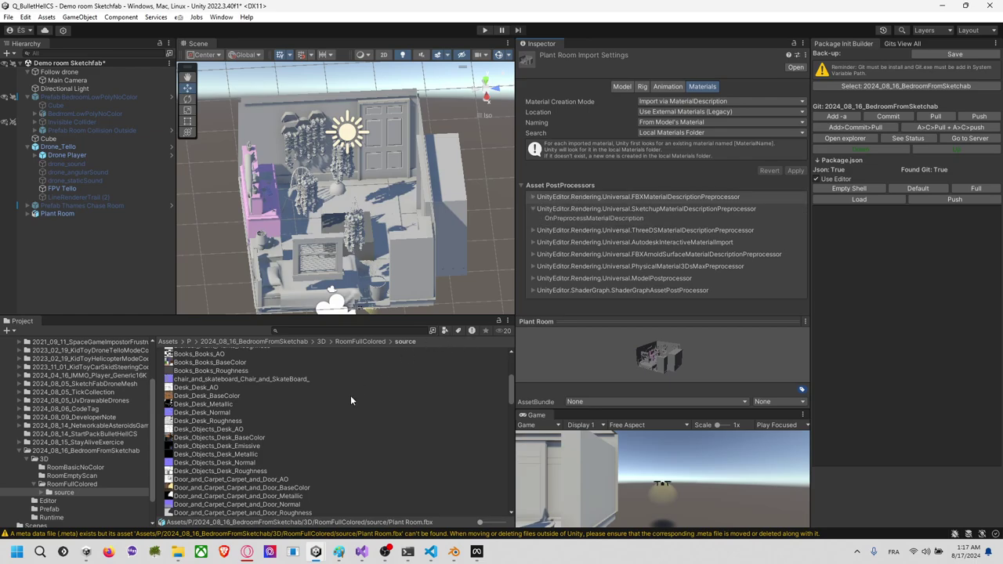
Step: Find the Plant Room model among the source folder's assets and reveal its FBX file in File Explorer
{"action": "scroll", "coordinate": [351, 395], "scroll_direction": "down", "scroll_amount": 4}
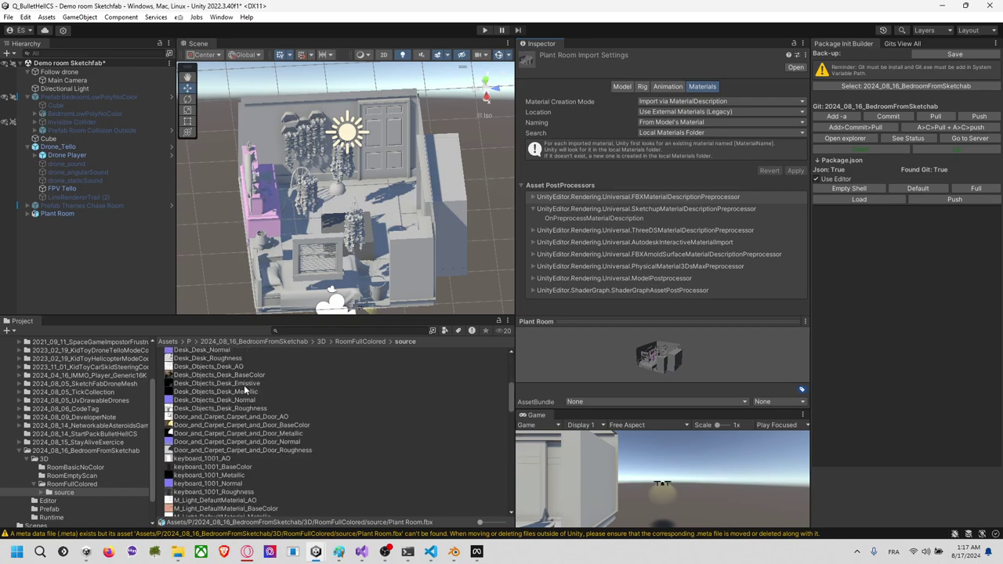
{"action": "scroll", "coordinate": [243, 385], "scroll_direction": "down", "scroll_amount": 6}
{"action": "right_click", "coordinate": [207, 446]}
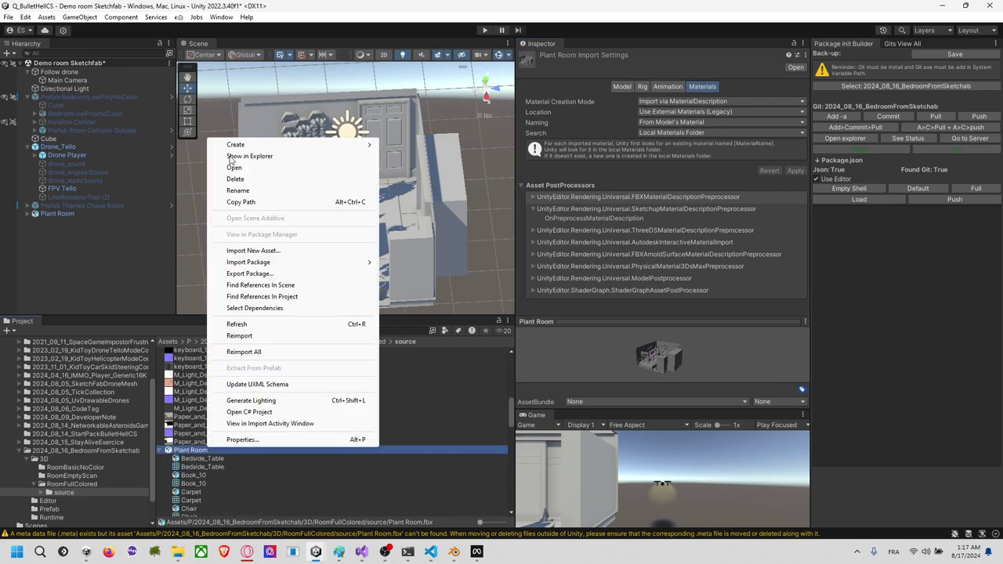
{"action": "left_click", "coordinate": [251, 156]}
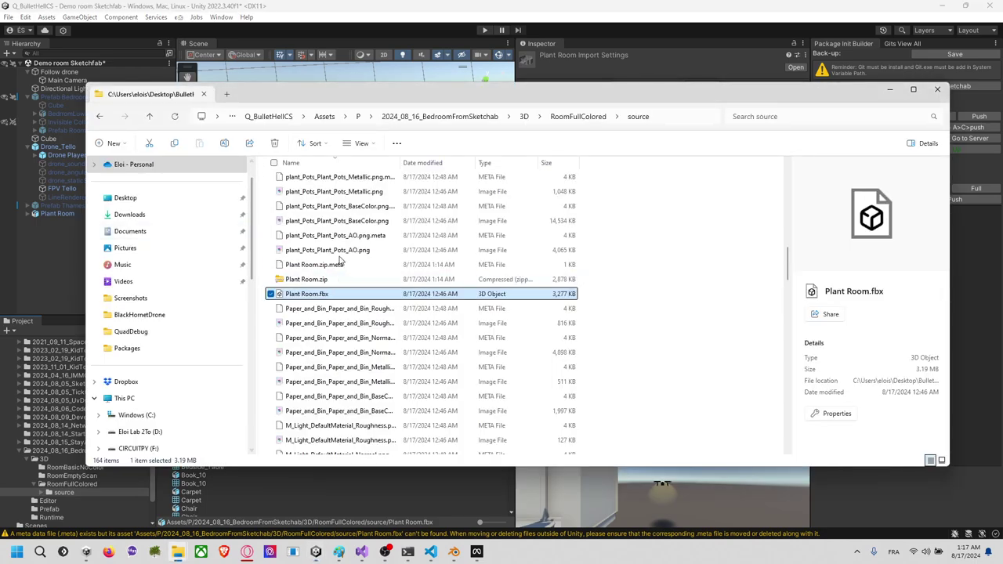
Step: Switch to Blender, start a new General file without saving the current one, and delete all the default objects
{"action": "left_click", "coordinate": [455, 552]}
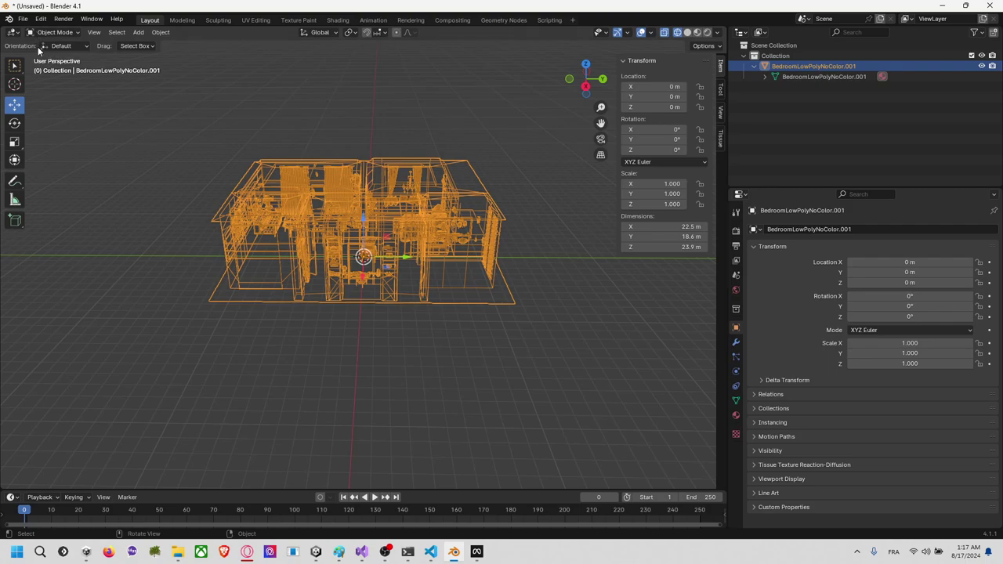
{"action": "left_click", "coordinate": [22, 18]}
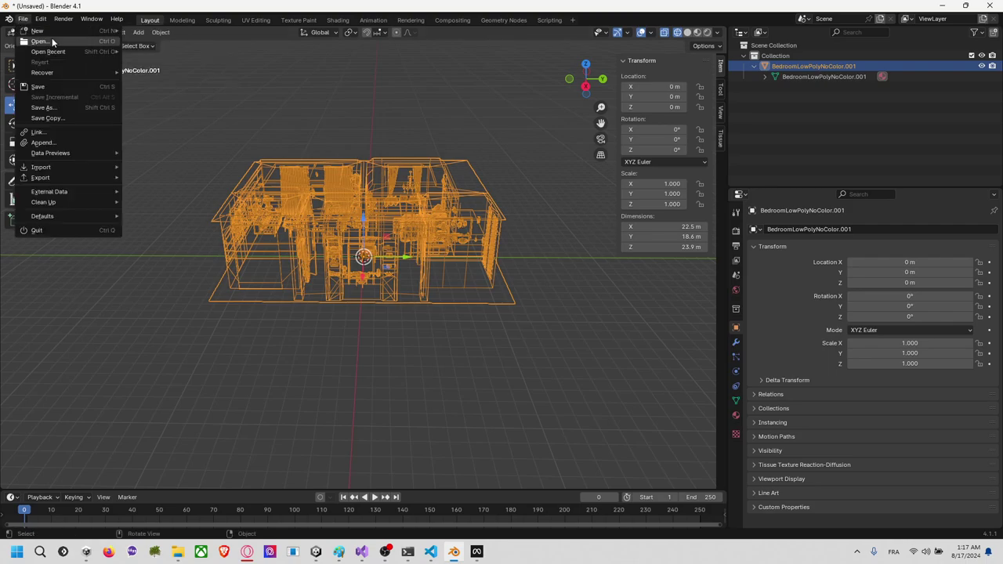
{"action": "mouse_move", "coordinate": [52, 30]}
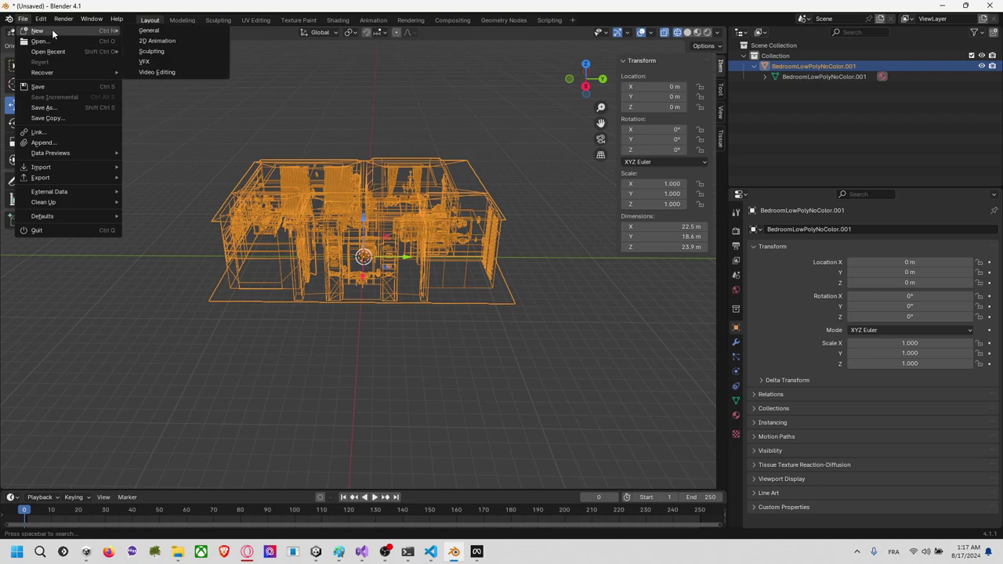
{"action": "left_click", "coordinate": [175, 30]}
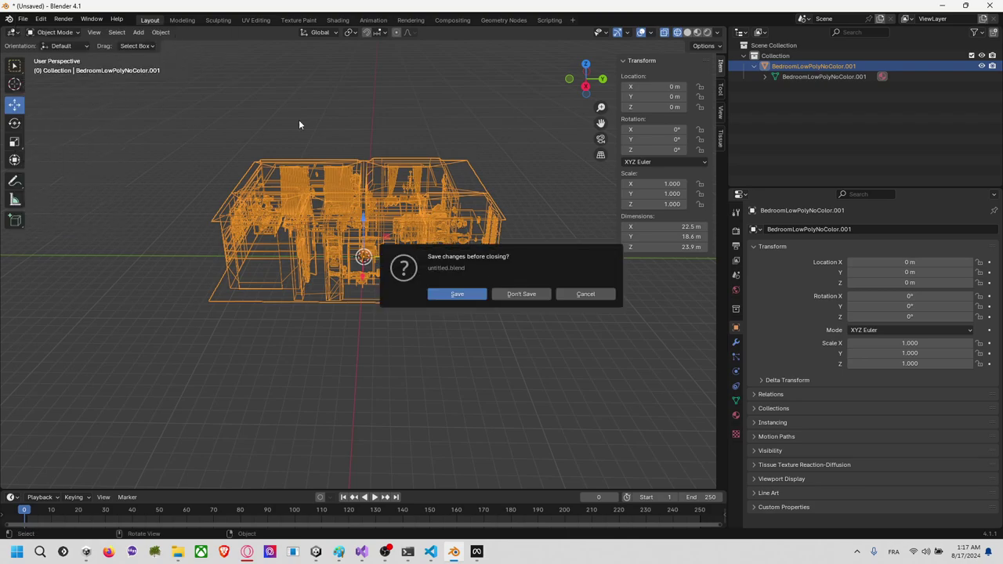
{"action": "left_click", "coordinate": [504, 295]}
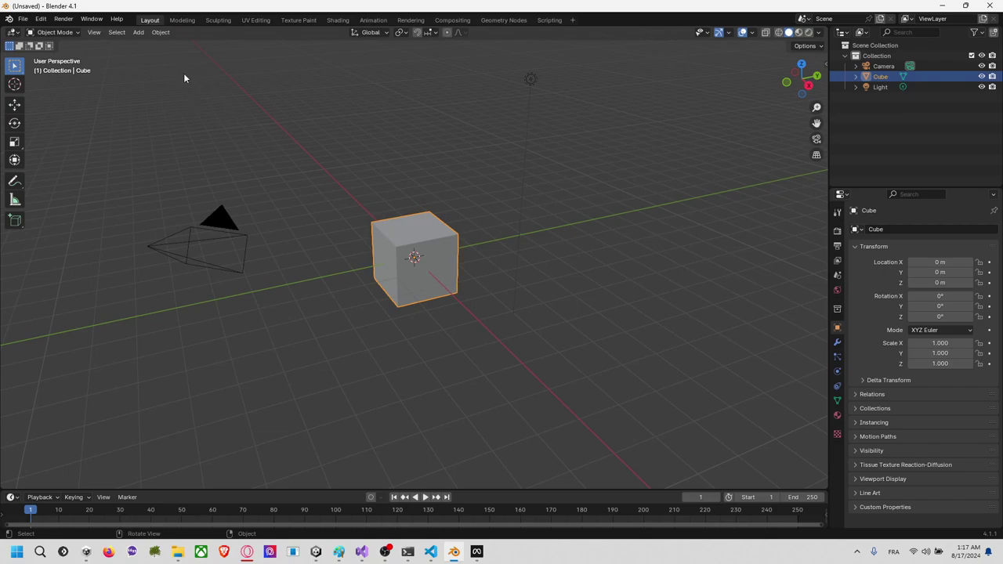
{"action": "key", "text": "a"}
{"action": "key", "text": "Delete"}
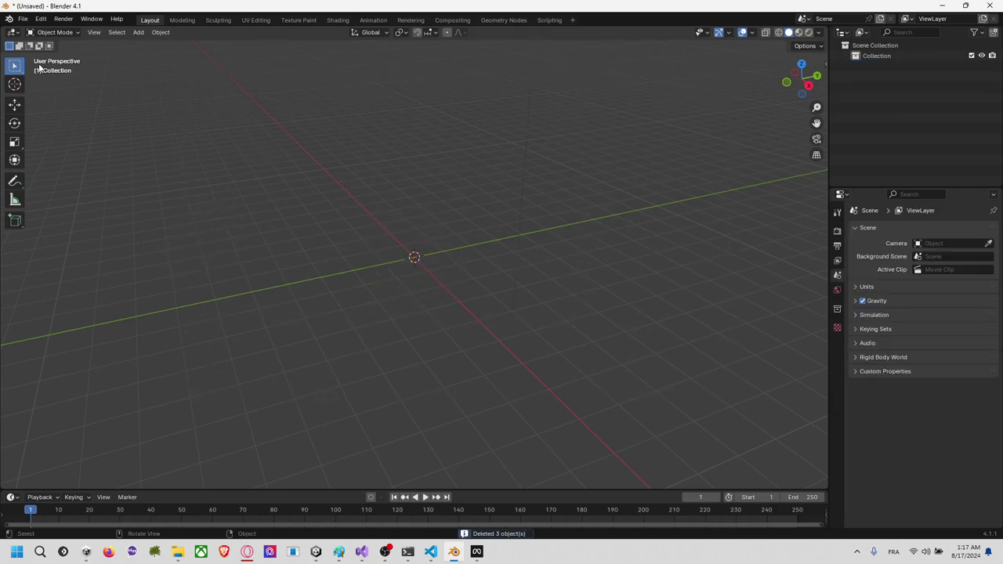
Step: Start an FBX import and browse to the RoomFullColored source folder using its path copied from File Explorer
{"action": "left_click", "coordinate": [23, 19]}
{"action": "mouse_move", "coordinate": [95, 165]}
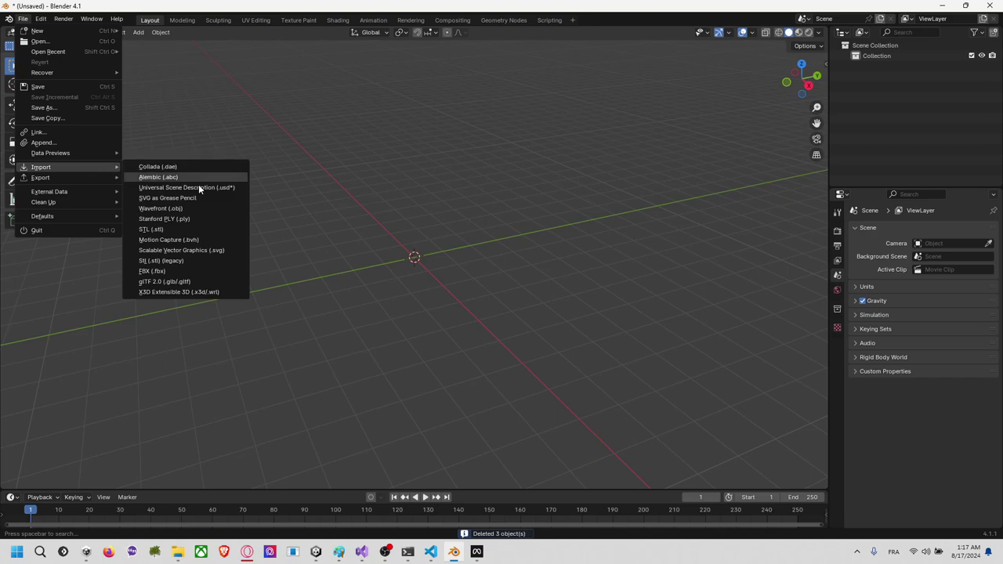
{"action": "left_click", "coordinate": [212, 270]}
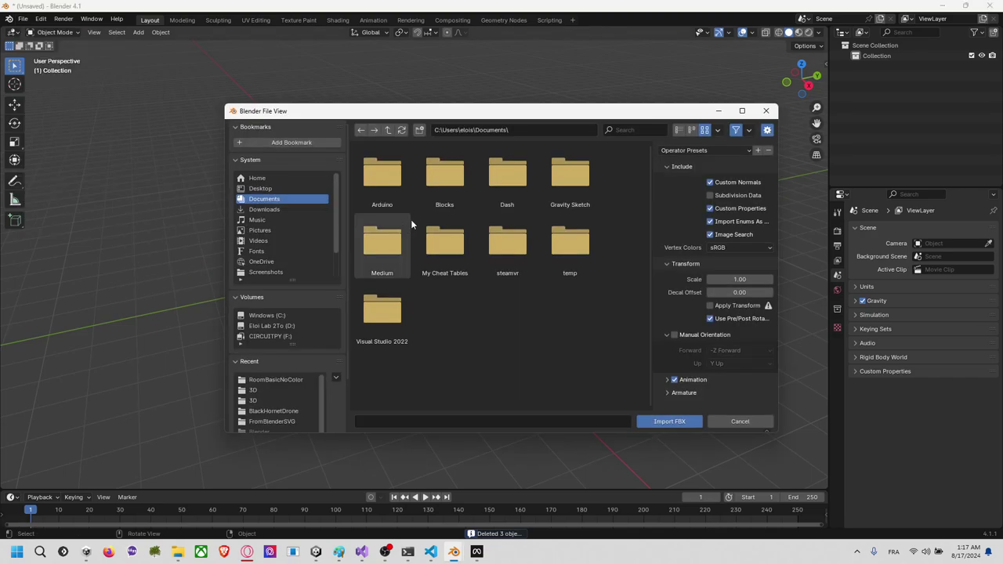
{"action": "key", "text": "alt+Tab"}
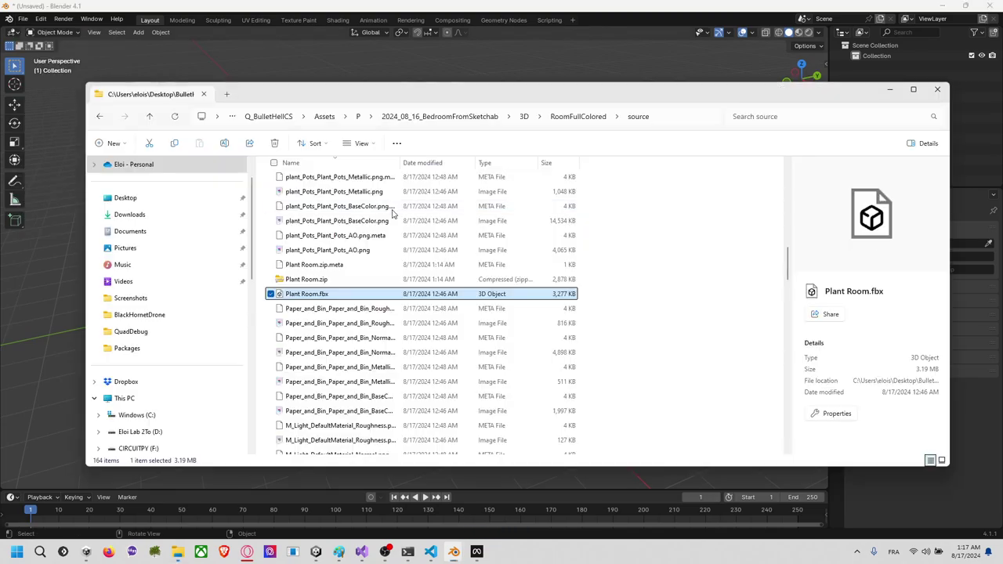
{"action": "left_click", "coordinate": [685, 123]}
{"action": "key", "text": "alt+Tab"}
{"action": "left_click", "coordinate": [528, 130]}
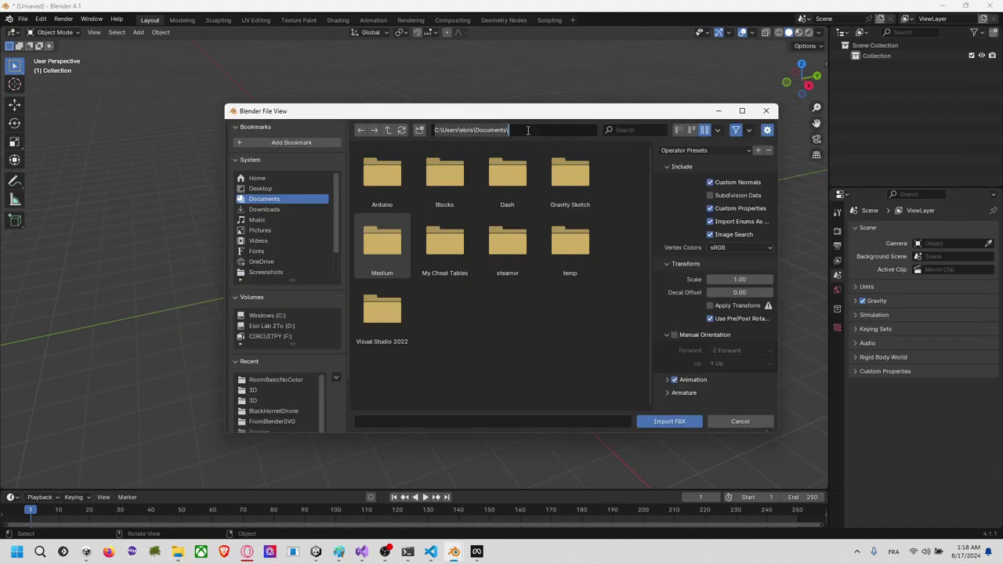
{"action": "key", "text": "ctrl+v"}
{"action": "key", "text": "Return"}
Step: Select Plant Room.fbx, expand its Animation and Armature import options, and import the model
{"action": "left_click", "coordinate": [523, 175]}
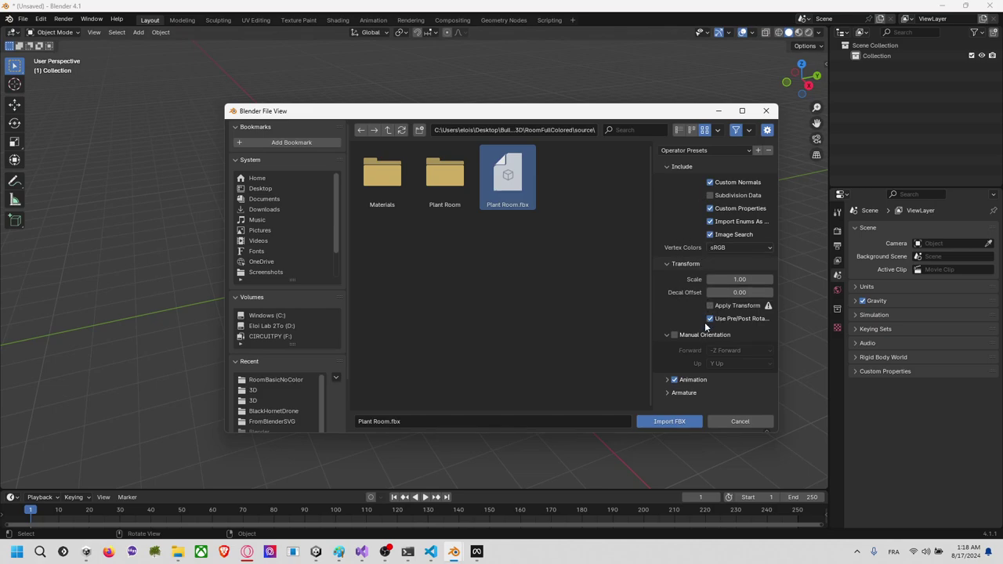
{"action": "left_click", "coordinate": [668, 392]}
{"action": "left_click", "coordinate": [668, 381]}
{"action": "scroll", "coordinate": [669, 381], "scroll_direction": "down", "scroll_amount": 3}
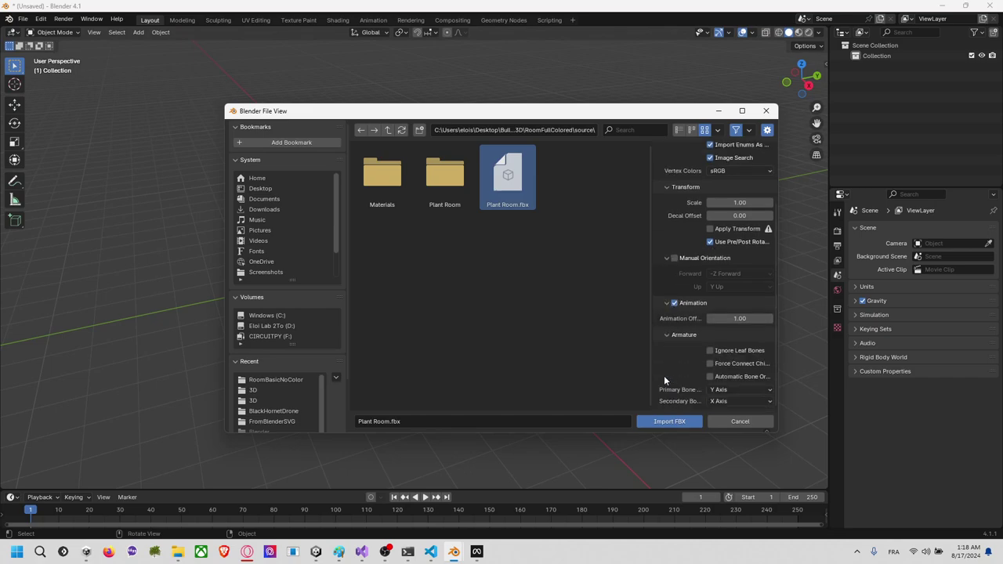
{"action": "left_click", "coordinate": [671, 421]}
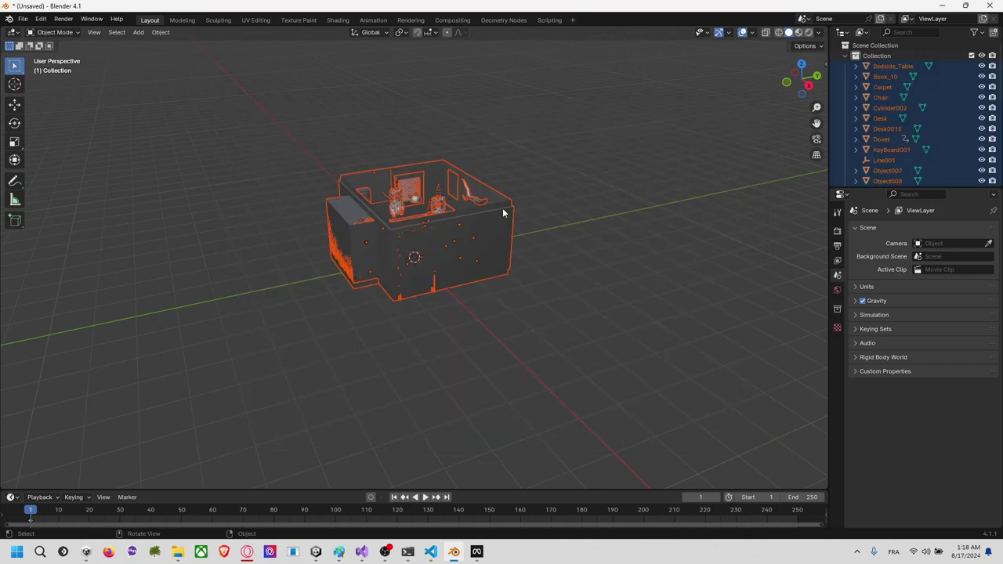
Step: Select the pink desk in the imported room and show the material properties of its mesh
{"action": "scroll", "coordinate": [491, 217], "scroll_direction": "up", "scroll_amount": 8}
{"action": "scroll", "coordinate": [562, 201], "scroll_direction": "down", "scroll_amount": 7}
{"action": "middle_click_drag", "start_coordinate": [562, 201], "coordinate": [641, 180]}
{"action": "left_click", "coordinate": [639, 175]}
{"action": "left_click", "coordinate": [514, 207]}
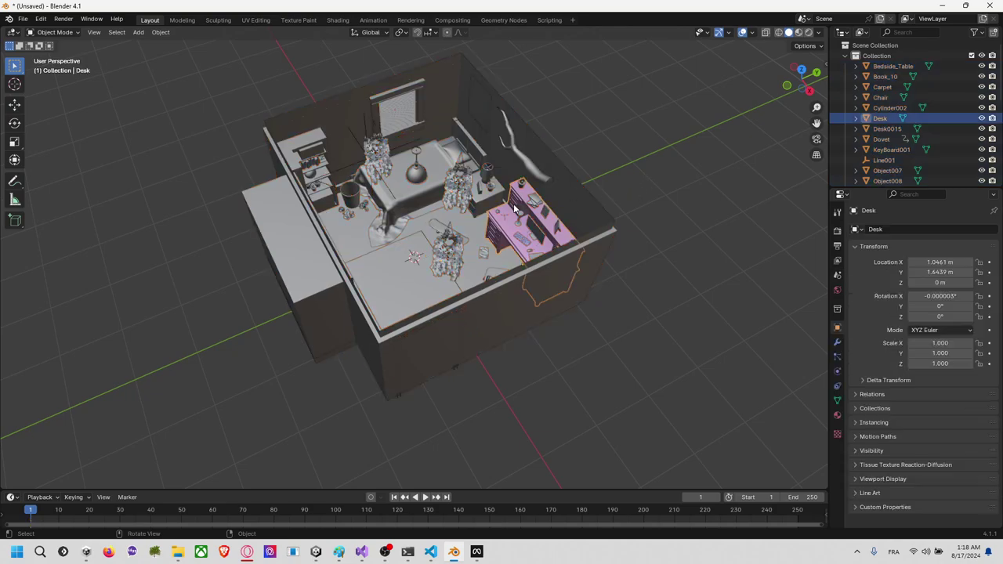
{"action": "left_click", "coordinate": [856, 118]}
{"action": "left_click", "coordinate": [872, 127]}
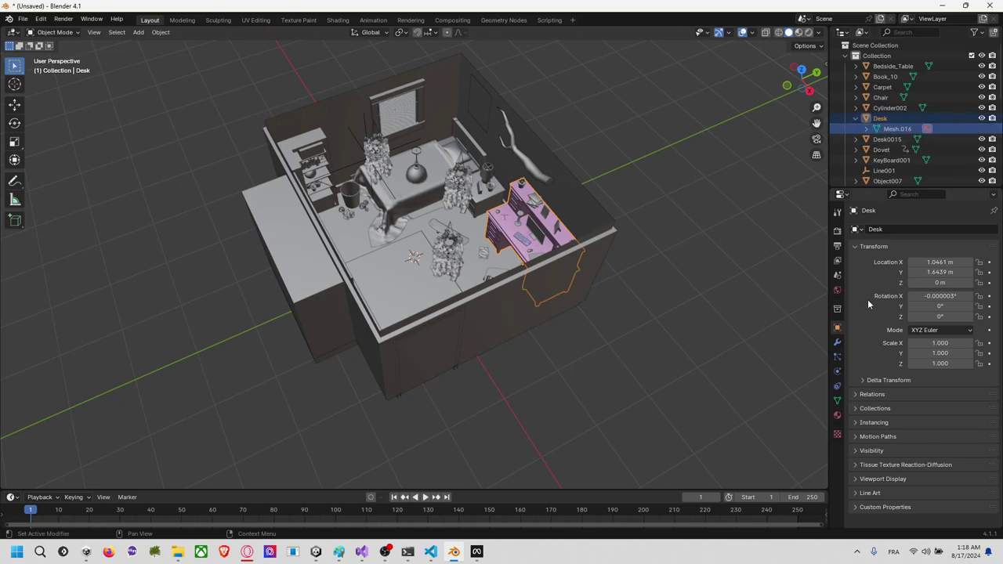
{"action": "left_click", "coordinate": [837, 401]}
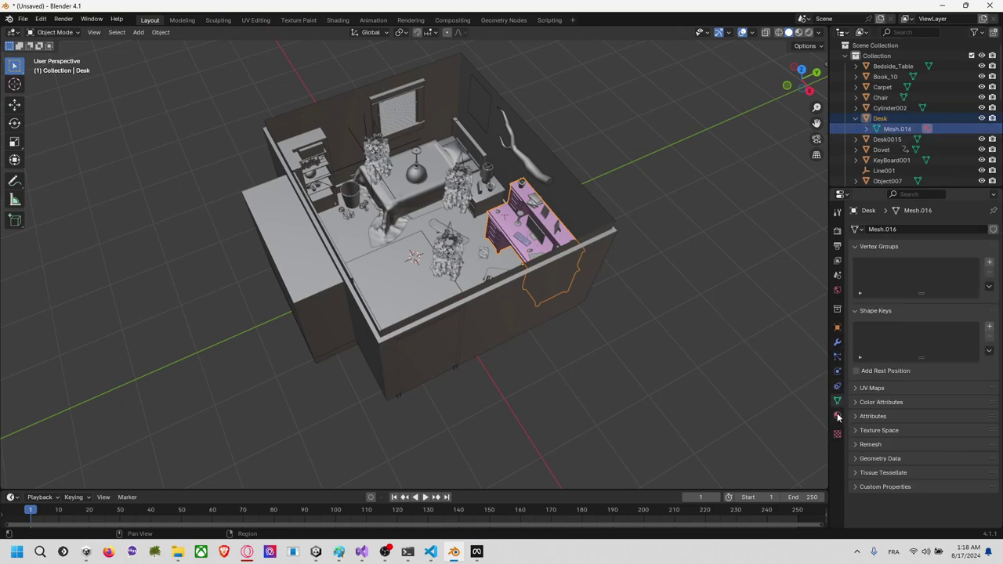
{"action": "left_click", "coordinate": [838, 416]}
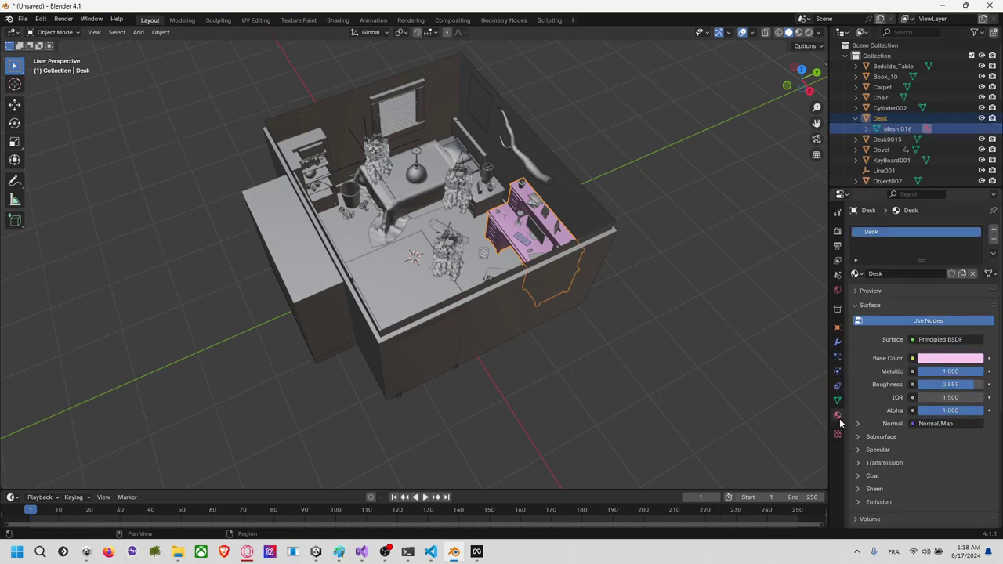
Step: Examine the Desk material's base colour, Subsurface, Specular and Transmission settings
{"action": "left_click", "coordinate": [944, 365]}
{"action": "left_click", "coordinate": [891, 437]}
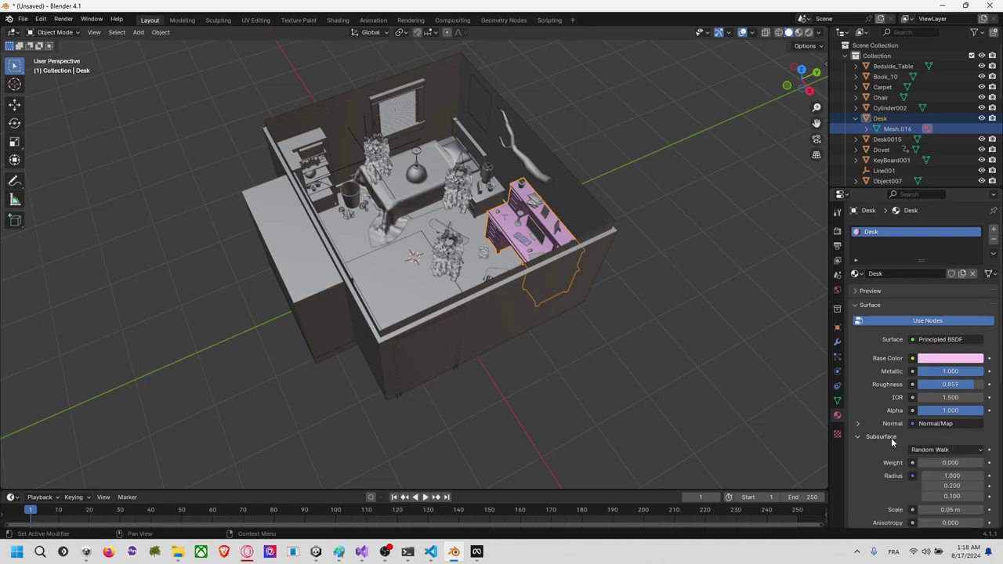
{"action": "scroll", "coordinate": [891, 438], "scroll_direction": "down", "scroll_amount": 3}
{"action": "left_click", "coordinate": [883, 449]}
{"action": "scroll", "coordinate": [882, 450], "scroll_direction": "down", "scroll_amount": 2}
{"action": "left_click", "coordinate": [888, 482]}
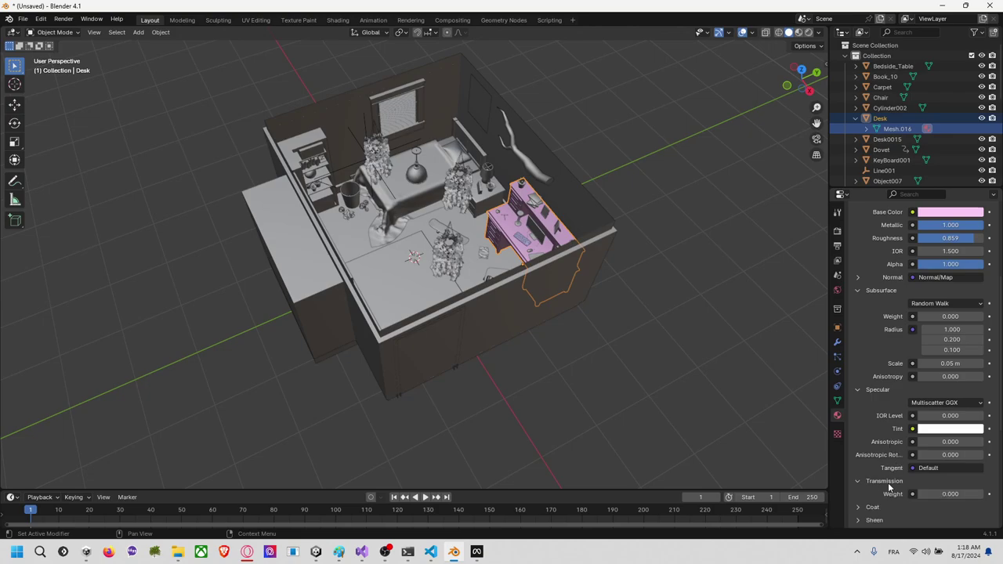
{"action": "scroll", "coordinate": [888, 433], "scroll_direction": "up", "scroll_amount": 3}
{"action": "scroll", "coordinate": [795, 355], "scroll_direction": "up", "scroll_amount": 4}
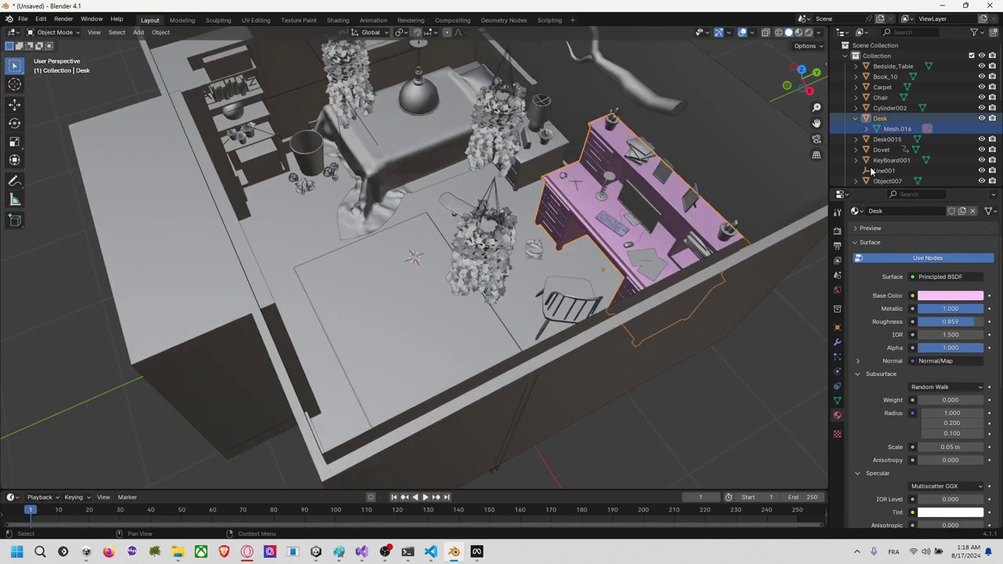
Step: Show the material preview and select the carpet to inspect its Carpet_and_Door material
{"action": "left_click", "coordinate": [887, 229]}
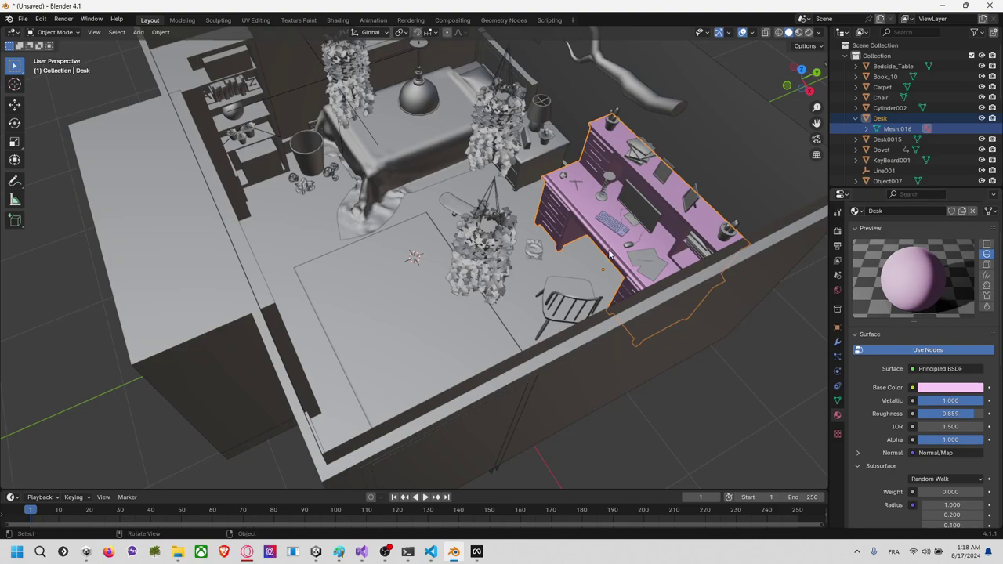
{"action": "left_click", "coordinate": [551, 266]}
{"action": "left_click", "coordinate": [393, 277]}
{"action": "scroll", "coordinate": [423, 261], "scroll_direction": "down", "scroll_amount": 2}
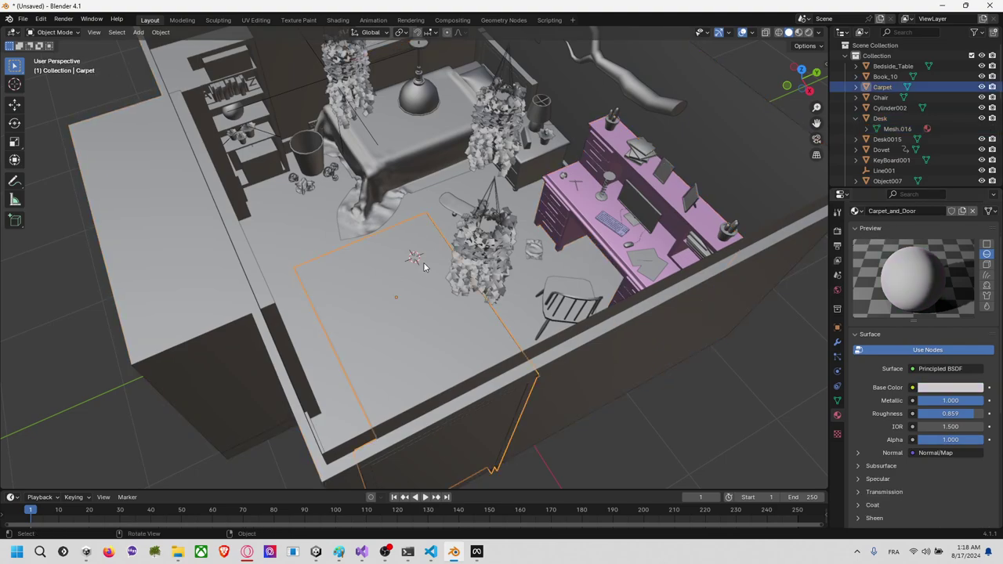
Step: Switch to Unity and open the Carpet_and_Door material used by the Plant Room's carpet and door
{"action": "key", "text": "alt+Tab"}
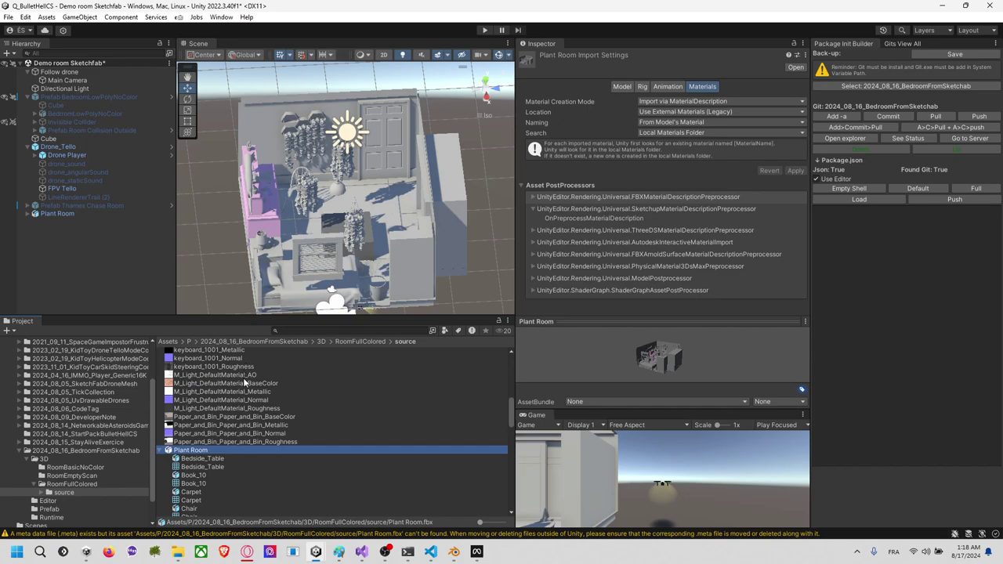
{"action": "left_click", "coordinate": [379, 155]}
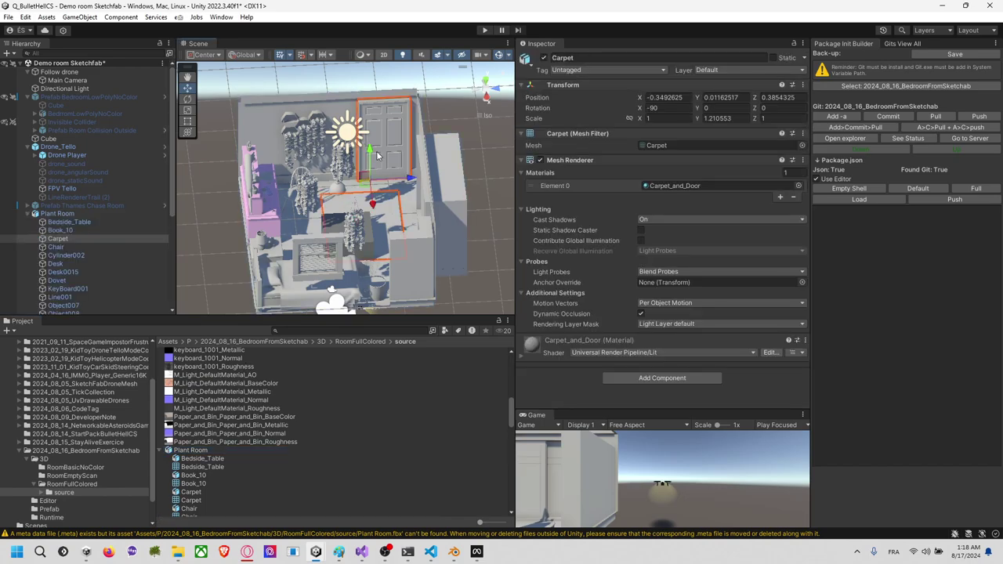
{"action": "left_click", "coordinate": [666, 185]}
{"action": "double_click", "coordinate": [666, 186]}
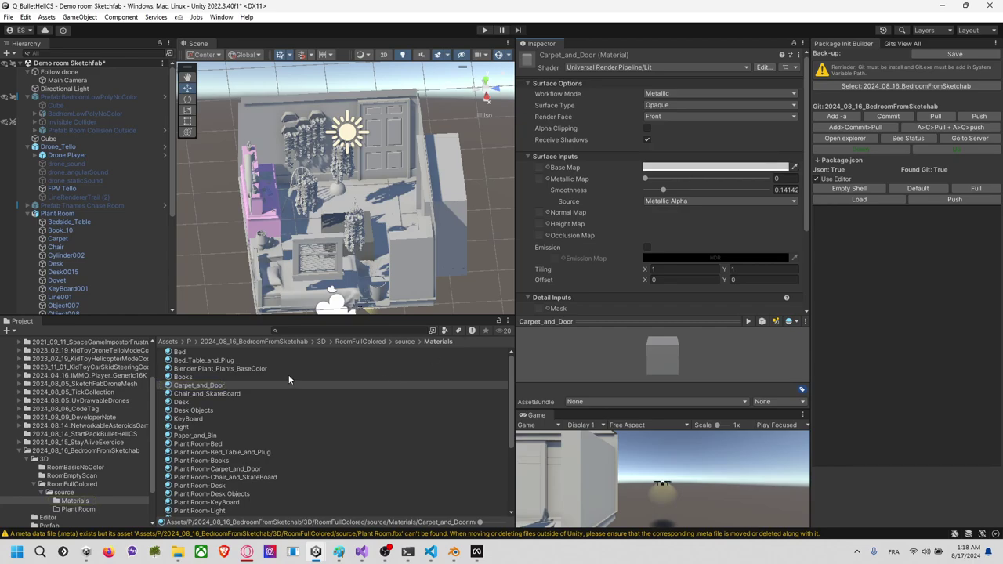
{"action": "scroll", "coordinate": [288, 375], "scroll_direction": "down", "scroll_amount": 5}
{"action": "scroll", "coordinate": [289, 368], "scroll_direction": "up", "scroll_amount": 5}
Step: Assign the Door_and_Carpet_Carpet_and_Door_BaseColor texture as the material's Base Map
{"action": "left_click", "coordinate": [549, 169]}
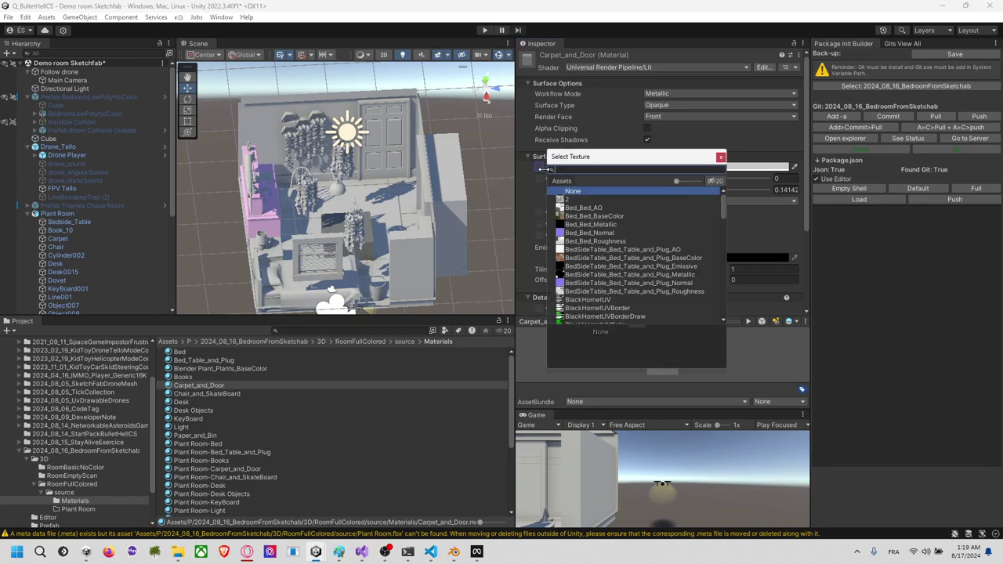
{"action": "type", "text": "cap"}
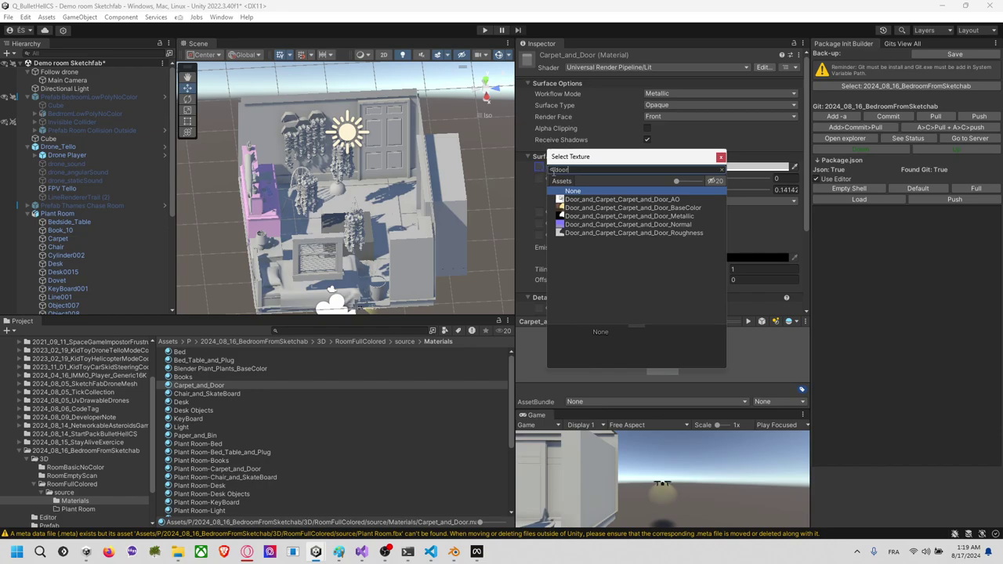
{"action": "left_click", "coordinate": [615, 208]}
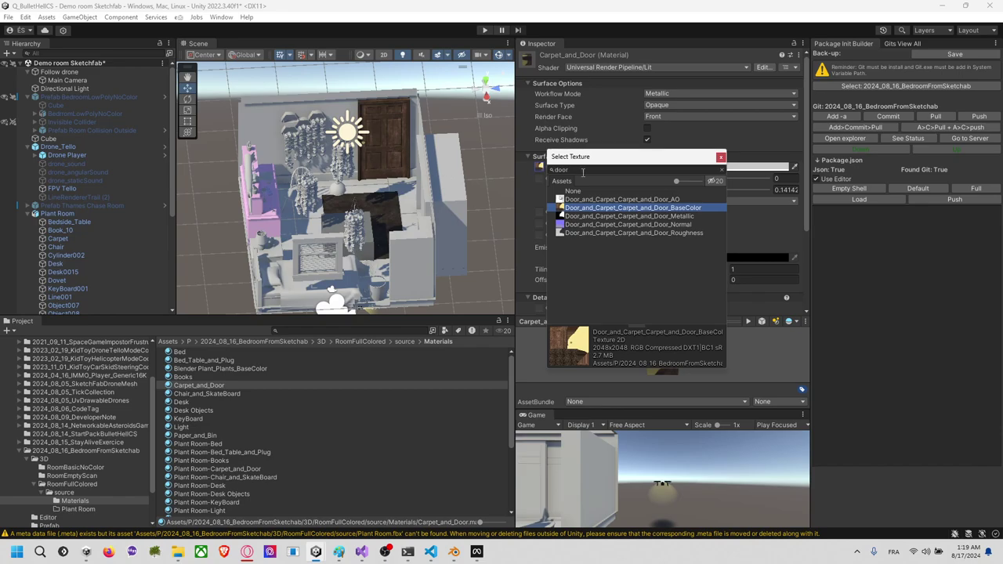
{"action": "left_click", "coordinate": [721, 157]}
Step: Assign the Door_and_Carpet_Carpet_and_Door_Metallic texture as the material's Metallic Map
{"action": "left_click", "coordinate": [548, 178]}
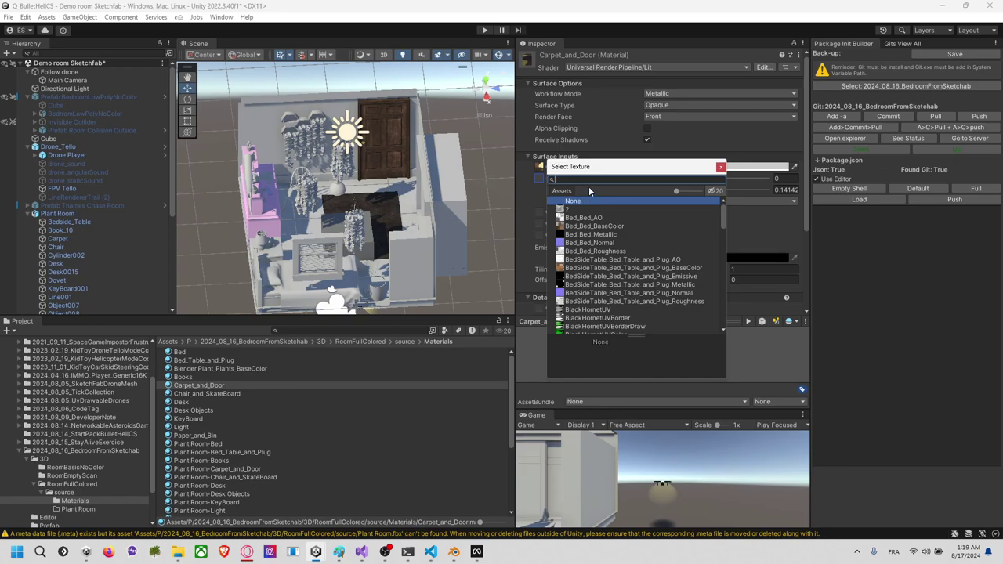
{"action": "type", "text": "carp"}
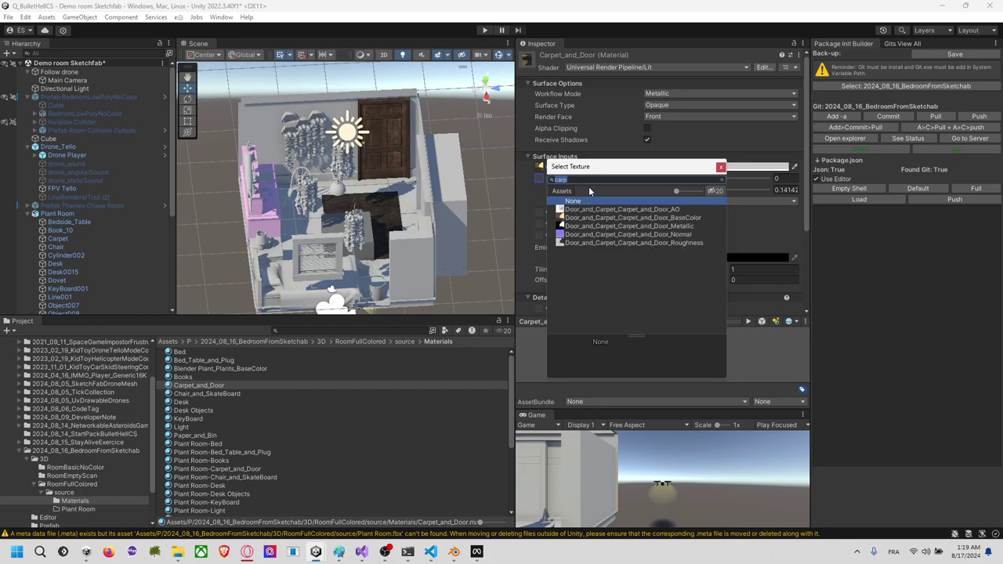
{"action": "left_click", "coordinate": [604, 226]}
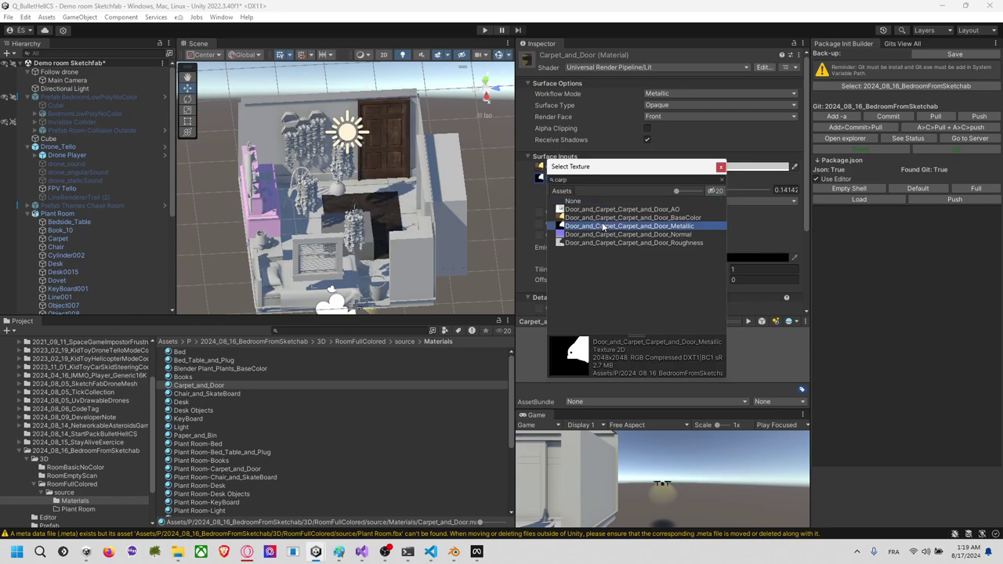
{"action": "left_click", "coordinate": [601, 144]}
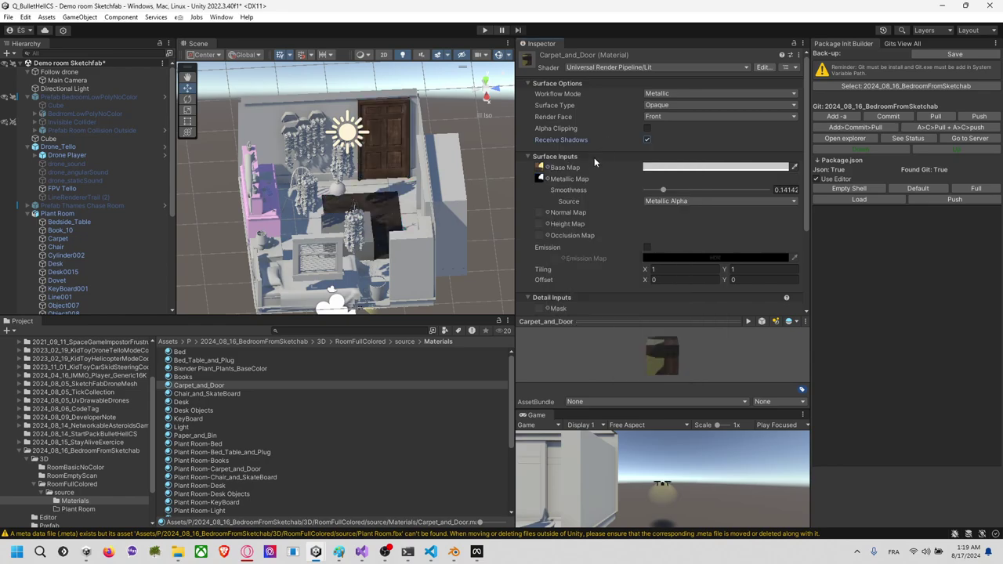
Step: Try Door_and_Carpet_Carpet_and_Door_Normal as the material's Normal Map and inspect the door up close
{"action": "left_click", "coordinate": [547, 217]}
{"action": "type", "text": "carp"}
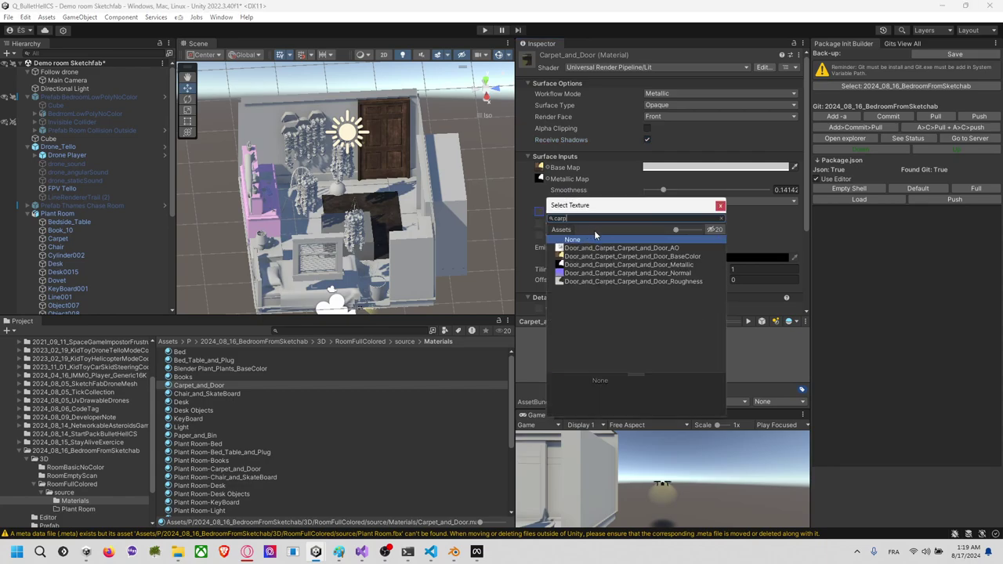
{"action": "left_click", "coordinate": [594, 273]}
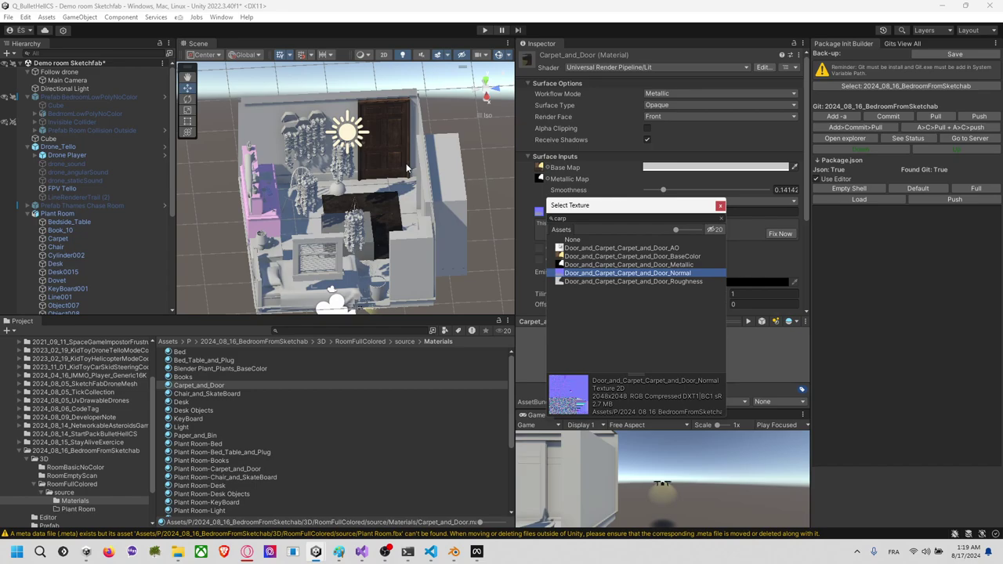
{"action": "scroll", "coordinate": [409, 164], "scroll_direction": "up", "scroll_amount": 14}
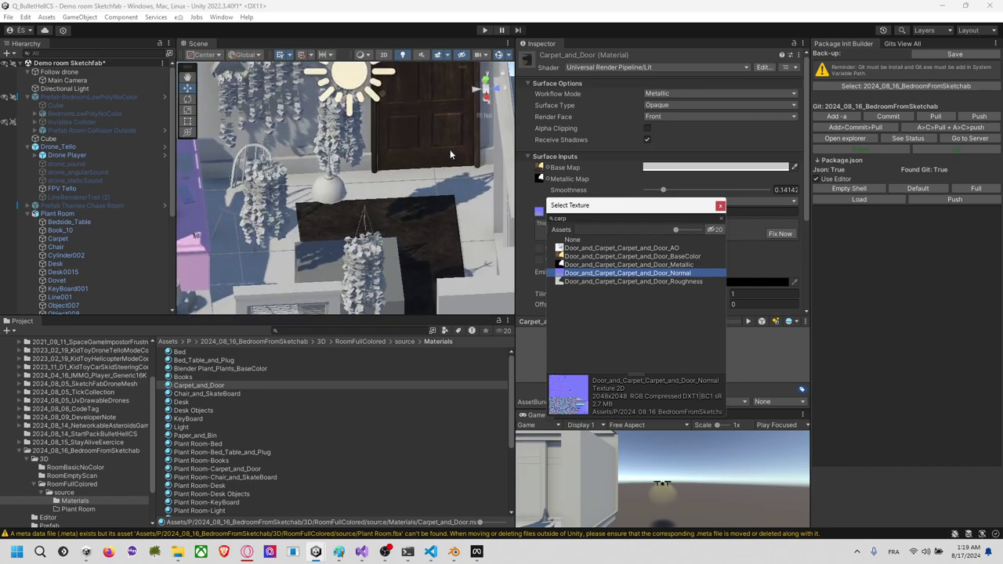
{"action": "middle_click_drag", "start_coordinate": [450, 155], "coordinate": [401, 249]}
{"action": "scroll", "coordinate": [416, 235], "scroll_direction": "up", "scroll_amount": 11}
{"action": "right_click_drag", "start_coordinate": [337, 229], "coordinate": [398, 162]}
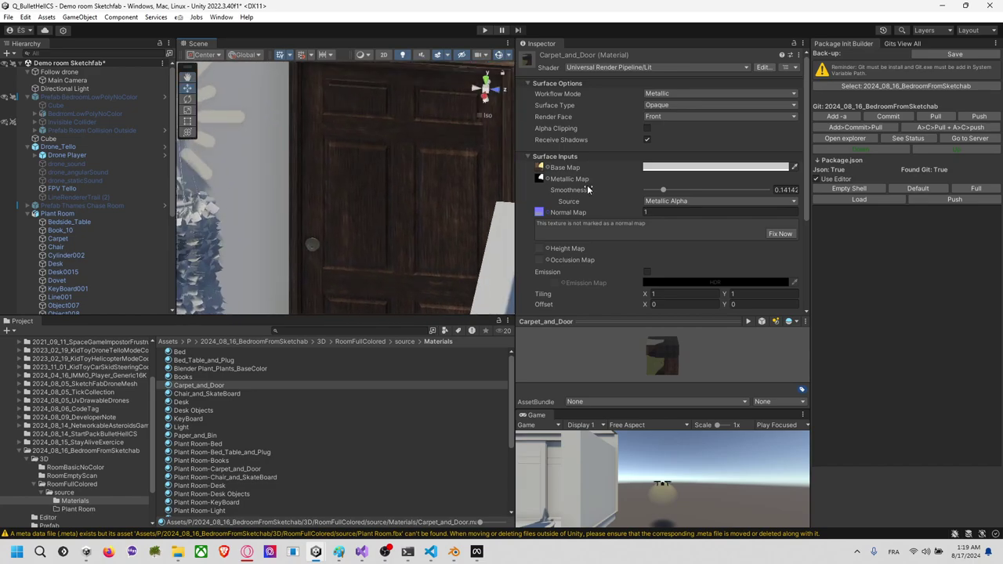
Step: Remove the texture from the Carpet_and_Door material's Normal Map and check the door
{"action": "left_click", "coordinate": [540, 213]}
{"action": "key", "text": "Delete"}
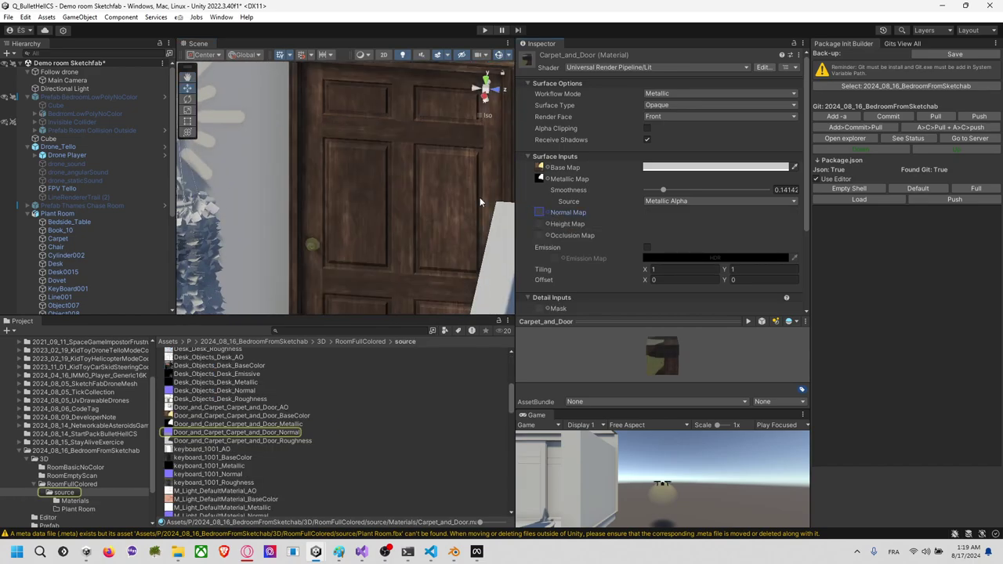
{"action": "right_click_drag", "start_coordinate": [480, 203], "coordinate": [434, 224]}
{"action": "middle_click_drag", "start_coordinate": [434, 224], "coordinate": [414, 215]}
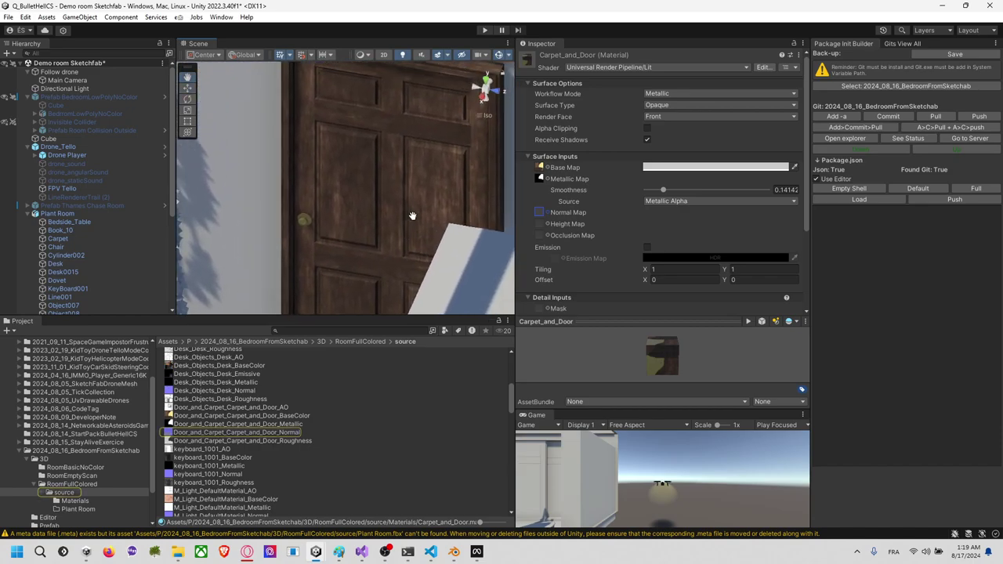
Step: Assign the Bed_Bed_Normal texture as the Carpet_and_Door material's Normal Map and inspect the door's surface
{"action": "left_click", "coordinate": [546, 213]}
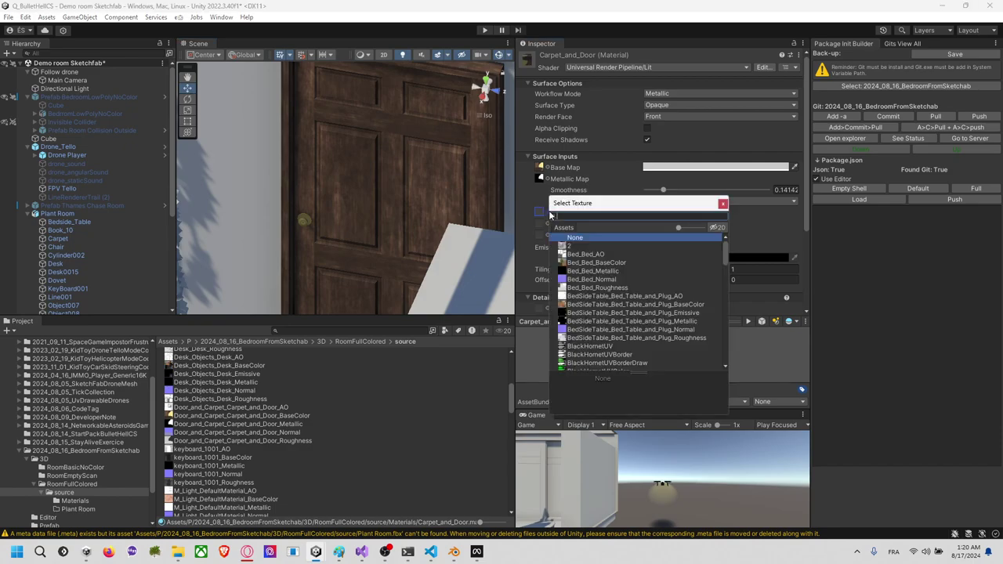
{"action": "left_click", "coordinate": [589, 279]}
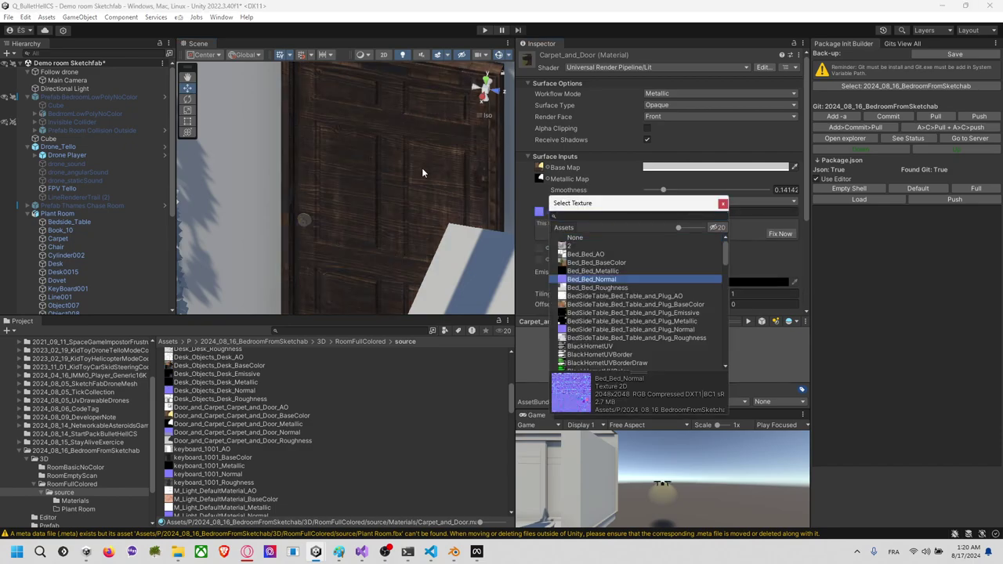
{"action": "middle_click_drag", "start_coordinate": [400, 182], "coordinate": [399, 218]}
{"action": "scroll", "coordinate": [417, 199], "scroll_direction": "up", "scroll_amount": 10}
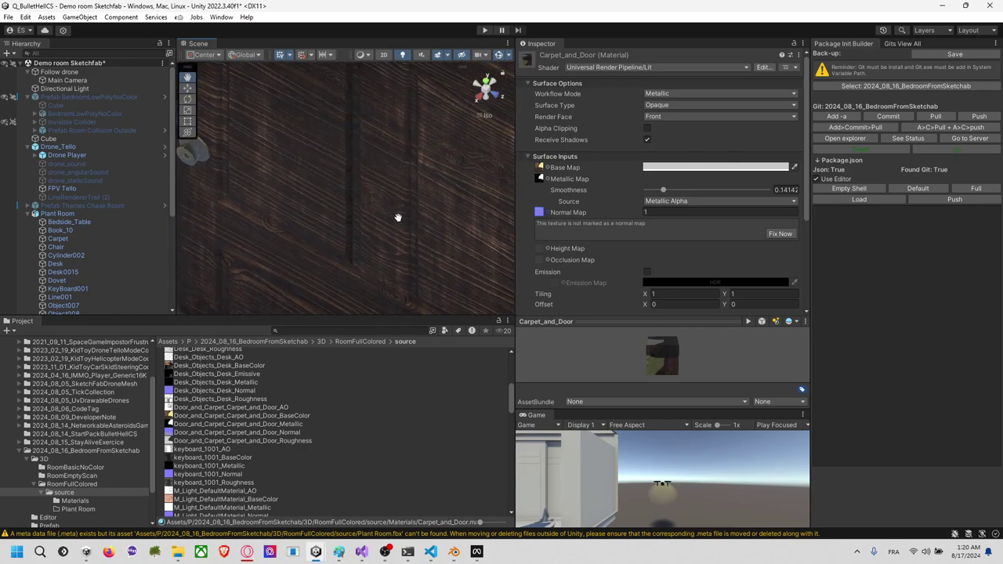
Step: Fix the Carpet_and_Door material's normal texture so it is marked as a normal map, and inspect the door
{"action": "right_click_drag", "start_coordinate": [399, 217], "coordinate": [328, 89]}
{"action": "middle_click_drag", "start_coordinate": [328, 90], "coordinate": [303, 84]}
{"action": "right_click_drag", "start_coordinate": [398, 152], "coordinate": [327, 135]}
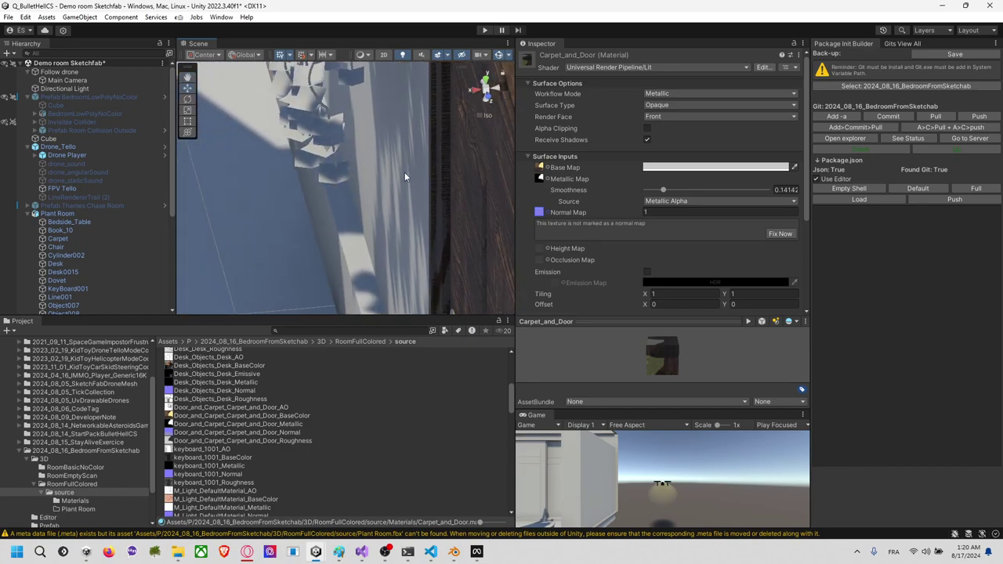
{"action": "middle_click_drag", "start_coordinate": [404, 171], "coordinate": [388, 141]}
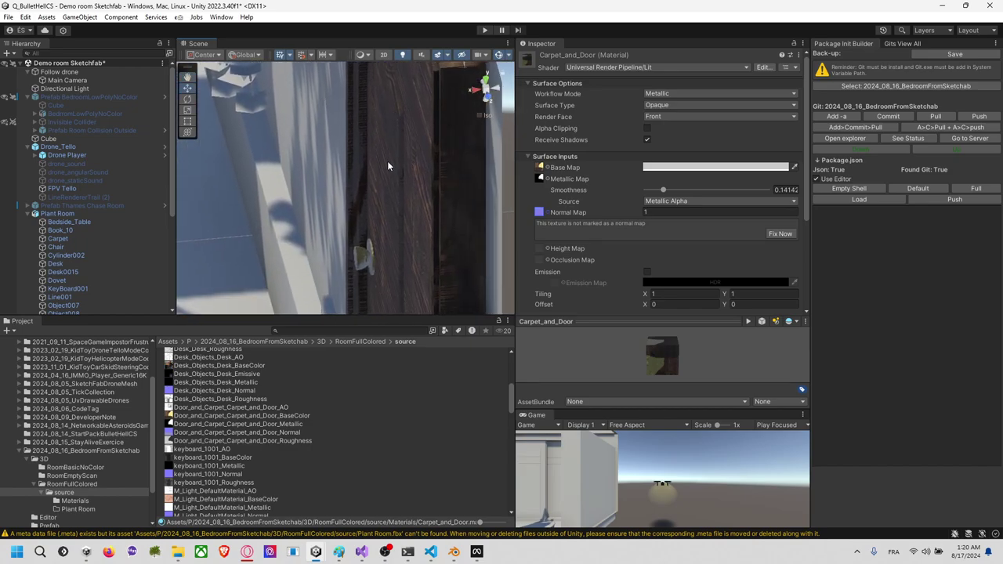
{"action": "left_click", "coordinate": [779, 234]}
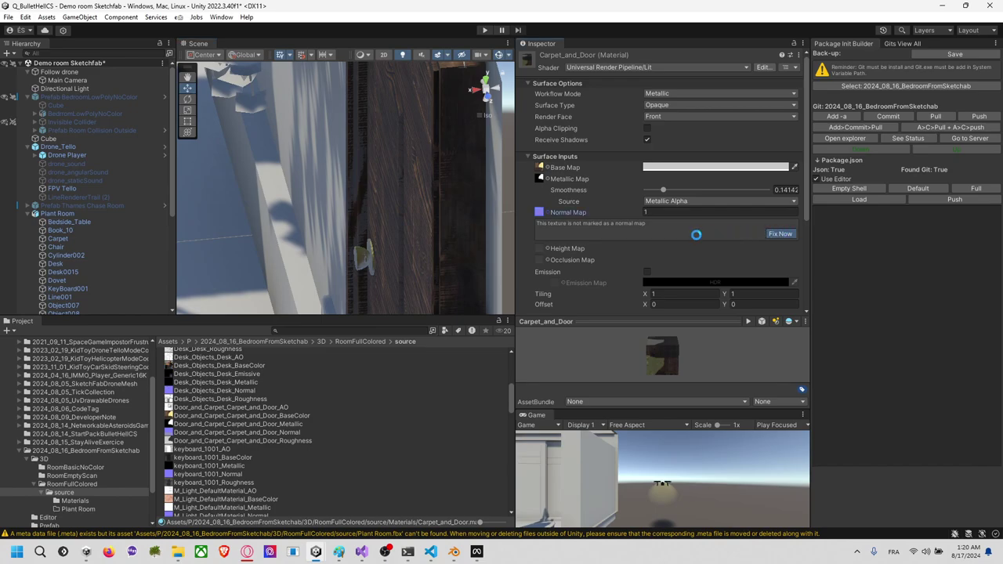
{"action": "right_click_drag", "start_coordinate": [355, 167], "coordinate": [494, 204]}
{"action": "middle_click_drag", "start_coordinate": [494, 204], "coordinate": [384, 196]}
{"action": "scroll", "coordinate": [390, 206], "scroll_direction": "down", "scroll_amount": 2}
{"action": "right_click_drag", "start_coordinate": [384, 195], "coordinate": [422, 205]}
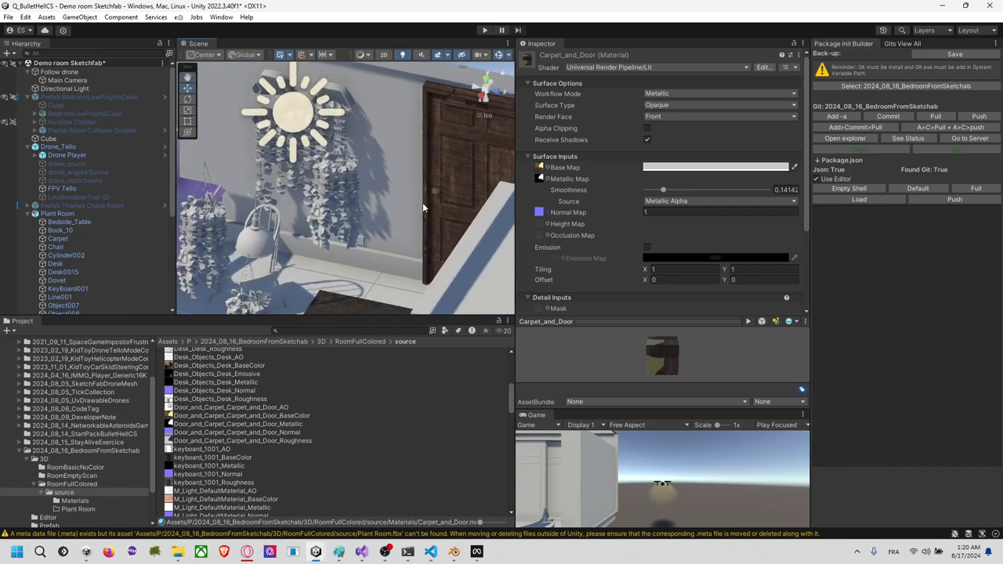
Step: Try Door_and_Carpet_Carpet_and_Door_AO as the Carpet_and_Door material's Height Map
{"action": "left_click", "coordinate": [546, 225]}
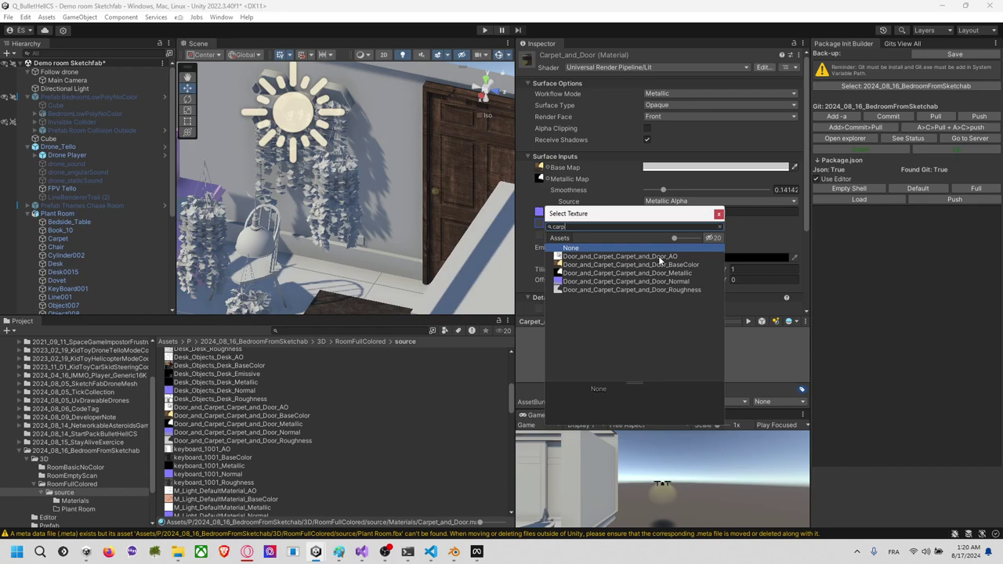
{"action": "left_click", "coordinate": [658, 256]}
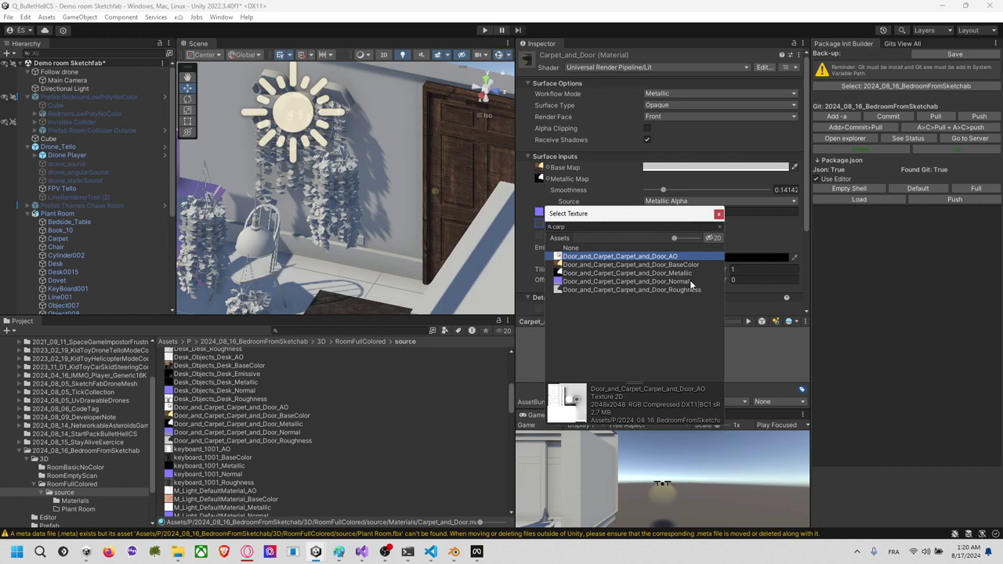
{"action": "left_click", "coordinate": [718, 213]}
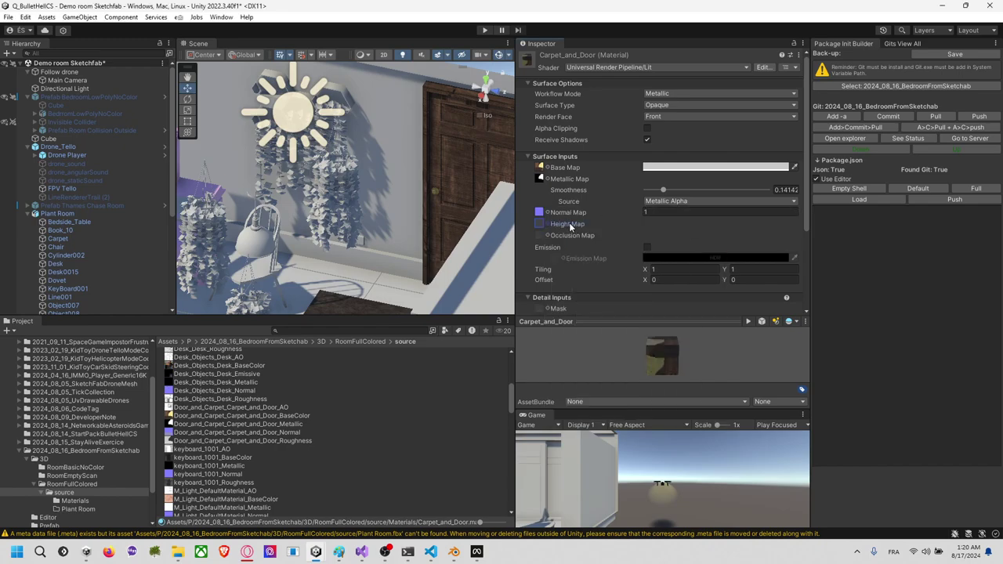
{"action": "scroll", "coordinate": [586, 243], "scroll_direction": "down", "scroll_amount": 2}
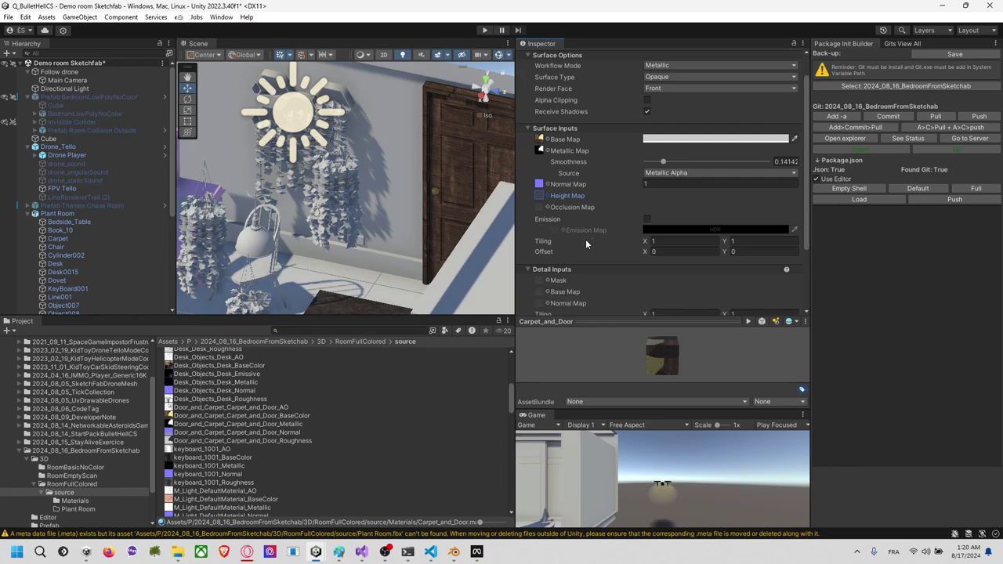
{"action": "scroll", "coordinate": [586, 239], "scroll_direction": "up", "scroll_amount": 2}
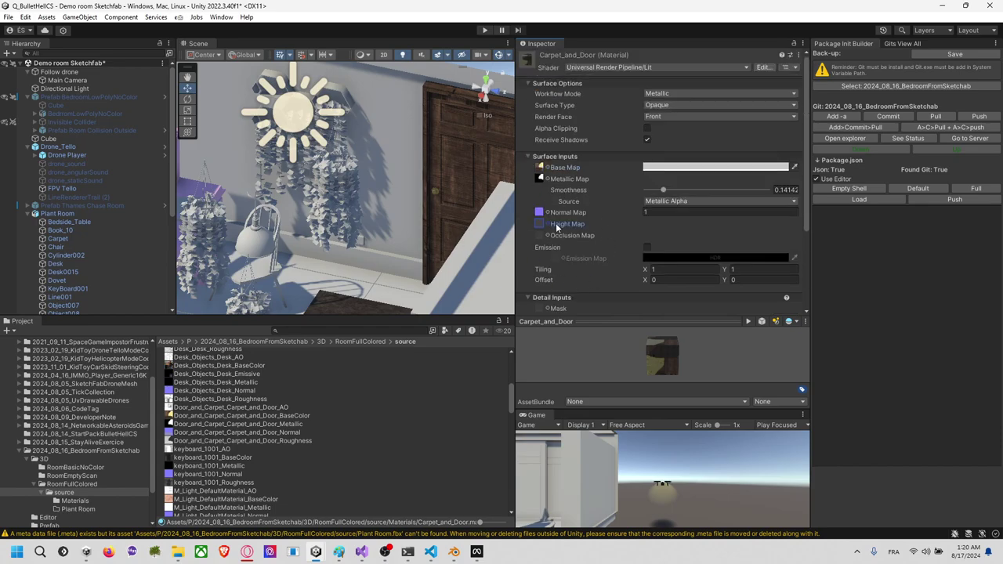
Step: Select the objects from Object007 to Object029 together and examine where these plants sit in the room
{"action": "scroll", "coordinate": [414, 220], "scroll_direction": "down", "scroll_amount": 6}
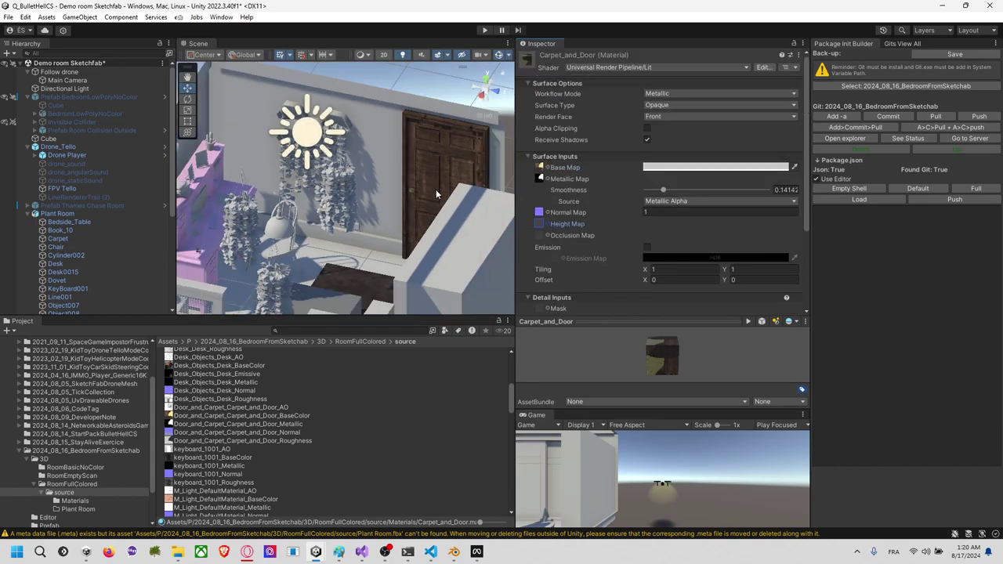
{"action": "middle_click_drag", "start_coordinate": [415, 177], "coordinate": [428, 170]}
{"action": "left_click_drag", "start_coordinate": [436, 170], "coordinate": [396, 177], "text": "alt"}
{"action": "left_click", "coordinate": [376, 179]}
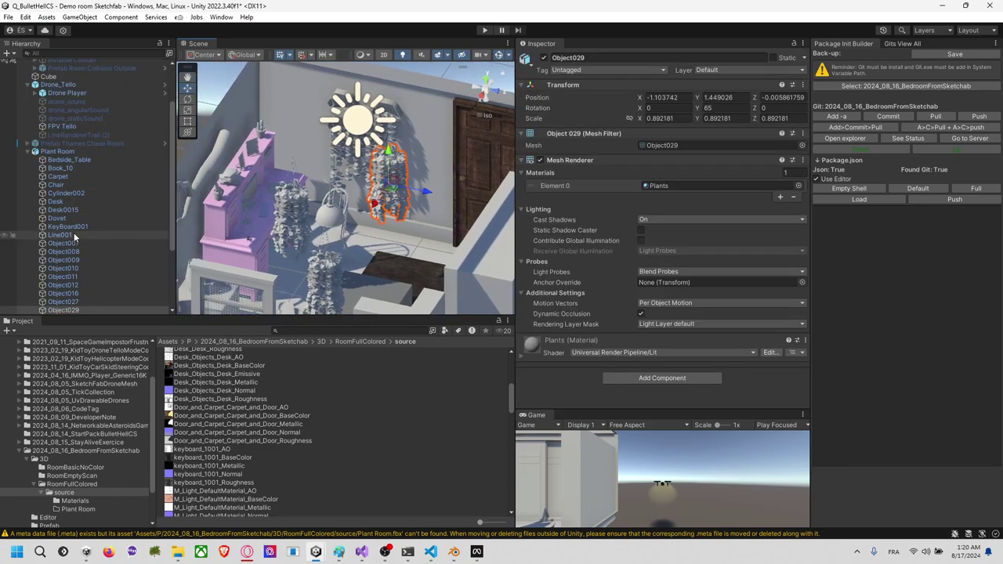
{"action": "left_click", "coordinate": [90, 257]}
{"action": "left_click", "coordinate": [100, 244]}
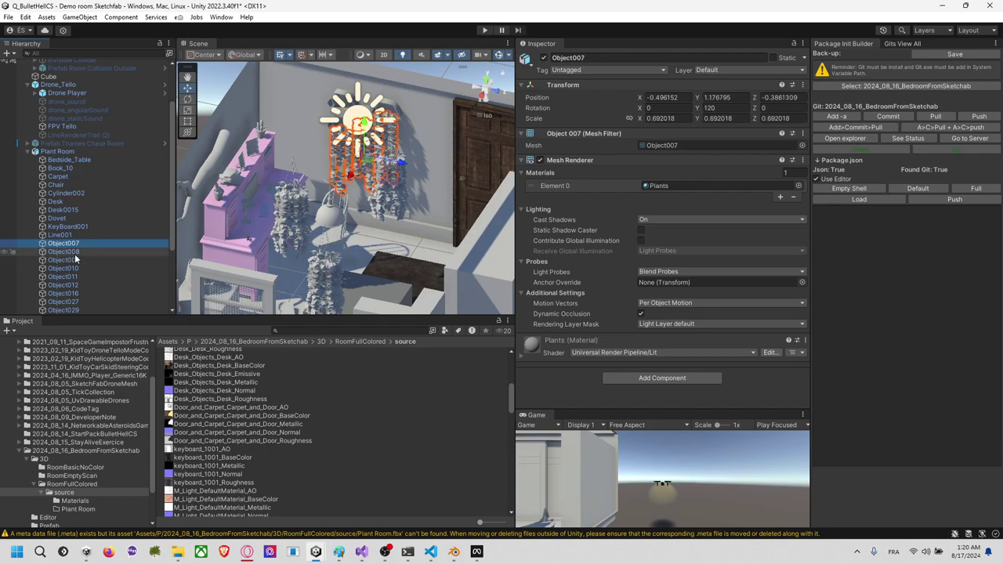
{"action": "scroll", "coordinate": [79, 256], "scroll_direction": "down", "scroll_amount": 3}
{"action": "left_click", "coordinate": [92, 247], "text": "shift"}
{"action": "scroll", "coordinate": [366, 209], "scroll_direction": "down", "scroll_amount": 5}
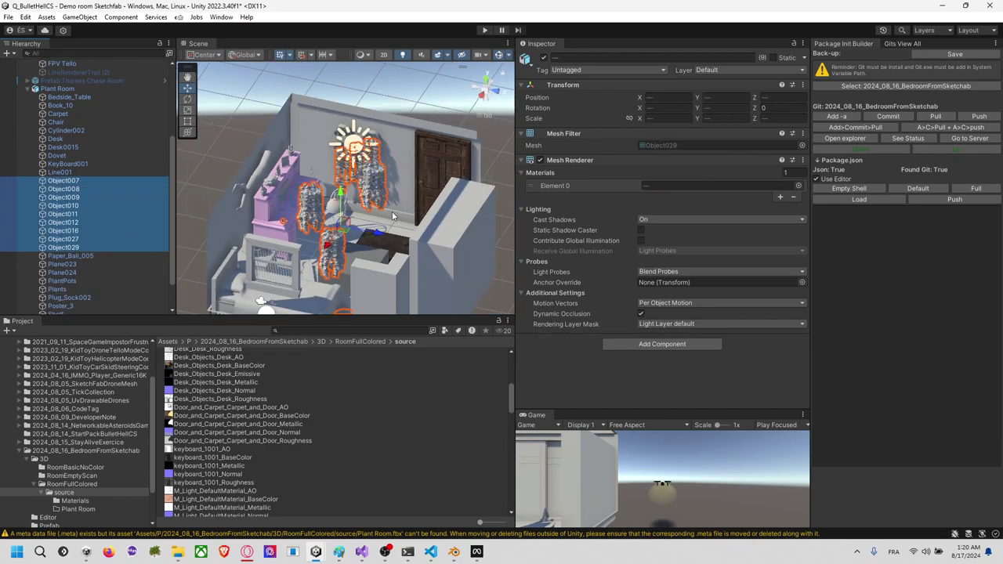
{"action": "right_click_drag", "start_coordinate": [385, 216], "coordinate": [408, 240]}
{"action": "left_click_drag", "start_coordinate": [408, 239], "coordinate": [315, 276], "text": "alt"}
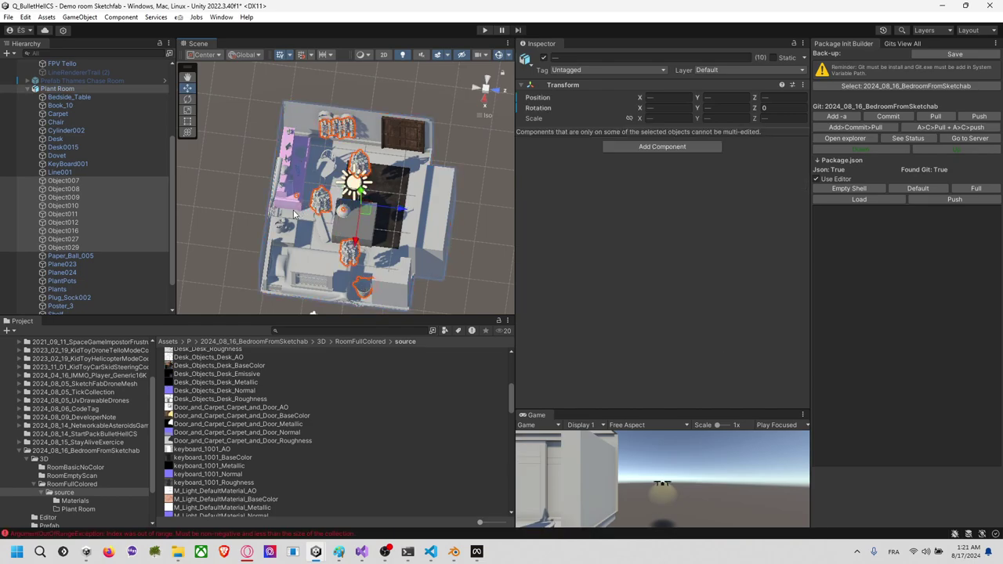
Step: Open the Room material of the Walls_Floor_Celing object and assign the Walls_and_Floor_Room_BaseColor texture as its Base Map
{"action": "left_click", "coordinate": [320, 204]}
{"action": "scroll", "coordinate": [344, 223], "scroll_direction": "up", "scroll_amount": 5}
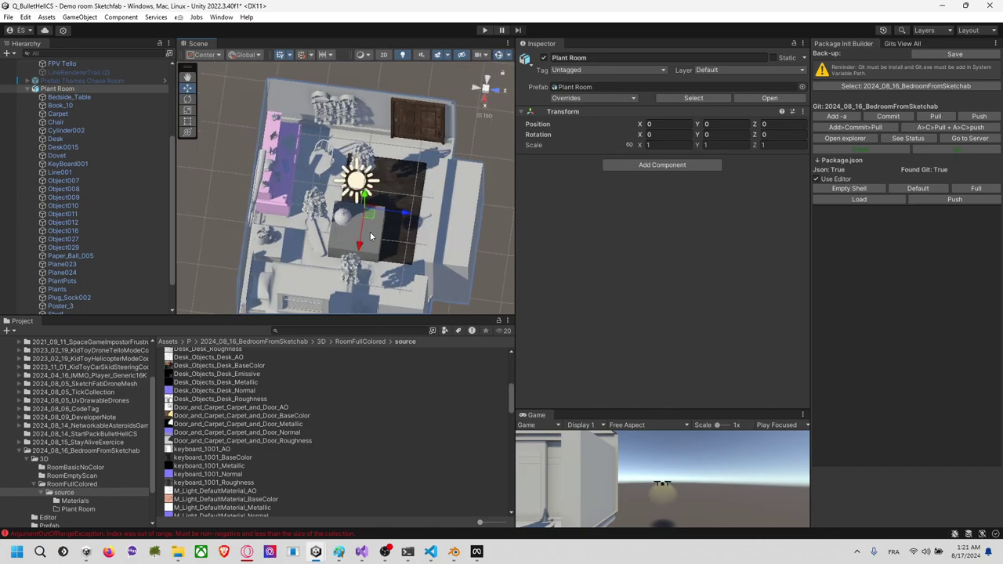
{"action": "middle_click_drag", "start_coordinate": [375, 234], "coordinate": [371, 217]}
{"action": "right_click_drag", "start_coordinate": [371, 216], "coordinate": [360, 122]}
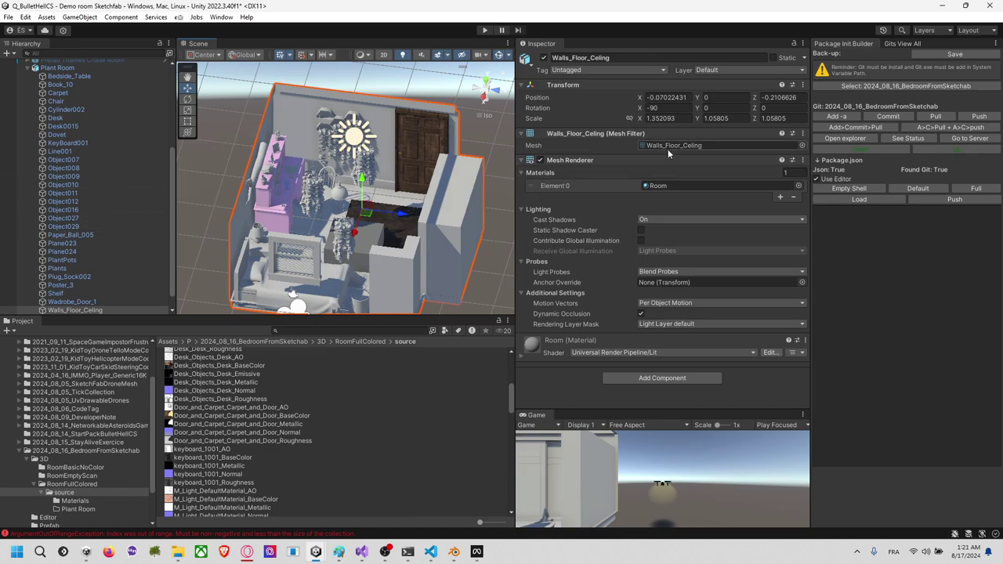
{"action": "double_click", "coordinate": [654, 185]}
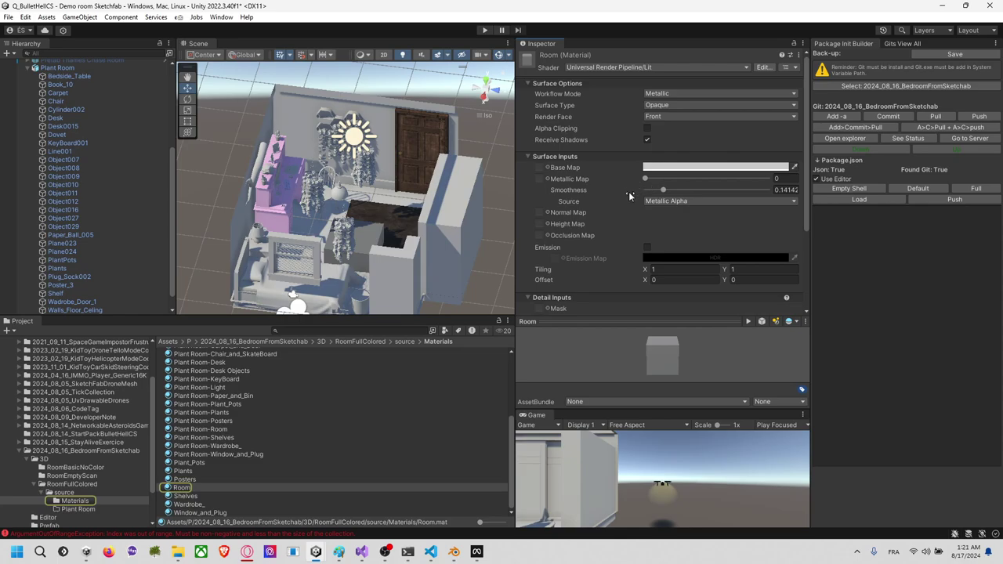
{"action": "left_click", "coordinate": [544, 168]}
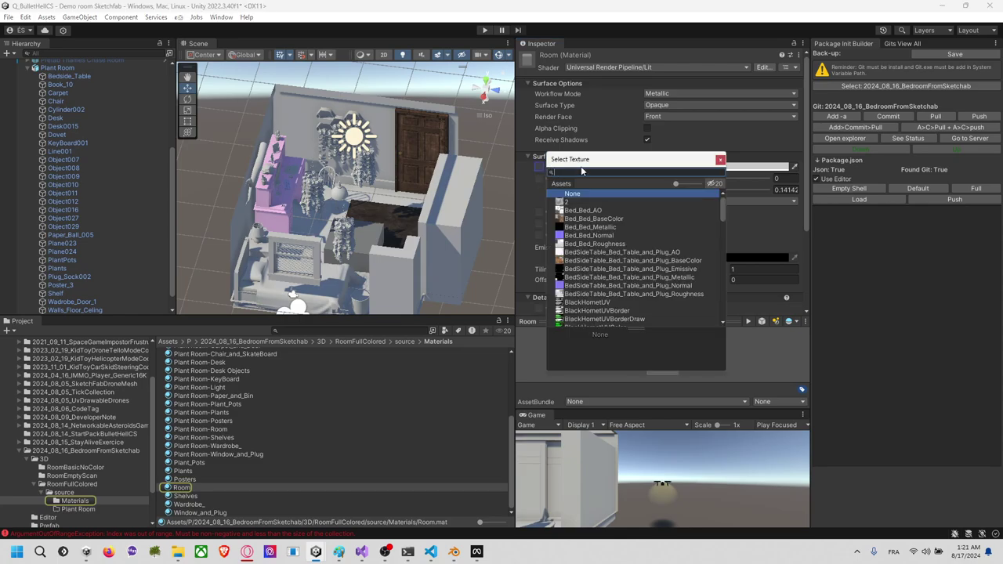
{"action": "type", "text": "roo"}
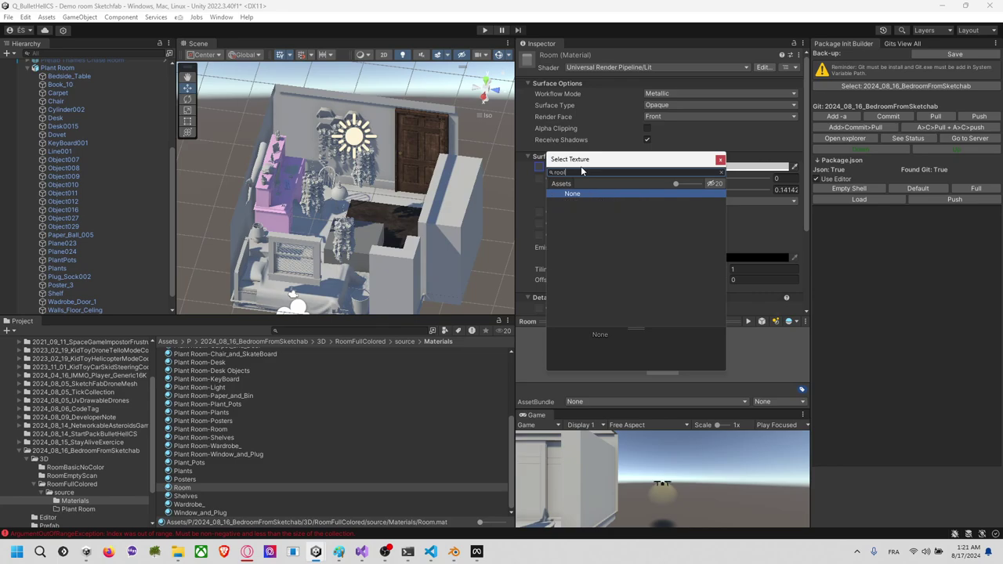
{"action": "type", "text": "m"}
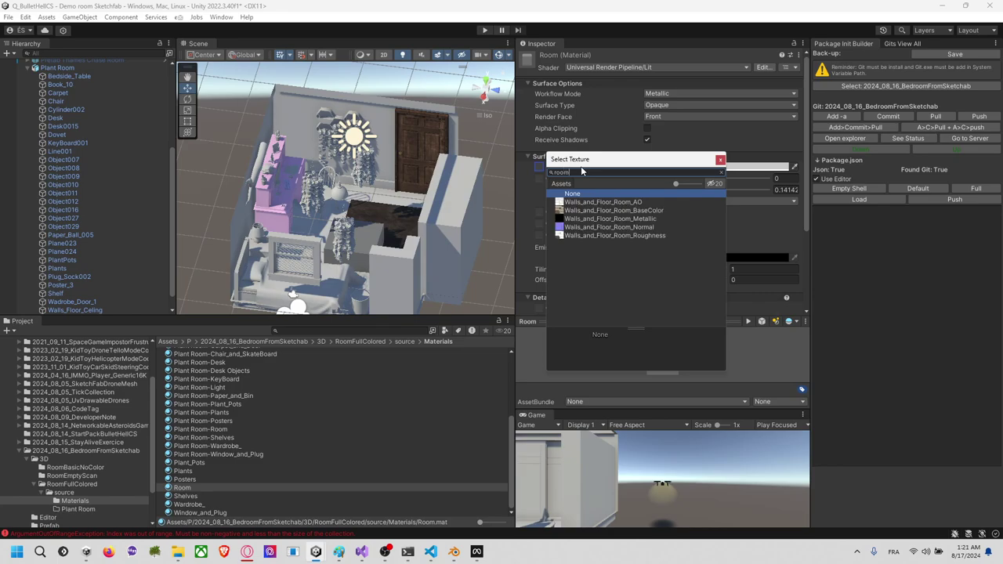
{"action": "left_click", "coordinate": [614, 210]}
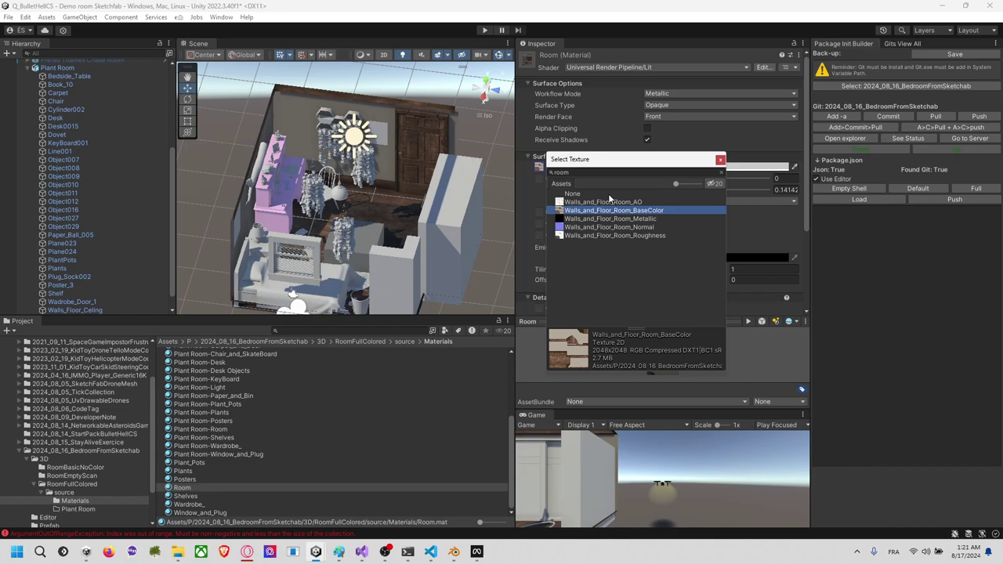
{"action": "left_click_drag", "start_coordinate": [578, 173], "coordinate": [547, 174]}
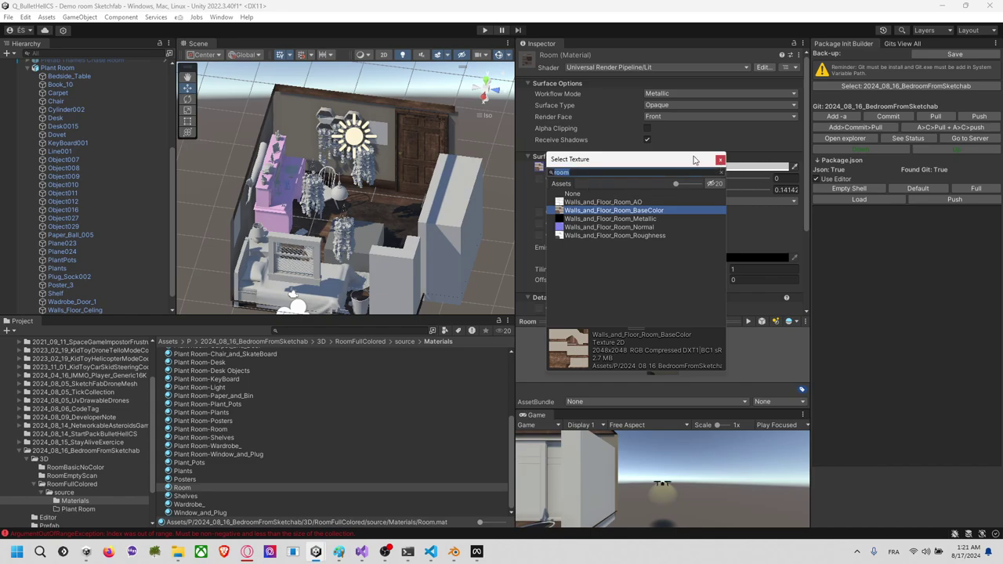
{"action": "left_click", "coordinate": [720, 160]}
Step: Assign the Walls_and_Floor_Room_Metallic texture as the Room material's Metallic Map
{"action": "left_click", "coordinate": [538, 179]}
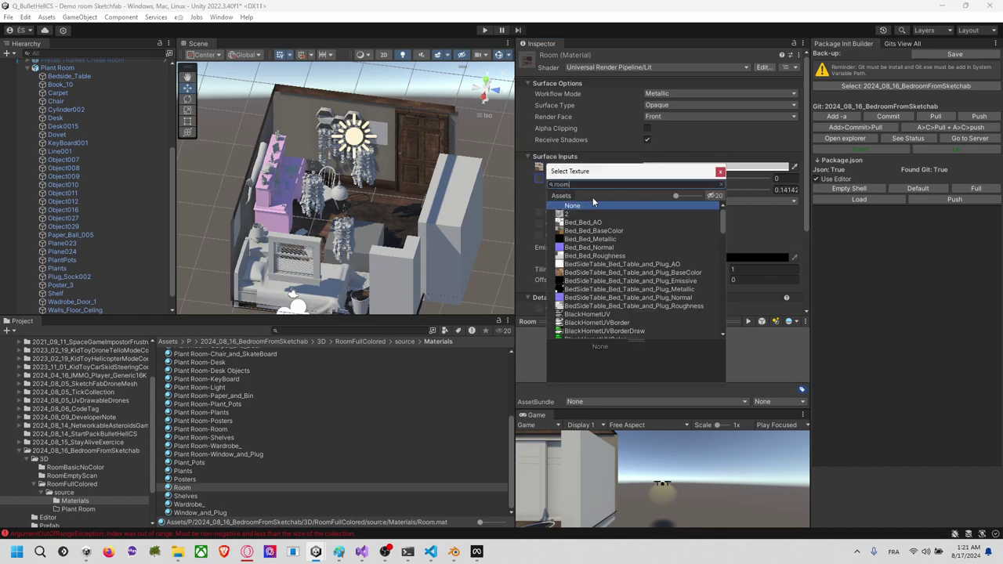
{"action": "left_click", "coordinate": [616, 231]}
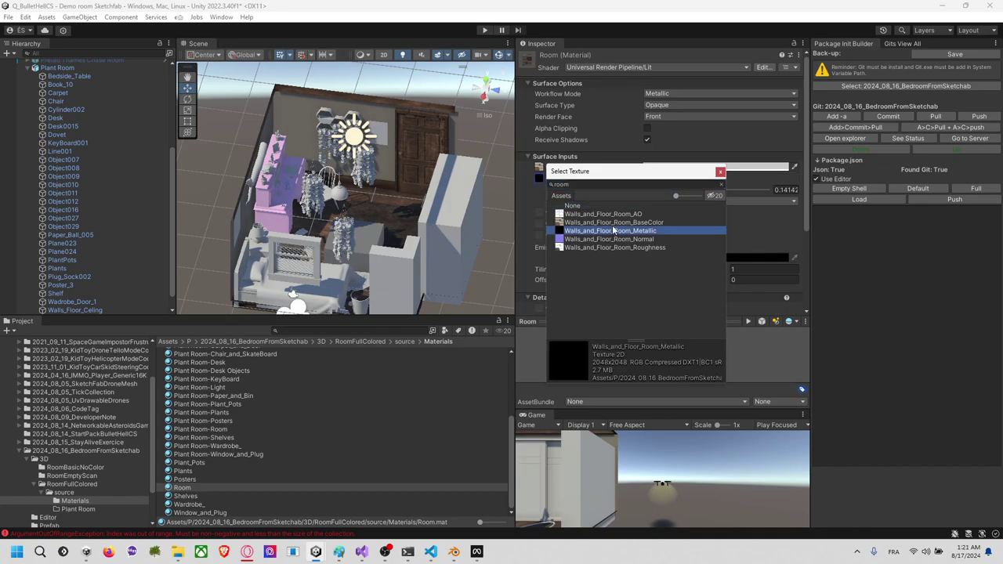
{"action": "left_click", "coordinate": [721, 172]}
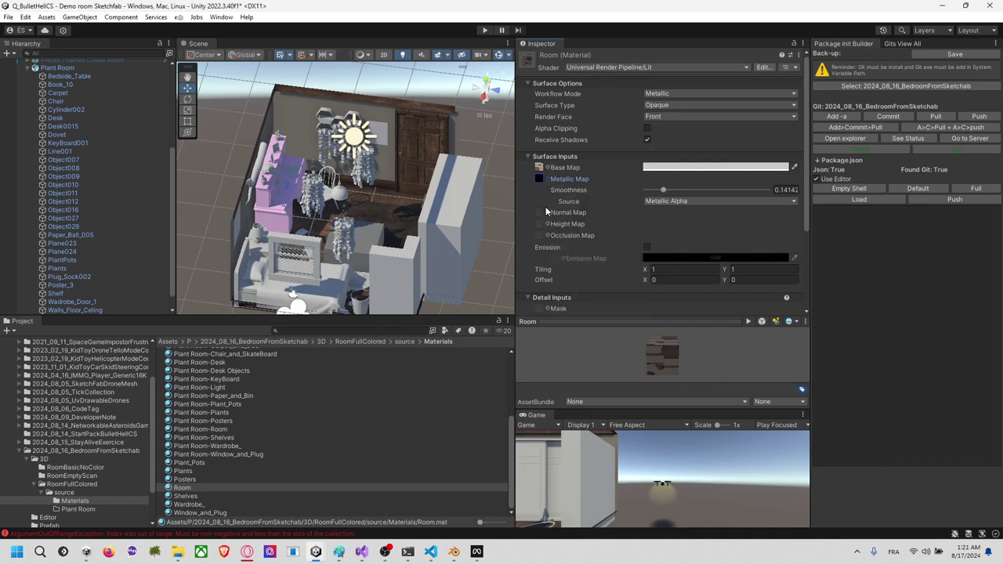
Step: Assign the Walls_and_Floor_Room_Normal texture as the Room material's Normal Map and inspect the walls
{"action": "left_click", "coordinate": [546, 211]}
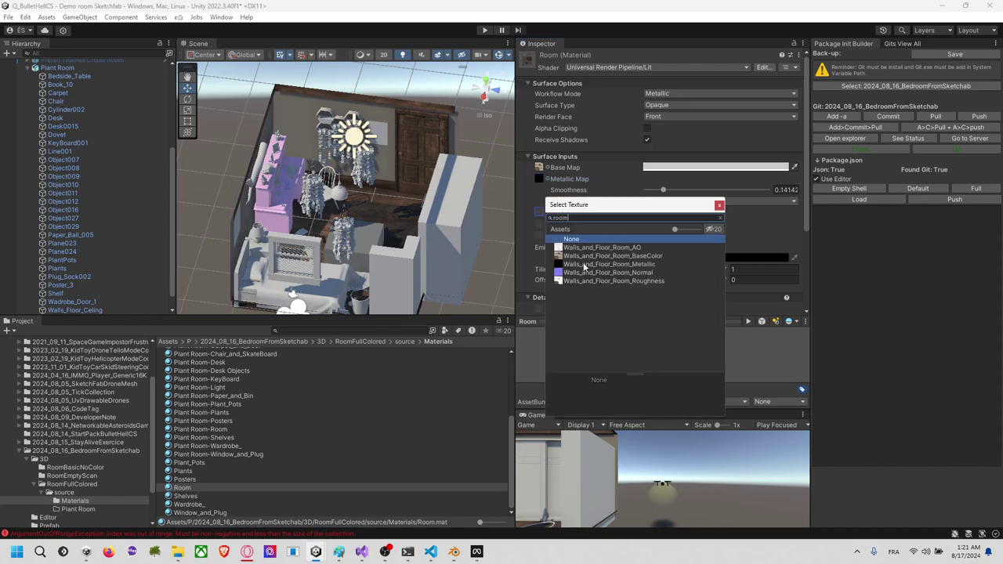
{"action": "left_click", "coordinate": [595, 272]}
{"action": "left_click", "coordinate": [719, 205]}
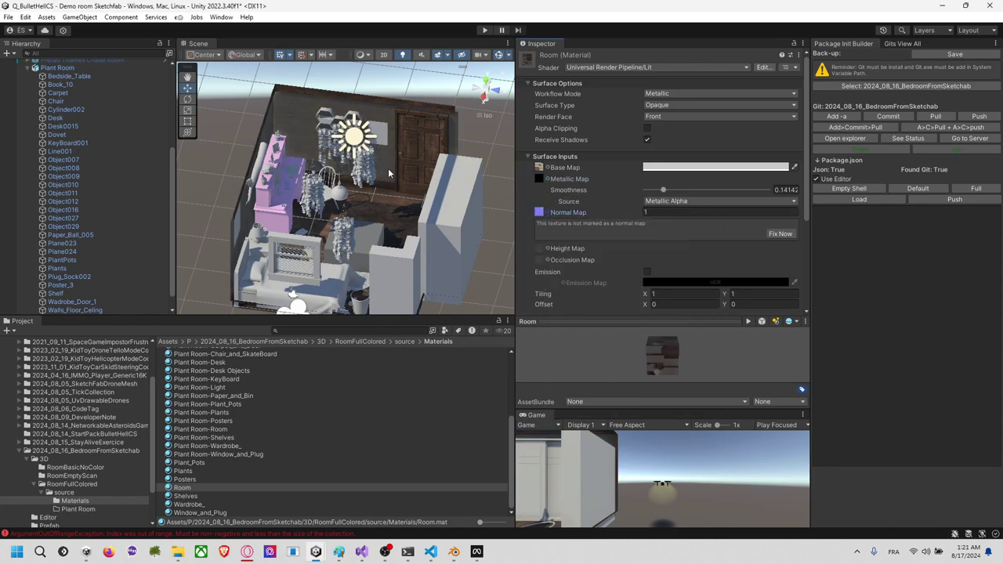
{"action": "left_click_drag", "start_coordinate": [390, 174], "coordinate": [272, 158], "text": "alt"}
{"action": "scroll", "coordinate": [419, 144], "scroll_direction": "up", "scroll_amount": 6}
{"action": "scroll", "coordinate": [349, 155], "scroll_direction": "down", "scroll_amount": 10}
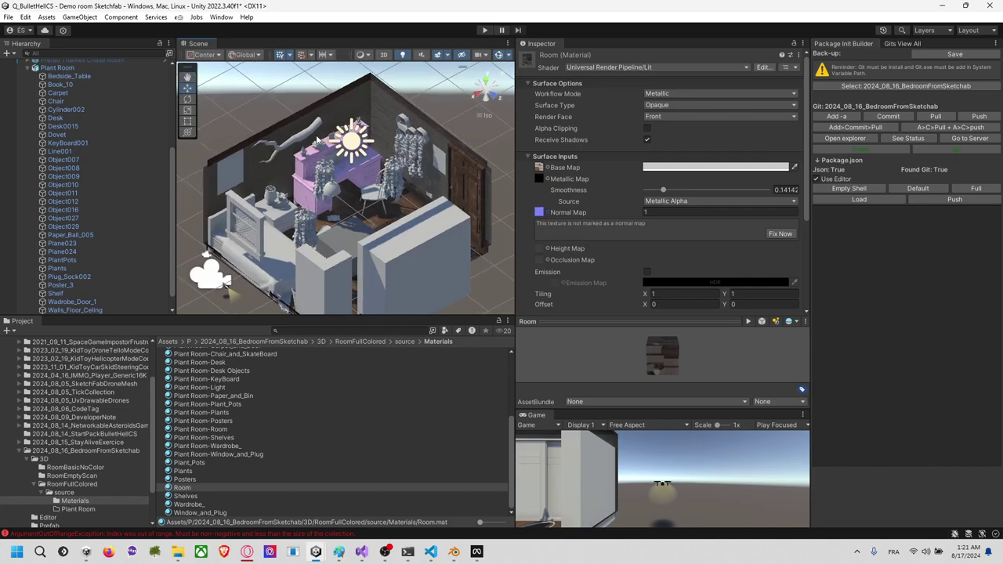
Step: Open the Plant_Pots material of the PlantPots object and assign the plant_Pots_Plant_Pots_BaseColor texture as its Base Map
{"action": "mouse_move", "coordinate": [323, 154]}
{"action": "middle_mouse_down"}
{"action": "mouse_move", "coordinate": [337, 155]}
{"action": "mouse_move", "coordinate": [328, 148]}
{"action": "middle_mouse_up"}
{"action": "left_click", "coordinate": [321, 145]}
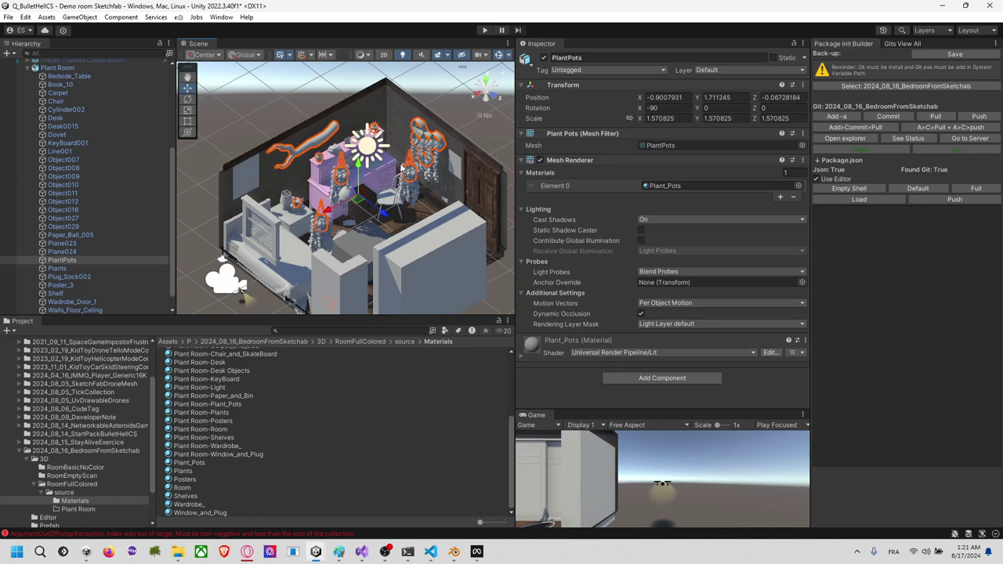
{"action": "double_click", "coordinate": [666, 186]}
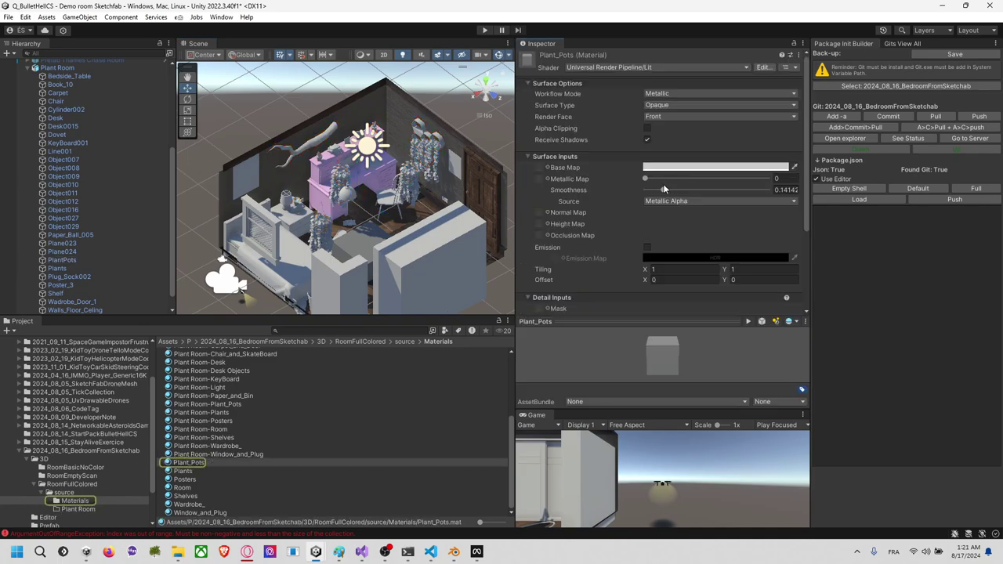
{"action": "left_click", "coordinate": [549, 168]}
{"action": "type", "text": "p"}
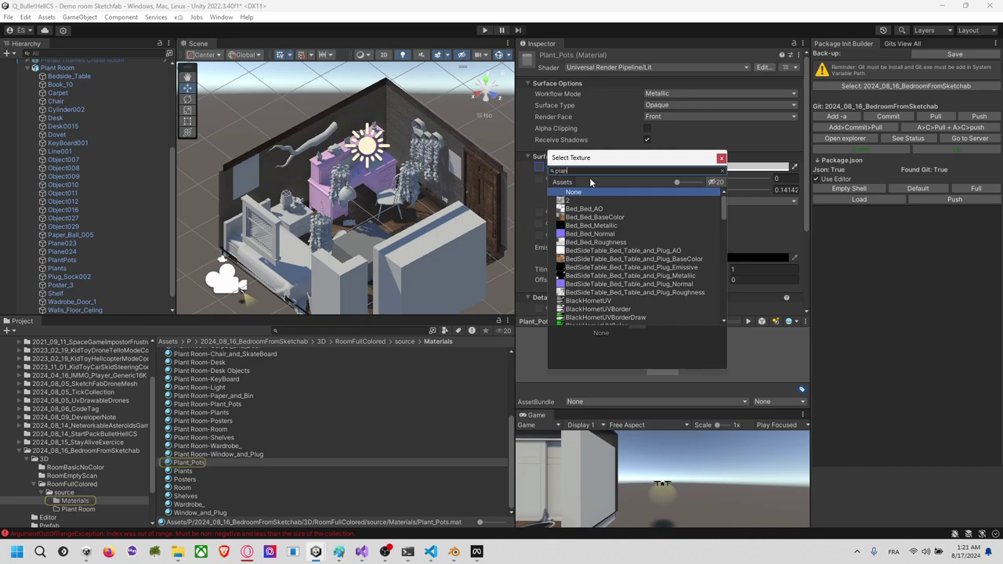
{"action": "type", "text": "lan"}
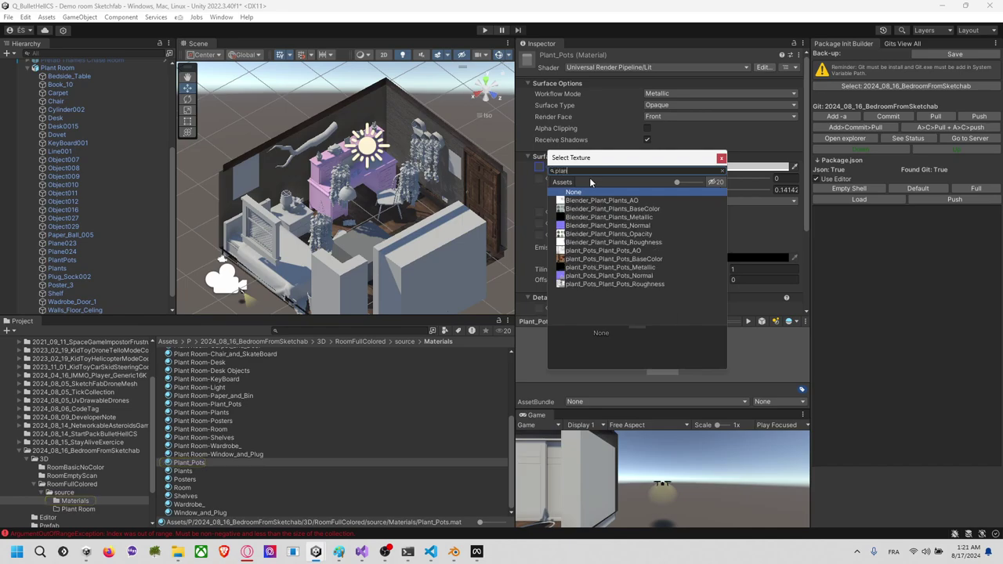
{"action": "left_click", "coordinate": [626, 209]}
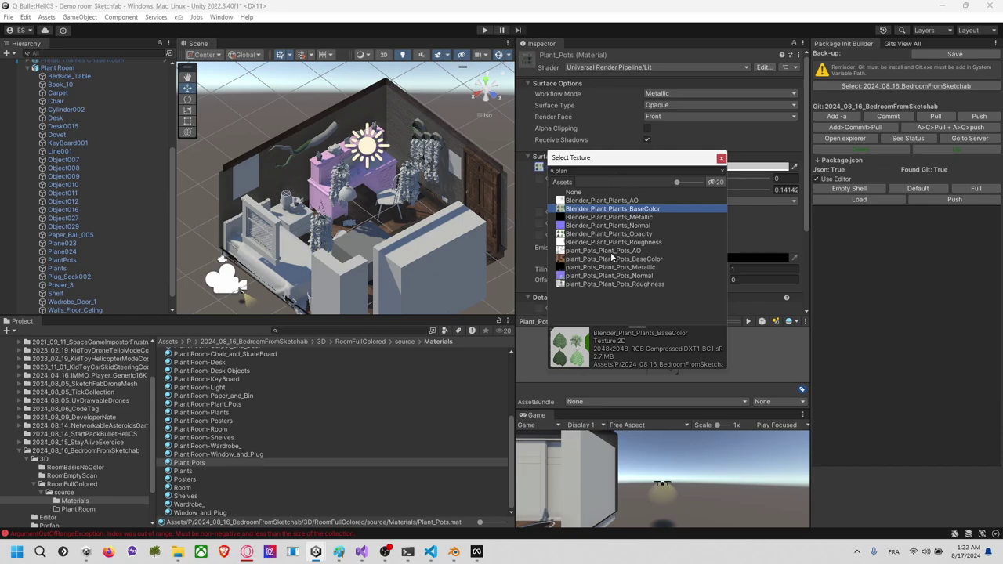
{"action": "left_click", "coordinate": [610, 250]}
{"action": "left_click", "coordinate": [611, 260]}
{"action": "left_click", "coordinate": [618, 171]}
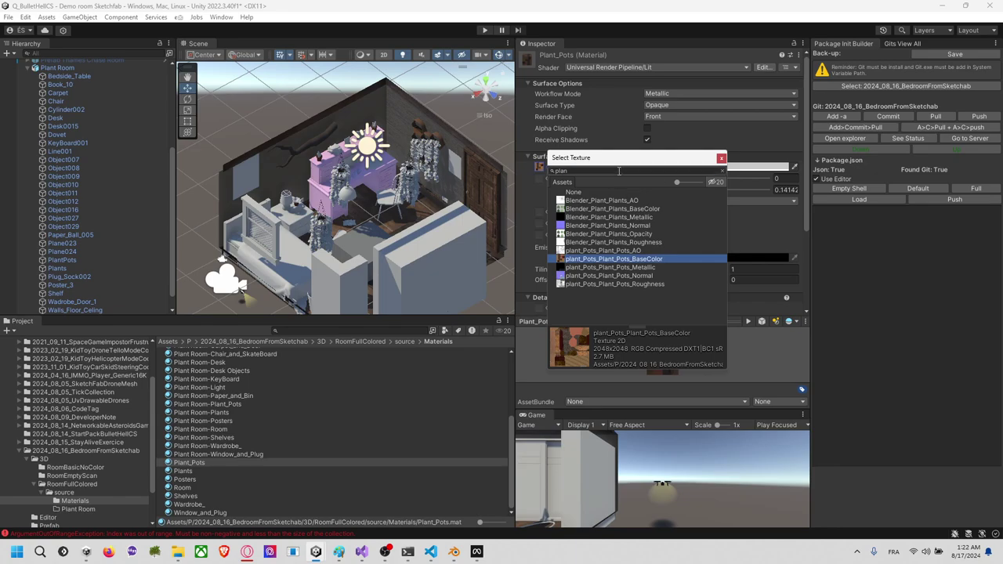
{"action": "left_click", "coordinate": [722, 157]}
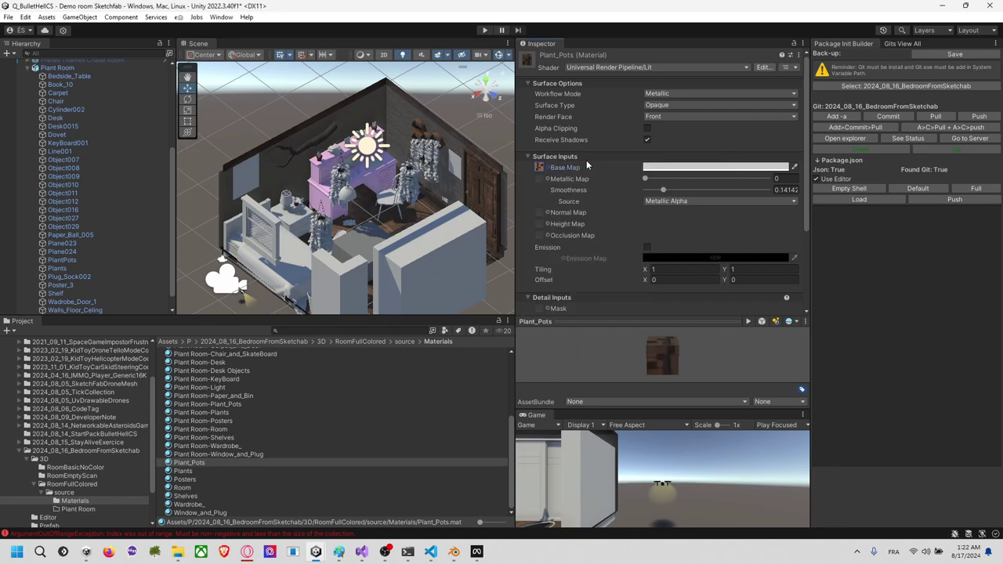
Step: Assign the plant_Pots_Plant_Pots_Metallic texture as the Plant_Pots material's Metallic Map
{"action": "left_click", "coordinate": [548, 180]}
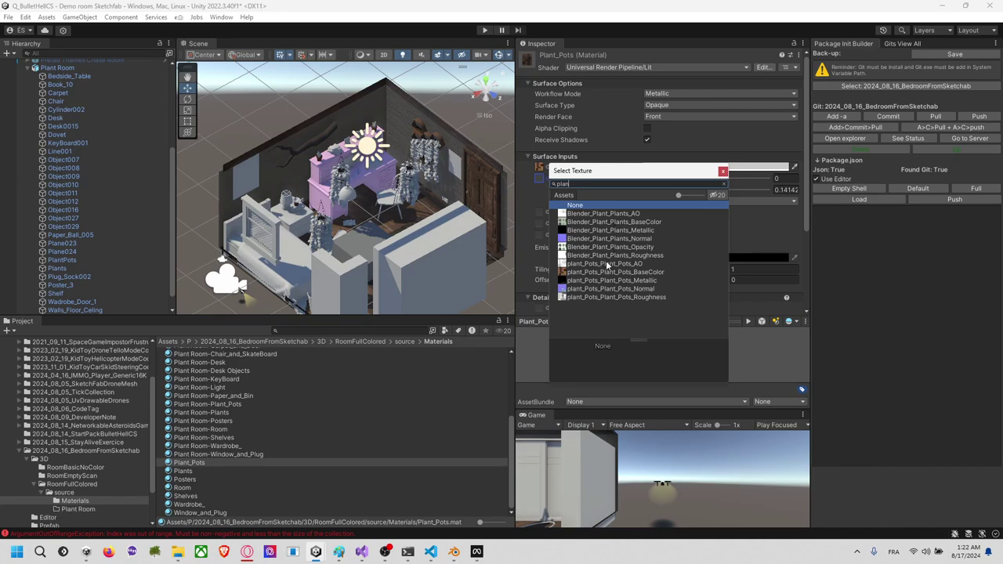
{"action": "left_click", "coordinate": [604, 281]}
{"action": "double_click", "coordinate": [604, 280]}
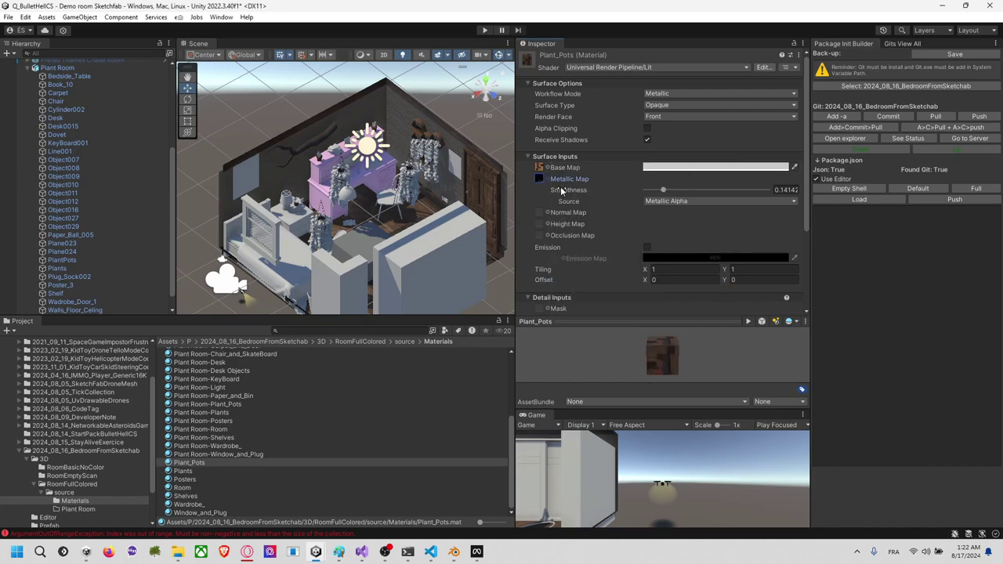
Step: Assign the Blender_Plant_Plants_Normal texture as the Plant_Pots material's Normal Map and fix its import type as a normal map
{"action": "left_click", "coordinate": [547, 212]}
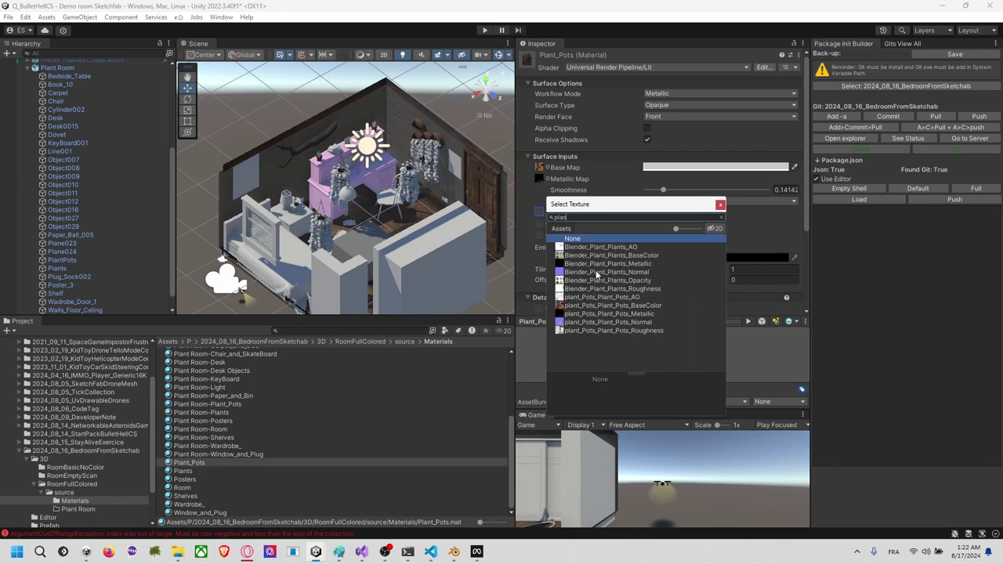
{"action": "left_click", "coordinate": [596, 271]}
{"action": "left_click", "coordinate": [716, 205]}
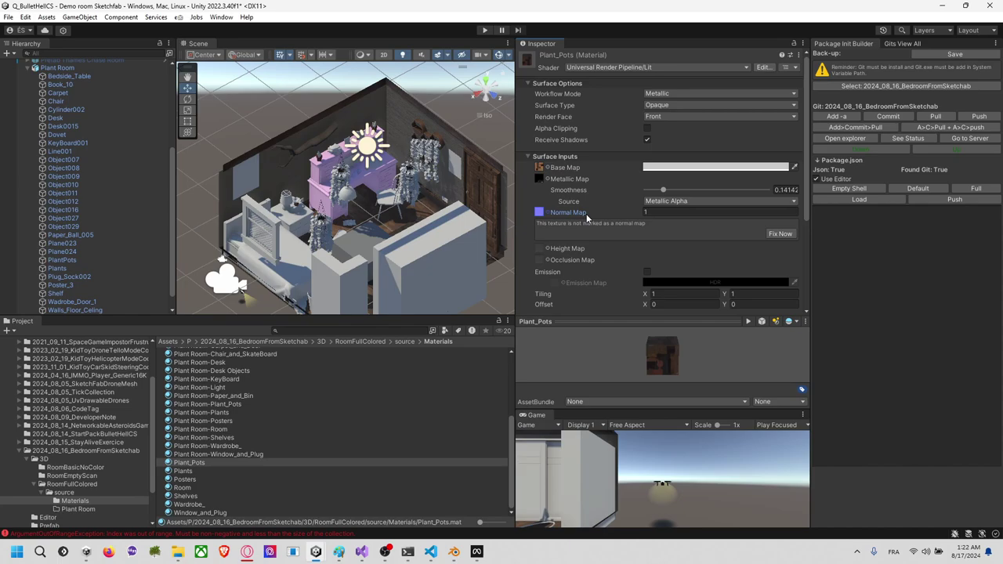
{"action": "left_click", "coordinate": [765, 234]}
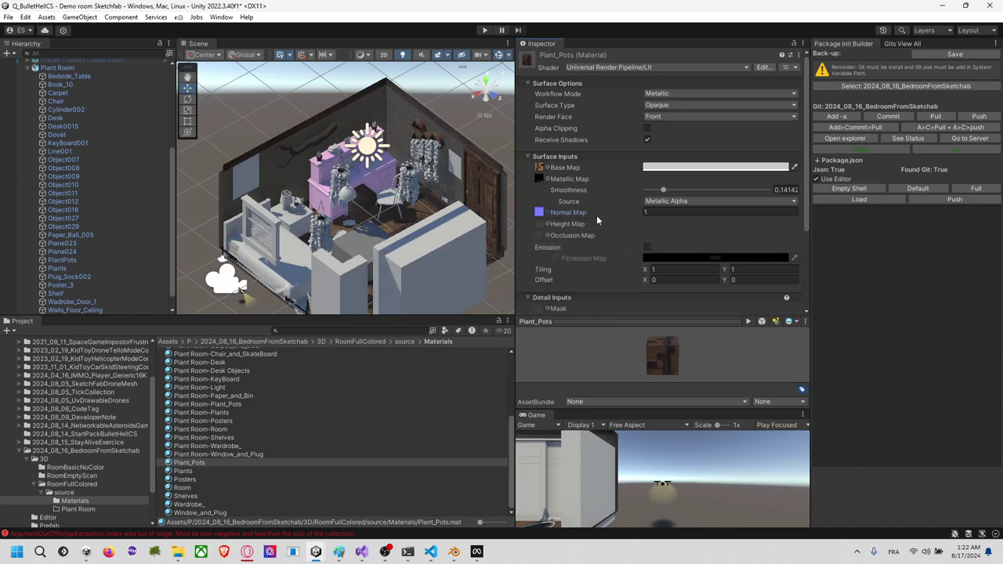
Step: Reselect plant_Pots_Plant_Pots_Metallic as the Metallic Map and open that texture's image file in Krita
{"action": "left_click", "coordinate": [547, 179]}
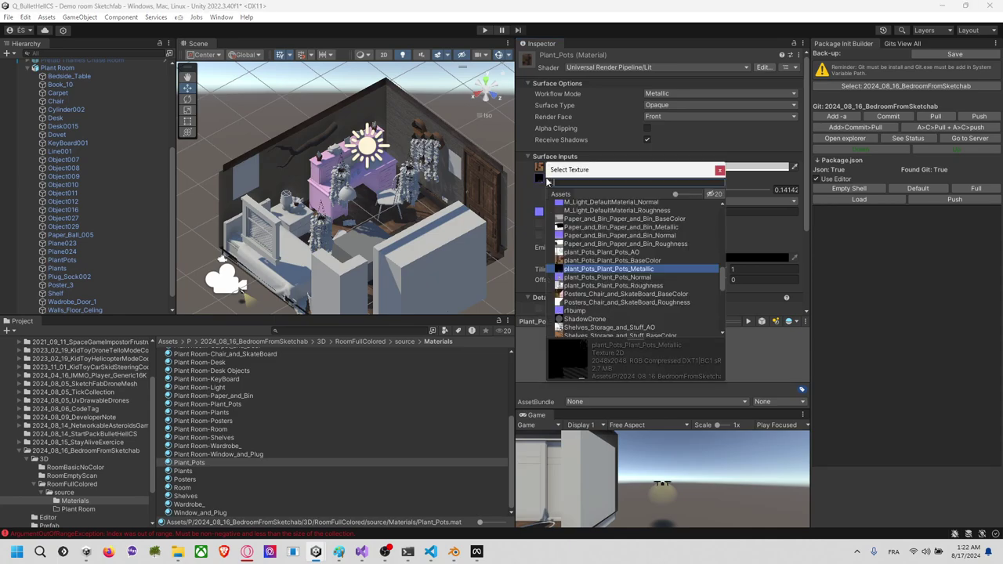
{"action": "double_click", "coordinate": [619, 269]}
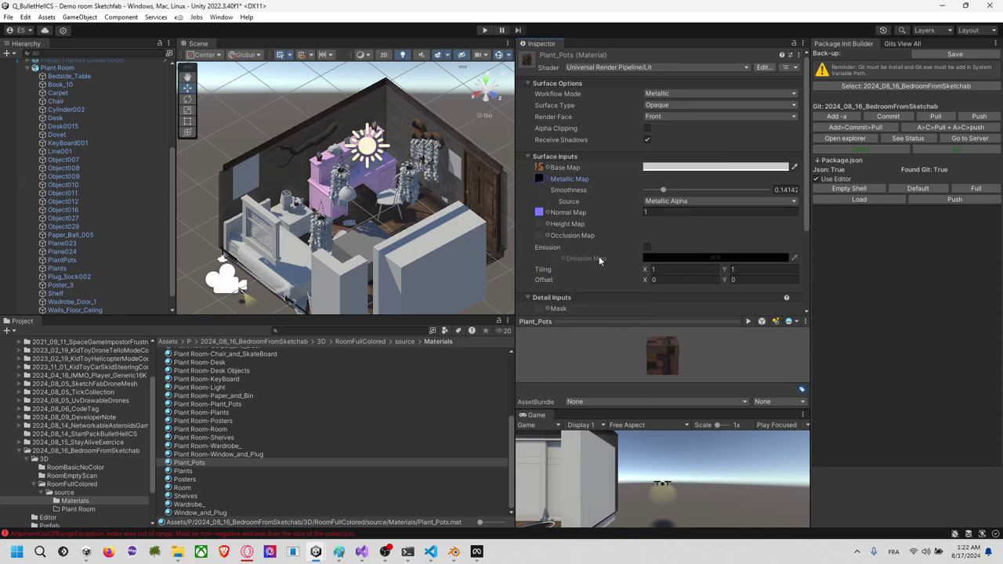
{"action": "left_click", "coordinate": [546, 179]}
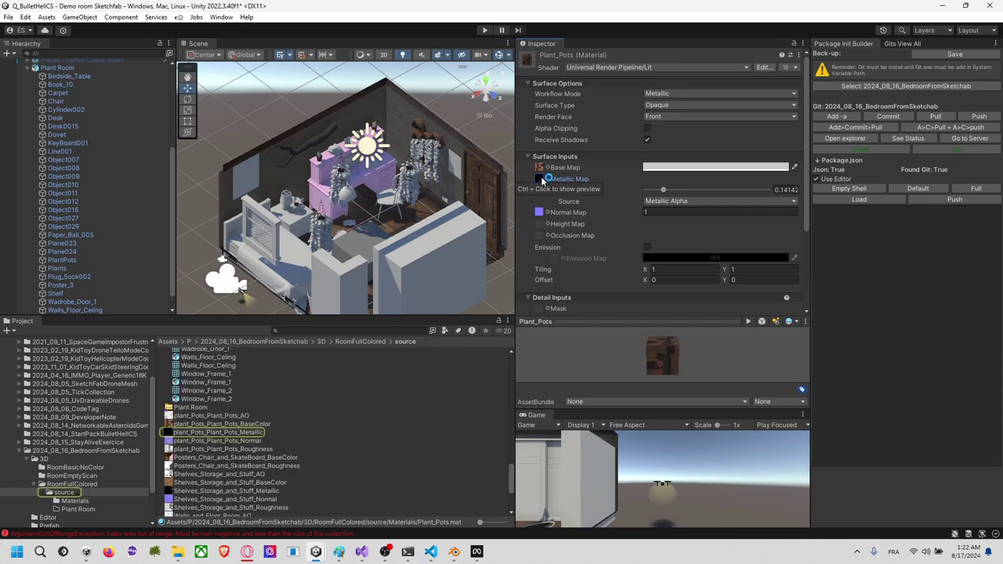
{"action": "double_click", "coordinate": [542, 180]}
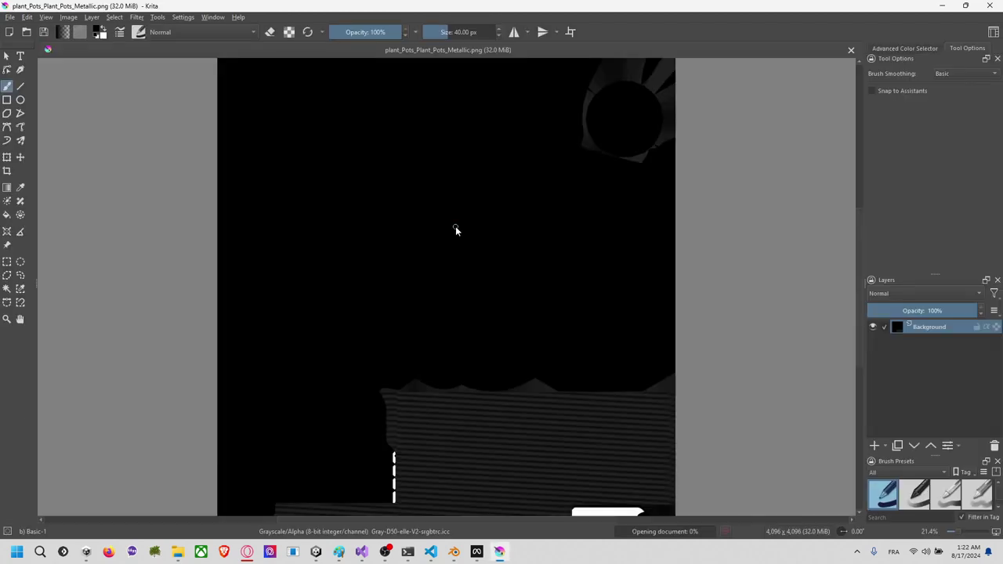
Step: Examine the black, striped grey and white areas of the plant pots' metallic texture up close and as a whole, and return to Unity
{"action": "scroll", "coordinate": [562, 384], "scroll_direction": "up", "scroll_amount": 10, "text": "ctrl"}
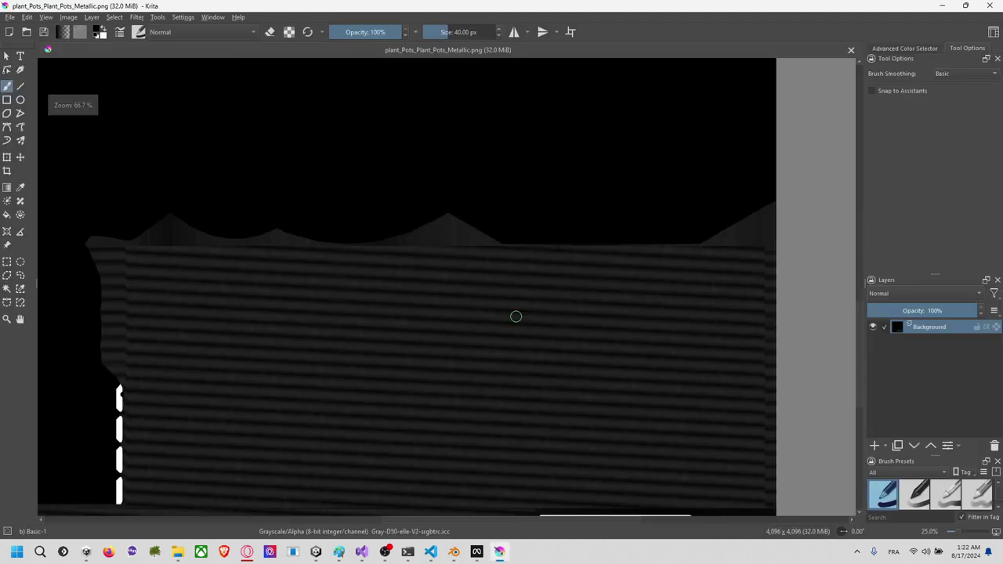
{"action": "scroll", "coordinate": [459, 255], "scroll_direction": "down", "scroll_amount": 9, "text": "ctrl"}
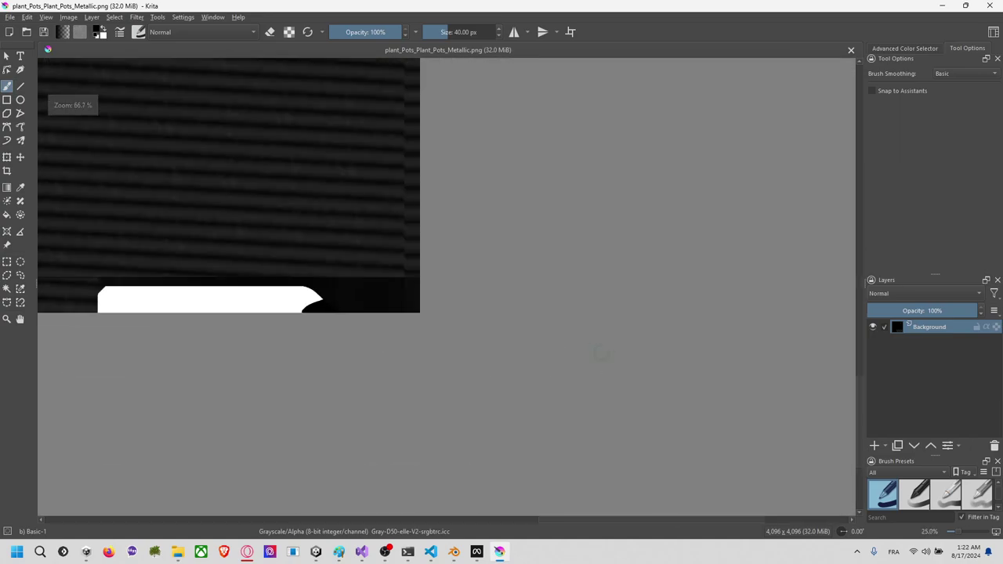
{"action": "scroll", "coordinate": [386, 291], "scroll_direction": "up", "scroll_amount": 2, "text": "ctrl"}
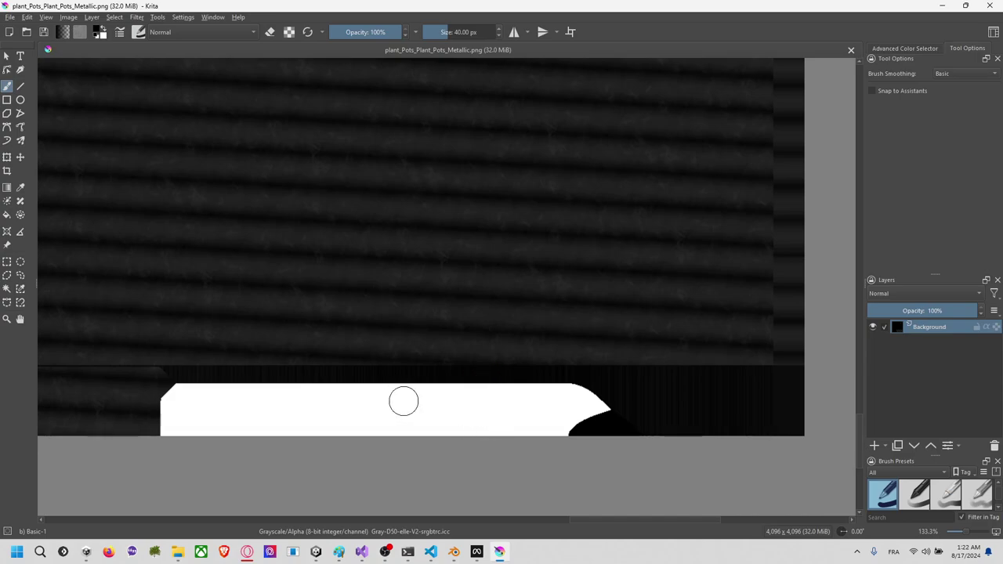
{"action": "scroll", "coordinate": [400, 399], "scroll_direction": "down", "scroll_amount": 1, "text": "ctrl"}
{"action": "scroll", "coordinate": [401, 399], "scroll_direction": "down", "scroll_amount": 3}
{"action": "middle_click_drag", "start_coordinate": [374, 347], "coordinate": [590, 364]}
{"action": "scroll", "coordinate": [450, 376], "scroll_direction": "up", "scroll_amount": 3}
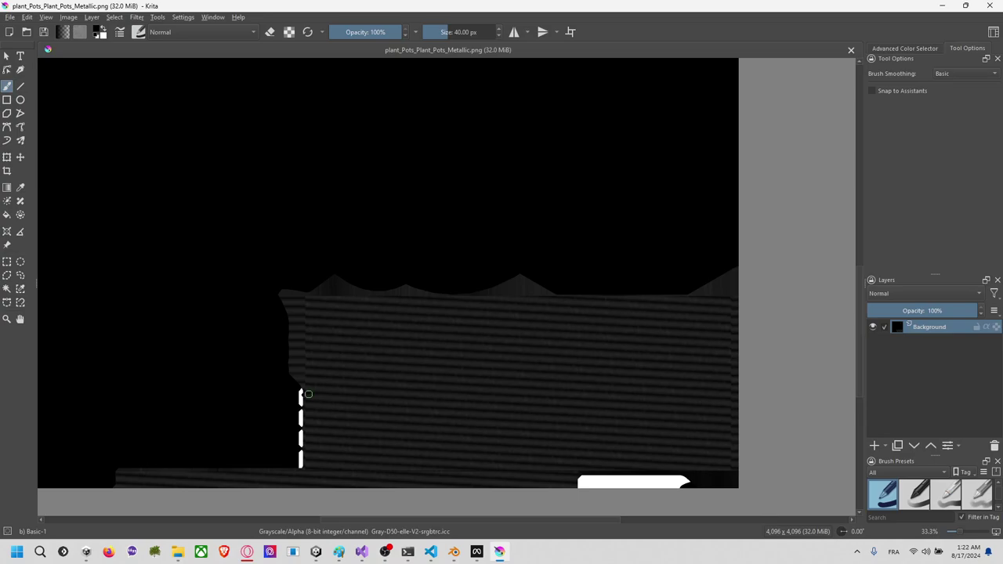
{"action": "middle_click_drag", "start_coordinate": [319, 387], "coordinate": [381, 441]}
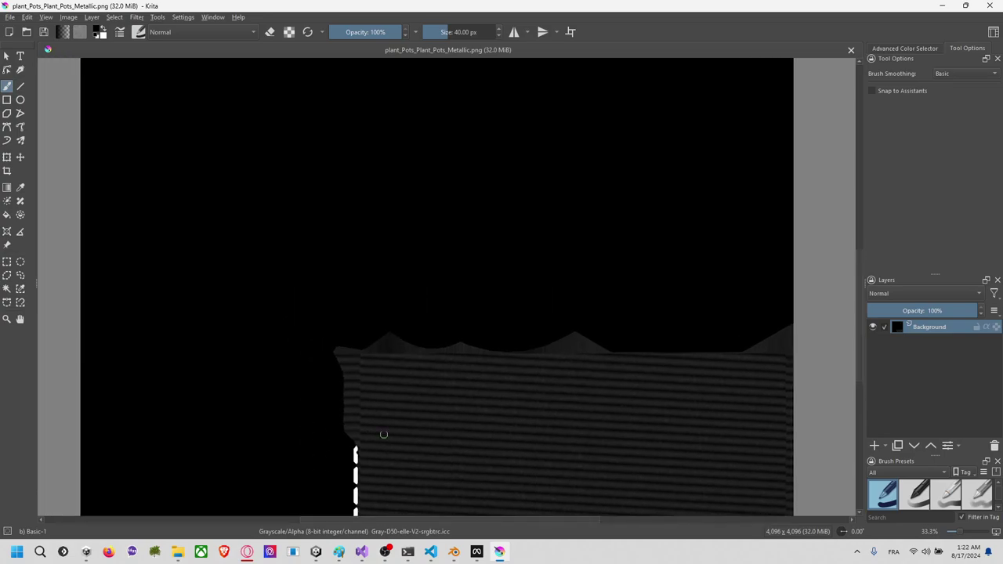
{"action": "middle_click_drag", "start_coordinate": [398, 320], "coordinate": [363, 360]}
{"action": "middle_click_drag", "start_coordinate": [318, 324], "coordinate": [232, 257]}
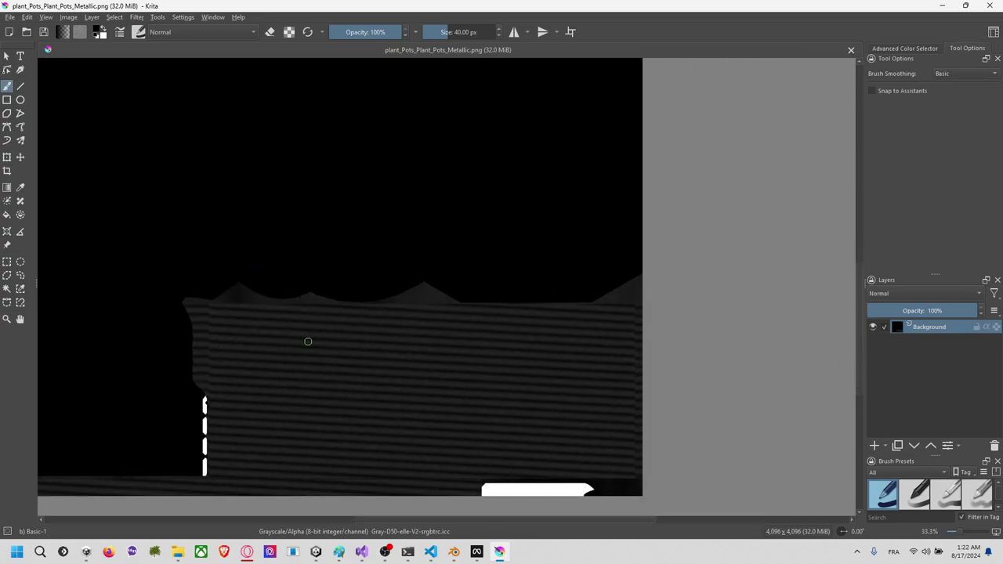
{"action": "mouse_move", "coordinate": [317, 352]}
{"action": "middle_mouse_down"}
{"action": "mouse_move", "coordinate": [348, 429]}
{"action": "mouse_move", "coordinate": [456, 501]}
{"action": "middle_mouse_up"}
{"action": "mouse_move", "coordinate": [345, 256]}
{"action": "middle_mouse_down"}
{"action": "mouse_move", "coordinate": [315, 342]}
{"action": "mouse_move", "coordinate": [337, 373]}
{"action": "middle_mouse_up"}
{"action": "scroll", "coordinate": [499, 256], "scroll_direction": "down", "scroll_amount": 4}
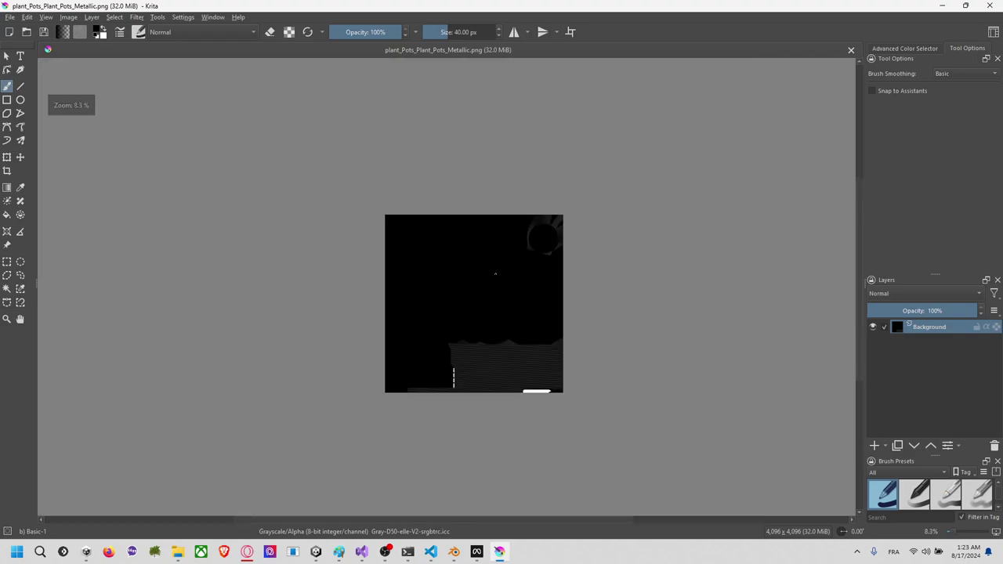
{"action": "scroll", "coordinate": [494, 276], "scroll_direction": "up", "scroll_amount": 3}
{"action": "key", "text": "alt+Tab"}
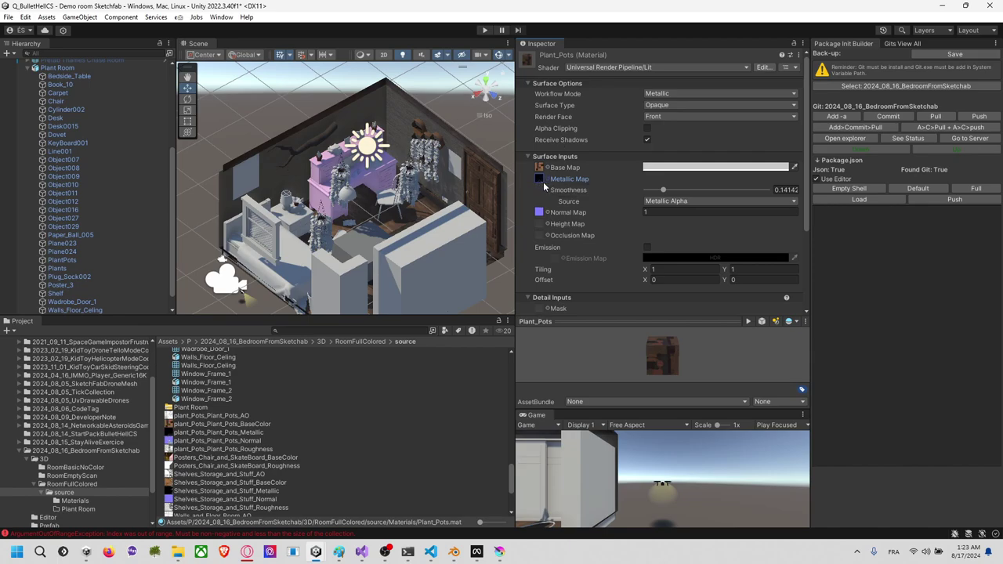
Step: Select the Desk object in the scene, expand its Desk material and assign the Desk_Desk_BaseColor texture as its Base Map
{"action": "middle_click_drag", "start_coordinate": [397, 152], "coordinate": [375, 141]}
{"action": "right_click_drag", "start_coordinate": [376, 142], "coordinate": [374, 167]}
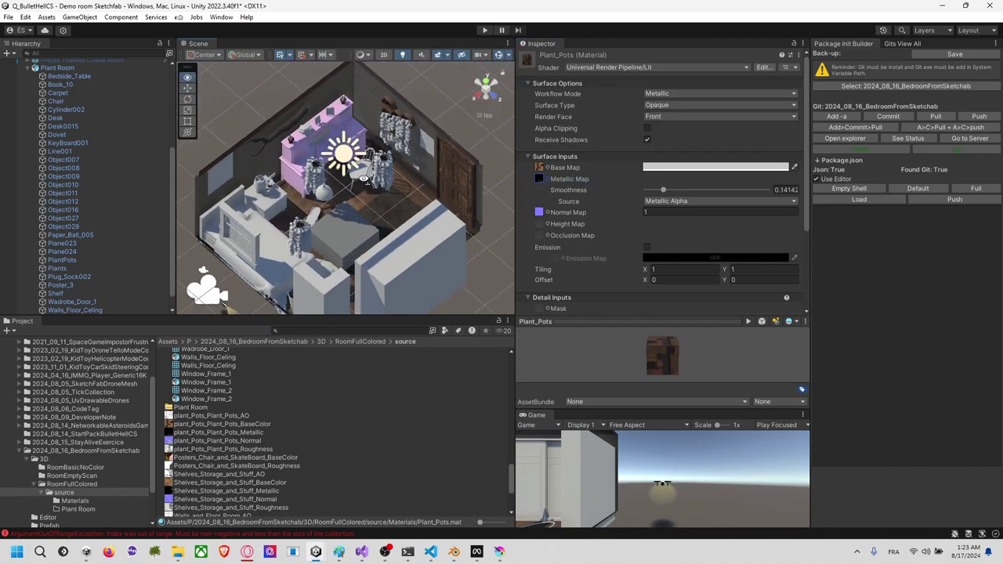
{"action": "left_click", "coordinate": [353, 129]}
{"action": "left_click", "coordinate": [355, 129]}
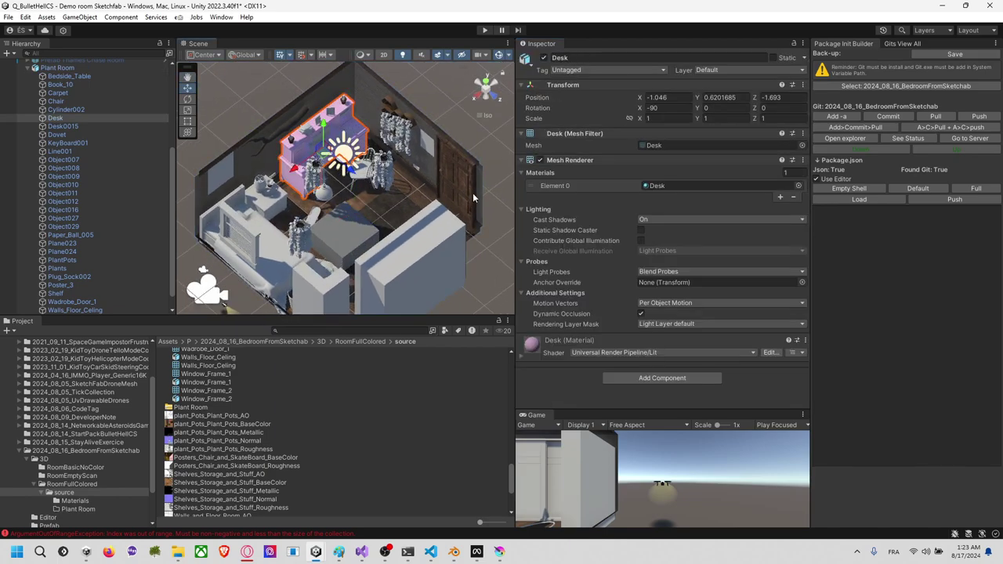
{"action": "left_click", "coordinate": [524, 357]}
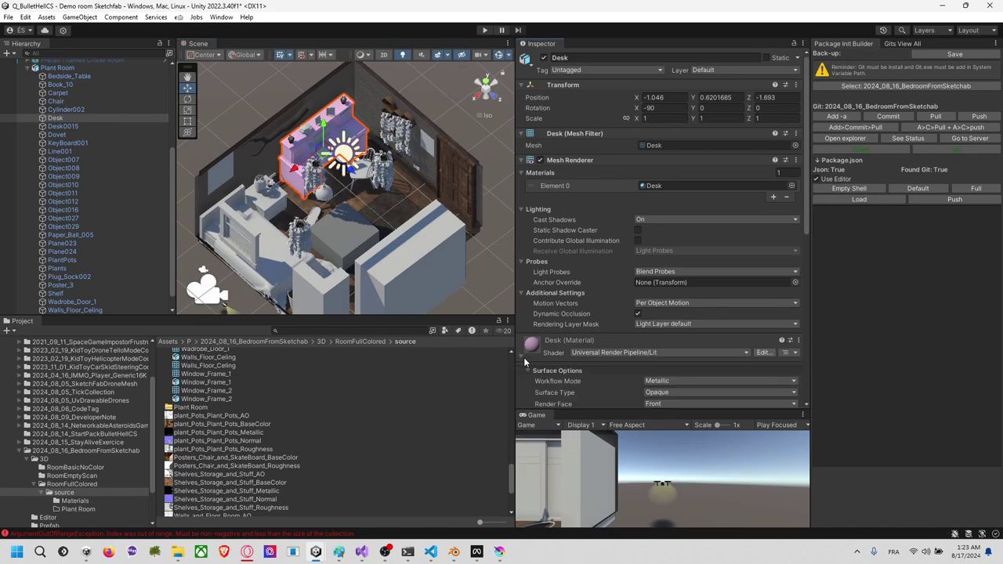
{"action": "scroll", "coordinate": [545, 322], "scroll_direction": "down", "scroll_amount": 5}
{"action": "left_click", "coordinate": [547, 258]}
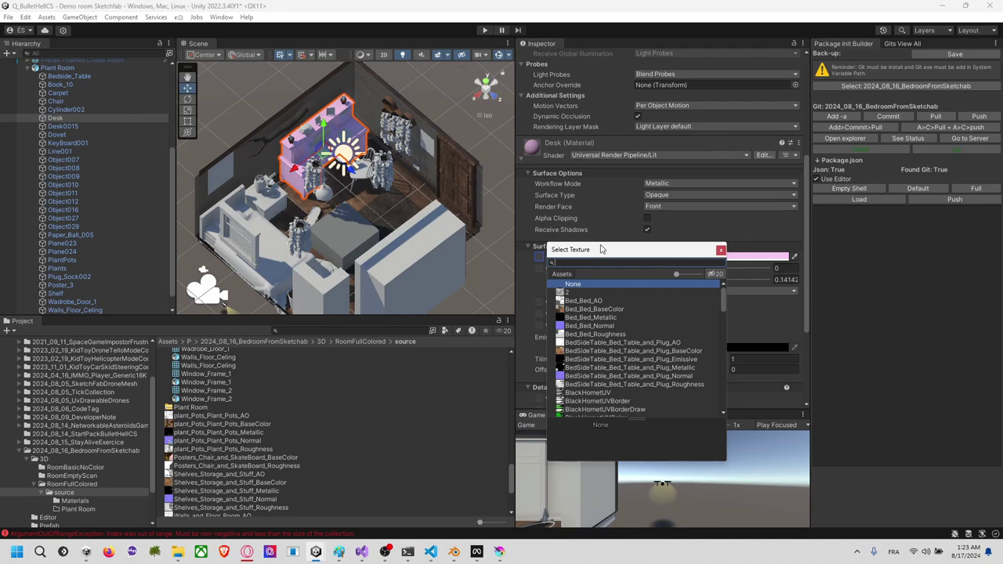
{"action": "left_click_drag", "start_coordinate": [601, 250], "coordinate": [624, 227]}
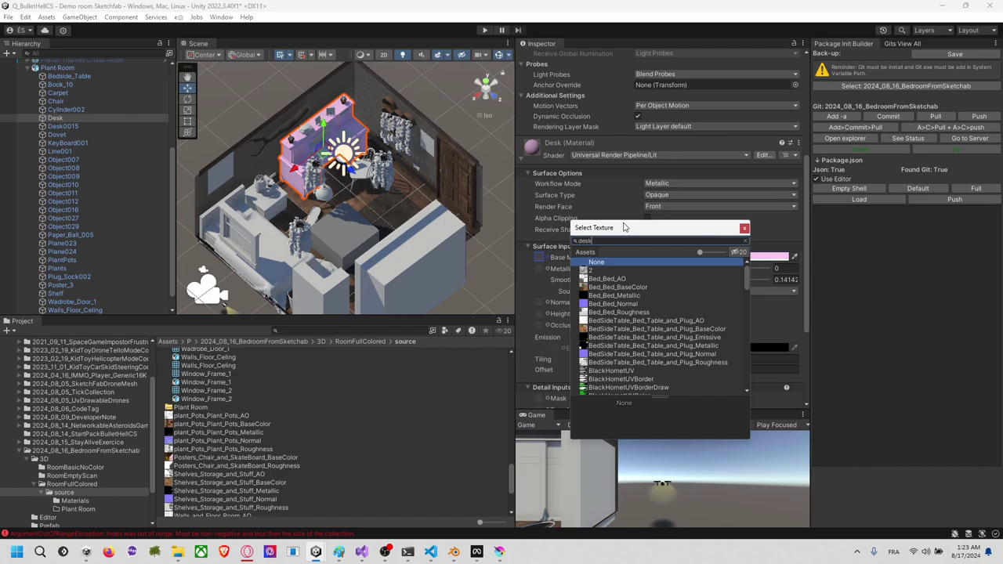
{"action": "key", "text": "ctrl+a"}
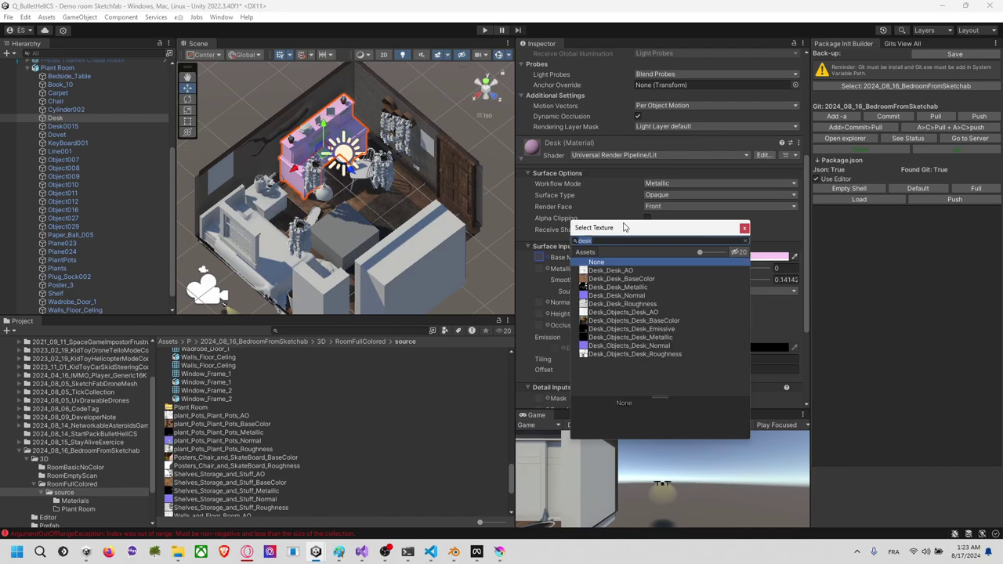
{"action": "left_click", "coordinate": [640, 279]}
{"action": "left_click", "coordinate": [745, 228]}
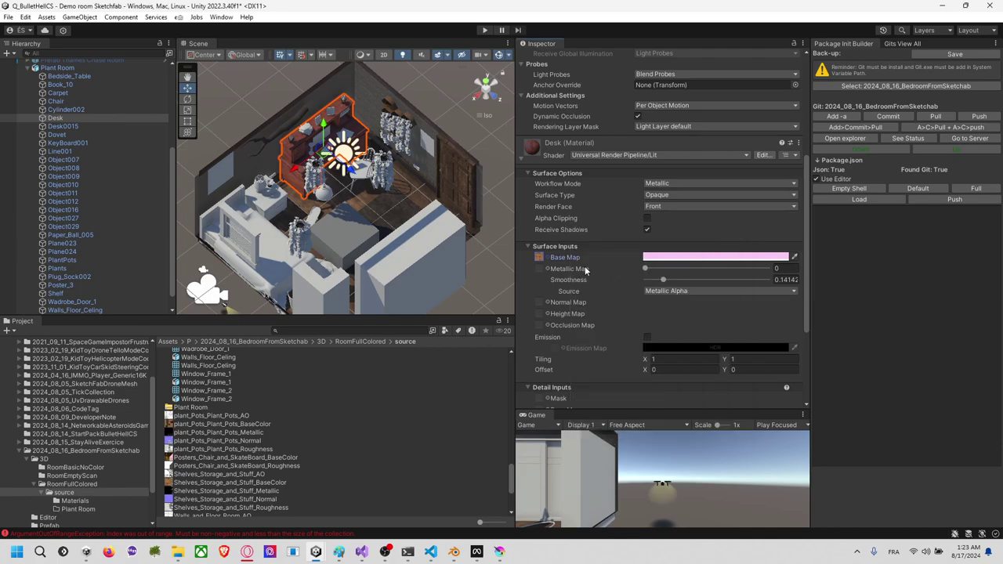
Step: Assign the Desk_Desk_Metallic texture as the Desk material's Metallic Map
{"action": "left_click", "coordinate": [548, 270]}
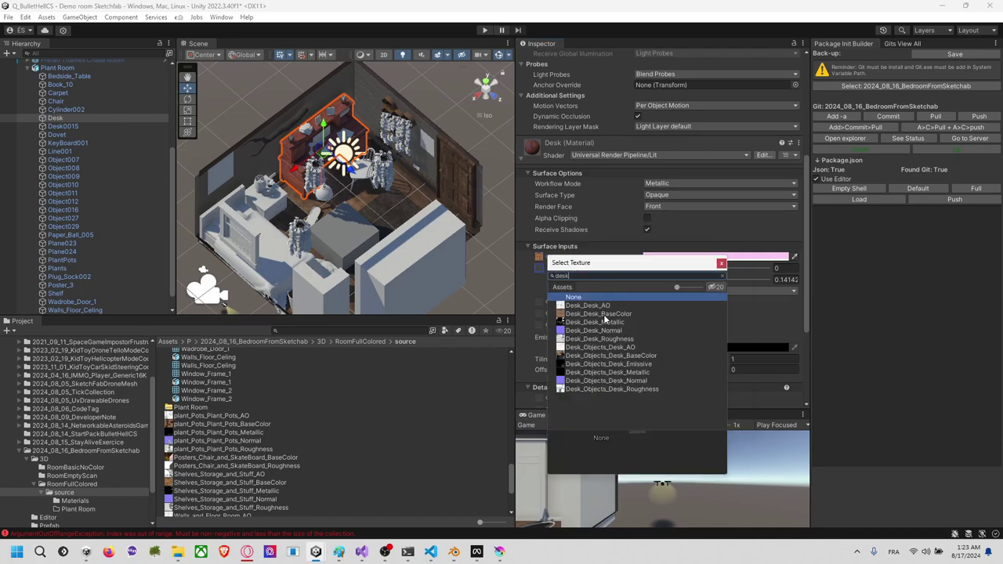
{"action": "left_click", "coordinate": [602, 322]}
{"action": "key", "text": "Return"}
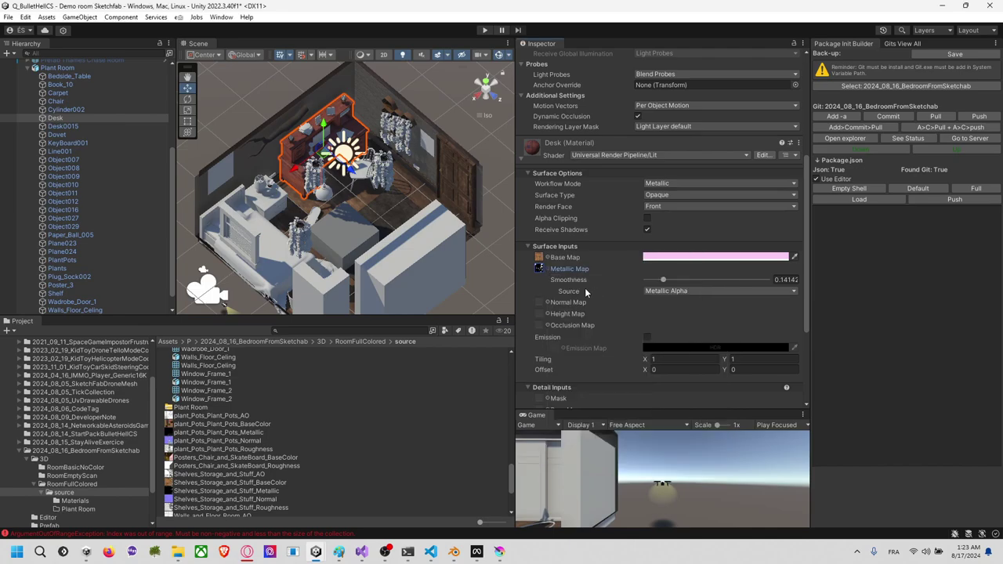
Step: Assign the Desk_Desk_Normal texture as the Desk material's Normal Map and inspect the desk's drawers and wooden surface up close
{"action": "left_click", "coordinate": [549, 302]}
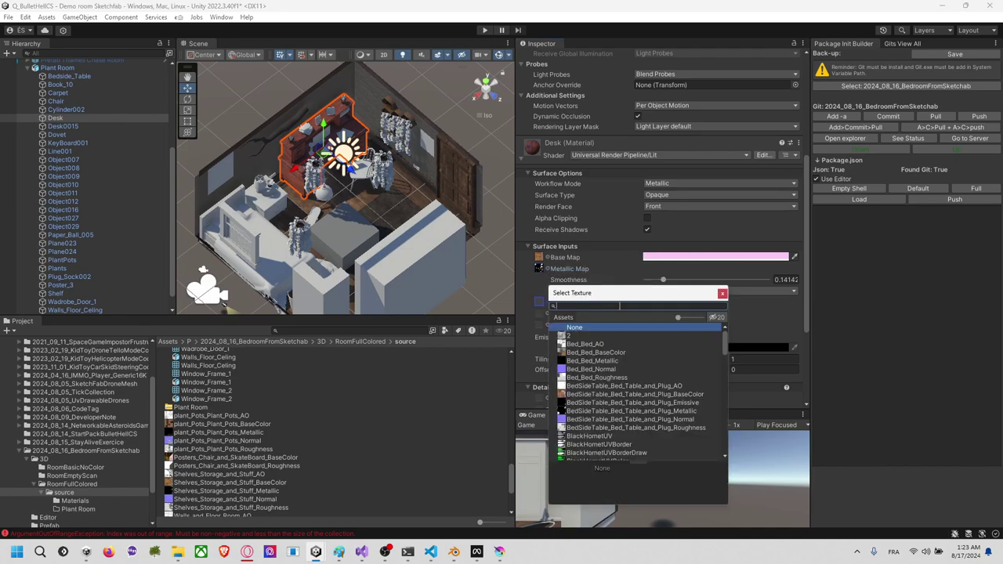
{"action": "left_click", "coordinate": [611, 361]}
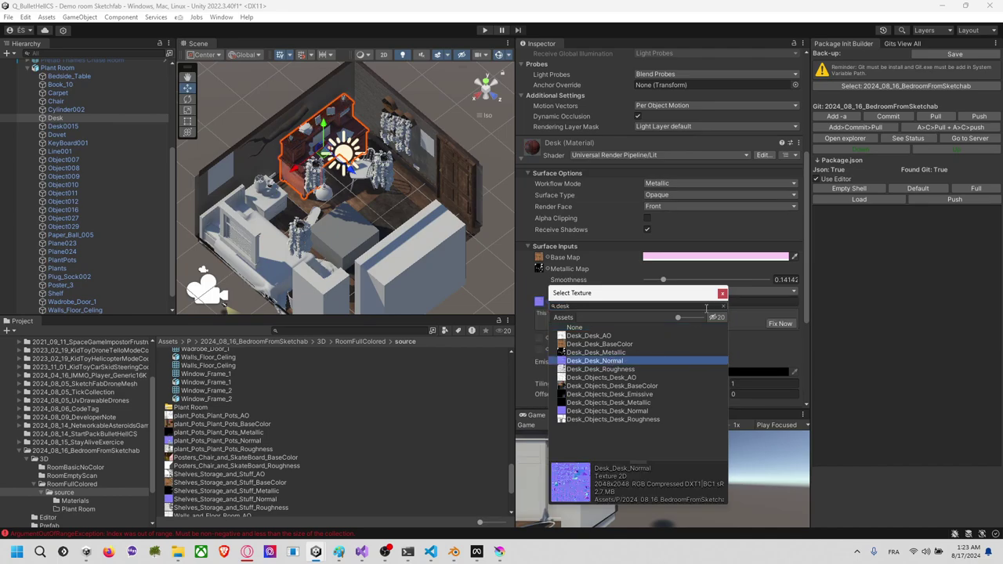
{"action": "key", "text": "Return"}
{"action": "scroll", "coordinate": [312, 164], "scroll_direction": "up", "scroll_amount": 2}
{"action": "scroll", "coordinate": [312, 164], "scroll_direction": "up", "scroll_amount": 6}
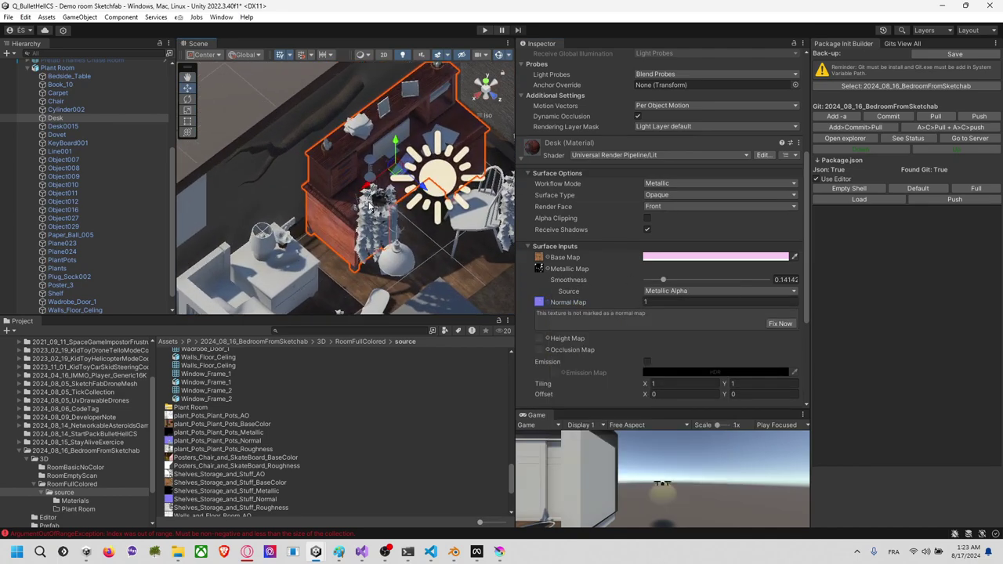
{"action": "scroll", "coordinate": [381, 193], "scroll_direction": "up", "scroll_amount": 6}
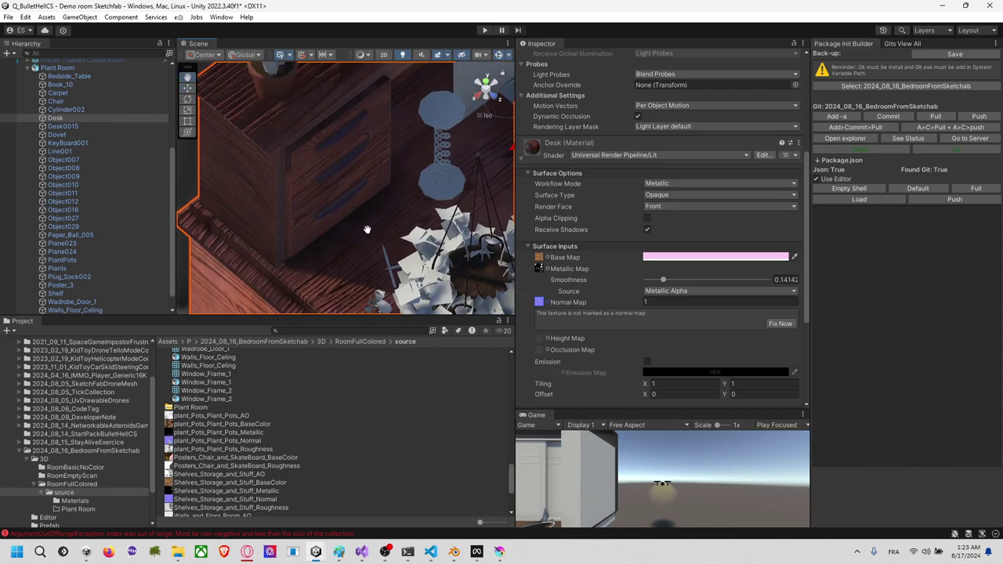
{"action": "right_click_drag", "start_coordinate": [358, 205], "coordinate": [402, 204]}
{"action": "middle_click_drag", "start_coordinate": [402, 205], "coordinate": [433, 162]}
{"action": "middle_click_drag", "start_coordinate": [304, 225], "coordinate": [390, 176]}
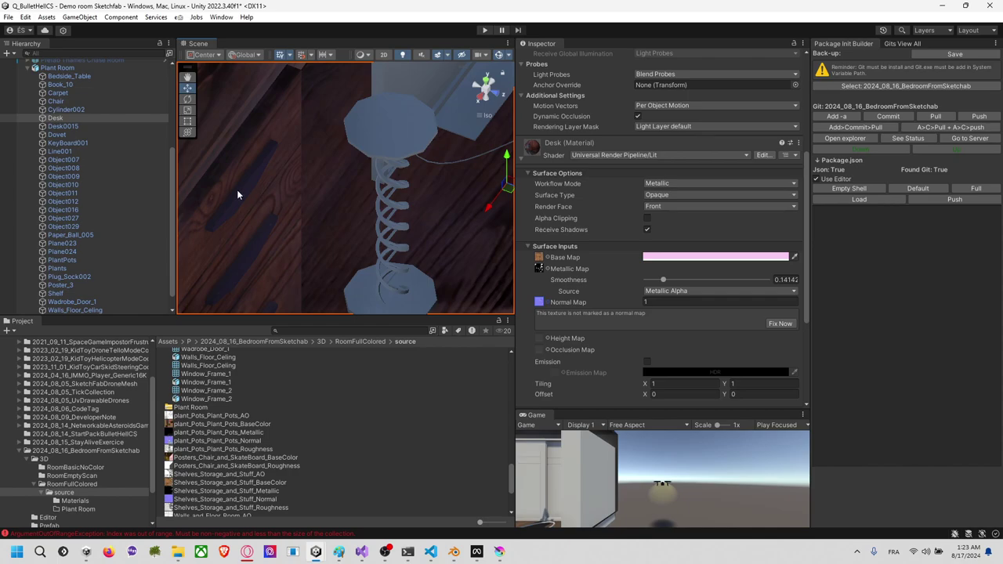
Step: Locate the Desk material's metallic texture and examine the white and grey areas of Desk_Desk_Metallic.png in Krita
{"action": "left_click", "coordinate": [538, 269]}
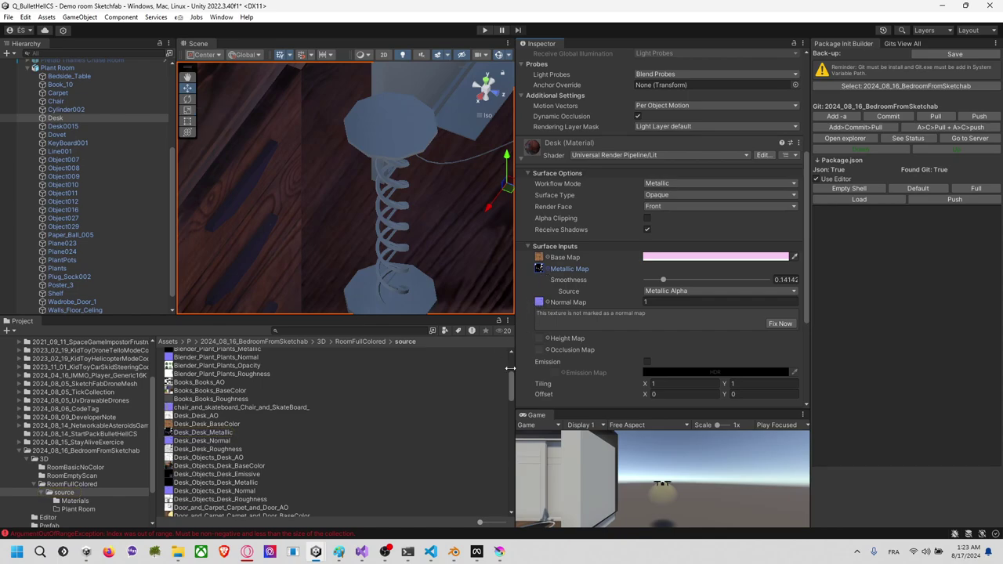
{"action": "left_click", "coordinate": [499, 552]}
{"action": "scroll", "coordinate": [484, 301], "scroll_direction": "down", "scroll_amount": 5}
{"action": "scroll", "coordinate": [483, 301], "scroll_direction": "up", "scroll_amount": 8}
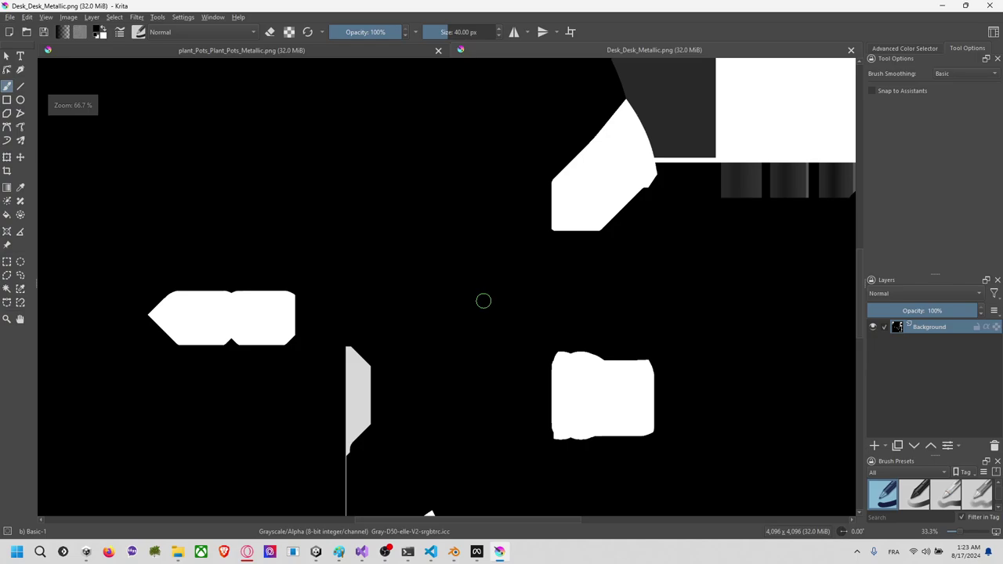
{"action": "scroll", "coordinate": [483, 301], "scroll_direction": "down", "scroll_amount": 10}
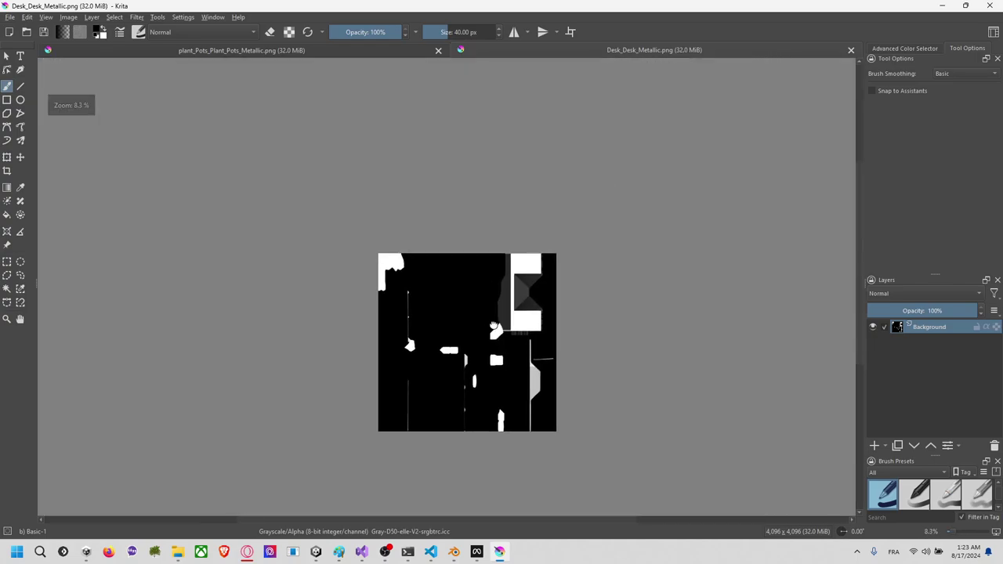
{"action": "scroll", "coordinate": [494, 326], "scroll_direction": "up", "scroll_amount": 8}
{"action": "middle_click_drag", "start_coordinate": [497, 327], "coordinate": [436, 8]}
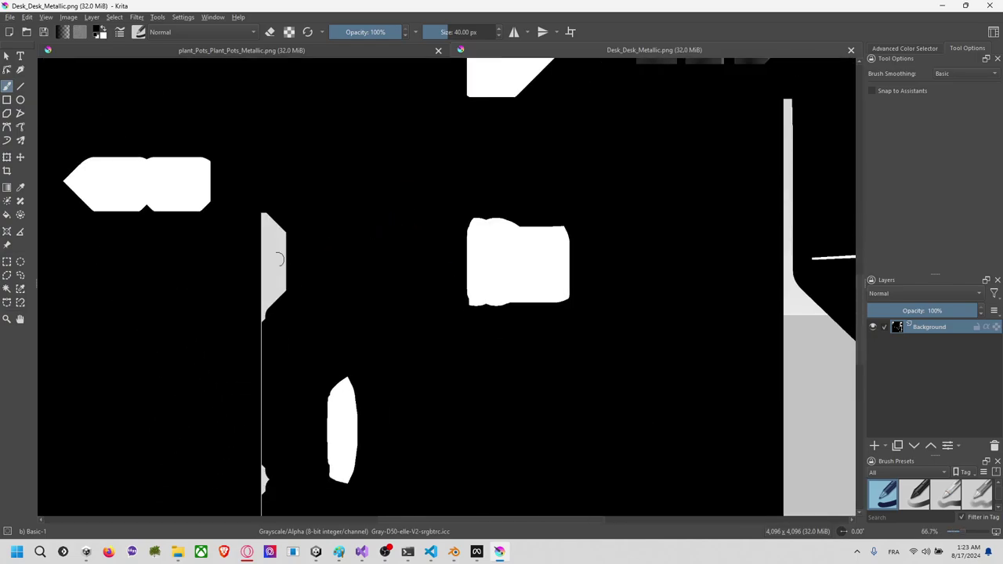
Step: Examine the overall layout of the white and grey regions across the whole Desk_Desk_Metallic.png texture
{"action": "scroll", "coordinate": [344, 309], "scroll_direction": "down", "scroll_amount": 2}
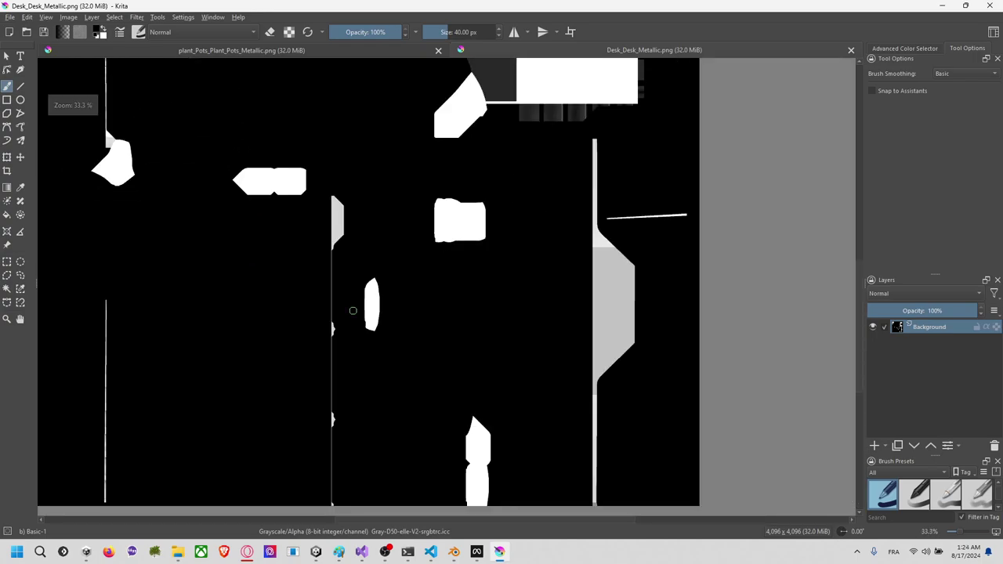
{"action": "middle_click_drag", "start_coordinate": [353, 310], "coordinate": [353, 296]}
{"action": "middle_click_drag", "start_coordinate": [361, 252], "coordinate": [528, 327]}
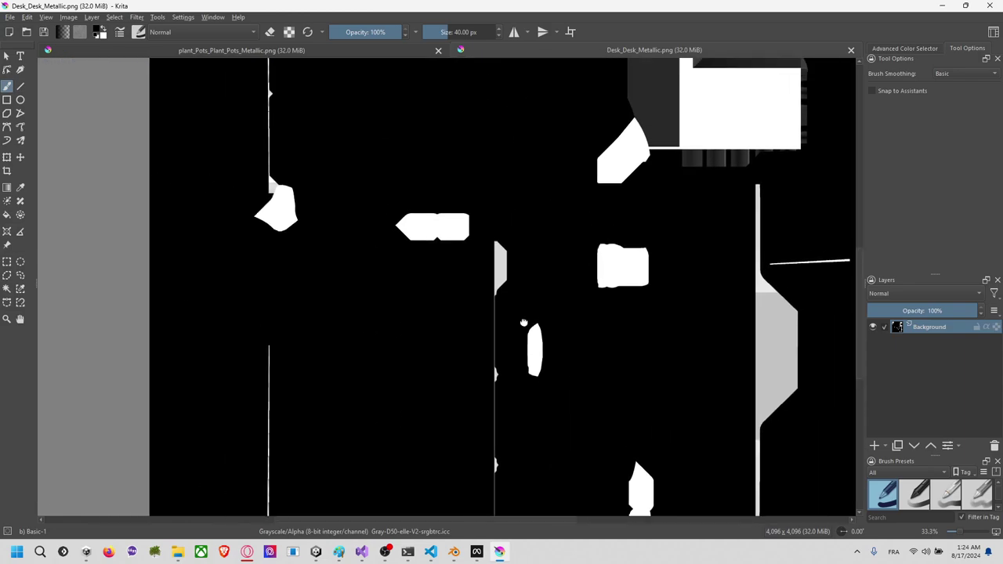
{"action": "scroll", "coordinate": [528, 321], "scroll_direction": "down", "scroll_amount": 5}
{"action": "scroll", "coordinate": [524, 307], "scroll_direction": "up", "scroll_amount": 5}
{"action": "scroll", "coordinate": [527, 296], "scroll_direction": "down", "scroll_amount": 3}
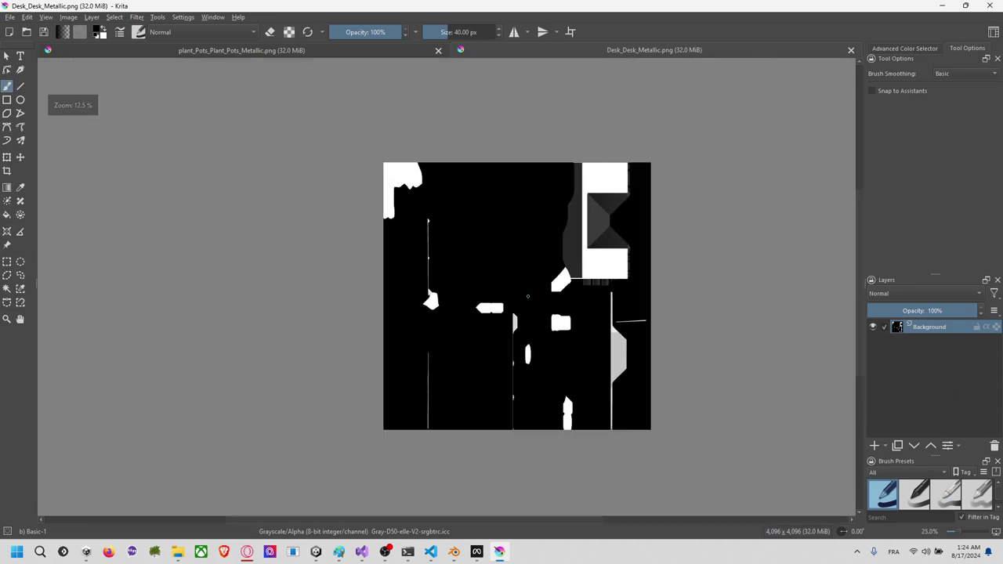
{"action": "middle_click_drag", "start_coordinate": [524, 296], "coordinate": [491, 320]}
{"action": "key", "text": "alt+Tab"}
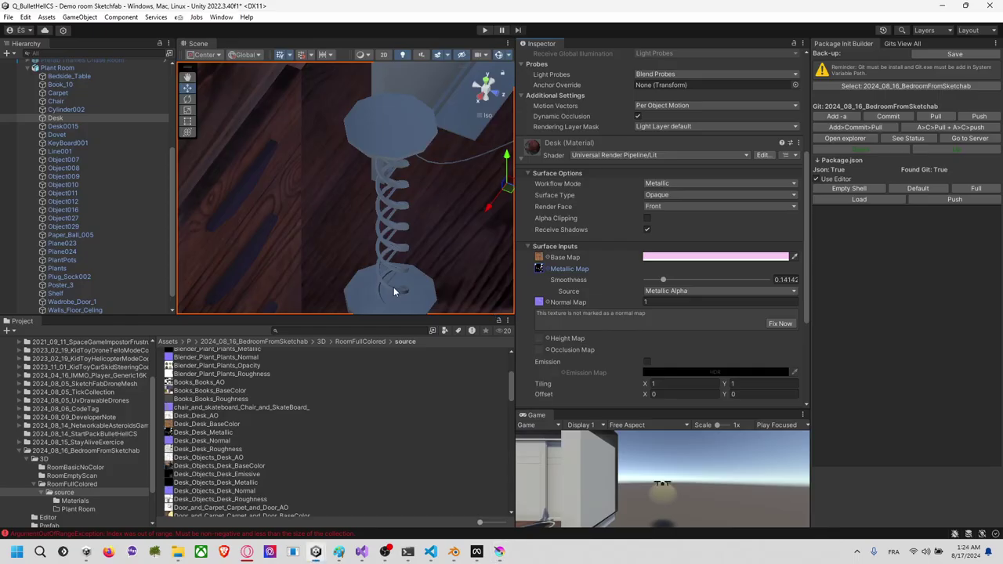
Step: Open the Desk material's base colour texture in Krita and examine the wood areas of Desk_Desk_BaseColor.png
{"action": "left_click", "coordinate": [540, 258]}
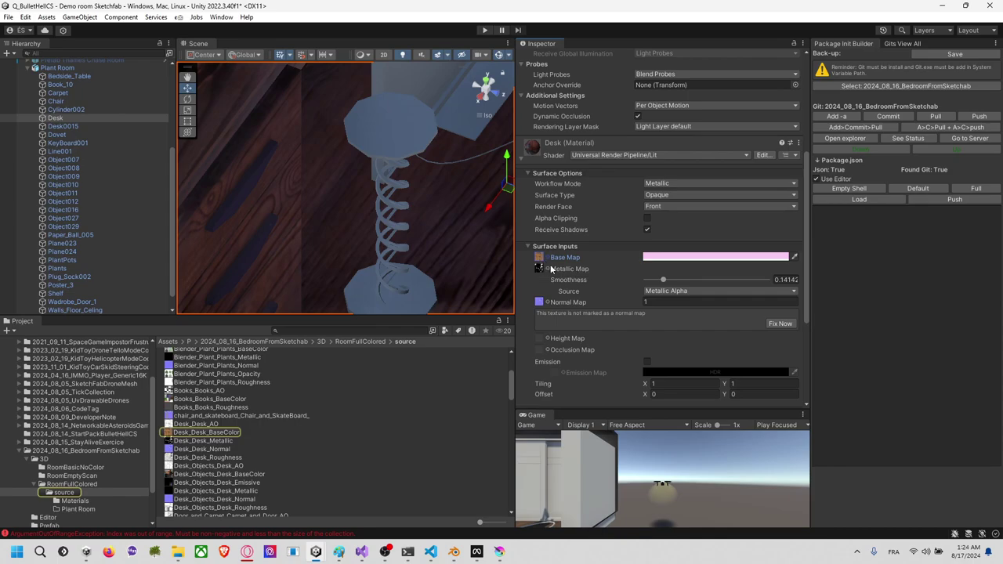
{"action": "double_click", "coordinate": [538, 257]}
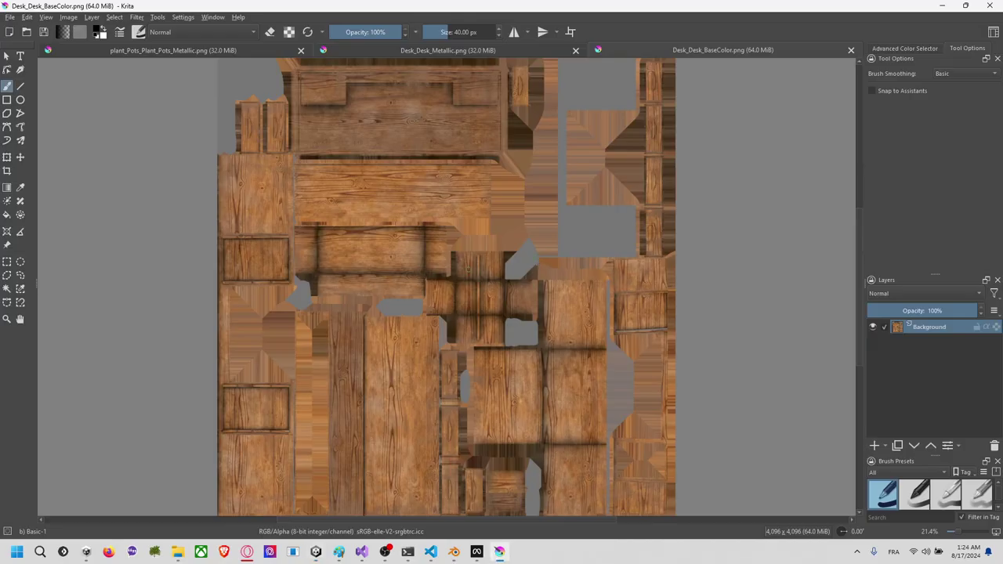
{"action": "scroll", "coordinate": [449, 338], "scroll_direction": "down", "scroll_amount": 2}
{"action": "scroll", "coordinate": [448, 339], "scroll_direction": "up", "scroll_amount": 2}
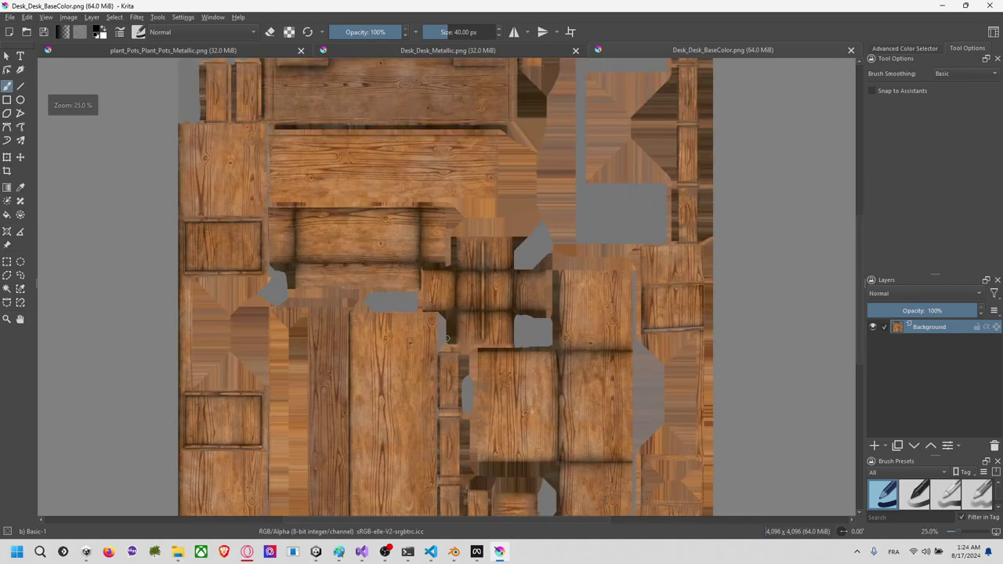
{"action": "middle_click_drag", "start_coordinate": [448, 338], "coordinate": [441, 363]}
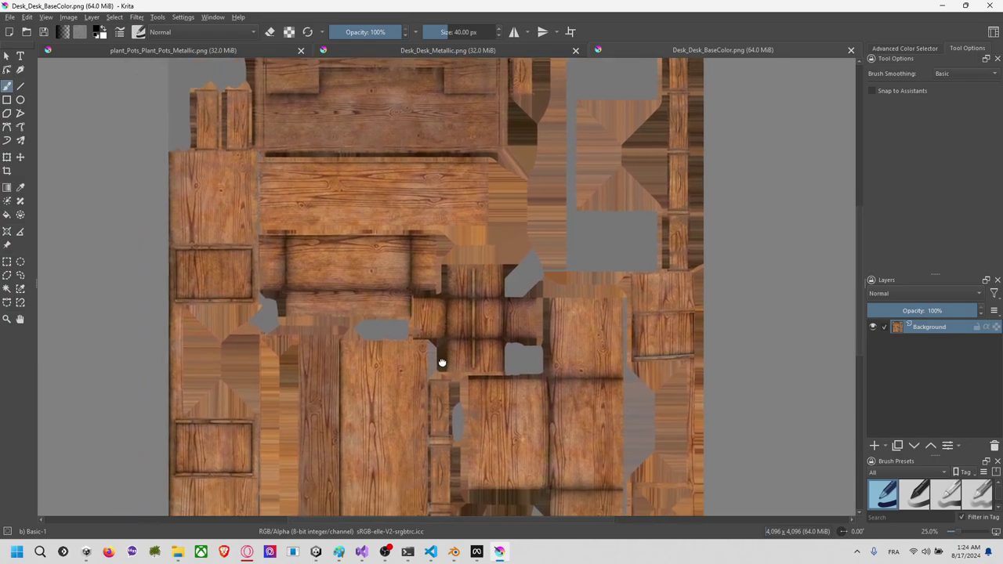
{"action": "scroll", "coordinate": [443, 361], "scroll_direction": "down", "scroll_amount": 3, "text": "ctrl"}
{"action": "key", "text": "alt+Tab"}
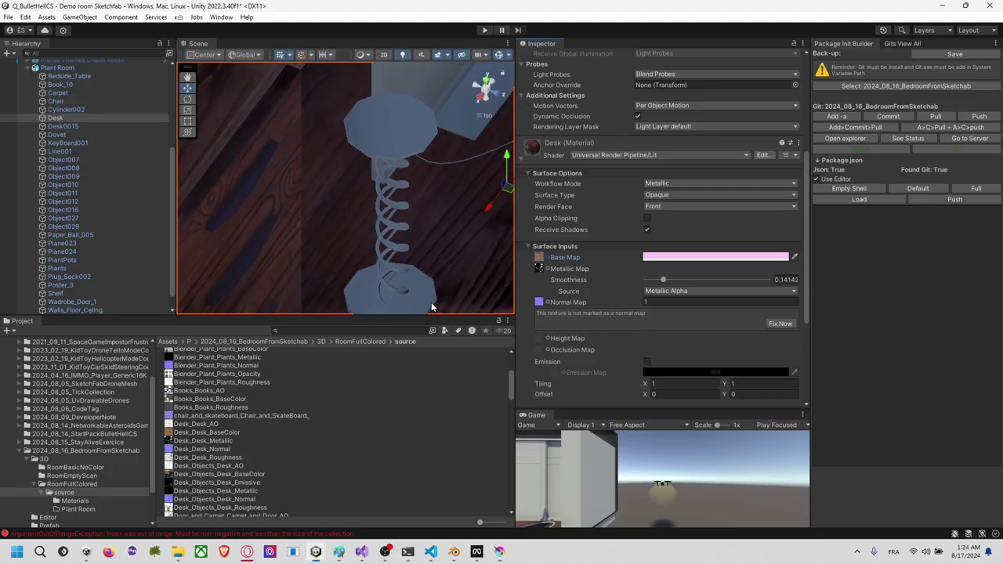
Step: Reopen the Desk material's metallic texture in Krita and paste its entire image as a layer over Desk_Desk_BaseColor.png
{"action": "double_click", "coordinate": [540, 270]}
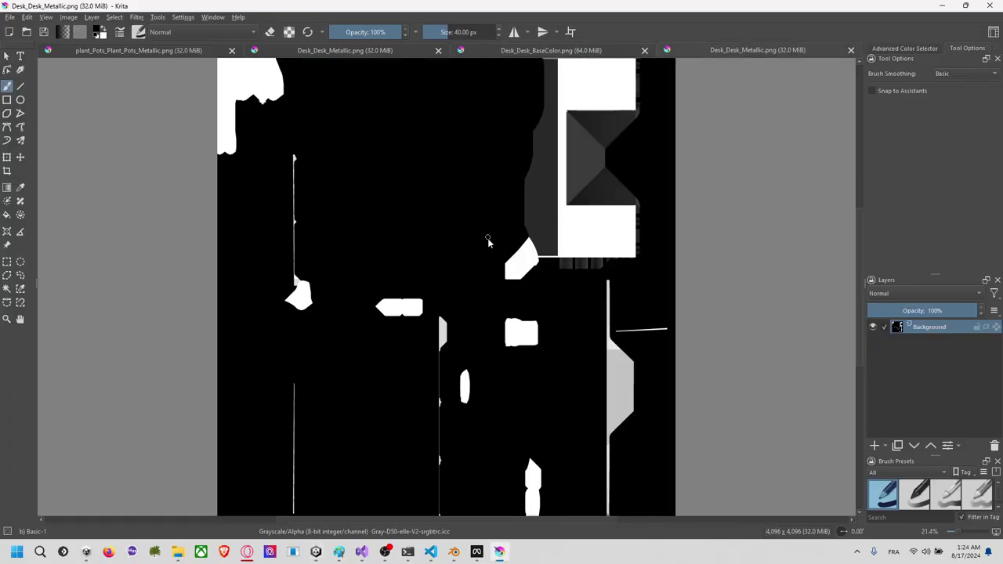
{"action": "key", "text": "ctrl+a"}
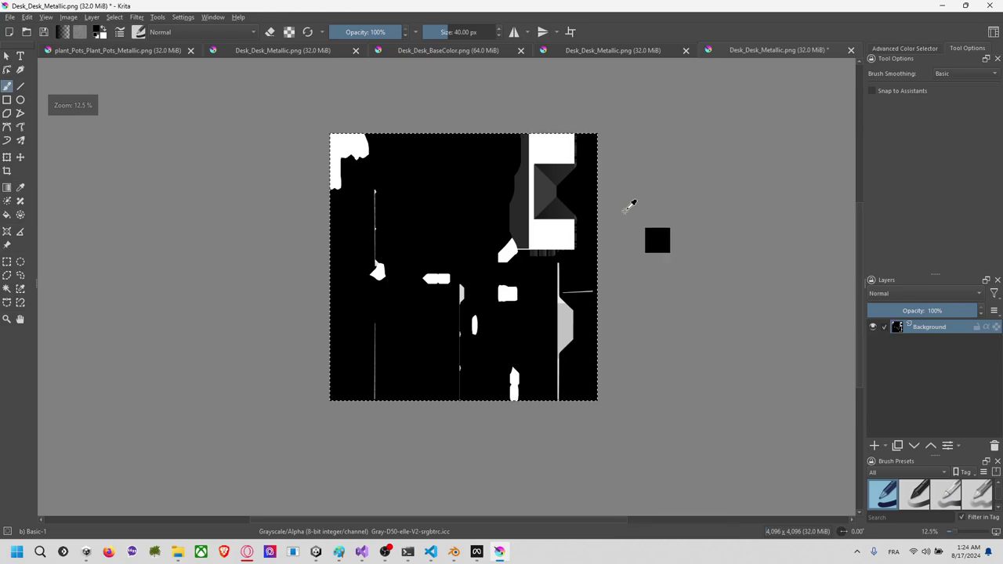
{"action": "left_click", "coordinate": [650, 51]}
{"action": "left_click", "coordinate": [510, 50]}
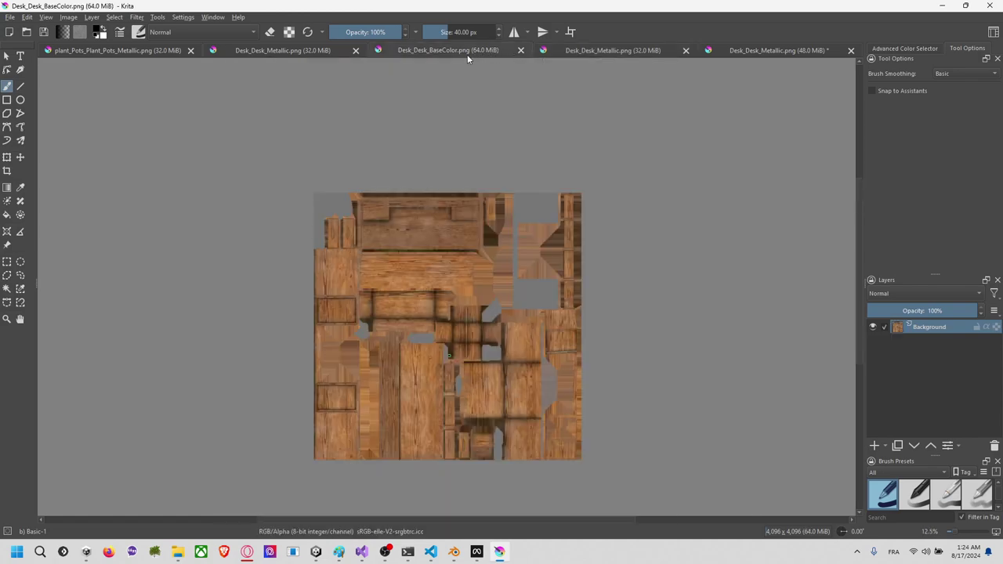
{"action": "key", "text": "ctrl+v"}
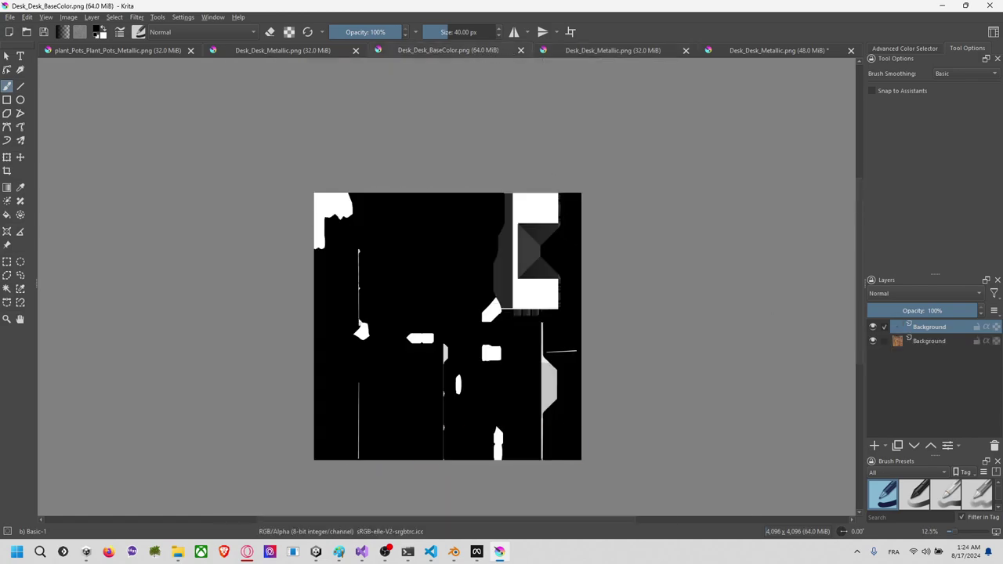
{"action": "key", "text": "1"}
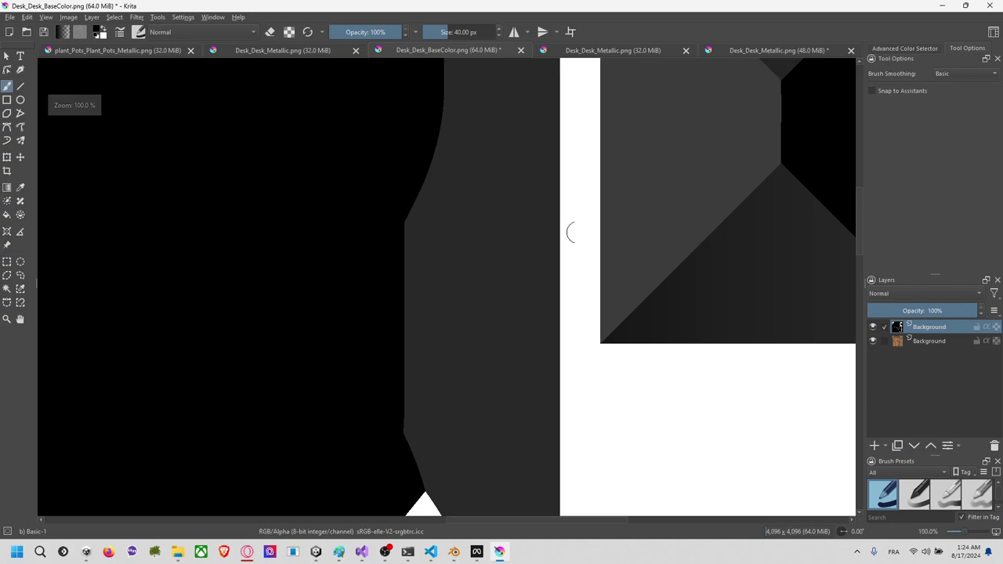
{"action": "scroll", "coordinate": [667, 223], "scroll_direction": "down", "scroll_amount": 4}
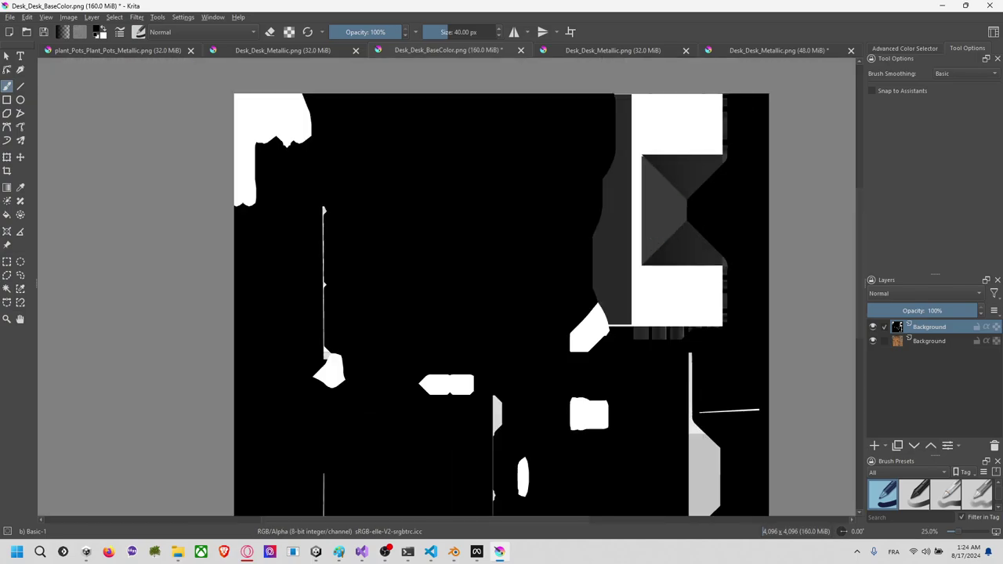
Step: Toggle the pasted metallic layer's visibility repeatedly to compare the metallic regions with the wood base colour beneath
{"action": "left_click", "coordinate": [874, 327]}
{"action": "left_click", "coordinate": [875, 328]}
{"action": "left_click", "coordinate": [874, 327]}
{"action": "left_click", "coordinate": [875, 327]}
{"action": "left_click", "coordinate": [875, 328]}
{"action": "left_click", "coordinate": [874, 328]}
{"action": "left_click", "coordinate": [875, 328]}
{"action": "left_click", "coordinate": [874, 328]}
{"action": "left_click", "coordinate": [875, 328]}
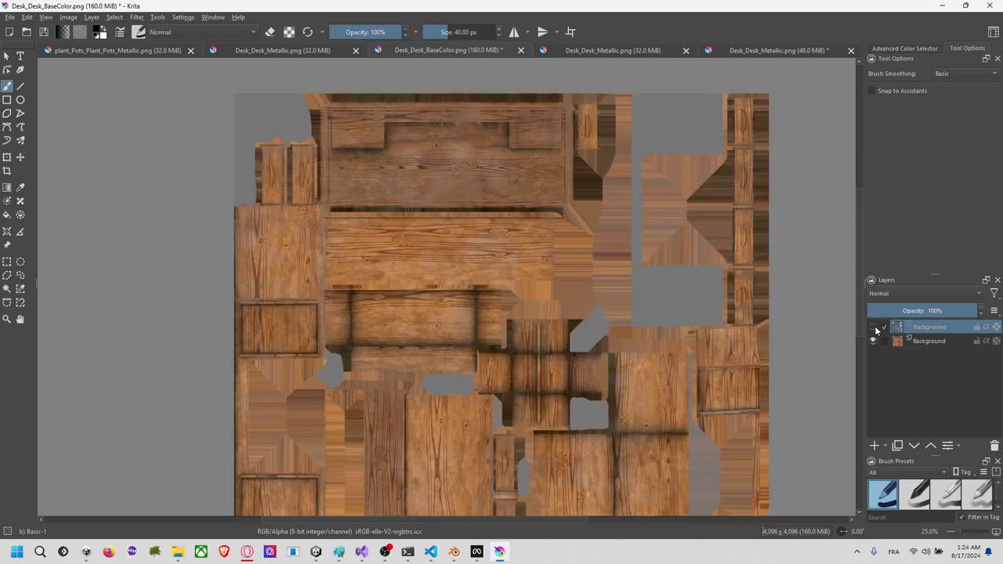
{"action": "left_click", "coordinate": [875, 328]}
{"action": "left_click", "coordinate": [875, 328]}
{"action": "left_click", "coordinate": [875, 327]}
{"action": "left_click", "coordinate": [875, 328]}
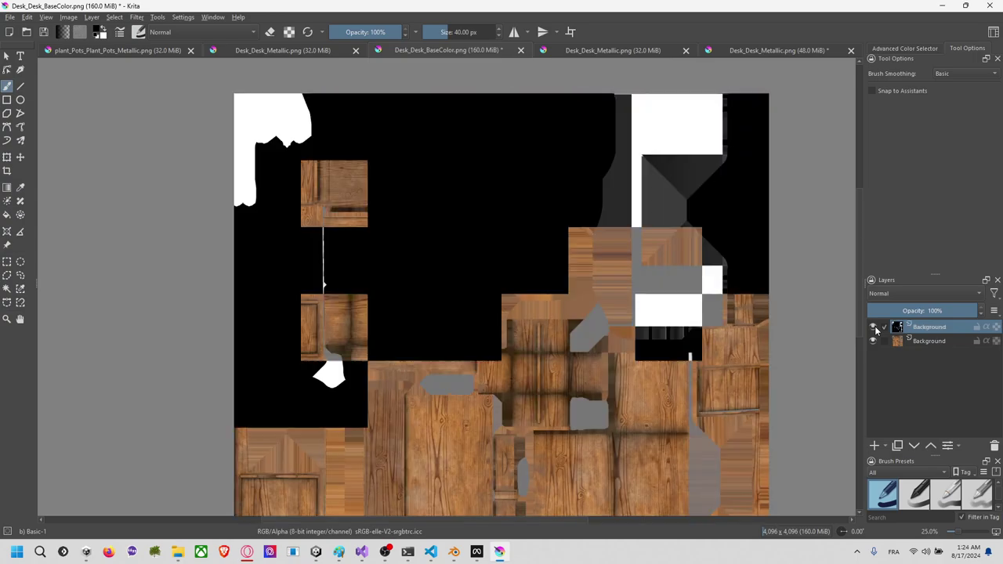
{"action": "left_click", "coordinate": [875, 328]}
{"action": "left_click", "coordinate": [875, 328]}
{"action": "left_click", "coordinate": [875, 328]}
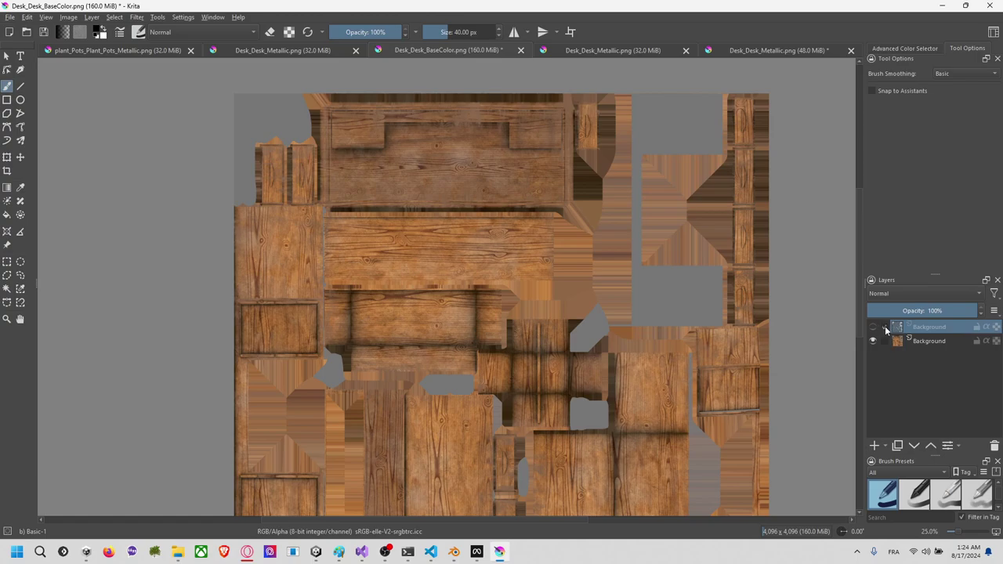
{"action": "left_click", "coordinate": [875, 330]}
{"action": "left_click", "coordinate": [875, 329]}
Step: Switch back to Unity and fix the Desk material's normal texture so it is marked as a normal map
{"action": "key", "text": "alt+Tab"}
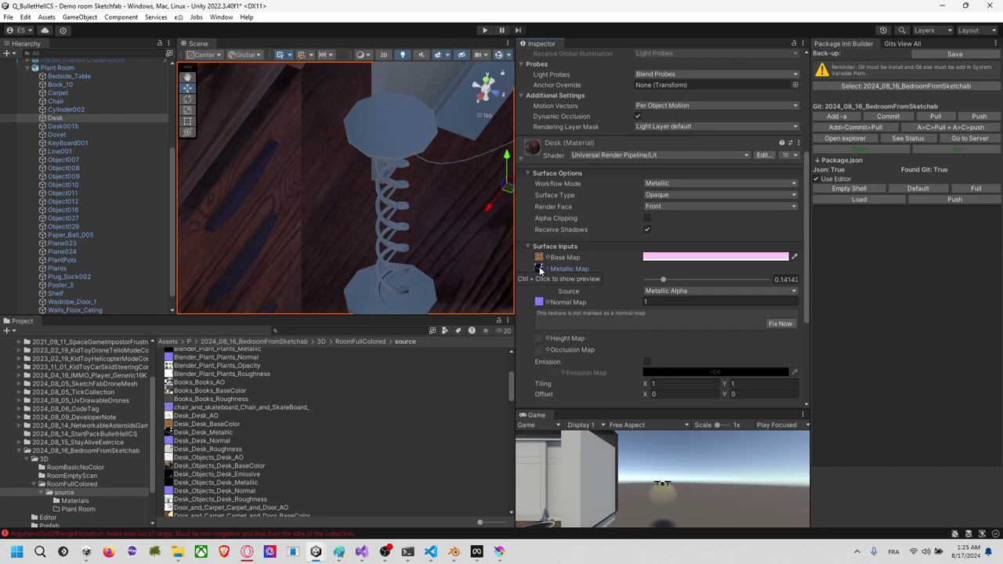
{"action": "left_click", "coordinate": [780, 323]}
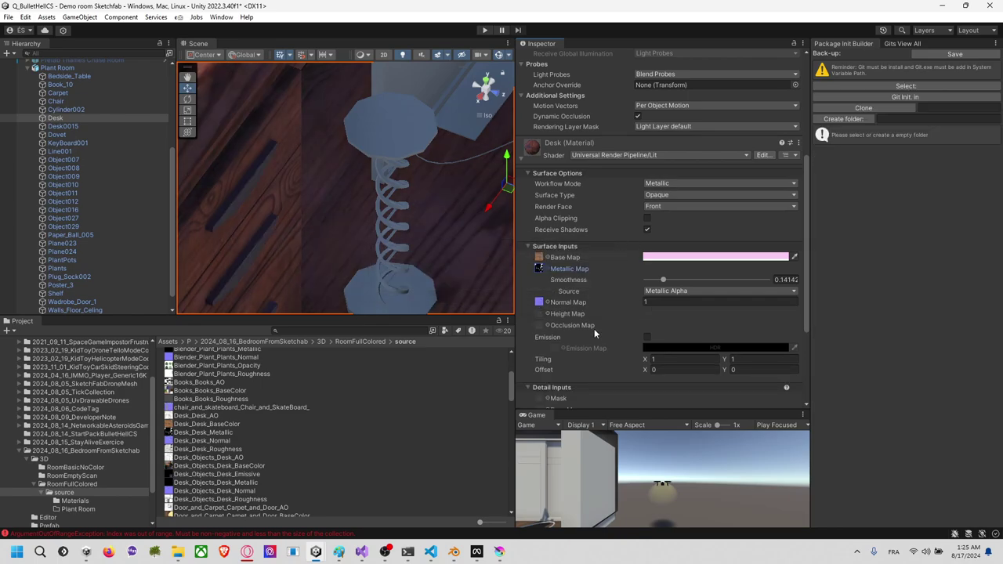
{"action": "scroll", "coordinate": [358, 213], "scroll_direction": "down", "scroll_amount": 6}
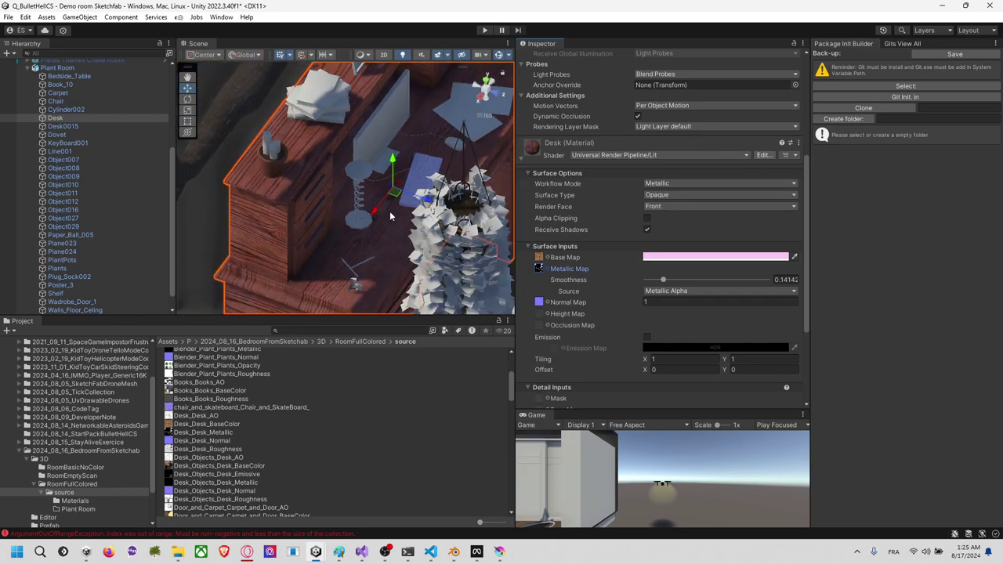
{"action": "scroll", "coordinate": [391, 210], "scroll_direction": "down", "scroll_amount": 6}
Step: Check which materials the hanging plants Object029, Object027 and Object016 and the small Object012 use
{"action": "middle_click_drag", "start_coordinate": [434, 218], "coordinate": [339, 209]}
{"action": "left_click", "coordinate": [411, 190]}
{"action": "left_click", "coordinate": [412, 190]}
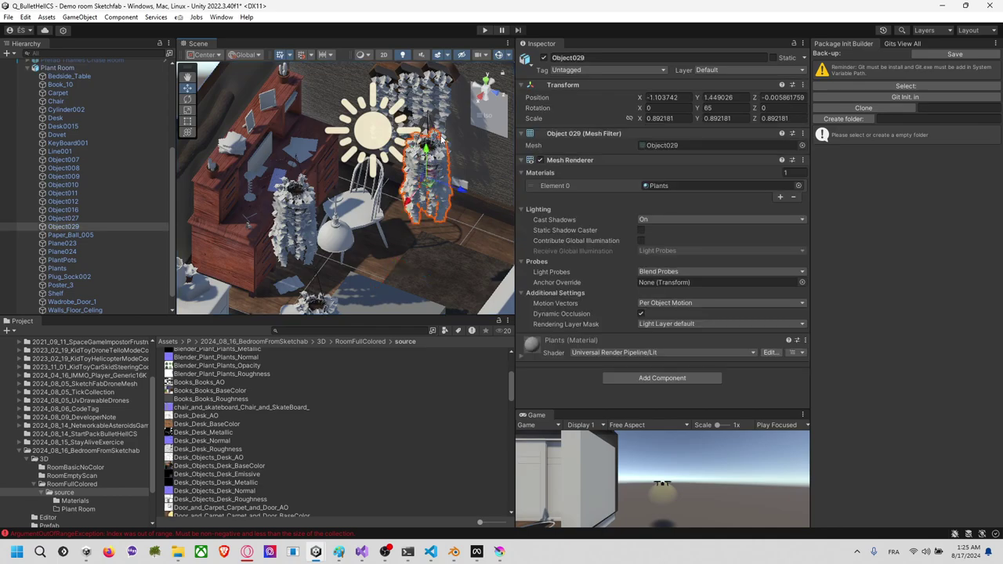
{"action": "left_click", "coordinate": [93, 218]}
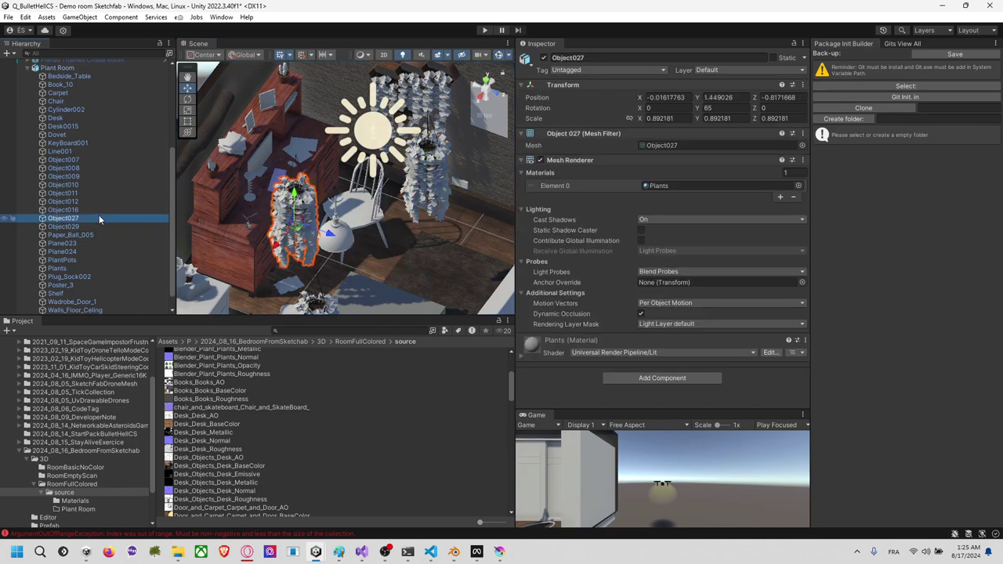
{"action": "left_click", "coordinate": [85, 210]}
{"action": "left_click", "coordinate": [85, 202]}
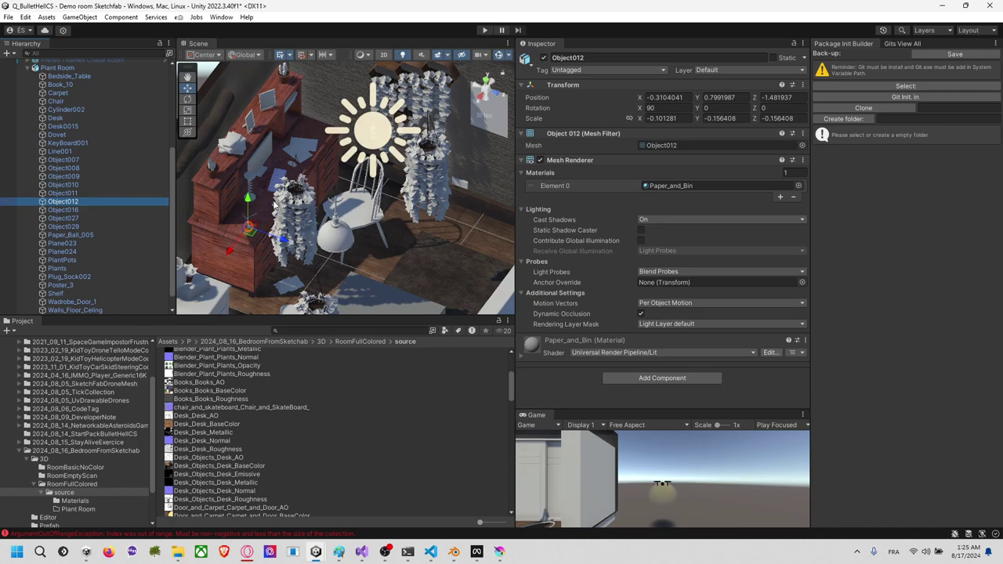
{"action": "scroll", "coordinate": [263, 233], "scroll_direction": "up", "scroll_amount": 2}
{"action": "scroll", "coordinate": [262, 233], "scroll_direction": "down", "scroll_amount": 3}
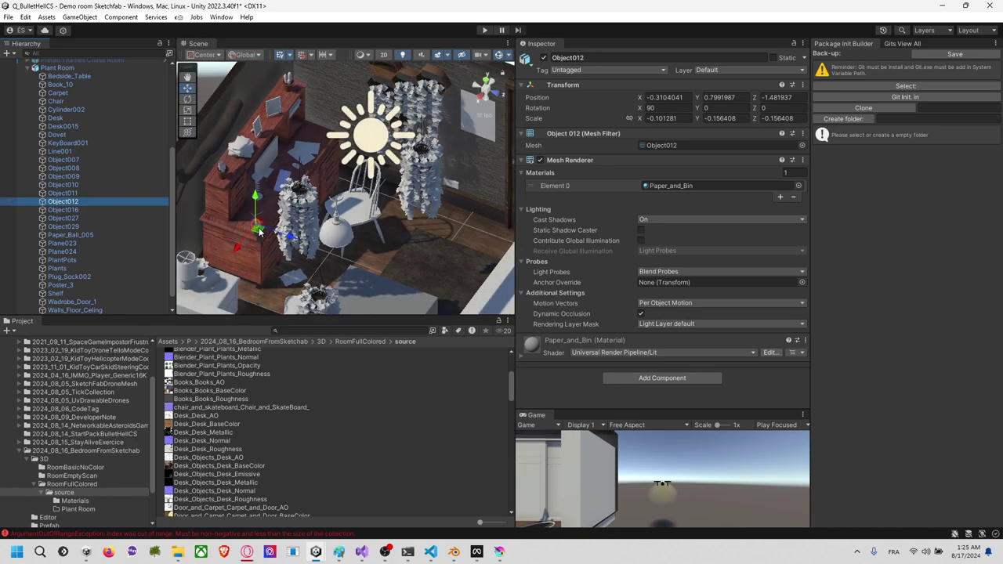
{"action": "left_click", "coordinate": [338, 298]}
{"action": "left_click", "coordinate": [333, 298]}
{"action": "left_click", "coordinate": [310, 212], "text": "shift"}
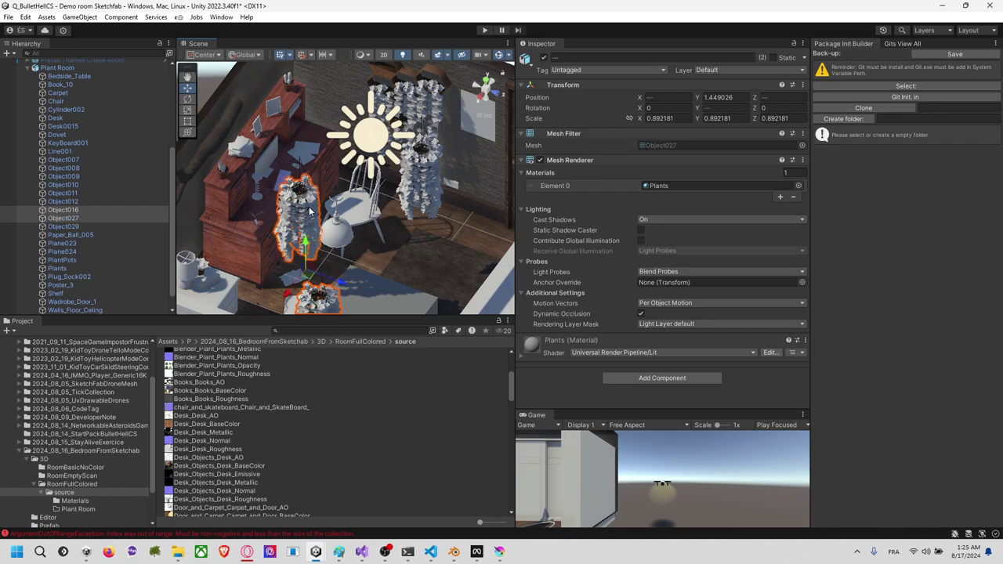
{"action": "left_click", "coordinate": [424, 202]}
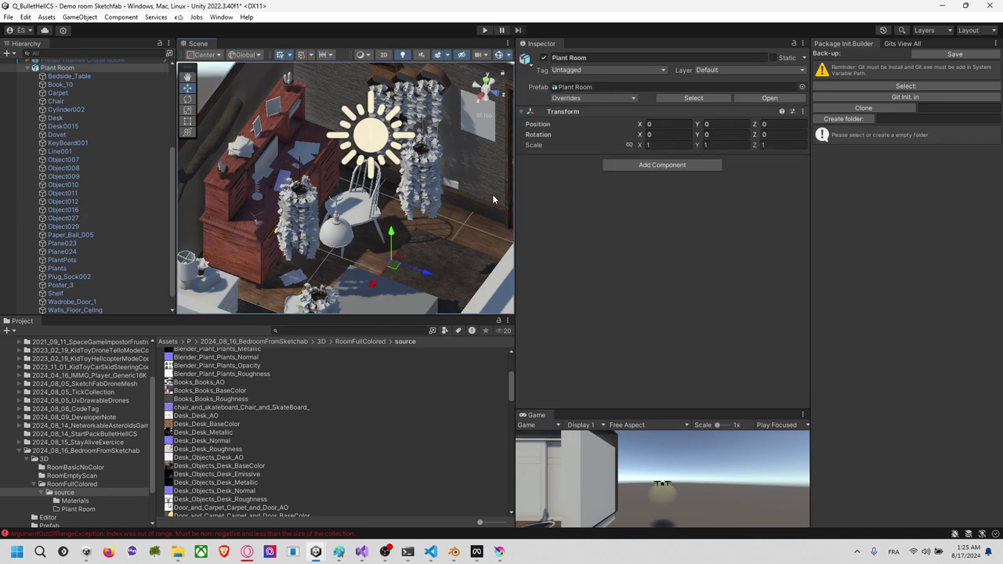
Step: Open the Plants material from hanging plant Object029 and assign Blender_Plant_Plants_BaseColor as its Base Map
{"action": "left_click", "coordinate": [423, 178]}
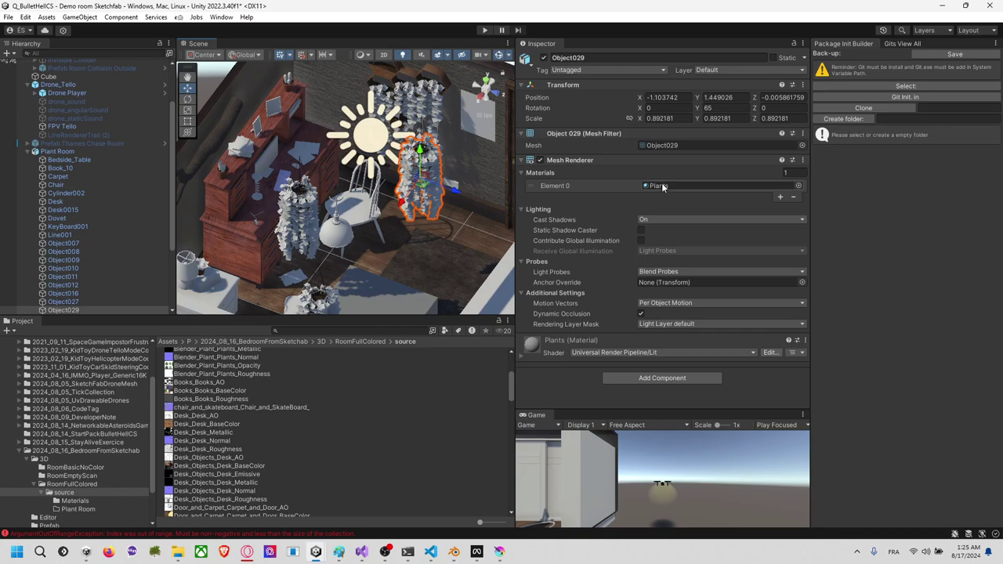
{"action": "double_click", "coordinate": [663, 185]}
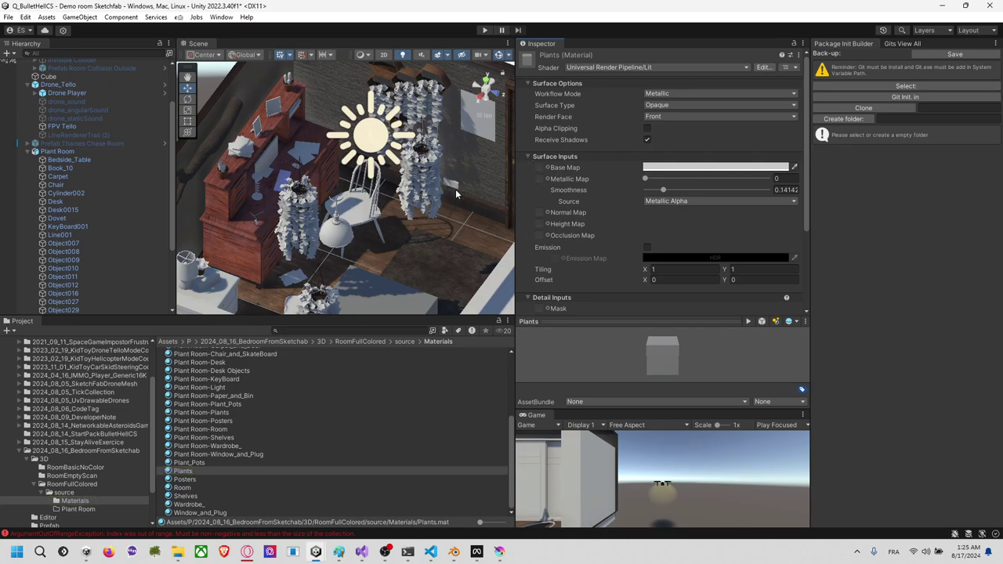
{"action": "left_click", "coordinate": [547, 168]}
{"action": "type", "text": "plan"}
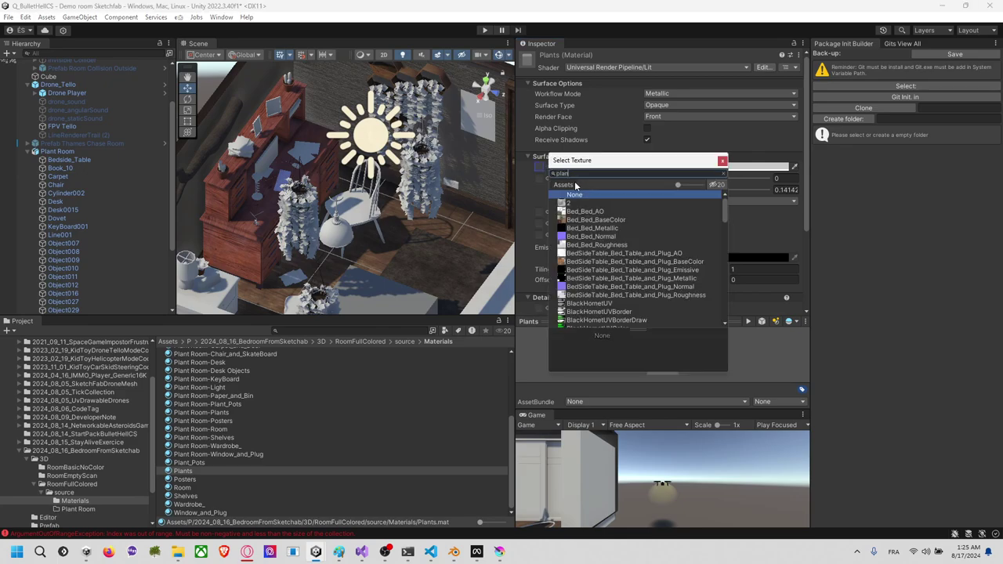
{"action": "type", "text": "ts"}
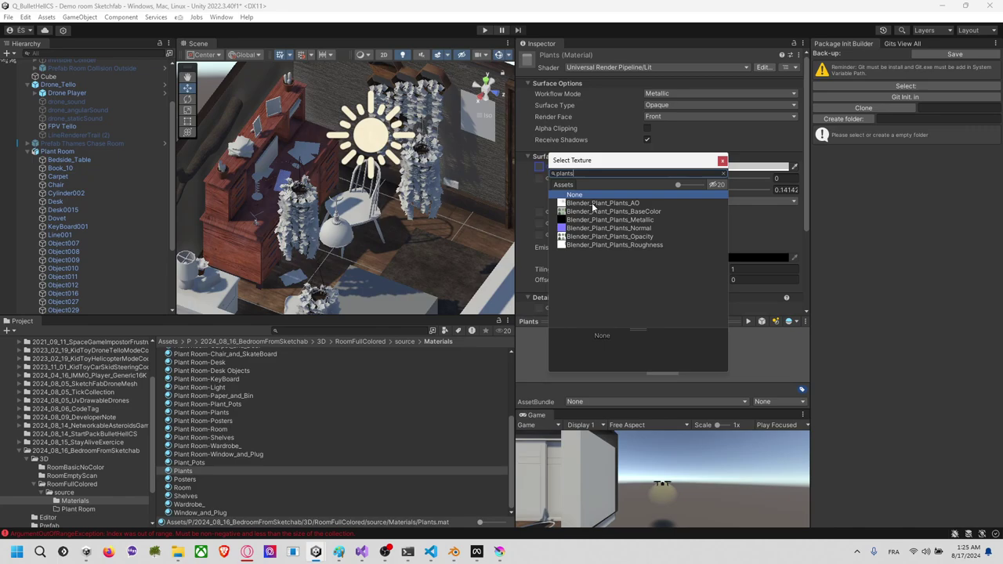
{"action": "left_click", "coordinate": [601, 211]}
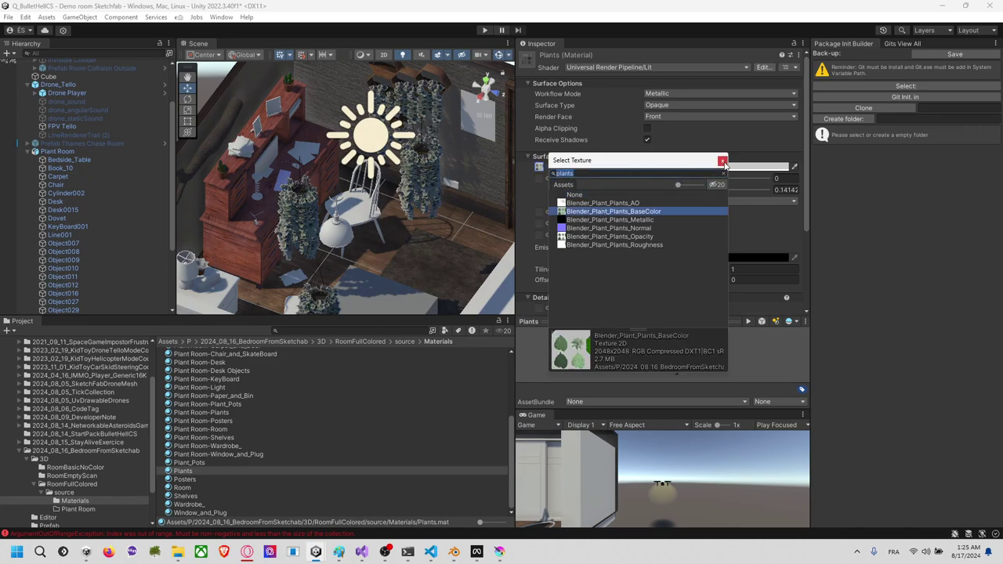
{"action": "left_click", "coordinate": [722, 162]}
Step: Search the textures for "plants" to fill the Plants material's Metallic Map
{"action": "left_click", "coordinate": [548, 179]}
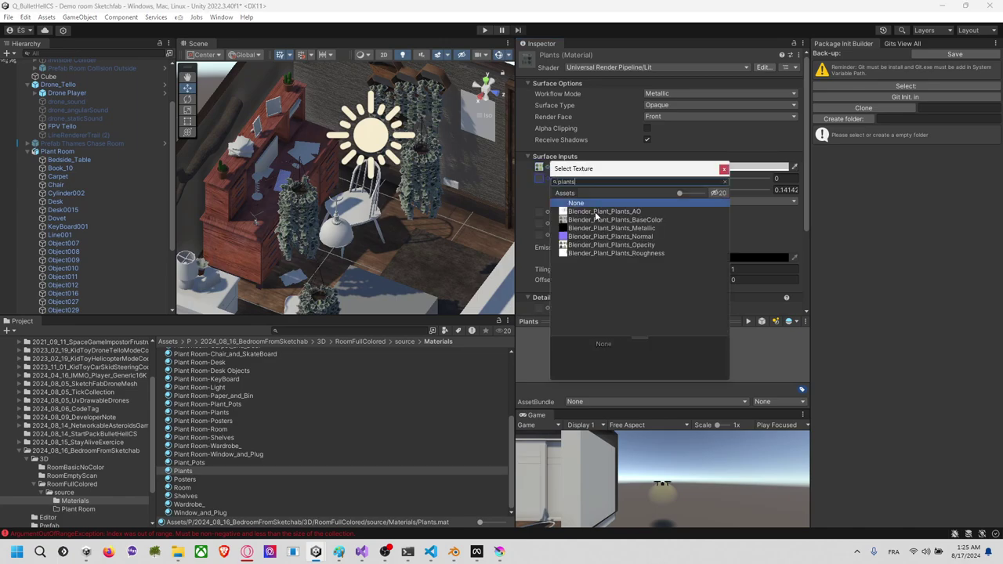
Step: Assign Blender_Plant_Plants_Metallic as the metallic map and Blender_Plant_Plants_Normal as the normal map of the Plants material
{"action": "left_click", "coordinate": [609, 228]}
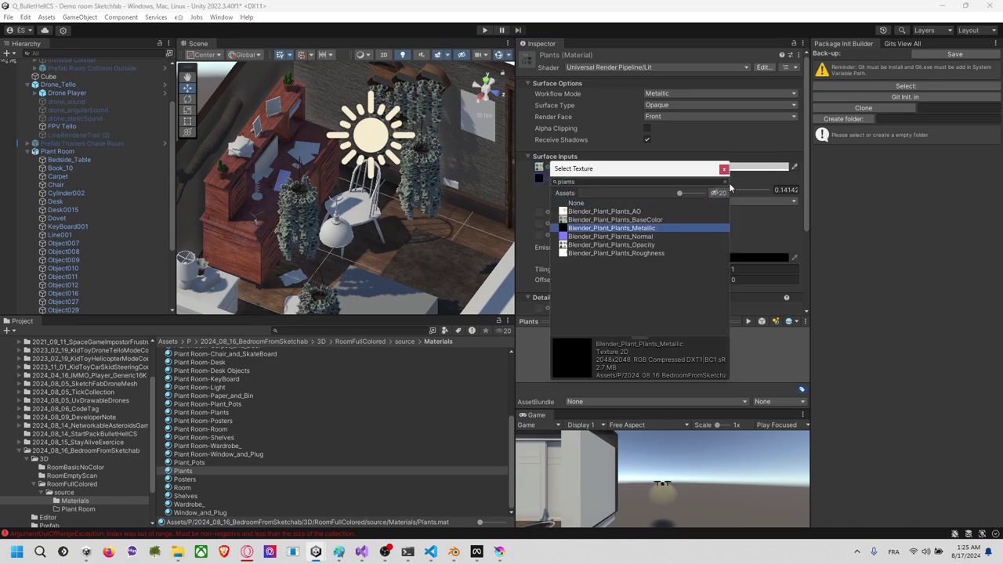
{"action": "double_click", "coordinate": [638, 226]}
{"action": "left_click", "coordinate": [547, 214]}
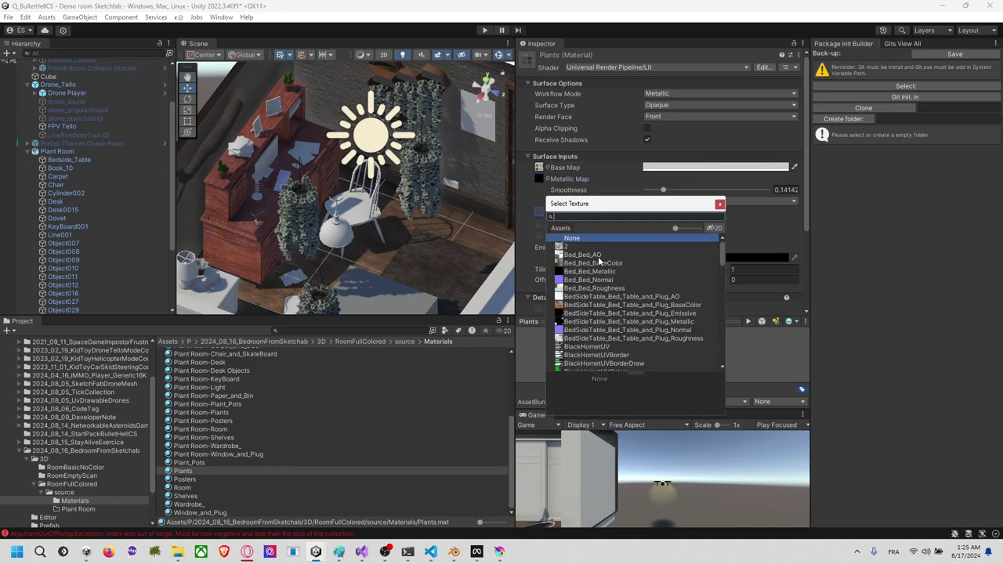
{"action": "left_click", "coordinate": [591, 272]}
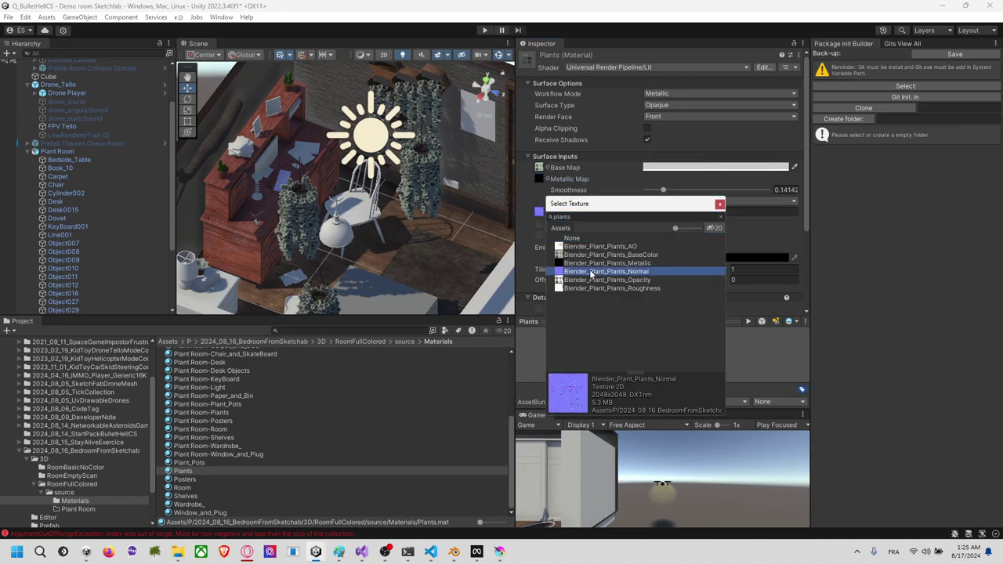
{"action": "left_click", "coordinate": [719, 204]}
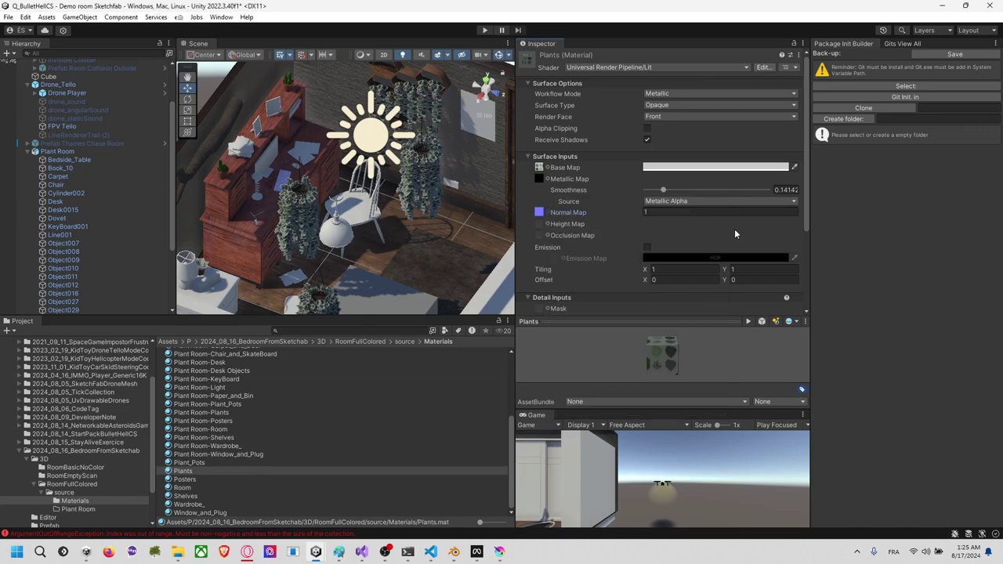
Step: Try Blender_Plant_Plants_Opacity in the Plants material's normal map slot, and put Blender_Plant_Plants_Normal back
{"action": "left_click", "coordinate": [548, 213]}
{"action": "type", "text": "v"}
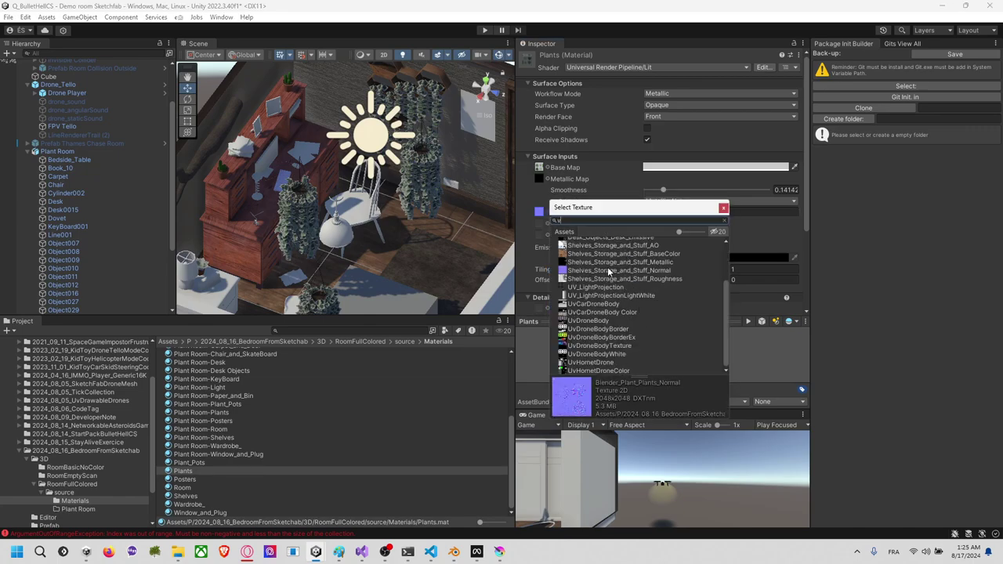
{"action": "type", "text": "lants"}
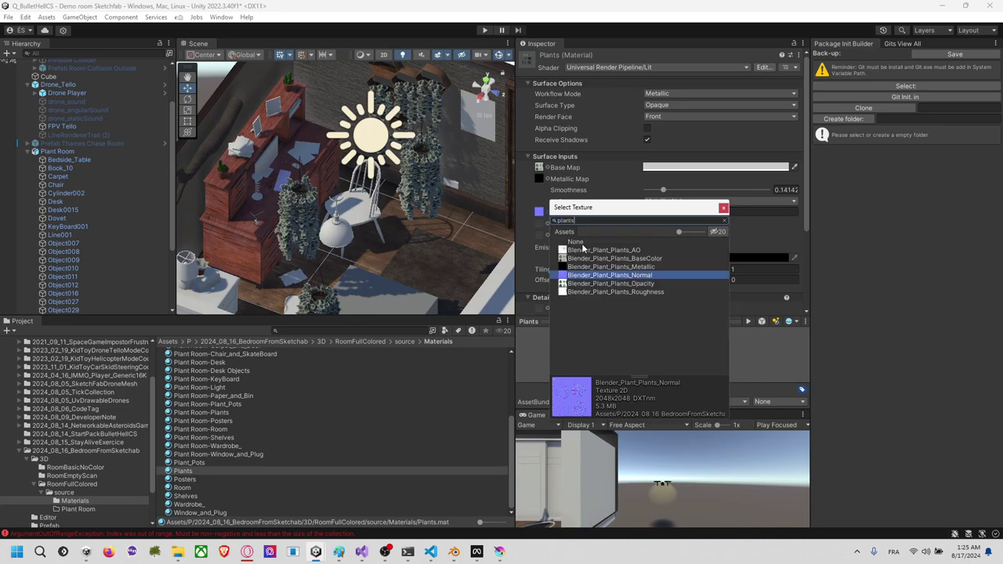
{"action": "left_click", "coordinate": [613, 284]}
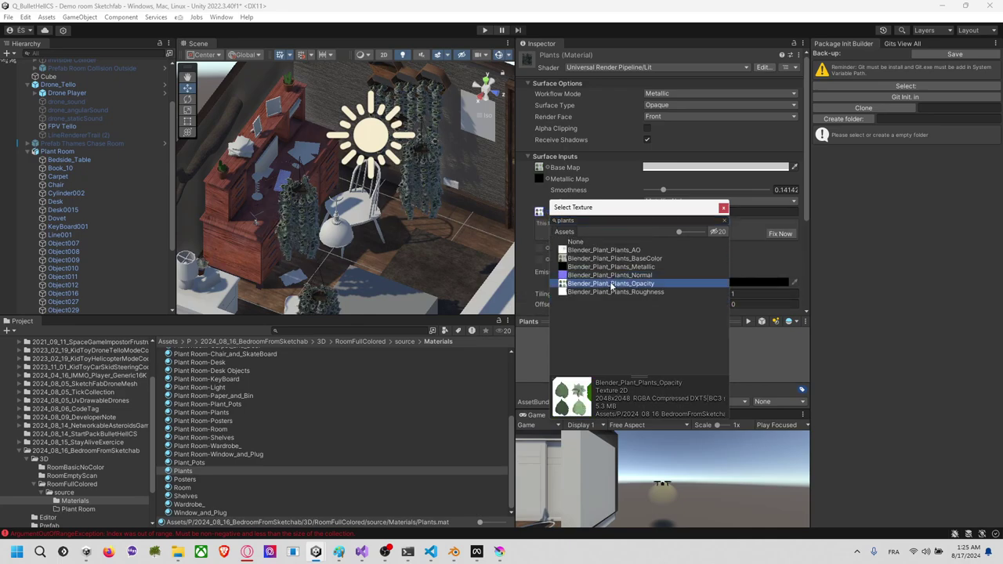
{"action": "left_click", "coordinate": [612, 275]}
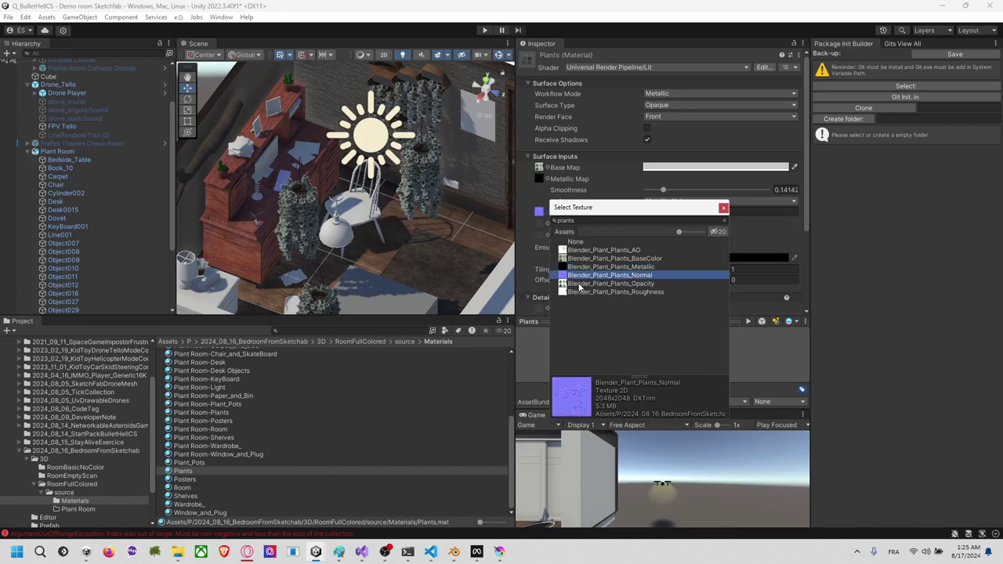
{"action": "left_click", "coordinate": [724, 208]}
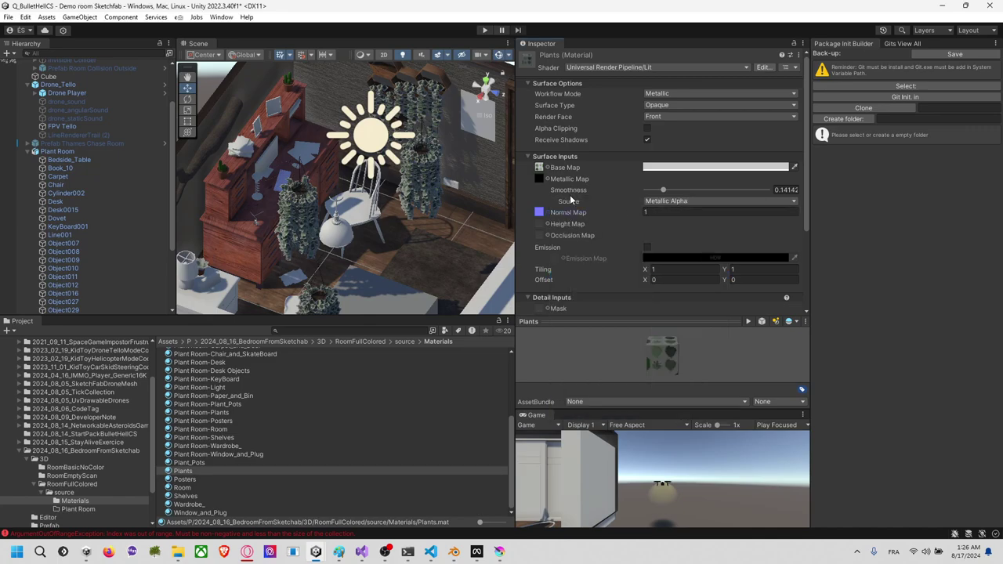
Step: Enable alpha clipping on the Plants material and set its surface type to Transparent
{"action": "left_click", "coordinate": [647, 128]}
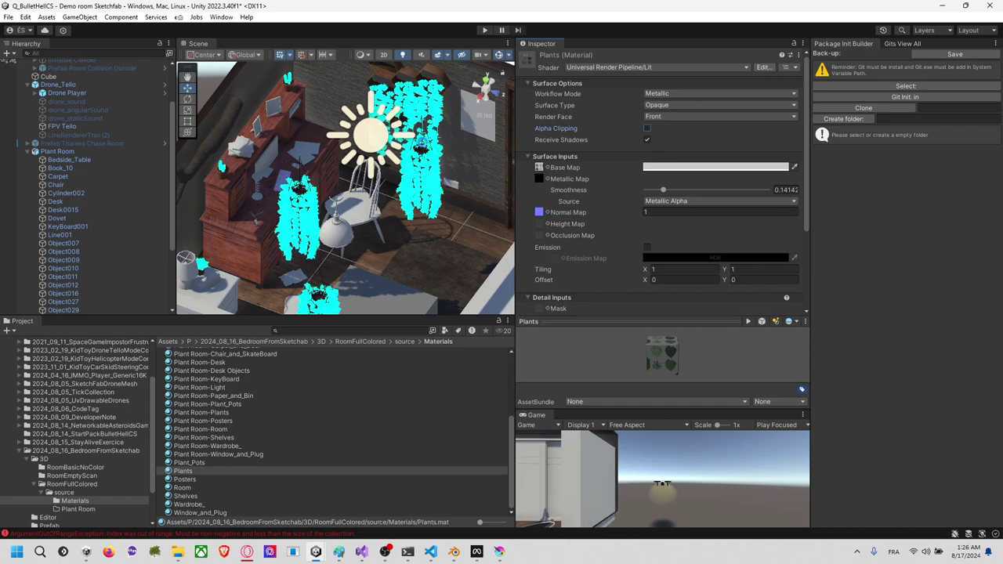
{"action": "scroll", "coordinate": [441, 164], "scroll_direction": "up", "scroll_amount": 6}
{"action": "middle_click_drag", "start_coordinate": [441, 163], "coordinate": [357, 205]}
{"action": "scroll", "coordinate": [392, 179], "scroll_direction": "up", "scroll_amount": 7}
{"action": "scroll", "coordinate": [357, 205], "scroll_direction": "up", "scroll_amount": 10}
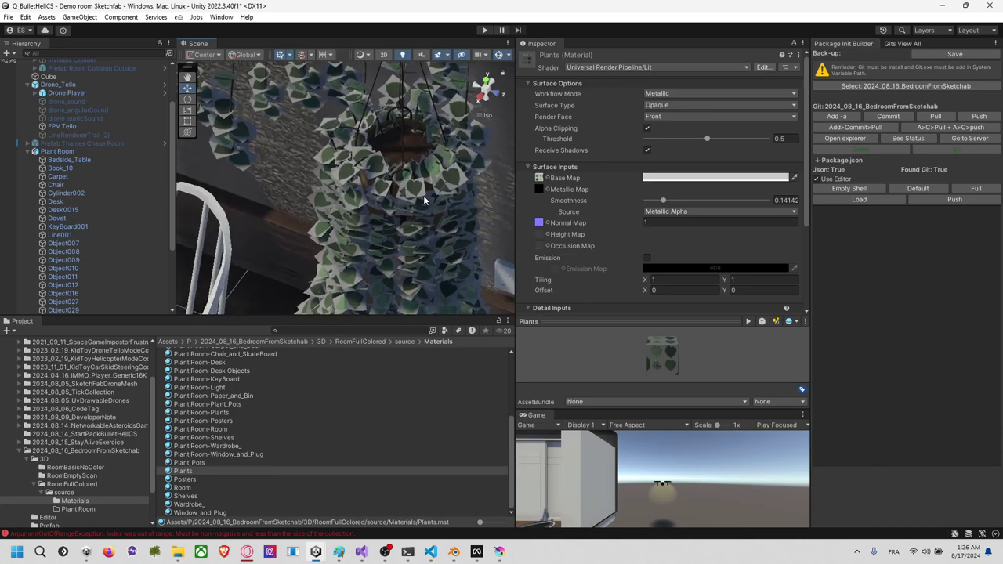
{"action": "scroll", "coordinate": [411, 203], "scroll_direction": "up", "scroll_amount": 5}
{"action": "middle_click_drag", "start_coordinate": [432, 203], "coordinate": [420, 203]}
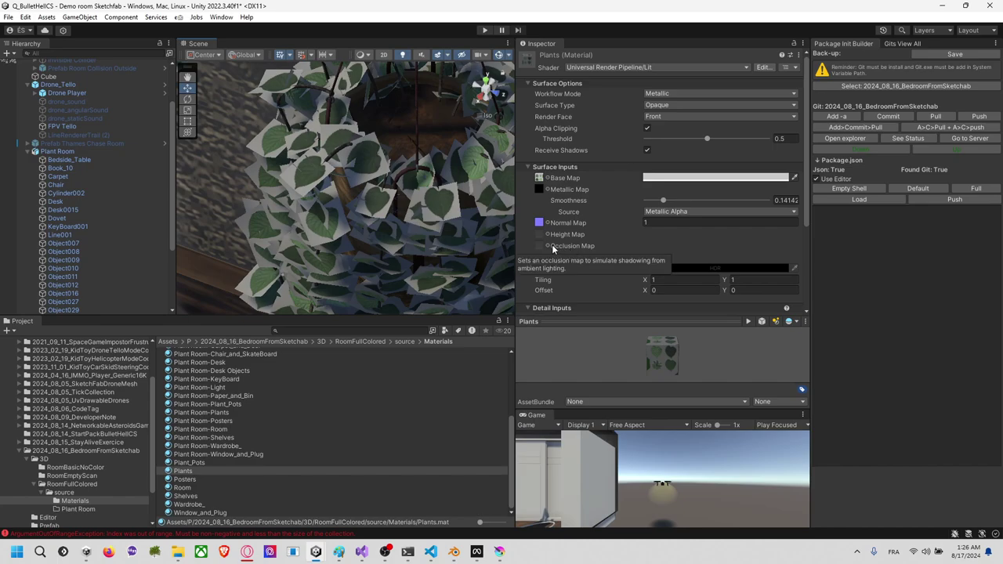
{"action": "left_click", "coordinate": [677, 105]}
{"action": "left_click", "coordinate": [680, 109]}
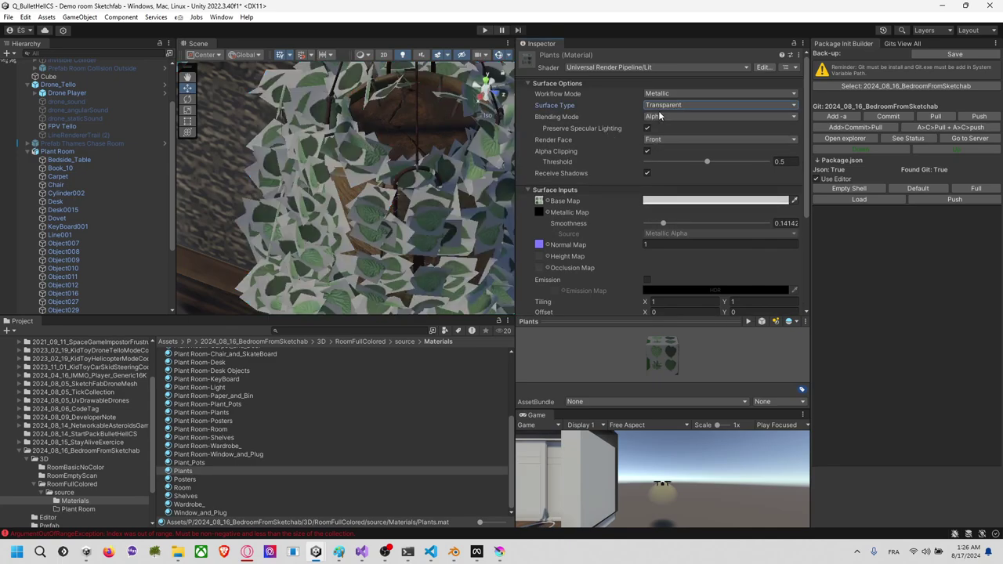
Step: Try the Specular workflow mode on the Plants material and return it to Metallic
{"action": "left_click", "coordinate": [684, 95]}
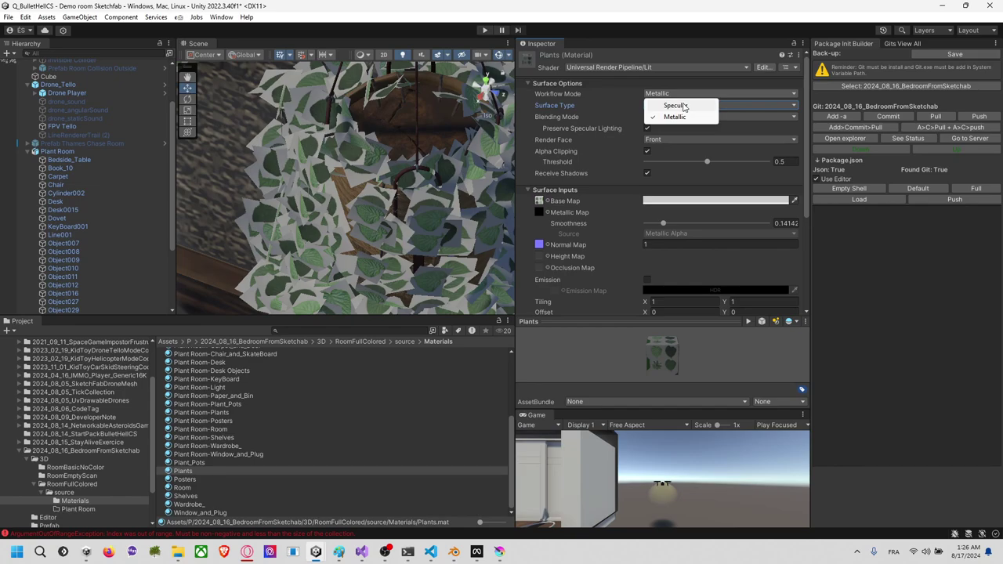
{"action": "left_click", "coordinate": [676, 105]}
{"action": "left_click", "coordinate": [681, 94]}
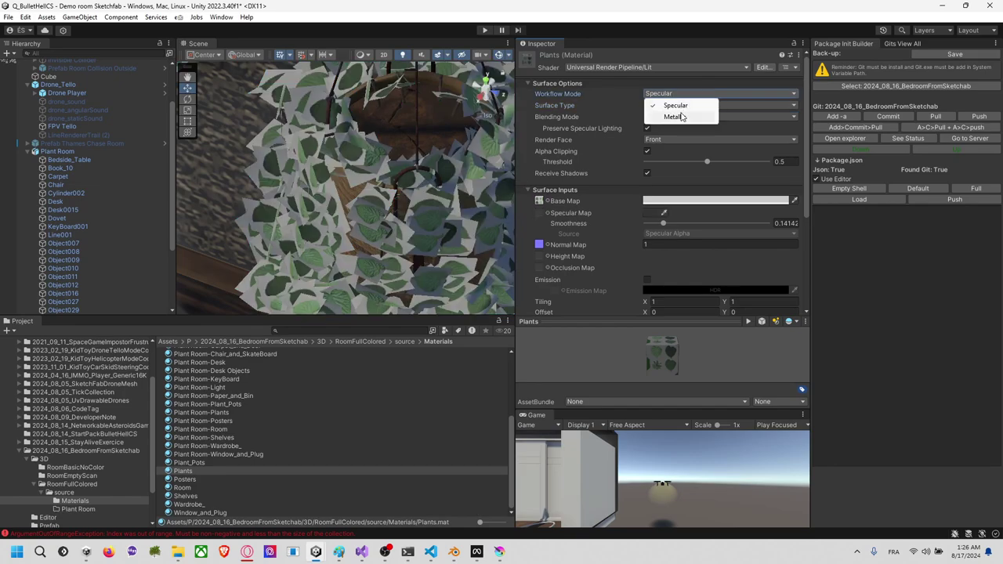
{"action": "left_click", "coordinate": [683, 116]}
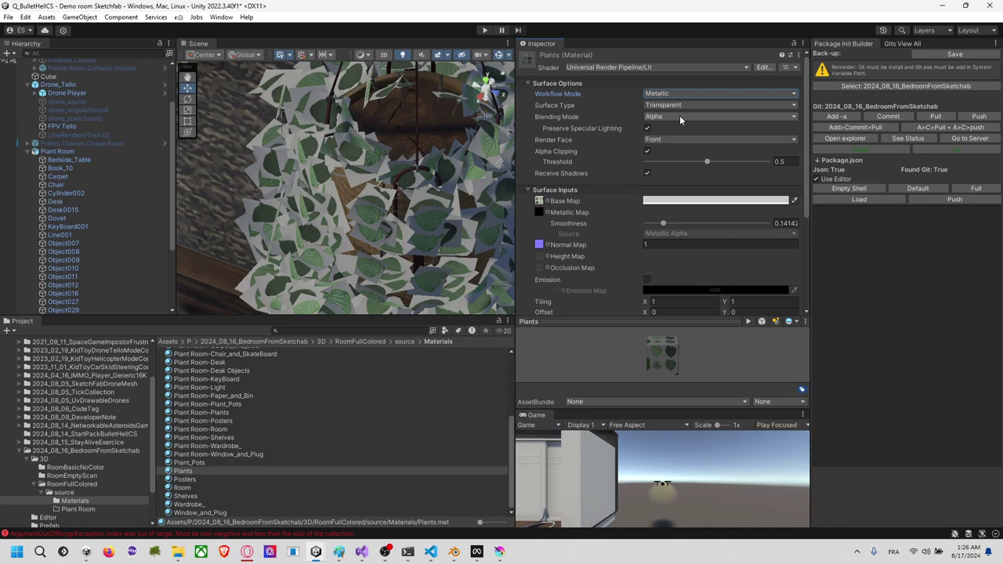
{"action": "left_click", "coordinate": [659, 139]}
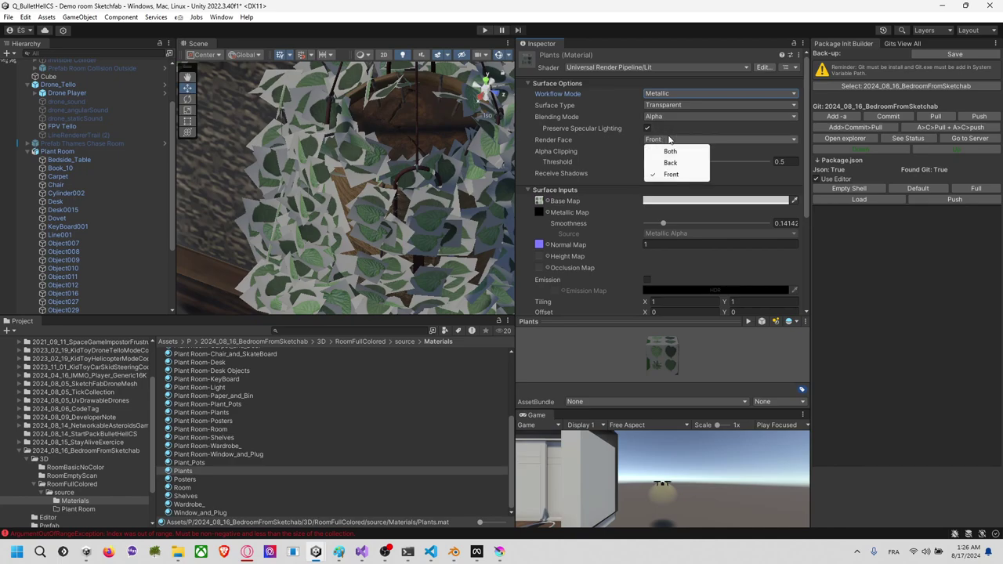
Step: Enable Alpha Is Transparency for the Blender_Plant_Plants_BaseColor texture, apply the import settings, and check the leaves in the scene
{"action": "left_click", "coordinate": [539, 201]}
{"action": "left_click", "coordinate": [240, 435]}
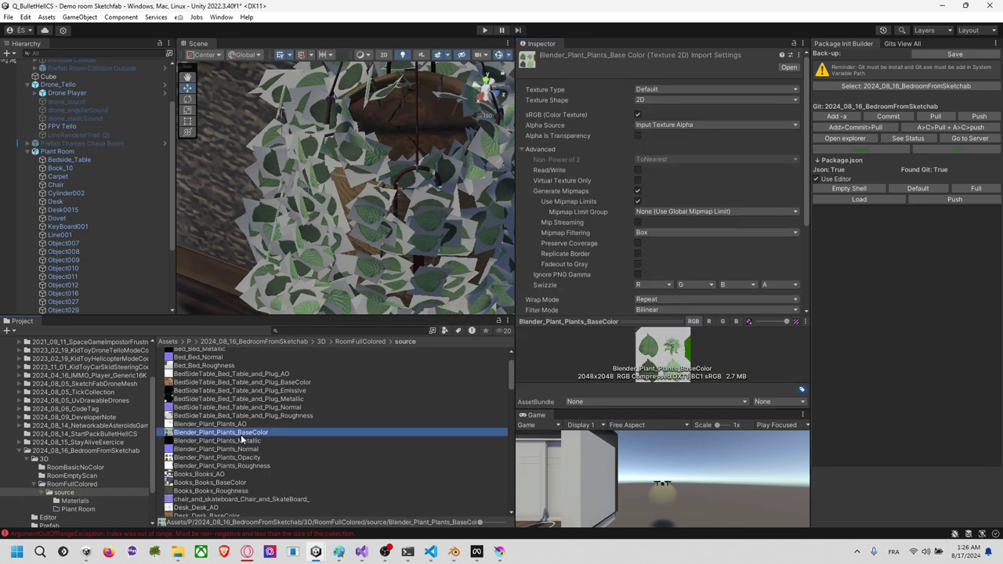
{"action": "left_click", "coordinate": [242, 442]}
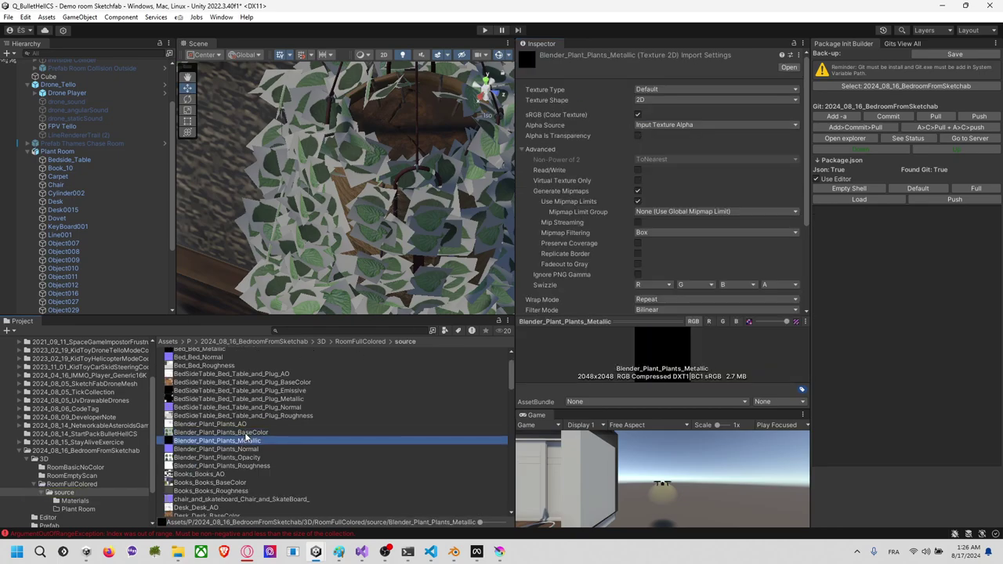
{"action": "left_click", "coordinate": [246, 433]}
{"action": "left_click", "coordinate": [638, 136]}
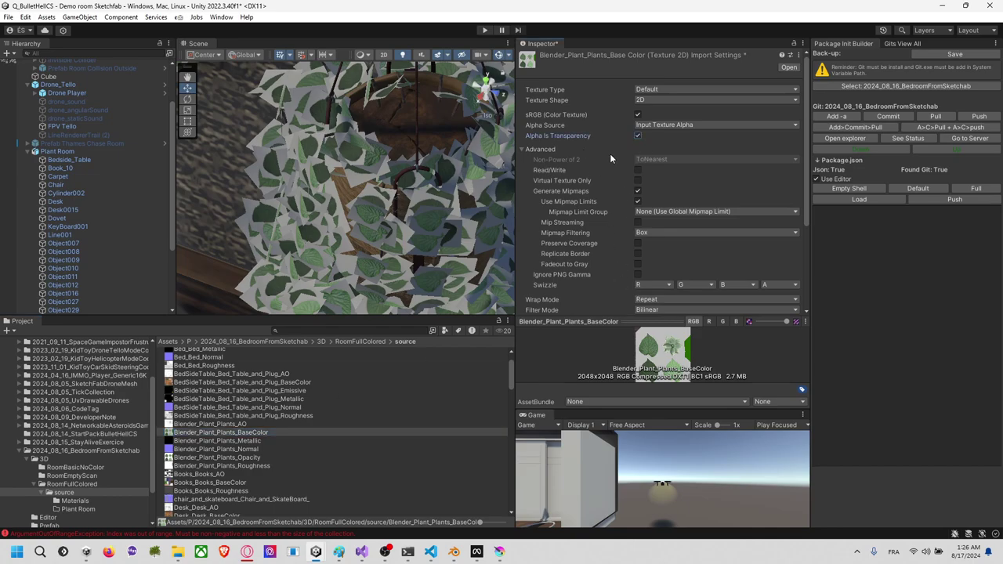
{"action": "scroll", "coordinate": [631, 157], "scroll_direction": "down", "scroll_amount": 3}
{"action": "left_click", "coordinate": [787, 275]}
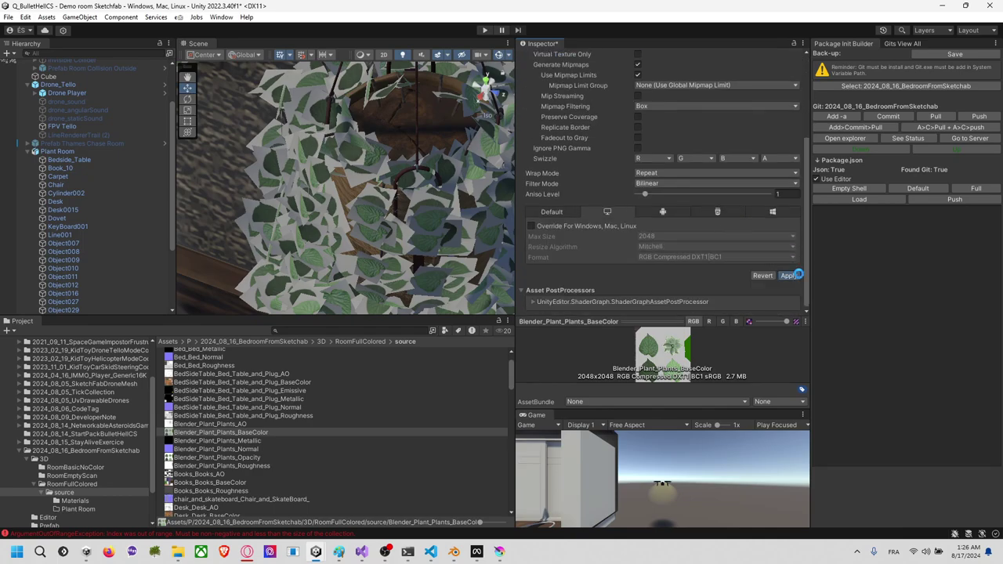
{"action": "scroll", "coordinate": [635, 219], "scroll_direction": "up", "scroll_amount": 3}
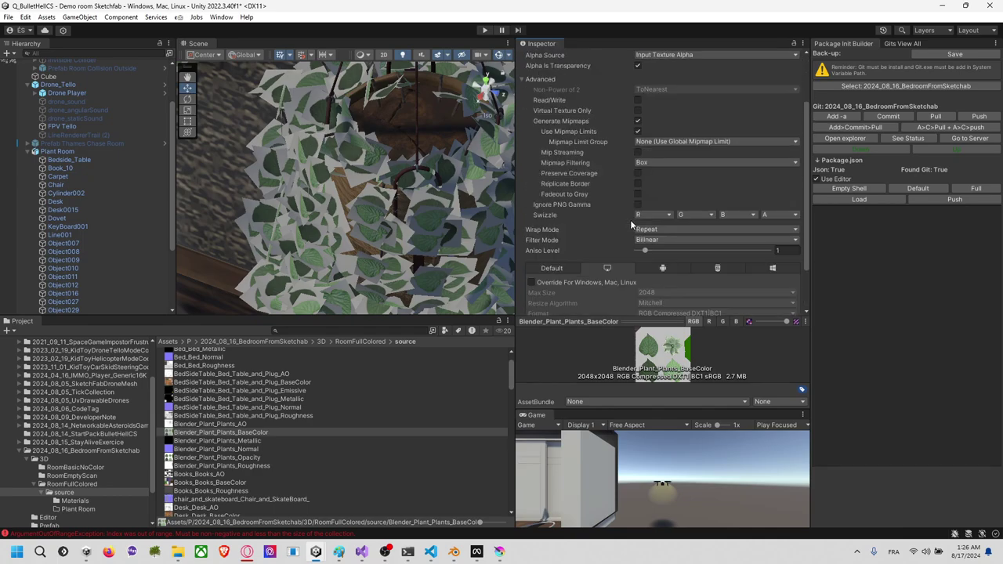
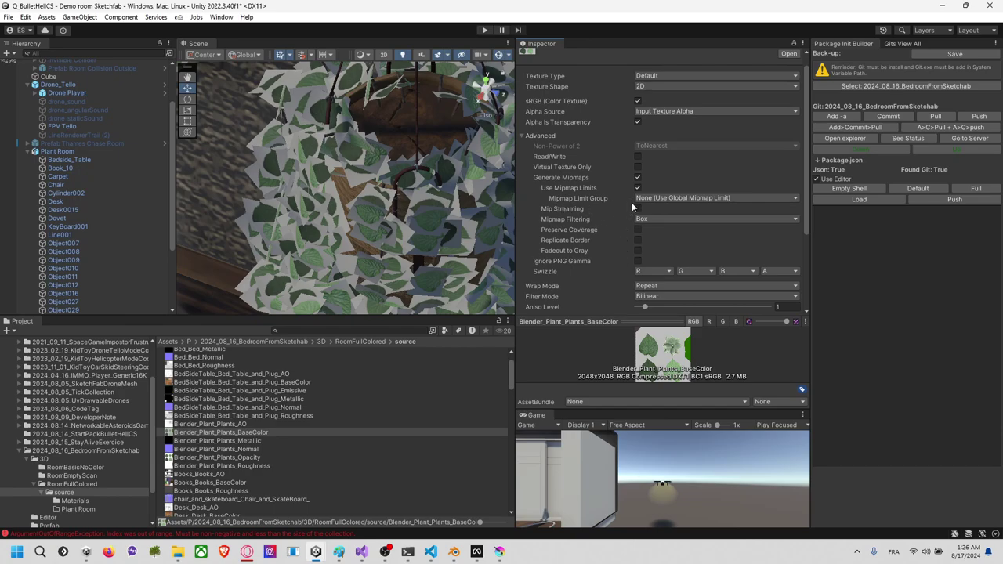
{"action": "scroll", "coordinate": [446, 168], "scroll_direction": "down", "scroll_amount": 15}
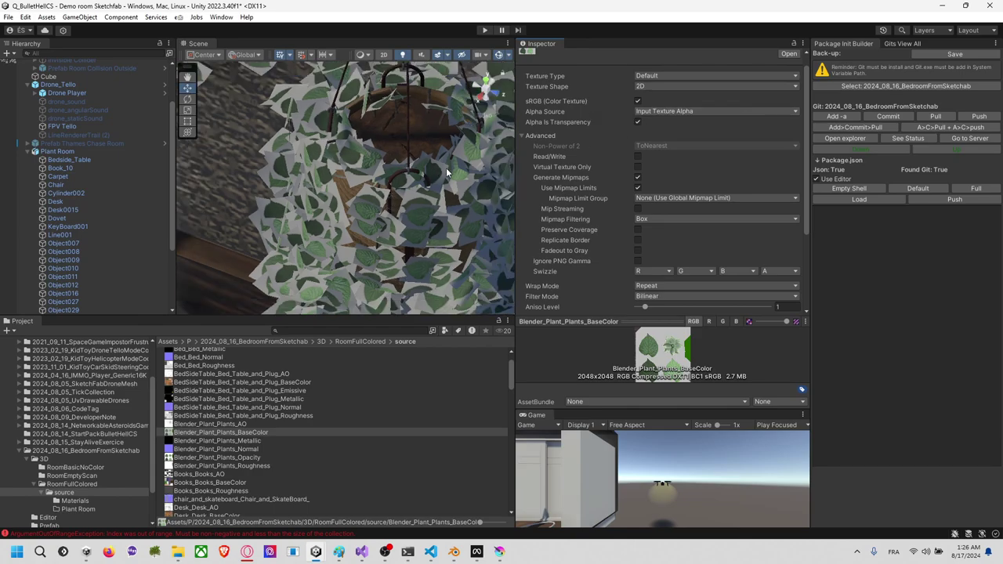
{"action": "mouse_move", "coordinate": [439, 168]}
{"action": "right_mouse_down"}
{"action": "mouse_move", "coordinate": [451, 173]}
{"action": "mouse_move", "coordinate": [417, 184]}
{"action": "mouse_move", "coordinate": [443, 181]}
{"action": "right_mouse_up"}
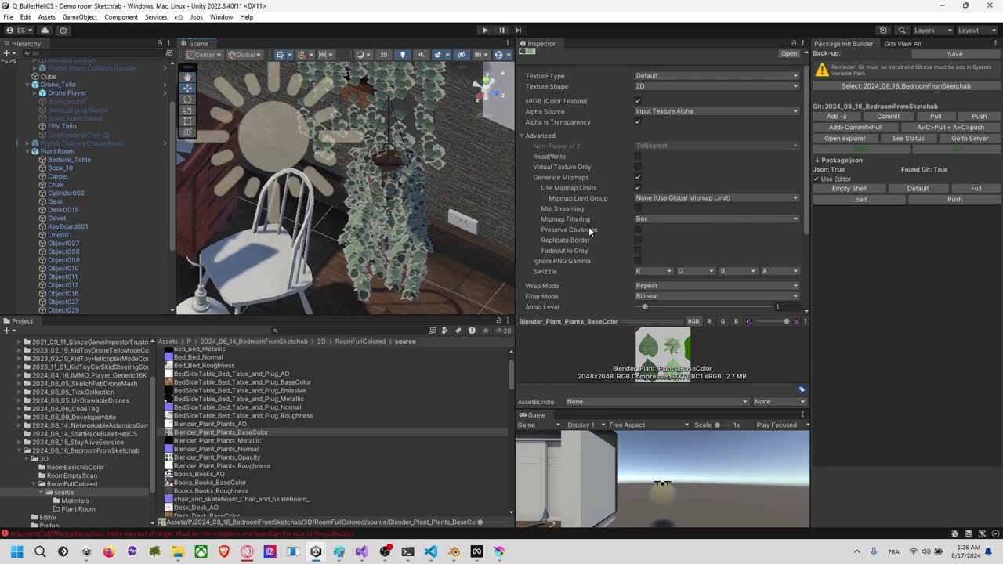
Step: Enable Ignore PNG Gamma for the Blender_Plant_Plants_BaseColor texture and apply the import settings
{"action": "left_click", "coordinate": [638, 262]}
{"action": "scroll", "coordinate": [638, 264], "scroll_direction": "down", "scroll_amount": 3}
{"action": "left_click", "coordinate": [788, 275]}
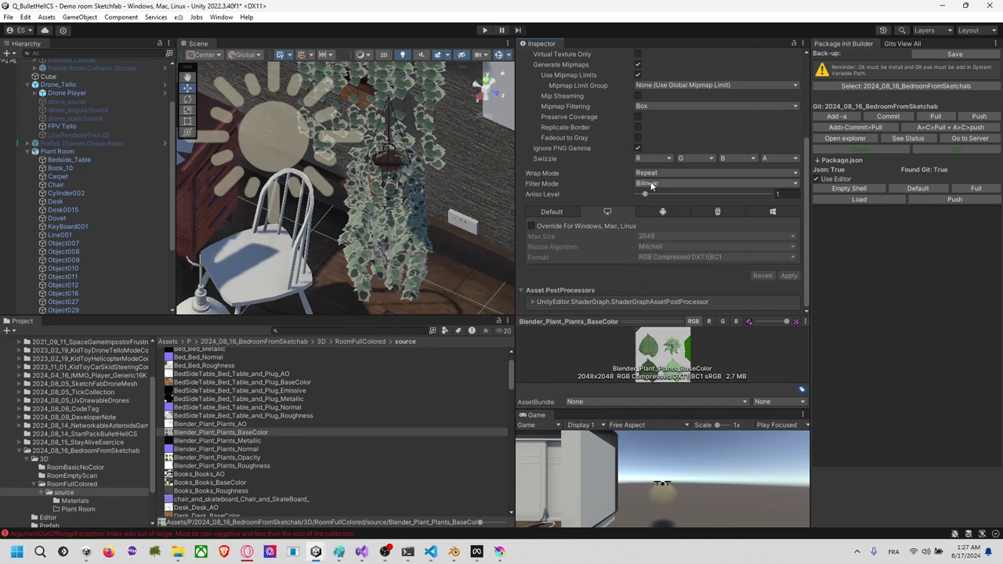
Step: Try applying Fadeout to Gray to the Blender_Plant_Plants_BaseColor texture, check the leaves in the scene, and undo the change
{"action": "scroll", "coordinate": [639, 190], "scroll_direction": "up", "scroll_amount": 2}
{"action": "scroll", "coordinate": [635, 185], "scroll_direction": "up", "scroll_amount": 2}
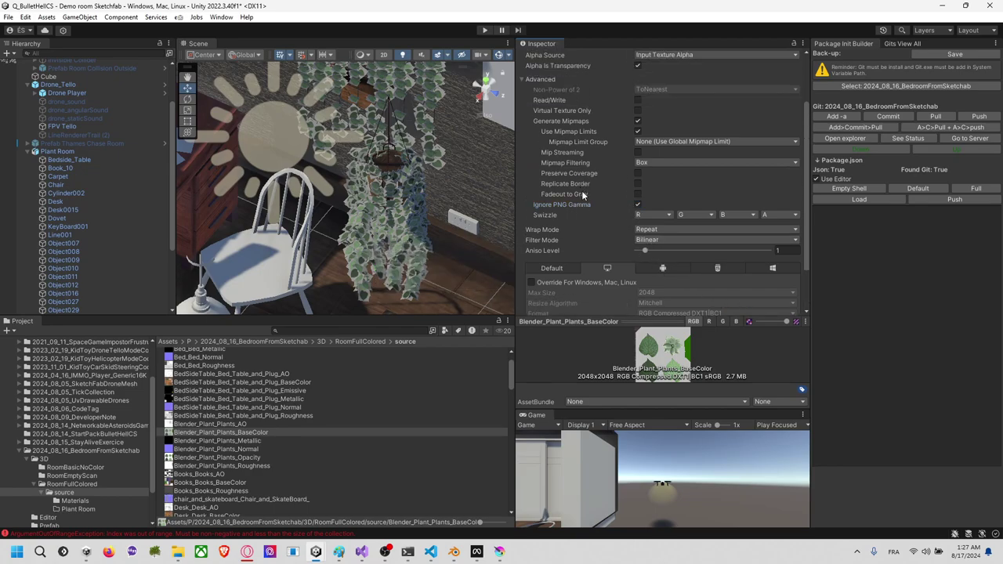
{"action": "left_click", "coordinate": [638, 193]}
{"action": "scroll", "coordinate": [790, 262], "scroll_direction": "down", "scroll_amount": 4}
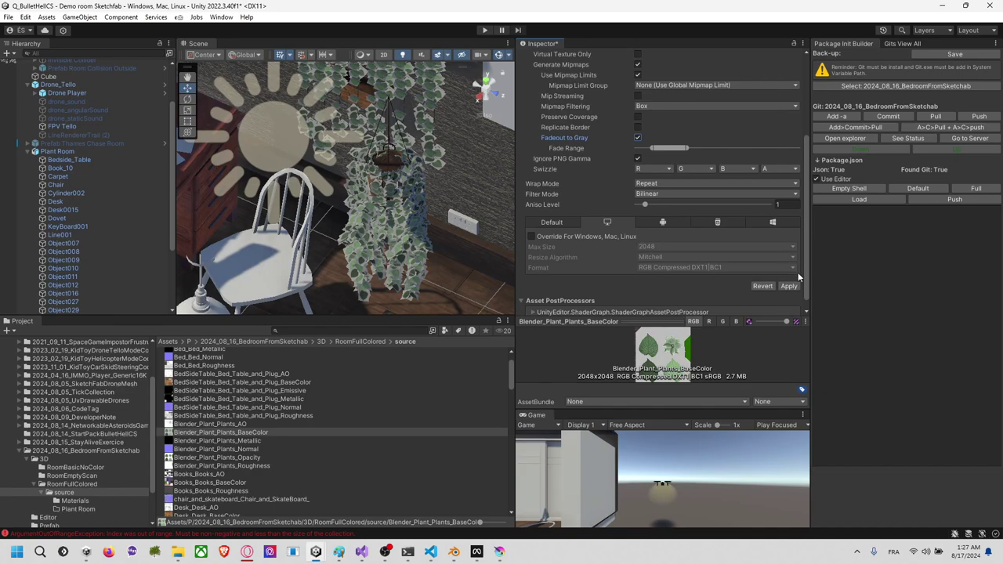
{"action": "left_click", "coordinate": [790, 286]}
{"action": "scroll", "coordinate": [428, 157], "scroll_direction": "up", "scroll_amount": 5}
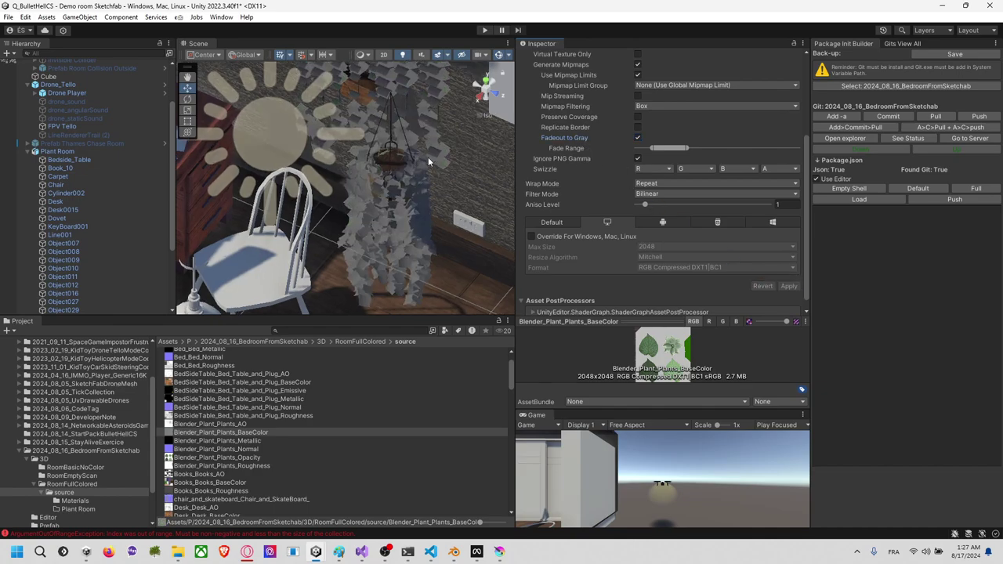
{"action": "middle_click_drag", "start_coordinate": [444, 155], "coordinate": [417, 206]}
{"action": "key", "text": "ctrl+z"}
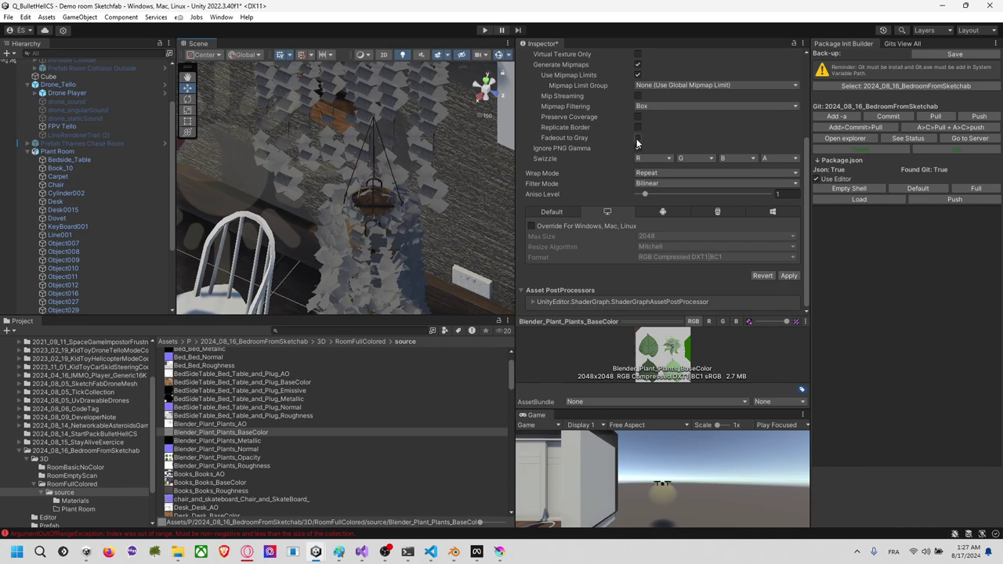
Step: Try Fadeout to Gray on the base color texture with the fade range shifted much higher, and turn the option off again
{"action": "left_click", "coordinate": [638, 138]}
{"action": "right_click_drag", "start_coordinate": [458, 131], "coordinate": [483, 169]}
{"action": "left_click_drag", "start_coordinate": [660, 148], "coordinate": [767, 149]}
{"action": "left_click", "coordinate": [789, 286]}
{"action": "left_click", "coordinate": [789, 287]}
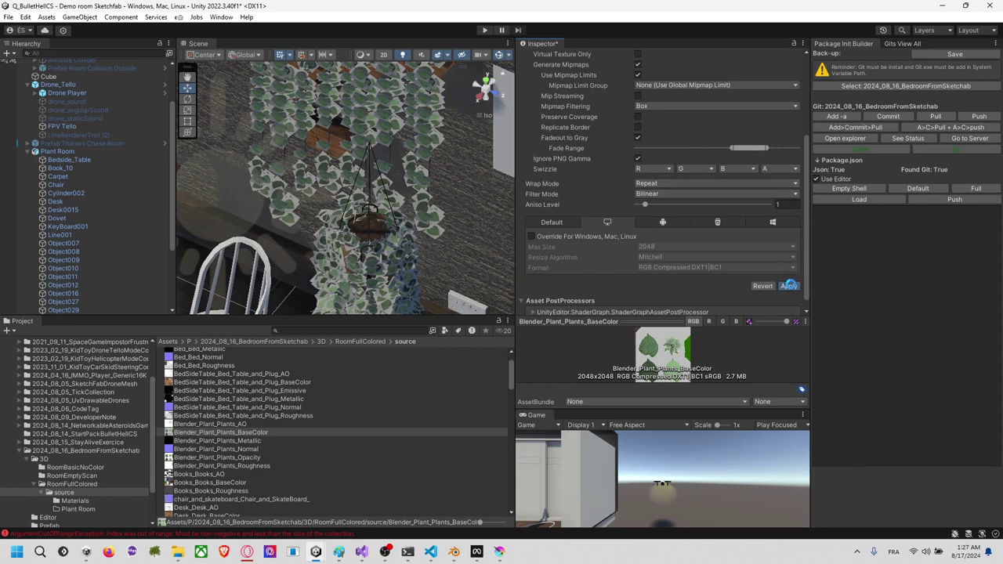
{"action": "left_click", "coordinate": [638, 138]}
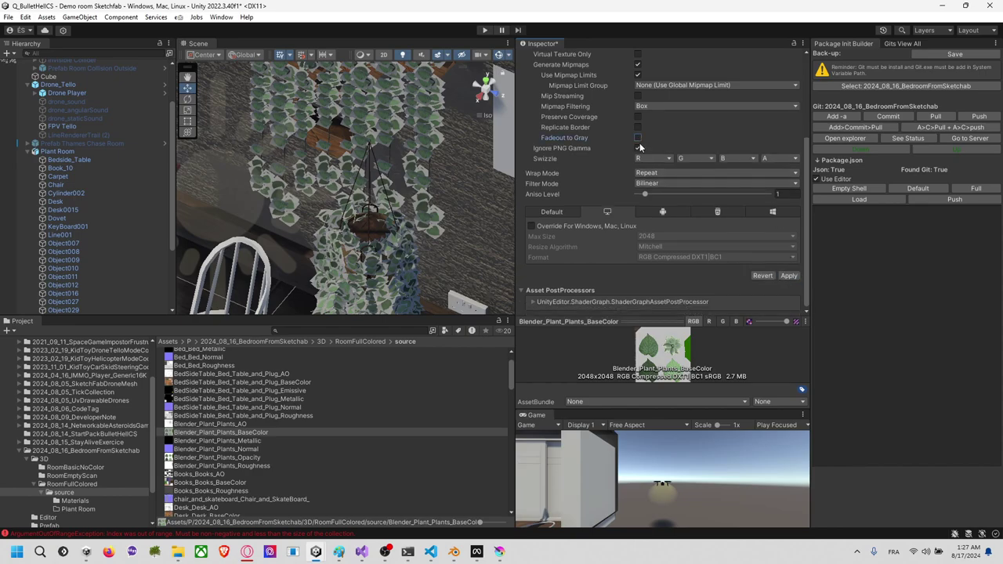
{"action": "scroll", "coordinate": [615, 153], "scroll_direction": "up", "scroll_amount": 3}
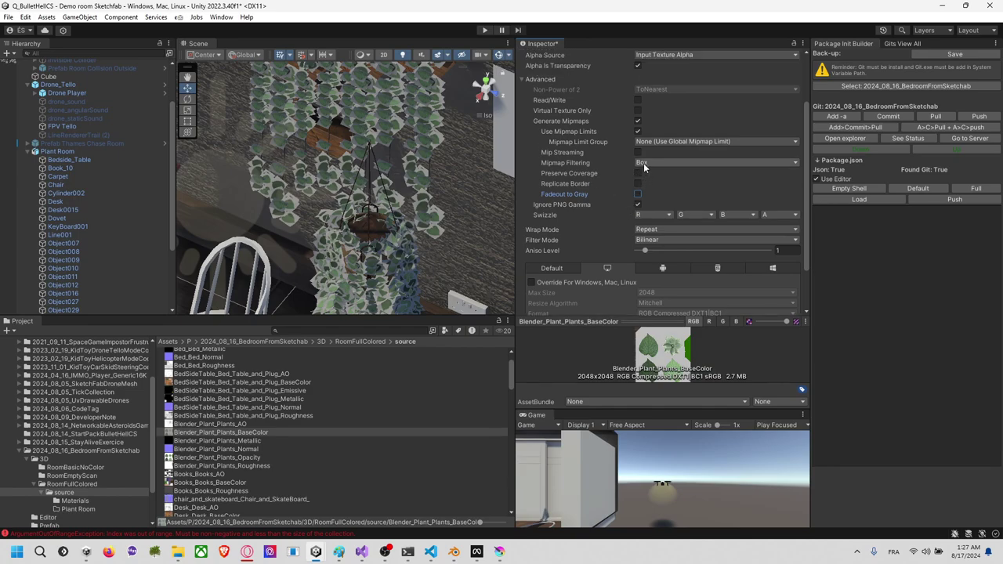
{"action": "left_click", "coordinate": [645, 163]}
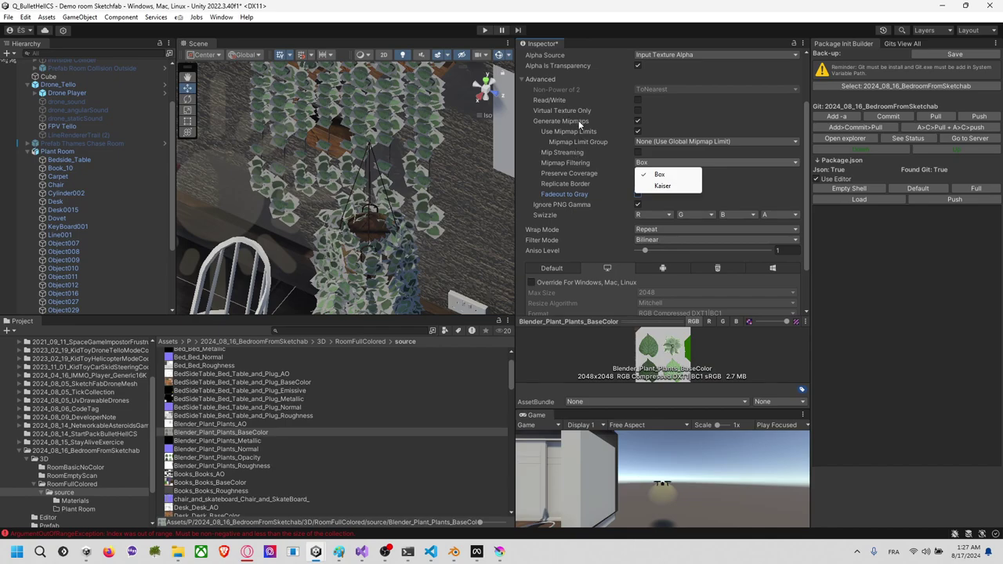
{"action": "left_click", "coordinate": [689, 117]}
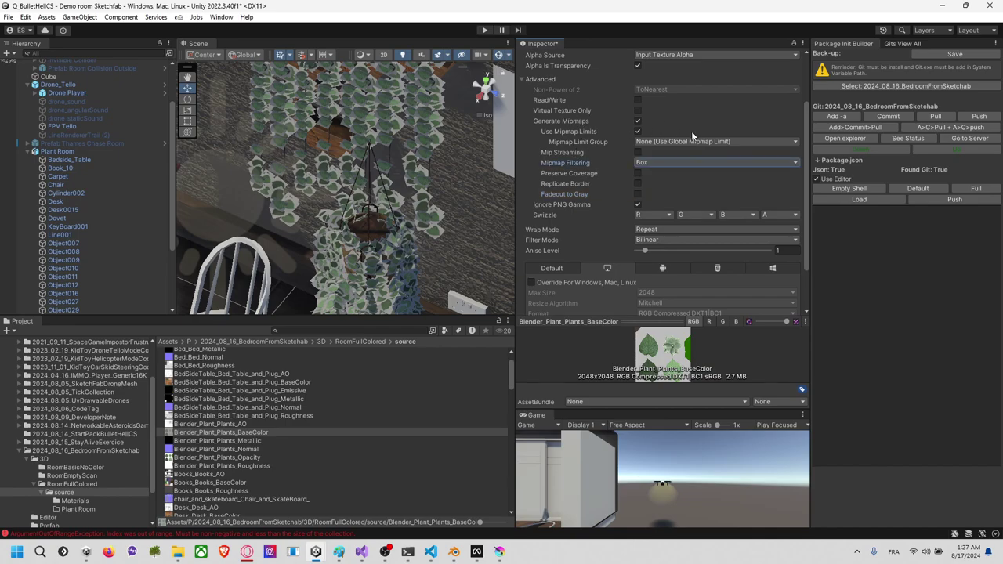
Step: Save the pending import settings of the Blender_Plant_Plants_BaseColor texture and select the Blender_Plant_Plants_Opacity texture
{"action": "scroll", "coordinate": [678, 133], "scroll_direction": "up", "scroll_amount": 2}
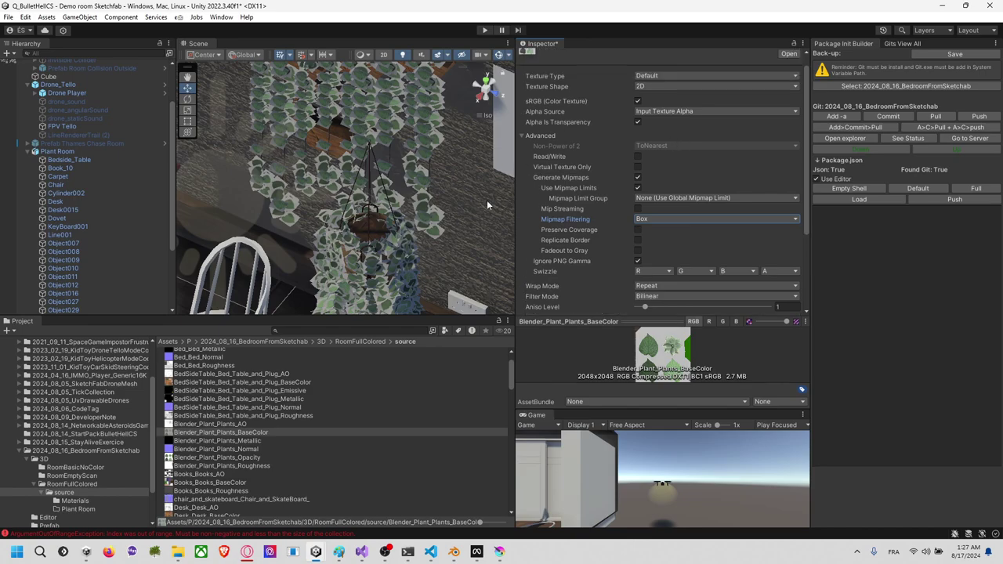
{"action": "left_click", "coordinate": [638, 261]}
{"action": "scroll", "coordinate": [572, 212], "scroll_direction": "down", "scroll_amount": 3}
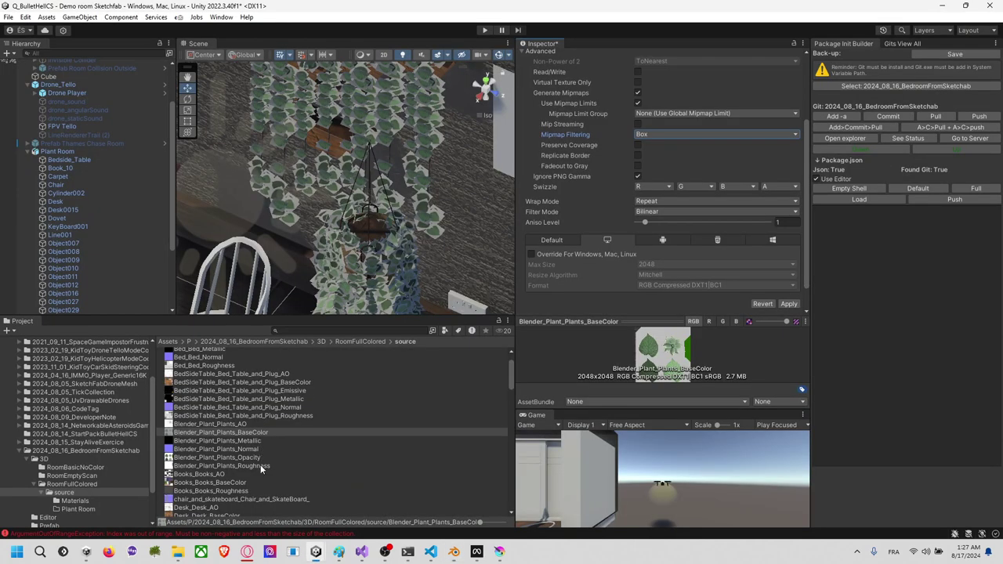
{"action": "left_click", "coordinate": [260, 459]}
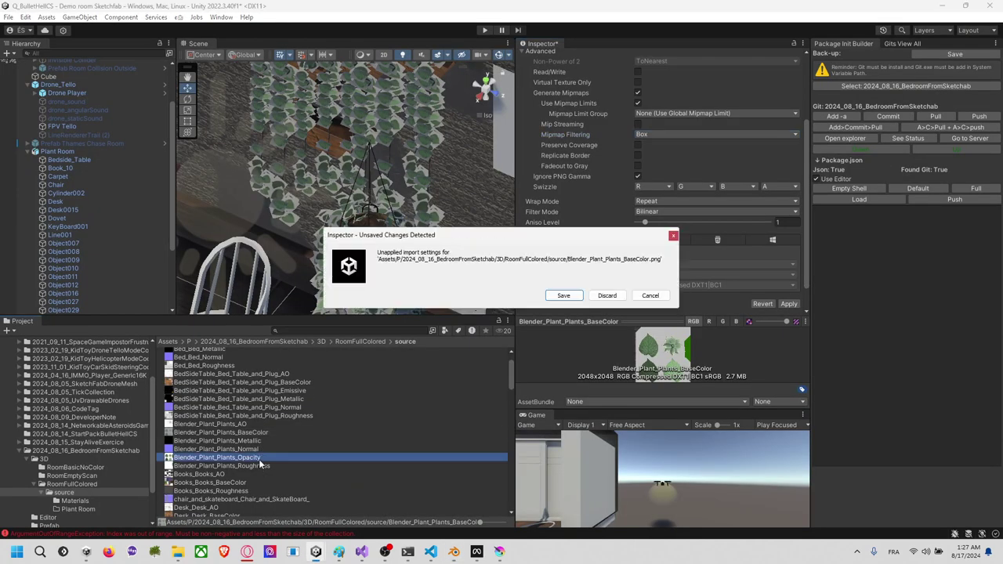
{"action": "left_click", "coordinate": [563, 296]}
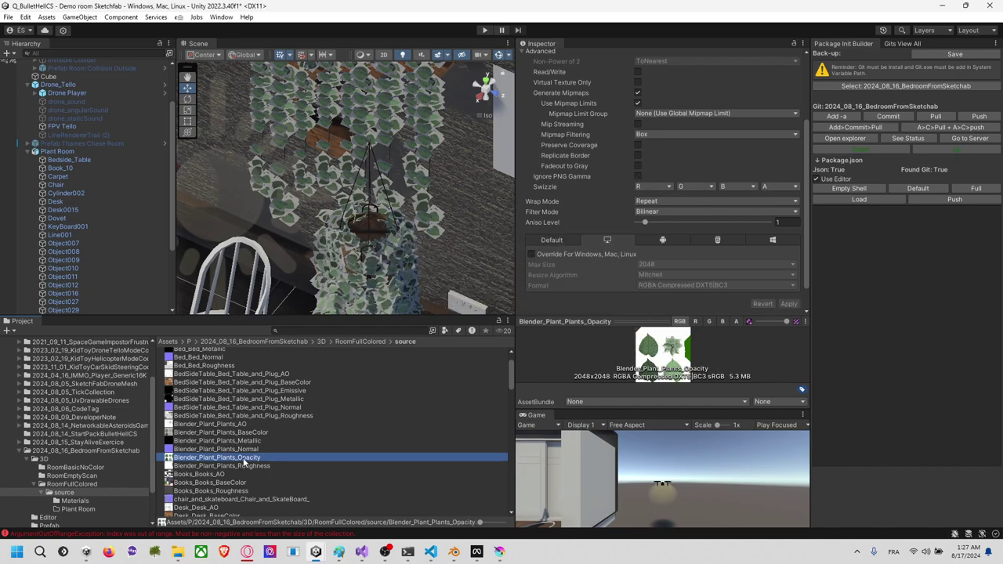
Step: Compare the Blender_Plant_Plants_BaseColor and Blender_Plant_Plants_Opacity textures, first in Unity and then as open images in Krita
{"action": "left_click", "coordinate": [252, 434]}
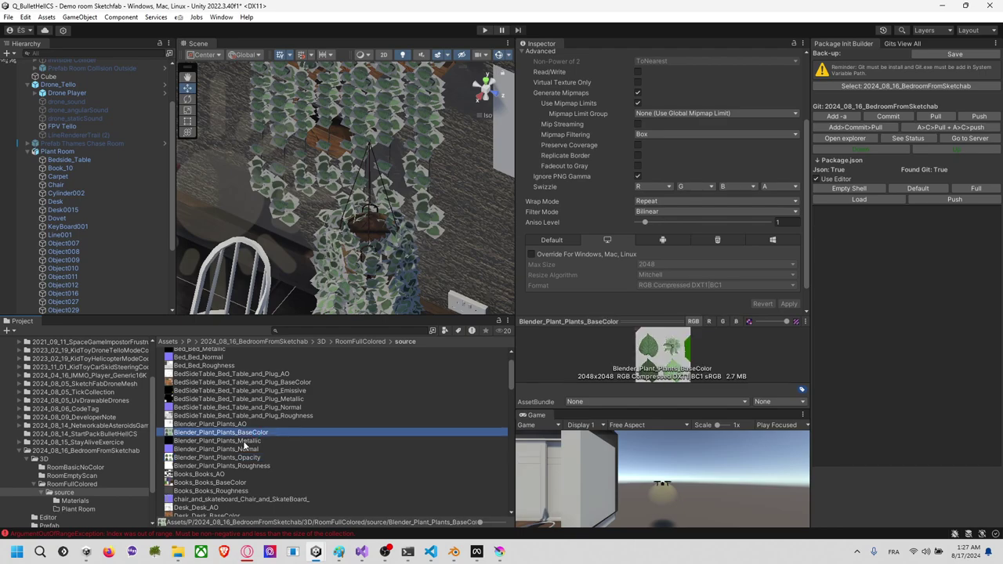
{"action": "left_click", "coordinate": [243, 460]}
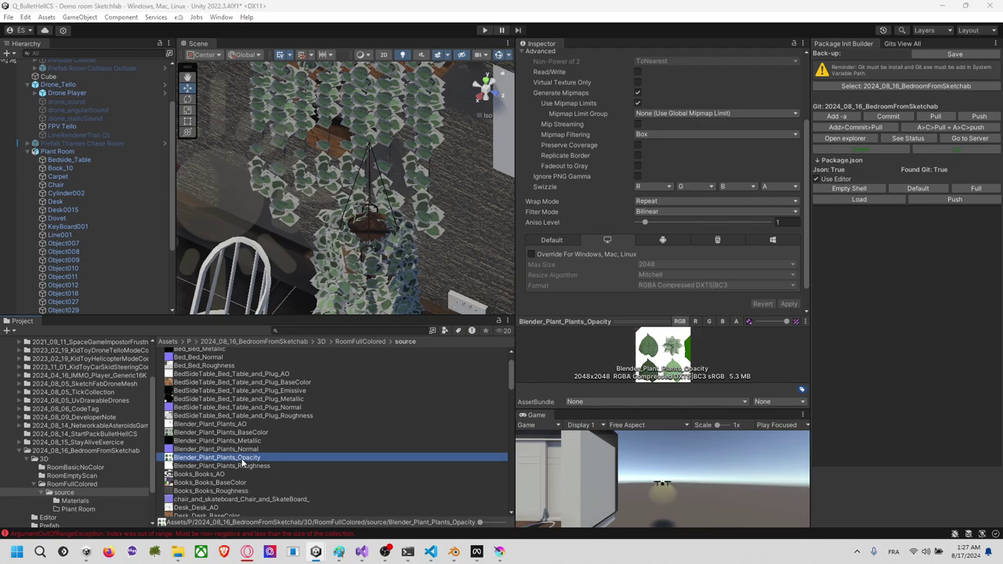
{"action": "key", "text": "alt+Tab"}
{"action": "key", "text": "alt+Tab"}
{"action": "key", "text": "Tab"}
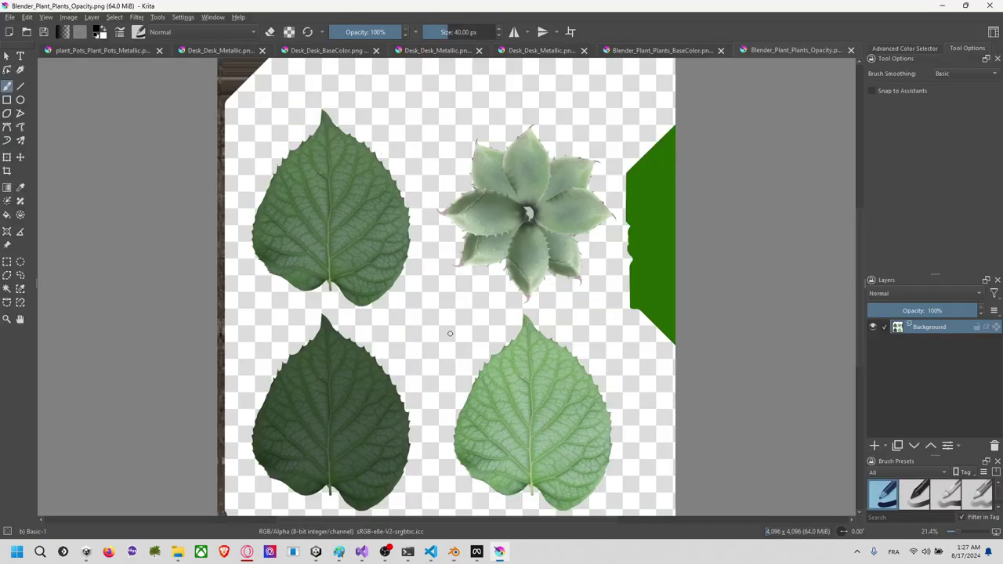
{"action": "scroll", "coordinate": [404, 356], "scroll_direction": "down", "scroll_amount": 4}
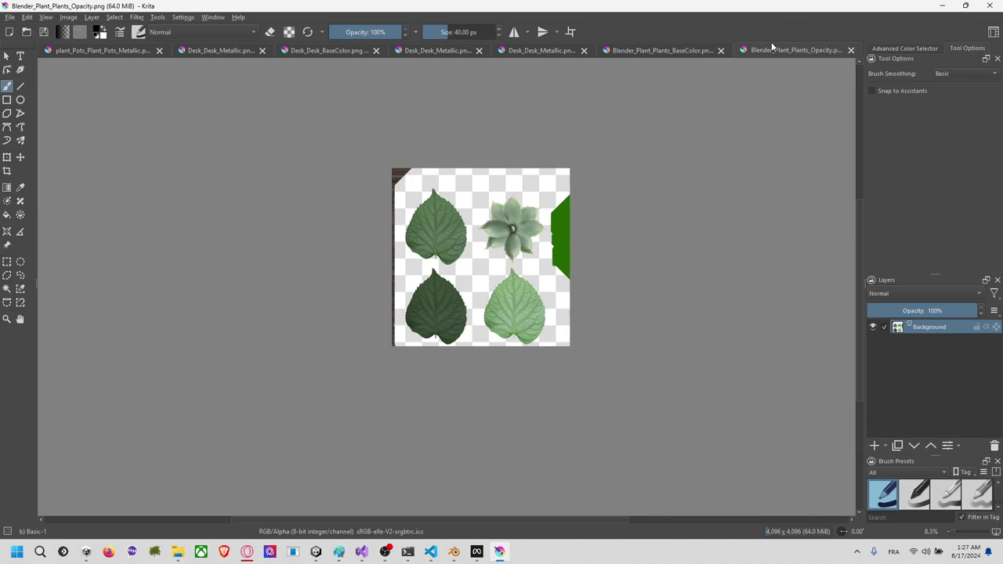
{"action": "left_click", "coordinate": [693, 51]}
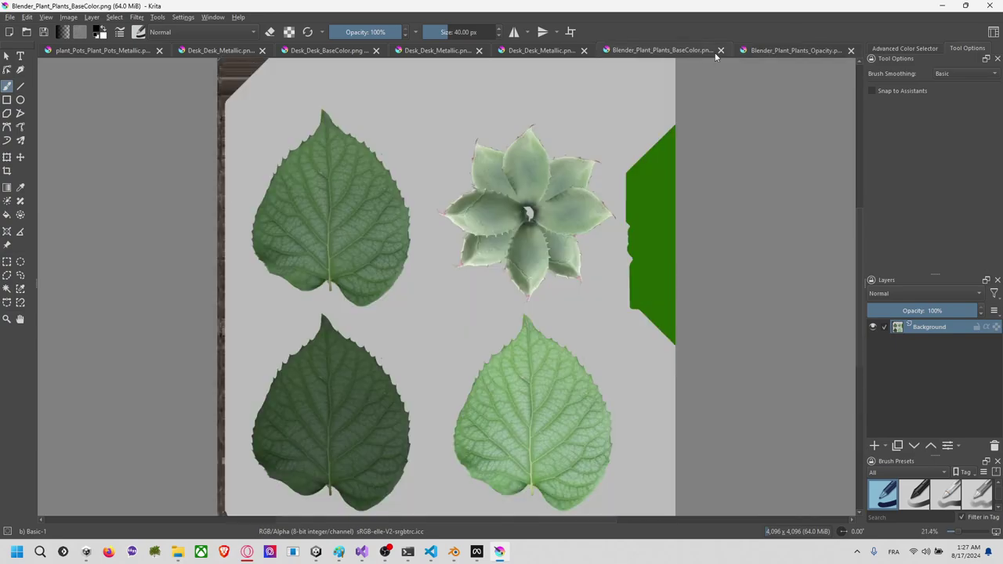
{"action": "left_click", "coordinate": [779, 53]}
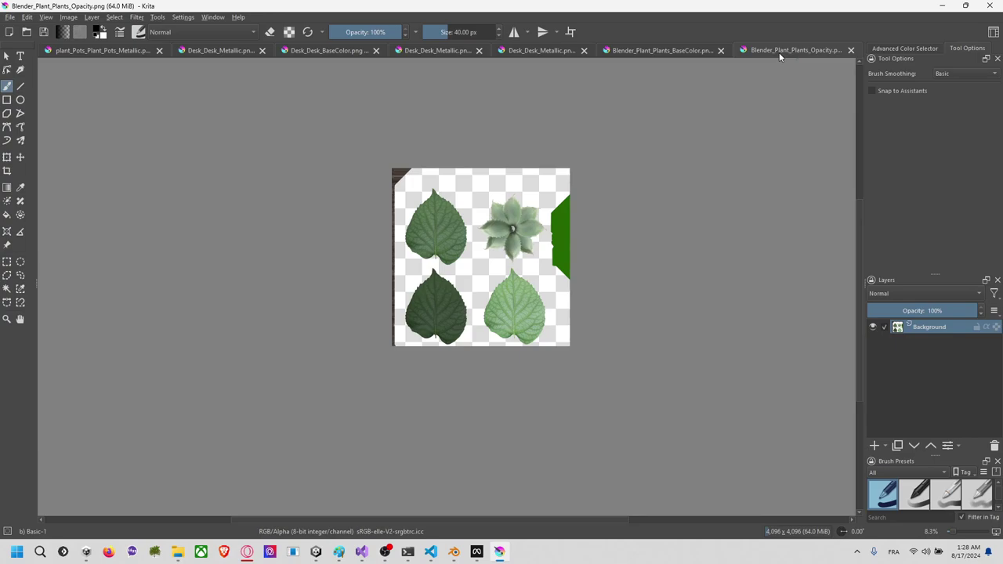
{"action": "left_click", "coordinate": [703, 51]}
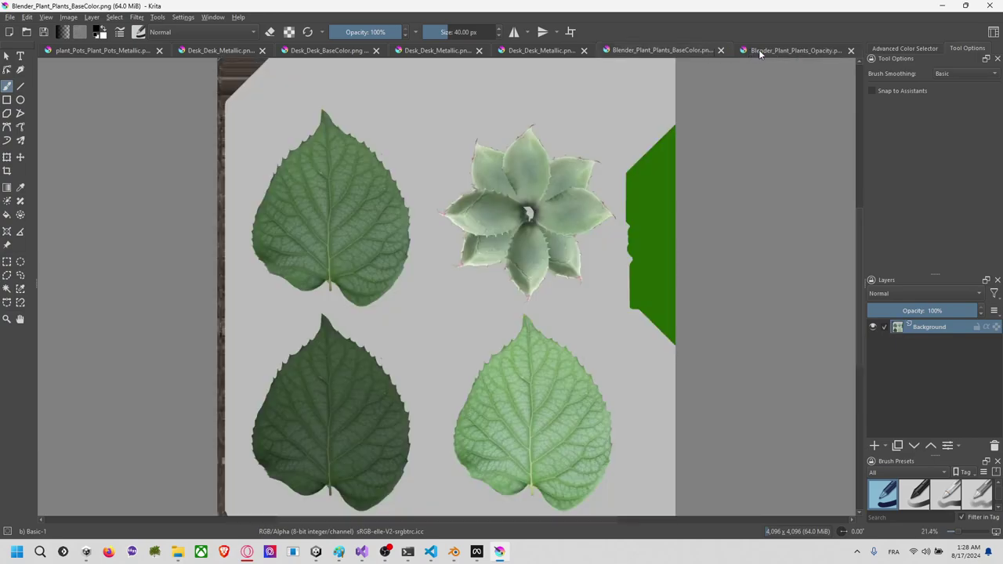
{"action": "left_click", "coordinate": [759, 50]}
{"action": "left_click", "coordinate": [702, 48]}
{"action": "left_click", "coordinate": [774, 53]}
{"action": "left_click", "coordinate": [697, 52]}
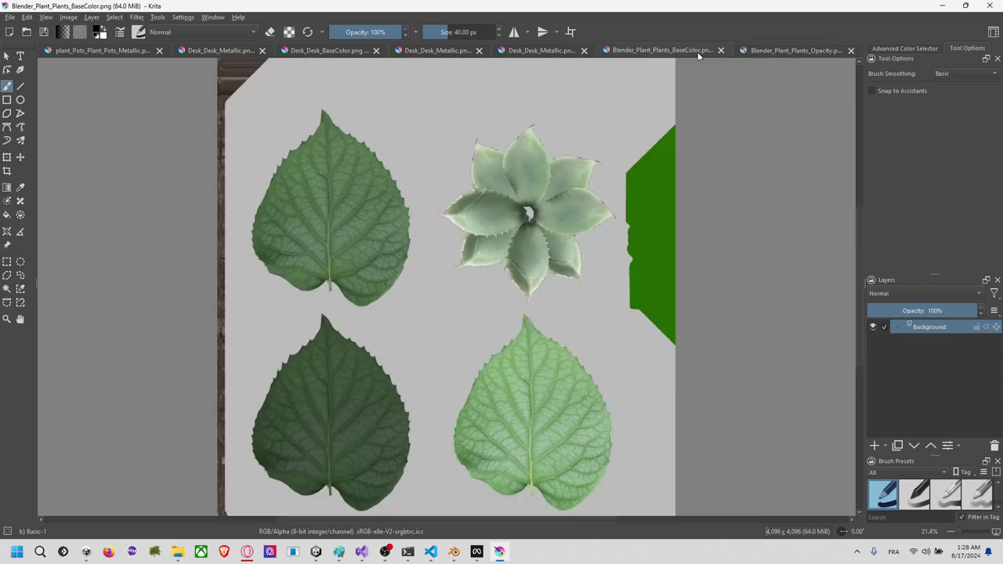
{"action": "left_click", "coordinate": [752, 52]}
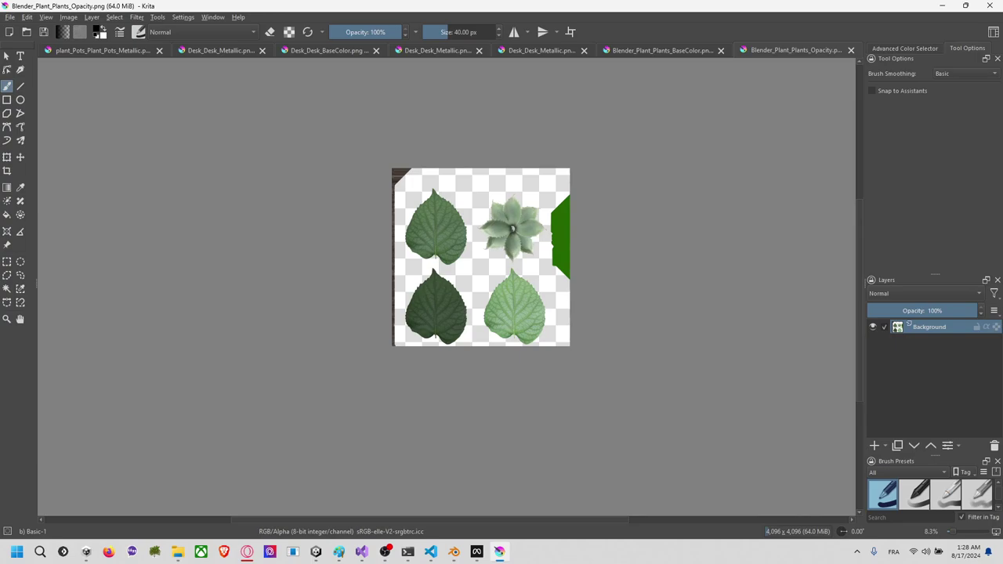
{"action": "left_click", "coordinate": [690, 50]}
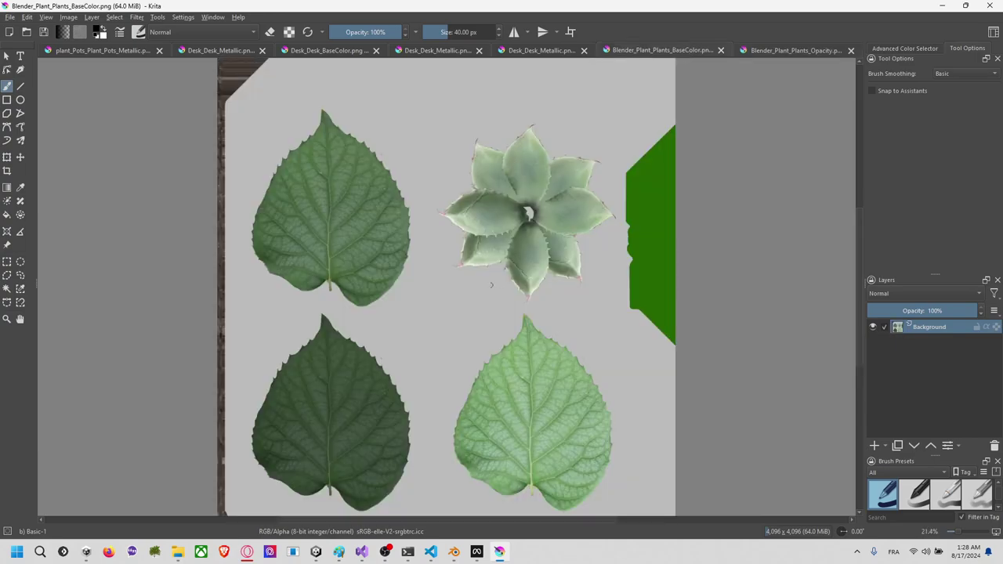
Step: Return to Unity, enable Alpha Is Transparency for the Blender_Plant_Plants_Opacity texture, and apply the import settings
{"action": "key", "text": "alt+Tab"}
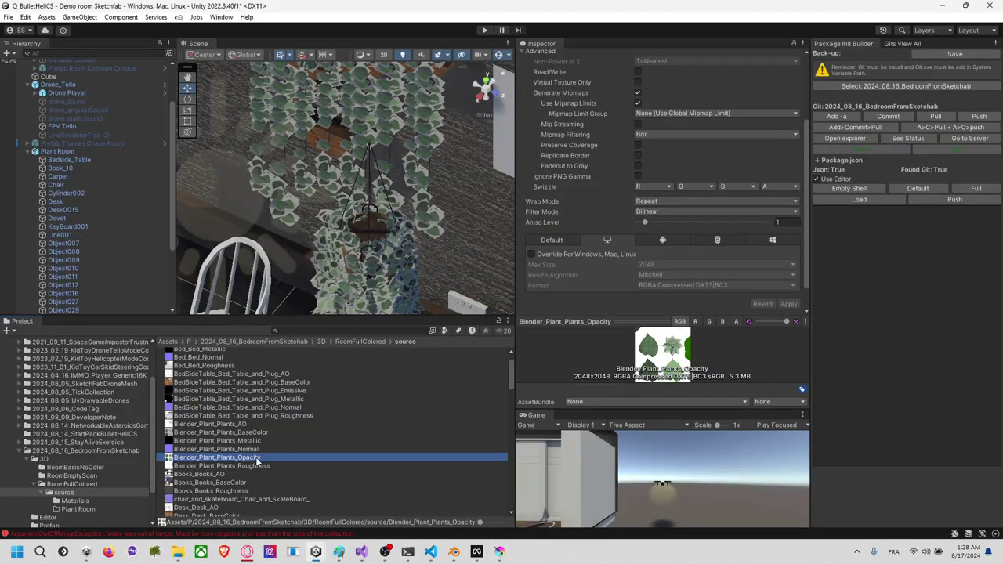
{"action": "left_click", "coordinate": [256, 467]}
{"action": "left_click", "coordinate": [257, 458]}
{"action": "scroll", "coordinate": [650, 157], "scroll_direction": "up", "scroll_amount": 3}
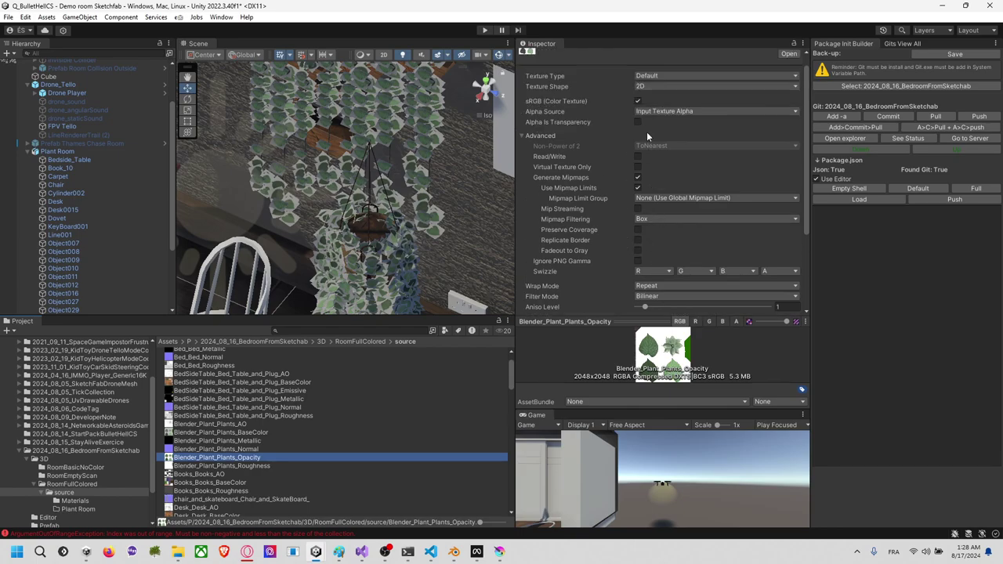
{"action": "left_click", "coordinate": [639, 123]}
{"action": "scroll", "coordinate": [775, 265], "scroll_direction": "down", "scroll_amount": 3}
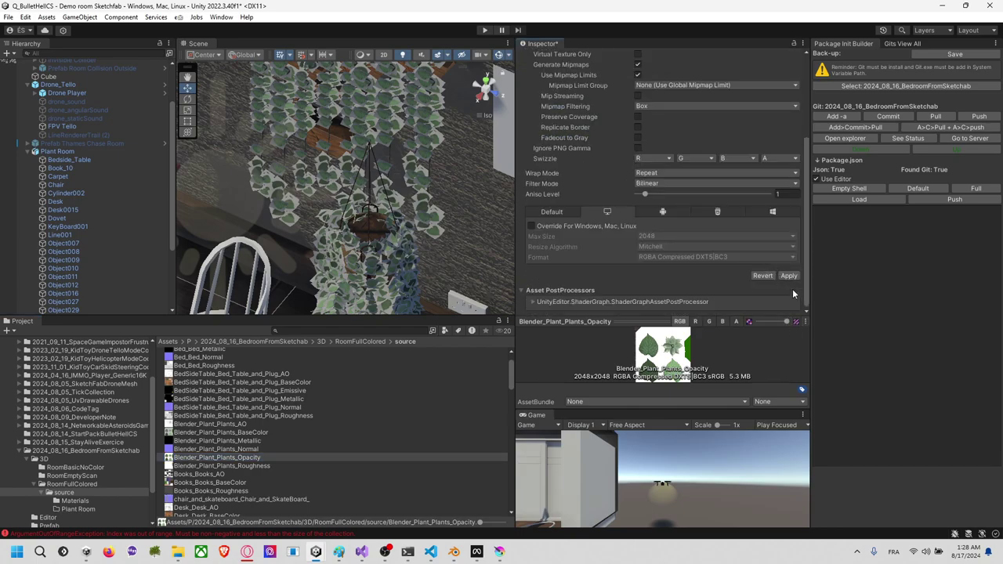
Step: Delete the Blender_Plant_Plants_BaseColor texture from the RoomFullColored source folder
{"action": "left_click", "coordinate": [201, 434]}
{"action": "key", "text": "Delete"}
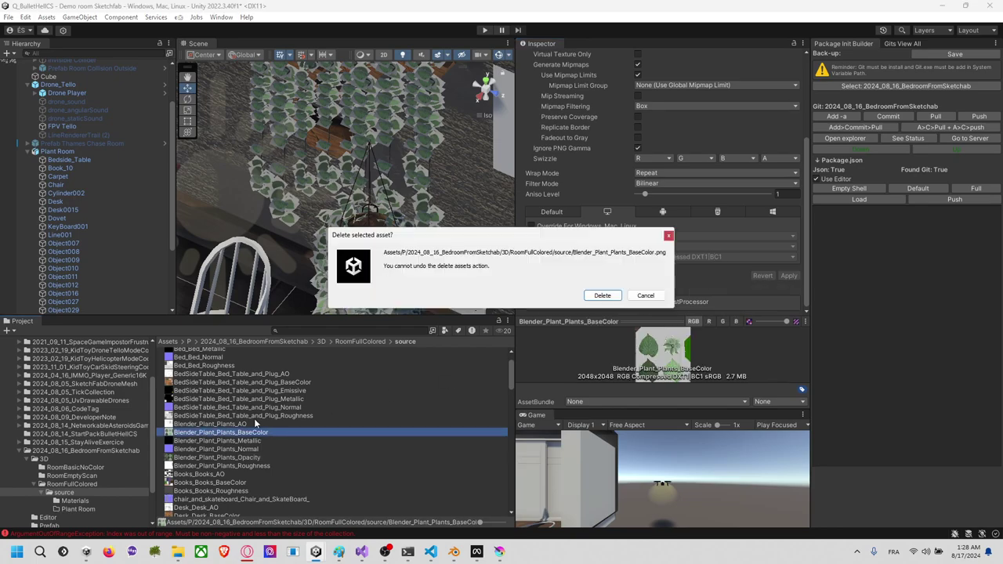
{"action": "left_click", "coordinate": [601, 298]}
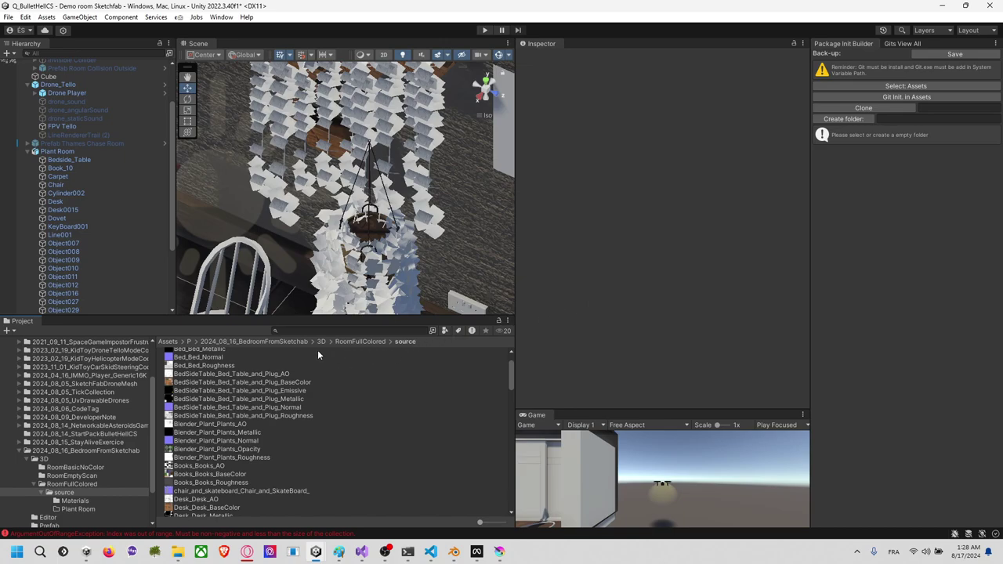
Step: Open the Plants material from the hanging leaves and assign Blender_Plant_Plants_Opacity as its Base Map
{"action": "left_click", "coordinate": [377, 158]}
{"action": "left_click", "coordinate": [377, 158]}
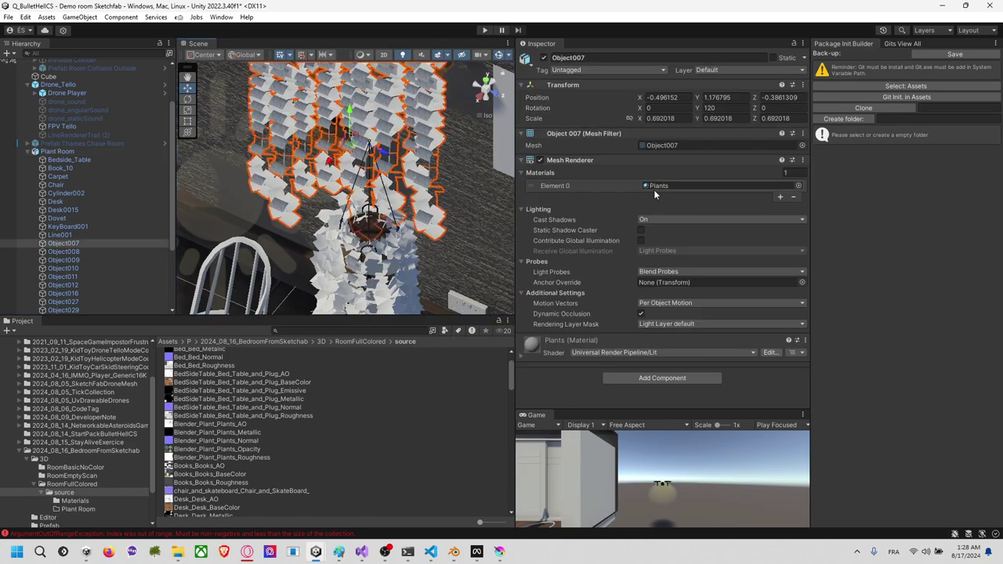
{"action": "double_click", "coordinate": [660, 186]}
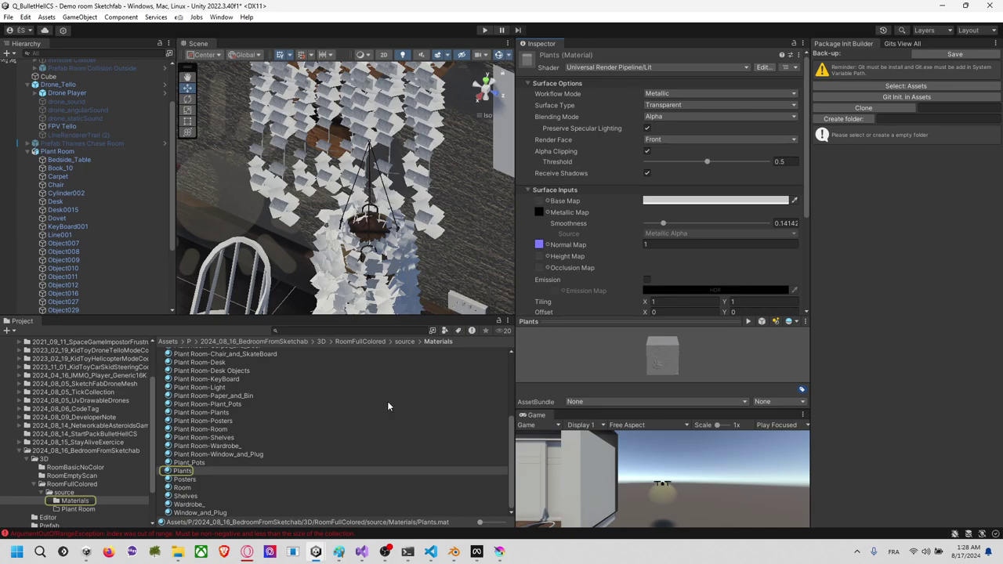
{"action": "left_click", "coordinate": [547, 201]}
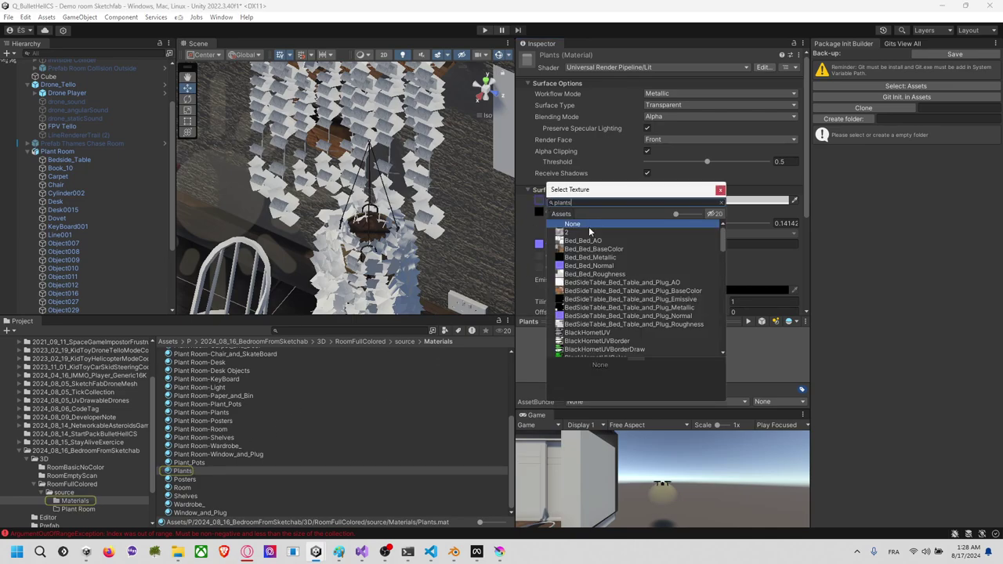
{"action": "type", "text": "plants"}
{"action": "left_click", "coordinate": [617, 257]}
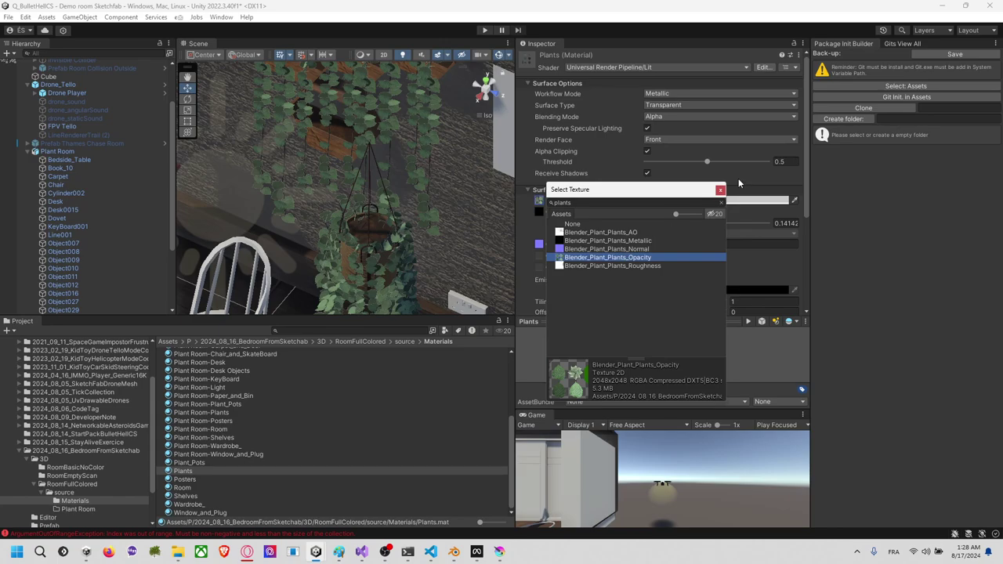
{"action": "left_click", "coordinate": [719, 192]}
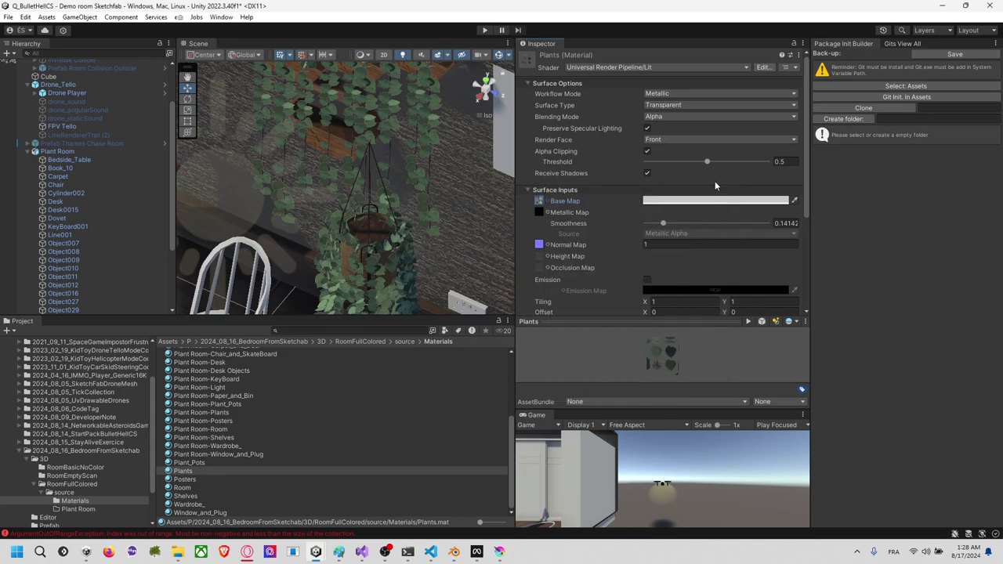
Step: Try the Plants material with Alpha Clipping off, and turn the option back on
{"action": "left_click", "coordinate": [649, 151]}
{"action": "left_click", "coordinate": [648, 151]}
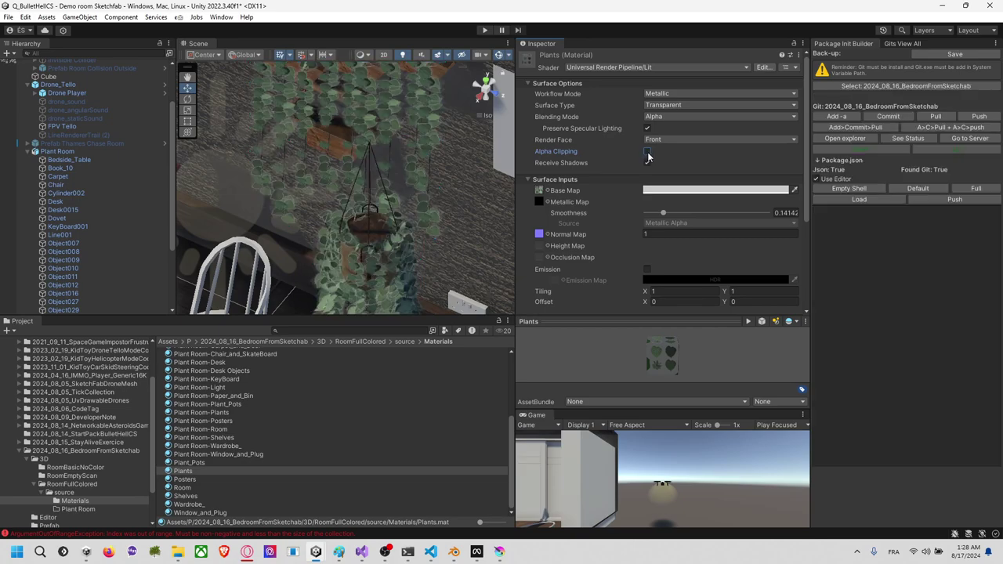
{"action": "left_click", "coordinate": [647, 151]}
Step: Check the leaves up close, set the Plants material's Alpha Clipping threshold to 1, and turn off Receive Shadows
{"action": "scroll", "coordinate": [433, 138], "scroll_direction": "up", "scroll_amount": 5}
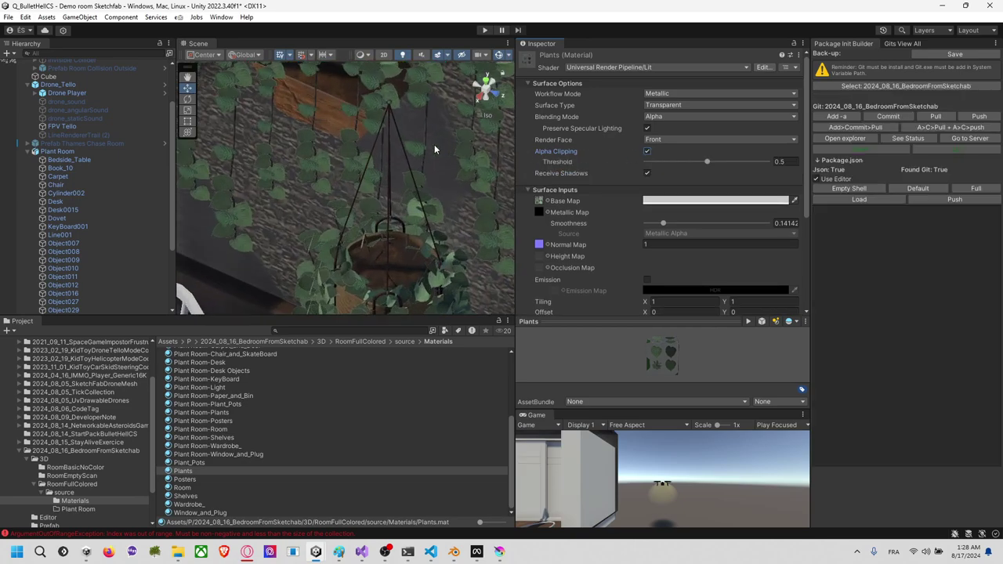
{"action": "scroll", "coordinate": [389, 177], "scroll_direction": "up", "scroll_amount": 1}
{"action": "middle_click_drag", "start_coordinate": [449, 163], "coordinate": [338, 232]}
{"action": "scroll", "coordinate": [357, 208], "scroll_direction": "up", "scroll_amount": 3}
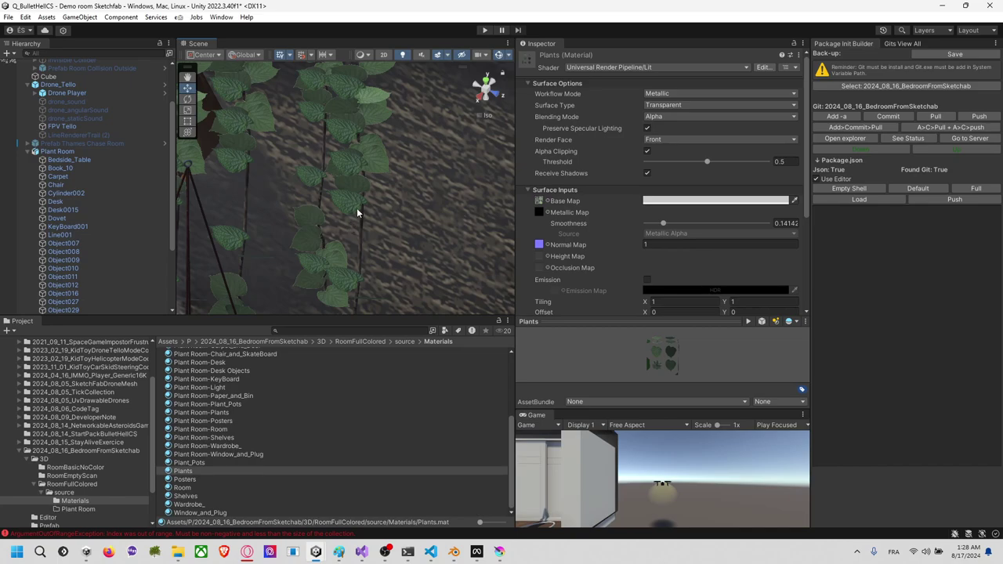
{"action": "right_click_drag", "start_coordinate": [375, 196], "coordinate": [426, 181]}
{"action": "middle_click_drag", "start_coordinate": [426, 181], "coordinate": [431, 210]}
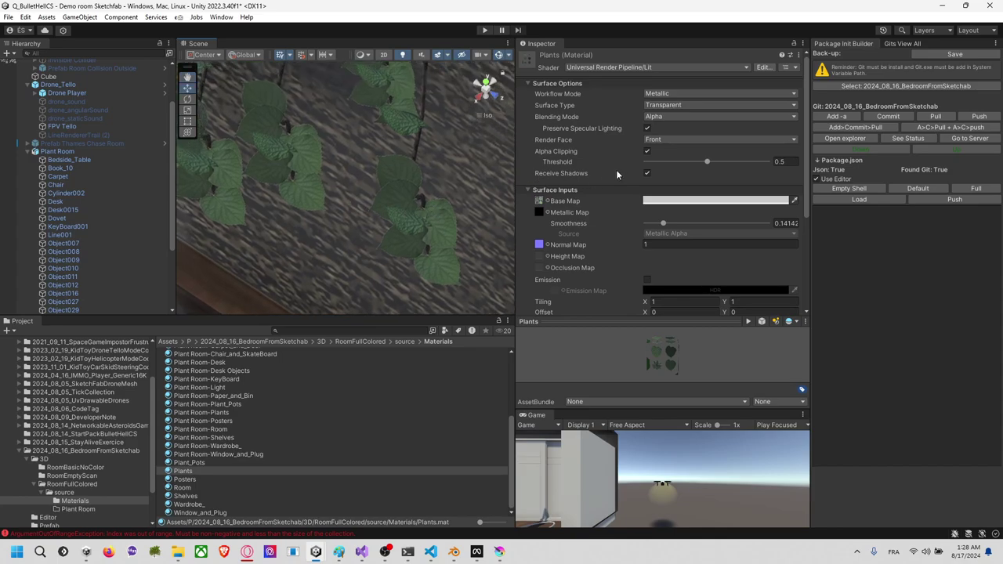
{"action": "left_click_drag", "start_coordinate": [703, 159], "coordinate": [813, 192]}
{"action": "mouse_move", "coordinate": [764, 161]}
{"action": "left_mouse_down"}
{"action": "mouse_move", "coordinate": [745, 163]}
{"action": "mouse_move", "coordinate": [777, 169]}
{"action": "left_mouse_up"}
{"action": "left_click", "coordinate": [636, 173]}
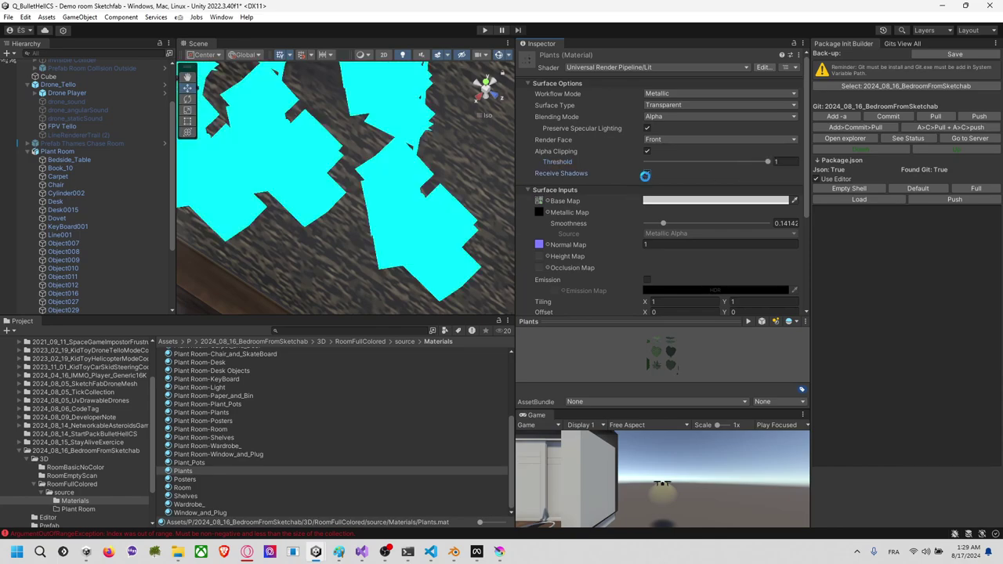
Step: Examine the hanging plant's leaves in the scene from several angles and distances to check their transparency and edges
{"action": "middle_click_drag", "start_coordinate": [437, 188], "coordinate": [424, 249]}
{"action": "left_click_drag", "start_coordinate": [421, 250], "coordinate": [435, 130], "text": "alt"}
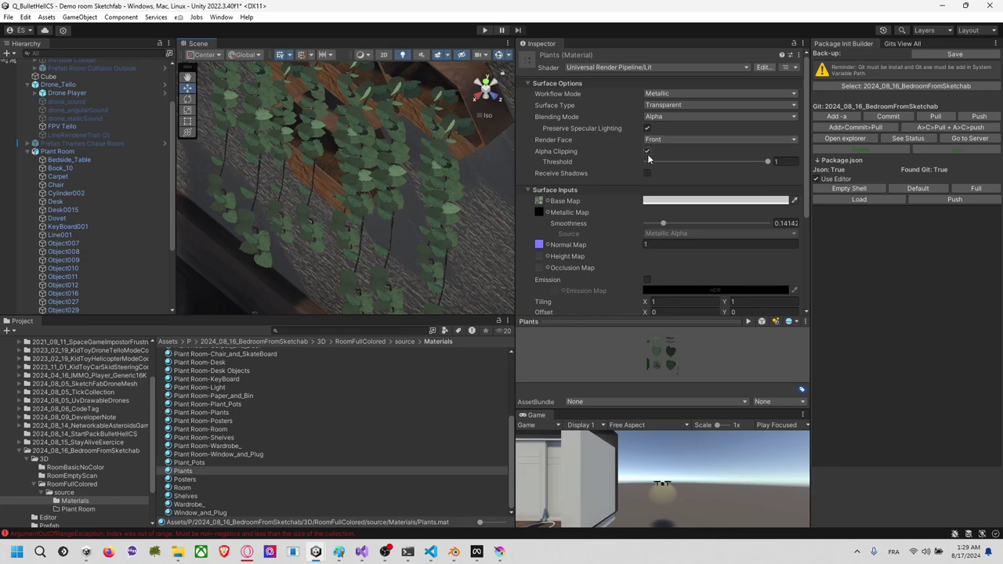
{"action": "left_click", "coordinate": [666, 139]}
{"action": "left_click", "coordinate": [432, 179]}
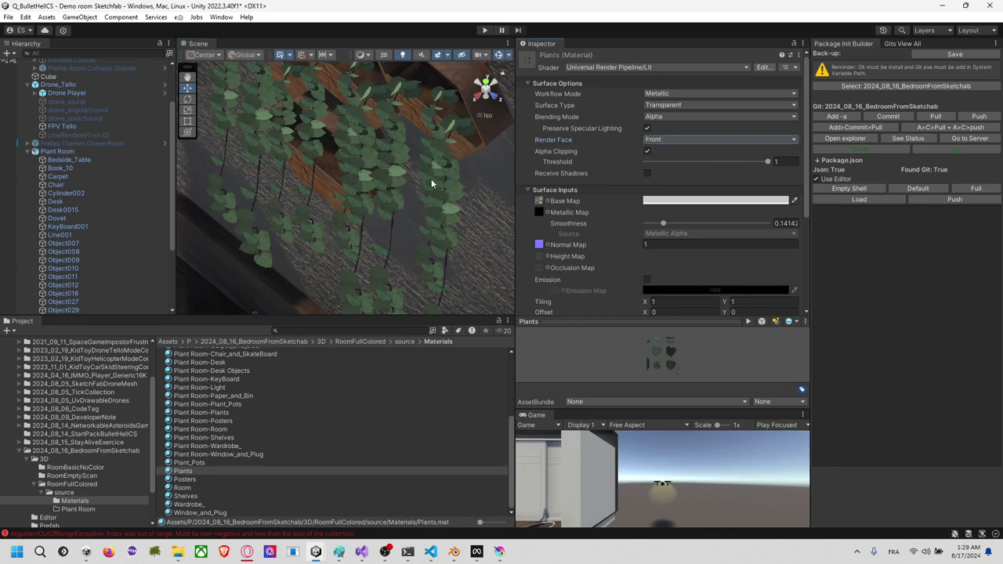
{"action": "left_click", "coordinate": [431, 179]}
{"action": "middle_click_drag", "start_coordinate": [400, 182], "coordinate": [344, 312]}
{"action": "left_click_drag", "start_coordinate": [374, 180], "coordinate": [410, 59], "text": "alt"}
{"action": "right_click_drag", "start_coordinate": [411, 60], "coordinate": [391, 146]}
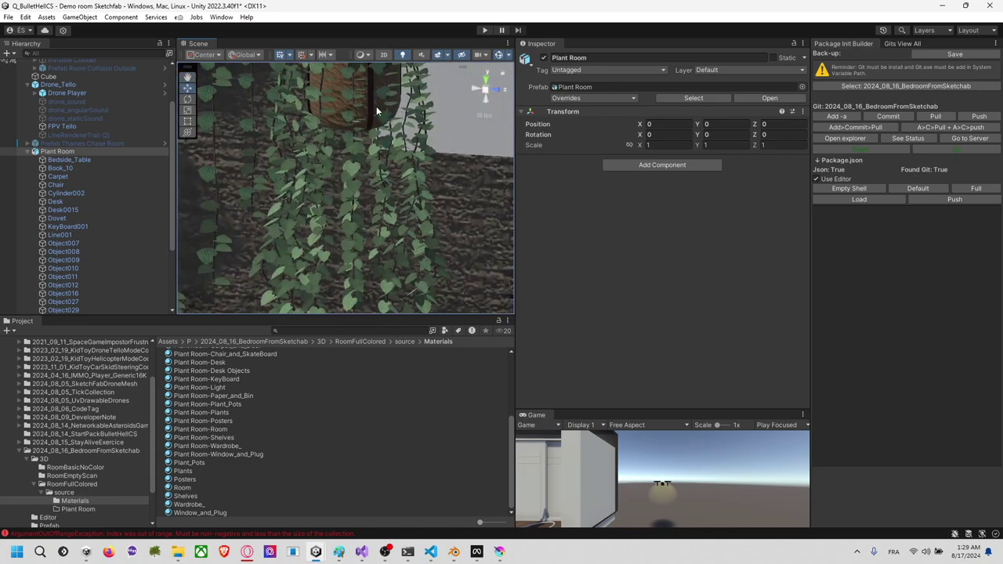
{"action": "scroll", "coordinate": [388, 109], "scroll_direction": "down", "scroll_amount": 5}
{"action": "scroll", "coordinate": [406, 123], "scroll_direction": "up", "scroll_amount": 10}
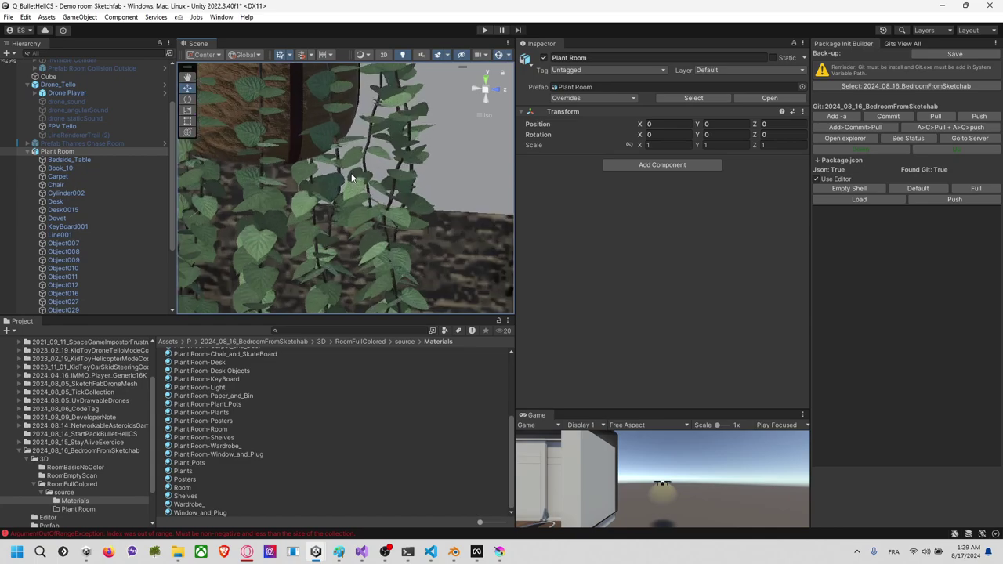
{"action": "scroll", "coordinate": [352, 177], "scroll_direction": "up", "scroll_amount": 3}
{"action": "mouse_move", "coordinate": [339, 101]}
{"action": "right_mouse_down"}
{"action": "mouse_move", "coordinate": [321, 27]}
{"action": "mouse_move", "coordinate": [338, 94]}
{"action": "mouse_move", "coordinate": [352, 106]}
{"action": "mouse_move", "coordinate": [294, 33]}
{"action": "mouse_move", "coordinate": [351, 115]}
{"action": "right_mouse_up"}
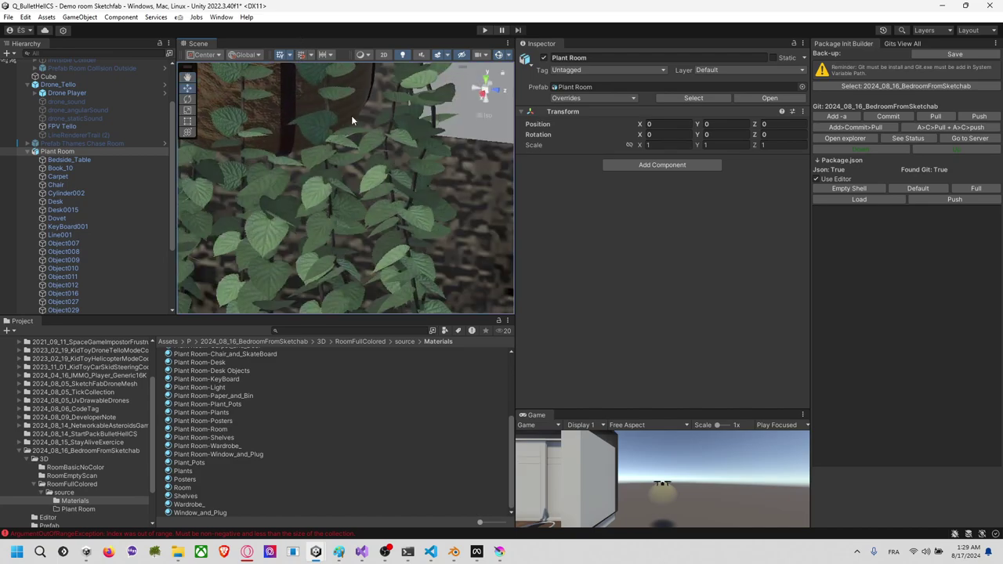
{"action": "left_click", "coordinate": [343, 94]}
{"action": "left_click", "coordinate": [347, 93]}
{"action": "left_click", "coordinate": [381, 100]}
{"action": "scroll", "coordinate": [392, 103], "scroll_direction": "up", "scroll_amount": 2}
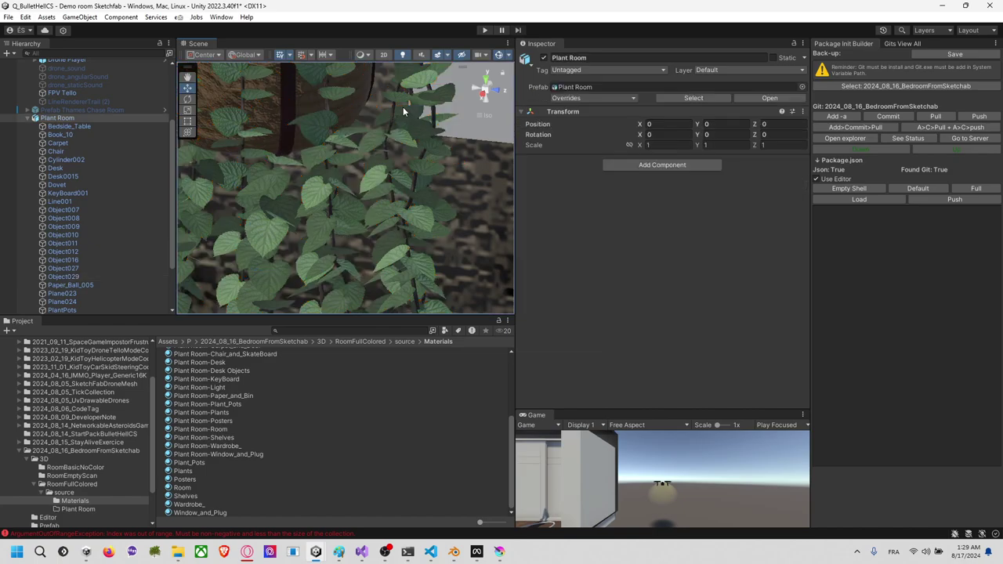
Step: Open the Plants material from the hanging leaves, set its Render Face to Both, and check the leaves in the scene
{"action": "left_click", "coordinate": [402, 104]}
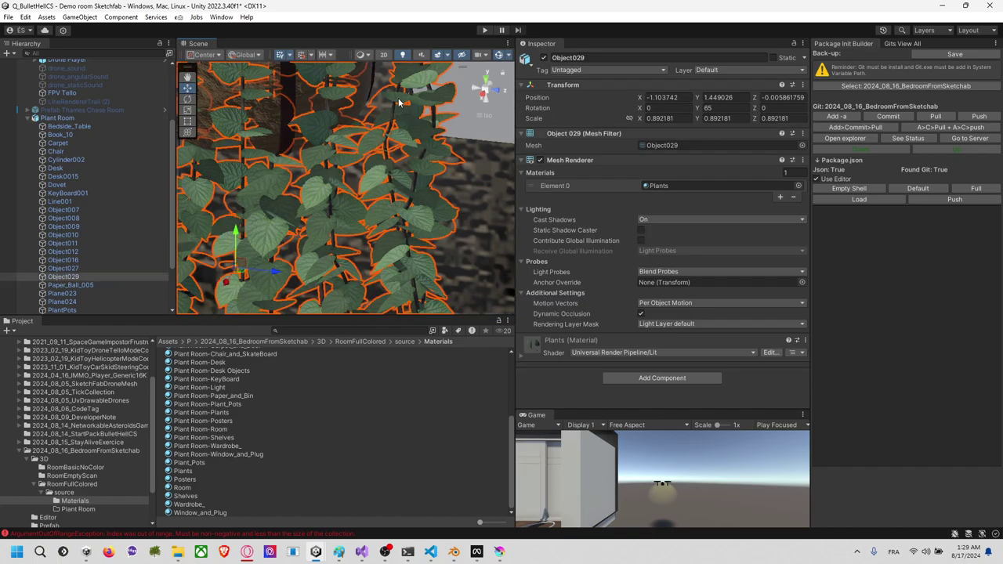
{"action": "left_click", "coordinate": [432, 178]}
{"action": "left_click", "coordinate": [436, 179]}
{"action": "left_click", "coordinate": [440, 179]}
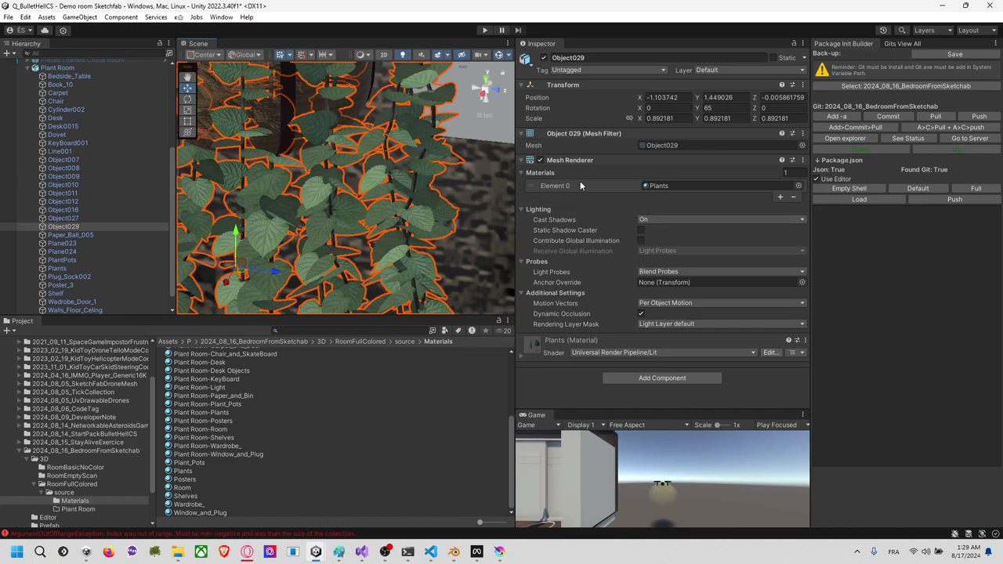
{"action": "double_click", "coordinate": [657, 185]}
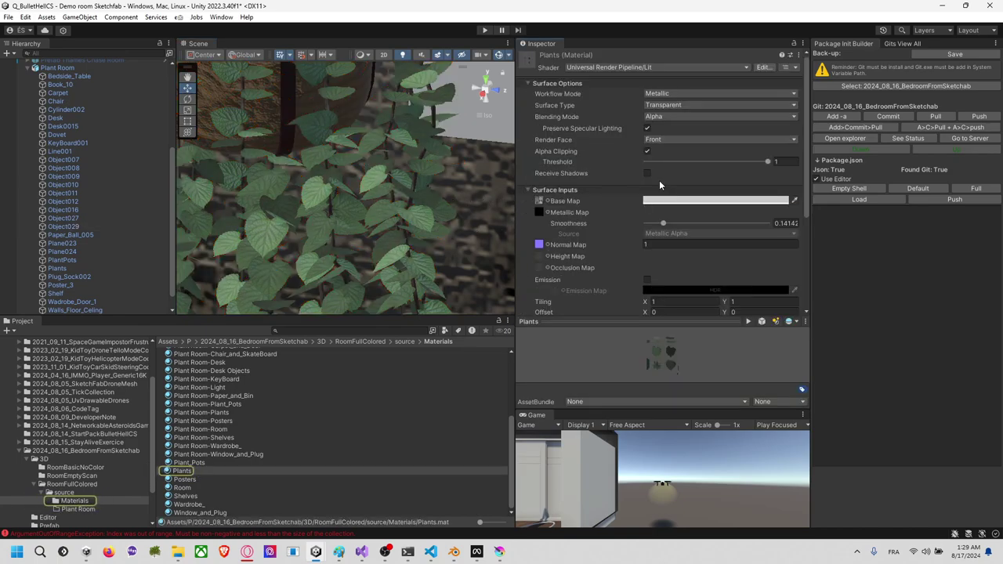
{"action": "left_click", "coordinate": [666, 140]}
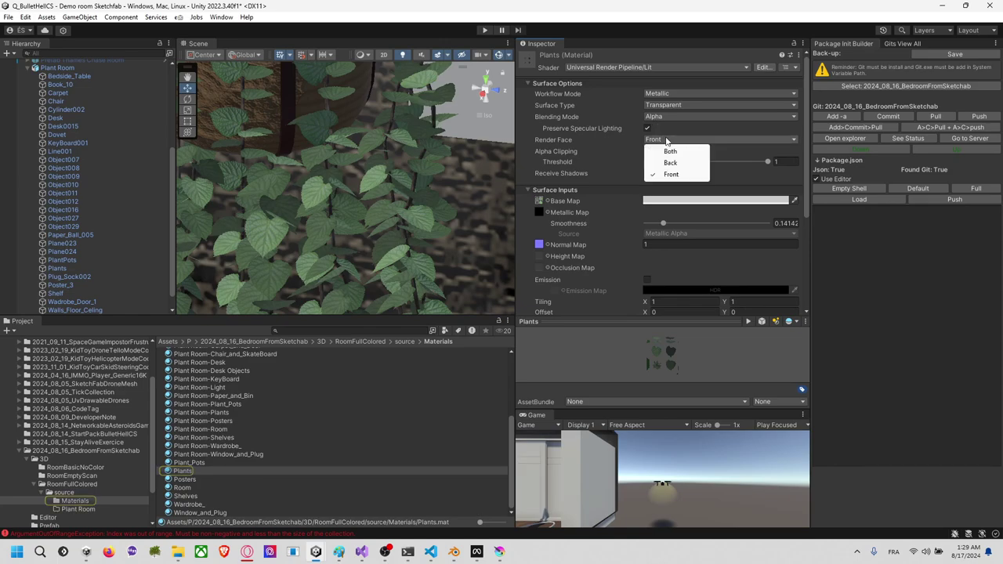
{"action": "left_click", "coordinate": [670, 151]}
{"action": "middle_click_drag", "start_coordinate": [413, 116], "coordinate": [410, 141]}
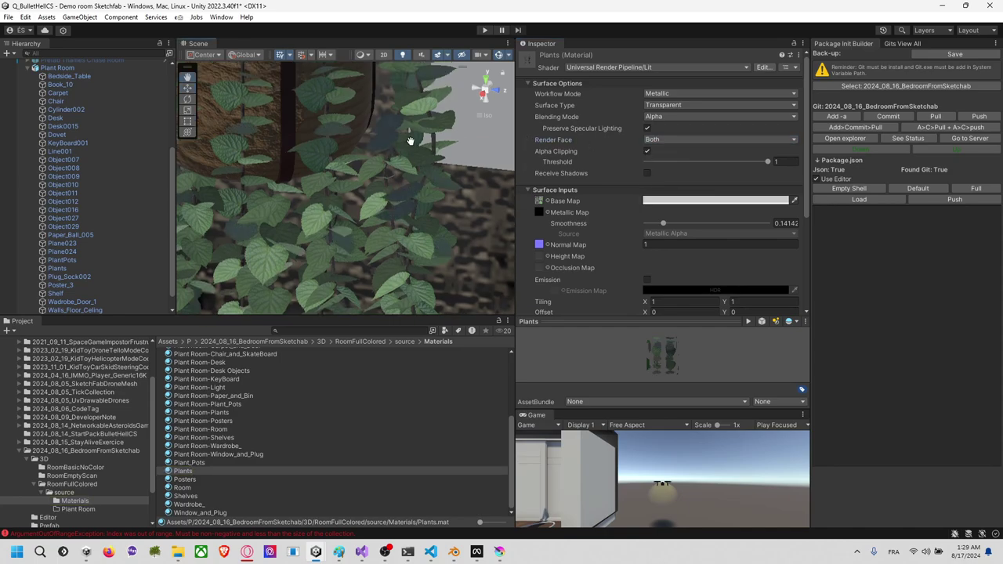
{"action": "right_click_drag", "start_coordinate": [410, 141], "coordinate": [407, 106]}
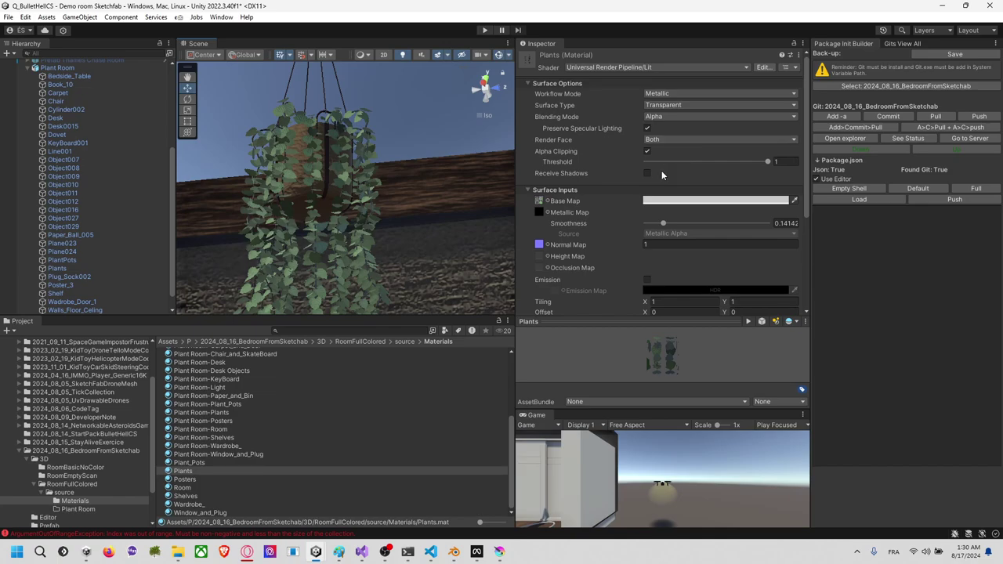
{"action": "right_click_drag", "start_coordinate": [400, 103], "coordinate": [416, 169]}
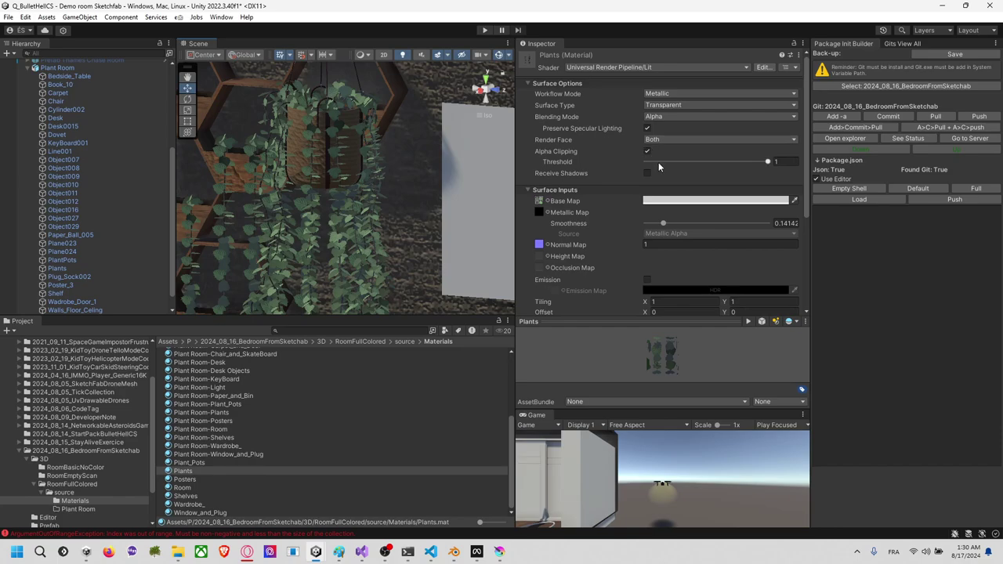
Step: Keep the Plants material's Surface Type as Transparent and turn on GPU Instancing in its advanced options
{"action": "left_click", "coordinate": [671, 108]}
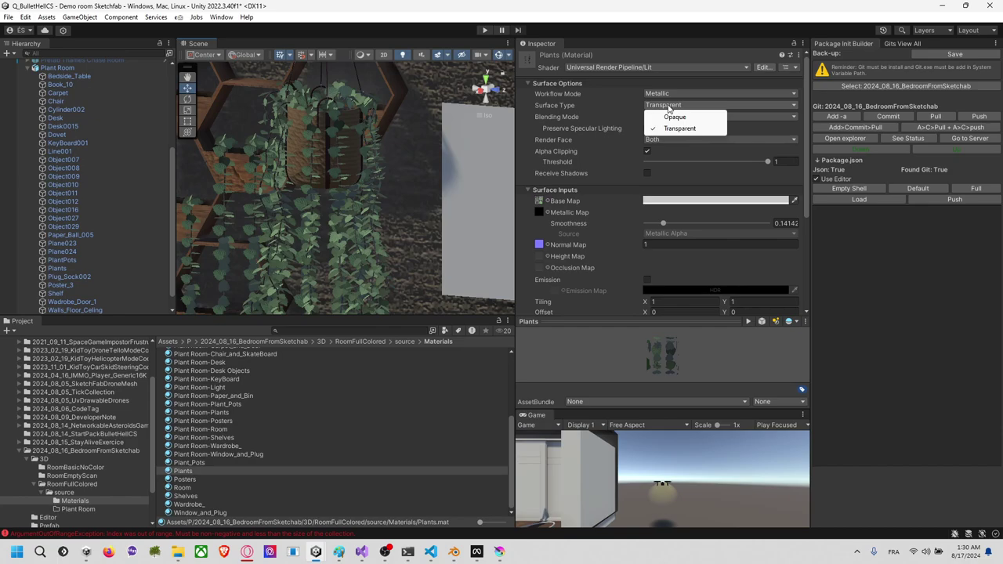
{"action": "left_click", "coordinate": [630, 181]}
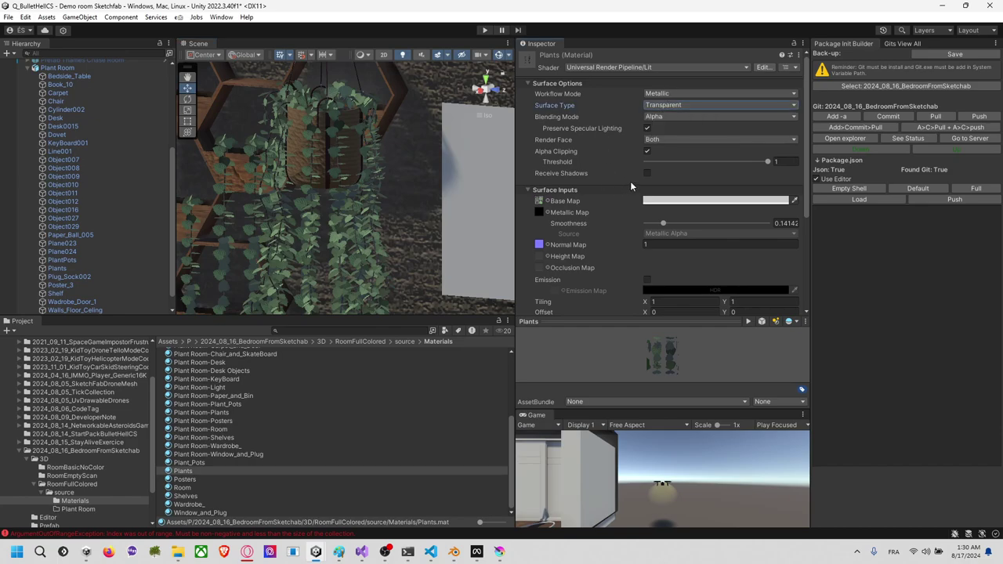
{"action": "scroll", "coordinate": [630, 184], "scroll_direction": "down", "scroll_amount": 3}
{"action": "scroll", "coordinate": [628, 182], "scroll_direction": "down", "scroll_amount": 1}
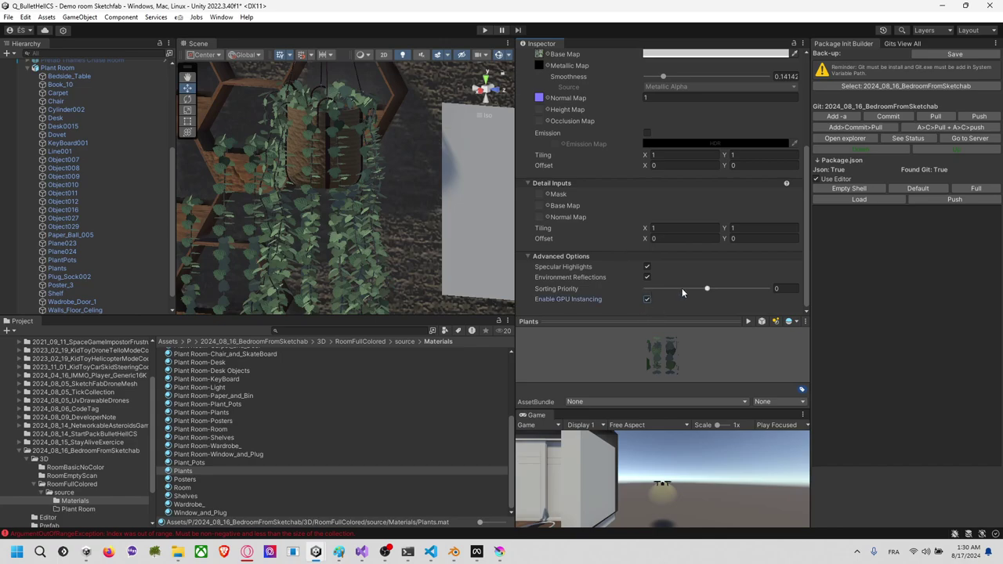
Step: Try Sorting Priority values of -50 and 47 on the Plants material, and undo both changes
{"action": "left_click_drag", "start_coordinate": [705, 290], "coordinate": [561, 271]}
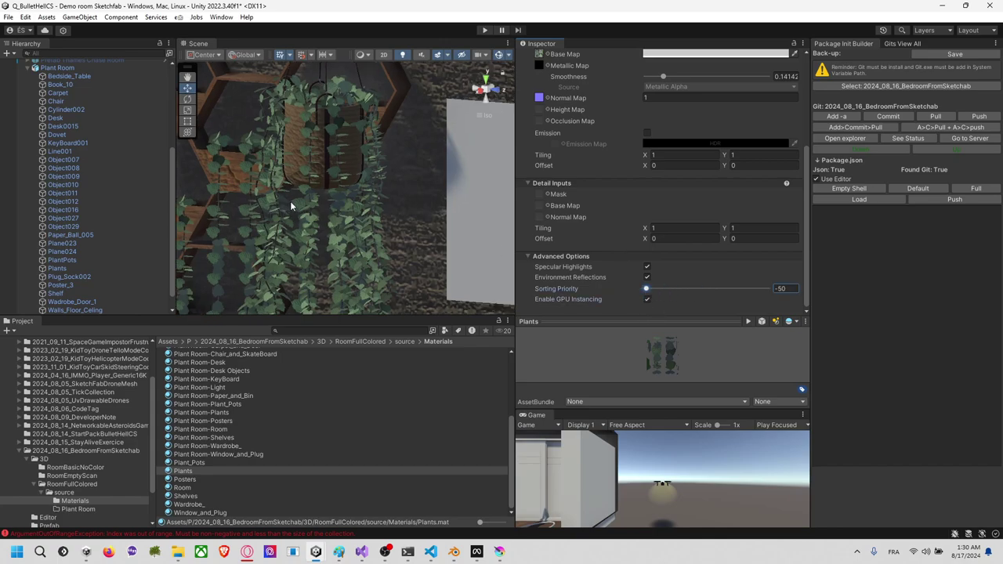
{"action": "right_click_drag", "start_coordinate": [291, 206], "coordinate": [493, 244]}
{"action": "left_click_drag", "start_coordinate": [702, 286], "coordinate": [758, 275]}
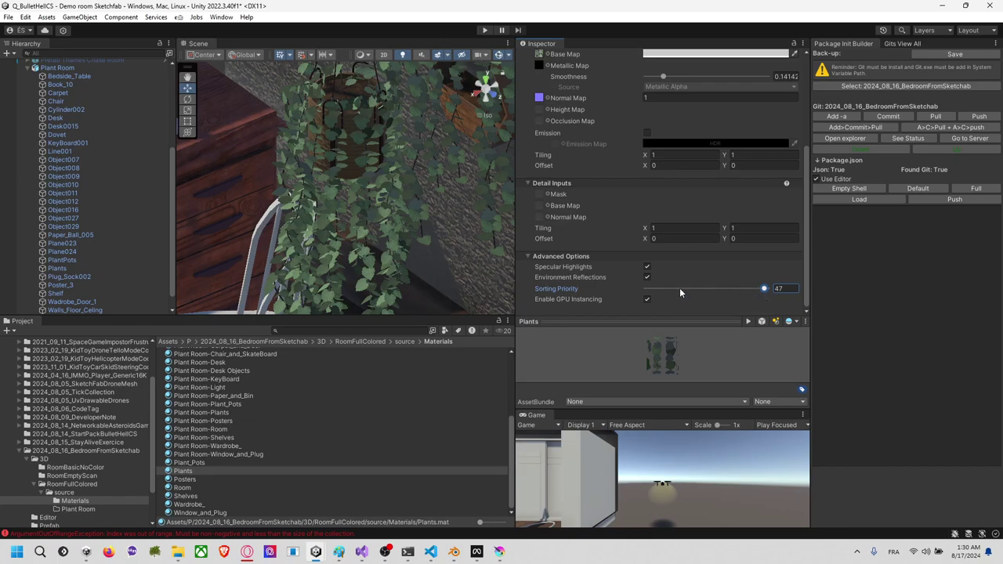
{"action": "key", "text": "ctrl+z"}
{"action": "key", "text": "ctrl+z"}
Step: Turn off Environment Reflections and Specular Highlights on the Plants material and check the leaves
{"action": "left_click", "coordinate": [648, 278]}
{"action": "left_click", "coordinate": [648, 268]}
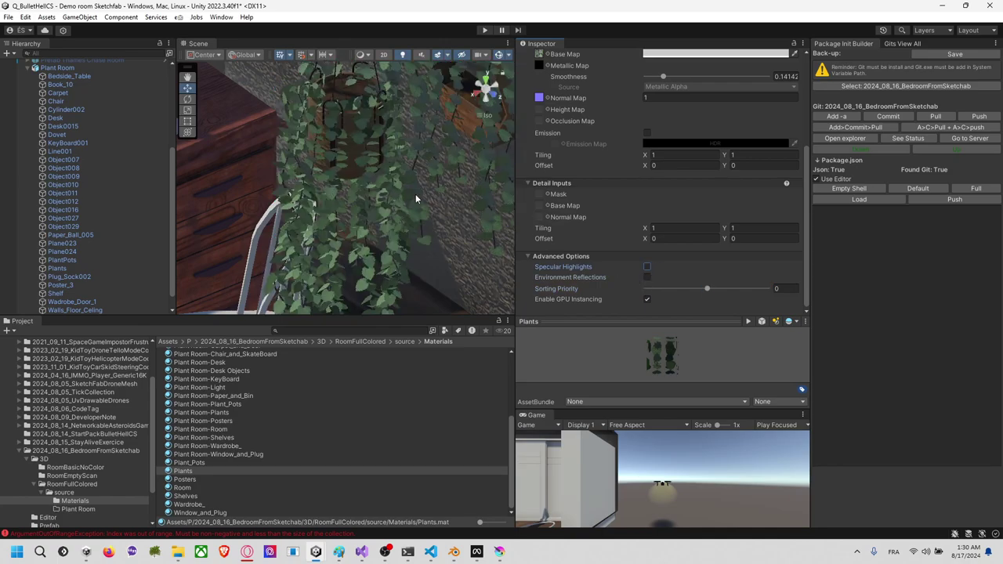
{"action": "mouse_move", "coordinate": [416, 199]}
{"action": "right_mouse_down"}
{"action": "mouse_move", "coordinate": [486, 179]}
{"action": "mouse_move", "coordinate": [464, 235]}
{"action": "mouse_move", "coordinate": [430, 213]}
{"action": "right_mouse_up"}
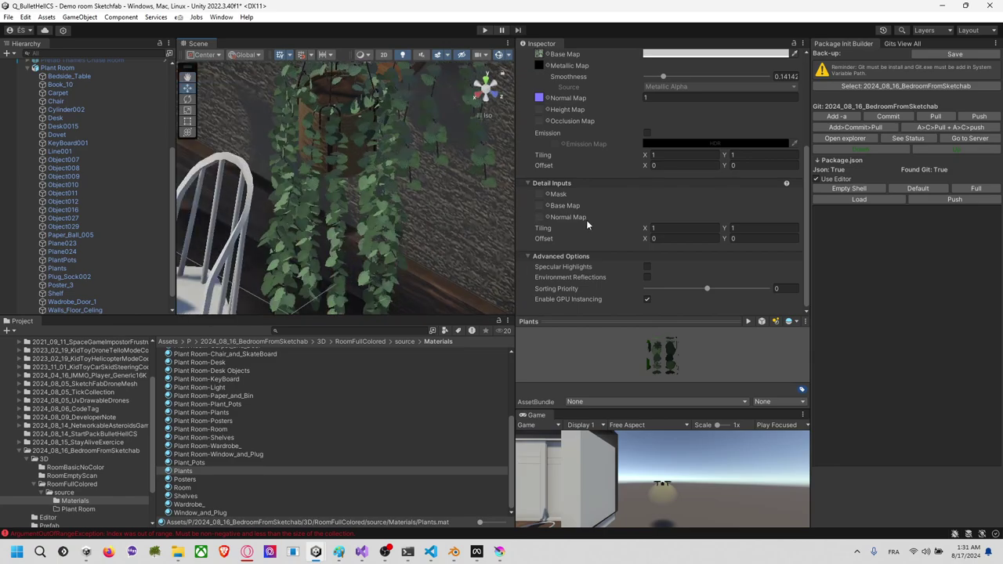
Step: Try the Universal Render Pipeline/Unlit shader on the Plants material, check the leaves, and undo the shader change
{"action": "scroll", "coordinate": [586, 220], "scroll_direction": "up", "scroll_amount": 5}
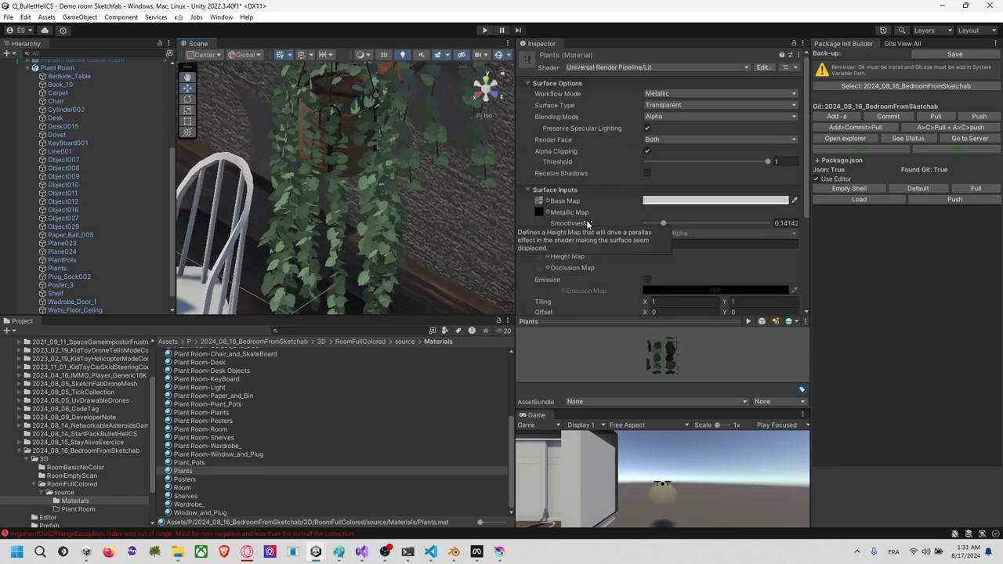
{"action": "left_click", "coordinate": [631, 68]}
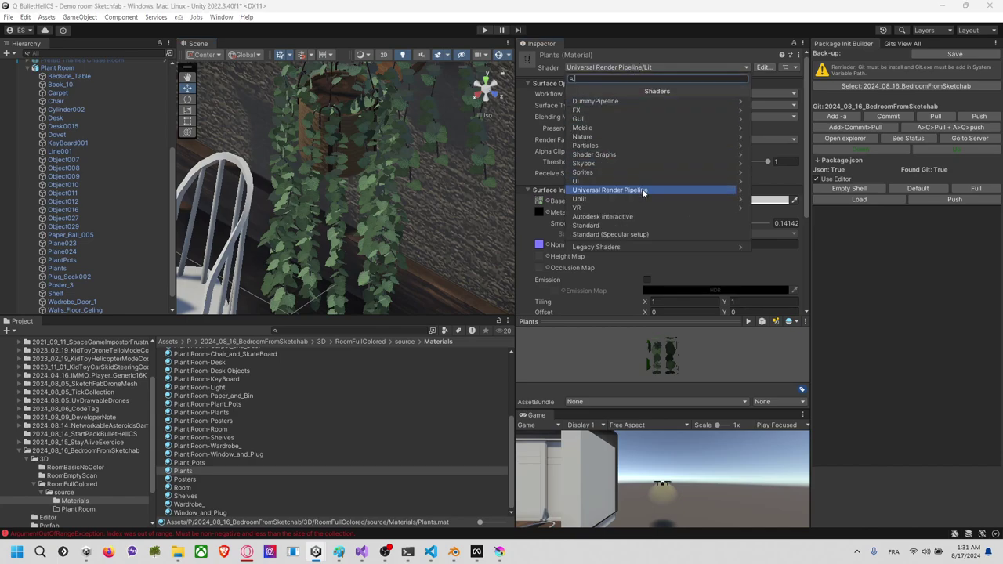
{"action": "mouse_move", "coordinate": [647, 183]}
{"action": "left_click", "coordinate": [617, 177]}
{"action": "right_click_drag", "start_coordinate": [447, 175], "coordinate": [392, 169]}
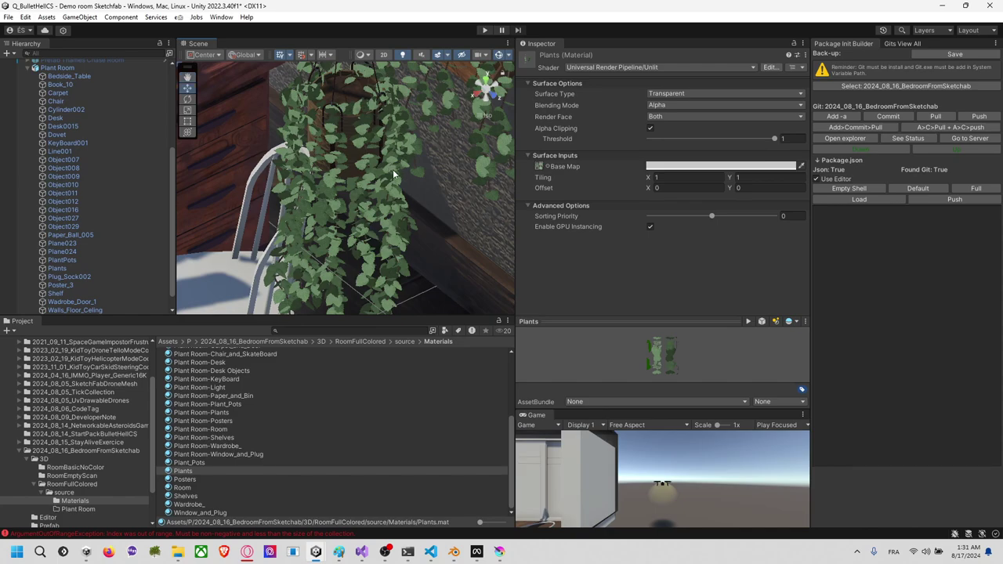
{"action": "mouse_move", "coordinate": [394, 174]}
{"action": "left_mouse_down", "text": "alt"}
{"action": "mouse_move", "coordinate": [415, 168]}
{"action": "mouse_move", "coordinate": [376, 162]}
{"action": "mouse_move", "coordinate": [396, 154]}
{"action": "mouse_move", "coordinate": [409, 189]}
{"action": "left_mouse_up", "text": "alt"}
{"action": "scroll", "coordinate": [393, 163], "scroll_direction": "down", "scroll_amount": 2}
{"action": "key", "text": "ctrl+z"}
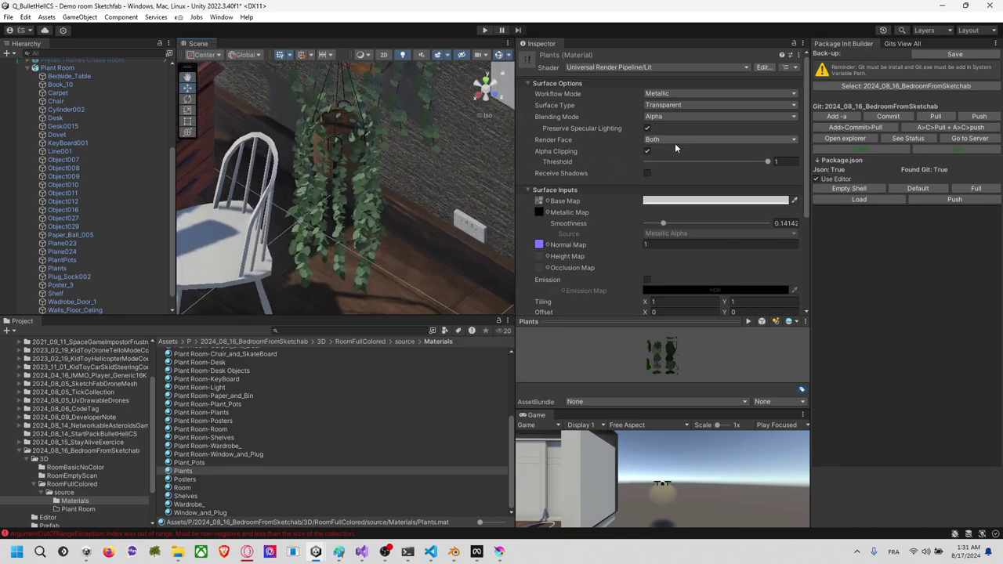
Step: Try the Plants material's Render Face as Back, switch it to Front, and view the hanging plant from below
{"action": "left_click", "coordinate": [676, 143]}
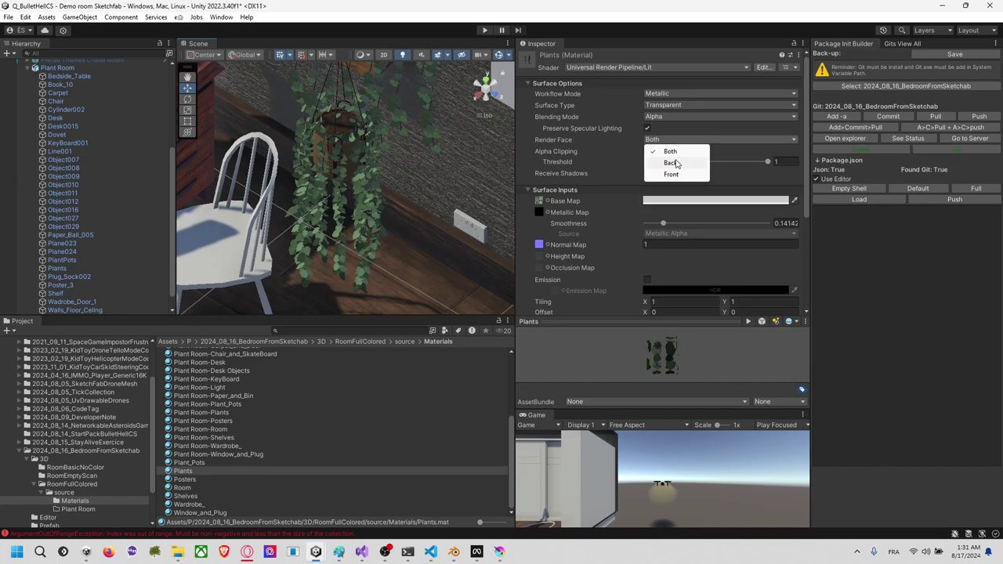
{"action": "left_click", "coordinate": [670, 163]}
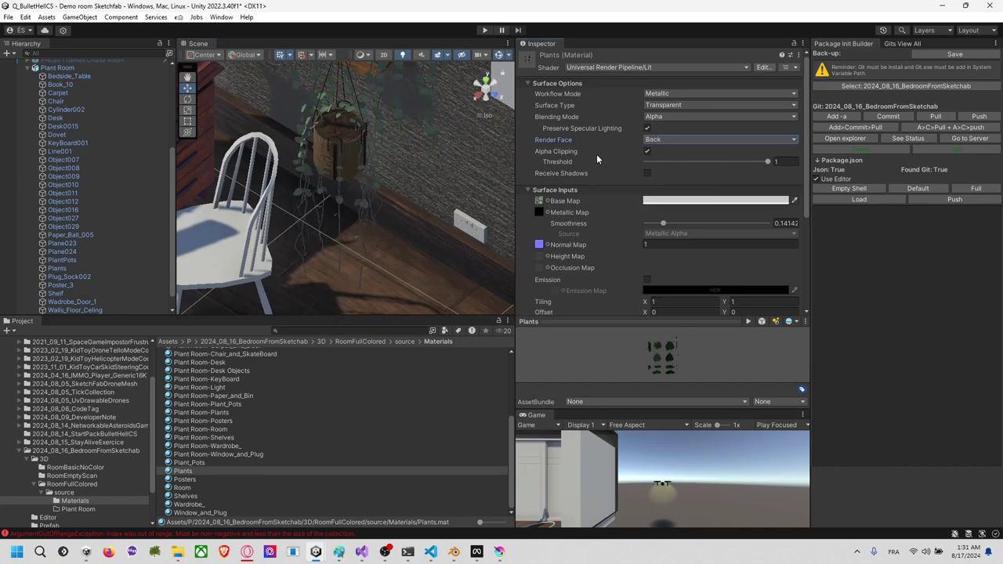
{"action": "left_click", "coordinate": [663, 140]}
{"action": "left_click", "coordinate": [674, 176]}
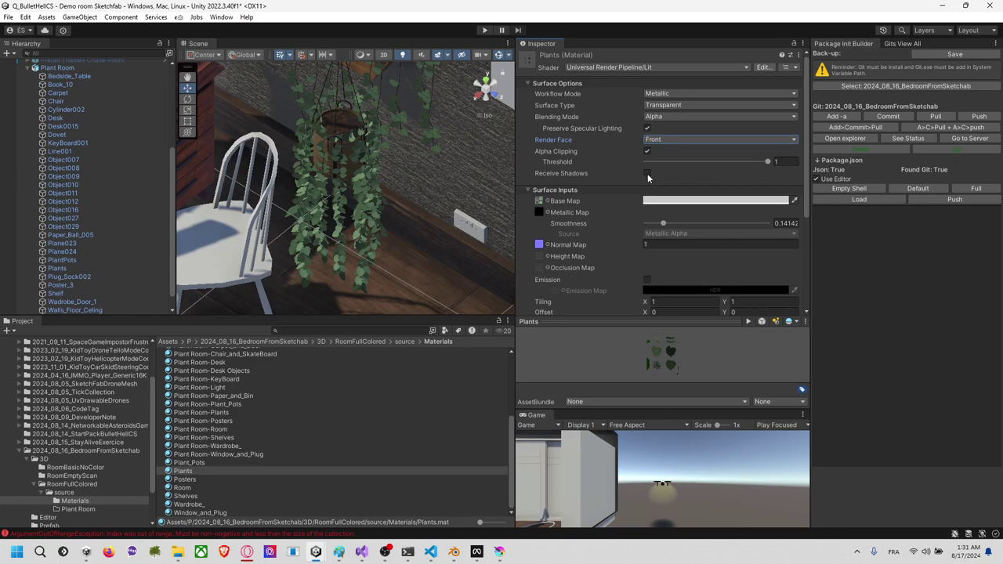
{"action": "left_click_drag", "start_coordinate": [501, 153], "coordinate": [448, 207], "text": "alt"}
Step: Set the Plants material's Render Face to Back and examine the leaves up close and from several angles
{"action": "left_click", "coordinate": [668, 141]}
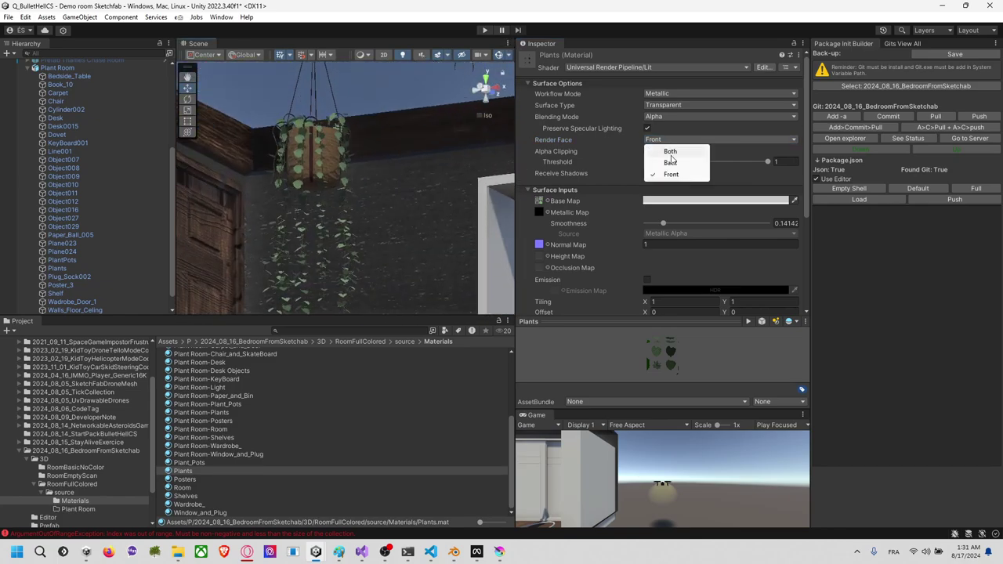
{"action": "left_click", "coordinate": [674, 162]}
{"action": "left_click_drag", "start_coordinate": [485, 168], "coordinate": [437, 343], "text": "alt"}
{"action": "right_click_drag", "start_coordinate": [436, 341], "coordinate": [302, 270]}
{"action": "left_click_drag", "start_coordinate": [302, 270], "coordinate": [300, 272], "text": "alt"}
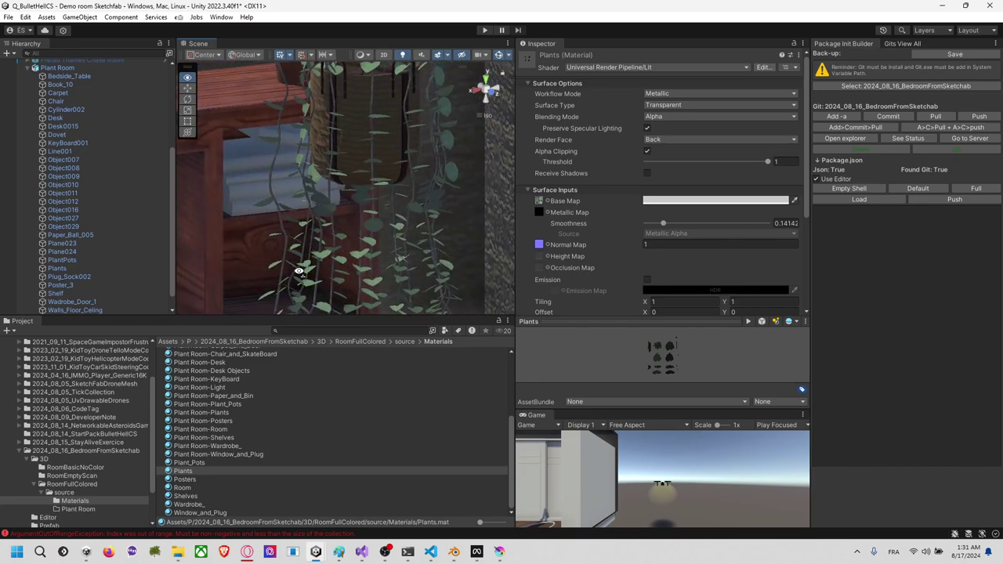
{"action": "scroll", "coordinate": [330, 208], "scroll_direction": "up", "scroll_amount": 15}
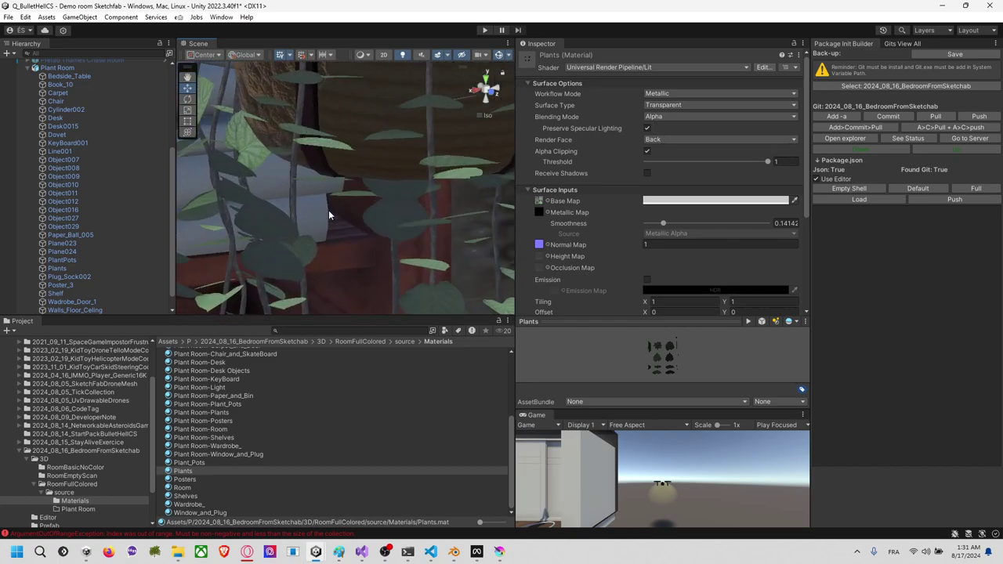
{"action": "right_click_drag", "start_coordinate": [328, 210], "coordinate": [329, 261]}
{"action": "left_click_drag", "start_coordinate": [329, 261], "coordinate": [321, 218], "text": "alt"}
{"action": "scroll", "coordinate": [320, 216], "scroll_direction": "down", "scroll_amount": 10}
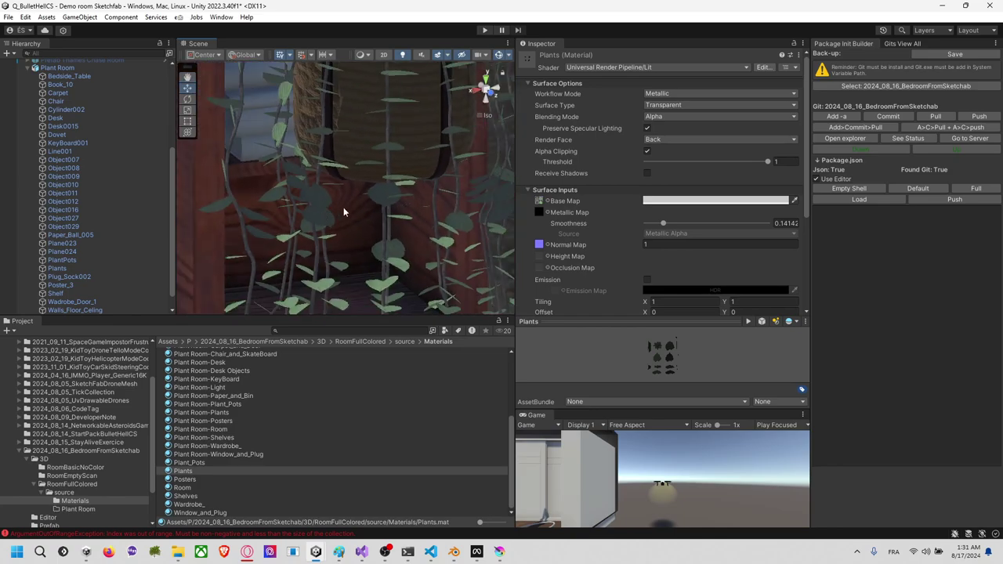
{"action": "scroll", "coordinate": [344, 214], "scroll_direction": "down", "scroll_amount": 4}
{"action": "left_click_drag", "start_coordinate": [401, 191], "coordinate": [314, 184], "text": "alt"}
Step: Reopen the Plants material from the hanging leaves, set Render Face to Both, and check the plants across the room
{"action": "left_click", "coordinate": [385, 138]}
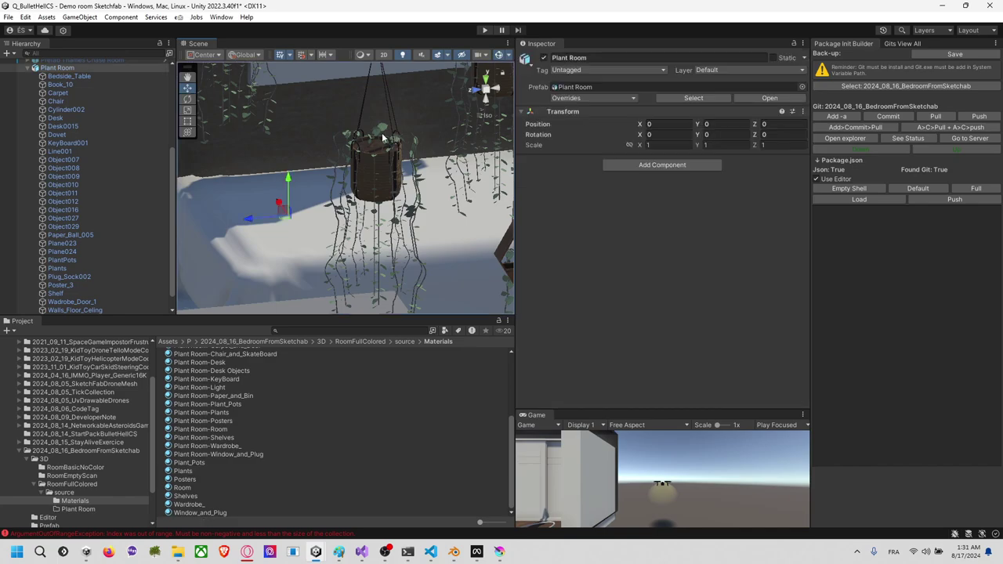
{"action": "left_click", "coordinate": [384, 138]}
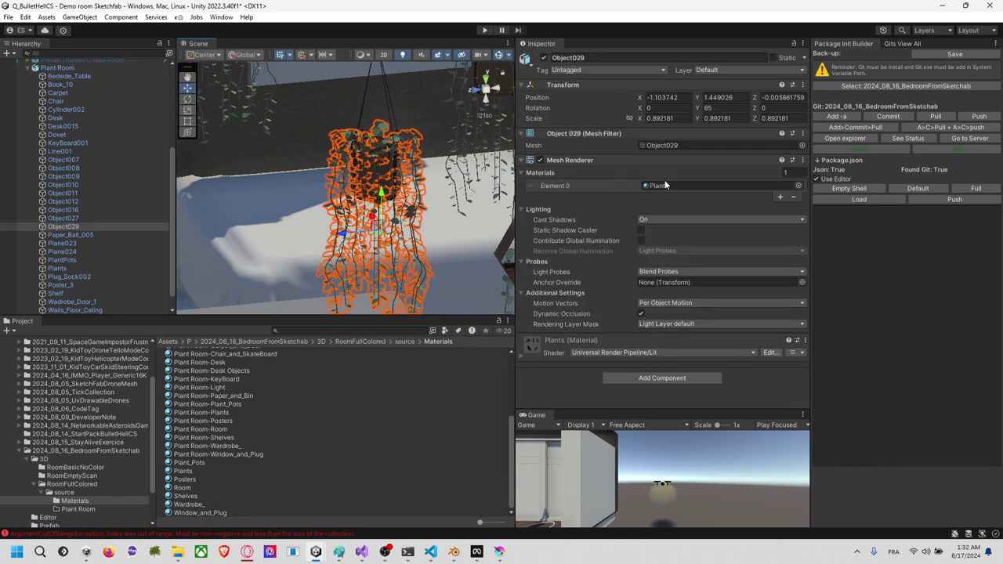
{"action": "double_click", "coordinate": [664, 186]}
{"action": "left_click", "coordinate": [666, 139]}
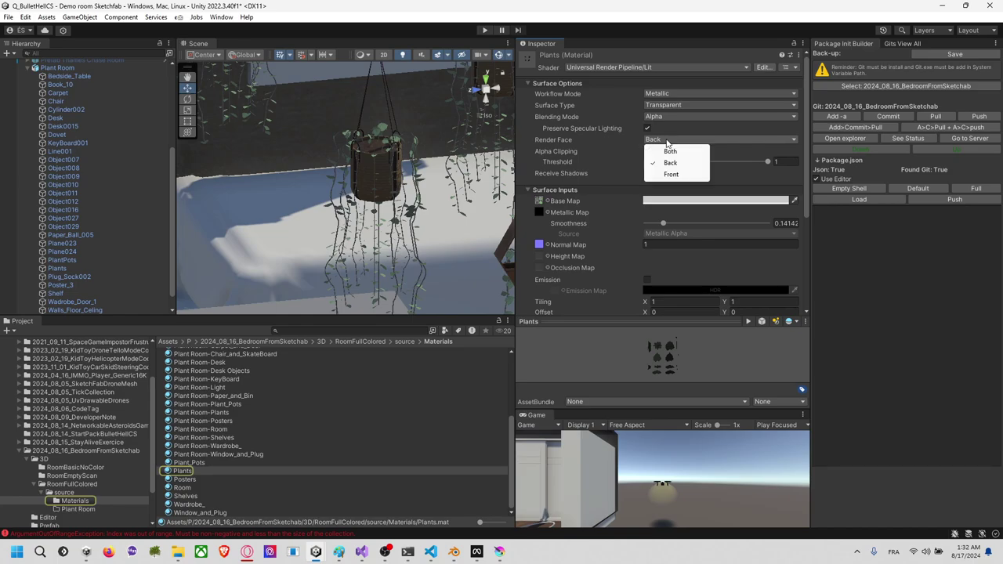
{"action": "left_click", "coordinate": [670, 152]}
{"action": "left_click", "coordinate": [420, 160]}
{"action": "mouse_move", "coordinate": [420, 160]}
{"action": "left_mouse_down", "text": "alt"}
{"action": "mouse_move", "coordinate": [511, 215]}
{"action": "mouse_move", "coordinate": [668, 231]}
{"action": "mouse_move", "coordinate": [754, 135]}
{"action": "mouse_move", "coordinate": [431, 166]}
{"action": "left_mouse_up", "text": "alt"}
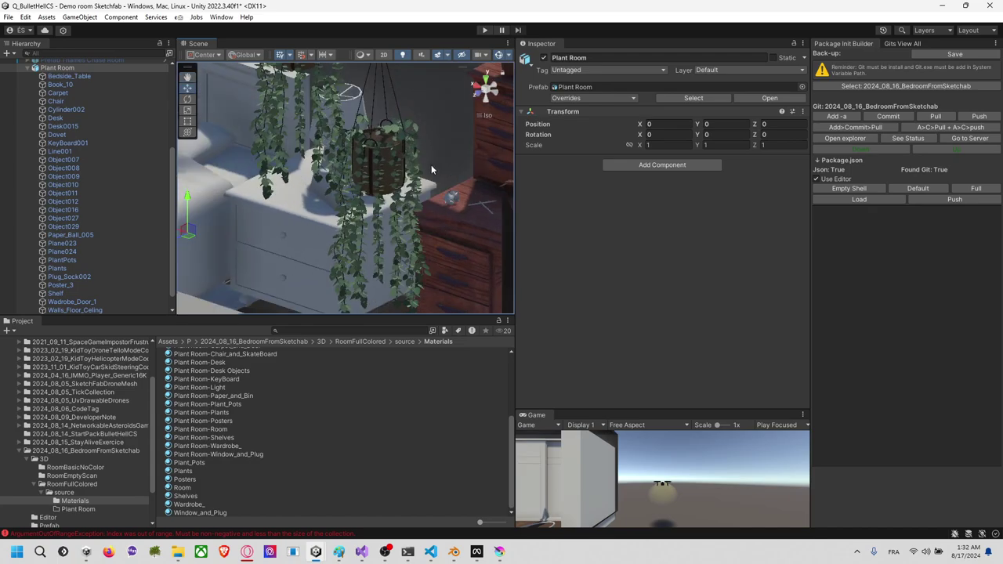
{"action": "scroll", "coordinate": [407, 168], "scroll_direction": "down", "scroll_amount": 3}
{"action": "scroll", "coordinate": [388, 168], "scroll_direction": "down", "scroll_amount": 3}
{"action": "middle_click_drag", "start_coordinate": [362, 158], "coordinate": [419, 196]}
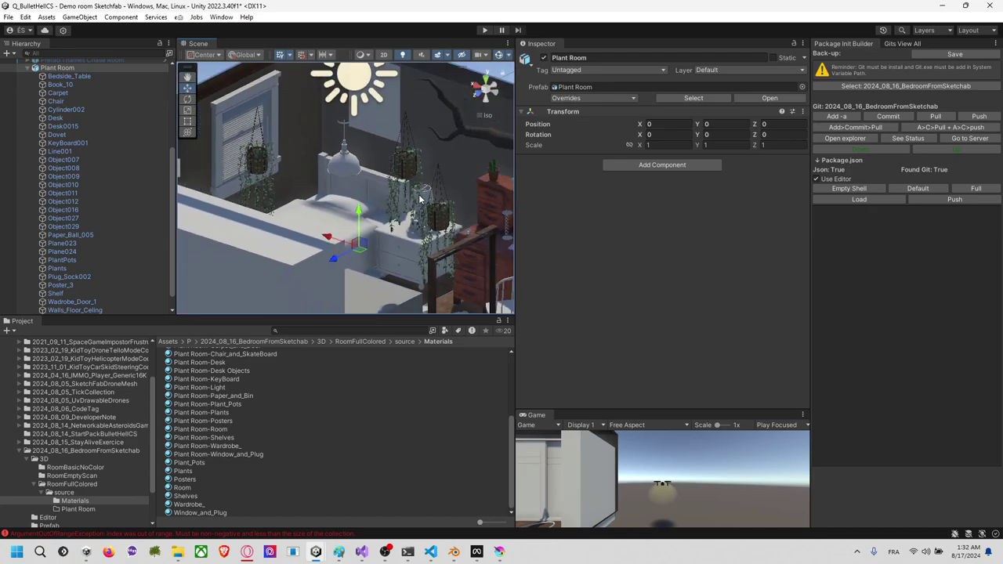
{"action": "scroll", "coordinate": [418, 197], "scroll_direction": "down", "scroll_amount": 1}
{"action": "right_click_drag", "start_coordinate": [417, 198], "coordinate": [271, 241]}
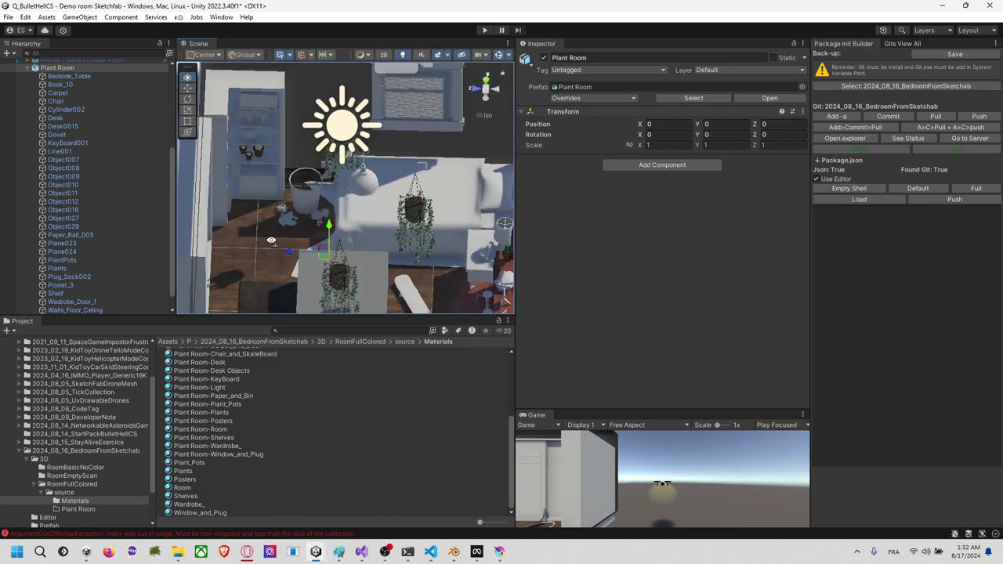
Step: Assign the Bed_Bed_BaseColor texture as the Base Map of the Bed material
{"action": "left_click", "coordinate": [362, 189]}
{"action": "scroll", "coordinate": [240, 399], "scroll_direction": "up", "scroll_amount": 3}
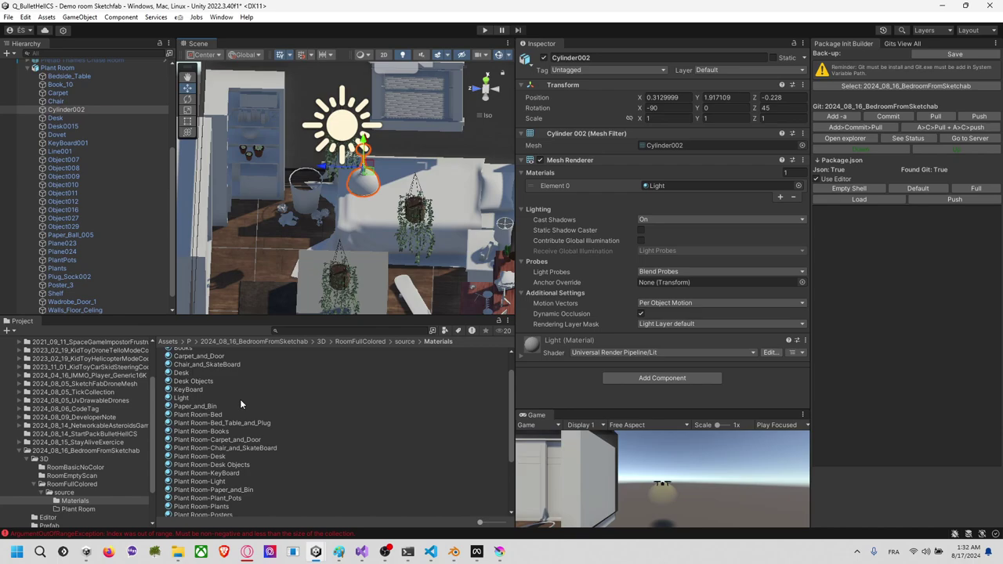
{"action": "scroll", "coordinate": [234, 396], "scroll_direction": "up", "scroll_amount": 2}
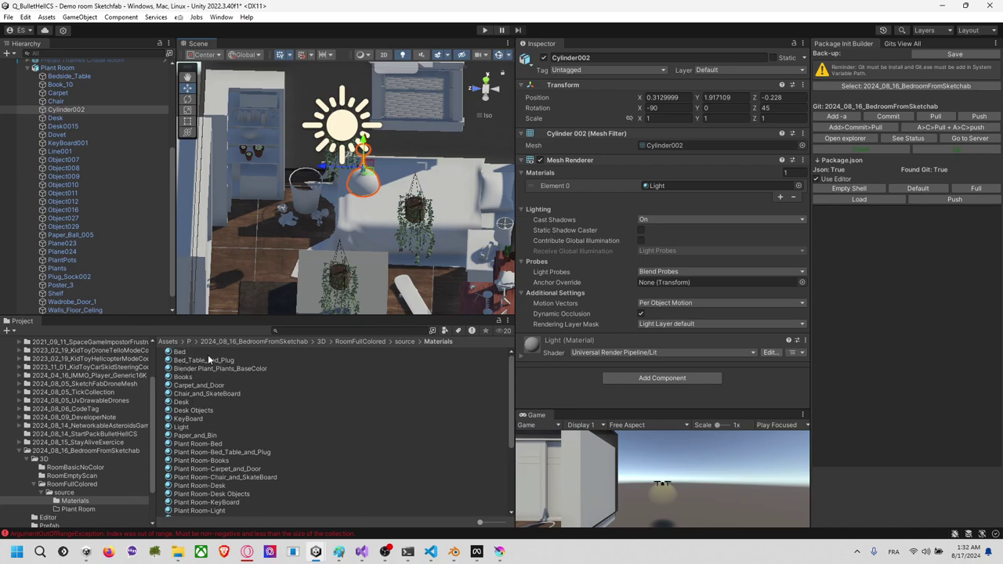
{"action": "left_click", "coordinate": [208, 355]}
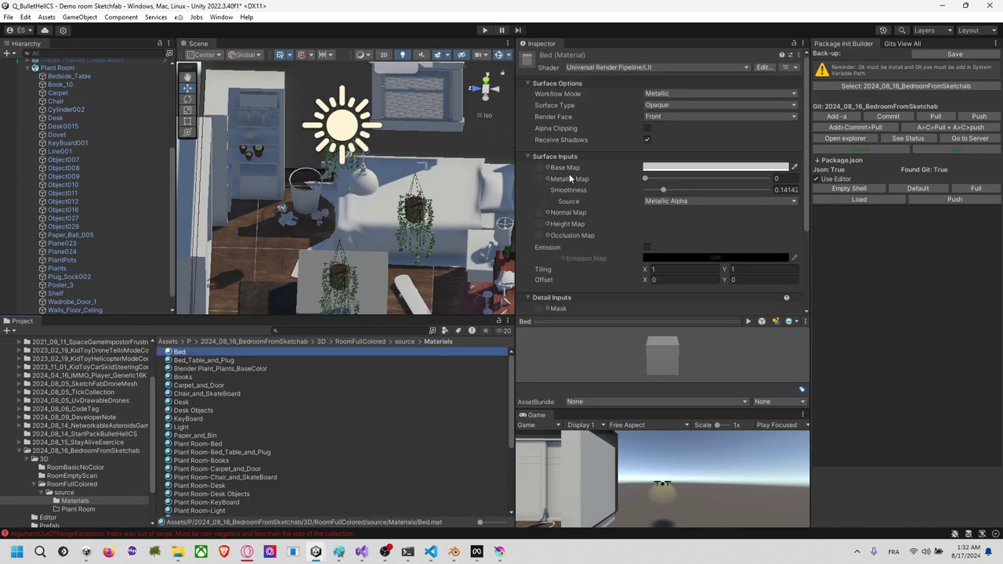
{"action": "left_click", "coordinate": [548, 168]}
{"action": "type", "text": "b"}
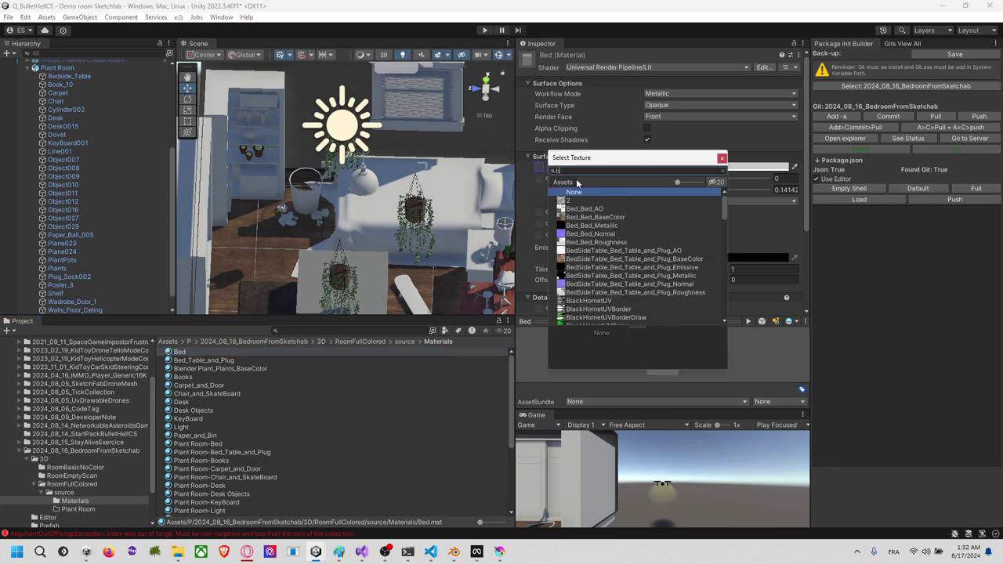
{"action": "type", "text": "ed"}
{"action": "key", "text": "Down"}
{"action": "key", "text": "Down"}
{"action": "key", "text": "Return"}
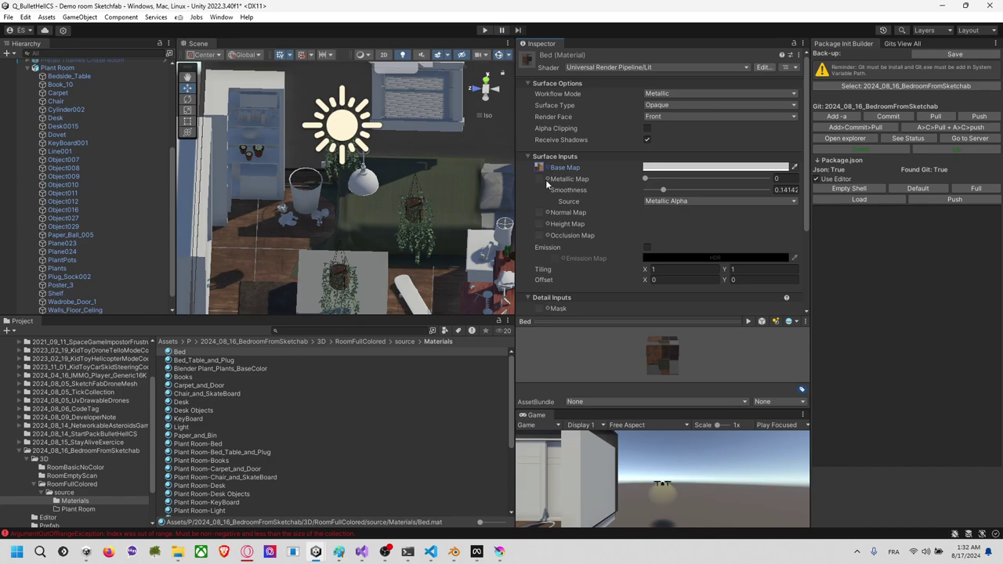
Step: Assign the Bed_Bed_Normal texture as the Bed material's Normal Map, leaving its Metallic Map empty
{"action": "left_click", "coordinate": [547, 180]}
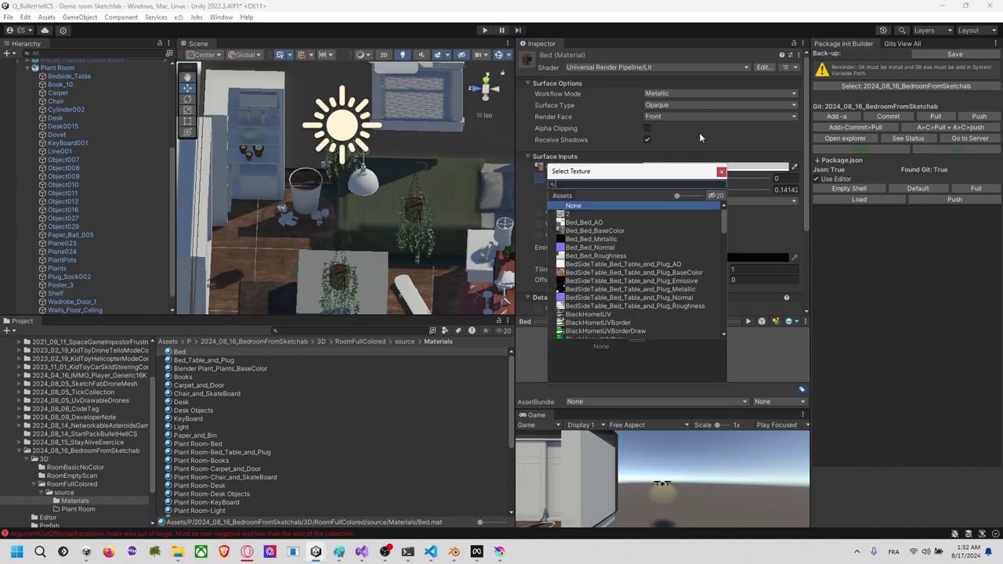
{"action": "left_click", "coordinate": [721, 171]}
{"action": "left_click", "coordinate": [547, 212]}
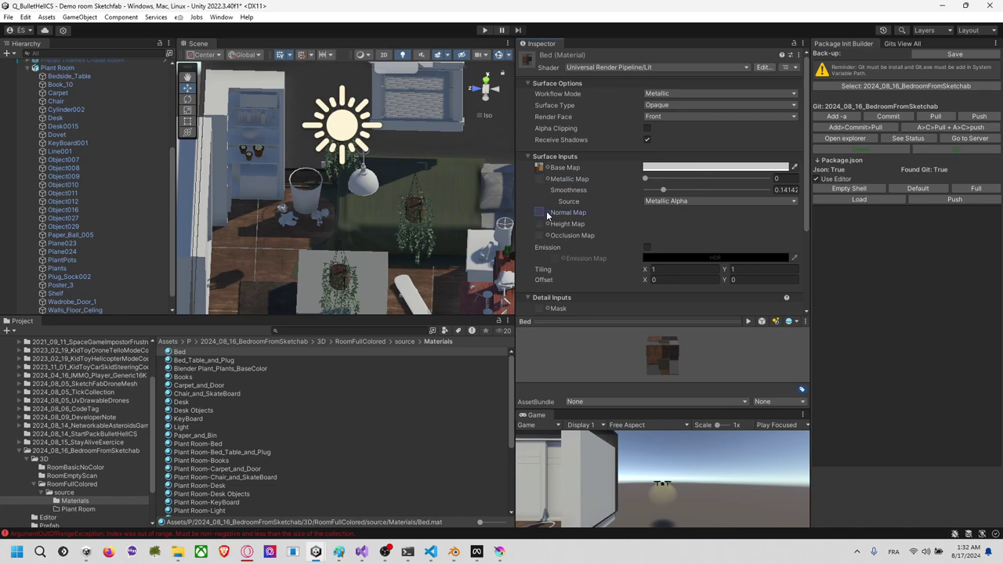
{"action": "left_click", "coordinate": [548, 213]}
{"action": "type", "text": "d"}
{"action": "key", "text": "Down"}
{"action": "key", "text": "Down"}
{"action": "key", "text": "Down"}
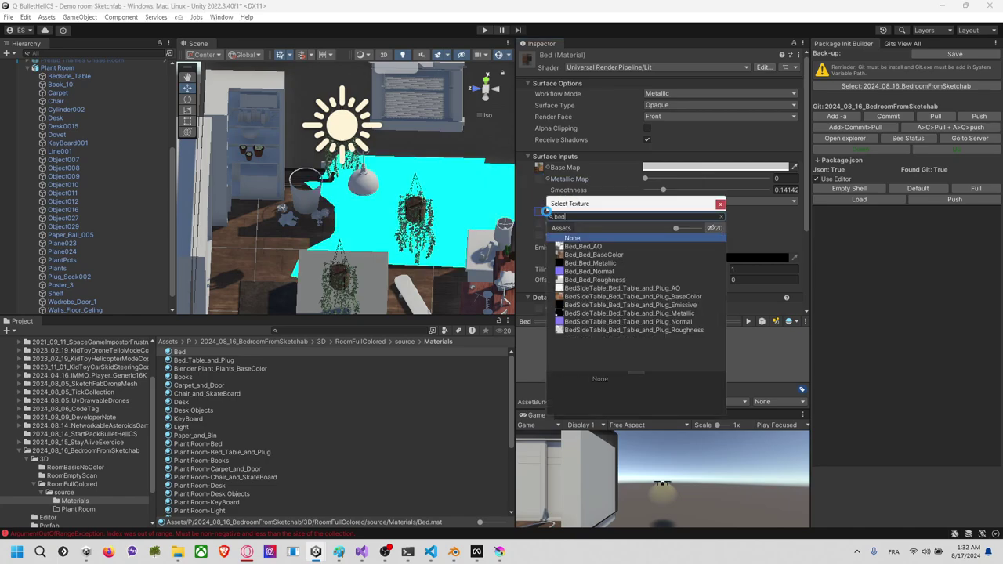
{"action": "key", "text": "Down"}
{"action": "key", "text": "Return"}
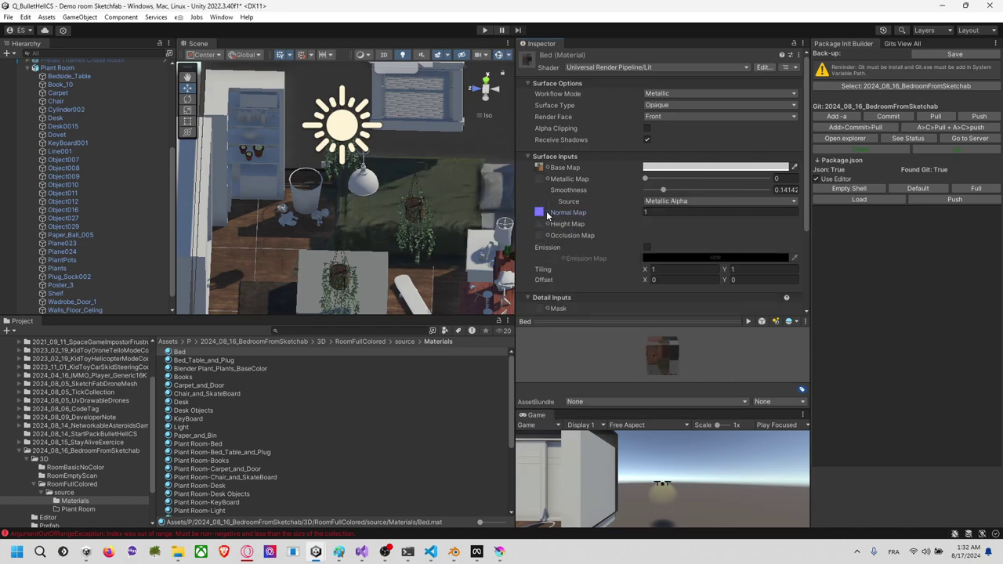
Step: Assign BedSideTable_Bed_Table_and_Plug_BaseColor as the Base Map of the Bed_Table_and_Plug material
{"action": "left_click", "coordinate": [217, 362]}
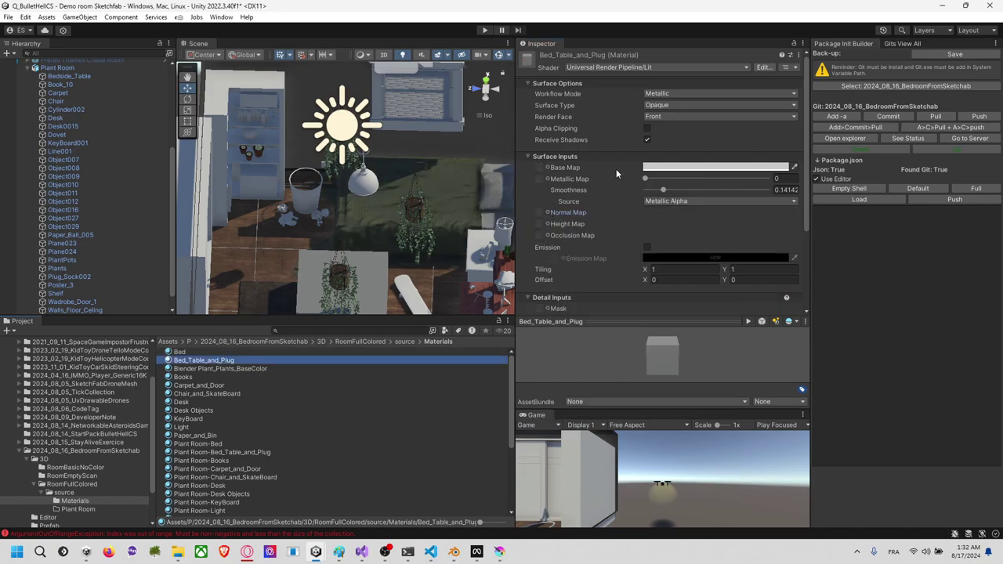
{"action": "left_click", "coordinate": [548, 168]}
{"action": "type", "text": "b"}
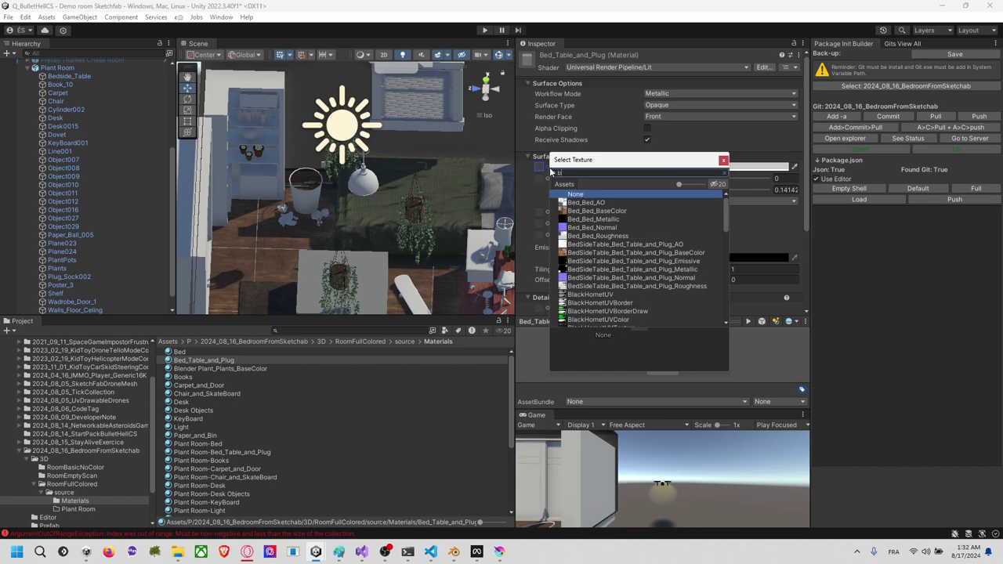
{"action": "type", "text": "ed"}
{"action": "key", "text": "Down"}
{"action": "key", "text": "Down"}
{"action": "key", "text": "Down"}
{"action": "key", "text": "Down"}
{"action": "key", "text": "Down"}
{"action": "key", "text": "Down"}
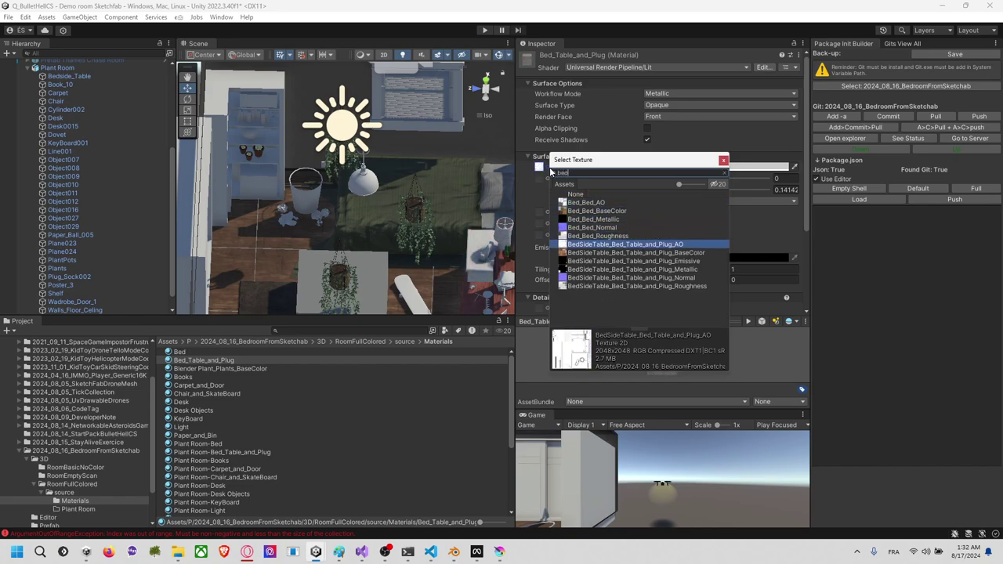
{"action": "key", "text": "Down"}
{"action": "key", "text": "Return"}
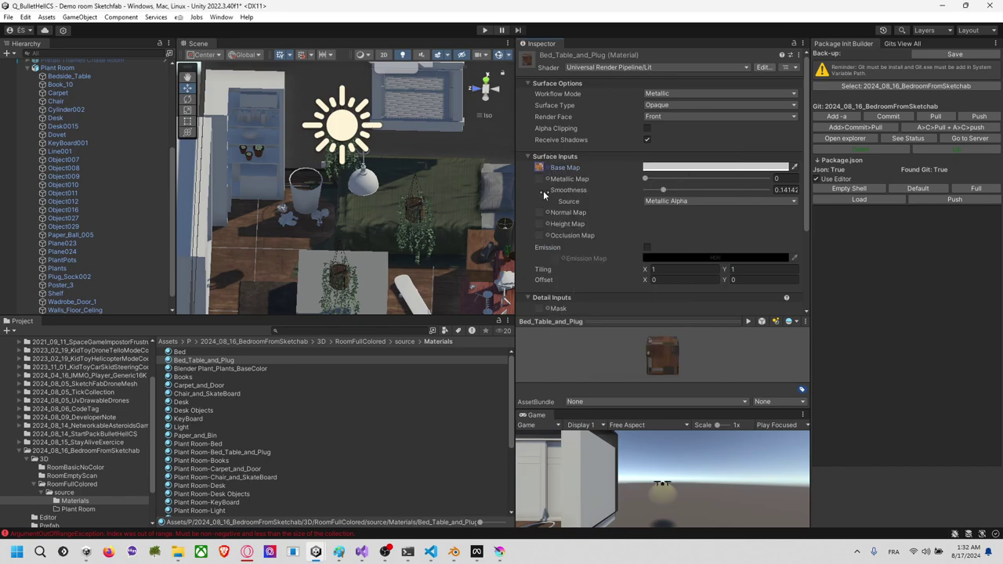
Step: Assign BedSideTable_Bed_Table_and_Plug_Normal as the Normal Map of the Bed_Table_and_Plug material
{"action": "left_click", "coordinate": [545, 215]}
{"action": "key", "text": "Down"}
{"action": "key", "text": "Down"}
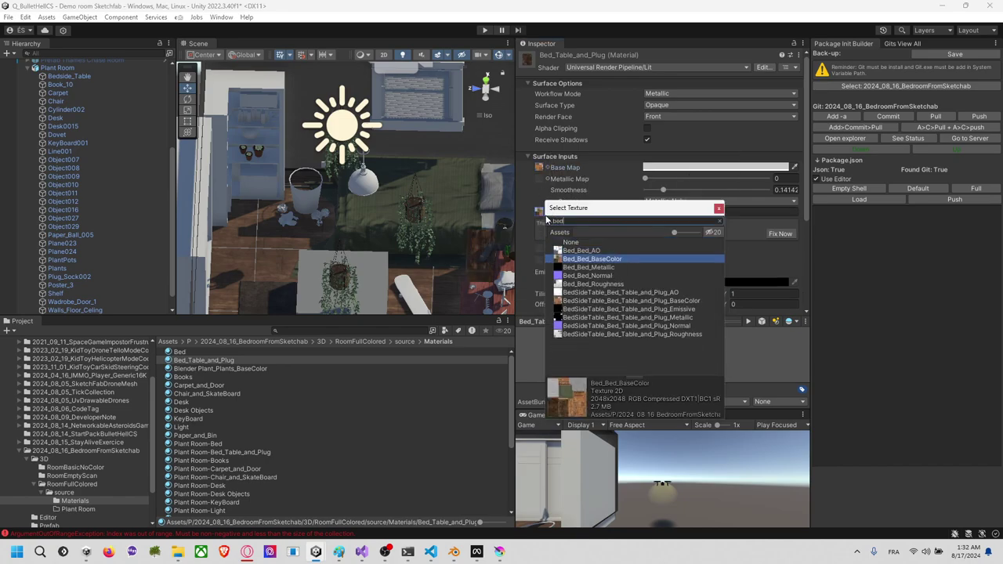
{"action": "key", "text": "Down"}
{"action": "key", "text": "Down"}
{"action": "key", "text": "Down"}
{"action": "key", "text": "Down"}
{"action": "key", "text": "Down"}
{"action": "key", "text": "Down"}
{"action": "key", "text": "Down"}
{"action": "key", "text": "Down"}
{"action": "key", "text": "Return"}
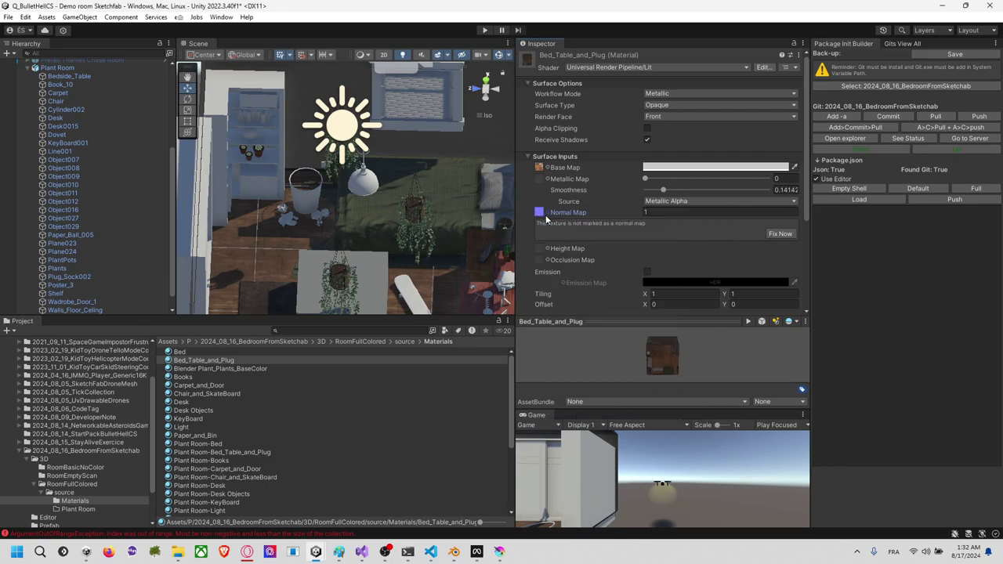
Step: Open the wardrobe's material from the scene object and assign Wardrobe_Wardrobe__BaseColor as Base Map and Wardrobe_Wardrobe__Normal as Normal Map
{"action": "left_click", "coordinate": [192, 370]}
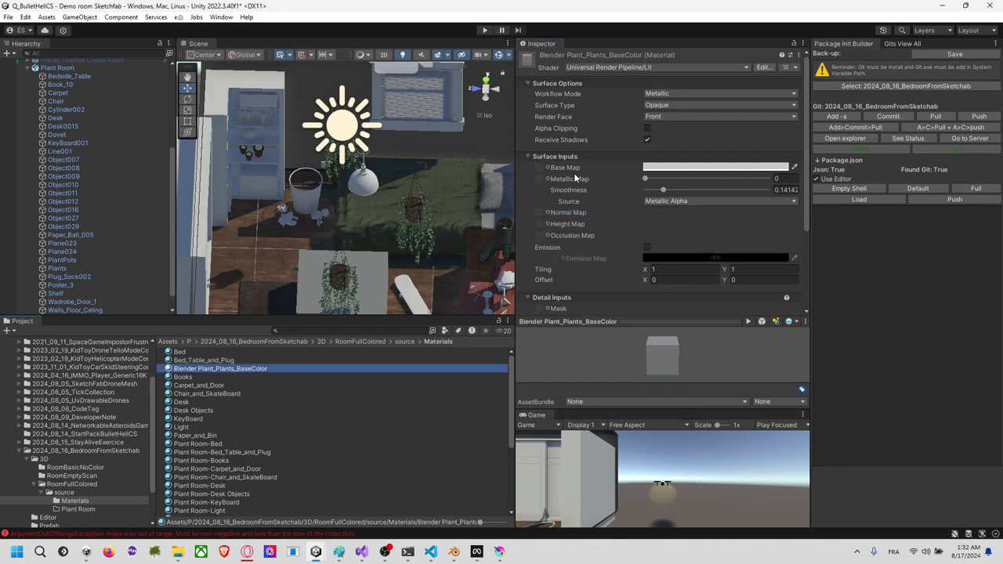
{"action": "left_click_drag", "start_coordinate": [486, 196], "coordinate": [275, 212], "text": "alt"}
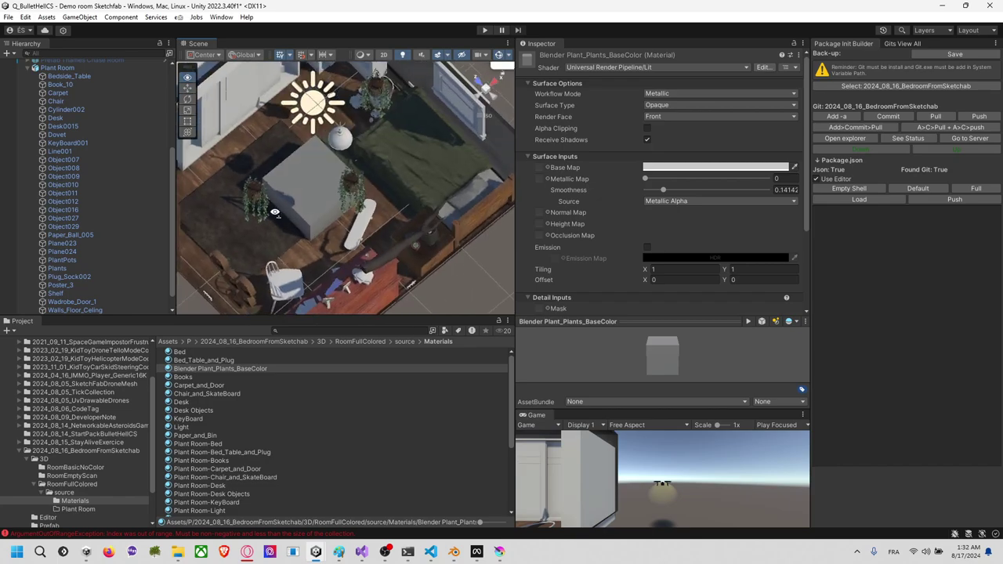
{"action": "middle_click_drag", "start_coordinate": [336, 197], "coordinate": [421, 199]}
{"action": "left_click_drag", "start_coordinate": [421, 200], "coordinate": [401, 194], "text": "alt"}
{"action": "middle_click_drag", "start_coordinate": [401, 194], "coordinate": [358, 227]}
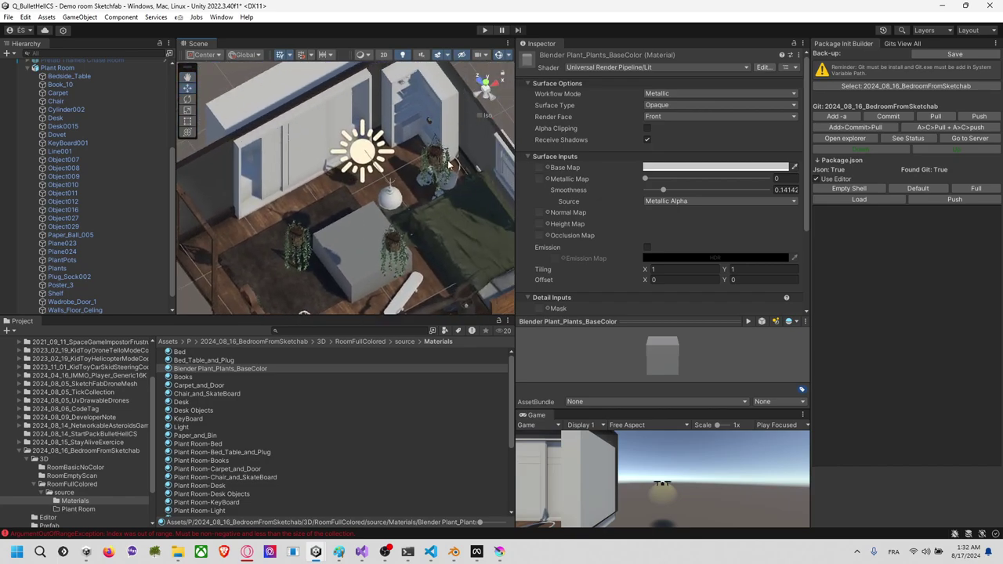
{"action": "left_click", "coordinate": [325, 131]}
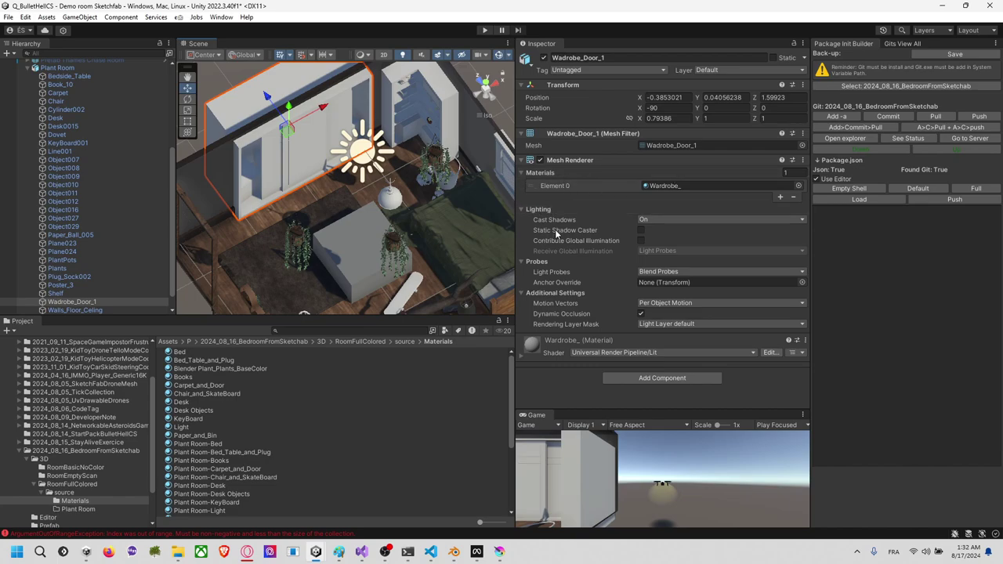
{"action": "double_click", "coordinate": [684, 185]}
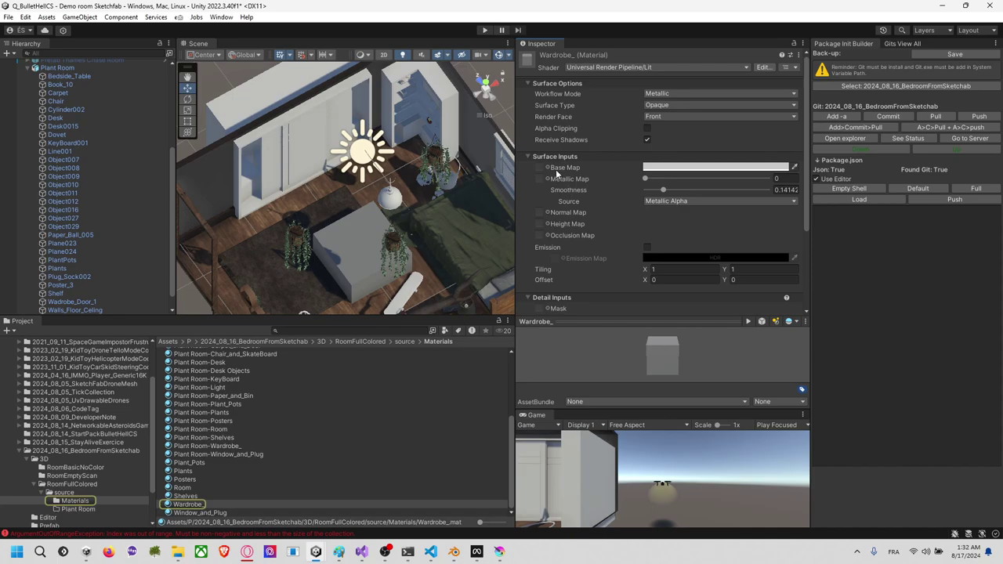
{"action": "left_click", "coordinate": [556, 169]}
{"action": "type", "text": "war"}
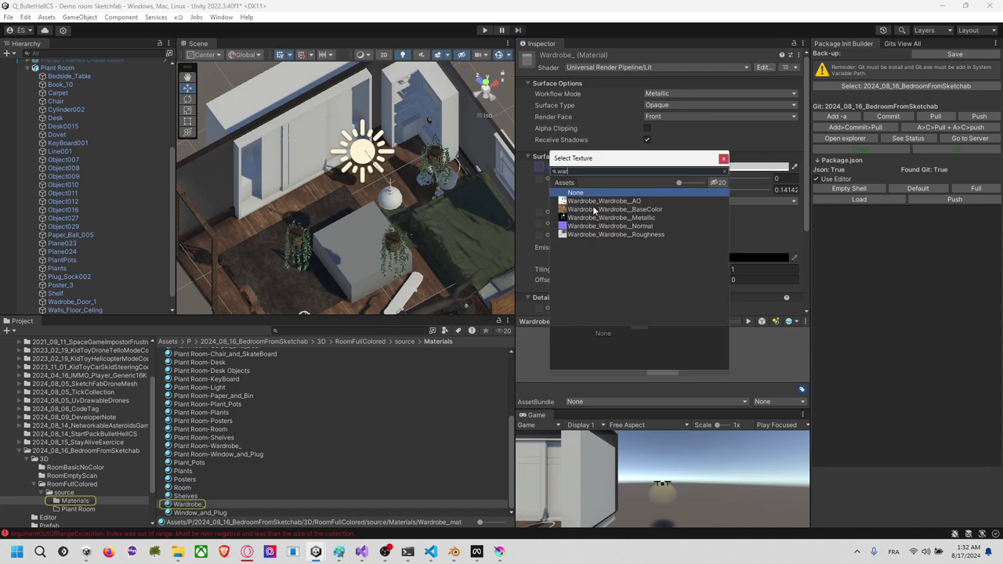
{"action": "left_click", "coordinate": [595, 210]}
{"action": "left_click", "coordinate": [539, 212]}
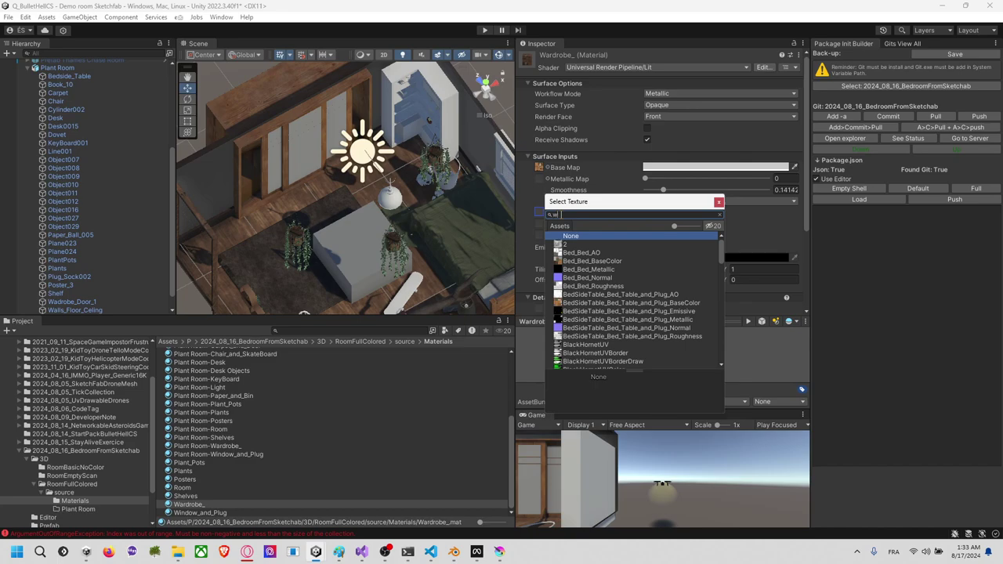
{"action": "left_click", "coordinate": [559, 269]}
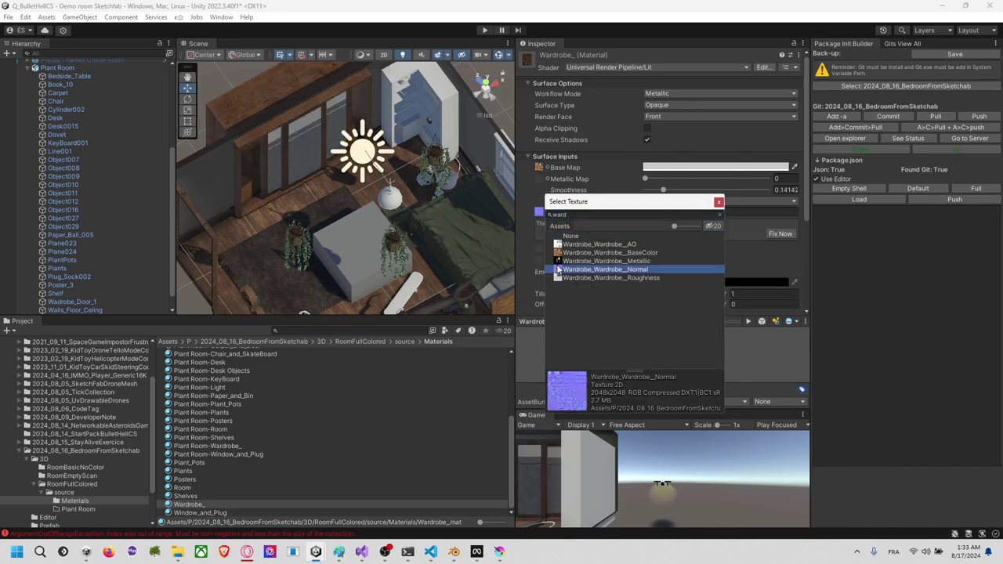
Step: Open the Shelves material from the shelf object and assign Shelves_Storage_and_Stuff_BaseColor as its Base Map
{"action": "right_click_drag", "start_coordinate": [359, 181], "coordinate": [374, 153]}
{"action": "left_click", "coordinate": [411, 103]}
{"action": "left_click", "coordinate": [419, 116]}
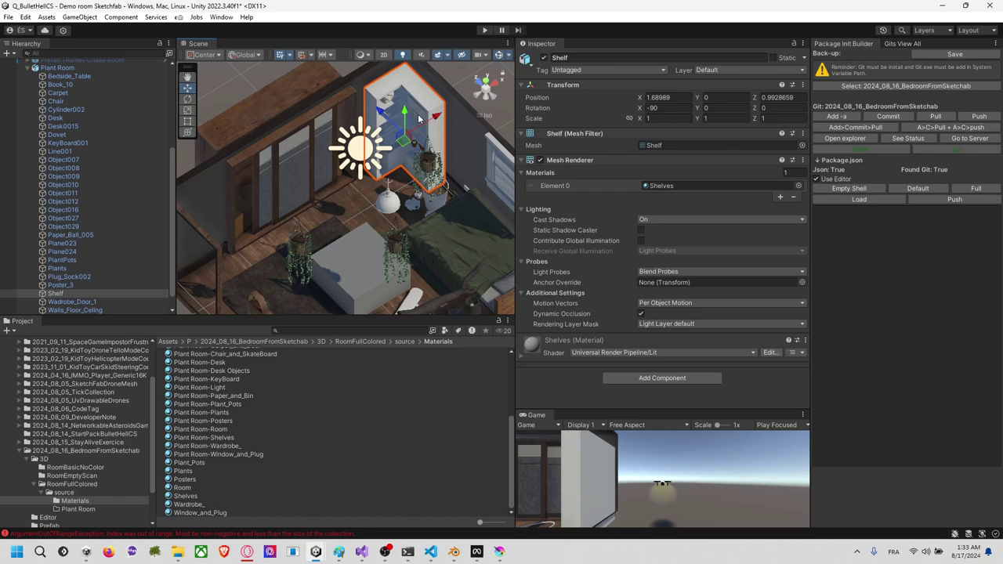
{"action": "double_click", "coordinate": [653, 186]}
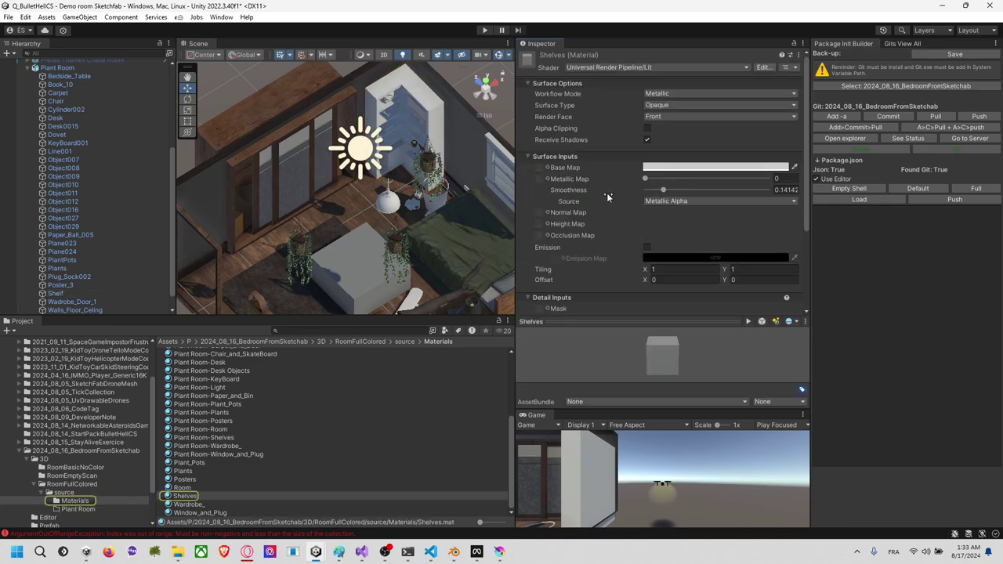
{"action": "left_click", "coordinate": [548, 167]}
{"action": "type", "text": "sh"}
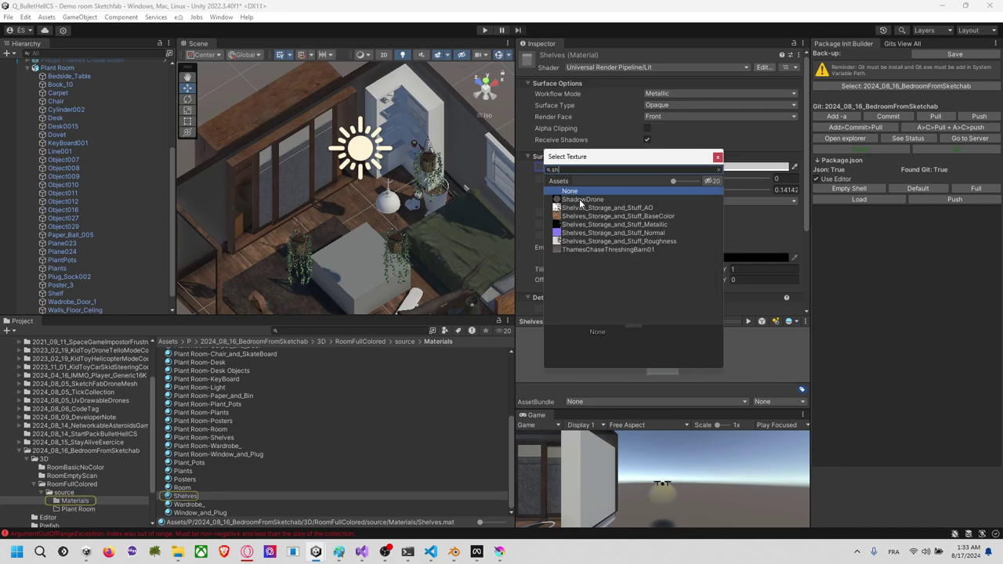
{"action": "left_click", "coordinate": [584, 217]}
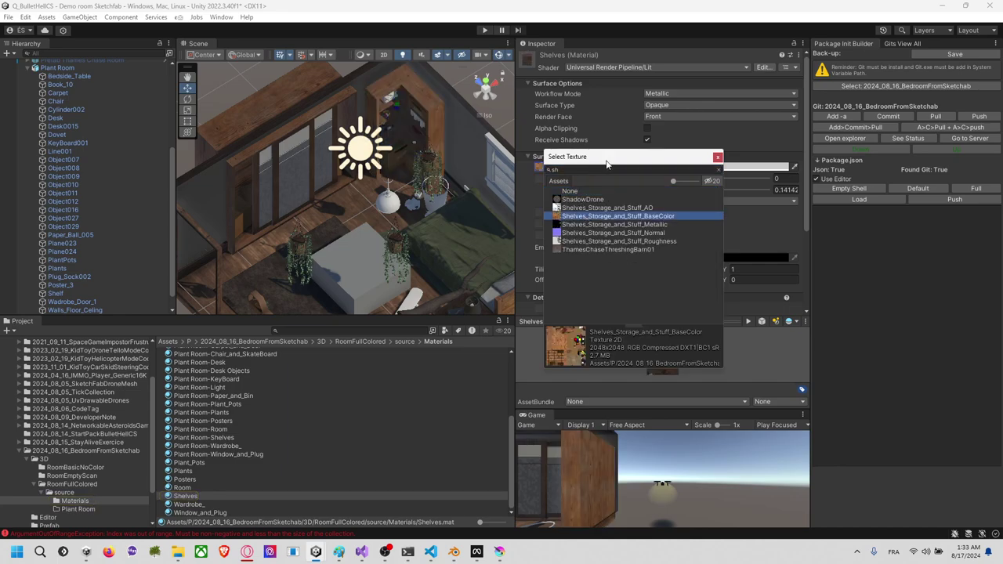
{"action": "left_click", "coordinate": [718, 158]}
Step: Assign the Shelves_Storage_and_Stuff_Normal texture to the Shelves material's Metallic Map slot
{"action": "left_click", "coordinate": [547, 182]}
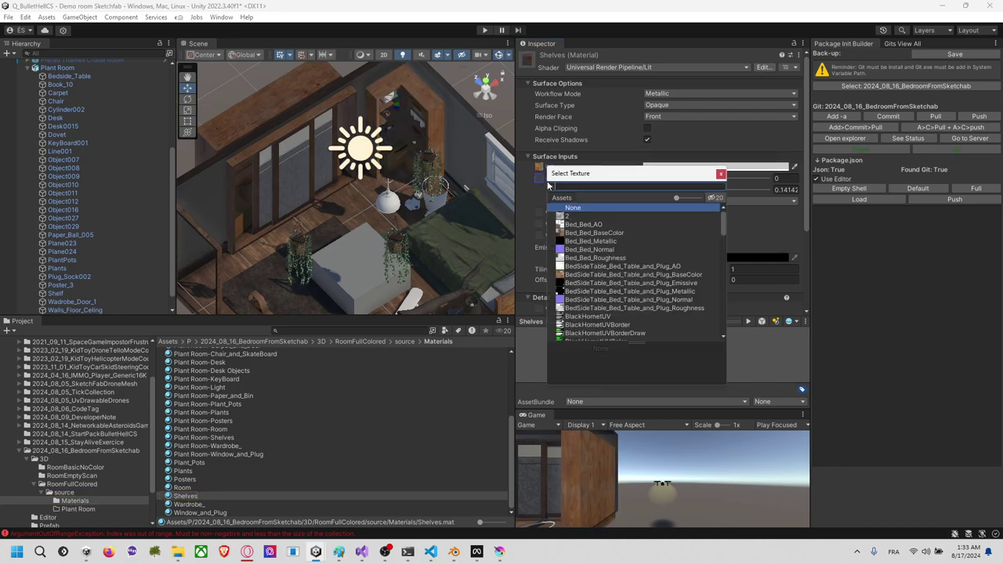
{"action": "type", "text": "she"}
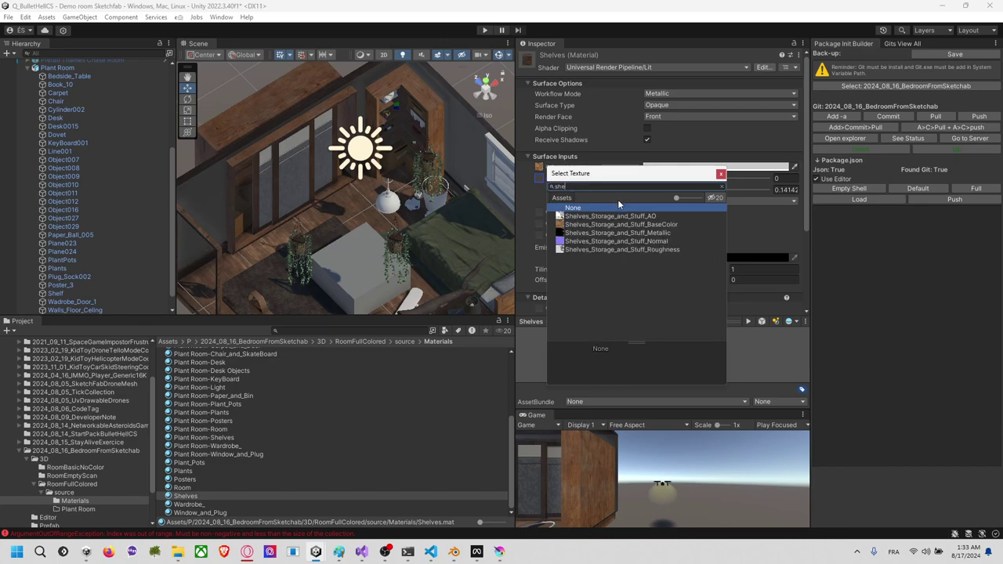
{"action": "left_click", "coordinate": [598, 241]}
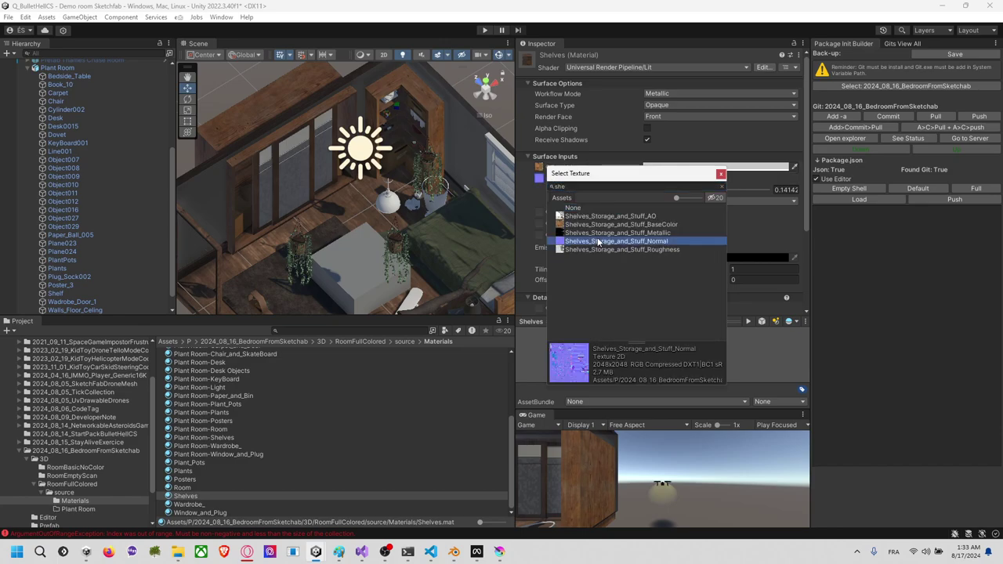
{"action": "left_click", "coordinate": [474, 183]}
Step: Open the Paper_and_Bin material from the waste bin, assign Paper_and_Bin_Paper_and_Bin_BaseColor as its Base Map, and check the bin up close
{"action": "right_click_drag", "start_coordinate": [464, 185], "coordinate": [394, 193]}
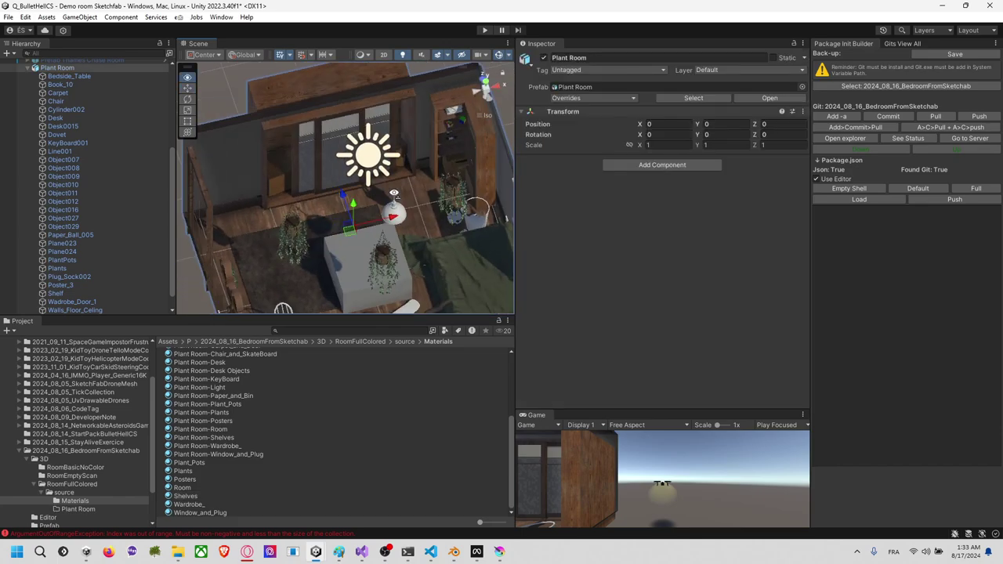
{"action": "left_click_drag", "start_coordinate": [394, 193], "coordinate": [426, 163], "text": "alt"}
{"action": "left_click", "coordinate": [404, 189]}
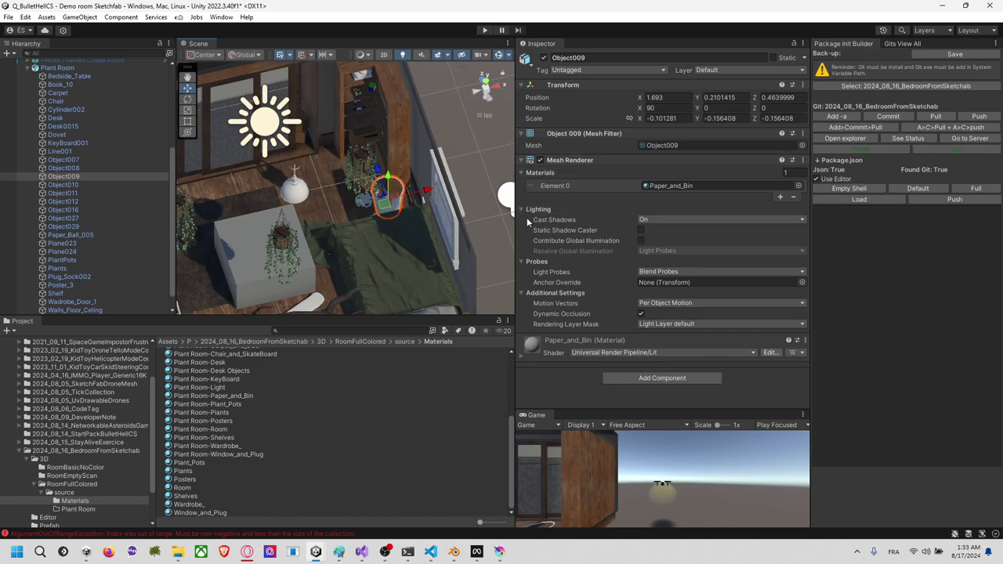
{"action": "double_click", "coordinate": [671, 187]}
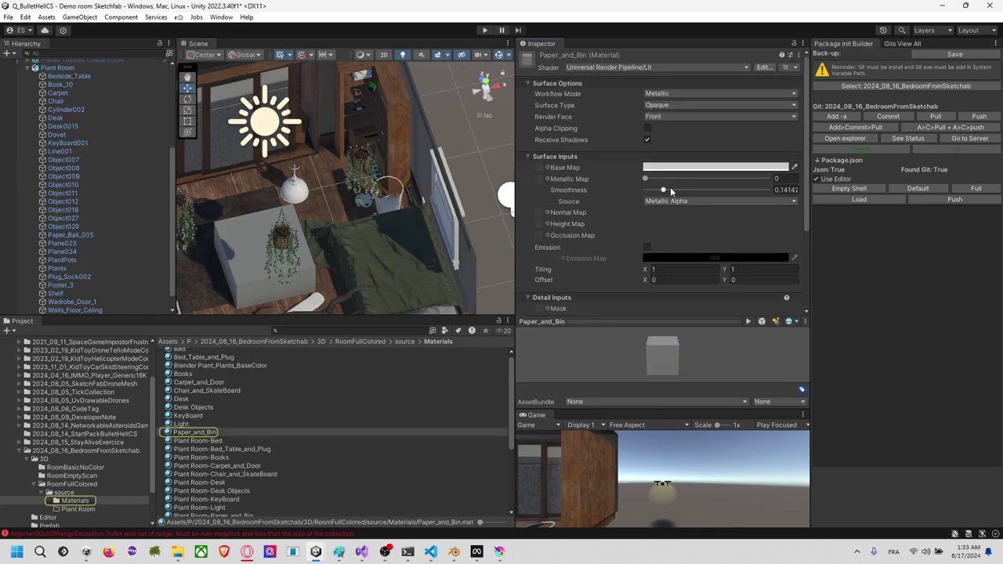
{"action": "left_click", "coordinate": [549, 166]}
{"action": "type", "text": "bi"}
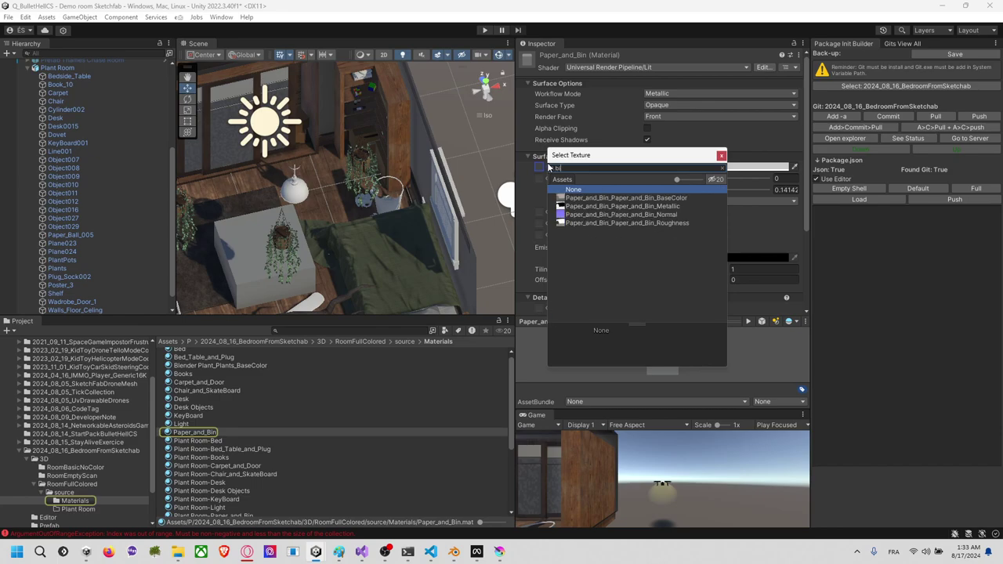
{"action": "left_click", "coordinate": [578, 200]}
{"action": "mouse_move", "coordinate": [446, 198]}
{"action": "right_mouse_down"}
{"action": "mouse_move", "coordinate": [392, 191]}
{"action": "mouse_move", "coordinate": [430, 194]}
{"action": "right_mouse_up"}
{"action": "scroll", "coordinate": [427, 198], "scroll_direction": "up", "scroll_amount": 7}
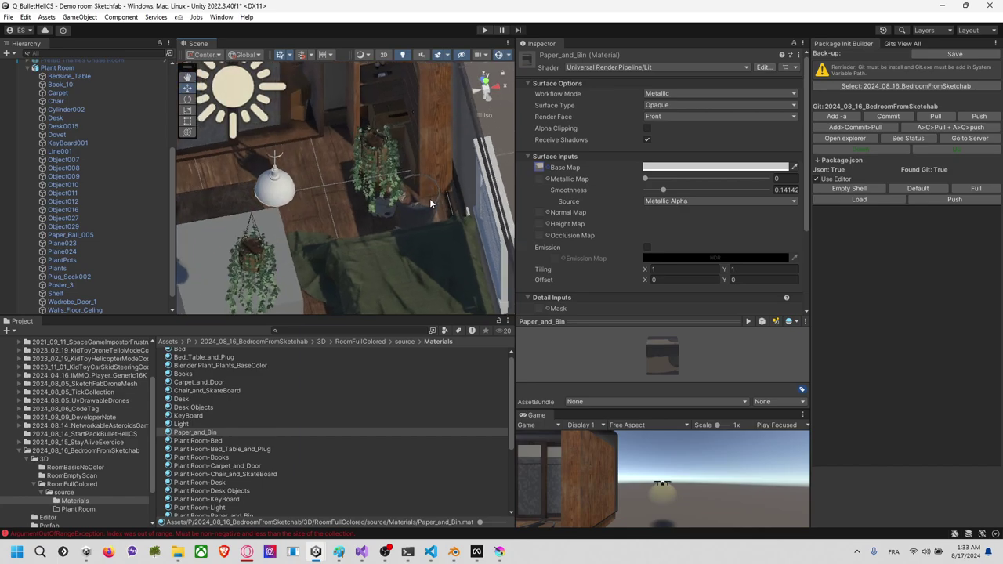
Step: Open the Paper_and_Bin material from the waste bin and assign Paper_and_Bin_Paper_and_Bin_Normal as its Normal Map
{"action": "left_click", "coordinate": [420, 215]}
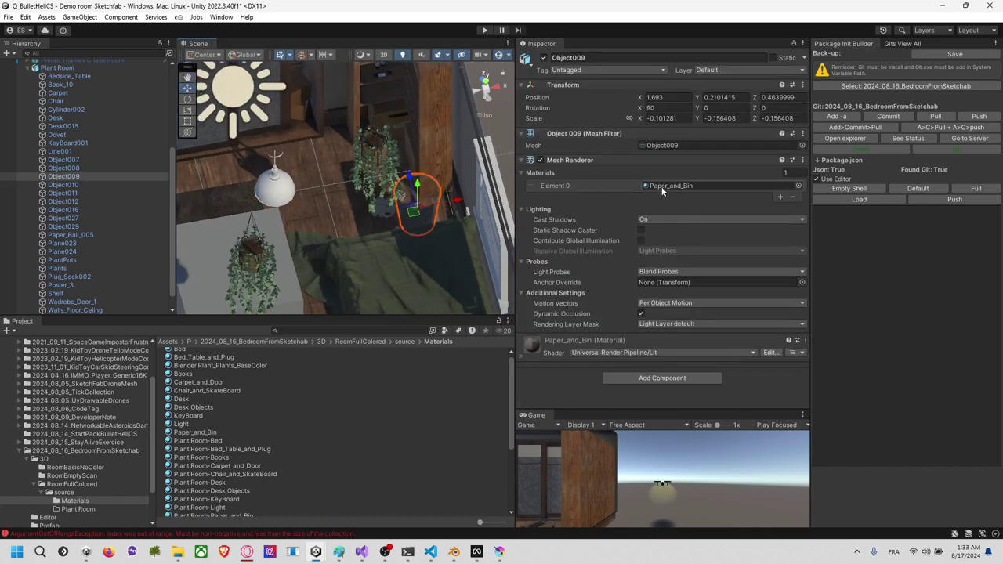
{"action": "double_click", "coordinate": [661, 187]}
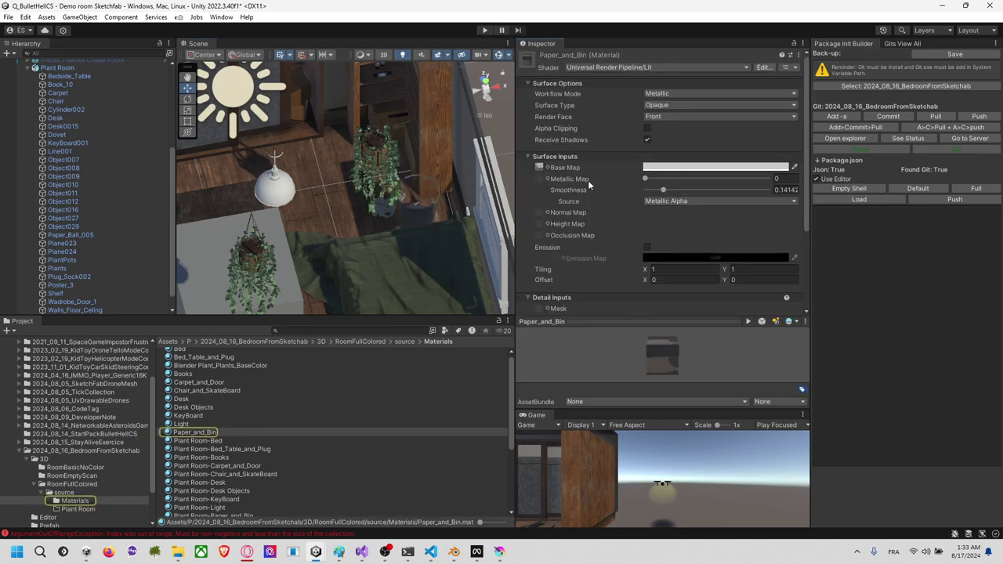
{"action": "left_click", "coordinate": [547, 211]}
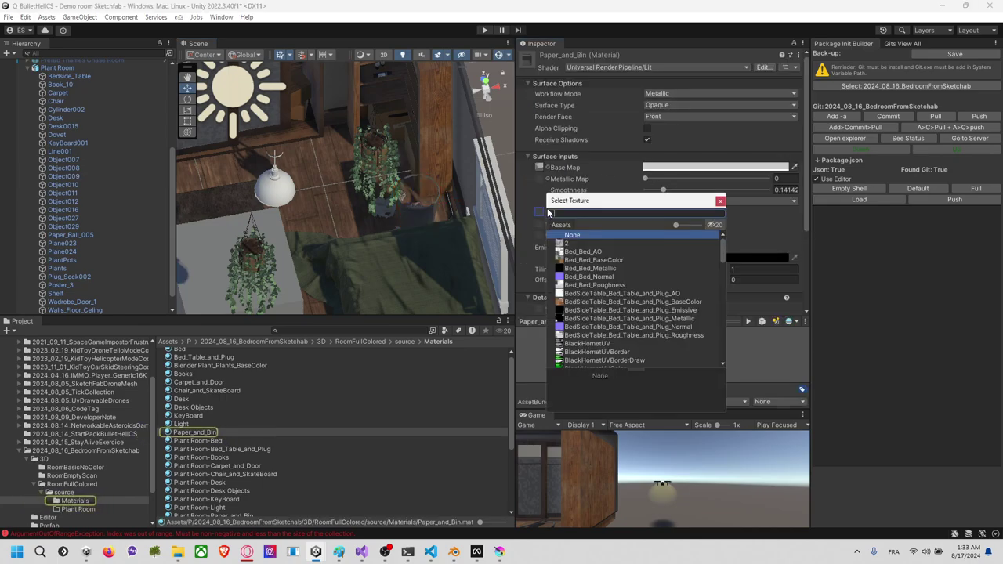
{"action": "left_click", "coordinate": [586, 259]}
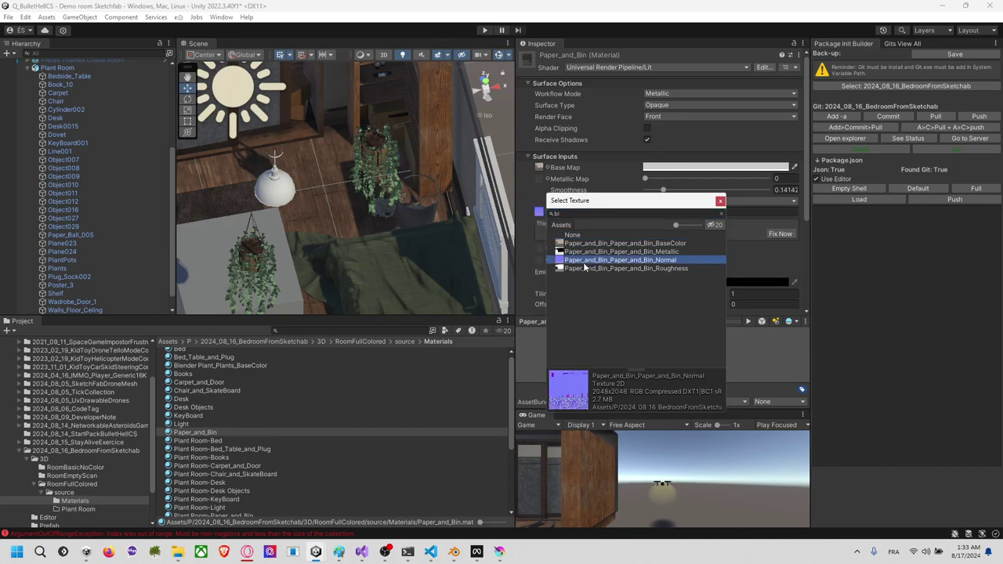
{"action": "left_click", "coordinate": [721, 202]}
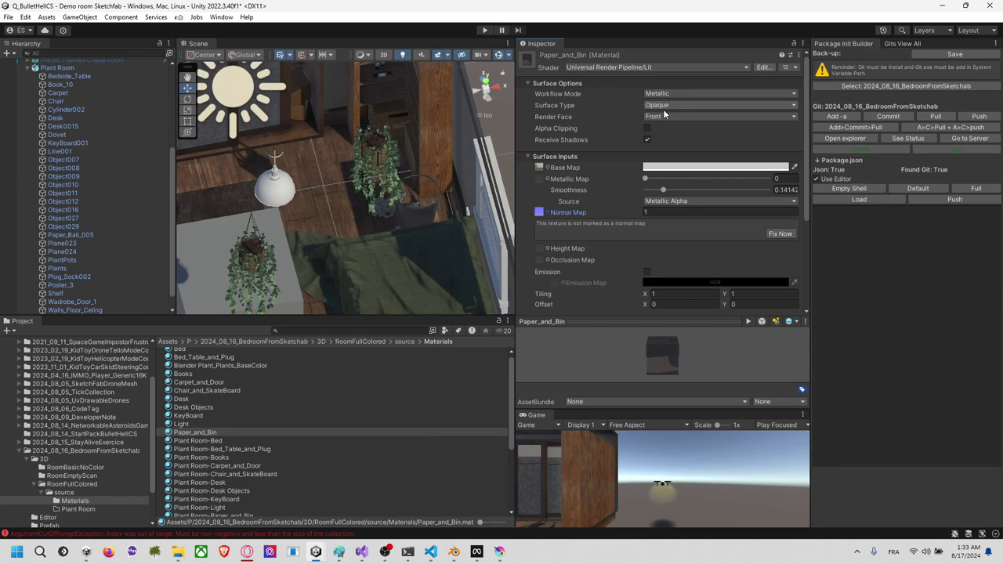
Step: Set the Paper_and_Bin material's Render Face to Back and check the bin up close
{"action": "left_click", "coordinate": [666, 116]}
{"action": "left_click", "coordinate": [682, 130]}
{"action": "middle_click_drag", "start_coordinate": [440, 188], "coordinate": [381, 174]}
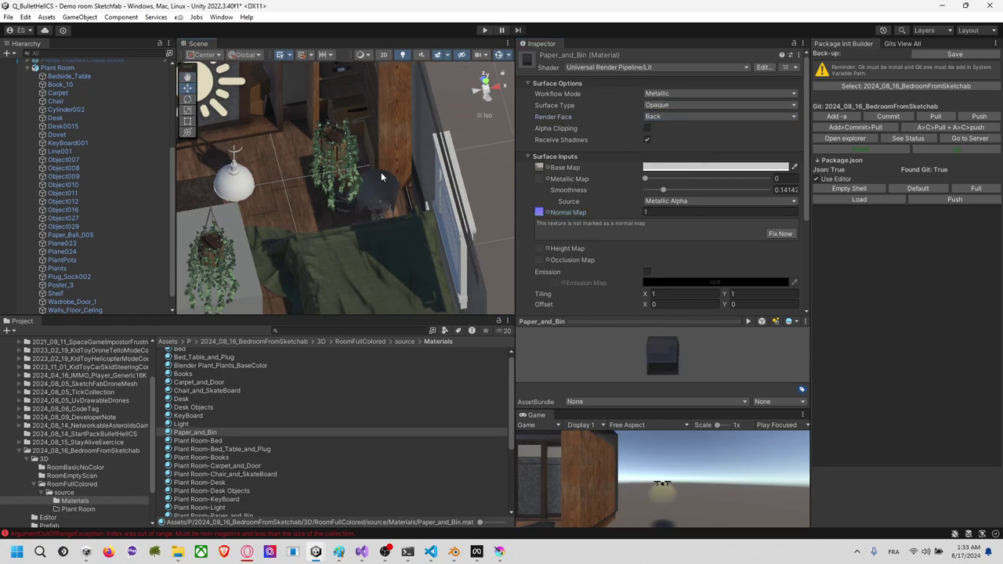
{"action": "right_click_drag", "start_coordinate": [381, 175], "coordinate": [442, 179]}
{"action": "scroll", "coordinate": [379, 173], "scroll_direction": "up", "scroll_amount": 6}
{"action": "right_click_drag", "start_coordinate": [369, 144], "coordinate": [384, 165]}
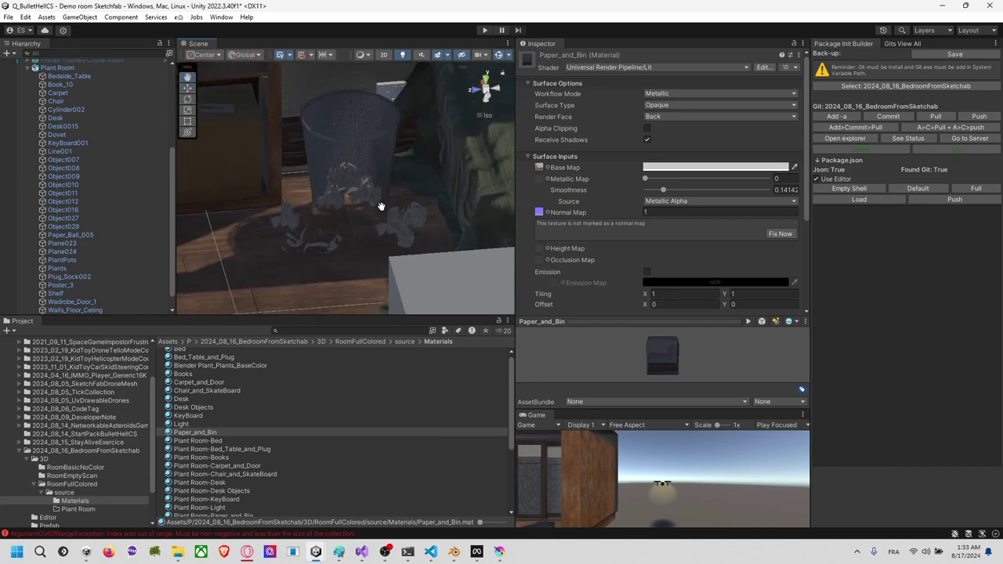
Step: Select the waste bin and raise it vertically to a Y position of 0.252
{"action": "left_click", "coordinate": [385, 165]}
{"action": "left_click", "coordinate": [384, 159]}
{"action": "scroll", "coordinate": [382, 163], "scroll_direction": "up", "scroll_amount": 8}
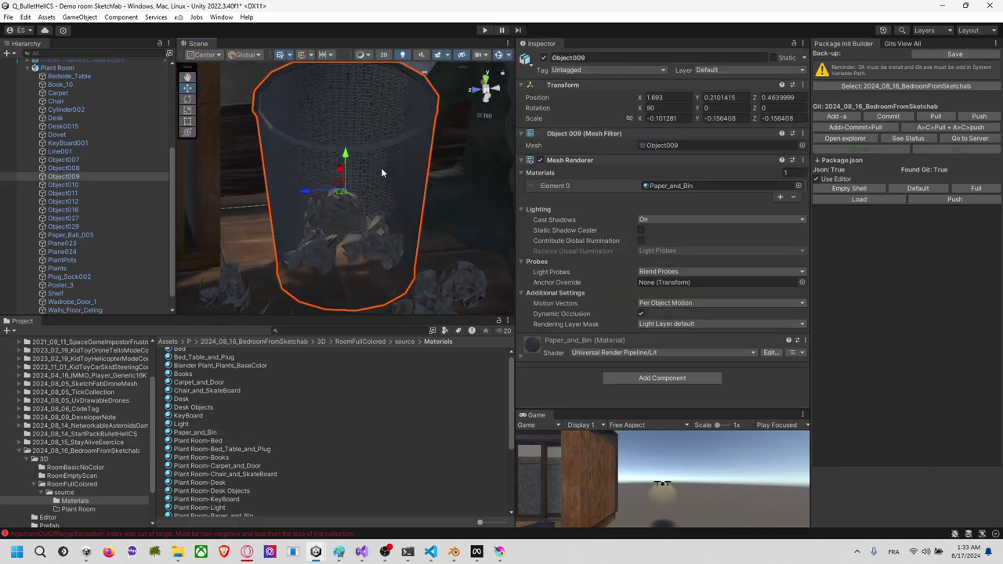
{"action": "scroll", "coordinate": [368, 154], "scroll_direction": "down", "scroll_amount": 5}
{"action": "mouse_move", "coordinate": [365, 145]}
{"action": "left_mouse_down", "text": "alt"}
{"action": "mouse_move", "coordinate": [380, 192]}
{"action": "mouse_move", "coordinate": [376, 235]}
{"action": "mouse_move", "coordinate": [376, 130]}
{"action": "left_mouse_up", "text": "alt"}
{"action": "left_click_drag", "start_coordinate": [349, 161], "coordinate": [353, 132]}
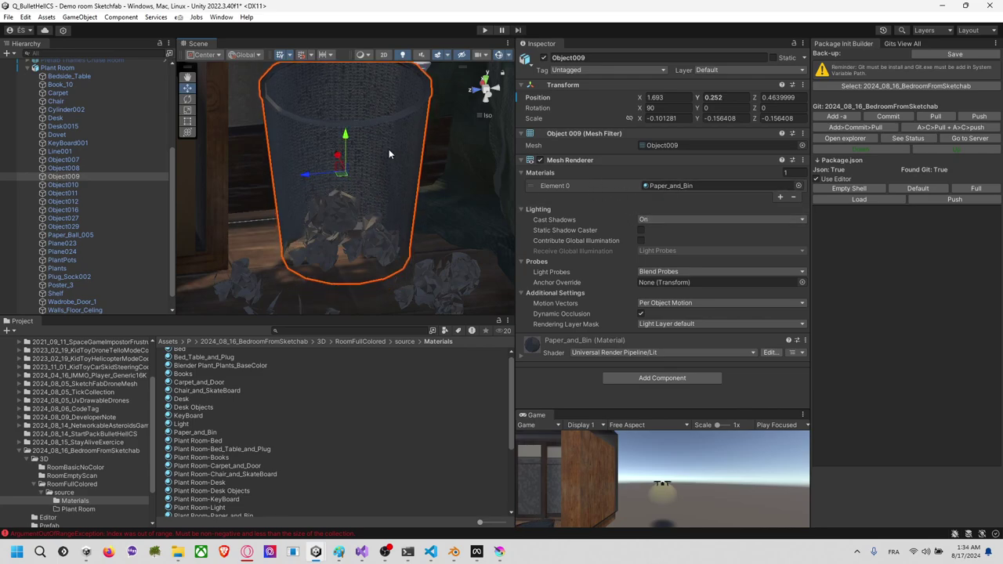
{"action": "left_click_drag", "start_coordinate": [386, 149], "coordinate": [384, 310], "text": "alt"}
{"action": "left_click_drag", "start_coordinate": [583, 378], "coordinate": [372, 161], "text": "alt"}
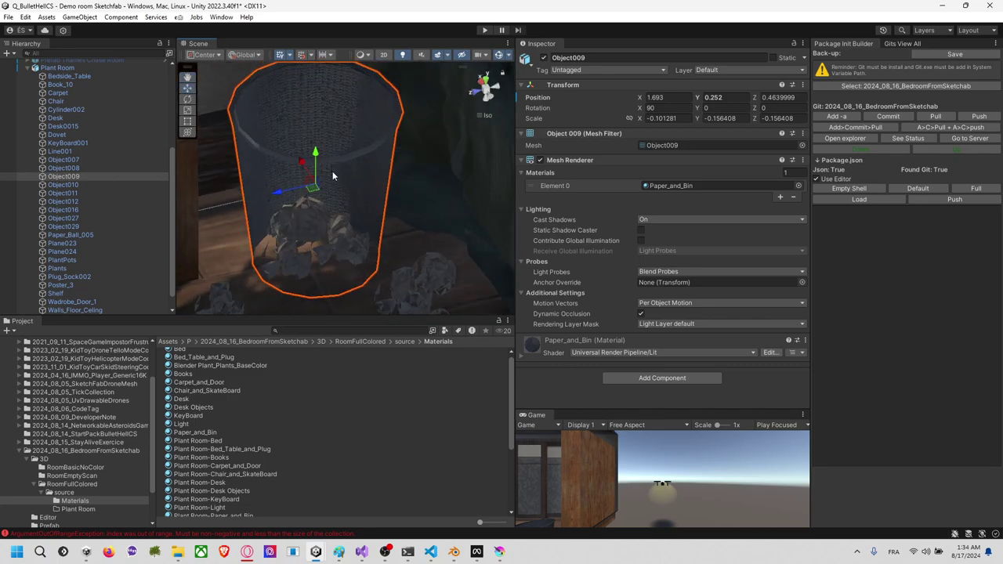
Step: Fix the import settings of the textures flagged as normal maps and open the RoomFullColored source folder
{"action": "scroll", "coordinate": [332, 172], "scroll_direction": "down", "scroll_amount": 2}
{"action": "left_click", "coordinate": [408, 178]}
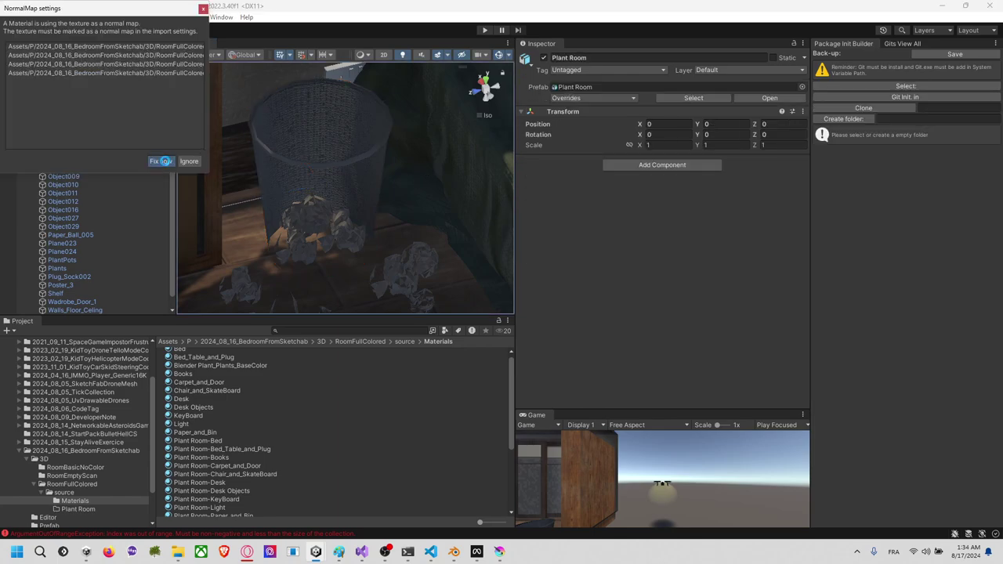
{"action": "left_click", "coordinate": [161, 161]}
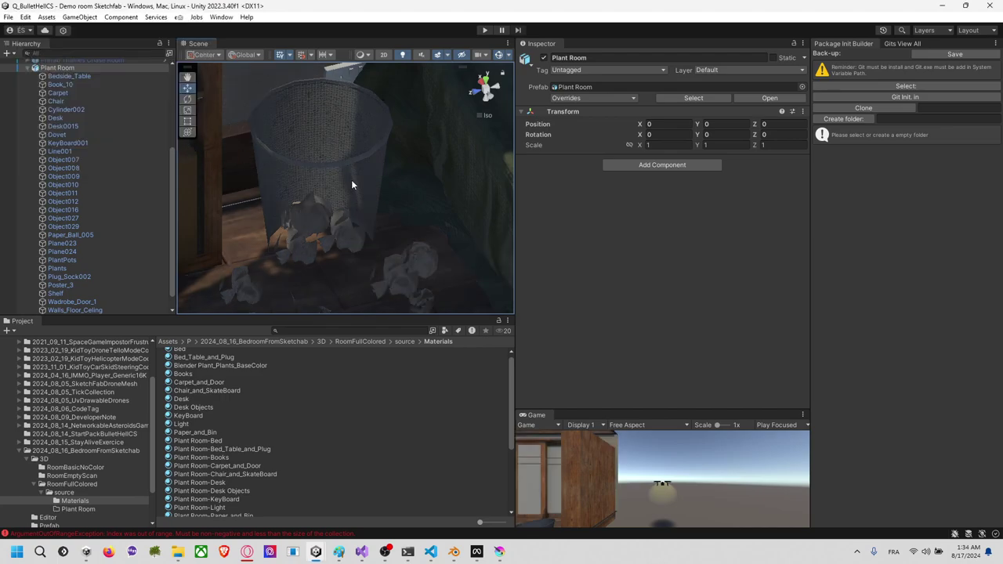
{"action": "middle_click_drag", "start_coordinate": [394, 200], "coordinate": [411, 185]}
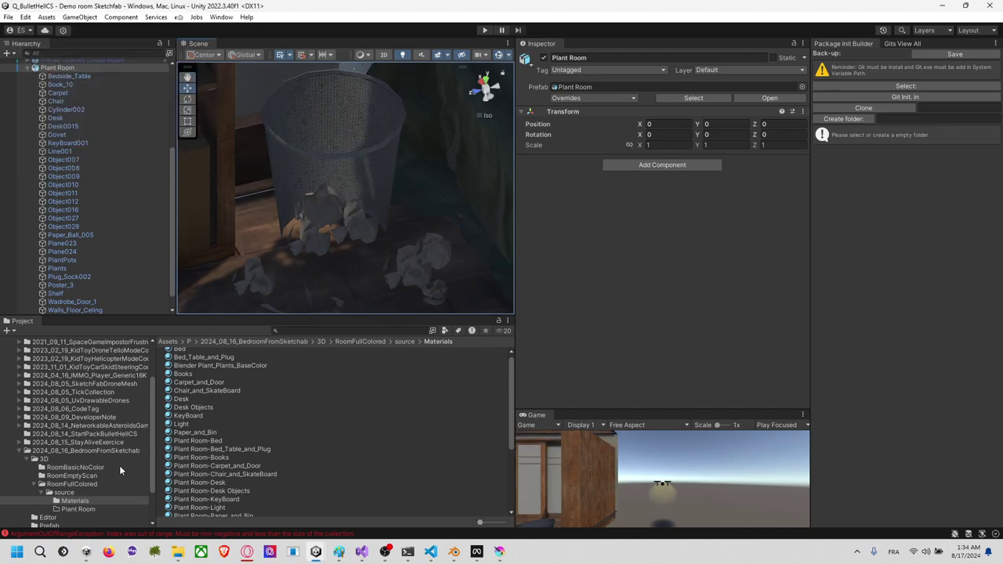
{"action": "left_click", "coordinate": [69, 493]}
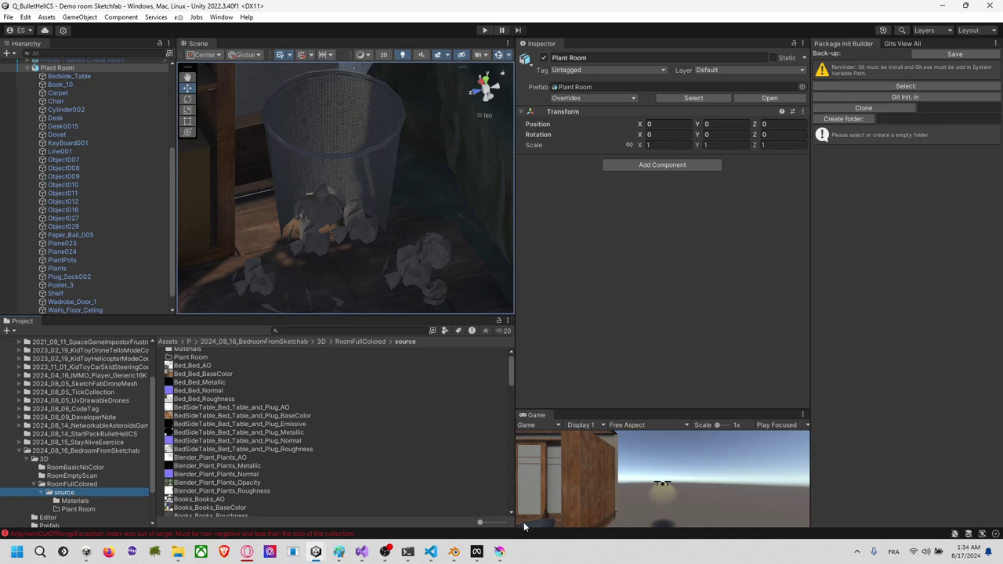
Step: Switch to Blender, select the waste bin, and examine it within the room model
{"action": "left_click", "coordinate": [453, 553]}
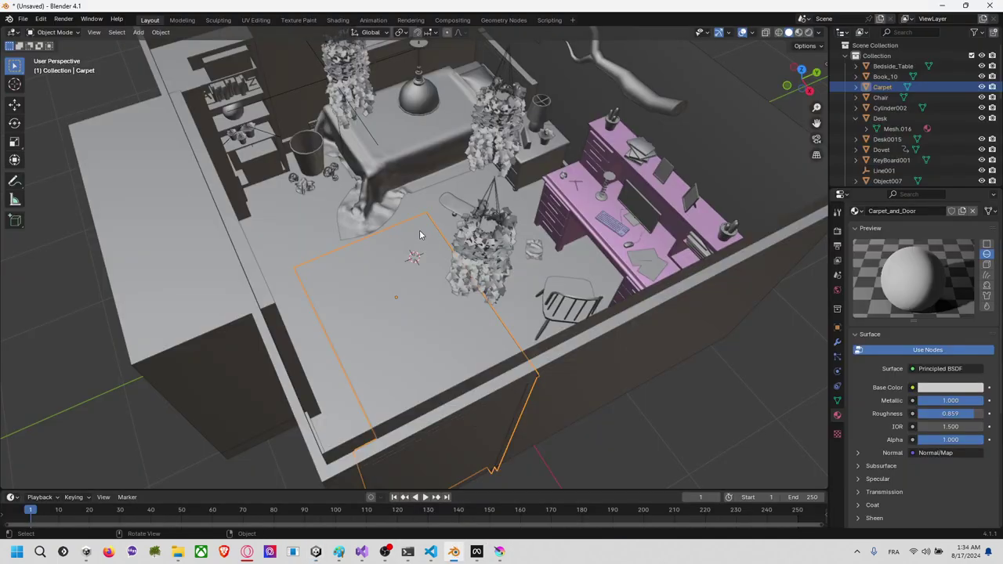
{"action": "right_click", "coordinate": [573, 279]}
{"action": "key", "text": "Escape"}
{"action": "mouse_move", "coordinate": [676, 389]}
{"action": "middle_mouse_down"}
{"action": "mouse_move", "coordinate": [654, 363]}
{"action": "mouse_move", "coordinate": [670, 396]}
{"action": "middle_mouse_up"}
{"action": "left_click", "coordinate": [319, 178]}
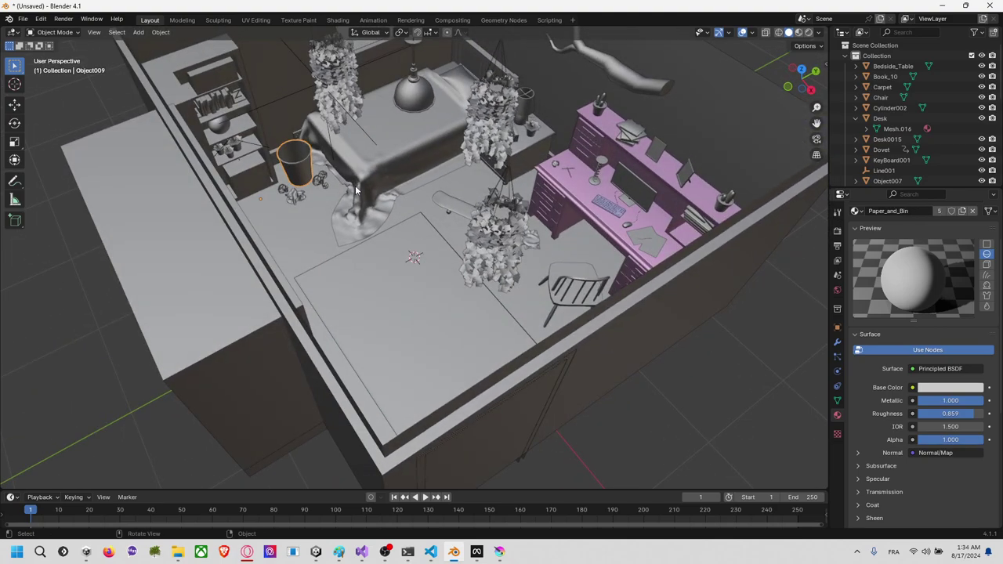
{"action": "scroll", "coordinate": [470, 219], "scroll_direction": "down", "scroll_amount": 1}
{"action": "scroll", "coordinate": [490, 237], "scroll_direction": "up", "scroll_amount": 4}
{"action": "scroll", "coordinate": [494, 235], "scroll_direction": "down", "scroll_amount": 3}
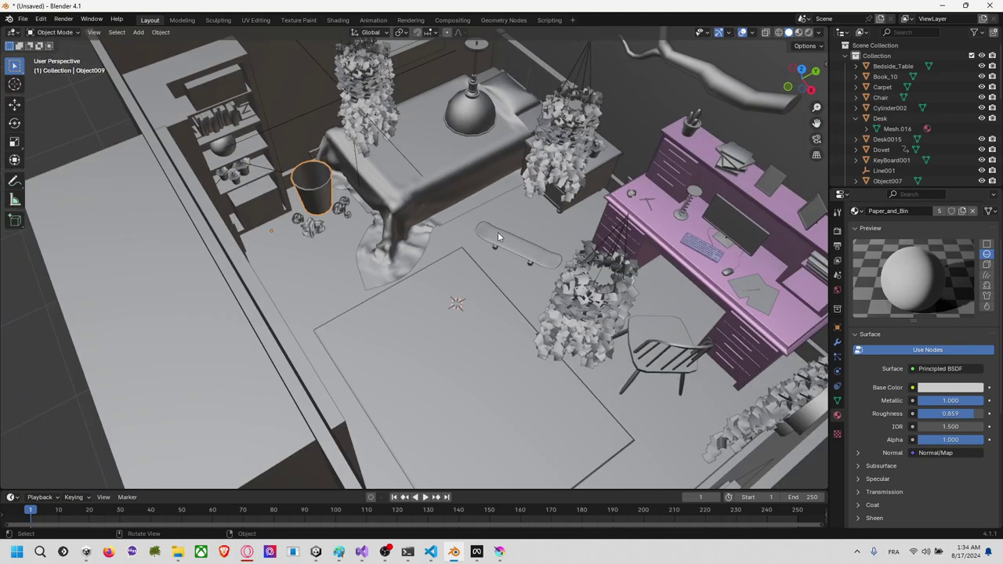
{"action": "scroll", "coordinate": [498, 232], "scroll_direction": "up", "scroll_amount": 1}
{"action": "scroll", "coordinate": [275, 110], "scroll_direction": "down", "scroll_amount": 8}
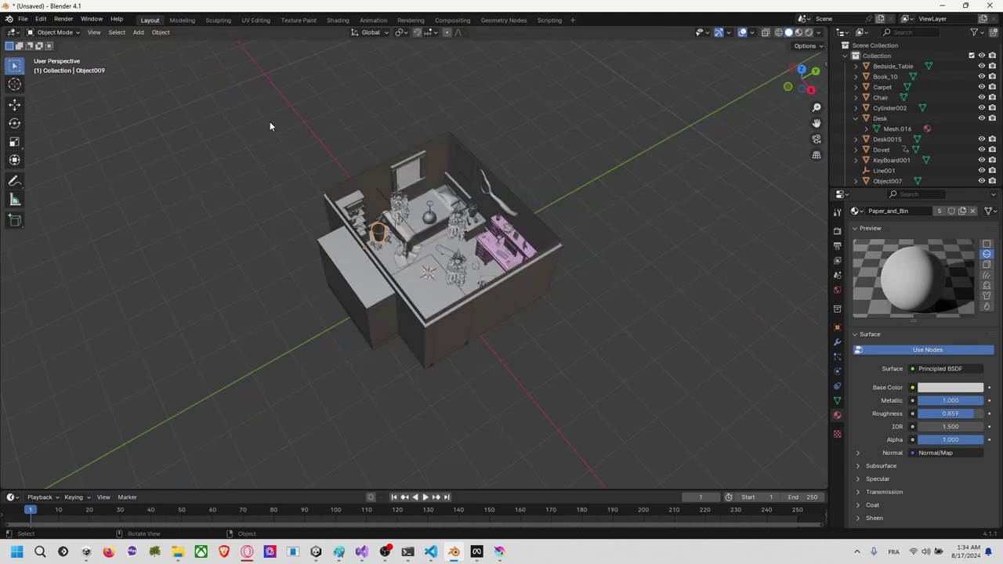
Step: Apply Location to all of the room's objects and delete them from the Blender scene
{"action": "left_click_drag", "start_coordinate": [275, 152], "coordinate": [494, 311]}
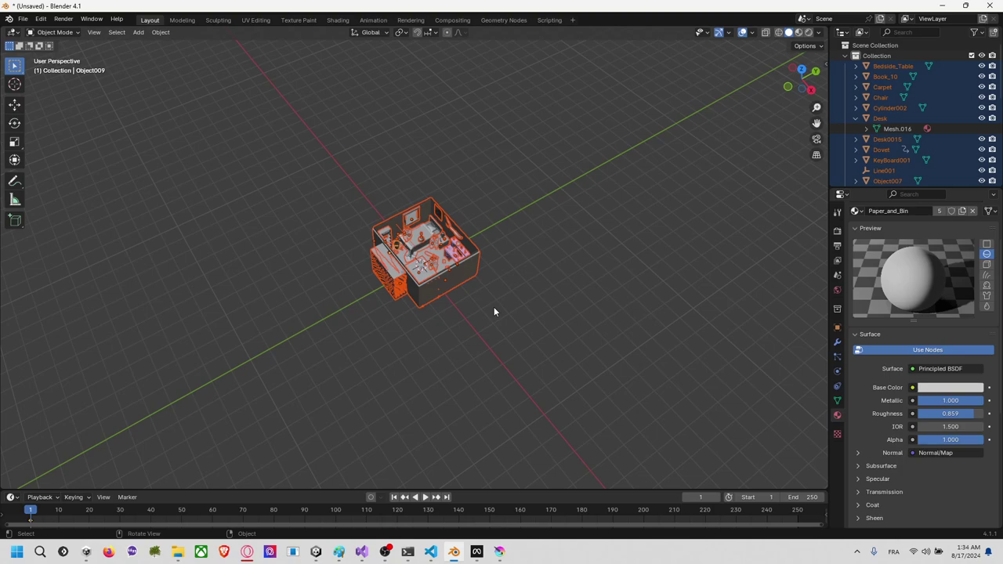
{"action": "key", "text": "ctrl+a"}
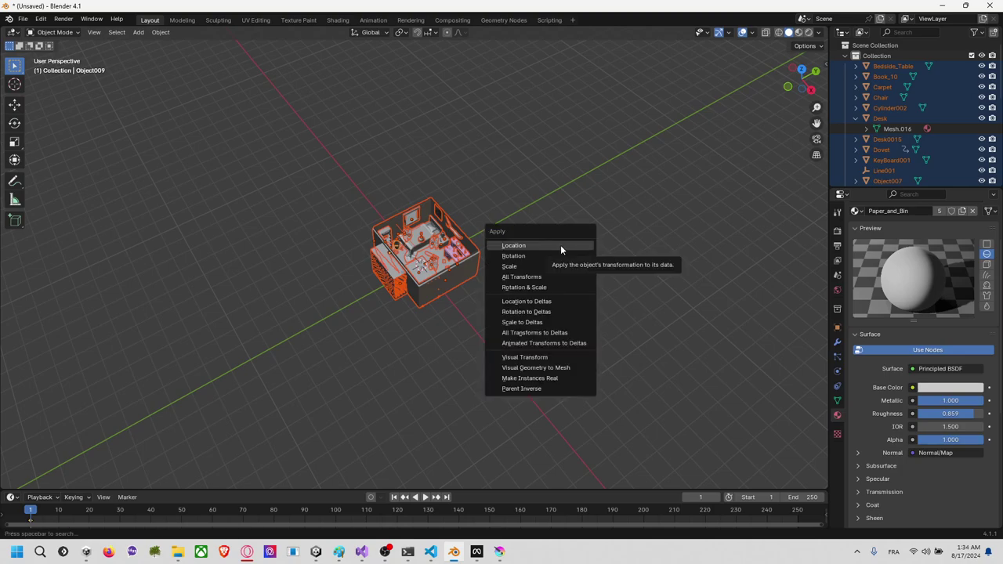
{"action": "left_click", "coordinate": [553, 248]}
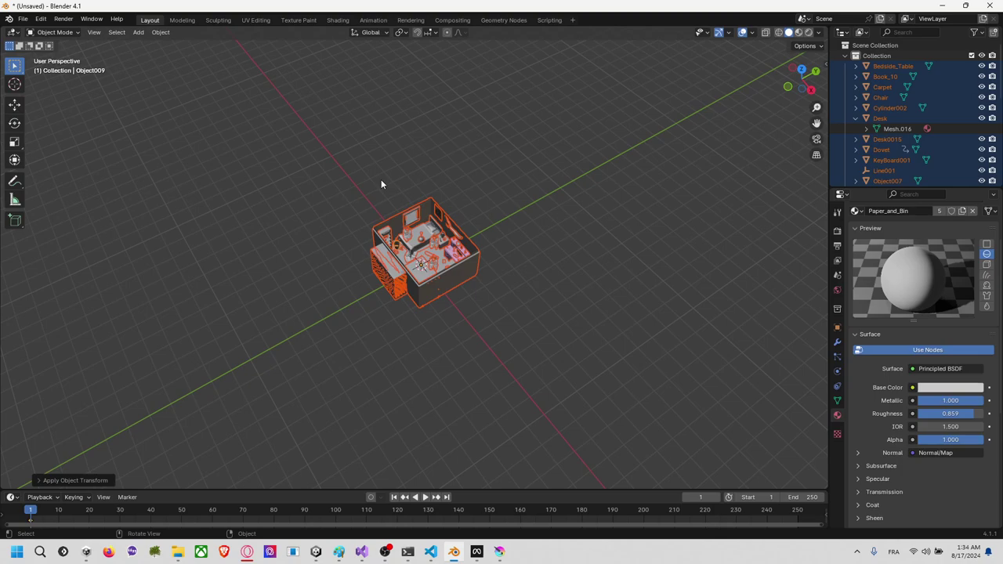
{"action": "key", "text": "Delete"}
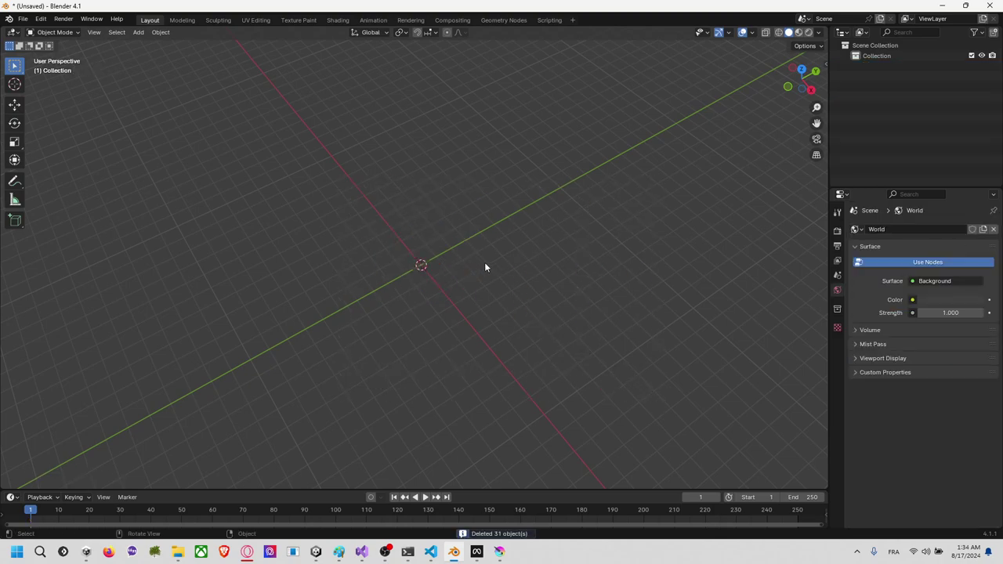
Step: Switch to Unity, locate the Plant Room model among the source assets, and show its FBX file in File Explorer with the folder path selected
{"action": "key", "text": "alt+Tab"}
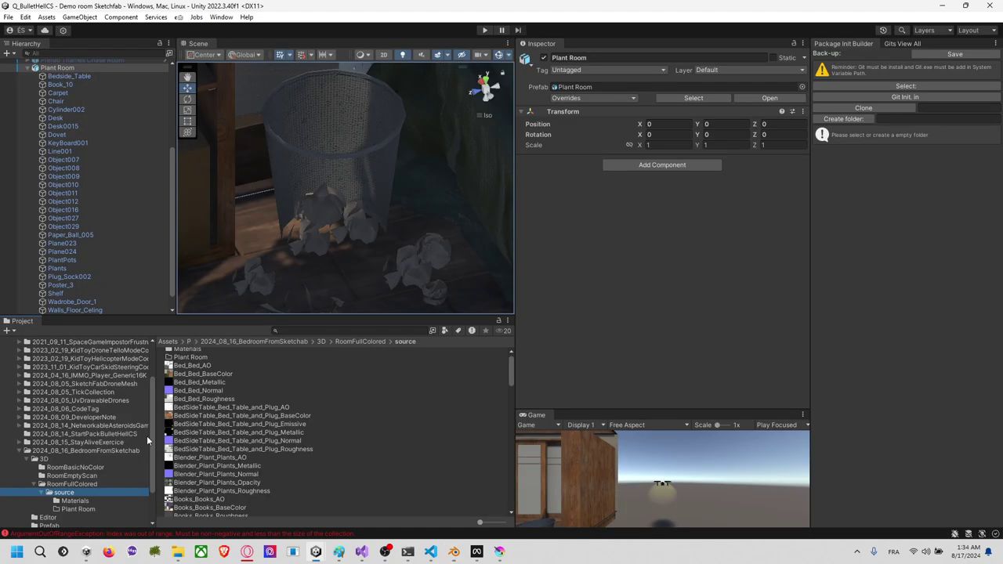
{"action": "scroll", "coordinate": [241, 478], "scroll_direction": "down", "scroll_amount": 10}
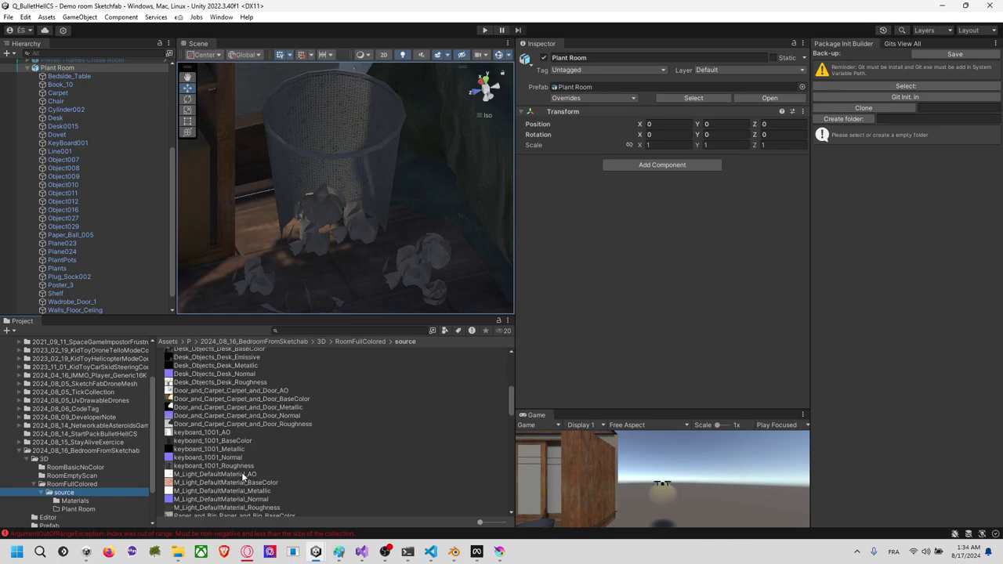
{"action": "scroll", "coordinate": [241, 476], "scroll_direction": "up", "scroll_amount": 3}
{"action": "right_click", "coordinate": [219, 424]}
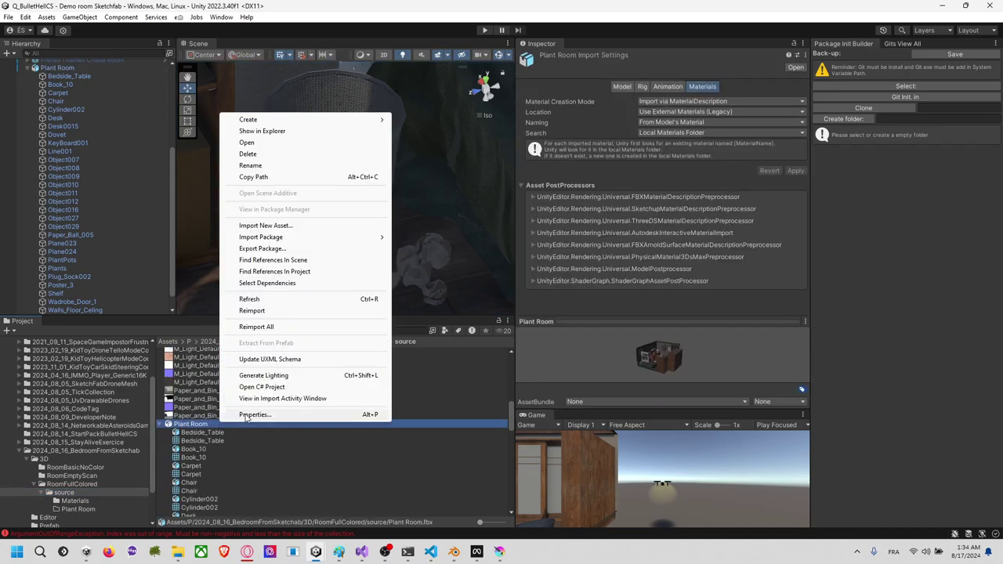
{"action": "left_click", "coordinate": [287, 132]}
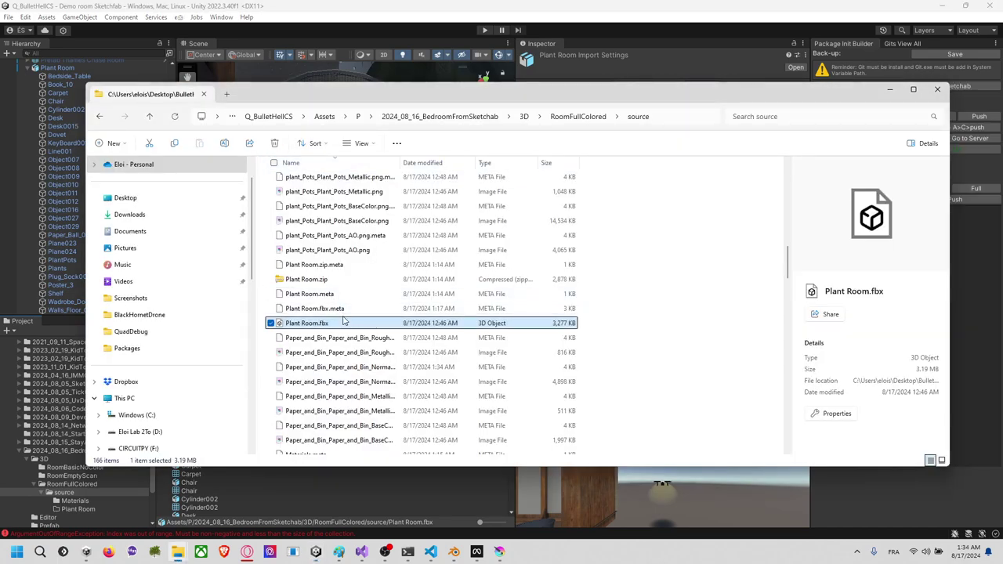
{"action": "left_click", "coordinate": [623, 119]}
Step: Switch to Blender and import Plant Room.fbx from the RoomFullColored source folder
{"action": "key", "text": "alt+Tab"}
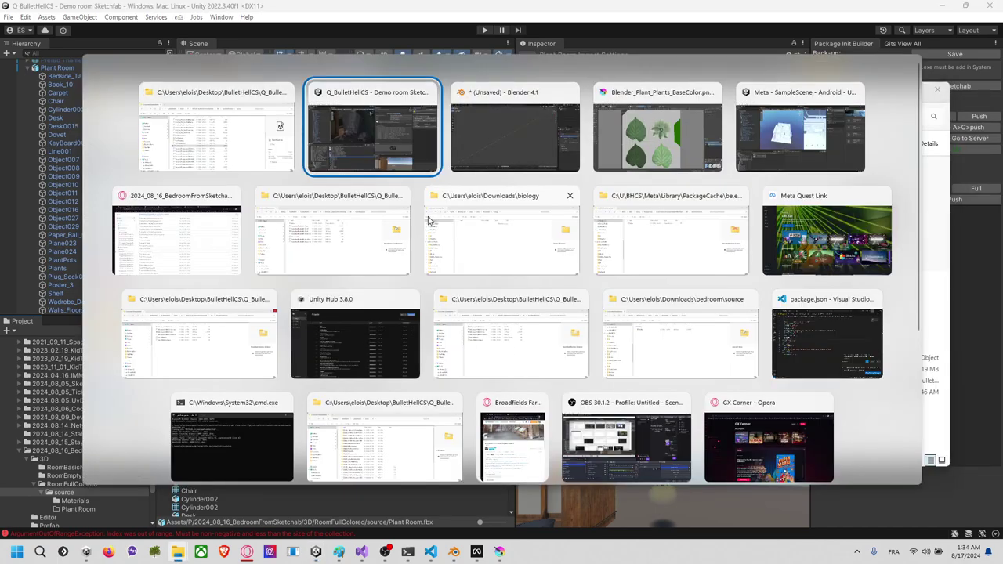
{"action": "key", "text": "alt+Tab"}
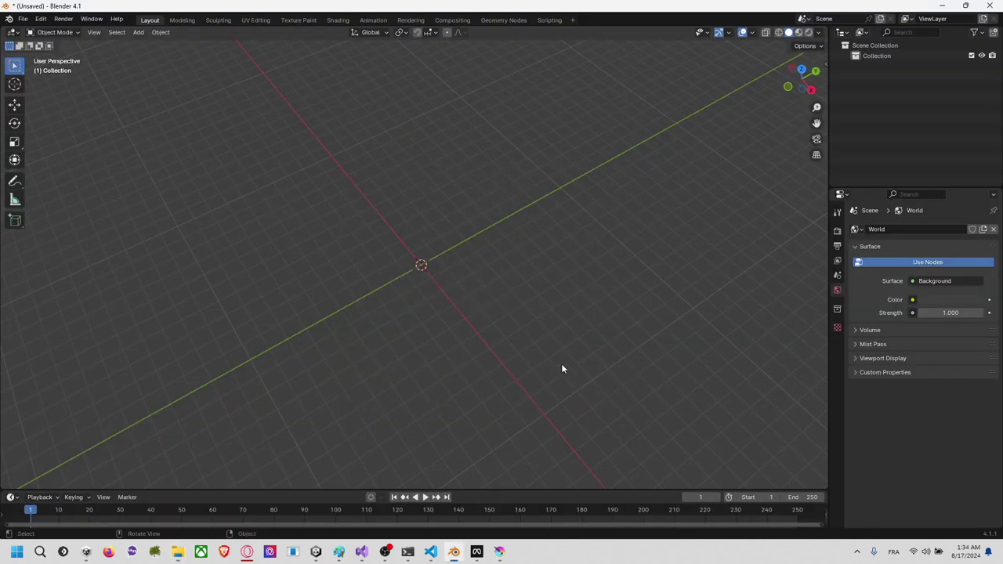
{"action": "left_click", "coordinate": [22, 19]}
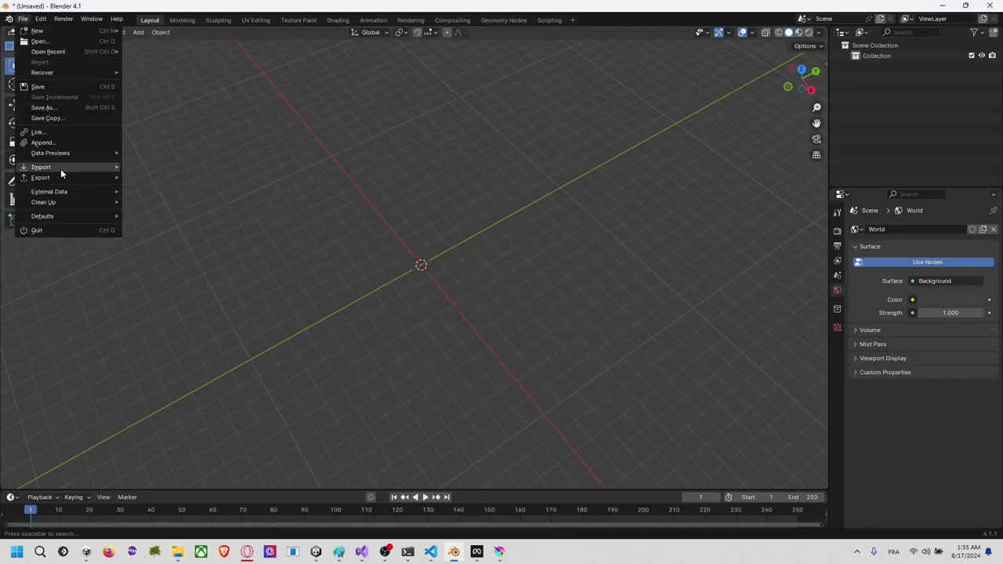
{"action": "mouse_move", "coordinate": [78, 167]}
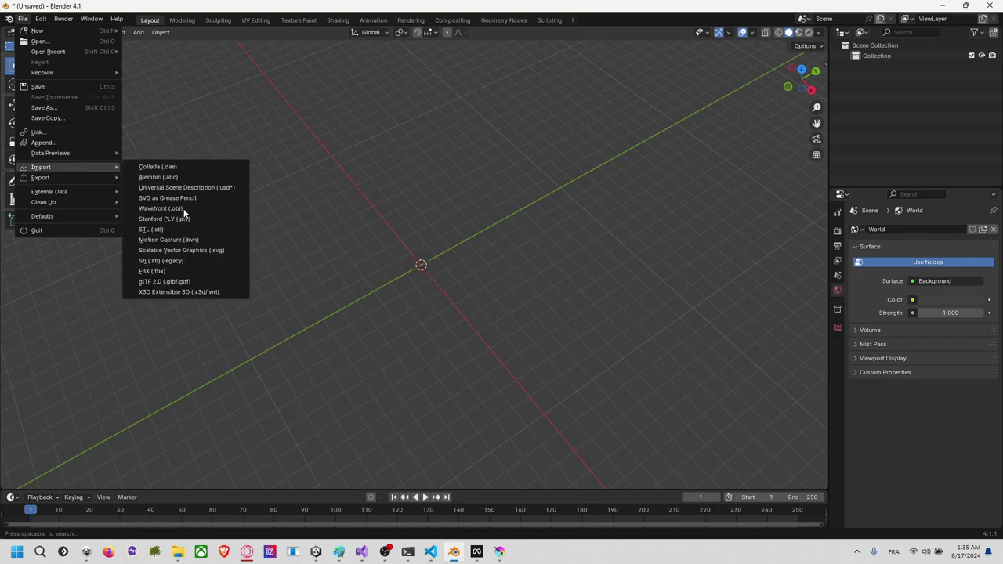
{"action": "left_click", "coordinate": [186, 270]}
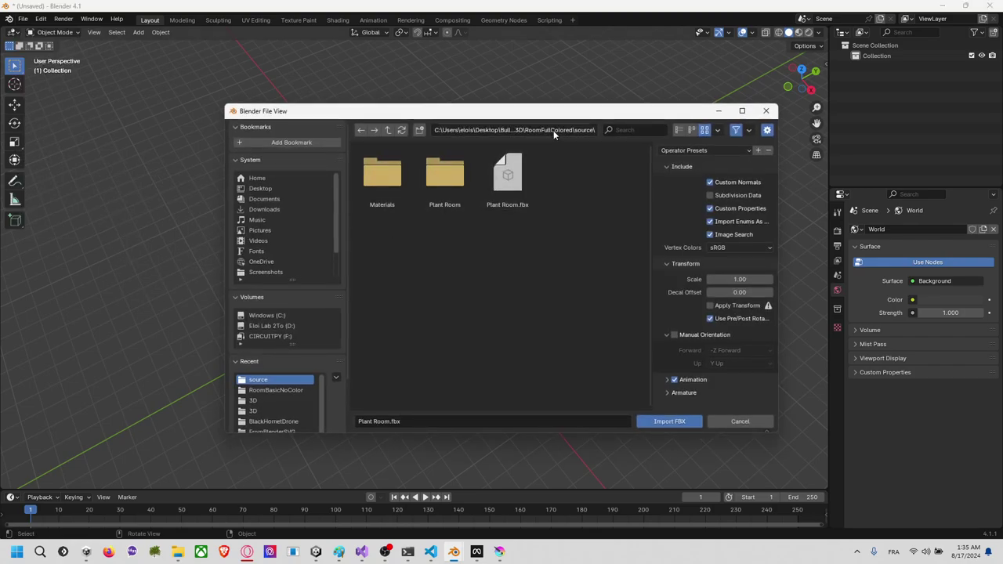
{"action": "left_click", "coordinate": [551, 130]}
{"action": "left_click", "coordinate": [508, 177]}
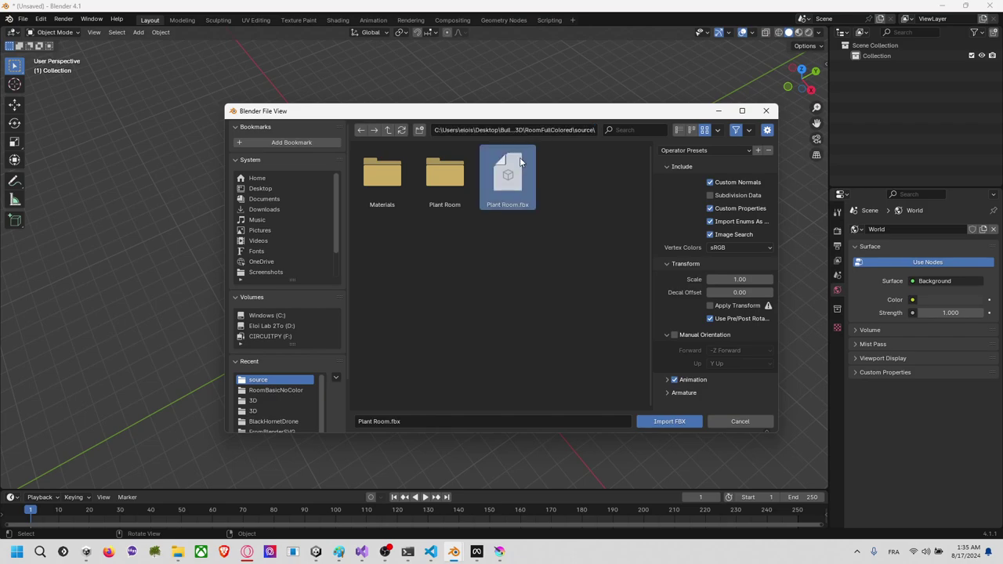
{"action": "left_click", "coordinate": [679, 424]}
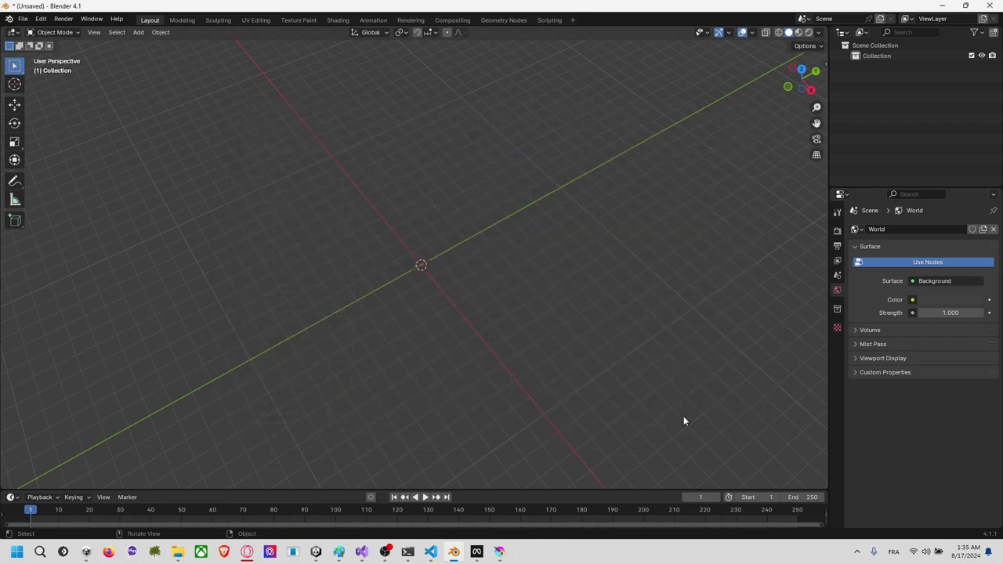
Step: Flip the normals of the waste bin's whole mesh beside the bed
{"action": "scroll", "coordinate": [488, 279], "scroll_direction": "up", "scroll_amount": 10}
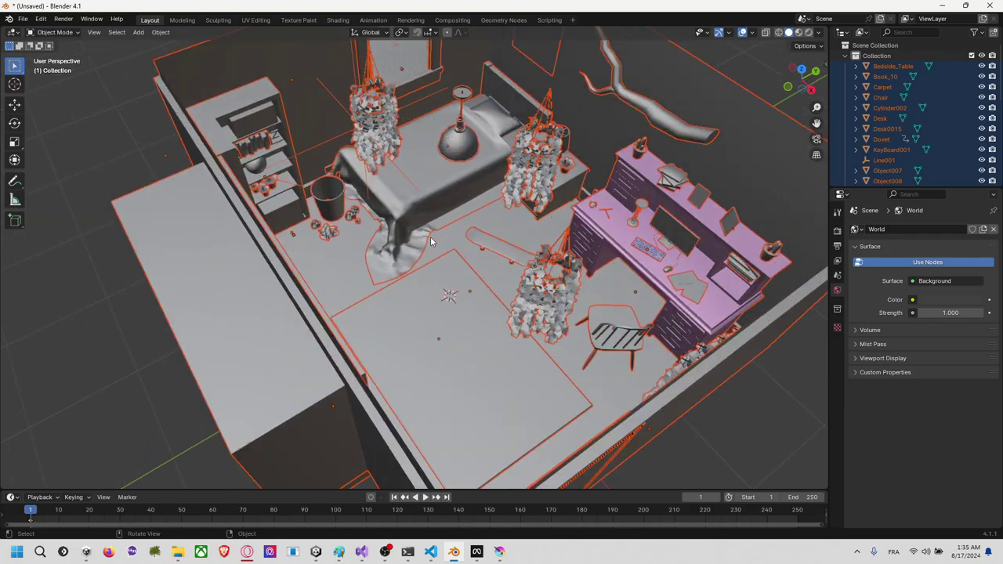
{"action": "middle_click_drag", "start_coordinate": [431, 237], "coordinate": [473, 203]}
{"action": "scroll", "coordinate": [404, 247], "scroll_direction": "up", "scroll_amount": 6}
{"action": "middle_click_drag", "start_coordinate": [470, 210], "coordinate": [475, 226], "text": "shift"}
{"action": "right_click", "coordinate": [475, 226]}
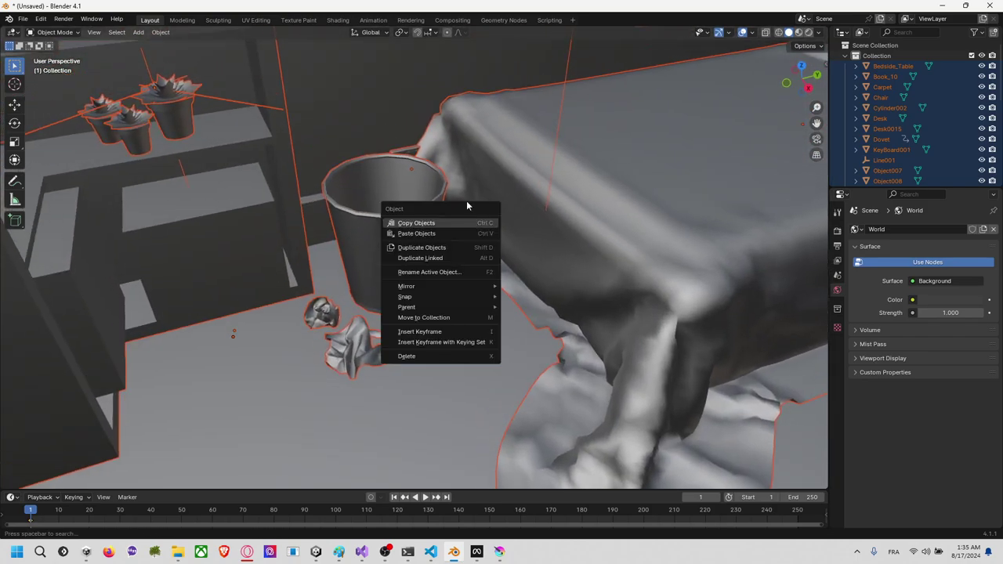
{"action": "left_click", "coordinate": [435, 188]}
{"action": "left_click", "coordinate": [431, 187]}
{"action": "left_click", "coordinate": [419, 188]}
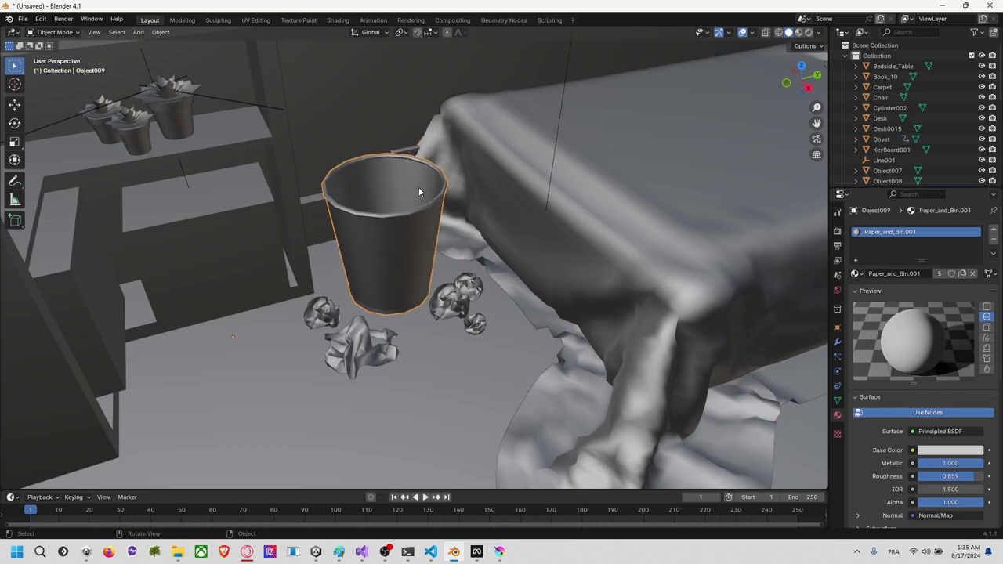
{"action": "left_click", "coordinate": [56, 33]}
{"action": "left_click", "coordinate": [55, 56]}
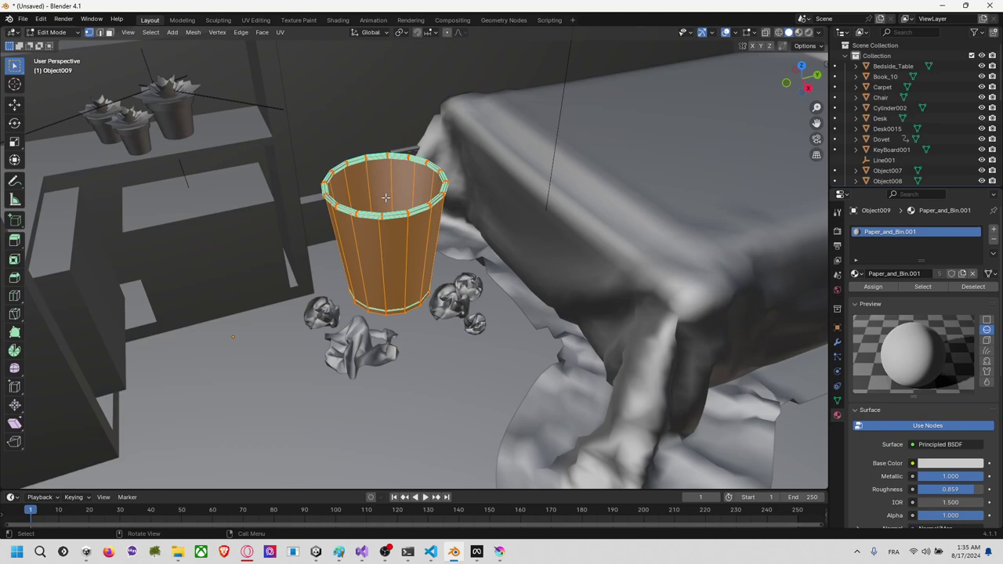
{"action": "key", "text": "F3"}
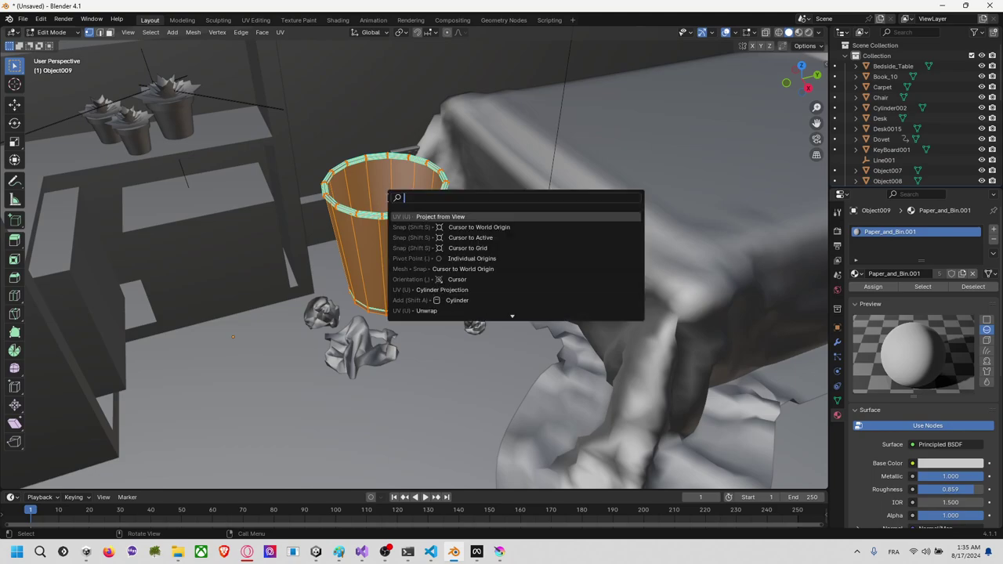
{"action": "type", "text": "inverse"}
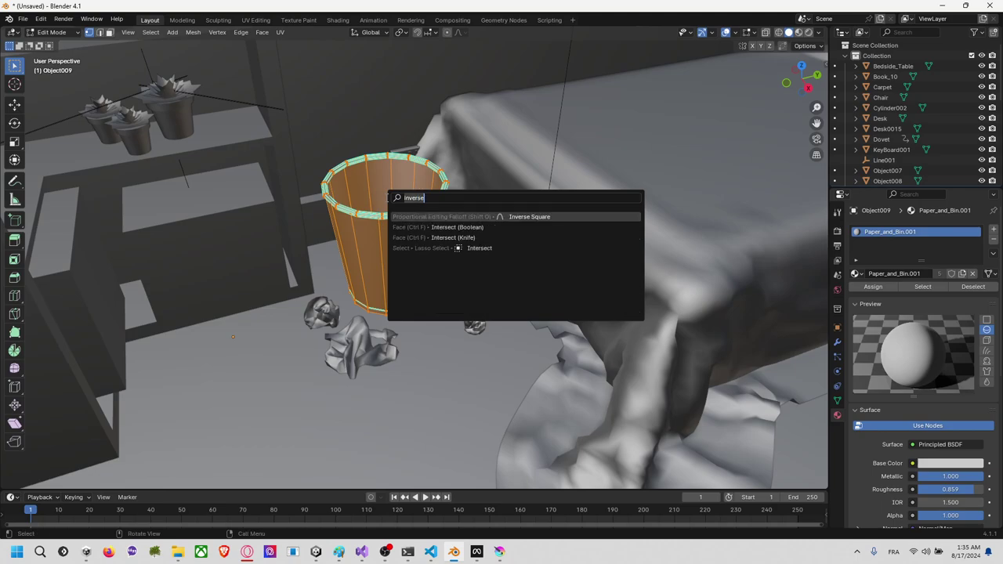
{"action": "type", "text": "flip"}
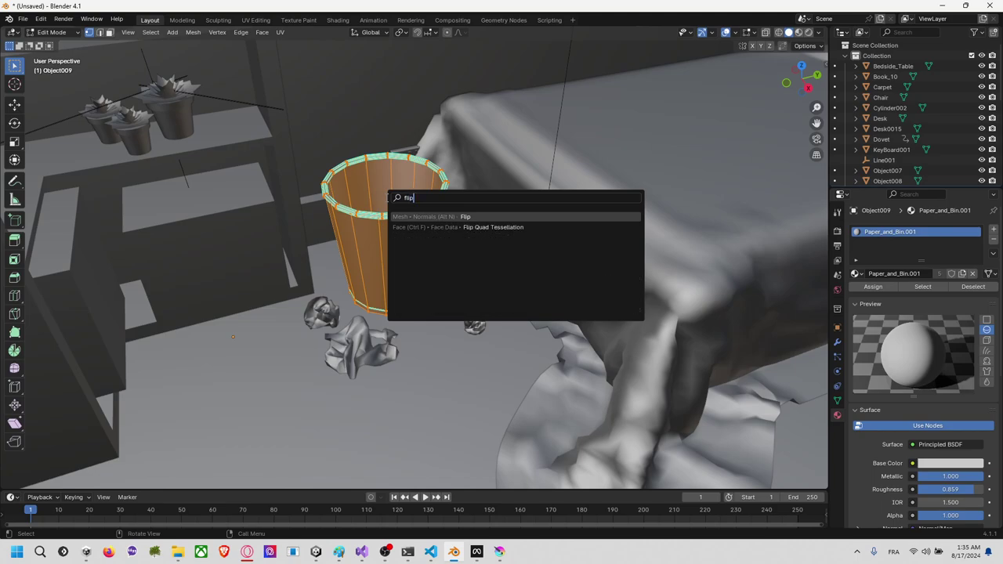
{"action": "key", "text": "Return"}
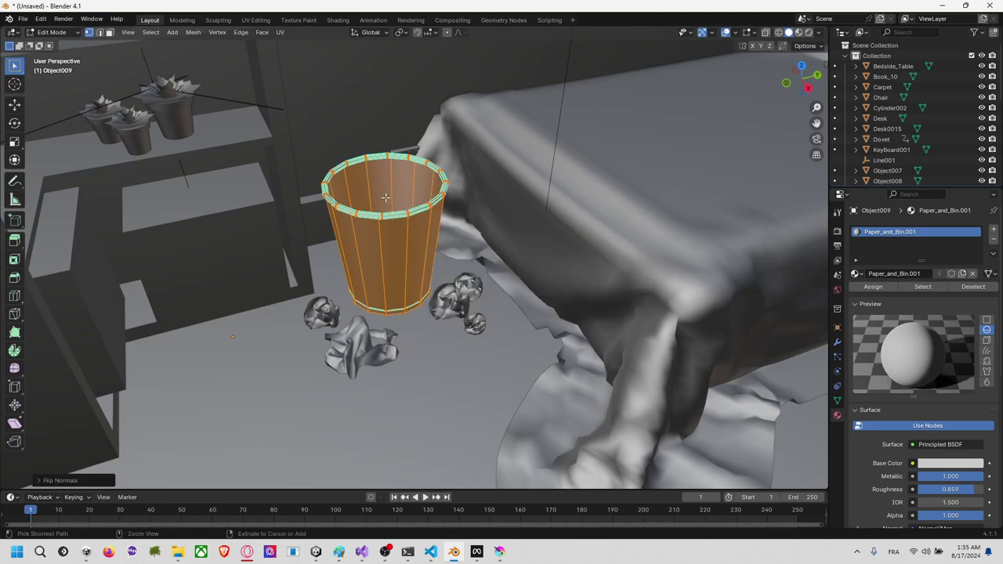
{"action": "key", "text": "ctrl+s"}
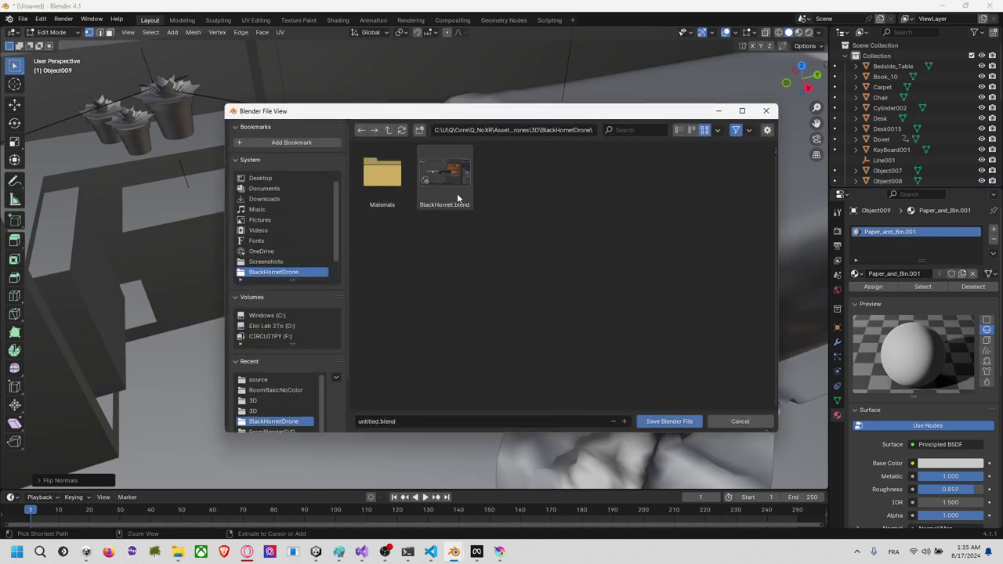
{"action": "left_click", "coordinate": [753, 422]}
Step: Flip the normals of the foliage on the three hanging plants and the hexagonal wall shelf plant together in Edit Mode
{"action": "scroll", "coordinate": [415, 217], "scroll_direction": "down", "scroll_amount": 6}
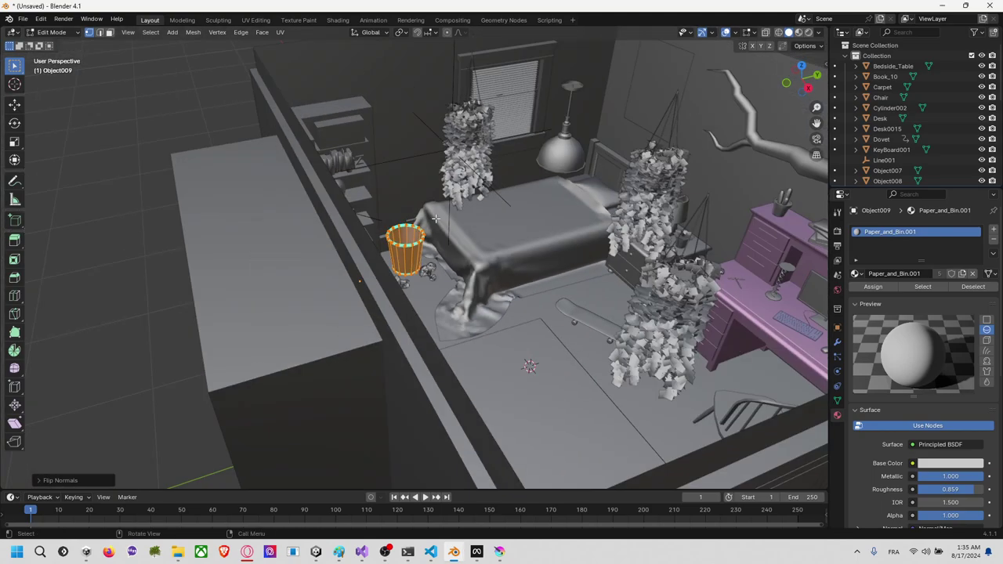
{"action": "middle_click_drag", "start_coordinate": [482, 200], "coordinate": [413, 216]}
{"action": "scroll", "coordinate": [431, 208], "scroll_direction": "up", "scroll_amount": 1}
{"action": "scroll", "coordinate": [413, 217], "scroll_direction": "up", "scroll_amount": 2}
{"action": "right_click", "coordinate": [413, 216]}
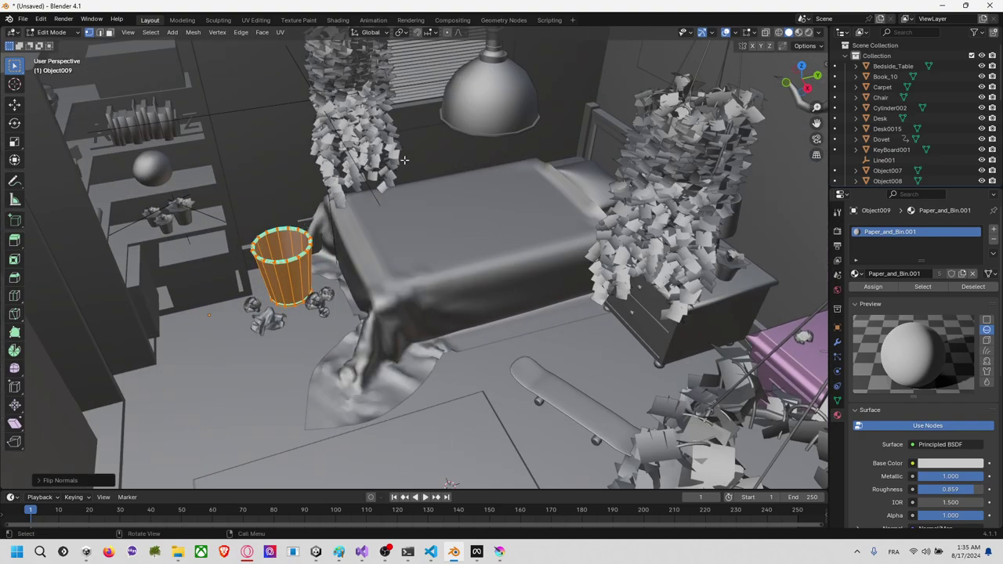
{"action": "scroll", "coordinate": [403, 159], "scroll_direction": "down", "scroll_amount": 5}
{"action": "scroll", "coordinate": [415, 154], "scroll_direction": "up", "scroll_amount": 4}
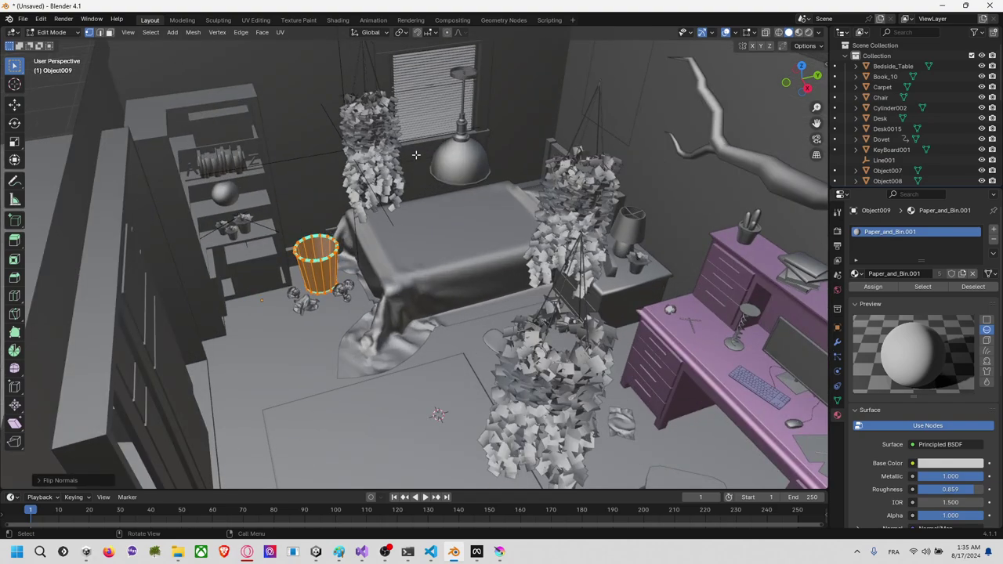
{"action": "left_click", "coordinate": [65, 39]}
{"action": "left_click", "coordinate": [55, 30]}
{"action": "left_click", "coordinate": [381, 140]}
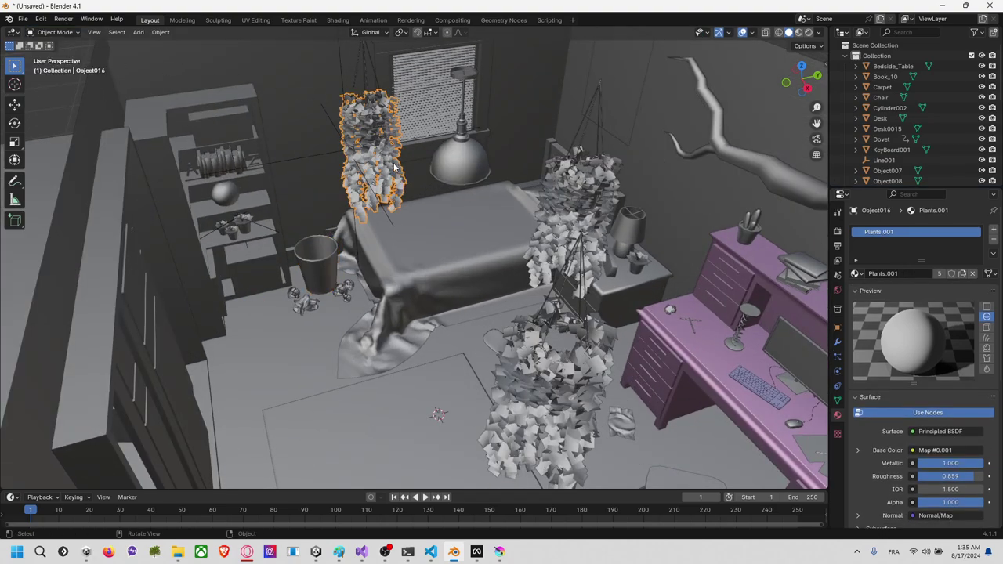
{"action": "left_click", "coordinate": [558, 248], "text": "shift"}
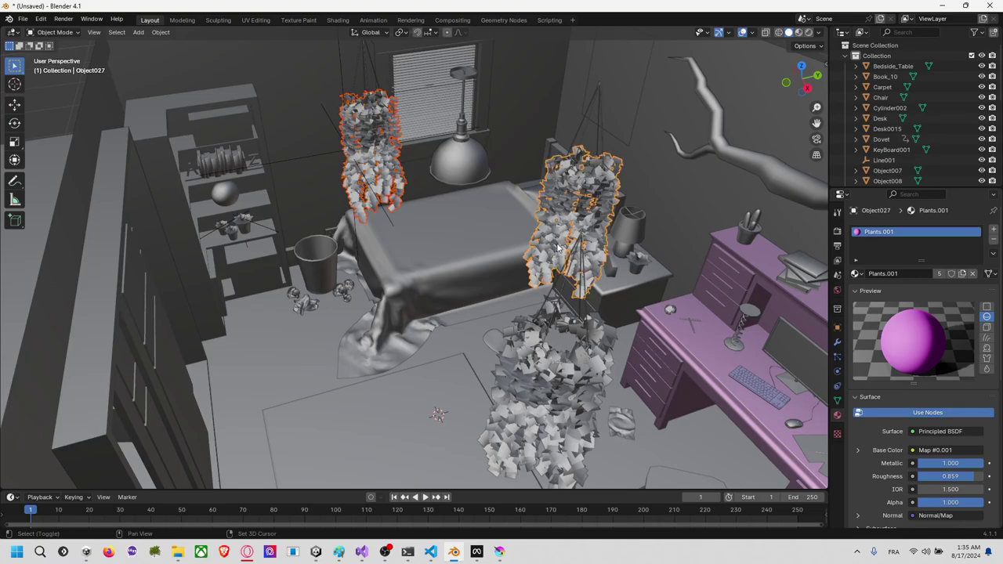
{"action": "left_click", "coordinate": [502, 396], "text": "shift"}
{"action": "mouse_move", "coordinate": [489, 302]}
{"action": "middle_mouse_down"}
{"action": "mouse_move", "coordinate": [587, 281]}
{"action": "mouse_move", "coordinate": [487, 298]}
{"action": "middle_mouse_up"}
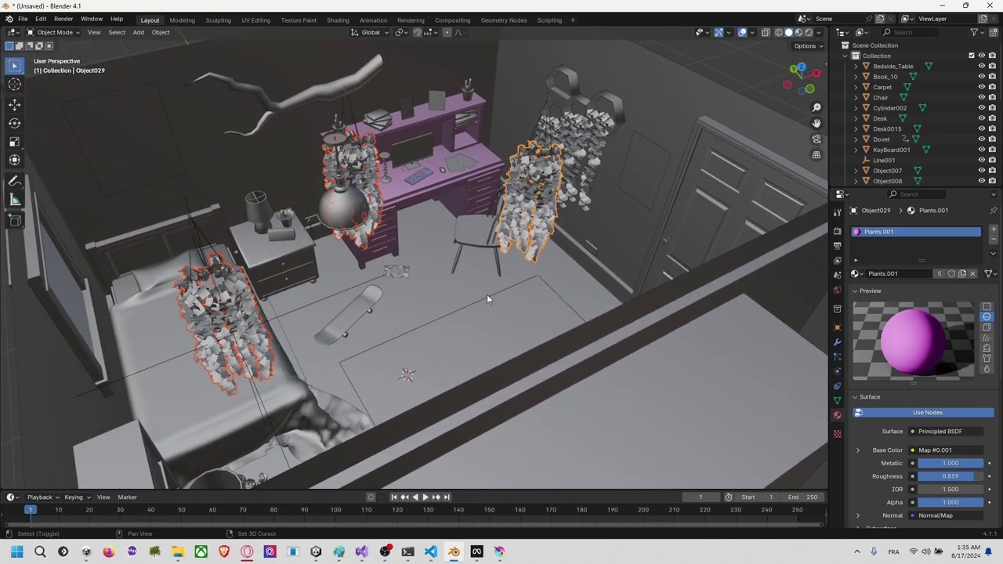
{"action": "left_click", "coordinate": [596, 162], "text": "shift"}
{"action": "middle_click_drag", "start_coordinate": [595, 159], "coordinate": [372, 145]}
{"action": "left_click", "coordinate": [58, 33]}
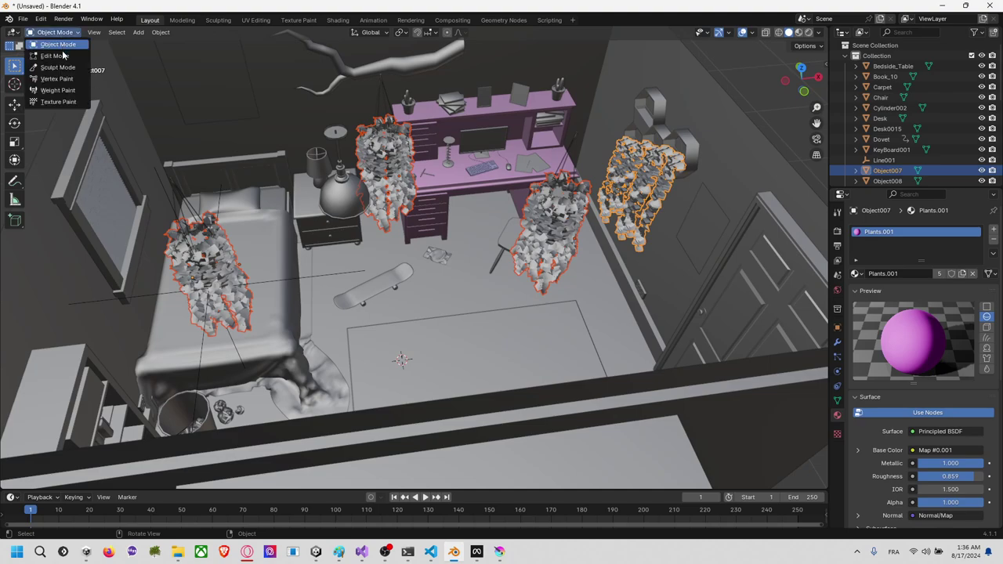
{"action": "left_click", "coordinate": [55, 56]}
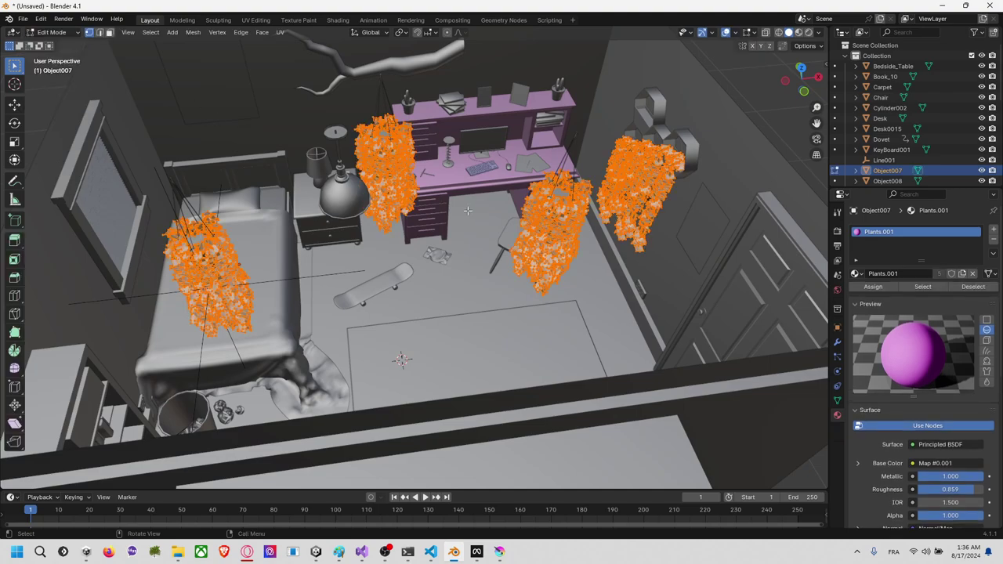
{"action": "key", "text": "F3"}
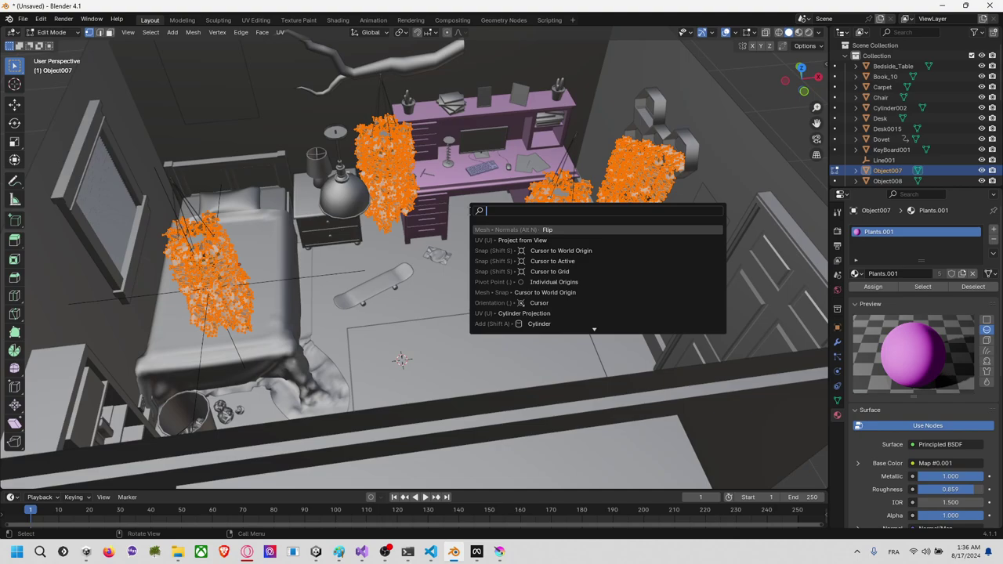
{"action": "key", "text": "Return"}
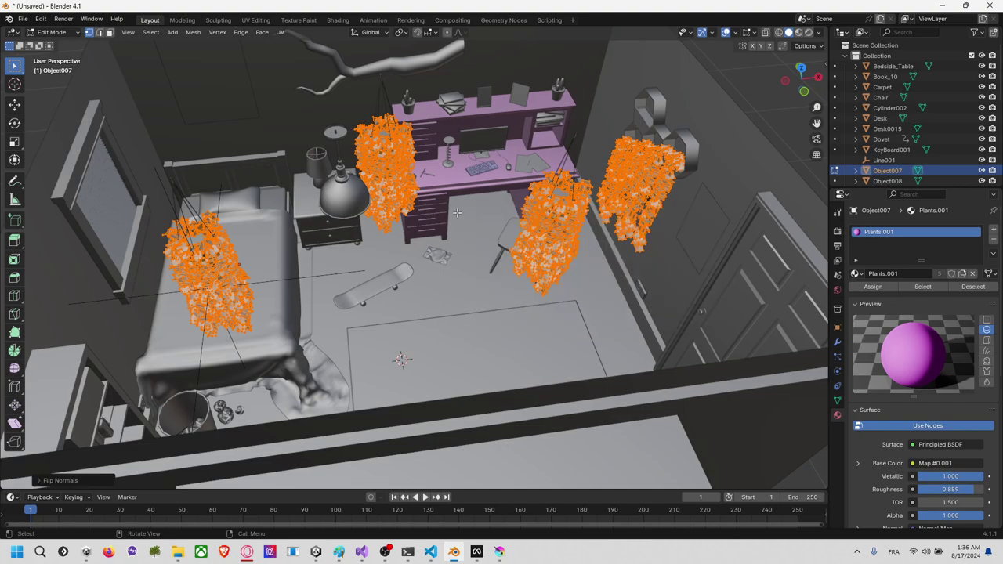
{"action": "key", "text": "ctrl+s"}
{"action": "left_click", "coordinate": [737, 423]}
Step: Export the room as FBX to the RoomFullColored source folder, overwriting Plant Room.fbx
{"action": "left_click", "coordinate": [23, 18]}
{"action": "mouse_move", "coordinate": [94, 178]}
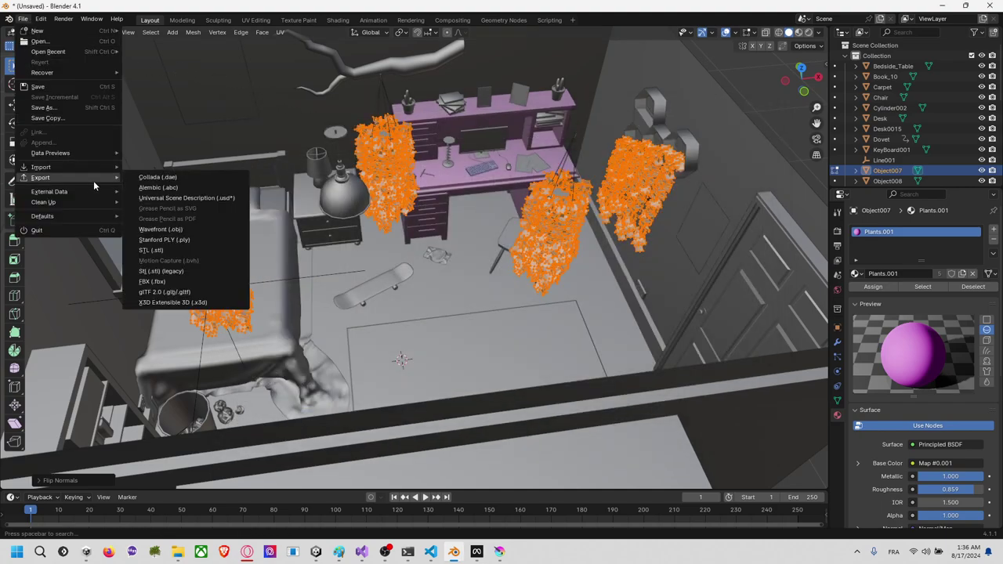
{"action": "left_click", "coordinate": [178, 281]}
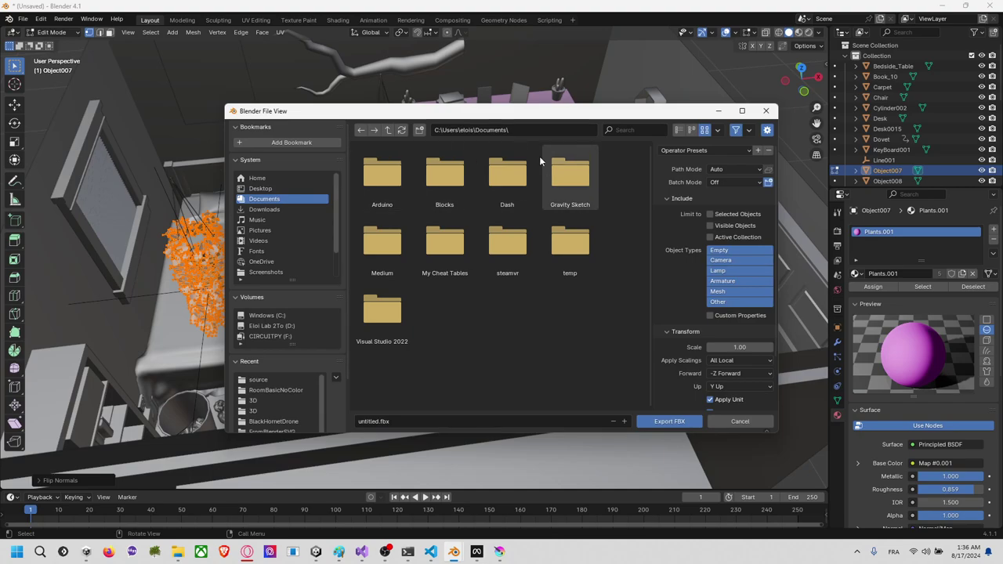
{"action": "left_click", "coordinate": [539, 131]}
{"action": "key", "text": "ctrl+v"}
{"action": "key", "text": "Return"}
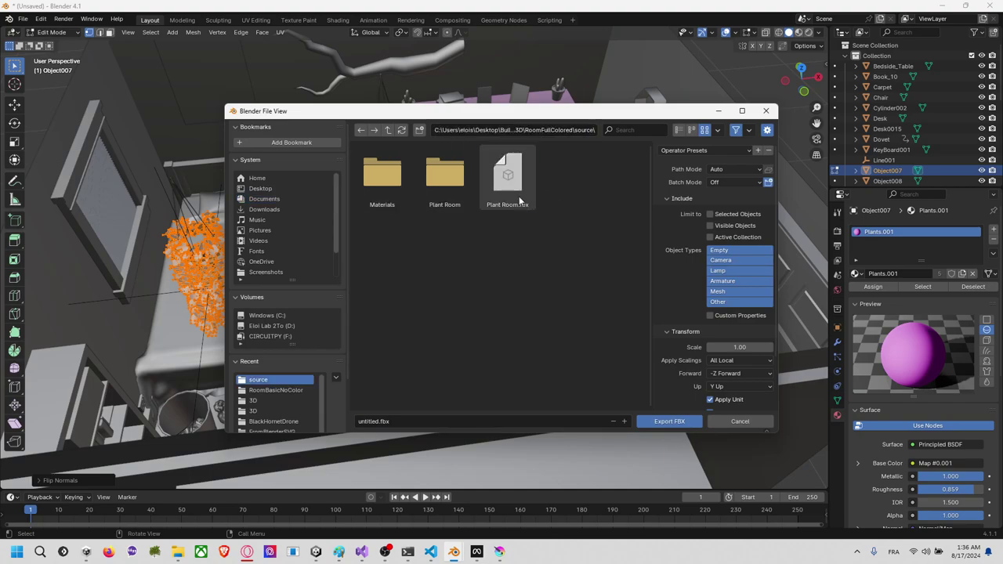
{"action": "left_click", "coordinate": [519, 194]}
{"action": "left_click", "coordinate": [668, 421]}
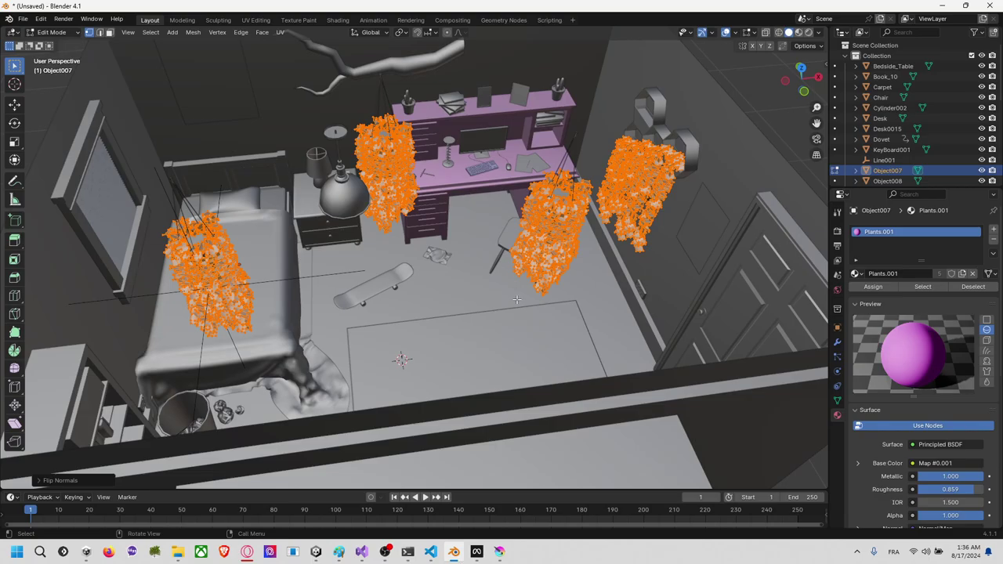
Step: Switch to Unity and examine the reimported room around the waste bin in the scene
{"action": "key", "text": "alt+Tab"}
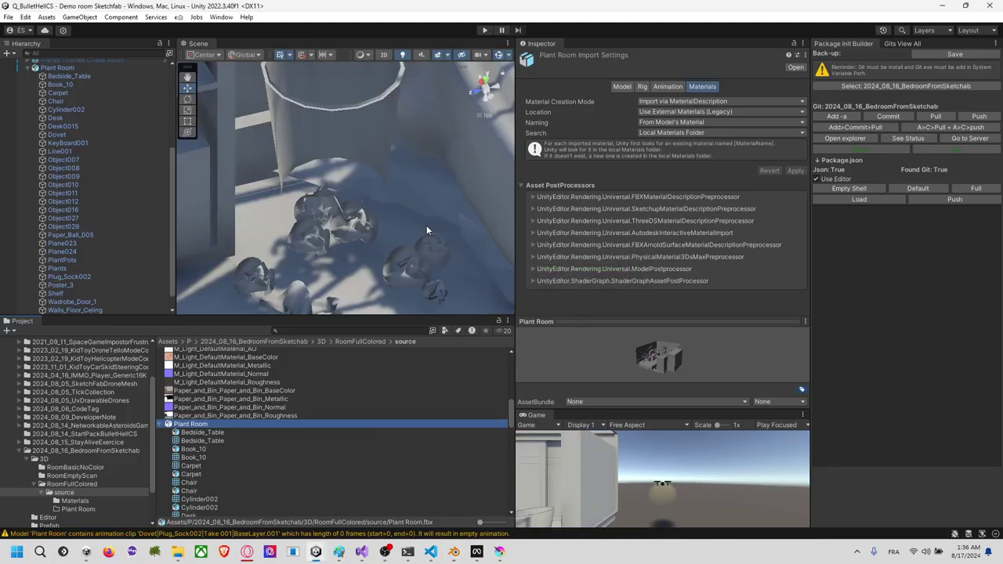
{"action": "scroll", "coordinate": [397, 197], "scroll_direction": "down", "scroll_amount": 6}
{"action": "scroll", "coordinate": [399, 196], "scroll_direction": "down", "scroll_amount": 3}
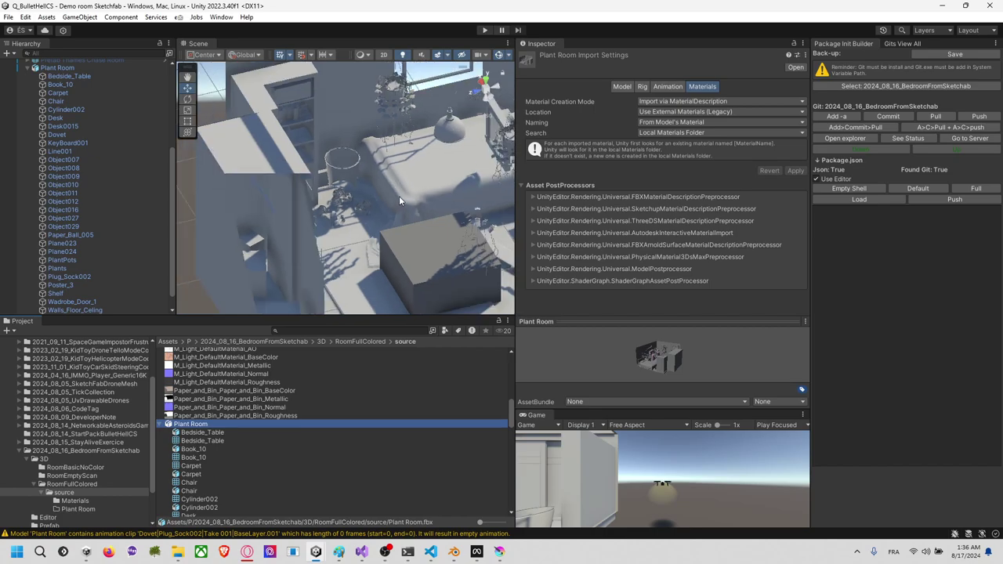
{"action": "scroll", "coordinate": [398, 229], "scroll_direction": "down", "scroll_amount": 3}
{"action": "right_click_drag", "start_coordinate": [407, 227], "coordinate": [389, 196]}
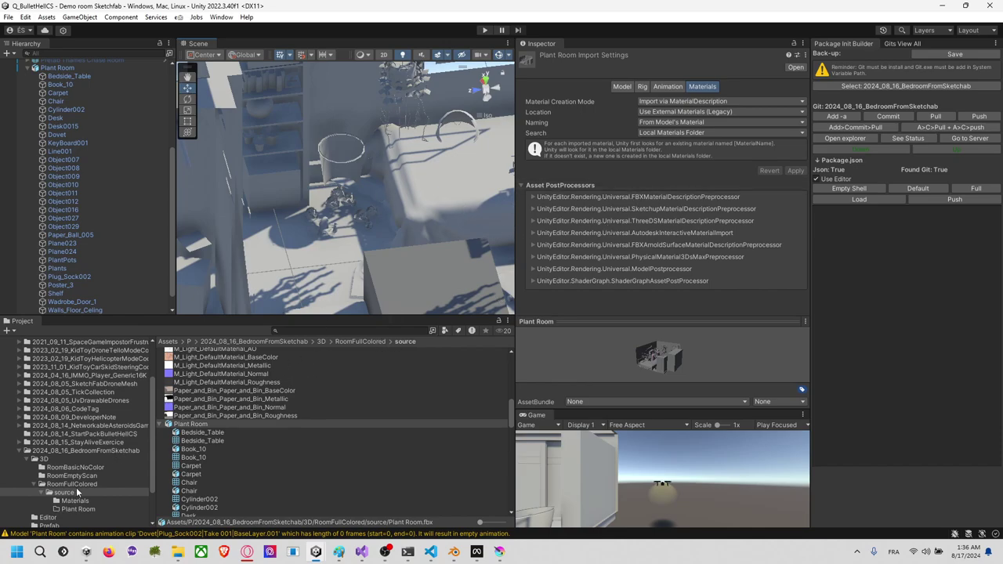
Step: Locate the Bedside_Table object's assigned material in the source Materials folder and show the Bed material's settings
{"action": "scroll", "coordinate": [202, 464], "scroll_direction": "down", "scroll_amount": 4}
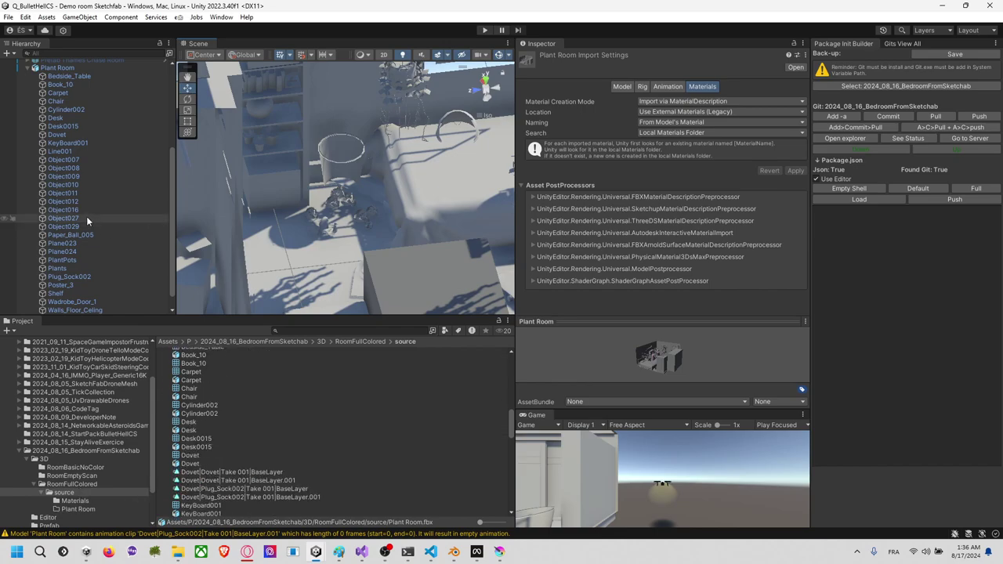
{"action": "left_click", "coordinate": [63, 76]}
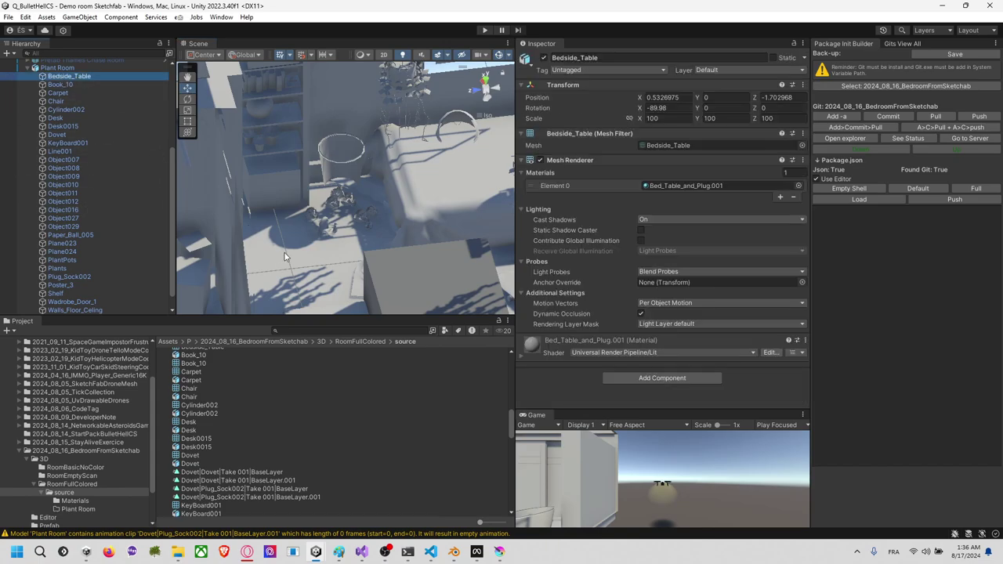
{"action": "left_click", "coordinate": [706, 186]}
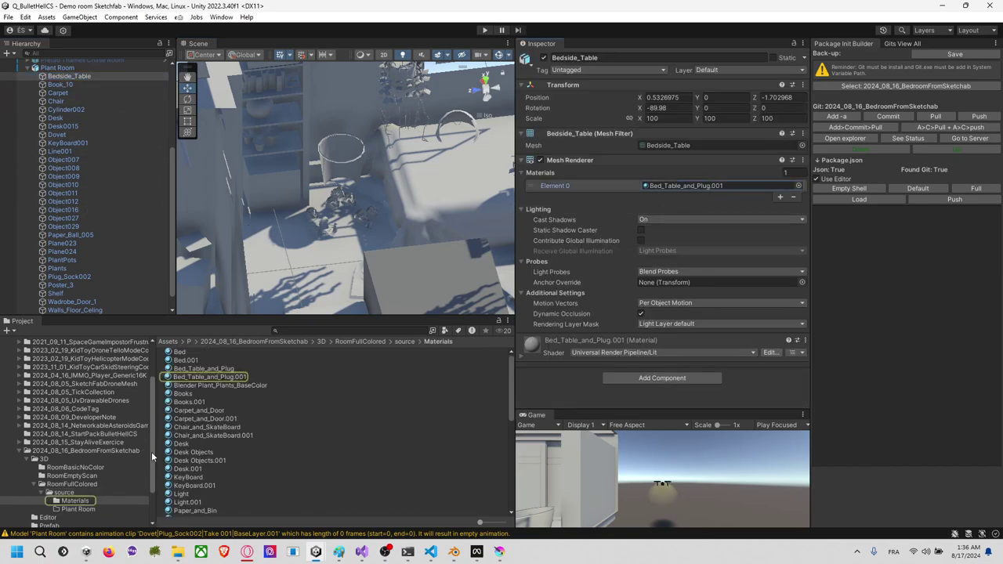
{"action": "scroll", "coordinate": [236, 386], "scroll_direction": "down", "scroll_amount": 5}
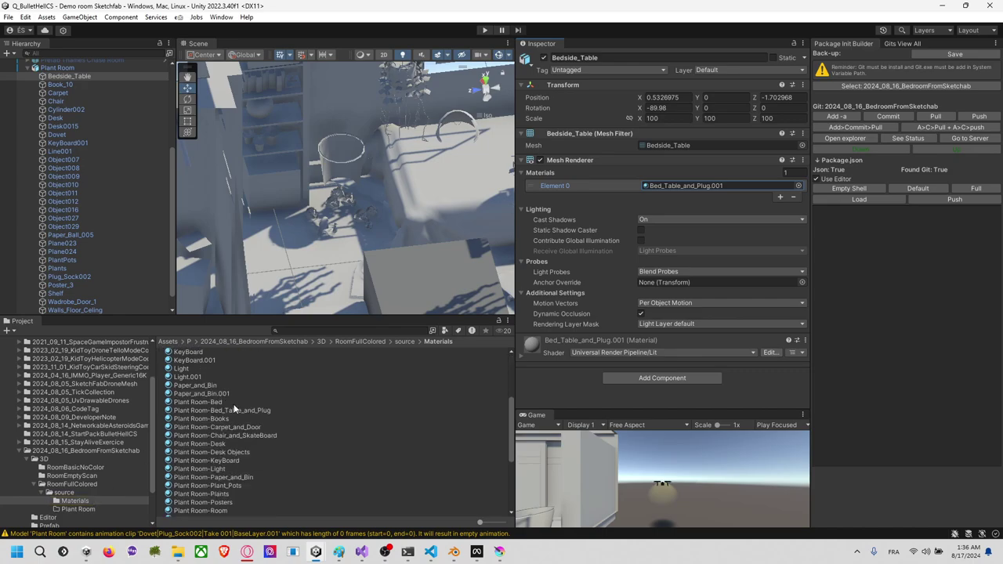
{"action": "scroll", "coordinate": [236, 406], "scroll_direction": "up", "scroll_amount": 5}
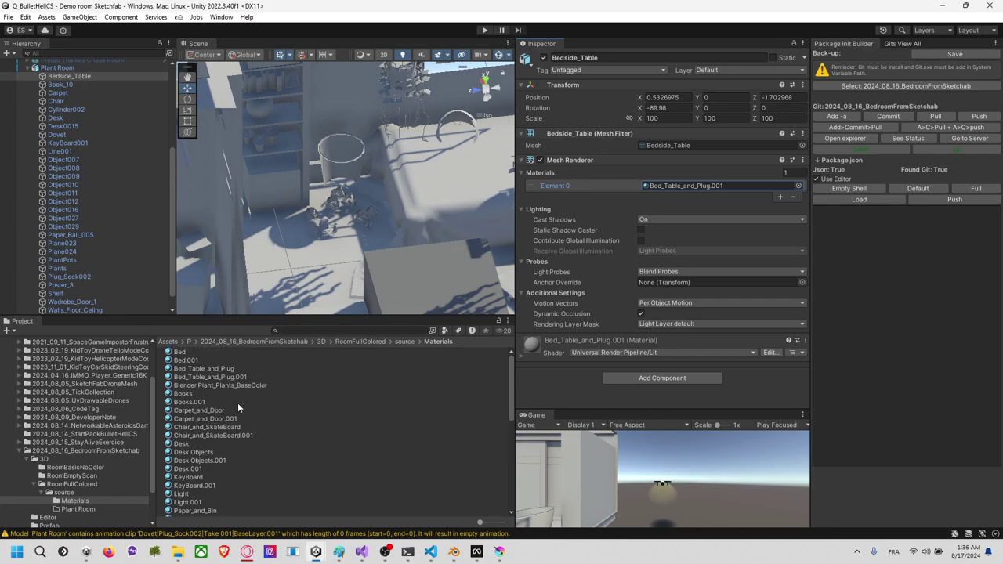
{"action": "left_click", "coordinate": [216, 353]}
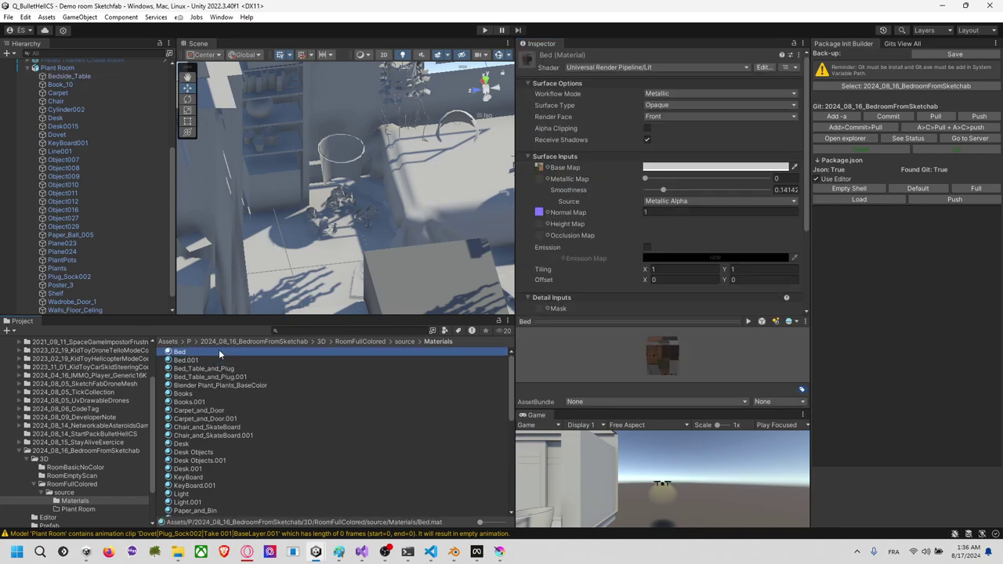
Step: Select the waste bin in the scene and examine its faces and assigned material from different angles
{"action": "scroll", "coordinate": [354, 219], "scroll_direction": "up", "scroll_amount": 4}
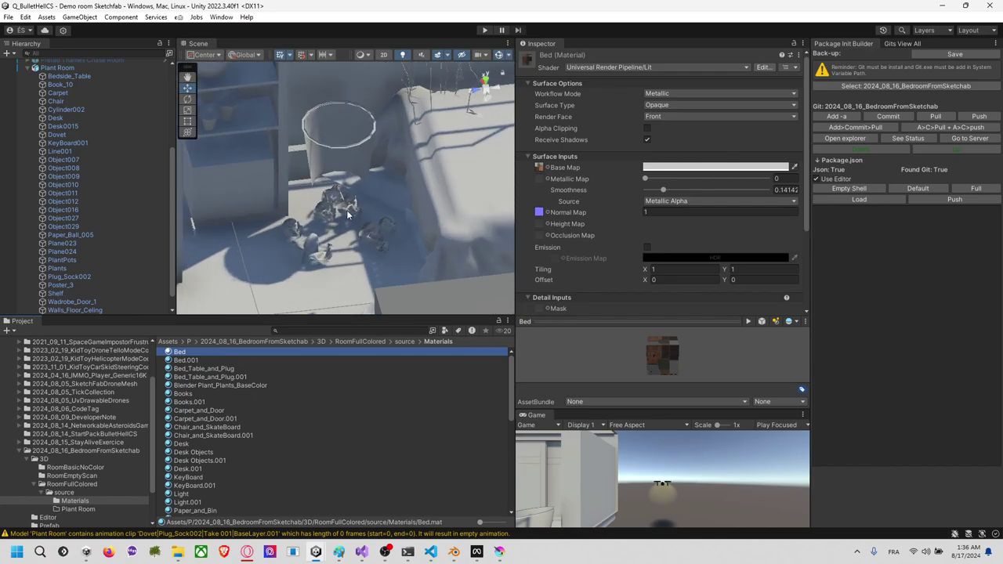
{"action": "right_click_drag", "start_coordinate": [355, 220], "coordinate": [350, 187]}
{"action": "left_click", "coordinate": [353, 152]}
{"action": "left_click", "coordinate": [387, 135]}
{"action": "left_click", "coordinate": [347, 130]}
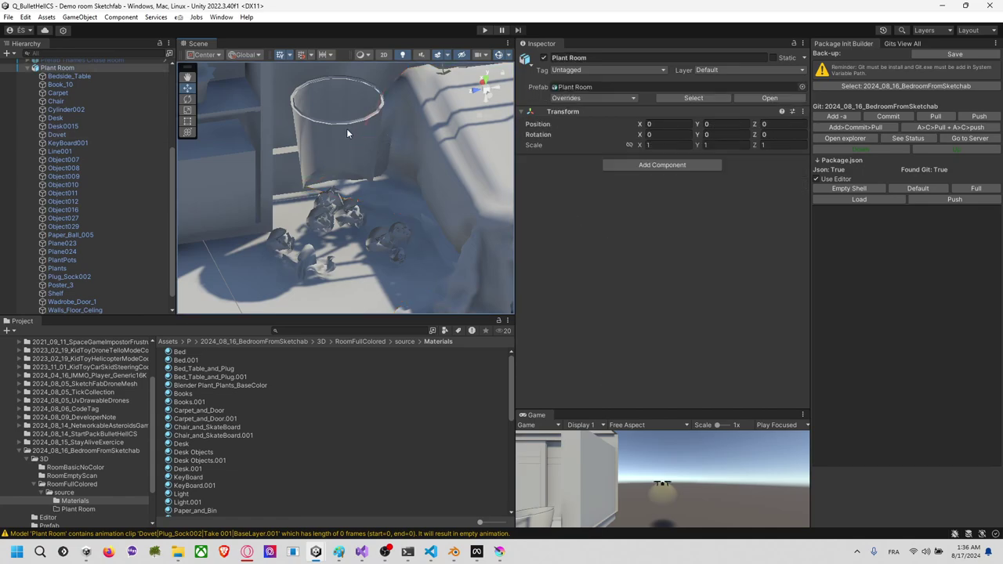
{"action": "left_click", "coordinate": [347, 132]}
{"action": "right_click_drag", "start_coordinate": [349, 189], "coordinate": [364, 535]}
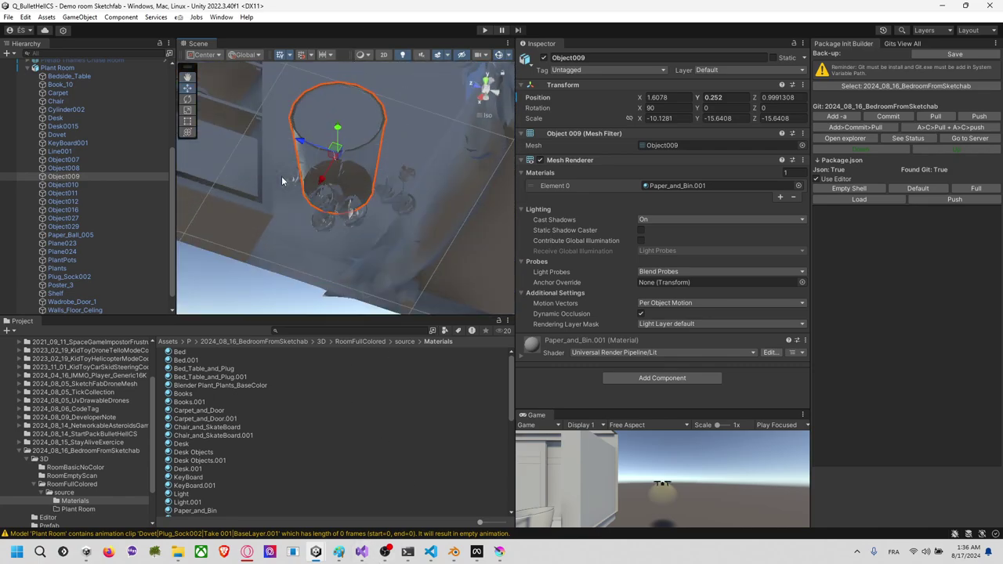
Step: Examine the waste bin and the paper balls from several angles and locate the bin's assigned material in the source Materials folder
{"action": "scroll", "coordinate": [283, 180], "scroll_direction": "up", "scroll_amount": 3}
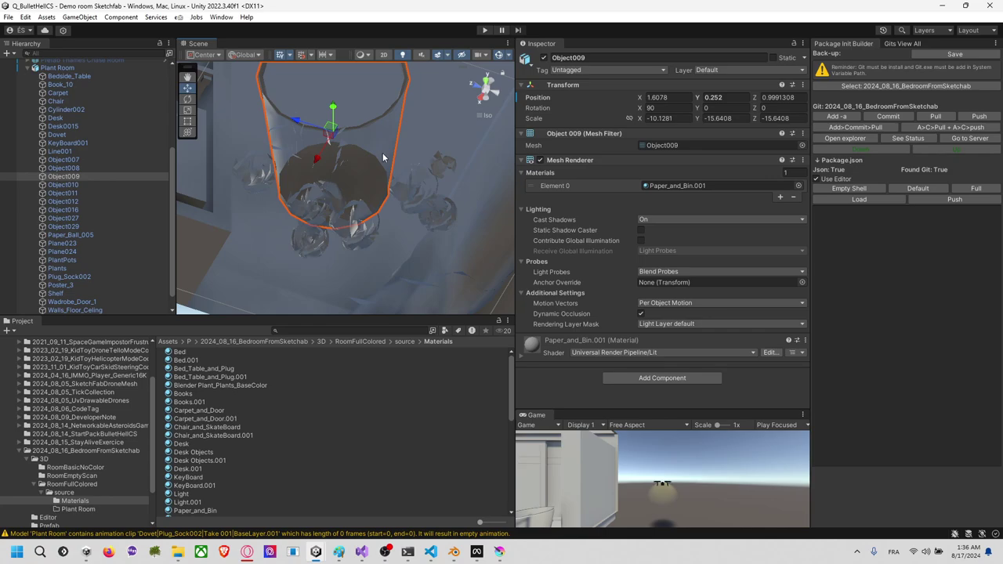
{"action": "left_click", "coordinate": [479, 98]}
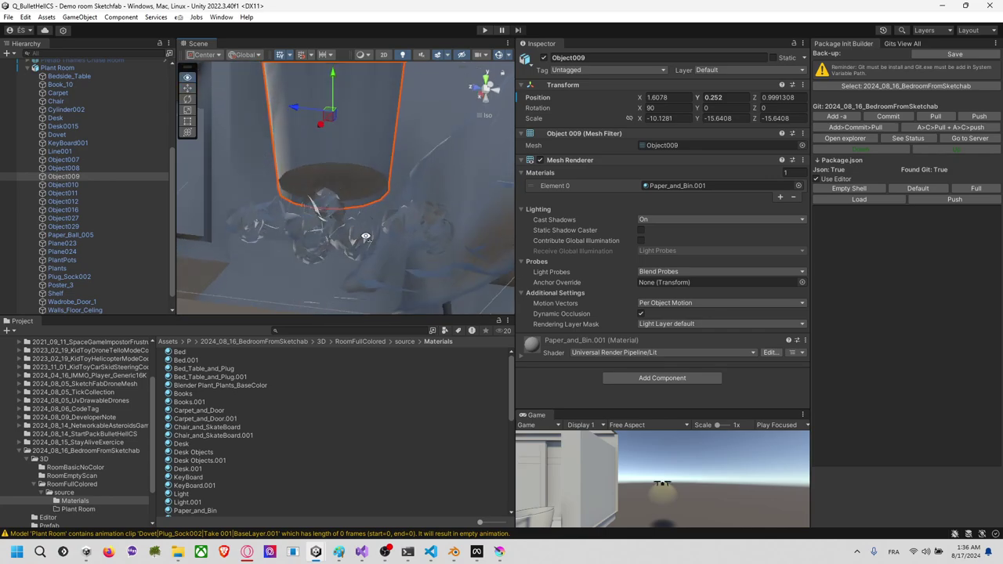
{"action": "left_click", "coordinate": [663, 176]}
{"action": "left_click", "coordinate": [665, 175]}
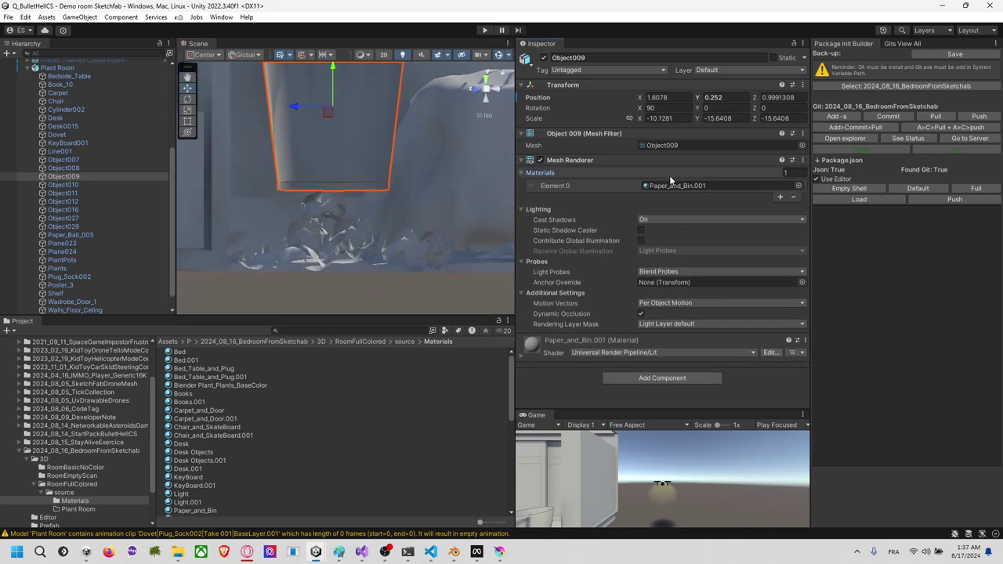
{"action": "double_click", "coordinate": [676, 181]}
{"action": "left_click", "coordinate": [359, 135]}
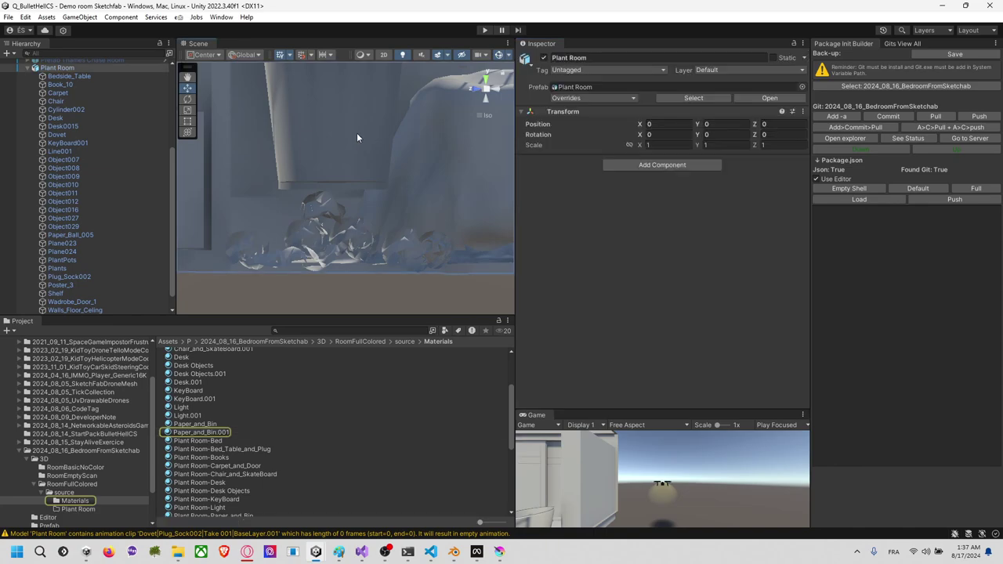
{"action": "left_click", "coordinate": [356, 132]}
{"action": "right_click_drag", "start_coordinate": [374, 134], "coordinate": [383, 259]}
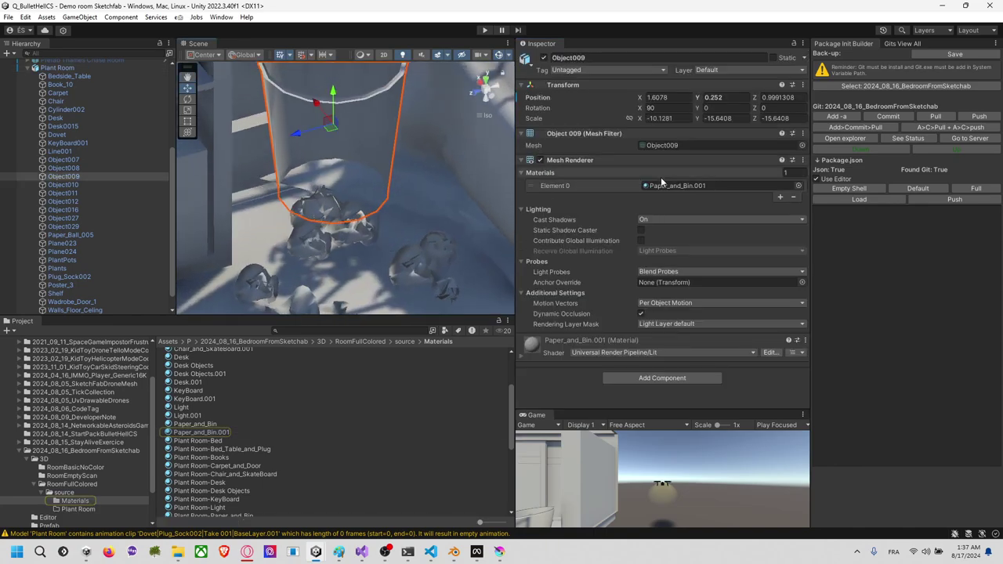
Step: Set the Render Face of the waste bin's Paper_and_Bin.001 material to Both and inspect the bin in the scene
{"action": "double_click", "coordinate": [661, 179]}
{"action": "left_click", "coordinate": [679, 116]}
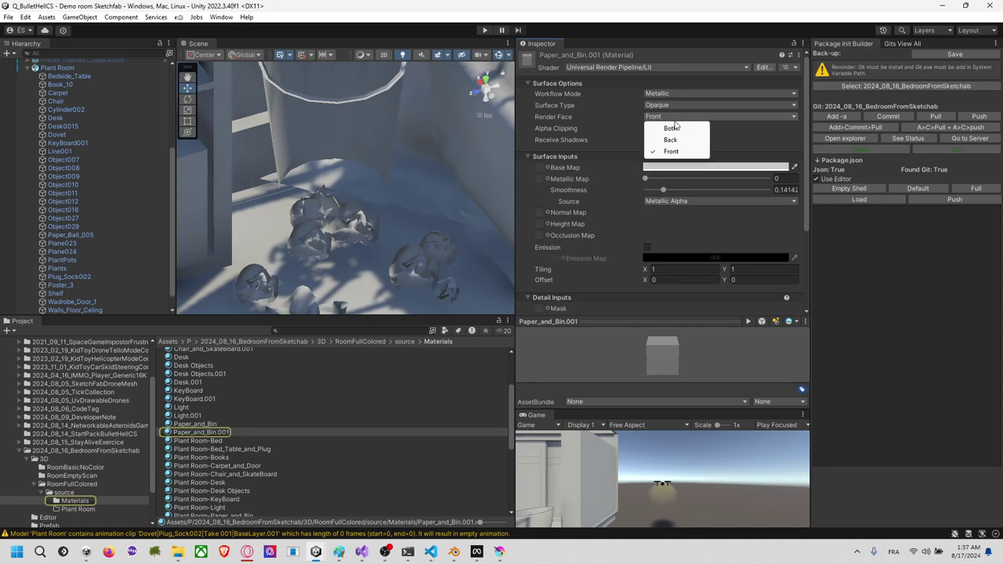
{"action": "left_click", "coordinate": [673, 139]}
{"action": "left_click", "coordinate": [681, 116]}
{"action": "left_click", "coordinate": [670, 128]}
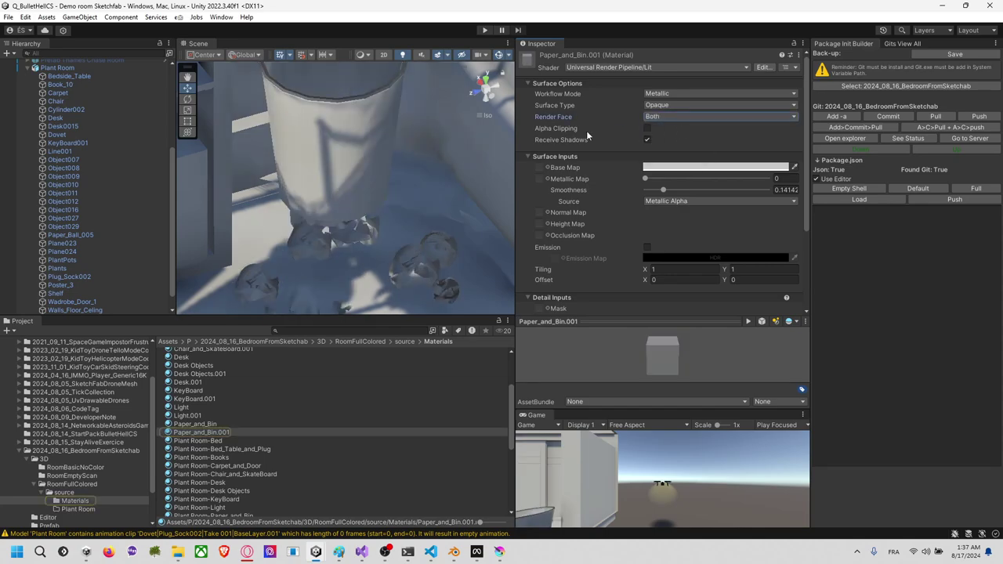
{"action": "left_click", "coordinate": [428, 131]}
{"action": "middle_click_drag", "start_coordinate": [428, 131], "coordinate": [436, 220]}
{"action": "right_click_drag", "start_coordinate": [436, 221], "coordinate": [406, 189]}
Step: Set the Render Face of the Plants.001 material on the hanging plant beside the bin to Both
{"action": "scroll", "coordinate": [358, 192], "scroll_direction": "down", "scroll_amount": 10}
{"action": "left_click", "coordinate": [427, 144]}
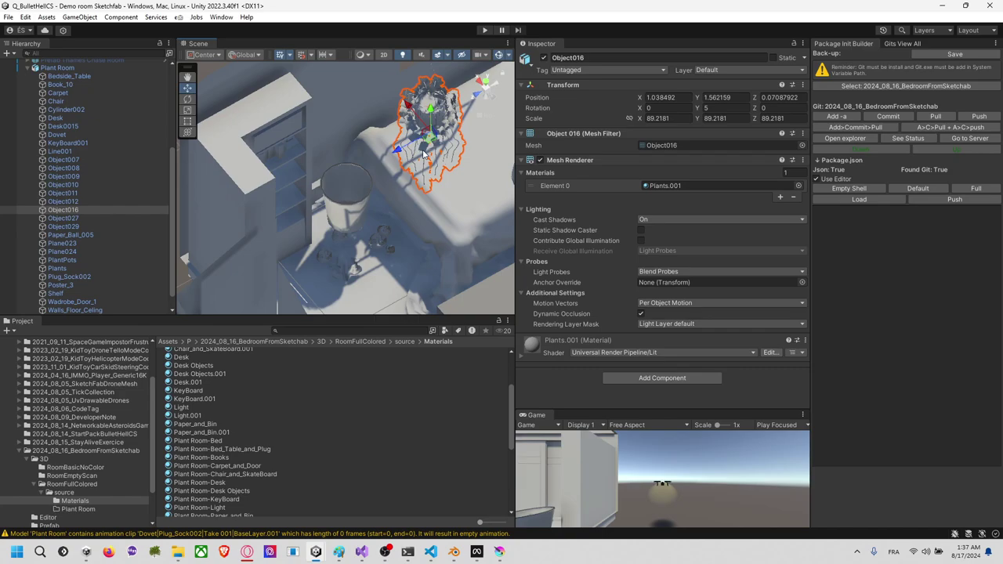
{"action": "middle_click_drag", "start_coordinate": [423, 154], "coordinate": [367, 153]}
{"action": "scroll", "coordinate": [367, 154], "scroll_direction": "up", "scroll_amount": 6}
{"action": "scroll", "coordinate": [366, 153], "scroll_direction": "down", "scroll_amount": 4}
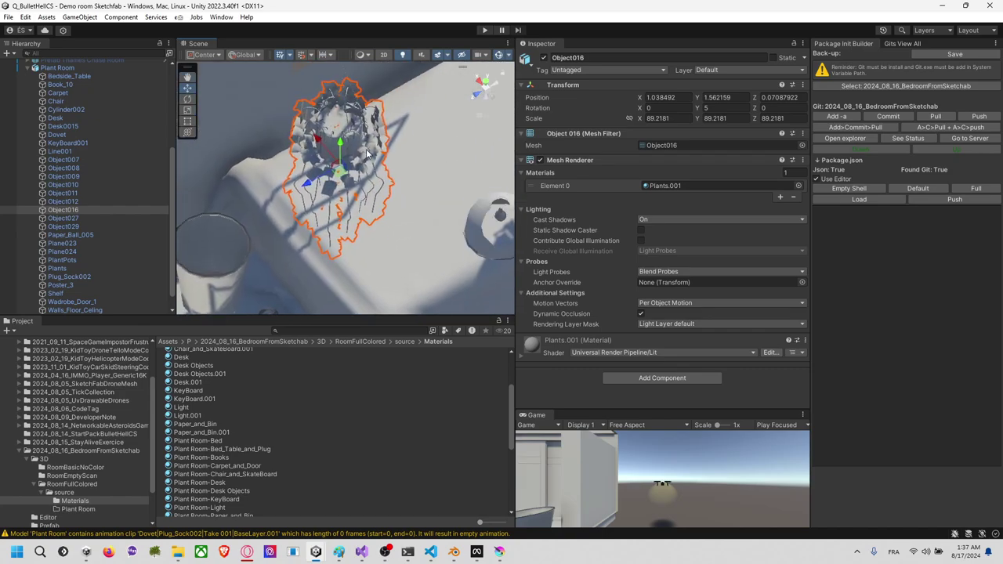
{"action": "left_click_drag", "start_coordinate": [367, 155], "coordinate": [392, 111], "text": "alt"}
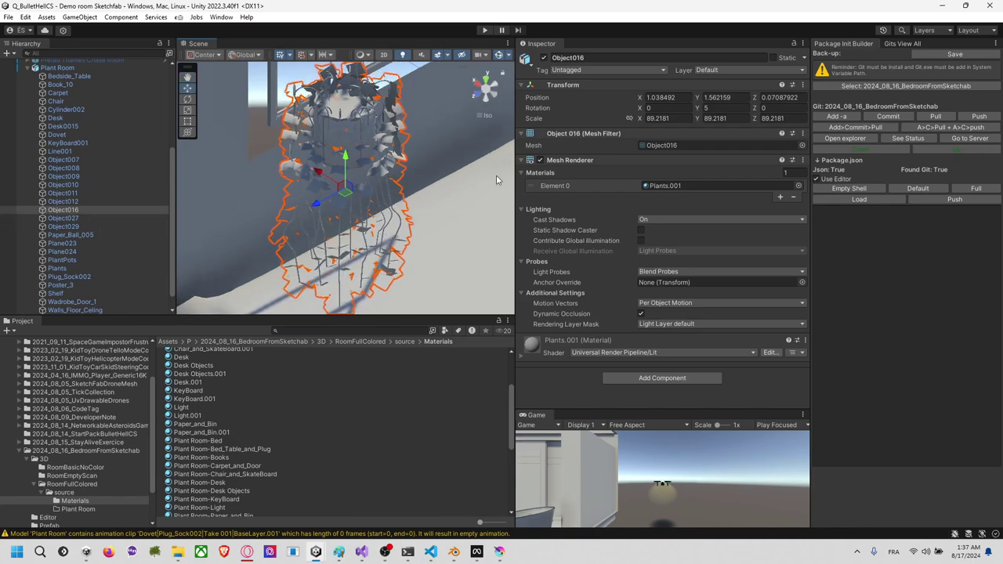
{"action": "double_click", "coordinate": [666, 187]}
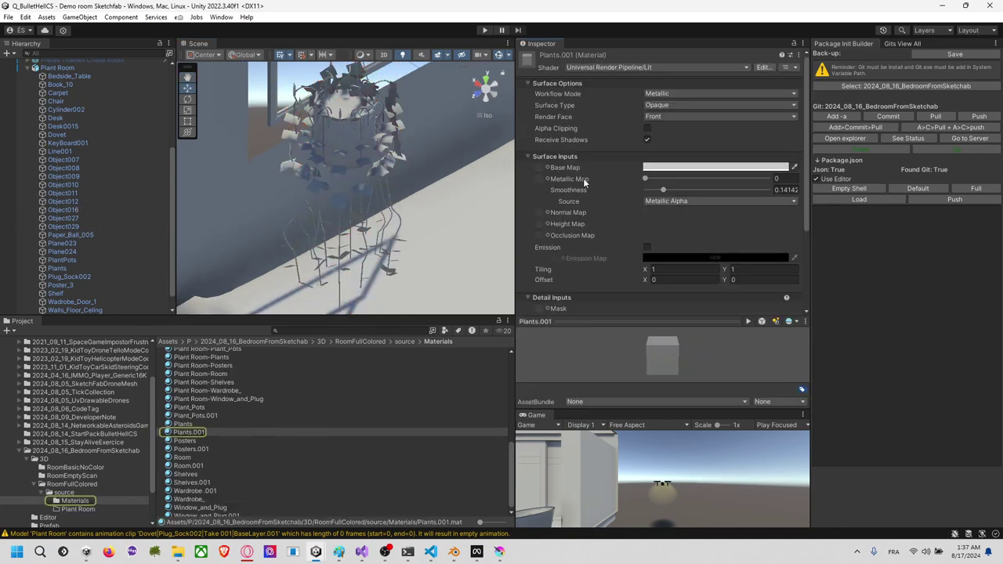
{"action": "left_click", "coordinate": [677, 105]}
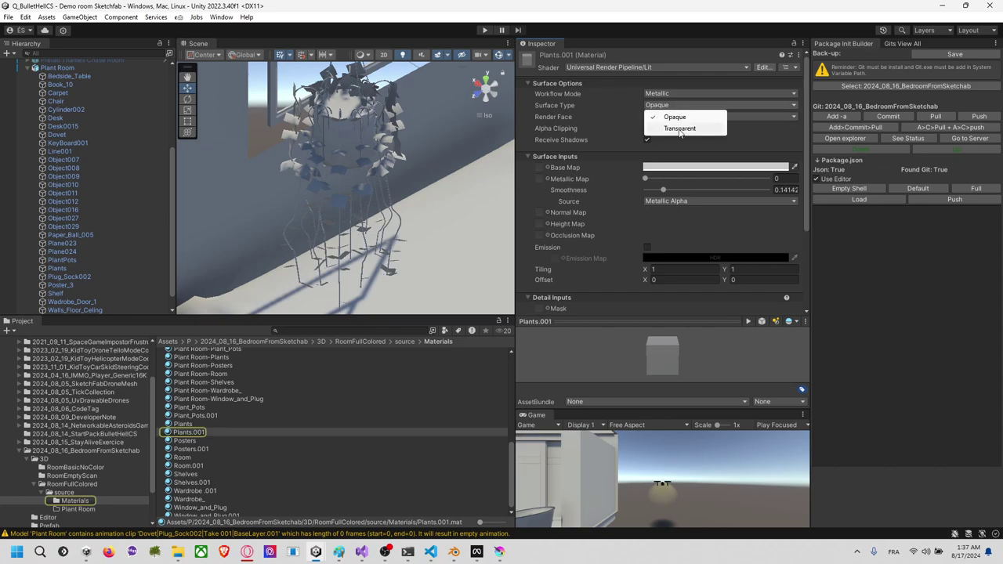
{"action": "left_click", "coordinate": [668, 117]}
{"action": "left_click", "coordinate": [667, 116]}
{"action": "left_click", "coordinate": [671, 129]}
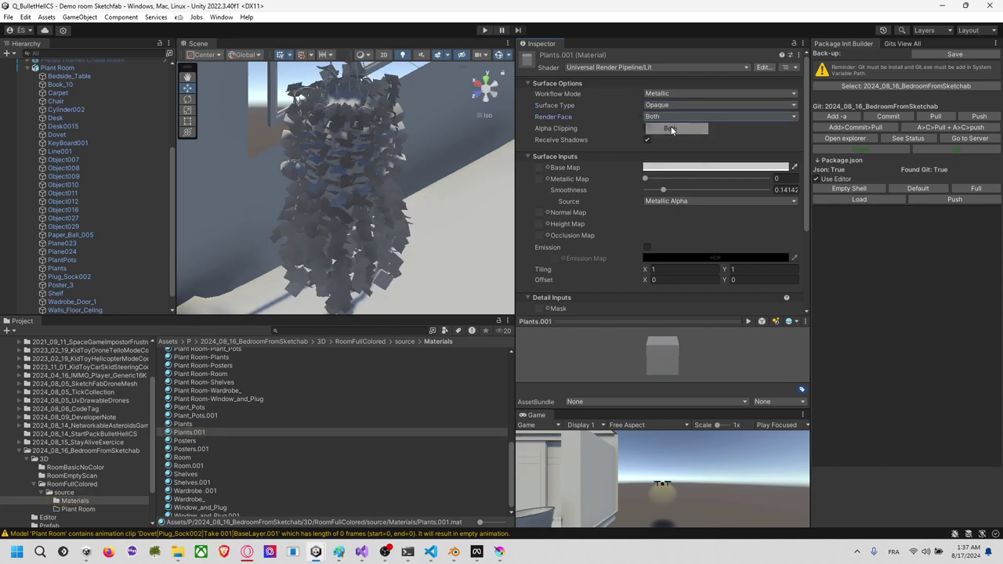
Step: Select the ceiling lamp and examine the hanging plants, the lamp and the furniture from different sides of the room
{"action": "left_click_drag", "start_coordinate": [427, 141], "coordinate": [336, 166], "text": "alt"}
{"action": "left_click", "coordinate": [379, 209]}
{"action": "left_click", "coordinate": [384, 206]}
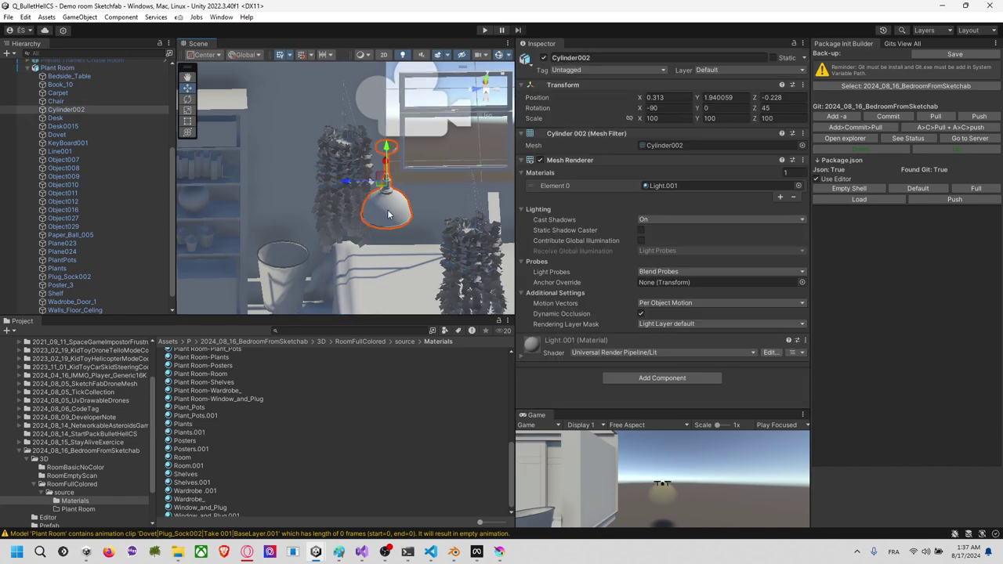
{"action": "left_click_drag", "start_coordinate": [384, 206], "coordinate": [85, 207], "text": "alt"}
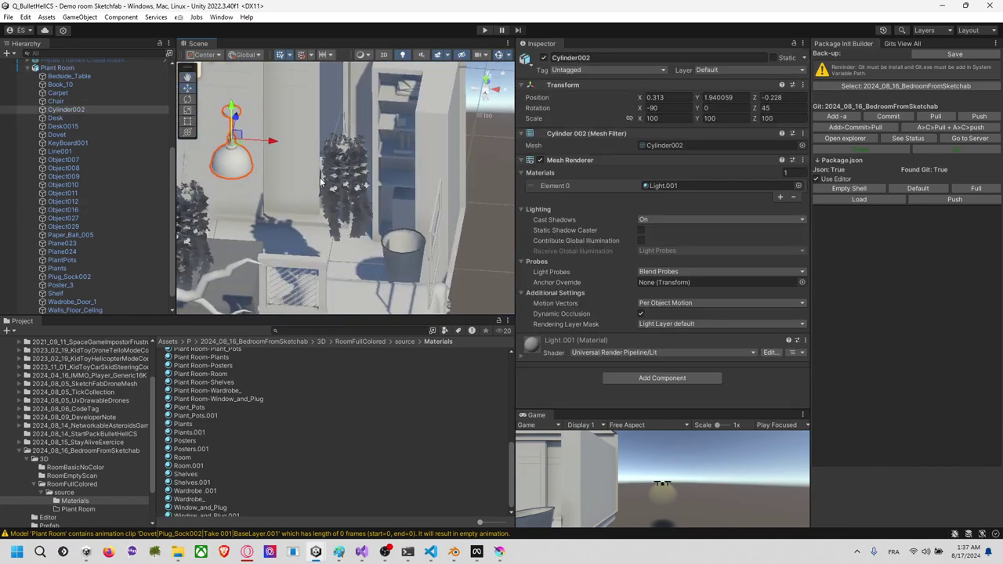
{"action": "middle_click_drag", "start_coordinate": [333, 181], "coordinate": [466, 194]}
{"action": "left_click_drag", "start_coordinate": [462, 199], "coordinate": [384, 196], "text": "alt"}
{"action": "scroll", "coordinate": [384, 196], "scroll_direction": "down", "scroll_amount": 5}
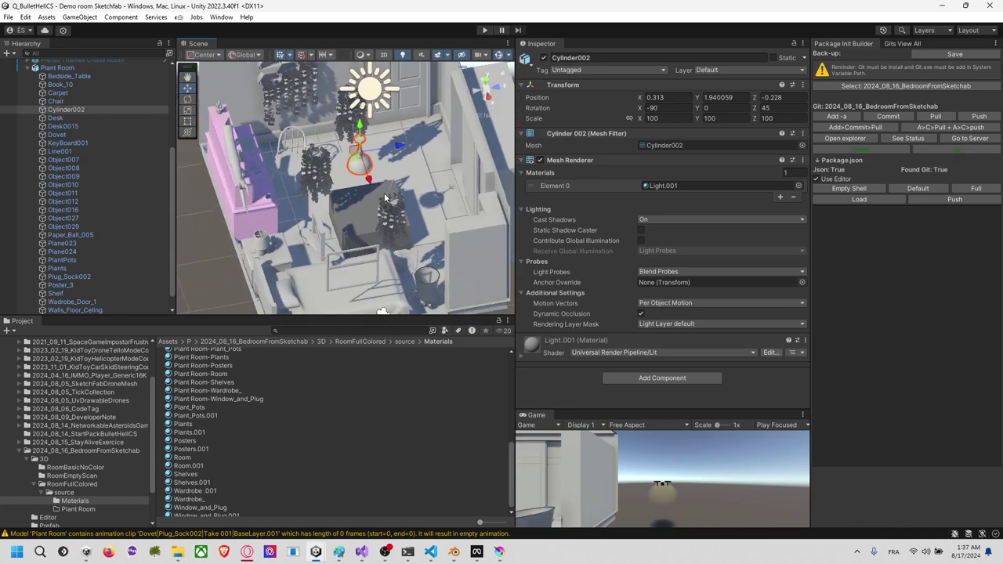
{"action": "left_click_drag", "start_coordinate": [428, 159], "coordinate": [336, 193], "text": "alt"}
{"action": "scroll", "coordinate": [409, 177], "scroll_direction": "down", "scroll_amount": 3}
{"action": "scroll", "coordinate": [339, 193], "scroll_direction": "up", "scroll_amount": 4}
{"action": "left_click_drag", "start_coordinate": [412, 200], "coordinate": [328, 192], "text": "alt"}
Step: Compare the plants with the Blender scene, return to Unity and show the Bed_Table_and_Plug.001 material's settings
{"action": "key", "text": "alt+Tab"}
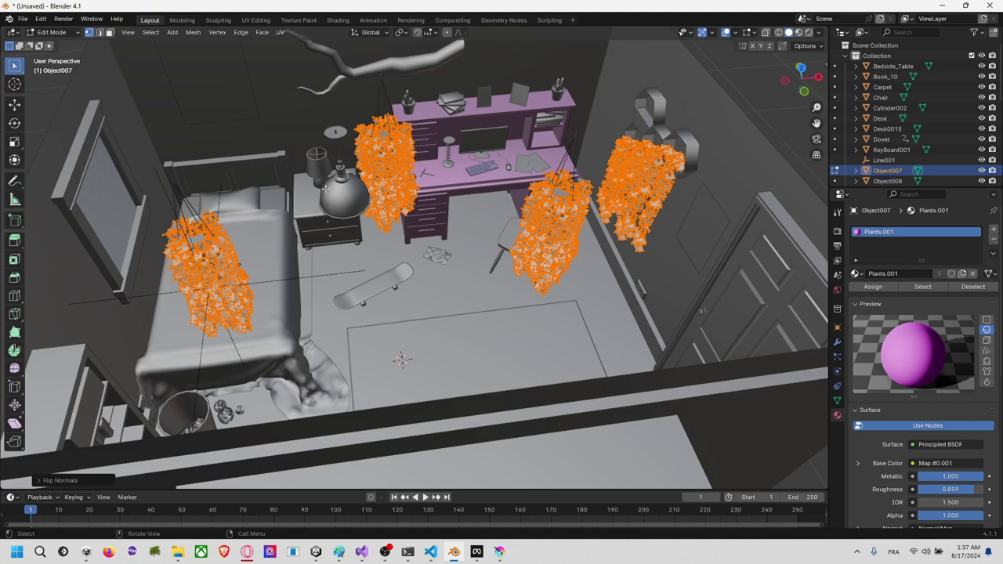
{"action": "key", "text": "alt+Tab"}
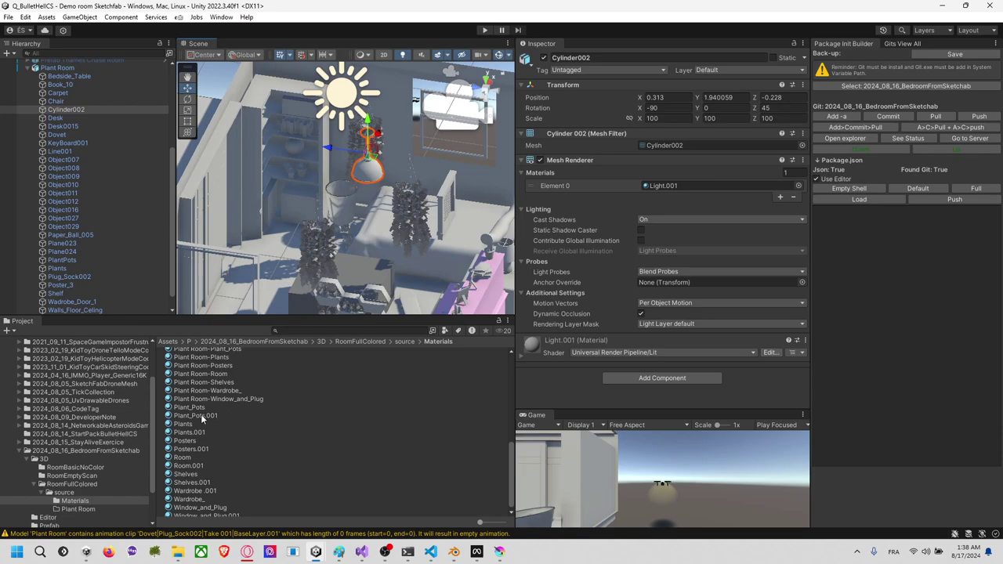
{"action": "scroll", "coordinate": [297, 195], "scroll_direction": "down", "scroll_amount": 3}
{"action": "scroll", "coordinate": [215, 368], "scroll_direction": "up", "scroll_amount": 10}
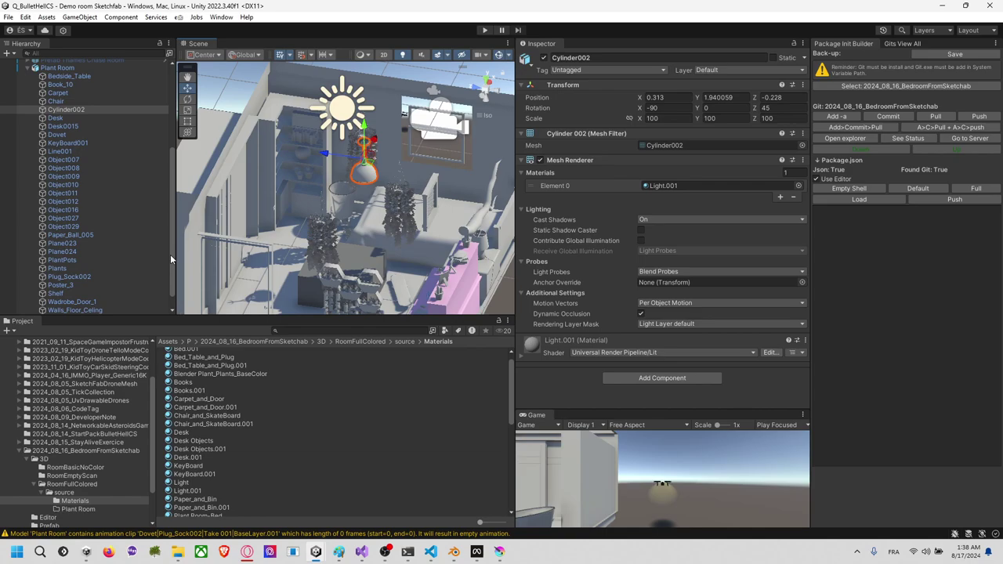
{"action": "scroll", "coordinate": [213, 367], "scroll_direction": "up", "scroll_amount": 2}
{"action": "left_click", "coordinate": [298, 376]}
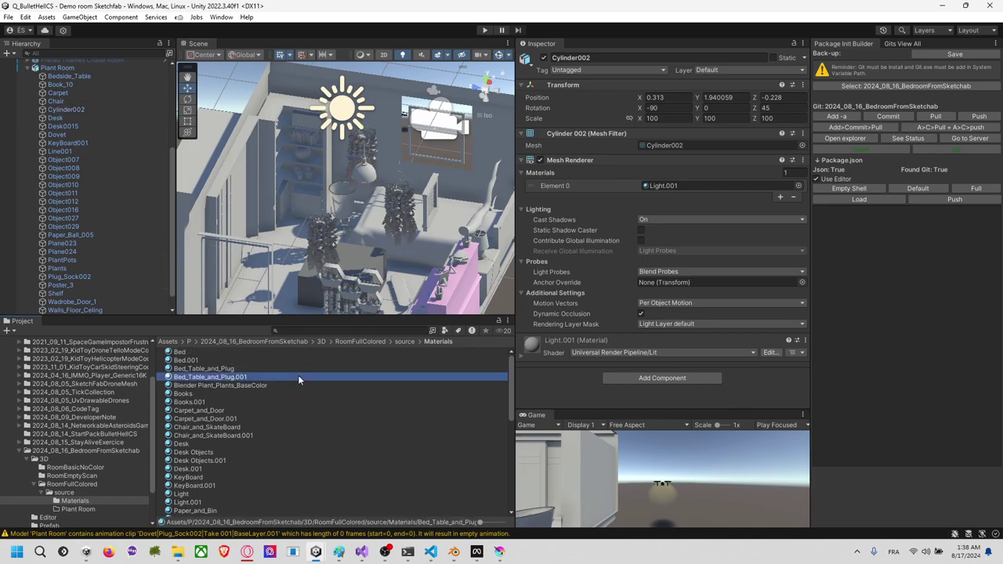
{"action": "left_click", "coordinate": [89, 499]}
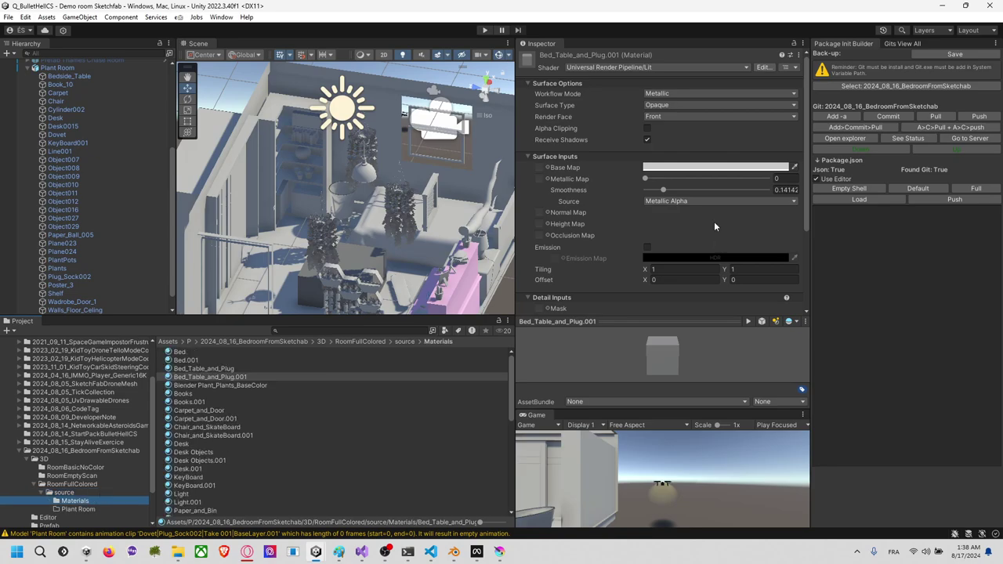
Step: Show the material import settings of the Plant Room model in the source folder
{"action": "left_click", "coordinate": [71, 492]}
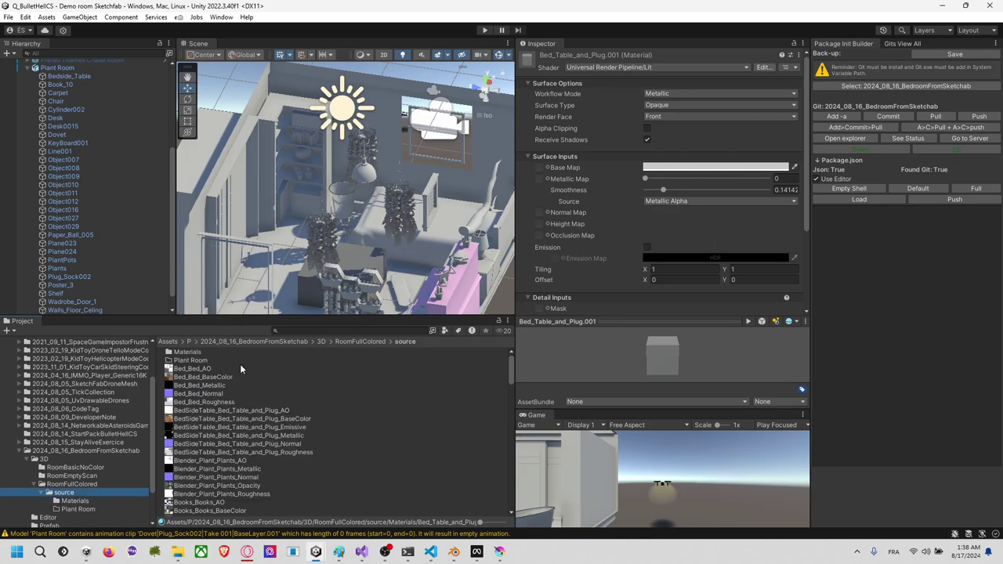
{"action": "scroll", "coordinate": [239, 364], "scroll_direction": "down", "scroll_amount": 10}
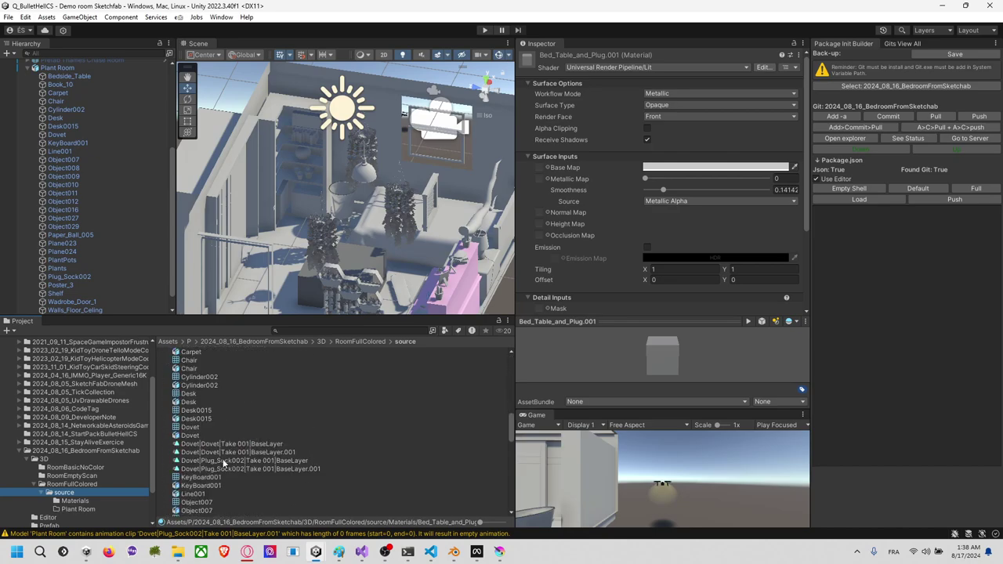
{"action": "scroll", "coordinate": [222, 458], "scroll_direction": "up", "scroll_amount": 3}
{"action": "left_click", "coordinate": [225, 365]}
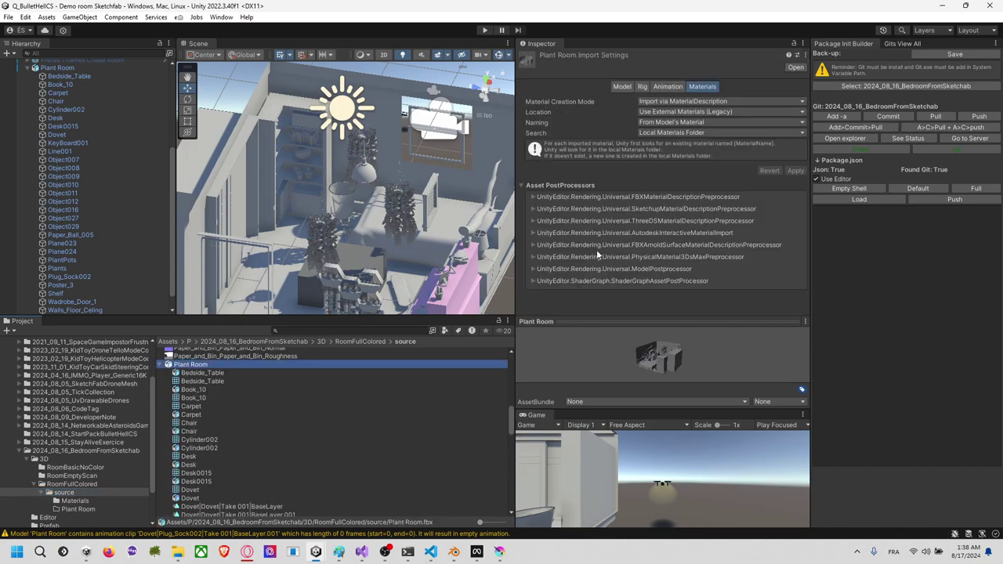
Step: Try Recursive-Up and Project-Wide as the model's material search, and return it to Local Materials Folder
{"action": "left_click", "coordinate": [684, 133]}
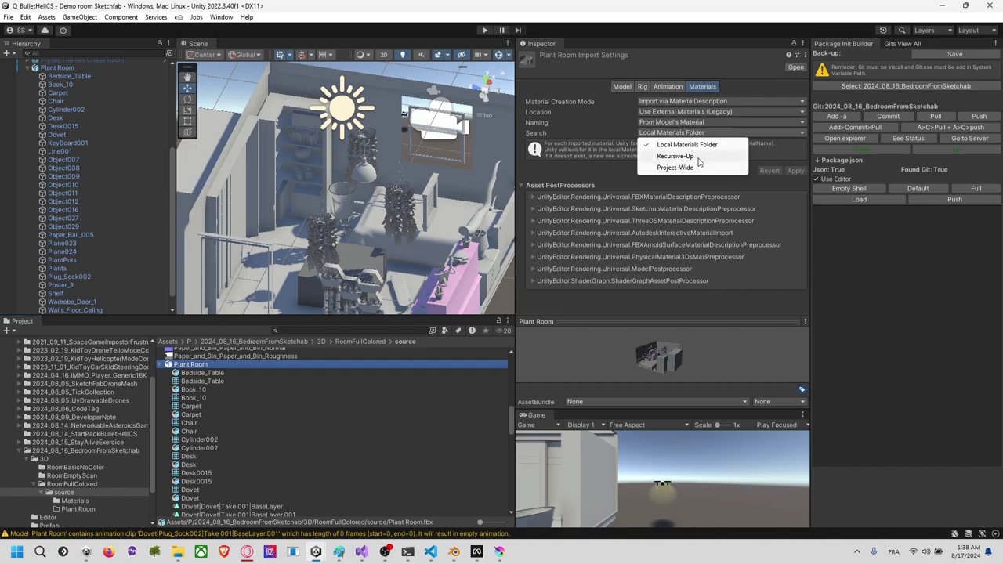
{"action": "left_click", "coordinate": [675, 156]}
{"action": "left_click", "coordinate": [705, 132]}
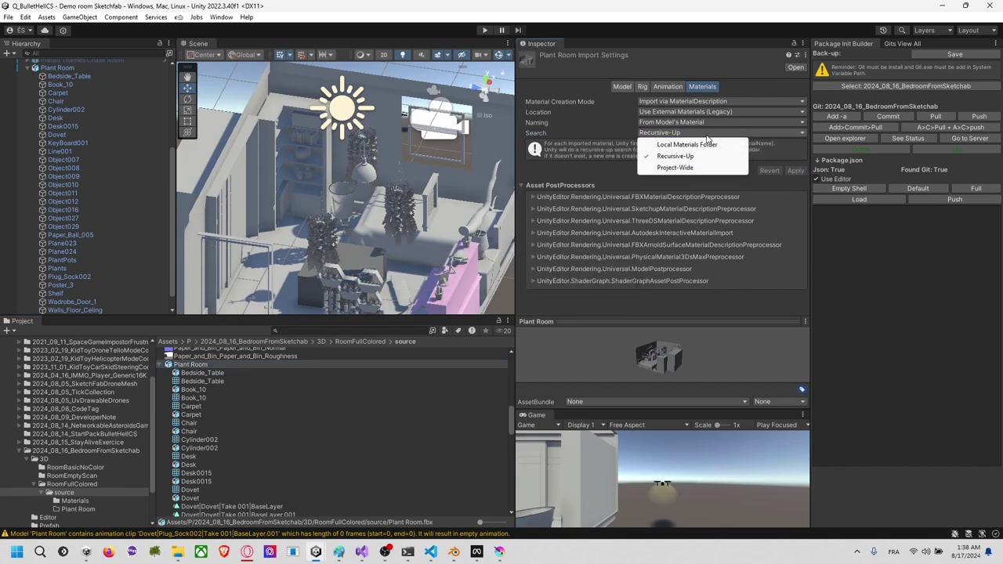
{"action": "left_click", "coordinate": [709, 165]}
{"action": "left_click", "coordinate": [705, 132]}
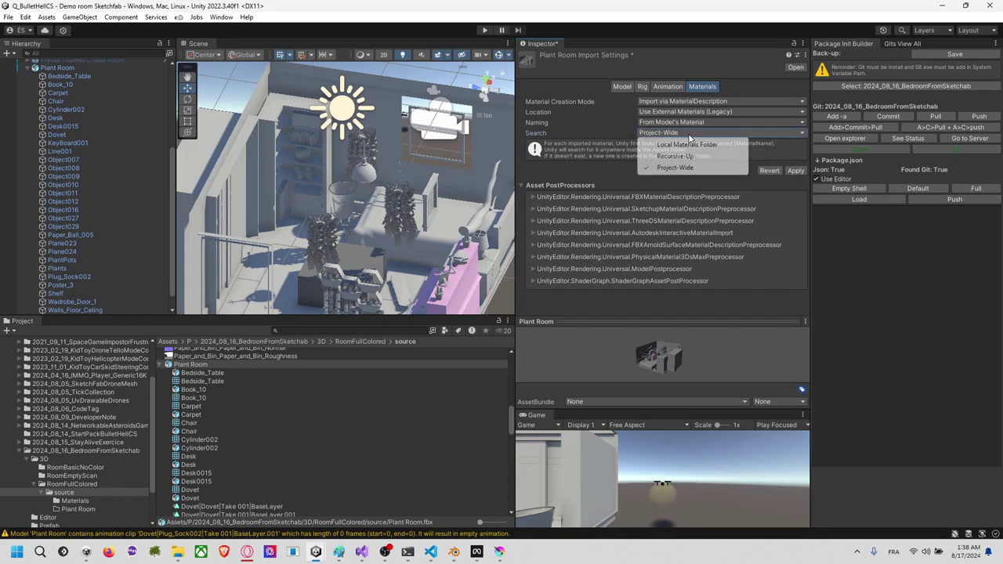
{"action": "left_click", "coordinate": [674, 144]}
{"action": "left_click", "coordinate": [794, 170]}
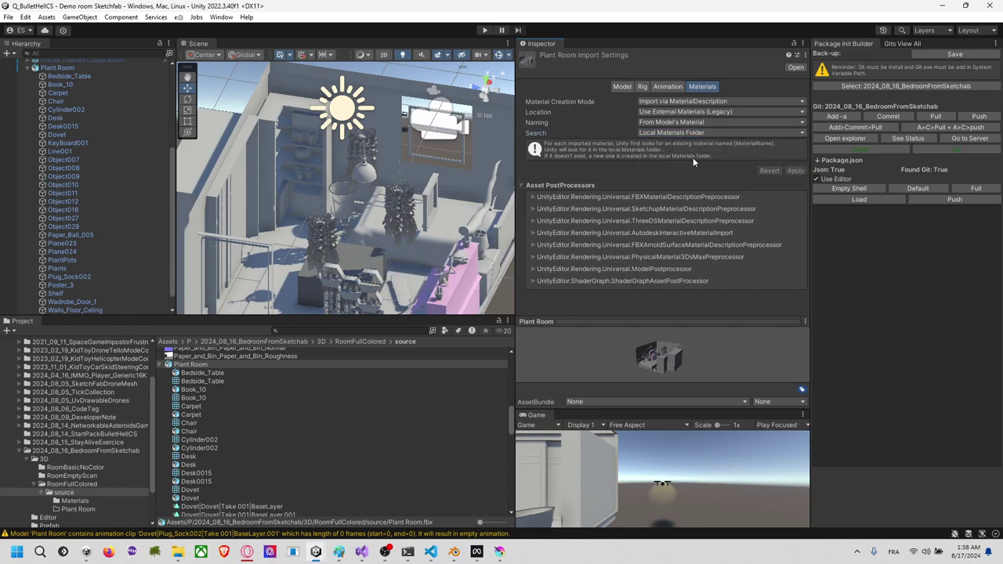
Step: Try naming the model's materials By Base Texture Name, and apply Model Name + Model's Material as the naming instead
{"action": "left_click", "coordinate": [691, 123]}
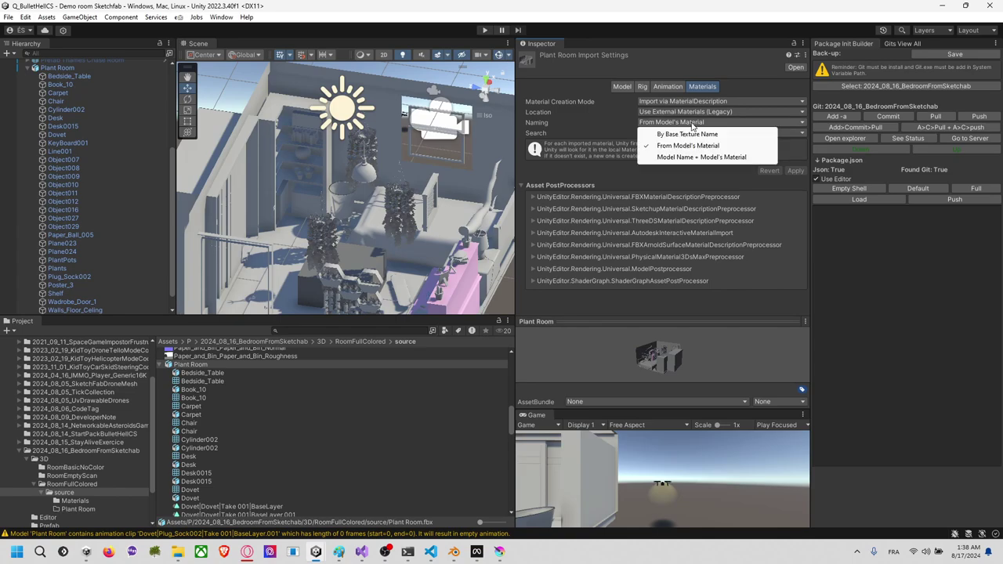
{"action": "left_click", "coordinate": [687, 134]}
{"action": "left_click", "coordinate": [794, 170]}
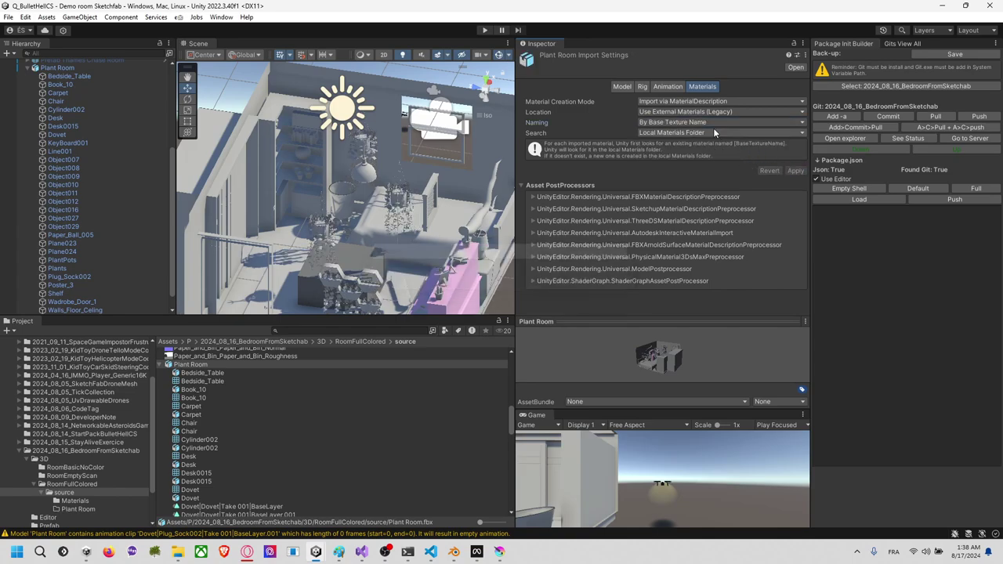
{"action": "left_click", "coordinate": [707, 125]}
{"action": "left_click", "coordinate": [708, 159]}
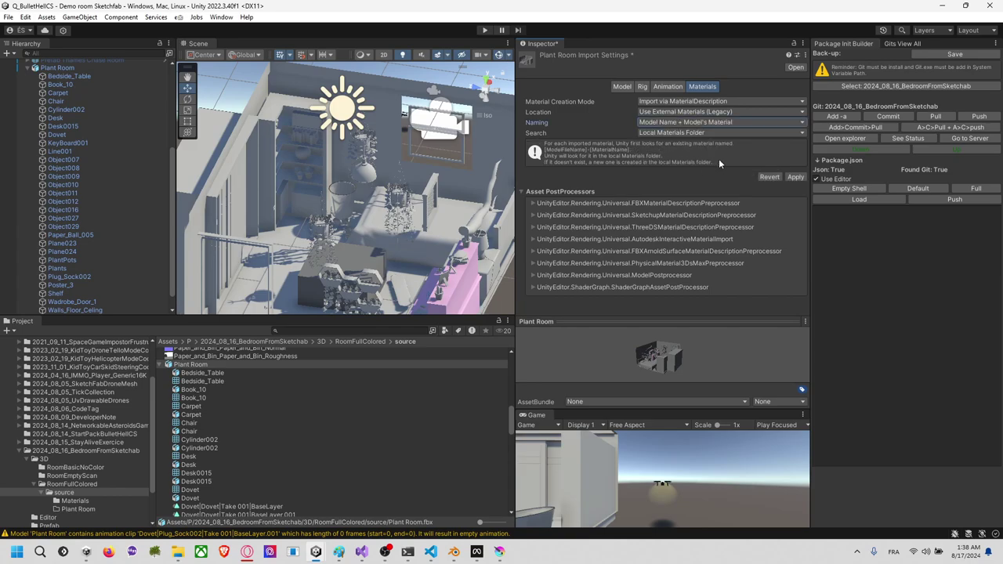
{"action": "left_click", "coordinate": [795, 177]}
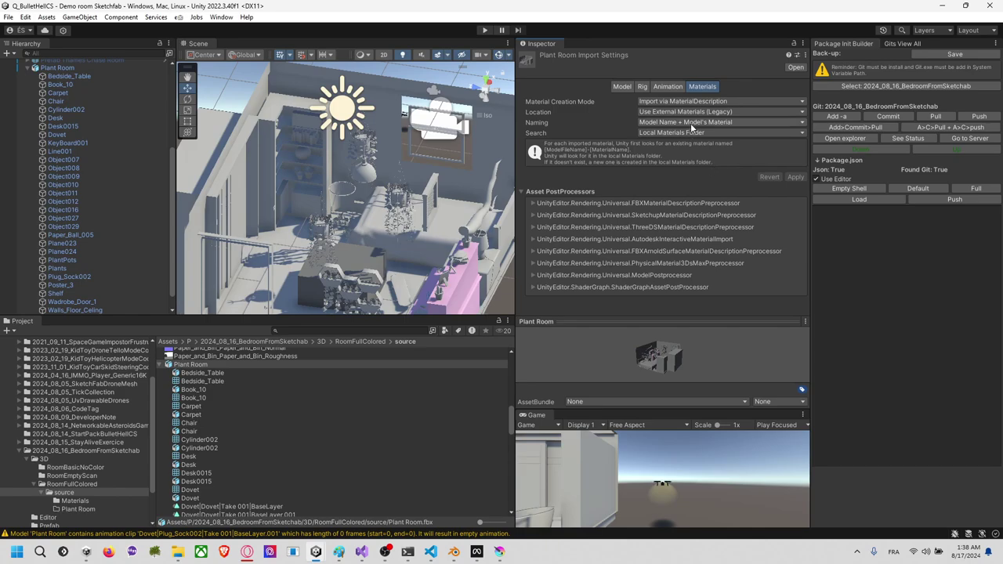
Step: Set the Plant Room model's material location to Use Embedded Materials
{"action": "scroll", "coordinate": [343, 212], "scroll_direction": "up", "scroll_amount": 6}
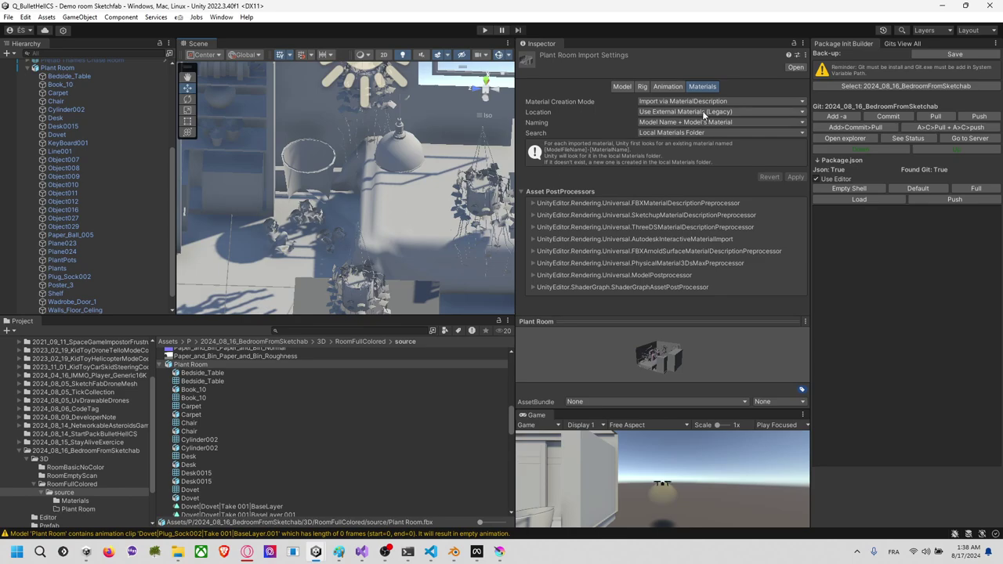
{"action": "left_click", "coordinate": [704, 112]}
{"action": "left_click", "coordinate": [705, 133]}
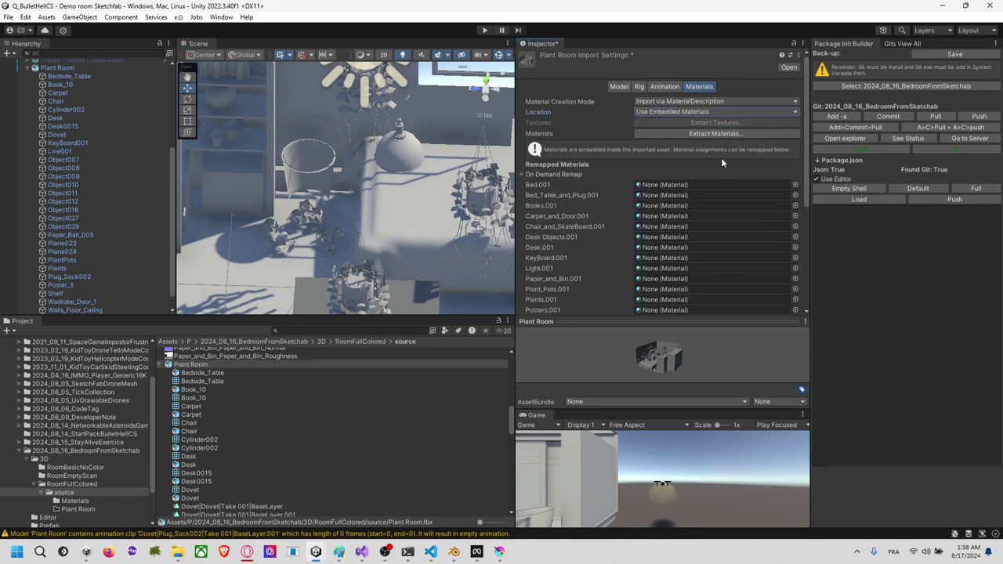
{"action": "scroll", "coordinate": [717, 163], "scroll_direction": "down", "scroll_amount": 3}
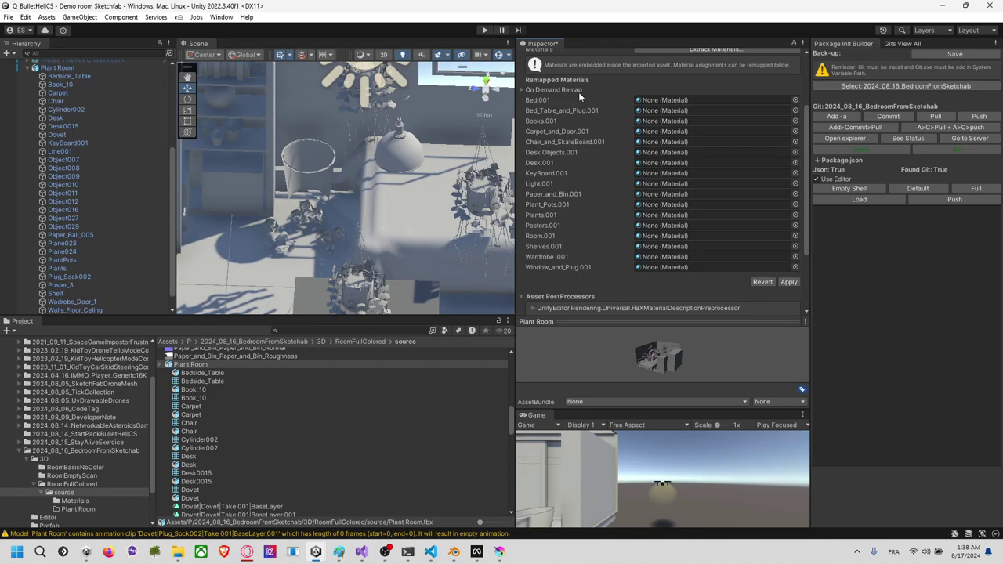
Step: Remap the model's materials on demand by Model Name + Model's Material from the Local Materials Folder, and apply the import settings
{"action": "left_click", "coordinate": [566, 90]}
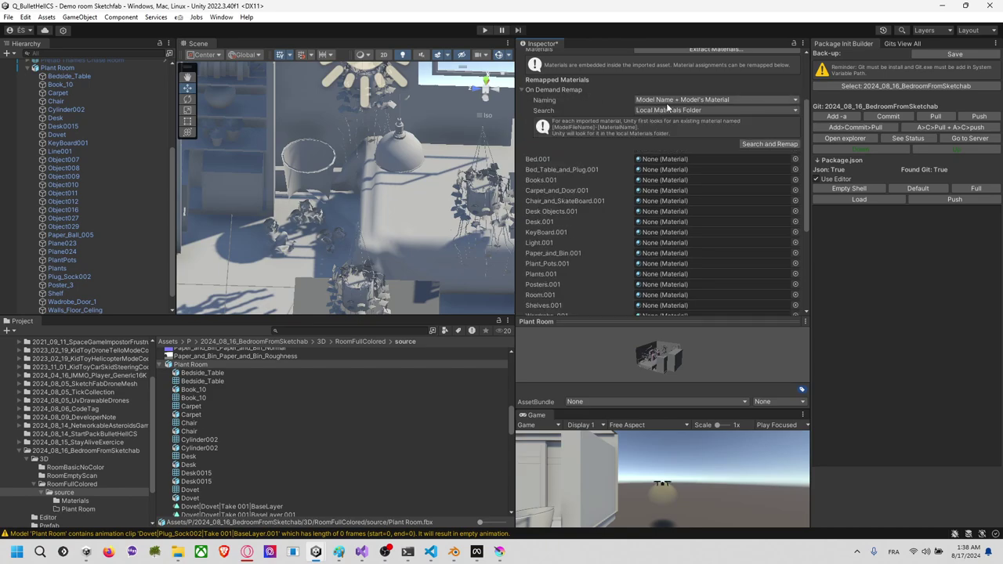
{"action": "left_click", "coordinate": [679, 100]}
{"action": "left_click", "coordinate": [597, 107]}
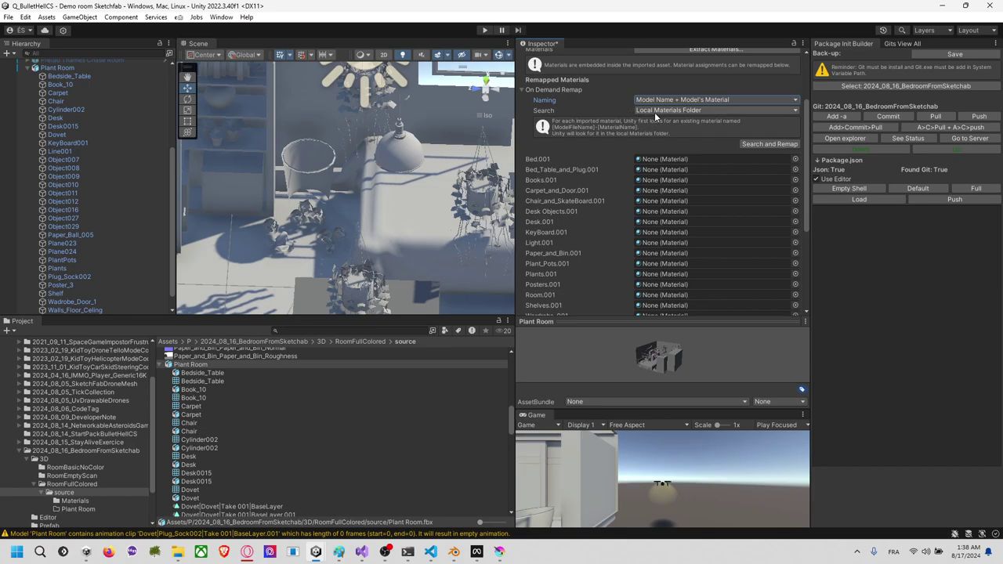
{"action": "left_click", "coordinate": [754, 144]}
{"action": "scroll", "coordinate": [693, 198], "scroll_direction": "down", "scroll_amount": 4}
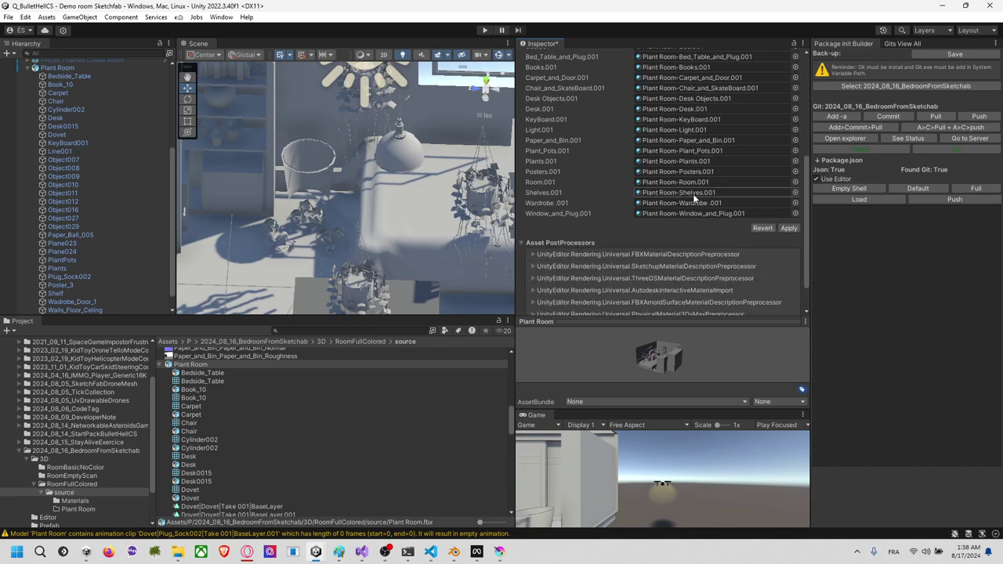
{"action": "left_click", "coordinate": [789, 228]}
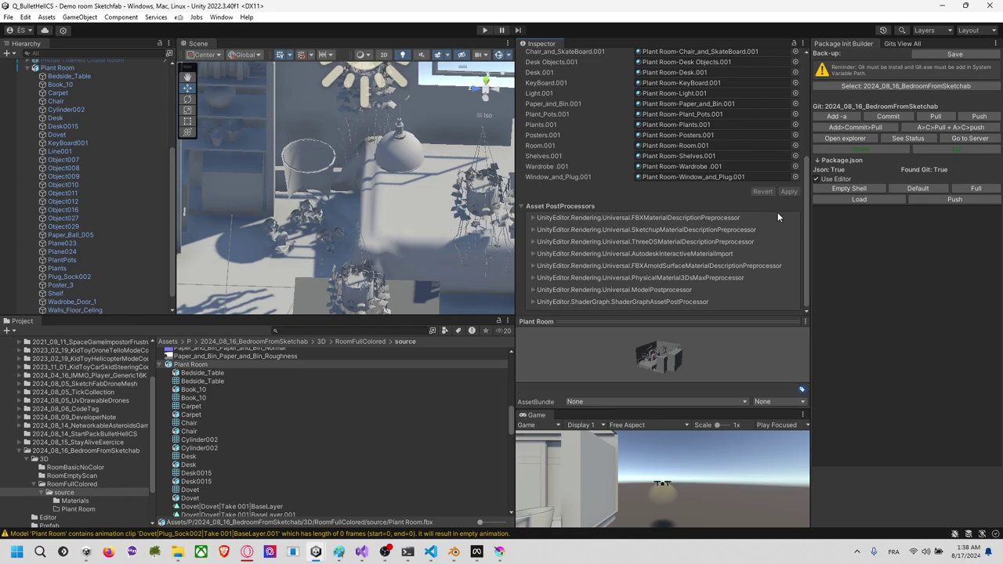
Step: Locate the material remapped to Bed.001 in the project and look over the neighbouring materials in its folder
{"action": "scroll", "coordinate": [664, 183], "scroll_direction": "up", "scroll_amount": 1}
{"action": "scroll", "coordinate": [663, 186], "scroll_direction": "up", "scroll_amount": 5}
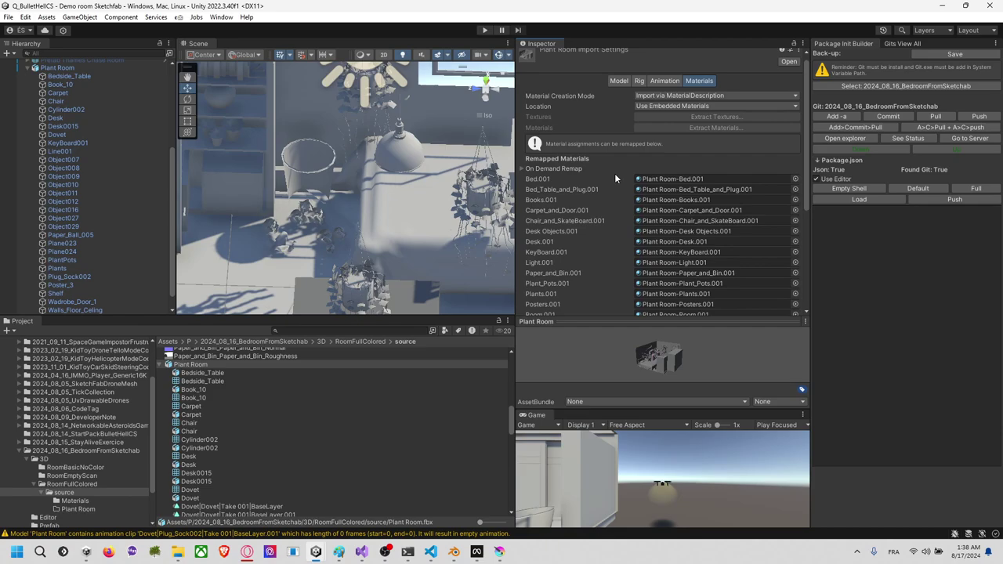
{"action": "scroll", "coordinate": [614, 173], "scroll_direction": "down", "scroll_amount": 1}
{"action": "left_click", "coordinate": [673, 150]}
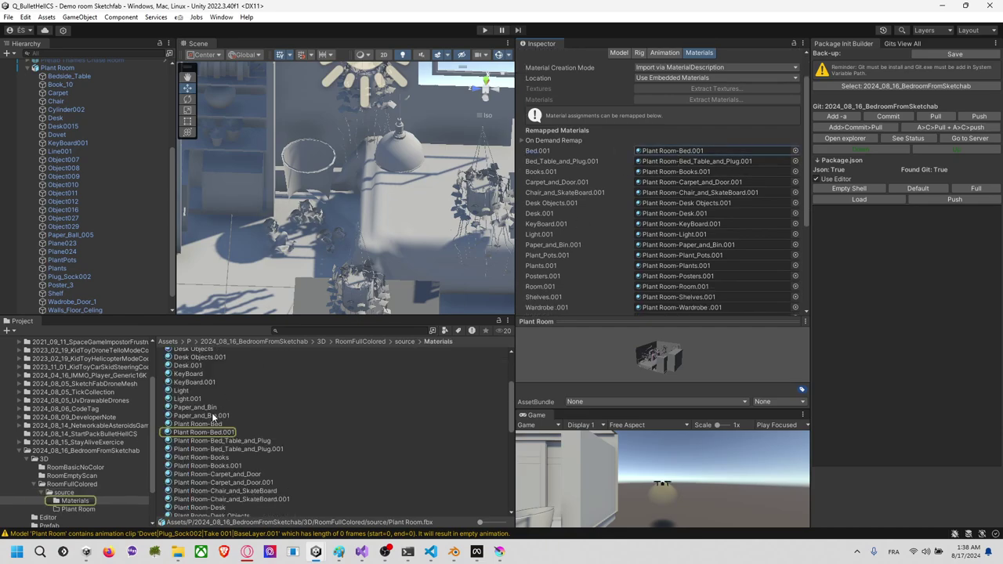
{"action": "scroll", "coordinate": [229, 395], "scroll_direction": "up", "scroll_amount": 1}
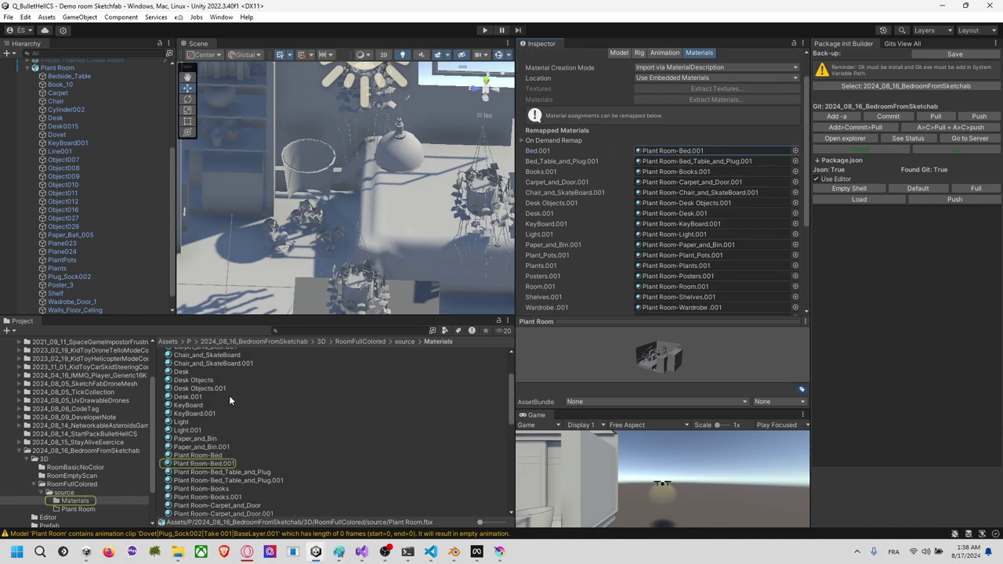
{"action": "scroll", "coordinate": [270, 358], "scroll_direction": "up", "scroll_amount": 1}
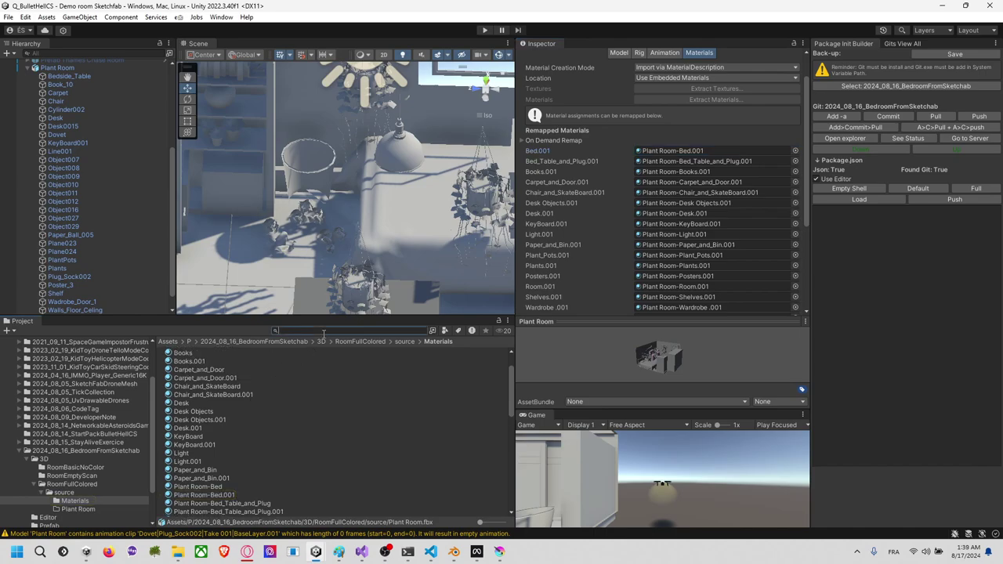
Step: Filter the Materials folder for 001 and delete all the matching materials
{"action": "left_click", "coordinate": [324, 331]}
{"action": "type", "text": ".001"}
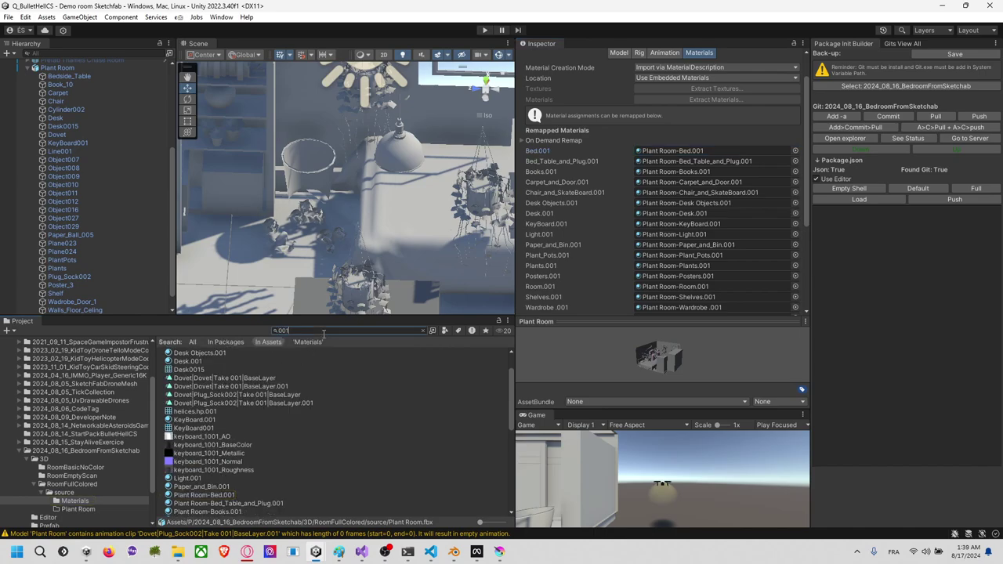
{"action": "left_click", "coordinate": [261, 357]}
{"action": "scroll", "coordinate": [261, 359], "scroll_direction": "up", "scroll_amount": 1}
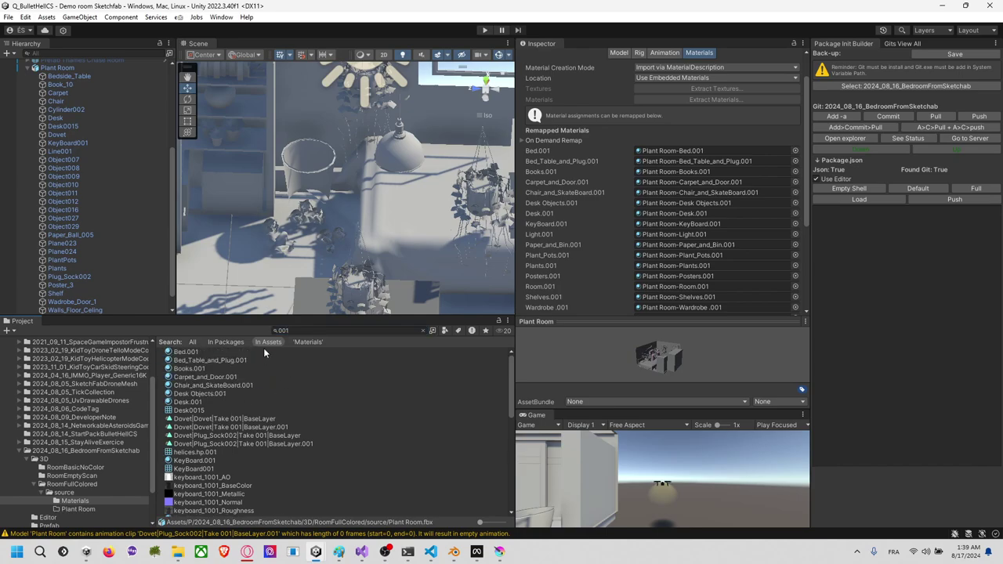
{"action": "left_click", "coordinate": [307, 343]}
{"action": "left_click", "coordinate": [217, 353]}
{"action": "scroll", "coordinate": [240, 431], "scroll_direction": "down", "scroll_amount": 3}
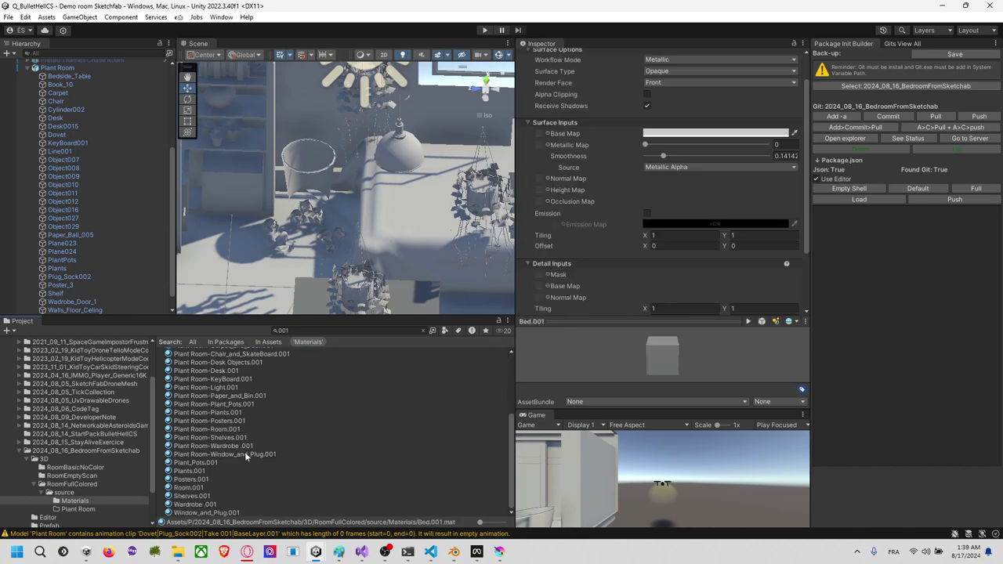
{"action": "left_click", "coordinate": [236, 513], "text": "shift"}
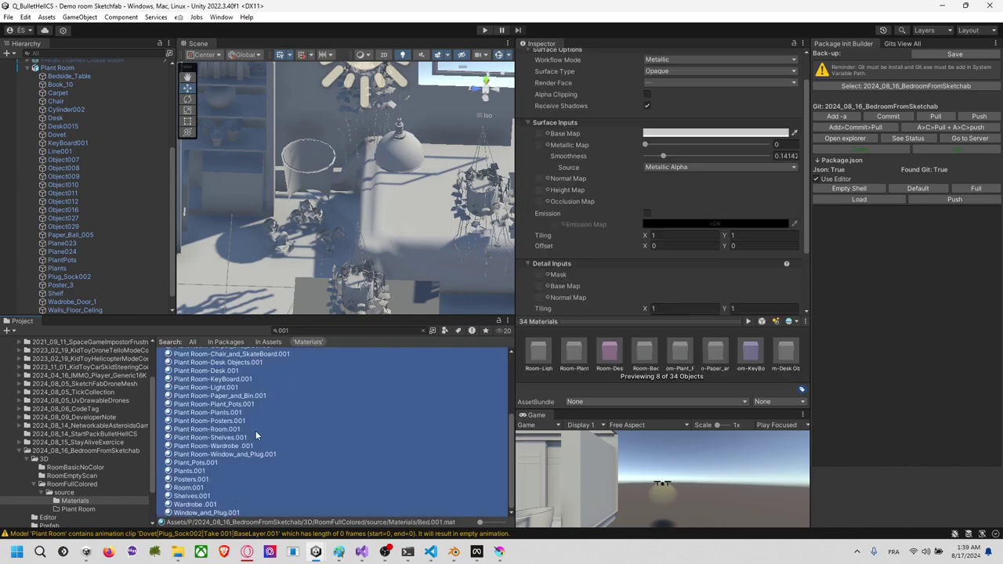
{"action": "key", "text": "Delete"}
{"action": "left_click", "coordinate": [618, 304]}
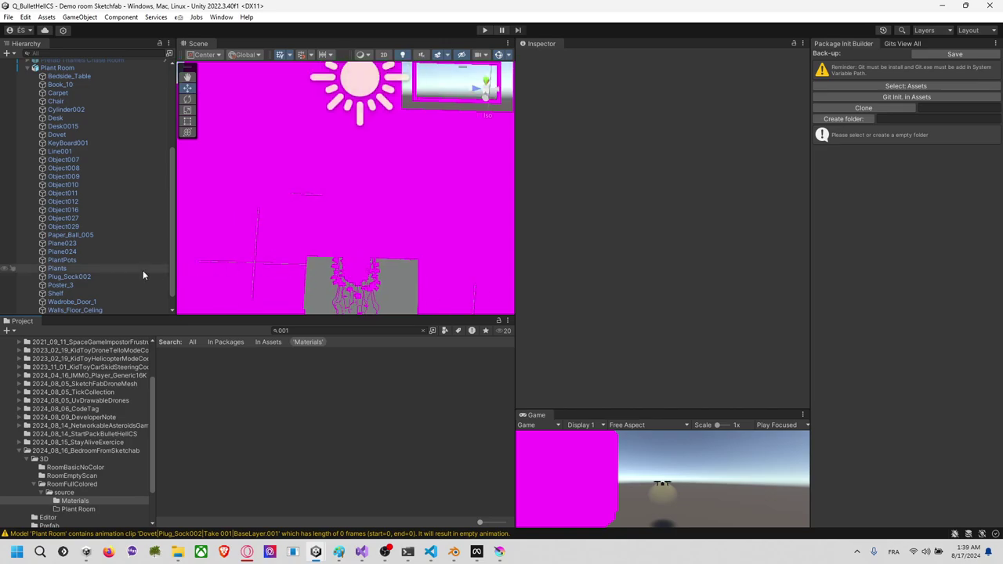
Step: Check the source, Materials and RoomFullColored folders and all assets for remaining items matching 001
{"action": "left_click", "coordinate": [87, 492]}
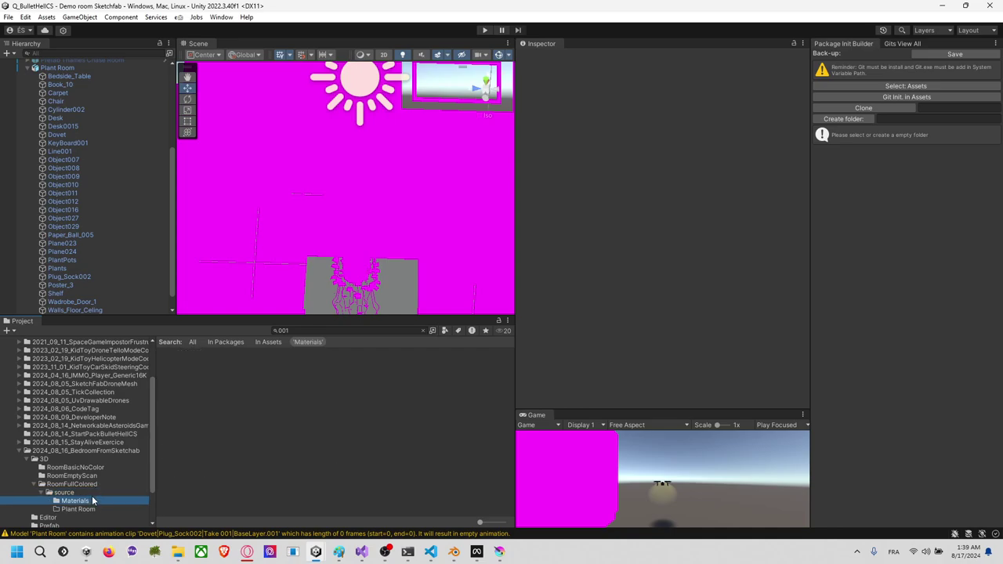
{"action": "left_click", "coordinate": [210, 411]}
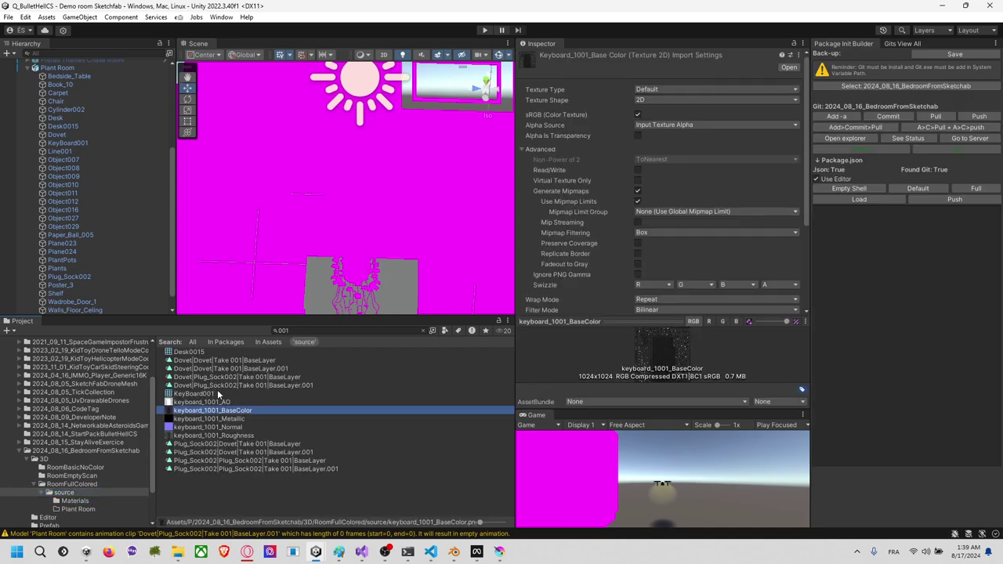
{"action": "left_click", "coordinate": [220, 394]}
{"action": "left_click", "coordinate": [69, 501]}
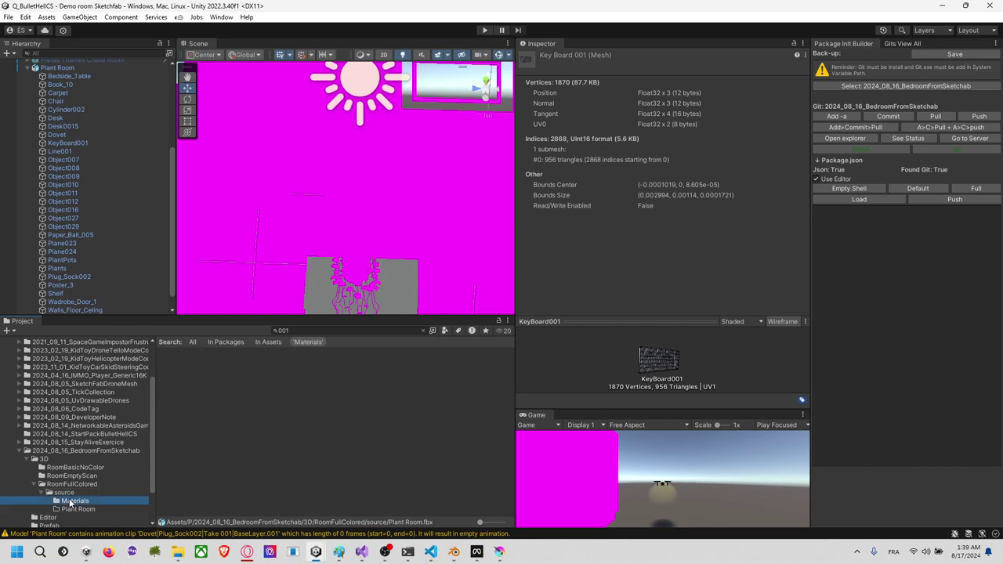
{"action": "left_click", "coordinate": [73, 485]}
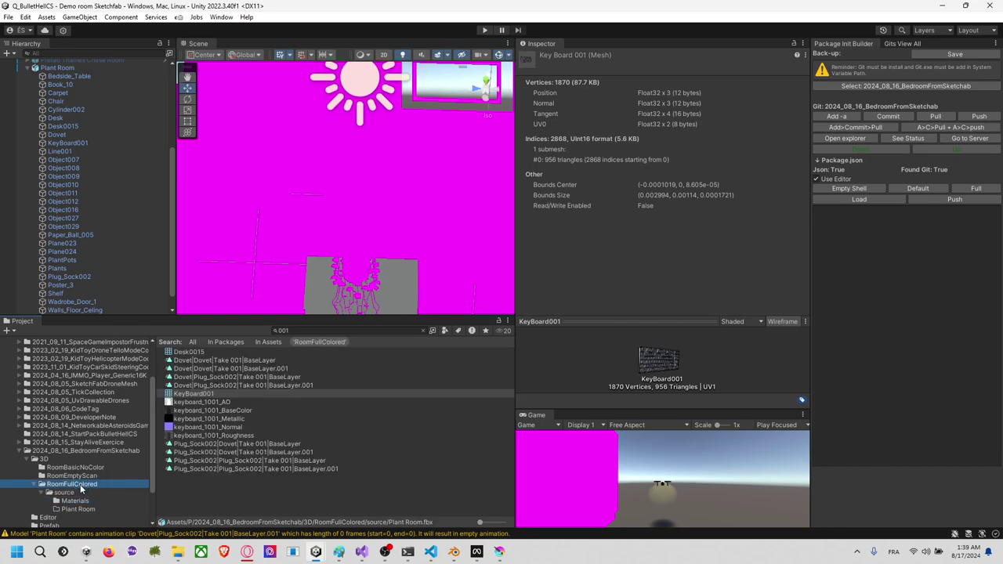
{"action": "left_click", "coordinate": [64, 493]}
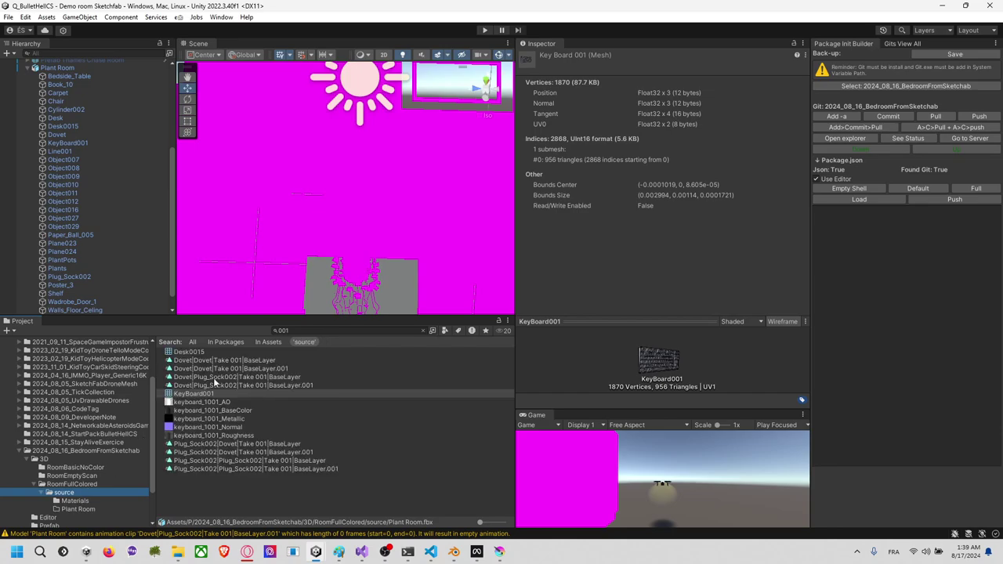
{"action": "left_click", "coordinate": [265, 343]}
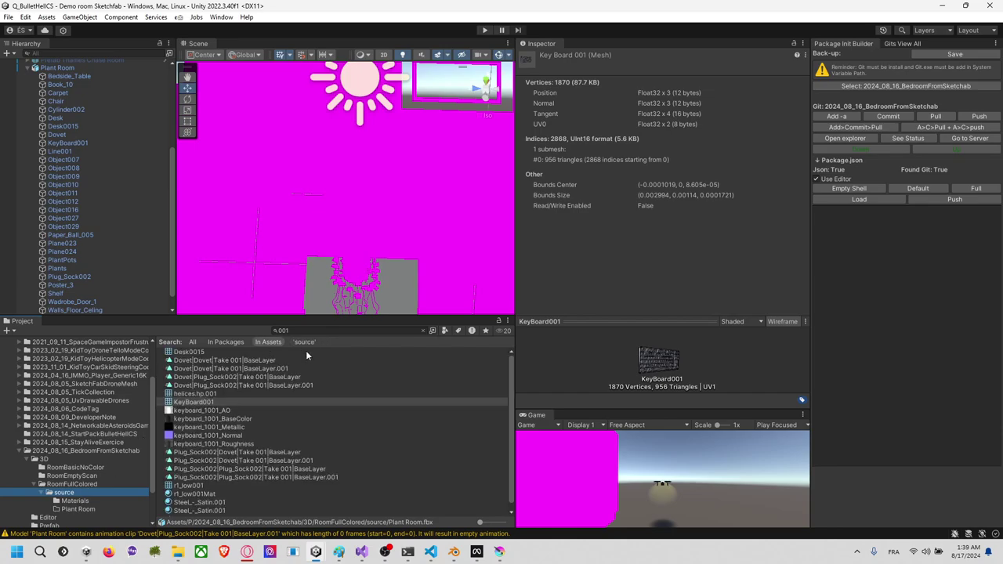
Step: Clear the project search and show the Plant Room model's import settings from the source folder
{"action": "left_click", "coordinate": [326, 331]}
{"action": "key", "text": "BackSpace"}
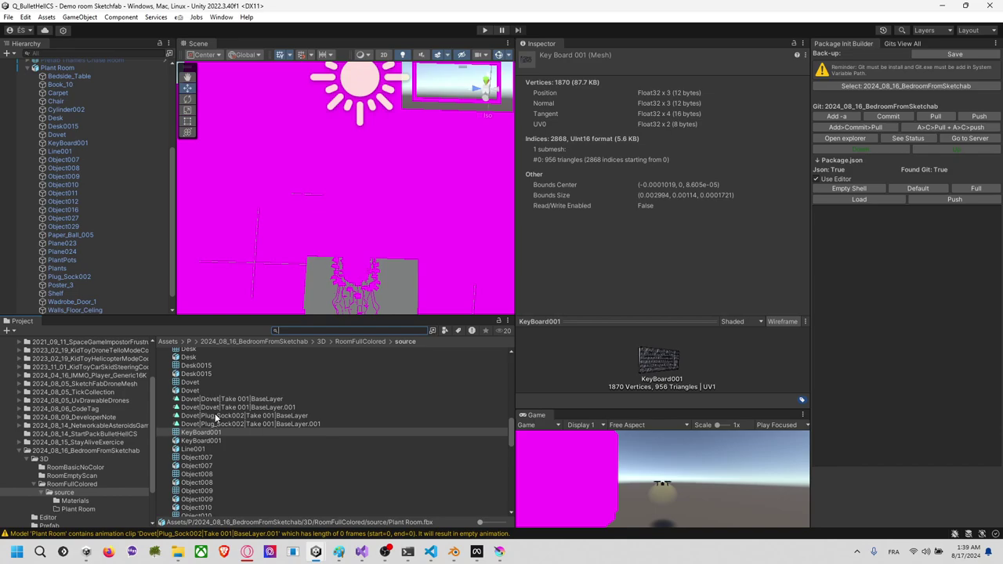
{"action": "scroll", "coordinate": [227, 449], "scroll_direction": "down", "scroll_amount": 2}
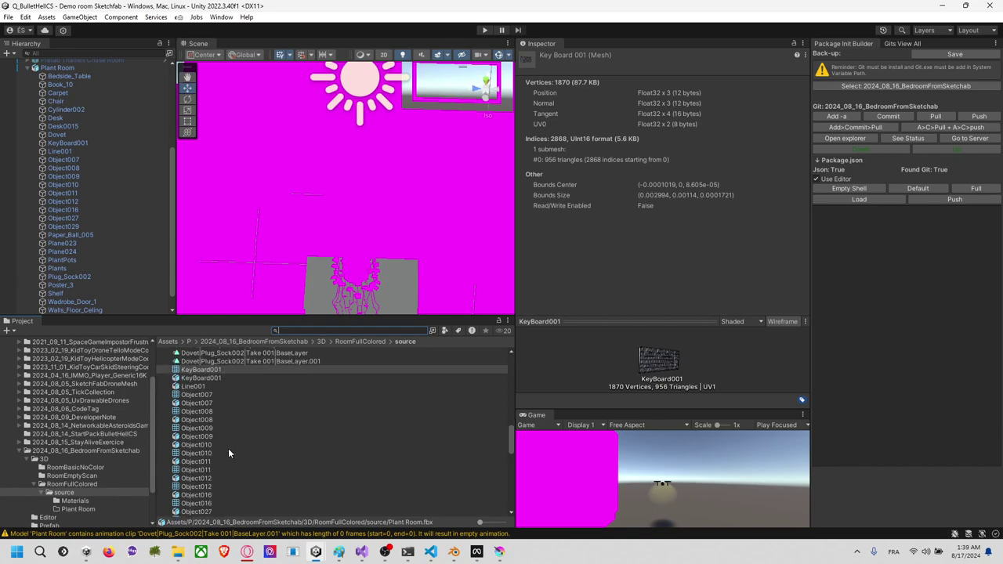
{"action": "left_click", "coordinate": [220, 410]}
{"action": "scroll", "coordinate": [216, 400], "scroll_direction": "up", "scroll_amount": 5}
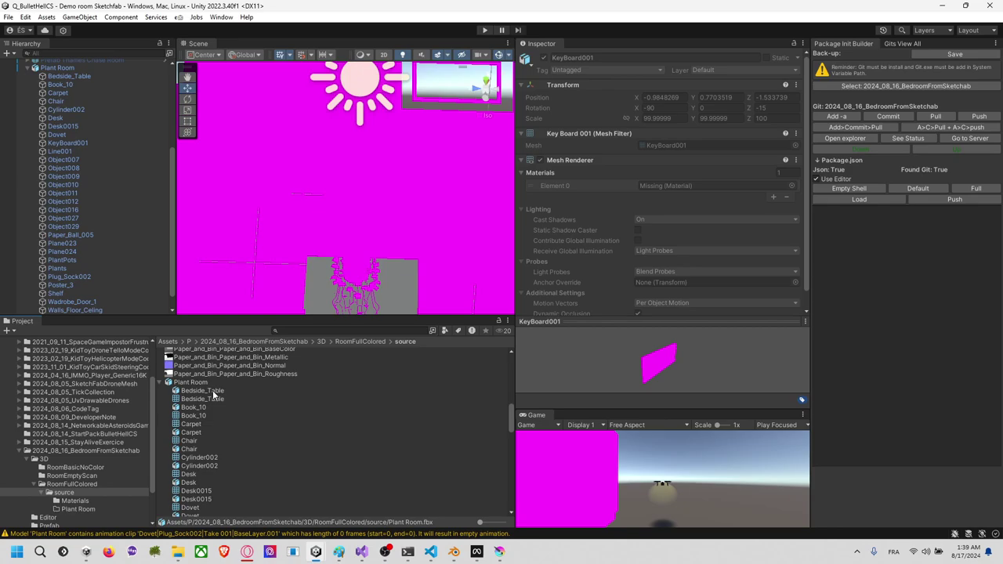
{"action": "left_click", "coordinate": [193, 383]}
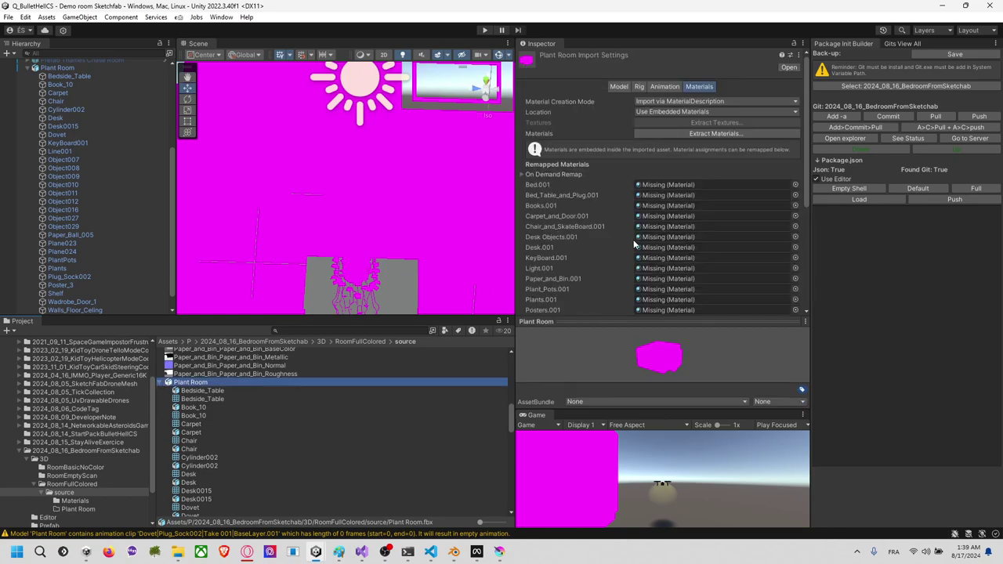
Step: Try to remap the model's missing materials by Model Name + Model's Material from the Local Materials Folder
{"action": "left_click", "coordinate": [579, 175]}
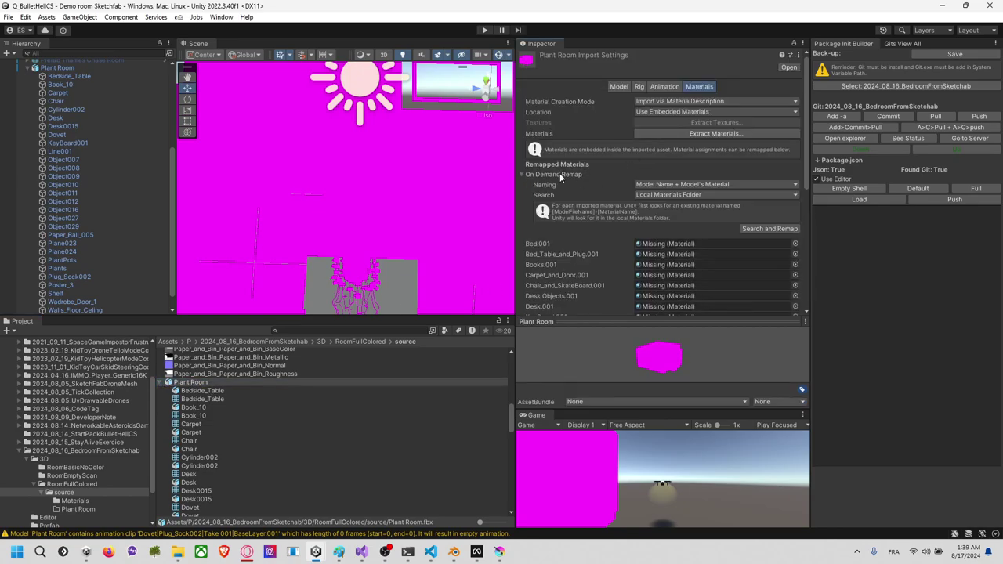
{"action": "left_click", "coordinate": [768, 229]}
{"action": "scroll", "coordinate": [711, 213], "scroll_direction": "down", "scroll_amount": 2}
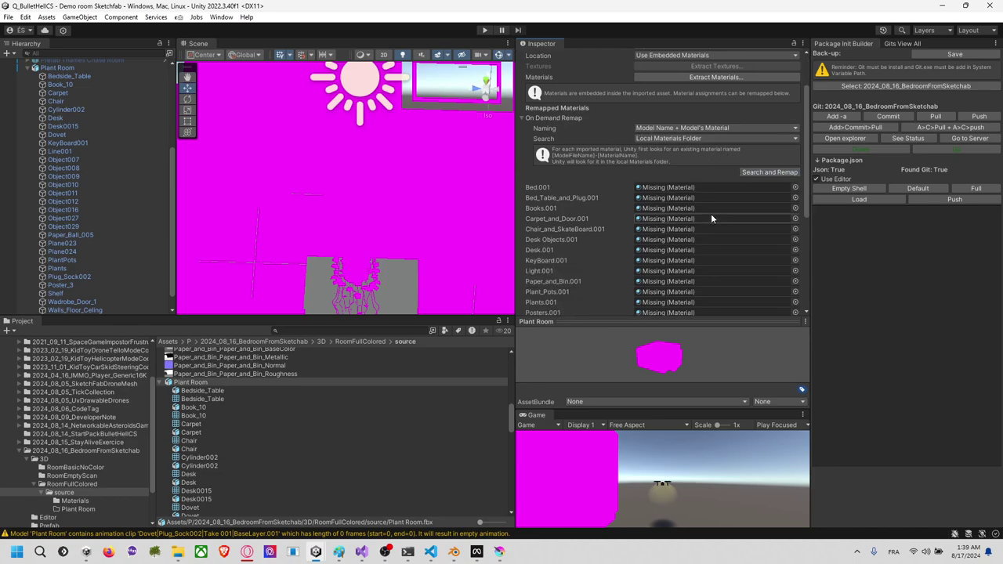
Step: Set the remap search to Project-Wide and the naming to By Base Texture Name, and search and remap the materials
{"action": "left_click", "coordinate": [665, 139]}
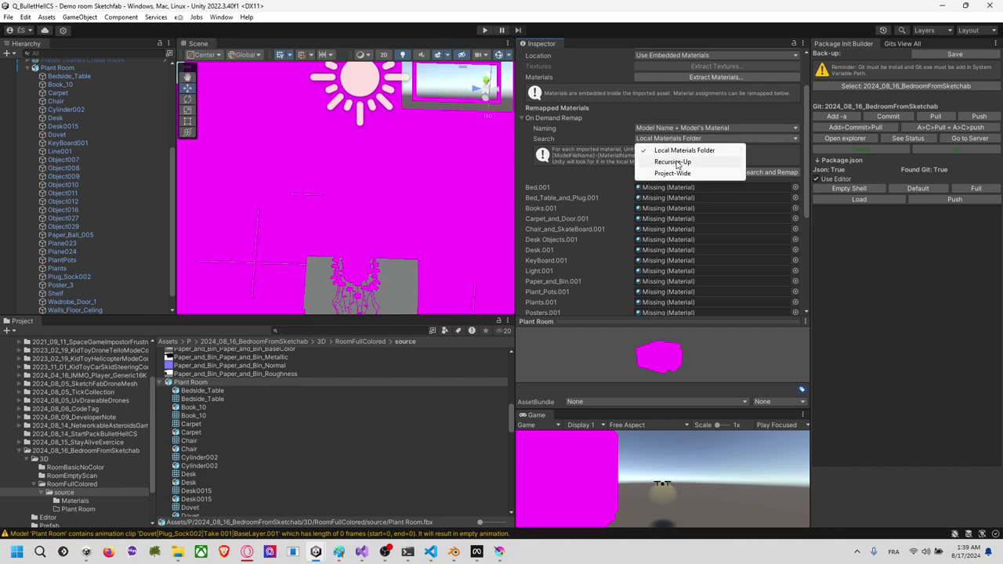
{"action": "left_click", "coordinate": [678, 162]}
{"action": "left_click", "coordinate": [713, 139]}
{"action": "left_click", "coordinate": [697, 173]}
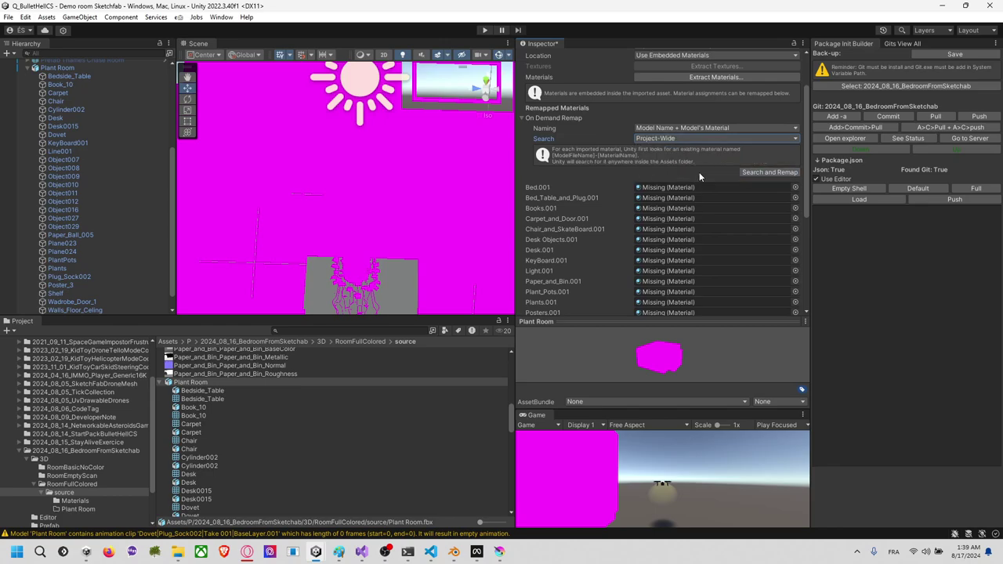
{"action": "left_click", "coordinate": [709, 129]}
{"action": "left_click", "coordinate": [708, 137]}
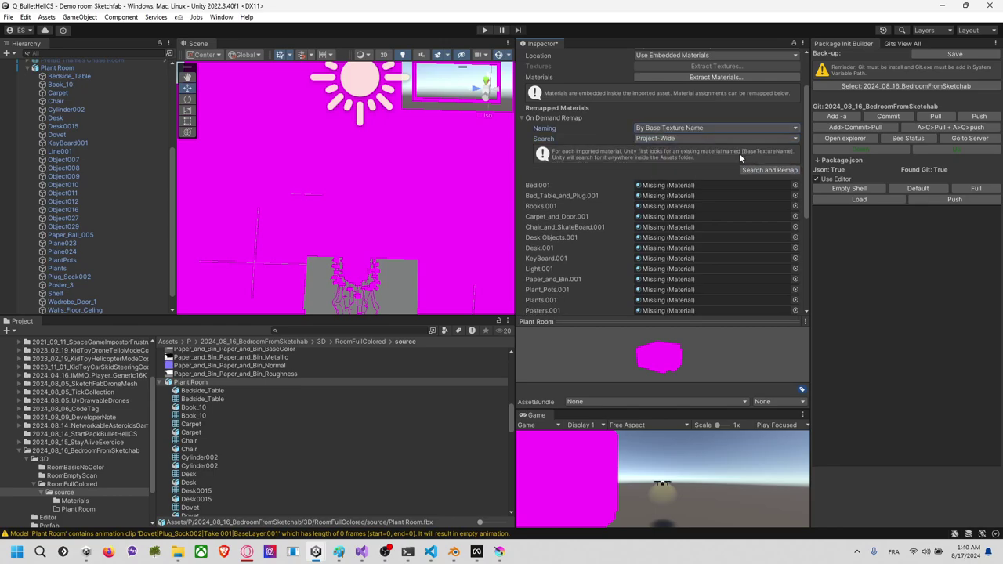
{"action": "left_click", "coordinate": [764, 170]}
{"action": "scroll", "coordinate": [693, 180], "scroll_direction": "down", "scroll_amount": 2}
{"action": "scroll", "coordinate": [693, 179], "scroll_direction": "up", "scroll_amount": 1}
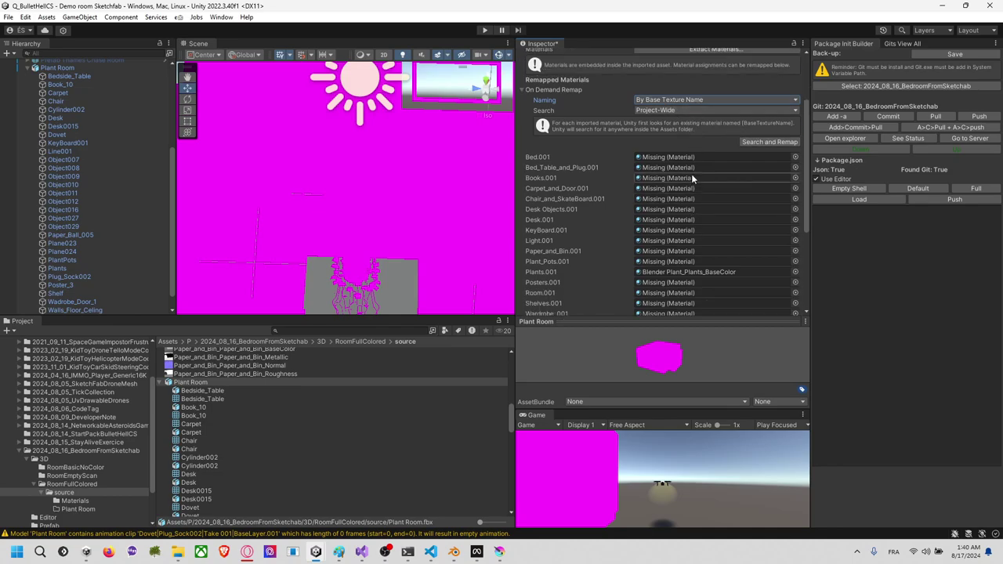
Step: Try the From Model's Material and Model Name + Model's Material naming options and the different search scopes for the on-demand remap
{"action": "left_click", "coordinate": [700, 100]}
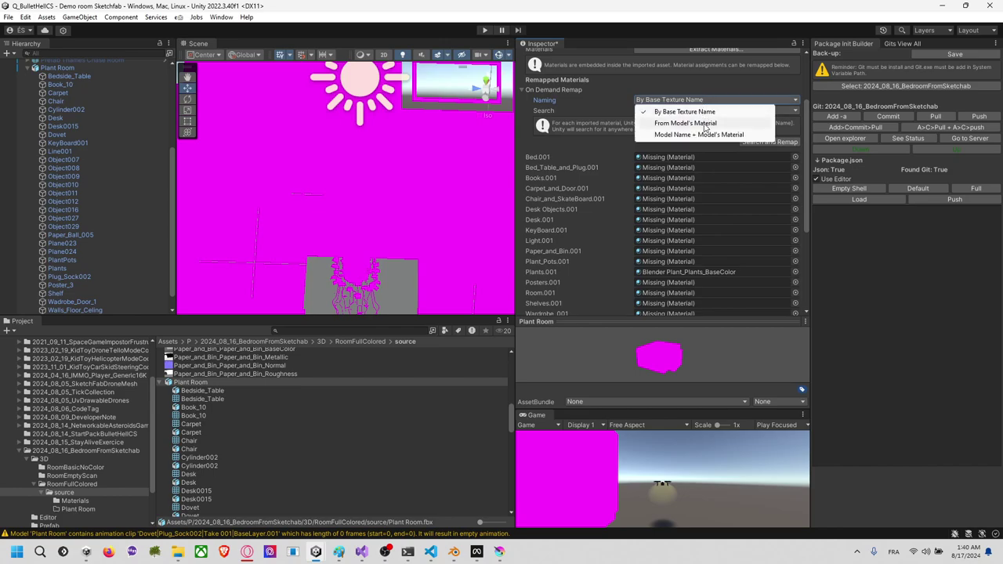
{"action": "left_click", "coordinate": [706, 118]}
{"action": "left_click", "coordinate": [713, 100]}
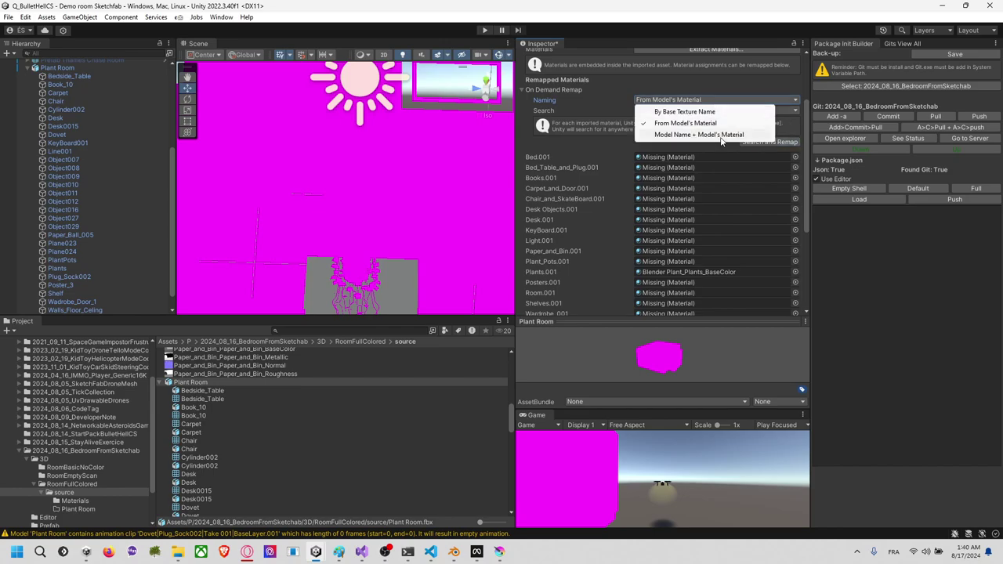
{"action": "left_click", "coordinate": [752, 132]}
{"action": "left_click", "coordinate": [713, 111]}
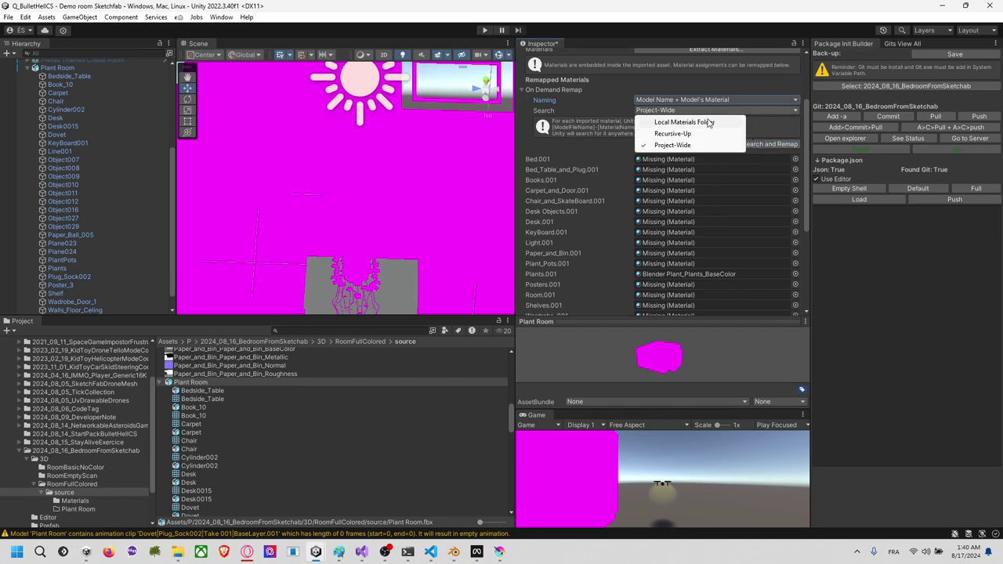
{"action": "left_click", "coordinate": [712, 122]}
{"action": "left_click", "coordinate": [715, 110]}
{"action": "left_click", "coordinate": [705, 132]}
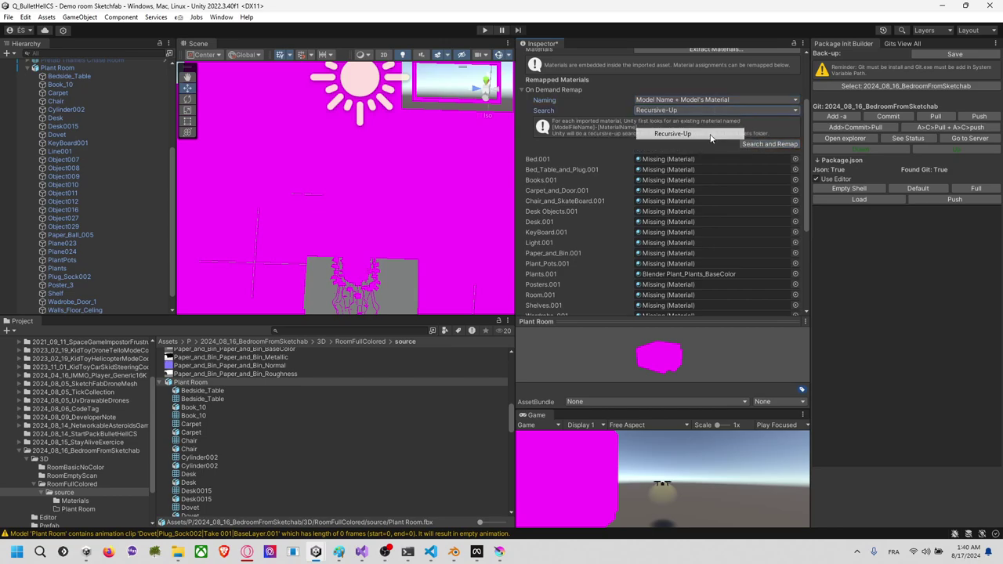
{"action": "left_click", "coordinate": [720, 111]}
{"action": "left_click", "coordinate": [710, 141]}
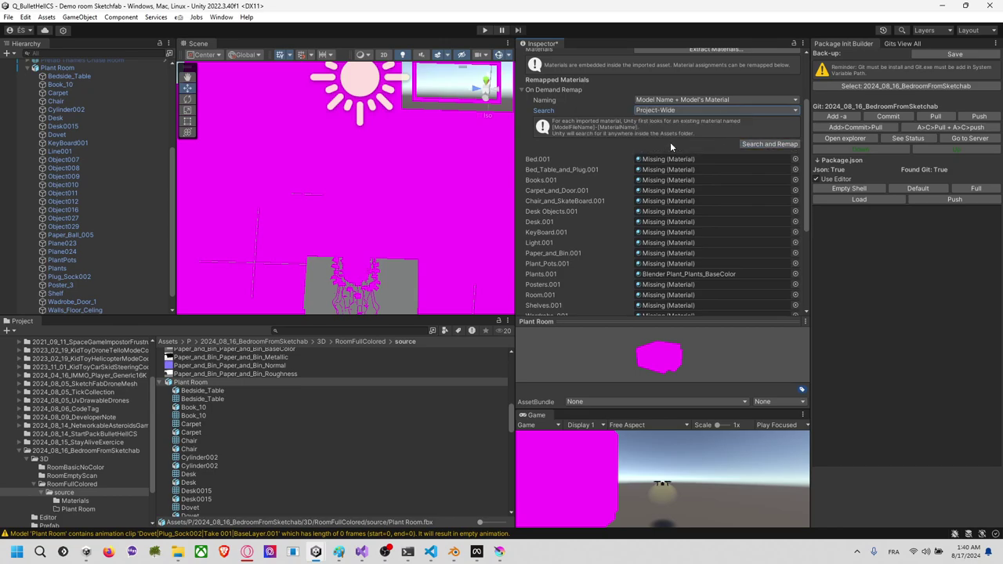
Step: Set the remap naming to By Base Texture Name and search and remap the materials again
{"action": "left_click", "coordinate": [672, 100]}
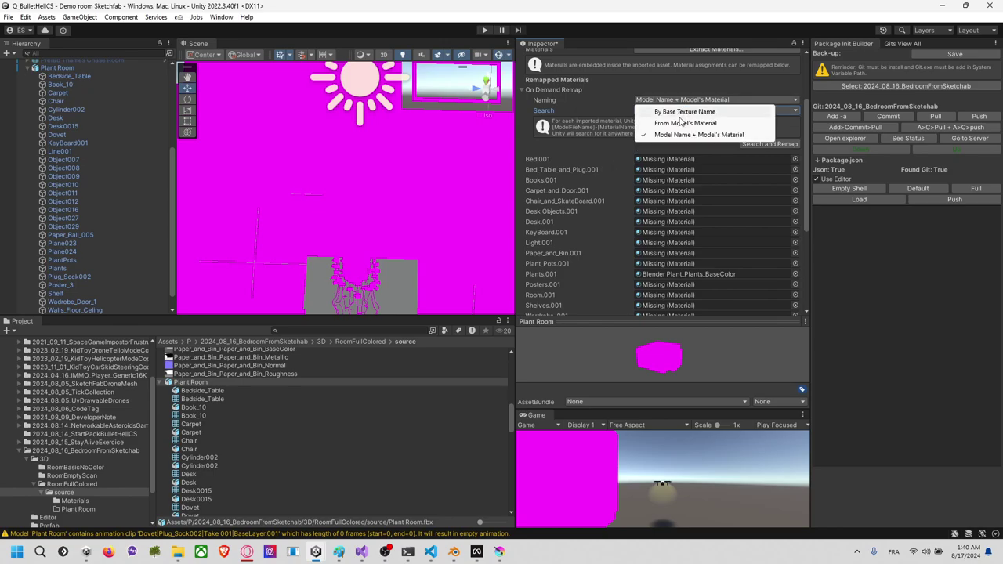
{"action": "left_click", "coordinate": [683, 112]}
{"action": "left_click", "coordinate": [749, 142]}
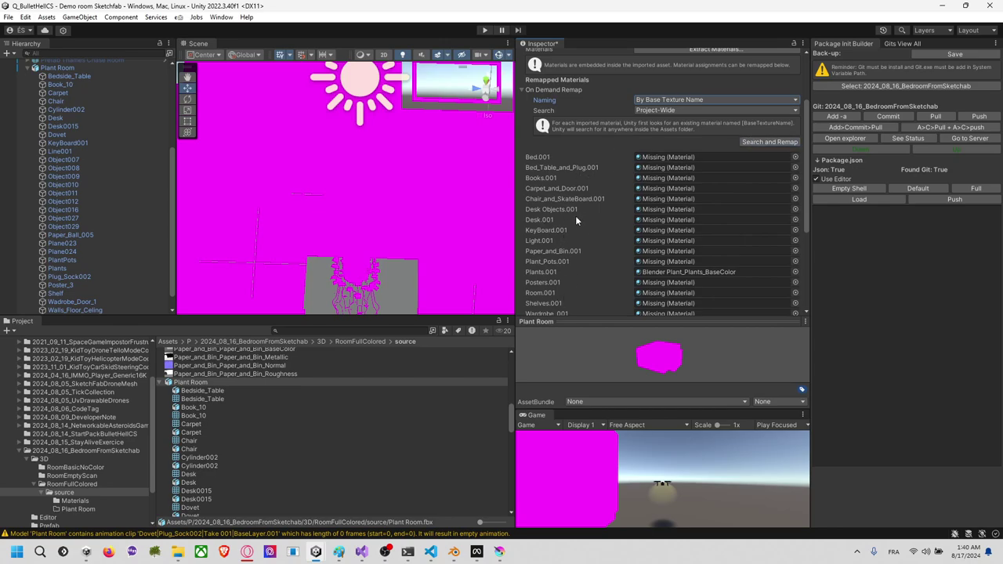
Step: Switch to Blender, enlarge the outliner and material properties area, and expand Object007 to inspect its mesh data and Plants.001 material
{"action": "key", "text": "alt+Tab"}
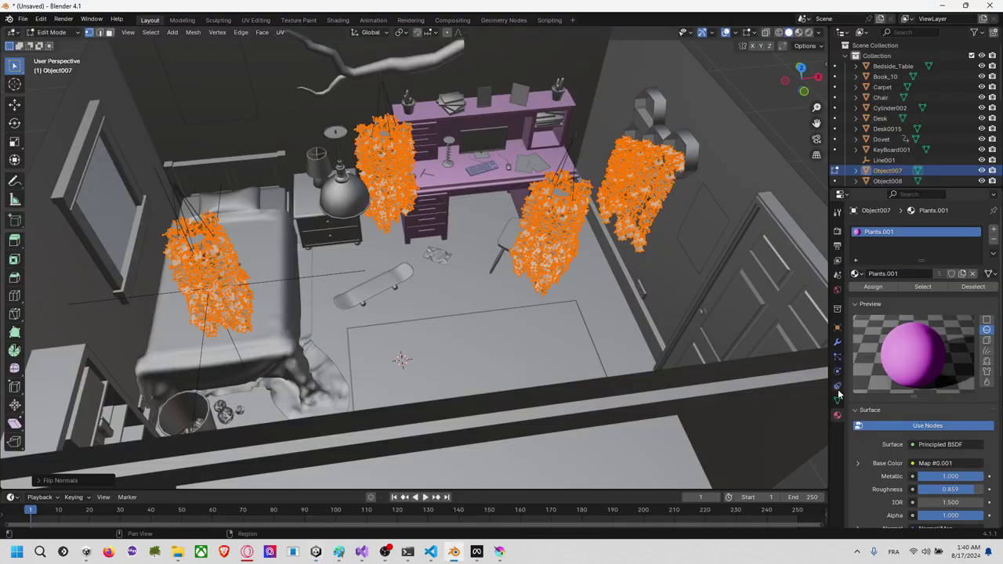
{"action": "left_click", "coordinate": [807, 377]}
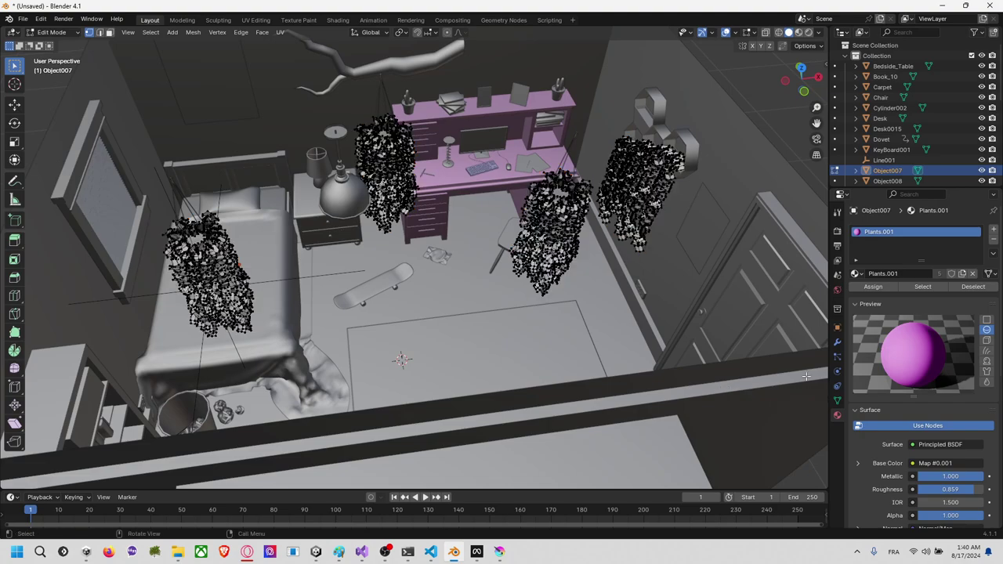
{"action": "left_click_drag", "start_coordinate": [829, 369], "coordinate": [550, 368]}
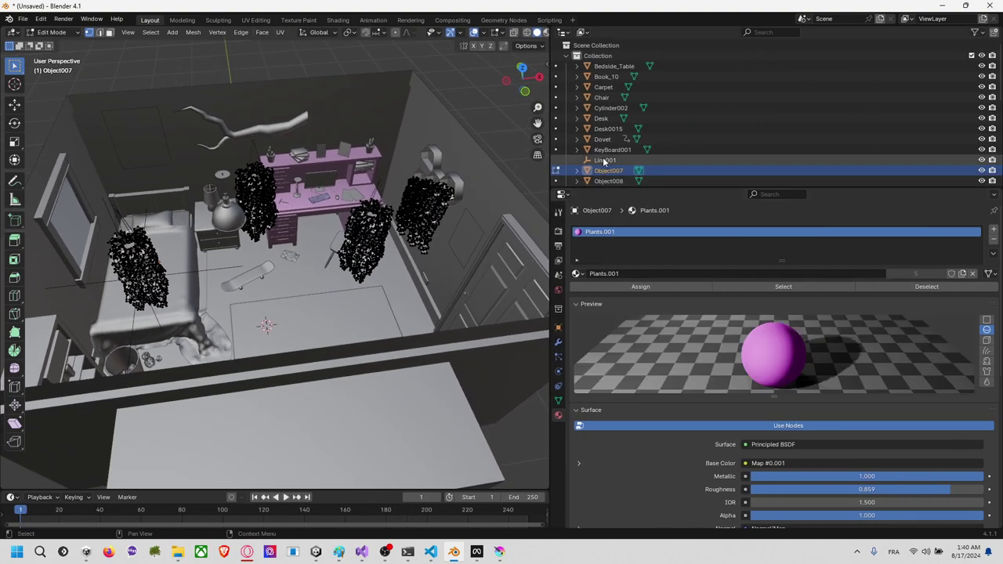
{"action": "left_click", "coordinate": [578, 170]}
{"action": "scroll", "coordinate": [580, 157], "scroll_direction": "down", "scroll_amount": 3}
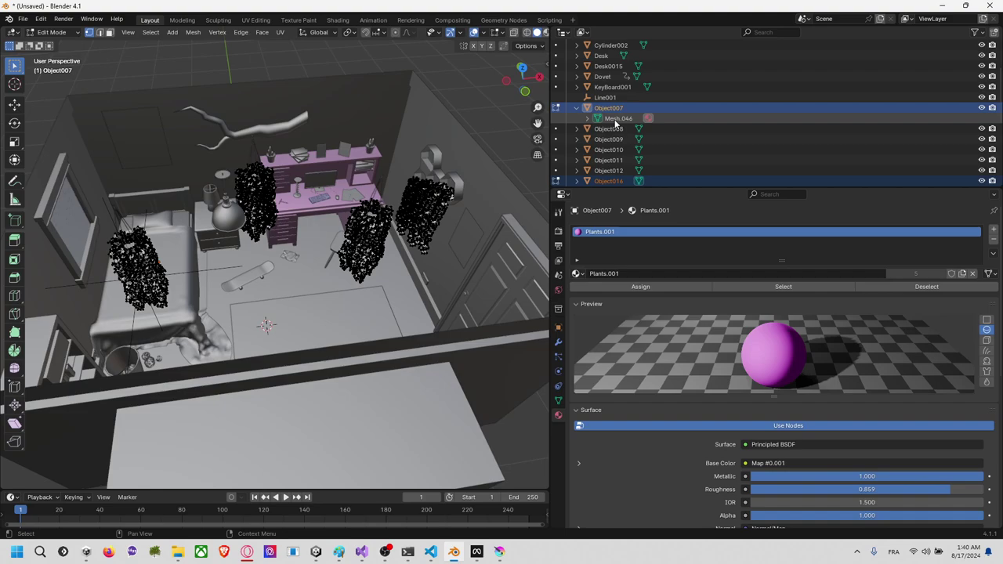
{"action": "scroll", "coordinate": [453, 176], "scroll_direction": "down", "scroll_amount": 8}
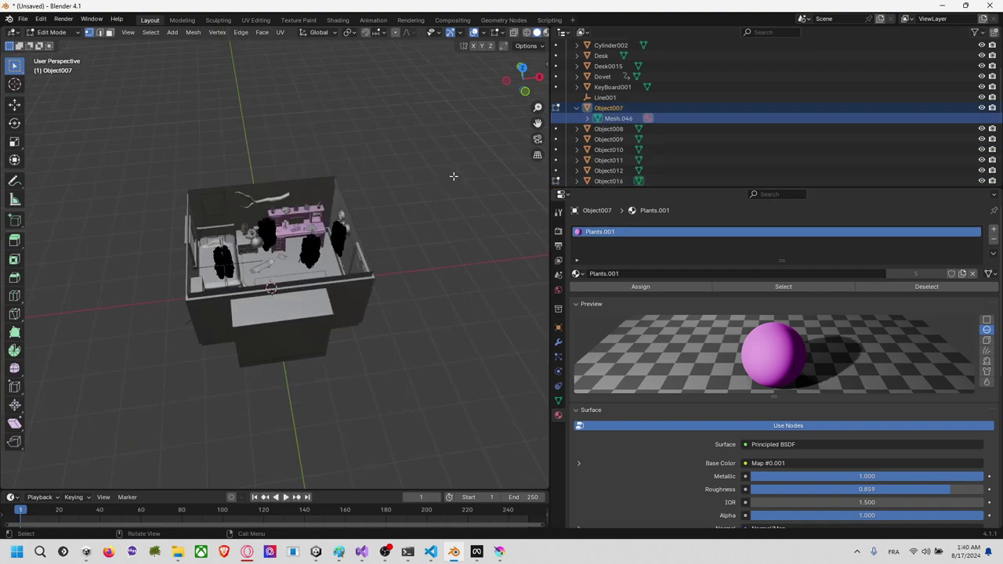
Step: Switch to the browser, bring up the Biology (Plant) Major Bedroom page on Sketchfab, and widen the browser window
{"action": "key", "text": "alt+Tab"}
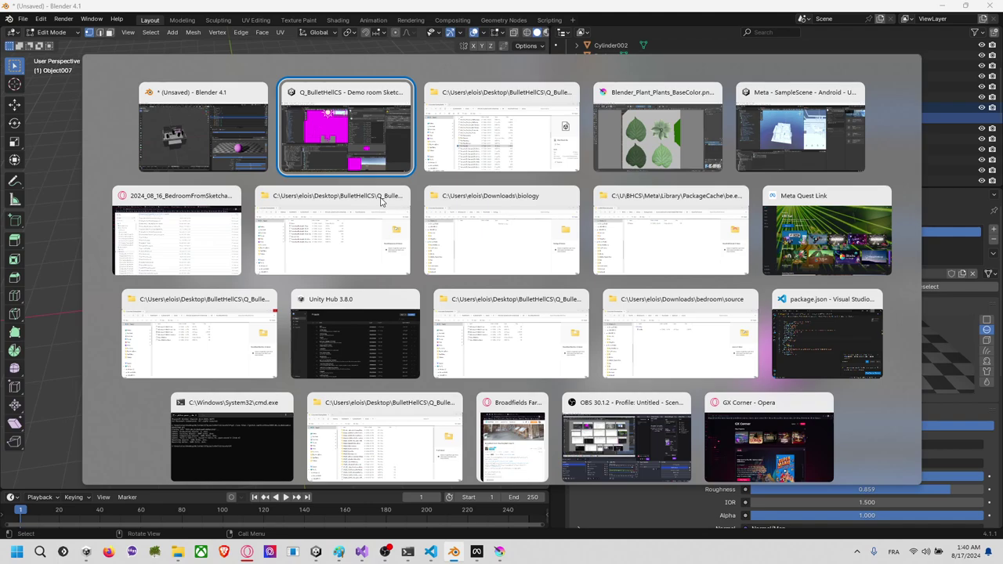
{"action": "left_click", "coordinate": [651, 126]}
{"action": "key", "text": "alt+Tab"}
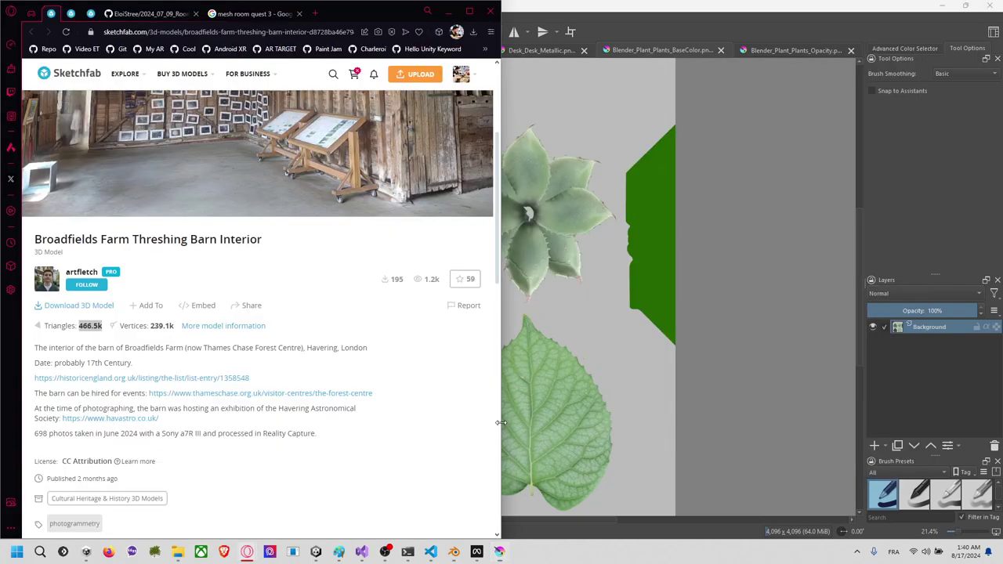
{"action": "left_click", "coordinate": [513, 439]}
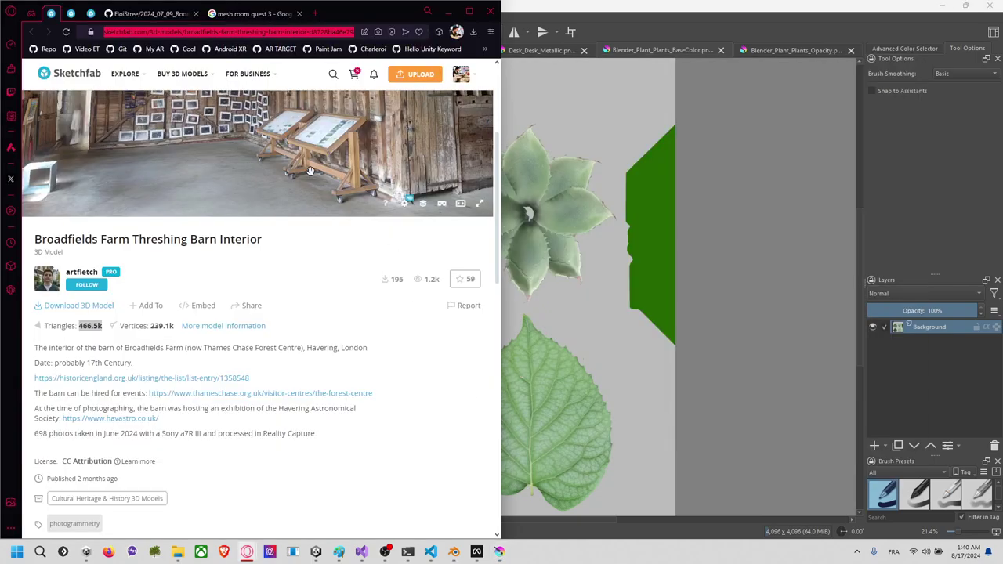
{"action": "left_click", "coordinate": [71, 13]}
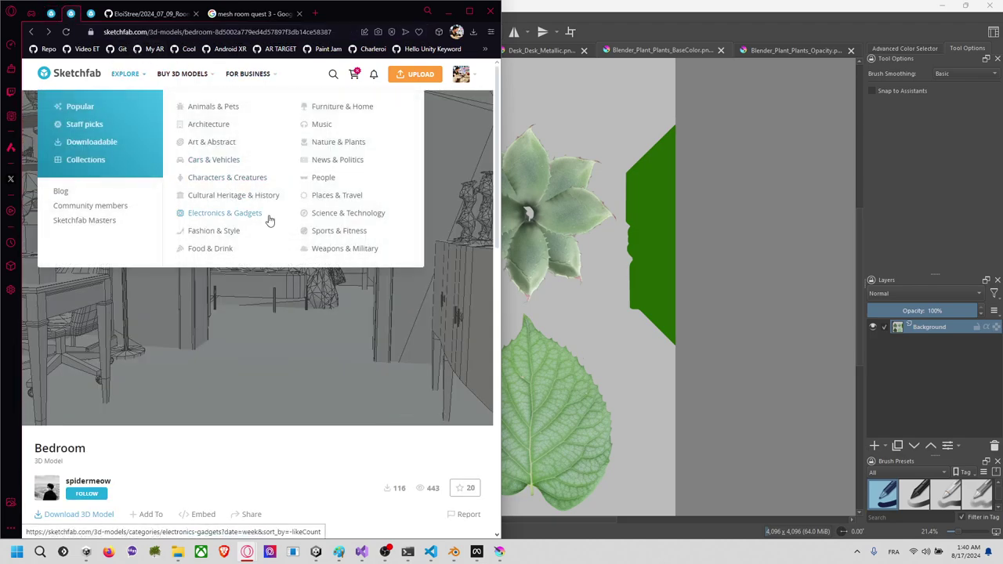
{"action": "left_click", "coordinate": [91, 14]}
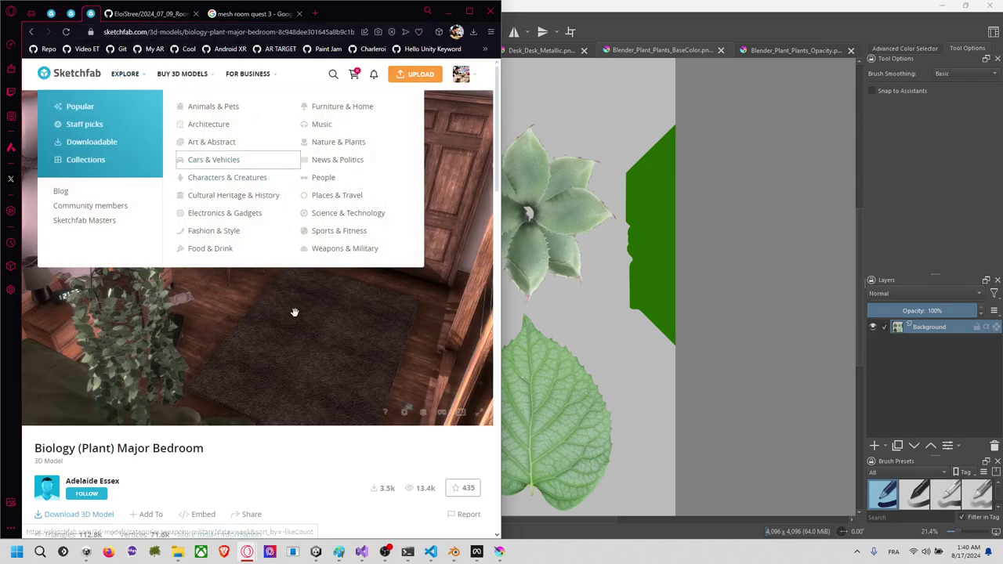
{"action": "left_click", "coordinate": [506, 293]}
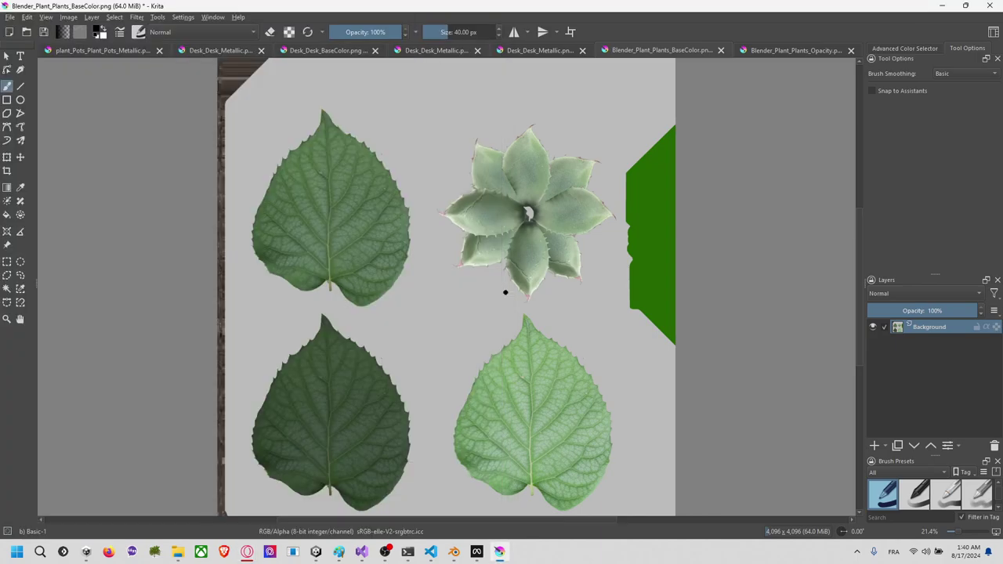
{"action": "key", "text": "alt+Tab"}
{"action": "mouse_move", "coordinate": [505, 292]}
{"action": "left_mouse_down"}
{"action": "mouse_move", "coordinate": [569, 286]}
{"action": "mouse_move", "coordinate": [762, 312]}
{"action": "left_mouse_up"}
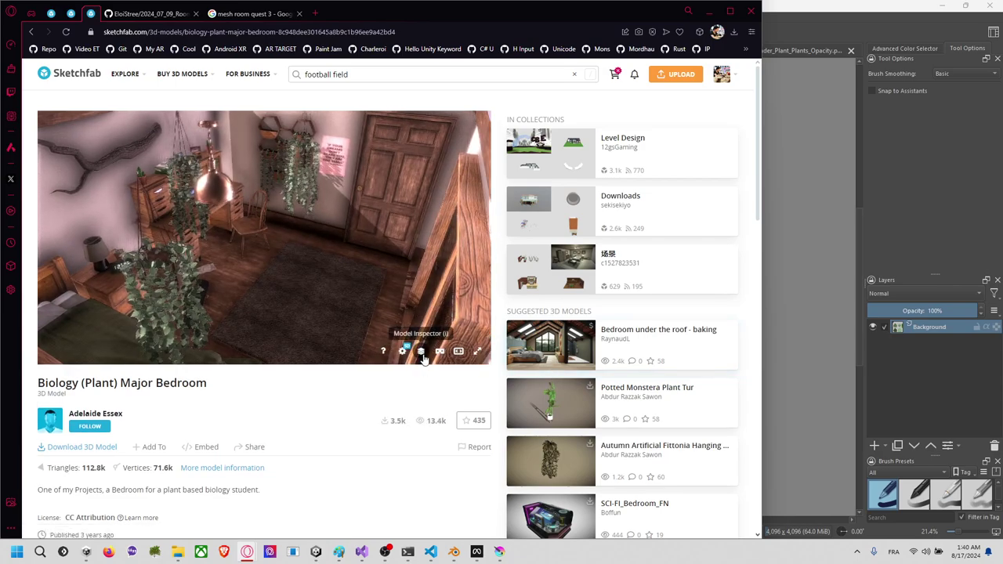
Step: Inspect the bedroom model in the Model Inspector with only its Base Color channel shown
{"action": "key", "text": "i"}
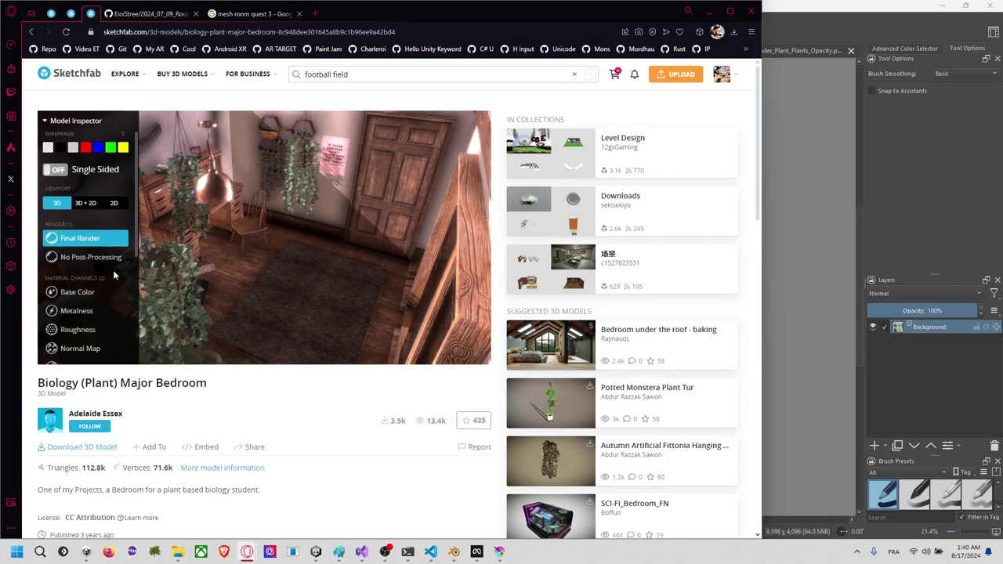
{"action": "left_click", "coordinate": [98, 291]}
{"action": "mouse_move", "coordinate": [235, 219]}
{"action": "left_mouse_down"}
{"action": "mouse_move", "coordinate": [298, 254]}
{"action": "mouse_move", "coordinate": [244, 213]}
{"action": "mouse_move", "coordinate": [157, 231]}
{"action": "left_mouse_up"}
{"action": "scroll", "coordinate": [113, 247], "scroll_direction": "down", "scroll_amount": 5}
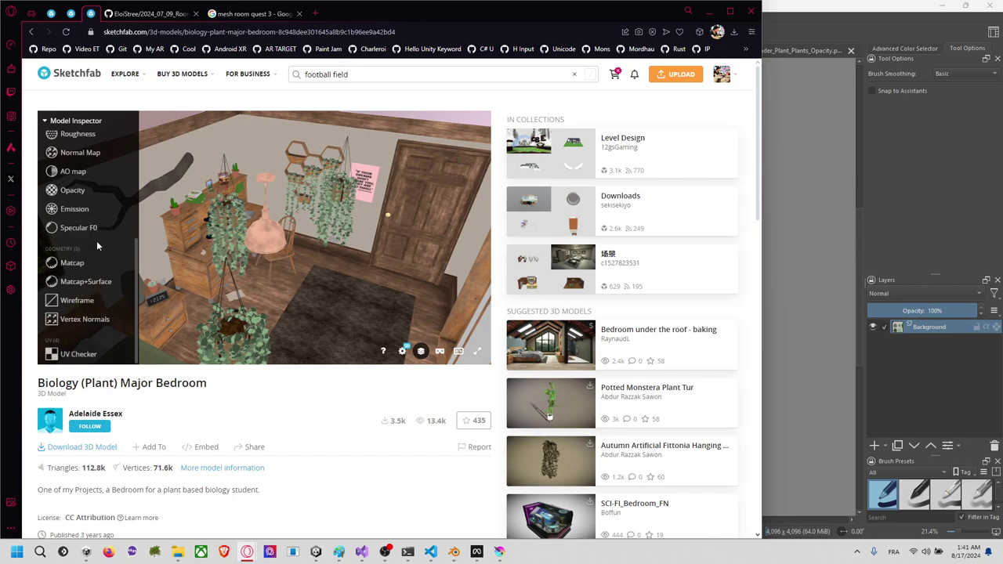
Step: Overlay a red wireframe on the bedroom model, and check the 3D + 2D viewport before returning to 3D
{"action": "scroll", "coordinate": [86, 235], "scroll_direction": "up", "scroll_amount": 5}
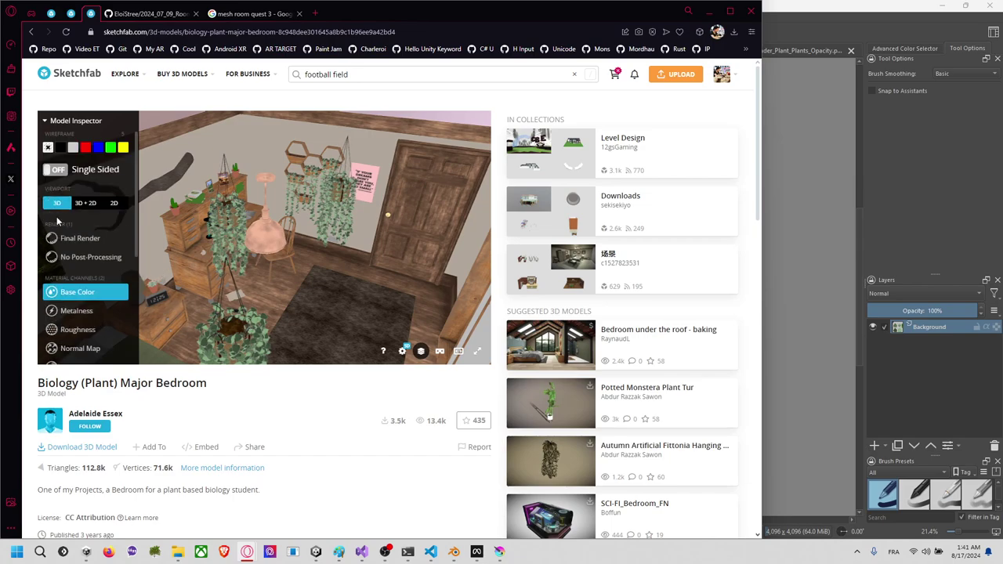
{"action": "left_click", "coordinate": [73, 148]}
{"action": "left_click", "coordinate": [86, 148]}
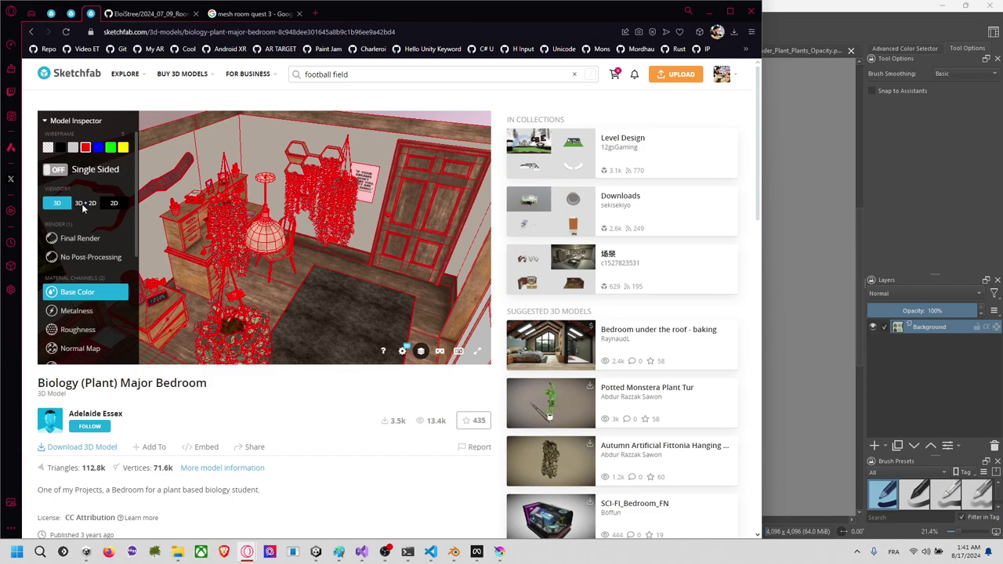
{"action": "left_click", "coordinate": [89, 202]}
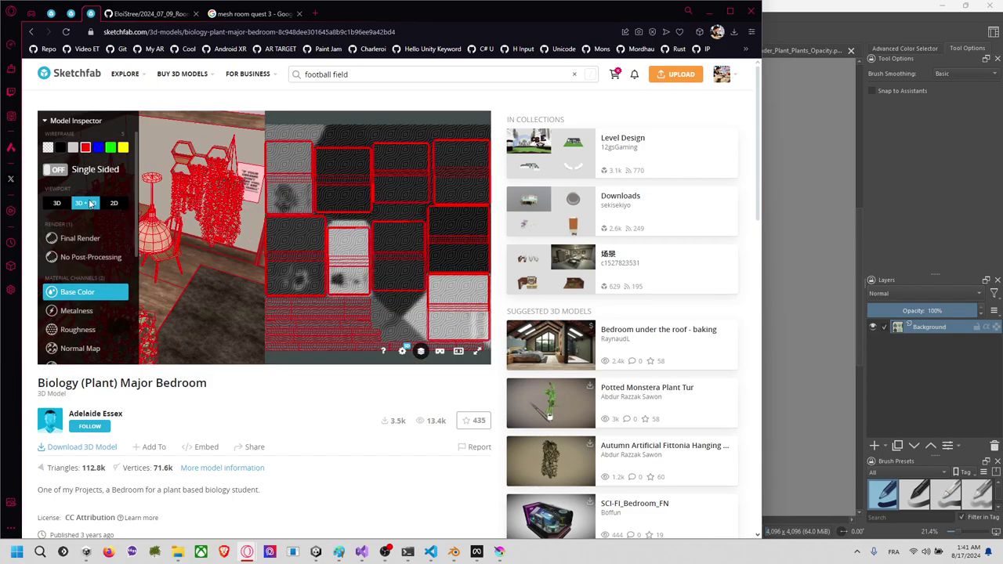
{"action": "left_click", "coordinate": [56, 203]}
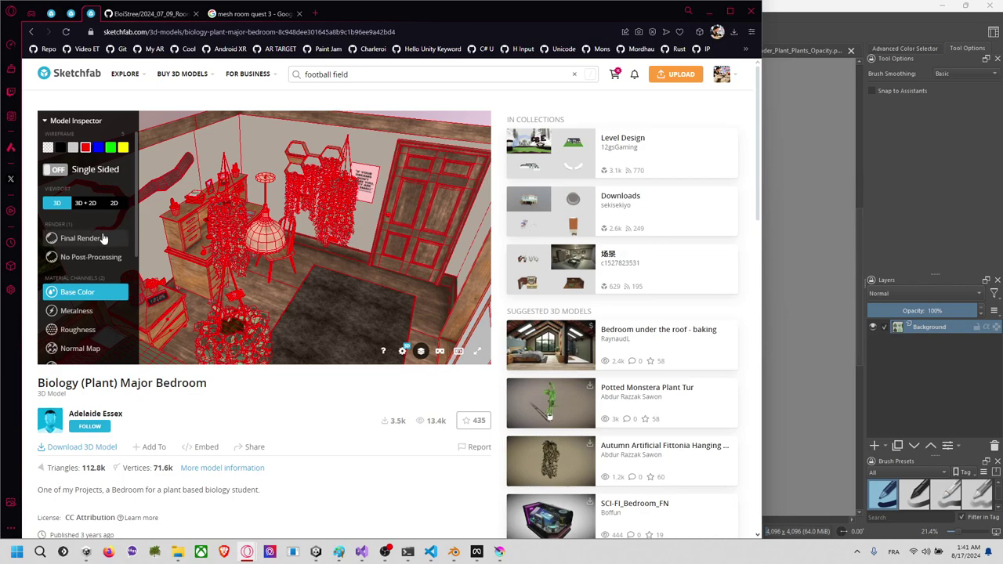
{"action": "scroll", "coordinate": [116, 280], "scroll_direction": "down", "scroll_amount": 5}
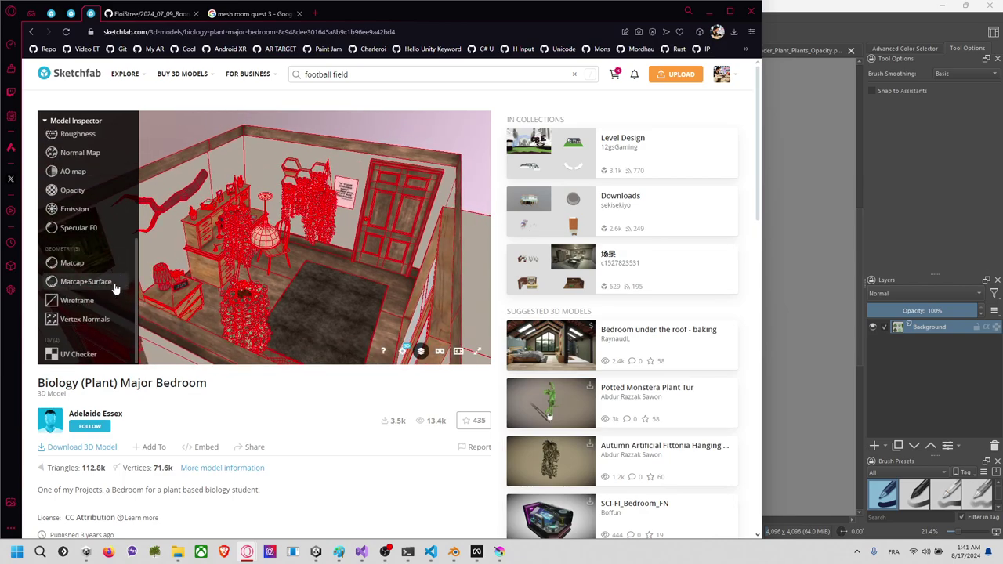
Step: Set the model viewer's texture quality to HD
{"action": "left_click", "coordinate": [404, 355]}
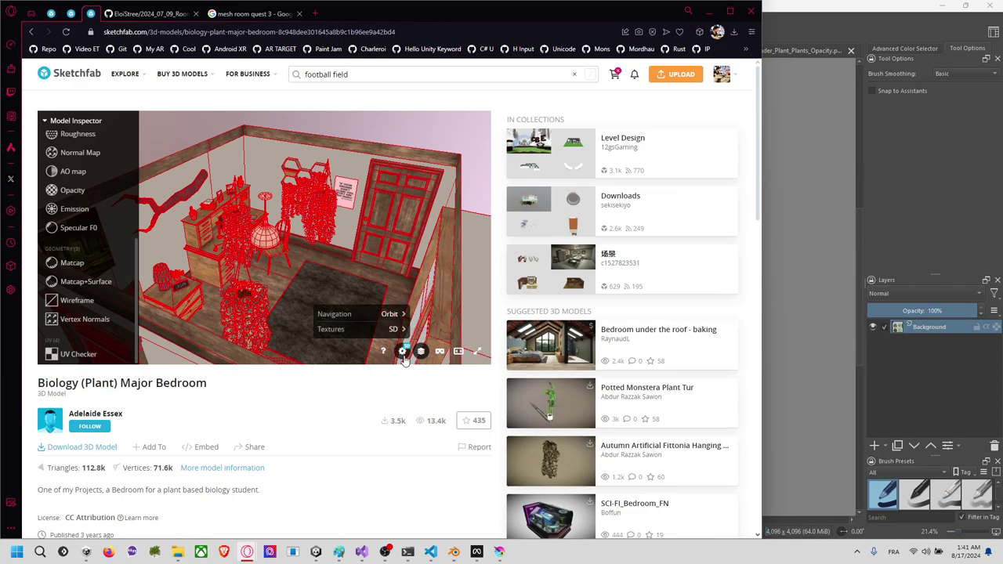
{"action": "left_click", "coordinate": [369, 329]}
{"action": "left_click", "coordinate": [368, 328]}
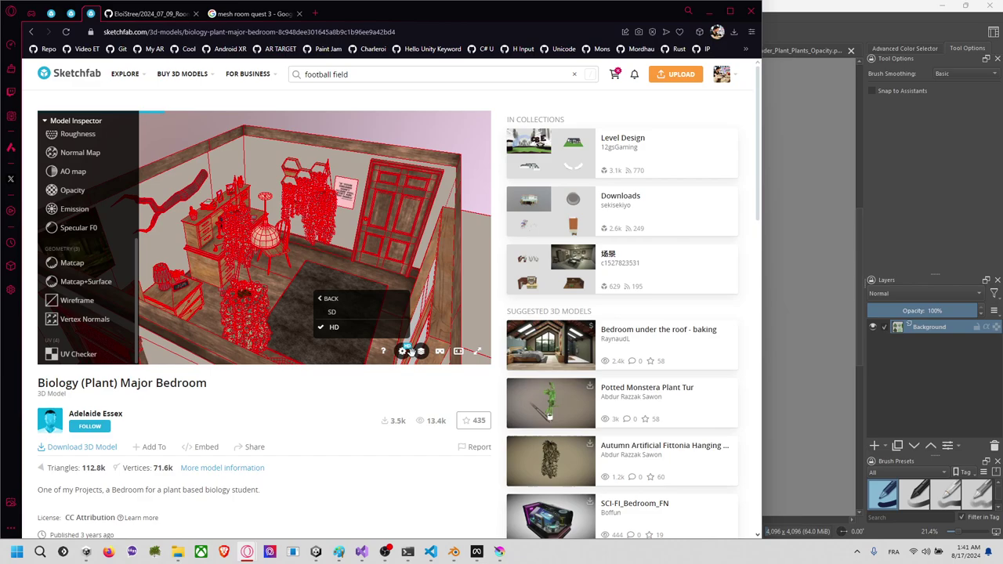
{"action": "left_click", "coordinate": [402, 353]}
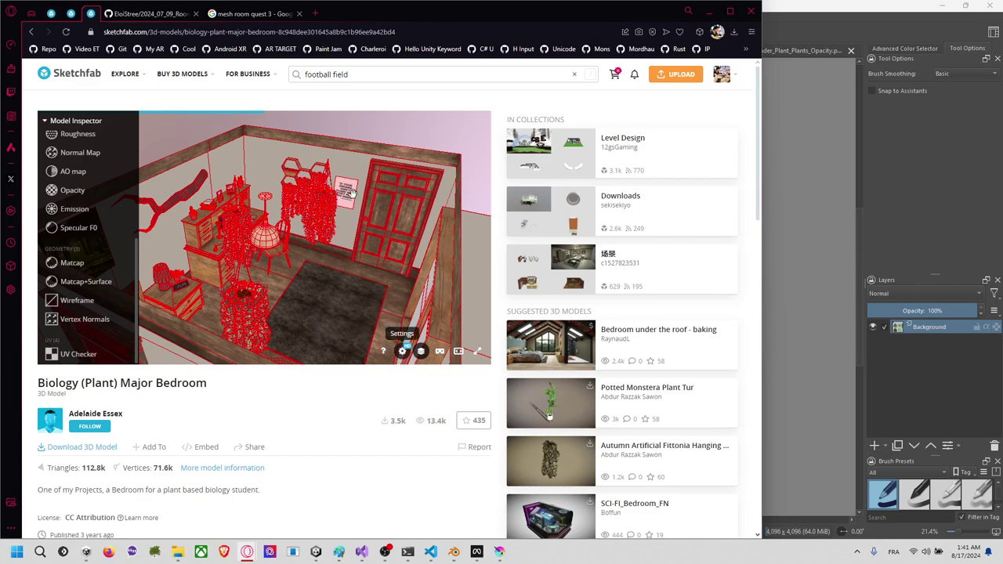
Step: Examine the hanging plants' leaf geometry and textures up close in the bedroom model
{"action": "scroll", "coordinate": [403, 356], "scroll_direction": "up", "scroll_amount": 1}
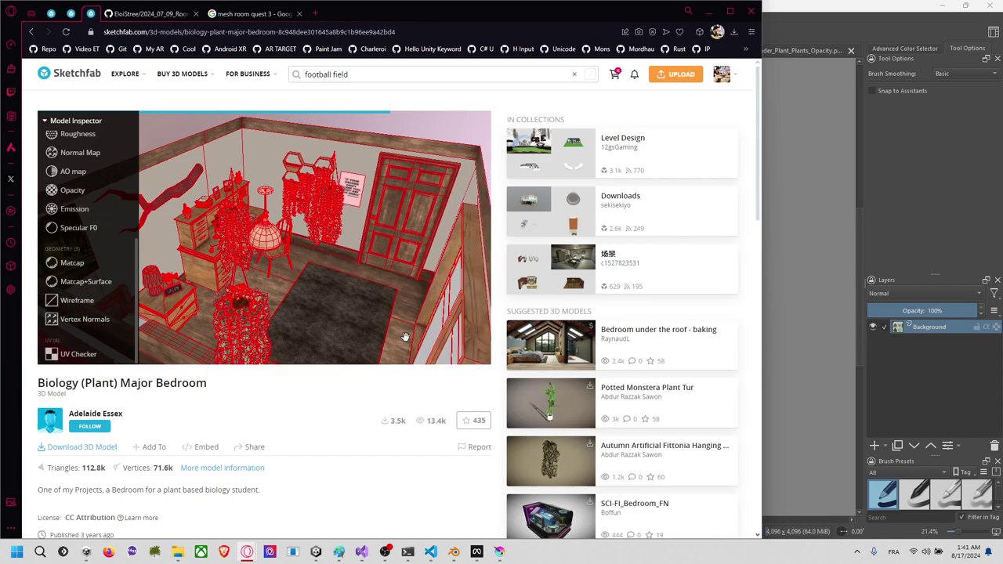
{"action": "scroll", "coordinate": [383, 346], "scroll_direction": "up", "scroll_amount": 5}
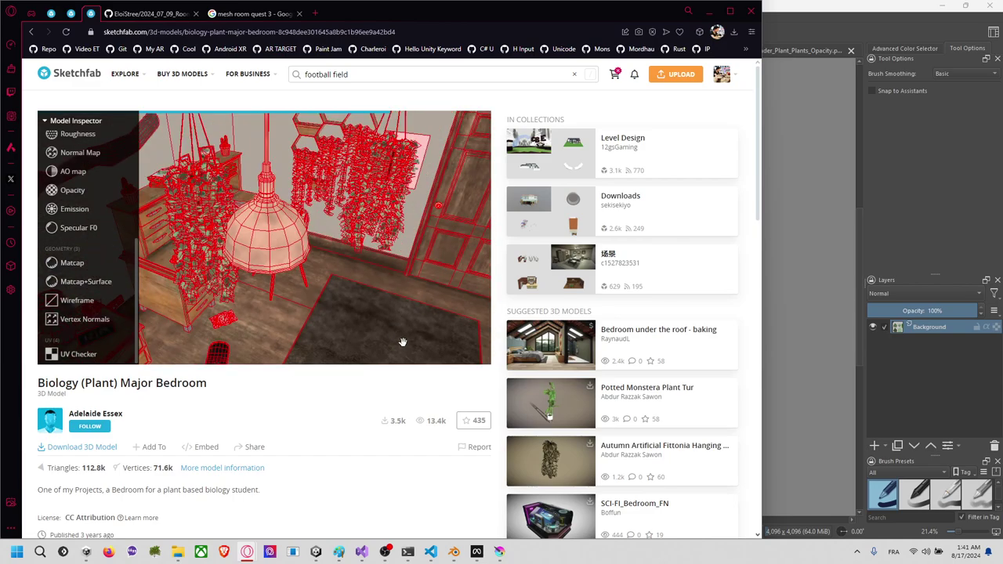
{"action": "scroll", "coordinate": [363, 283], "scroll_direction": "down", "scroll_amount": 2}
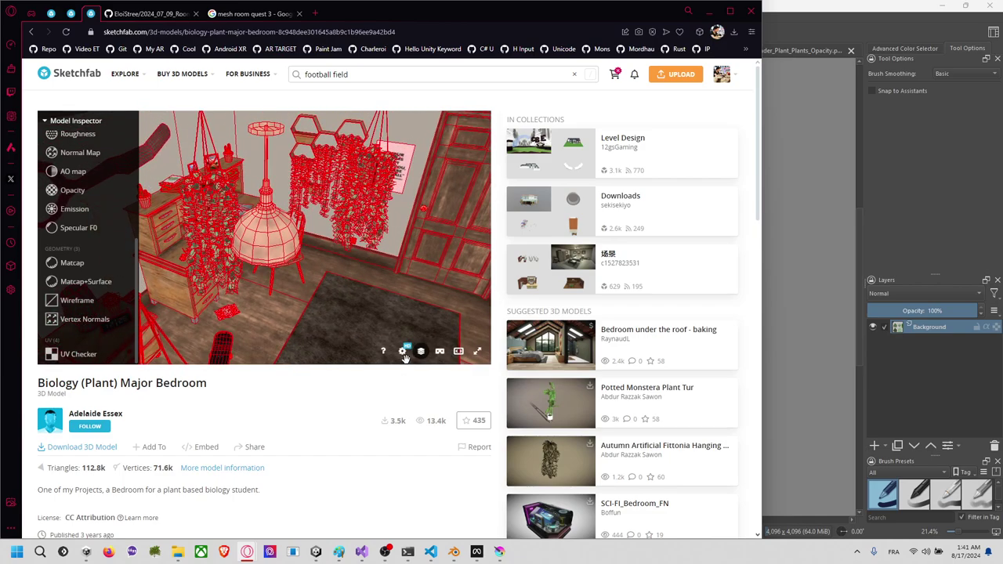
{"action": "scroll", "coordinate": [402, 354], "scroll_direction": "up", "scroll_amount": 1}
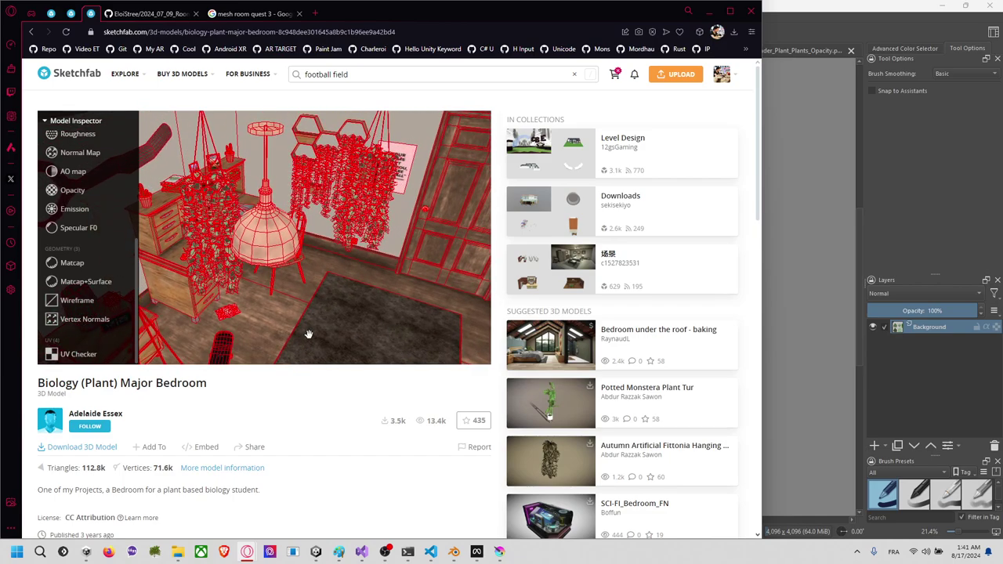
{"action": "scroll", "coordinate": [264, 444], "scroll_direction": "down", "scroll_amount": 3}
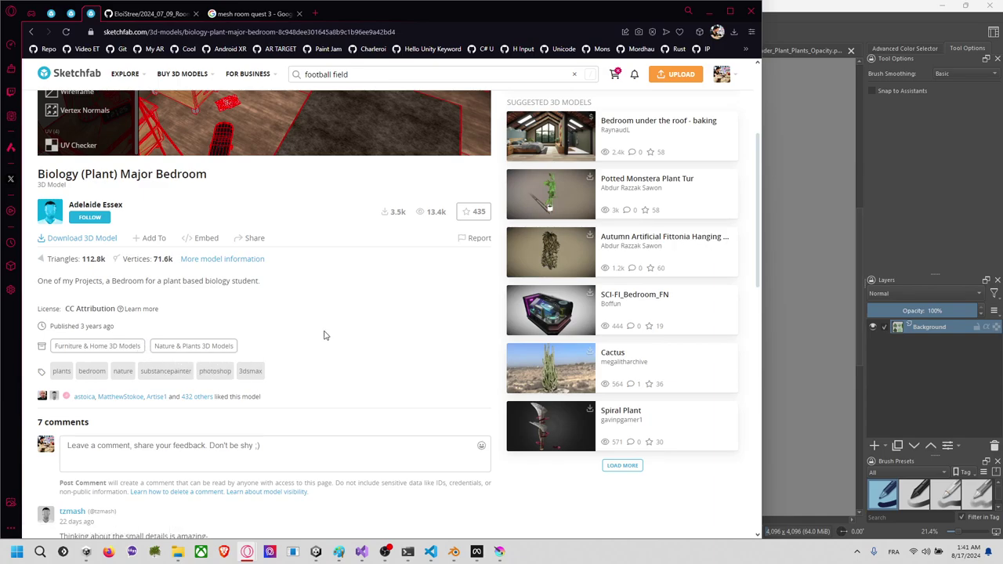
{"action": "scroll", "coordinate": [324, 336], "scroll_direction": "up", "scroll_amount": 3}
{"action": "mouse_move", "coordinate": [266, 243]}
{"action": "left_mouse_down"}
{"action": "mouse_move", "coordinate": [330, 209]}
{"action": "mouse_move", "coordinate": [334, 224]}
{"action": "mouse_move", "coordinate": [302, 253]}
{"action": "mouse_move", "coordinate": [264, 242]}
{"action": "mouse_move", "coordinate": [289, 315]}
{"action": "left_mouse_up"}
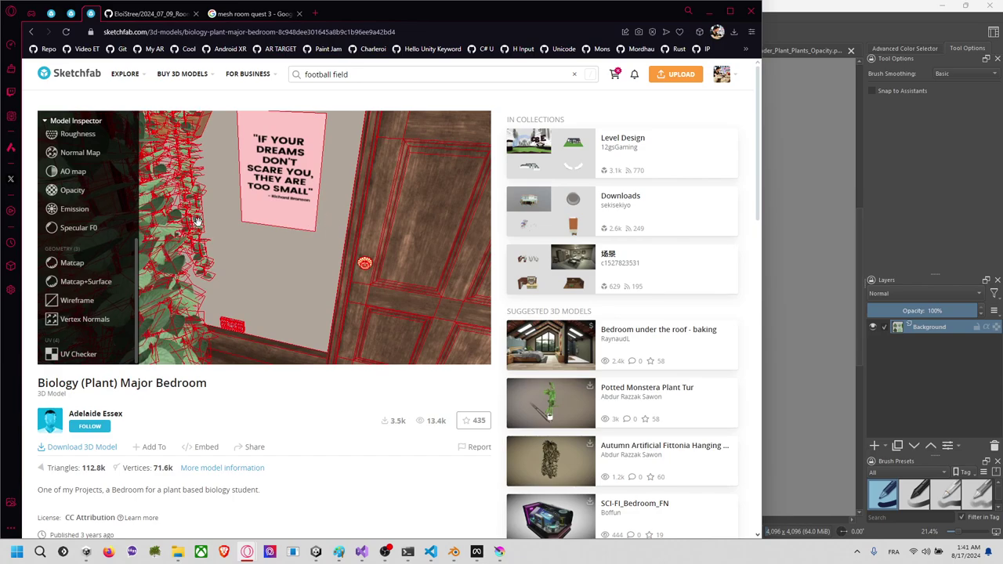
Step: Check the model viewer's complete list of navigation, rendering and inspector controls in its help, then return to the bedroom model
{"action": "scroll", "coordinate": [82, 235], "scroll_direction": "up", "scroll_amount": 5}
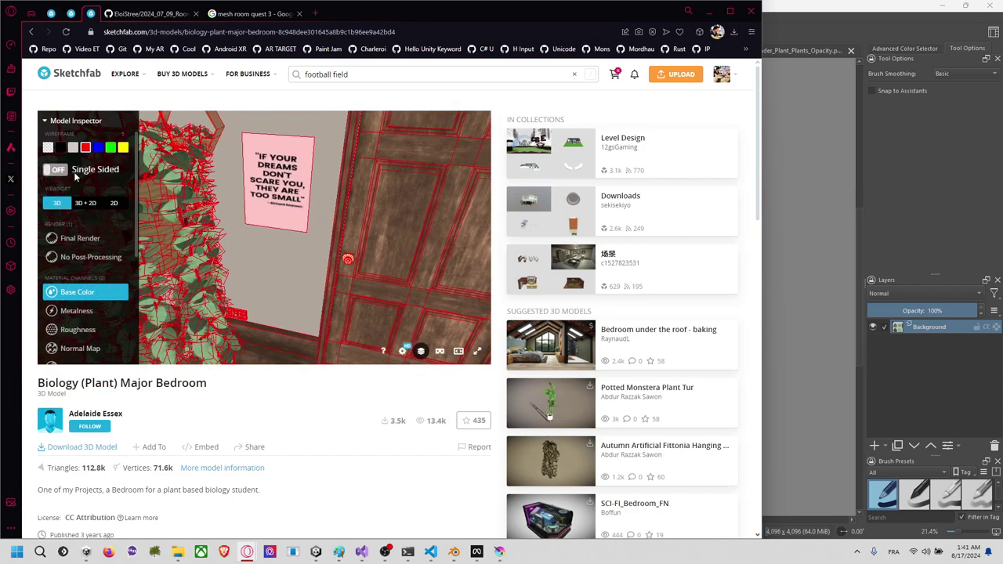
{"action": "left_click", "coordinate": [54, 124]}
{"action": "left_click", "coordinate": [54, 124]}
{"action": "left_click", "coordinate": [384, 353]}
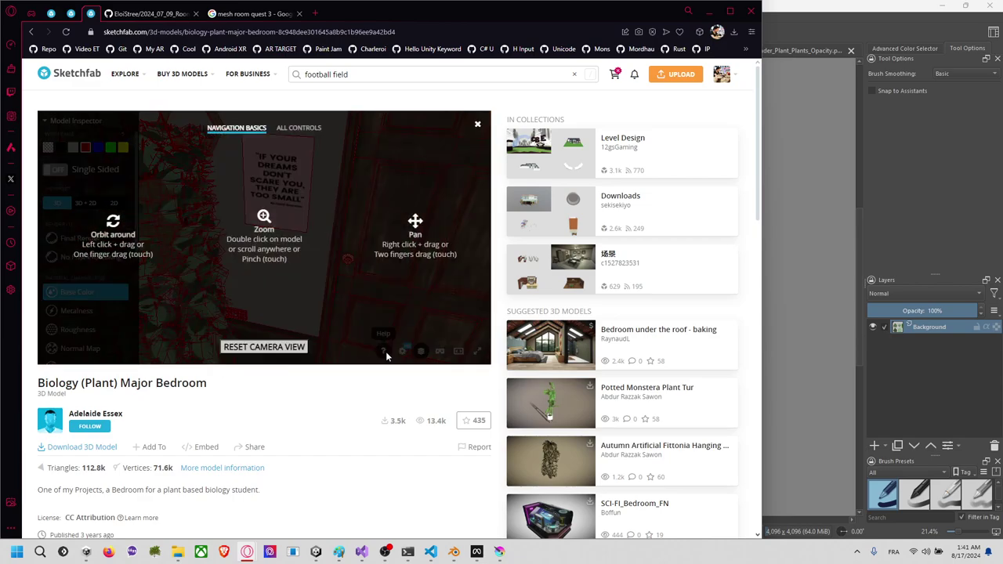
{"action": "left_click", "coordinate": [296, 129]}
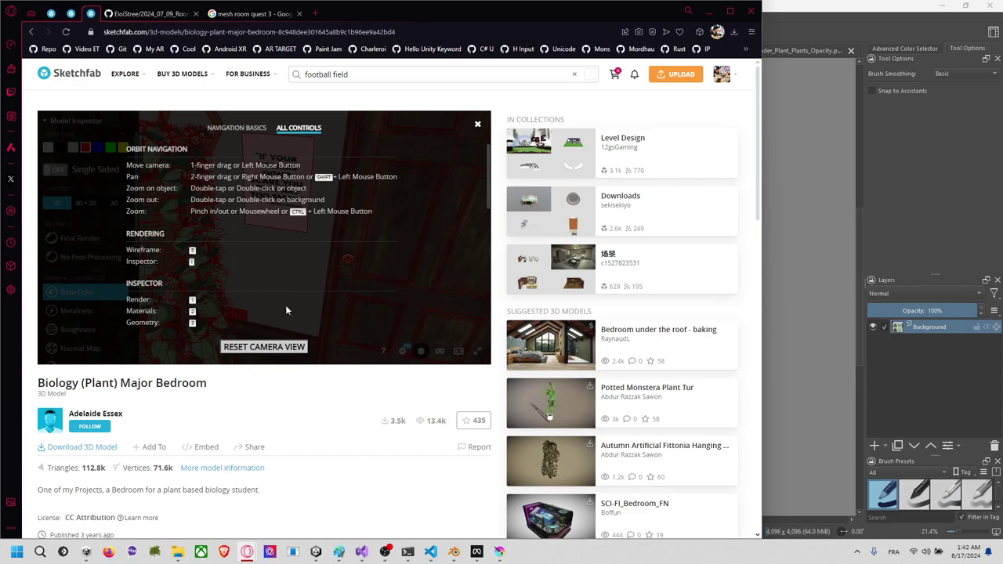
{"action": "left_click", "coordinate": [321, 288]}
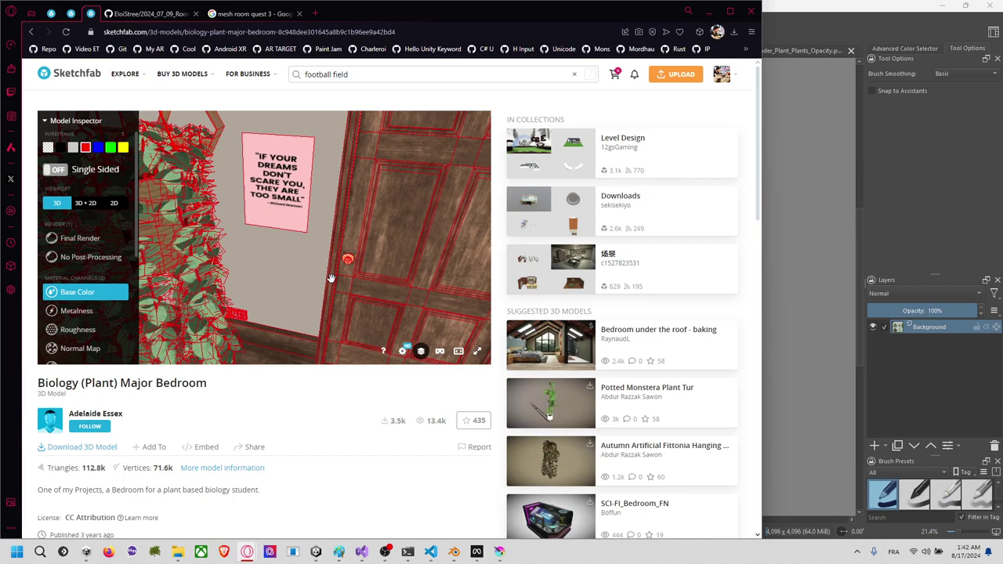
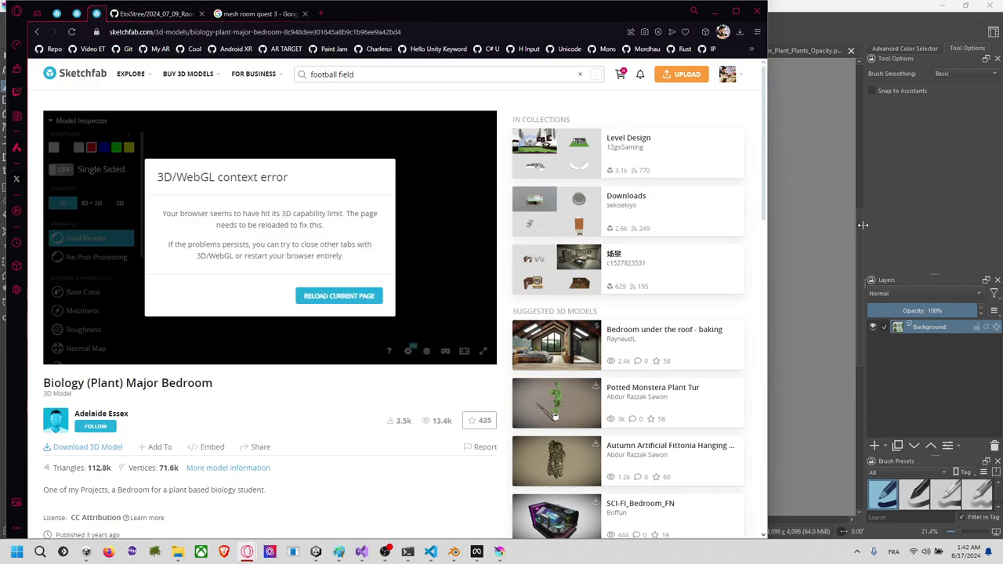
Step: Close Krita, discarding the changes to Desk_Desk_BaseColor.png and Blender_Plant_Plants_BaseColor.png
{"action": "left_click", "coordinate": [822, 220]}
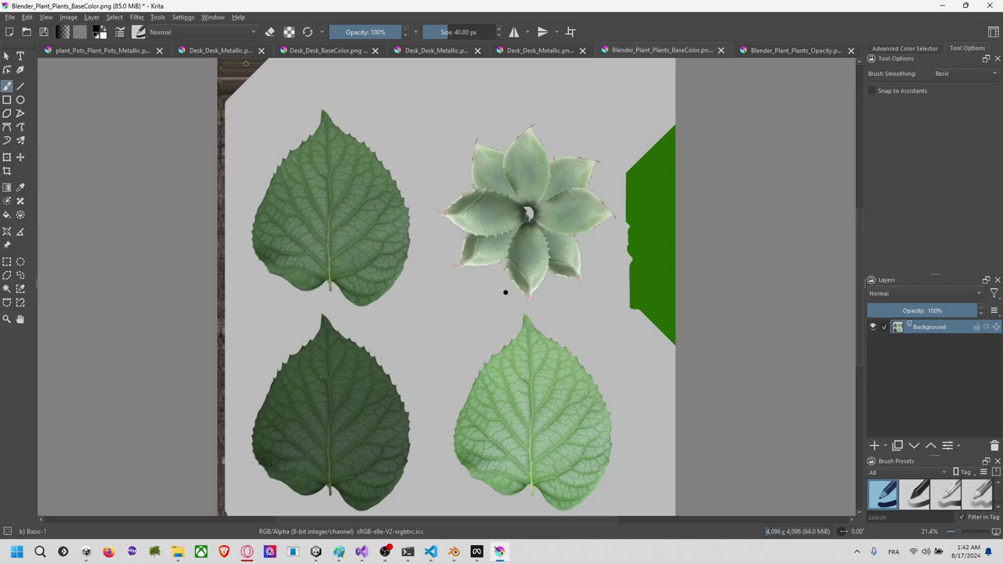
{"action": "key", "text": "alt+Tab"}
{"action": "left_click", "coordinate": [989, 5]}
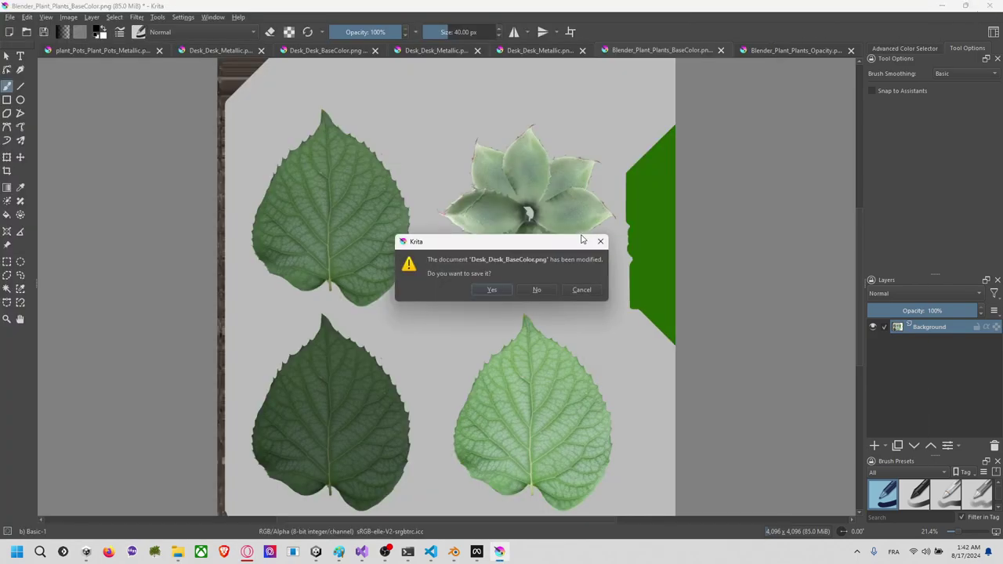
{"action": "left_click", "coordinate": [532, 290]}
{"action": "left_click", "coordinate": [530, 287]}
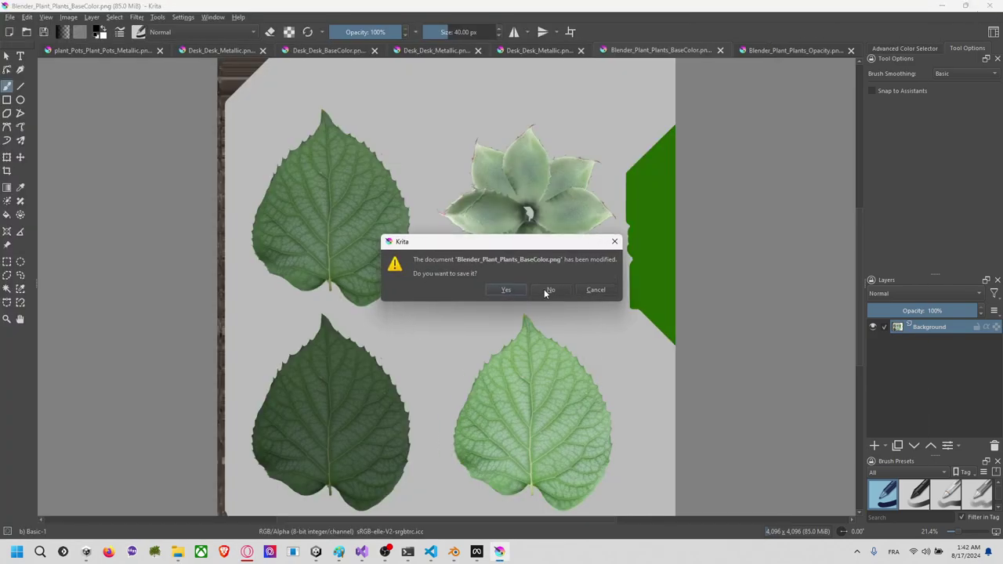
{"action": "left_click", "coordinate": [544, 289]}
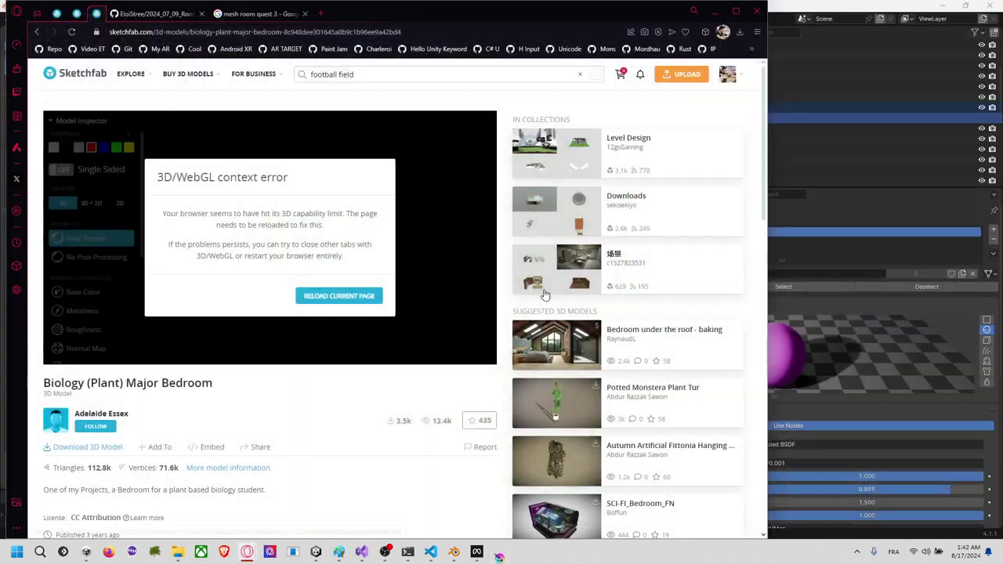
Step: Switch to File Explorer, go to the Downloads folder and check the contents of its biology folder
{"action": "left_click", "coordinate": [864, 172]}
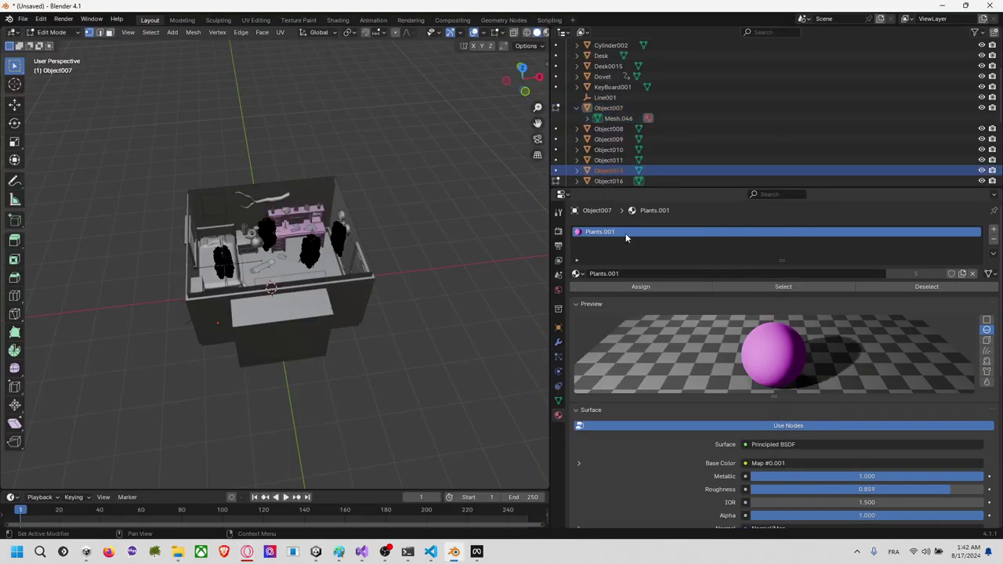
{"action": "key", "text": "alt+Tab"}
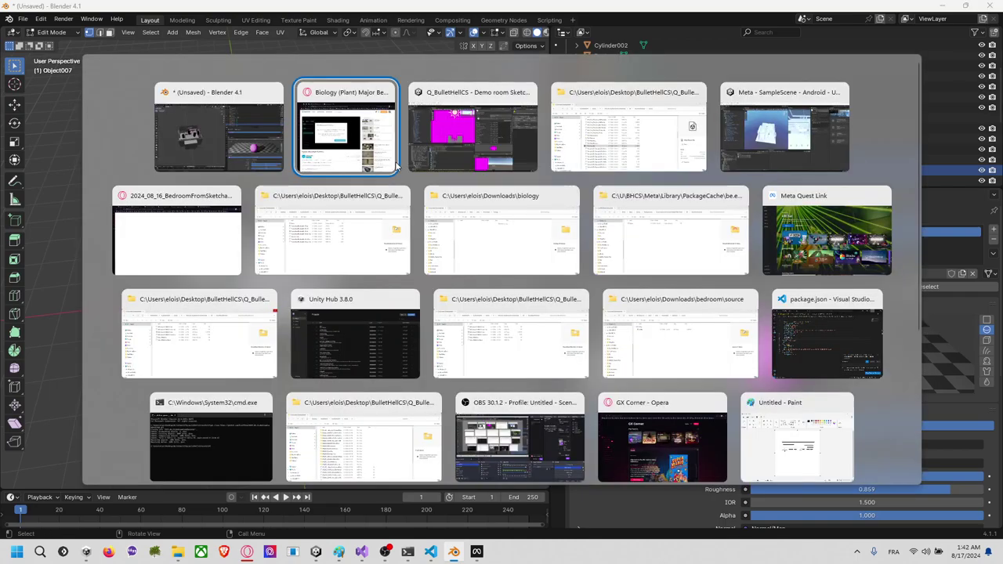
{"action": "key", "text": "Tab"}
{"action": "key", "text": "Tab"}
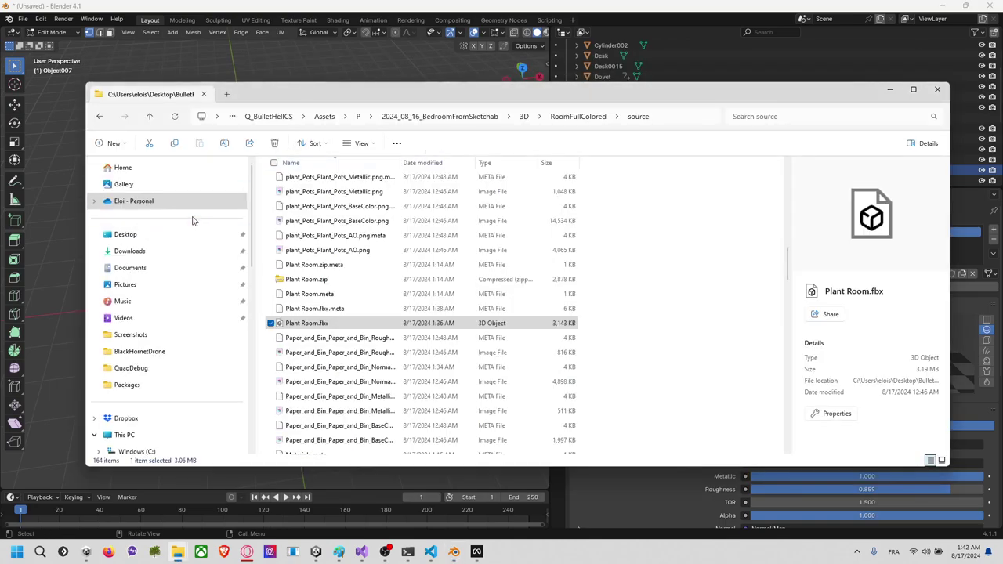
{"action": "left_click", "coordinate": [160, 235]}
{"action": "left_click", "coordinate": [155, 251]}
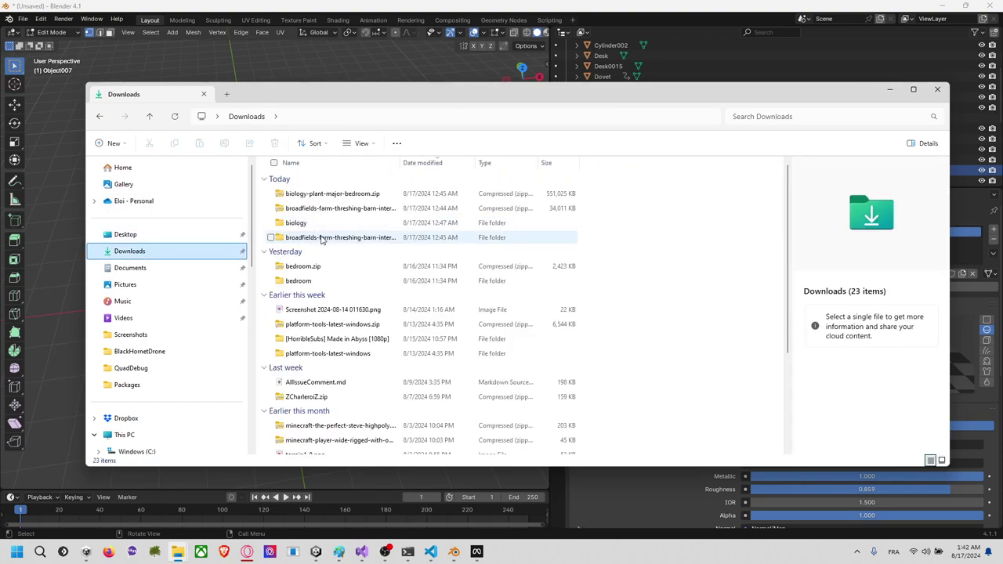
{"action": "left_click", "coordinate": [329, 236]}
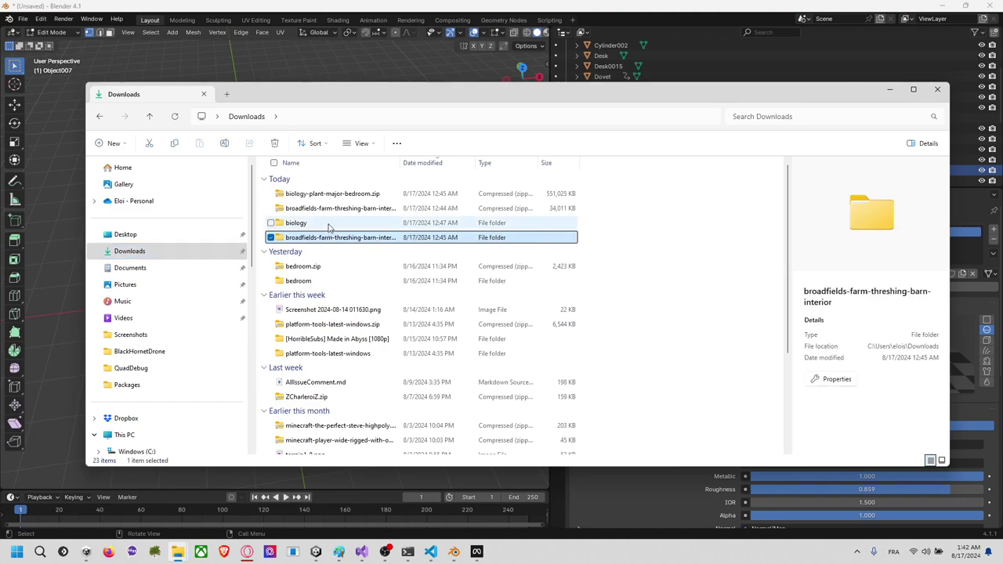
{"action": "double_click", "coordinate": [329, 225]}
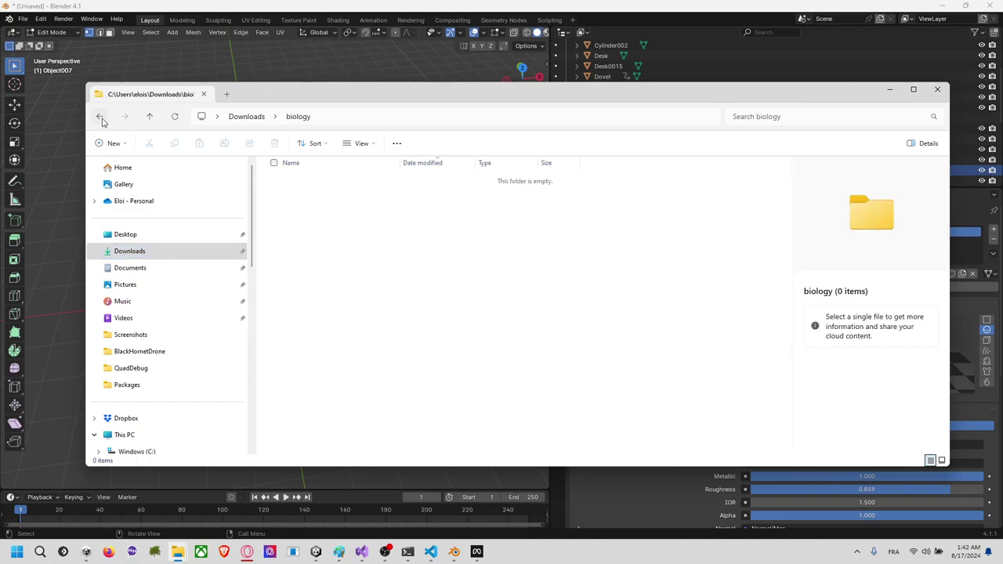
{"action": "left_click", "coordinate": [100, 118]}
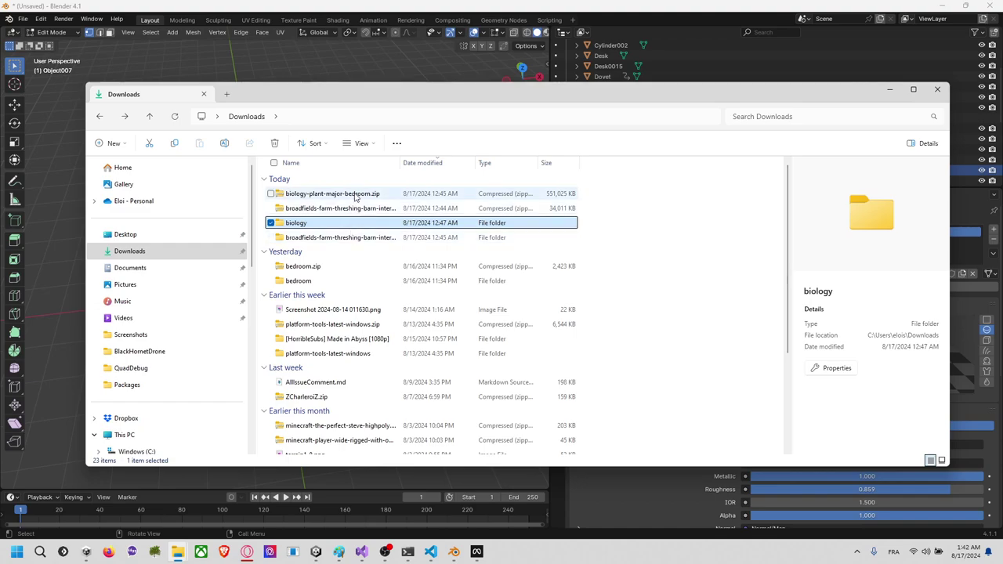
Step: Extract biology-plant-major-bedroom.zip to its own folder in Downloads, replacing files with the same names, and dismiss the extracted folder's window
{"action": "left_click", "coordinate": [356, 196]}
{"action": "left_click", "coordinate": [415, 143]}
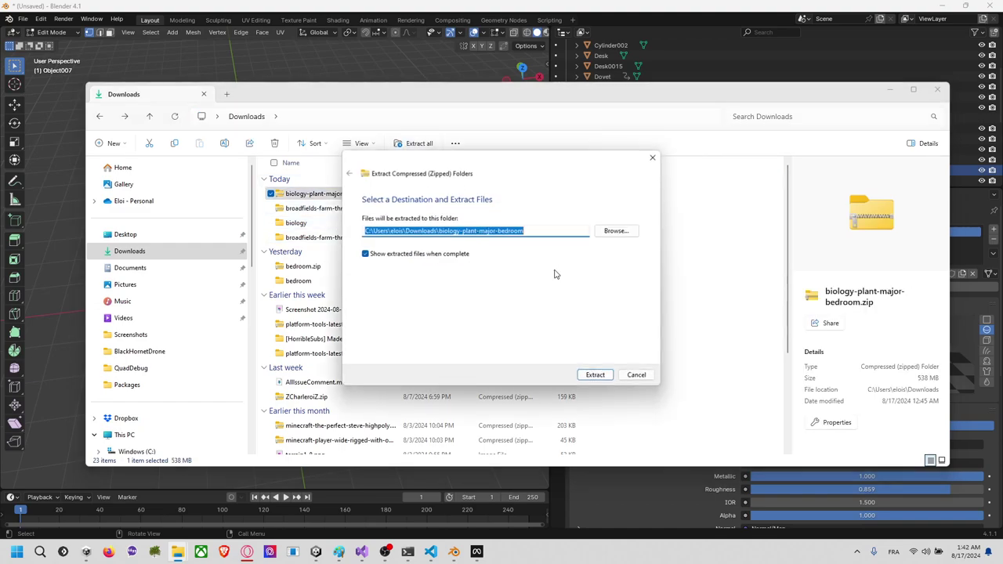
{"action": "left_click", "coordinate": [594, 374]}
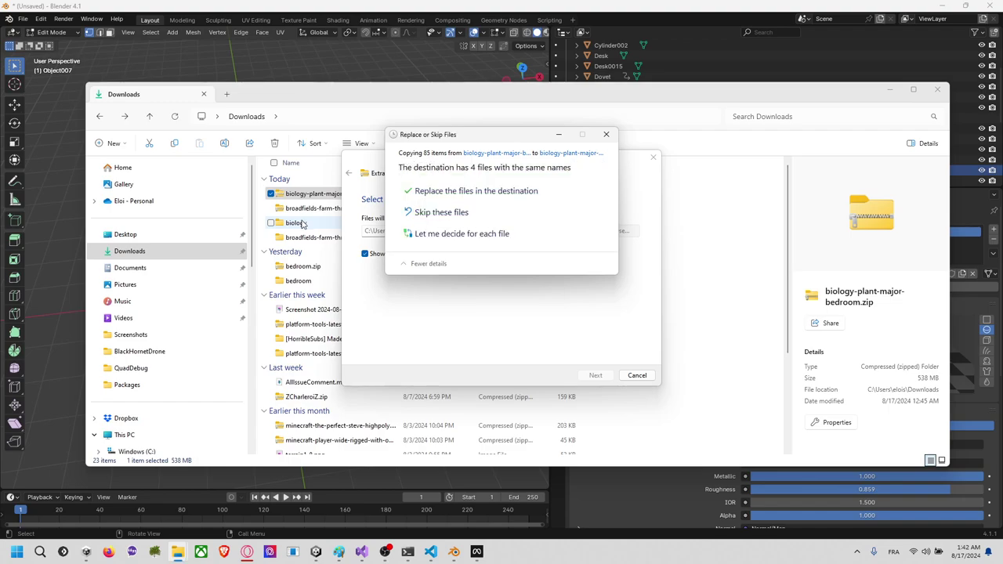
{"action": "left_click", "coordinate": [443, 196]}
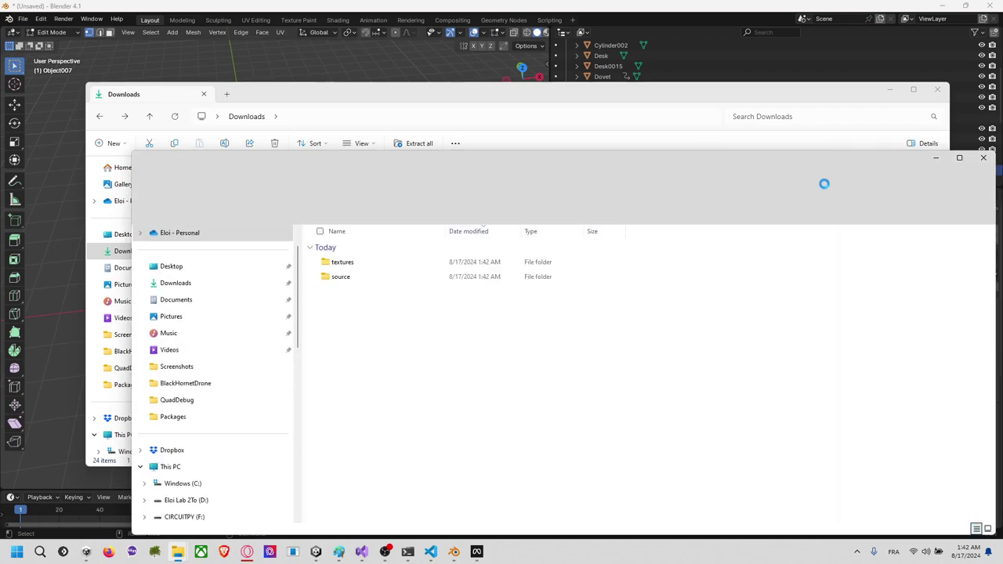
{"action": "left_click", "coordinate": [982, 159]}
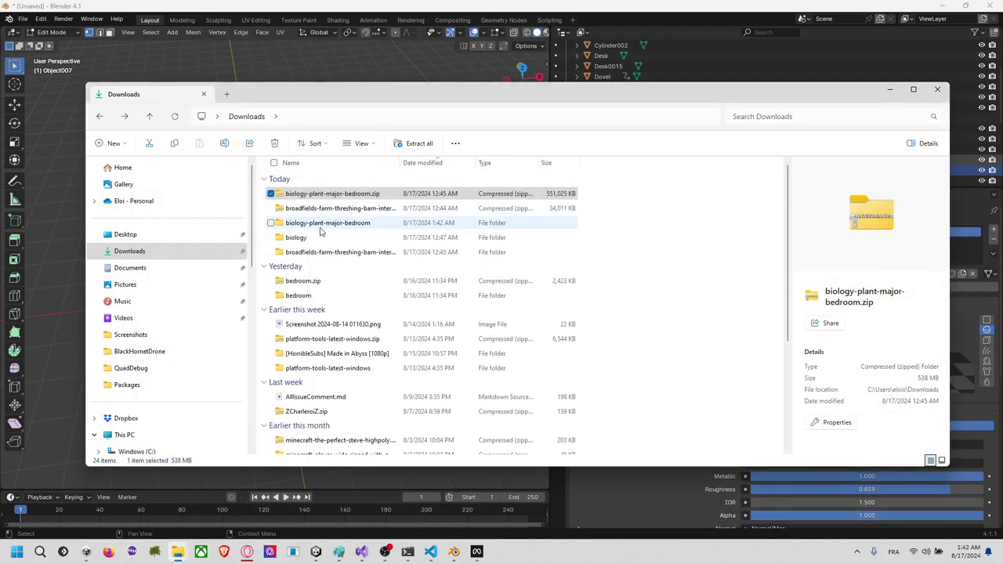
Step: Go to the source folder in biology-plant-major-bedroom, try opening Plant Room.fbx in 3D Viewer, and copy the folder's path
{"action": "double_click", "coordinate": [320, 226]}
{"action": "double_click", "coordinate": [321, 206]}
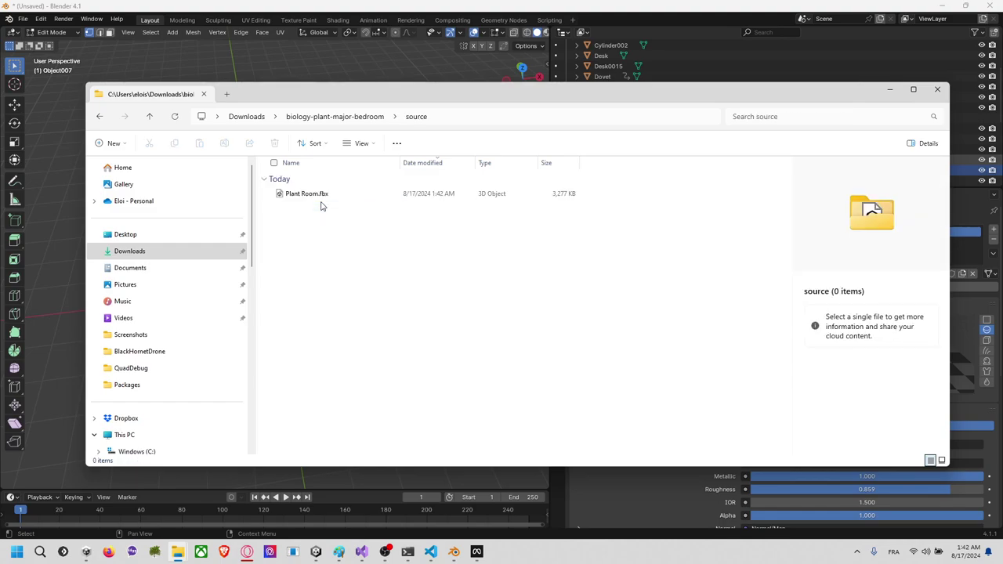
{"action": "double_click", "coordinate": [329, 194]}
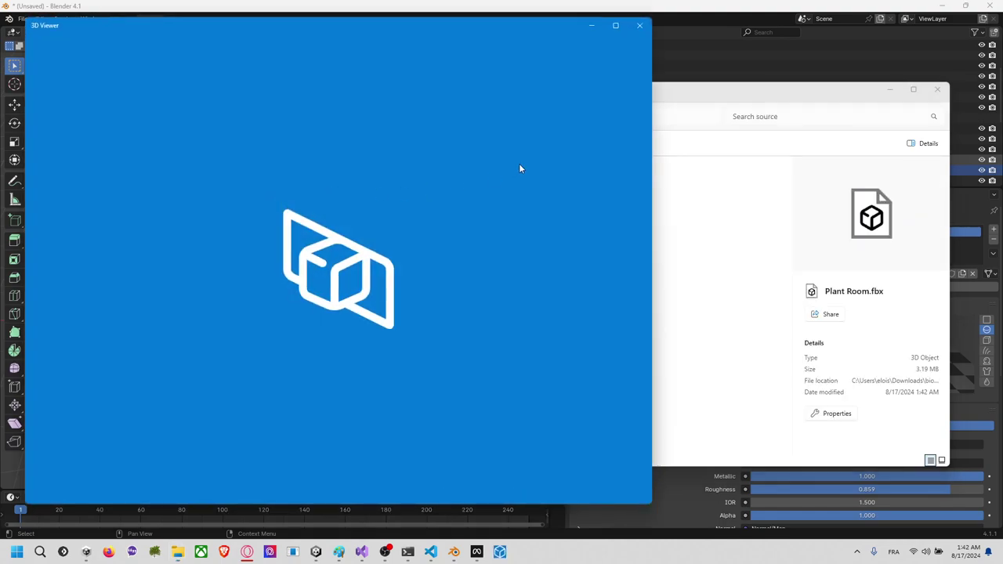
{"action": "left_click", "coordinate": [640, 25]}
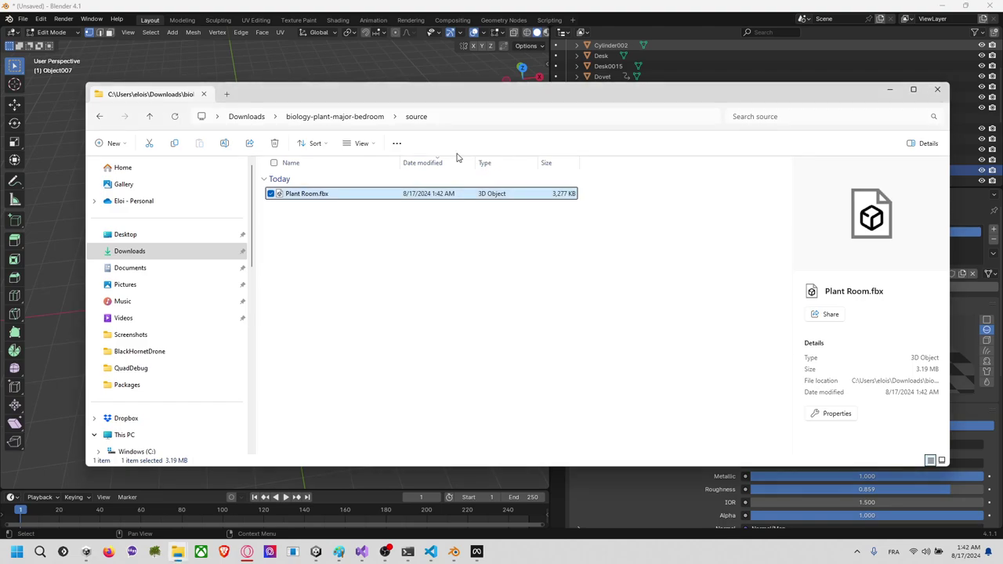
{"action": "left_click", "coordinate": [484, 117]}
Step: Switch to Blender and start a new scene, discarding the unsaved changes
{"action": "key", "text": "alt+Tab"}
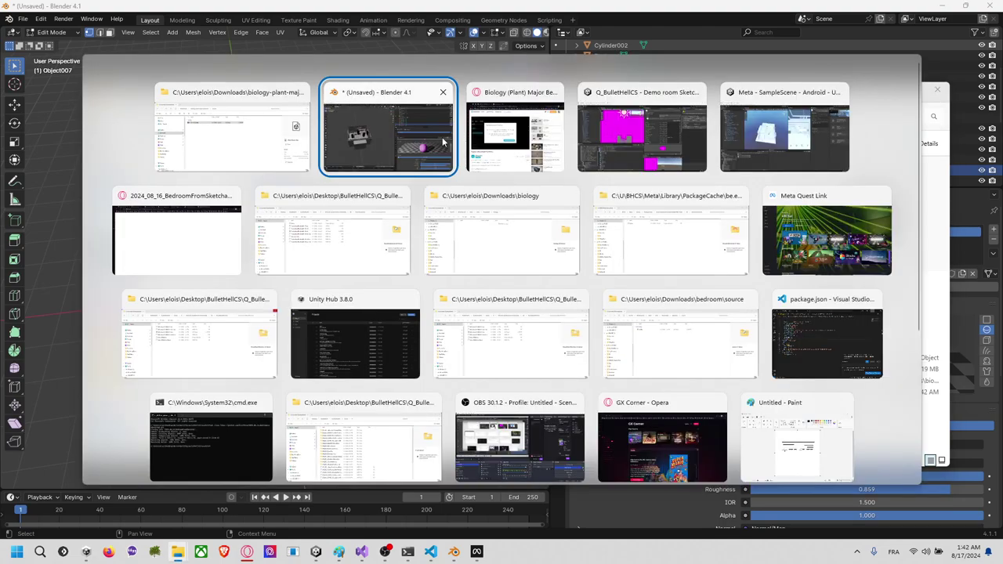
{"action": "left_click", "coordinate": [443, 142]}
{"action": "left_click", "coordinate": [22, 18]}
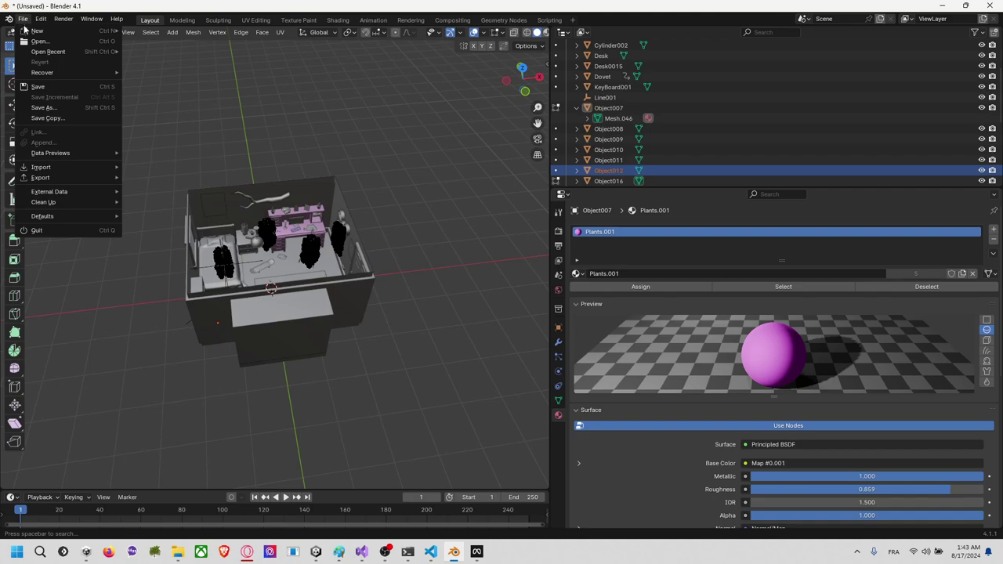
{"action": "mouse_move", "coordinate": [48, 51]}
{"action": "left_click", "coordinate": [199, 67]}
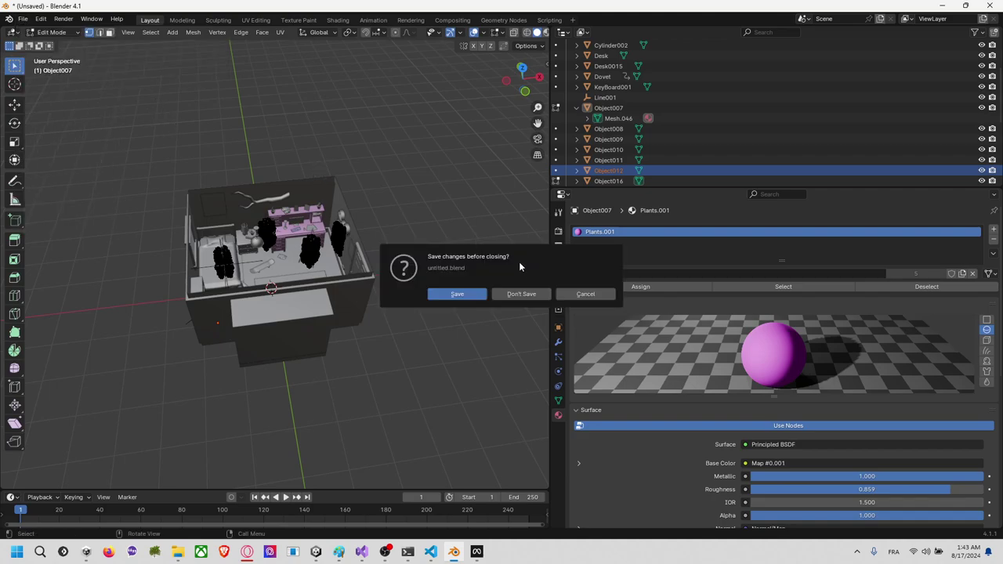
{"action": "left_click", "coordinate": [518, 294]}
Step: Delete all default objects from the new scene
{"action": "key", "text": "ctrl+a"}
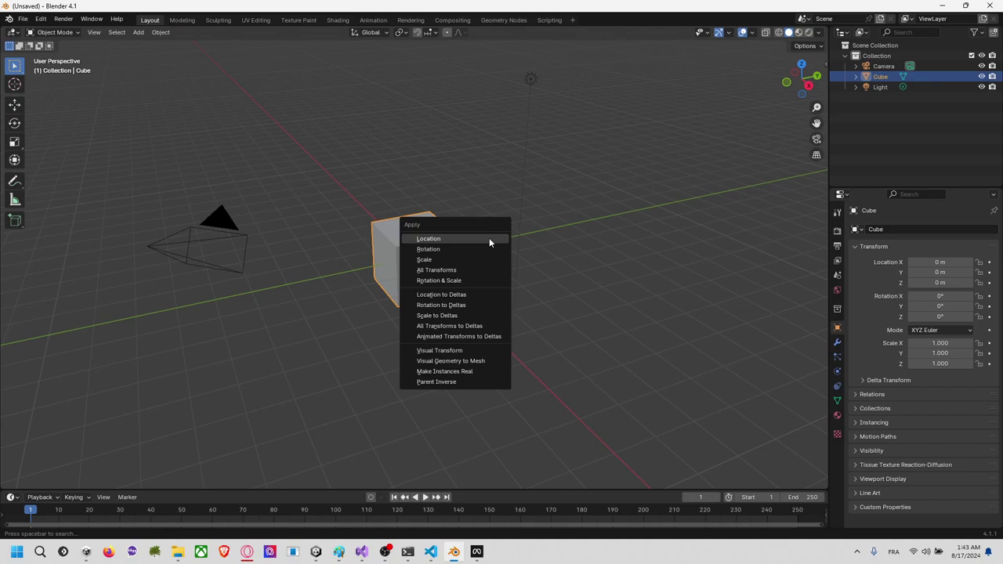
{"action": "key", "text": "a"}
{"action": "key", "text": "Delete"}
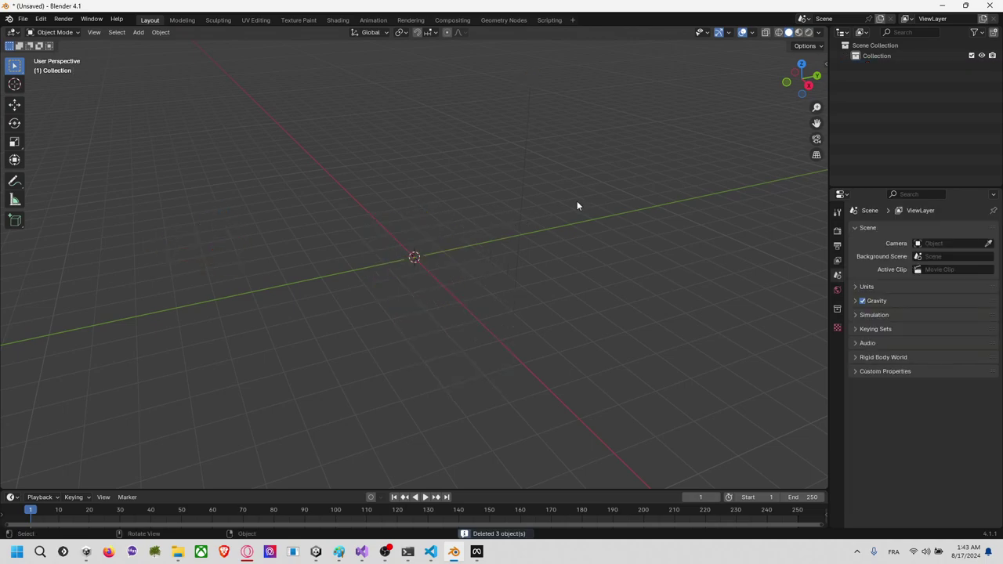
Step: Import Plant Room.fbx as FBX from the biology-plant-major-bedroom source folder in Downloads
{"action": "left_click", "coordinate": [23, 18]}
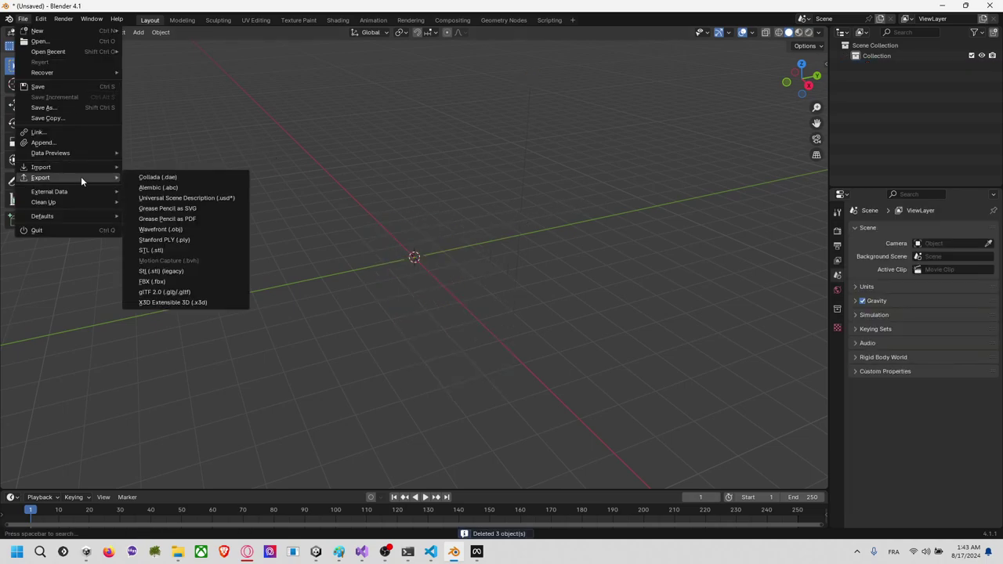
{"action": "mouse_move", "coordinate": [90, 166]}
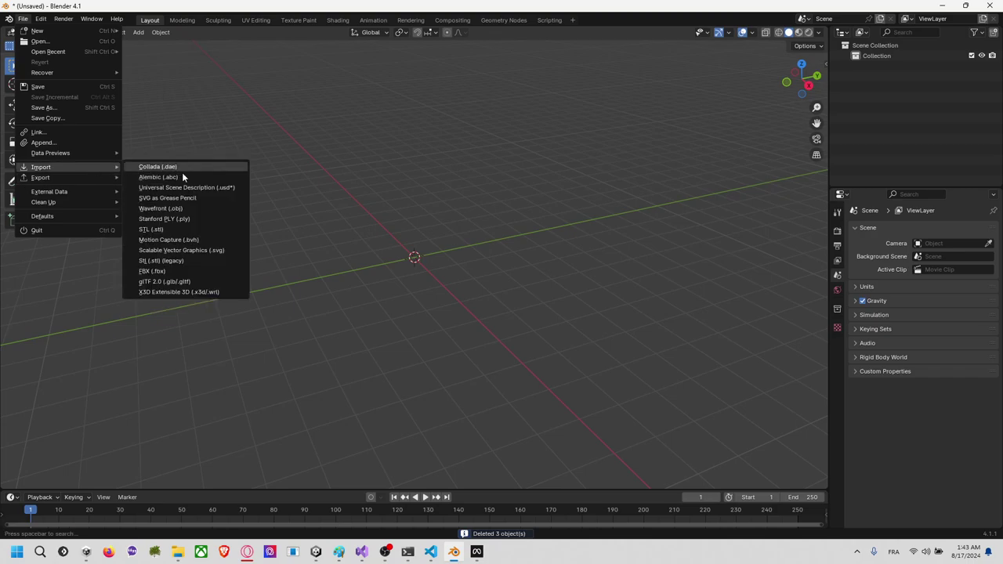
{"action": "left_click", "coordinate": [196, 269]}
{"action": "left_click", "coordinate": [540, 132]}
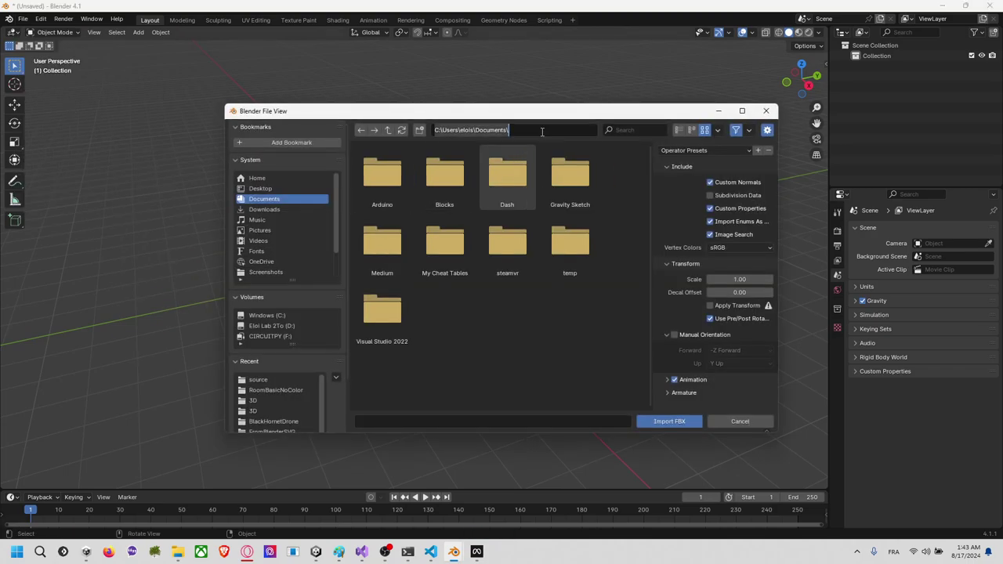
{"action": "key", "text": "ctrl+v"}
{"action": "key", "text": "Return"}
{"action": "left_click", "coordinate": [382, 179]}
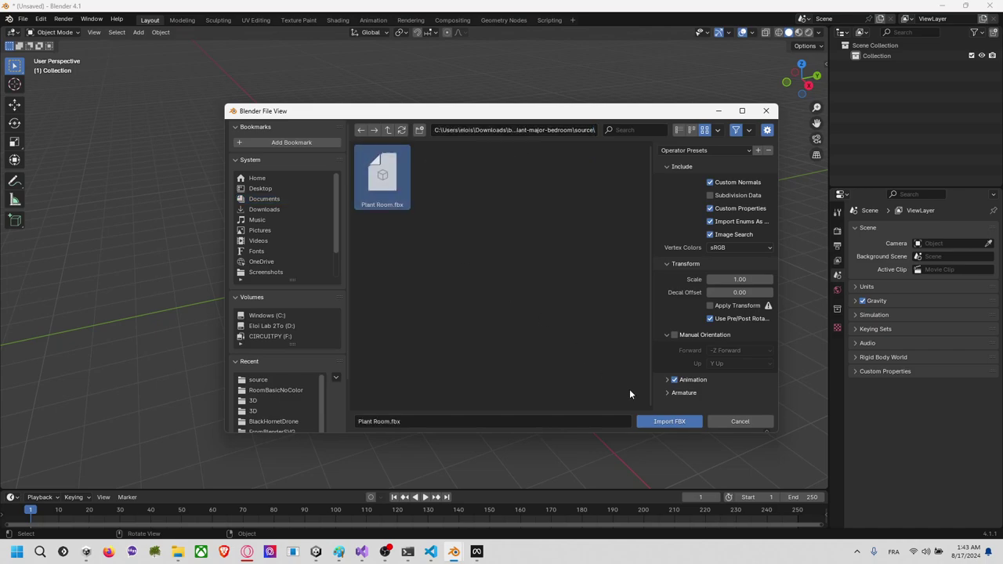
{"action": "left_click", "coordinate": [665, 421]}
Step: Examine the interior of the imported Plant Room from above and expand the scene's Rigid Body World settings
{"action": "scroll", "coordinate": [453, 225], "scroll_direction": "up", "scroll_amount": 8}
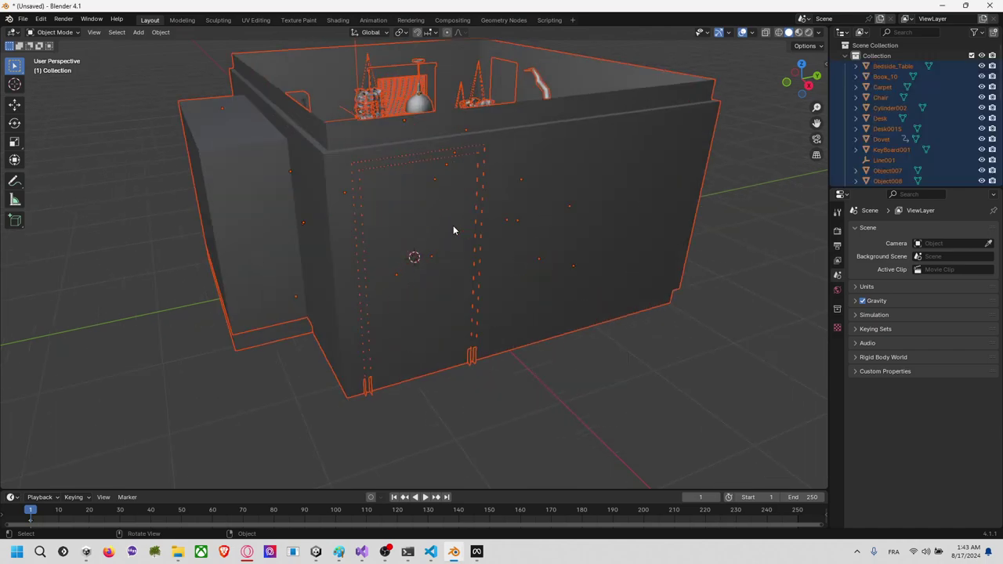
{"action": "scroll", "coordinate": [461, 192], "scroll_direction": "down", "scroll_amount": 8}
{"action": "middle_click_drag", "start_coordinate": [467, 177], "coordinate": [440, 238]}
{"action": "right_click", "coordinate": [462, 196]}
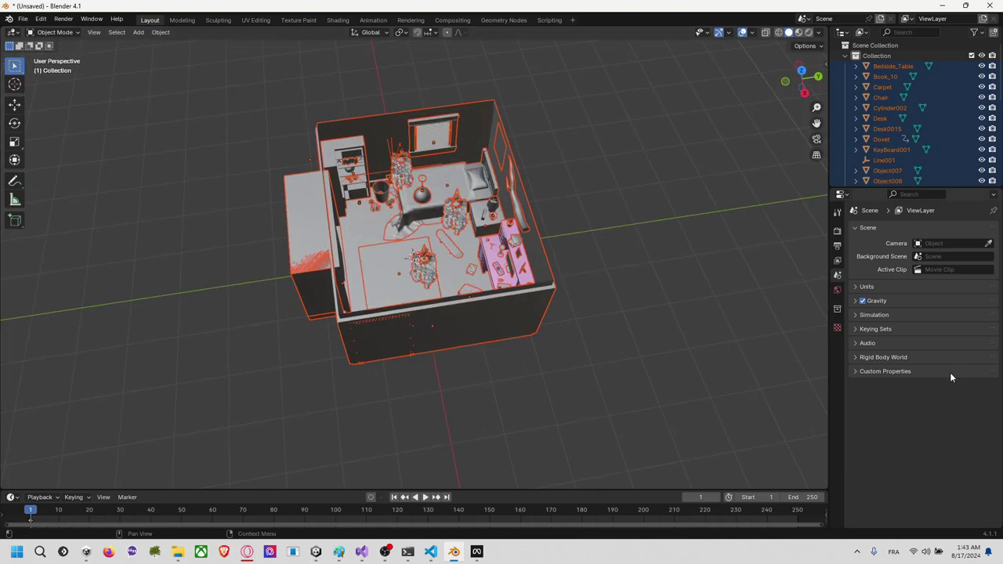
{"action": "left_click", "coordinate": [855, 359]}
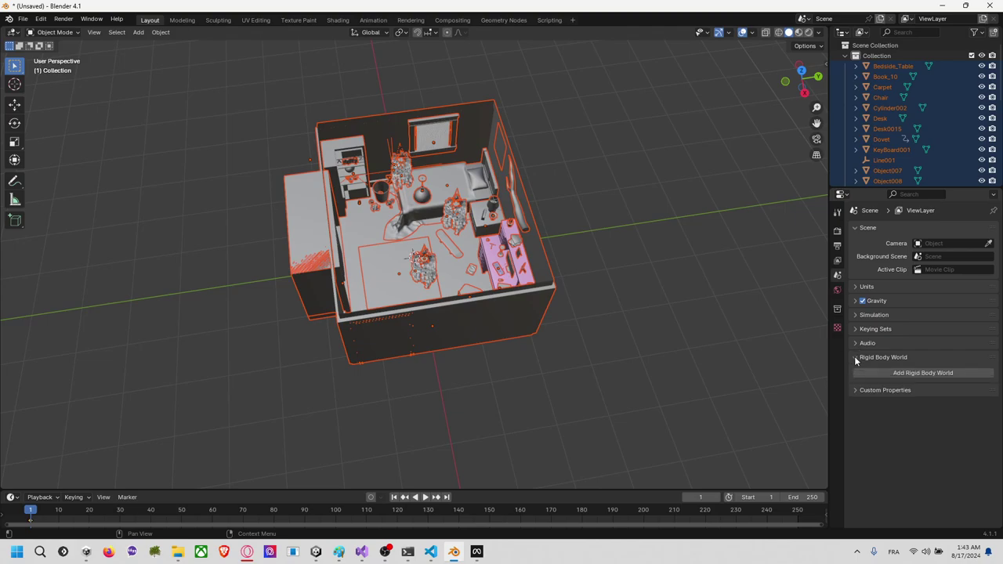
Step: Inspect the mesh data, constraints and material settings of Walls_Floor_Celing, and the material of the bed's Dovet object
{"action": "left_click", "coordinate": [541, 226]}
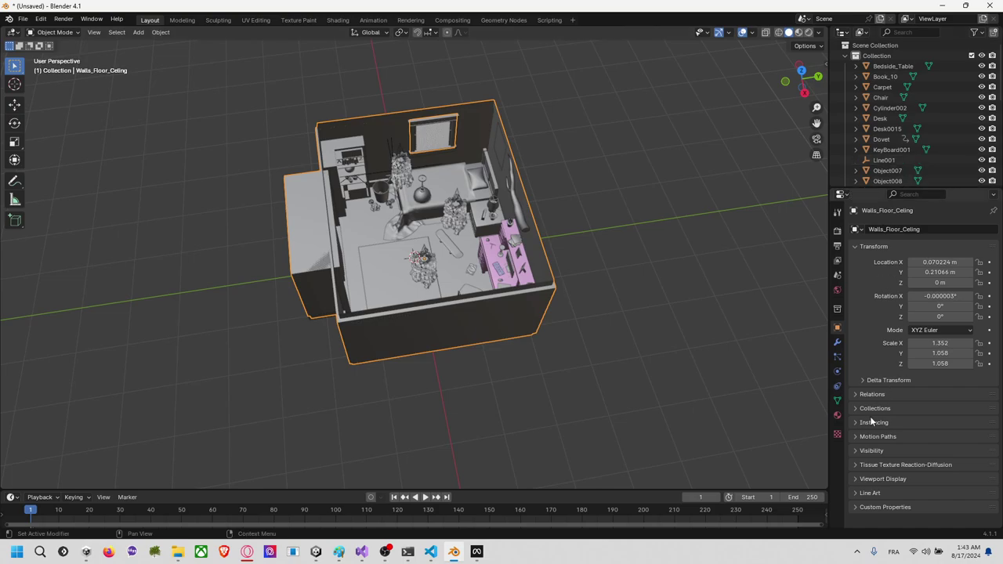
{"action": "left_click", "coordinate": [838, 400]}
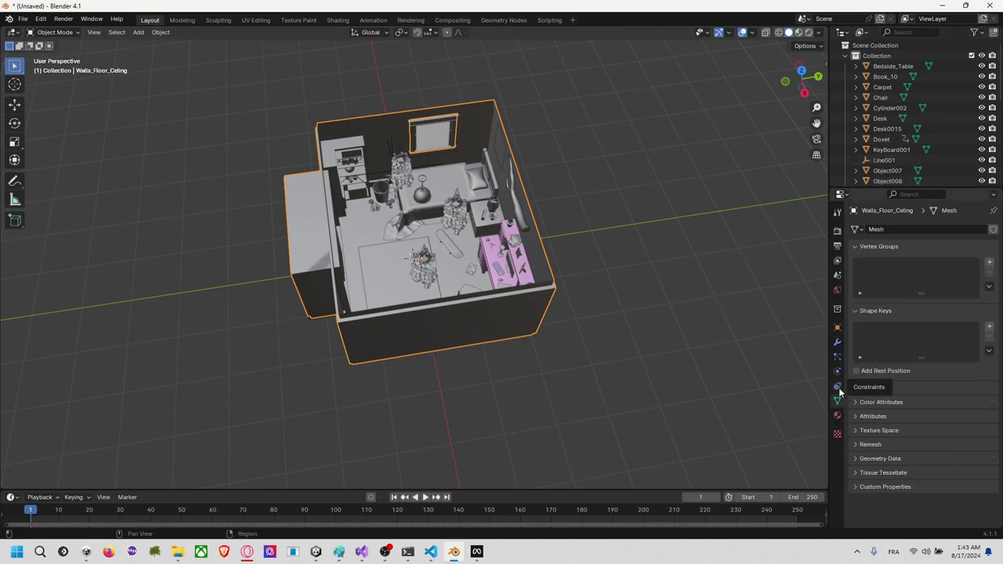
{"action": "left_click", "coordinate": [837, 387]}
{"action": "left_click", "coordinate": [837, 415]}
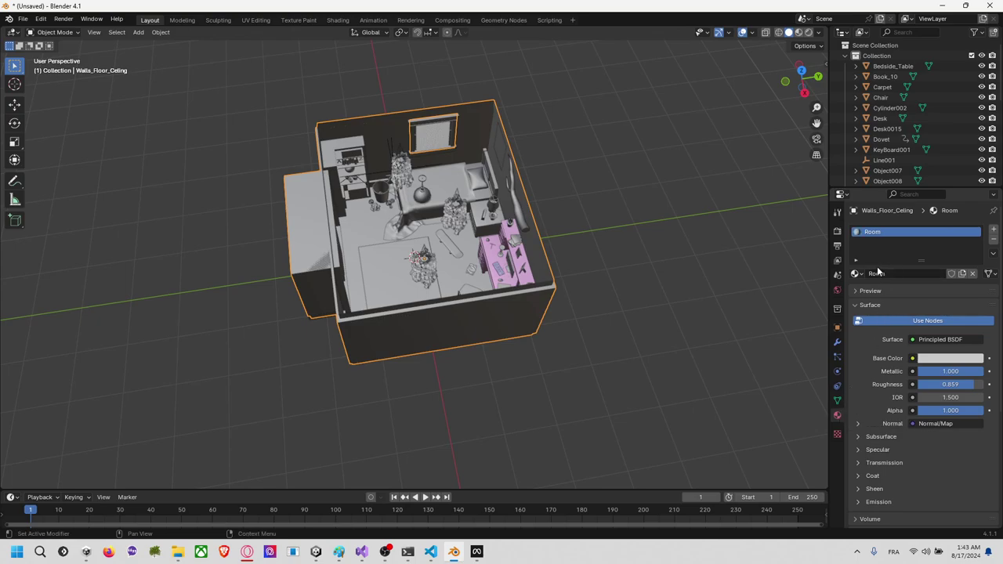
{"action": "key", "text": "alt+a"}
{"action": "left_click", "coordinate": [453, 193]}
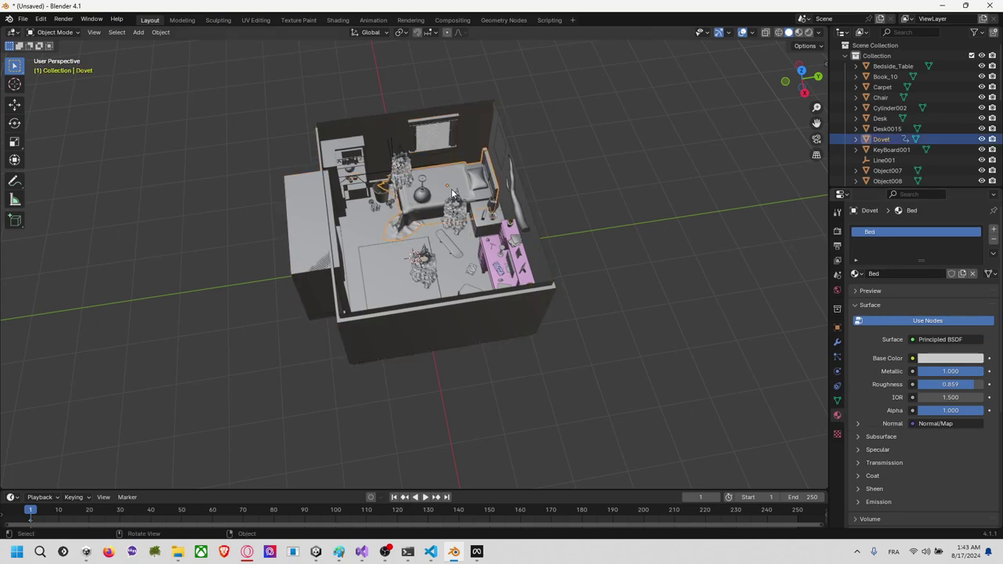
{"action": "middle_click_drag", "start_coordinate": [580, 240], "coordinate": [602, 217]}
{"action": "right_click", "coordinate": [574, 213]}
{"action": "left_click", "coordinate": [574, 218]}
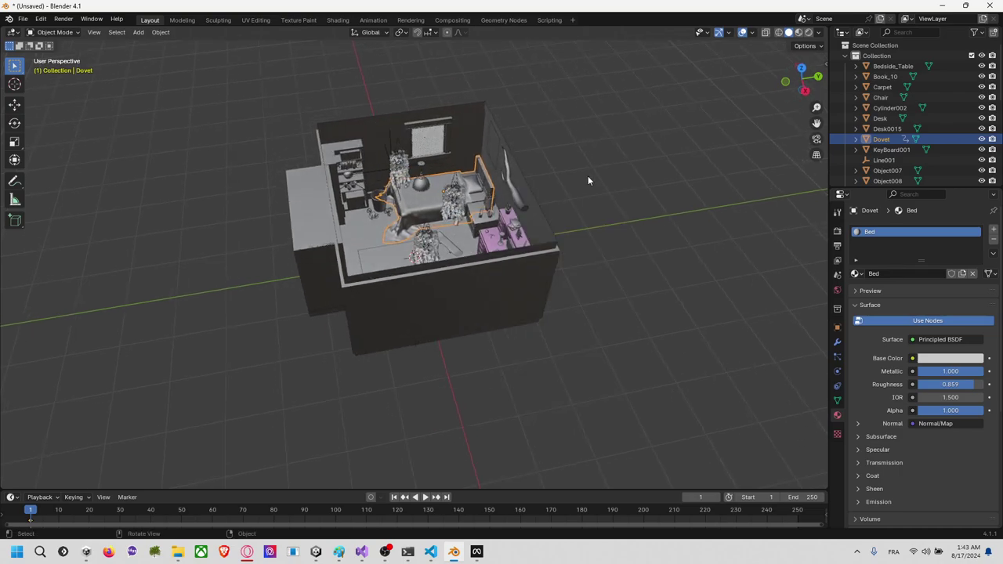
{"action": "mouse_move", "coordinate": [588, 177]}
{"action": "middle_mouse_down"}
{"action": "mouse_move", "coordinate": [595, 190]}
{"action": "mouse_move", "coordinate": [561, 184]}
{"action": "mouse_move", "coordinate": [577, 183]}
{"action": "middle_mouse_up"}
Step: Select all objects in the scene and start an FBX export
{"action": "key", "text": "a"}
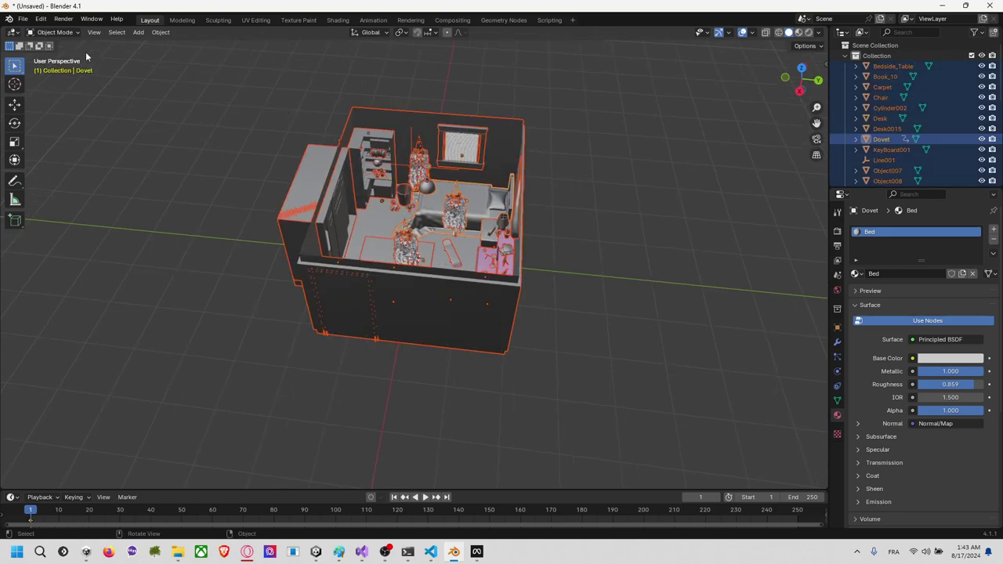
{"action": "left_click", "coordinate": [22, 19]}
{"action": "left_click", "coordinate": [70, 33]}
{"action": "left_click", "coordinate": [57, 44]}
{"action": "left_click", "coordinate": [22, 20]}
{"action": "mouse_move", "coordinate": [92, 179]}
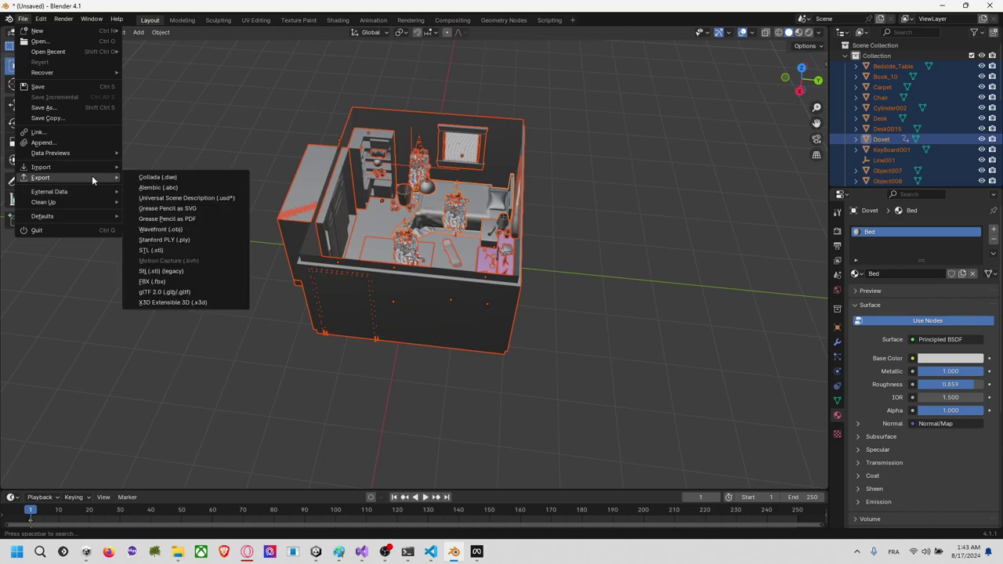
{"action": "left_click", "coordinate": [177, 279]}
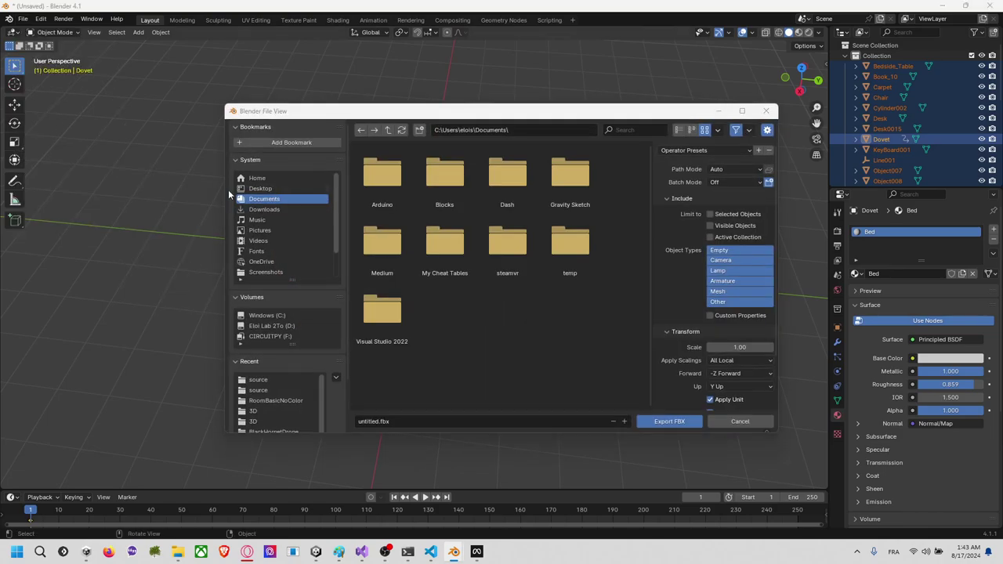
Step: Switch to Unity, reveal the Plant Room model in File Explorer and copy its source folder path
{"action": "key", "text": "alt+Tab"}
{"action": "key", "text": "alt+Tab"}
{"action": "key", "text": "alt+Tab"}
{"action": "key", "text": "alt+Tab"}
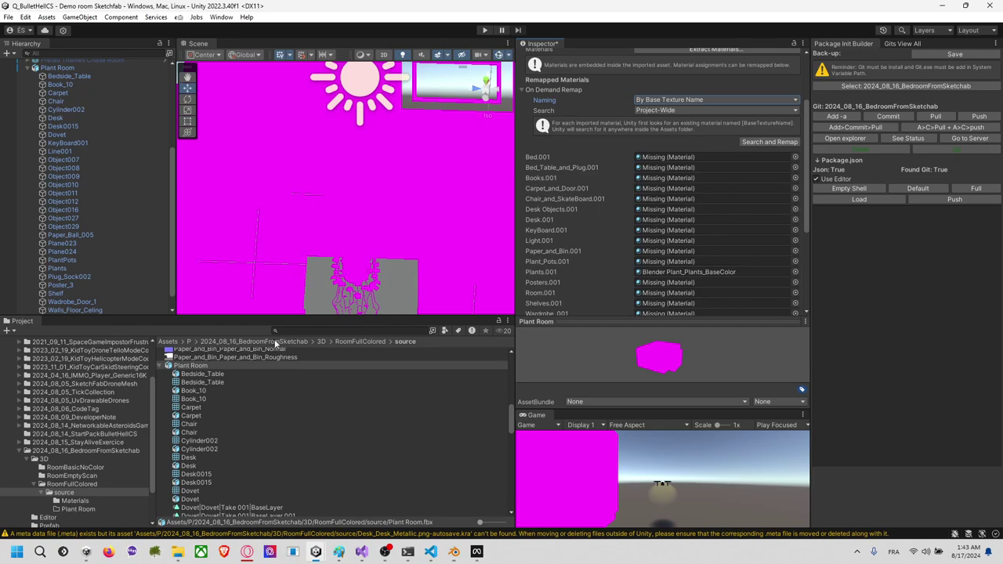
{"action": "right_click", "coordinate": [331, 365]}
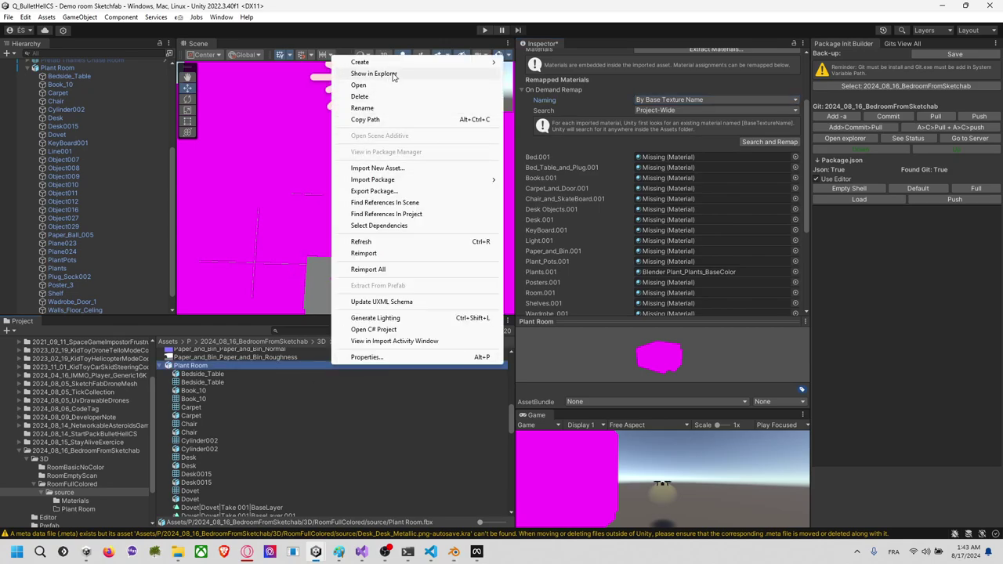
{"action": "left_click", "coordinate": [394, 74]}
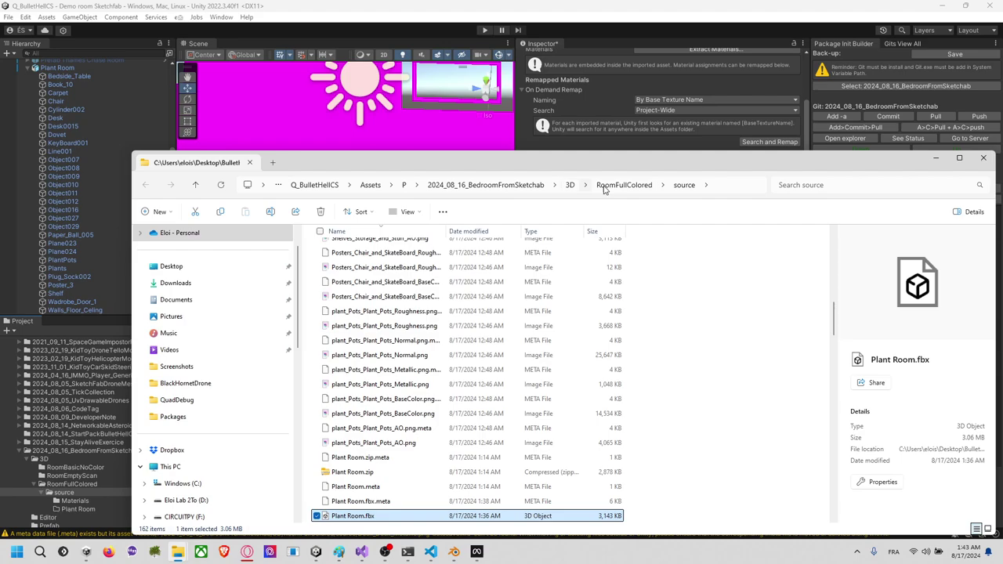
{"action": "left_click", "coordinate": [730, 189]}
{"action": "left_click", "coordinate": [354, 472]}
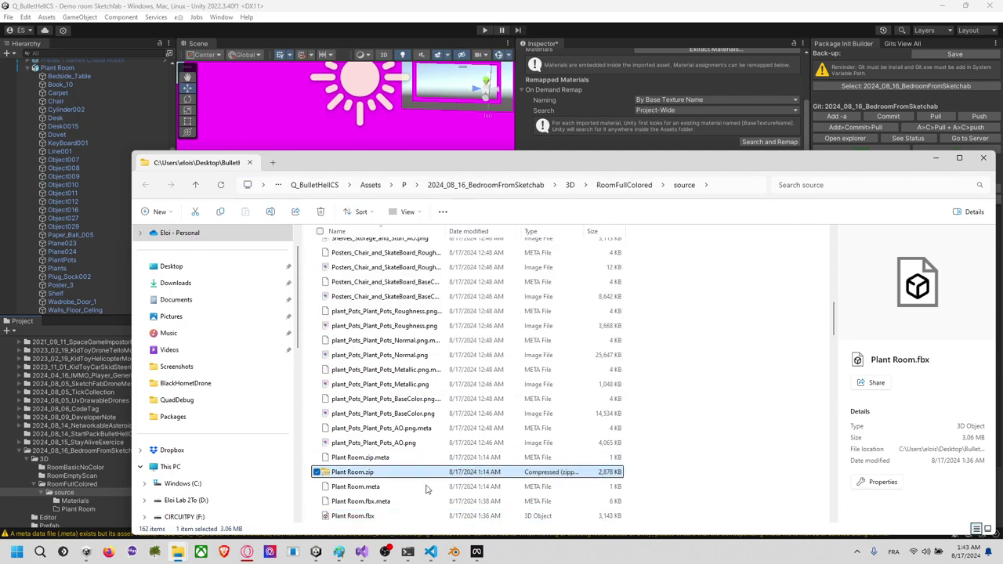
{"action": "left_click", "coordinate": [388, 517]}
{"action": "left_click", "coordinate": [984, 157]}
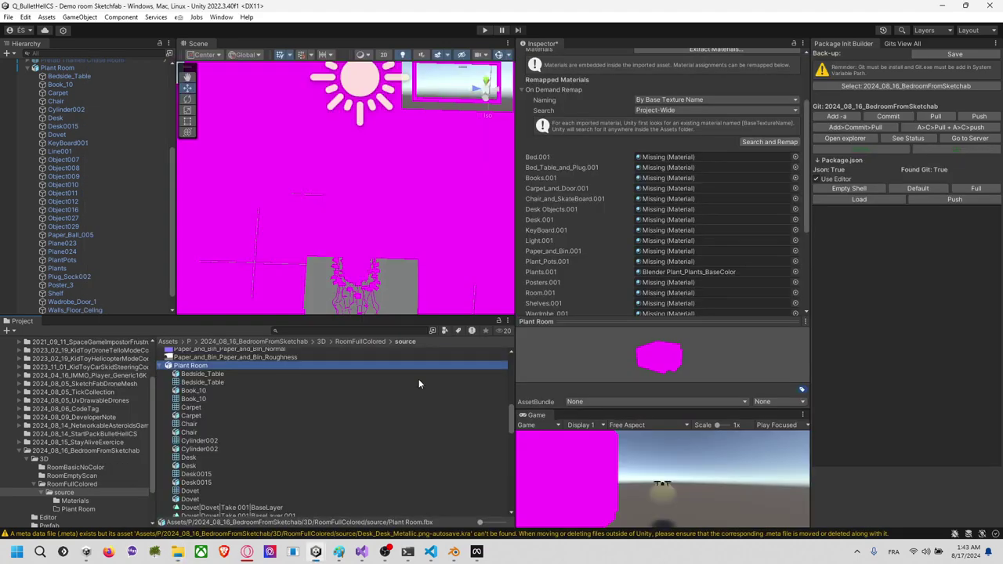
Step: Return to Blender and export the FBX to the RoomFullColored source folder, overwriting Plant Room.fbx
{"action": "key", "text": "alt+Tab"}
{"action": "key", "text": "alt+Tab"}
{"action": "key", "text": "alt+Tab"}
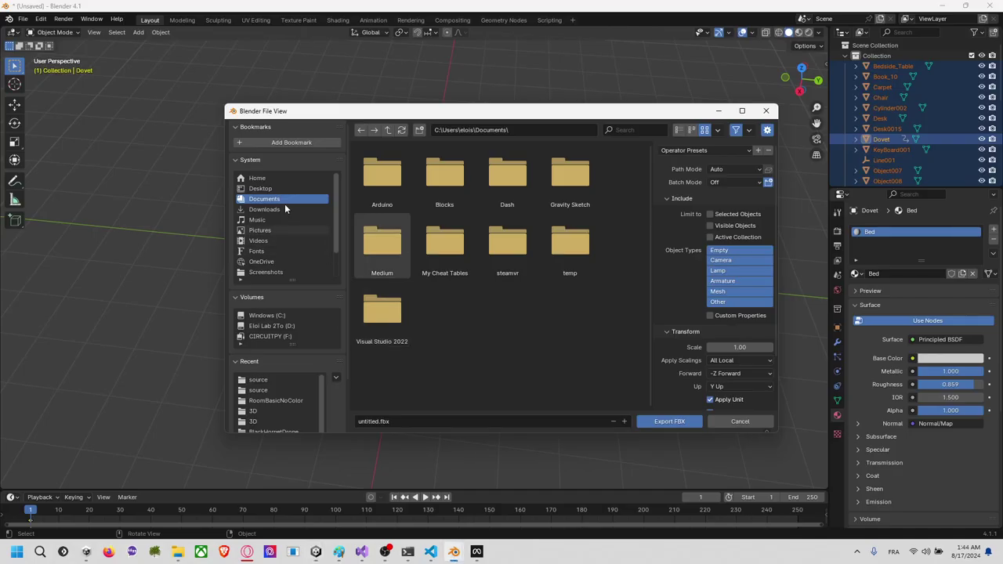
{"action": "left_click", "coordinate": [527, 129]}
{"action": "key", "text": "ctrl+v"}
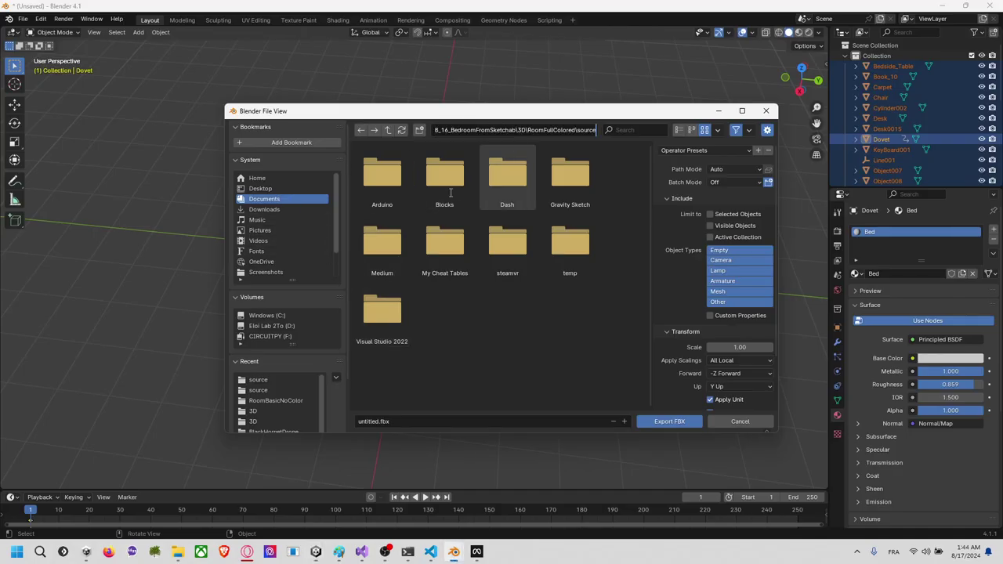
{"action": "key", "text": "Return"}
{"action": "left_click", "coordinate": [507, 176]}
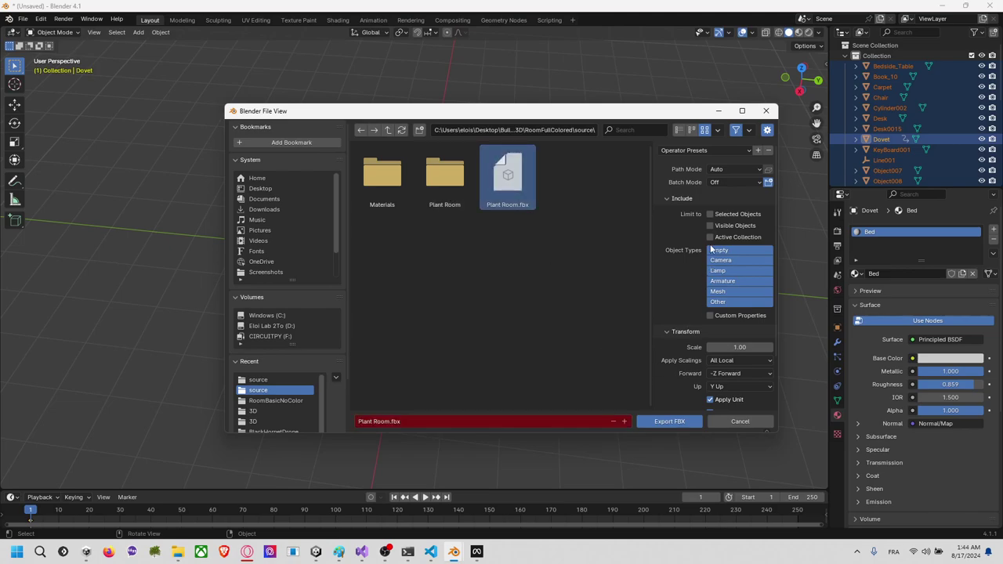
{"action": "left_click", "coordinate": [679, 422]}
Step: Switch to Unity and check the re-imported Plant Room's embedded materials, including the Bed_Table_and_Plug settings
{"action": "key", "text": "super+Tab"}
{"action": "left_click", "coordinate": [501, 275]}
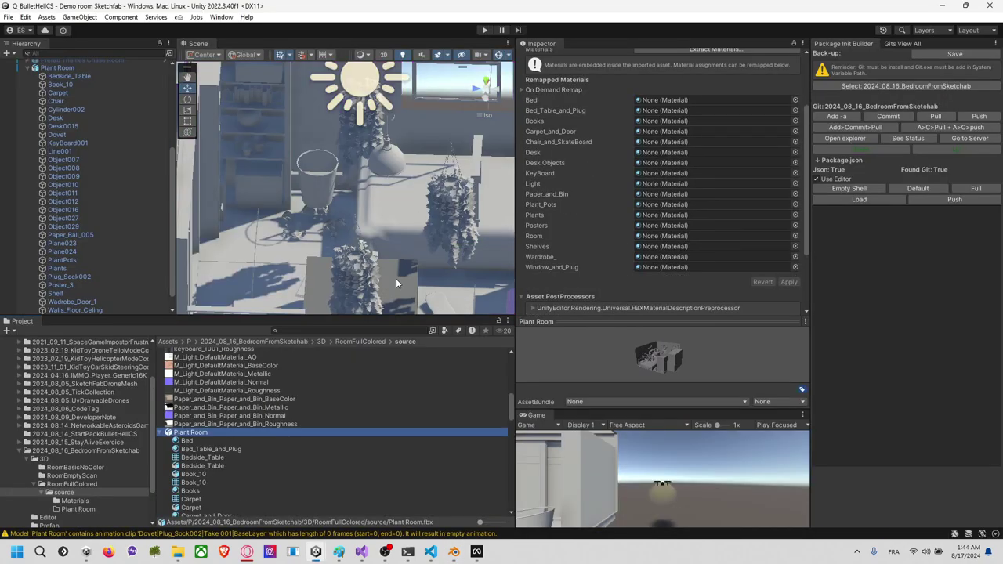
{"action": "scroll", "coordinate": [598, 214], "scroll_direction": "up", "scroll_amount": 3}
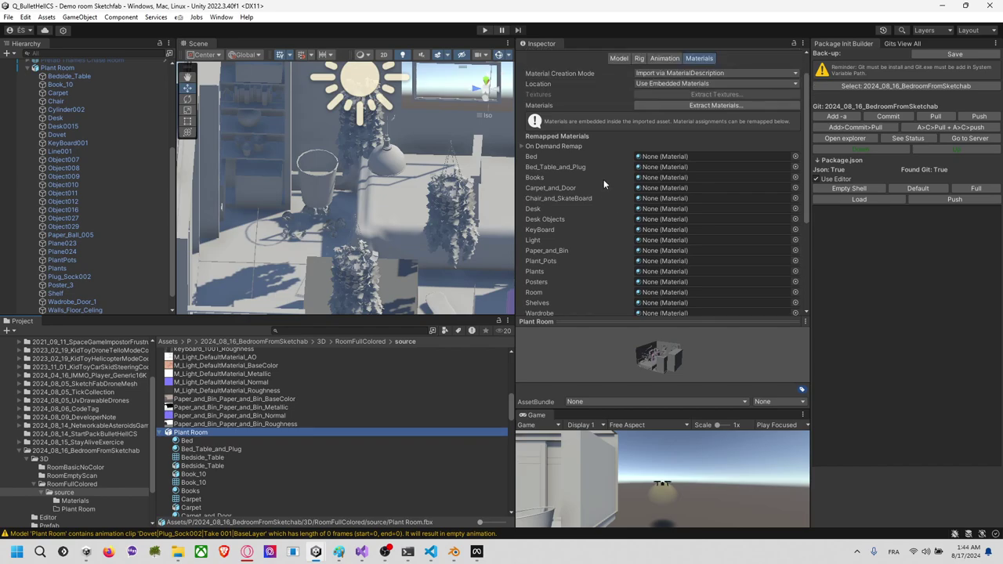
{"action": "left_click", "coordinate": [309, 450]}
{"action": "scroll", "coordinate": [595, 287], "scroll_direction": "up", "scroll_amount": 2}
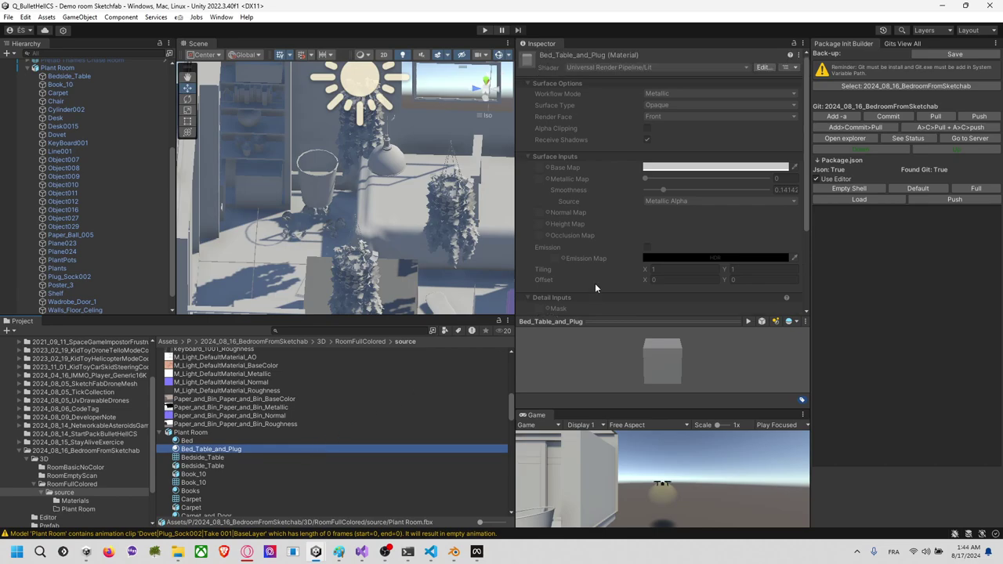
Step: Remap the Plant Room model's materials by base texture name with a project-wide search and apply the import settings
{"action": "left_click", "coordinate": [206, 433]}
{"action": "left_click", "coordinate": [721, 102]}
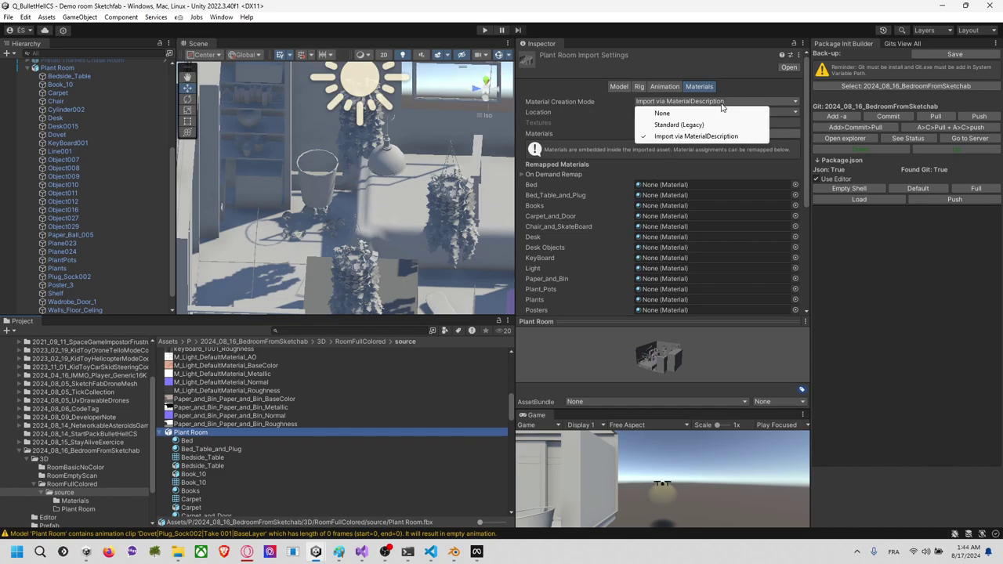
{"action": "left_click", "coordinate": [629, 126]}
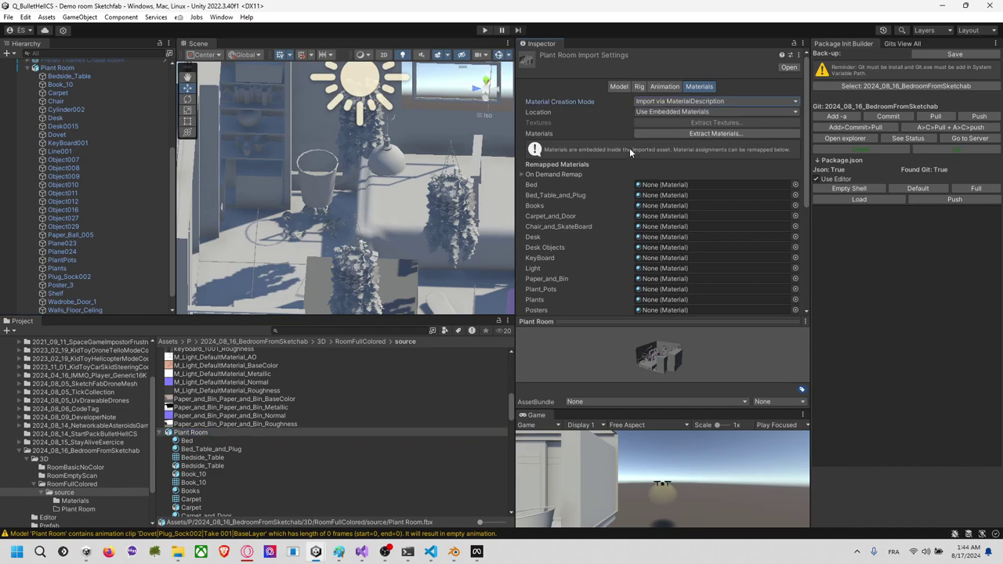
{"action": "left_click", "coordinate": [579, 174]}
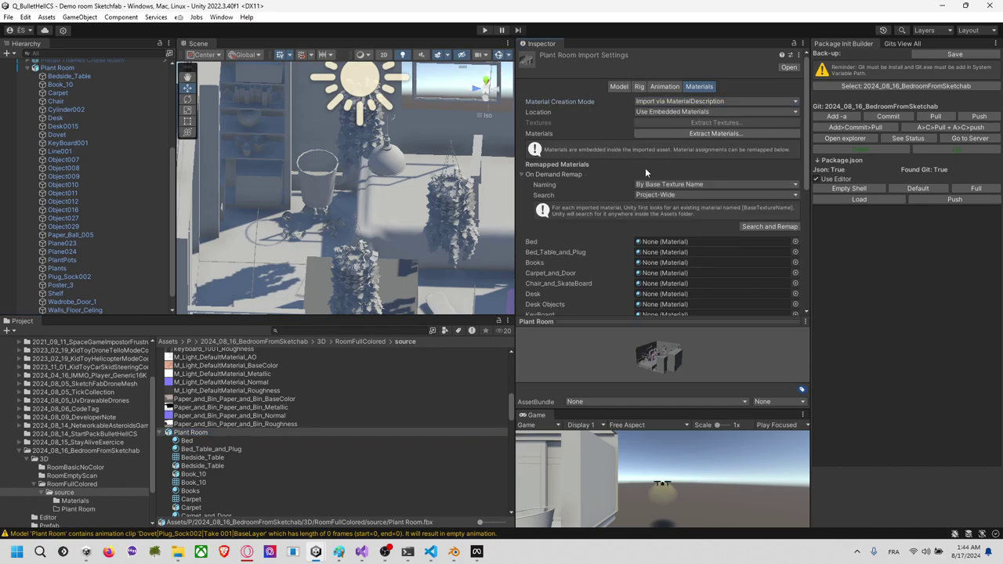
{"action": "left_click", "coordinate": [748, 226]}
{"action": "scroll", "coordinate": [622, 208], "scroll_direction": "down", "scroll_amount": 6}
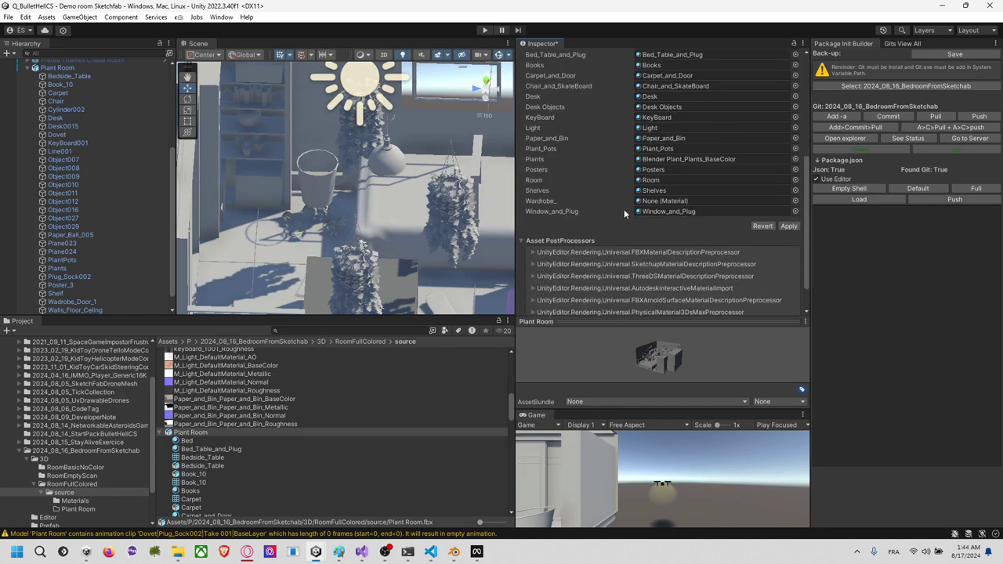
{"action": "left_click", "coordinate": [786, 226]}
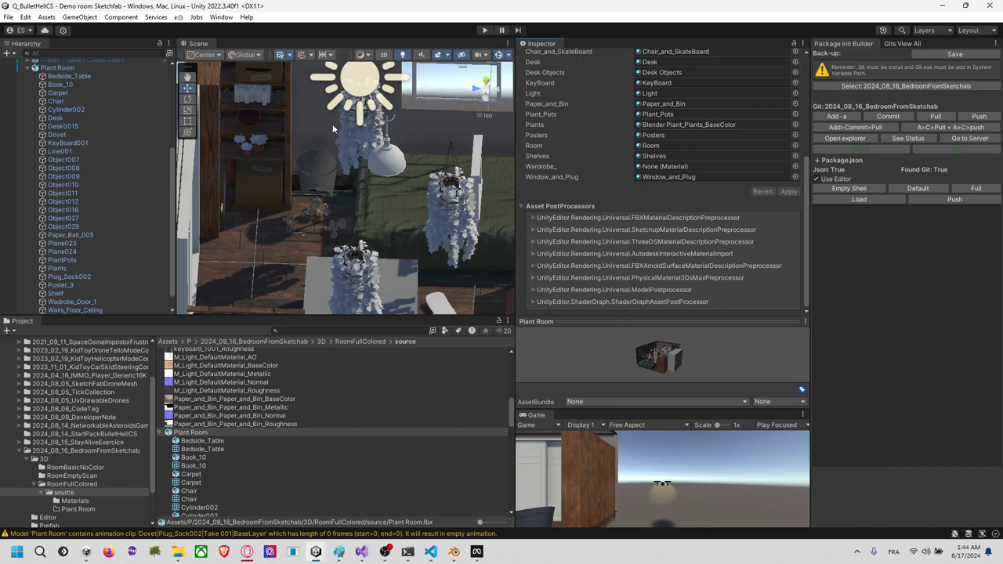
Step: Examine the remapped room in the Scene view, looking closely at the hanging plants and the bin
{"action": "scroll", "coordinate": [333, 128], "scroll_direction": "down", "scroll_amount": 8}
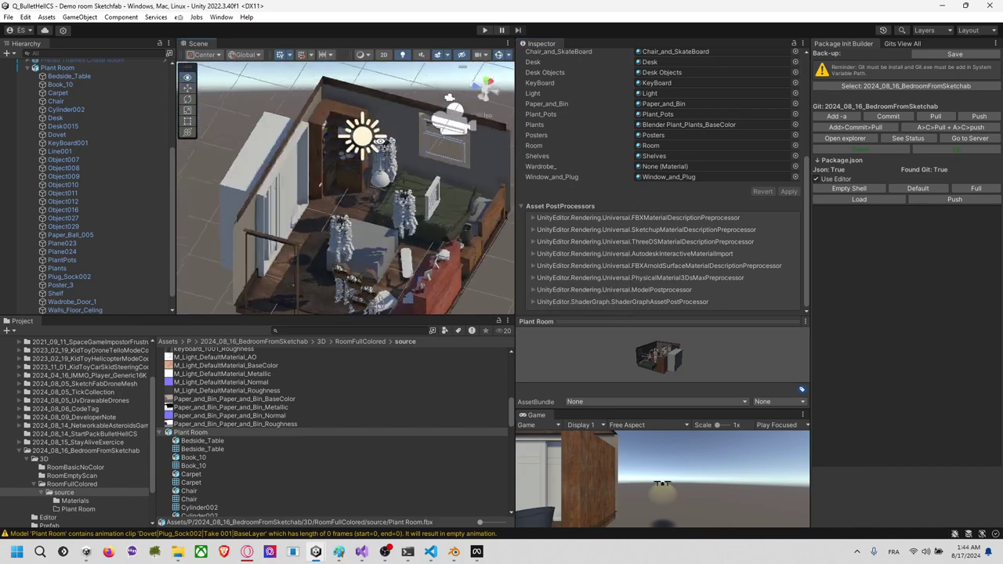
{"action": "left_click_drag", "start_coordinate": [380, 141], "coordinate": [252, 178], "text": "alt"}
{"action": "right_click_drag", "start_coordinate": [418, 181], "coordinate": [366, 195]}
{"action": "scroll", "coordinate": [396, 190], "scroll_direction": "up", "scroll_amount": 8}
{"action": "scroll", "coordinate": [364, 194], "scroll_direction": "up", "scroll_amount": 5, "text": "alt"}
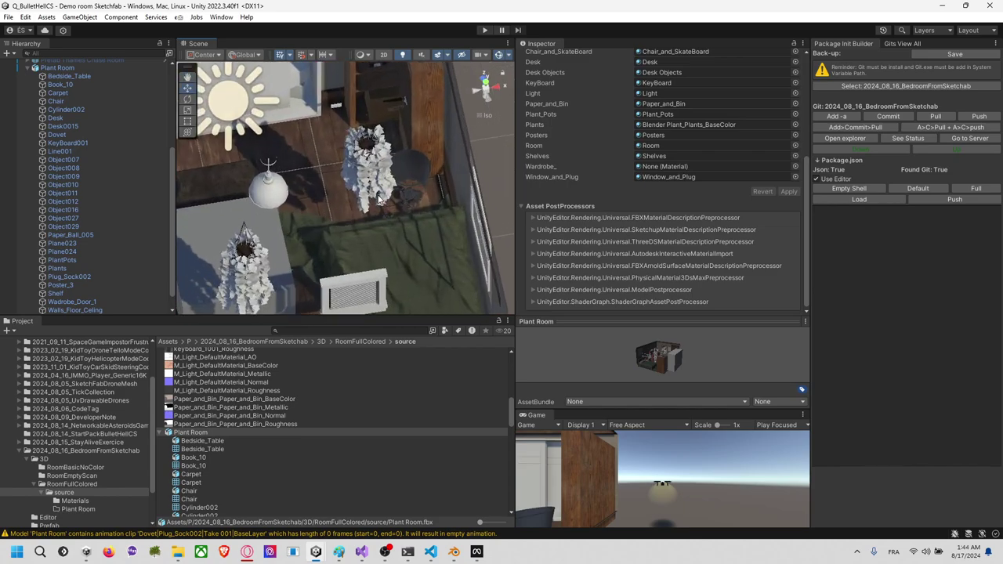
{"action": "scroll", "coordinate": [437, 184], "scroll_direction": "down", "scroll_amount": 1}
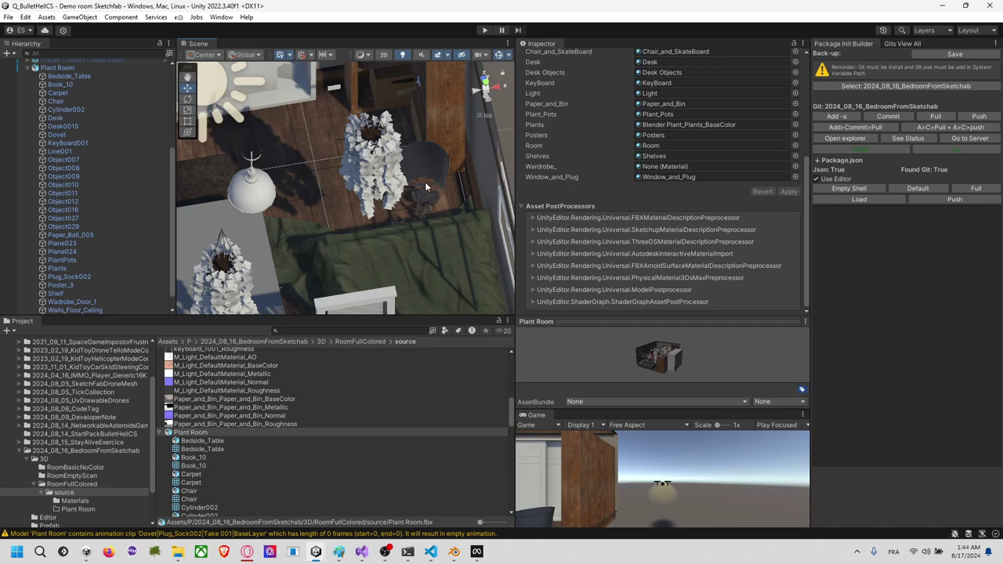
Step: Switch to Blender and flip the normals of the waste bin mesh, dismissing the save dialog without saving
{"action": "key", "text": "alt+Tab"}
{"action": "left_click", "coordinate": [526, 189]}
{"action": "scroll", "coordinate": [411, 134], "scroll_direction": "up", "scroll_amount": 8}
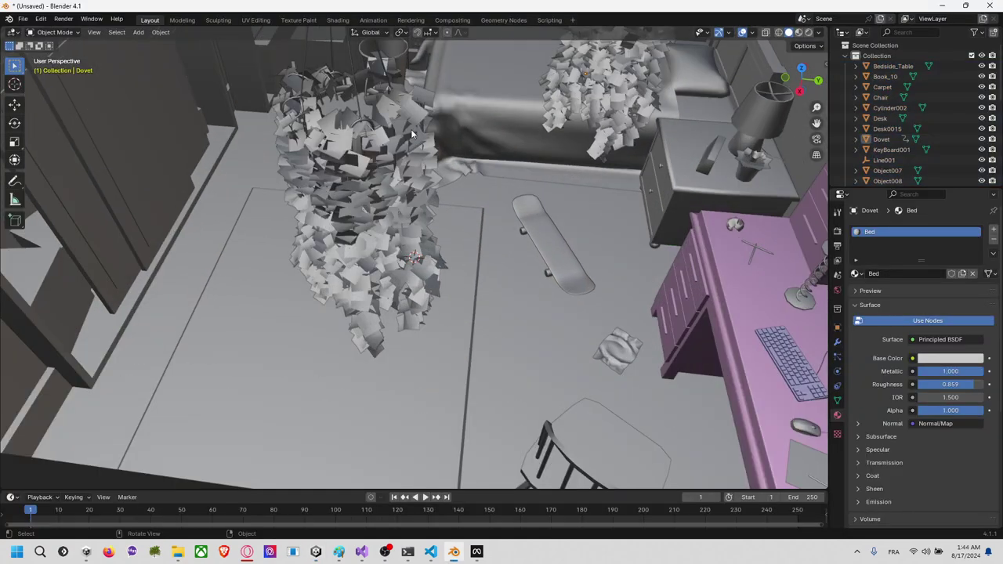
{"action": "scroll", "coordinate": [412, 135], "scroll_direction": "down", "scroll_amount": 6}
{"action": "middle_click_drag", "start_coordinate": [379, 87], "coordinate": [404, 120]}
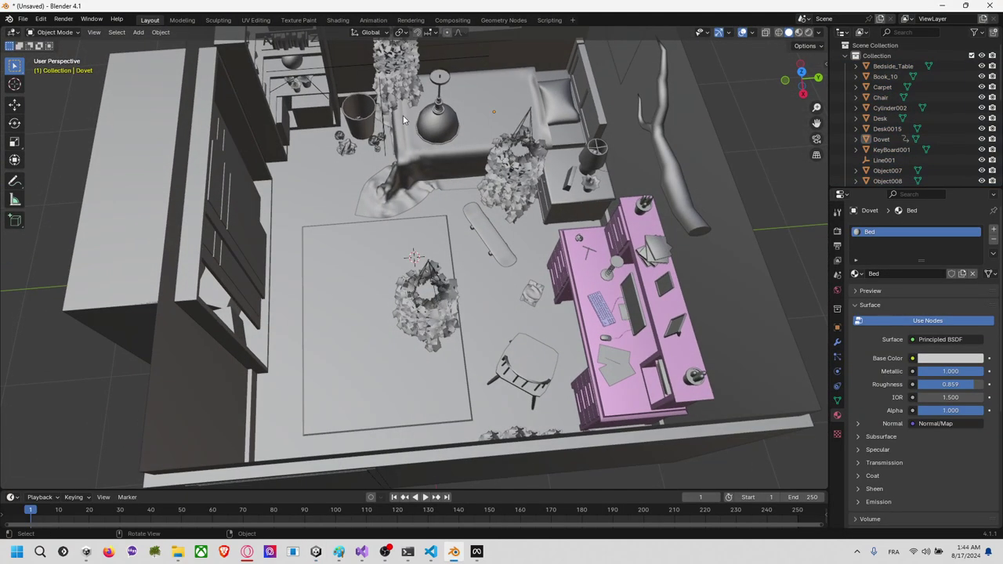
{"action": "left_click", "coordinate": [363, 127]}
{"action": "left_click", "coordinate": [53, 32]}
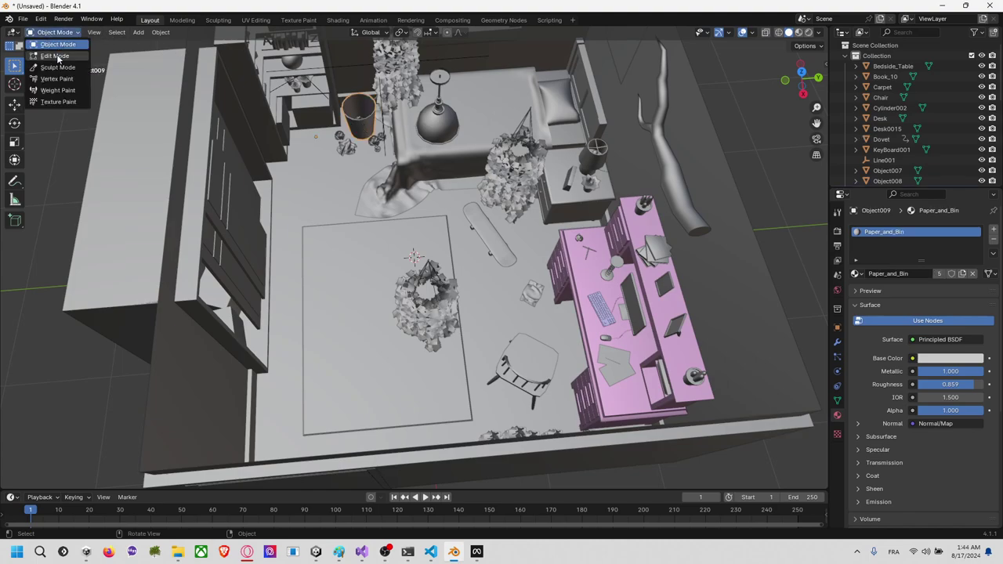
{"action": "left_click", "coordinate": [52, 53]}
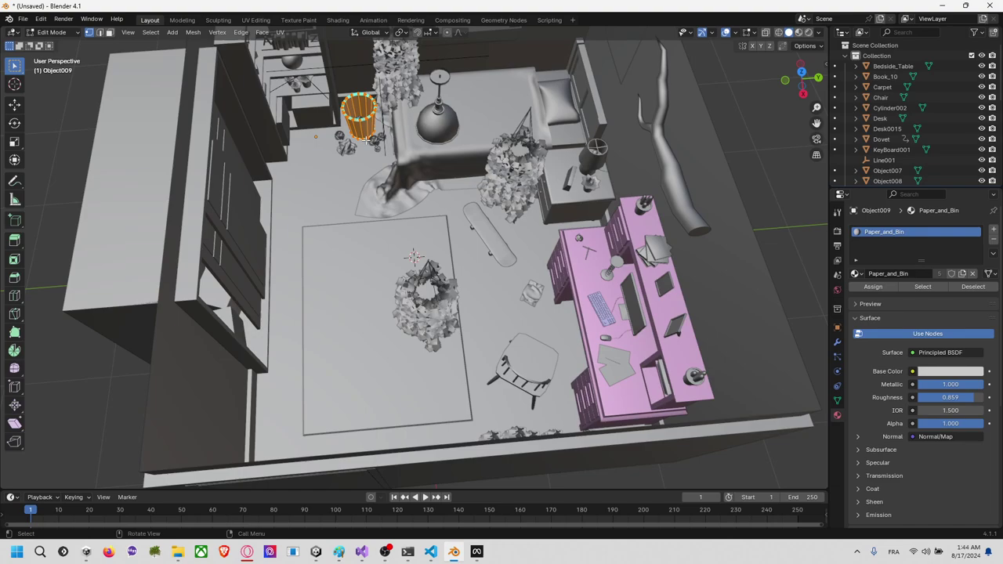
{"action": "key", "text": "F3"}
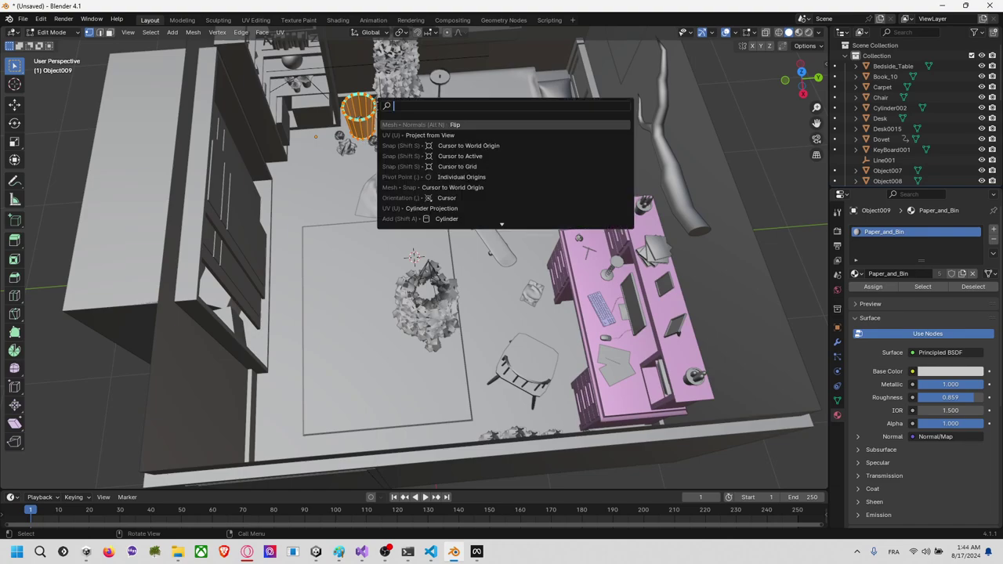
{"action": "type", "text": "flip"}
{"action": "key", "text": "Return"}
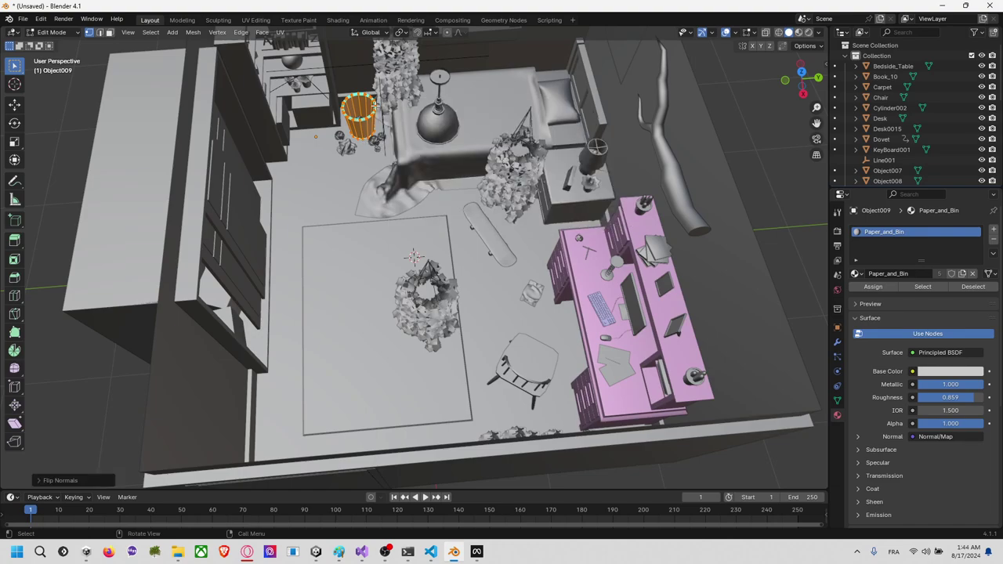
{"action": "key", "text": "ctrl+s"}
{"action": "left_click", "coordinate": [739, 421]}
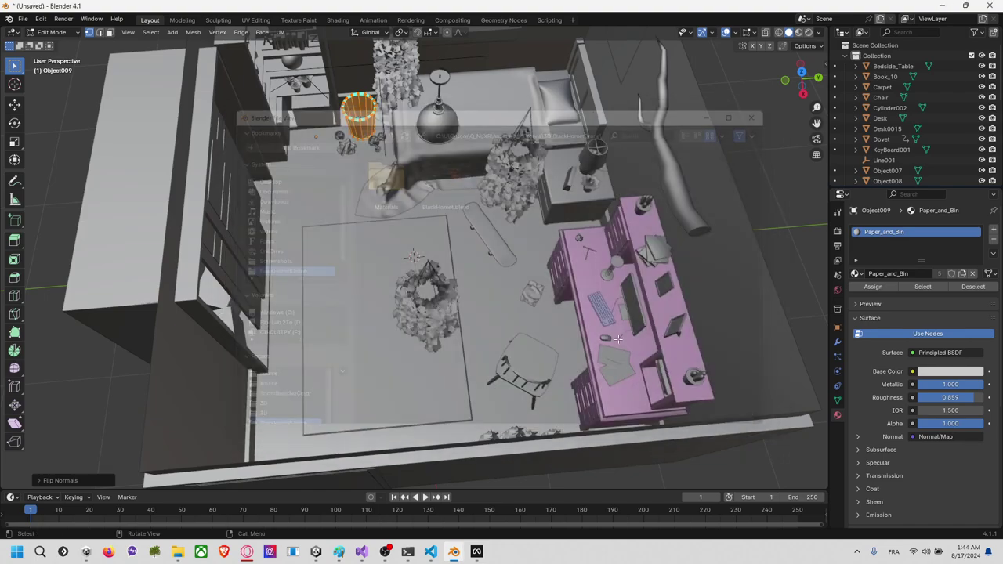
Step: Return to Object Mode, select the four leafy plant meshes around the room and open them together in Edit Mode
{"action": "middle_click_drag", "start_coordinate": [542, 256], "coordinate": [587, 284]}
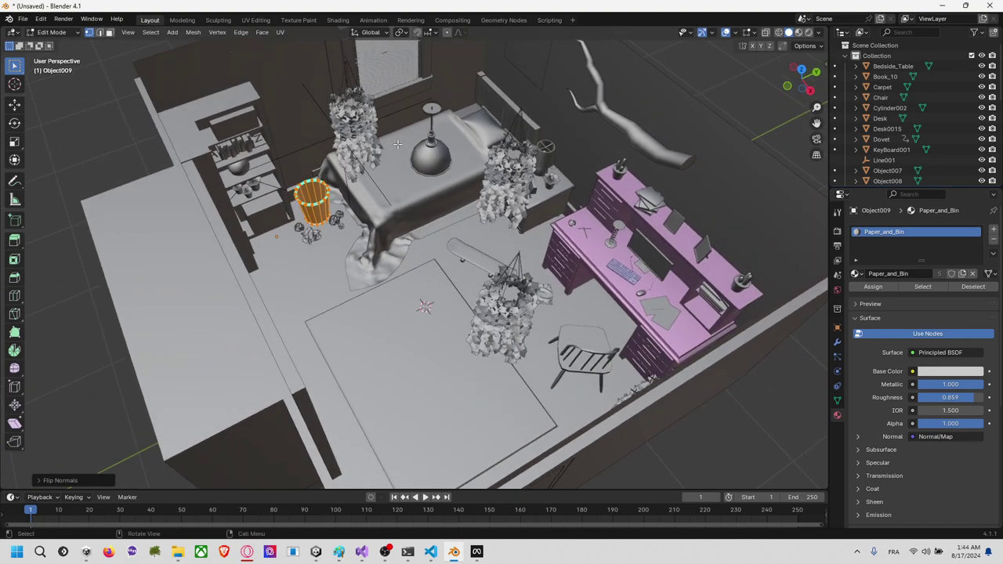
{"action": "left_click", "coordinate": [377, 145]}
{"action": "left_click", "coordinate": [51, 32]}
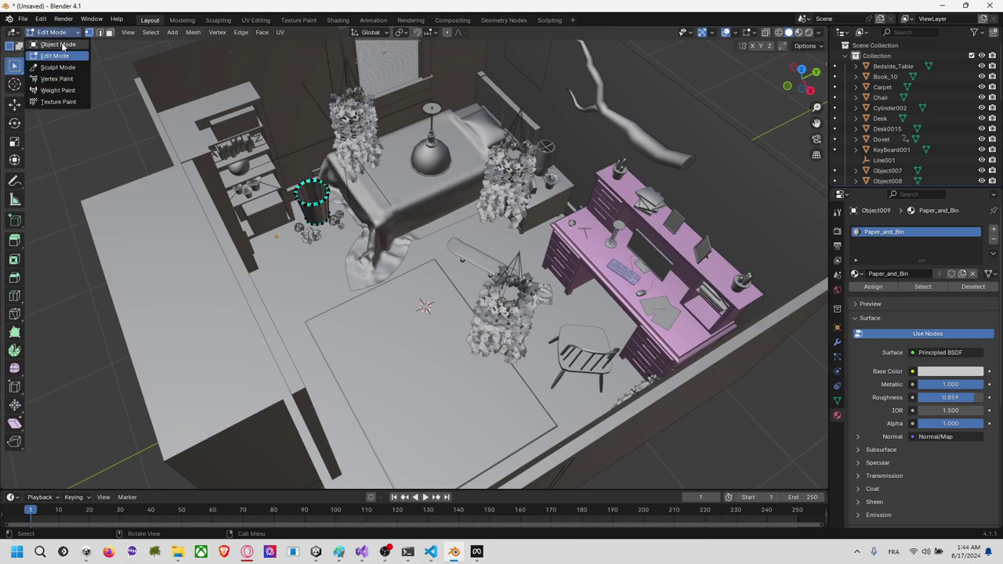
{"action": "left_click", "coordinate": [47, 43]}
{"action": "left_click", "coordinate": [356, 137]}
{"action": "left_click", "coordinate": [487, 183], "text": "shift"}
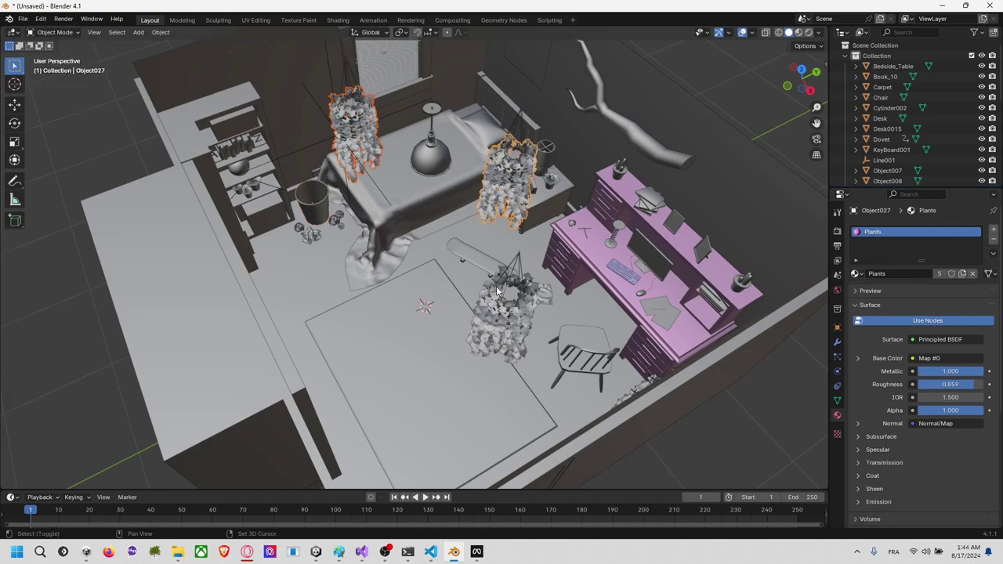
{"action": "left_click", "coordinate": [499, 292], "text": "shift"}
{"action": "middle_click_drag", "start_coordinate": [472, 277], "coordinate": [586, 252]}
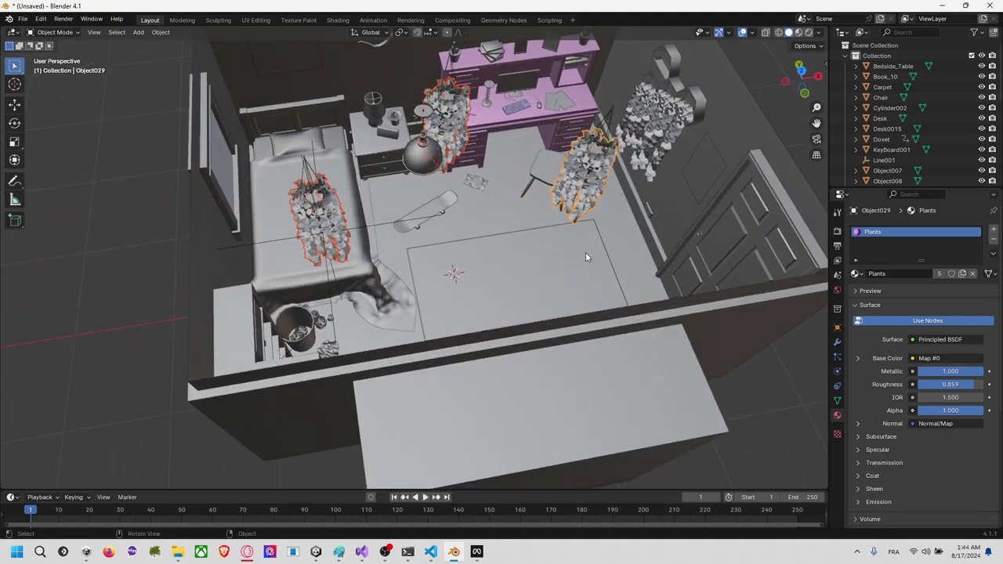
{"action": "left_click", "coordinate": [662, 155], "text": "shift"}
{"action": "middle_click_drag", "start_coordinate": [580, 133], "coordinate": [203, 61]}
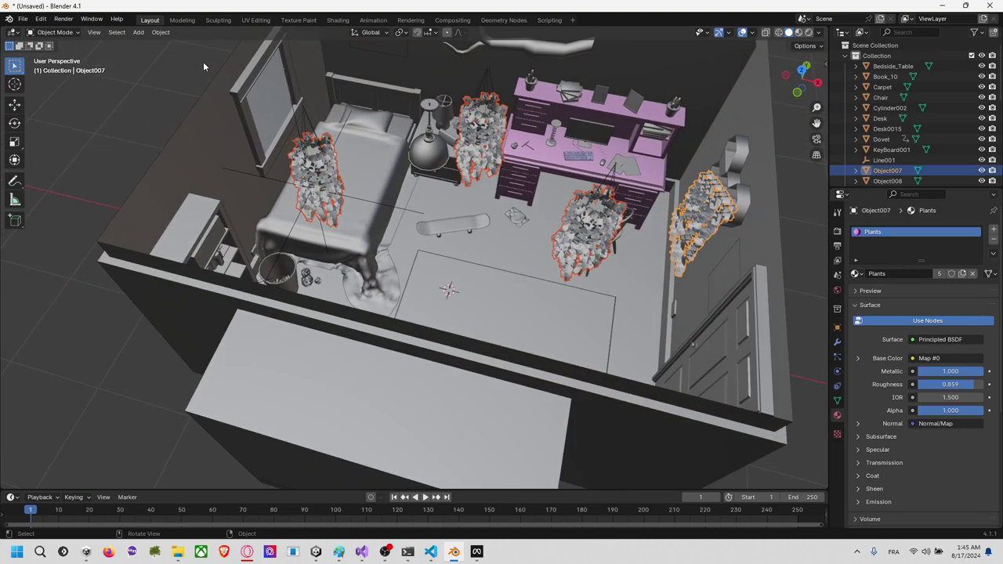
{"action": "left_click", "coordinate": [51, 32]}
{"action": "left_click", "coordinate": [47, 56]}
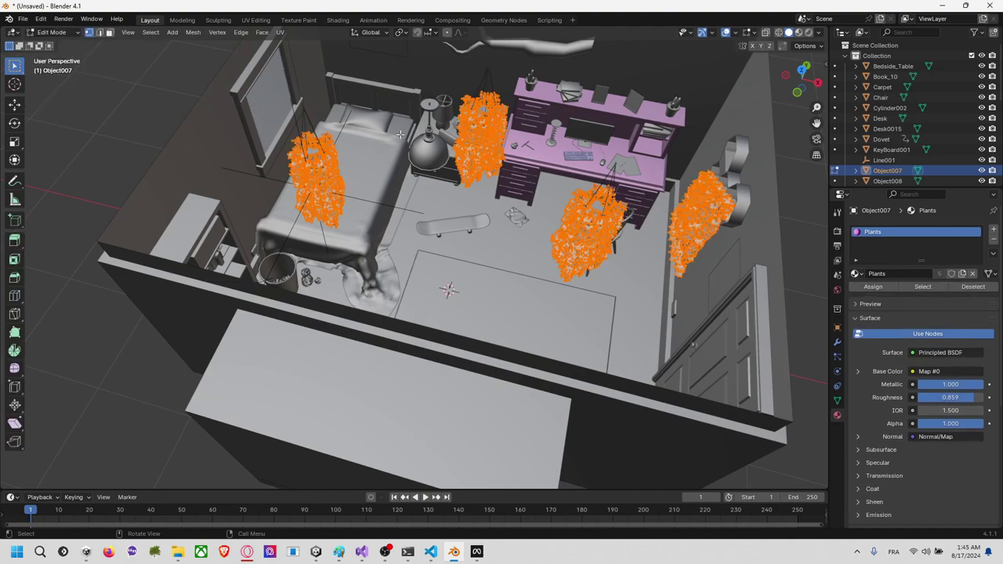
Step: Flip the normals of the selected hanging-plant mesh Object007
{"action": "key", "text": "F3"}
{"action": "type", "text": "flip"}
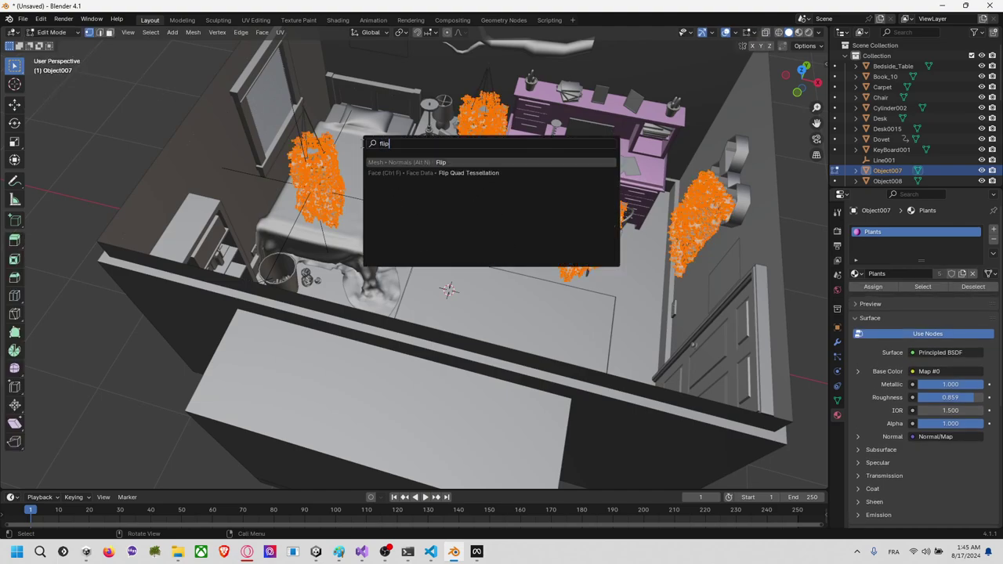
{"action": "key", "text": "Return"}
{"action": "key", "text": "ctrl+s"}
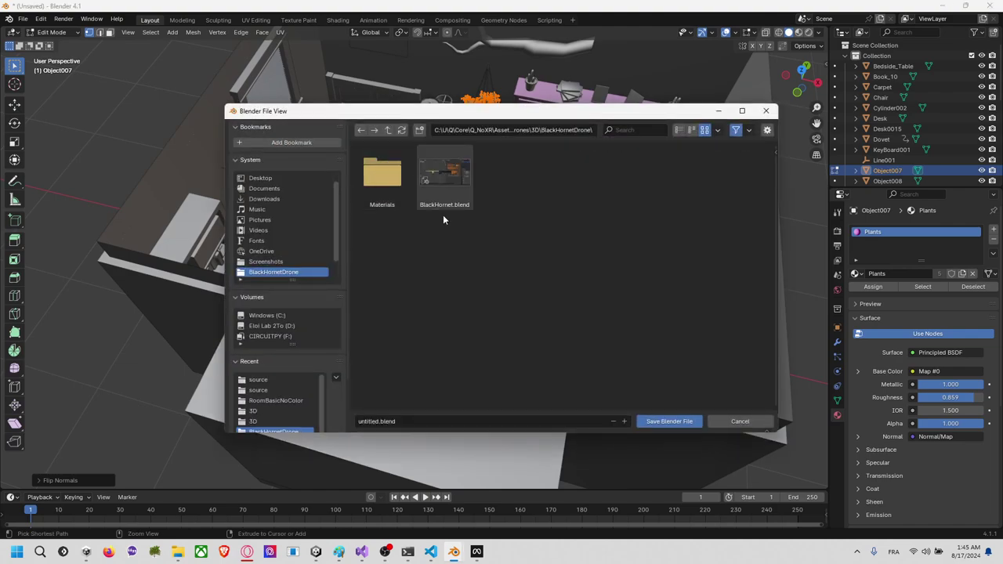
{"action": "left_click", "coordinate": [739, 422]}
{"action": "right_click", "coordinate": [659, 235]}
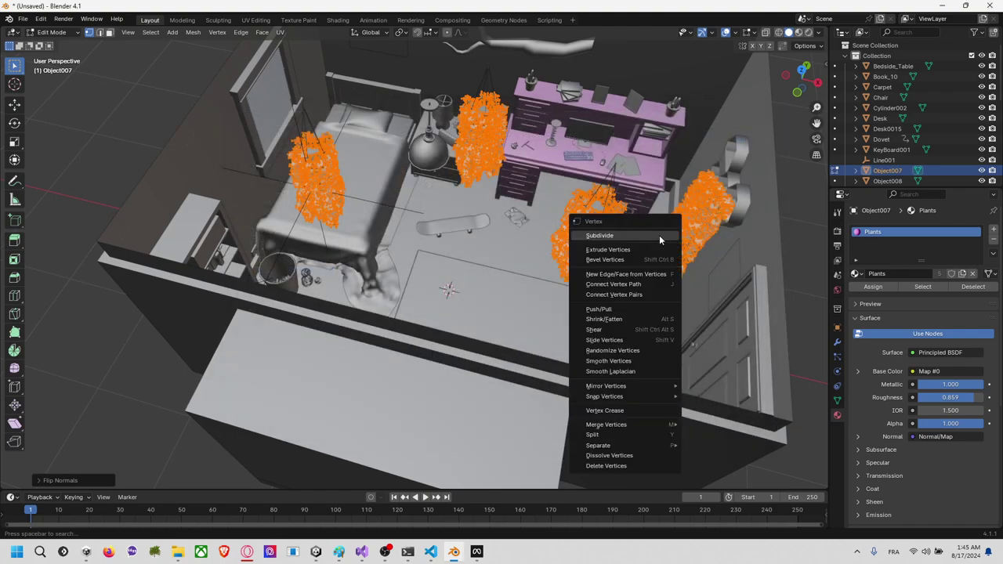
Step: Deselect all the vertices of the hanging-plant mesh and return to Object Mode
{"action": "middle_click_drag", "start_coordinate": [567, 189], "coordinate": [502, 183]}
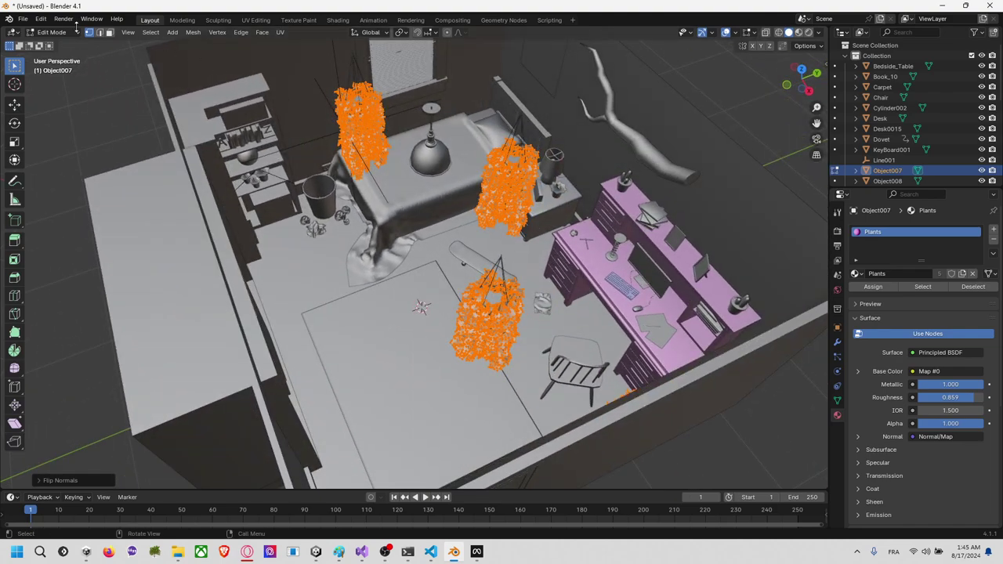
{"action": "middle_click_drag", "start_coordinate": [459, 104], "coordinate": [502, 184]}
{"action": "key", "text": "alt+a"}
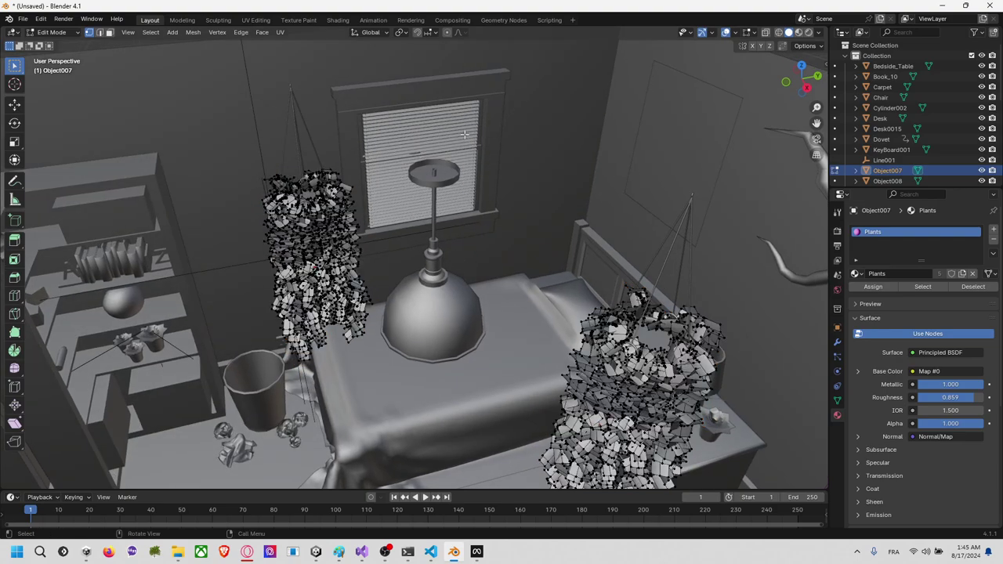
{"action": "scroll", "coordinate": [402, 188], "scroll_direction": "down", "scroll_amount": 5}
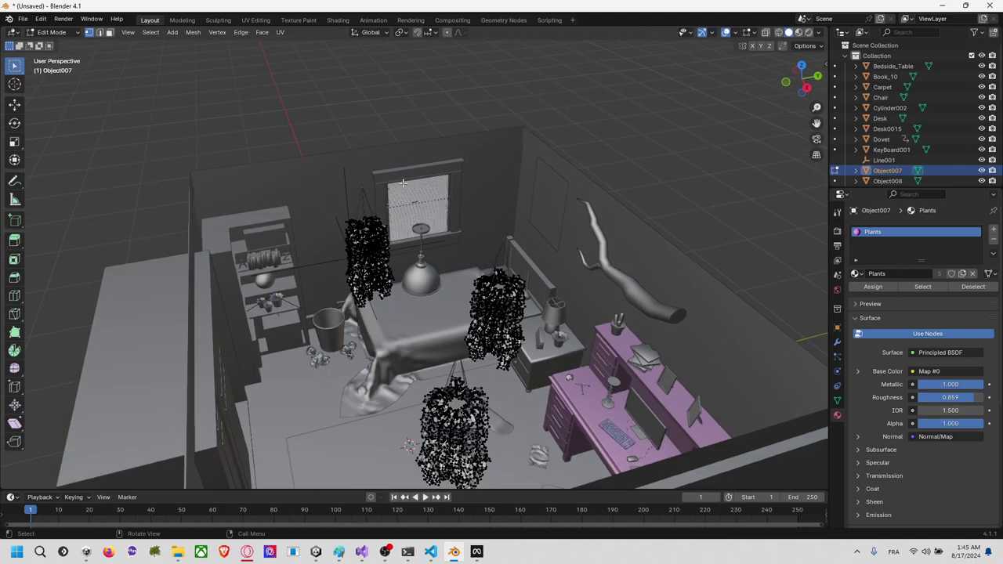
{"action": "left_click", "coordinate": [50, 32]}
{"action": "left_click", "coordinate": [45, 36]}
Step: Export the room scene as an FBX file over the existing model file
{"action": "left_click", "coordinate": [22, 19]}
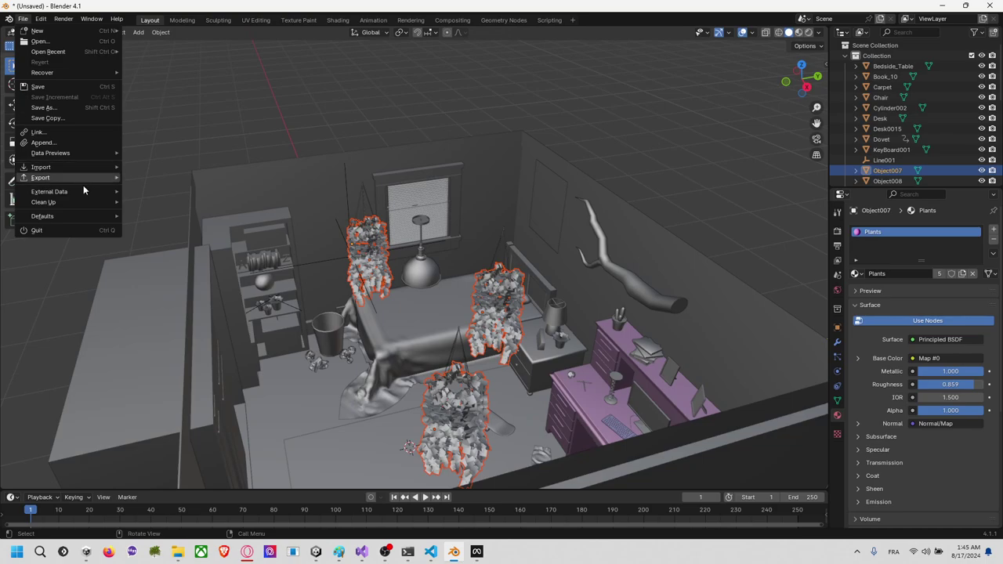
{"action": "mouse_move", "coordinate": [98, 176]}
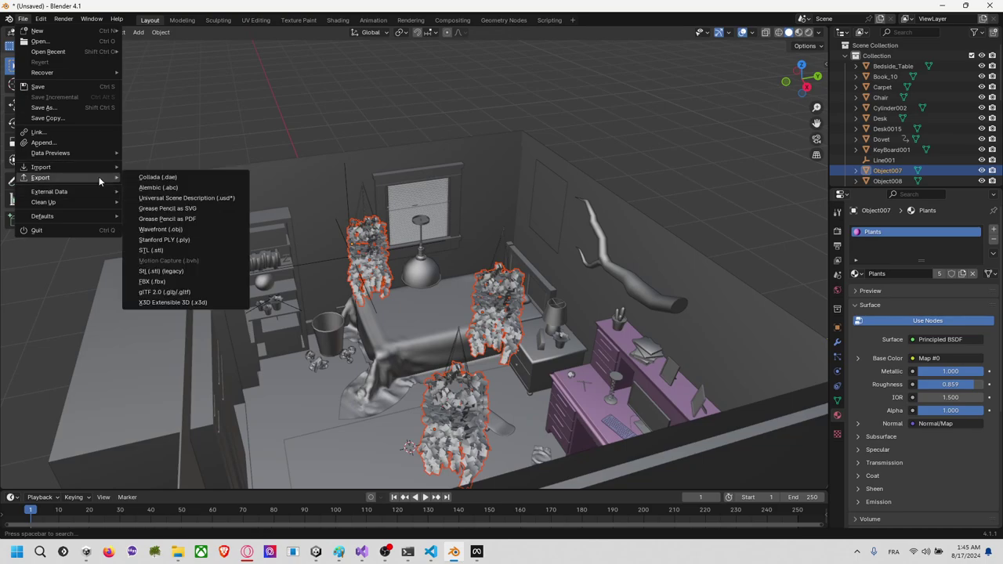
{"action": "left_click", "coordinate": [152, 281]}
{"action": "left_click", "coordinate": [507, 176]}
{"action": "left_click", "coordinate": [649, 421]}
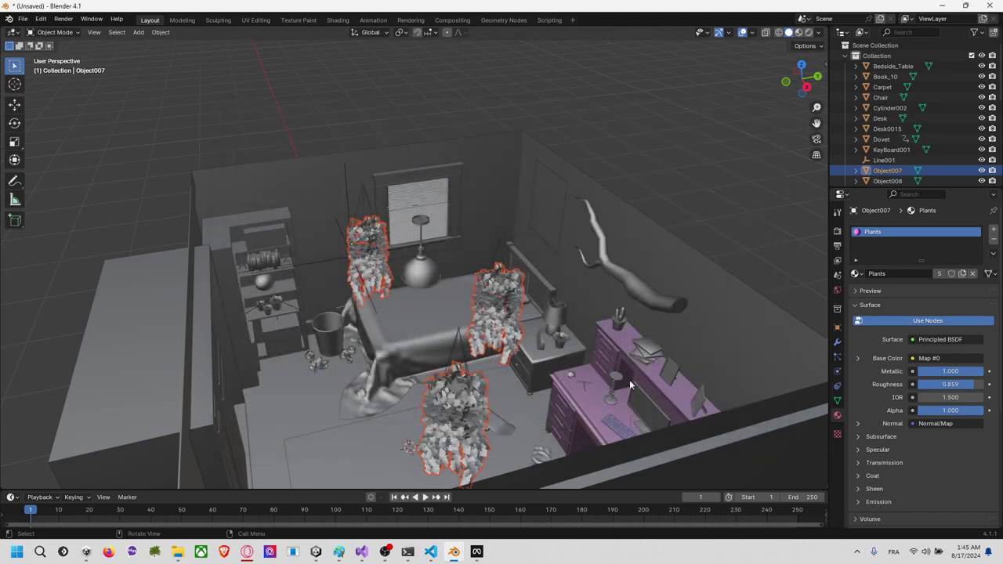
Step: Switch to Unity and set the Paper_and_Bin material's Render Face to Both
{"action": "key", "text": "alt+Tab"}
{"action": "mouse_move", "coordinate": [397, 191]}
{"action": "left_mouse_down", "text": "alt"}
{"action": "mouse_move", "coordinate": [404, 182]}
{"action": "mouse_move", "coordinate": [262, 162]}
{"action": "mouse_move", "coordinate": [398, 189]}
{"action": "left_mouse_up", "text": "alt"}
{"action": "left_click", "coordinate": [397, 187]}
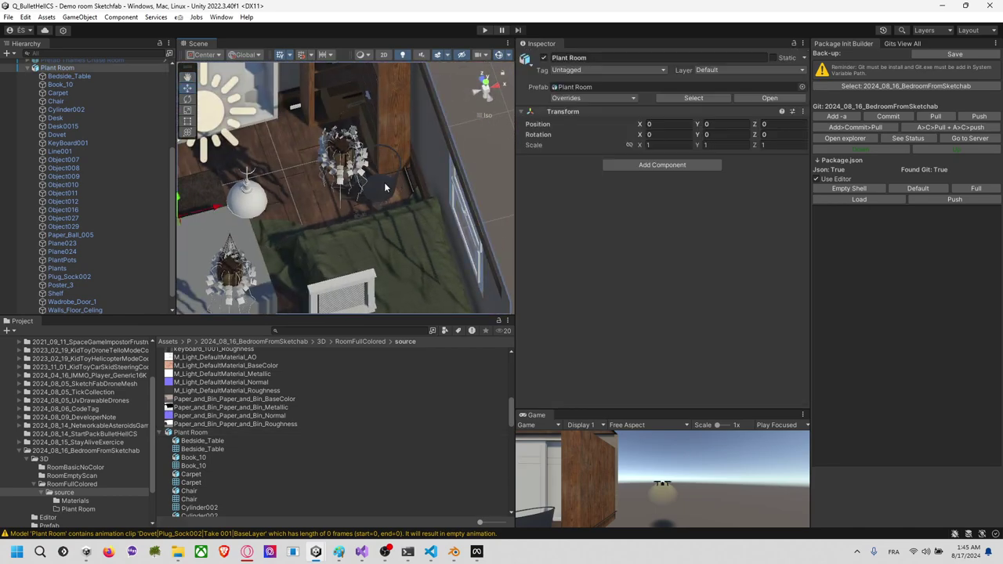
{"action": "double_click", "coordinate": [662, 184]}
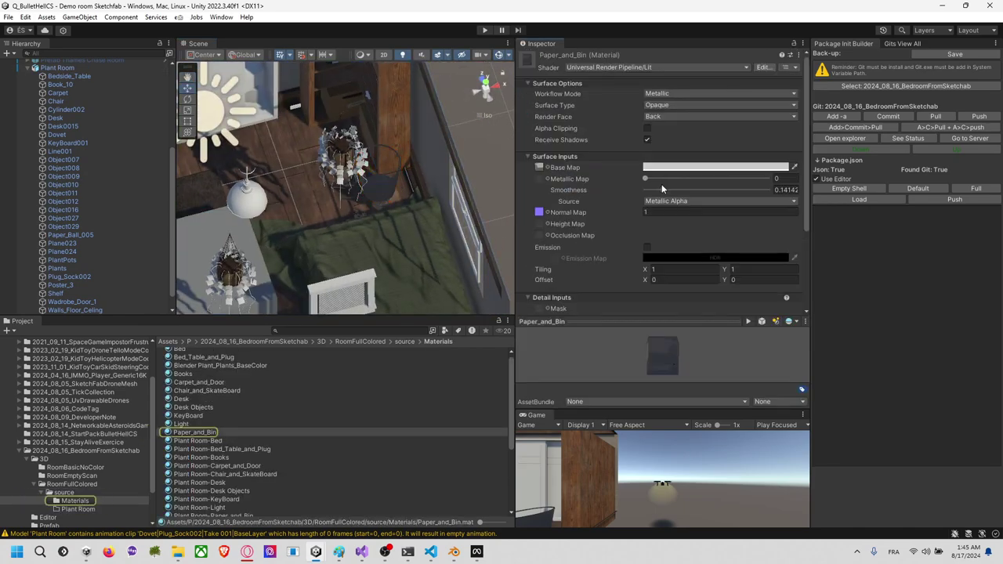
{"action": "left_click", "coordinate": [675, 116]}
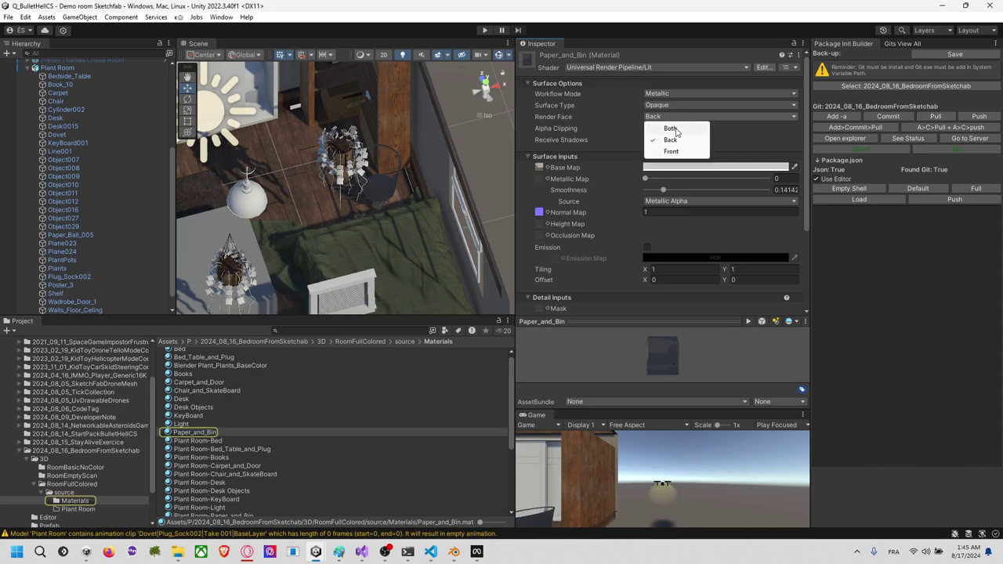
{"action": "left_click", "coordinate": [675, 128]}
Step: Open the hanging plant's Blender Plant_Plants_BaseColor material and set its Render Face to Both
{"action": "left_click", "coordinate": [363, 160]}
{"action": "left_click", "coordinate": [361, 160]}
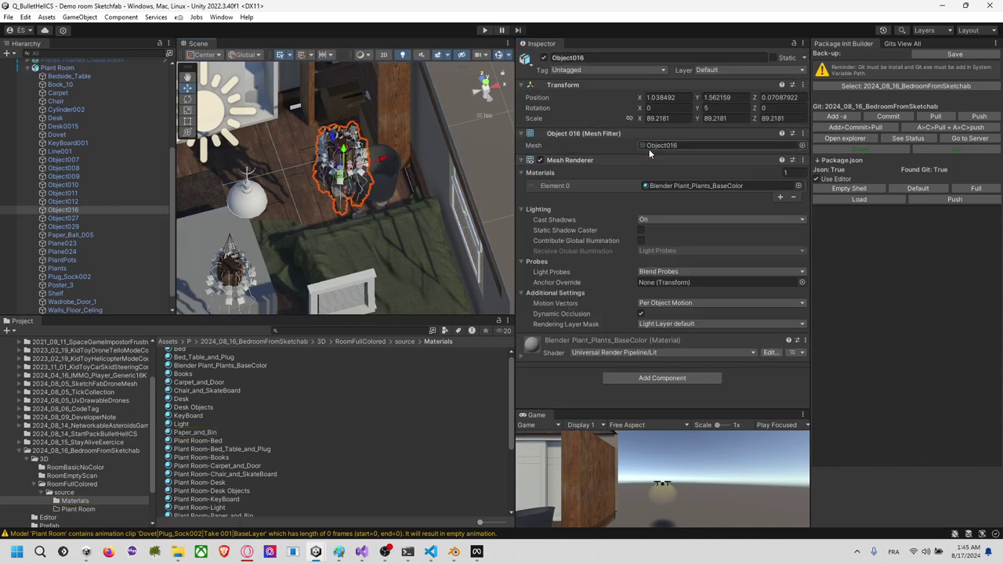
{"action": "double_click", "coordinate": [673, 186]}
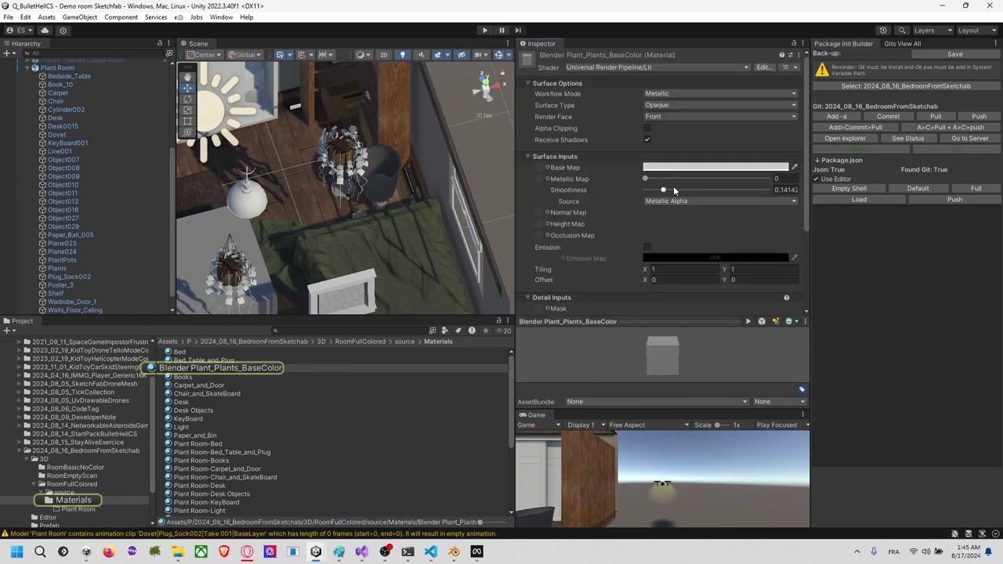
{"action": "left_click", "coordinate": [678, 114]}
{"action": "left_click", "coordinate": [657, 127]}
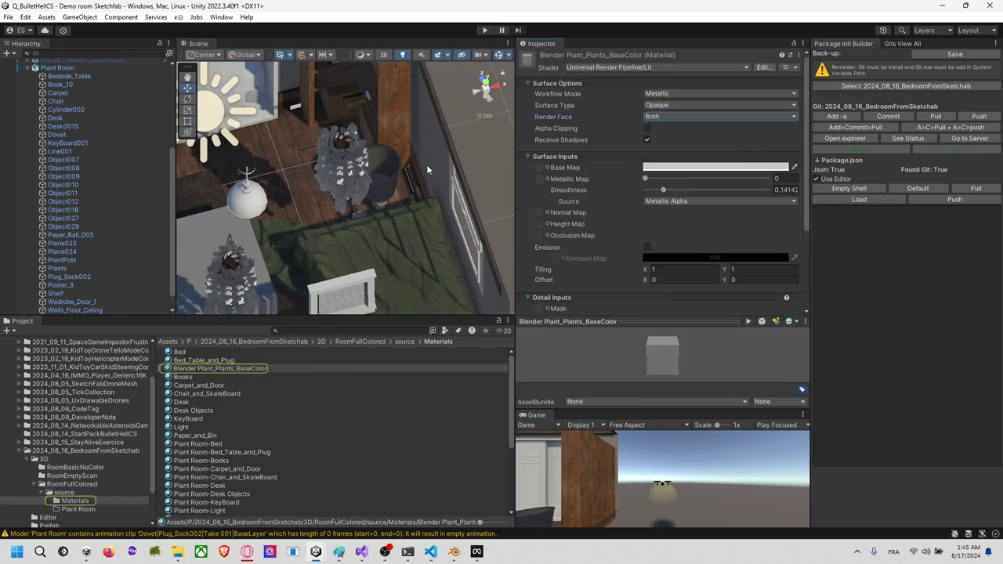
Step: Try the plant textures as the hanging plant material's Base Map and assign Blender_Plant_Plants_Opacity
{"action": "right_click_drag", "start_coordinate": [427, 169], "coordinate": [329, 154]}
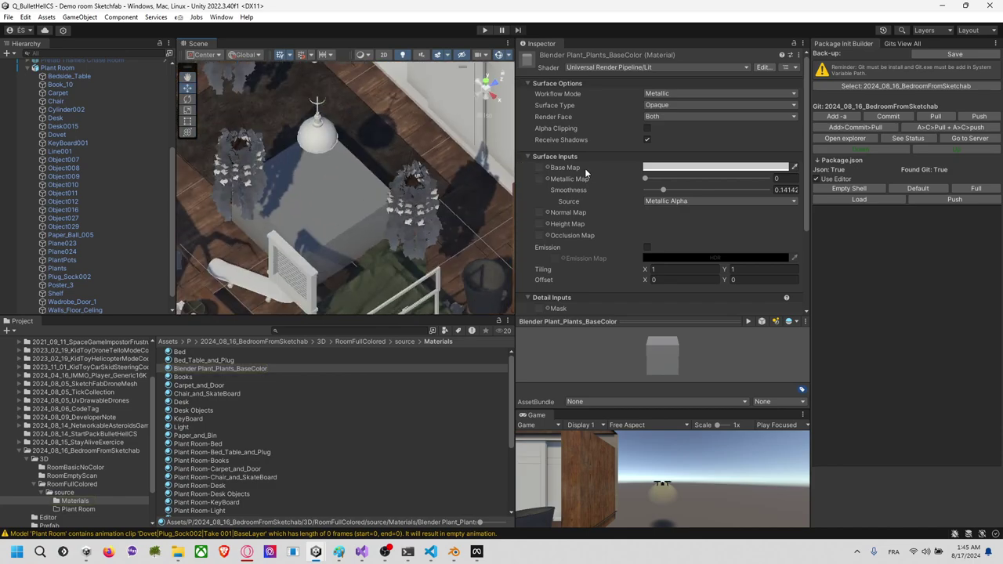
{"action": "left_click_drag", "start_coordinate": [451, 173], "coordinate": [376, 167], "text": "alt"}
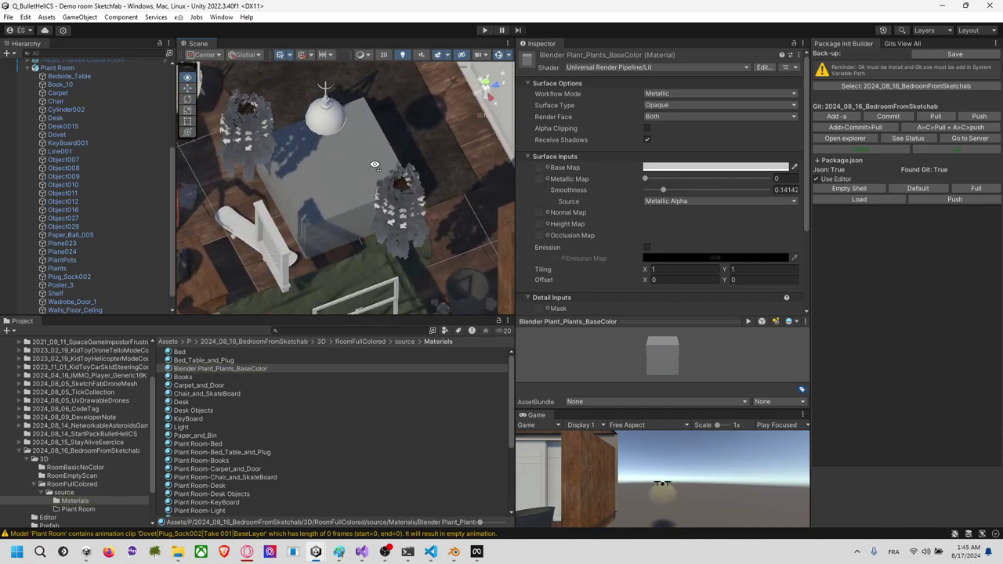
{"action": "left_click", "coordinate": [417, 227]}
{"action": "left_click", "coordinate": [417, 228]}
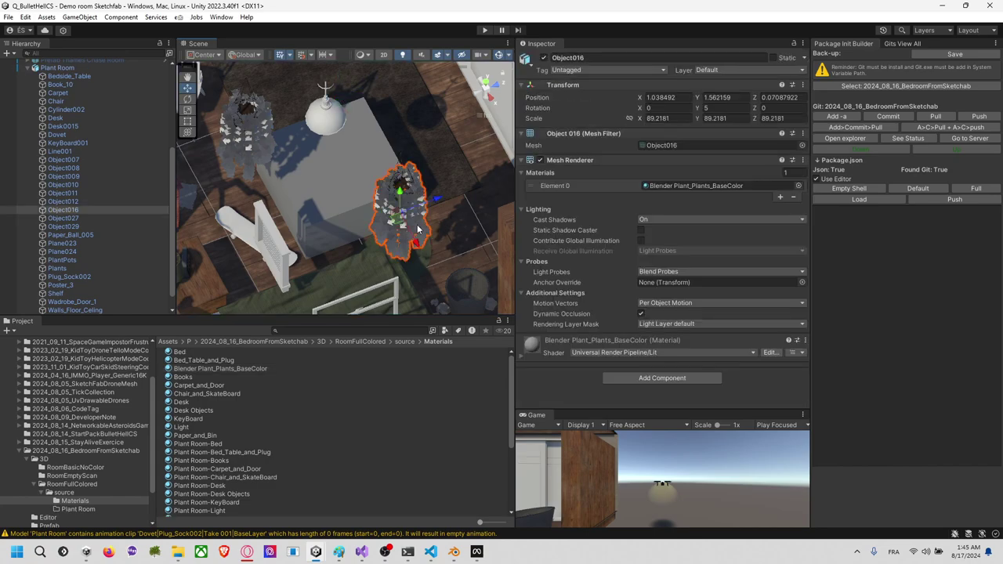
{"action": "left_click", "coordinate": [669, 184]}
{"action": "double_click", "coordinate": [668, 185]}
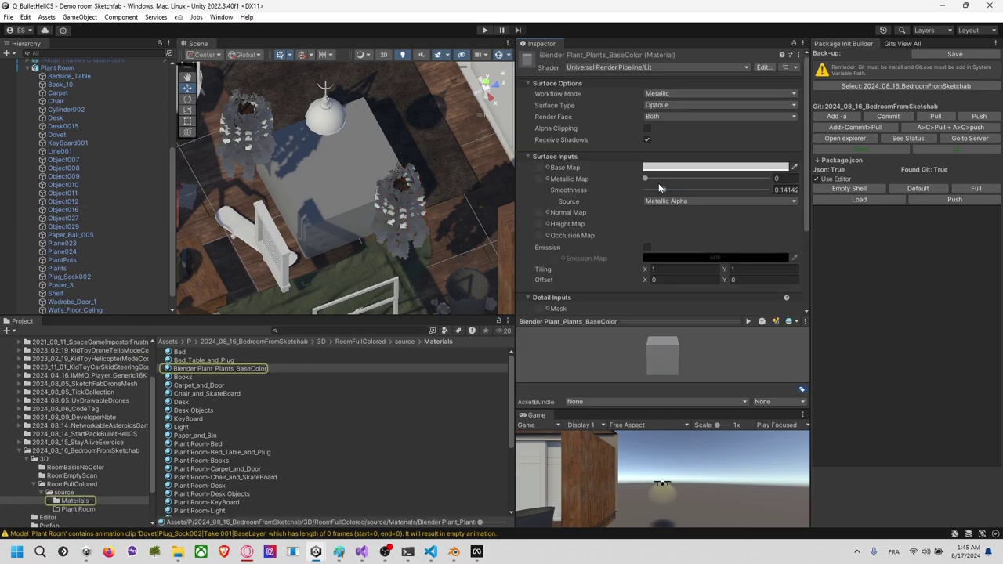
{"action": "left_click", "coordinate": [540, 167]}
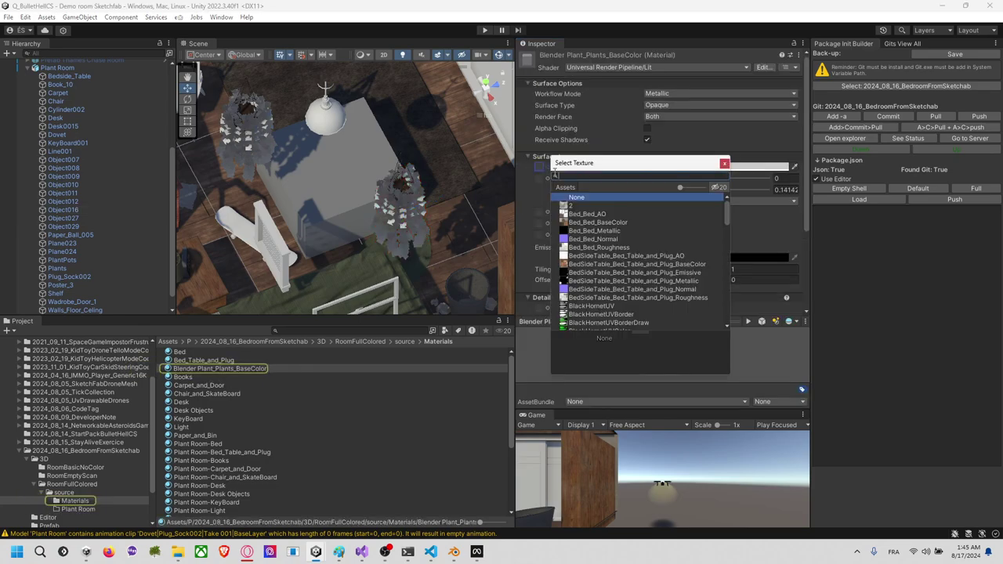
{"action": "type", "text": "plant"}
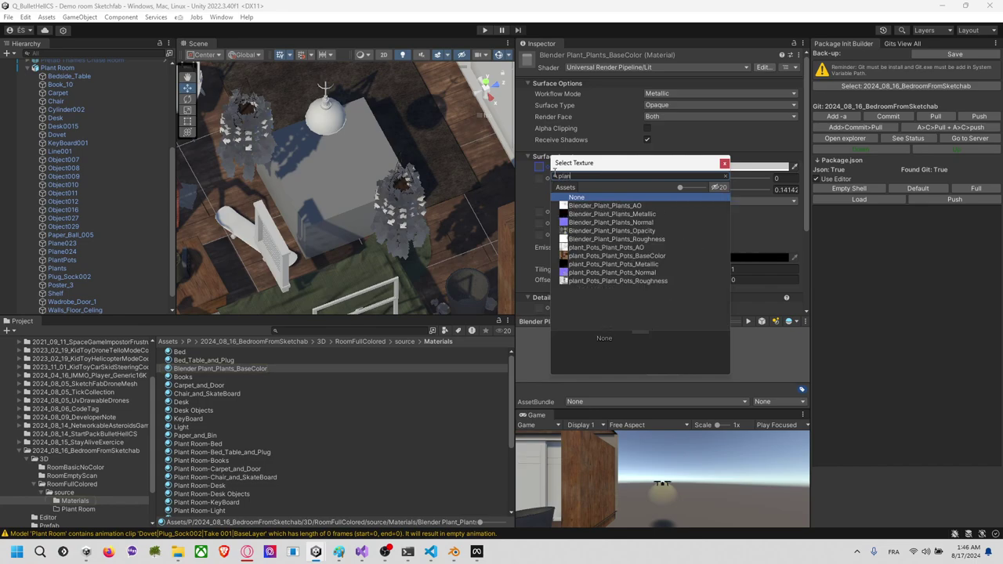
{"action": "key", "text": "Down"}
{"action": "key", "text": "Down"}
{"action": "key", "text": "Down"}
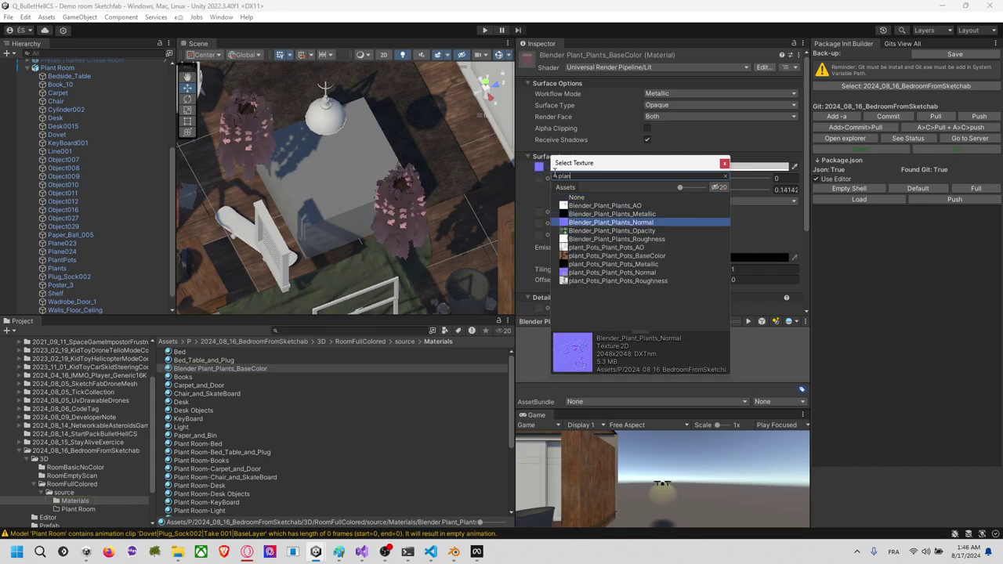
{"action": "key", "text": "Down"}
{"action": "key", "text": "Down"}
{"action": "key", "text": "Up"}
{"action": "key", "text": "Up"}
{"action": "key", "text": "Up"}
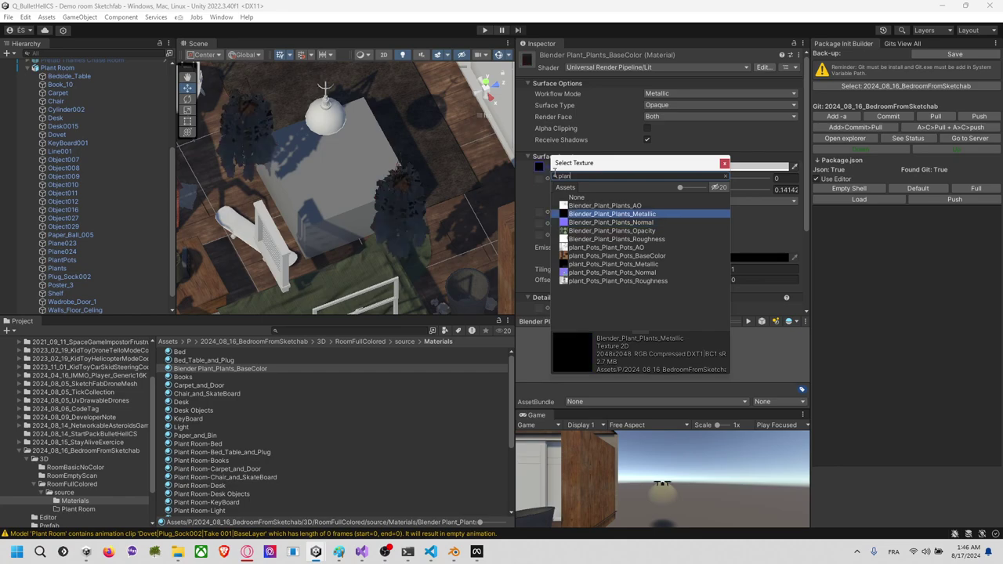
{"action": "key", "text": "Down"}
{"action": "key", "text": "Down"}
{"action": "key", "text": "Down"}
{"action": "key", "text": "Down"}
{"action": "key", "text": "Down"}
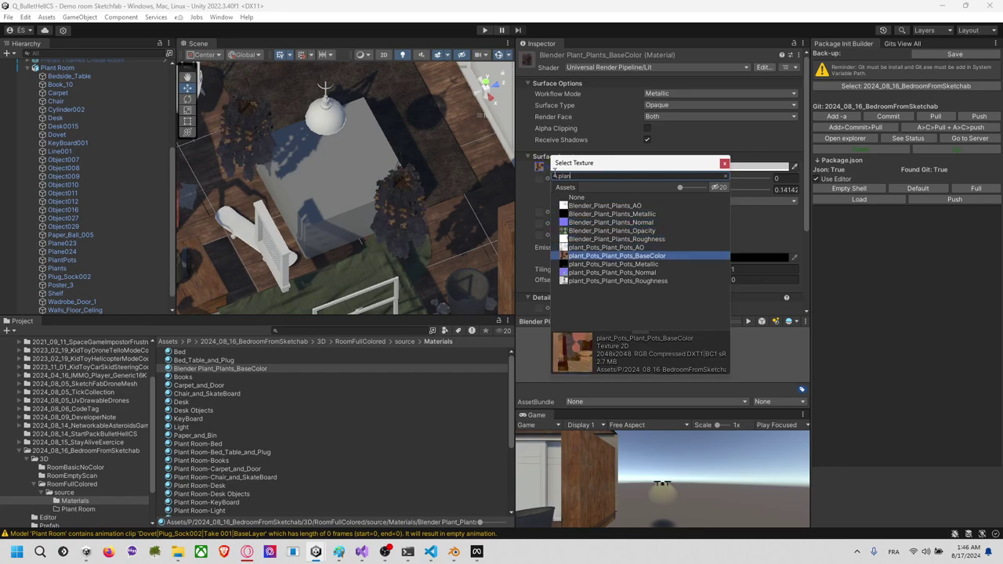
{"action": "key", "text": "Up"}
{"action": "key", "text": "Down"}
{"action": "key", "text": "Up"}
{"action": "key", "text": "Up"}
{"action": "key", "text": "Up"}
{"action": "key", "text": "Return"}
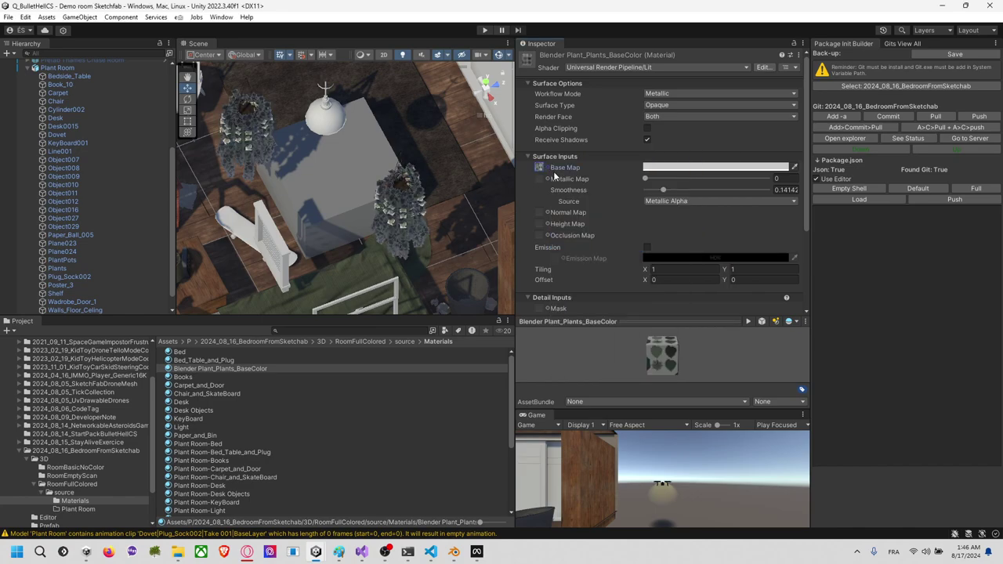
Step: Set the plant material's Surface Type to Transparent and enable Alpha Clipping with a threshold of 1
{"action": "left_click", "coordinate": [680, 104]}
{"action": "left_click", "coordinate": [668, 128]}
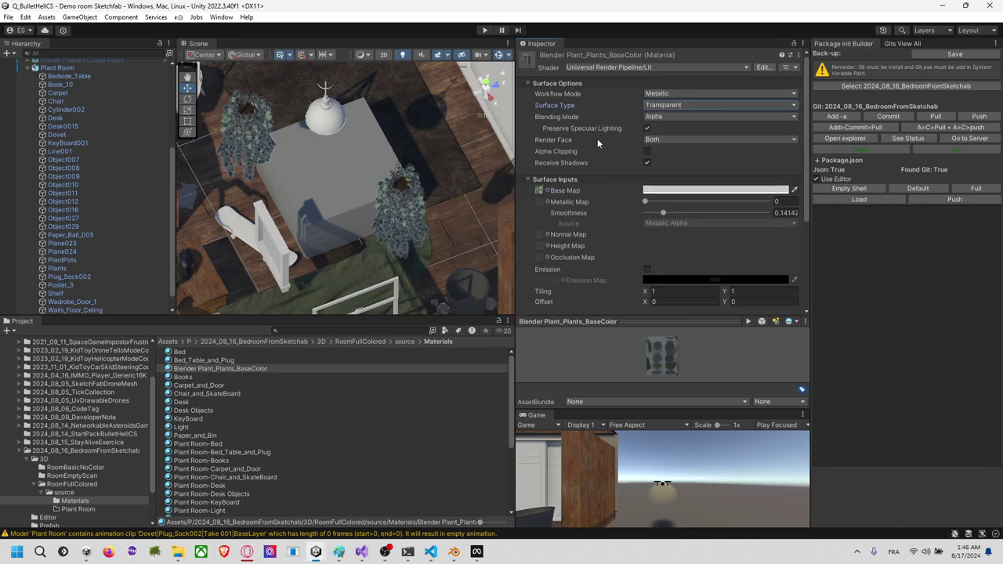
{"action": "left_click", "coordinate": [648, 152]}
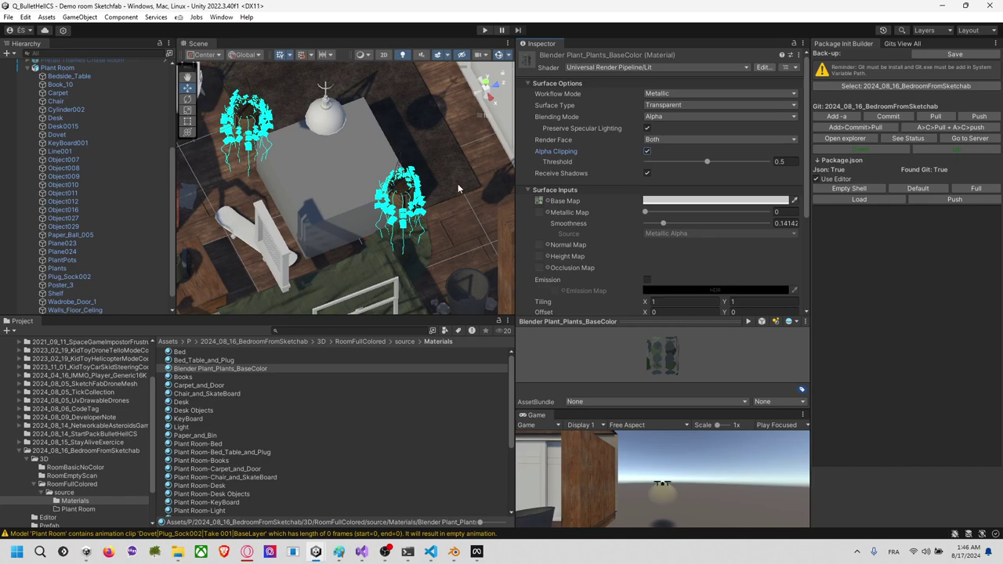
{"action": "scroll", "coordinate": [450, 200], "scroll_direction": "up", "scroll_amount": 2}
{"action": "scroll", "coordinate": [455, 203], "scroll_direction": "up", "scroll_amount": 3}
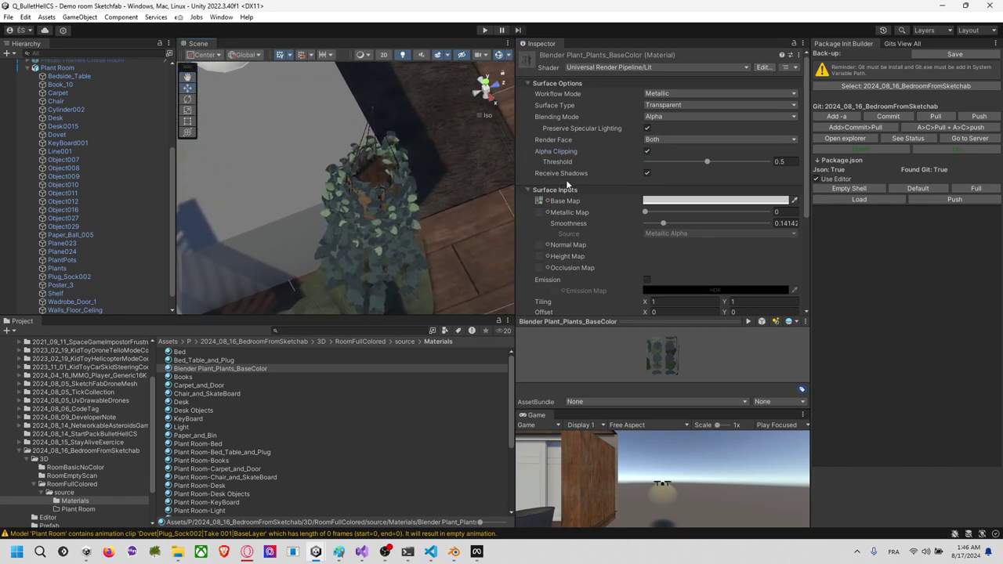
{"action": "left_click_drag", "start_coordinate": [708, 162], "coordinate": [845, 177]}
{"action": "scroll", "coordinate": [468, 201], "scroll_direction": "up", "scroll_amount": 4}
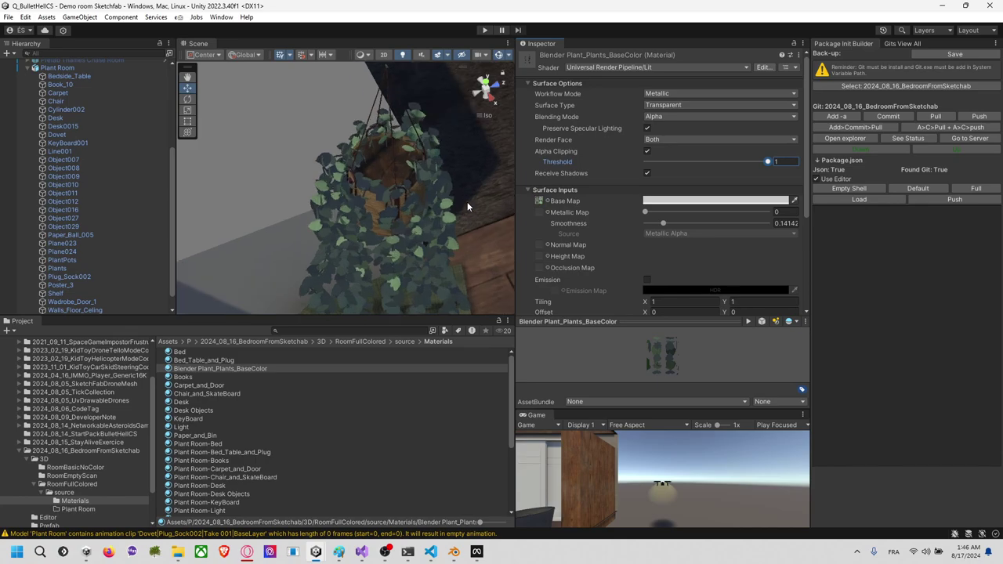
Step: Toggle Receive Shadows on the plant material to compare the look, and leave it disabled
{"action": "left_click", "coordinate": [647, 173]}
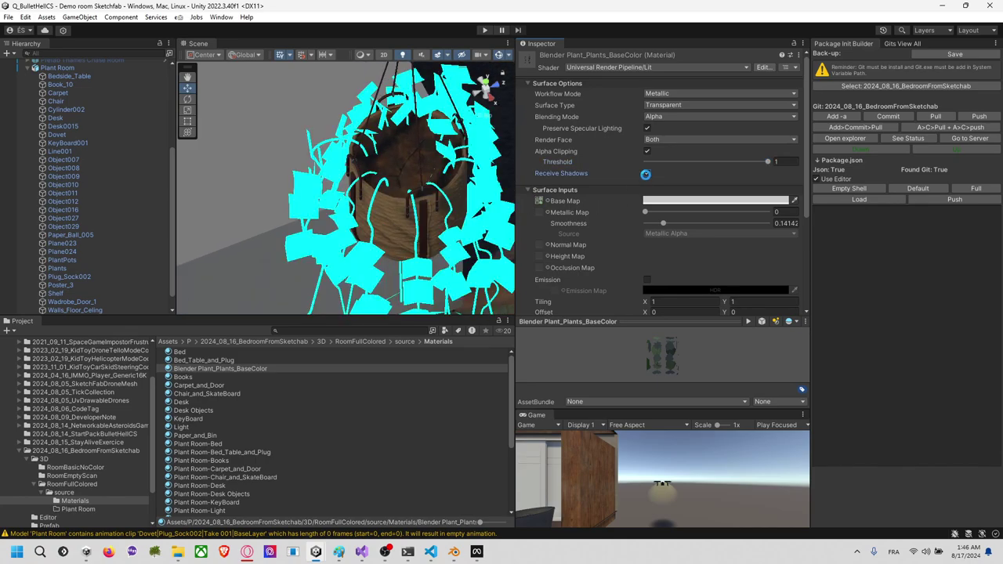
{"action": "left_click", "coordinate": [647, 174]}
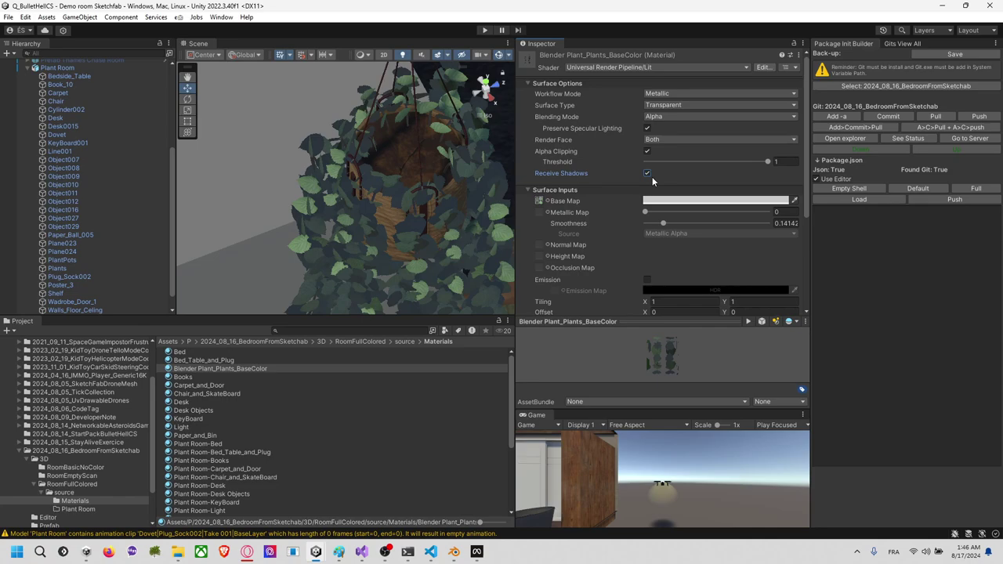
{"action": "left_click", "coordinate": [648, 174]}
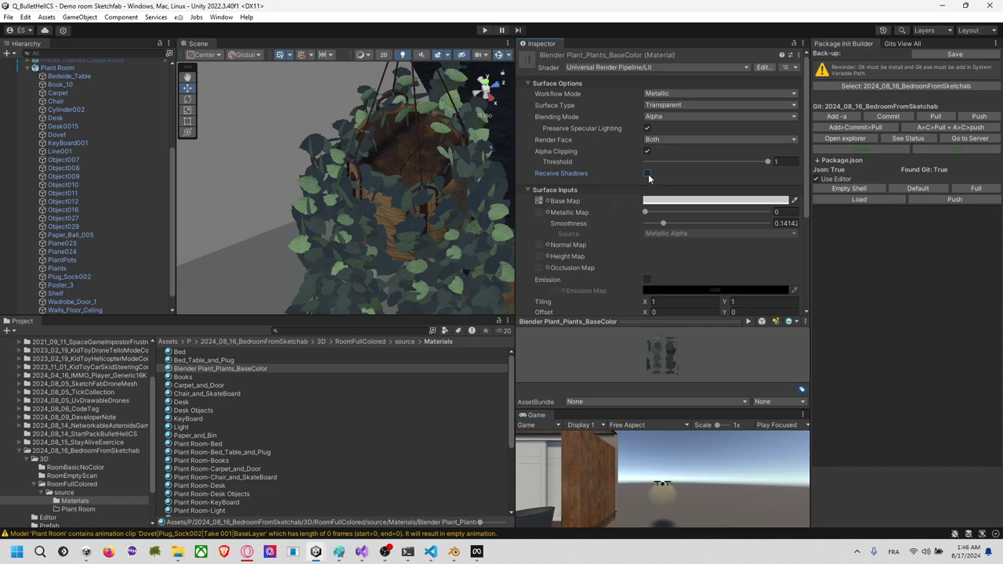
{"action": "left_click", "coordinate": [648, 174]}
{"action": "left_click", "coordinate": [649, 172]}
{"action": "left_click", "coordinate": [650, 173]}
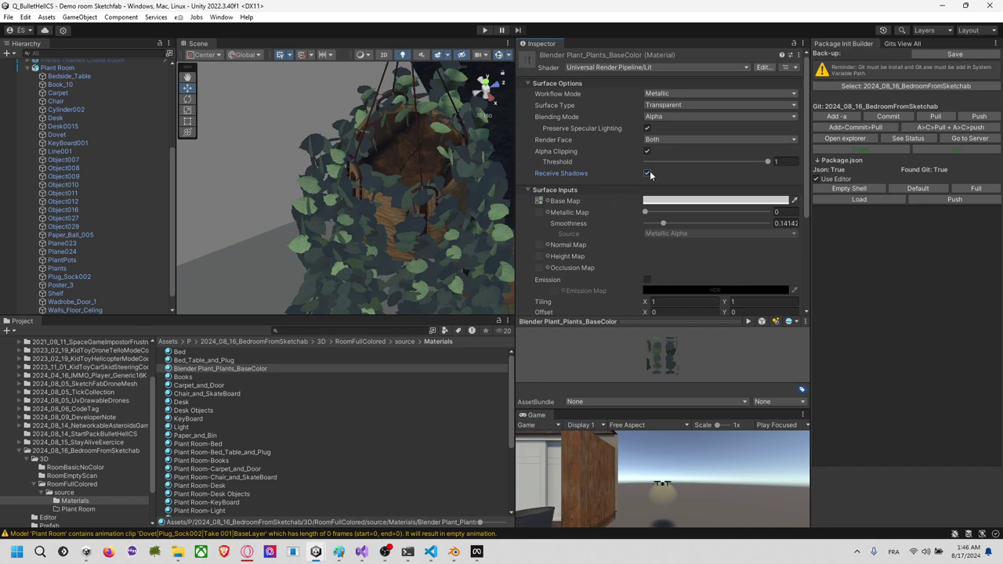
{"action": "left_click", "coordinate": [649, 172]}
{"action": "left_click", "coordinate": [648, 174]}
{"action": "left_click", "coordinate": [645, 174]}
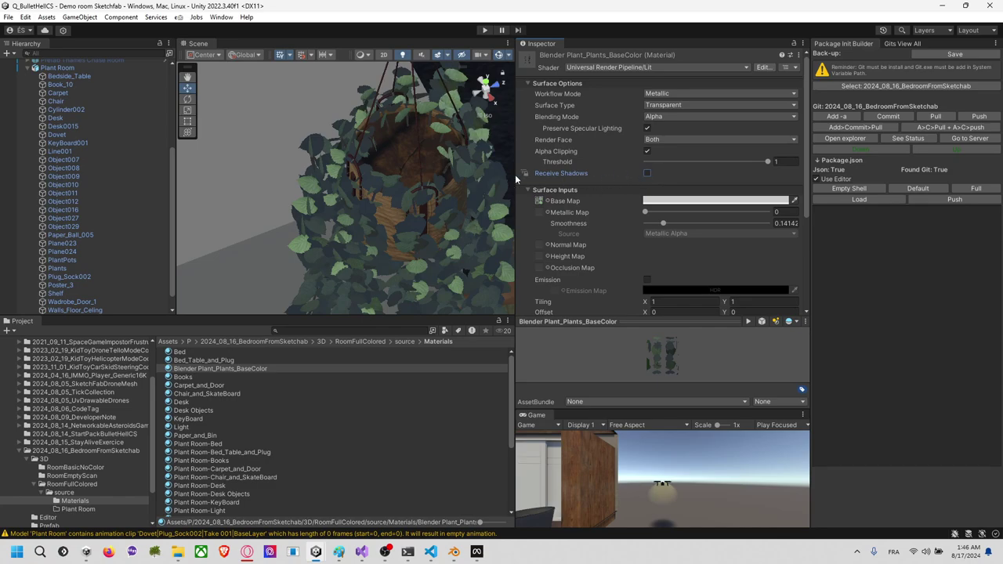
{"action": "scroll", "coordinate": [450, 184], "scroll_direction": "down", "scroll_amount": 6}
{"action": "right_click_drag", "start_coordinate": [442, 187], "coordinate": [292, 147]}
{"action": "middle_click_drag", "start_coordinate": [377, 137], "coordinate": [342, 212]}
{"action": "right_click_drag", "start_coordinate": [342, 210], "coordinate": [920, 273]}
{"action": "right_click_drag", "start_coordinate": [357, 211], "coordinate": [374, 165]}
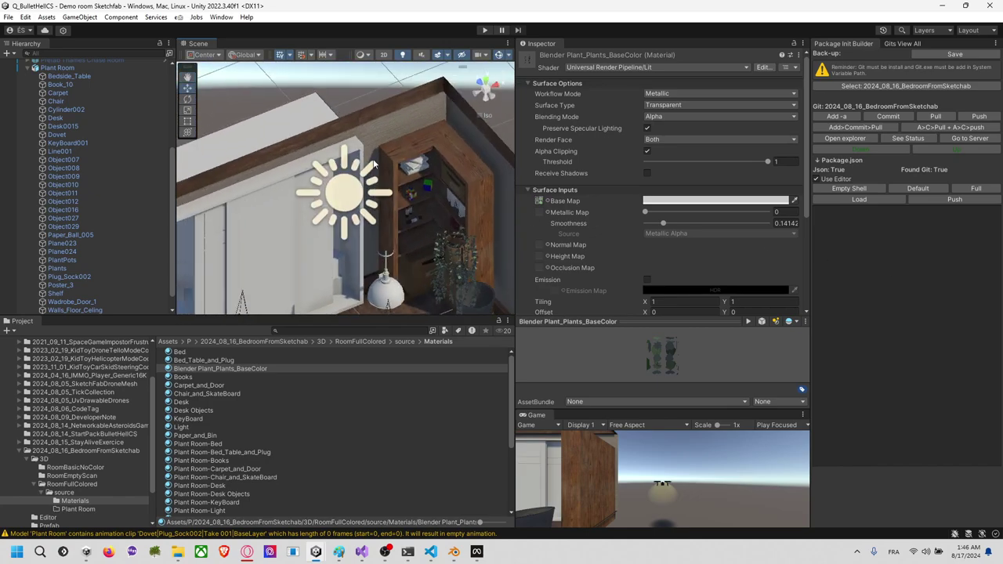
Step: Select the wardrobe in the scene and locate its assigned Wardrobe_ material among the project assets, closing 3D Viewer whenever it opens
{"action": "left_click", "coordinate": [201, 150]}
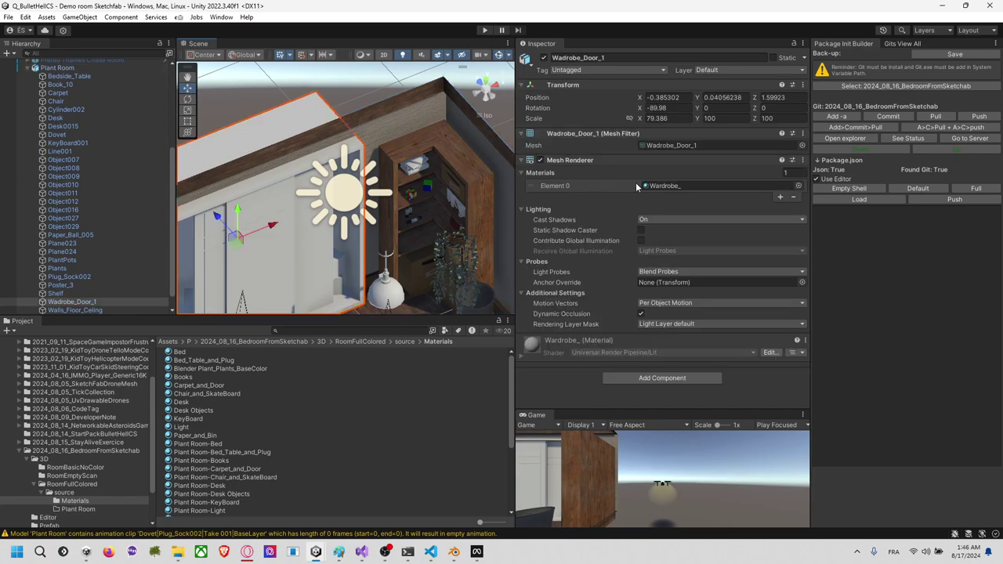
{"action": "double_click", "coordinate": [639, 186]}
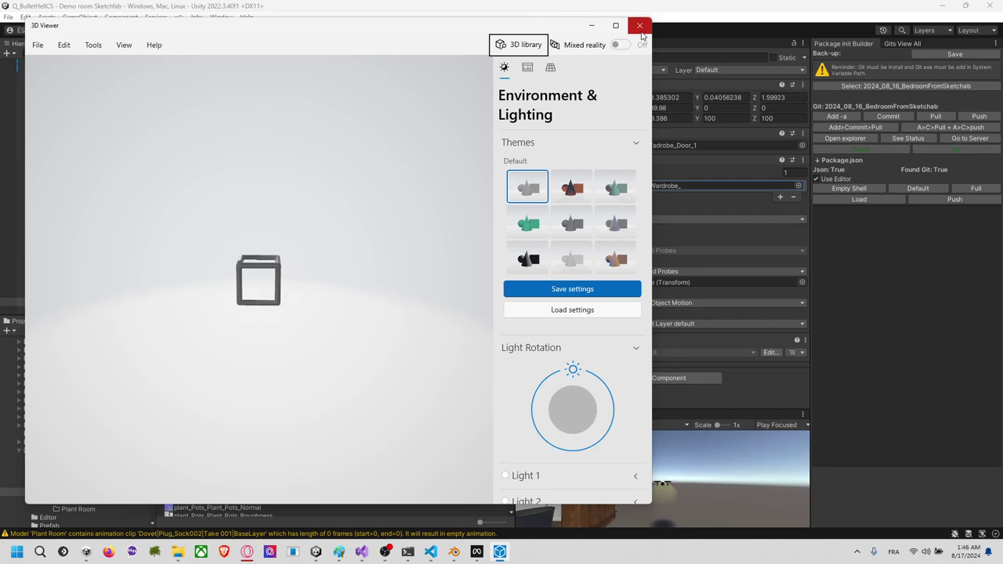
{"action": "left_click", "coordinate": [640, 25]}
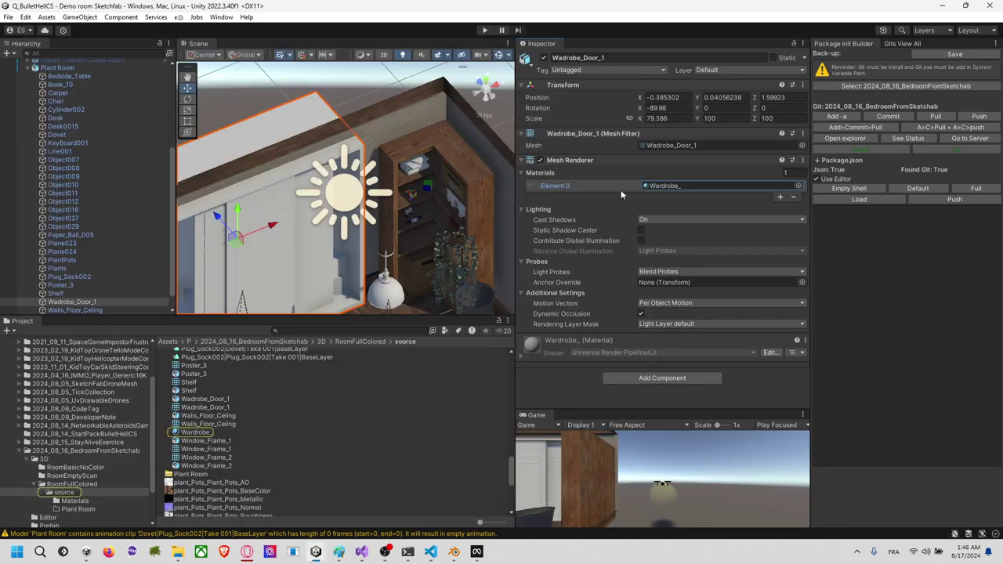
{"action": "double_click", "coordinate": [669, 186]}
{"action": "left_click", "coordinate": [638, 25]}
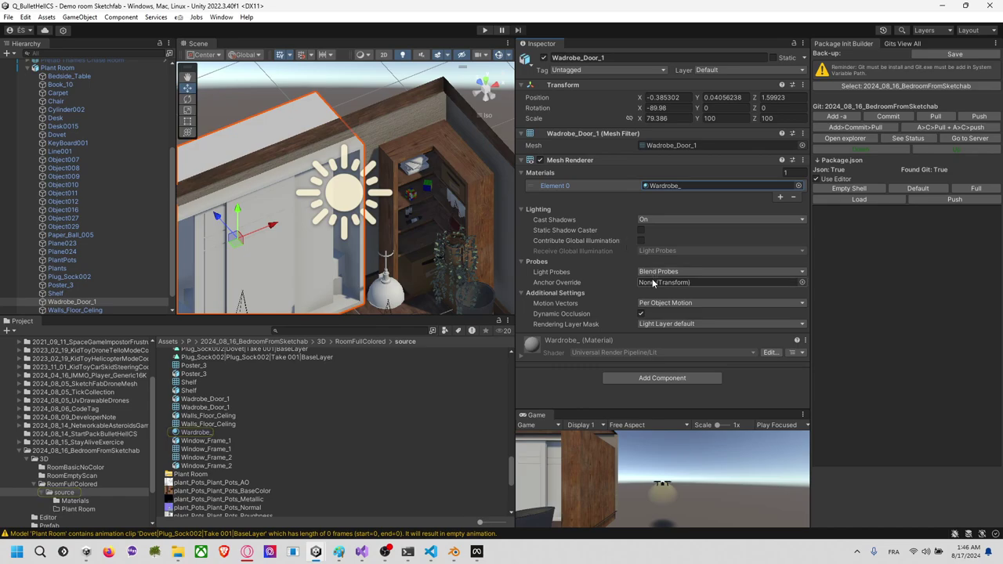
{"action": "left_click", "coordinate": [653, 284]}
{"action": "double_click", "coordinate": [679, 186]}
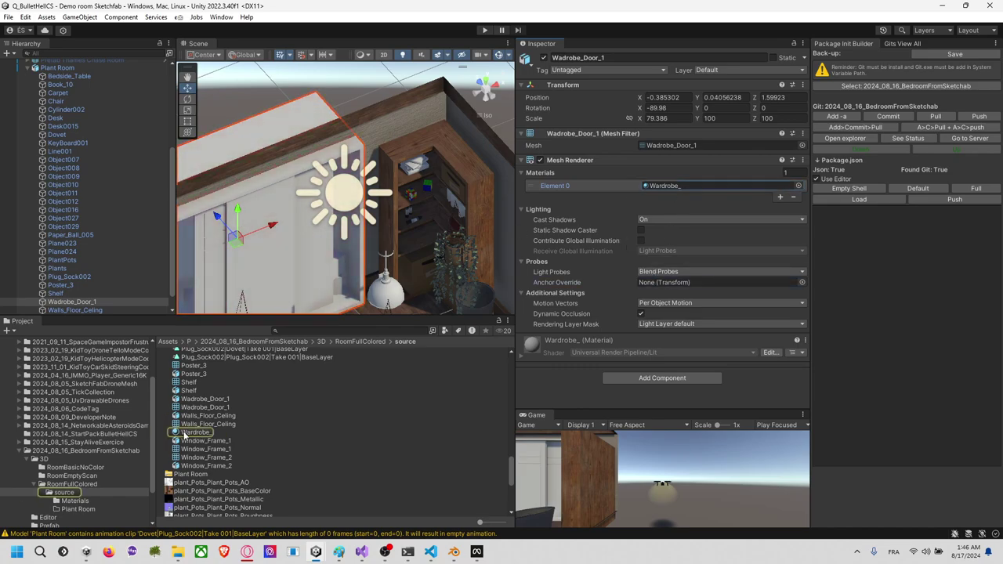
Step: Open the embedded Wardrobe_ material and look through the source folder for the wardrobe's texture files
{"action": "scroll", "coordinate": [227, 430], "scroll_direction": "up", "scroll_amount": 10}
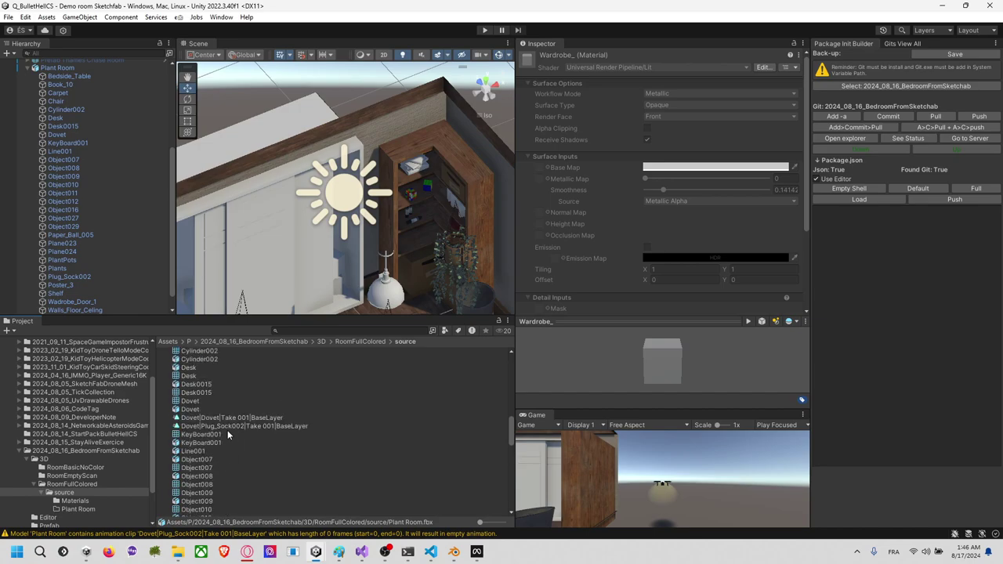
{"action": "scroll", "coordinate": [226, 429], "scroll_direction": "down", "scroll_amount": 10}
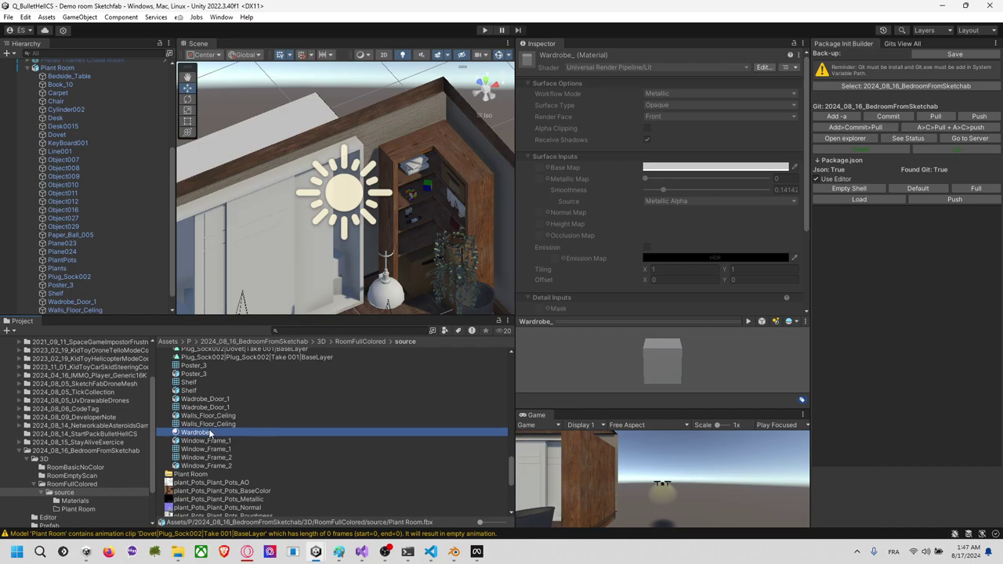
{"action": "scroll", "coordinate": [210, 431], "scroll_direction": "up", "scroll_amount": 5}
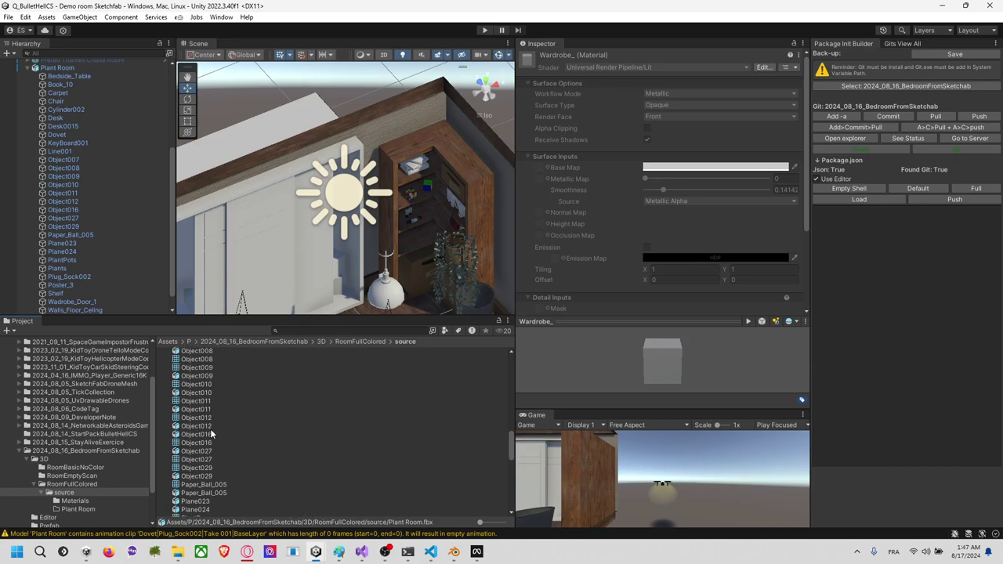
{"action": "scroll", "coordinate": [210, 434], "scroll_direction": "up", "scroll_amount": 5}
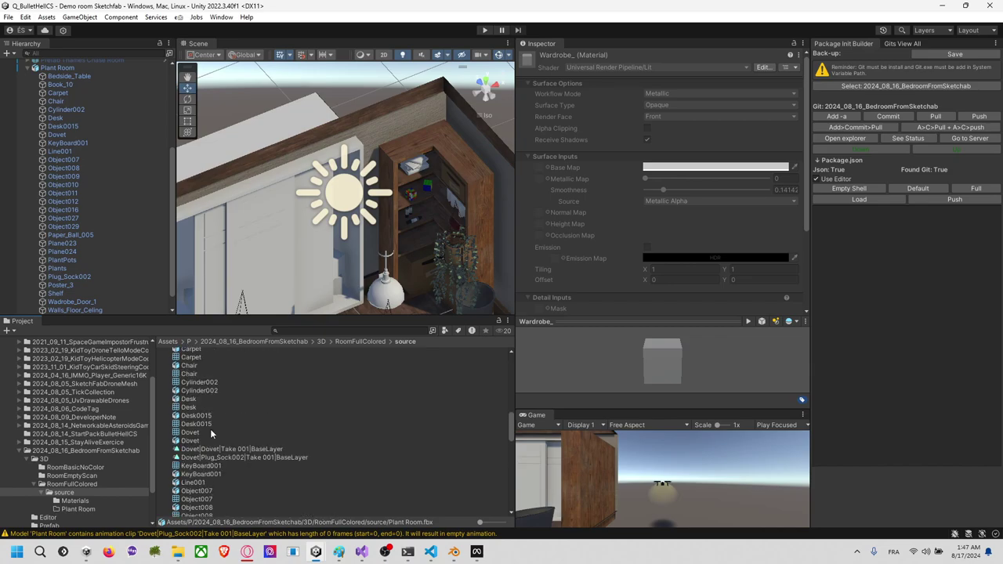
{"action": "scroll", "coordinate": [210, 429], "scroll_direction": "up", "scroll_amount": 3}
{"action": "scroll", "coordinate": [210, 428], "scroll_direction": "down", "scroll_amount": 10}
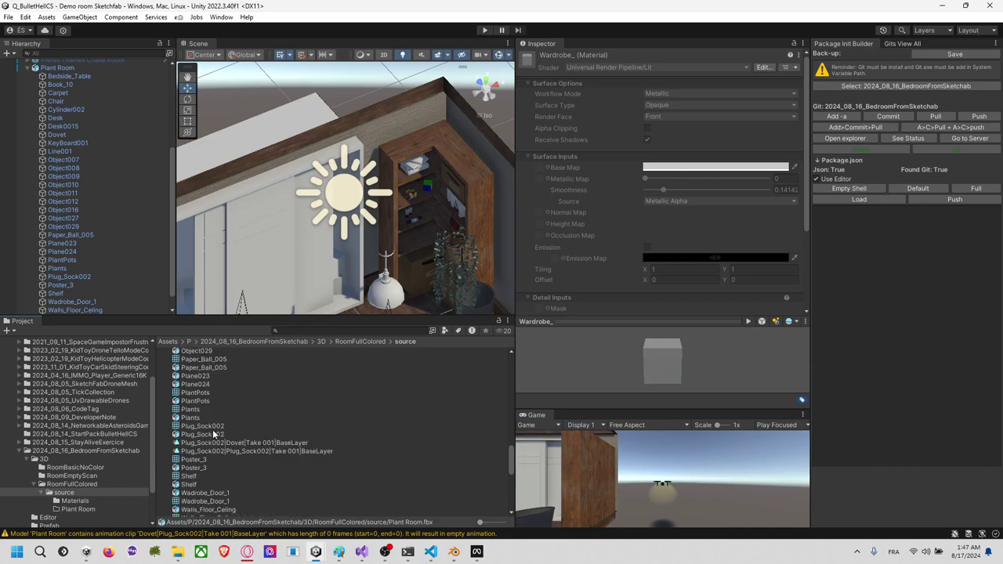
{"action": "scroll", "coordinate": [213, 434], "scroll_direction": "down", "scroll_amount": 4}
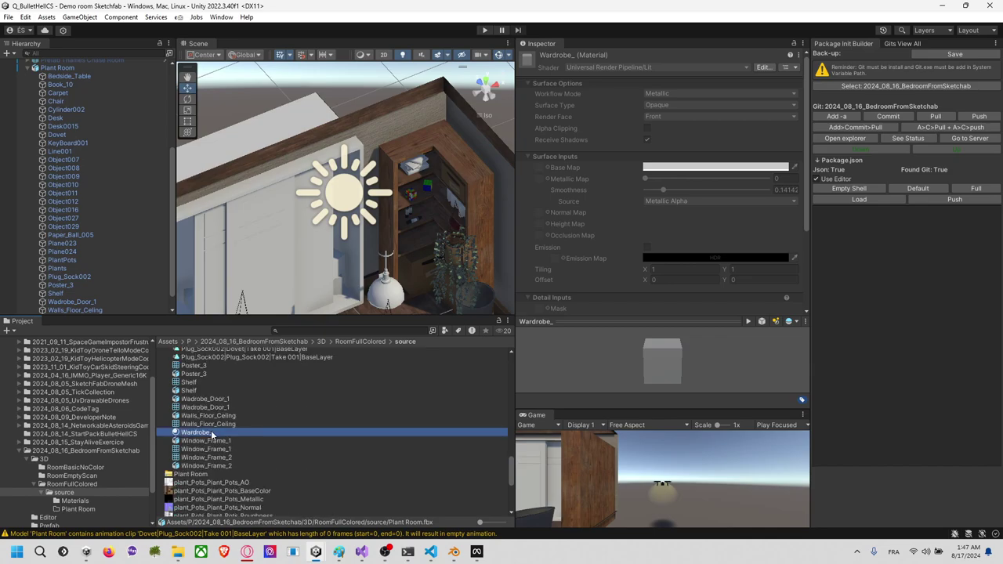
{"action": "scroll", "coordinate": [211, 433], "scroll_direction": "down", "scroll_amount": 5}
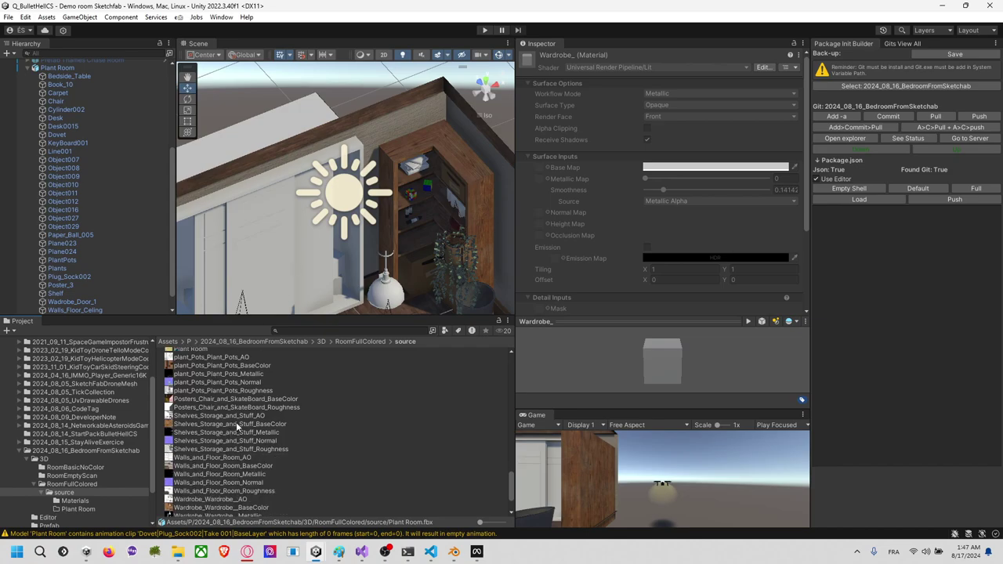
{"action": "scroll", "coordinate": [237, 422], "scroll_direction": "down", "scroll_amount": 3}
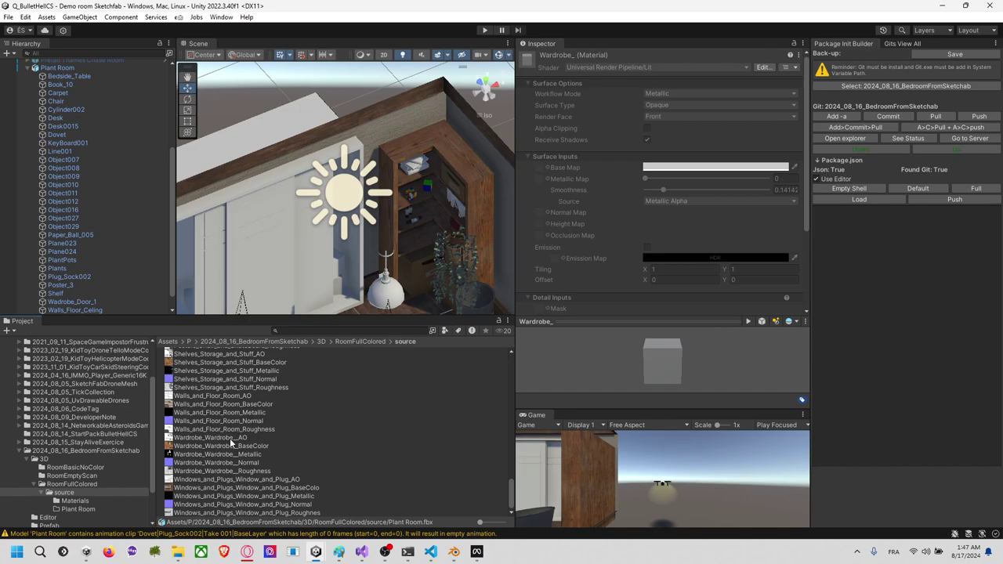
Step: Try to apply the Wardrobe_Wardrobe__BaseColor texture directly to the wardrobe in the scene, then reselect Wadrobe_Door_1
{"action": "middle_click_drag", "start_coordinate": [279, 282], "coordinate": [402, 259]}
{"action": "left_click_drag", "start_coordinate": [261, 448], "coordinate": [300, 152]}
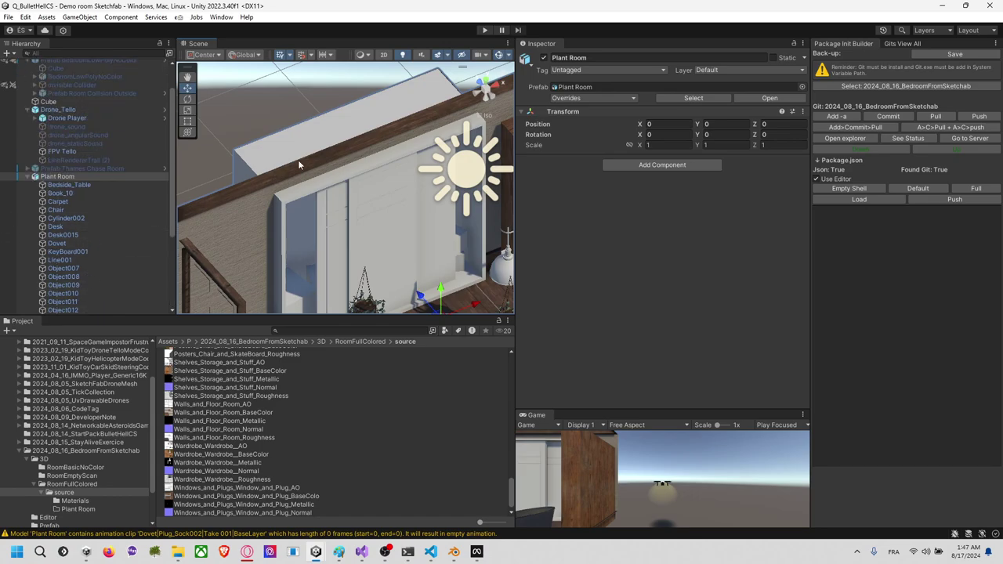
{"action": "left_click", "coordinate": [303, 155]}
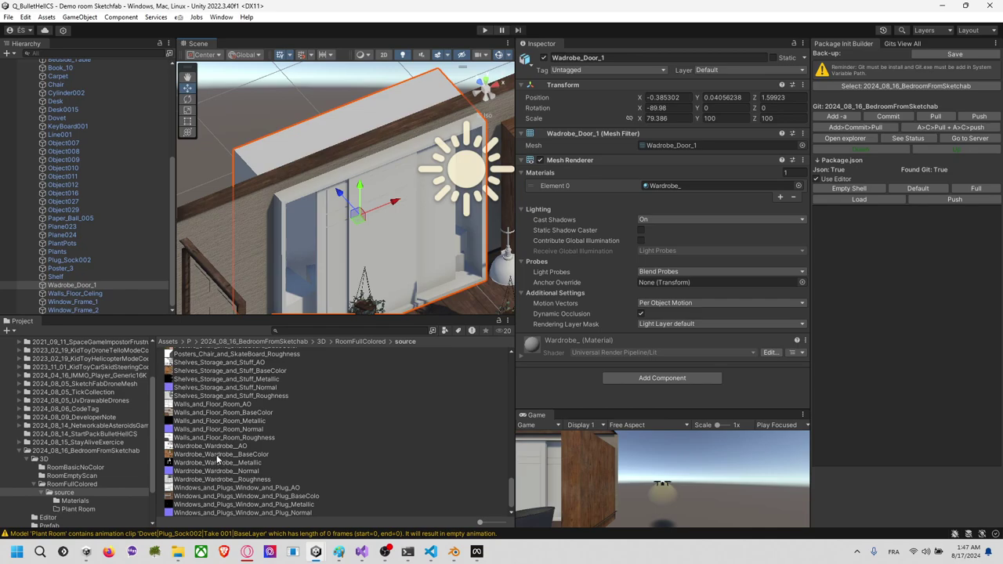
{"action": "left_click_drag", "start_coordinate": [218, 459], "coordinate": [259, 390]}
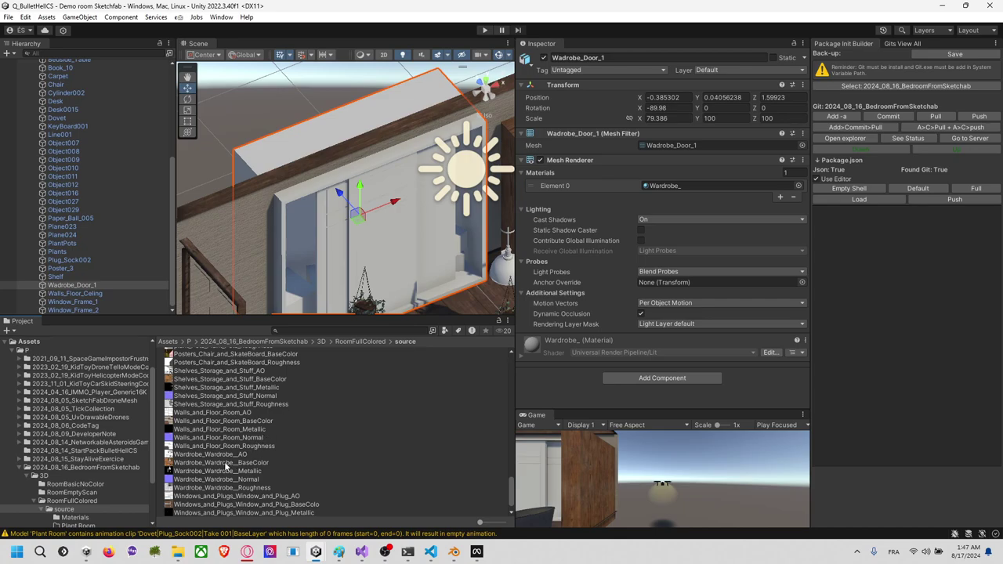
{"action": "left_click", "coordinate": [108, 294]}
{"action": "left_click", "coordinate": [107, 285]}
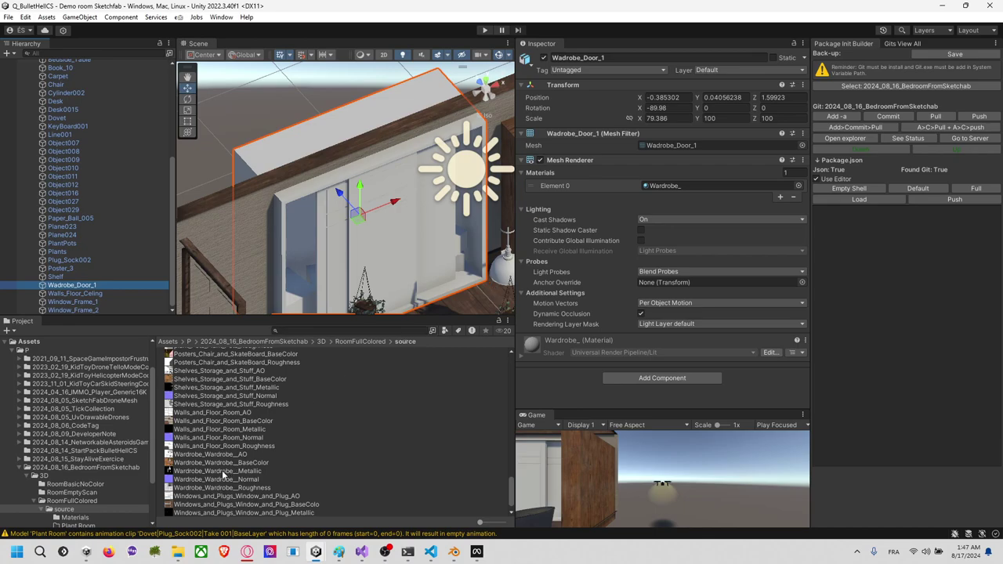
Step: Apply the textured Wardrobe_ material from the source/Materials folder to the wardrobe in the scene
{"action": "scroll", "coordinate": [223, 475], "scroll_direction": "up", "scroll_amount": 5}
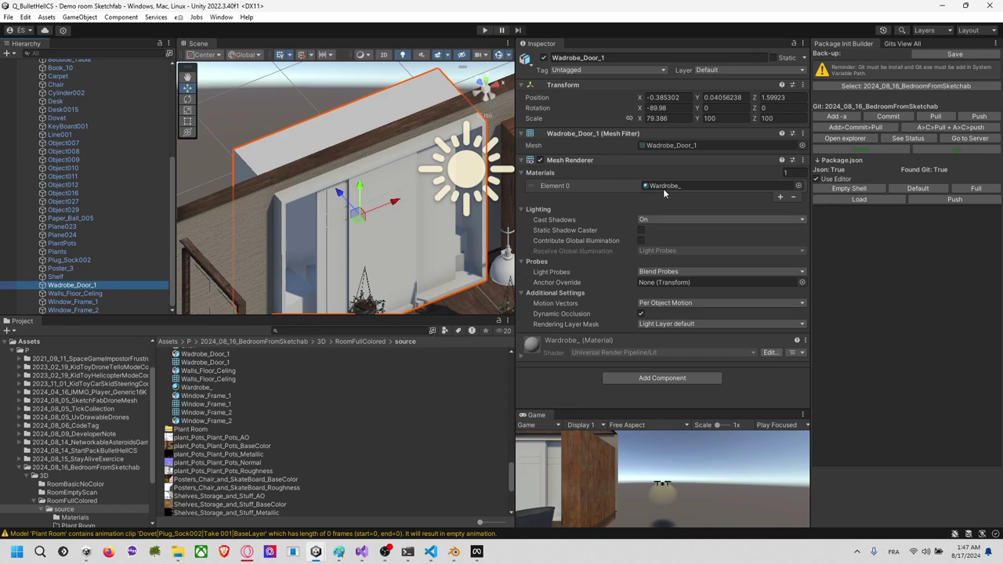
{"action": "left_click", "coordinate": [663, 190]}
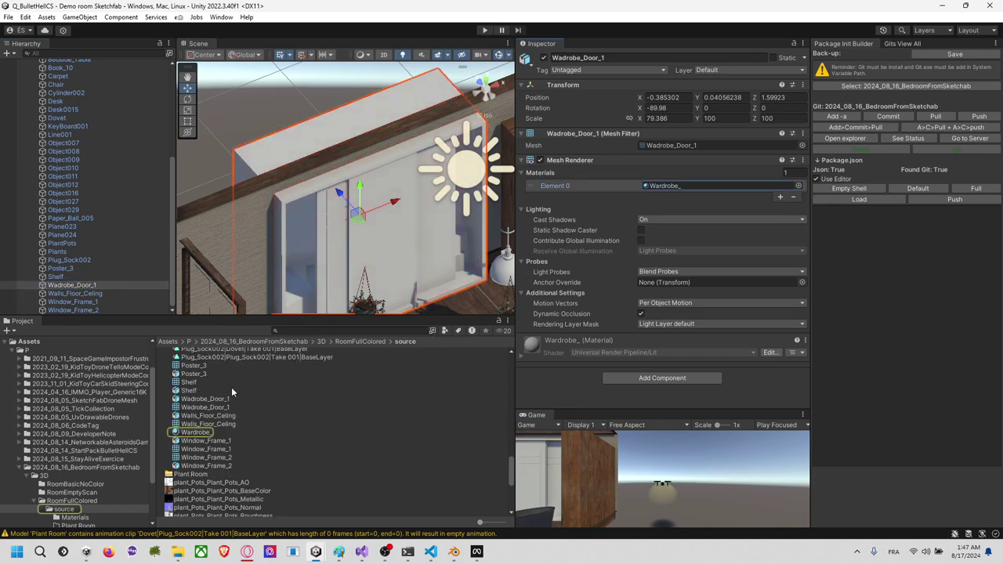
{"action": "scroll", "coordinate": [237, 399], "scroll_direction": "up", "scroll_amount": 10}
{"action": "scroll", "coordinate": [238, 402], "scroll_direction": "up", "scroll_amount": 5}
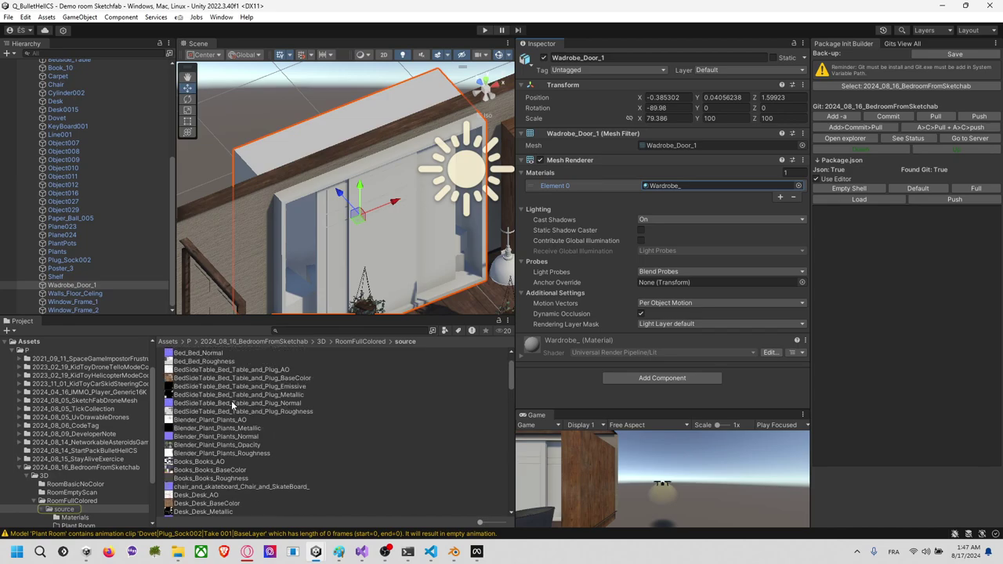
{"action": "double_click", "coordinate": [200, 352]}
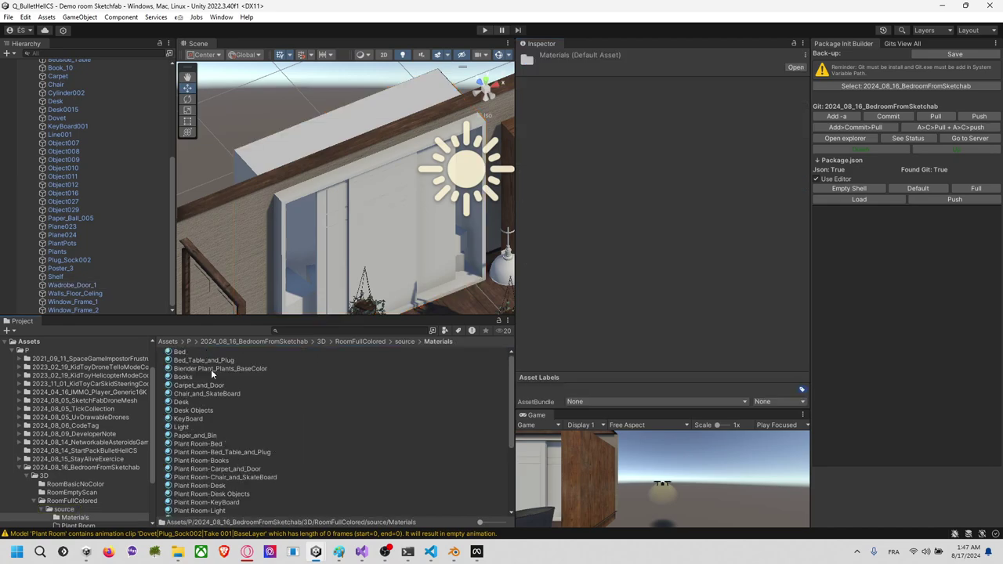
{"action": "scroll", "coordinate": [225, 406], "scroll_direction": "down", "scroll_amount": 3}
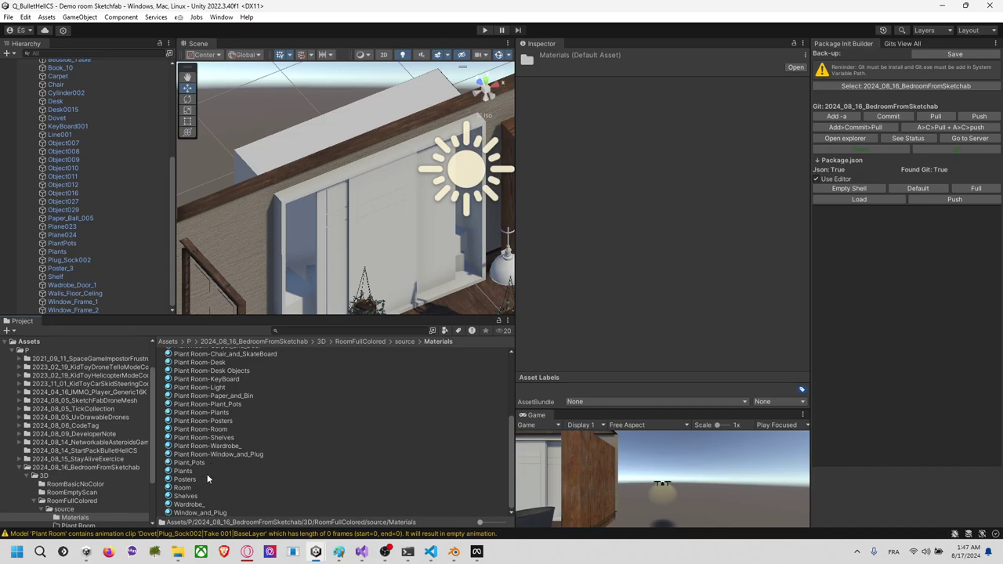
{"action": "left_click", "coordinate": [204, 505]}
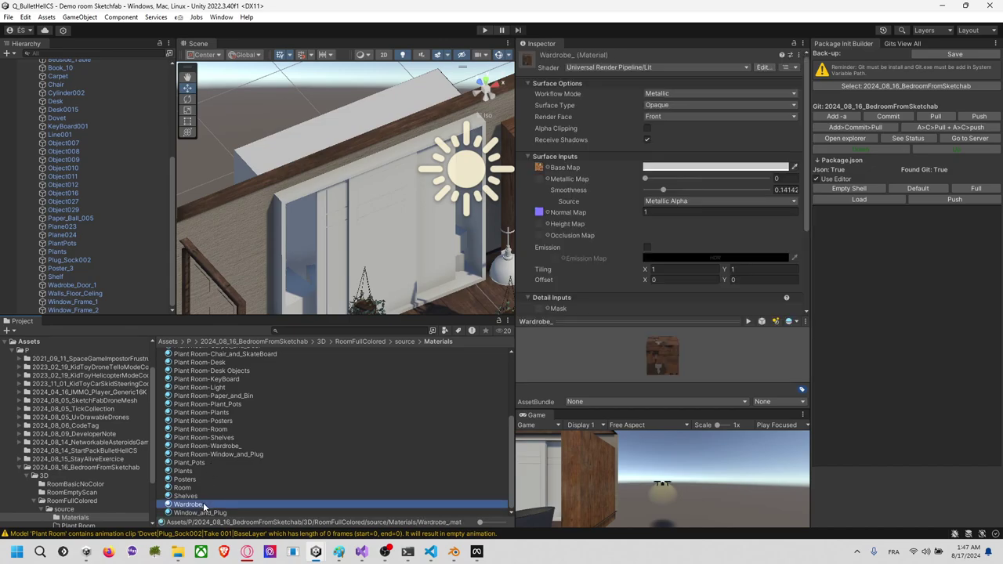
{"action": "left_click_drag", "start_coordinate": [204, 505], "coordinate": [294, 163]}
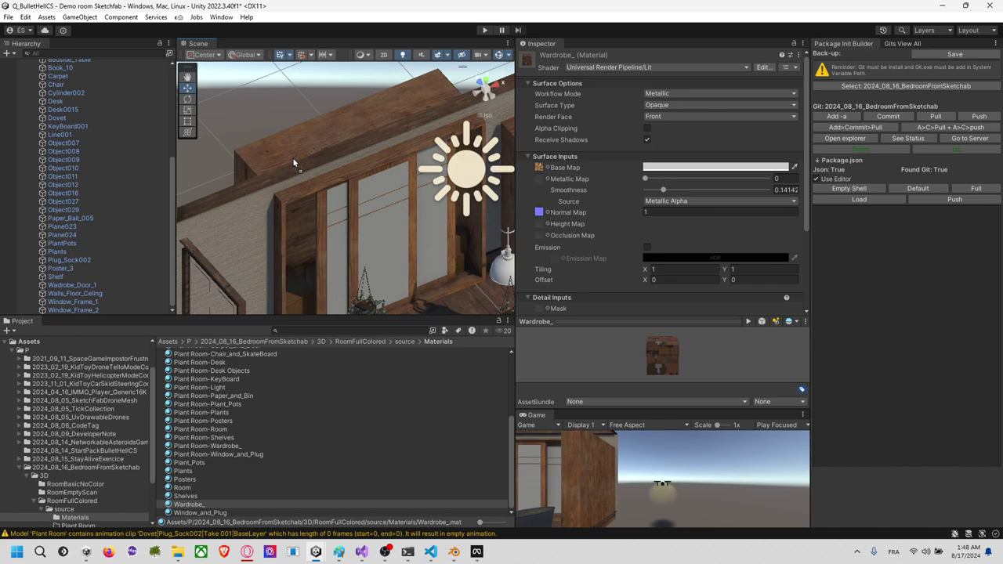
Step: Examine the textured wardrobe's frame and door panels from several angles and close up
{"action": "middle_click_drag", "start_coordinate": [402, 231], "coordinate": [266, 251]}
{"action": "right_click_drag", "start_coordinate": [341, 251], "coordinate": [236, 257]}
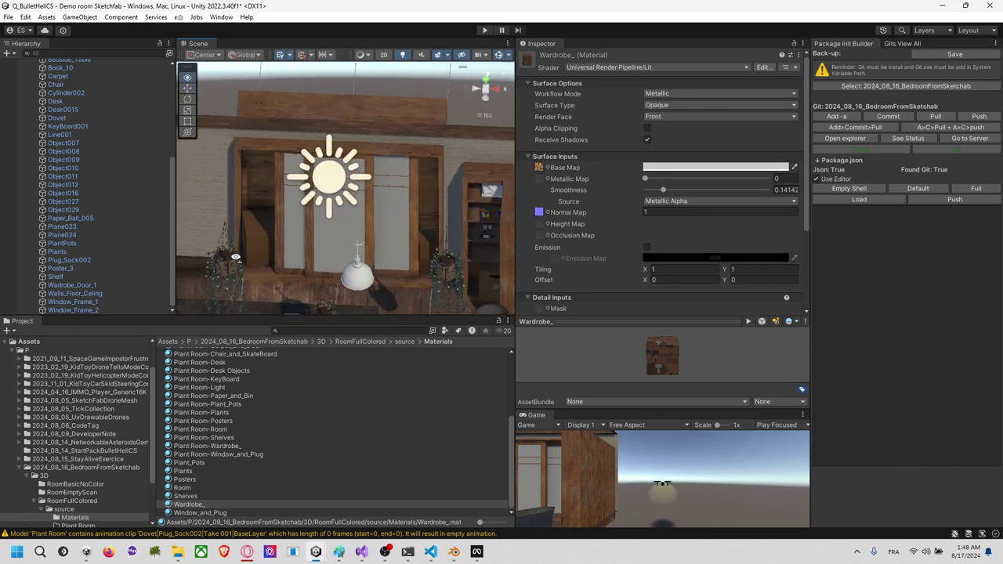
{"action": "left_click_drag", "start_coordinate": [235, 256], "coordinate": [324, 263], "text": "alt"}
{"action": "left_click", "coordinate": [307, 259]}
{"action": "left_click", "coordinate": [307, 259]}
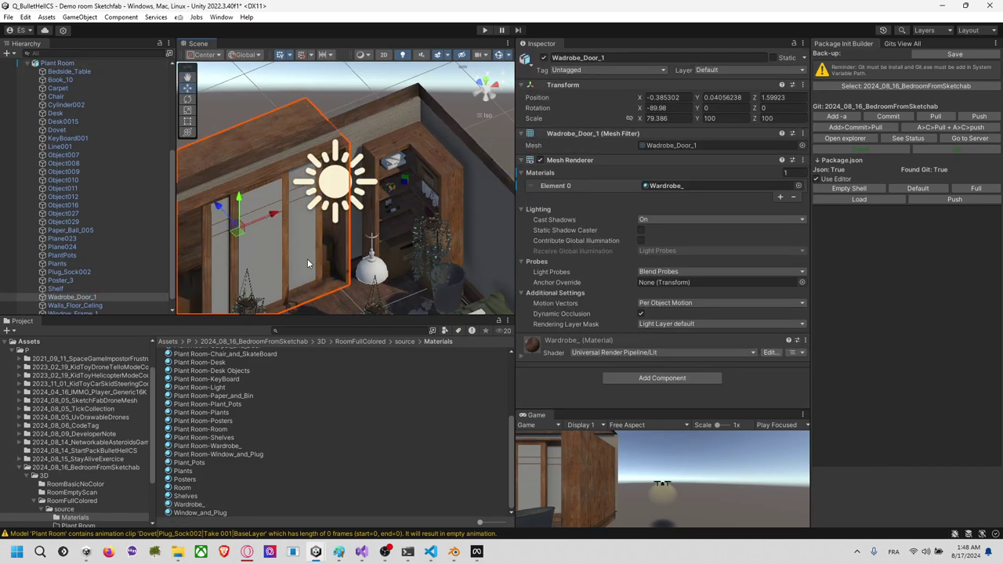
{"action": "left_click", "coordinate": [307, 259]}
{"action": "left_click", "coordinate": [299, 263]}
{"action": "middle_click_drag", "start_coordinate": [299, 259], "coordinate": [365, 241]}
{"action": "scroll", "coordinate": [349, 250], "scroll_direction": "up", "scroll_amount": 12}
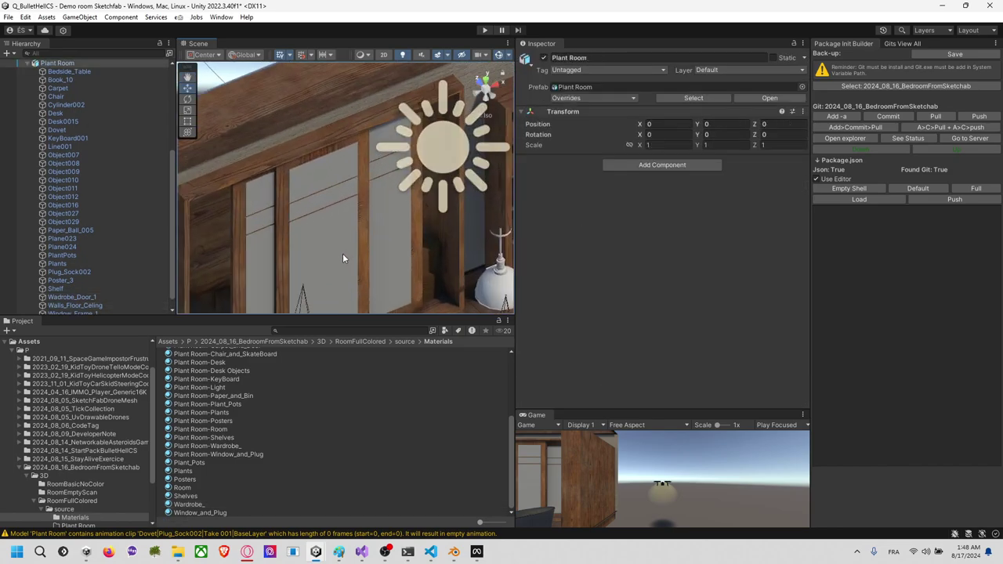
{"action": "middle_click_drag", "start_coordinate": [306, 279], "coordinate": [340, 221]}
{"action": "scroll", "coordinate": [339, 225], "scroll_direction": "down", "scroll_amount": 3}
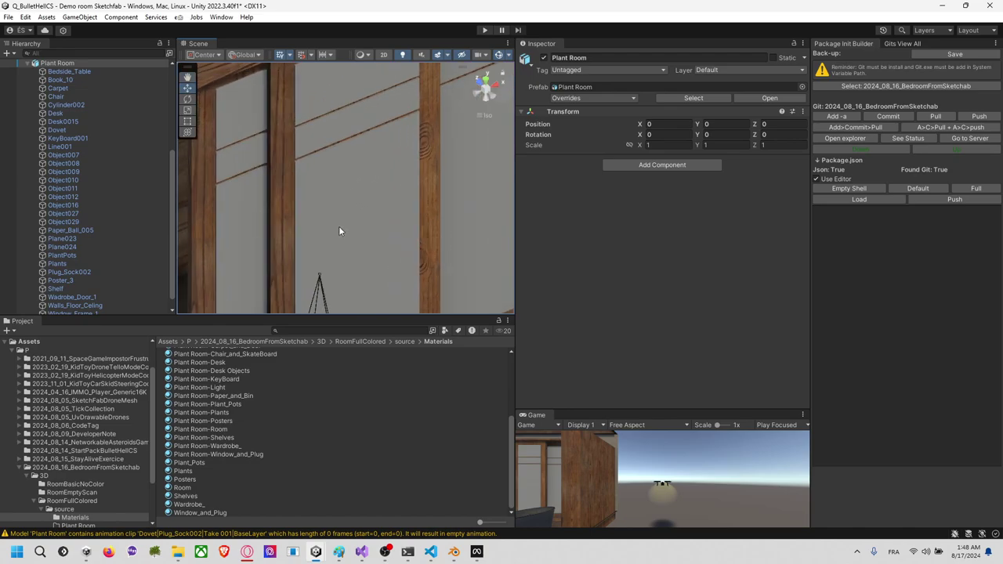
{"action": "left_click", "coordinate": [288, 224]}
{"action": "scroll", "coordinate": [335, 218], "scroll_direction": "down", "scroll_amount": 8}
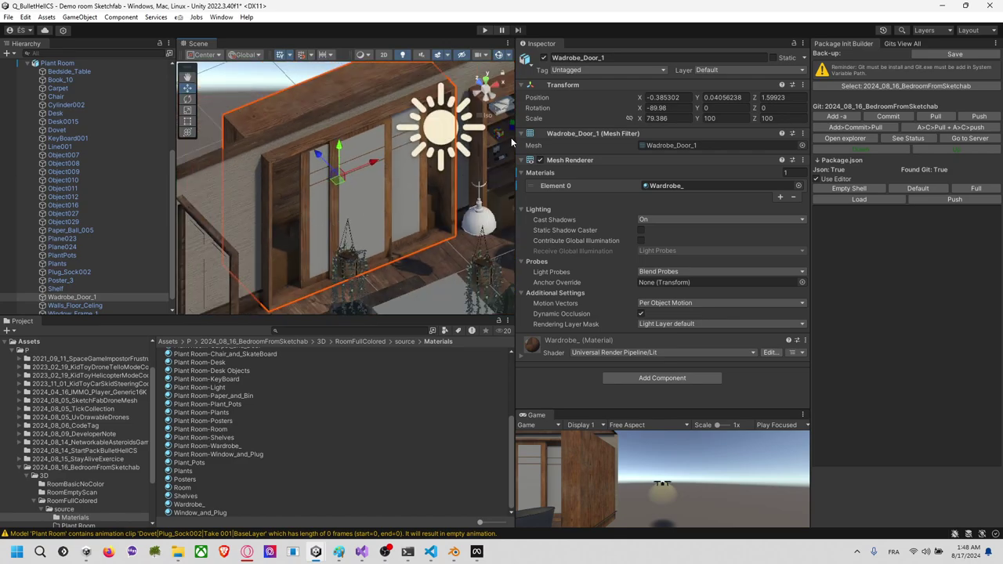
Step: Toggle Wadrobe_Door_1 off and on, locate its Wardrobe_ material, and open the RoomFullColored folder
{"action": "left_click", "coordinate": [544, 58]}
{"action": "left_click", "coordinate": [544, 58]}
{"action": "left_click", "coordinate": [676, 186]}
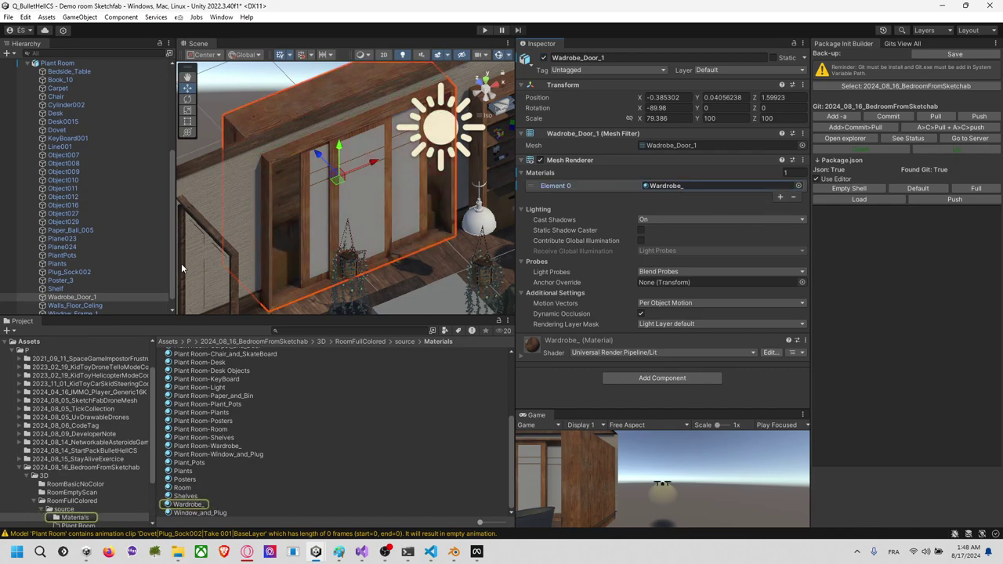
{"action": "scroll", "coordinate": [137, 491], "scroll_direction": "down", "scroll_amount": 4}
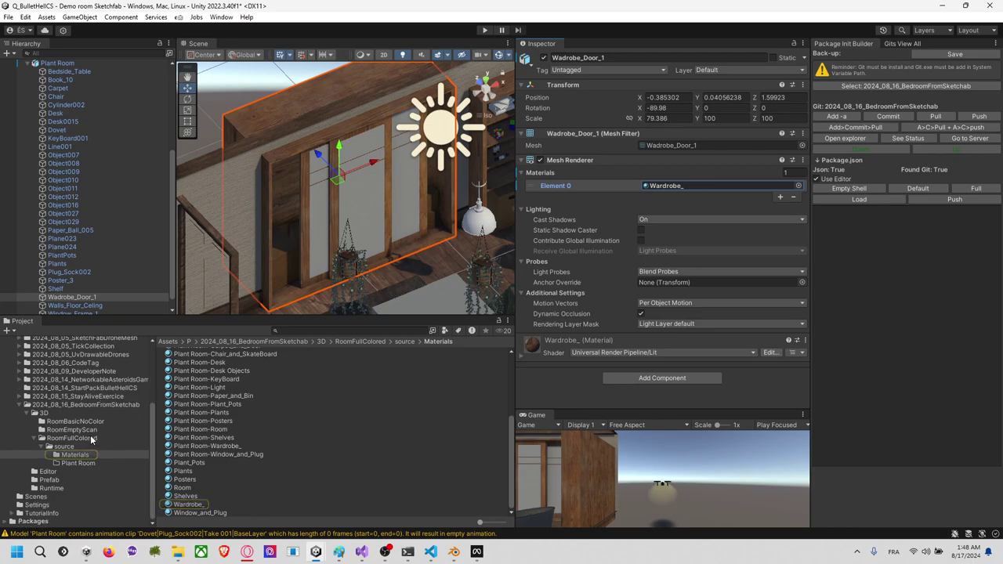
{"action": "left_click", "coordinate": [98, 436]}
Step: Switch to the Opera browser and reload the Sketchfab Bedroom model page to view the original model
{"action": "key", "text": "alt+Tab"}
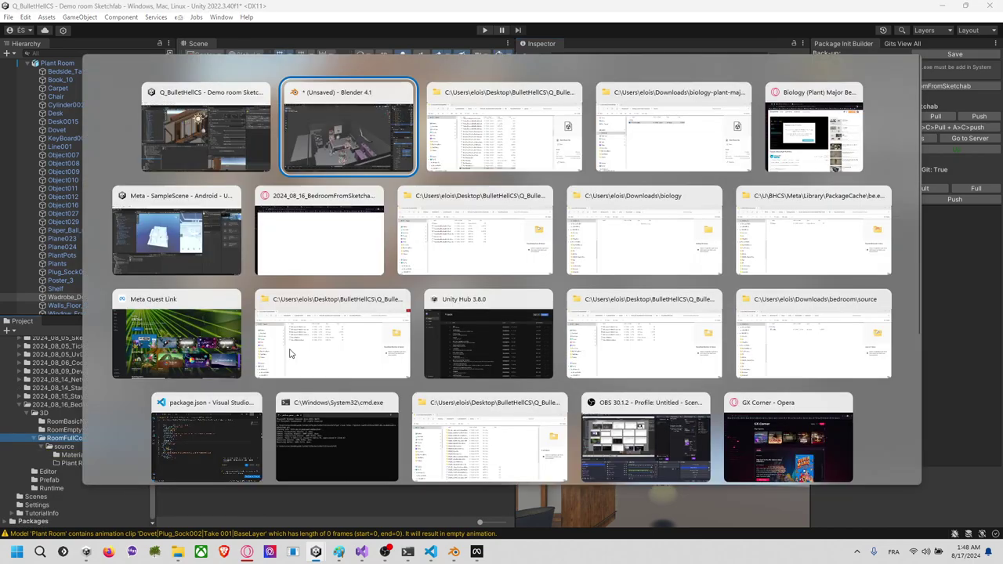
{"action": "left_click", "coordinate": [321, 231]}
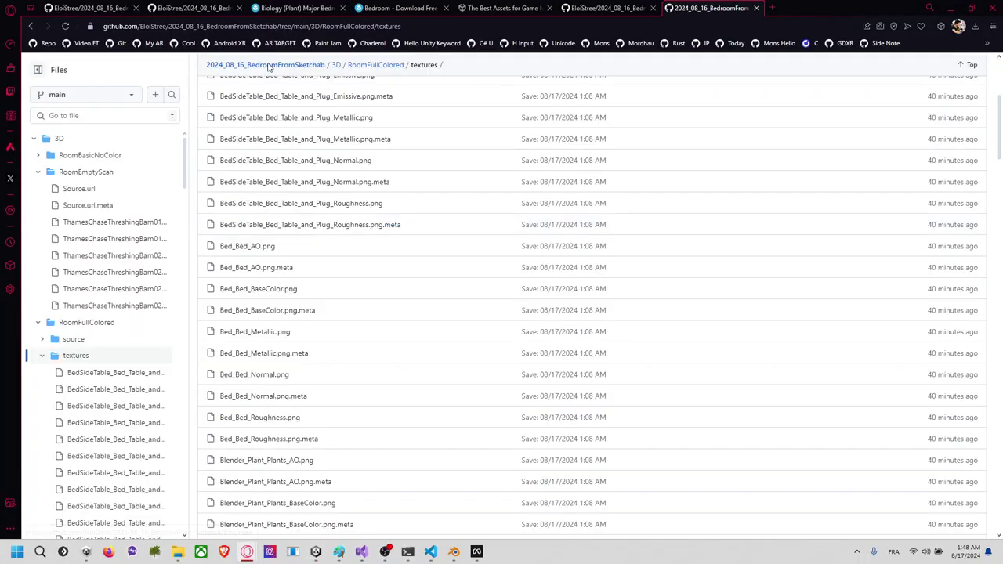
{"action": "left_click", "coordinate": [400, 8]}
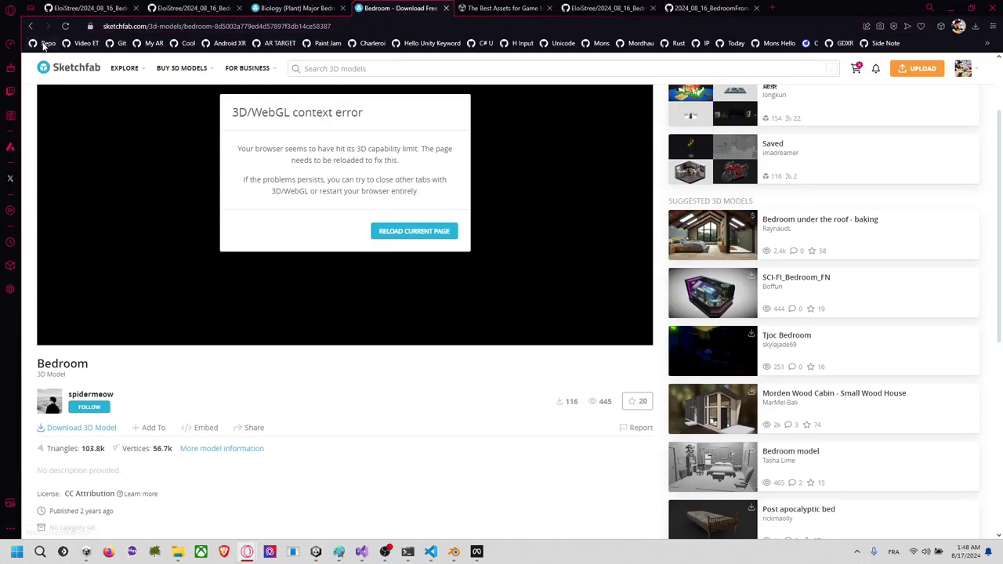
{"action": "left_click", "coordinate": [65, 26]}
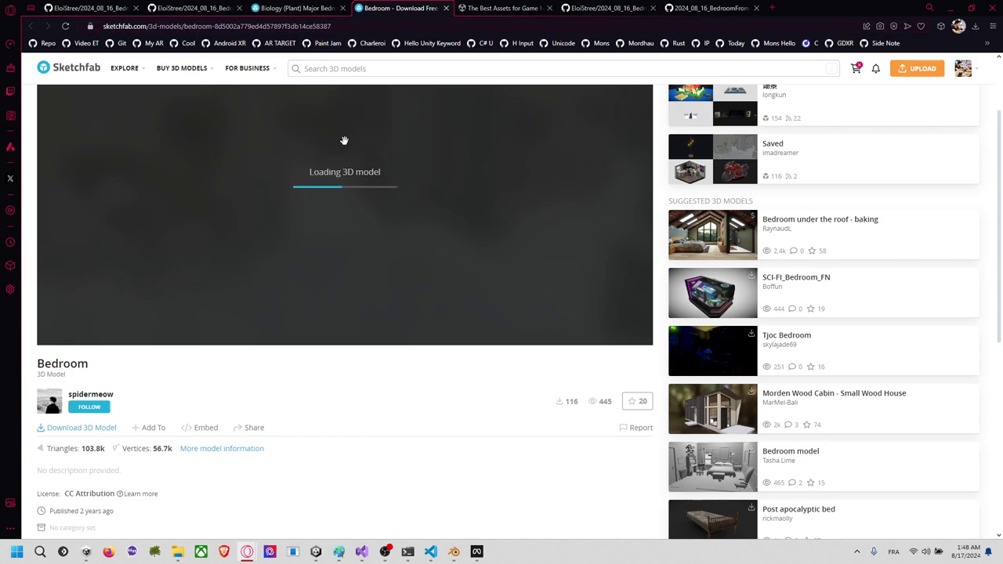
Step: Open the Biology (Plant) Major Bedroom page on Sketchfab, reload its 3D viewer and view the wardrobe doors
{"action": "left_click", "coordinate": [310, 11]}
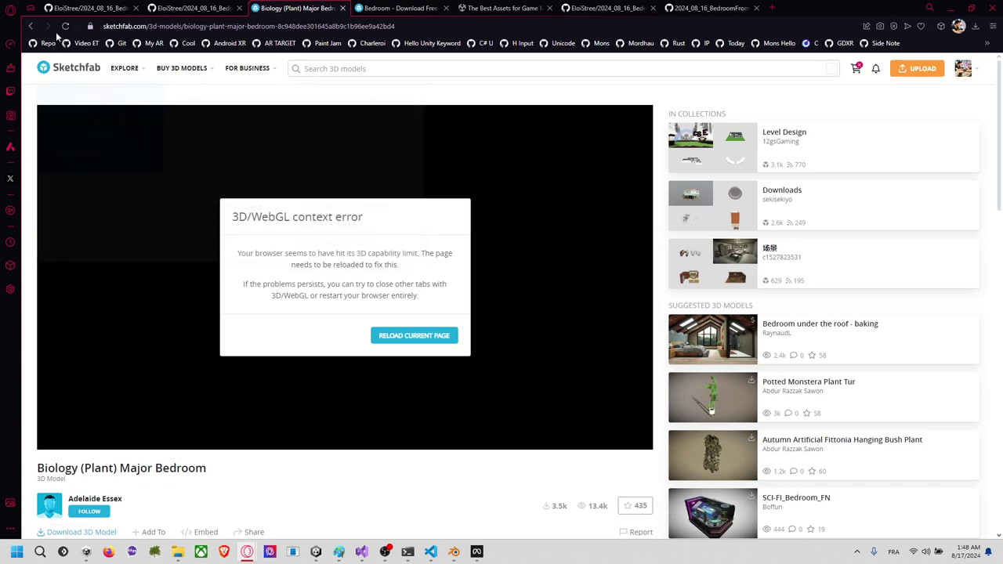
{"action": "left_click", "coordinate": [435, 337]}
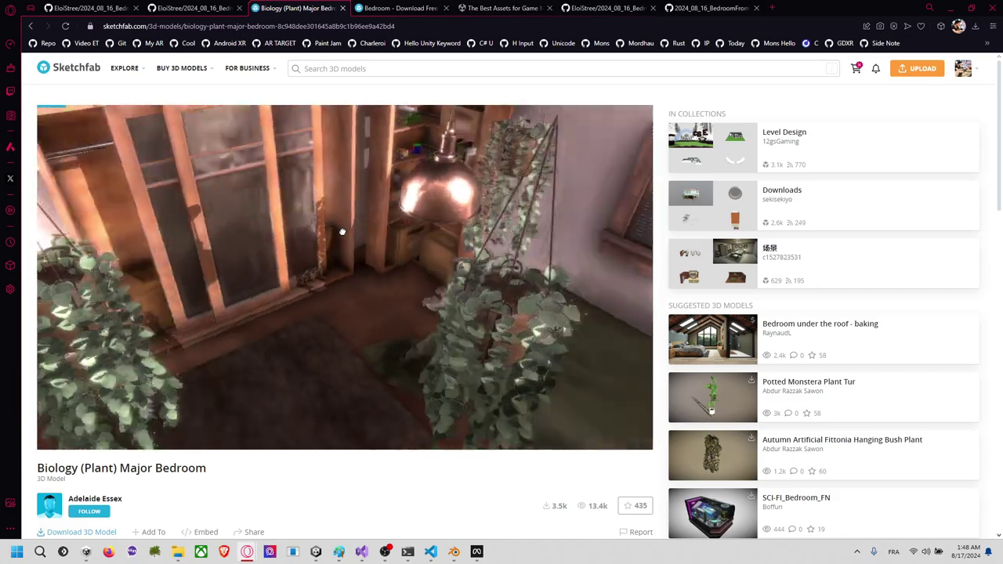
{"action": "left_click_drag", "start_coordinate": [345, 232], "coordinate": [391, 253]}
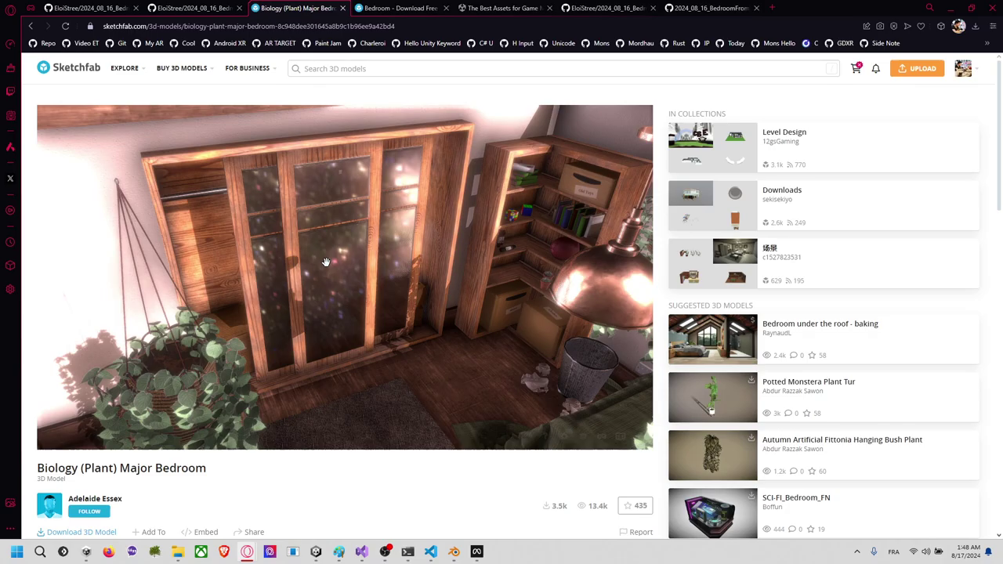
{"action": "mouse_move", "coordinate": [328, 263]}
{"action": "left_mouse_down"}
{"action": "mouse_move", "coordinate": [410, 271]}
{"action": "mouse_move", "coordinate": [327, 290]}
{"action": "mouse_move", "coordinate": [366, 271]}
{"action": "mouse_move", "coordinate": [352, 273]}
{"action": "mouse_move", "coordinate": [340, 249]}
{"action": "mouse_move", "coordinate": [357, 268]}
{"action": "left_mouse_up"}
Step: Switch to Unity, expand the wardrobe's Wardrobe_ material settings and locate its Base Map texture in the project
{"action": "key", "text": "alt+Tab"}
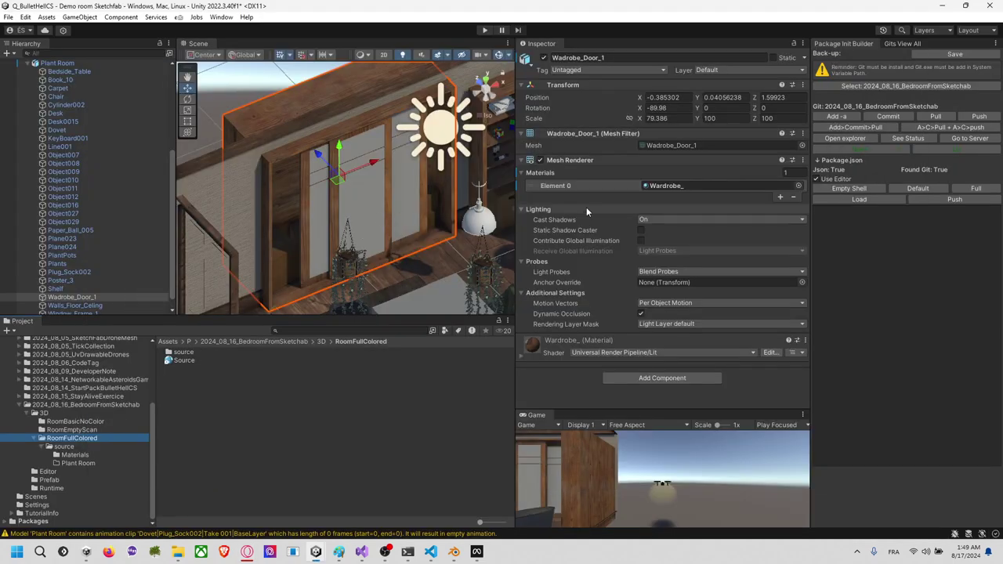
{"action": "left_click", "coordinate": [521, 355]}
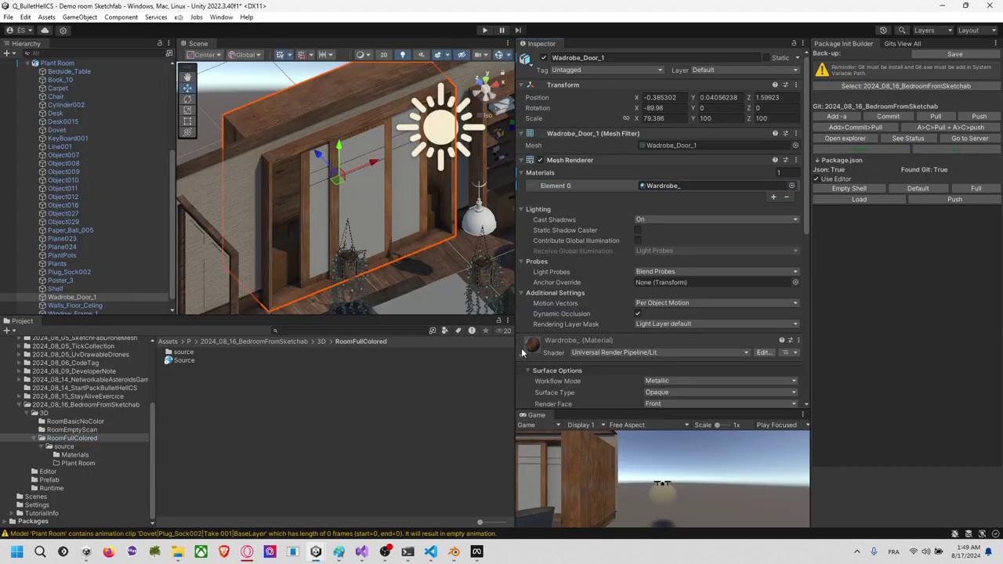
{"action": "scroll", "coordinate": [552, 355], "scroll_direction": "down", "scroll_amount": 3}
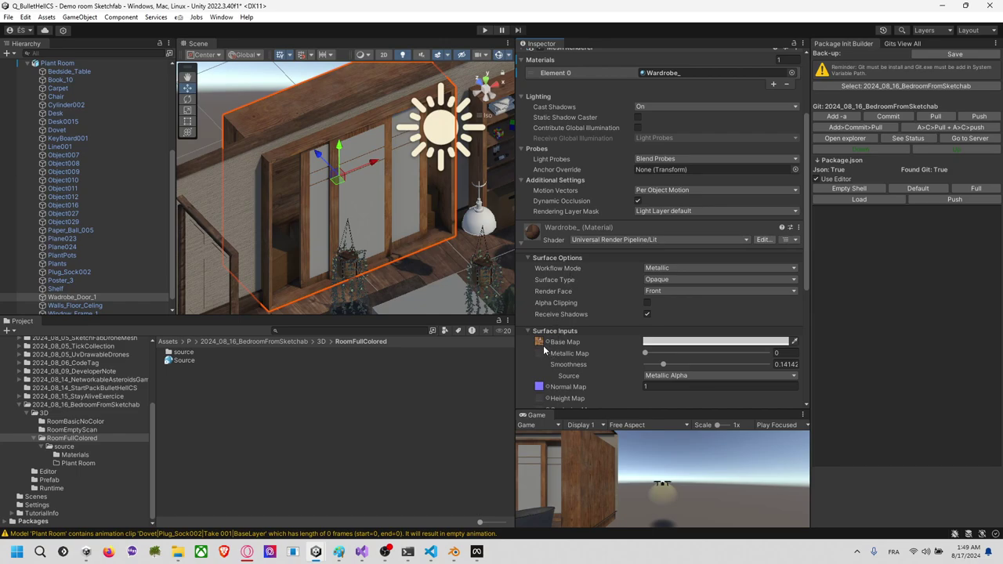
{"action": "left_click", "coordinate": [541, 345]}
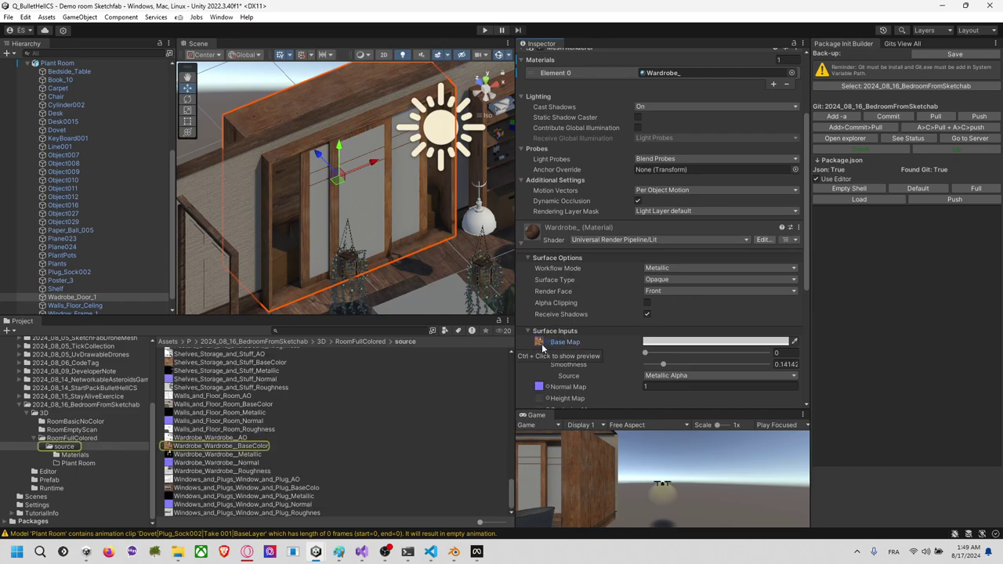
Step: Compare the wardrobe doors with the Sketchfab model, then reselect Wadrobe_Door_1 in the Unity scene
{"action": "key", "text": "alt+Tab"}
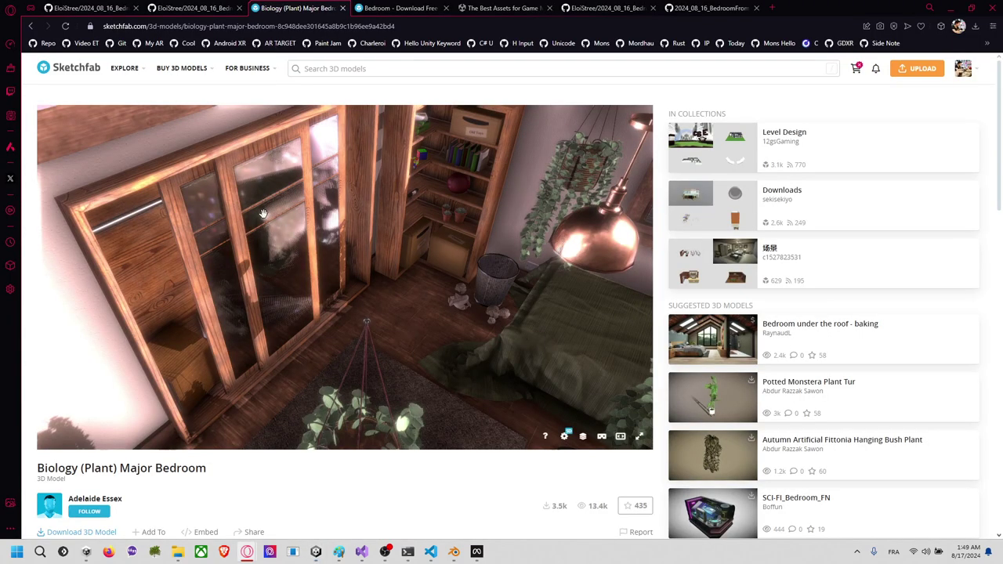
{"action": "key", "text": "alt+Tab"}
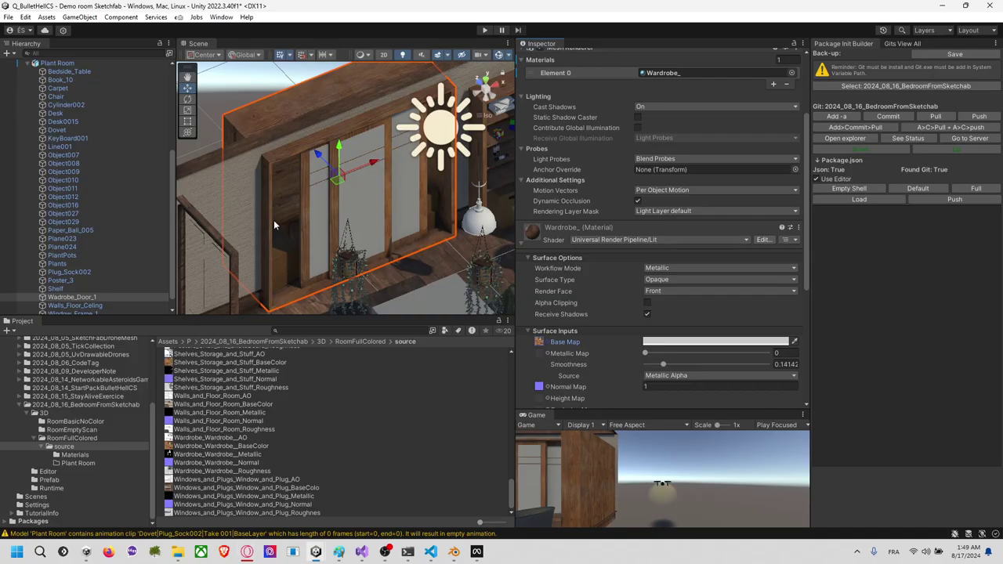
{"action": "left_click", "coordinate": [341, 225]}
{"action": "left_click", "coordinate": [347, 208]}
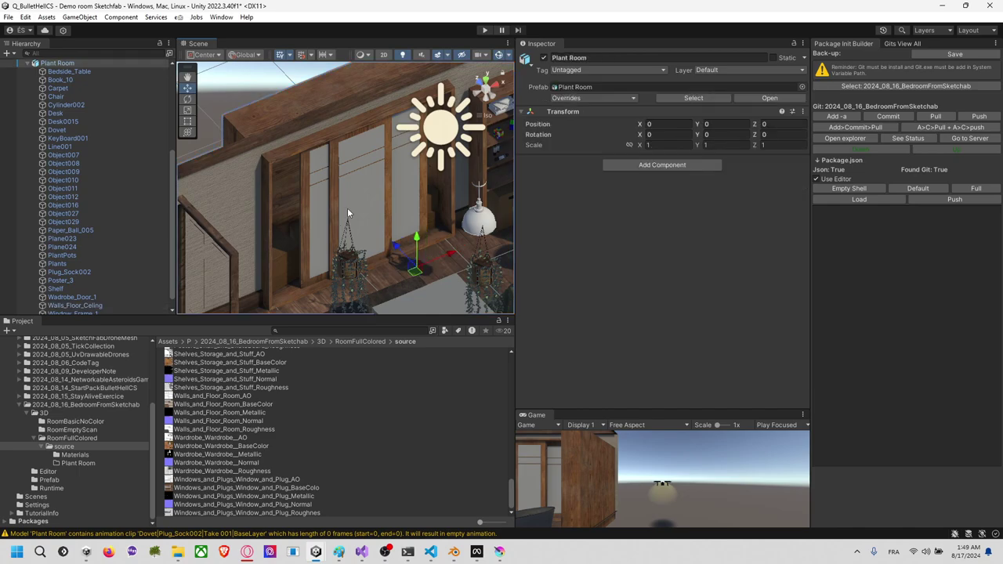
{"action": "left_click", "coordinate": [352, 205]}
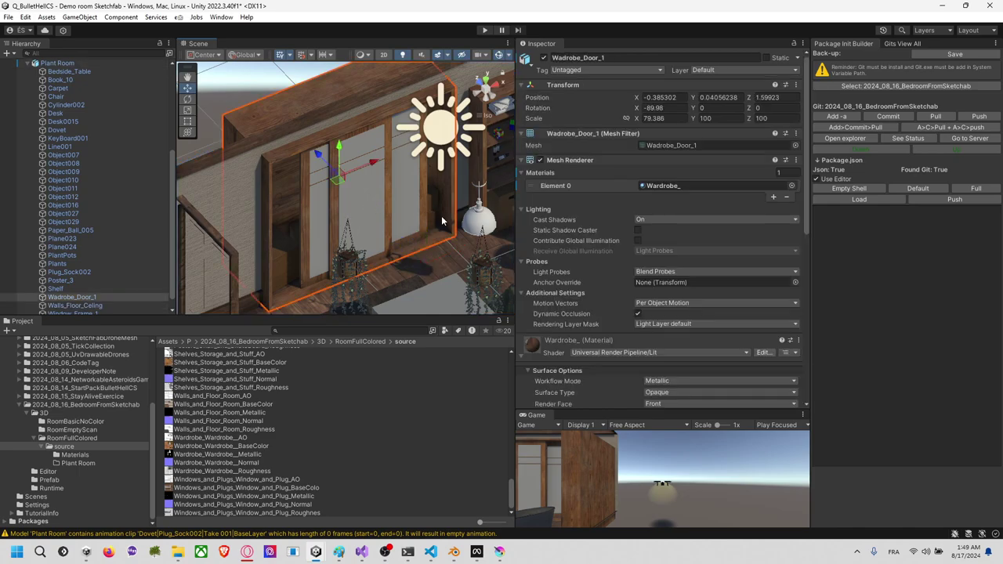
Step: Switch to Blender, select the wardrobe object Wadrobe_Door_1 in the bedroom and put it in Edit Mode
{"action": "key", "text": "alt+Tab"}
{"action": "key", "text": "alt+Tab"}
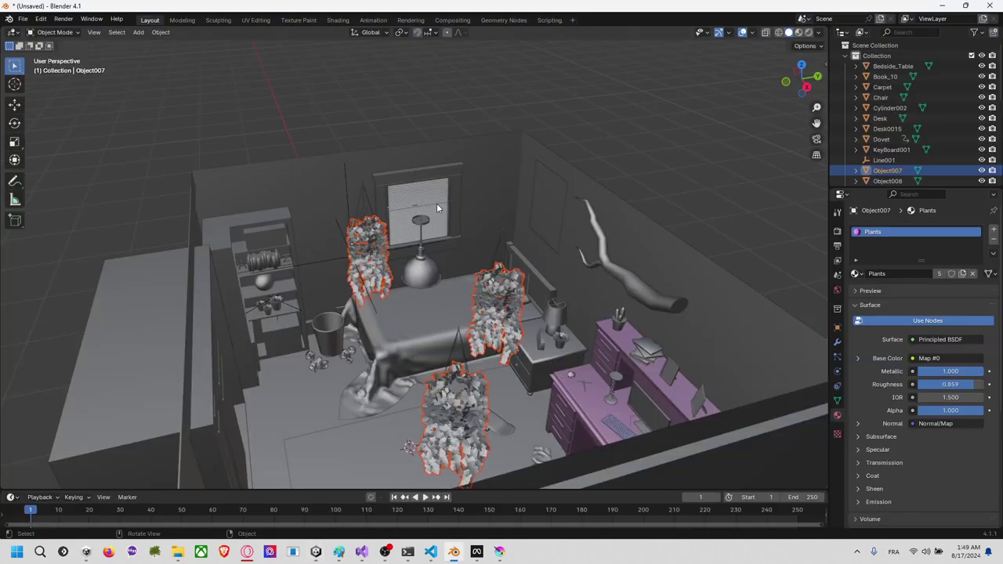
{"action": "right_click", "coordinate": [438, 208]}
{"action": "middle_click_drag", "start_coordinate": [457, 121], "coordinate": [209, 249]}
{"action": "left_click", "coordinate": [209, 249]}
{"action": "left_click", "coordinate": [208, 250]}
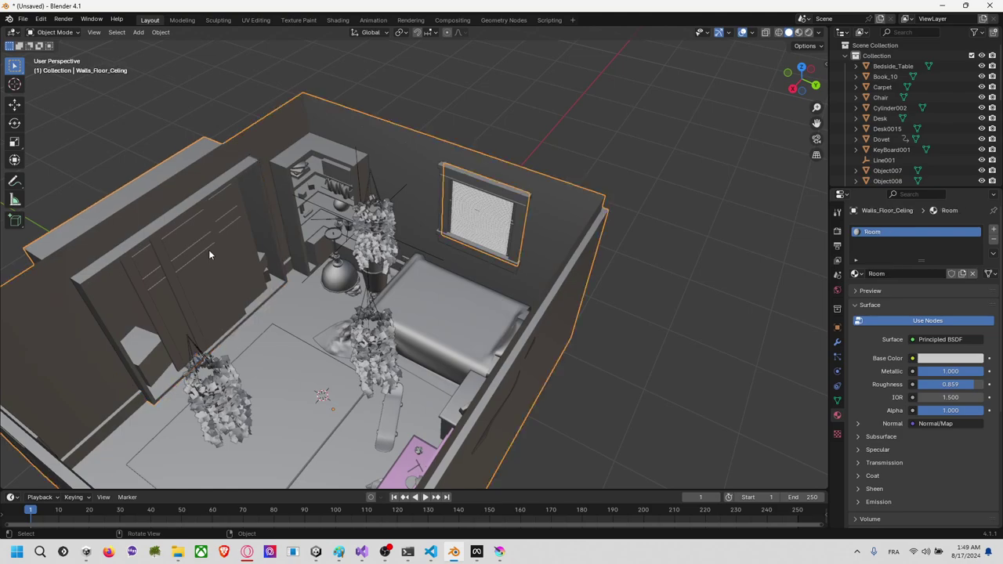
{"action": "left_click", "coordinate": [209, 249]}
{"action": "left_click", "coordinate": [54, 32]}
{"action": "left_click", "coordinate": [55, 52]}
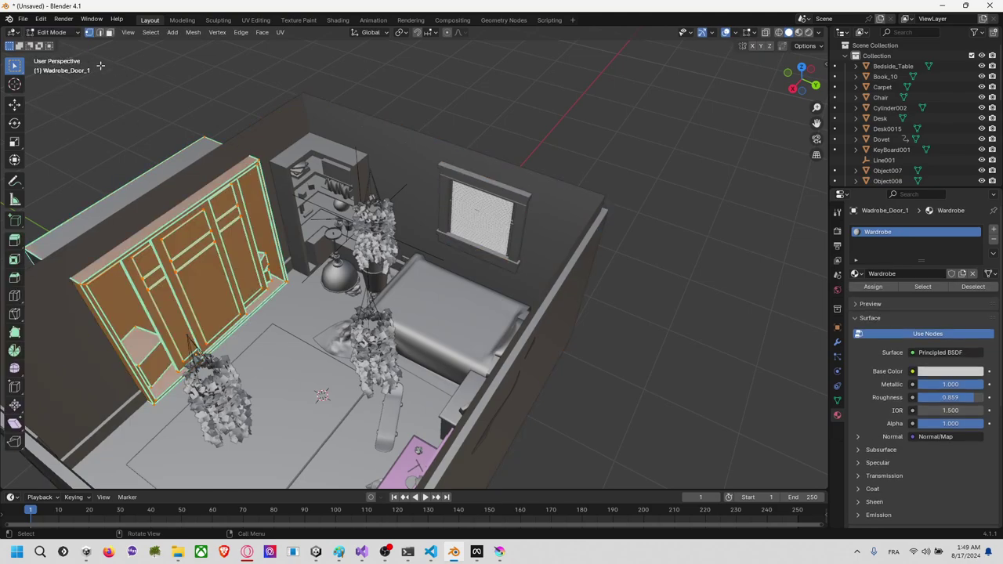
Step: Split the 3D viewport into two side-by-side areas and change the second one to the UV Editor
{"action": "middle_click_drag", "start_coordinate": [147, 82], "coordinate": [584, 43]}
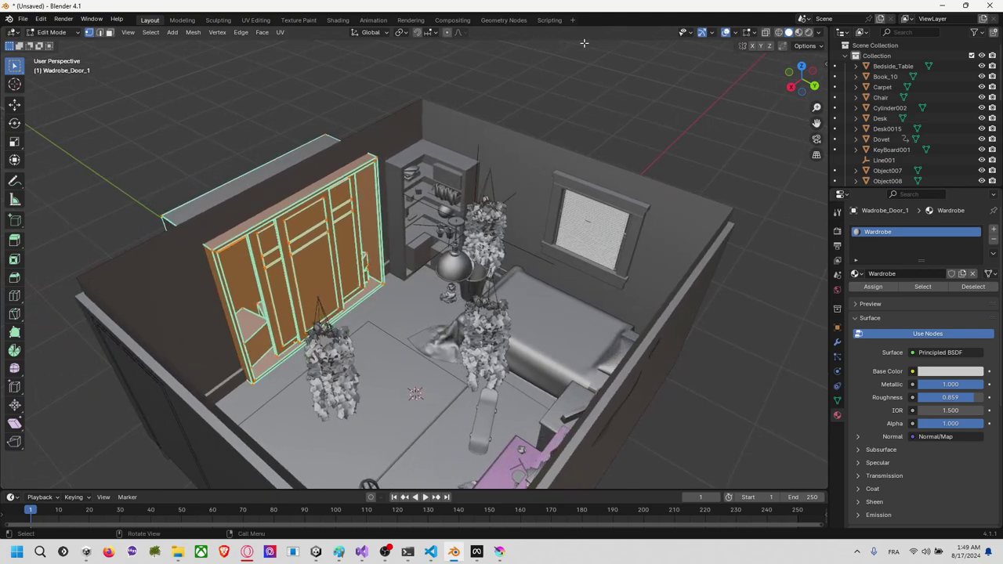
{"action": "right_click", "coordinate": [596, 26]}
{"action": "left_click", "coordinate": [553, 38]}
{"action": "left_click", "coordinate": [524, 109]}
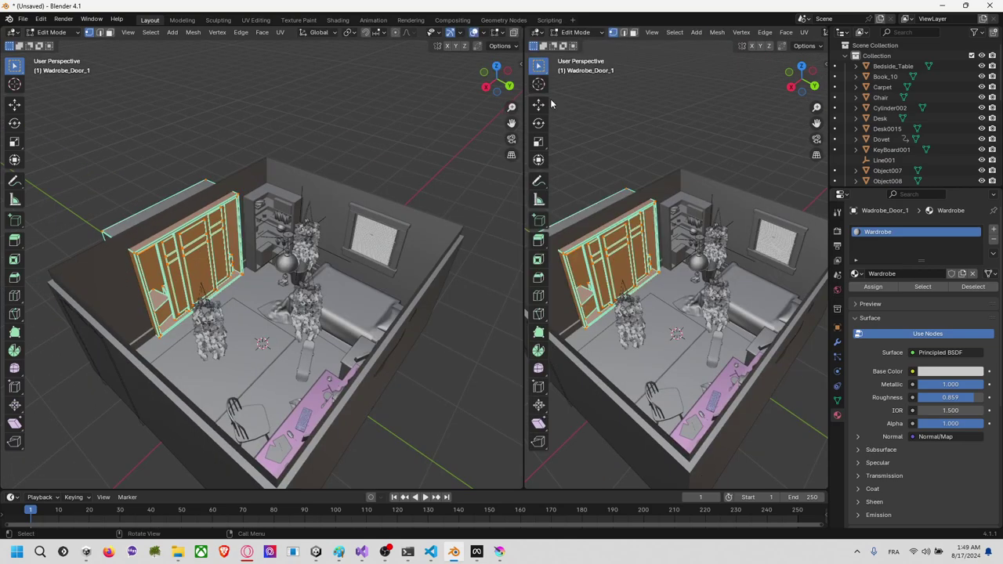
{"action": "left_click", "coordinate": [538, 32]}
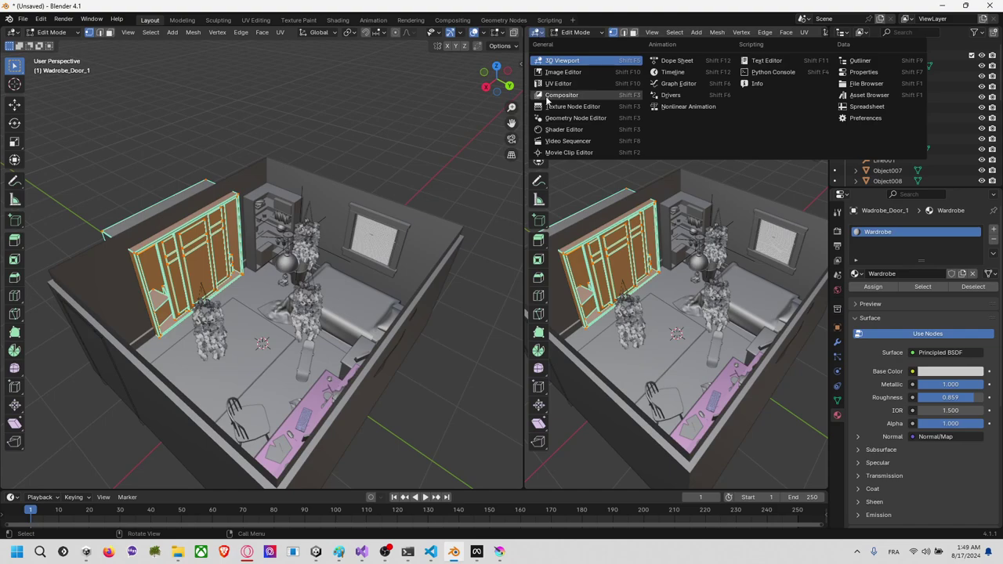
{"action": "left_click", "coordinate": [572, 83]}
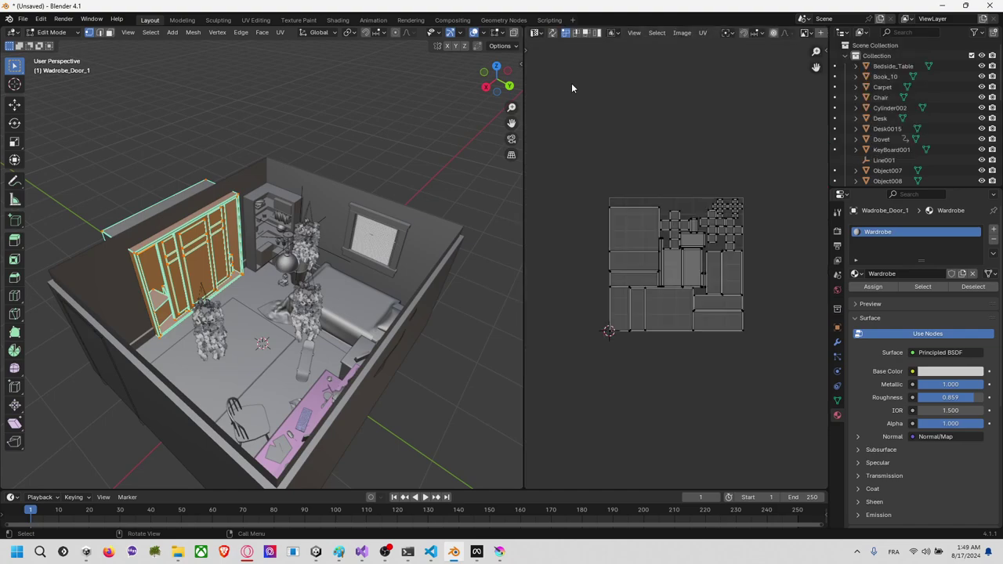
Step: In face selection mode, select the upper and lower panel faces of all three wardrobe doors to show their UVs
{"action": "left_click", "coordinate": [315, 120]}
{"action": "scroll", "coordinate": [223, 219], "scroll_direction": "up", "scroll_amount": 5}
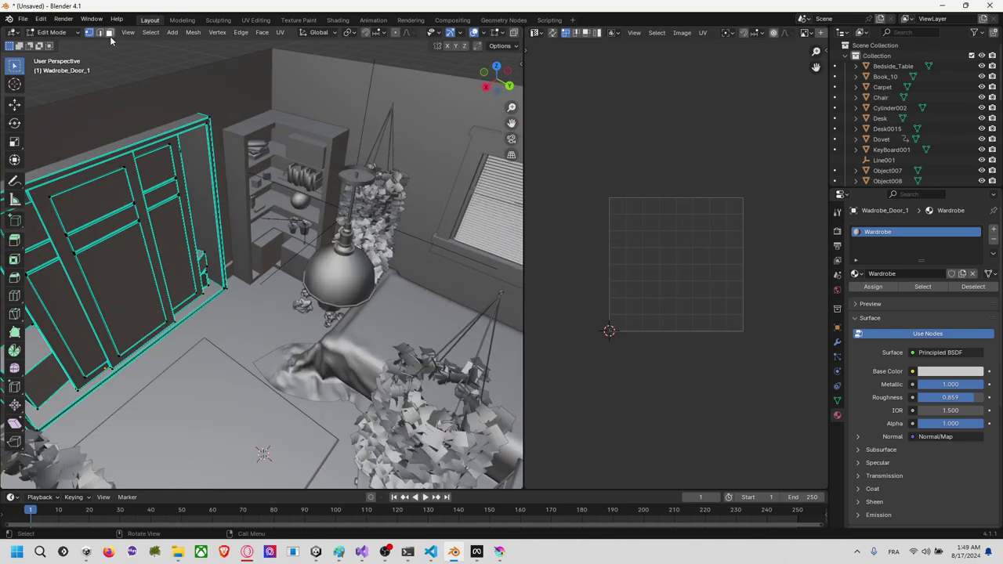
{"action": "left_click", "coordinate": [165, 224]}
{"action": "middle_click_drag", "start_coordinate": [117, 105], "coordinate": [230, 258]}
{"action": "left_click", "coordinate": [226, 234]}
{"action": "left_click", "coordinate": [214, 192], "text": "shift"}
{"action": "left_click", "coordinate": [257, 168], "text": "shift"}
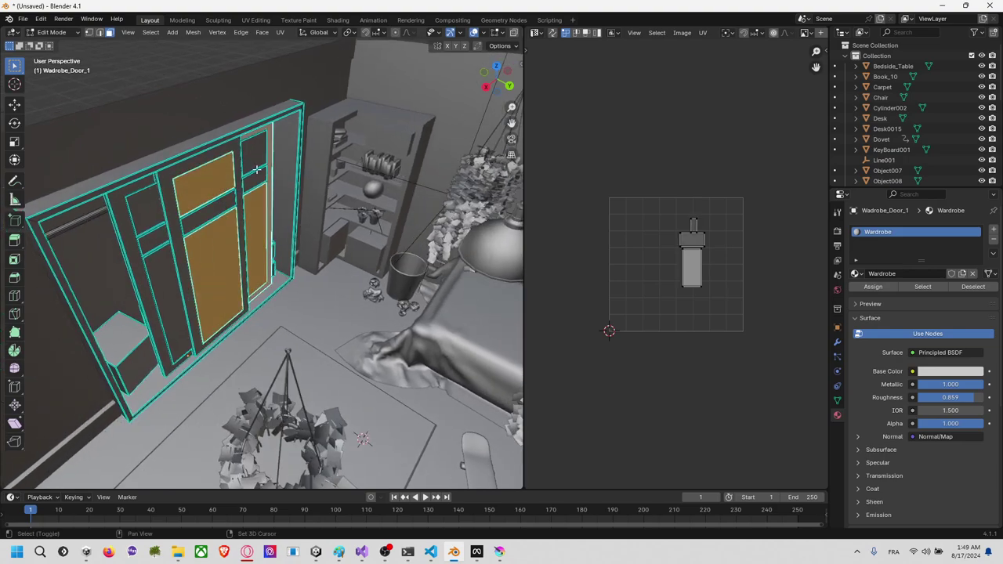
{"action": "left_click", "coordinate": [256, 160], "text": "shift"}
{"action": "left_click", "coordinate": [269, 160], "text": "shift"}
{"action": "left_click", "coordinate": [145, 213], "text": "shift"}
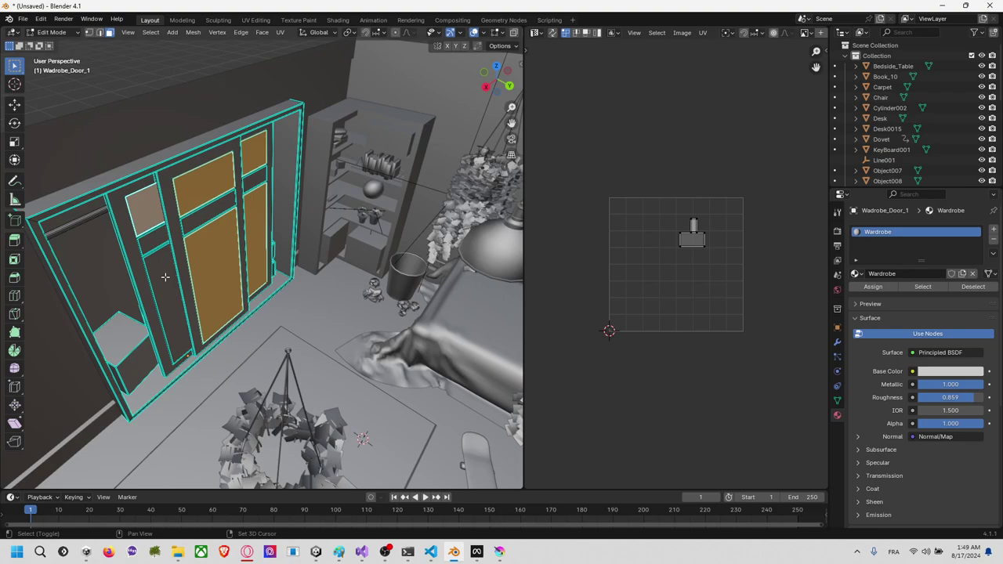
{"action": "left_click", "coordinate": [165, 277], "text": "shift"}
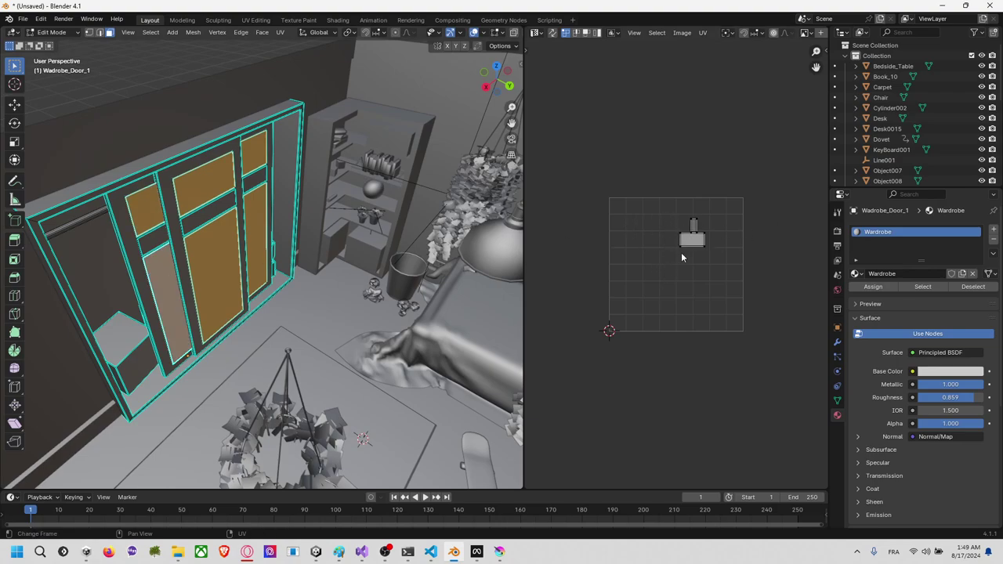
Step: Return to Unity and locate the Base Map texture of the Wardrobe_ material again
{"action": "key", "text": "alt+Tab"}
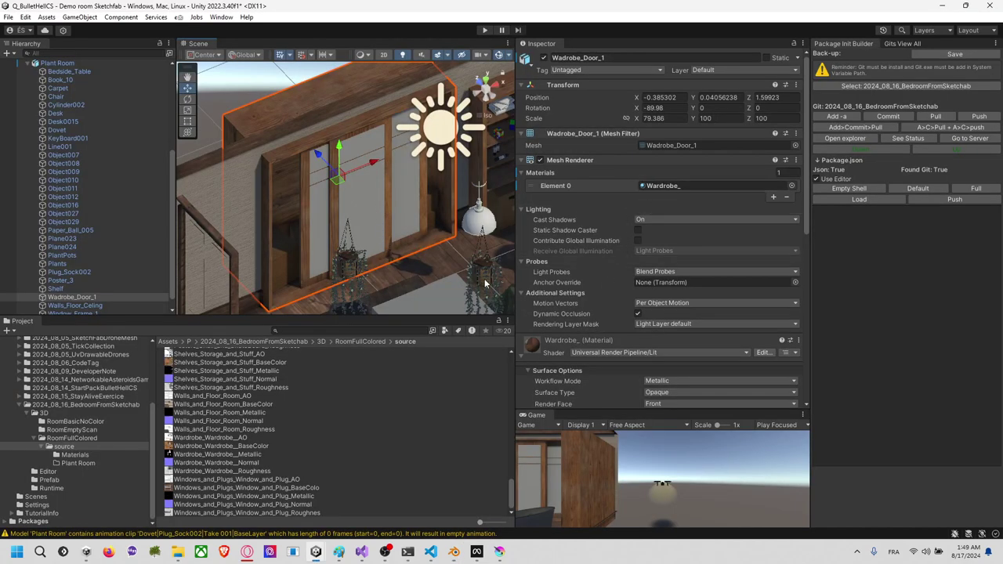
{"action": "scroll", "coordinate": [530, 358], "scroll_direction": "down", "scroll_amount": 2}
{"action": "left_click", "coordinate": [538, 369]}
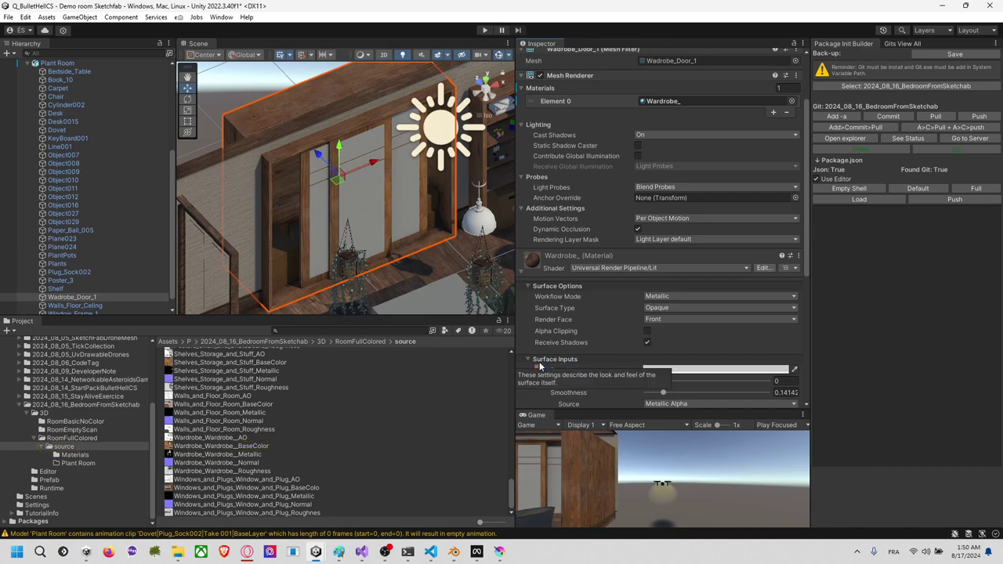
Step: Switch to the Opera browser and open the CC Attribution licence linked on the Biology (Plant) Major Bedroom page
{"action": "key", "text": "alt+Tab"}
{"action": "key", "text": "alt+Tab"}
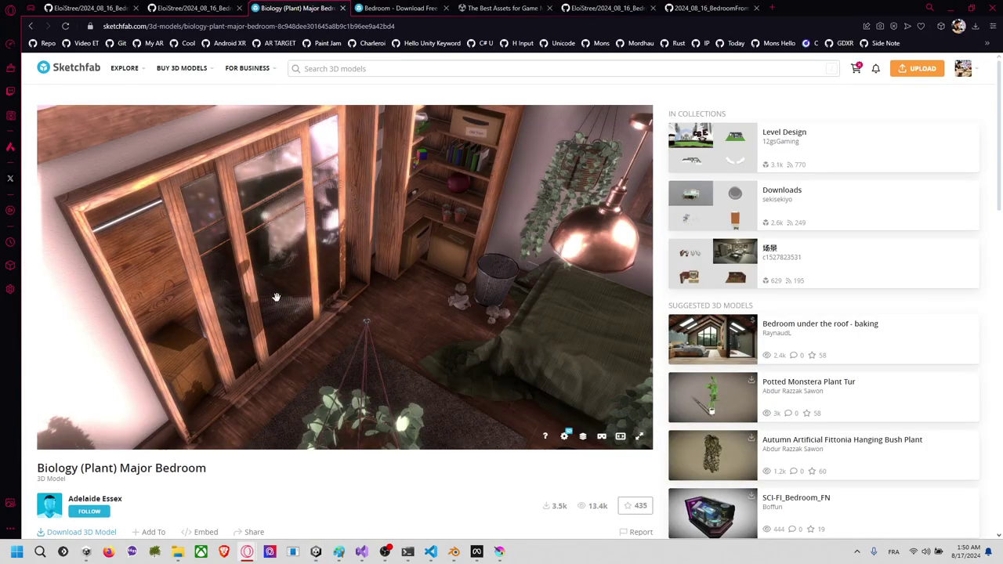
{"action": "scroll", "coordinate": [227, 443], "scroll_direction": "down", "scroll_amount": 3}
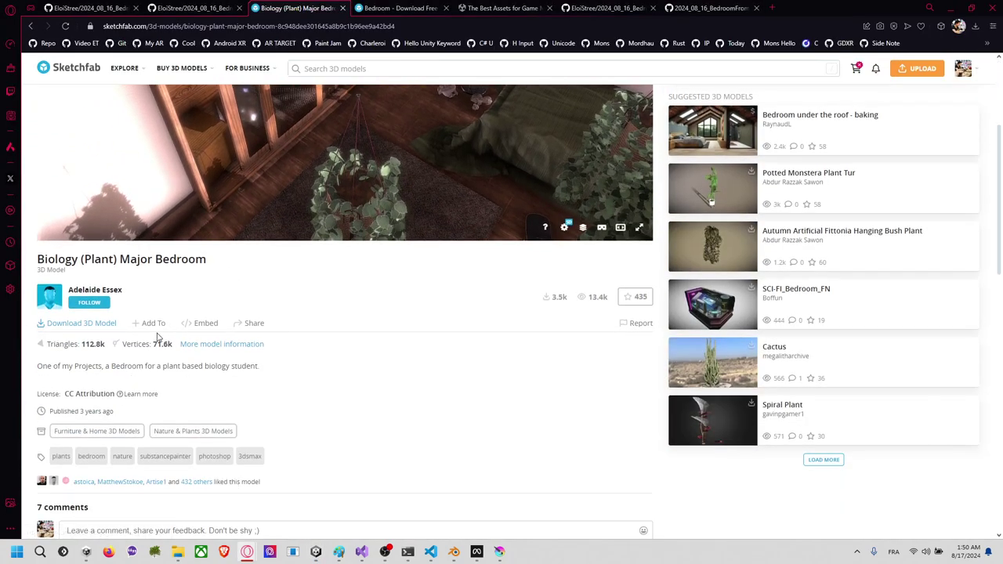
{"action": "left_click", "coordinate": [89, 395]}
{"action": "scroll", "coordinate": [421, 264], "scroll_direction": "down", "scroll_amount": 3}
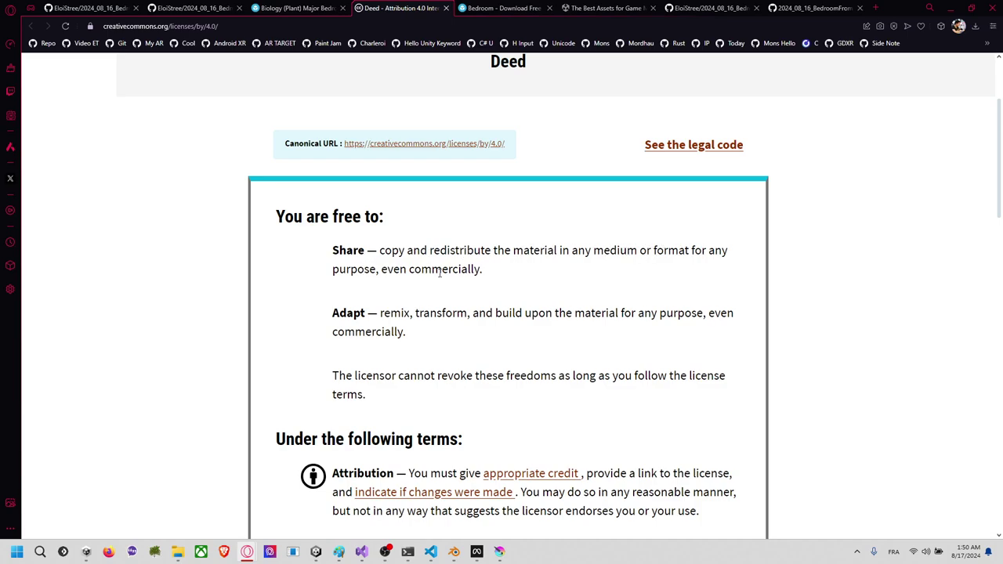
Step: Read the licence deed's Share and Adapt permissions, its Attribution and restriction terms, and the notices
{"action": "triple_click", "coordinate": [477, 266]}
{"action": "scroll", "coordinate": [437, 240], "scroll_direction": "down", "scroll_amount": 2}
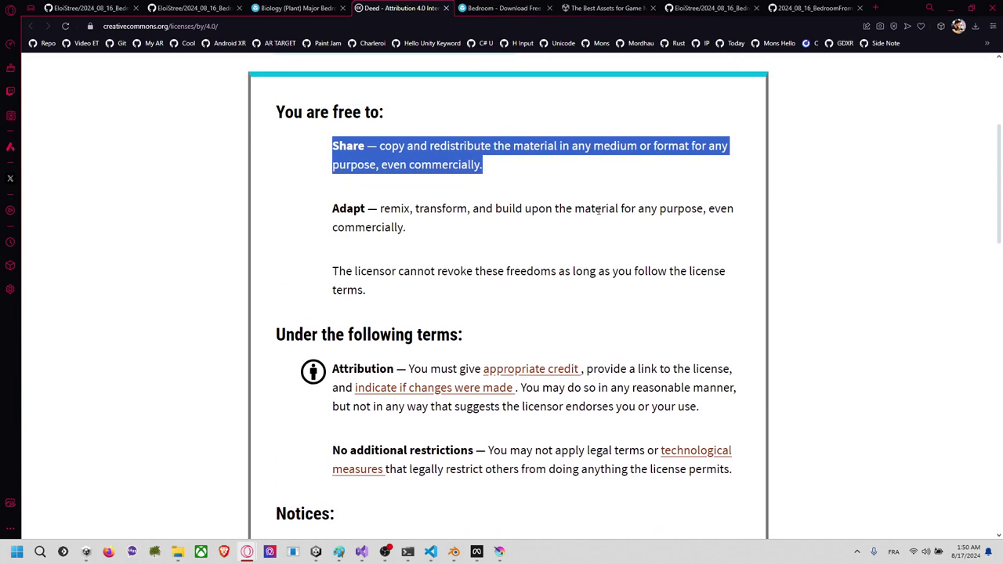
{"action": "triple_click", "coordinate": [423, 231]}
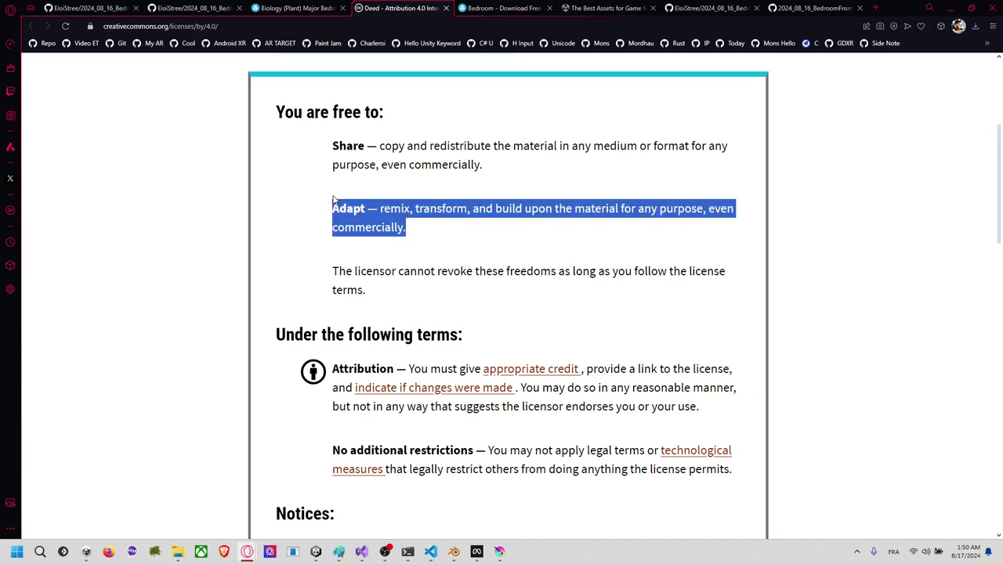
{"action": "left_click_drag", "start_coordinate": [373, 271], "coordinate": [566, 294]}
{"action": "scroll", "coordinate": [501, 302], "scroll_direction": "down", "scroll_amount": 1}
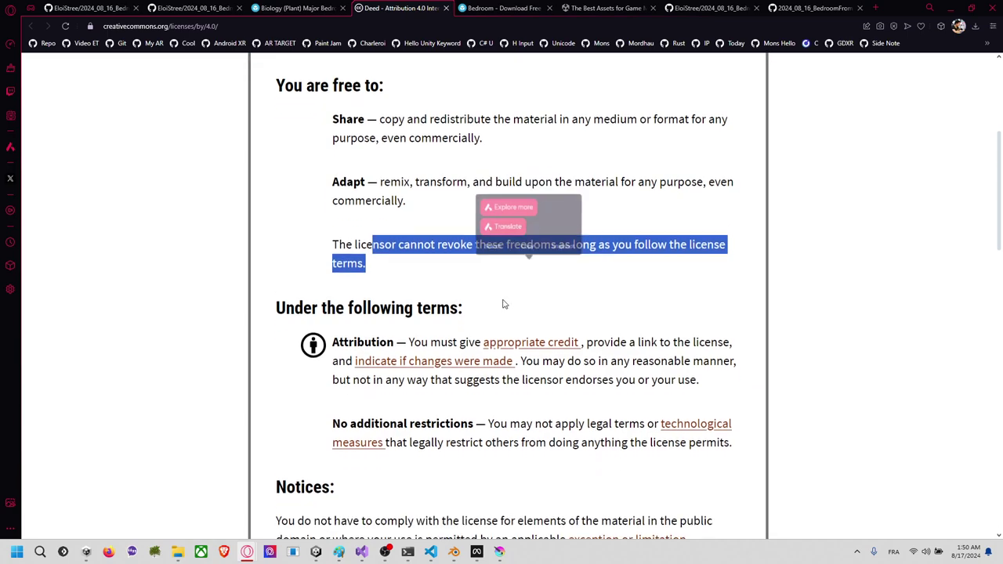
{"action": "left_click_drag", "start_coordinate": [365, 317], "coordinate": [702, 362]}
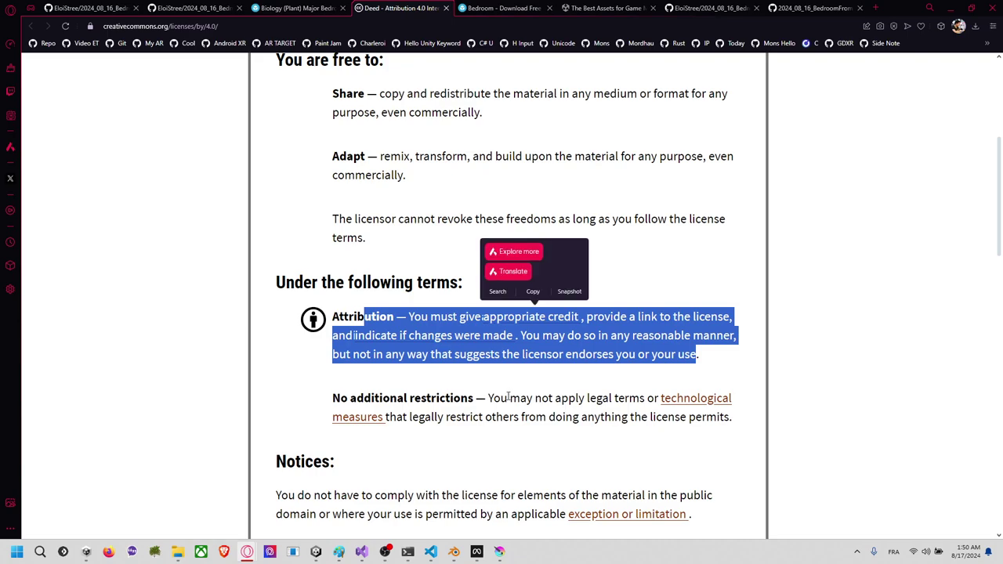
{"action": "scroll", "coordinate": [511, 400], "scroll_direction": "down", "scroll_amount": 1}
{"action": "scroll", "coordinate": [544, 345], "scroll_direction": "down", "scroll_amount": 1}
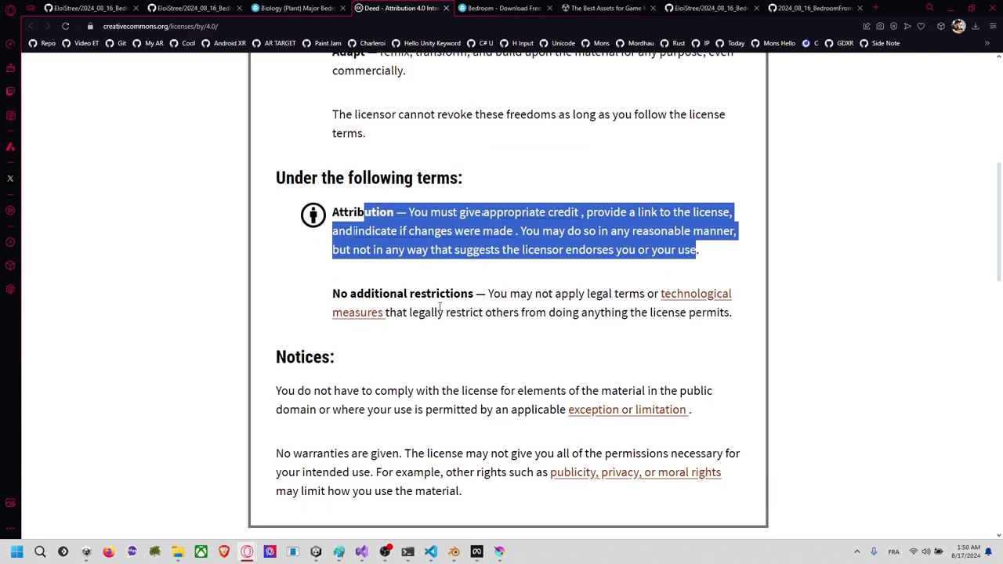
{"action": "scroll", "coordinate": [655, 311], "scroll_direction": "down", "scroll_amount": 3}
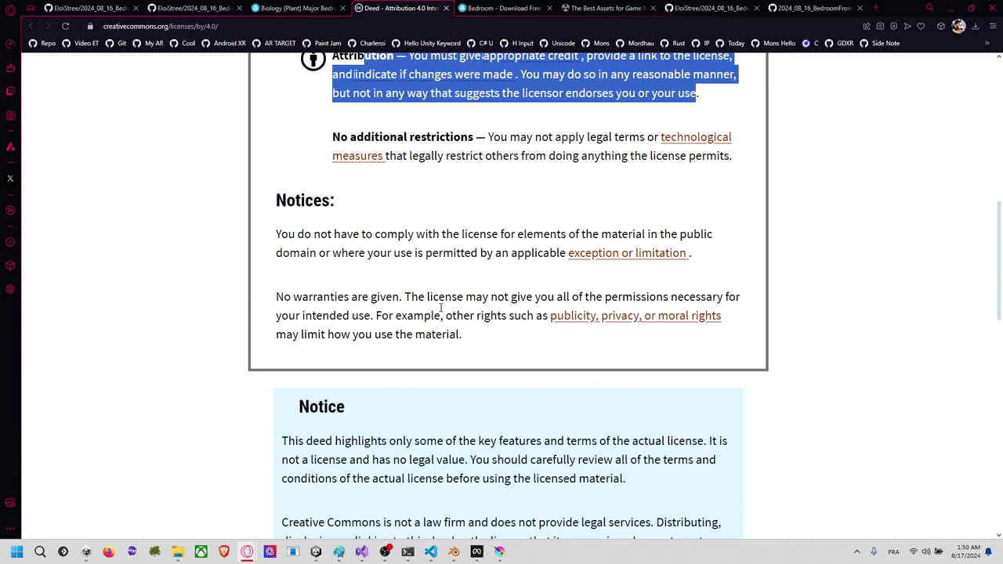
{"action": "scroll", "coordinate": [380, 274], "scroll_direction": "up", "scroll_amount": 7}
Step: Return to Unity to view the wardrobe's doors, and switch to Krita to inspect the light grey area of Wardrobe_Wardrobe__BaseColor.png
{"action": "key", "text": "alt+Tab"}
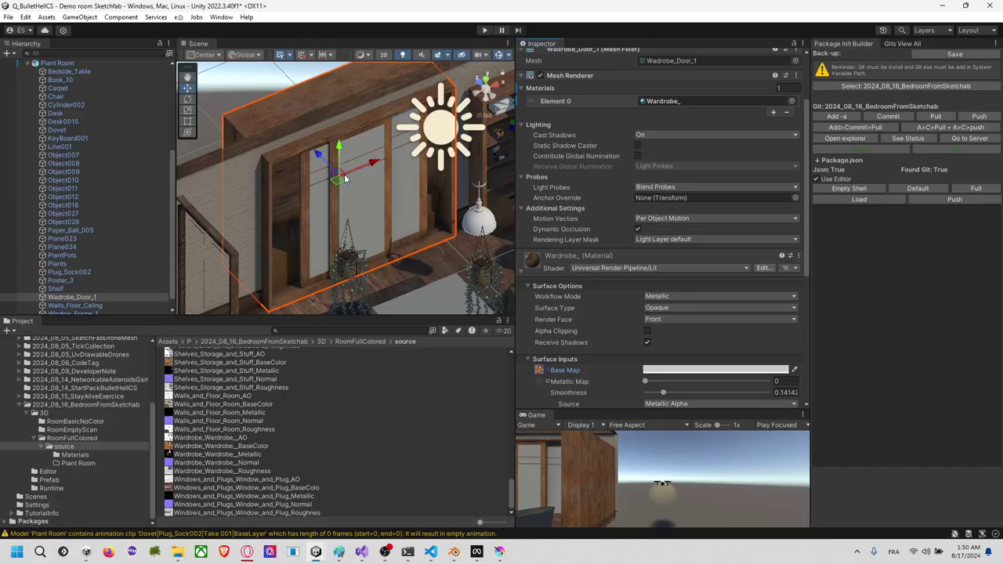
{"action": "middle_click_drag", "start_coordinate": [367, 231], "coordinate": [334, 226]}
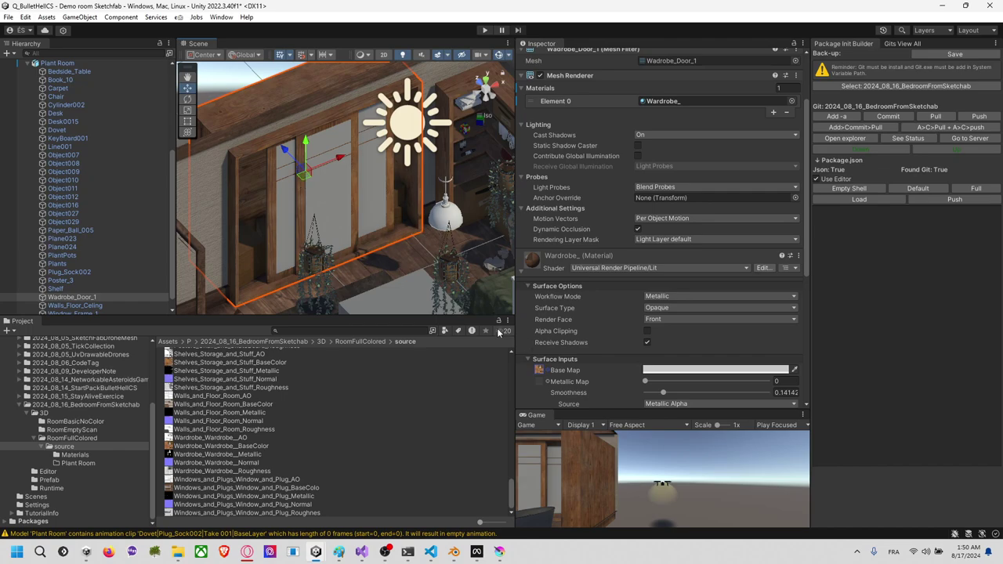
{"action": "left_click", "coordinate": [500, 552]}
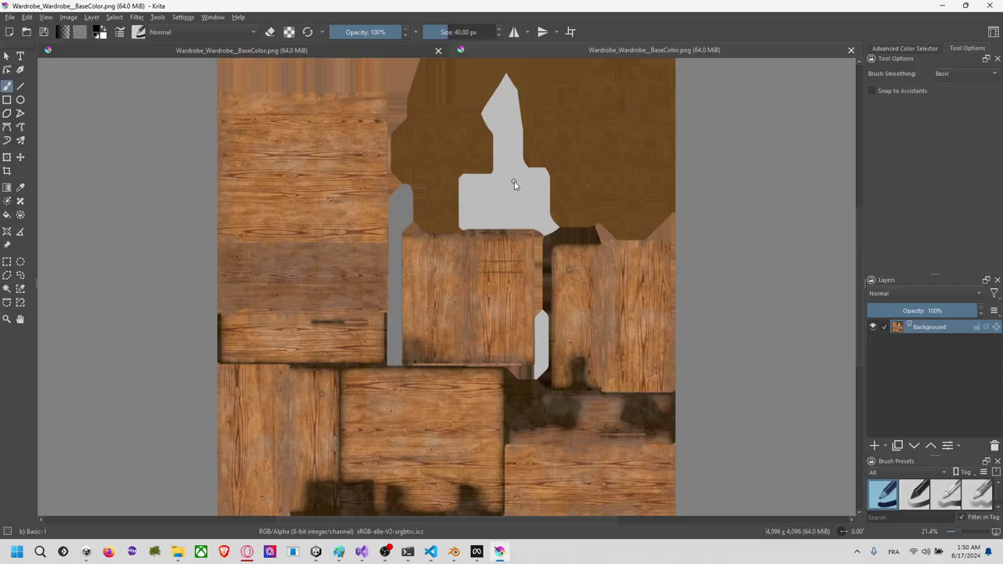
{"action": "scroll", "coordinate": [515, 183], "scroll_direction": "down", "scroll_amount": 1}
{"action": "scroll", "coordinate": [515, 183], "scroll_direction": "up", "scroll_amount": 2}
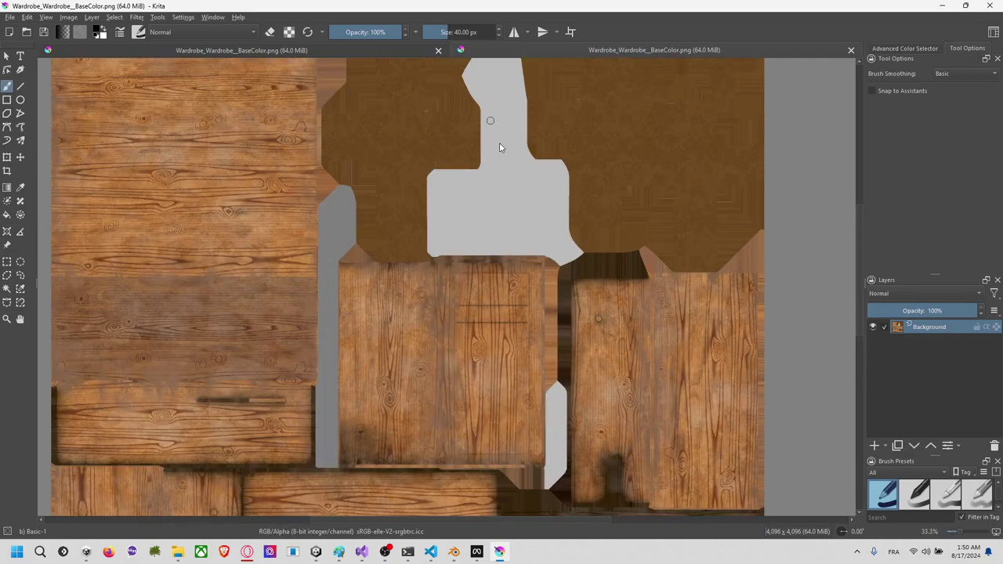
Step: Compare the door panels' UV islands in Blender with the light grey areas of the wardrobe's base colour texture in Krita
{"action": "key", "text": "alt+Tab"}
{"action": "key", "text": "alt+Tab"}
{"action": "key", "text": "alt+Tab"}
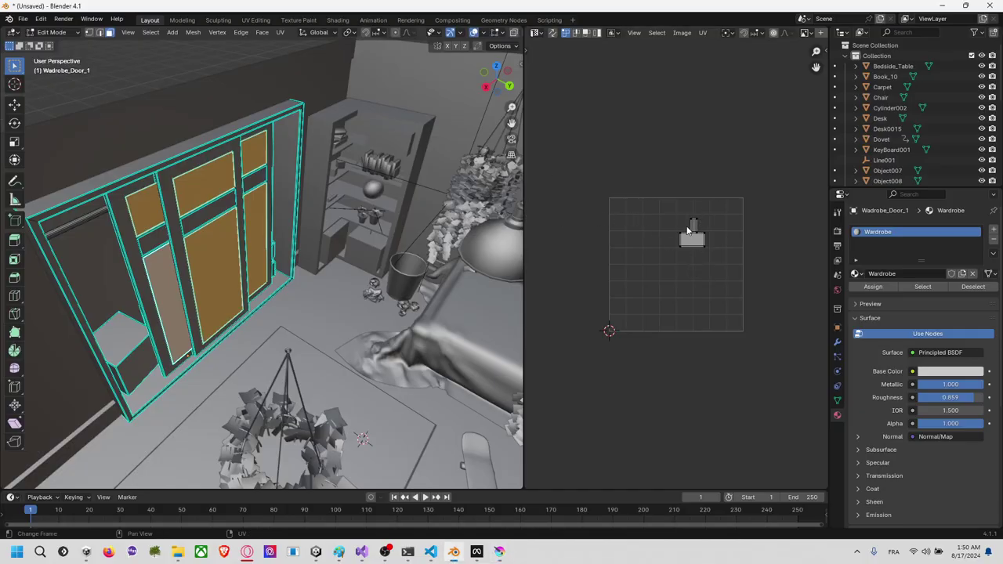
{"action": "key", "text": "alt+Tab"}
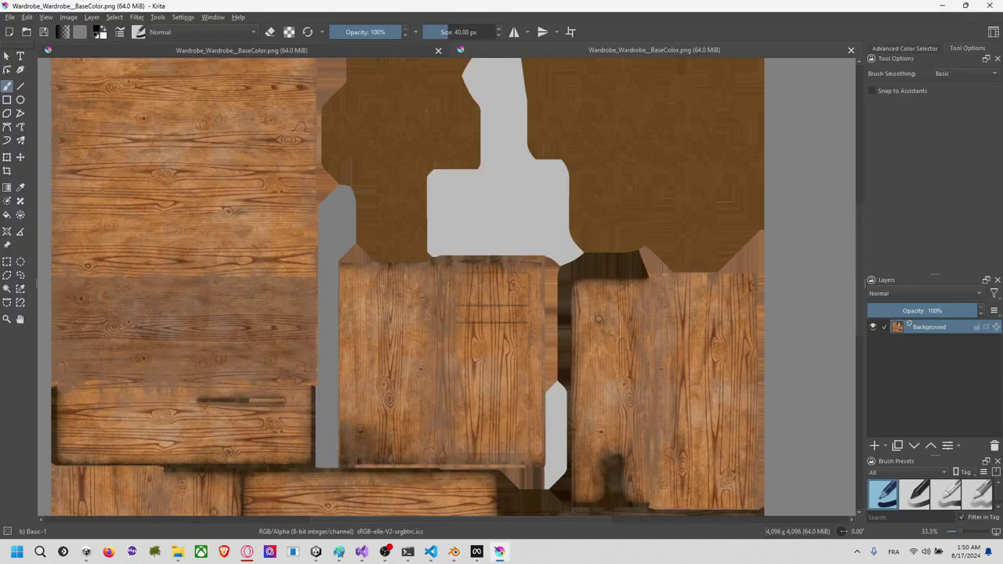
{"action": "scroll", "coordinate": [497, 194], "scroll_direction": "down", "scroll_amount": 3}
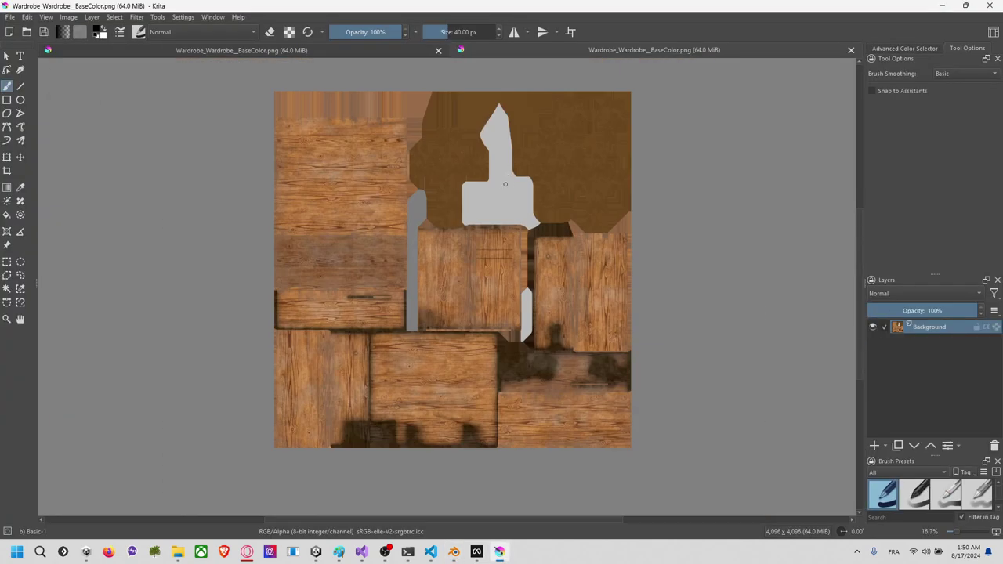
{"action": "scroll", "coordinate": [505, 184], "scroll_direction": "up", "scroll_amount": 3}
{"action": "scroll", "coordinate": [506, 184], "scroll_direction": "down", "scroll_amount": 2}
{"action": "scroll", "coordinate": [505, 184], "scroll_direction": "up", "scroll_amount": 1}
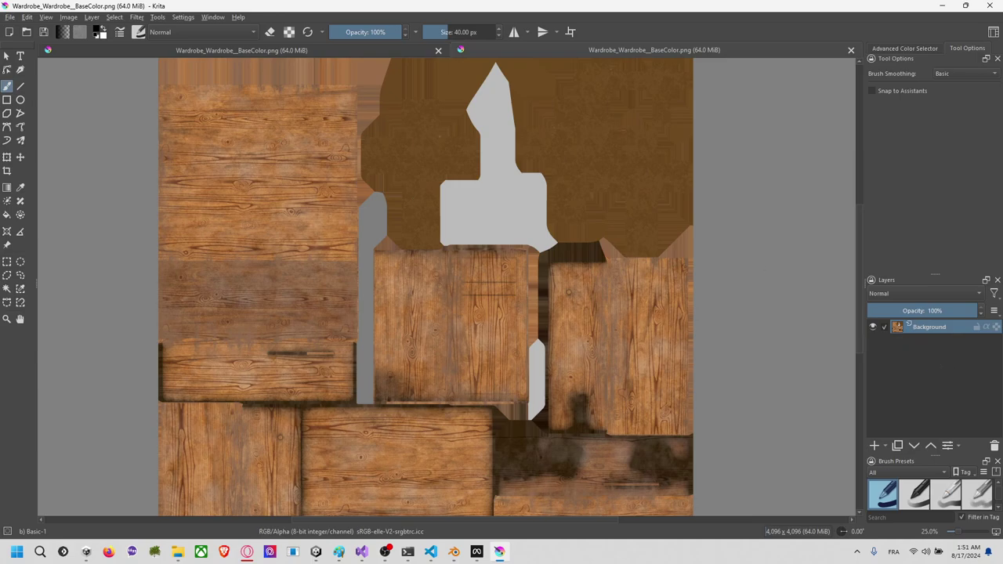
Step: Select the light grey T-shaped area of the texture with the Contiguous Selection tool, lowering the threshold to 14
{"action": "left_click", "coordinate": [8, 288]}
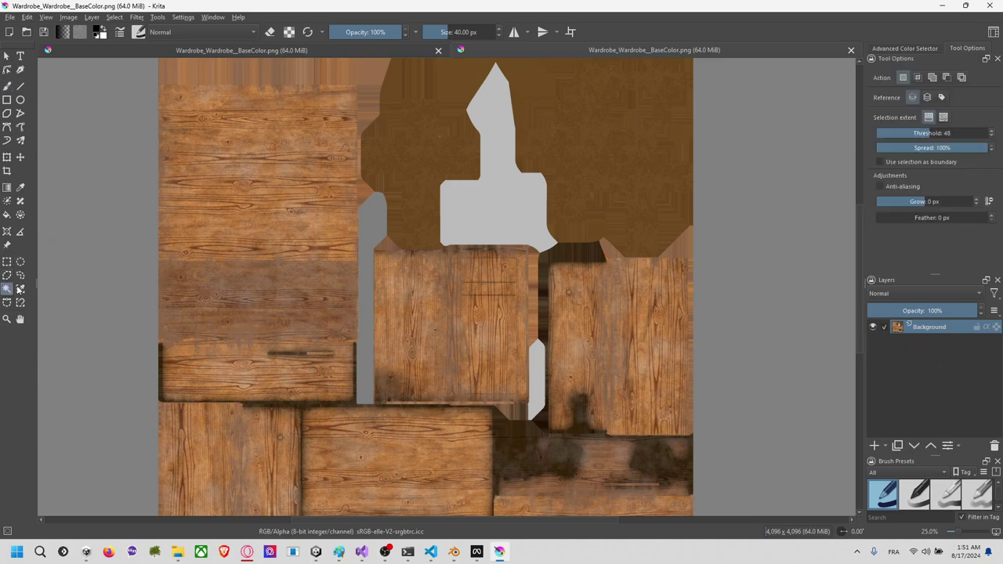
{"action": "left_click", "coordinate": [490, 218]}
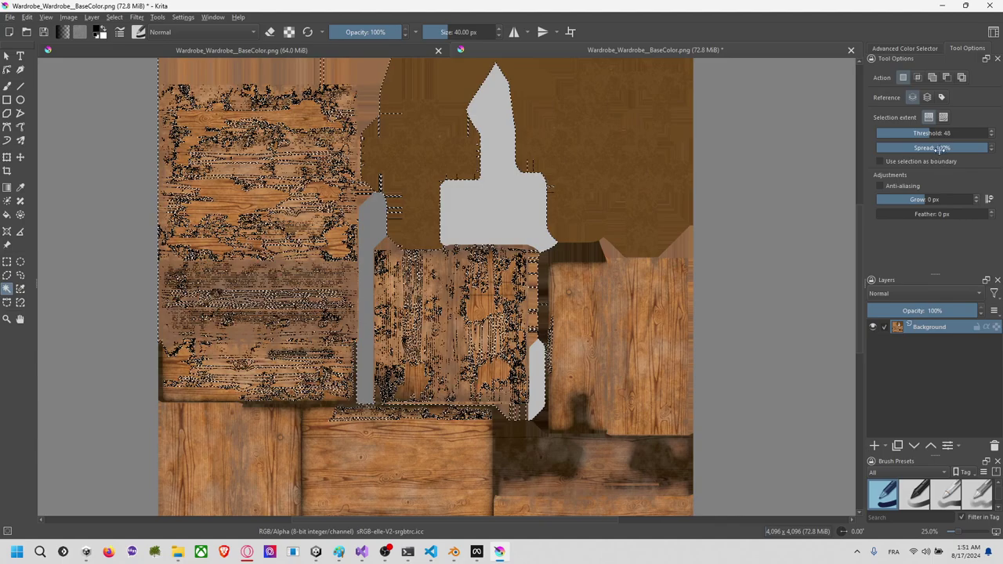
{"action": "left_click_drag", "start_coordinate": [918, 133], "coordinate": [903, 133]}
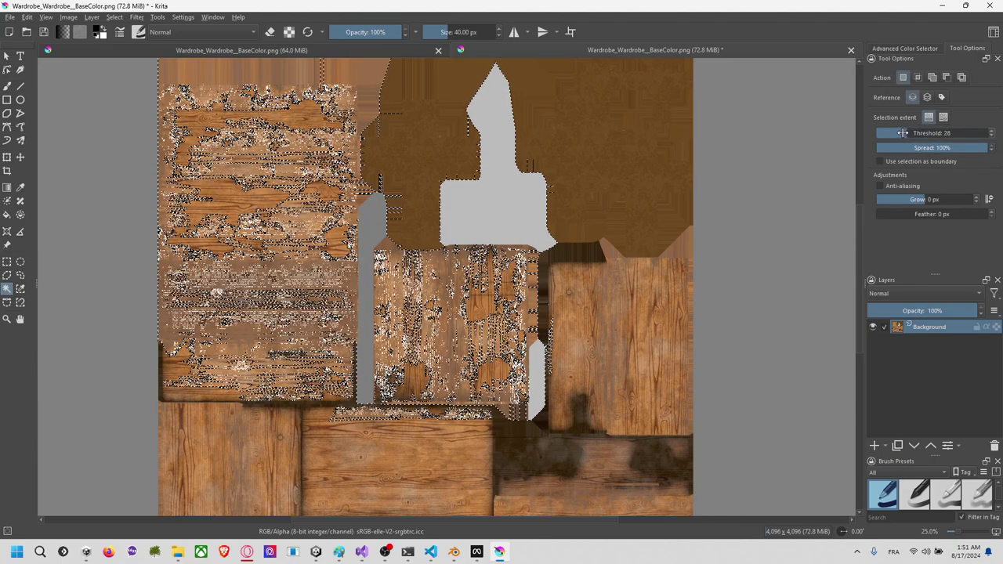
{"action": "left_click", "coordinate": [893, 133]}
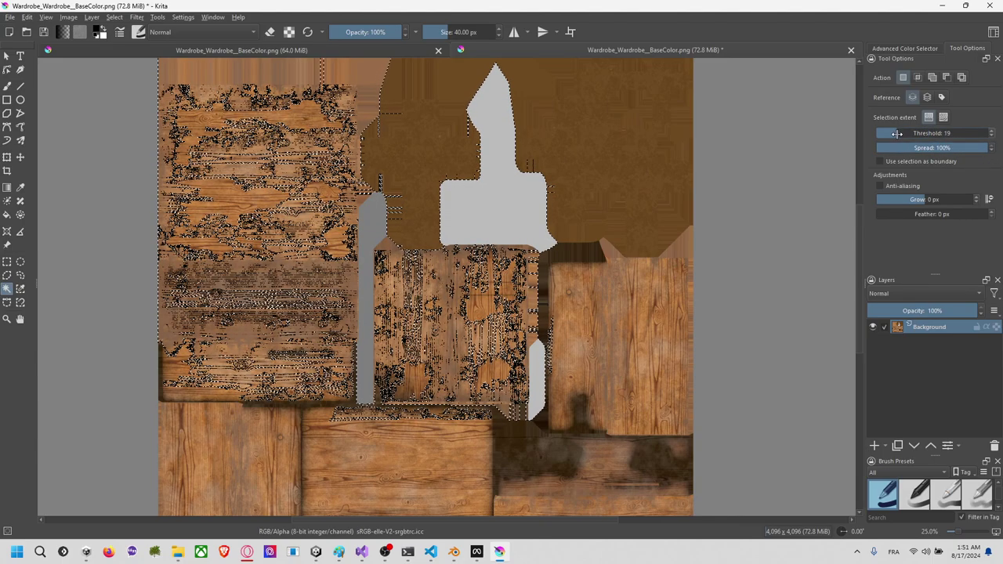
{"action": "left_click", "coordinate": [513, 202]}
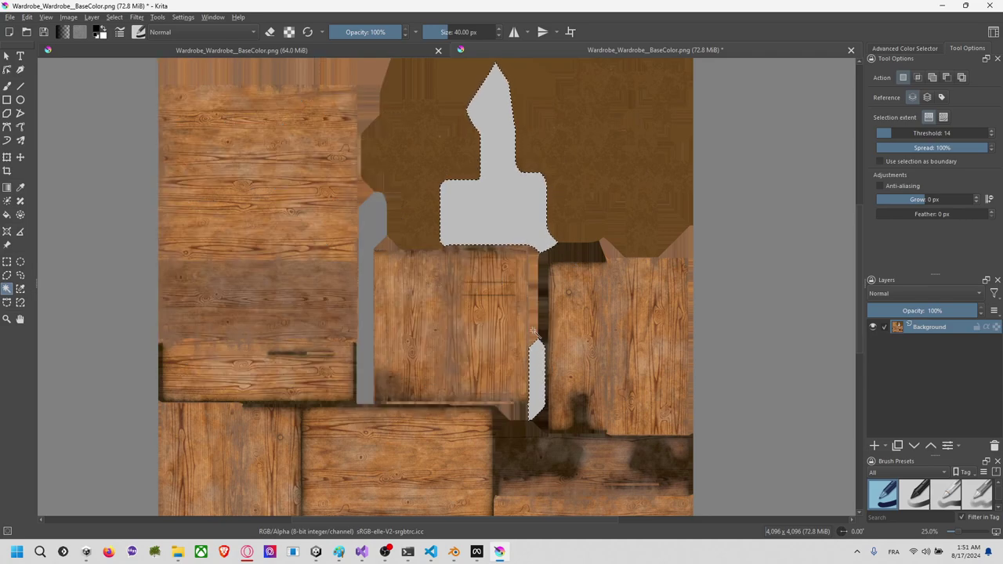
Step: Add the tall dark grey strip beside the wood planks to the selection
{"action": "left_click", "coordinate": [369, 218], "text": "shift"}
{"action": "scroll", "coordinate": [426, 256], "scroll_direction": "down", "scroll_amount": 4}
{"action": "scroll", "coordinate": [426, 255], "scroll_direction": "up", "scroll_amount": 3}
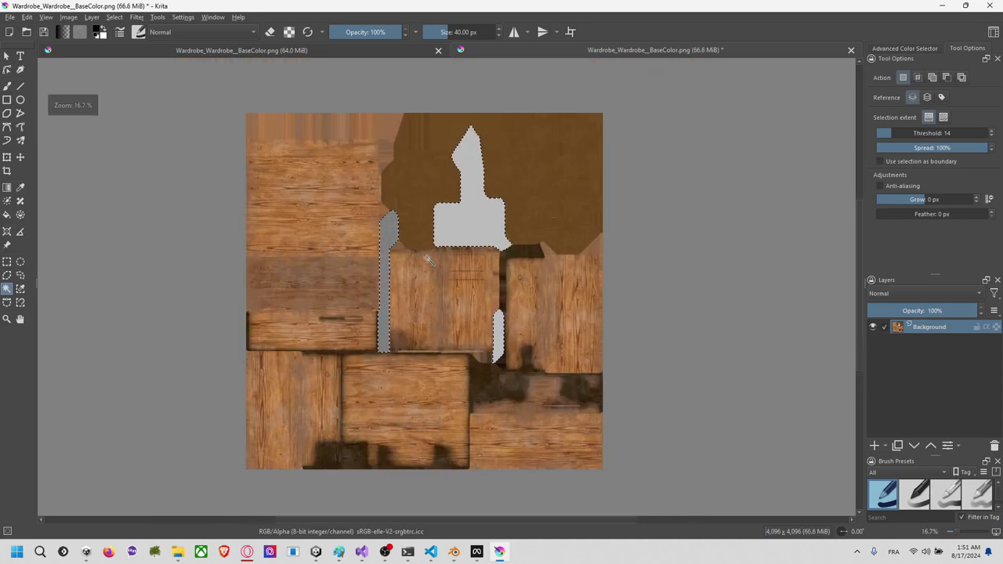
{"action": "scroll", "coordinate": [429, 261], "scroll_direction": "up", "scroll_amount": 2}
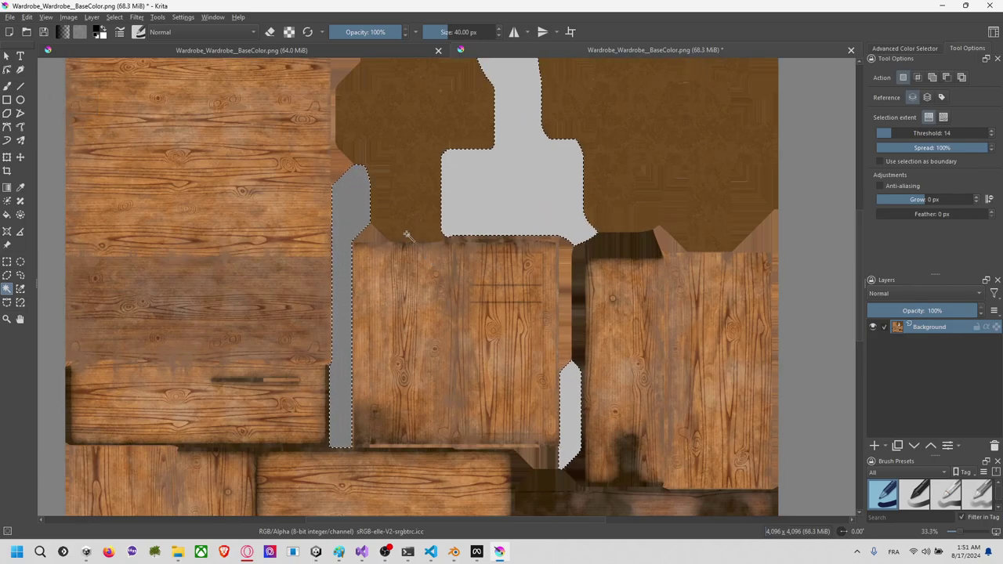
Step: Switch to Blender and select all wardrobe faces to compare the full UV layout with the selected texture areas
{"action": "key", "text": "alt+Tab"}
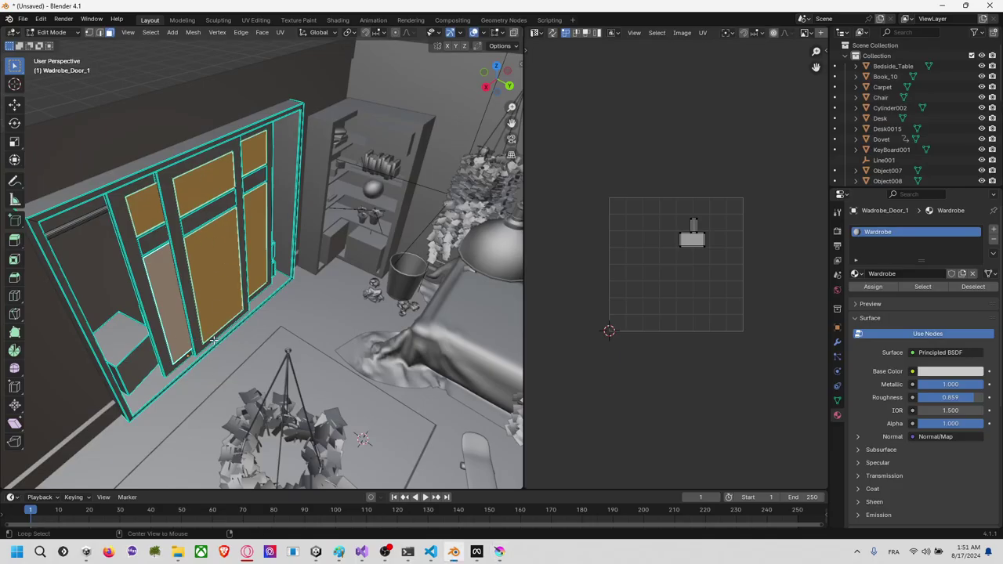
{"action": "key", "text": "alt+Tab"}
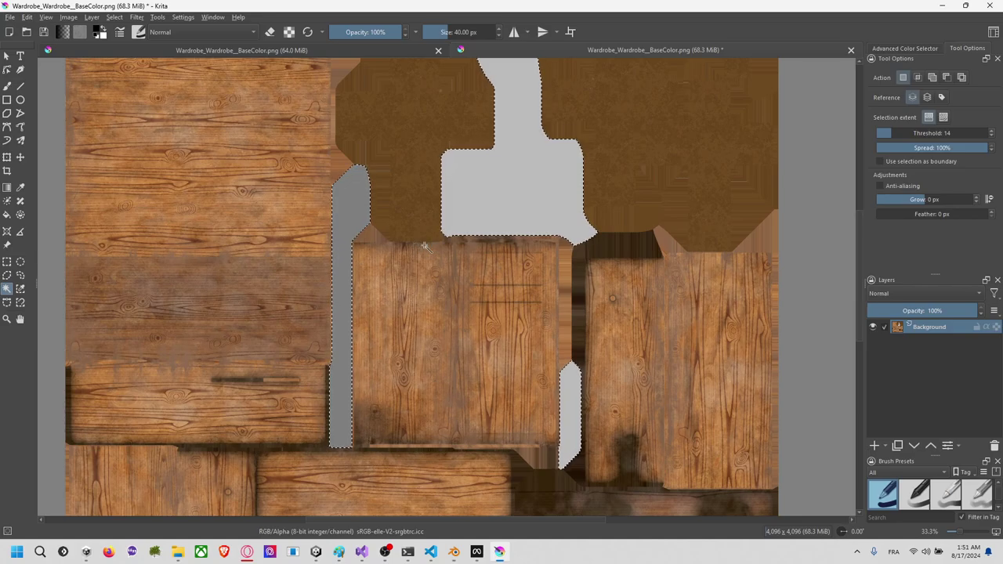
{"action": "key", "text": "alt+Tab"}
{"action": "key", "text": "a"}
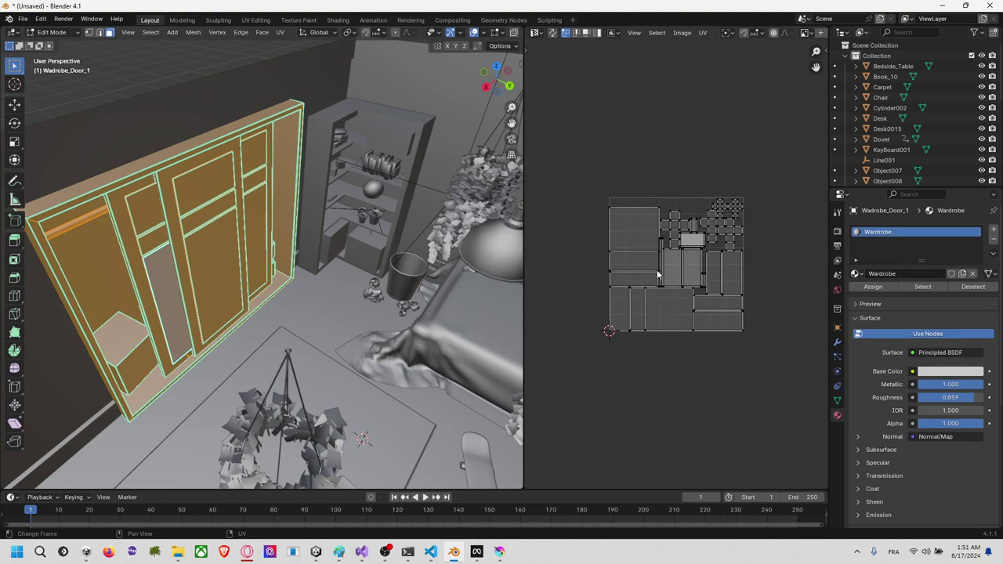
{"action": "scroll", "coordinate": [658, 271], "scroll_direction": "up", "scroll_amount": 6}
{"action": "scroll", "coordinate": [660, 271], "scroll_direction": "down", "scroll_amount": 3}
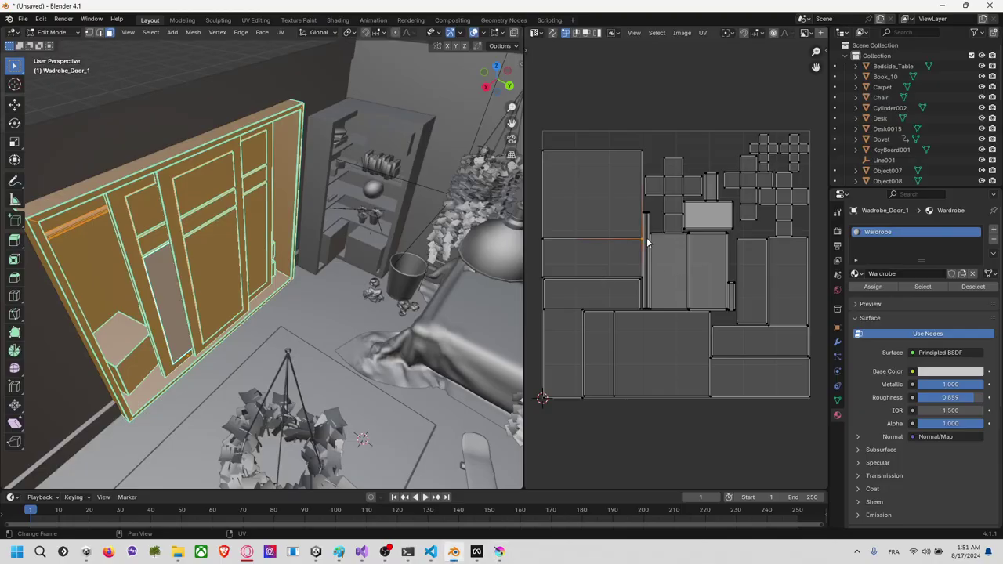
Step: Select the wardrobe's hanging rail, inner side panel and door crossbars individually to locate their UV islands, and return to Krita
{"action": "key", "text": "alt+a"}
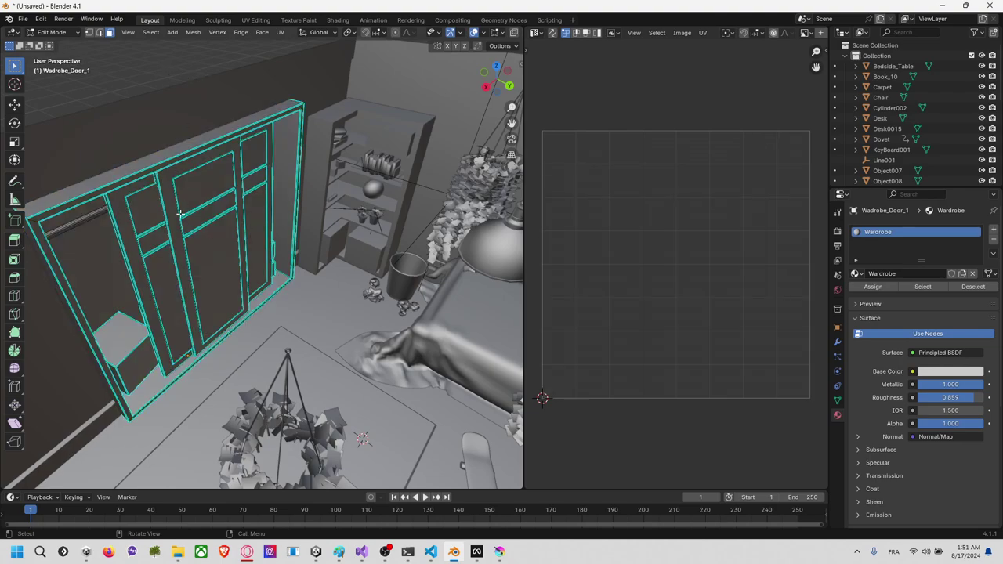
{"action": "left_click", "coordinate": [94, 214]}
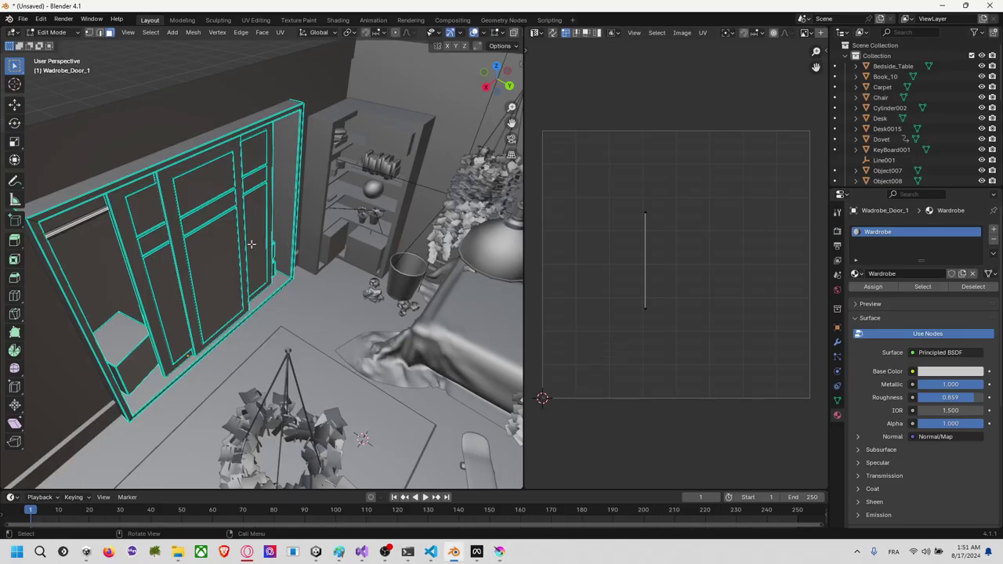
{"action": "key", "text": "a"}
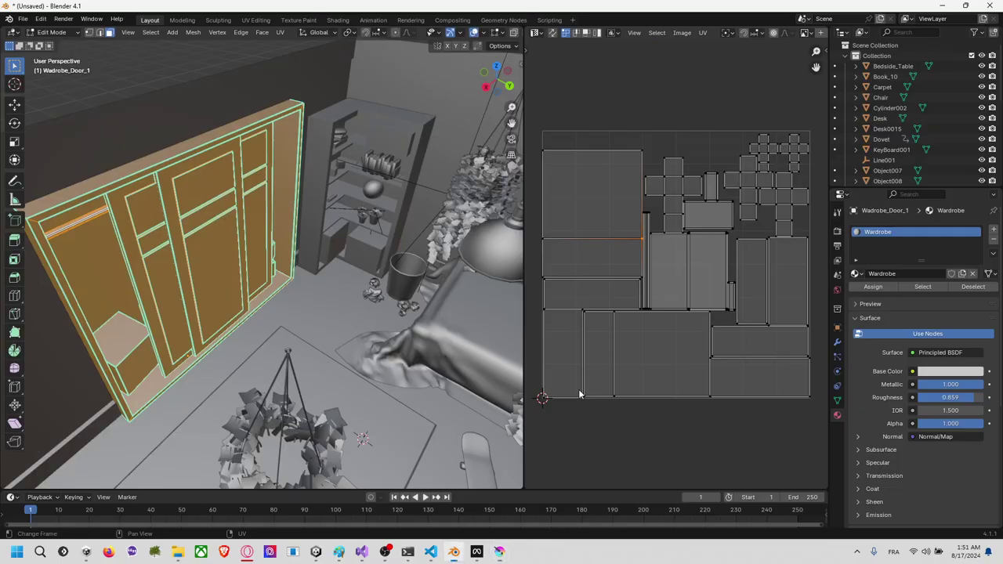
{"action": "left_click", "coordinate": [288, 238]}
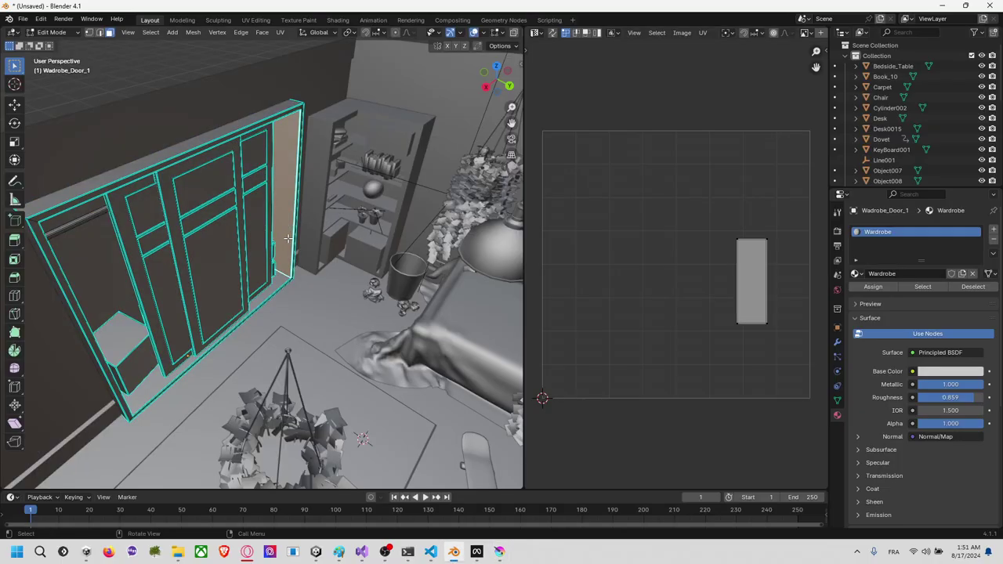
{"action": "right_click", "coordinate": [345, 234]}
{"action": "key", "text": "Escape"}
{"action": "left_click", "coordinate": [250, 187]}
{"action": "left_click", "coordinate": [210, 218]}
{"action": "left_click", "coordinate": [157, 234]}
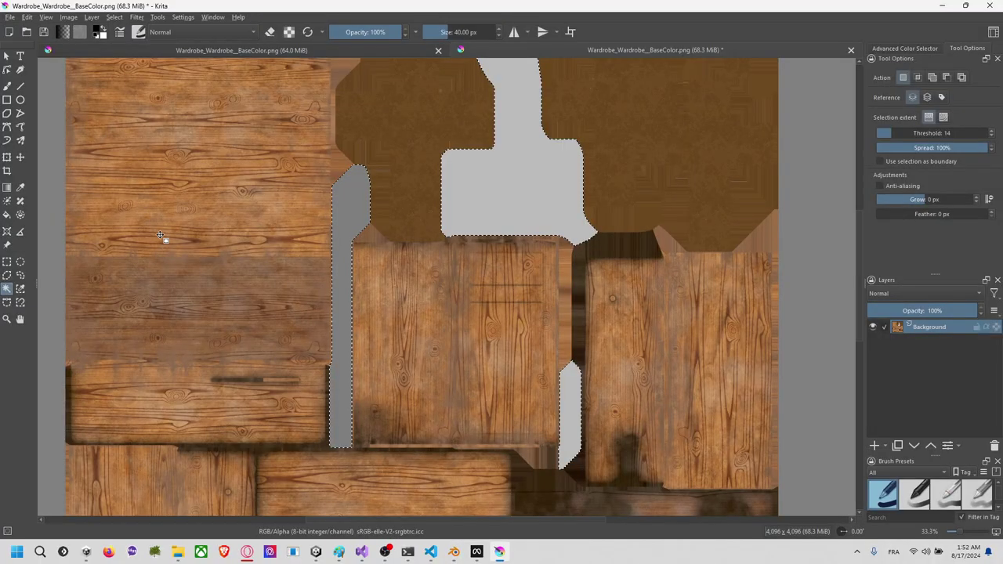
Step: Replace the selection with only the light grey T-shaped area and the small light grey strip, leaving out the dark grey strip
{"action": "left_click", "coordinate": [578, 312], "text": "shift"}
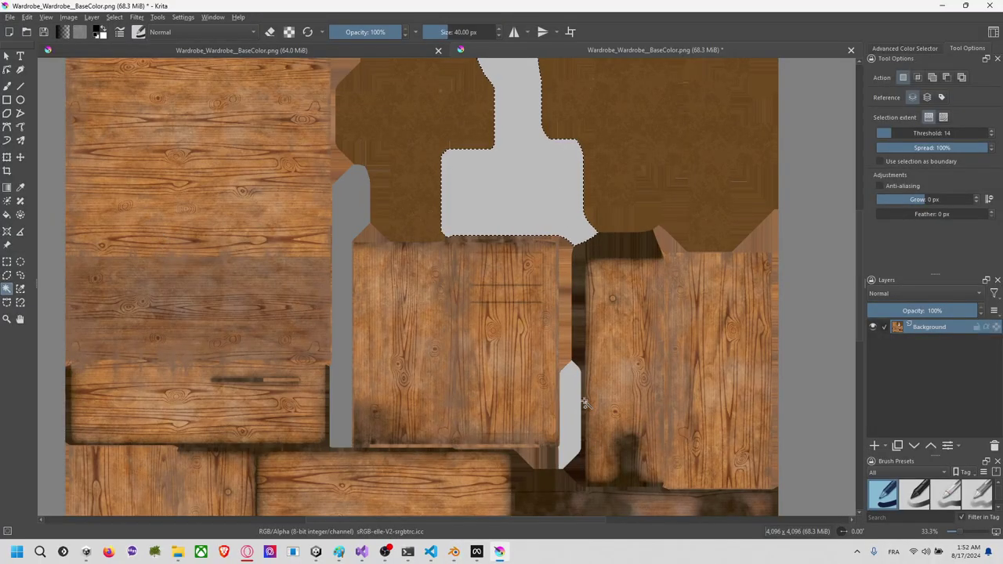
{"action": "left_click", "coordinate": [771, 172]}
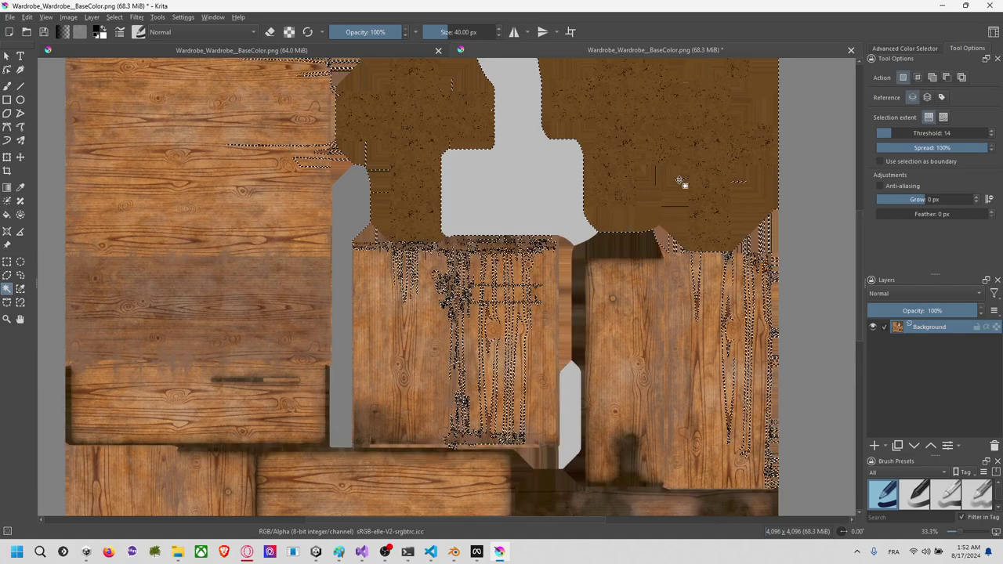
{"action": "left_click", "coordinate": [544, 183]}
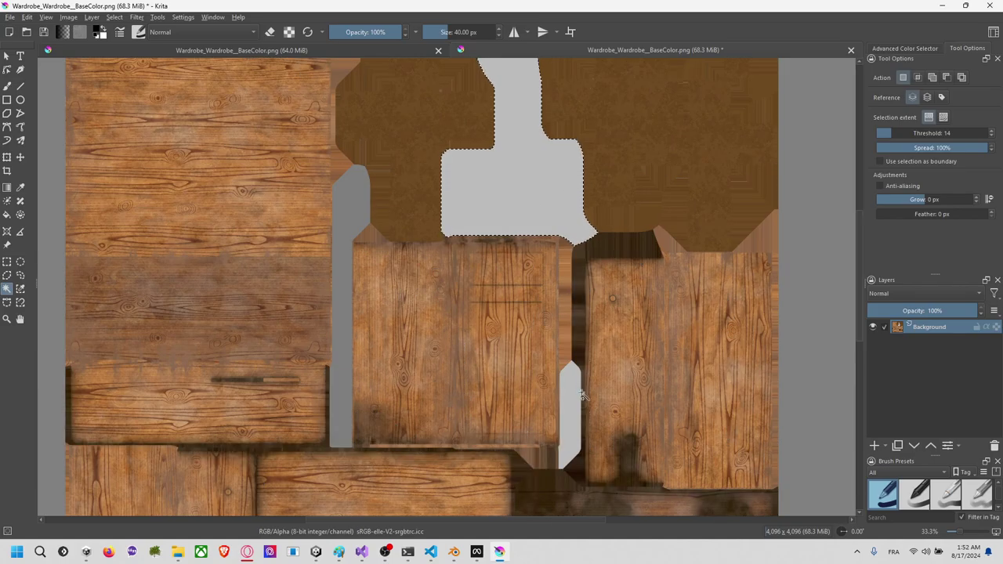
{"action": "left_click", "coordinate": [577, 332], "text": "shift"}
{"action": "left_click", "coordinate": [538, 185]}
{"action": "scroll", "coordinate": [447, 162], "scroll_direction": "down", "scroll_amount": 3}
{"action": "scroll", "coordinate": [508, 232], "scroll_direction": "up", "scroll_amount": 1}
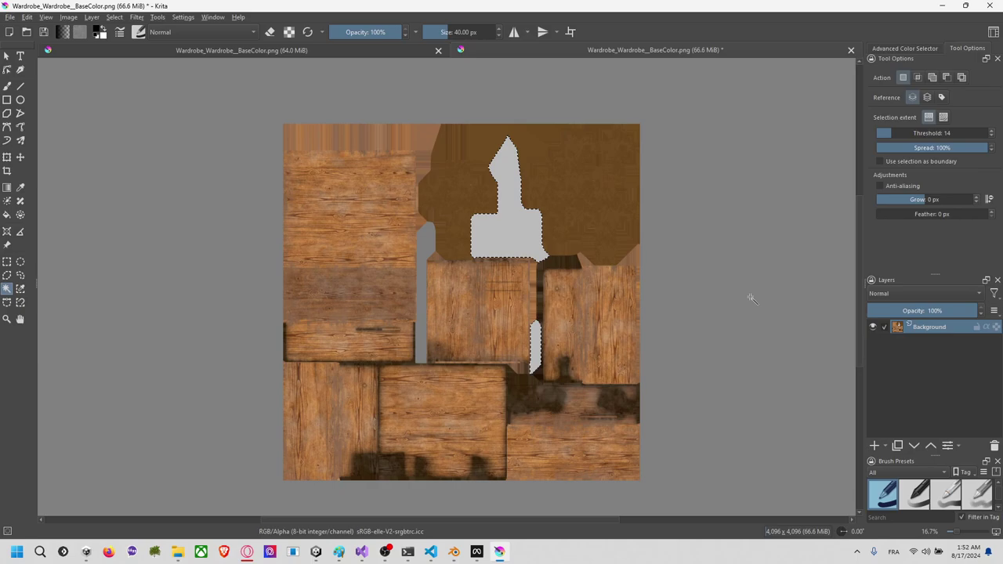
Step: Add a paint layer above the background, and set the foreground colour to white and the brush size to 383.64 px
{"action": "left_click", "coordinate": [875, 445]}
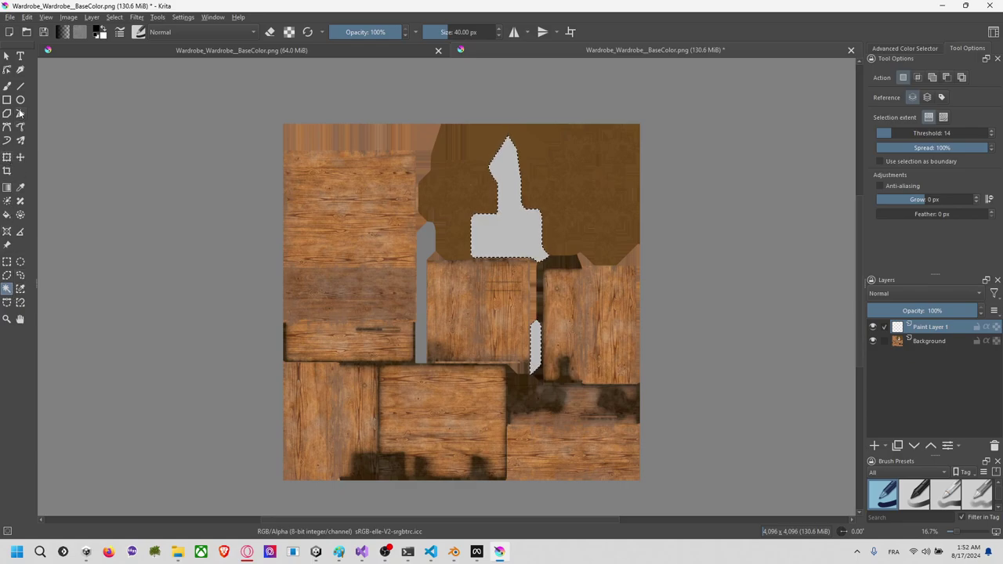
{"action": "left_click", "coordinate": [7, 87]}
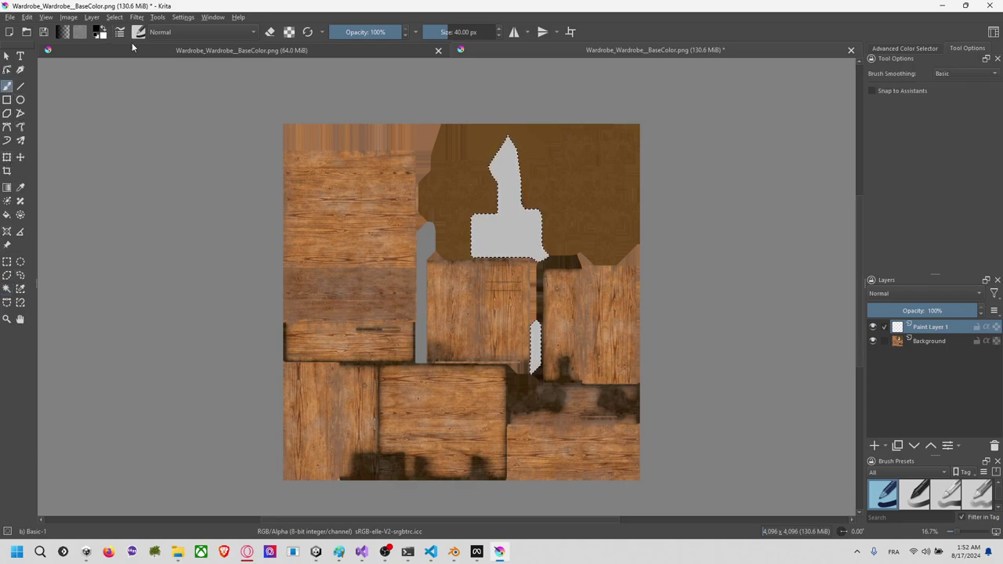
{"action": "key", "text": "x"}
{"action": "right_click", "coordinate": [506, 230]}
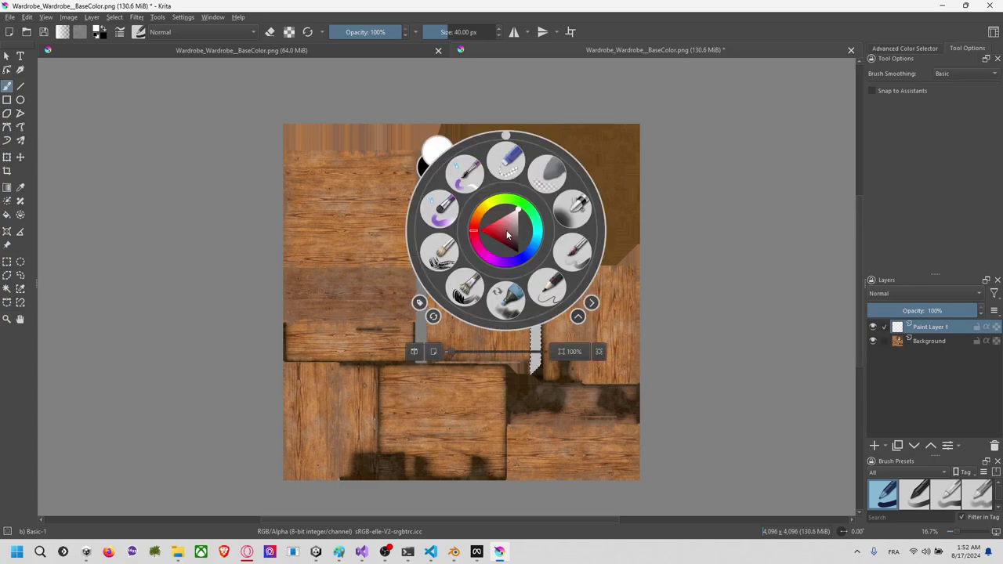
{"action": "left_click", "coordinate": [474, 32]}
Step: Fill both selected areas with white on the new paint layer using the Fill tool
{"action": "left_click", "coordinate": [6, 215]}
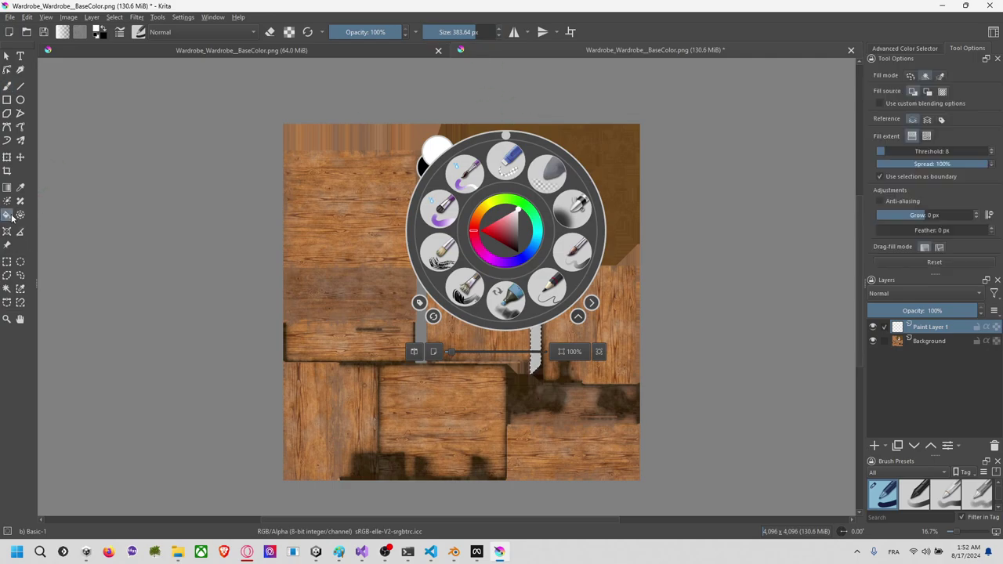
{"action": "left_click", "coordinate": [627, 261]}
{"action": "left_click", "coordinate": [533, 299]}
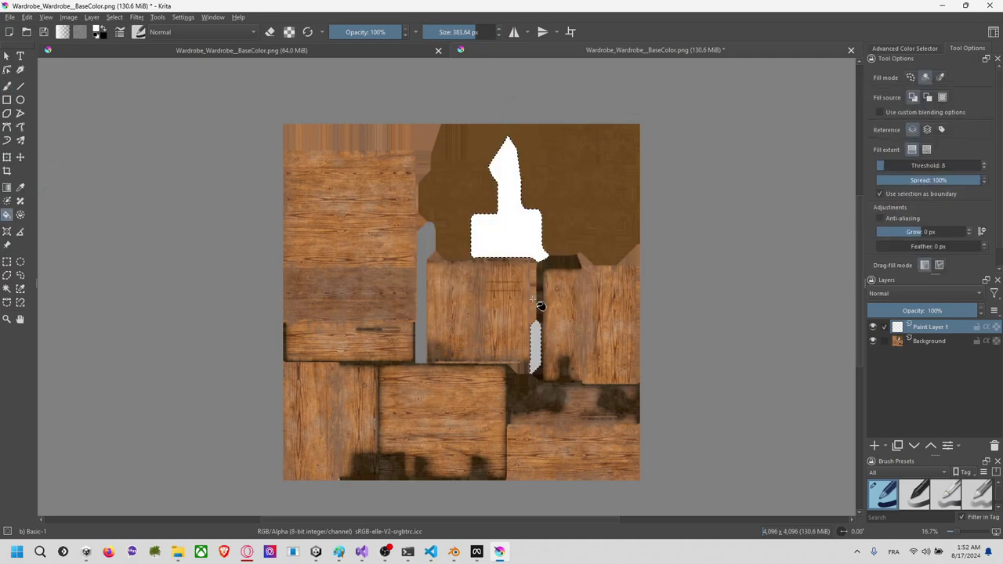
{"action": "left_click", "coordinate": [534, 342]}
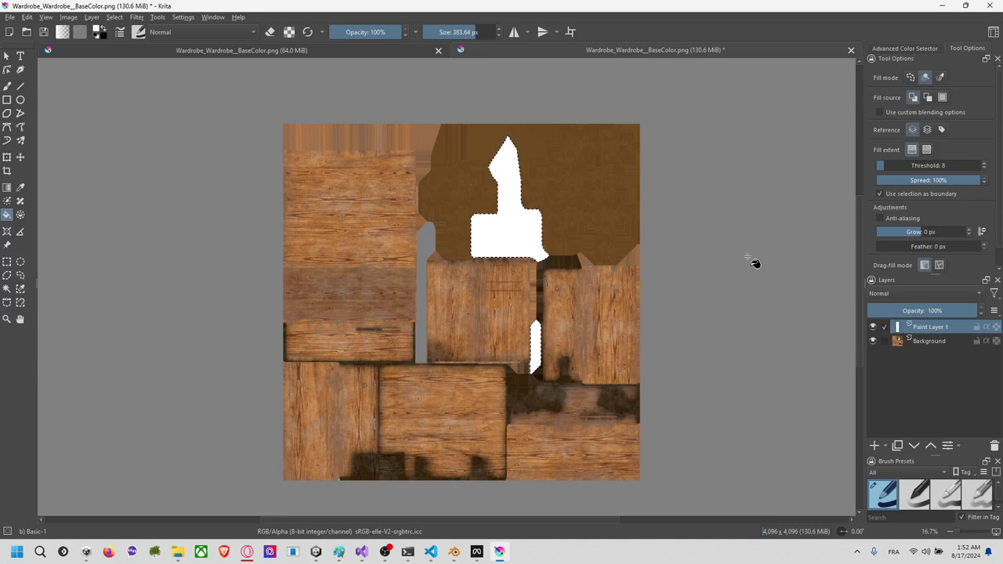
{"action": "right_click", "coordinate": [932, 327]}
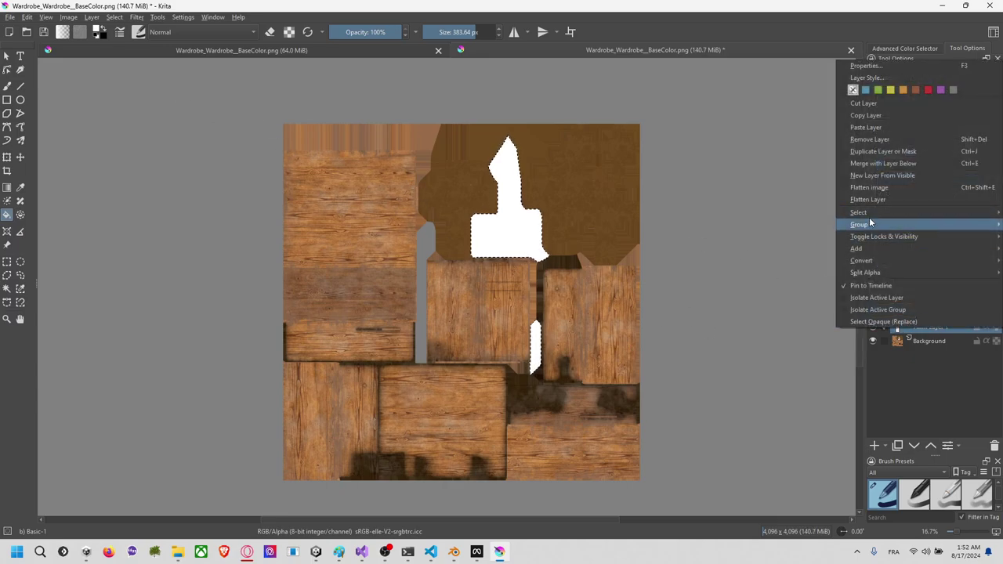
{"action": "mouse_move", "coordinate": [858, 212]}
{"action": "key", "text": "Escape"}
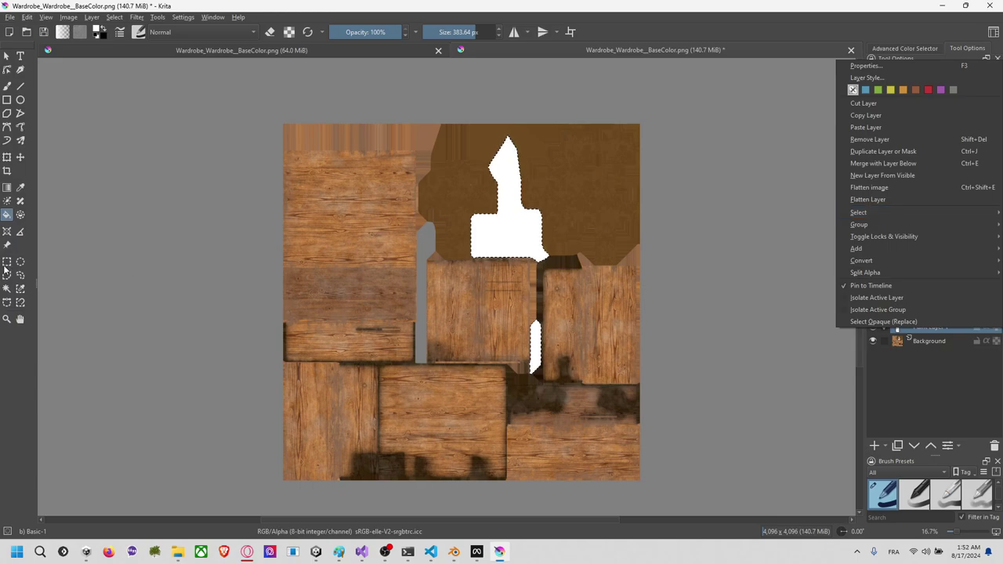
Step: Clear the selection around the white areas and hide the Background layer
{"action": "left_click", "coordinate": [6, 261]}
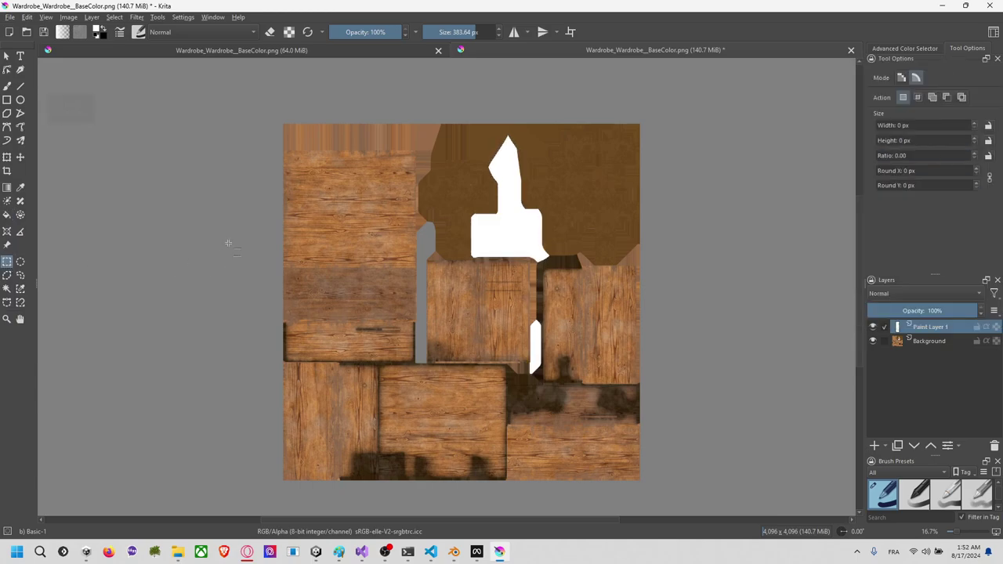
{"action": "left_click", "coordinate": [886, 343]}
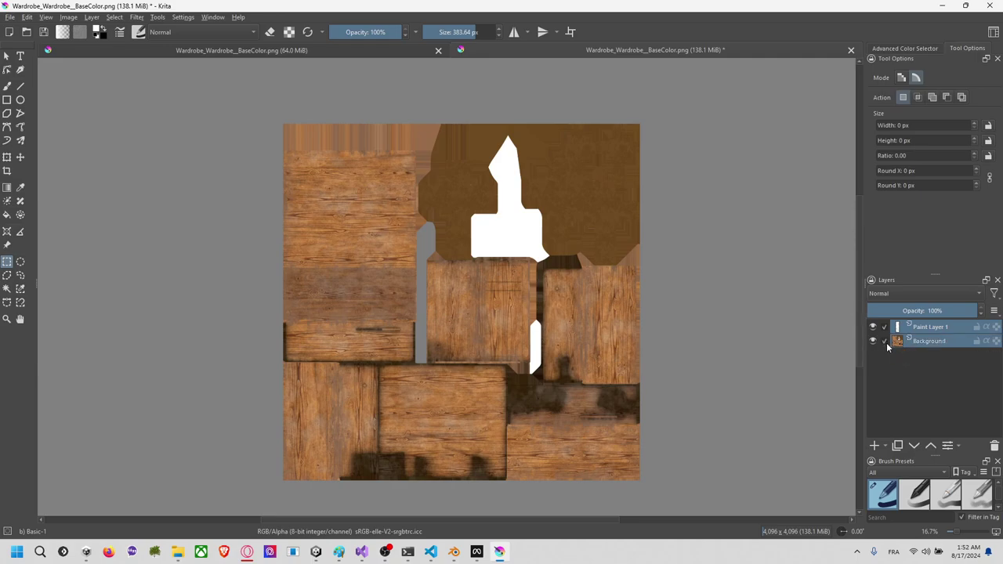
{"action": "left_click", "coordinate": [872, 341]}
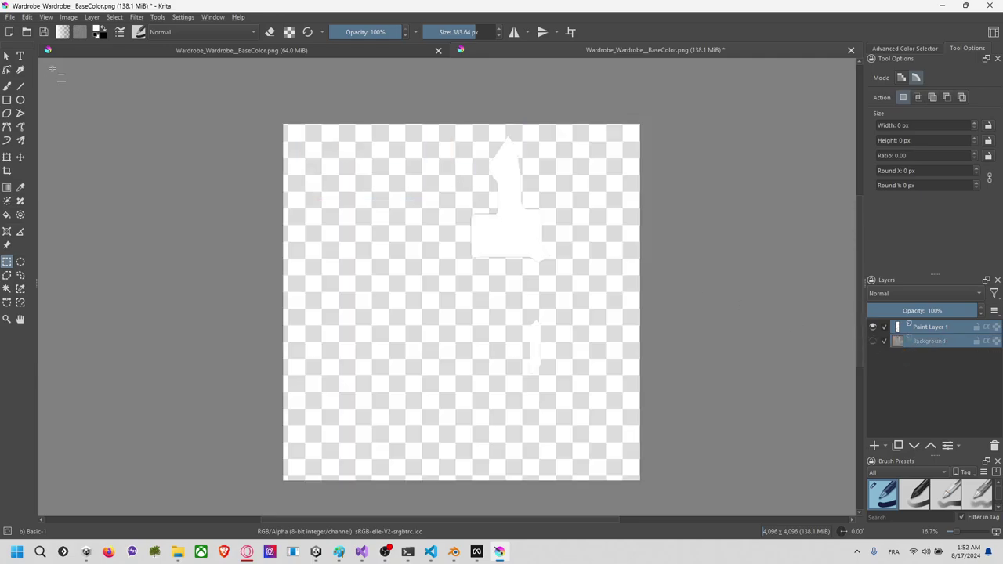
Step: Save the white-only image as a new PNG named Wardrobe_Wardrobe__Mirro.png in the source folder, keeping the default export options
{"action": "left_click", "coordinate": [9, 16]}
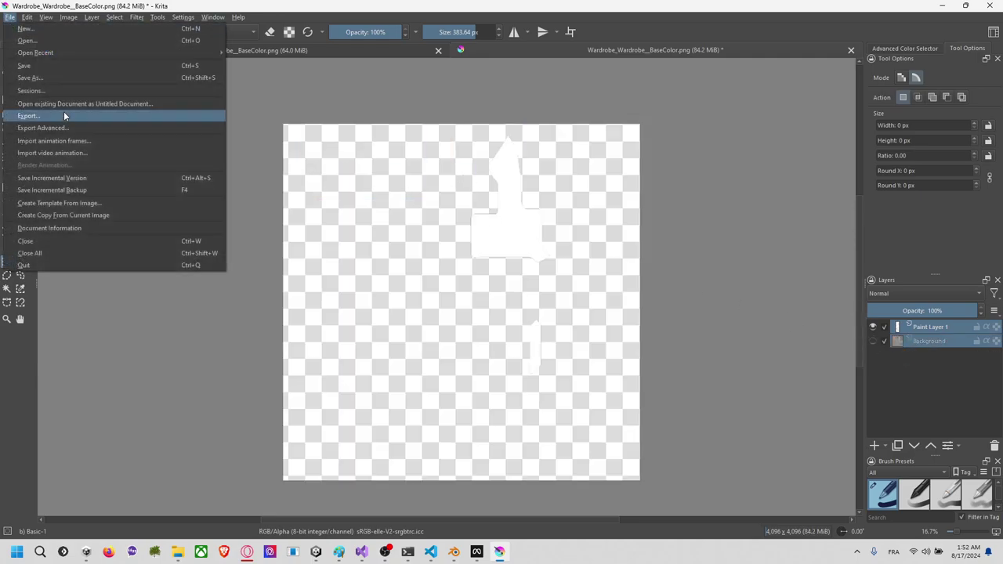
{"action": "left_click", "coordinate": [84, 77]}
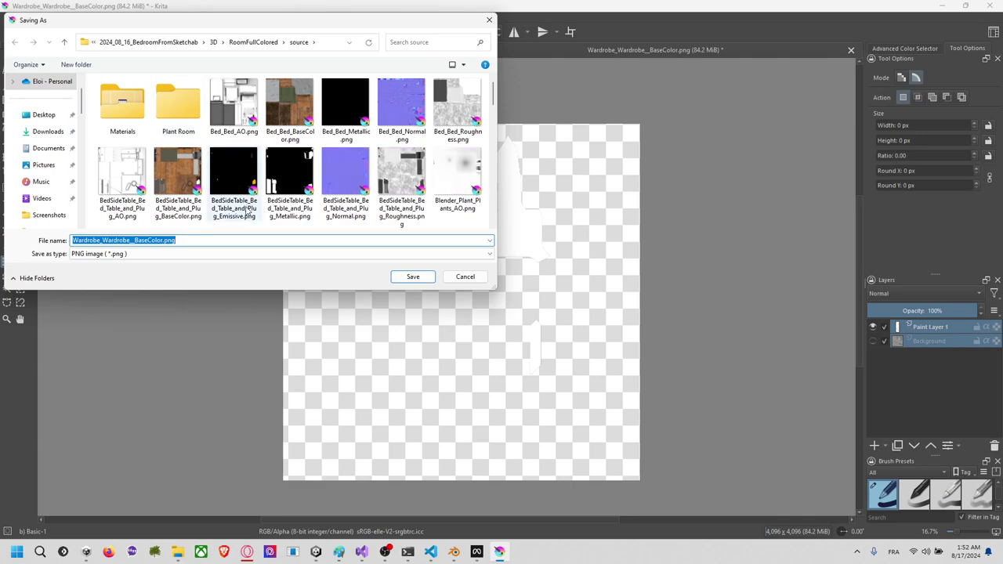
{"action": "left_click", "coordinate": [162, 241]}
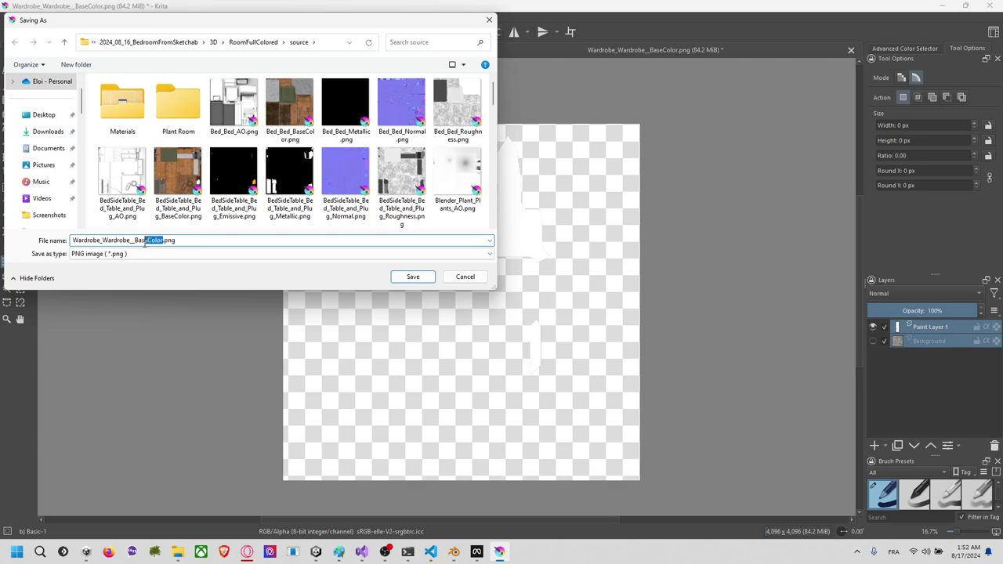
{"action": "type", "text": "M"}
{"action": "type", "text": "irror"}
{"action": "key", "text": "Return"}
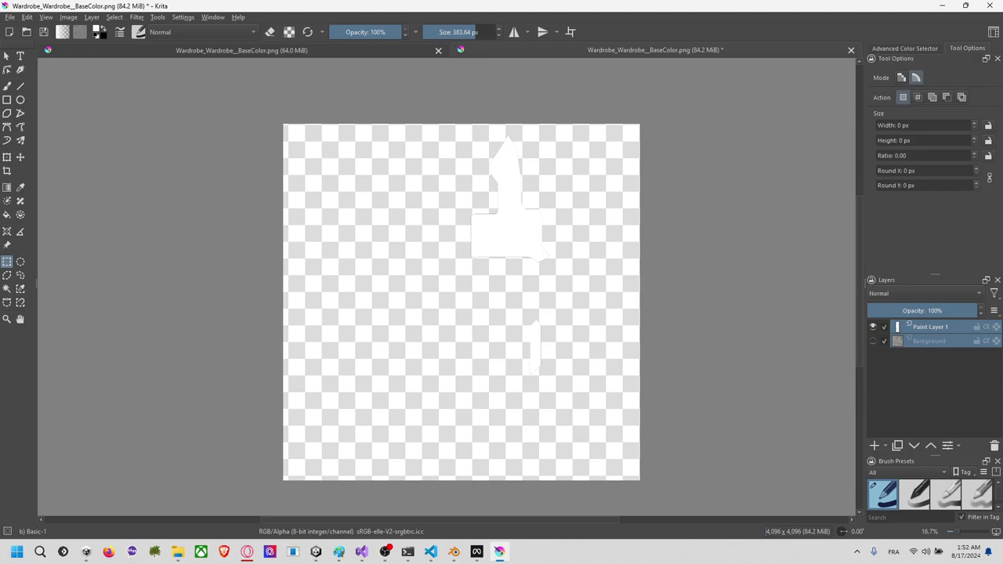
{"action": "left_click", "coordinate": [555, 392]}
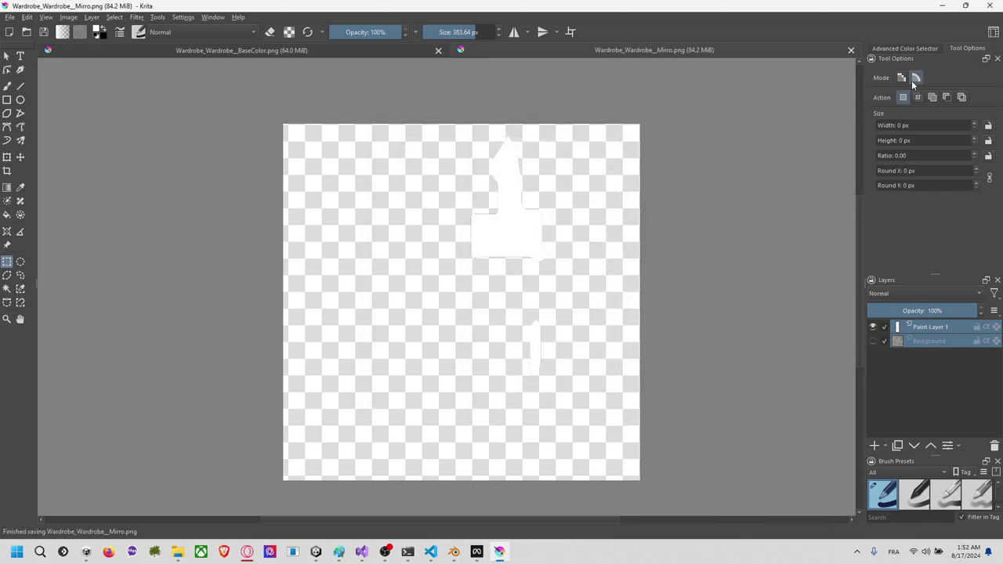
Step: Switch to Unity and select the Wardrobe_Wardrobe__Mirro texture in the source folder
{"action": "left_click", "coordinate": [942, 6]}
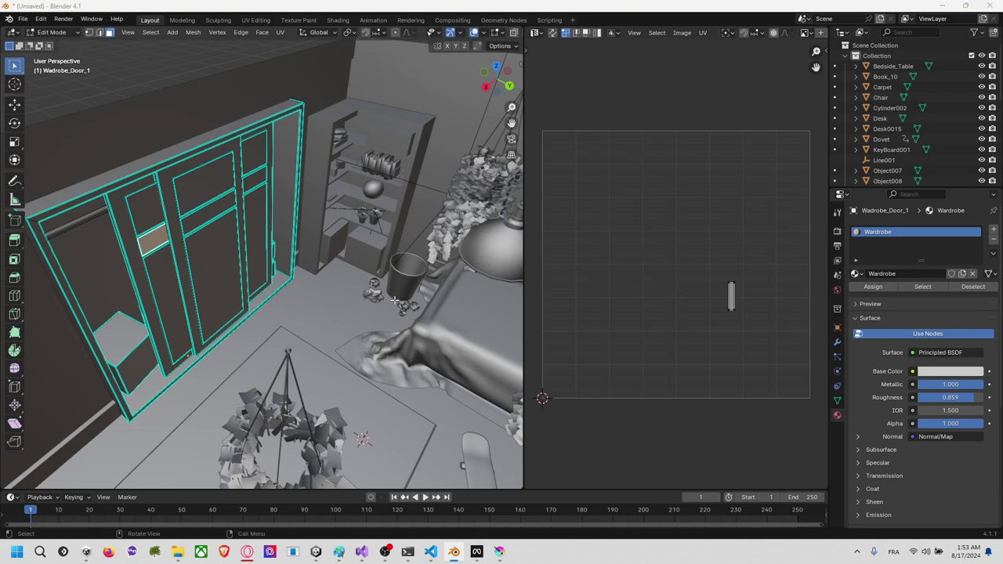
{"action": "key", "text": "alt+Tab"}
{"action": "key", "text": "Tab"}
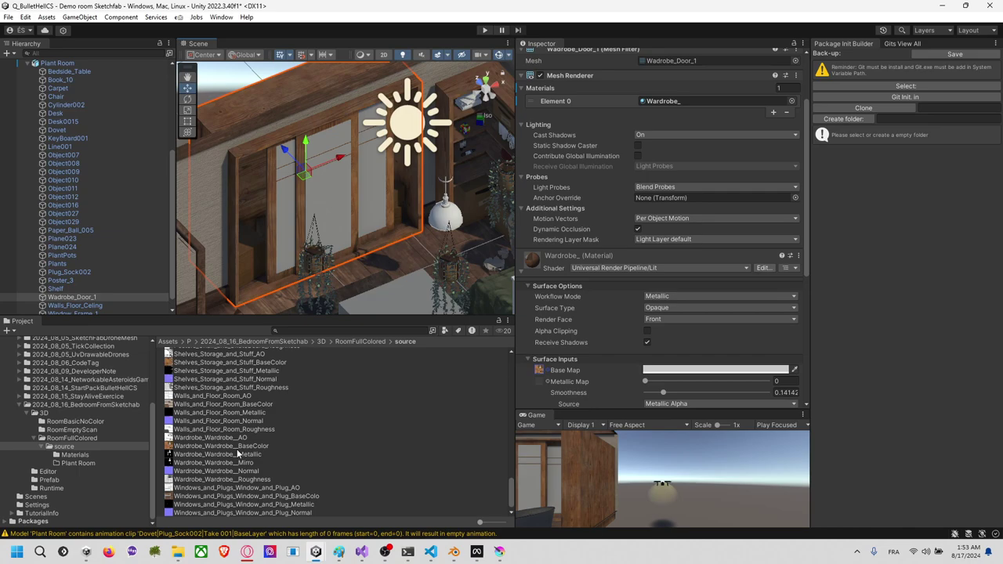
{"action": "left_click", "coordinate": [249, 464]}
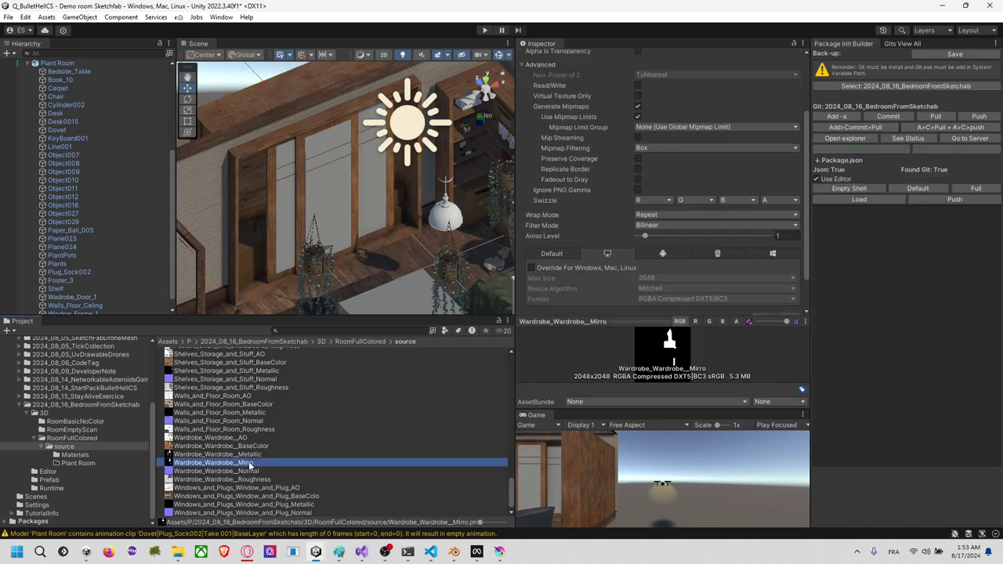
Step: Add a second material slot to Wadrobe_Door_1 and apply the Wardrobe_Wardrobe__Mirro texture to the wardrobe in the scene
{"action": "left_click_drag", "start_coordinate": [249, 464], "coordinate": [352, 291]}
{"action": "left_click", "coordinate": [331, 198]}
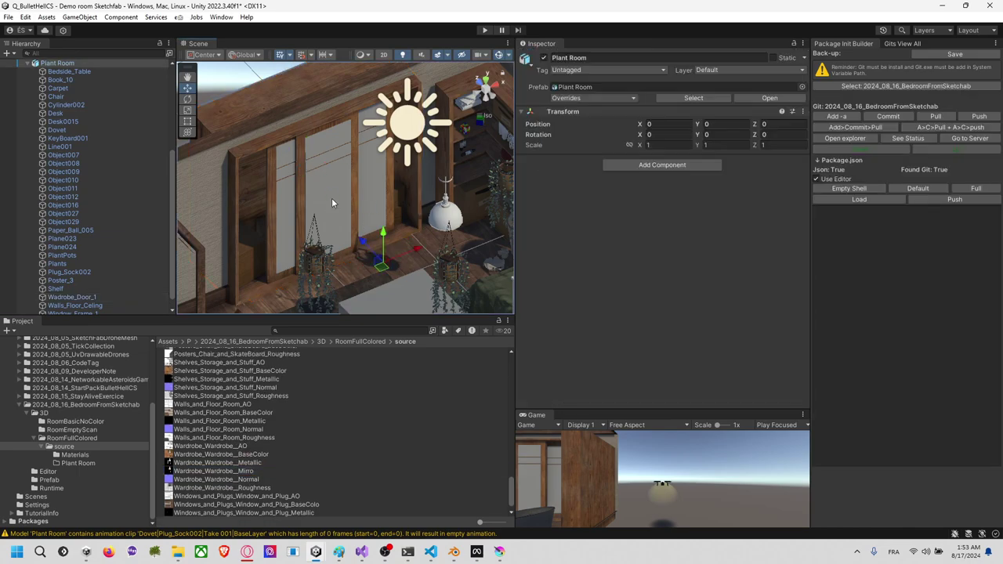
{"action": "left_click", "coordinate": [312, 196]}
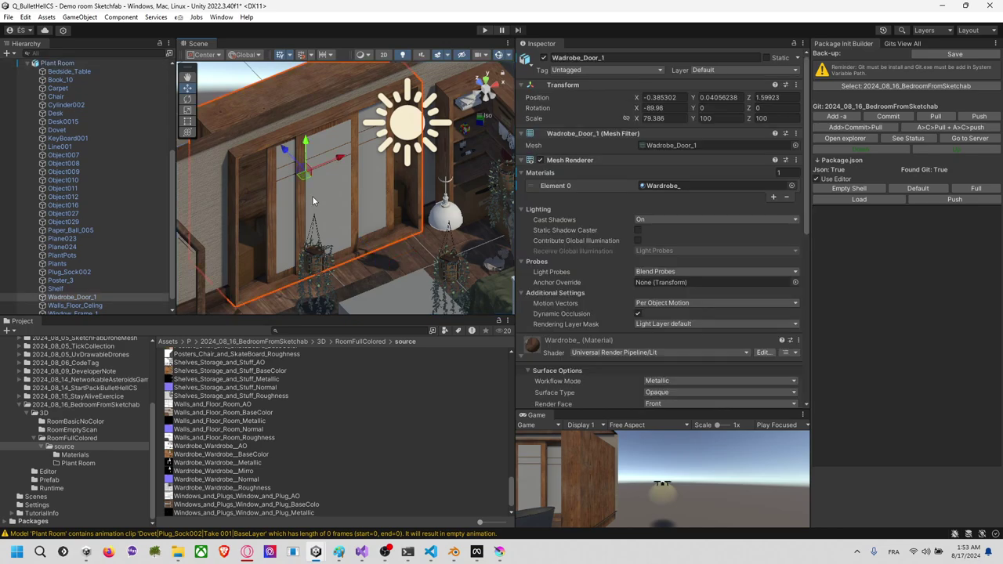
{"action": "left_click", "coordinate": [773, 198]}
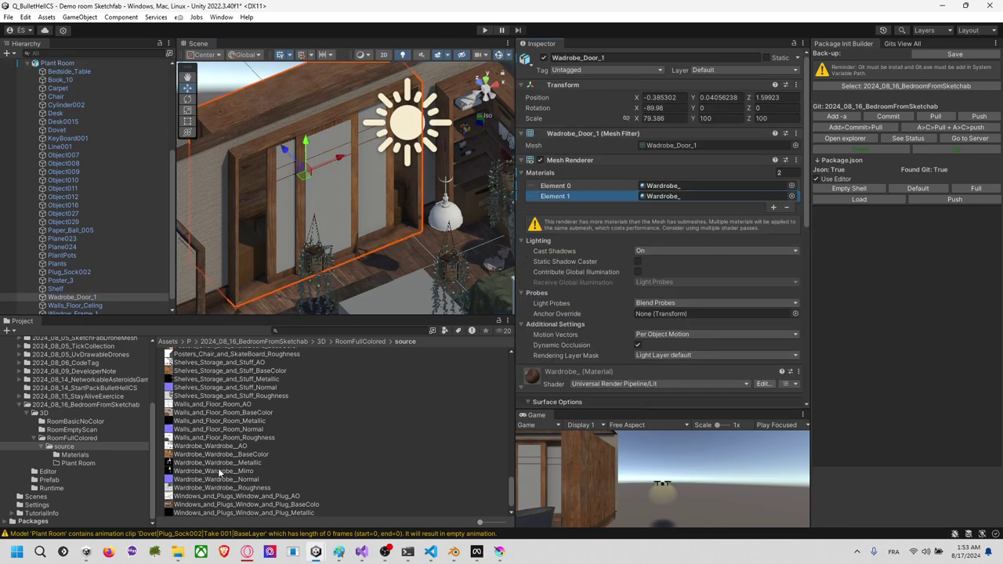
{"action": "left_click_drag", "start_coordinate": [237, 479], "coordinate": [674, 196]}
{"action": "left_click_drag", "start_coordinate": [253, 469], "coordinate": [287, 90]}
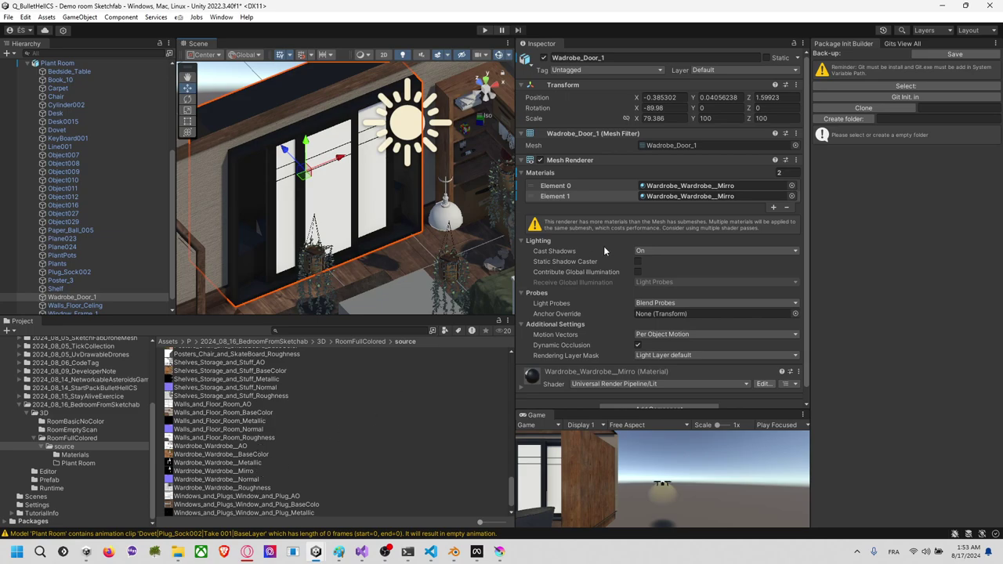
Step: Locate the material in the wardrobe's first slot and inspect the settings of the Wardrobe_ and Wardrobe_Wardrobe__Mirro materials
{"action": "left_click", "coordinate": [706, 187]}
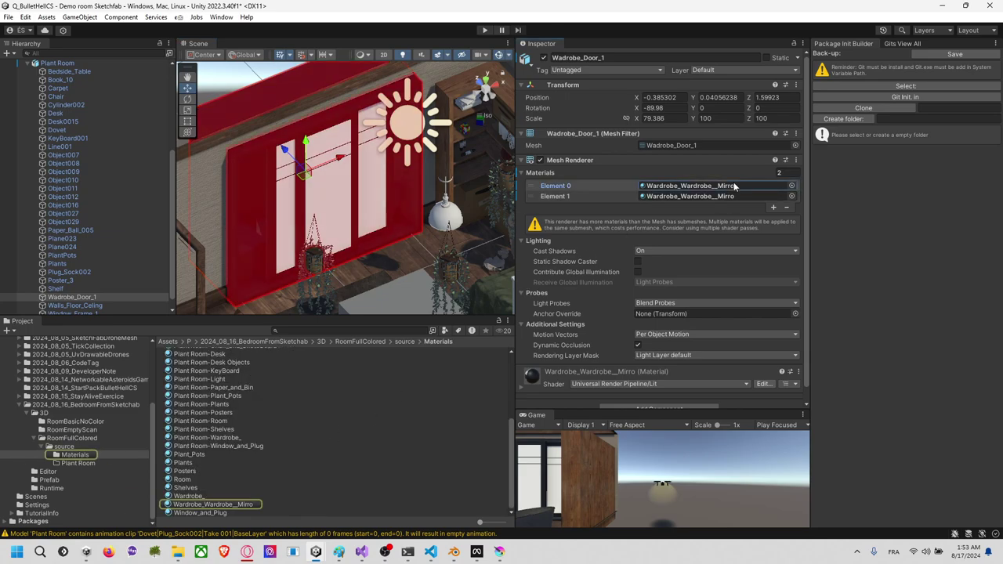
{"action": "left_click", "coordinate": [239, 511]}
{"action": "left_click", "coordinate": [245, 505]}
{"action": "left_click", "coordinate": [247, 496]}
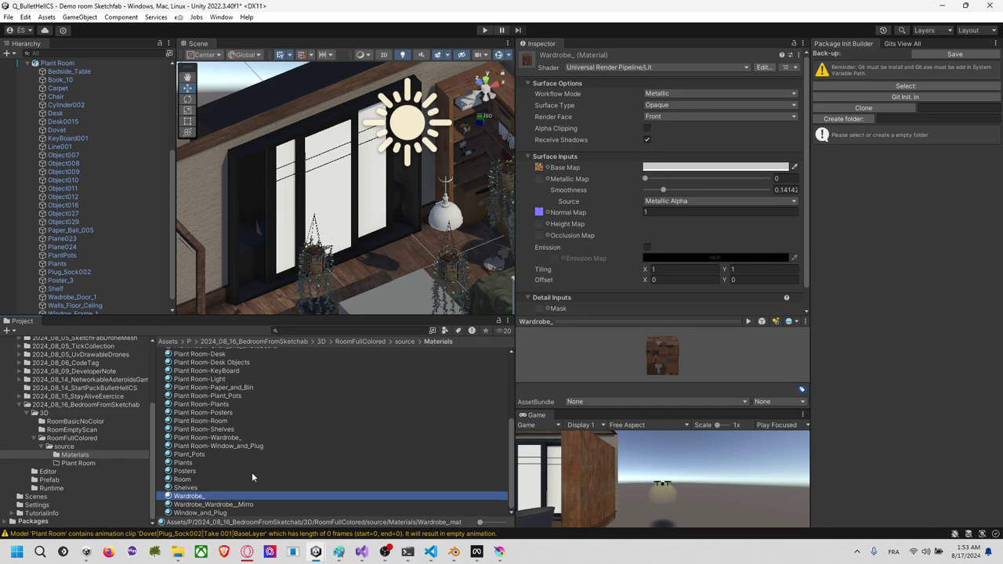
{"action": "left_click", "coordinate": [240, 505]}
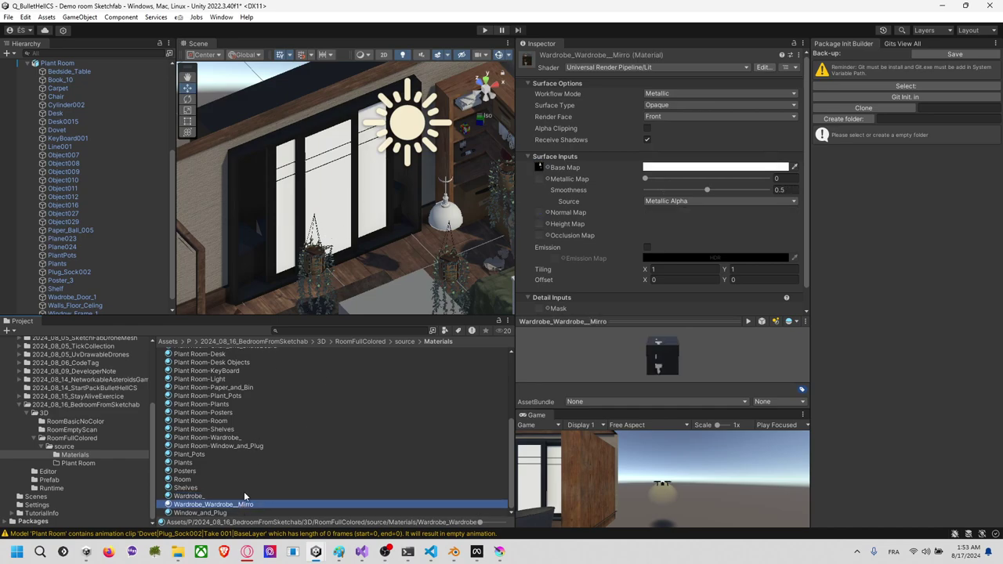
Step: Enable Alpha Is Transparency on the mirror material's base map texture, Wardrobe_Wardrobe__Mirro, and apply the import settings
{"action": "left_click", "coordinate": [540, 168]}
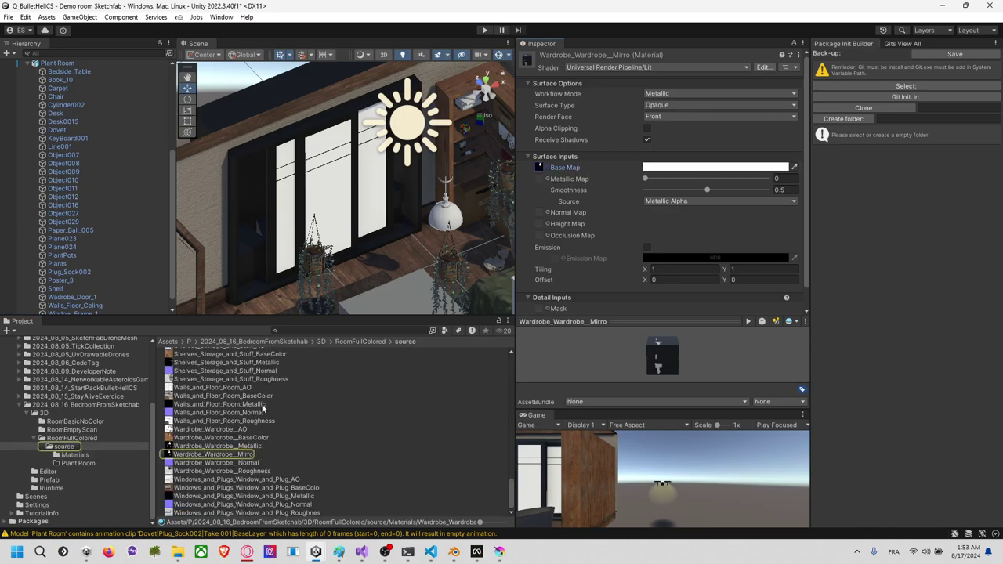
{"action": "left_click", "coordinate": [235, 455]}
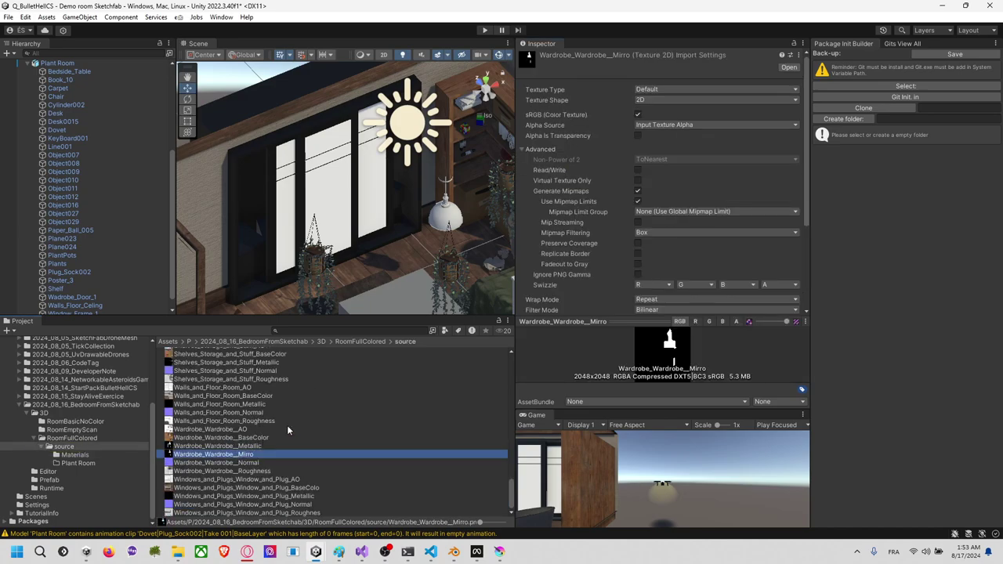
{"action": "left_click", "coordinate": [638, 136]}
{"action": "scroll", "coordinate": [780, 277], "scroll_direction": "down", "scroll_amount": 3}
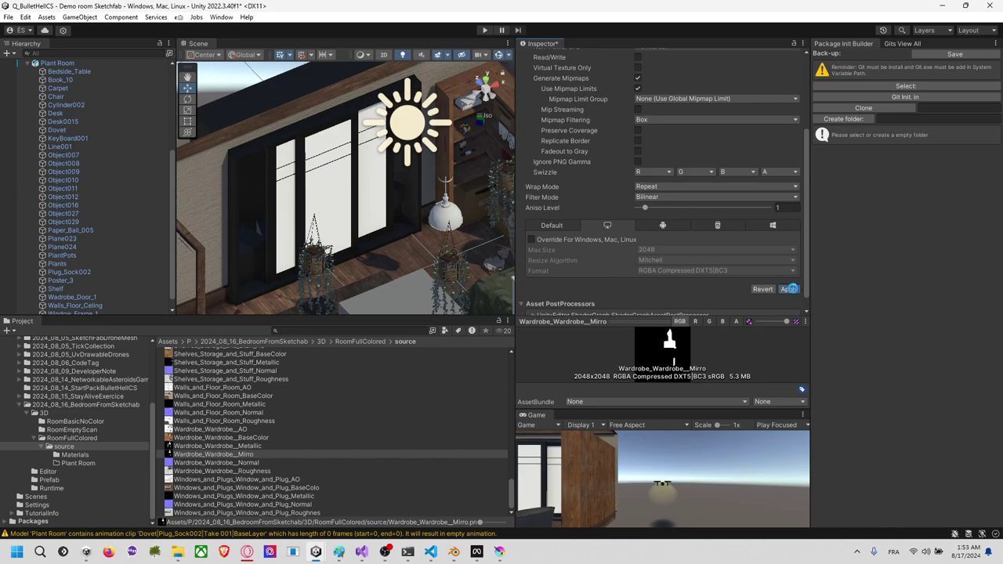
{"action": "scroll", "coordinate": [619, 157], "scroll_direction": "up", "scroll_amount": 3}
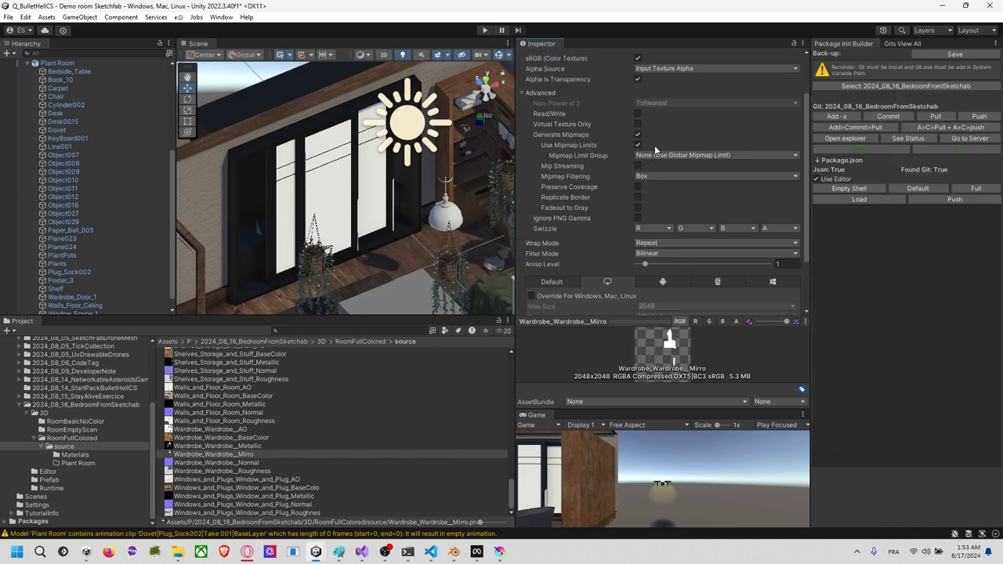
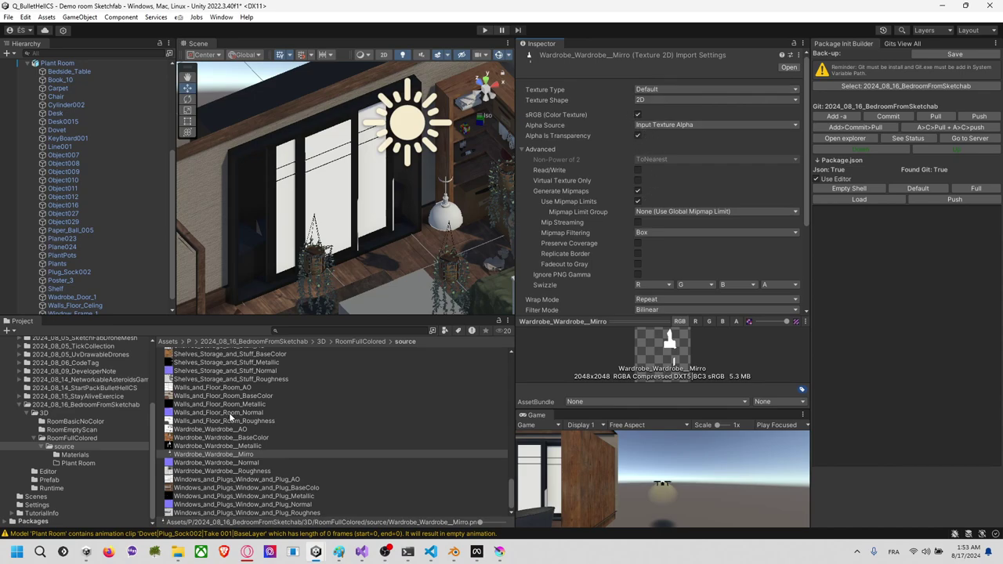
Step: Assign the Wardrobe_ material from the source Materials folder to Element 0 of Wadrobe_Door_1's materials
{"action": "left_click", "coordinate": [324, 212]}
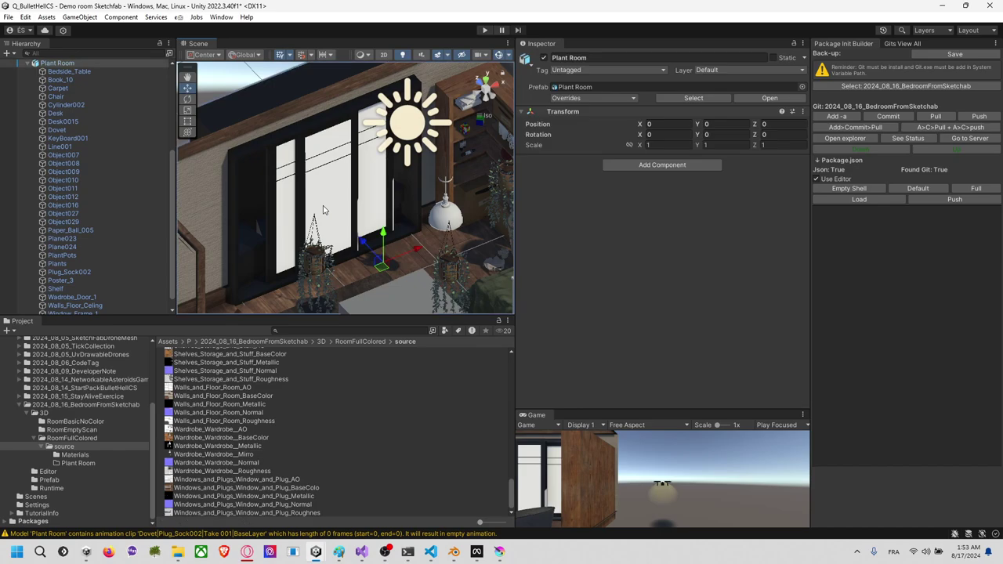
{"action": "left_click", "coordinate": [327, 162]}
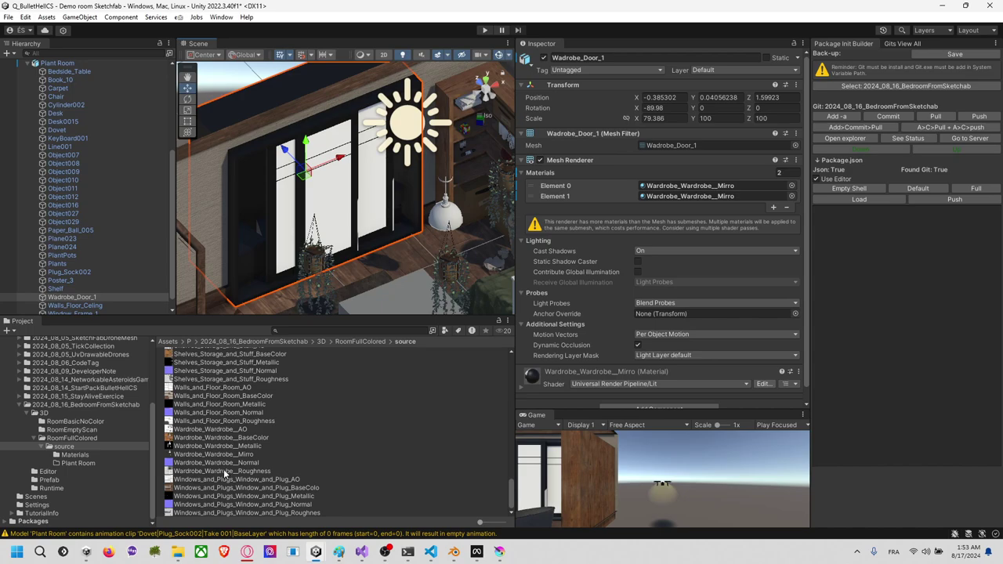
{"action": "left_click", "coordinate": [349, 342]}
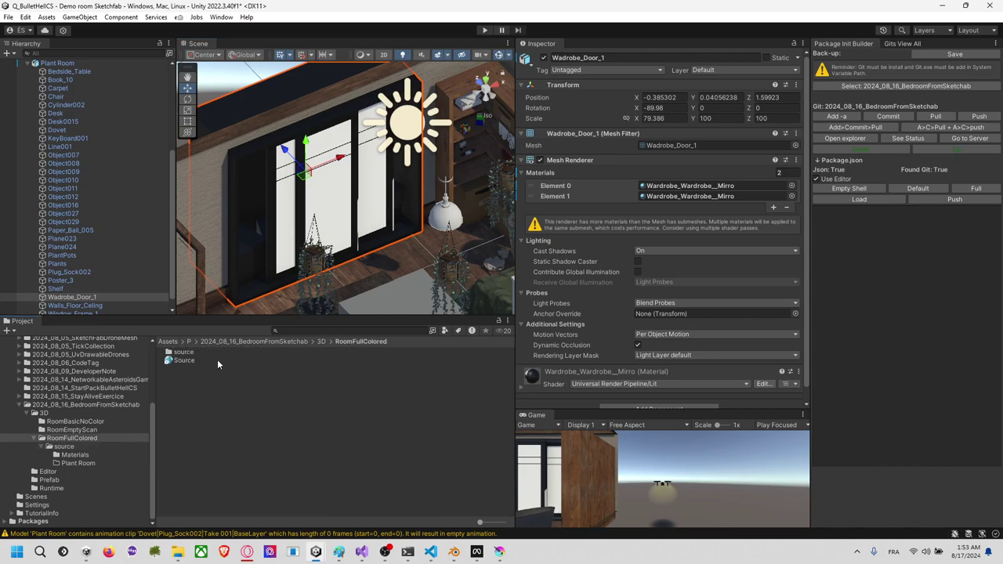
{"action": "left_click", "coordinate": [320, 341]}
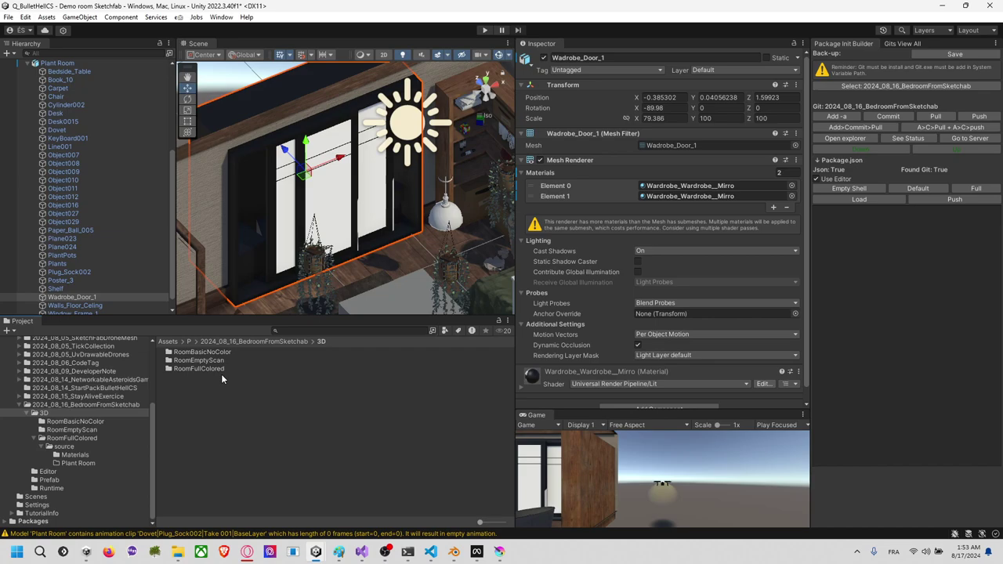
{"action": "double_click", "coordinate": [220, 368]}
{"action": "double_click", "coordinate": [220, 353]}
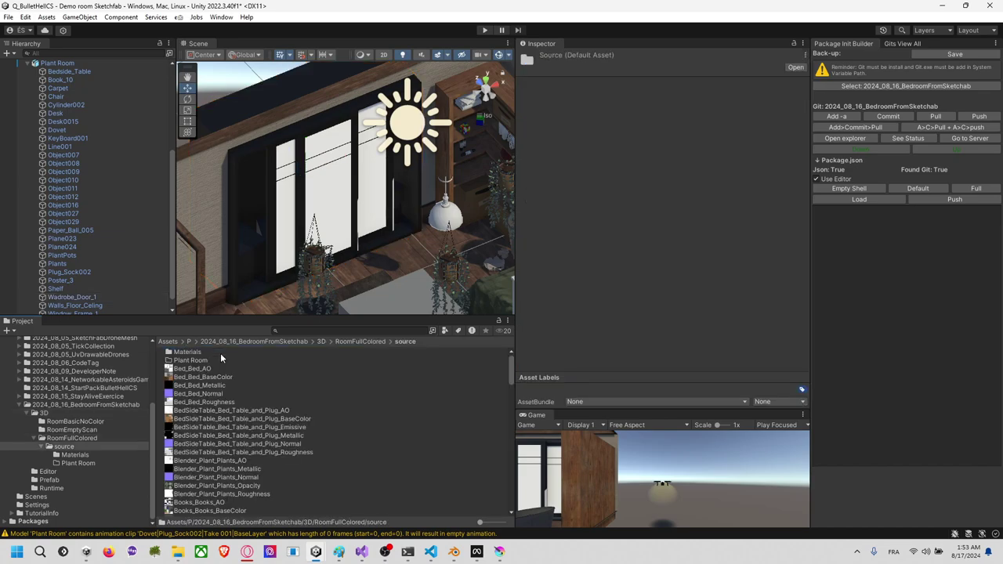
{"action": "double_click", "coordinate": [220, 353]}
{"action": "scroll", "coordinate": [225, 427], "scroll_direction": "down", "scroll_amount": 5}
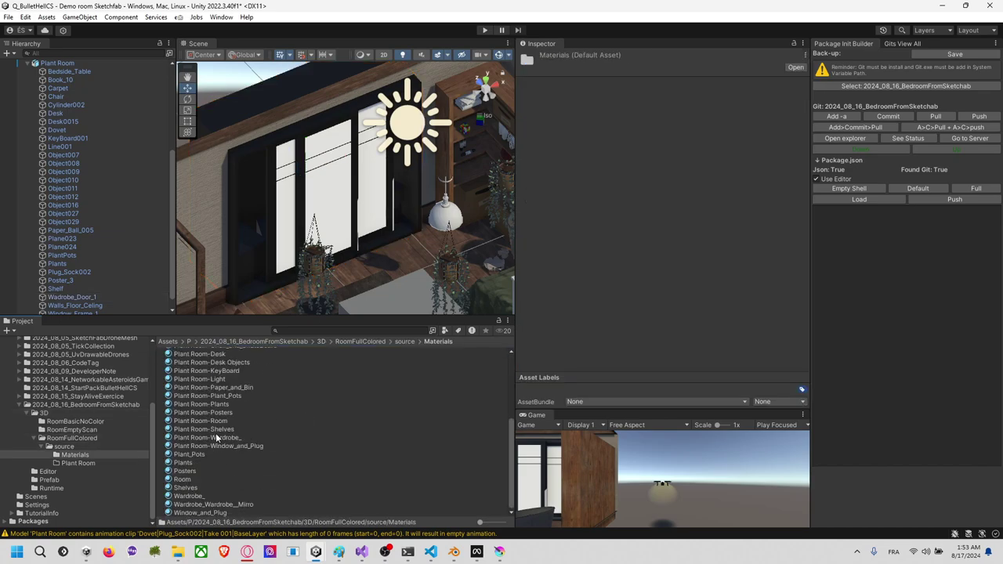
{"action": "left_click", "coordinate": [278, 230]}
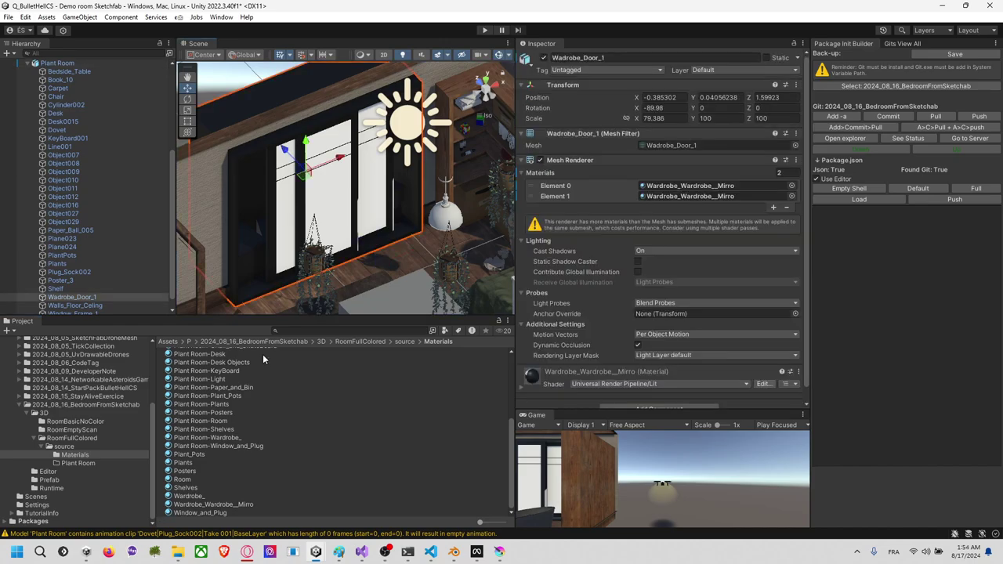
{"action": "left_click_drag", "start_coordinate": [202, 499], "coordinate": [692, 185]}
Step: Locate the Wardrobe_Wardrobe__Mirro material from Element 1 and set its surface type to Transparent
{"action": "left_click", "coordinate": [690, 196]}
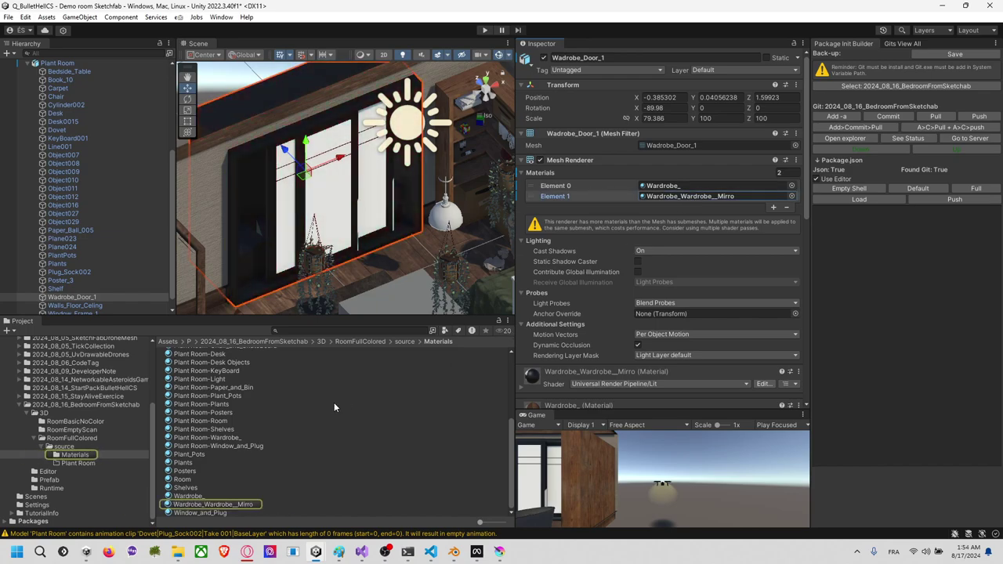
{"action": "left_click", "coordinate": [235, 503]}
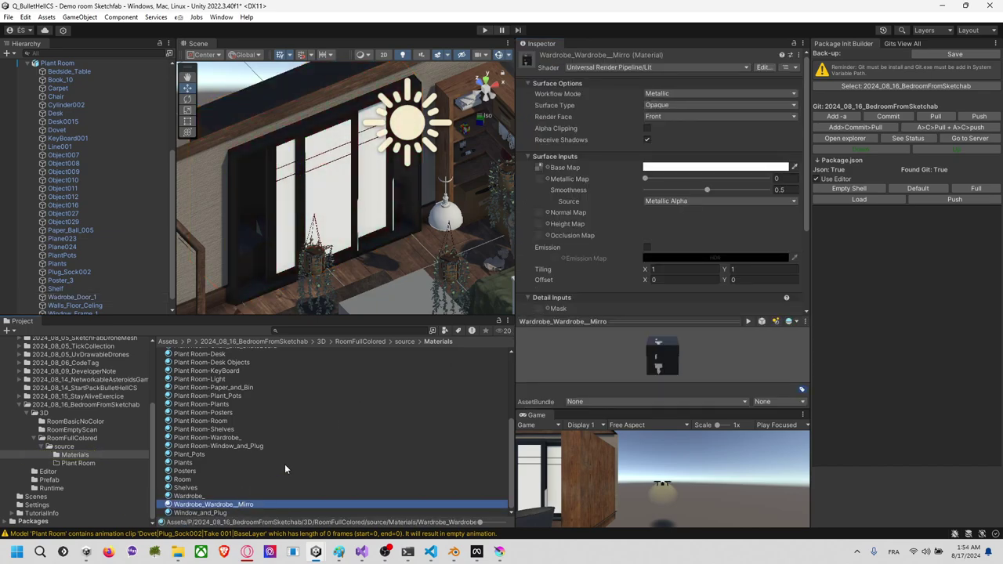
{"action": "left_click", "coordinate": [684, 107]}
{"action": "left_click", "coordinate": [675, 126]}
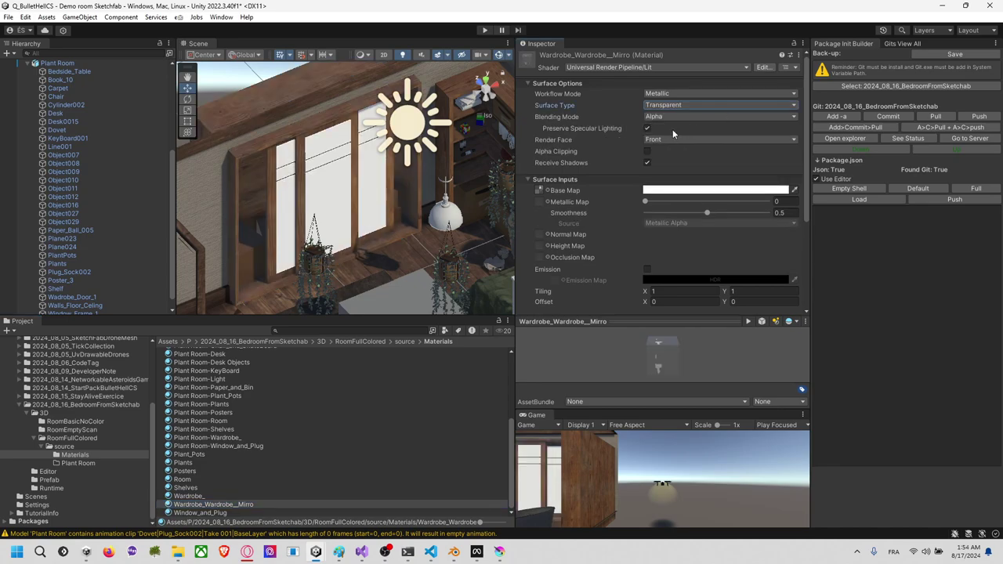
Step: Tint the Wardrobe_Wardrobe__Mirro material's base map near-black, with hexadecimal colour 0F0F0F
{"action": "left_click", "coordinate": [677, 190]}
{"action": "left_click_drag", "start_coordinate": [716, 249], "coordinate": [794, 280]}
{"action": "left_click", "coordinate": [712, 230]}
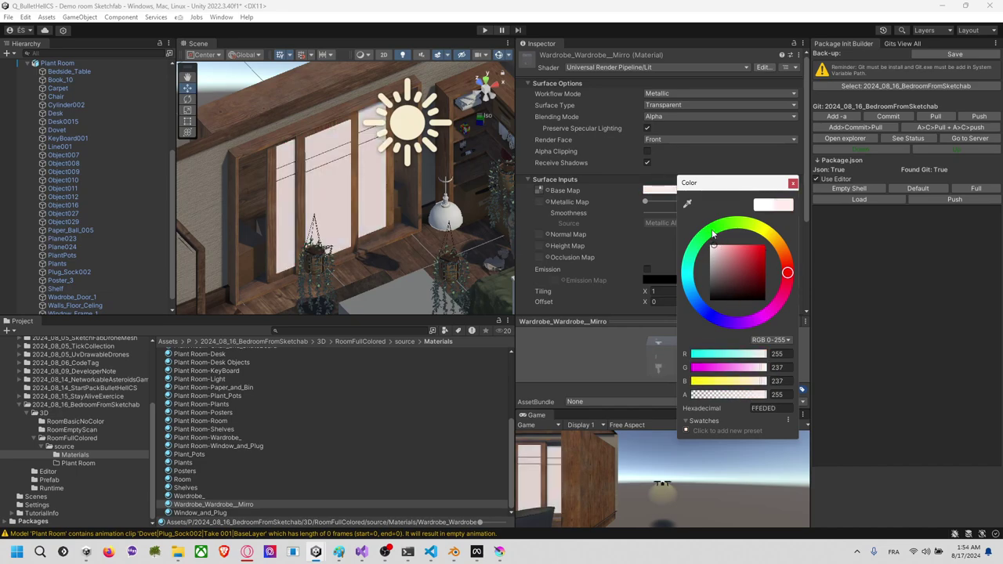
{"action": "left_click", "coordinate": [740, 261]}
{"action": "left_click_drag", "start_coordinate": [741, 262], "coordinate": [714, 245]}
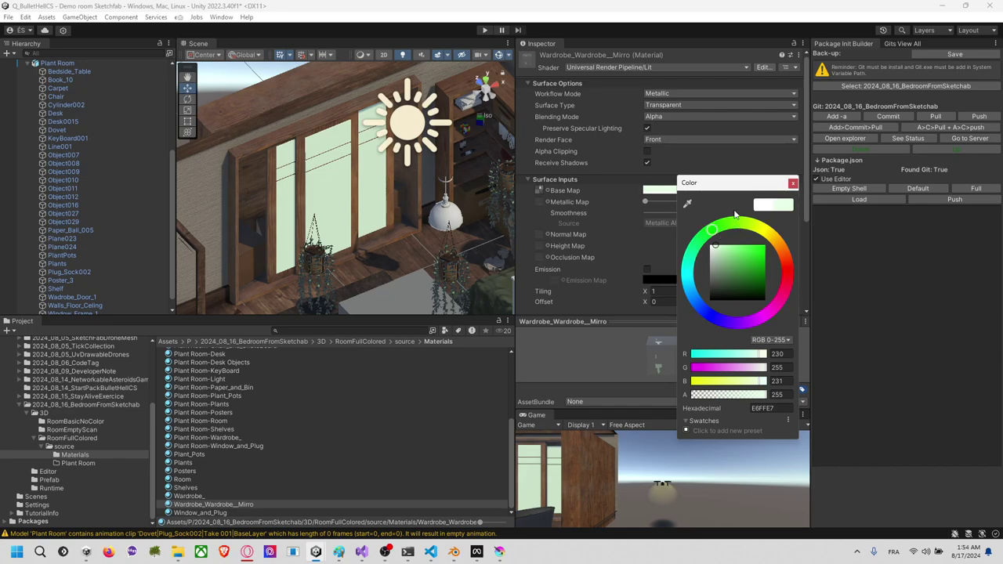
{"action": "left_click_drag", "start_coordinate": [760, 233], "coordinate": [790, 323]}
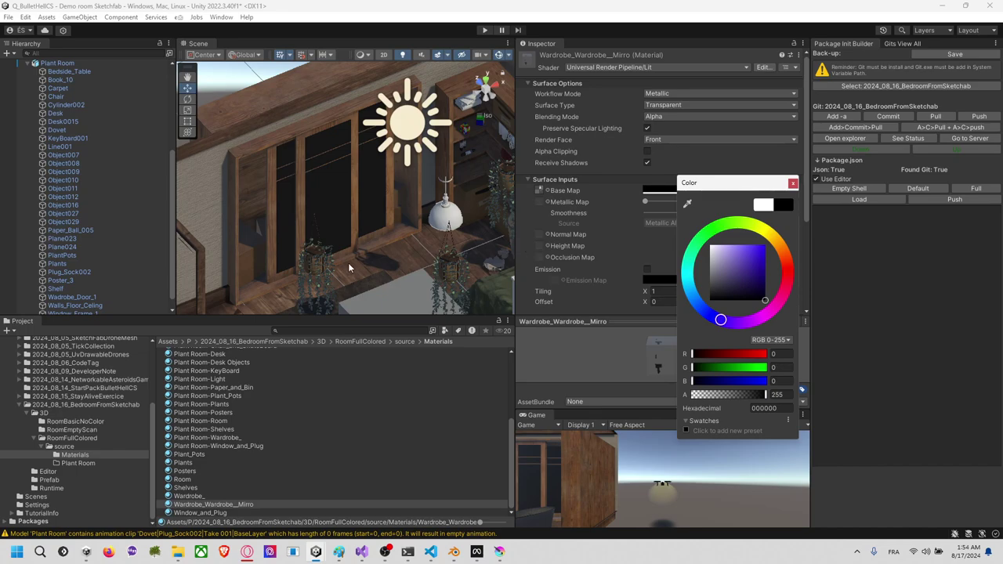
{"action": "scroll", "coordinate": [354, 260], "scroll_direction": "up", "scroll_amount": 6}
{"action": "middle_click_drag", "start_coordinate": [371, 240], "coordinate": [369, 185]}
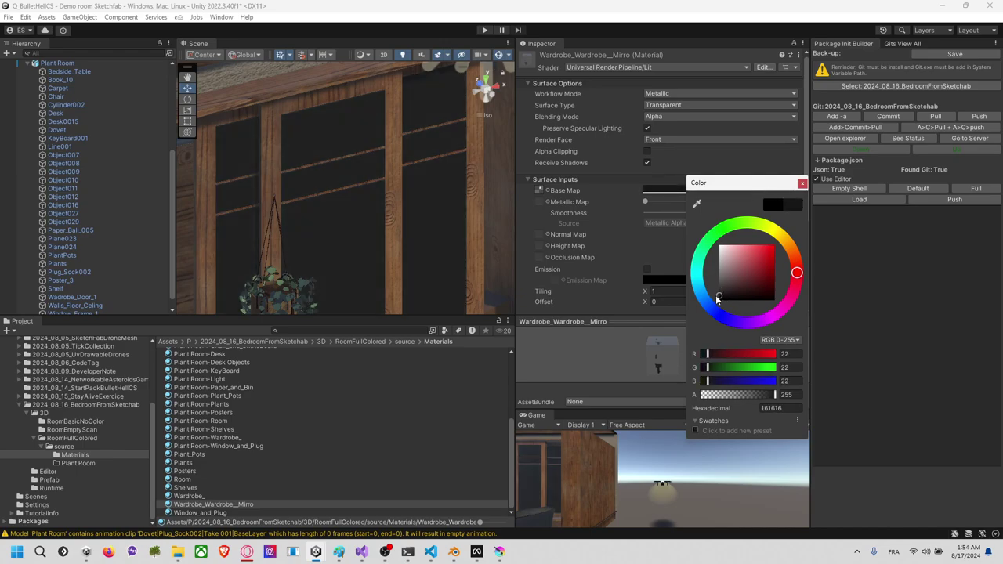
{"action": "left_click_drag", "start_coordinate": [722, 297], "coordinate": [717, 302]}
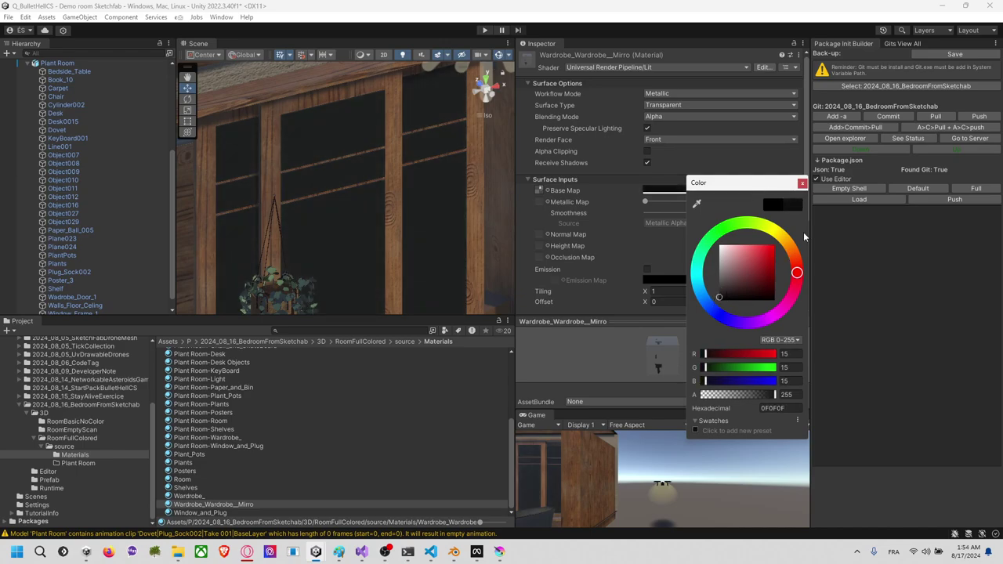
{"action": "left_click", "coordinate": [802, 183]}
Step: Select the books on the wardrobe's open shelves and open their Books material for editing
{"action": "scroll", "coordinate": [381, 233], "scroll_direction": "down", "scroll_amount": 10}
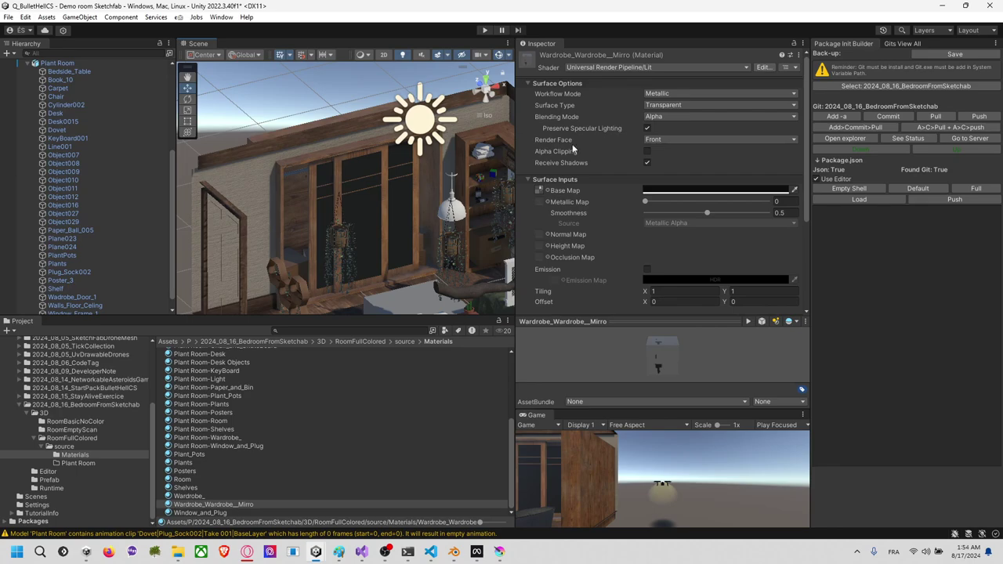
{"action": "right_click_drag", "start_coordinate": [400, 235], "coordinate": [541, 204]}
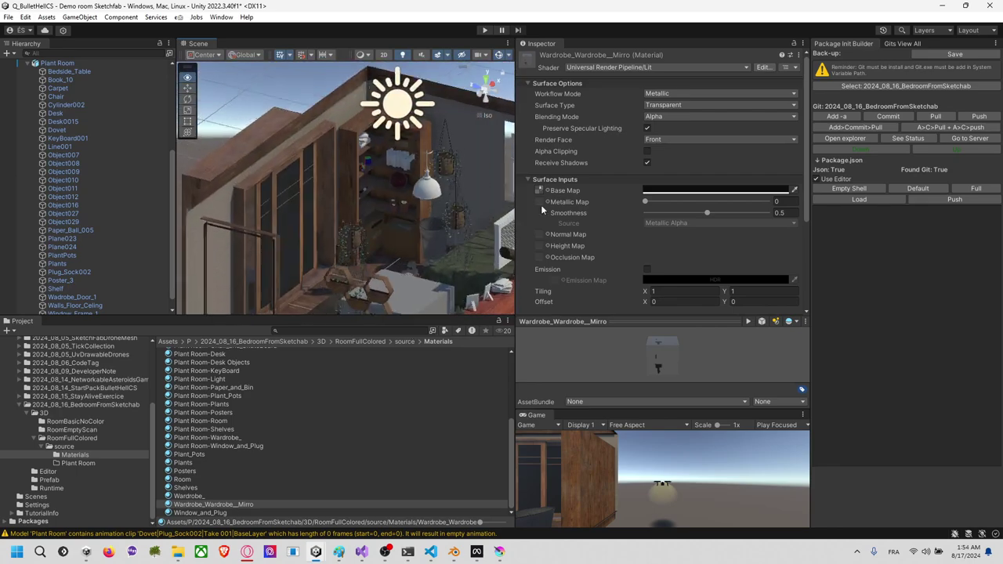
{"action": "left_click_drag", "start_coordinate": [540, 204], "coordinate": [370, 178], "text": "alt"}
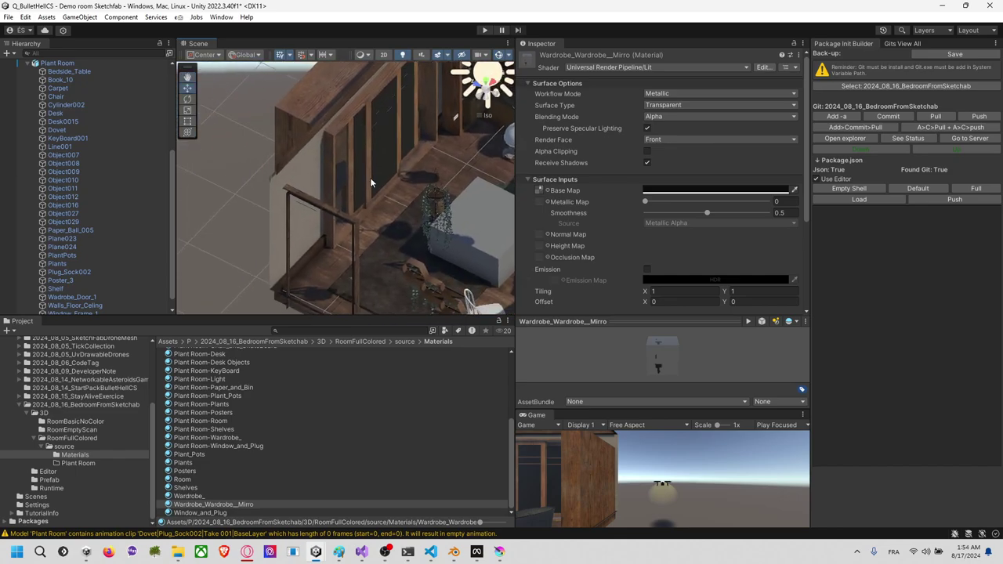
{"action": "middle_click_drag", "start_coordinate": [451, 161], "coordinate": [260, 202]}
{"action": "scroll", "coordinate": [273, 199], "scroll_direction": "up", "scroll_amount": 2}
{"action": "left_click_drag", "start_coordinate": [286, 198], "coordinate": [381, 189], "text": "alt"}
{"action": "middle_click_drag", "start_coordinate": [381, 189], "coordinate": [381, 242]}
{"action": "scroll", "coordinate": [334, 206], "scroll_direction": "up", "scroll_amount": 3}
{"action": "middle_click_drag", "start_coordinate": [334, 206], "coordinate": [389, 196]}
{"action": "left_click_drag", "start_coordinate": [389, 197], "coordinate": [349, 221], "text": "alt"}
{"action": "left_click", "coordinate": [371, 181]}
{"action": "left_click", "coordinate": [370, 175]}
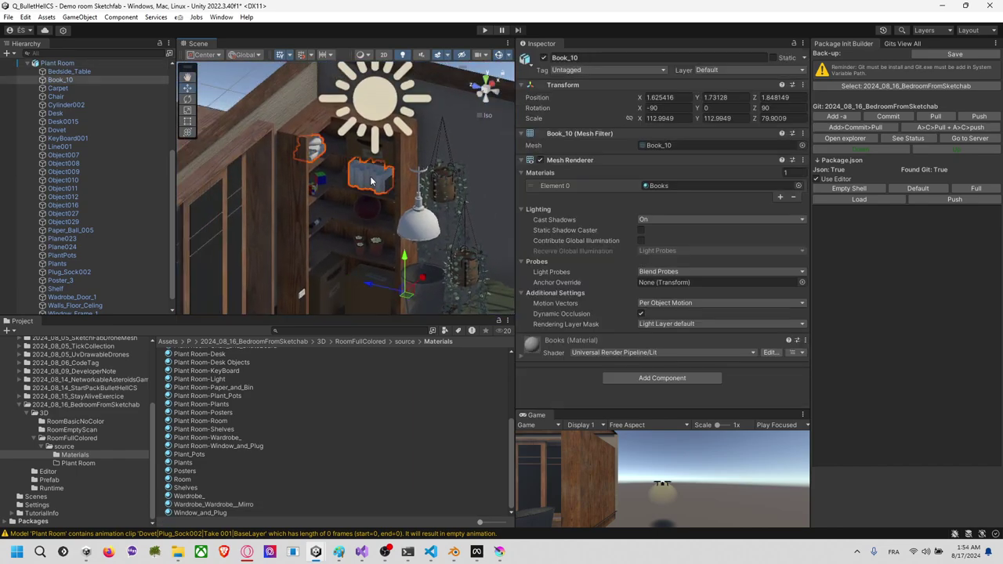
{"action": "left_click", "coordinate": [658, 186]}
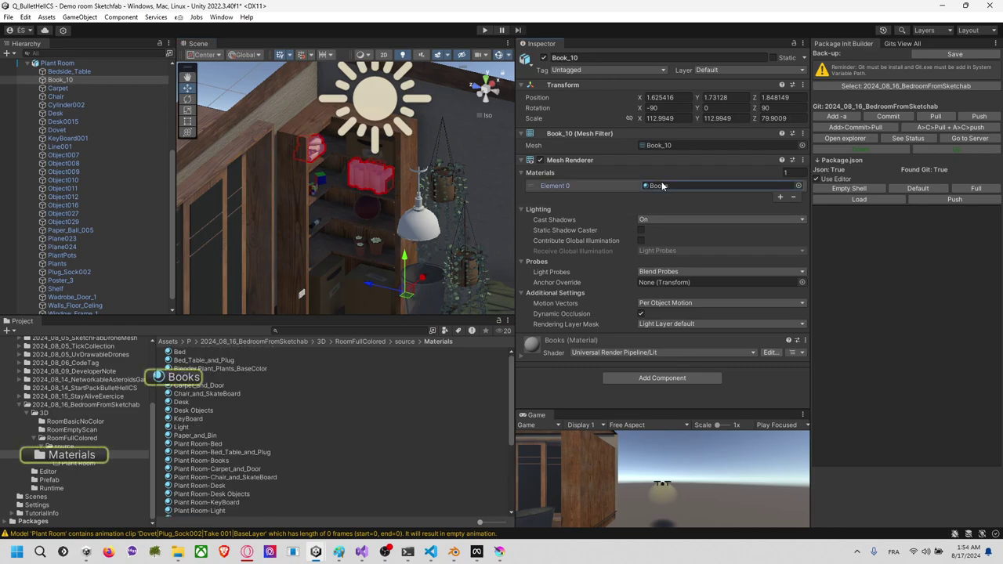
{"action": "double_click", "coordinate": [659, 186]}
Step: Assign the Books_Books_BaseColor texture as the base map of the Books material
{"action": "left_click", "coordinate": [548, 169]}
{"action": "type", "text": "book"}
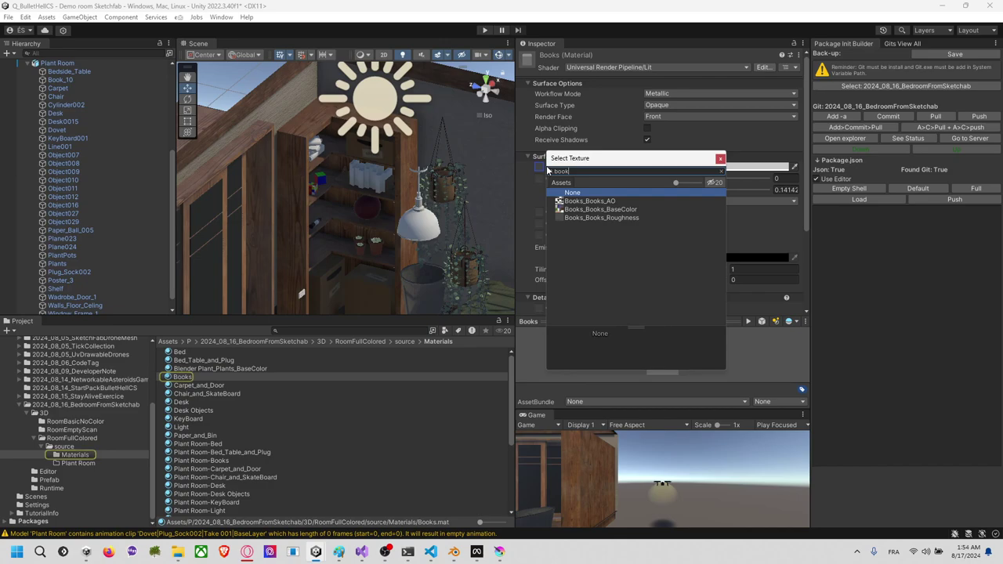
{"action": "key", "text": "Down"}
{"action": "key", "text": "Down"}
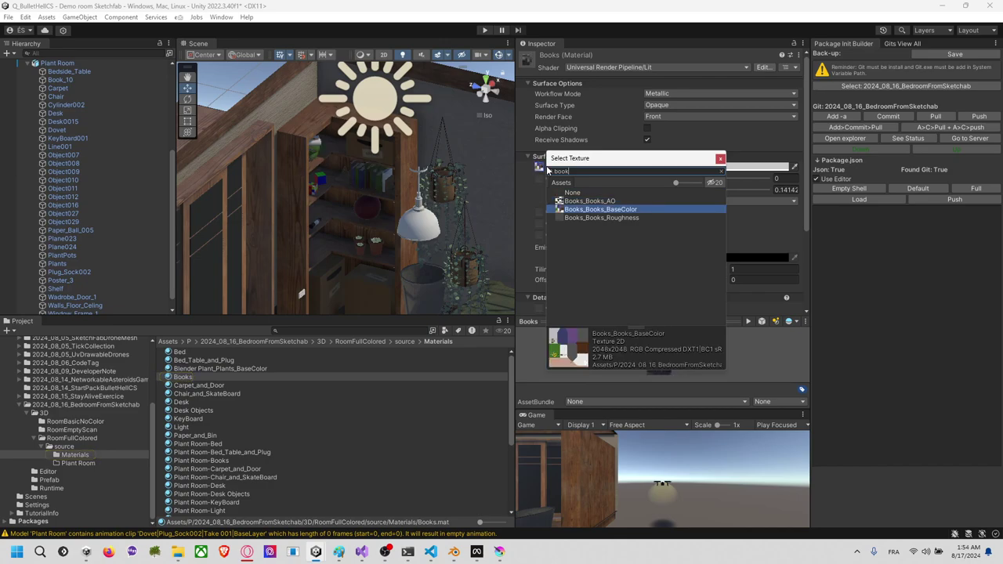
{"action": "key", "text": "Return"}
Step: Assign the M_Light_DefaultMaterial_BaseColor texture as the base map of the hanging lamp's Light material
{"action": "scroll", "coordinate": [361, 196], "scroll_direction": "down", "scroll_amount": 3}
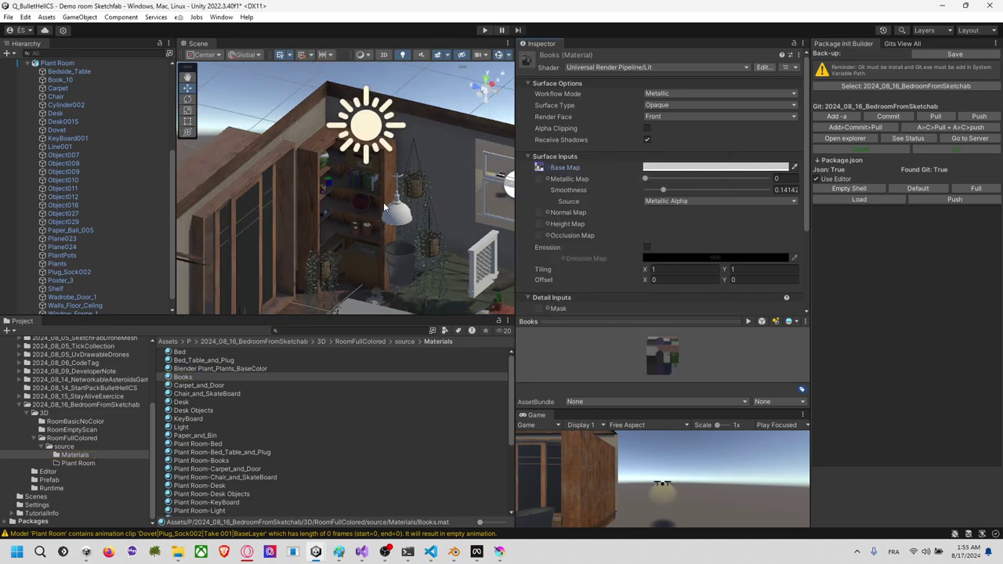
{"action": "left_click", "coordinate": [395, 208]}
{"action": "left_click", "coordinate": [394, 208]}
{"action": "scroll", "coordinate": [375, 210], "scroll_direction": "up", "scroll_amount": 5}
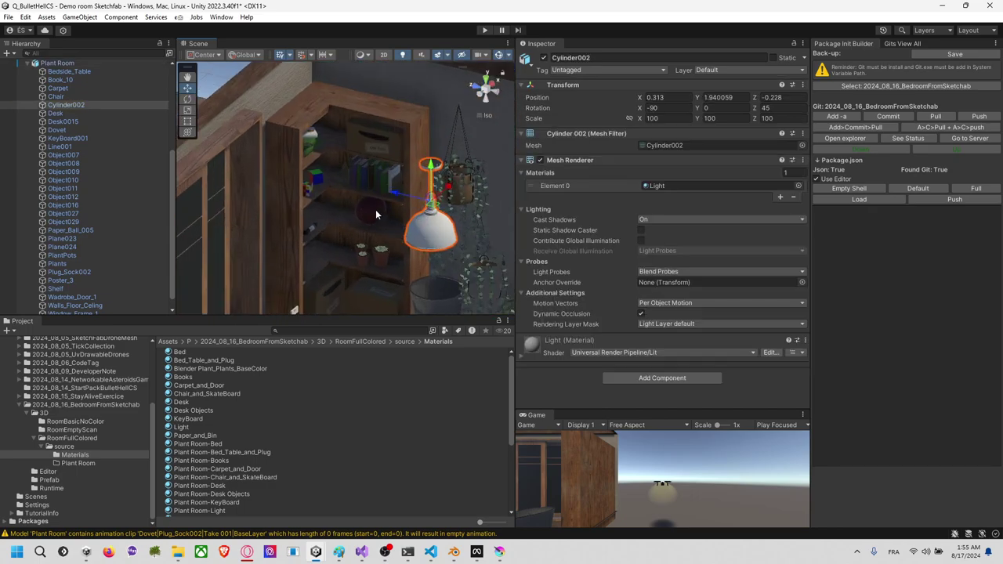
{"action": "scroll", "coordinate": [374, 208], "scroll_direction": "down", "scroll_amount": 2}
{"action": "left_click_drag", "start_coordinate": [360, 211], "coordinate": [366, 201], "text": "alt"}
{"action": "double_click", "coordinate": [656, 186]}
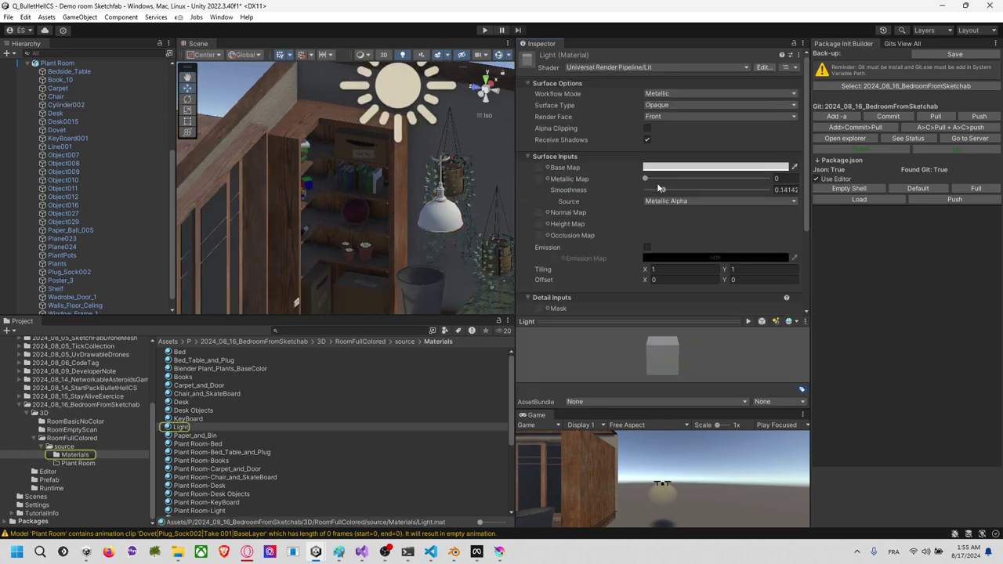
{"action": "left_click", "coordinate": [549, 167]}
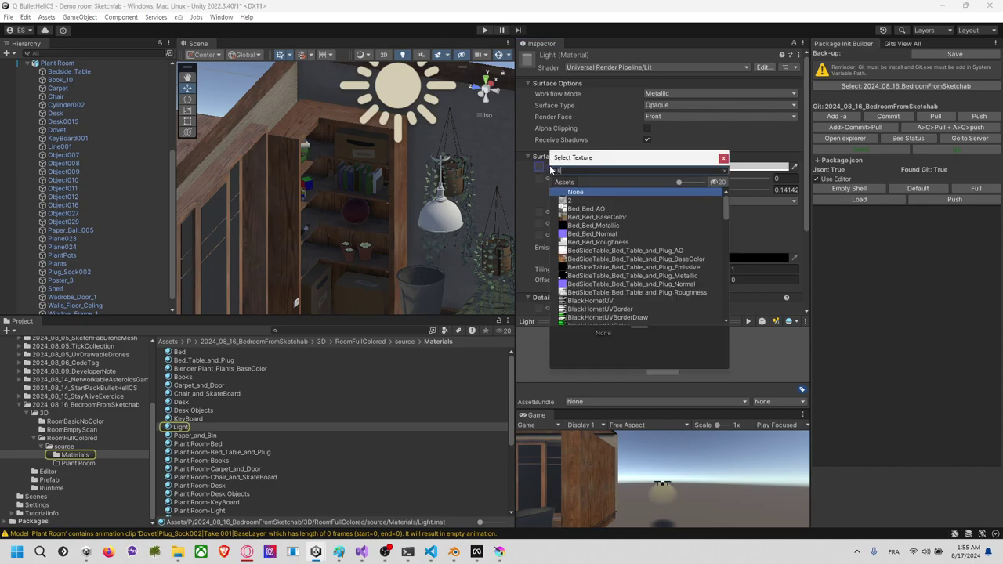
{"action": "type", "text": "lin"}
{"action": "key", "text": "Down"}
{"action": "key", "text": "Down"}
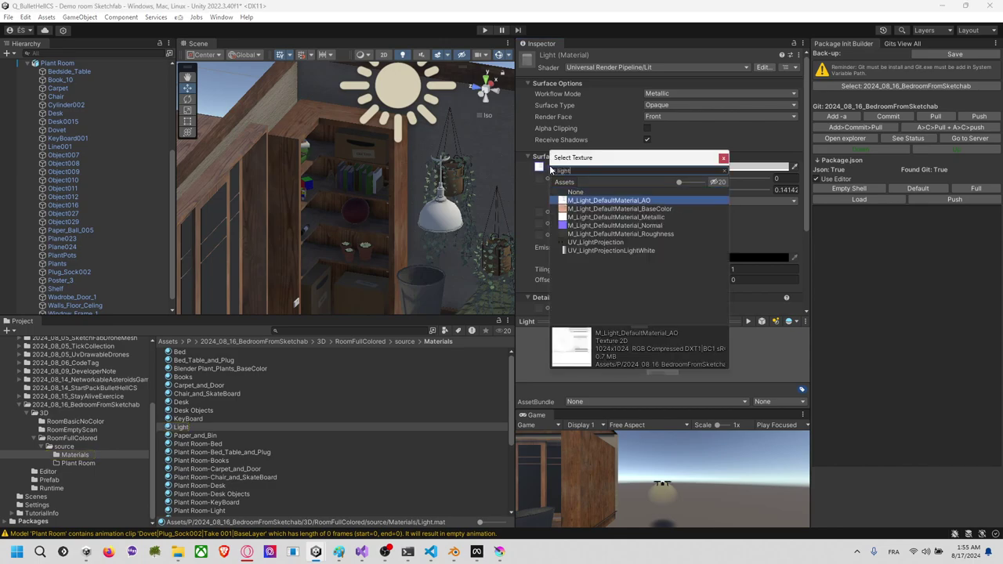
{"action": "key", "text": "Return"}
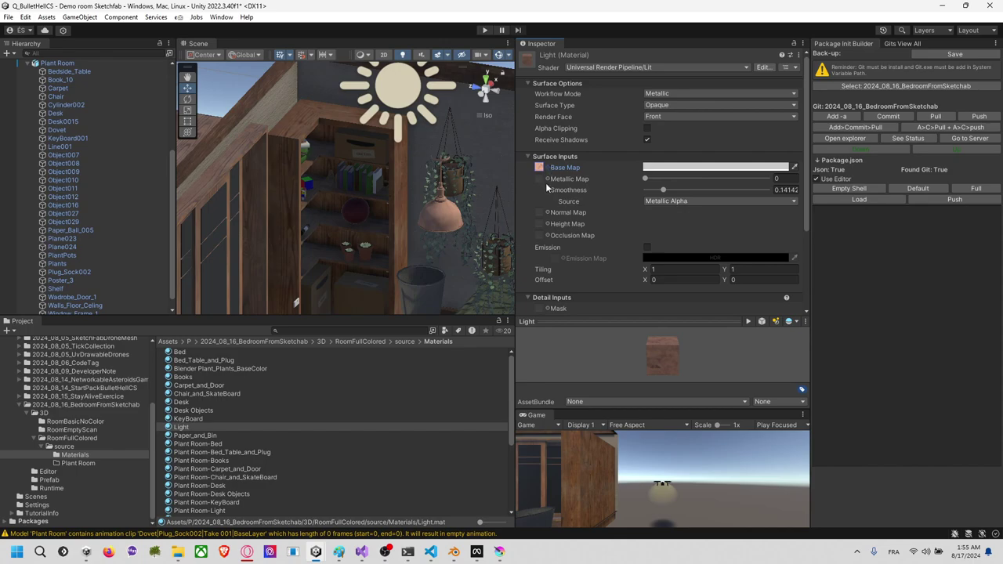
Step: Assign the M_Light_DefaultMaterial_Metallic texture as the metallic map of the Light material
{"action": "left_click", "coordinate": [549, 180]}
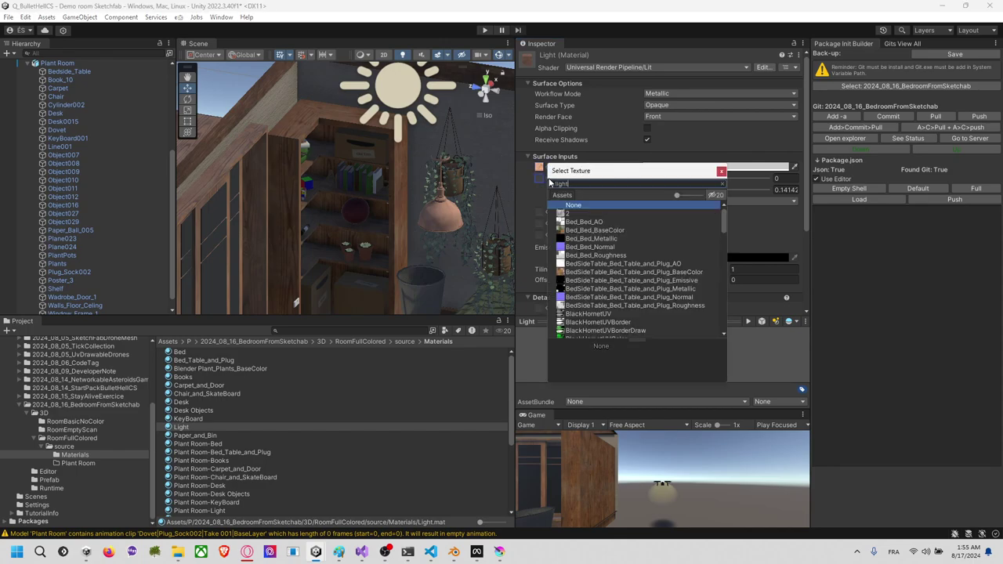
{"action": "left_click", "coordinate": [594, 224]}
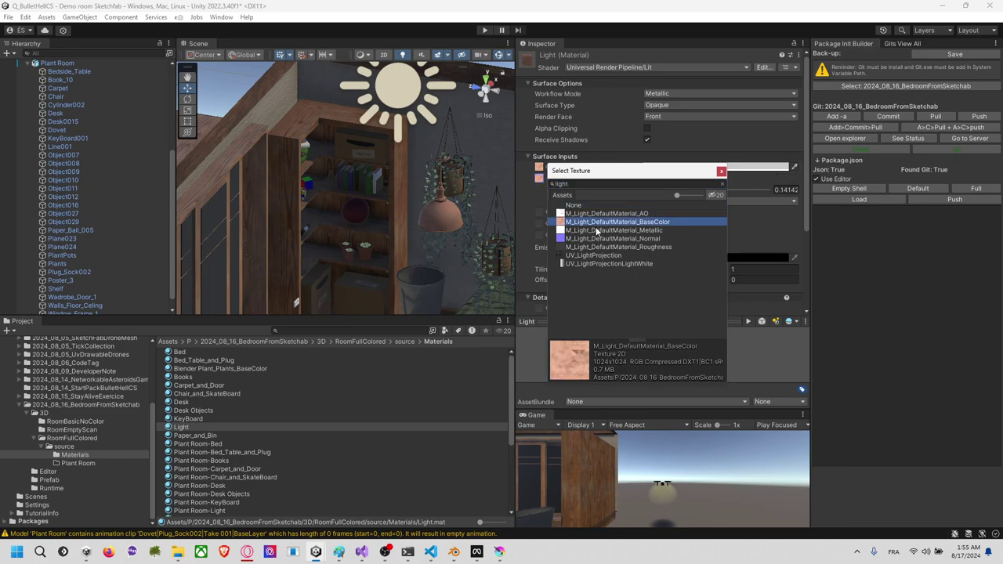
{"action": "left_click", "coordinate": [595, 231]}
{"action": "left_click", "coordinate": [531, 199]}
Step: Assign M_Light_DefaultMaterial_Normal as the Light material's normal map and fix the texture's import type
{"action": "left_click", "coordinate": [546, 214]}
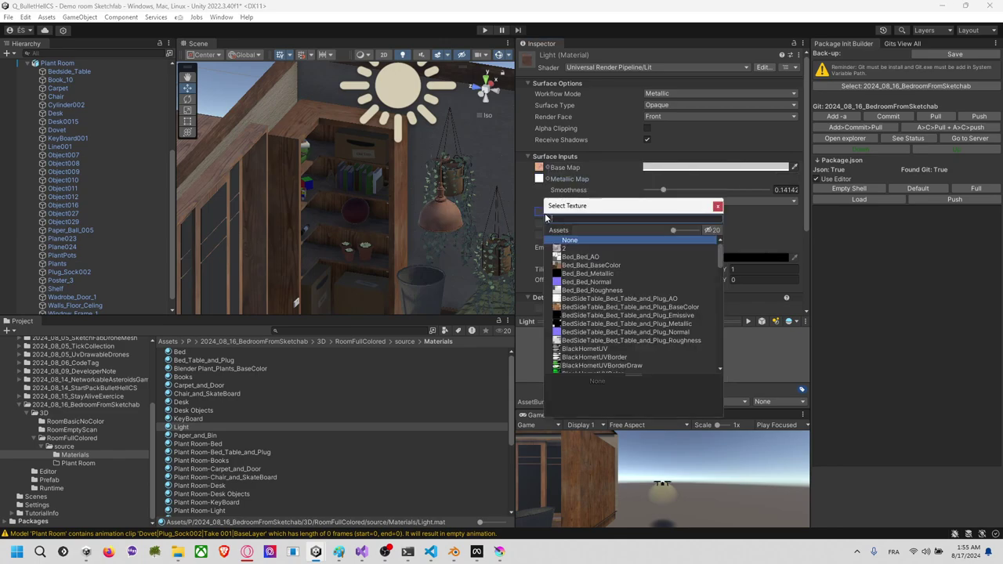
{"action": "type", "text": "light"}
{"action": "left_click", "coordinate": [572, 273]}
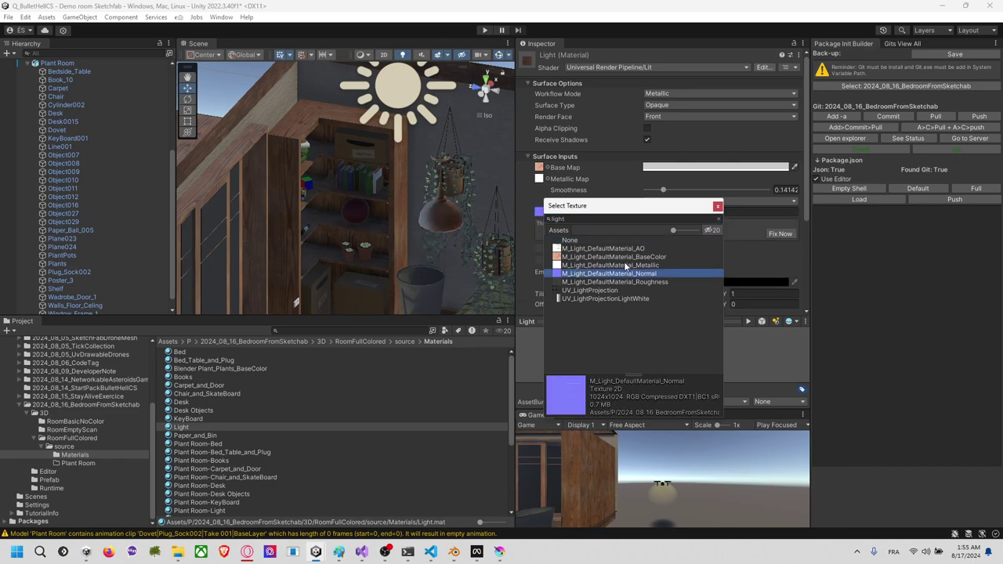
{"action": "left_click", "coordinate": [717, 206]}
{"action": "left_click", "coordinate": [782, 233]}
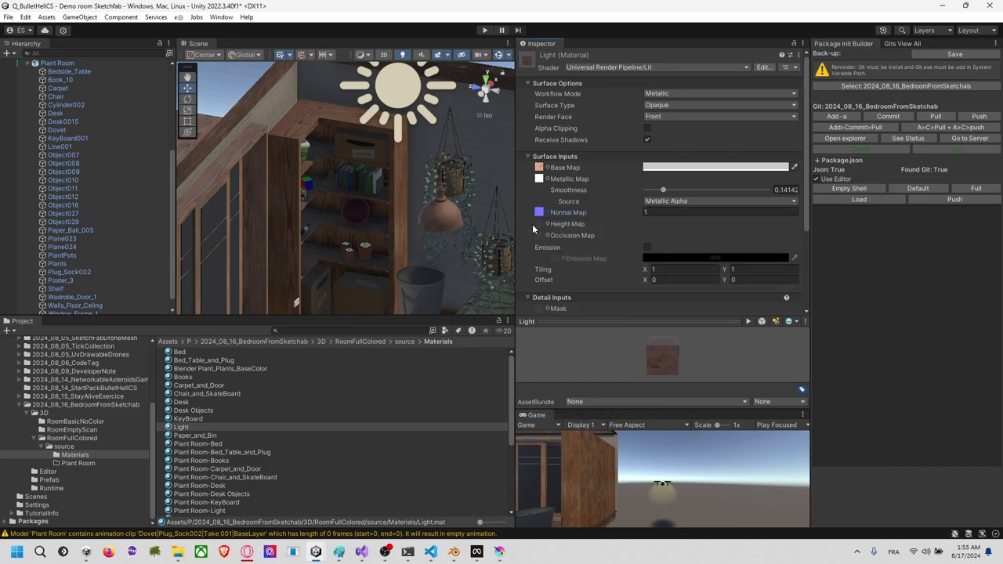
Step: Lower the waste bin beside the shelves towards the floor, to a Y position of about 0.058
{"action": "scroll", "coordinate": [444, 210], "scroll_direction": "down", "scroll_amount": 4}
{"action": "right_click_drag", "start_coordinate": [444, 211], "coordinate": [486, 259]}
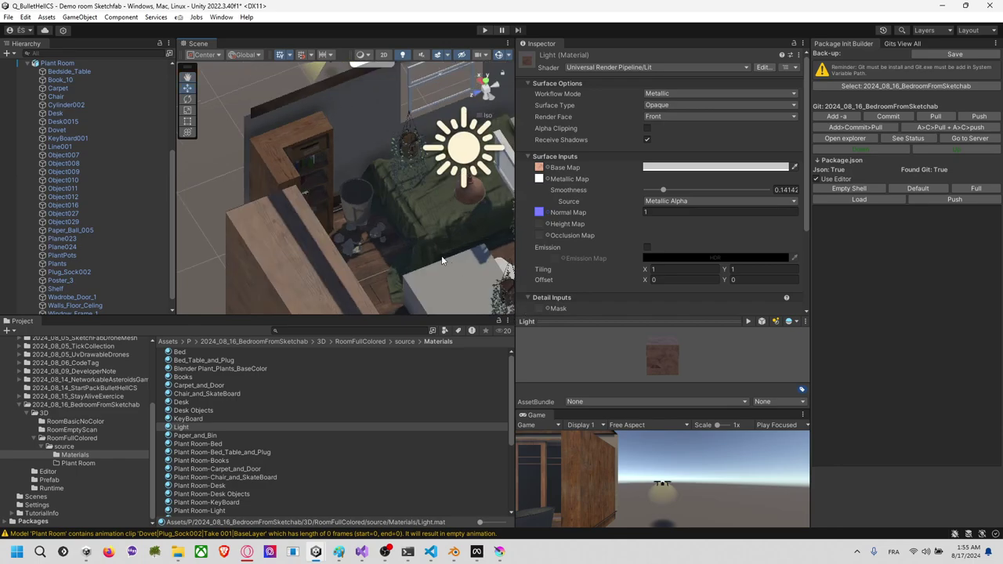
{"action": "scroll", "coordinate": [410, 234], "scroll_direction": "up", "scroll_amount": 3}
{"action": "left_click_drag", "start_coordinate": [410, 234], "coordinate": [359, 179], "text": "alt"}
{"action": "left_click", "coordinate": [351, 201]}
{"action": "left_click", "coordinate": [351, 200]}
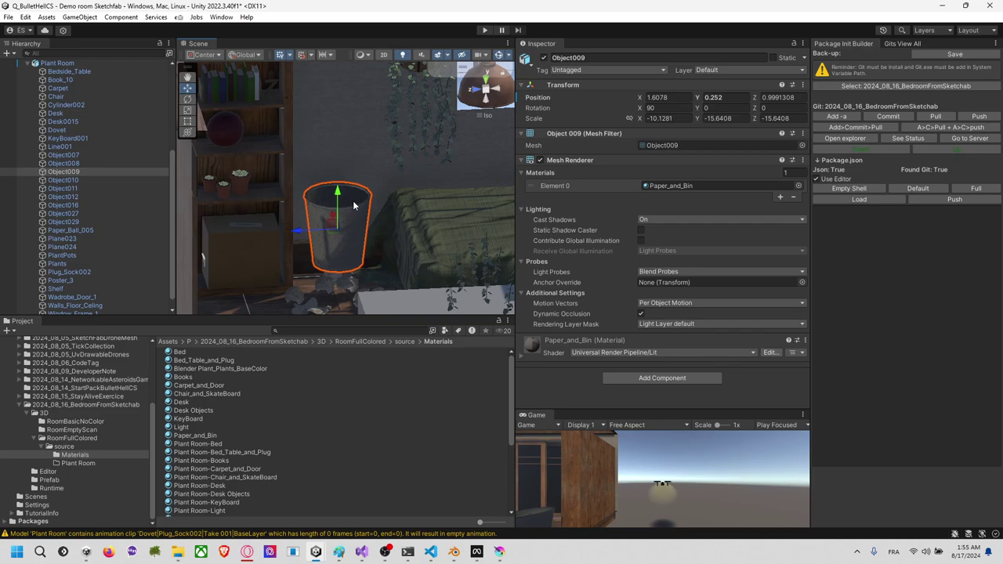
{"action": "left_click", "coordinate": [342, 210]}
{"action": "left_click", "coordinate": [342, 212]}
{"action": "left_click", "coordinate": [341, 199]}
{"action": "left_click_drag", "start_coordinate": [340, 199], "coordinate": [343, 229]}
Step: Deactivate the white Cube object in the middle of the room
{"action": "scroll", "coordinate": [342, 221], "scroll_direction": "down", "scroll_amount": 7}
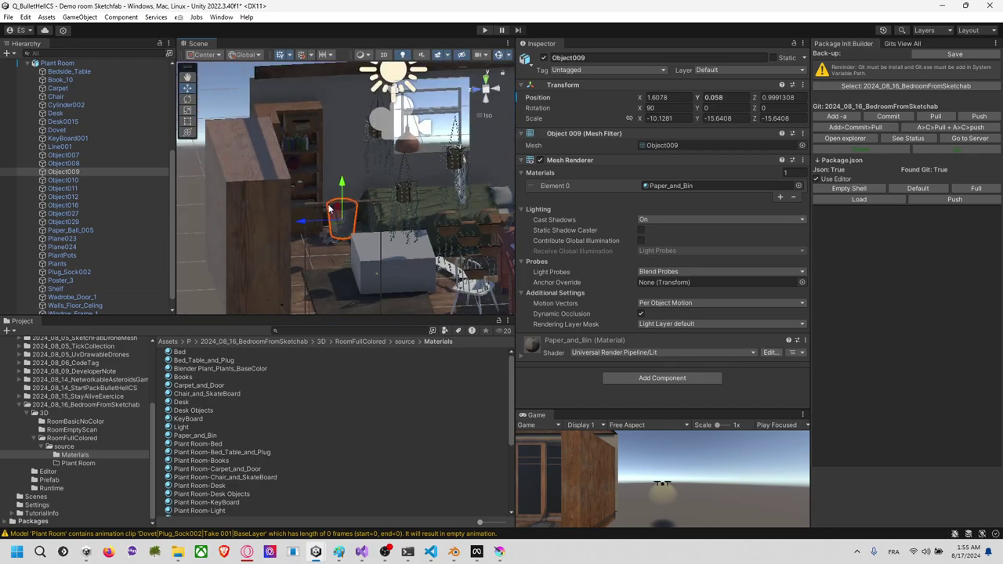
{"action": "right_click_drag", "start_coordinate": [329, 205], "coordinate": [433, 245]}
{"action": "left_click", "coordinate": [433, 245]}
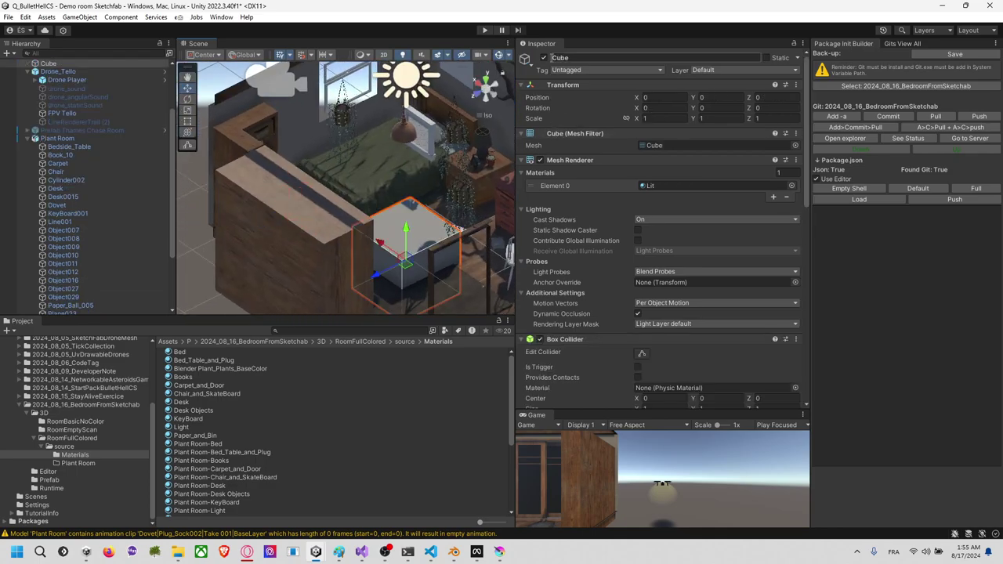
{"action": "left_click", "coordinate": [545, 58]}
Step: Assign the Posters_Chair_and_SkateBoard_BaseColor texture as the base map of the skateboard's Chair_and_SkateBoard material
{"action": "middle_click_drag", "start_coordinate": [456, 141], "coordinate": [389, 212]}
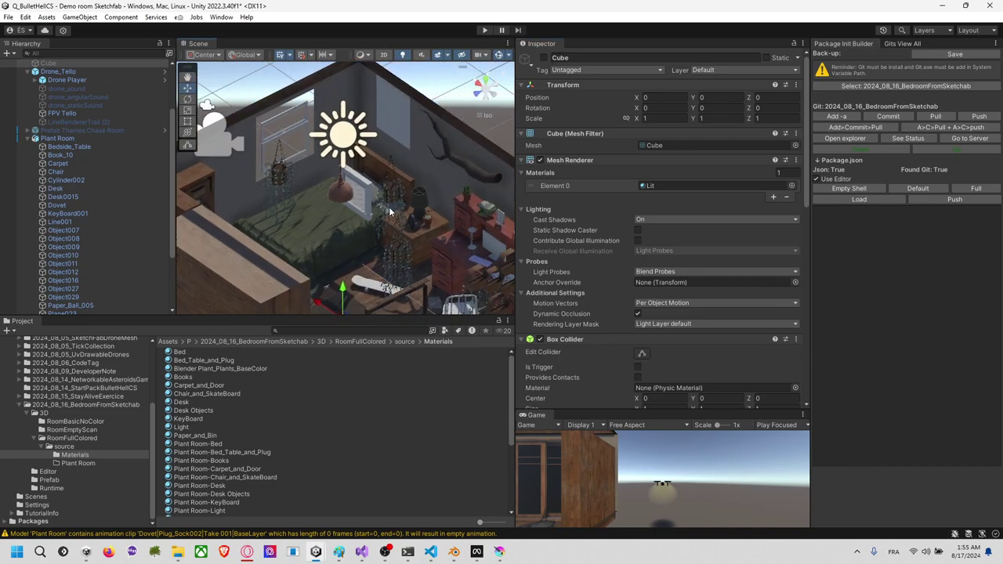
{"action": "left_click", "coordinate": [370, 294]}
{"action": "left_click", "coordinate": [370, 294]}
{"action": "left_click", "coordinate": [370, 294]}
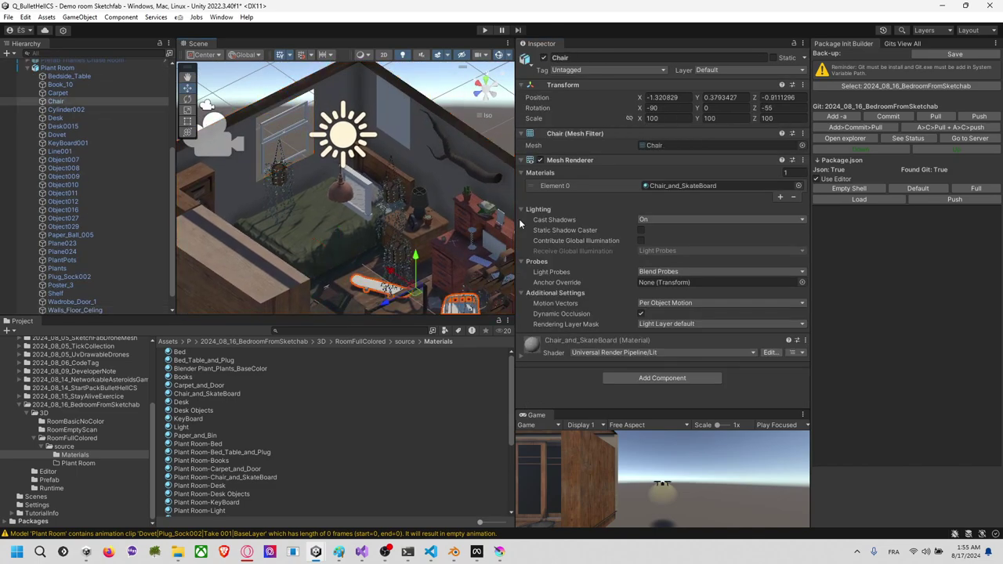
{"action": "double_click", "coordinate": [661, 185]}
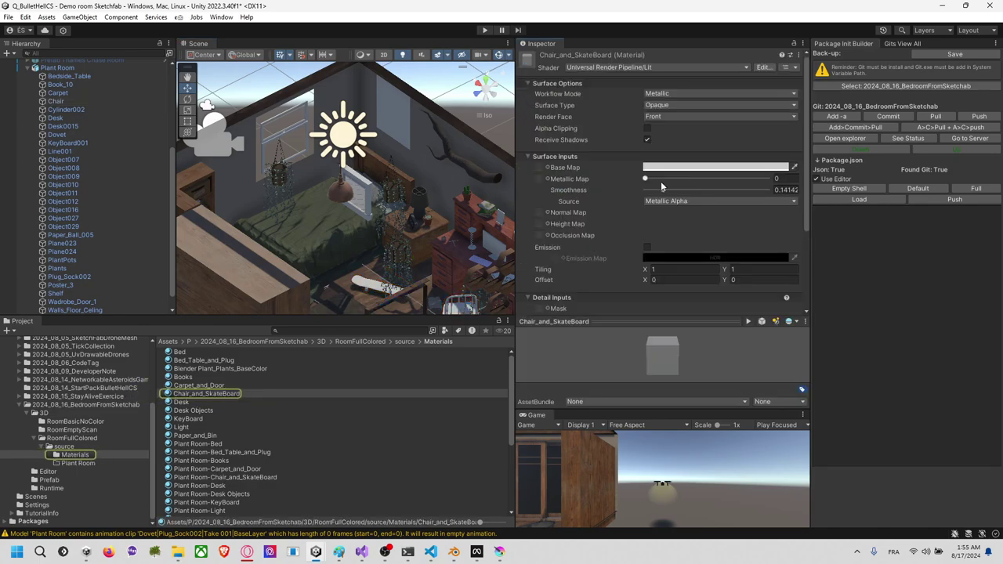
{"action": "left_click", "coordinate": [547, 168]}
{"action": "type", "text": "skate"}
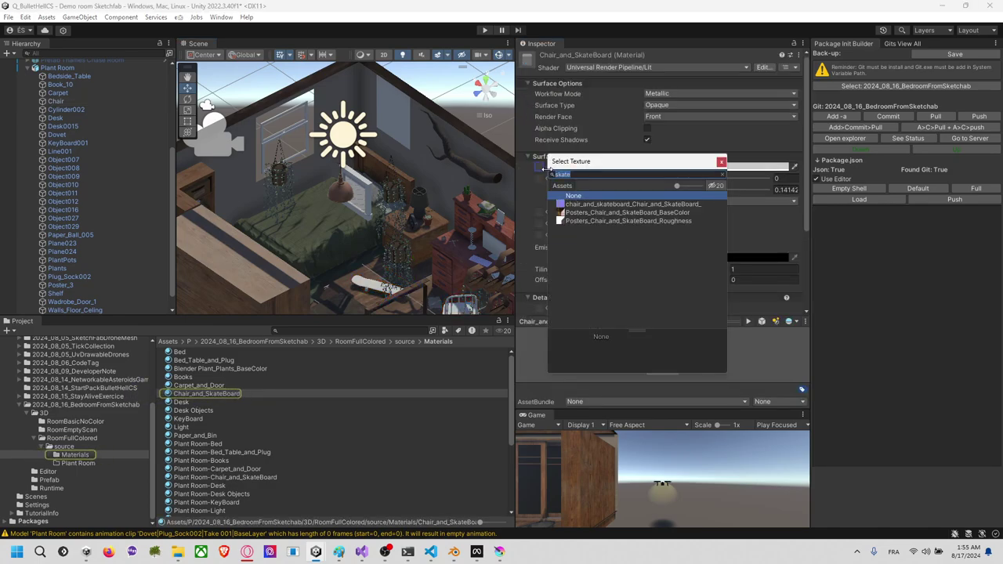
{"action": "left_click", "coordinate": [589, 213]}
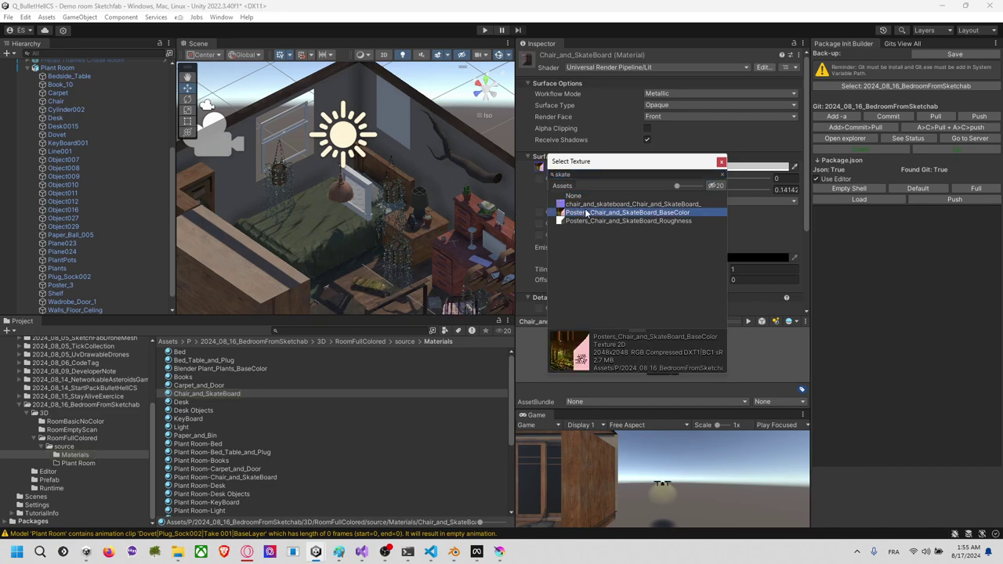
{"action": "left_click", "coordinate": [721, 161]}
Step: Assign the chair_and_skateboard_Chair_and_SkateBoard_ texture as the metallic map of the Chair_and_SkateBoard material
{"action": "left_click", "coordinate": [547, 179]}
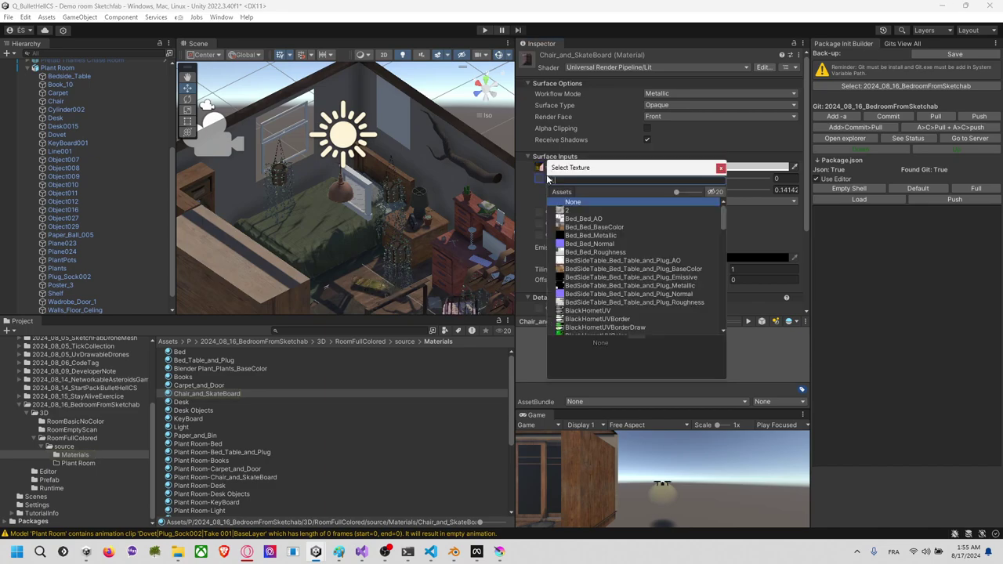
{"action": "type", "text": "skate"}
{"action": "left_click", "coordinate": [588, 212]}
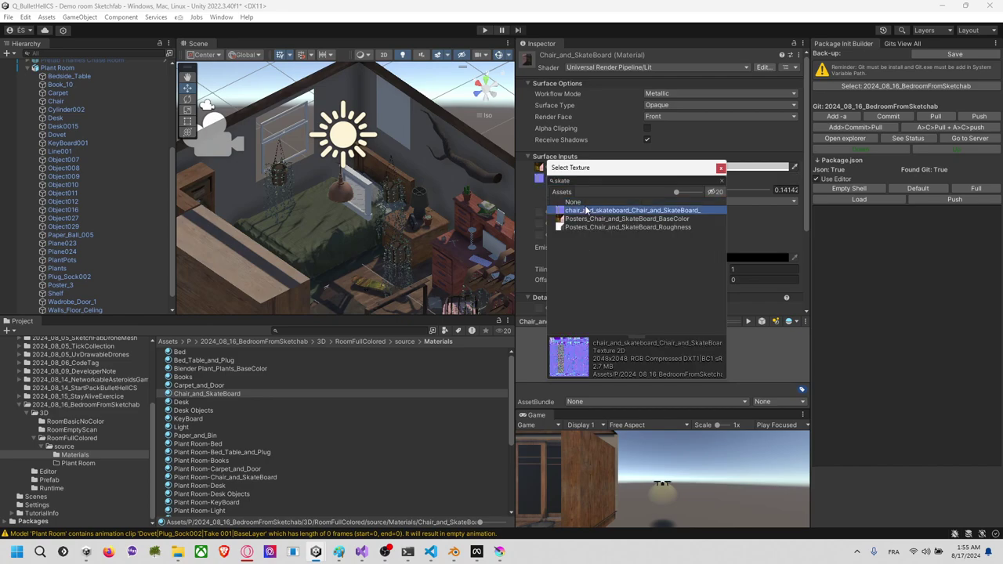
{"action": "left_click", "coordinate": [720, 168]}
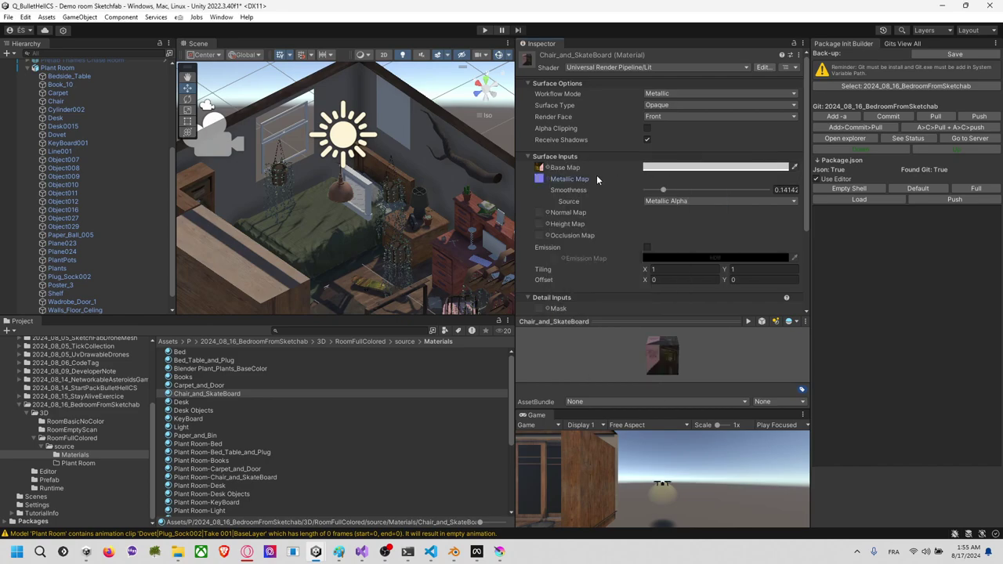
Step: Remove the texture from the Chair_and_SkateBoard material's metallic map
{"action": "left_click", "coordinate": [547, 180]}
{"action": "left_click", "coordinate": [538, 183]}
{"action": "key", "text": "Delete"}
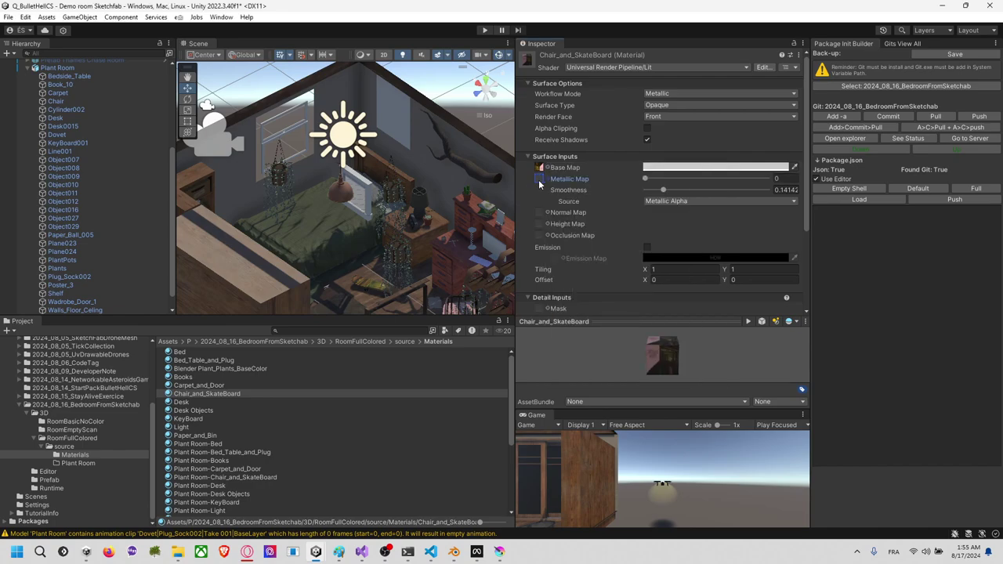
Step: Assign chair_and_skateboard_Chair_and_SkateBoard_ as the material's normal map and have the texture marked as a normal map
{"action": "left_click", "coordinate": [548, 212]}
{"action": "type", "text": "skate"}
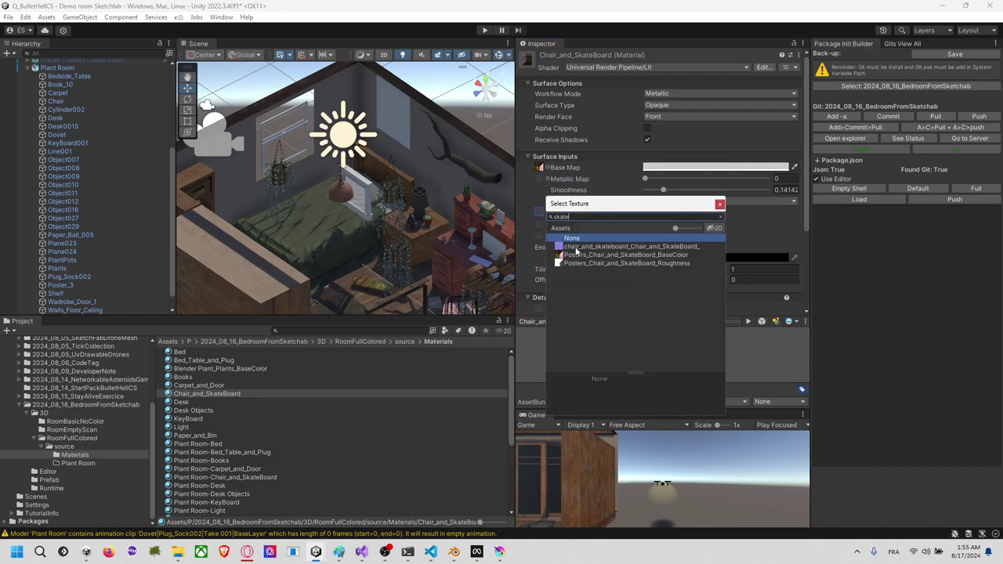
{"action": "left_click", "coordinate": [601, 246]}
{"action": "left_click", "coordinate": [719, 204]}
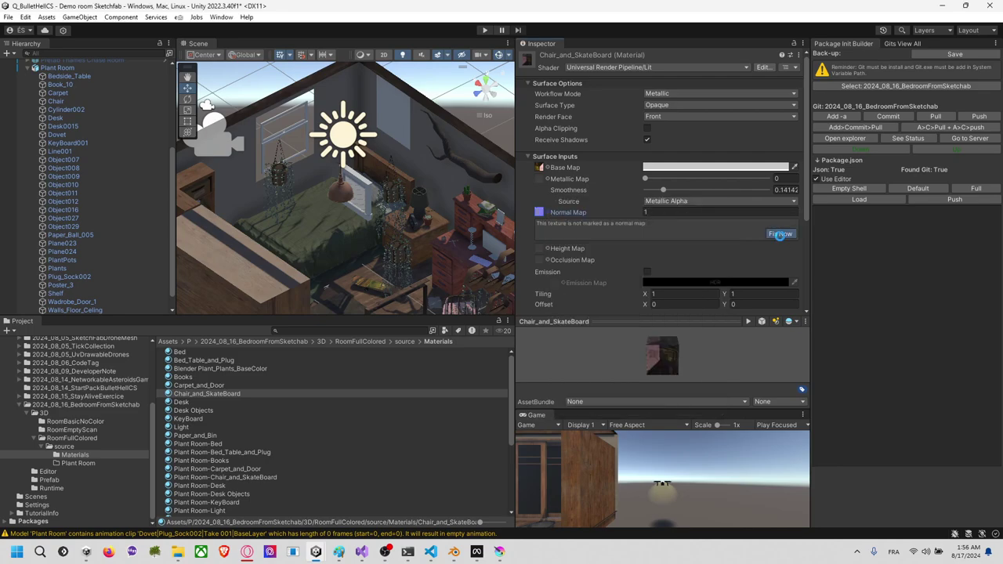
{"action": "left_click", "coordinate": [781, 234]}
Step: Frame the skateboard on the floor, examine its surface up close and locate its material in the project
{"action": "right_click_drag", "start_coordinate": [398, 190], "coordinate": [385, 261]}
{"action": "scroll", "coordinate": [376, 262], "scroll_direction": "up", "scroll_amount": 4}
{"action": "left_click", "coordinate": [364, 271]}
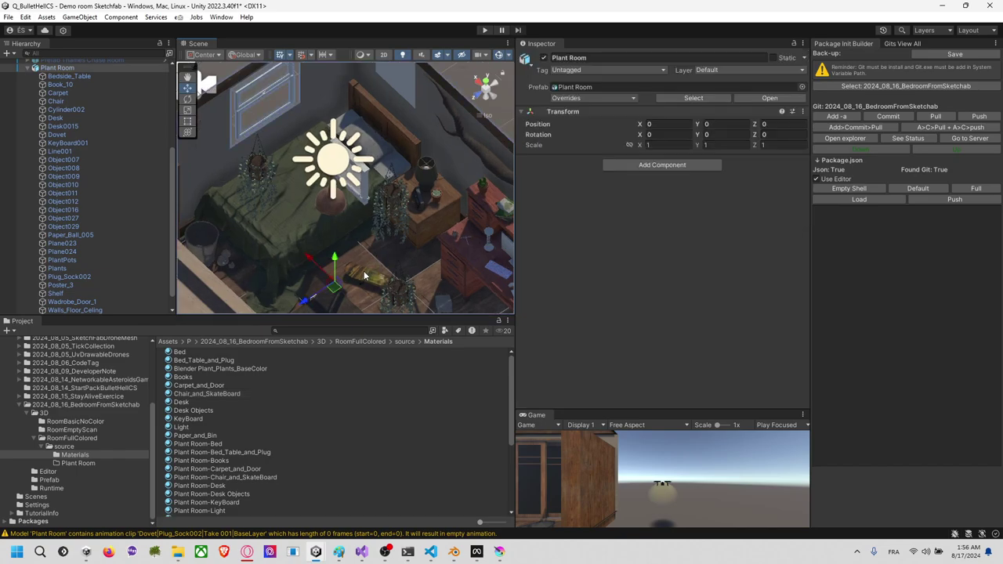
{"action": "left_click", "coordinate": [363, 271]}
{"action": "key", "text": "f"}
{"action": "scroll", "coordinate": [267, 188], "scroll_direction": "up", "scroll_amount": 10}
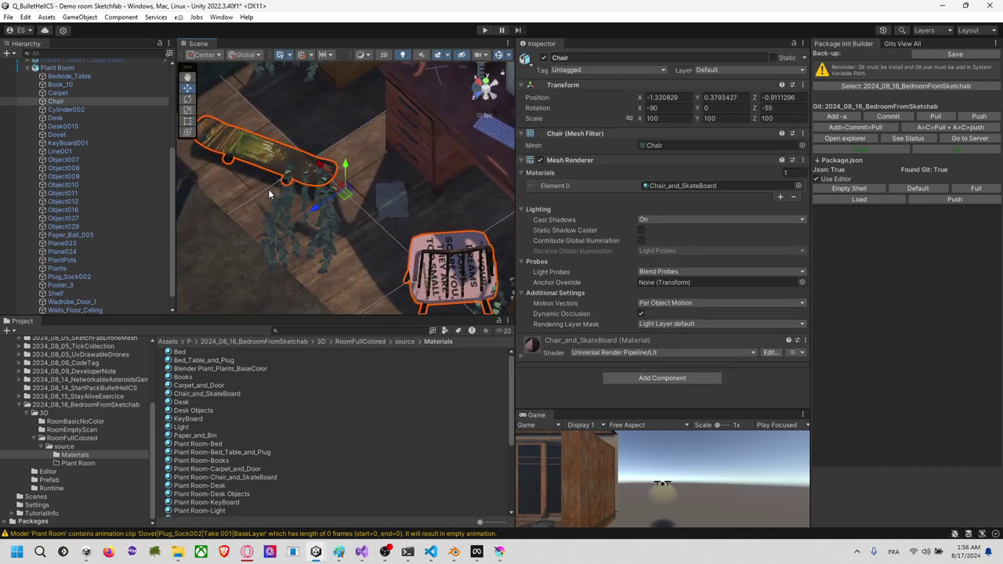
{"action": "left_click_drag", "start_coordinate": [314, 212], "coordinate": [475, 201], "text": "alt"}
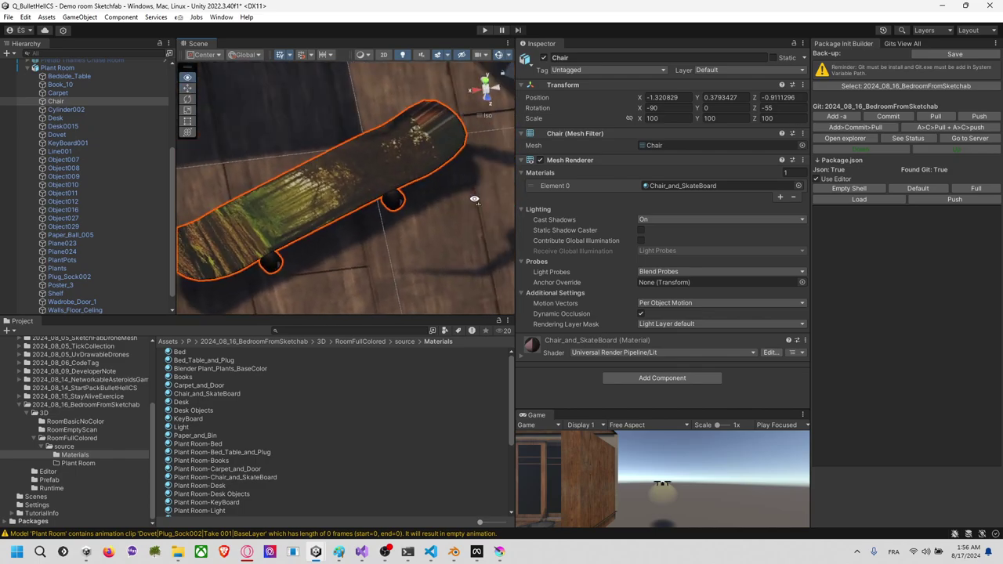
{"action": "middle_click_drag", "start_coordinate": [408, 207], "coordinate": [432, 206]}
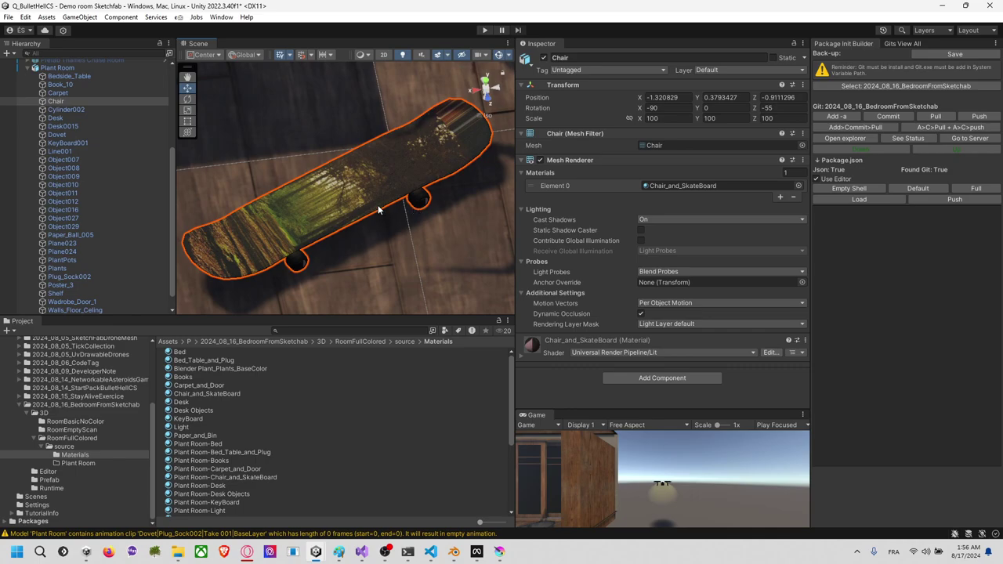
{"action": "left_click", "coordinate": [658, 186]}
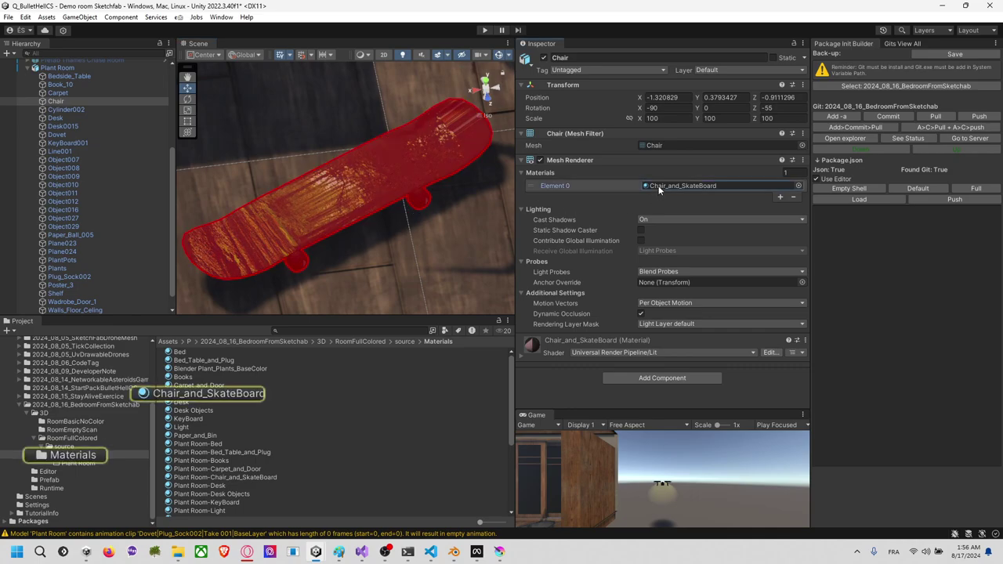
{"action": "left_click", "coordinate": [356, 191]}
{"action": "left_click", "coordinate": [368, 189]}
{"action": "left_click", "coordinate": [368, 189]}
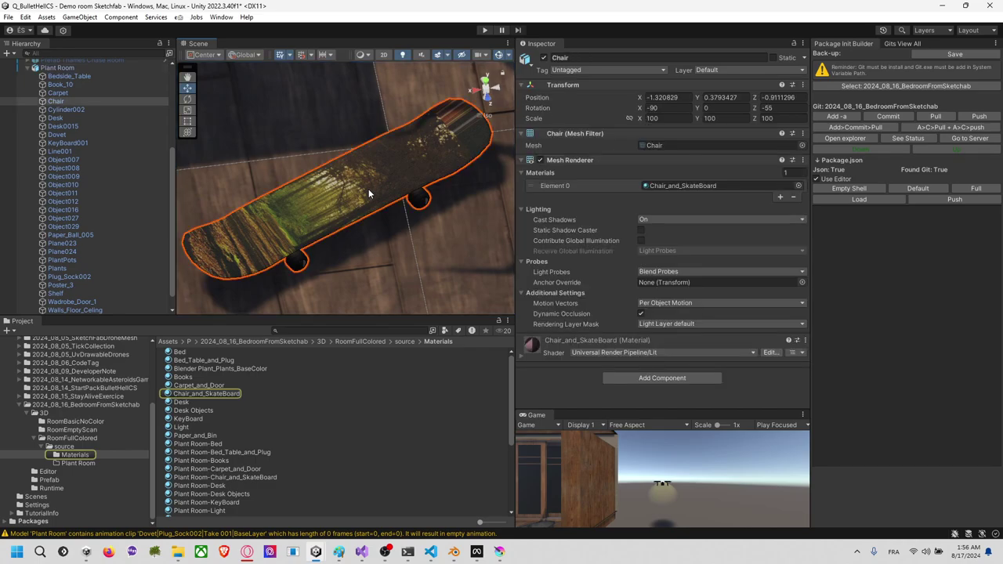
Step: Search the base map textures of the Chair_and_SkateBoard material for "chair" and keep Posters_Chair_and_SkateBoard_BaseColor
{"action": "double_click", "coordinate": [662, 188]}
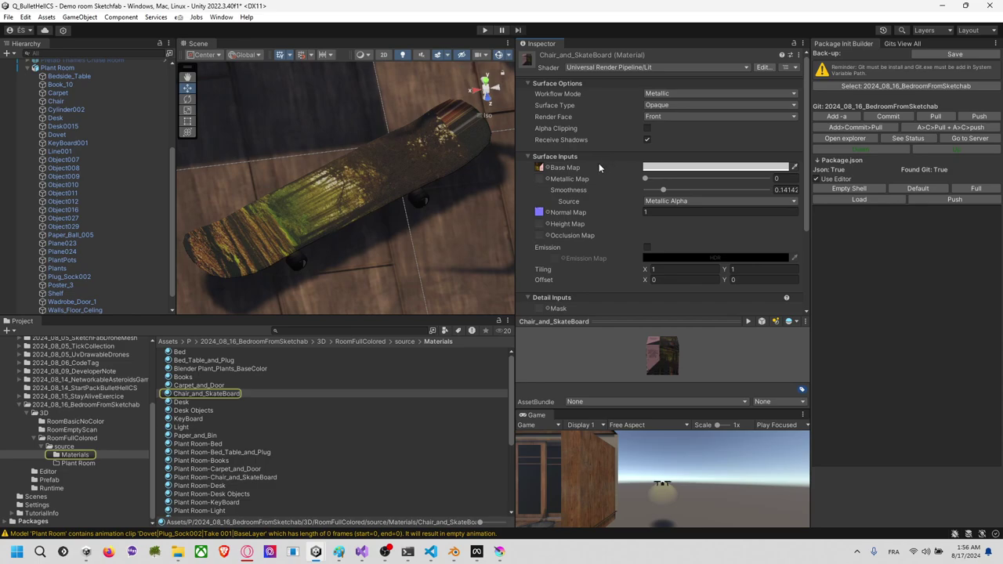
{"action": "left_click", "coordinate": [550, 168]}
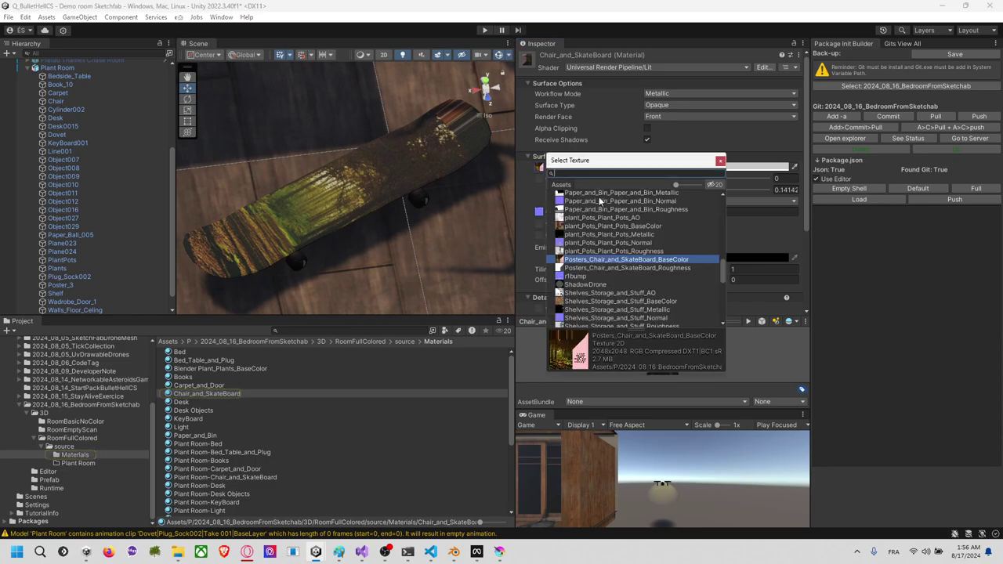
{"action": "type", "text": "chari"}
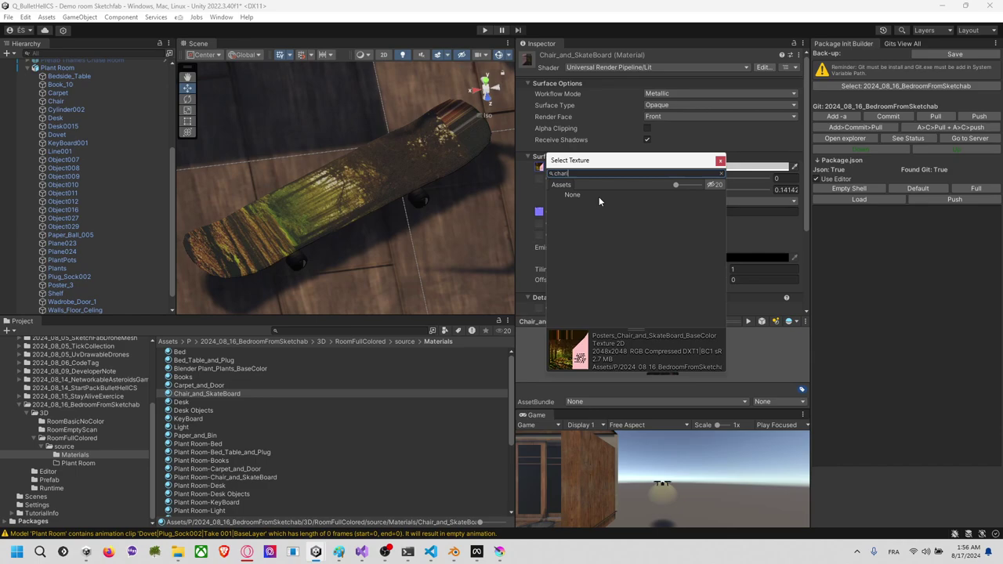
{"action": "key", "text": "BackSpace"}
{"action": "key", "text": "BackSpace"}
{"action": "type", "text": "ir"}
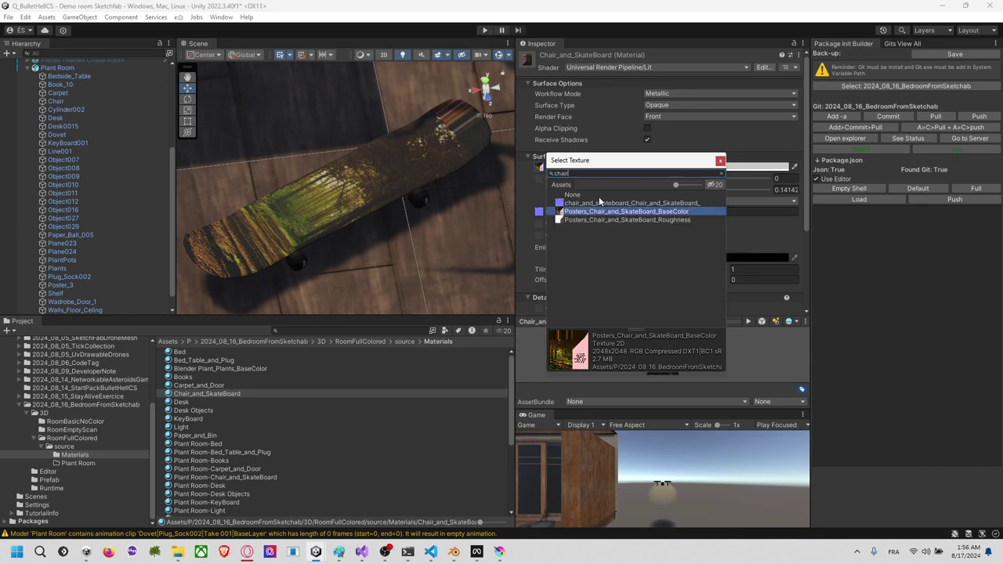
{"action": "key", "text": "Return"}
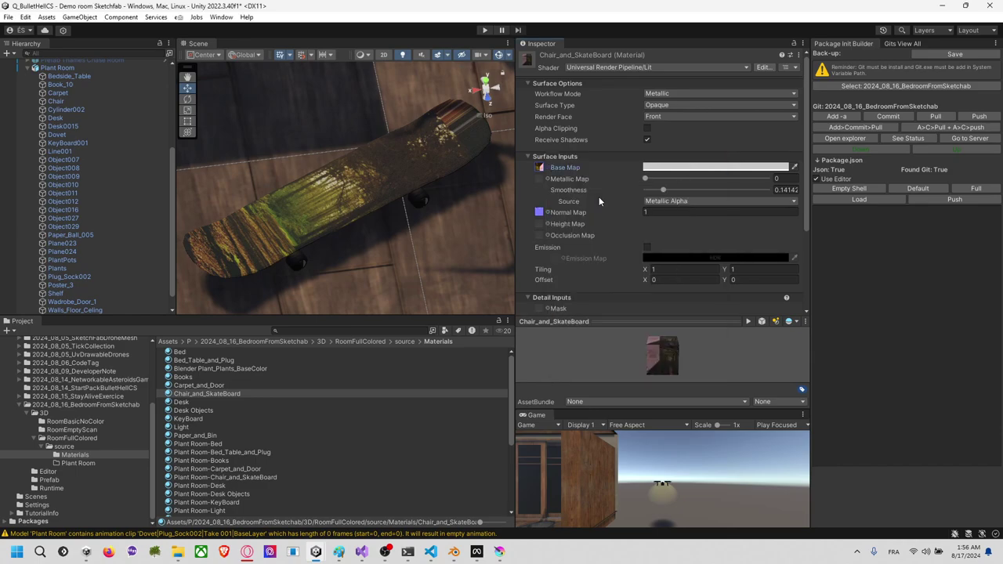
Step: Try Posters_Chair_and_SkateBoard_Roughness as the material's base map and restore Posters_Chair_and_SkateBoard_BaseColor
{"action": "left_click", "coordinate": [549, 173]}
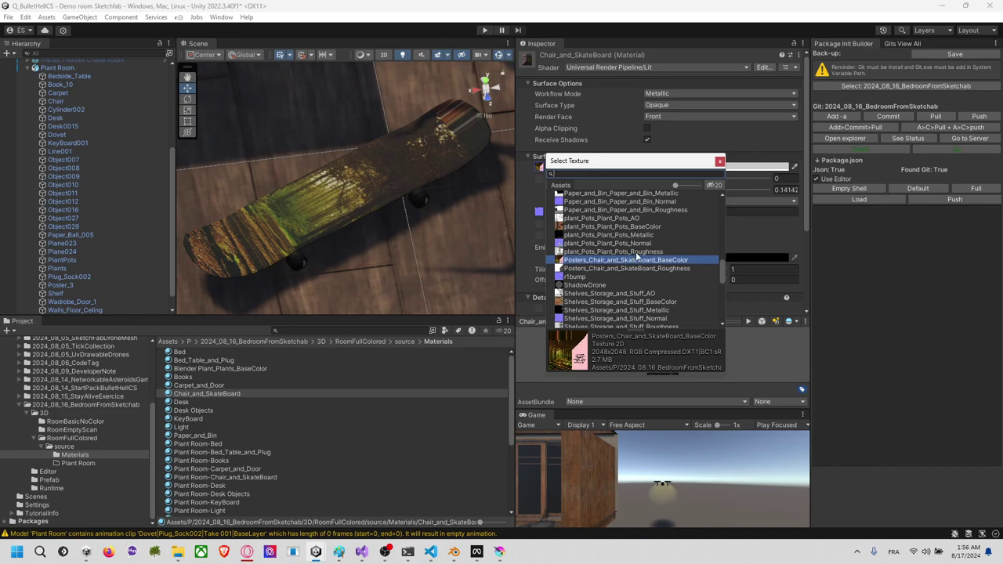
{"action": "left_click", "coordinate": [625, 269]}
{"action": "left_click", "coordinate": [627, 262]}
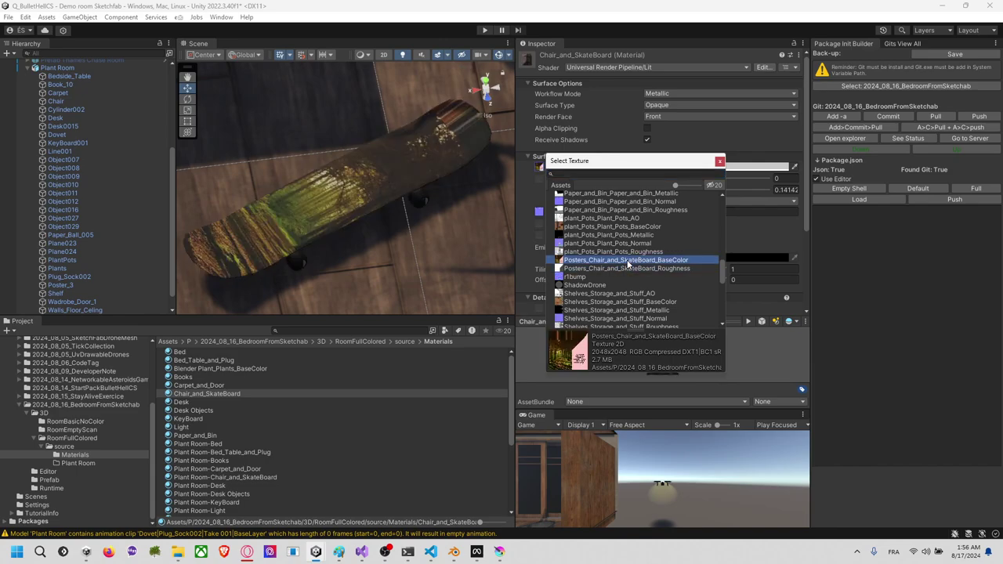
{"action": "left_click", "coordinate": [627, 269]}
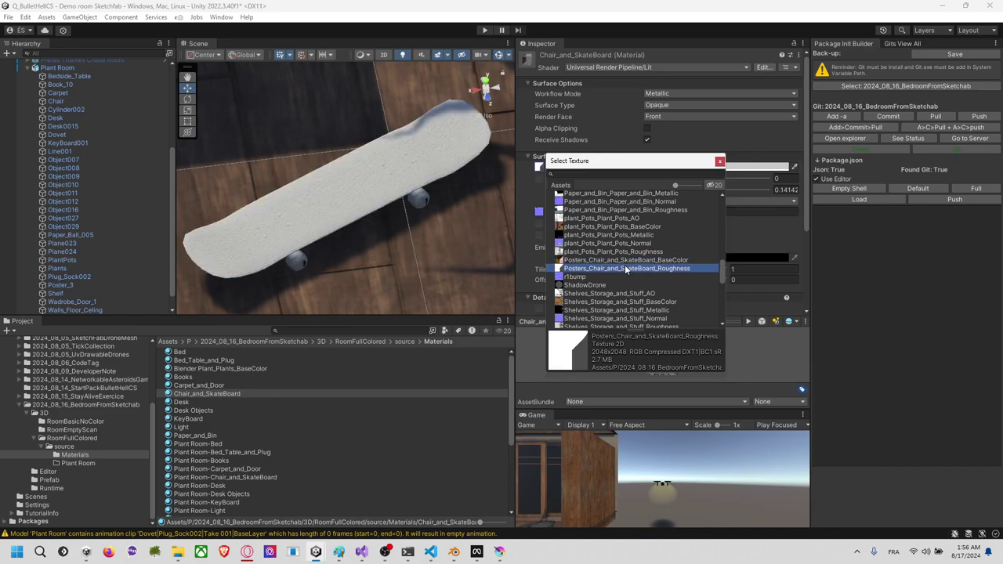
{"action": "left_click", "coordinate": [631, 262]}
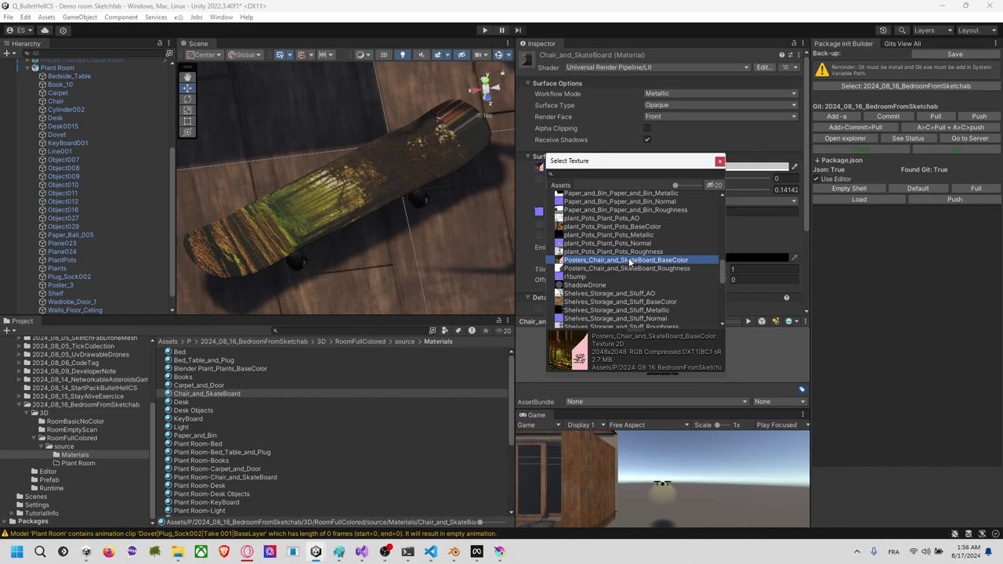
Step: Switch to Blender, return to Object Mode and select the Chair object to examine which material the chair and skateboard share
{"action": "key", "text": "alt+Tab"}
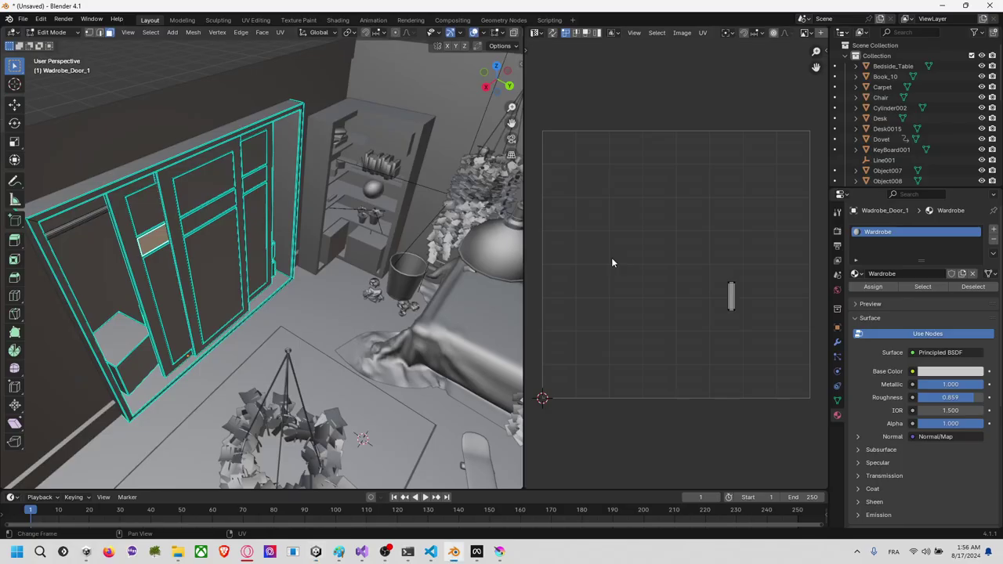
{"action": "middle_click_drag", "start_coordinate": [427, 407], "coordinate": [182, 383]}
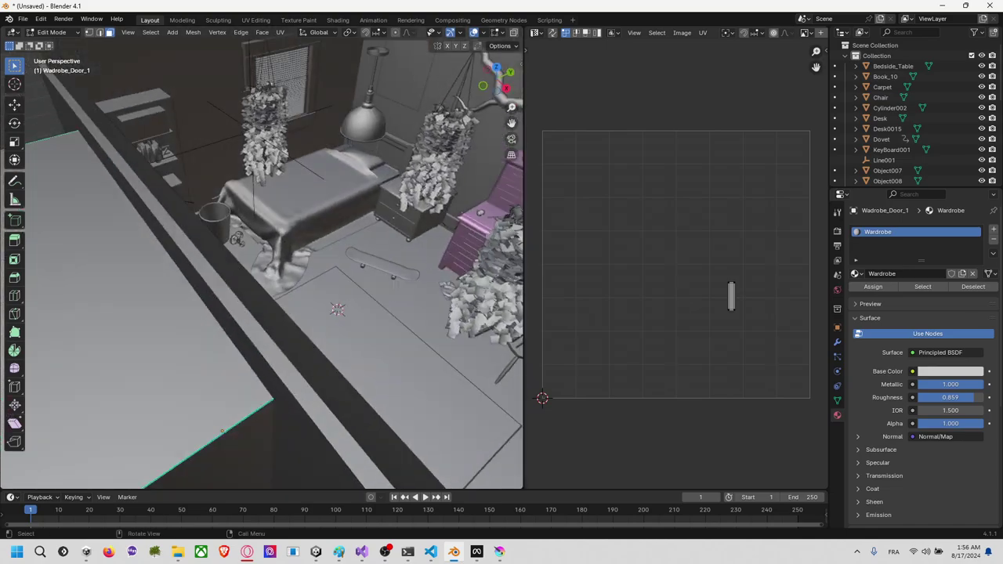
{"action": "left_click", "coordinate": [377, 267]}
{"action": "left_click", "coordinate": [52, 32]}
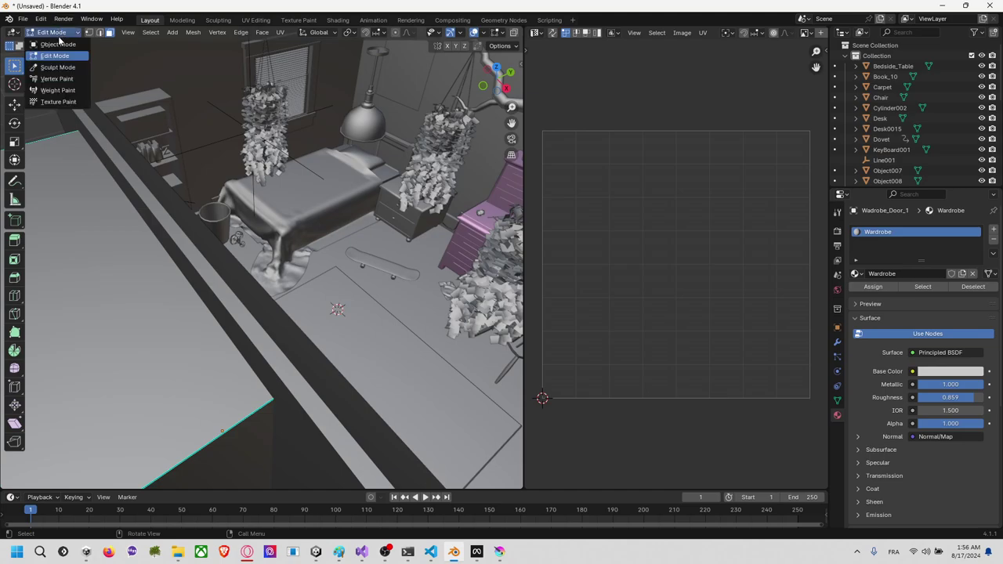
{"action": "left_click", "coordinate": [53, 38]}
{"action": "left_click", "coordinate": [368, 265]}
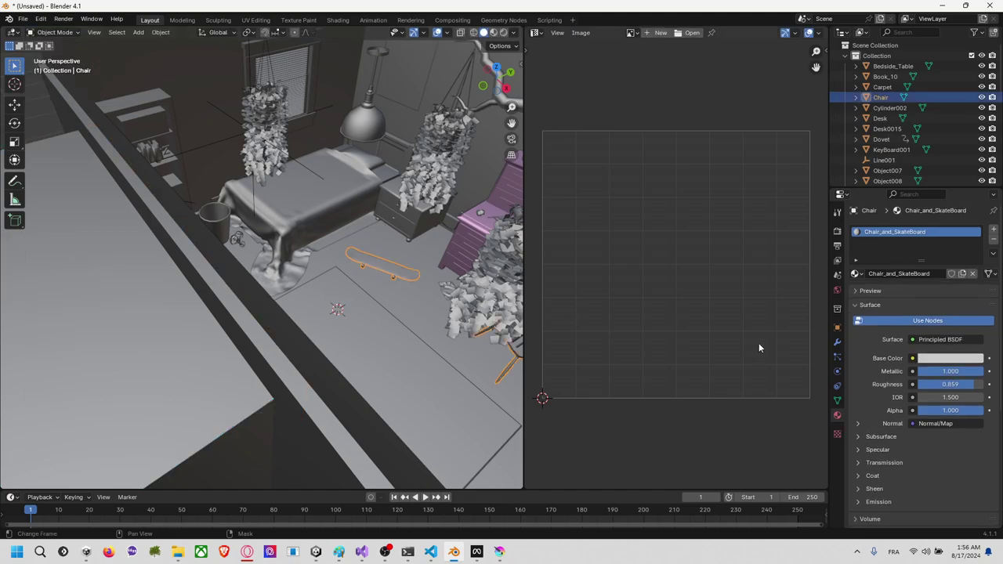
{"action": "middle_click_drag", "start_coordinate": [479, 308], "coordinate": [358, 330]}
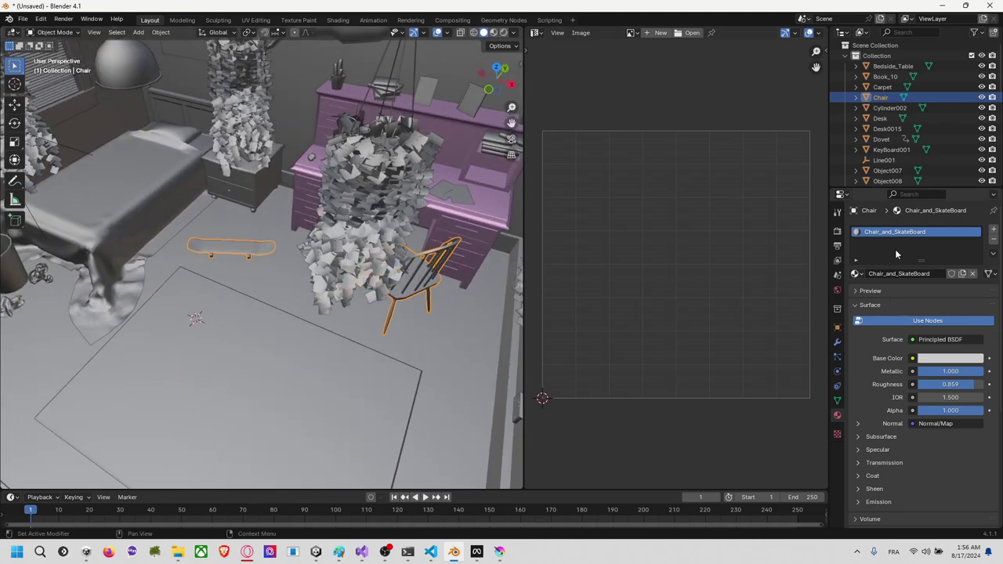
{"action": "middle_click_drag", "start_coordinate": [337, 223], "coordinate": [420, 248]}
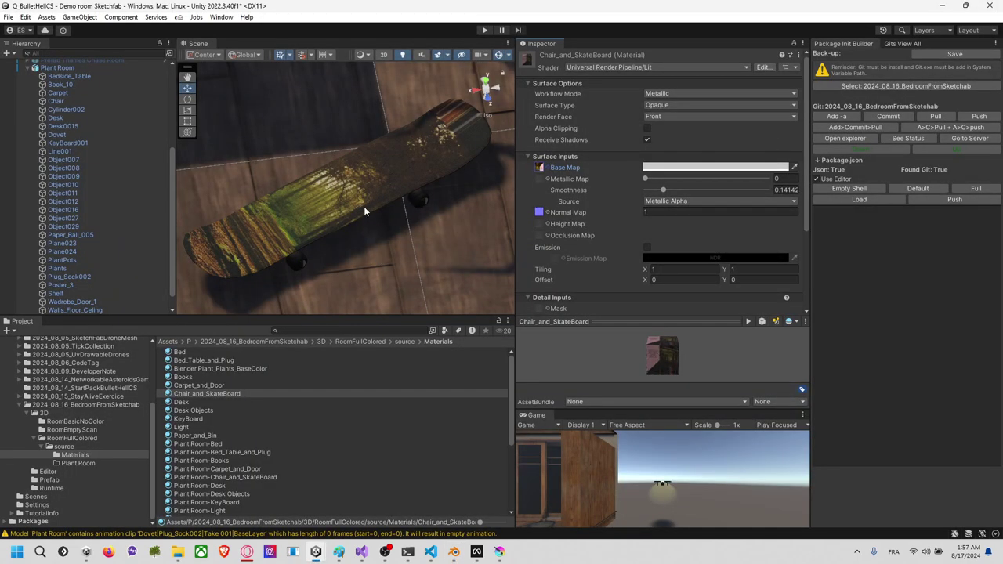
Step: Try plant_Pots_Plant_Pots_BaseColor as the base map of the skateboard's material in Unity and look through the other available textures
{"action": "left_click", "coordinate": [422, 176]}
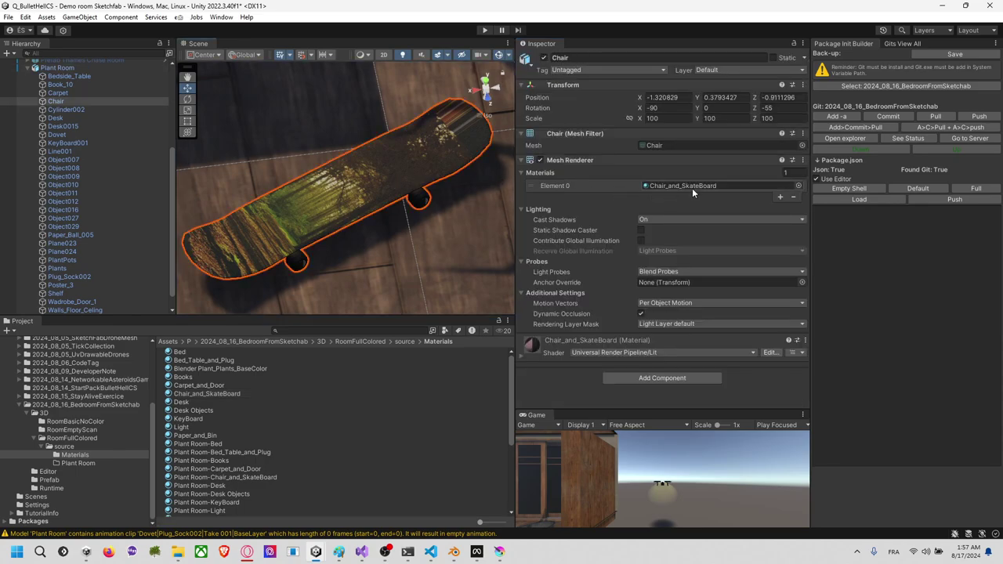
{"action": "double_click", "coordinate": [692, 188]}
{"action": "left_click", "coordinate": [546, 169]}
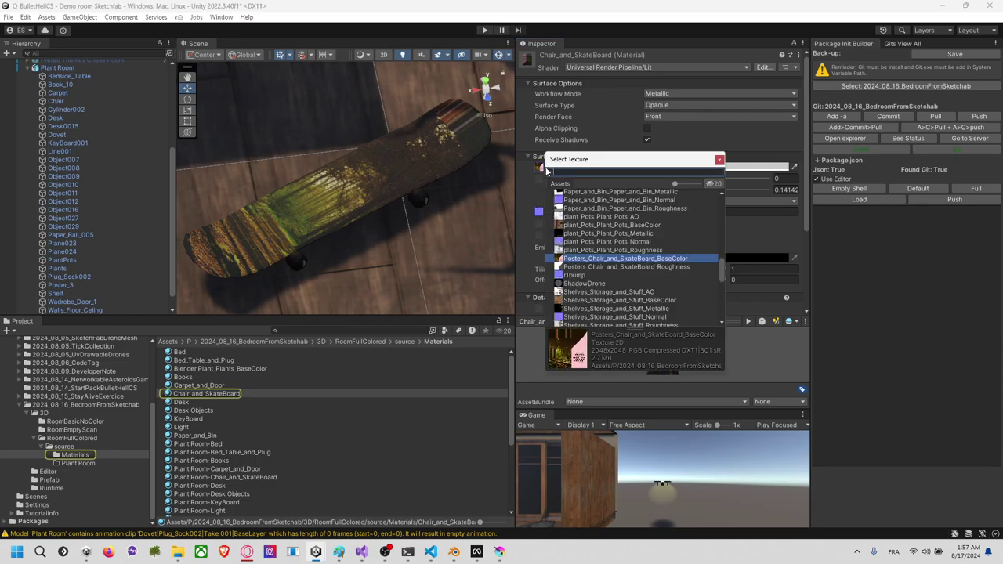
{"action": "left_click", "coordinate": [587, 225]}
{"action": "scroll", "coordinate": [587, 235], "scroll_direction": "down", "scroll_amount": 10}
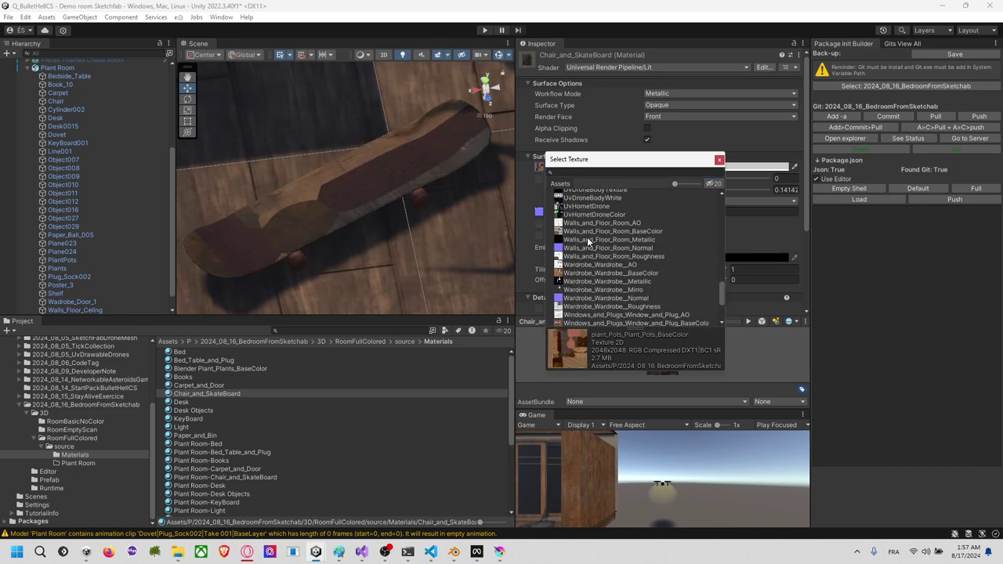
{"action": "scroll", "coordinate": [587, 236], "scroll_direction": "down", "scroll_amount": 2}
{"action": "scroll", "coordinate": [587, 237], "scroll_direction": "up", "scroll_amount": 3}
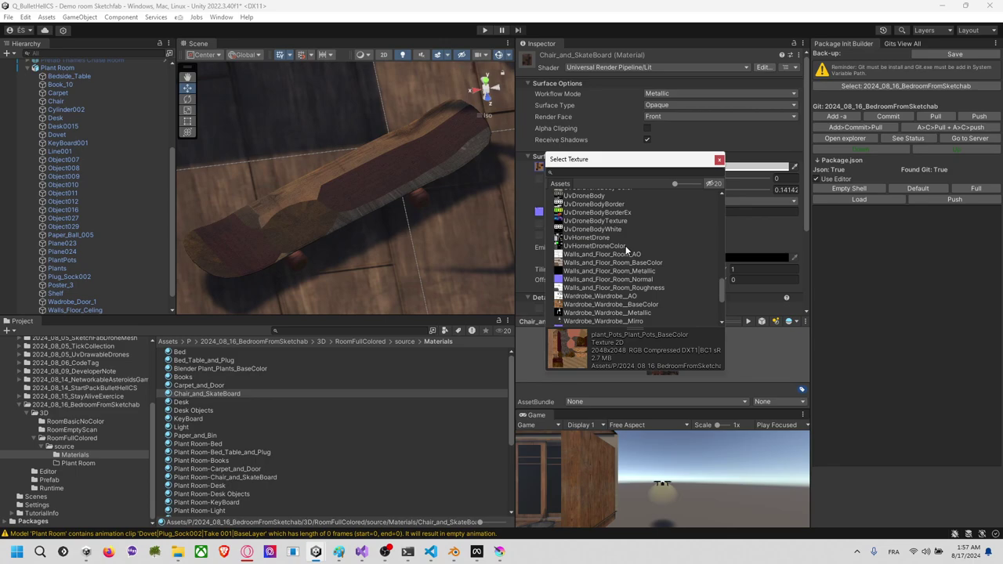
{"action": "scroll", "coordinate": [626, 247], "scroll_direction": "up", "scroll_amount": 15}
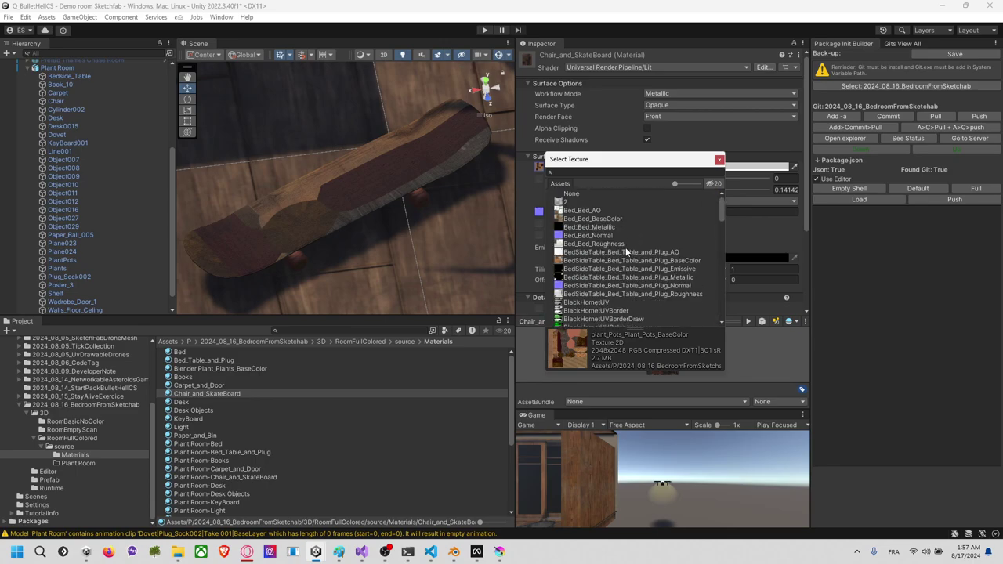
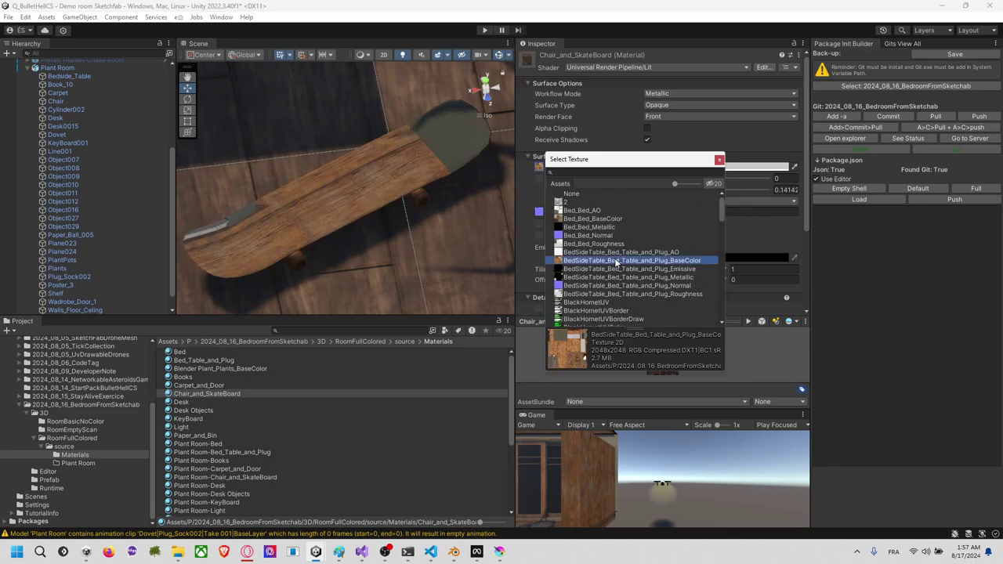
Step: Try the available textures in turn as the Chair_and_SkateBoard material's base map, ending on Windows_and_Plugs_Window_and_Plug_Metallic
{"action": "key", "text": "Up"}
{"action": "key", "text": "Up"}
{"action": "key", "text": "Up"}
{"action": "key", "text": "Up"}
{"action": "key", "text": "Up"}
{"action": "key", "text": "Up"}
{"action": "key", "text": "Up"}
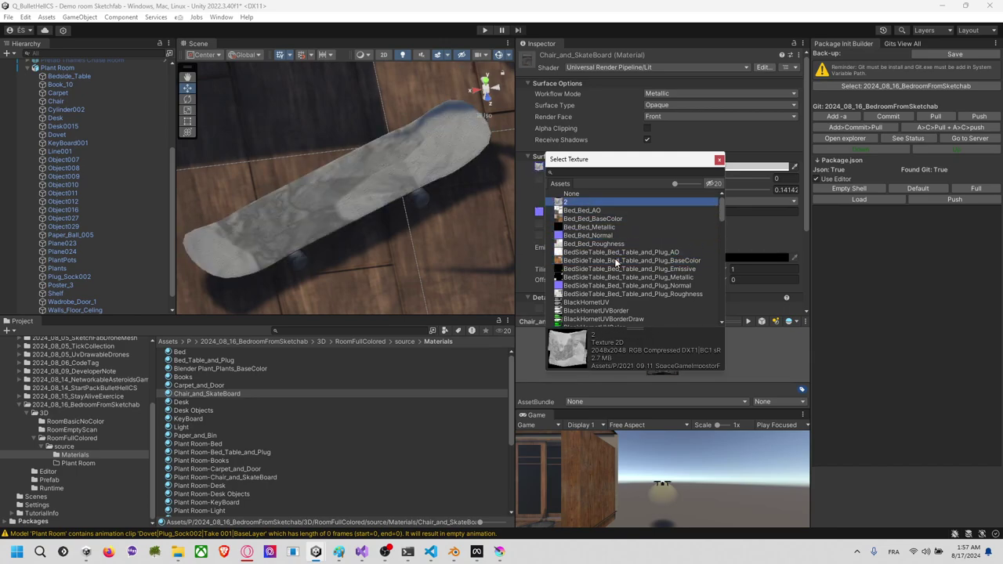
{"action": "key", "text": "Down"}
{"action": "key", "text": "Down"}
{"action": "key", "text": "Down"}
{"action": "key", "text": "Down"}
{"action": "key", "text": "Down"}
{"action": "key", "text": "Down"}
{"action": "key", "text": "Down"}
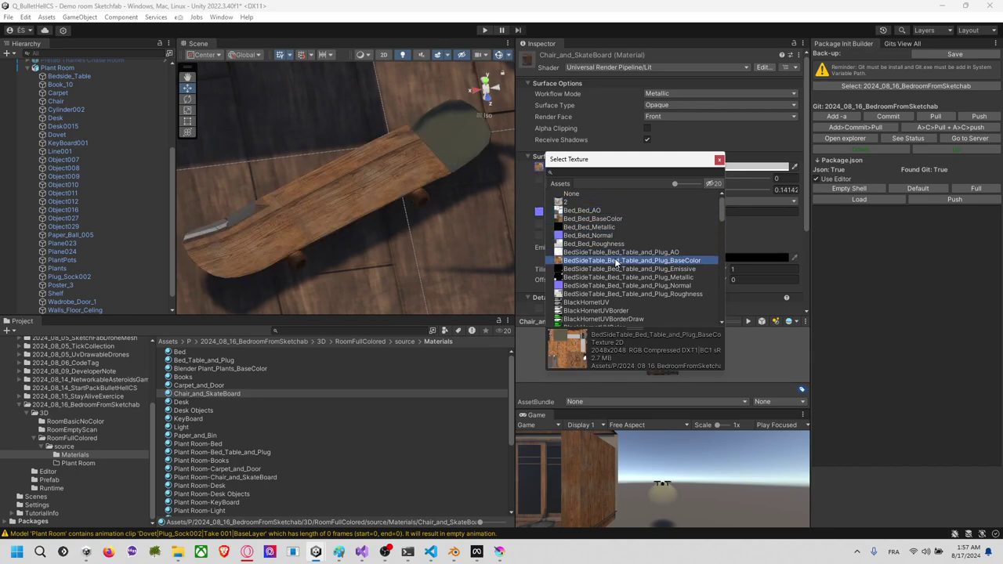
{"action": "key", "text": "Down"}
{"action": "key", "text": "Down"}
{"action": "key", "text": "Down"}
{"action": "key", "text": "Down"}
{"action": "key", "text": "Down"}
{"action": "key", "text": "Down"}
{"action": "key", "text": "Down"}
{"action": "key", "text": "Down"}
{"action": "key", "text": "Down"}
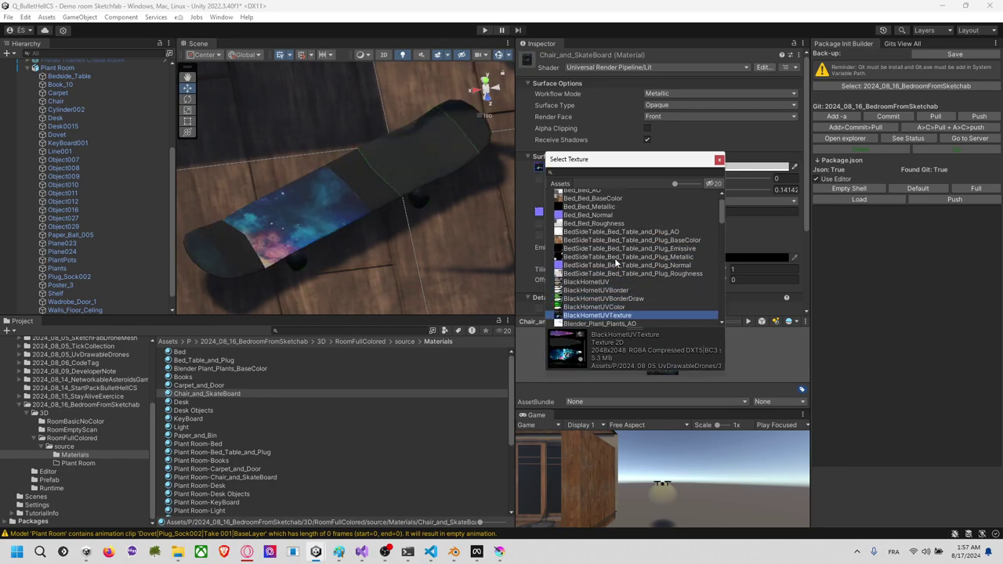
{"action": "key", "text": "Down"}
{"action": "key", "text": "Down"}
{"action": "key", "text": "Down"}
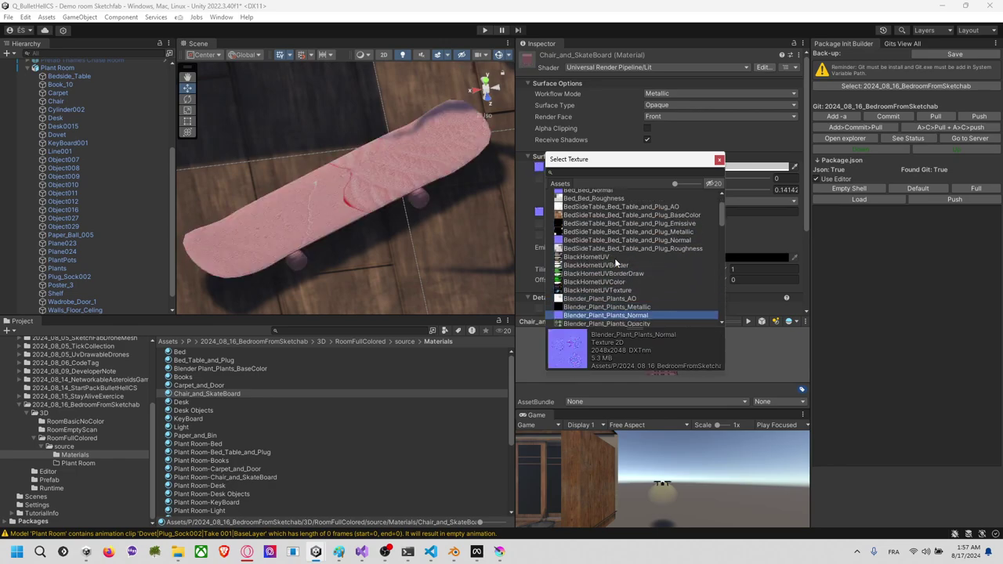
{"action": "key", "text": "Down"}
{"action": "key", "text": "Down"}
{"action": "key", "text": "Down"}
{"action": "key", "text": "Down"}
{"action": "key", "text": "Down"}
{"action": "key", "text": "Down"}
{"action": "key", "text": "Down"}
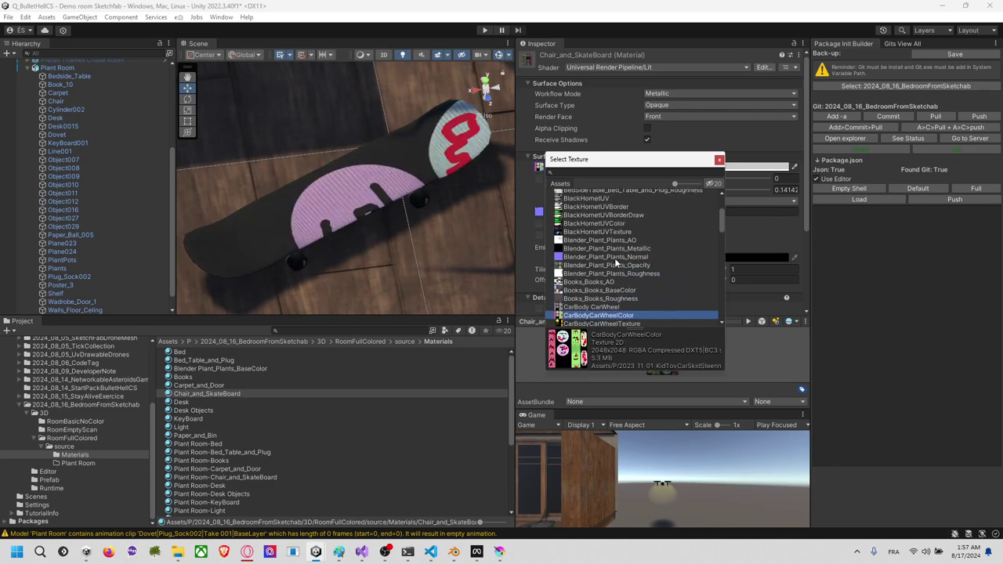
{"action": "key", "text": "Down"}
{"action": "key", "text": "Down"}
{"action": "key", "text": "Down"}
{"action": "key", "text": "Down"}
{"action": "key", "text": "Down"}
{"action": "key", "text": "Down"}
{"action": "key", "text": "Down"}
{"action": "key", "text": "Down"}
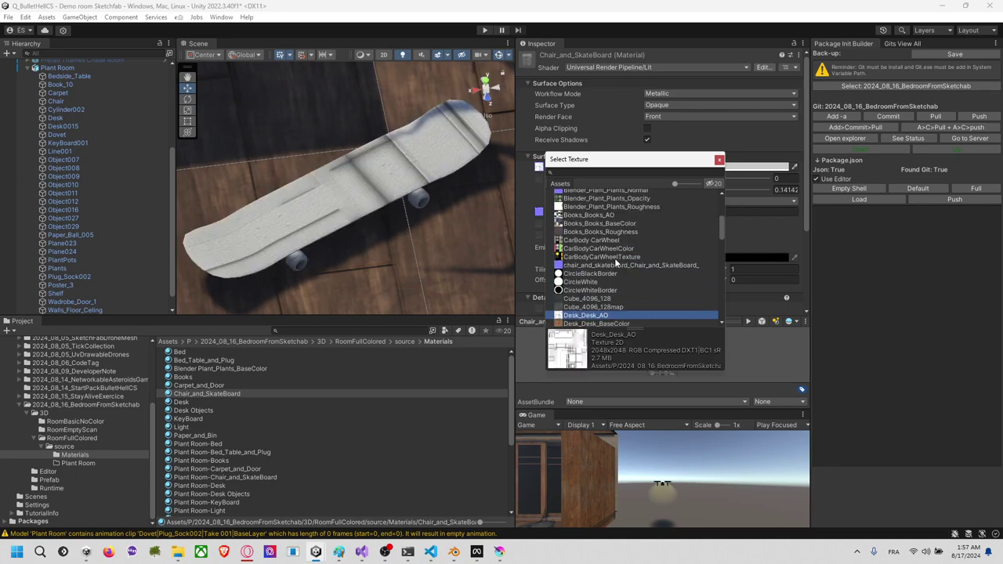
{"action": "key", "text": "Down"}
{"action": "key", "text": "Down"}
{"action": "key", "text": "Down"}
{"action": "key", "text": "Down"}
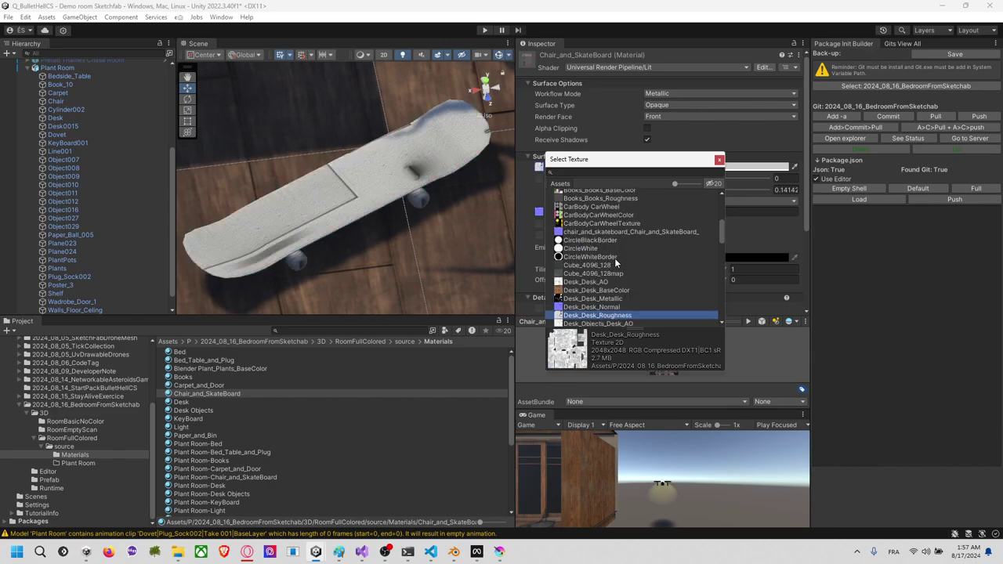
{"action": "key", "text": "Down"}
{"action": "key", "text": "Down"}
{"action": "key", "text": "Down"}
{"action": "key", "text": "Down"}
{"action": "key", "text": "Down"}
{"action": "key", "text": "Down"}
{"action": "key", "text": "Down"}
{"action": "key", "text": "Down"}
{"action": "key", "text": "Down"}
{"action": "key", "text": "Down"}
{"action": "key", "text": "Down"}
{"action": "key", "text": "Down"}
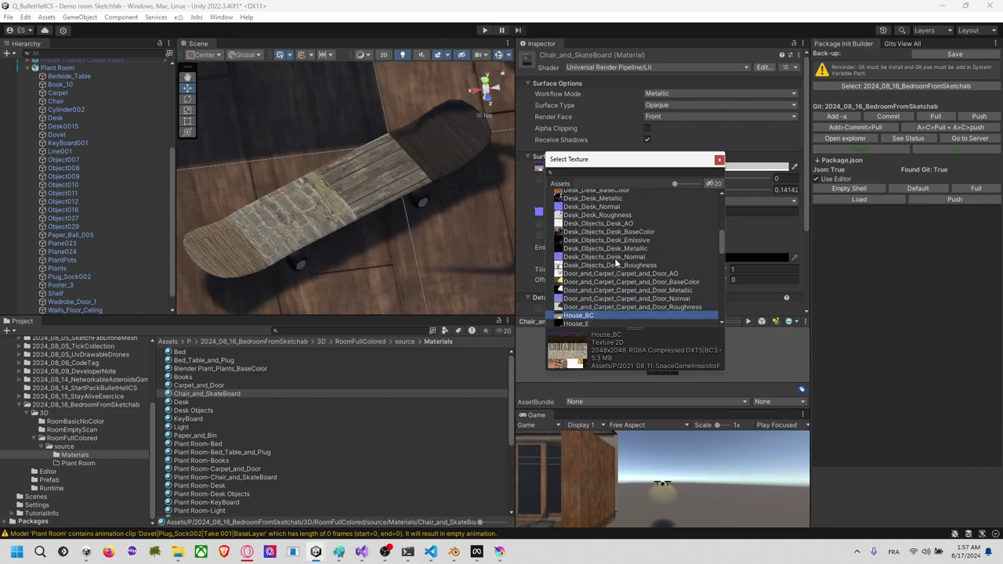
{"action": "key", "text": "Down"}
{"action": "key", "text": "Up"}
{"action": "key", "text": "Up"}
{"action": "key", "text": "Up"}
{"action": "key", "text": "Up"}
{"action": "key", "text": "Down"}
{"action": "key", "text": "Down"}
{"action": "key", "text": "Down"}
{"action": "key", "text": "Down"}
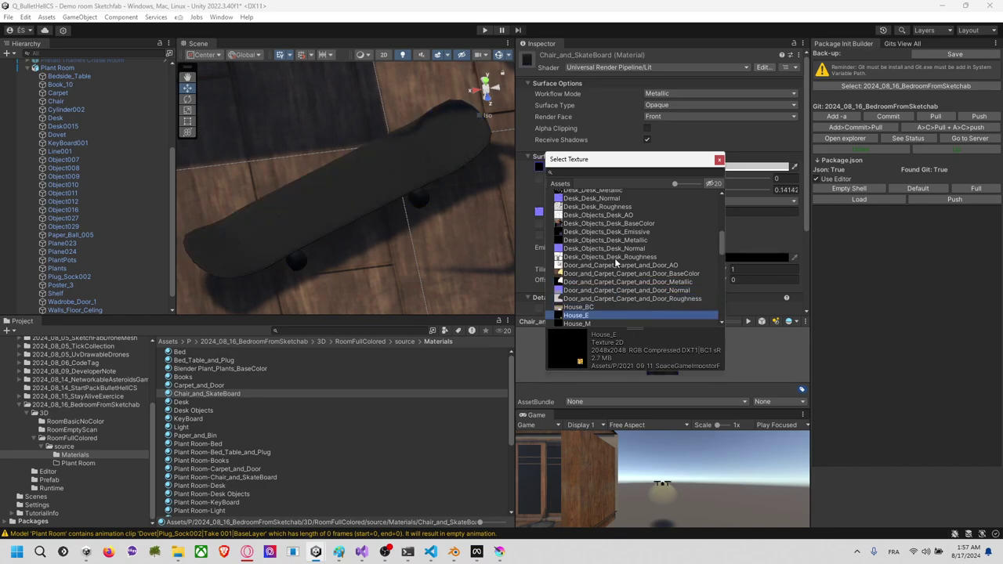
{"action": "key", "text": "Down"}
{"action": "key", "text": "Down"}
{"action": "key", "text": "Down"}
{"action": "key", "text": "Down"}
{"action": "key", "text": "Down"}
{"action": "key", "text": "Down"}
{"action": "key", "text": "Down"}
{"action": "key", "text": "Down"}
{"action": "key", "text": "Down"}
{"action": "key", "text": "Down"}
{"action": "key", "text": "Down"}
{"action": "key", "text": "Down"}
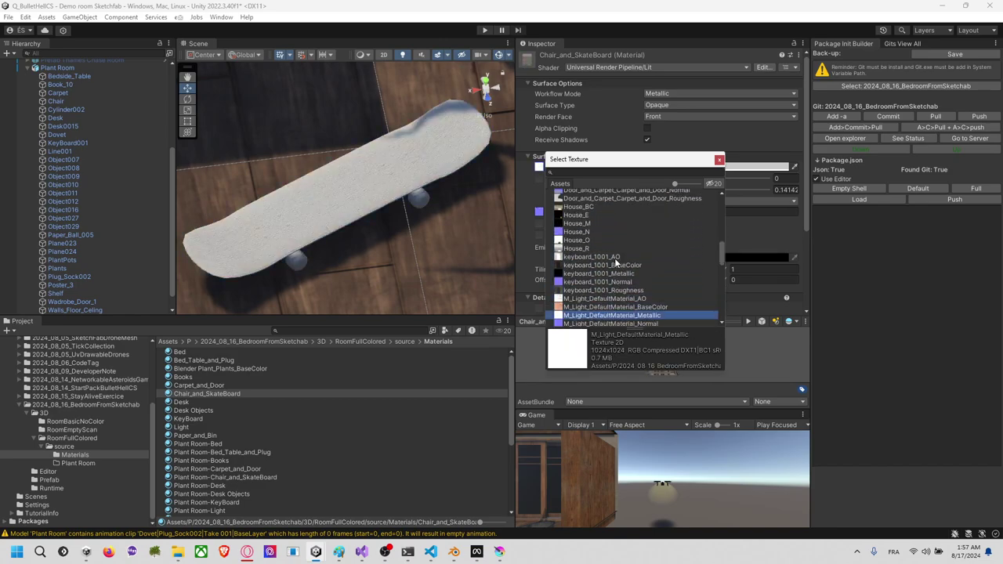
{"action": "key", "text": "Down"}
{"action": "key", "text": "Down"}
{"action": "key", "text": "Down"}
{"action": "key", "text": "Down"}
{"action": "key", "text": "Down"}
{"action": "key", "text": "Down"}
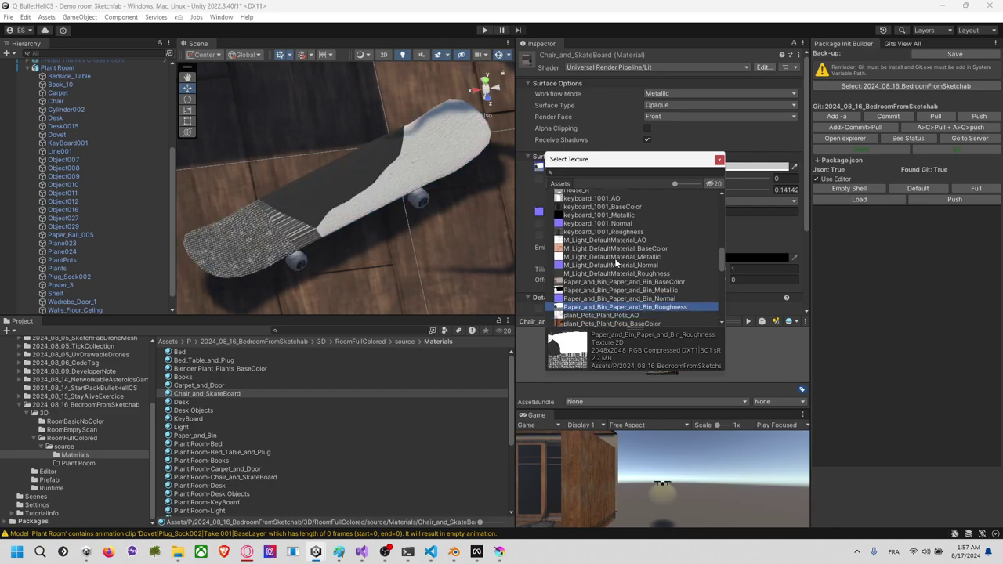
{"action": "key", "text": "Down"}
{"action": "key", "text": "Down"}
{"action": "key", "text": "Down"}
{"action": "key", "text": "Down"}
{"action": "key", "text": "Down"}
{"action": "key", "text": "Down"}
{"action": "key", "text": "Down"}
{"action": "key", "text": "Down"}
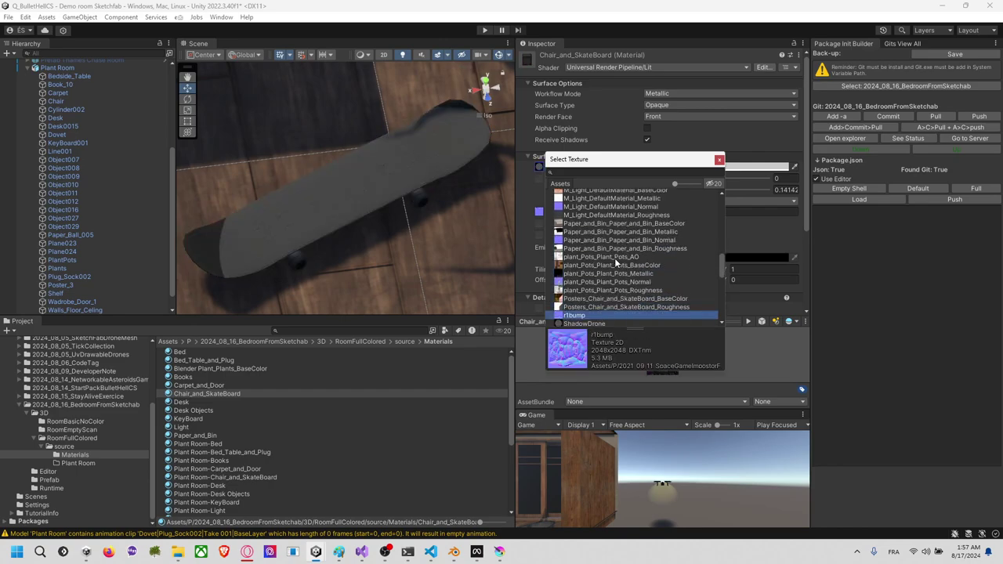
{"action": "key", "text": "Down"}
{"action": "key", "text": "Down"}
{"action": "key", "text": "Up"}
{"action": "key", "text": "Up"}
{"action": "key", "text": "Up"}
{"action": "key", "text": "Up"}
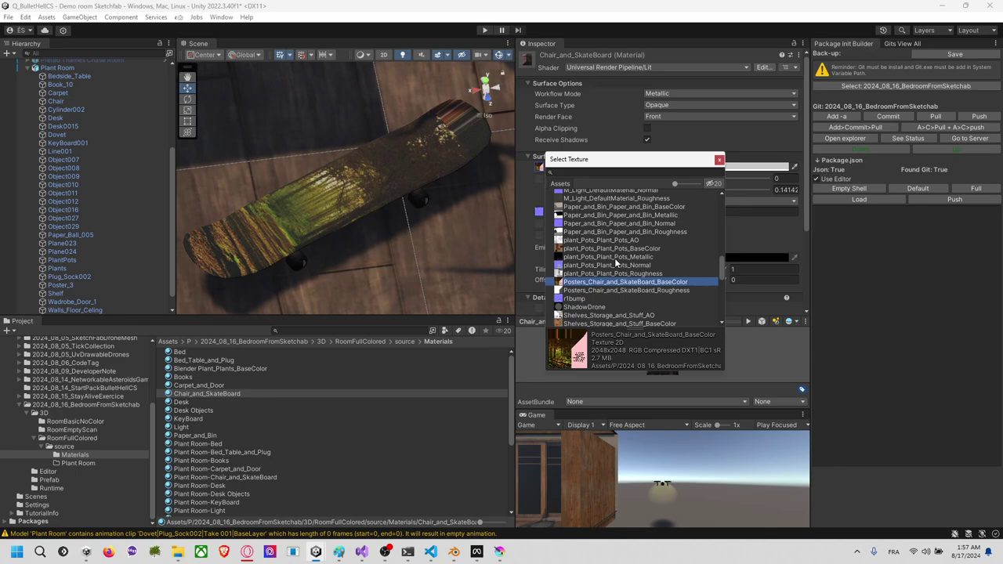
{"action": "key", "text": "Down"}
{"action": "key", "text": "Down"}
{"action": "key", "text": "Down"}
{"action": "key", "text": "Down"}
{"action": "key", "text": "Down"}
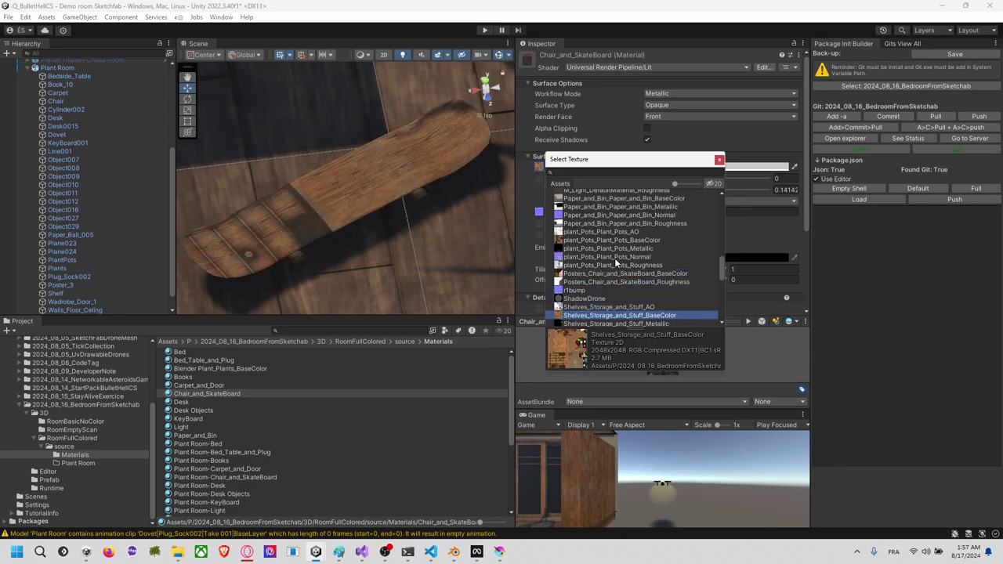
{"action": "key", "text": "Down"}
{"action": "key", "text": "Down"}
{"action": "key", "text": "Up"}
{"action": "key", "text": "Up"}
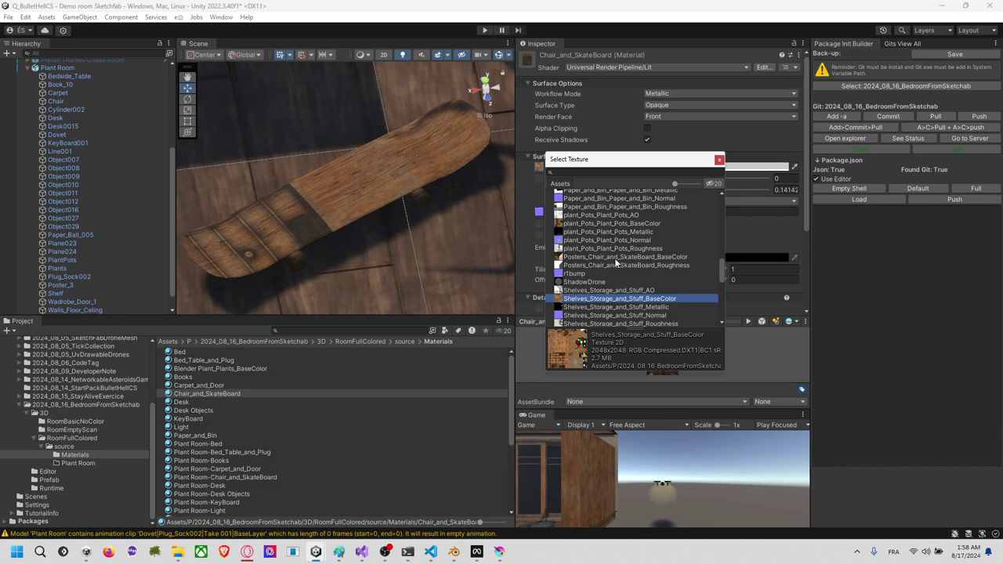
{"action": "key", "text": "Down"}
{"action": "key", "text": "Down"}
{"action": "key", "text": "Down"}
{"action": "key", "text": "Down"}
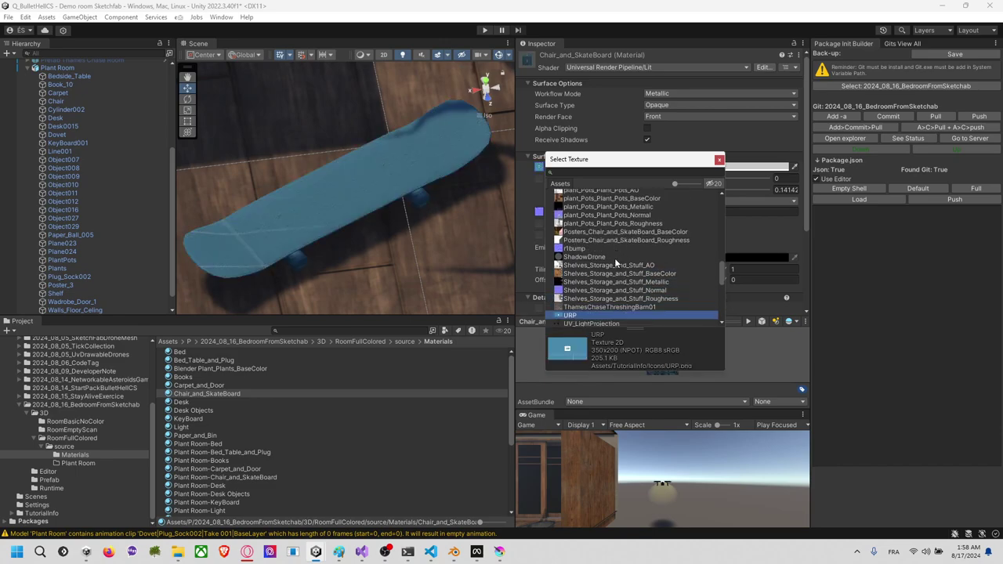
{"action": "key", "text": "Down"}
{"action": "key", "text": "Down"}
{"action": "key", "text": "Down"}
{"action": "key", "text": "Down"}
{"action": "key", "text": "Down"}
{"action": "key", "text": "Down"}
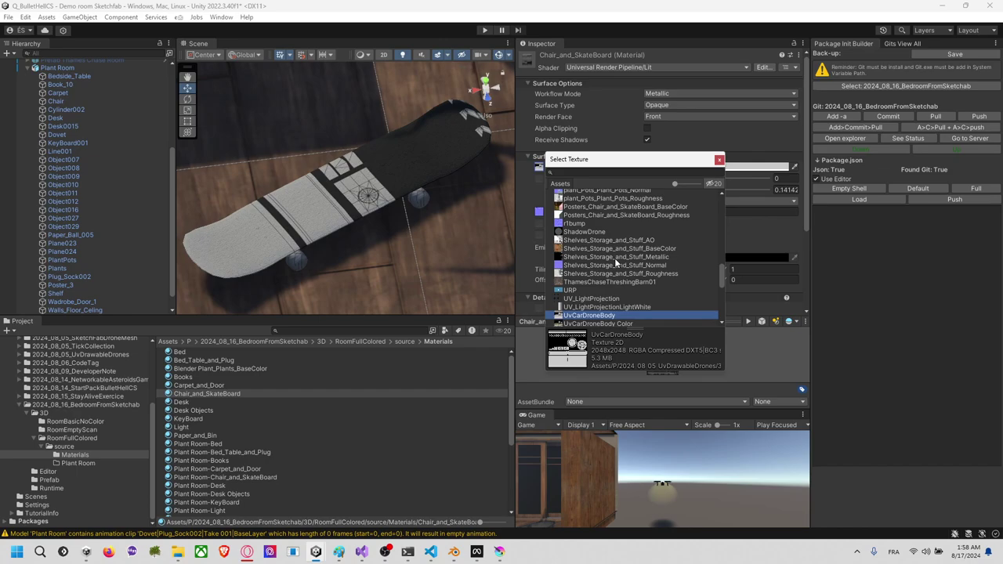
{"action": "key", "text": "Down"}
{"action": "key", "text": "Down"}
{"action": "key", "text": "Down"}
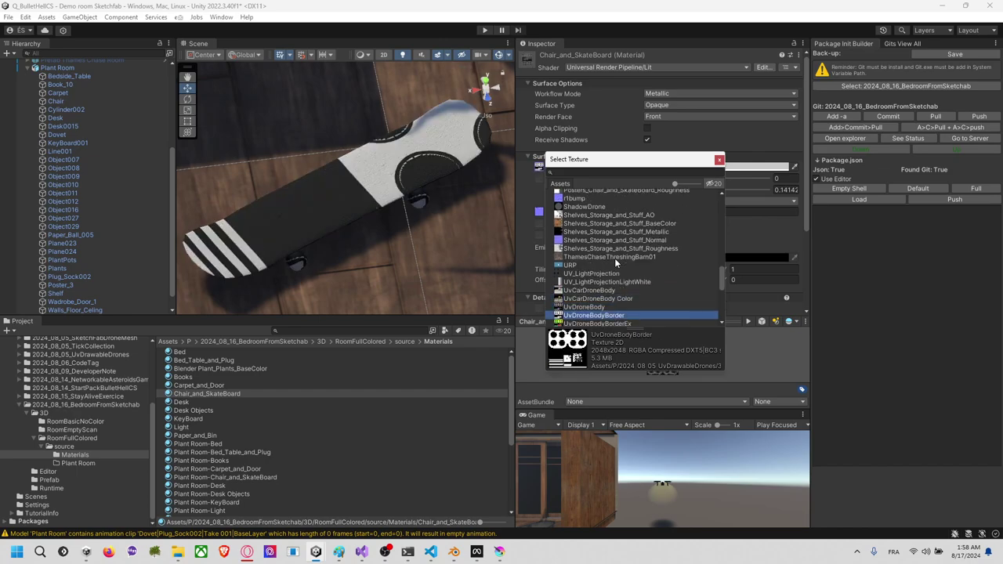
{"action": "key", "text": "Down"}
{"action": "key", "text": "Down"}
{"action": "key", "text": "Down"}
{"action": "key", "text": "Down"}
{"action": "key", "text": "Down"}
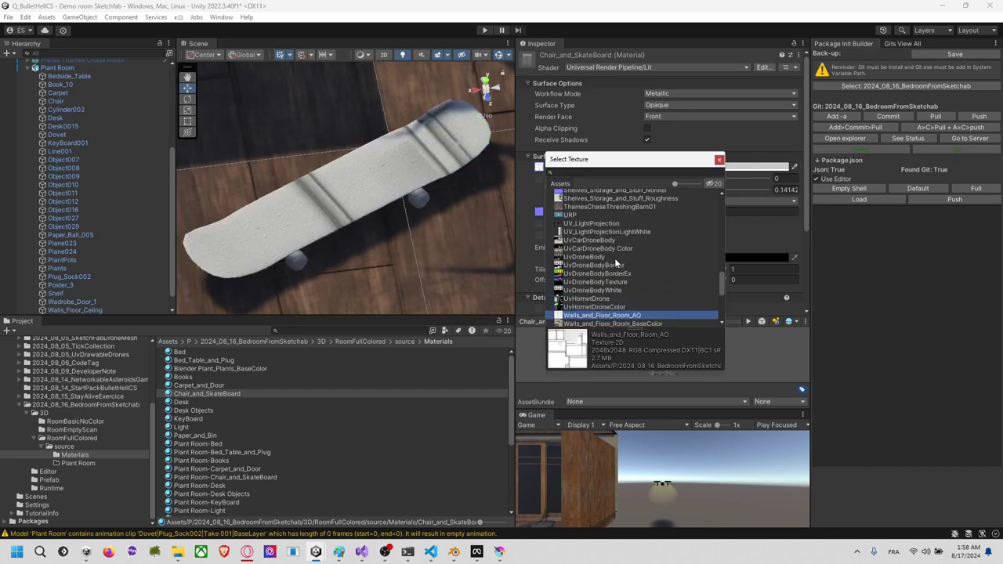
{"action": "key", "text": "Down"}
{"action": "key", "text": "Down"}
{"action": "key", "text": "Down"}
{"action": "key", "text": "Down"}
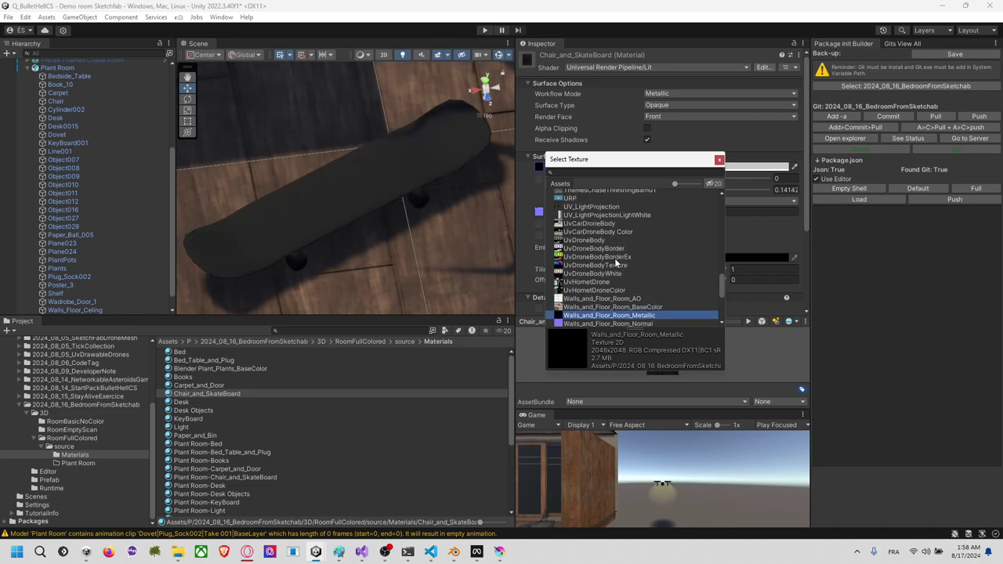
{"action": "key", "text": "Down"}
{"action": "key", "text": "Down"}
{"action": "key", "text": "Down"}
{"action": "key", "text": "Down"}
{"action": "key", "text": "Down"}
{"action": "key", "text": "Down"}
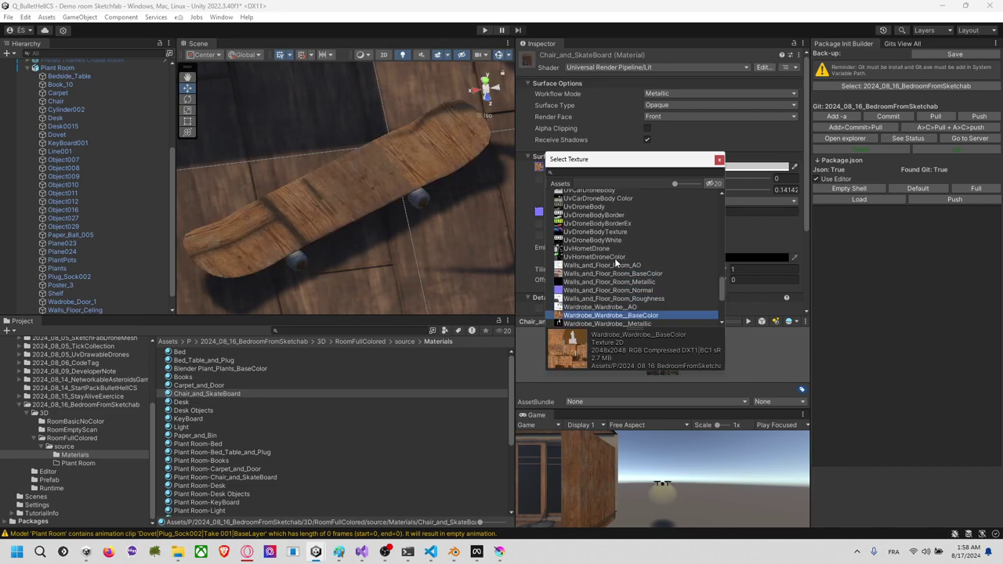
{"action": "key", "text": "Down"}
{"action": "key", "text": "Down"}
{"action": "key", "text": "Down"}
{"action": "key", "text": "Down"}
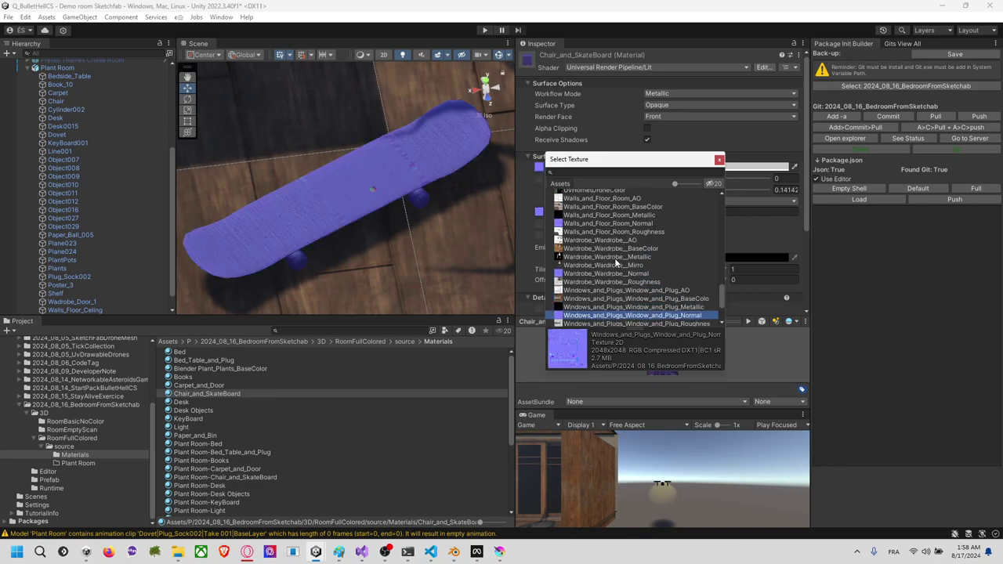
{"action": "key", "text": "Down"}
{"action": "key", "text": "Up"}
{"action": "key", "text": "Up"}
{"action": "key", "text": "Up"}
{"action": "key", "text": "Up"}
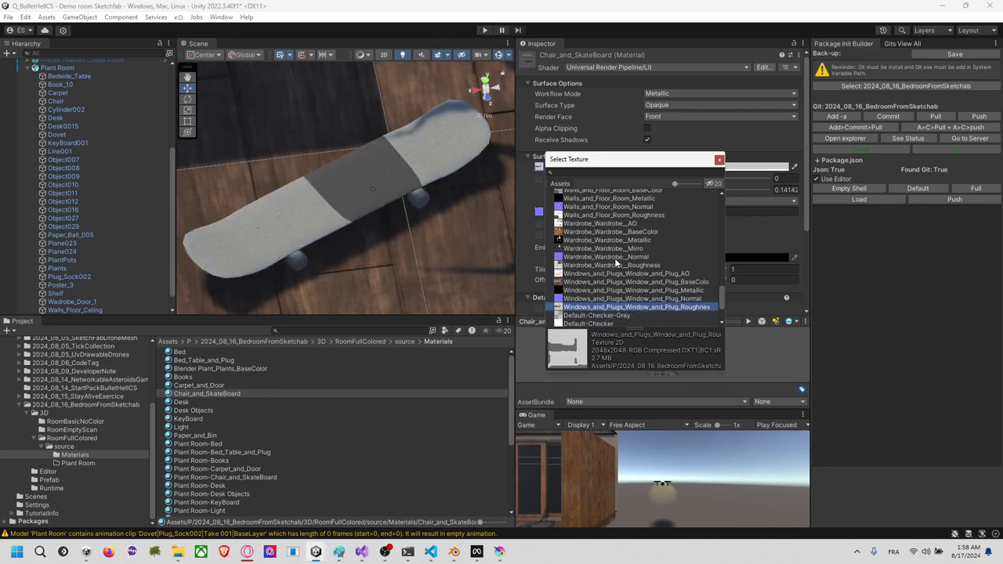
{"action": "key", "text": "Down"}
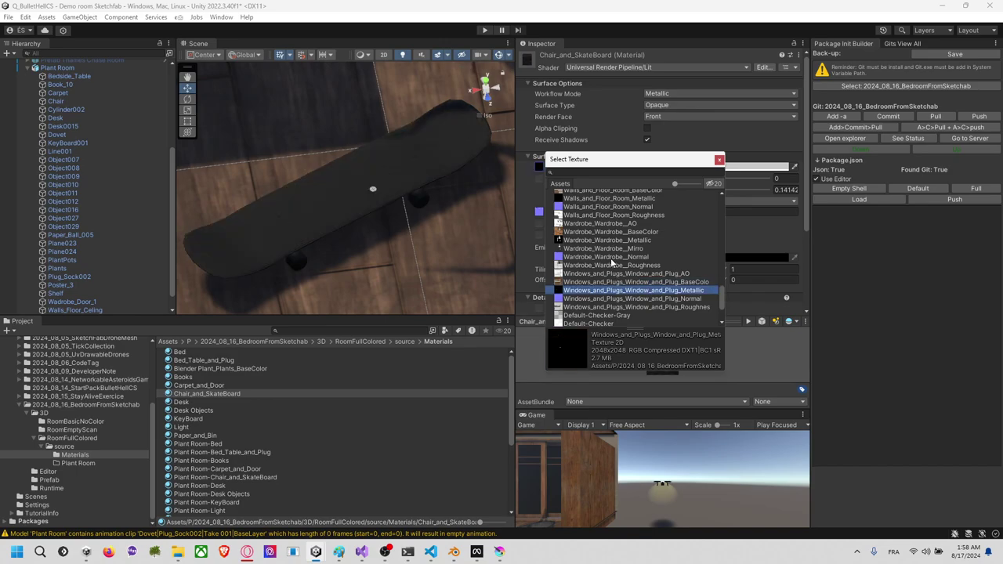
Step: Select the Chair object in the scene and examine the material assigned to its chair and skateboard
{"action": "right_click_drag", "start_coordinate": [436, 260], "coordinate": [375, 169]}
{"action": "left_click", "coordinate": [375, 168]}
{"action": "left_click", "coordinate": [375, 168]}
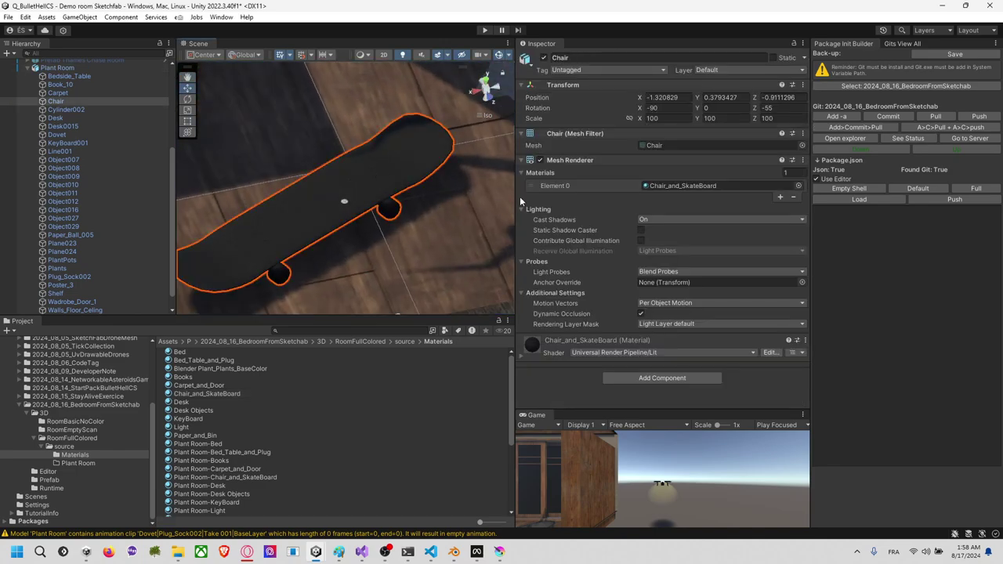
{"action": "scroll", "coordinate": [384, 210], "scroll_direction": "down", "scroll_amount": 5}
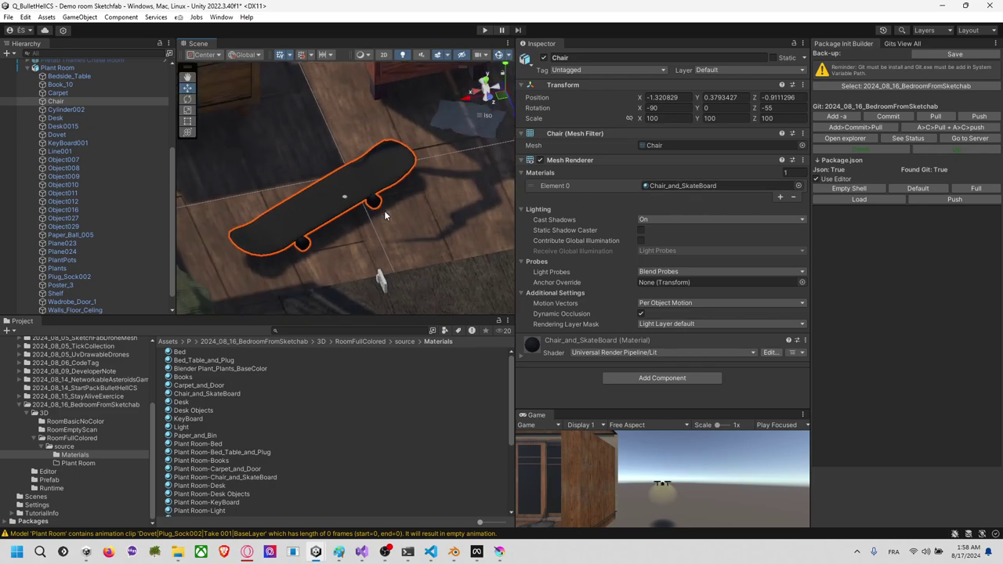
{"action": "right_click_drag", "start_coordinate": [390, 207], "coordinate": [360, 199]}
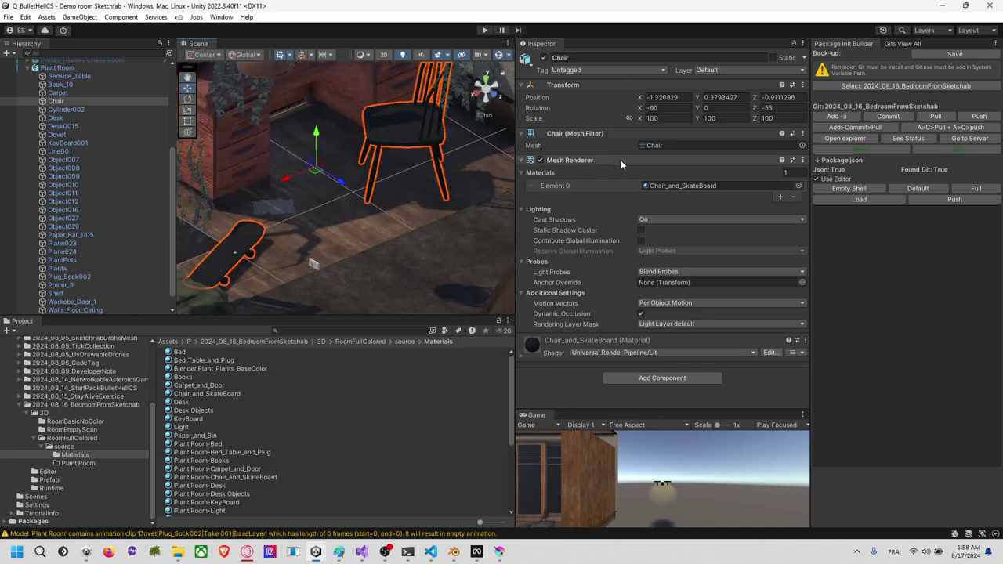
{"action": "left_click", "coordinate": [799, 186]}
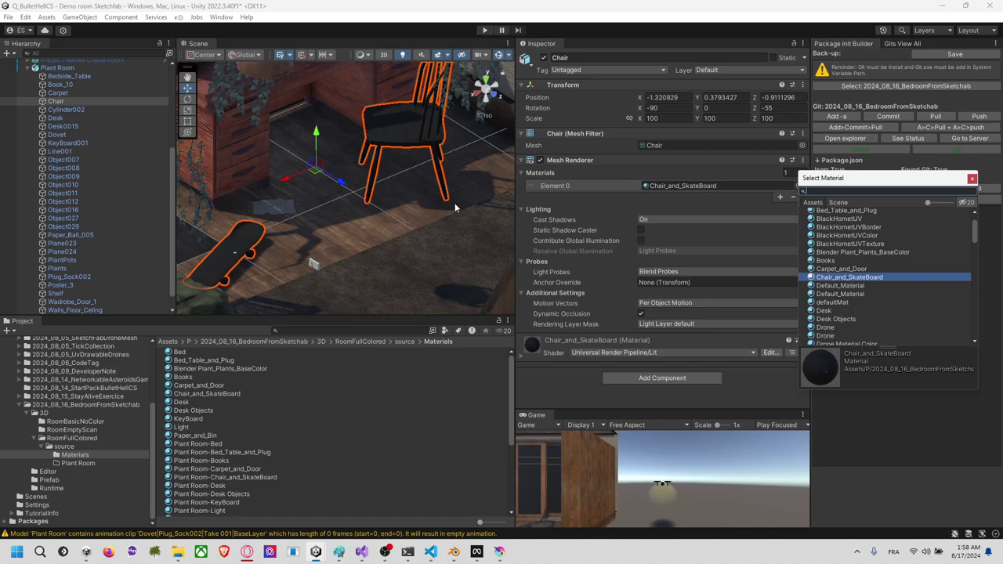
Step: Delete the Chair object containing the chair and skateboard from the Plant Room
{"action": "left_click", "coordinate": [413, 141]}
{"action": "left_click", "coordinate": [412, 141]}
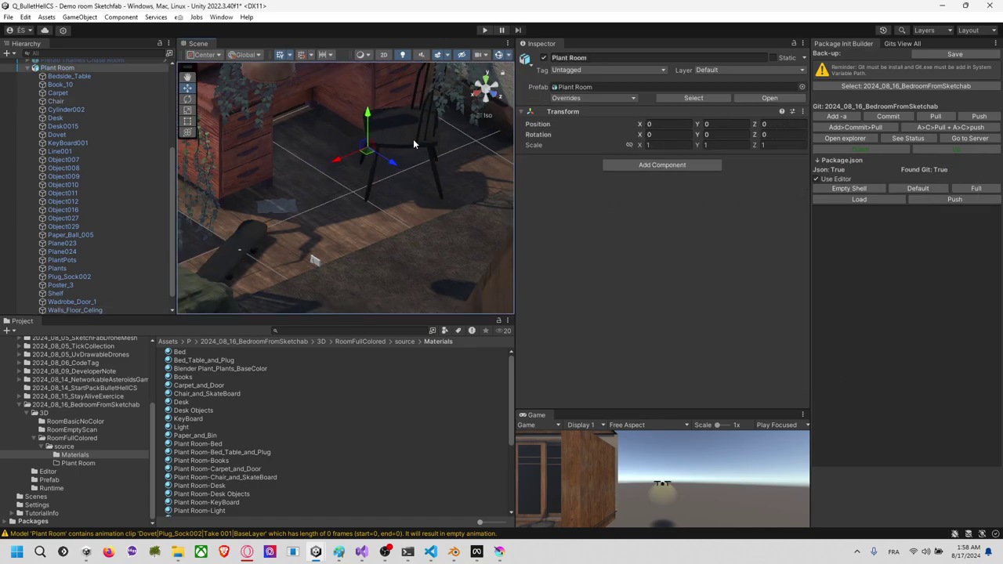
{"action": "left_click", "coordinate": [413, 139]}
{"action": "key", "text": "Delete"}
Step: Select the Plug_Sock002 object in the room to inspect its assigned material
{"action": "scroll", "coordinate": [417, 140], "scroll_direction": "down", "scroll_amount": 10}
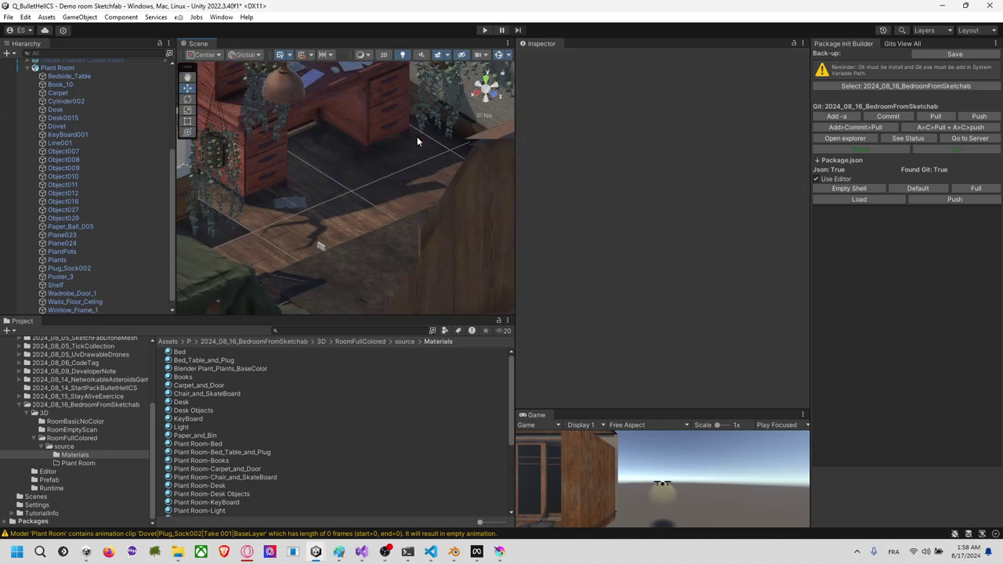
{"action": "right_click_drag", "start_coordinate": [409, 147], "coordinate": [338, 231]}
{"action": "left_click", "coordinate": [383, 250]}
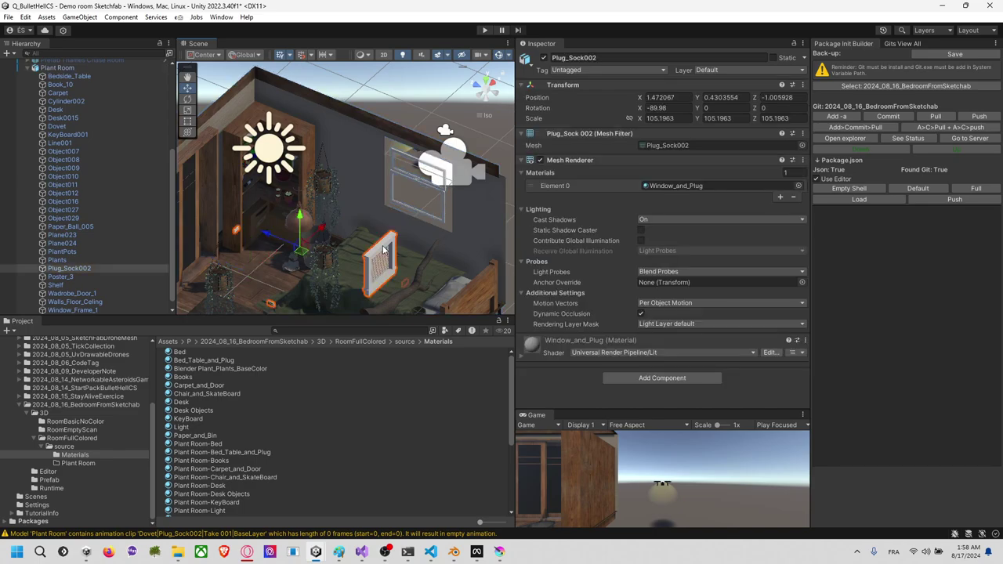
Step: Switch to Blender and examine the original bedroom model from several angles, including the window blind on the wall
{"action": "key", "text": "alt+Tab"}
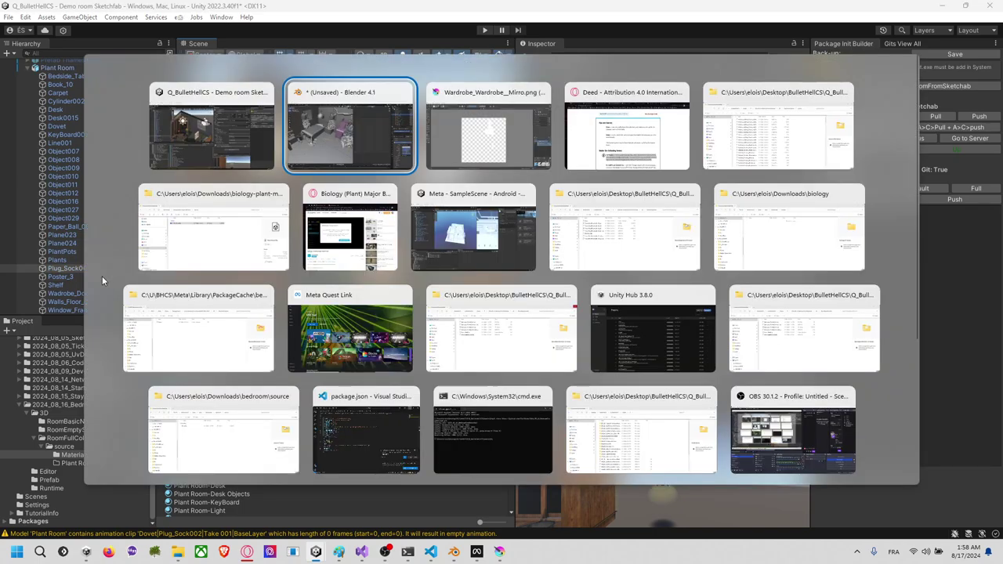
{"action": "middle_click_drag", "start_coordinate": [310, 192], "coordinate": [353, 215]}
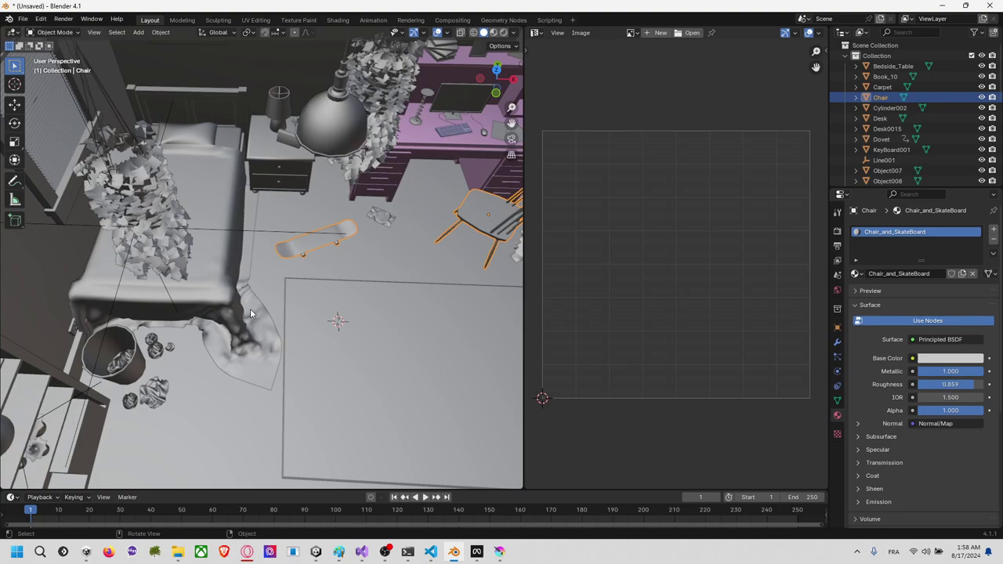
{"action": "scroll", "coordinate": [250, 309], "scroll_direction": "down", "scroll_amount": 6}
{"action": "right_click", "coordinate": [335, 267]}
{"action": "left_click", "coordinate": [427, 230]}
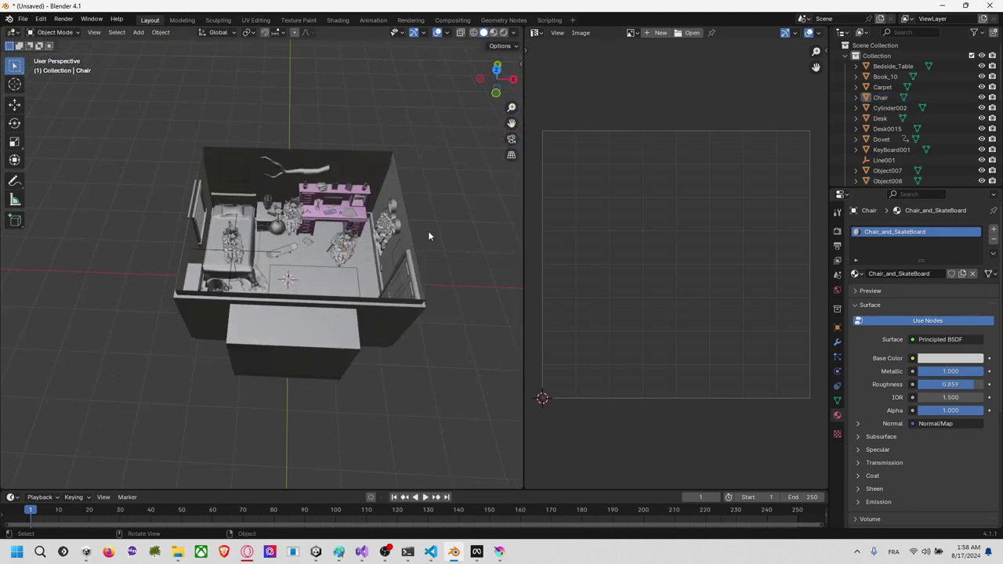
{"action": "middle_click_drag", "start_coordinate": [428, 231], "coordinate": [331, 280]}
{"action": "middle_click_drag", "start_coordinate": [264, 292], "coordinate": [376, 273]}
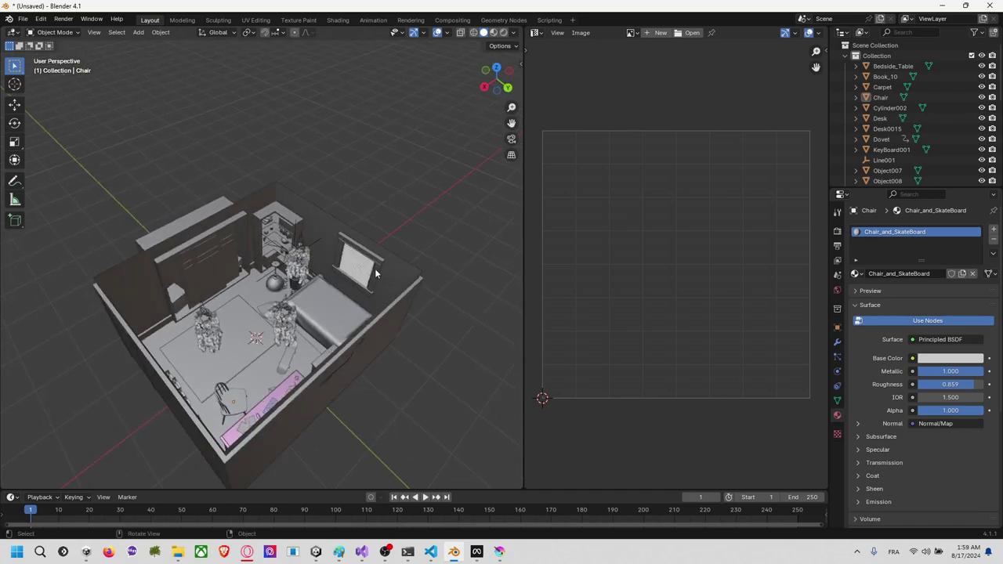
{"action": "middle_click_drag", "start_coordinate": [254, 311], "coordinate": [309, 295]}
Step: Switch back to Unity and select the Plug_Sock002 object standing over the bed in the Plant Room
{"action": "key", "text": "alt+Tab"}
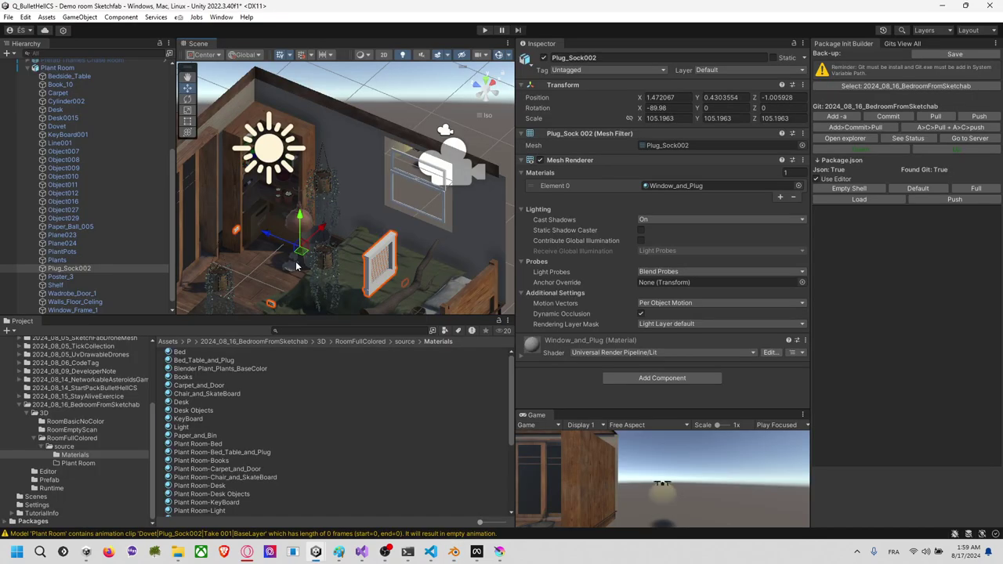
{"action": "left_click", "coordinate": [374, 251]}
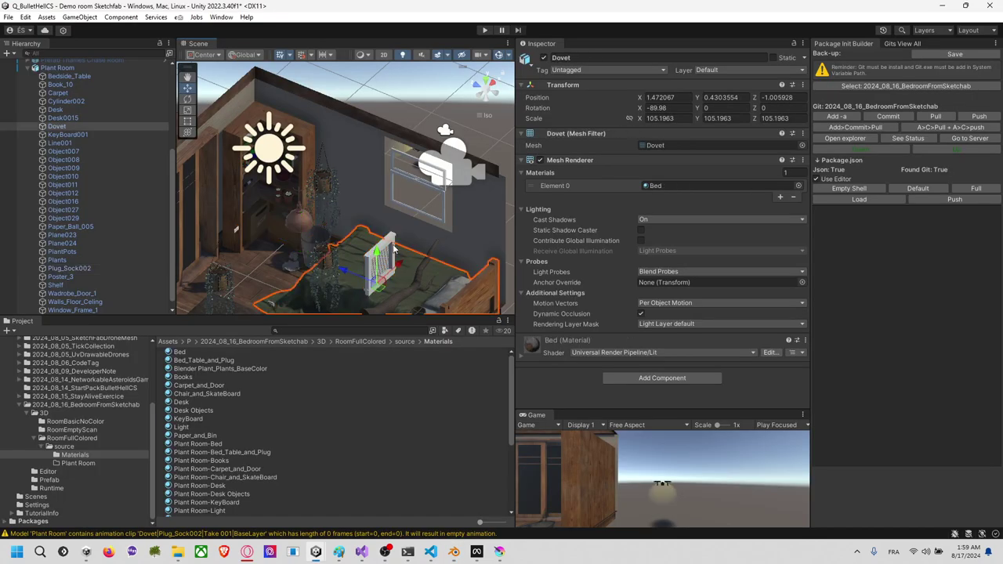
{"action": "left_click", "coordinate": [391, 248]}
{"action": "left_click", "coordinate": [382, 244]}
{"action": "left_click", "coordinate": [376, 257]}
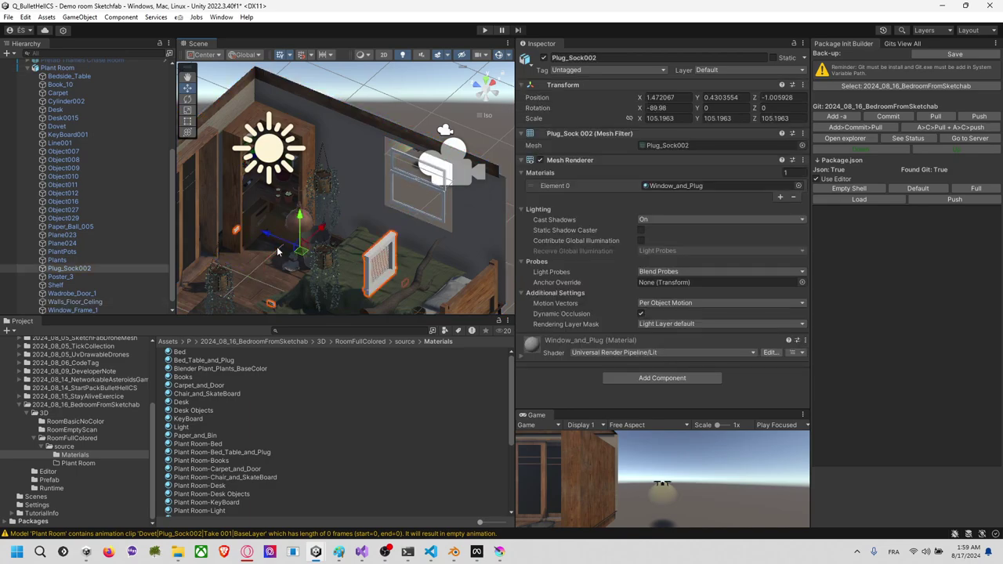
{"action": "left_click", "coordinate": [96, 278]}
{"action": "left_click", "coordinate": [106, 269]}
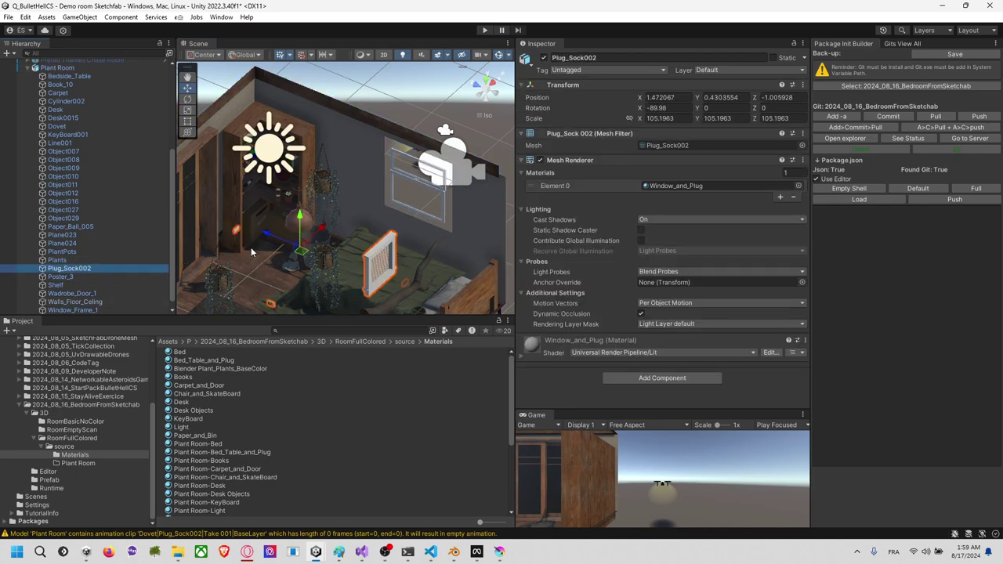
{"action": "right_click_drag", "start_coordinate": [251, 247], "coordinate": [144, 255]}
{"action": "left_click_drag", "start_coordinate": [142, 249], "coordinate": [158, 297], "text": "alt"}
Step: Switch to Blender and examine where the window and its blind sit relative to the bed and desk
{"action": "key", "text": "alt+Tab"}
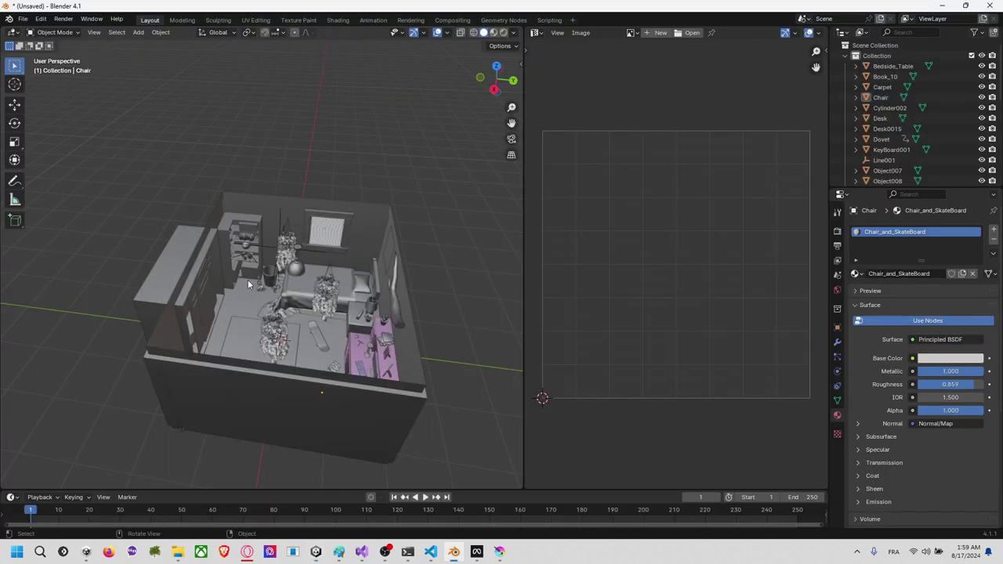
{"action": "right_click", "coordinate": [265, 273]}
{"action": "middle_click_drag", "start_coordinate": [450, 259], "coordinate": [492, 215]}
{"action": "scroll", "coordinate": [178, 254], "scroll_direction": "up", "scroll_amount": 8}
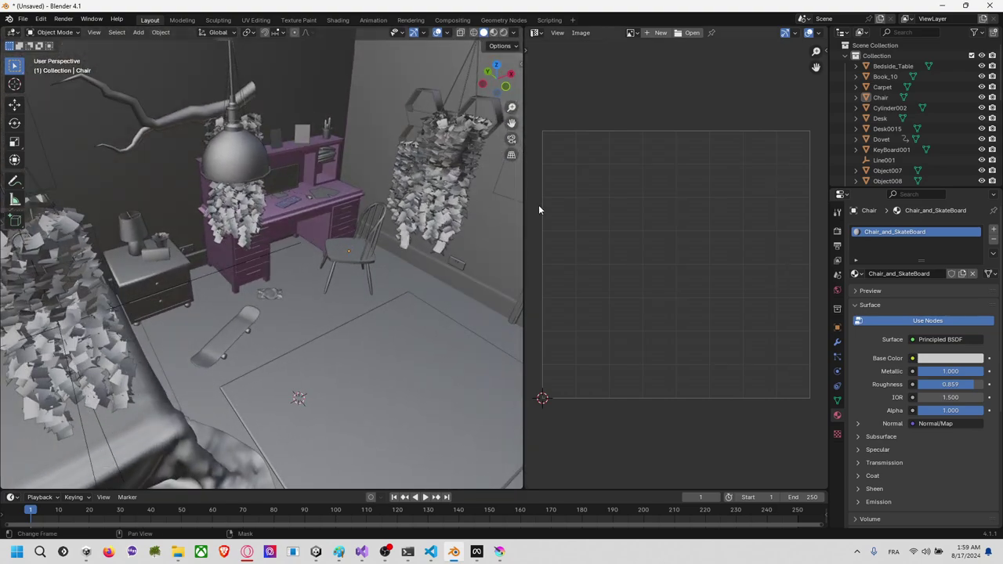
{"action": "middle_click_drag", "start_coordinate": [434, 269], "coordinate": [344, 265]}
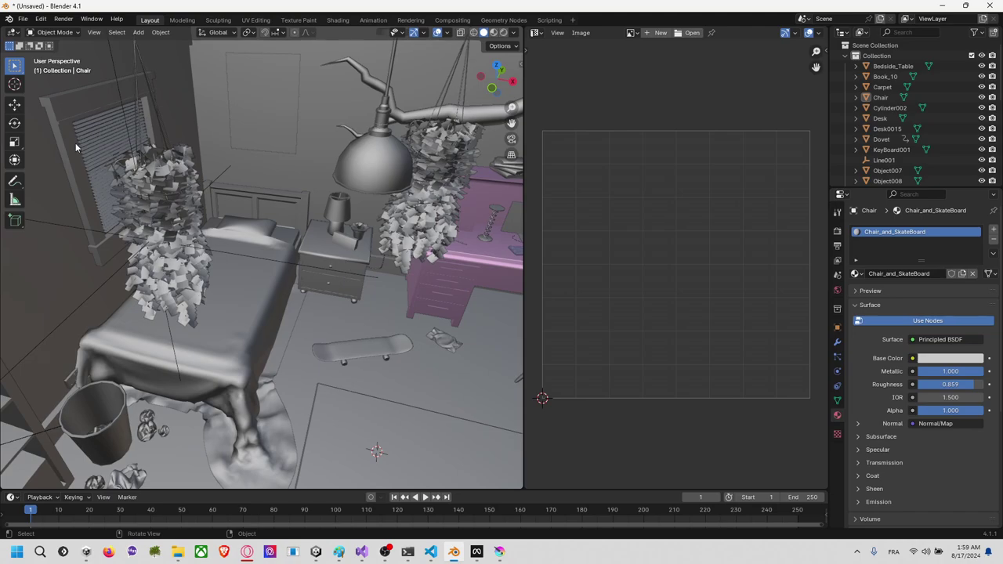
Step: Switch to Unity and rotate Plug_Sock002 to -90 on Z so the blind lies along the window wall
{"action": "key", "text": "alt+Tab"}
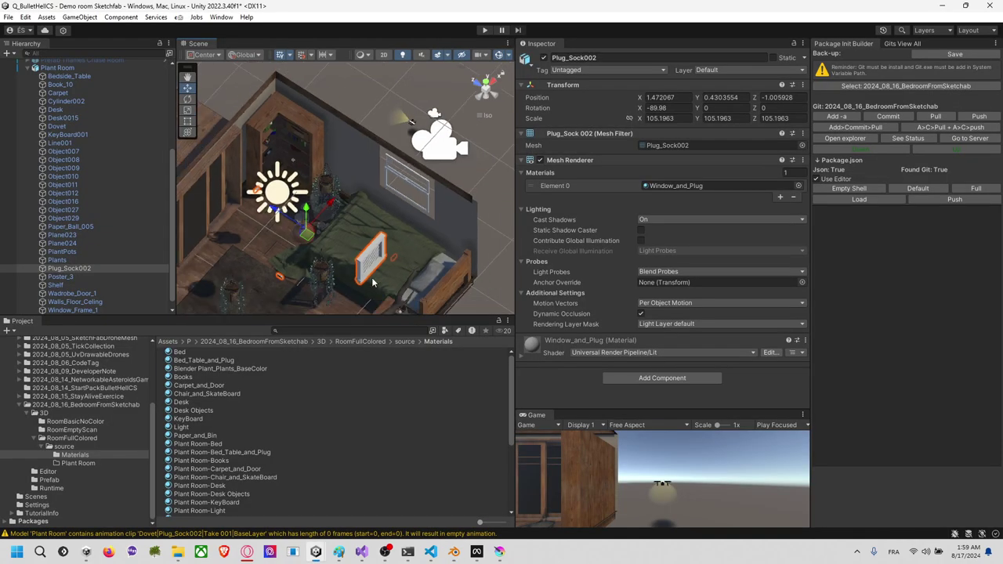
{"action": "scroll", "coordinate": [395, 222], "scroll_direction": "down", "scroll_amount": 3}
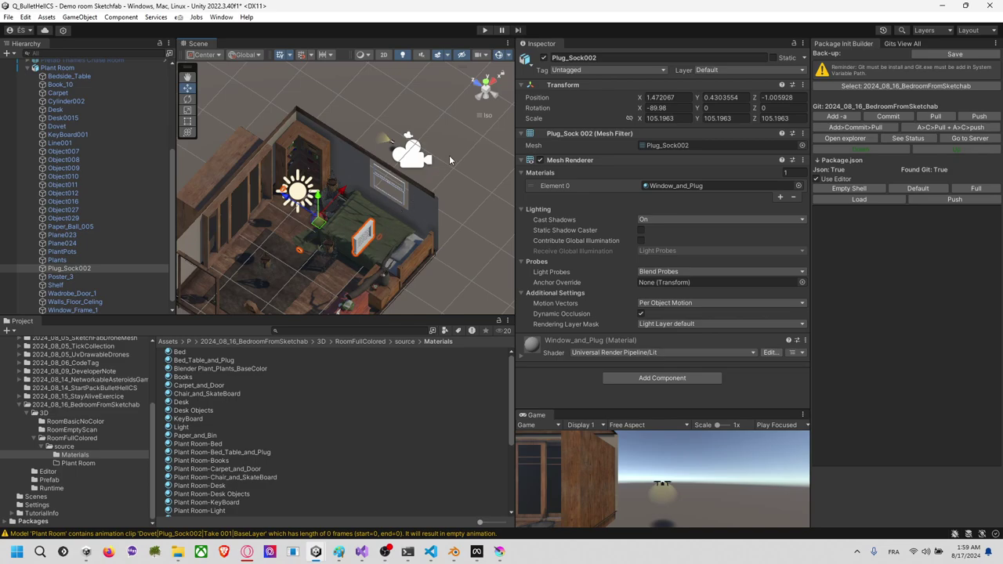
{"action": "left_click", "coordinate": [486, 83]}
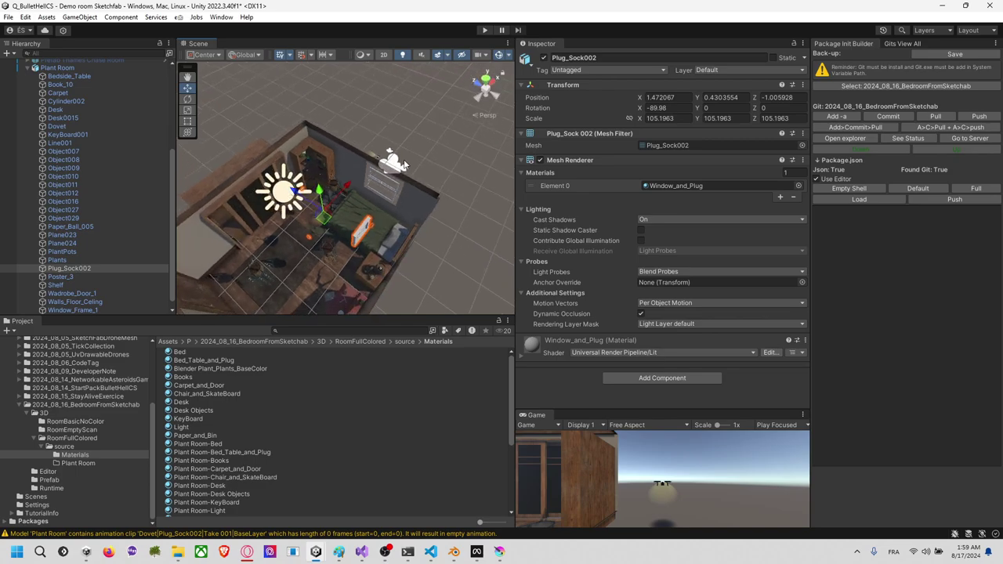
{"action": "left_click", "coordinate": [485, 78]}
{"action": "key", "text": "e"}
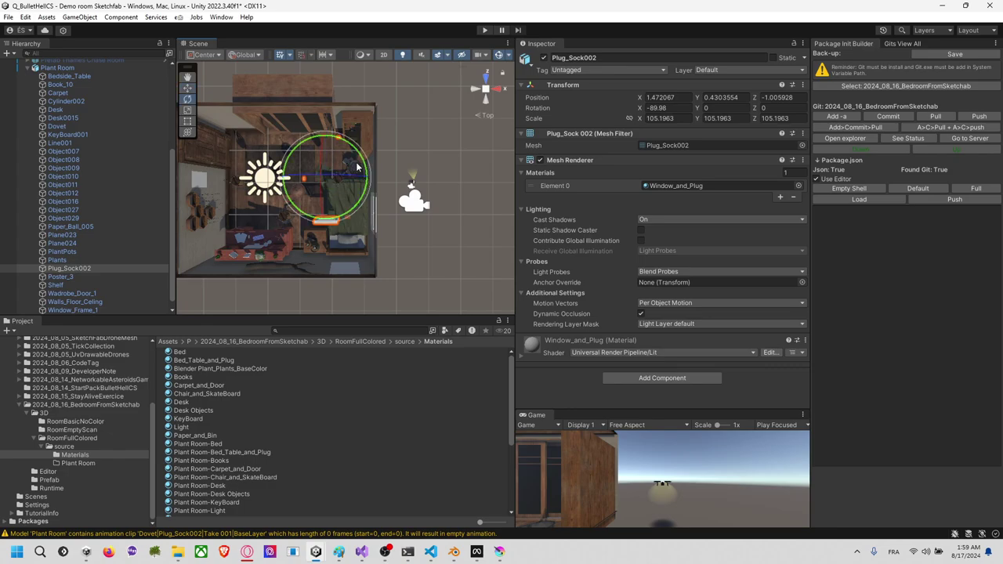
{"action": "left_click", "coordinate": [486, 91]}
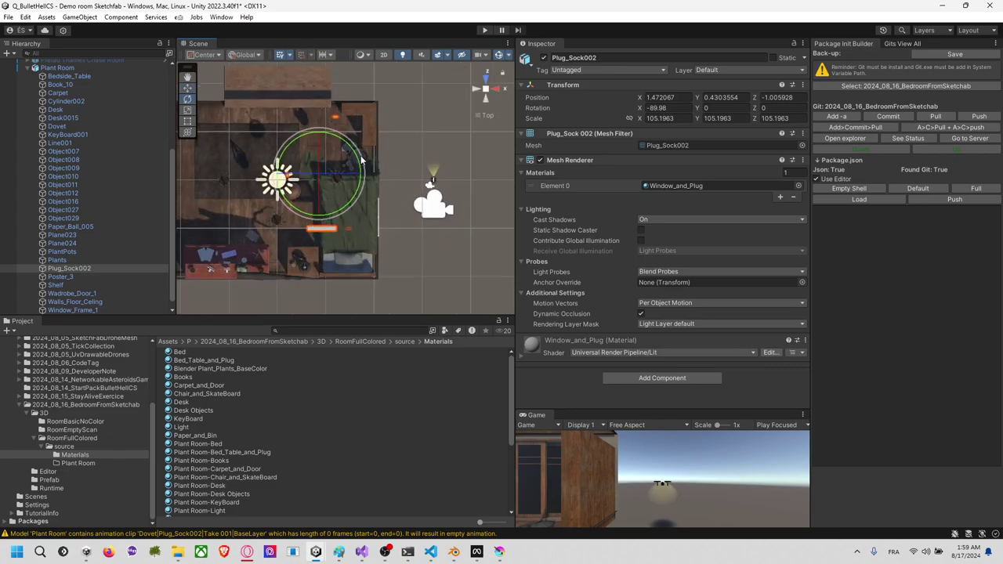
{"action": "left_click_drag", "start_coordinate": [358, 161], "coordinate": [344, 201]}
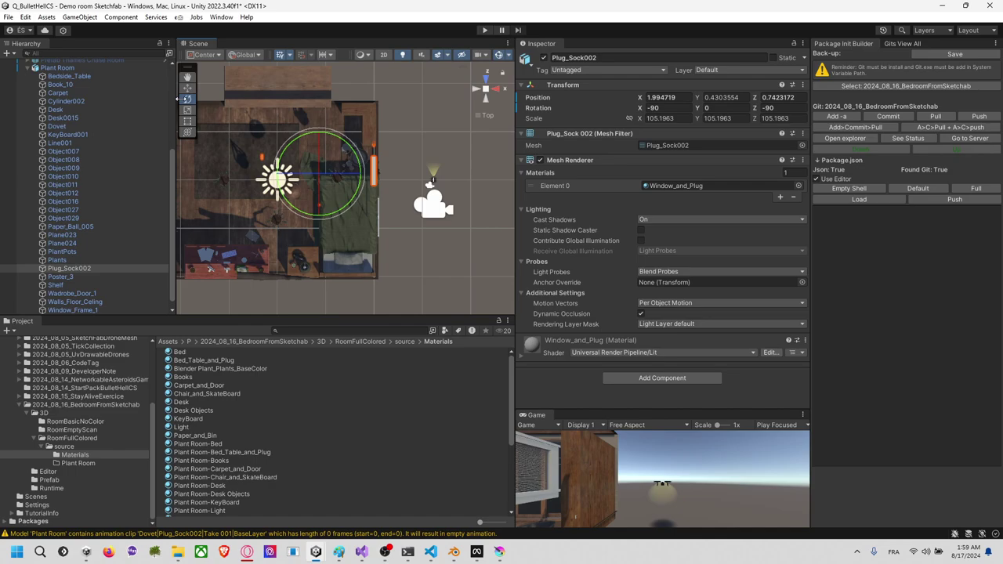
Step: Try to resize Plug_Sock002 against the window wall, undoing the resizes and the rotation
{"action": "middle_click_drag", "start_coordinate": [343, 200], "coordinate": [411, 185]}
{"action": "key", "text": "r"}
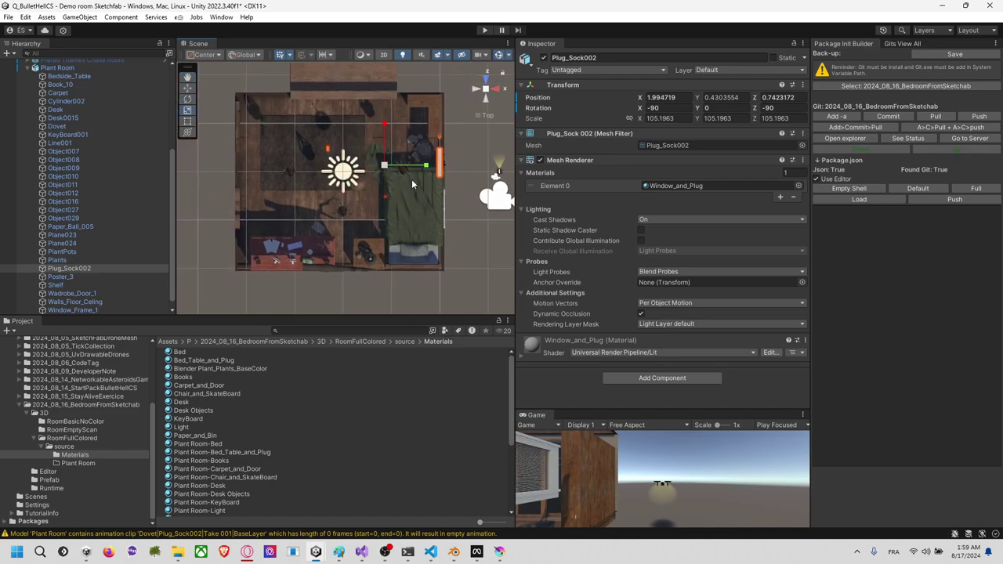
{"action": "left_click_drag", "start_coordinate": [445, 163], "coordinate": [371, 168]}
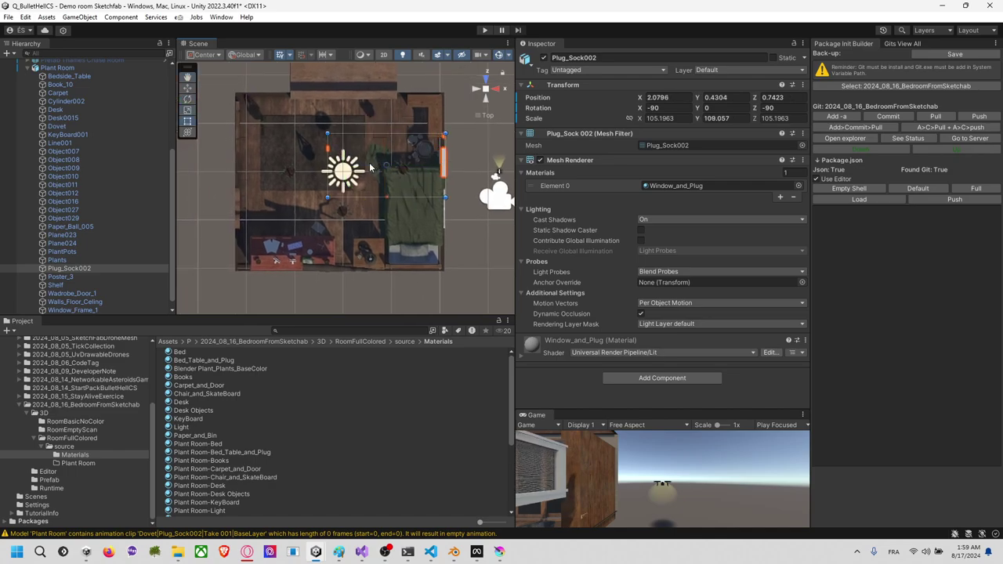
{"action": "key", "text": "ctrl+z"}
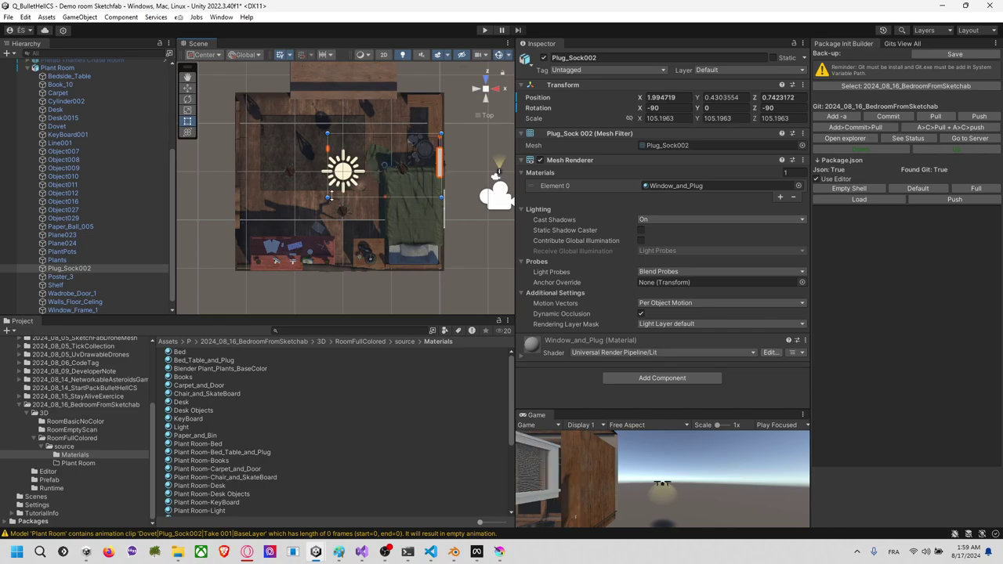
{"action": "left_click", "coordinate": [489, 115]}
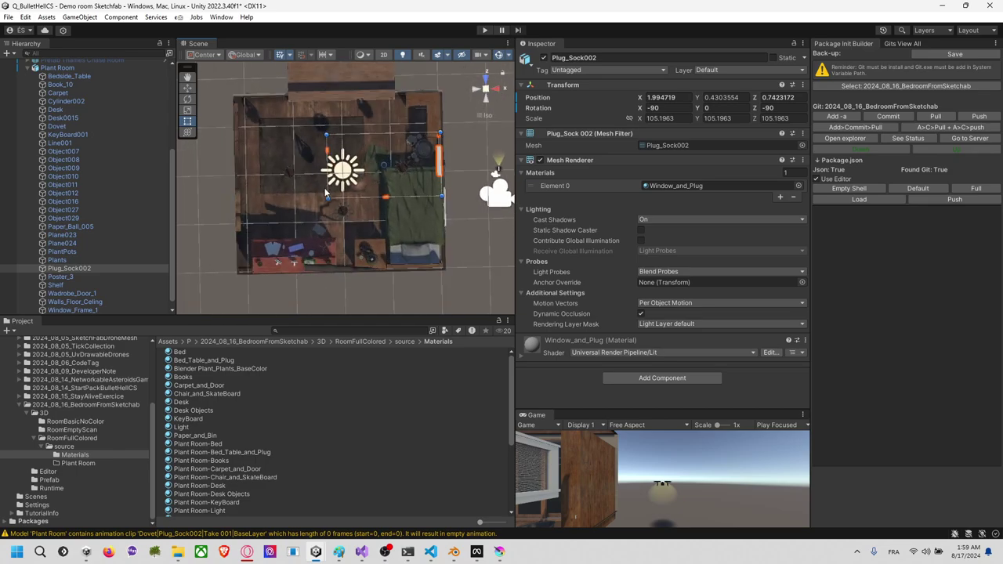
{"action": "left_click_drag", "start_coordinate": [326, 201], "coordinate": [231, 239]}
{"action": "key", "text": "ctrl+z"}
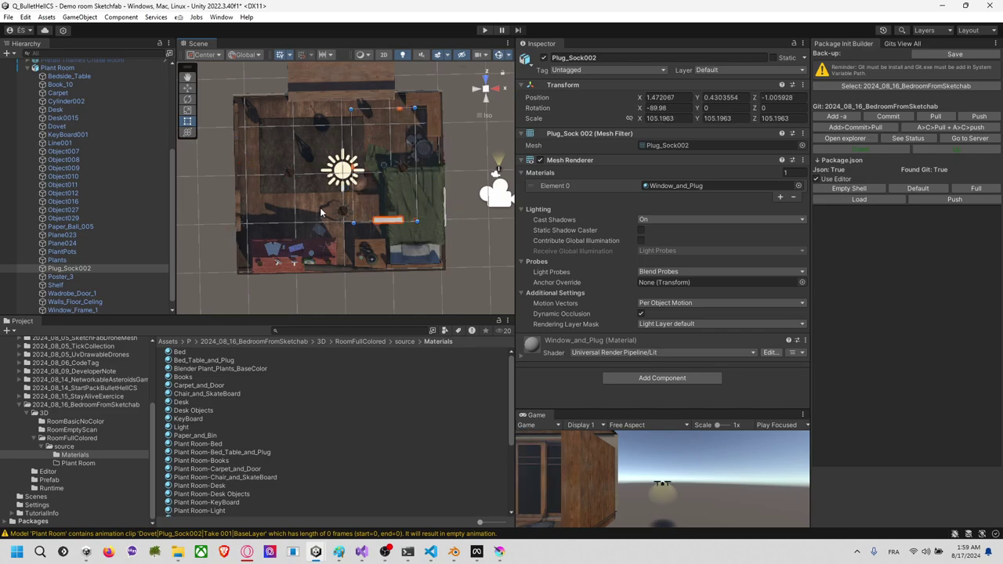
{"action": "key", "text": "ctrl+z"}
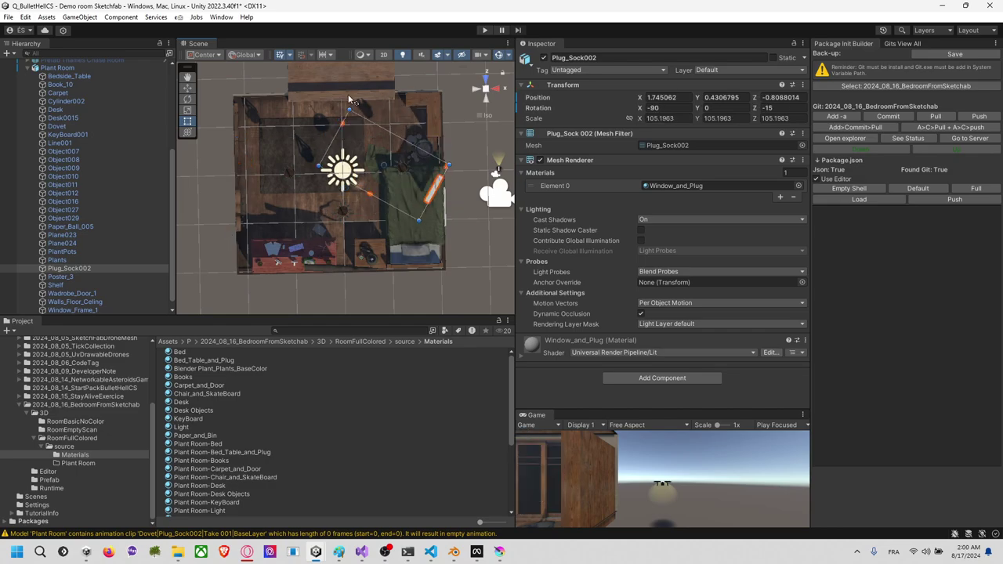
Step: Fit Plug_Sock002 to the window wall with Z rotation -89.995, uniform scale 192.8143, and position X 2.04, Z 0.3
{"action": "left_click_drag", "start_coordinate": [328, 201], "coordinate": [243, 269]}
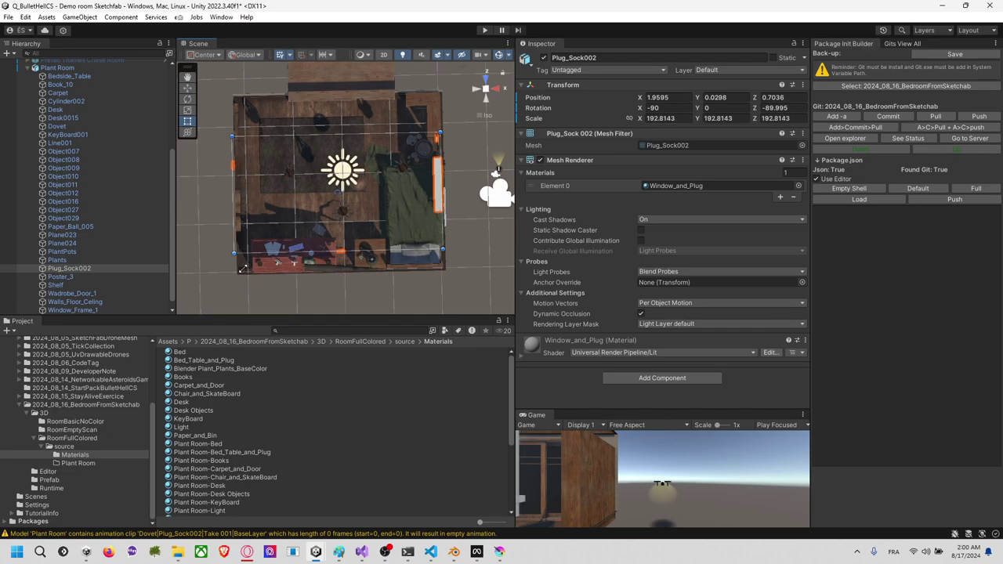
{"action": "left_click", "coordinate": [188, 90]}
{"action": "left_click_drag", "start_coordinate": [331, 199], "coordinate": [338, 223]}
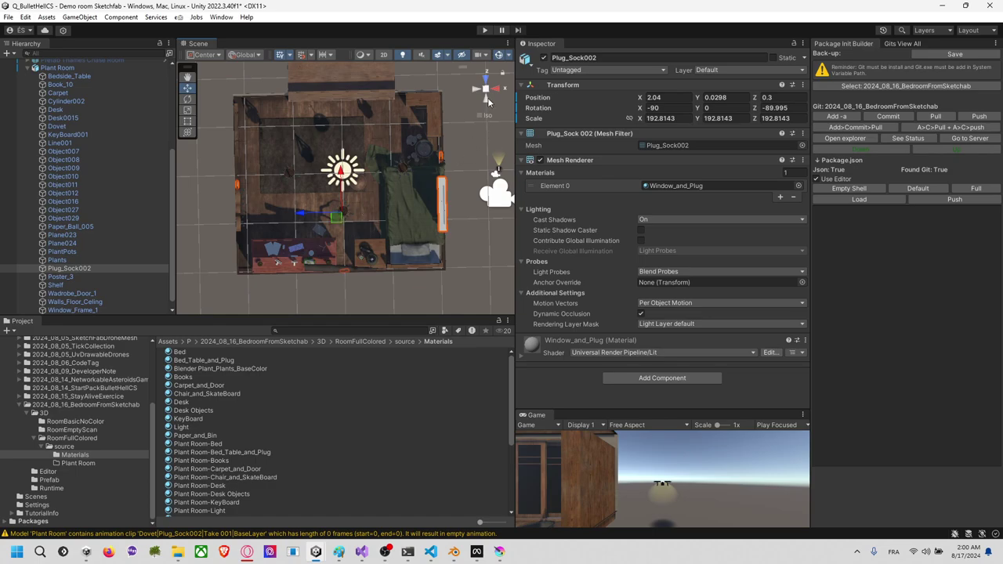
Step: Align Plug_Sock002's blind with the window opening by moving the object to Y 0.269 and Z 0.239
{"action": "left_click", "coordinate": [487, 100]}
{"action": "left_click", "coordinate": [475, 90]}
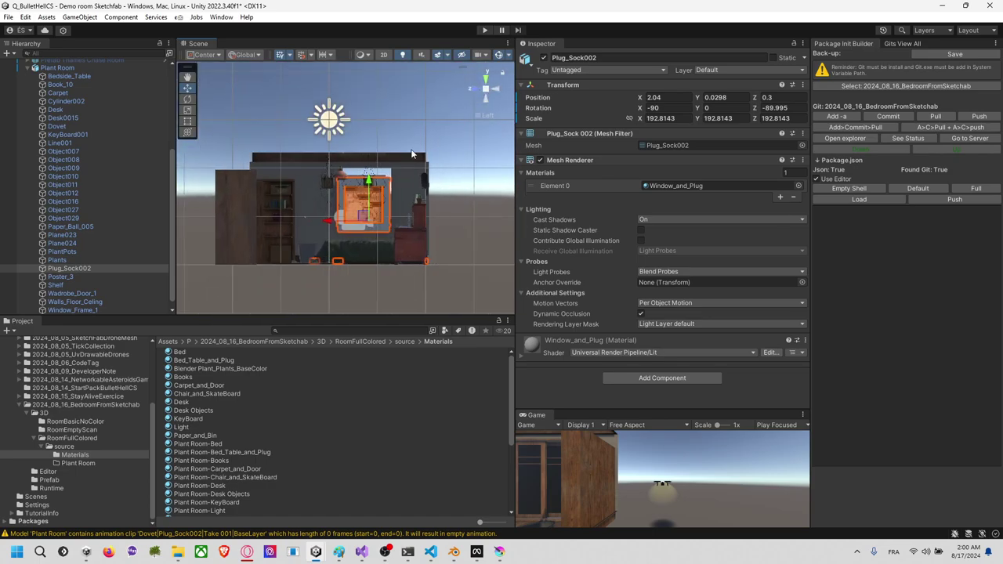
{"action": "left_click_drag", "start_coordinate": [384, 202], "coordinate": [384, 180]}
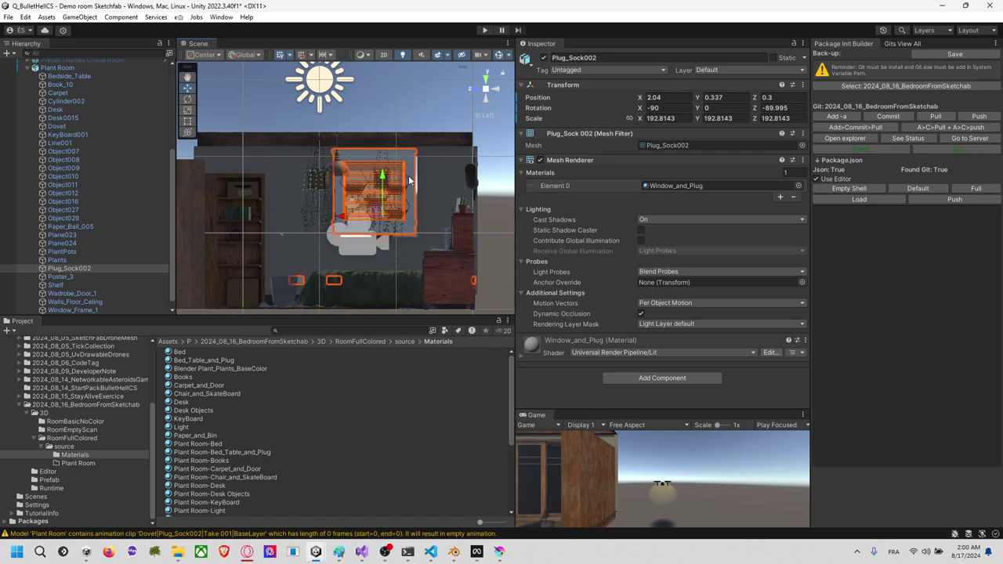
{"action": "middle_click_drag", "start_coordinate": [409, 180], "coordinate": [383, 178]}
{"action": "left_click", "coordinate": [319, 216]}
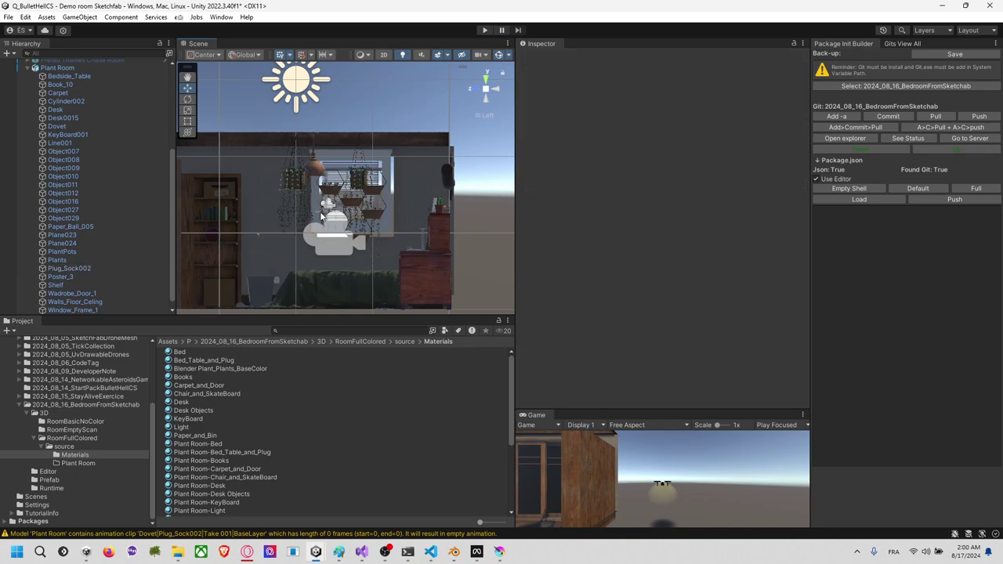
{"action": "left_click", "coordinate": [379, 159]}
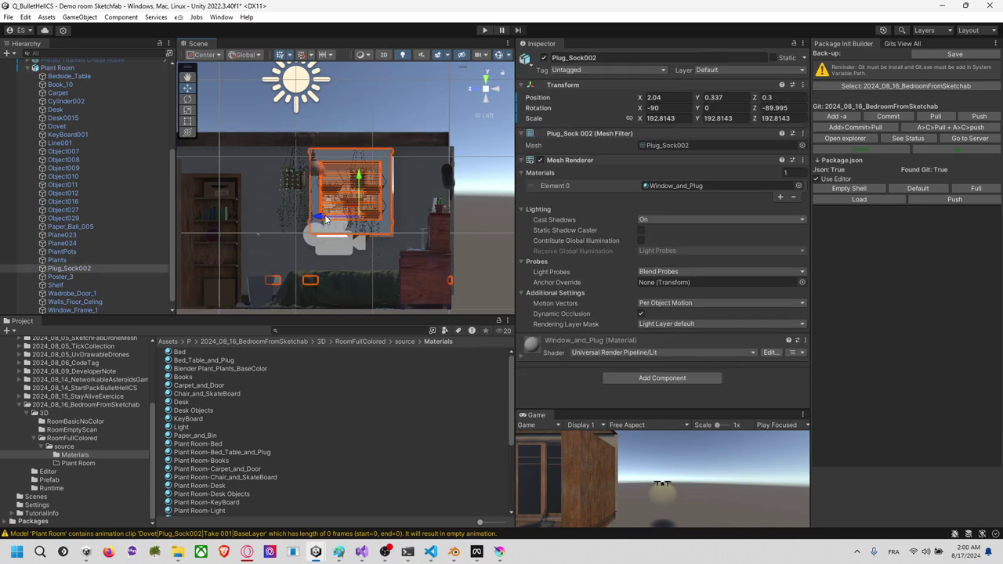
{"action": "left_click_drag", "start_coordinate": [321, 218], "coordinate": [327, 219]}
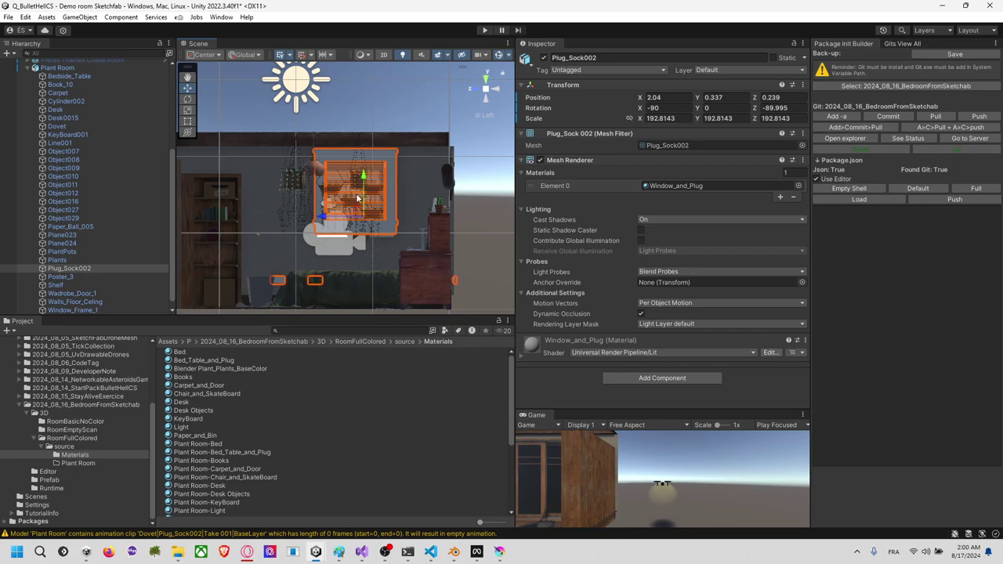
{"action": "left_click_drag", "start_coordinate": [365, 182], "coordinate": [424, 108]}
Step: Examine Plug_Sock002 from above, checking the blind's fit in the wall and its sockets around the room
{"action": "left_click", "coordinate": [482, 83]}
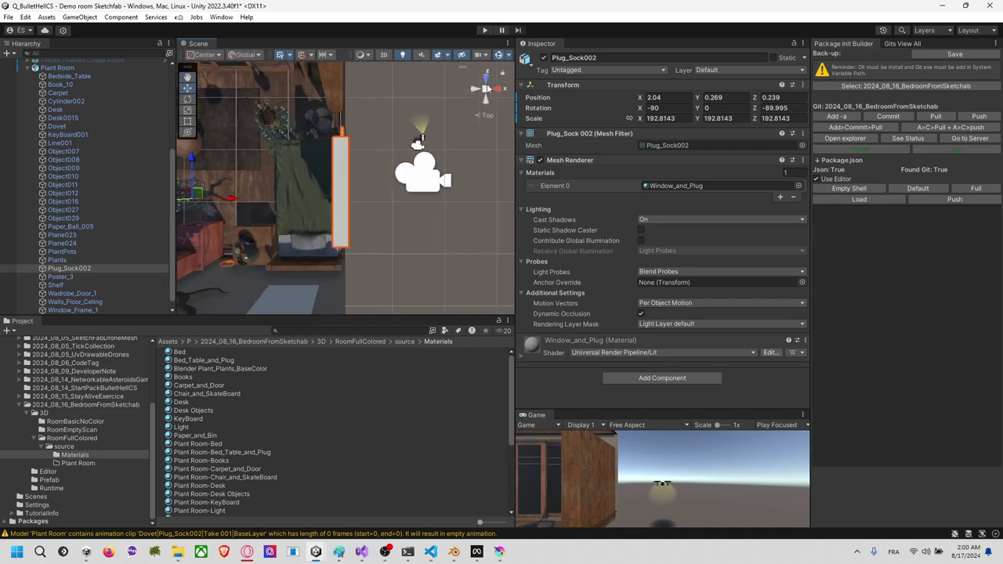
{"action": "scroll", "coordinate": [377, 119], "scroll_direction": "up", "scroll_amount": 3}
{"action": "middle_click_drag", "start_coordinate": [377, 118], "coordinate": [347, 170]}
{"action": "scroll", "coordinate": [360, 161], "scroll_direction": "up", "scroll_amount": 3}
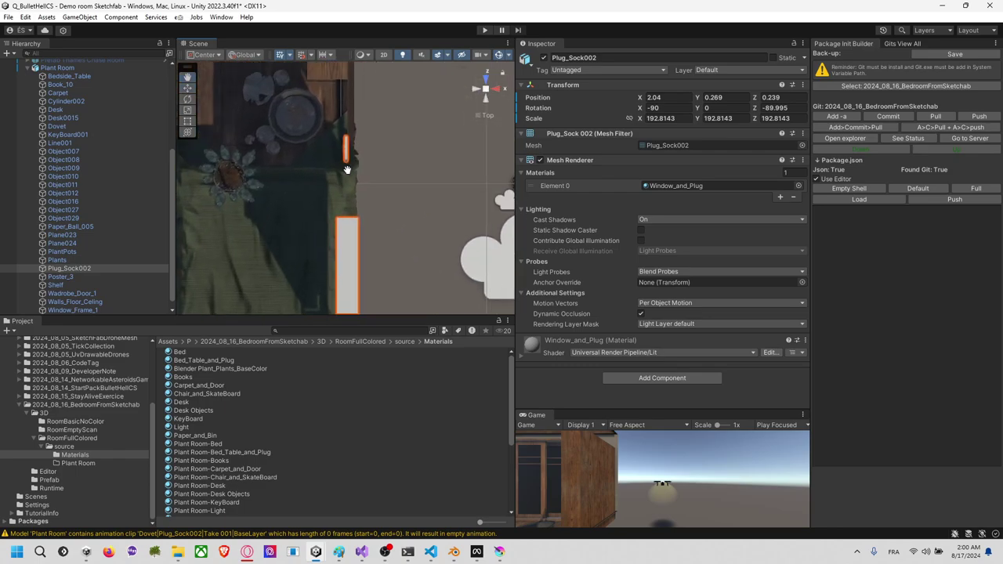
{"action": "left_click_drag", "start_coordinate": [348, 169], "coordinate": [373, 220], "text": "alt"}
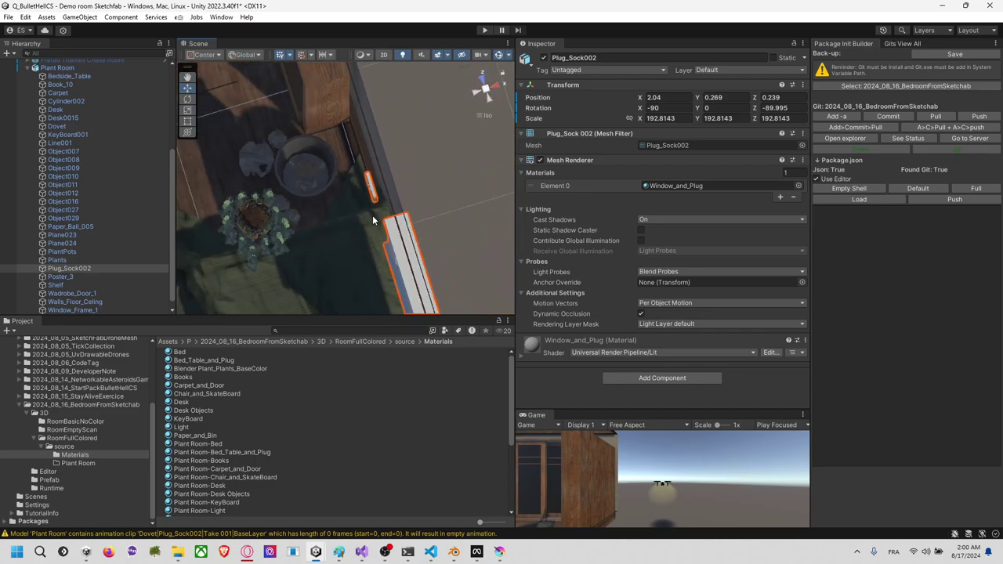
{"action": "middle_click_drag", "start_coordinate": [374, 224], "coordinate": [371, 121]}
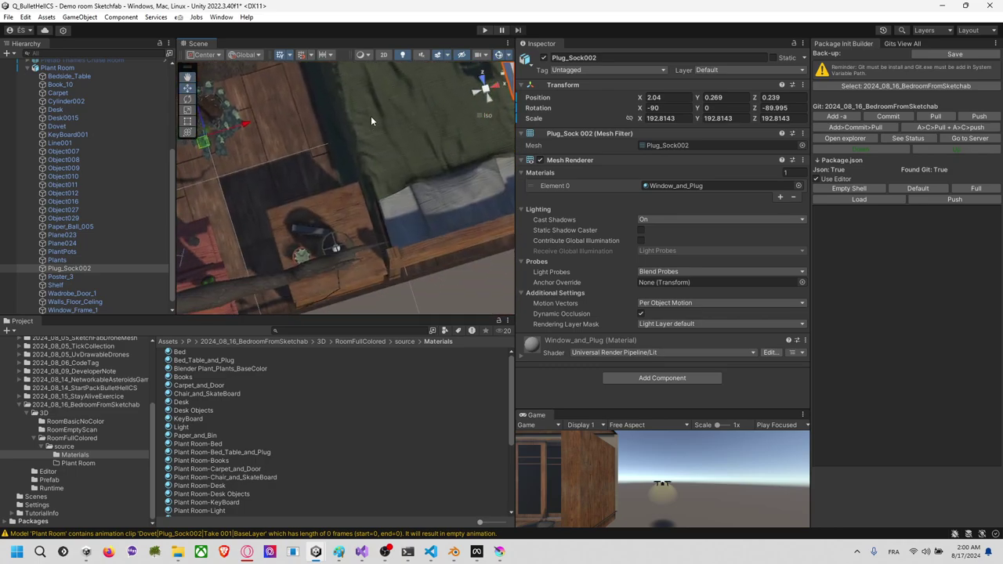
{"action": "left_click_drag", "start_coordinate": [371, 116], "coordinate": [350, 188], "text": "alt"}
{"action": "scroll", "coordinate": [329, 174], "scroll_direction": "down", "scroll_amount": 6}
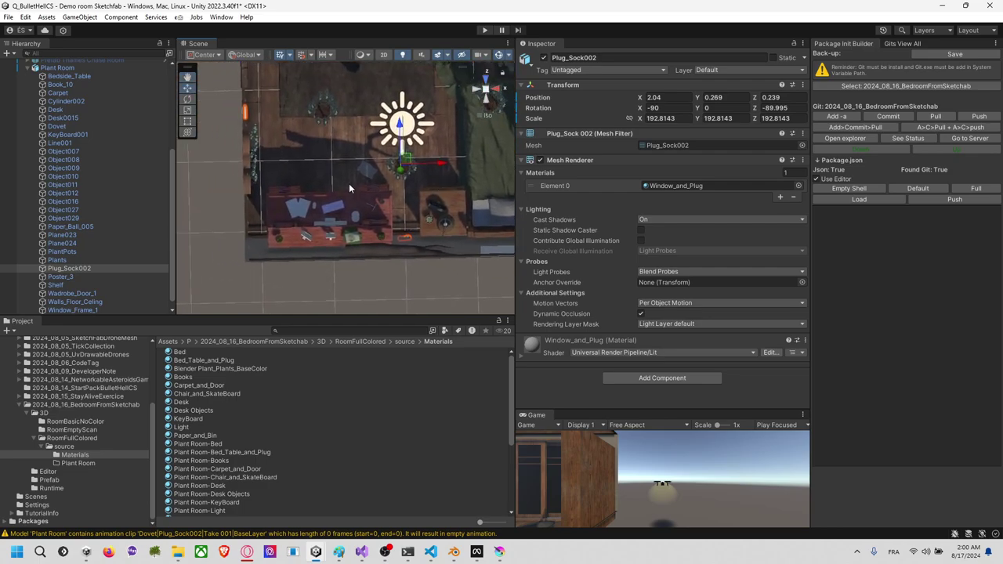
Step: Enlarge the Scene view by narrowing the Hierarchy and Inspector and shrinking the Project area, with the room seen from the top
{"action": "scroll", "coordinate": [349, 184], "scroll_direction": "up", "scroll_amount": 4}
{"action": "middle_click_drag", "start_coordinate": [274, 149], "coordinate": [403, 221]}
{"action": "scroll", "coordinate": [404, 221], "scroll_direction": "up", "scroll_amount": 3}
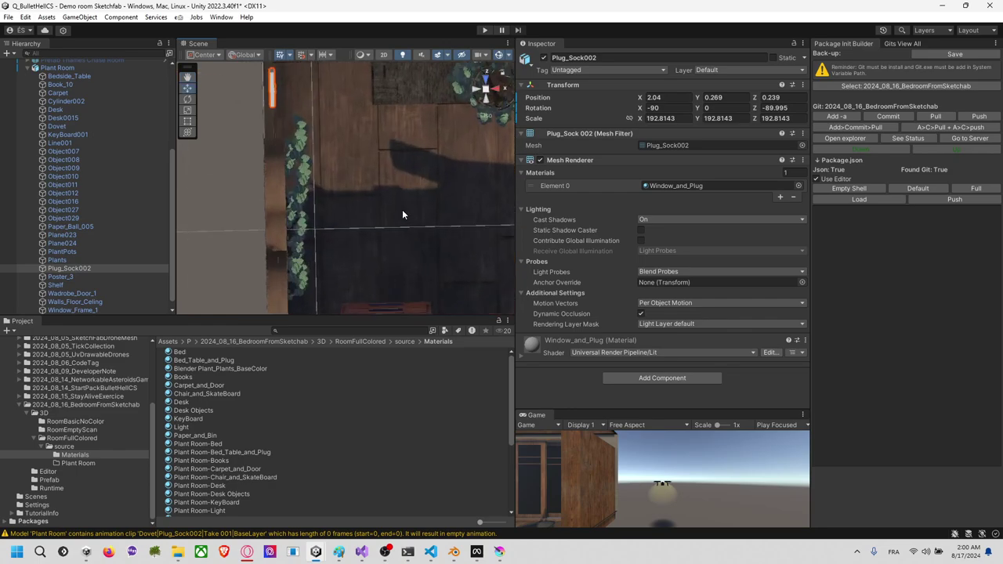
{"action": "left_click_drag", "start_coordinate": [402, 214], "coordinate": [476, 110], "text": "alt"}
{"action": "scroll", "coordinate": [377, 168], "scroll_direction": "down", "scroll_amount": 6}
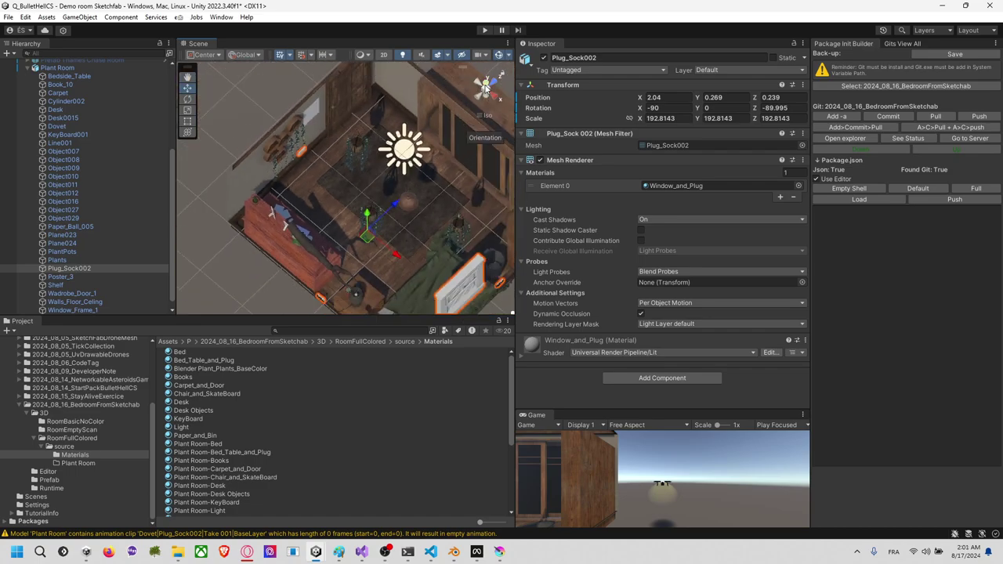
{"action": "left_click", "coordinate": [486, 88]}
{"action": "scroll", "coordinate": [379, 171], "scroll_direction": "down", "scroll_amount": 3}
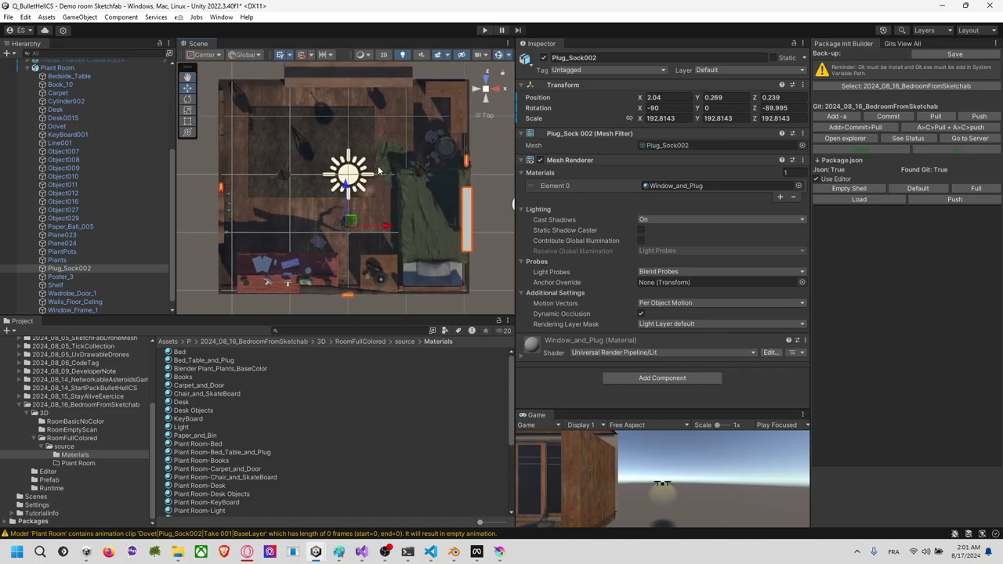
{"action": "left_click_drag", "start_coordinate": [514, 222], "coordinate": [828, 223]}
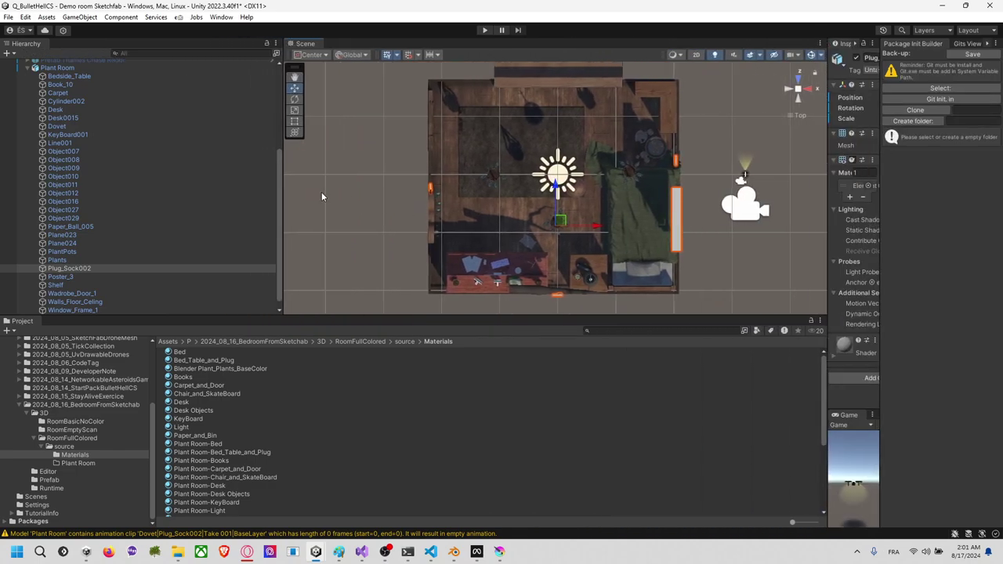
{"action": "left_click_drag", "start_coordinate": [283, 203], "coordinate": [88, 208]}
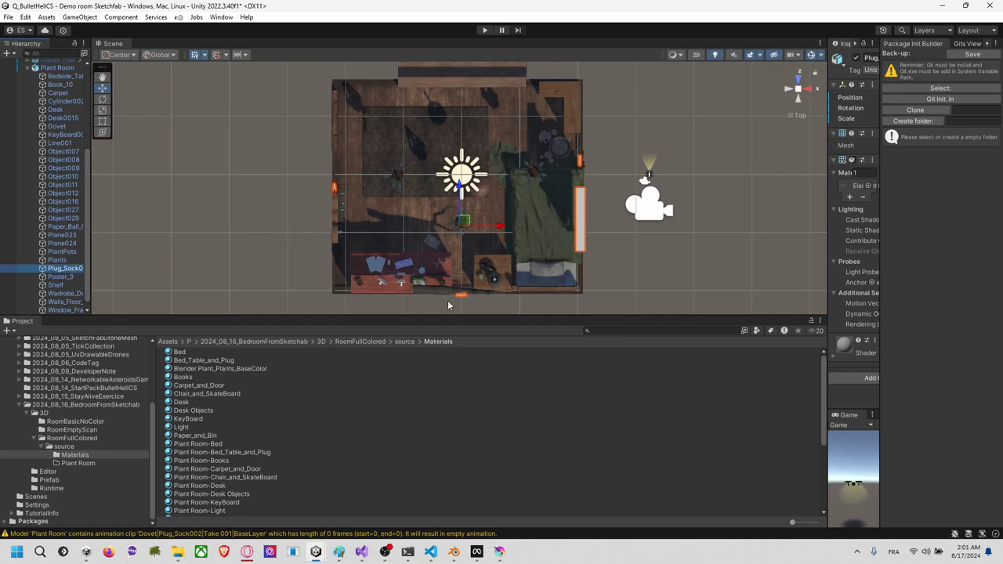
{"action": "left_click_drag", "start_coordinate": [462, 316], "coordinate": [471, 500]}
{"action": "middle_click_drag", "start_coordinate": [489, 376], "coordinate": [447, 347]}
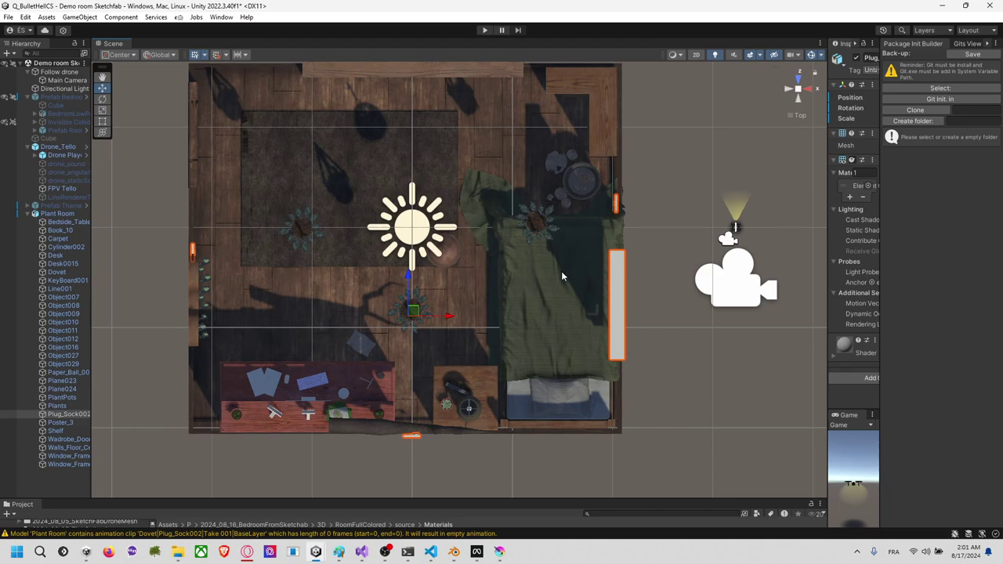
Step: Stretch Plug_Sock002 slightly outward from its corner beside the bin, using the Rect tool in top view
{"action": "left_click", "coordinate": [800, 90]}
{"action": "left_click", "coordinate": [800, 90]}
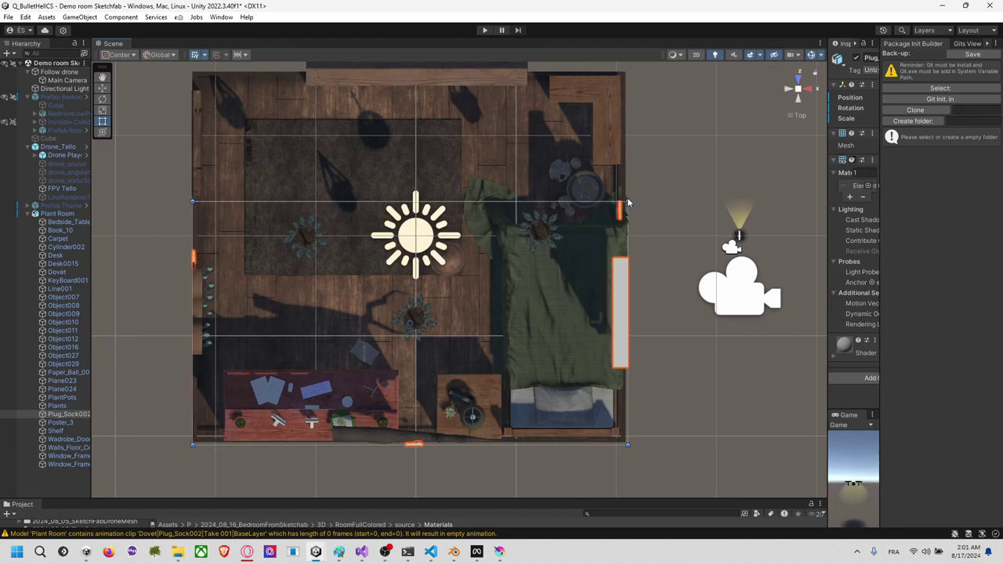
{"action": "left_click_drag", "start_coordinate": [629, 202], "coordinate": [632, 200]}
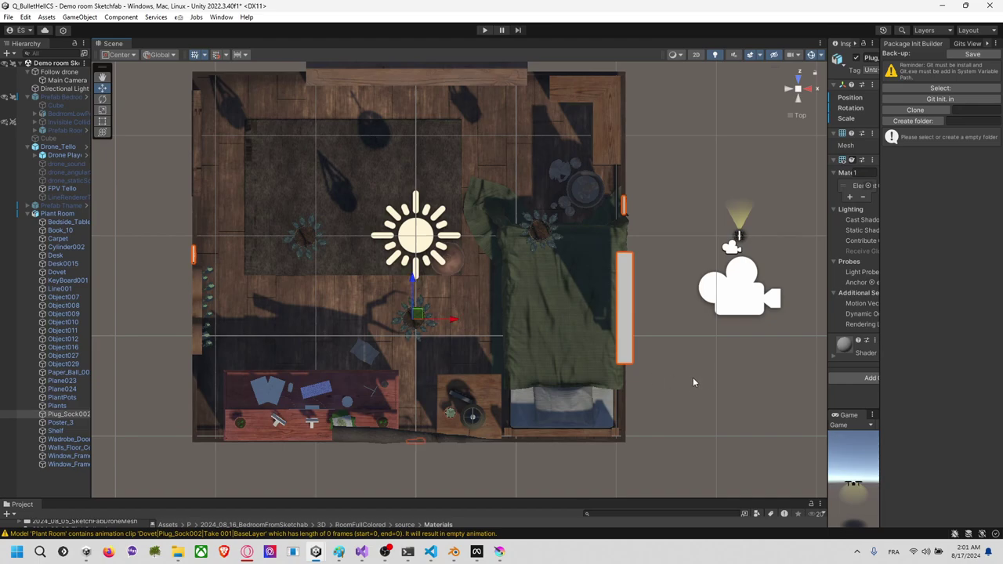
Step: Examine how the plug socket behind the bin sits against the window wall
{"action": "left_click_drag", "start_coordinate": [693, 383], "coordinate": [284, 225], "text": "alt"}
{"action": "scroll", "coordinate": [329, 231], "scroll_direction": "up", "scroll_amount": 10}
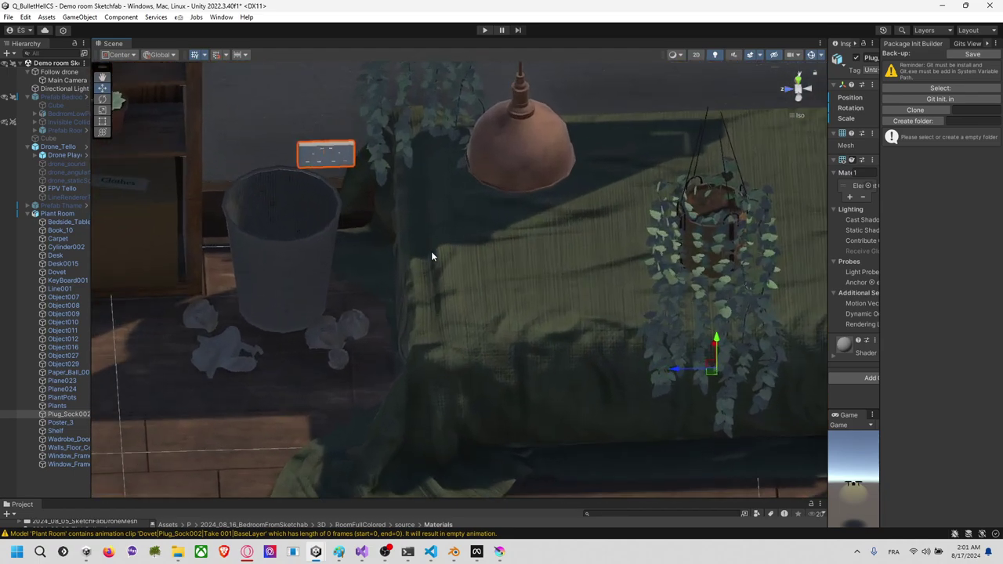
{"action": "scroll", "coordinate": [392, 235], "scroll_direction": "up", "scroll_amount": 3}
{"action": "left_click_drag", "start_coordinate": [392, 235], "coordinate": [601, 330], "text": "alt"}
{"action": "left_click", "coordinate": [431, 261]}
{"action": "left_click", "coordinate": [431, 260]}
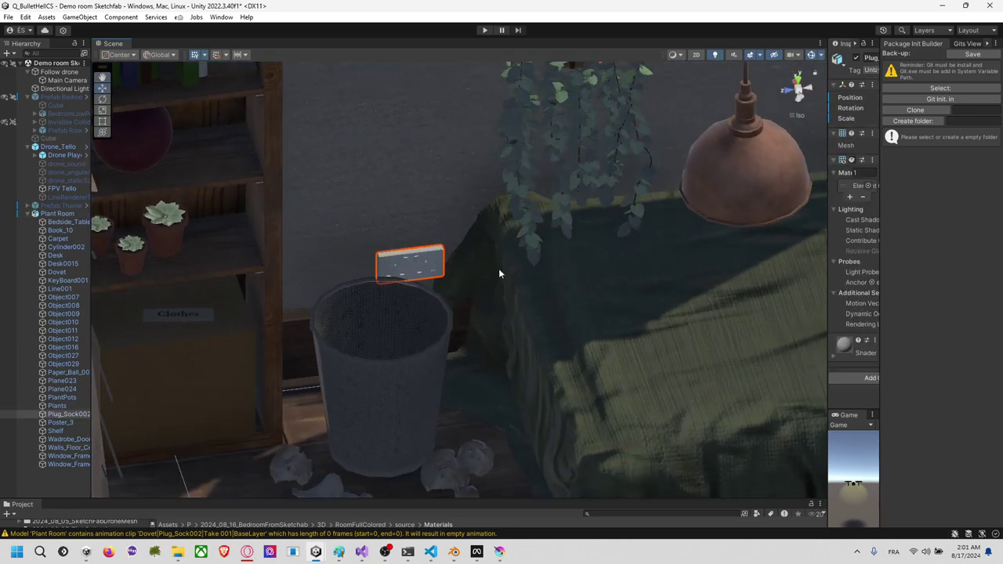
{"action": "middle_click_drag", "start_coordinate": [538, 265], "coordinate": [476, 270]}
{"action": "scroll", "coordinate": [486, 275], "scroll_direction": "down", "scroll_amount": 6}
Step: Switch to Blender to view the original room, and compare the window and socket placement back in Unity
{"action": "key", "text": "alt+Tab"}
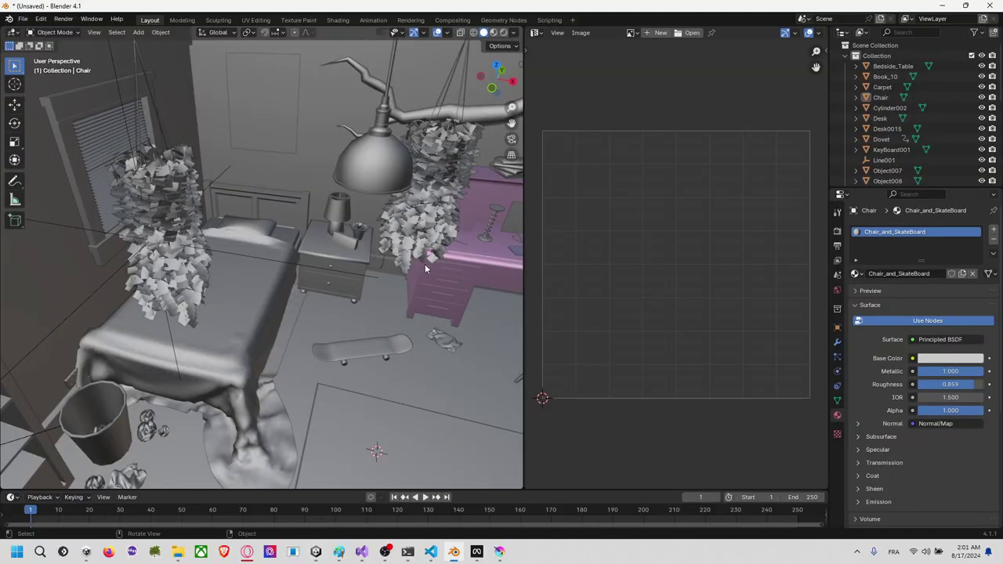
{"action": "right_click", "coordinate": [425, 268]}
{"action": "middle_click_drag", "start_coordinate": [211, 308], "coordinate": [332, 290]}
{"action": "key", "text": "alt+Tab"}
{"action": "middle_click_drag", "start_coordinate": [399, 293], "coordinate": [377, 302]}
{"action": "scroll", "coordinate": [486, 320], "scroll_direction": "down", "scroll_amount": 8}
{"action": "right_click_drag", "start_coordinate": [486, 325], "coordinate": [208, 303]}
{"action": "middle_click_drag", "start_coordinate": [209, 303], "coordinate": [274, 385]}
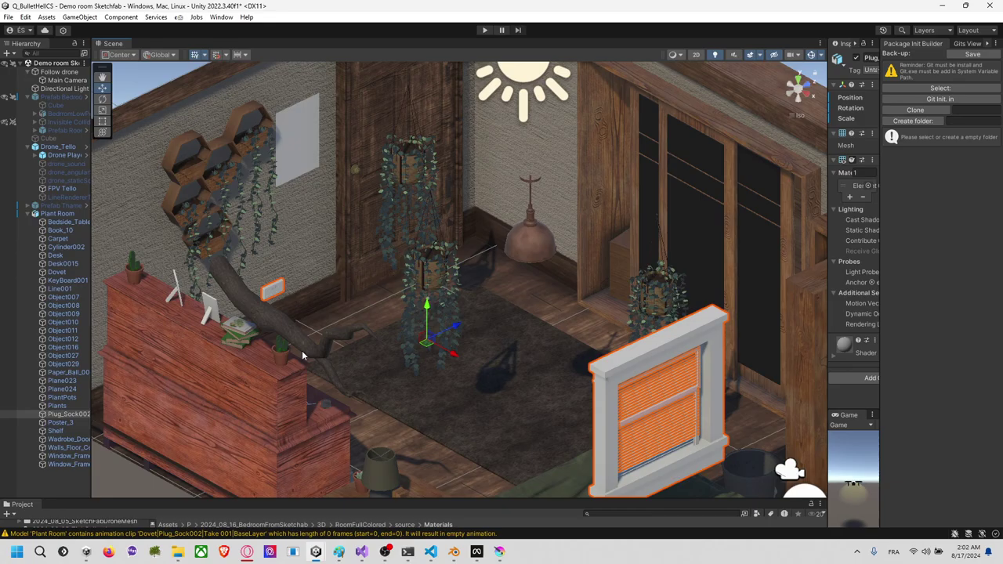
{"action": "right_click_drag", "start_coordinate": [302, 355], "coordinate": [748, 307]}
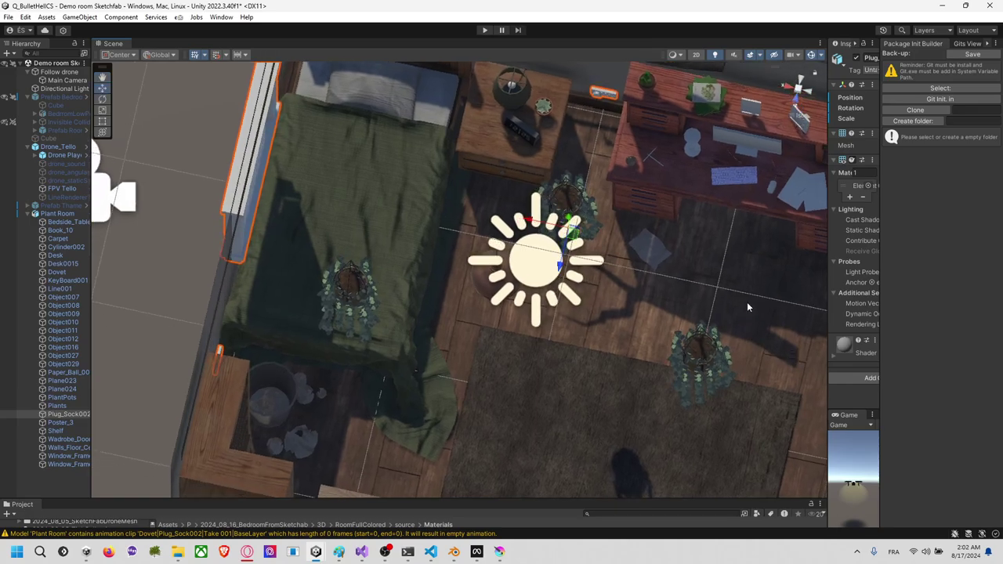
Step: Shrink Plug_Sock002 slightly from its corner beside the bin in top view, using the Rect tool with Pivot handle position
{"action": "left_click", "coordinate": [801, 88]}
{"action": "left_click", "coordinate": [809, 93]}
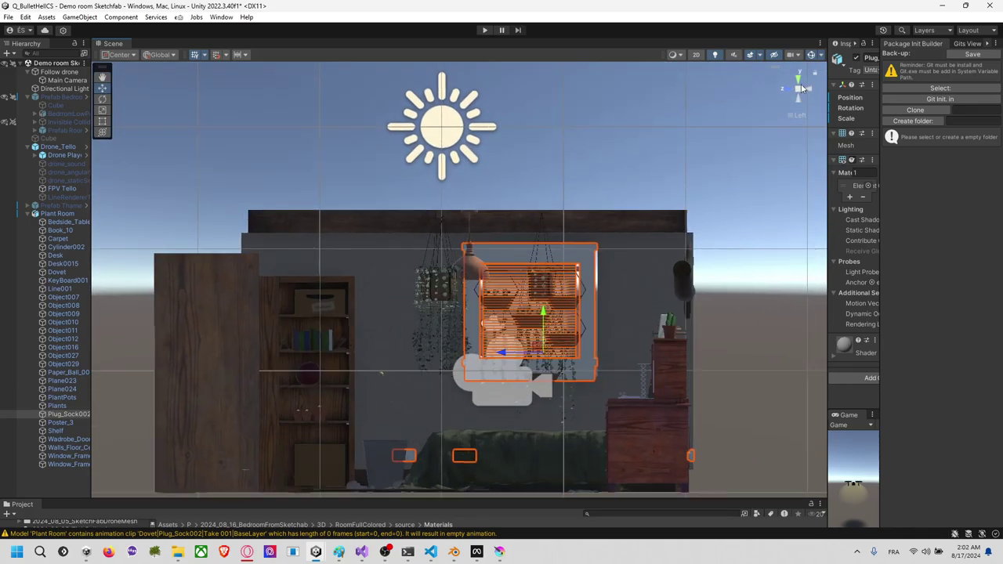
{"action": "left_click", "coordinate": [799, 80]}
{"action": "scroll", "coordinate": [572, 247], "scroll_direction": "down", "scroll_amount": 4}
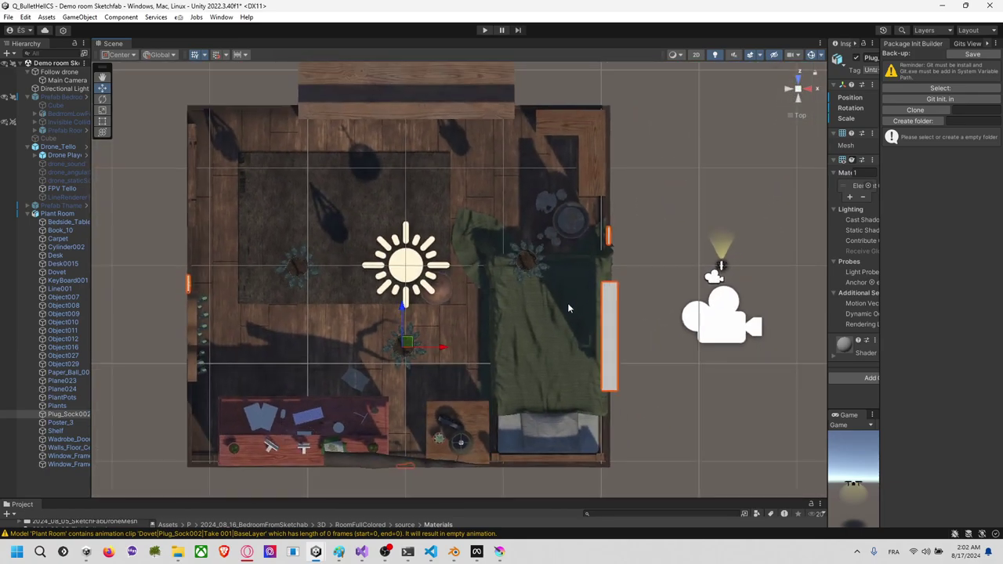
{"action": "key", "text": "e"}
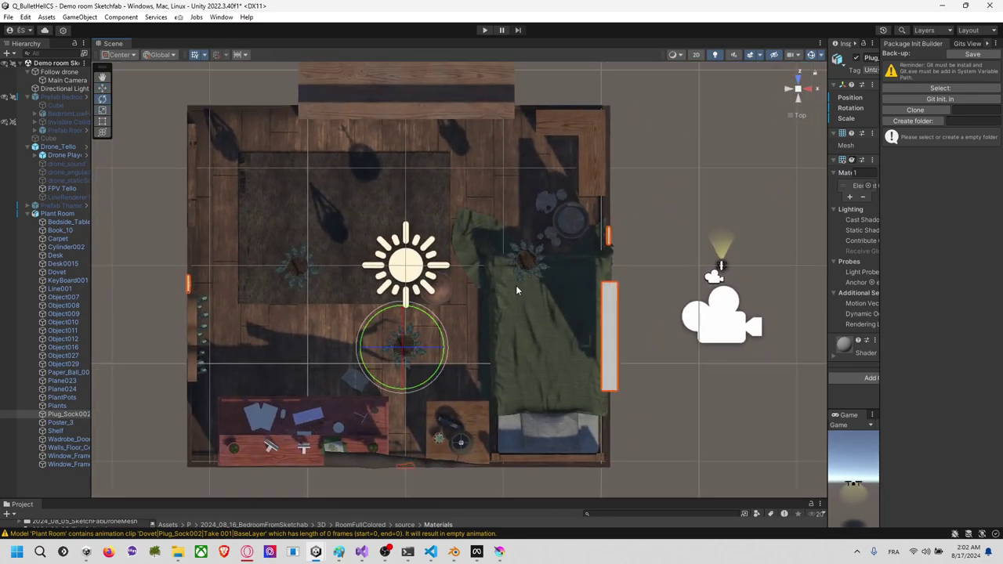
{"action": "key", "text": "z"}
{"action": "key", "text": "t"}
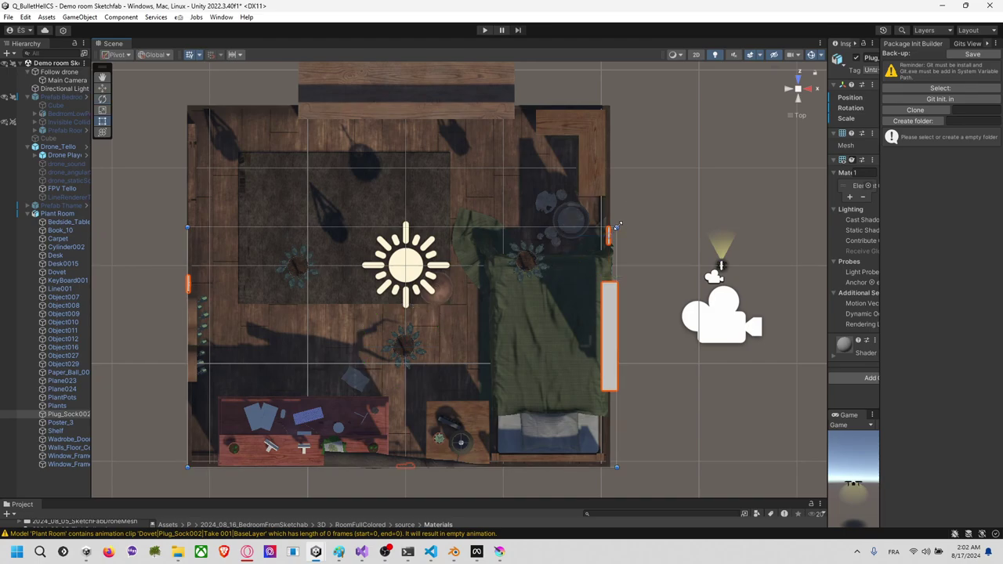
{"action": "left_click_drag", "start_coordinate": [619, 226], "coordinate": [617, 227]}
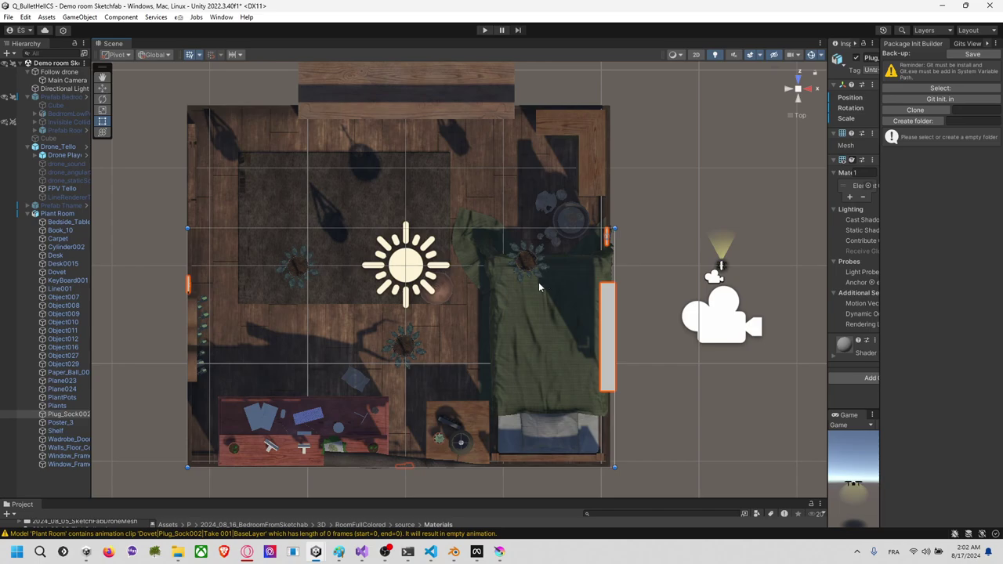
{"action": "scroll", "coordinate": [565, 291], "scroll_direction": "up", "scroll_amount": 2}
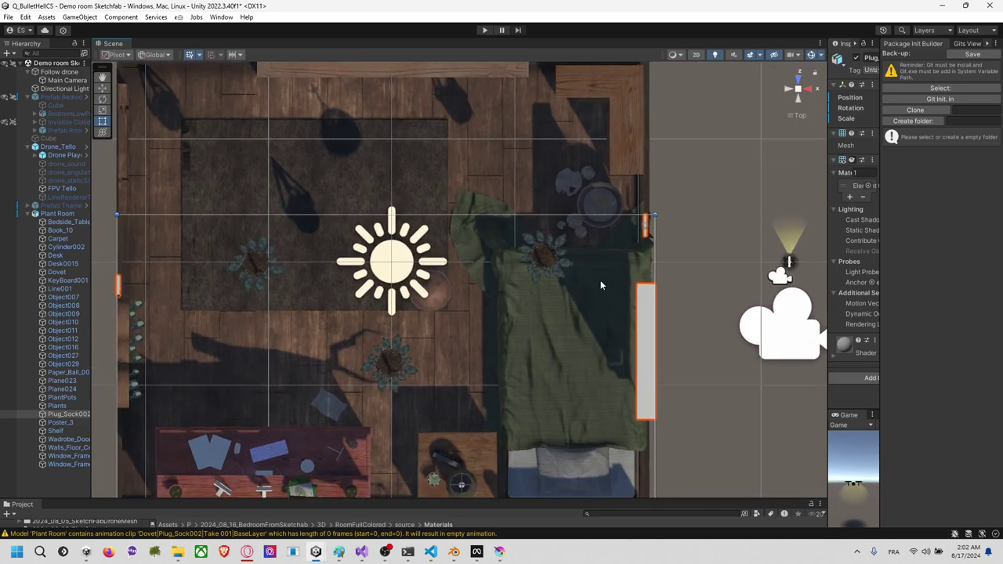
{"action": "middle_click_drag", "start_coordinate": [600, 286], "coordinate": [638, 219]}
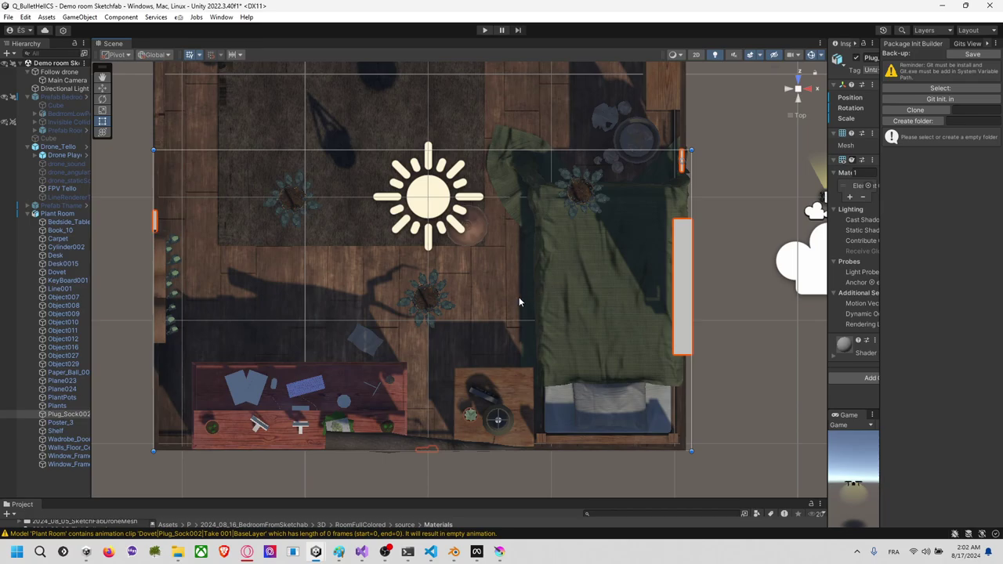
Step: Try to refine Plug_Sock002's size from its corner beside the bin in an angled view, checking it from the top
{"action": "right_click_drag", "start_coordinate": [519, 298], "coordinate": [876, 177]}
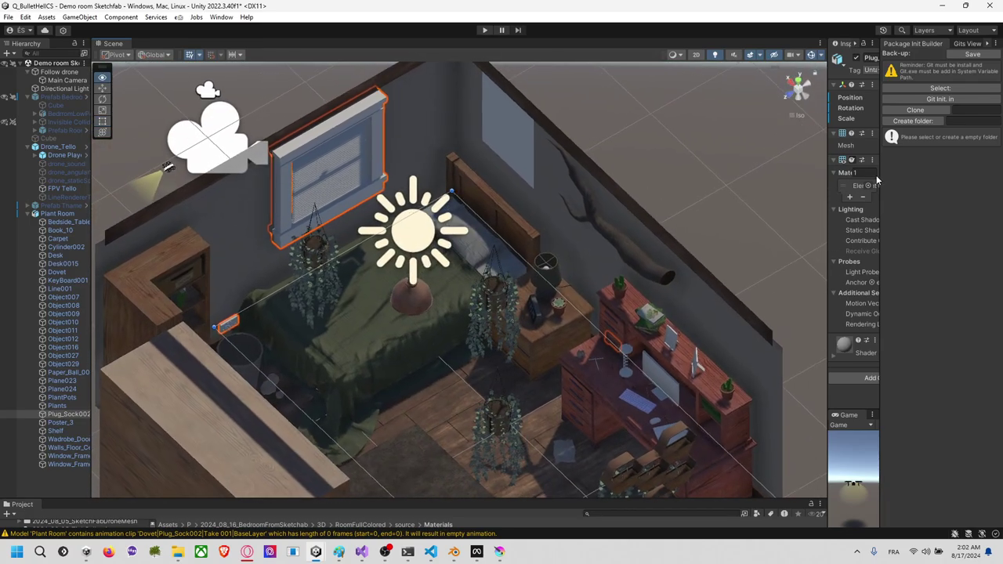
{"action": "left_click_drag", "start_coordinate": [876, 180], "coordinate": [740, 160], "text": "alt"}
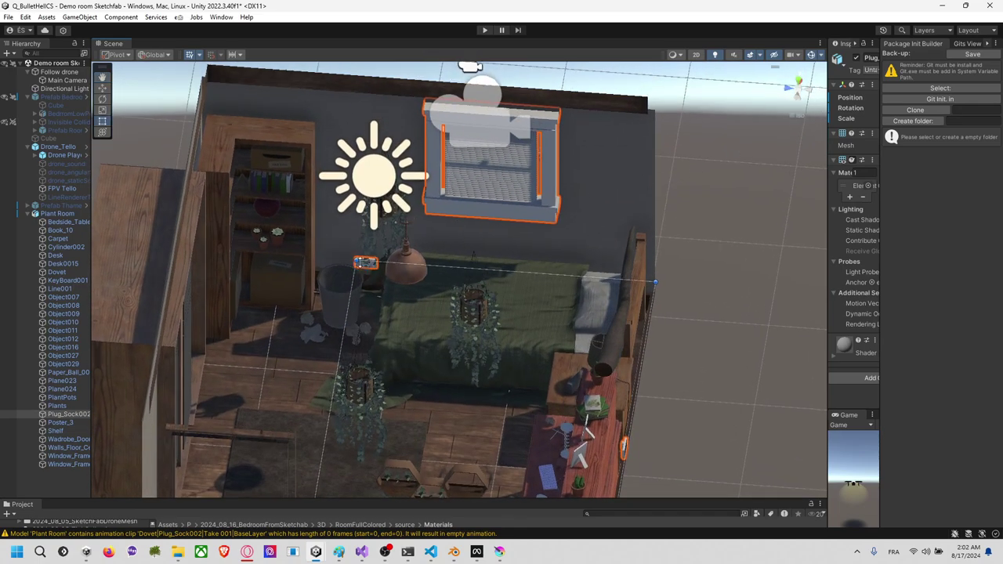
{"action": "left_click_drag", "start_coordinate": [359, 262], "coordinate": [363, 270]}
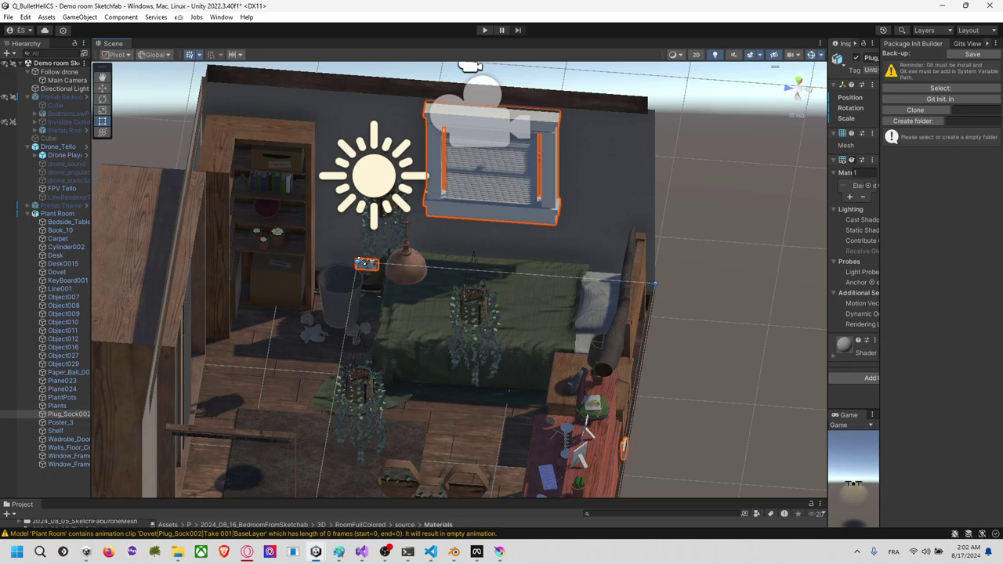
{"action": "left_click_drag", "start_coordinate": [359, 261], "coordinate": [361, 263], "text": "alt"}
{"action": "left_click_drag", "start_coordinate": [504, 236], "coordinate": [268, 355], "text": "alt"}
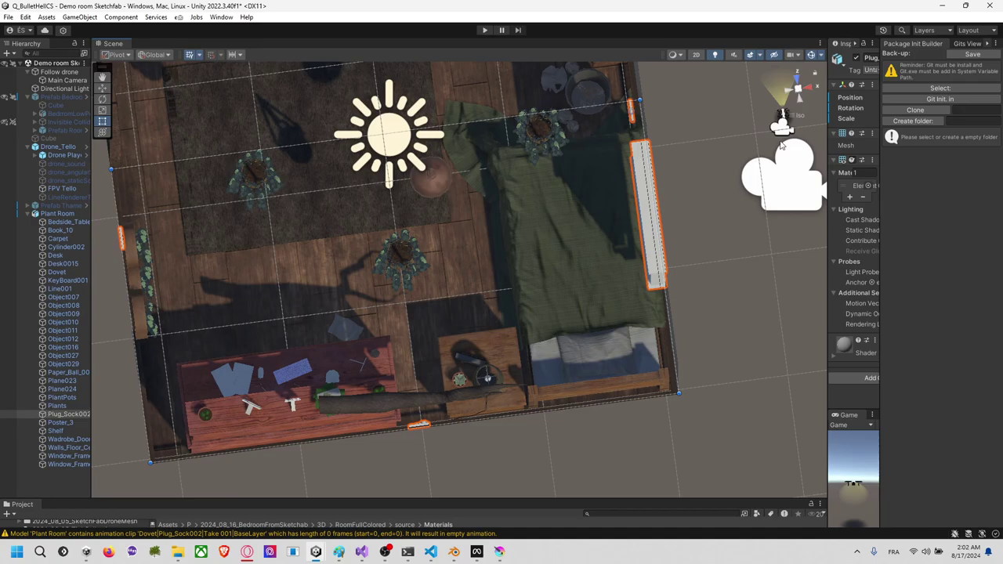
{"action": "left_click", "coordinate": [811, 90]}
{"action": "left_click", "coordinate": [799, 79]}
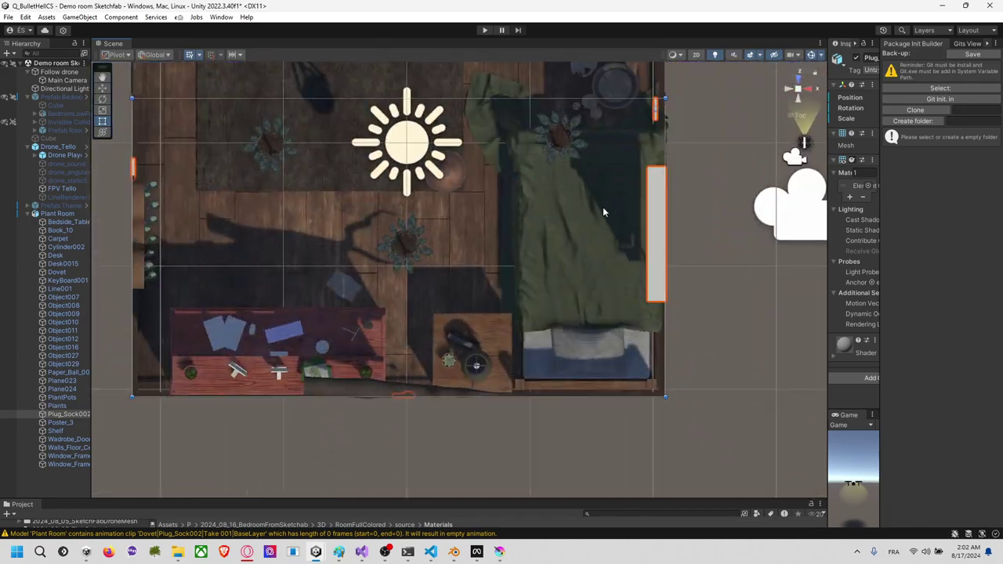
{"action": "middle_click_drag", "start_coordinate": [565, 219], "coordinate": [587, 232]}
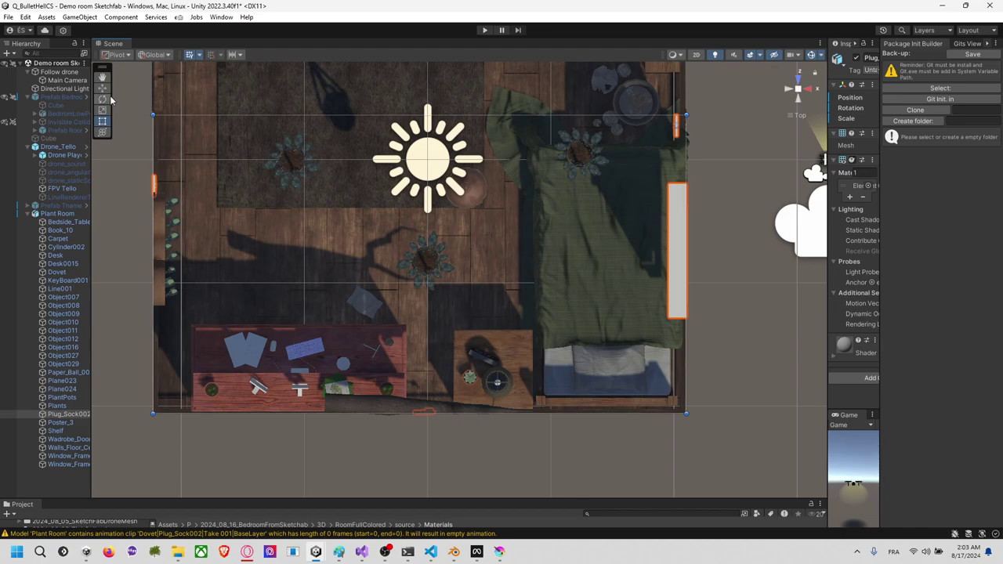
Step: Examine the plug socket on the wall opposite the window from above, and reselect Plug_Sock002
{"action": "left_click", "coordinate": [159, 183]}
{"action": "scroll", "coordinate": [199, 188], "scroll_direction": "up", "scroll_amount": 5}
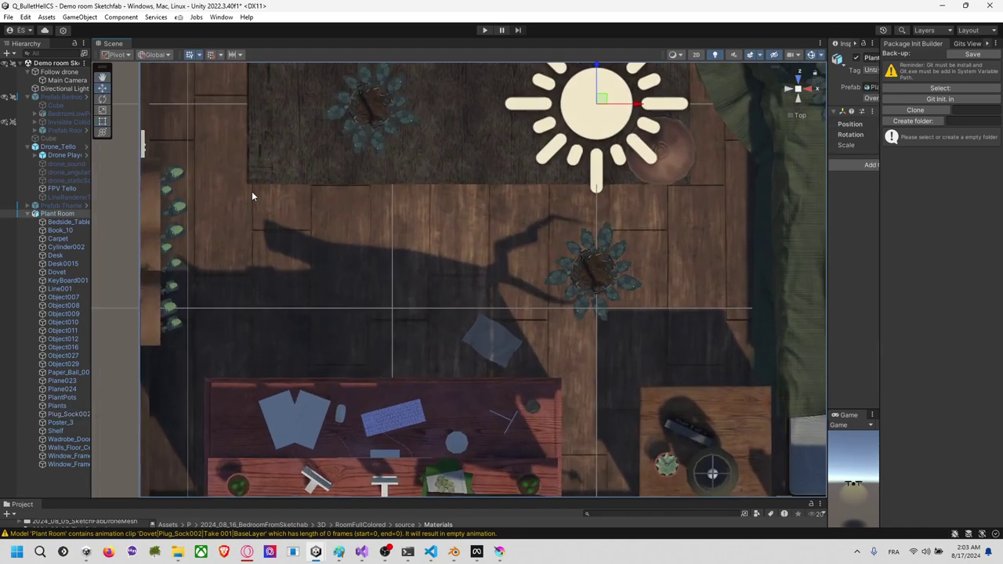
{"action": "middle_click_drag", "start_coordinate": [251, 192], "coordinate": [444, 257]}
{"action": "scroll", "coordinate": [418, 252], "scroll_direction": "up", "scroll_amount": 6}
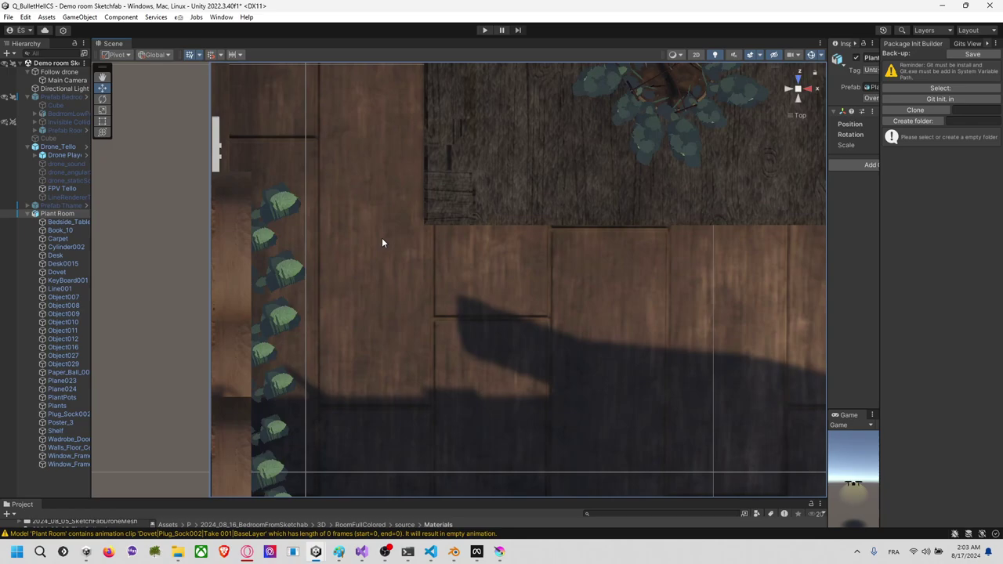
{"action": "scroll", "coordinate": [382, 237], "scroll_direction": "down", "scroll_amount": 3}
{"action": "middle_click_drag", "start_coordinate": [805, 291], "coordinate": [471, 237]}
{"action": "scroll", "coordinate": [548, 255], "scroll_direction": "down", "scroll_amount": 5}
{"action": "middle_click_drag", "start_coordinate": [675, 270], "coordinate": [509, 261]}
{"action": "scroll", "coordinate": [569, 259], "scroll_direction": "down", "scroll_amount": 7}
{"action": "middle_click_drag", "start_coordinate": [580, 257], "coordinate": [550, 264]}
{"action": "scroll", "coordinate": [538, 255], "scroll_direction": "down", "scroll_amount": 3}
{"action": "left_click", "coordinate": [694, 267]}
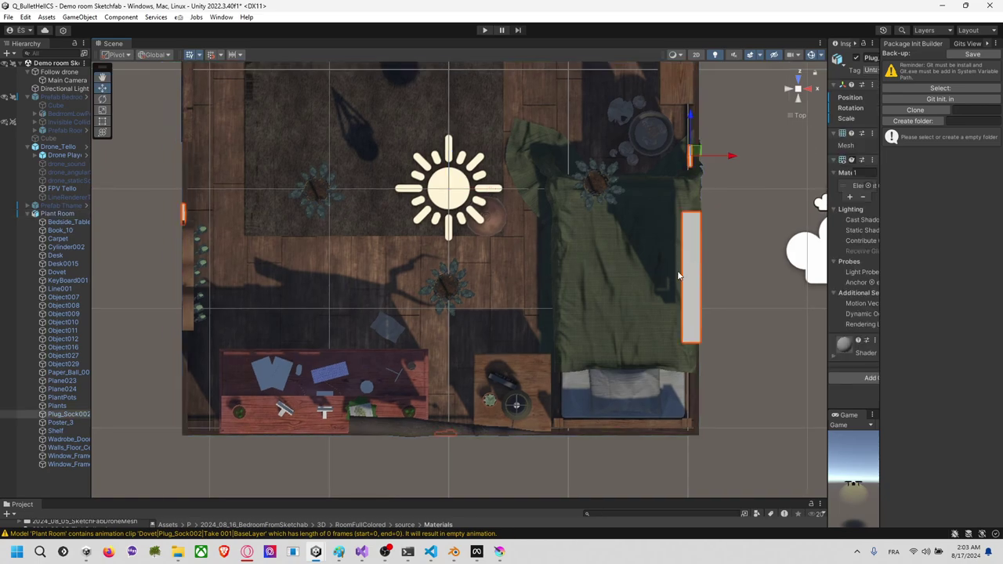
Step: Undo the last corner resize of Plug_Sock002
{"action": "middle_click_drag", "start_coordinate": [664, 250], "coordinate": [564, 256]}
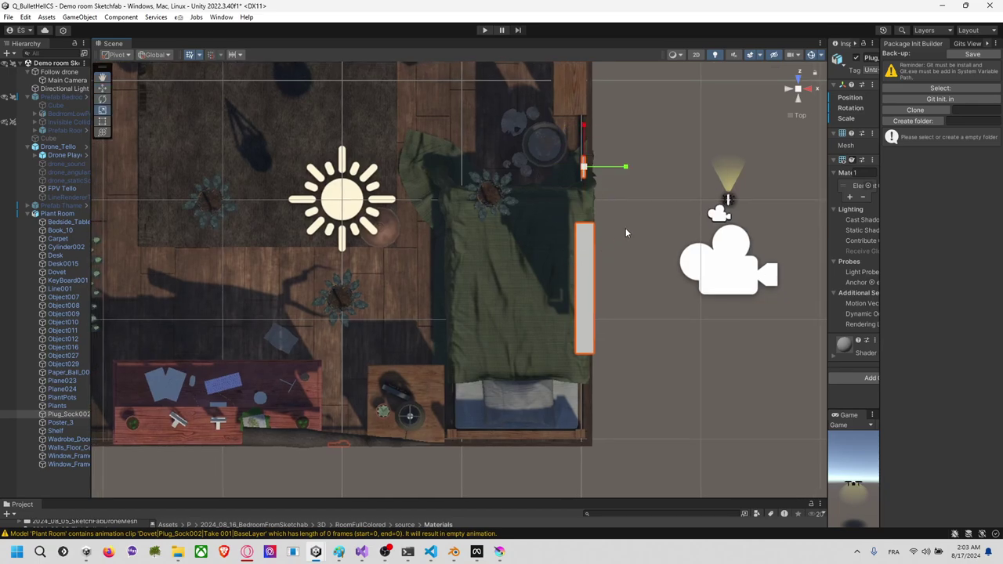
{"action": "key", "text": "z"}
{"action": "middle_click_drag", "start_coordinate": [636, 229], "coordinate": [511, 240]}
{"action": "scroll", "coordinate": [509, 239], "scroll_direction": "up", "scroll_amount": 12}
{"action": "middle_click_drag", "start_coordinate": [529, 175], "coordinate": [500, 263]}
{"action": "key", "text": "ctrl+z"}
{"action": "key", "text": "ctrl+z"}
{"action": "key", "text": "ctrl+z"}
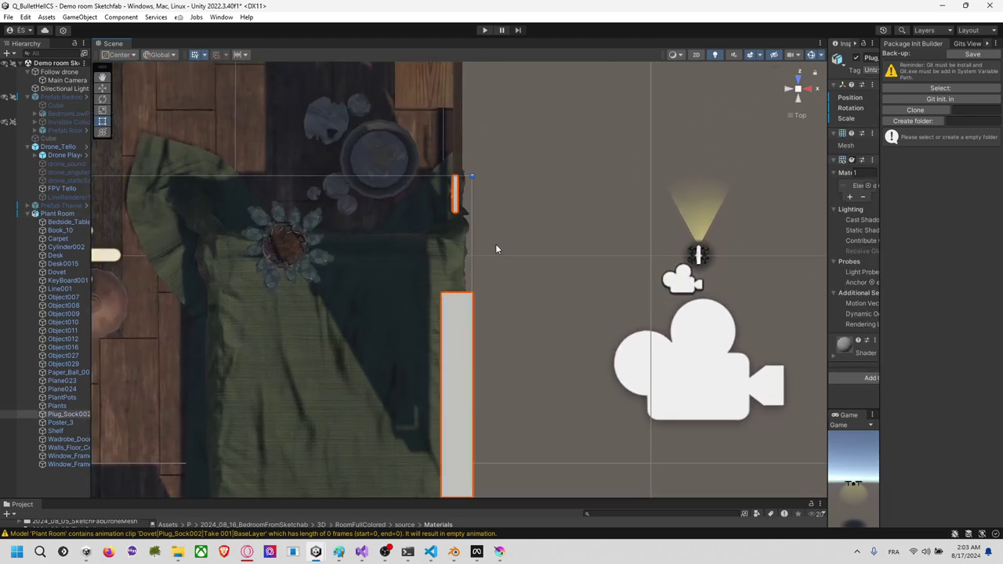
Step: Stretch Plug_Sock002 slightly outward at its window-wall edge and check the window's fit from inside the room
{"action": "left_click_drag", "start_coordinate": [471, 241], "coordinate": [475, 242]}
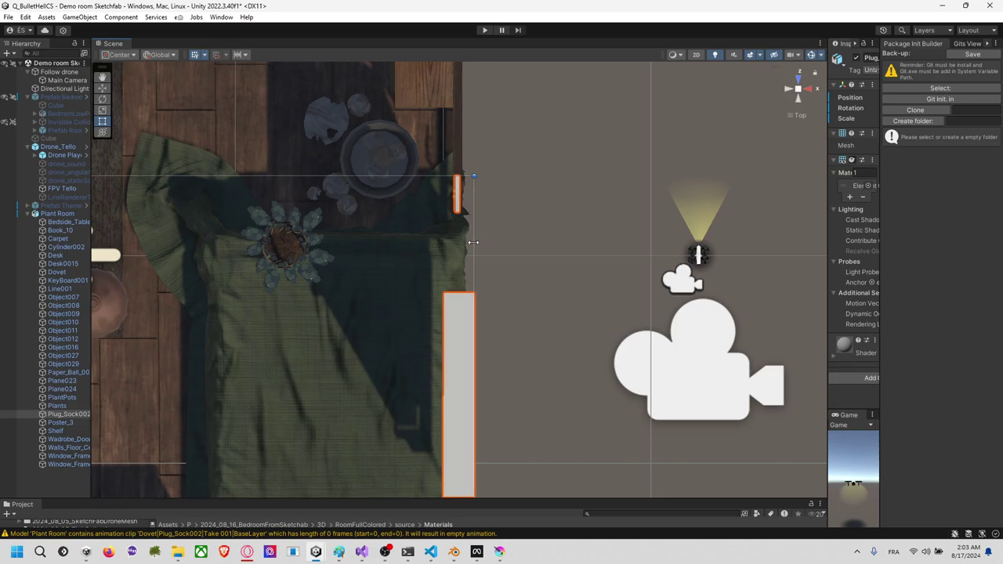
{"action": "scroll", "coordinate": [475, 244], "scroll_direction": "down", "scroll_amount": 5}
{"action": "middle_click_drag", "start_coordinate": [456, 299], "coordinate": [599, 269]}
{"action": "scroll", "coordinate": [575, 174], "scroll_direction": "down", "scroll_amount": 1}
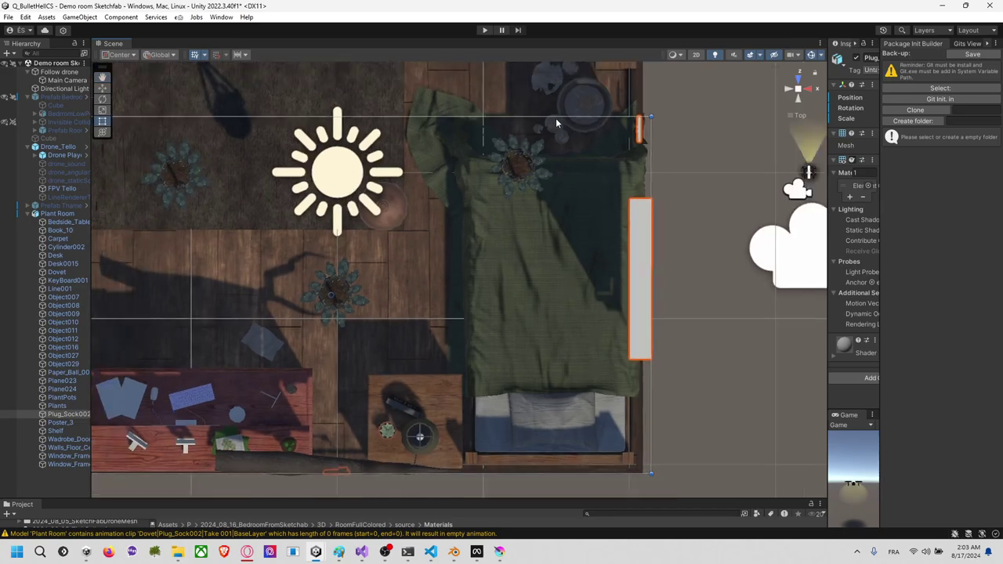
{"action": "left_click_drag", "start_coordinate": [557, 127], "coordinate": [632, 183], "text": "alt"}
{"action": "left_click", "coordinate": [734, 205]}
{"action": "left_click_drag", "start_coordinate": [714, 210], "coordinate": [611, 239], "text": "alt"}
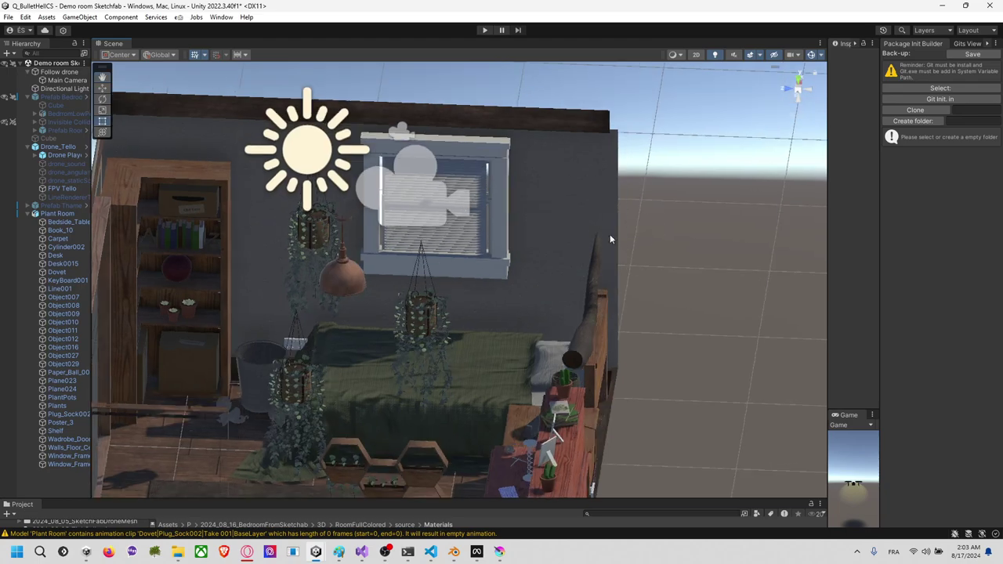
{"action": "left_click", "coordinate": [504, 230]}
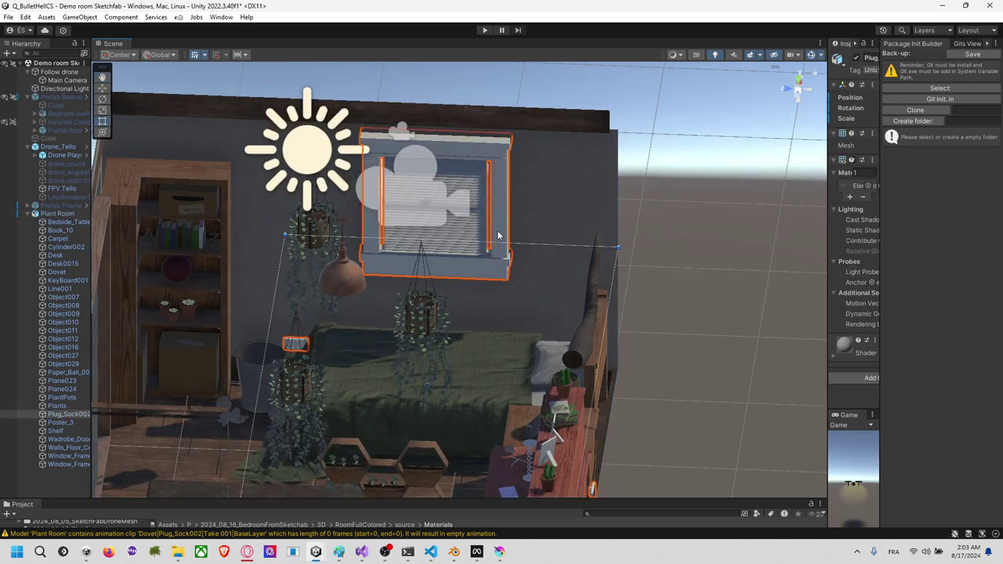
Step: Pull Plug_Sock002's edge beside the bin slightly inward and check the window and plugs from several angles around the room
{"action": "left_click", "coordinate": [268, 348]}
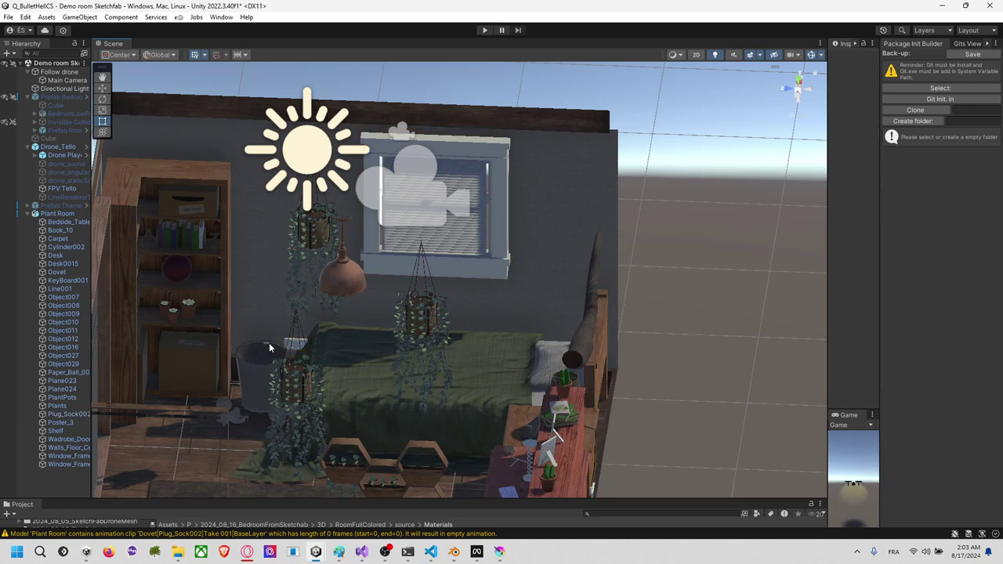
{"action": "key", "text": "ctrl+z"}
{"action": "left_click_drag", "start_coordinate": [270, 343], "coordinate": [271, 343]}
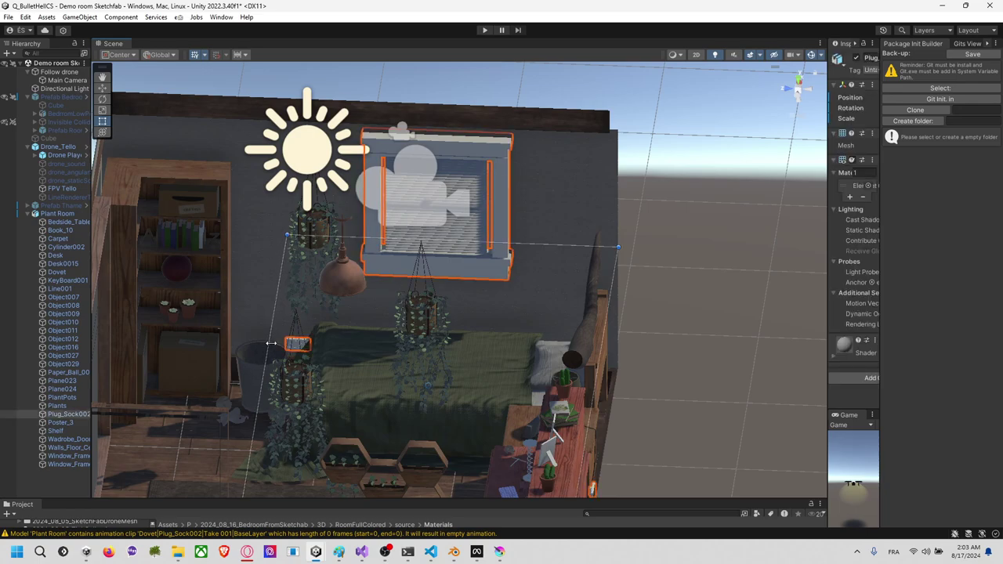
{"action": "left_click", "coordinate": [645, 323]}
{"action": "right_click_drag", "start_coordinate": [676, 312], "coordinate": [757, 389]}
{"action": "left_click_drag", "start_coordinate": [757, 389], "coordinate": [729, 452], "text": "alt"}
{"action": "right_click_drag", "start_coordinate": [728, 451], "coordinate": [960, 409]}
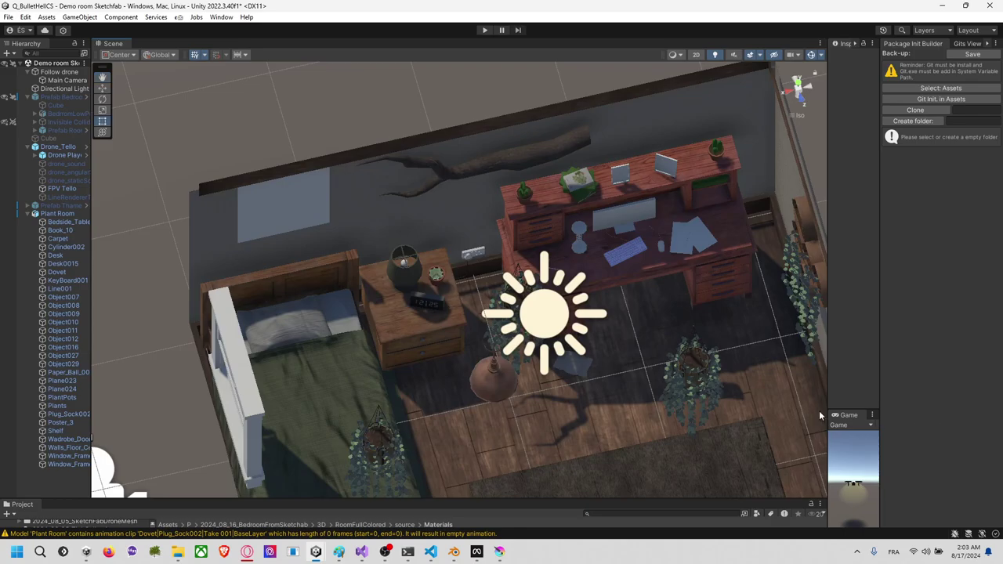
{"action": "middle_click_drag", "start_coordinate": [701, 383], "coordinate": [463, 312]}
{"action": "right_click_drag", "start_coordinate": [604, 283], "coordinate": [350, 254]}
{"action": "left_click_drag", "start_coordinate": [350, 254], "coordinate": [558, 255], "text": "alt"}
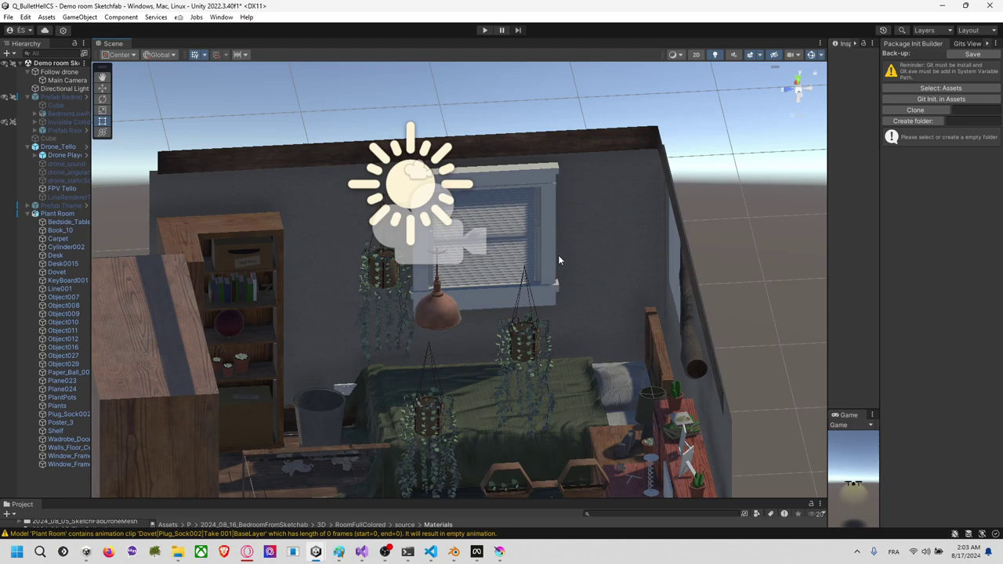
Step: Select Plug_Sock002, widen the Inspector and open its Window_and_Plug material
{"action": "left_click", "coordinate": [550, 257]}
{"action": "left_click", "coordinate": [552, 253]}
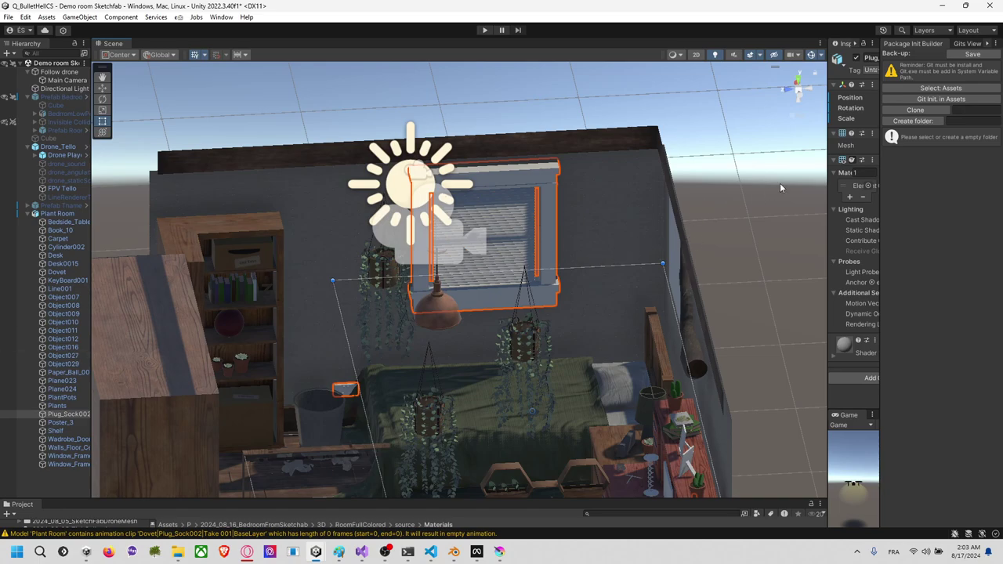
{"action": "left_click_drag", "start_coordinate": [645, 194], "coordinate": [640, 193]}
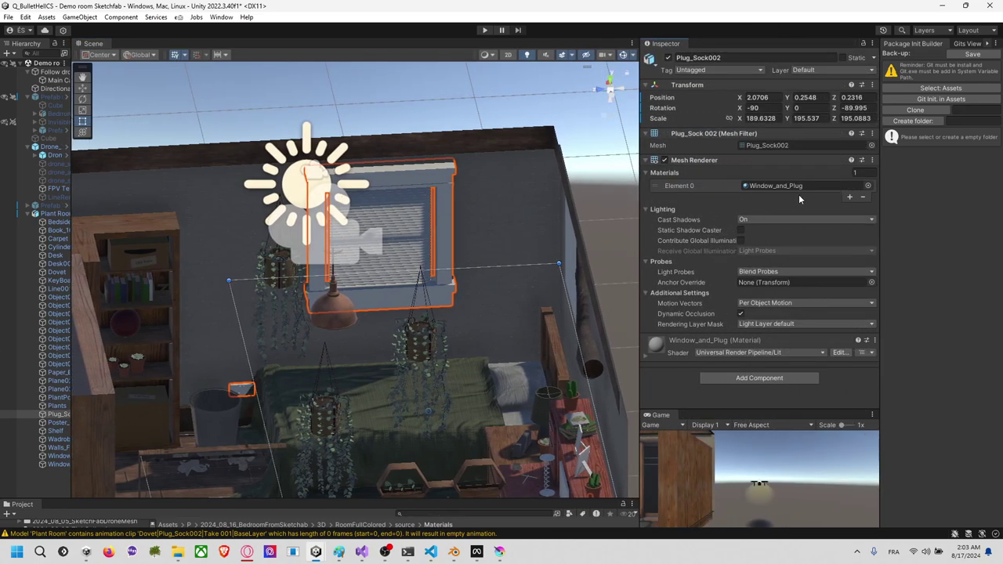
{"action": "double_click", "coordinate": [789, 188]}
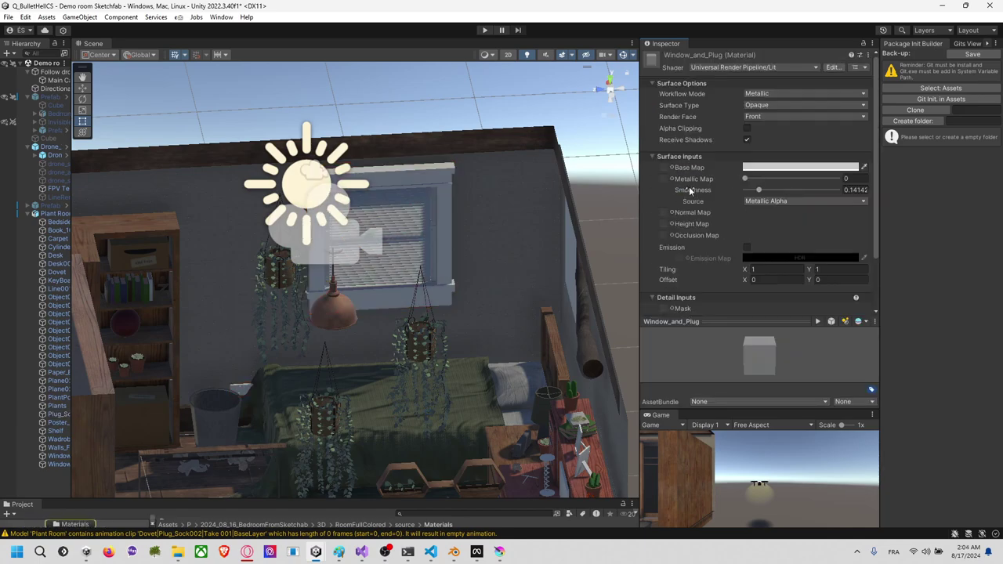
Step: Assign the Windows_and_Plugs base color texture to the Window_and_Plug material's base map
{"action": "left_click", "coordinate": [672, 169]}
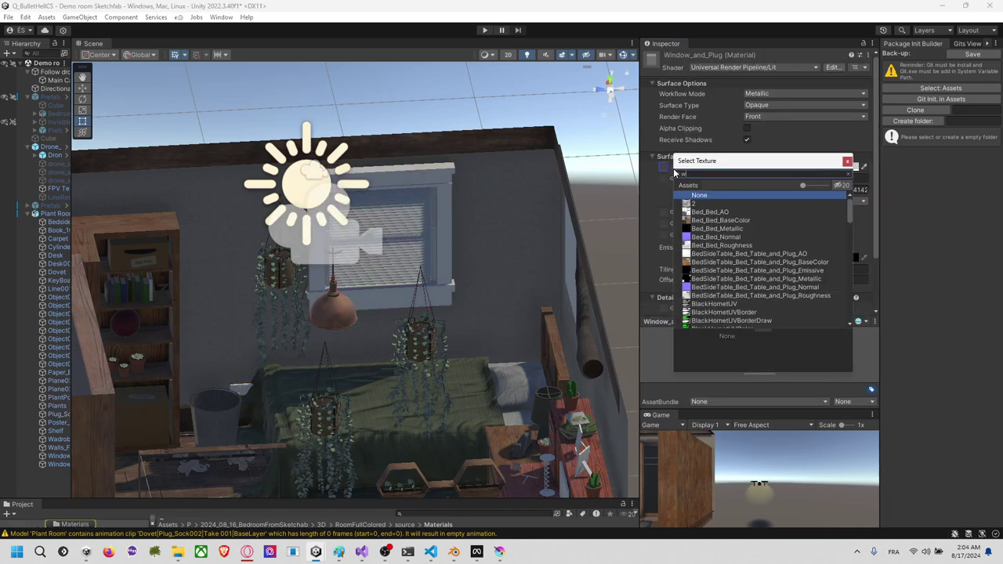
{"action": "type", "text": "wr"}
{"action": "key", "text": "BackSpace"}
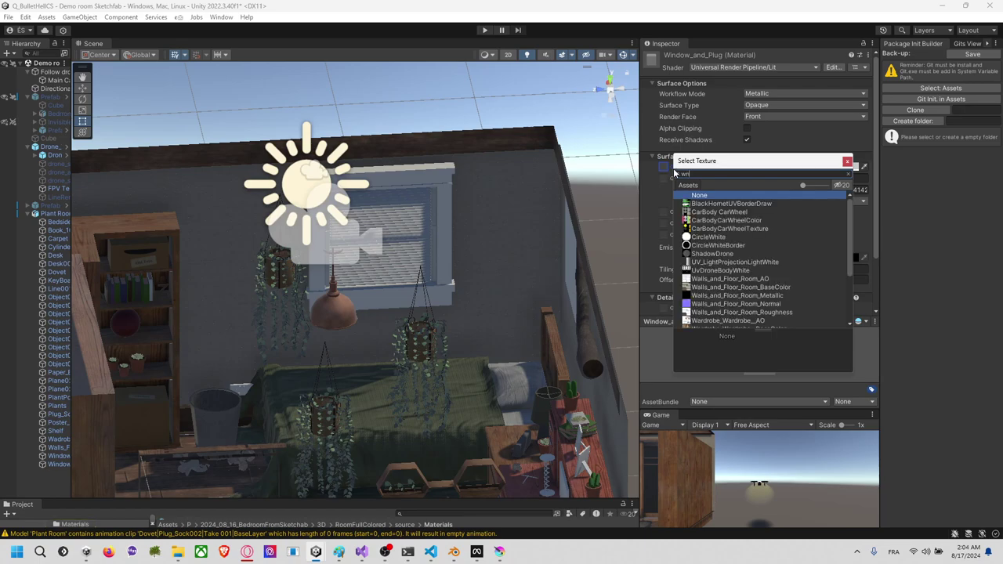
{"action": "type", "text": "indow"}
{"action": "key", "text": "Down"}
{"action": "key", "text": "Down"}
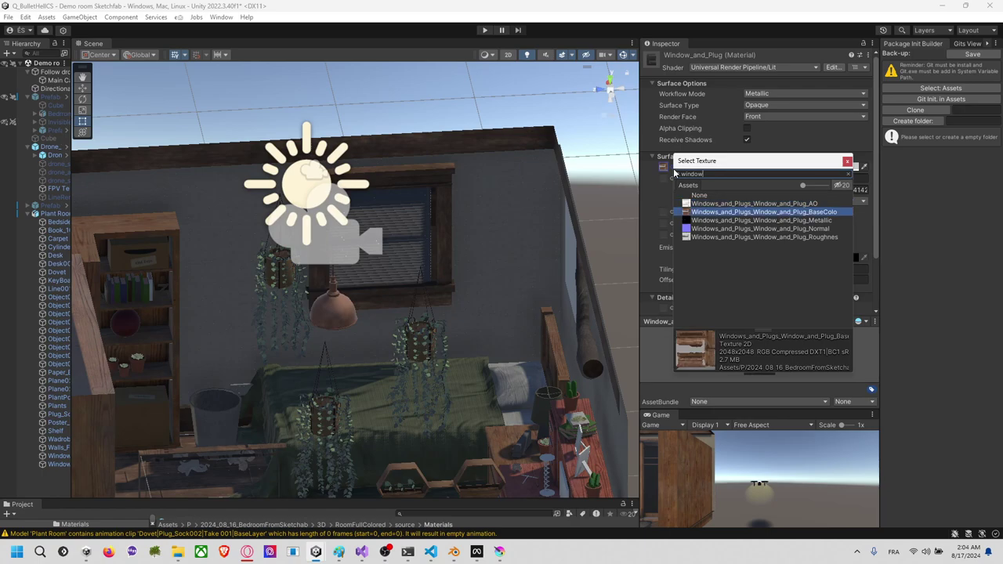
{"action": "key", "text": "Return"}
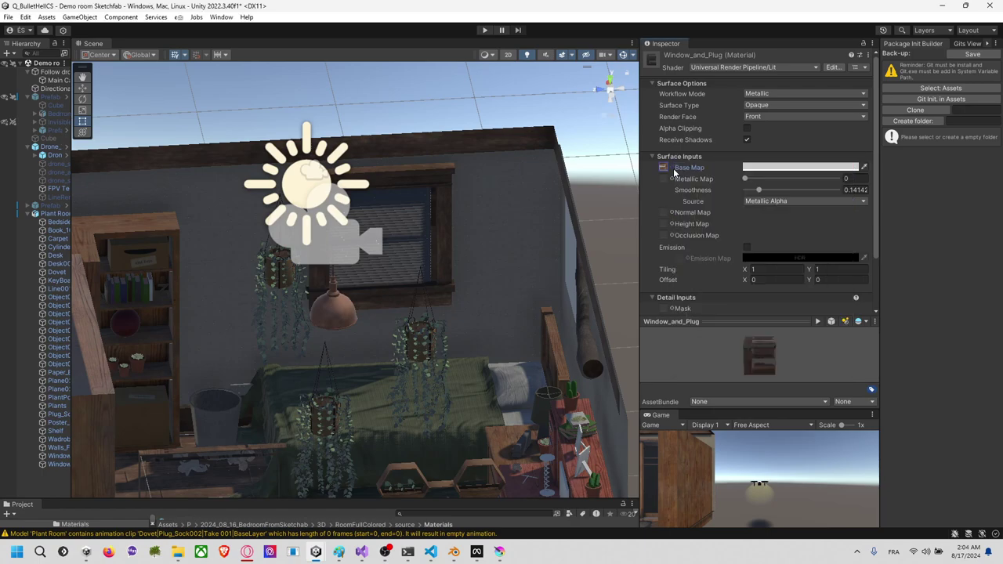
Step: Assign Windows_and_Plugs_Window_and_Plug_Metallic as the metallic map and Windows_and_Plugs_Window_and_Plug_Normal as the normal map of the window material
{"action": "left_click", "coordinate": [663, 167]}
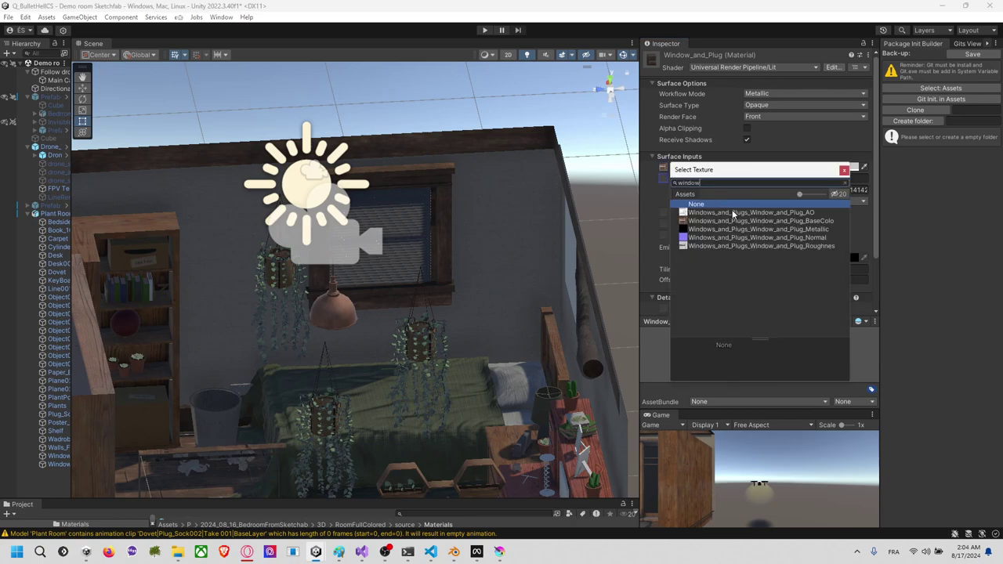
{"action": "left_click", "coordinate": [758, 229]}
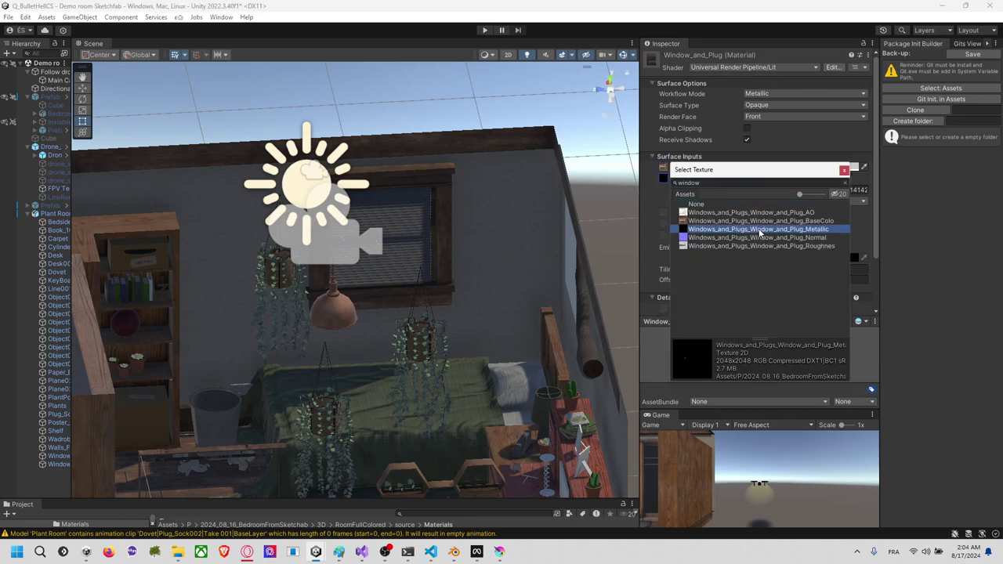
{"action": "key", "text": "Return"}
{"action": "left_click", "coordinate": [670, 220]}
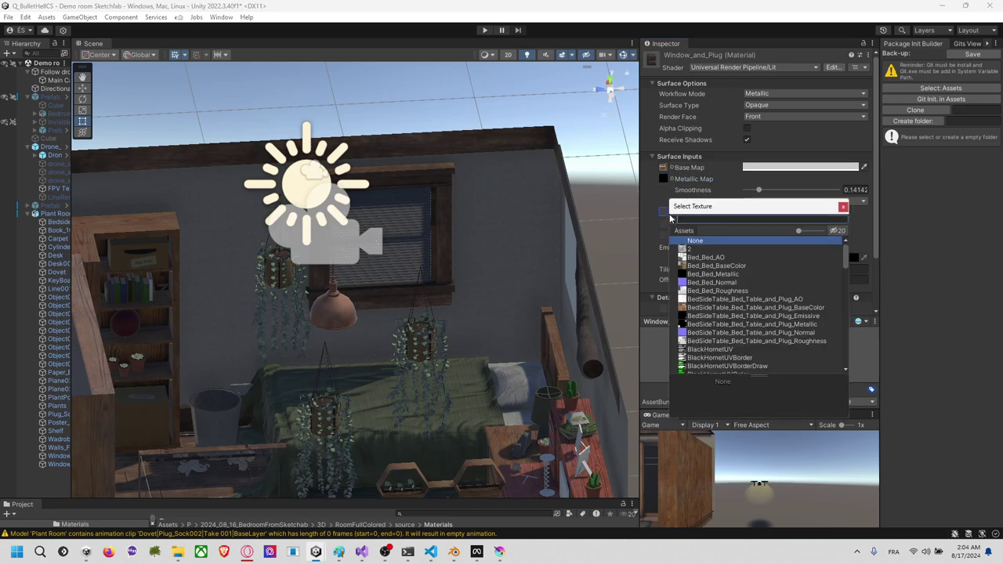
{"action": "left_click", "coordinate": [745, 275]}
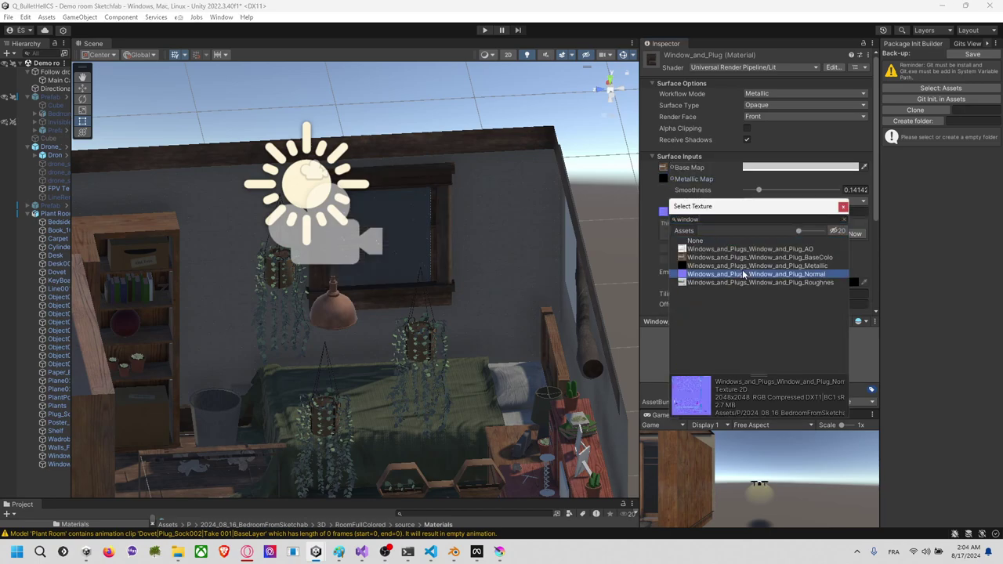
{"action": "left_click", "coordinate": [843, 209]}
Step: Examine the retextured window up close, and look around the bed and desk for objects still missing textures
{"action": "scroll", "coordinate": [493, 195], "scroll_direction": "up", "scroll_amount": 10}
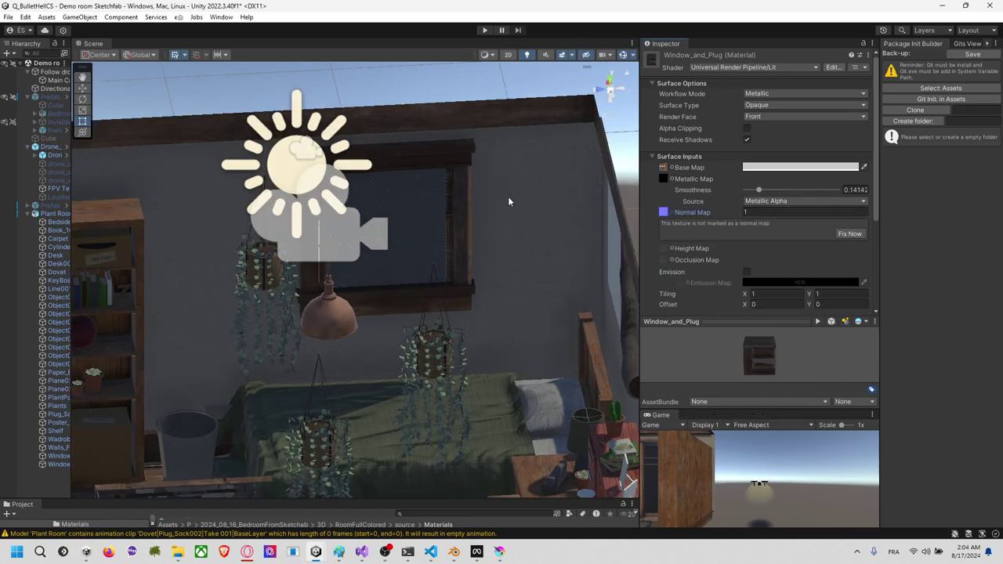
{"action": "scroll", "coordinate": [490, 189], "scroll_direction": "up", "scroll_amount": 2}
{"action": "middle_click_drag", "start_coordinate": [505, 177], "coordinate": [441, 253]}
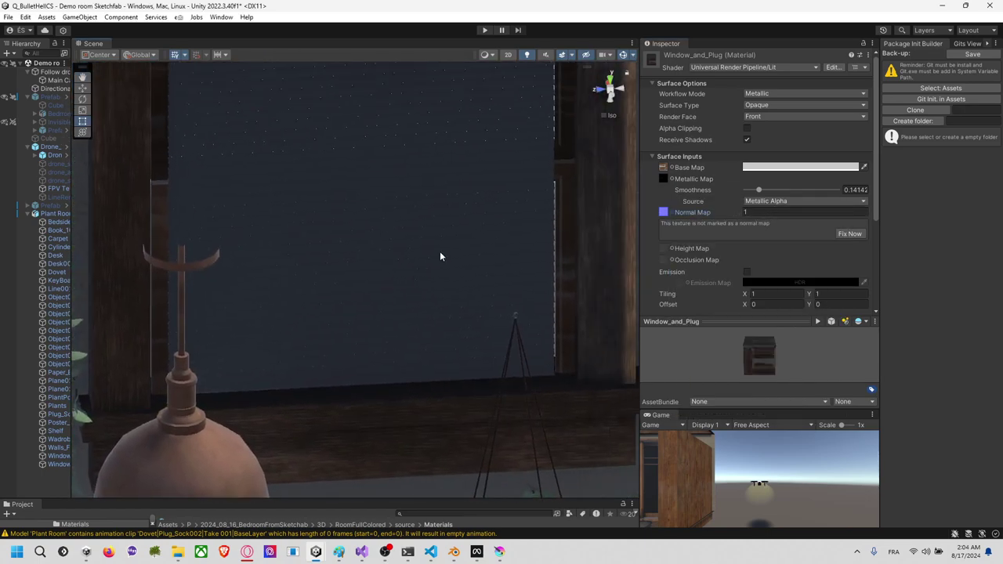
{"action": "right_click_drag", "start_coordinate": [530, 207], "coordinate": [431, 210]}
{"action": "middle_click_drag", "start_coordinate": [571, 214], "coordinate": [113, 196]}
{"action": "middle_click_drag", "start_coordinate": [596, 225], "coordinate": [281, 195]}
{"action": "scroll", "coordinate": [313, 206], "scroll_direction": "down", "scroll_amount": 4}
{"action": "middle_click_drag", "start_coordinate": [315, 285], "coordinate": [482, 163]}
{"action": "scroll", "coordinate": [378, 248], "scroll_direction": "down", "scroll_amount": 4}
{"action": "middle_click_drag", "start_coordinate": [186, 312], "coordinate": [365, 269]}
{"action": "right_click_drag", "start_coordinate": [366, 269], "coordinate": [508, 347]}
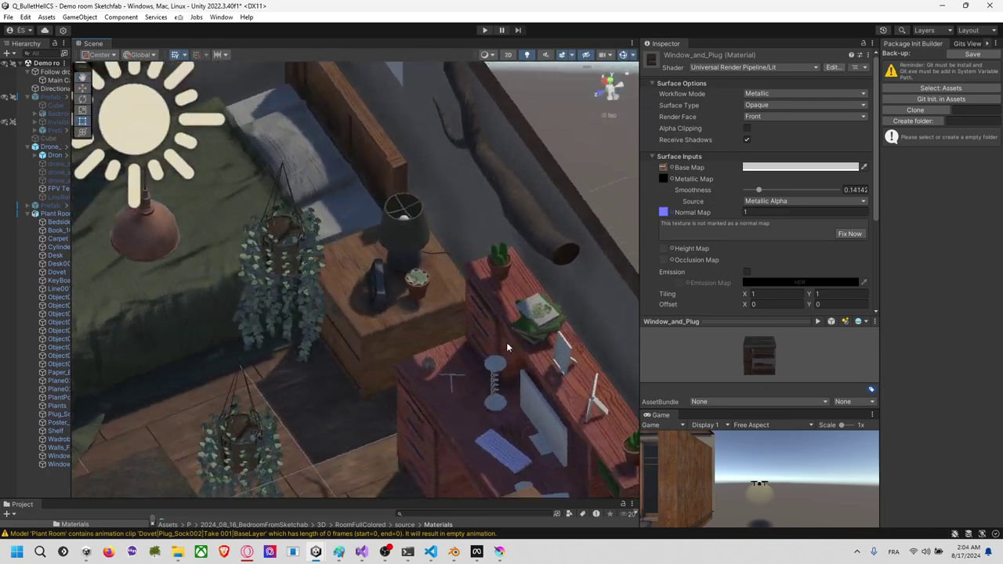
{"action": "middle_click_drag", "start_coordinate": [340, 332], "coordinate": [514, 324]}
{"action": "right_click_drag", "start_coordinate": [513, 325], "coordinate": [354, 327]}
{"action": "scroll", "coordinate": [410, 396], "scroll_direction": "down", "scroll_amount": 6}
{"action": "scroll", "coordinate": [310, 316], "scroll_direction": "up", "scroll_amount": 5}
{"action": "scroll", "coordinate": [309, 317], "scroll_direction": "up", "scroll_amount": 5}
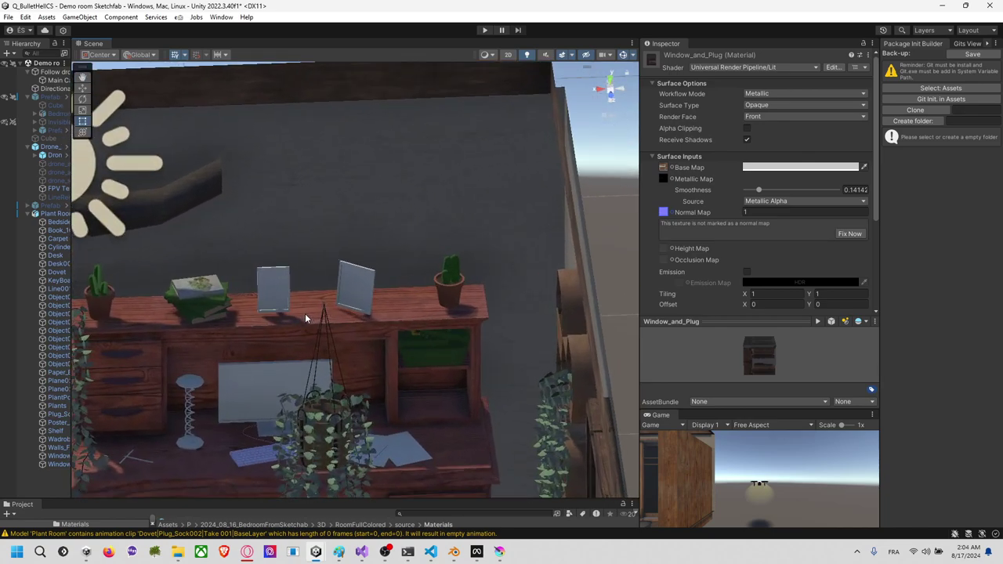
Step: Select Desk0015, the untextured monitor and desk accessories, and open its Desk Objects material
{"action": "middle_click_drag", "start_coordinate": [307, 319], "coordinate": [387, 321]}
{"action": "scroll", "coordinate": [379, 322], "scroll_direction": "up", "scroll_amount": 10}
{"action": "right_click_drag", "start_coordinate": [377, 318], "coordinate": [365, 353]}
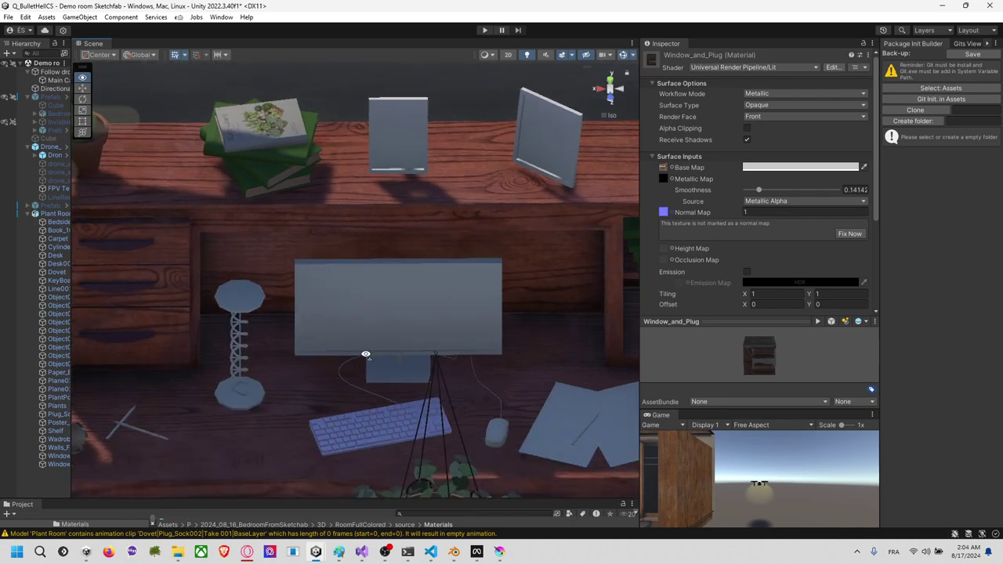
{"action": "left_click", "coordinate": [261, 309]}
{"action": "left_click", "coordinate": [339, 304]}
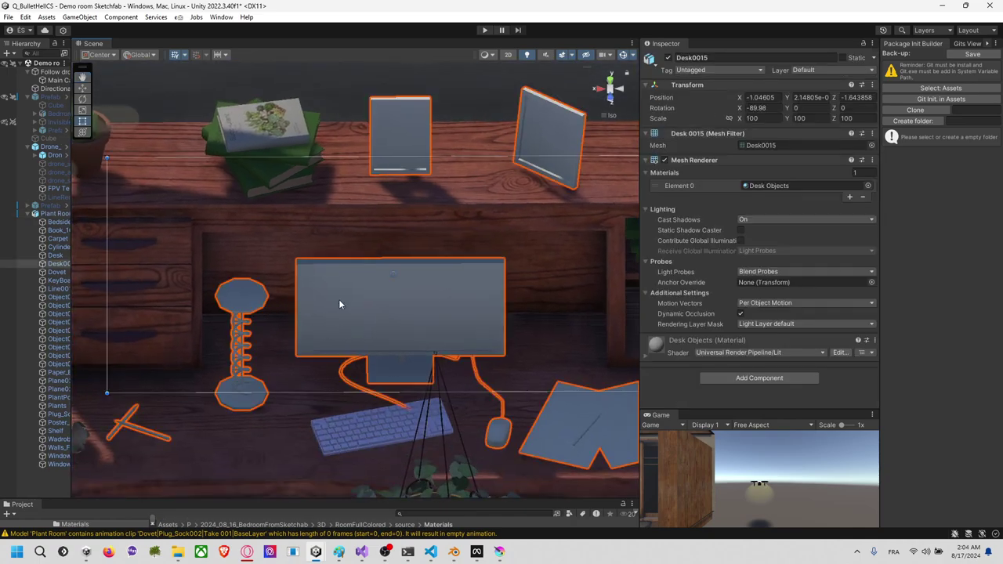
{"action": "double_click", "coordinate": [776, 186]}
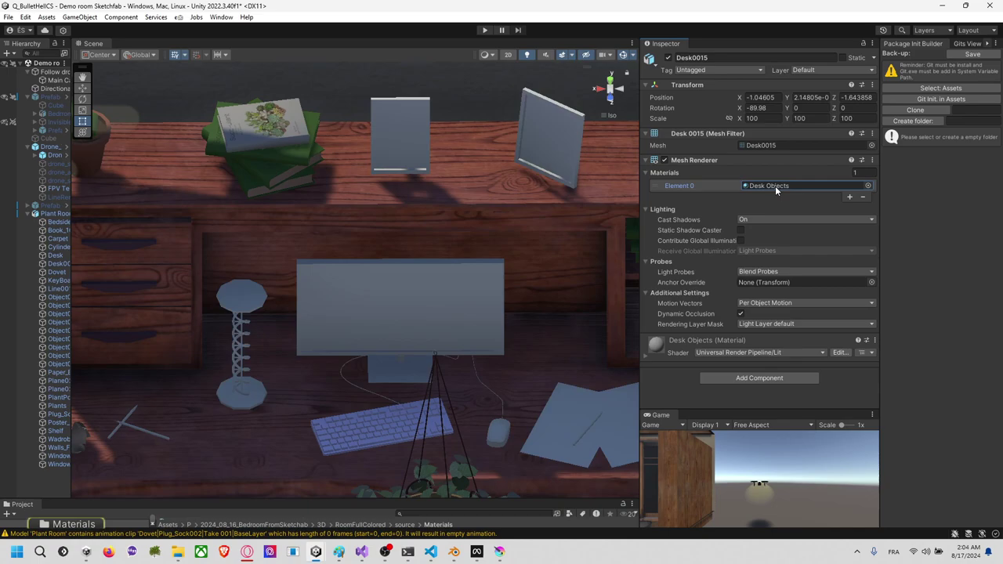
Step: Try Desk_Desk_BaseColor as the base map of the Desk Objects material
{"action": "left_click", "coordinate": [671, 167]}
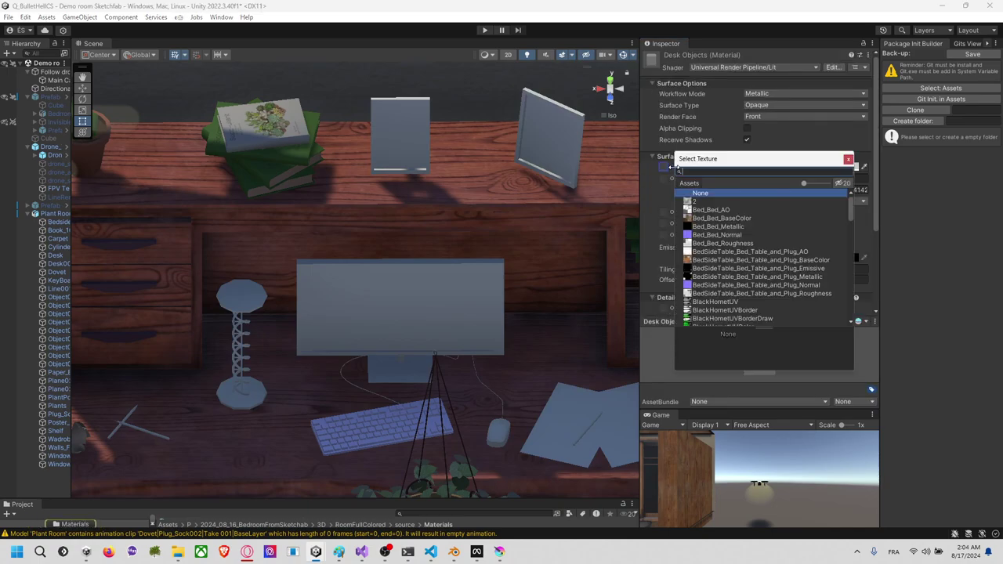
{"action": "type", "text": "deskob"}
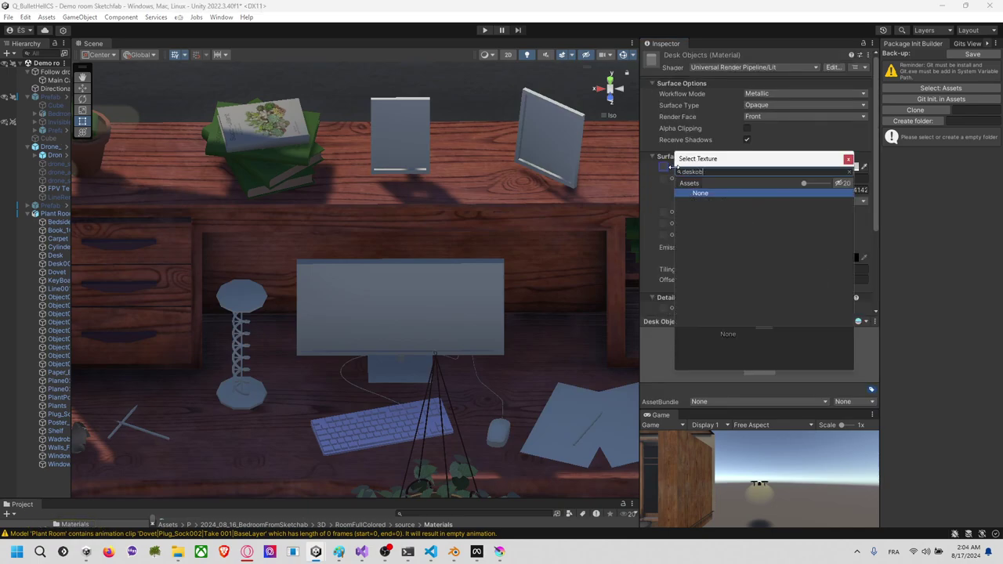
{"action": "key", "text": "BackSpace"}
{"action": "key", "text": "BackSpace"}
{"action": "type", "text": "o"}
{"action": "key", "text": "Down"}
{"action": "key", "text": "Down"}
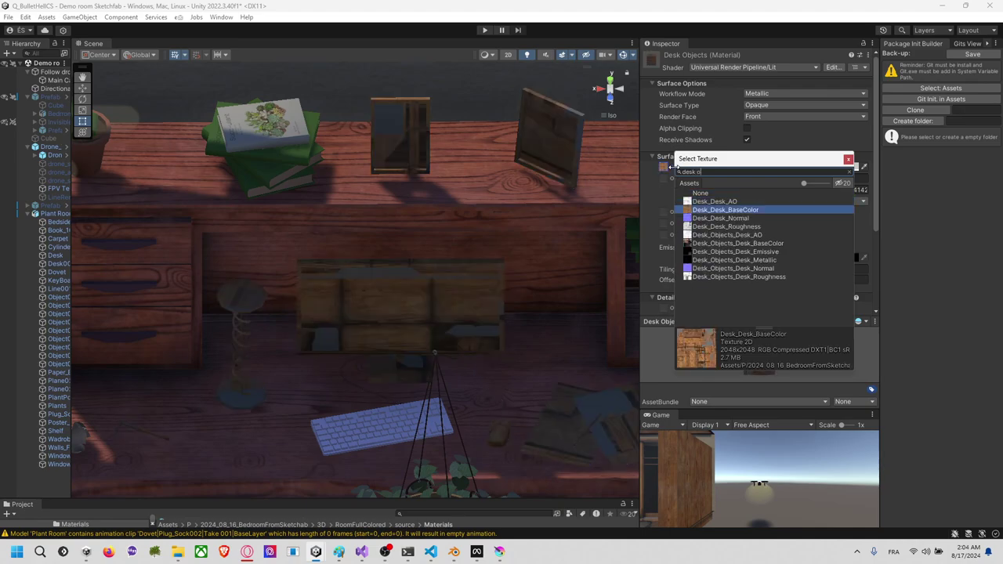
{"action": "key", "text": "Return"}
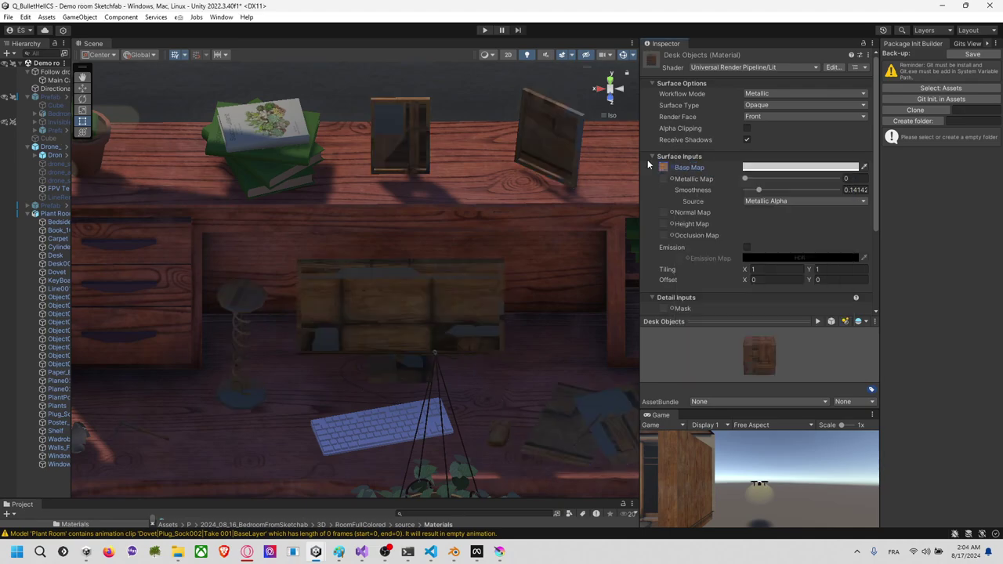
Step: Set the Desk Objects material's base map to Desk_Objects_Desk_BaseColor
{"action": "left_click", "coordinate": [671, 171]}
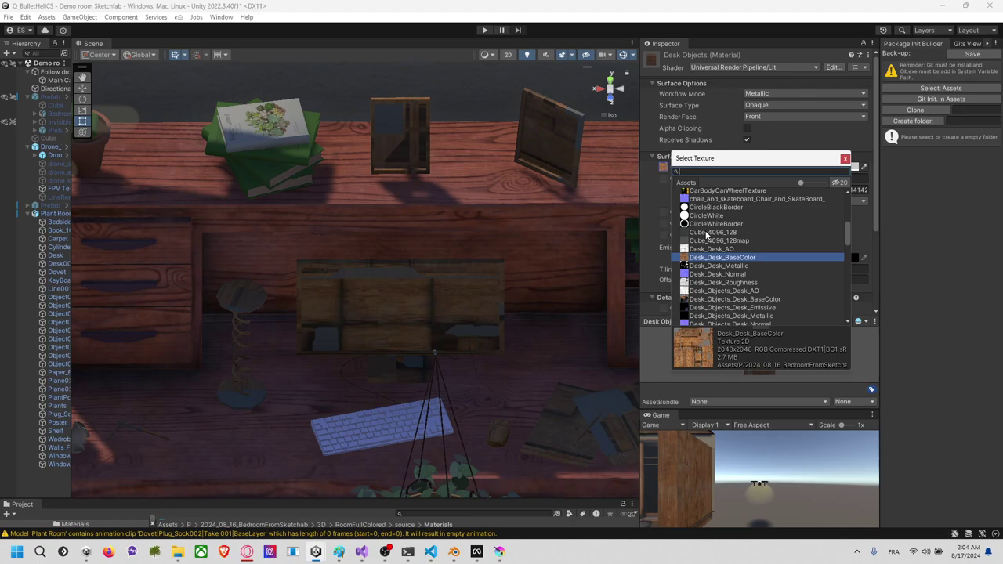
{"action": "key", "text": "Down"}
{"action": "key", "text": "Down"}
{"action": "key", "text": "Down"}
{"action": "key", "text": "Down"}
{"action": "key", "text": "Down"}
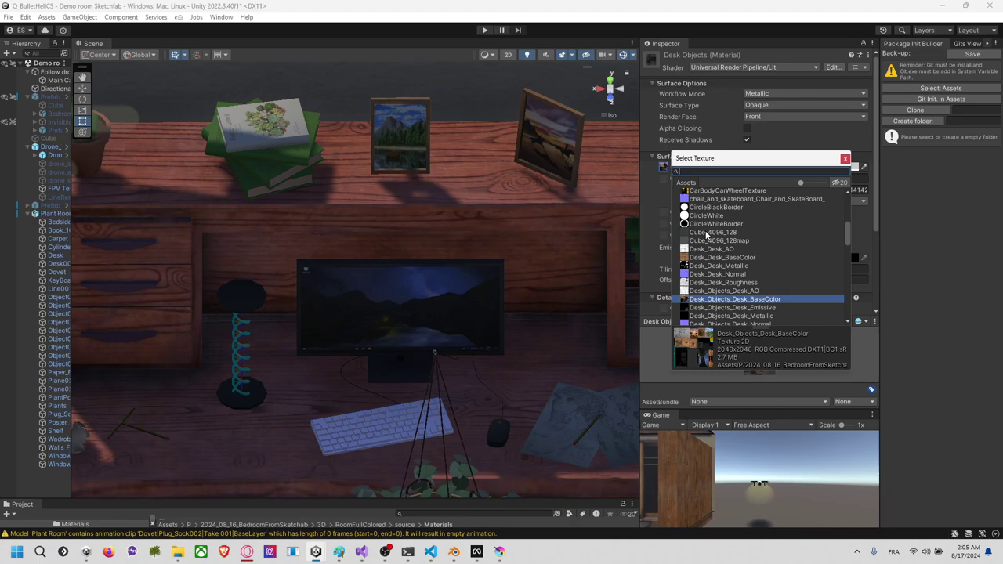
{"action": "type", "text": "desk obje"}
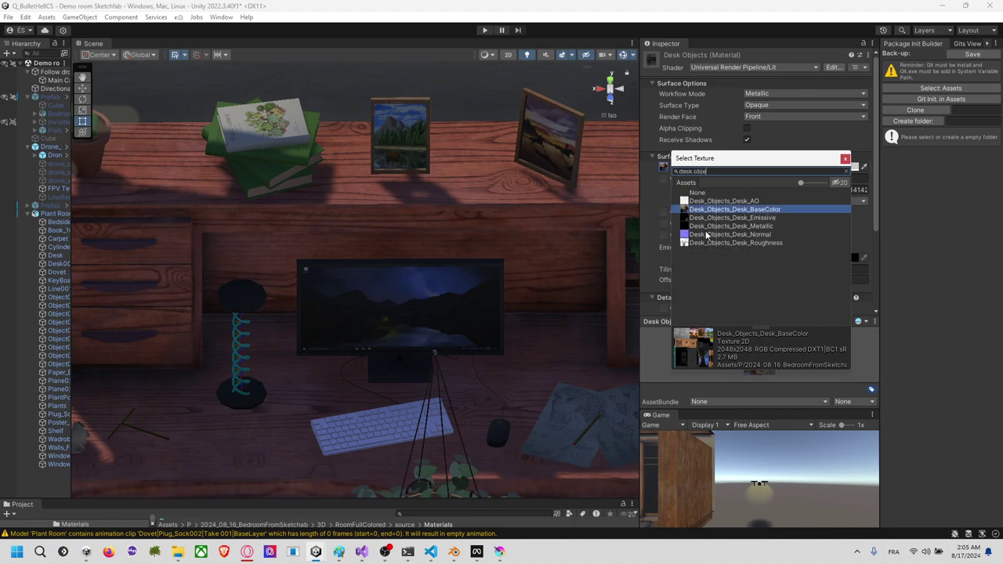
{"action": "type", "text": "ct"}
{"action": "key", "text": "Return"}
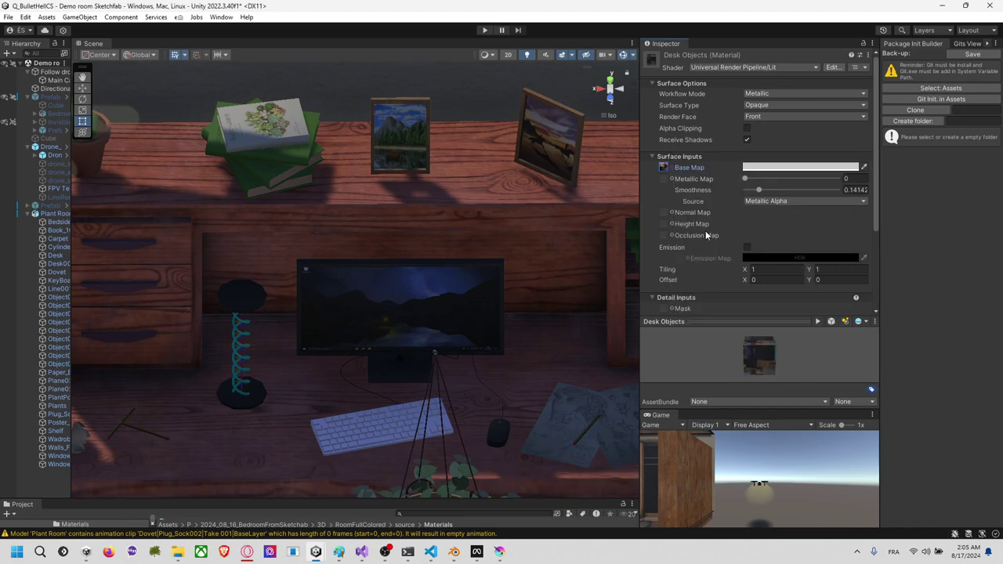
Step: Set the Desk Objects material's metallic map to Desk_Objects_Desk_Metallic
{"action": "left_click", "coordinate": [673, 181]}
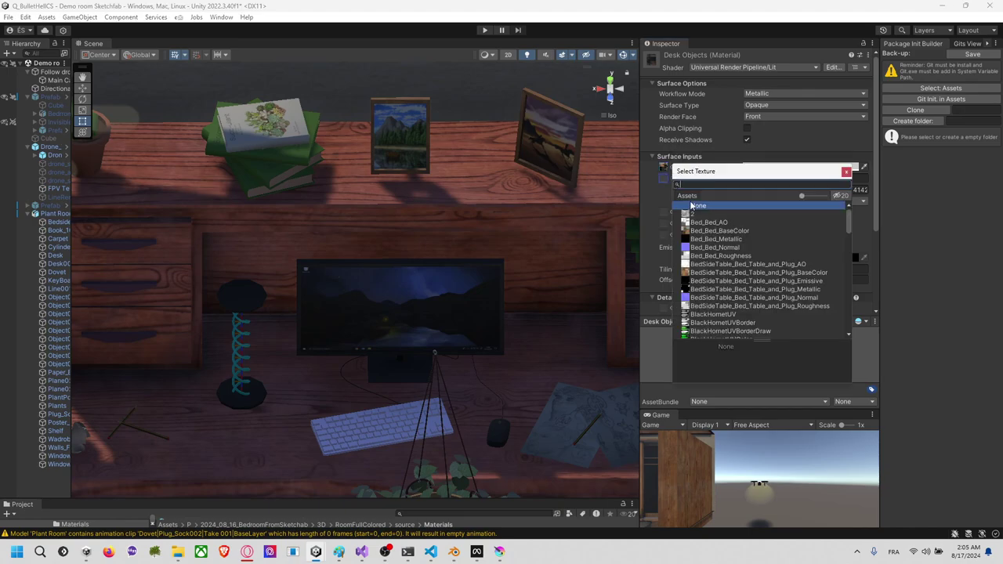
{"action": "type", "text": "desk object"}
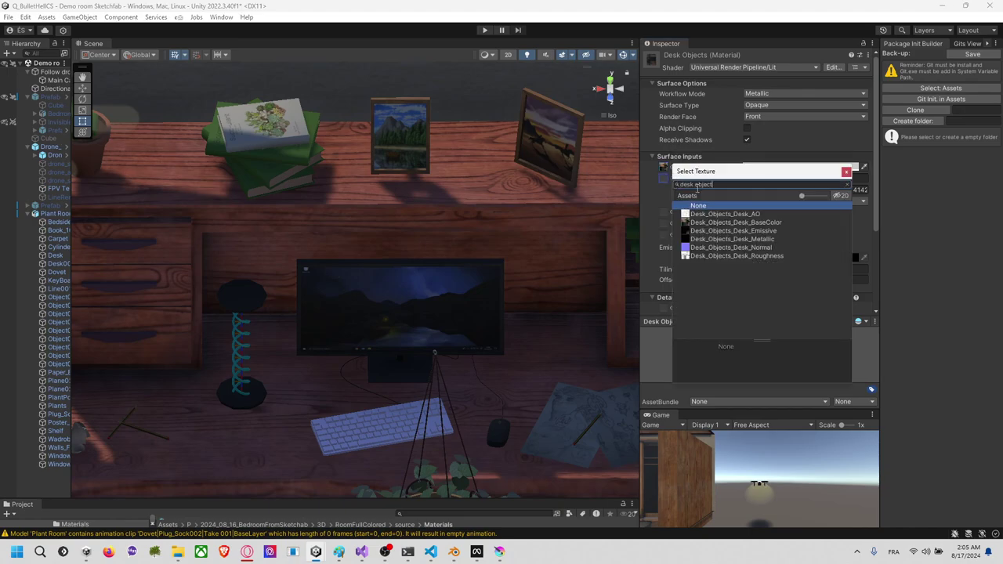
{"action": "left_click", "coordinate": [731, 231]}
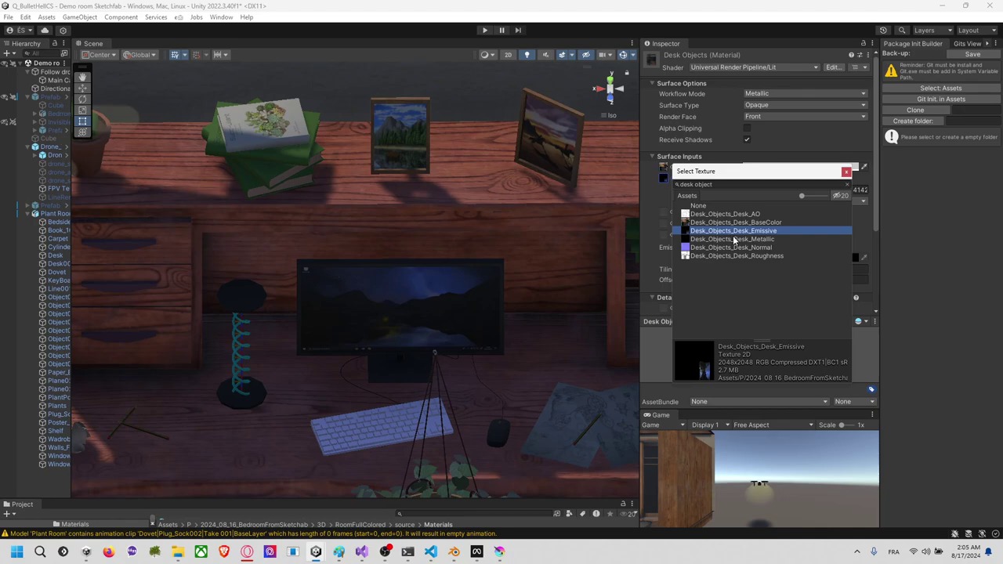
{"action": "left_click", "coordinate": [733, 239]}
{"action": "left_click", "coordinate": [847, 173]}
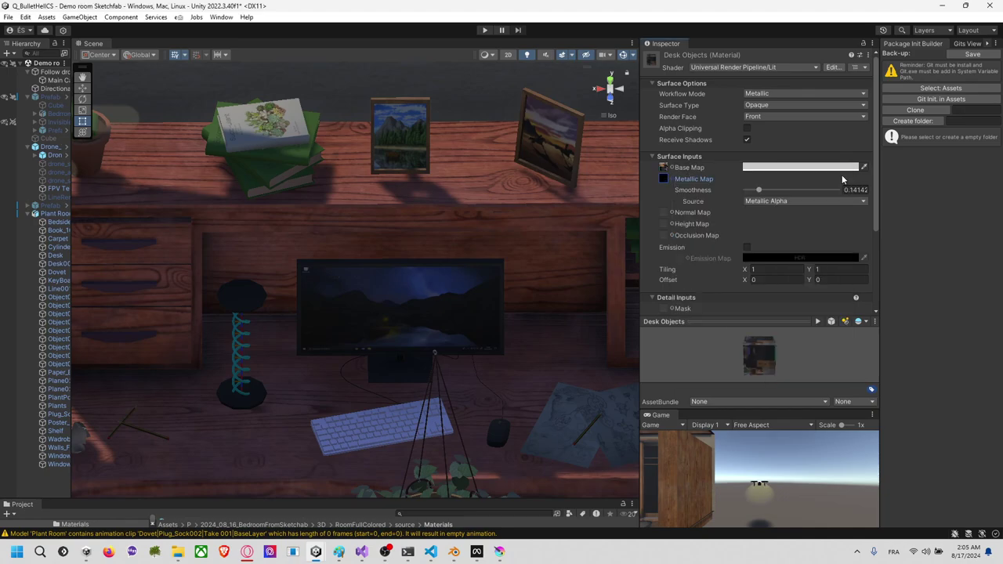
Step: Set the Desk Objects material's normal map to Desk_Objects_Desk_Normal and fix the texture's import type as a normal map
{"action": "left_click", "coordinate": [672, 213]}
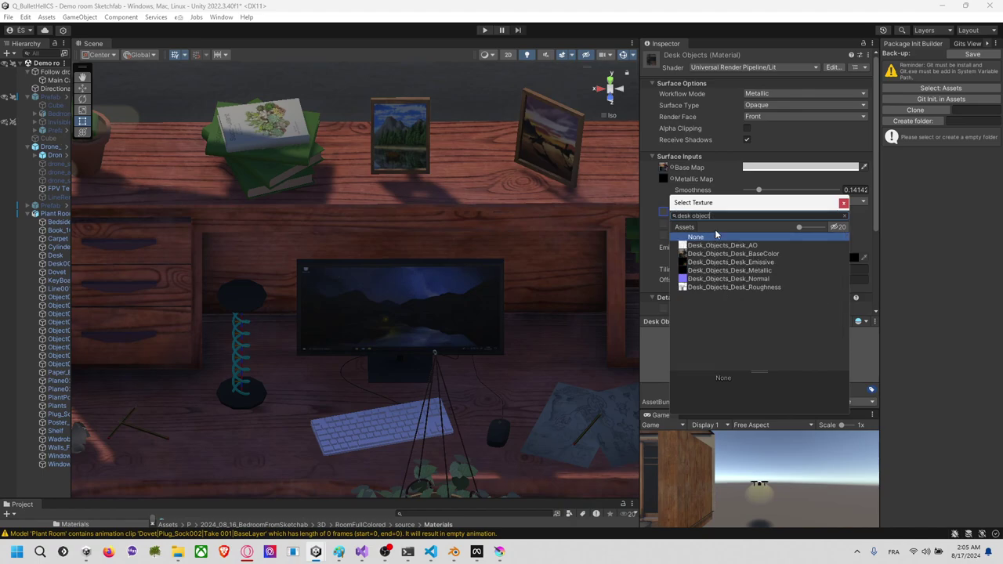
{"action": "left_click", "coordinate": [715, 278]}
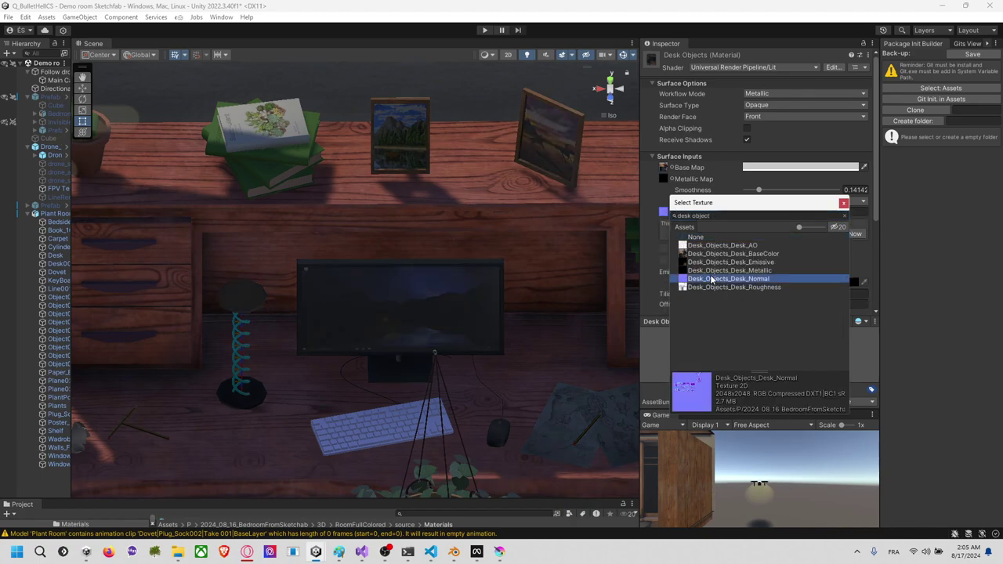
{"action": "left_click", "coordinate": [843, 204]}
{"action": "left_click", "coordinate": [848, 234]}
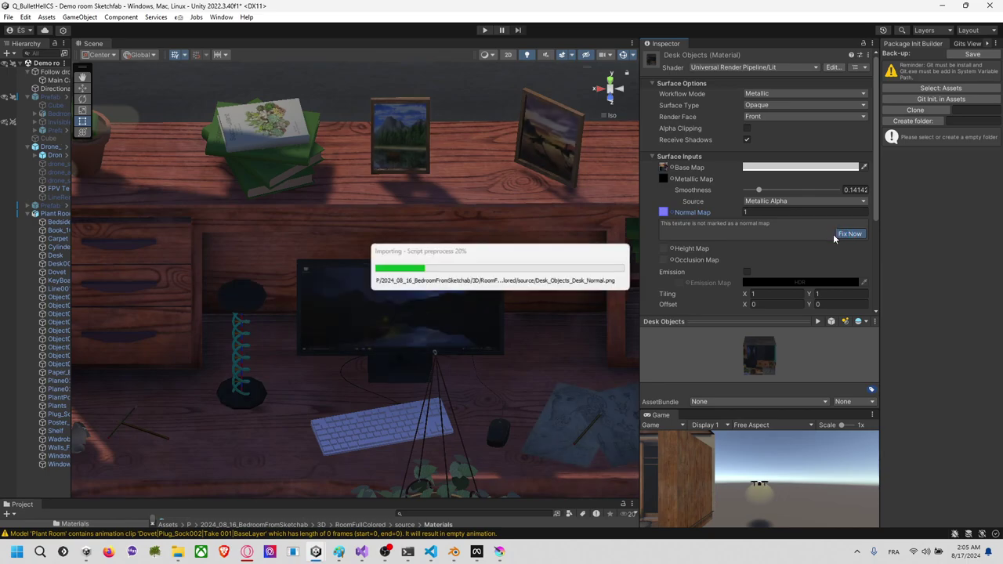
Step: Enable emission on the Desk Objects material and set its emission map to Desk_Objects_Desk_Emissive
{"action": "scroll", "coordinate": [681, 237], "scroll_direction": "down", "scroll_amount": 3}
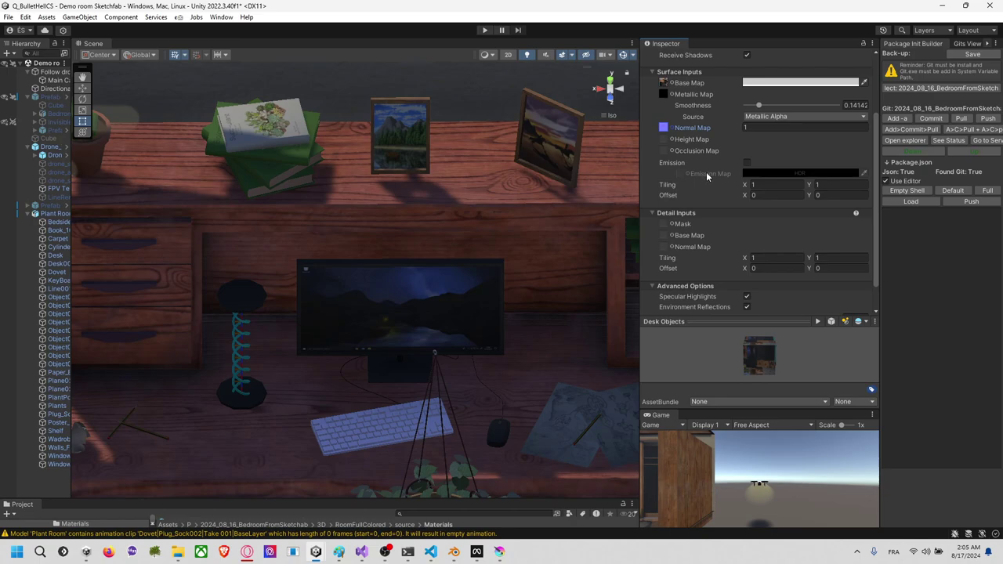
{"action": "left_click", "coordinate": [747, 162]}
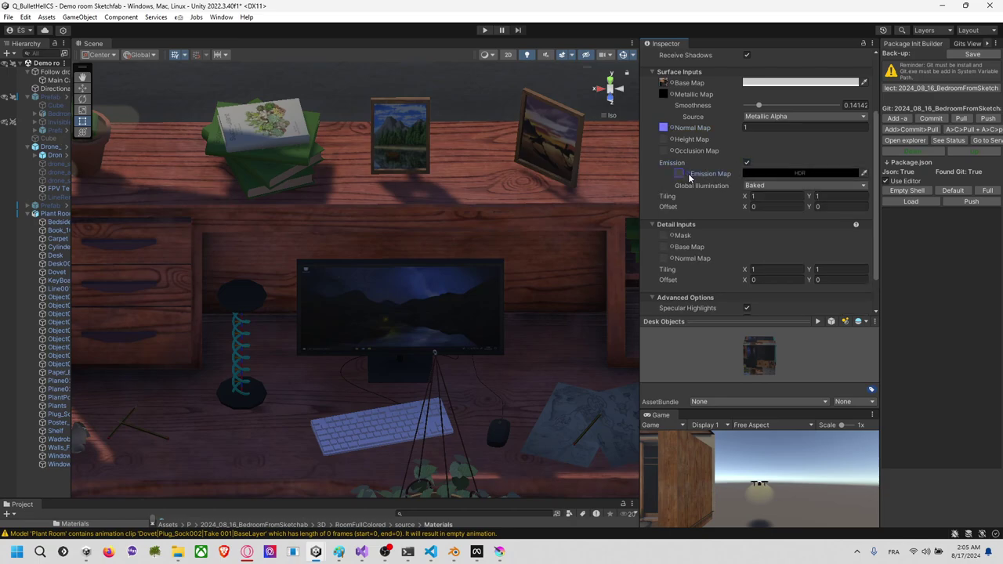
{"action": "left_click", "coordinate": [687, 174]}
{"action": "type", "text": "desk object"}
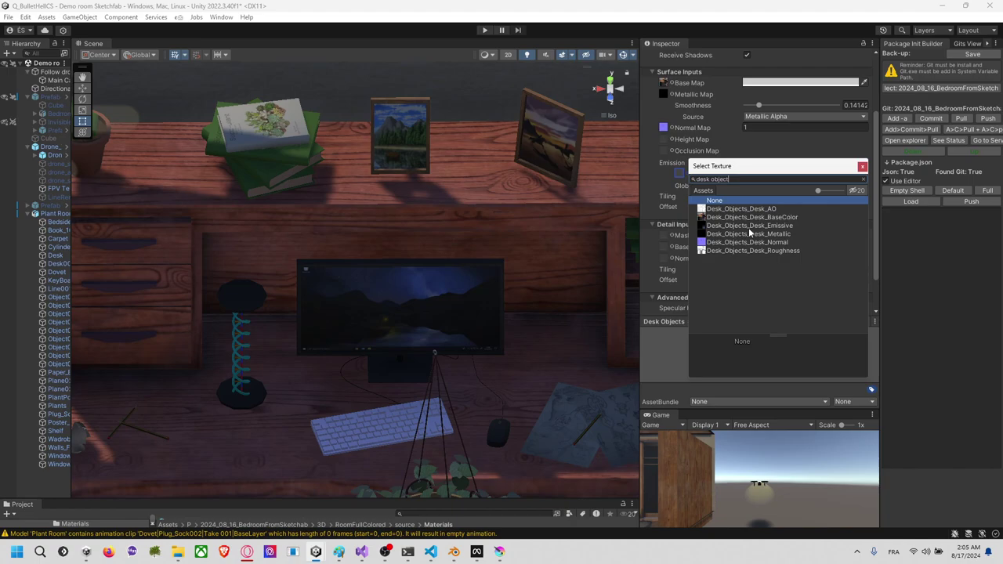
{"action": "left_click", "coordinate": [768, 227]}
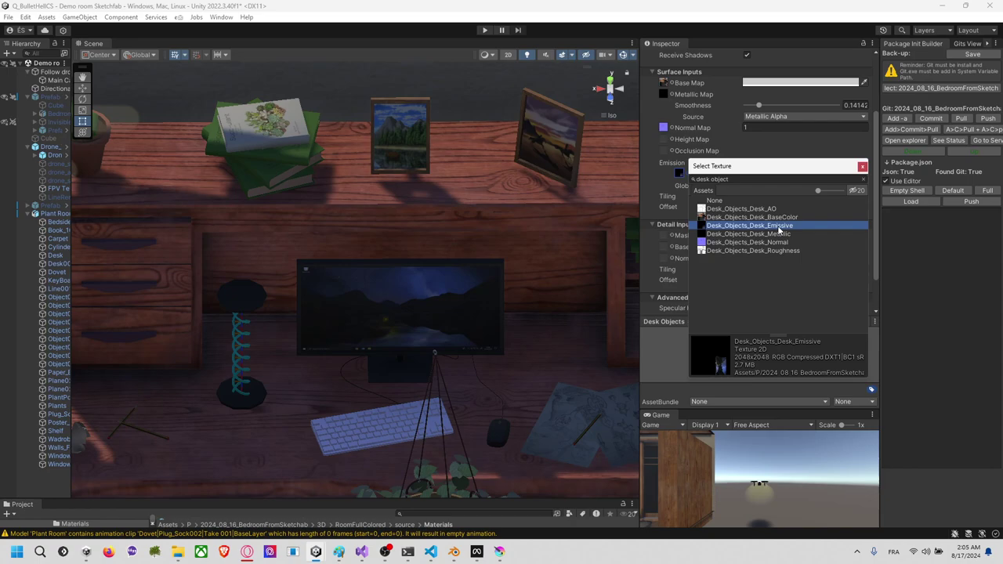
Step: Assign Desk_Objects_Desk_Emissive as the desk objects material's emission map and set its emission colour to white
{"action": "double_click", "coordinate": [780, 227]}
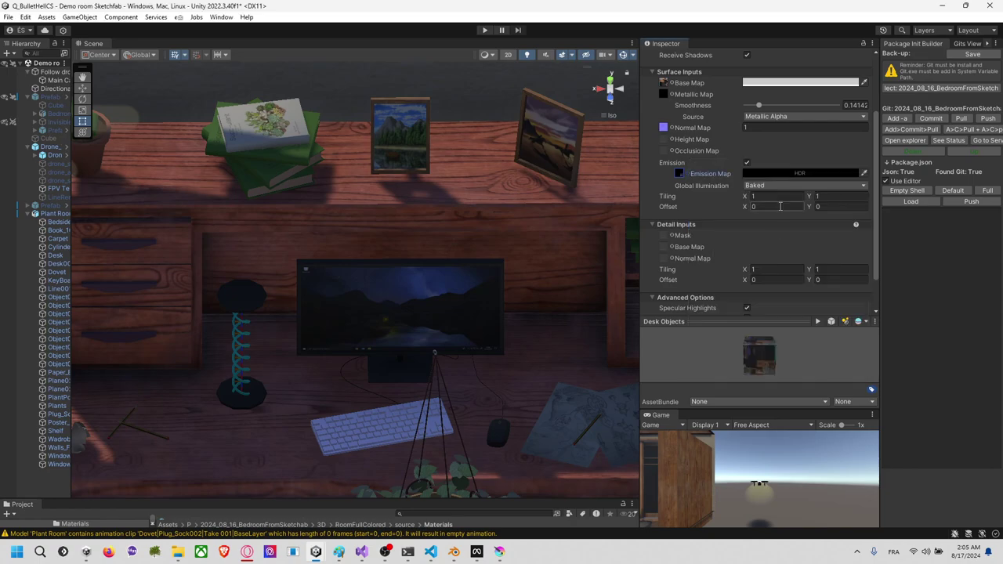
{"action": "left_click", "coordinate": [773, 174]}
{"action": "mouse_move", "coordinate": [804, 236]}
{"action": "left_mouse_down"}
{"action": "mouse_move", "coordinate": [858, 228]}
{"action": "mouse_move", "coordinate": [830, 278]}
{"action": "mouse_move", "coordinate": [848, 219]}
{"action": "mouse_move", "coordinate": [830, 280]}
{"action": "mouse_move", "coordinate": [857, 229]}
{"action": "mouse_move", "coordinate": [802, 238]}
{"action": "mouse_move", "coordinate": [816, 206]}
{"action": "left_mouse_up"}
{"action": "left_click", "coordinate": [886, 165]}
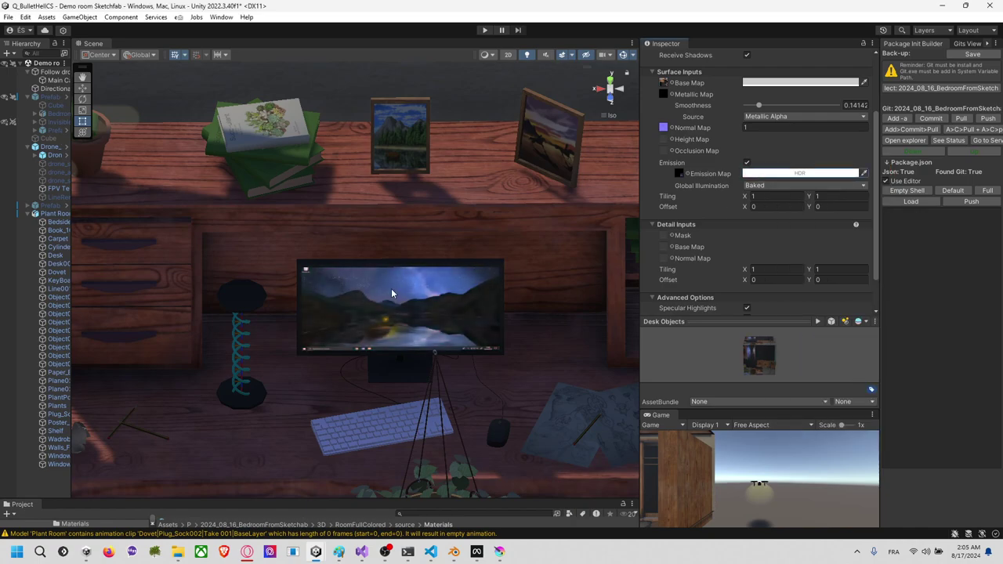
Step: Try Realtime global illumination for the desk objects material's emission and return it to Baked
{"action": "scroll", "coordinate": [424, 310], "scroll_direction": "up", "scroll_amount": 3}
{"action": "mouse_move", "coordinate": [424, 310]}
{"action": "right_mouse_down"}
{"action": "mouse_move", "coordinate": [465, 282]}
{"action": "mouse_move", "coordinate": [424, 329]}
{"action": "right_mouse_up"}
{"action": "middle_click_drag", "start_coordinate": [423, 329], "coordinate": [462, 269]}
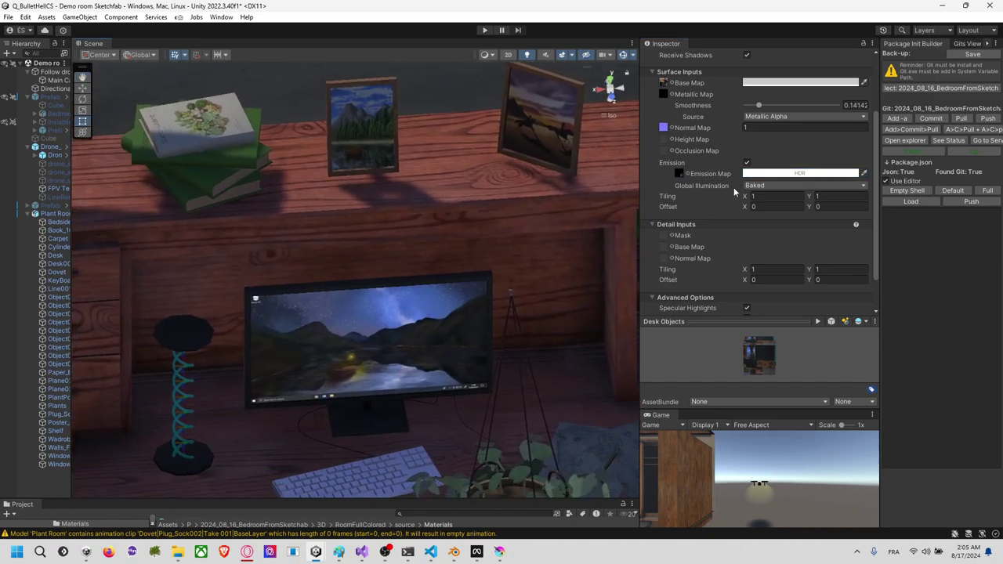
{"action": "left_click", "coordinate": [759, 187]}
{"action": "left_click", "coordinate": [766, 197]}
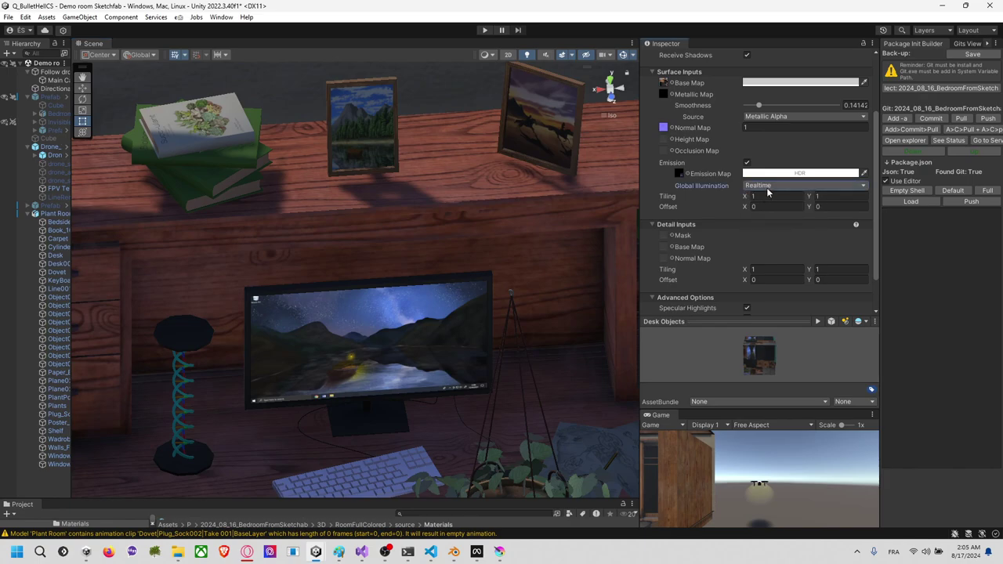
{"action": "left_click", "coordinate": [788, 174]}
{"action": "left_click_drag", "start_coordinate": [849, 246], "coordinate": [809, 221]}
{"action": "left_click", "coordinate": [904, 163]}
{"action": "left_click", "coordinate": [769, 187]}
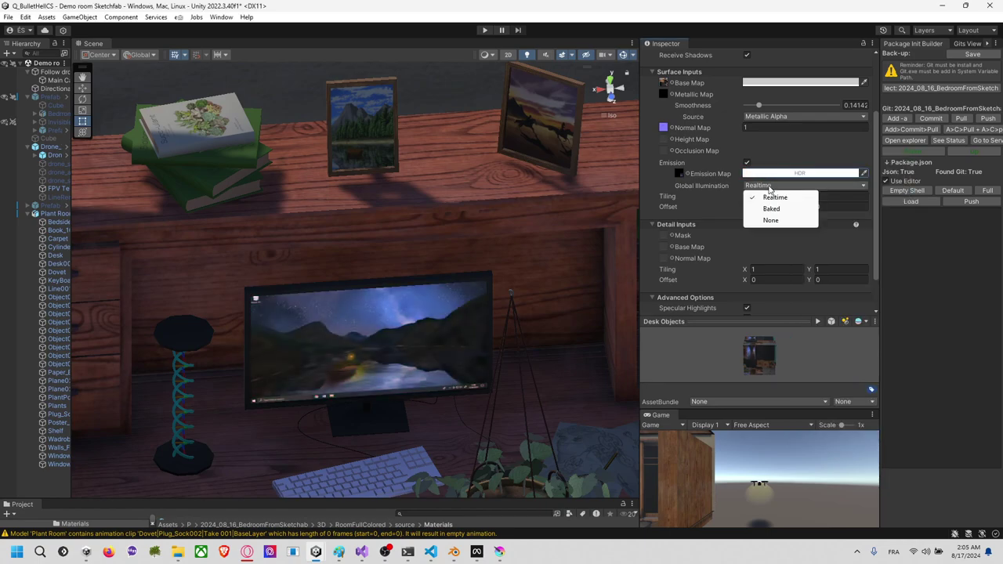
{"action": "left_click", "coordinate": [771, 208]}
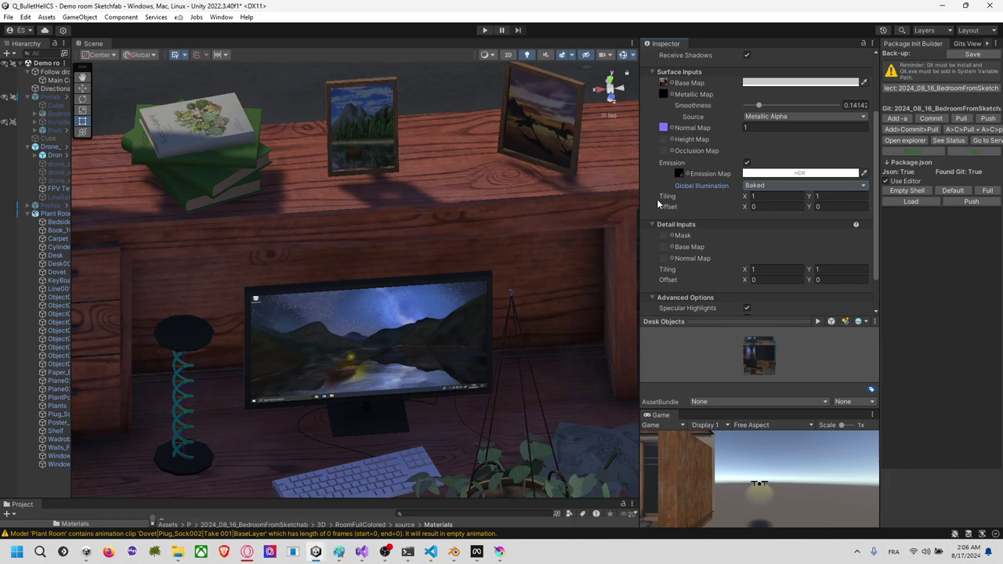
Step: Open the Posters material from the wall poster beside the door and assign Posters_Chair_and_SkateBoard_BaseColor as its base map
{"action": "scroll", "coordinate": [474, 182], "scroll_direction": "down", "scroll_amount": 10}
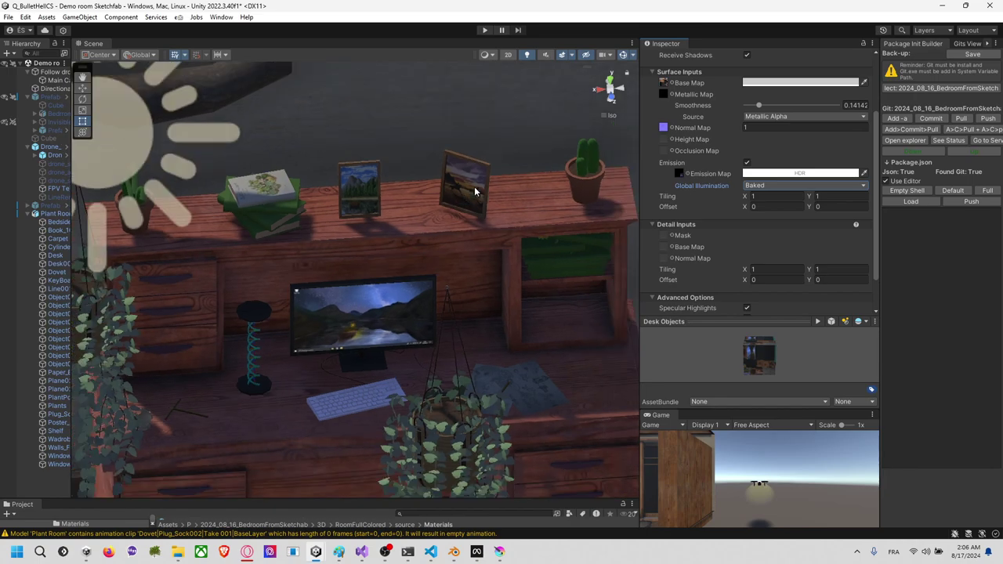
{"action": "scroll", "coordinate": [475, 195], "scroll_direction": "down", "scroll_amount": 15}
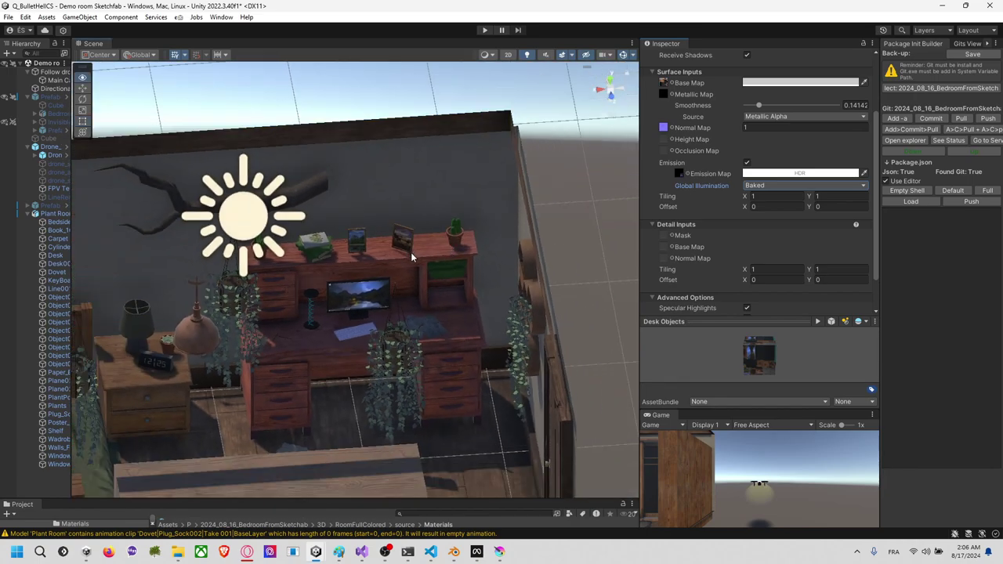
{"action": "right_click_drag", "start_coordinate": [412, 257], "coordinate": [519, 257]}
{"action": "left_click", "coordinate": [474, 239]}
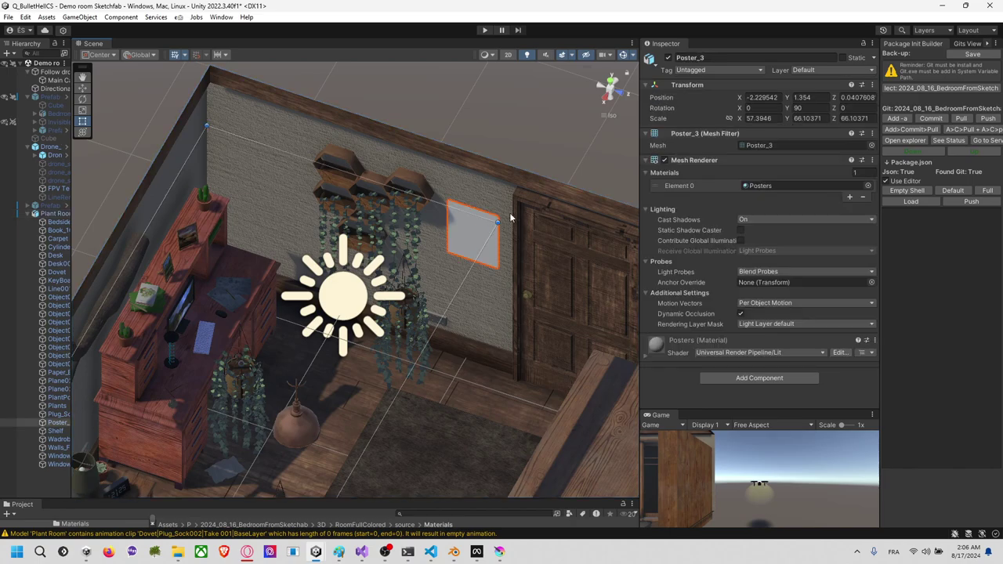
{"action": "right_click_drag", "start_coordinate": [511, 219], "coordinate": [587, 221]}
{"action": "double_click", "coordinate": [761, 186]}
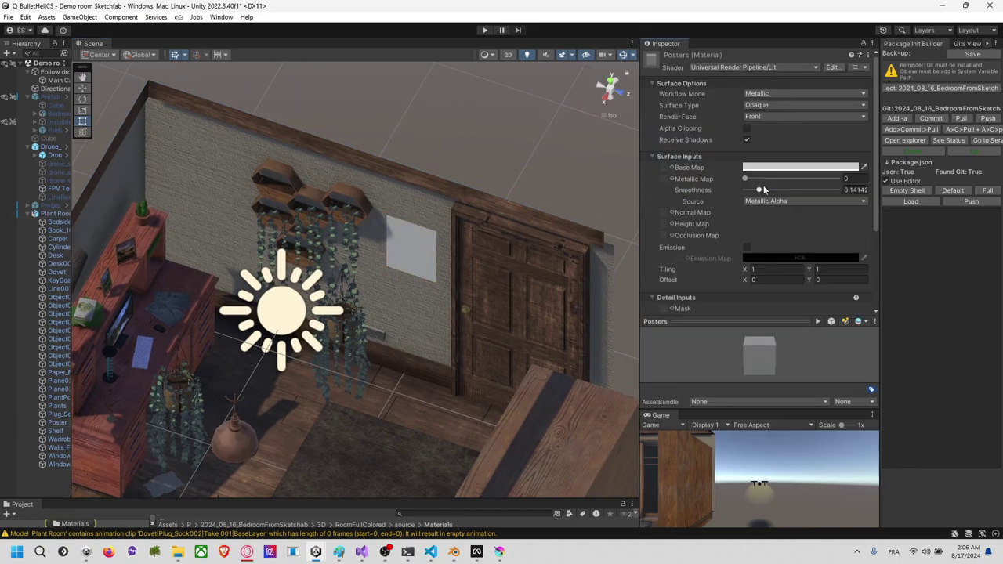
{"action": "left_click", "coordinate": [672, 167]}
{"action": "type", "text": "pos"}
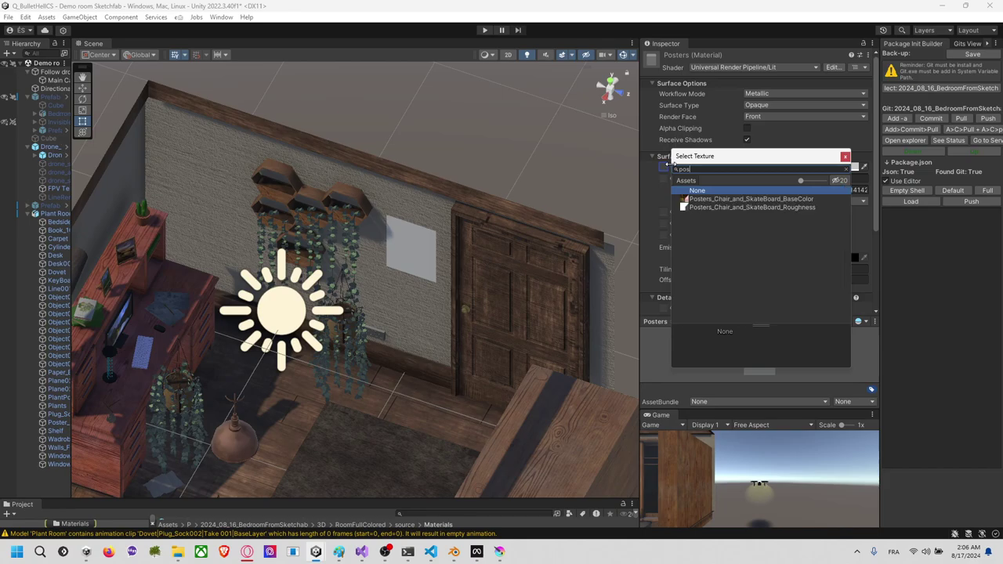
{"action": "key", "text": "Down"}
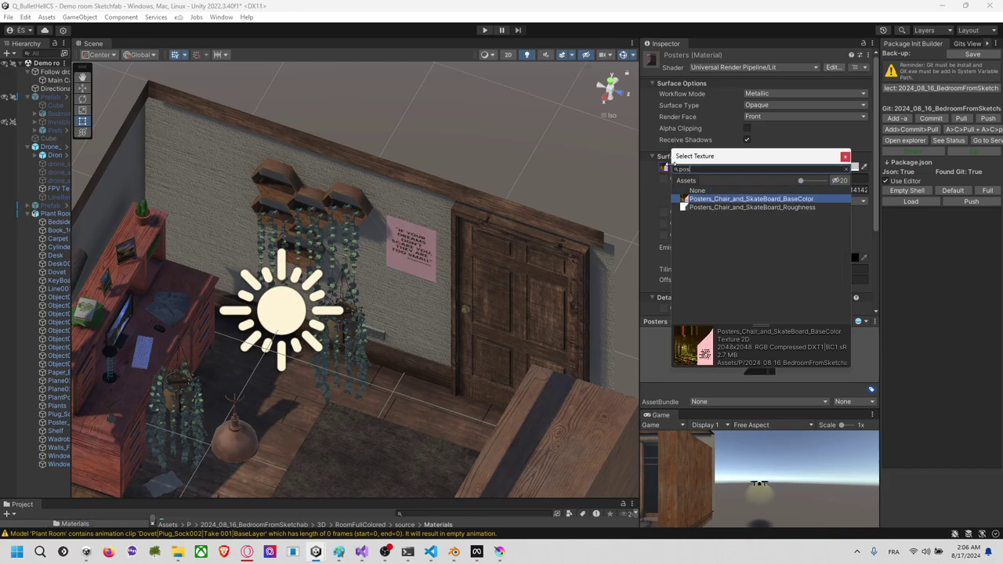
{"action": "key", "text": "Return"}
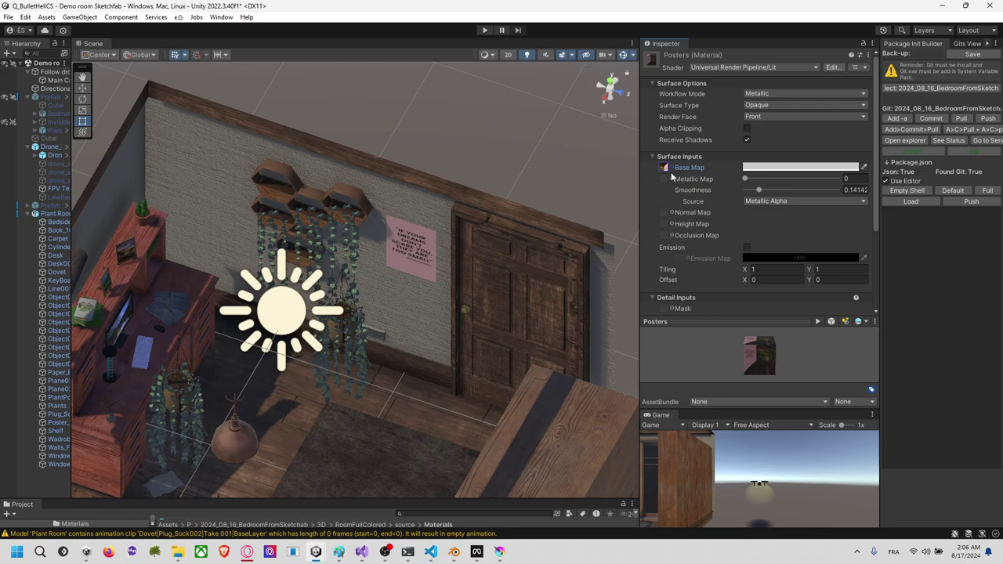
{"action": "left_click", "coordinate": [665, 168]}
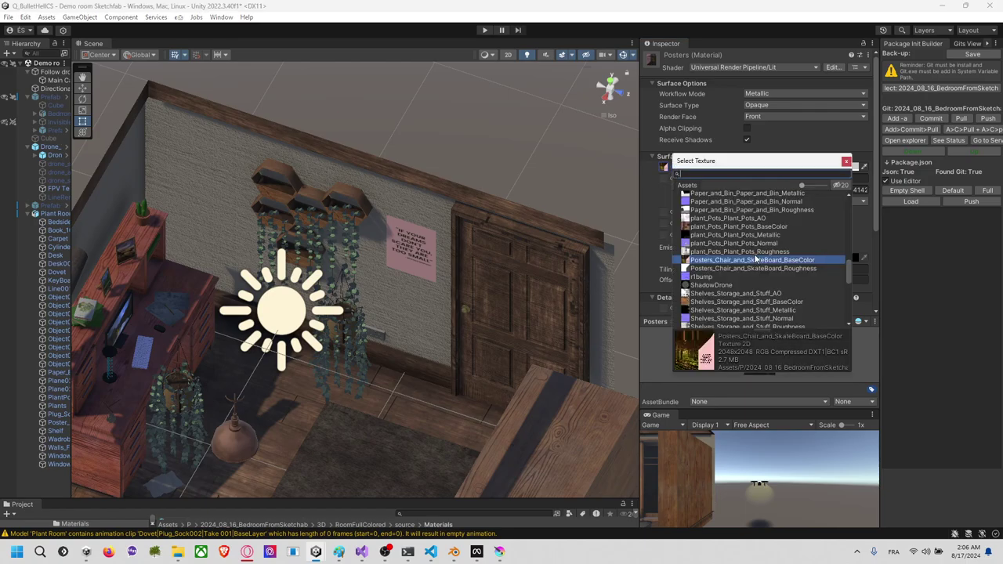
{"action": "left_click", "coordinate": [526, 163]}
Step: Inspect the textured Plant Room from several angles and from directly above
{"action": "right_click_drag", "start_coordinate": [522, 160], "coordinate": [244, 198]}
{"action": "middle_click_drag", "start_coordinate": [302, 225], "coordinate": [426, 235]}
{"action": "right_click_drag", "start_coordinate": [426, 241], "coordinate": [434, 273]}
{"action": "left_click", "coordinate": [409, 252]}
{"action": "scroll", "coordinate": [414, 249], "scroll_direction": "down", "scroll_amount": 10}
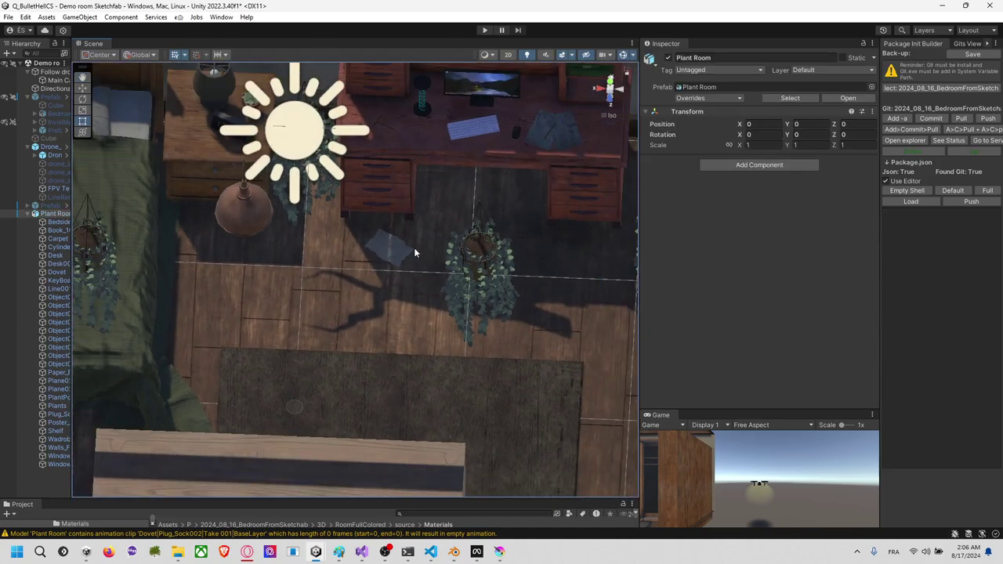
{"action": "right_click_drag", "start_coordinate": [430, 250], "coordinate": [125, 196]}
{"action": "middle_click_drag", "start_coordinate": [561, 282], "coordinate": [496, 279]}
{"action": "left_click_drag", "start_coordinate": [496, 279], "coordinate": [359, 224], "text": "alt"}
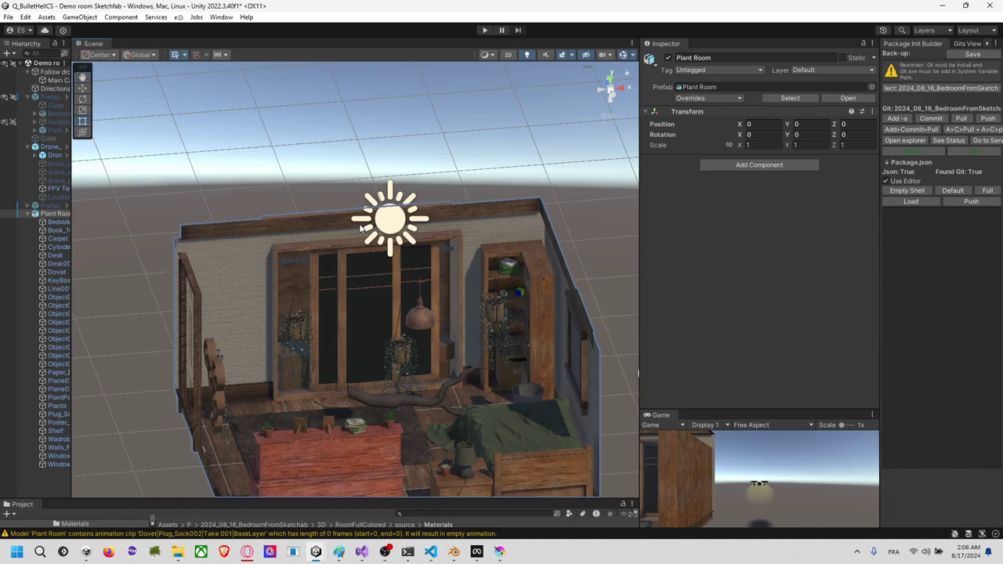
{"action": "scroll", "coordinate": [346, 317], "scroll_direction": "up", "scroll_amount": 5}
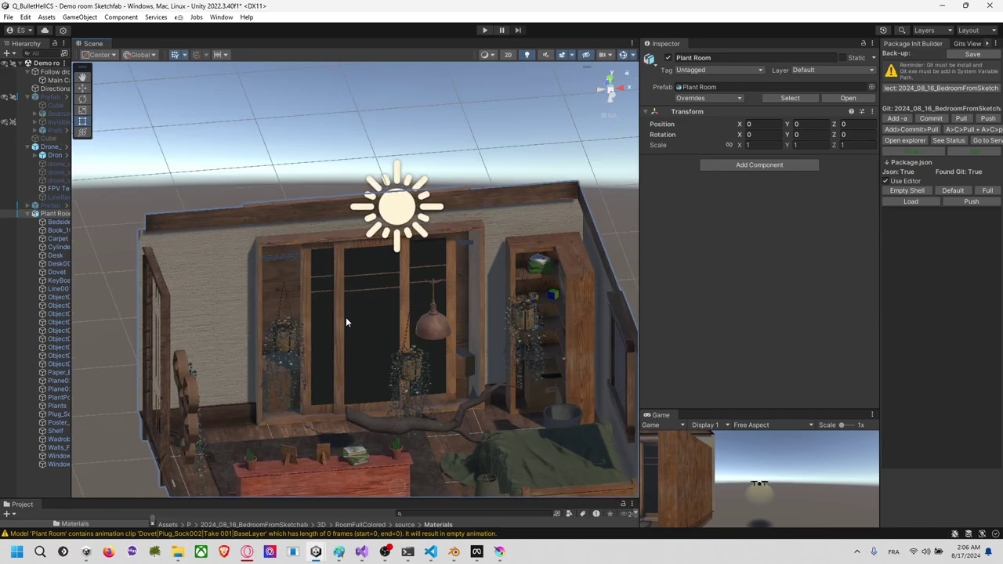
{"action": "scroll", "coordinate": [302, 312], "scroll_direction": "up", "scroll_amount": 2}
{"action": "left_click_drag", "start_coordinate": [303, 311], "coordinate": [522, 358], "text": "alt"}
{"action": "scroll", "coordinate": [521, 357], "scroll_direction": "down", "scroll_amount": 5}
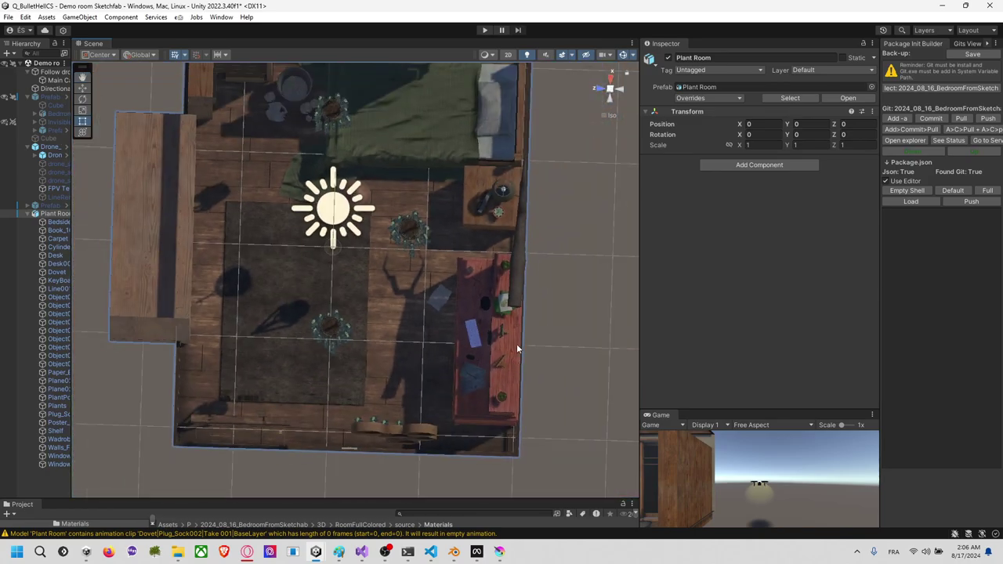
{"action": "left_click", "coordinate": [619, 88]}
{"action": "left_click", "coordinate": [610, 78]}
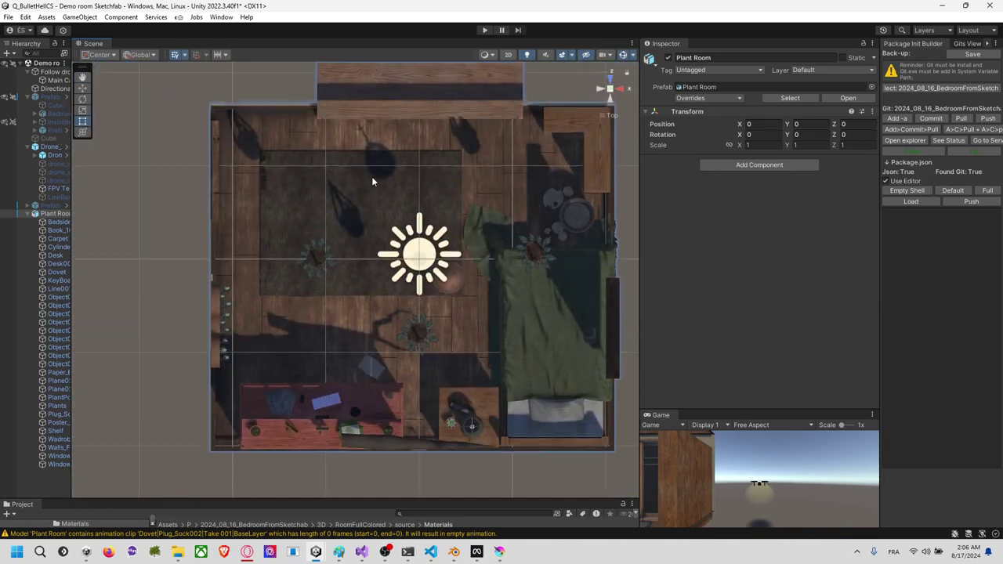
{"action": "scroll", "coordinate": [329, 196], "scroll_direction": "down", "scroll_amount": 3}
Step: Widen the Hierarchy, save the scene, and fix the import settings of the texture used as a normal map
{"action": "left_click_drag", "start_coordinate": [71, 239], "coordinate": [218, 222]}
{"action": "key", "text": "ctrl+s"}
{"action": "scroll", "coordinate": [265, 223], "scroll_direction": "down", "scroll_amount": 2}
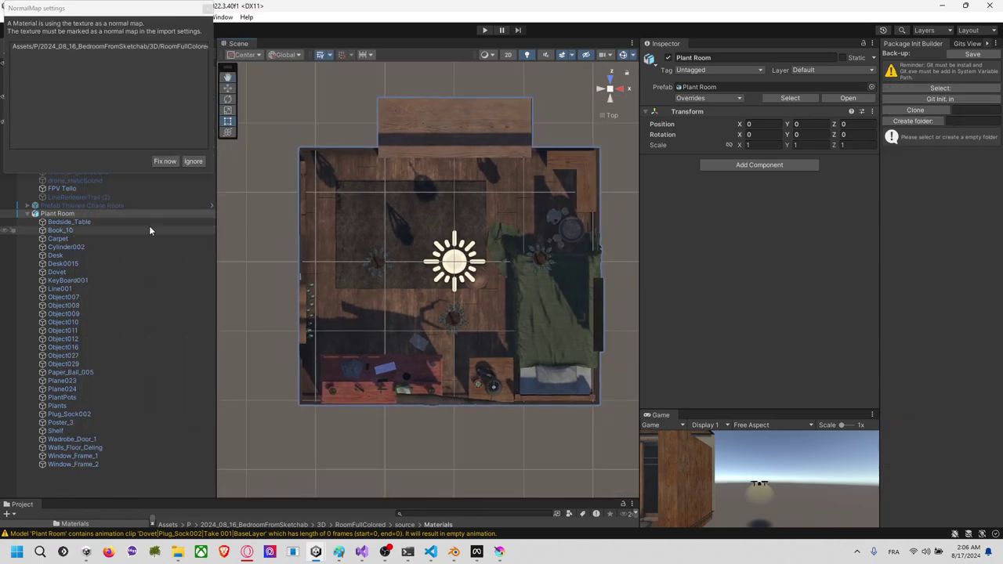
{"action": "left_click", "coordinate": [165, 161]}
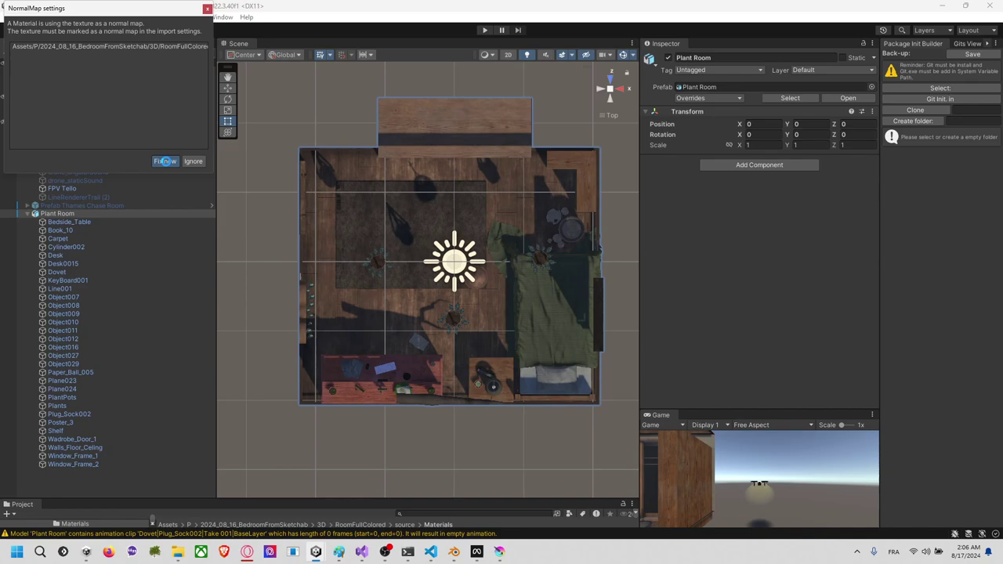
{"action": "left_click", "coordinate": [74, 213]}
{"action": "right_click", "coordinate": [74, 212]}
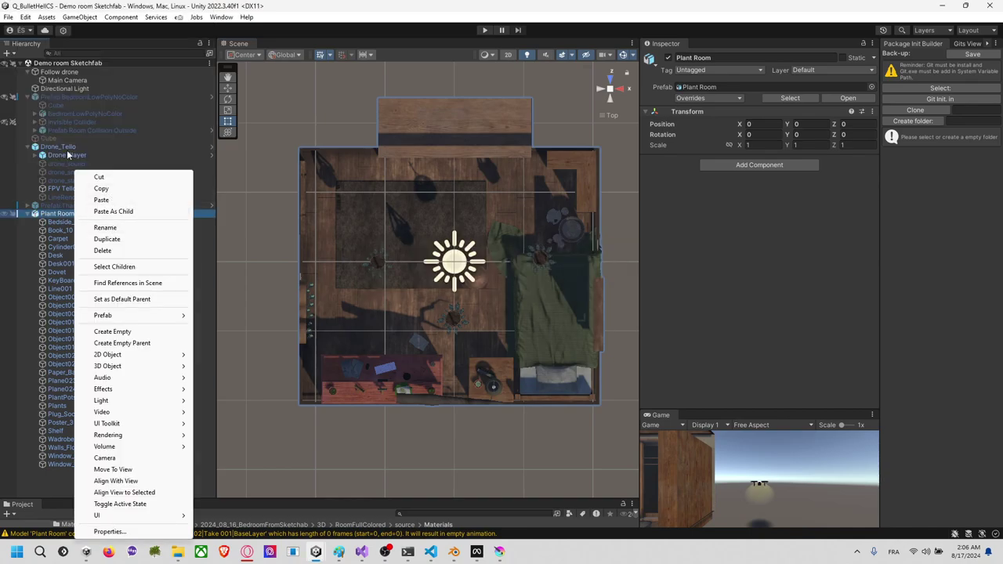
{"action": "left_click", "coordinate": [284, 508]}
Step: Enlarge the project browser and select the package file in the 2024_08_16_BedroomFromSketchab folder
{"action": "left_click_drag", "start_coordinate": [286, 501], "coordinate": [289, 299]}
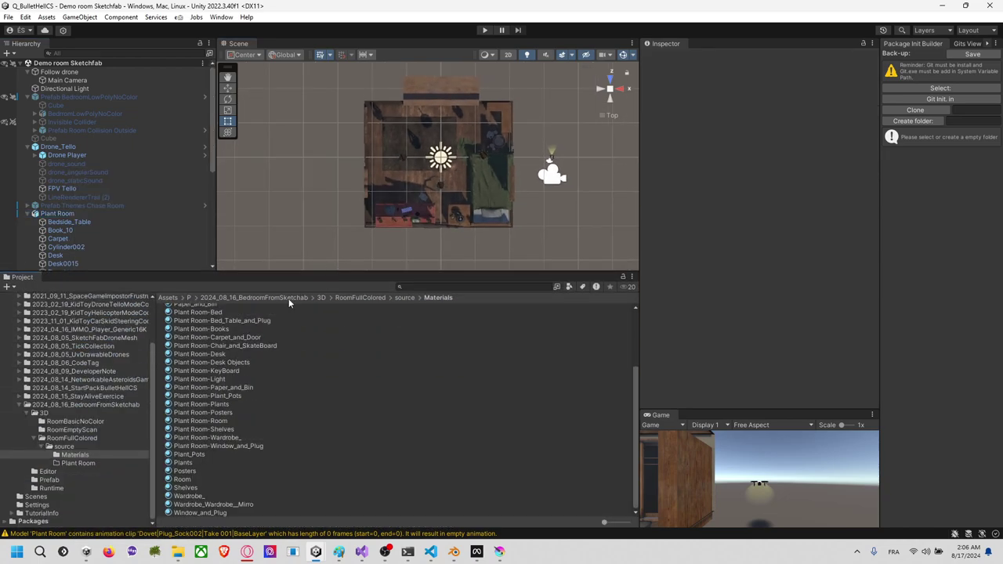
{"action": "left_click", "coordinate": [66, 446]}
{"action": "left_click", "coordinate": [96, 404]}
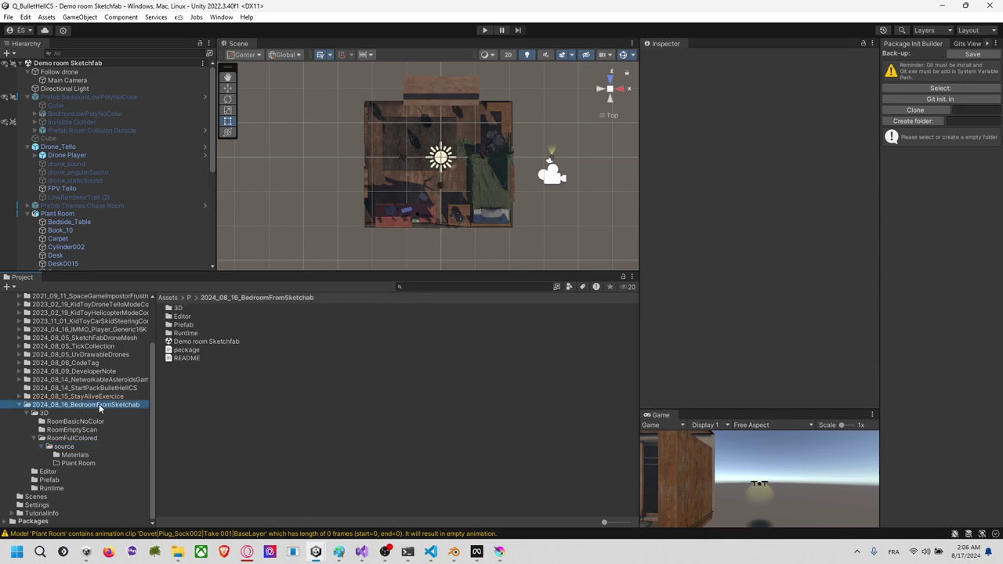
{"action": "left_click", "coordinate": [216, 357]}
{"action": "left_click", "coordinate": [229, 349]}
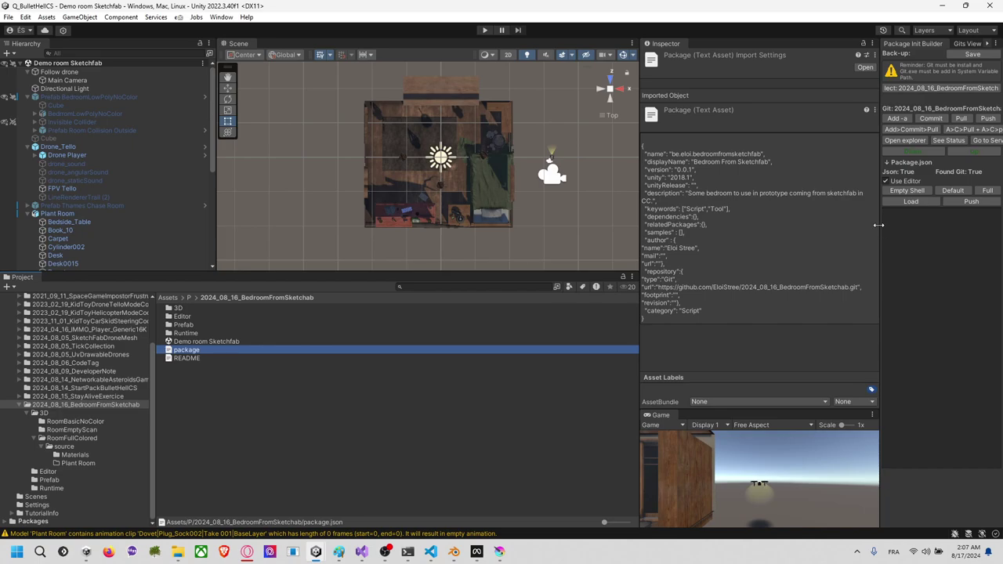
Step: Widen the Package Init Builder and add, commit, pull and push the 2024_08_16_BedroomFromSketchab repository
{"action": "left_click_drag", "start_coordinate": [879, 225], "coordinate": [733, 225]}
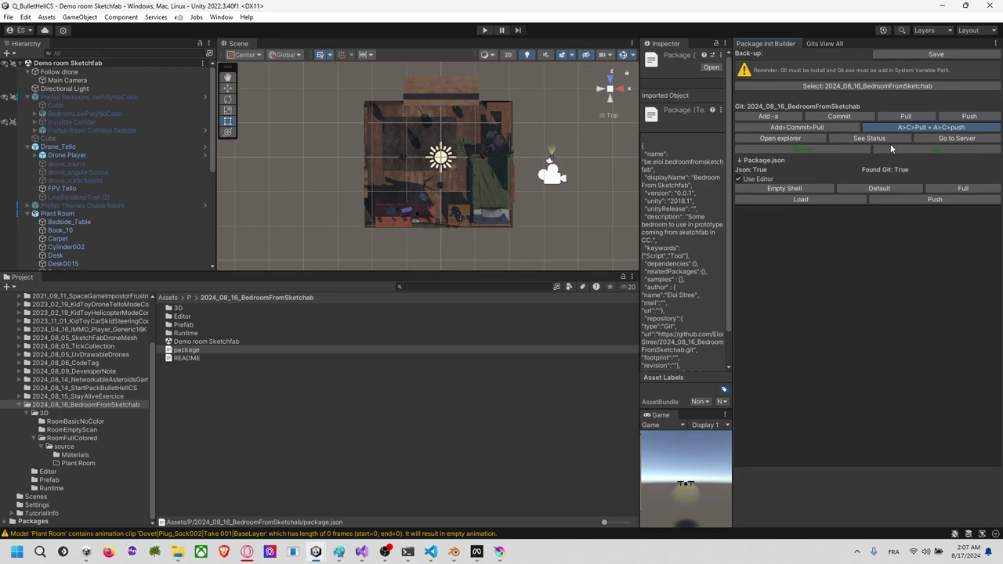
{"action": "left_click", "coordinate": [891, 146]}
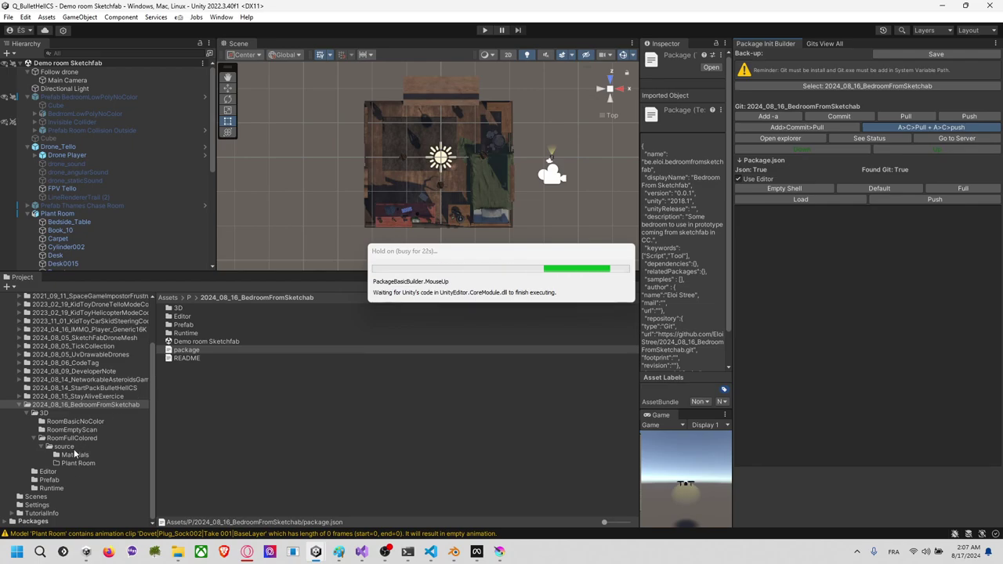
{"action": "left_click_drag", "start_coordinate": [468, 255], "coordinate": [449, 219]}
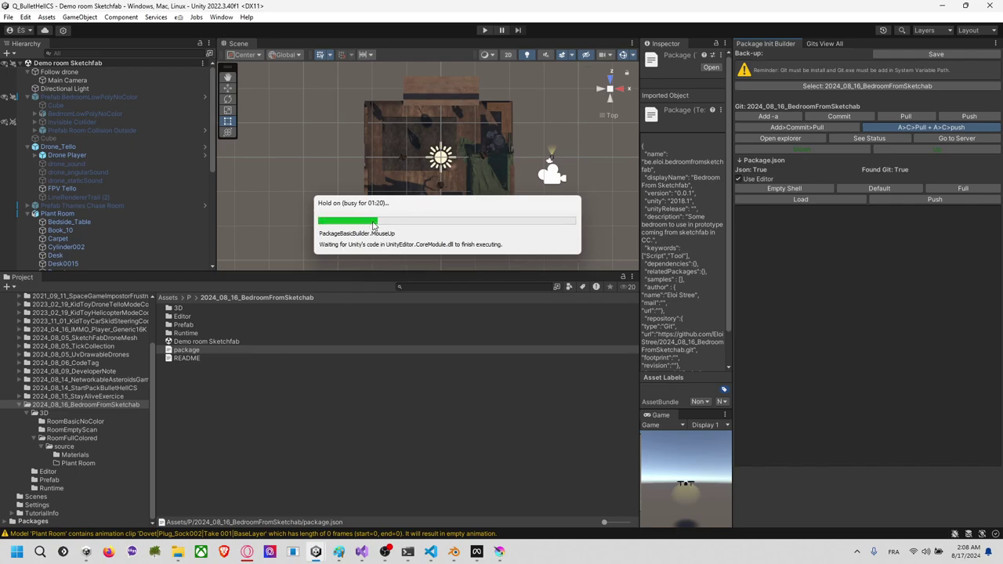
Step: Switch to Blender, close its untitled file without saving, and switch to Krita
{"action": "key", "text": "alt+Tab"}
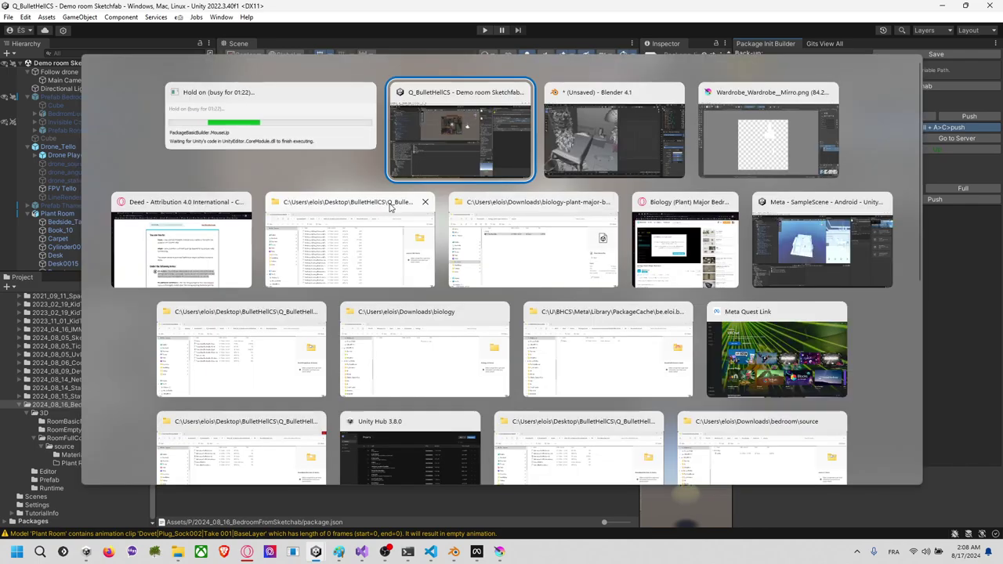
{"action": "key", "text": "alt+Tab"}
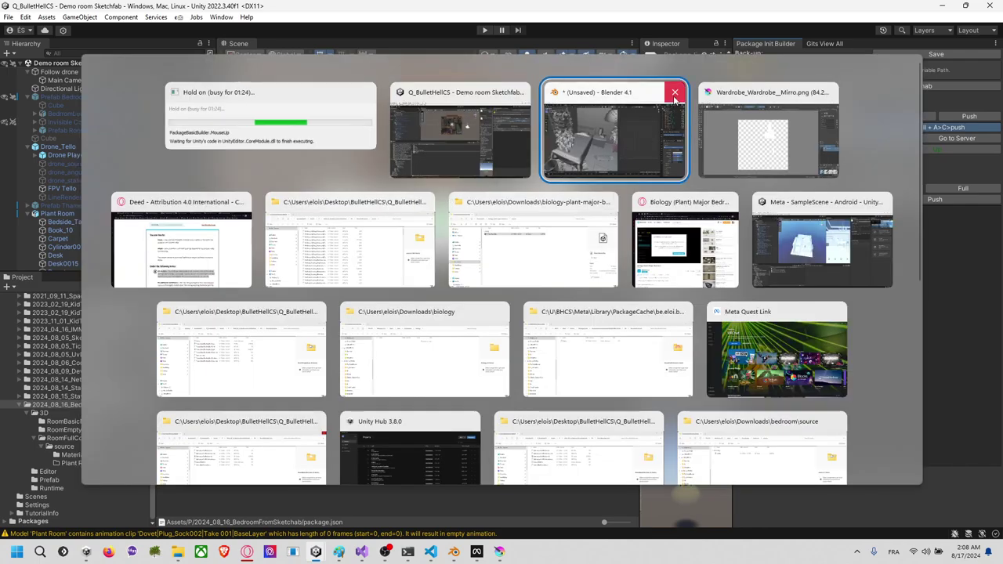
{"action": "left_click", "coordinate": [675, 94]}
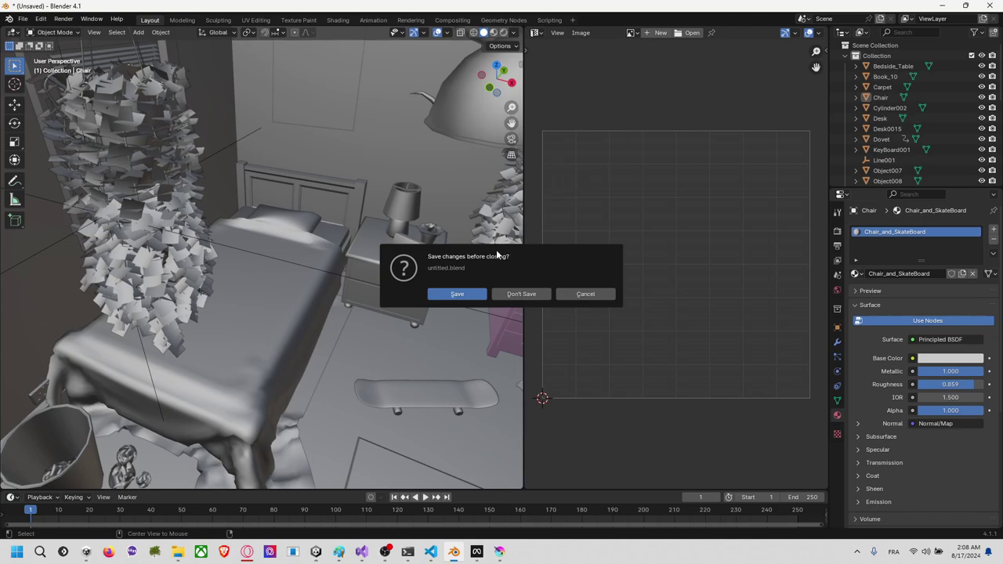
{"action": "left_click", "coordinate": [582, 291]}
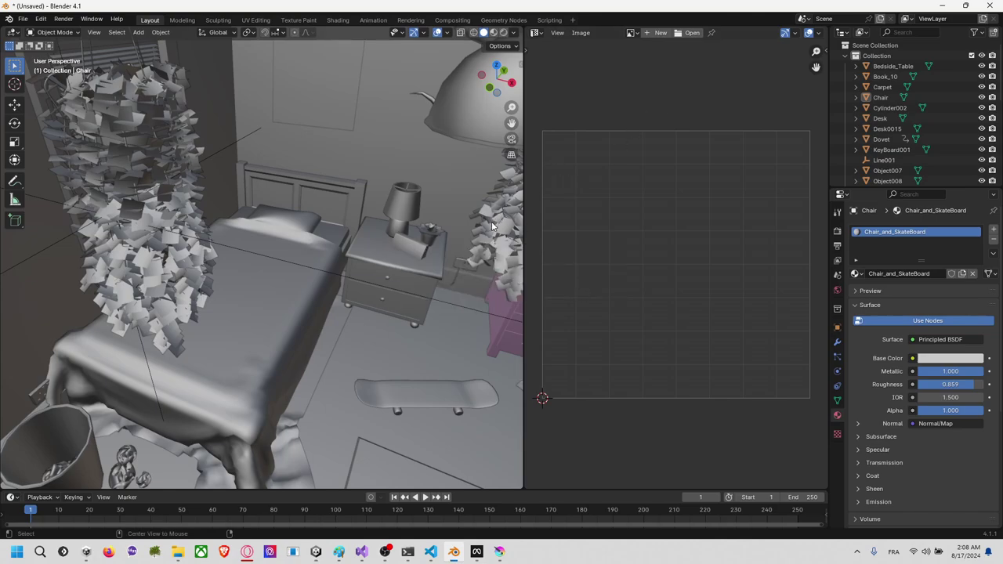
{"action": "key", "text": "space"}
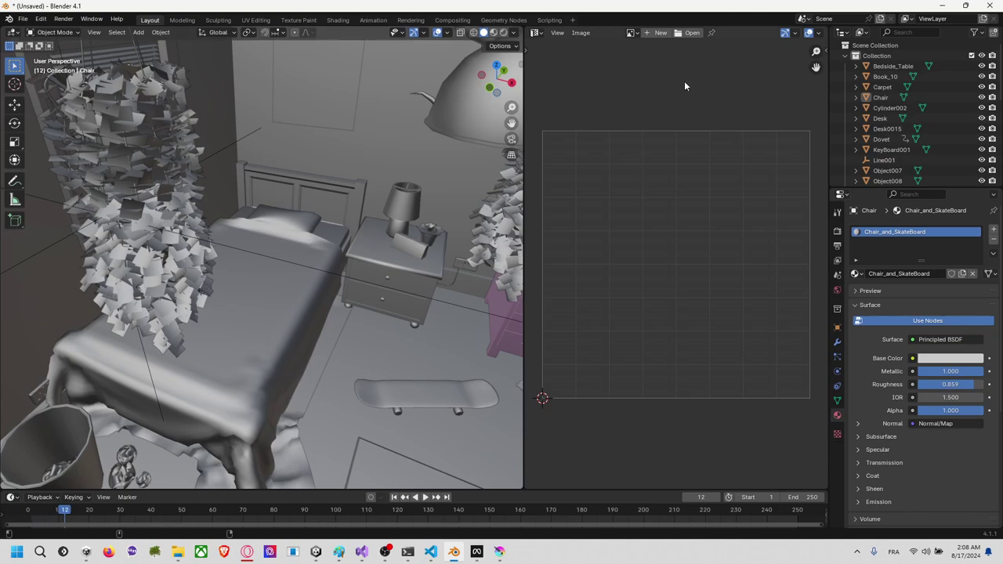
{"action": "left_click", "coordinate": [991, 6]}
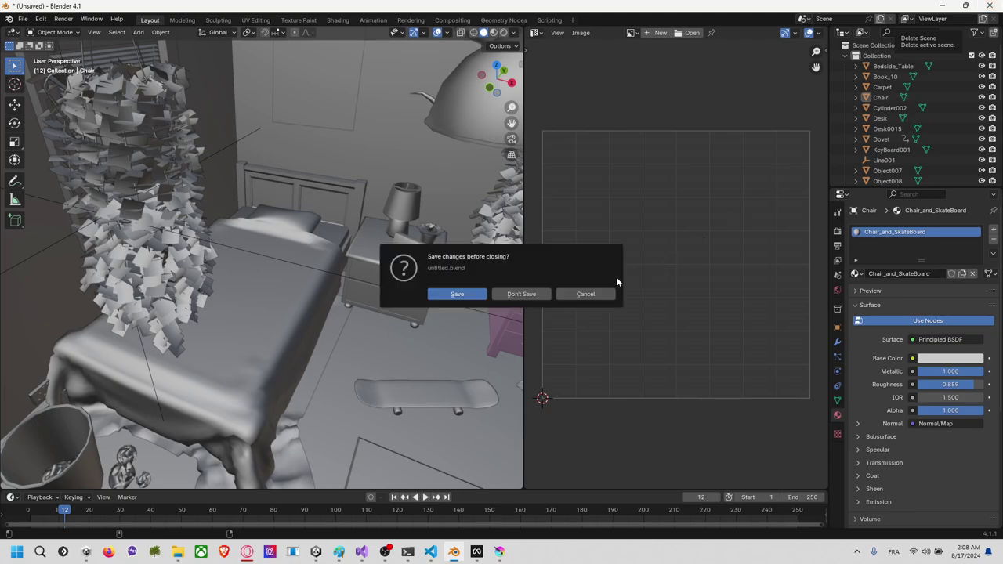
{"action": "left_click", "coordinate": [533, 292]}
{"action": "key", "text": "alt+Tab"}
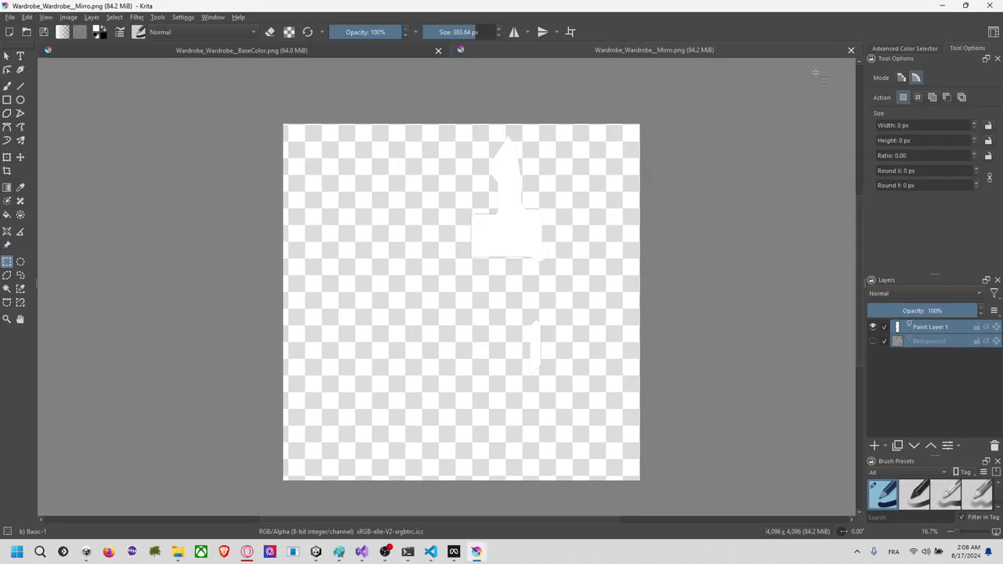
Step: Close Krita, switch to the web browser and close the Creative Commons Attribution 4.0 licence page
{"action": "left_click", "coordinate": [990, 5]}
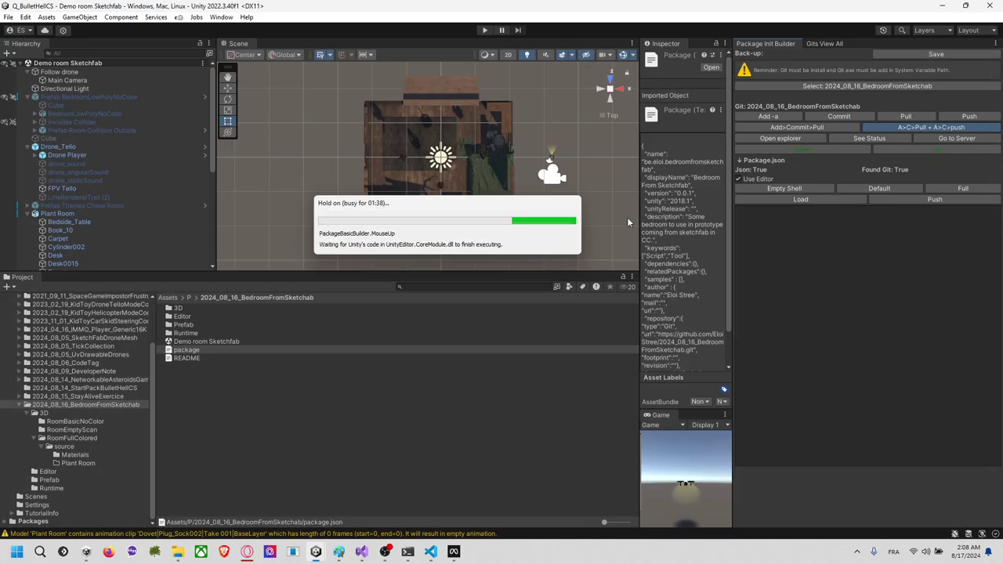
{"action": "key", "text": "alt+Tab"}
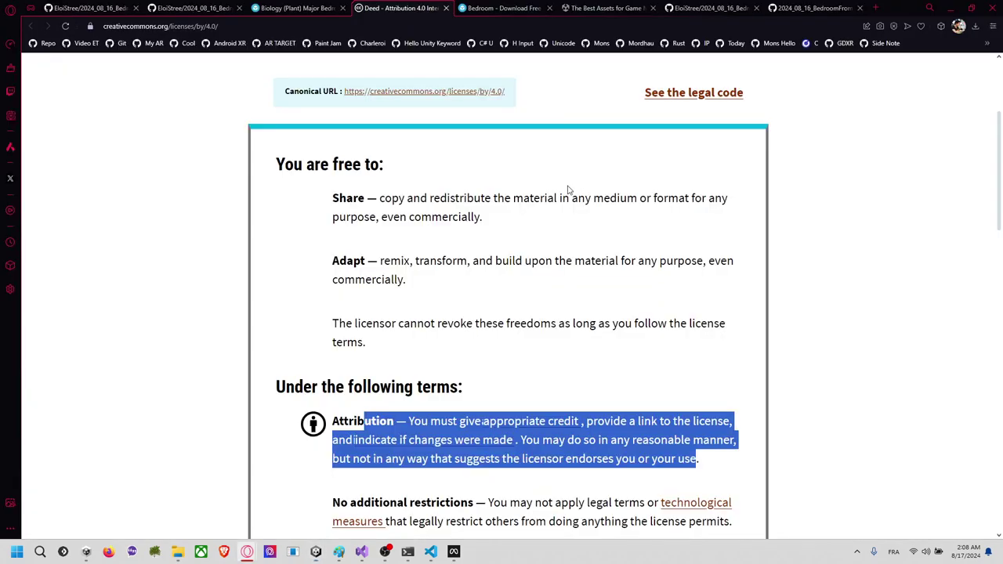
{"action": "key", "text": "ctrl+w"}
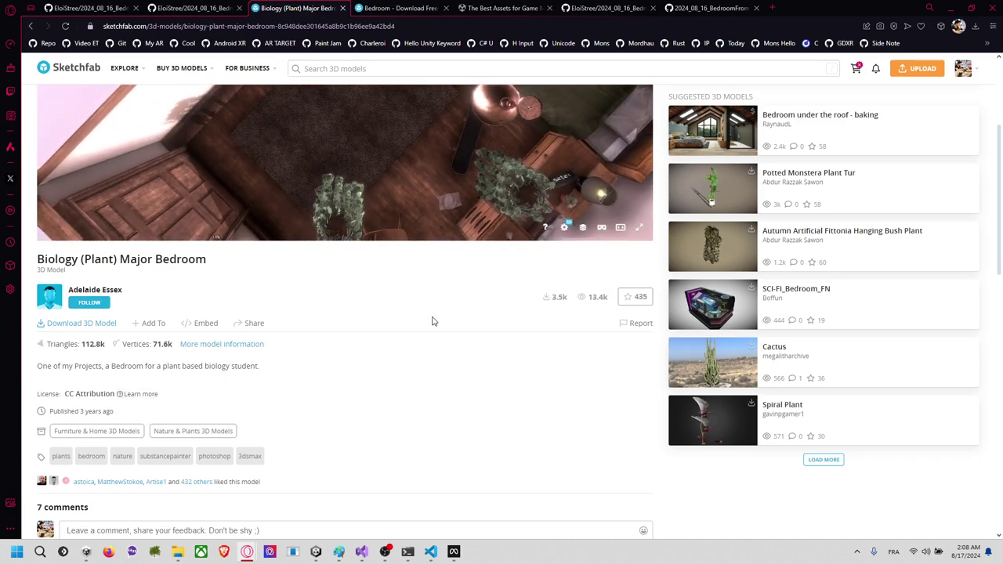
Step: Examine the desk, books and picture frames in the Biology (Plant) Major Bedroom model's 3D preview on Sketchfab
{"action": "scroll", "coordinate": [432, 322], "scroll_direction": "up", "scroll_amount": 2}
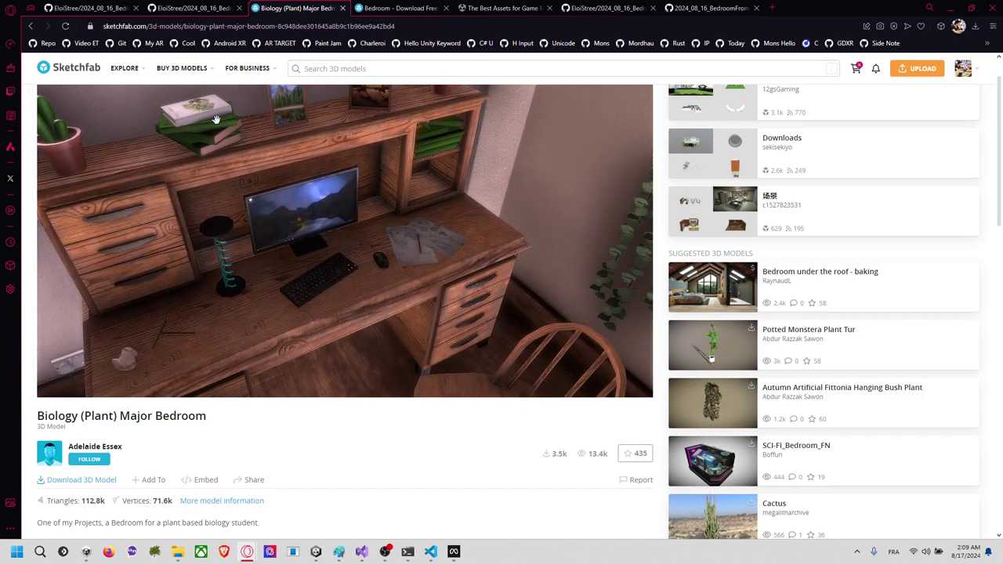
{"action": "left_click_drag", "start_coordinate": [333, 261], "coordinate": [311, 188]}
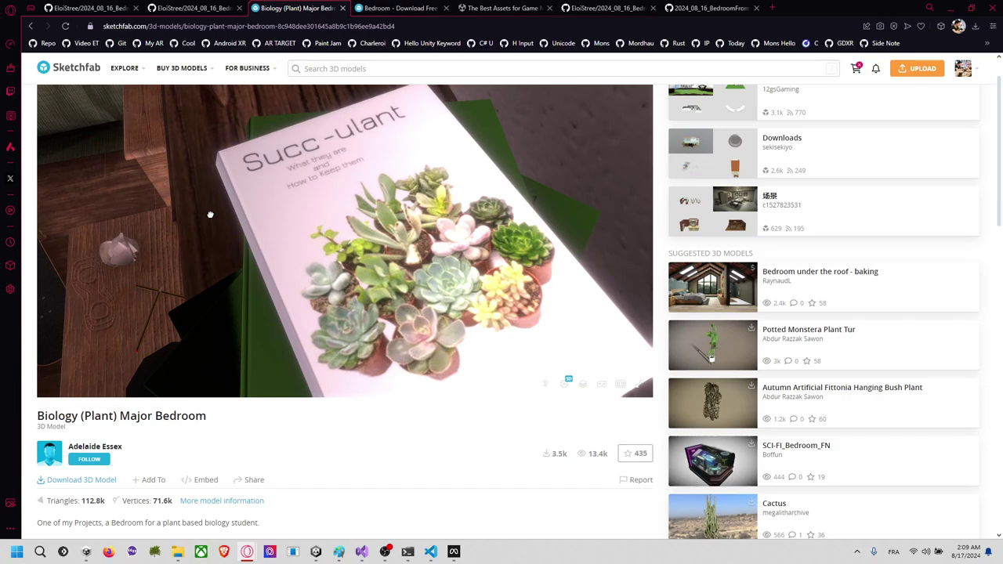
{"action": "mouse_move", "coordinate": [210, 214]}
{"action": "left_mouse_down"}
{"action": "mouse_move", "coordinate": [221, 212]}
{"action": "mouse_move", "coordinate": [203, 208]}
{"action": "mouse_move", "coordinate": [345, 202]}
{"action": "mouse_move", "coordinate": [277, 107]}
{"action": "left_mouse_up"}
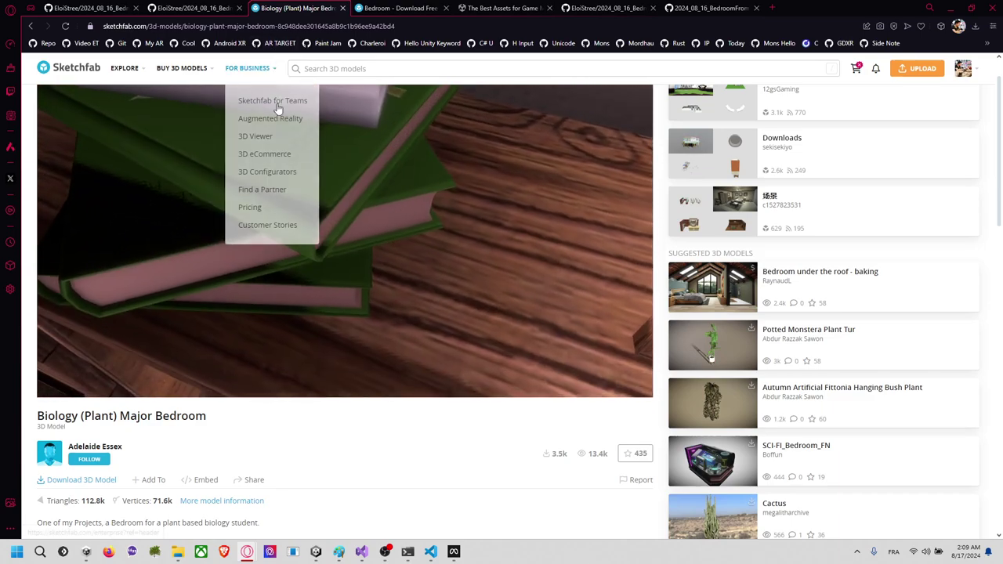
{"action": "scroll", "coordinate": [278, 107], "scroll_direction": "down", "scroll_amount": 2}
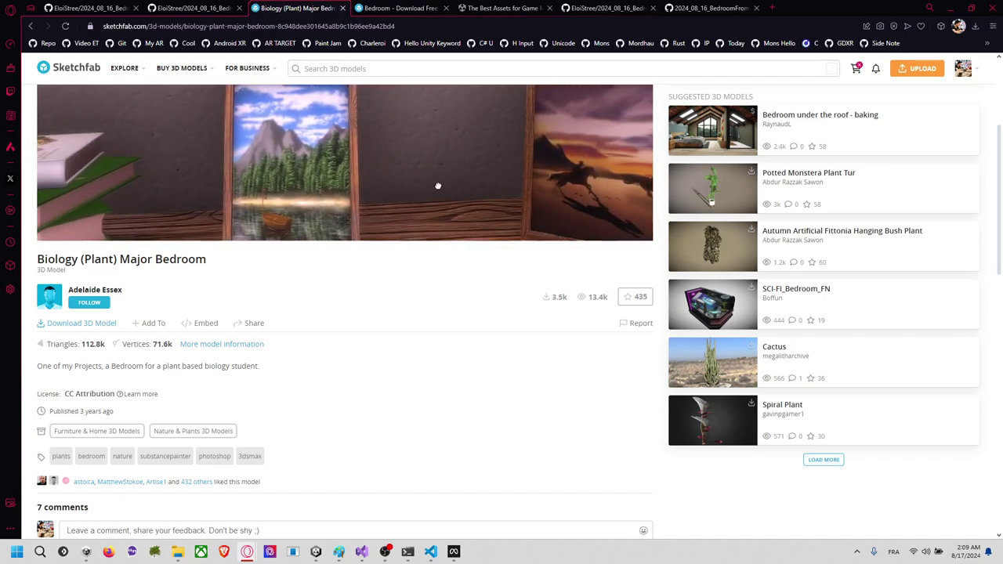
{"action": "mouse_move", "coordinate": [438, 186]}
{"action": "left_mouse_down"}
{"action": "mouse_move", "coordinate": [401, 179]}
{"action": "mouse_move", "coordinate": [419, 166]}
{"action": "mouse_move", "coordinate": [431, 170]}
{"action": "mouse_move", "coordinate": [463, 136]}
{"action": "mouse_move", "coordinate": [437, 152]}
{"action": "mouse_move", "coordinate": [470, 143]}
{"action": "mouse_move", "coordinate": [497, 174]}
{"action": "mouse_move", "coordinate": [294, 181]}
{"action": "left_mouse_up"}
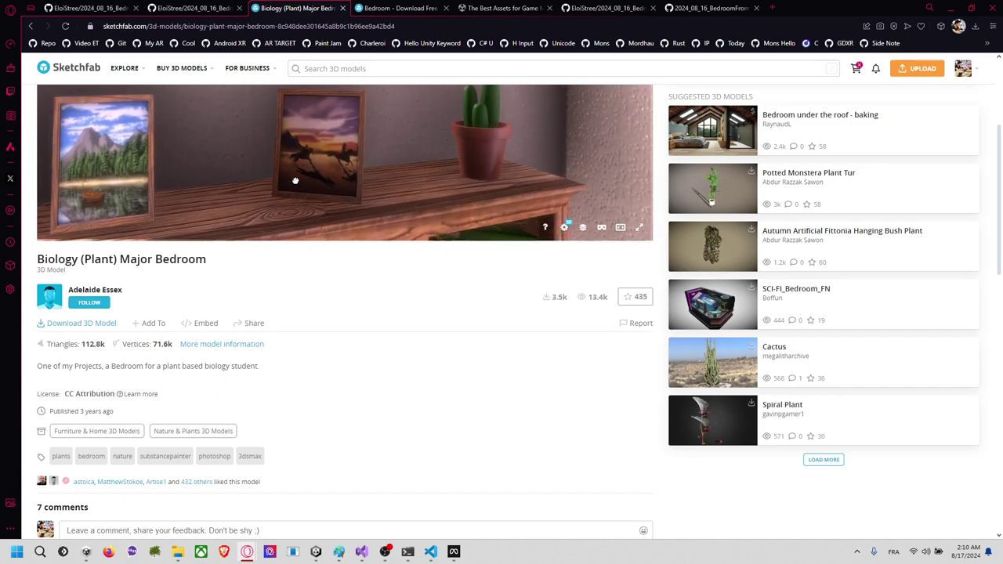
Step: Copy the bedroom model's author name and search the web for it on a new page
{"action": "left_click_drag", "start_coordinate": [124, 293], "coordinate": [70, 290]}
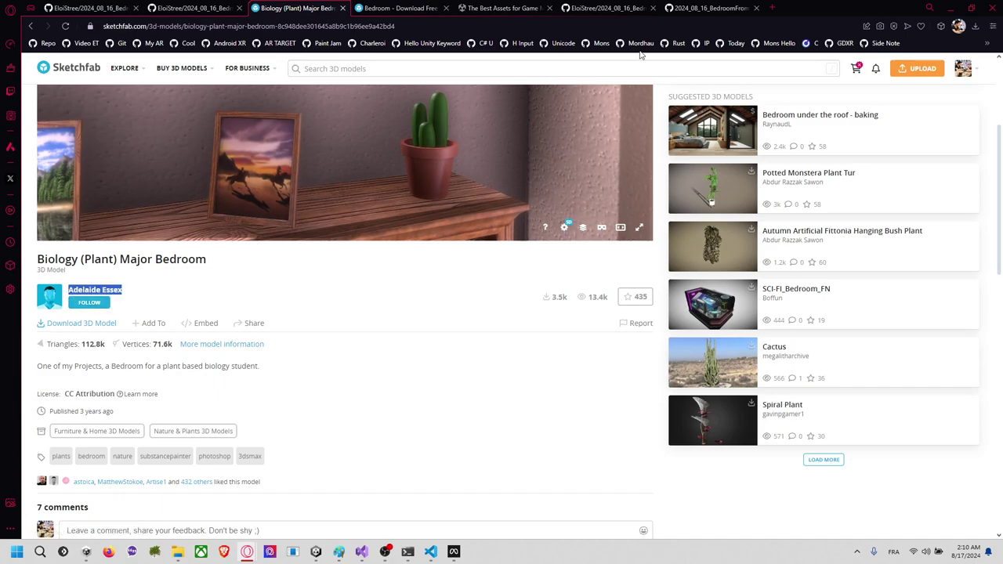
{"action": "key", "text": "ctrl+c"}
{"action": "key", "text": "ctrl+t"}
{"action": "key", "text": "ctrl+v"}
{"action": "left_click", "coordinate": [693, 67]}
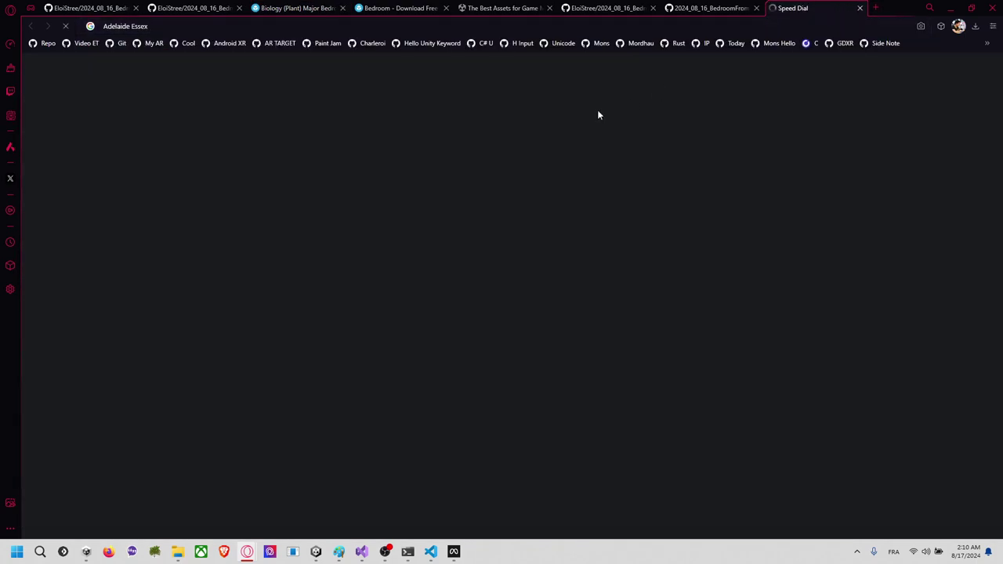
Step: Open the author's ArtStation portfolio and view the Graffitied Tunnel artwork
{"action": "left_click", "coordinate": [199, 169]}
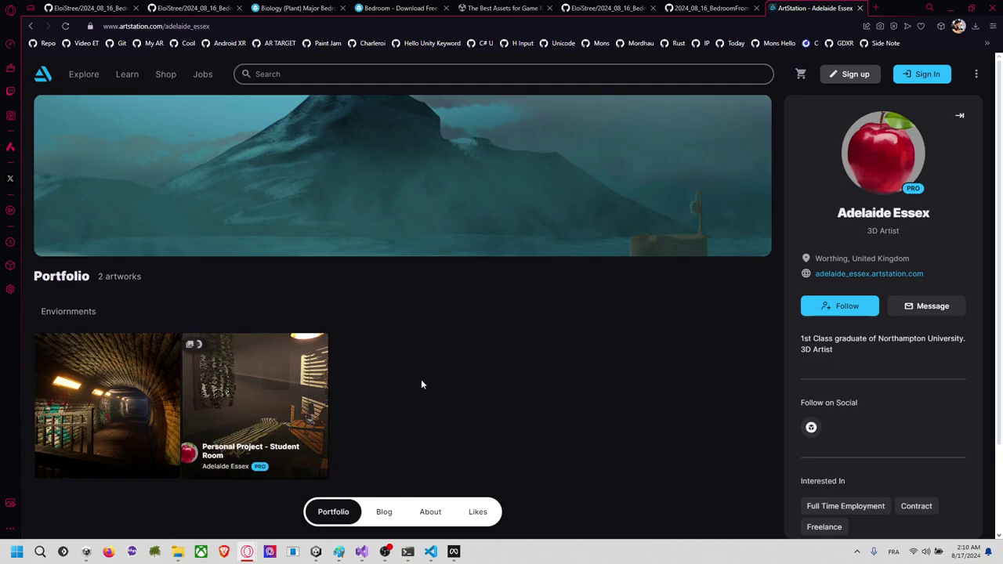
{"action": "scroll", "coordinate": [392, 320], "scroll_direction": "down", "scroll_amount": 2}
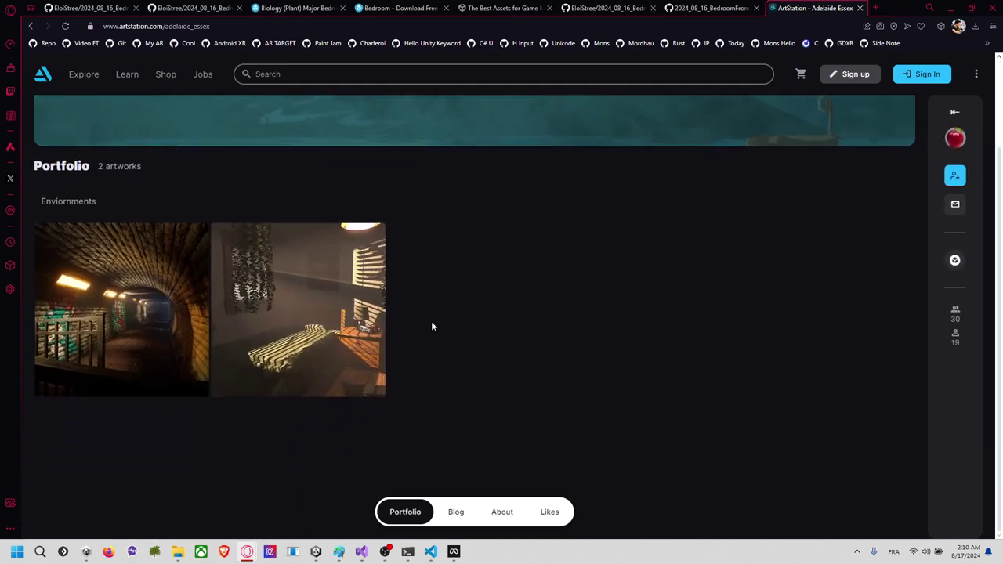
{"action": "scroll", "coordinate": [431, 326], "scroll_direction": "up", "scroll_amount": 2}
{"action": "left_click", "coordinate": [146, 412]}
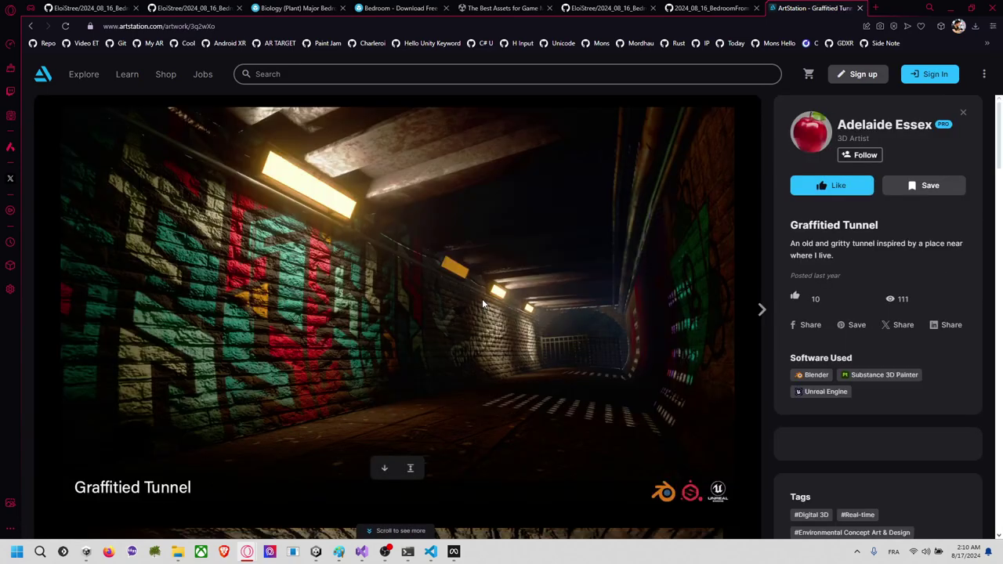
Step: Examine the Graffitied Tunnel renders and texture sheets throughout the artwork page
{"action": "right_click", "coordinate": [475, 313]}
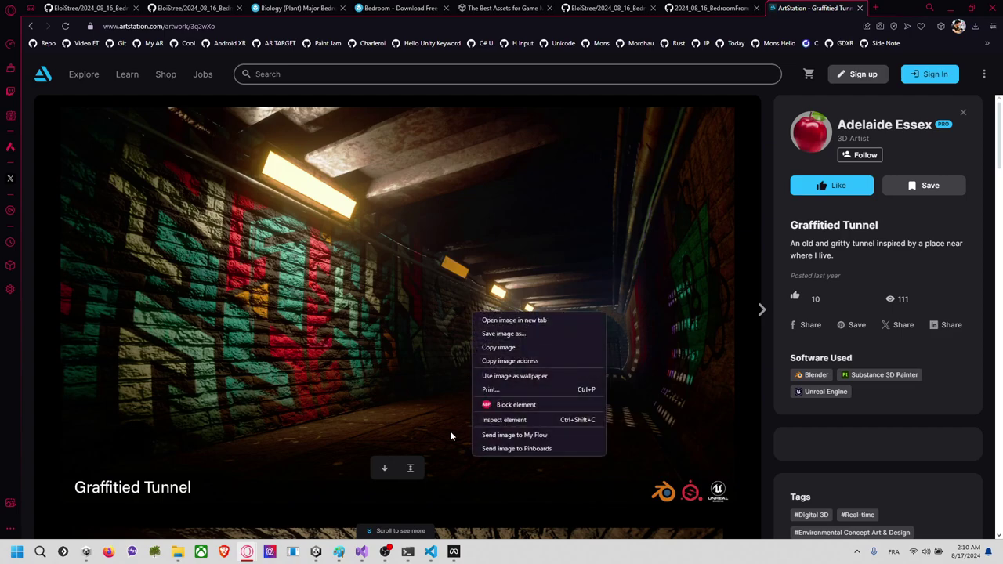
{"action": "left_click", "coordinate": [423, 344]}
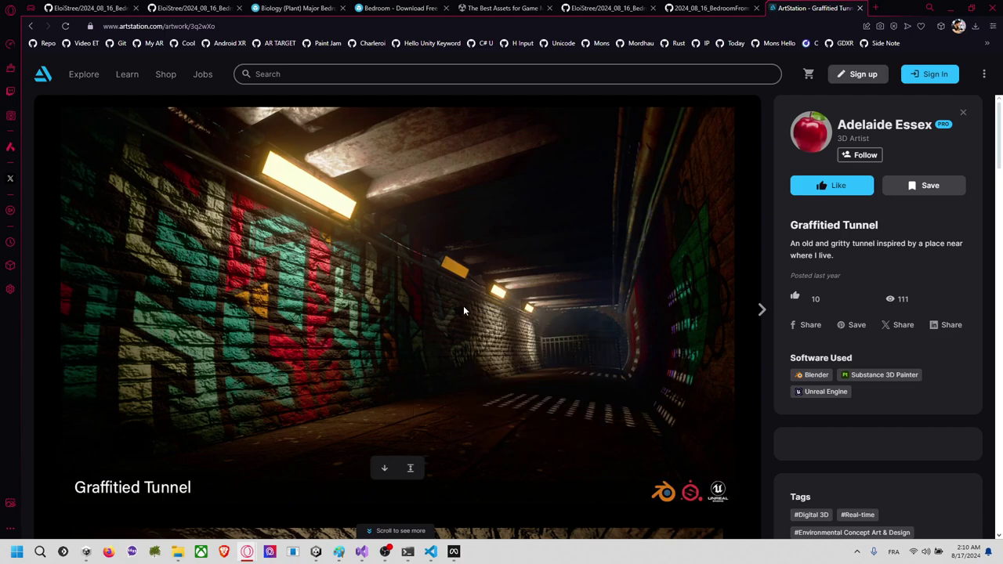
{"action": "scroll", "coordinate": [571, 324], "scroll_direction": "down", "scroll_amount": 6}
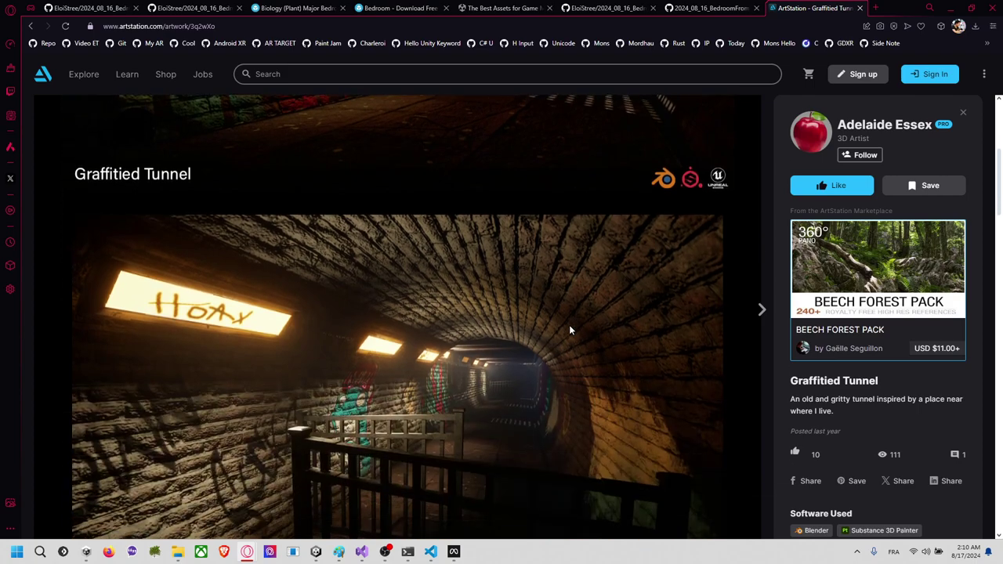
{"action": "scroll", "coordinate": [419, 293], "scroll_direction": "down", "scroll_amount": 4}
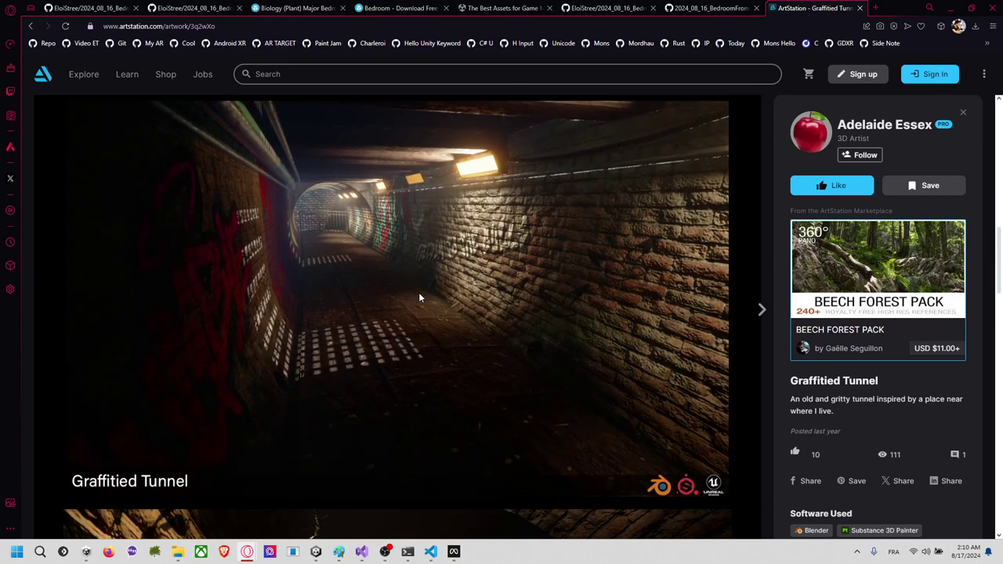
{"action": "scroll", "coordinate": [419, 292], "scroll_direction": "down", "scroll_amount": 6}
{"action": "scroll", "coordinate": [417, 297], "scroll_direction": "down", "scroll_amount": 7}
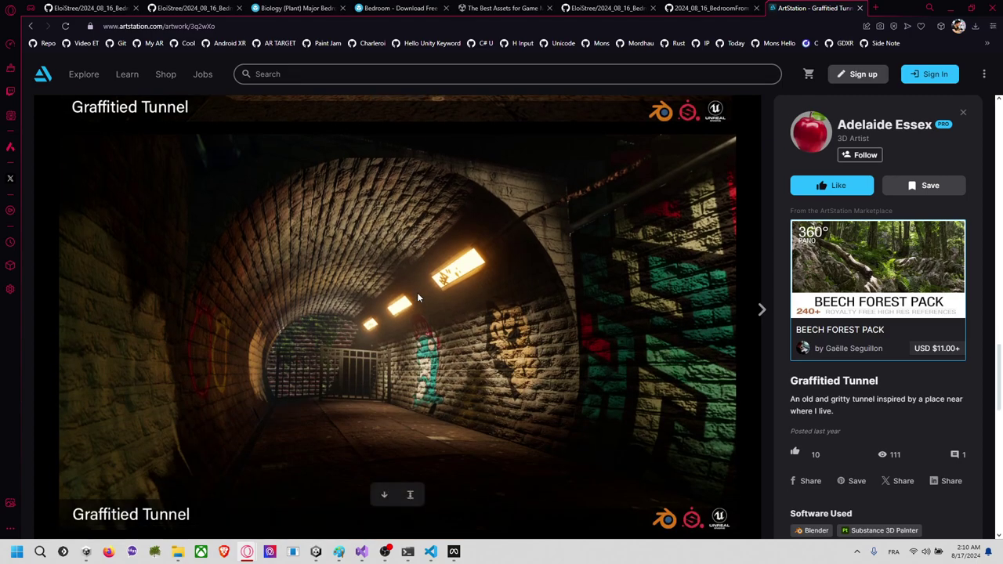
{"action": "scroll", "coordinate": [418, 298], "scroll_direction": "down", "scroll_amount": 10}
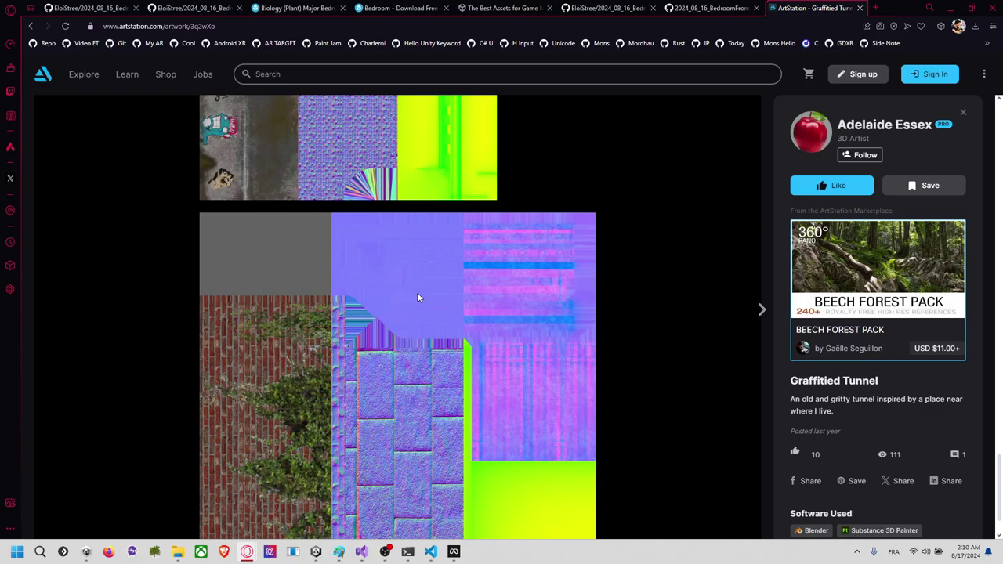
{"action": "scroll", "coordinate": [418, 297], "scroll_direction": "down", "scroll_amount": 3}
{"action": "scroll", "coordinate": [416, 297], "scroll_direction": "up", "scroll_amount": 3}
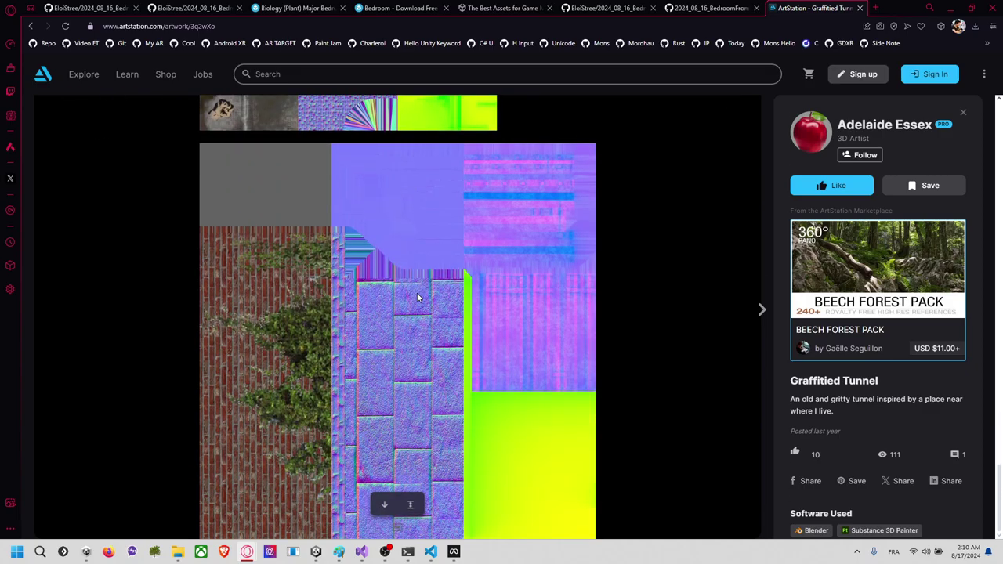
{"action": "scroll", "coordinate": [415, 291], "scroll_direction": "up", "scroll_amount": 5}
{"action": "scroll", "coordinate": [415, 293], "scroll_direction": "up", "scroll_amount": 5}
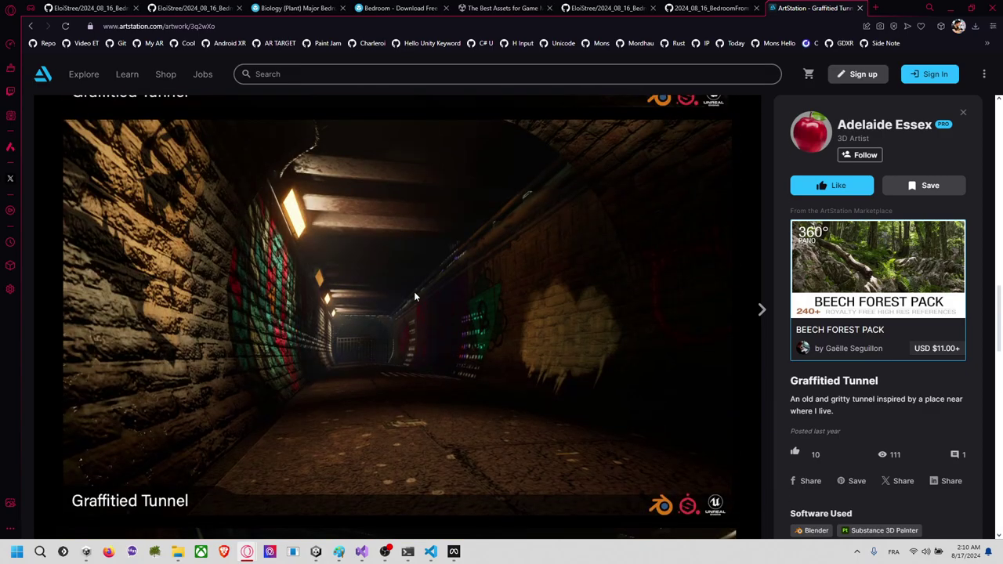
{"action": "scroll", "coordinate": [415, 293], "scroll_direction": "up", "scroll_amount": 6}
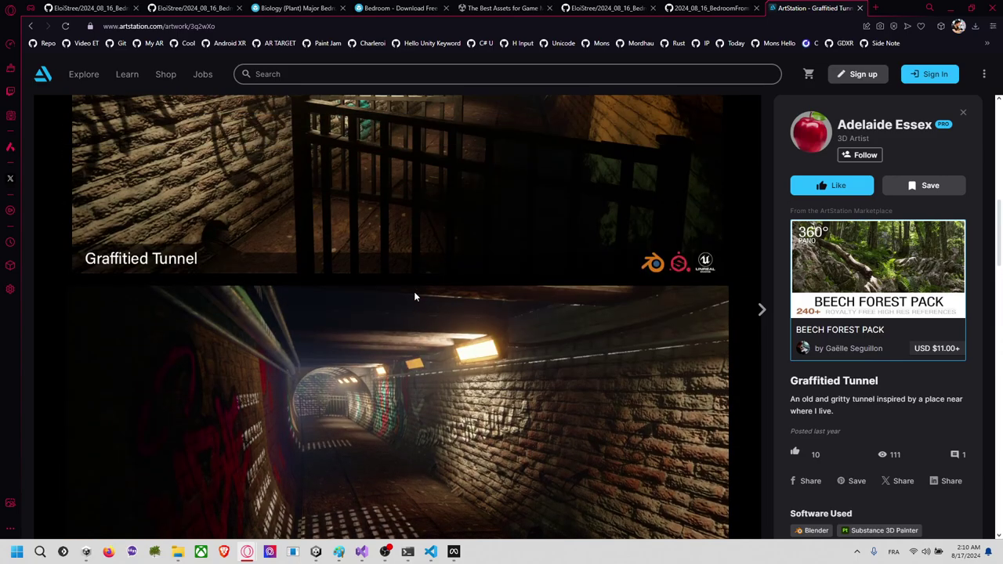
{"action": "scroll", "coordinate": [415, 297], "scroll_direction": "up", "scroll_amount": 10}
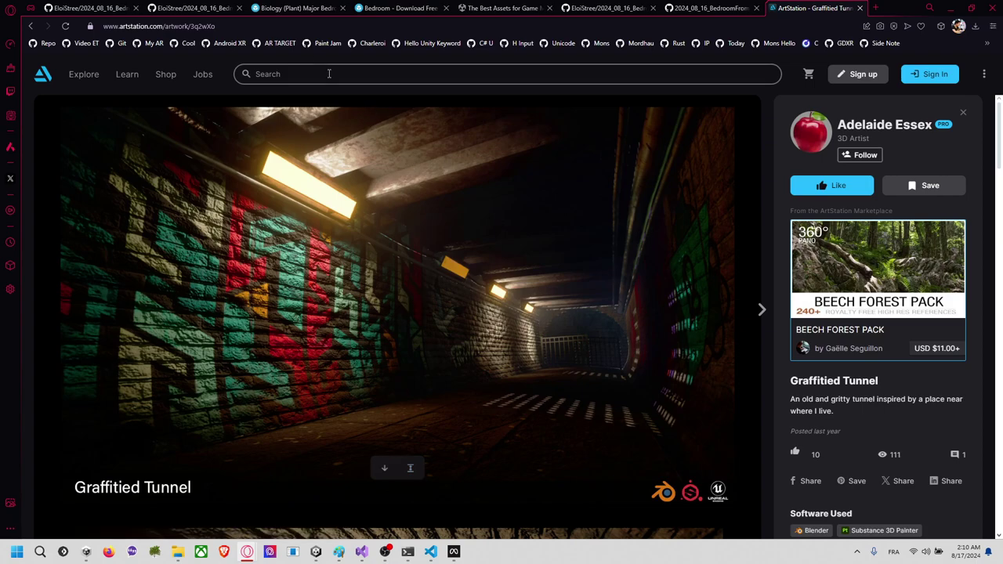
Step: Save a shortcut to the Graffitied Tunnel page in the project's RoomFullColored folder
{"action": "left_click", "coordinate": [310, 25]}
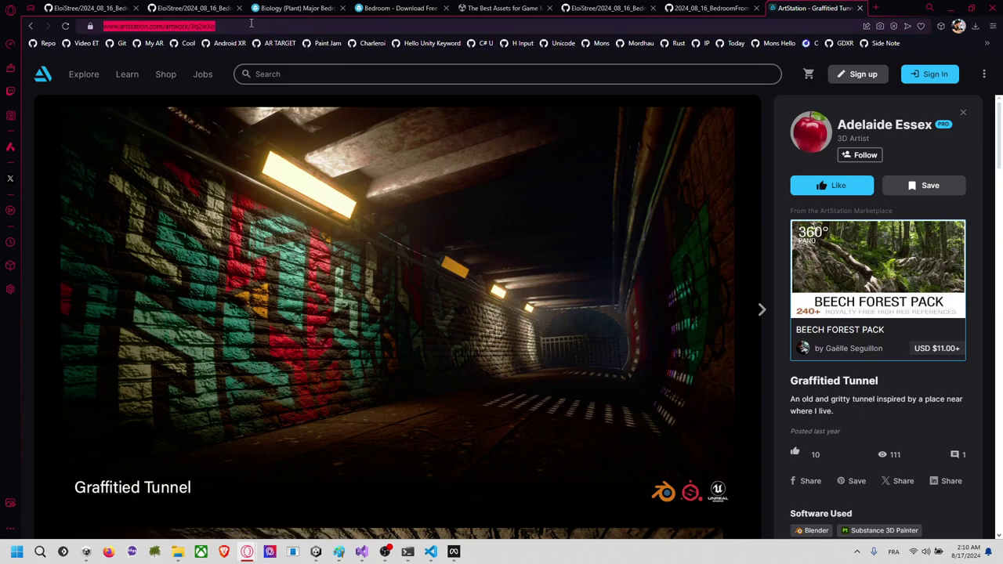
{"action": "left_click", "coordinate": [294, 7]}
{"action": "left_click", "coordinate": [837, 14]}
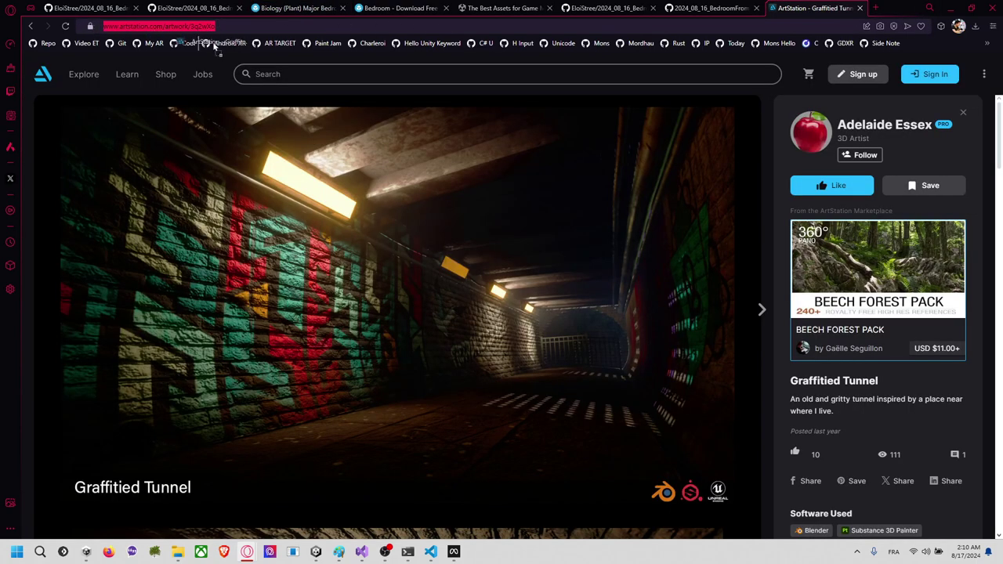
{"action": "key", "text": "alt+Tab"}
{"action": "key", "text": "Tab"}
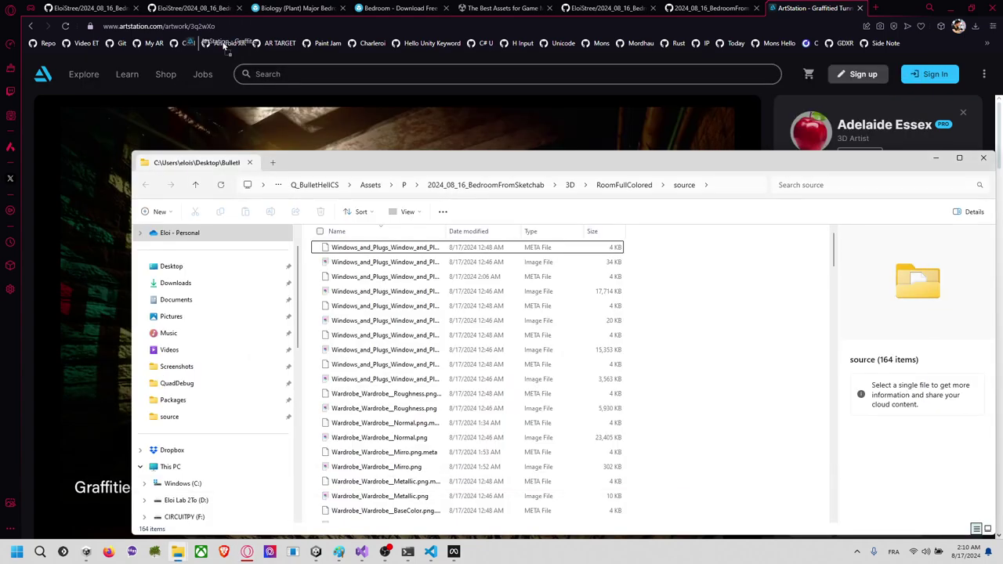
{"action": "left_click_drag", "start_coordinate": [225, 47], "coordinate": [643, 185]}
{"action": "left_click", "coordinate": [642, 186]}
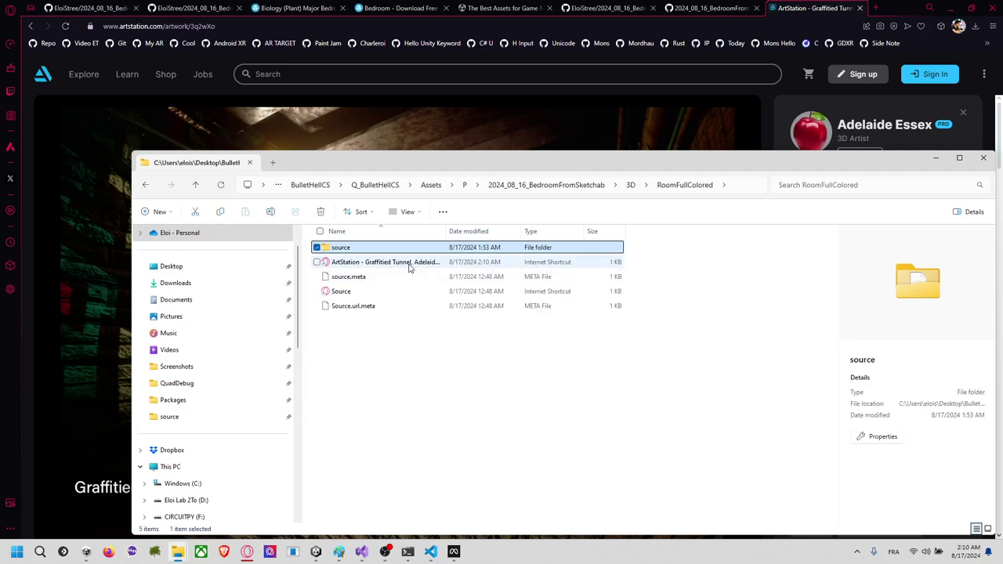
{"action": "left_click", "coordinate": [382, 263]}
{"action": "key", "text": "F2"}
{"action": "type", "text": "S"}
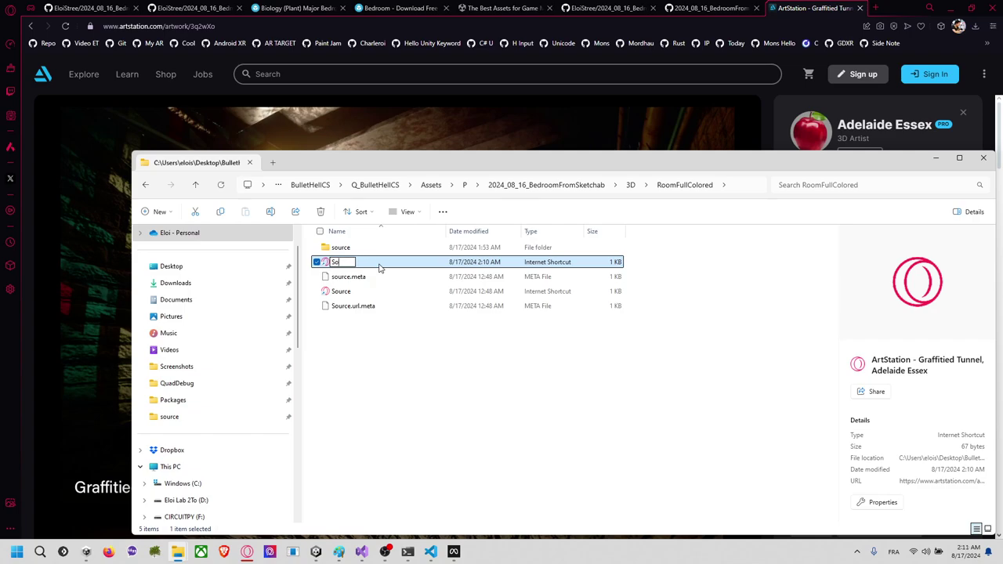
{"action": "type", "text": "o"}
{"action": "key", "text": "BackSpace"}
{"action": "key", "text": "BackSpace"}
{"action": "type", "text": "httpswww.artstation.comartwork3q2wXo"}
{"action": "key", "text": "Escape"}
Step: Copy the artist's name from the artwork page and rename the new ArtStation shortcut in RoomFullColored with it
{"action": "left_click", "coordinate": [373, 92]}
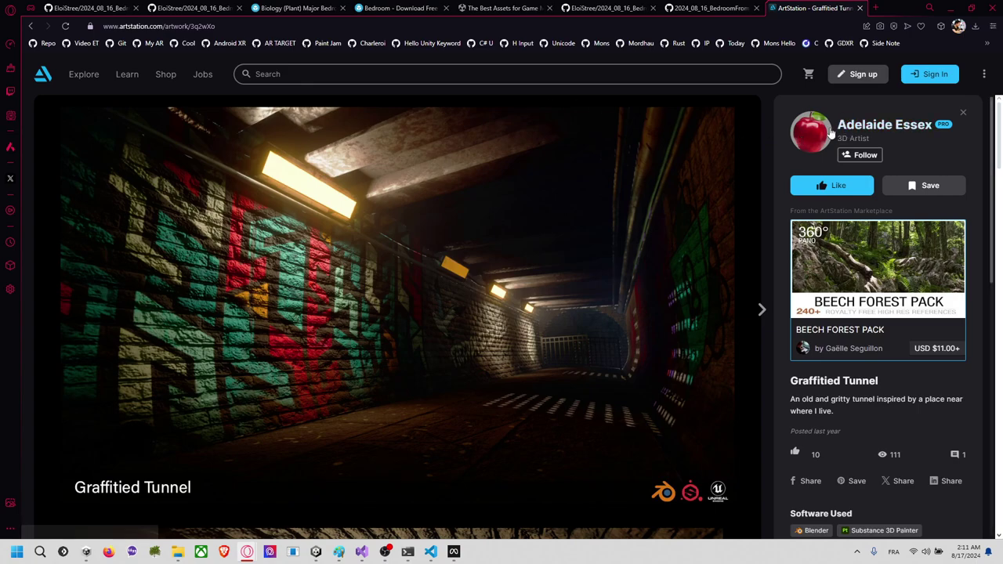
{"action": "left_click_drag", "start_coordinate": [868, 132], "coordinate": [936, 135]}
{"action": "key", "text": "ctrl+c"}
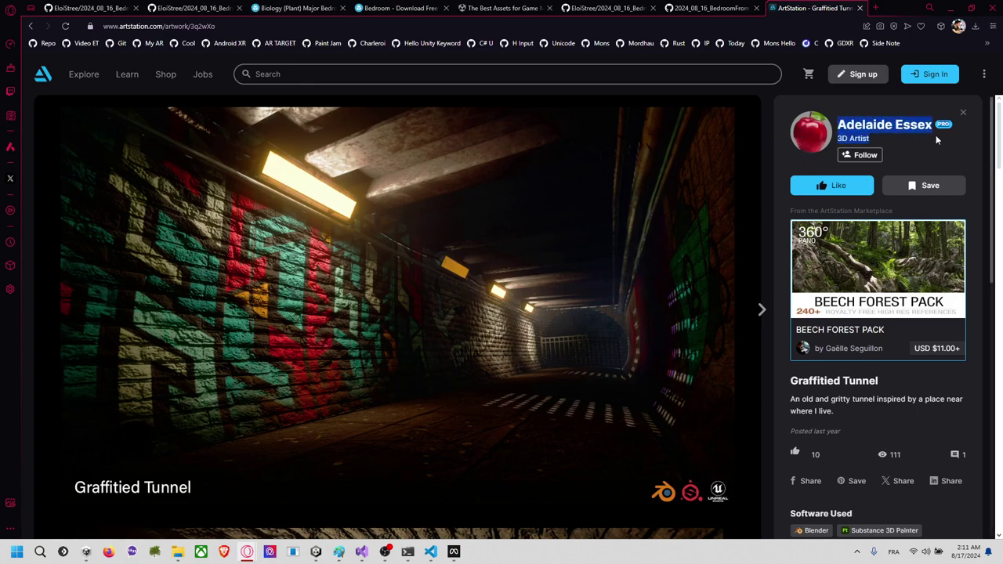
{"action": "key", "text": "alt+Tab"}
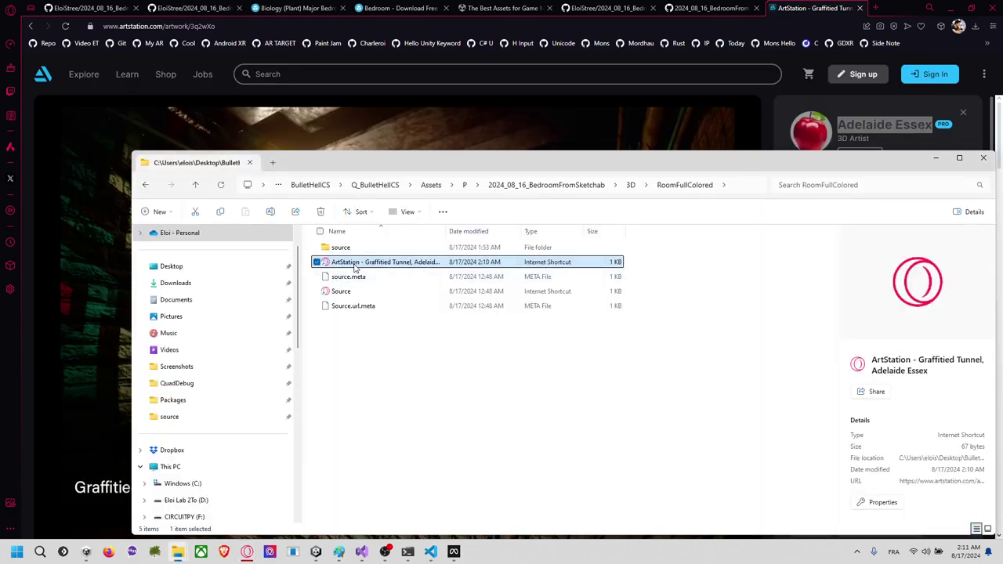
{"action": "key", "text": "F2"}
{"action": "key", "text": "ctrl+v"}
{"action": "left_click", "coordinate": [368, 383]}
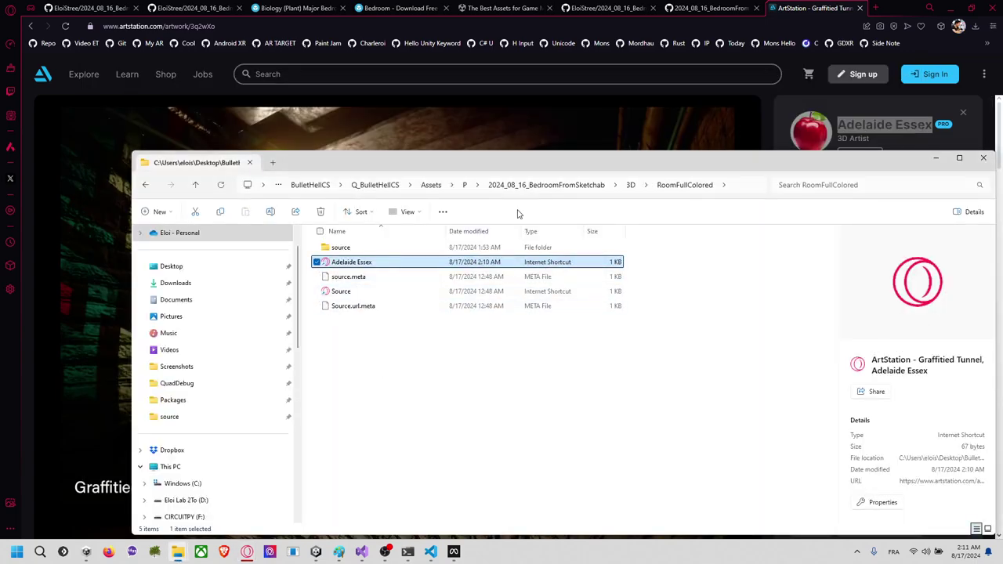
Step: Try to like the Graffitied Tunnel artwork, then dismiss the sign-in form and return to the images
{"action": "left_click", "coordinate": [784, 97]}
{"action": "scroll", "coordinate": [817, 363], "scroll_direction": "down", "scroll_amount": 3}
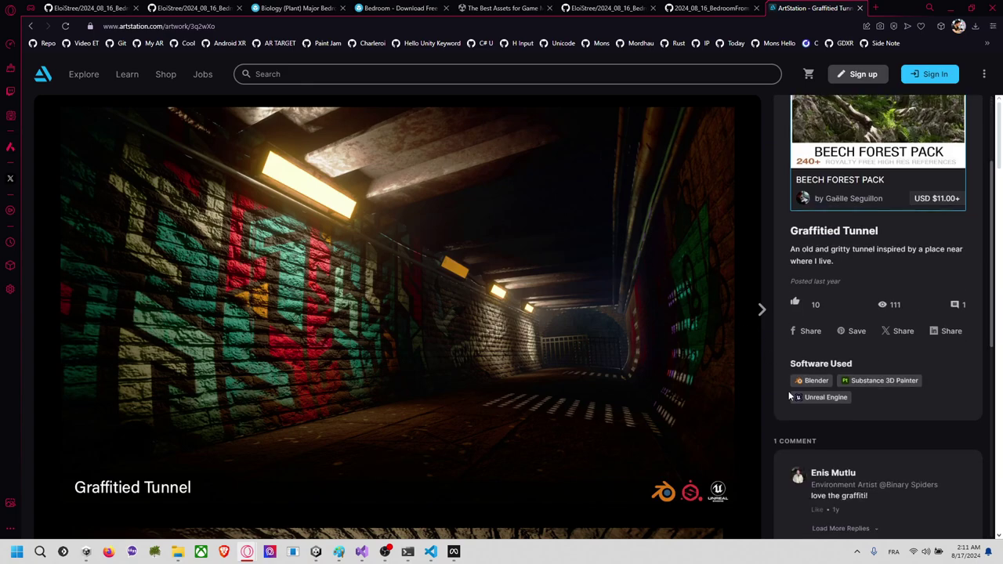
{"action": "left_click", "coordinate": [806, 244]}
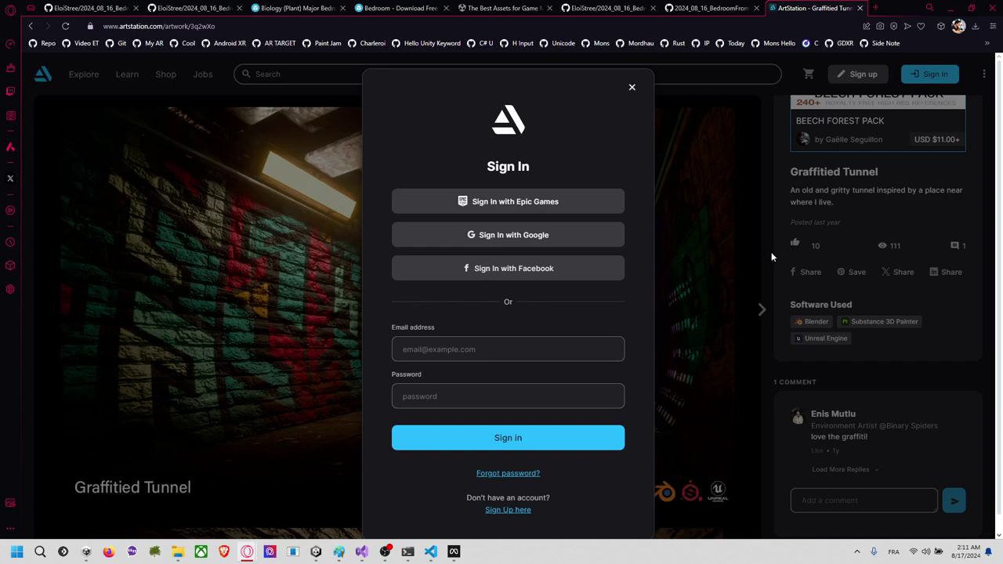
{"action": "left_click", "coordinate": [771, 251]}
{"action": "scroll", "coordinate": [636, 268], "scroll_direction": "down", "scroll_amount": 3}
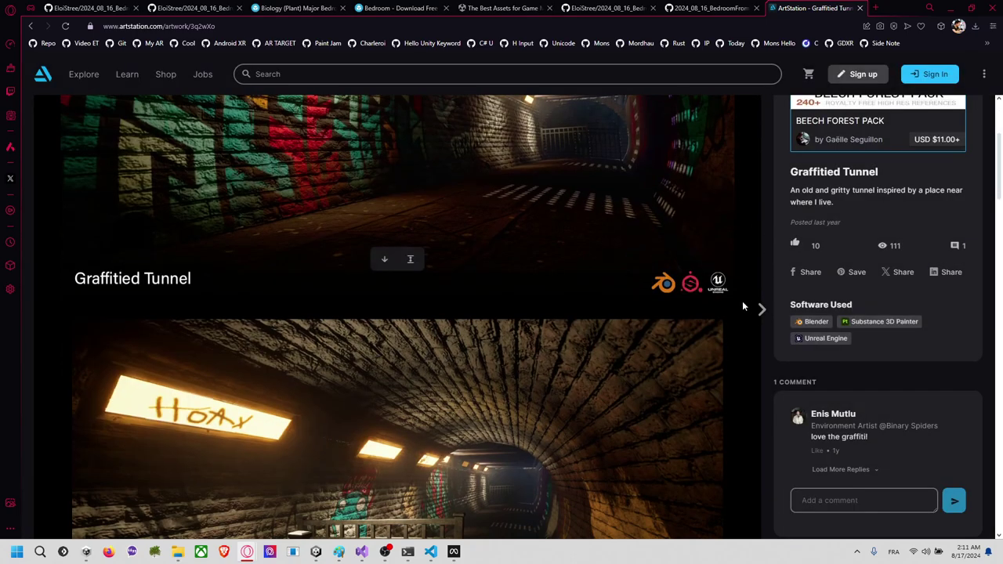
Step: Review the tunnel images and texture sheets once more, ending at the opening render
{"action": "scroll", "coordinate": [780, 322], "scroll_direction": "down", "scroll_amount": 5}
{"action": "scroll", "coordinate": [517, 329], "scroll_direction": "down", "scroll_amount": 8}
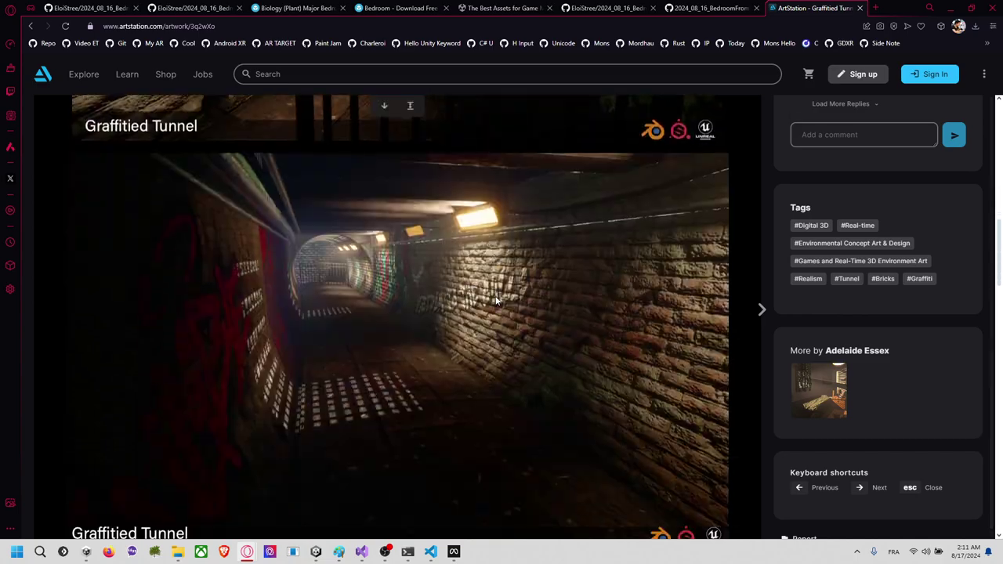
{"action": "scroll", "coordinate": [495, 299], "scroll_direction": "down", "scroll_amount": 15}
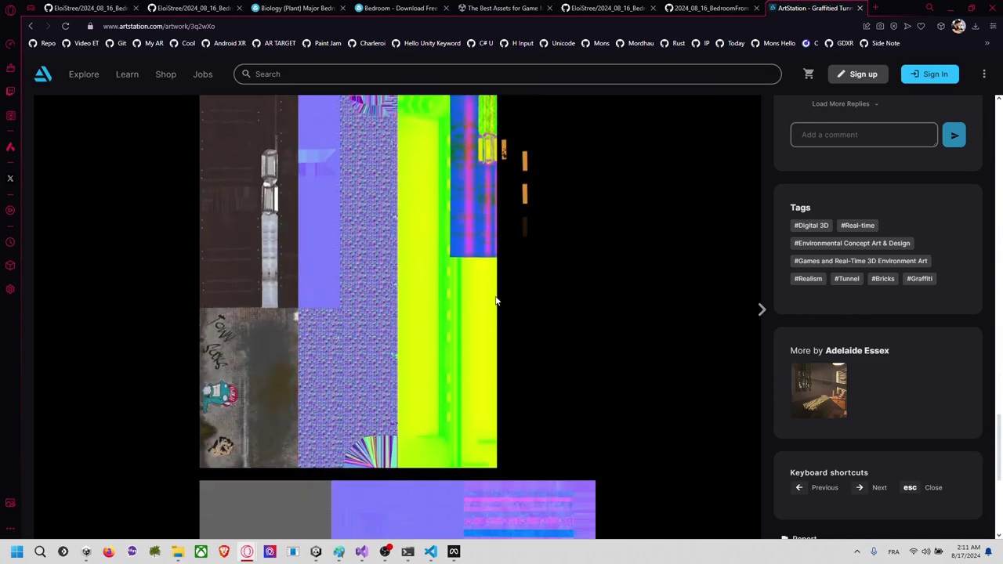
{"action": "scroll", "coordinate": [496, 298], "scroll_direction": "down", "scroll_amount": 4}
{"action": "scroll", "coordinate": [495, 297], "scroll_direction": "up", "scroll_amount": 4}
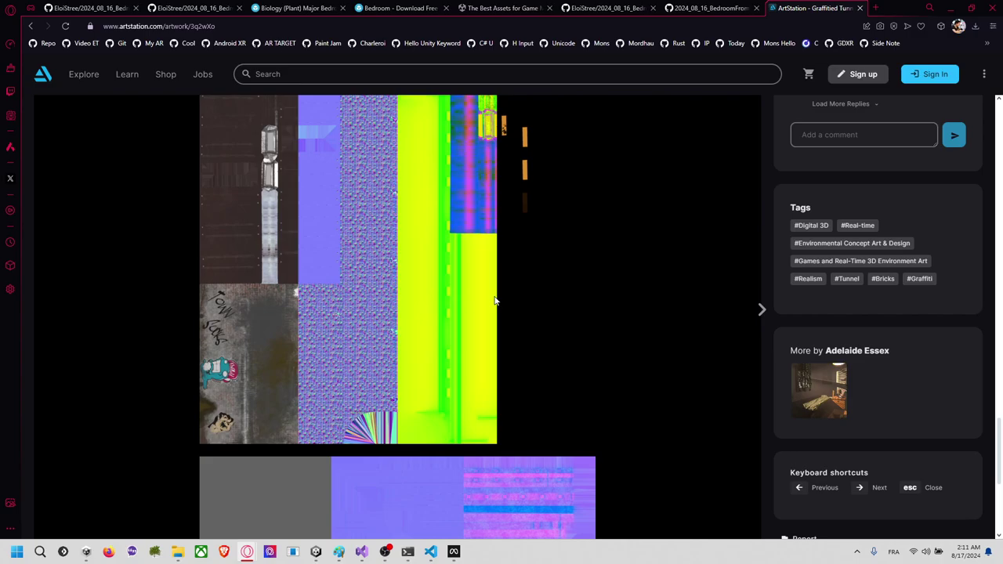
{"action": "scroll", "coordinate": [494, 300], "scroll_direction": "up", "scroll_amount": 15}
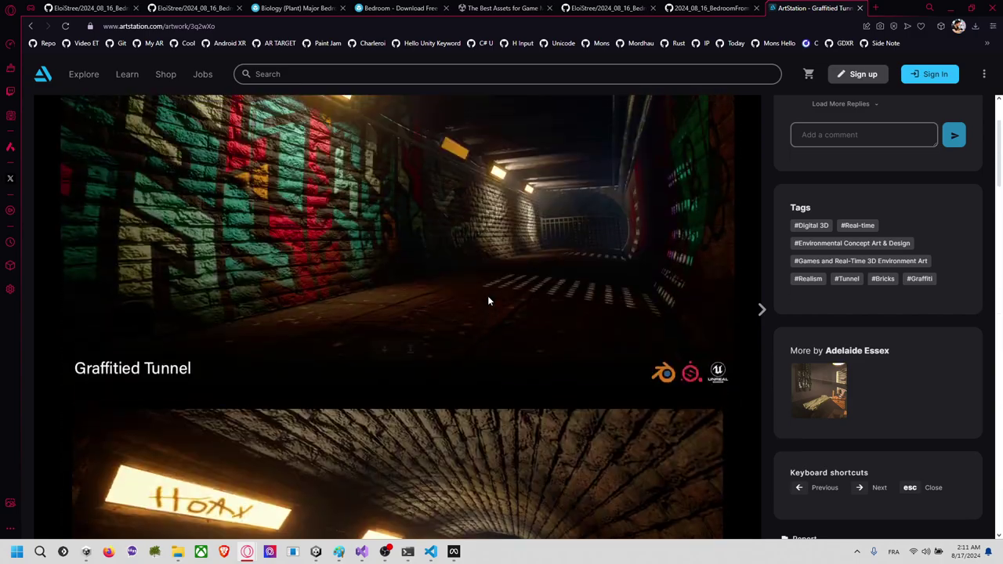
{"action": "scroll", "coordinate": [488, 300], "scroll_direction": "up", "scroll_amount": 2}
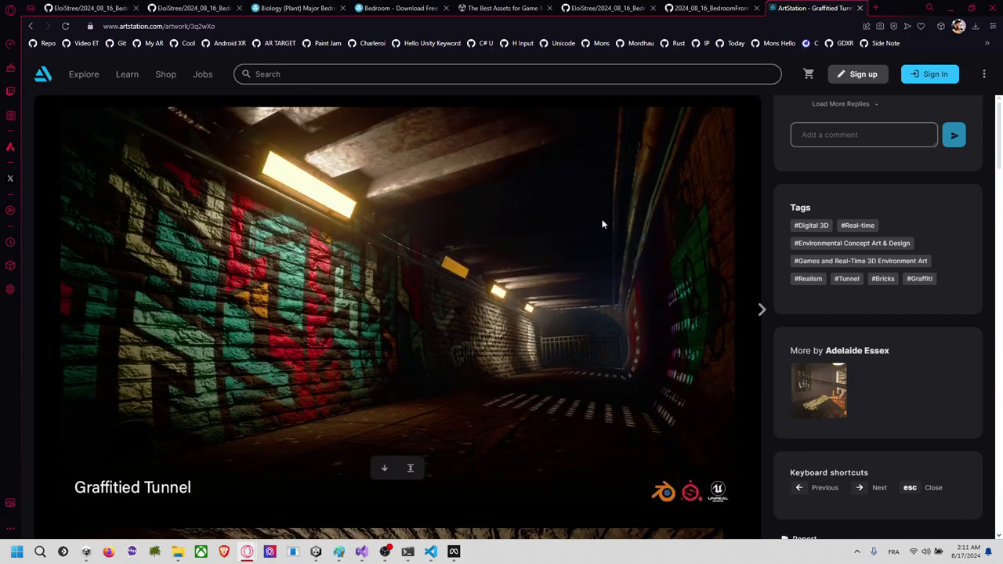
Step: Close the ArtStation artwork and GitHub textures pages, and switch to the Q_BulletHellCS project in Unity
{"action": "left_click", "coordinate": [860, 8]}
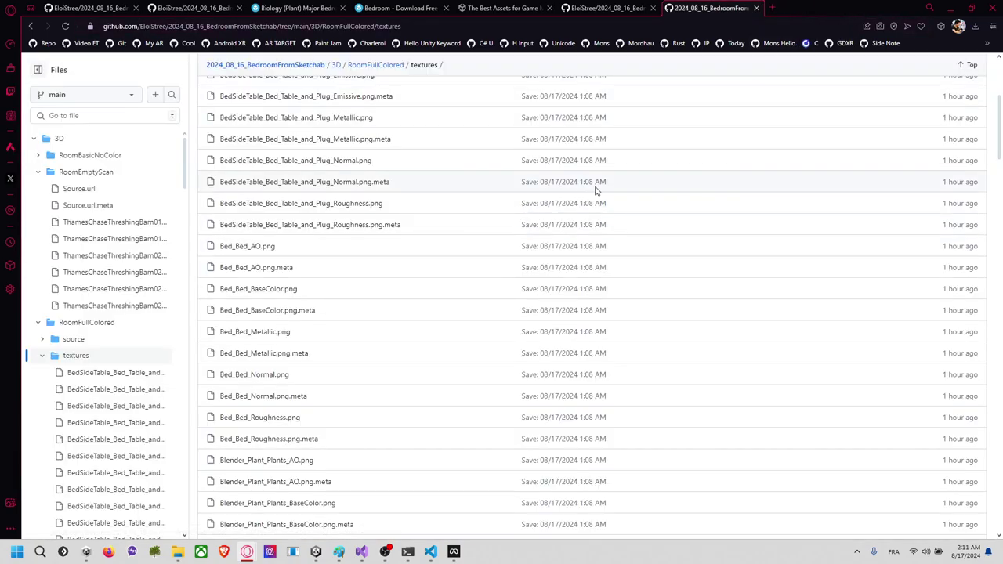
{"action": "scroll", "coordinate": [596, 191], "scroll_direction": "up", "scroll_amount": 3}
{"action": "left_click", "coordinate": [752, 8]}
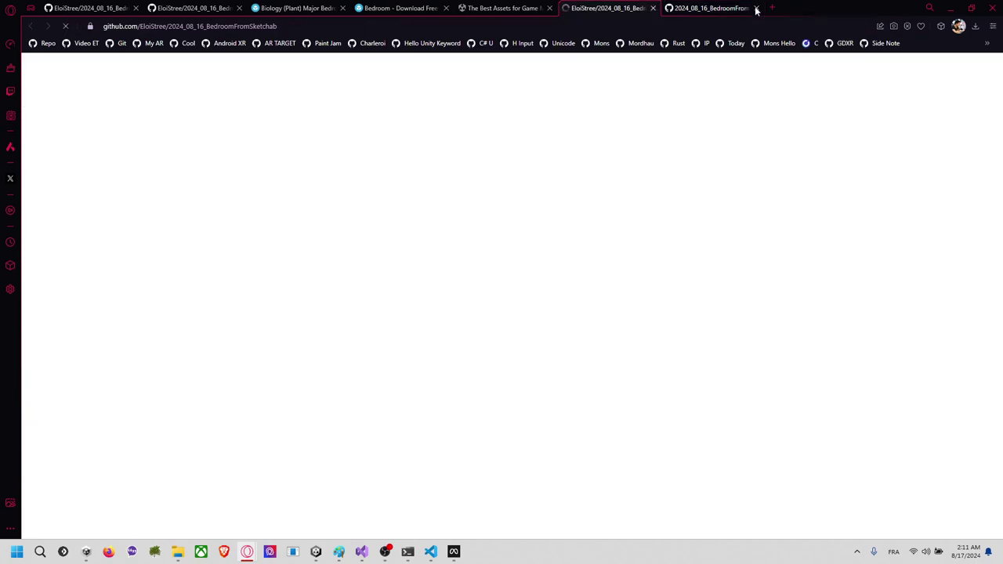
{"action": "key", "text": "alt+Tab"}
{"action": "key", "text": "alt+Tab"}
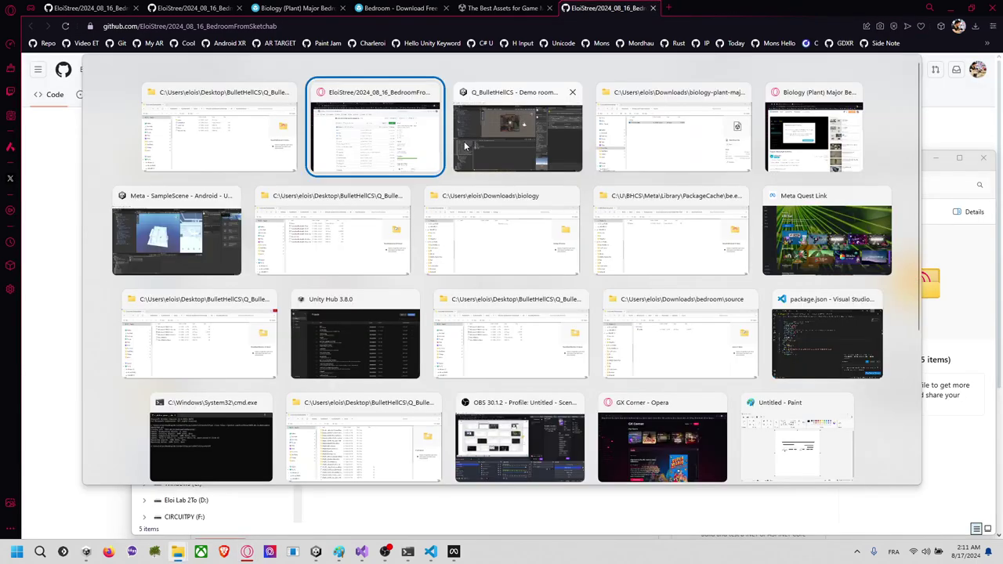
{"action": "left_click_drag", "start_coordinate": [497, 241], "coordinate": [508, 123], "text": "alt"}
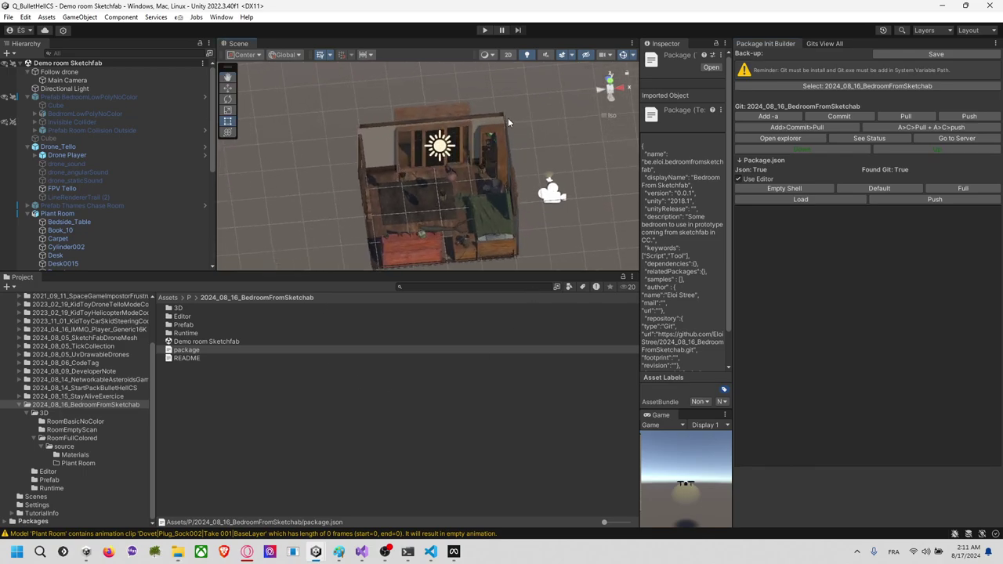
Step: Collapse the Plant Room hierarchy and create an empty scene object named Prefab Plant Room
{"action": "left_click", "coordinate": [121, 212]}
{"action": "scroll", "coordinate": [142, 225], "scroll_direction": "down", "scroll_amount": 3}
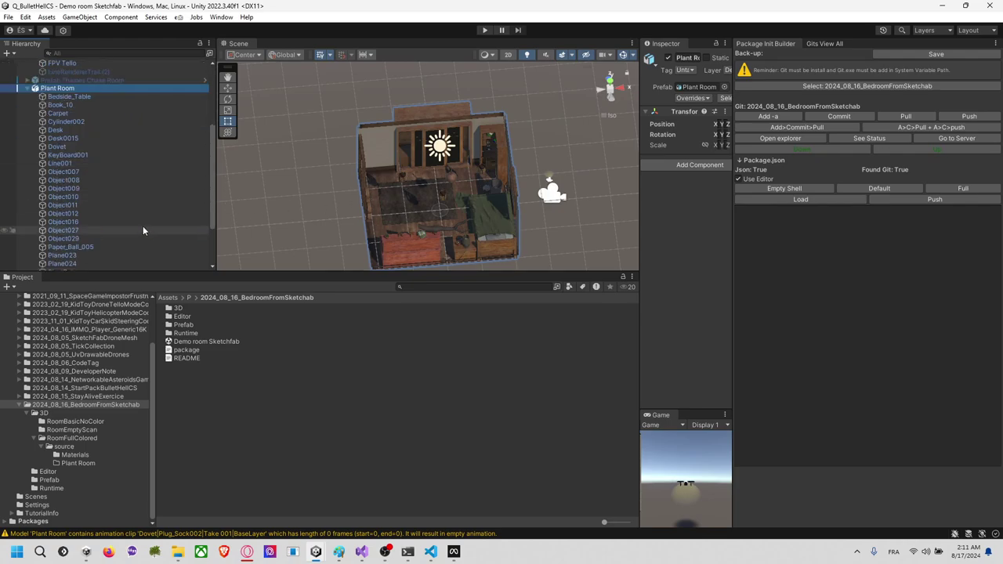
{"action": "left_click", "coordinate": [27, 89]}
{"action": "left_click", "coordinate": [79, 222]}
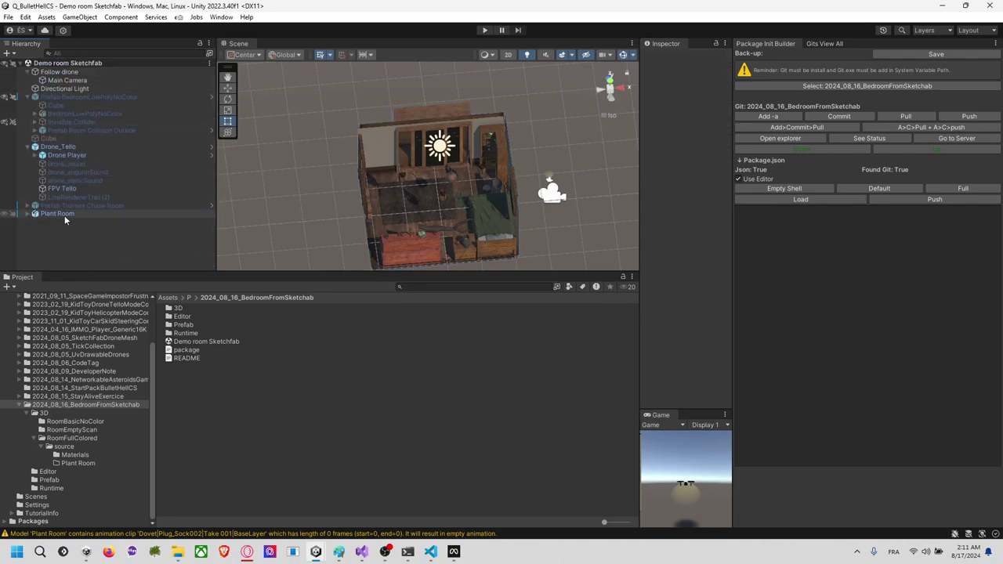
{"action": "right_click", "coordinate": [58, 236]}
{"action": "left_click", "coordinate": [98, 384]}
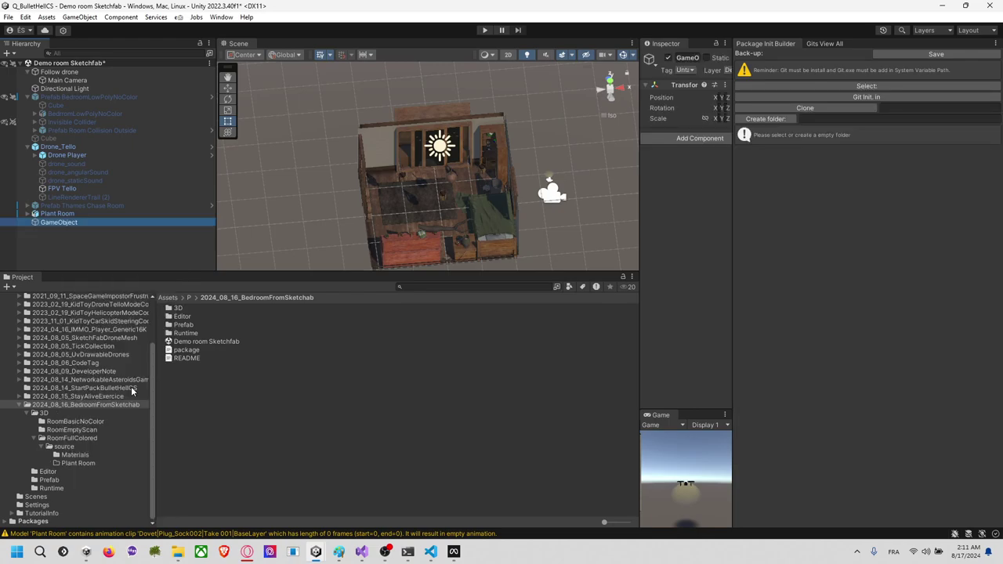
{"action": "left_click", "coordinate": [59, 215]}
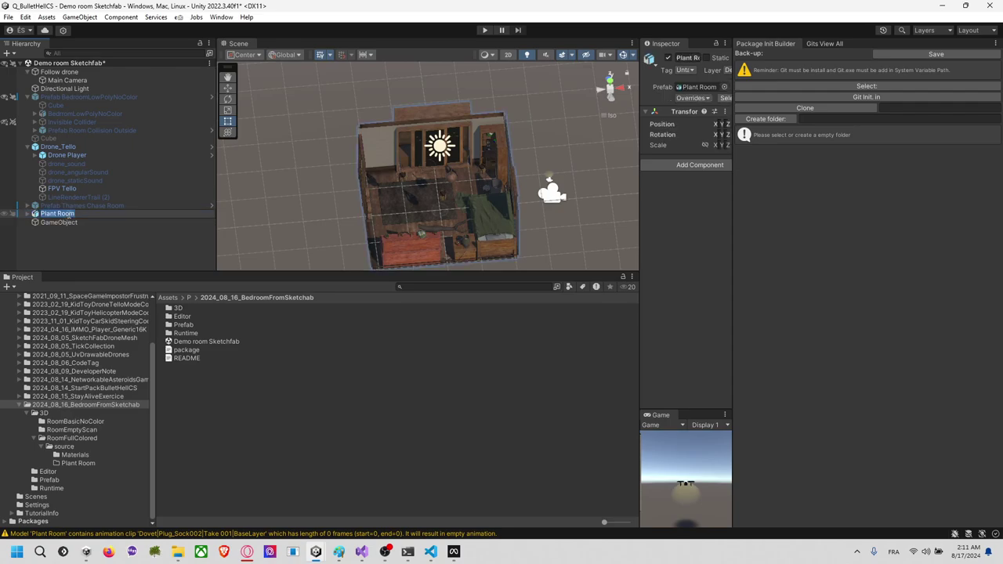
{"action": "left_click", "coordinate": [71, 225]}
{"action": "left_click", "coordinate": [73, 223]}
{"action": "type", "text": "Prea"}
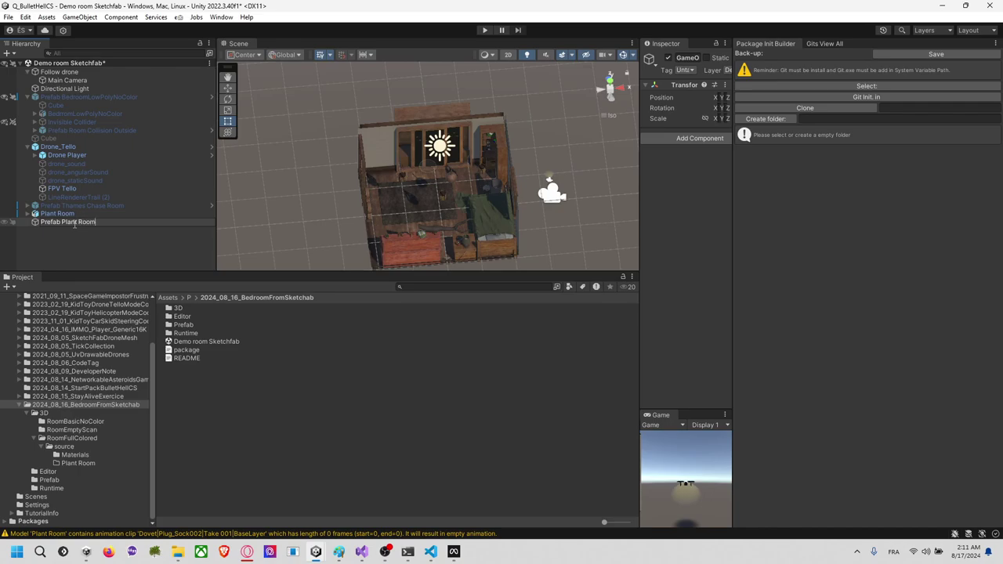
{"action": "key", "text": "Return"}
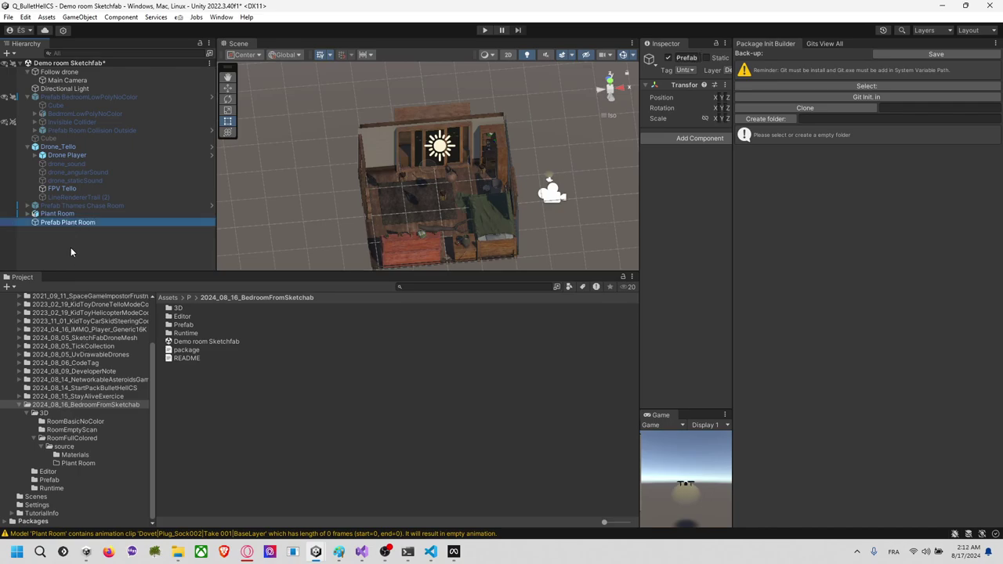
Step: Widen the Inspector and set Prefab Plant Room's position to 0, 0, 0
{"action": "left_click", "coordinate": [67, 214]}
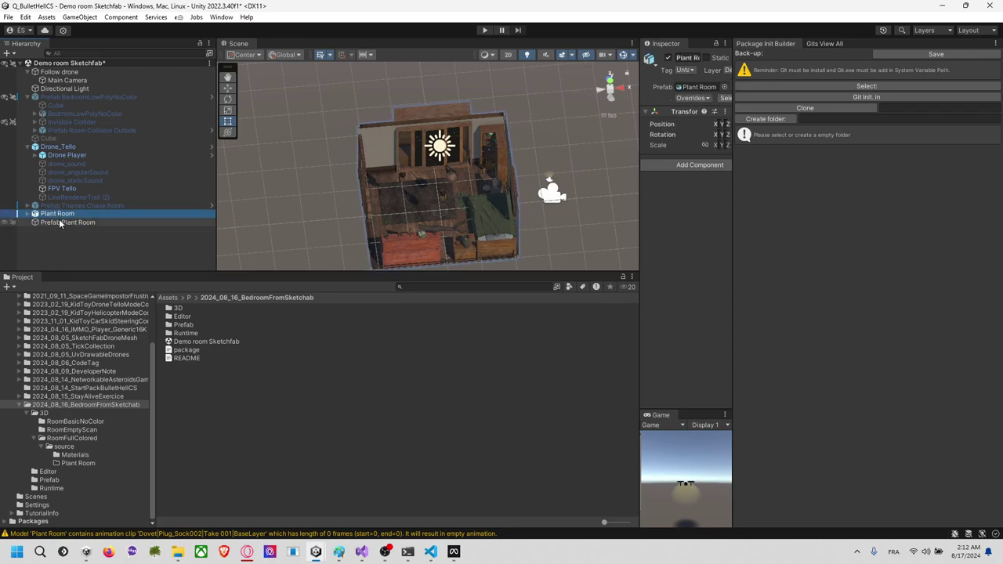
{"action": "left_click", "coordinate": [61, 223]}
{"action": "left_click_drag", "start_coordinate": [733, 224], "coordinate": [916, 225]}
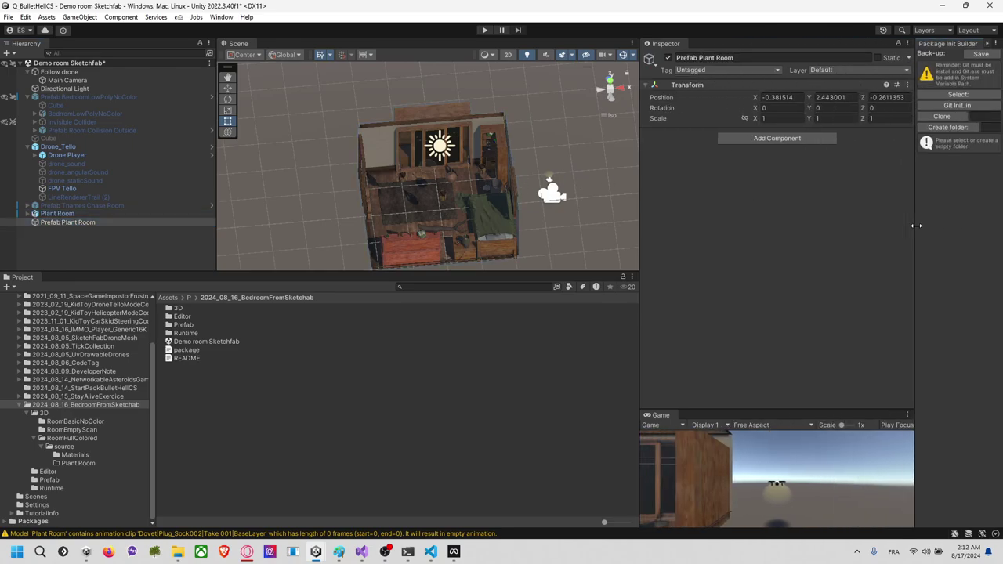
{"action": "left_click", "coordinate": [791, 99]}
{"action": "double_click", "coordinate": [799, 97]}
{"action": "type", "text": "0"}
{"action": "key", "text": "Tab"}
{"action": "type", "text": "0"}
{"action": "key", "text": "Tab"}
{"action": "type", "text": "0"}
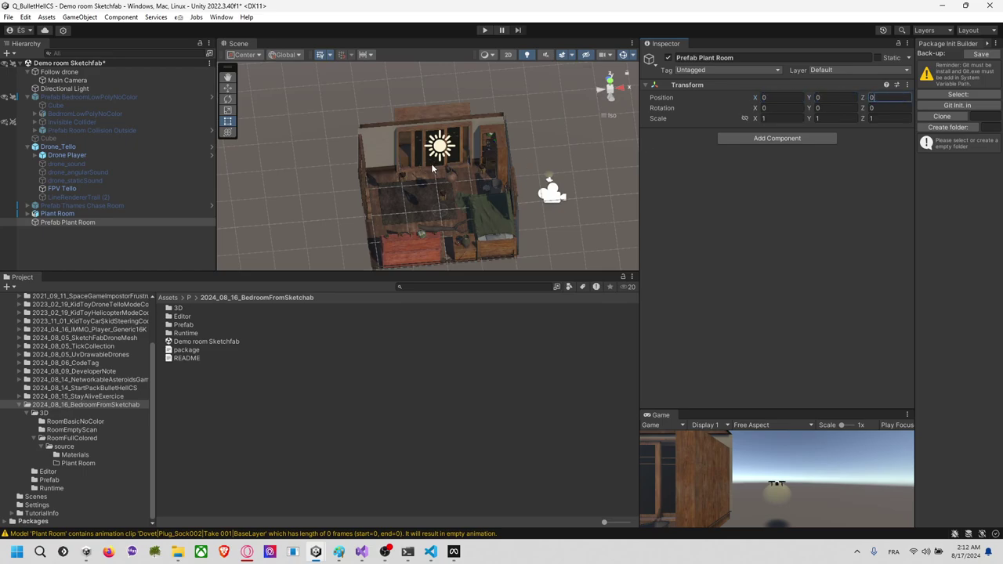
Step: Nest Plant Room under Prefab Plant Room and open the bedroom package's Prefab folder
{"action": "left_click_drag", "start_coordinate": [61, 213], "coordinate": [67, 225]}
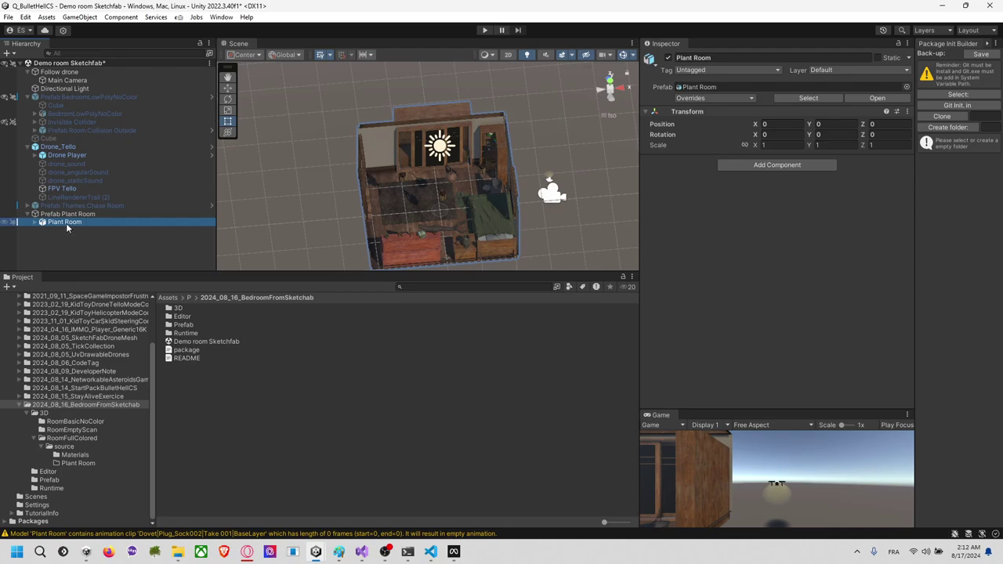
{"action": "left_click", "coordinate": [68, 214]}
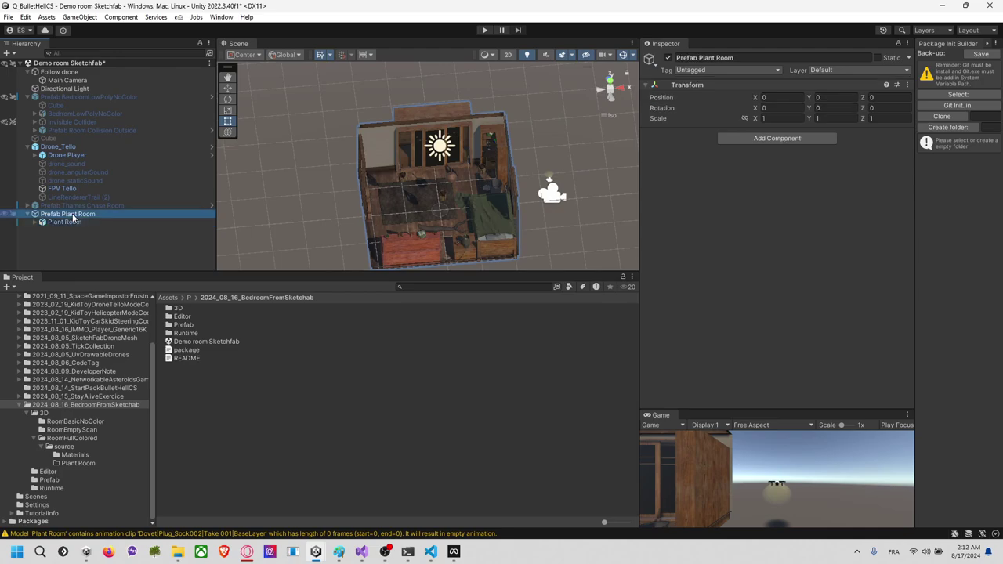
{"action": "left_click", "coordinate": [78, 480]}
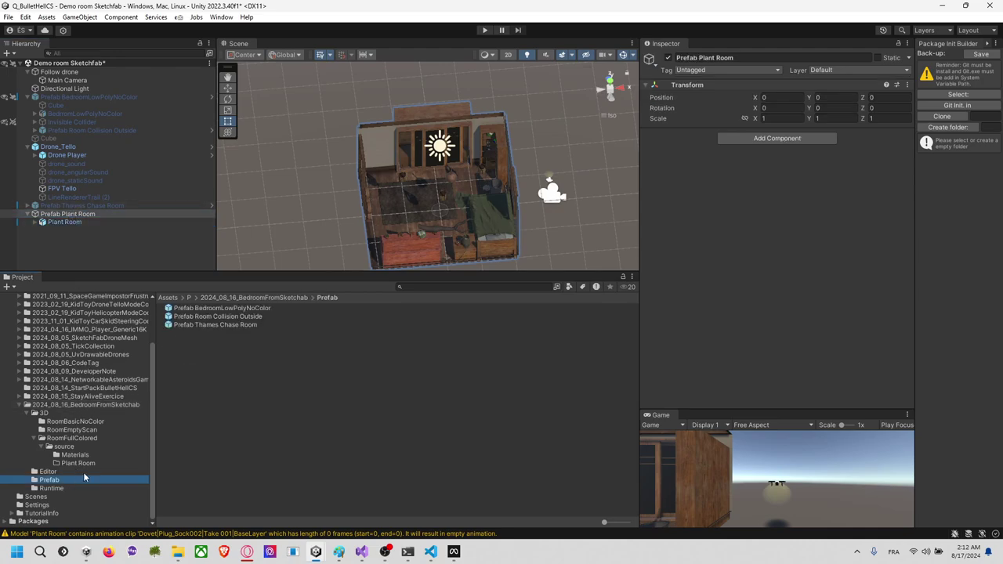
{"action": "left_click", "coordinate": [215, 326]}
{"action": "left_click", "coordinate": [230, 317]}
{"action": "key", "text": "ctrl+d"}
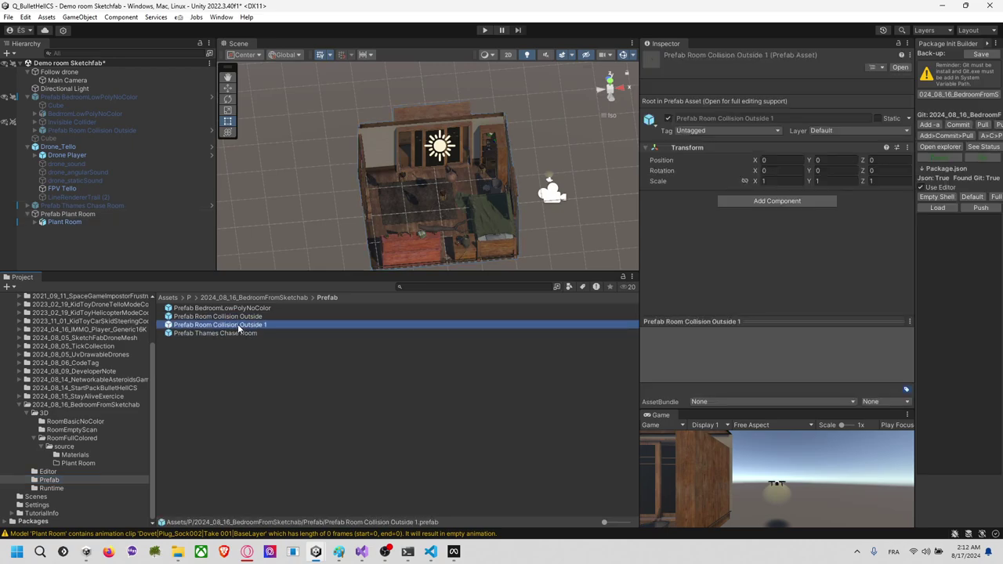
{"action": "left_click_drag", "start_coordinate": [241, 326], "coordinate": [87, 227]}
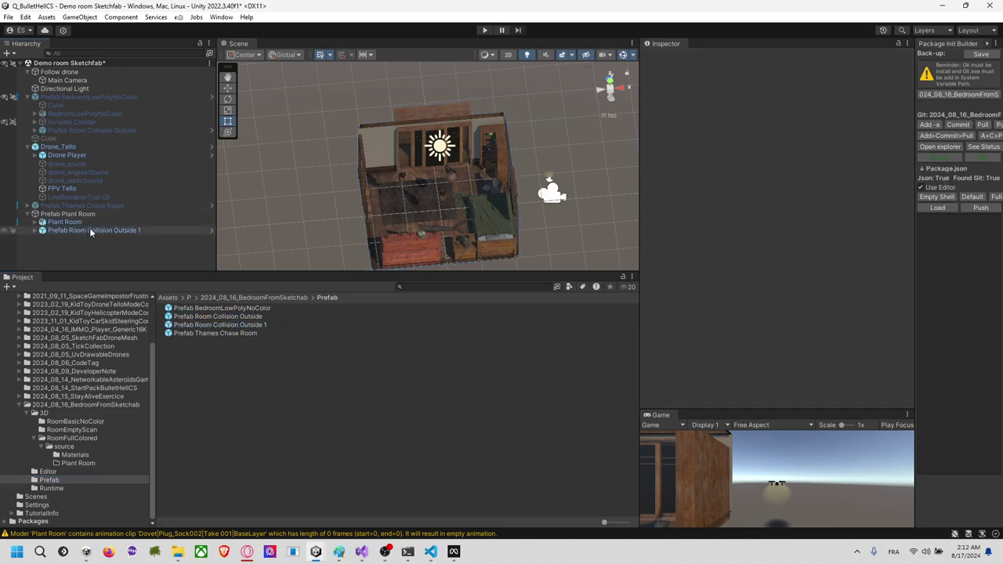
{"action": "key", "text": "ctrl+z"}
{"action": "key", "text": "ctrl+z"}
{"action": "key", "text": "ctrl+z"}
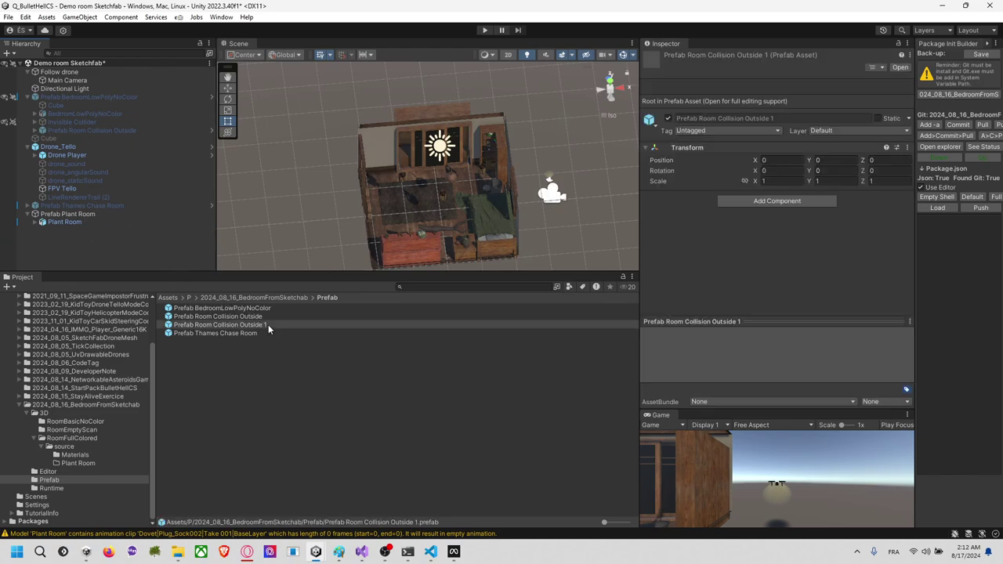
{"action": "left_click", "coordinate": [261, 324]}
{"action": "key", "text": "Delete"}
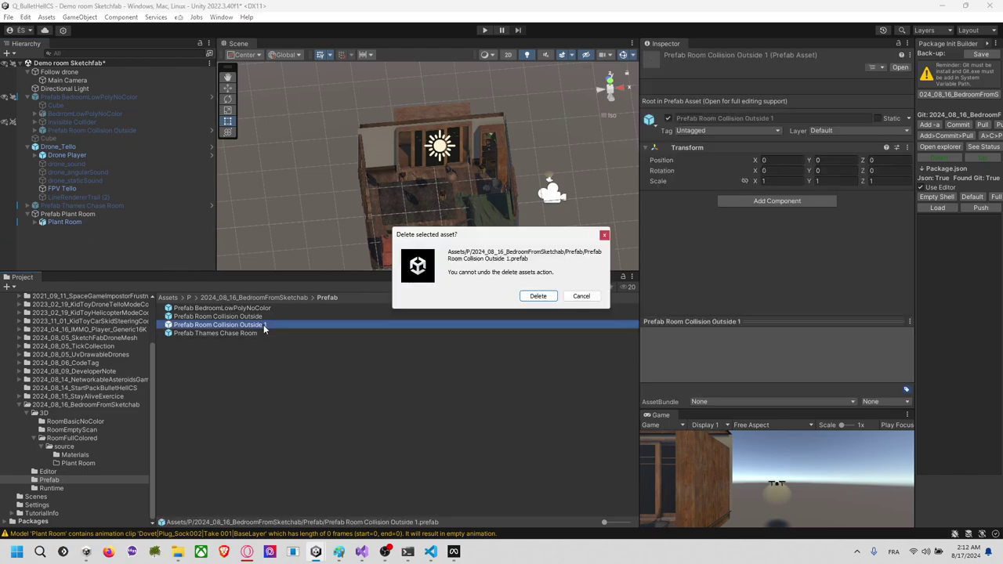
{"action": "left_click", "coordinate": [537, 296]}
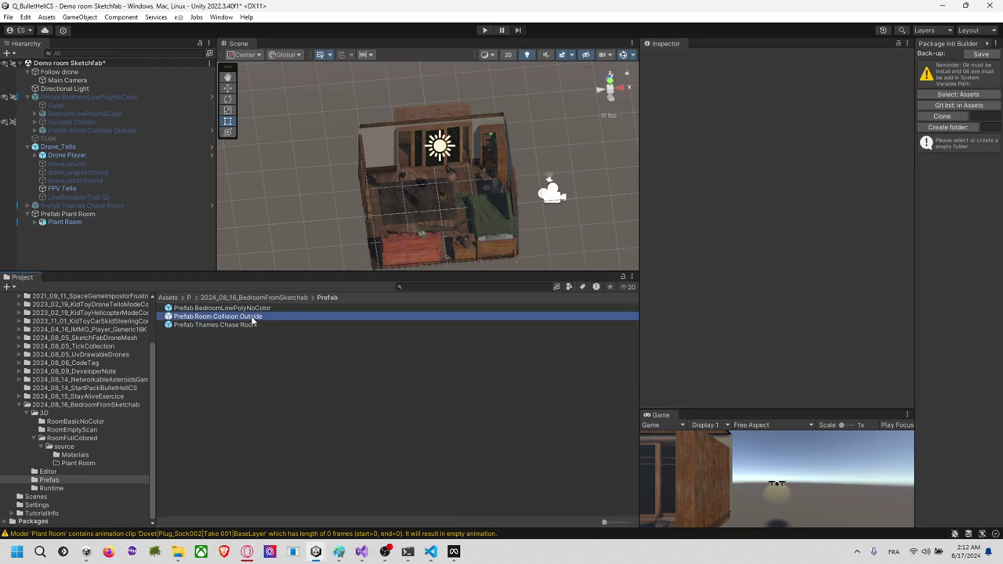
Step: Add the Prefab Room Collision Outside prefab to the scene as a child of Prefab Plant Room
{"action": "left_click_drag", "start_coordinate": [84, 218], "coordinate": [85, 219]}
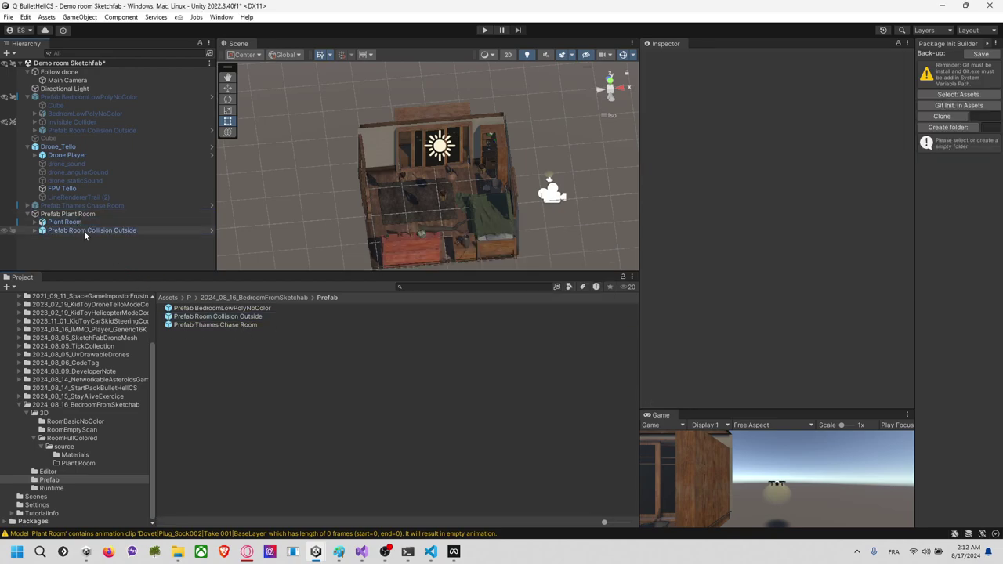
{"action": "key", "text": "f"}
{"action": "scroll", "coordinate": [466, 162], "scroll_direction": "up", "scroll_amount": 3}
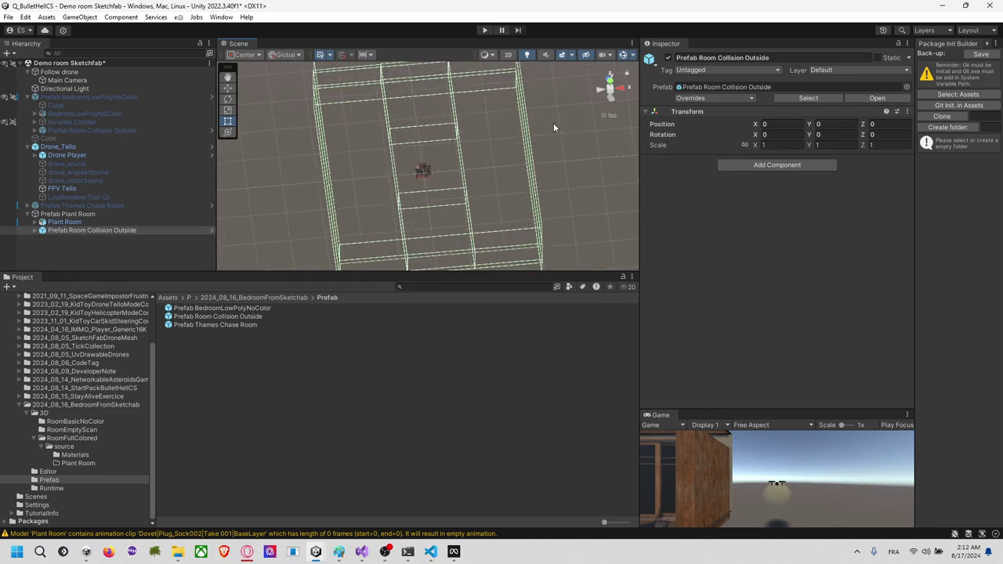
Step: Narrow the Cube inside Prefab Room Collision Outside from both sides toward the room walls, to an X scale of about 4.65
{"action": "left_click", "coordinate": [612, 89]}
{"action": "left_click", "coordinate": [611, 89]}
{"action": "scroll", "coordinate": [509, 122], "scroll_direction": "up", "scroll_amount": 3}
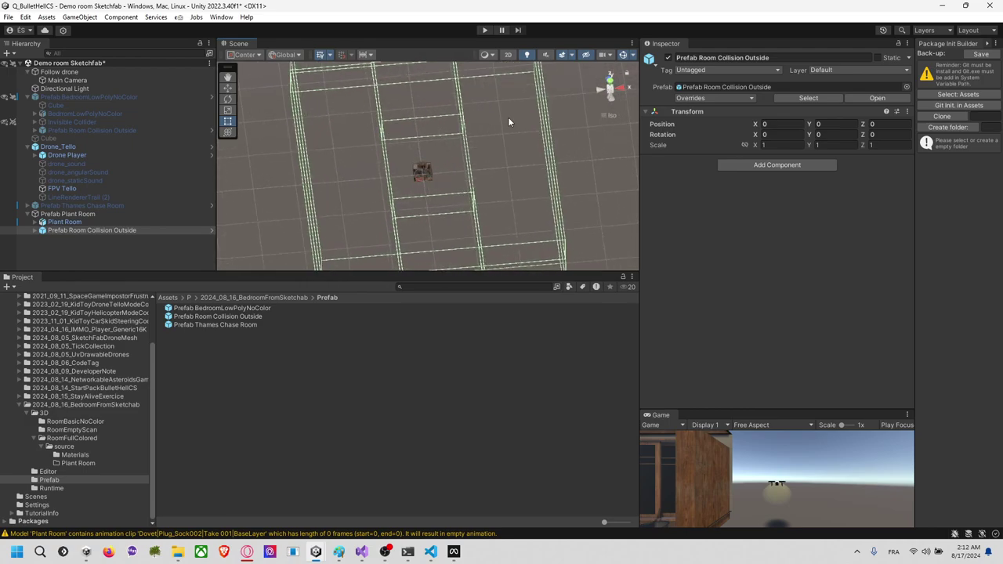
{"action": "left_click", "coordinate": [611, 87]}
{"action": "scroll", "coordinate": [451, 158], "scroll_direction": "up", "scroll_amount": 5}
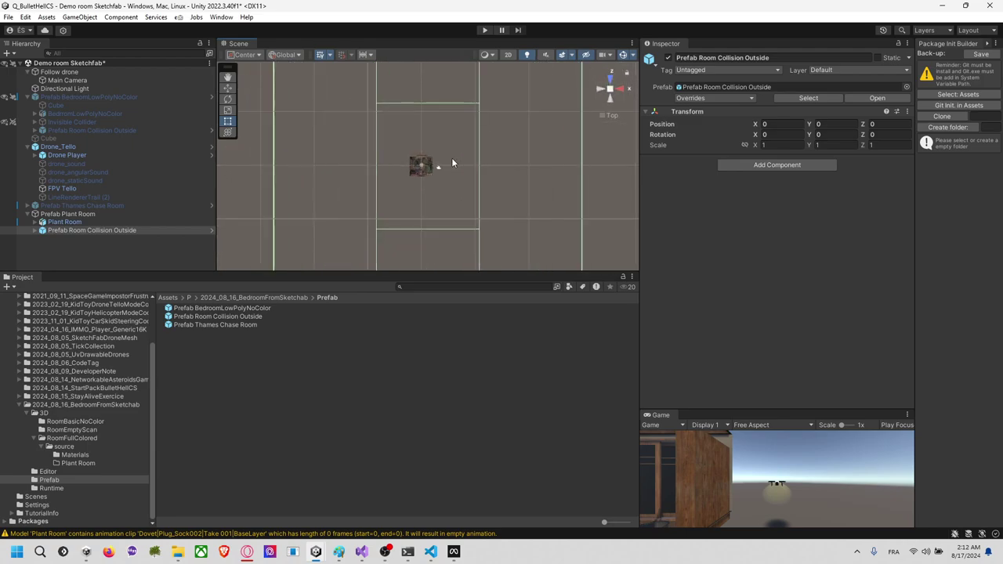
{"action": "scroll", "coordinate": [419, 165], "scroll_direction": "up", "scroll_amount": 2}
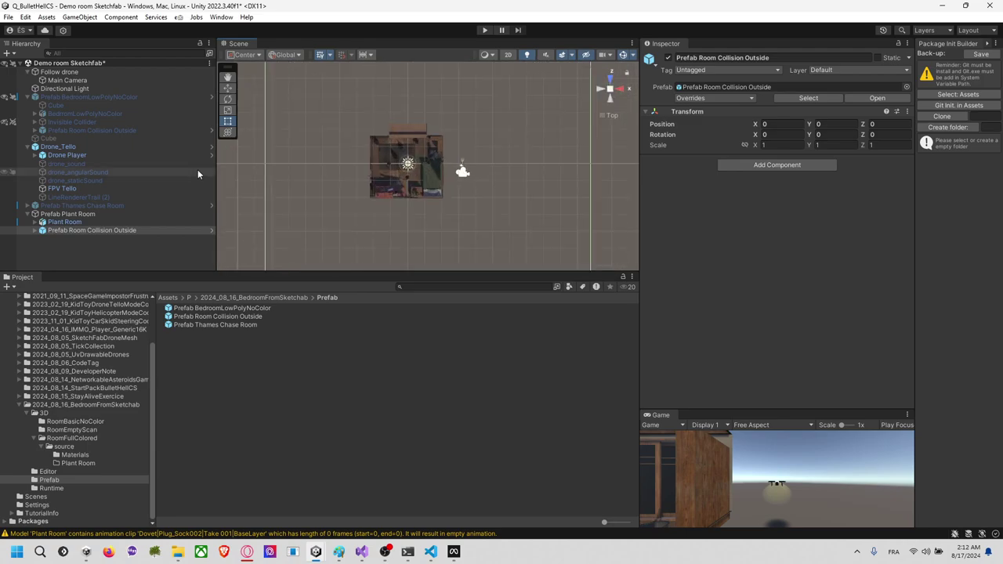
{"action": "left_click", "coordinate": [174, 239]}
{"action": "left_click", "coordinate": [178, 230]}
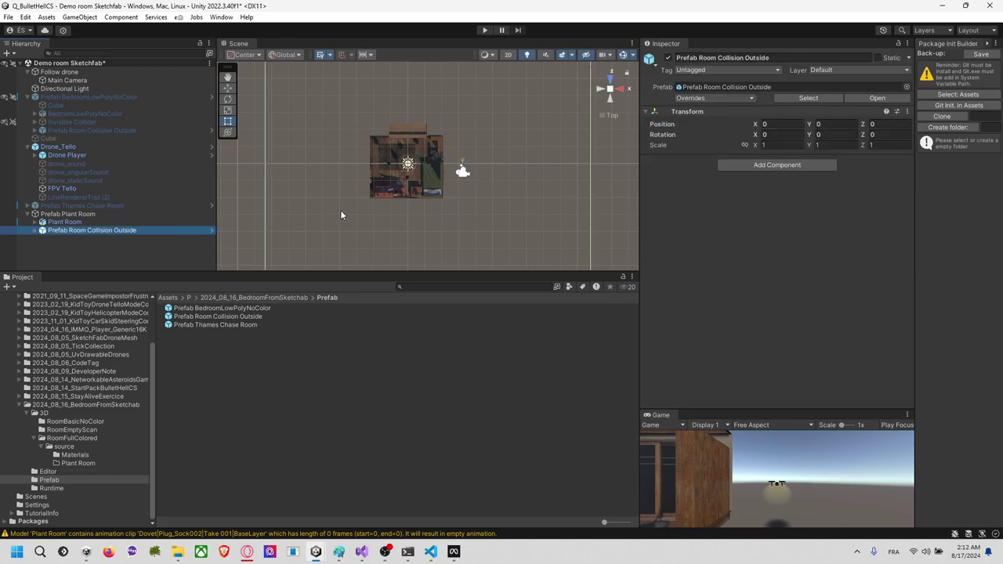
{"action": "left_click", "coordinate": [62, 239]}
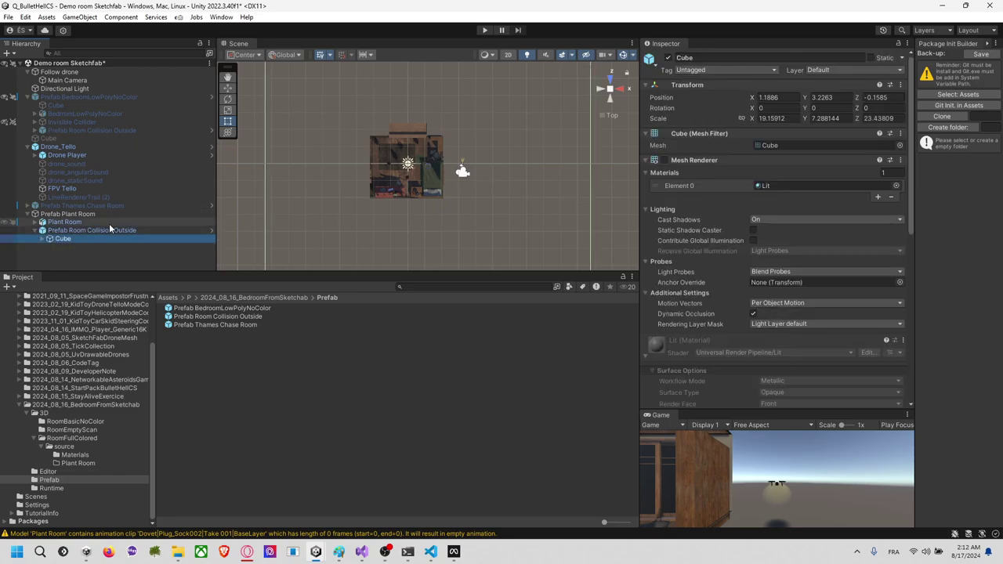
{"action": "key", "text": "f"}
{"action": "left_click_drag", "start_coordinate": [497, 143], "coordinate": [435, 145]}
{"action": "left_click_drag", "start_coordinate": [360, 154], "coordinate": [401, 161]}
Step: Fit the collision cube's two X sides closely to the Plant Room walls, giving an X scale of about 4.24
{"action": "scroll", "coordinate": [423, 165], "scroll_direction": "up", "scroll_amount": 3}
{"action": "scroll", "coordinate": [417, 165], "scroll_direction": "up", "scroll_amount": 5}
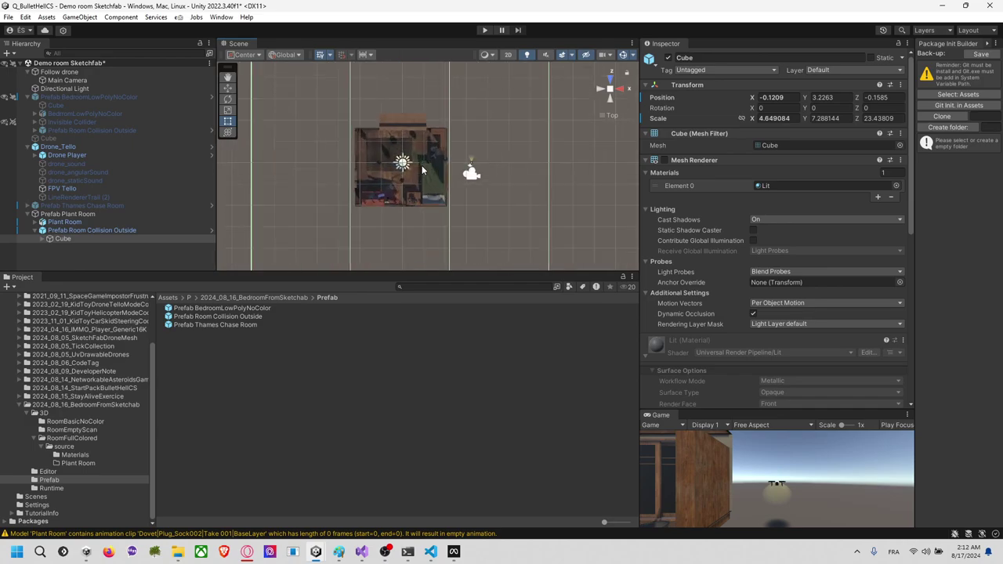
{"action": "left_click_drag", "start_coordinate": [466, 164], "coordinate": [459, 167]}
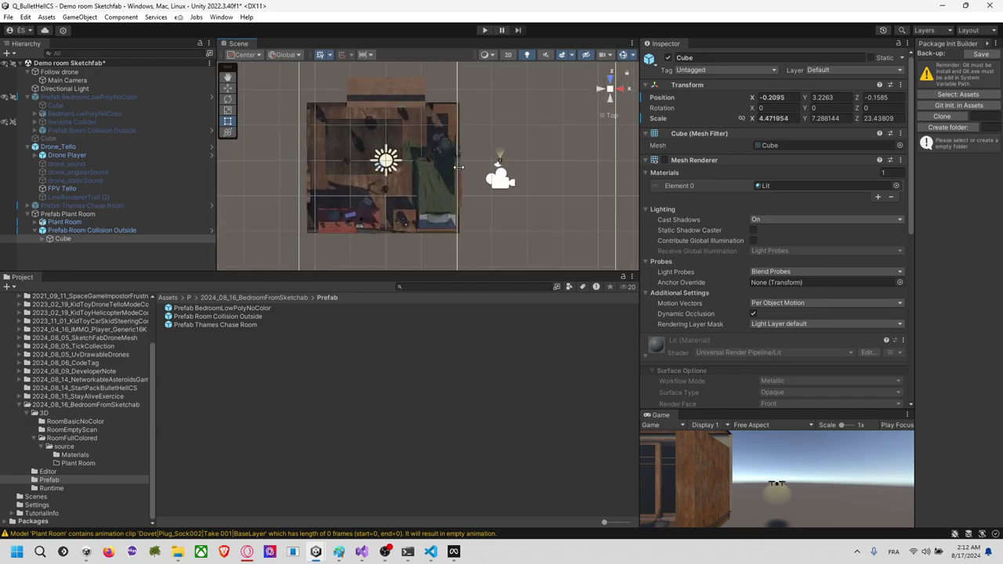
{"action": "left_click_drag", "start_coordinate": [302, 168], "coordinate": [311, 170]}
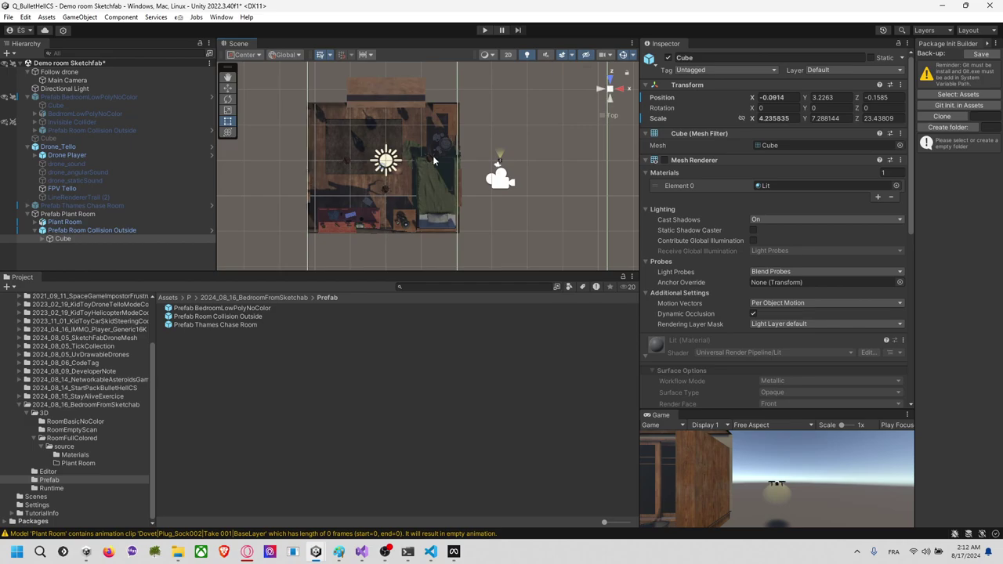
Step: Shrink the collision cube to the room's depth and height from the side, about 3.51 on Z and 2.22 on Y
{"action": "left_click", "coordinate": [625, 90]}
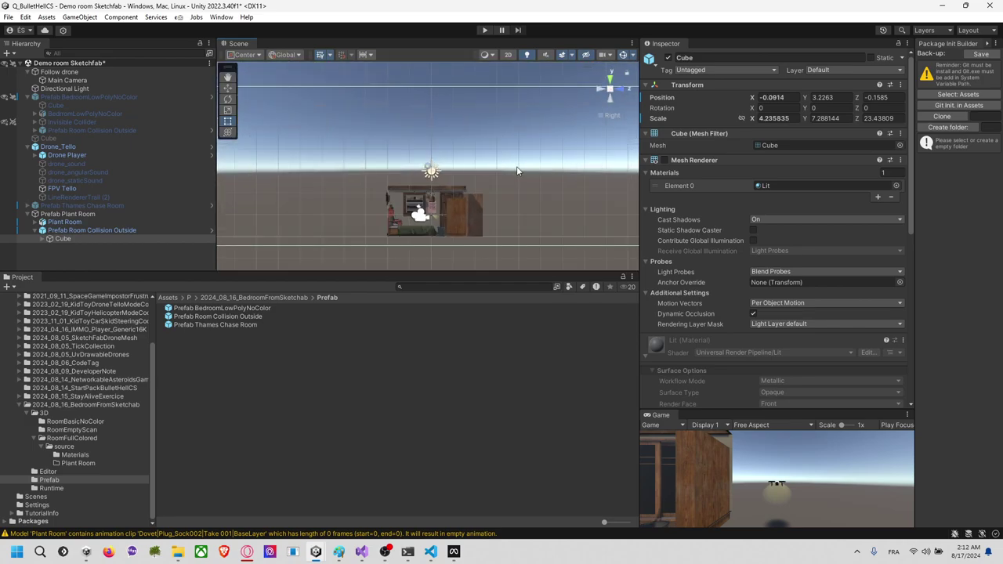
{"action": "left_click_drag", "start_coordinate": [616, 167], "coordinate": [454, 168]}
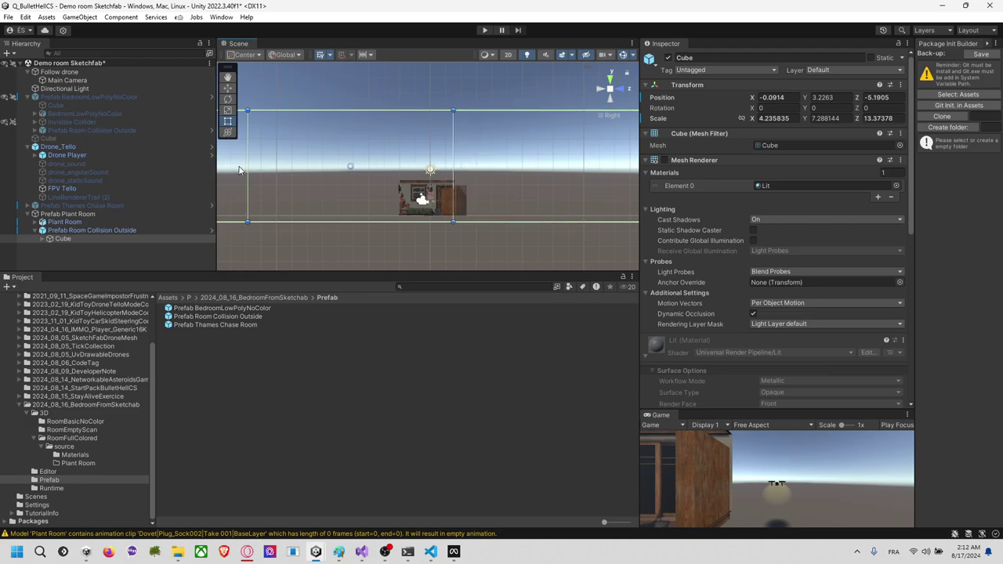
{"action": "left_click_drag", "start_coordinate": [245, 170], "coordinate": [400, 169]}
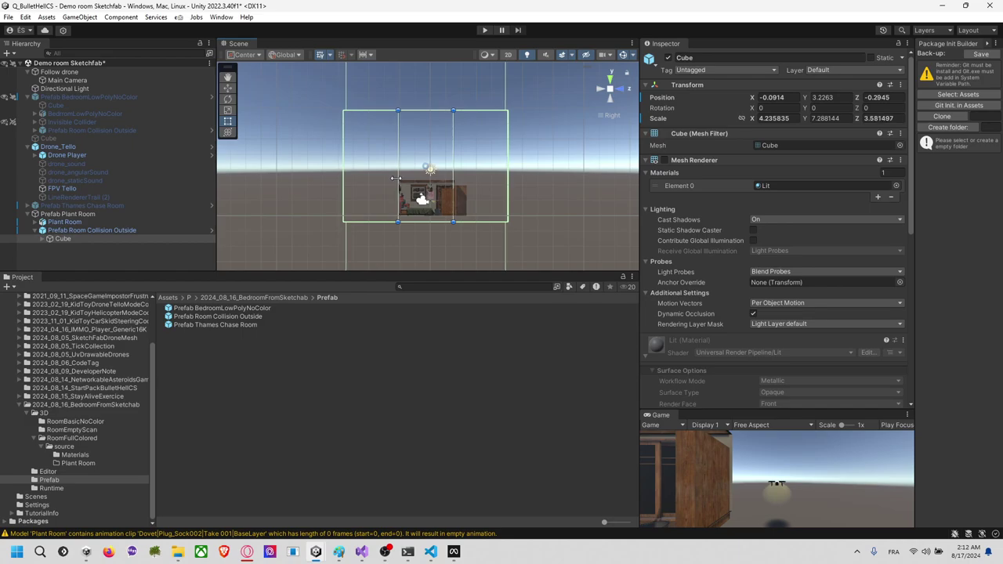
{"action": "left_click_drag", "start_coordinate": [424, 110], "coordinate": [431, 181]}
{"action": "left_click", "coordinate": [429, 225]}
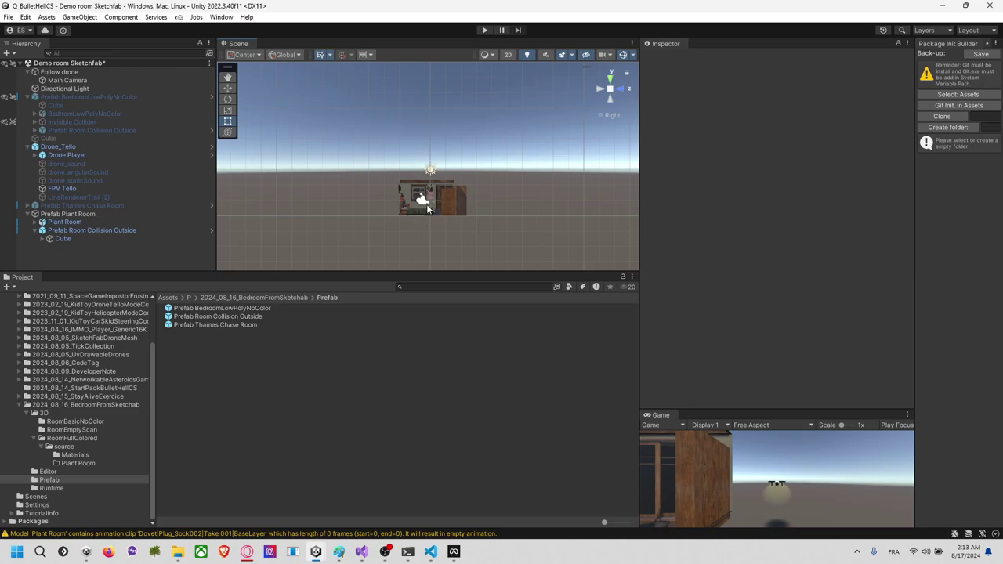
{"action": "left_click", "coordinate": [427, 207]}
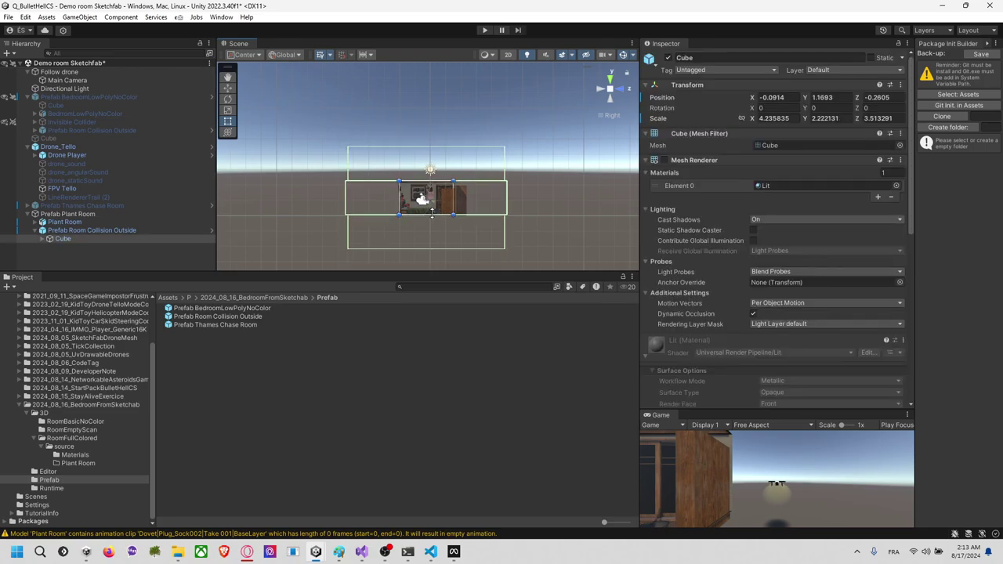
Step: Trim the collision cube's edge at the wall beside the bed, giving a Z scale of about 3.49
{"action": "key", "text": "f"}
{"action": "scroll", "coordinate": [444, 209], "scroll_direction": "up", "scroll_amount": 6}
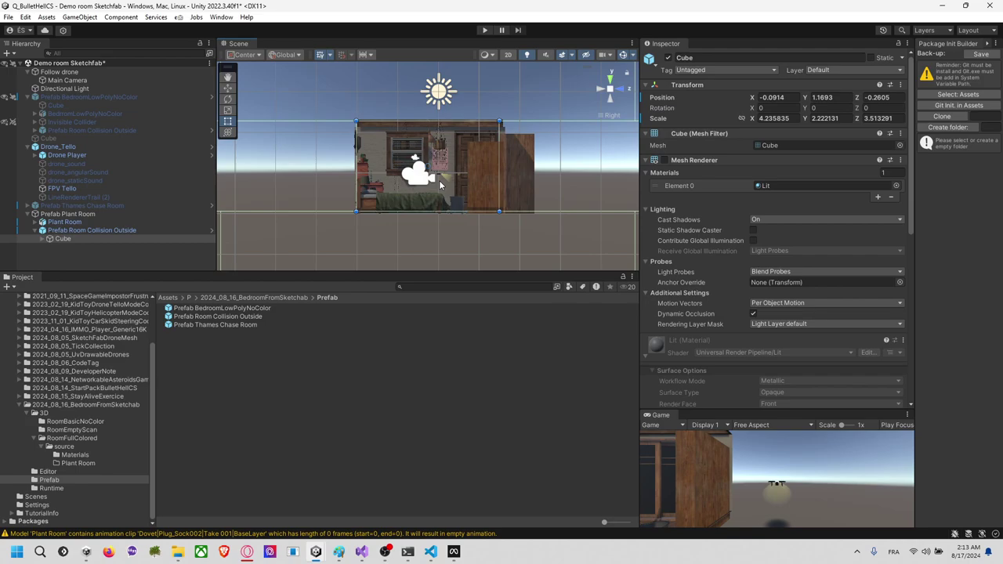
{"action": "scroll", "coordinate": [443, 183], "scroll_direction": "up", "scroll_amount": 2}
{"action": "middle_click_drag", "start_coordinate": [409, 141], "coordinate": [396, 143]}
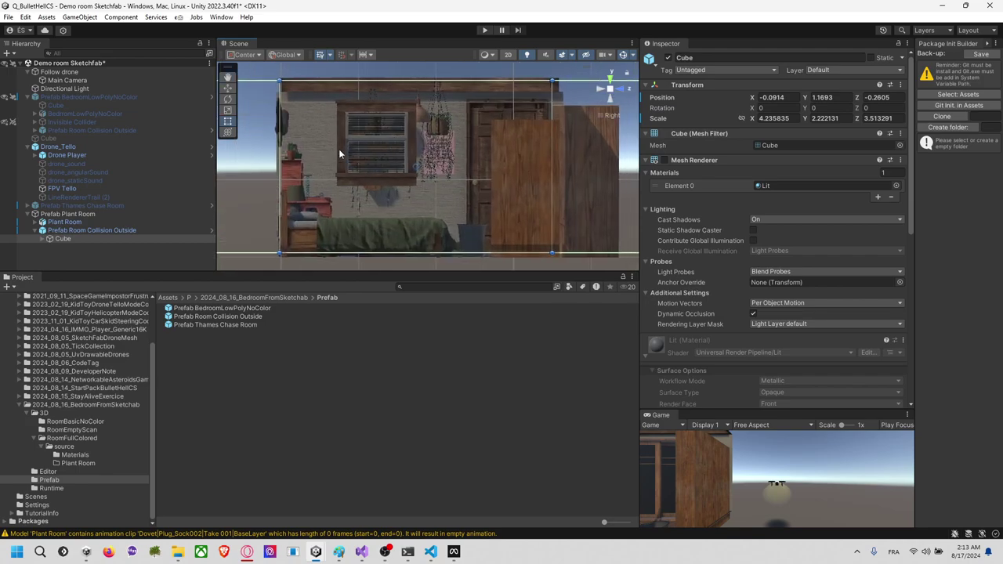
{"action": "left_click_drag", "start_coordinate": [281, 167], "coordinate": [284, 167]}
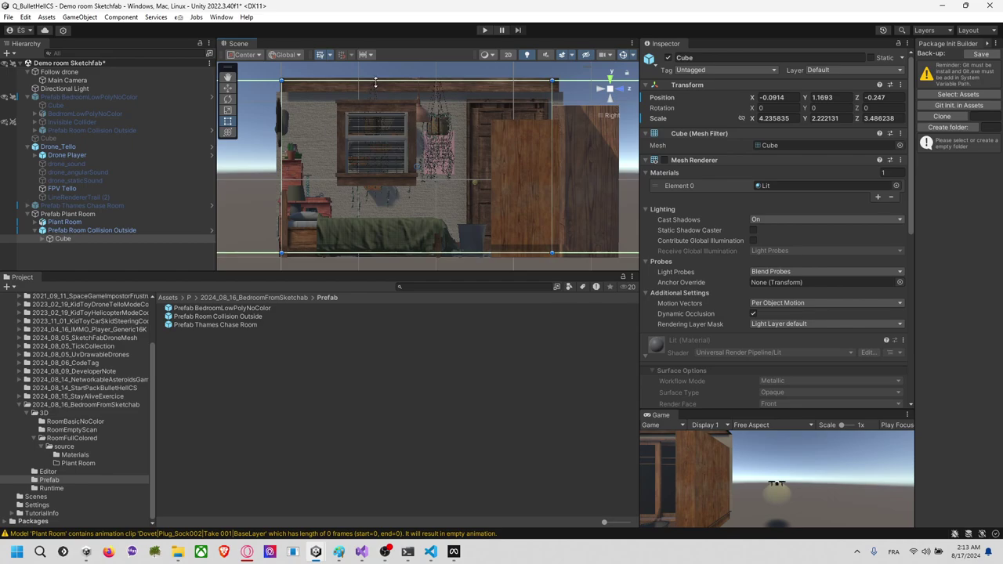
Step: Lower the collision cube's top to a Y scale of about 2.04 and extend its depth to about 3.51 on Z
{"action": "left_click_drag", "start_coordinate": [376, 81], "coordinate": [424, 122], "text": "alt"}
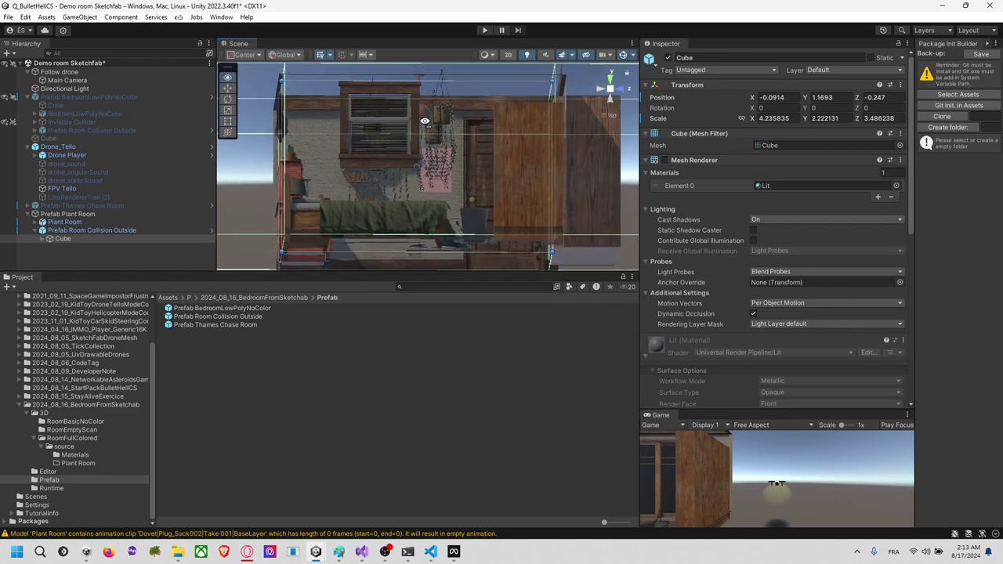
{"action": "left_click", "coordinate": [625, 90]}
{"action": "left_click", "coordinate": [622, 91]}
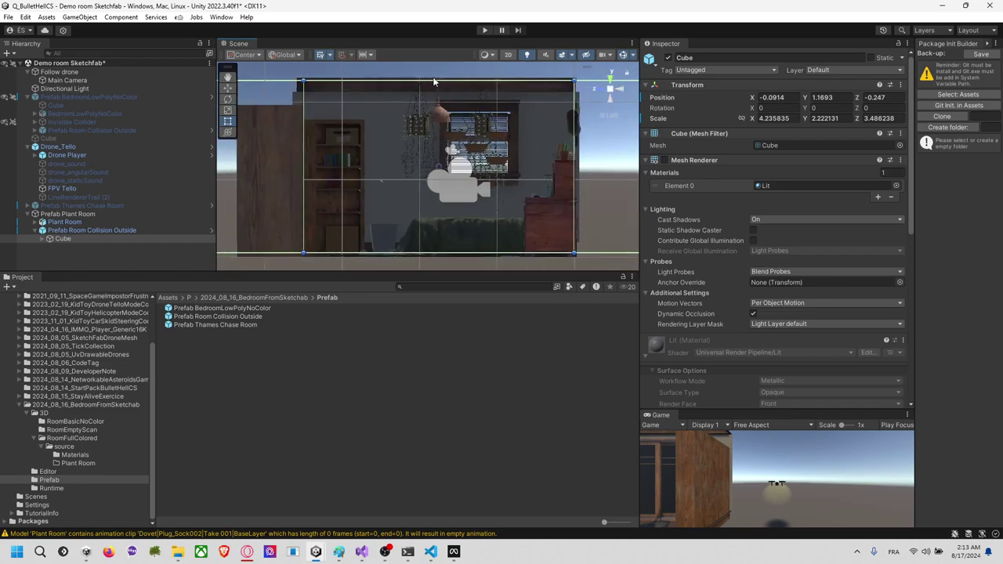
{"action": "mouse_move", "coordinate": [432, 81]}
{"action": "left_mouse_down"}
{"action": "mouse_move", "coordinate": [432, 102]}
{"action": "mouse_move", "coordinate": [432, 94]}
{"action": "left_mouse_up"}
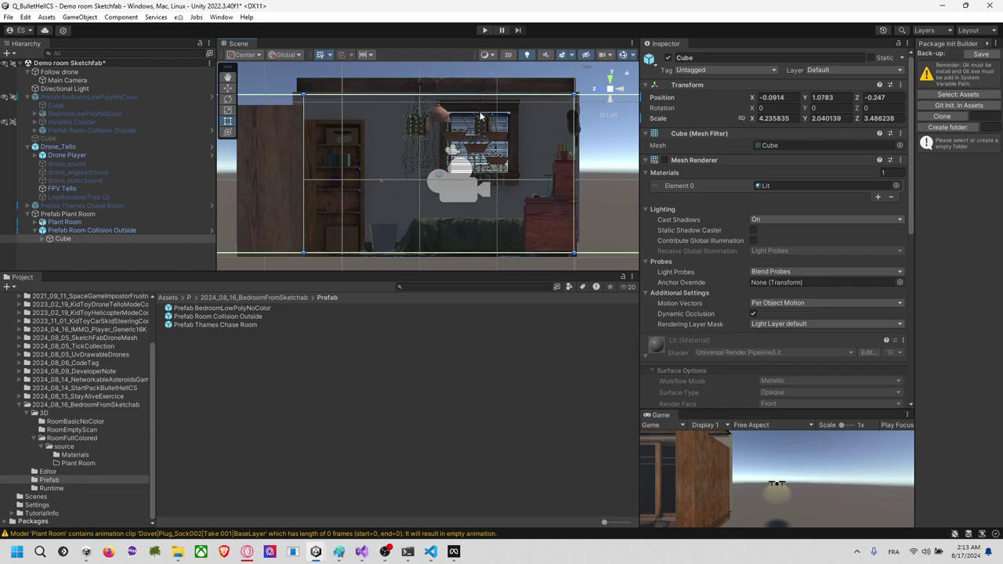
{"action": "left_click_drag", "start_coordinate": [576, 169], "coordinate": [576, 172]}
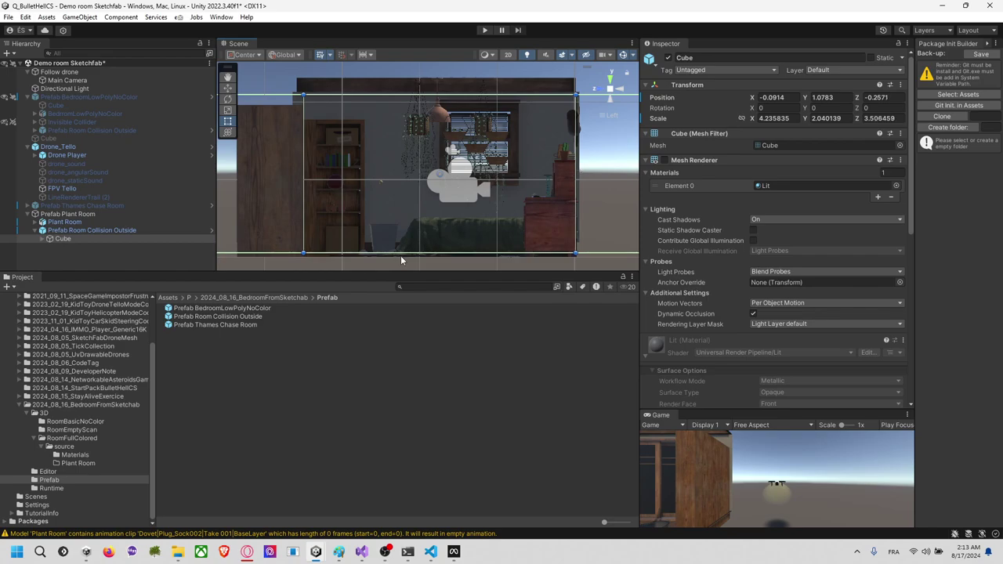
Step: Align the collision cube's two X sides with the room walls from the back view, to about 4.2 wide
{"action": "left_click_drag", "start_coordinate": [351, 250], "coordinate": [451, 186], "text": "alt"}
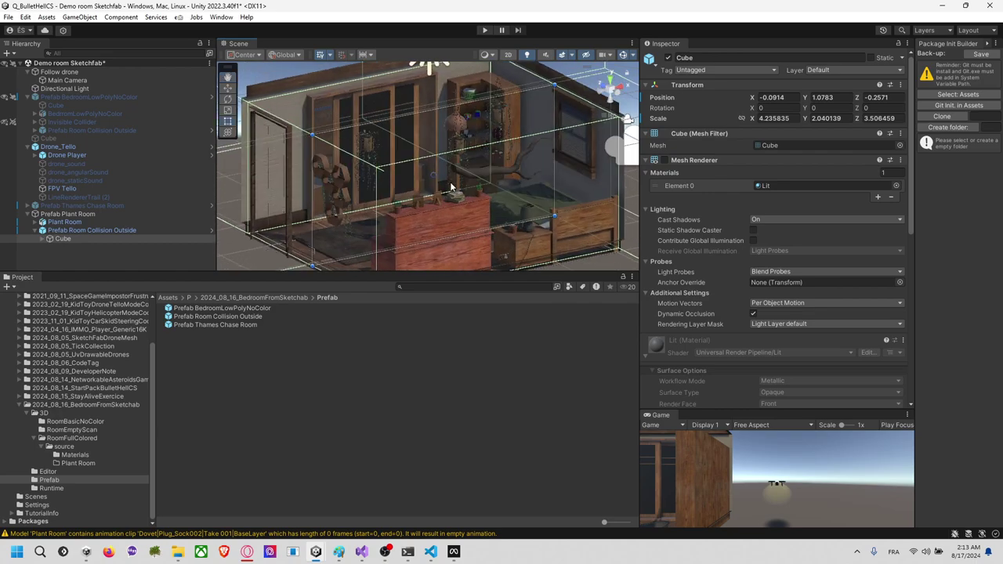
{"action": "left_click", "coordinate": [617, 94]}
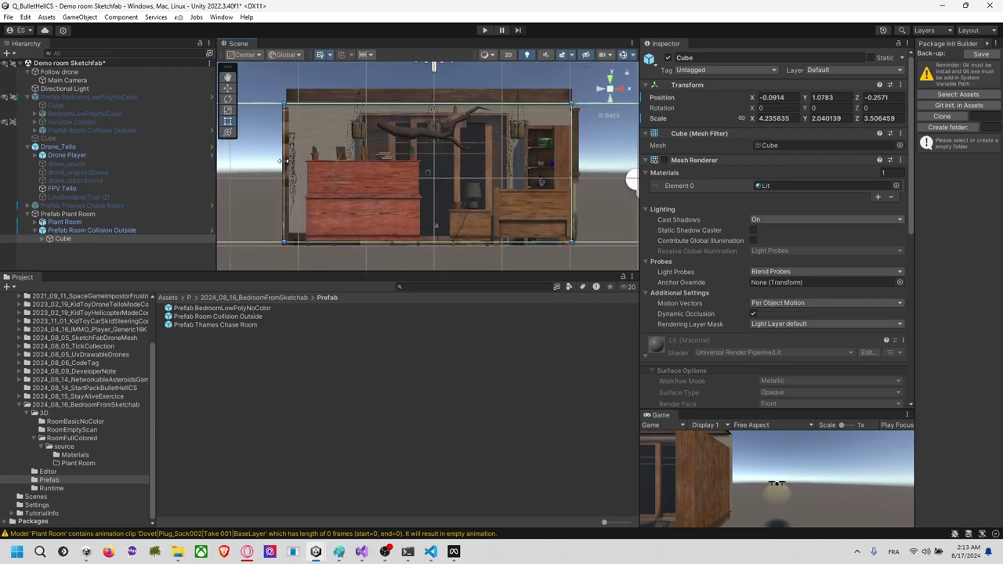
{"action": "left_click_drag", "start_coordinate": [283, 161], "coordinate": [285, 161]}
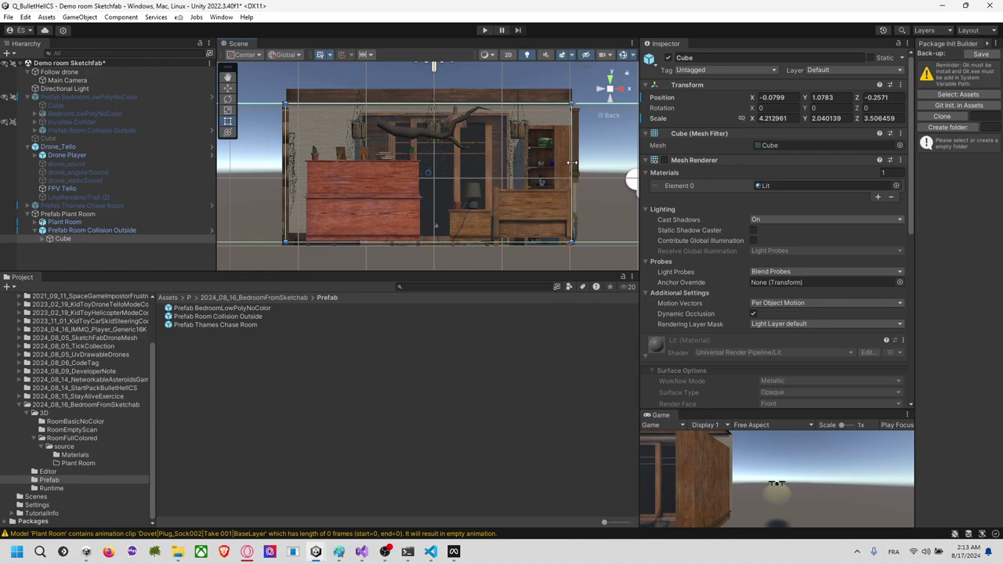
{"action": "left_click_drag", "start_coordinate": [572, 162], "coordinate": [574, 164]}
{"action": "left_click", "coordinate": [478, 79]}
Step: Examine the Plant Room from several angles, including its open top and surrounding walls
{"action": "middle_click_drag", "start_coordinate": [457, 81], "coordinate": [458, 134]}
{"action": "right_click_drag", "start_coordinate": [459, 134], "coordinate": [506, 236]}
{"action": "middle_click_drag", "start_coordinate": [481, 147], "coordinate": [451, 151]}
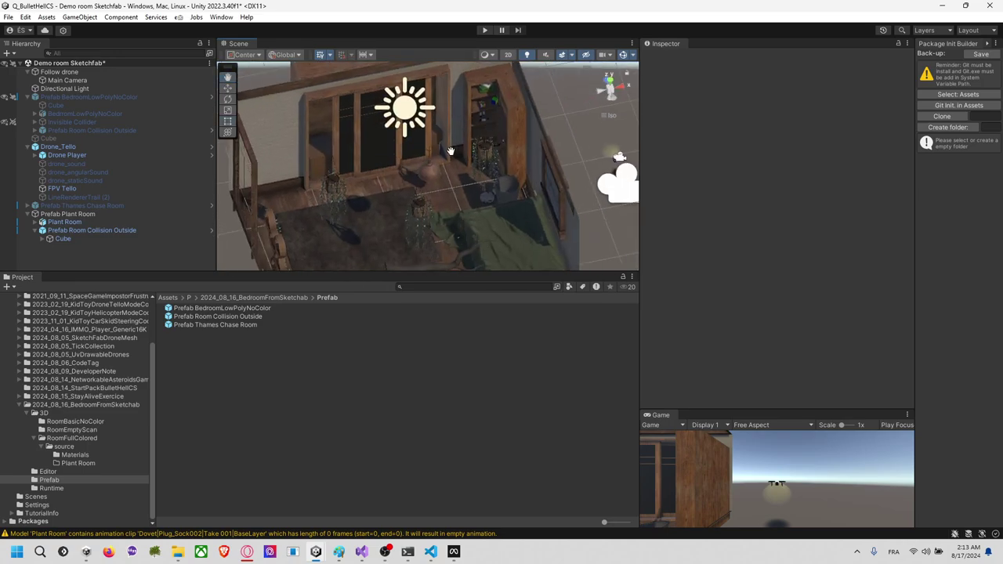
{"action": "left_click_drag", "start_coordinate": [451, 151], "coordinate": [438, 556], "text": "alt"}
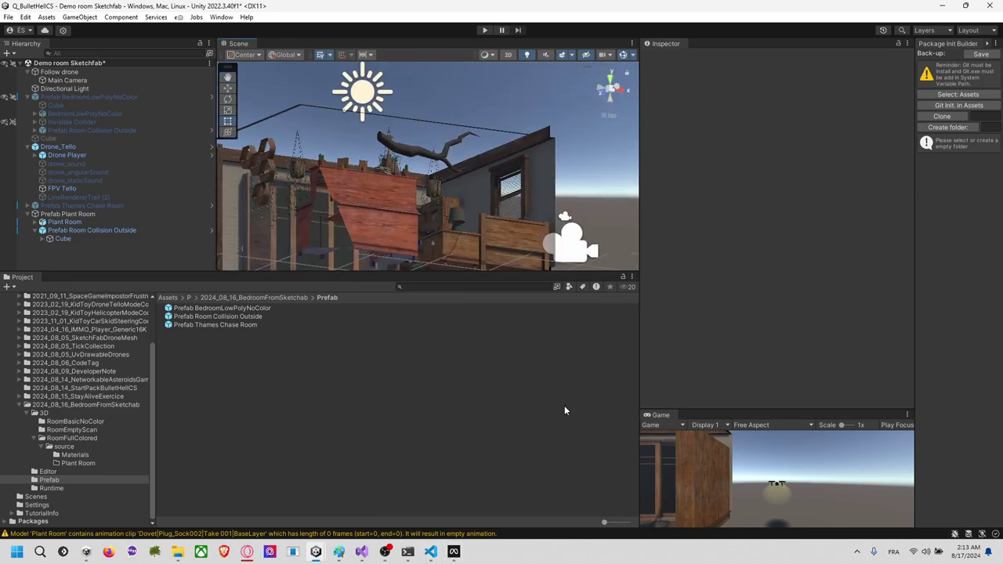
{"action": "left_click_drag", "start_coordinate": [564, 411], "coordinate": [499, 226], "text": "alt"}
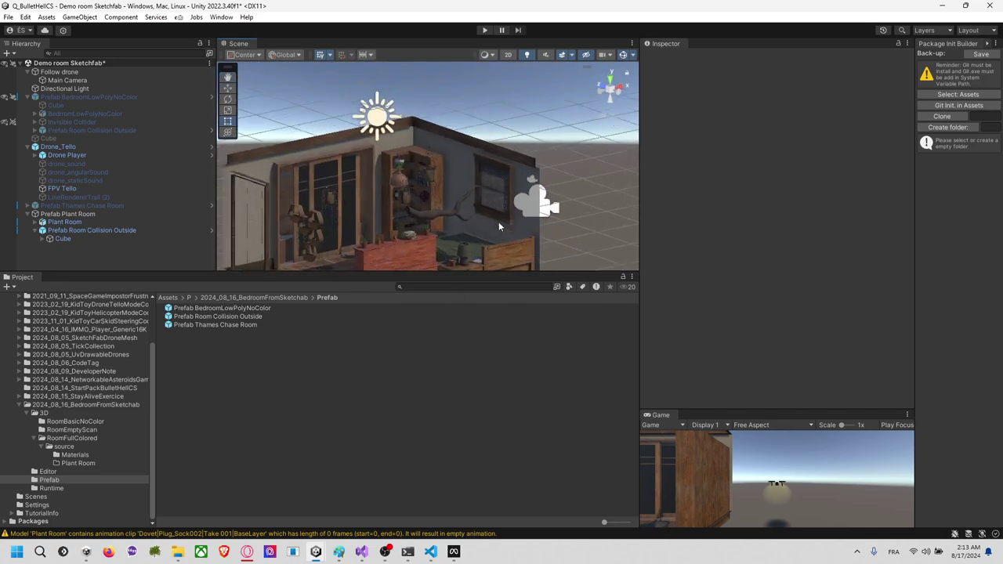
{"action": "scroll", "coordinate": [499, 226], "scroll_direction": "down", "scroll_amount": 3}
{"action": "left_click_drag", "start_coordinate": [564, 156], "coordinate": [469, 196], "text": "alt"}
{"action": "middle_click_drag", "start_coordinate": [469, 195], "coordinate": [466, 217]}
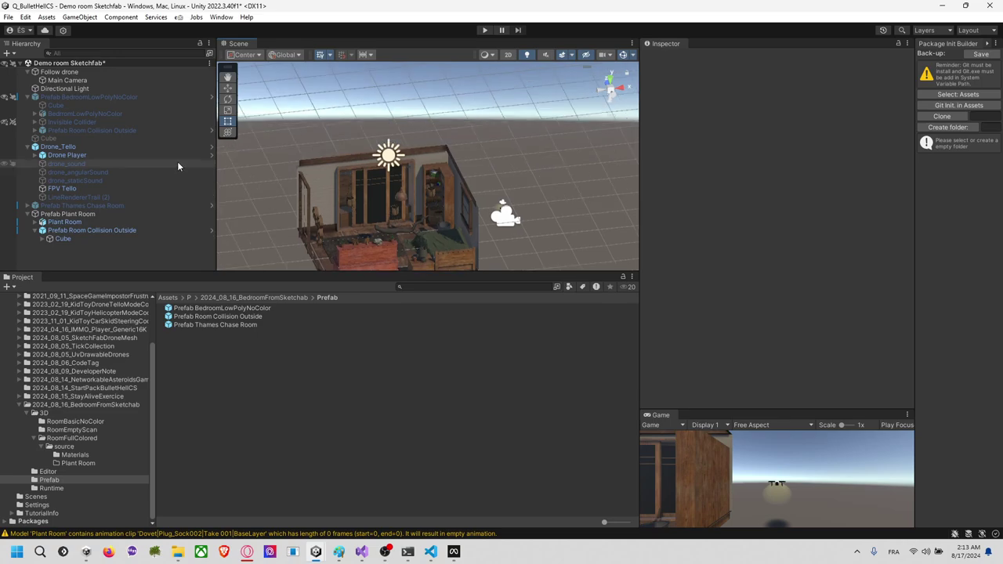
Step: Create a 3D cube as a child of Prefab Plant Room
{"action": "left_click", "coordinate": [135, 214]}
{"action": "right_click", "coordinate": [134, 213]}
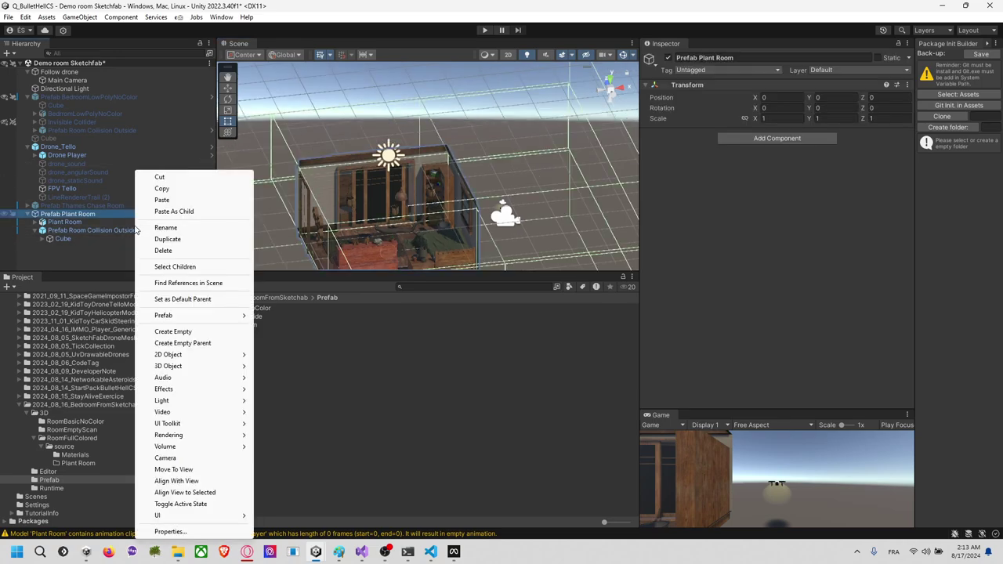
{"action": "mouse_move", "coordinate": [232, 356]}
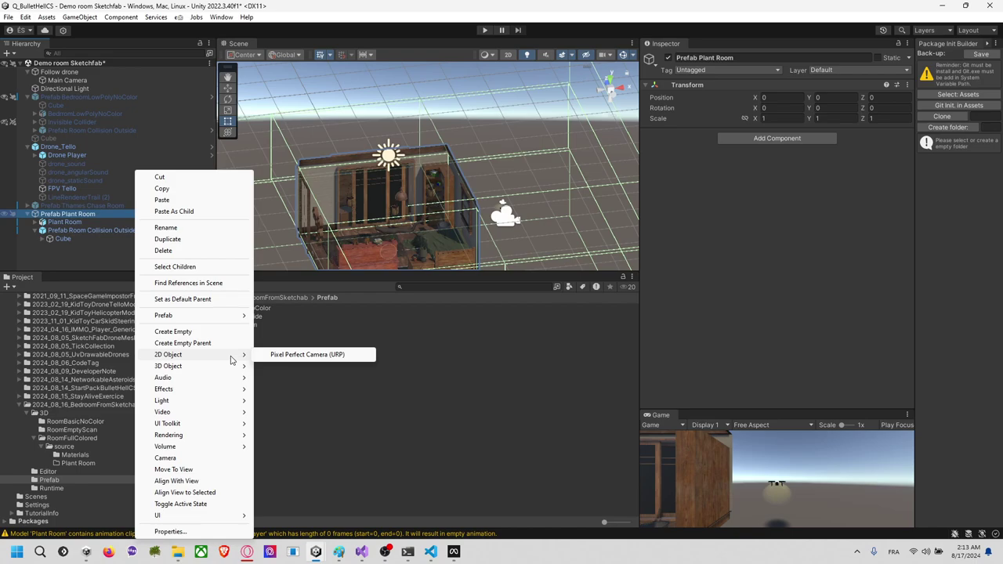
{"action": "left_click", "coordinate": [307, 367]}
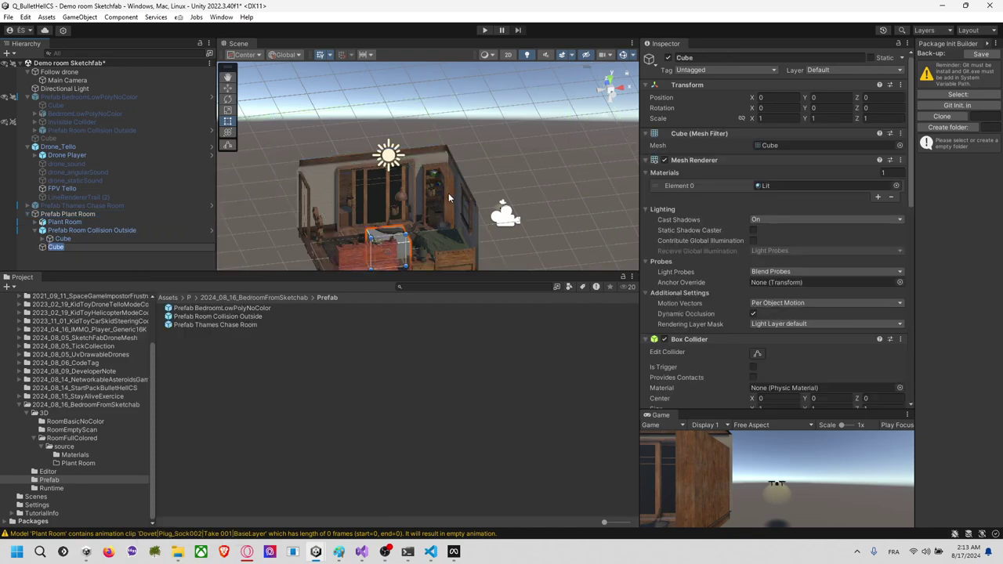
Step: Shape the new cube into a thin slab above the room, about 4.48 wide and 0.39 high, at about Y 2.50
{"action": "left_click_drag", "start_coordinate": [400, 224], "coordinate": [393, 104]}
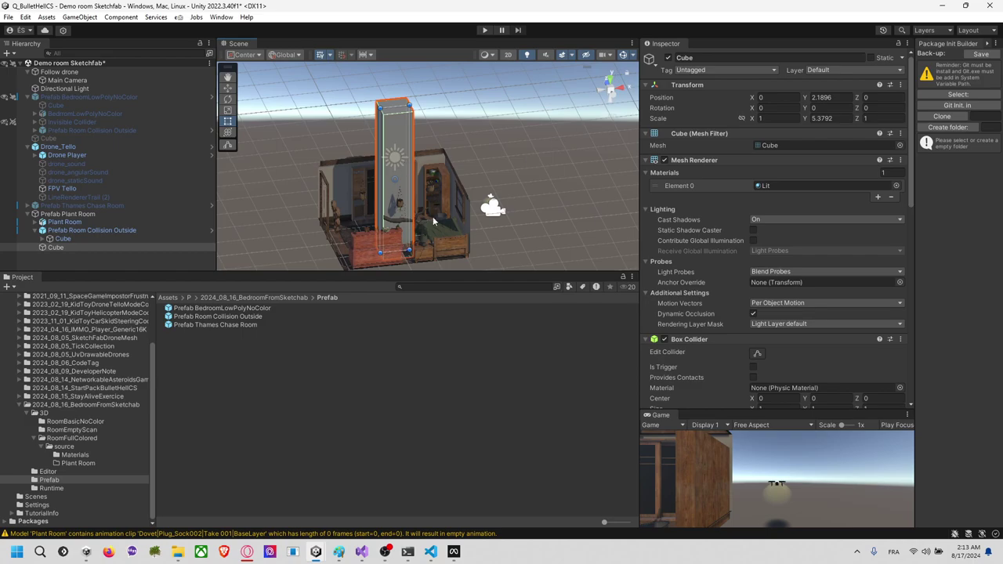
{"action": "left_click", "coordinate": [615, 97]}
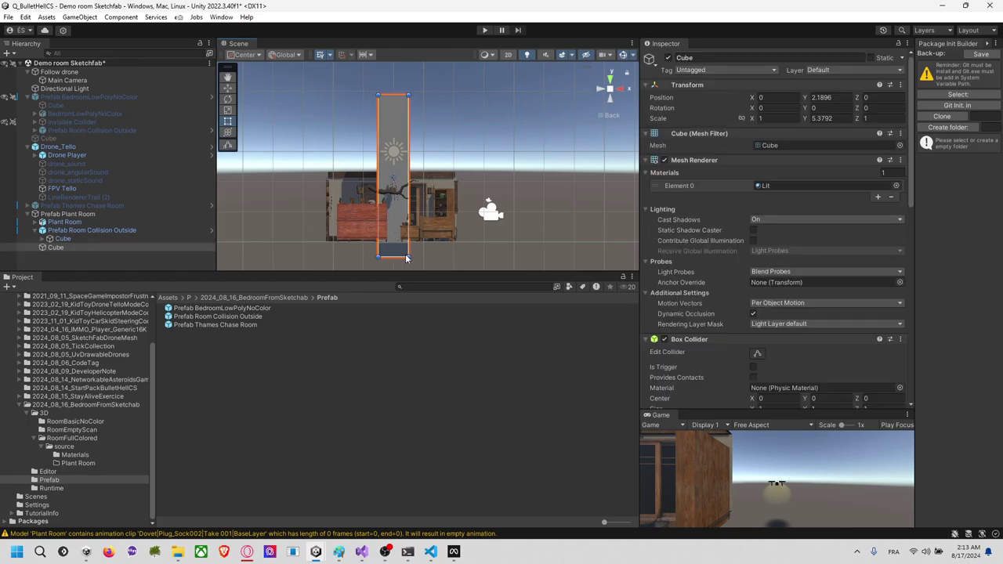
{"action": "left_click_drag", "start_coordinate": [408, 257], "coordinate": [453, 174]}
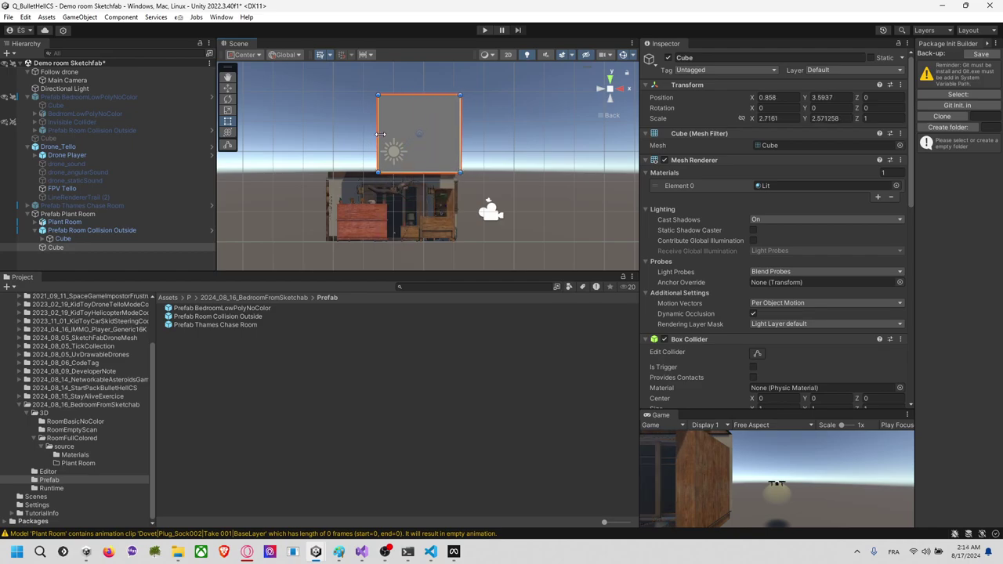
{"action": "left_click_drag", "start_coordinate": [380, 134], "coordinate": [324, 132]}
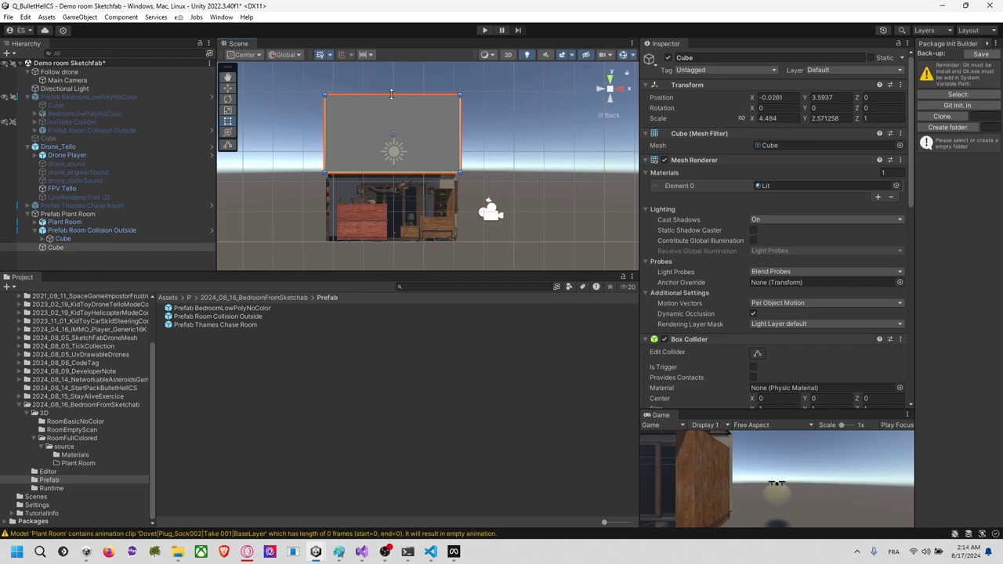
{"action": "left_click_drag", "start_coordinate": [391, 94], "coordinate": [392, 162]}
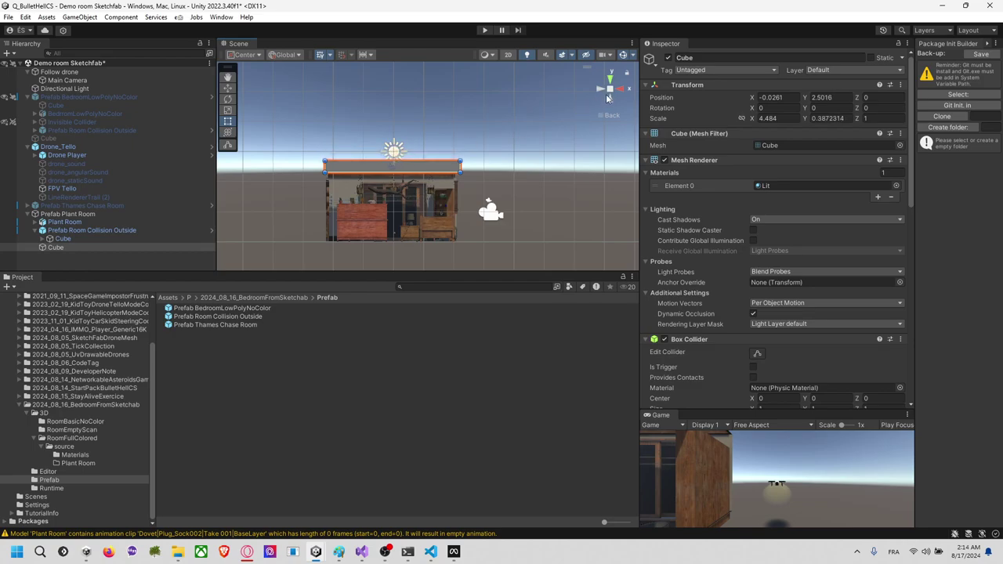
Step: Lengthen the ceiling slab along Z to about 4.14 and shift it to about Z -0.02 to cover the room
{"action": "left_click", "coordinate": [619, 91]}
{"action": "key", "text": "r"}
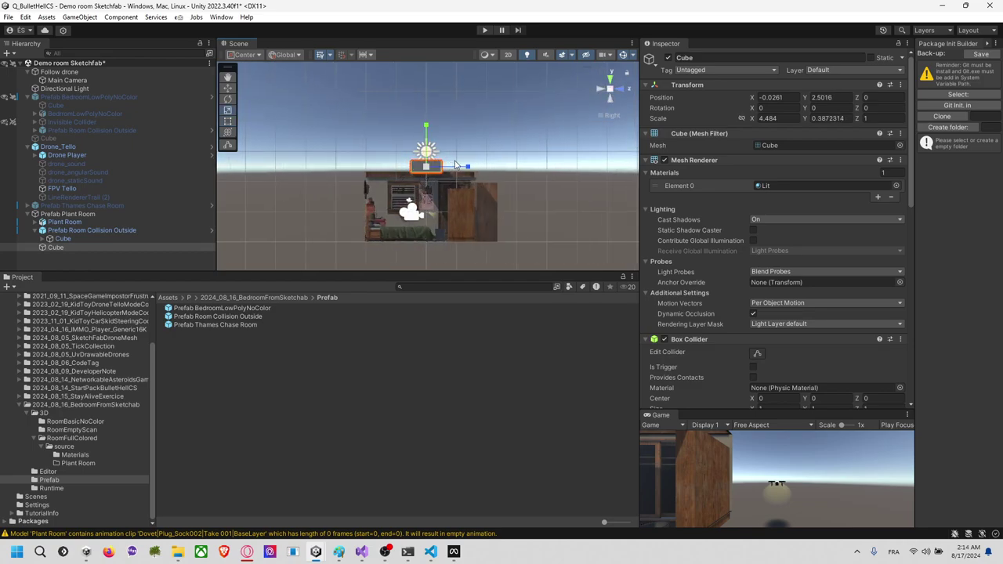
{"action": "left_click_drag", "start_coordinate": [466, 166], "coordinate": [599, 169]}
{"action": "key", "text": "w"}
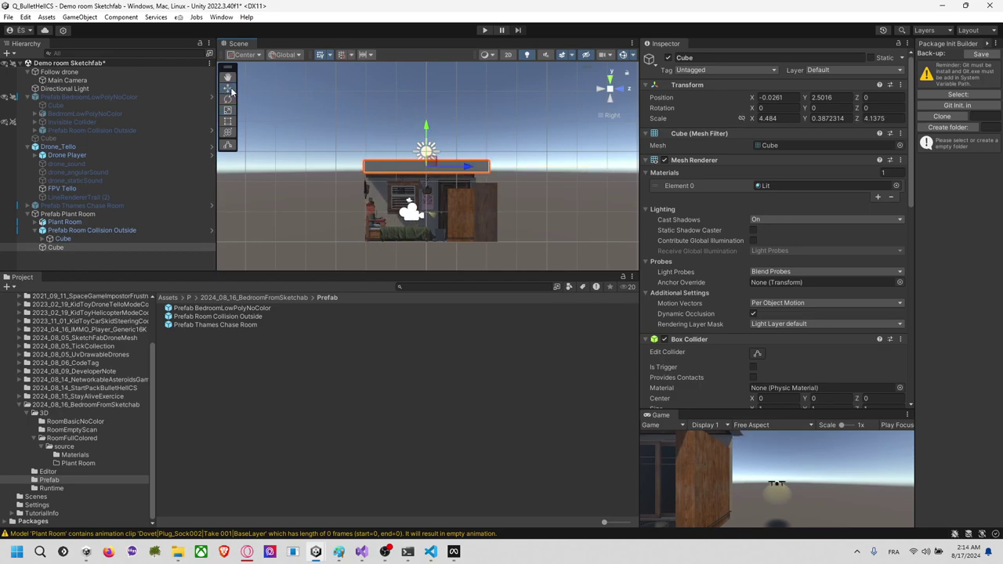
{"action": "left_click_drag", "start_coordinate": [469, 169], "coordinate": [467, 171]}
Step: Open the Materials folder inside RoomFullColored's source folder
{"action": "left_click", "coordinate": [102, 438]}
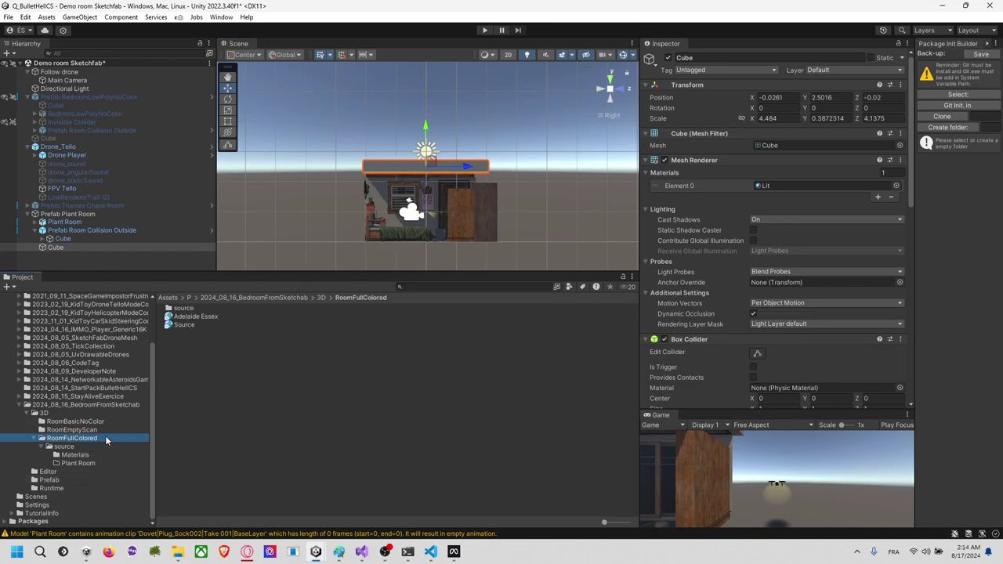
{"action": "left_click", "coordinate": [86, 448]}
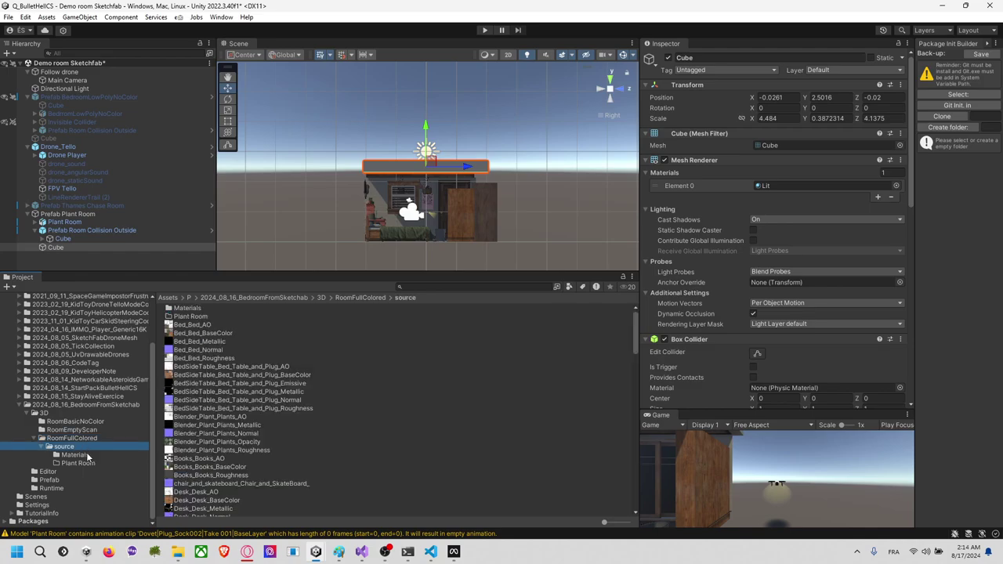
{"action": "left_click", "coordinate": [88, 456]}
{"action": "right_click", "coordinate": [416, 407]}
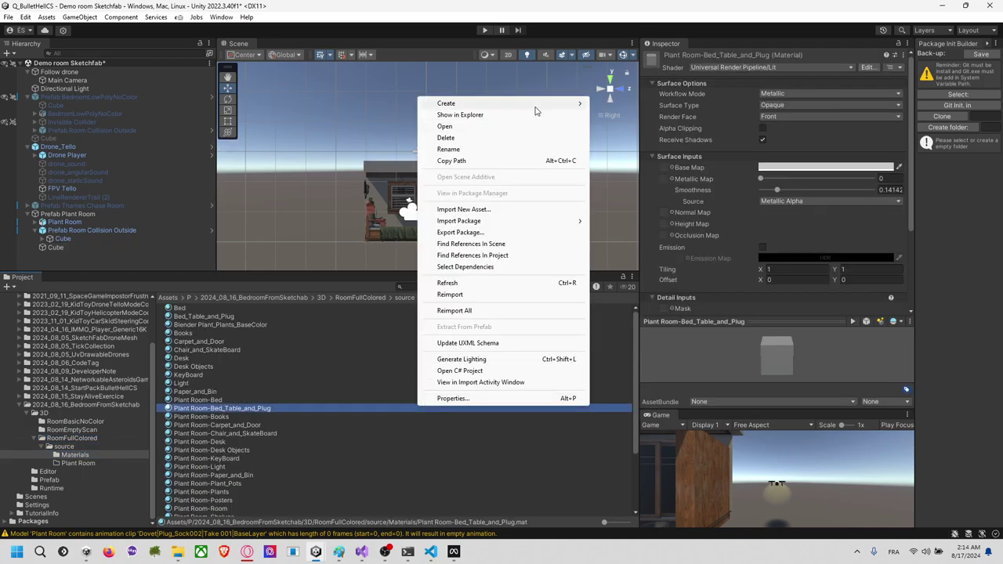
{"action": "mouse_move", "coordinate": [538, 105]}
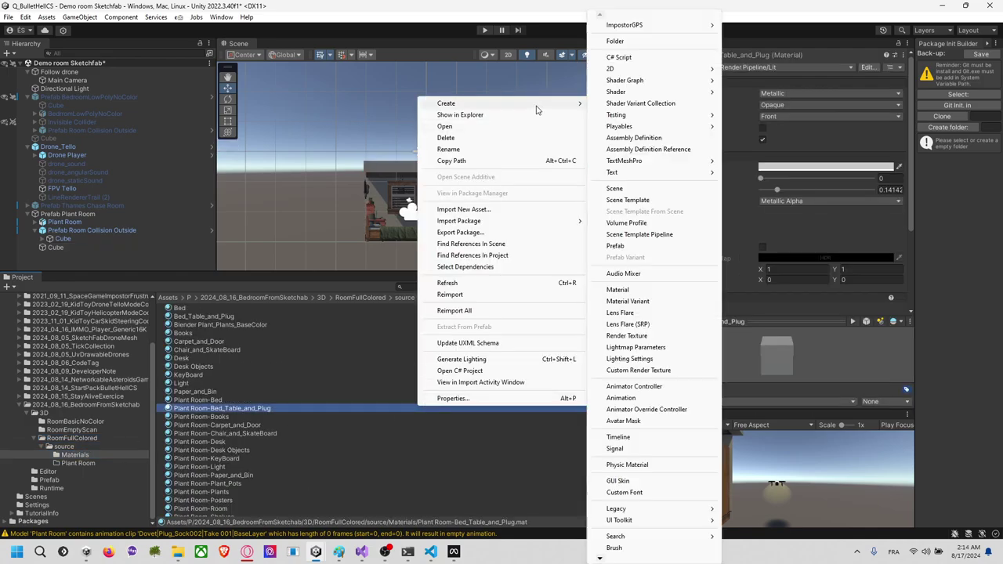
{"action": "left_click", "coordinate": [656, 312]}
{"action": "scroll", "coordinate": [470, 420], "scroll_direction": "down", "scroll_amount": 3}
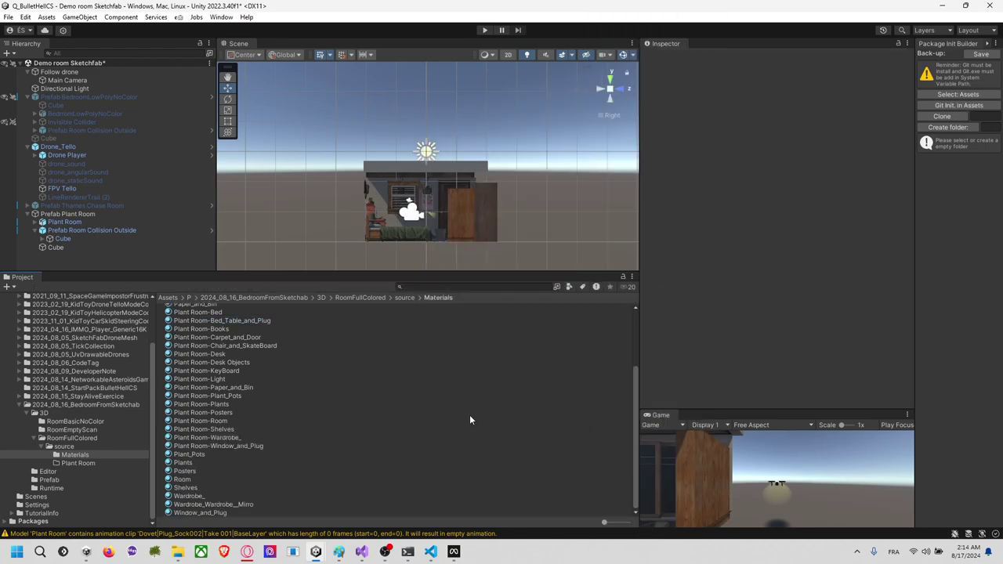
{"action": "scroll", "coordinate": [296, 456], "scroll_direction": "up", "scroll_amount": 3}
{"action": "scroll", "coordinate": [294, 366], "scroll_direction": "down", "scroll_amount": 3}
{"action": "left_click", "coordinate": [426, 446]}
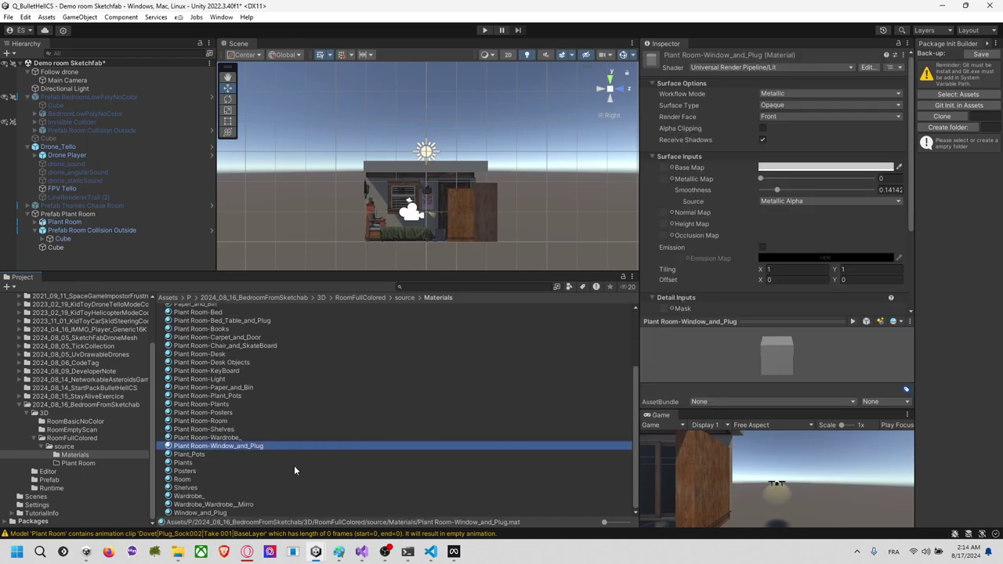
{"action": "scroll", "coordinate": [353, 472], "scroll_direction": "up", "scroll_amount": 3}
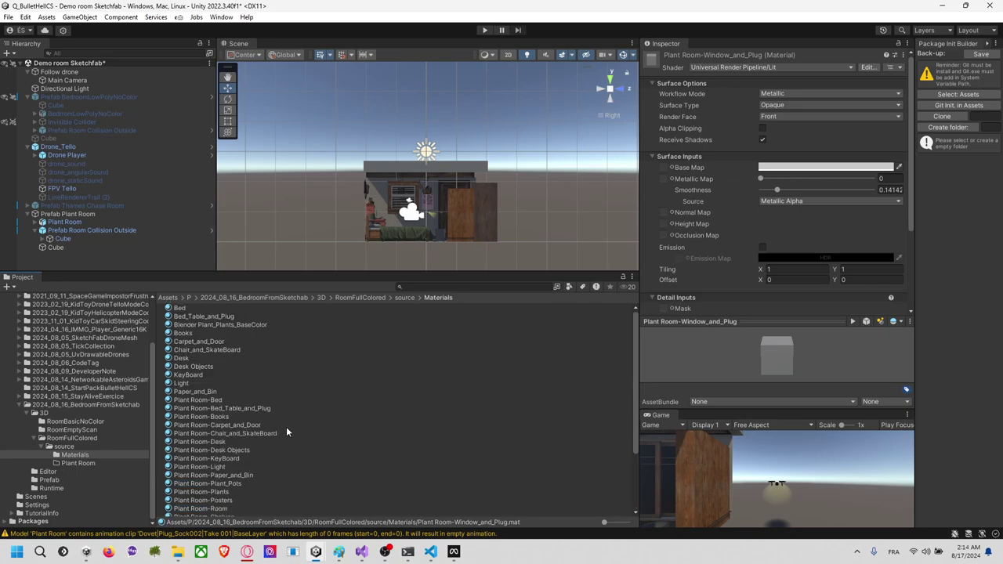
Step: Create a material variant of the Light material and name it Platfont
{"action": "right_click", "coordinate": [500, 383]}
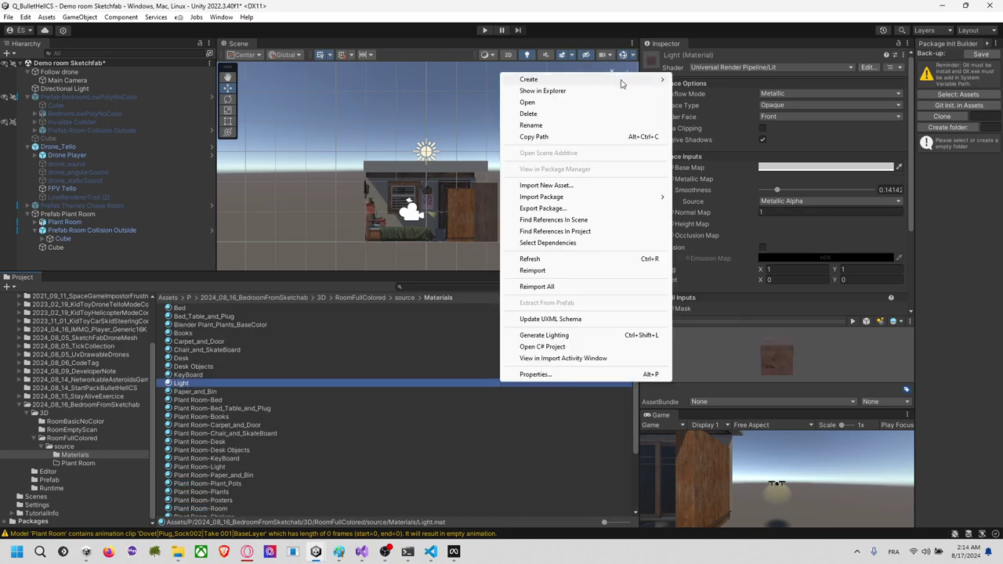
{"action": "mouse_move", "coordinate": [619, 81]}
{"action": "left_click", "coordinate": [710, 301]}
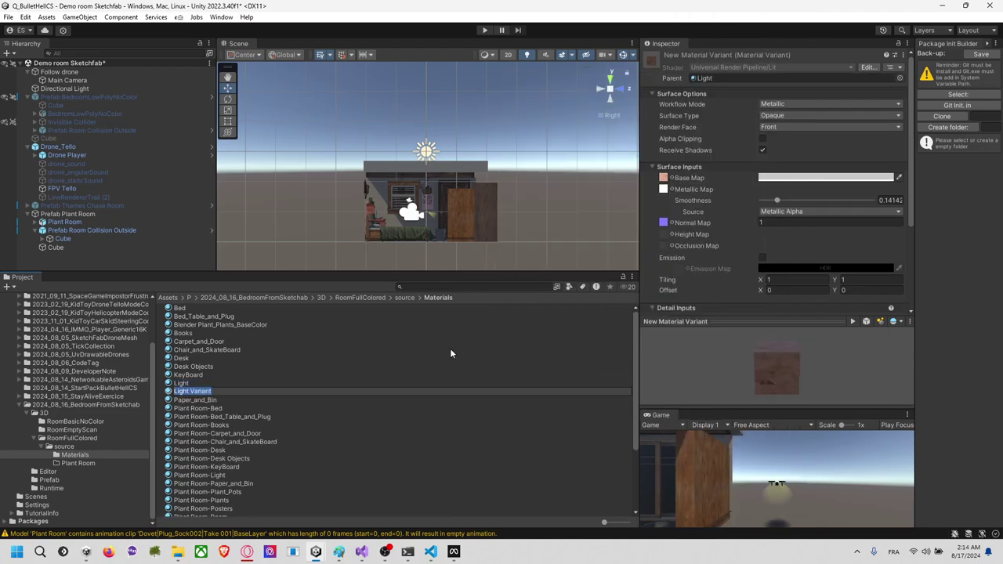
{"action": "type", "text": "Platfont"}
{"action": "key", "text": "Return"}
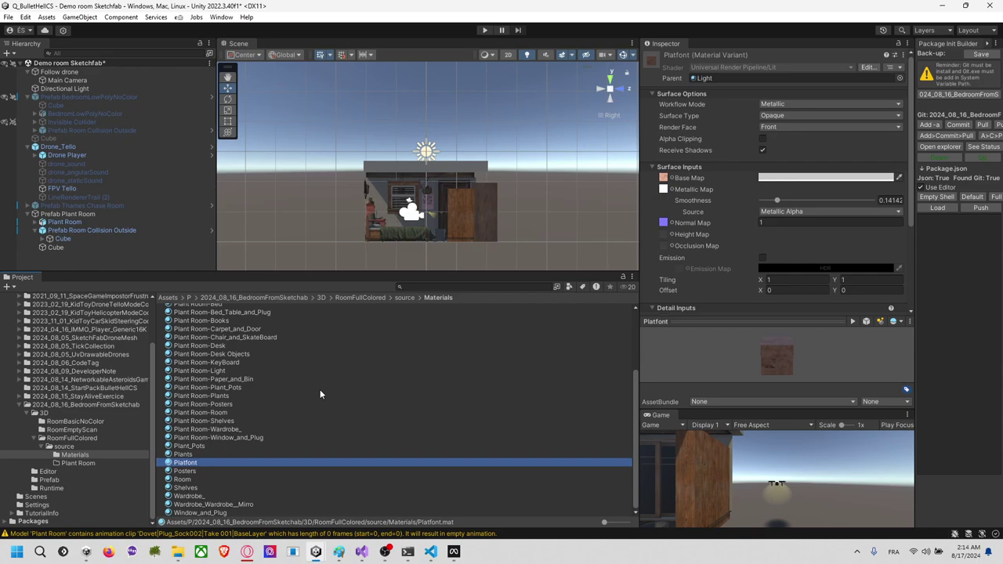
Step: Apply the Platfont material to the ceiling slab above the Plant Room and check it from an angle
{"action": "left_click_drag", "start_coordinate": [199, 462], "coordinate": [475, 165]}
{"action": "left_click_drag", "start_coordinate": [536, 167], "coordinate": [468, 188], "text": "alt"}
{"action": "scroll", "coordinate": [451, 195], "scroll_direction": "up", "scroll_amount": 3}
{"action": "left_click_drag", "start_coordinate": [526, 162], "coordinate": [550, 104], "text": "alt"}
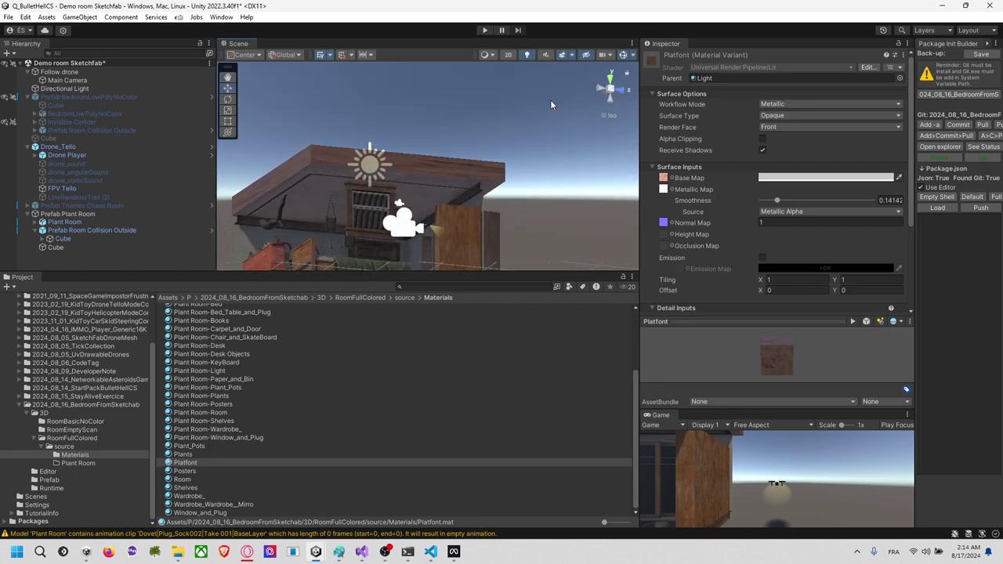
Step: Try keyboard and M_Light_DefaultMaterial textures as Platfont's base map
{"action": "left_click", "coordinate": [672, 179]}
{"action": "left_click", "coordinate": [726, 236]}
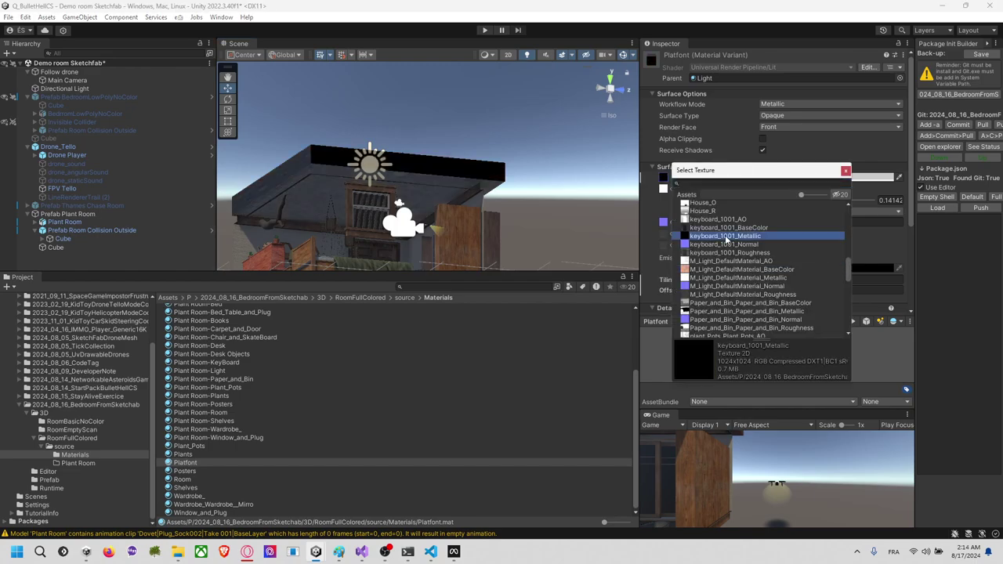
{"action": "key", "text": "Down"}
{"action": "key", "text": "Down"}
{"action": "key", "text": "Down"}
{"action": "key", "text": "Down"}
{"action": "key", "text": "Down"}
{"action": "key", "text": "Down"}
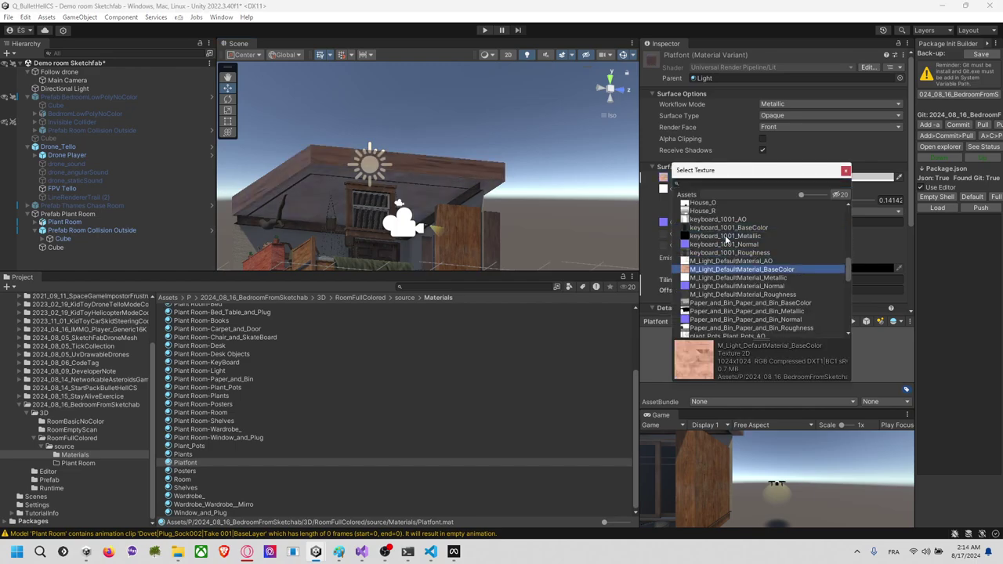
{"action": "key", "text": "Up"}
{"action": "key", "text": "Up"}
{"action": "middle_click_drag", "start_coordinate": [537, 186], "coordinate": [569, 145]}
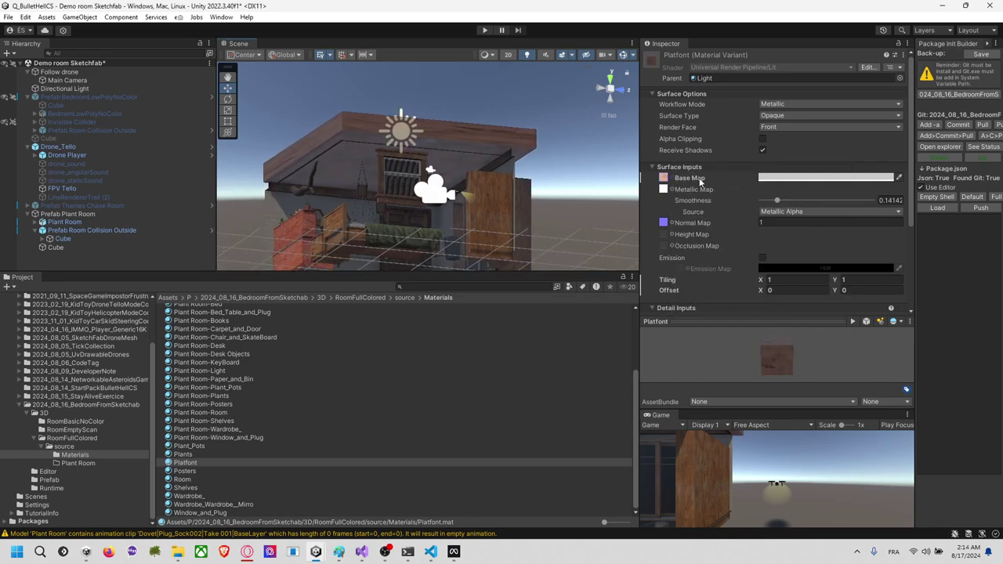
Step: Try M_Light_DefaultMaterial_Normal and the Paper_and_Bin textures as Platfont's base map
{"action": "left_click", "coordinate": [673, 178]}
{"action": "left_click", "coordinate": [745, 286]}
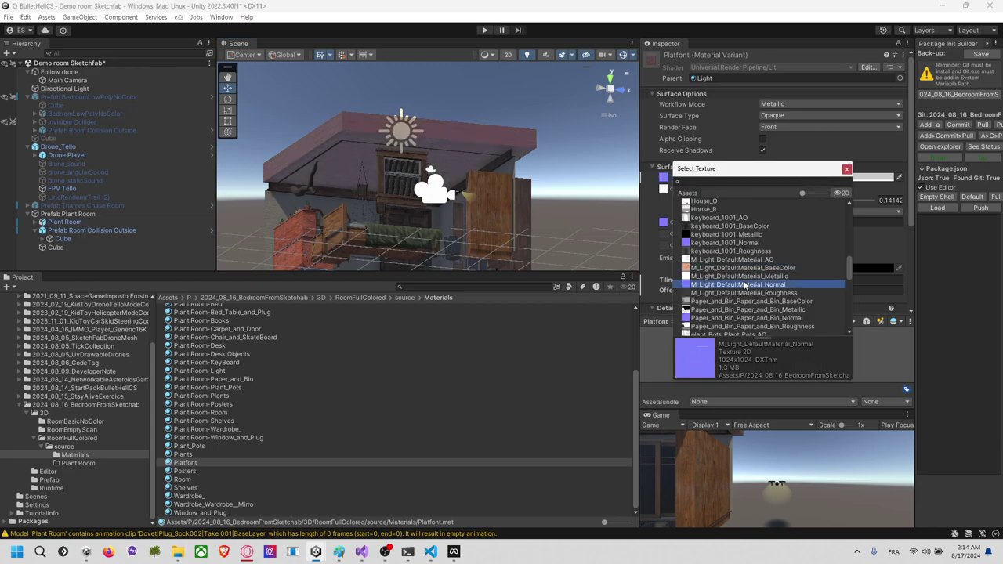
{"action": "key", "text": "Down"}
{"action": "key", "text": "Down"}
{"action": "key", "text": "Down"}
{"action": "key", "text": "Down"}
{"action": "key", "text": "Up"}
{"action": "key", "text": "Up"}
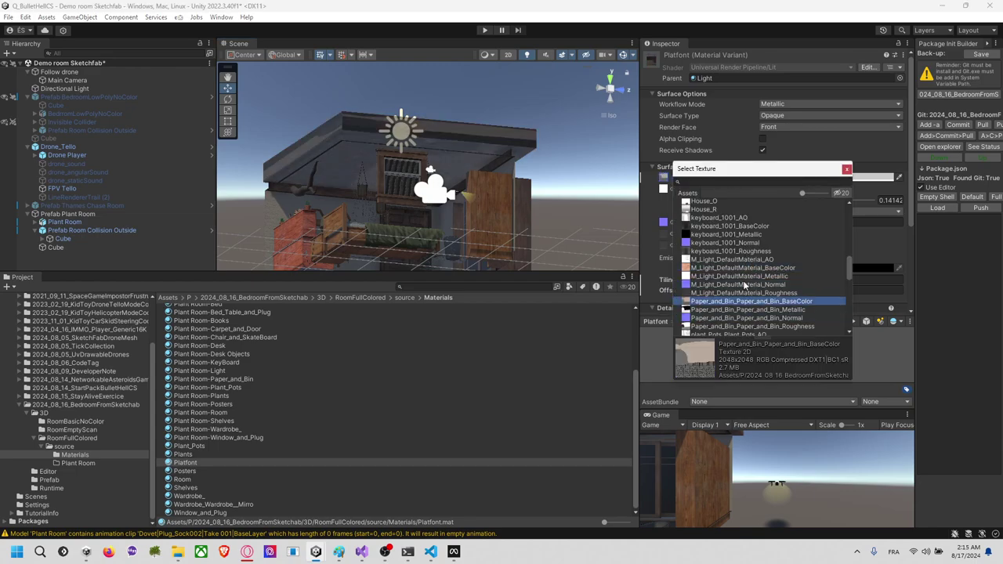
Step: Try the Shelves_Storage_and_Stuff, ThamesChaseThreshingBarn01, UvCarDroneBody and M_Light_DefaultMaterial_AO textures as Platfont's base map
{"action": "scroll", "coordinate": [744, 285], "scroll_direction": "down", "scroll_amount": 5}
{"action": "left_click", "coordinate": [738, 282]}
{"action": "left_click", "coordinate": [730, 311]}
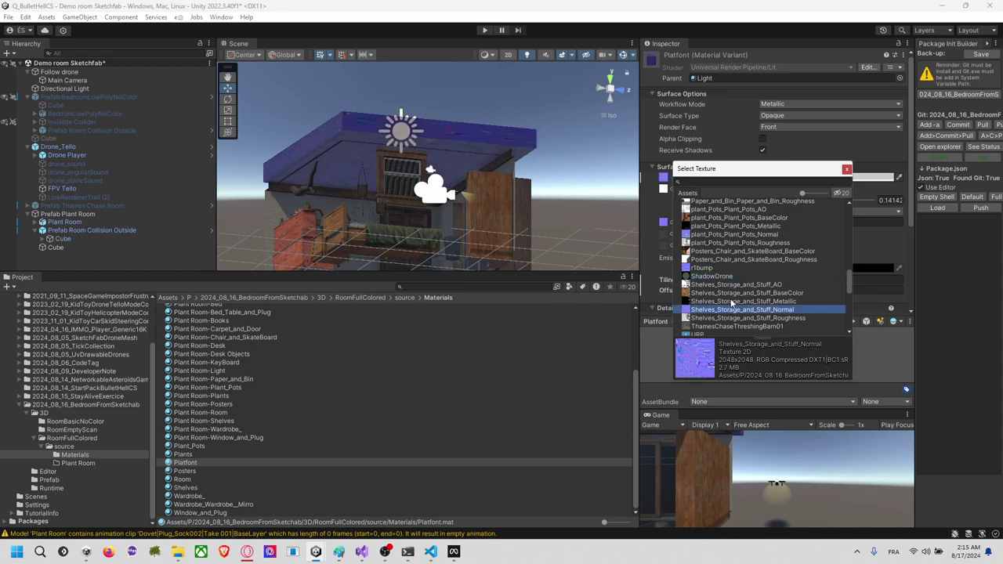
{"action": "scroll", "coordinate": [735, 286], "scroll_direction": "down", "scroll_amount": 3}
{"action": "left_click", "coordinate": [733, 264]}
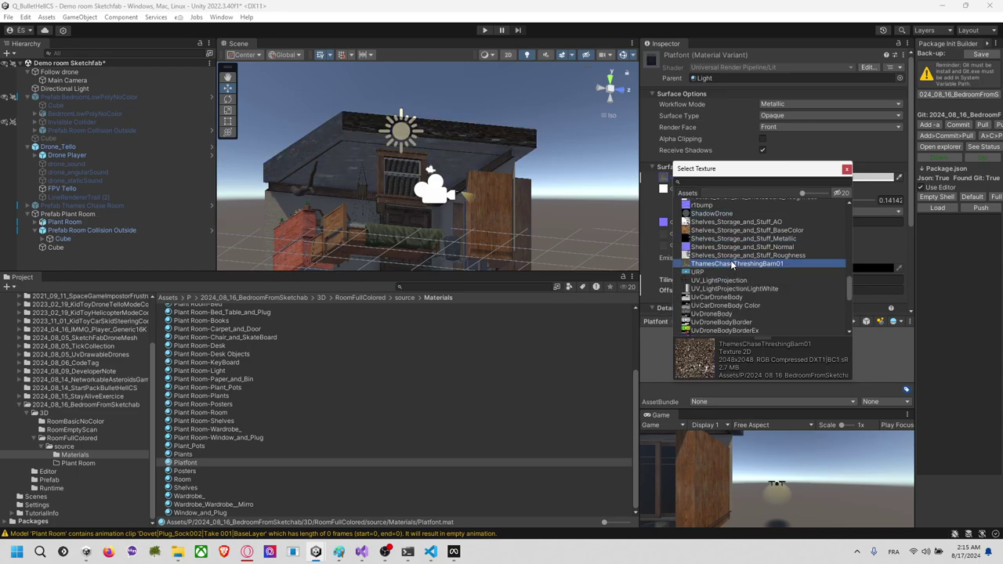
{"action": "scroll", "coordinate": [731, 261], "scroll_direction": "down", "scroll_amount": 2}
{"action": "left_click", "coordinate": [729, 265]}
{"action": "scroll", "coordinate": [730, 264], "scroll_direction": "up", "scroll_amount": 4}
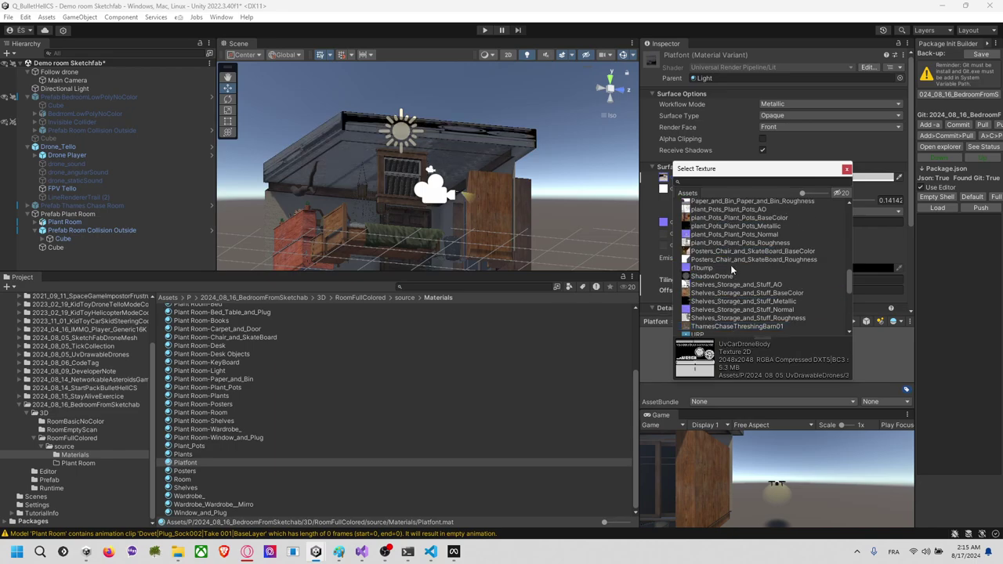
{"action": "left_click", "coordinate": [732, 266]}
{"action": "scroll", "coordinate": [732, 265], "scroll_direction": "up", "scroll_amount": 4}
{"action": "left_click", "coordinate": [733, 262]}
{"action": "left_click", "coordinate": [738, 228]}
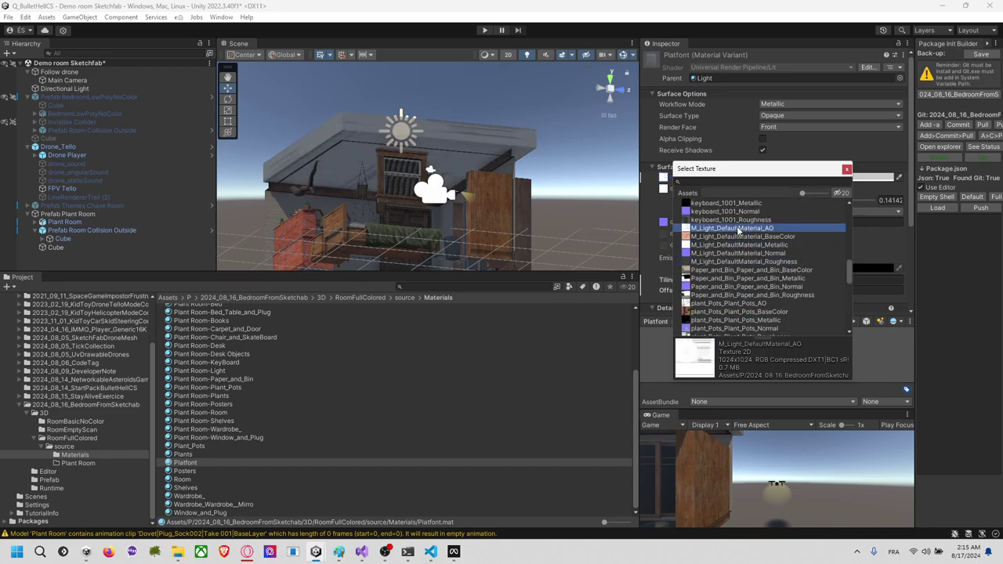
{"action": "scroll", "coordinate": [733, 235], "scroll_direction": "up", "scroll_amount": 10}
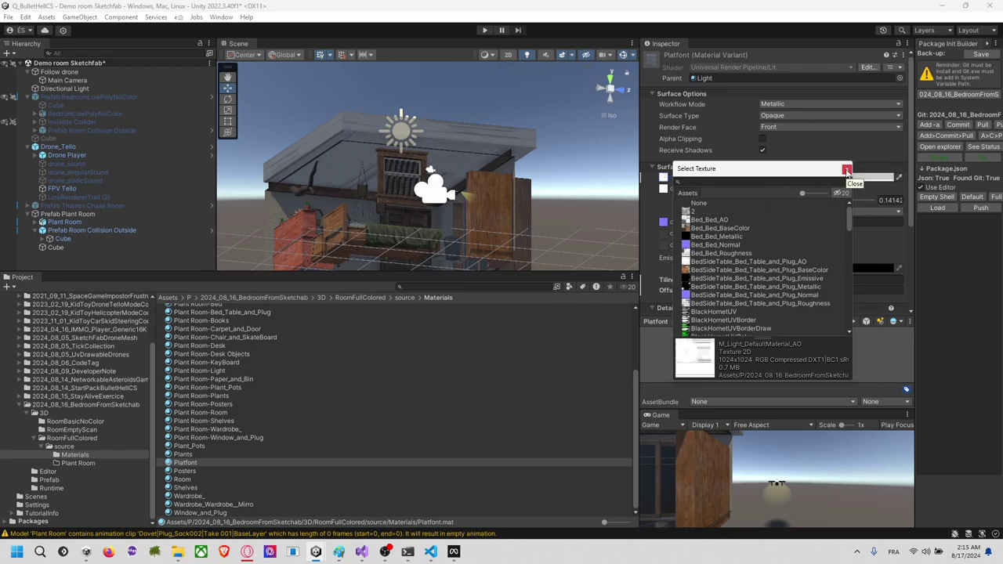
{"action": "left_click", "coordinate": [847, 170]}
Step: Remove Platfont's base map and metallic map textures and set its base colour to black (000000)
{"action": "left_click", "coordinate": [663, 179]}
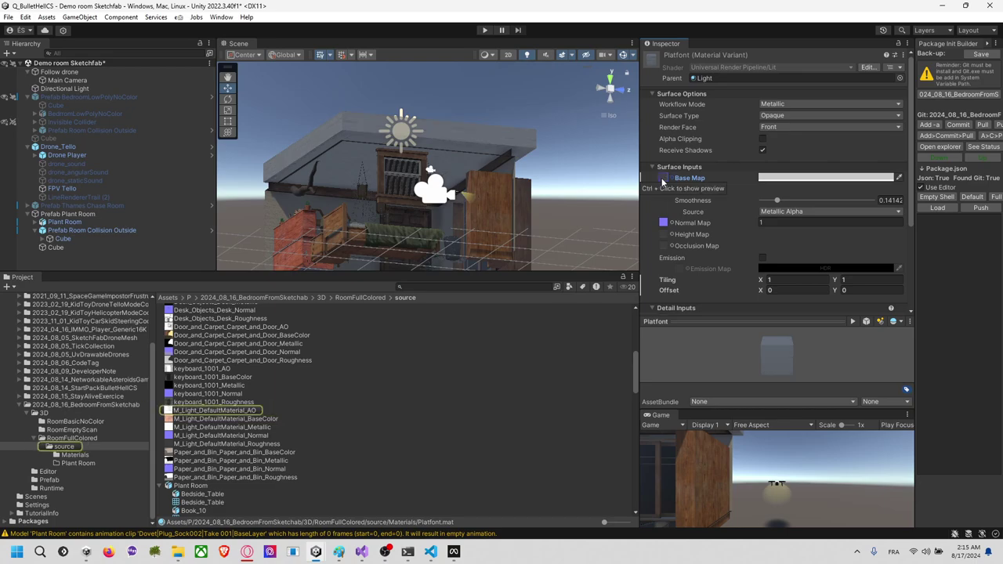
{"action": "left_click", "coordinate": [664, 190]}
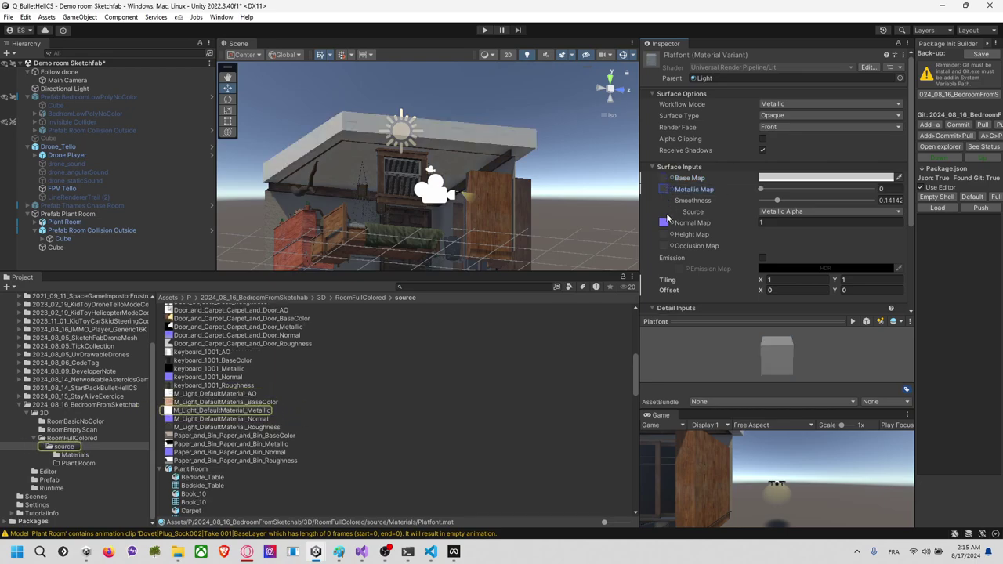
{"action": "left_click", "coordinate": [772, 179]}
{"action": "left_click_drag", "start_coordinate": [833, 251], "coordinate": [765, 346]}
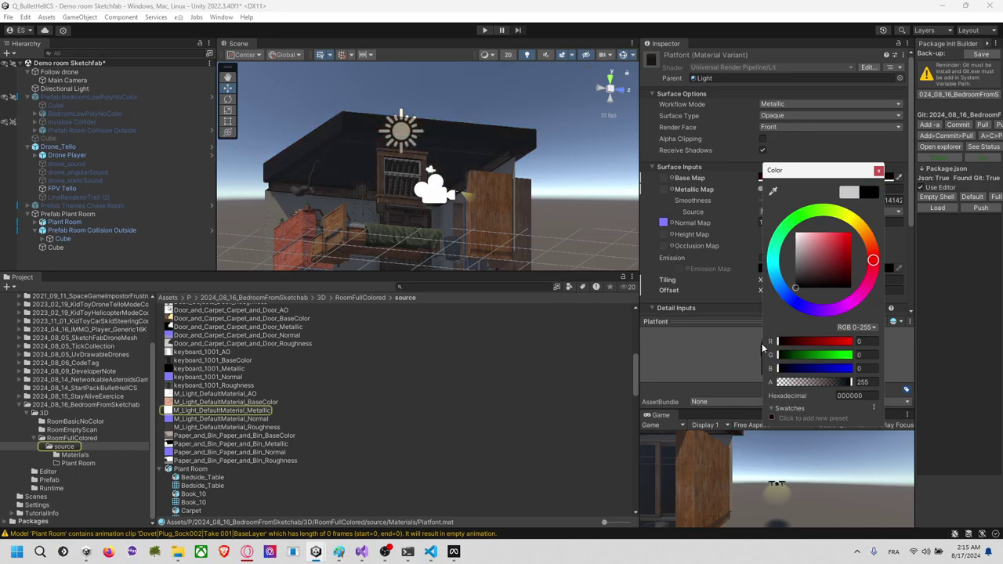
{"action": "left_click", "coordinate": [605, 170]}
Step: Inspect the ceiling slab's Platfont material and locate its parent material Light in the Materials folder
{"action": "middle_click_drag", "start_coordinate": [566, 193], "coordinate": [568, 193]}
{"action": "left_click_drag", "start_coordinate": [568, 193], "coordinate": [661, 220], "text": "alt"}
{"action": "left_click", "coordinate": [564, 134]}
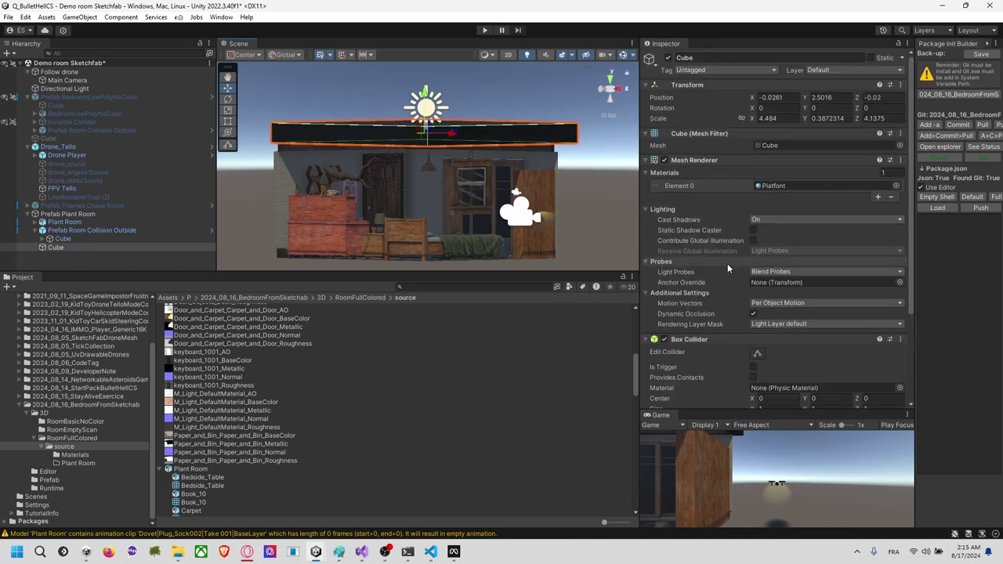
{"action": "double_click", "coordinate": [772, 185]}
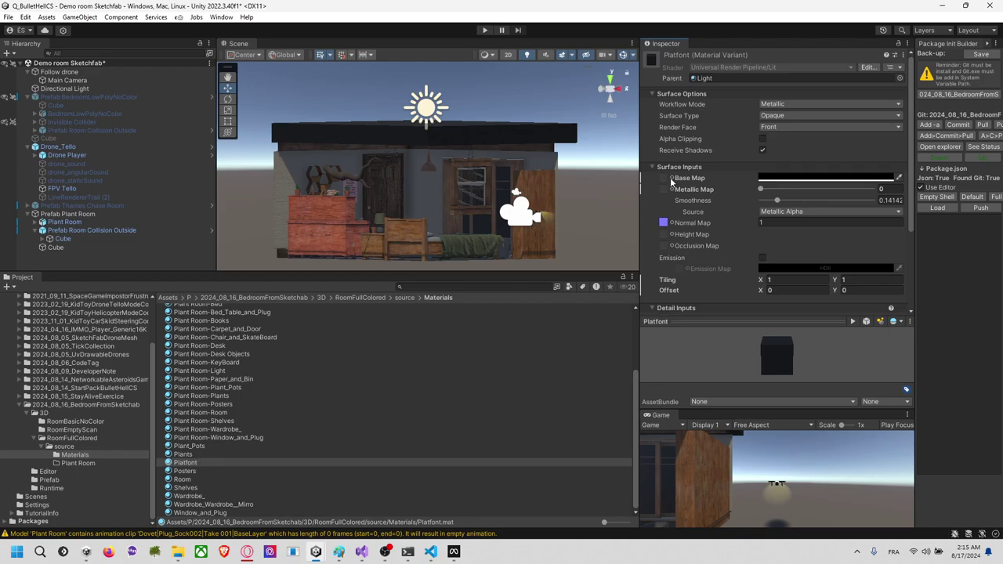
{"action": "left_click", "coordinate": [714, 81]}
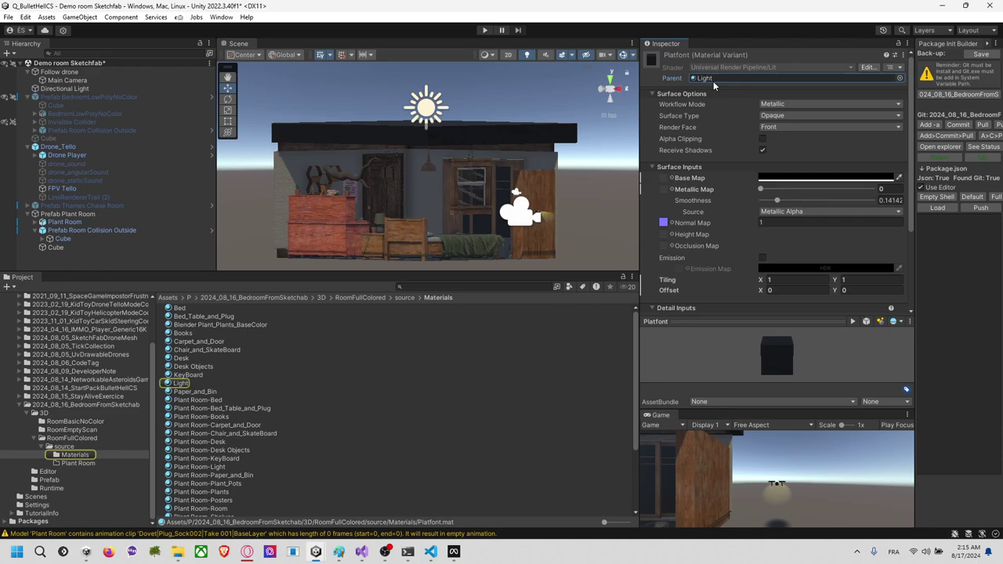
{"action": "left_click", "coordinate": [198, 400]}
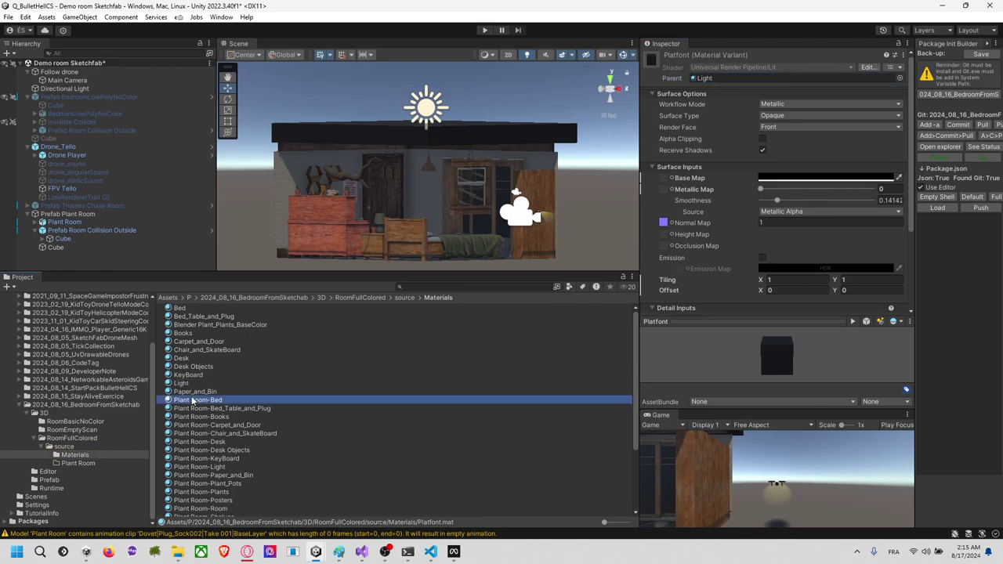
{"action": "left_click", "coordinate": [187, 384]}
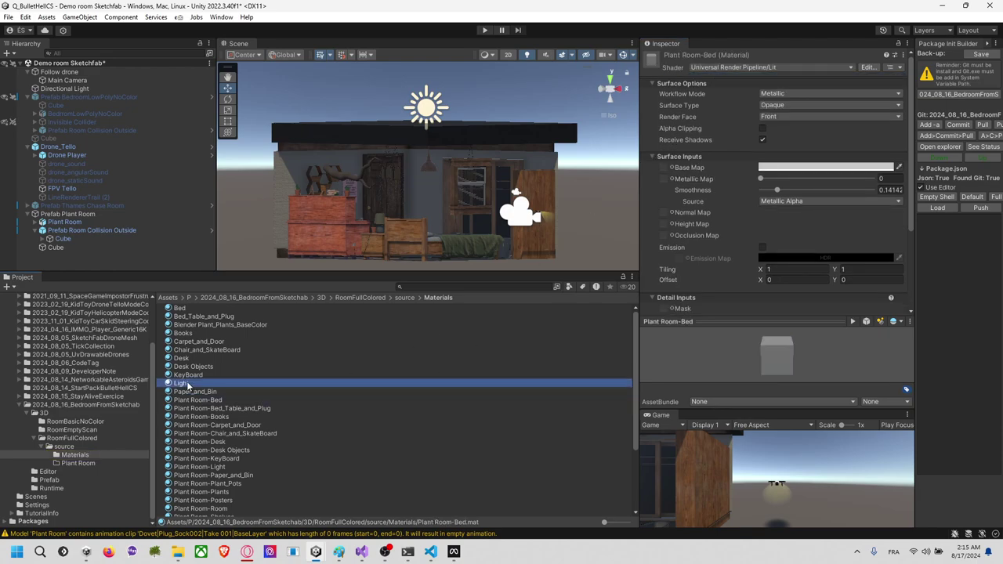
Step: Reopen Platfont from the ceiling slab, compare it in the Materials folder, and try to change its shader
{"action": "left_click", "coordinate": [548, 137]}
{"action": "double_click", "coordinate": [773, 185]}
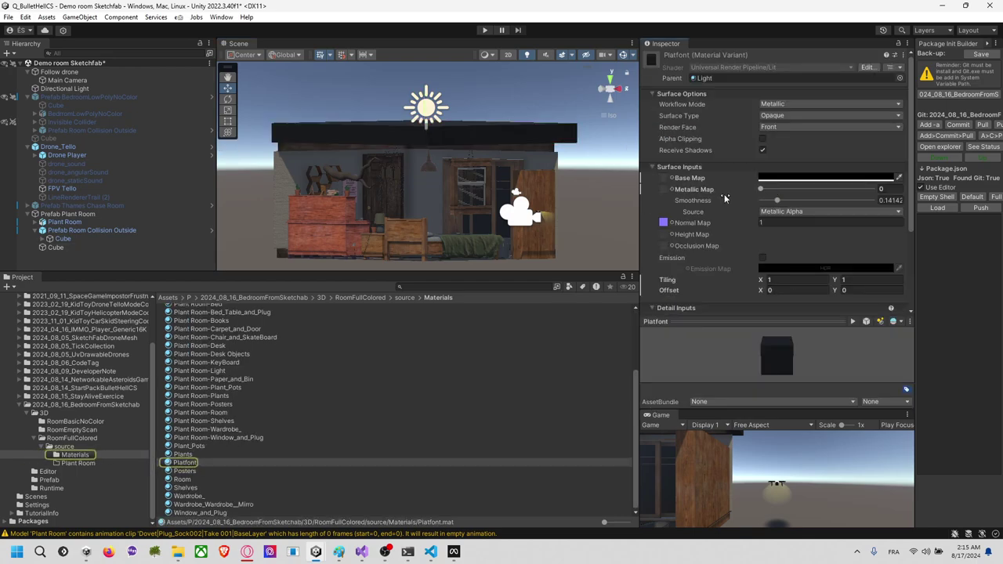
{"action": "left_click", "coordinate": [186, 479]}
{"action": "left_click", "coordinate": [186, 463]}
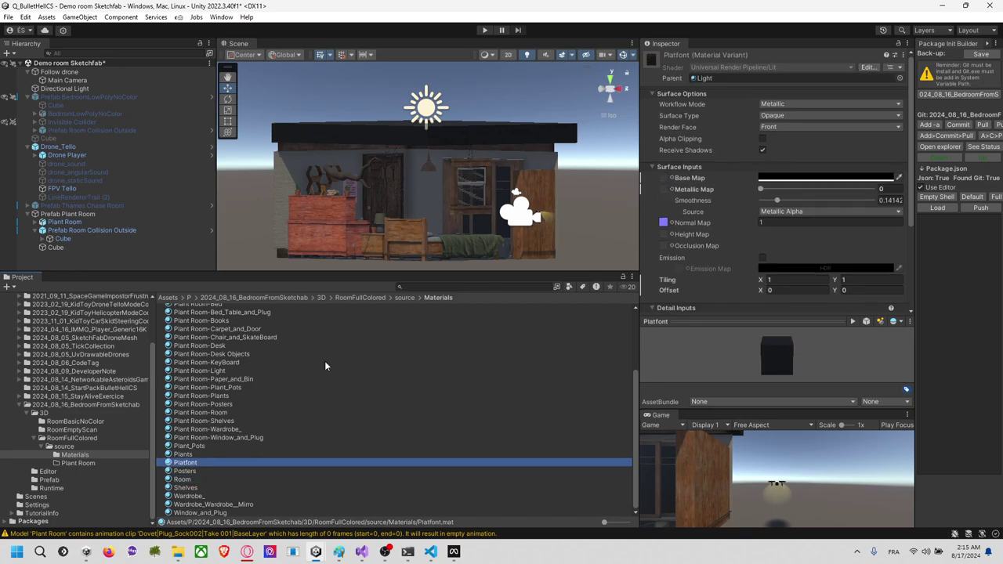
{"action": "scroll", "coordinate": [145, 371], "scroll_direction": "up", "scroll_amount": 2}
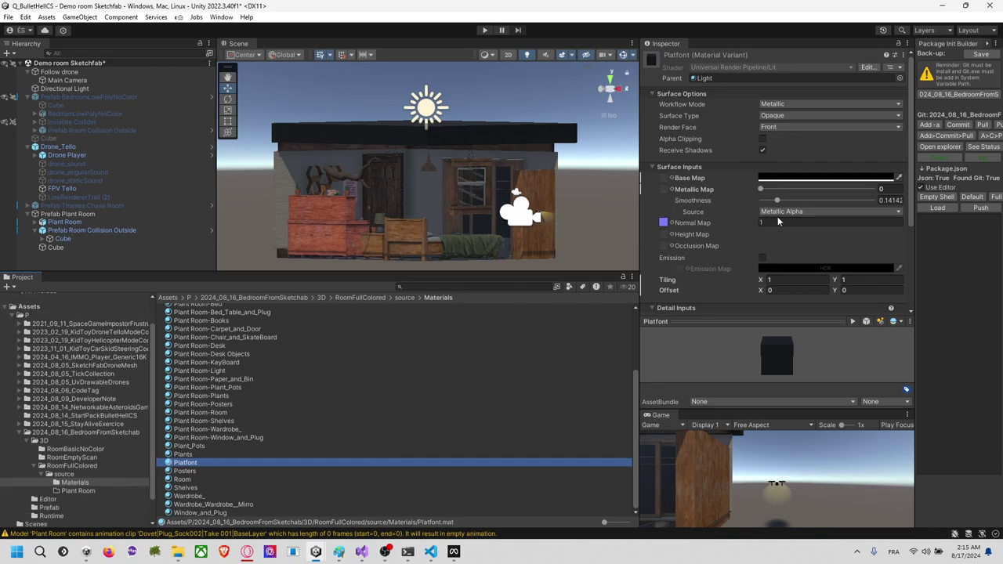
{"action": "left_click", "coordinate": [774, 65]}
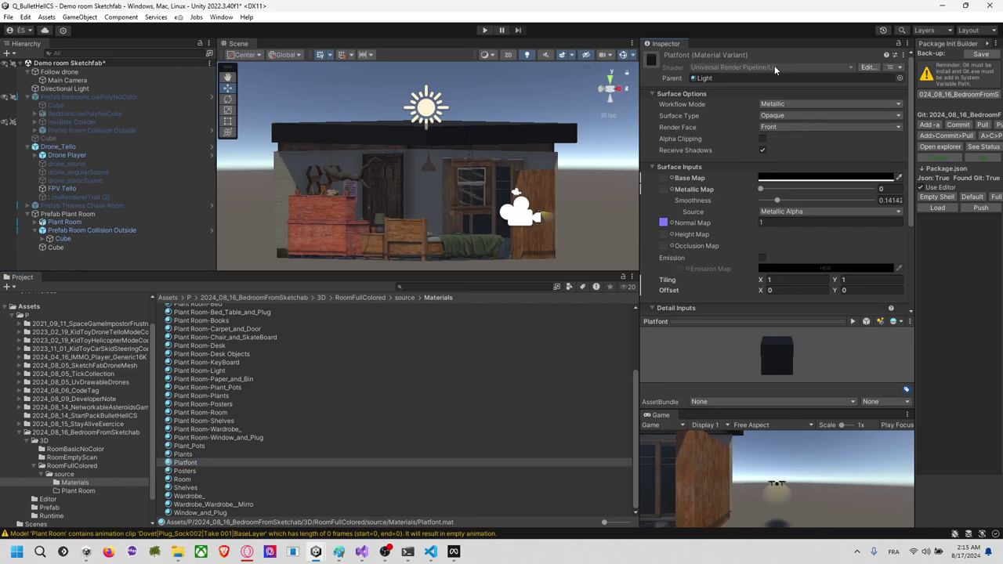
Step: Delete the Platfont material asset from the RoomFullColored Materials folder
{"action": "left_click", "coordinate": [194, 464]}
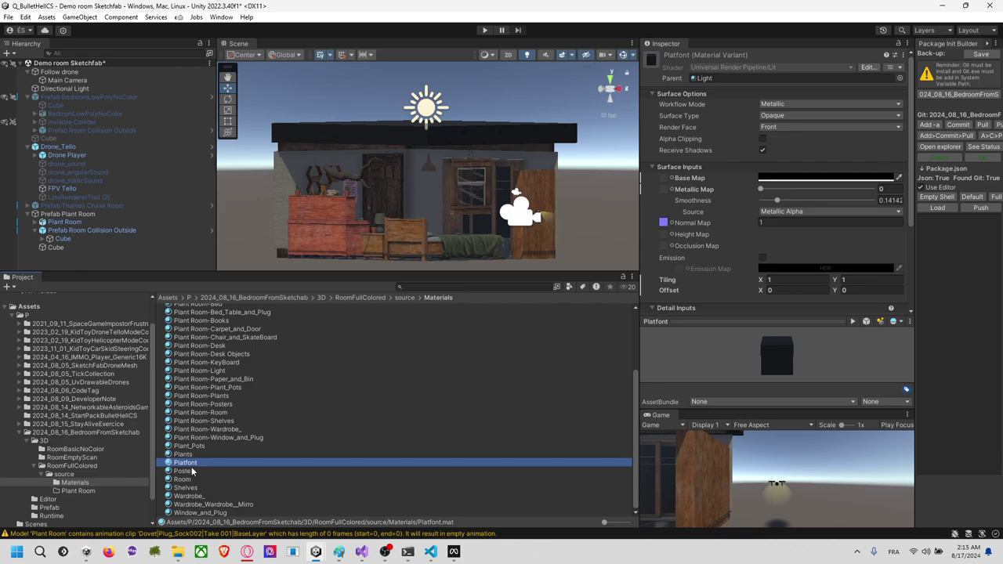
{"action": "key", "text": "Delete"}
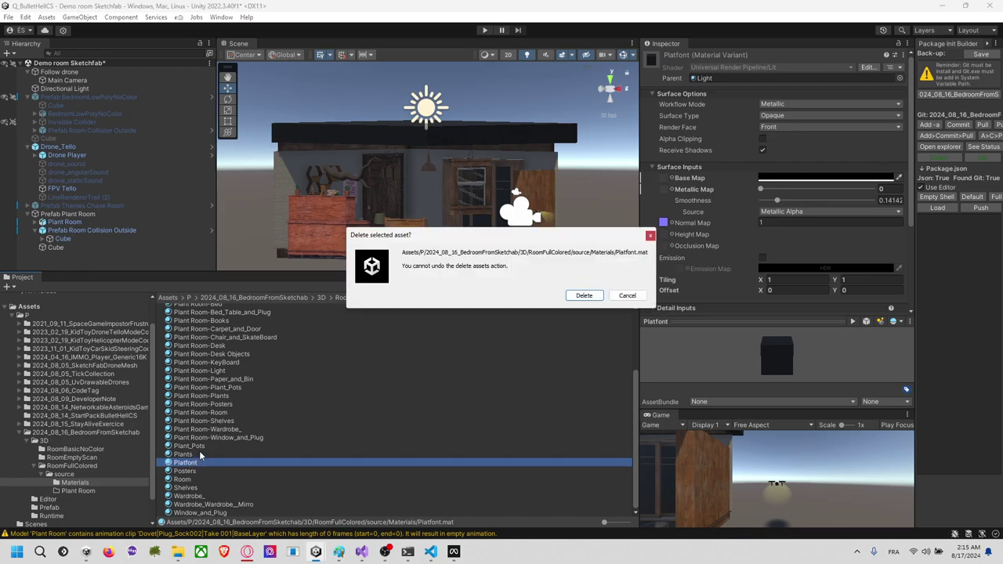
{"action": "left_click", "coordinate": [584, 295]}
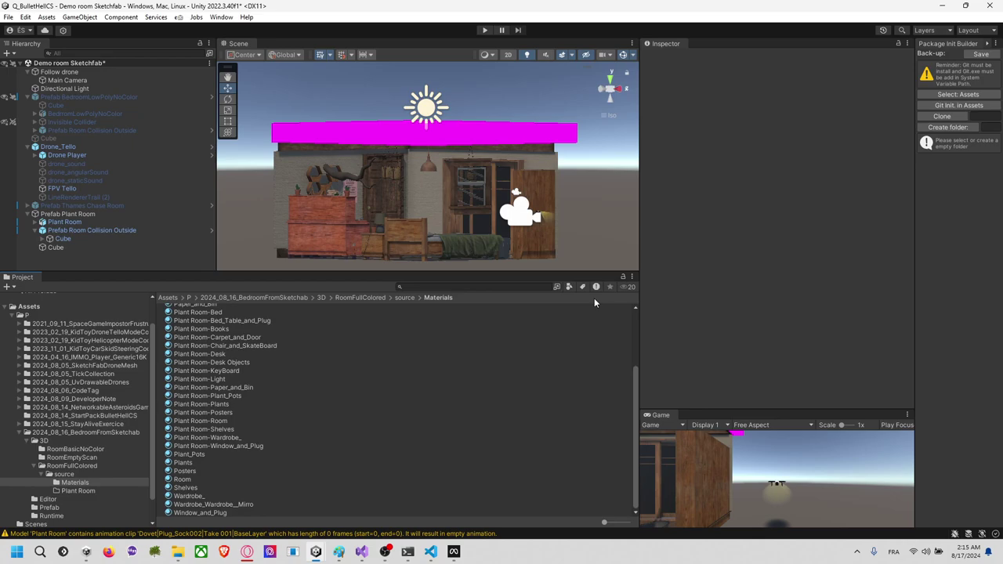
Step: Create a new material with the default name in the RoomFullColored source folder and apply it to the ceiling slab
{"action": "left_click", "coordinate": [95, 476]}
{"action": "scroll", "coordinate": [438, 466], "scroll_direction": "down", "scroll_amount": 15}
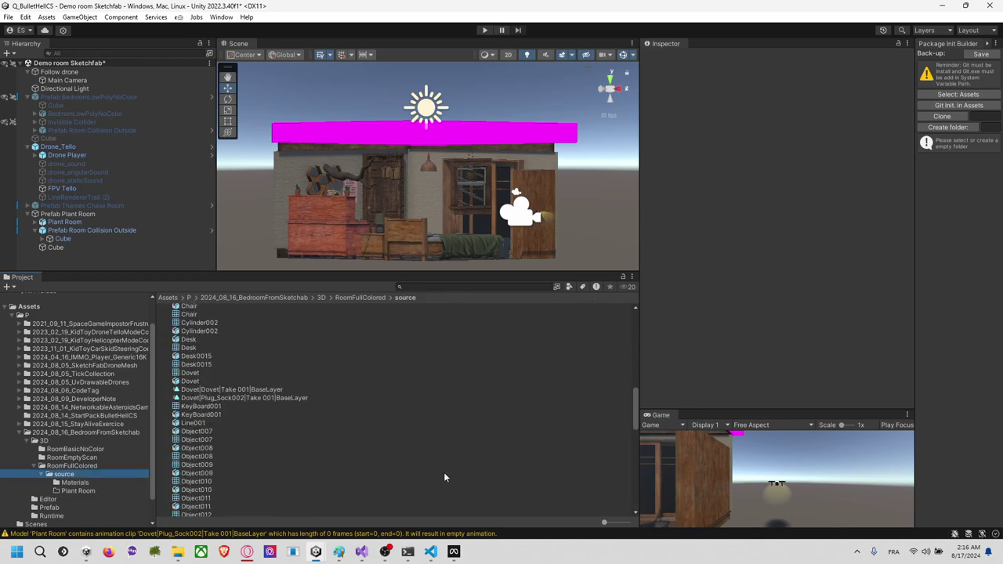
{"action": "right_click", "coordinate": [602, 497]}
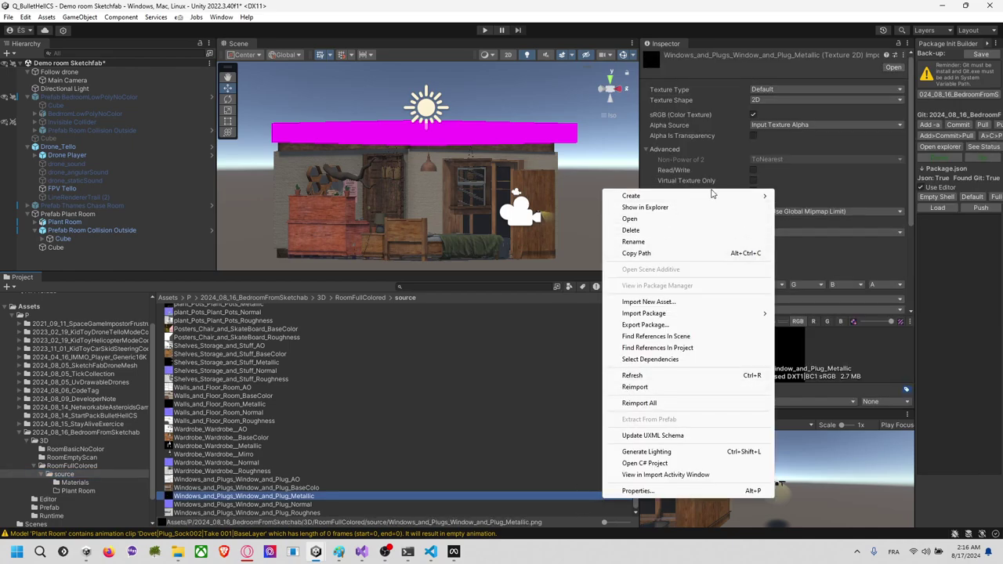
{"action": "mouse_move", "coordinate": [714, 196]}
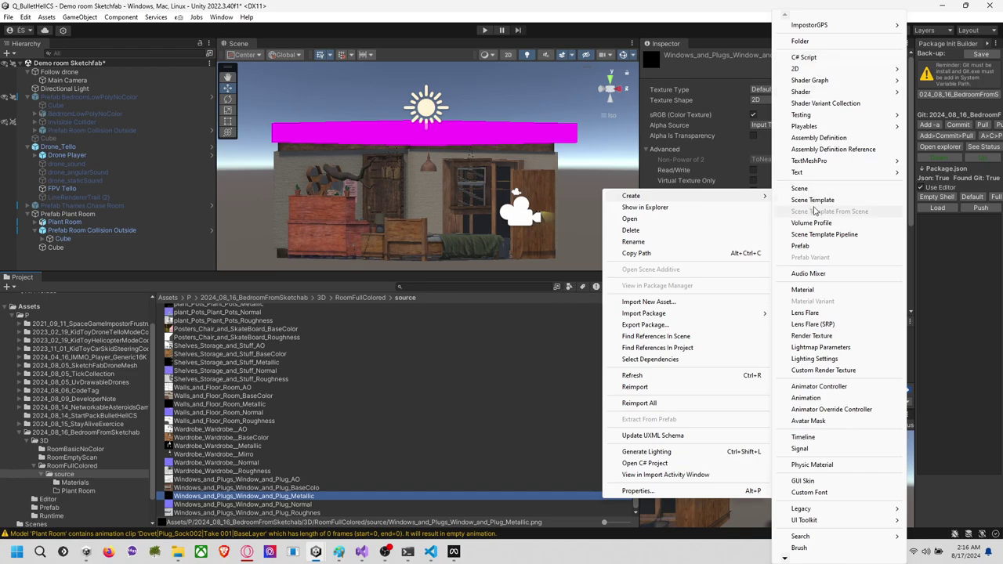
{"action": "left_click", "coordinate": [806, 289]}
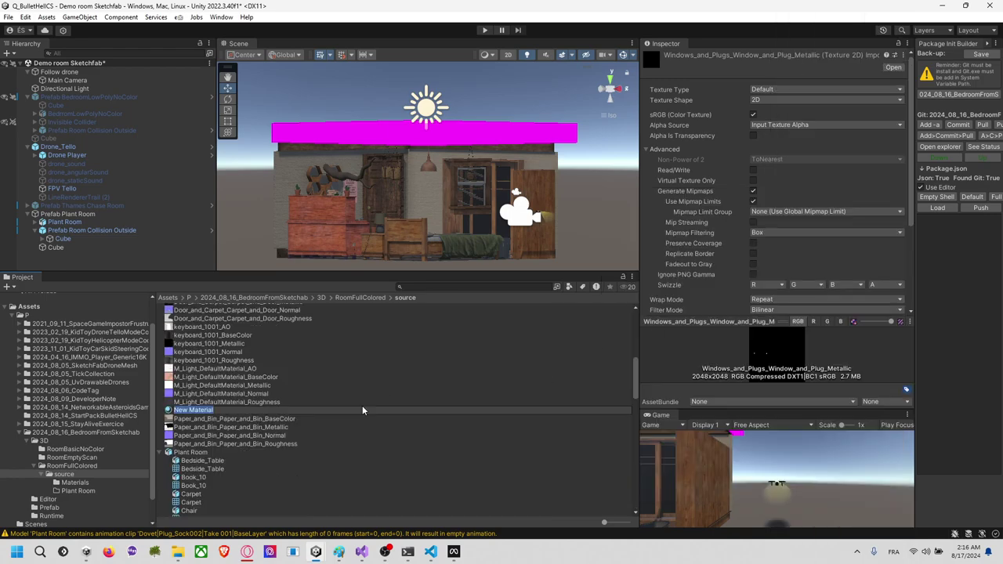
{"action": "key", "text": "Return"}
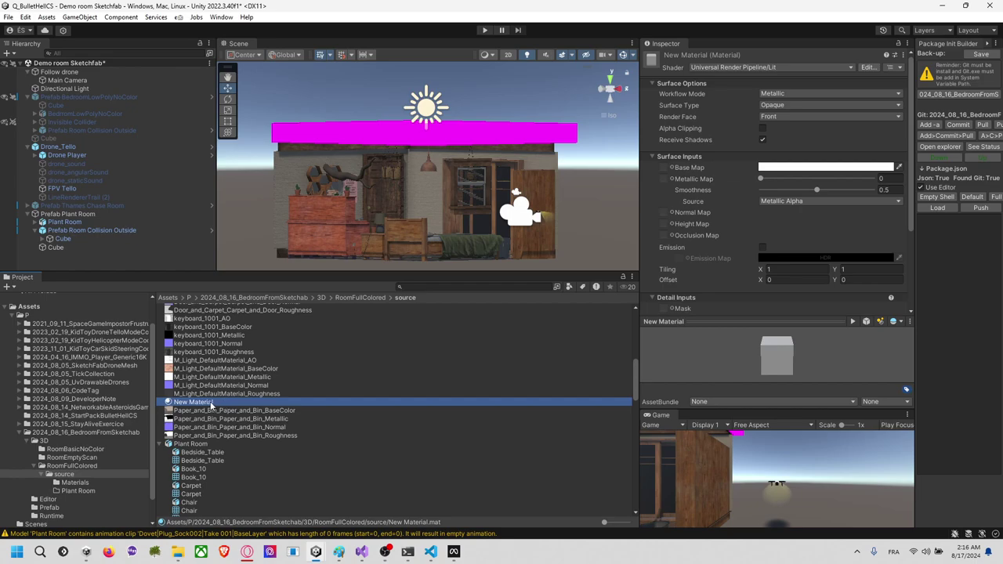
{"action": "left_click_drag", "start_coordinate": [211, 405], "coordinate": [524, 135]}
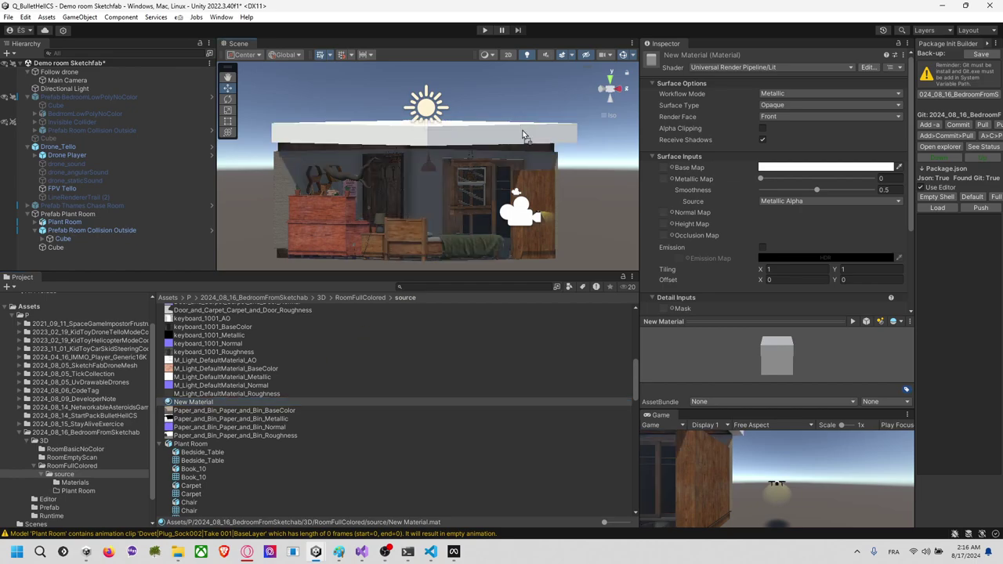
Step: Switch the new material's shader to Universal Render Pipeline/Unlit and set its base colour to black (000000)
{"action": "left_click", "coordinate": [754, 68]}
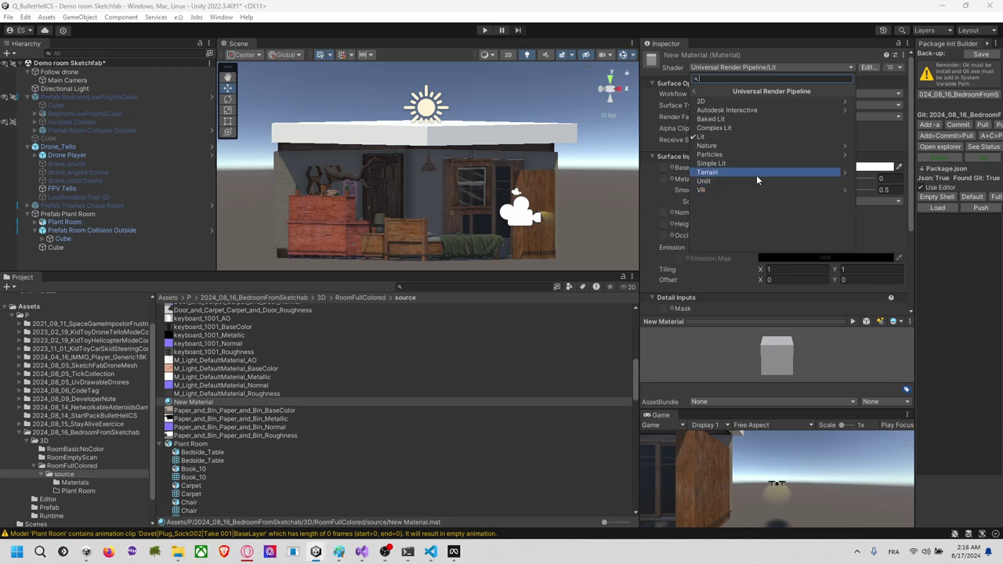
{"action": "left_click", "coordinate": [745, 181]}
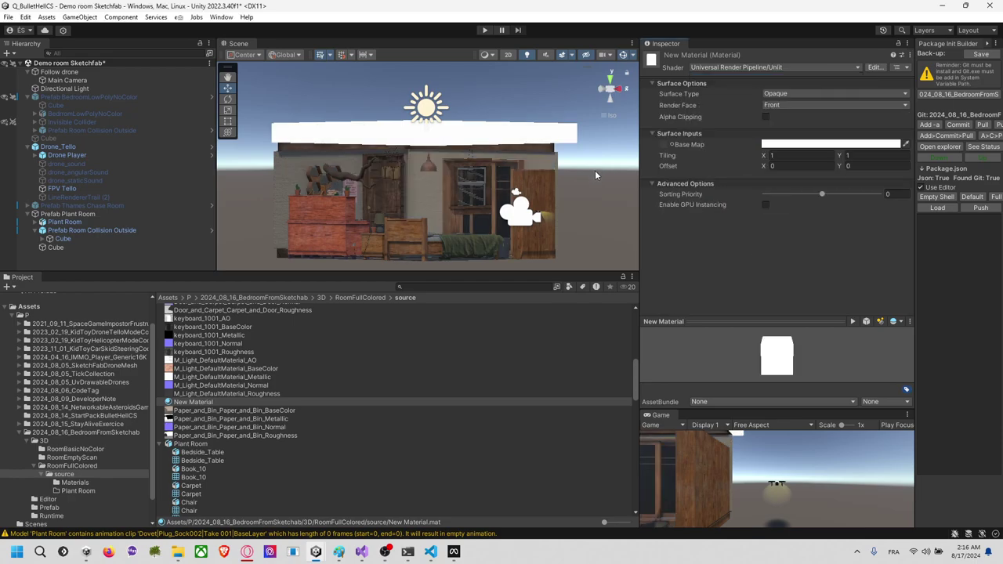
{"action": "left_click", "coordinate": [784, 144]}
{"action": "left_click_drag", "start_coordinate": [823, 244], "coordinate": [745, 312]}
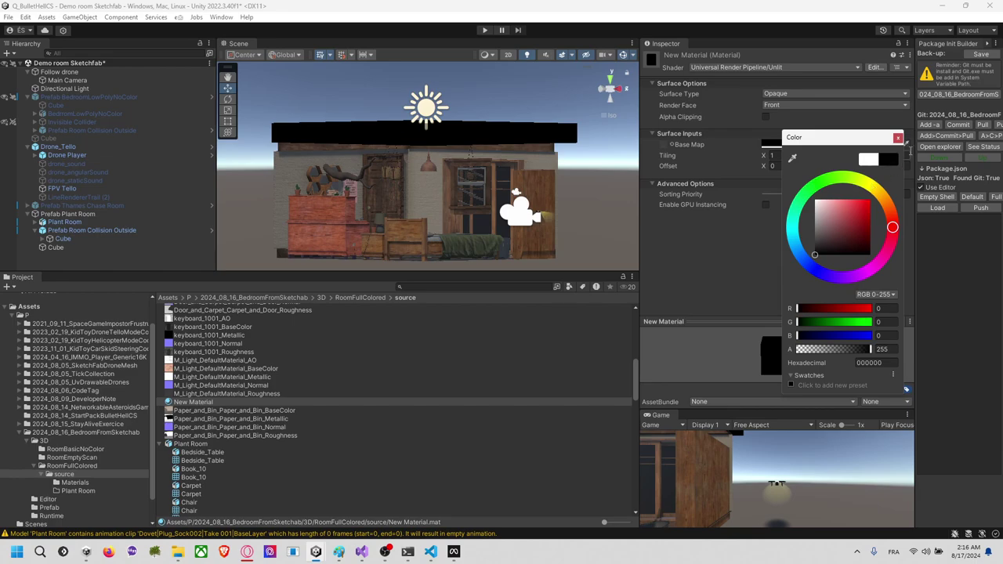
{"action": "left_click", "coordinate": [897, 138]}
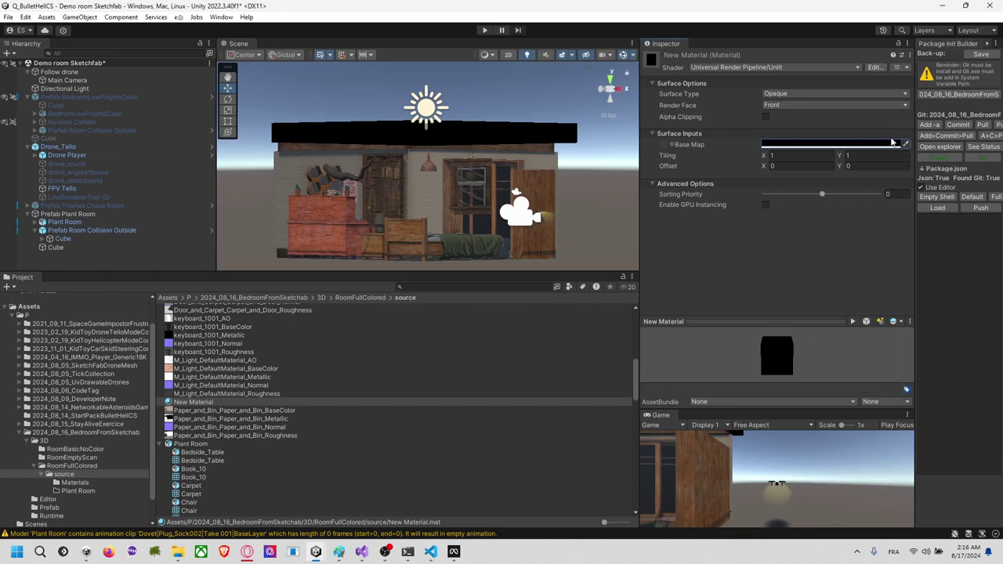
Step: Try the Bed_Bed_Normal, BedSideTable_Bed_Table_and_Plug_AO, Blender_Plant_Plants_Normal and Cube_4096_128map textures as the new material's base map
{"action": "left_click", "coordinate": [671, 146]}
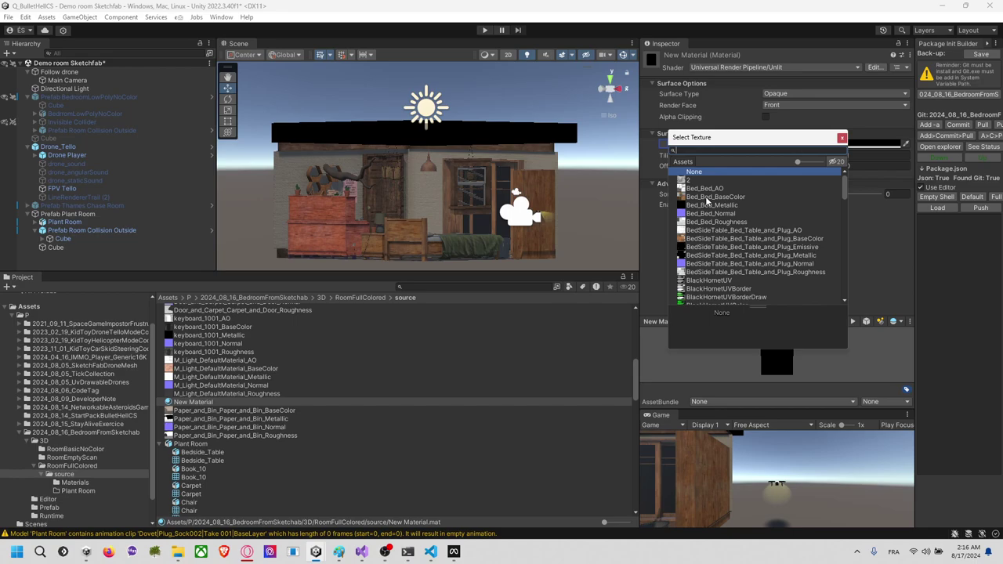
{"action": "left_click", "coordinate": [706, 198]}
{"action": "left_click", "coordinate": [707, 213]}
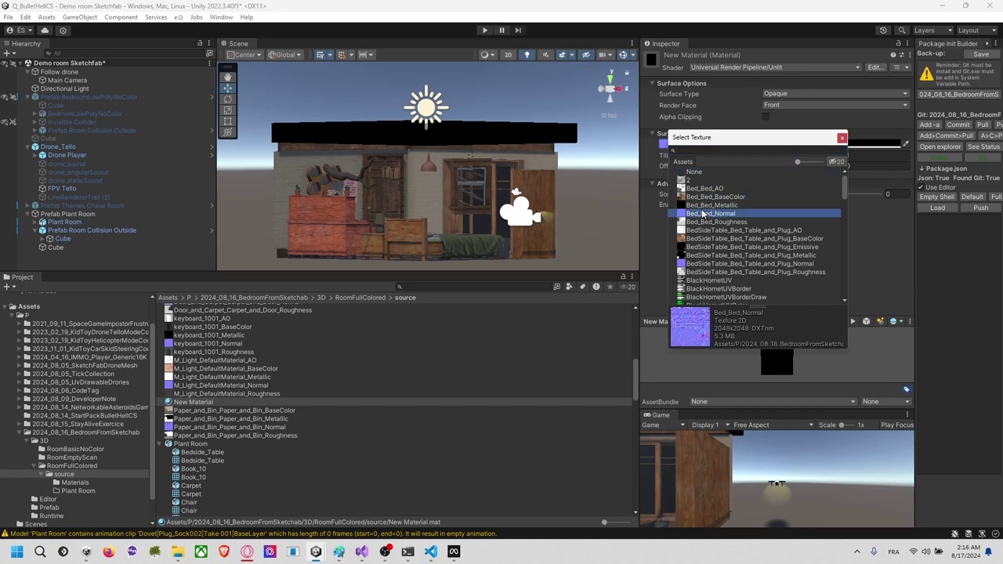
{"action": "right_click_drag", "start_coordinate": [590, 227], "coordinate": [643, 159]}
{"action": "left_click", "coordinate": [671, 146]}
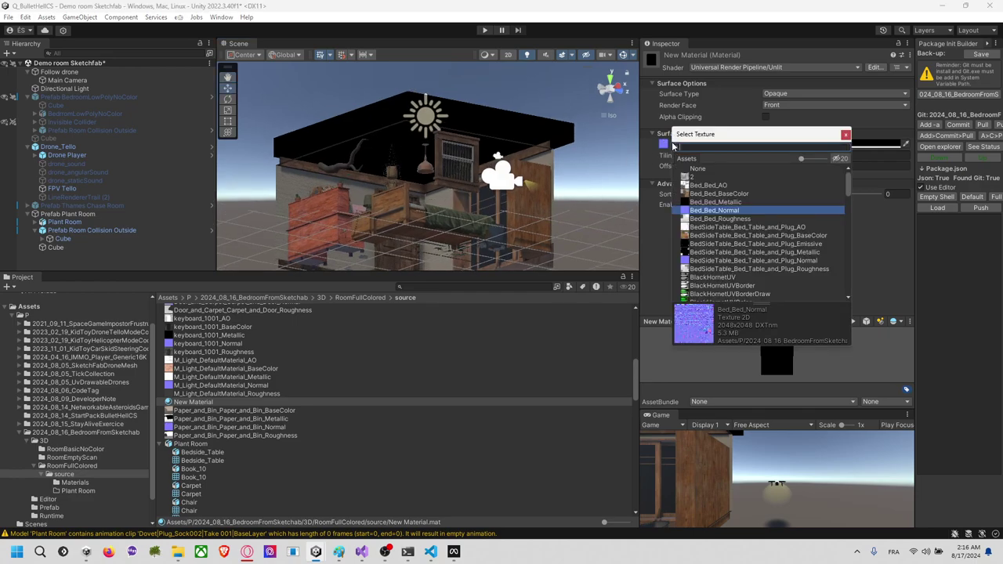
{"action": "left_click", "coordinate": [701, 227]}
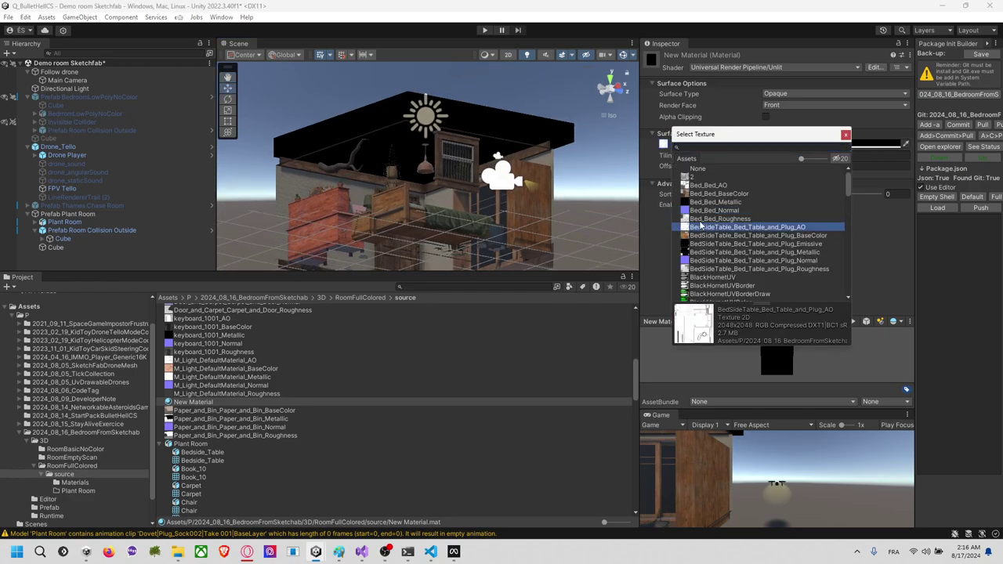
{"action": "left_click", "coordinate": [713, 236]}
{"action": "scroll", "coordinate": [713, 239], "scroll_direction": "down", "scroll_amount": 5}
{"action": "left_click", "coordinate": [714, 211]}
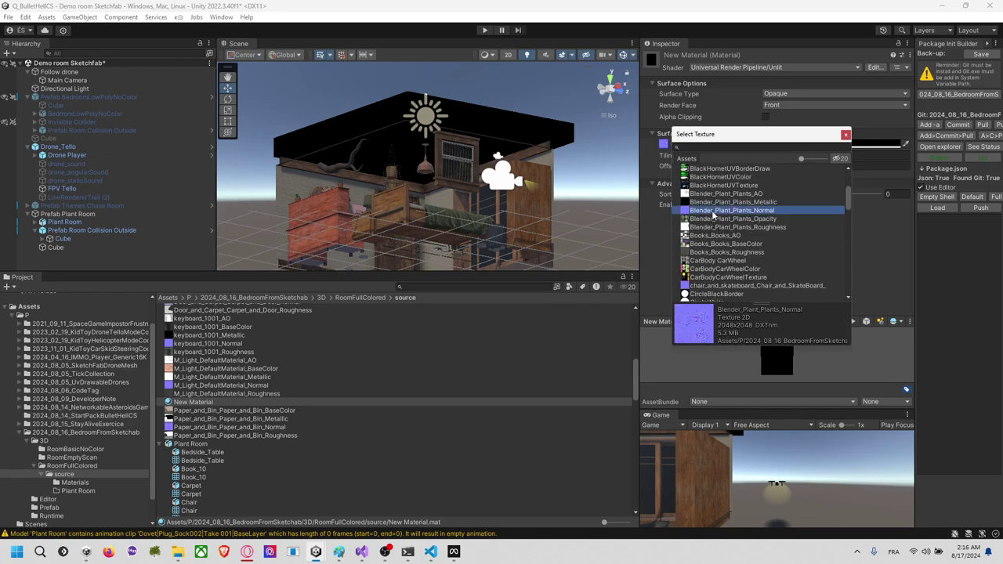
{"action": "scroll", "coordinate": [714, 215], "scroll_direction": "down", "scroll_amount": 1}
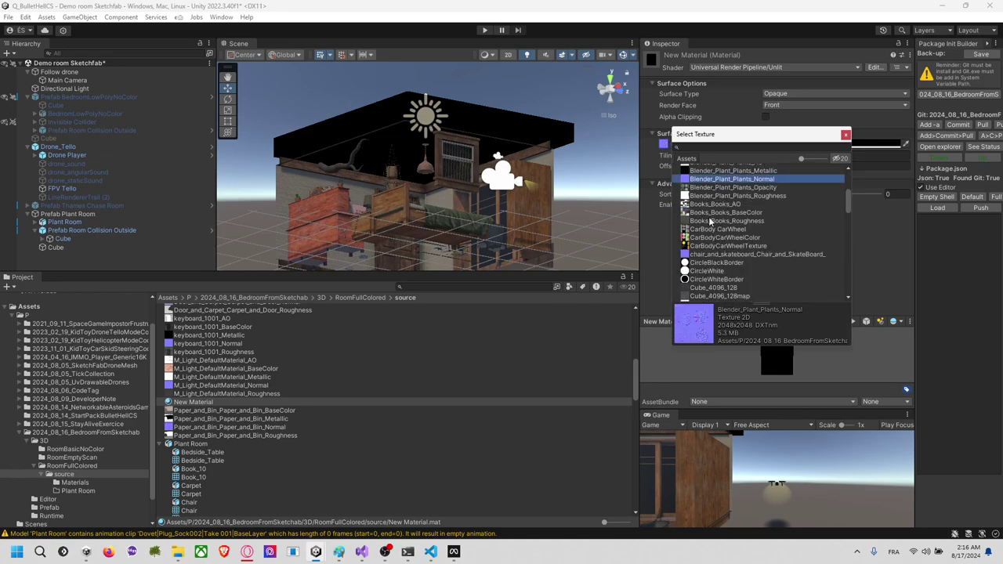
{"action": "left_click", "coordinate": [710, 222]}
{"action": "scroll", "coordinate": [710, 227], "scroll_direction": "down", "scroll_amount": 2}
{"action": "left_click", "coordinate": [711, 234]}
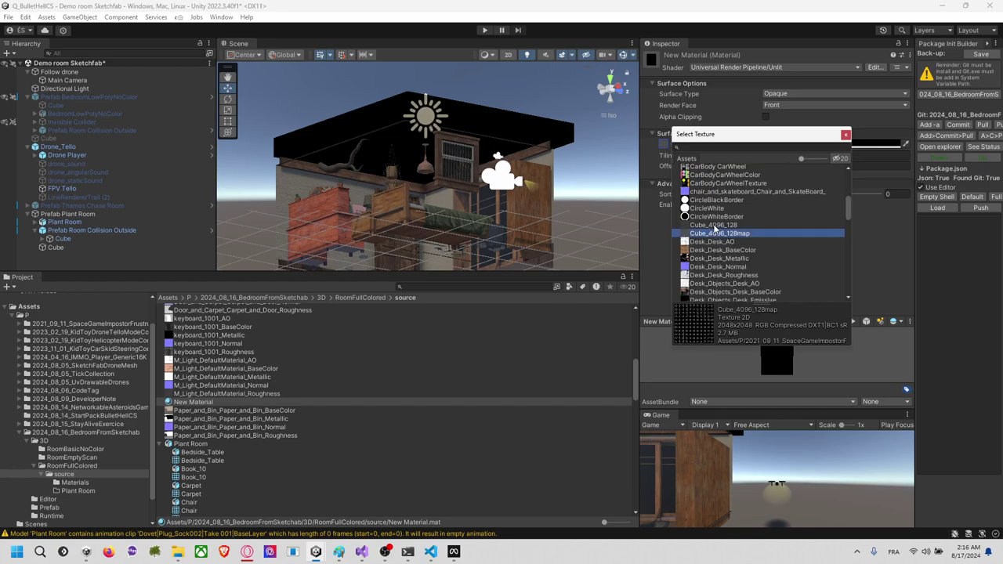
Step: Try Desk_Desk_BaseColor, Desk_Objects_Desk_Roughness and House_BC as the new material's base map, and clear the texture
{"action": "left_click", "coordinate": [714, 226]}
{"action": "scroll", "coordinate": [714, 235], "scroll_direction": "down", "scroll_amount": 1}
{"action": "left_click", "coordinate": [720, 221]}
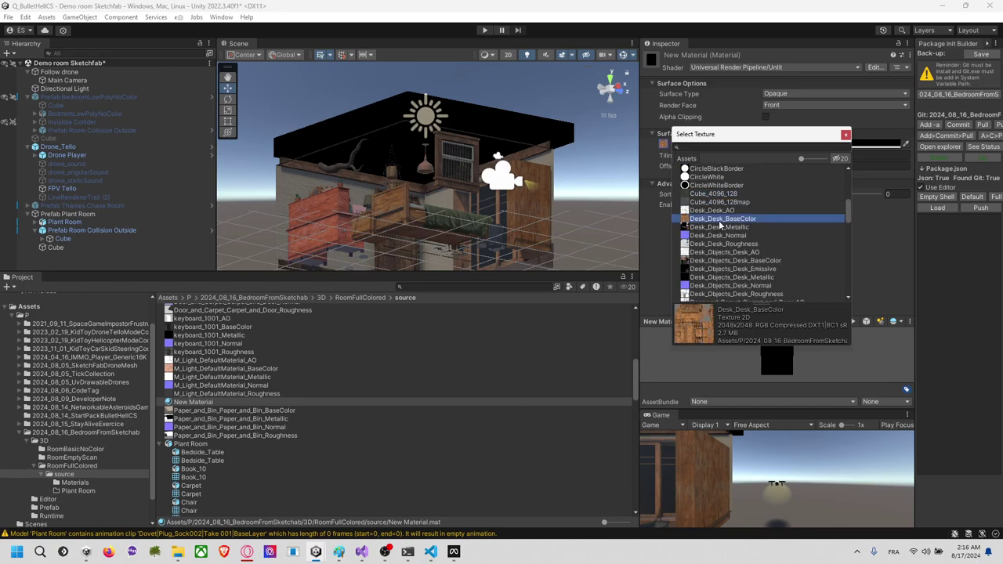
{"action": "scroll", "coordinate": [711, 225], "scroll_direction": "down", "scroll_amount": 1}
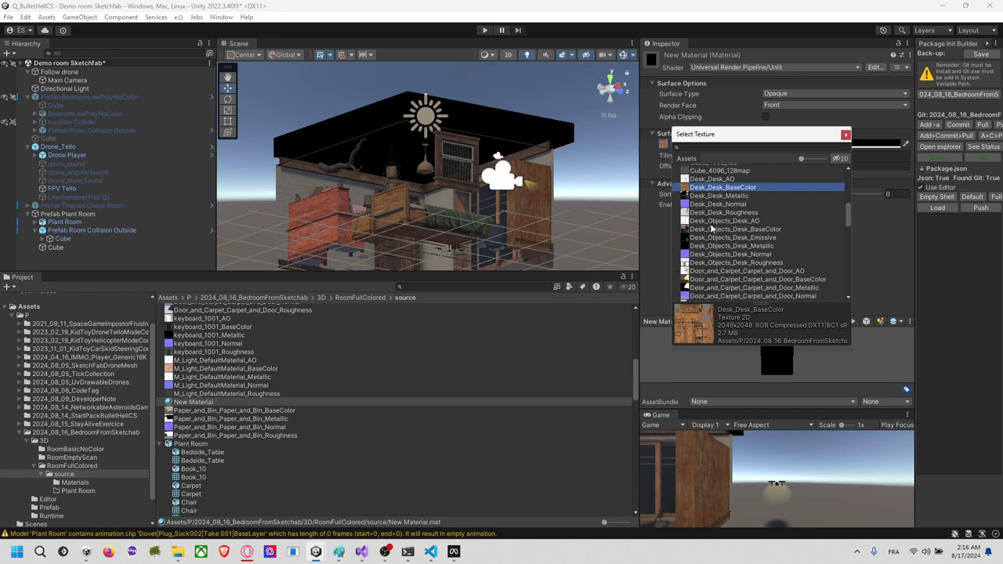
{"action": "left_click", "coordinate": [712, 229]}
{"action": "left_click", "coordinate": [712, 253]}
{"action": "left_click", "coordinate": [700, 263]}
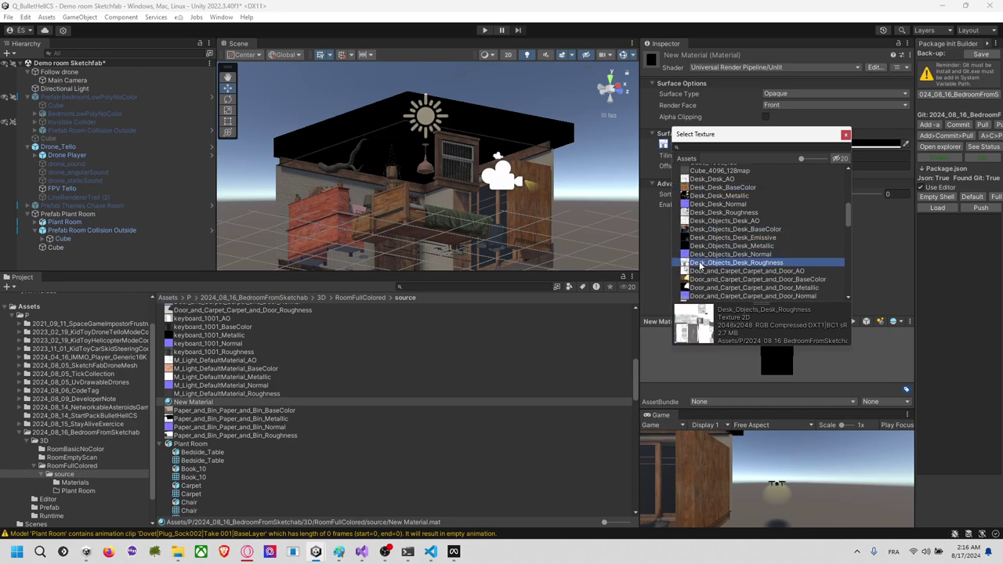
{"action": "scroll", "coordinate": [704, 263], "scroll_direction": "down", "scroll_amount": 2}
{"action": "left_click", "coordinate": [717, 218]}
{"action": "left_click", "coordinate": [718, 200]}
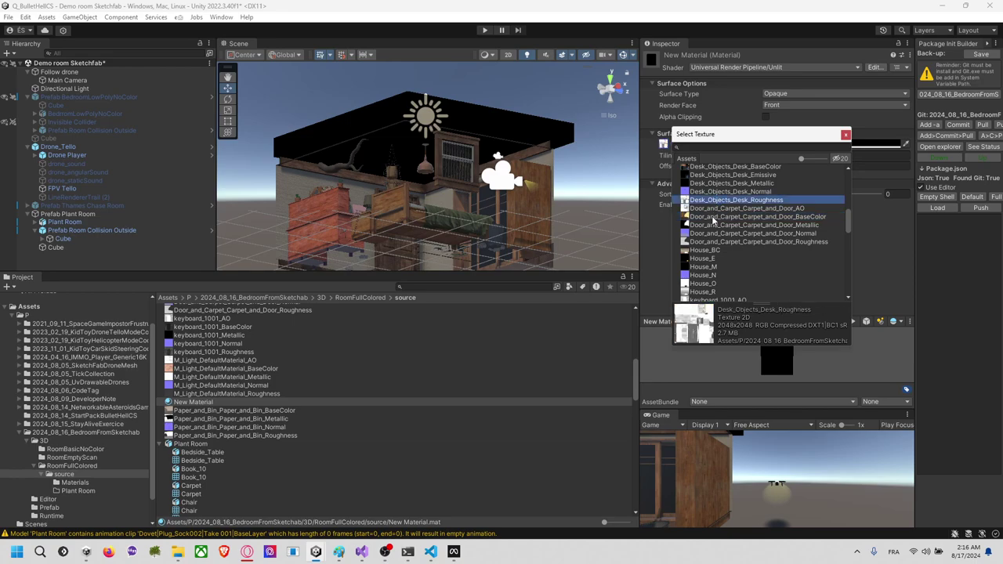
{"action": "left_click", "coordinate": [703, 267]}
{"action": "left_click", "coordinate": [718, 241]}
{"action": "left_click", "coordinate": [706, 250]}
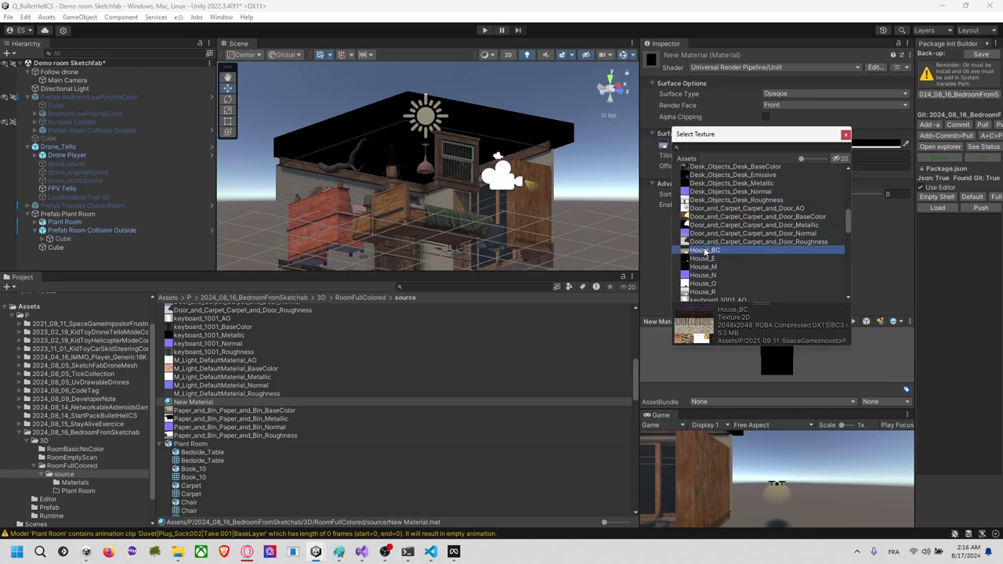
{"action": "left_click", "coordinate": [846, 135]}
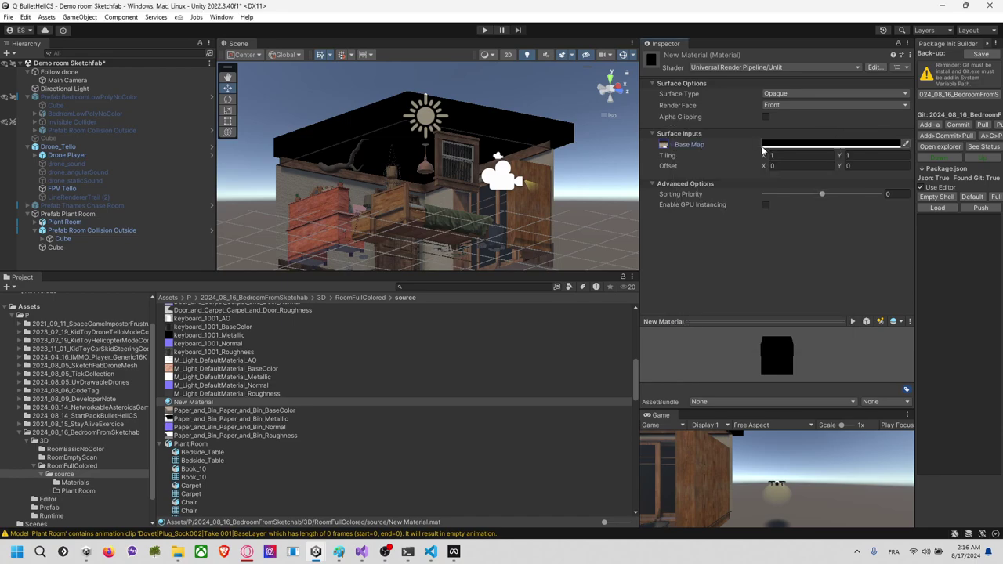
{"action": "left_click", "coordinate": [663, 147]}
{"action": "left_click", "coordinate": [613, 154]}
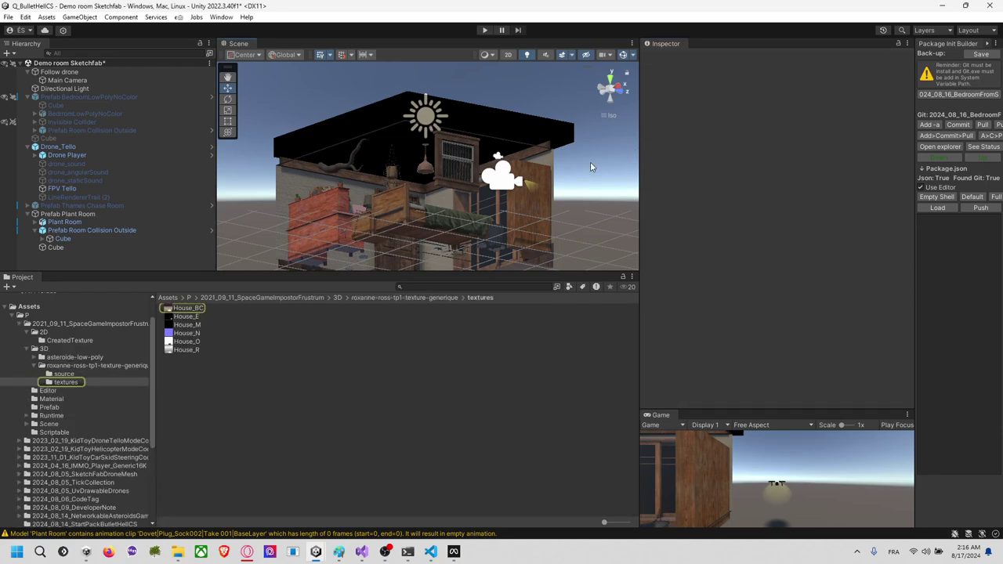
Step: Reopen the new material from the ceiling slab and set its base colour to near-black 161616
{"action": "middle_click_drag", "start_coordinate": [591, 163], "coordinate": [590, 154]}
{"action": "left_click", "coordinate": [551, 126]}
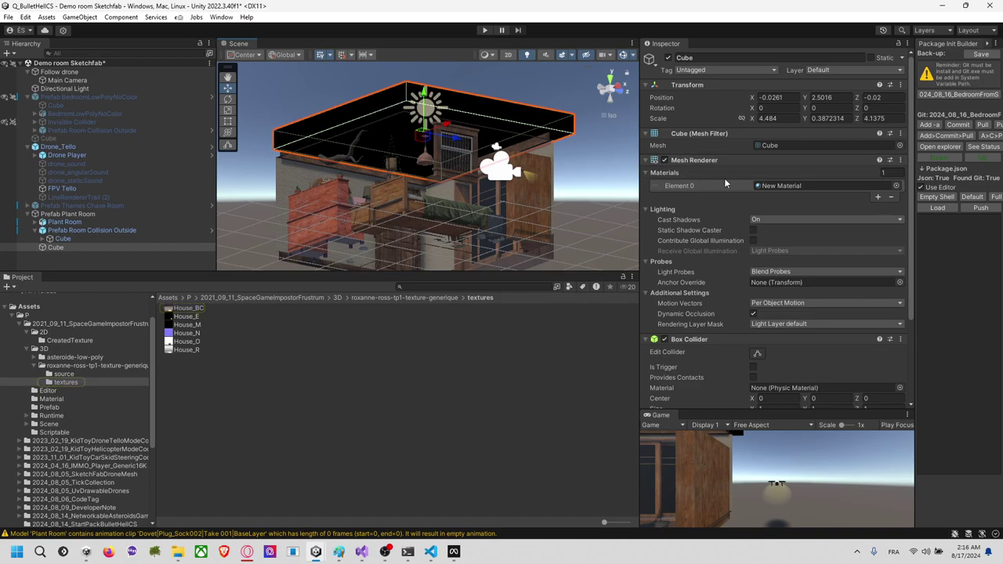
{"action": "double_click", "coordinate": [782, 187]}
{"action": "left_click", "coordinate": [779, 145]}
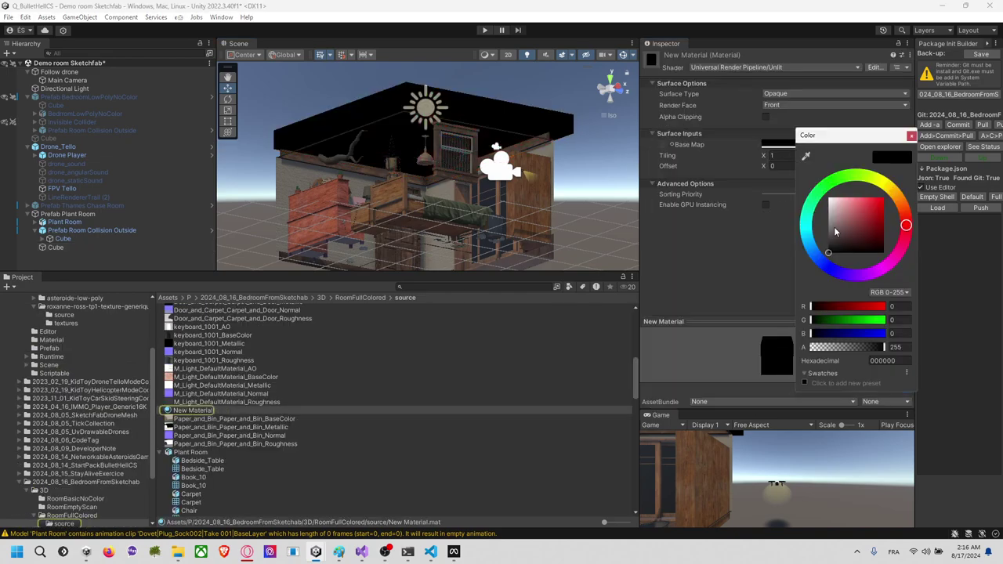
{"action": "left_click_drag", "start_coordinate": [836, 231], "coordinate": [825, 251]}
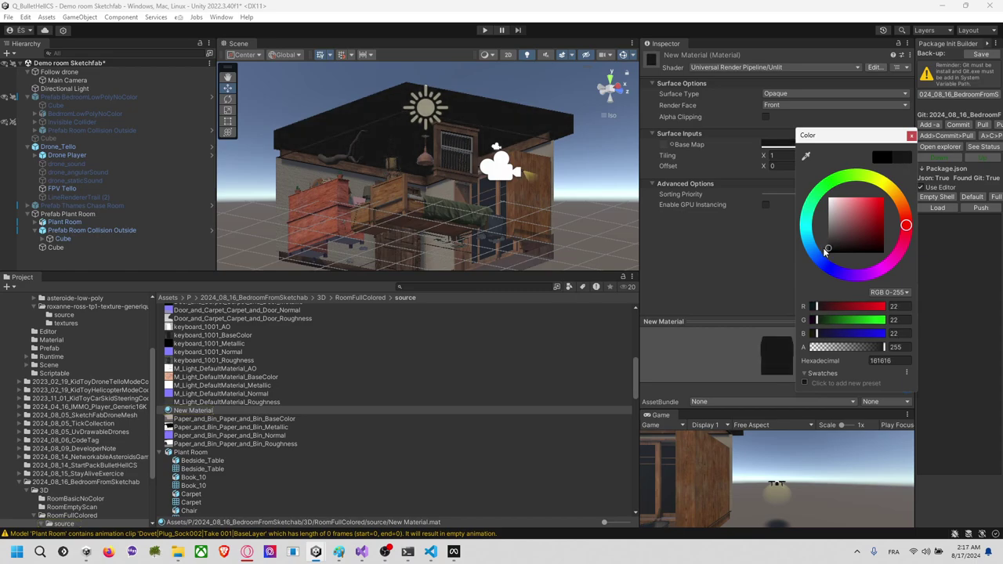
{"action": "left_click", "coordinate": [913, 136]}
Step: Rename the ceiling slab's new material as Black Ceiling
{"action": "left_click", "coordinate": [192, 411]}
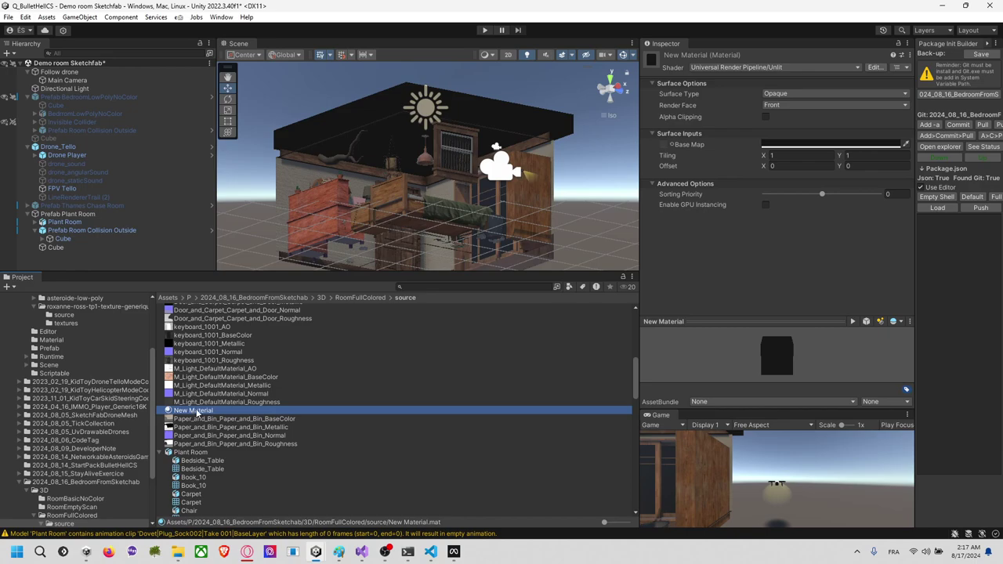
{"action": "left_click", "coordinate": [196, 411]}
{"action": "type", "text": "Black"}
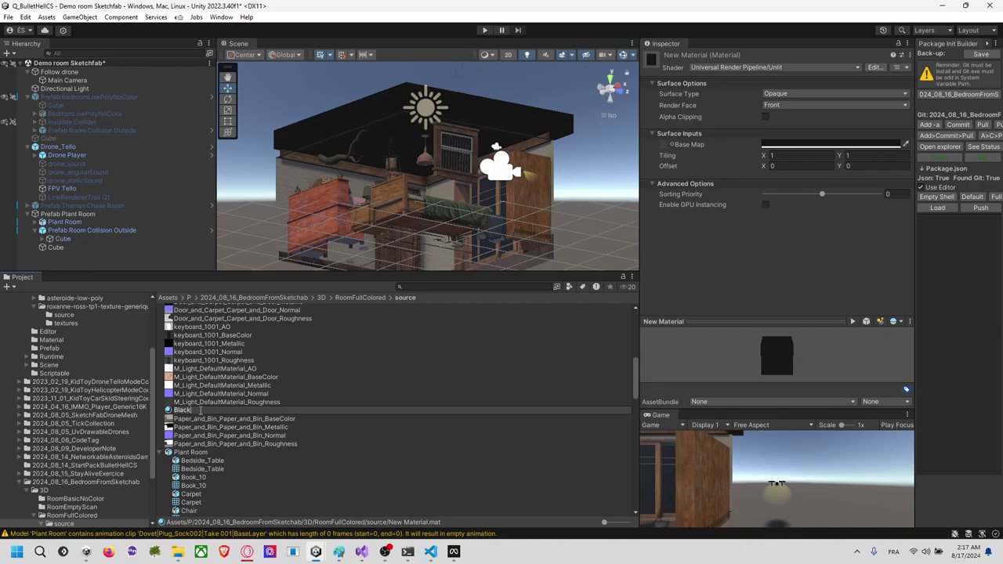
{"action": "type", "text": " Ceiling"}
{"action": "key", "text": "Return"}
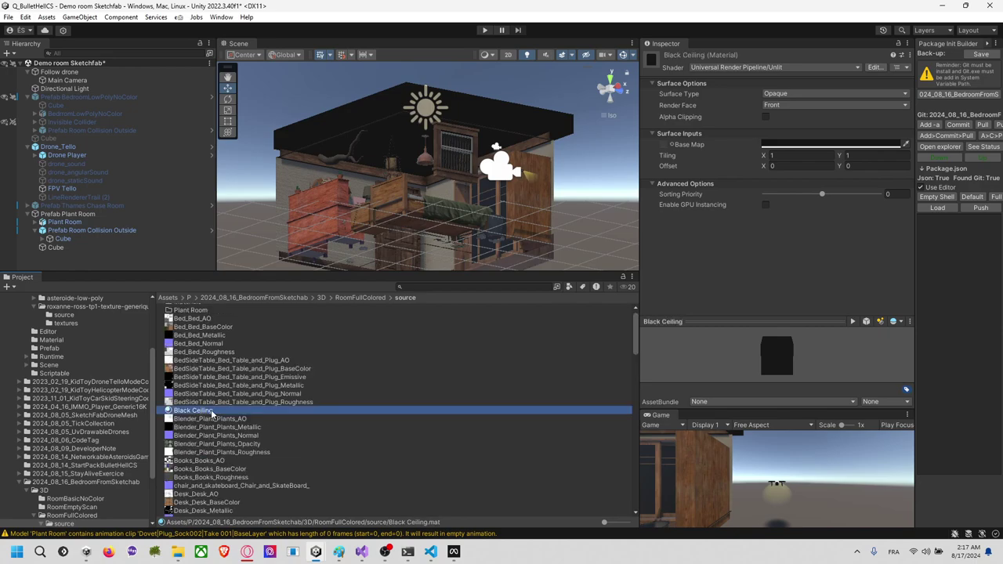
Step: Move the Black Ceiling material into the Materials folder and save the scene
{"action": "left_click_drag", "start_coordinate": [141, 465], "coordinate": [99, 458]}
{"action": "left_click", "coordinate": [99, 457]}
{"action": "key", "text": "ctrl+s"}
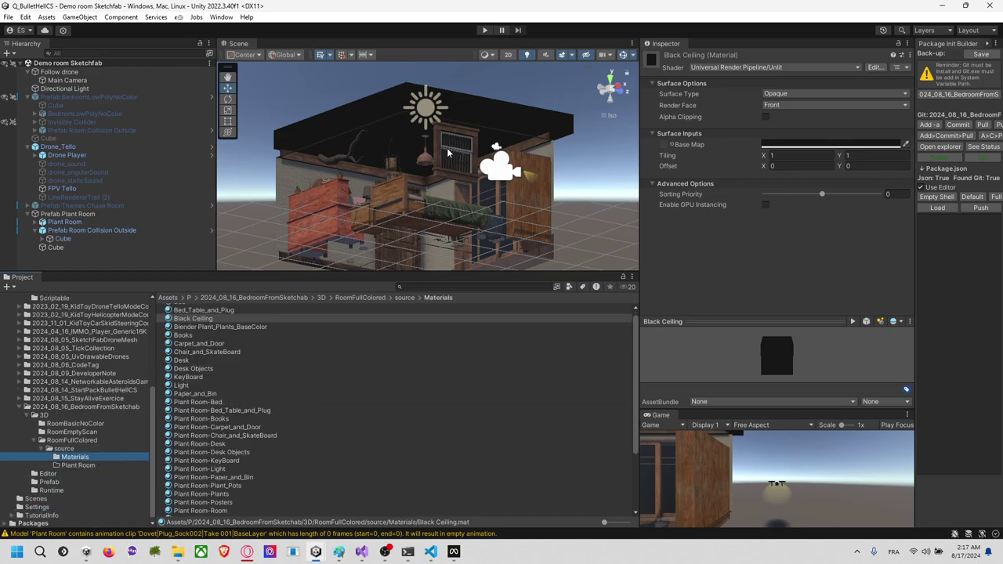
Step: Inspect the wardrobe door's materials and locate the Wardrobe_Wardrobe__Mirro material in the project
{"action": "left_click", "coordinate": [563, 150]}
{"action": "right_click_drag", "start_coordinate": [563, 150], "coordinate": [591, 178]}
{"action": "left_click_drag", "start_coordinate": [592, 179], "coordinate": [511, 223], "text": "alt"}
{"action": "left_click", "coordinate": [530, 218]}
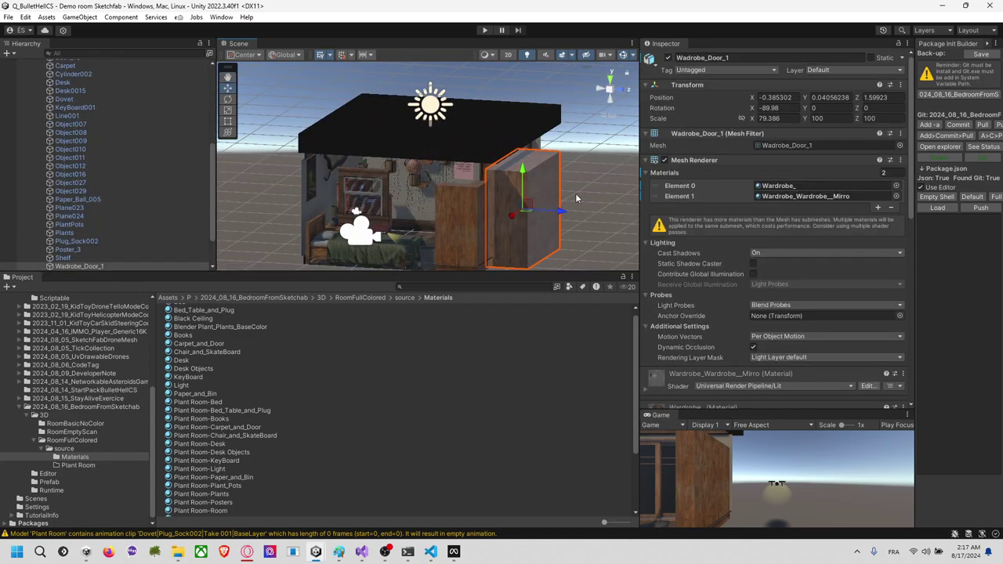
{"action": "left_click_drag", "start_coordinate": [575, 192], "coordinate": [681, 194], "text": "alt"}
{"action": "left_click", "coordinate": [839, 198]}
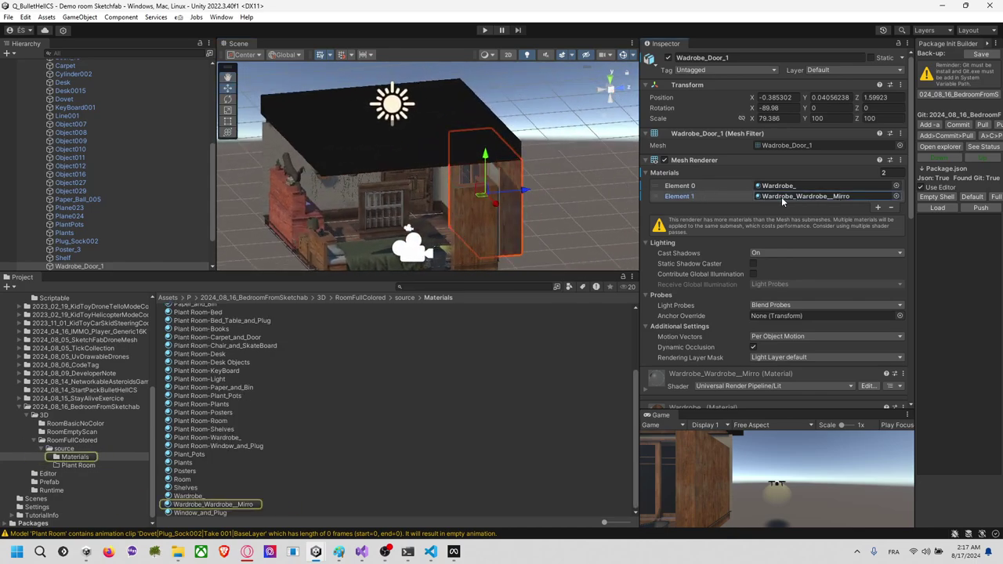
{"action": "left_click_drag", "start_coordinate": [612, 183], "coordinate": [647, 157], "text": "alt"}
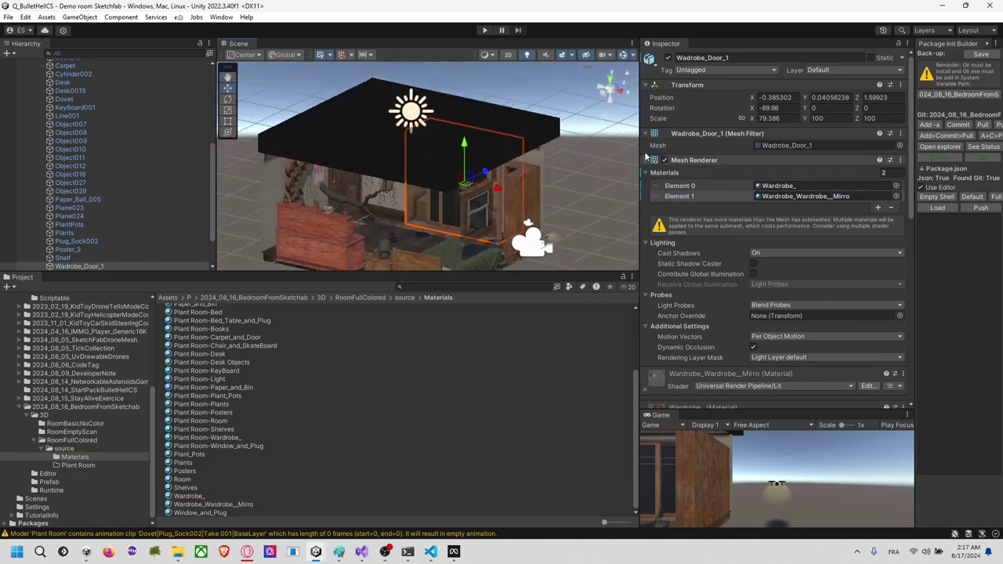
Step: Try the Spot type on the scene's Directional Light and change its type to Point
{"action": "left_click", "coordinate": [415, 115]}
{"action": "mouse_move", "coordinate": [414, 115]}
{"action": "left_mouse_down", "text": "alt"}
{"action": "mouse_move", "coordinate": [465, 77]}
{"action": "mouse_move", "coordinate": [443, 80]}
{"action": "mouse_move", "coordinate": [429, 114]}
{"action": "left_mouse_up", "text": "alt"}
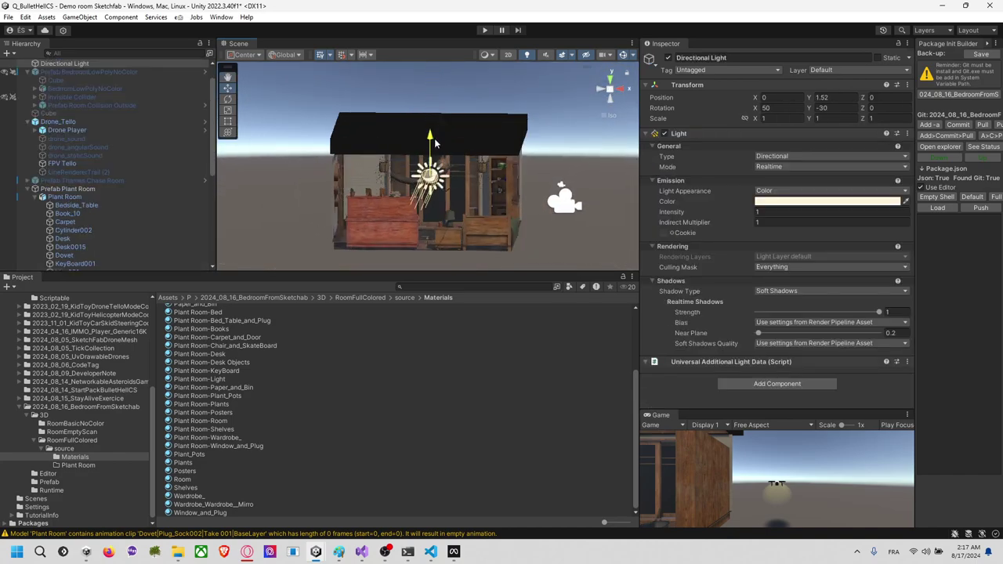
{"action": "left_click", "coordinate": [802, 156]}
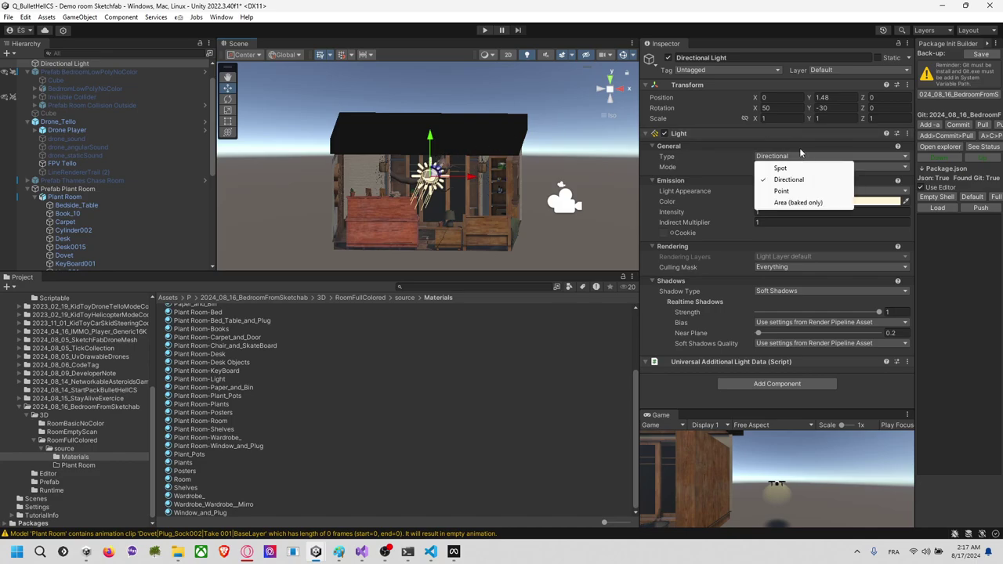
{"action": "left_click", "coordinate": [780, 168]}
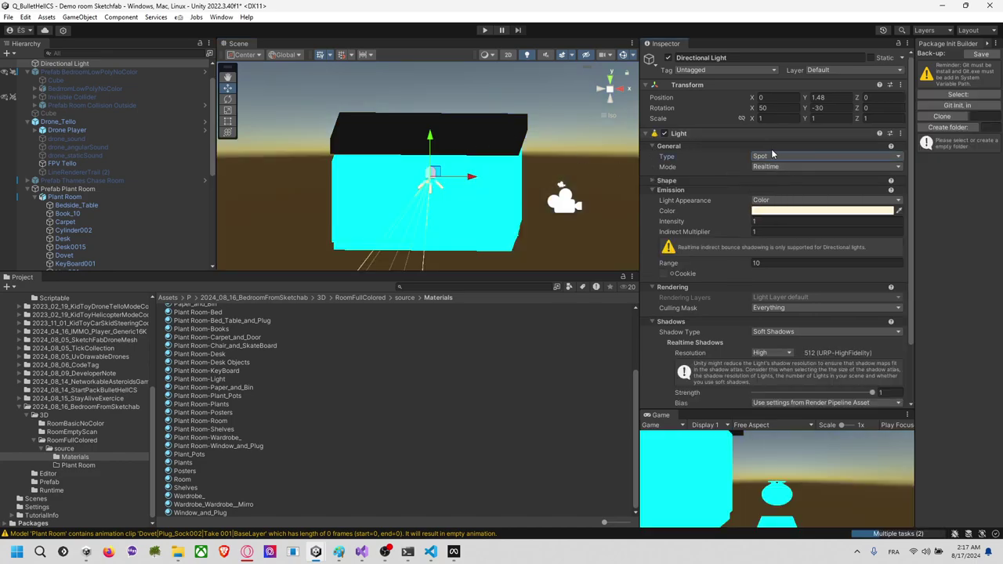
{"action": "left_click", "coordinate": [772, 156]}
{"action": "left_click", "coordinate": [803, 191]}
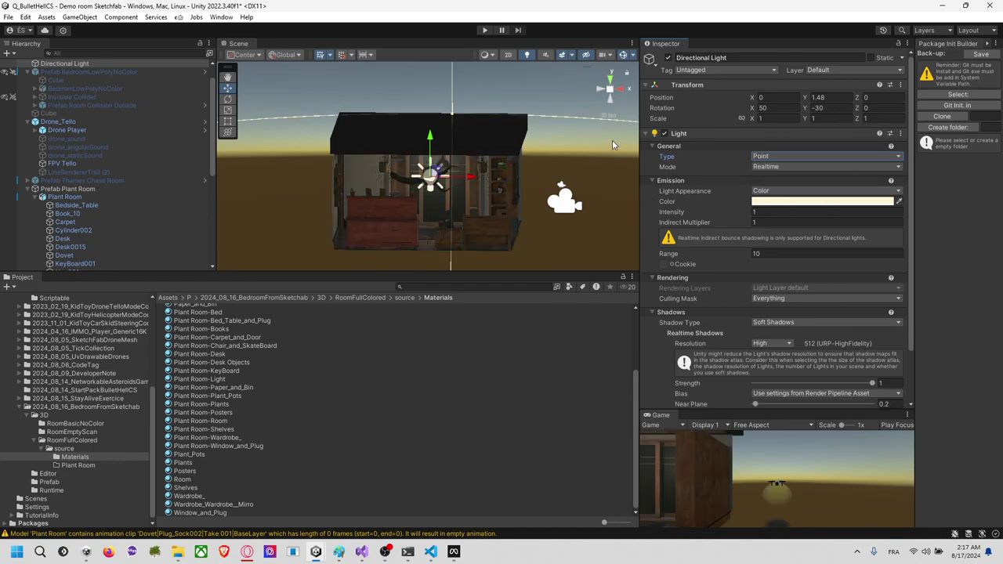
Step: Move the point light towards the ceiling lamp at about X 0.349, Y 1.764, Z -0.253
{"action": "right_click_drag", "start_coordinate": [512, 175], "coordinate": [471, 204]}
{"action": "mouse_move", "coordinate": [471, 205]}
{"action": "left_mouse_down", "text": "alt"}
{"action": "mouse_move", "coordinate": [466, 240]}
{"action": "mouse_move", "coordinate": [489, 210]}
{"action": "left_mouse_up", "text": "alt"}
{"action": "left_click_drag", "start_coordinate": [489, 210], "coordinate": [318, 182], "text": "alt"}
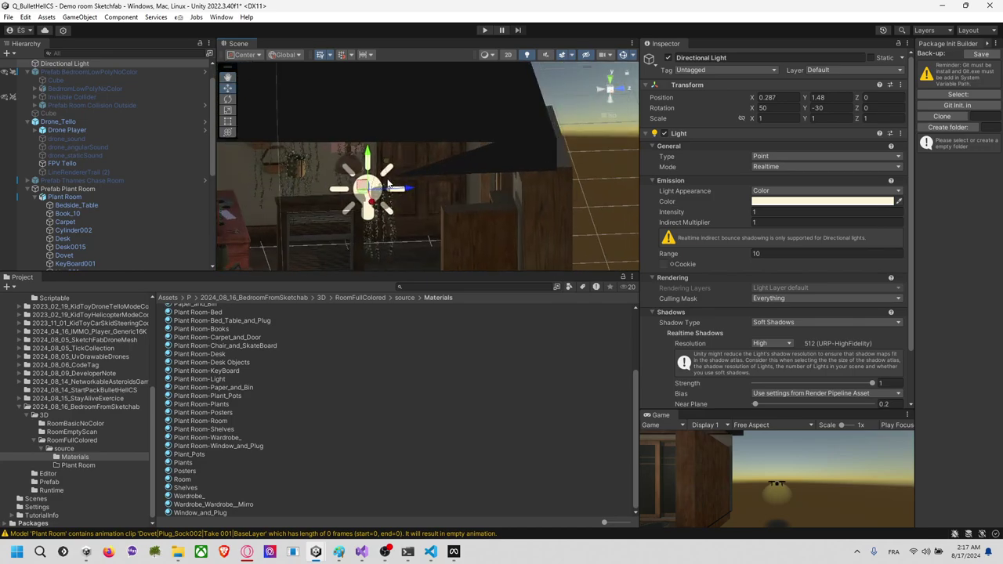
{"action": "left_click_drag", "start_coordinate": [410, 194], "coordinate": [597, 186]}
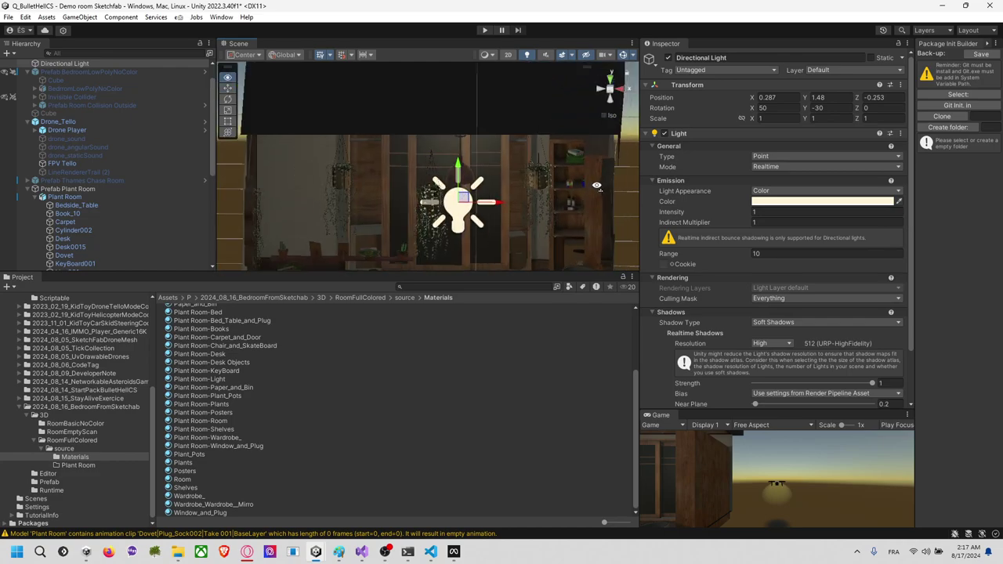
{"action": "left_click_drag", "start_coordinate": [496, 209], "coordinate": [503, 209]}
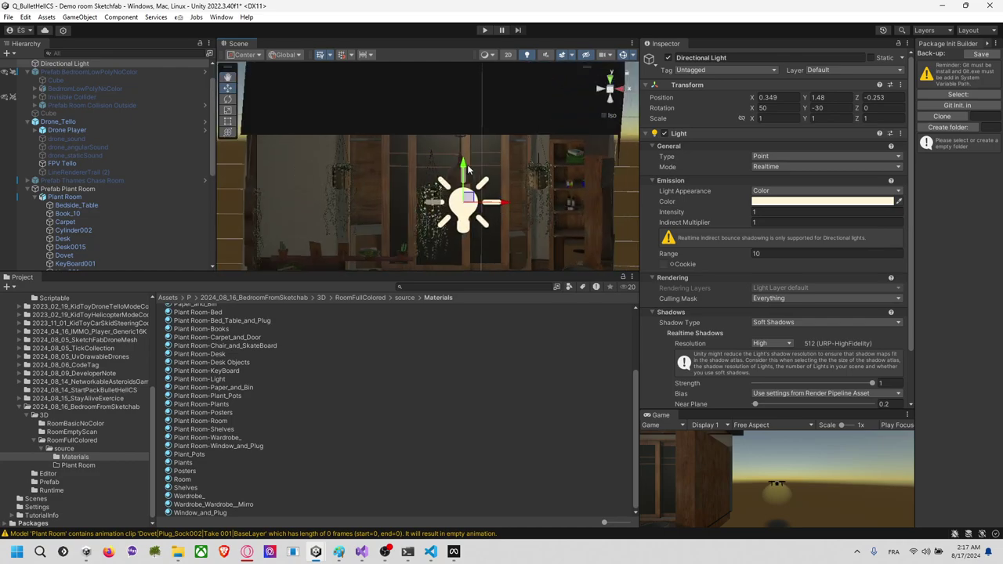
{"action": "left_click_drag", "start_coordinate": [467, 168], "coordinate": [247, 117]}
{"action": "scroll", "coordinate": [305, 135], "scroll_direction": "up", "scroll_amount": 4}
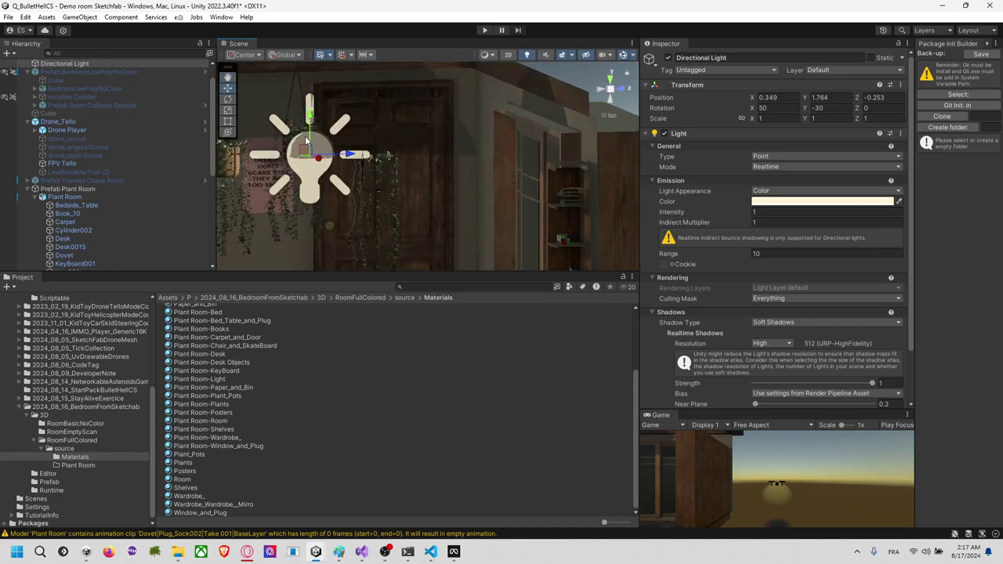
Step: Look straight down at the room and hide the black ceiling cube in the scene view
{"action": "middle_click_drag", "start_coordinate": [305, 136], "coordinate": [388, 135]}
{"action": "left_click", "coordinate": [419, 156]}
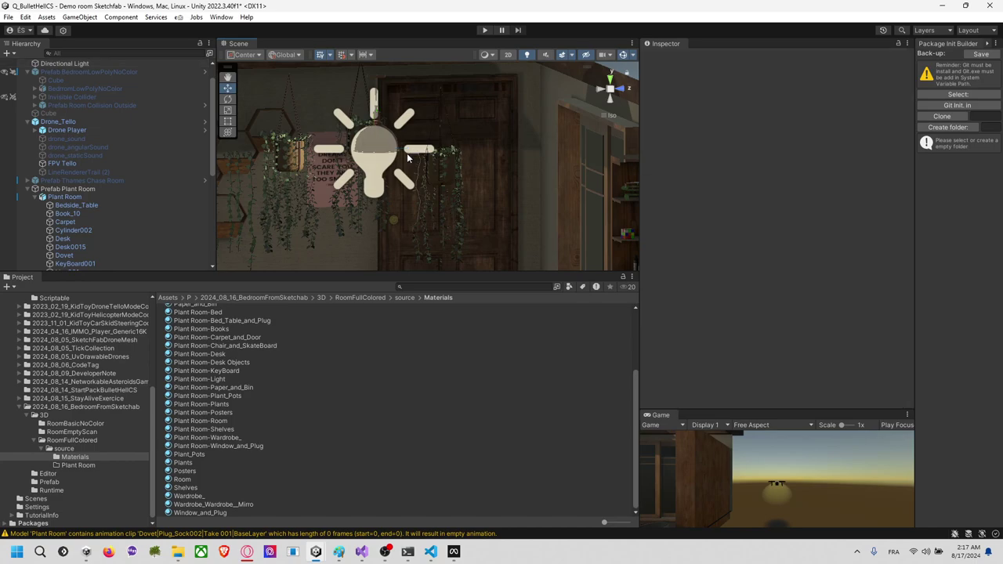
{"action": "left_click_drag", "start_coordinate": [407, 152], "coordinate": [363, 186], "text": "alt"}
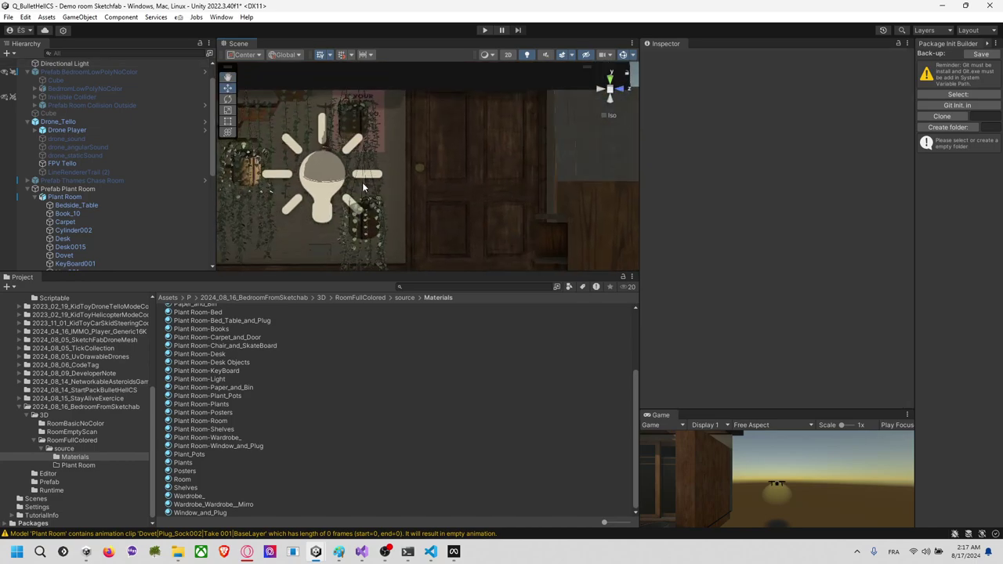
{"action": "left_click", "coordinate": [375, 173]}
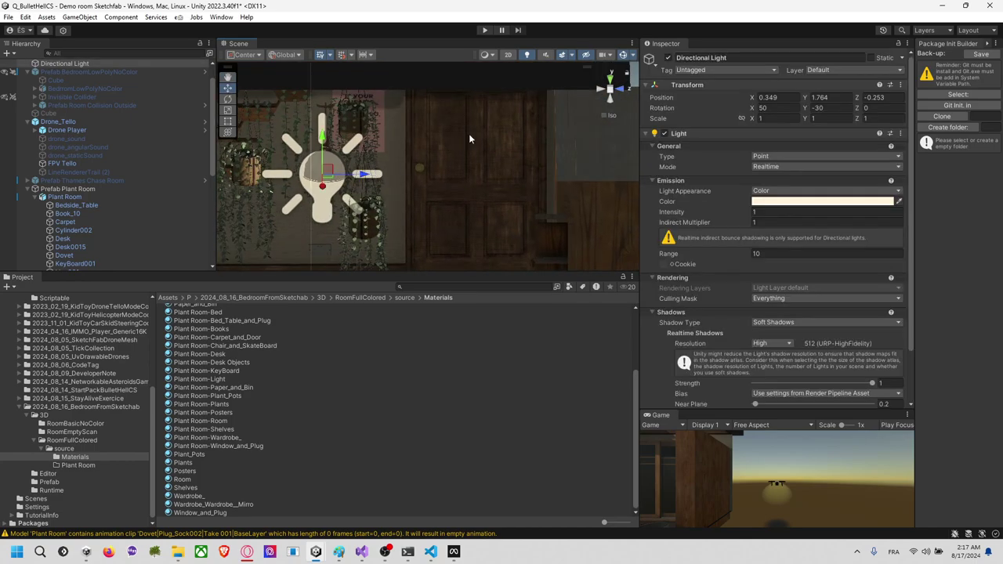
{"action": "left_click", "coordinate": [611, 78]}
{"action": "left_click", "coordinate": [511, 165]}
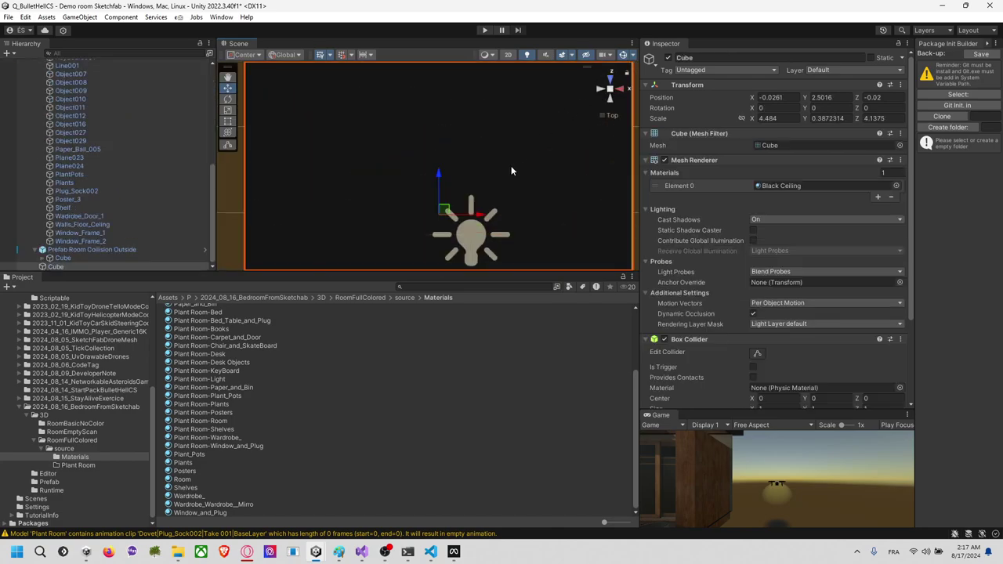
{"action": "left_click", "coordinate": [5, 267]}
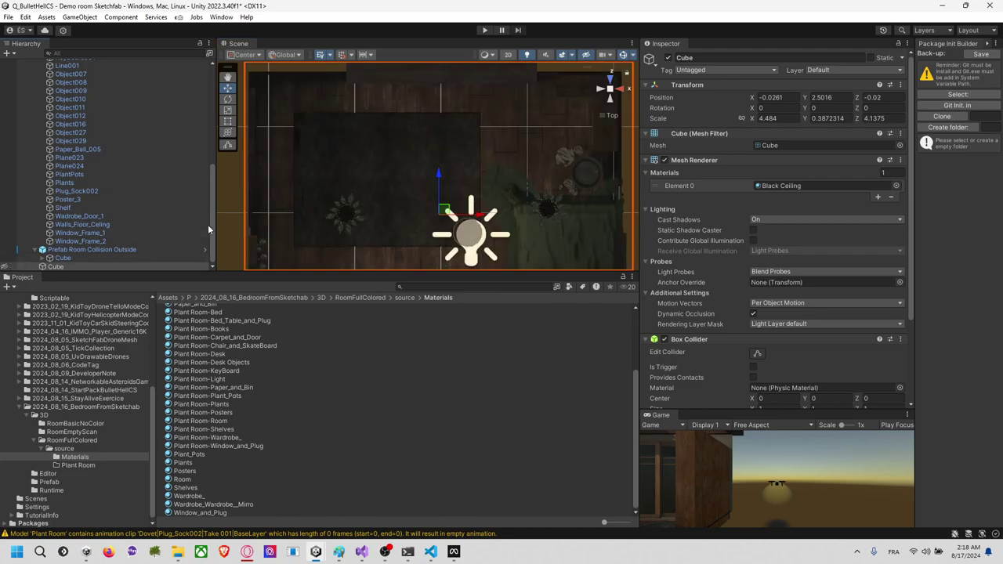
Step: Centre the point light over the lamp from above at about X 0.307, Z -0.235
{"action": "middle_click_drag", "start_coordinate": [546, 212], "coordinate": [458, 160]}
{"action": "left_click", "coordinate": [395, 185]}
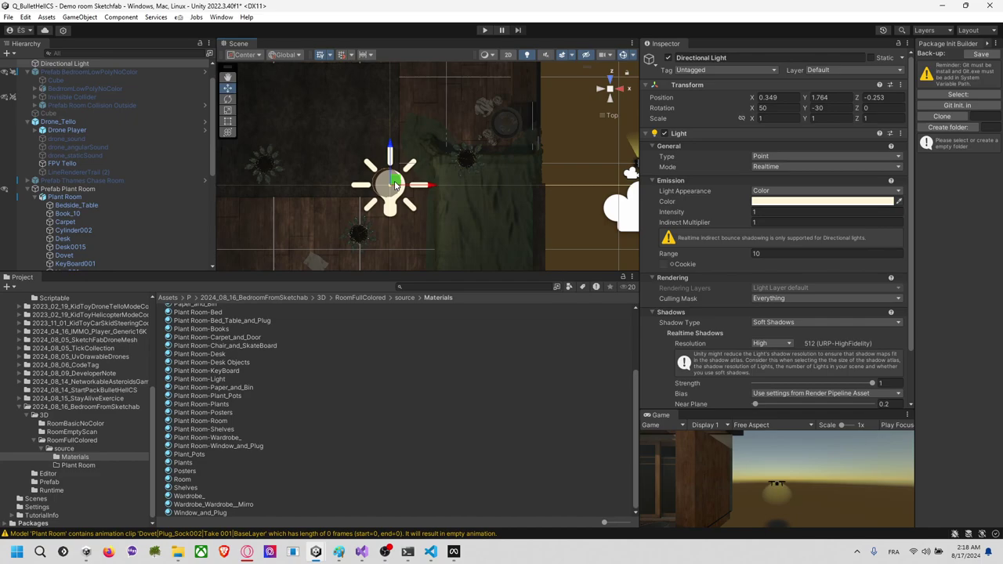
{"action": "left_click_drag", "start_coordinate": [425, 188], "coordinate": [422, 188]}
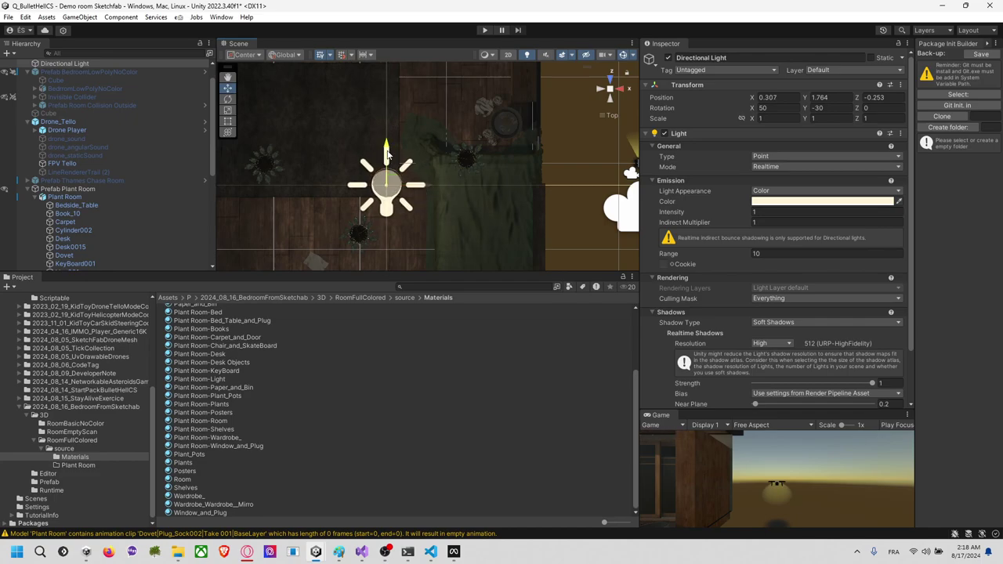
{"action": "left_click_drag", "start_coordinate": [386, 151], "coordinate": [387, 150]}
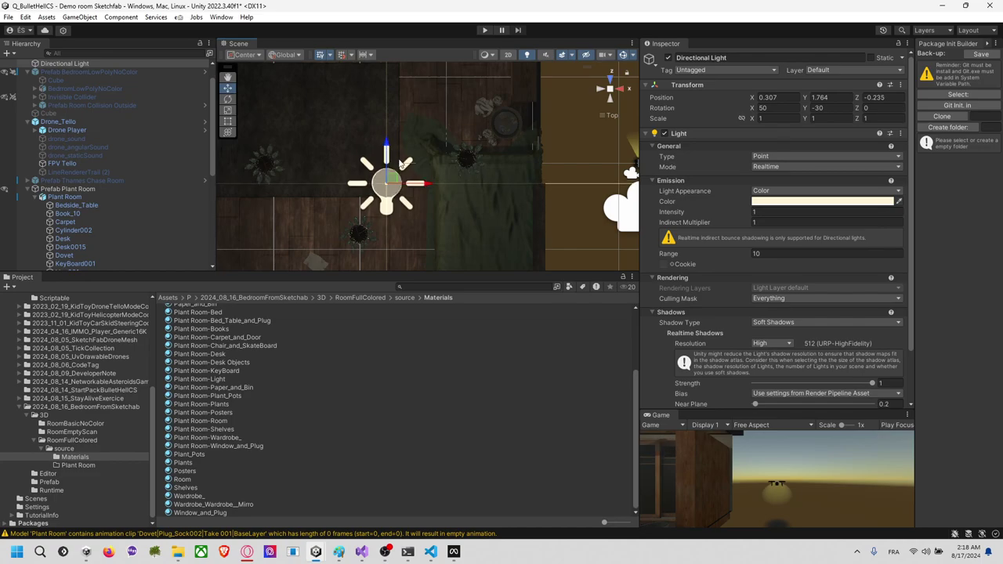
{"action": "left_click_drag", "start_coordinate": [423, 184], "coordinate": [423, 184]}
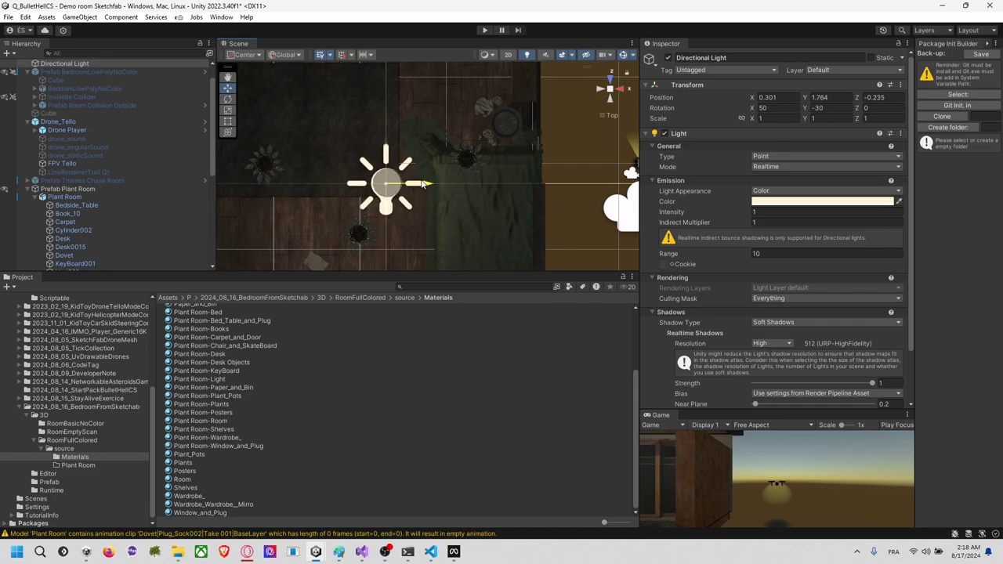
Step: Adjust the point light's height beneath the lamp to about Y 1.709
{"action": "left_click", "coordinate": [621, 90]}
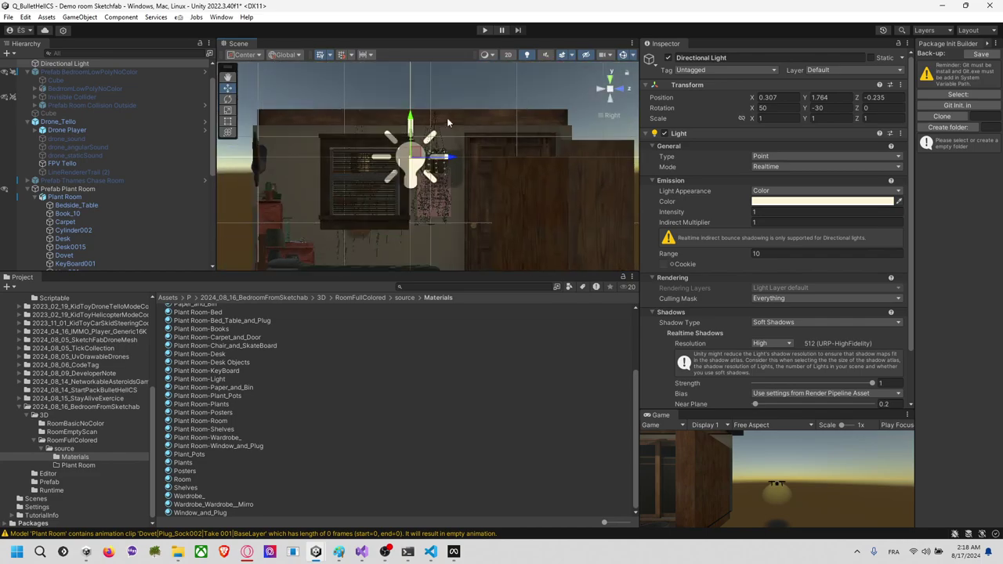
{"action": "left_click_drag", "start_coordinate": [413, 124], "coordinate": [503, 137]}
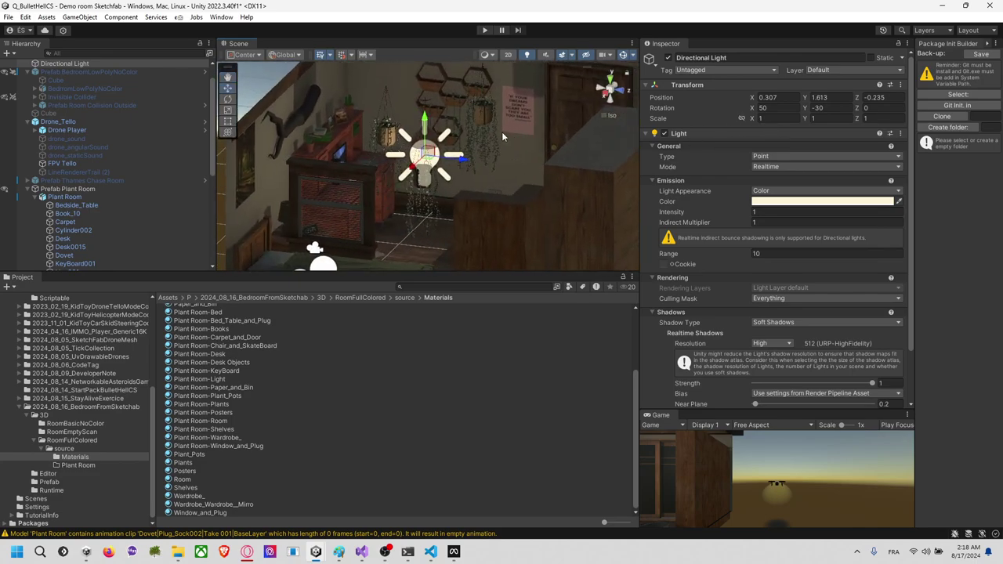
{"action": "left_click_drag", "start_coordinate": [424, 117], "coordinate": [465, 124]}
{"action": "scroll", "coordinate": [511, 106], "scroll_direction": "down", "scroll_amount": 5}
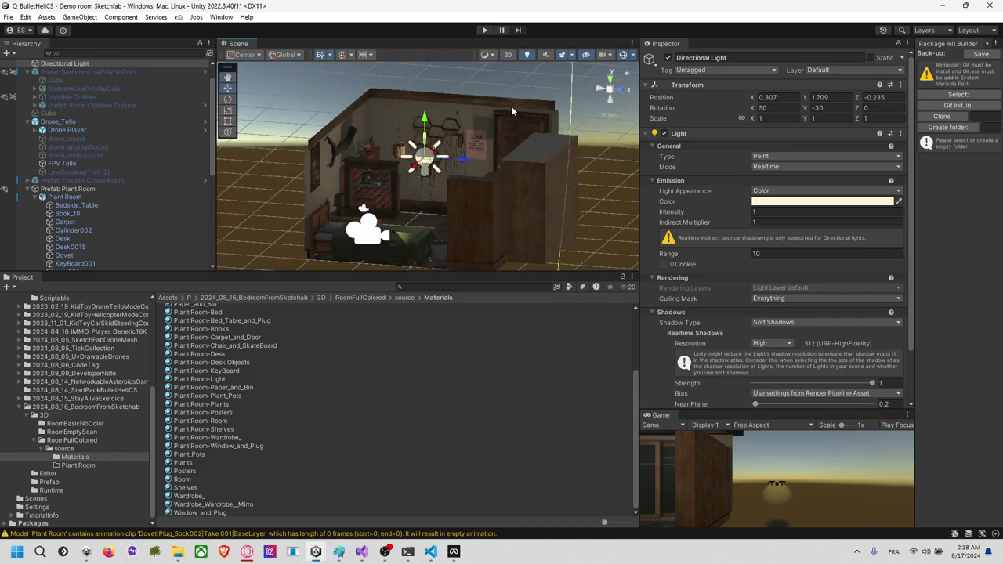
Step: Select the lamp mesh Cylinder002 around the point light and turn its shadow casting off
{"action": "left_click", "coordinate": [608, 148]}
{"action": "left_click_drag", "start_coordinate": [494, 162], "coordinate": [518, 199], "text": "alt"}
{"action": "scroll", "coordinate": [518, 199], "scroll_direction": "up", "scroll_amount": 5}
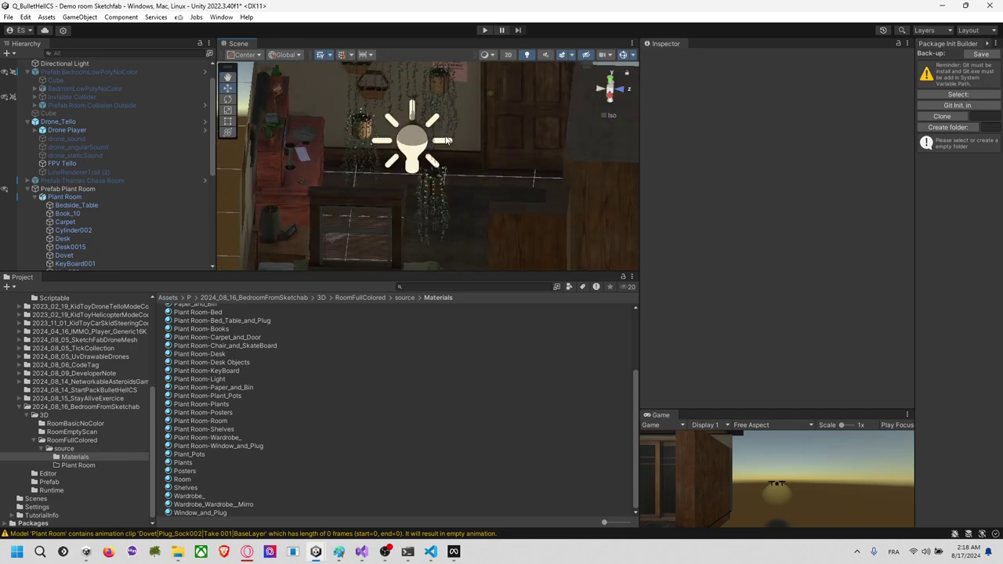
{"action": "left_click_drag", "start_coordinate": [471, 103], "coordinate": [439, 125], "text": "alt"}
{"action": "left_click", "coordinate": [439, 125]}
{"action": "left_click", "coordinate": [438, 121]}
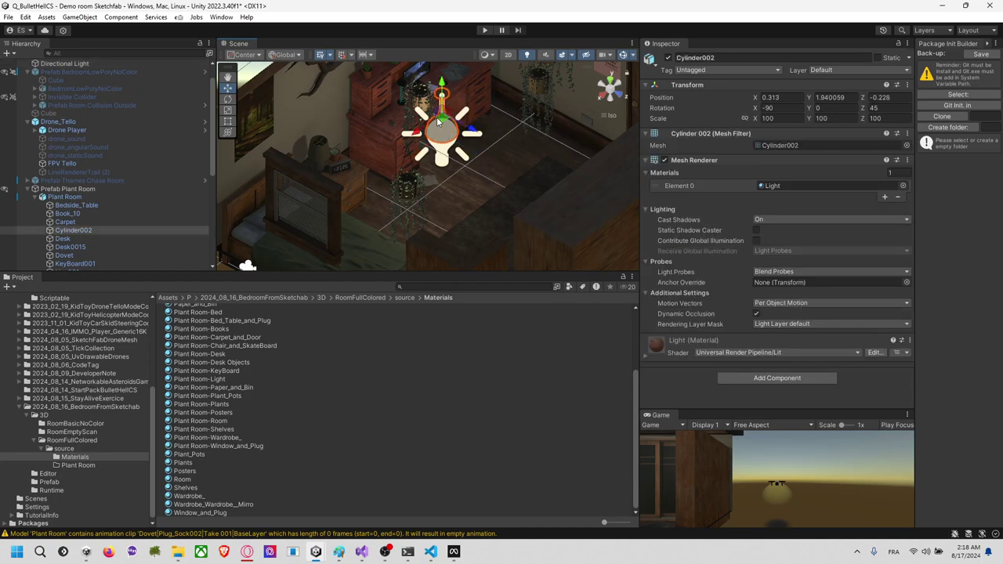
{"action": "left_click", "coordinate": [784, 219]}
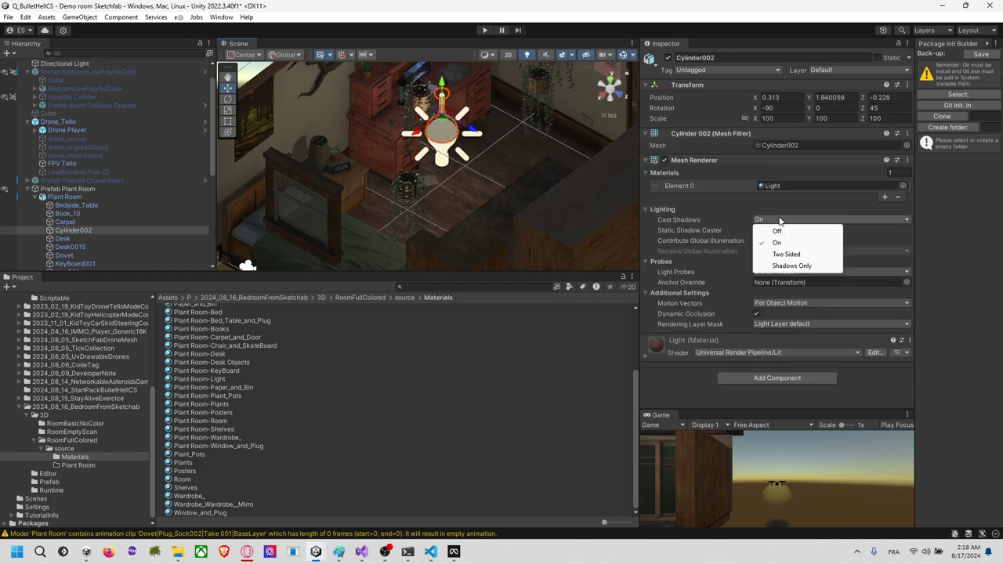
{"action": "left_click", "coordinate": [784, 230]}
Step: Turn off light probes and dynamic occlusion on the lamp mesh
{"action": "left_click", "coordinate": [780, 262]}
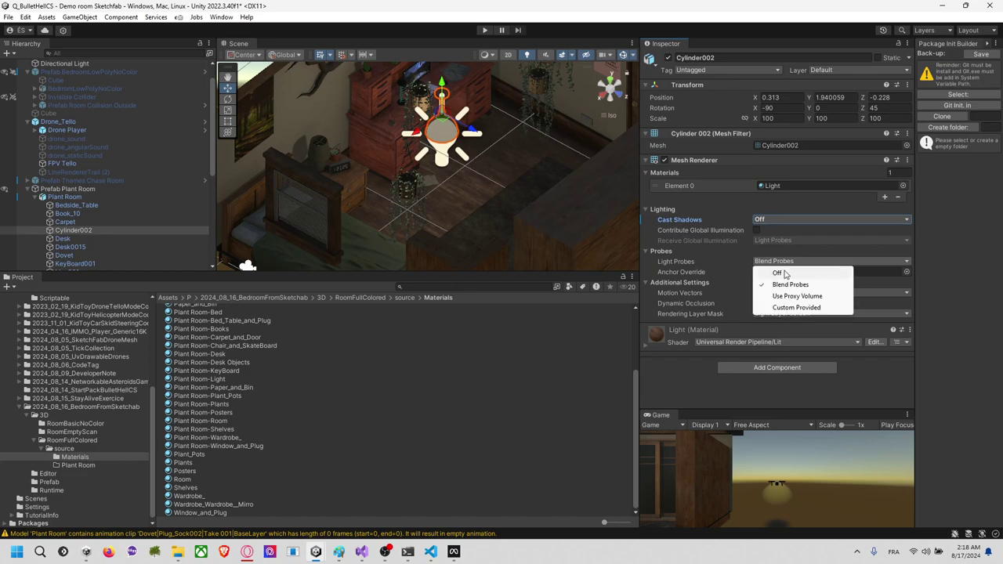
{"action": "left_click", "coordinate": [782, 271]}
{"action": "left_click", "coordinate": [788, 283]}
{"action": "left_click", "coordinate": [724, 296]}
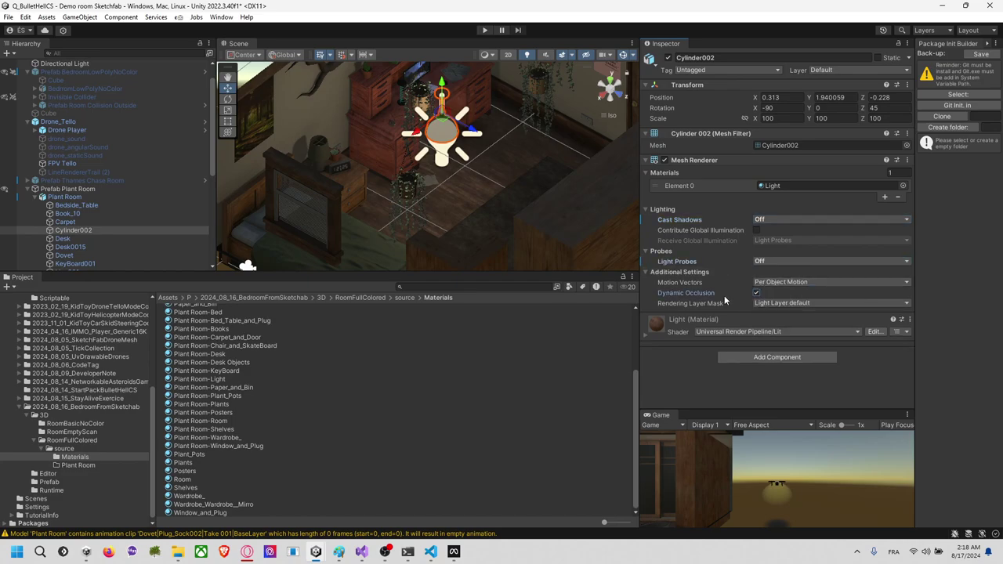
Step: Try the rendering layer mask Nothing on the lamp mesh and undo that change
{"action": "left_click", "coordinate": [766, 303]}
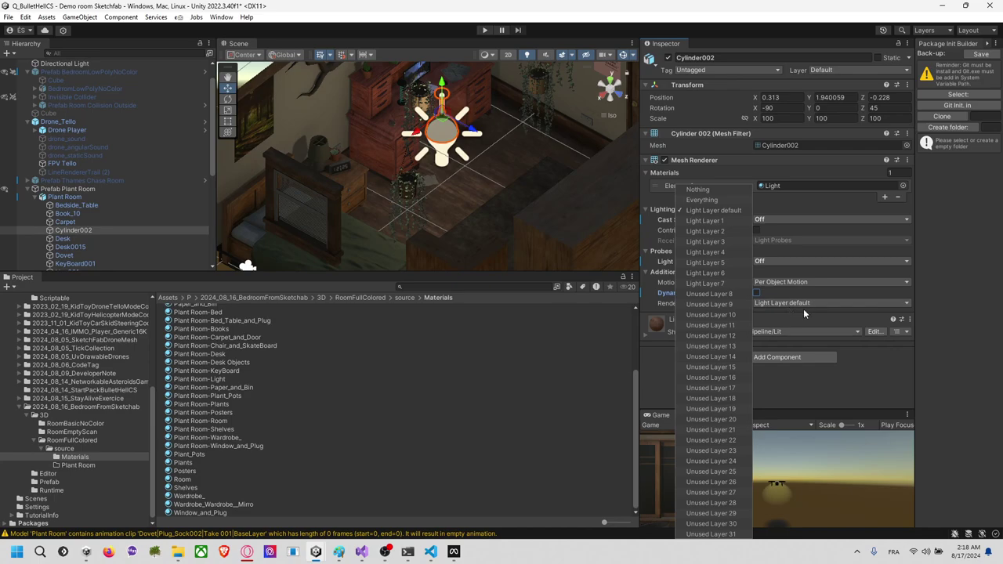
{"action": "left_click", "coordinate": [697, 190]}
{"action": "left_click", "coordinate": [446, 354]}
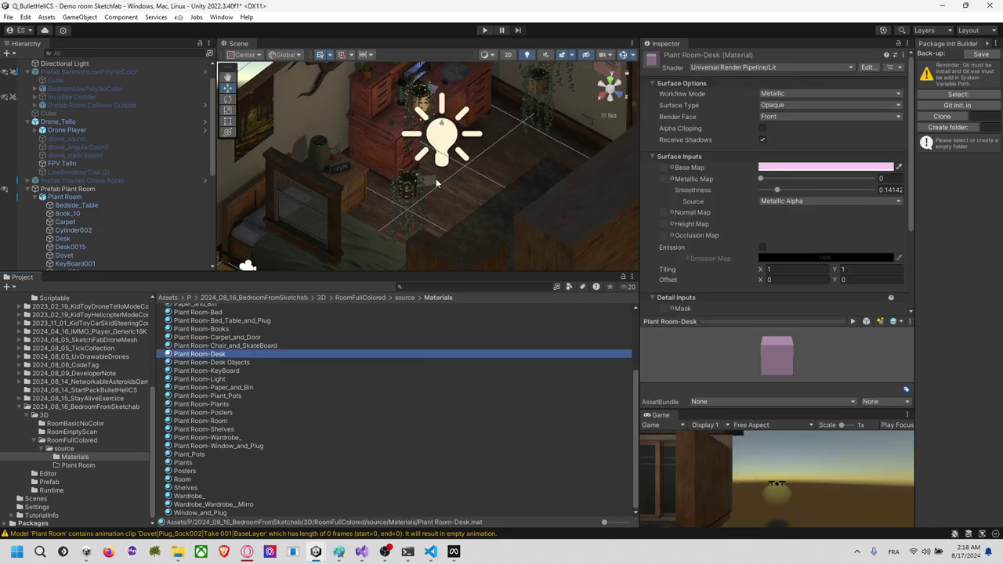
{"action": "right_click_drag", "start_coordinate": [451, 163], "coordinate": [499, 139]}
{"action": "left_click", "coordinate": [499, 138]}
{"action": "key", "text": "ctrl+z"}
{"action": "key", "text": "ctrl+z"}
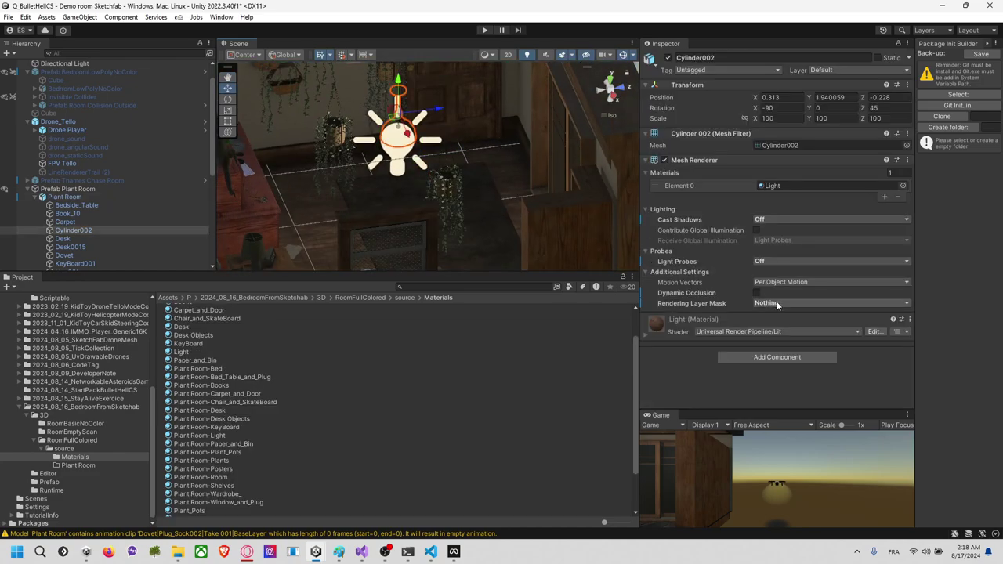
{"action": "key", "text": "ctrl+z"}
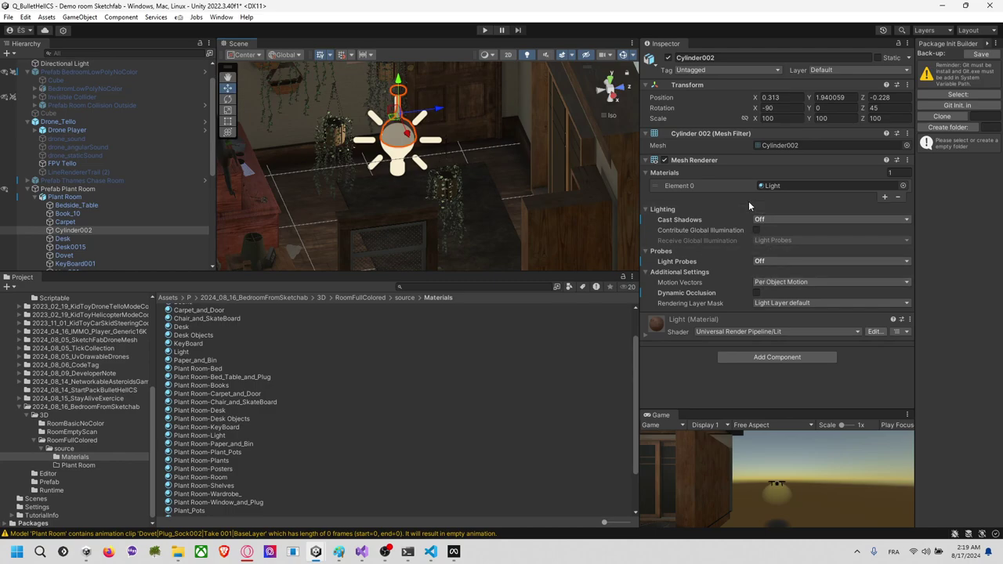
Step: Collapse the Plant Room model in the hierarchy and select its parent, Prefab Plant Room
{"action": "left_click", "coordinate": [556, 185]}
{"action": "scroll", "coordinate": [471, 173], "scroll_direction": "down", "scroll_amount": 10}
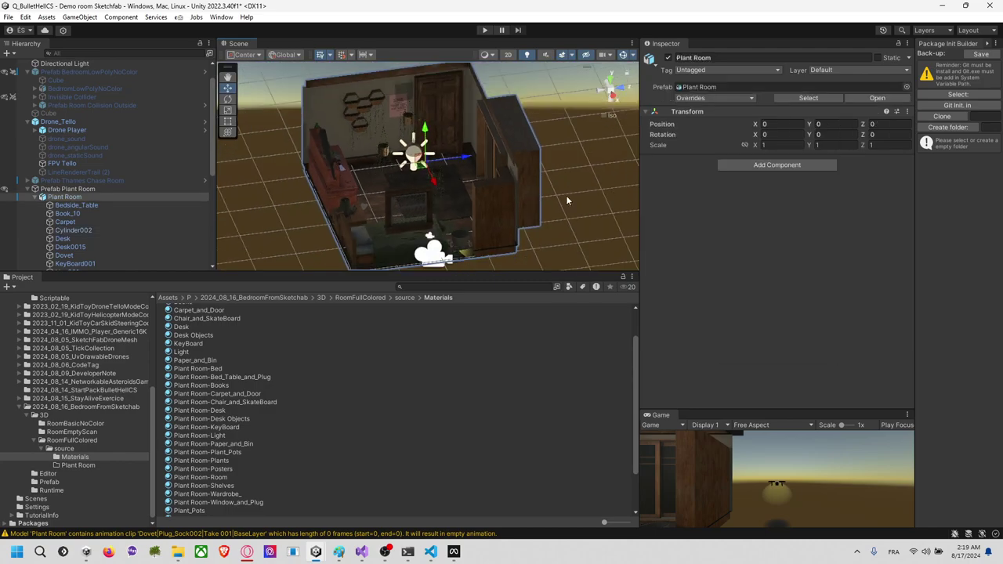
{"action": "left_click", "coordinate": [567, 201]}
{"action": "right_click_drag", "start_coordinate": [569, 202], "coordinate": [569, 206]}
{"action": "left_click_drag", "start_coordinate": [569, 206], "coordinate": [321, 166], "text": "alt"}
{"action": "left_click", "coordinate": [125, 198]}
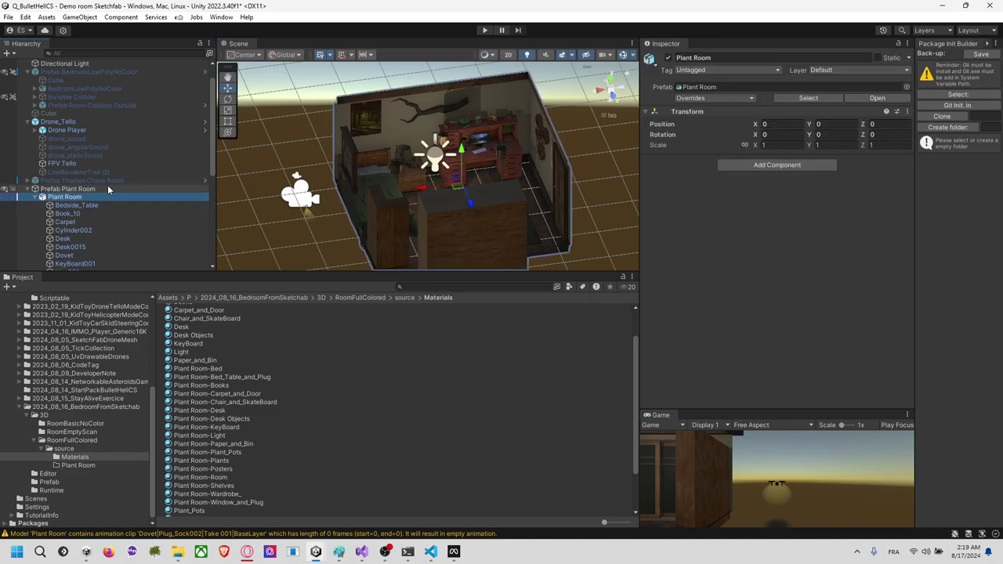
{"action": "left_click", "coordinate": [36, 197]}
{"action": "left_click", "coordinate": [69, 214]}
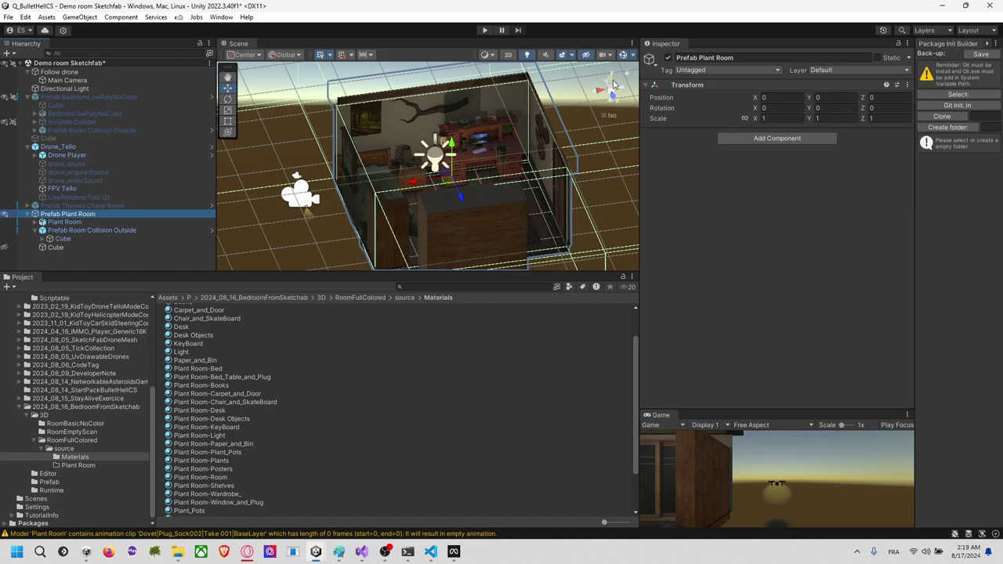
Step: Create a cube inside Prefab Plant Room, move it over the bed to about X 1.49 and stretch it to about 2.51 along Z
{"action": "left_click", "coordinate": [613, 84]}
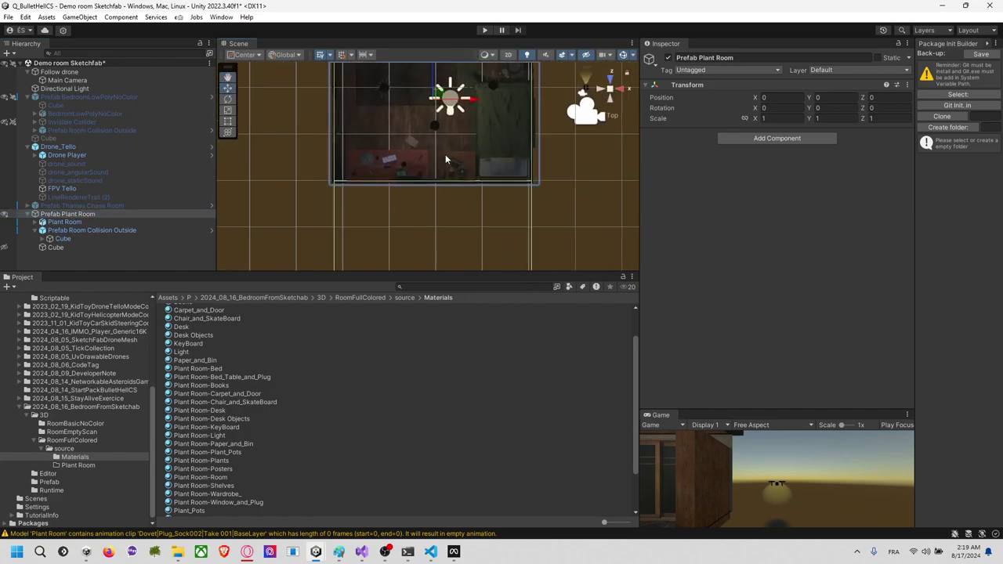
{"action": "scroll", "coordinate": [462, 147], "scroll_direction": "up", "scroll_amount": 3}
{"action": "right_click_drag", "start_coordinate": [452, 145], "coordinate": [447, 63]}
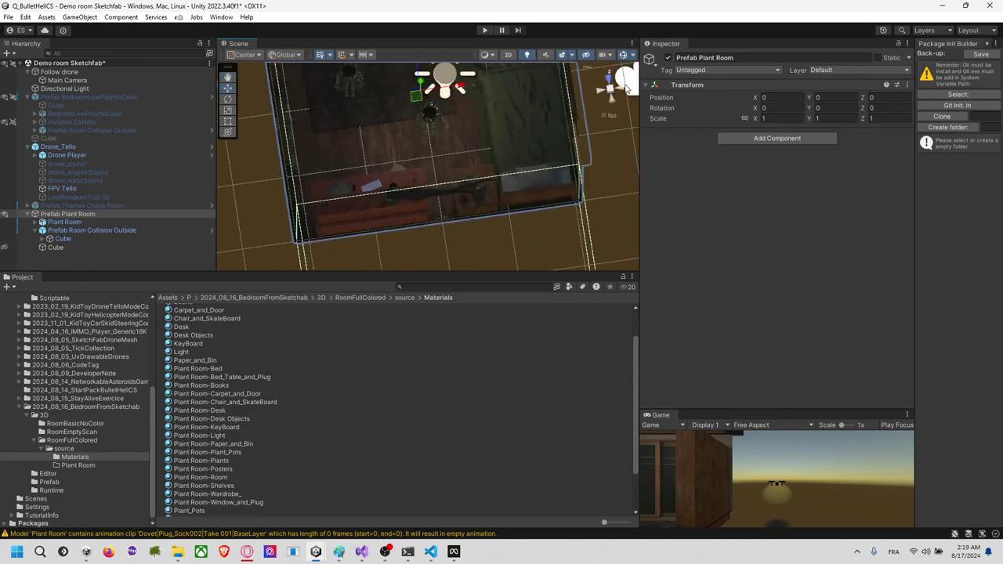
{"action": "left_click", "coordinate": [624, 90]}
{"action": "left_click", "coordinate": [610, 83]}
{"action": "middle_click_drag", "start_coordinate": [499, 106], "coordinate": [478, 164]}
{"action": "scroll", "coordinate": [493, 206], "scroll_direction": "down", "scroll_amount": 4}
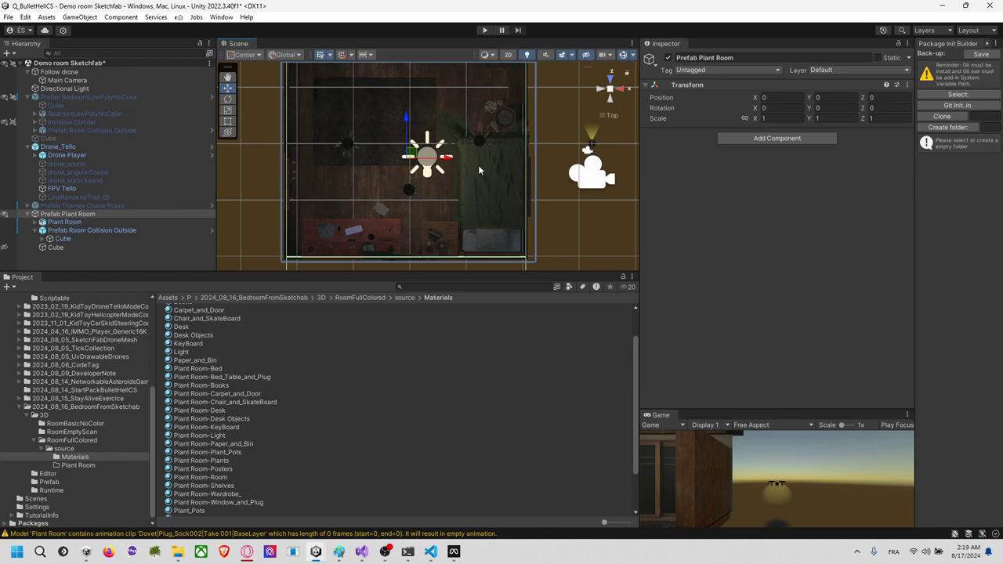
{"action": "left_click", "coordinate": [89, 247]}
{"action": "scroll", "coordinate": [361, 174], "scroll_direction": "down", "scroll_amount": 1}
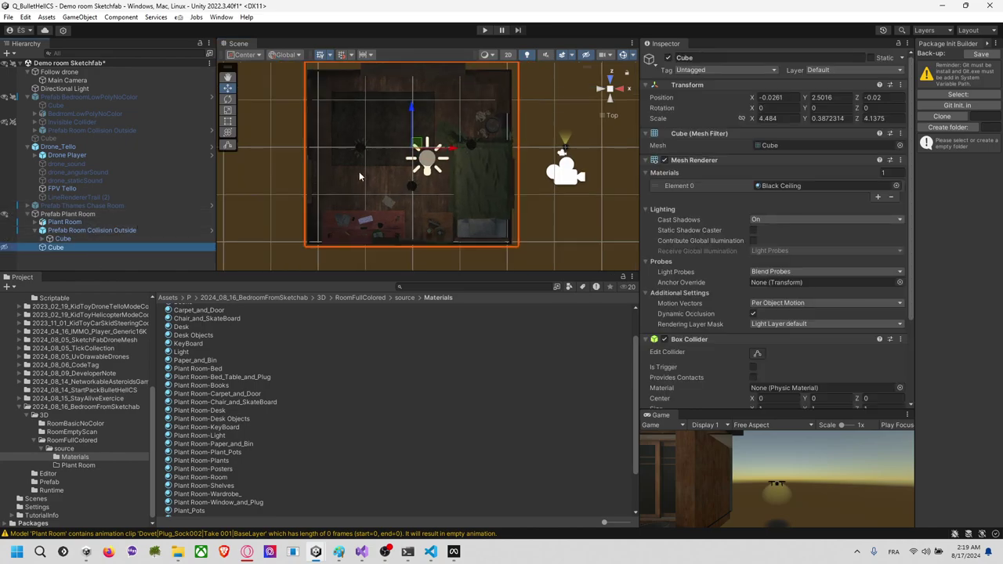
{"action": "right_click", "coordinate": [83, 214]}
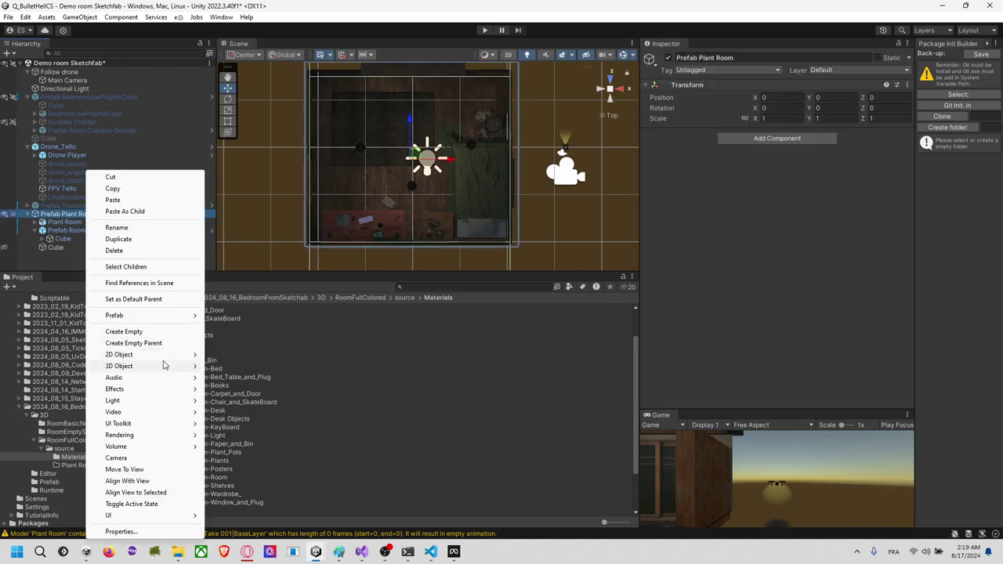
{"action": "mouse_move", "coordinate": [164, 366]}
{"action": "left_click", "coordinate": [224, 366]}
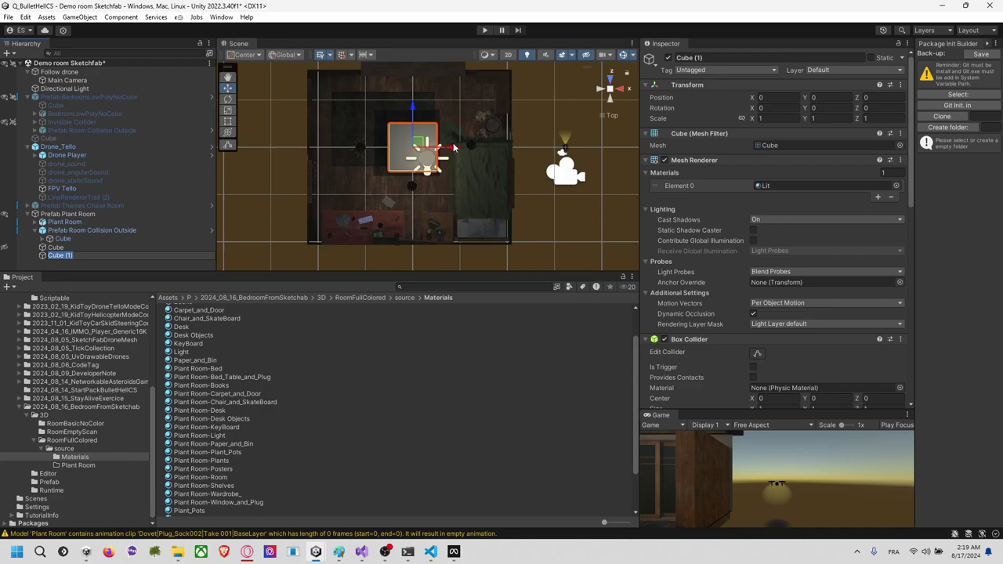
{"action": "left_click_drag", "start_coordinate": [453, 148], "coordinate": [524, 150]}
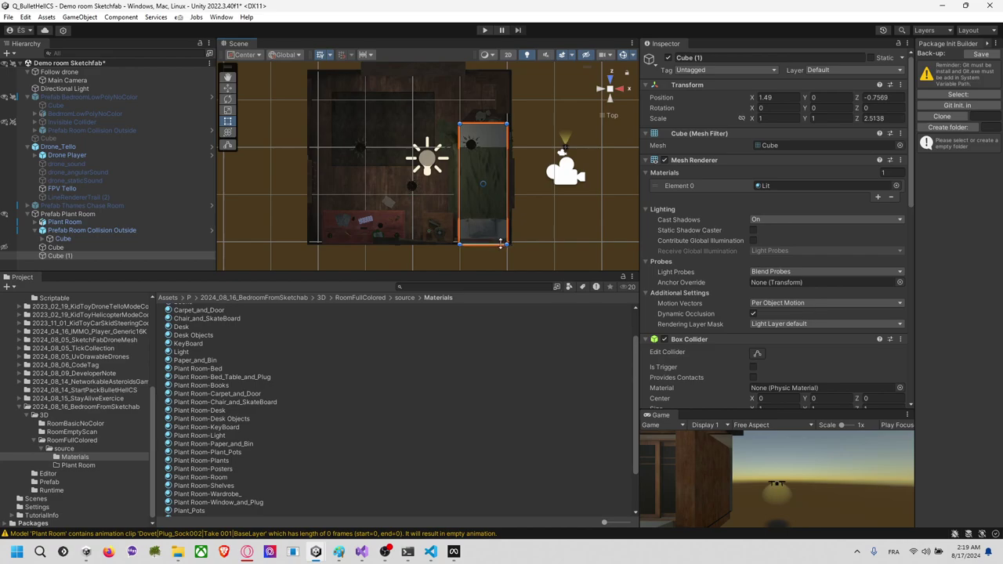
Step: Resize the cube to cover the bed's footprint, about 1.33 along X and 2.26 along Z
{"action": "scroll", "coordinate": [499, 203], "scroll_direction": "up", "scroll_amount": 2}
{"action": "left_click_drag", "start_coordinate": [509, 110], "coordinate": [511, 141]}
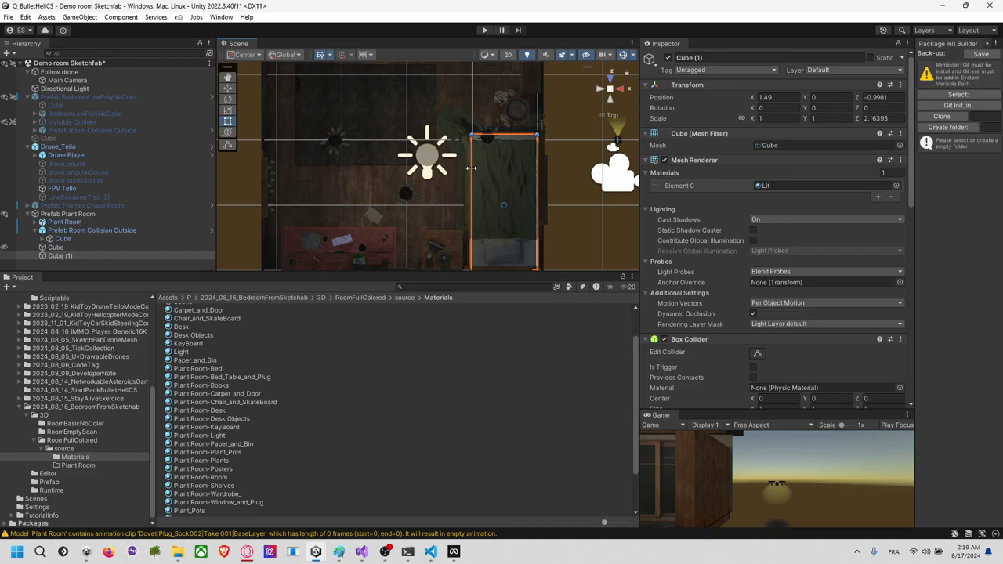
{"action": "left_click_drag", "start_coordinate": [471, 167], "coordinate": [463, 173]}
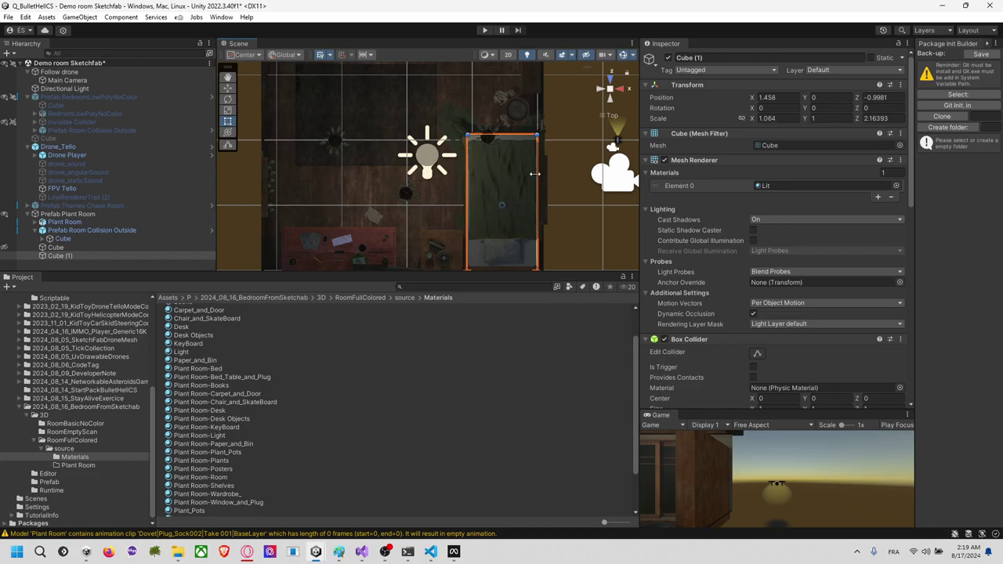
{"action": "left_click_drag", "start_coordinate": [535, 174], "coordinate": [555, 174]}
{"action": "scroll", "coordinate": [527, 228], "scroll_direction": "down", "scroll_amount": 1}
{"action": "left_click_drag", "start_coordinate": [493, 263], "coordinate": [496, 268]}
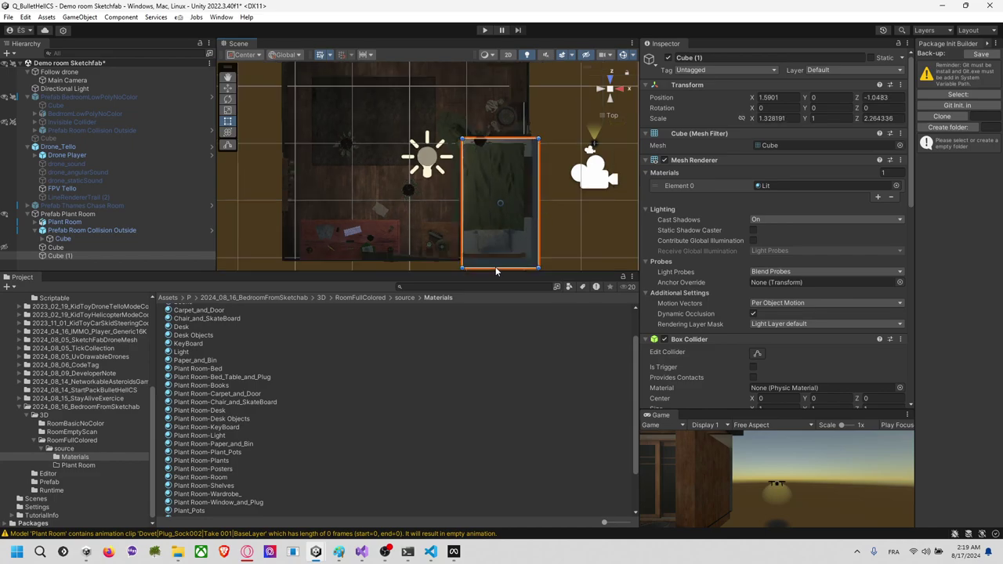
Step: Adjust the bed cube's height to about 1.013 so that it encloses the bed from the floor
{"action": "left_click_drag", "start_coordinate": [453, 215], "coordinate": [540, 153], "text": "alt"}
{"action": "middle_click_drag", "start_coordinate": [478, 235], "coordinate": [471, 153]}
{"action": "scroll", "coordinate": [434, 202], "scroll_direction": "up", "scroll_amount": 8}
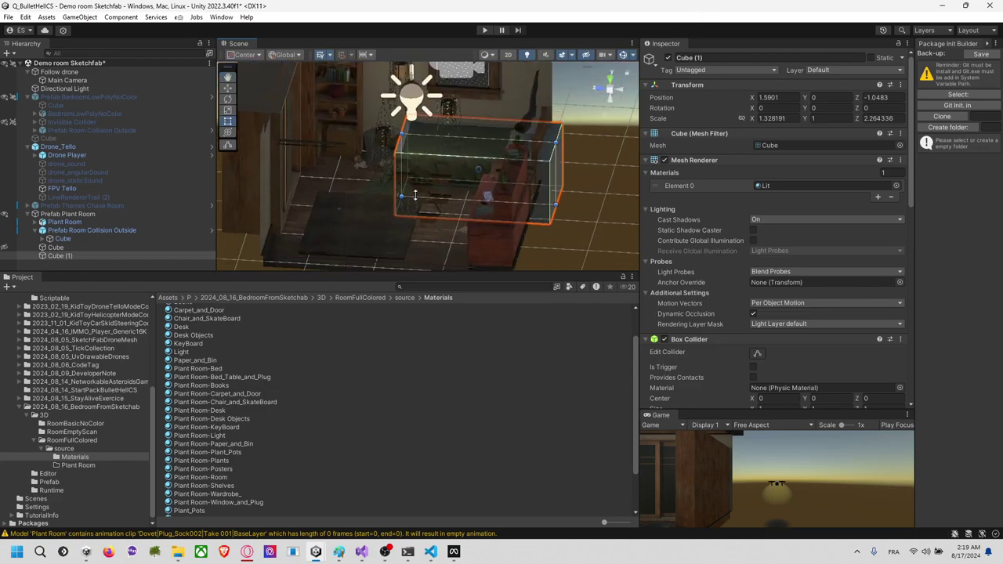
{"action": "left_click_drag", "start_coordinate": [434, 202], "coordinate": [450, 145], "text": "alt"}
{"action": "middle_click_drag", "start_coordinate": [451, 206], "coordinate": [453, 223]}
{"action": "left_click_drag", "start_coordinate": [453, 227], "coordinate": [462, 181], "text": "alt"}
{"action": "right_click_drag", "start_coordinate": [462, 181], "coordinate": [565, 221]}
{"action": "left_click_drag", "start_coordinate": [564, 221], "coordinate": [392, 188], "text": "alt"}
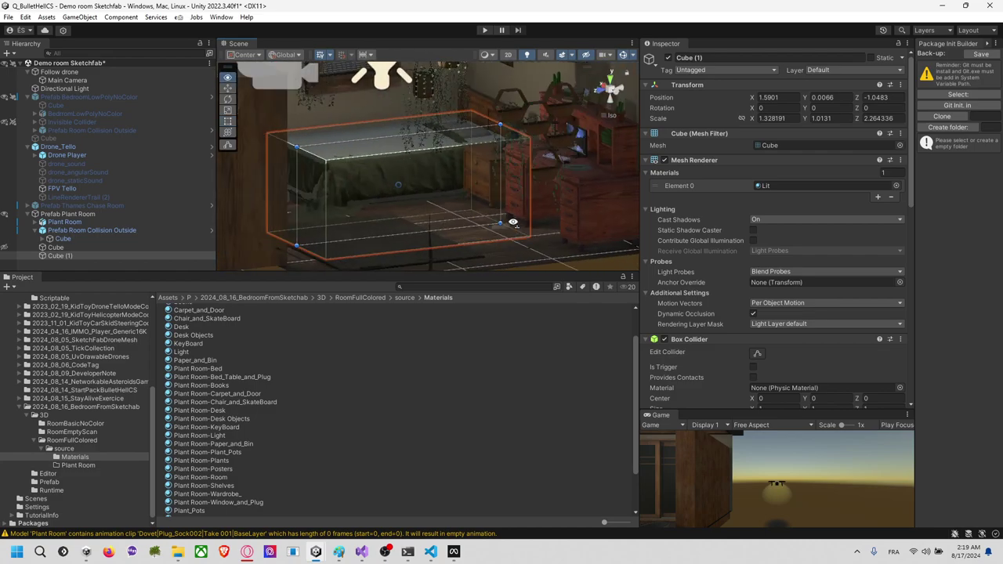
Step: Duplicate the bed cube and reshape the copy around the pillow end and bedside table, about 1.96 by 0.54
{"action": "key", "text": "ctrl+d"}
{"action": "left_click_drag", "start_coordinate": [296, 177], "coordinate": [451, 151]}
{"action": "right_click_drag", "start_coordinate": [451, 151], "coordinate": [536, 174]}
{"action": "left_click_drag", "start_coordinate": [535, 178], "coordinate": [458, 213], "text": "alt"}
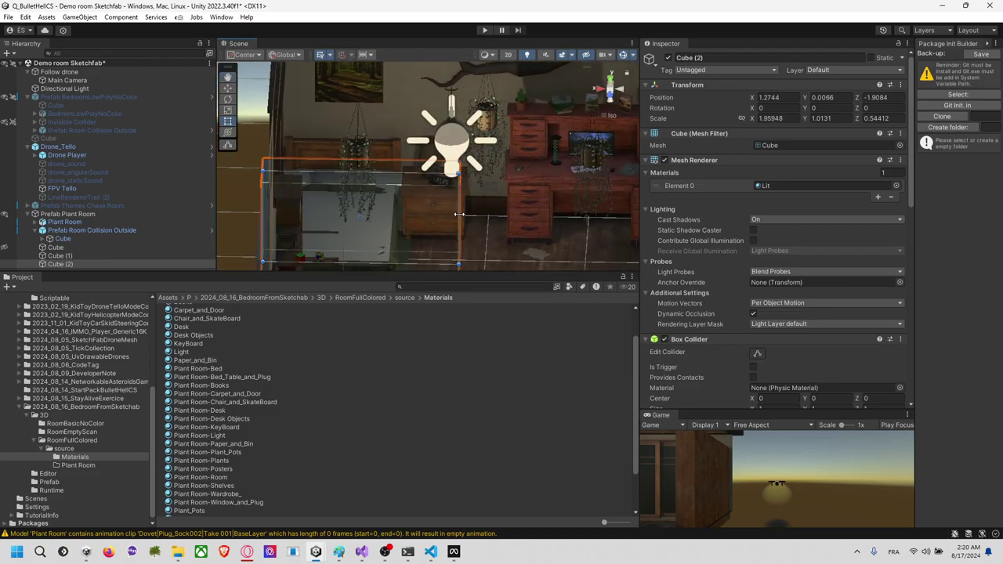
{"action": "left_click_drag", "start_coordinate": [394, 198], "coordinate": [457, 176], "text": "alt"}
Step: Duplicate the bedside cube and shape the copy into a thin headboard block, about 1.48 wide, 1.33 high and 0.20 deep
{"action": "key", "text": "ctrl+d"}
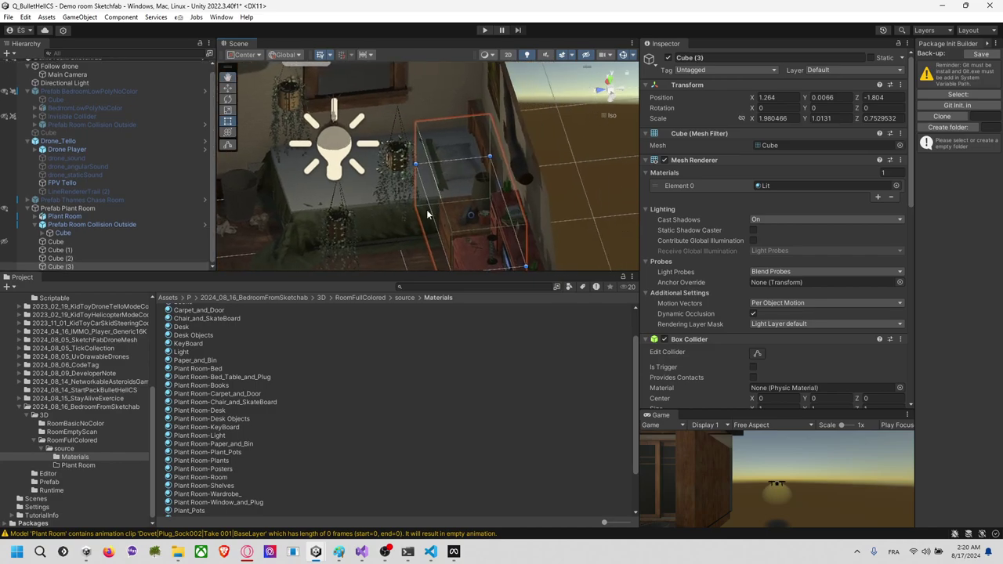
{"action": "left_click", "coordinate": [430, 208]}
{"action": "key", "text": "z"}
{"action": "left_click", "coordinate": [433, 208]}
{"action": "left_click_drag", "start_coordinate": [432, 207], "coordinate": [562, 157]}
{"action": "left_click_drag", "start_coordinate": [449, 230], "coordinate": [490, 244]}
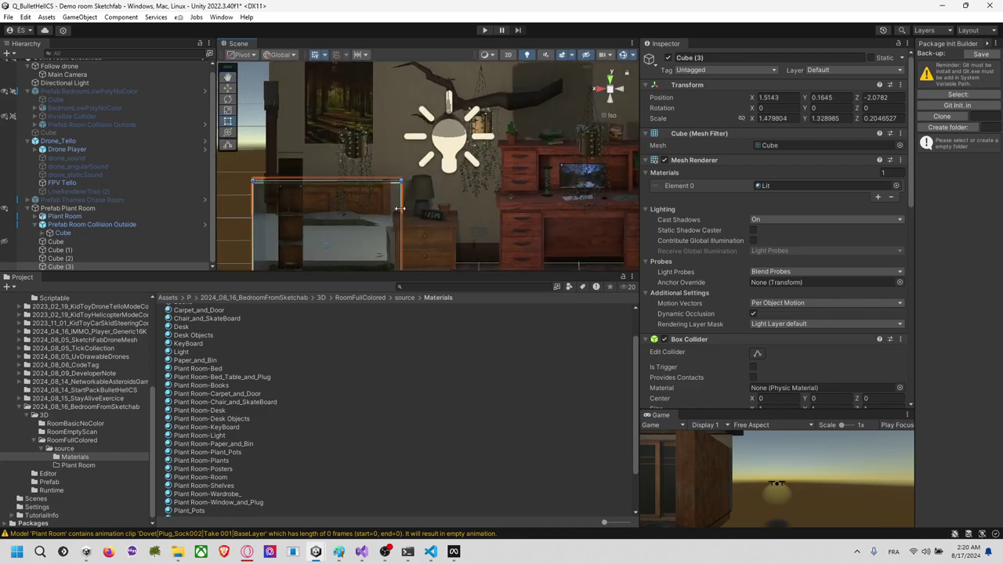
Step: Refine the headboard cube to about 1.36 wide and 0.26 deep
{"action": "left_click_drag", "start_coordinate": [389, 208], "coordinate": [319, 257], "text": "alt"}
{"action": "left_click_drag", "start_coordinate": [588, 98], "coordinate": [574, 112], "text": "alt"}
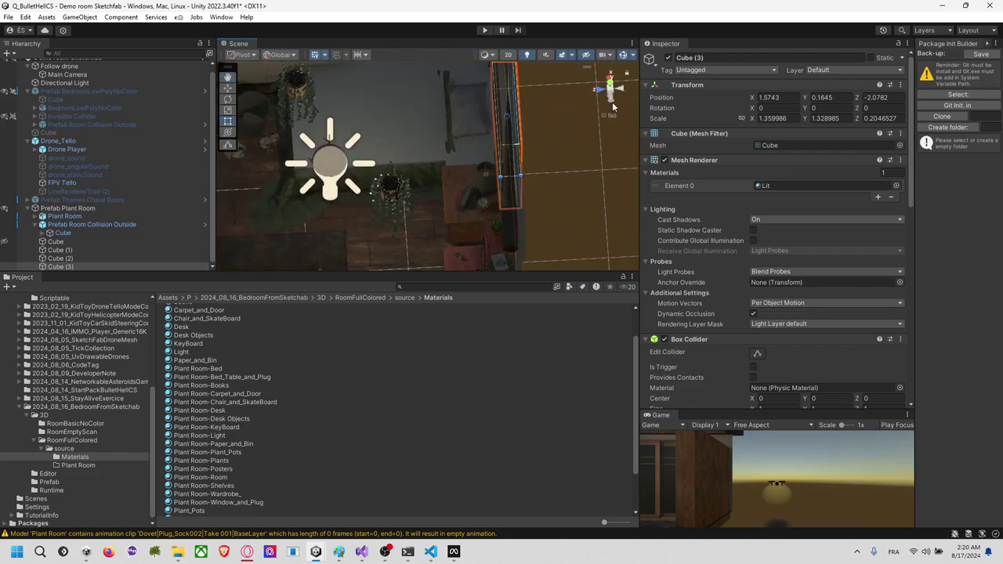
{"action": "left_click", "coordinate": [610, 84]}
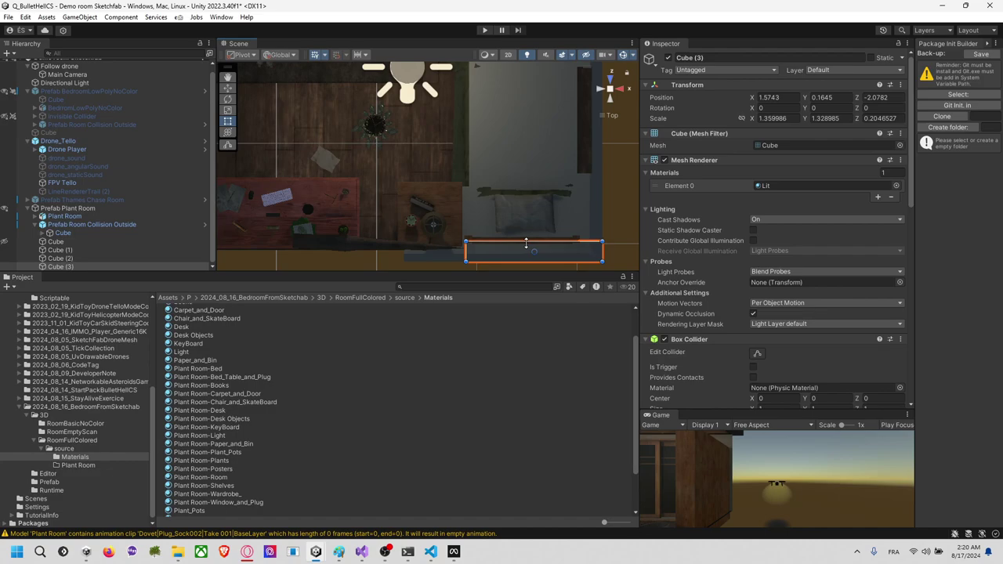
{"action": "left_click_drag", "start_coordinate": [526, 243], "coordinate": [528, 237]}
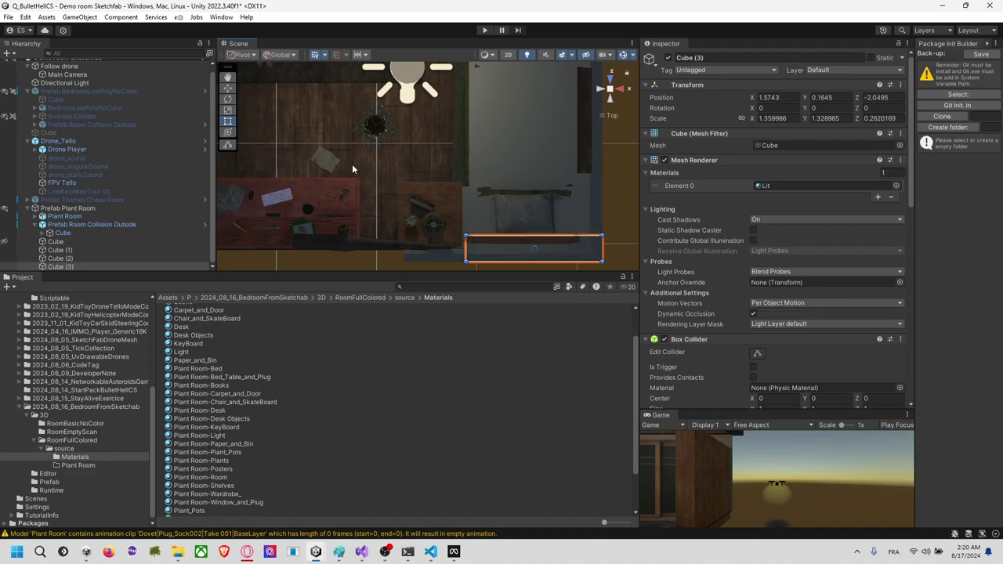
Step: Duplicate the headboard cube and stretch the copy along the wall behind the desk, about 1.75 wide at X -1.03
{"action": "middle_click_drag", "start_coordinate": [351, 165], "coordinate": [469, 168]}
{"action": "key", "text": "ctrl+d"}
{"action": "scroll", "coordinate": [528, 199], "scroll_direction": "down", "scroll_amount": 4}
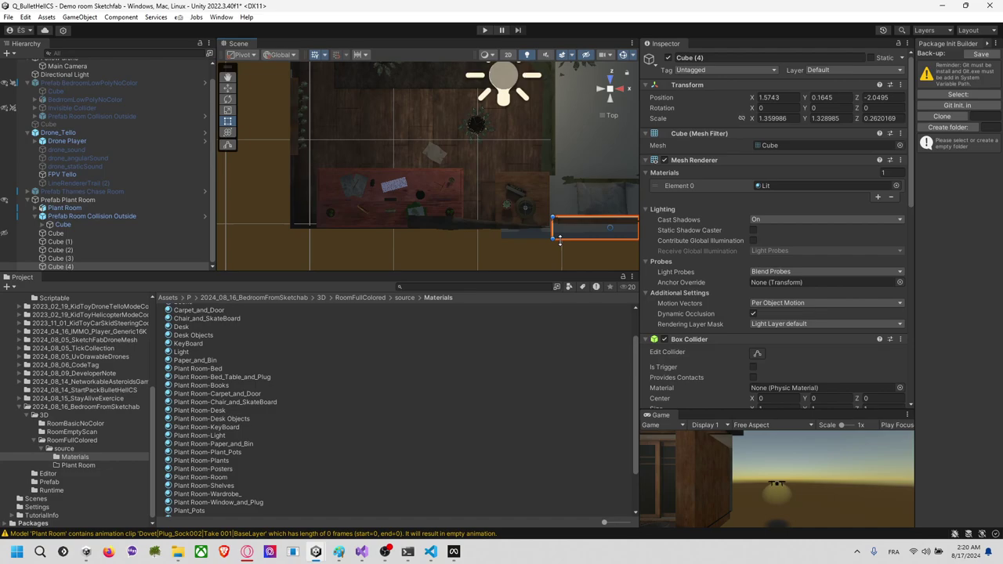
{"action": "left_click_drag", "start_coordinate": [552, 229], "coordinate": [335, 226]}
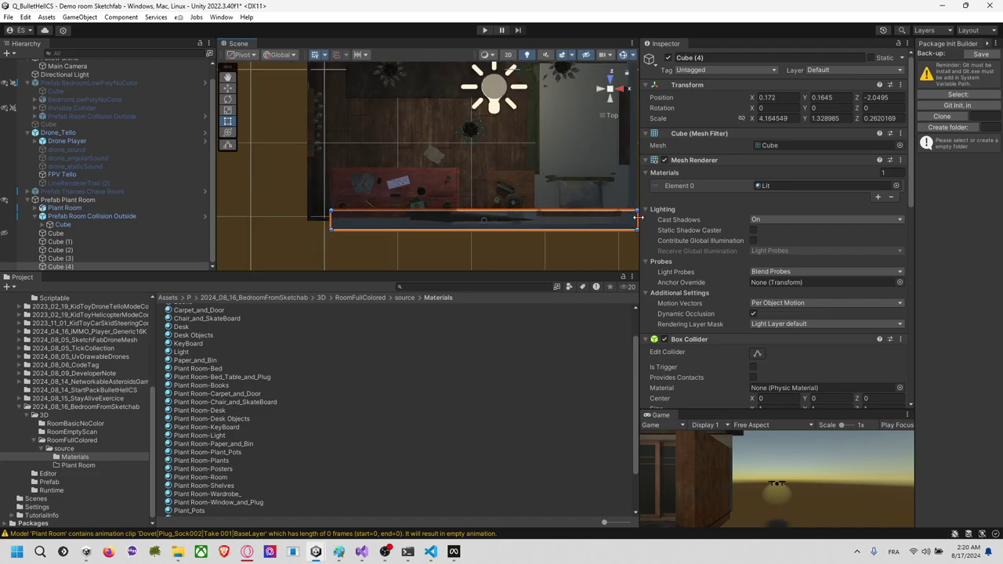
{"action": "left_click_drag", "start_coordinate": [639, 218], "coordinate": [470, 213]}
Step: Fit the desk cube vertically to the desk's upper shelf unit, about 0.62 high at Y 0.98
{"action": "right_click_drag", "start_coordinate": [499, 201], "coordinate": [50, 22]}
{"action": "right_click_drag", "start_coordinate": [533, 206], "coordinate": [460, 161]}
{"action": "left_click_drag", "start_coordinate": [459, 163], "coordinate": [472, 149], "text": "alt"}
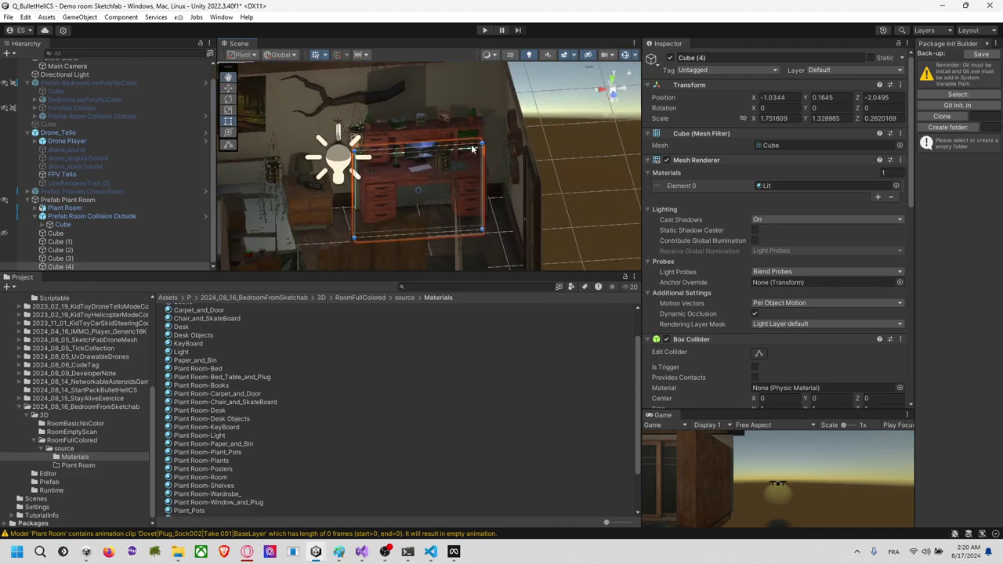
{"action": "left_click", "coordinate": [613, 92]}
{"action": "left_click_drag", "start_coordinate": [552, 142], "coordinate": [456, 232], "text": "alt"}
{"action": "middle_click_drag", "start_coordinate": [457, 232], "coordinate": [459, 119]}
{"action": "left_click_drag", "start_coordinate": [458, 116], "coordinate": [449, 159], "text": "alt"}
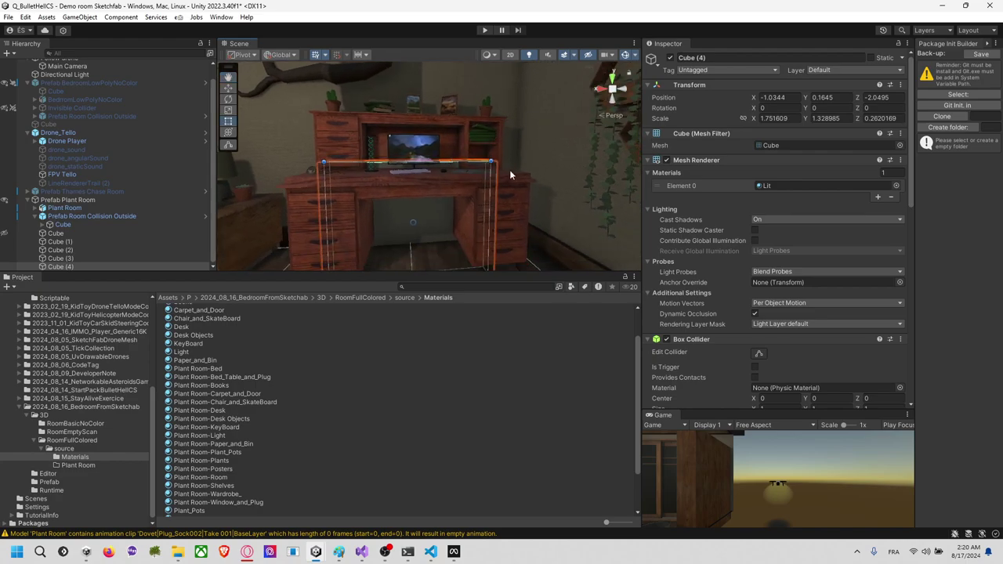
{"action": "left_click_drag", "start_coordinate": [510, 174], "coordinate": [409, 109], "text": "alt"}
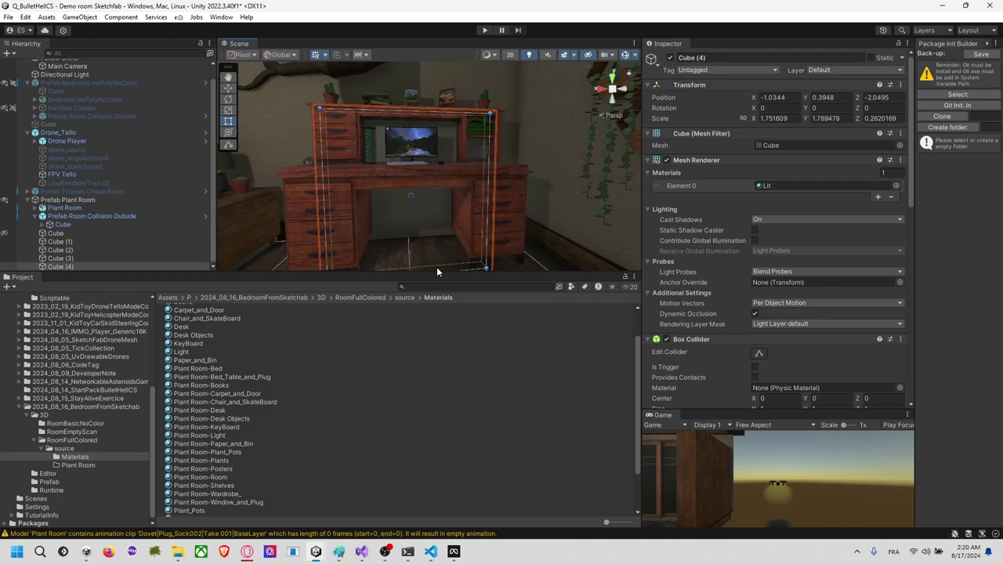
{"action": "left_click_drag", "start_coordinate": [457, 251], "coordinate": [462, 198], "text": "alt"}
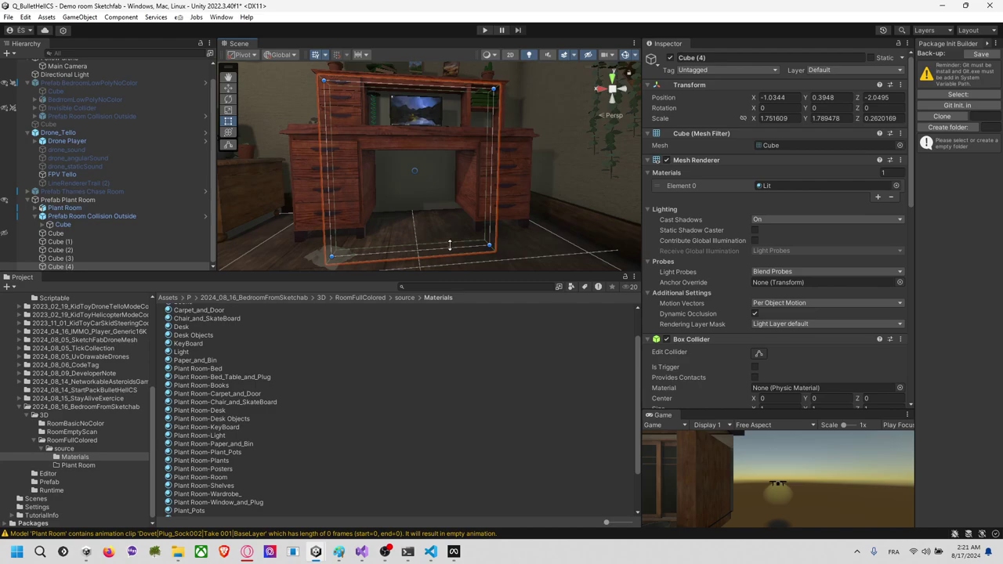
{"action": "left_click_drag", "start_coordinate": [450, 247], "coordinate": [464, 142]}
Step: Move the shelf unit's cube forward to about Z -1.85 and extend it back to the wall, about 0.60 deep
{"action": "right_click_drag", "start_coordinate": [429, 123], "coordinate": [412, 144]}
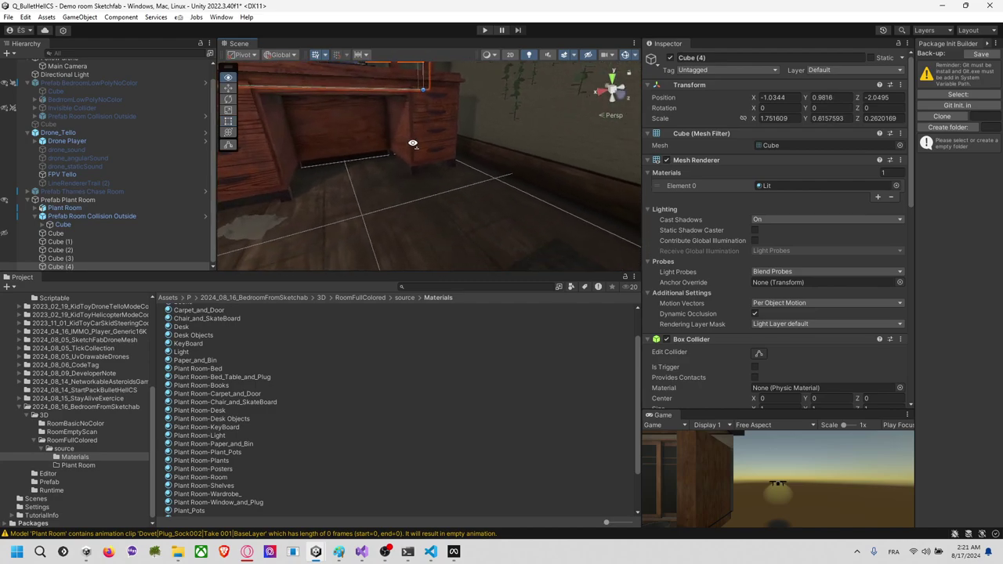
{"action": "middle_click_drag", "start_coordinate": [411, 144], "coordinate": [409, 195]}
{"action": "right_click_drag", "start_coordinate": [409, 195], "coordinate": [362, 143]}
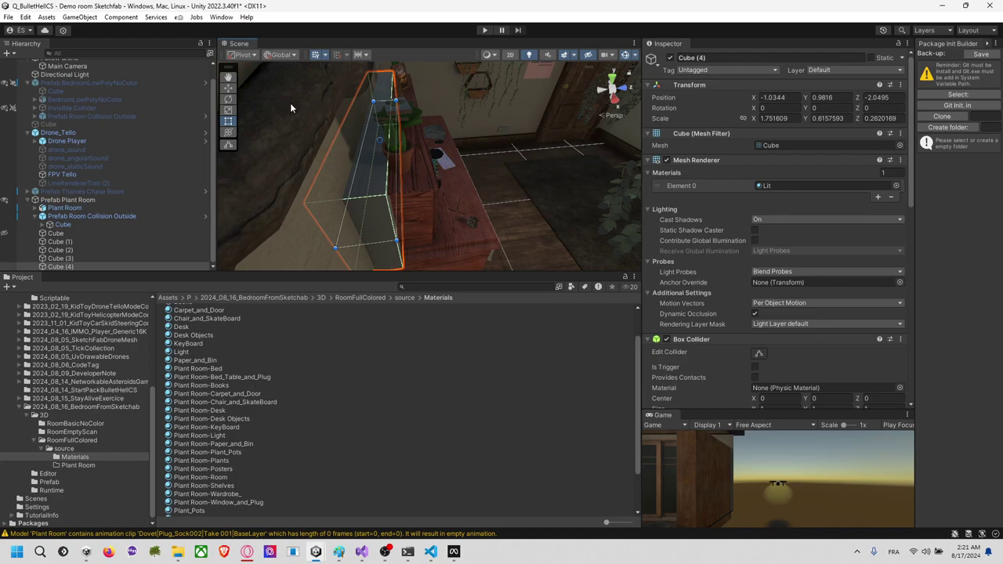
{"action": "left_click", "coordinate": [227, 88]}
{"action": "left_click_drag", "start_coordinate": [415, 144], "coordinate": [441, 143]}
{"action": "key", "text": "t"}
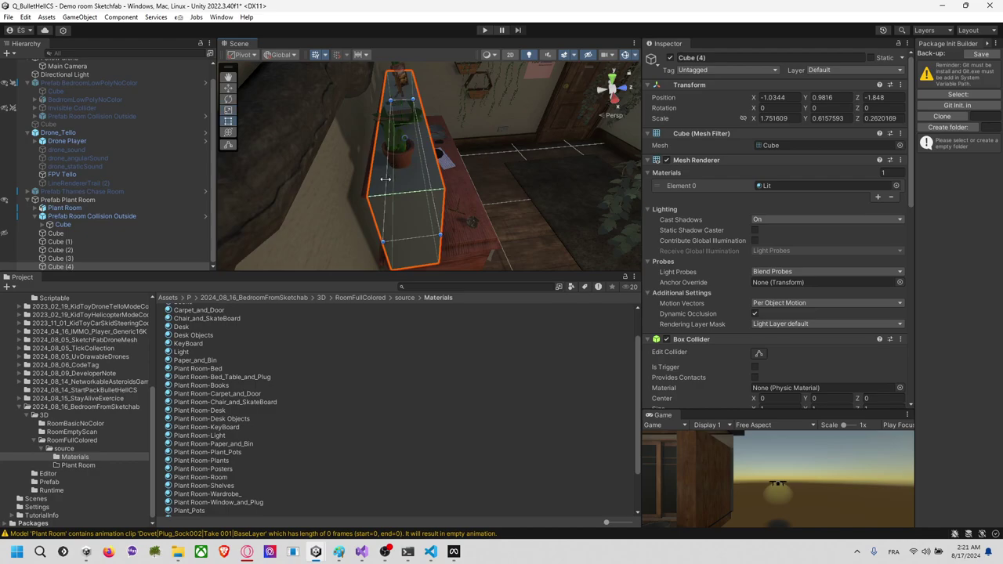
{"action": "left_click_drag", "start_coordinate": [385, 178], "coordinate": [333, 176]}
{"action": "left_click_drag", "start_coordinate": [432, 172], "coordinate": [230, 87], "text": "alt"}
{"action": "middle_click_drag", "start_coordinate": [362, 117], "coordinate": [438, 155]}
Step: Duplicate the shelf unit's cube and lower the copy to the desktop level, about 0.33 high at Y 0.63
{"action": "key", "text": "ctrl+d"}
{"action": "middle_click_drag", "start_coordinate": [351, 149], "coordinate": [407, 185]}
{"action": "scroll", "coordinate": [417, 180], "scroll_direction": "down", "scroll_amount": 2}
{"action": "left_click_drag", "start_coordinate": [417, 179], "coordinate": [406, 94], "text": "alt"}
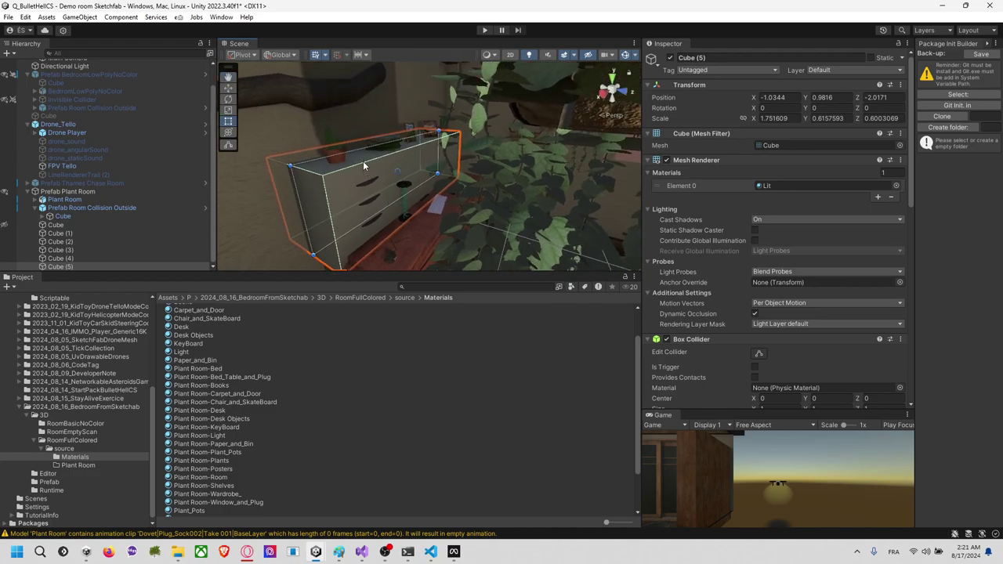
{"action": "left_click_drag", "start_coordinate": [394, 204], "coordinate": [371, 237]}
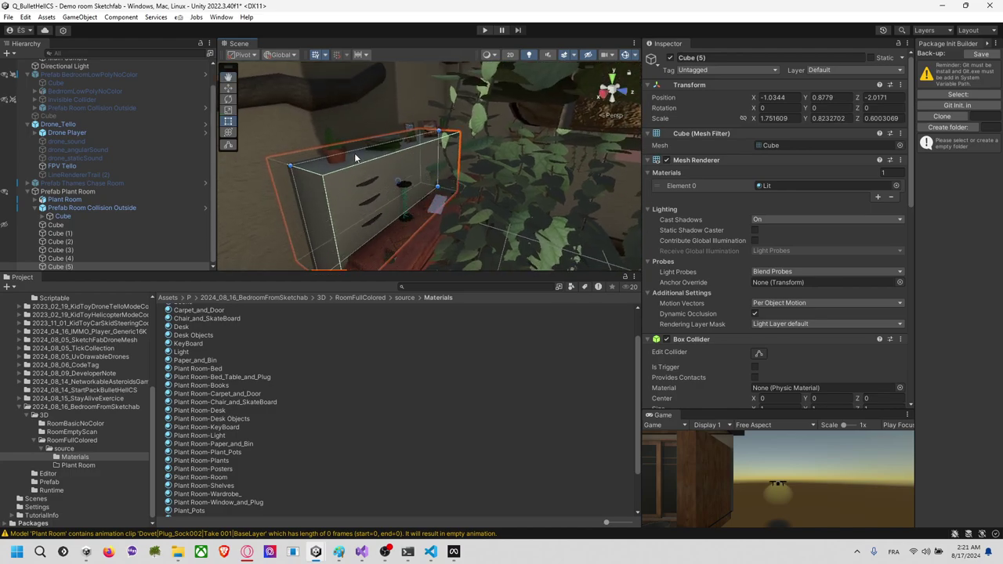
{"action": "left_click_drag", "start_coordinate": [345, 153], "coordinate": [493, 194]}
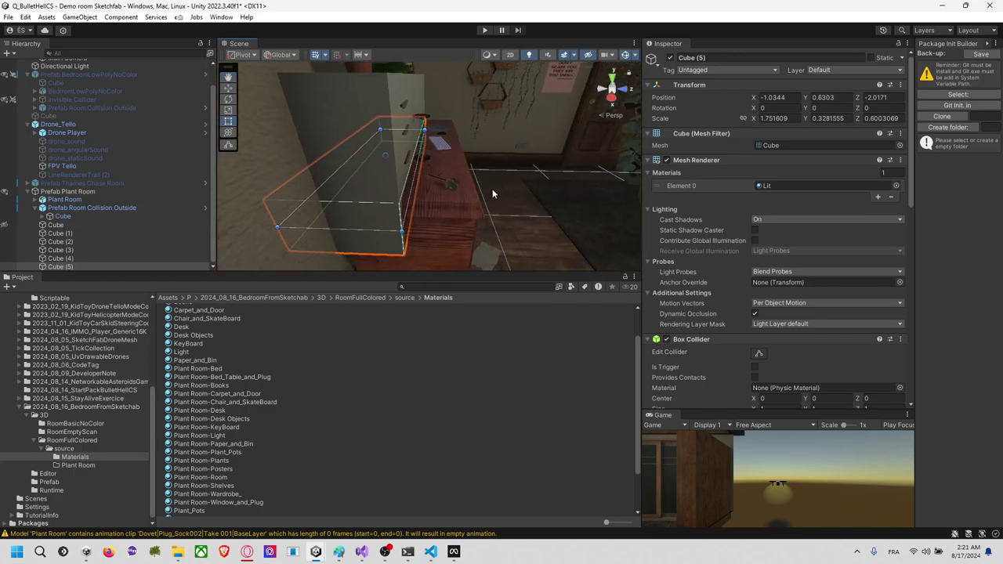
Step: Fit the lower cube to the desktop, about 1.68 wide, 0.19 high and 0.98 deep
{"action": "mouse_move", "coordinate": [408, 198]}
{"action": "left_mouse_down"}
{"action": "mouse_move", "coordinate": [512, 204]}
{"action": "mouse_move", "coordinate": [329, 128]}
{"action": "mouse_move", "coordinate": [457, 186]}
{"action": "mouse_move", "coordinate": [392, 105]}
{"action": "mouse_move", "coordinate": [417, 197]}
{"action": "mouse_move", "coordinate": [414, 163]}
{"action": "mouse_move", "coordinate": [414, 181]}
{"action": "left_mouse_up"}
{"action": "left_click_drag", "start_coordinate": [475, 180], "coordinate": [349, 178], "text": "alt"}
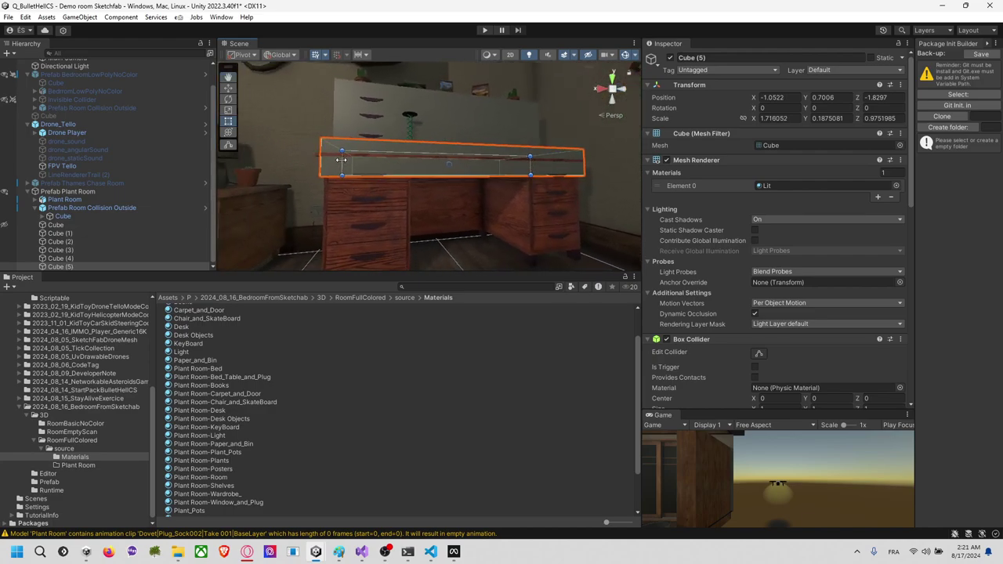
{"action": "left_click_drag", "start_coordinate": [570, 155], "coordinate": [460, 159], "text": "alt"}
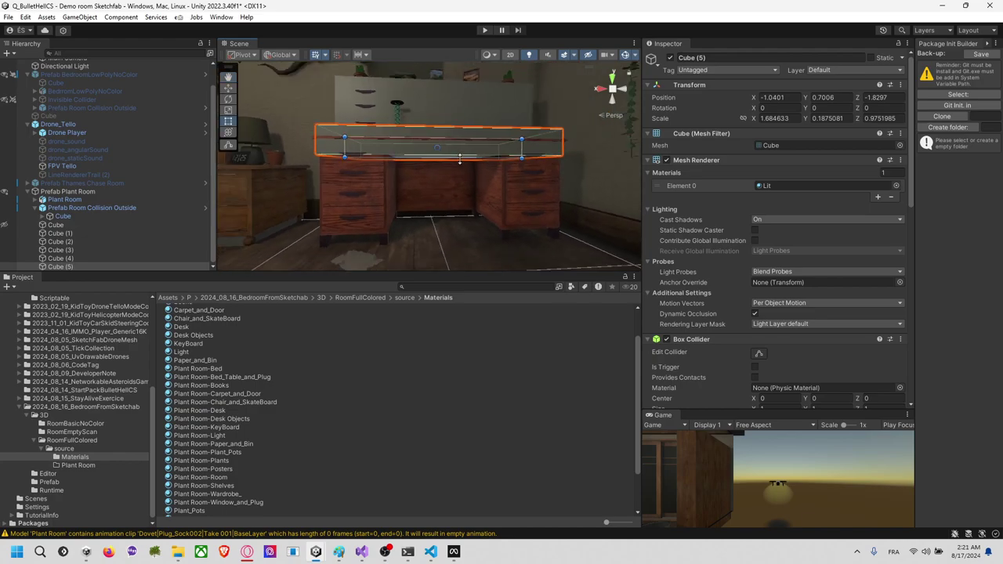
Step: Duplicate the desktop cube and fit the copy to one drawer pedestal, about 0.44 wide and 0.81 high at X -0.42
{"action": "key", "text": "ctrl+d"}
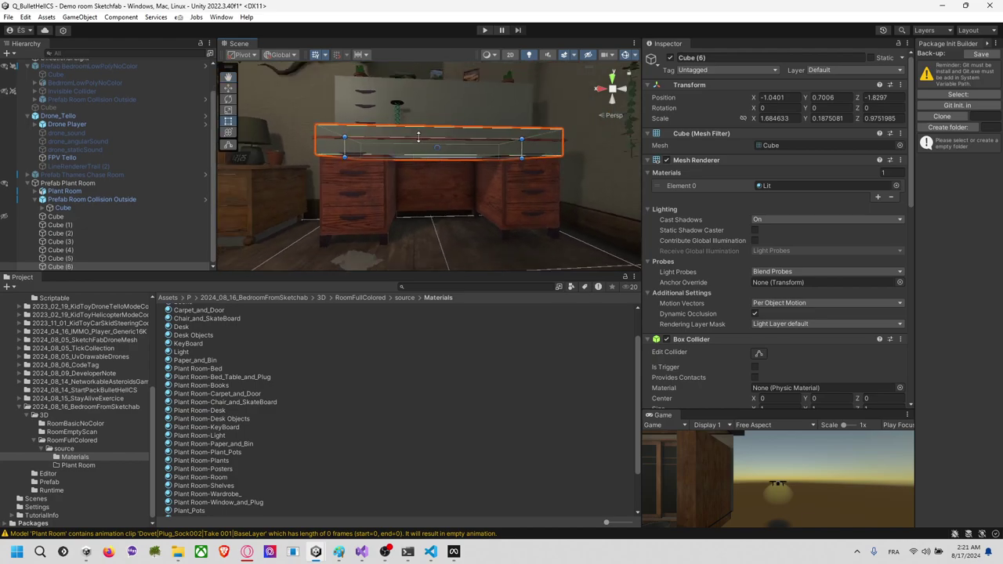
{"action": "left_click_drag", "start_coordinate": [521, 148], "coordinate": [415, 146]}
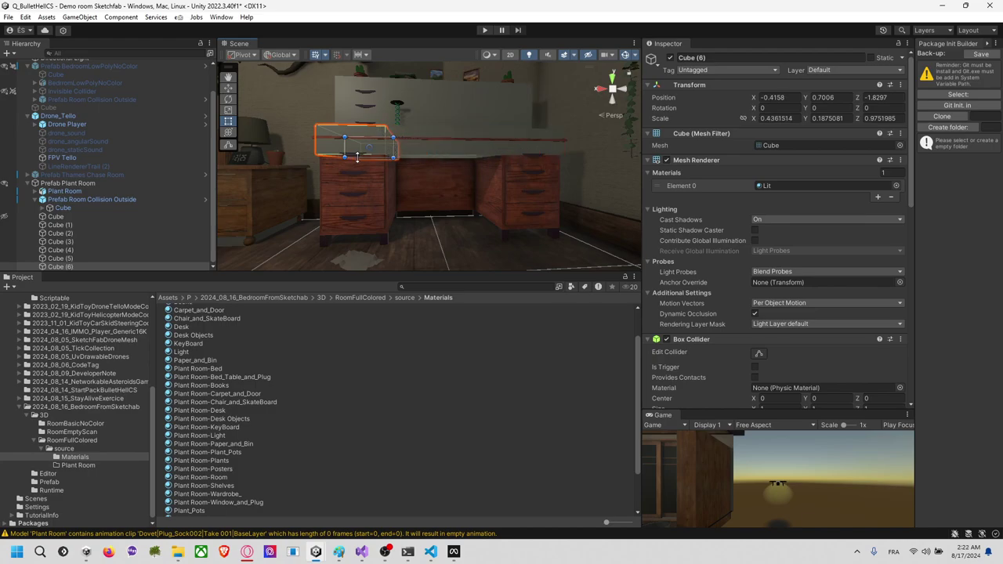
{"action": "left_click_drag", "start_coordinate": [356, 157], "coordinate": [373, 225]}
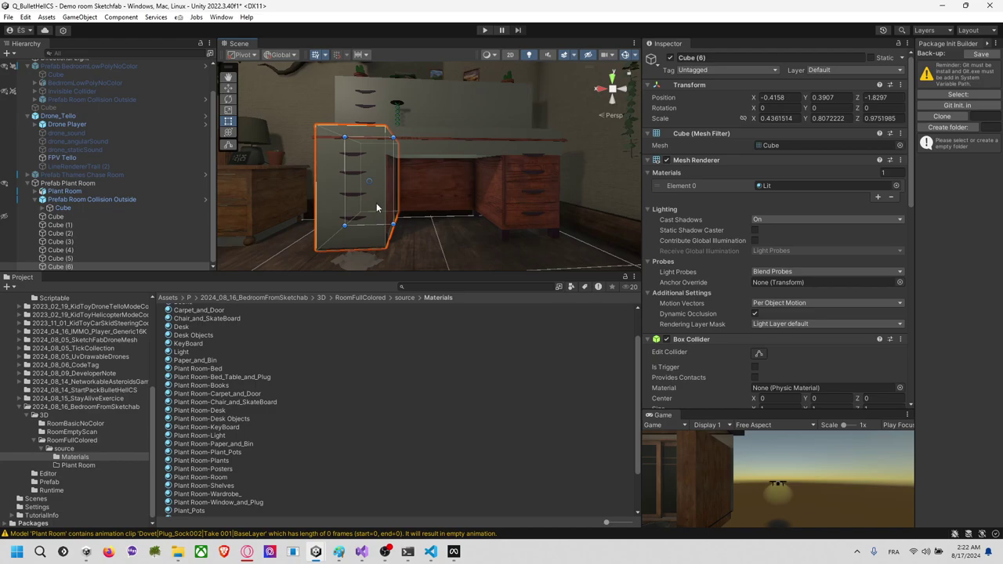
Step: Duplicate the pedestal cube and move the copy along X onto the opposite drawer pedestal, at about X -1.64
{"action": "key", "text": "ctrl+d"}
{"action": "key", "text": "w"}
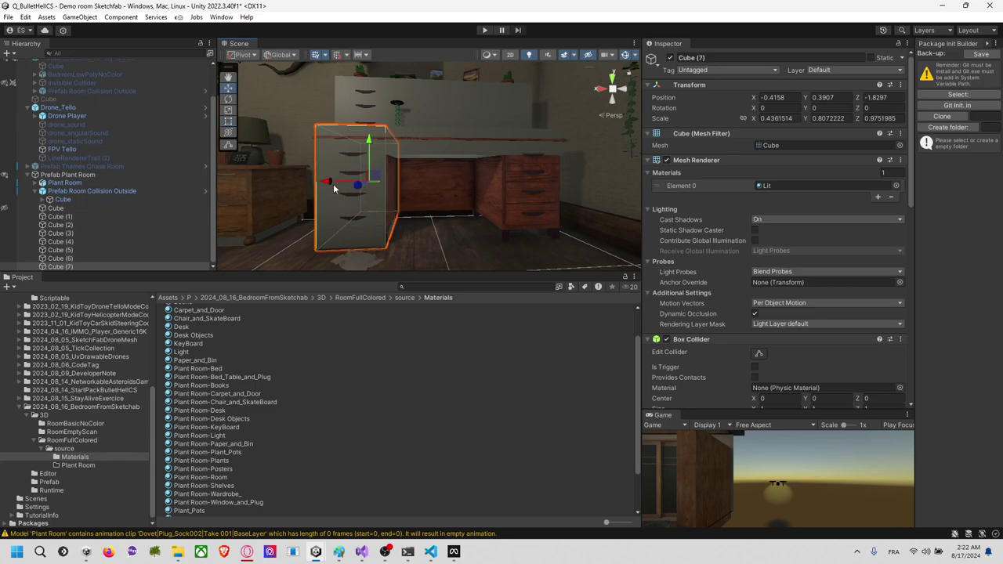
{"action": "left_click_drag", "start_coordinate": [328, 186], "coordinate": [460, 188]}
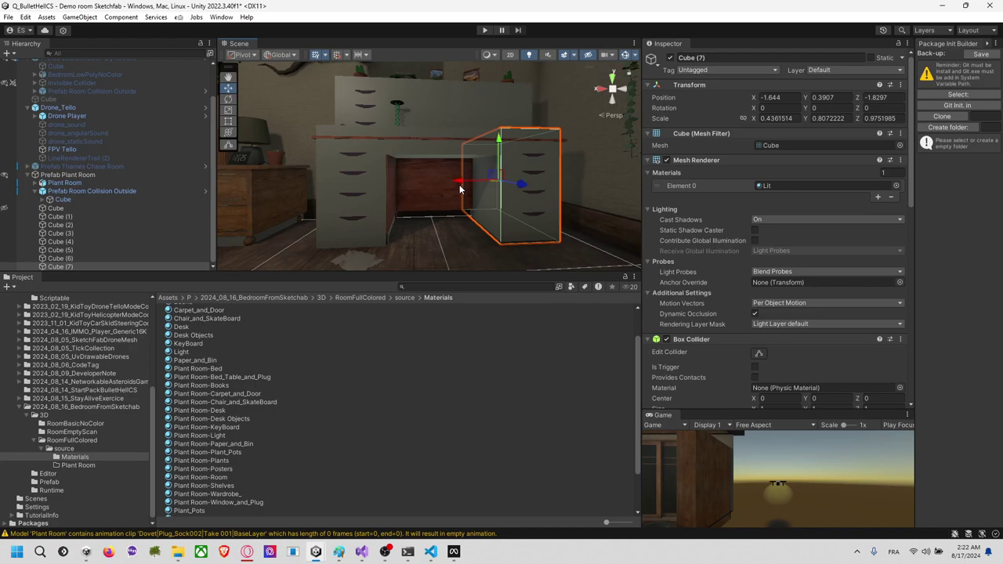
Step: Duplicate the upper shelf unit's cube and extend the copy down to the floor, about 1.35 high at Y 0.62
{"action": "left_click", "coordinate": [440, 108]}
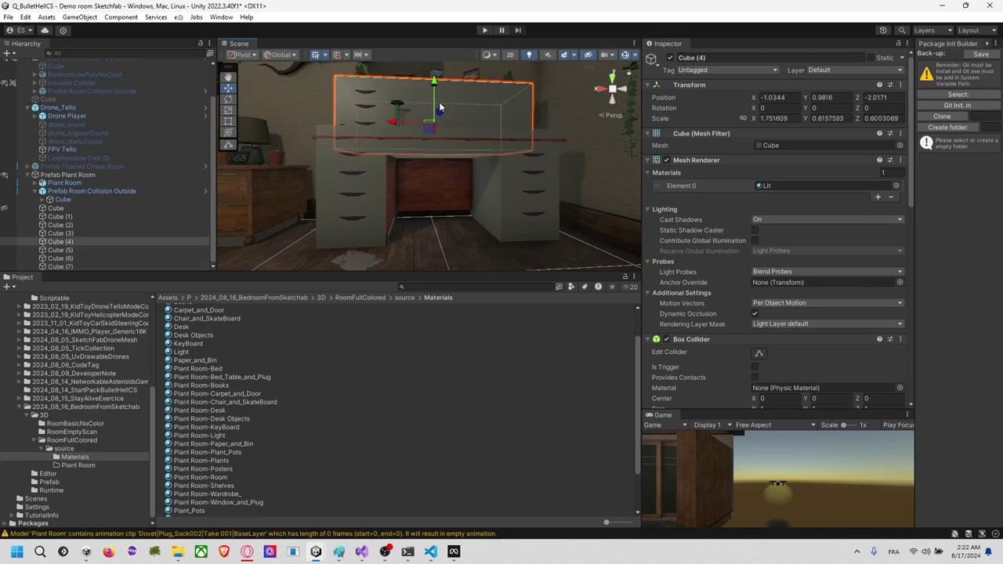
{"action": "key", "text": "ctrl+d"}
{"action": "key", "text": "t"}
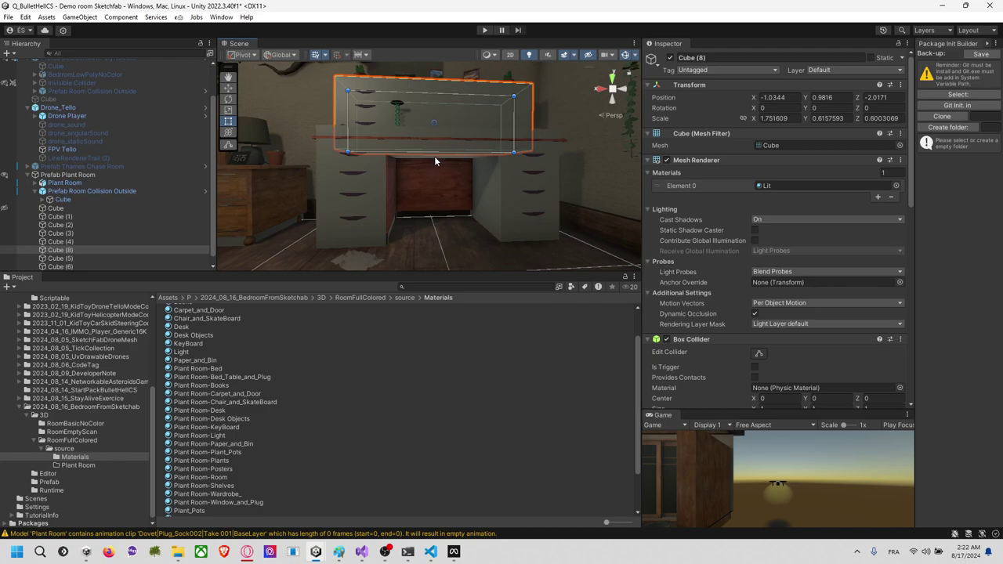
{"action": "left_click_drag", "start_coordinate": [435, 155], "coordinate": [442, 213]}
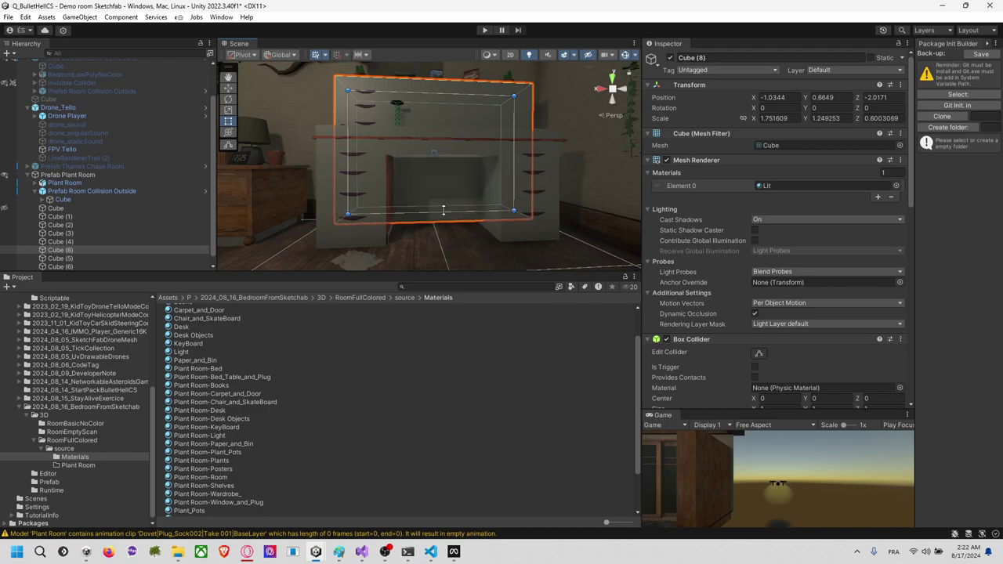
{"action": "right_click_drag", "start_coordinate": [443, 210], "coordinate": [440, 178]}
{"action": "middle_click_drag", "start_coordinate": [440, 178], "coordinate": [425, 146]}
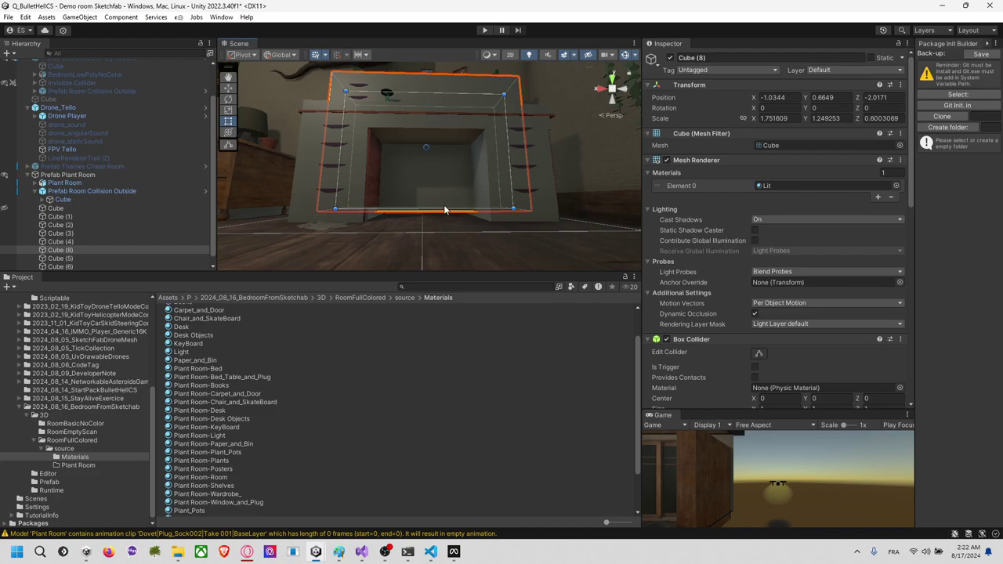
{"action": "left_click_drag", "start_coordinate": [442, 210], "coordinate": [441, 218]}
{"action": "right_click_drag", "start_coordinate": [441, 218], "coordinate": [361, 180]}
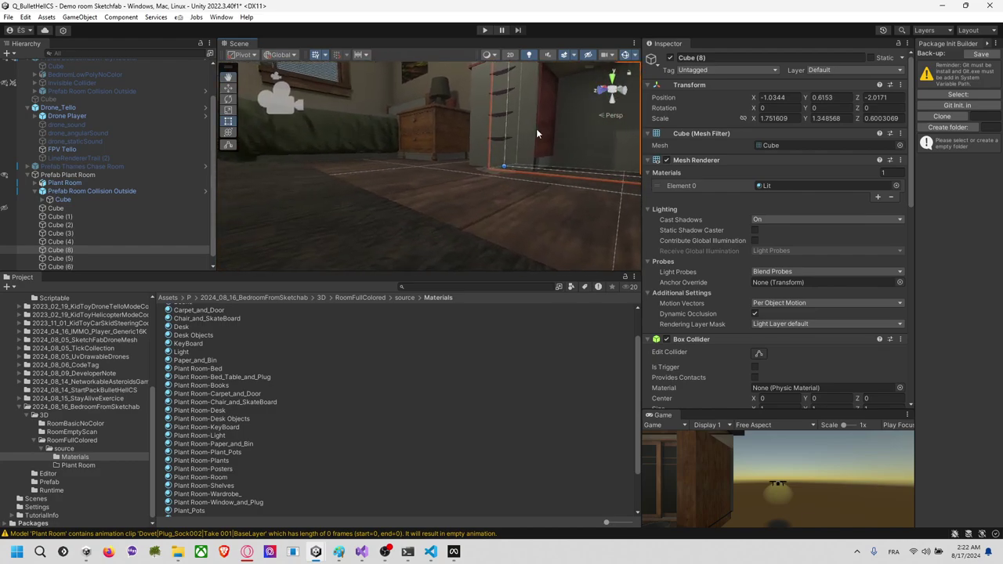
Step: Thin the full-height cube behind the desk to a back panel about 0.19 deep
{"action": "middle_click_drag", "start_coordinate": [538, 129], "coordinate": [413, 160]}
{"action": "scroll", "coordinate": [414, 160], "scroll_direction": "down", "scroll_amount": 5}
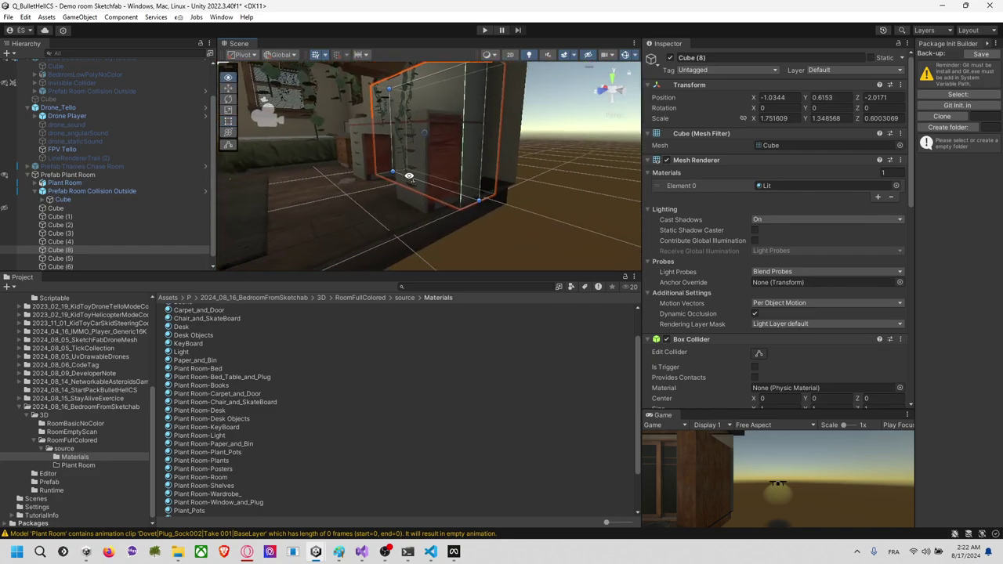
{"action": "left_click_drag", "start_coordinate": [410, 169], "coordinate": [535, 167], "text": "alt"}
{"action": "left_click_drag", "start_coordinate": [443, 157], "coordinate": [498, 145], "text": "alt"}
{"action": "key", "text": "r"}
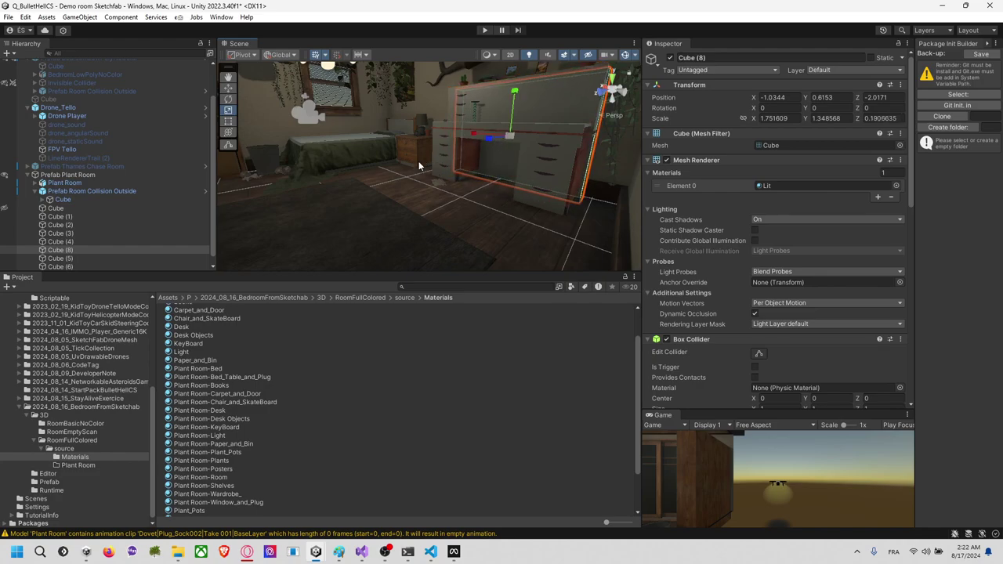
Step: Duplicate the desk's back panel cube and move the copy across the room to the wardrobe, at about X -0.04, Z 1.64
{"action": "right_click_drag", "start_coordinate": [419, 165], "coordinate": [384, 171]}
{"action": "middle_click_drag", "start_coordinate": [384, 170], "coordinate": [421, 187]}
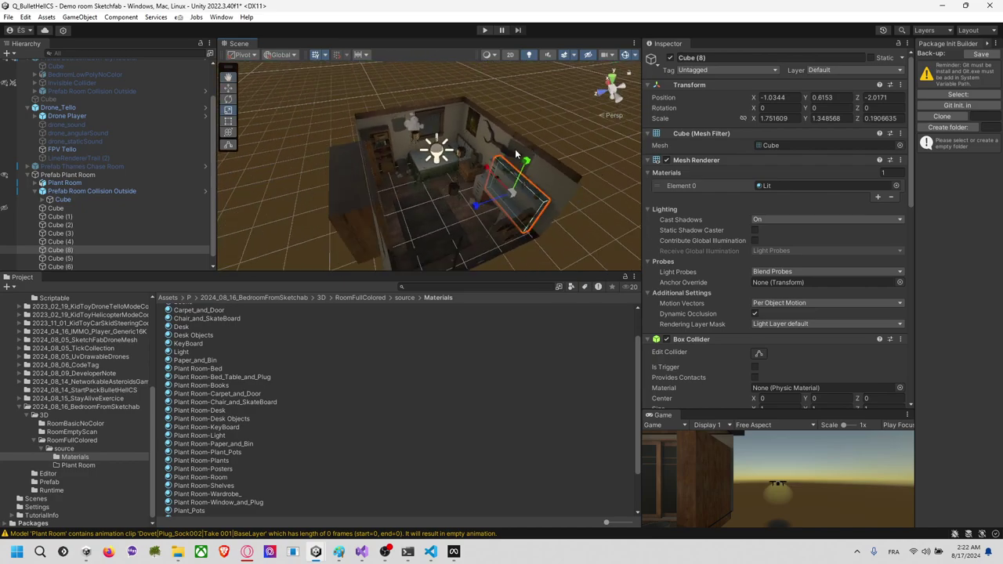
{"action": "key", "text": "ctrl+d"}
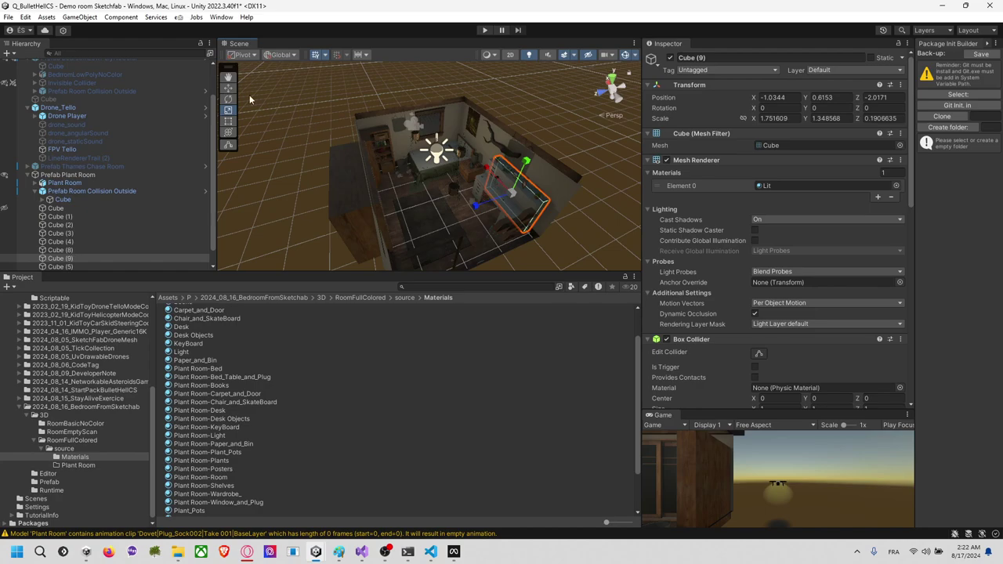
{"action": "left_click_drag", "start_coordinate": [473, 209], "coordinate": [331, 224]}
{"action": "right_click_drag", "start_coordinate": [457, 181], "coordinate": [207, 169]}
{"action": "middle_click_drag", "start_coordinate": [526, 228], "coordinate": [432, 187]}
{"action": "left_click_drag", "start_coordinate": [423, 202], "coordinate": [475, 188]}
{"action": "right_click_drag", "start_coordinate": [471, 188], "coordinate": [503, 226]}
{"action": "scroll", "coordinate": [503, 226], "scroll_direction": "up", "scroll_amount": 5}
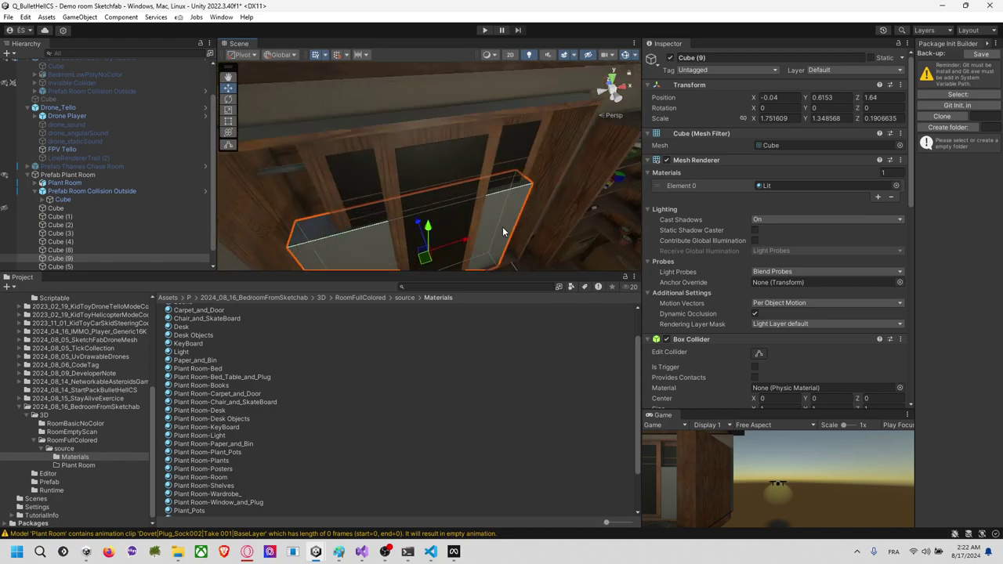
Step: Extend both sides of the wardrobe cube to the wardrobe's full width, about 2.23 at X 0.00
{"action": "middle_click_drag", "start_coordinate": [502, 226], "coordinate": [502, 181]}
{"action": "key", "text": "t"}
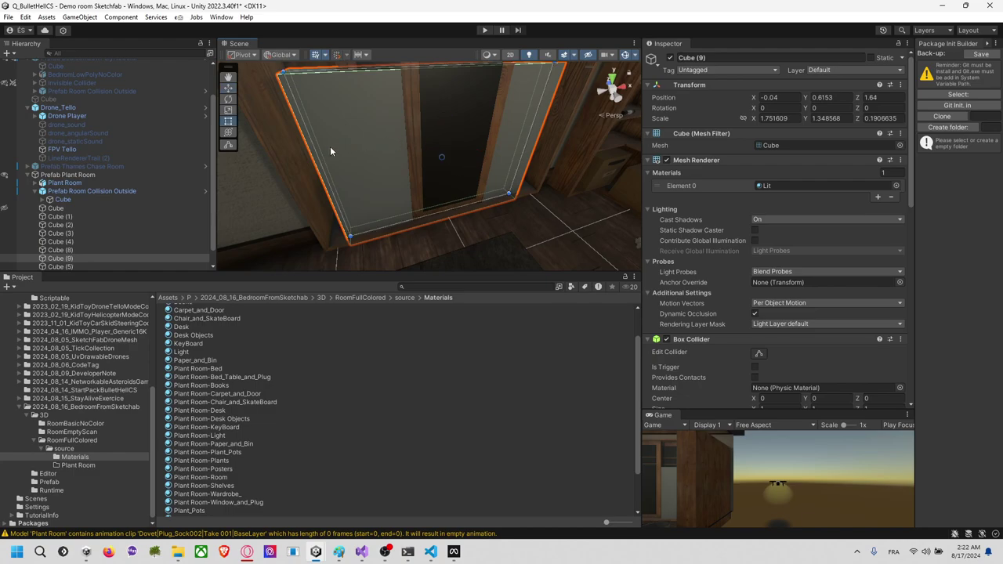
{"action": "left_click_drag", "start_coordinate": [318, 153], "coordinate": [284, 161]}
{"action": "right_click_drag", "start_coordinate": [321, 174], "coordinate": [370, 154]}
{"action": "middle_click_drag", "start_coordinate": [370, 155], "coordinate": [320, 165]}
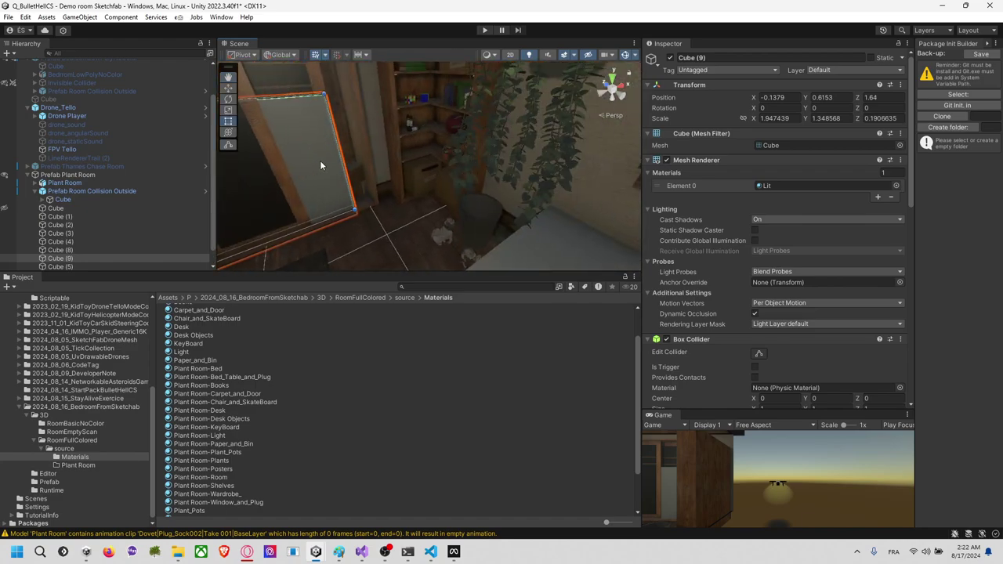
{"action": "left_click", "coordinate": [341, 150]}
{"action": "left_click", "coordinate": [339, 151]}
{"action": "left_click_drag", "start_coordinate": [338, 151], "coordinate": [371, 149]}
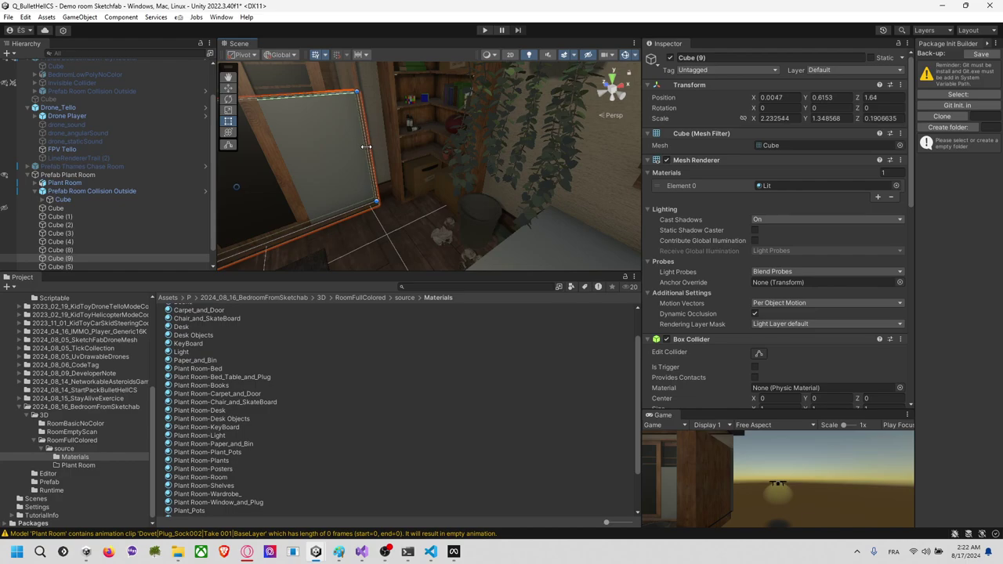
{"action": "middle_click_drag", "start_coordinate": [372, 149], "coordinate": [320, 157]}
{"action": "right_click_drag", "start_coordinate": [438, 153], "coordinate": [341, 149]}
{"action": "middle_click_drag", "start_coordinate": [340, 149], "coordinate": [421, 152]}
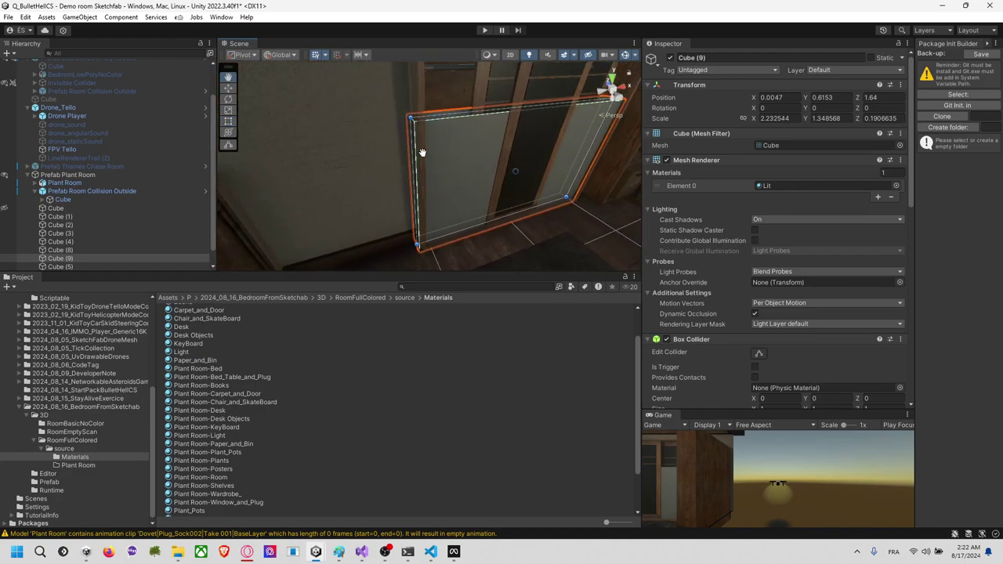
Step: Raise the wardrobe cube to the wardrobe's top edge, about 2.02 high, and thicken it to about 0.25 deep
{"action": "right_click_drag", "start_coordinate": [616, 204], "coordinate": [492, 213]}
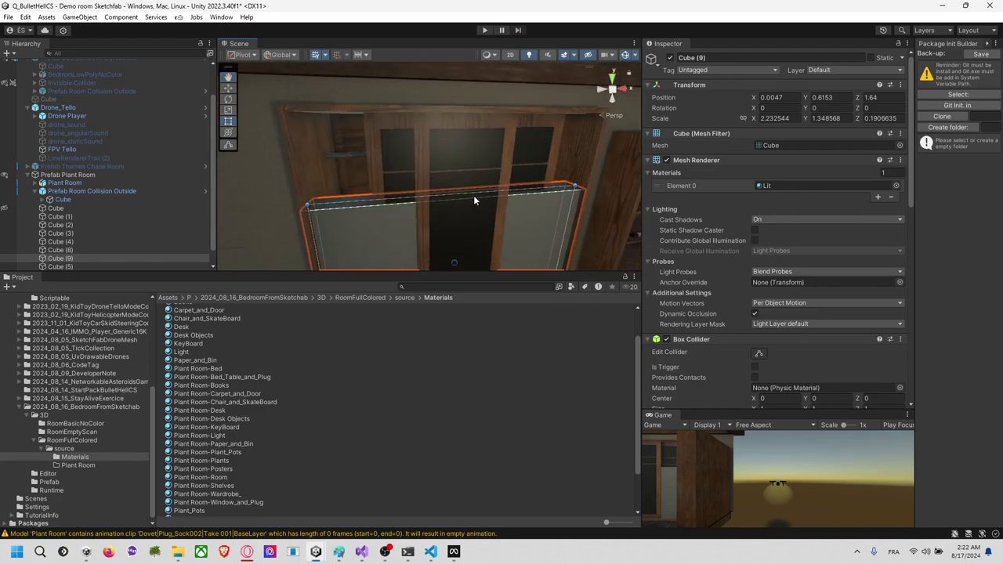
{"action": "left_click_drag", "start_coordinate": [474, 200], "coordinate": [482, 108]}
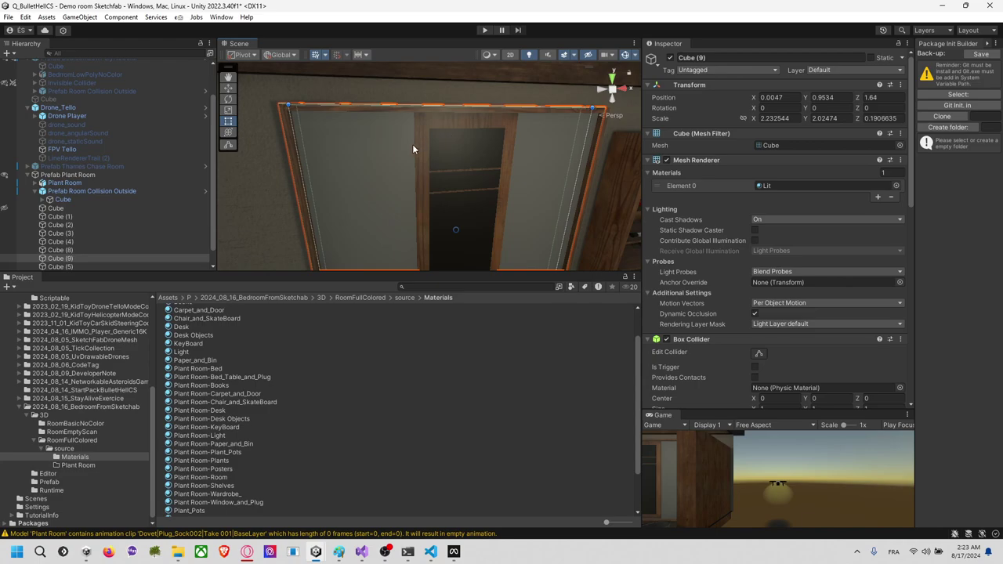
{"action": "right_click_drag", "start_coordinate": [414, 149], "coordinate": [509, 205]}
{"action": "left_click_drag", "start_coordinate": [417, 161], "coordinate": [423, 163]}
{"action": "right_click_drag", "start_coordinate": [423, 163], "coordinate": [437, 187]}
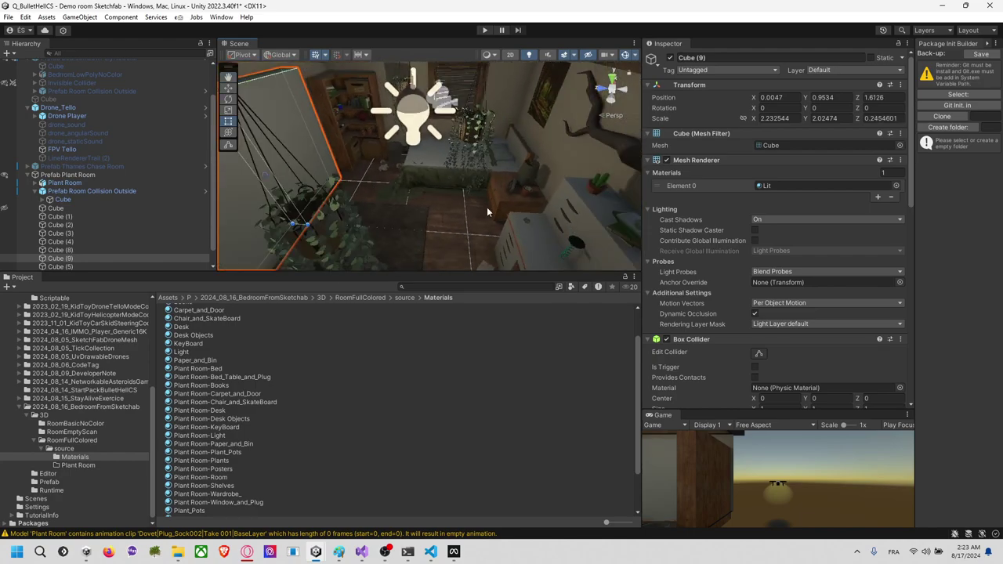
Step: From the top view, duplicate the wardrobe cube and reshape the copy into the room corner, about 0.64 wide at X 1.74
{"action": "right_click_drag", "start_coordinate": [487, 210], "coordinate": [449, 185]}
{"action": "middle_click_drag", "start_coordinate": [413, 186], "coordinate": [433, 206]}
{"action": "right_click_drag", "start_coordinate": [432, 205], "coordinate": [423, 150]}
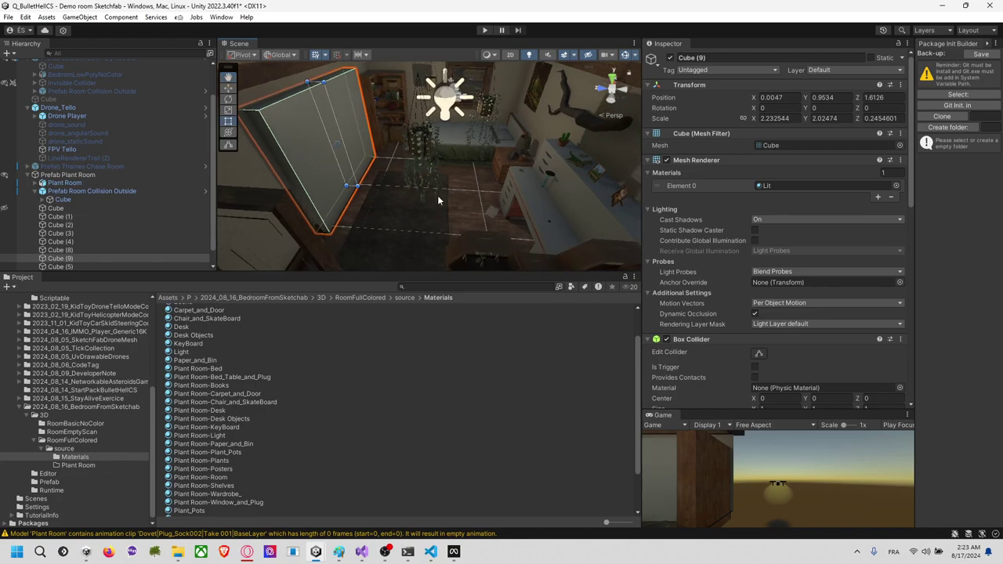
{"action": "right_click_drag", "start_coordinate": [426, 123], "coordinate": [406, 130]}
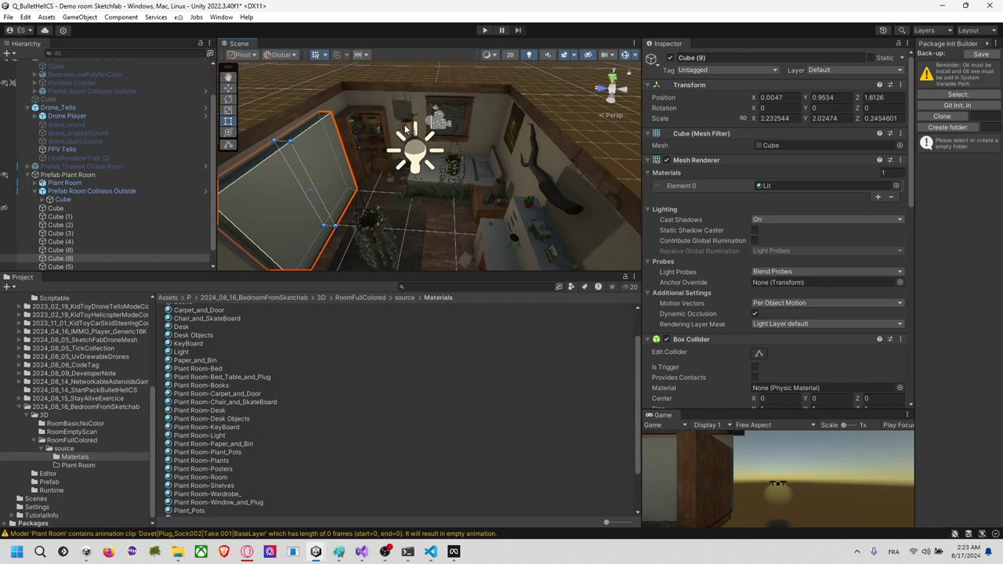
{"action": "left_click", "coordinate": [611, 79]}
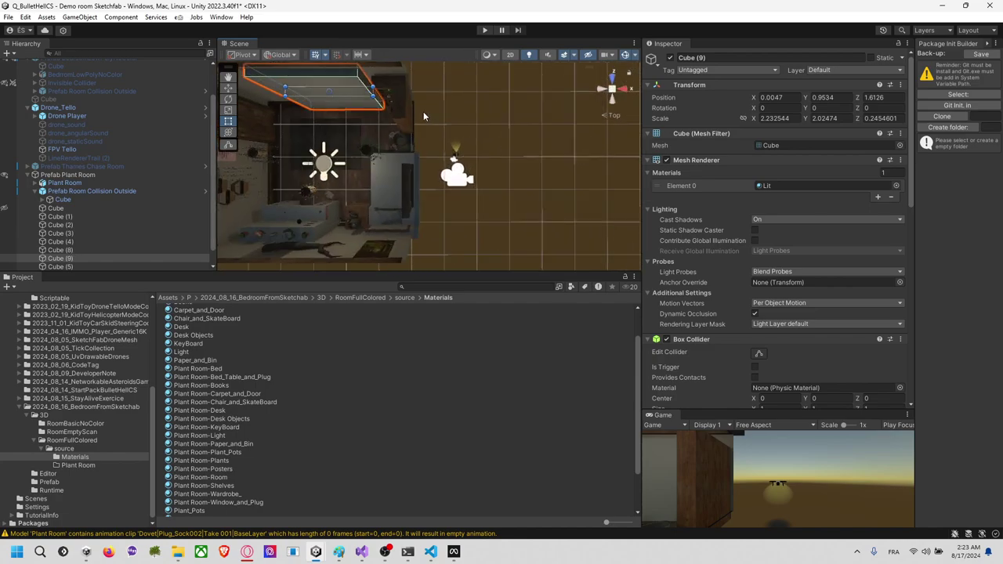
{"action": "left_click", "coordinate": [613, 90]}
{"action": "middle_click_drag", "start_coordinate": [432, 105], "coordinate": [476, 130]}
{"action": "scroll", "coordinate": [461, 109], "scroll_direction": "up", "scroll_amount": 8}
{"action": "key", "text": "ctrl+d"}
{"action": "left_click_drag", "start_coordinate": [394, 112], "coordinate": [443, 118]}
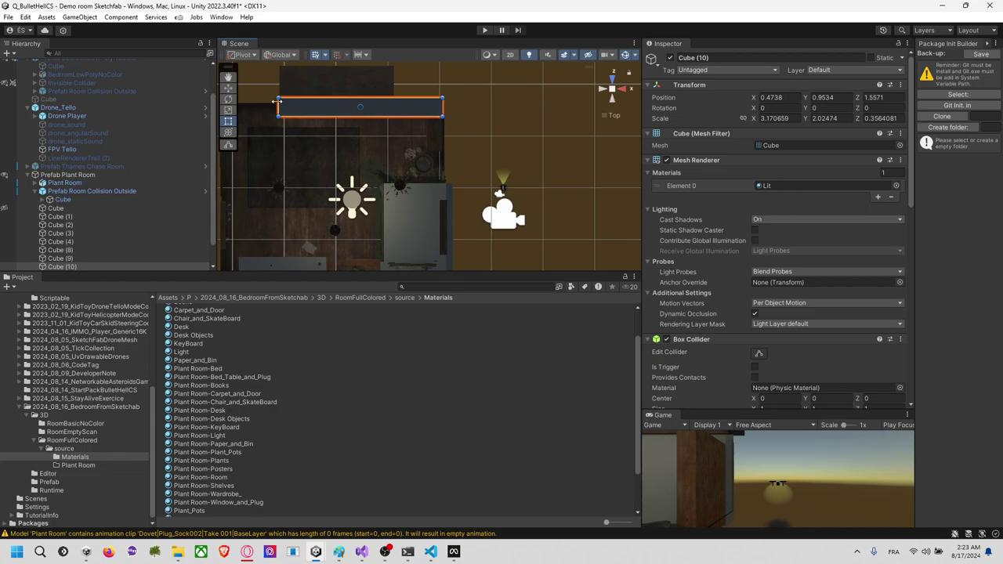
{"action": "left_click_drag", "start_coordinate": [279, 106], "coordinate": [404, 111]}
{"action": "scroll", "coordinate": [431, 137], "scroll_direction": "up", "scroll_amount": 10}
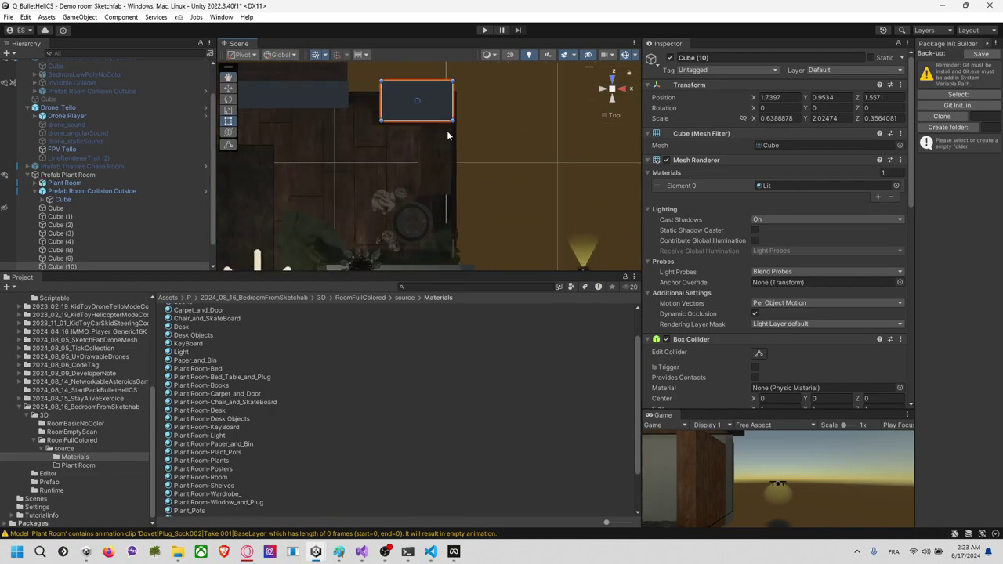
Step: Fit the corner cube to one wing of the corner shelf, about 0.78 wide at X 1.71, Z 1.53
{"action": "middle_click_drag", "start_coordinate": [415, 149], "coordinate": [510, 257]}
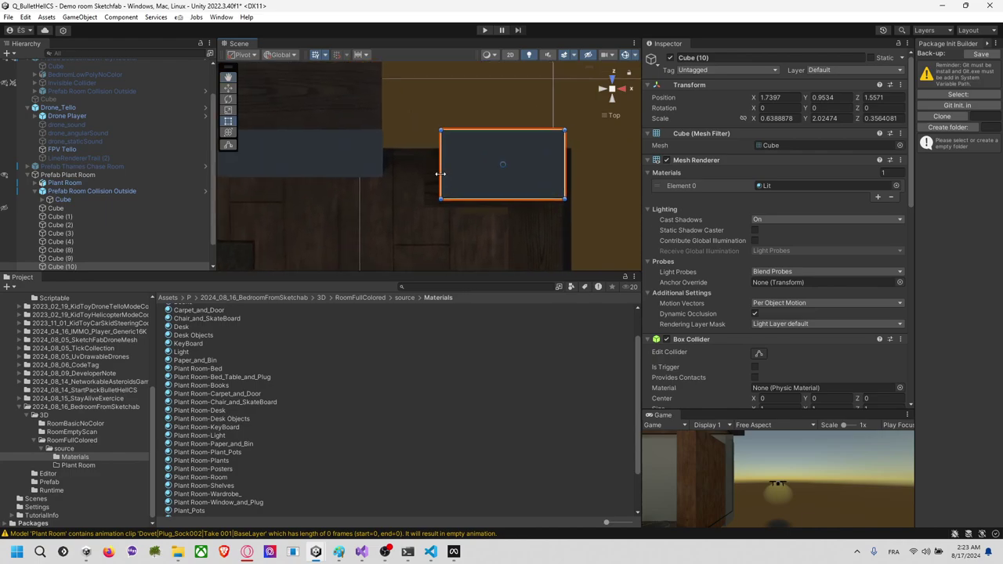
{"action": "left_click_drag", "start_coordinate": [441, 173], "coordinate": [451, 200]}
{"action": "middle_click_drag", "start_coordinate": [527, 221], "coordinate": [459, 133]}
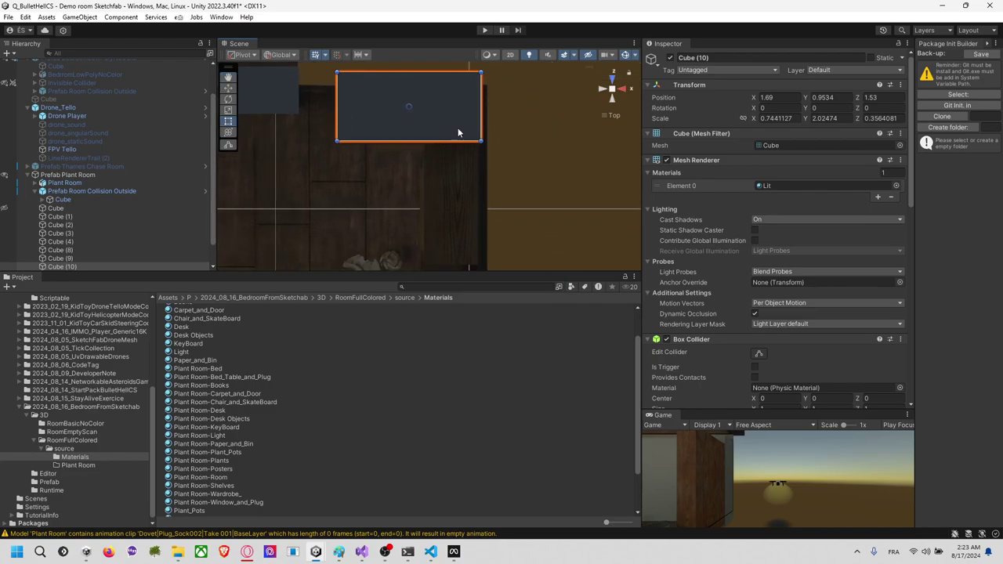
{"action": "left_click_drag", "start_coordinate": [482, 116], "coordinate": [488, 115]}
{"action": "middle_click_drag", "start_coordinate": [467, 149], "coordinate": [464, 119]}
Step: Duplicate the corner cube and fit the copy to the shelf's other wing, about 0.32 wide and 1.01 deep
{"action": "key", "text": "ctrl+d"}
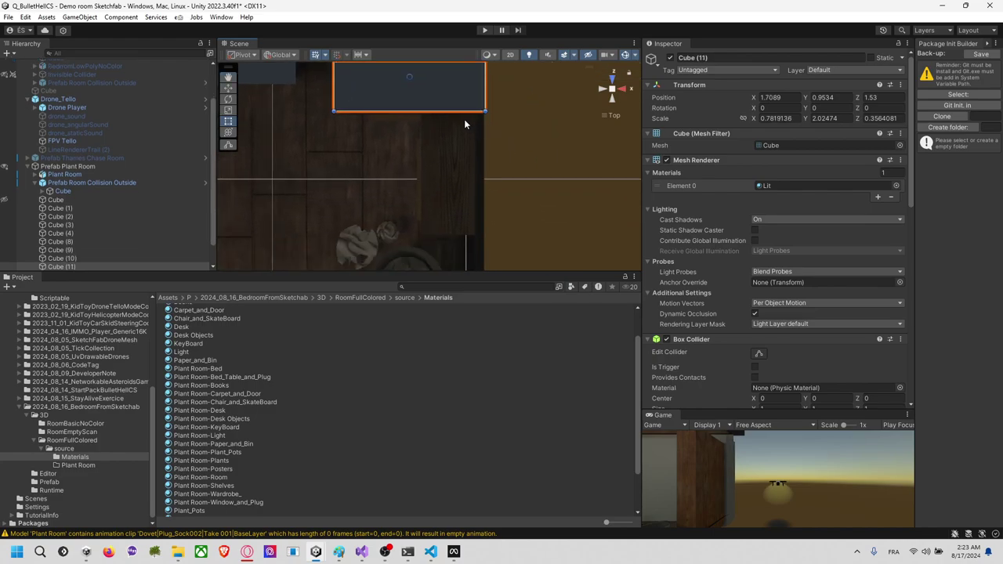
{"action": "left_click_drag", "start_coordinate": [436, 110], "coordinate": [448, 237]}
{"action": "left_click_drag", "start_coordinate": [334, 175], "coordinate": [392, 125]}
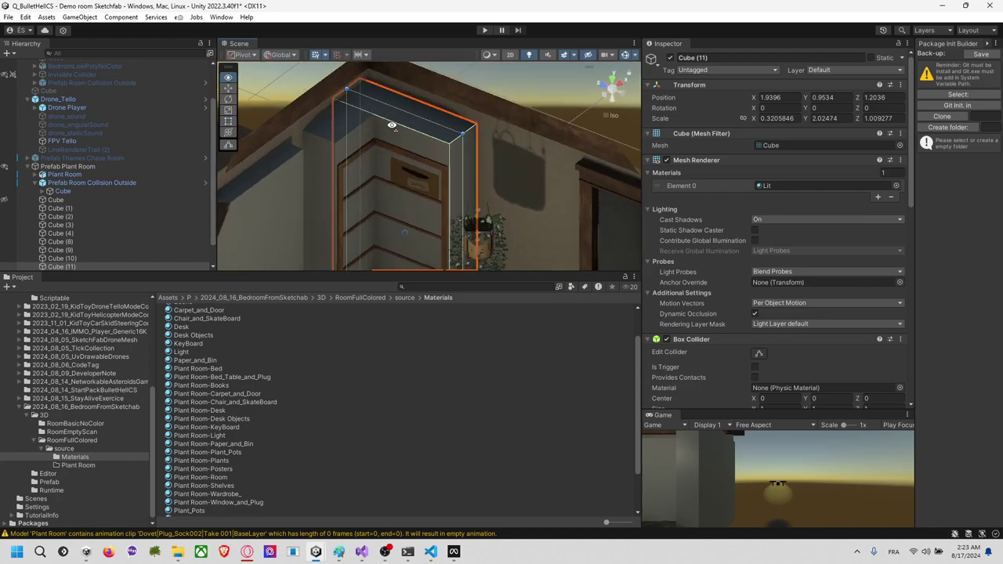
Step: Select both corner shelf cubes and lower their tops together to the shelf's height, about 1.84 high at Y 0.86
{"action": "left_click", "coordinate": [353, 125], "text": "shift"}
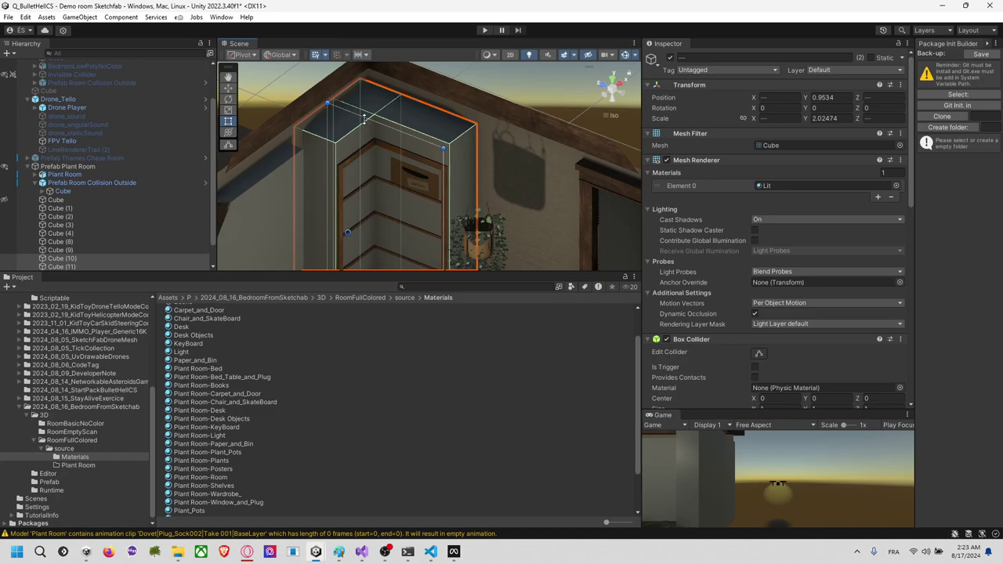
{"action": "key", "text": "r"}
{"action": "left_click_drag", "start_coordinate": [376, 114], "coordinate": [382, 98], "text": "alt"}
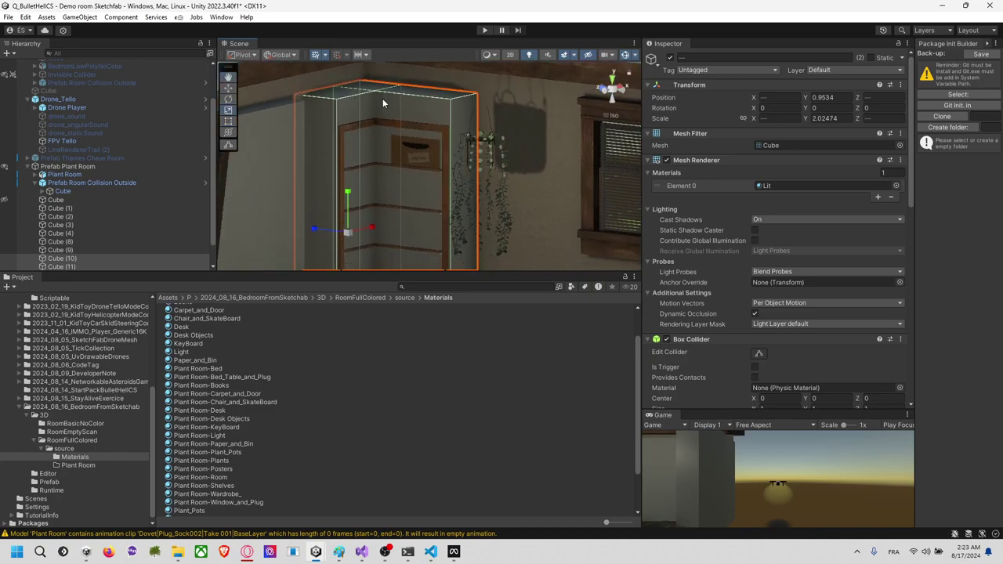
{"action": "key", "text": "e"}
{"action": "key", "text": "t"}
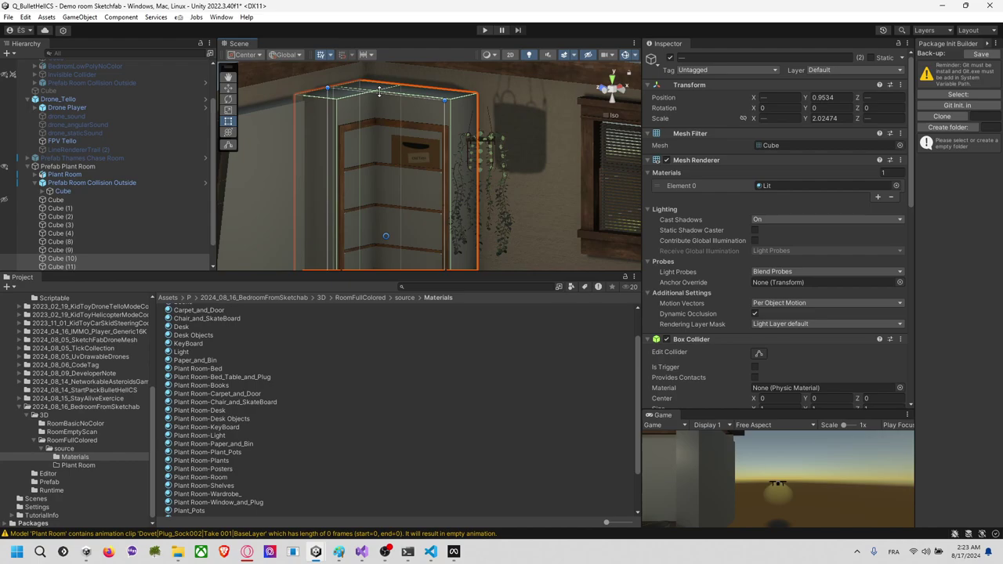
{"action": "left_click_drag", "start_coordinate": [379, 92], "coordinate": [416, 113]}
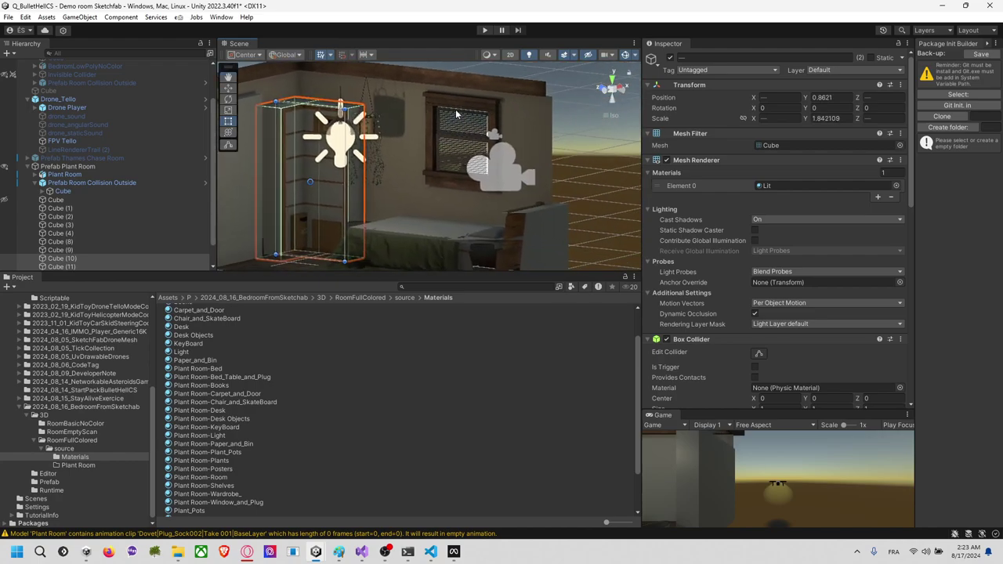
Step: Add a Mesh Collider component to the paper bin beside the bed
{"action": "scroll", "coordinate": [456, 114], "scroll_direction": "down", "scroll_amount": 3}
{"action": "left_click_drag", "start_coordinate": [407, 147], "coordinate": [528, 200], "text": "alt"}
{"action": "middle_click_drag", "start_coordinate": [514, 176], "coordinate": [402, 98]}
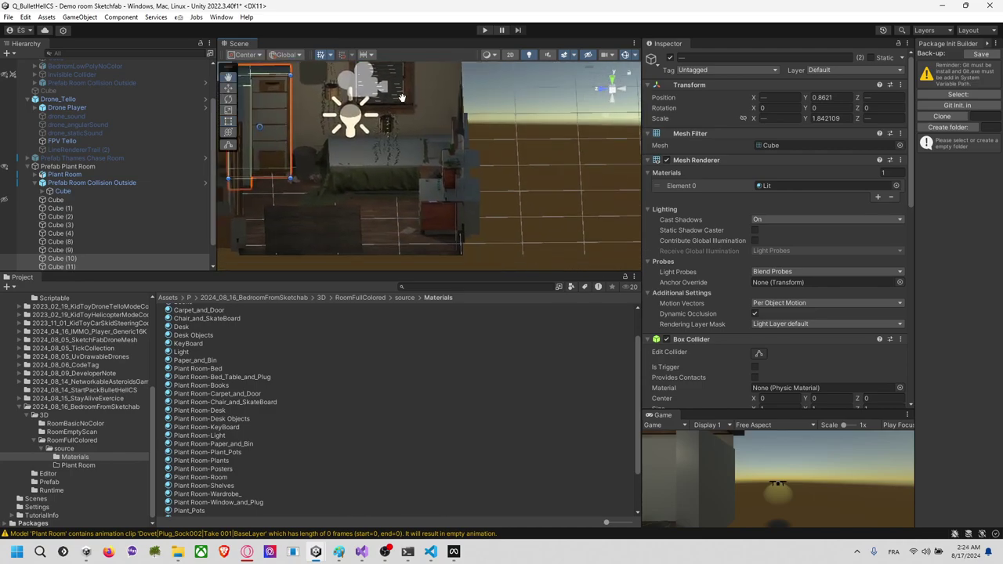
{"action": "right_click_drag", "start_coordinate": [401, 97], "coordinate": [385, 145]}
{"action": "left_click", "coordinate": [360, 159]}
{"action": "left_click", "coordinate": [360, 159]}
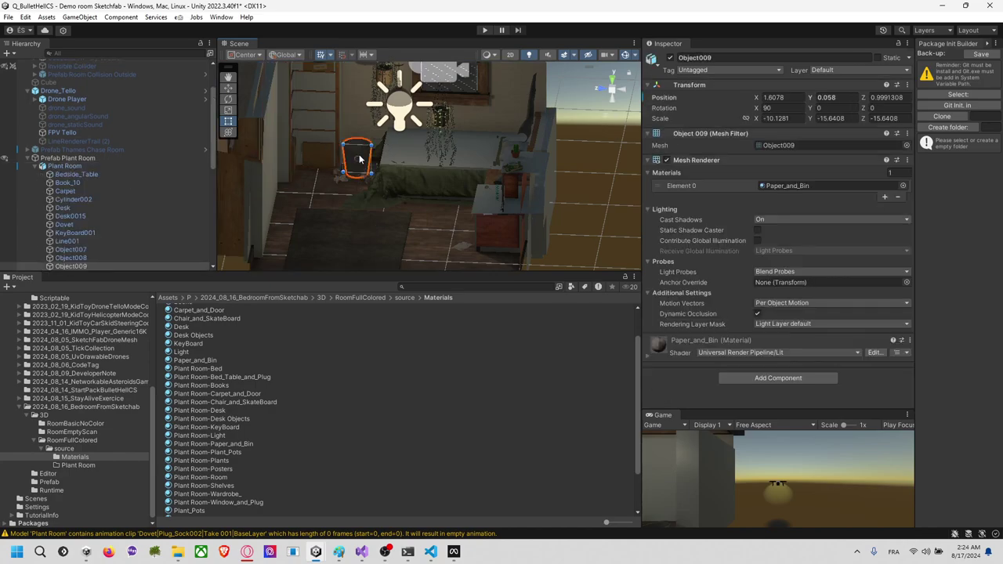
{"action": "scroll", "coordinate": [368, 159], "scroll_direction": "up", "scroll_amount": 4}
{"action": "middle_click_drag", "start_coordinate": [381, 158], "coordinate": [449, 160]}
{"action": "scroll", "coordinate": [451, 161], "scroll_direction": "up", "scroll_amount": 3}
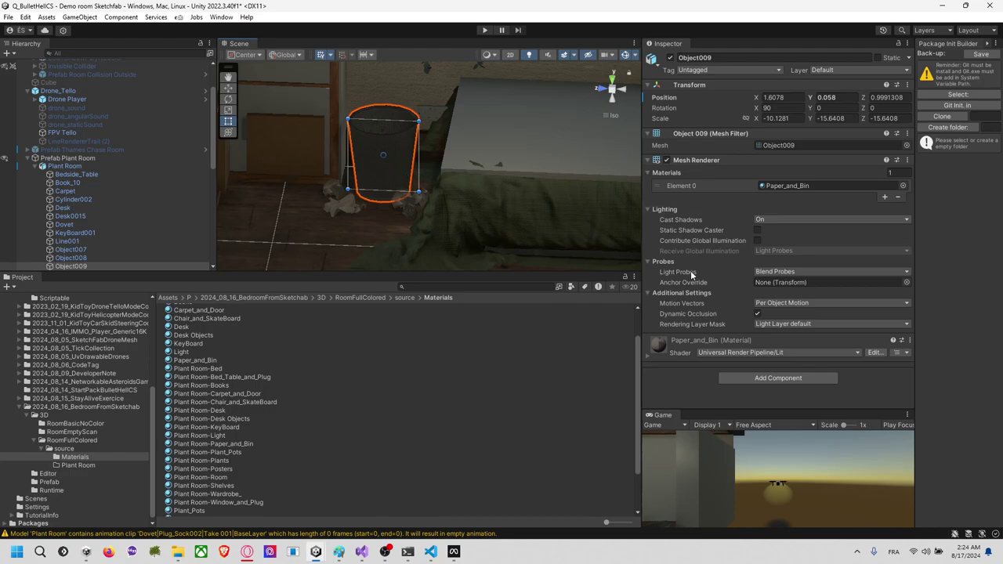
{"action": "left_click", "coordinate": [760, 377]}
{"action": "type", "text": "lesh"}
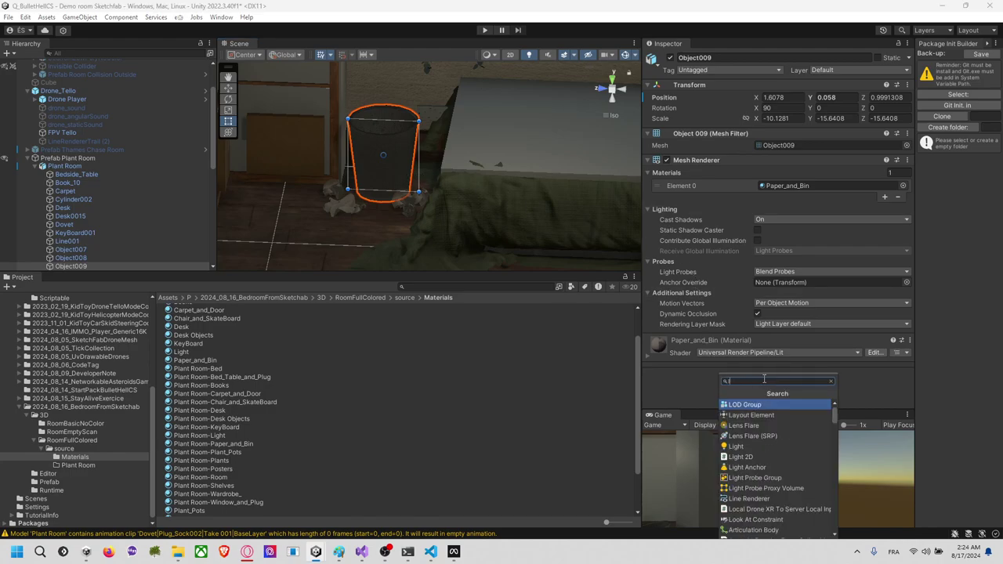
{"action": "key", "text": "BackSpace"}
{"action": "key", "text": "BackSpace"}
{"action": "key", "text": "BackSpace"}
{"action": "key", "text": "BackSpace"}
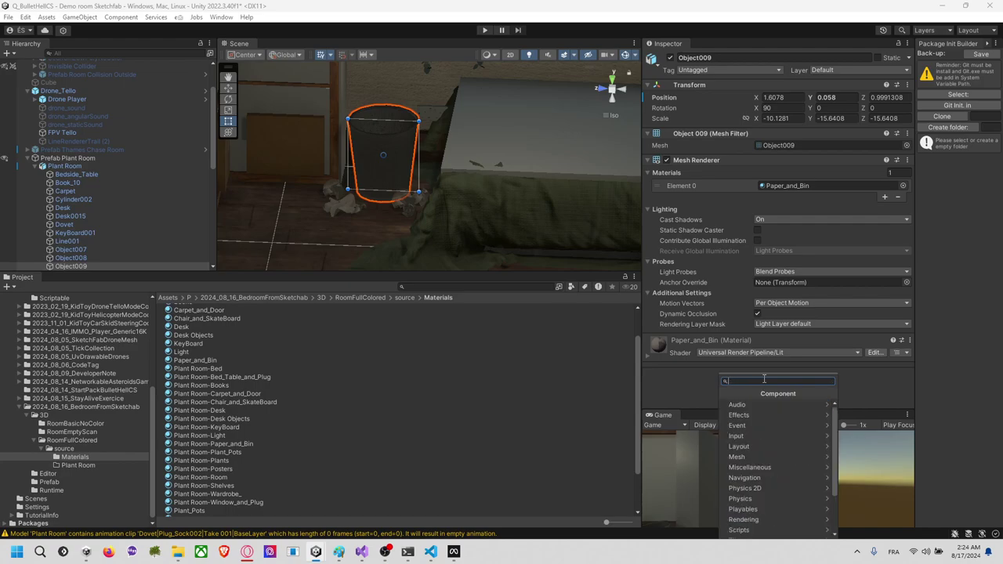
{"action": "type", "text": "mesh"}
{"action": "key", "text": "Return"}
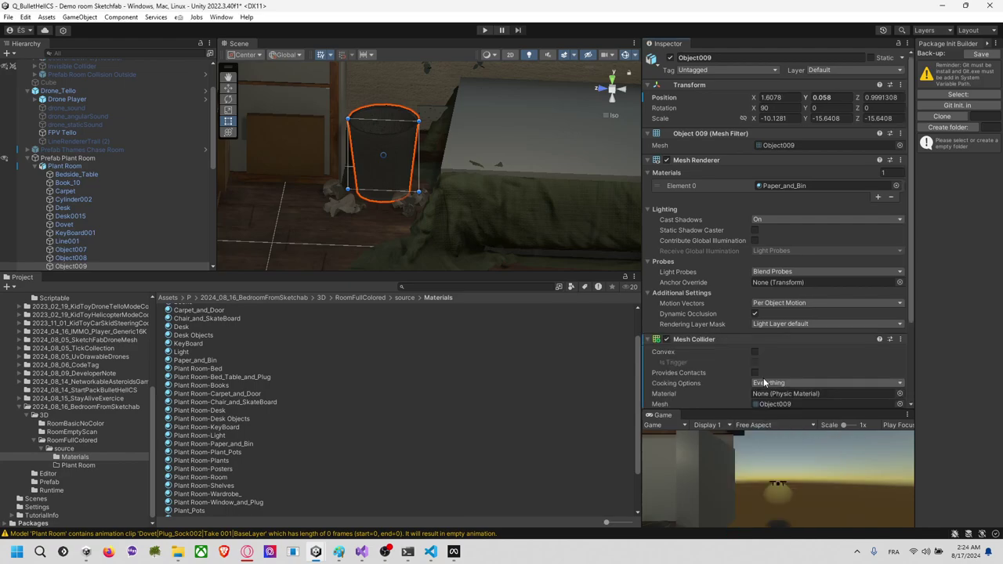
Step: Make the bin's Mesh Collider convex and check its hull around the rim and base
{"action": "left_click", "coordinate": [754, 353]}
{"action": "scroll", "coordinate": [445, 141], "scroll_direction": "up", "scroll_amount": 6}
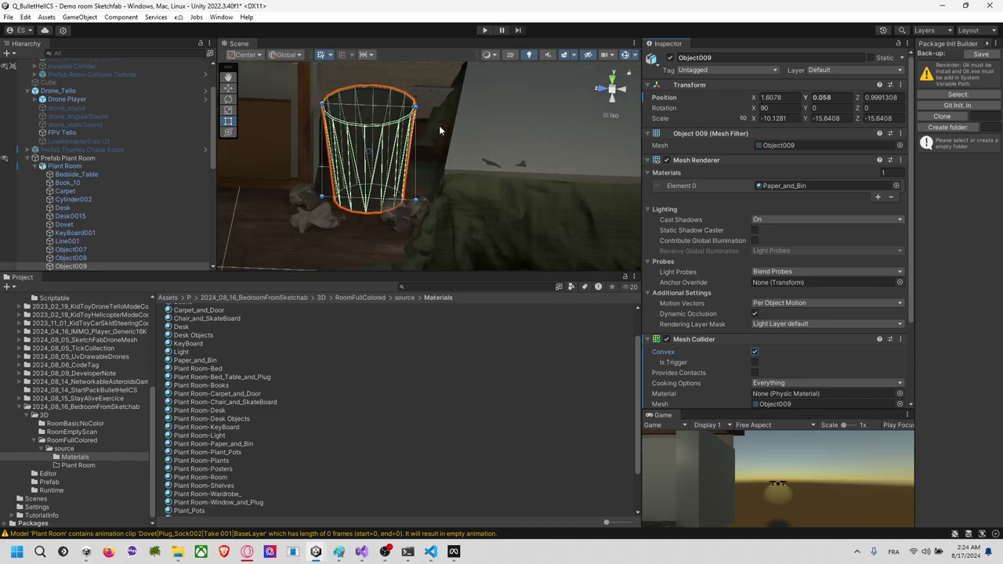
{"action": "middle_click_drag", "start_coordinate": [438, 126], "coordinate": [455, 192]}
{"action": "scroll", "coordinate": [438, 194], "scroll_direction": "up", "scroll_amount": 4}
{"action": "right_click_drag", "start_coordinate": [449, 146], "coordinate": [342, 247]}
{"action": "left_click_drag", "start_coordinate": [343, 247], "coordinate": [282, 165], "text": "alt"}
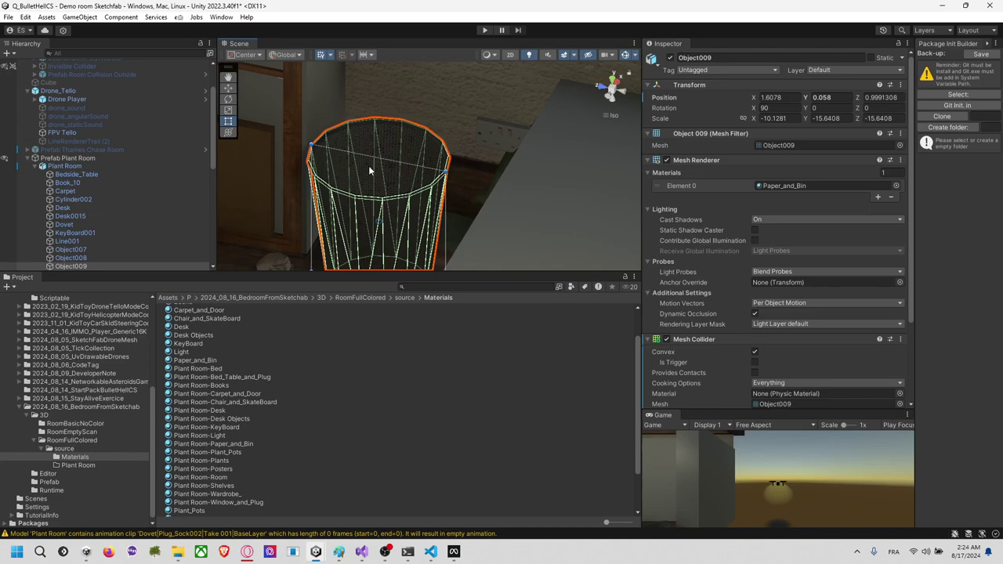
{"action": "left_click_drag", "start_coordinate": [368, 168], "coordinate": [468, 105], "text": "alt"}
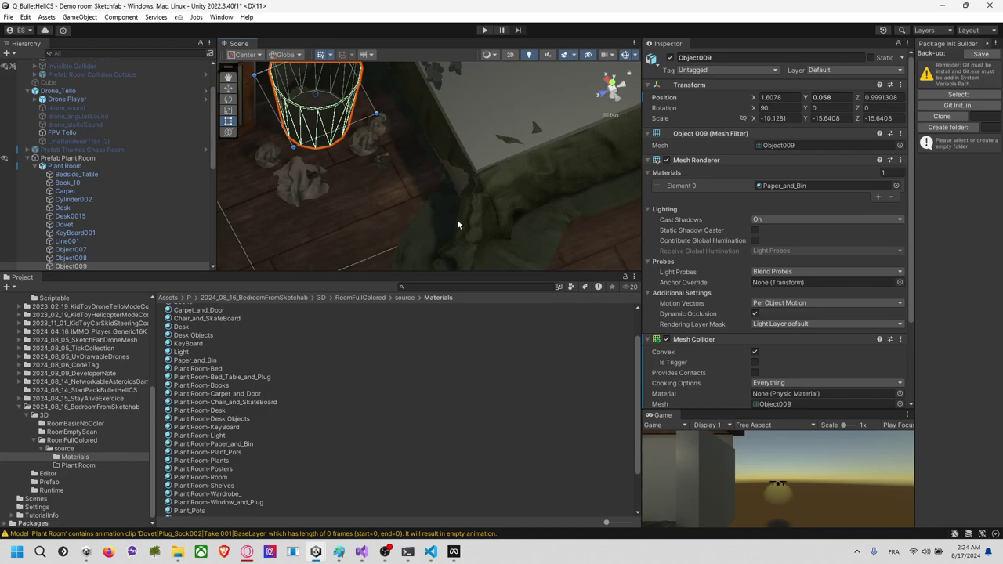
Step: Try deactivating the bed's collider cube to expose the duvet mesh
{"action": "left_click_drag", "start_coordinate": [457, 220], "coordinate": [461, 166], "text": "alt"}
{"action": "left_click", "coordinate": [461, 166]}
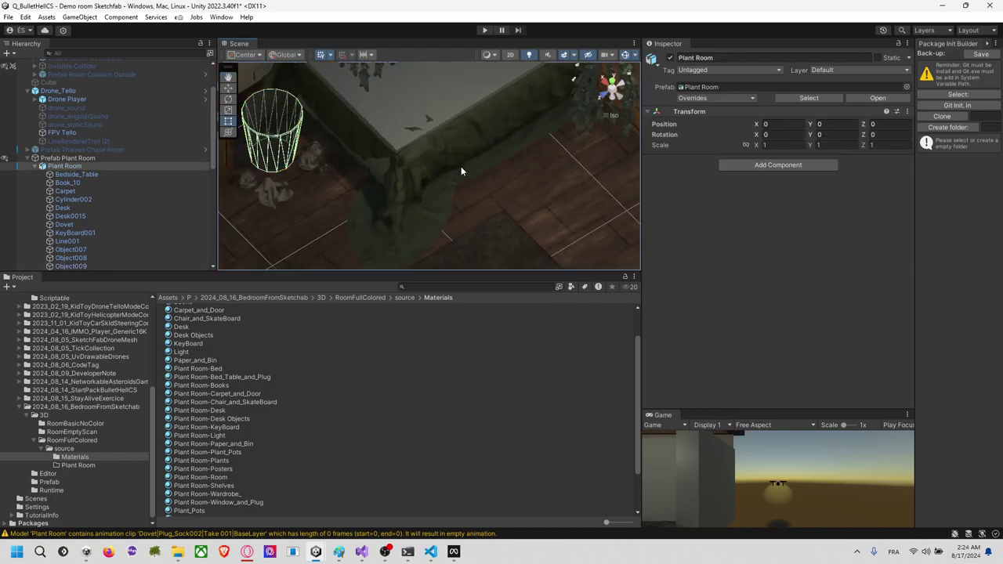
{"action": "left_click", "coordinate": [448, 148]}
{"action": "middle_click_drag", "start_coordinate": [449, 148], "coordinate": [451, 214]}
{"action": "scroll", "coordinate": [499, 117], "scroll_direction": "down", "scroll_amount": 10}
{"action": "scroll", "coordinate": [497, 124], "scroll_direction": "up", "scroll_amount": 8}
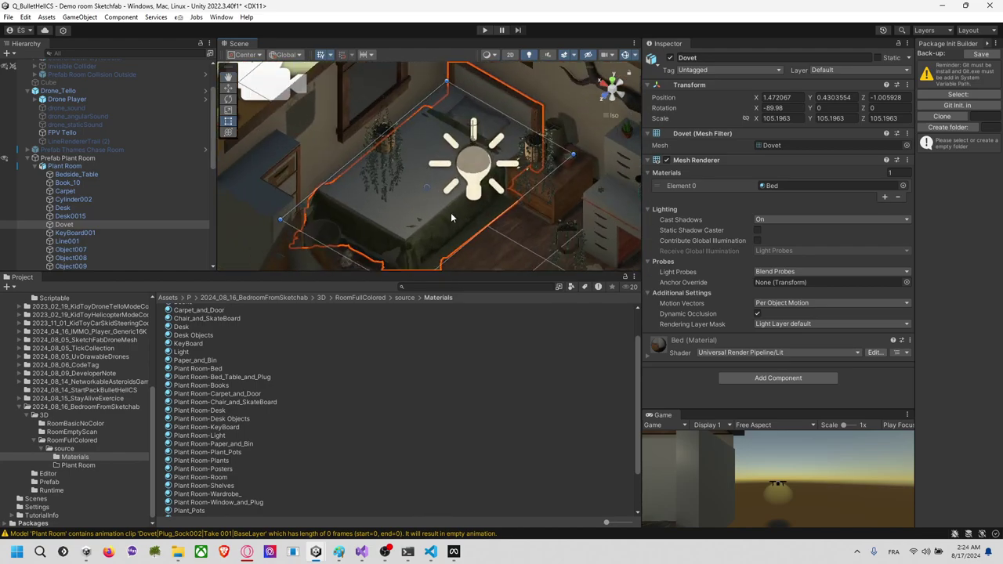
{"action": "left_click_drag", "start_coordinate": [451, 217], "coordinate": [486, 178], "text": "alt"}
{"action": "left_click", "coordinate": [391, 218]}
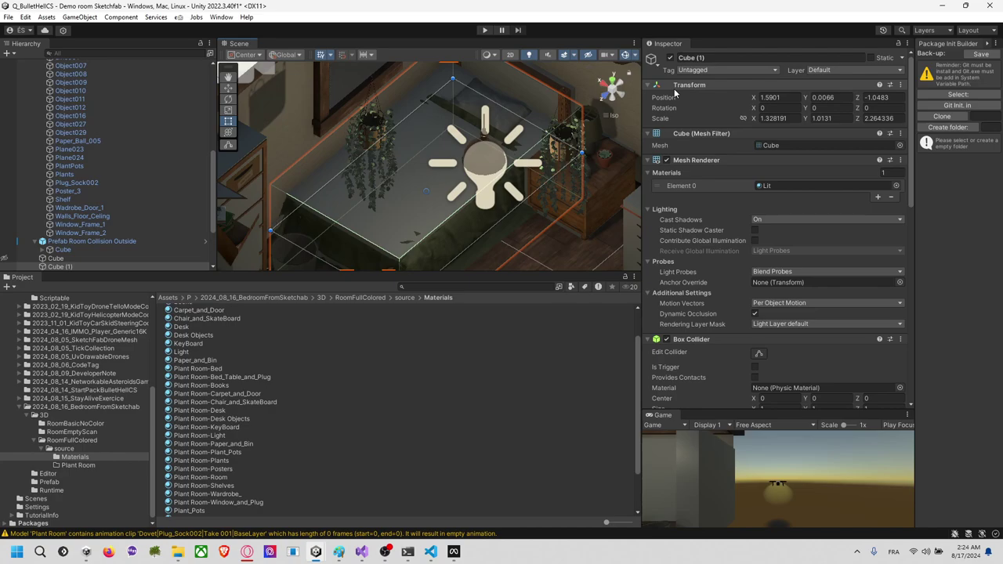
{"action": "left_click", "coordinate": [669, 58]}
Step: Try a convex Mesh Collider on the Dovet bed mesh
{"action": "left_click", "coordinate": [426, 245]}
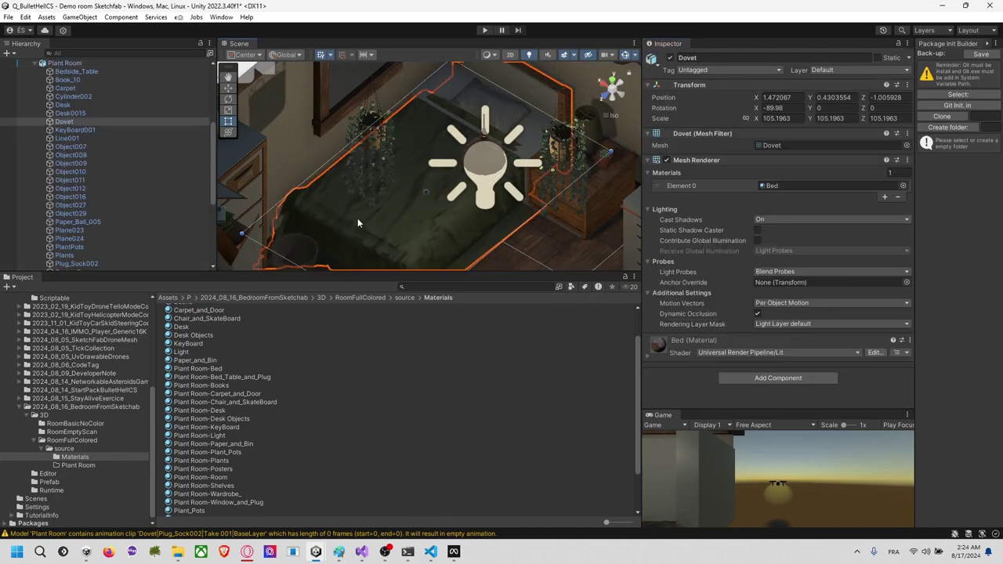
{"action": "left_click", "coordinate": [756, 374]}
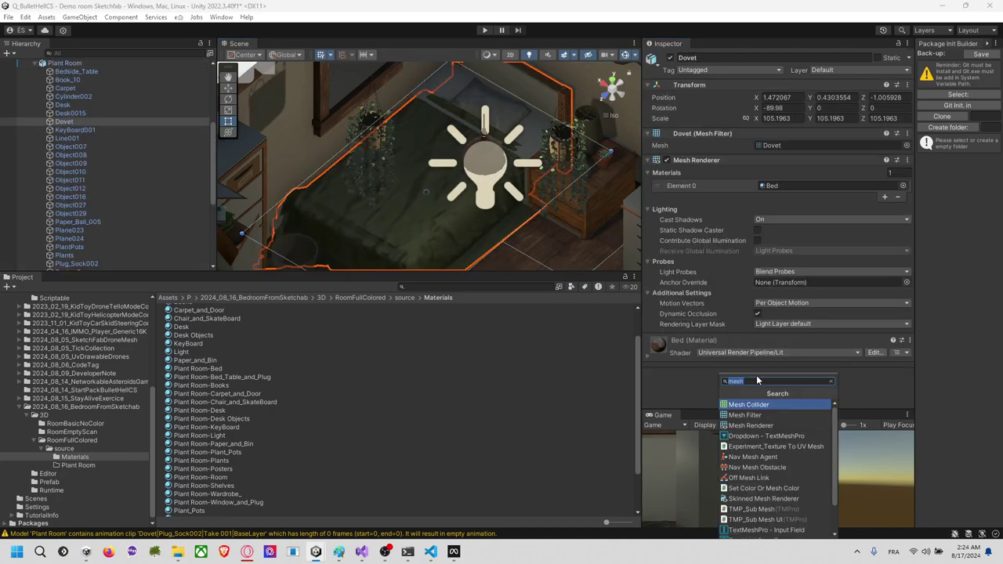
{"action": "key", "text": "Return"}
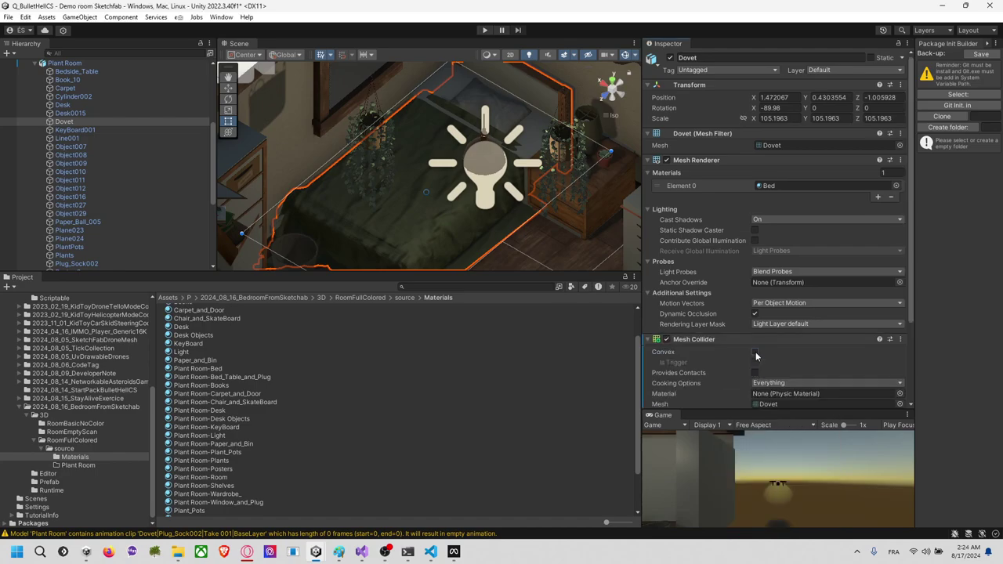
{"action": "left_click", "coordinate": [755, 352]}
{"action": "right_click_drag", "start_coordinate": [443, 217], "coordinate": [384, 74]}
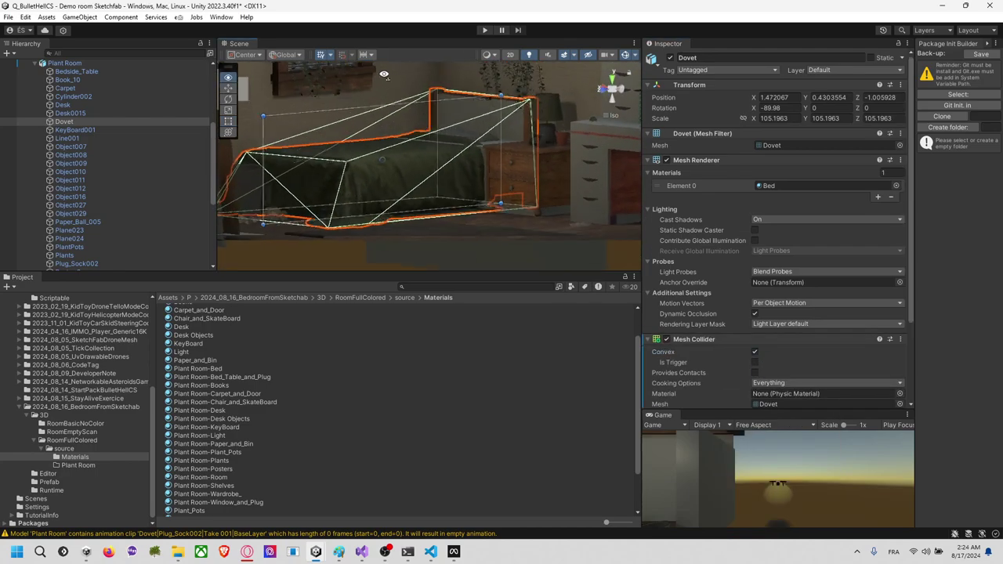
{"action": "left_click_drag", "start_coordinate": [384, 74], "coordinate": [381, 67], "text": "alt"}
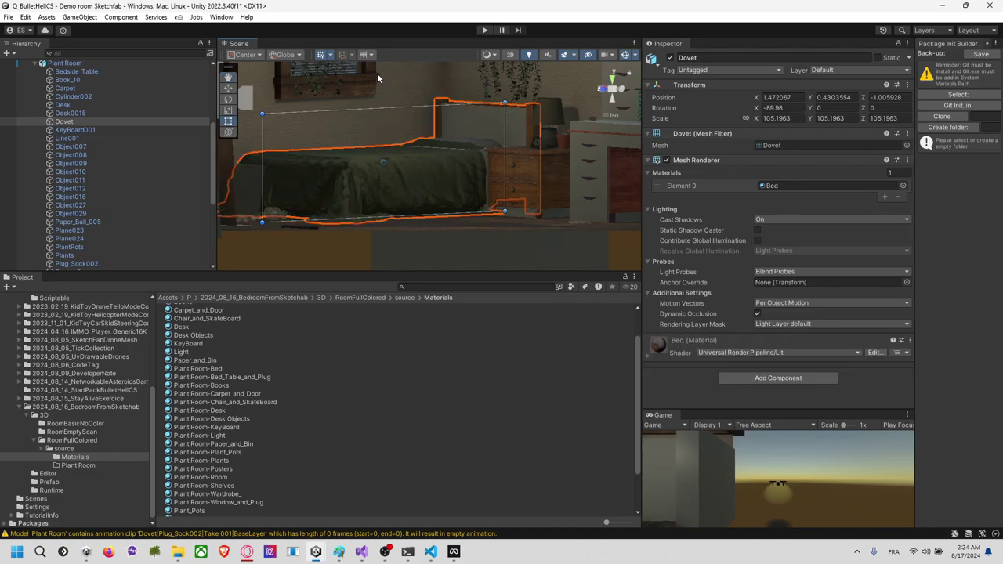
{"action": "left_click", "coordinate": [377, 79]}
{"action": "left_click", "coordinate": [380, 88]}
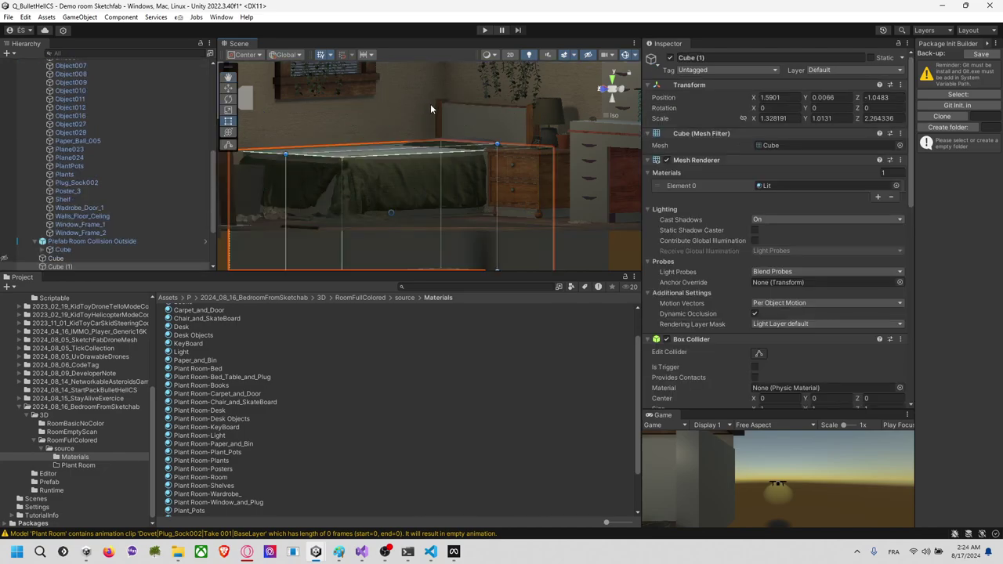
Step: Enlarge the bedside table and headboard cube slightly to about 2.04 wide, 1.05 high and 0.78 deep
{"action": "left_click_drag", "start_coordinate": [430, 103], "coordinate": [454, 196], "text": "alt"}
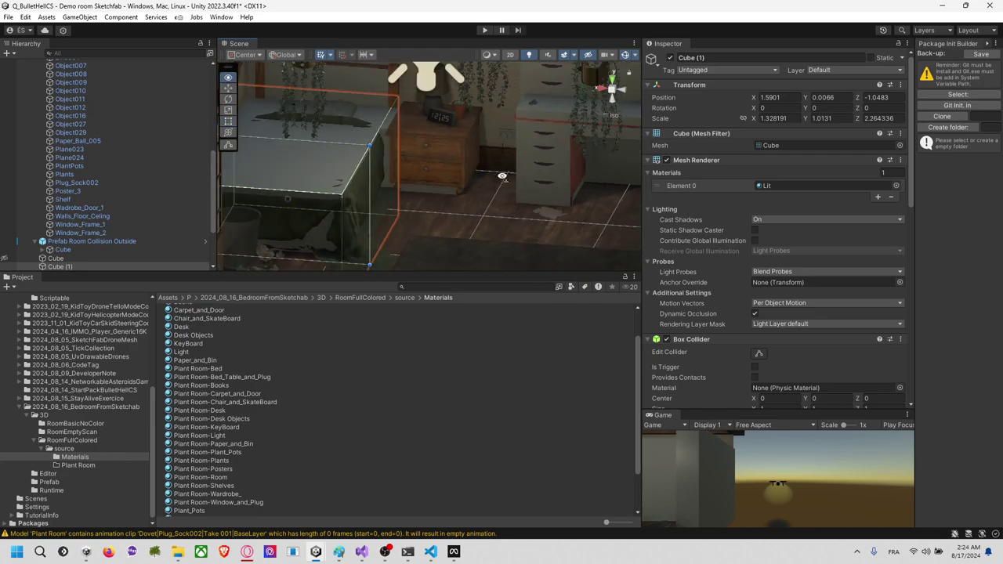
{"action": "left_click", "coordinate": [451, 194]}
{"action": "left_click", "coordinate": [449, 192]}
{"action": "left_click", "coordinate": [448, 189]}
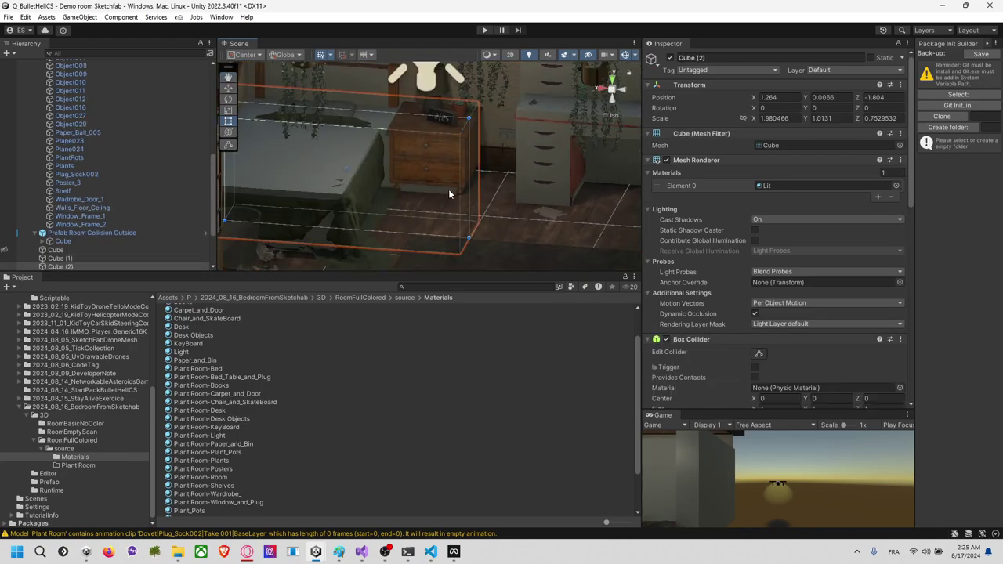
{"action": "left_click_drag", "start_coordinate": [469, 163], "coordinate": [431, 124]}
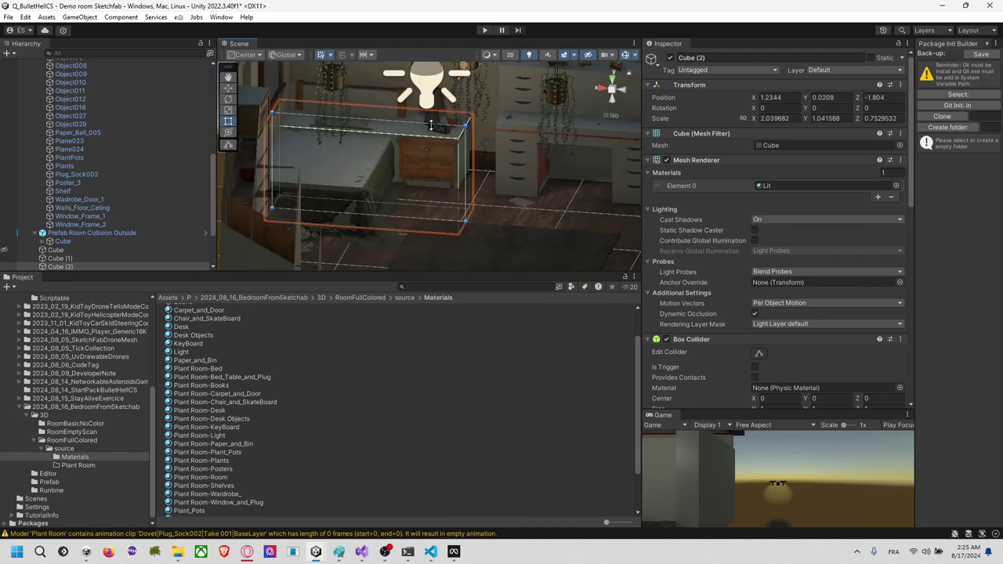
{"action": "mouse_move", "coordinate": [452, 183]}
{"action": "left_mouse_down", "text": "alt"}
{"action": "mouse_move", "coordinate": [478, 169]}
{"action": "mouse_move", "coordinate": [496, 175]}
{"action": "mouse_move", "coordinate": [467, 176]}
{"action": "left_mouse_up", "text": "alt"}
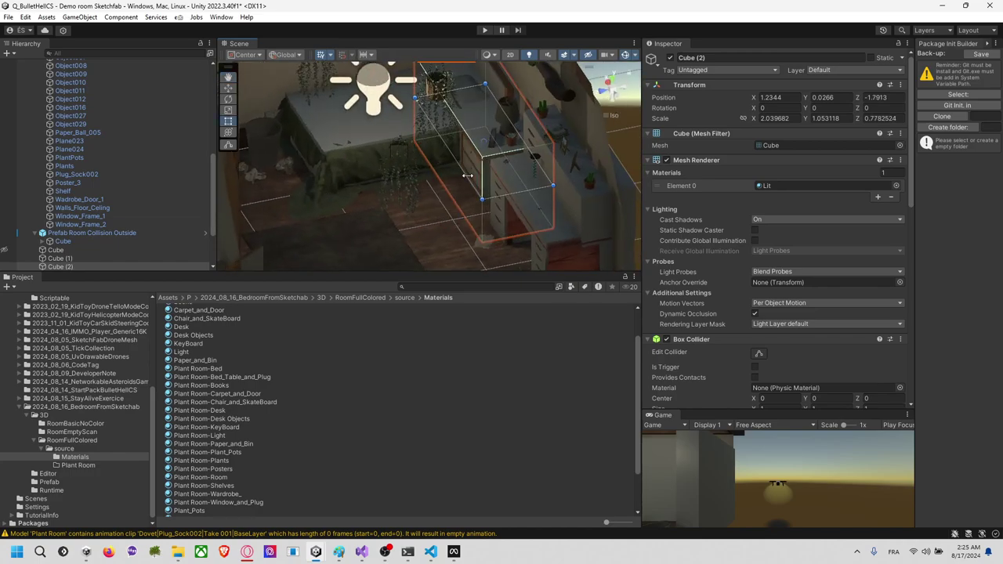
Step: Examine the placement of the collider cubes around the bed and desk from several angles
{"action": "scroll", "coordinate": [387, 170], "scroll_direction": "down", "scroll_amount": 7}
{"action": "middle_click_drag", "start_coordinate": [444, 150], "coordinate": [534, 194]}
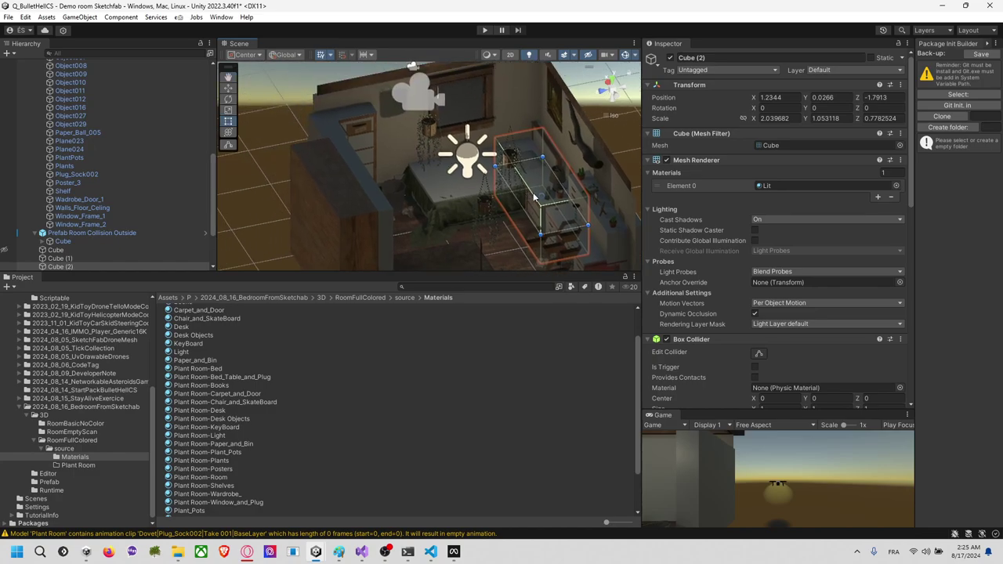
{"action": "left_click_drag", "start_coordinate": [590, 243], "coordinate": [643, 135], "text": "alt"}
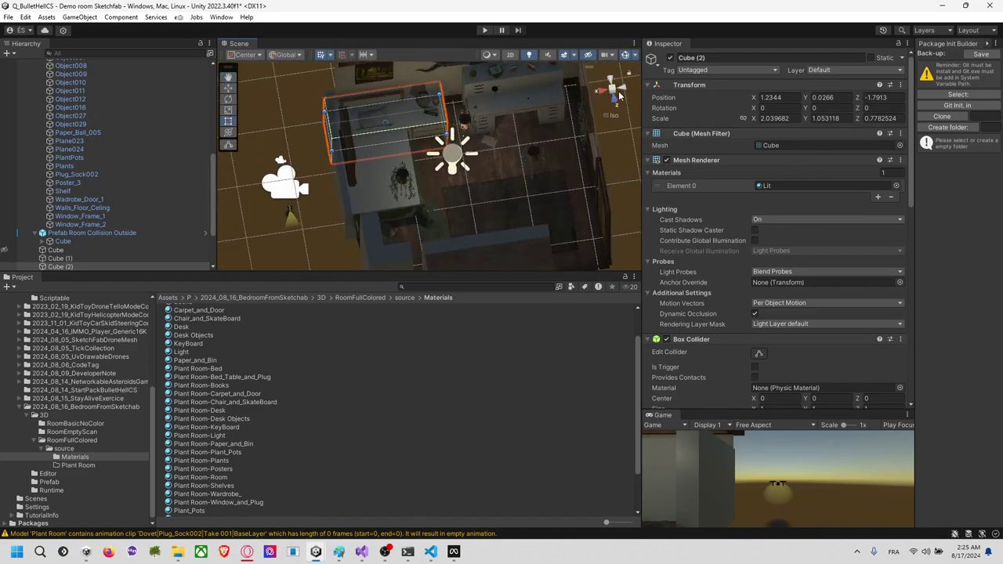
{"action": "left_click", "coordinate": [620, 91]}
{"action": "left_click", "coordinate": [610, 76]}
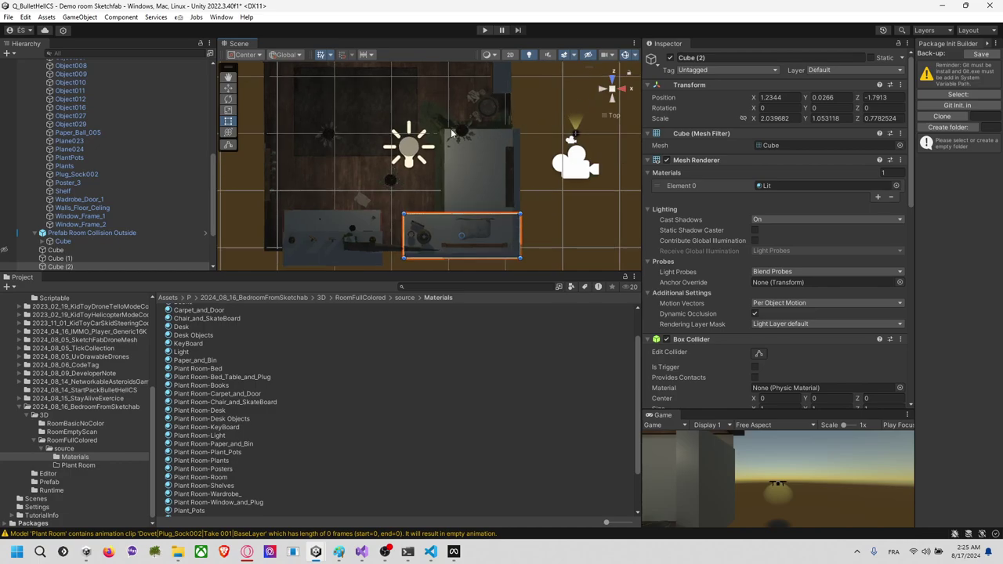
{"action": "left_click_drag", "start_coordinate": [339, 153], "coordinate": [300, 117], "text": "alt"}
{"action": "left_click", "coordinate": [365, 157]}
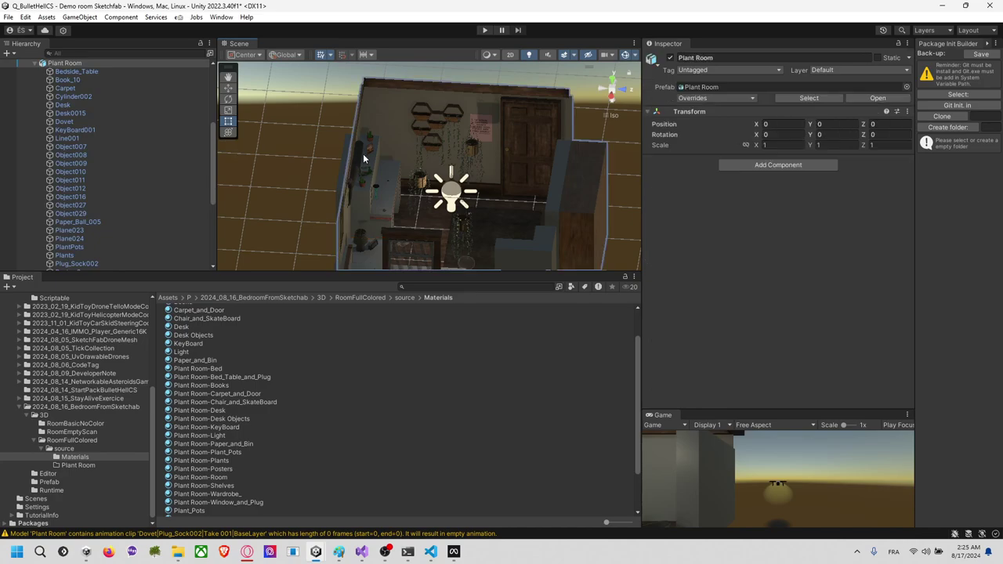
{"action": "left_click", "coordinate": [364, 157]}
{"action": "left_click", "coordinate": [363, 153]}
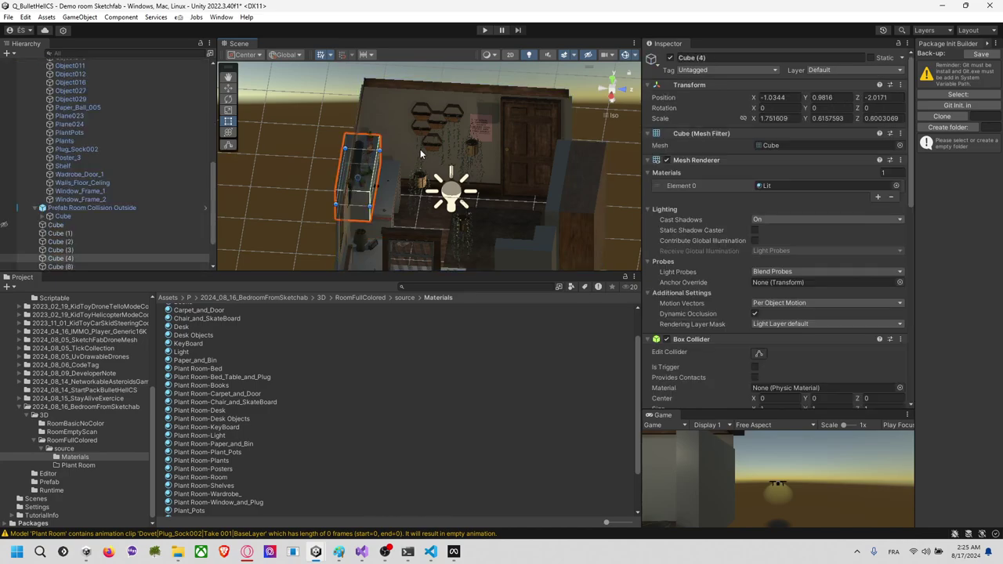
Step: Add a Mesh Collider component to the PlantPots object
{"action": "left_click_drag", "start_coordinate": [420, 149], "coordinate": [369, 137], "text": "alt"}
{"action": "left_click", "coordinate": [365, 130]}
{"action": "left_click", "coordinate": [364, 130]}
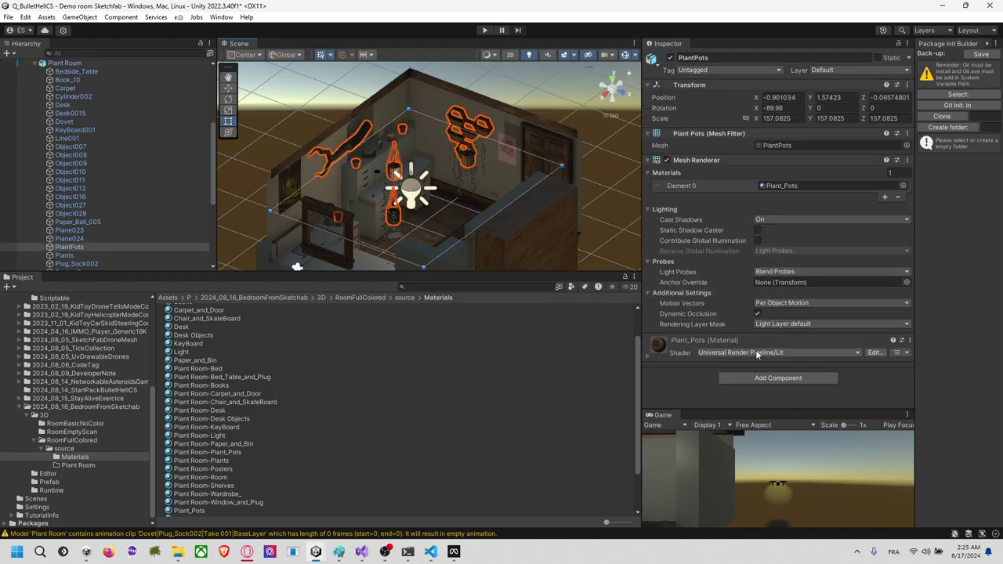
{"action": "left_click", "coordinate": [759, 375]}
{"action": "type", "text": "mesh"}
{"action": "key", "text": "Return"}
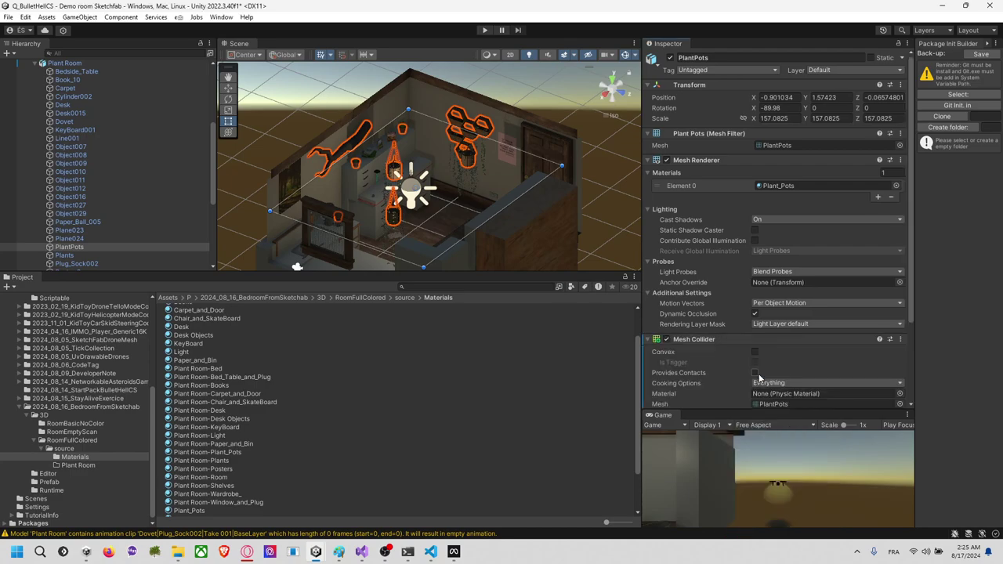
Step: Try the Convex option on the plant pots' Mesh Collider and undo it
{"action": "left_click", "coordinate": [754, 353]}
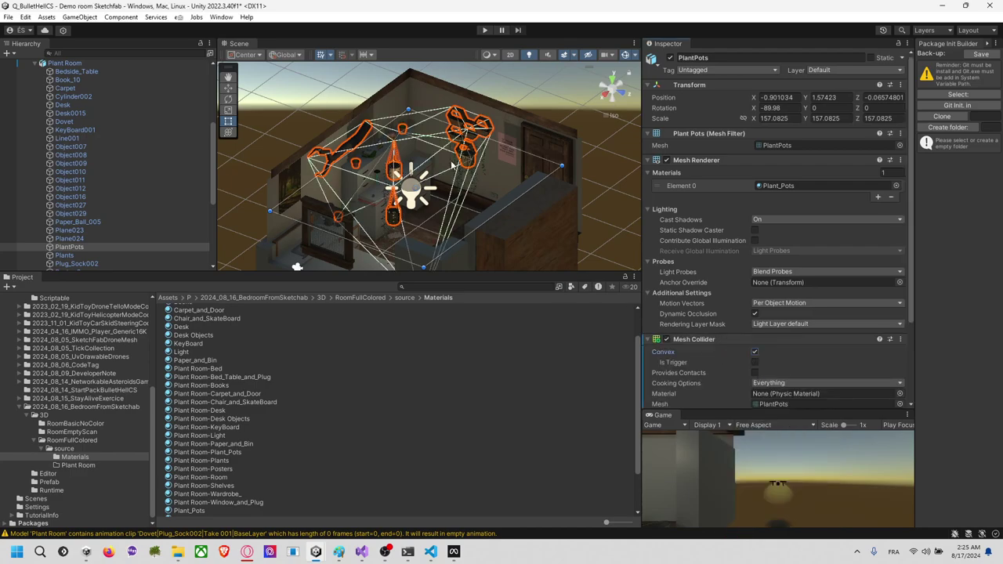
{"action": "key", "text": "ctrl+z"}
{"action": "scroll", "coordinate": [486, 155], "scroll_direction": "down", "scroll_amount": 3}
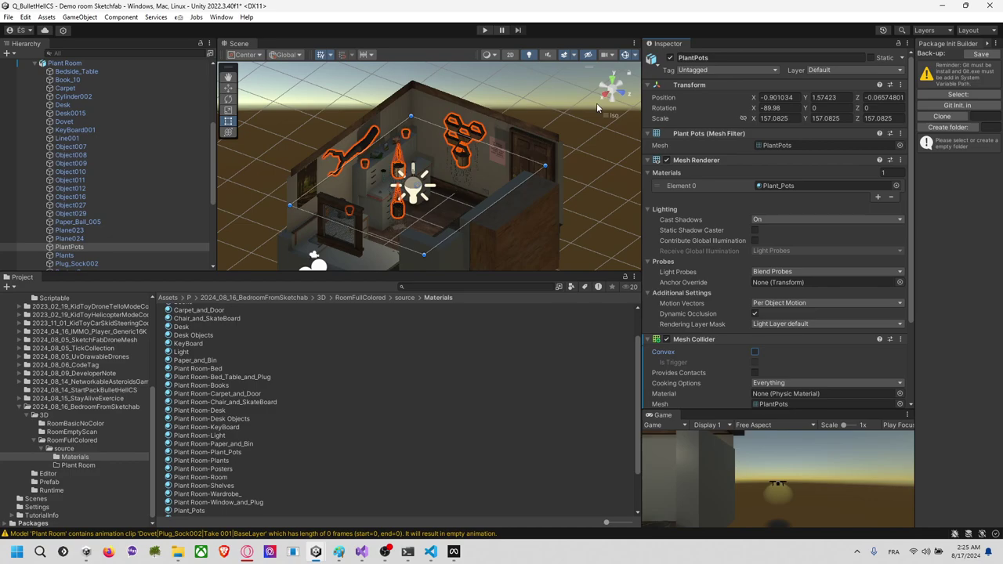
Step: Add a capsule 3D object as a child of Prefab Room Collision Outside
{"action": "left_click", "coordinate": [612, 82]}
{"action": "left_click", "coordinate": [321, 145]}
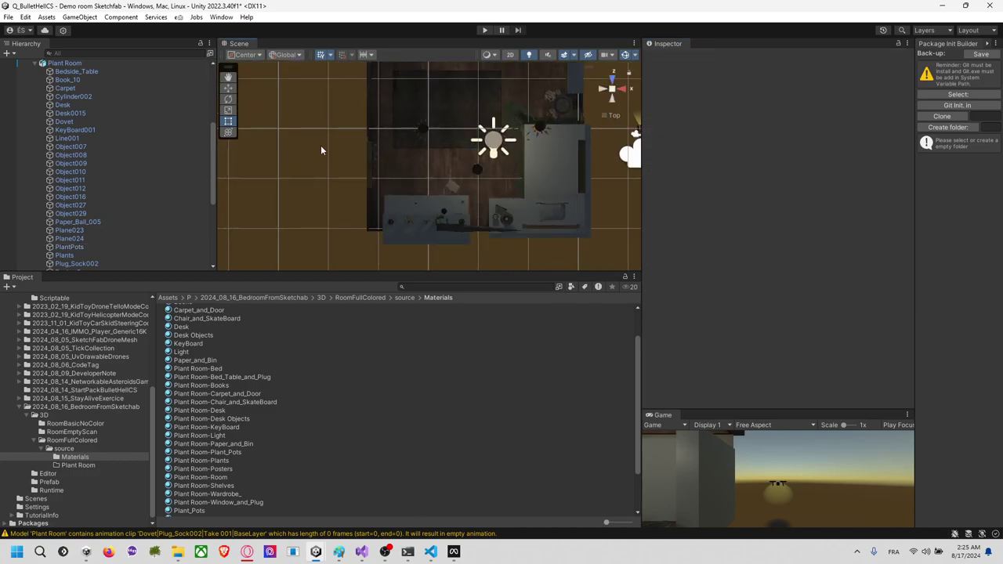
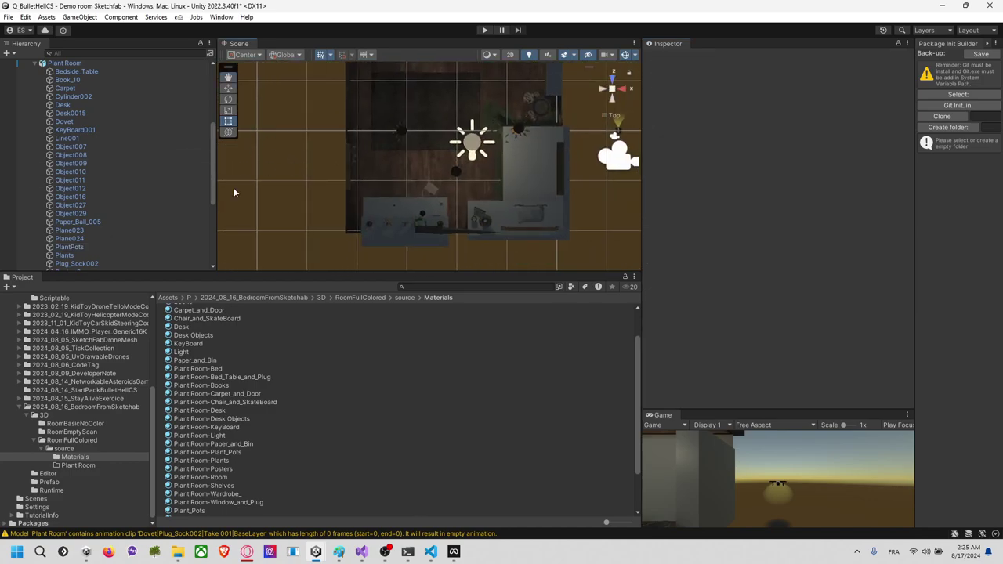
{"action": "left_click", "coordinate": [406, 137]}
{"action": "left_click", "coordinate": [508, 159]}
{"action": "middle_click_drag", "start_coordinate": [508, 159], "coordinate": [484, 170]}
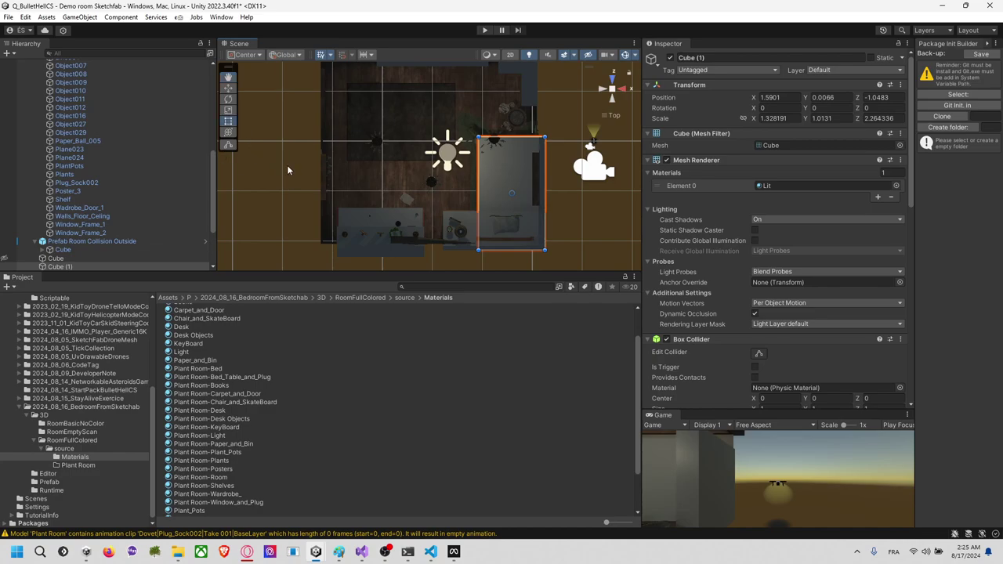
{"action": "right_click_drag", "start_coordinate": [292, 154], "coordinate": [287, 154]}
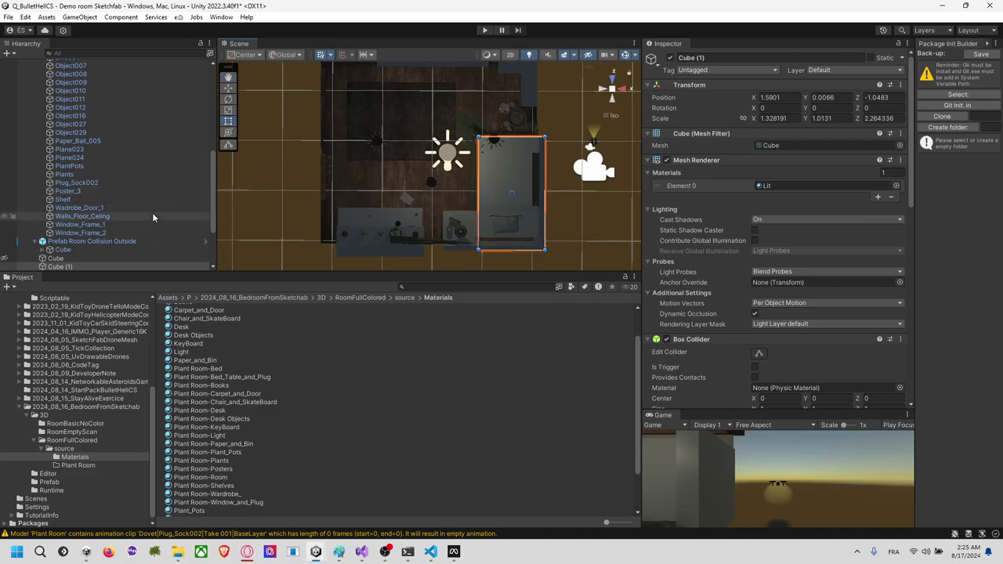
{"action": "right_click", "coordinate": [118, 244]}
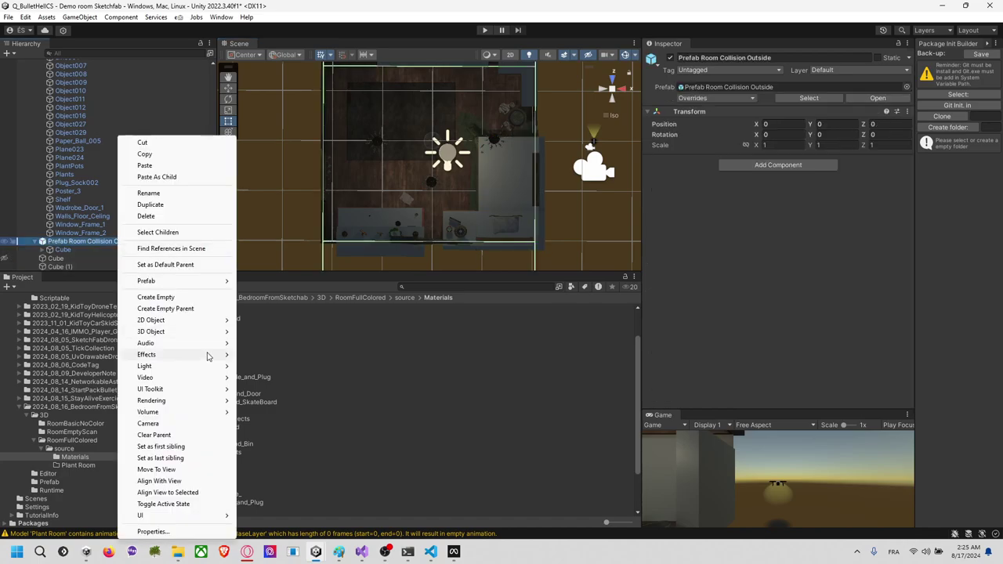
{"action": "mouse_move", "coordinate": [223, 333]}
{"action": "left_click", "coordinate": [291, 354]}
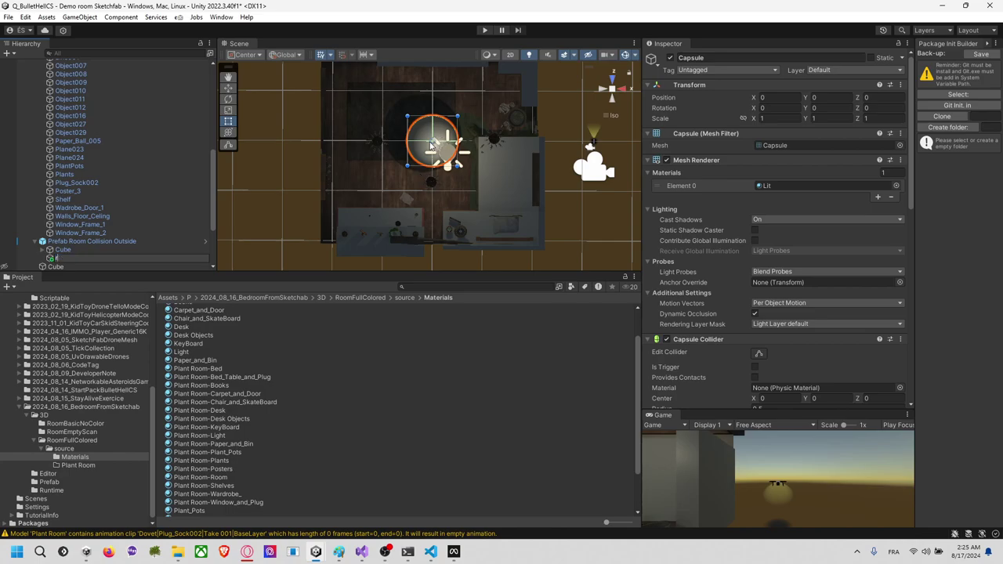
{"action": "key", "text": "ctrl+z"}
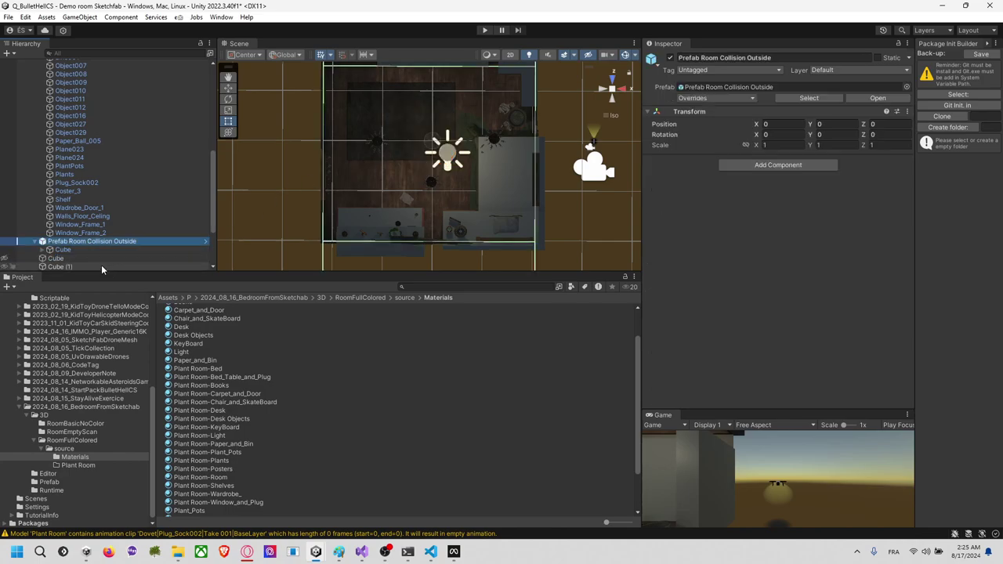
{"action": "key", "text": "ctrl+y"}
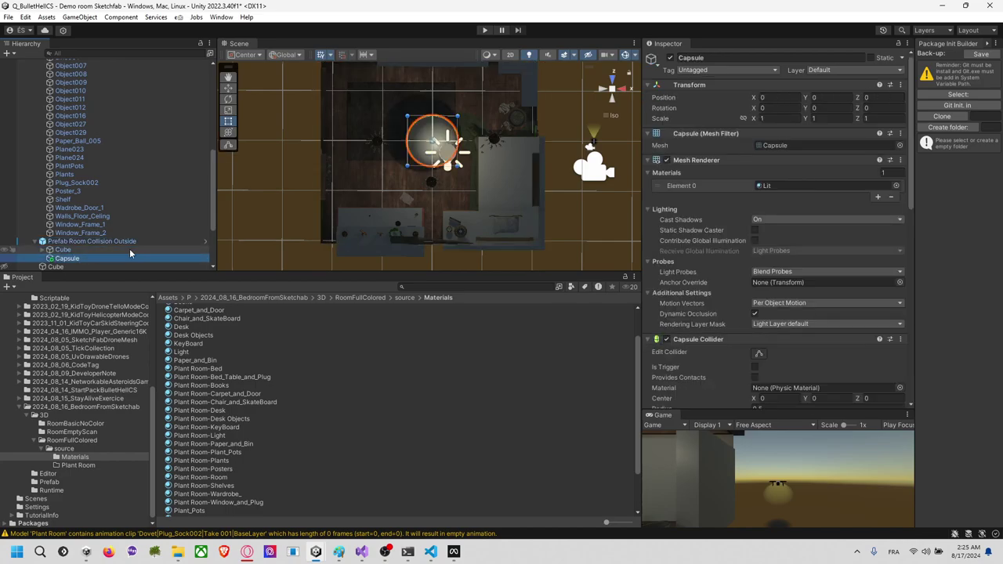
Step: Shrink the capsule uniformly to a scale of about 0.226 and centre it over the hanging plant at about X -1.103, Z -0.005
{"action": "key", "text": "r"}
{"action": "left_click_drag", "start_coordinate": [435, 141], "coordinate": [384, 139]}
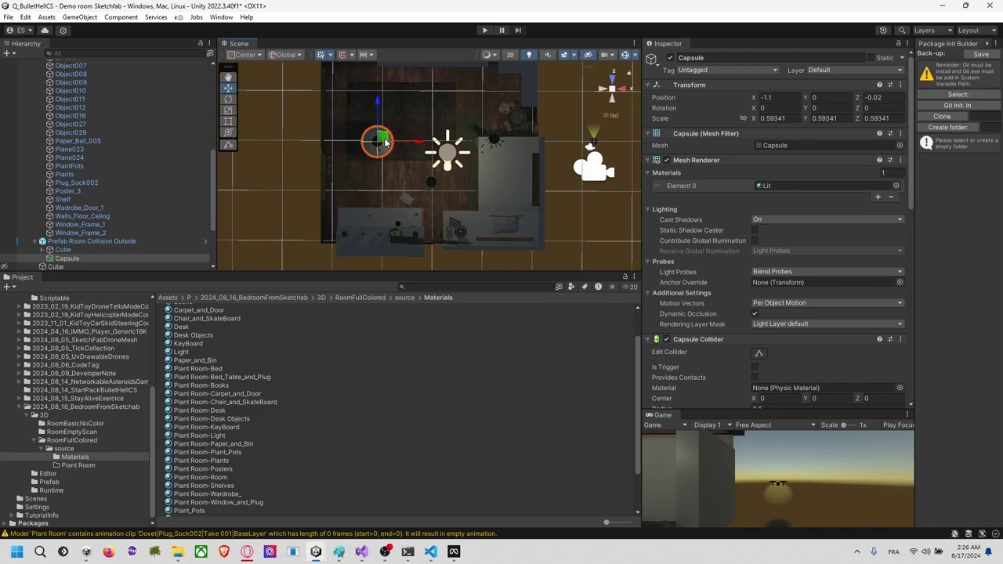
{"action": "scroll", "coordinate": [385, 142], "scroll_direction": "up", "scroll_amount": 6}
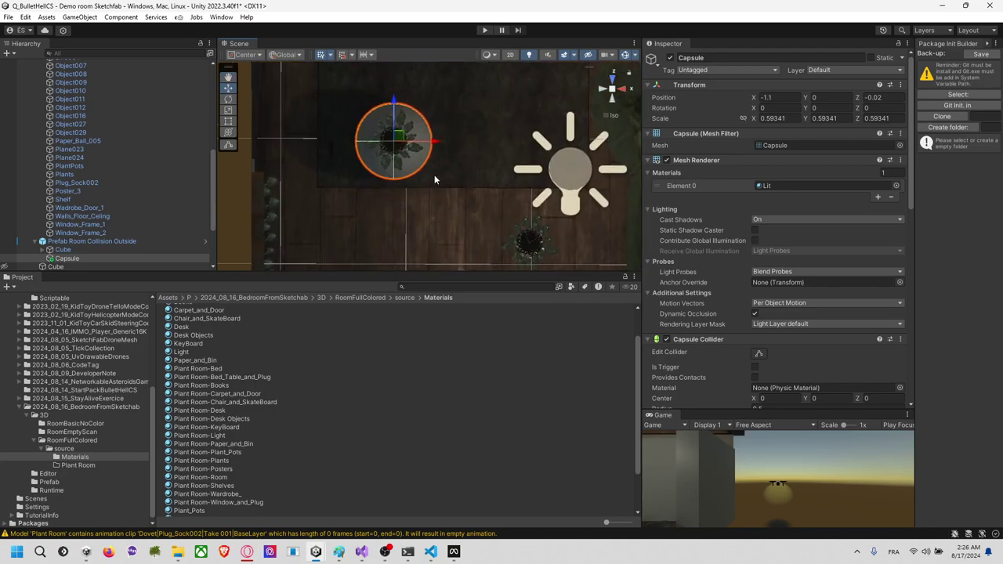
{"action": "scroll", "coordinate": [435, 180], "scroll_direction": "up", "scroll_amount": 2}
{"action": "left_click_drag", "start_coordinate": [385, 130], "coordinate": [364, 147]}
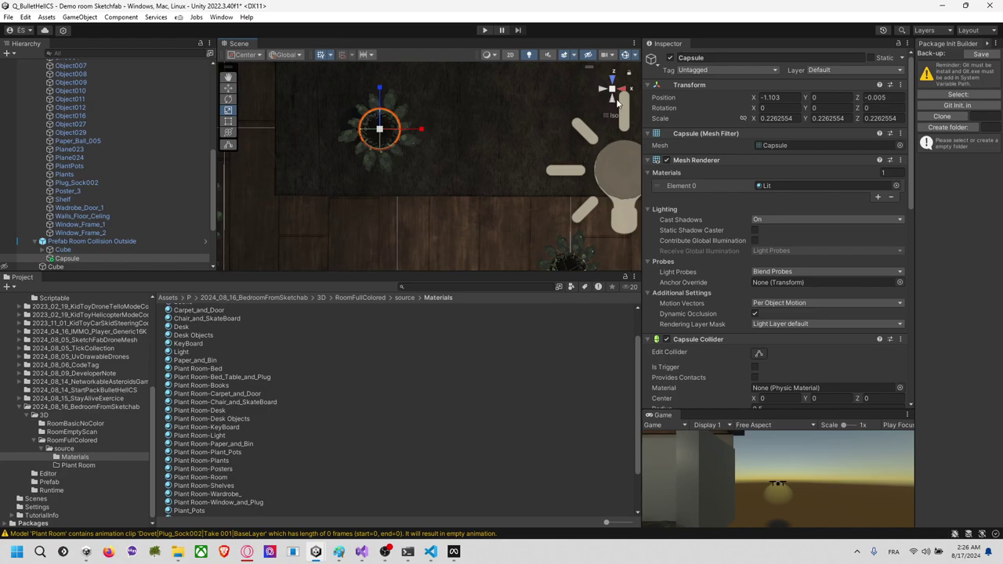
Step: Raise the capsule onto the hanging pot at about Y 1.725 and shorten its Y scale to about 0.173
{"action": "left_click", "coordinate": [616, 101]}
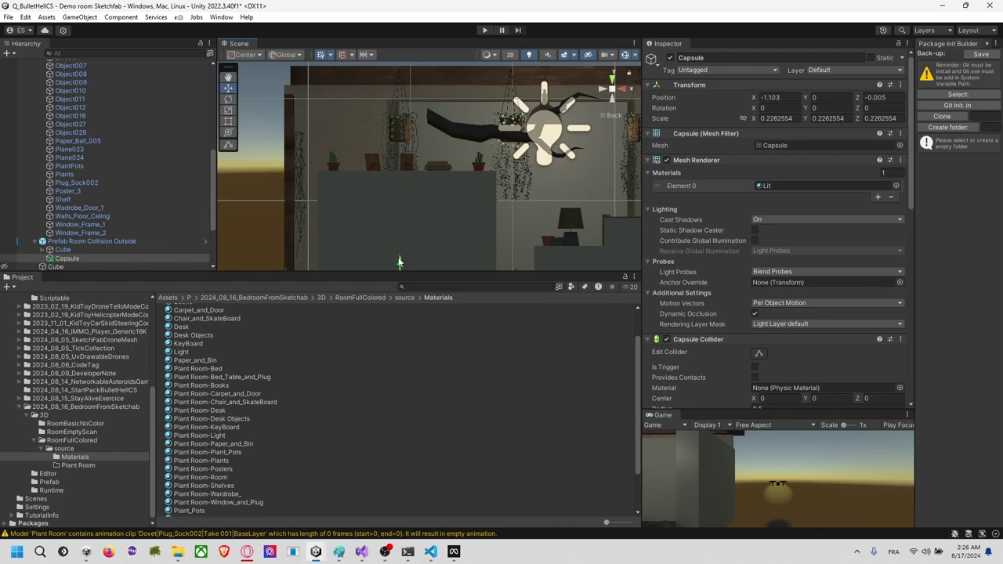
{"action": "key", "text": "f"}
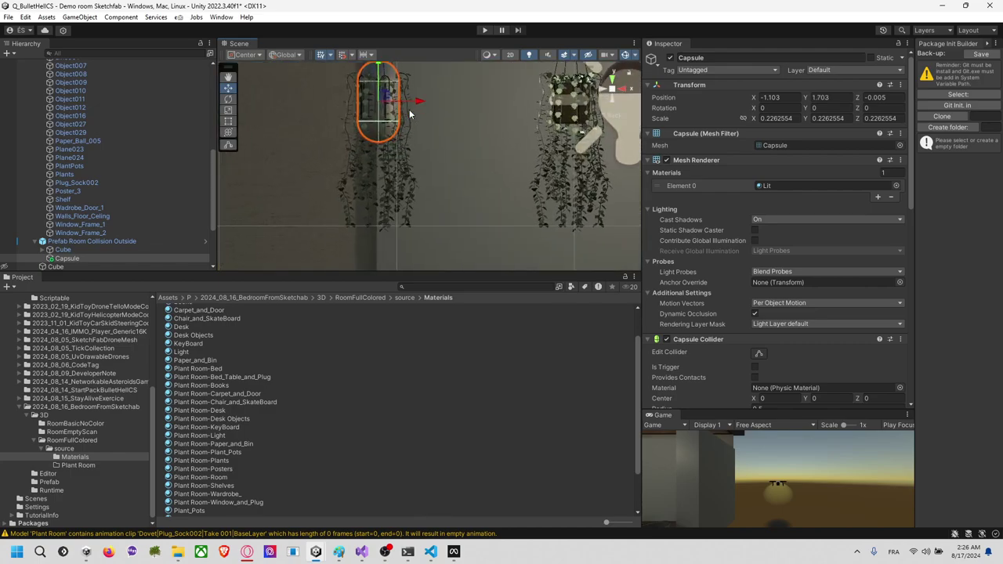
{"action": "scroll", "coordinate": [409, 110], "scroll_direction": "up", "scroll_amount": 1}
{"action": "middle_click_drag", "start_coordinate": [409, 111], "coordinate": [426, 118]}
{"action": "left_click_drag", "start_coordinate": [408, 88], "coordinate": [409, 94]}
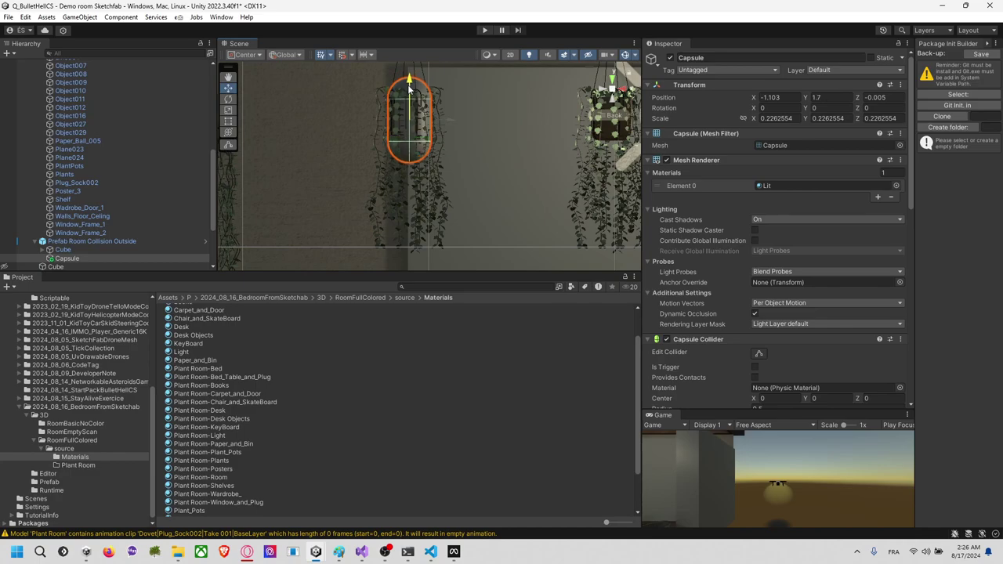
{"action": "key", "text": "r"}
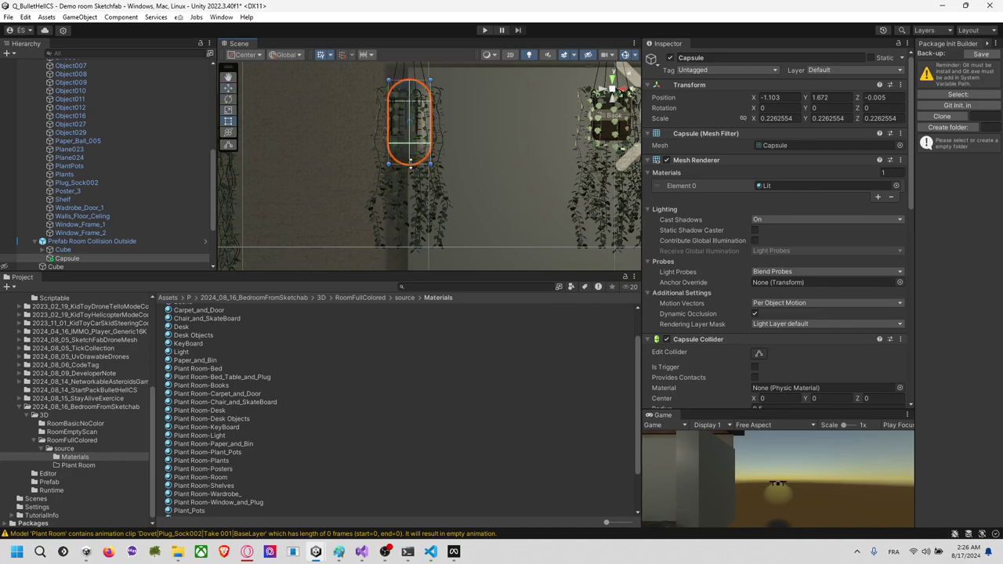
{"action": "mouse_move", "coordinate": [409, 163]}
{"action": "left_mouse_down"}
{"action": "mouse_move", "coordinate": [409, 124]}
{"action": "mouse_move", "coordinate": [409, 144]}
{"action": "left_mouse_up"}
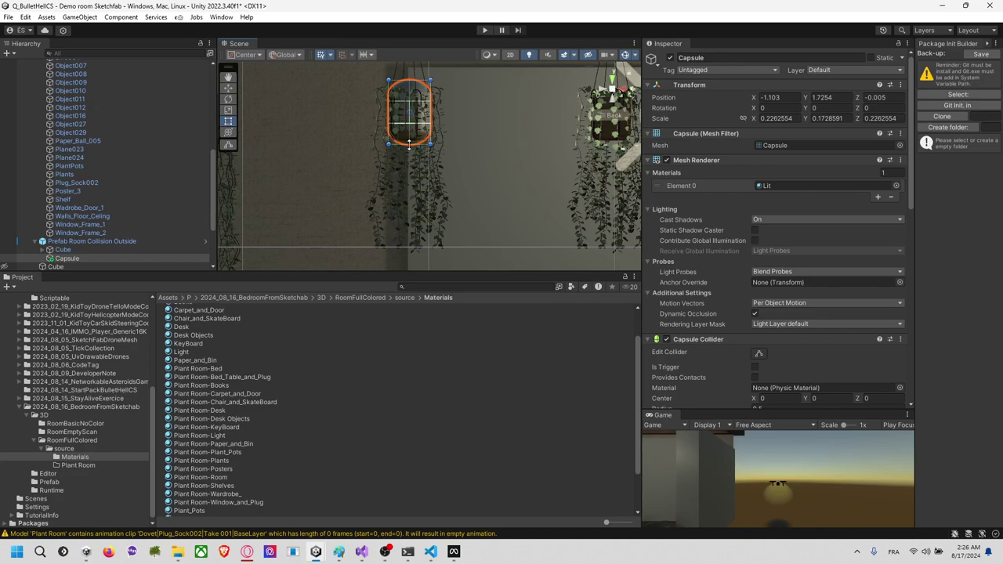
Step: Duplicate the capsule twice and place the copies over the other two hanging plants, one at about X 1.231, Z 0.047
{"action": "scroll", "coordinate": [453, 132], "scroll_direction": "down", "scroll_amount": 5}
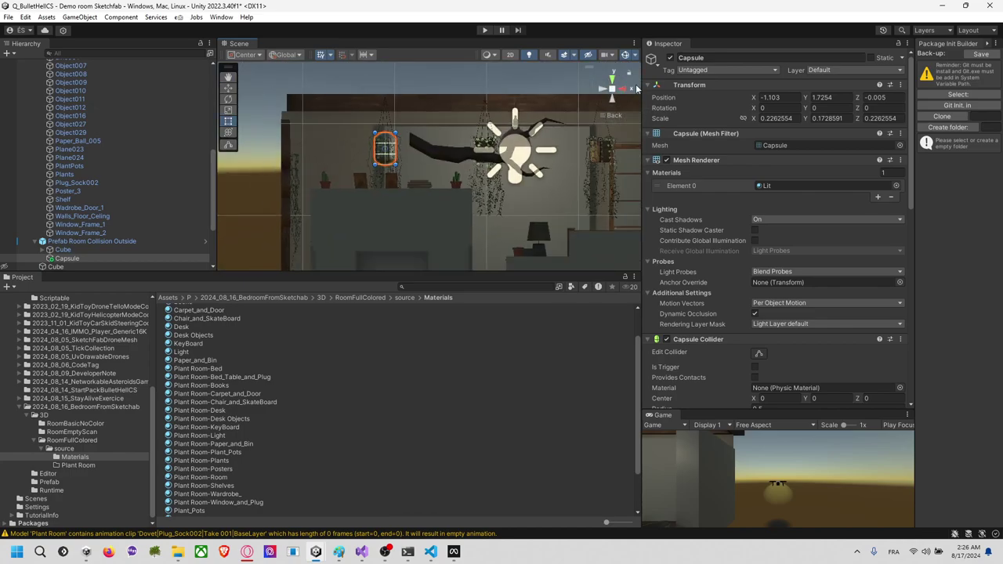
{"action": "left_click", "coordinate": [612, 77]}
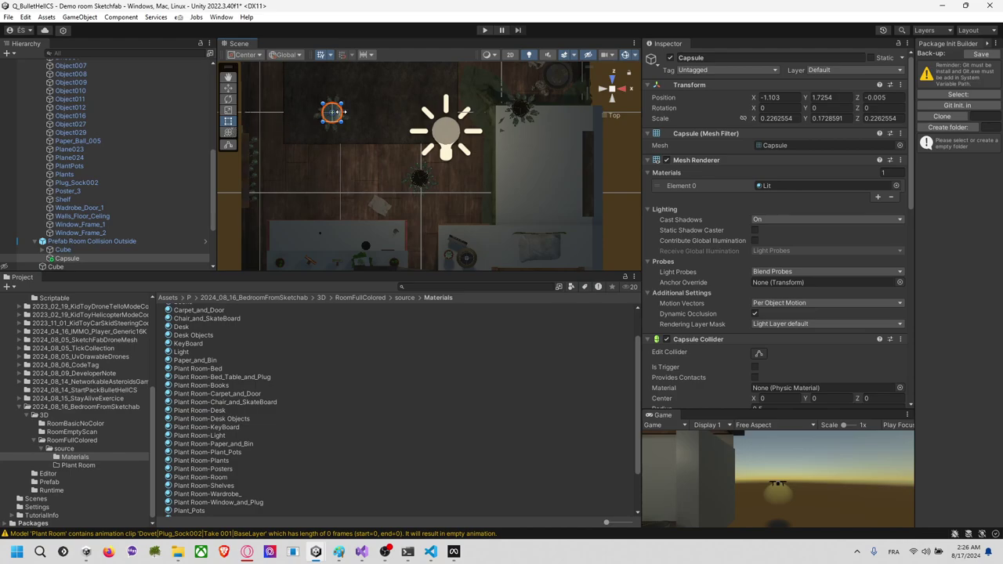
{"action": "key", "text": "ctrl+d"}
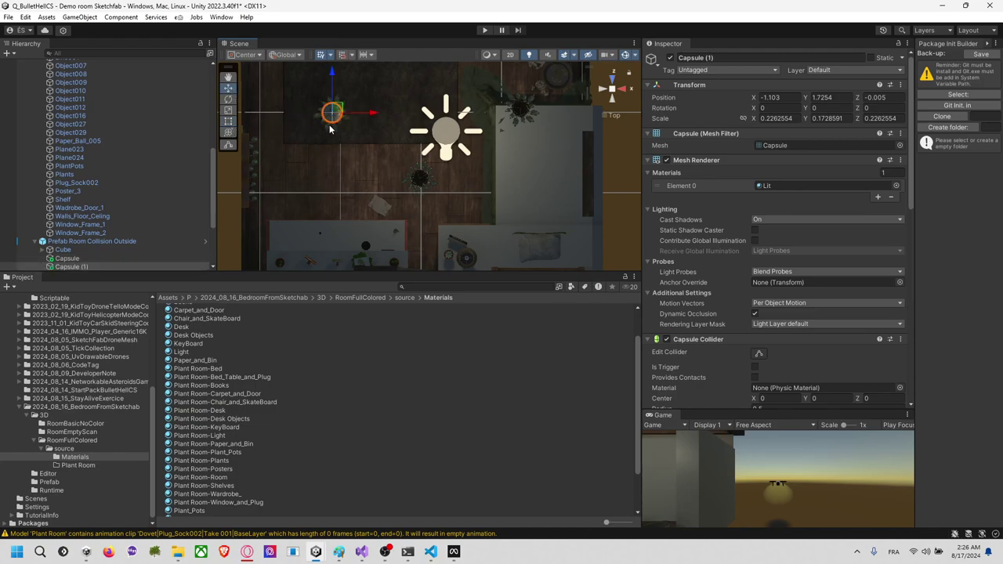
{"action": "left_click_drag", "start_coordinate": [342, 113], "coordinate": [528, 109]}
{"action": "key", "text": "ctrl+d"}
{"action": "middle_click_drag", "start_coordinate": [483, 200], "coordinate": [486, 177]}
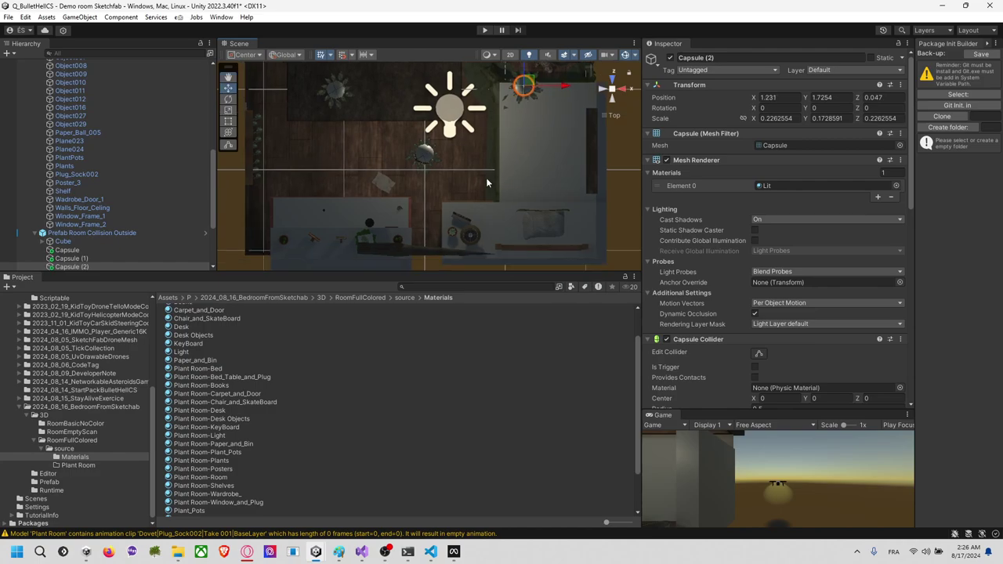
Step: Lower the first capsule slightly to about Y 1.706 so it fits its hanging pot
{"action": "right_click_drag", "start_coordinate": [486, 177], "coordinate": [445, 105]}
{"action": "middle_click_drag", "start_coordinate": [450, 131], "coordinate": [519, 190]}
{"action": "left_click_drag", "start_coordinate": [521, 193], "coordinate": [470, 124], "text": "alt"}
{"action": "left_click", "coordinate": [393, 180]}
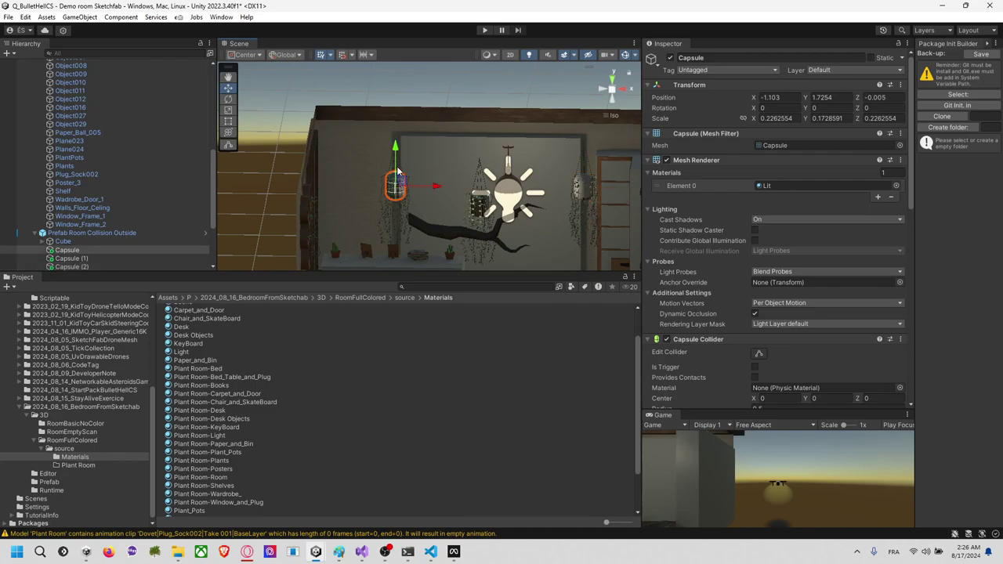
{"action": "left_click_drag", "start_coordinate": [395, 153], "coordinate": [356, 165], "text": "alt"}
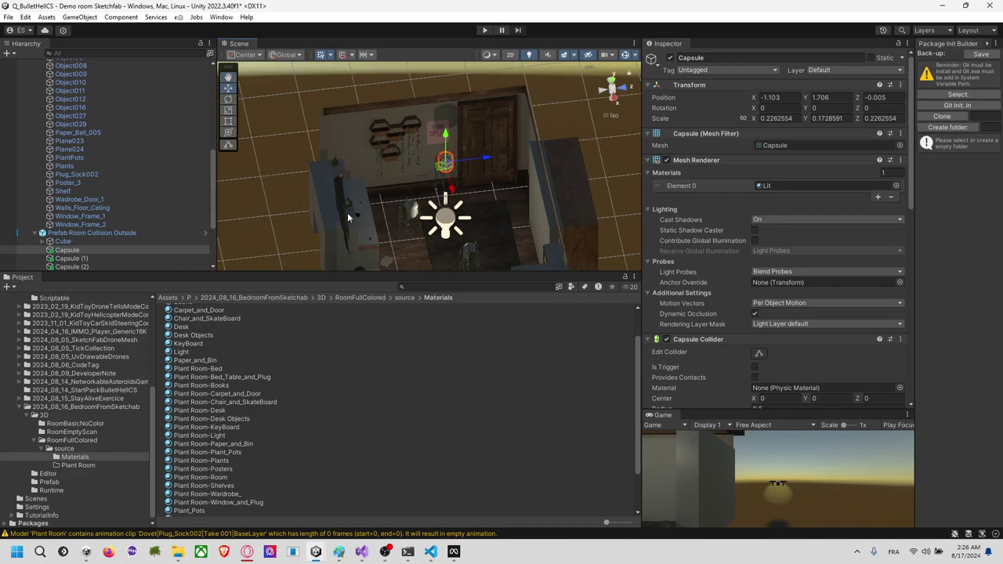
Step: Examine the plant pot mesh parts, including the branch and the hexagonal wall shelves, from several angles
{"action": "left_click", "coordinate": [341, 194]}
{"action": "left_click", "coordinate": [342, 195]}
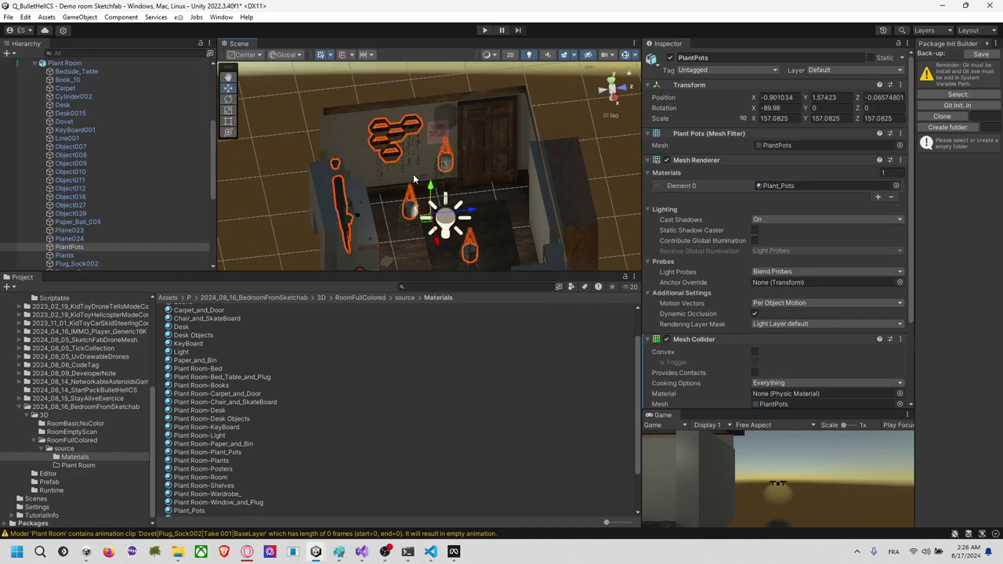
{"action": "left_click_drag", "start_coordinate": [415, 180], "coordinate": [360, 156], "text": "alt"}
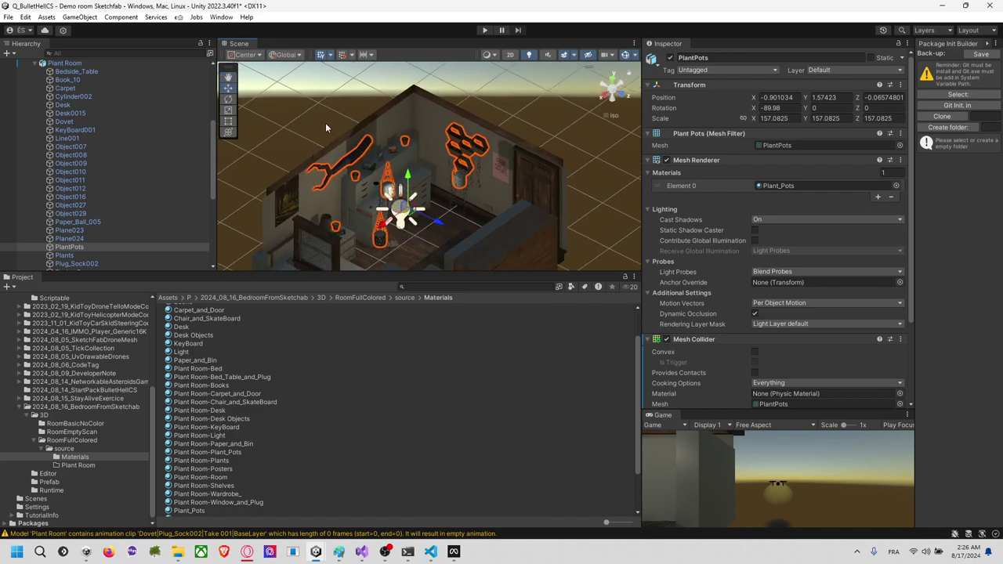
{"action": "left_click", "coordinate": [324, 138]}
{"action": "middle_click_drag", "start_coordinate": [353, 159], "coordinate": [382, 166]}
{"action": "scroll", "coordinate": [382, 166], "scroll_direction": "up", "scroll_amount": 7}
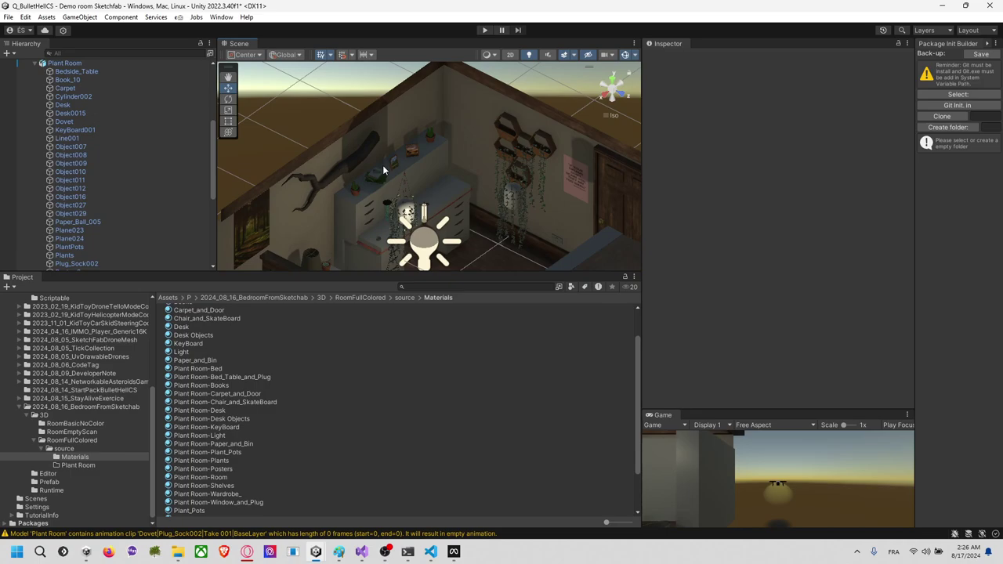
{"action": "middle_click_drag", "start_coordinate": [499, 148], "coordinate": [436, 148]}
{"action": "left_click_drag", "start_coordinate": [436, 147], "coordinate": [517, 158], "text": "alt"}
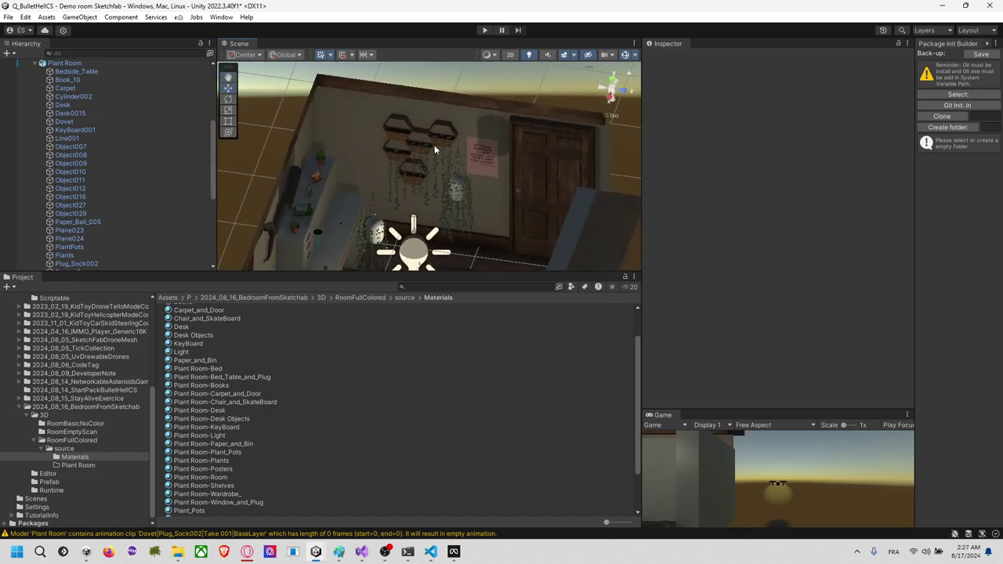
{"action": "scroll", "coordinate": [437, 147], "scroll_direction": "up", "scroll_amount": 3}
{"action": "middle_click_drag", "start_coordinate": [444, 151], "coordinate": [454, 155]}
{"action": "left_click_drag", "start_coordinate": [455, 154], "coordinate": [483, 163], "text": "alt"}
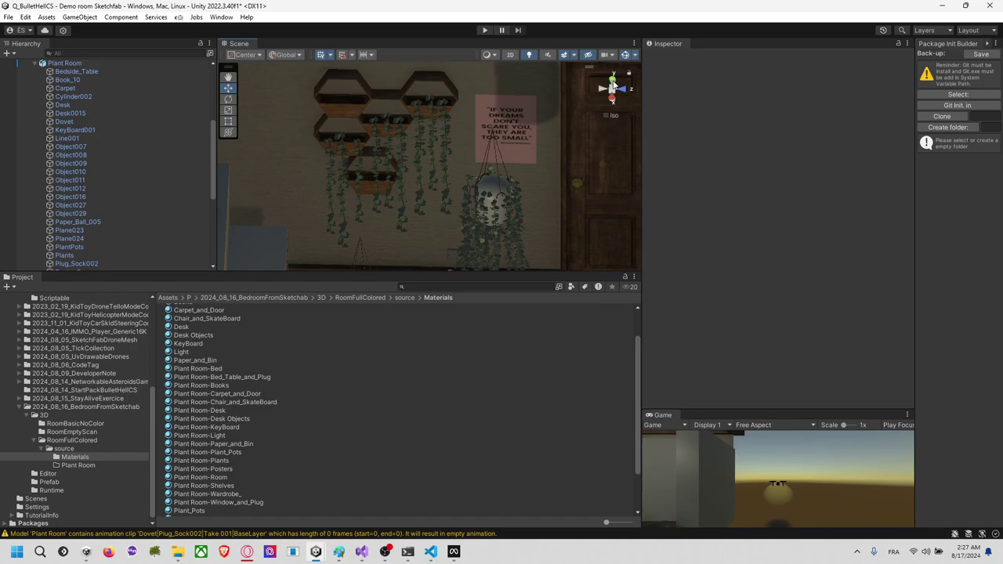
Step: Add a cube as a child of Prefab Plant Room
{"action": "left_click", "coordinate": [613, 82]}
{"action": "scroll", "coordinate": [438, 169], "scroll_direction": "down", "scroll_amount": 3}
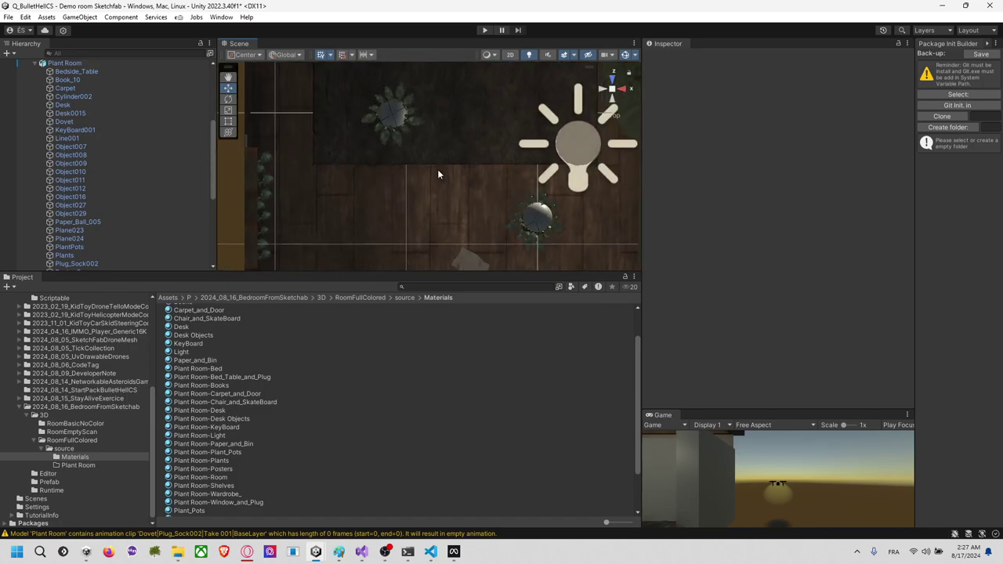
{"action": "middle_click_drag", "start_coordinate": [437, 170], "coordinate": [539, 59]}
{"action": "middle_click_drag", "start_coordinate": [498, 121], "coordinate": [492, 177]}
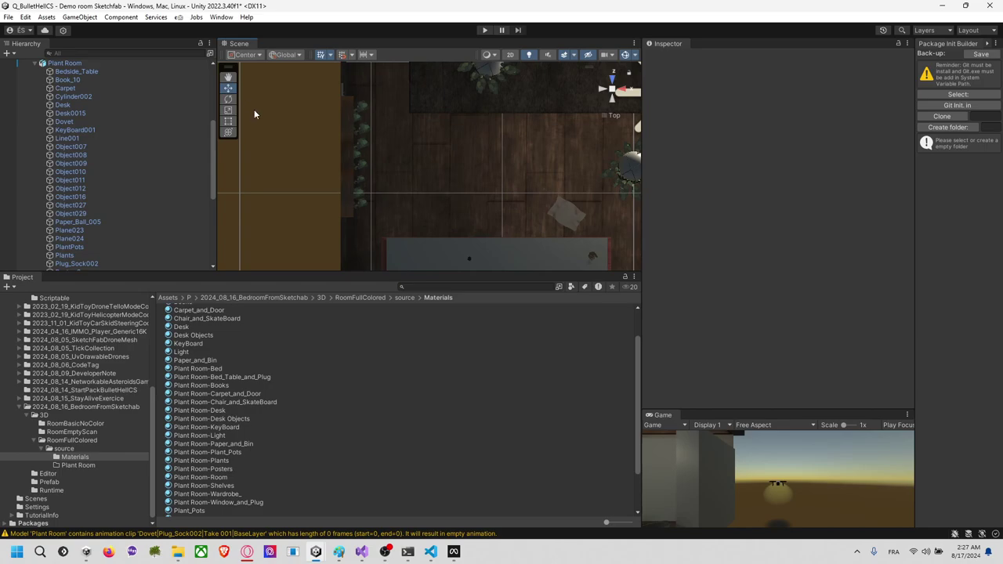
{"action": "scroll", "coordinate": [102, 90], "scroll_direction": "down", "scroll_amount": 8}
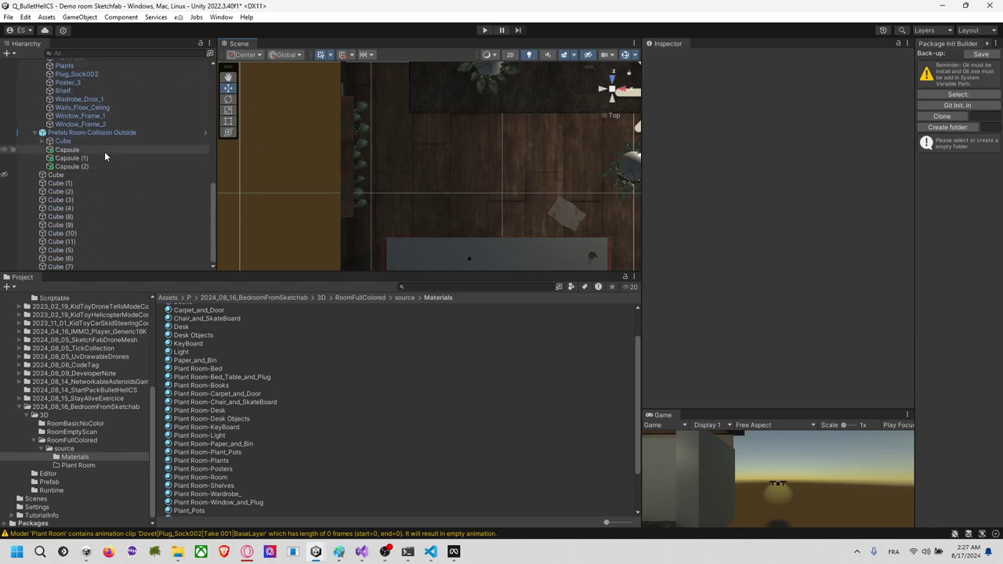
{"action": "left_click", "coordinate": [95, 174]}
{"action": "scroll", "coordinate": [100, 174], "scroll_direction": "up", "scroll_amount": 5}
{"action": "left_click", "coordinate": [84, 147]}
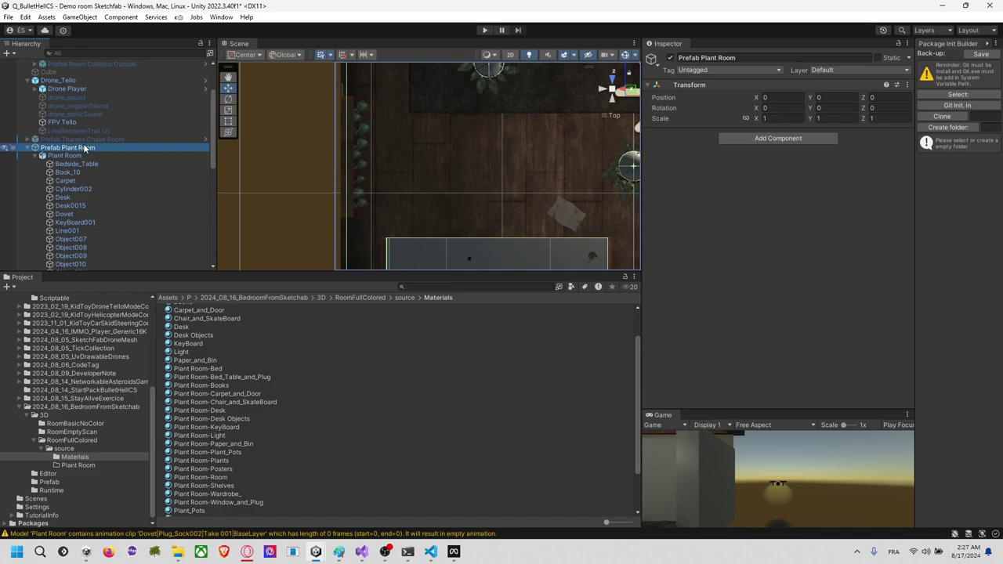
{"action": "right_click", "coordinate": [83, 146]}
{"action": "mouse_move", "coordinate": [149, 341]}
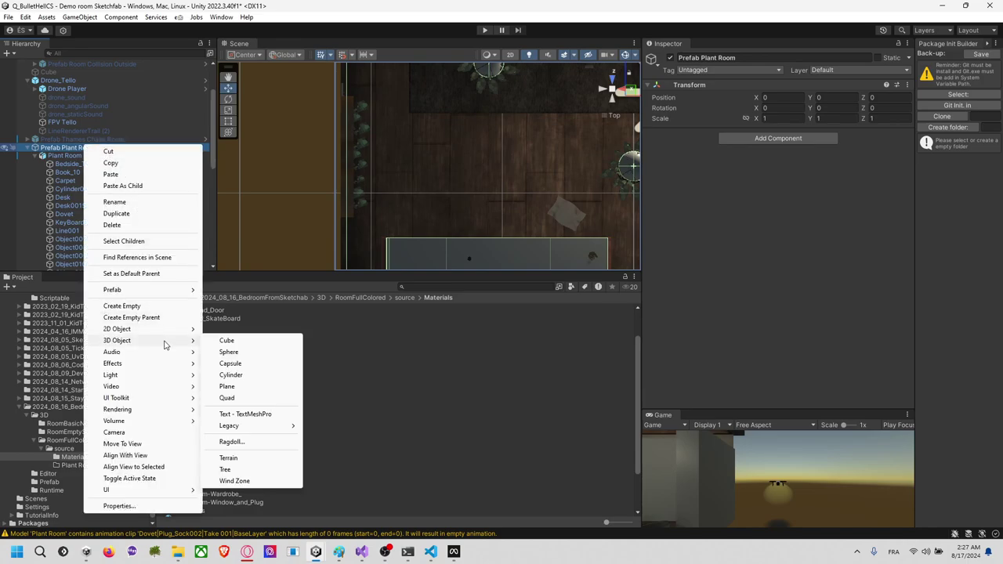
{"action": "left_click", "coordinate": [227, 341]}
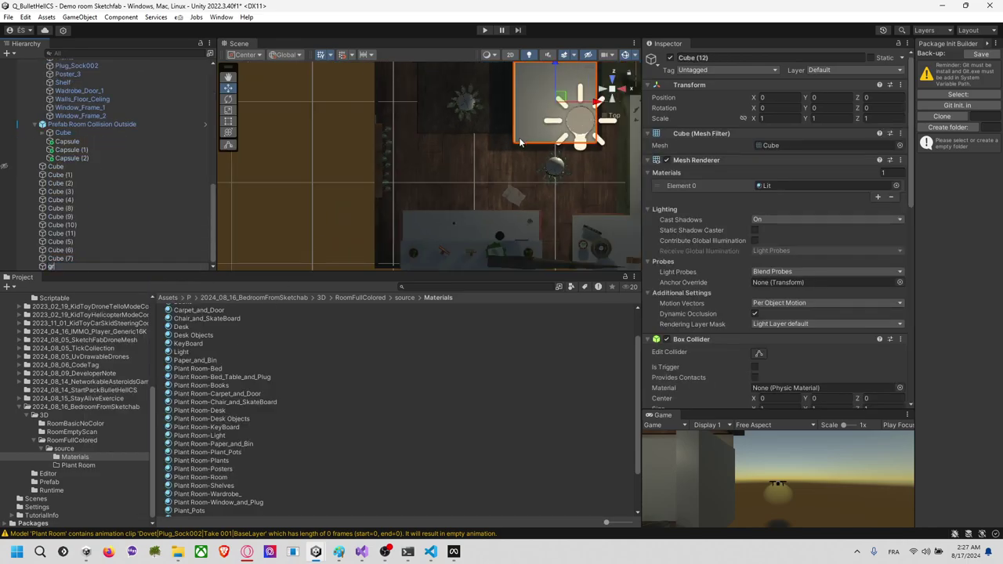
Step: Resize the new cube's footprint around the plants hanging along the wall, about 0.51 in X and 0.98 in Z
{"action": "middle_click_drag", "start_coordinate": [520, 143], "coordinate": [441, 184]}
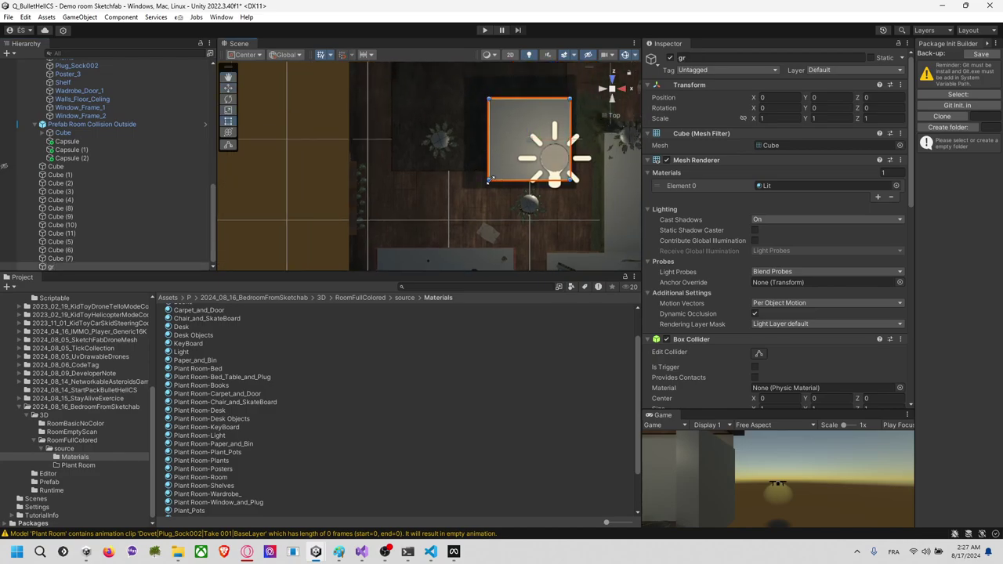
{"action": "left_click_drag", "start_coordinate": [488, 180], "coordinate": [315, 244]}
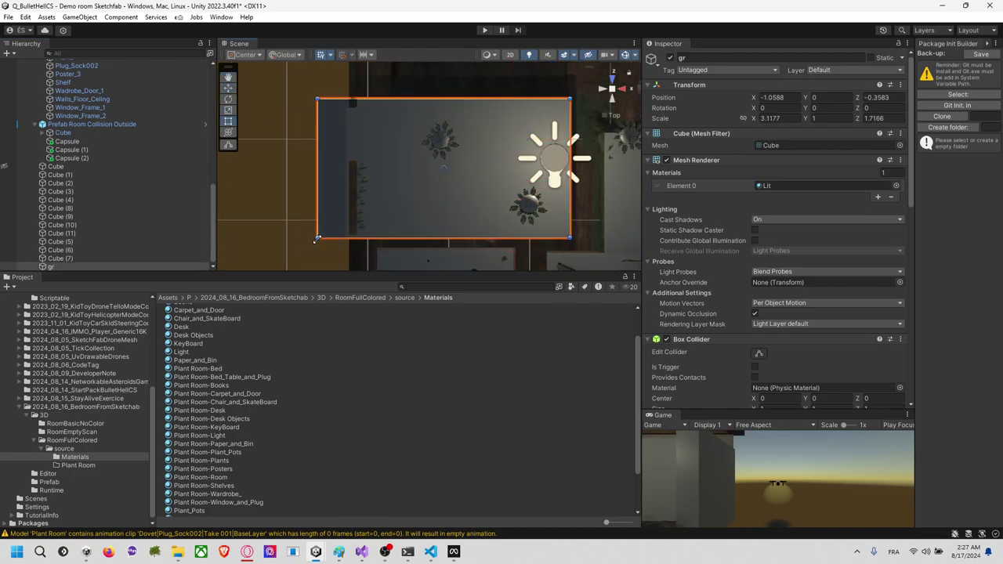
{"action": "left_click_drag", "start_coordinate": [392, 99], "coordinate": [393, 149]}
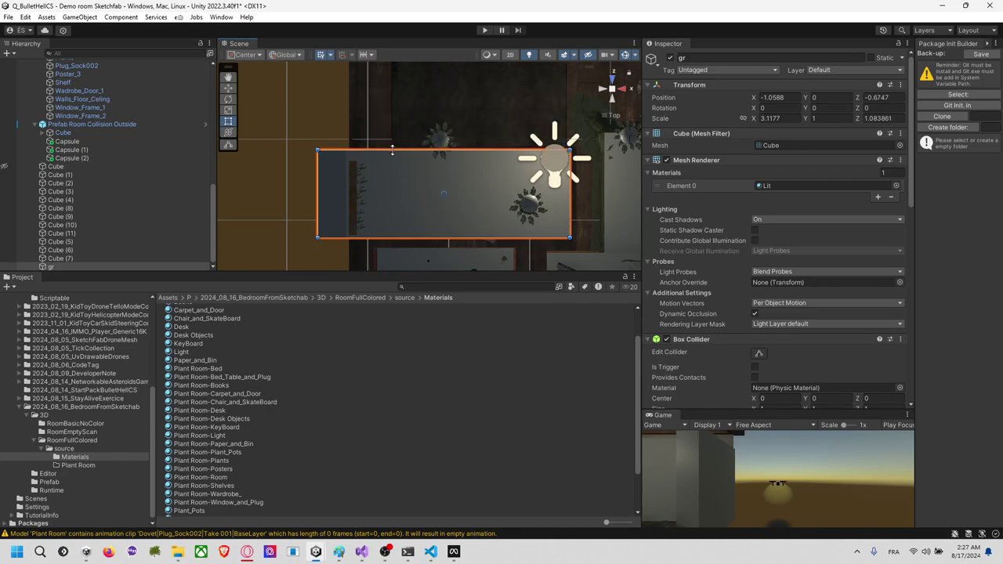
{"action": "left_click_drag", "start_coordinate": [569, 203], "coordinate": [375, 202]}
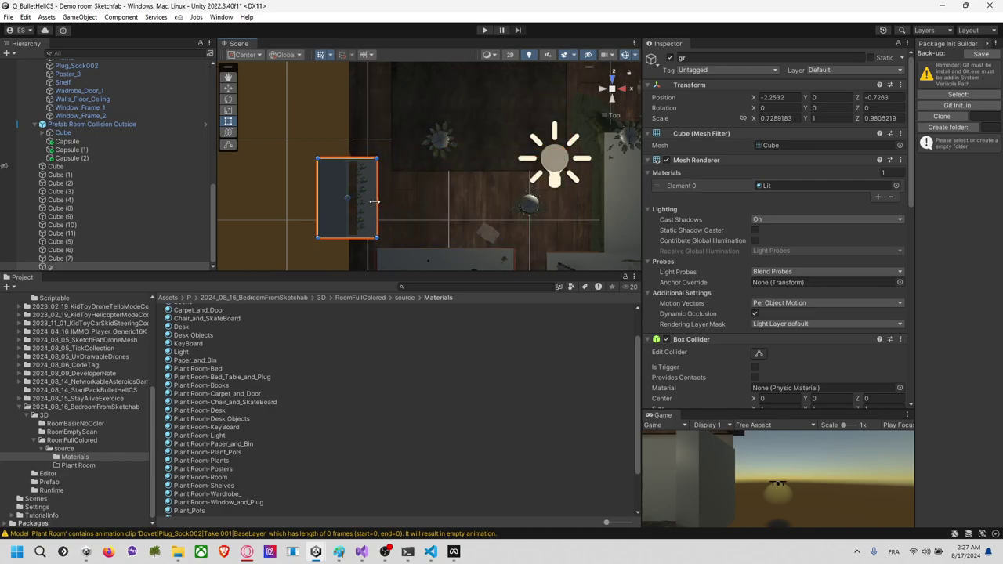
Step: Fit the cube's height to the wall-hung plants, at about Y 1.346 with a Y scale of about 0.99
{"action": "left_click", "coordinate": [624, 89]}
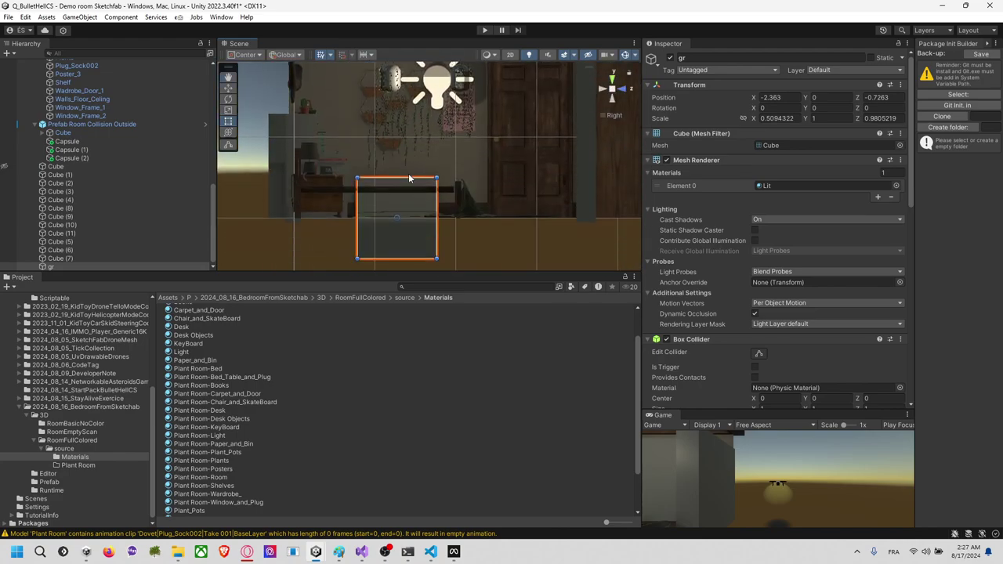
{"action": "left_click_drag", "start_coordinate": [407, 121], "coordinate": [416, 72]}
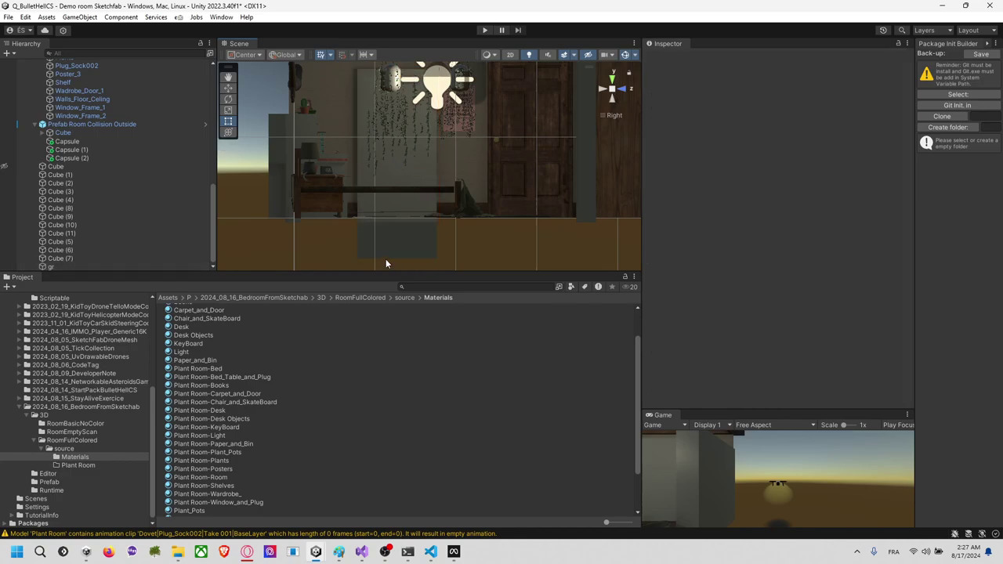
{"action": "left_click_drag", "start_coordinate": [385, 258], "coordinate": [380, 115]}
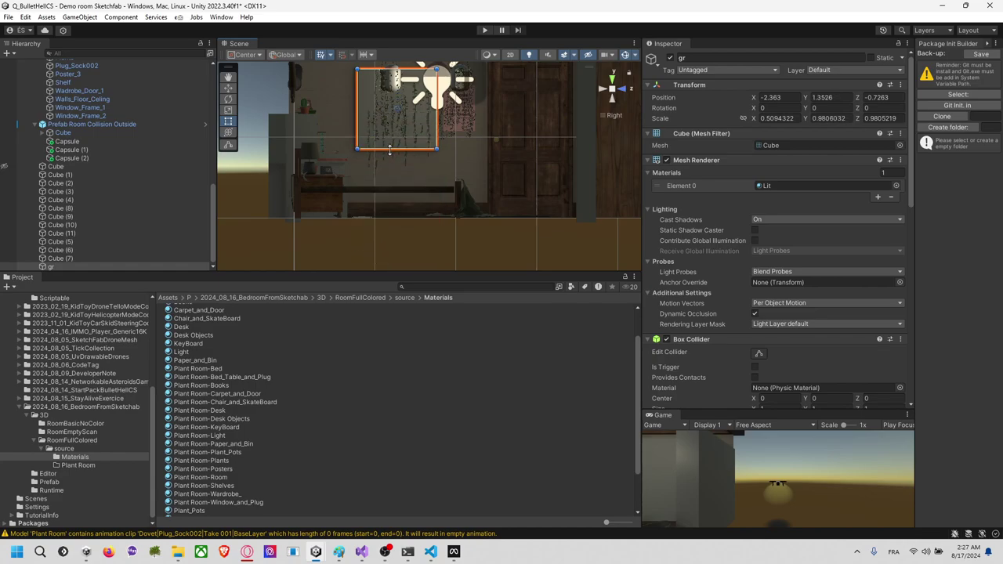
{"action": "left_click_drag", "start_coordinate": [390, 150], "coordinate": [390, 151]}
{"action": "scroll", "coordinate": [390, 151], "scroll_direction": "down", "scroll_amount": 5}
{"action": "middle_click_drag", "start_coordinate": [410, 137], "coordinate": [435, 199]}
{"action": "right_click_drag", "start_coordinate": [456, 157], "coordinate": [438, 222]}
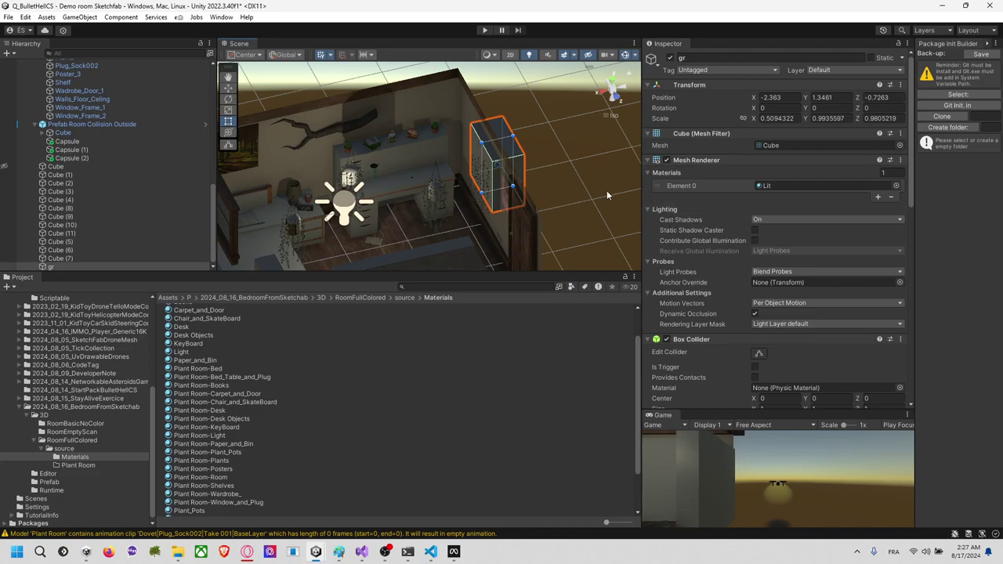
Step: Disable the Mesh Renderer on all three hanging-plant capsules, Capsule, Capsule (1) and Capsule (2)
{"action": "left_click", "coordinate": [147, 158]}
{"action": "left_click", "coordinate": [146, 143]}
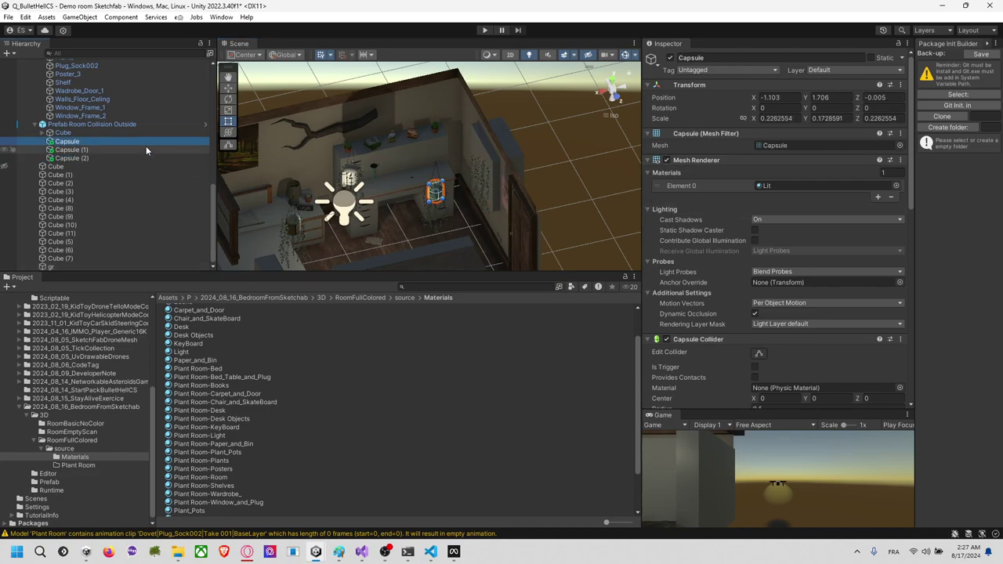
{"action": "left_click", "coordinate": [155, 159], "text": "shift"}
{"action": "left_click", "coordinate": [673, 160]}
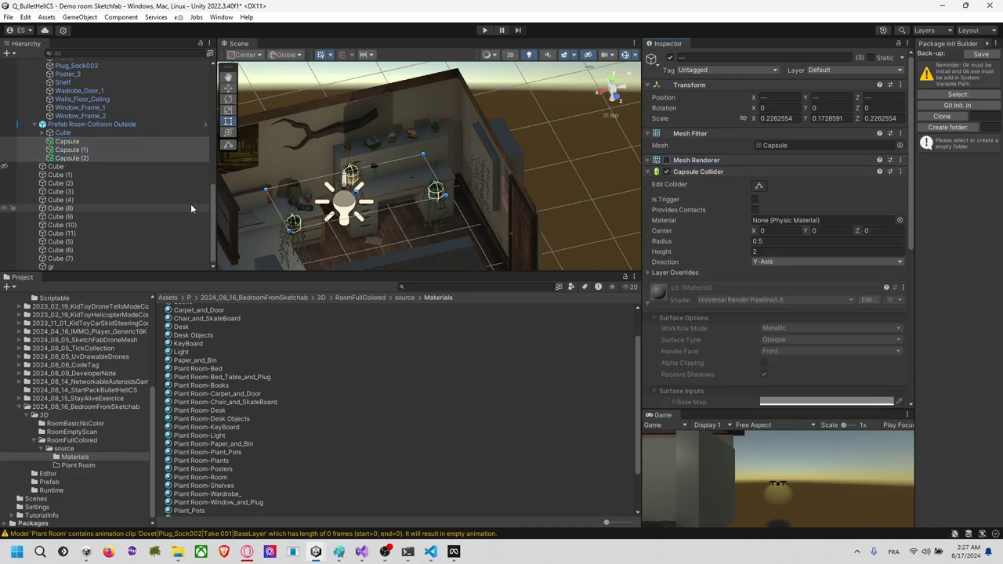
Step: Turn off the Mesh Renderer on all loose cubes and the gr object, and nest them under Prefab Room Collision Outside
{"action": "left_click", "coordinate": [135, 168]}
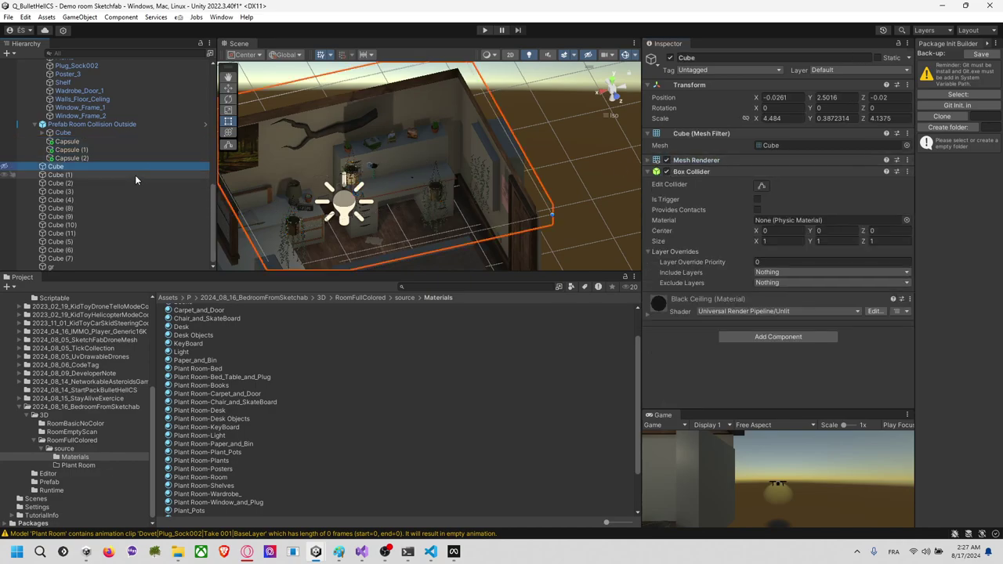
{"action": "left_click", "coordinate": [81, 266], "text": "shift"}
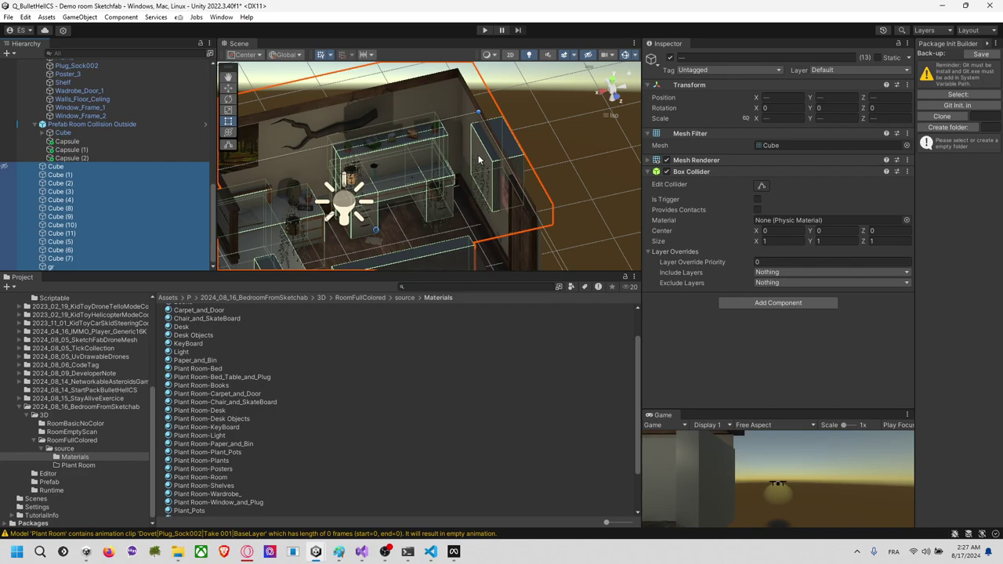
{"action": "left_click", "coordinate": [666, 159]}
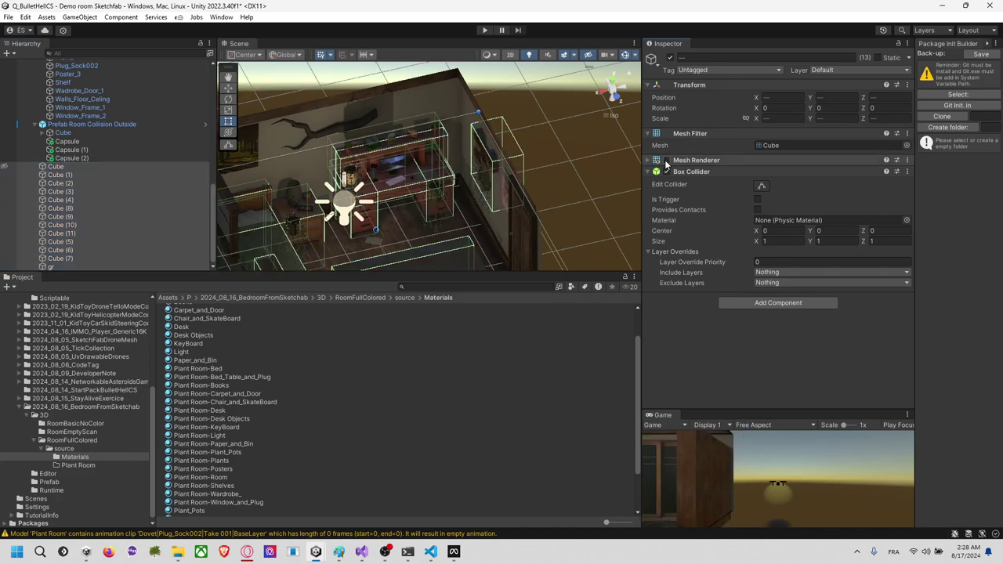
{"action": "left_click_drag", "start_coordinate": [436, 139], "coordinate": [204, 161], "text": "alt"}
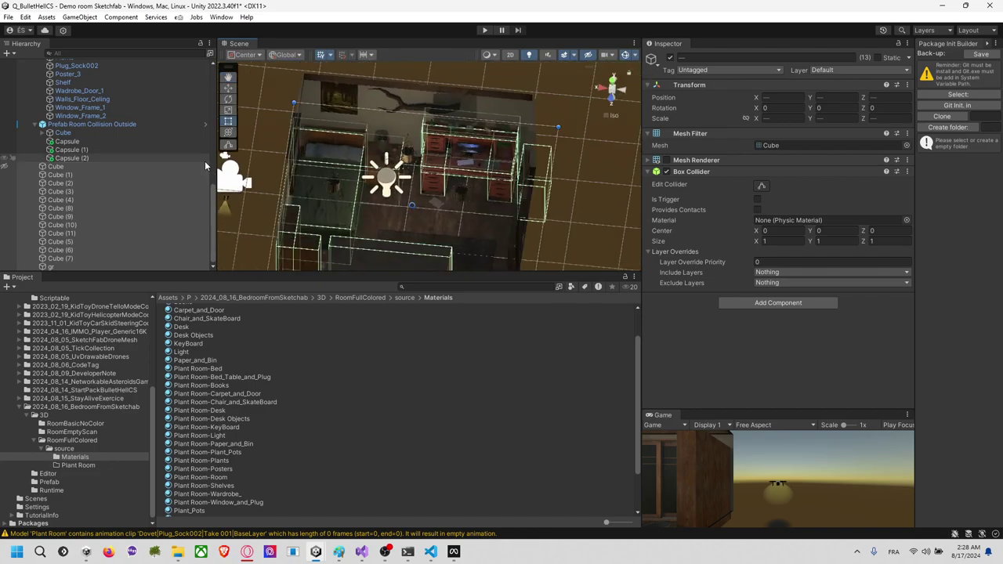
{"action": "left_click", "coordinate": [64, 165]}
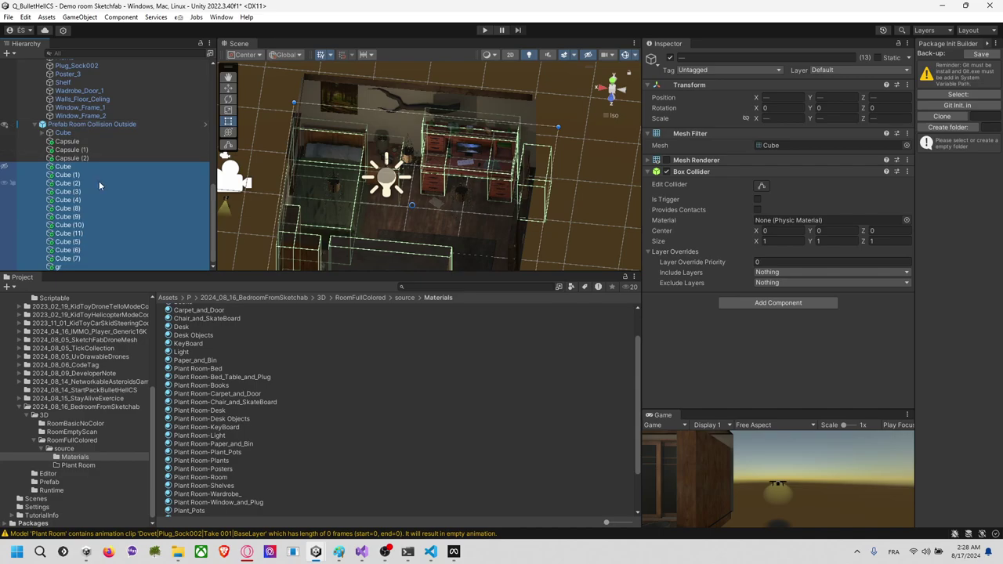
Step: Examine the collision cubes in Prefab Room Collision Outside around the room from several angles
{"action": "left_click", "coordinate": [83, 132]}
{"action": "scroll", "coordinate": [390, 142], "scroll_direction": "down", "scroll_amount": 6}
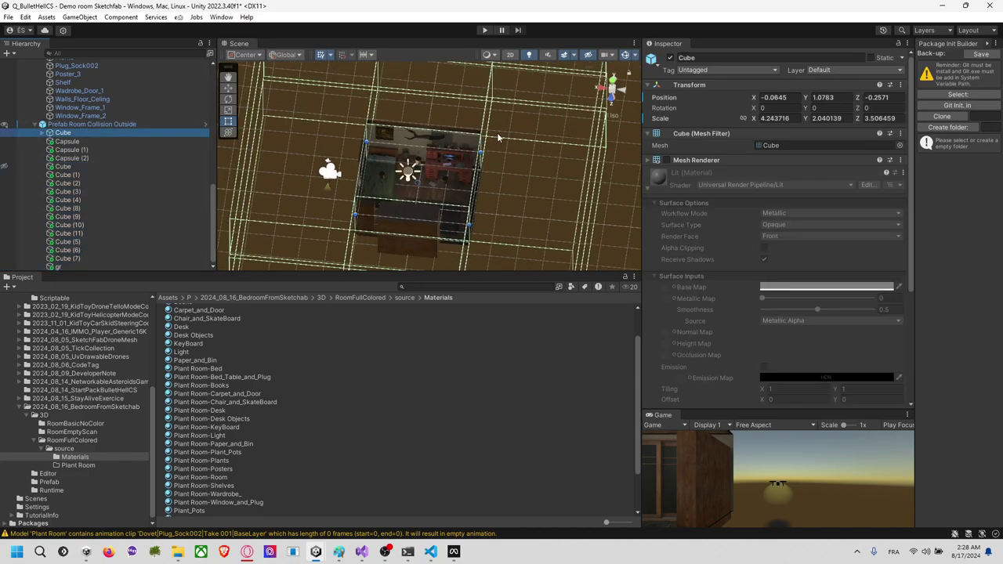
{"action": "left_click_drag", "start_coordinate": [498, 137], "coordinate": [595, 125], "text": "alt"}
{"action": "left_click", "coordinate": [116, 183]}
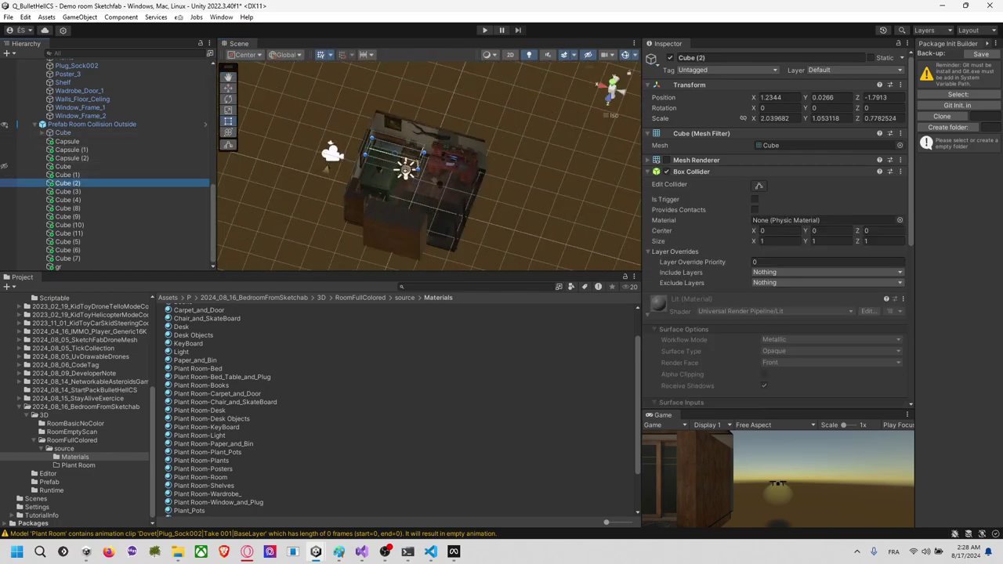
{"action": "left_click_drag", "start_coordinate": [353, 187], "coordinate": [196, 145], "text": "alt"}
{"action": "left_click", "coordinate": [141, 126]}
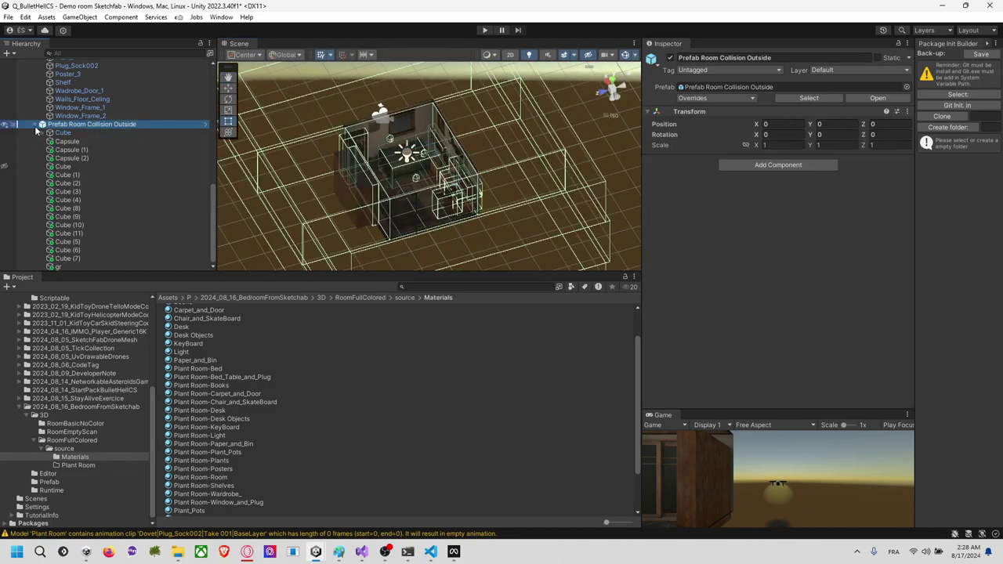
{"action": "left_click", "coordinate": [35, 125]}
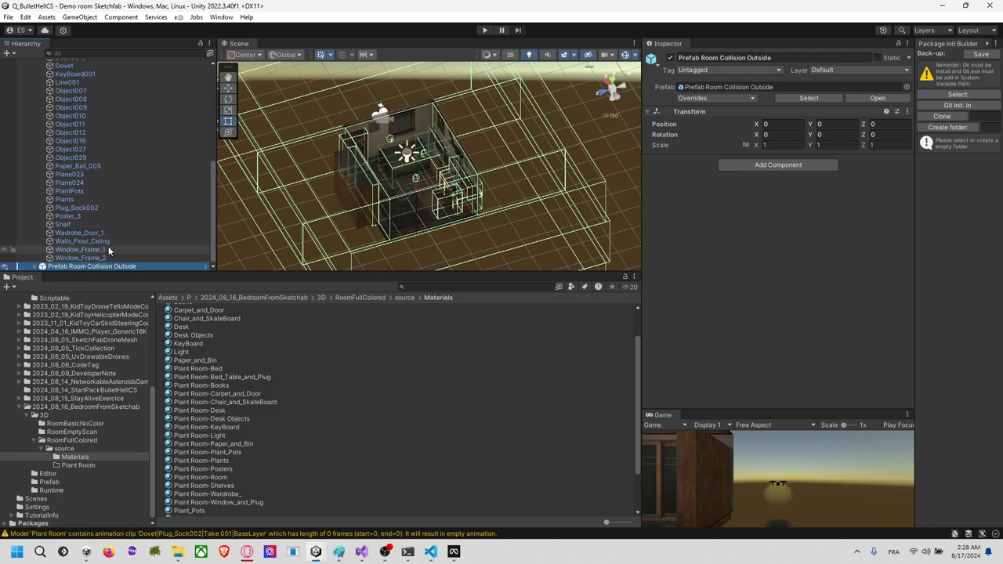
{"action": "left_click", "coordinate": [35, 267]}
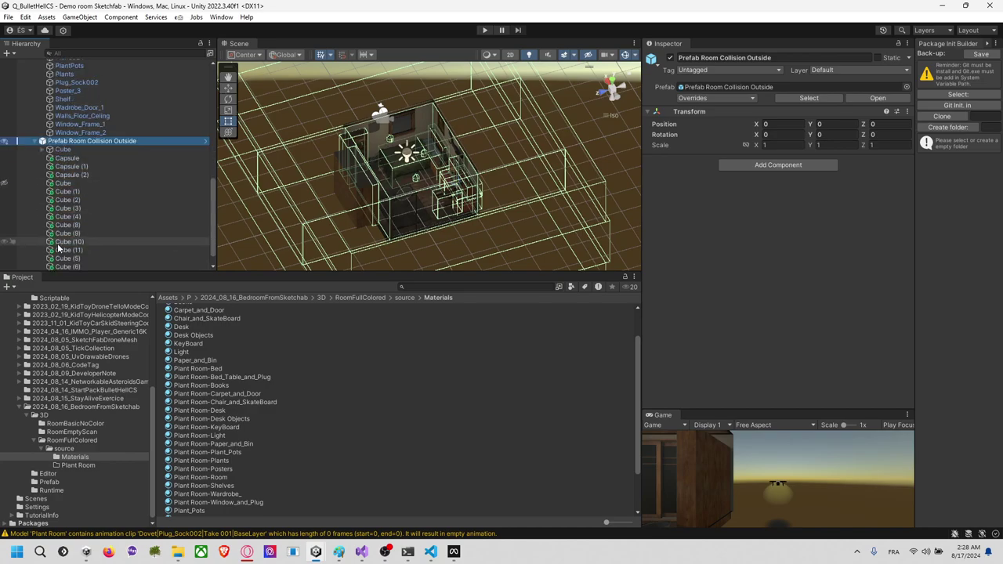
{"action": "left_click", "coordinate": [86, 148]}
Step: Place Drone_Tello inside the bedroom at position X 0, Y 0.975, Z 0, and save the scene
{"action": "scroll", "coordinate": [102, 161], "scroll_direction": "up", "scroll_amount": 10}
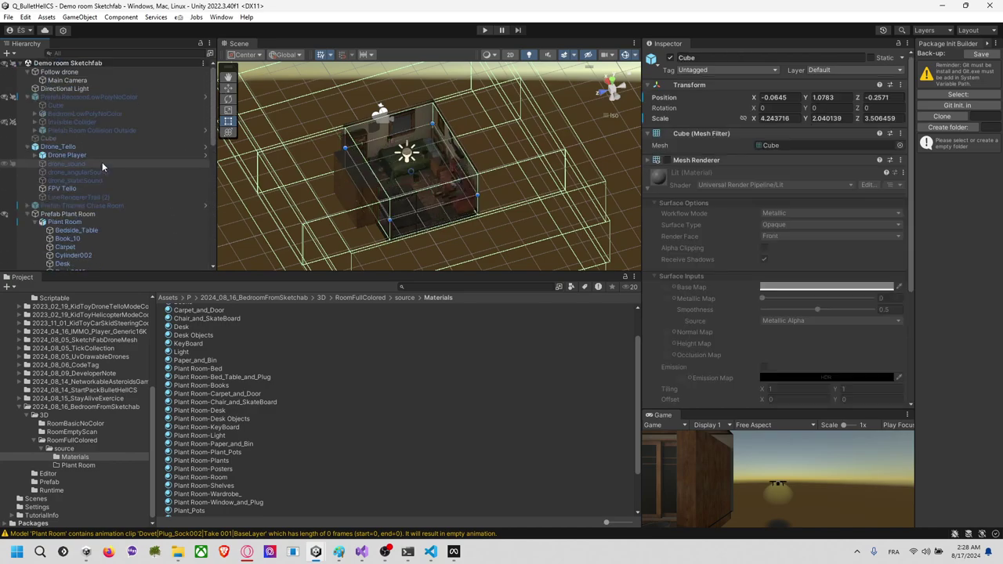
{"action": "left_click", "coordinate": [59, 147]}
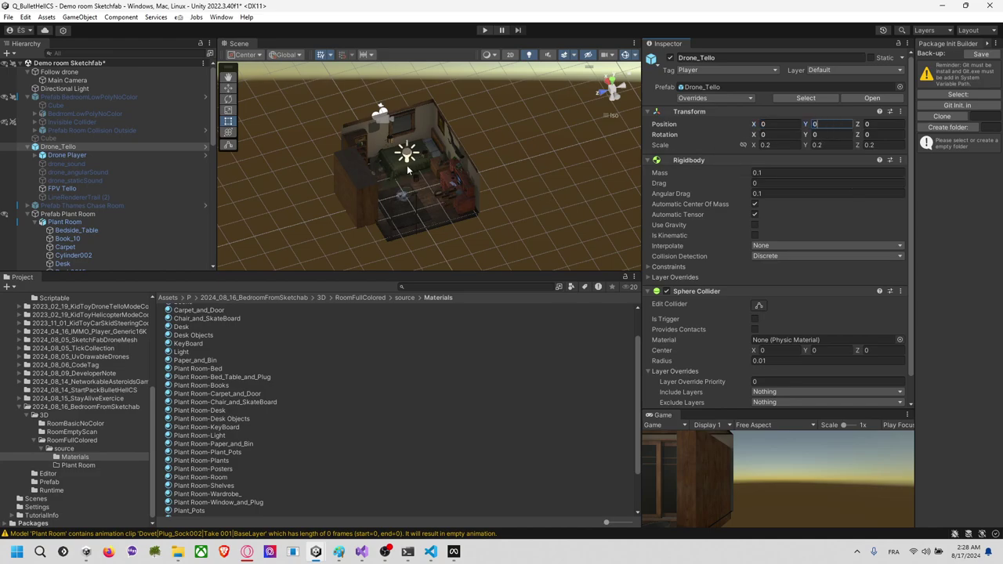
{"action": "scroll", "coordinate": [463, 182], "scroll_direction": "up", "scroll_amount": 7}
{"action": "right_click_drag", "start_coordinate": [438, 184], "coordinate": [293, 162]}
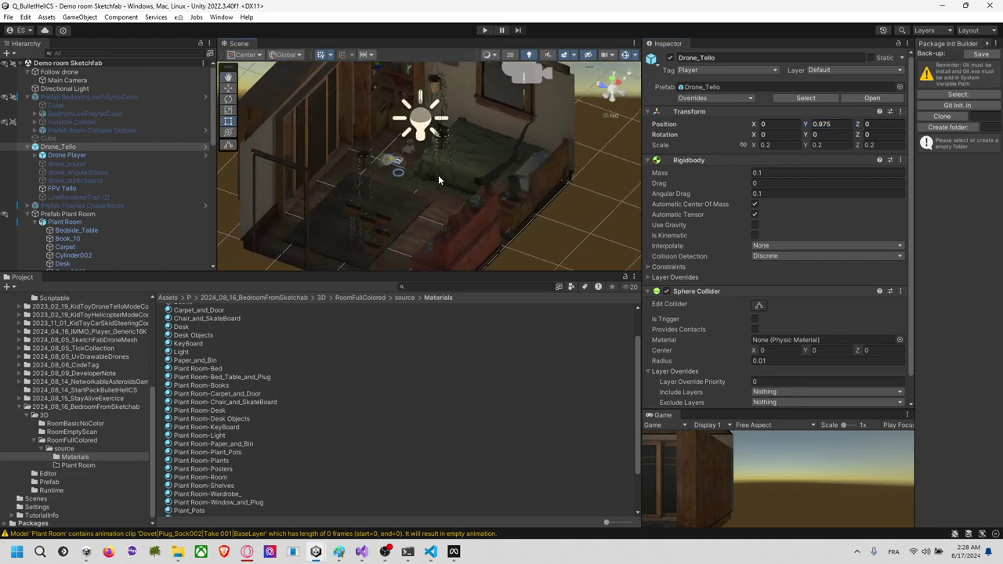
{"action": "scroll", "coordinate": [438, 176], "scroll_direction": "down", "scroll_amount": 2}
{"action": "right_click_drag", "start_coordinate": [497, 165], "coordinate": [392, 163]}
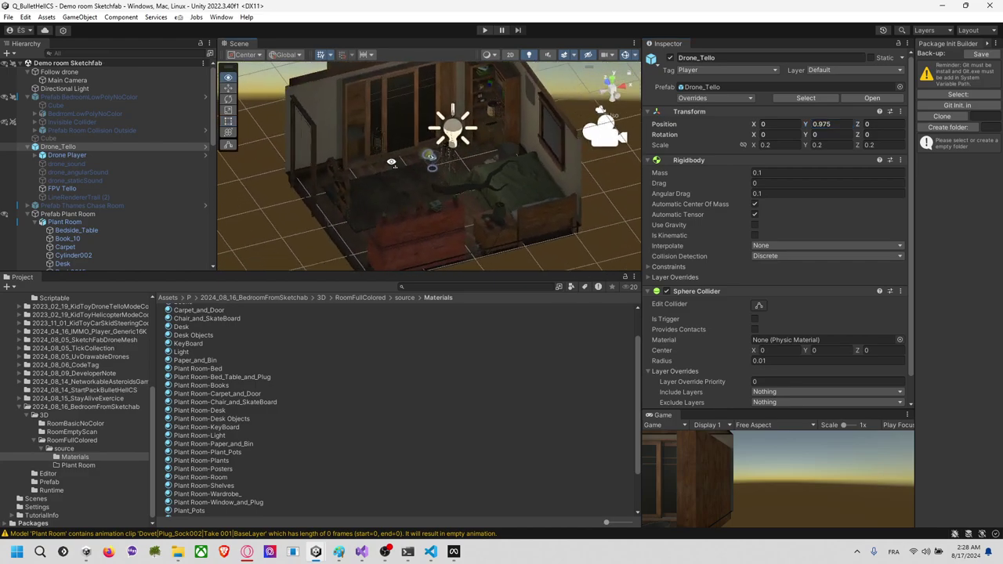
Step: Start Play mode and enlarge the Game view for flying the drone
{"action": "left_click", "coordinate": [485, 31]}
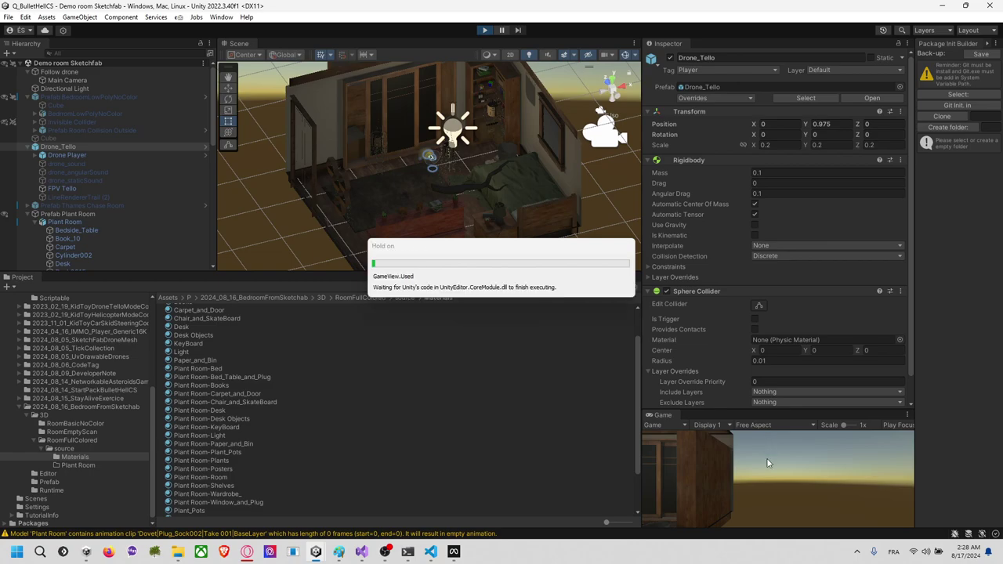
{"action": "left_click_drag", "start_coordinate": [760, 408], "coordinate": [734, 204]}
{"action": "left_click_drag", "start_coordinate": [643, 271], "coordinate": [382, 307]}
Step: Fly the drone to the bedroom door and around outside the walls to test the room's collision
{"action": "key", "text": "a"}
{"action": "key", "text": "w"}
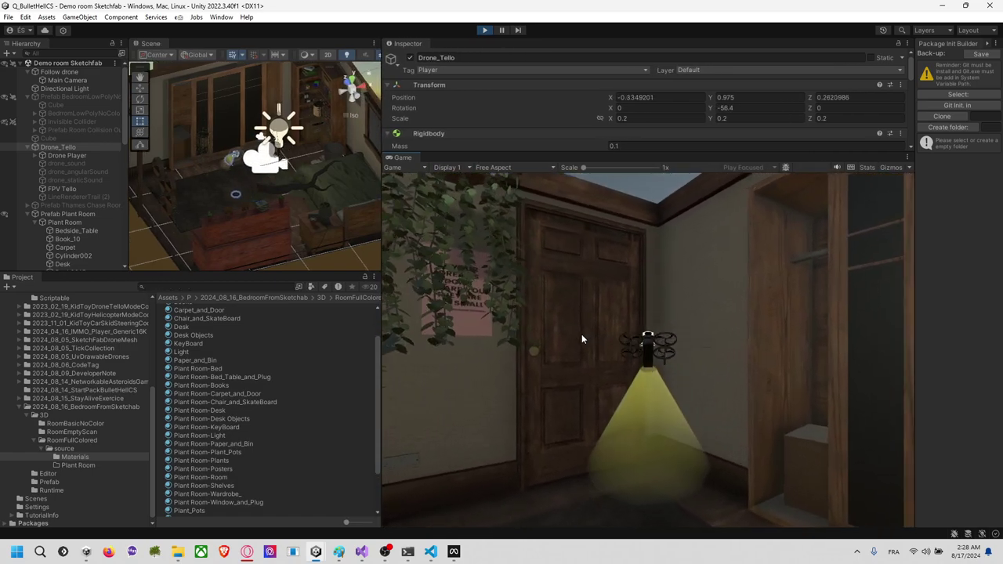
{"action": "key", "text": "w"}
{"action": "key", "text": "a"}
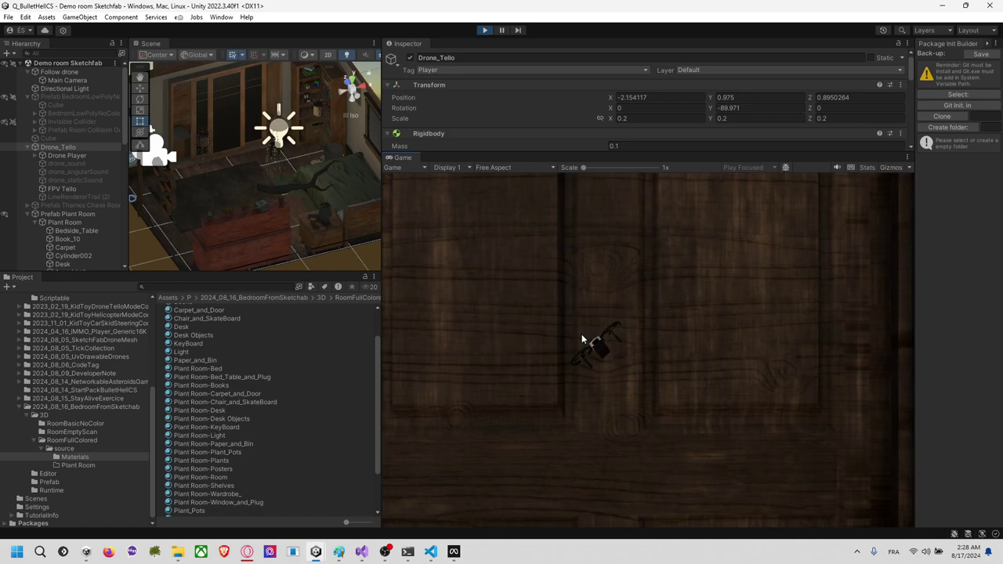
{"action": "key", "text": "a"}
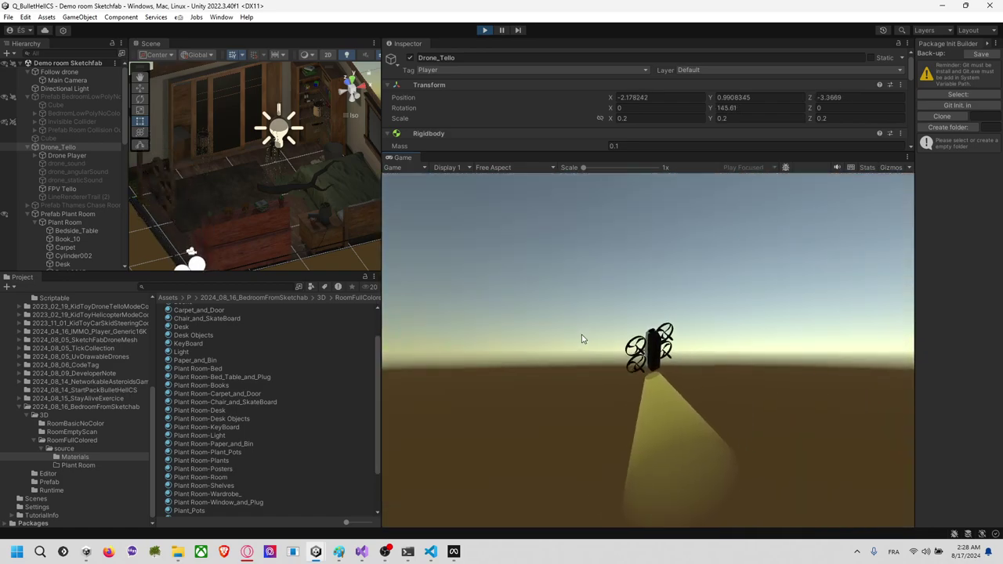
{"action": "key", "text": "w"}
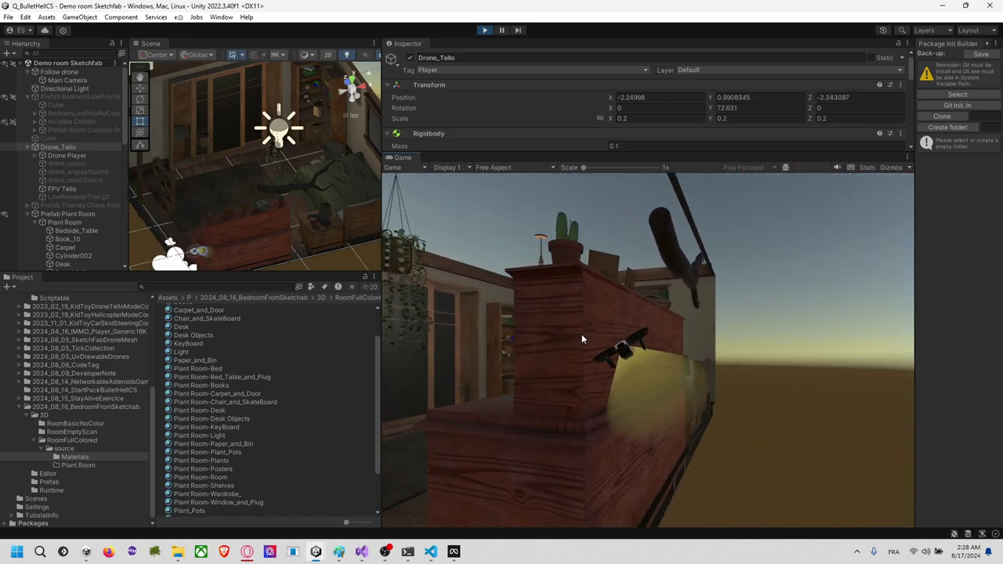
Step: Fly the drone over the desk, behind the monitor and down to the floor to test the desk's collision
{"action": "key", "text": "d"}
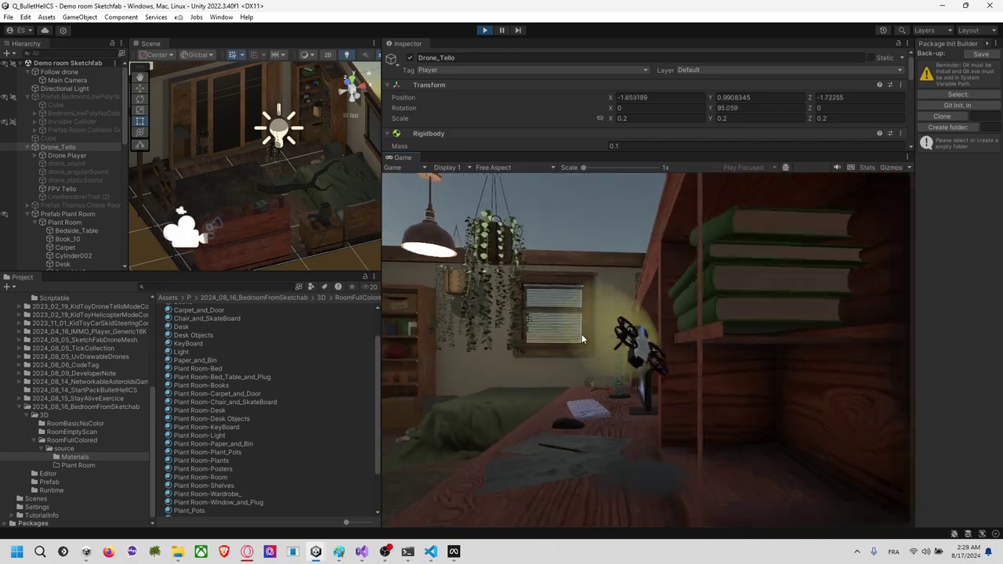
{"action": "key", "text": "a"}
{"action": "key", "text": "s"}
{"action": "key", "text": "a"}
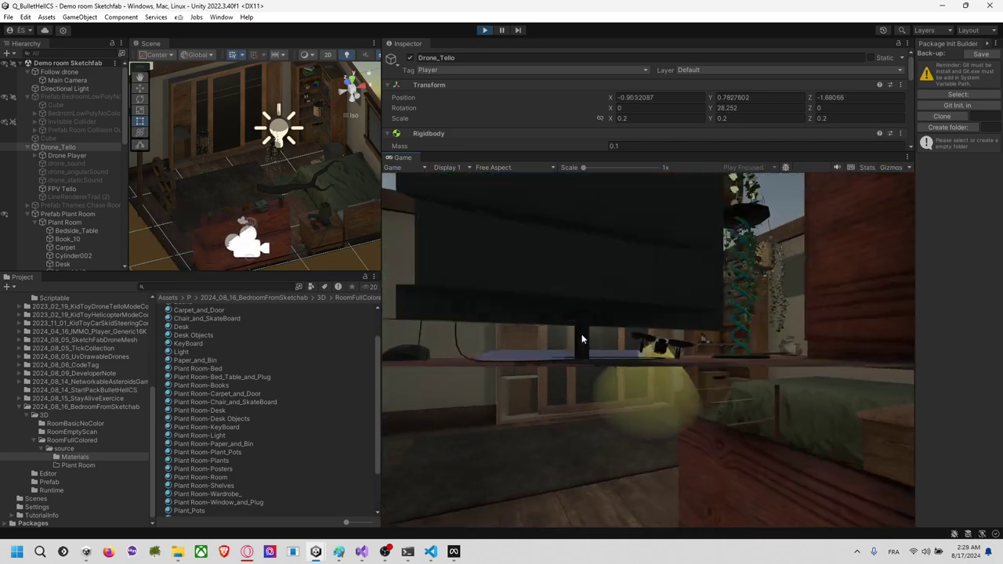
{"action": "key", "text": "a"}
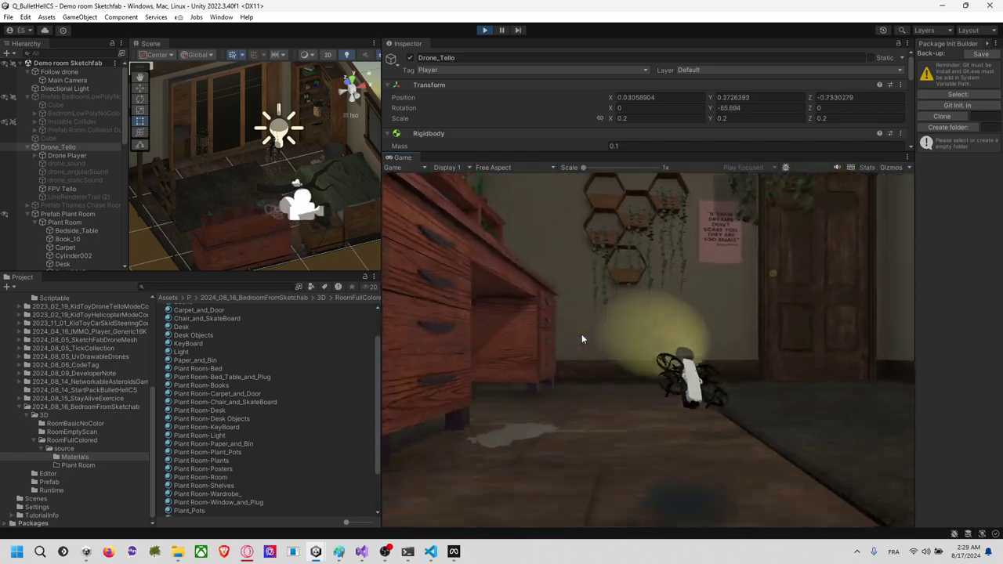
Step: Fly the drone around the desk's drawers and the space underneath to check the colliders there
{"action": "key", "text": "s"}
{"action": "key", "text": "Up"}
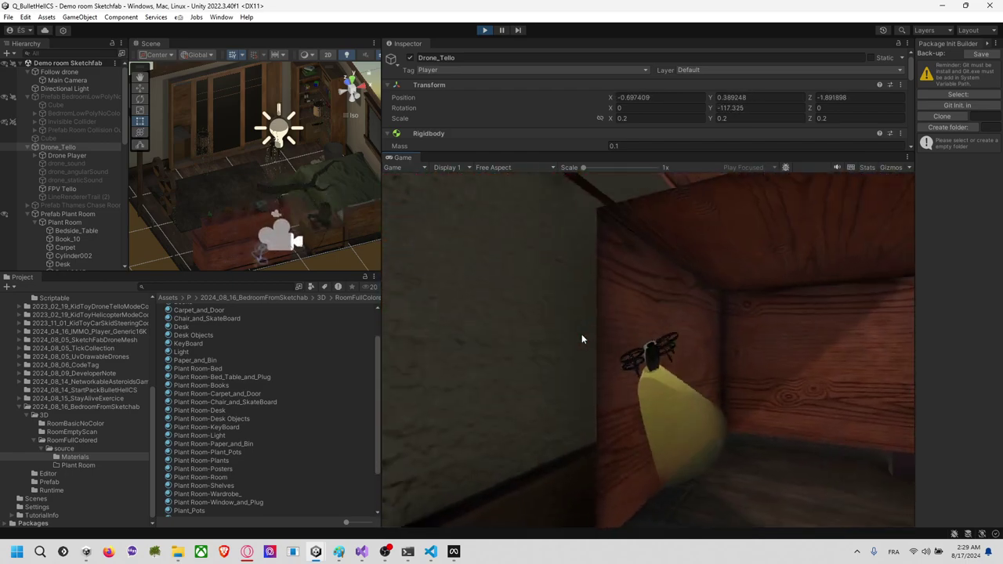
{"action": "key", "text": "s"}
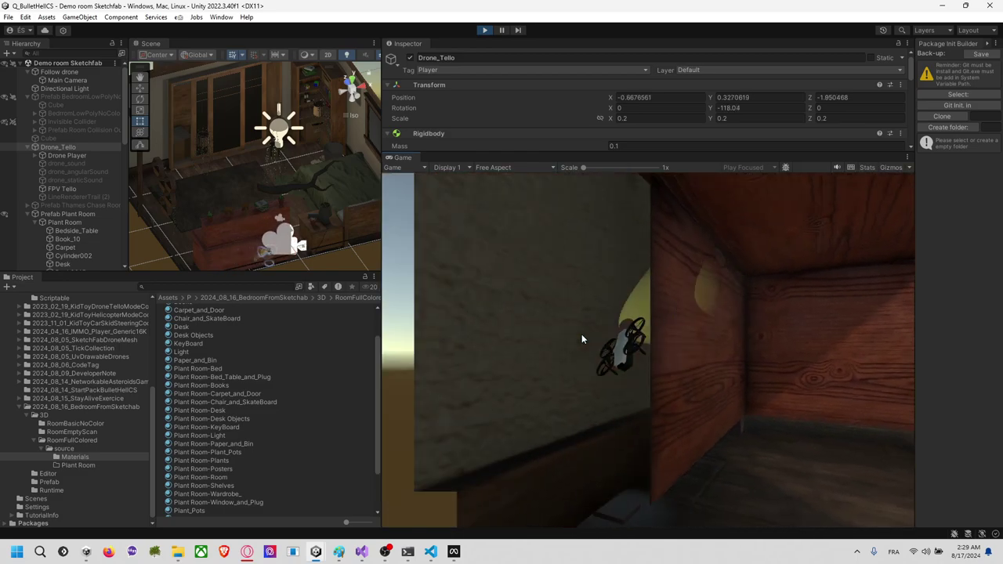
{"action": "key", "text": "d"}
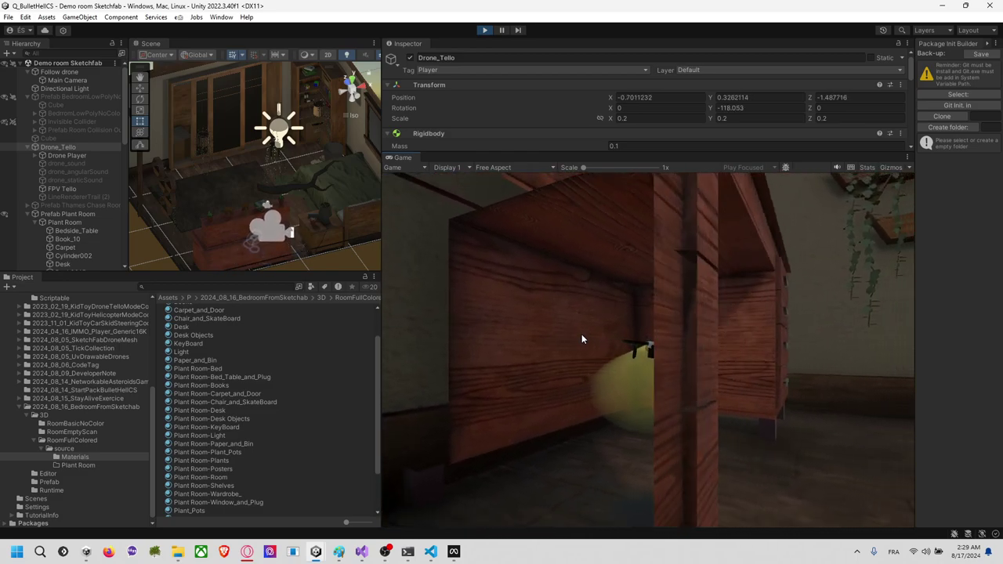
{"action": "key", "text": "a"}
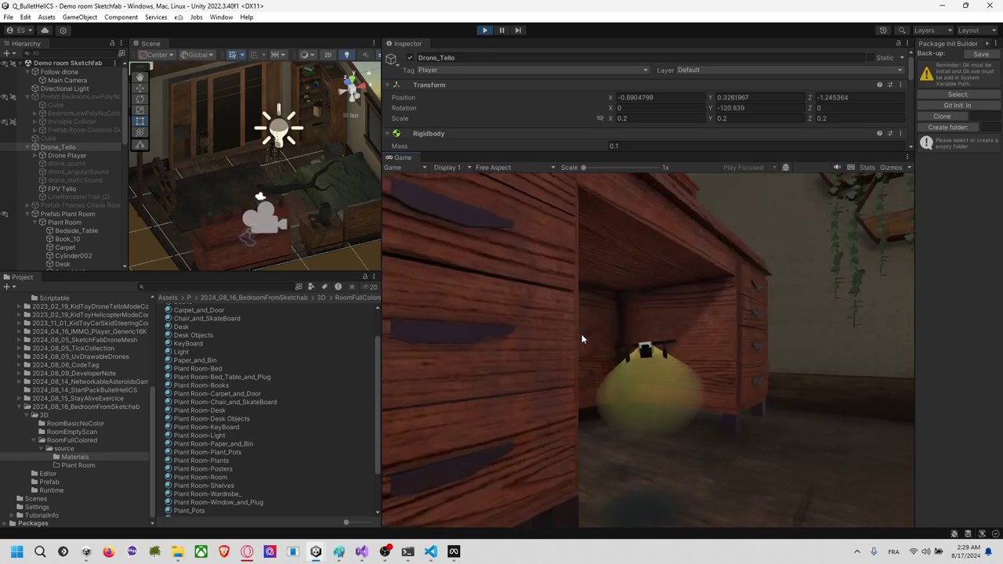
{"action": "key", "text": "Left"}
{"action": "key", "text": "w"}
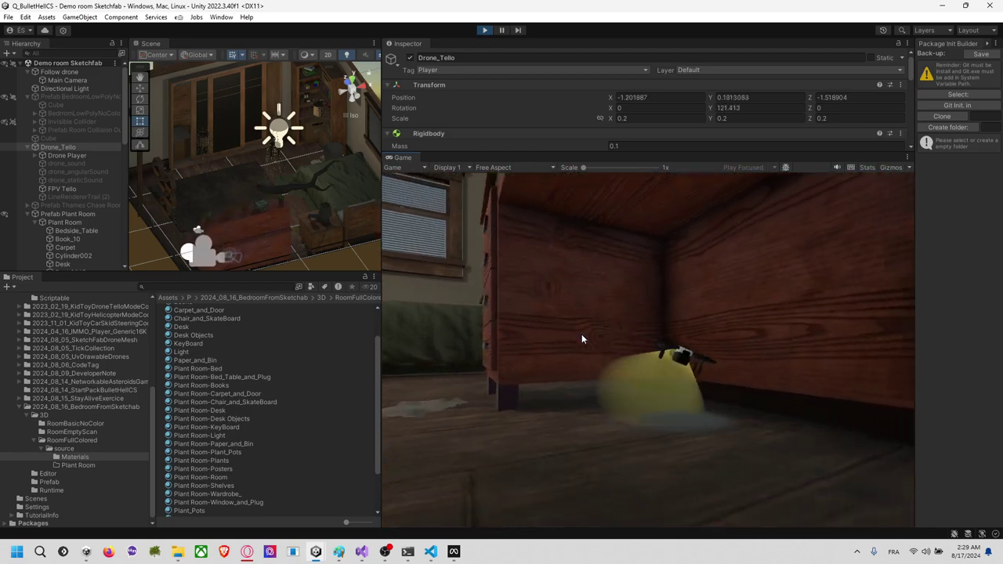
{"action": "key", "text": "a"}
{"action": "key", "text": "a"}
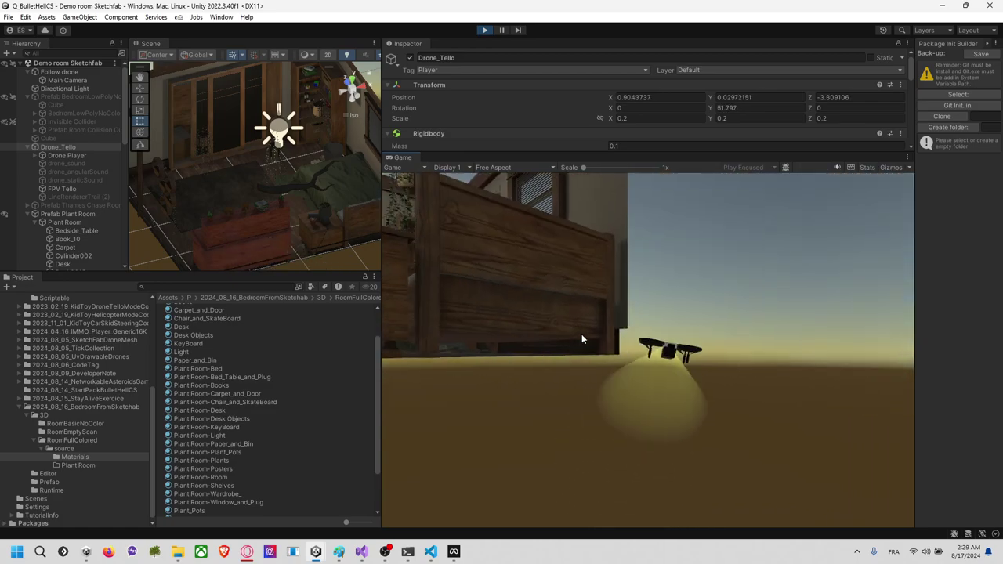
Step: Fly the drone back in from outside the room, under the desk and across the floor to the bedside table
{"action": "key", "text": "w"}
{"action": "key", "text": "Up"}
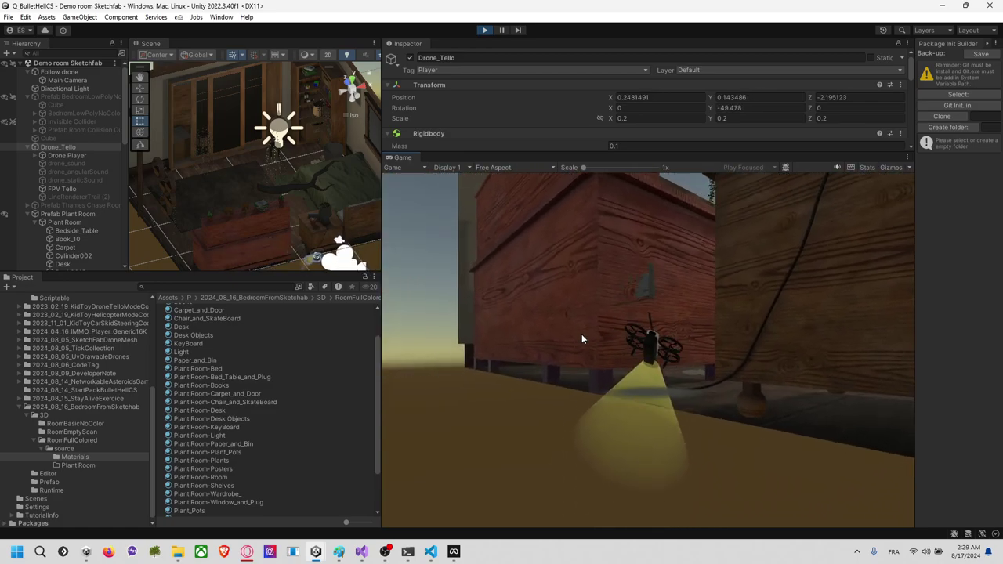
{"action": "key", "text": "w"}
{"action": "key", "text": "a"}
{"action": "key", "text": "a"}
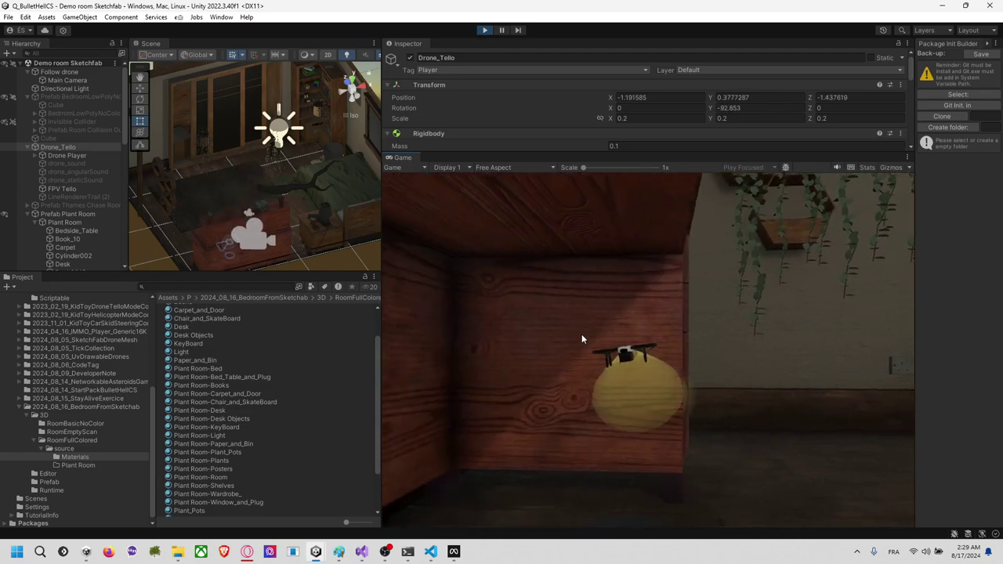
{"action": "key", "text": "a"}
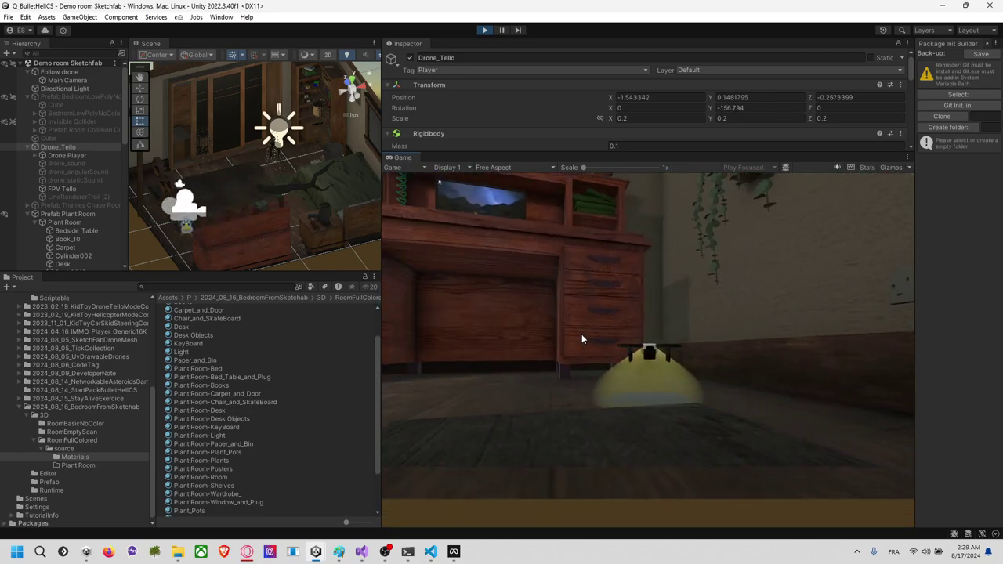
{"action": "key", "text": "w"}
{"action": "key", "text": "Right"}
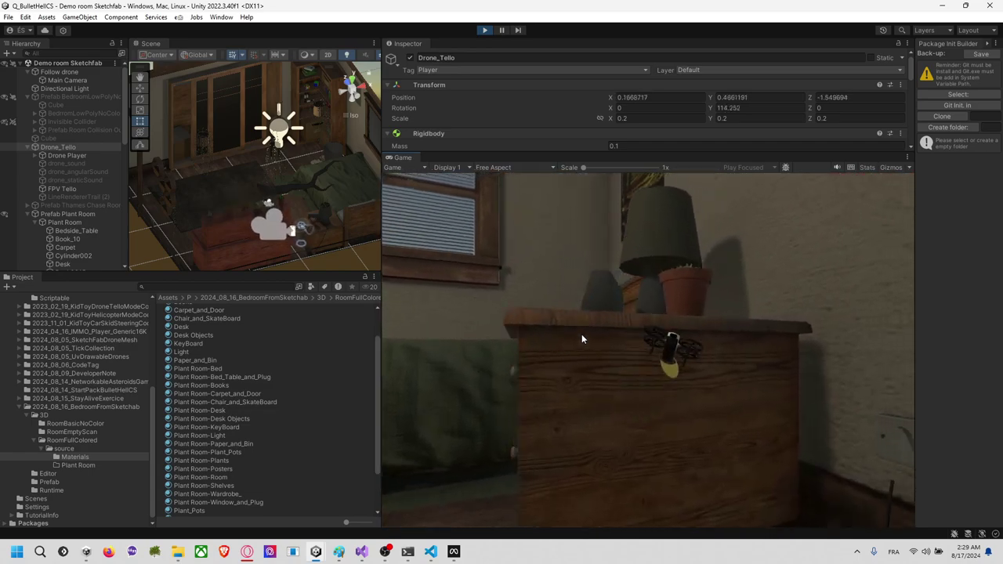
Step: Fly the drone around the bedside table and along the wall beside the bed to test their collision
{"action": "key", "text": "a"}
{"action": "key", "text": "a"}
{"action": "key", "text": "w"}
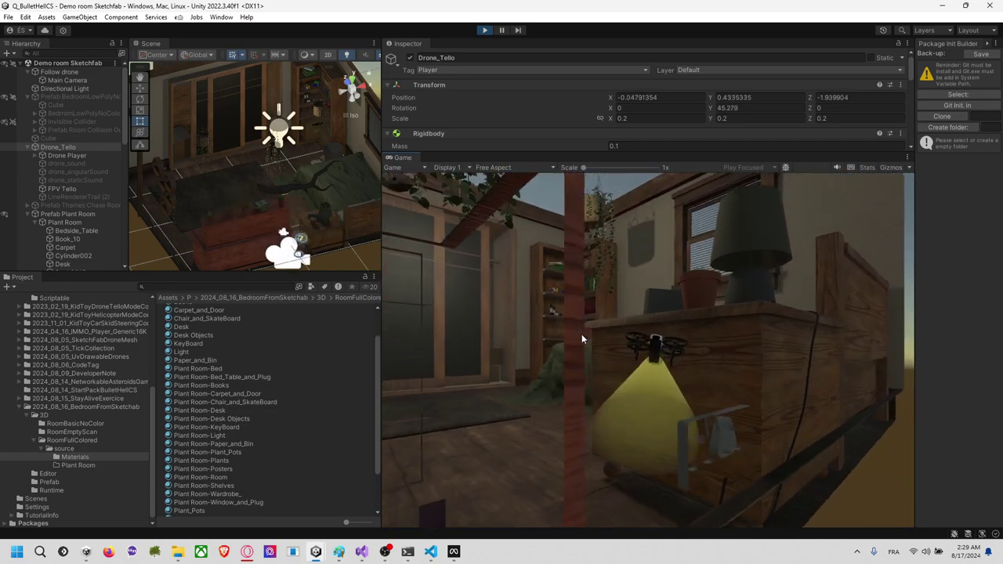
{"action": "key", "text": "Right"}
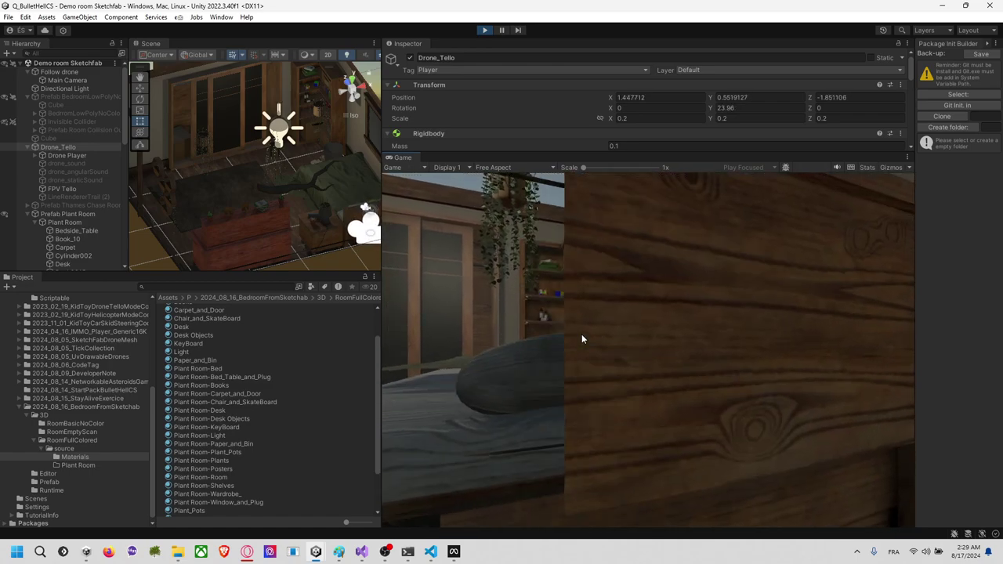
{"action": "key", "text": "Left"}
{"action": "key", "text": "a"}
{"action": "key", "text": "w"}
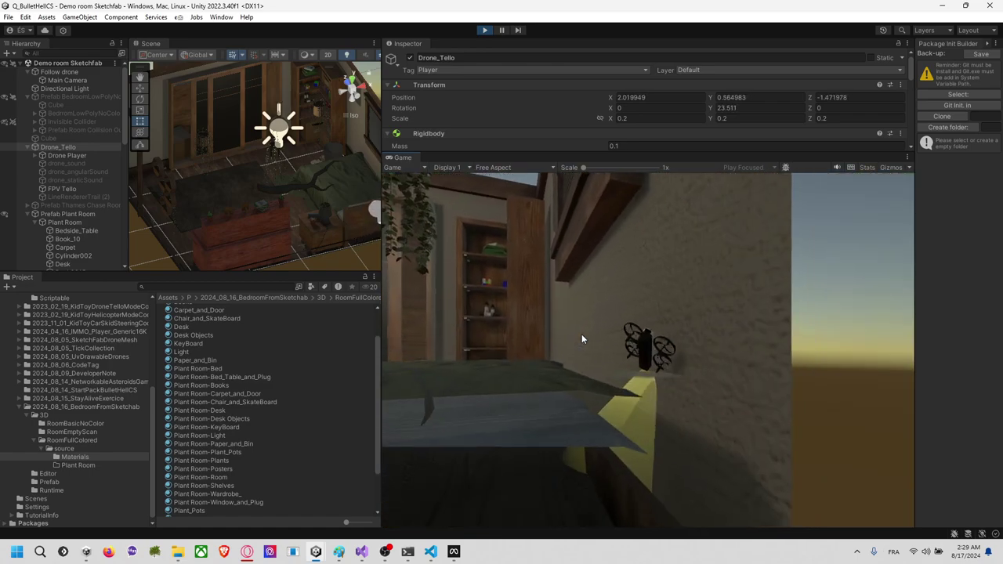
Step: Fly the drone up the wall beside the bed, around the corner shelves and past the hanging plants to test collision
{"action": "key", "text": "a"}
{"action": "key", "text": "w"}
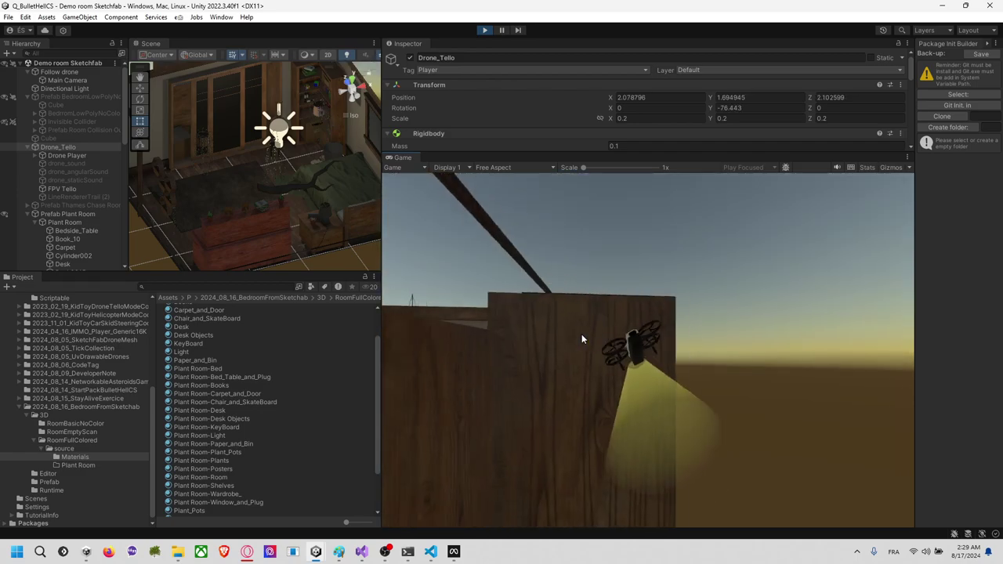
{"action": "key", "text": "s"}
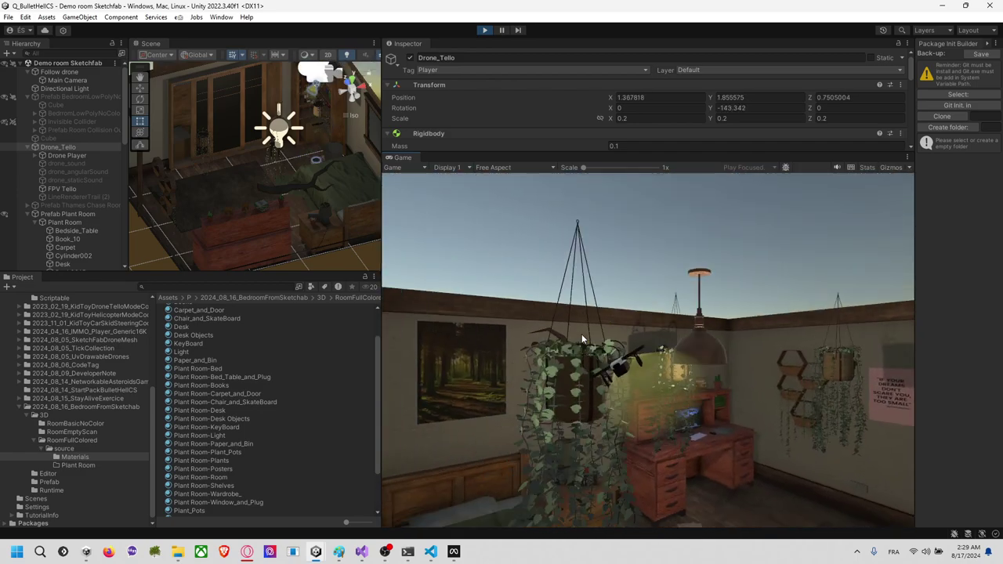
{"action": "key", "text": "d"}
{"action": "key", "text": "w"}
{"action": "key", "text": "d"}
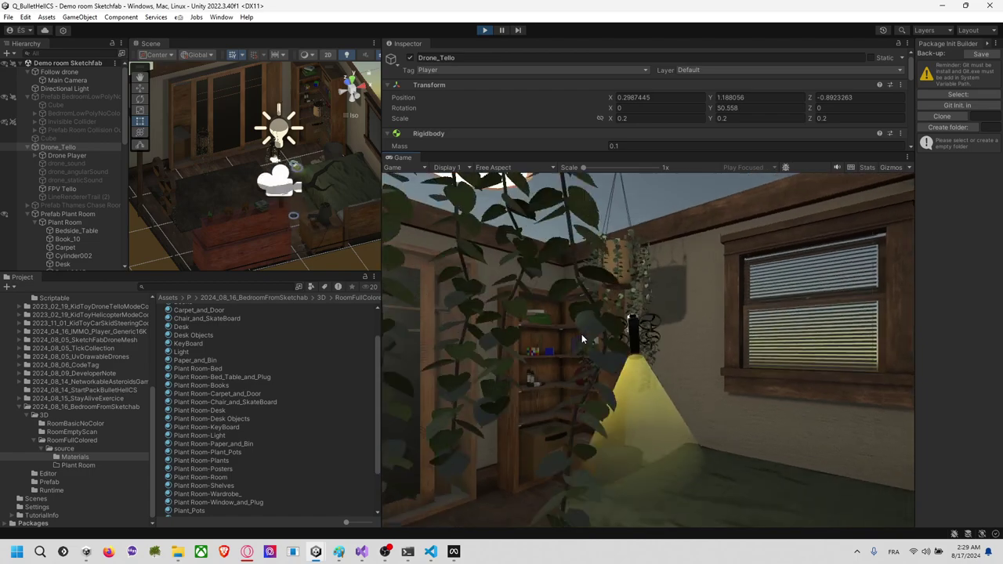
Step: Fly the drone up to the corner bookshelf and into the wardrobe to test their collision
{"action": "key", "text": "w"}
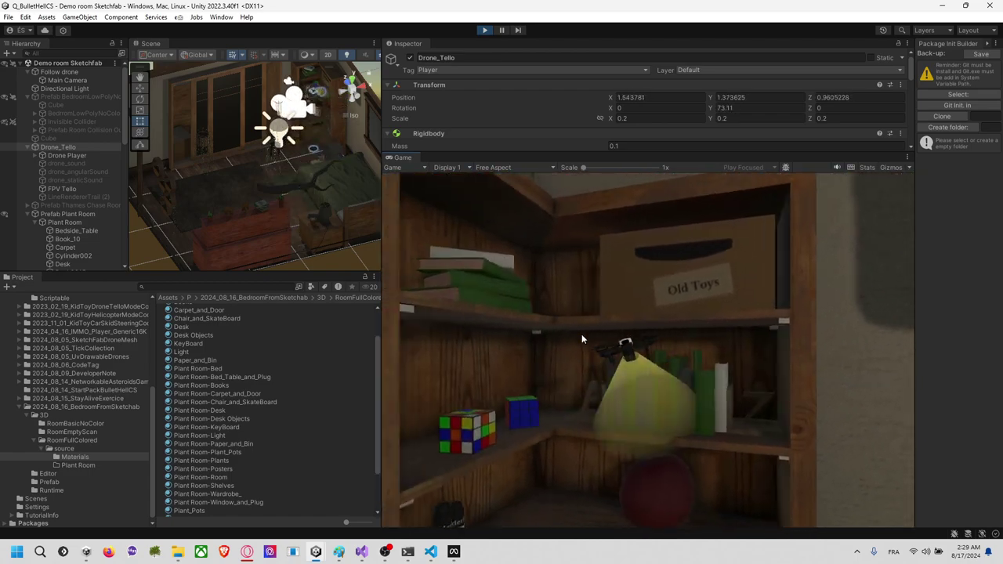
{"action": "key", "text": "s"}
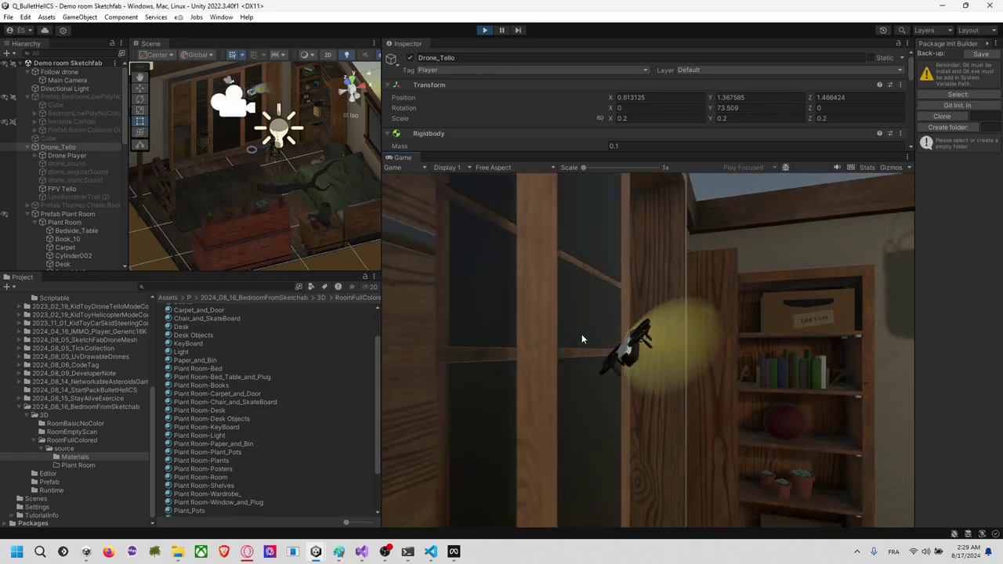
{"action": "key", "text": "w"}
{"action": "key", "text": "d"}
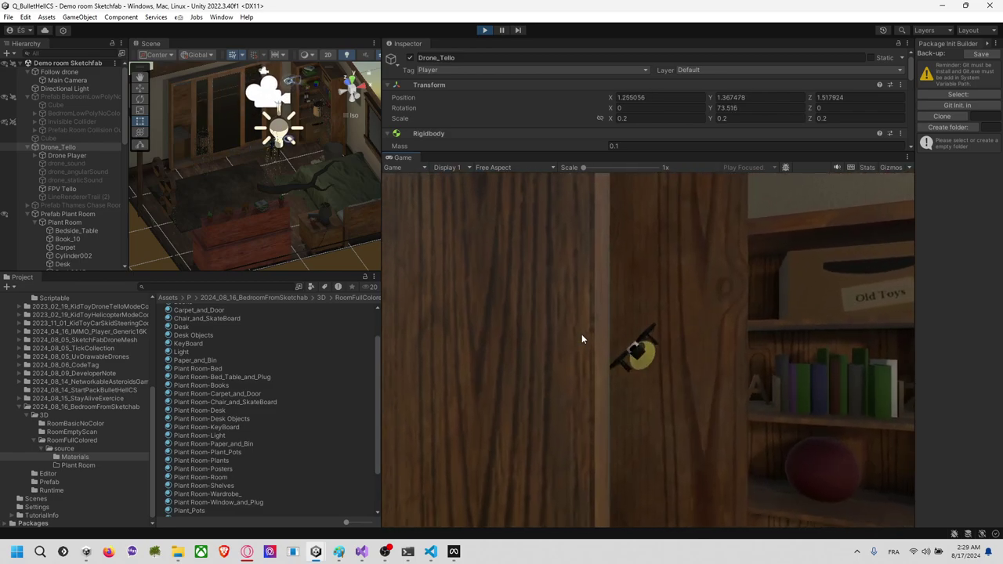
{"action": "key", "text": "d"}
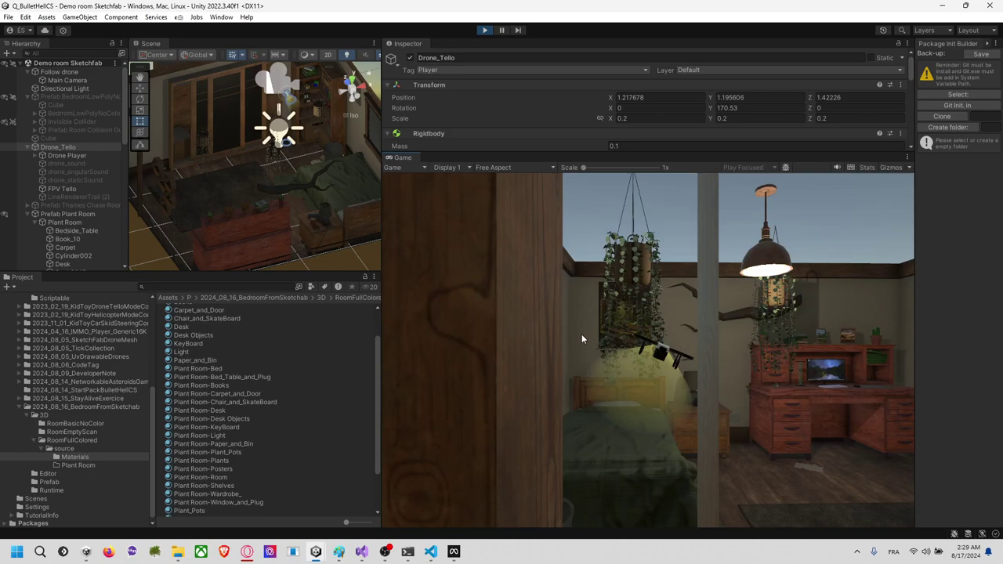
Step: Fly the drone along the bedroom door and the adjoining wall, then down to the wardrobe's base to check the colliders
{"action": "key", "text": "w"}
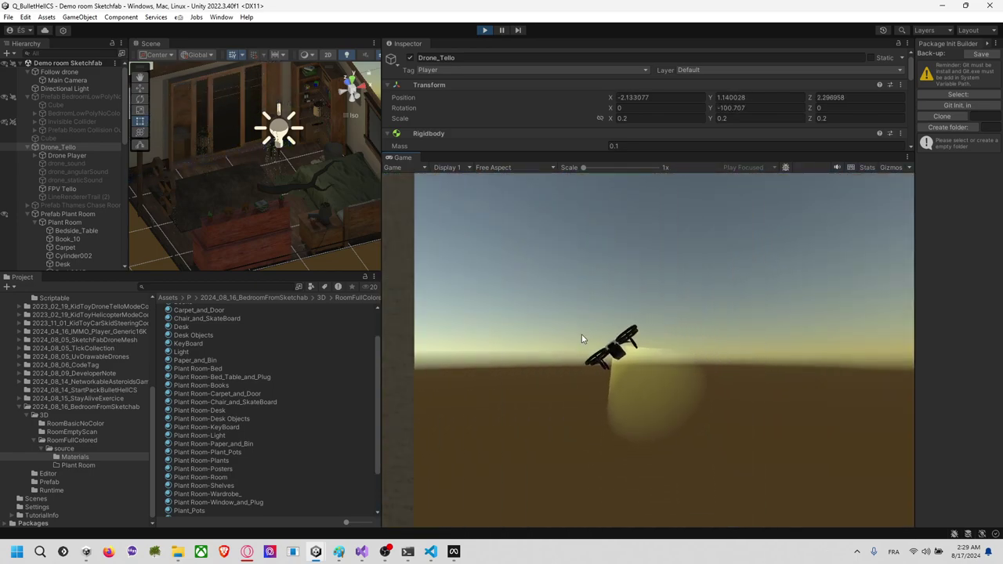
{"action": "key", "text": "s"}
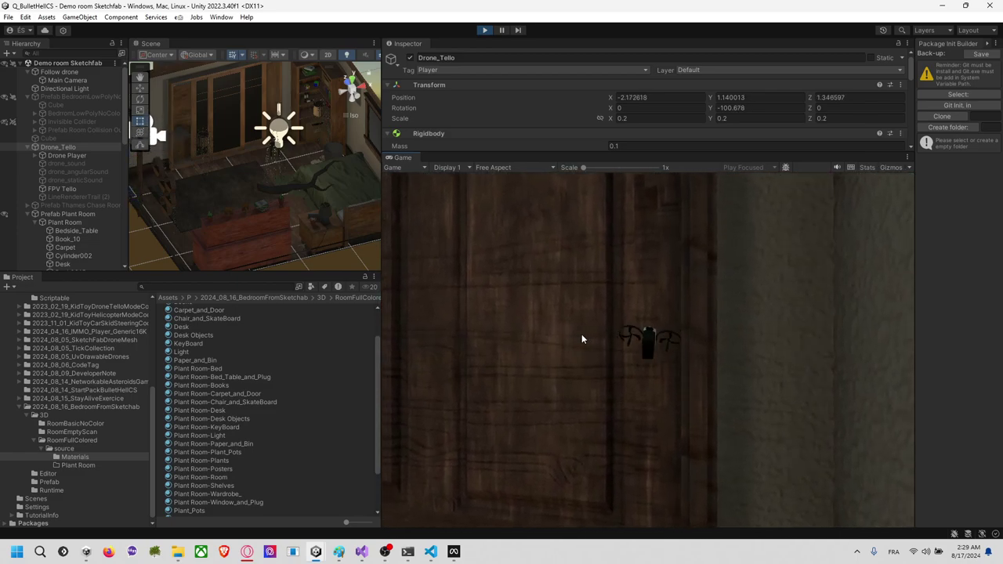
{"action": "key", "text": "w"}
{"action": "key", "text": "s"}
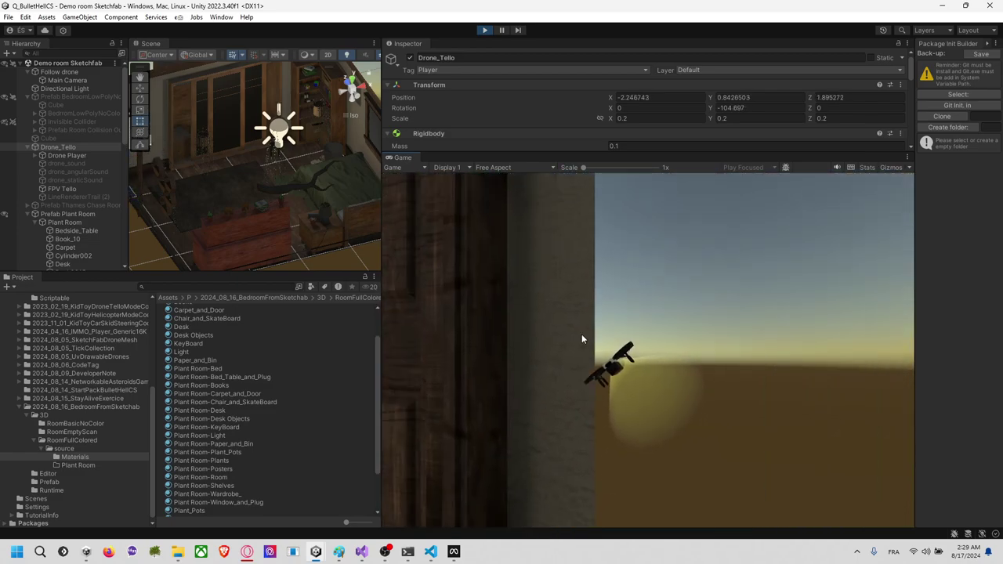
{"action": "key", "text": "d"}
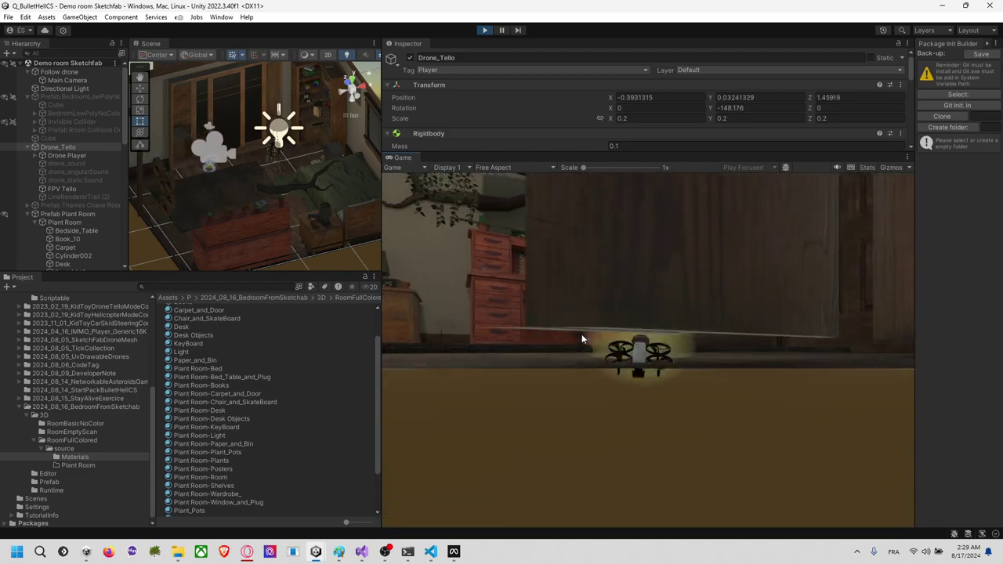
Step: Fly the drone up near the top of the walls and around the ceiling lamp and hanging plants
{"action": "key", "text": "a"}
{"action": "key", "text": "w"}
{"action": "key", "text": "a"}
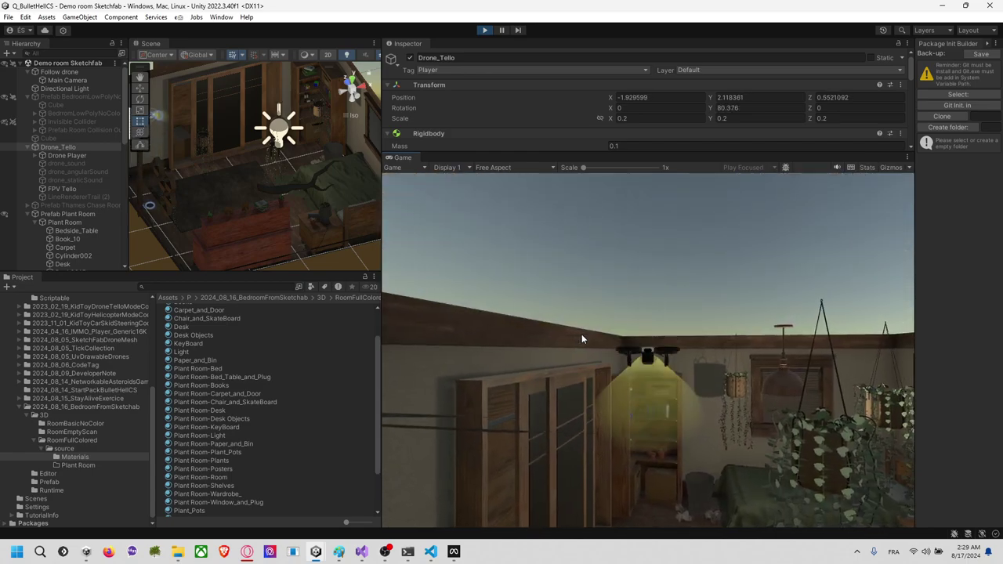
{"action": "key", "text": "Up"}
{"action": "key", "text": "a"}
{"action": "key", "text": "a"}
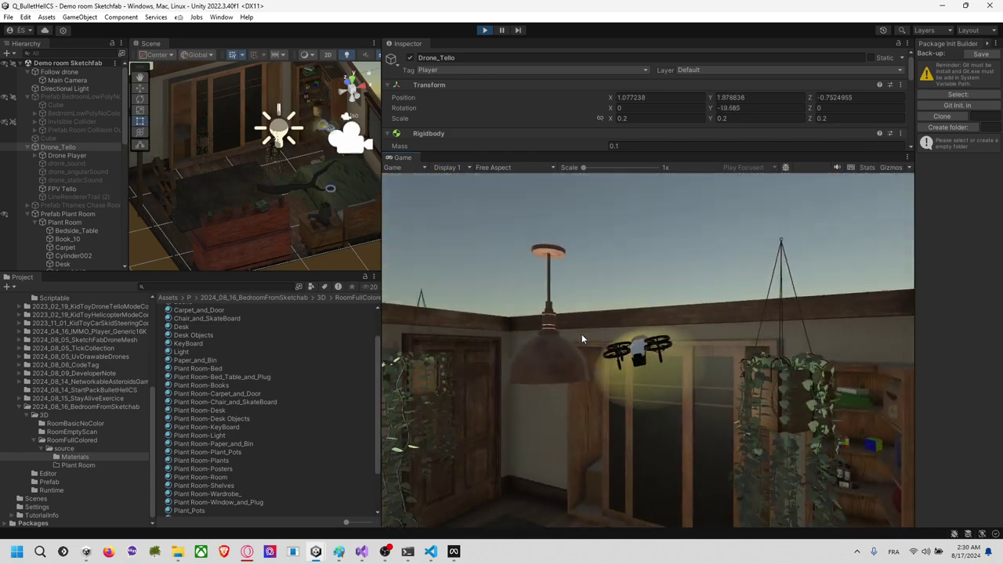
{"action": "key", "text": "a"}
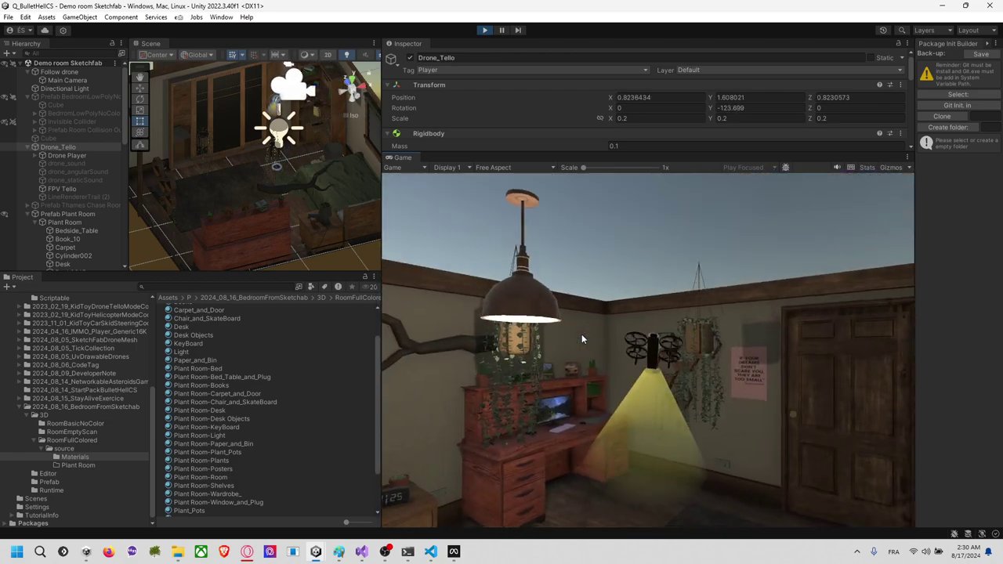
Step: Fly the drone over the desk's upper shelf, down beside its drawers and back toward the bedside table
{"action": "key", "text": "s"}
{"action": "key", "text": "Left"}
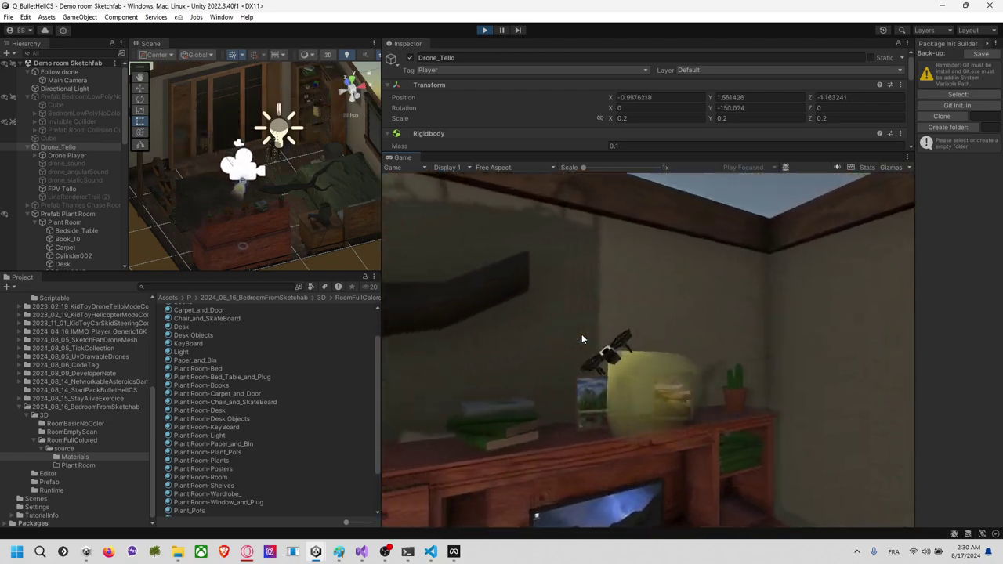
{"action": "key", "text": "s"}
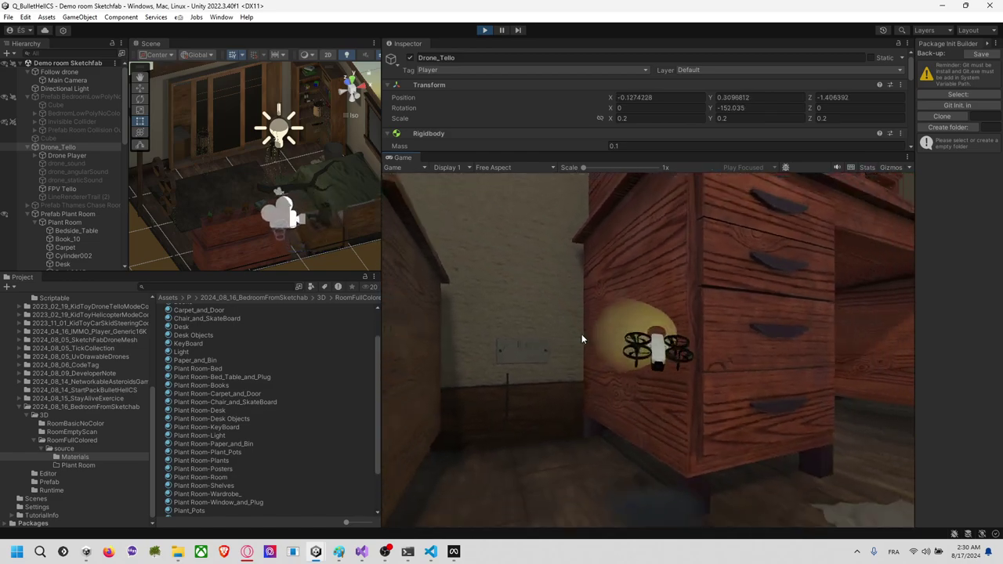
{"action": "key", "text": "w"}
{"action": "key", "text": "Left"}
{"action": "key", "text": "Up"}
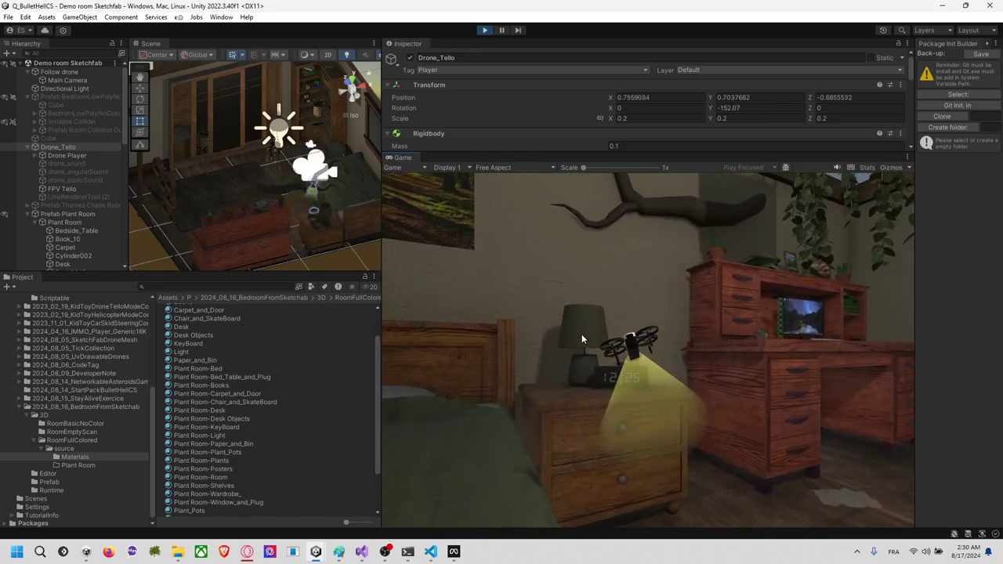
Step: Fly the drone against the bedside lamp, over the bed's headboard and back toward the desk to test collision
{"action": "key", "text": "s"}
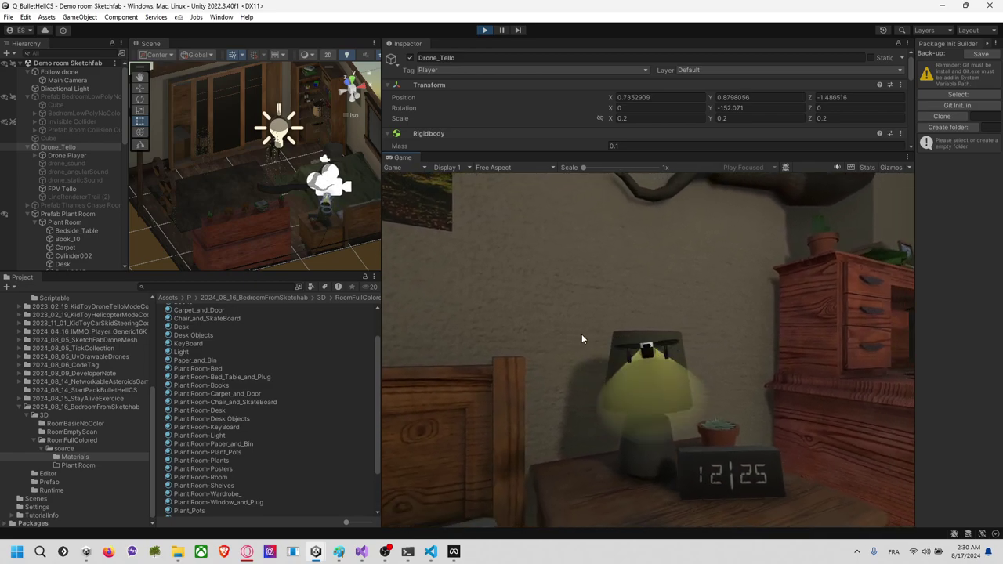
{"action": "key", "text": "w"}
{"action": "key", "text": "Left"}
{"action": "key", "text": "w"}
{"action": "key", "text": "Down"}
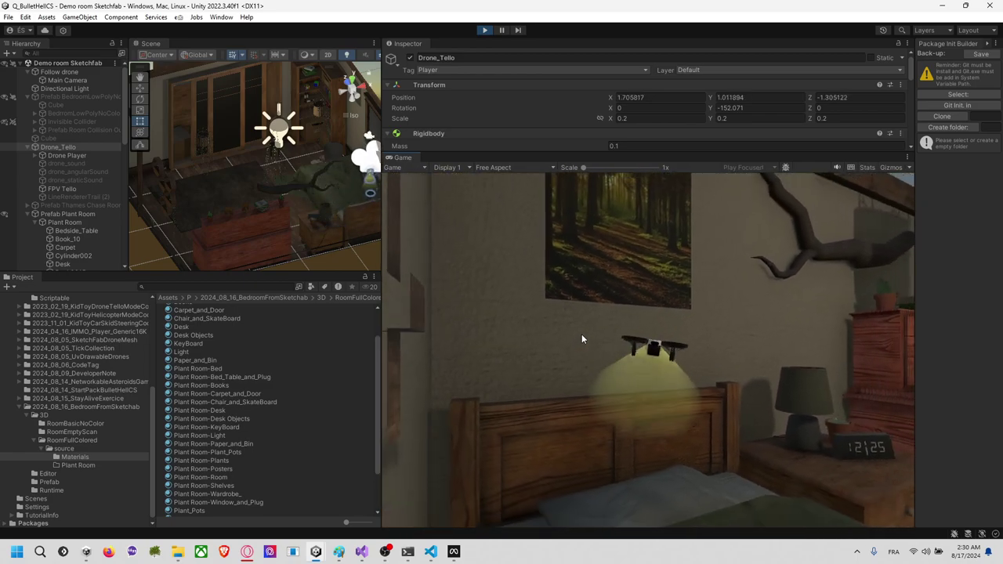
{"action": "key", "text": "Right"}
{"action": "key", "text": "d"}
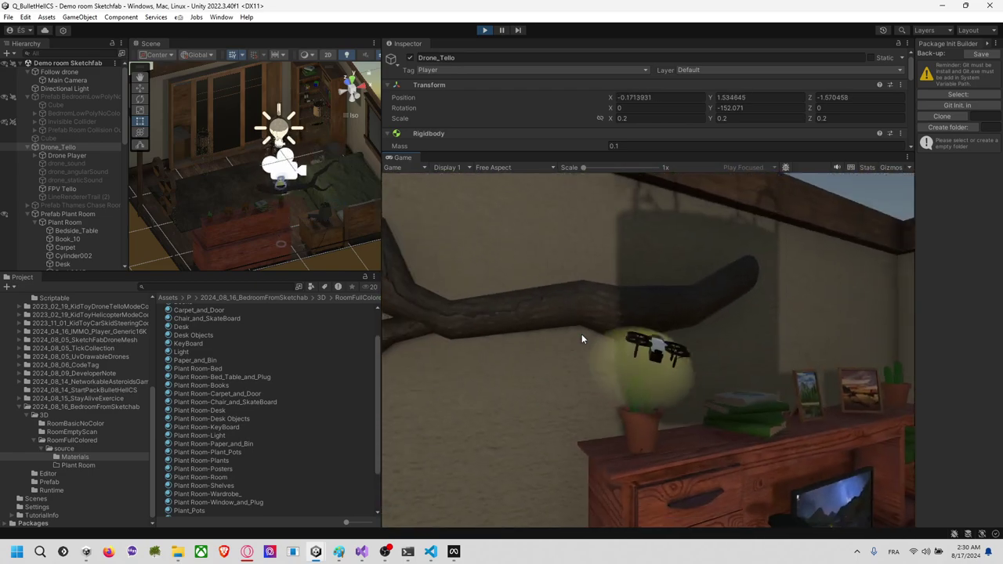
Step: Fly the drone around the cactus and books on top of the desk and down the desk's side
{"action": "key", "text": "s"}
{"action": "key", "text": "Left"}
{"action": "key", "text": "a"}
{"action": "key", "text": "Right"}
{"action": "key", "text": "Up"}
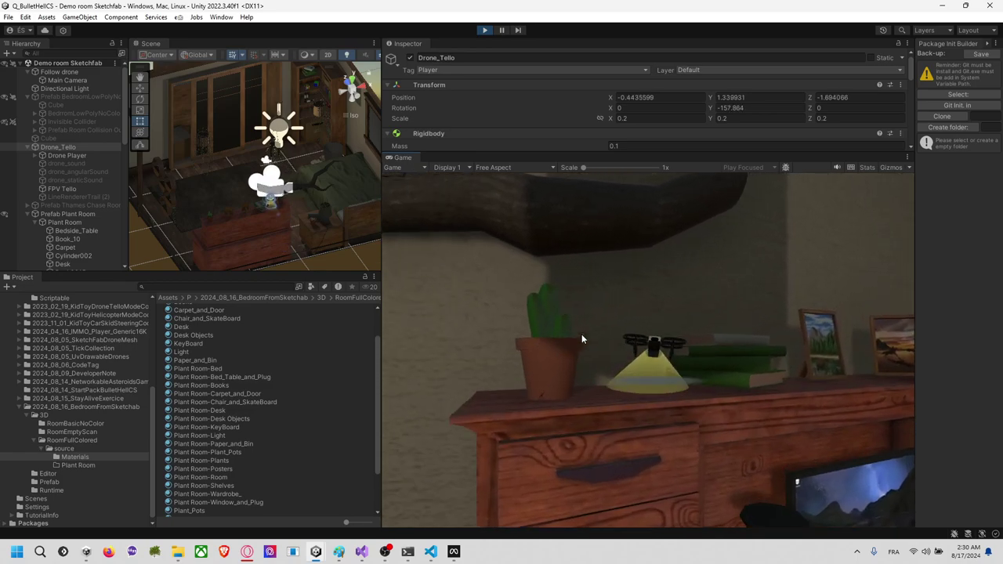
{"action": "key", "text": "a"}
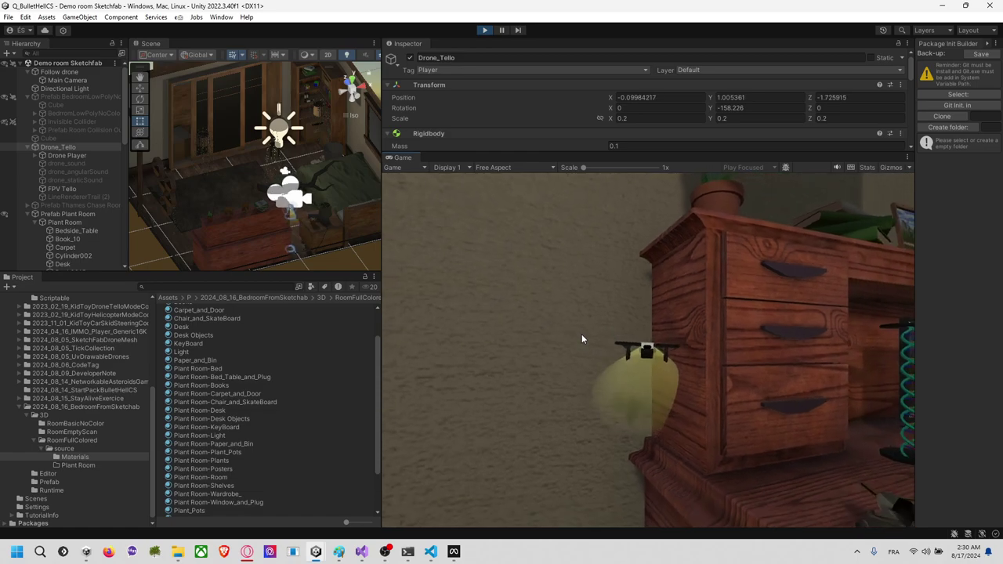
{"action": "key", "text": "d"}
{"action": "key", "text": "Up"}
Step: Turn the drone away from the desk and fly it across the room past the hanging plants toward the wardrobe
{"action": "key", "text": "e"}
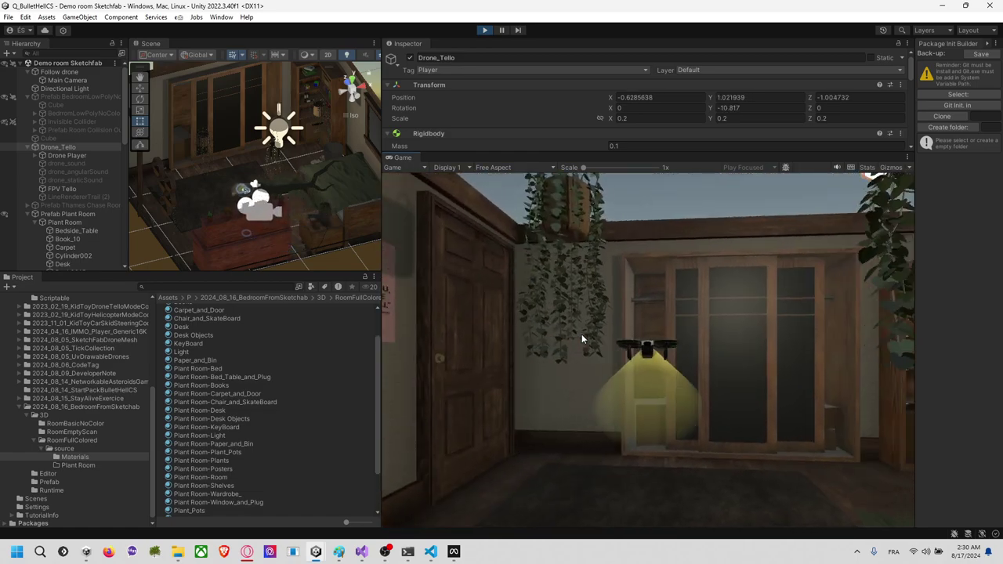
{"action": "key", "text": "Up"}
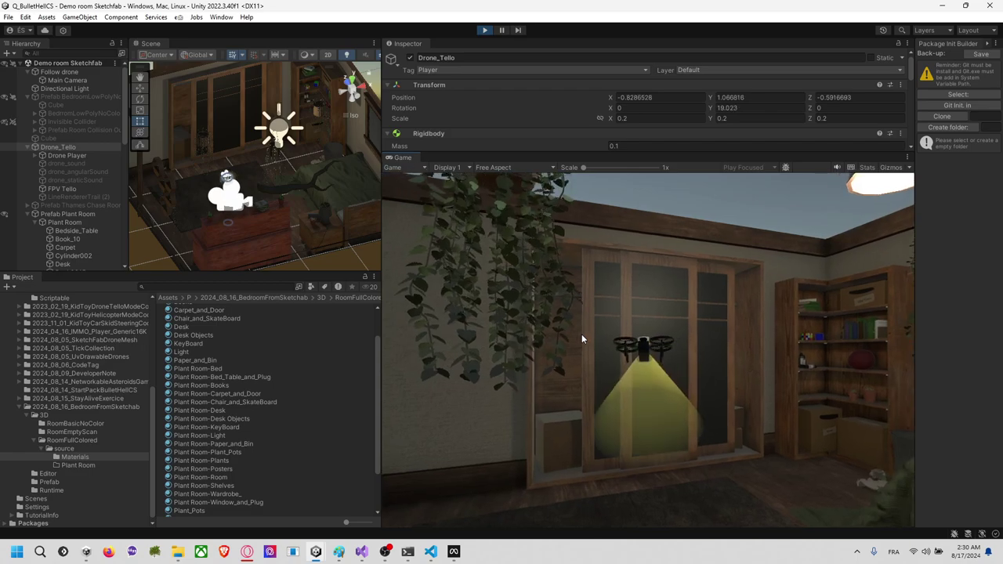
{"action": "key", "text": "q"}
{"action": "key", "text": "s"}
{"action": "key", "text": "w"}
{"action": "key", "text": "d"}
{"action": "key", "text": "Up"}
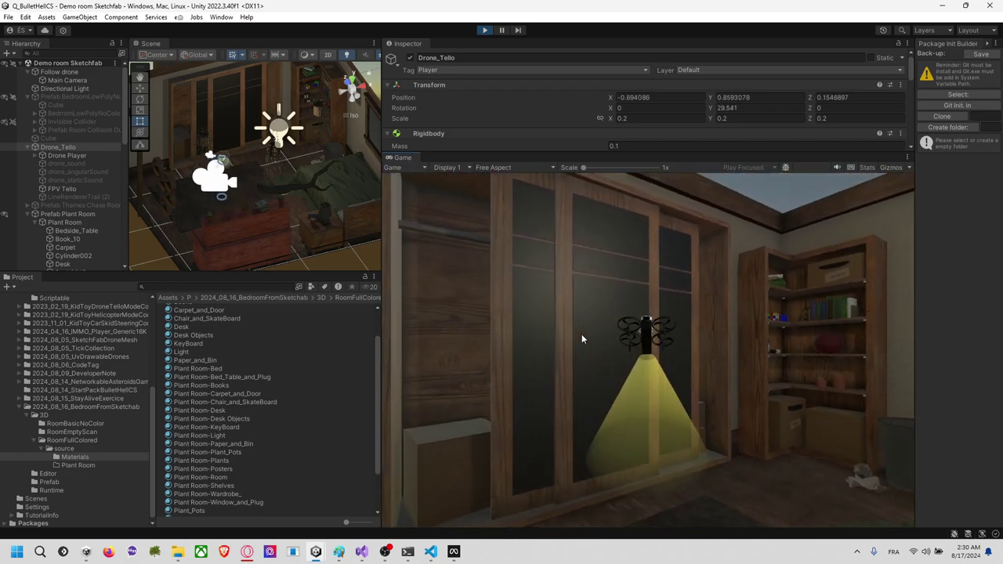
{"action": "key", "text": "a"}
{"action": "key", "text": "Right"}
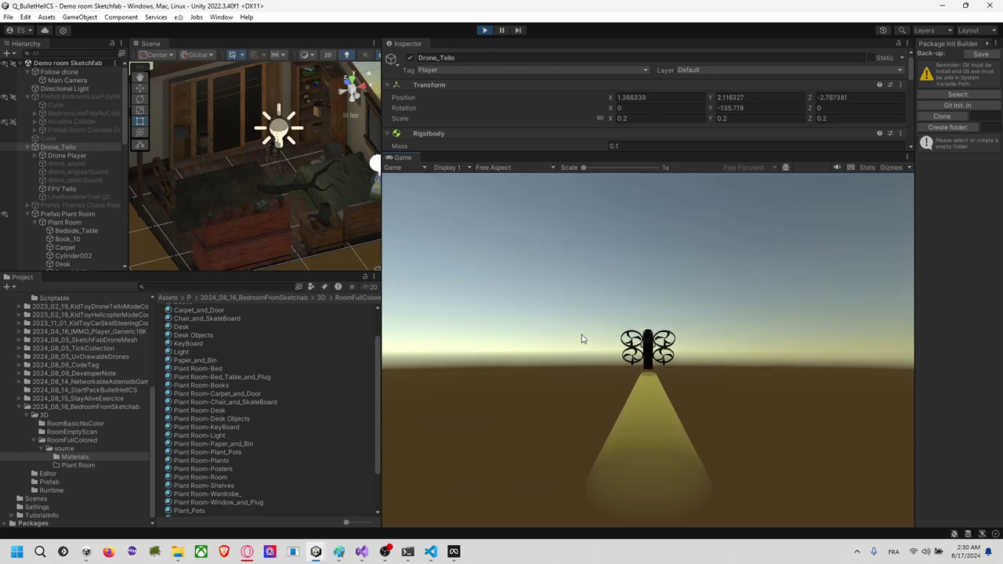
Step: Fly the drone back in from outside the room to the bookshelf and wardrobe, and stop the play test
{"action": "key", "text": "a"}
{"action": "key", "text": "Up"}
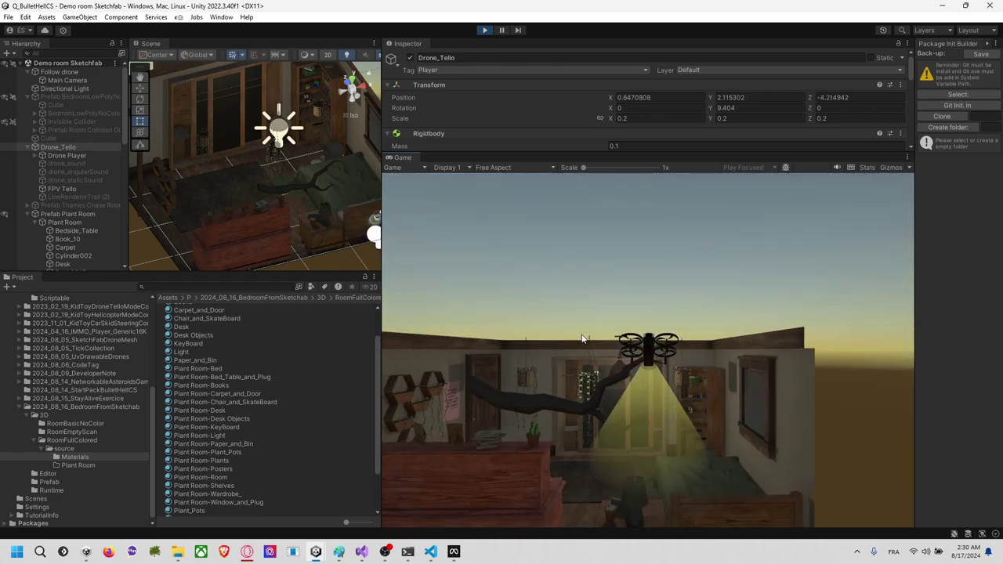
{"action": "key", "text": "s"}
{"action": "key", "text": "w"}
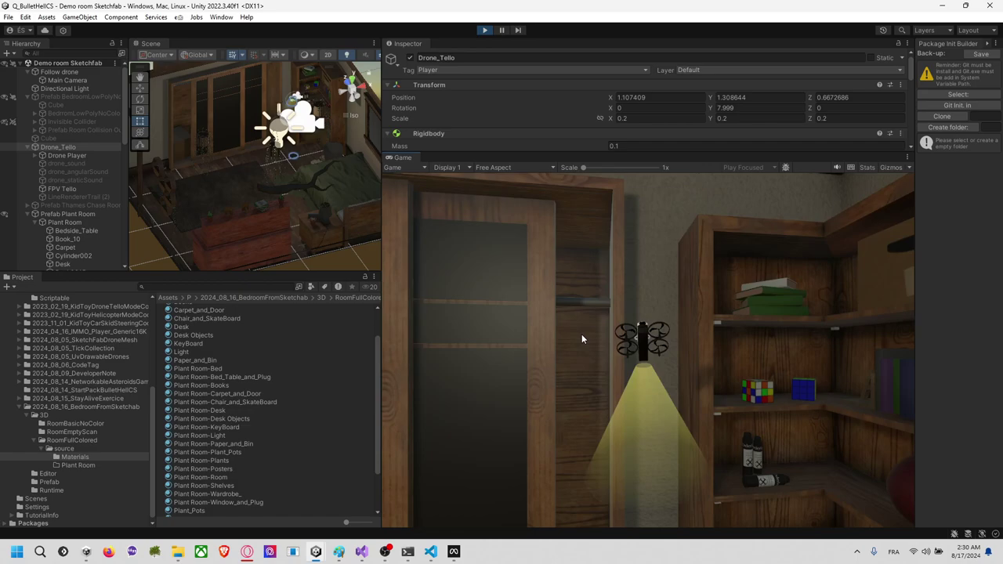
{"action": "key", "text": "s"}
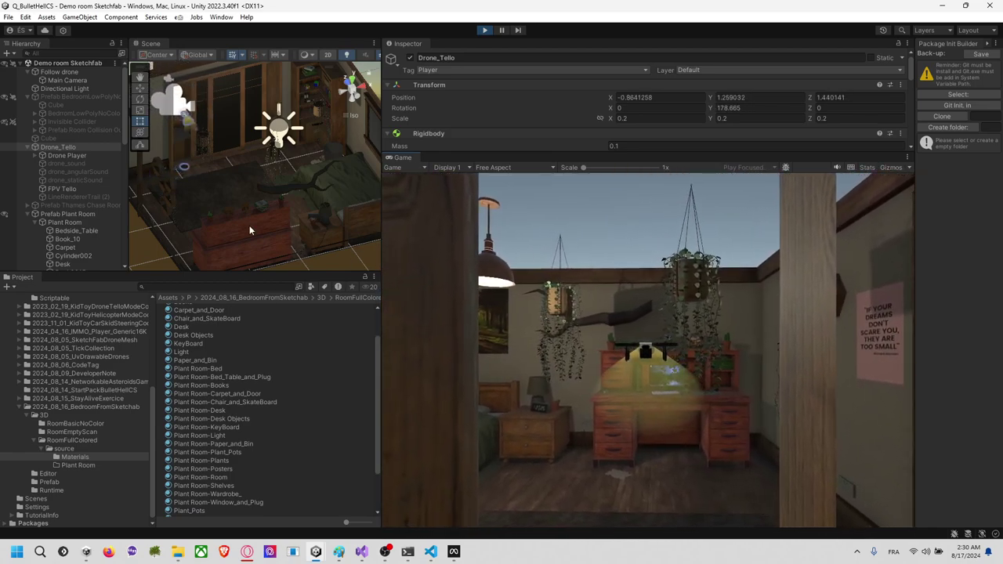
{"action": "left_click", "coordinate": [485, 30]}
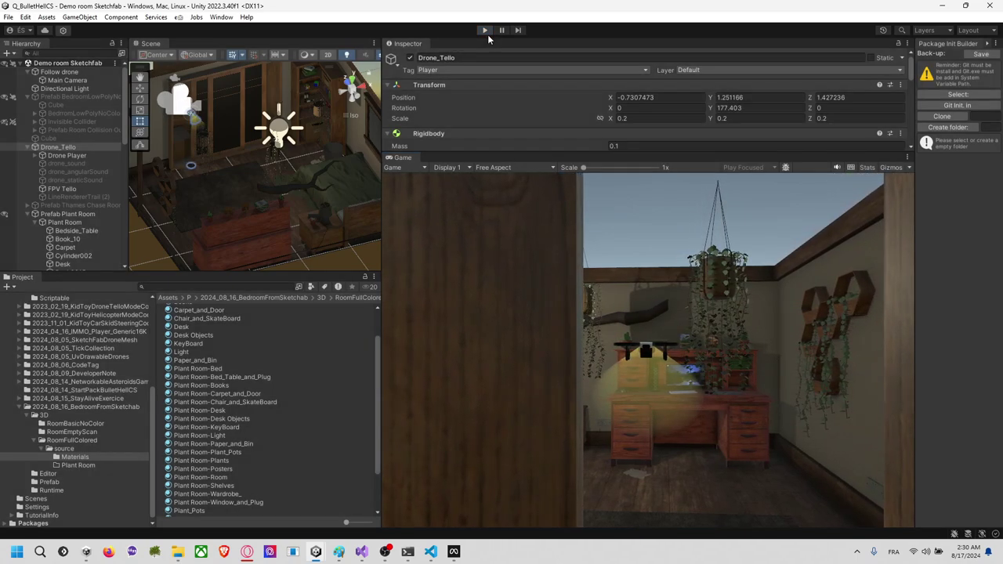
Step: Frame the bedside table from above and add a 3D capsule as a child of Prefab Plant Room
{"action": "middle_click_drag", "start_coordinate": [232, 185], "coordinate": [312, 221]}
{"action": "right_click_drag", "start_coordinate": [312, 218], "coordinate": [539, 242]}
{"action": "scroll", "coordinate": [313, 157], "scroll_direction": "up", "scroll_amount": 2}
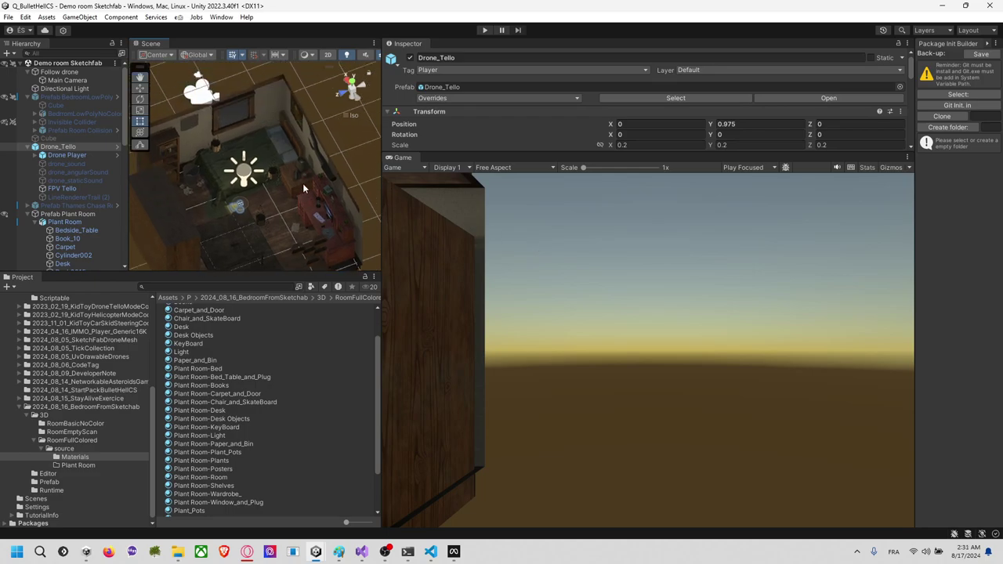
{"action": "left_click", "coordinate": [302, 166]}
{"action": "left_click", "coordinate": [302, 165]}
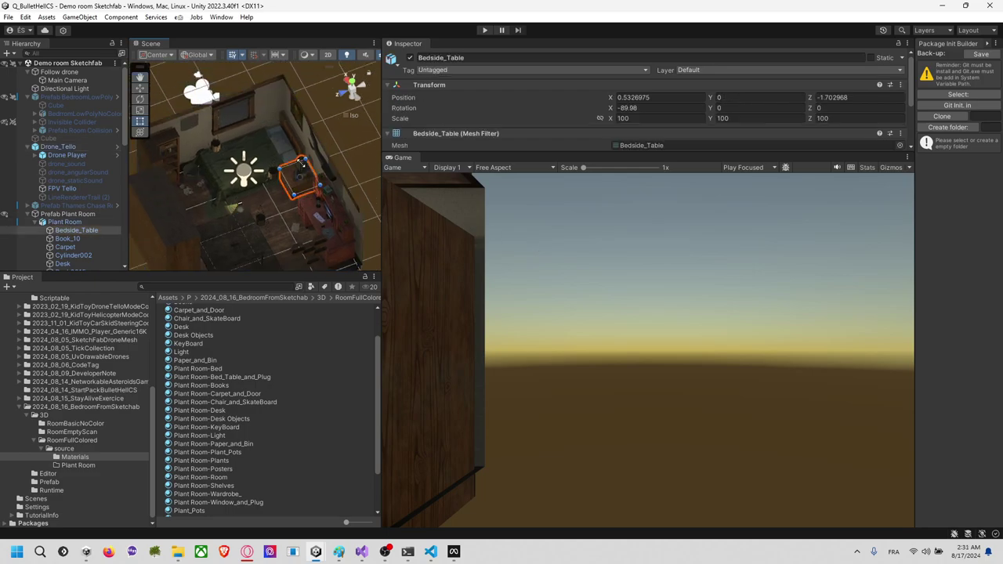
{"action": "left_click", "coordinate": [352, 81]}
{"action": "middle_click_drag", "start_coordinate": [280, 235], "coordinate": [280, 192]}
{"action": "scroll", "coordinate": [280, 196], "scroll_direction": "up", "scroll_amount": 4}
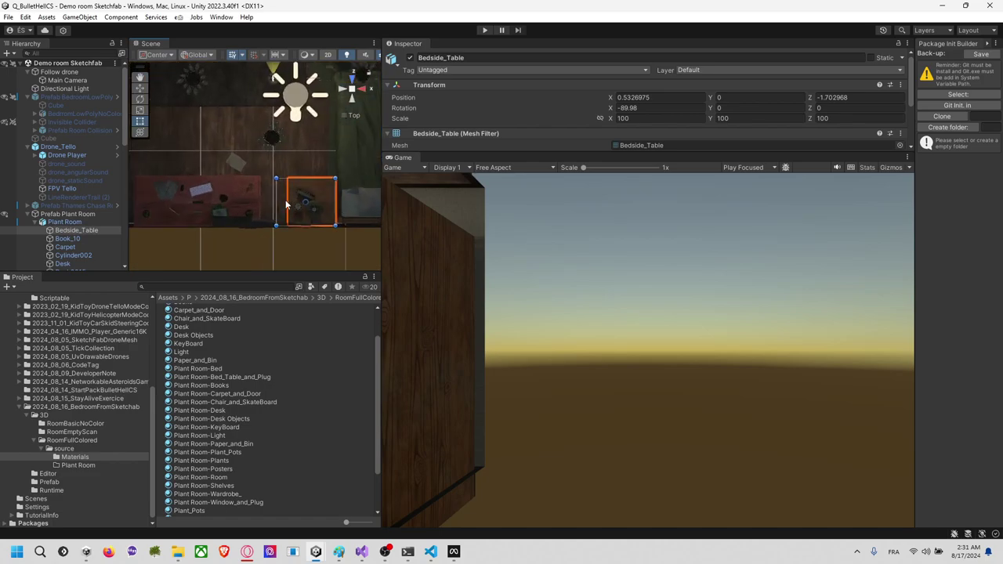
{"action": "key", "text": "f"}
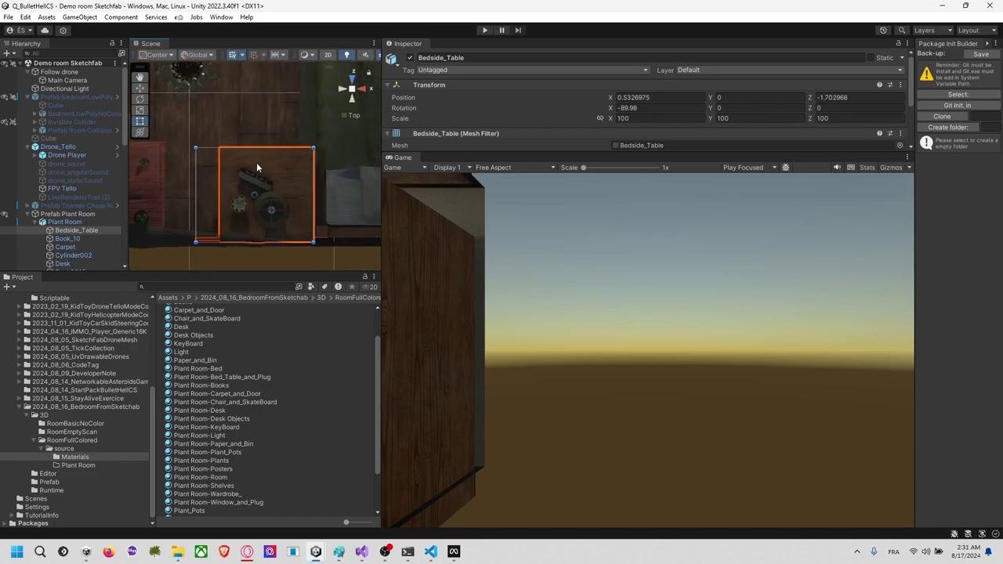
{"action": "right_click", "coordinate": [90, 215]}
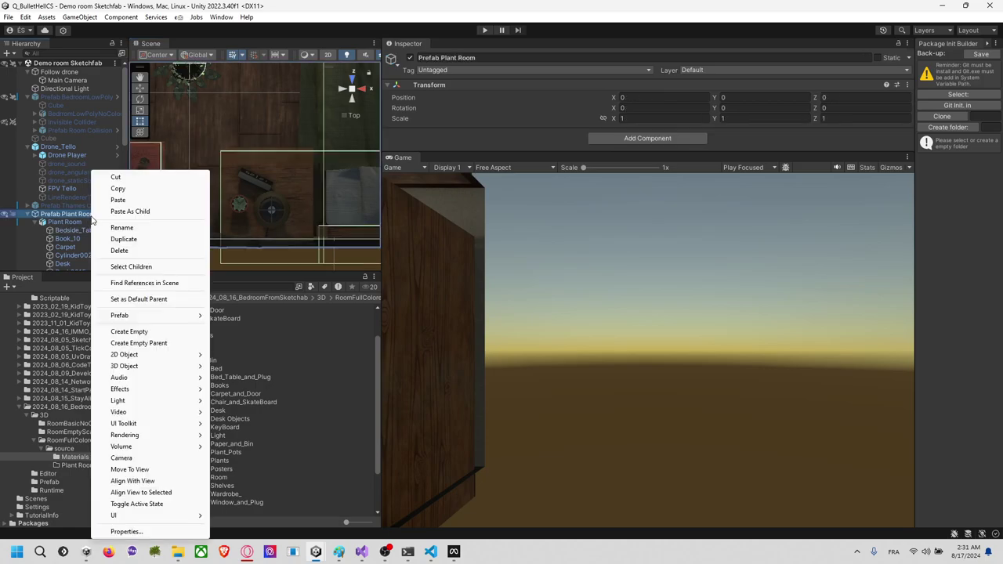
{"action": "mouse_move", "coordinate": [181, 366]}
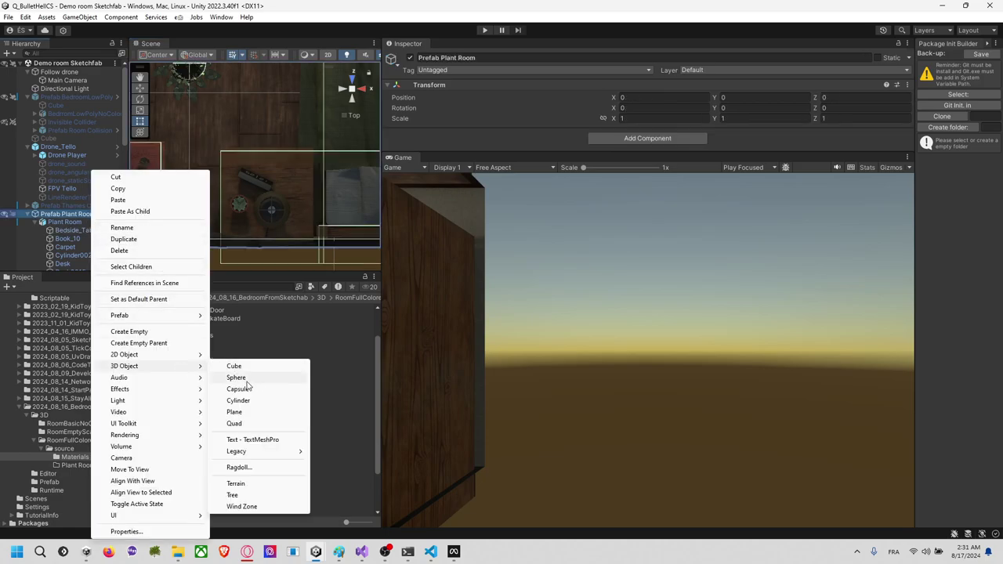
{"action": "left_click", "coordinate": [237, 389]}
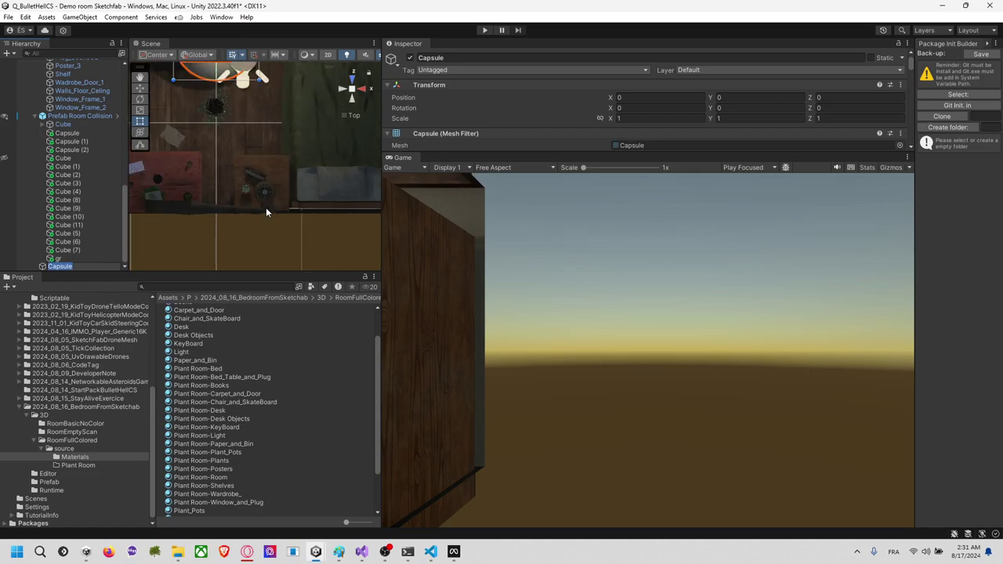
Step: Move the capsule over the bedside lamp in the top view and scale it down uniformly to about 0.205
{"action": "middle_click_drag", "start_coordinate": [248, 131], "coordinate": [250, 177]}
{"action": "left_click", "coordinate": [140, 88]}
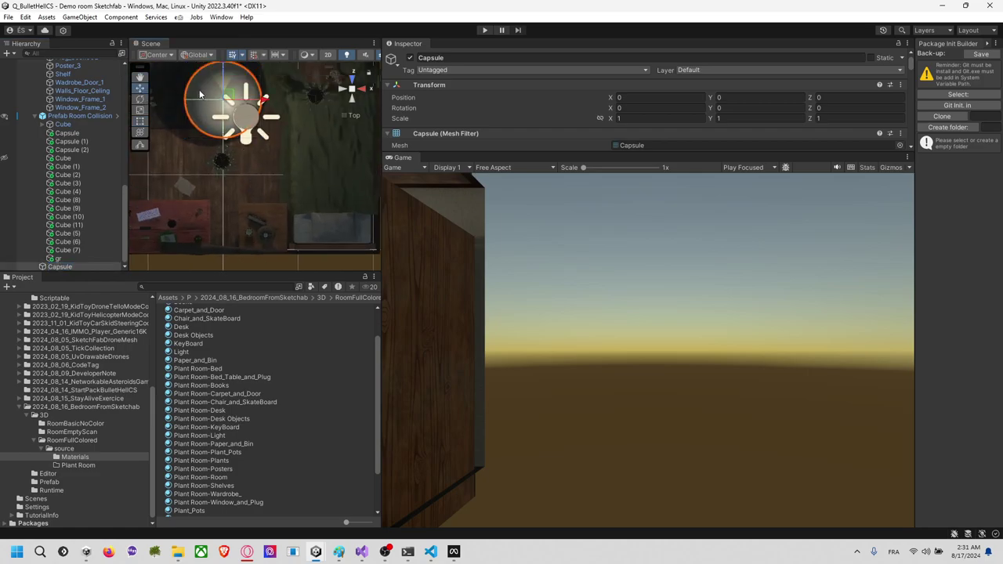
{"action": "left_click_drag", "start_coordinate": [230, 97], "coordinate": [248, 250]}
{"action": "key", "text": "r"}
{"action": "key", "text": "f"}
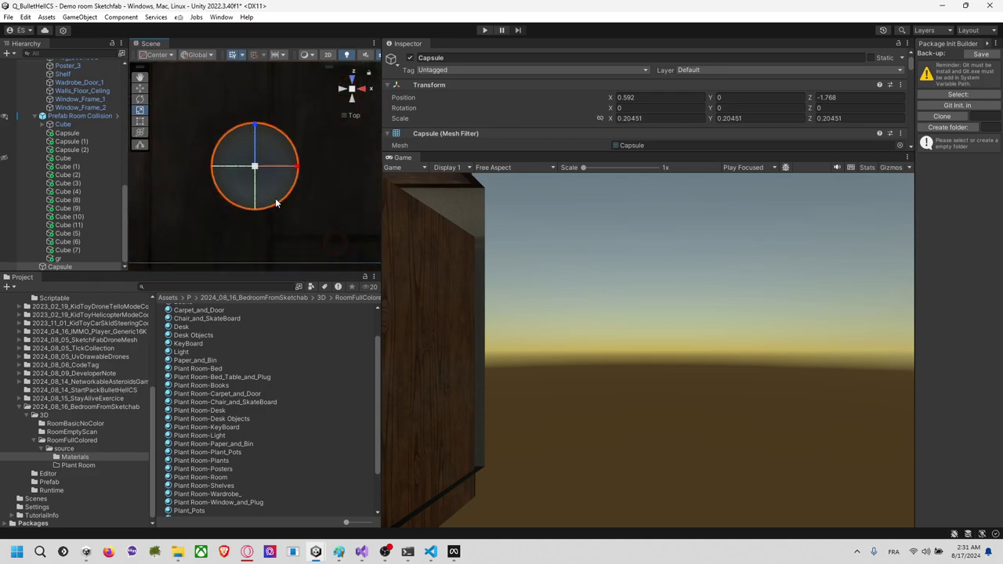
{"action": "scroll", "coordinate": [271, 185], "scroll_direction": "down", "scroll_amount": 2}
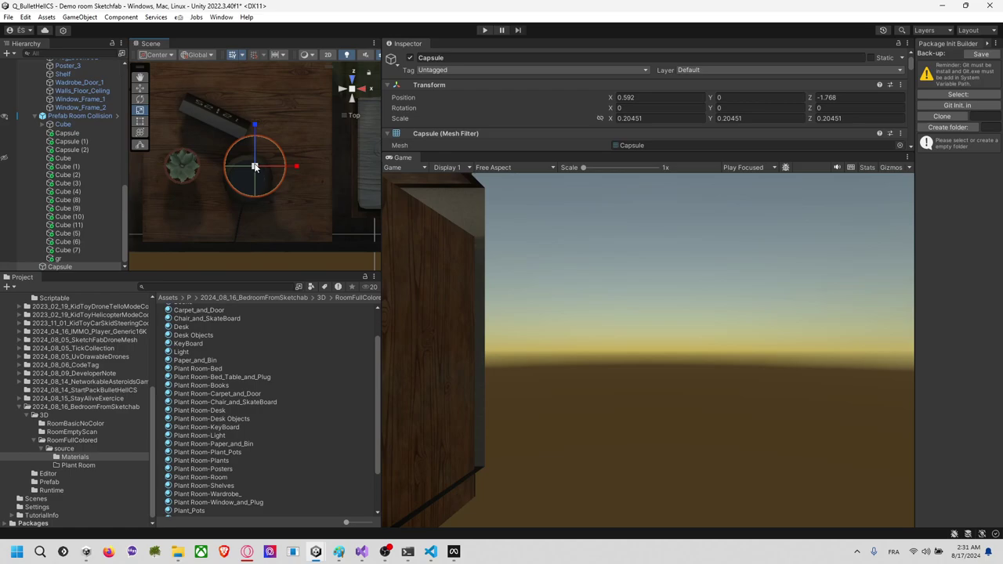
{"action": "key", "text": "w"}
{"action": "left_click_drag", "start_coordinate": [262, 165], "coordinate": [254, 178]}
Step: Raise the capsule from floor level to the bedside lamp, to a Y position of about 0.77
{"action": "left_click", "coordinate": [360, 92]}
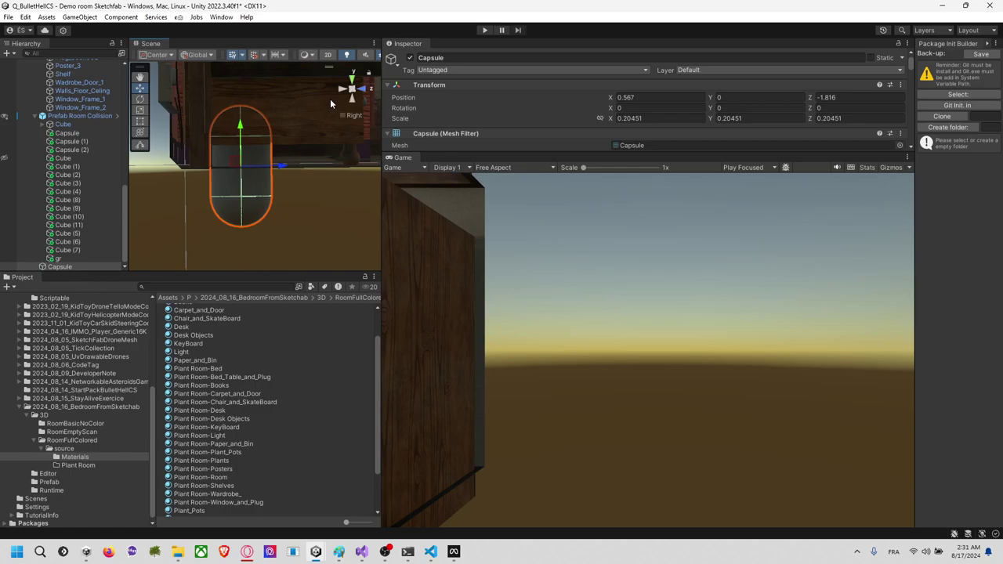
{"action": "middle_click_drag", "start_coordinate": [266, 114], "coordinate": [229, 218]}
{"action": "right_click_drag", "start_coordinate": [229, 218], "coordinate": [129, 219]}
{"action": "scroll", "coordinate": [219, 196], "scroll_direction": "down", "scroll_amount": 6}
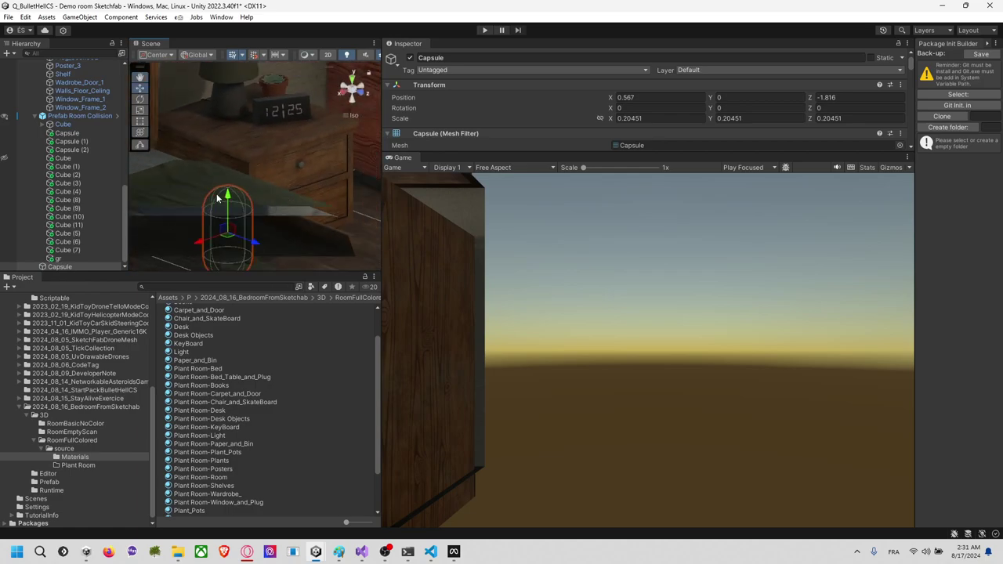
{"action": "left_click_drag", "start_coordinate": [231, 191], "coordinate": [231, 68]}
{"action": "middle_click_drag", "start_coordinate": [266, 108], "coordinate": [271, 218]}
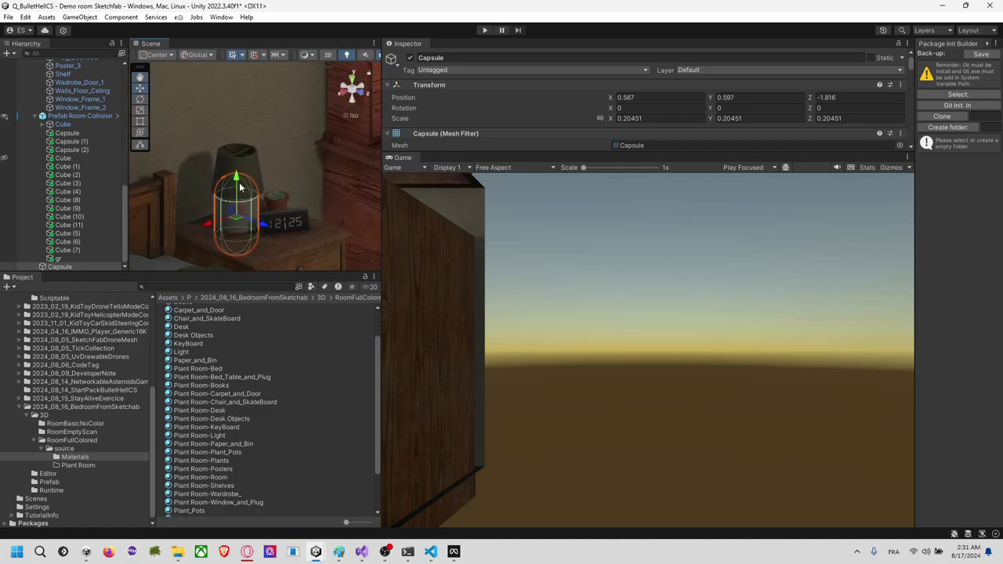
{"action": "left_click_drag", "start_coordinate": [238, 182], "coordinate": [237, 147]}
Step: Scale the capsule uniformly to about 0.234 and nudge it to about X 0.568, Z -1.811 so it encloses the lamp
{"action": "key", "text": "r"}
{"action": "left_click_drag", "start_coordinate": [236, 183], "coordinate": [245, 182]}
{"action": "right_click_drag", "start_coordinate": [221, 179], "coordinate": [294, 200]}
{"action": "left_click_drag", "start_coordinate": [242, 187], "coordinate": [253, 186]}
{"action": "middle_click_drag", "start_coordinate": [254, 187], "coordinate": [240, 188]}
{"action": "left_click_drag", "start_coordinate": [242, 191], "coordinate": [273, 192]}
{"action": "right_click_drag", "start_coordinate": [289, 171], "coordinate": [121, 197]}
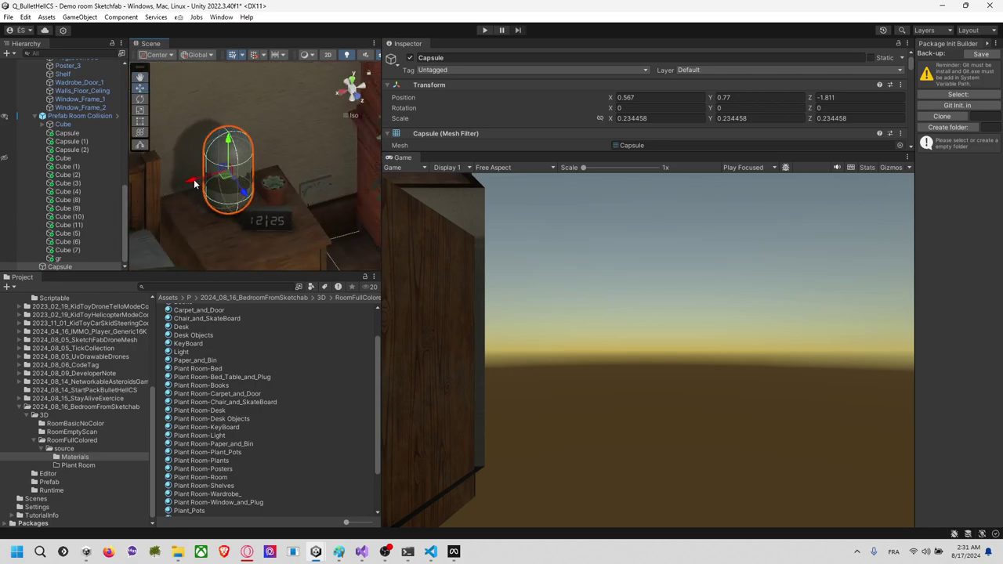
{"action": "left_click_drag", "start_coordinate": [194, 180], "coordinate": [194, 180]}
Step: Disable the lamp capsule's Mesh Renderer, leaving its Capsule Collider enabled
{"action": "scroll", "coordinate": [206, 184], "scroll_direction": "down", "scroll_amount": 7}
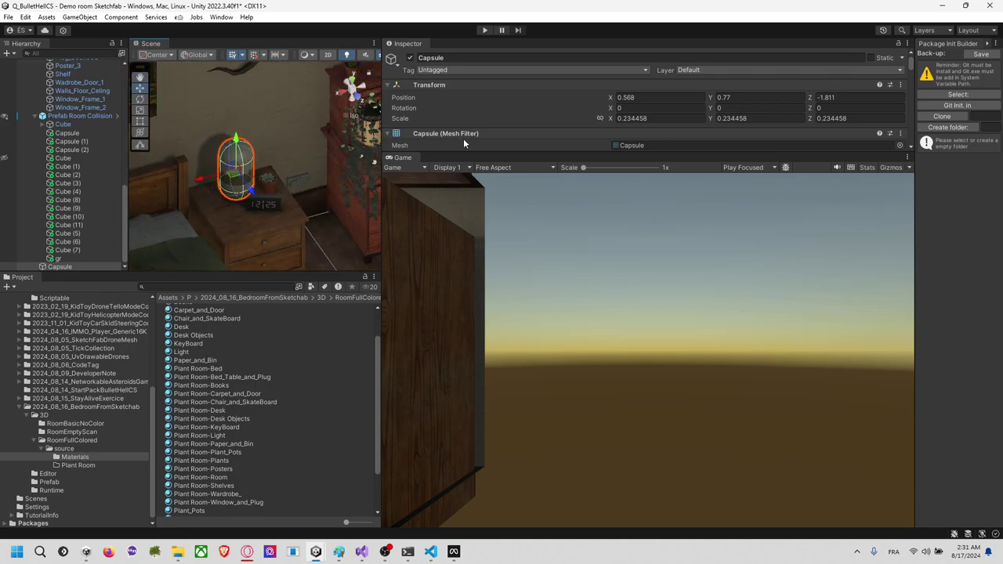
{"action": "scroll", "coordinate": [417, 146], "scroll_direction": "down", "scroll_amount": 2}
{"action": "left_click", "coordinate": [406, 103]}
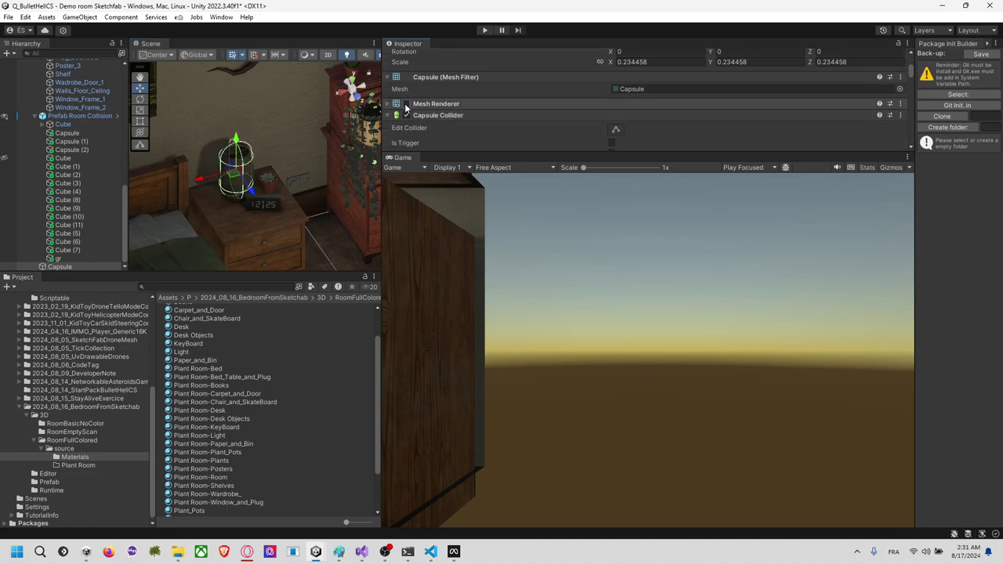
Step: Examine the room's wall mesh and the colliders grouped under Prefab Room Collision Outside
{"action": "scroll", "coordinate": [300, 160], "scroll_direction": "down", "scroll_amount": 8}
{"action": "left_click_drag", "start_coordinate": [290, 163], "coordinate": [232, 137], "text": "alt"}
{"action": "left_click", "coordinate": [238, 126]}
{"action": "left_click", "coordinate": [237, 126]}
{"action": "key", "text": "f"}
{"action": "scroll", "coordinate": [86, 186], "scroll_direction": "down", "scroll_amount": 5}
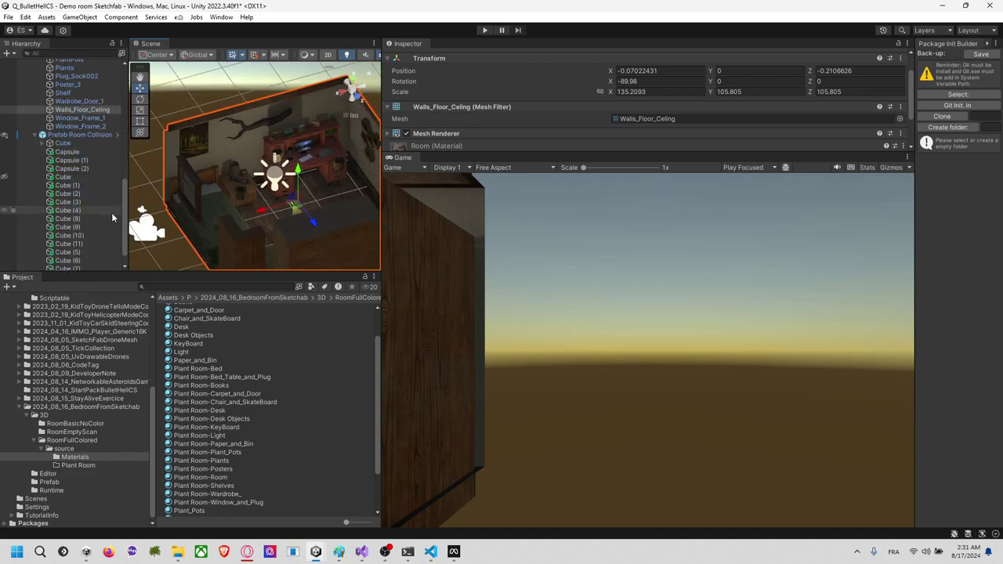
{"action": "left_click", "coordinate": [92, 140]}
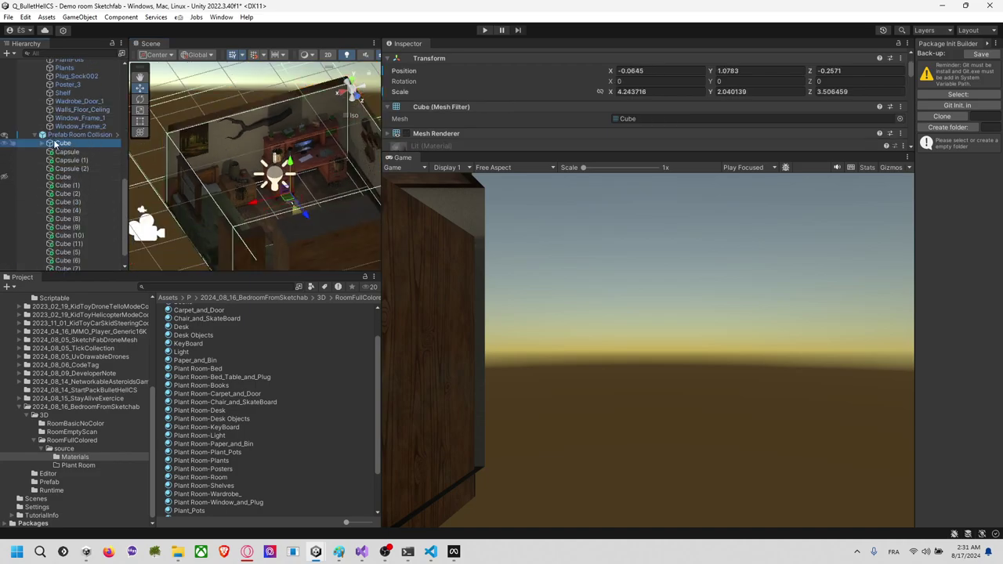
{"action": "left_click", "coordinate": [44, 145]}
{"action": "left_click", "coordinate": [43, 144]}
{"action": "left_click", "coordinate": [75, 136]}
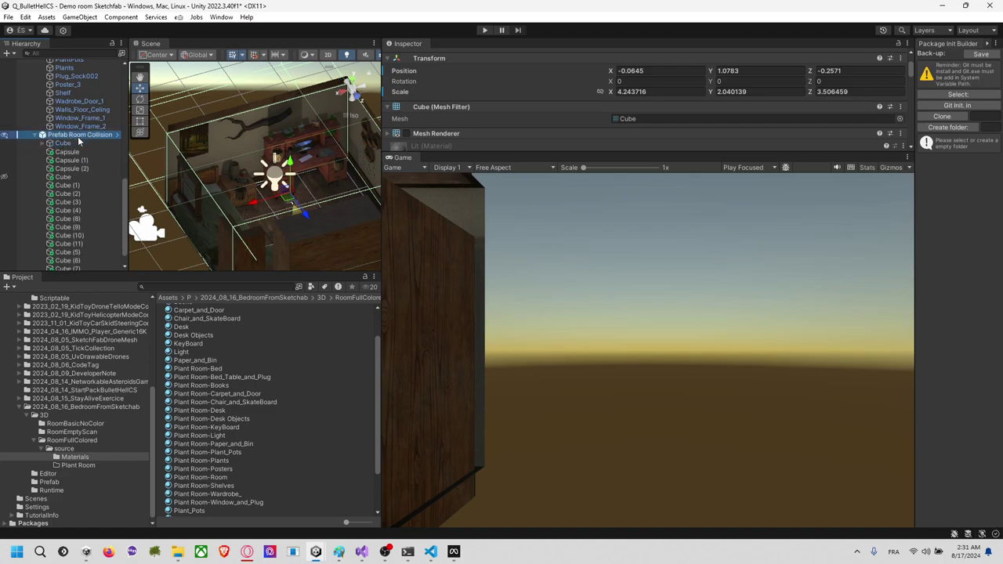
{"action": "scroll", "coordinate": [73, 164], "scroll_direction": "up", "scroll_amount": 4}
{"action": "scroll", "coordinate": [74, 164], "scroll_direction": "down", "scroll_amount": 4}
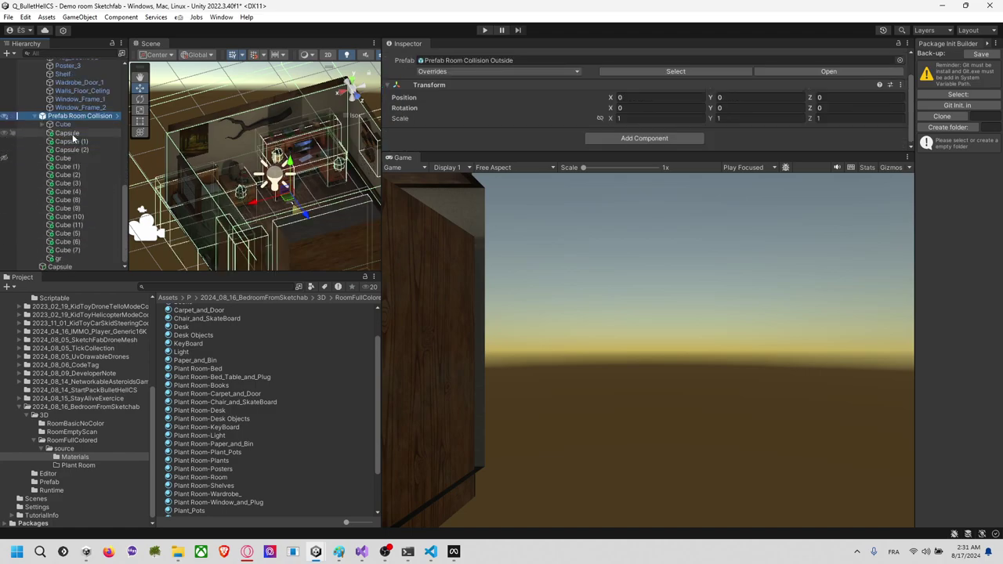
Step: Move the furniture capsules, the cubes and gr out of Prefab Room Collision Outside, directly under Prefab Plant Room
{"action": "left_click", "coordinate": [66, 133]}
{"action": "left_click", "coordinate": [65, 259], "text": "shift"}
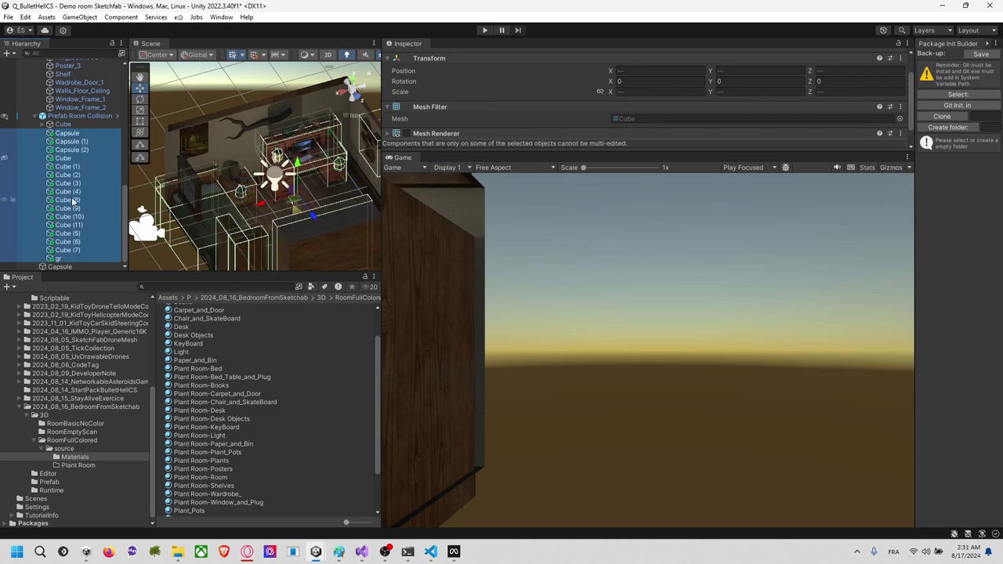
{"action": "scroll", "coordinate": [71, 242], "scroll_direction": "up", "scroll_amount": 4}
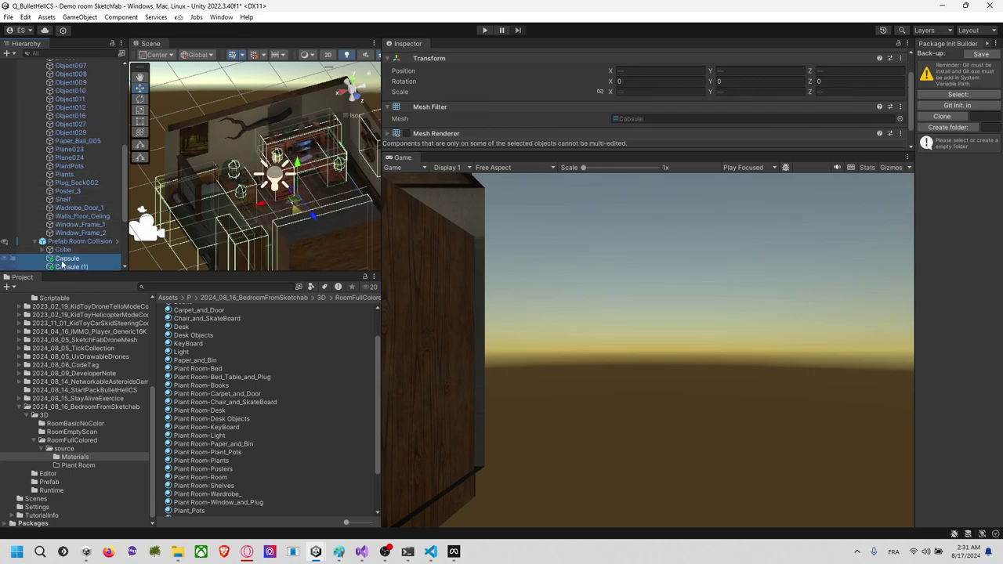
{"action": "left_click_drag", "start_coordinate": [68, 94], "coordinate": [69, 131]}
{"action": "scroll", "coordinate": [44, 139], "scroll_direction": "down", "scroll_amount": 5}
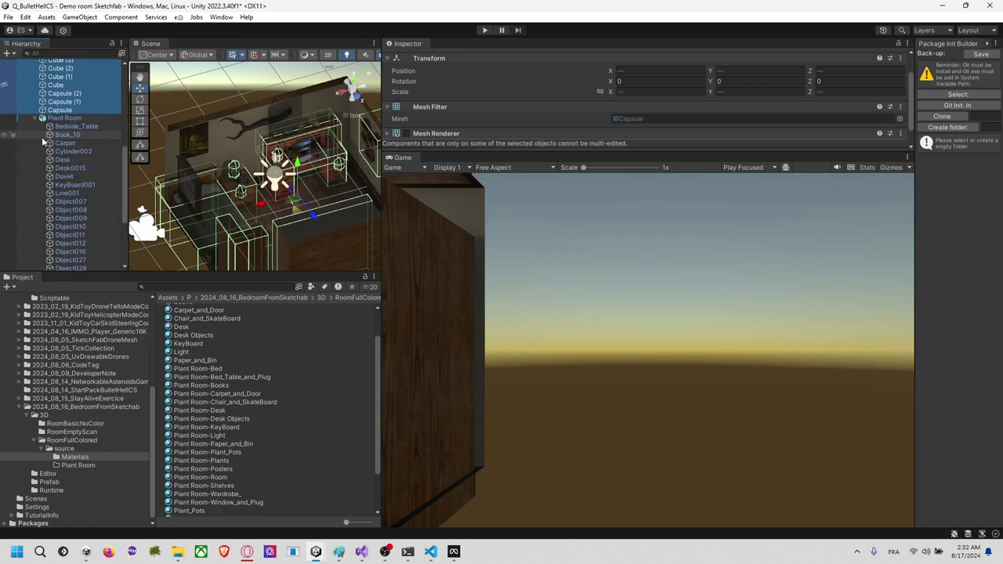
{"action": "scroll", "coordinate": [45, 127], "scroll_direction": "up", "scroll_amount": 7}
{"action": "scroll", "coordinate": [45, 128], "scroll_direction": "down", "scroll_amount": 2}
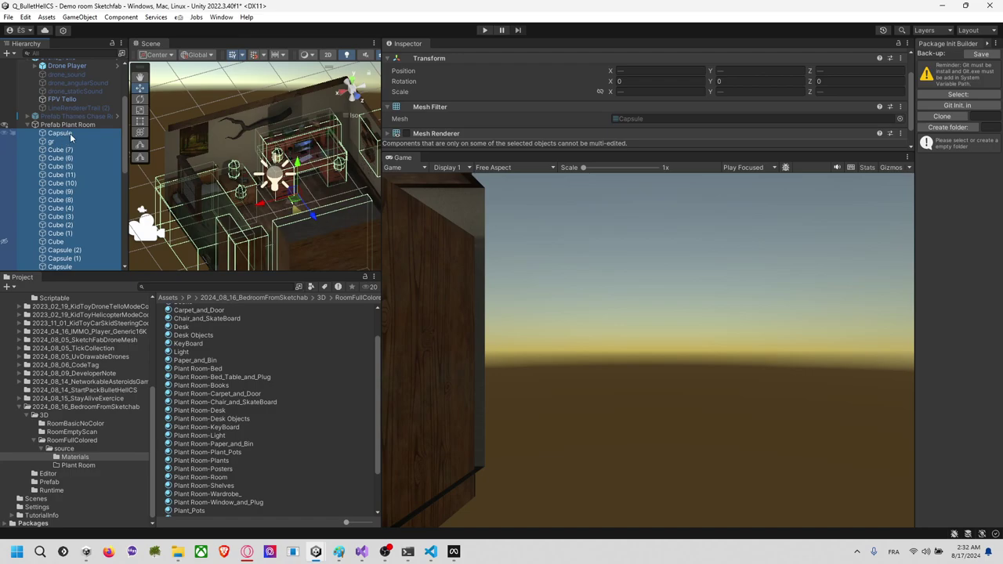
Step: Create an empty child object under Prefab Plant Room and name it Invisible Wall
{"action": "right_click", "coordinate": [70, 124]}
{"action": "left_click", "coordinate": [126, 286]}
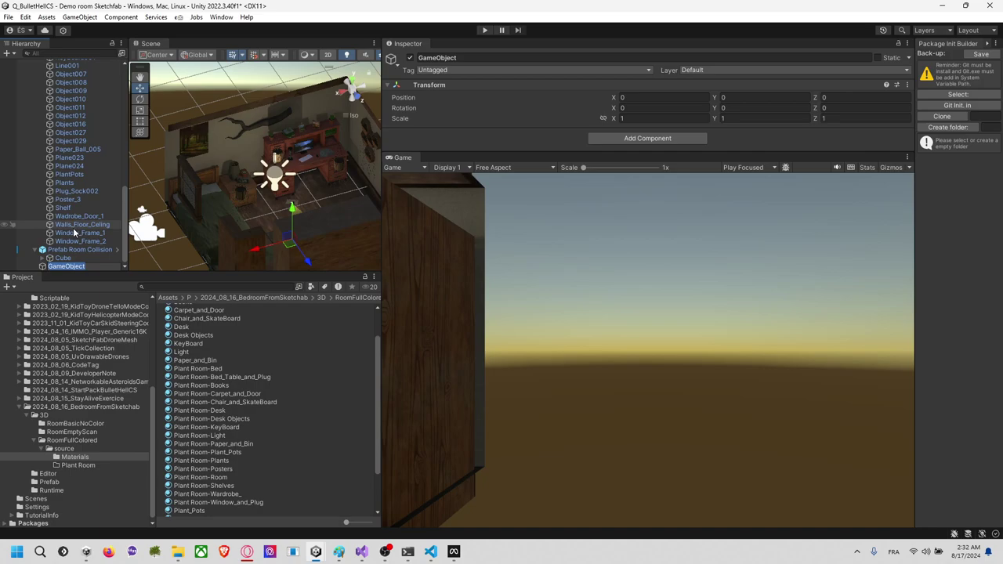
{"action": "type", "text": "Ub"}
{"action": "type", "text": "Inv"}
{"action": "type", "text": "isible Wall"}
{"action": "key", "text": "Return"}
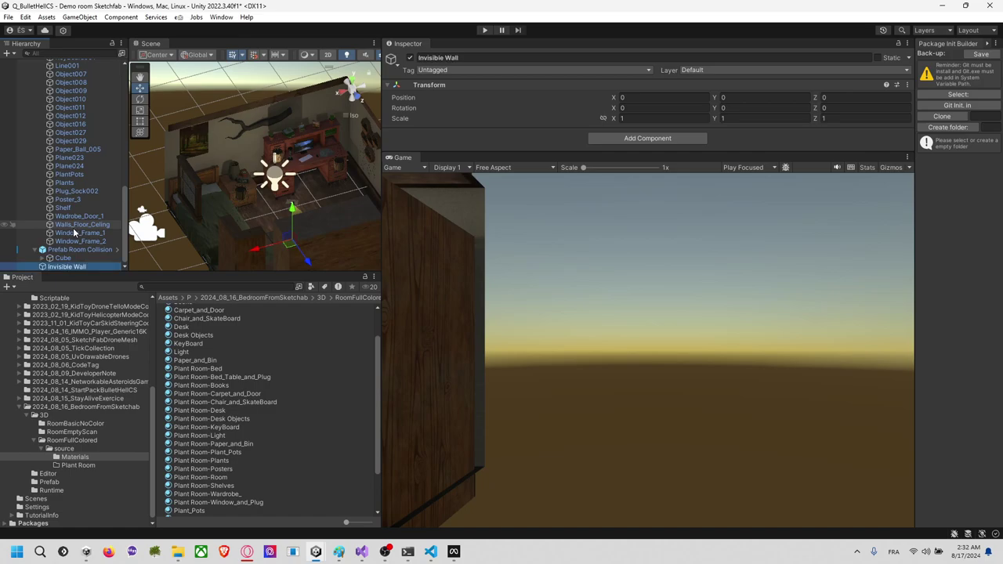
Step: Make all the loose capsules, cubes and gr in Prefab Plant Room children of Invisible Wall
{"action": "scroll", "coordinate": [77, 233], "scroll_direction": "up", "scroll_amount": 9}
{"action": "left_click", "coordinate": [86, 130]}
{"action": "scroll", "coordinate": [86, 149], "scroll_direction": "down", "scroll_amount": 3}
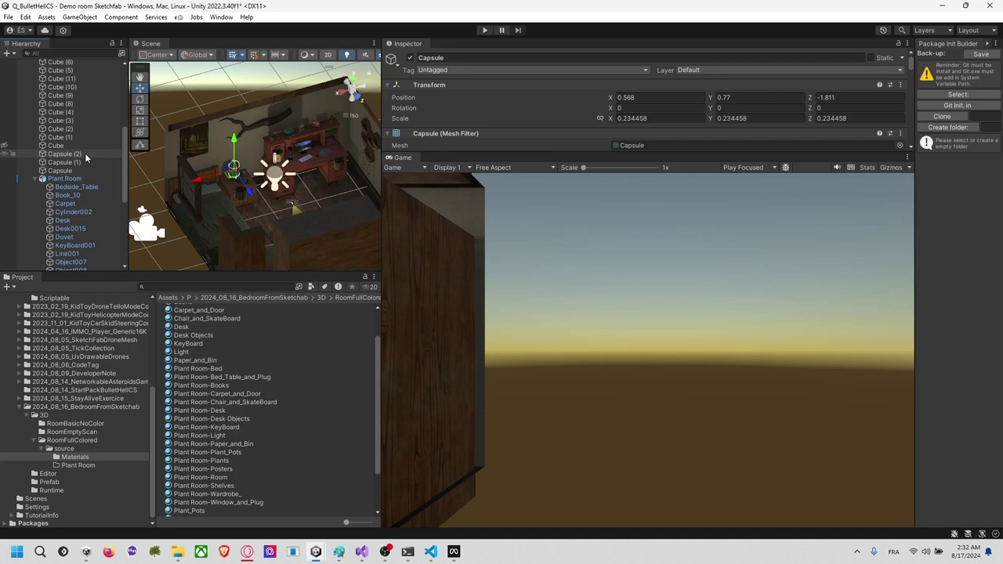
{"action": "left_click", "coordinate": [85, 170], "text": "shift"}
{"action": "scroll", "coordinate": [84, 179], "scroll_direction": "down", "scroll_amount": 5}
{"action": "scroll", "coordinate": [85, 180], "scroll_direction": "up", "scroll_amount": 4}
{"action": "left_click_drag", "start_coordinate": [76, 139], "coordinate": [94, 267]}
Step: Select the gr collider, give the component properties more height, and review its Box Collider and layer override settings
{"action": "left_click", "coordinate": [100, 141]}
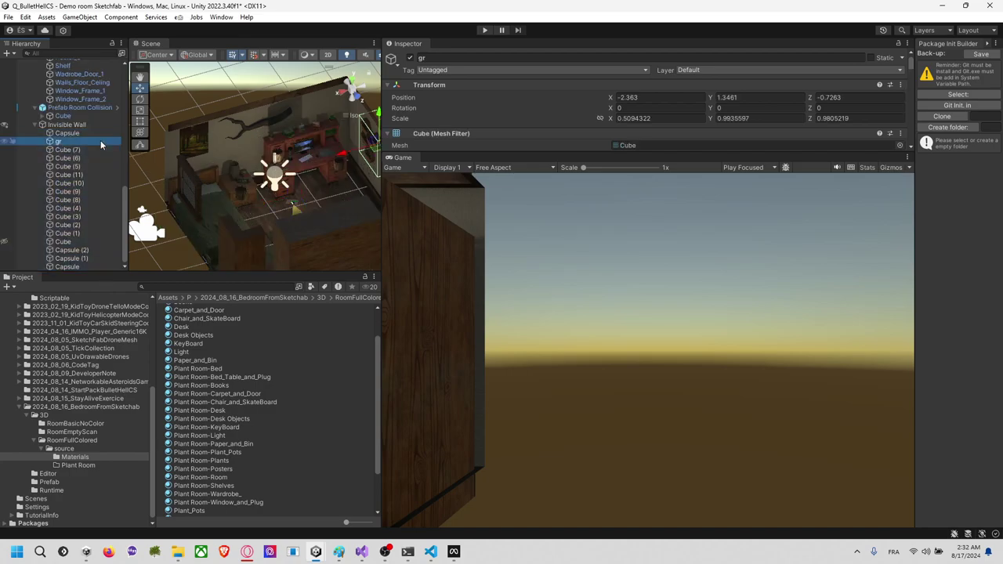
{"action": "scroll", "coordinate": [558, 112], "scroll_direction": "down", "scroll_amount": 4}
{"action": "left_click_drag", "start_coordinate": [587, 153], "coordinate": [583, 367]}
{"action": "scroll", "coordinate": [519, 216], "scroll_direction": "up", "scroll_amount": 3}
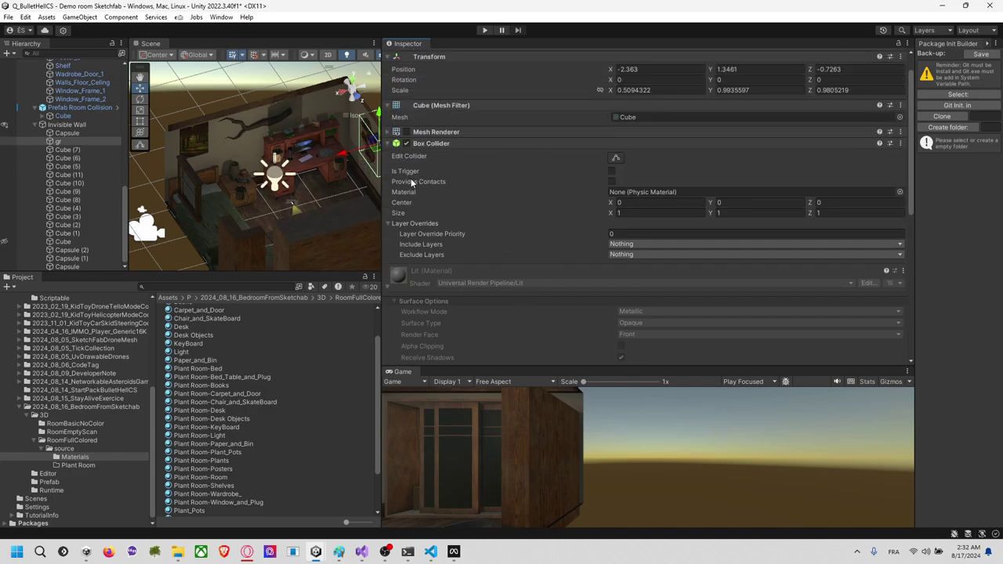
{"action": "mouse_move", "coordinate": [412, 182]}
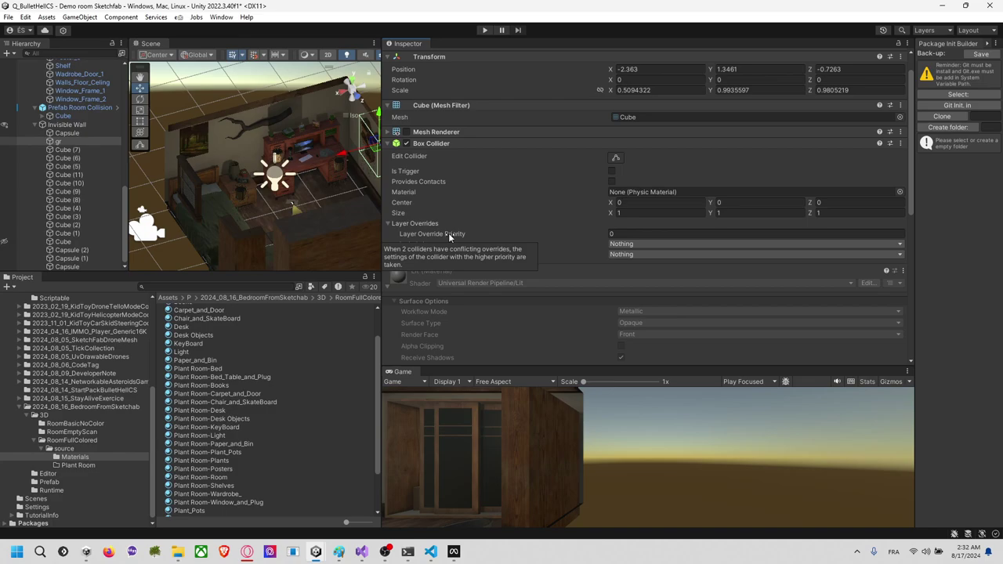
Step: Compare the colliders grouped in Invisible Wall with the outer wall cubes nested in Prefab Room Collision Outside
{"action": "left_click", "coordinate": [101, 133]}
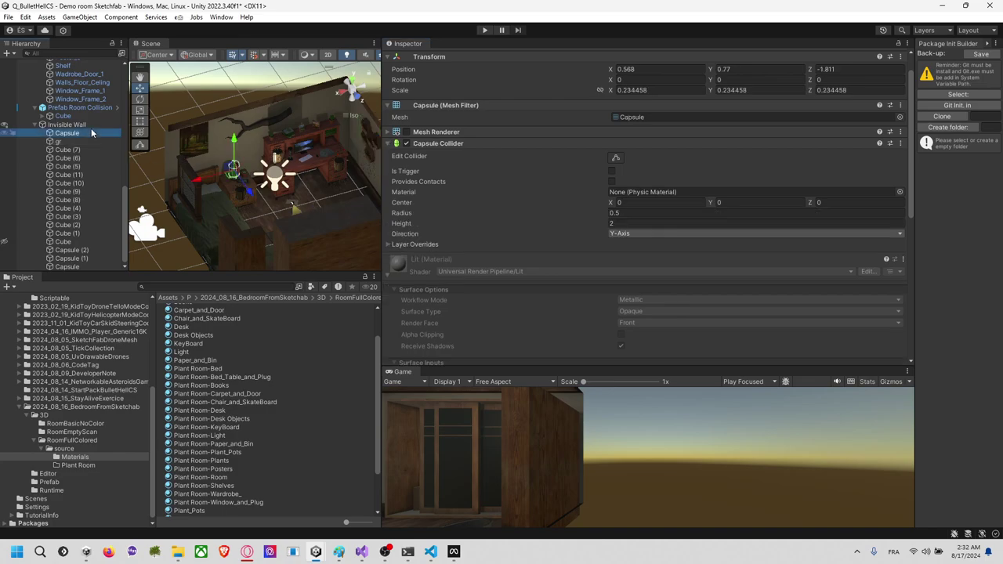
{"action": "left_click", "coordinate": [100, 125]}
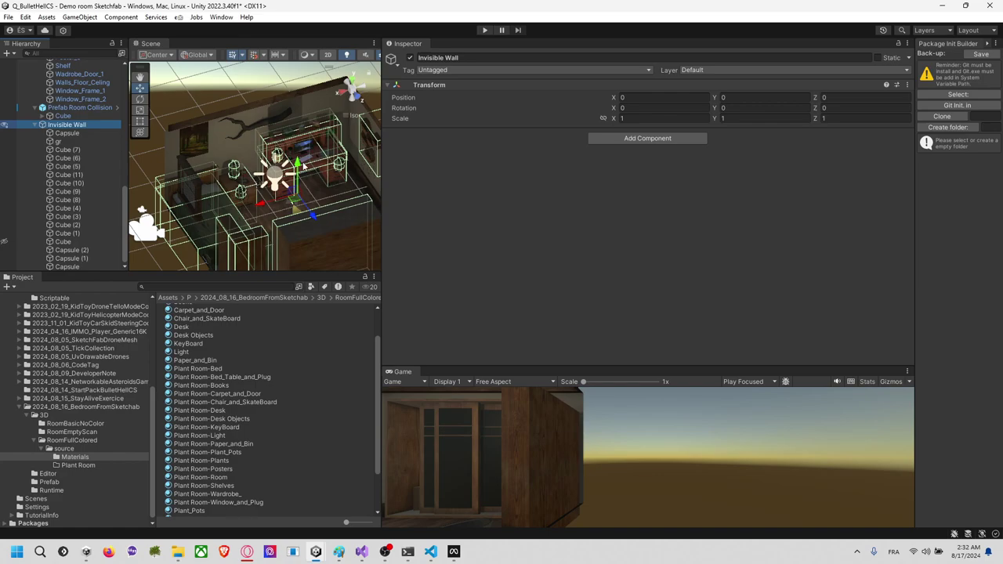
{"action": "middle_click_drag", "start_coordinate": [298, 166], "coordinate": [285, 163]}
{"action": "left_click", "coordinate": [58, 108]}
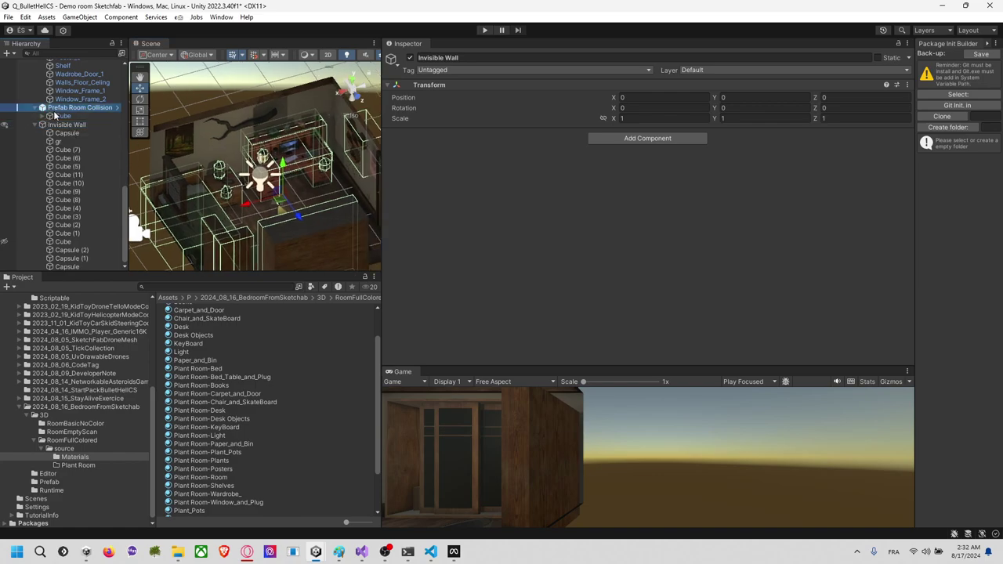
{"action": "left_click_drag", "start_coordinate": [213, 154], "coordinate": [290, 216], "text": "alt"}
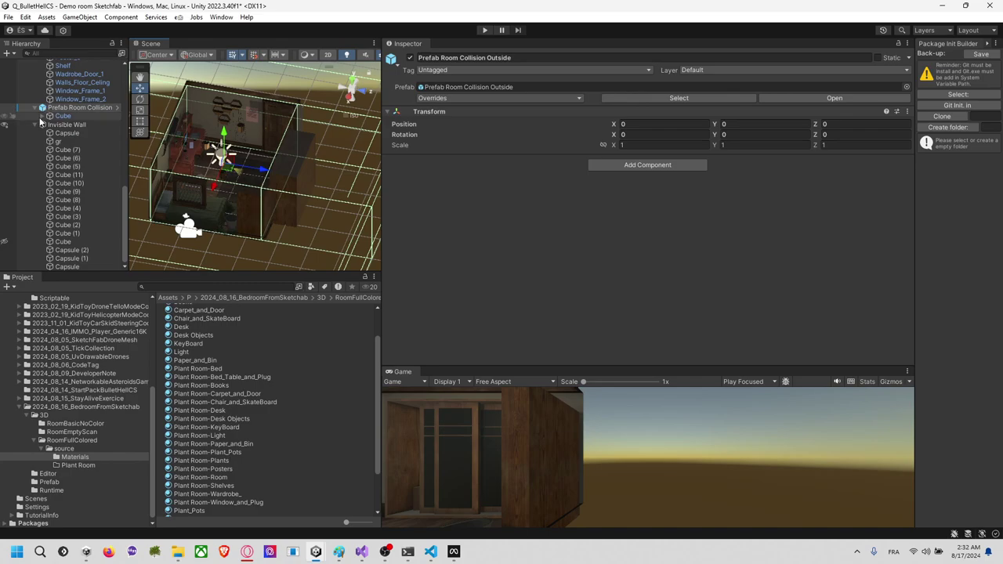
{"action": "left_click", "coordinate": [42, 116]}
{"action": "left_click", "coordinate": [69, 124]}
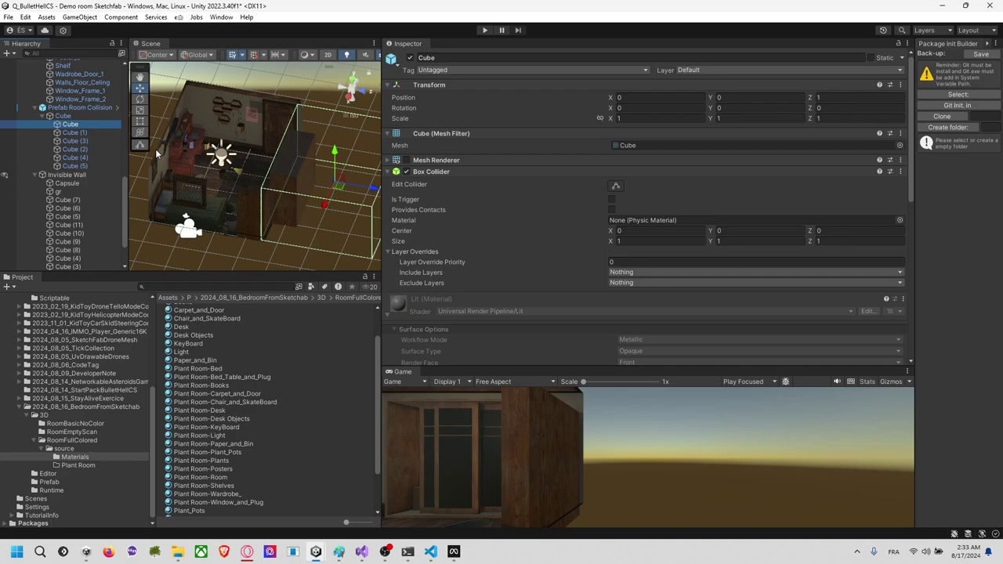
Step: Examine the Prefab Room Collision Outside object and compare its transform with those of its nested parent cube and wall cubes
{"action": "scroll", "coordinate": [110, 170], "scroll_direction": "up", "scroll_amount": 4}
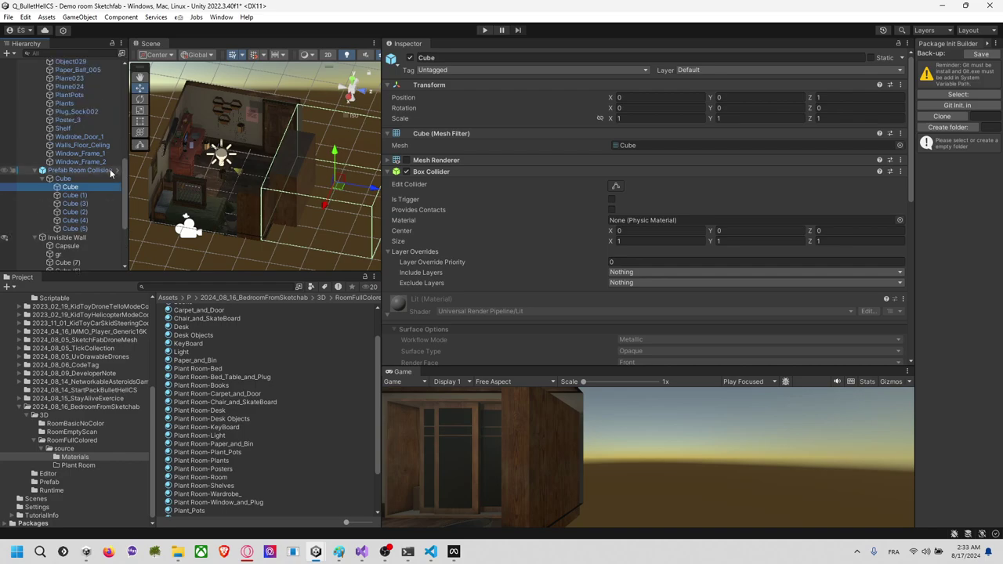
{"action": "left_click", "coordinate": [110, 179]}
{"action": "left_click", "coordinate": [108, 170]}
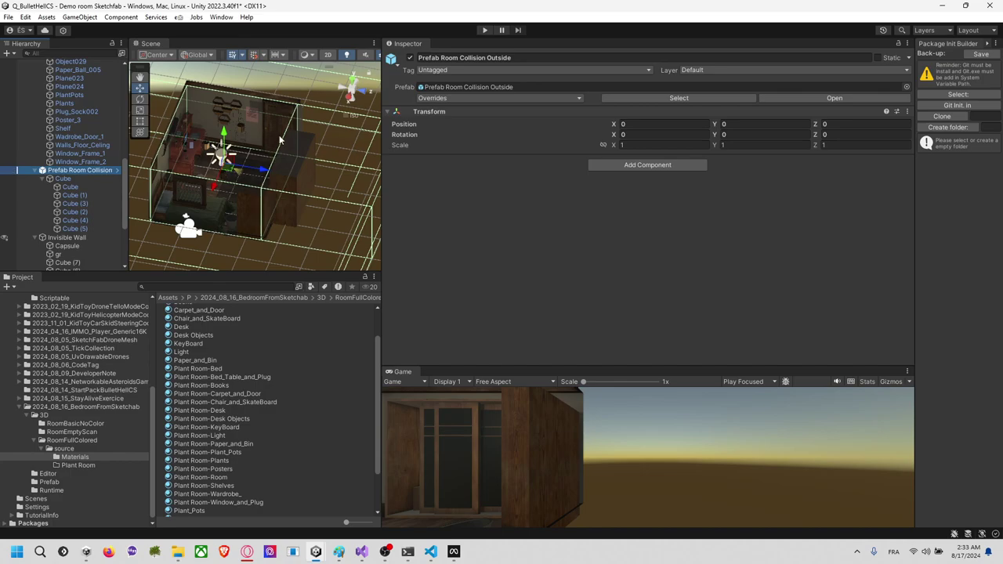
{"action": "left_click", "coordinate": [95, 179]}
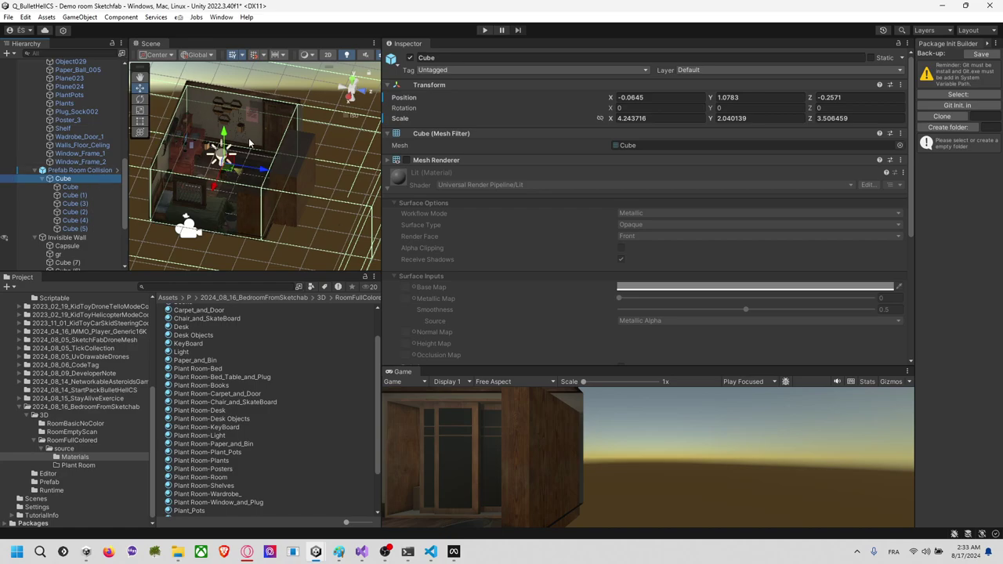
{"action": "left_click", "coordinate": [79, 170]}
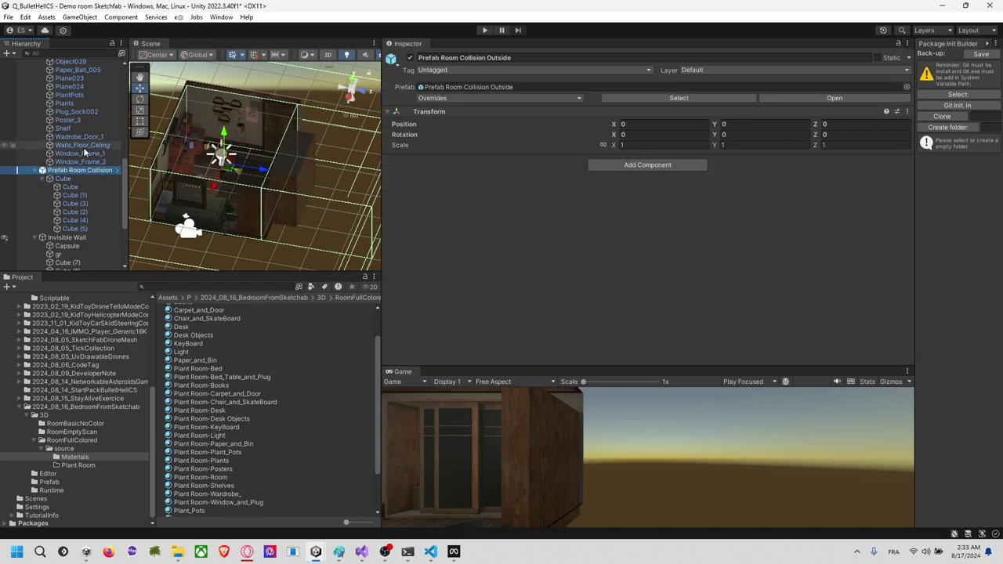
{"action": "left_click", "coordinate": [88, 176]}
{"action": "scroll", "coordinate": [88, 177], "scroll_direction": "up", "scroll_amount": 3}
{"action": "scroll", "coordinate": [88, 177], "scroll_direction": "up", "scroll_amount": 5}
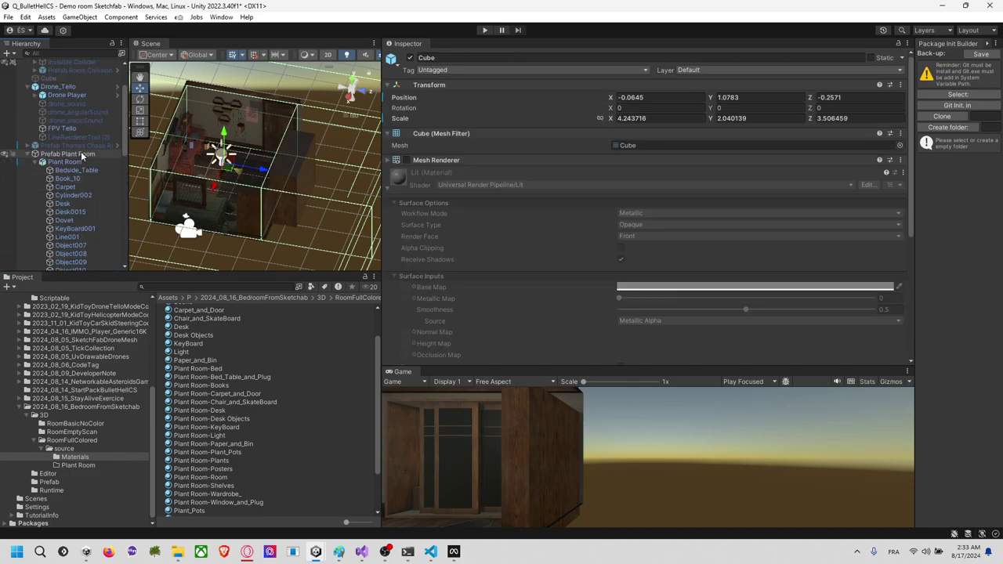
Step: Set the Drone_Tello Rigidbody's collision detection to Continuous Dynamic and keep its interpolation at None
{"action": "left_click", "coordinate": [70, 162]}
{"action": "left_click", "coordinate": [80, 129]}
{"action": "left_click", "coordinate": [79, 95]}
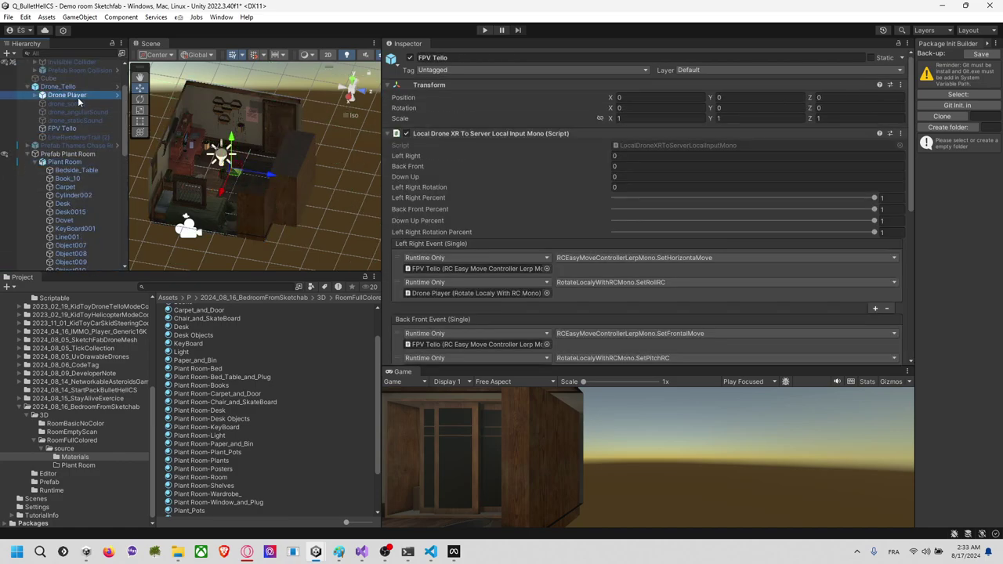
{"action": "left_click", "coordinate": [71, 86]}
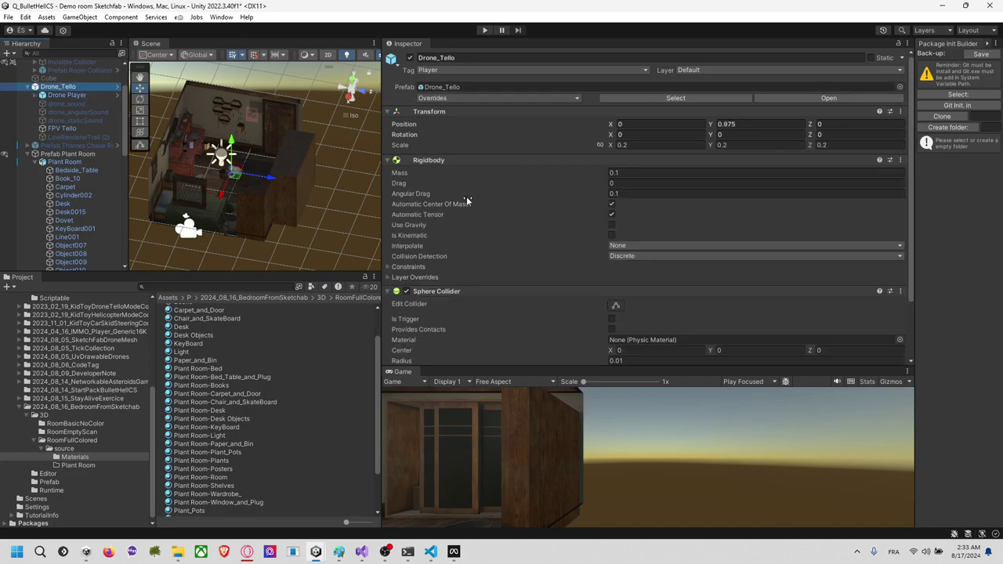
{"action": "left_click", "coordinate": [626, 257]}
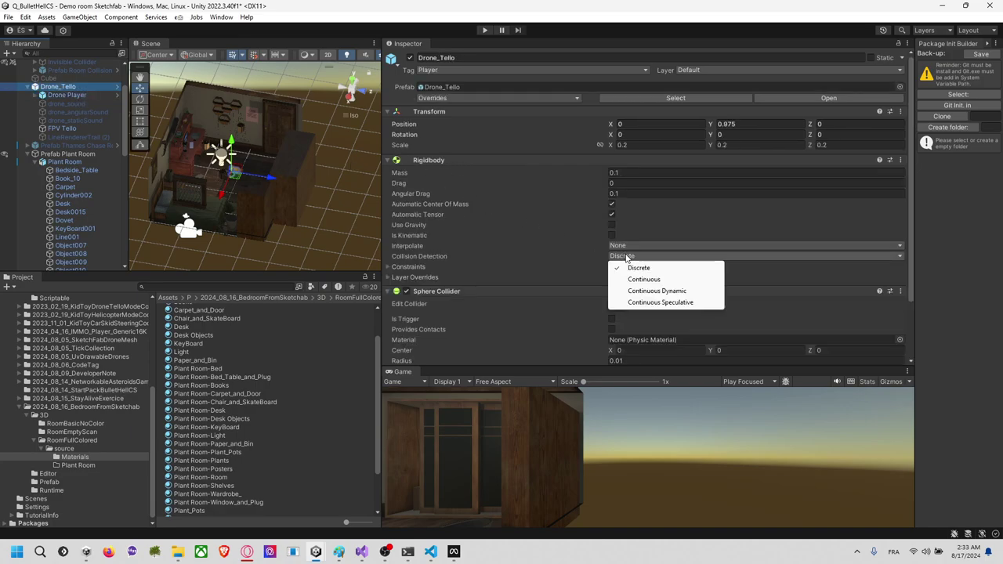
{"action": "left_click", "coordinate": [636, 278]}
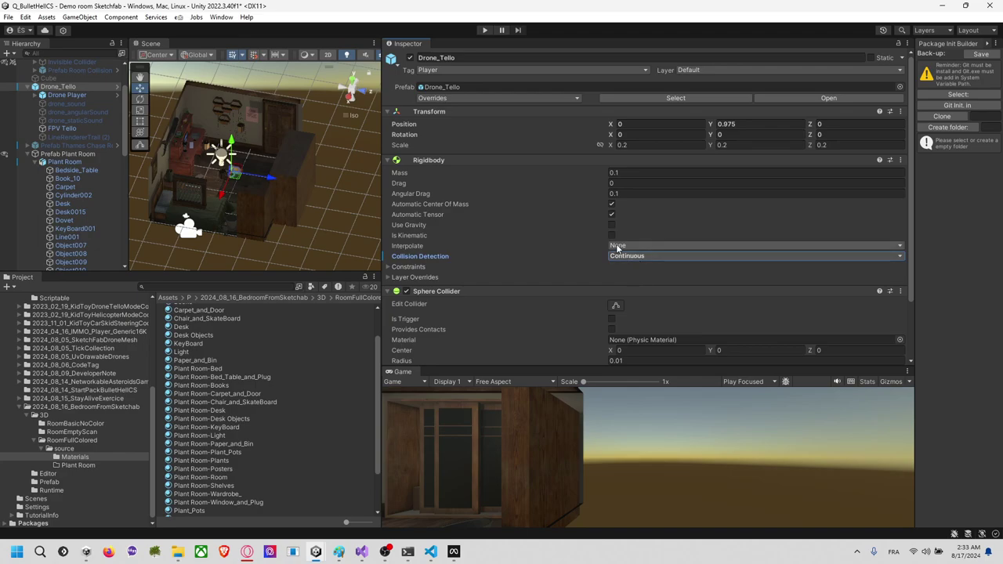
{"action": "left_click", "coordinate": [616, 247]}
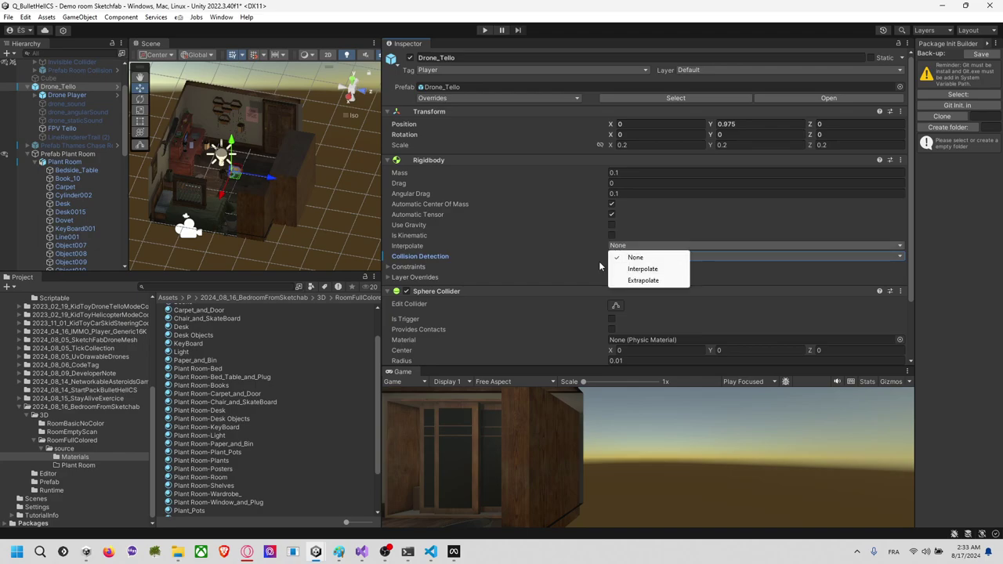
{"action": "left_click", "coordinate": [615, 260]}
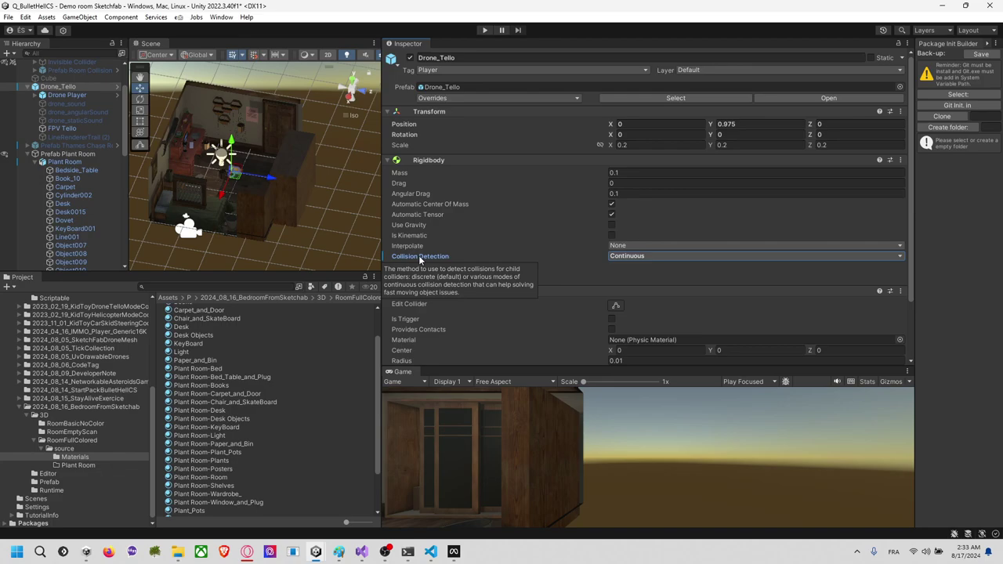
{"action": "left_click", "coordinate": [621, 257]}
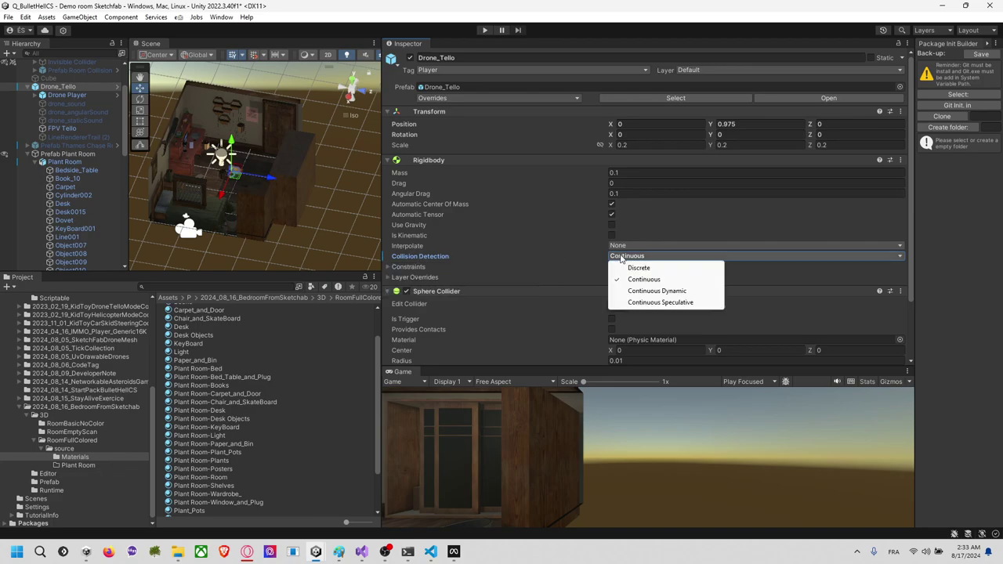
{"action": "left_click", "coordinate": [643, 293]}
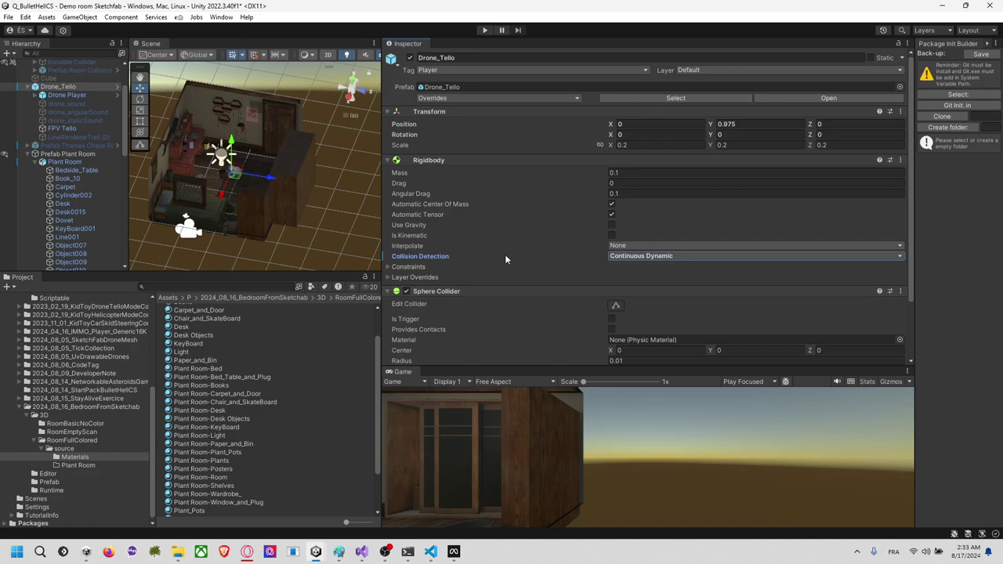
Step: Review the Rigidbody constraints and layer overrides of Drone_Tello, along with its Sphere Collider settings
{"action": "left_click", "coordinate": [409, 268]}
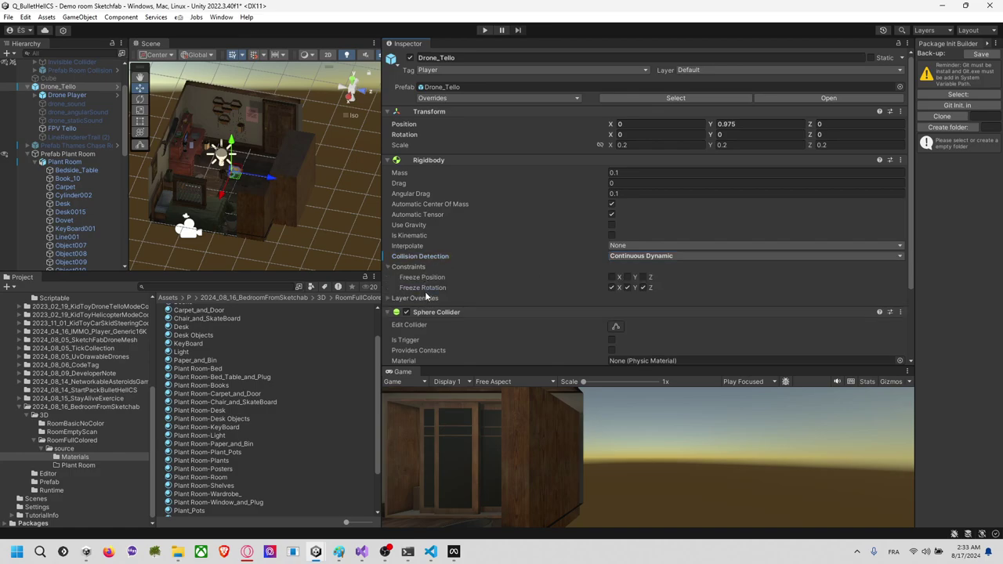
{"action": "left_click", "coordinate": [426, 299]}
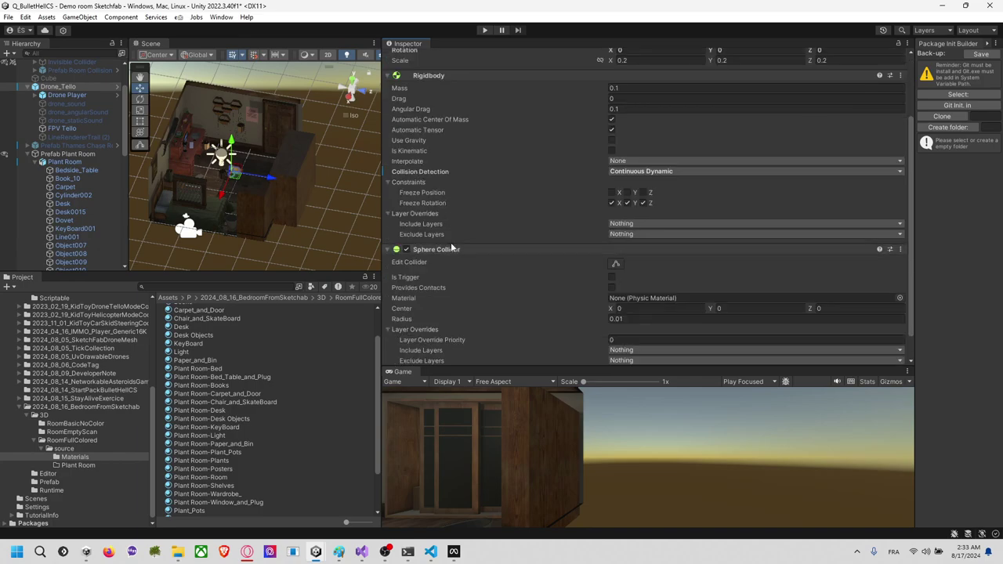
{"action": "scroll", "coordinate": [451, 242], "scroll_direction": "up", "scroll_amount": 3}
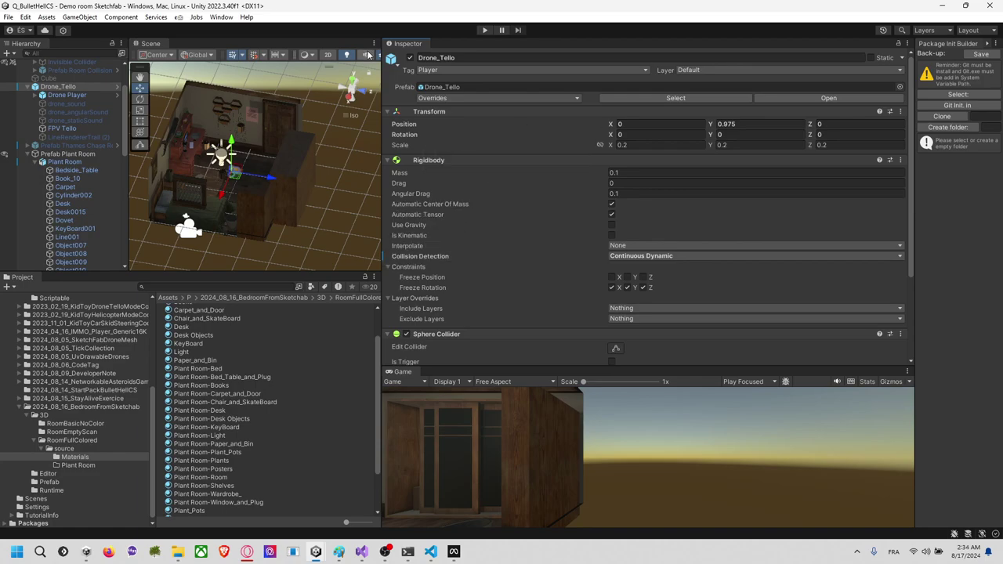
Step: Run the scene in Play mode to test the drone's collisions in the bedroom, and stop the simulation
{"action": "left_click", "coordinate": [347, 129]}
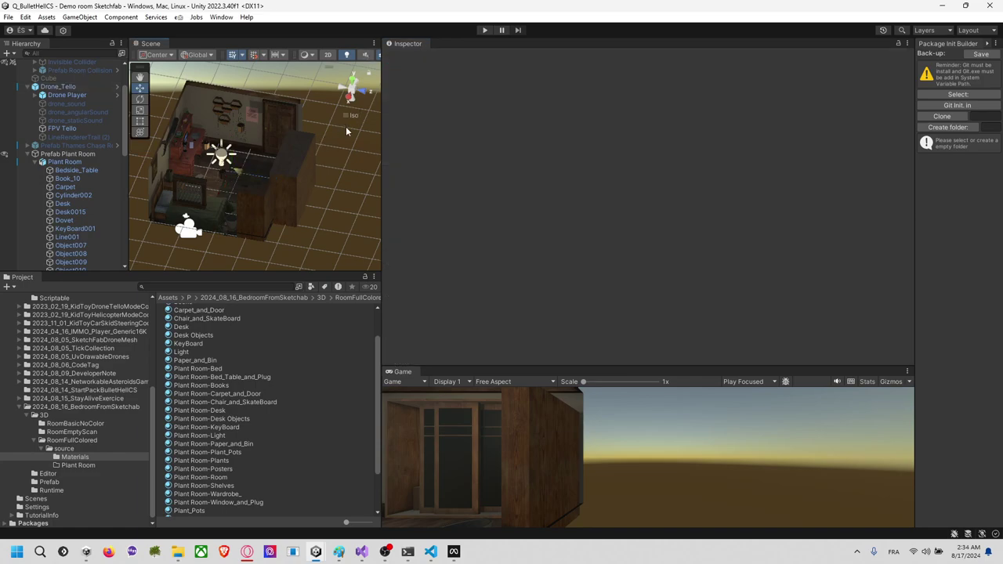
{"action": "left_click", "coordinate": [484, 30]}
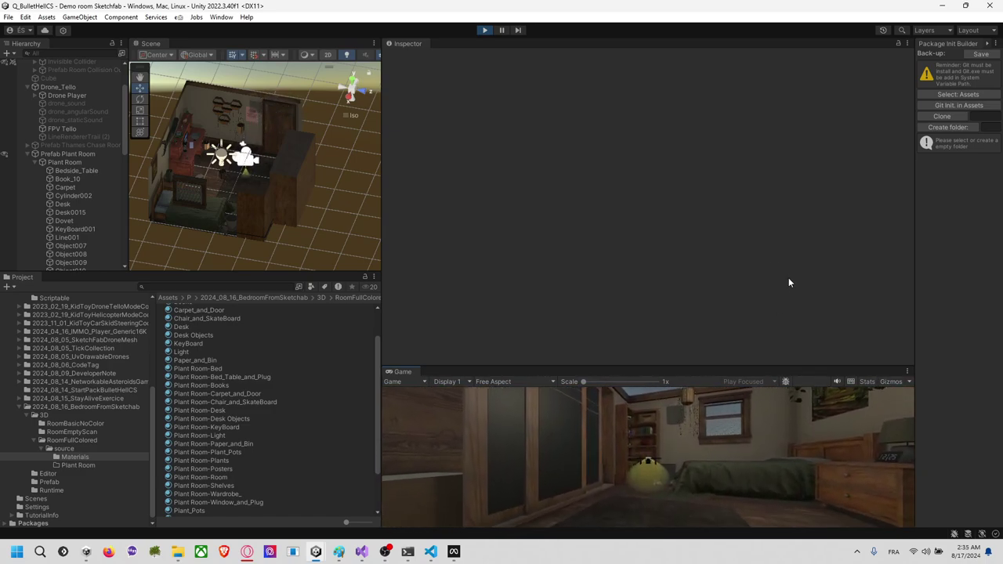
{"action": "left_click", "coordinate": [484, 30]}
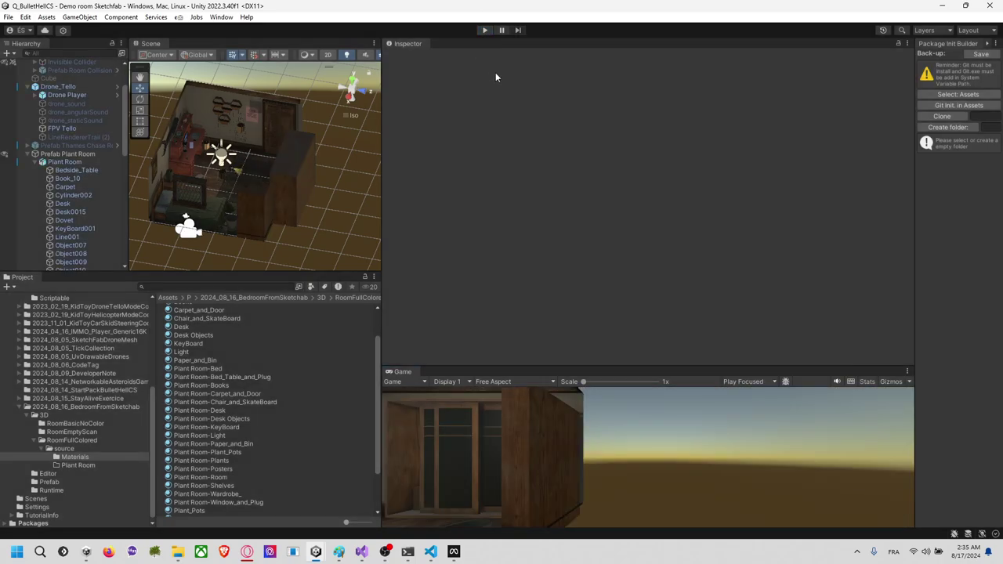
Step: Open the Prefab Room Collision Outside prefab for editing in context
{"action": "scroll", "coordinate": [79, 157], "scroll_direction": "down", "scroll_amount": 10}
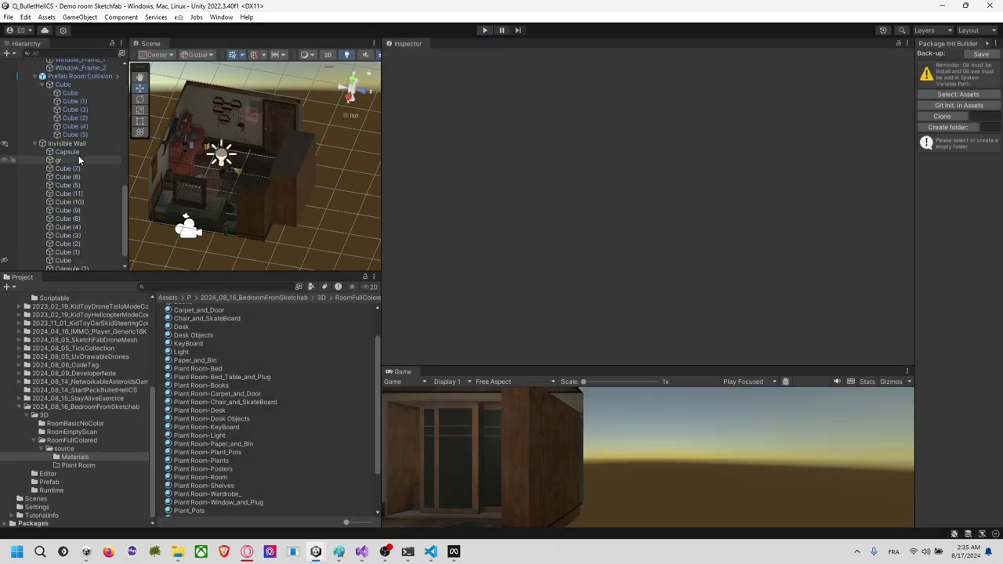
{"action": "left_click", "coordinate": [78, 171]}
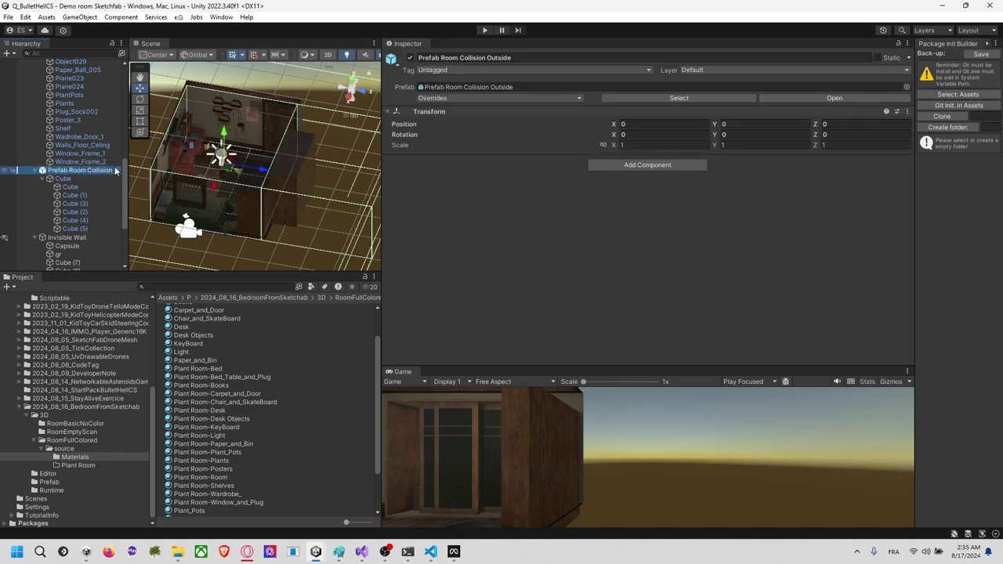
{"action": "left_click", "coordinate": [116, 170]}
{"action": "left_click", "coordinate": [95, 102]}
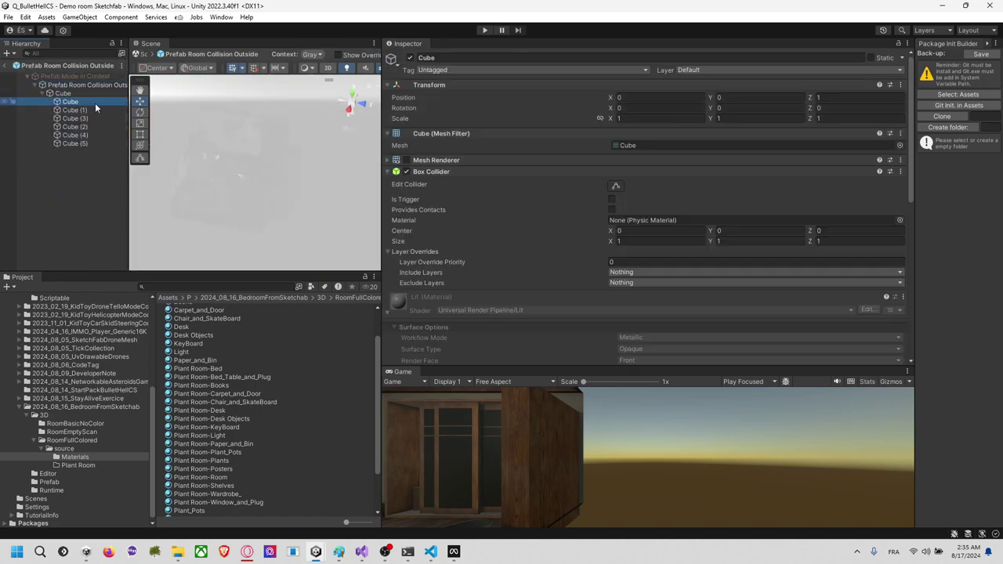
Step: Enable the Mesh Renderer on all six wall cubes, from Cube through Cube (5), nested under the parent Cube
{"action": "left_click", "coordinate": [63, 94]}
{"action": "left_click", "coordinate": [91, 101]}
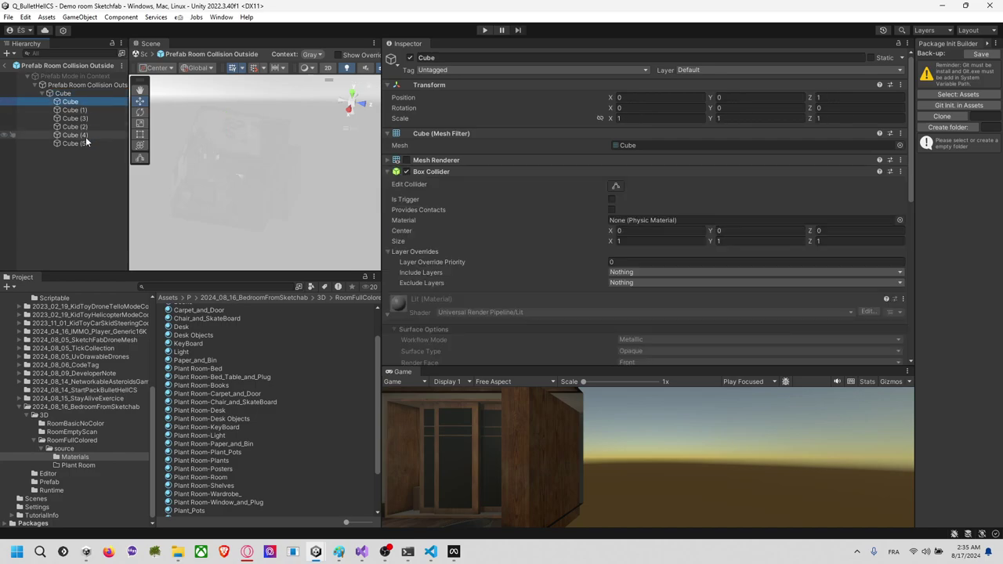
{"action": "left_click", "coordinate": [86, 144], "text": "shift"}
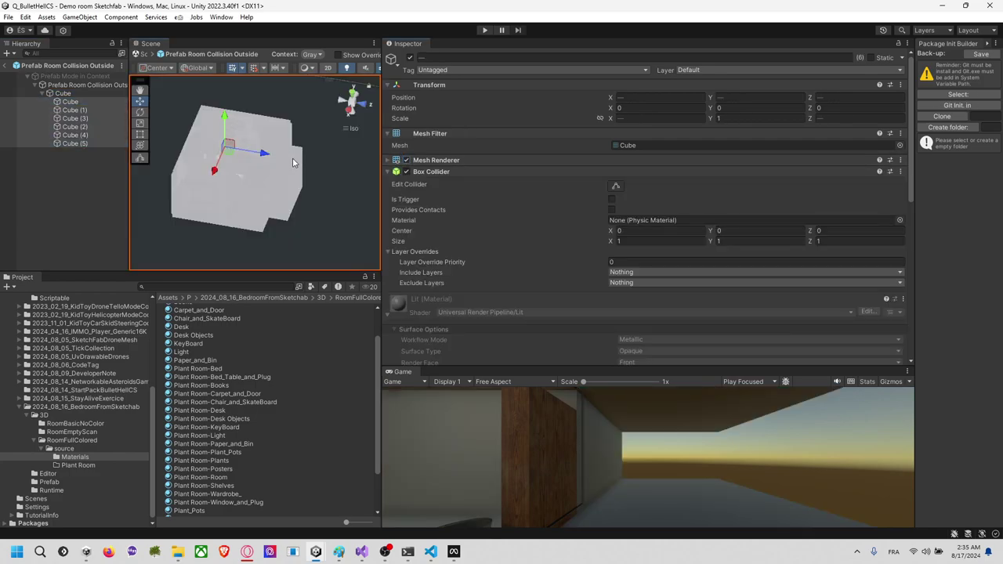
{"action": "middle_click_drag", "start_coordinate": [280, 157], "coordinate": [337, 181]}
{"action": "scroll", "coordinate": [336, 181], "scroll_direction": "up", "scroll_amount": 6}
{"action": "scroll", "coordinate": [314, 181], "scroll_direction": "down", "scroll_amount": 5}
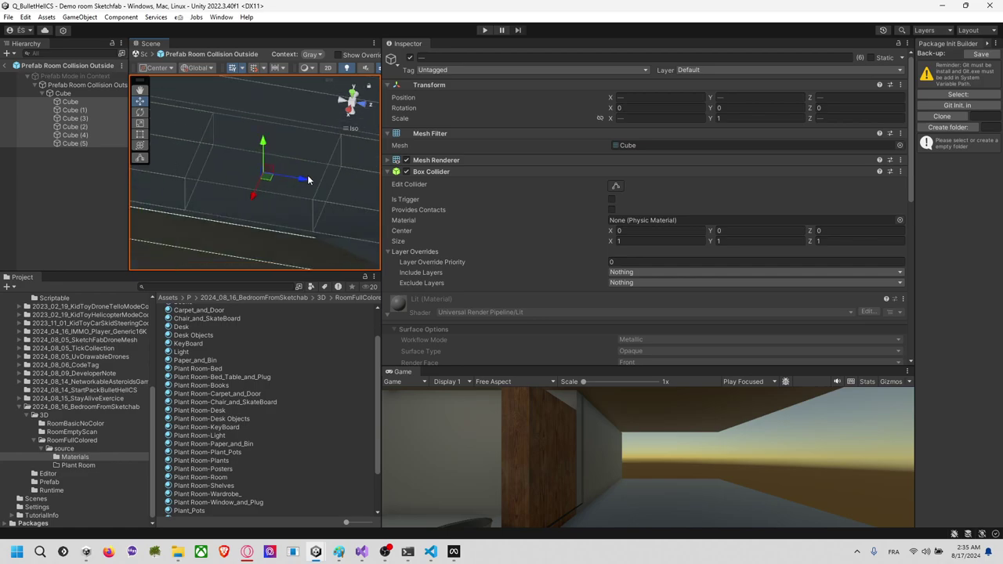
{"action": "left_click", "coordinate": [365, 207]}
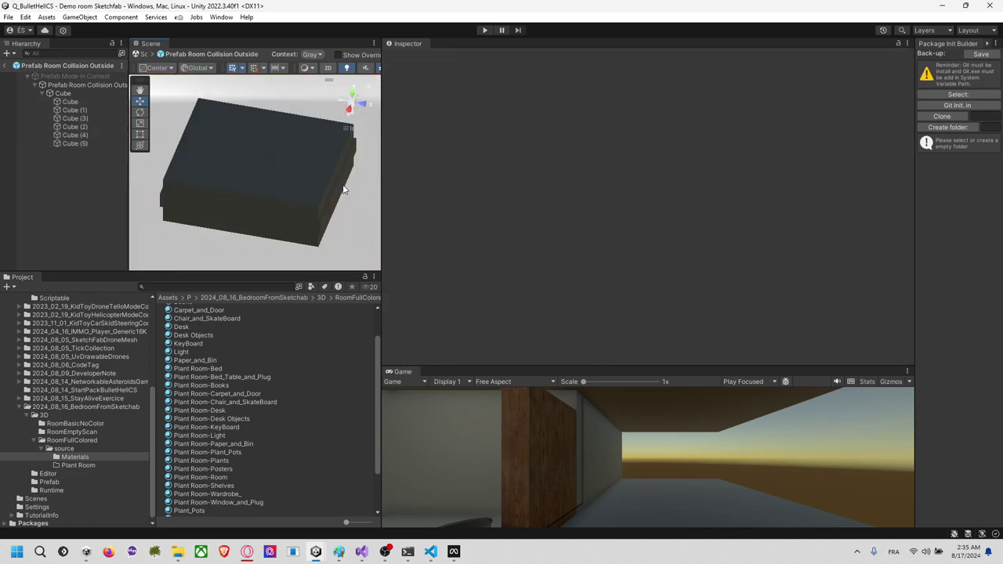
Step: Check each wall cube in the prefab to identify which side of the room it covers
{"action": "left_click", "coordinate": [92, 137]}
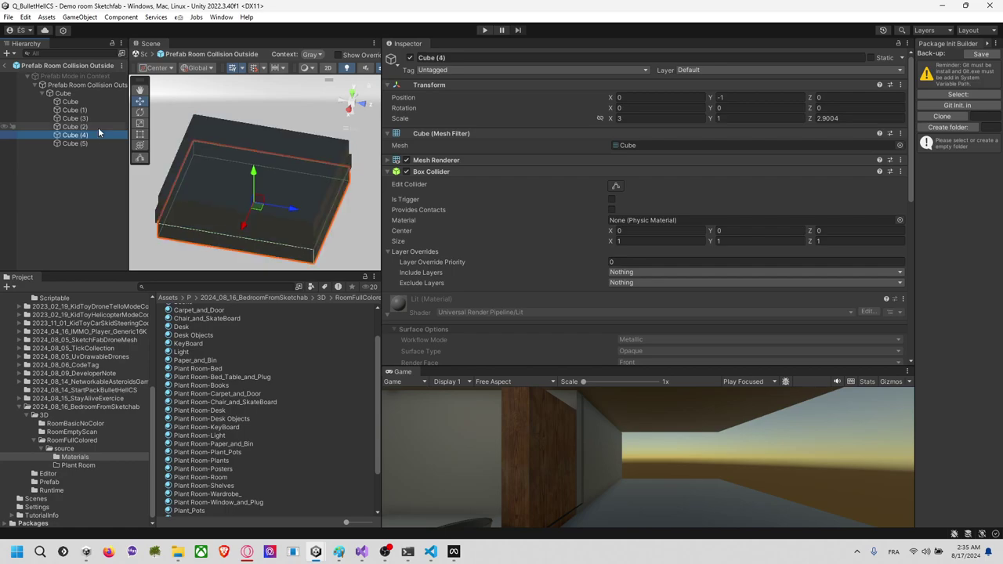
{"action": "left_click", "coordinate": [99, 119]}
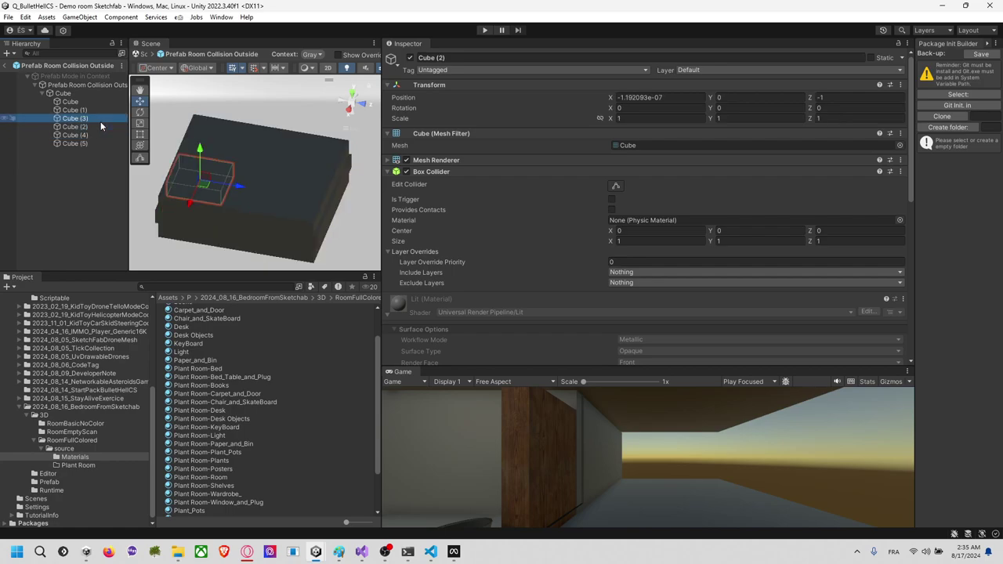
{"action": "left_click", "coordinate": [102, 110]}
{"action": "left_click", "coordinate": [99, 126]}
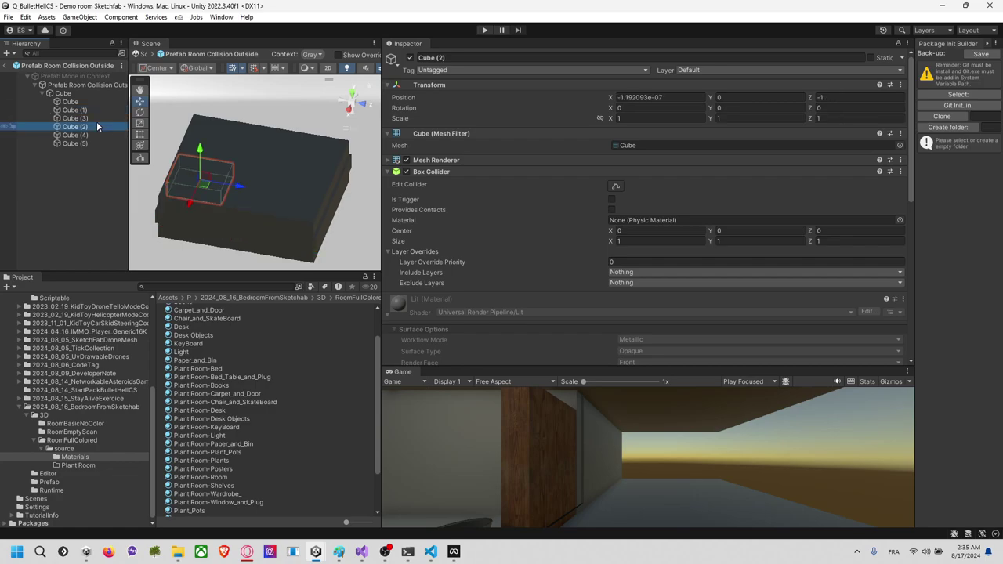
{"action": "left_click", "coordinate": [96, 119]}
{"action": "left_click", "coordinate": [94, 127]}
{"action": "left_click", "coordinate": [91, 134]}
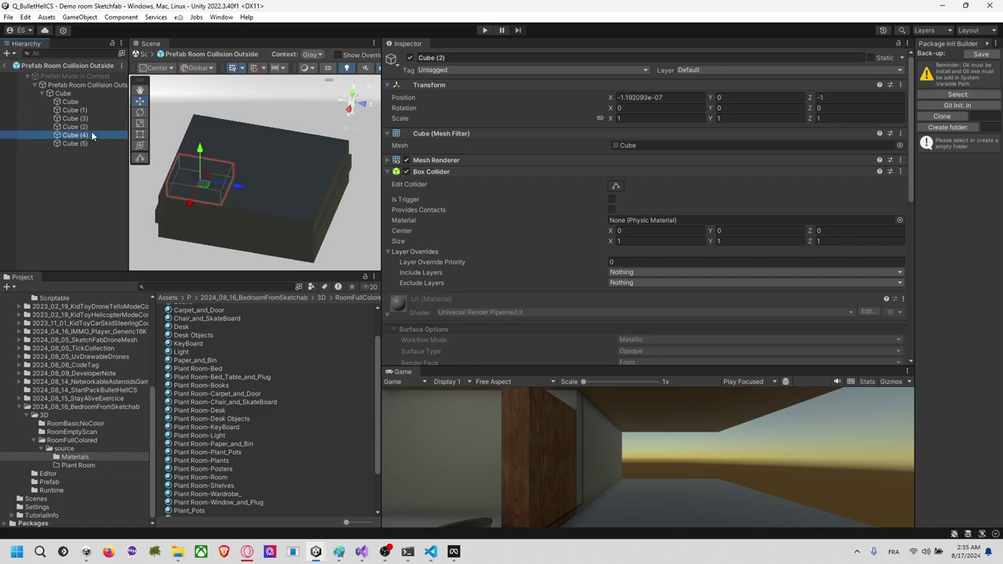
{"action": "left_click", "coordinate": [91, 143]}
{"action": "left_click", "coordinate": [92, 126]}
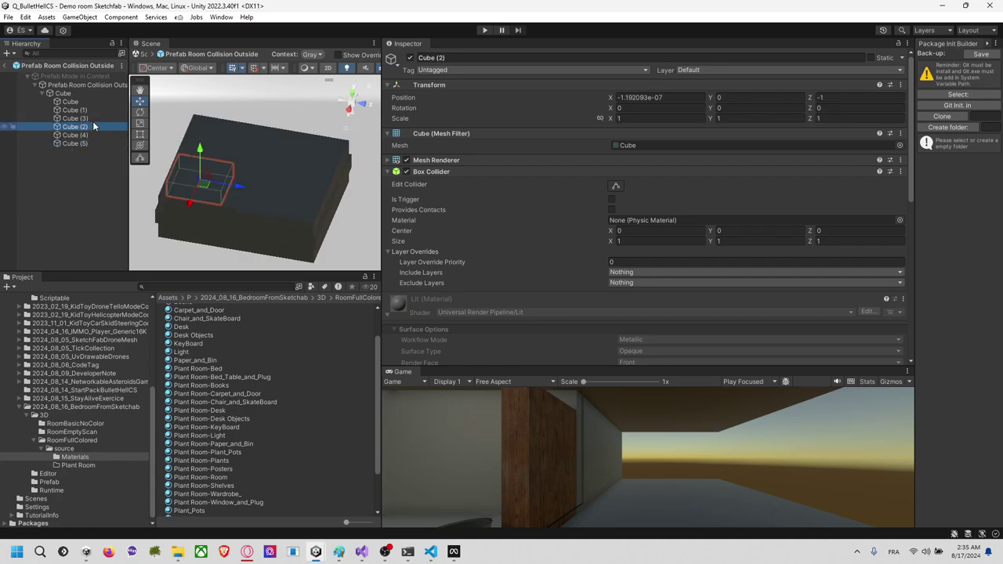
Step: Stretch the opposite walls Cube and Cube (2) together in both directions along X to a scale of about 3.05
{"action": "left_click", "coordinate": [95, 102]}
{"action": "left_click", "coordinate": [92, 127]}
{"action": "left_click_drag", "start_coordinate": [256, 166], "coordinate": [157, 194], "text": "alt"}
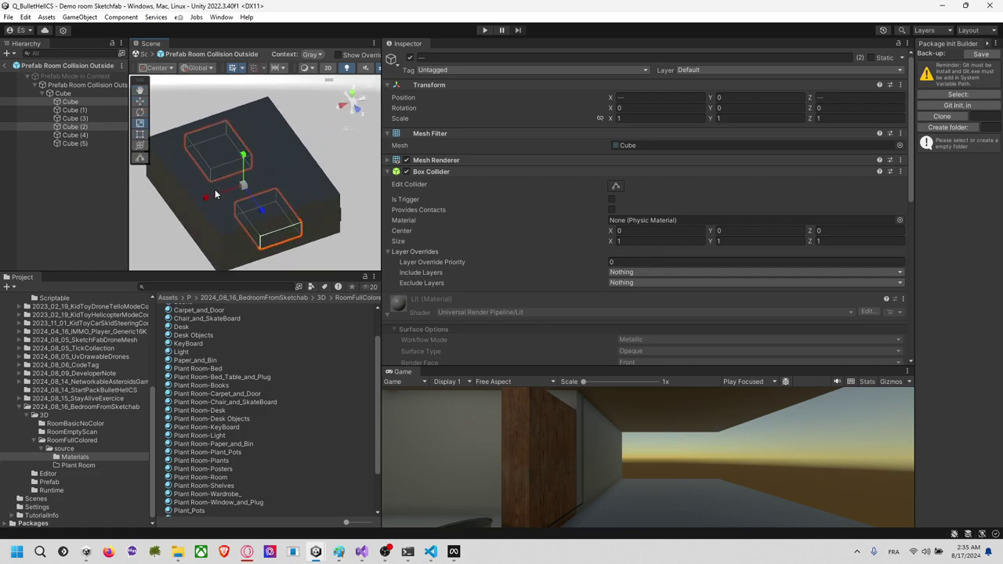
{"action": "left_click_drag", "start_coordinate": [220, 187], "coordinate": [179, 197]}
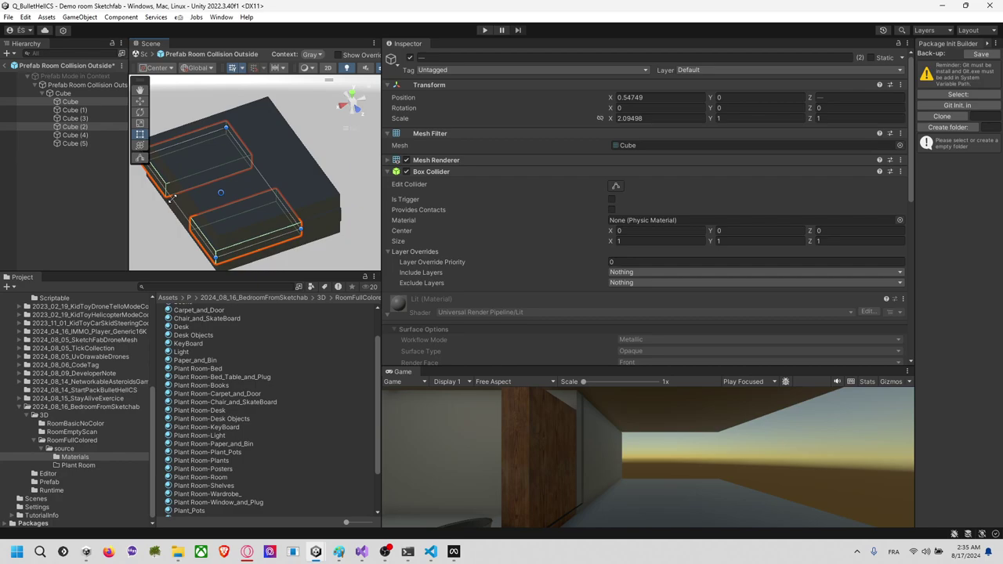
{"action": "left_click_drag", "start_coordinate": [266, 185], "coordinate": [300, 174]}
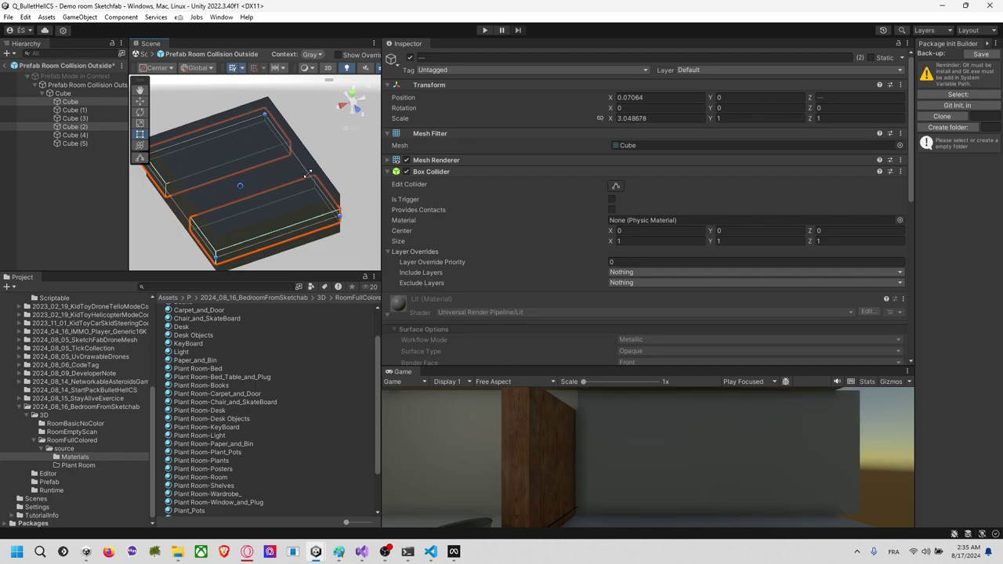
Step: Stretch the four side walls Cube, Cube (1), Cube (3) and Cube (2) together vertically to a Y scale of about 2.69
{"action": "left_click", "coordinate": [106, 110]}
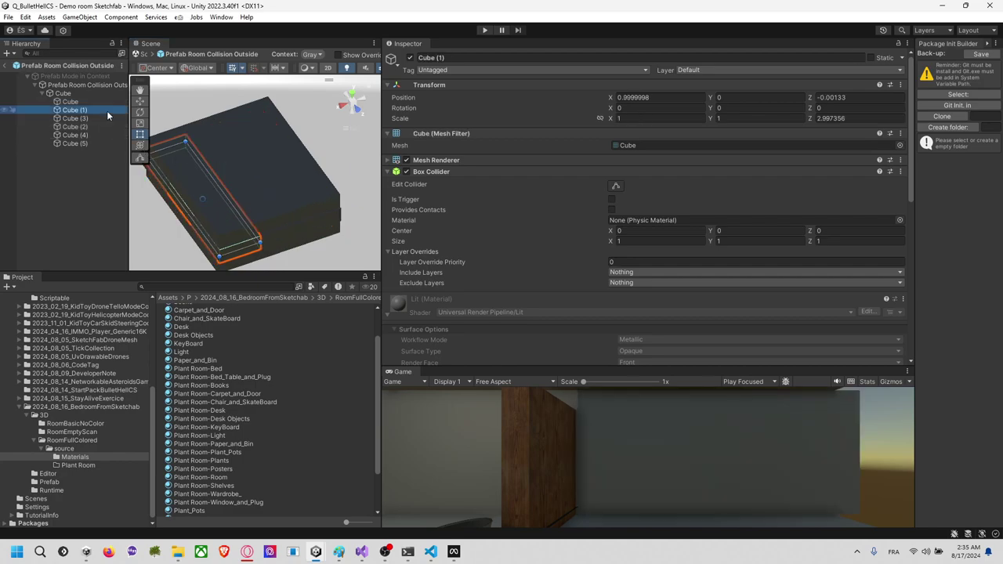
{"action": "left_click", "coordinate": [101, 118]}
{"action": "left_click", "coordinate": [98, 126]}
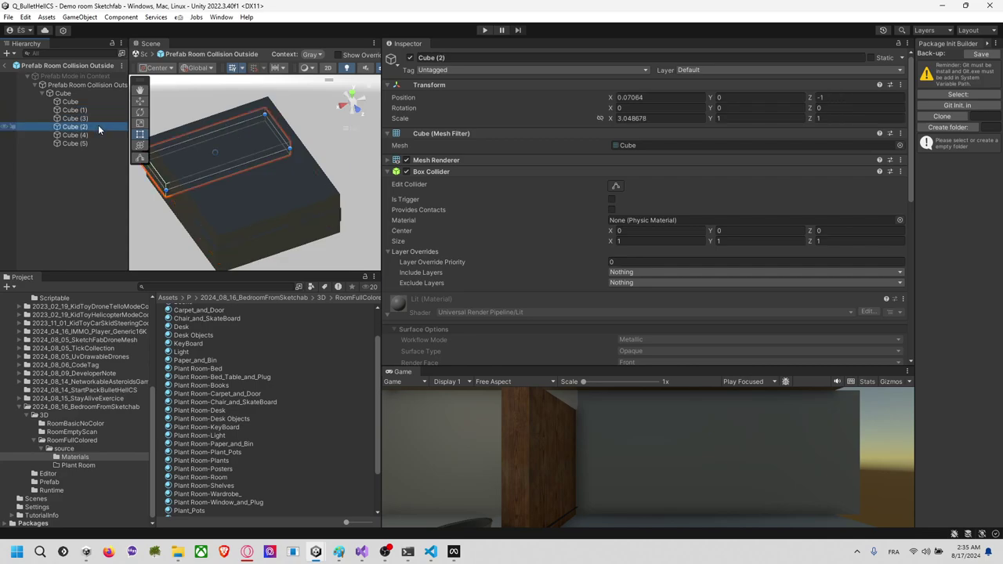
{"action": "left_click", "coordinate": [96, 135]}
{"action": "left_click", "coordinate": [94, 144]}
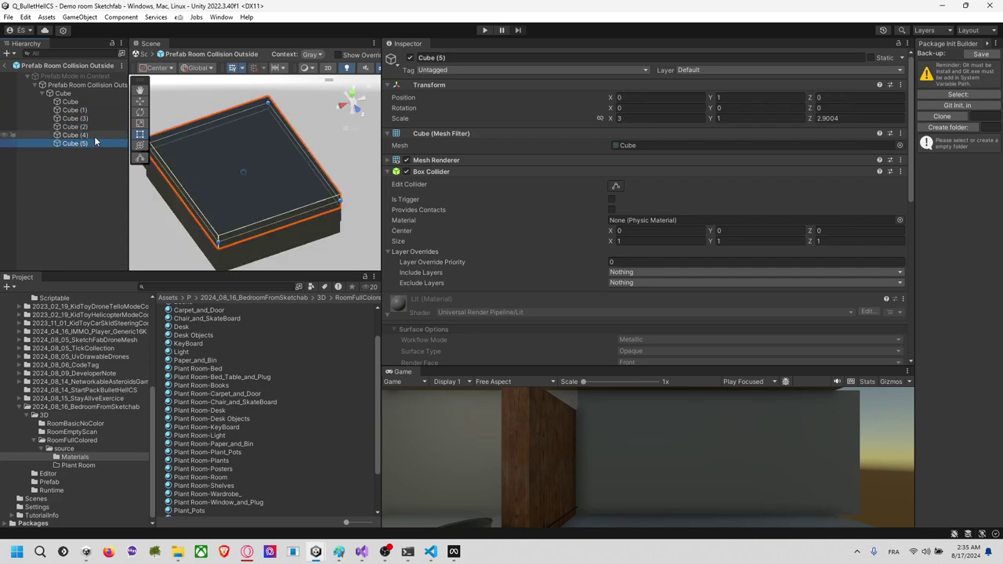
{"action": "left_click", "coordinate": [92, 102], "text": "shift"}
{"action": "left_click", "coordinate": [359, 109]}
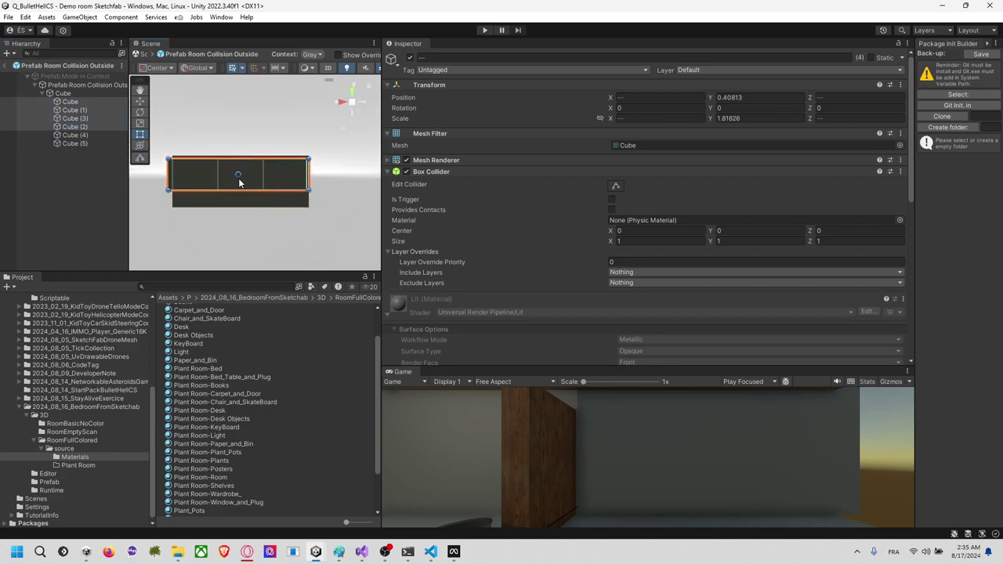
{"action": "left_click_drag", "start_coordinate": [251, 183], "coordinate": [260, 315], "text": "alt"}
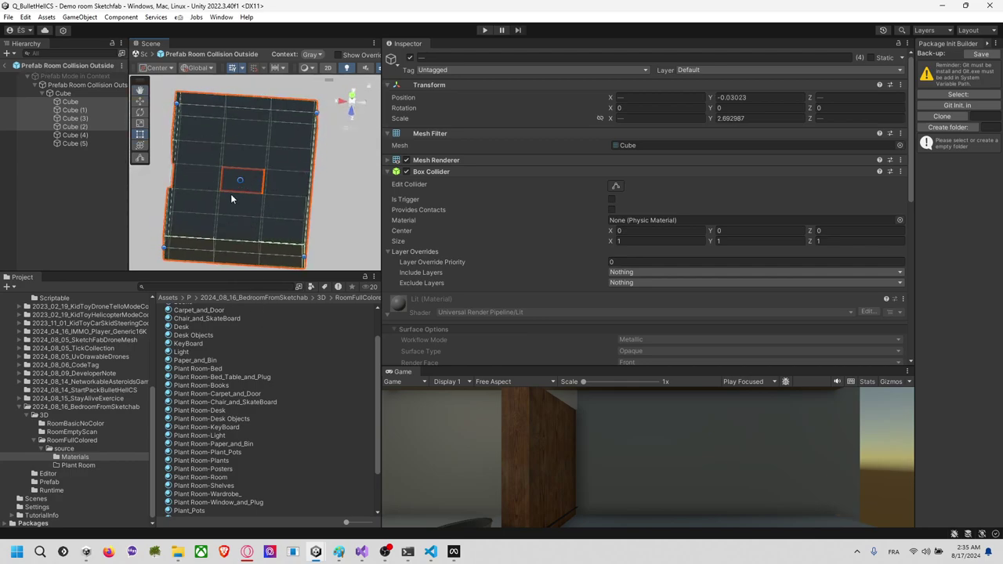
{"action": "left_click_drag", "start_coordinate": [231, 193], "coordinate": [358, 109], "text": "alt"}
{"action": "left_click_drag", "start_coordinate": [260, 168], "coordinate": [276, 100], "text": "alt"}
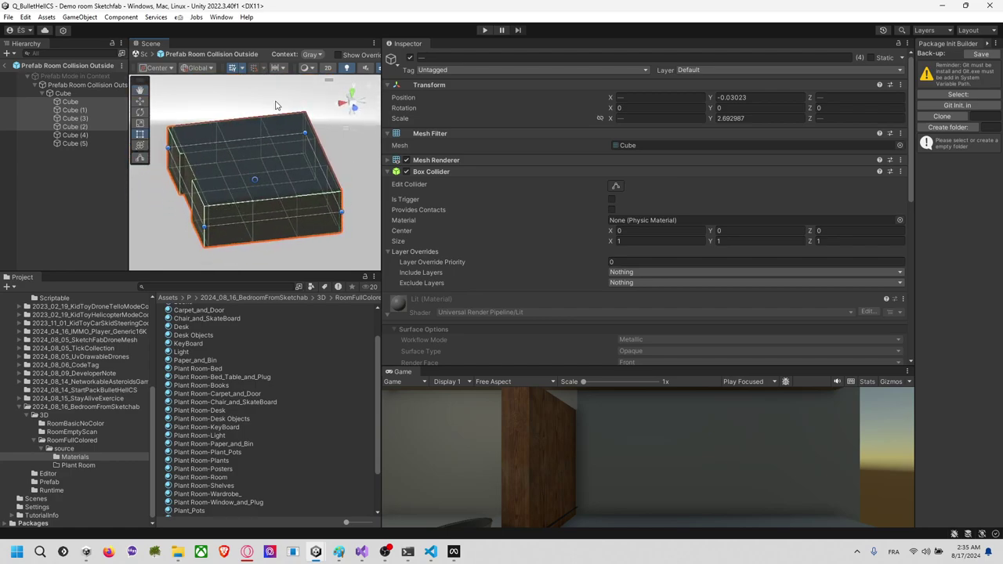
Step: Leave prefab editing, run the scene in play mode and enlarge the Game view
{"action": "left_click", "coordinate": [92, 174]}
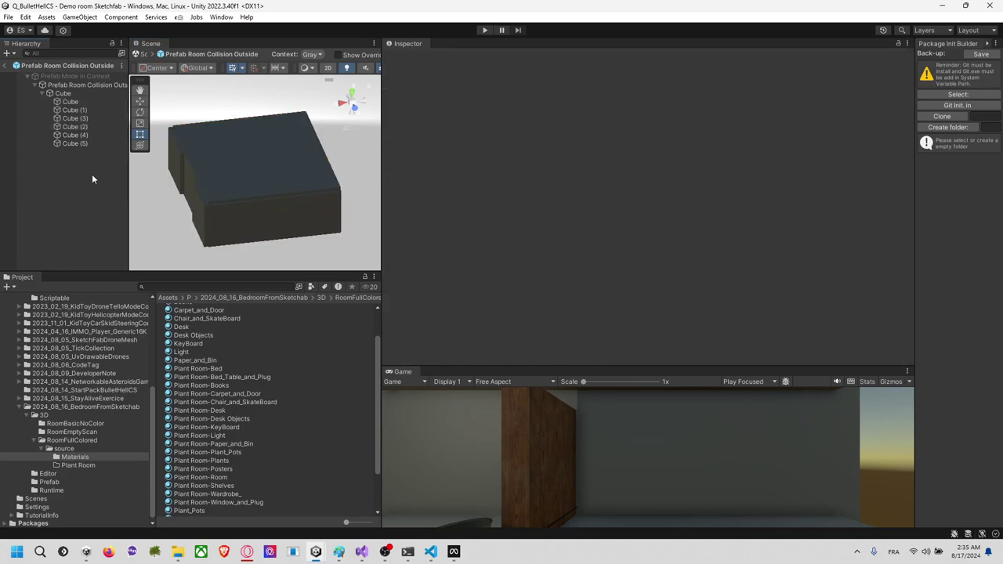
{"action": "left_click", "coordinate": [3, 65]}
{"action": "left_click", "coordinate": [484, 30]}
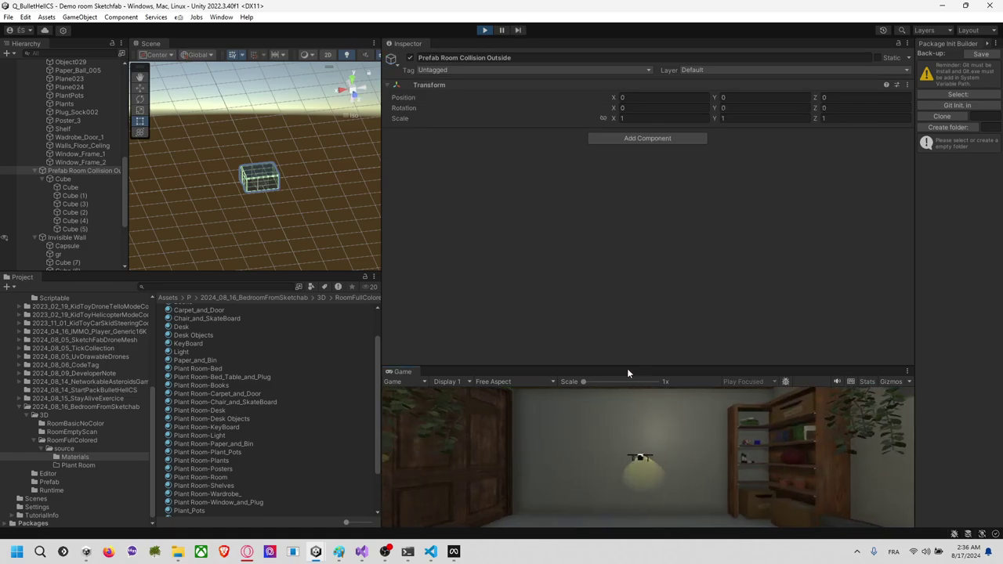
{"action": "left_click_drag", "start_coordinate": [634, 341], "coordinate": [636, 310]}
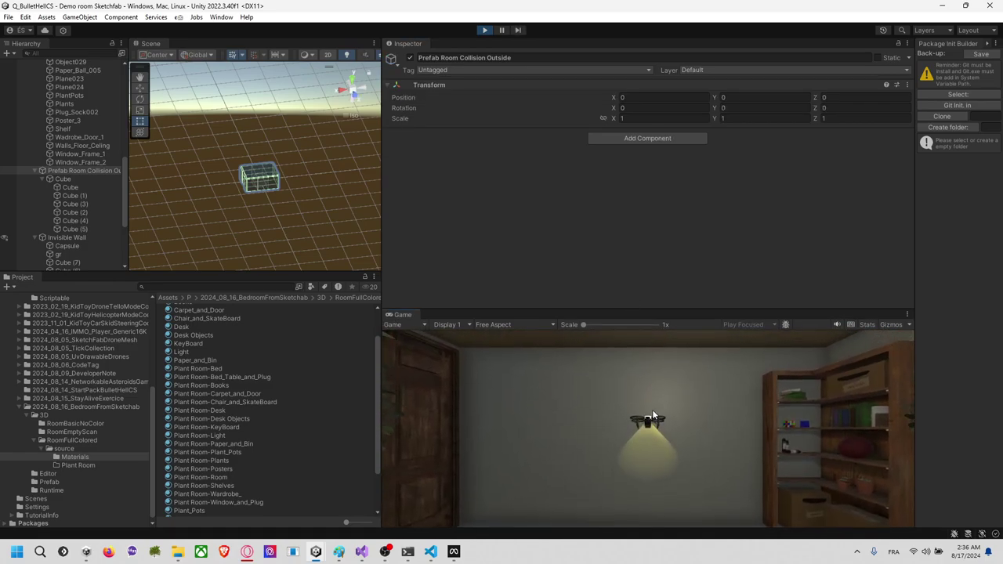
Step: Fly the drone into the room's walls, corners and ceiling to test the outer colliders for gaps, and stop play mode
{"action": "key", "text": "a"}
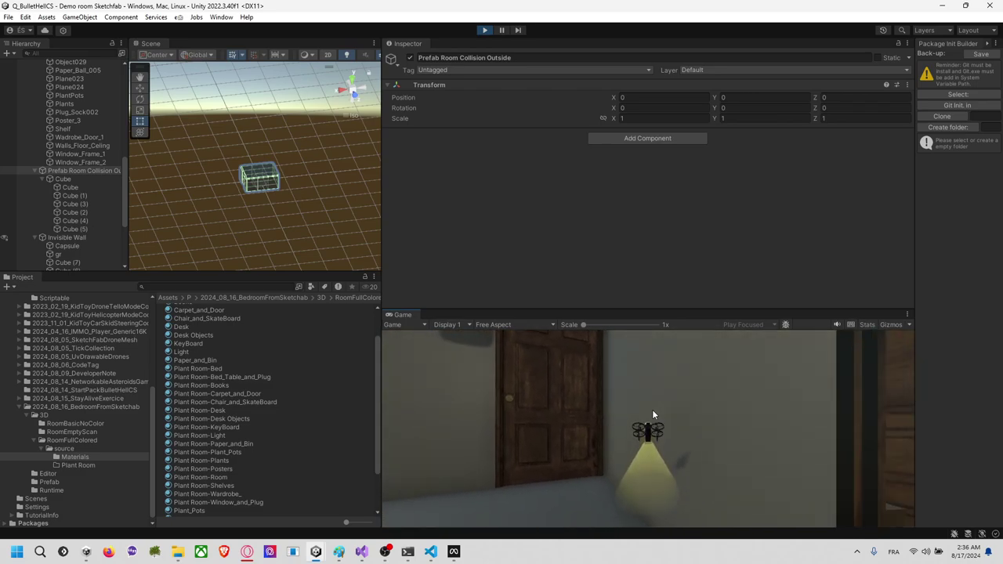
{"action": "key", "text": "w"}
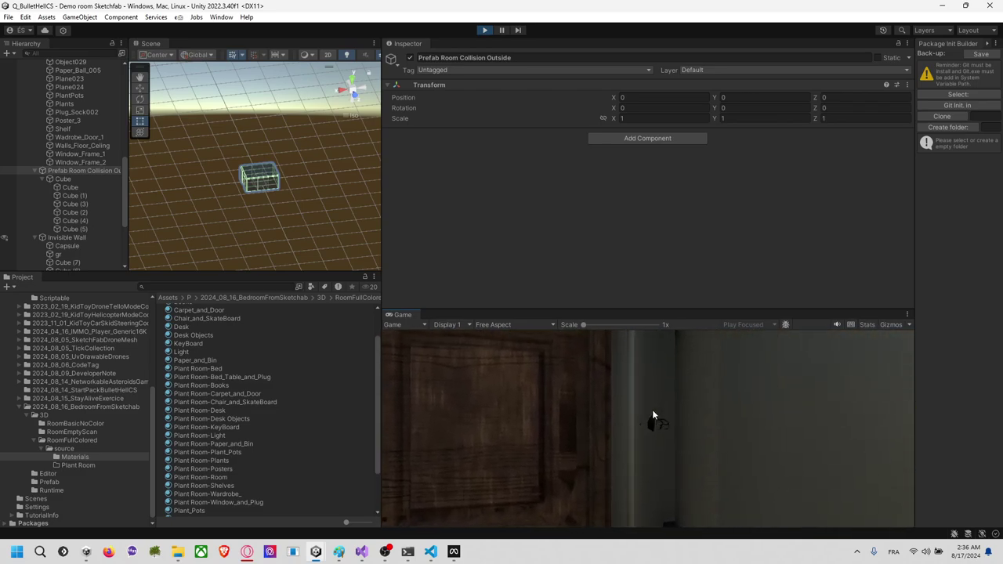
{"action": "key", "text": "a"}
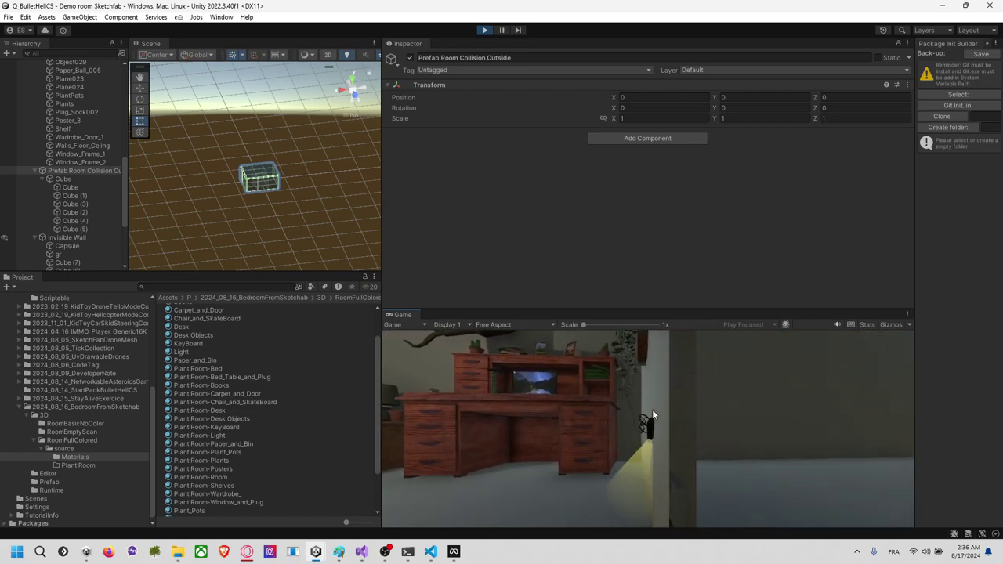
{"action": "key", "text": "w"}
{"action": "key", "text": "w"}
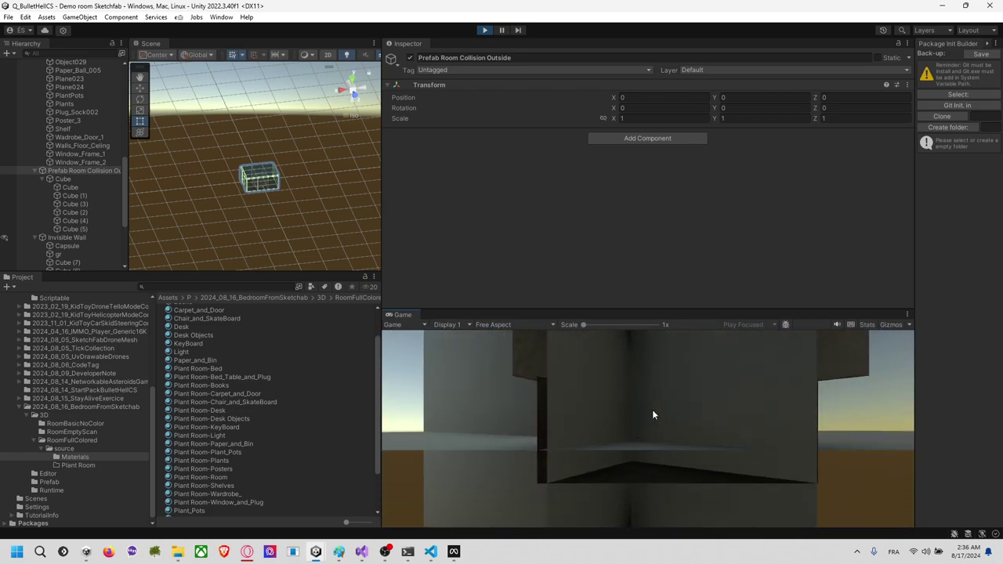
{"action": "key", "text": "d"}
{"action": "key", "text": "s"}
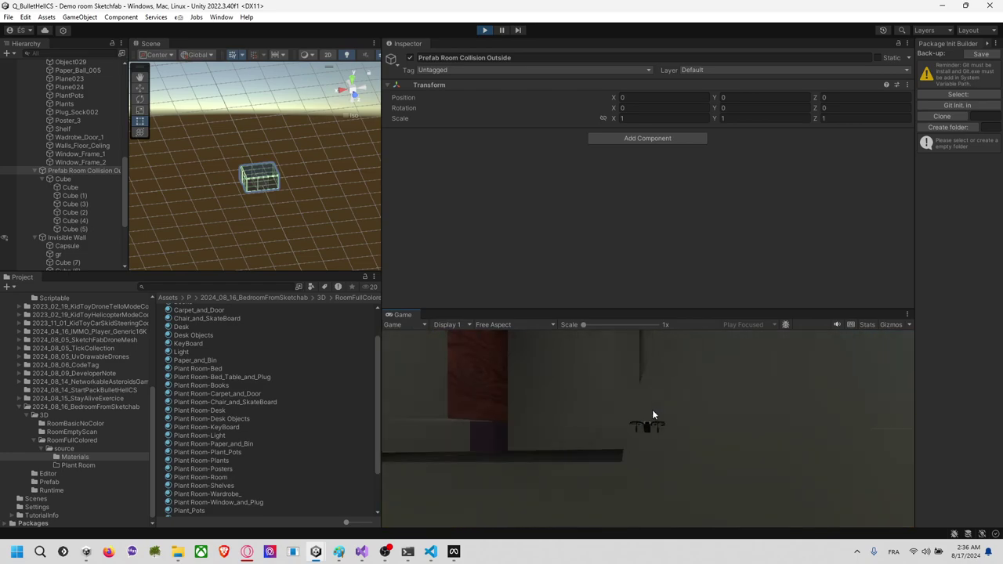
{"action": "key", "text": "a"}
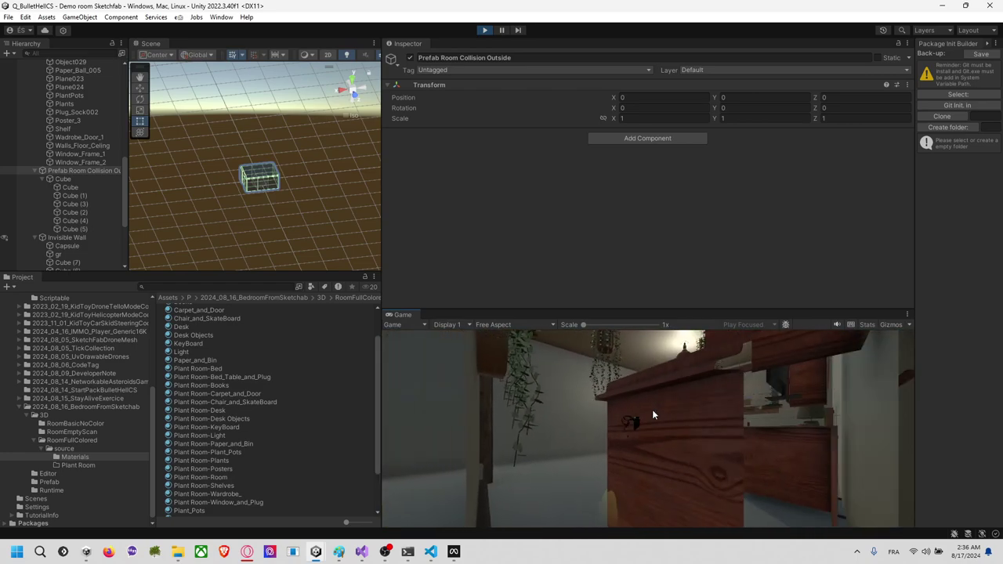
{"action": "key", "text": "w"}
{"action": "key", "text": "w"}
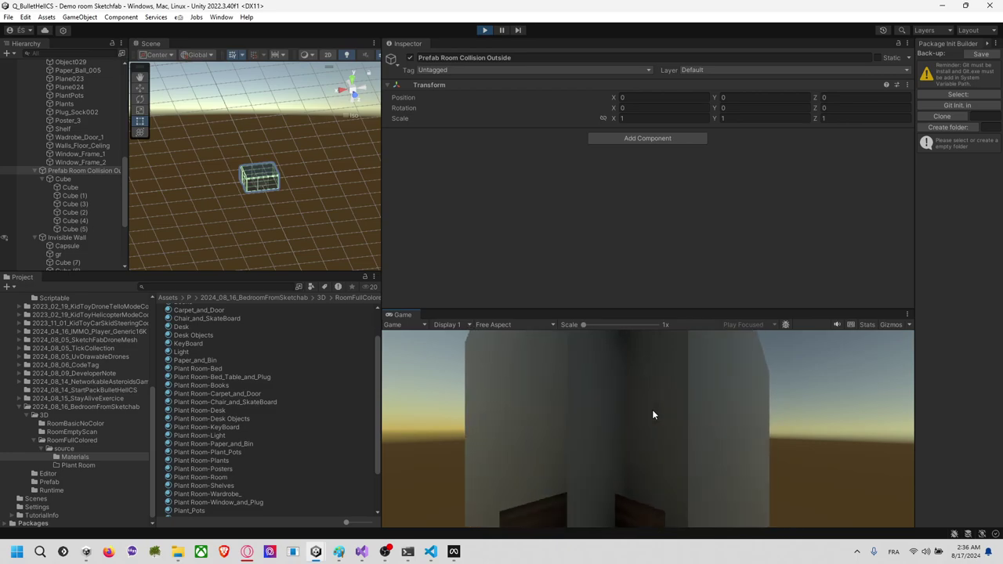
{"action": "key", "text": "w"}
{"action": "key", "text": "a"}
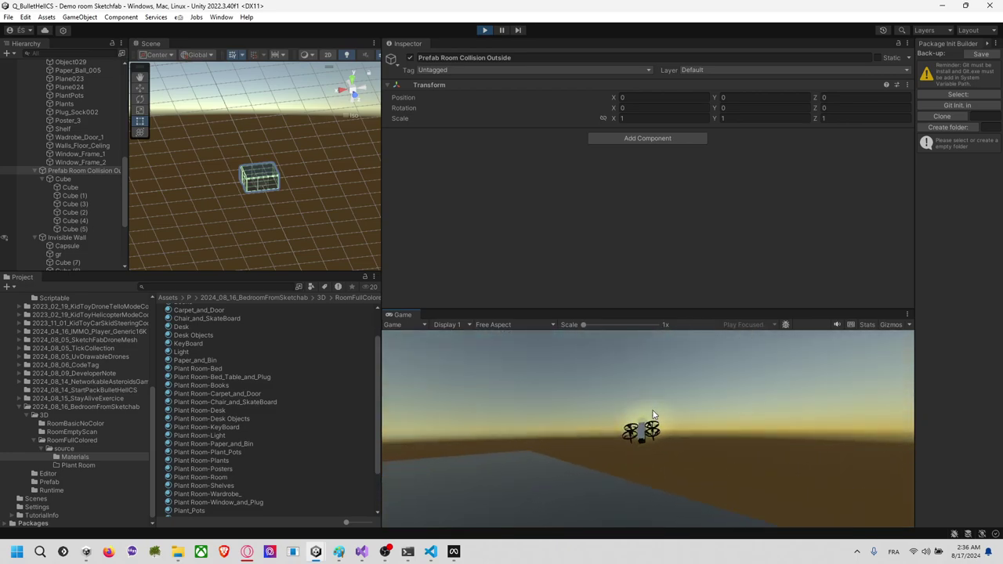
{"action": "key", "text": "d"}
{"action": "key", "text": "d"}
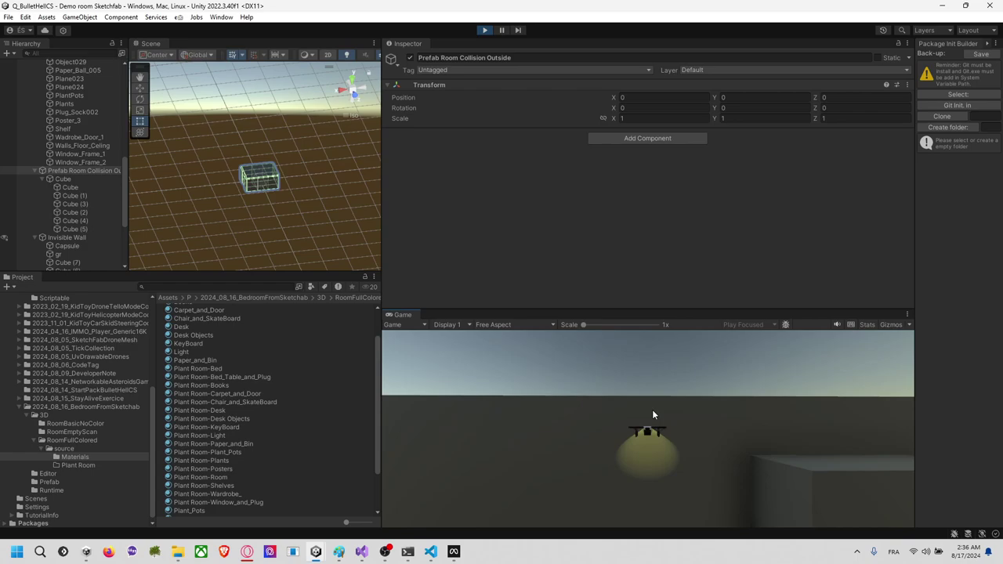
{"action": "key", "text": "s"}
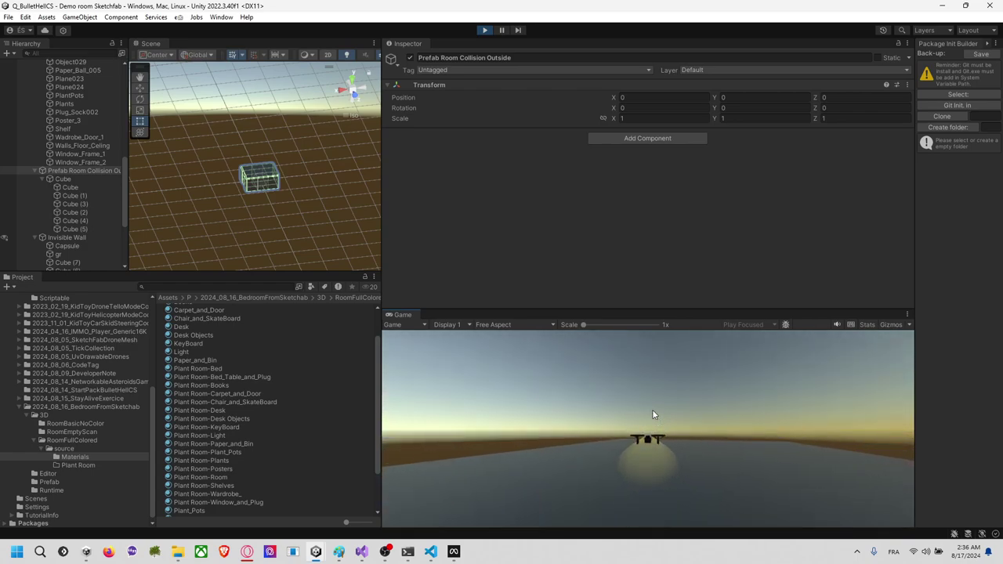
{"action": "key", "text": "s"}
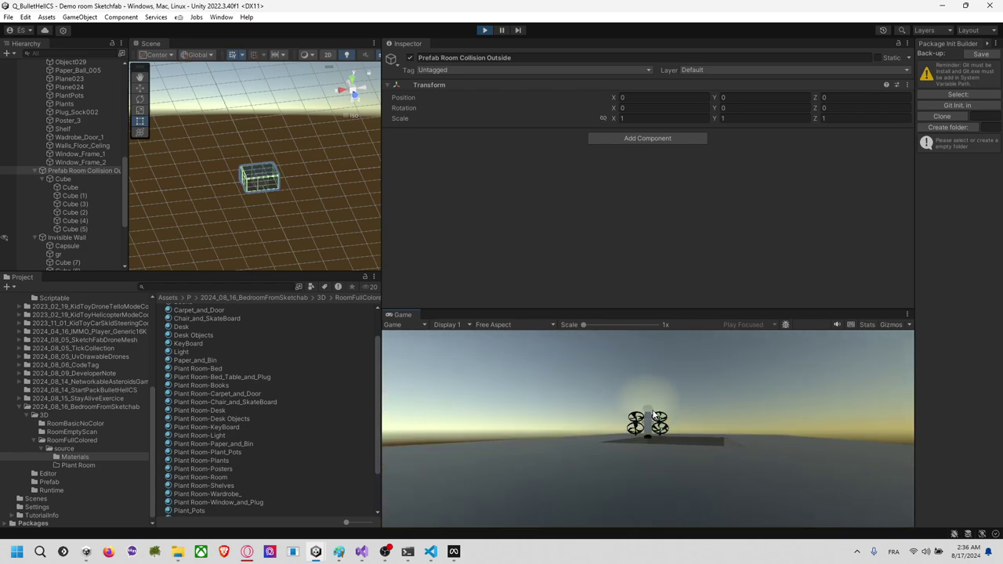
{"action": "key", "text": "s"}
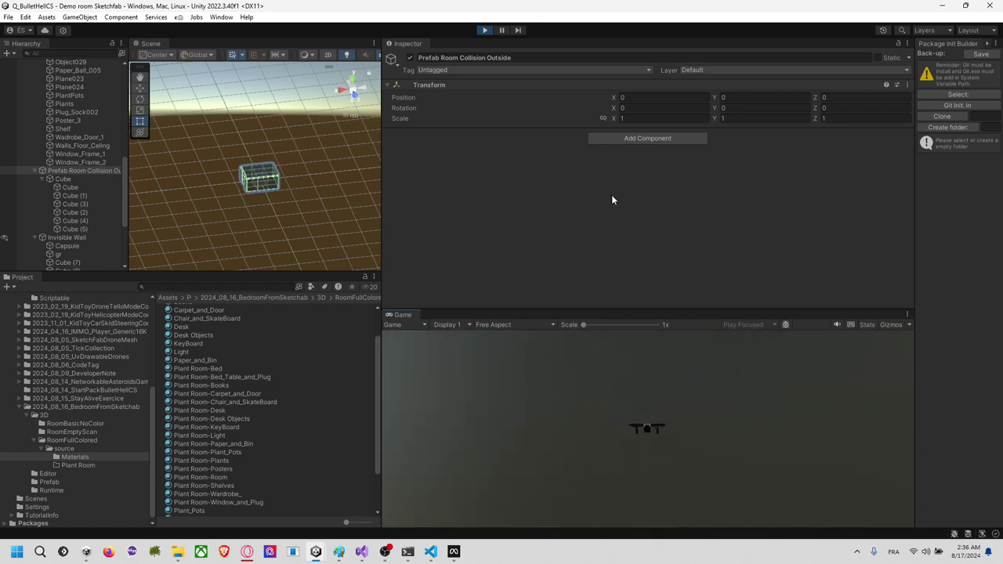
{"action": "left_click", "coordinate": [486, 30]}
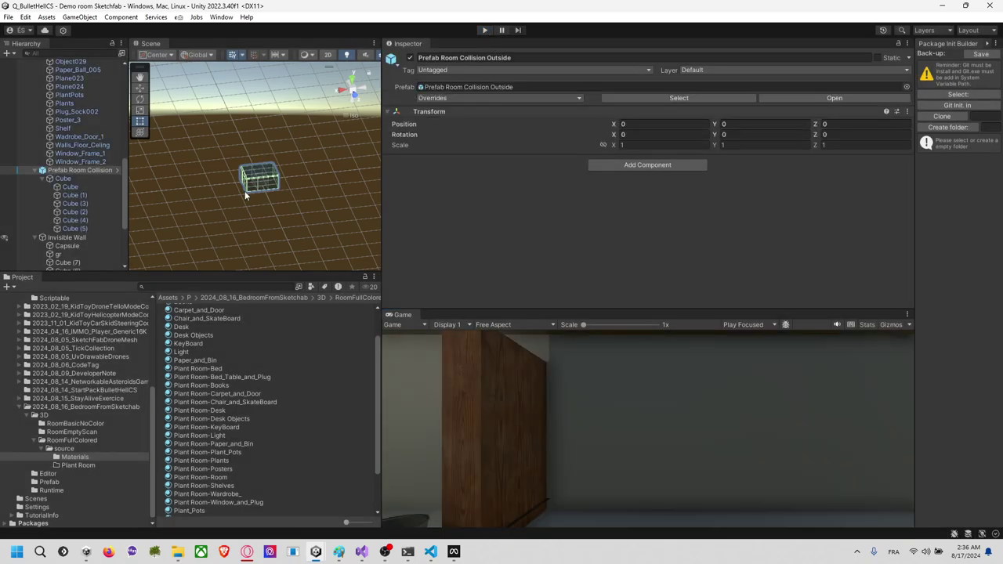
Step: Examine the outer collision cubes in the scene from Cube through Cube (5), checking how they meet at the room's edges
{"action": "scroll", "coordinate": [245, 192], "scroll_direction": "up", "scroll_amount": 3}
{"action": "scroll", "coordinate": [259, 196], "scroll_direction": "up", "scroll_amount": 5}
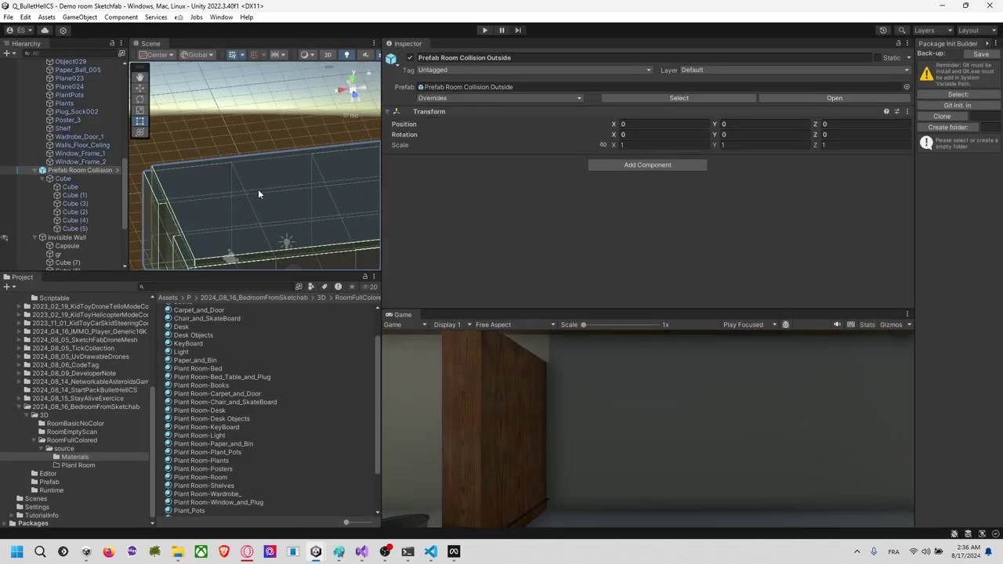
{"action": "scroll", "coordinate": [267, 196], "scroll_direction": "up", "scroll_amount": 5}
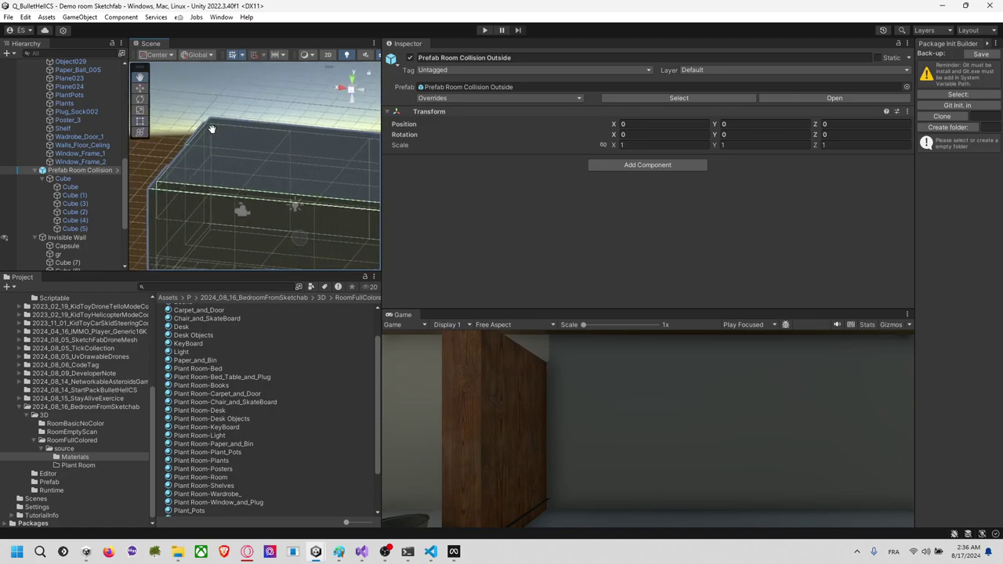
{"action": "left_click", "coordinate": [116, 190]}
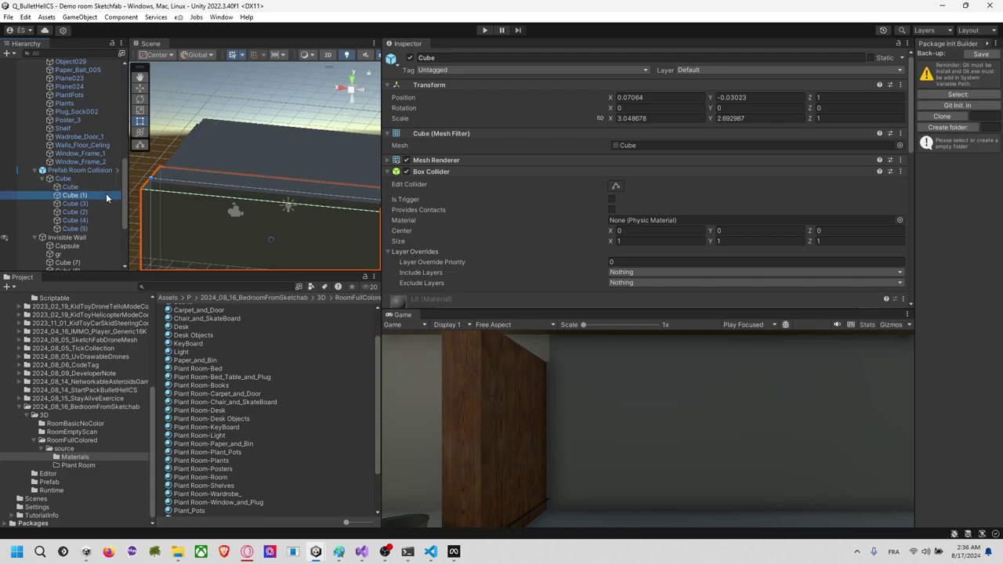
{"action": "left_click", "coordinate": [93, 201]}
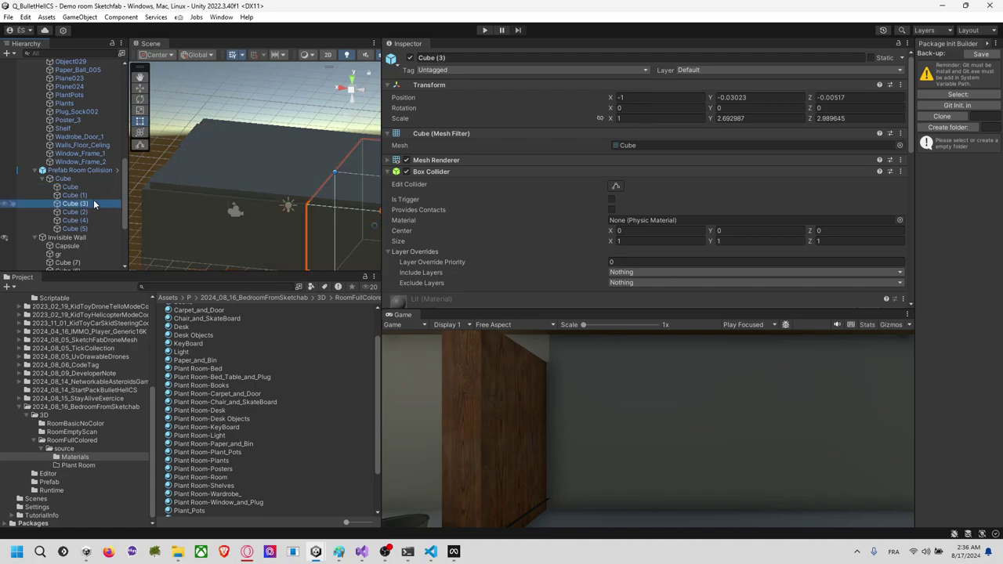
{"action": "left_click", "coordinate": [90, 211]}
{"action": "left_click", "coordinate": [88, 220]}
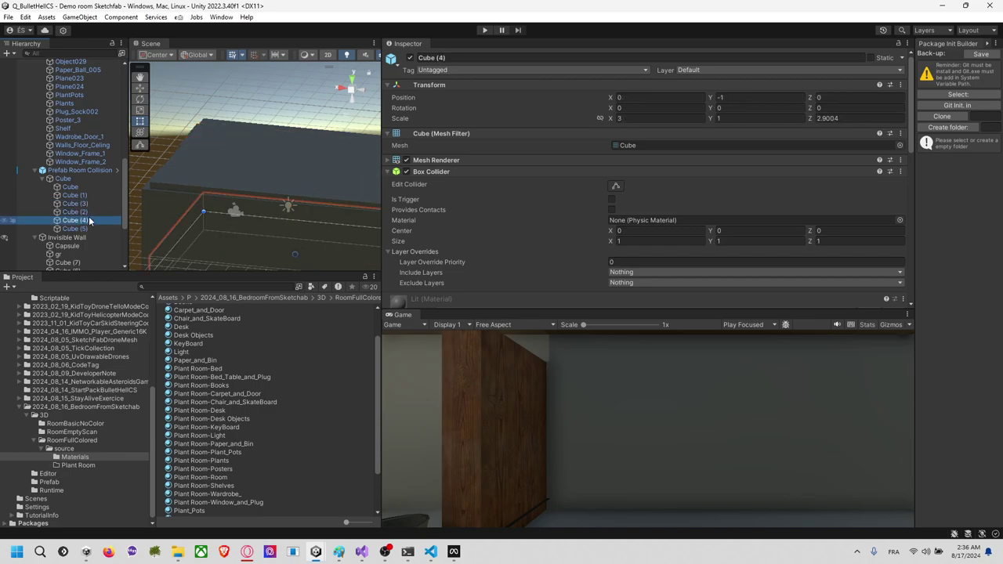
{"action": "left_click", "coordinate": [89, 229]}
{"action": "right_click_drag", "start_coordinate": [263, 255], "coordinate": [286, 174]}
Step: Duplicate the ceiling collider Cube (5) within the outer collision prefab instance
{"action": "left_click", "coordinate": [103, 228]}
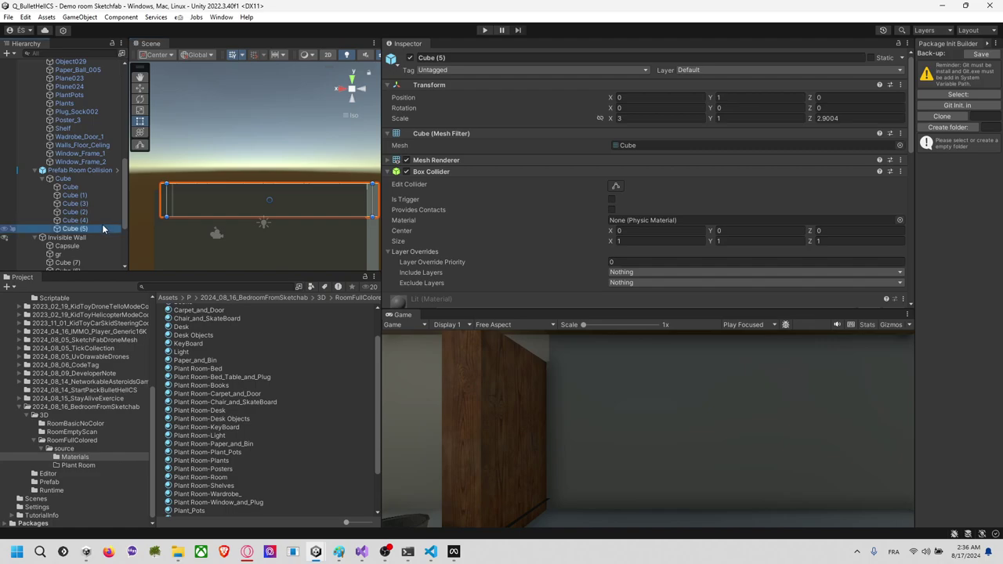
{"action": "left_click", "coordinate": [102, 221]}
{"action": "left_click", "coordinate": [100, 229]}
{"action": "key", "text": "ctrl+d"}
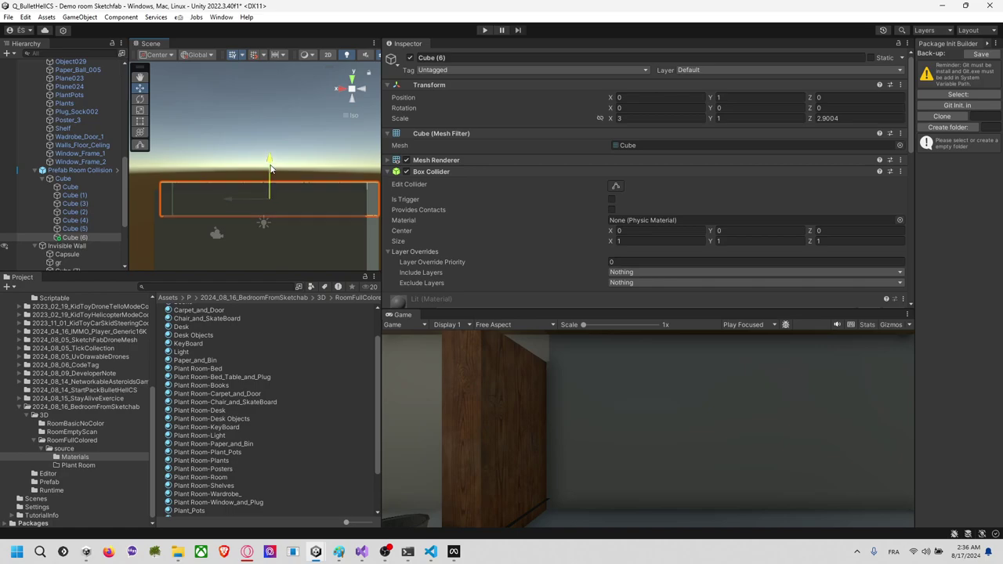
Step: Try to raise the duplicated ceiling cube to Y 1.21 and enlarge it uniformly to a scale of about 3.29 × 1.10 × 3.18
{"action": "left_click_drag", "start_coordinate": [270, 168], "coordinate": [271, 163]}
{"action": "key", "text": "r"}
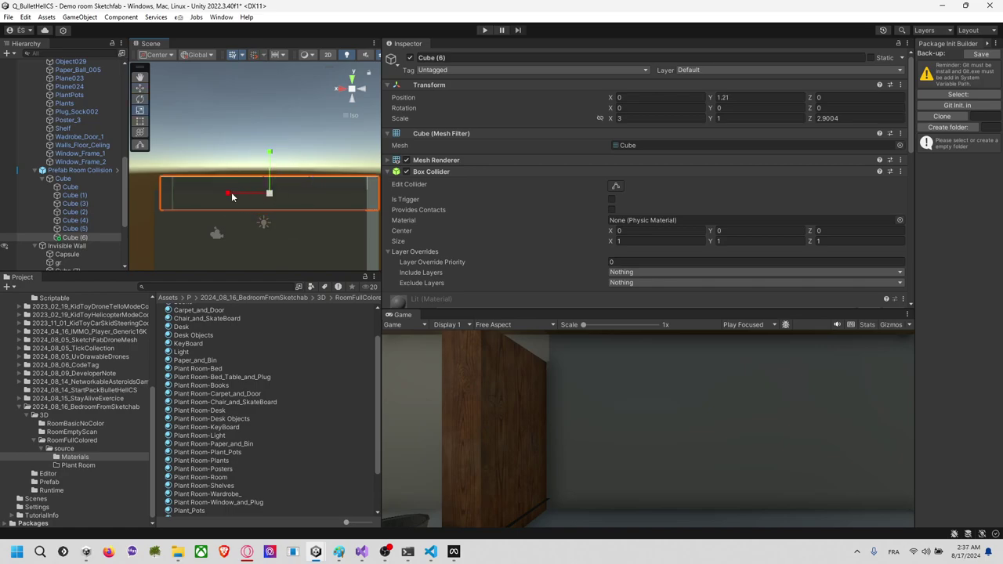
{"action": "left_click_drag", "start_coordinate": [271, 196], "coordinate": [276, 197]}
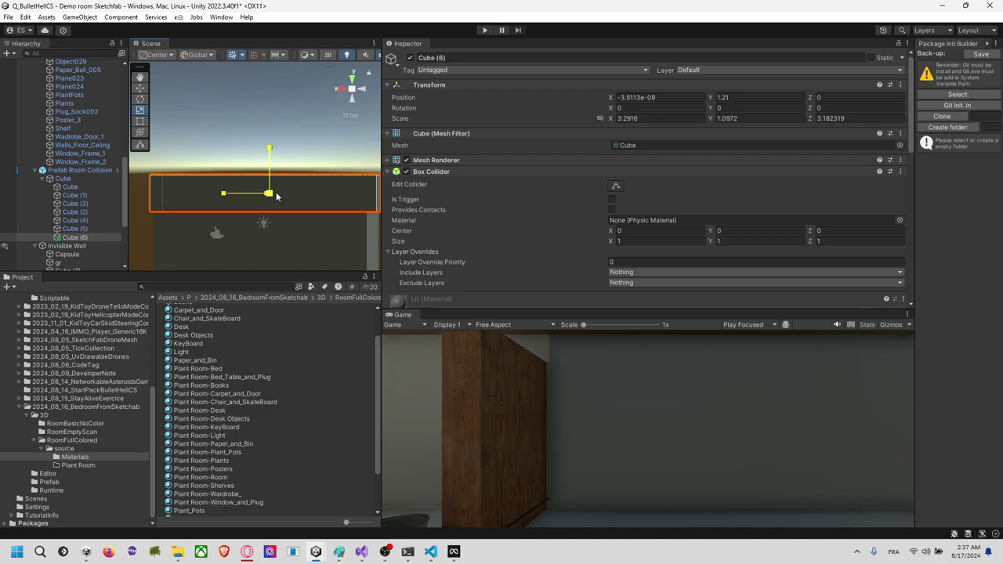
Step: Compare the ceiling cubes with the floor Cube (4), and undo the duplicate's enlargement and upward move
{"action": "scroll", "coordinate": [88, 220], "scroll_direction": "down", "scroll_amount": 2}
{"action": "left_click", "coordinate": [92, 199]}
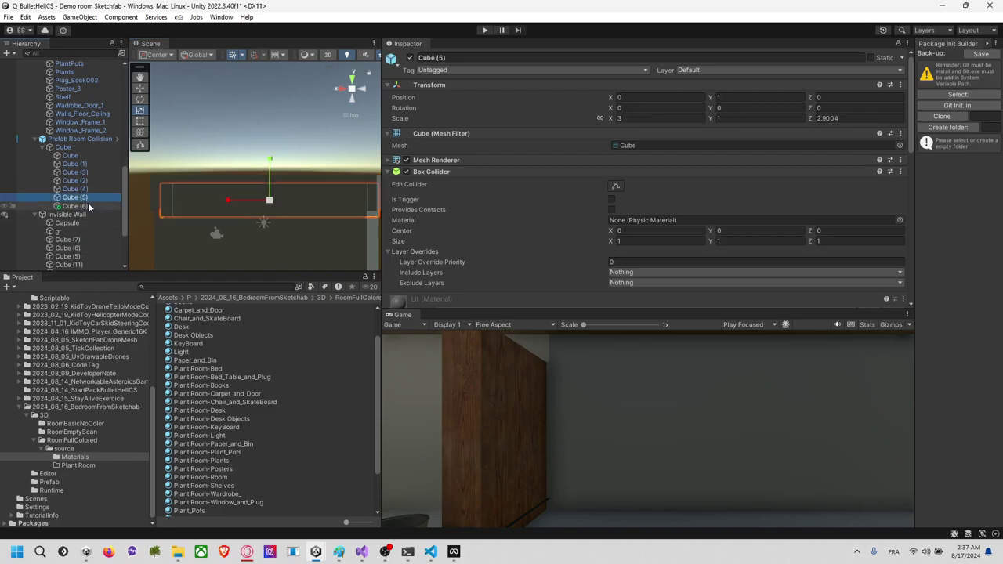
{"action": "left_click", "coordinate": [93, 206]}
{"action": "left_click", "coordinate": [105, 197]}
{"action": "left_click", "coordinate": [106, 189]}
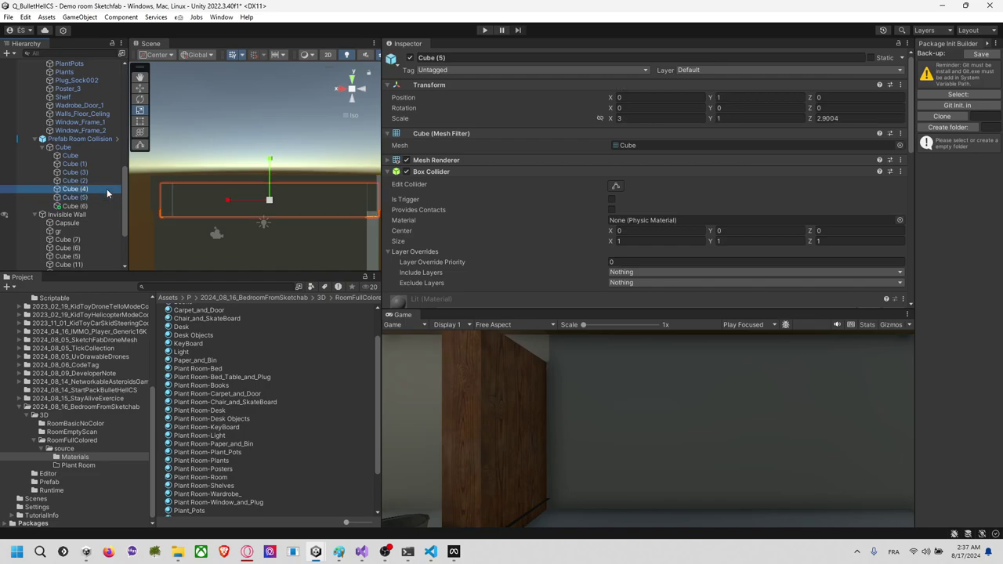
{"action": "middle_click_drag", "start_coordinate": [211, 239], "coordinate": [226, 191]}
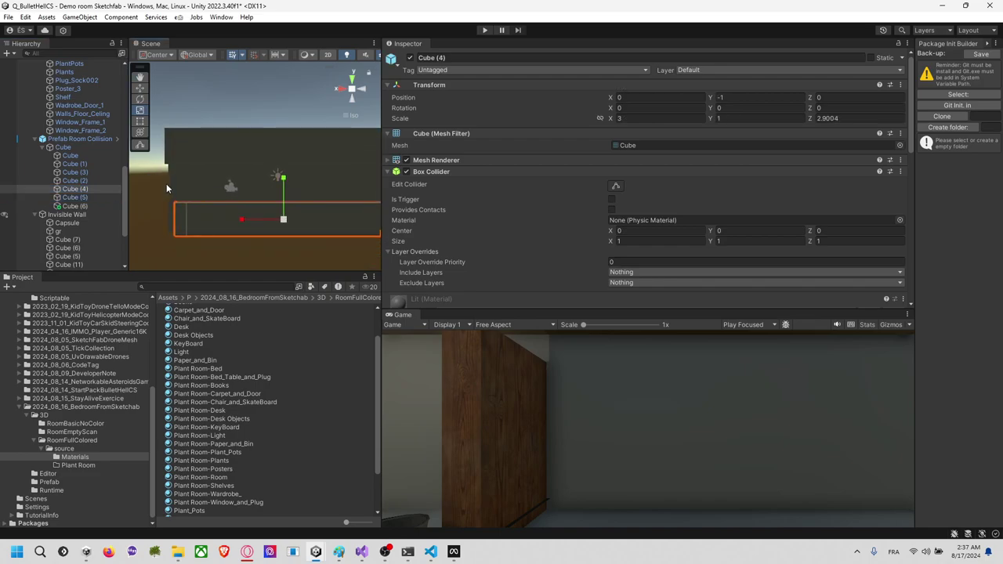
{"action": "key", "text": "ctrl+z"}
{"action": "key", "text": "ctrl+z"}
{"action": "key", "text": "ctrl+z"}
{"action": "key", "text": "ctrl+z"}
{"action": "key", "text": "ctrl+z"}
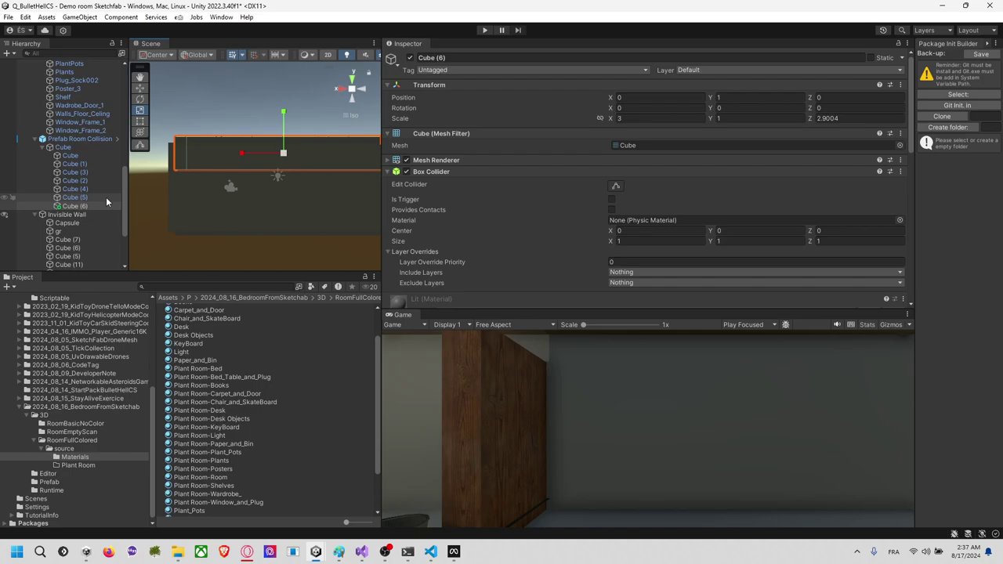
Step: In the outer collision prefab, duplicate the floor Cube (4), lower the copy to Y -1.37 and scale it to about 3.27 × 1.09 × 3.16
{"action": "left_click", "coordinate": [105, 196]}
{"action": "left_click", "coordinate": [117, 139]}
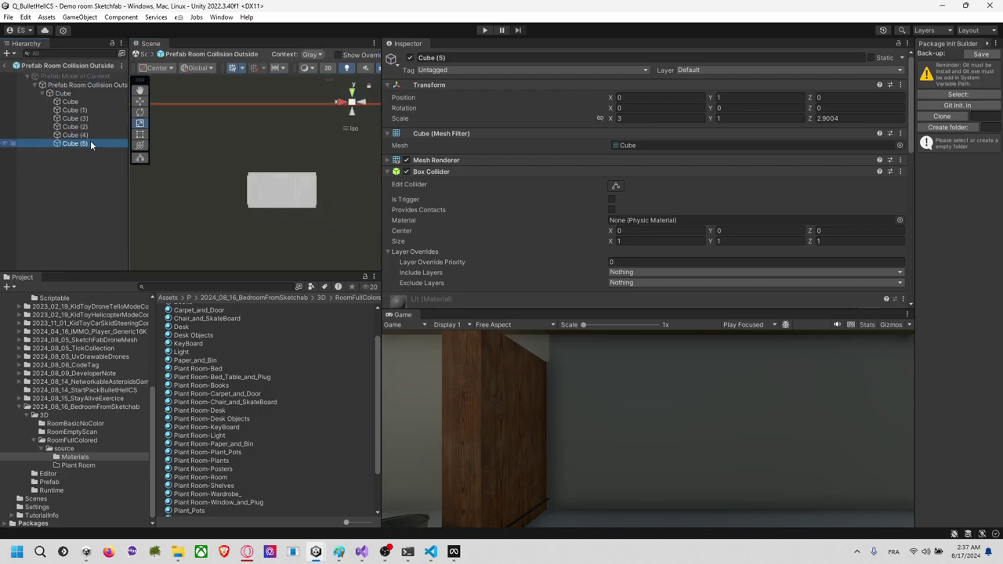
{"action": "double_click", "coordinate": [86, 135]}
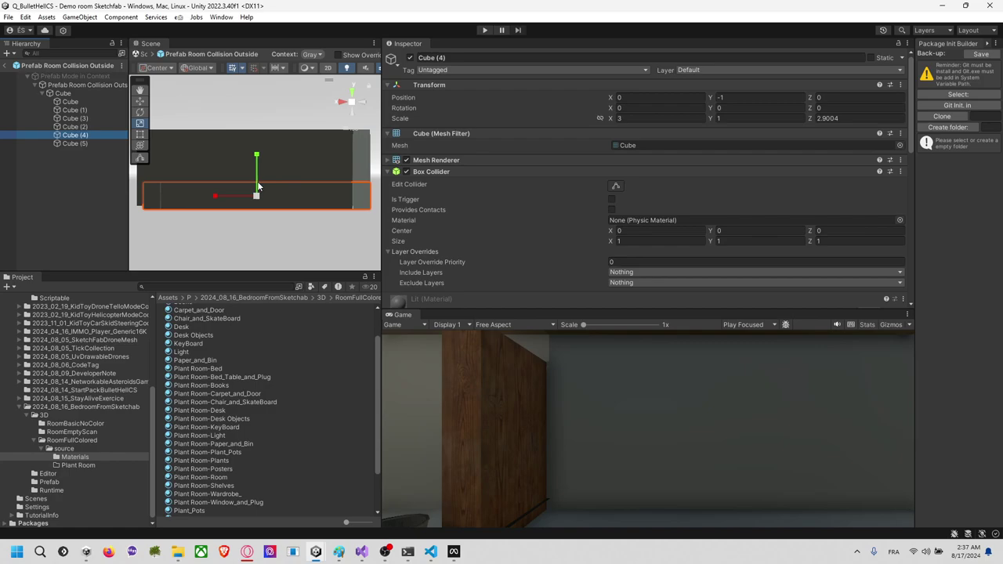
{"action": "middle_click_drag", "start_coordinate": [260, 187], "coordinate": [270, 198]}
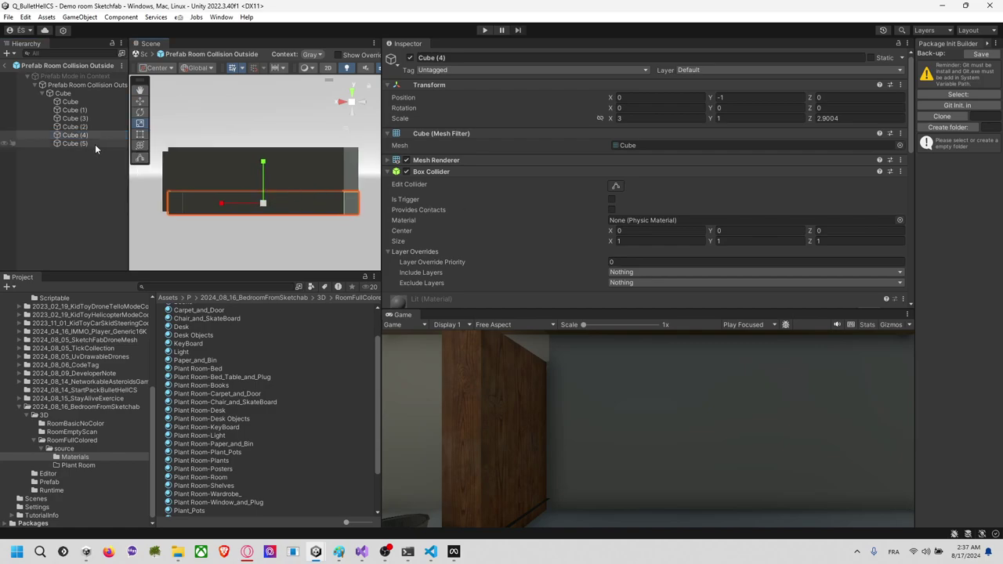
{"action": "key", "text": "ctrl+d"}
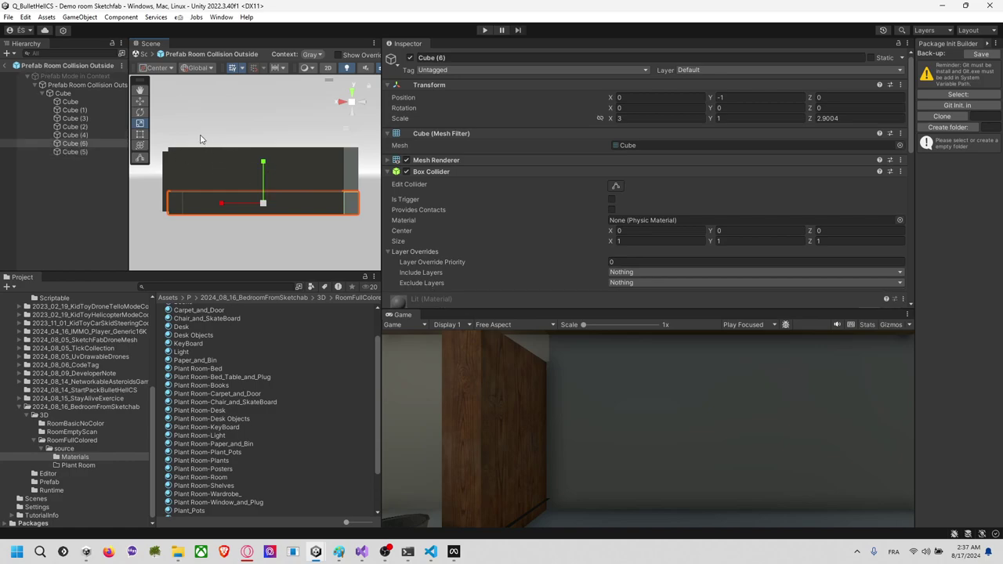
{"action": "left_click_drag", "start_coordinate": [263, 164], "coordinate": [263, 173]}
{"action": "key", "text": "r"}
{"action": "left_click_drag", "start_coordinate": [265, 213], "coordinate": [270, 213]}
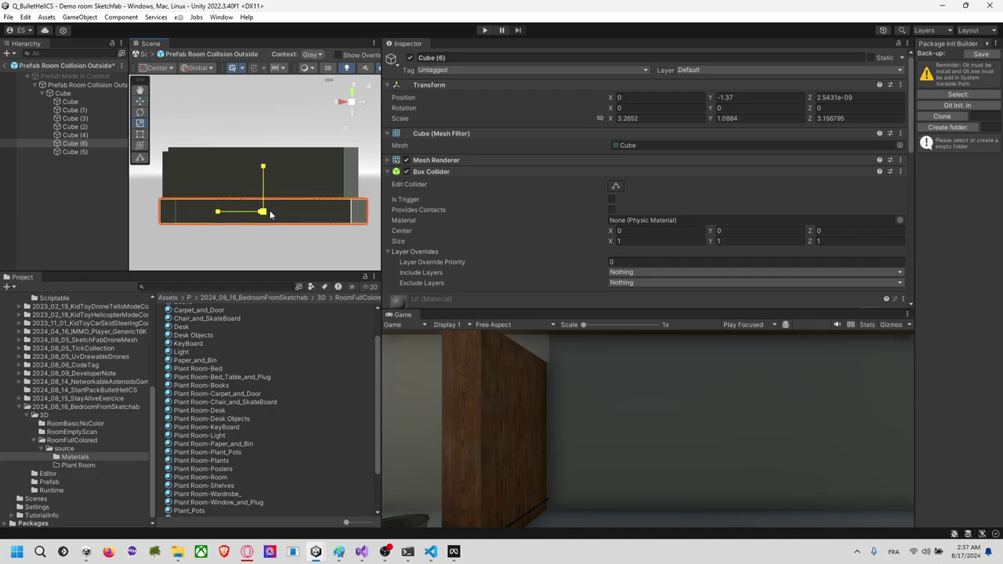
Step: Duplicate the ceiling Cube (5), raise the copy to Y 1.19 and scale it uniformly to about 3.56 × 1.19 × 3.44
{"action": "left_click", "coordinate": [71, 152]}
{"action": "key", "text": "ctrl+d"}
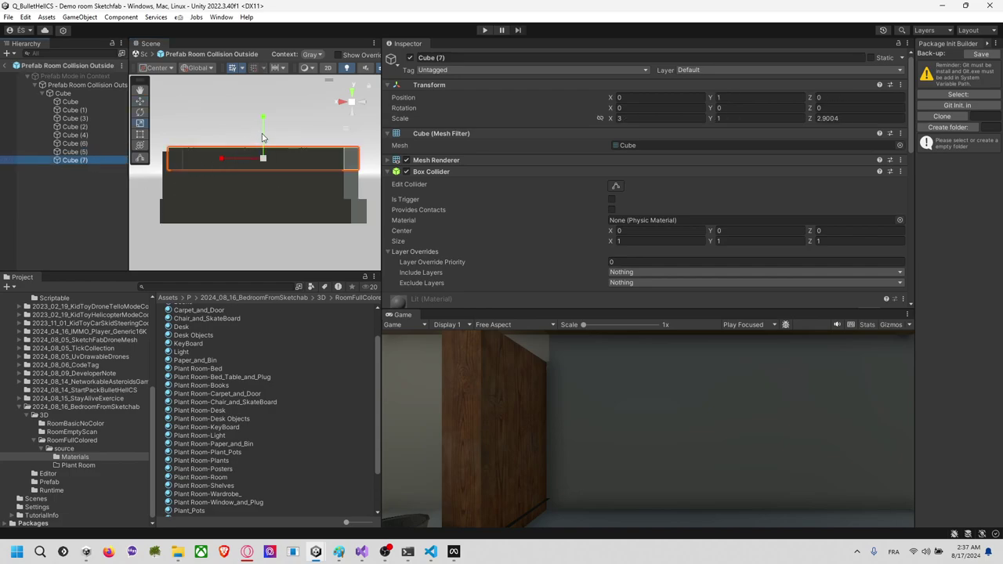
{"action": "left_click", "coordinate": [141, 102]}
{"action": "left_click_drag", "start_coordinate": [264, 131], "coordinate": [274, 157]}
{"action": "key", "text": "r"}
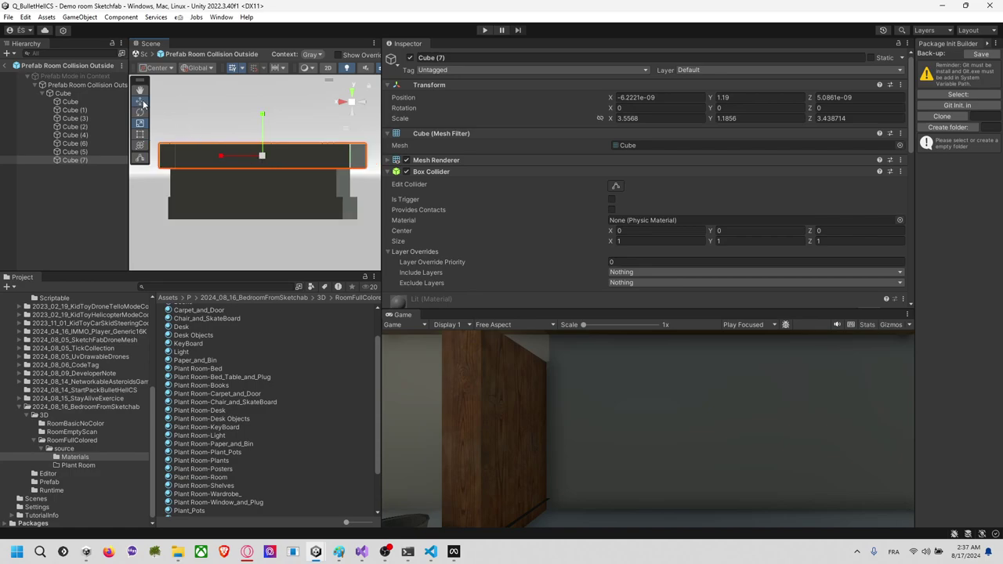
Step: Duplicate the enlarged ceiling cube, raise the copy to Y 1.45 and enlarge it slightly beyond the one below
{"action": "key", "text": "ctrl+d"}
{"action": "left_click", "coordinate": [267, 121]}
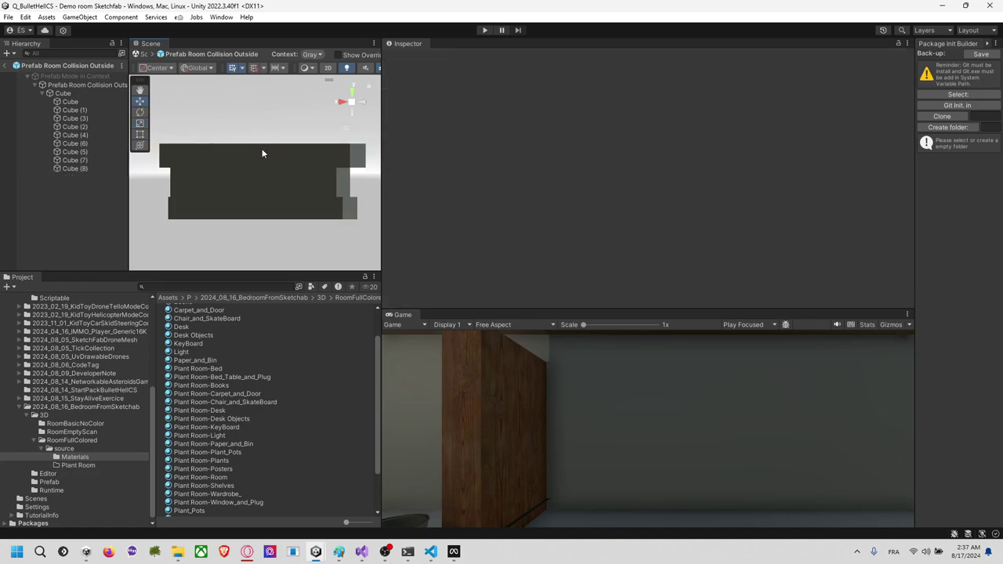
{"action": "left_click", "coordinate": [263, 150]}
{"action": "left_click_drag", "start_coordinate": [265, 120], "coordinate": [265, 114]}
{"action": "key", "text": "r"}
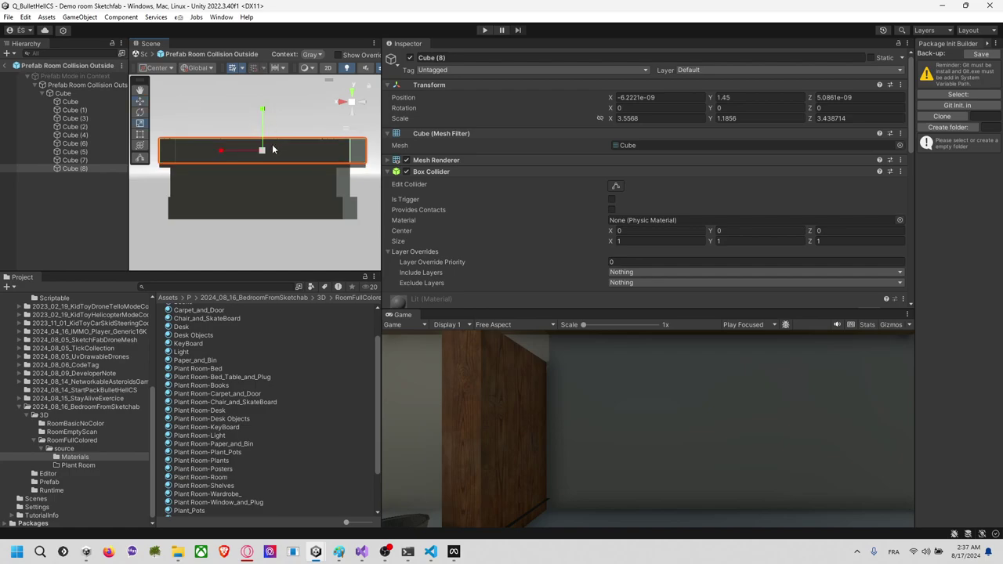
{"action": "mouse_move", "coordinate": [273, 150]}
{"action": "left_mouse_down"}
{"action": "mouse_move", "coordinate": [264, 150]}
{"action": "mouse_move", "coordinate": [274, 150]}
{"action": "left_mouse_up"}
Step: Duplicate the enlarged floor cube, lower the copy to Y -1.86 and scale it to about 3.61 × 1.20 × 3.49
{"action": "left_click", "coordinate": [280, 214]}
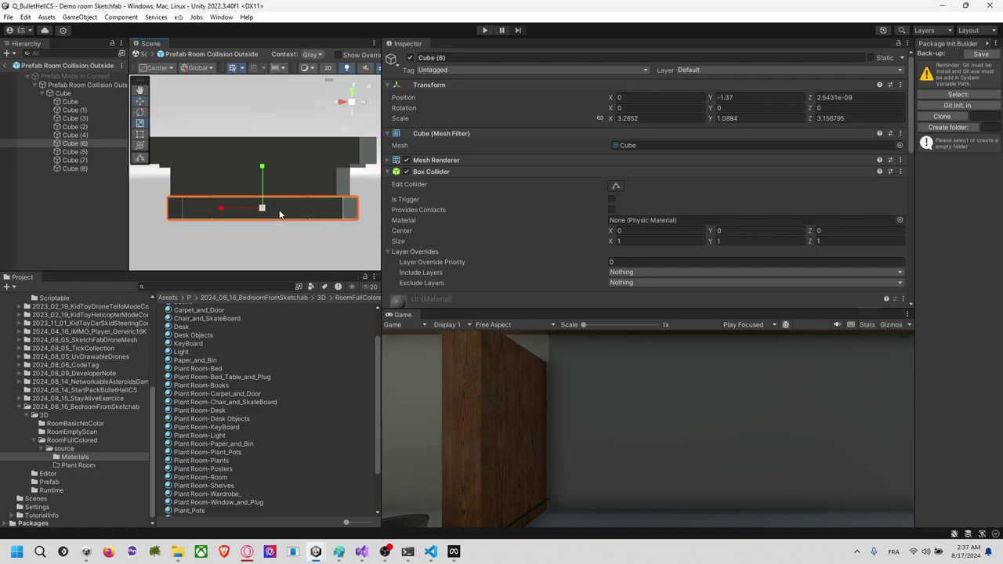
{"action": "key", "text": "ctrl+d"}
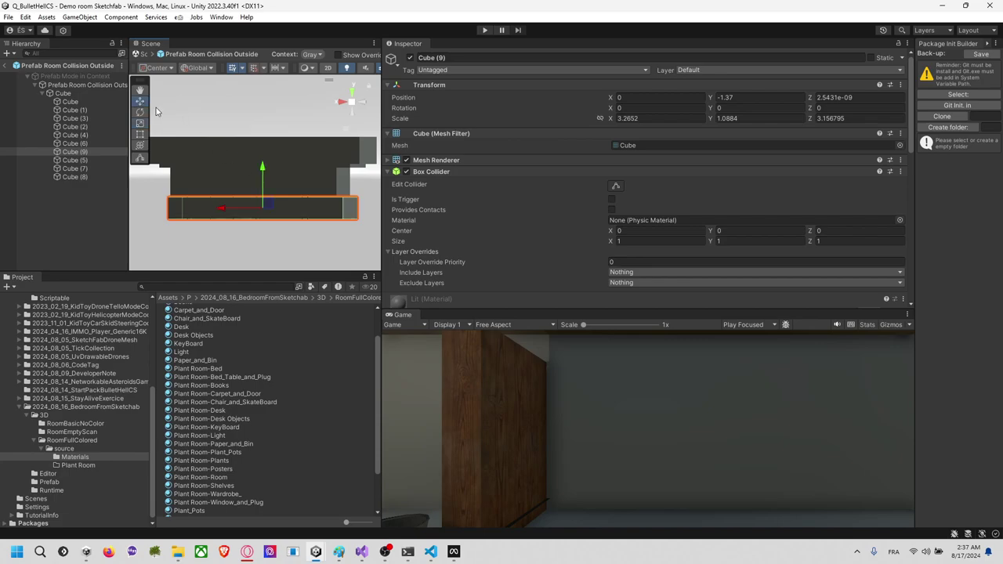
{"action": "left_click_drag", "start_coordinate": [261, 165], "coordinate": [264, 176]}
{"action": "key", "text": "r"}
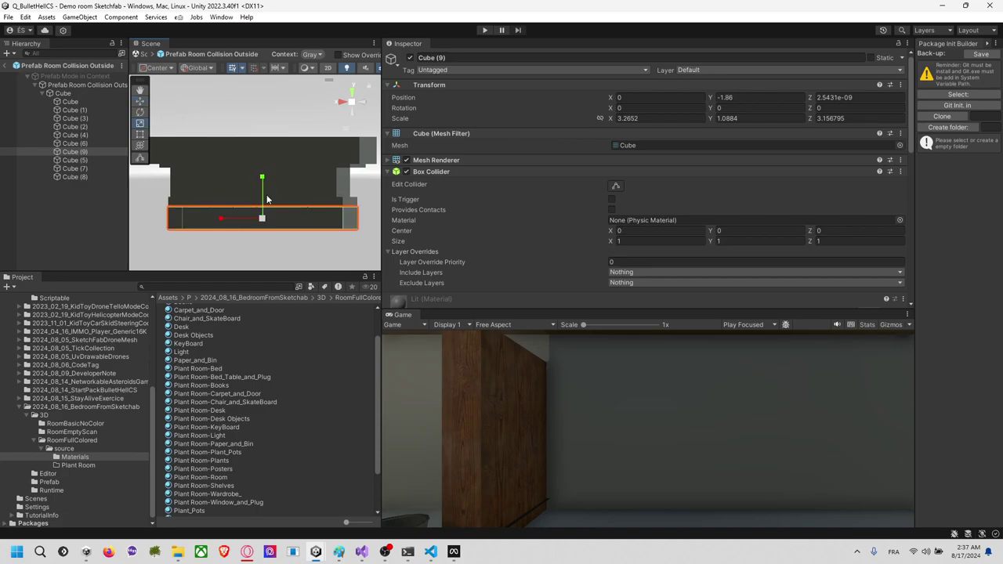
{"action": "left_click_drag", "start_coordinate": [264, 220], "coordinate": [286, 205]}
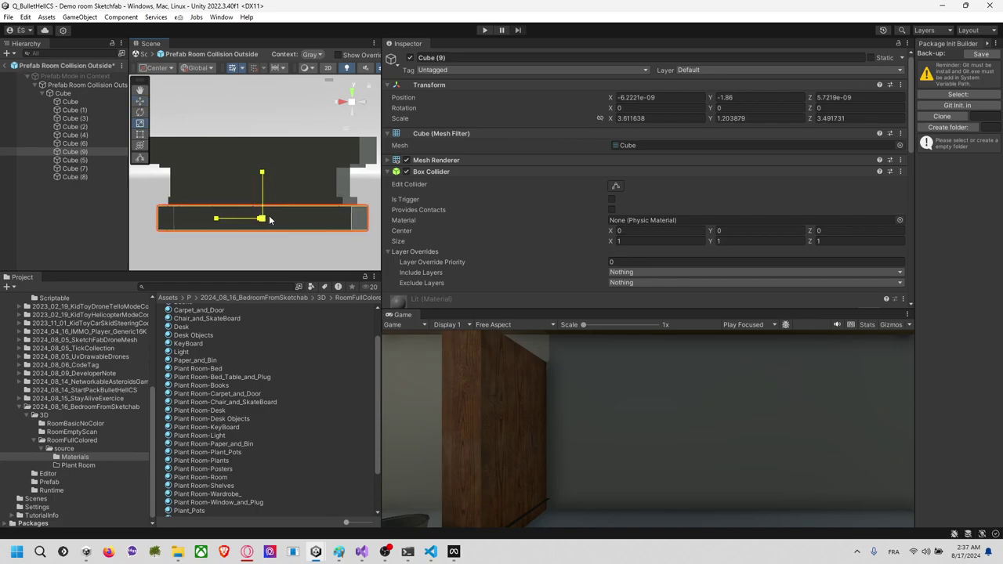
{"action": "left_click", "coordinate": [270, 119]}
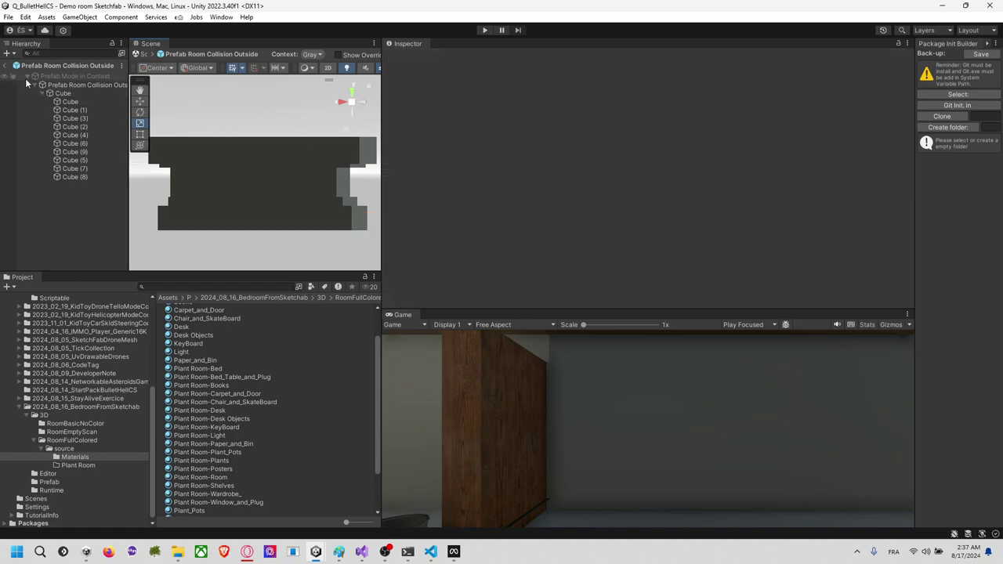
Step: Deactivate all ten outer collision cubes in the prefab and return to the room scene
{"action": "left_click", "coordinate": [88, 102]}
{"action": "left_click", "coordinate": [89, 176], "text": "shift"}
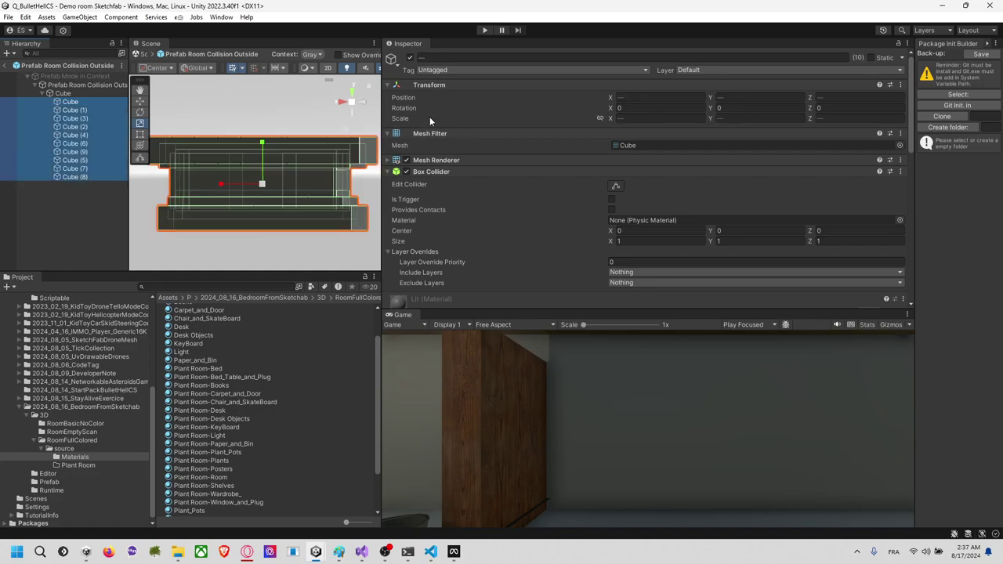
{"action": "left_click", "coordinate": [409, 59]}
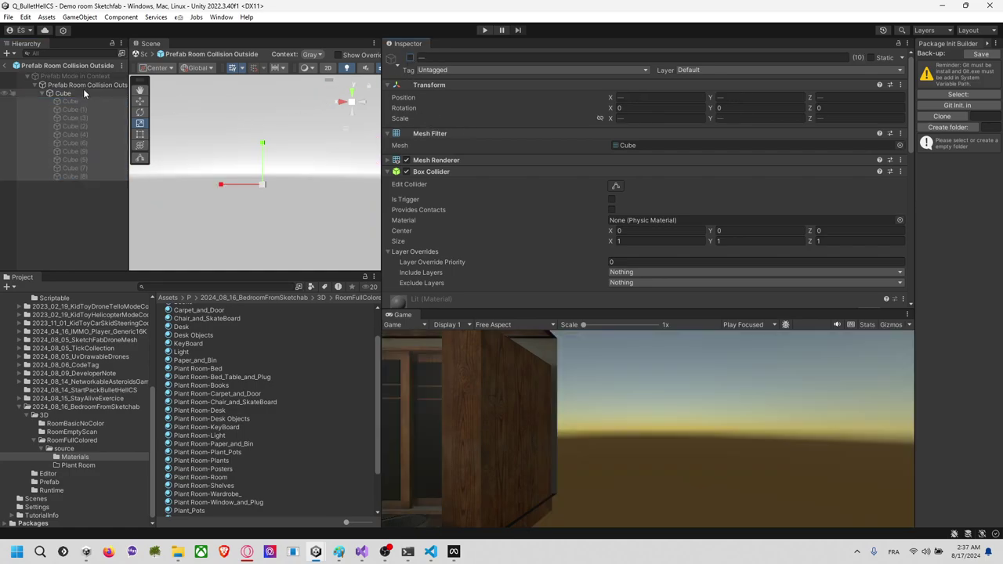
{"action": "left_click", "coordinate": [7, 66]}
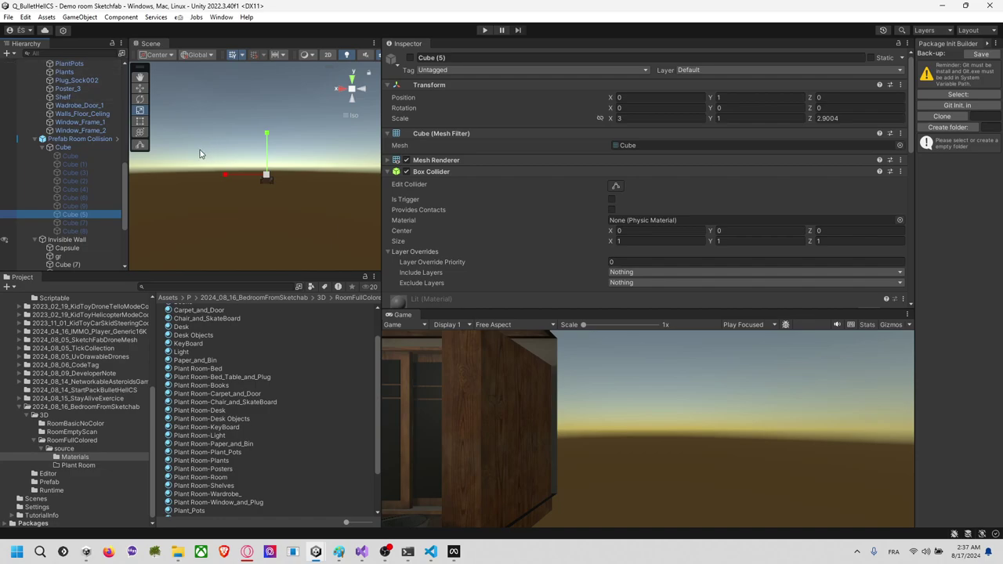
Step: Inspect the bedroom around the outer collision prefab and play-test the drone flight with the collision cubes deactivated
{"action": "middle_click_drag", "start_coordinate": [208, 155], "coordinate": [220, 156]}
{"action": "right_click_drag", "start_coordinate": [220, 158], "coordinate": [191, 180]}
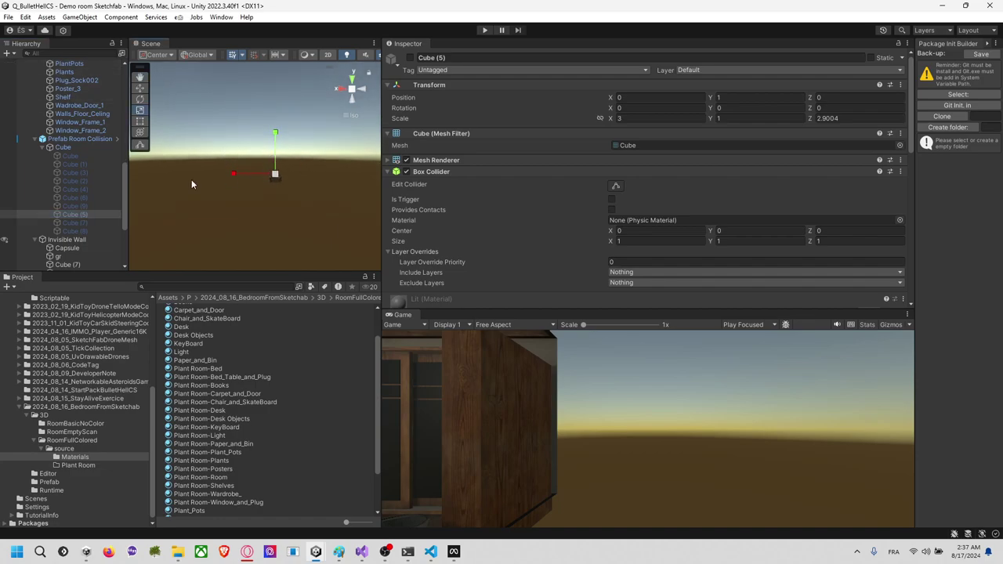
{"action": "left_click", "coordinate": [79, 139]}
{"action": "key", "text": "f"}
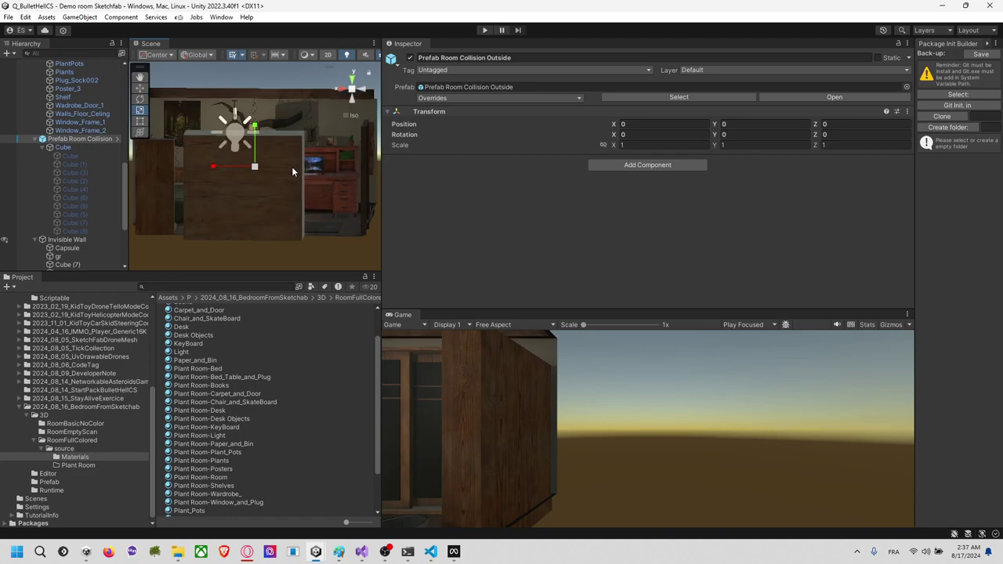
{"action": "middle_click_drag", "start_coordinate": [304, 158], "coordinate": [258, 191]}
{"action": "right_click_drag", "start_coordinate": [257, 190], "coordinate": [226, 181]}
{"action": "middle_click_drag", "start_coordinate": [226, 181], "coordinate": [269, 190]}
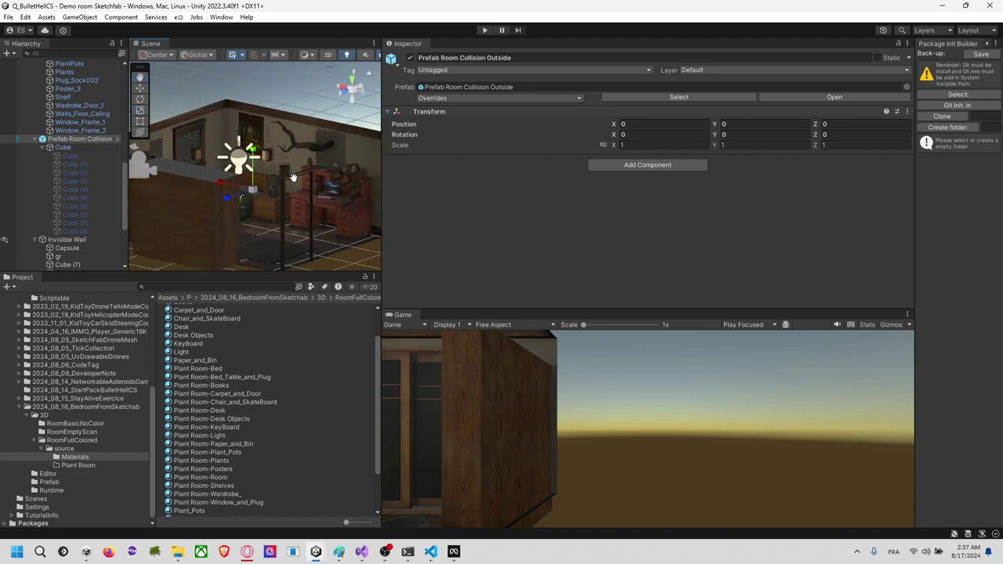
{"action": "right_click_drag", "start_coordinate": [269, 190], "coordinate": [263, 181]}
{"action": "left_click", "coordinate": [484, 31]}
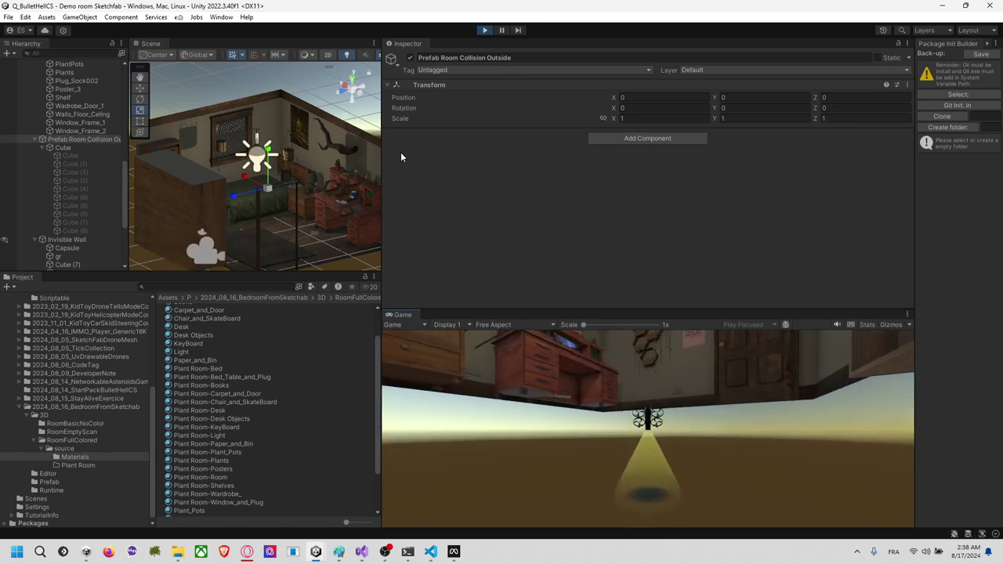
{"action": "left_click", "coordinate": [484, 29]}
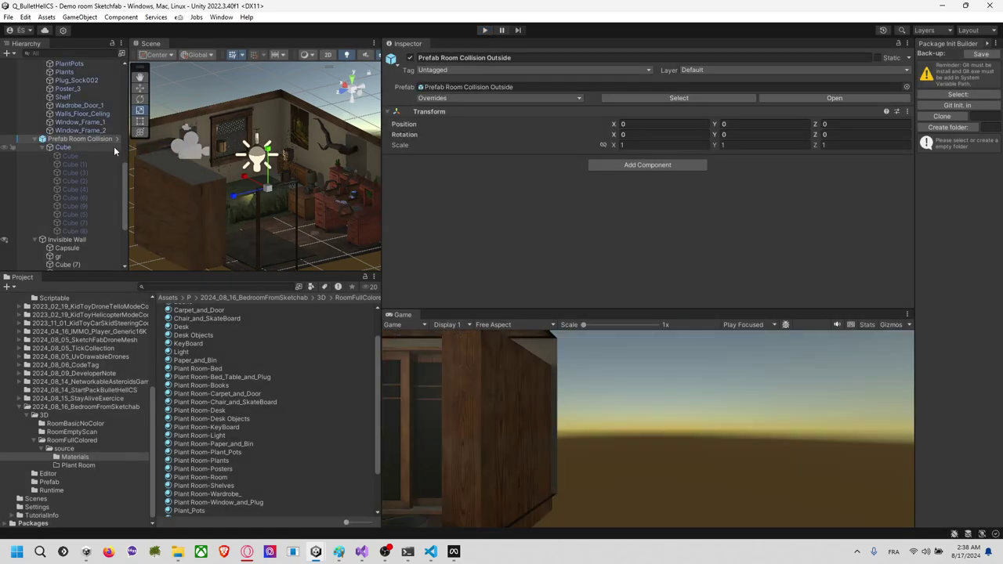
Step: Reactivate all ten outer collision cubes in the prefab, disable their Mesh Renderers and return to the room scene
{"action": "left_click", "coordinate": [116, 139]}
{"action": "left_click", "coordinate": [93, 102]}
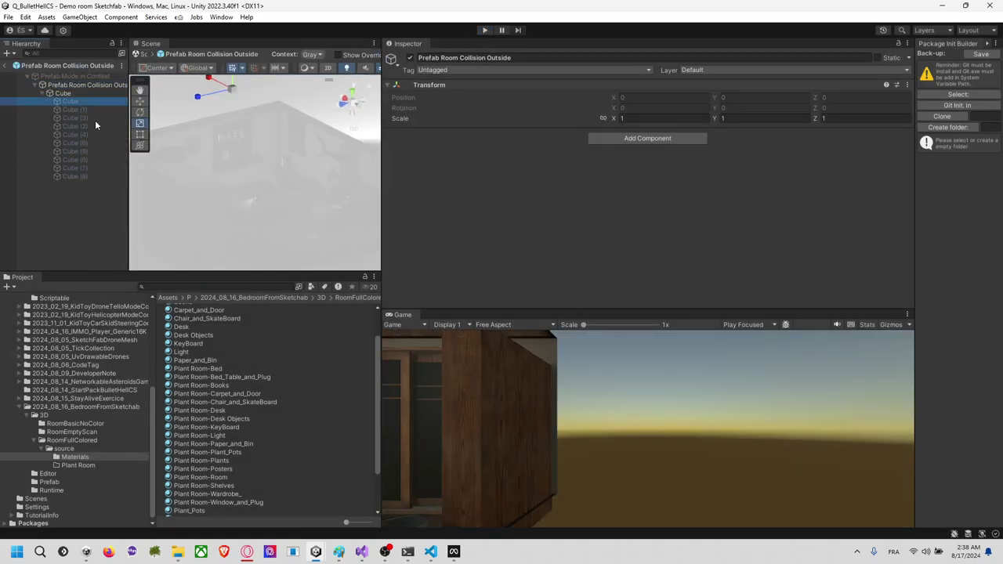
{"action": "left_click", "coordinate": [90, 178], "text": "shift"}
{"action": "left_click", "coordinate": [410, 57]}
{"action": "left_click", "coordinate": [406, 160]}
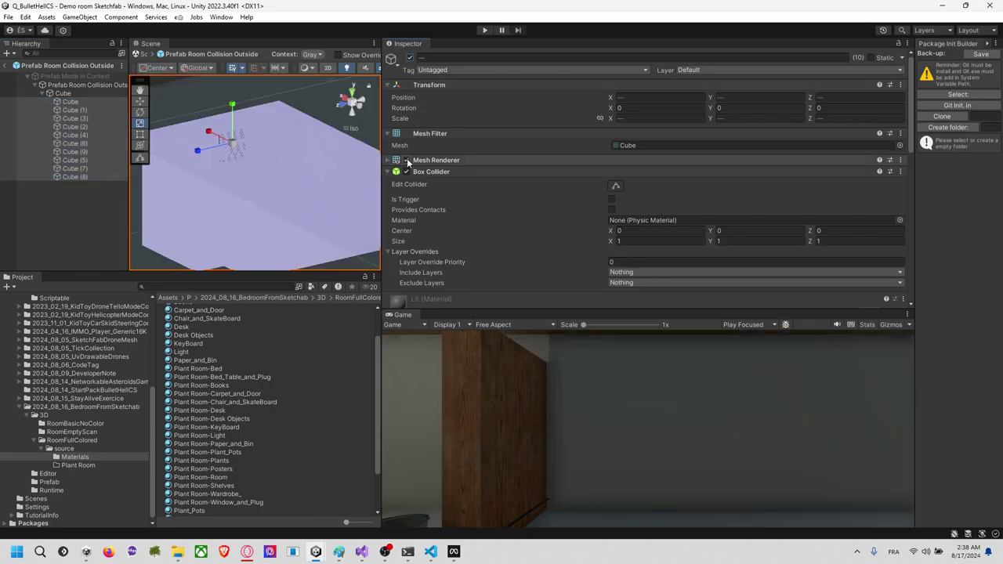
{"action": "left_click", "coordinate": [5, 67]}
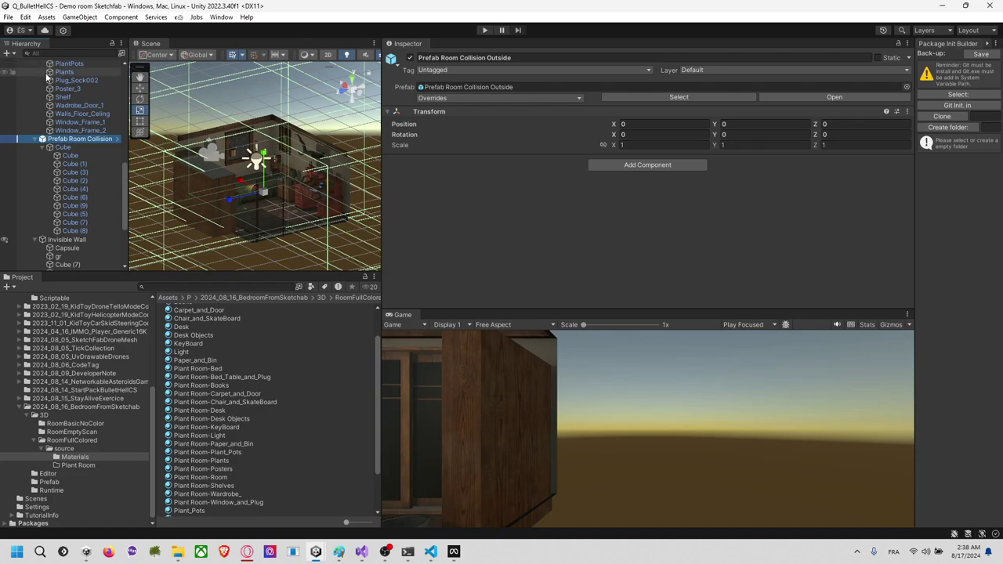
Step: Play-test the drone against the invisible outer colliders, and examine the collider outlines around the room from above
{"action": "left_click", "coordinate": [487, 30]}
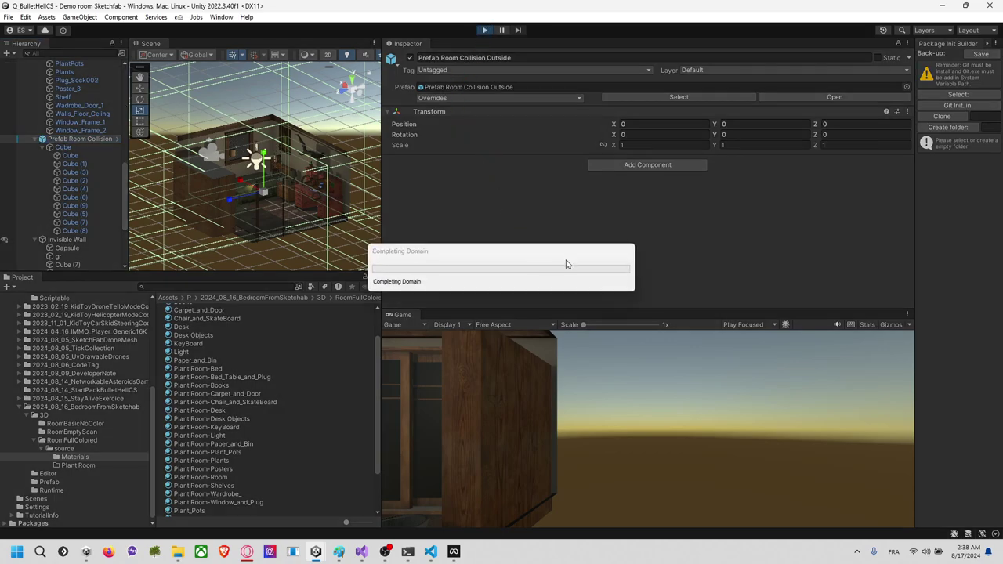
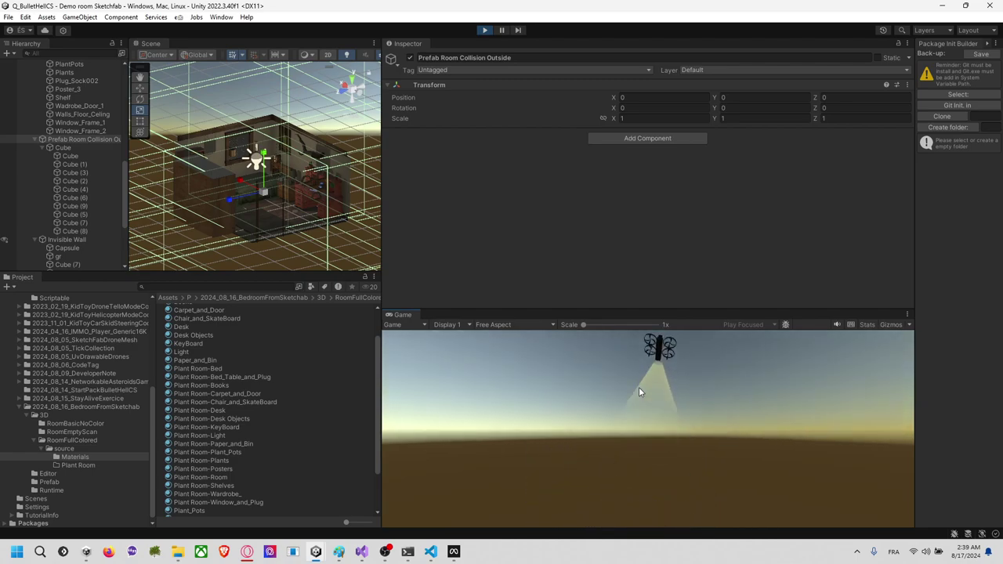
{"action": "left_click", "coordinate": [484, 30]}
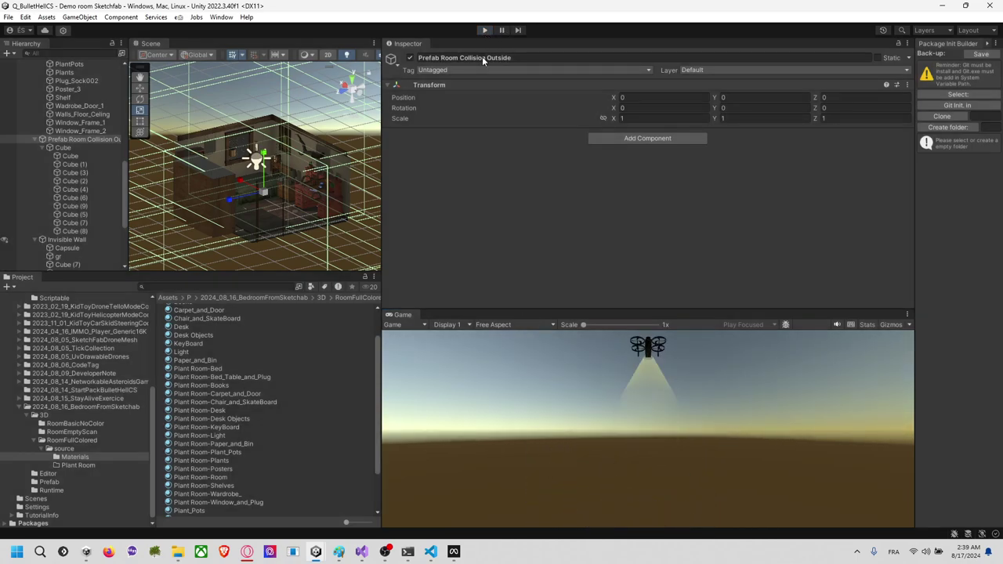
{"action": "scroll", "coordinate": [259, 199], "scroll_direction": "down", "scroll_amount": 2}
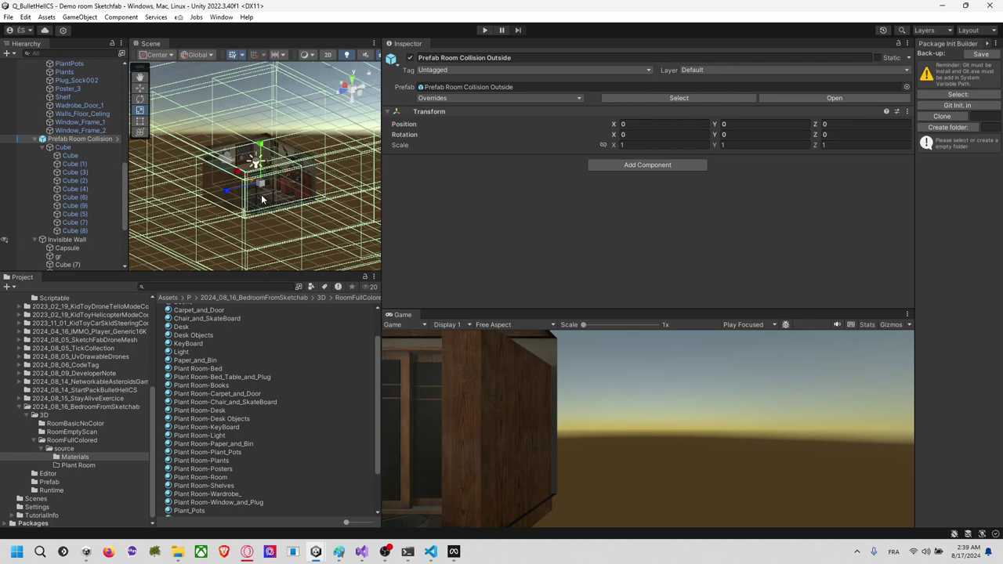
{"action": "left_click", "coordinate": [351, 82]}
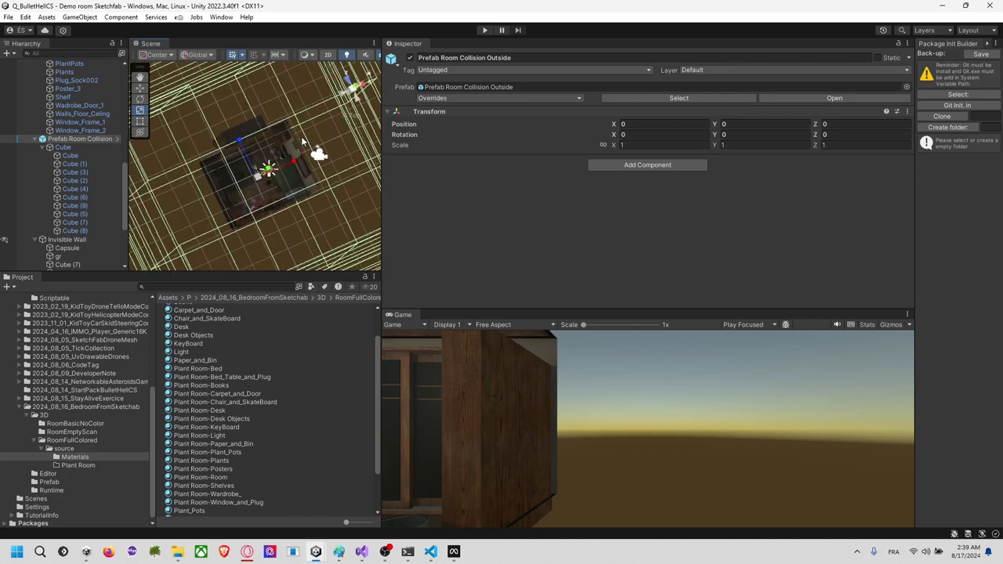
{"action": "scroll", "coordinate": [266, 188], "scroll_direction": "down", "scroll_amount": 1}
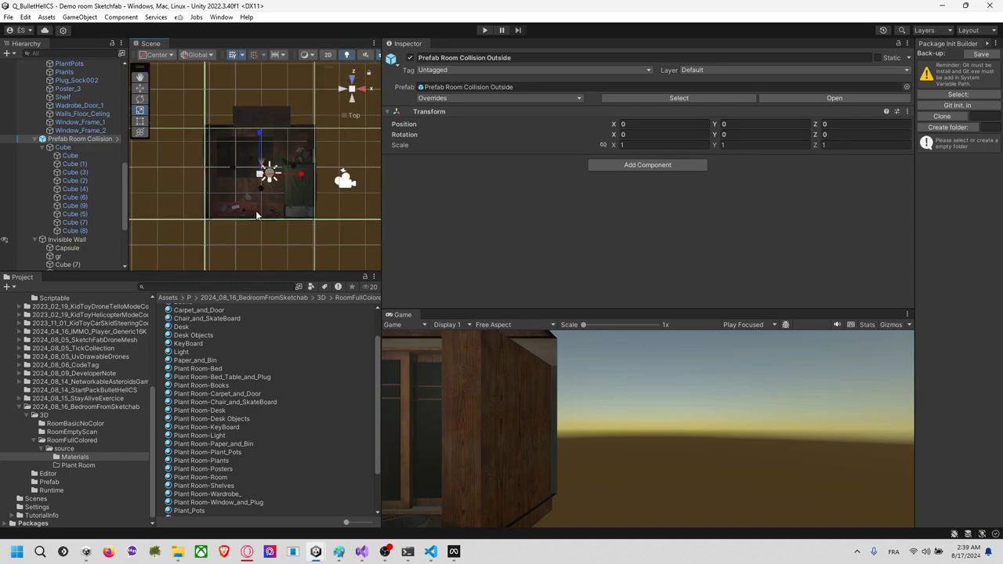
Step: Create a C# script named ForceObjectInsideOfSquareRoomMono in the Runtime folder of 2024_08_16_BedroomFromSketchab
{"action": "left_click", "coordinate": [42, 442]}
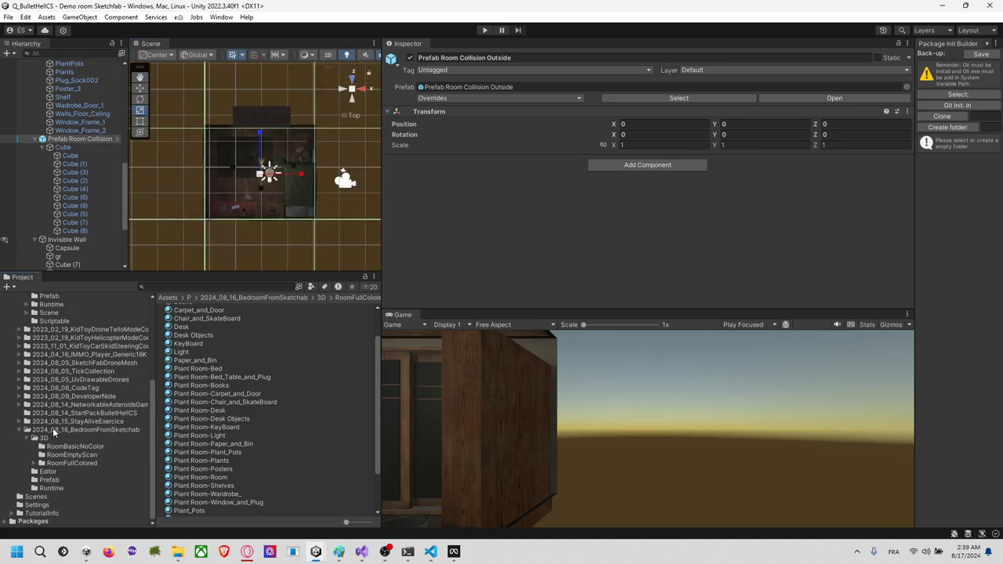
{"action": "left_click", "coordinate": [52, 489]}
{"action": "right_click", "coordinate": [232, 370]}
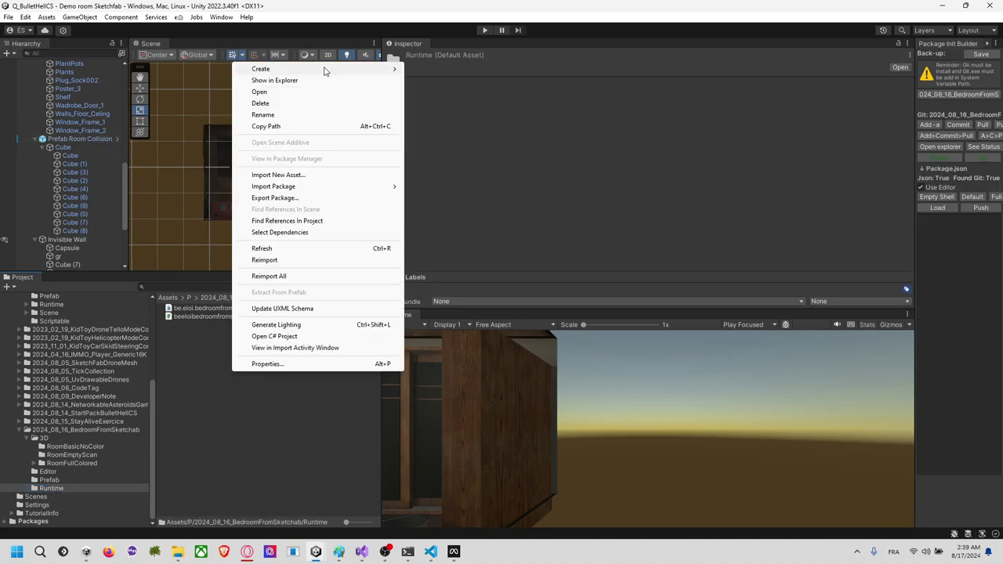
{"action": "mouse_move", "coordinate": [325, 71]}
{"action": "left_click", "coordinate": [452, 56]}
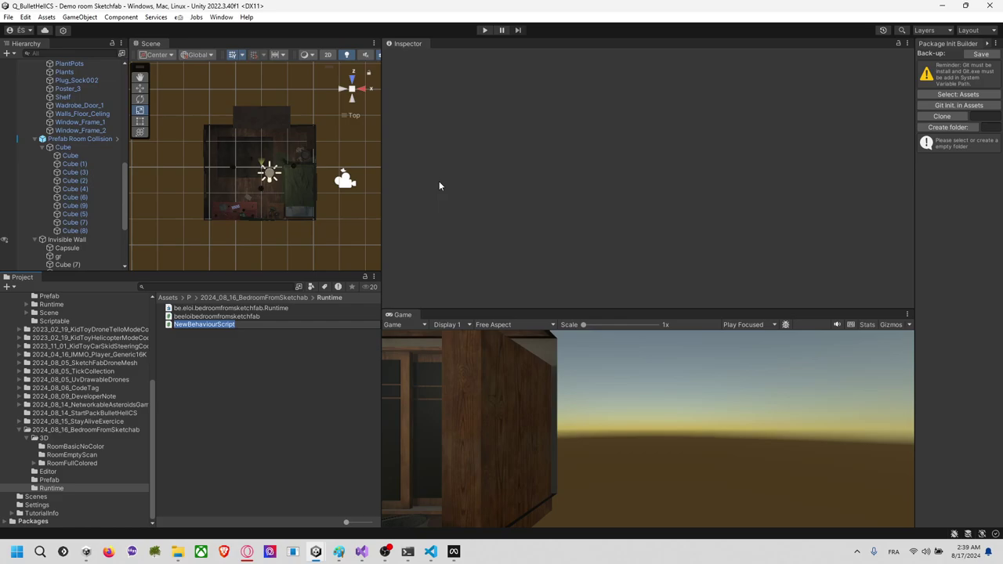
{"action": "type", "text": "SquareRoomMono"}
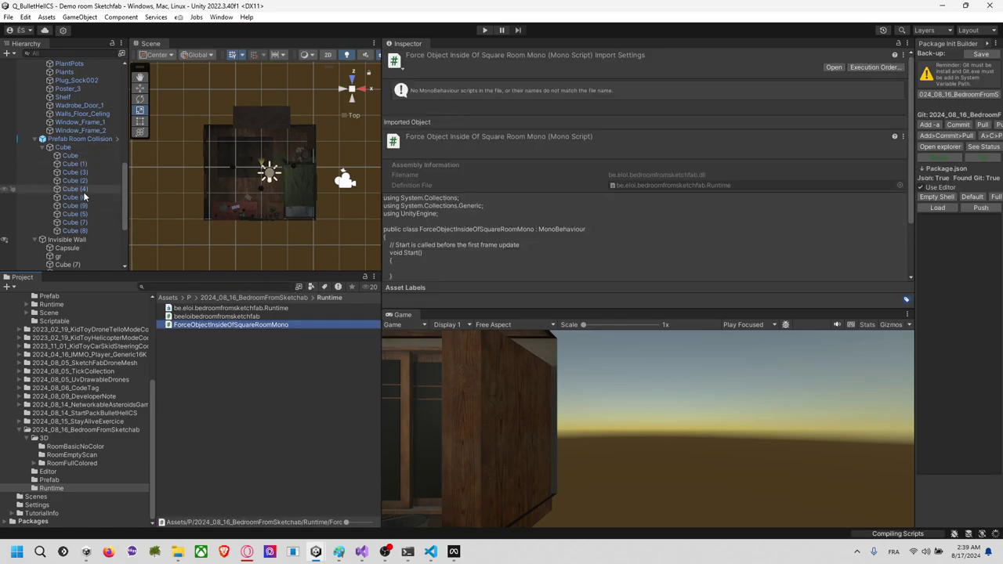
Step: Open the Prefab Room Collision Outside prefab and attach the ForceObjectInsideOfSquareRoomMono script to its root object
{"action": "left_click", "coordinate": [89, 140]}
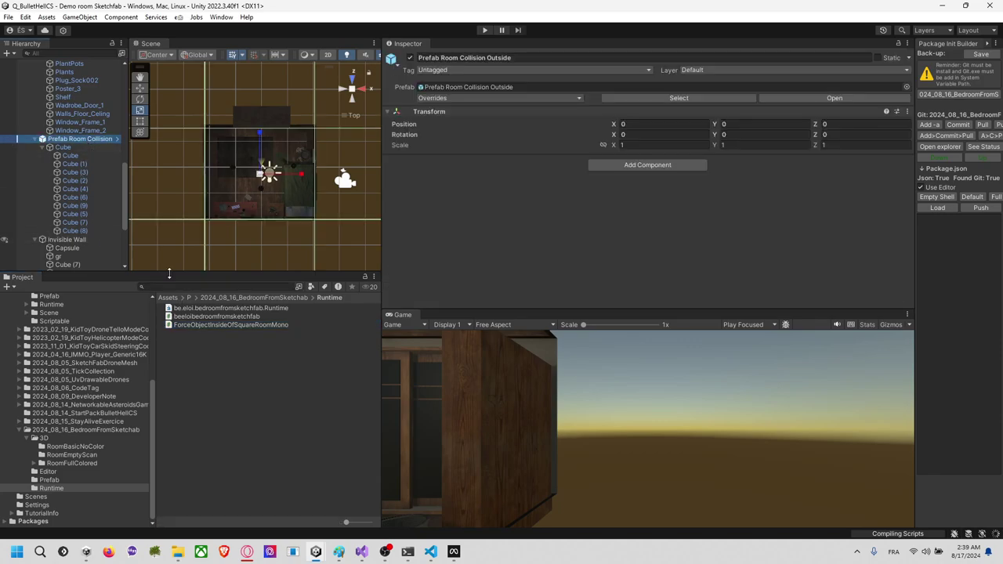
{"action": "left_click", "coordinate": [117, 139]}
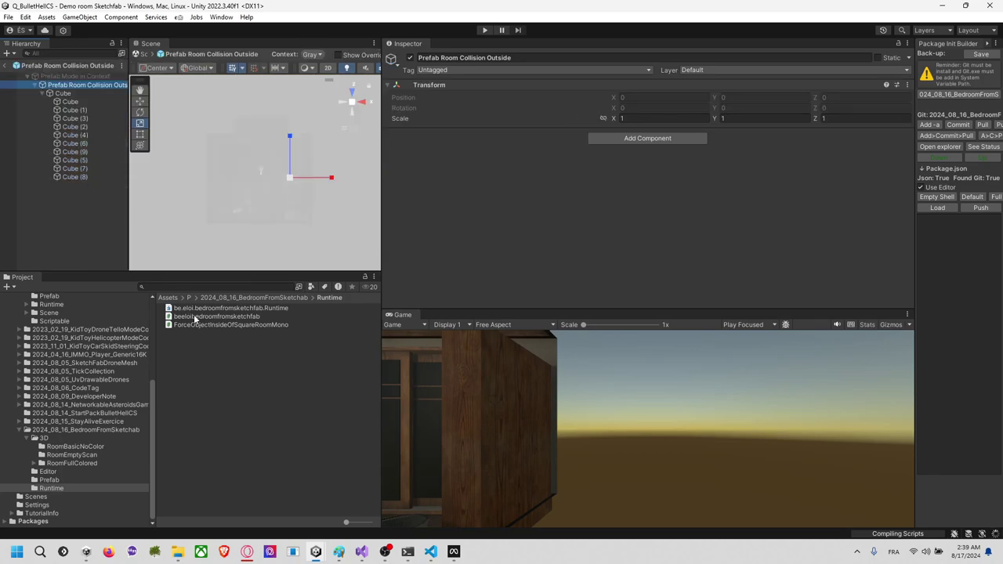
{"action": "left_click_drag", "start_coordinate": [203, 325], "coordinate": [517, 205]}
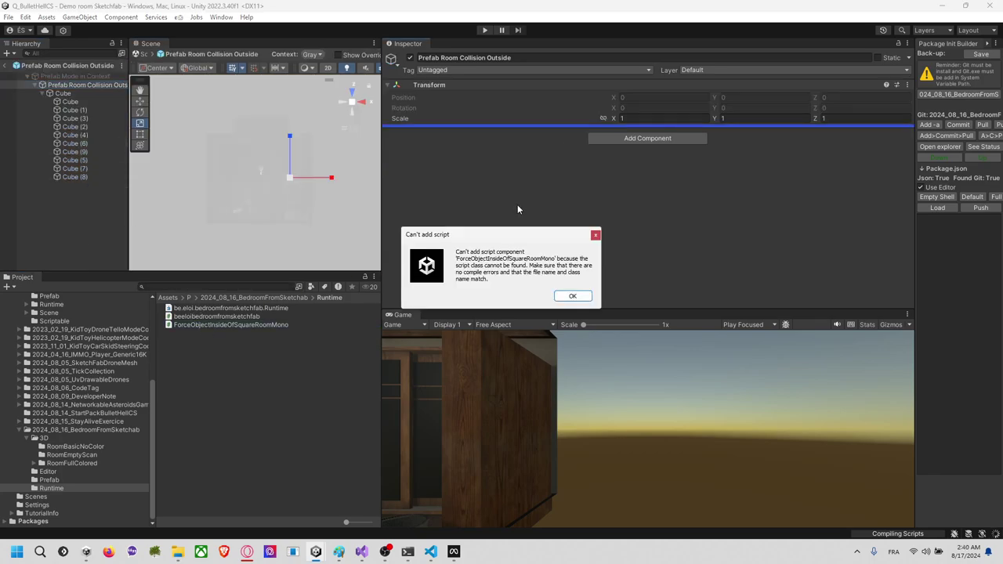
{"action": "left_click", "coordinate": [574, 298]}
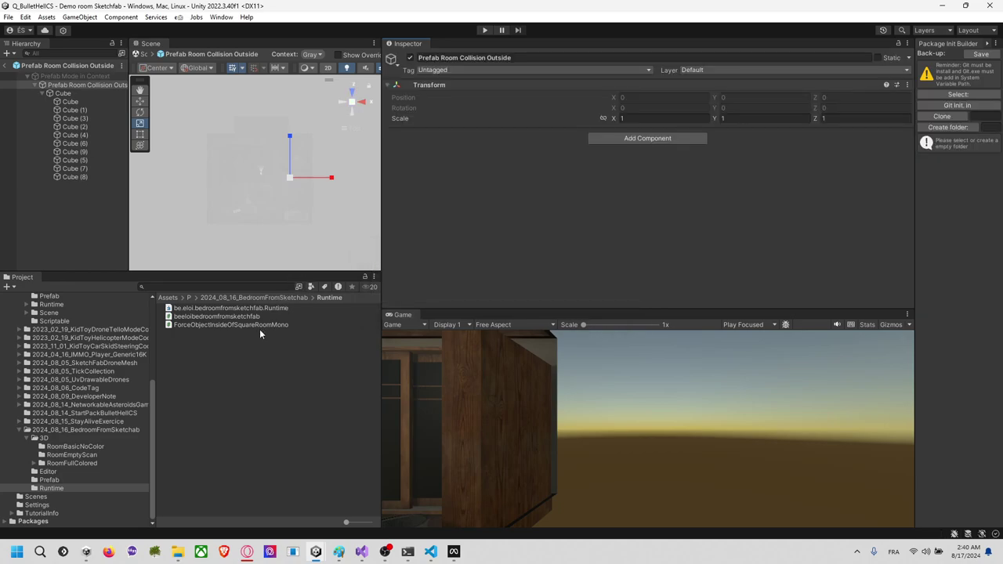
{"action": "left_click_drag", "start_coordinate": [260, 328], "coordinate": [526, 237]}
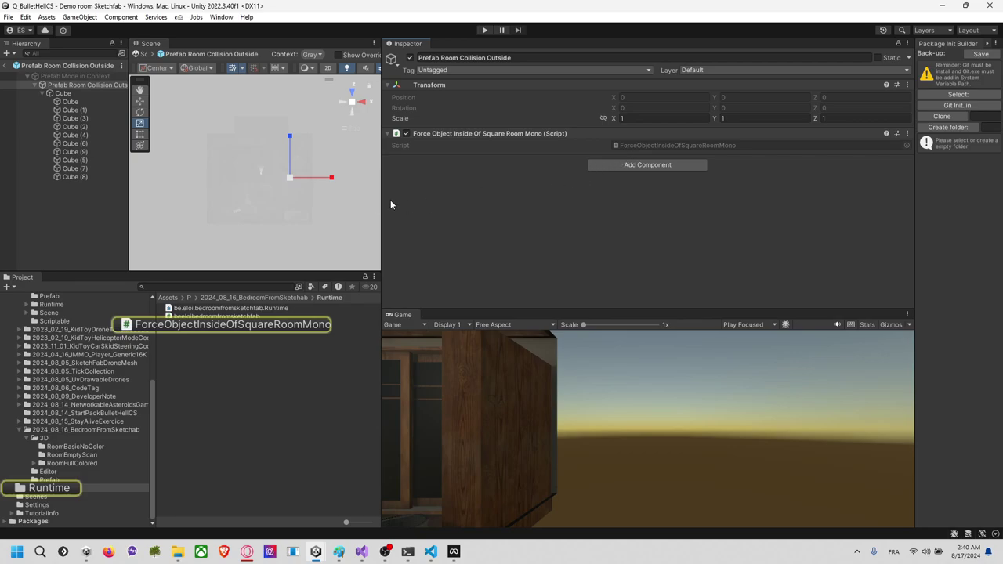
Step: Open the ForceObjectInsideOfSquareRoomMono script in Visual Studio and widen its editor pane
{"action": "left_click", "coordinate": [632, 146]}
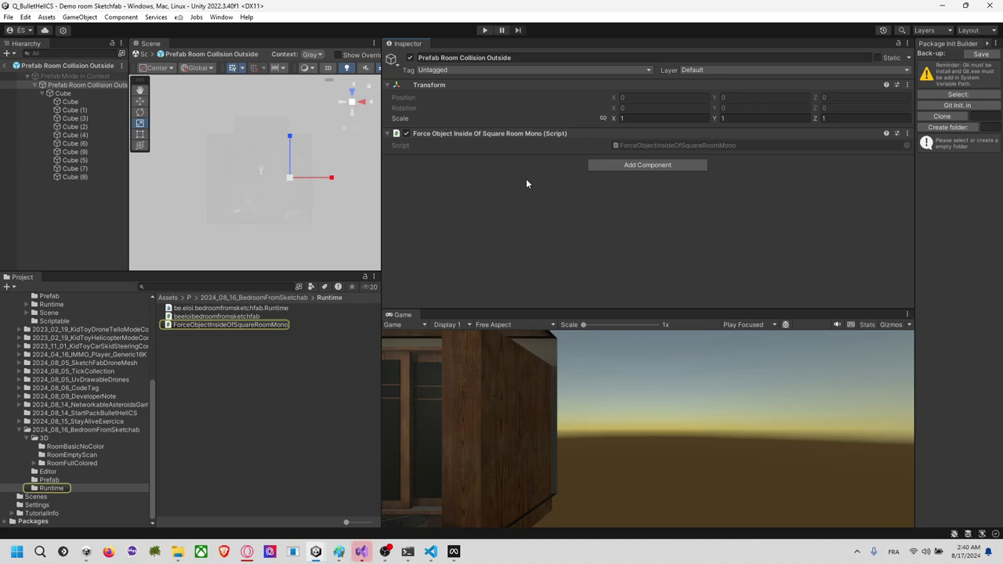
{"action": "double_click", "coordinate": [632, 149]}
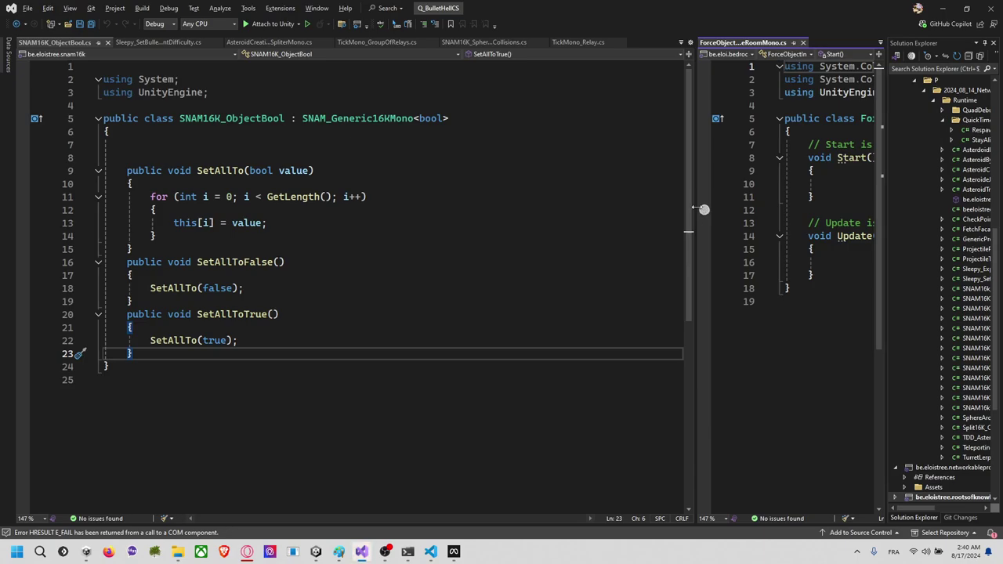
{"action": "left_click_drag", "start_coordinate": [694, 209], "coordinate": [236, 174]}
Step: Declare a public GameObject array field named m_objectToForceInsideOfRoom at the start of the class
{"action": "left_click", "coordinate": [393, 136]}
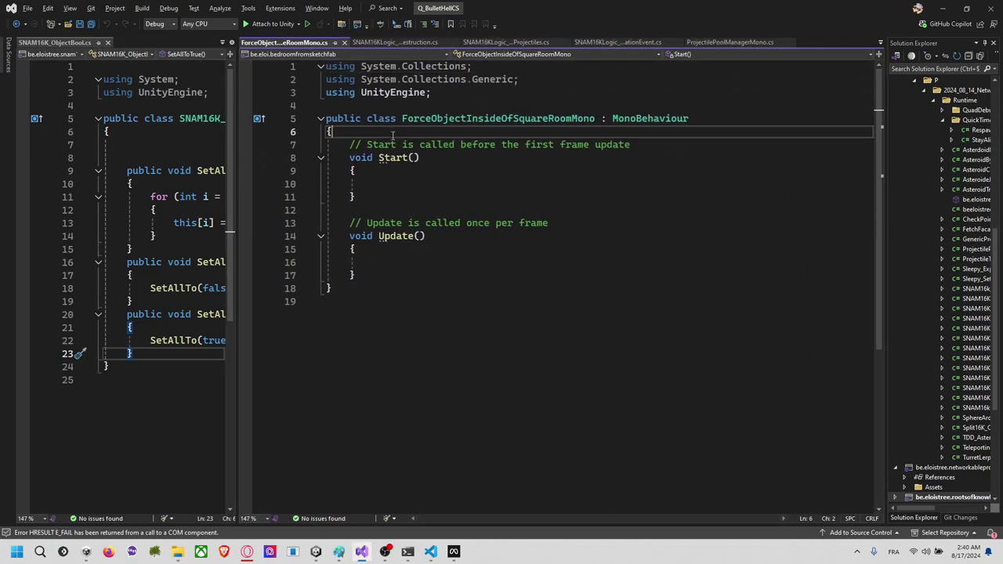
{"action": "key", "text": "Return"}
{"action": "key", "text": "Return"}
{"action": "type", "text": "p"}
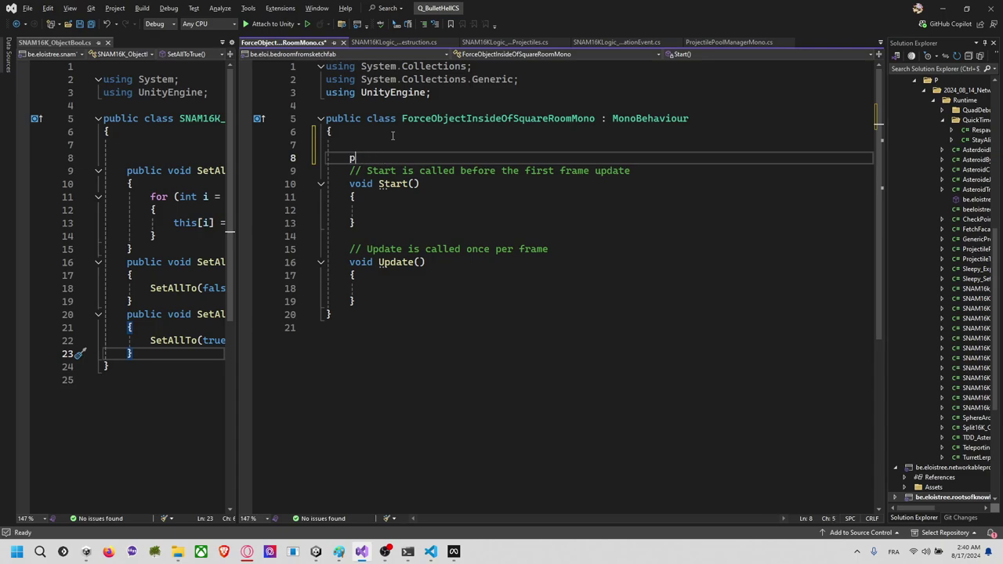
{"action": "type", "text": "ulibc GameOb"}
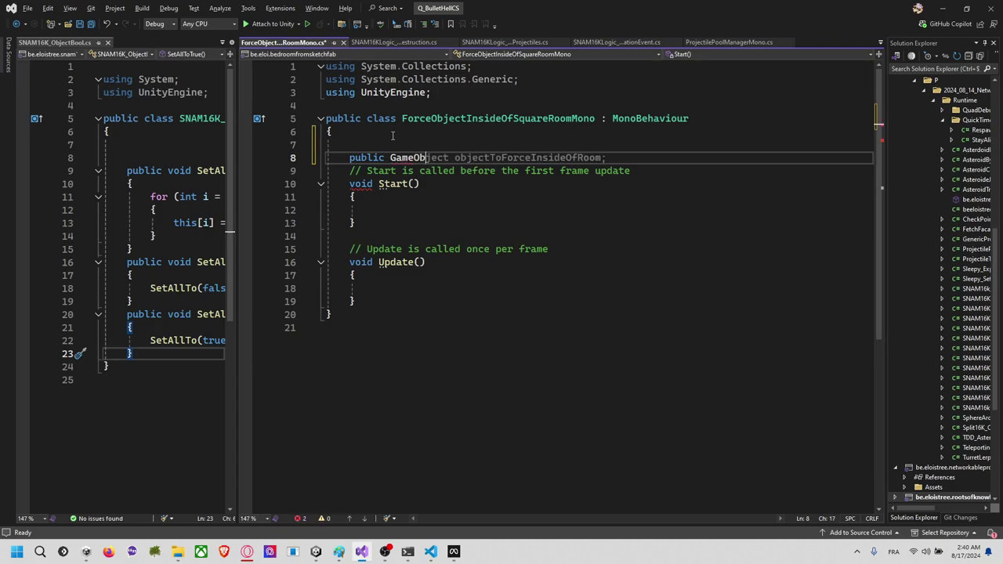
{"action": "key", "text": "Tab"}
{"action": "key", "text": "Tab"}
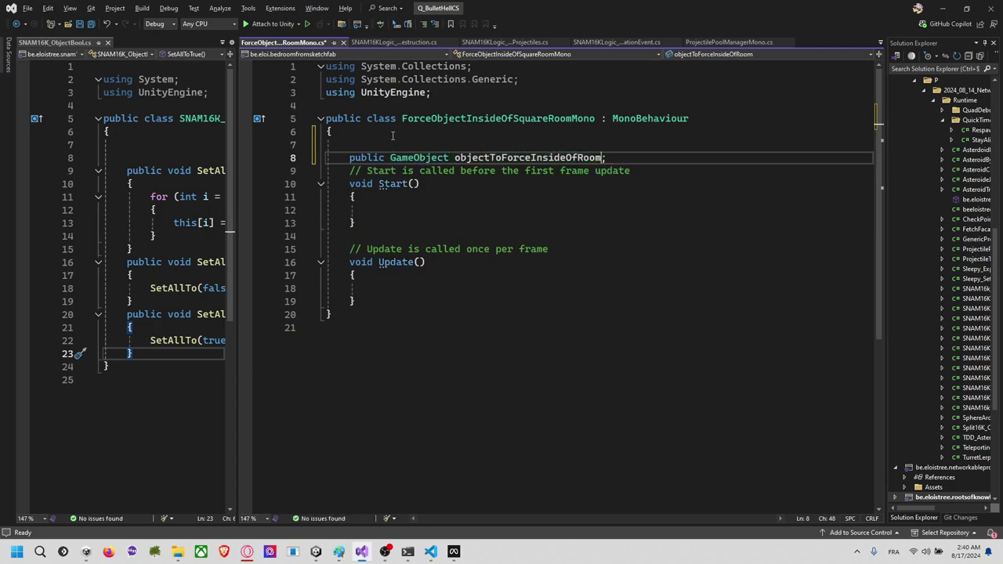
{"action": "key", "text": "Left"}
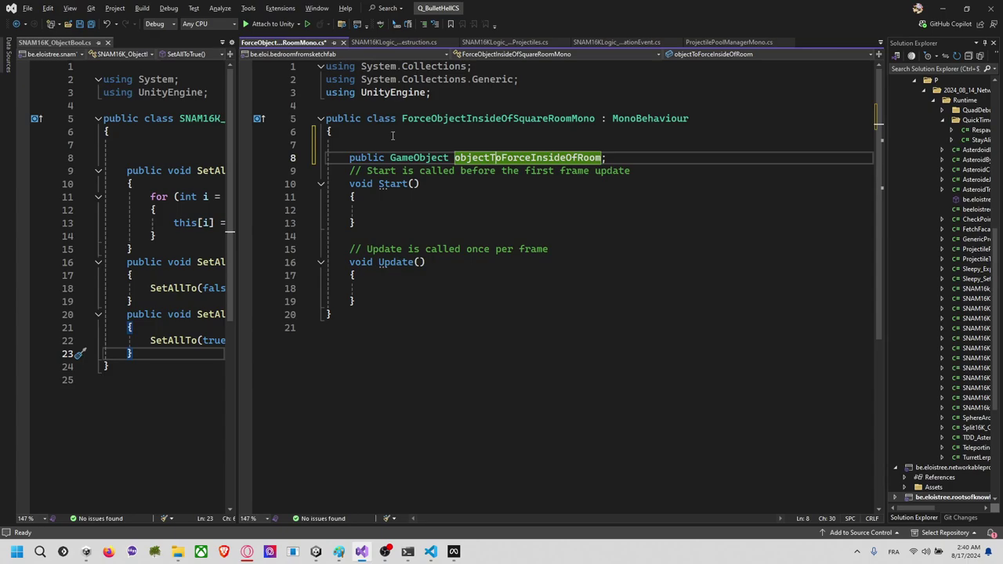
{"action": "key", "text": "Left"}
{"action": "type", "text": "m_"}
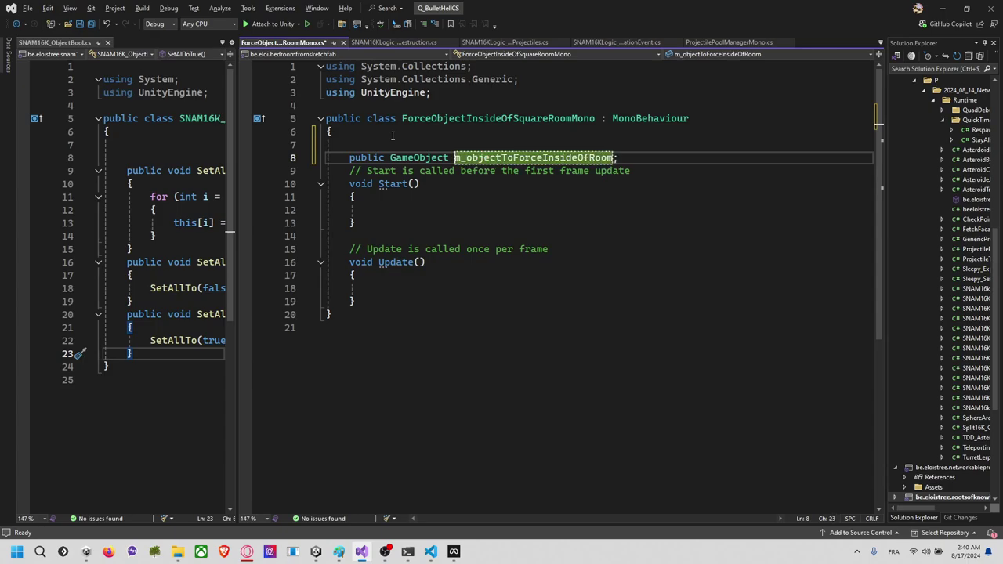
{"action": "type", "text": "]"}
Step: Remove the comment above Start and declare a public Transform field named m_roomCenter below the array
{"action": "key", "text": "Up"}
{"action": "key", "text": "shift+End"}
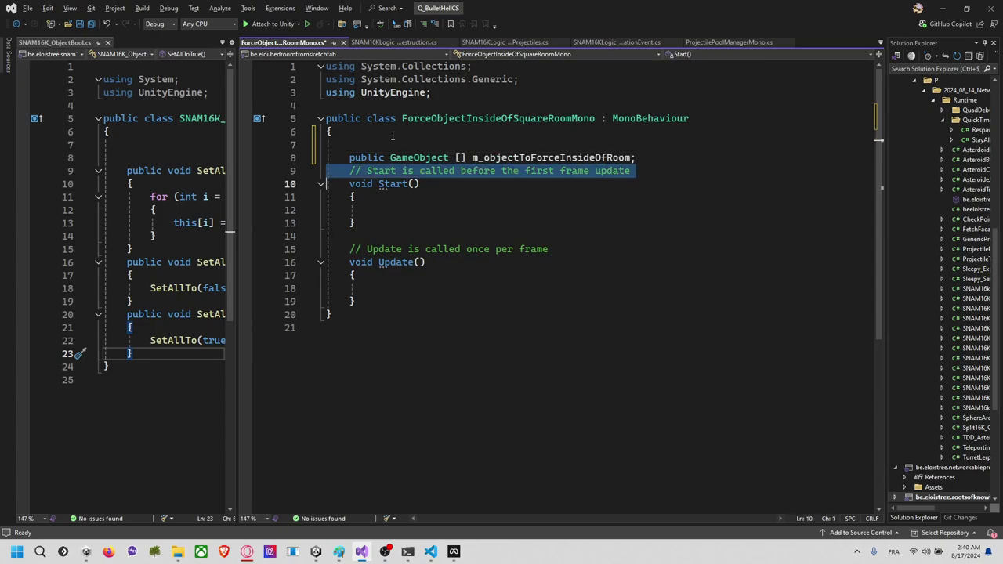
{"action": "key", "text": "Delete"}
{"action": "key", "text": "Return"}
{"action": "type", "text": "public tre"}
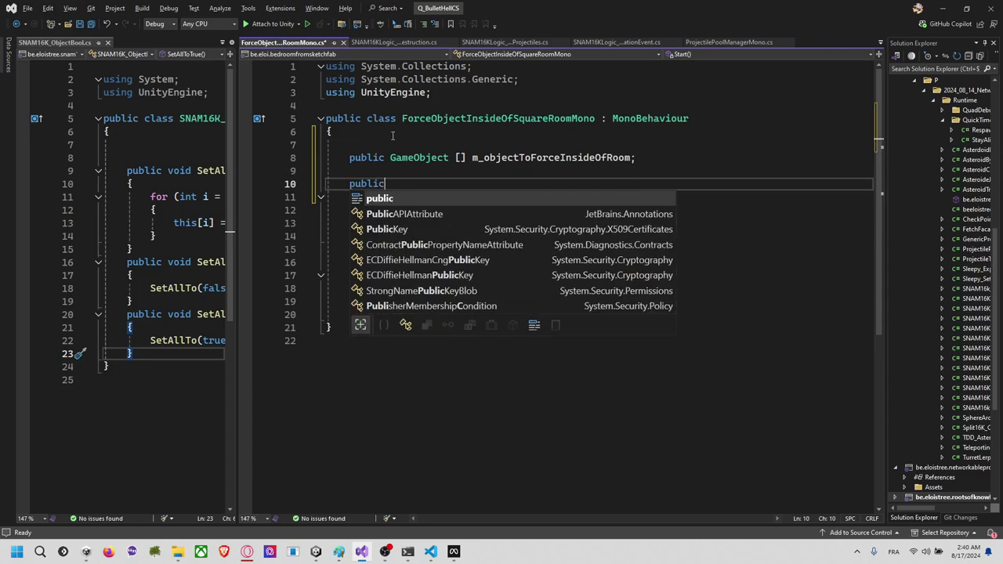
{"action": "key", "text": "BackSpace"}
{"action": "key", "text": "BackSpace"}
{"action": "key", "text": "BackSpace"}
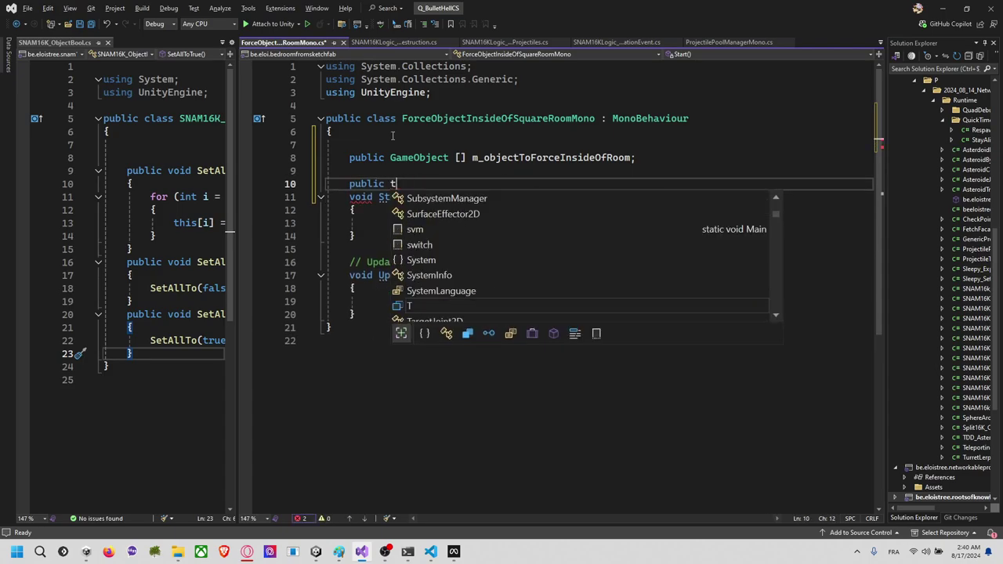
{"action": "type", "text": "Transform m_r"}
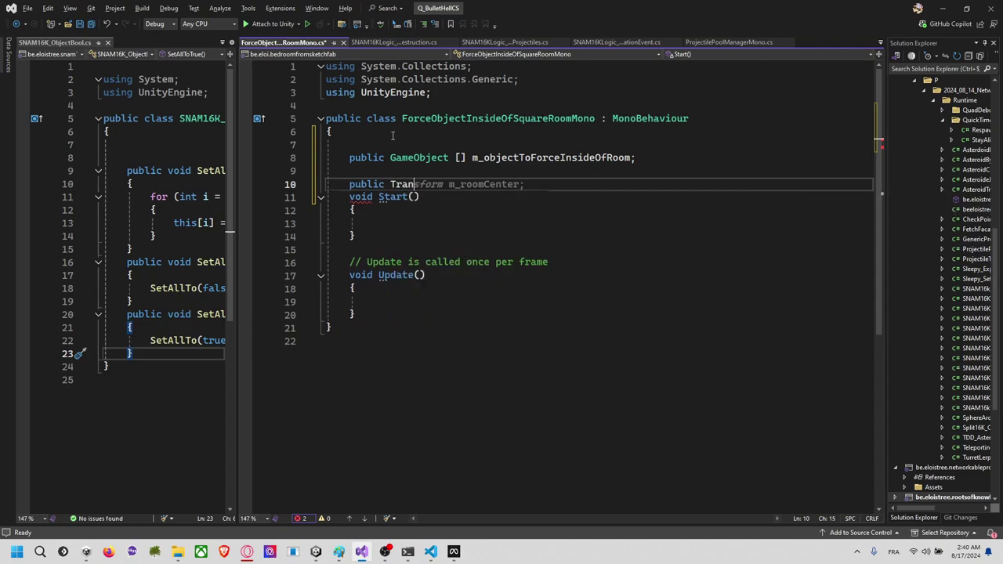
{"action": "type", "text": "oom"}
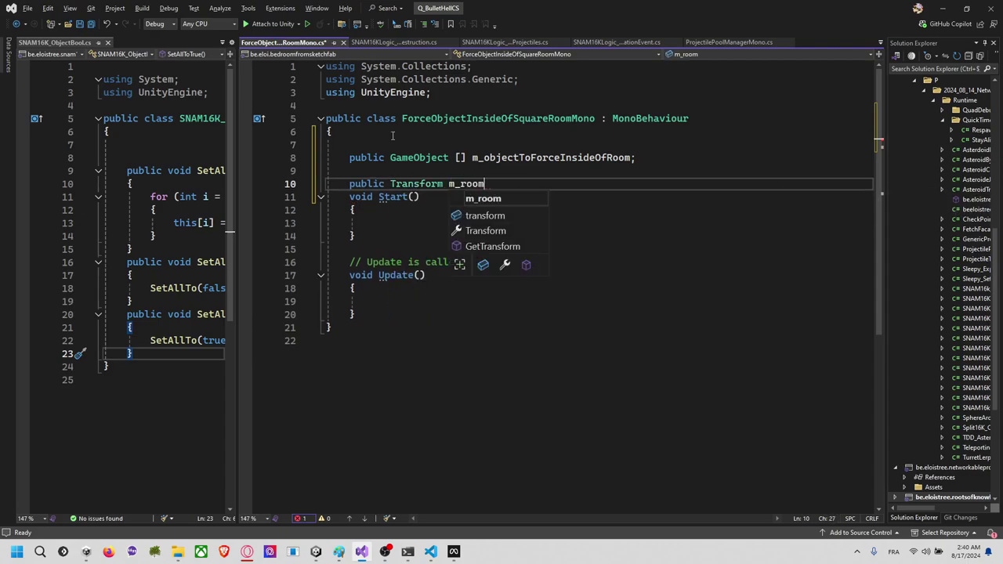
{"action": "type", "text": "Center;"}
Step: Declare a public Transform field named m_roomCornerTopFrontRight below m_roomCenter and save the script
{"action": "key", "text": "Return"}
{"action": "type", "text": "public T"}
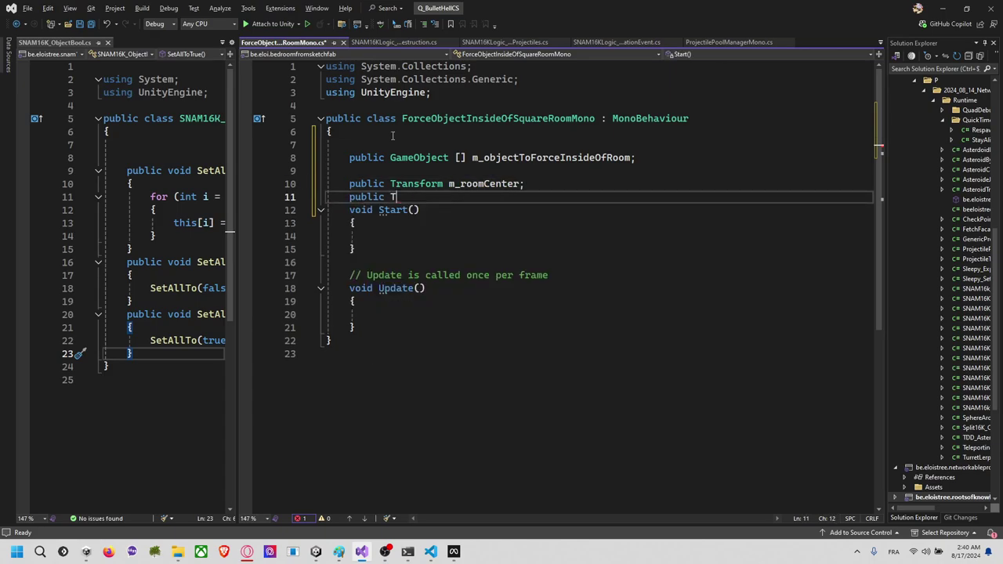
{"action": "type", "text": "ransform m_ro"}
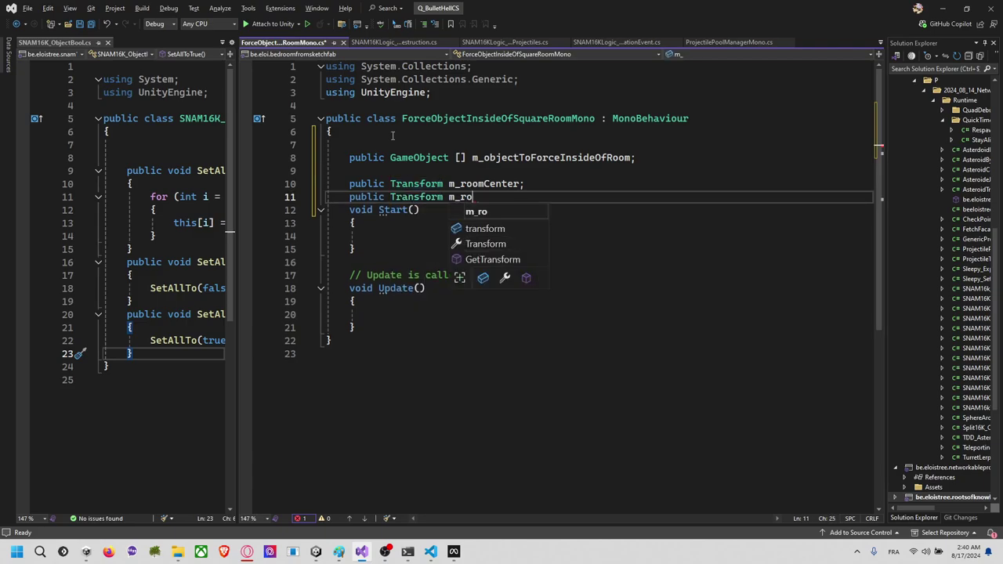
{"action": "type", "text": "omCorner;"}
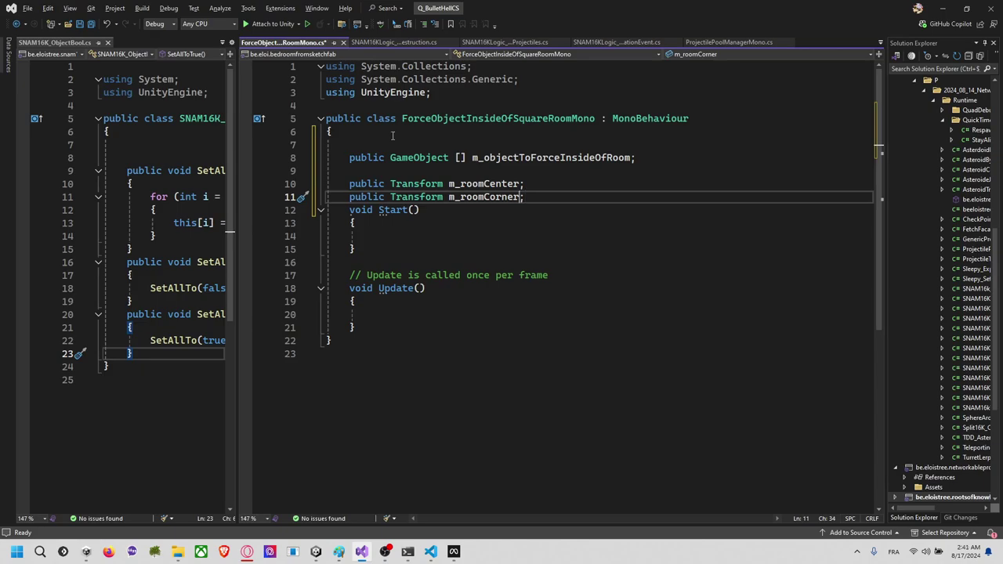
{"action": "key", "text": "Left"}
{"action": "type", "text": "TopFront"}
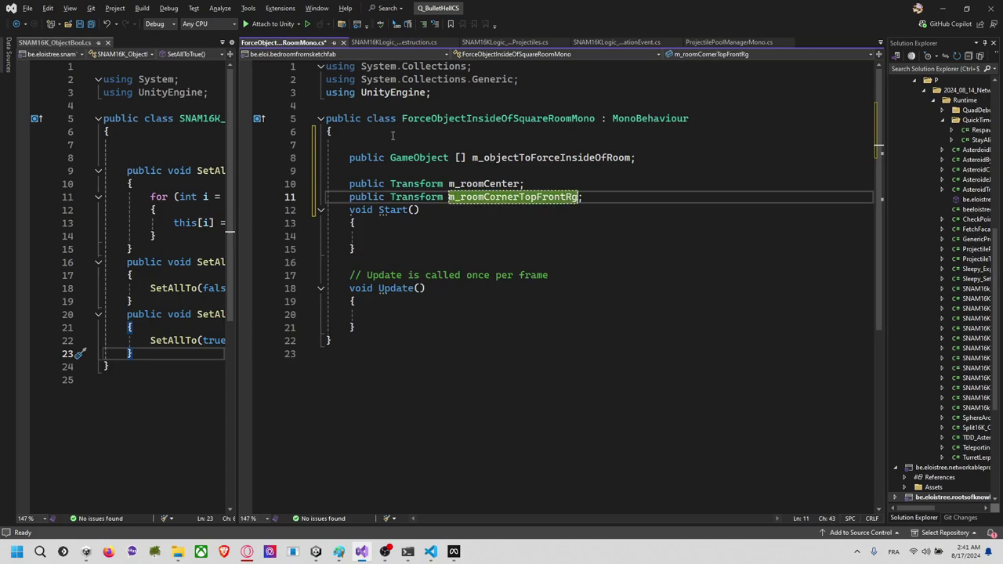
{"action": "type", "text": "Right"}
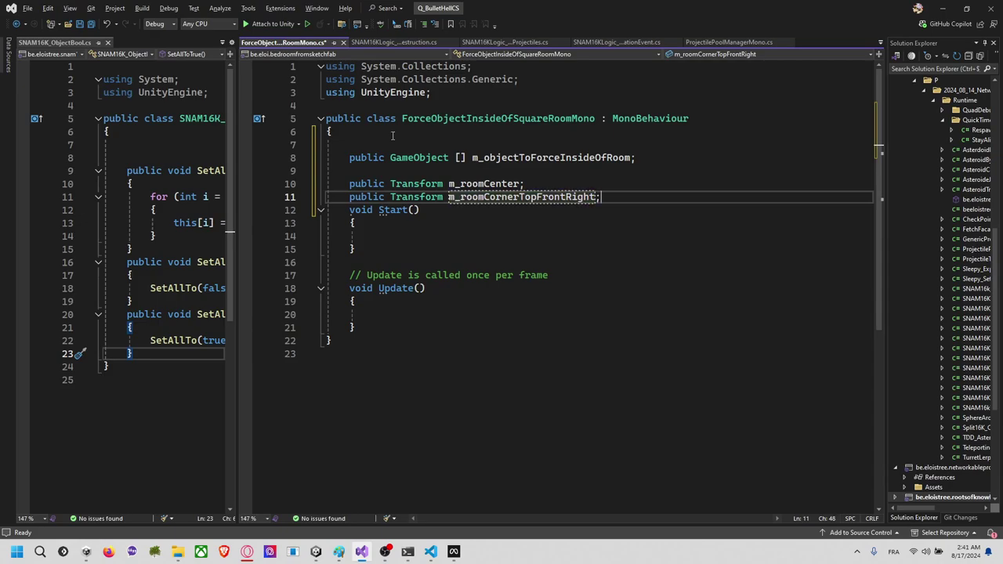
{"action": "key", "text": "ctrl+s"}
Step: Delete the empty Start method and the comment above Update, leaving a blank line after the fields
{"action": "key", "text": "End"}
{"action": "key", "text": "Return"}
{"action": "key", "text": "Down"}
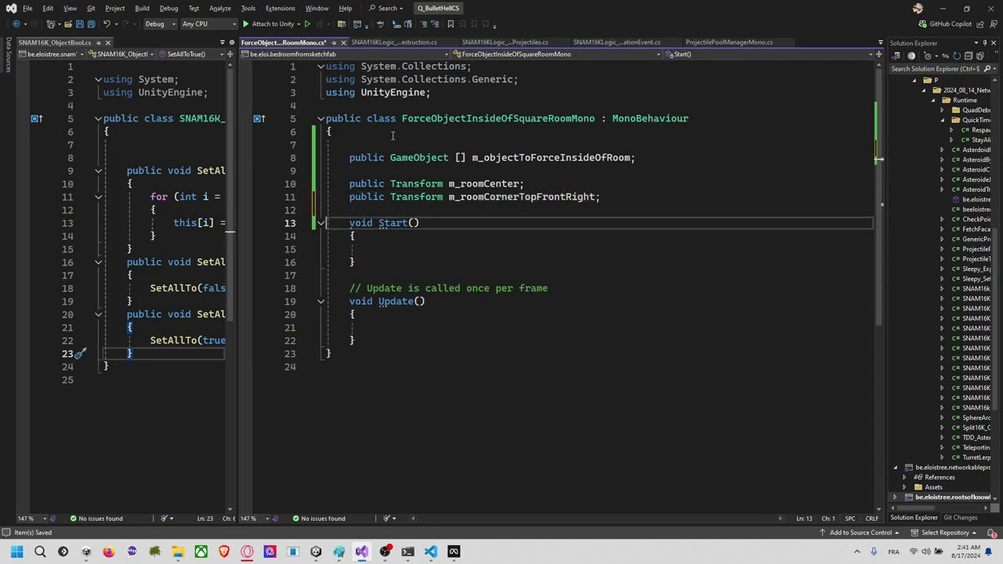
{"action": "key", "text": "Up"}
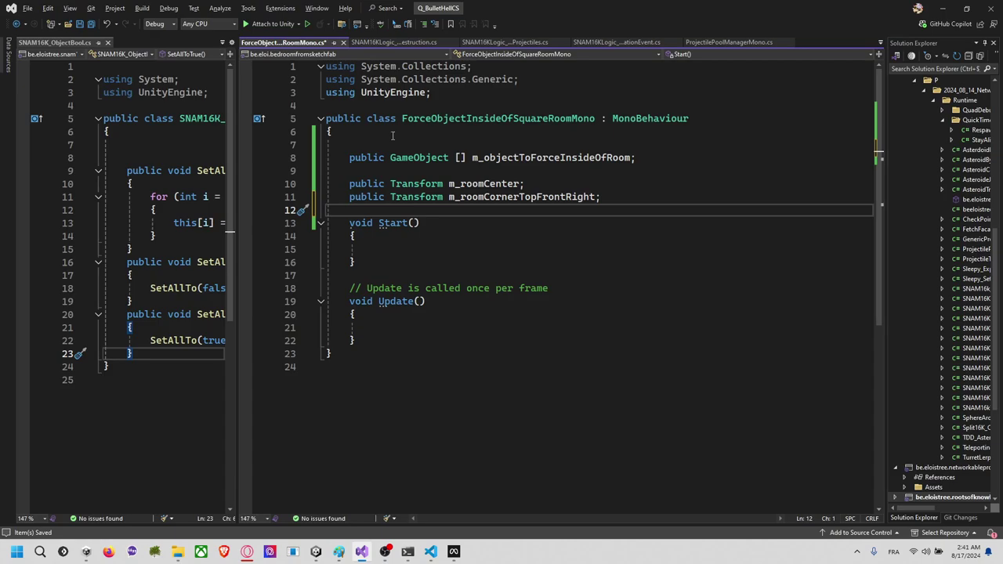
{"action": "key", "text": "Down"}
{"action": "key", "text": "Down"}
{"action": "key", "text": "Down"}
{"action": "key", "text": "Down"}
{"action": "key", "text": "Down"}
{"action": "key", "text": "Down"}
{"action": "key", "text": "Down"}
{"action": "key", "text": "Down"}
{"action": "key", "text": "Down"}
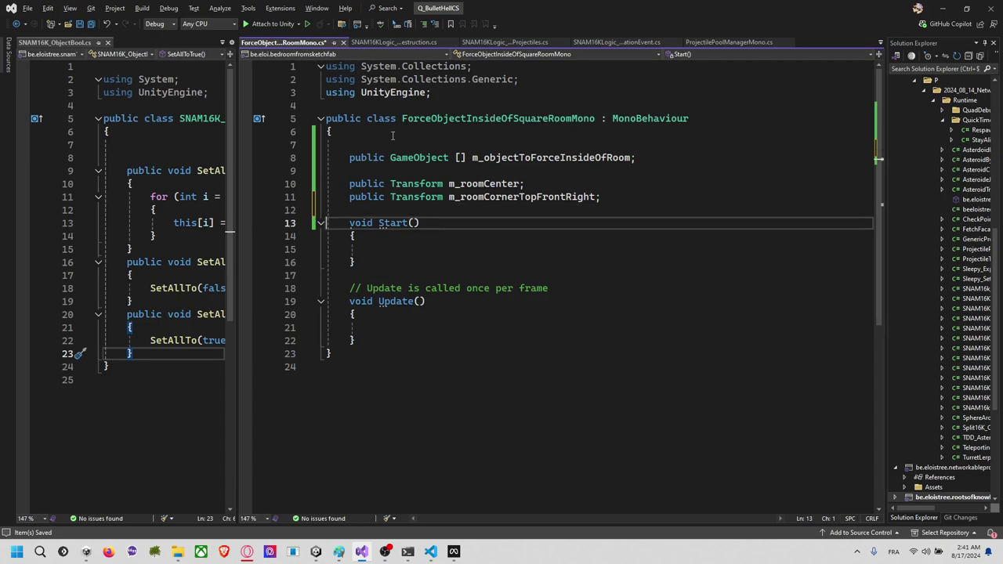
{"action": "key", "text": "Down"}
{"action": "key", "text": "Down"}
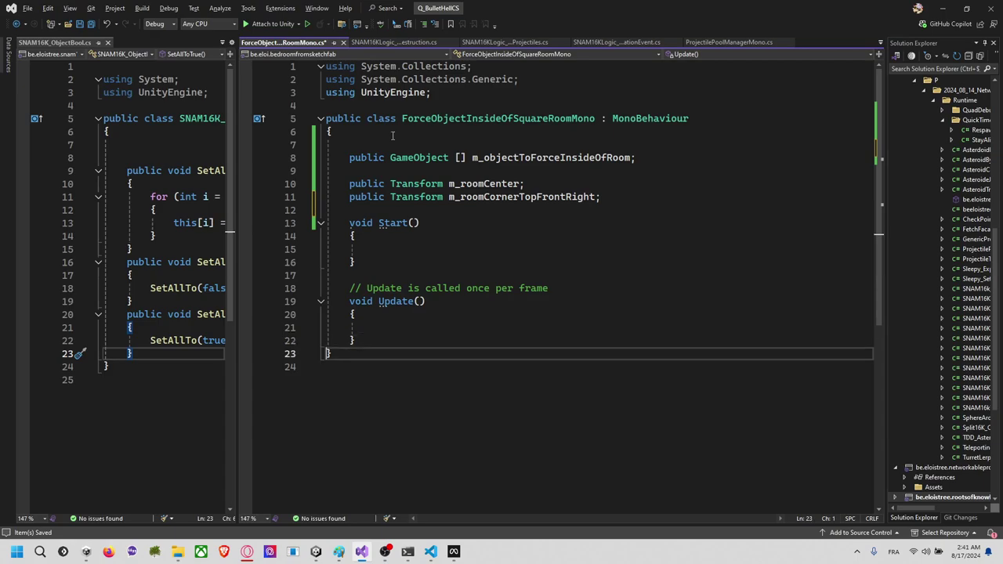
{"action": "key", "text": "Up"}
{"action": "key", "text": "Up"}
{"action": "key", "text": "Up"}
{"action": "key", "text": "Up"}
{"action": "key", "text": "Up"}
{"action": "key", "text": "Down"}
{"action": "key", "text": "shift+Up"}
{"action": "key", "text": "shift+Up"}
{"action": "key", "text": "shift+Up"}
{"action": "key", "text": "shift+Up"}
{"action": "key", "text": "shift+Up"}
{"action": "key", "text": "shift+Up"}
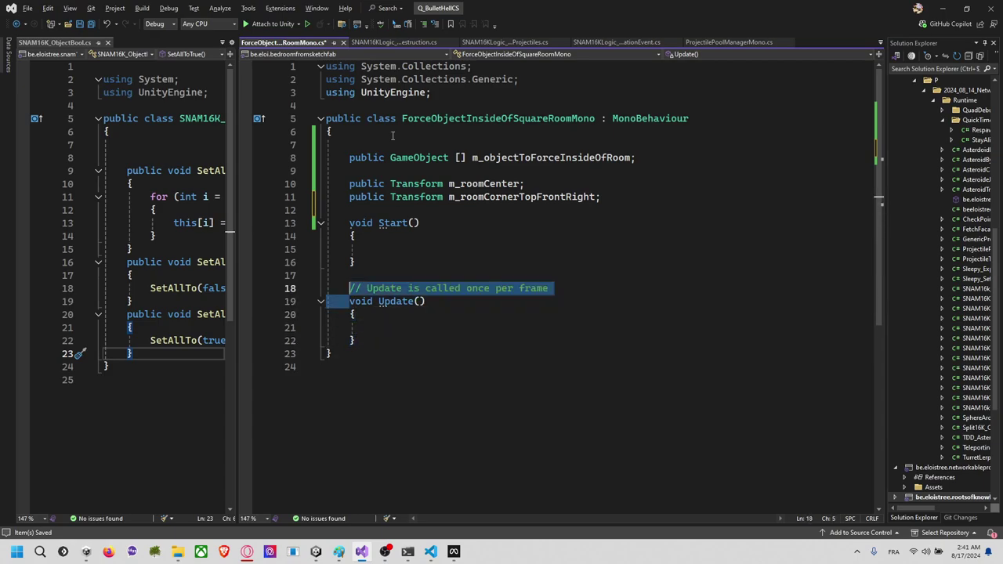
{"action": "key", "text": "Delete"}
{"action": "key", "text": "Down"}
{"action": "key", "text": "Right"}
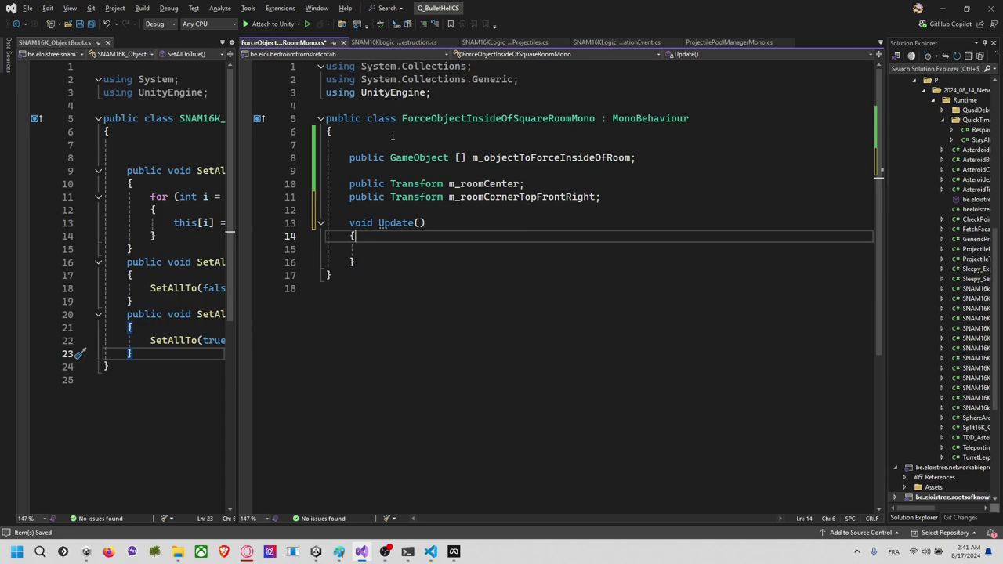
{"action": "key", "text": "Return"}
{"action": "key", "text": "Return"}
{"action": "type", "text": "Ch"}
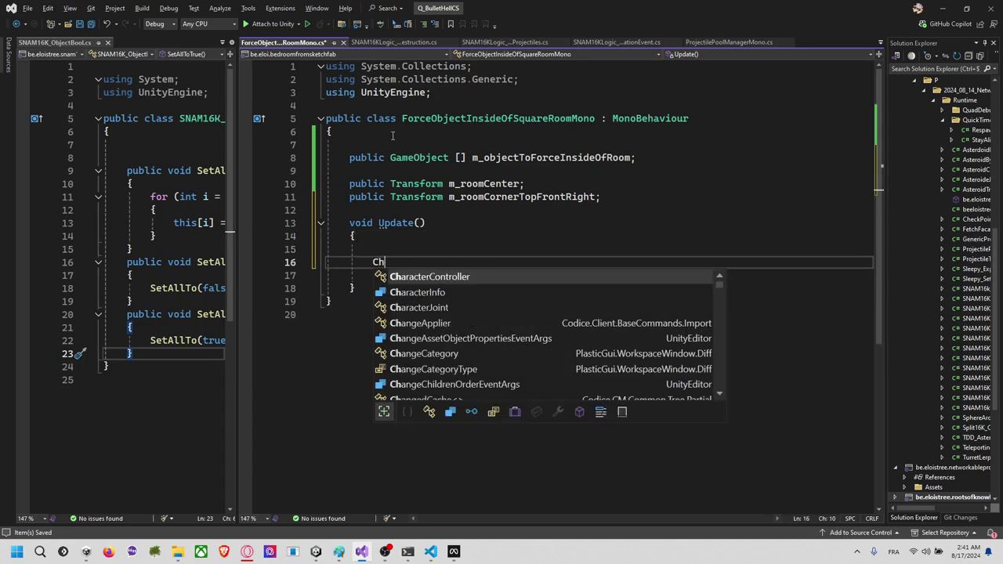
{"action": "key", "text": "BackSpace"}
{"action": "key", "text": "Return"}
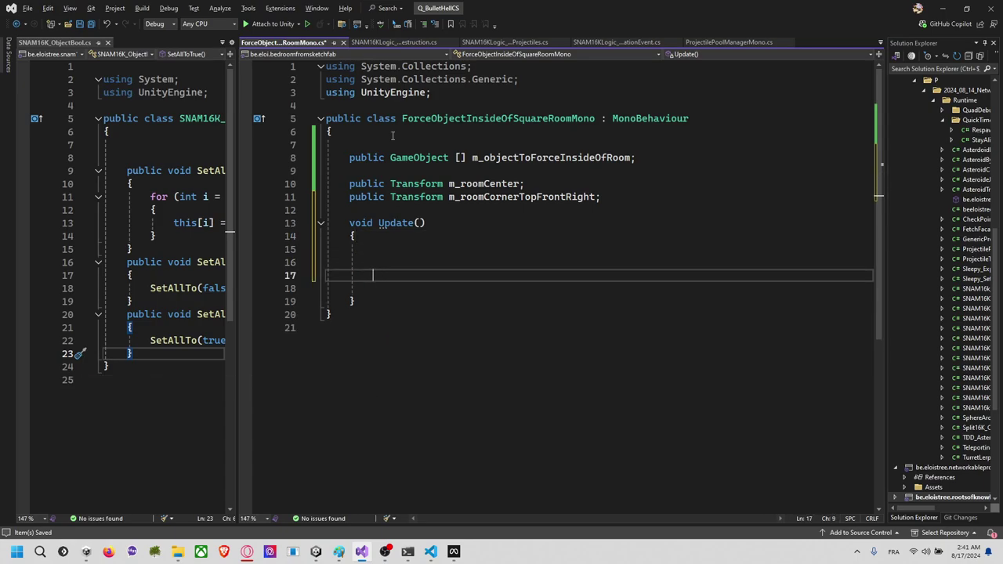
Step: Declare a public Transform field named m_teleportObjectOutOfBox below m_roomCornerTopFrontRight
{"action": "key", "text": "Up"}
{"action": "key", "text": "Down"}
{"action": "key", "text": "Up"}
{"action": "key", "text": "Up"}
{"action": "key", "text": "Up"}
{"action": "key", "text": "Up"}
{"action": "key", "text": "Up"}
{"action": "key", "text": "Up"}
{"action": "key", "text": "End"}
{"action": "key", "text": "Return"}
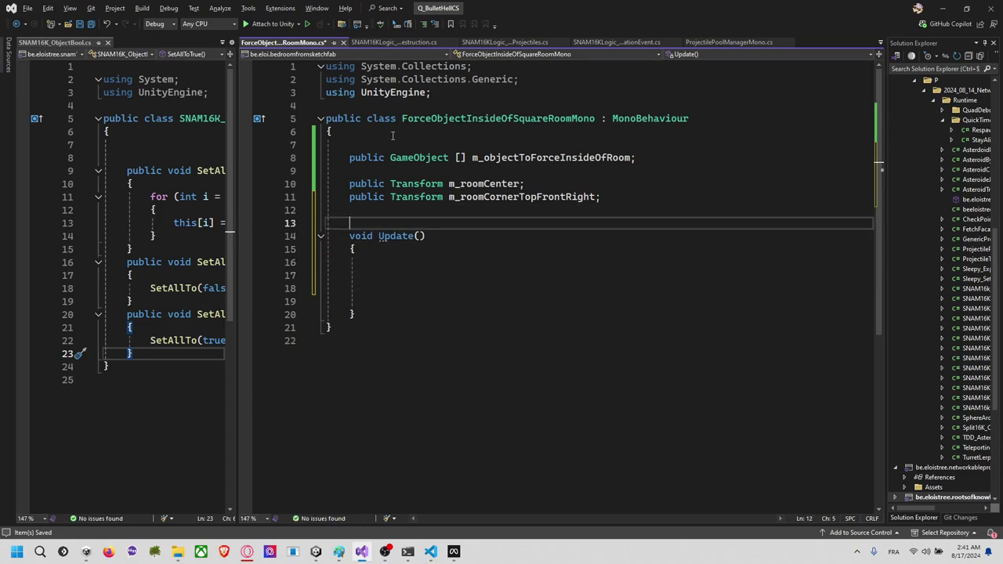
{"action": "type", "text": "public Transform m_"}
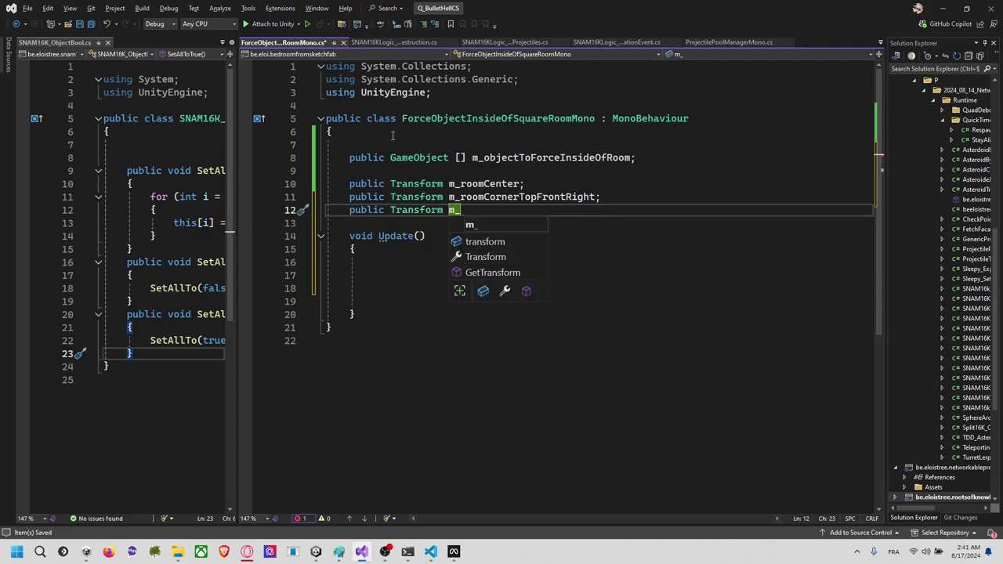
{"action": "type", "text": "teleport"}
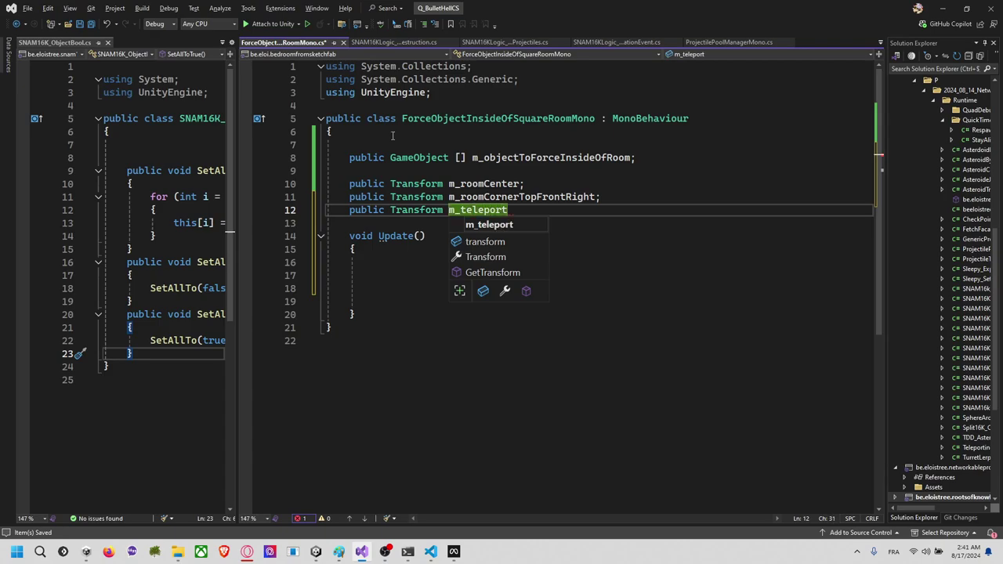
{"action": "type", "text": "ObjectOf"}
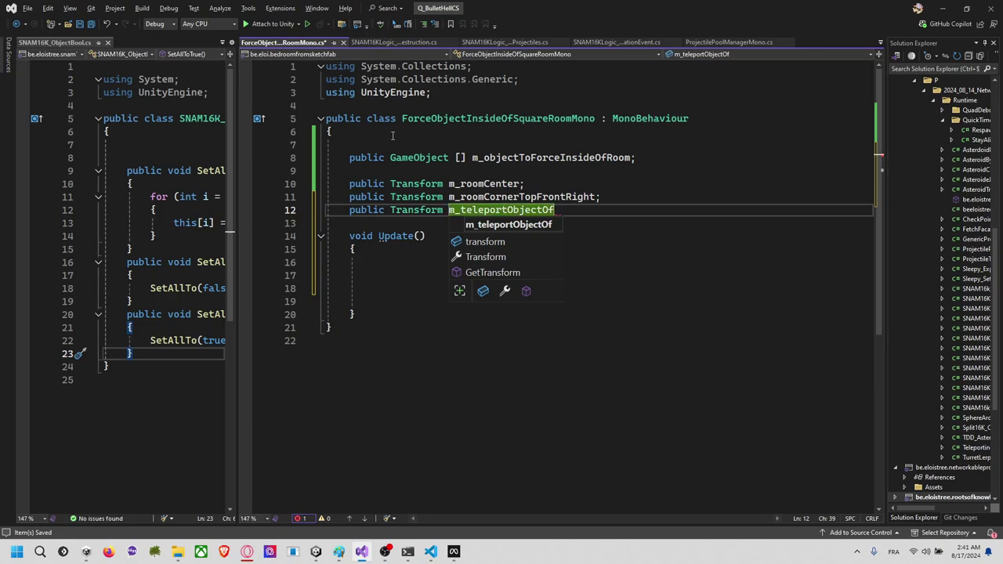
{"action": "key", "text": "BackSpace"}
{"action": "type", "text": "utOfbo"}
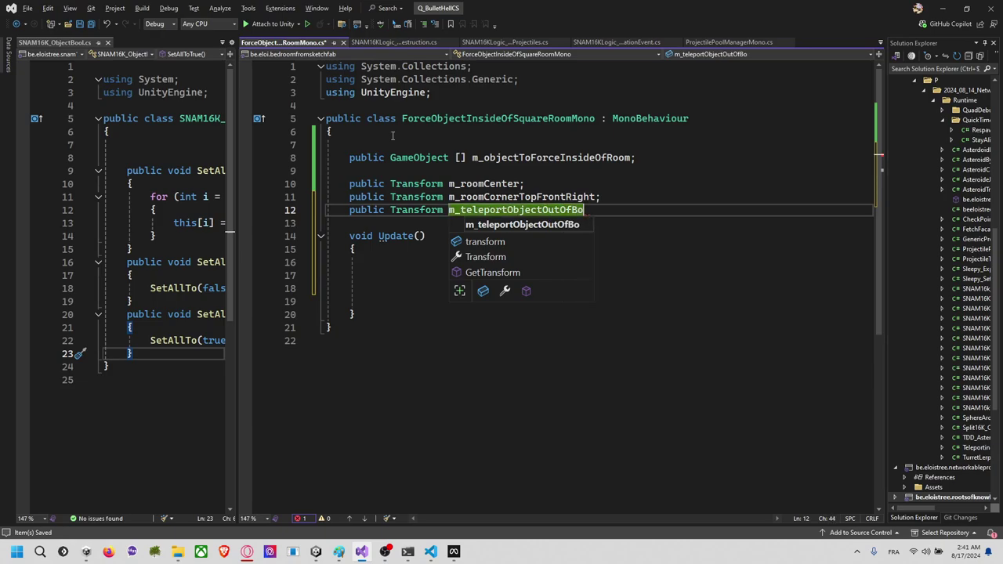
{"action": "type", "text": "ox"}
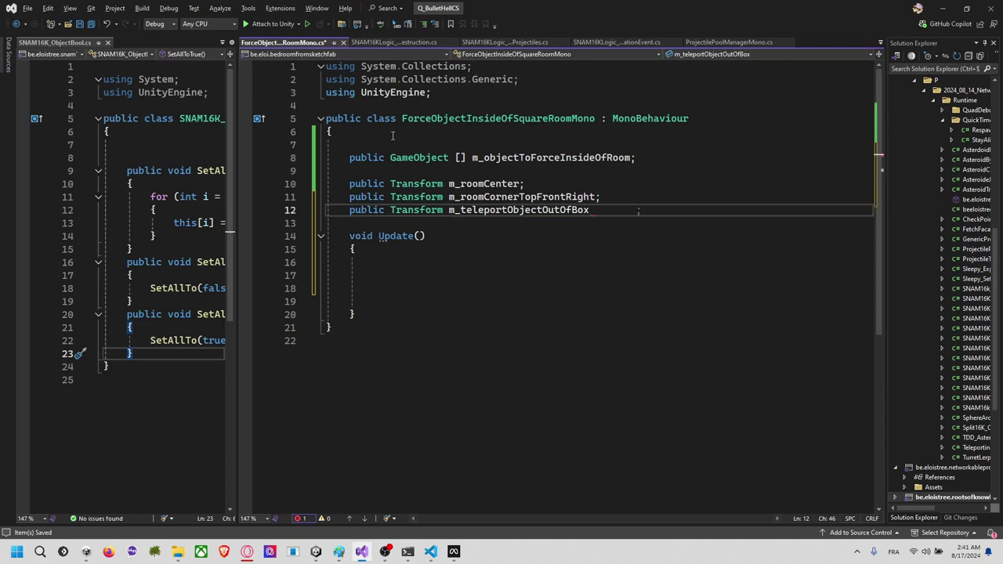
Step: Start an if condition calling IsOutOfBox() inside the Update method
{"action": "key", "text": "Down"}
{"action": "key", "text": "Down"}
{"action": "key", "text": "Down"}
{"action": "key", "text": "Down"}
{"action": "key", "text": "Down"}
{"action": "key", "text": "Return"}
{"action": "type", "text": "i"}
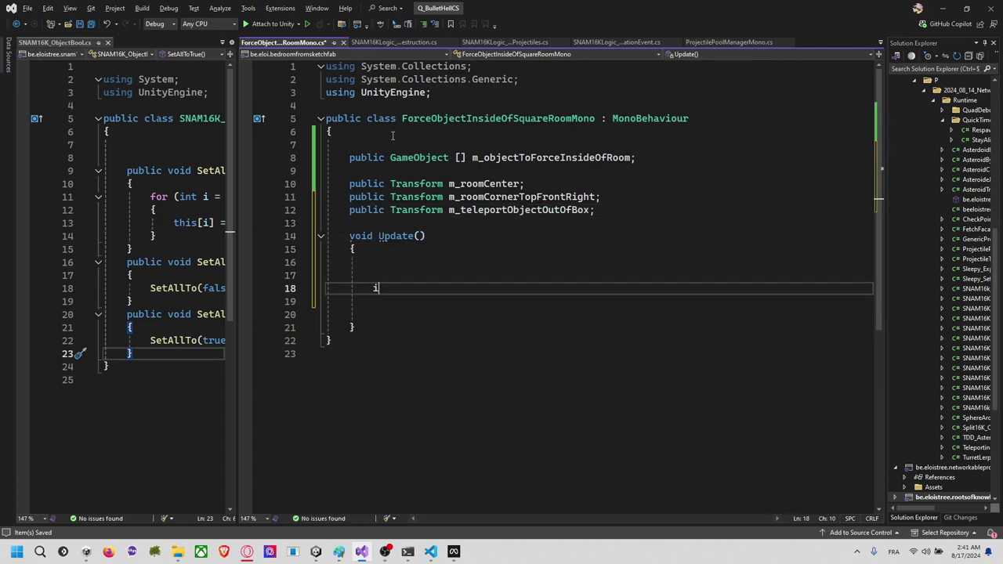
{"action": "type", "text": "f(IsOutOfBo"}
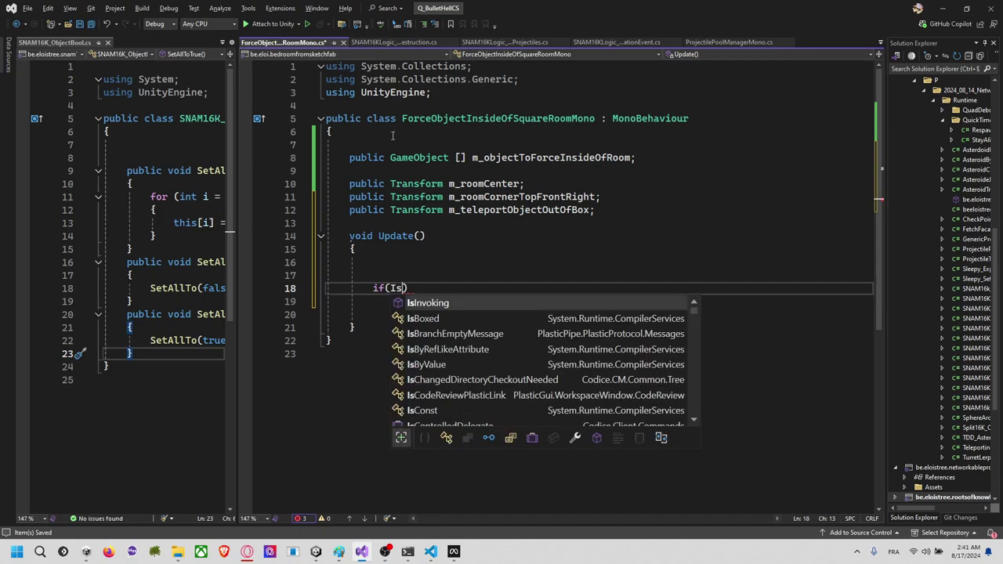
{"action": "type", "text": "x"}
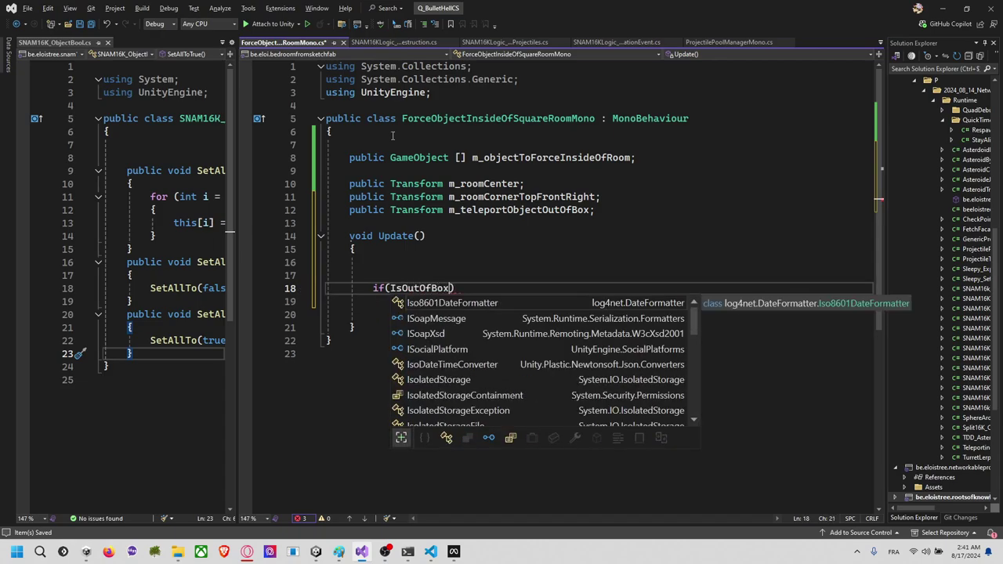
{"action": "key", "text": "BackSpace"}
{"action": "key", "text": "BackSpace"}
{"action": "key", "text": "BackSpace"}
{"action": "key", "text": "BackSpace"}
{"action": "key", "text": "BackSpace"}
{"action": "key", "text": "BackSpace"}
{"action": "key", "text": "BackSpace"}
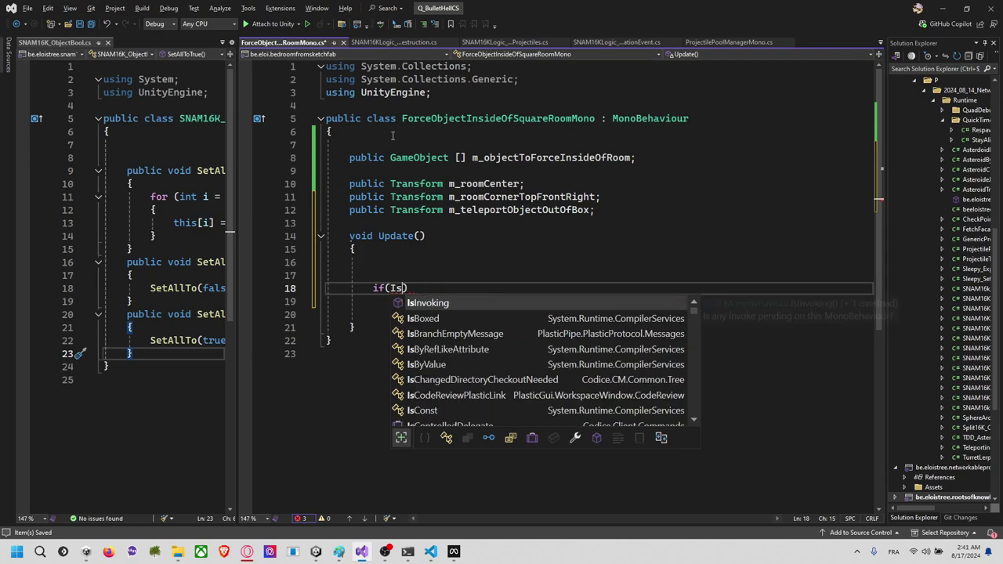
{"action": "type", "text": "OutOfBox("}
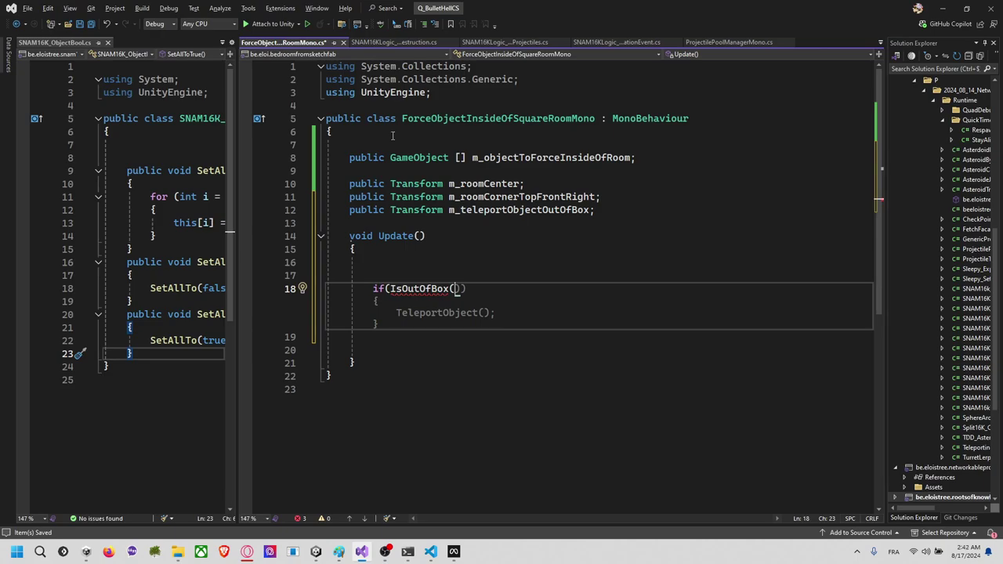
Step: Above the if condition, declare Transform t = m_objectToForceInsideOfRoom[].transform, leaving the array index empty
{"action": "key", "text": "ctrl+Return"}
{"action": "type", "text": "Transform"}
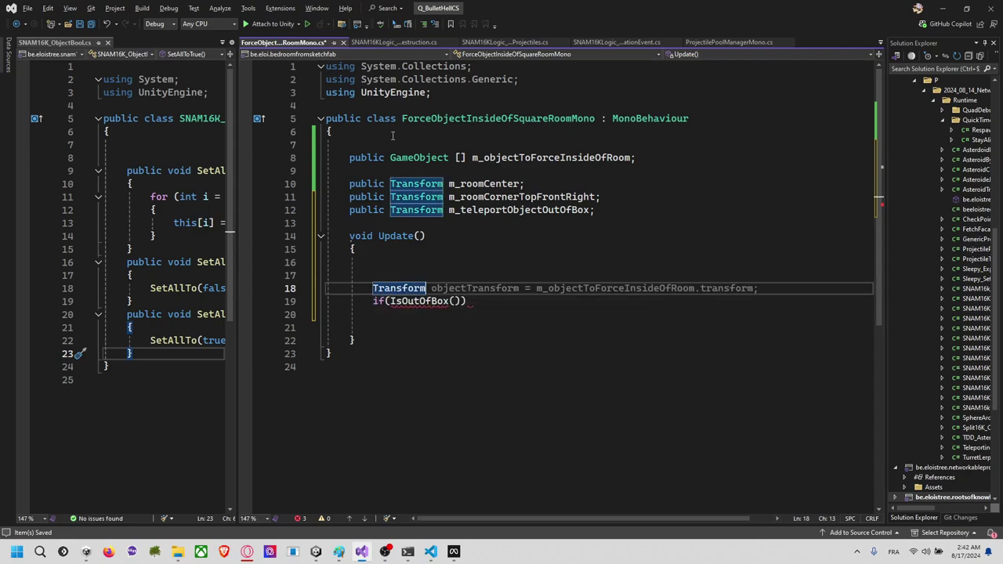
{"action": "type", "text": " t ="}
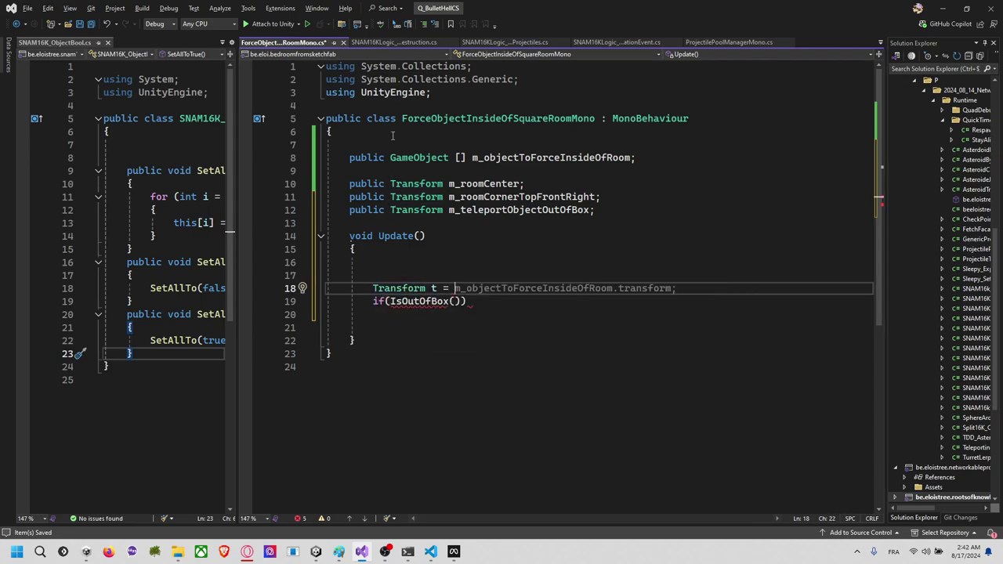
{"action": "key", "text": "Tab"}
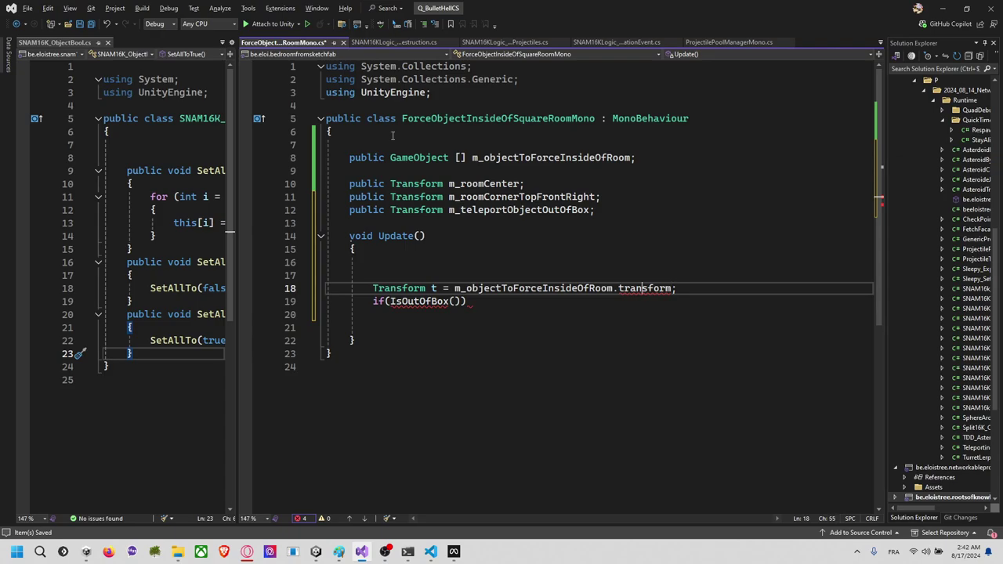
{"action": "key", "text": "Left"}
{"action": "key", "text": "Left"}
{"action": "key", "text": "Left"}
{"action": "key", "text": "Left"}
{"action": "key", "text": "Left"}
{"action": "key", "text": "Up"}
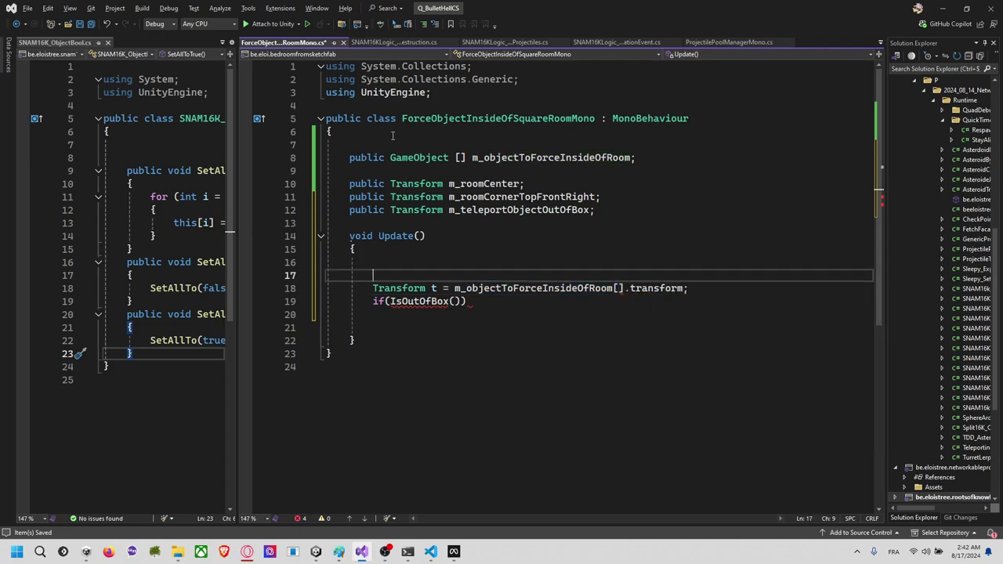
Step: Add a for loop over m_objectToForceInsideOfRoom.Length in Update that calls ForceObjectInsideOfRoom(m_objectToForceInsideOfRoom[i])
{"action": "key", "text": "Return"}
{"action": "type", "text": "for"}
{"action": "key", "text": "Escape"}
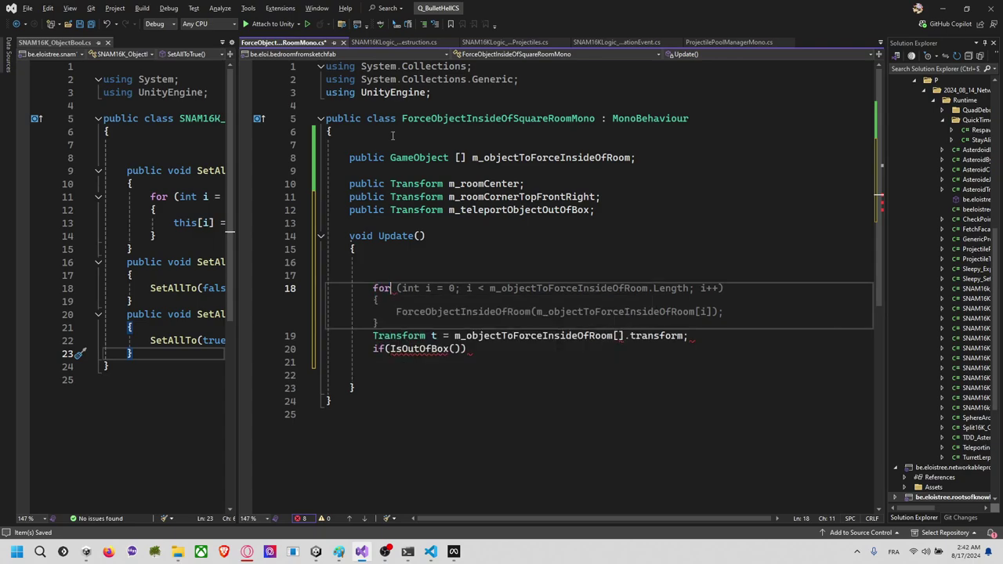
{"action": "key", "text": "Tab"}
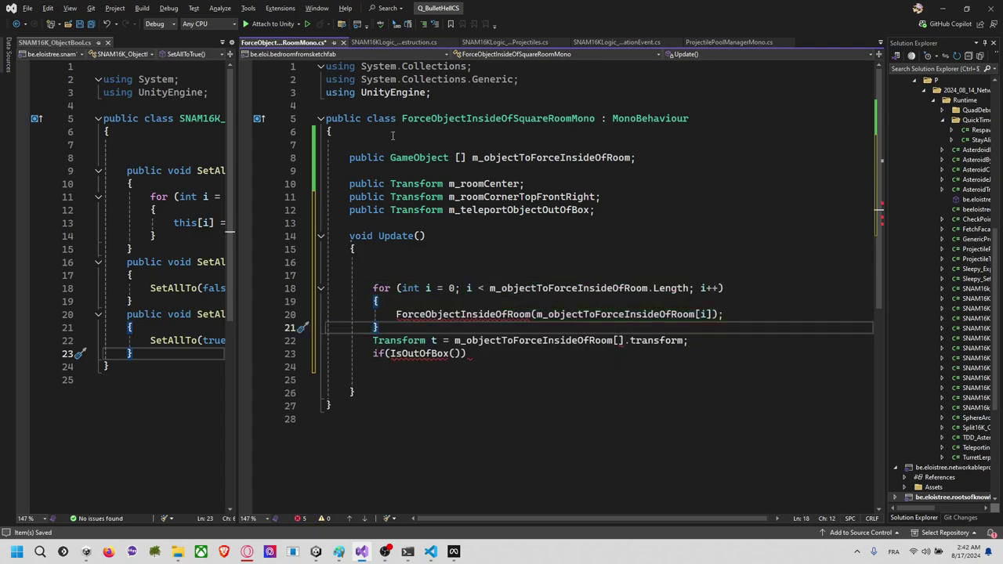
Step: Move the Transform t declaration into the for loop as its first statement
{"action": "mouse_move", "coordinate": [447, 316]}
{"action": "left_click", "coordinate": [422, 340]}
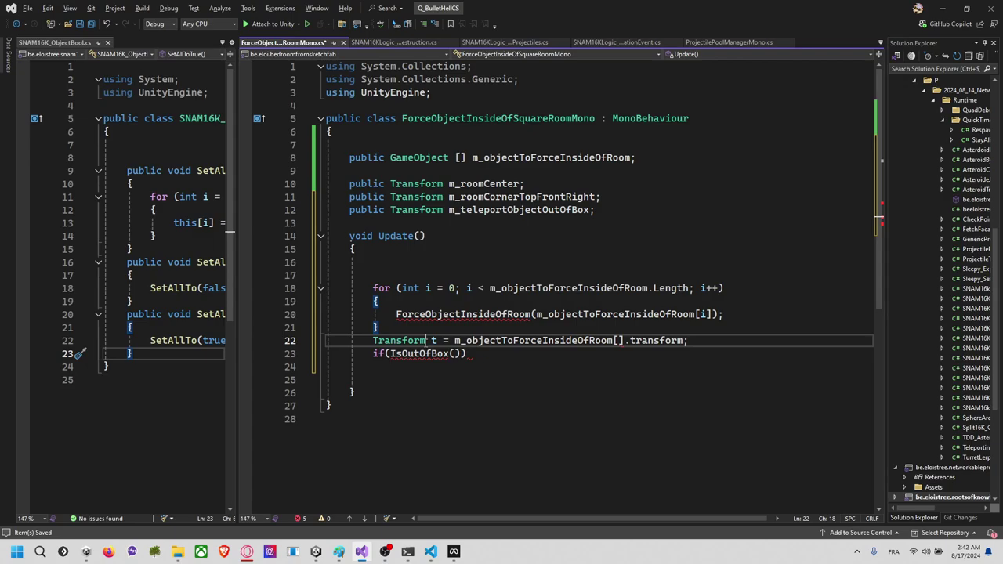
{"action": "left_click_drag", "start_coordinate": [701, 344], "coordinate": [702, 329]}
{"action": "key", "text": "ctrl+x"}
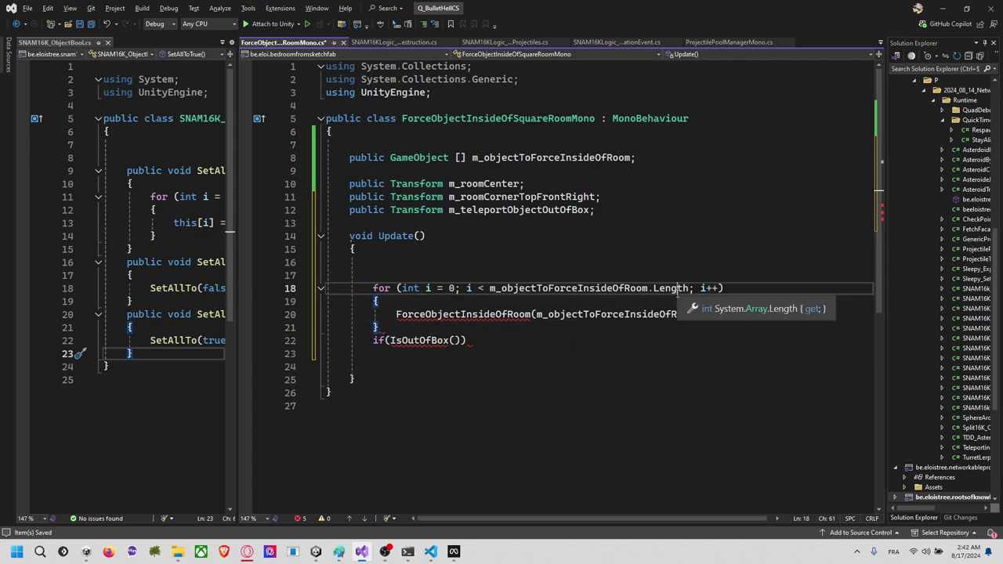
{"action": "key", "text": "Up"}
{"action": "key", "text": "Up"}
{"action": "key", "text": "ctrl+v"}
{"action": "left_click", "coordinate": [642, 315]}
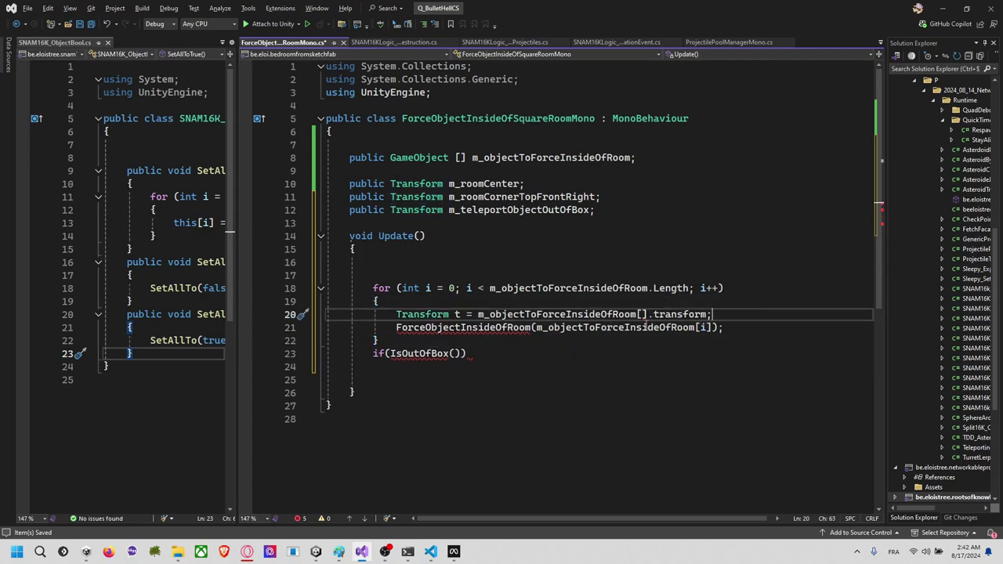
Step: Change the type of the m_objectToForceInsideOfRoom array field to Transform
{"action": "double_click", "coordinate": [441, 158]}
{"action": "key", "text": "BackSpace"}
{"action": "type", "text": "Tra"}
{"action": "key", "text": "Tab"}
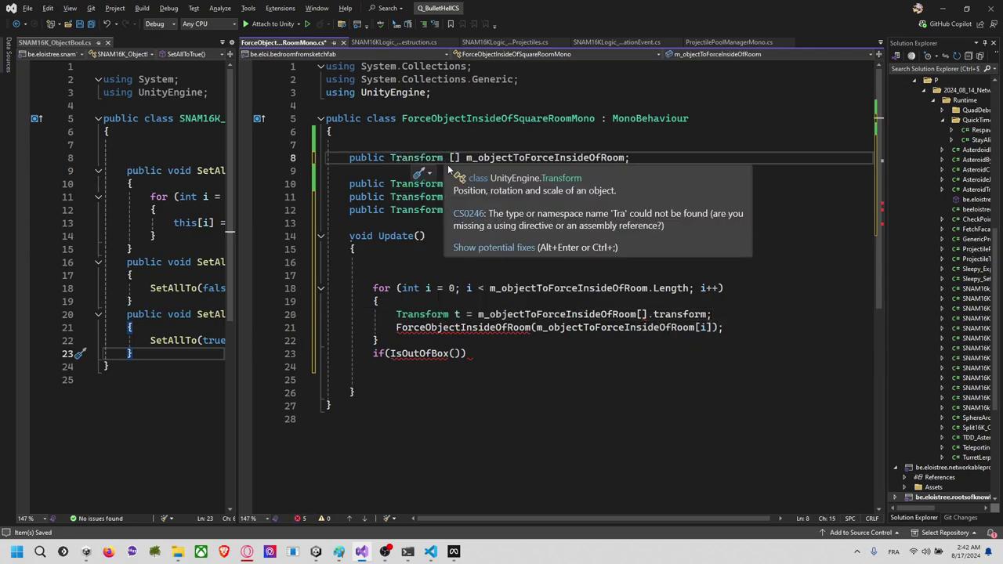
Step: Remove .transform from the t assignment in the loop and index the array with i
{"action": "double_click", "coordinate": [672, 314]}
{"action": "key", "text": "BackSpace"}
{"action": "key", "text": "BackSpace"}
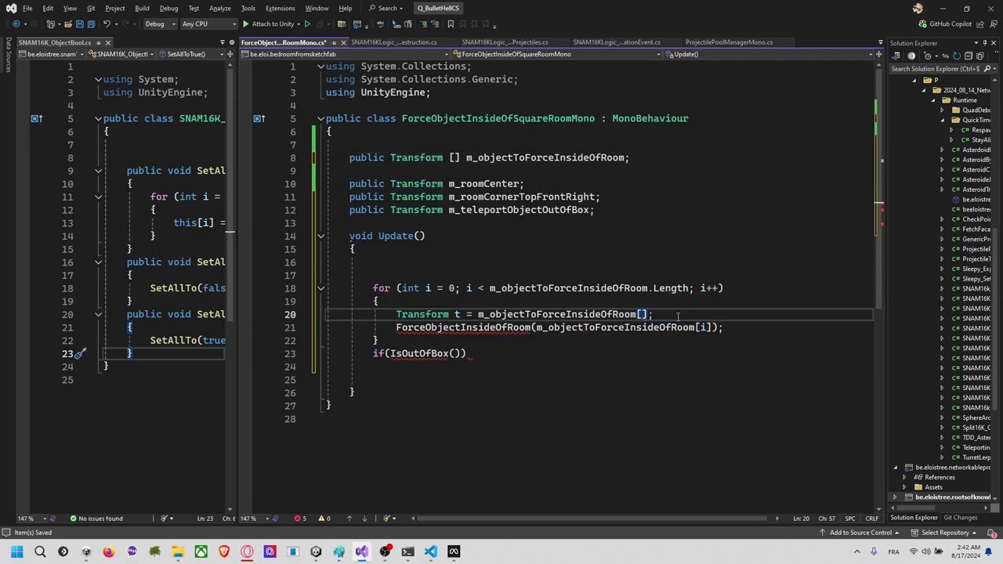
{"action": "key", "text": "Left"}
{"action": "key", "text": "Left"}
{"action": "type", "text": "i]"}
{"action": "left_click_drag", "start_coordinate": [712, 328], "coordinate": [538, 327]}
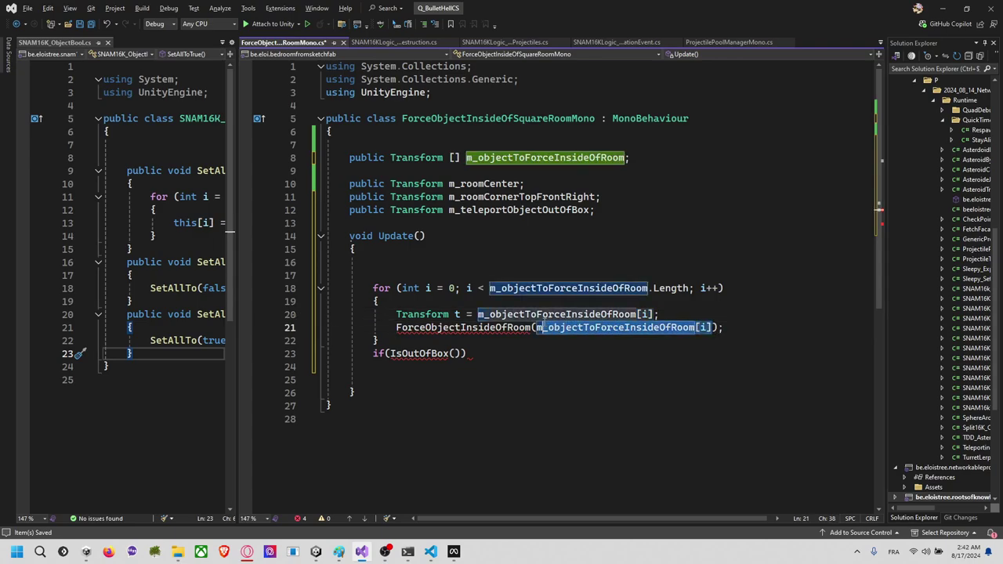
Step: Add the condition if(isOutOfZone(t)) between the t declaration and the ForceObjectInsideOfRoom call
{"action": "left_click", "coordinate": [733, 317]}
{"action": "key", "text": "Return"}
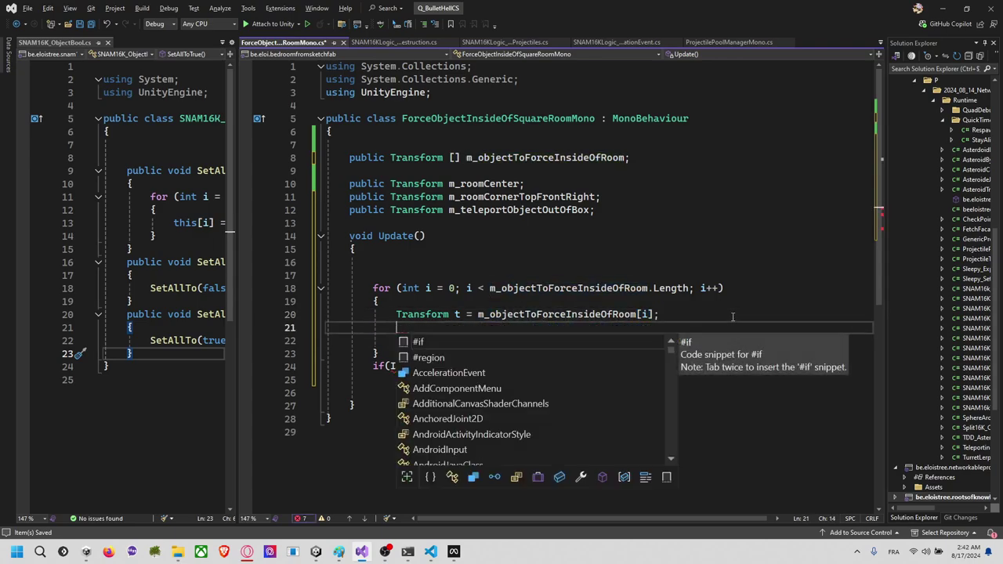
{"action": "type", "text": "if(iso"}
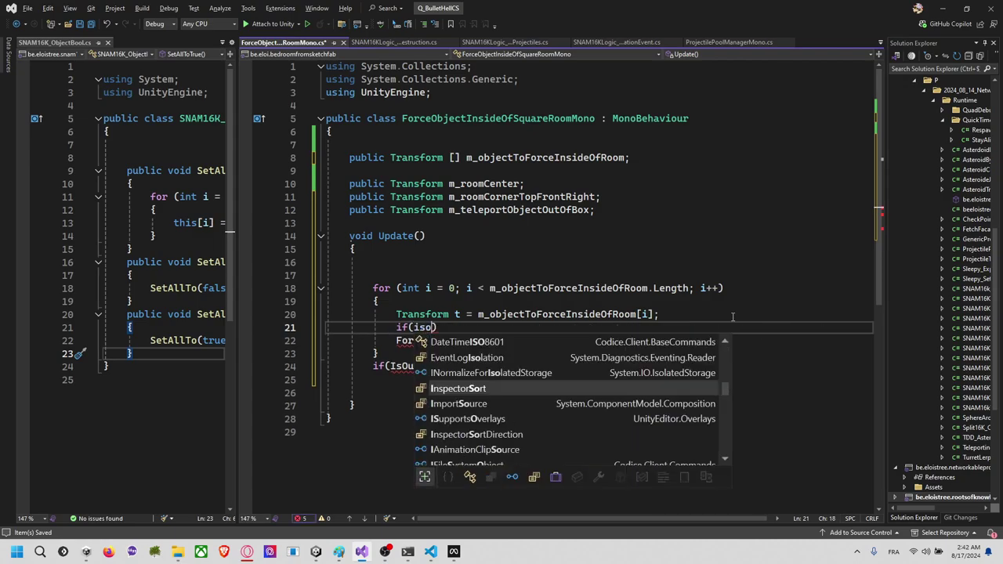
{"action": "type", "text": "OutOf"}
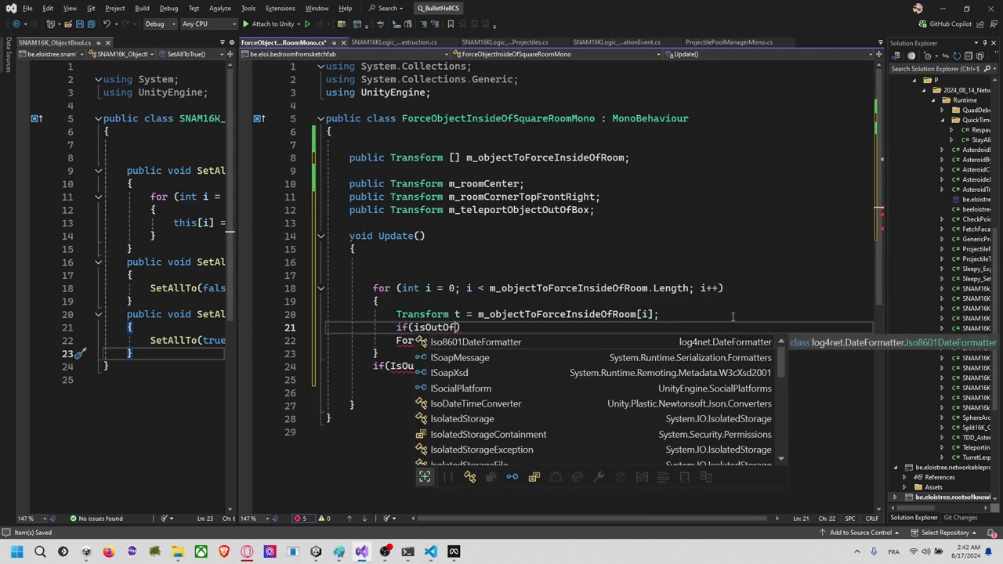
{"action": "type", "text": "Zone(t"}
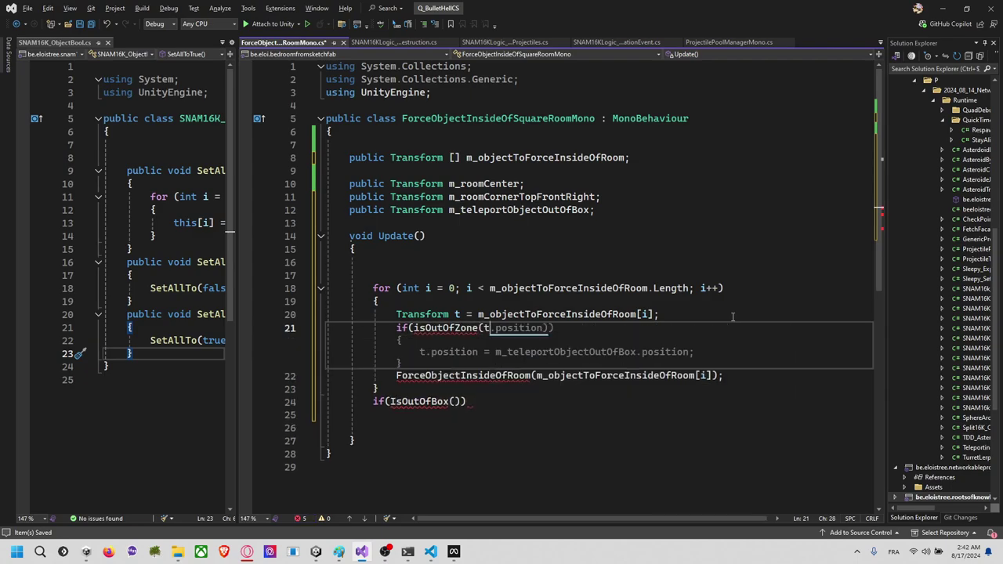
{"action": "type", "text": "."}
{"action": "key", "text": "BackSpace"}
{"action": "type", "text": "))"}
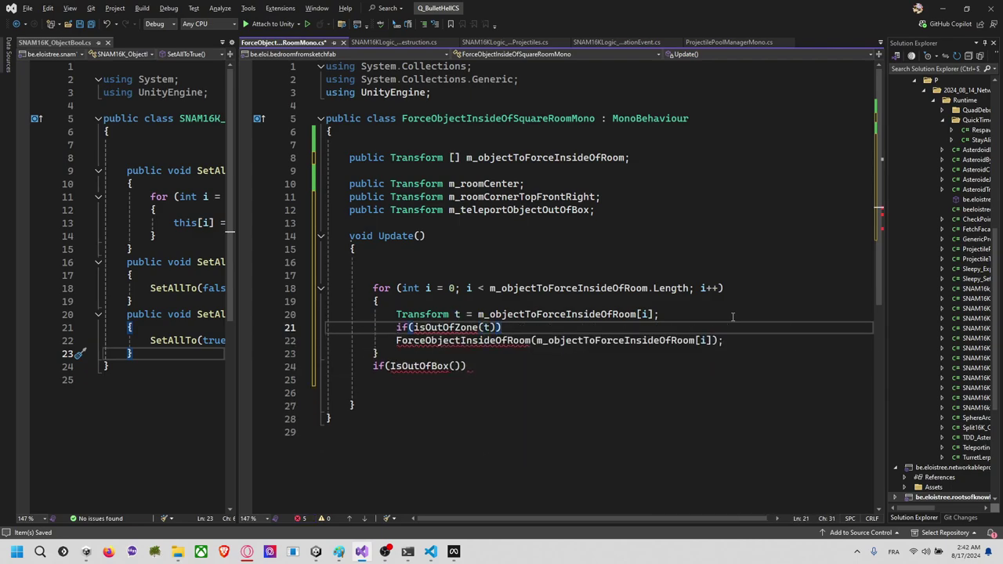
Step: Delete the leftover if(IsOutOfBox()) line and the blank lines after the for loop
{"action": "key", "text": "Left"}
{"action": "key", "text": "Left"}
{"action": "key", "text": "Down"}
{"action": "key", "text": "Down"}
{"action": "key", "text": "Down"}
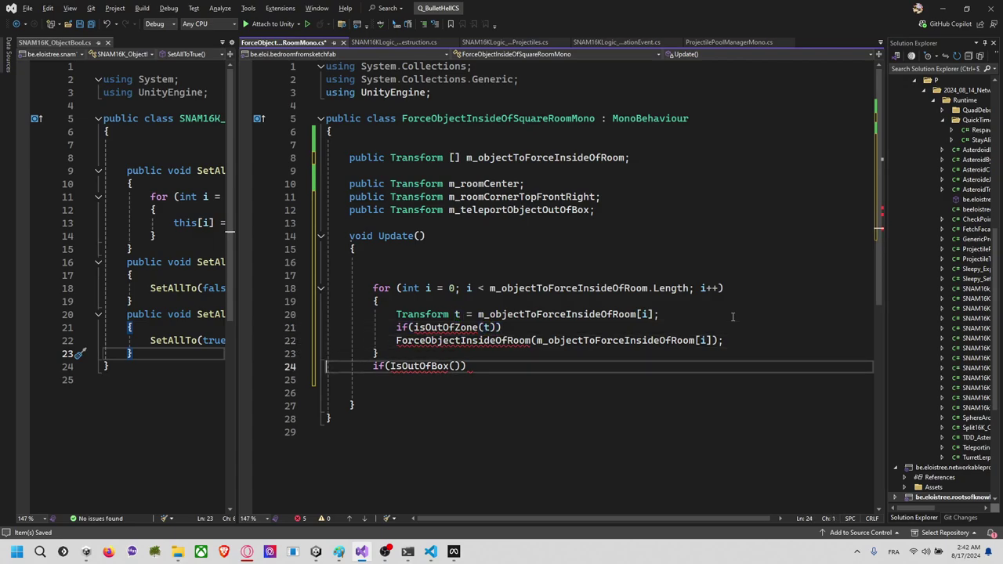
{"action": "key", "text": "ctrl+x"}
{"action": "key", "text": "Delete"}
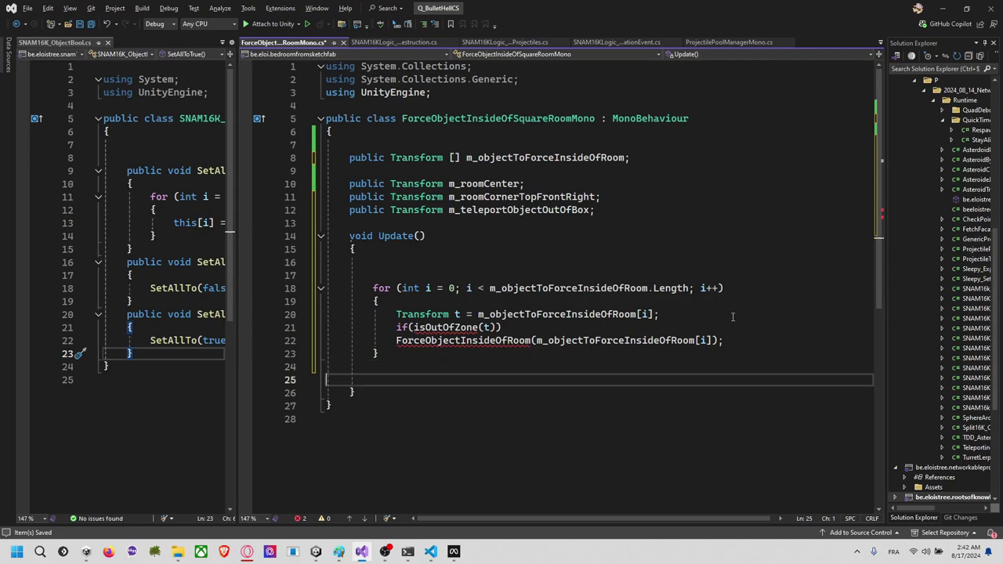
{"action": "key", "text": "BackSpace"}
Step: Generate the missing ForceObjectInsideOfRoom method from its call in the loop
{"action": "key", "text": "Up"}
{"action": "key", "text": "Home"}
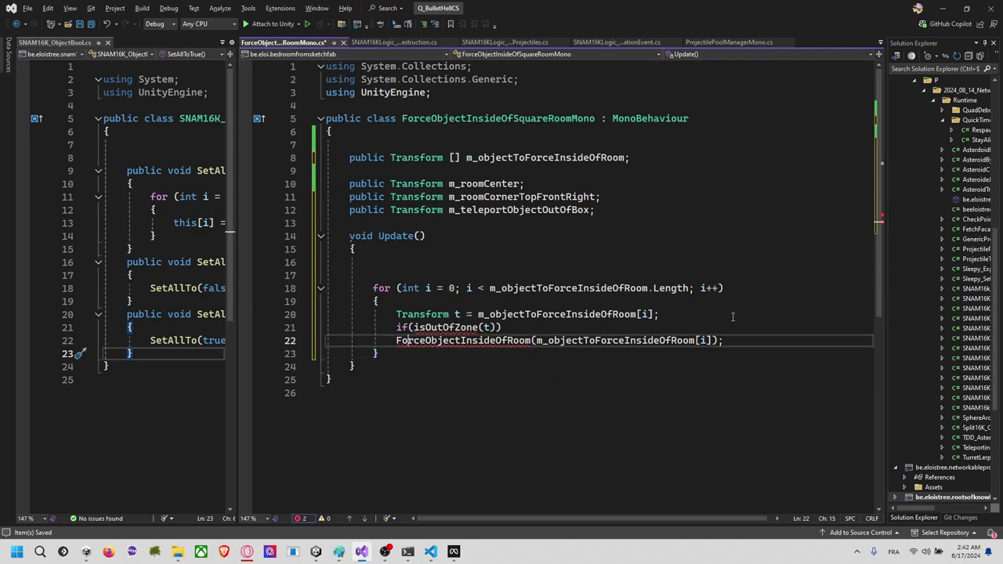
{"action": "key", "text": "ctrl+period"}
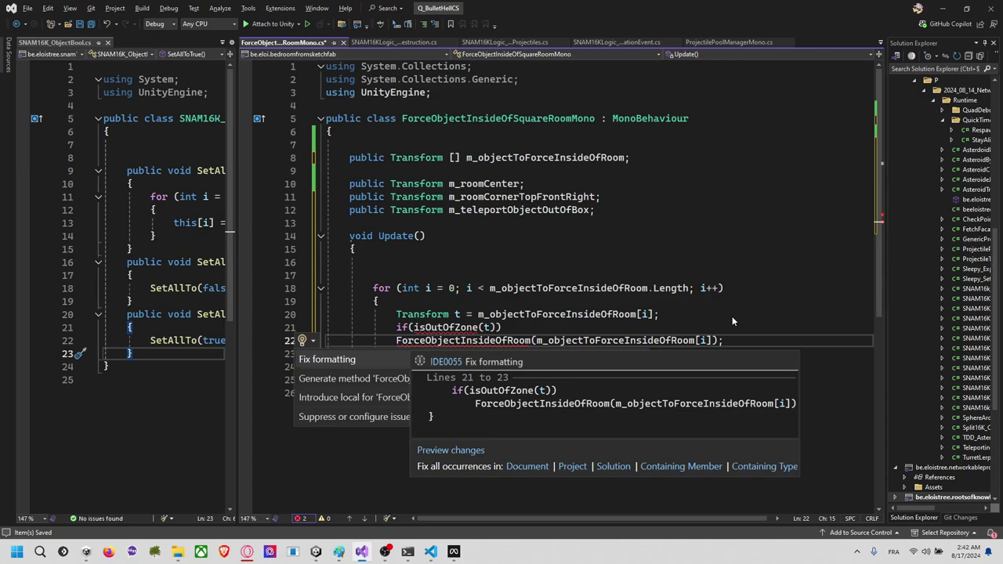
{"action": "key", "text": "Down"}
{"action": "key", "text": "Return"}
Step: Remove the NotImplementedException throw from the ForceObjectInsideOfRoom method body and review the code suggested in its place
{"action": "key", "text": "Down"}
{"action": "key", "text": "Down"}
{"action": "key", "text": "Down"}
{"action": "key", "text": "Down"}
{"action": "key", "text": "Down"}
{"action": "key", "text": "Down"}
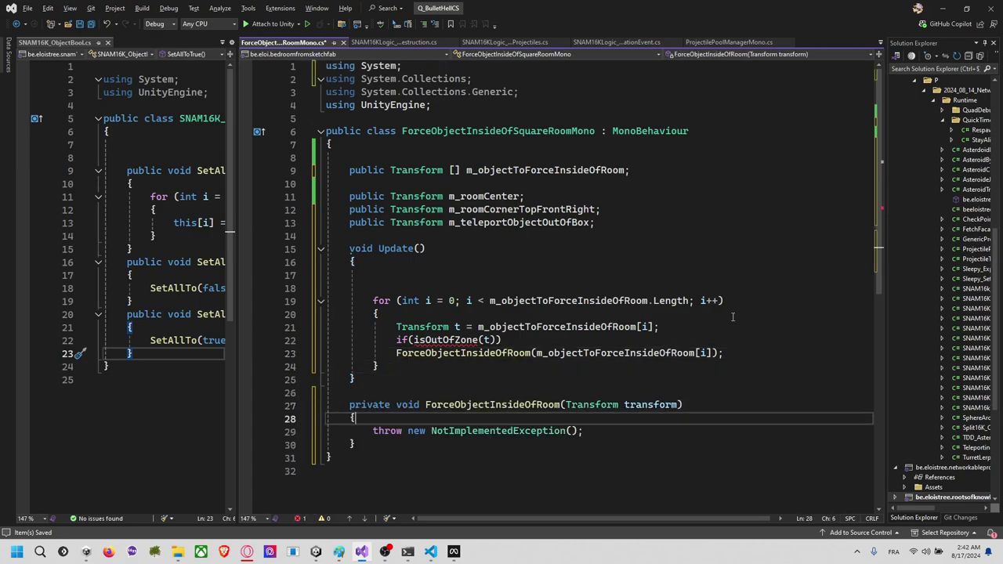
{"action": "key", "text": "End"}
{"action": "key", "text": "shift+Home"}
{"action": "key", "text": "BackSpace"}
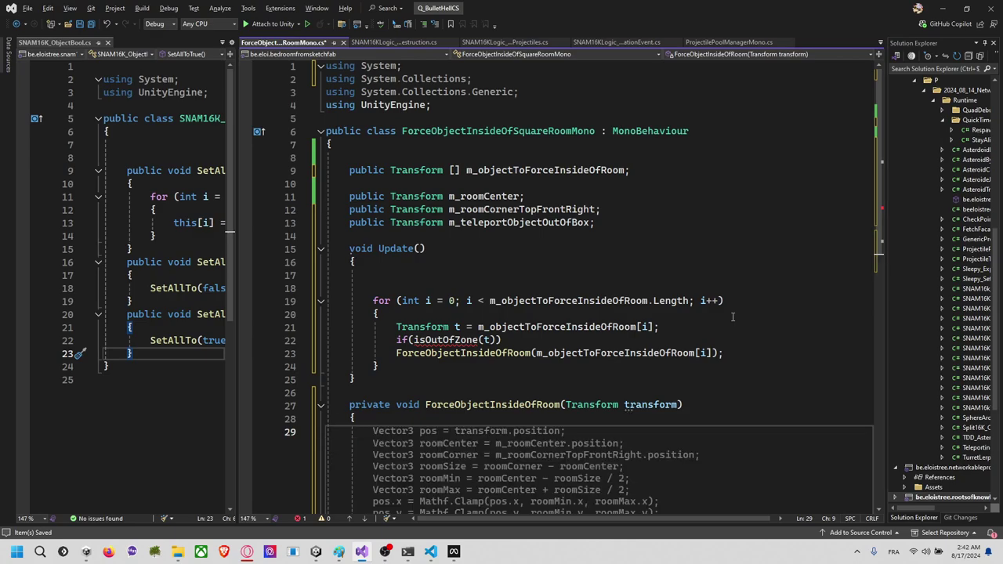
{"action": "scroll", "coordinate": [733, 317], "scroll_direction": "down", "scroll_amount": 3}
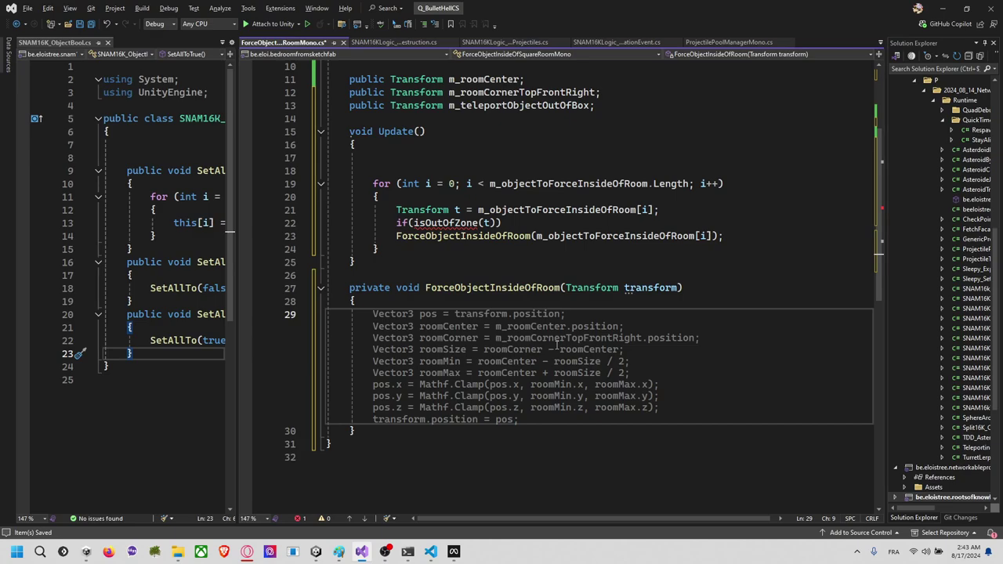
Step: Write transform.position = m_teleportObjectOutOfBox.position; in the body of ForceObjectInsideOfRoom instead of the suggested clamping code, and save the script
{"action": "key", "text": "Up"}
{"action": "key", "text": "Return"}
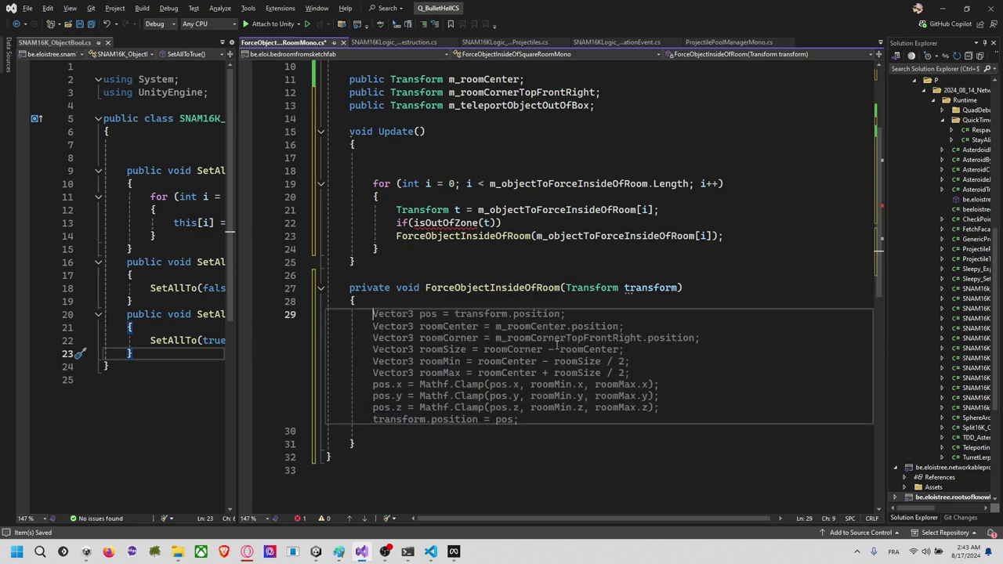
{"action": "key", "text": "Escape"}
{"action": "type", "text": "tra"}
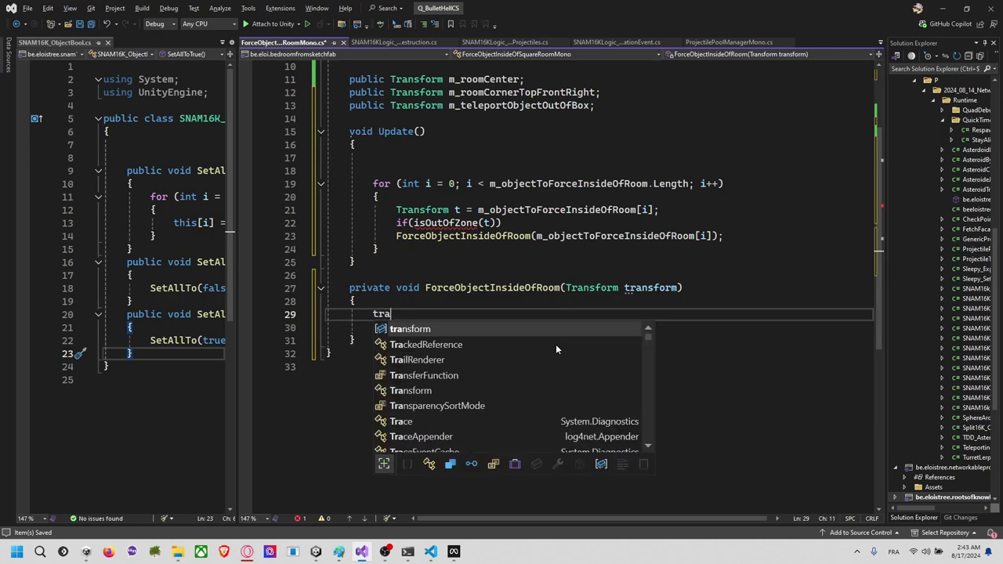
{"action": "key", "text": "BackSpace"}
{"action": "key", "text": "BackSpace"}
{"action": "type", "text": "ran"}
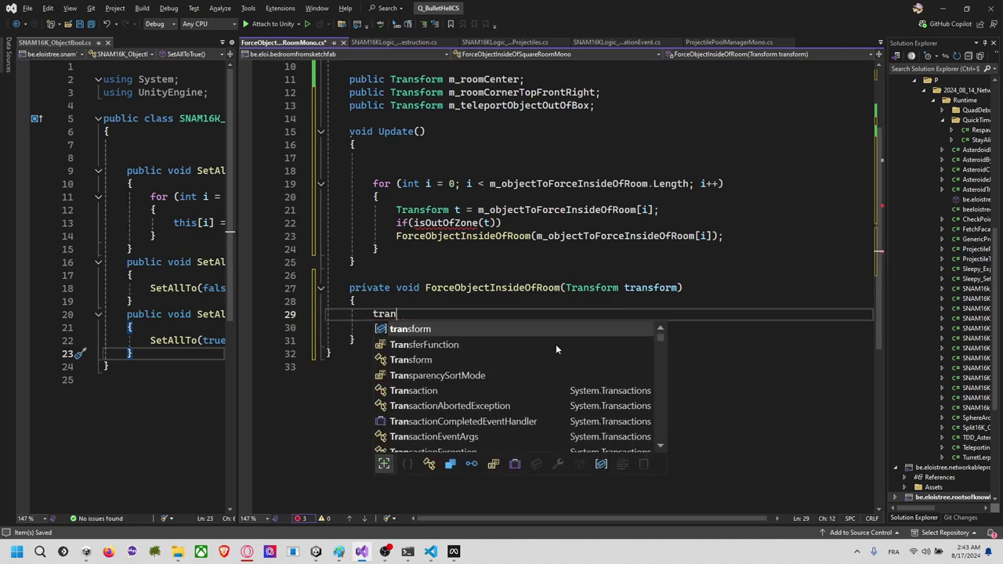
{"action": "type", "text": "sform.position"}
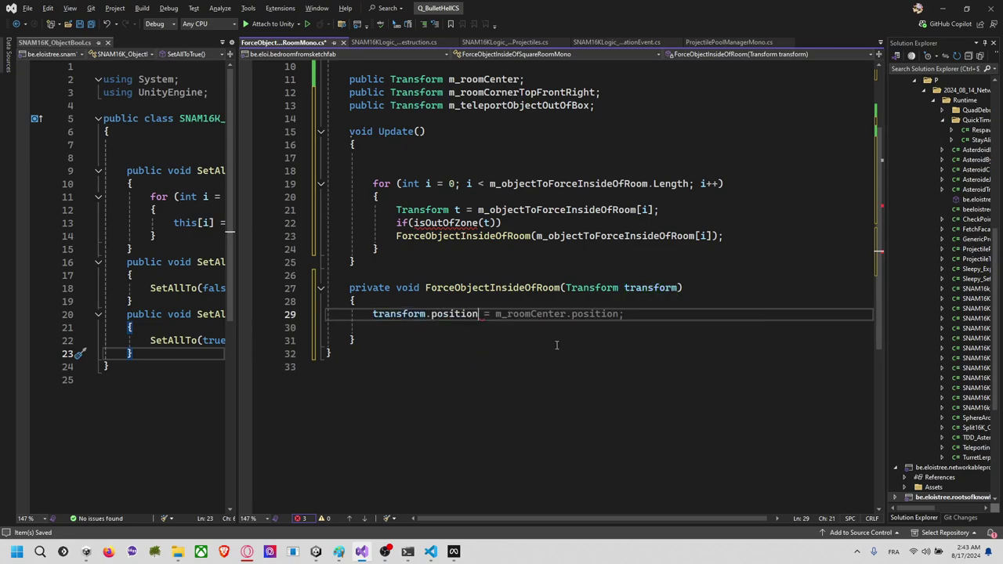
{"action": "type", "text": " = m_tele"}
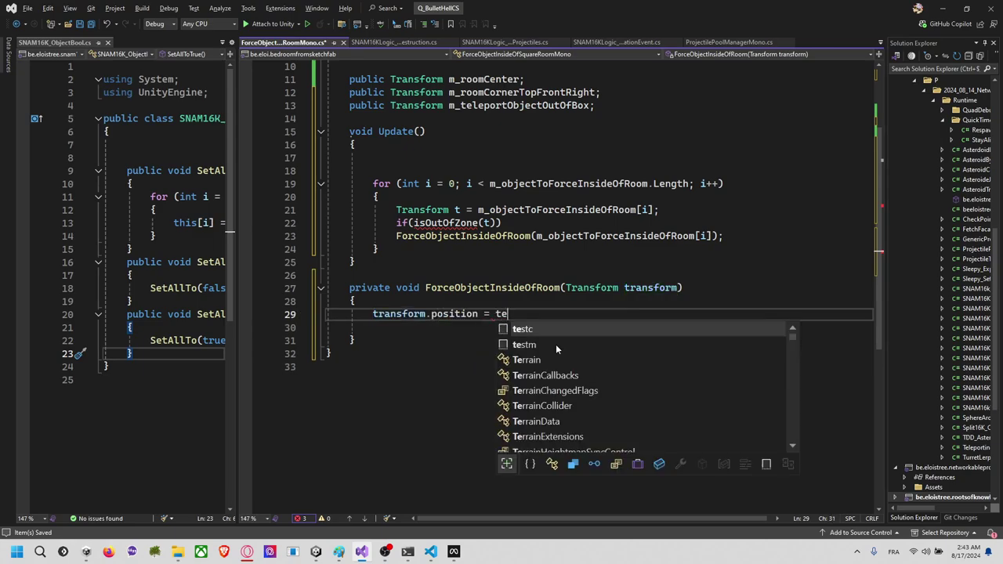
{"action": "key", "text": "Tab"}
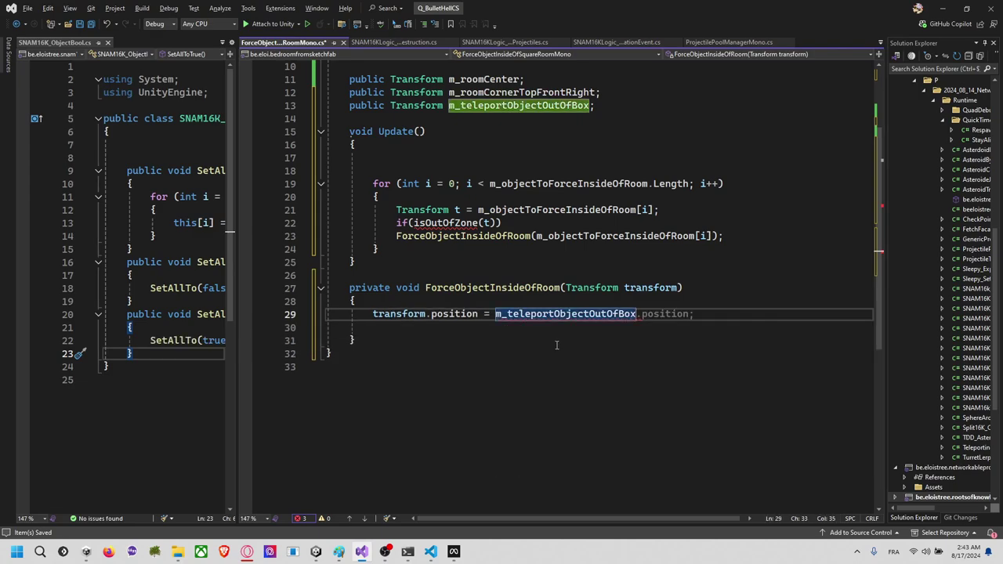
{"action": "key", "text": "Tab"}
{"action": "key", "text": "Return"}
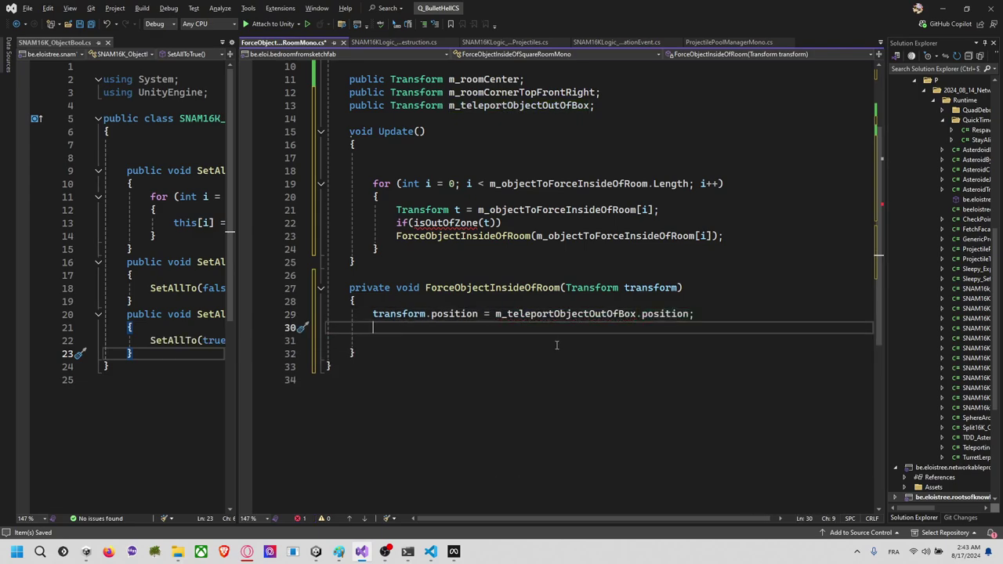
{"action": "key", "text": "Return"}
{"action": "key", "text": "ctrl+s"}
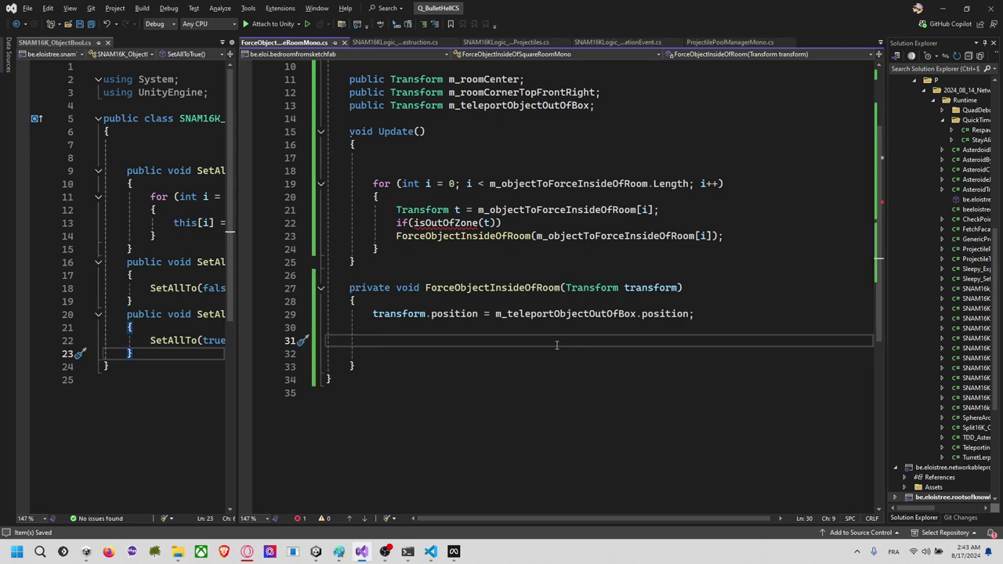
Step: Add transform.rotation = m_teleportObjectOutOfBox.rotation; below the position assignment in ForceObjectInsideOfRoom
{"action": "key", "text": "Up"}
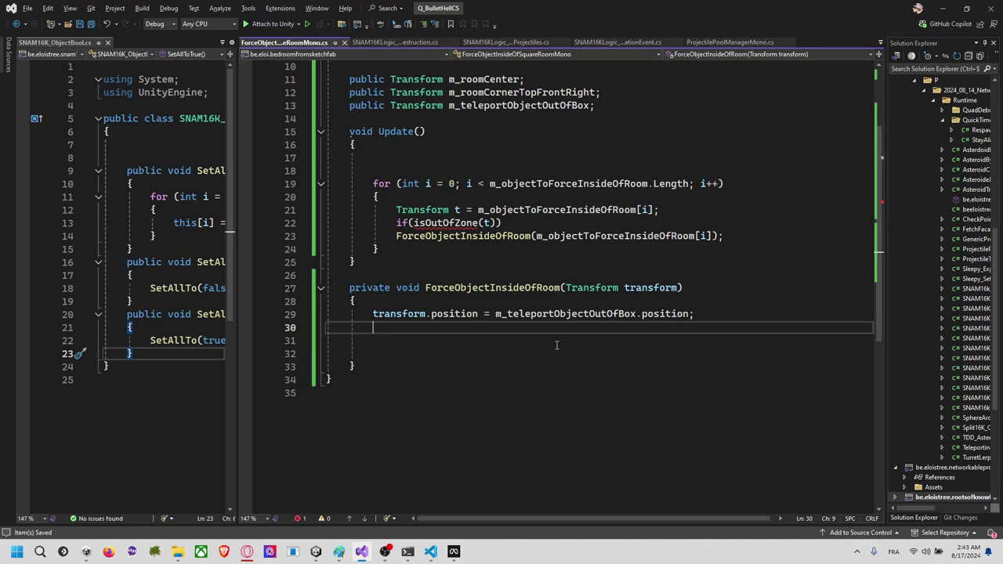
{"action": "type", "text": "transform.r"}
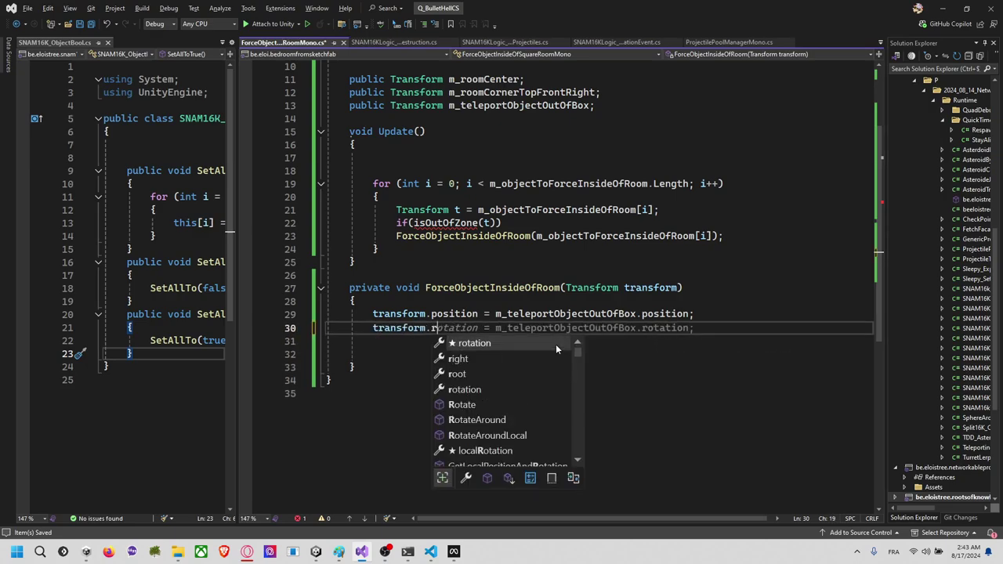
{"action": "key", "text": "Tab"}
{"action": "key", "text": "Tab"}
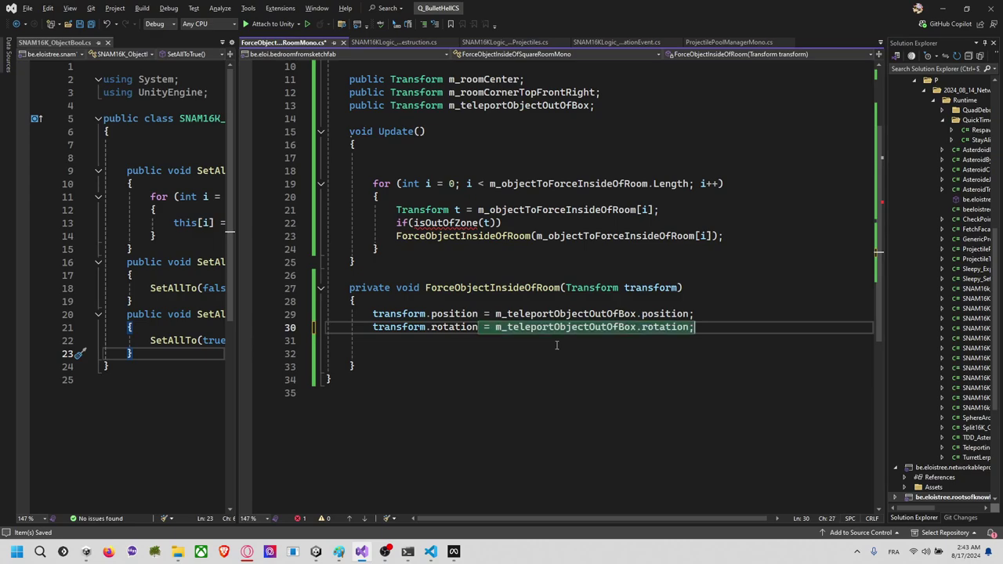
{"action": "key", "text": "Return"}
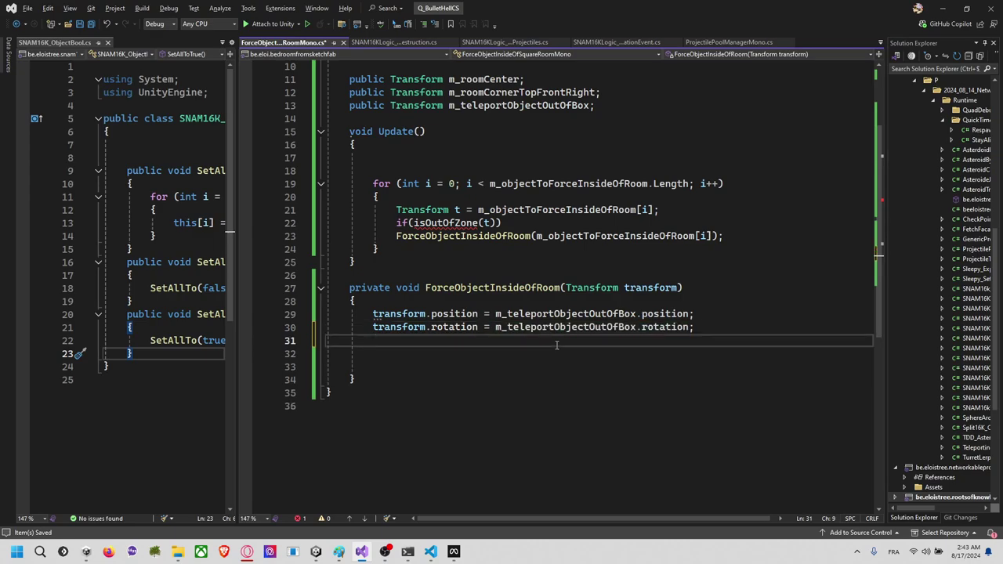
Step: Remove the surplus blank lines at the end of ForceObjectInsideOfRoom and save the script
{"action": "key", "text": "Up"}
{"action": "key", "text": "Down"}
{"action": "key", "text": "Down"}
{"action": "key", "text": "Down"}
{"action": "key", "text": "BackSpace"}
{"action": "key", "text": "BackSpace"}
{"action": "key", "text": "BackSpace"}
{"action": "key", "text": "BackSpace"}
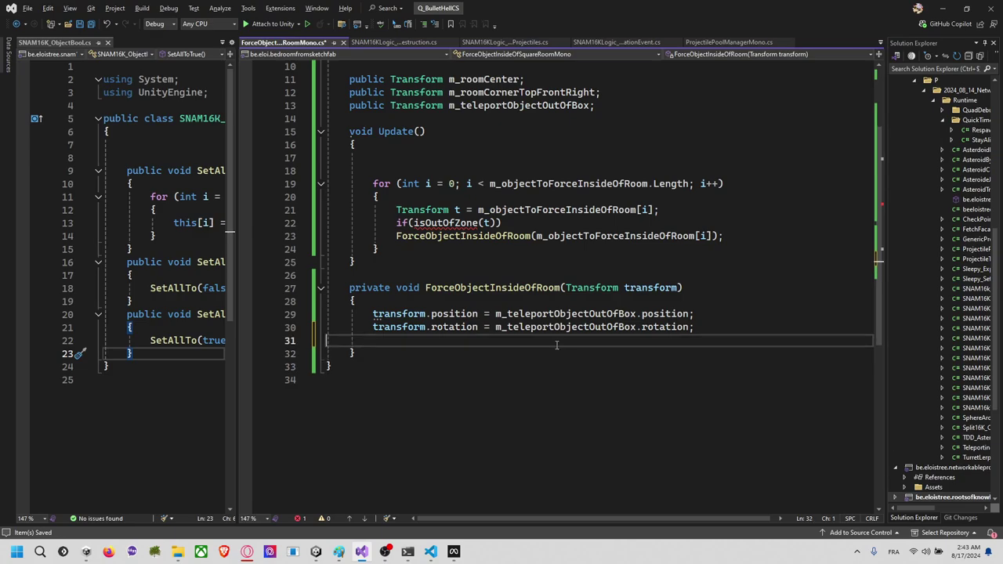
{"action": "key", "text": "ctrl+s"}
Step: Declare public bool m_useResetRotation = true; directly above the Update method
{"action": "key", "text": "Up"}
{"action": "key", "text": "Up"}
{"action": "key", "text": "Up"}
{"action": "key", "text": "Up"}
{"action": "key", "text": "Up"}
{"action": "key", "text": "Up"}
{"action": "key", "text": "Up"}
{"action": "key", "text": "Up"}
{"action": "key", "text": "Up"}
{"action": "key", "text": "Up"}
{"action": "key", "text": "Up"}
{"action": "key", "text": "Up"}
{"action": "key", "text": "Up"}
{"action": "key", "text": "Up"}
{"action": "key", "text": "Up"}
{"action": "key", "text": "Up"}
{"action": "key", "text": "ctrl+Return"}
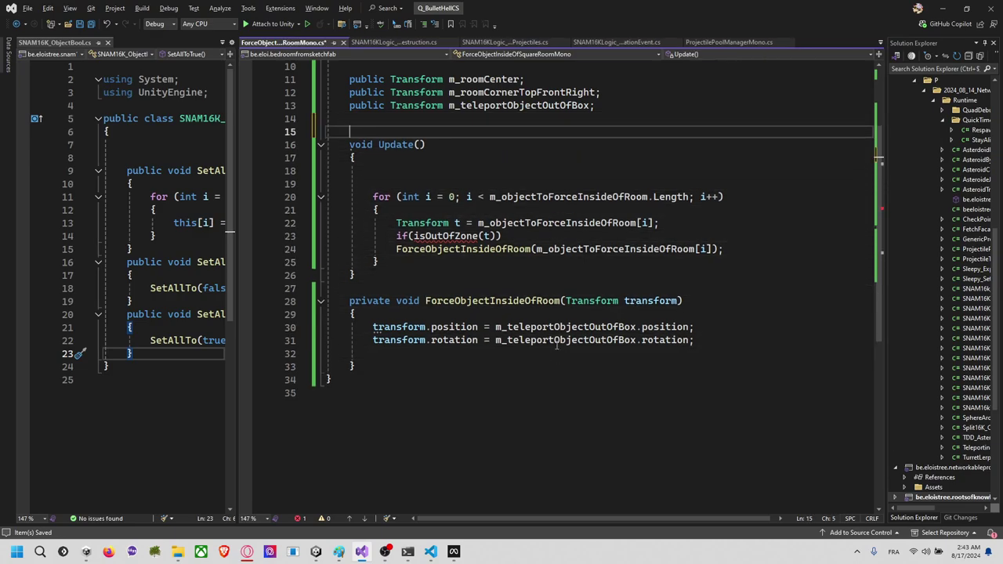
{"action": "type", "text": "public bool m_us"}
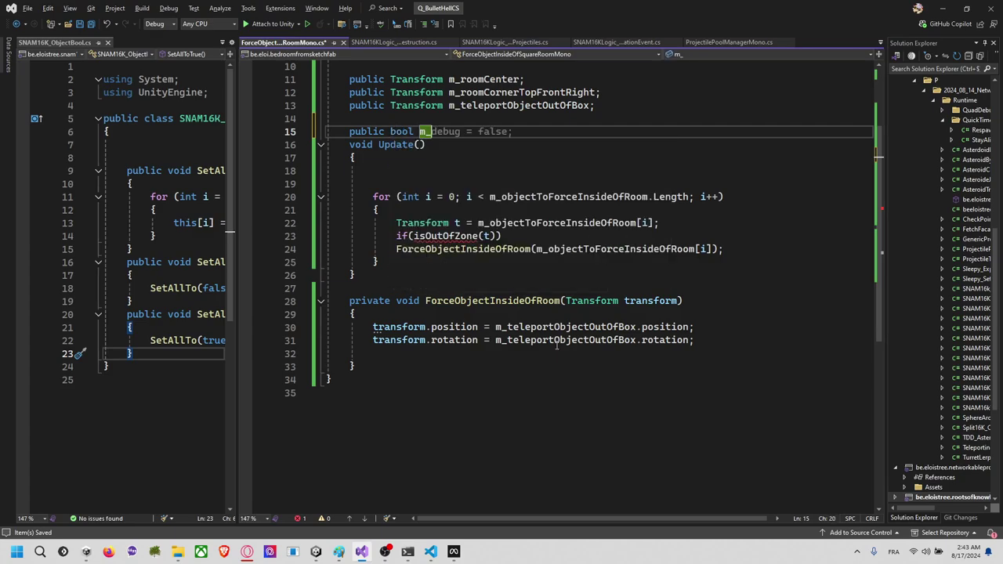
{"action": "key", "text": "BackSpace"}
{"action": "key", "text": "BackSpace"}
{"action": "type", "text": "U"}
{"action": "key", "text": "BackSpace"}
{"action": "type", "text": "use"}
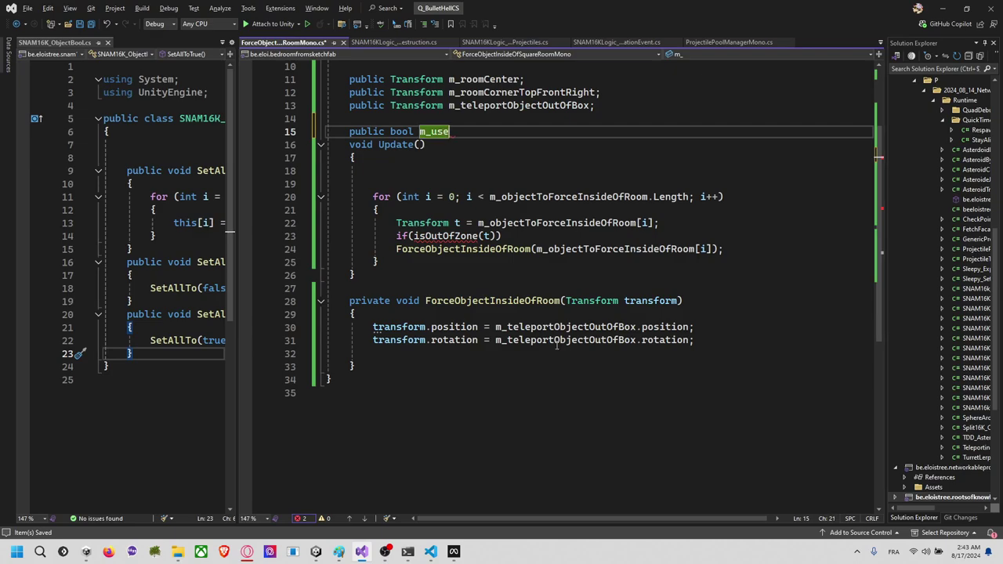
{"action": "type", "text": "ResetRotation = true;"}
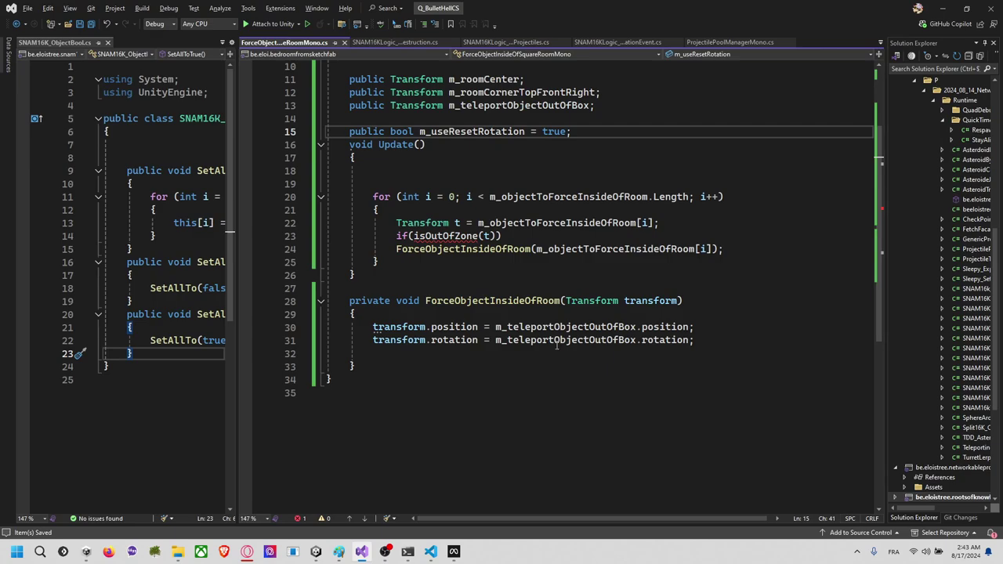
Step: Put the rotation assignment under an if(m_useResetRotation) condition, indent it, and save the script
{"action": "left_click", "coordinate": [704, 328]}
{"action": "key", "text": "Return"}
{"action": "type", "text": "if("}
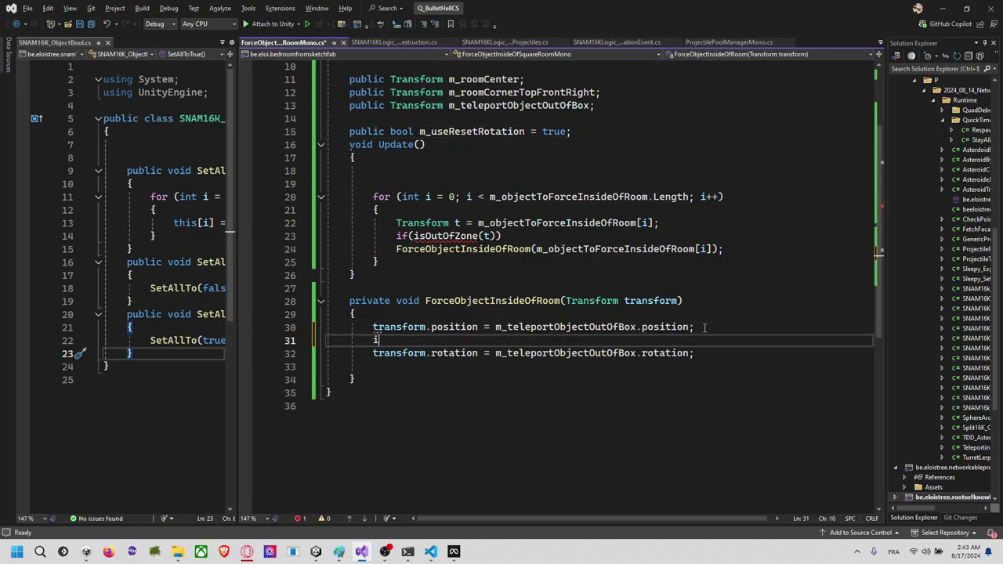
{"action": "type", "text": "useRe"}
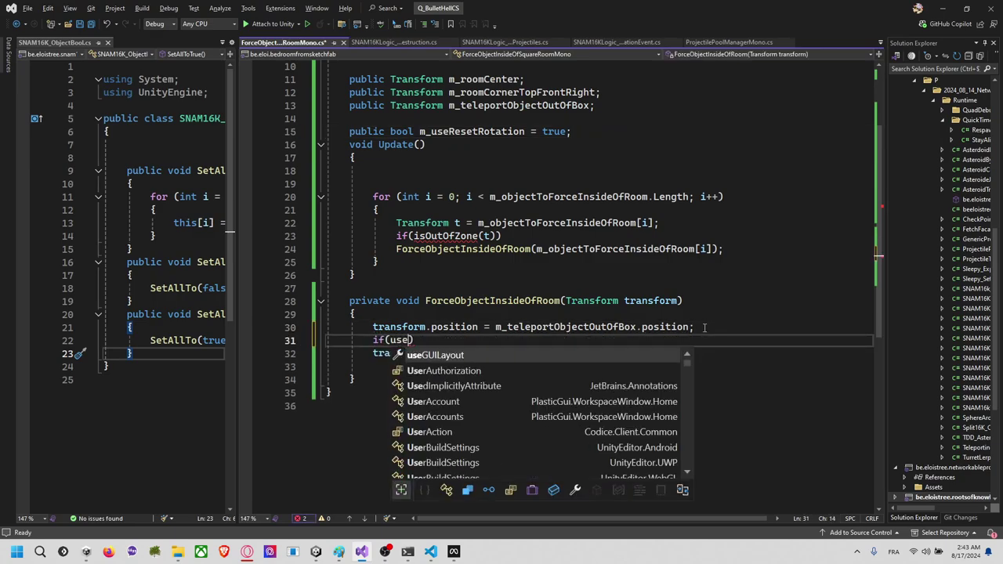
{"action": "key", "text": "Tab"}
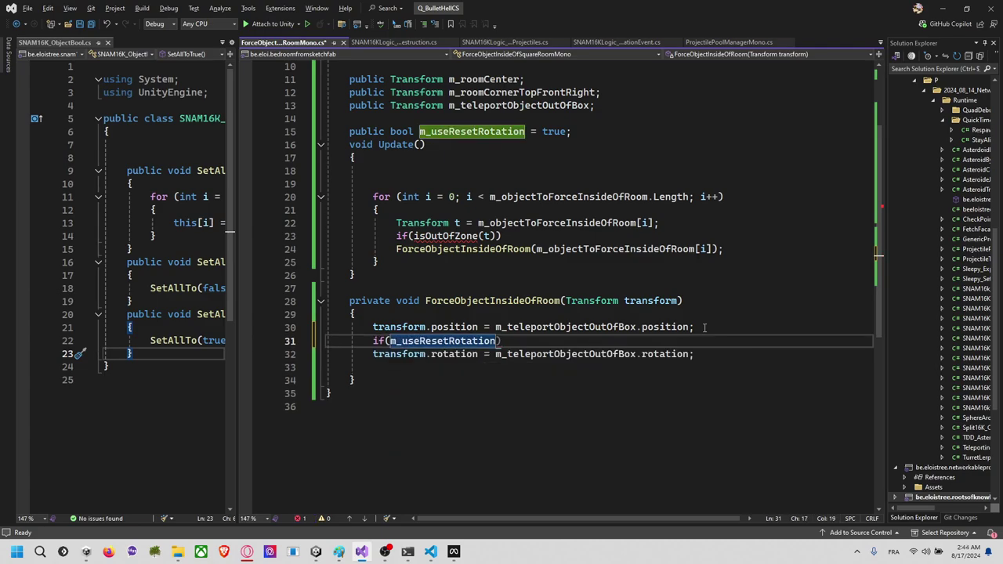
{"action": "key", "text": "Right"}
{"action": "key", "text": "Right"}
{"action": "key", "text": "Right"}
{"action": "key", "text": "ctrl+s"}
{"action": "key", "text": "Tab"}
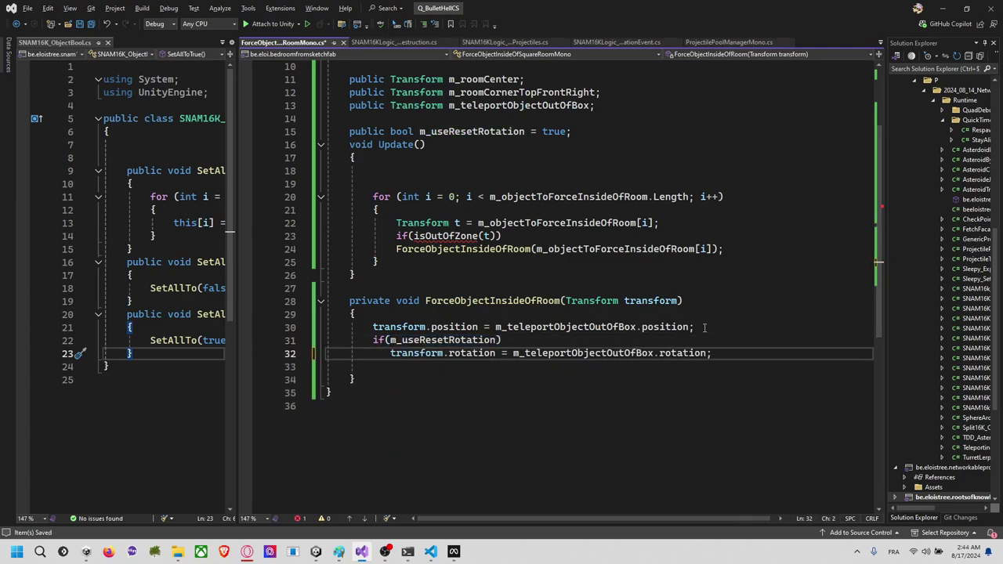
{"action": "key", "text": "ctrl+s"}
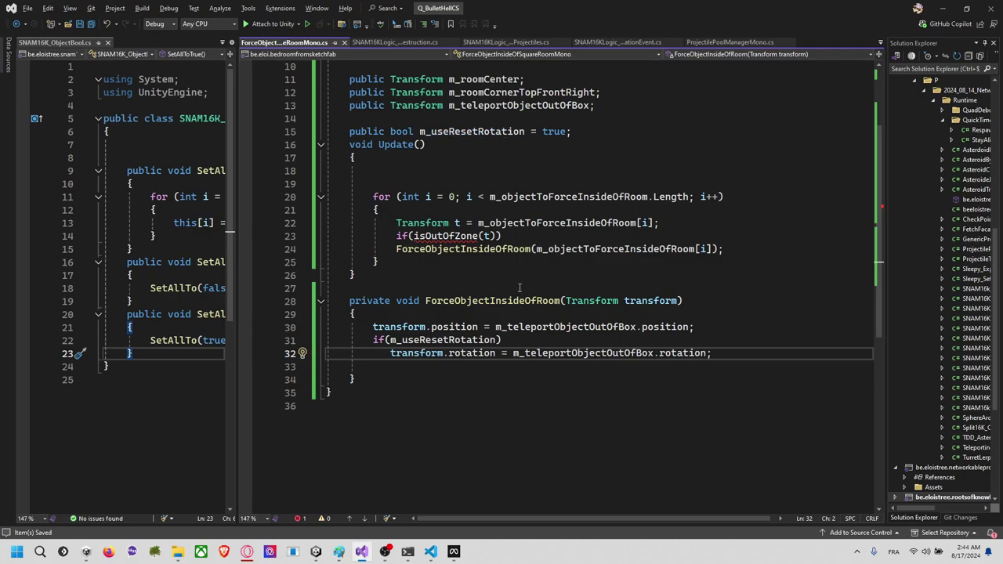
Step: Capitalise the loop's isOutOfZone call to IsOutOfZone and generate the missing method from it
{"action": "left_click", "coordinate": [419, 236]}
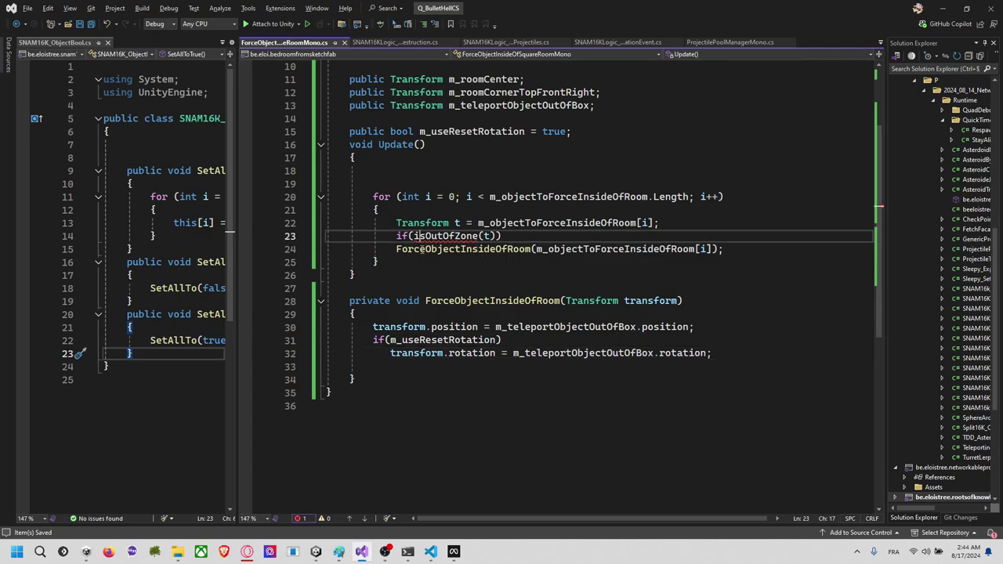
{"action": "key", "text": "BackSpace"}
{"action": "type", "text": "I"}
{"action": "key", "text": "ctrl+period"}
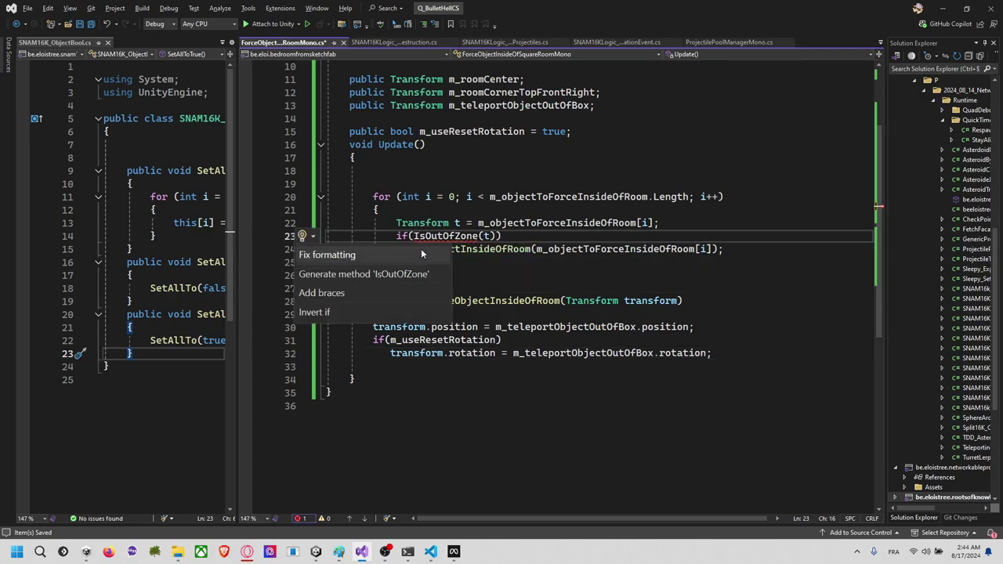
{"action": "key", "text": "Down"}
{"action": "key", "text": "Return"}
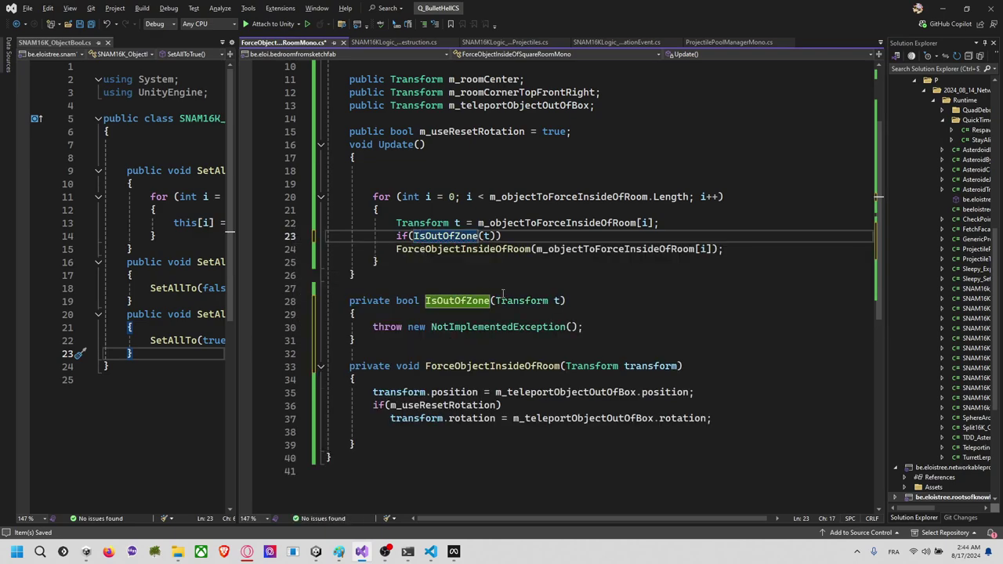
Step: Replace the NotImplementedException throw in IsOutOfZone with m_roomCenter.InverseTransformPoint(t.position); and save the script
{"action": "left_click_drag", "start_coordinate": [602, 323], "coordinate": [610, 316]}
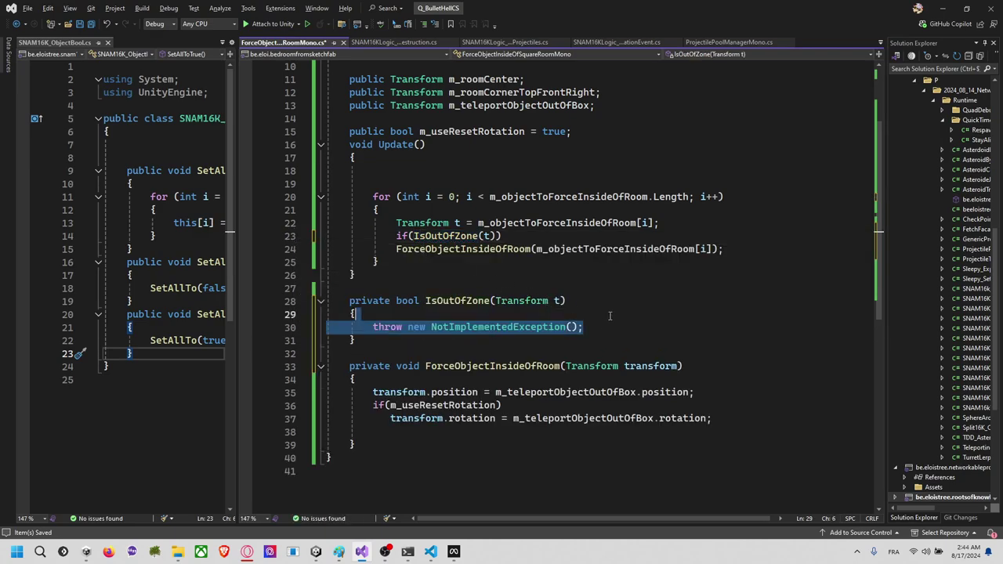
{"action": "key", "text": "Return"}
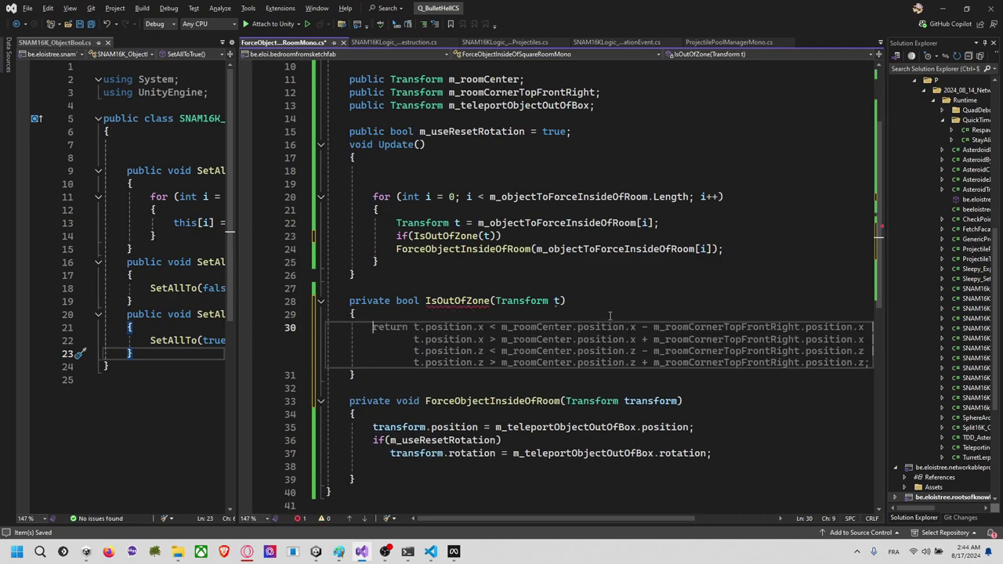
{"action": "type", "text": "room"}
{"action": "key", "text": "Tab"}
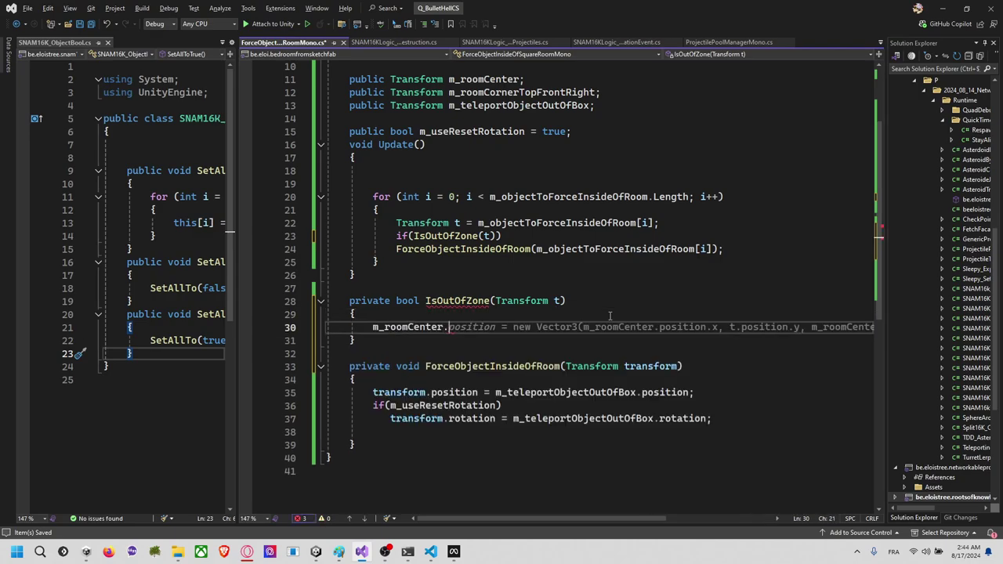
{"action": "type", "text": ".ini"}
{"action": "key", "text": "BackSpace"}
{"action": "key", "text": "BackSpace"}
{"action": "key", "text": "BackSpace"}
{"action": "type", "text": "Inve"}
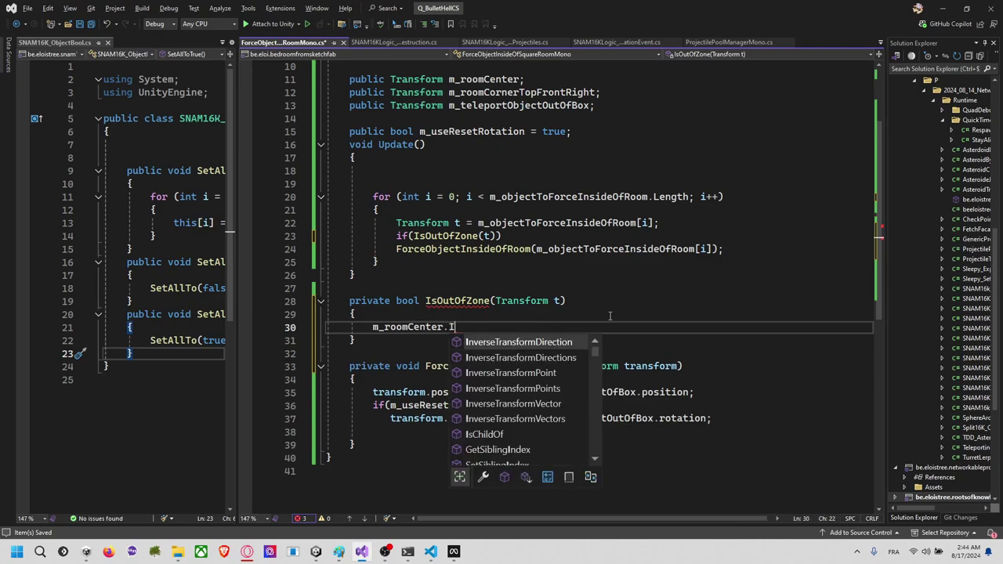
{"action": "key", "text": "Down"}
{"action": "key", "text": "Down"}
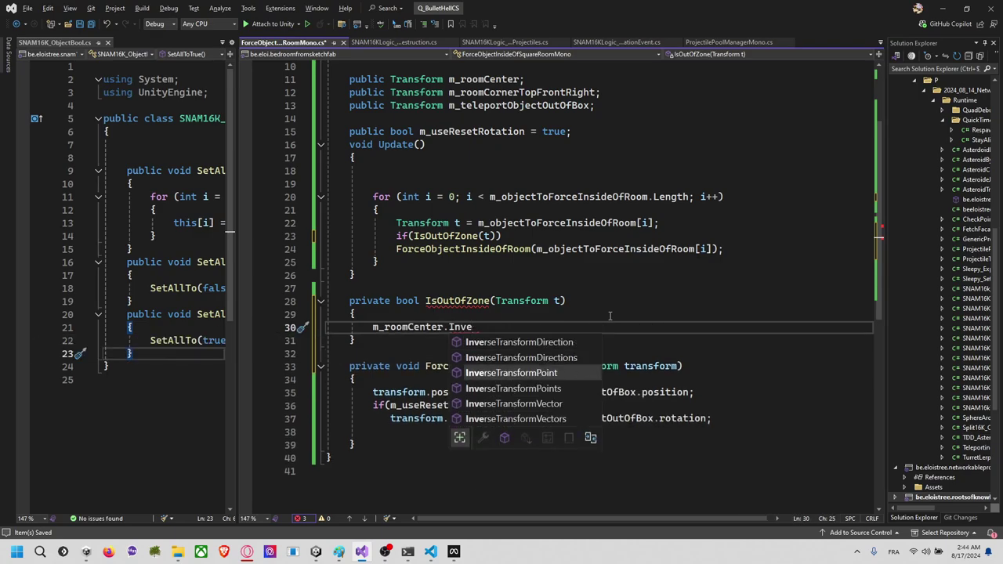
{"action": "key", "text": "Tab"}
{"action": "type", "text": "("}
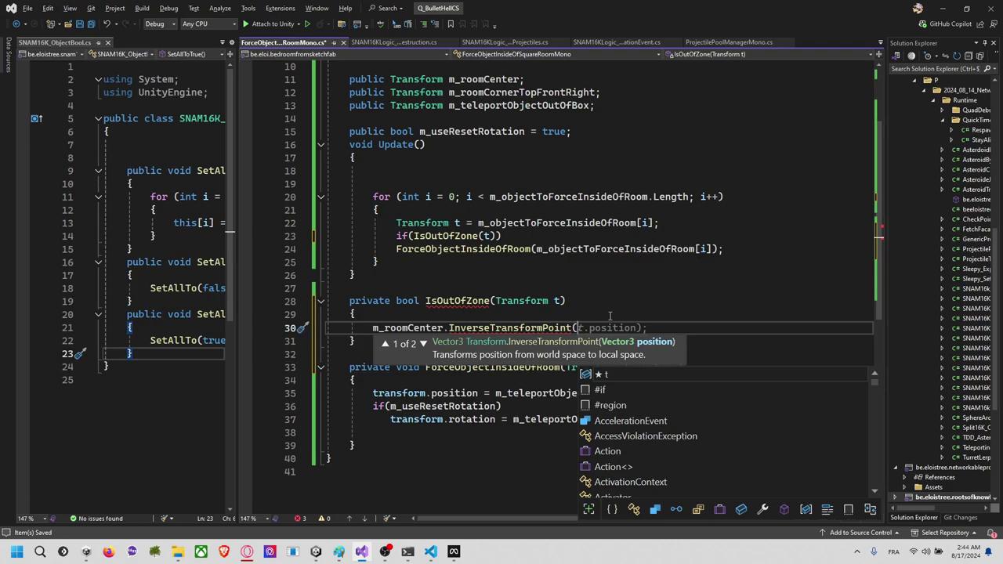
{"action": "type", "text": "t"}
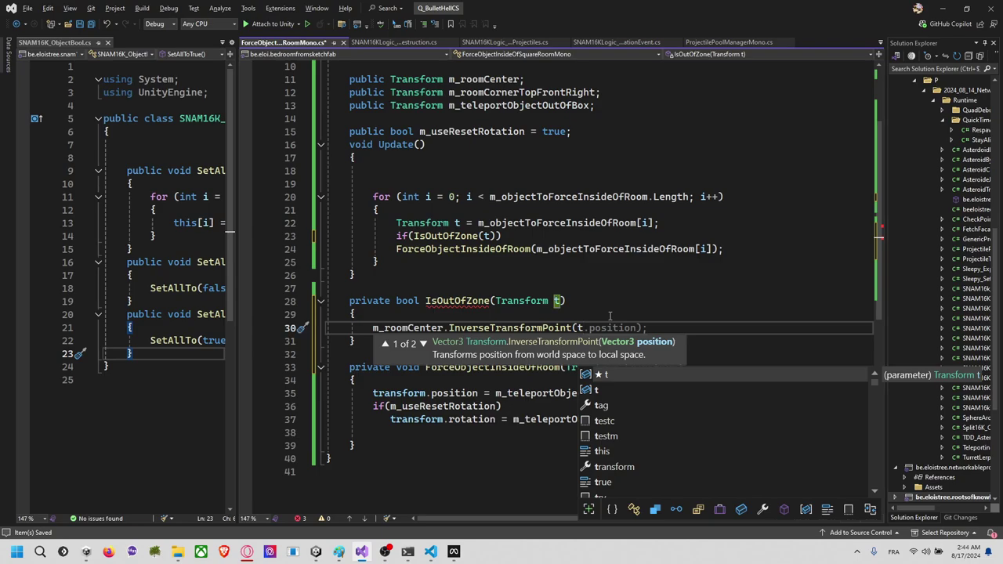
{"action": "key", "text": "Escape"}
{"action": "key", "text": "Tab"}
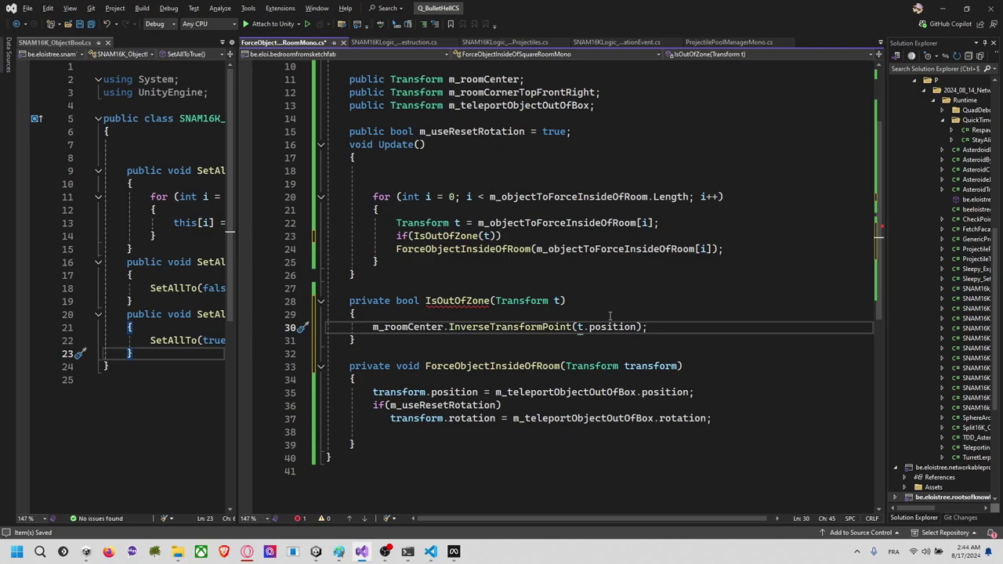
{"action": "key", "text": "ctrl+s"}
Step: Switch to Unity and examine the Prefab Room Collision Outside wireframe box and its centre pivot from several angles
{"action": "key", "text": "alt+Tab"}
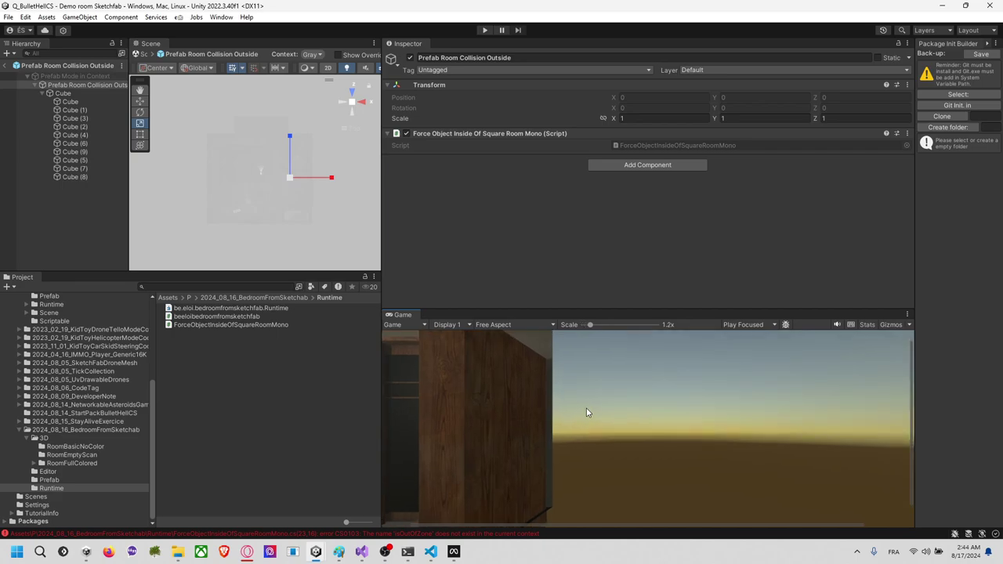
{"action": "middle_click_drag", "start_coordinate": [251, 209], "coordinate": [304, 227]}
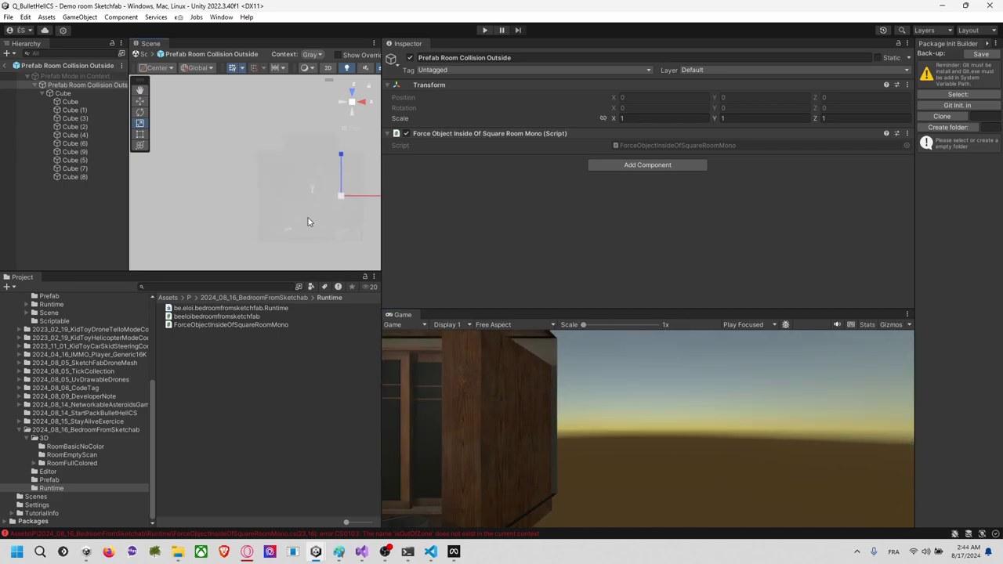
{"action": "left_click", "coordinate": [75, 93]}
{"action": "double_click", "coordinate": [78, 85]}
{"action": "scroll", "coordinate": [268, 157], "scroll_direction": "down", "scroll_amount": 3}
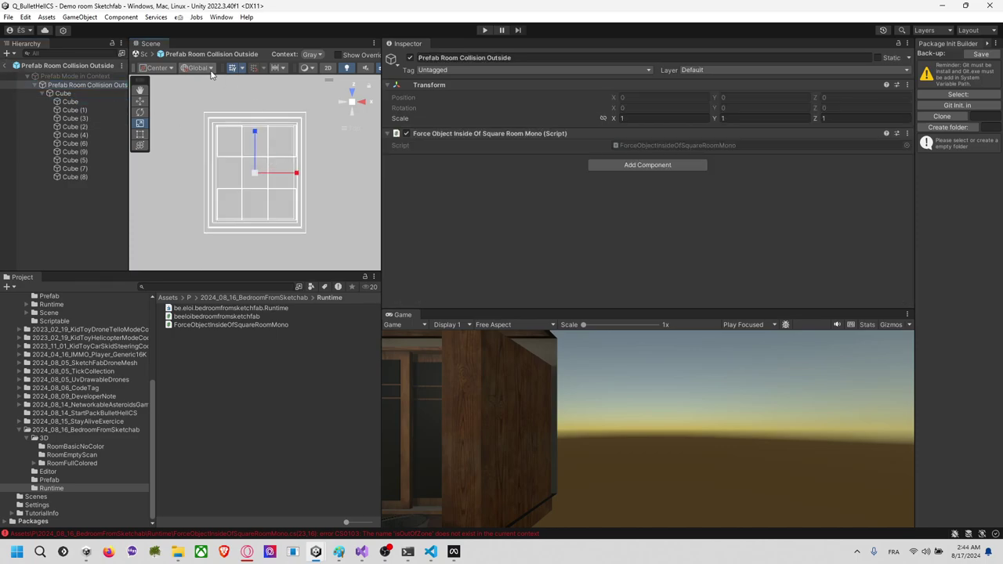
{"action": "left_click_drag", "start_coordinate": [304, 171], "coordinate": [213, 2], "text": "alt"}
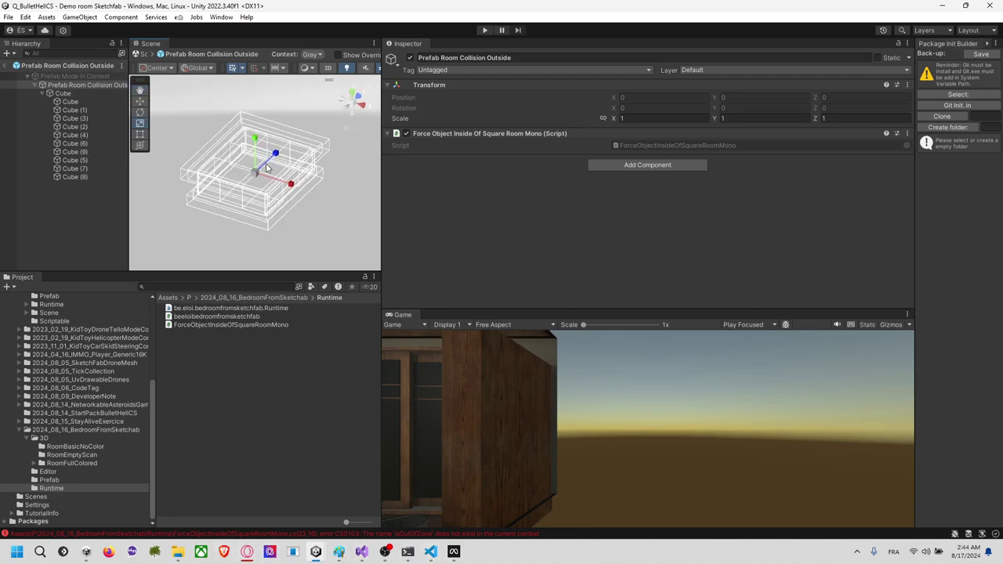
{"action": "middle_click_drag", "start_coordinate": [266, 185], "coordinate": [275, 190]}
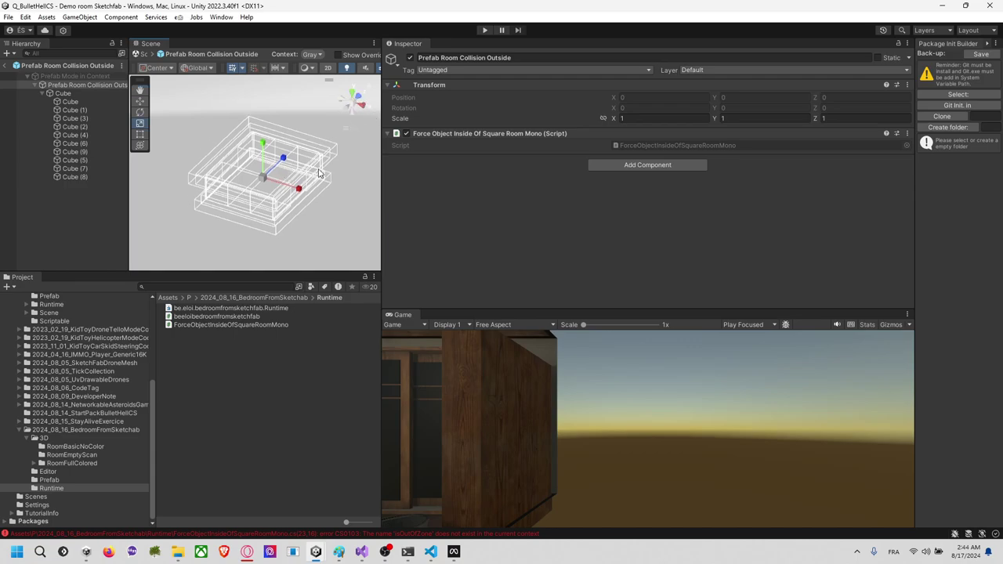
{"action": "scroll", "coordinate": [291, 203], "scroll_direction": "up", "scroll_amount": 4}
{"action": "scroll", "coordinate": [292, 203], "scroll_direction": "up", "scroll_amount": 2}
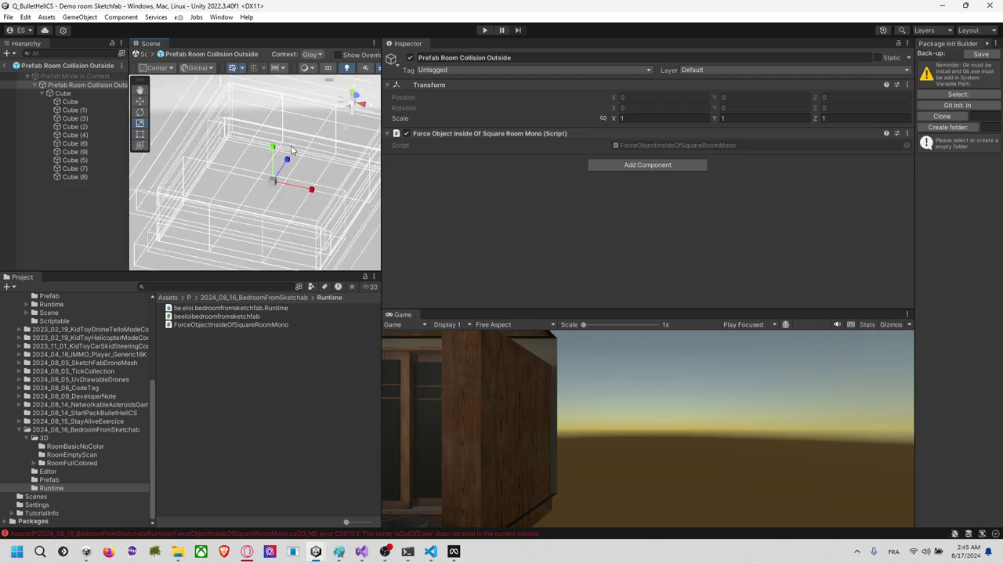
{"action": "mouse_move", "coordinate": [294, 195]}
{"action": "left_mouse_down", "text": "alt"}
{"action": "mouse_move", "coordinate": [305, 191]}
{"action": "mouse_move", "coordinate": [248, 188]}
{"action": "mouse_move", "coordinate": [349, 222]}
{"action": "mouse_move", "coordinate": [201, 209]}
{"action": "mouse_move", "coordinate": [337, 196]}
{"action": "mouse_move", "coordinate": [318, 138]}
{"action": "mouse_move", "coordinate": [306, 156]}
{"action": "mouse_move", "coordinate": [312, 177]}
{"action": "mouse_move", "coordinate": [266, 84]}
{"action": "mouse_move", "coordinate": [284, 124]}
{"action": "mouse_move", "coordinate": [301, 123]}
{"action": "mouse_move", "coordinate": [277, 177]}
{"action": "mouse_move", "coordinate": [298, 178]}
{"action": "mouse_move", "coordinate": [276, 194]}
{"action": "left_mouse_up", "text": "alt"}
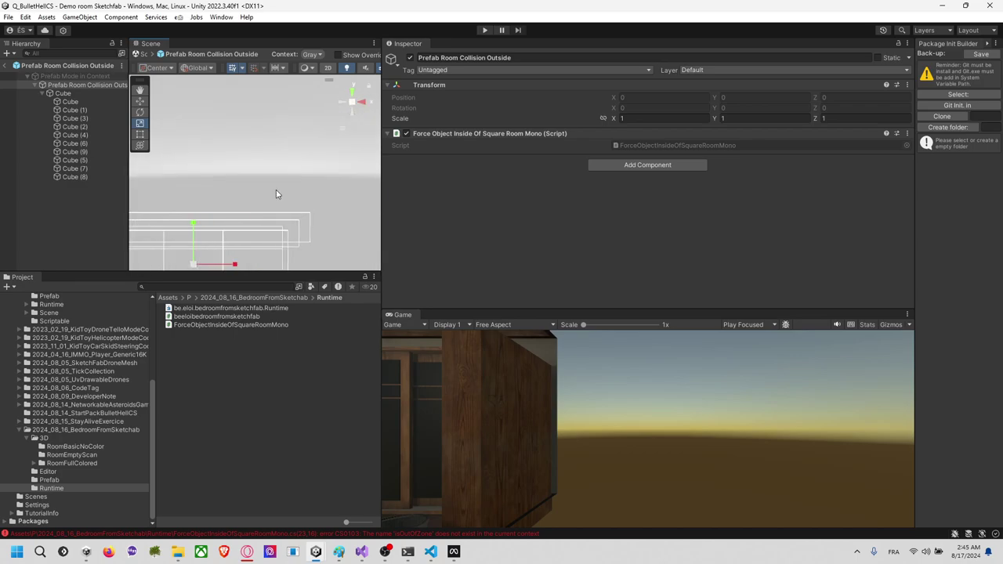
{"action": "middle_click_drag", "start_coordinate": [276, 195], "coordinate": [291, 130]}
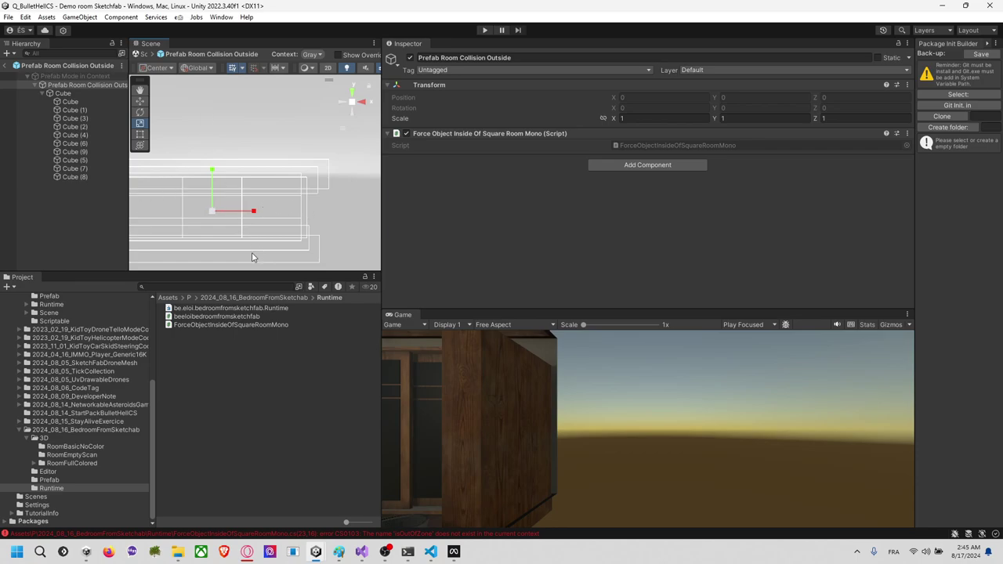
{"action": "mouse_move", "coordinate": [258, 181]}
{"action": "middle_mouse_down"}
{"action": "mouse_move", "coordinate": [258, 203]}
{"action": "mouse_move", "coordinate": [257, 190]}
{"action": "middle_mouse_up"}
{"action": "left_click_drag", "start_coordinate": [258, 190], "coordinate": [174, 290], "text": "alt"}
{"action": "scroll", "coordinate": [287, 199], "scroll_direction": "down", "scroll_amount": 1}
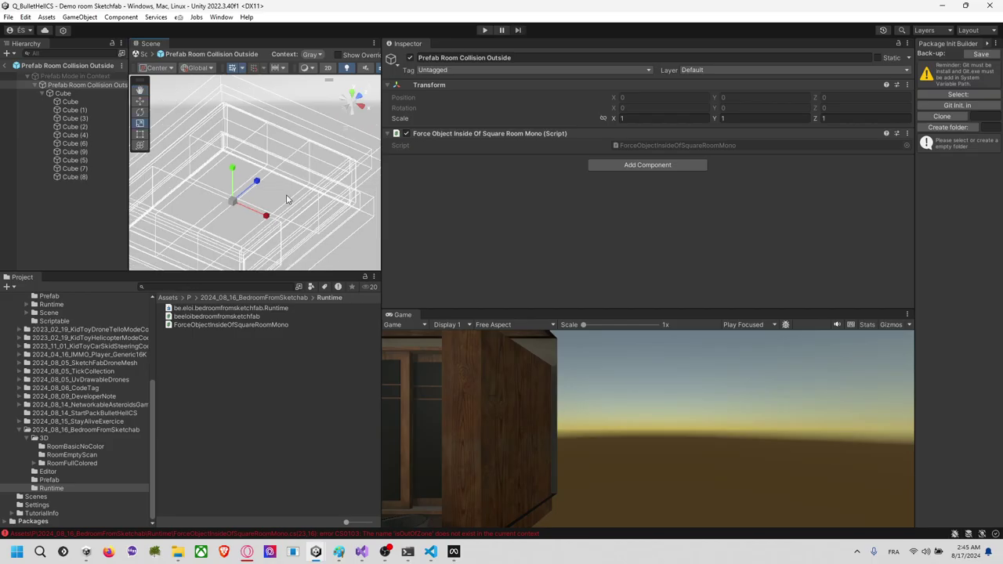
Step: Back in the script, store the InverseTransformPoint result in Vector3 localPosition, indent the line, and add an empty line below it
{"action": "key", "text": "alt+Tab"}
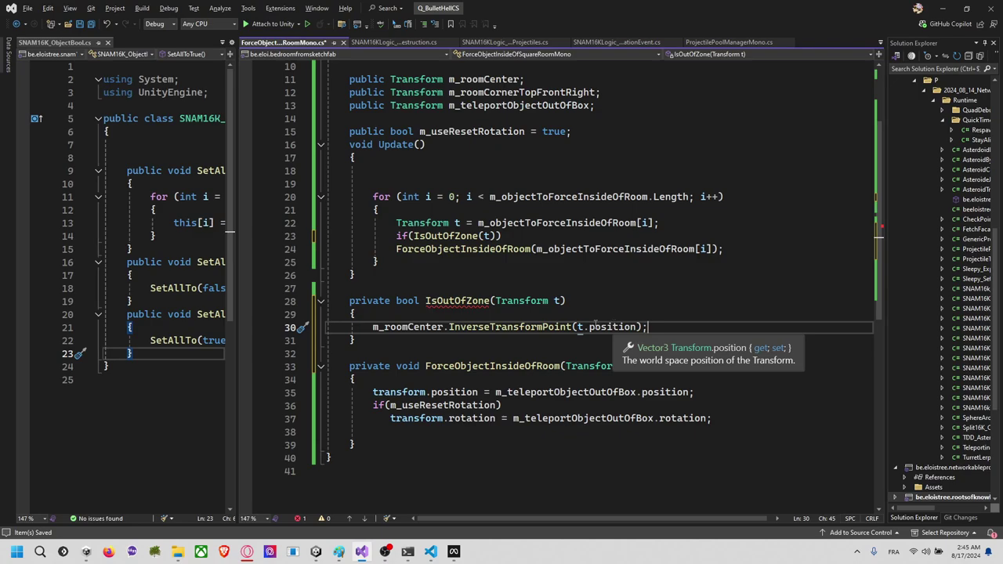
{"action": "left_click", "coordinate": [361, 327]}
{"action": "type", "text": "Vec  "}
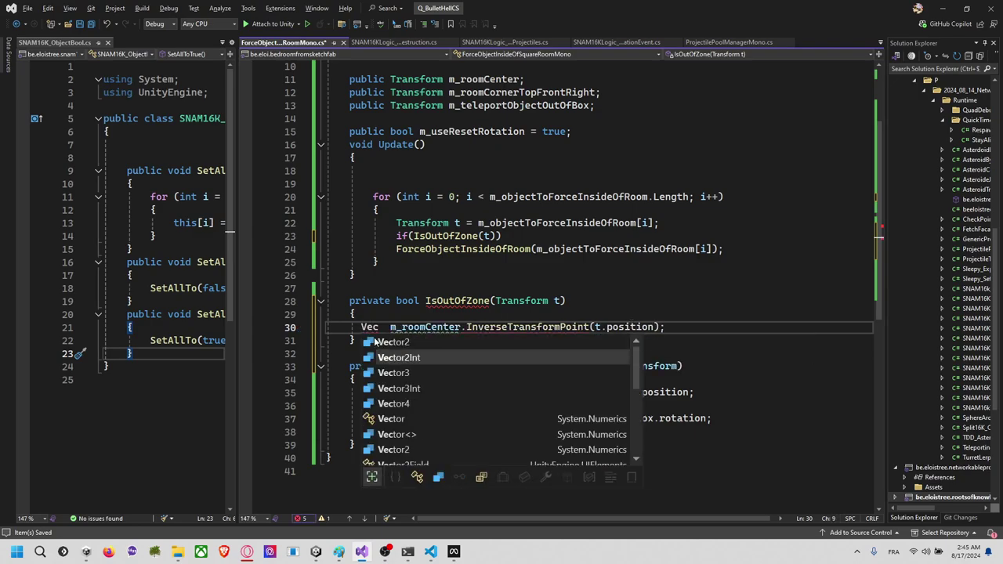
{"action": "type", "text": "tor3 localPo"}
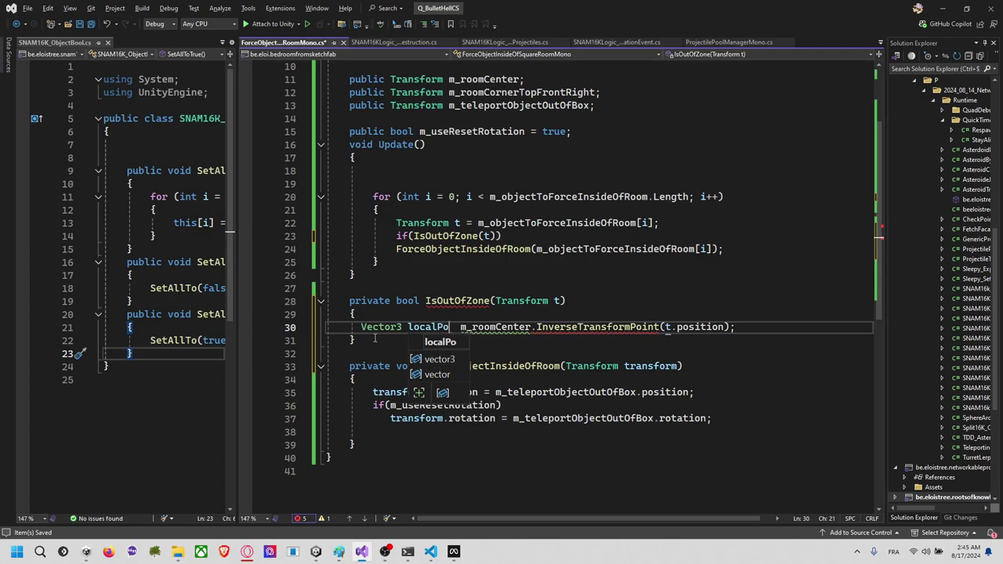
{"action": "type", "text": "sition ="}
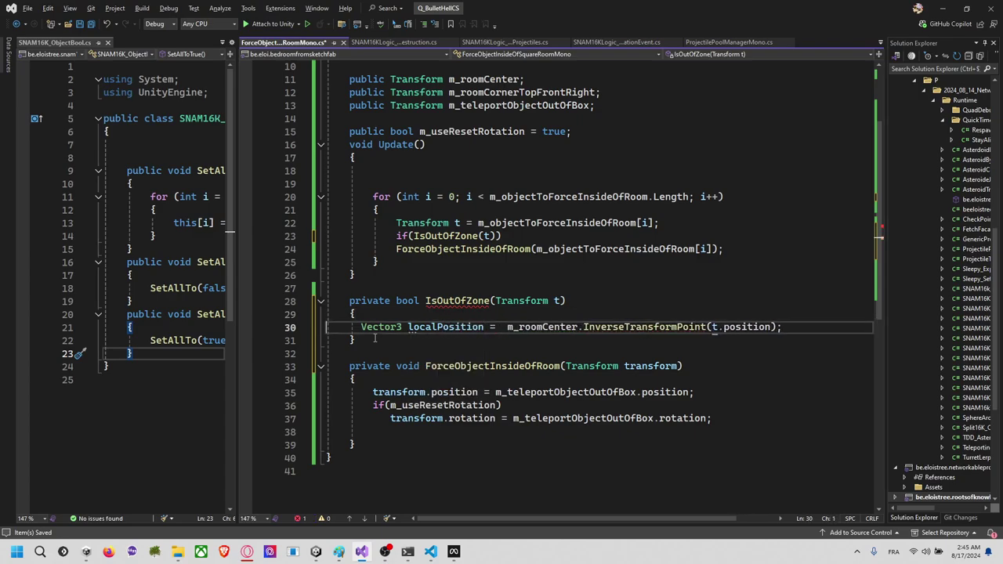
{"action": "key", "text": "Tab"}
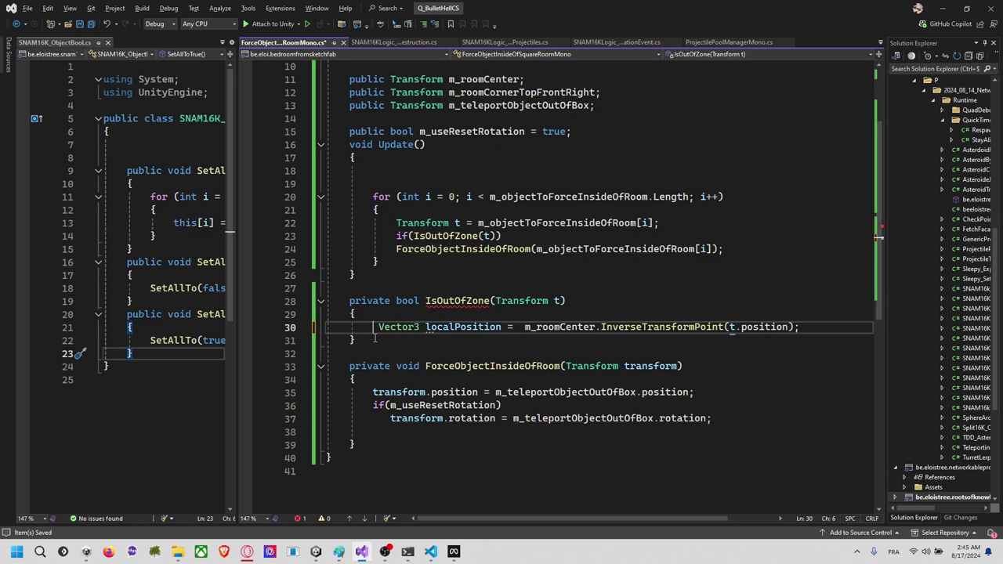
{"action": "left_click", "coordinate": [807, 328]}
{"action": "key", "text": "Return"}
{"action": "type", "text": "return"}
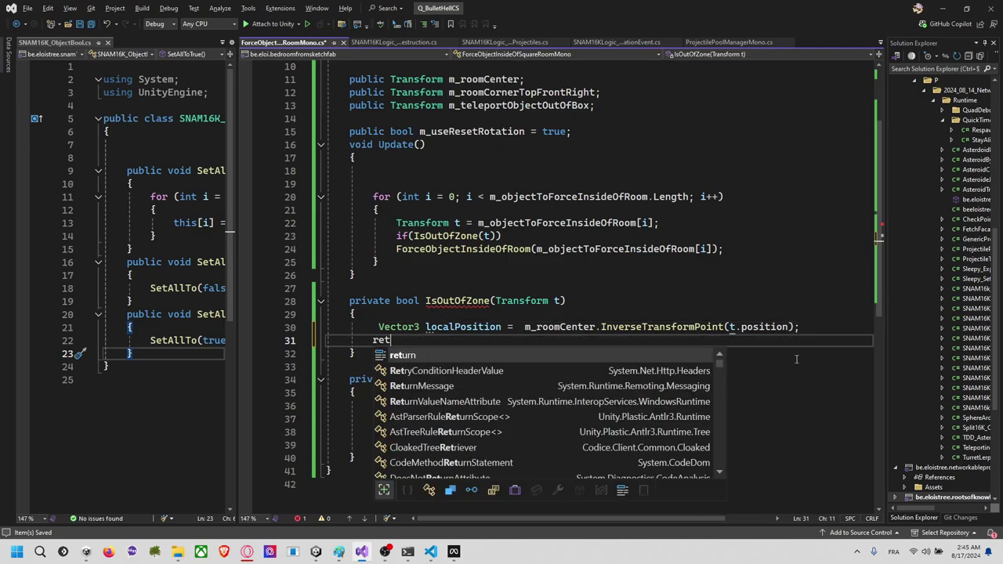
{"action": "key", "text": "BackSpace"}
{"action": "key", "text": "BackSpace"}
{"action": "key", "text": "BackSpace"}
{"action": "key", "text": "BackSpace"}
{"action": "key", "text": "BackSpace"}
{"action": "key", "text": "BackSpace"}
{"action": "key", "text": "BackSpace"}
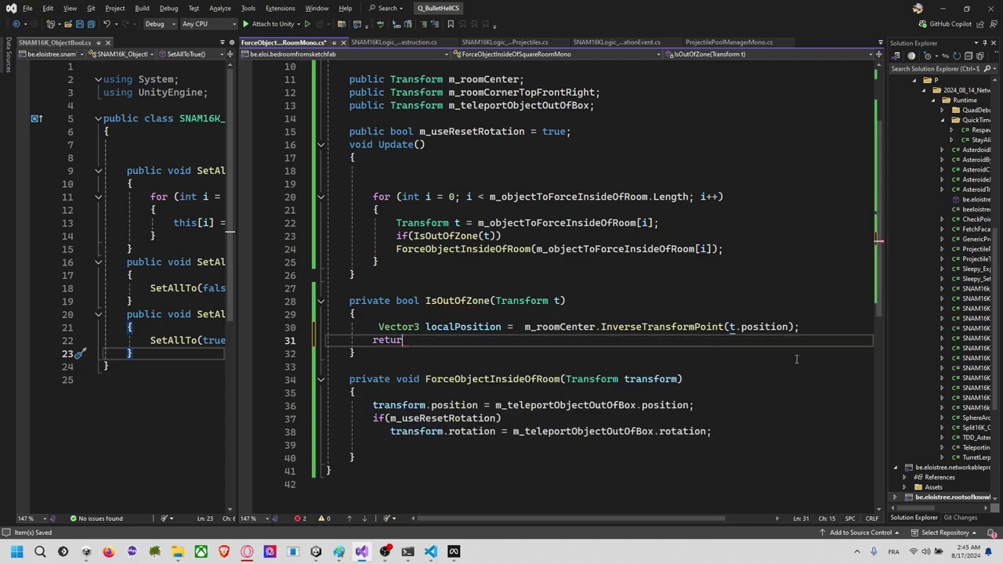
Step: Add if(localPosition.x > m_roomCornerTopFrontRight.localPosition.x) with return true; below the localPosition declaration in IsOutOfZone
{"action": "type", "text": "if("}
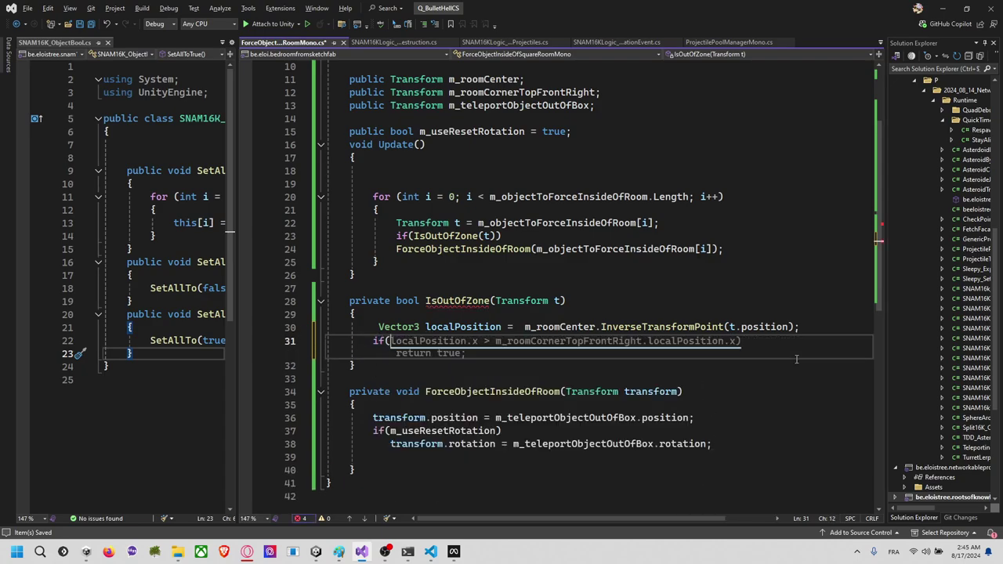
{"action": "type", "text": "localPosition"}
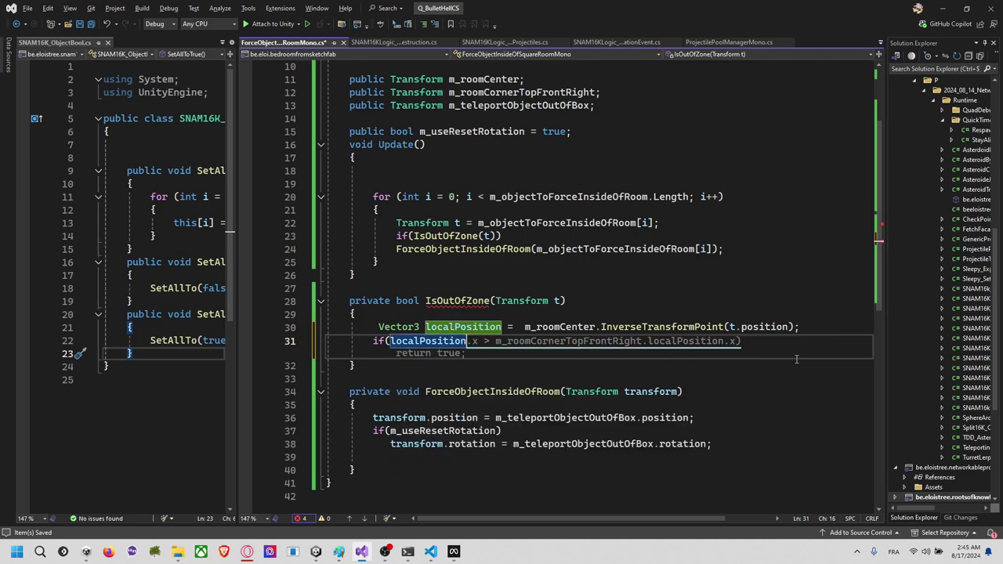
{"action": "key", "text": "Tab"}
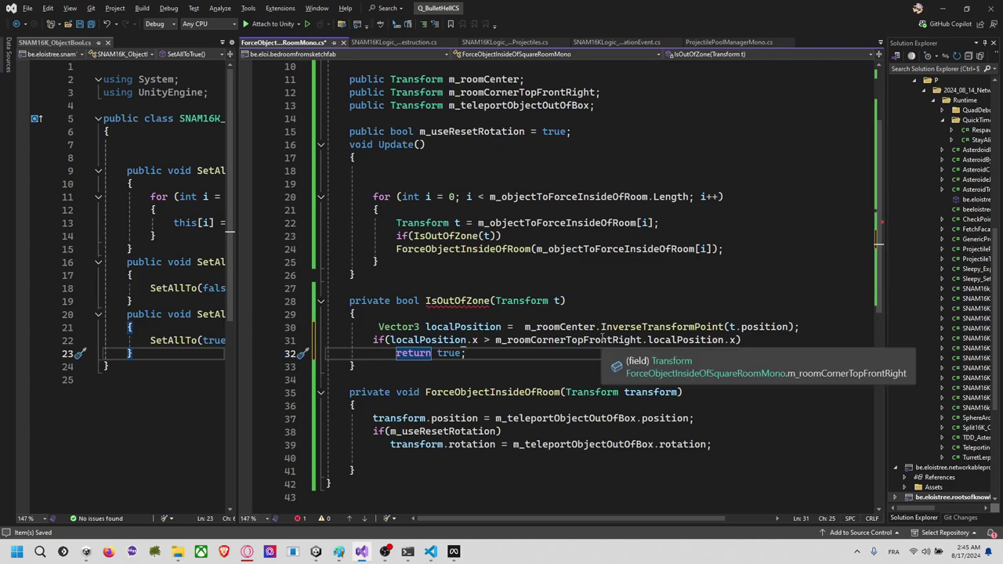
Step: Change the right side of the x comparison to m_roomCenter.localScale.x
{"action": "double_click", "coordinate": [683, 340]}
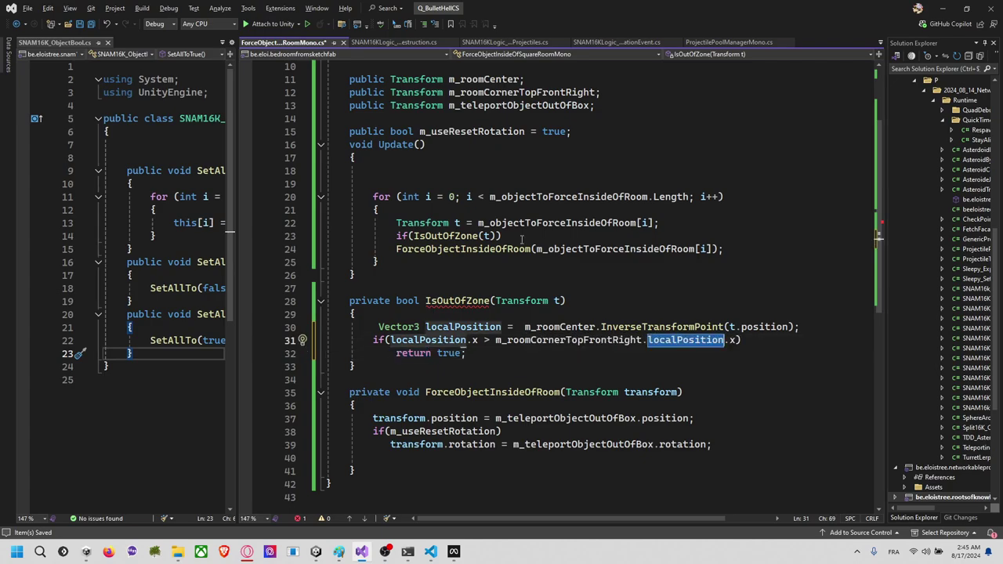
{"action": "double_click", "coordinate": [493, 79]}
{"action": "key", "text": "ctrl+c"}
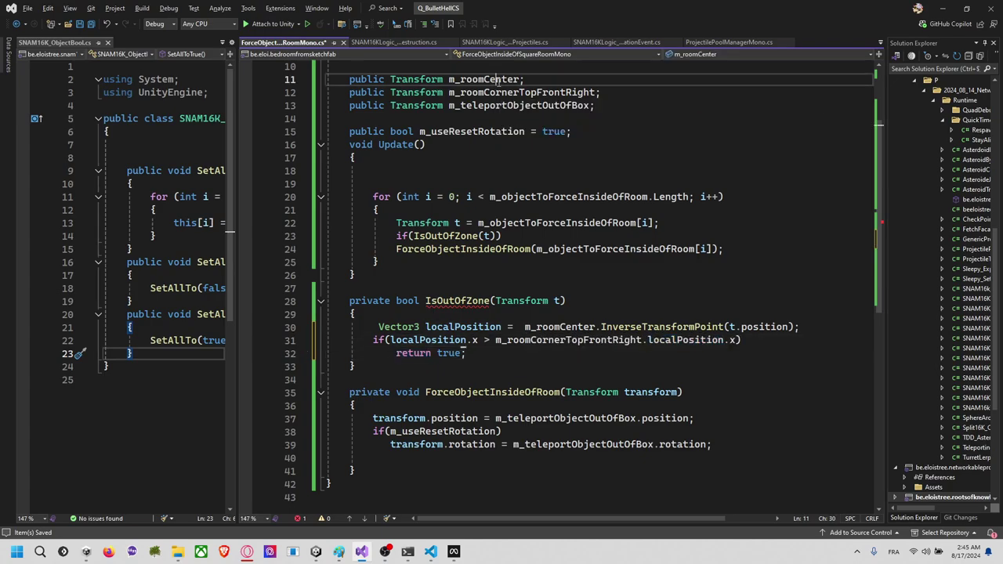
{"action": "double_click", "coordinate": [594, 339]}
{"action": "key", "text": "ctrl+v"}
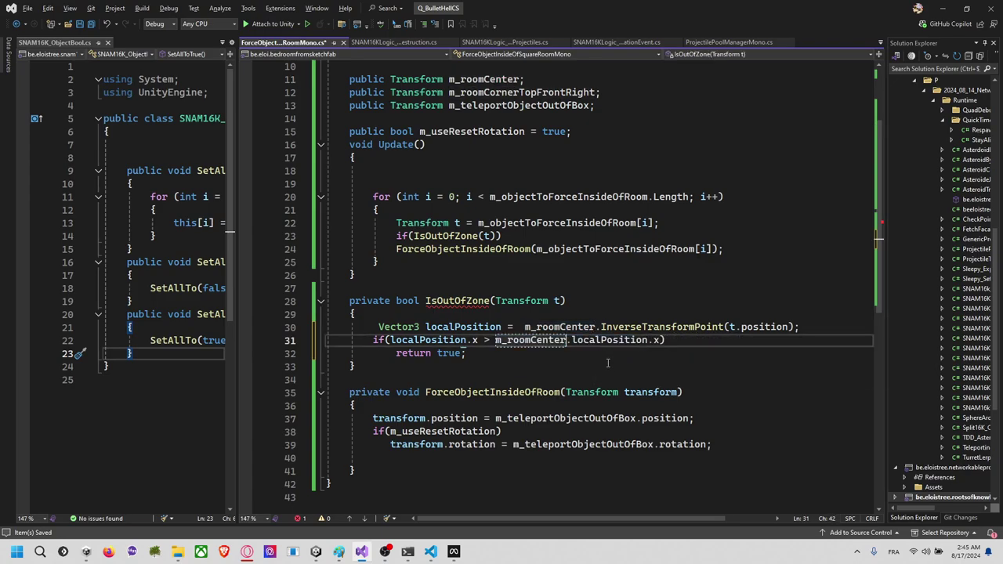
{"action": "double_click", "coordinate": [604, 342]}
{"action": "type", "text": "localS"}
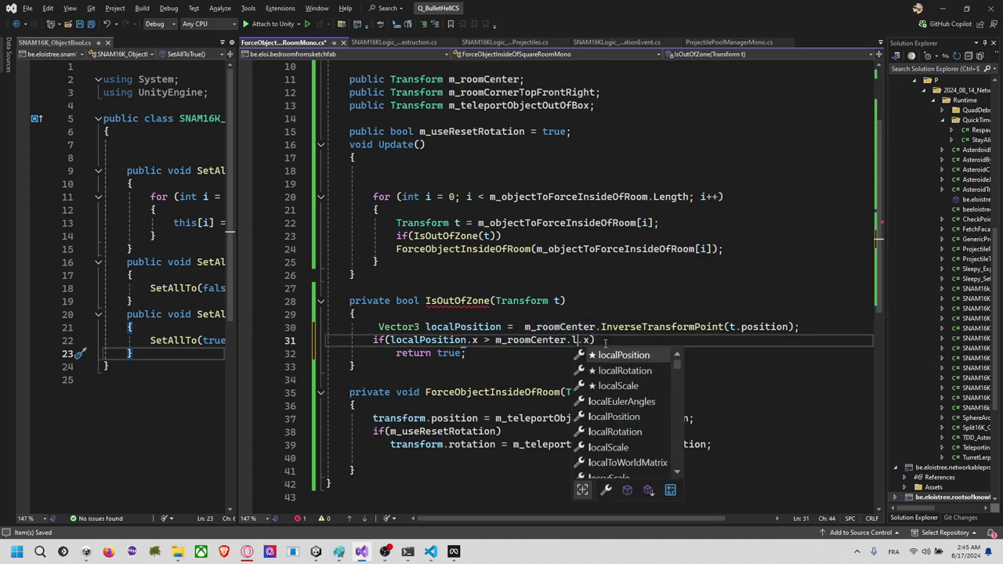
{"action": "key", "text": "Tab"}
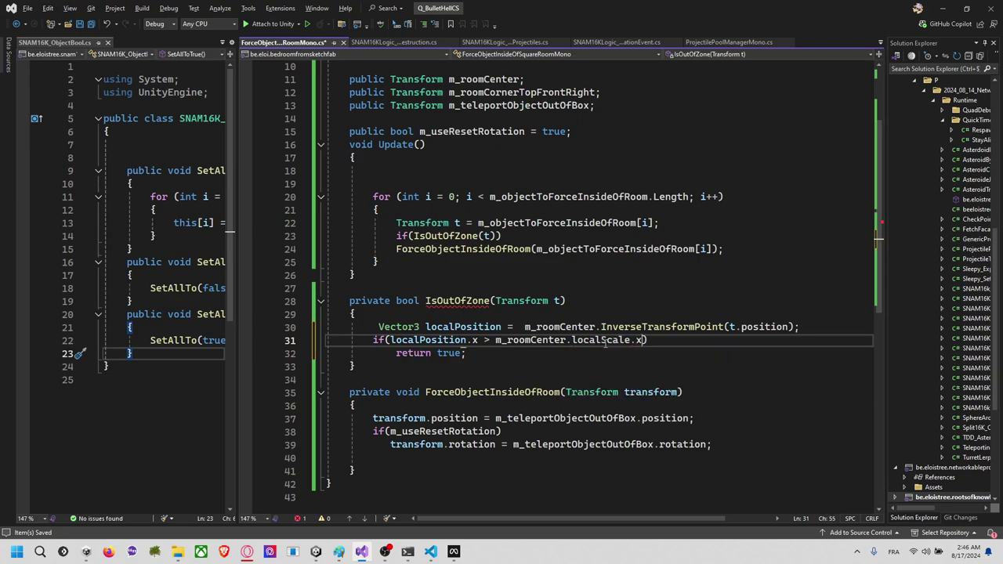
Step: Add a second check, if(localPosition.x < -m_roomCenter.localScale.x), with return true; below the first one
{"action": "key", "text": "End"}
{"action": "key", "text": "Down"}
{"action": "key", "text": "Down"}
{"action": "key", "text": "Up"}
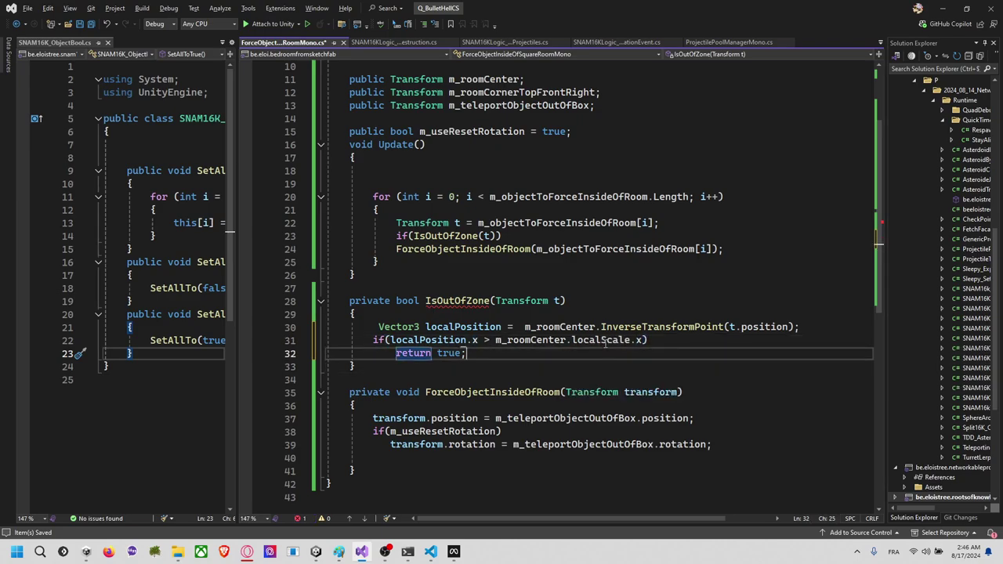
{"action": "key", "text": "Return"}
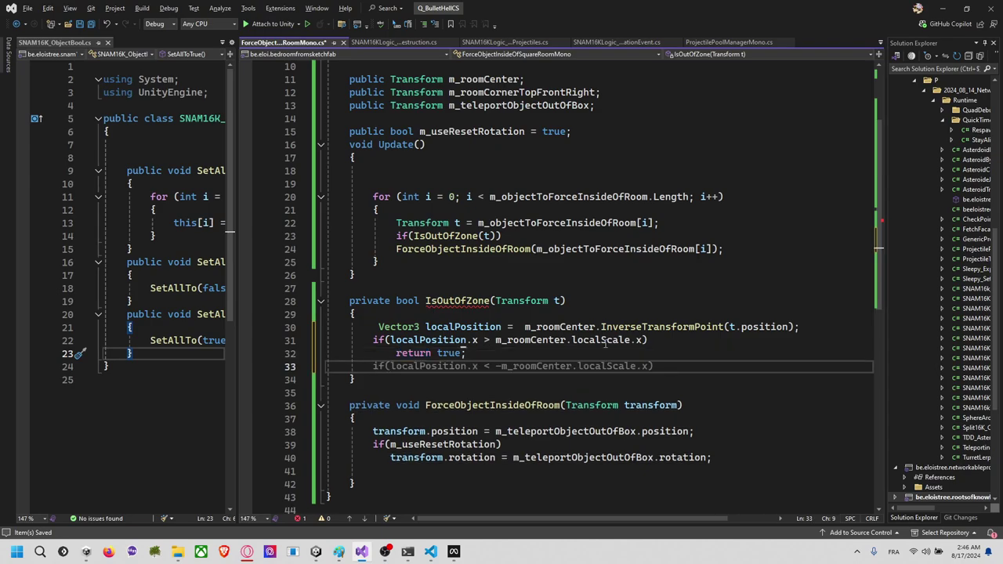
{"action": "key", "text": "Tab"}
{"action": "key", "text": "Return"}
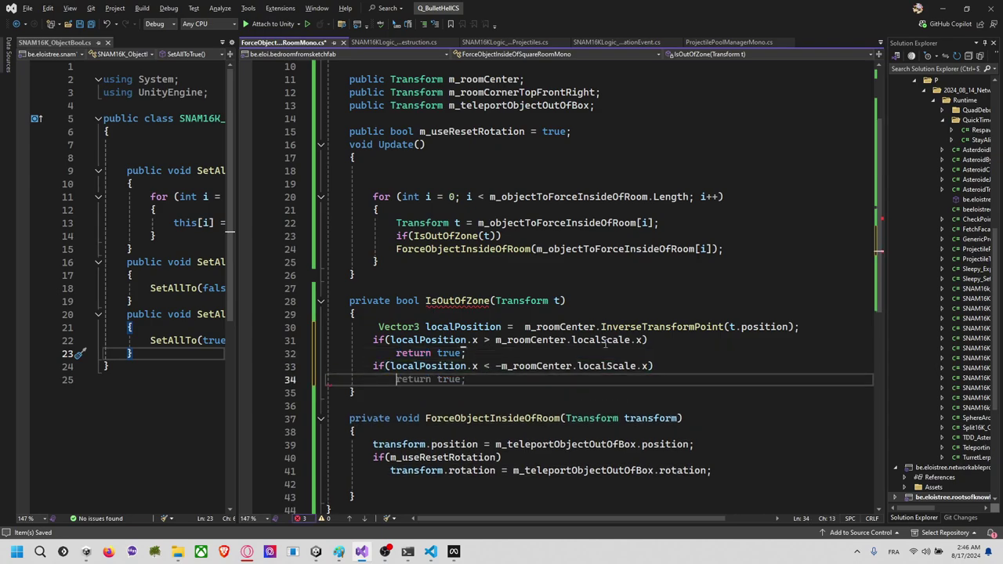
{"action": "key", "text": "Tab"}
Step: Add two z checks returning true: localPosition.z > m_roomCenter.localScale.z and localPosition.z < -m_roomCenter.localScale.z
{"action": "key", "text": "Return"}
{"action": "key", "text": "Tab"}
{"action": "key", "text": "Return"}
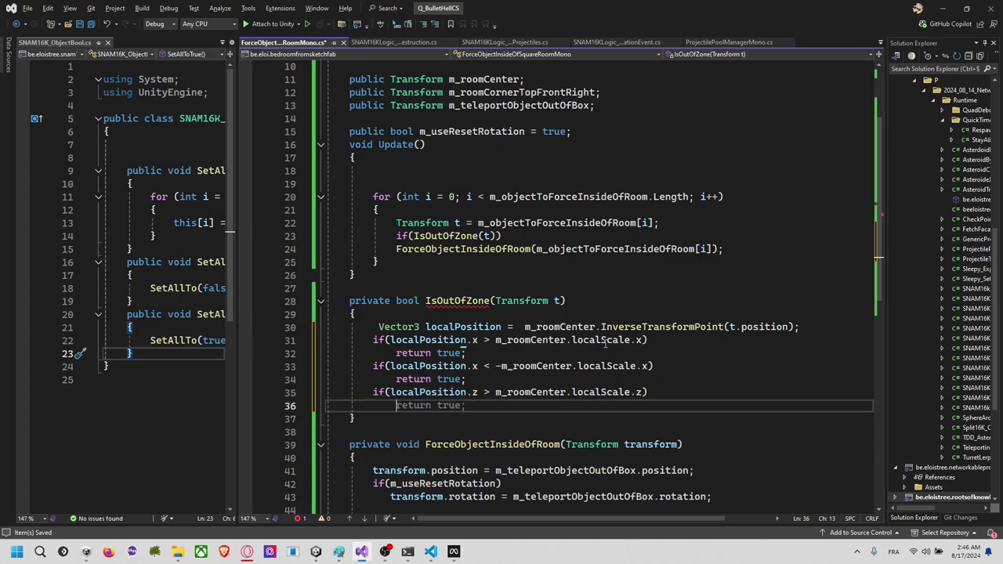
{"action": "key", "text": "Tab"}
{"action": "key", "text": "Return"}
{"action": "key", "text": "Tab"}
{"action": "key", "text": "Return"}
{"action": "key", "text": "Tab"}
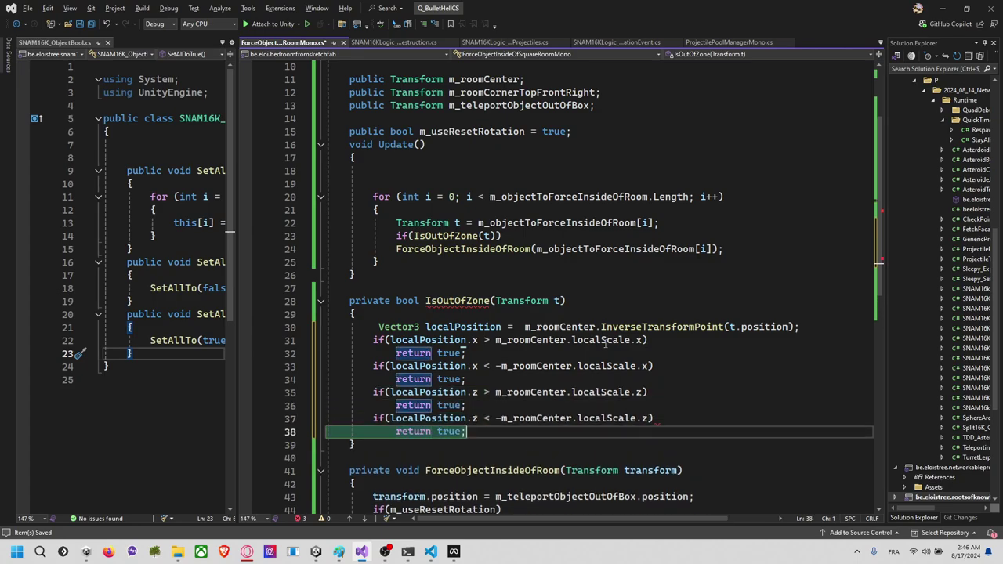
Step: End IsOutOfZone with return false; after the z checks, followed by an empty line
{"action": "key", "text": "Return"}
{"action": "key", "text": "Tab"}
{"action": "key", "text": "Return"}
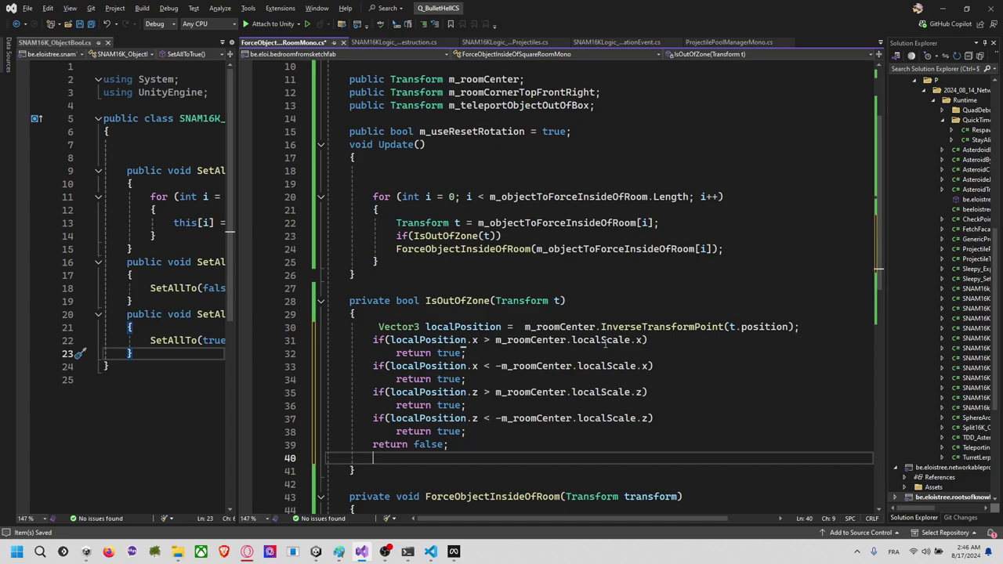
Step: Insert if(localPosition.y > m_roomCenter.localScale.y) with return true; between the last z check and return false;
{"action": "scroll", "coordinate": [606, 358], "scroll_direction": "down", "scroll_amount": 2}
{"action": "left_click", "coordinate": [672, 342]}
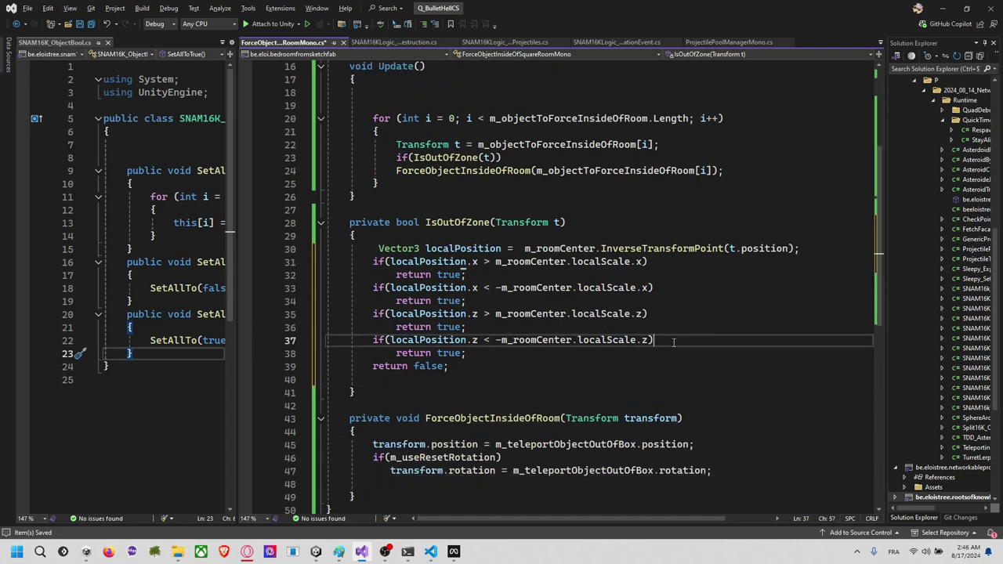
{"action": "key", "text": "Return"}
{"action": "key", "text": "ctrl+z"}
{"action": "key", "text": "Down"}
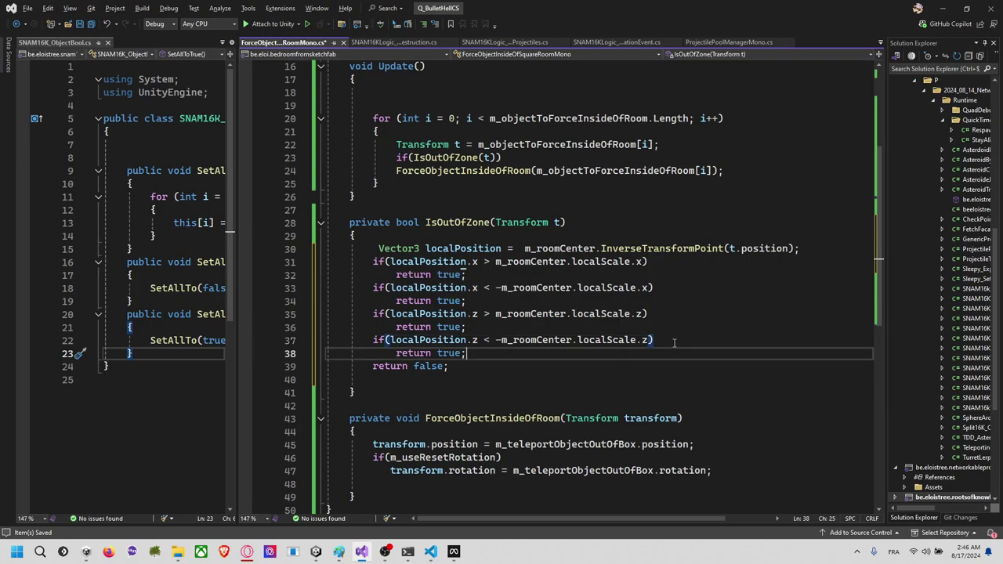
{"action": "key", "text": "Return"}
{"action": "type", "text": "if("}
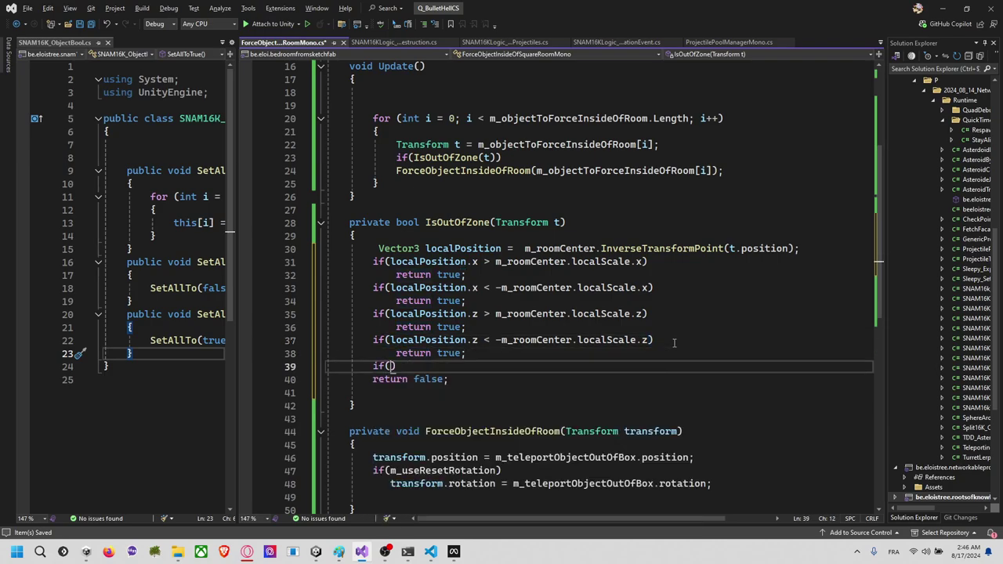
{"action": "key", "text": "Tab"}
{"action": "key", "text": "Return"}
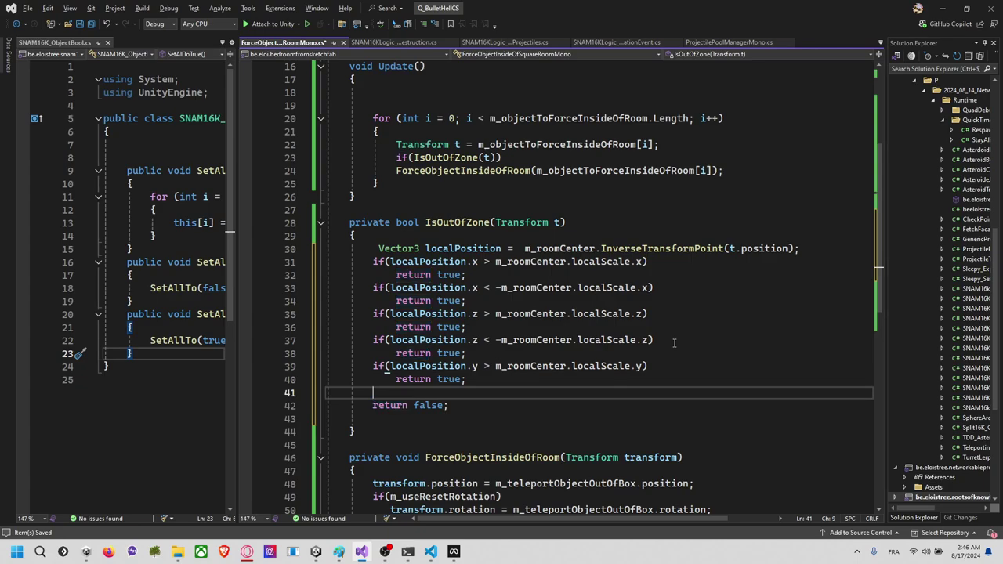
Step: Add if(localPosition.y < -m_roomCenter.localScale.y) with return true; directly before return false; in IsOutOfZone and save the script
{"action": "key", "text": "Tab"}
{"action": "left_click", "coordinate": [662, 366]}
{"action": "left_click", "coordinate": [465, 405]}
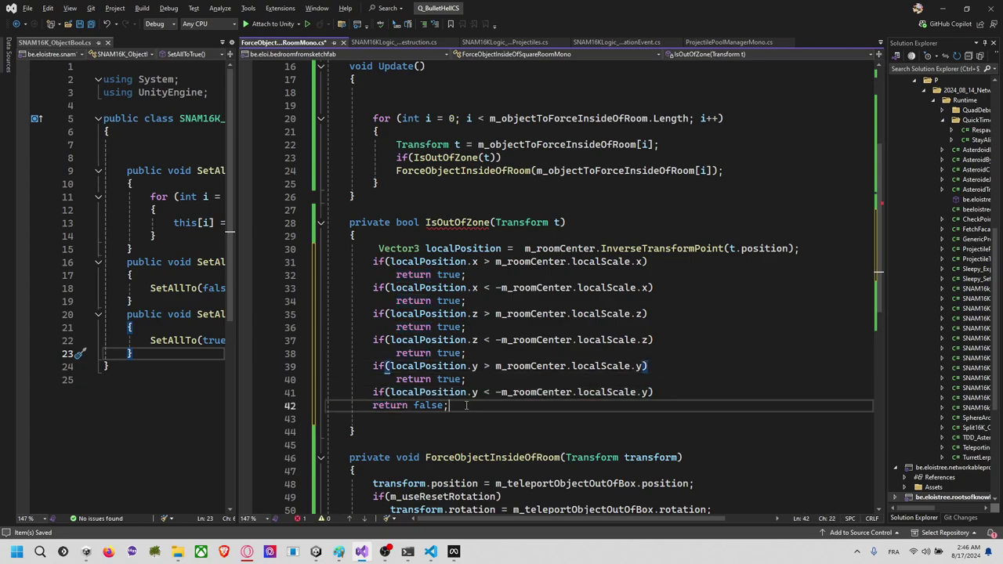
{"action": "scroll", "coordinate": [471, 403], "scroll_direction": "down", "scroll_amount": 1}
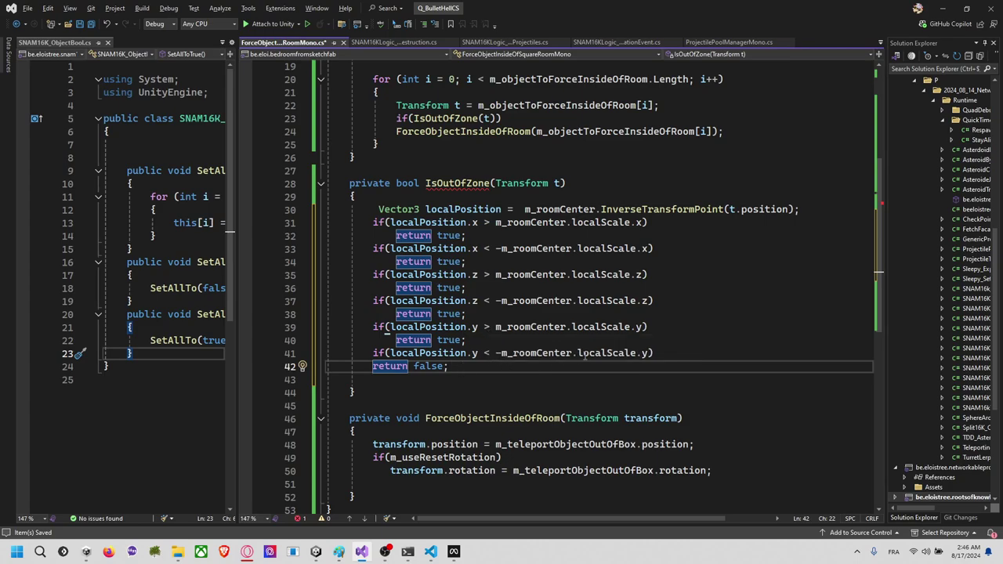
{"action": "left_click", "coordinate": [671, 352]}
{"action": "key", "text": "Return"}
{"action": "key", "text": "Tab"}
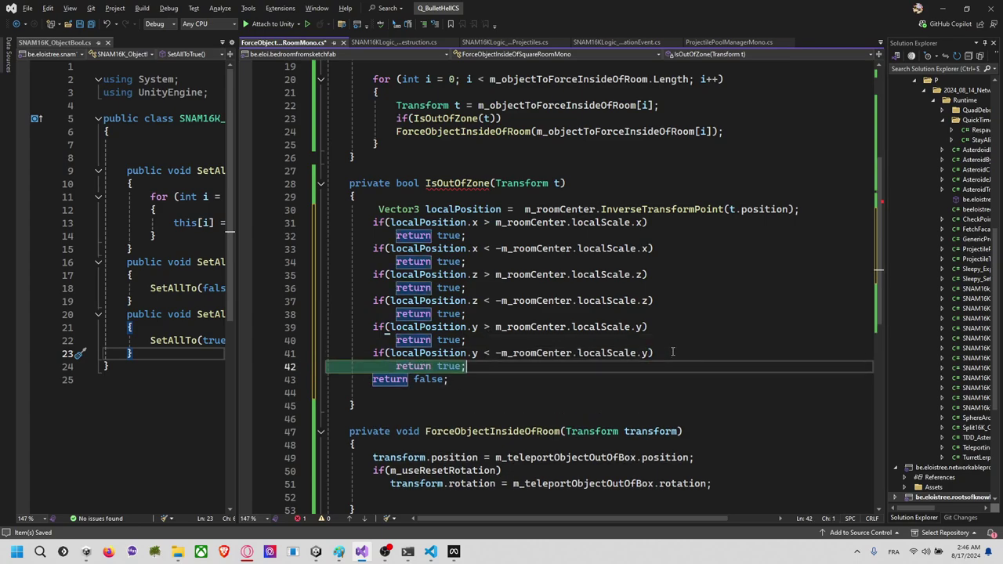
{"action": "key", "text": "Down"}
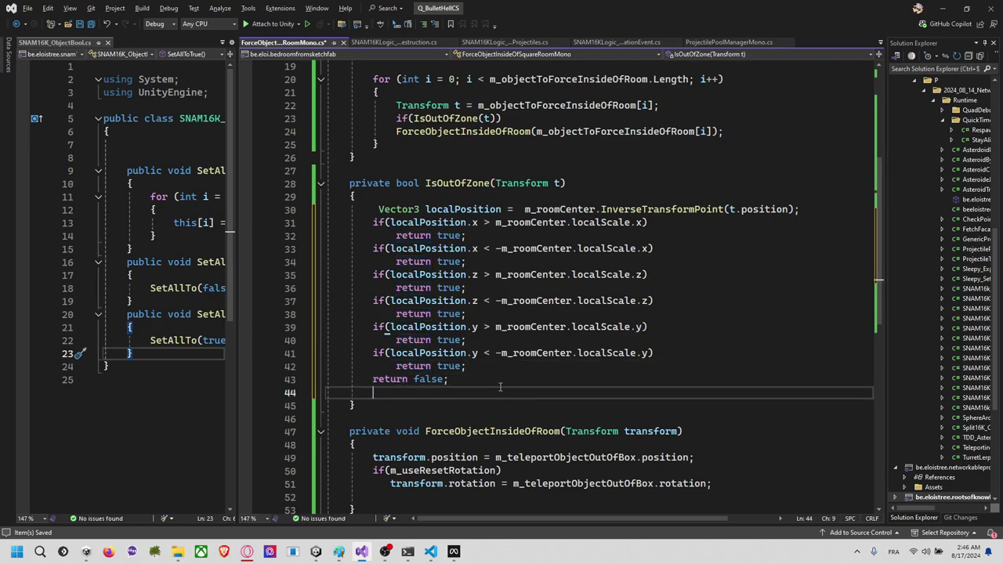
{"action": "scroll", "coordinate": [504, 380], "scroll_direction": "up", "scroll_amount": 3}
{"action": "scroll", "coordinate": [504, 380], "scroll_direction": "up", "scroll_amount": 2}
{"action": "left_click", "coordinate": [523, 357]}
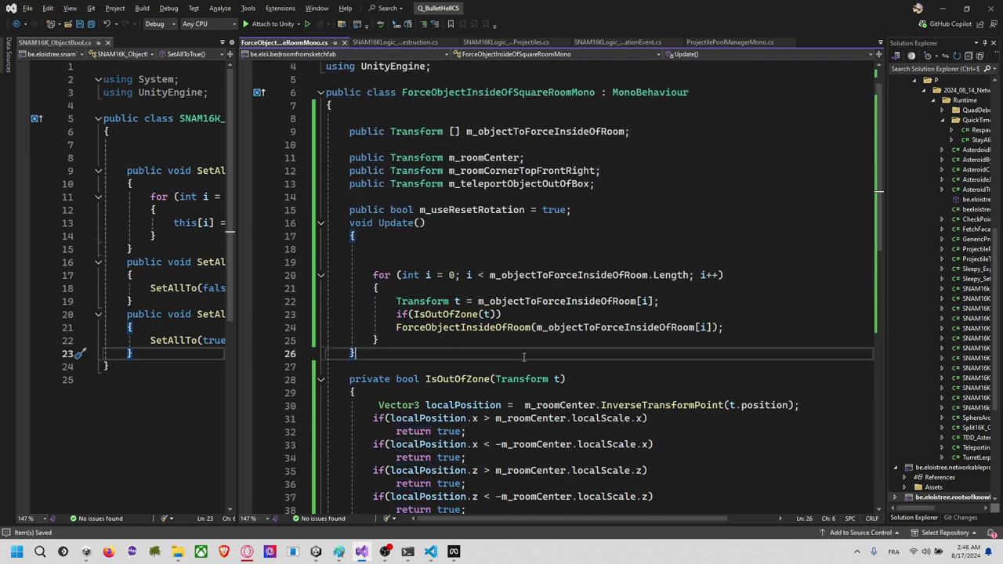
Step: Switch to Unity and rename the parent Cube in Prefab Room Collision Outside as Room Center
{"action": "key", "text": "alt+Tab"}
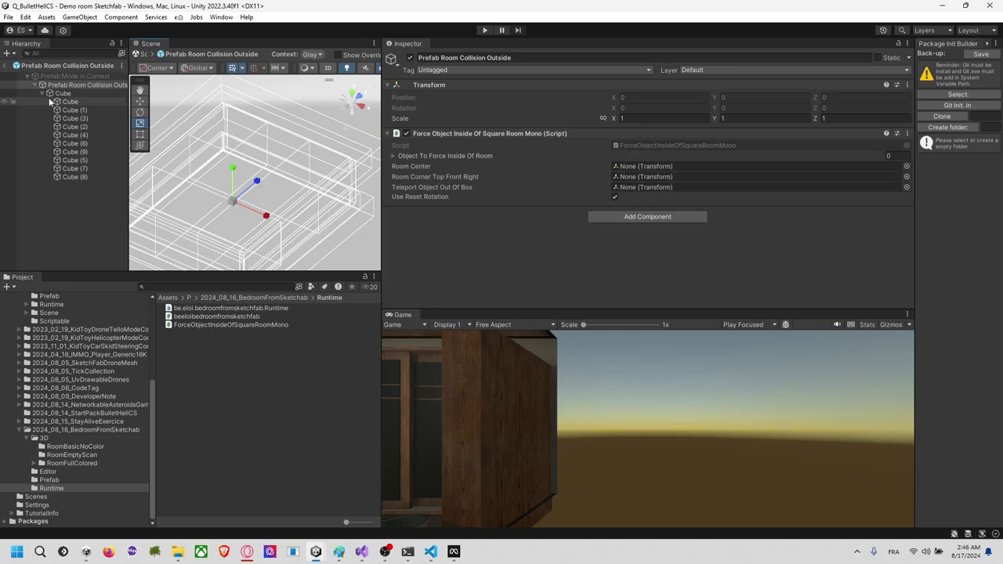
{"action": "left_click_drag", "start_coordinate": [67, 102], "coordinate": [639, 168]}
{"action": "left_click", "coordinate": [78, 102]}
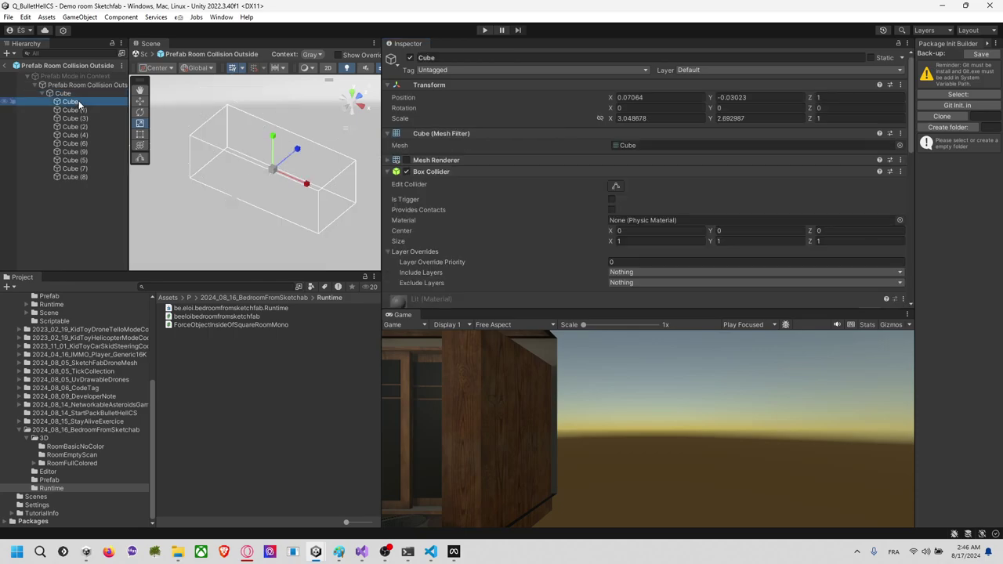
{"action": "left_click", "coordinate": [78, 102]}
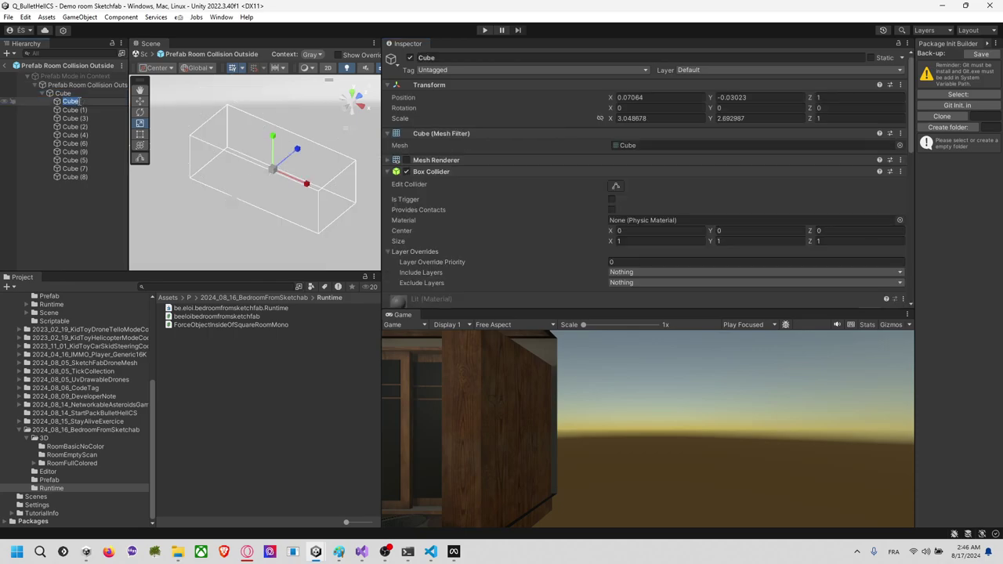
{"action": "left_click", "coordinate": [88, 95]}
{"action": "left_click", "coordinate": [86, 94]}
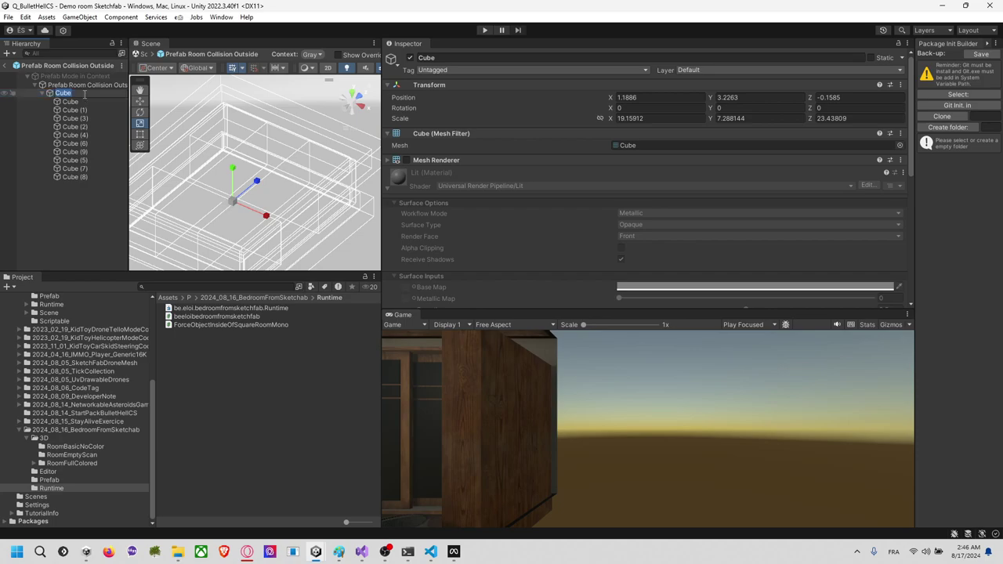
{"action": "type", "text": "Room Center"}
{"action": "key", "text": "Return"}
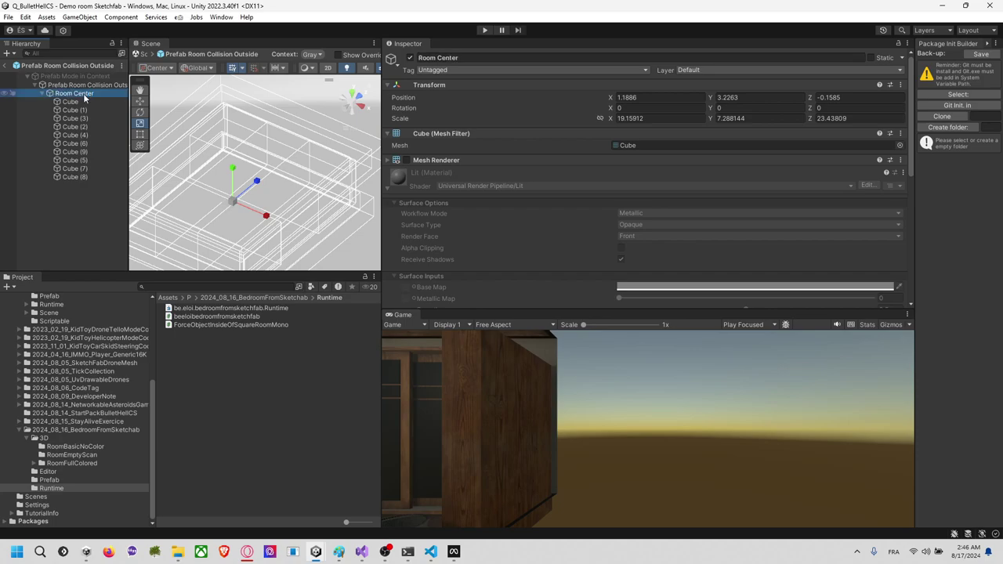
Step: Assign the Room Center object to the prefab root script's Room Center reference
{"action": "left_click", "coordinate": [406, 160]}
{"action": "left_click", "coordinate": [405, 160]}
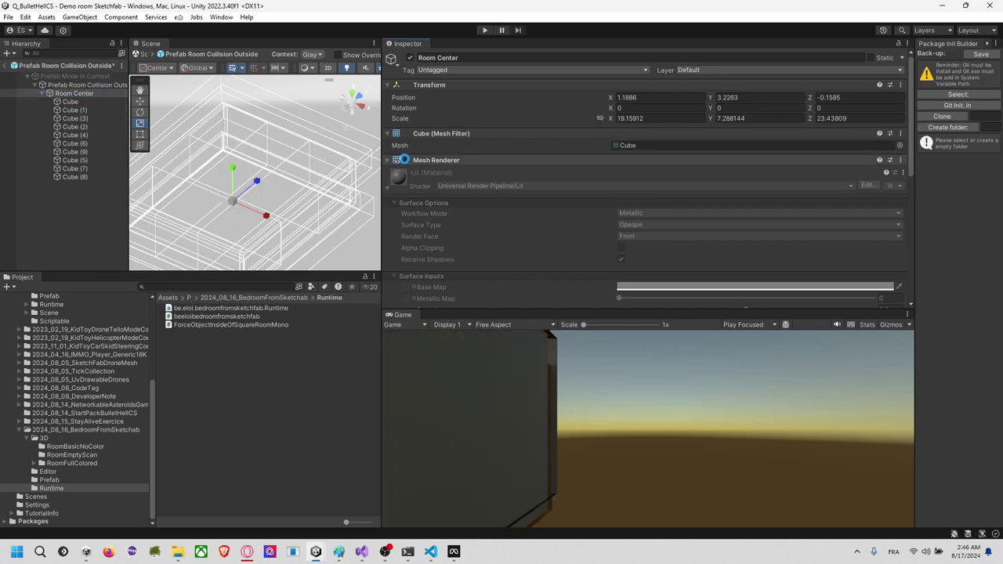
{"action": "left_click", "coordinate": [77, 86]}
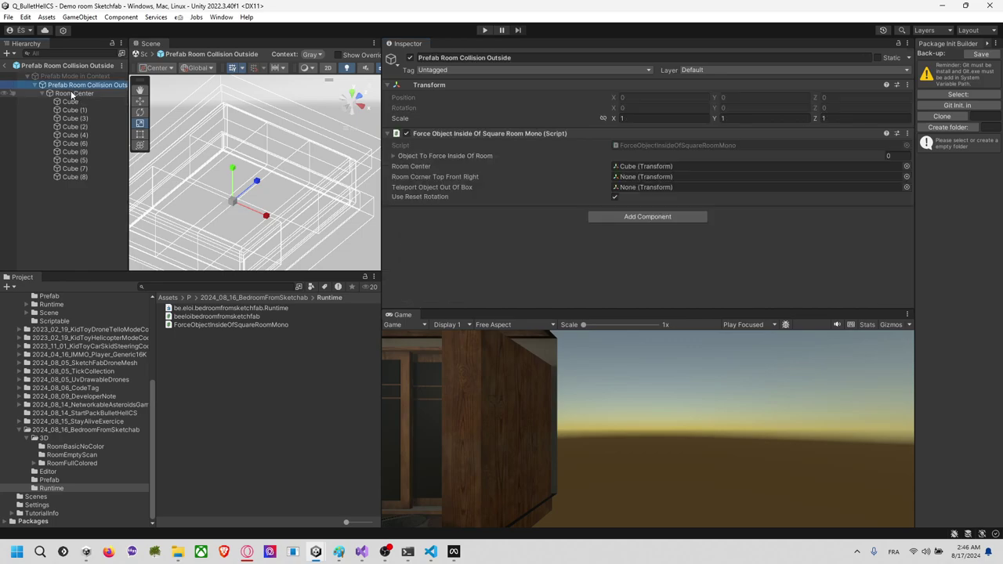
{"action": "left_click_drag", "start_coordinate": [72, 94], "coordinate": [633, 169]}
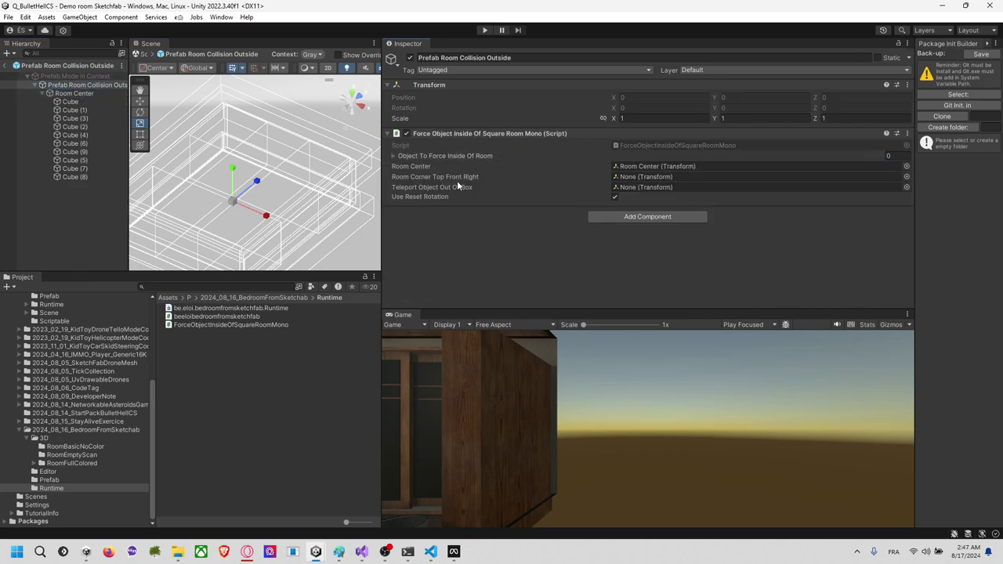
Step: Create an empty child object under Room Center and name it Top Corner
{"action": "left_click", "coordinate": [85, 93]}
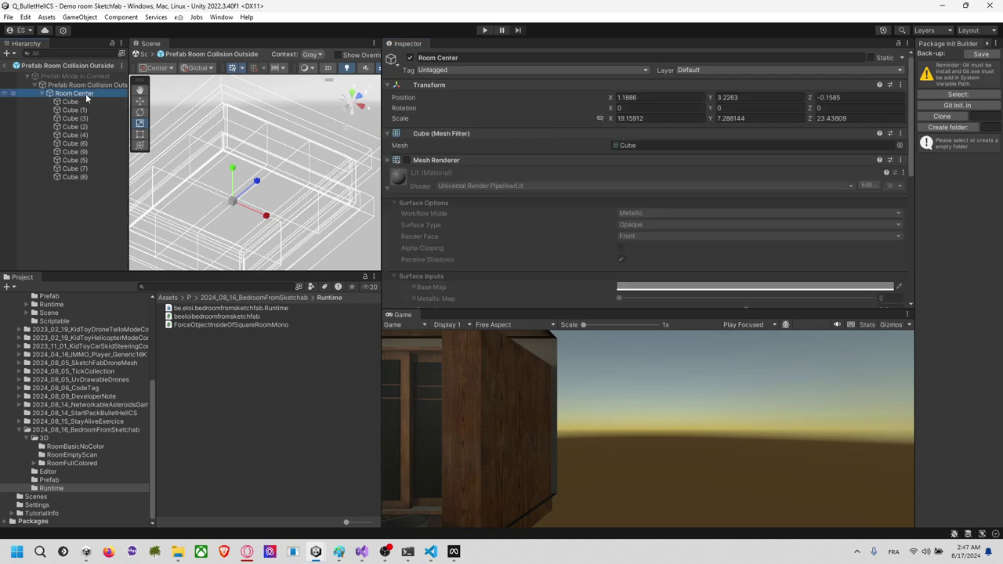
{"action": "right_click", "coordinate": [85, 93]}
{"action": "left_click", "coordinate": [155, 255]}
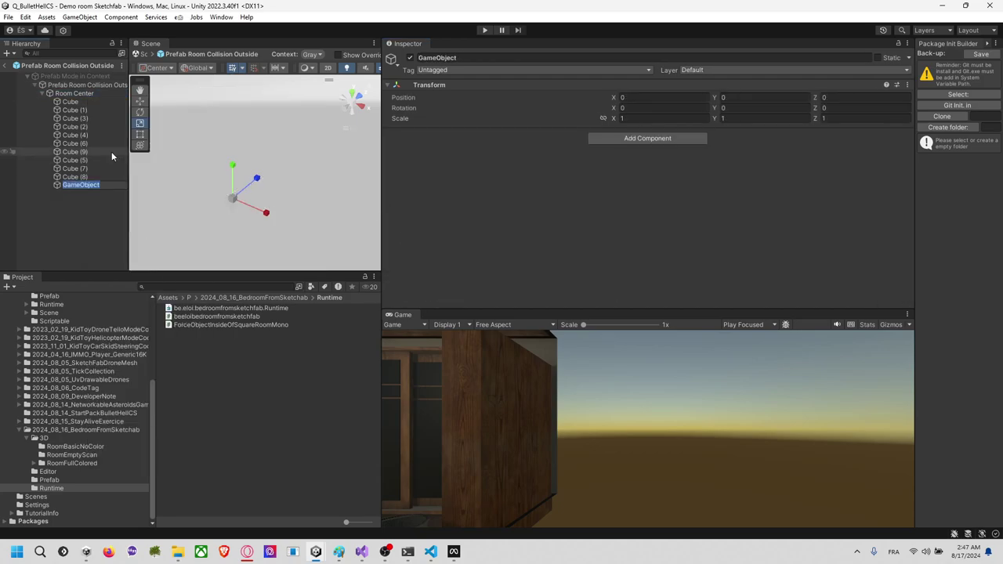
{"action": "left_click", "coordinate": [90, 196]}
{"action": "left_click", "coordinate": [86, 186]}
{"action": "key", "text": "F2"}
{"action": "type", "text": "Top"}
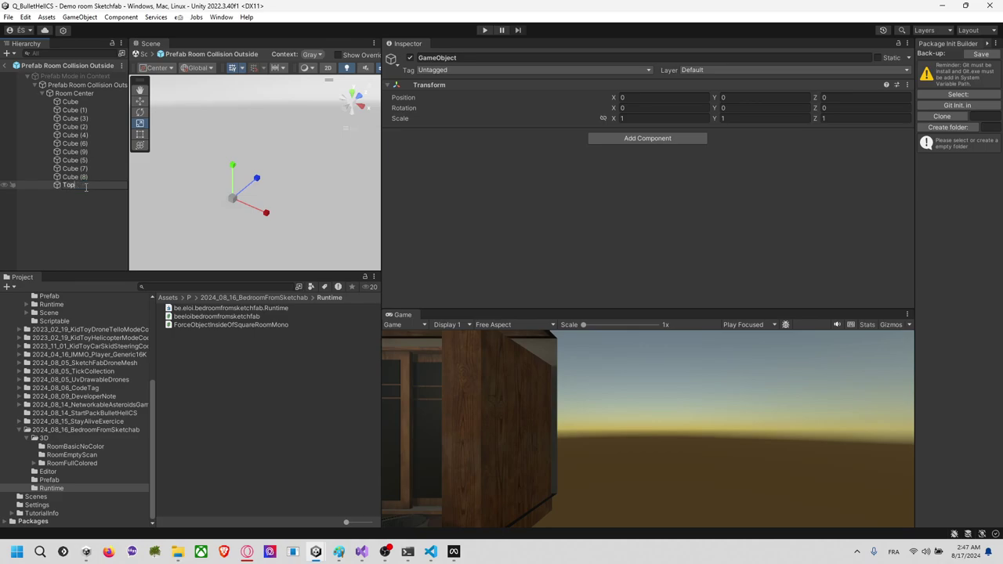
{"action": "type", "text": " Corner"}
{"action": "key", "text": "Return"}
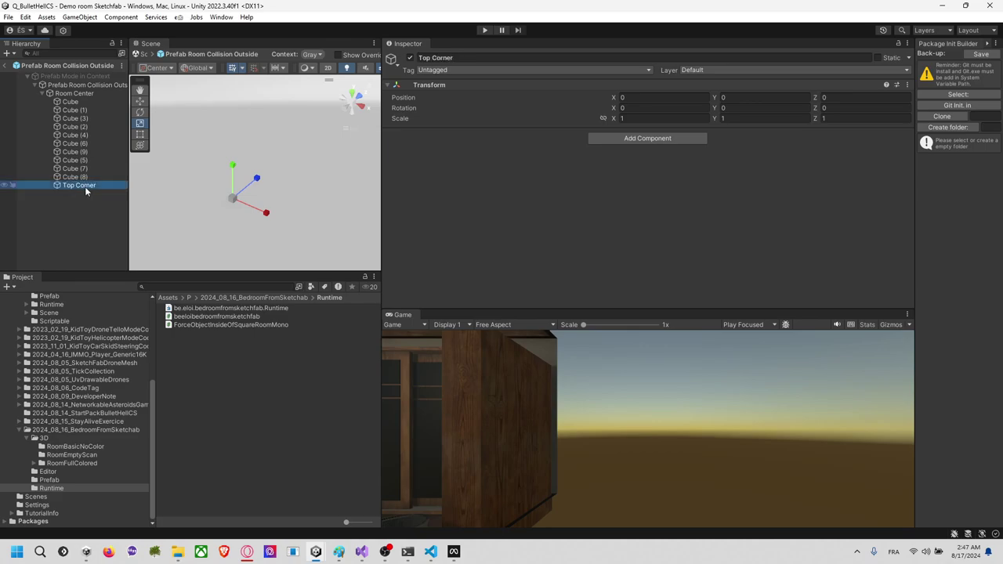
Step: Set Top Corner's position to X 0.5, Y 0.5, Z 0.5
{"action": "left_click", "coordinate": [693, 98]}
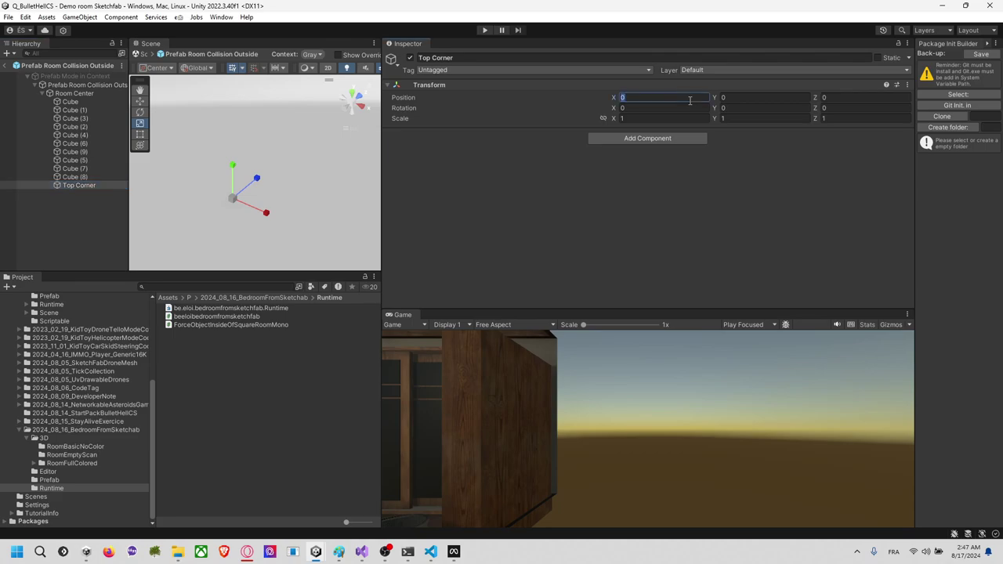
{"action": "type", "text": ".5"}
{"action": "key", "text": "Tab"}
{"action": "type", "text": "0.5"}
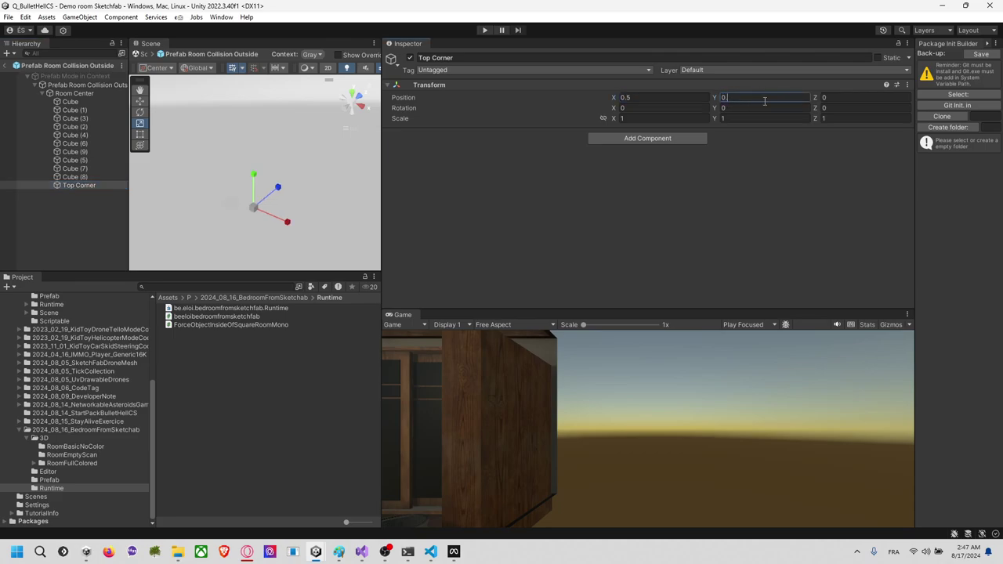
{"action": "left_click", "coordinate": [837, 98]}
{"action": "type", "text": "0.5"}
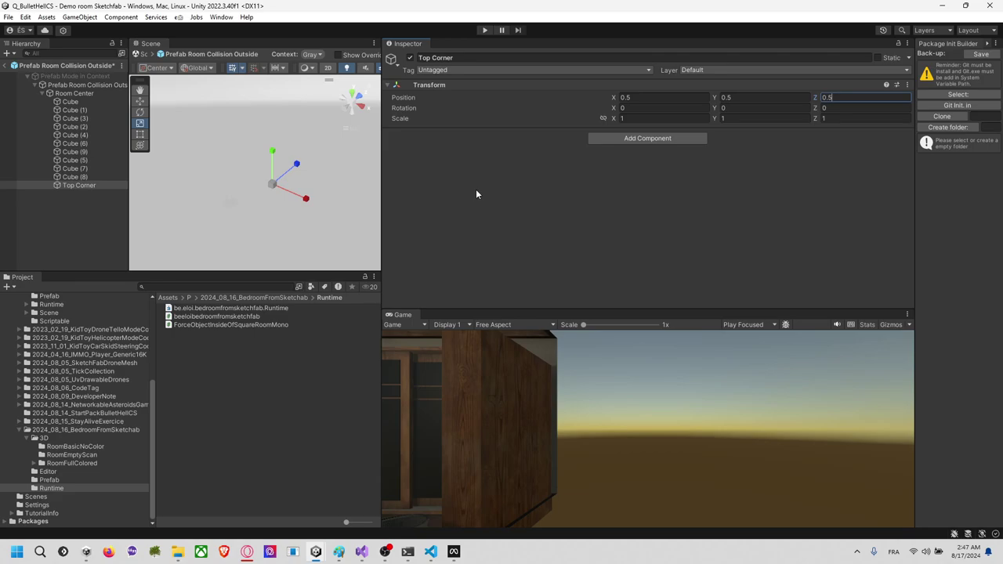
Step: Enable Room Center's Mesh Renderer and check Top Corner's placement against the cube
{"action": "left_click", "coordinate": [87, 101]}
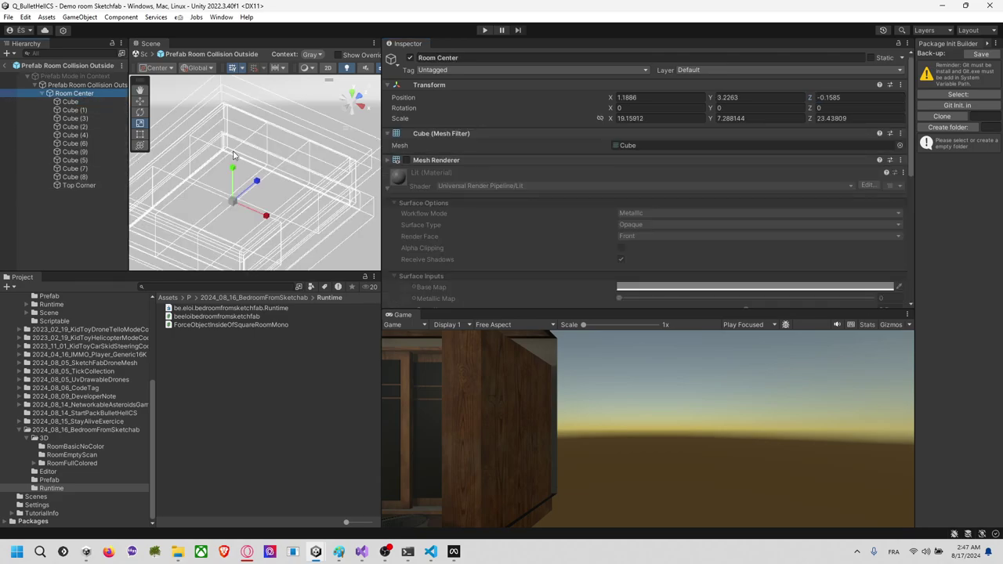
{"action": "left_click", "coordinate": [406, 160]}
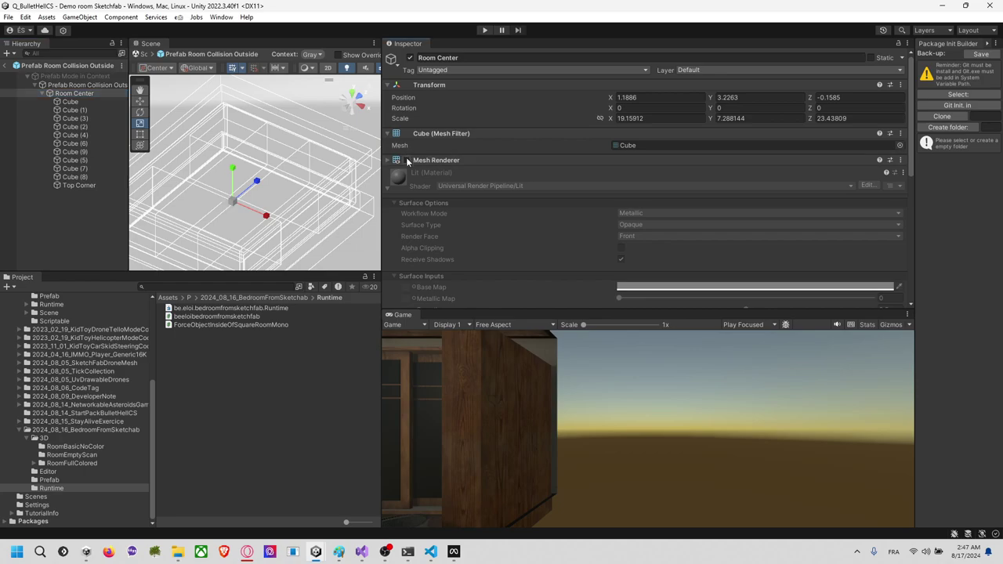
{"action": "left_click", "coordinate": [79, 185]}
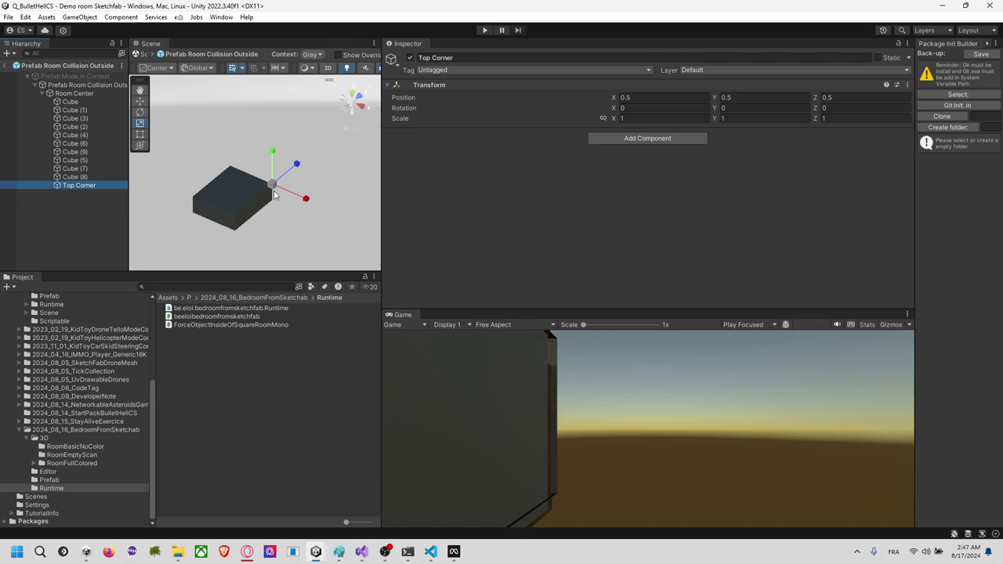
Step: Create another empty child object under Room Center and name it Reset Point Position
{"action": "left_click", "coordinate": [82, 95]}
{"action": "right_click", "coordinate": [83, 95]}
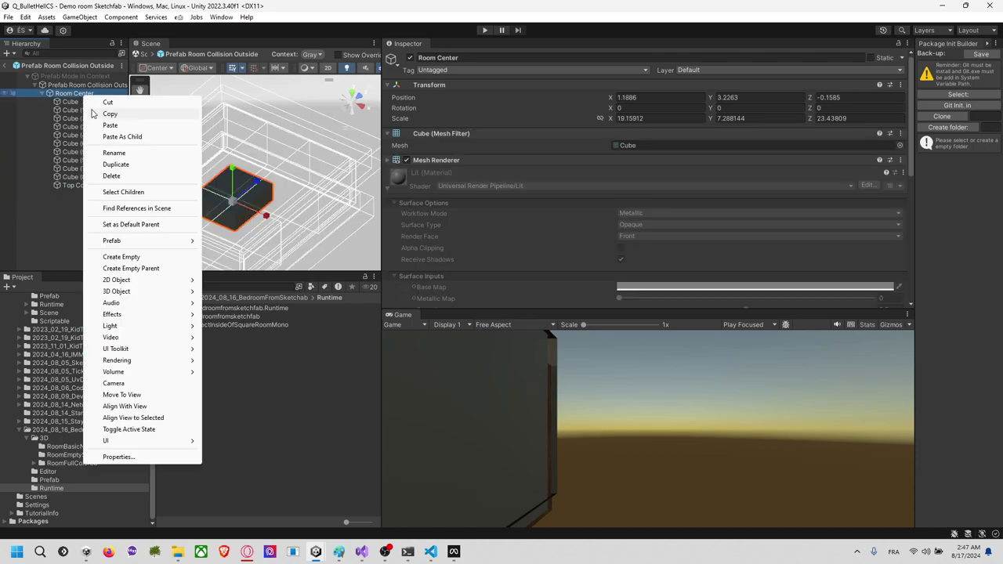
{"action": "left_click", "coordinate": [121, 256]}
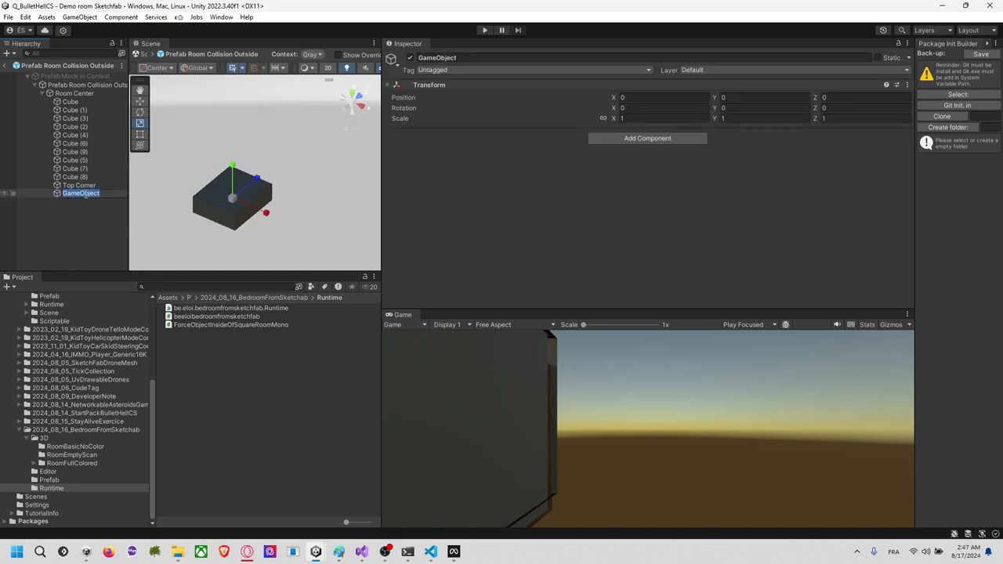
{"action": "type", "text": "Repop Point"}
{"action": "key", "text": "Return"}
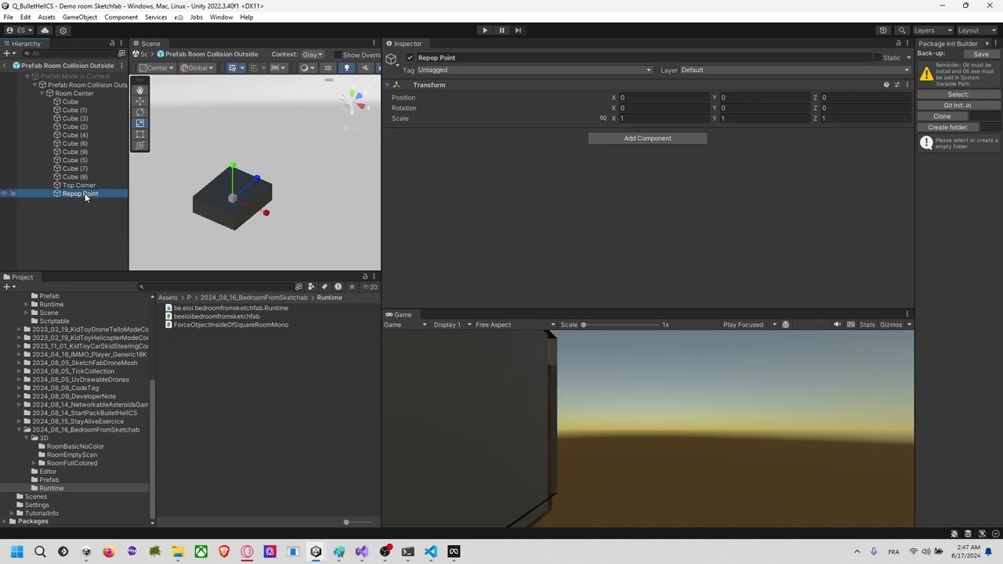
{"action": "key", "text": "F2"}
{"action": "type", "text": "R"}
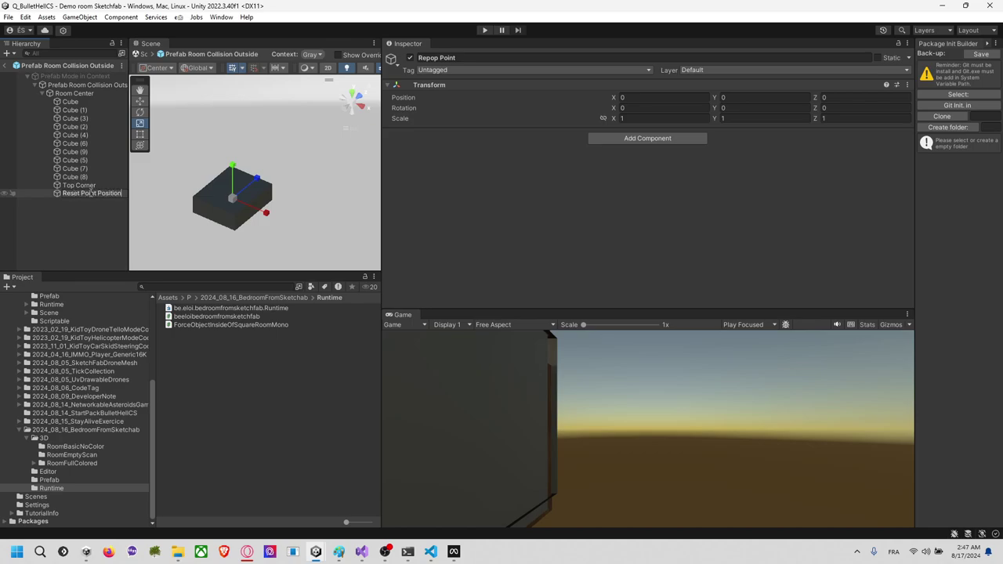
{"action": "key", "text": "Return"}
Step: On the prefab root's script, assign Reset Point Position to Teleport Object Out Of Box and Top Corner to Room Corner Top Front Right
{"action": "left_click", "coordinate": [75, 93]}
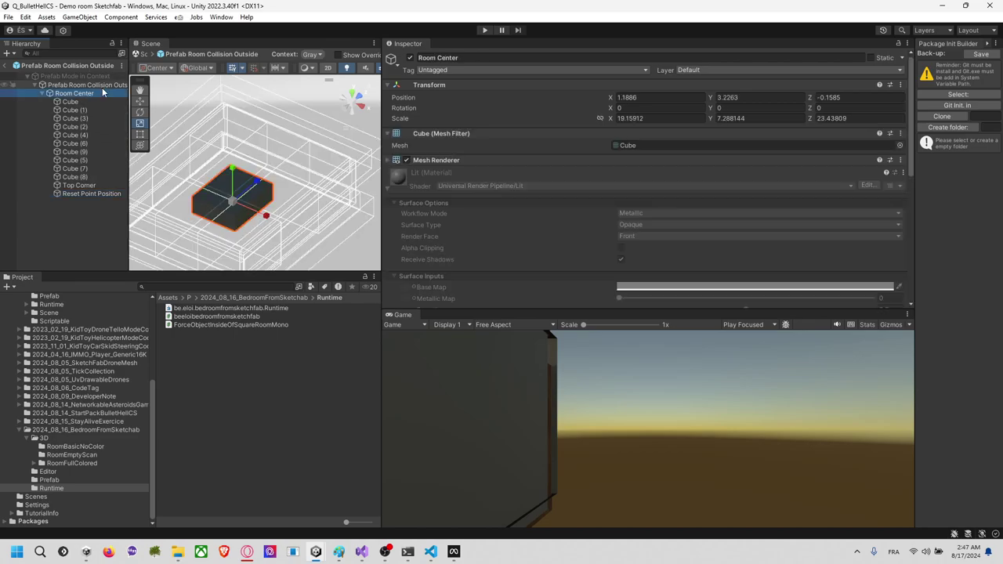
{"action": "left_click", "coordinate": [86, 85]}
{"action": "left_click_drag", "start_coordinate": [81, 200], "coordinate": [661, 191]}
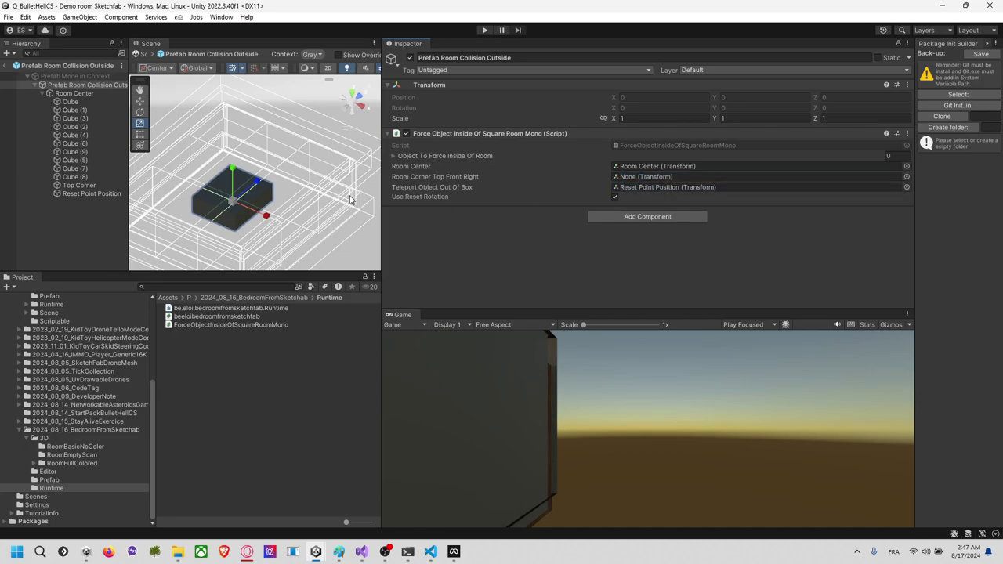
{"action": "left_click_drag", "start_coordinate": [84, 186], "coordinate": [640, 177]}
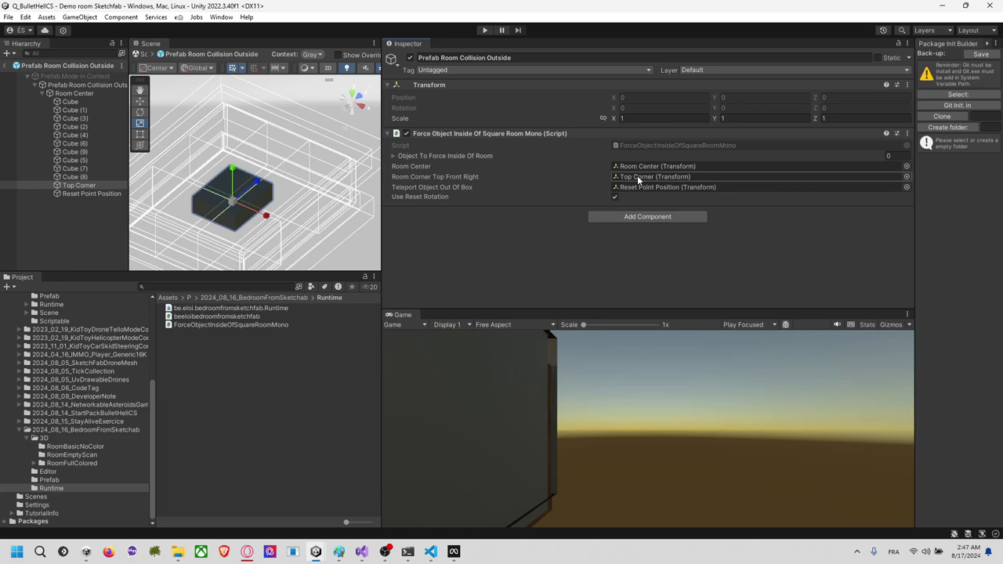
Step: In Visual Studio, review the IsOutOfZone bounds checks and comment out the m_roomCornerTopFrontRight declaration in ForceObjectInsideOfSquareRoomMono
{"action": "key", "text": "alt+Tab"}
{"action": "scroll", "coordinate": [480, 274], "scroll_direction": "down", "scroll_amount": 10}
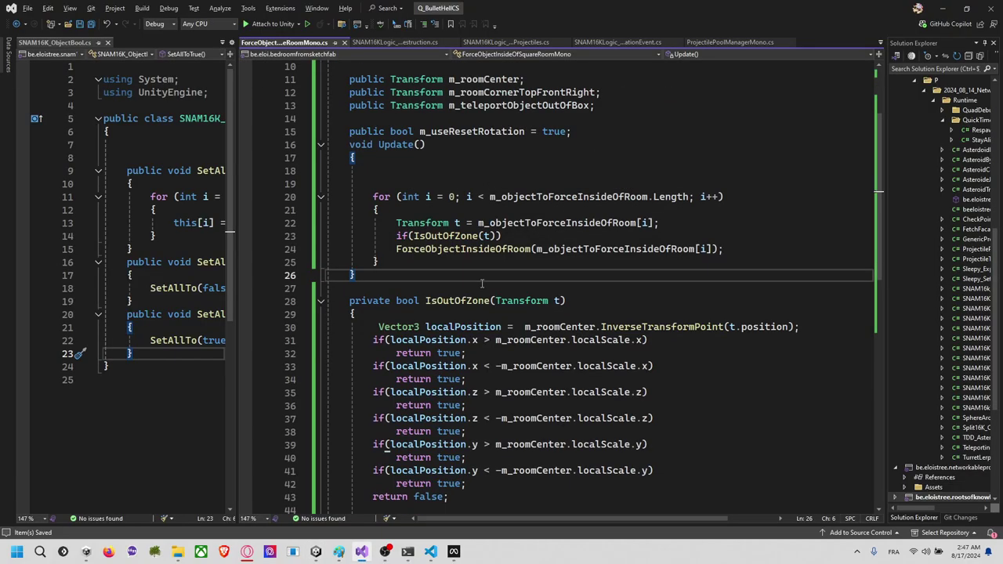
{"action": "scroll", "coordinate": [553, 280], "scroll_direction": "up", "scroll_amount": 7}
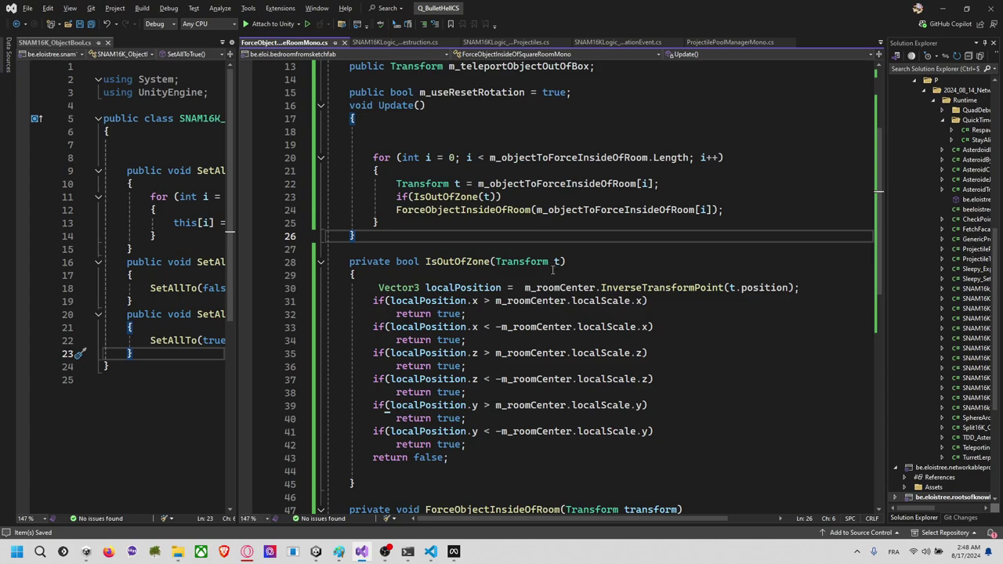
{"action": "double_click", "coordinate": [580, 302]}
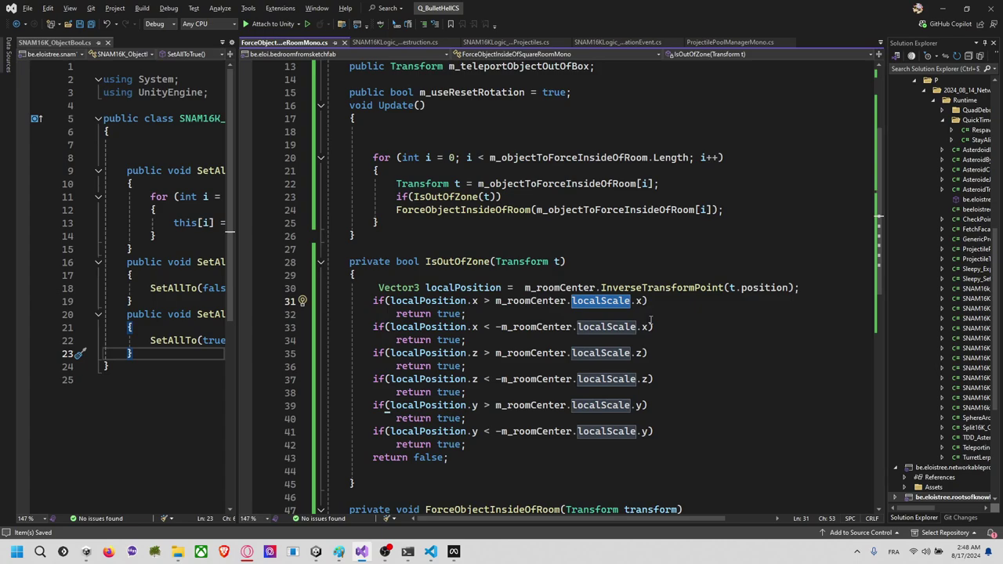
{"action": "scroll", "coordinate": [651, 319], "scroll_direction": "down", "scroll_amount": 2}
{"action": "scroll", "coordinate": [651, 320], "scroll_direction": "up", "scroll_amount": 4}
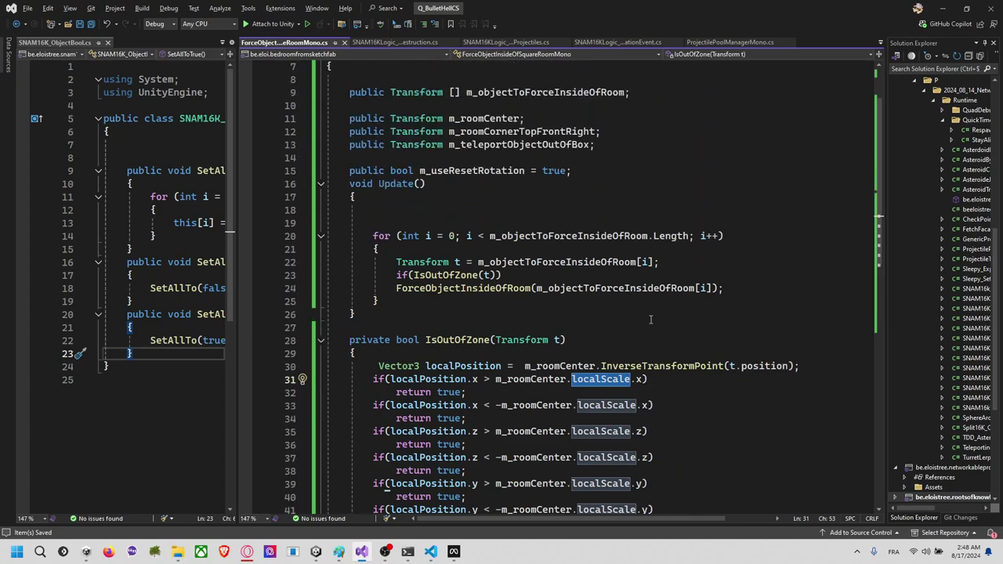
{"action": "double_click", "coordinate": [519, 132]}
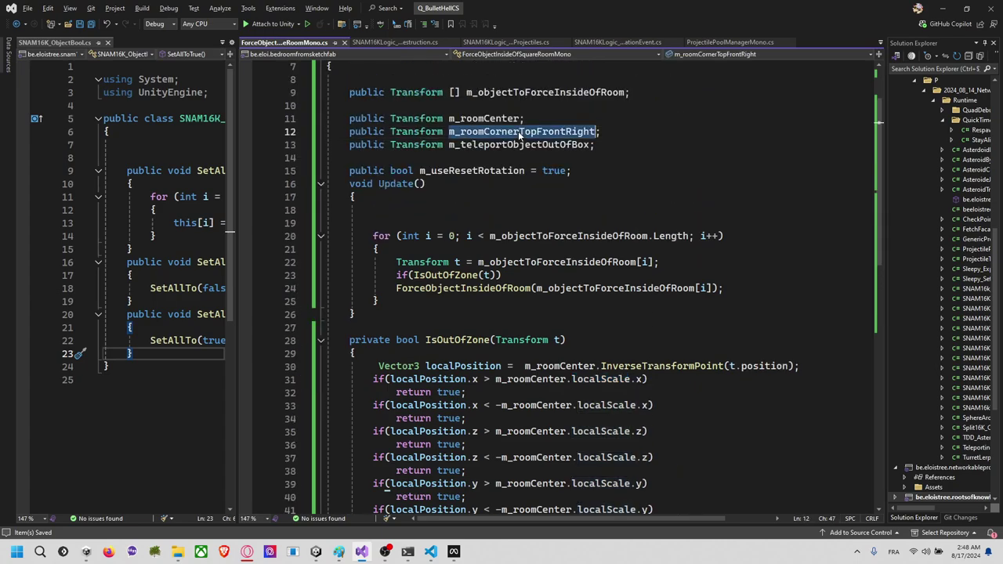
{"action": "left_click", "coordinate": [611, 132]}
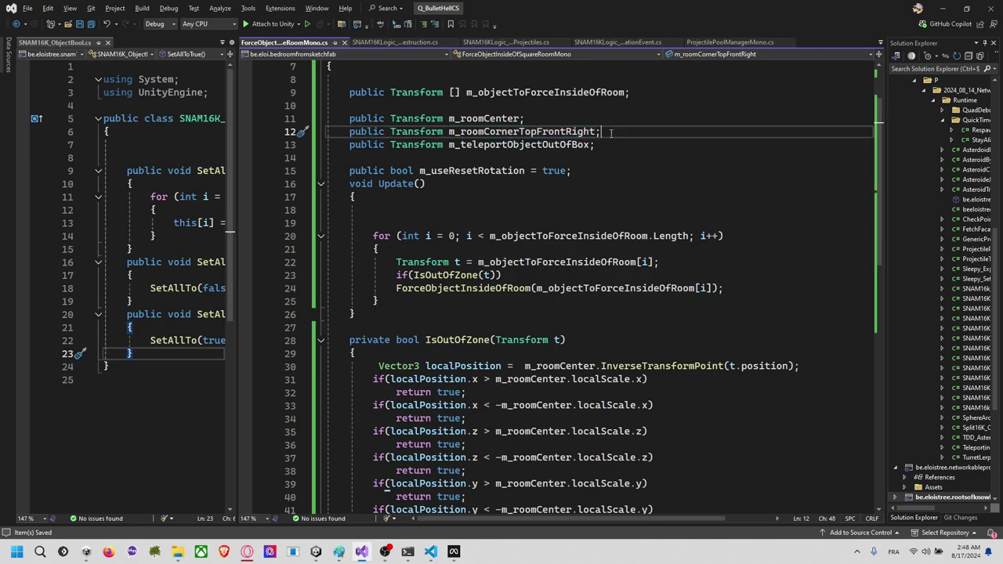
{"action": "left_click", "coordinate": [348, 132]}
{"action": "type", "text": "//"}
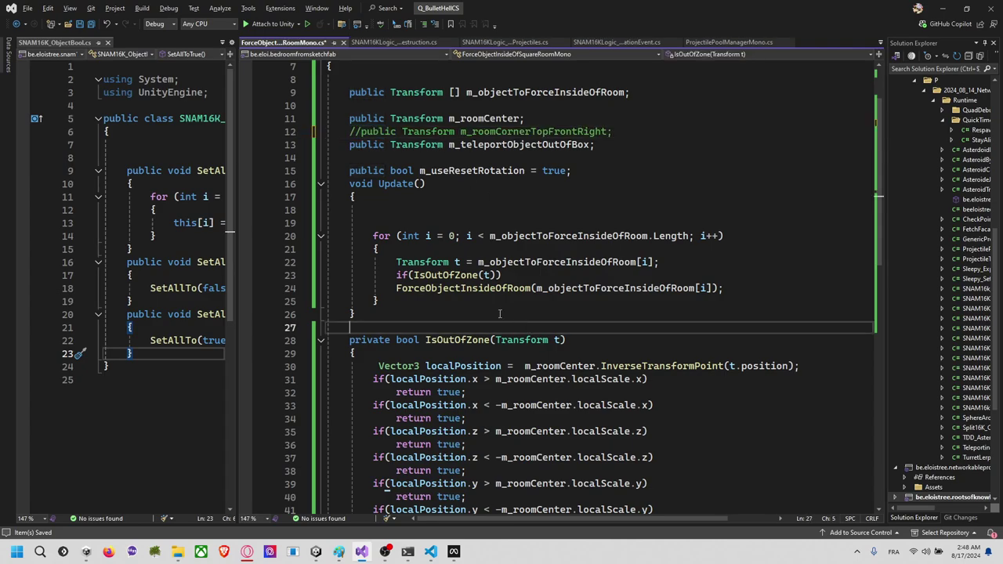
{"action": "left_click", "coordinate": [536, 212]}
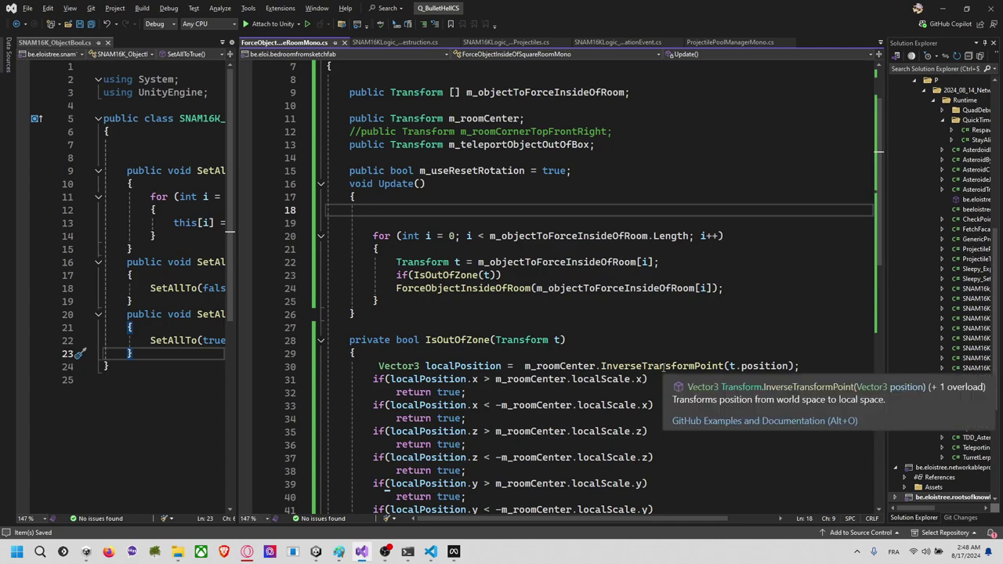
{"action": "left_click", "coordinate": [521, 349]}
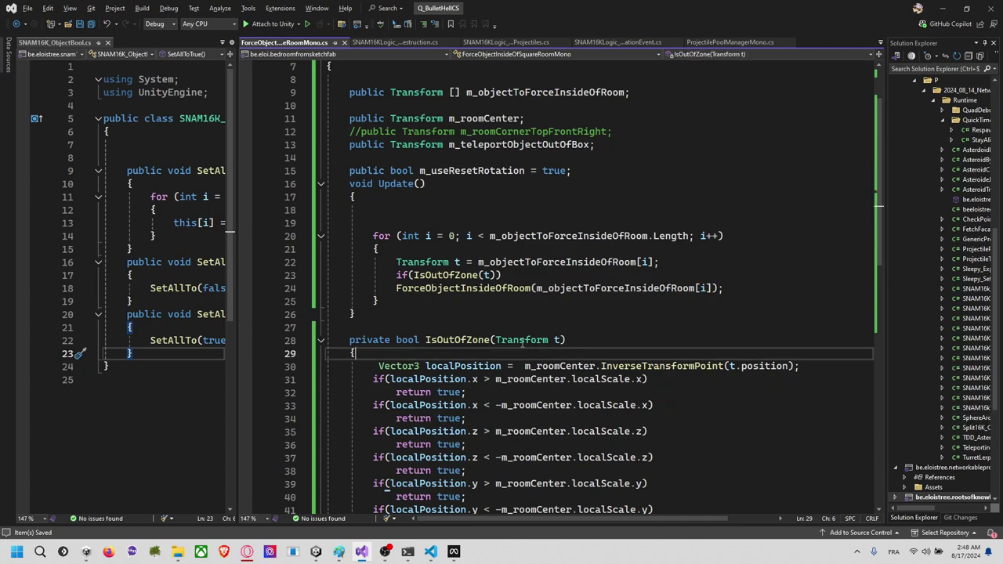
{"action": "left_click", "coordinate": [491, 324]}
{"action": "left_click", "coordinate": [473, 345]}
{"action": "left_click", "coordinate": [474, 324]}
{"action": "left_click", "coordinate": [461, 354]}
{"action": "left_click", "coordinate": [464, 328]}
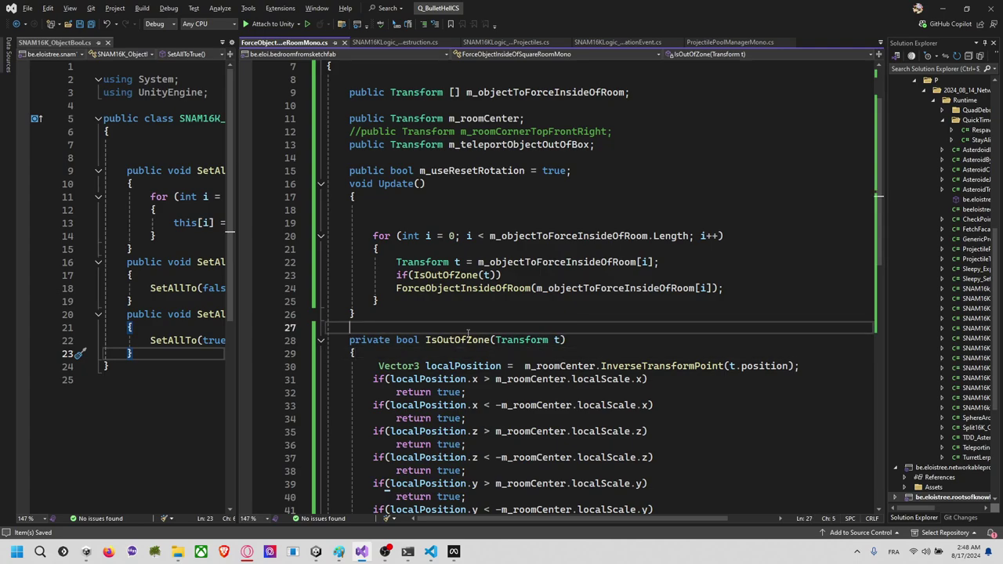
{"action": "left_click", "coordinate": [463, 354]}
Step: Switch back to Unity to recompile the edited room script
{"action": "key", "text": "alt+Tab"}
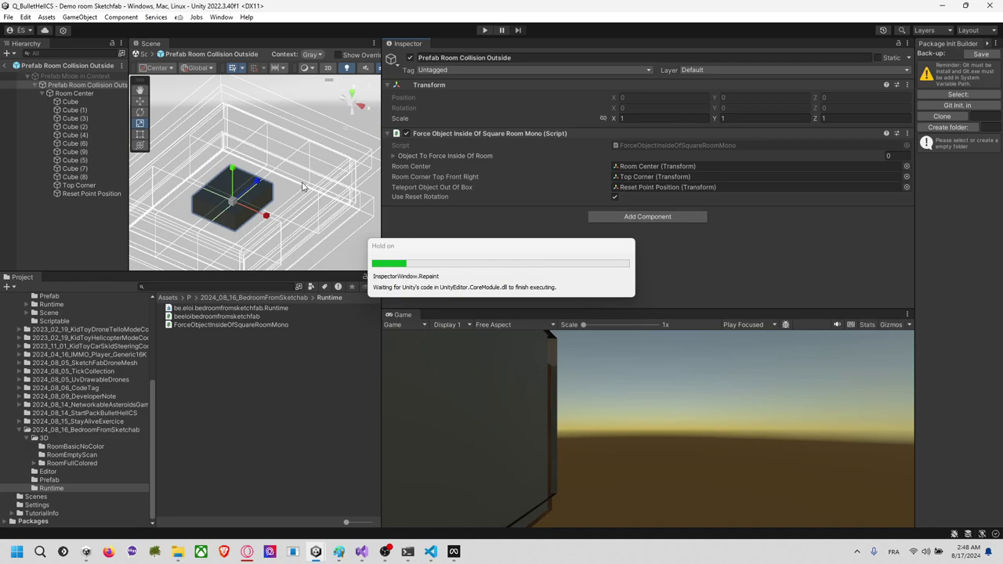
Step: Deactivate the cubes from Cube through Cube (8) under Room Center in the room collision prefab and return to the scene
{"action": "left_click", "coordinate": [79, 93]}
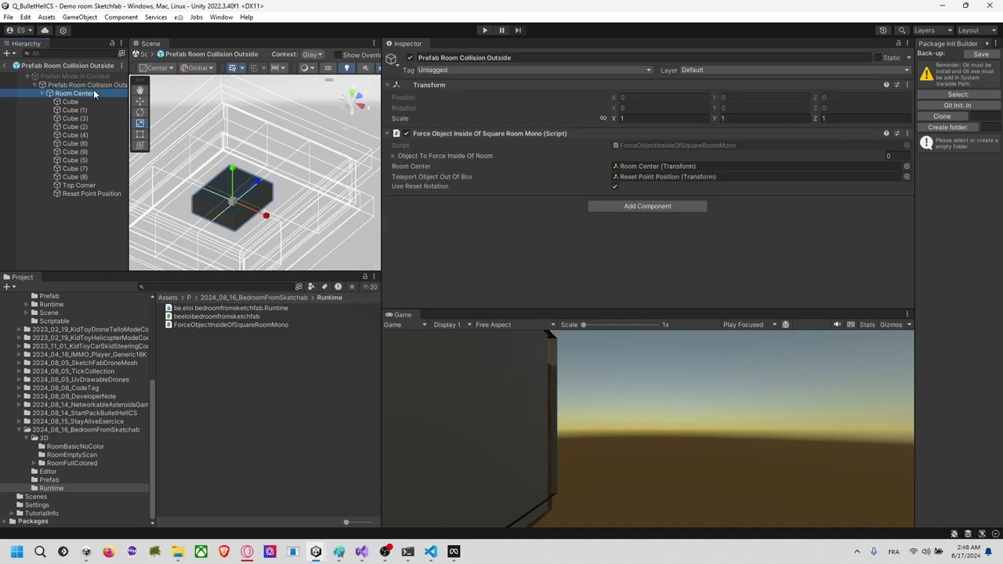
{"action": "left_click_drag", "start_coordinate": [249, 222], "coordinate": [187, 133], "text": "alt"}
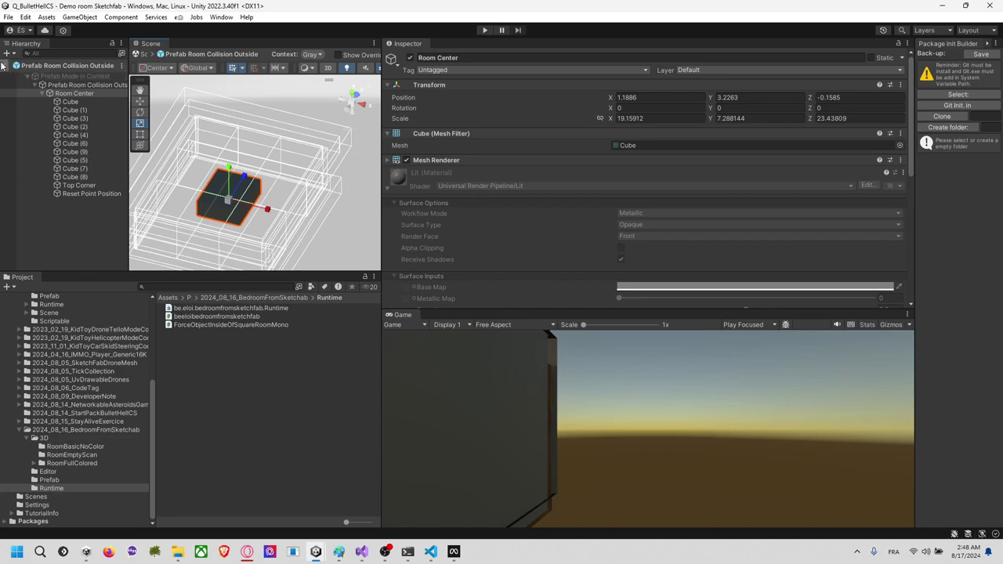
{"action": "left_click", "coordinate": [71, 103]}
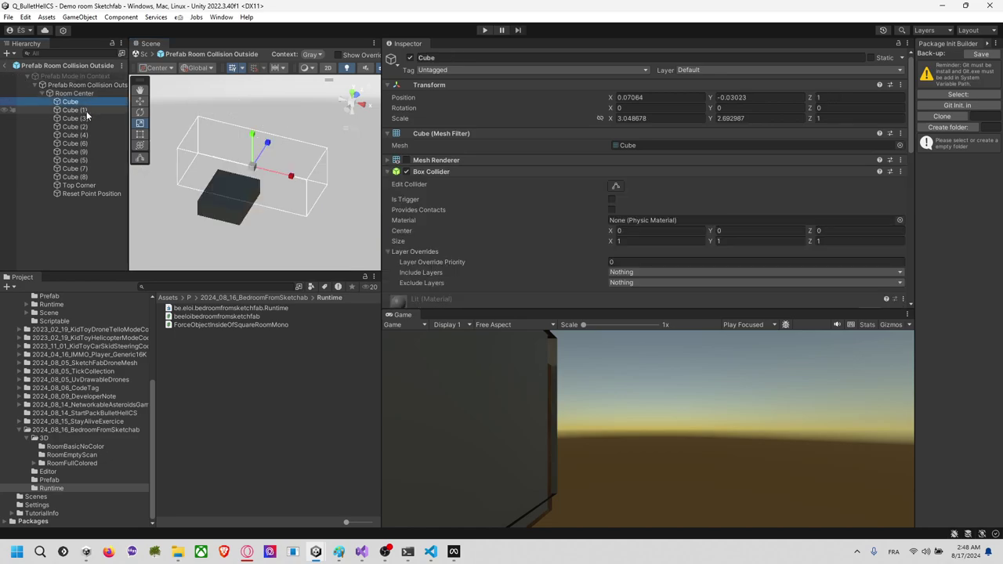
{"action": "left_click", "coordinate": [82, 178], "text": "shift"}
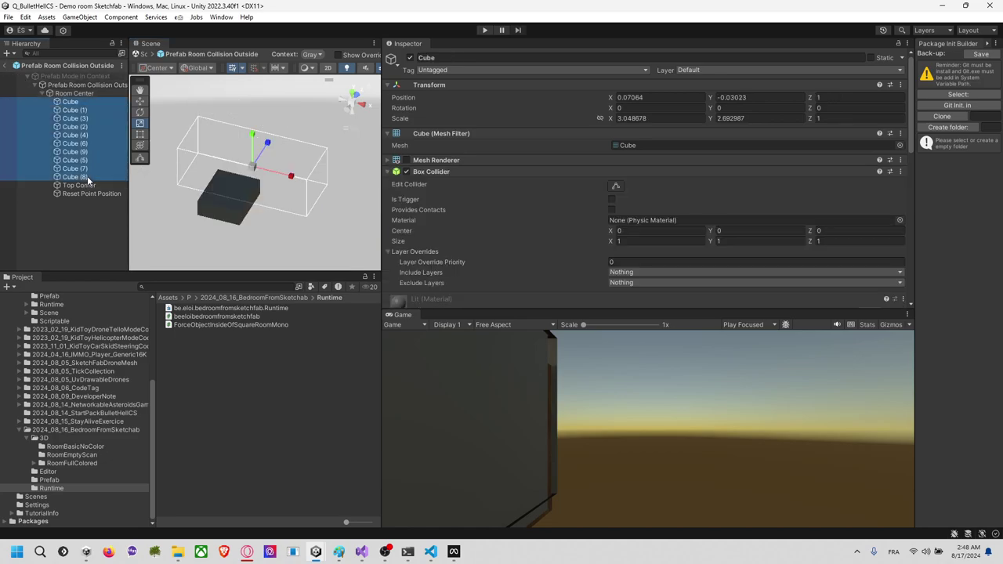
{"action": "left_click", "coordinate": [409, 58]}
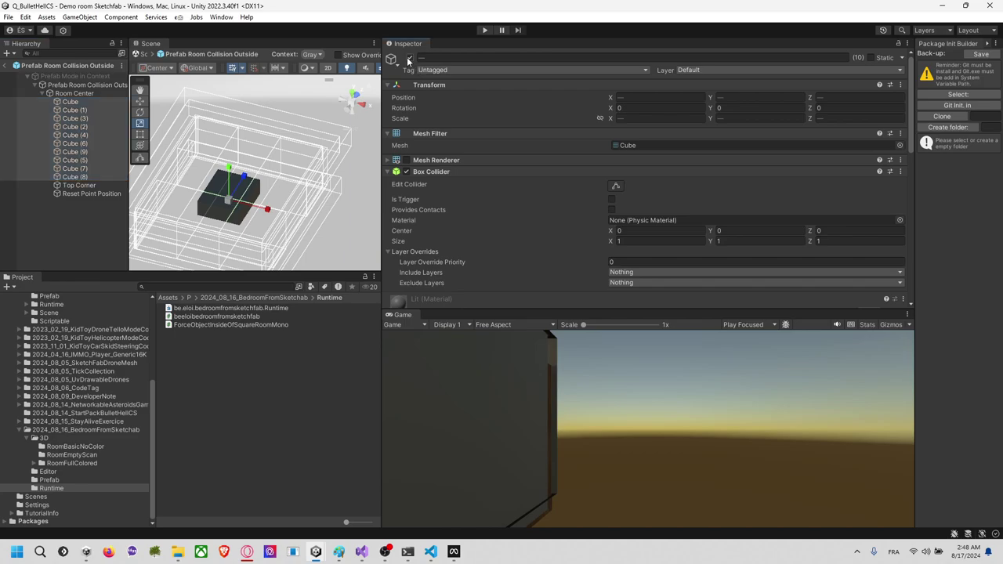
{"action": "left_click", "coordinate": [7, 64]}
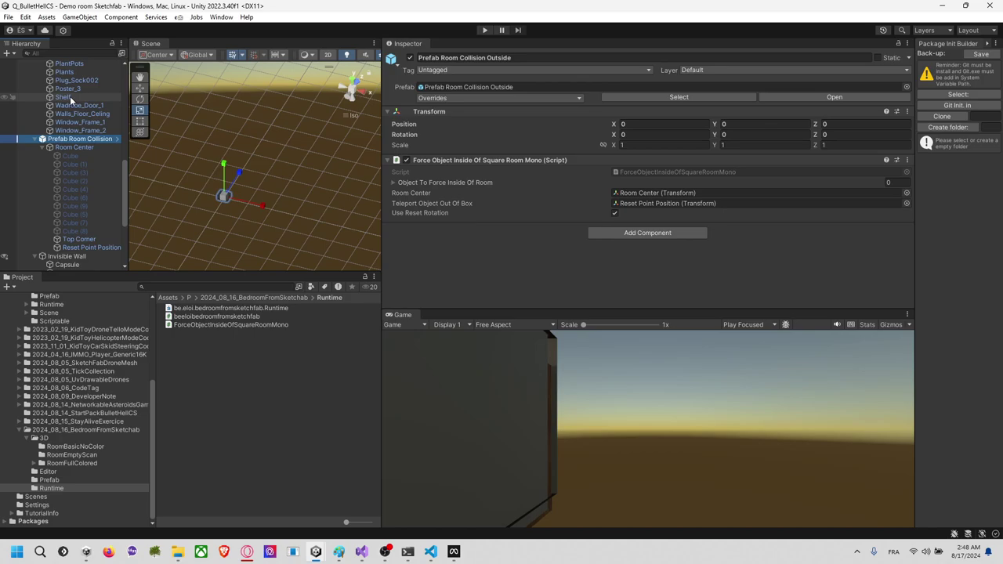
Step: Turn off the Mesh Renderer of Room Center inside the Prefab Room Collision Outside prefab and return to the scene
{"action": "scroll", "coordinate": [70, 100], "scroll_direction": "up", "scroll_amount": 2}
{"action": "double_click", "coordinate": [86, 210]}
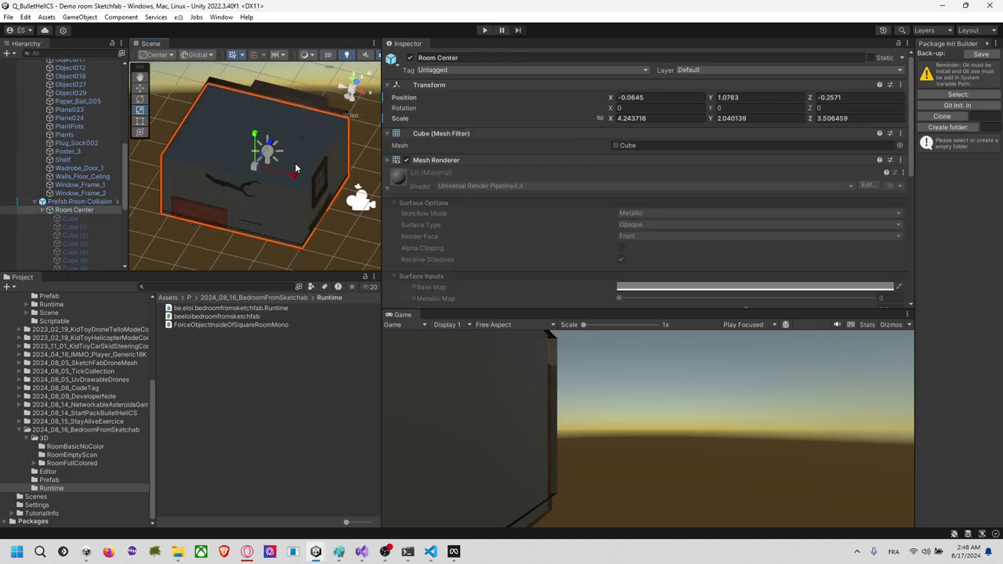
{"action": "scroll", "coordinate": [295, 163], "scroll_direction": "up", "scroll_amount": 4}
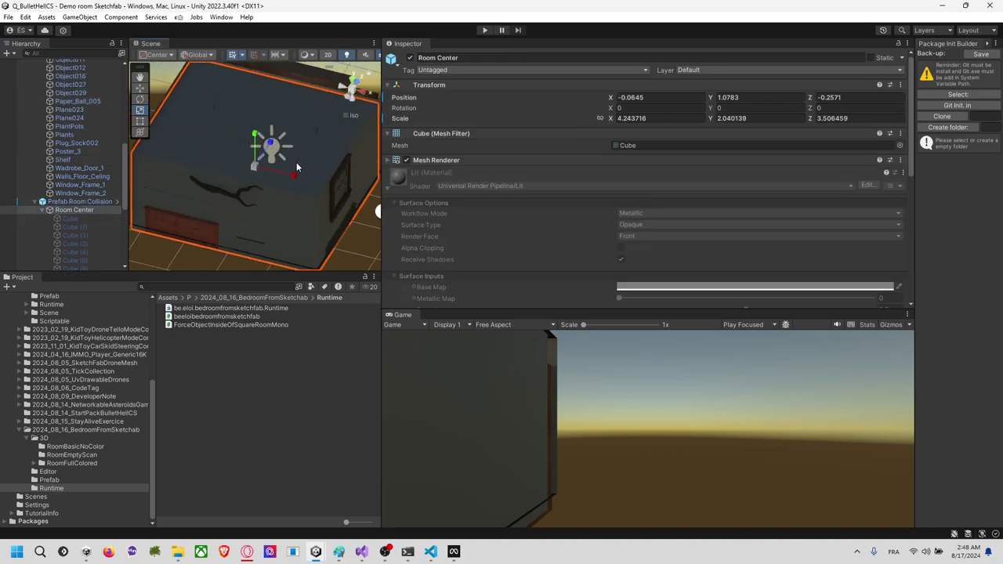
{"action": "left_click", "coordinate": [110, 203]}
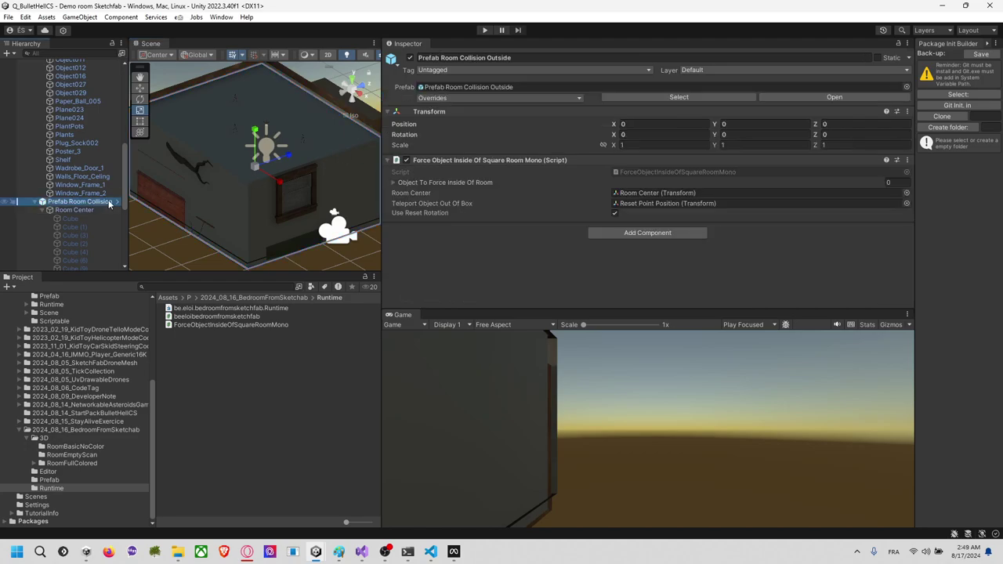
{"action": "left_click", "coordinate": [117, 202]}
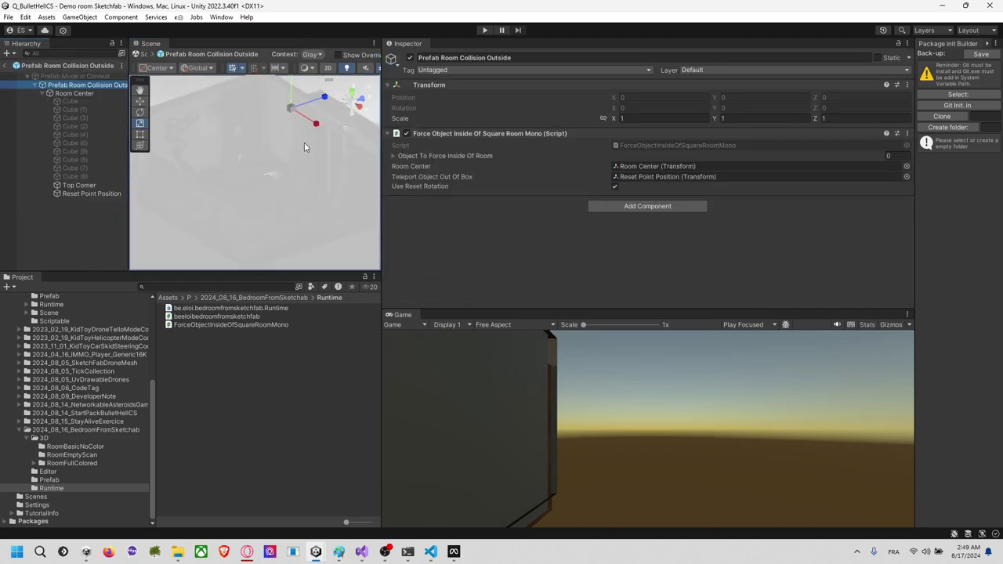
{"action": "left_click", "coordinate": [81, 92]}
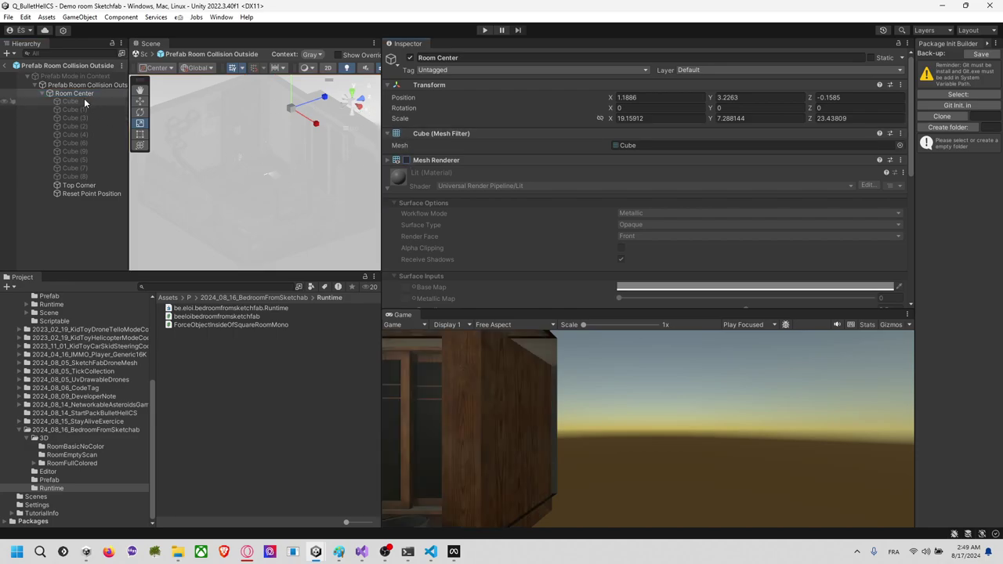
{"action": "left_click", "coordinate": [8, 67]}
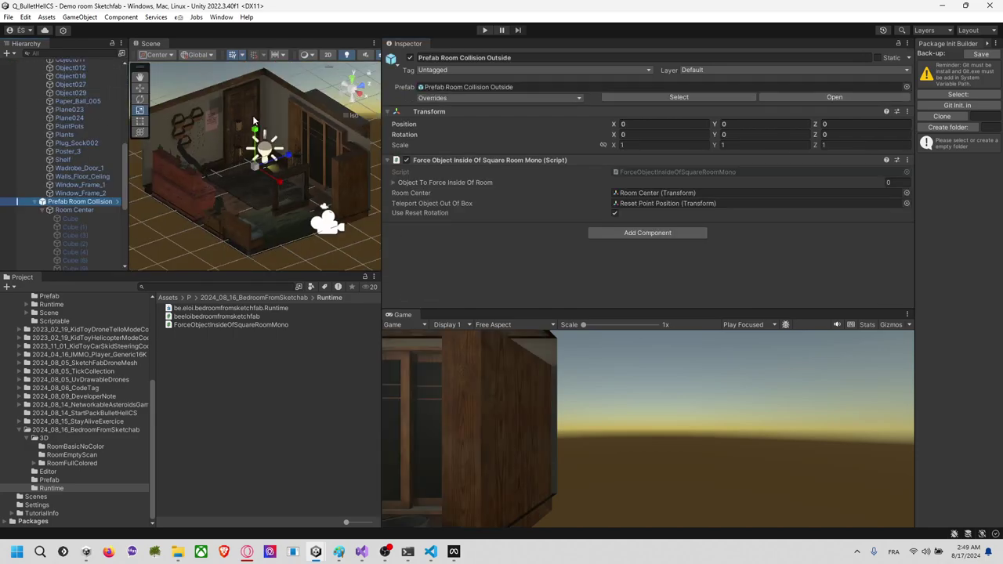
Step: Play-test the scene to check the room's interior in the game view, and stop playback
{"action": "middle_click_drag", "start_coordinate": [255, 120], "coordinate": [261, 140]}
{"action": "left_click", "coordinate": [485, 30]}
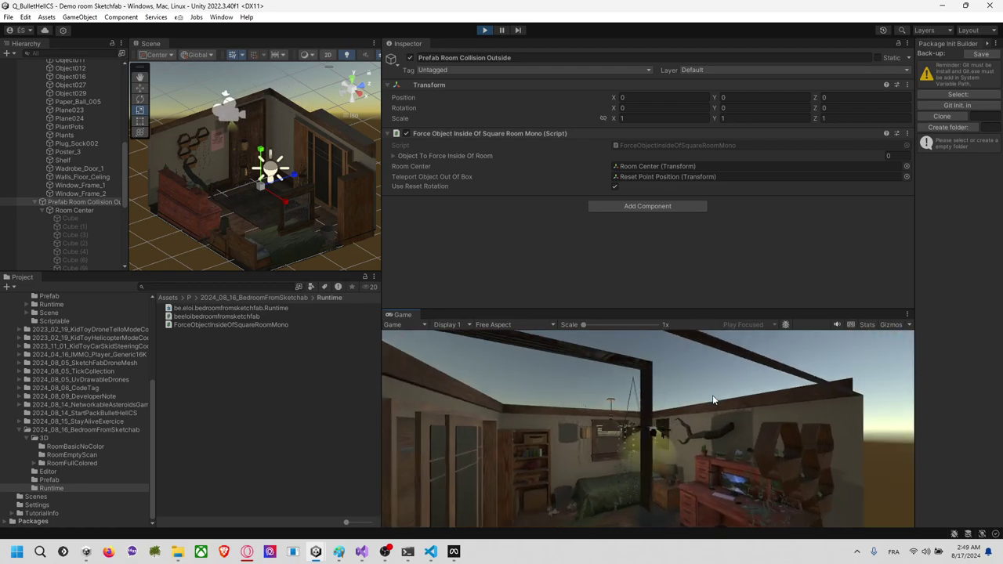
{"action": "left_click", "coordinate": [484, 30]}
Step: Add Drone_Tello to the Object To Force Inside Of Room list of Prefab Room Collision Outside
{"action": "scroll", "coordinate": [67, 156], "scroll_direction": "up", "scroll_amount": 2}
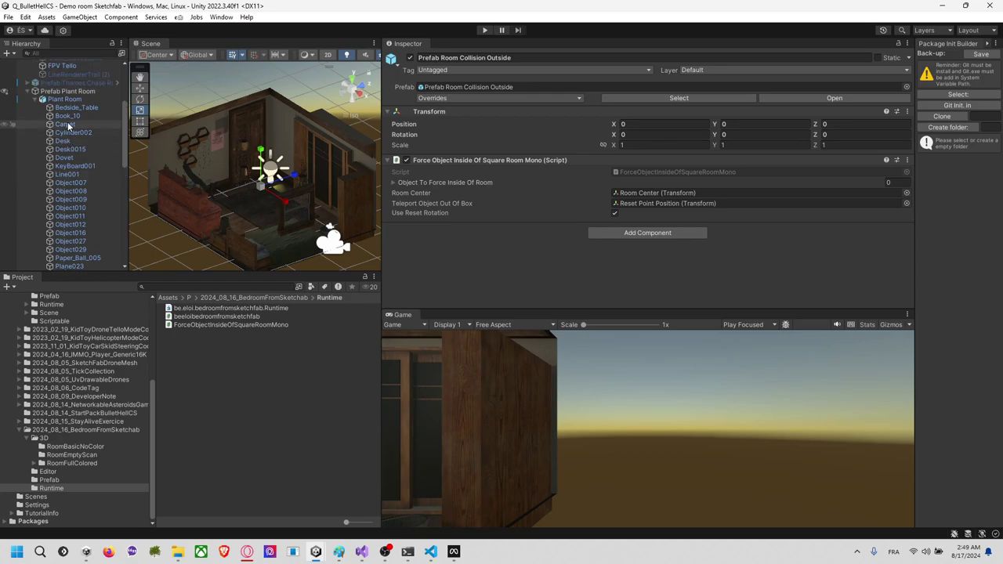
{"action": "scroll", "coordinate": [73, 82], "scroll_direction": "up", "scroll_amount": 3}
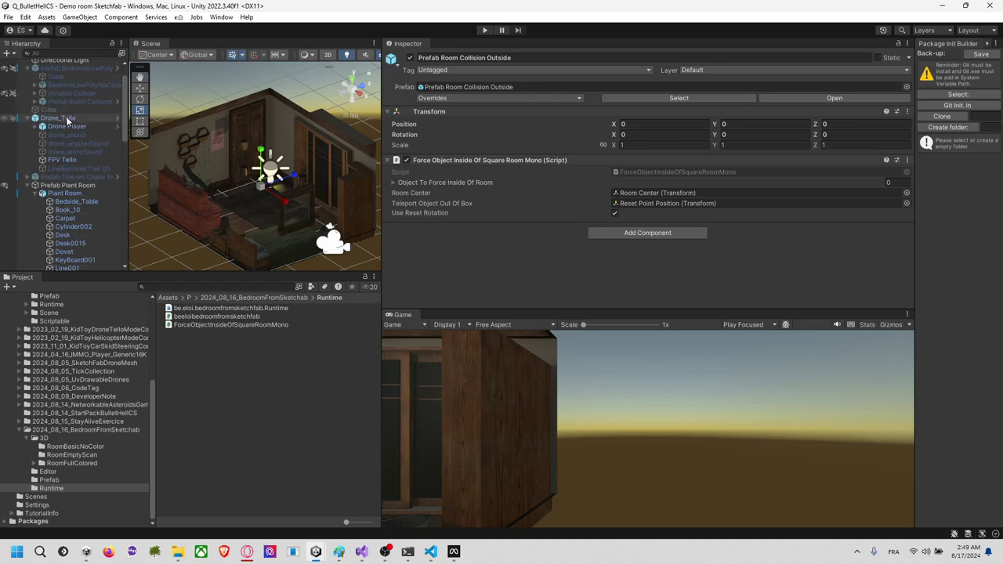
{"action": "left_click_drag", "start_coordinate": [65, 118], "coordinate": [433, 181]}
{"action": "left_click", "coordinate": [433, 182]}
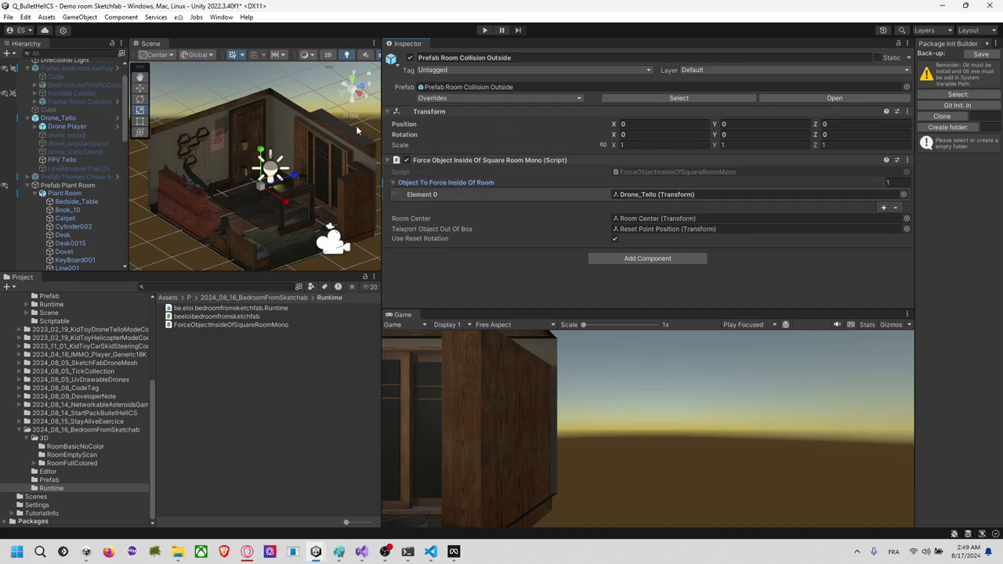
Step: Play-test the drone against the room limits with the Force Object Inside Of Square Room Mono component in view, and stop playback
{"action": "scroll", "coordinate": [94, 185], "scroll_direction": "down", "scroll_amount": 10}
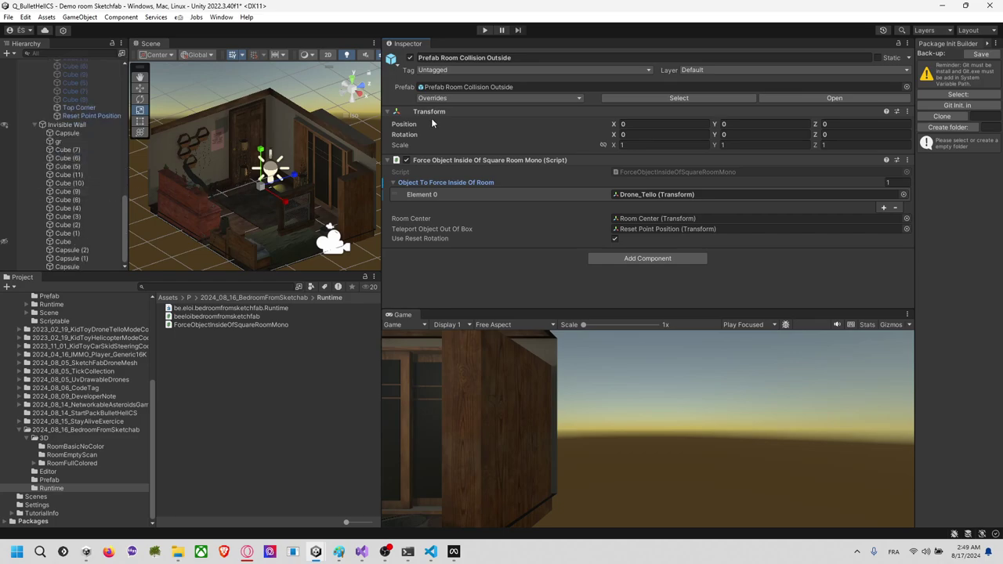
{"action": "left_click", "coordinate": [482, 30]}
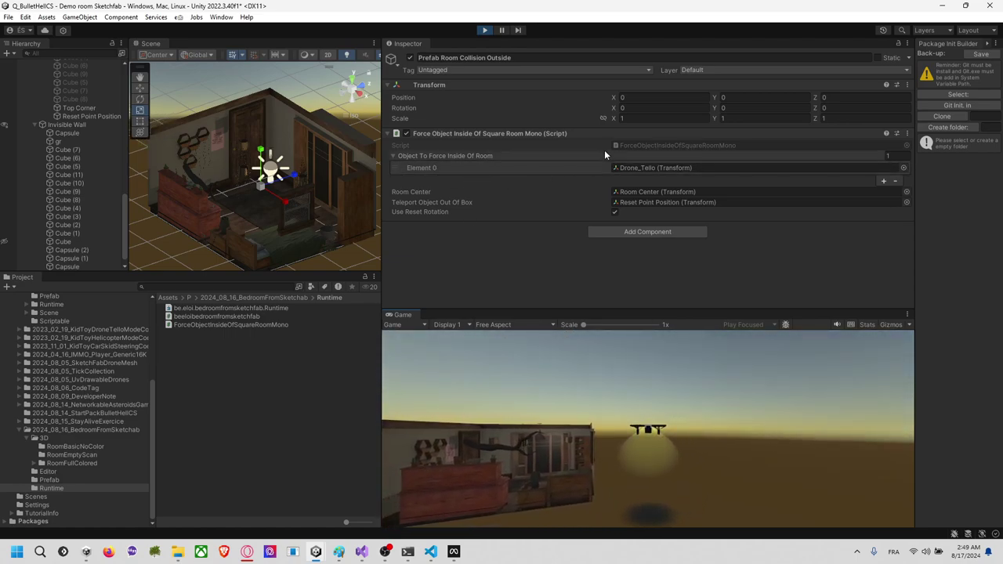
{"action": "left_click", "coordinate": [626, 138]}
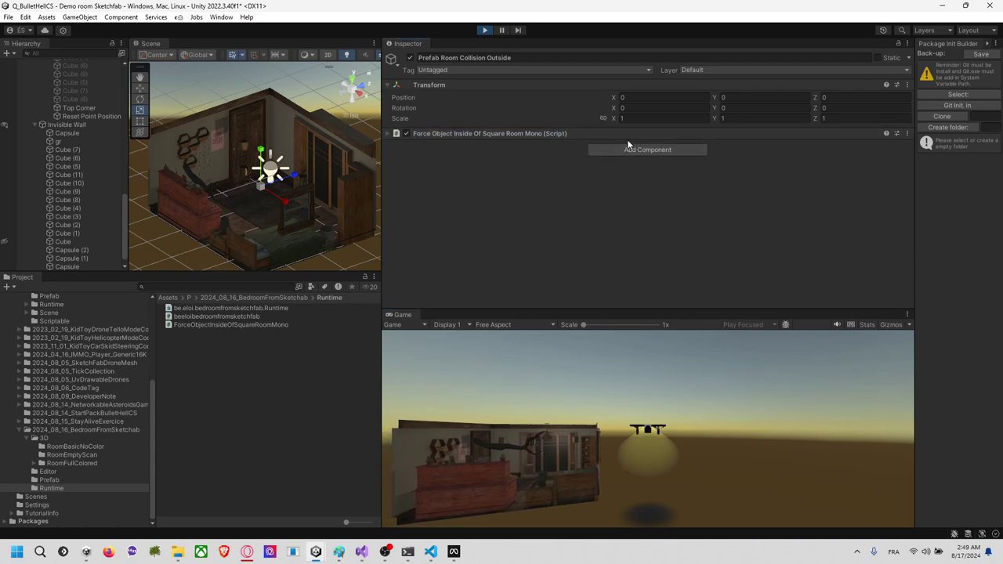
{"action": "left_click", "coordinate": [489, 133]}
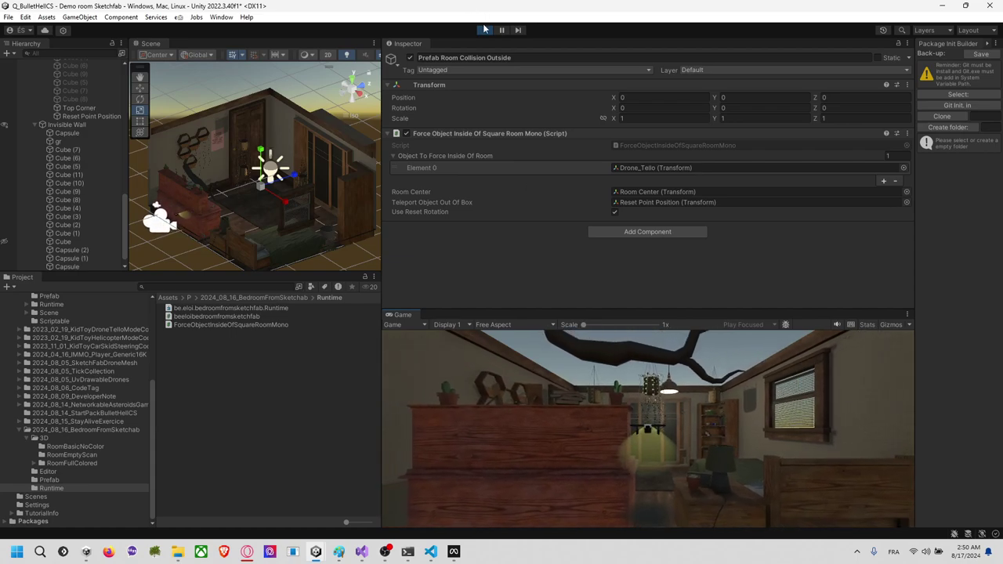
{"action": "key", "text": "ctrl+p"}
Step: Switch to the Unity editor with the Meta SampleScene project and close its Package Manager window
{"action": "key", "text": "alt+Tab"}
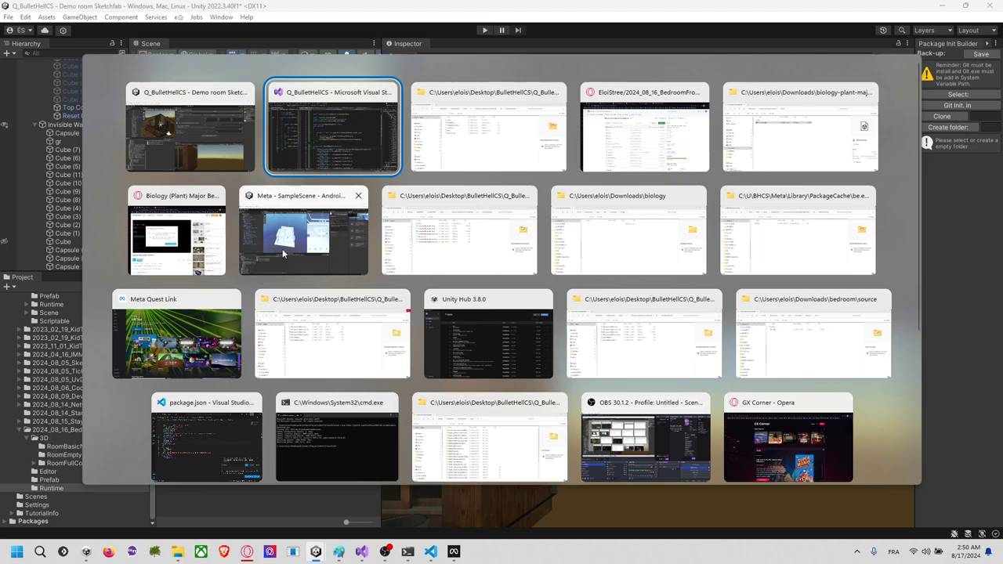
{"action": "left_click", "coordinate": [258, 239]}
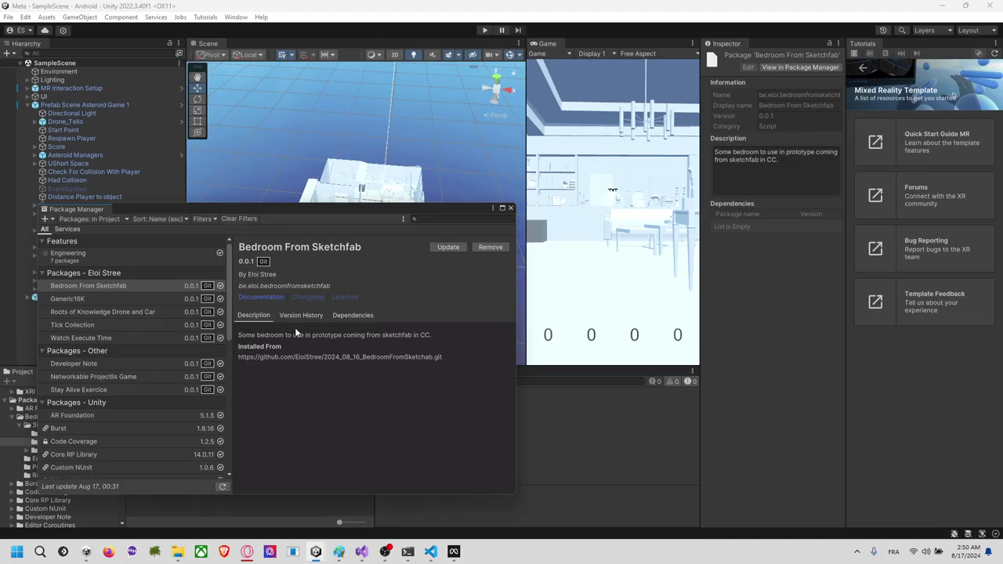
{"action": "left_click", "coordinate": [511, 208]}
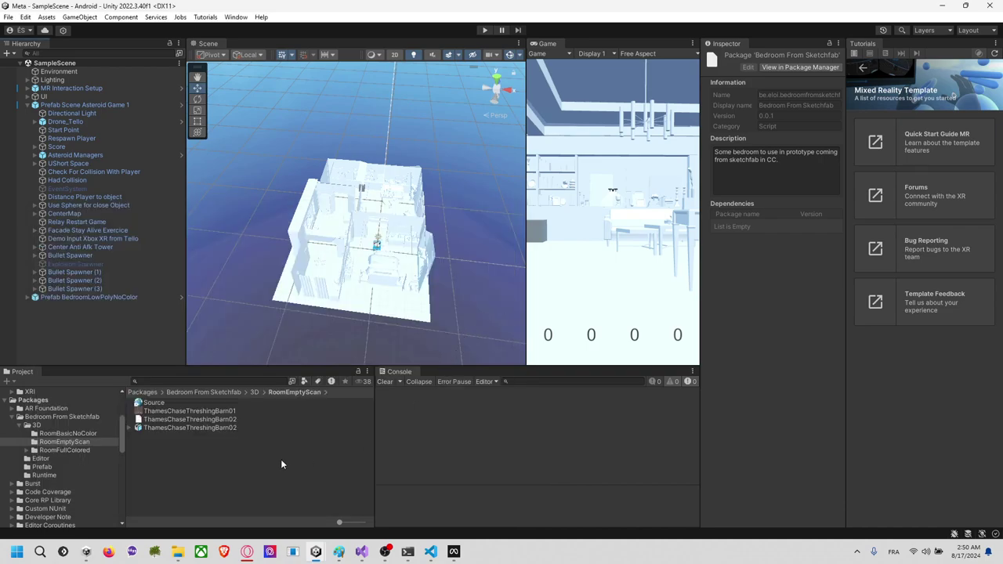
Step: Switch to the Opera window showing Sketchfab and open github.com in a new tab
{"action": "key", "text": "alt+Tab"}
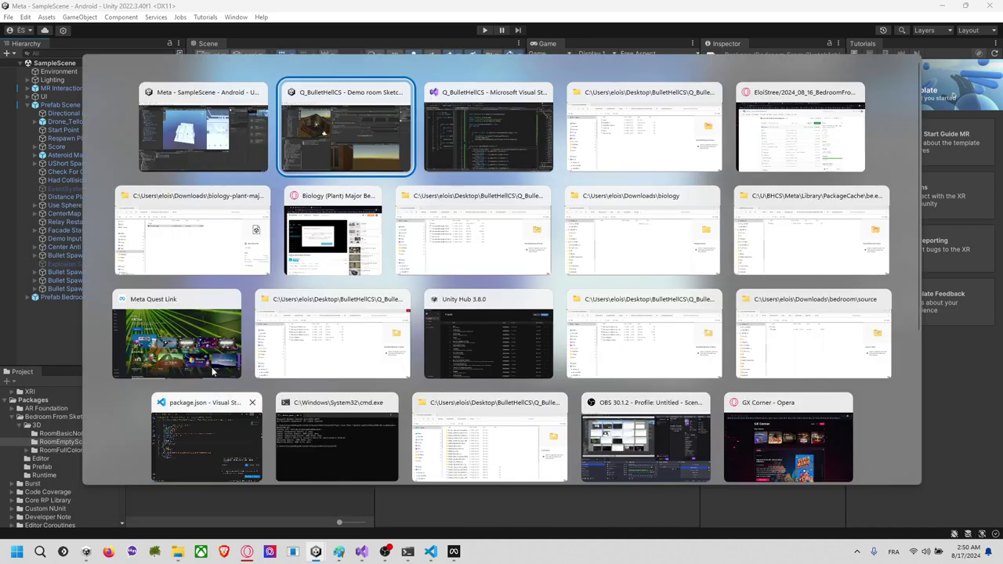
{"action": "left_click", "coordinate": [318, 232]}
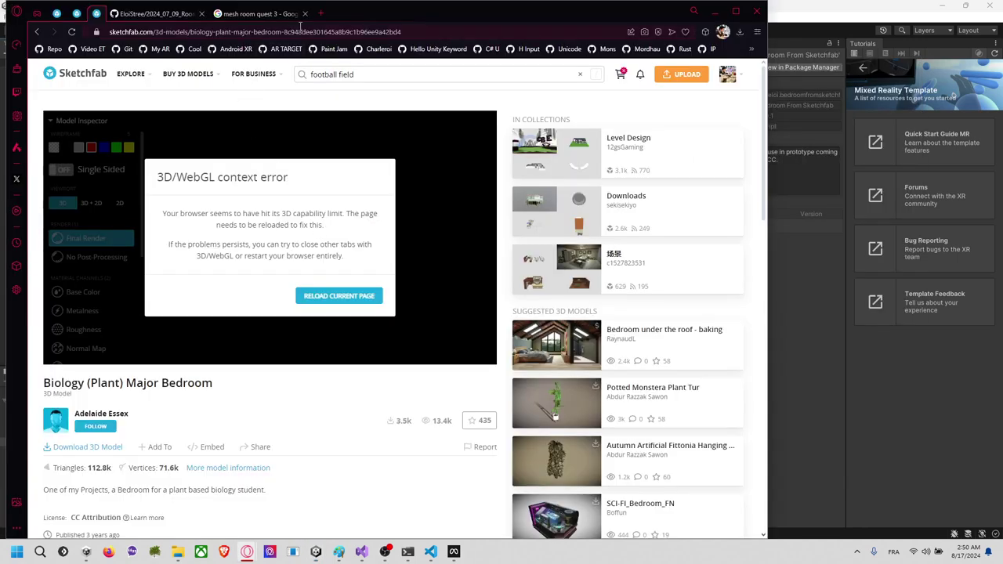
{"action": "left_click", "coordinate": [321, 13]}
{"action": "type", "text": "github.com"}
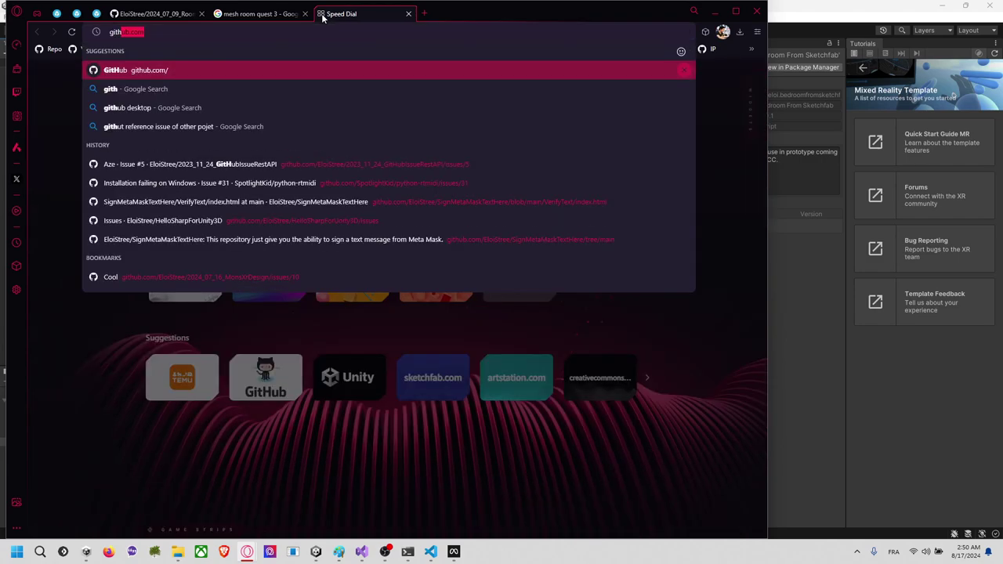
{"action": "key", "text": "Return"}
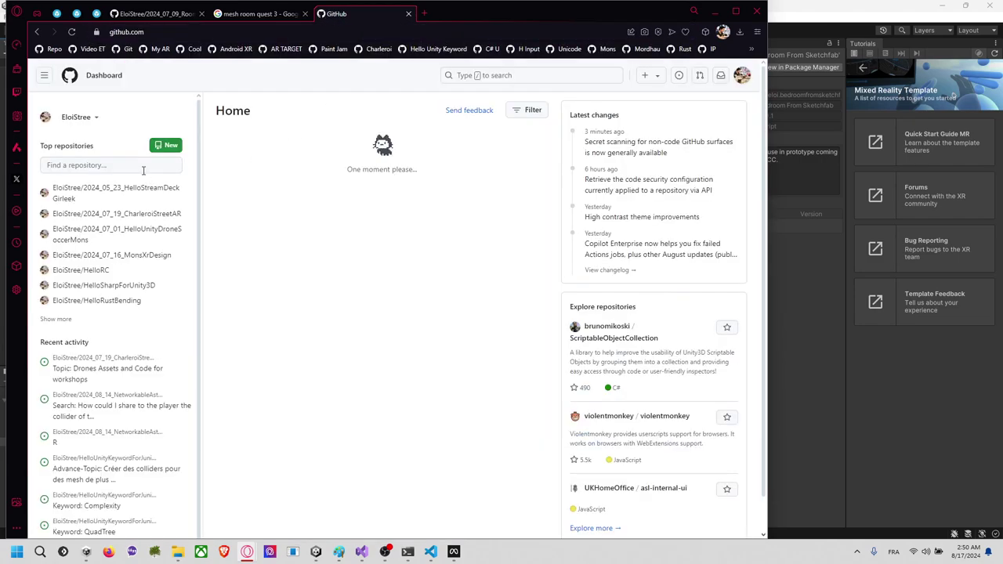
Step: Search the top repositories for "relocate" and open the 2024_07_04_VRRelocatedAtZero repository
{"action": "left_click", "coordinate": [143, 167]}
{"action": "type", "text": "rela"}
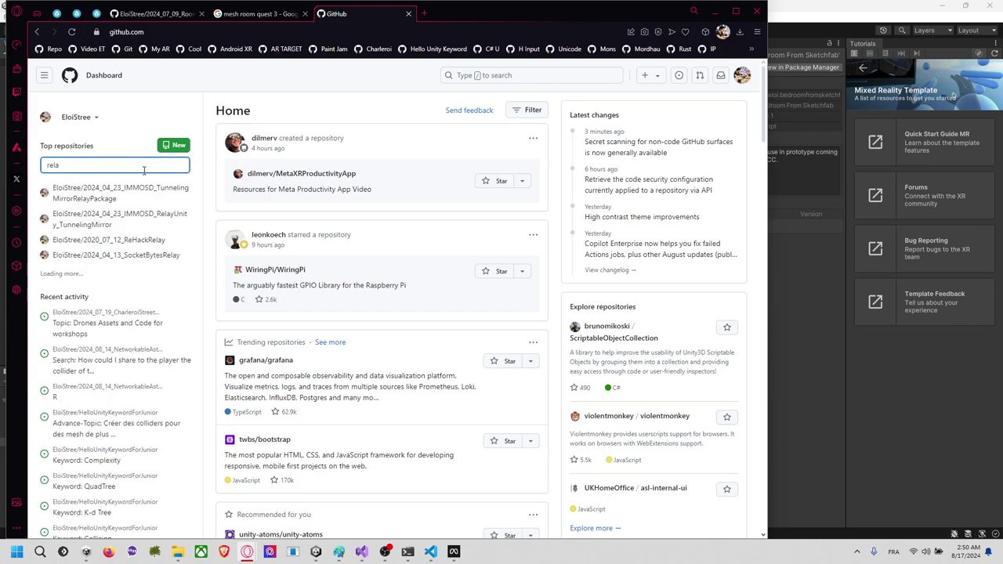
{"action": "key", "text": "BackSpace"}
{"action": "type", "text": "ocate"}
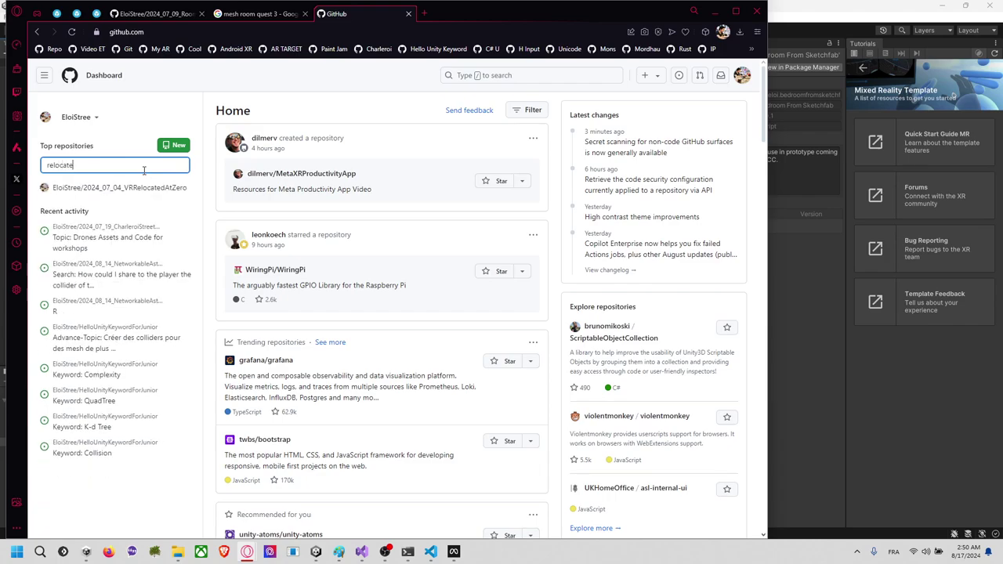
{"action": "left_click", "coordinate": [149, 192]}
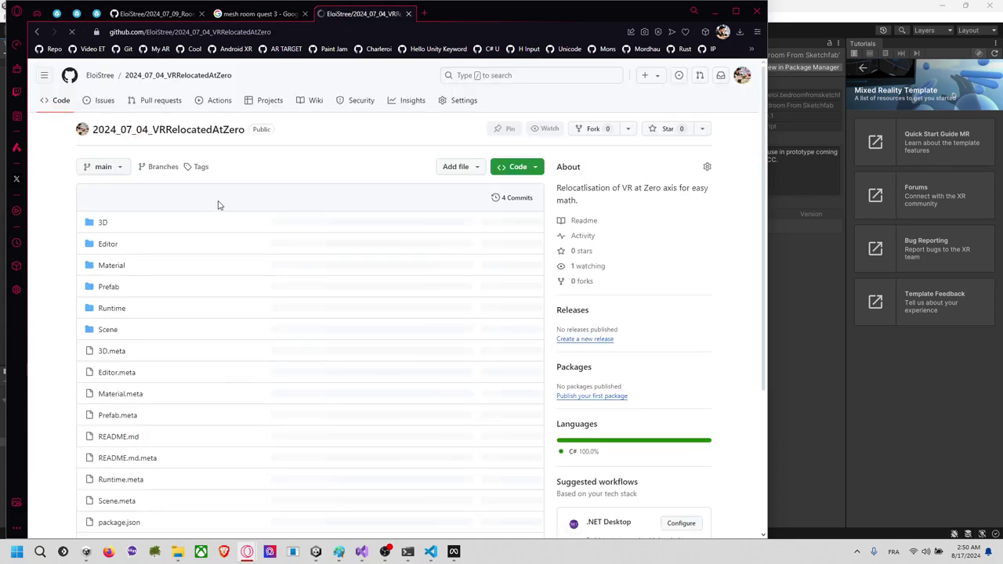
Step: Open RelocateHandToZeroMono.cs from the repository's Runtime folder and examine its relocation fields and static conversion methods
{"action": "left_click", "coordinate": [114, 309]}
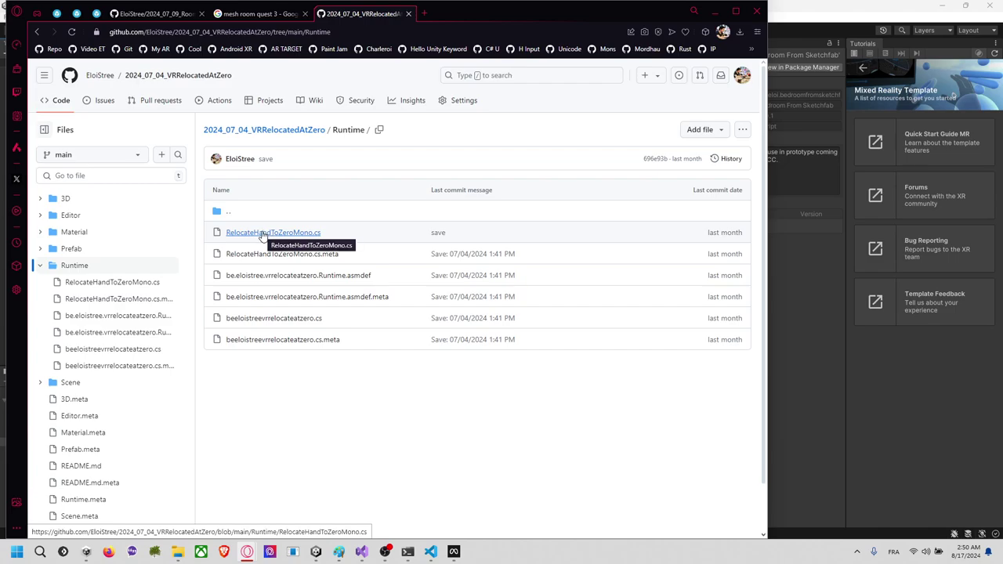
{"action": "left_click", "coordinate": [263, 233]}
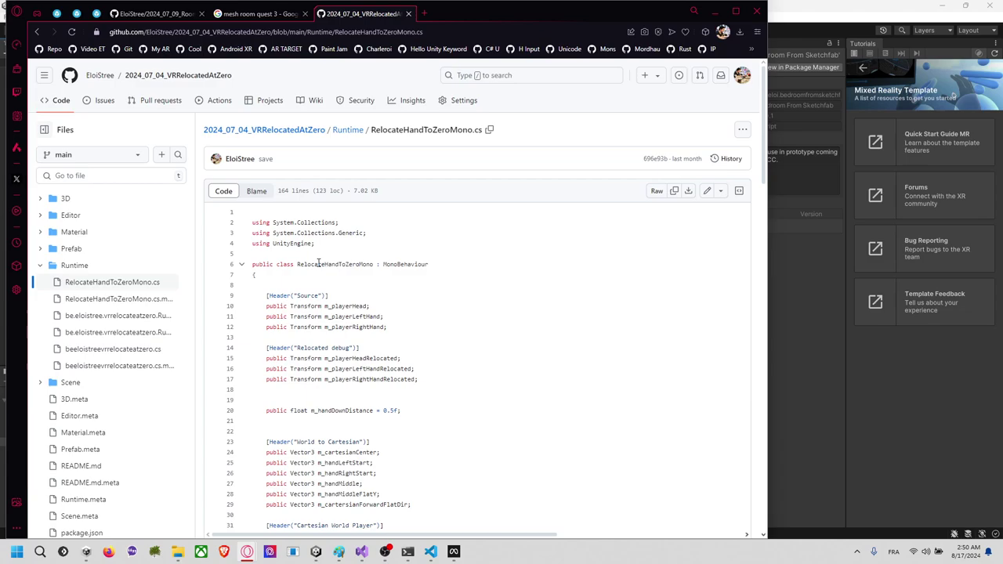
{"action": "scroll", "coordinate": [319, 266], "scroll_direction": "down", "scroll_amount": 15}
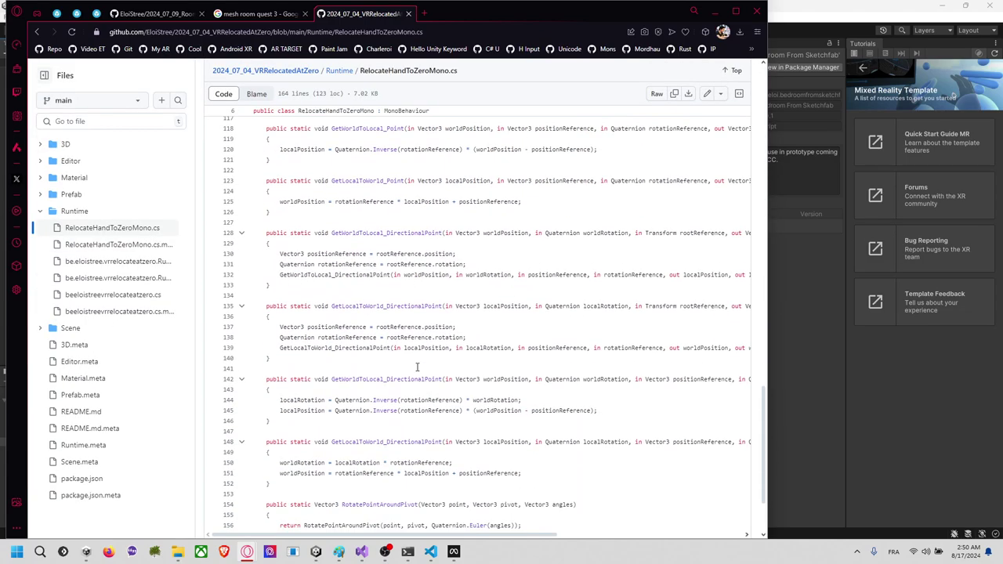
{"action": "scroll", "coordinate": [417, 367], "scroll_direction": "down", "scroll_amount": 3}
{"action": "scroll", "coordinate": [417, 366], "scroll_direction": "up", "scroll_amount": 20}
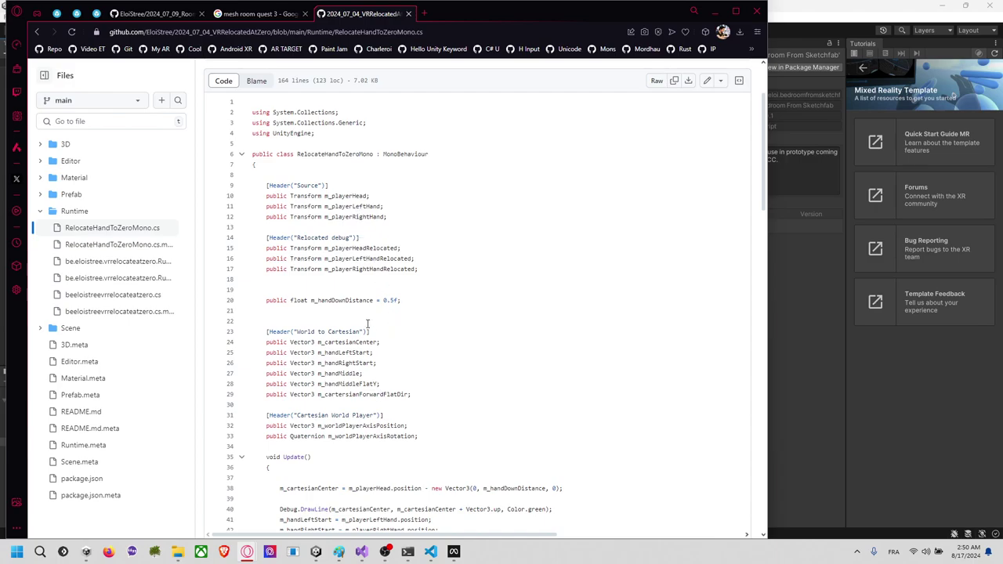
{"action": "scroll", "coordinate": [366, 314], "scroll_direction": "up", "scroll_amount": 2}
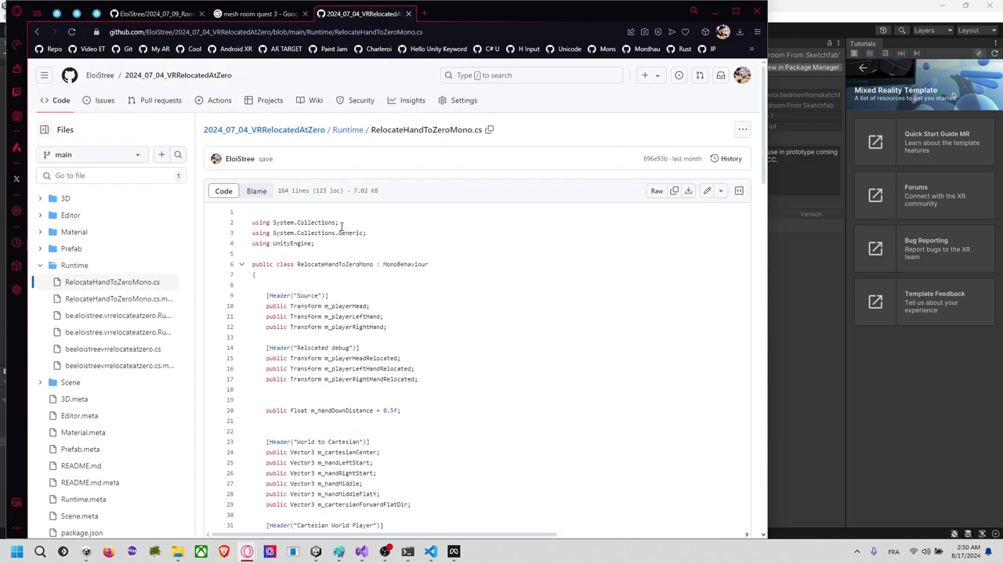
Step: Copy the whole RELOCATE POINTS region, through its #endregion line, from RelocateHandToZeroMono.cs
{"action": "scroll", "coordinate": [341, 226], "scroll_direction": "down", "scroll_amount": 5}
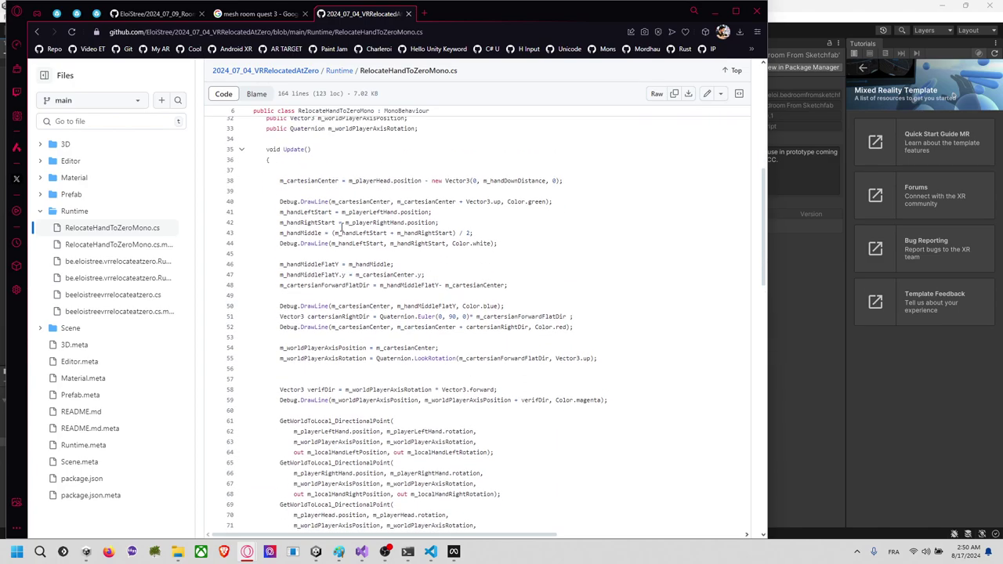
{"action": "scroll", "coordinate": [341, 227], "scroll_direction": "down", "scroll_amount": 7}
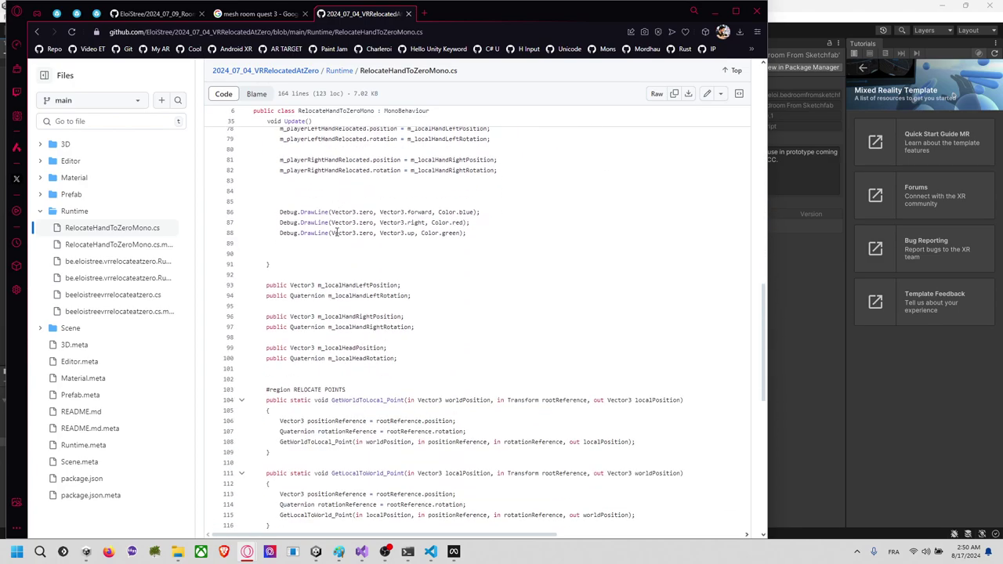
{"action": "scroll", "coordinate": [337, 232], "scroll_direction": "down", "scroll_amount": 2}
{"action": "scroll", "coordinate": [330, 240], "scroll_direction": "down", "scroll_amount": 2}
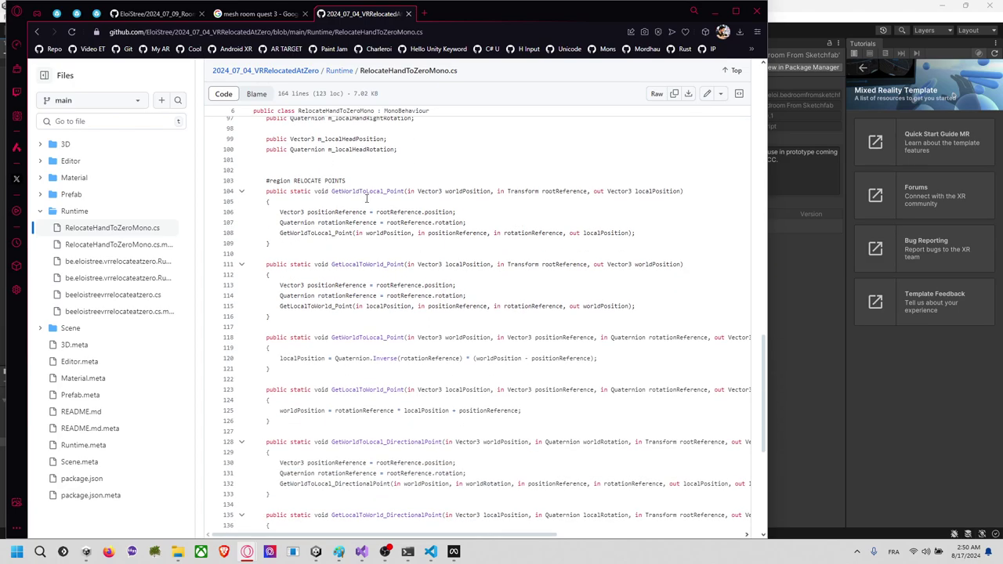
{"action": "scroll", "coordinate": [312, 205], "scroll_direction": "down", "scroll_amount": 5}
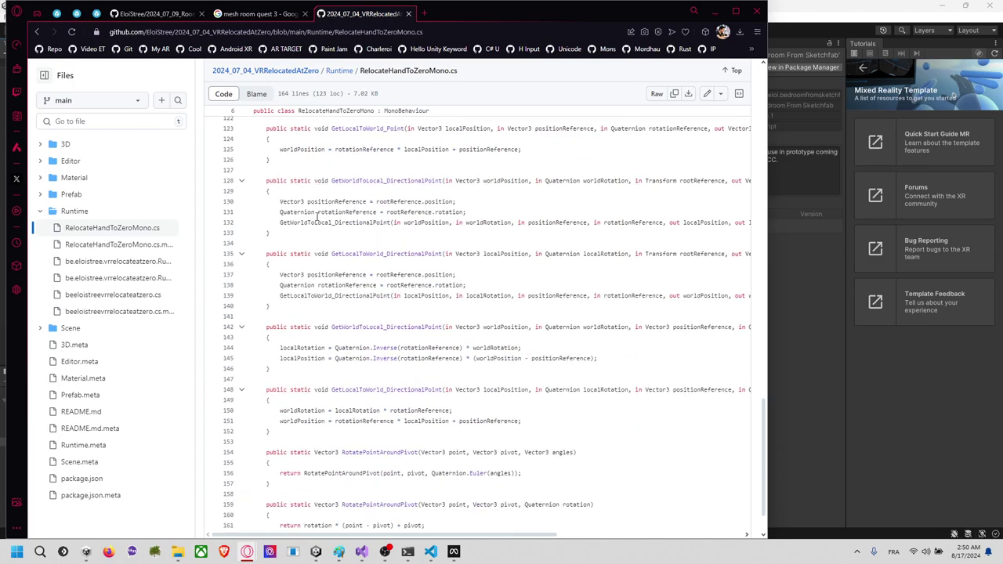
{"action": "left_click", "coordinate": [295, 491], "text": "shift"}
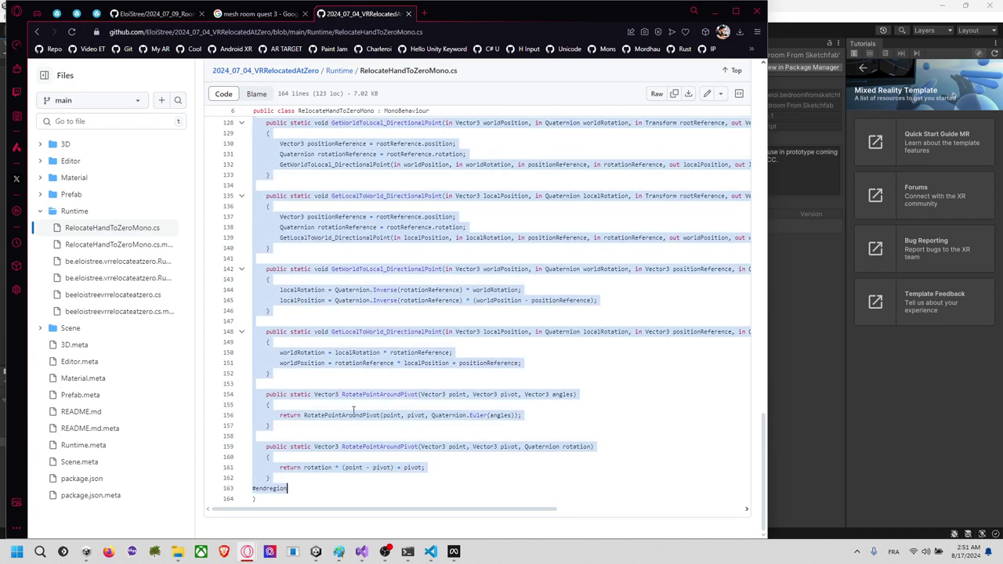
Step: Switch to the Unity editor with the Q_BulletHellCS project and open the ForceObjectInsideOfSquareRoomMono script in Visual Studio
{"action": "key", "text": "alt+Tab"}
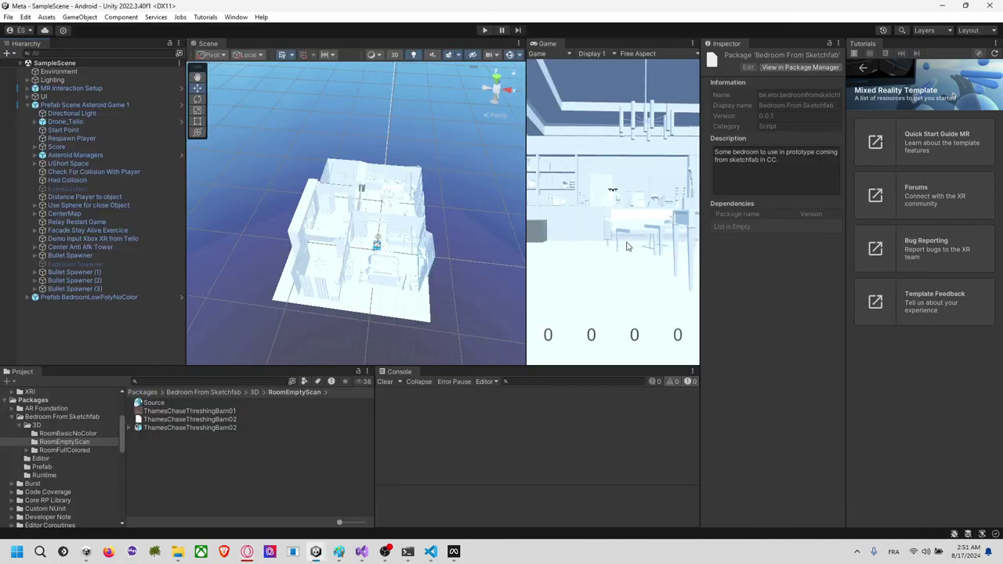
{"action": "key", "text": "alt+Tab"}
{"action": "key", "text": "alt+Tab"}
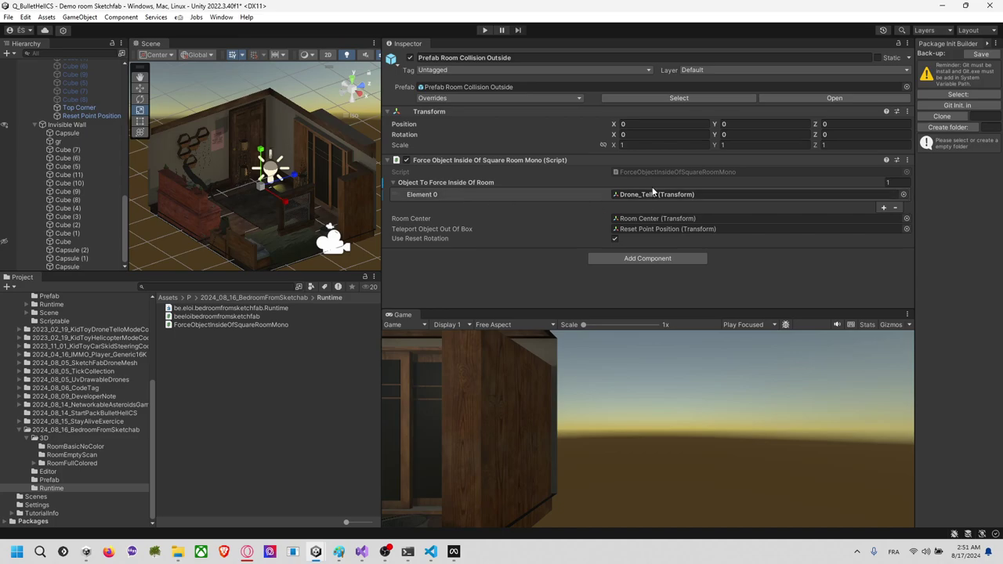
{"action": "double_click", "coordinate": [654, 173]}
Step: Paste the copied RELOCATE POINTS region after the ForceObjectInsideOfRoom method, inside the class, with blank lines separating them
{"action": "scroll", "coordinate": [440, 235], "scroll_direction": "down", "scroll_amount": 8}
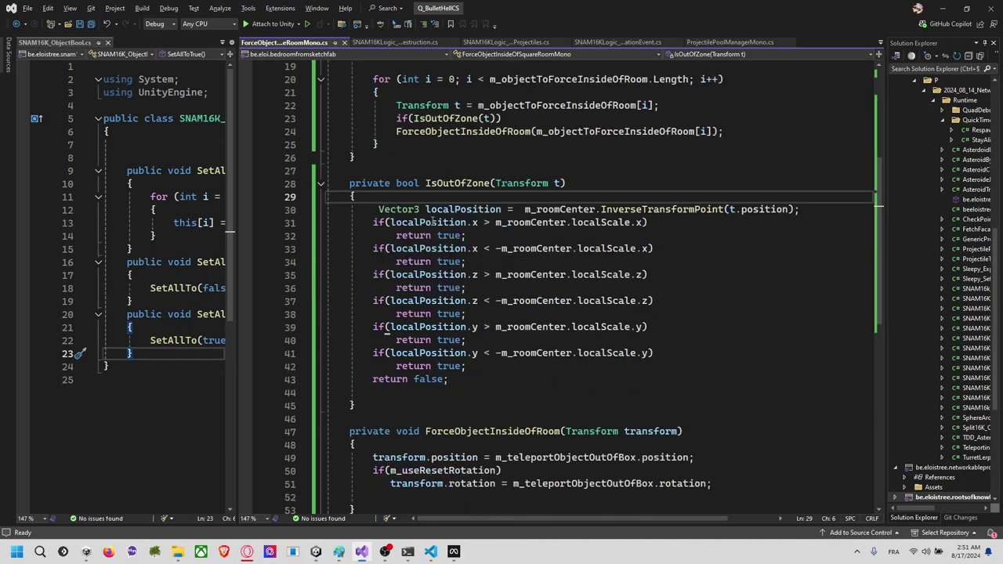
{"action": "scroll", "coordinate": [439, 235], "scroll_direction": "down", "scroll_amount": 3}
{"action": "left_click", "coordinate": [428, 305]}
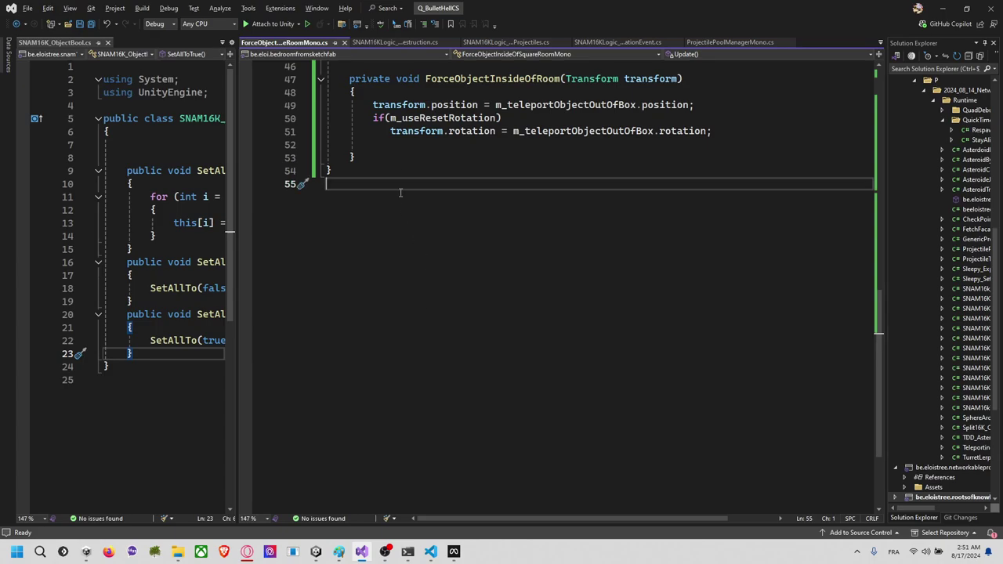
{"action": "left_click", "coordinate": [398, 160]}
{"action": "key", "text": "Return"}
{"action": "key", "text": "Return"}
{"action": "key", "text": "Return"}
{"action": "key", "text": "Return"}
{"action": "key", "text": "ctrl+v"}
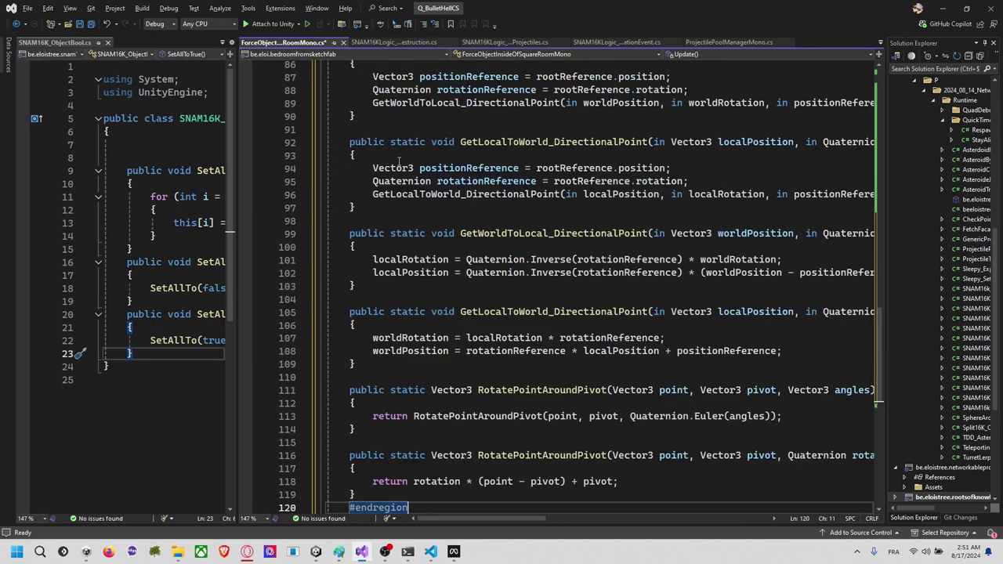
{"action": "scroll", "coordinate": [470, 345], "scroll_direction": "down", "scroll_amount": 2}
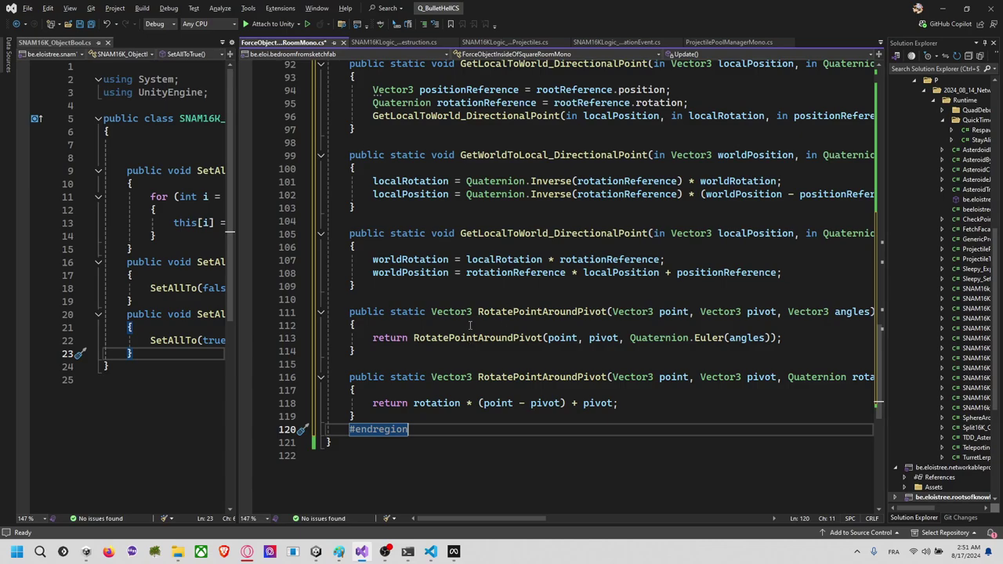
Step: Uncomment the public Transform m_roomCornerTopFrontRight field and save the script
{"action": "scroll", "coordinate": [471, 325], "scroll_direction": "up", "scroll_amount": 7}
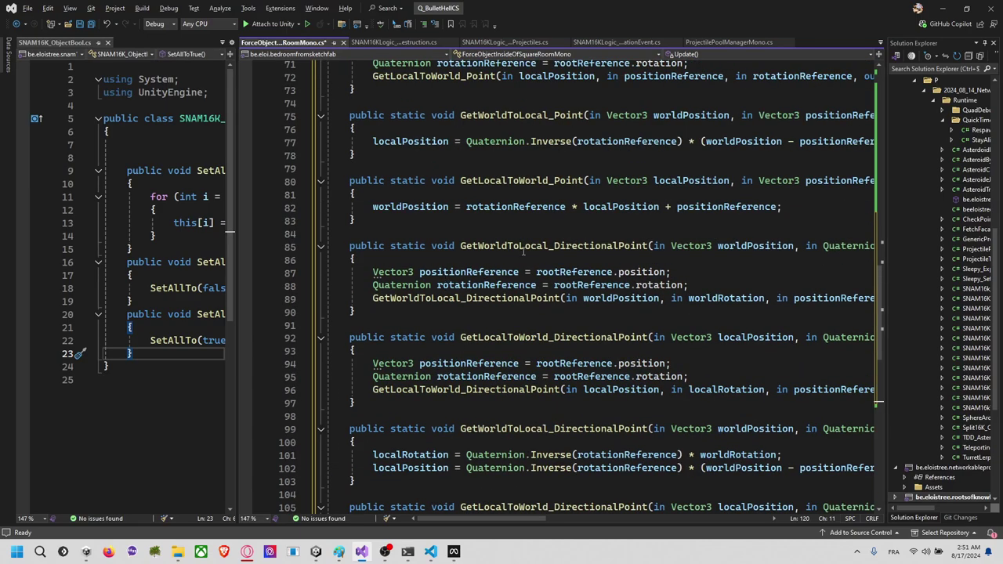
{"action": "scroll", "coordinate": [523, 251], "scroll_direction": "up", "scroll_amount": 19}
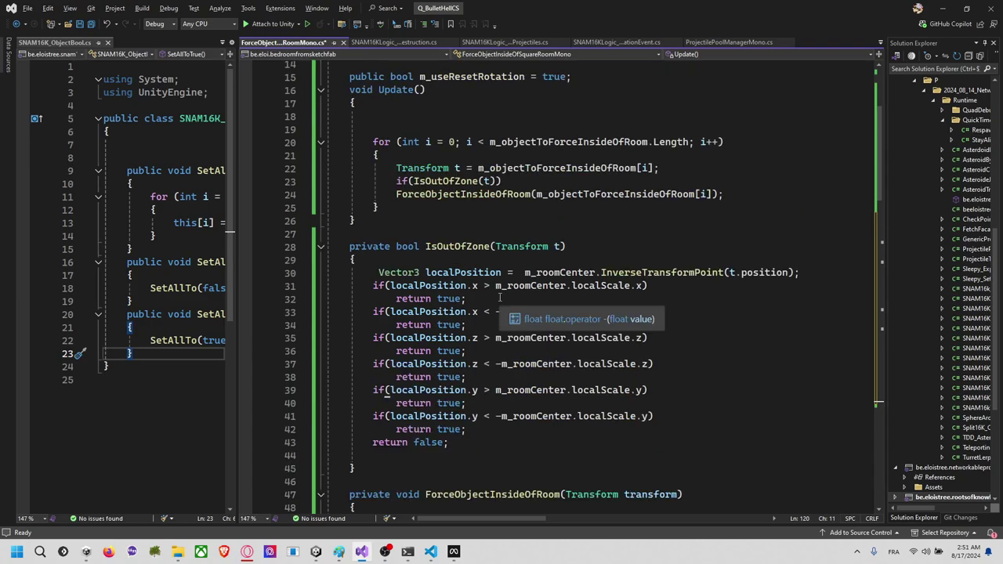
{"action": "scroll", "coordinate": [499, 298], "scroll_direction": "up", "scroll_amount": 3}
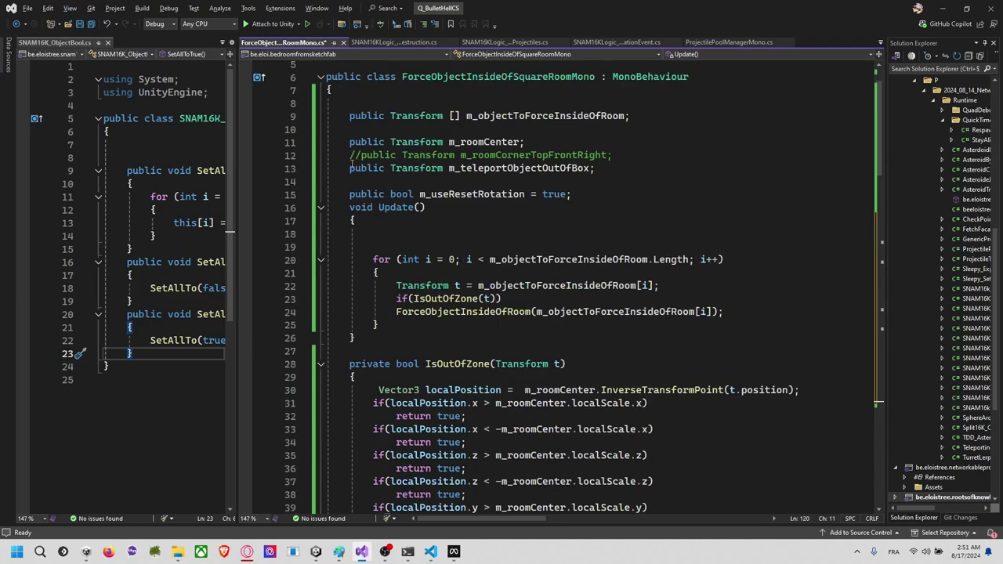
{"action": "left_click", "coordinate": [360, 155]}
{"action": "key", "text": "BackSpace"}
{"action": "key", "text": "BackSpace"}
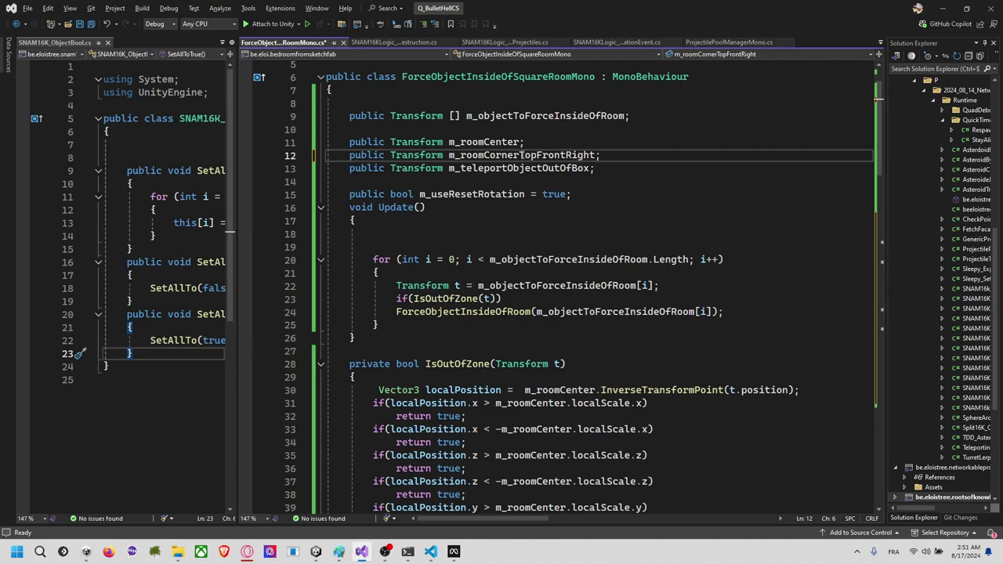
{"action": "key", "text": "ctrl+s"}
Step: Return to Unity, open the Prefab Room Collision Outside prefab and assign Top Corner as its Room Corner Top Front Right
{"action": "key", "text": "alt+Tab"}
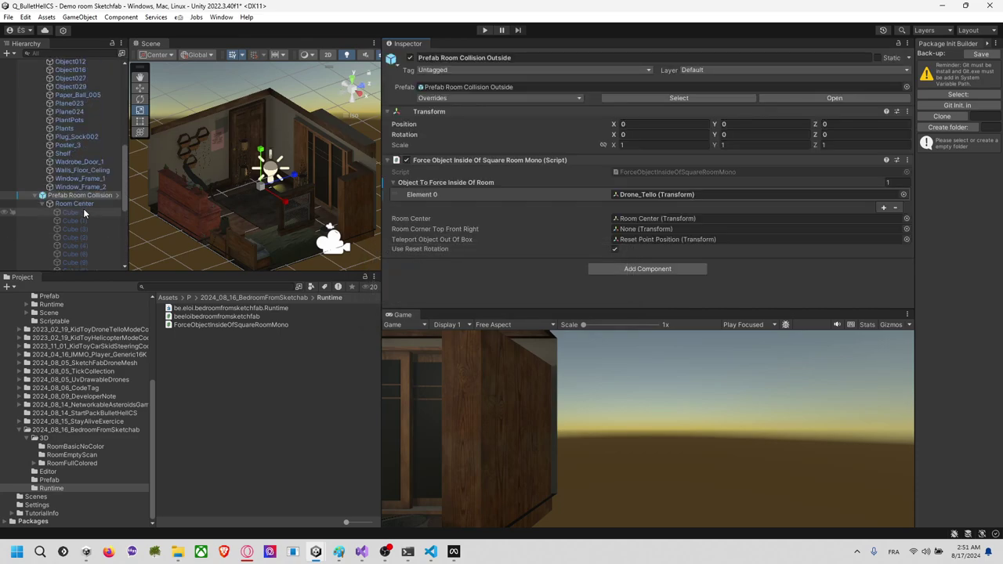
{"action": "left_click", "coordinate": [116, 195]}
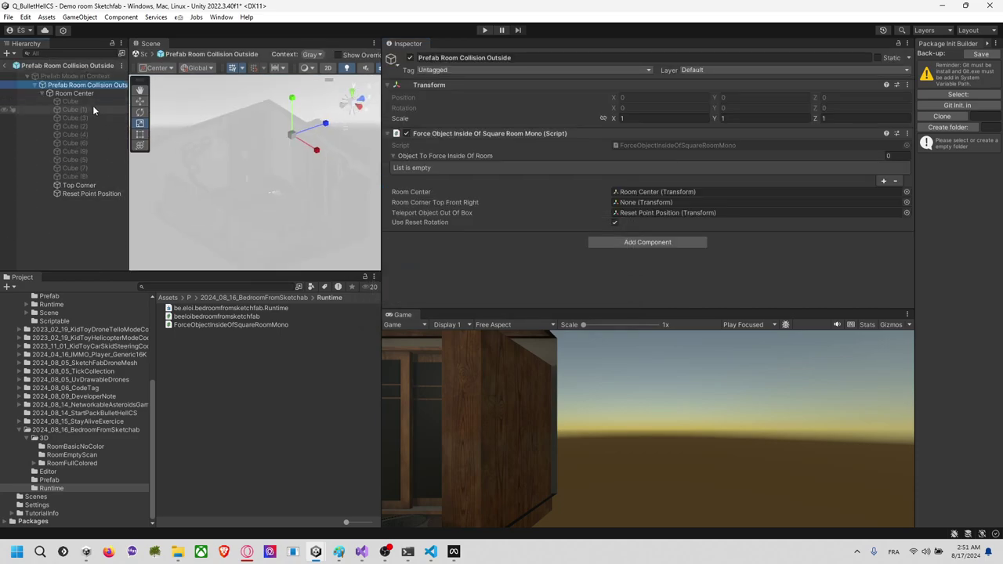
{"action": "left_click_drag", "start_coordinate": [95, 187], "coordinate": [651, 202]}
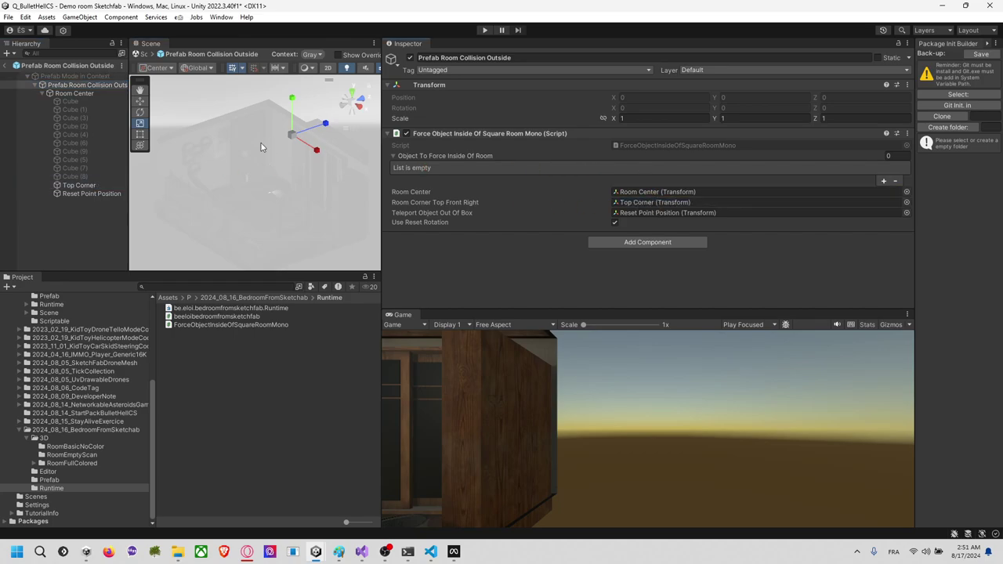
Step: Back in Visual Studio, start IsOutOfZone with Vector3 direction = m_roomCornerTopFrontRight.position - m_roomCenter.position;
{"action": "key", "text": "alt+Tab"}
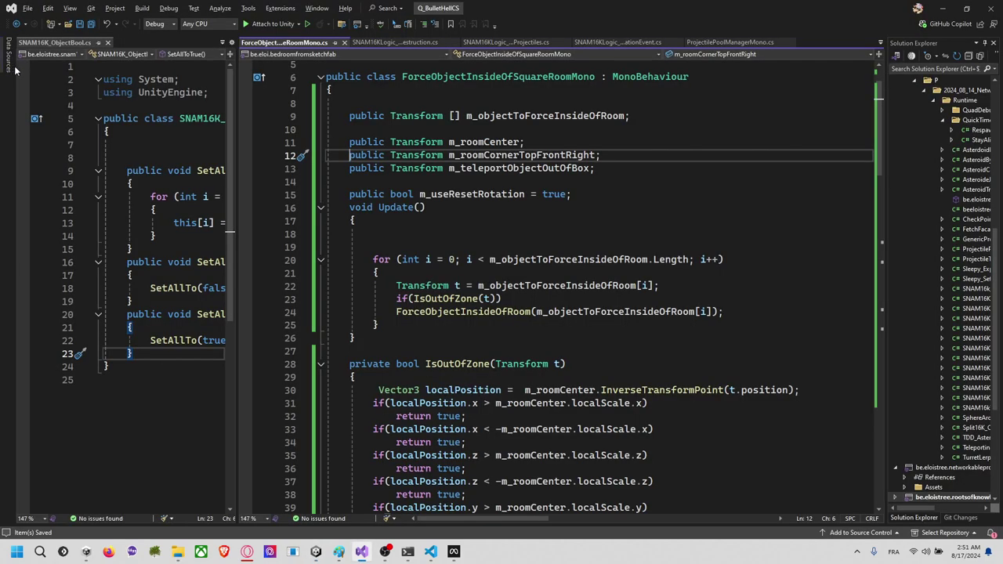
{"action": "left_click", "coordinate": [345, 168]}
{"action": "scroll", "coordinate": [496, 301], "scroll_direction": "down", "scroll_amount": 5}
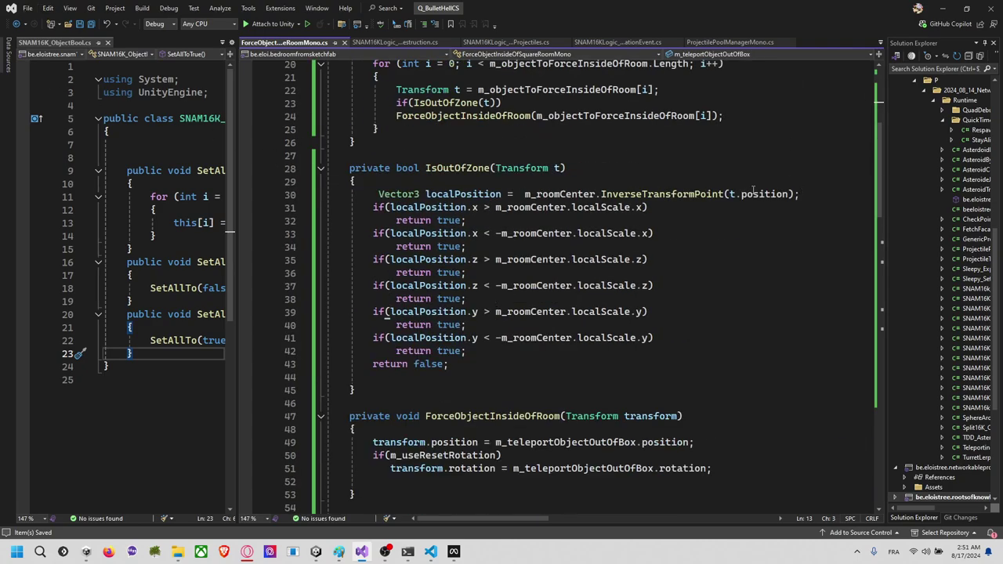
{"action": "double_click", "coordinate": [464, 193]}
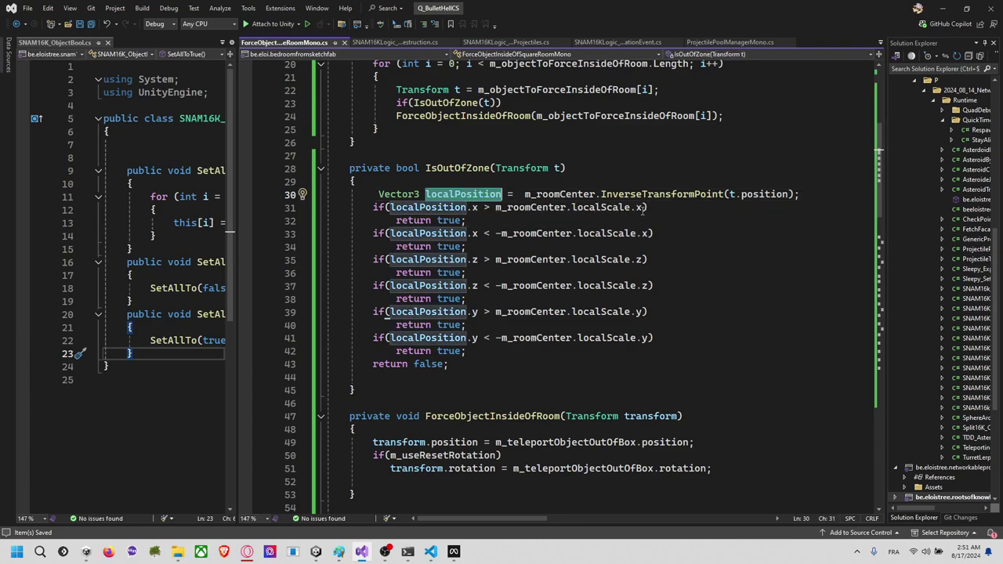
{"action": "left_click", "coordinate": [604, 182]}
{"action": "scroll", "coordinate": [605, 210], "scroll_direction": "up", "scroll_amount": 1}
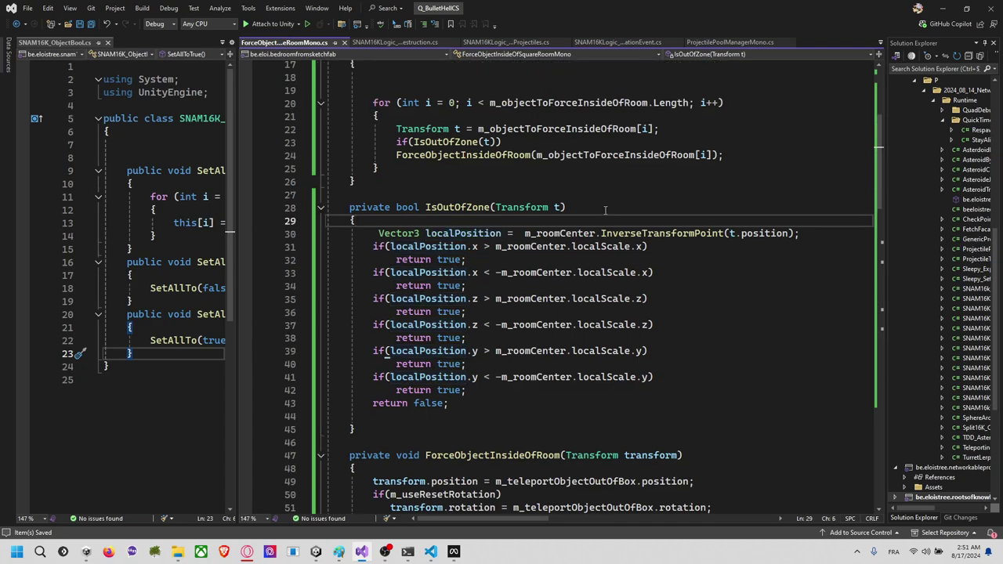
{"action": "key", "text": "Return"}
{"action": "type", "text": "Vec"}
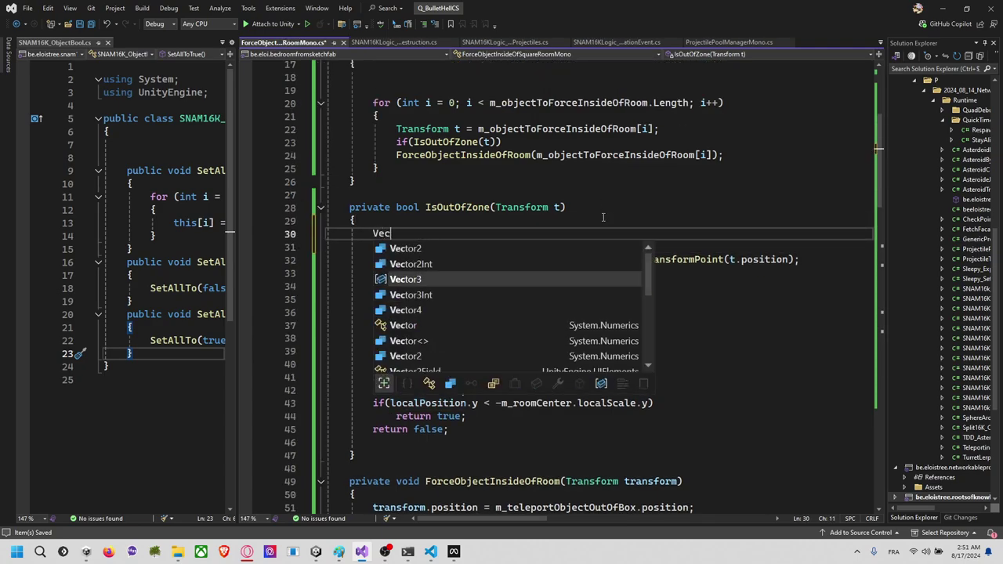
{"action": "type", "text": "tor3 direction ="}
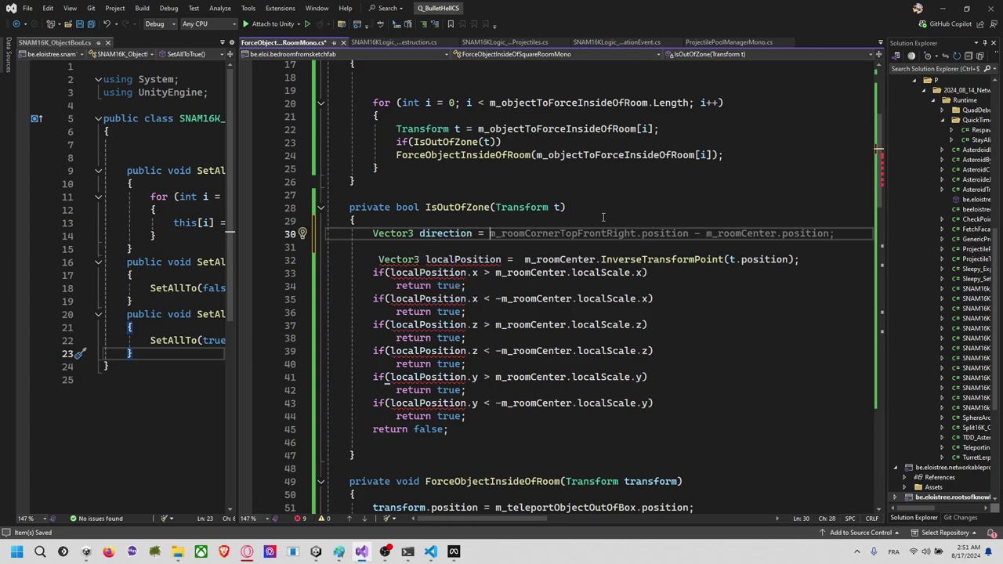
{"action": "key", "text": "Tab"}
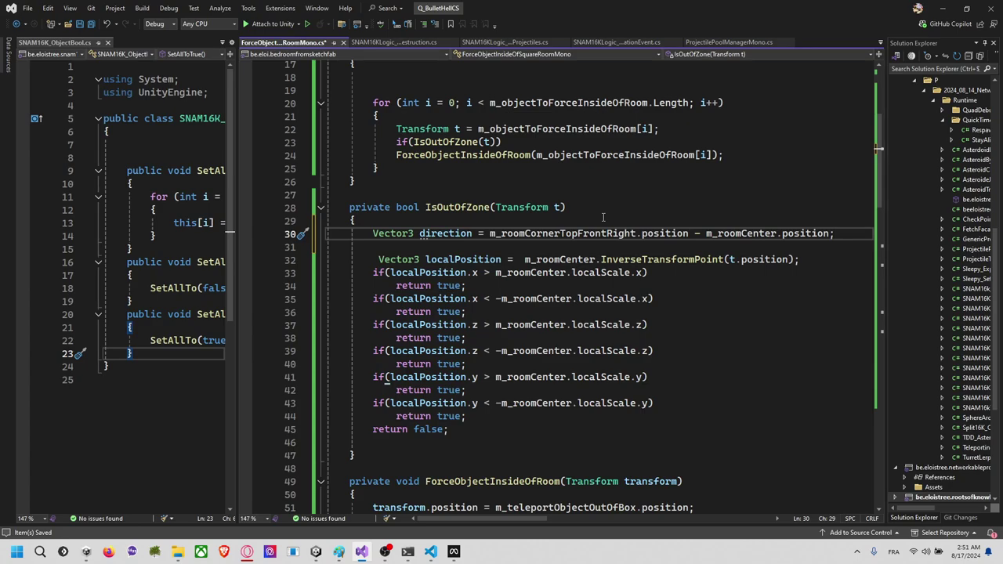
Step: Add an extra space before m_roomCenter in the x, z and y greater-than comparisons of IsOutOfZone
{"action": "left_click", "coordinate": [461, 233]}
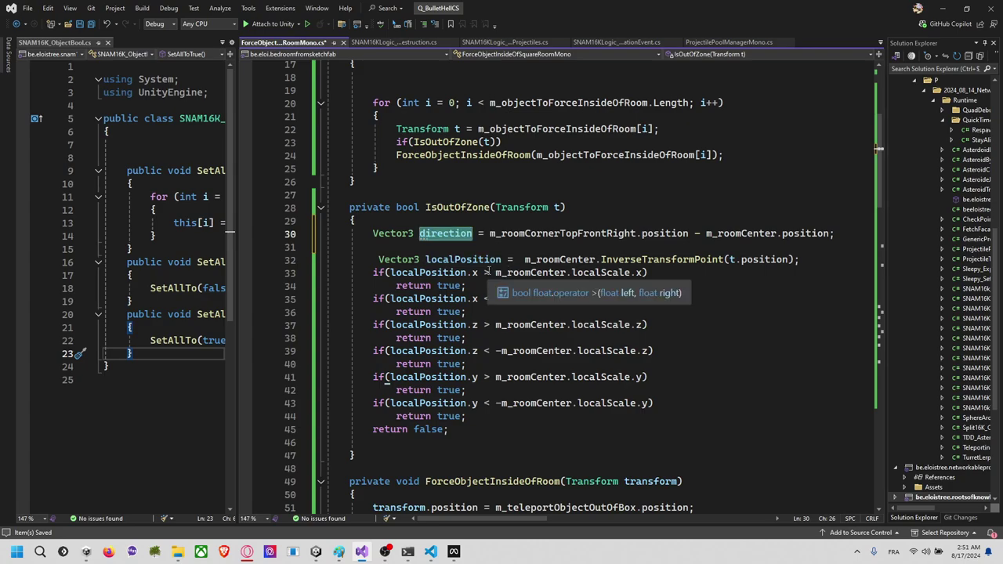
{"action": "left_click", "coordinate": [494, 272]}
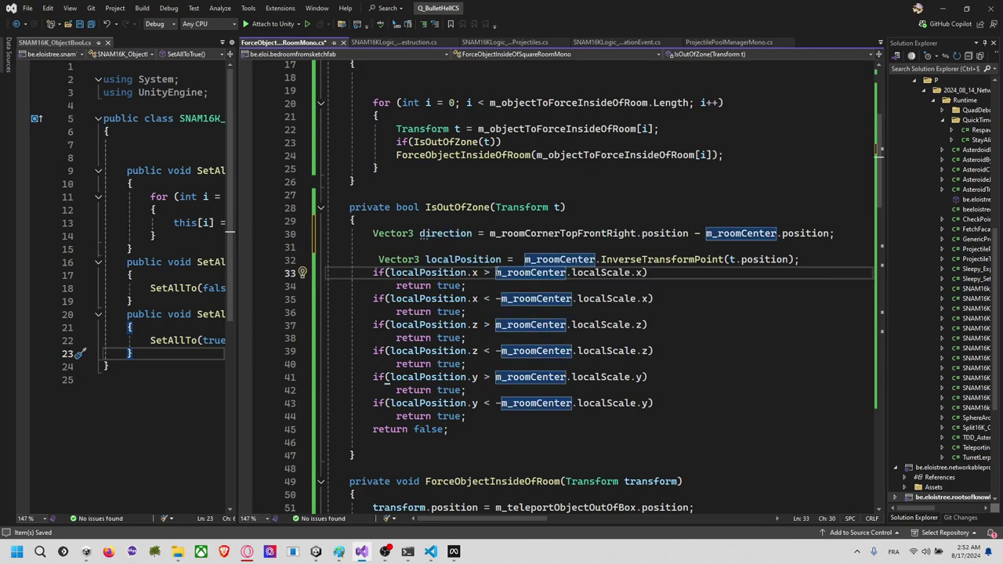
{"action": "left_click", "coordinate": [499, 324]}
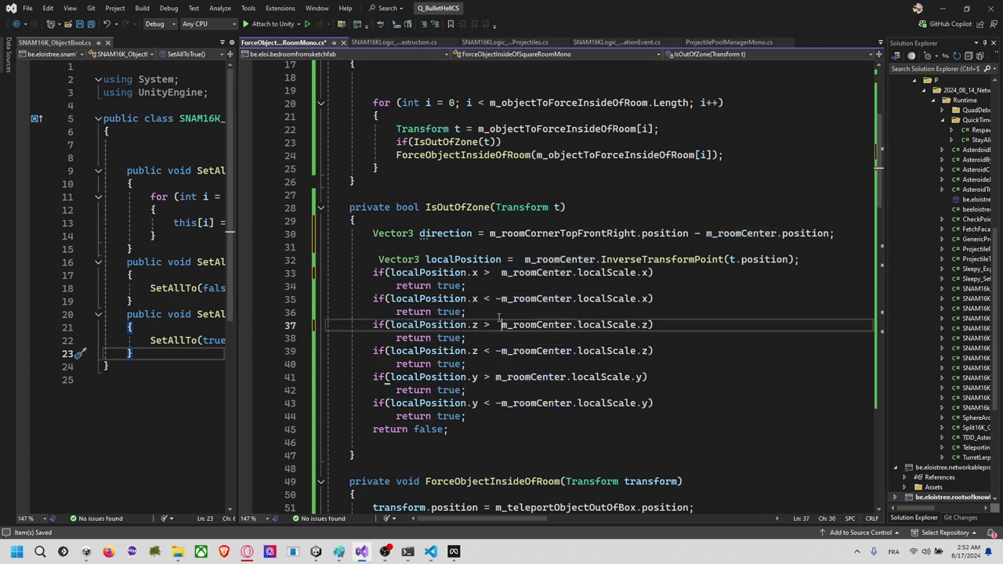
{"action": "left_click", "coordinate": [502, 351]}
{"action": "left_click", "coordinate": [493, 377]}
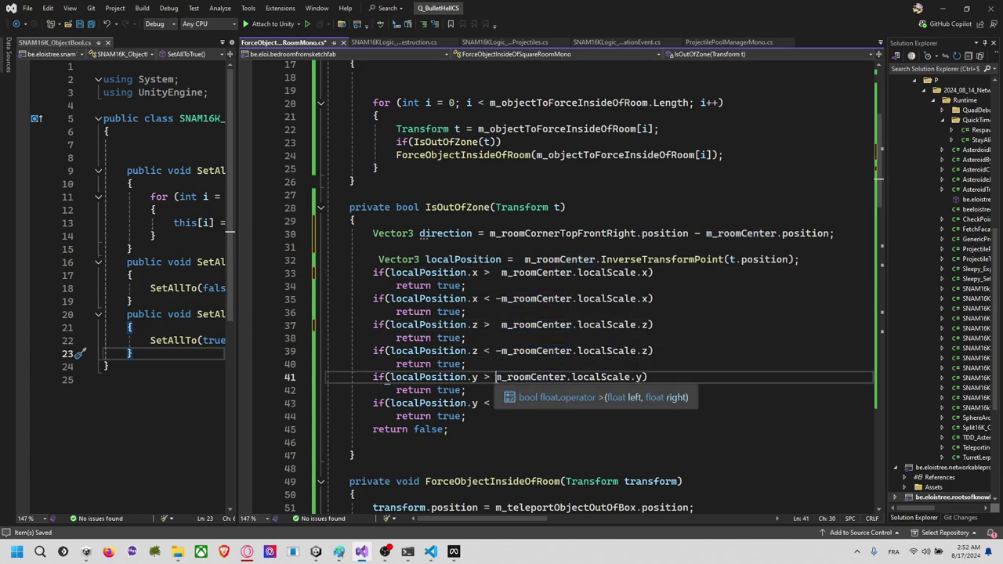
Step: Replace m_roomCenter.localScale with direction in all six x, z and y comparisons of IsOutOfZone
{"action": "left_click", "coordinate": [501, 273]}
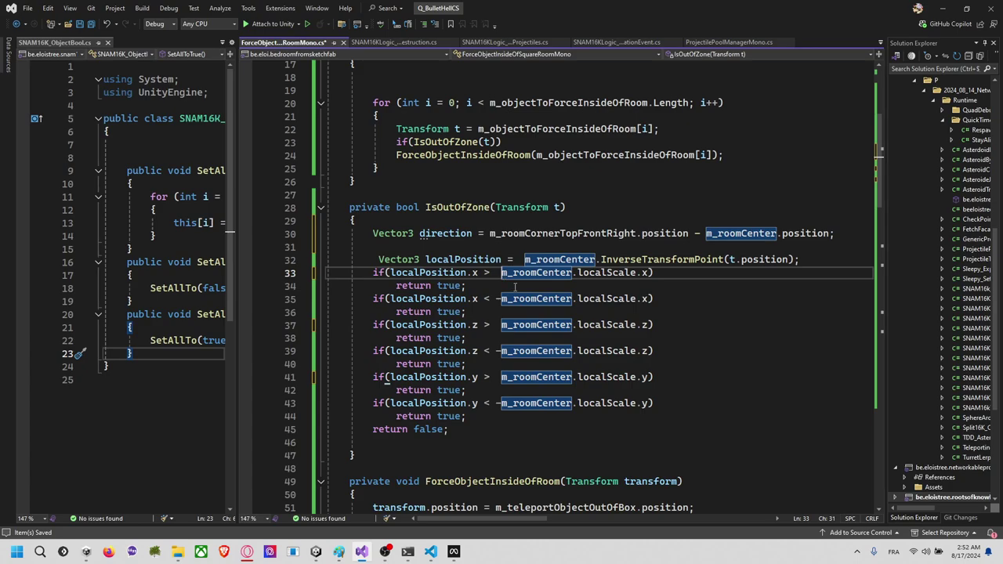
{"action": "left_click", "coordinate": [635, 282]}
{"action": "mouse_move", "coordinate": [636, 275]}
{"action": "left_mouse_down"}
{"action": "mouse_move", "coordinate": [502, 274]}
{"action": "mouse_move", "coordinate": [630, 281]}
{"action": "left_mouse_up"}
{"action": "left_click", "coordinate": [635, 274], "text": "shift"}
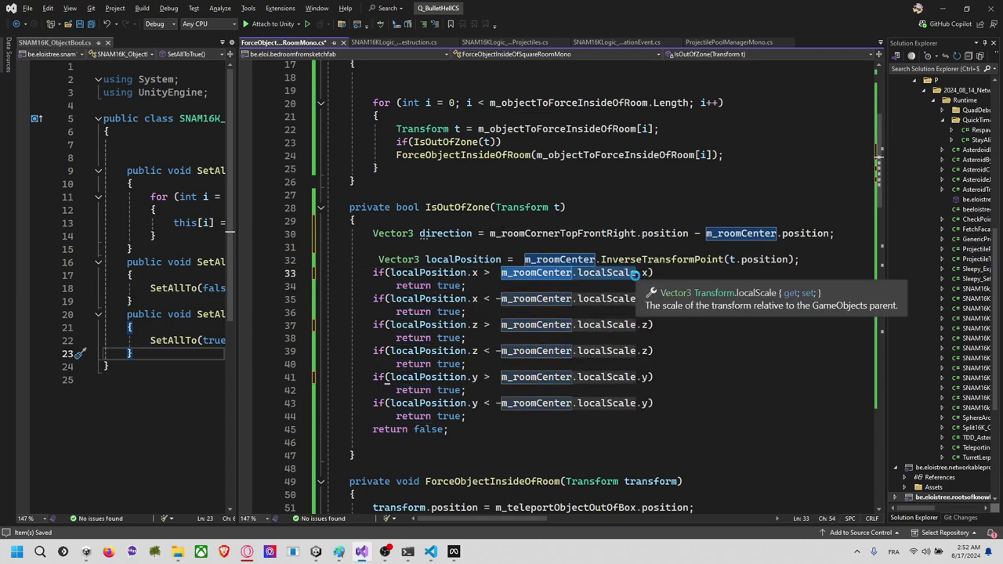
{"action": "key", "text": "ctrl+f"}
{"action": "type", "text": "v"}
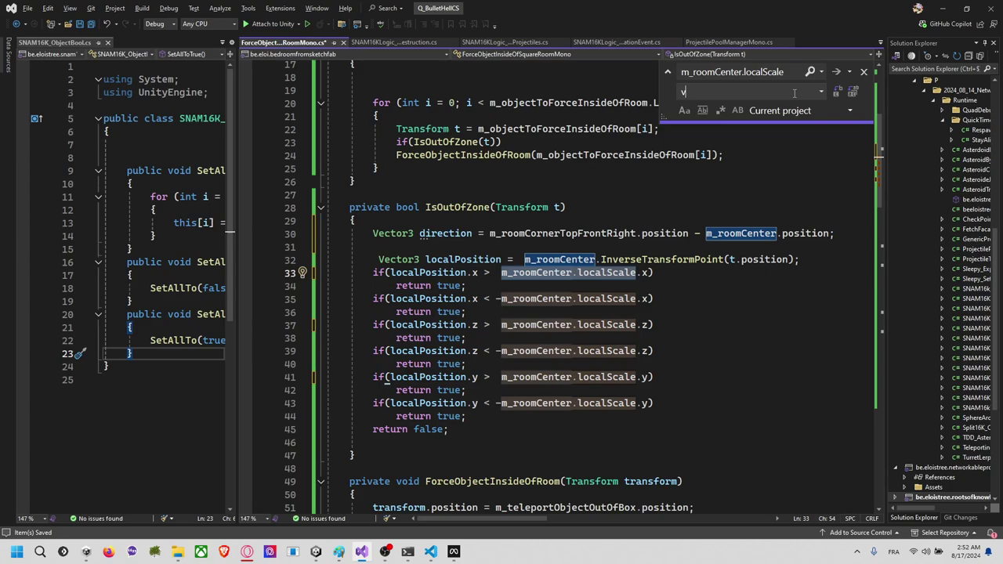
{"action": "key", "text": "BackSpace"}
{"action": "type", "text": "direction"}
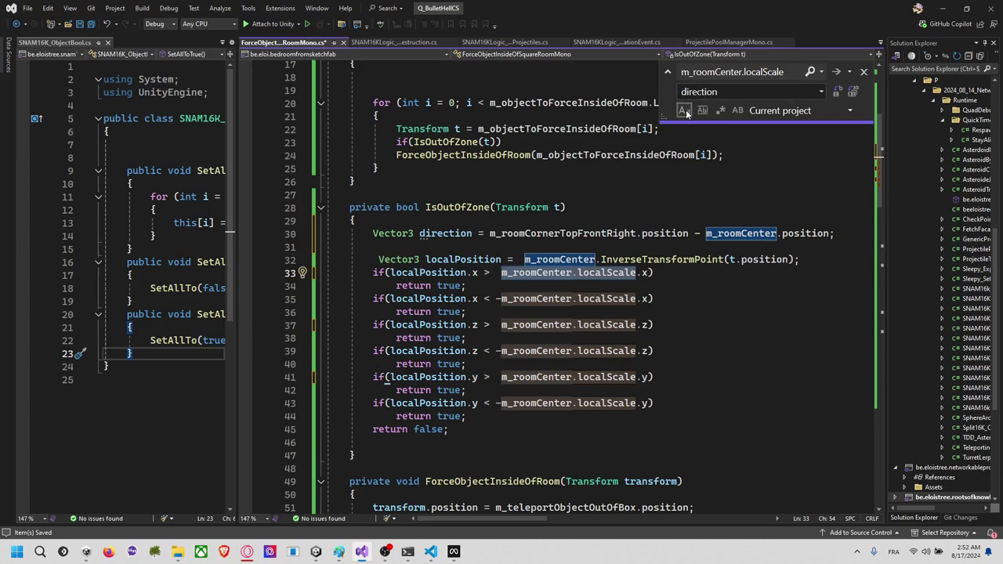
{"action": "left_click", "coordinate": [837, 92]}
{"action": "left_click", "coordinate": [838, 92]}
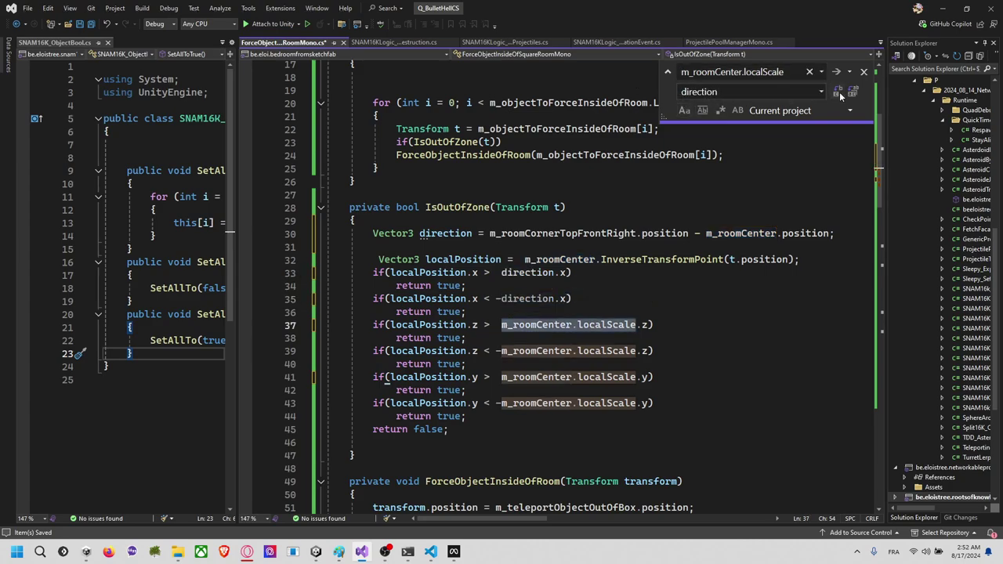
{"action": "left_click", "coordinate": [838, 92]}
{"action": "left_click", "coordinate": [839, 92]}
{"action": "left_click", "coordinate": [839, 92]}
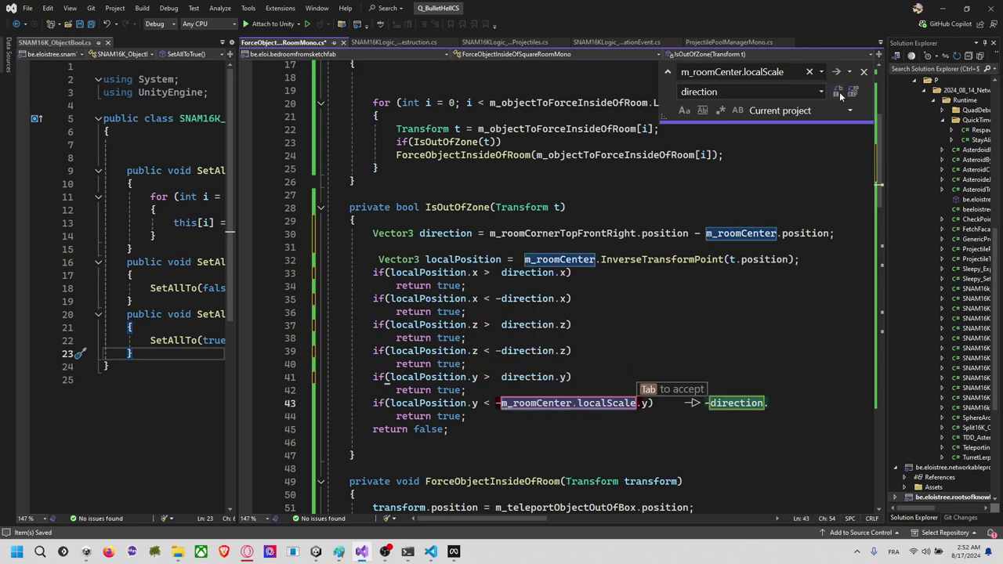
{"action": "left_click", "coordinate": [839, 92]}
{"action": "left_click", "coordinate": [835, 95]}
{"action": "left_click", "coordinate": [650, 309]}
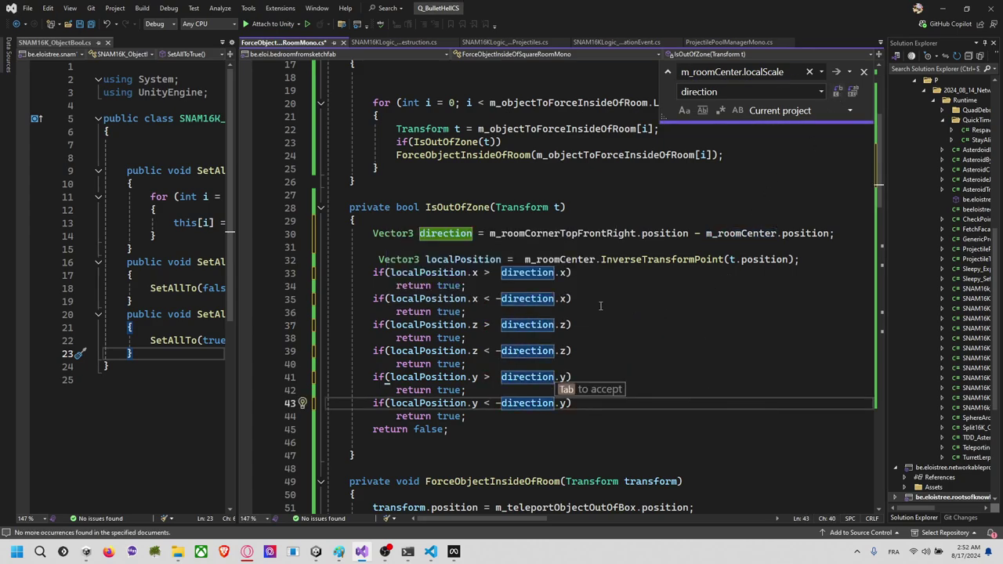
{"action": "left_click", "coordinate": [579, 300]}
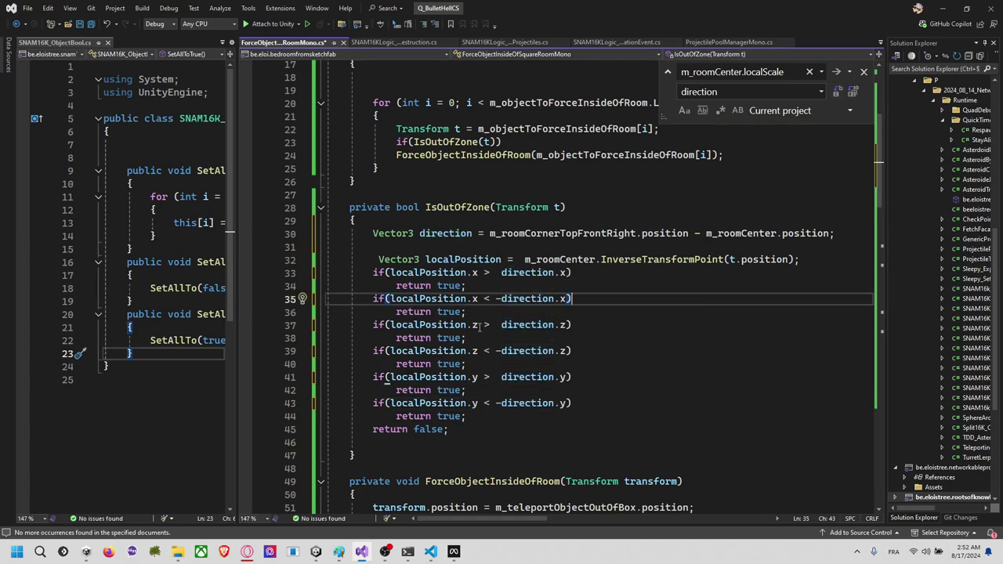
Step: In the localPosition declaration of IsOutOfZone, replace the InverseTransformPoint expression with the GetWorldToLocal_Point method name
{"action": "double_click", "coordinate": [463, 260]}
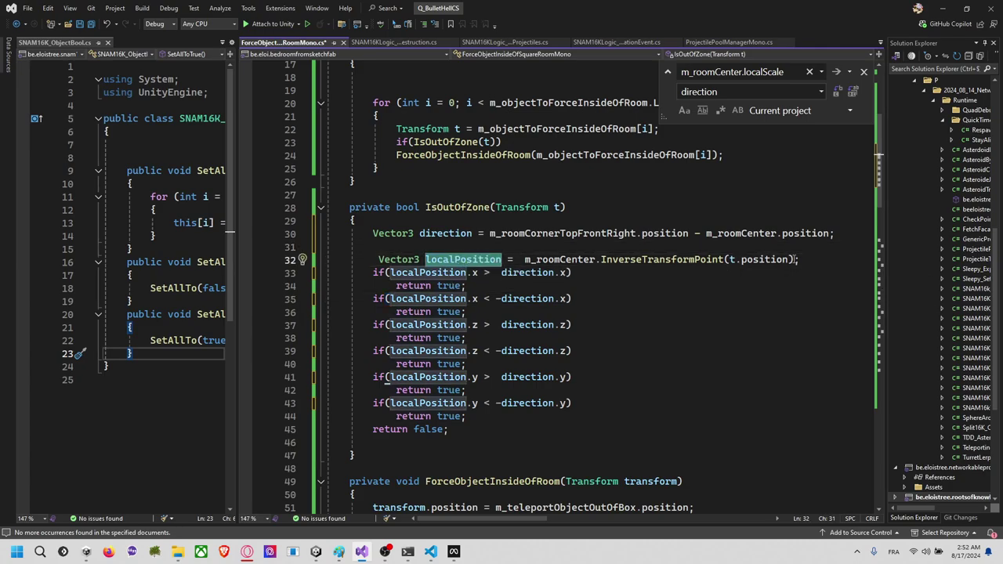
{"action": "left_click_drag", "start_coordinate": [799, 260], "coordinate": [523, 269]}
{"action": "key", "text": "BackSpace"}
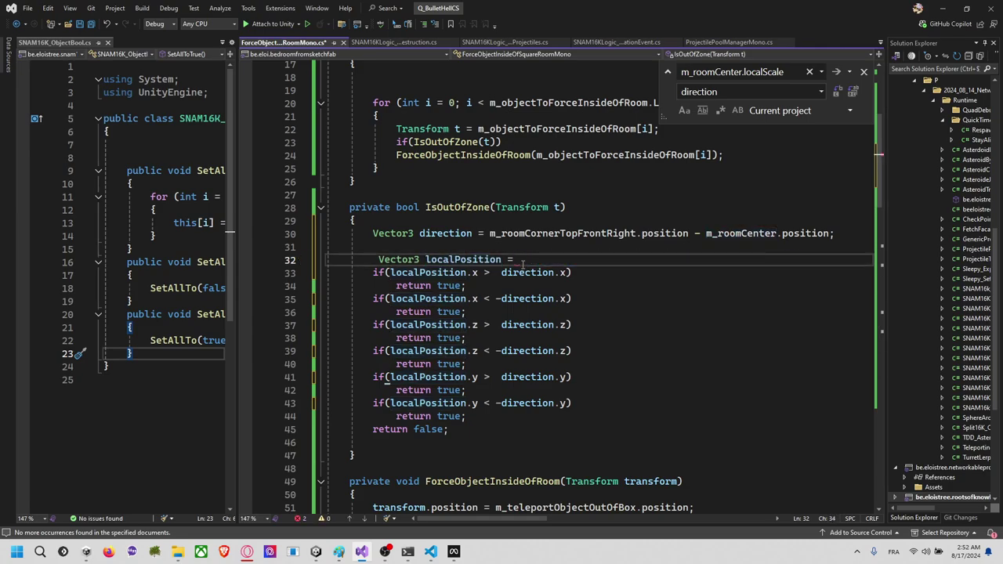
{"action": "type", "text": "worl"}
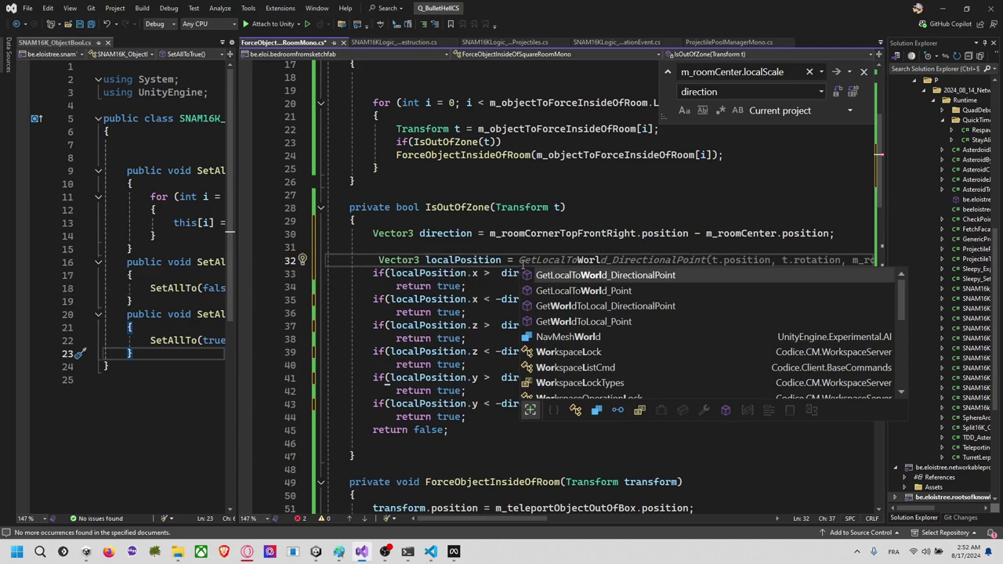
{"action": "key", "text": "Down"}
{"action": "key", "text": "Down"}
{"action": "key", "text": "Down"}
{"action": "key", "text": "Tab"}
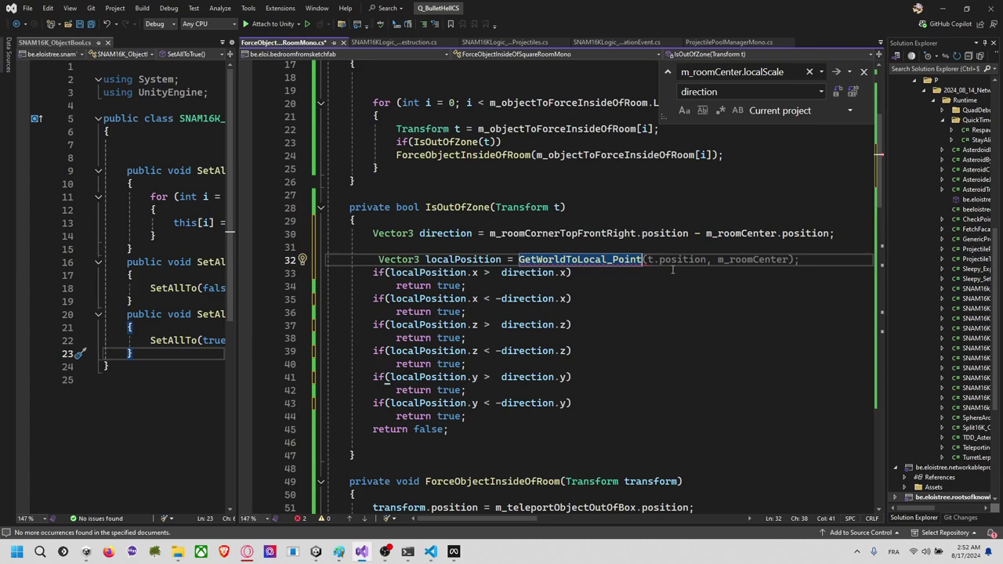
Step: Give GetWorldToLocal_Point the arguments t.position and m_roomCenter, followed by the out keyword for the third parameter
{"action": "type", "text": "("}
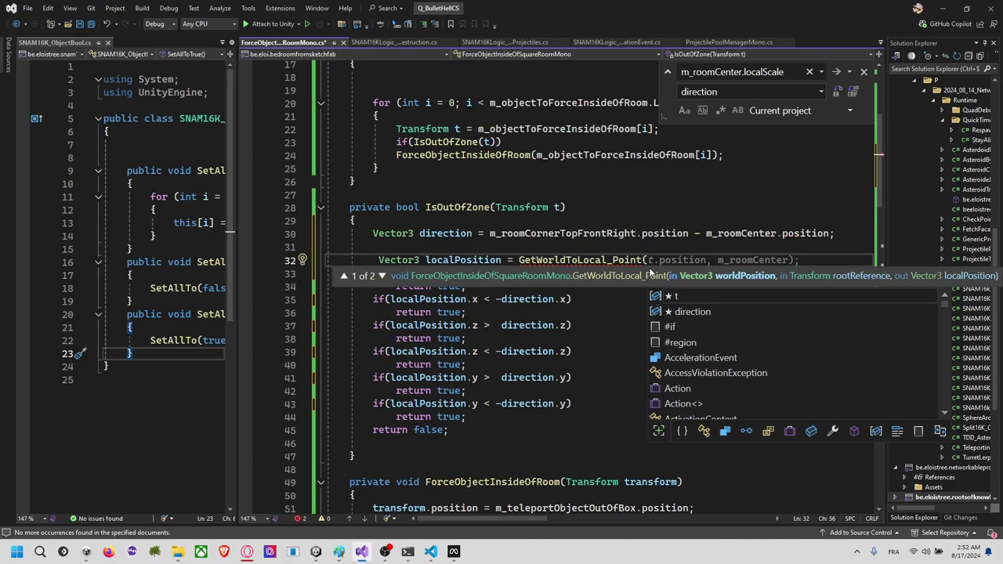
{"action": "type", "text": "t.po"}
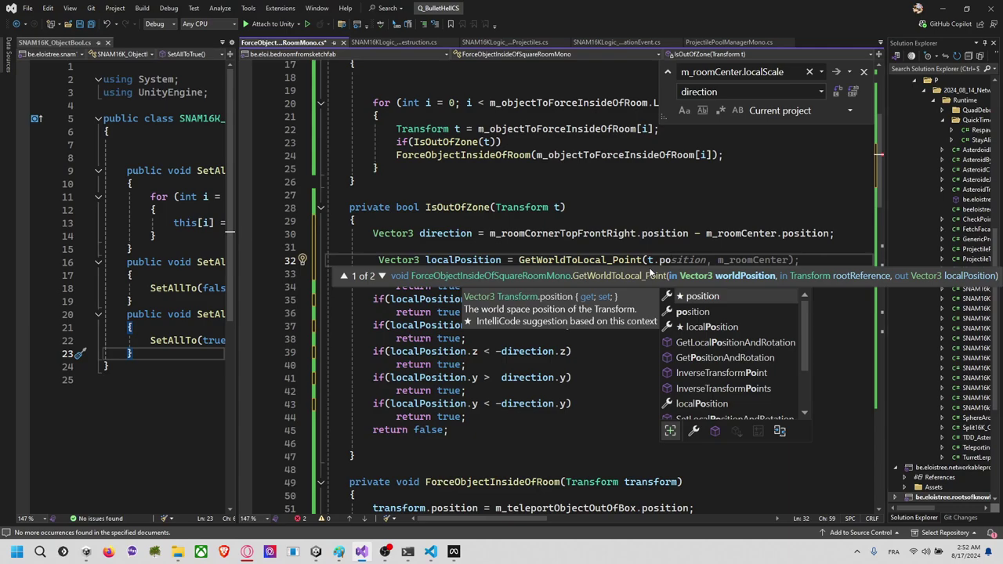
{"action": "key", "text": "Tab"}
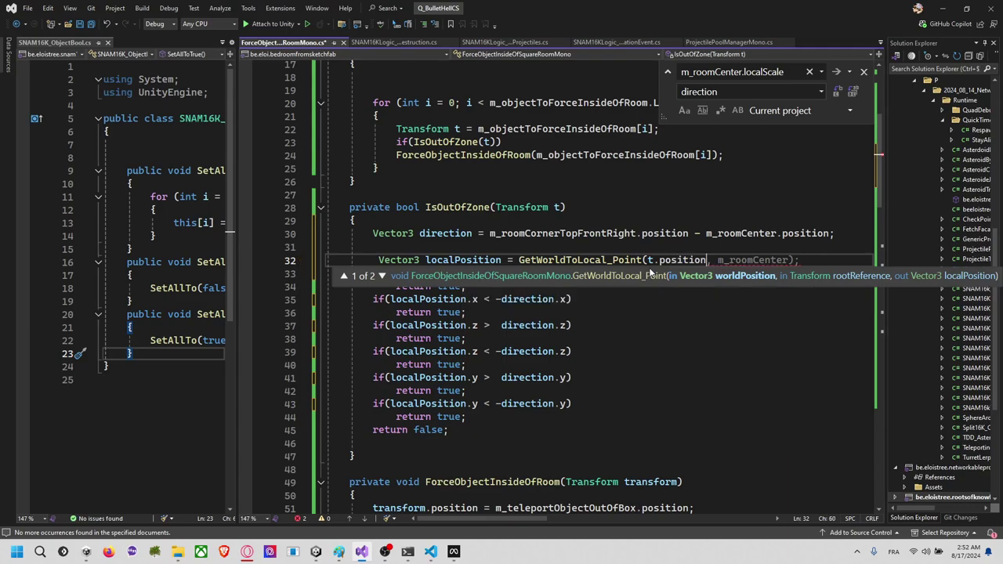
{"action": "type", "text": ","}
{"action": "key", "text": "Tab"}
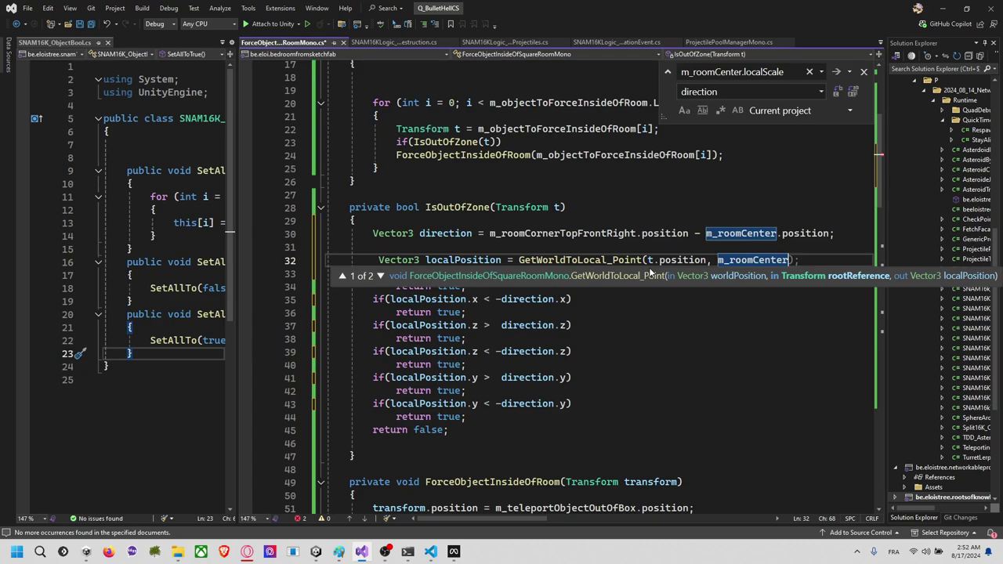
{"action": "type", "text": ", "}
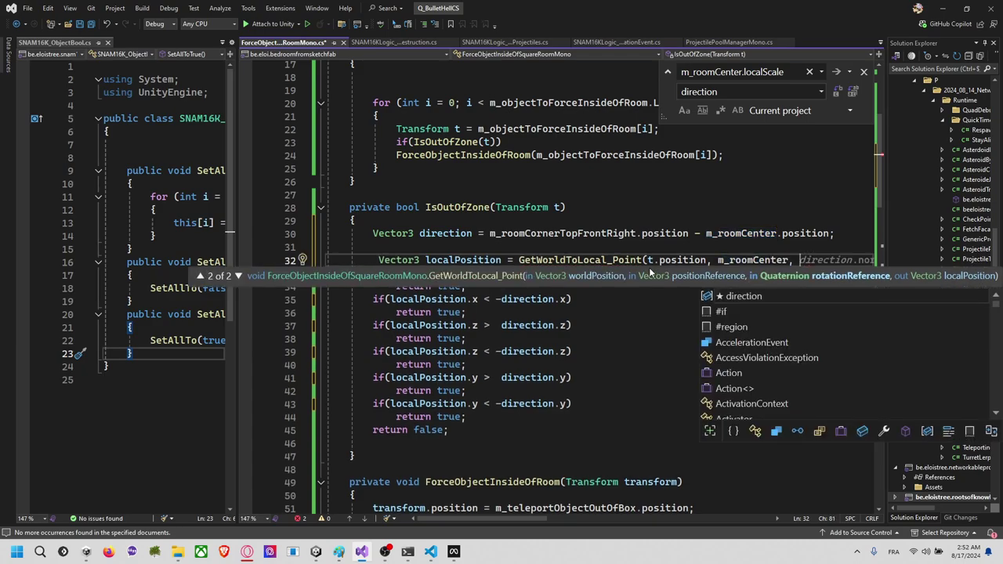
{"action": "type", "text": "out"}
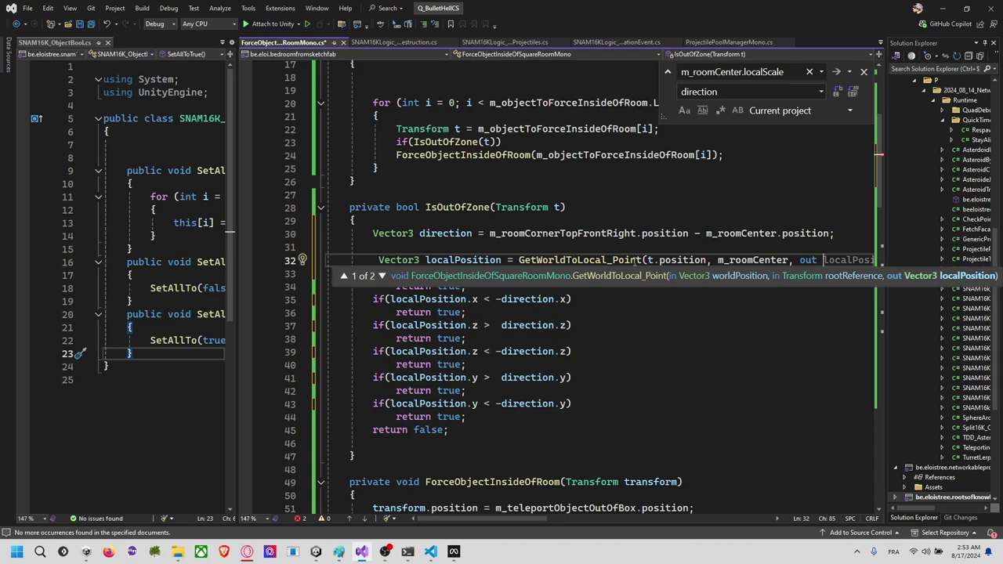
Step: Remove the localPosition assignment before GetWorldToLocal_Point, complete its last argument as out Vector3 localPosition, and save the script
{"action": "left_click", "coordinate": [496, 259]}
{"action": "left_click_drag", "start_coordinate": [514, 259], "coordinate": [376, 260]}
{"action": "key", "text": "ctrl+x"}
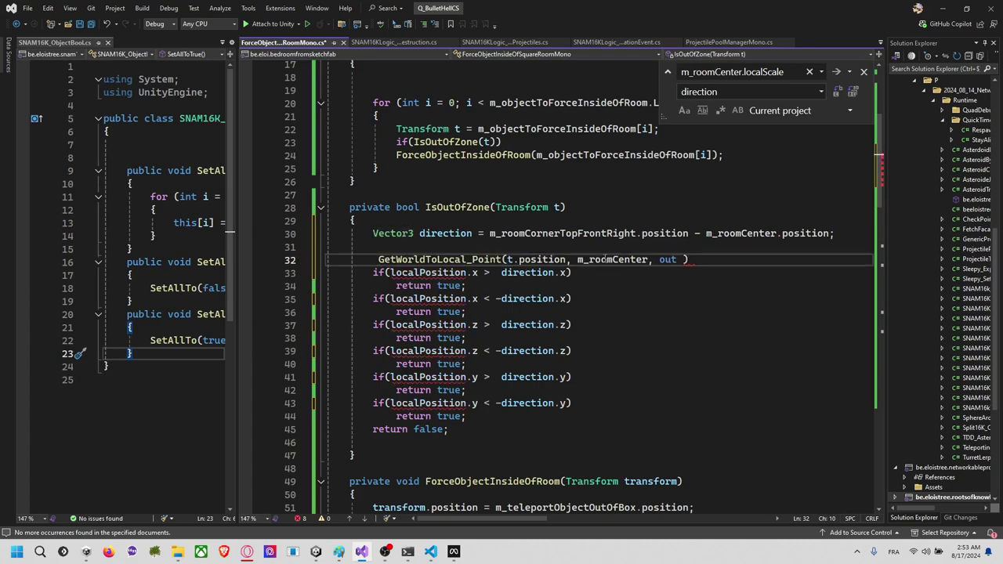
{"action": "left_click", "coordinate": [677, 259]}
{"action": "key", "text": "Tab"}
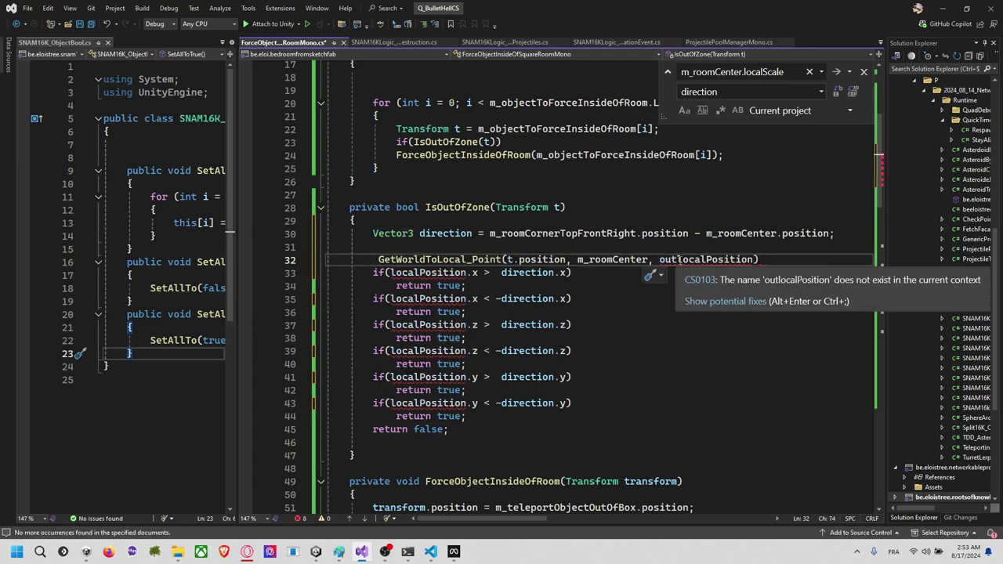
{"action": "type", "text": "Vector3"}
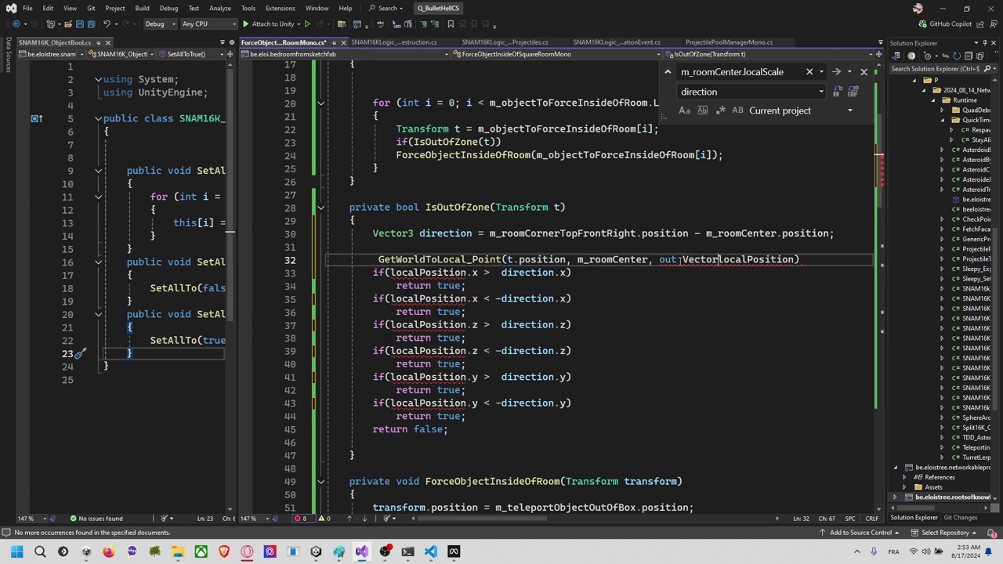
{"action": "key", "text": "Down"}
{"action": "key", "text": "ctrl+s"}
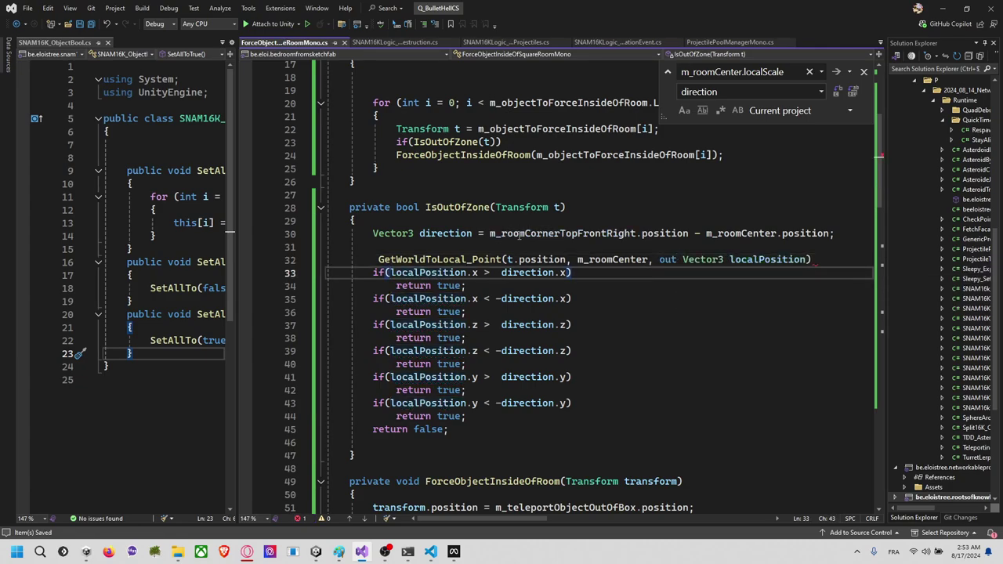
Step: End the GetWorldToLocal_Point call in IsOutOfZone with a semicolon
{"action": "left_click", "coordinate": [540, 259]}
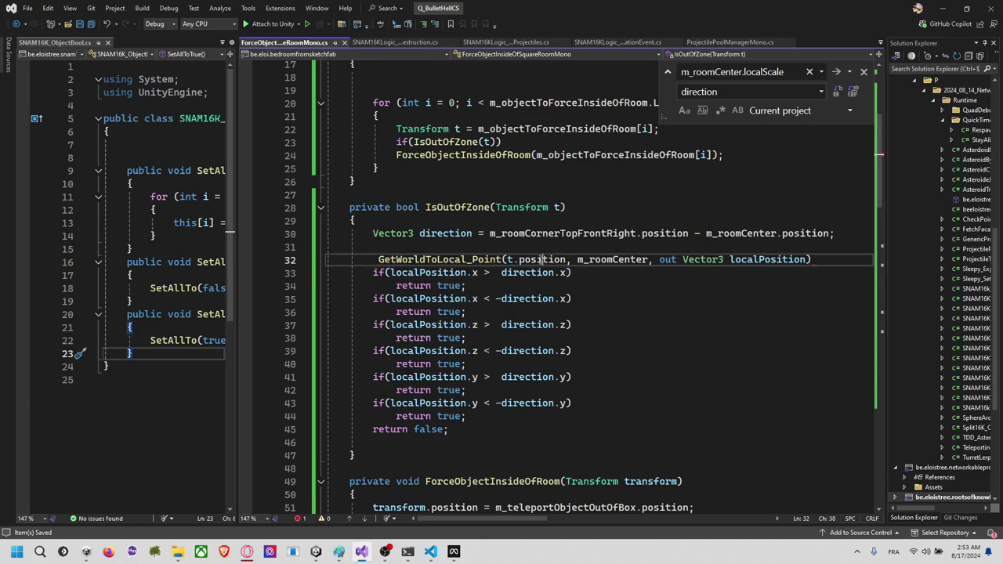
{"action": "left_click", "coordinate": [595, 259]}
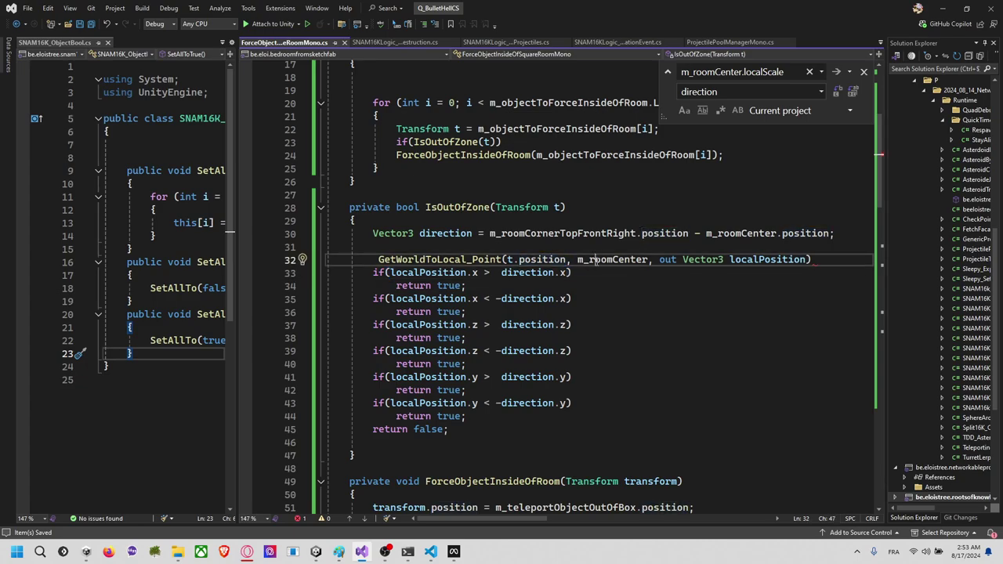
{"action": "left_click", "coordinate": [820, 259]}
{"action": "type", "text": ";"}
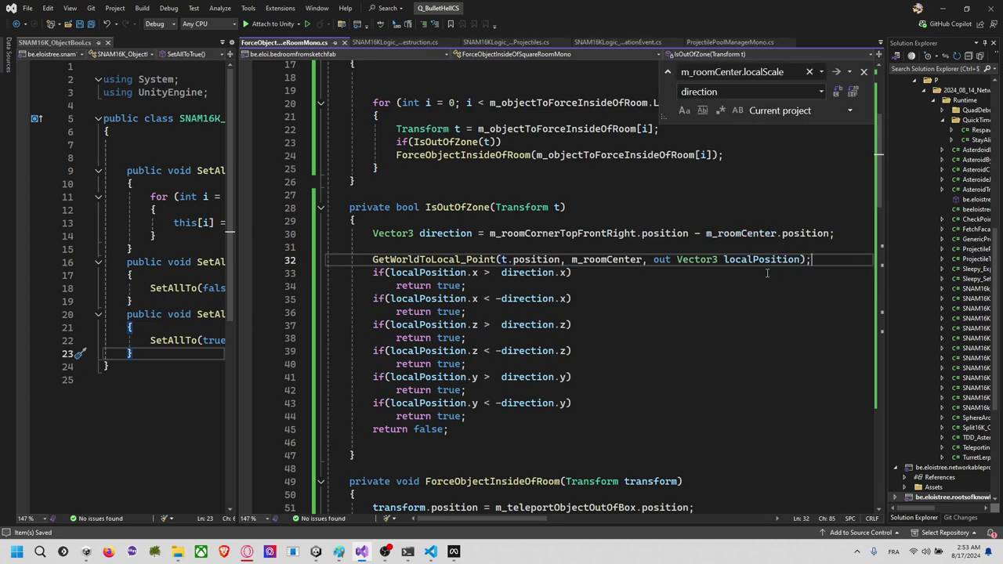
Step: Go to the definition of GetWorldToLocal_Point and examine how its Quaternion.Inverse formula computes localPosition from worldPosition and positionReference
{"action": "right_click", "coordinate": [492, 264]}
{"action": "left_click", "coordinate": [548, 311]}
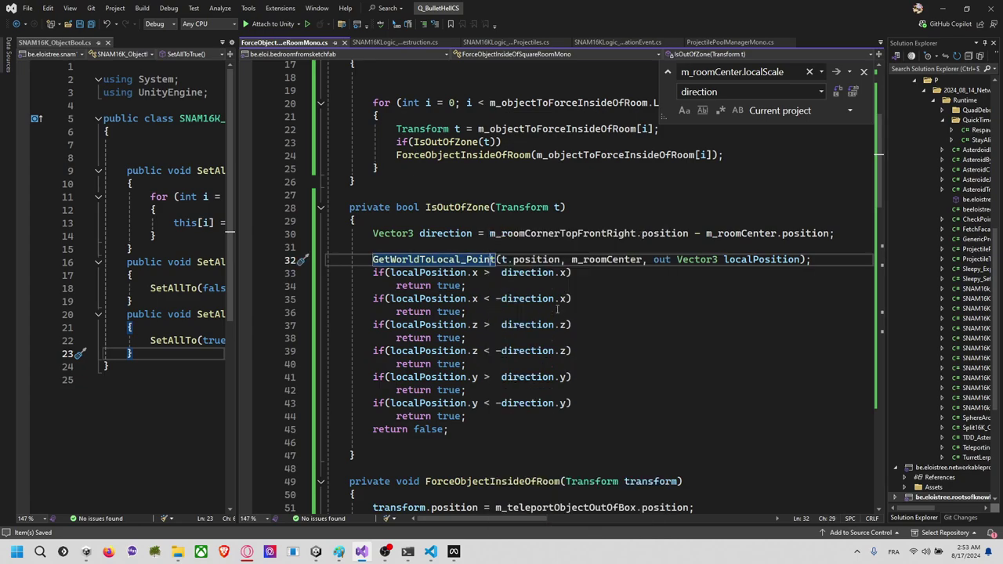
{"action": "scroll", "coordinate": [541, 307], "scroll_direction": "down", "scroll_amount": 2}
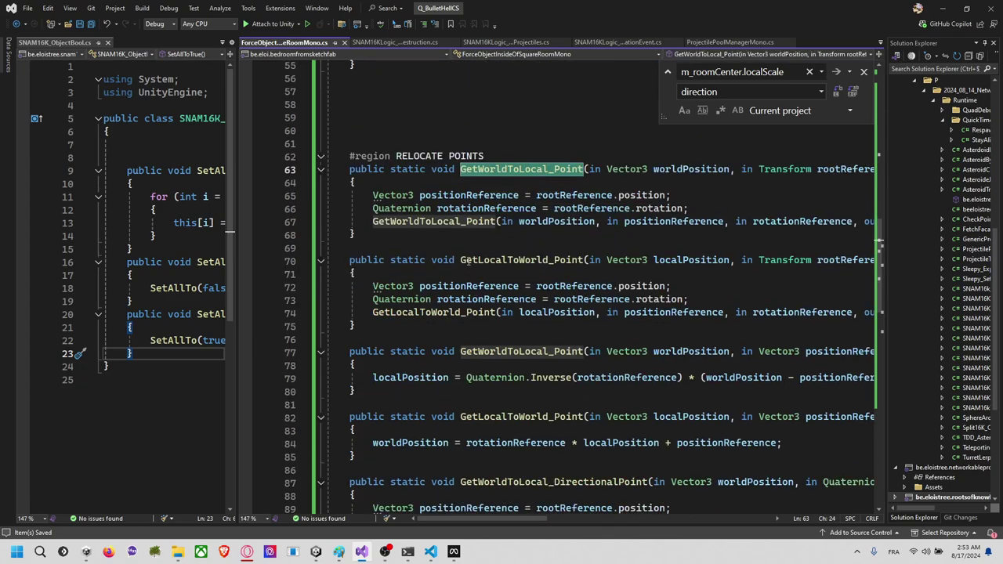
{"action": "double_click", "coordinate": [474, 222]}
{"action": "scroll", "coordinate": [551, 340], "scroll_direction": "down", "scroll_amount": 1}
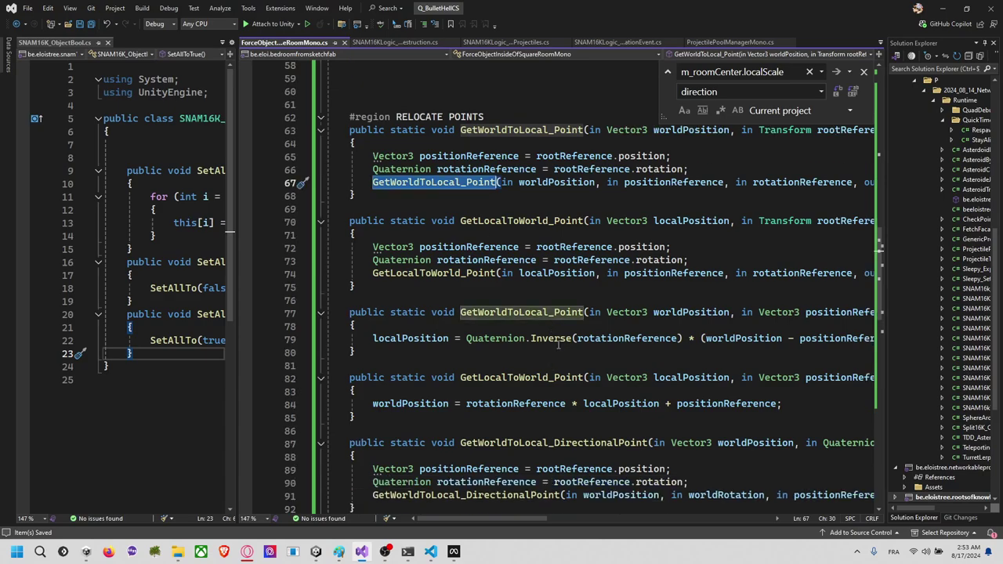
{"action": "left_click", "coordinate": [551, 339]}
{"action": "double_click", "coordinate": [551, 339]}
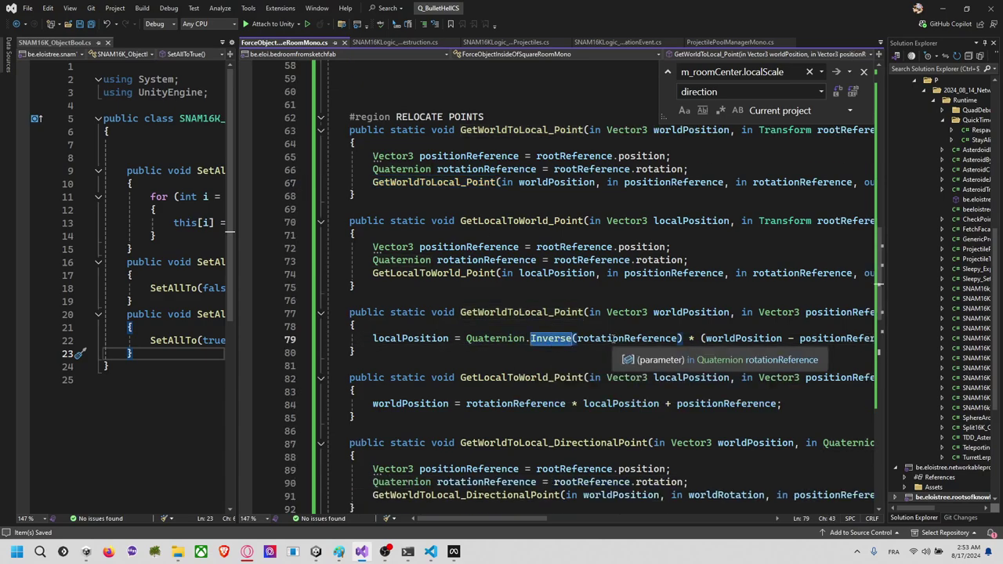
{"action": "left_click_drag", "start_coordinate": [534, 522], "coordinate": [563, 523]}
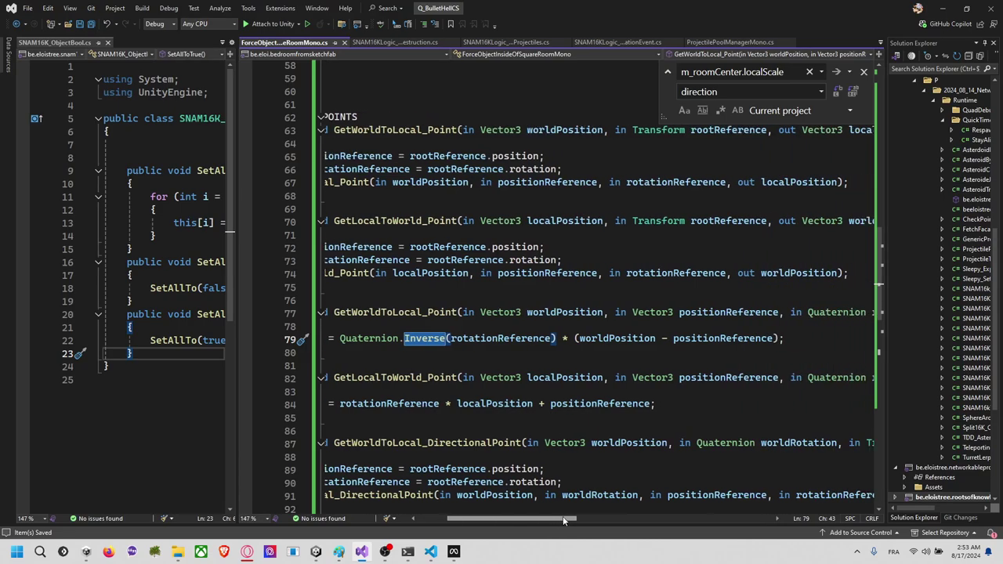
{"action": "left_click", "coordinate": [634, 339]}
{"action": "double_click", "coordinate": [634, 339]}
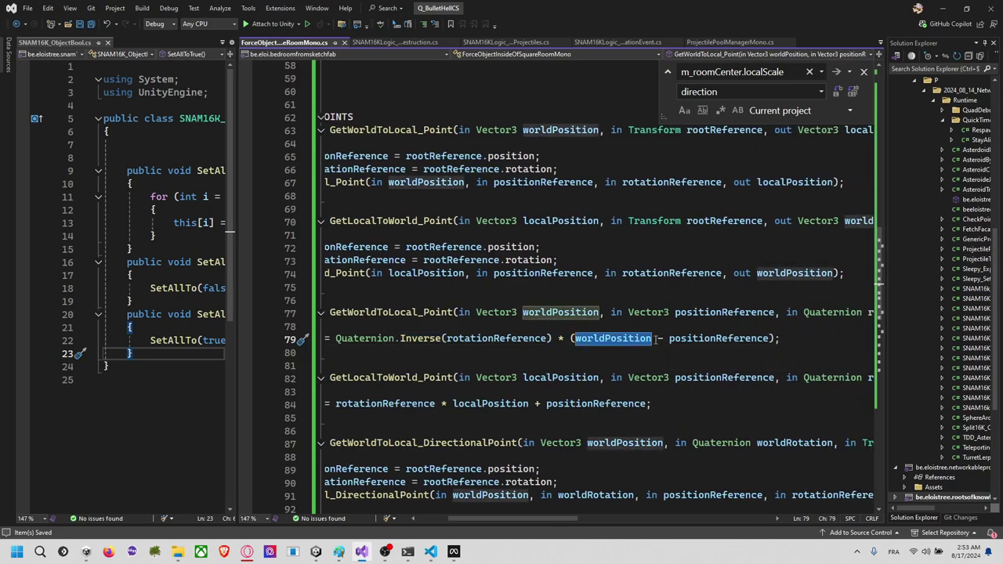
{"action": "double_click", "coordinate": [691, 339]}
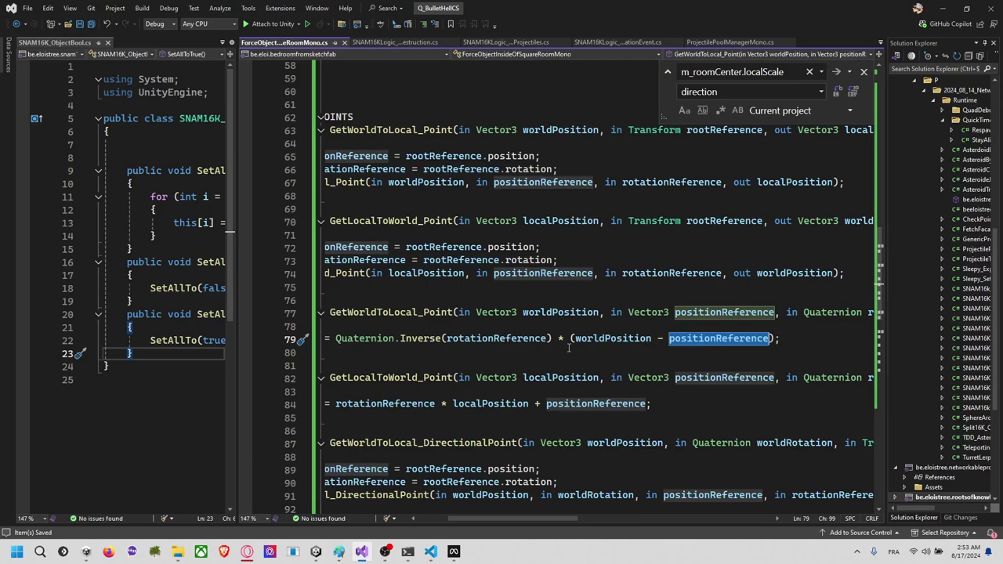
{"action": "scroll", "coordinate": [533, 390], "scroll_direction": "down", "scroll_amount": 2}
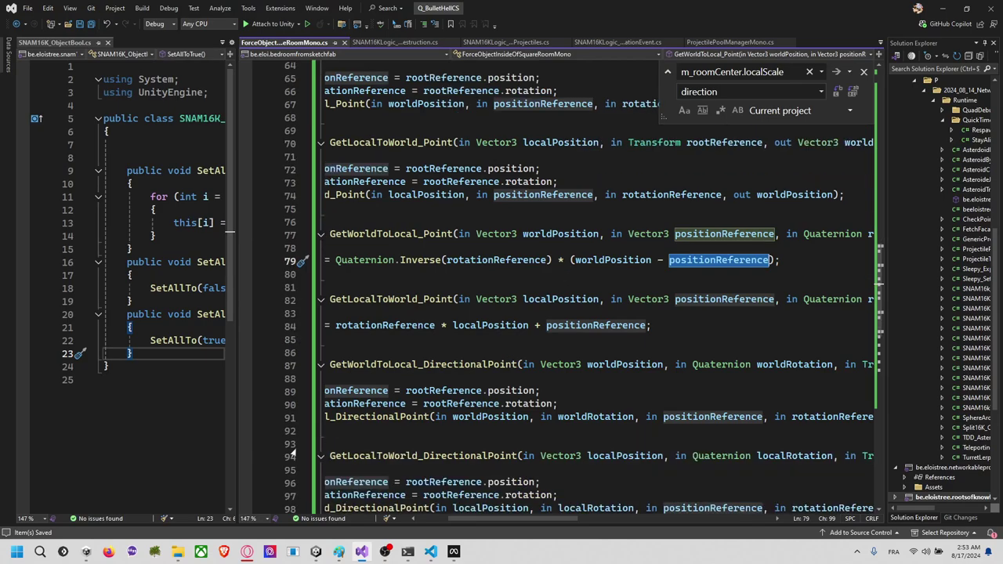
Step: Open Paint and sketch an upright three-axis frame and a smaller tilted three-axis frame, with a point beside each
{"action": "left_click", "coordinate": [17, 551]}
{"action": "type", "text": "paint"}
{"action": "key", "text": "Return"}
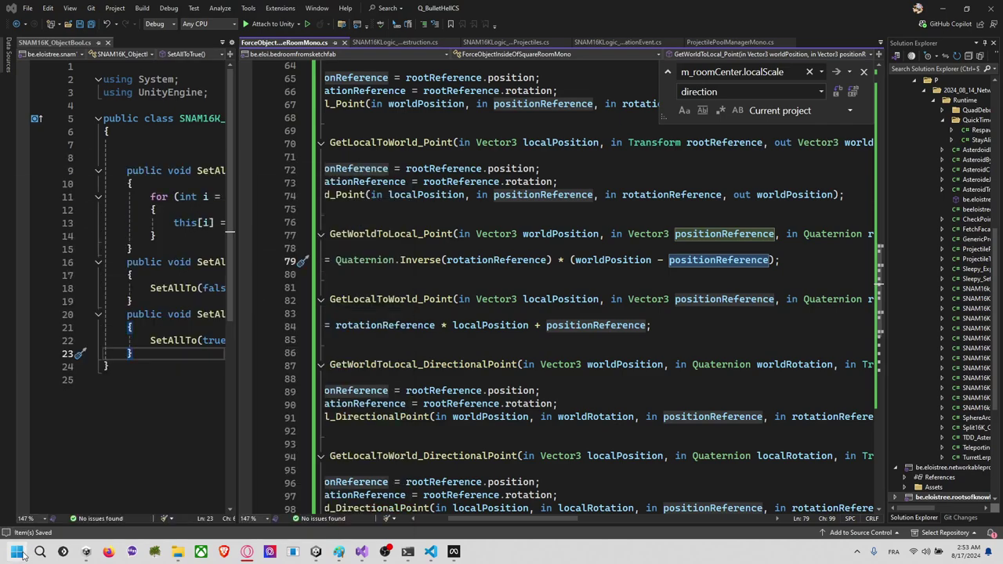
{"action": "left_click_drag", "start_coordinate": [402, 253], "coordinate": [465, 349]}
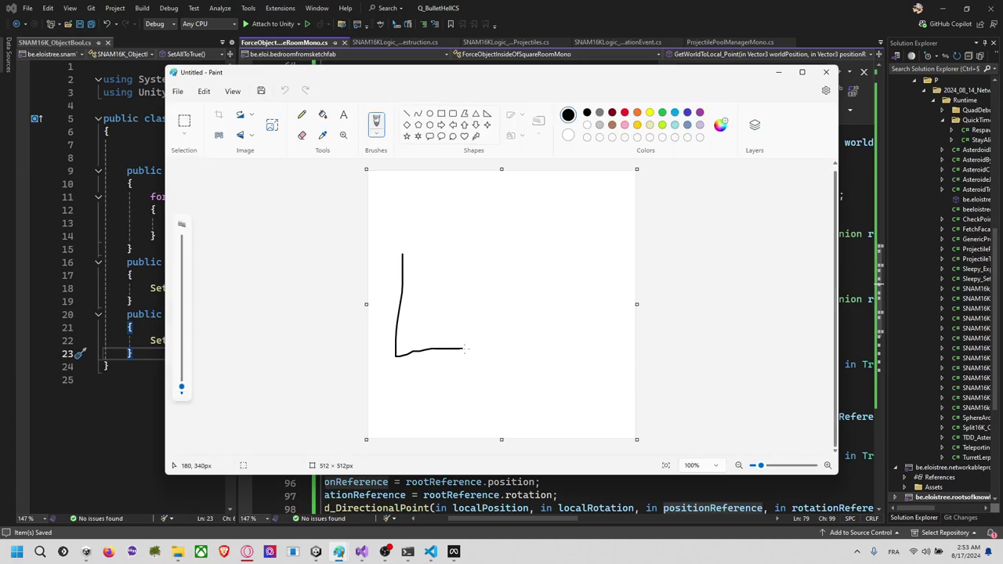
{"action": "left_click_drag", "start_coordinate": [395, 355], "coordinate": [424, 317]}
{"action": "left_click_drag", "start_coordinate": [419, 311], "coordinate": [446, 309]}
{"action": "left_click_drag", "start_coordinate": [469, 345], "coordinate": [459, 359]}
{"action": "left_click_drag", "start_coordinate": [391, 250], "coordinate": [403, 242]}
{"action": "mouse_move", "coordinate": [479, 256]}
{"action": "left_mouse_down"}
{"action": "mouse_move", "coordinate": [541, 291]}
{"action": "mouse_move", "coordinate": [563, 270]}
{"action": "mouse_move", "coordinate": [559, 284]}
{"action": "left_mouse_up"}
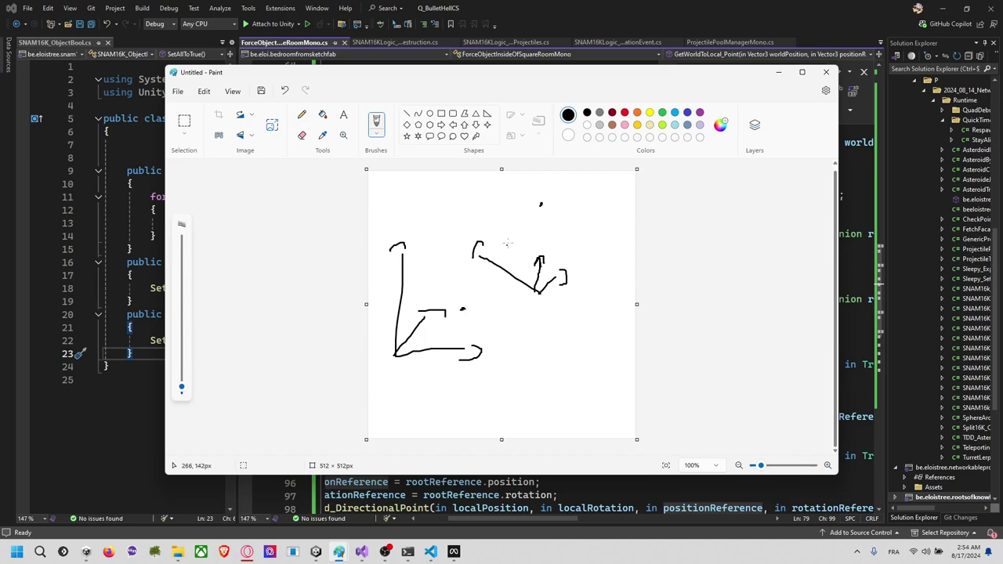
Step: Try to illustrate relocating the upper point to the upright frame with a curved arrow and straight strokes, checking worldPosition in the code meanwhile
{"action": "mouse_move", "coordinate": [543, 210]}
{"action": "left_mouse_down"}
{"action": "mouse_move", "coordinate": [602, 315]}
{"action": "mouse_move", "coordinate": [437, 398]}
{"action": "left_mouse_up"}
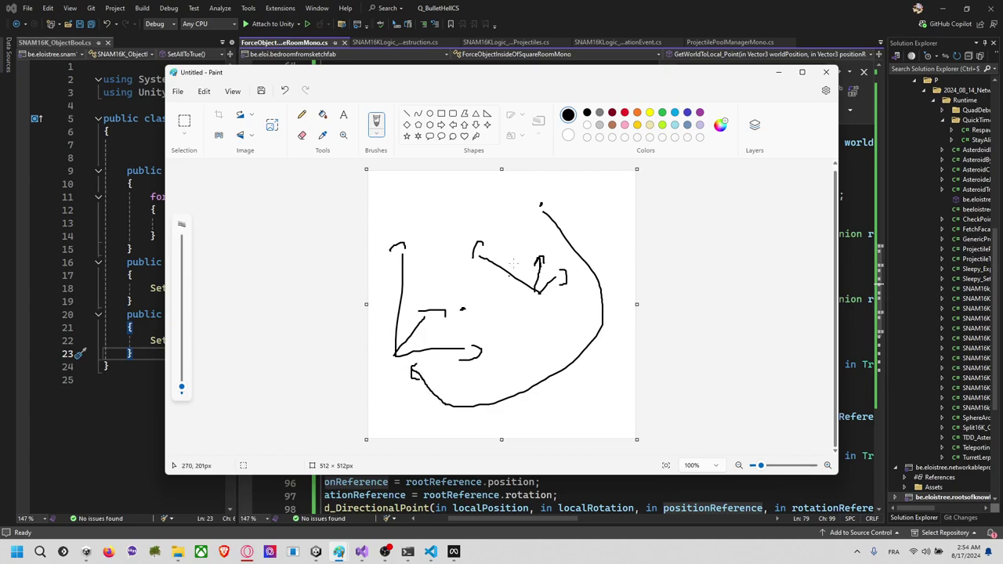
{"action": "key", "text": "alt+Tab"}
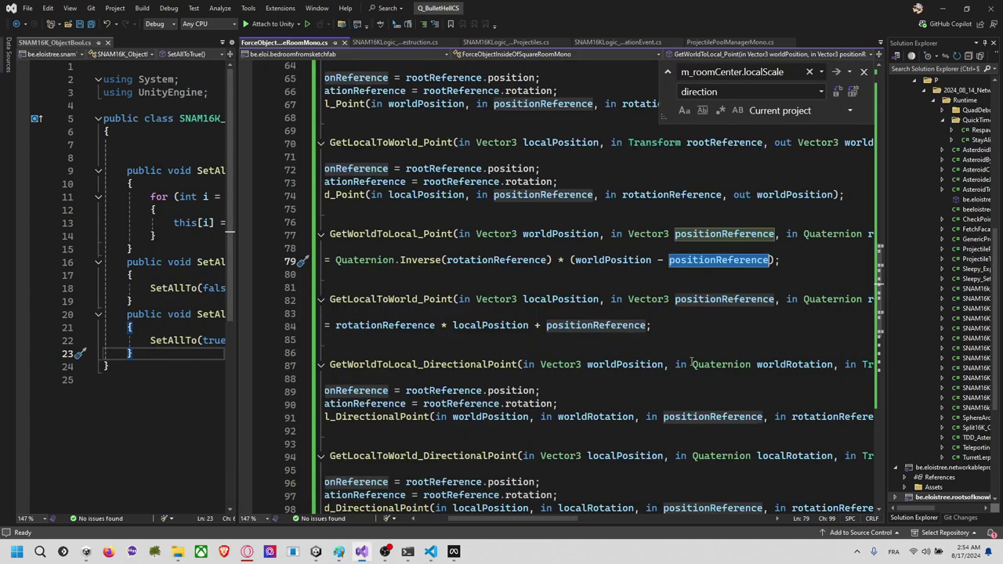
{"action": "double_click", "coordinate": [613, 259]}
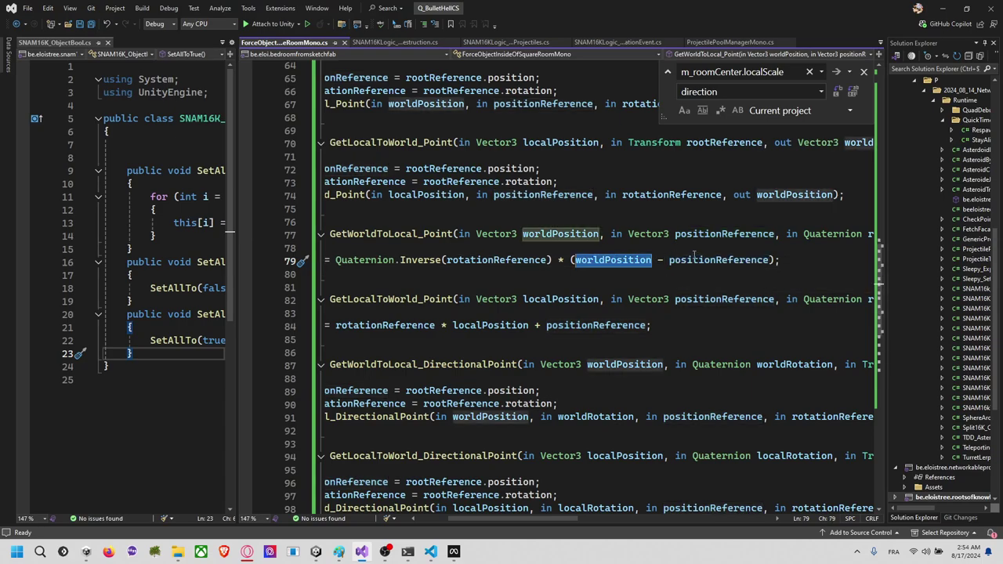
{"action": "key", "text": "alt+Tab"}
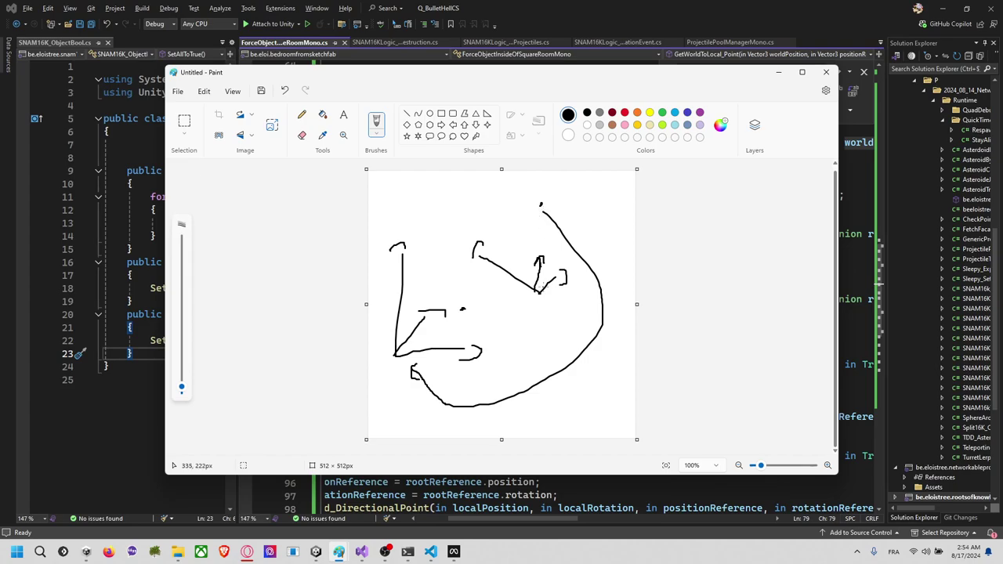
{"action": "left_click_drag", "start_coordinate": [543, 295], "coordinate": [476, 320]}
{"action": "key", "text": "ctrl+z"}
{"action": "left_click_drag", "start_coordinate": [541, 206], "coordinate": [462, 276]}
{"action": "key", "text": "ctrl+z"}
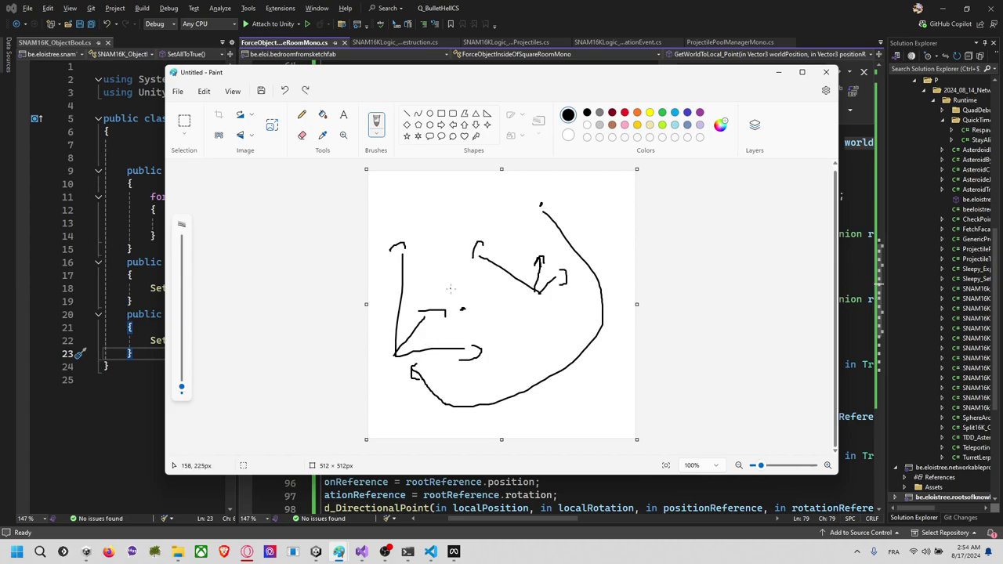
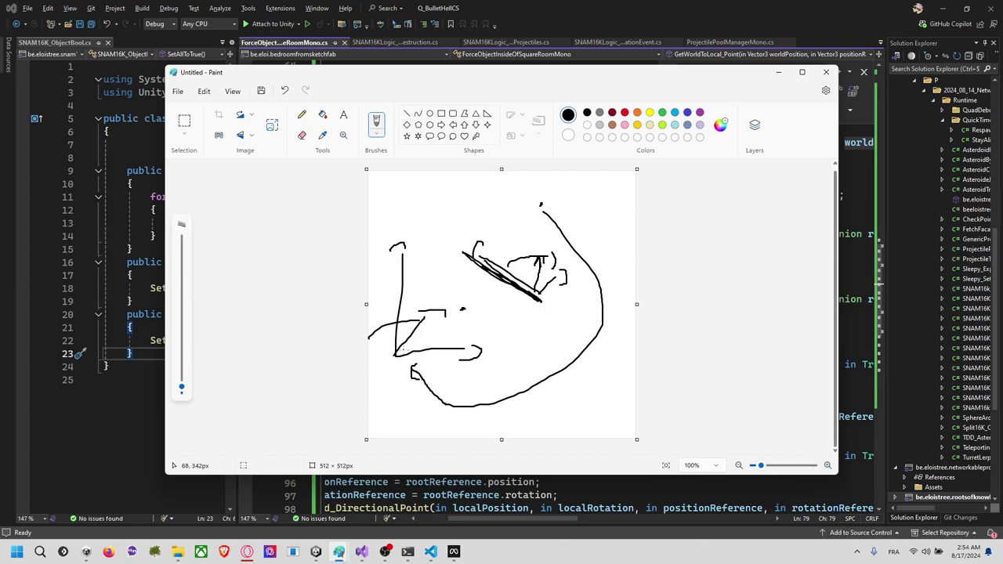
Step: Undo the rotation strokes and the curved relocation arrow, keeping only the two axis frames and their points
{"action": "left_click_drag", "start_coordinate": [390, 350], "coordinate": [413, 364]}
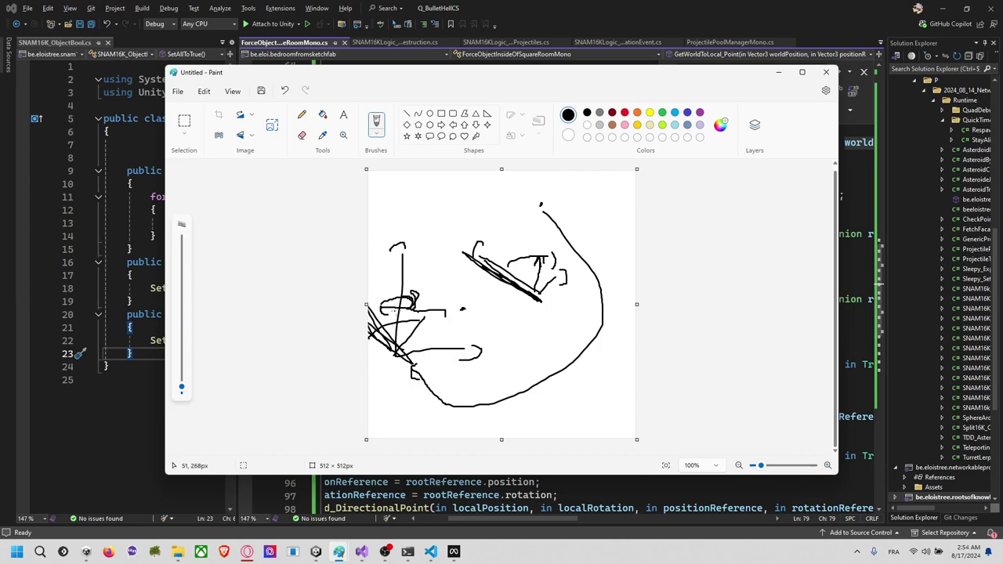
{"action": "key", "text": "ctrl+z"}
{"action": "key", "text": "ctrl+z"}
{"action": "key", "text": "ctrl+z"}
{"action": "key", "text": "ctrl+z"}
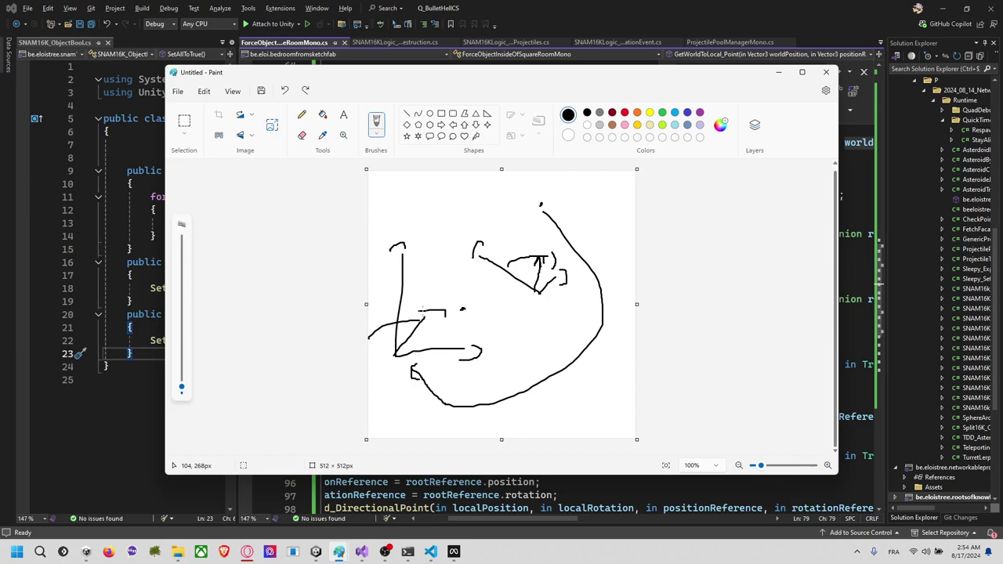
{"action": "key", "text": "ctrl+z"}
{"action": "key", "text": "ctrl+z"}
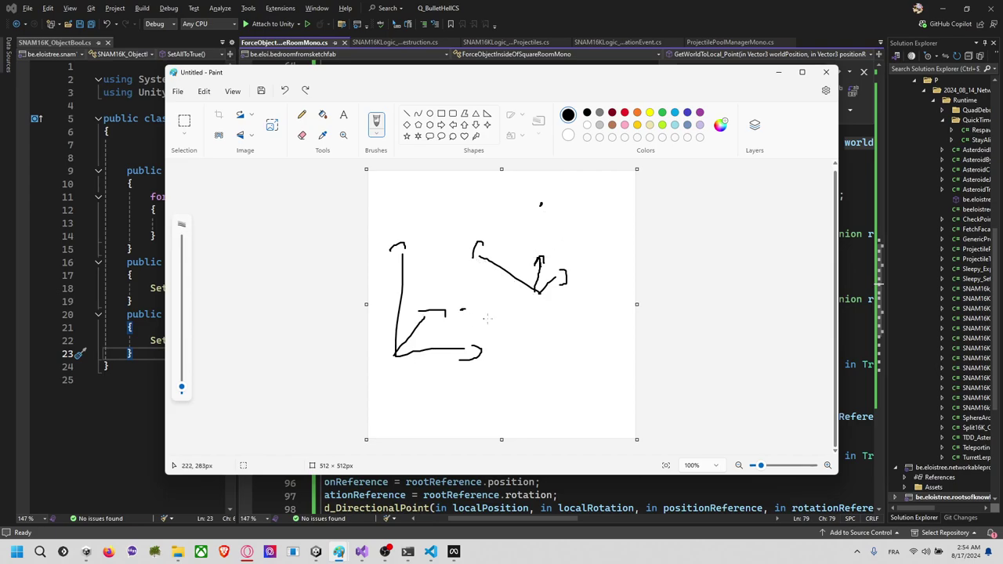
Step: Switch to Visual Studio and examine the complete GetWorldToLocal_Point and GetLocalToWorld_Point formulas, comparing them with the Paint sketch
{"action": "key", "text": "alt+Tab"}
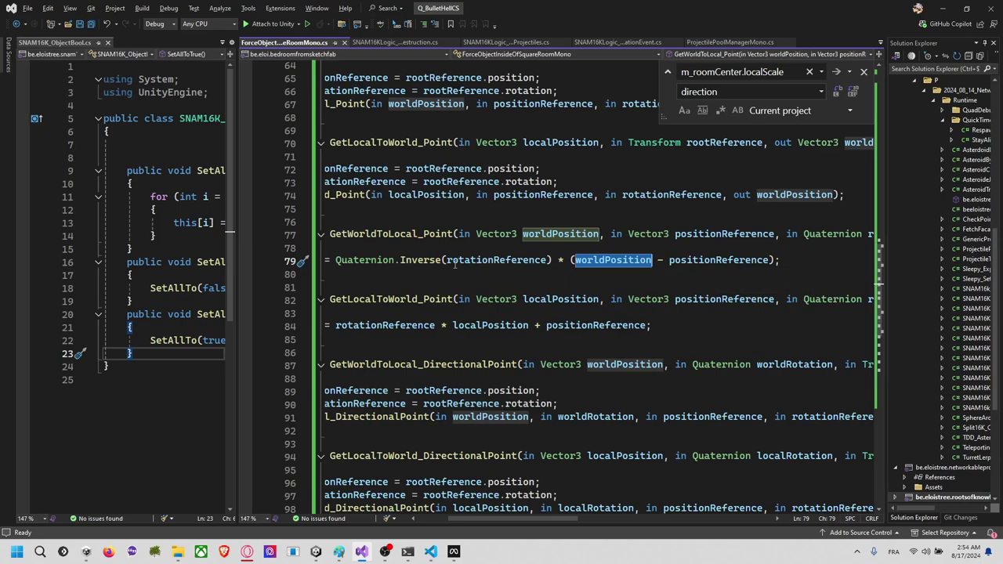
{"action": "scroll", "coordinate": [406, 262], "scroll_direction": "down", "scroll_amount": 2}
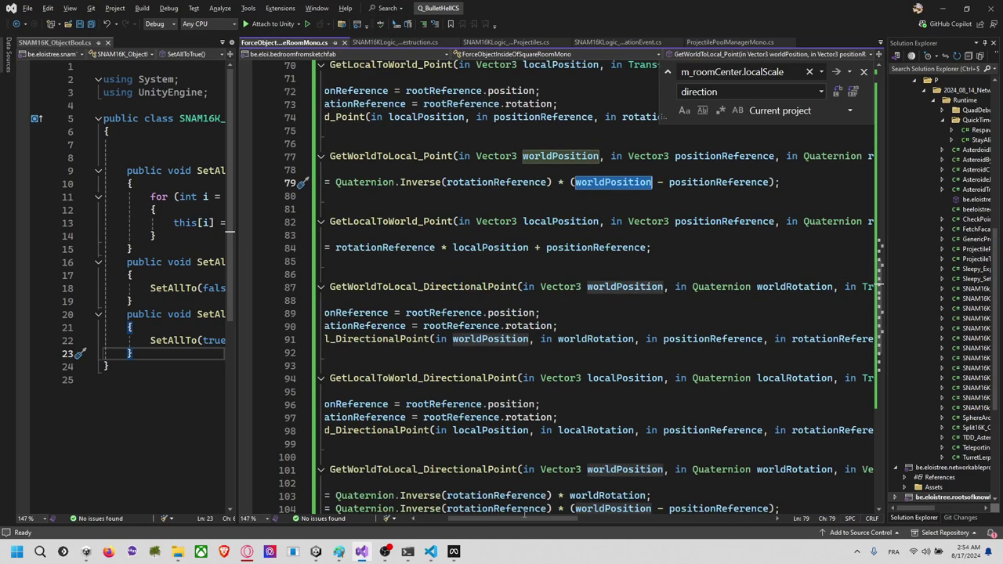
{"action": "left_click_drag", "start_coordinate": [525, 517], "coordinate": [494, 517]}
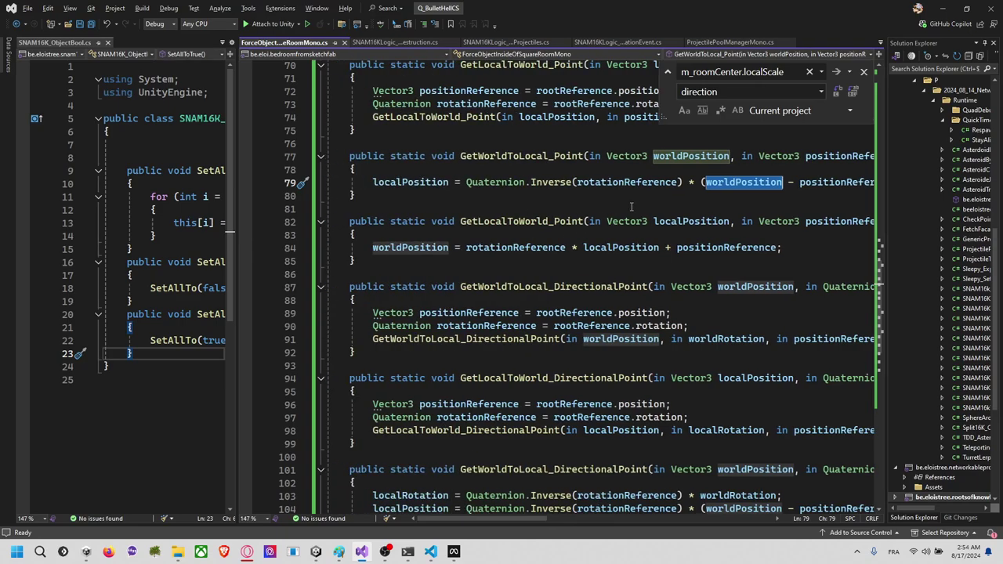
{"action": "key", "text": "alt+Tab"}
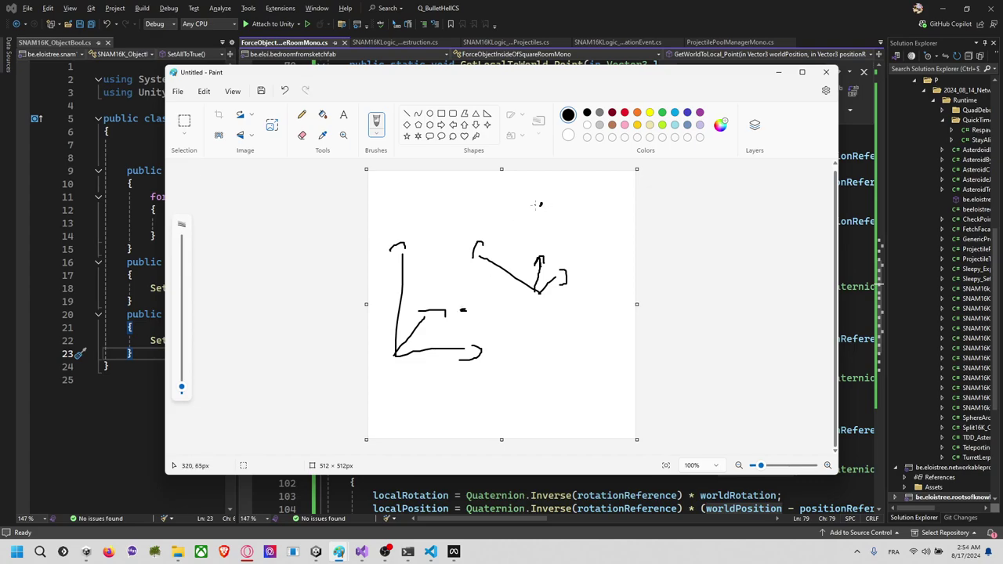
{"action": "key", "text": "alt+Tab"}
{"action": "key", "text": "alt+Tab"}
{"action": "key", "text": "Tab"}
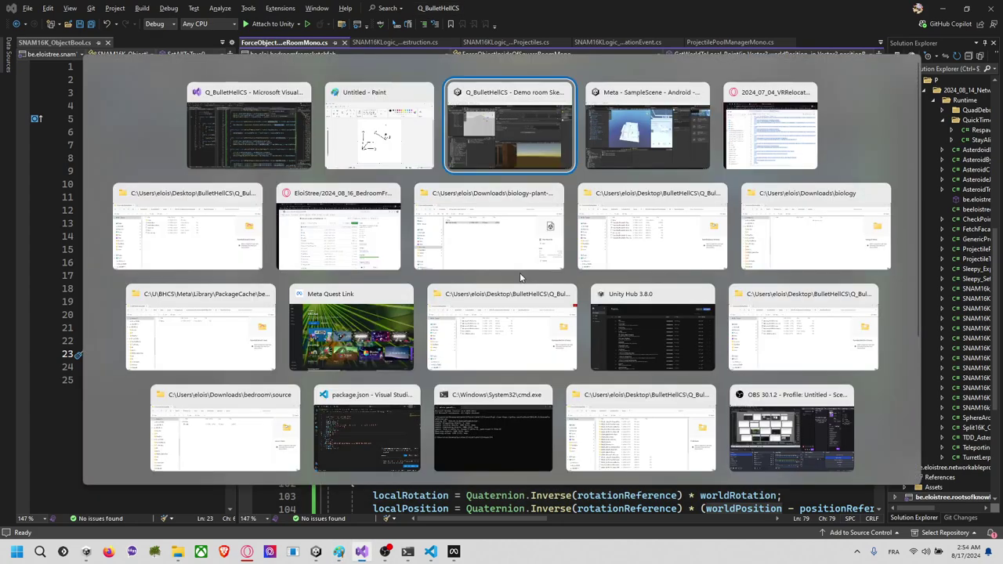
{"action": "key", "text": "alt+Tab"}
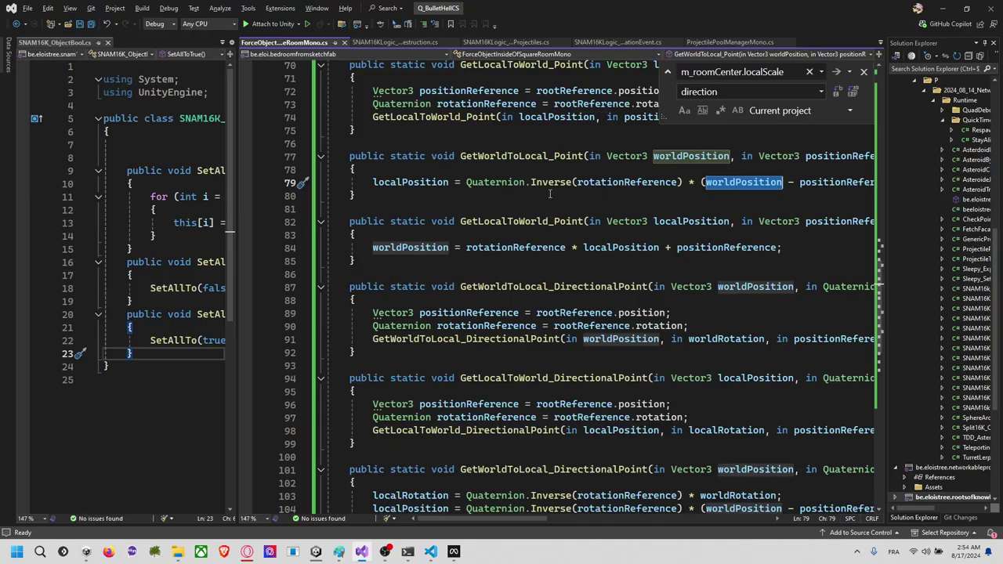
Step: Go back to IsOutOfZone, review how localPosition is compared with direction, and save the script
{"action": "scroll", "coordinate": [515, 163], "scroll_direction": "up", "scroll_amount": 14}
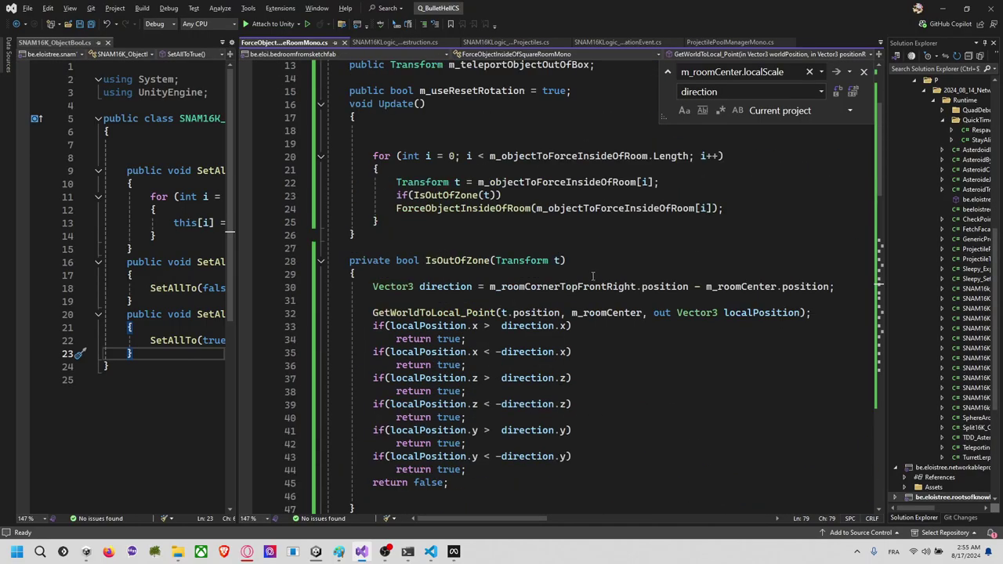
{"action": "left_click", "coordinate": [687, 363]}
{"action": "double_click", "coordinate": [750, 313]}
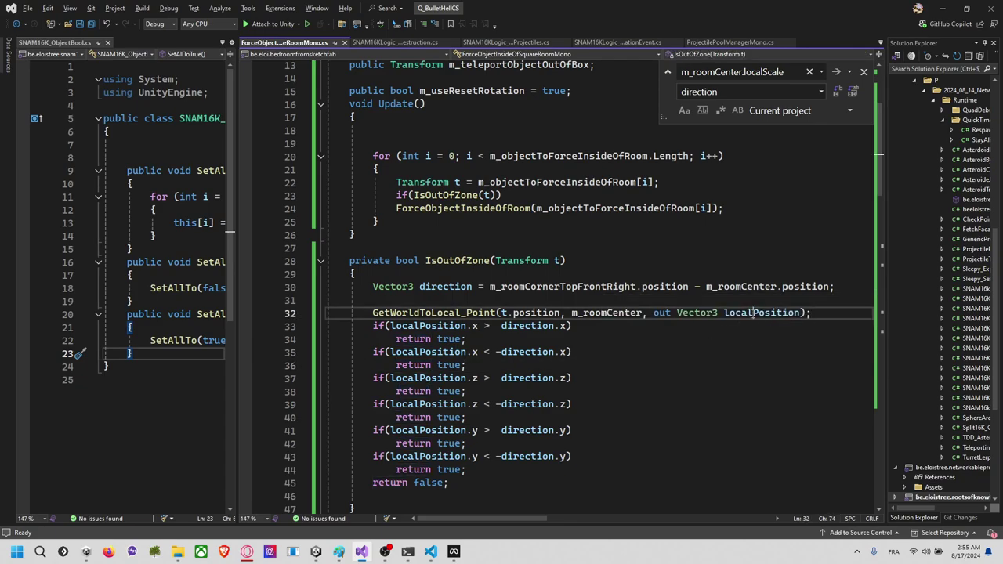
{"action": "scroll", "coordinate": [485, 351], "scroll_direction": "down", "scroll_amount": 2}
{"action": "left_click", "coordinate": [614, 329]}
{"action": "key", "text": "ctrl+s"}
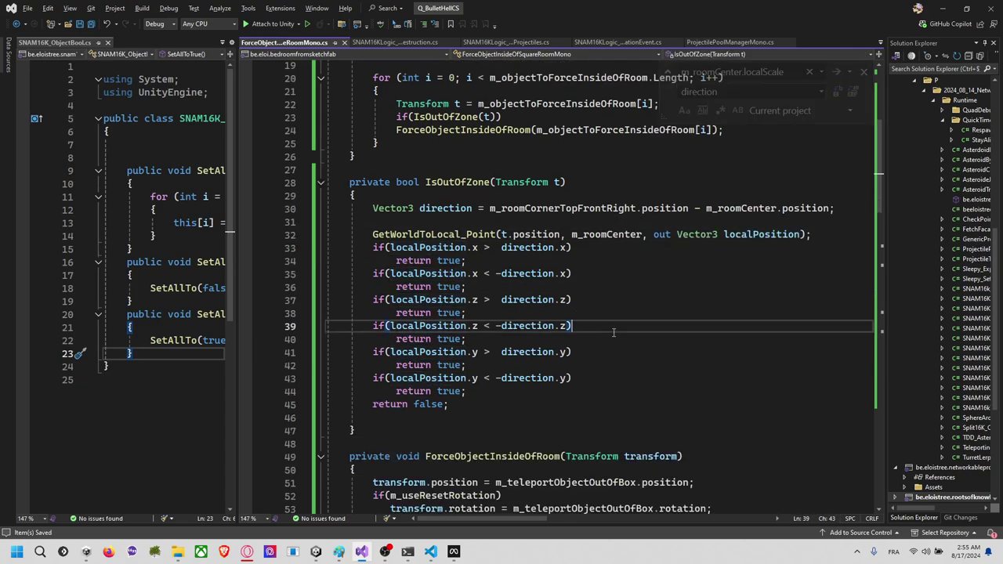
Step: Switch to Unity, leave prefab editing, run the scene to test the Tello drone's room limits, and stop play mode
{"action": "key", "text": "alt+Tab"}
{"action": "key", "text": "alt+Tab"}
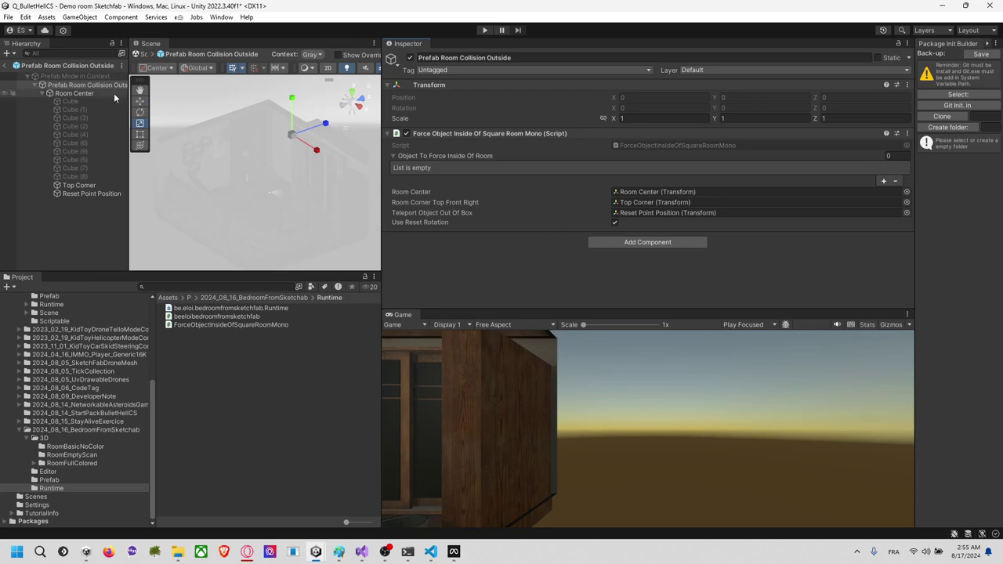
{"action": "left_click", "coordinate": [6, 65]}
{"action": "scroll", "coordinate": [241, 142], "scroll_direction": "down", "scroll_amount": 7}
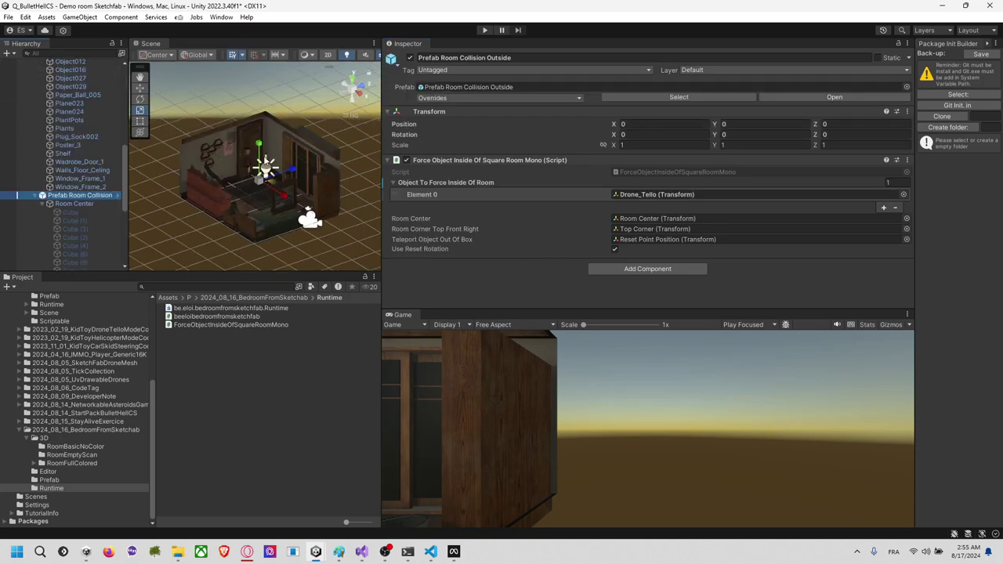
{"action": "right_click_drag", "start_coordinate": [302, 149], "coordinate": [234, 189]}
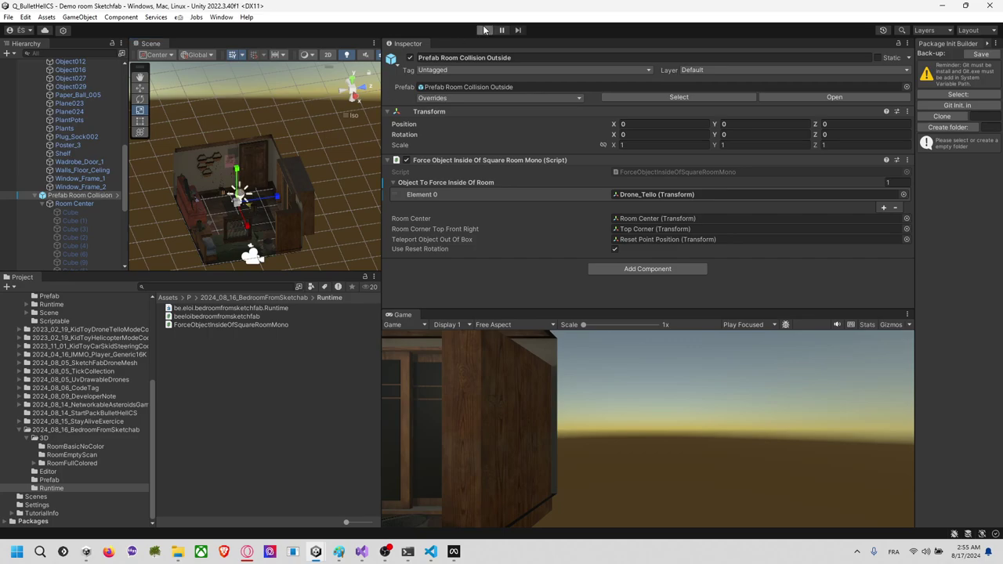
{"action": "left_click", "coordinate": [484, 30]}
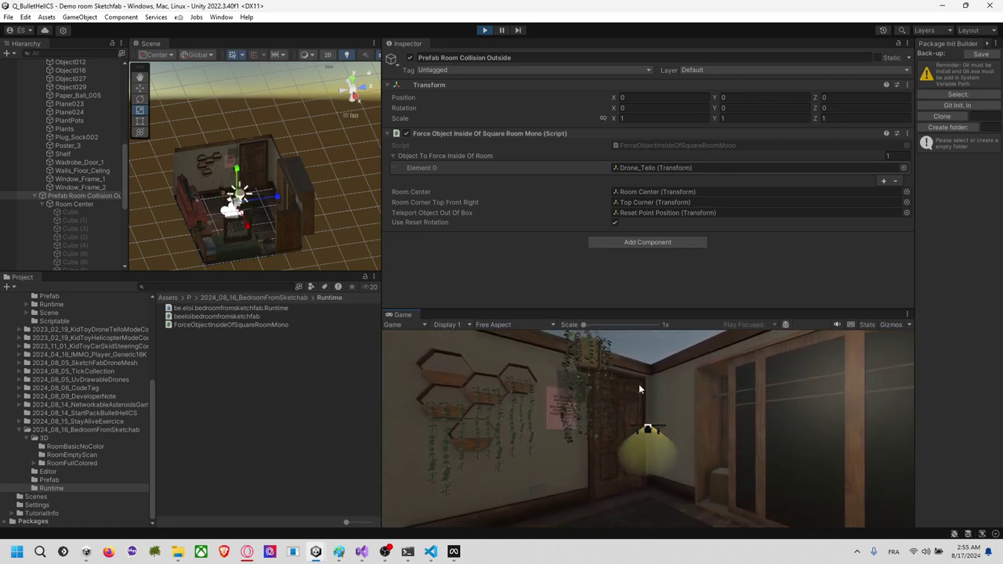
{"action": "left_click", "coordinate": [485, 30]}
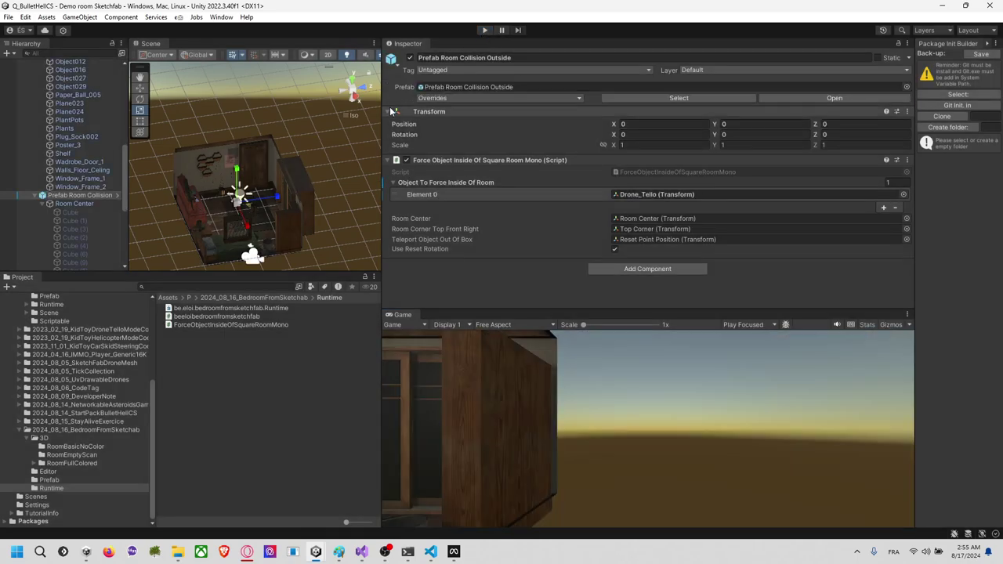
Step: Open the Prefab Room Collision Outside prefab and add a 3D Cube as a child of Room Center
{"action": "left_click", "coordinate": [116, 194]}
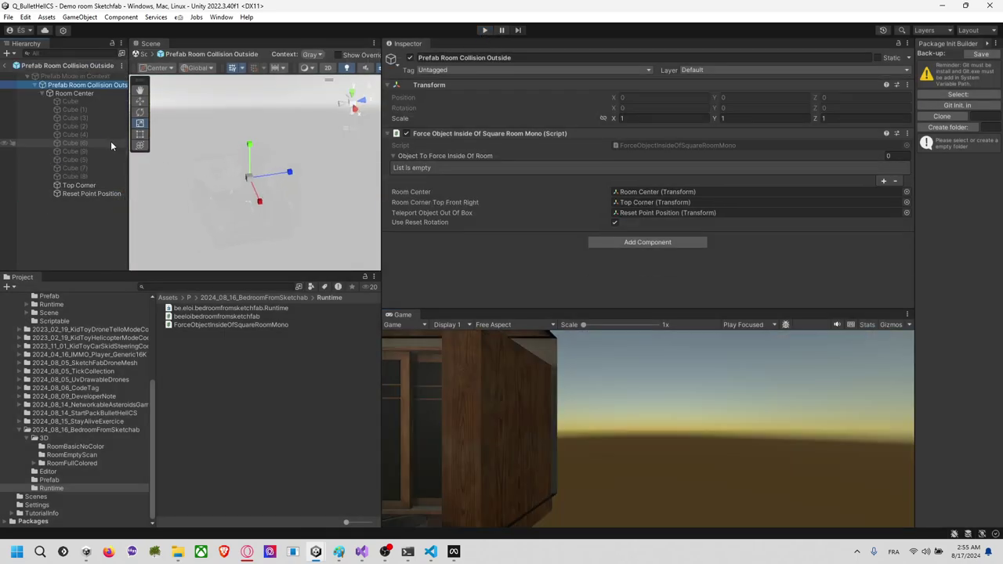
{"action": "left_click", "coordinate": [87, 94]}
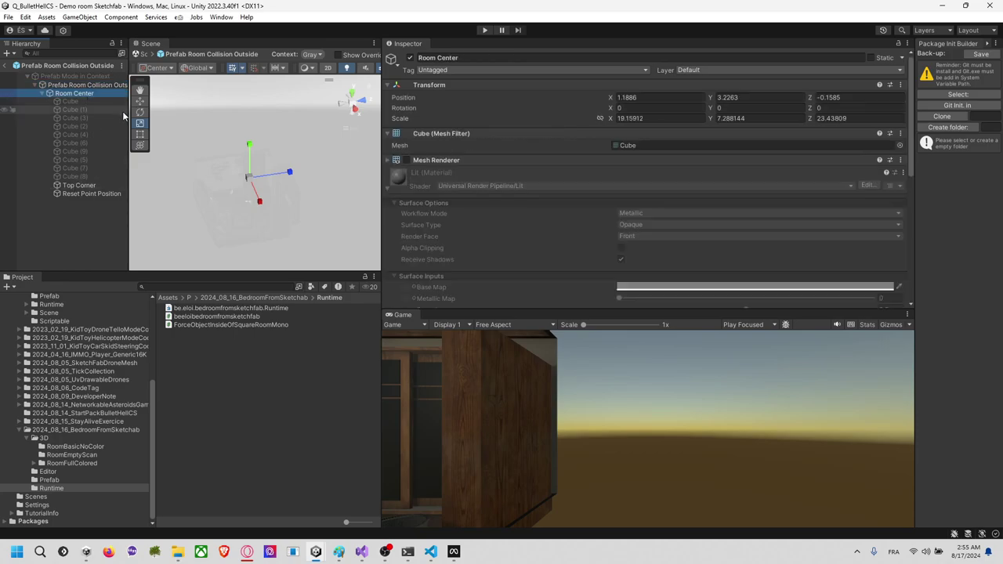
{"action": "right_click", "coordinate": [84, 93]}
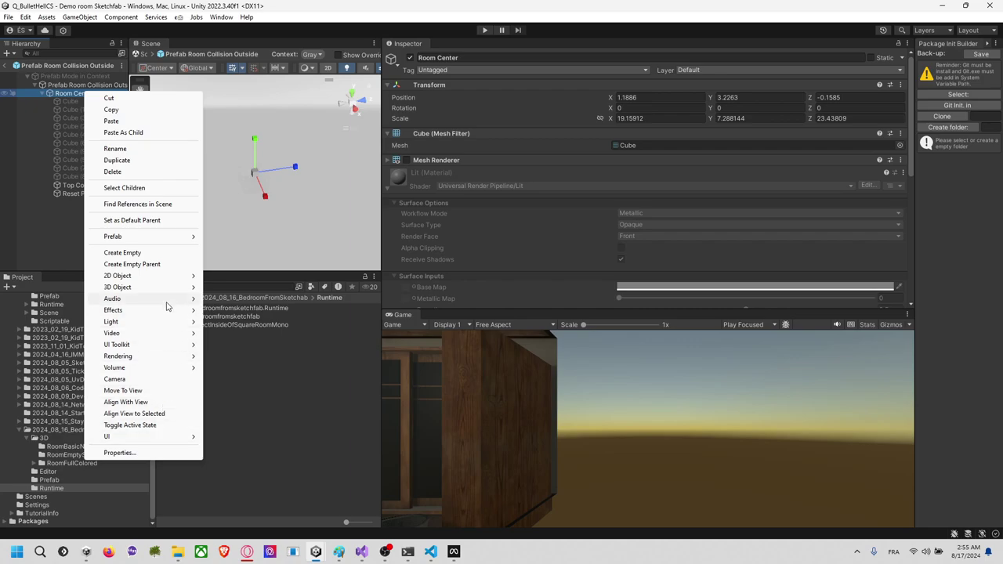
{"action": "mouse_move", "coordinate": [167, 287]}
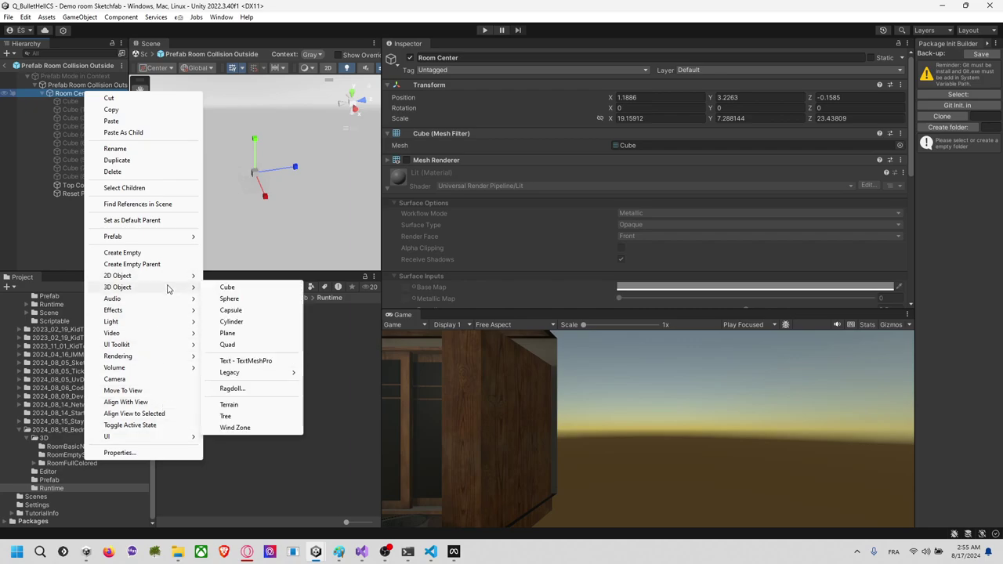
{"action": "left_click", "coordinate": [251, 290]}
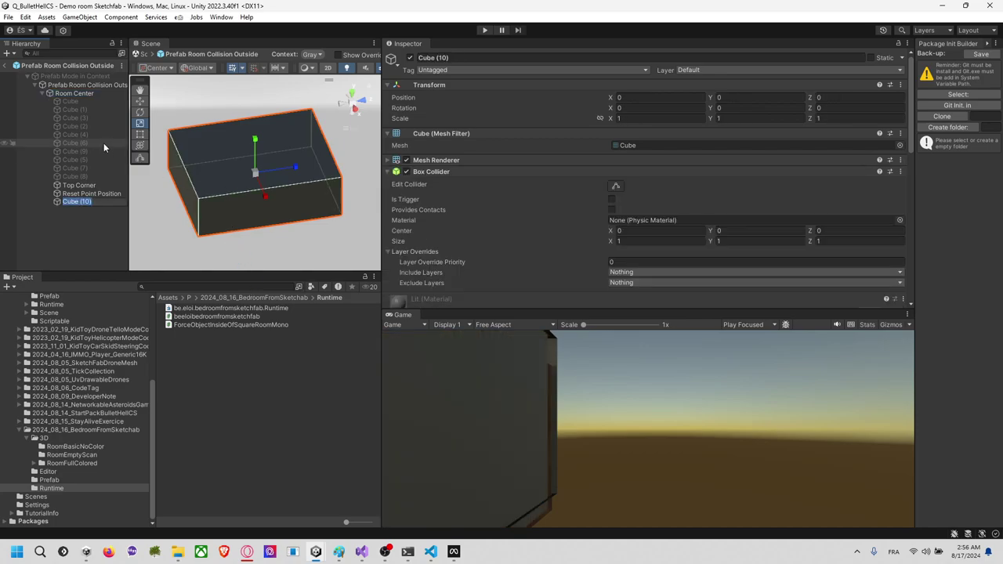
{"action": "left_click", "coordinate": [76, 93]}
Step: Remove the Box Collider from the new cube and toggle its Mesh Renderer off and back on
{"action": "left_click", "coordinate": [89, 202]}
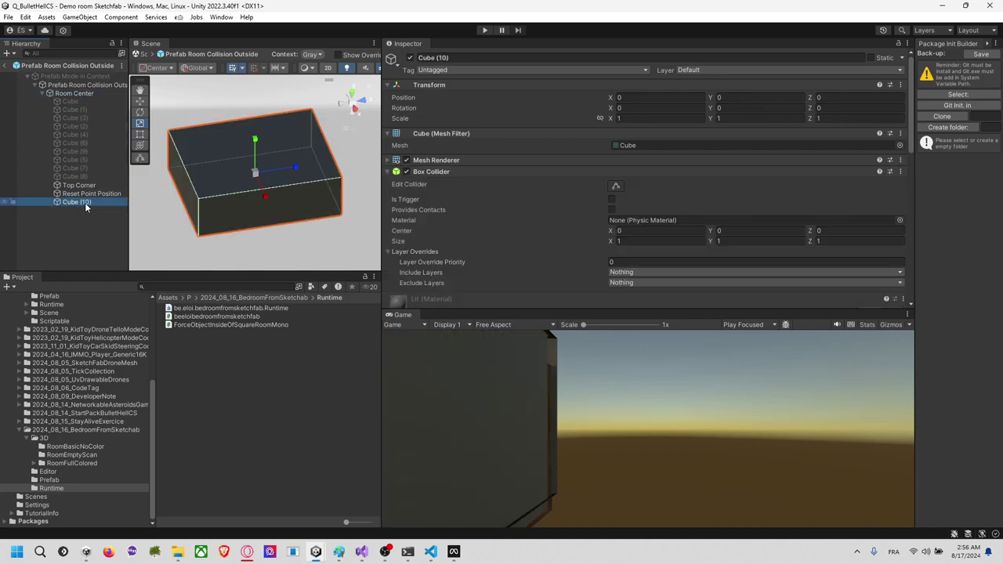
{"action": "right_click", "coordinate": [433, 171]}
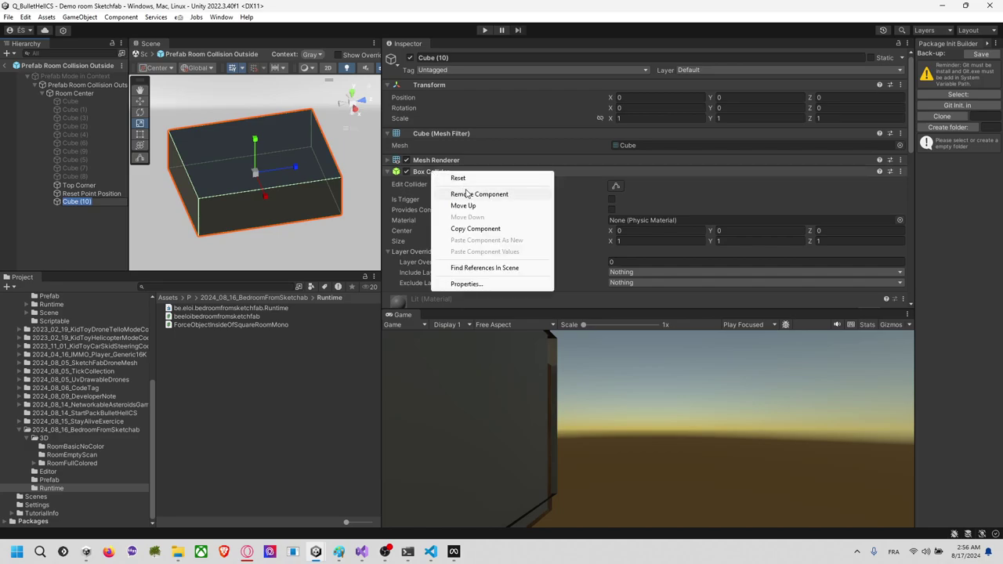
{"action": "left_click", "coordinate": [469, 189]}
{"action": "left_click", "coordinate": [407, 160]}
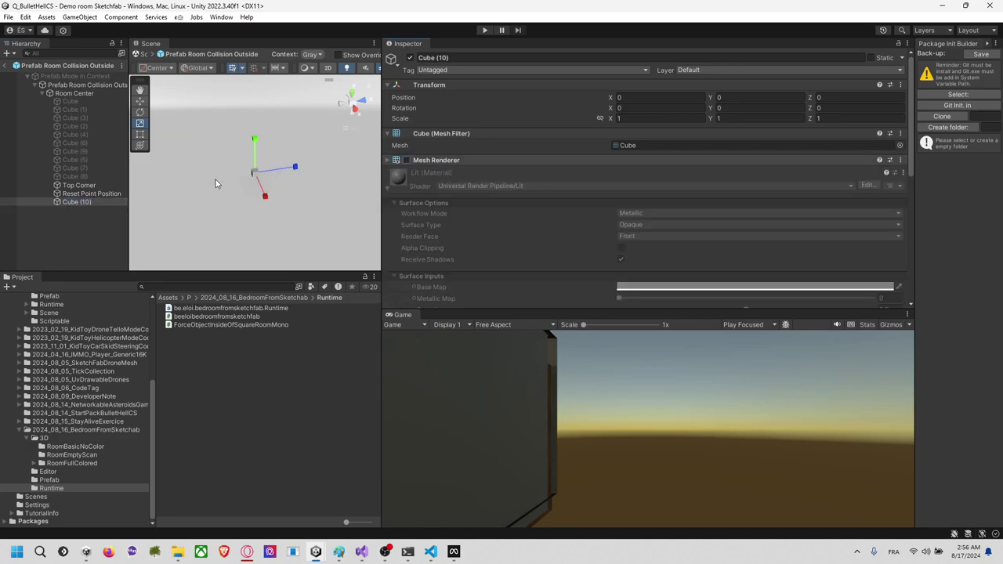
{"action": "left_click", "coordinate": [406, 160]}
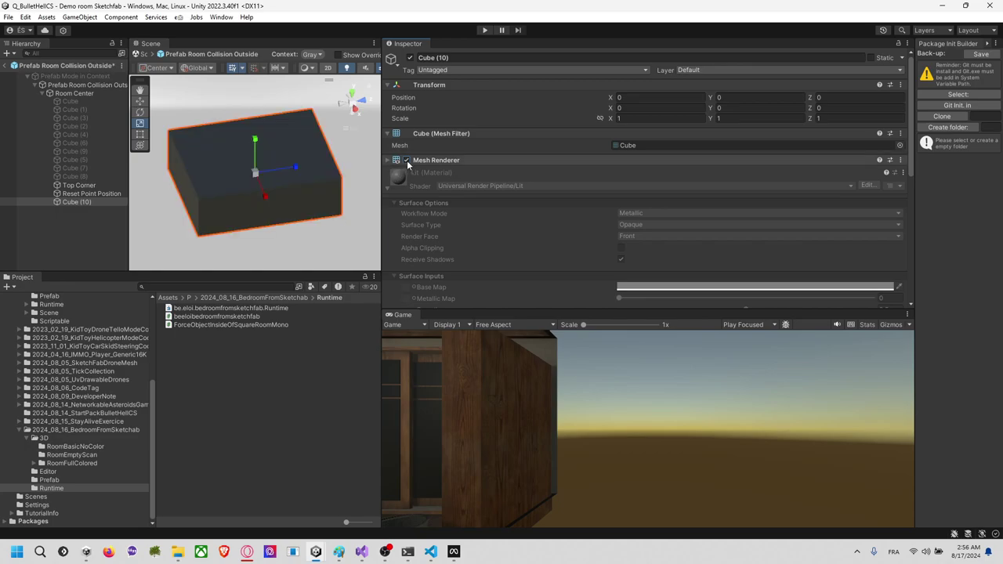
Step: Scale the new cube under Room Center uniformly to about 1.13 and rename it Allow Zone
{"action": "scroll", "coordinate": [279, 179], "scroll_direction": "down", "scroll_amount": 2}
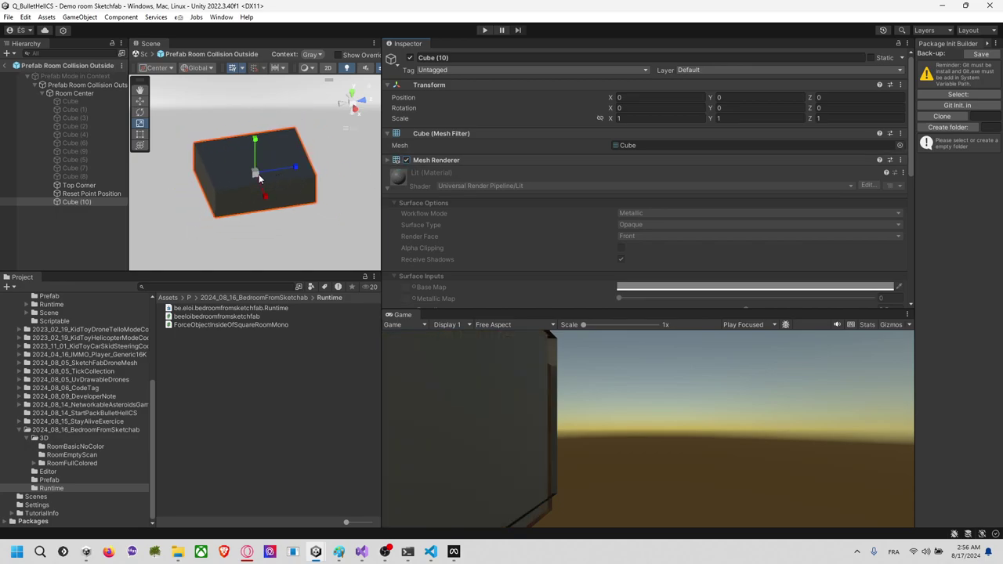
{"action": "left_click_drag", "start_coordinate": [259, 177], "coordinate": [266, 178]}
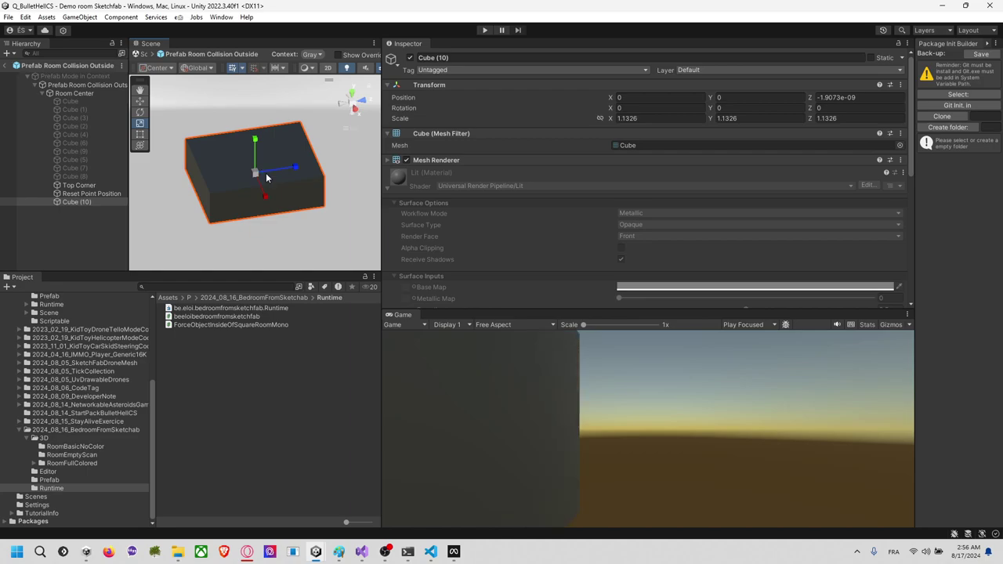
{"action": "left_click", "coordinate": [86, 203]}
{"action": "left_click", "coordinate": [86, 203]}
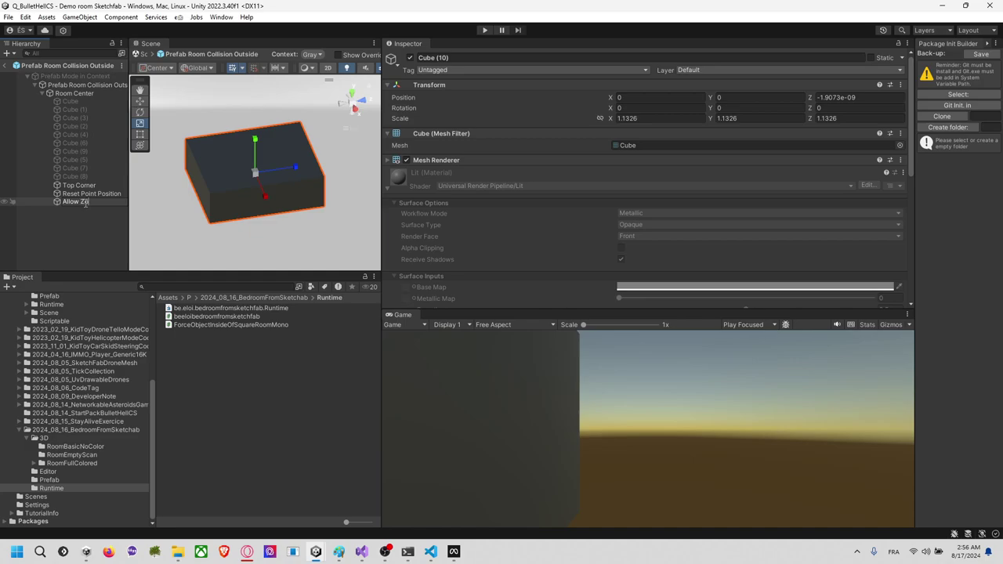
{"action": "key", "text": "Return"}
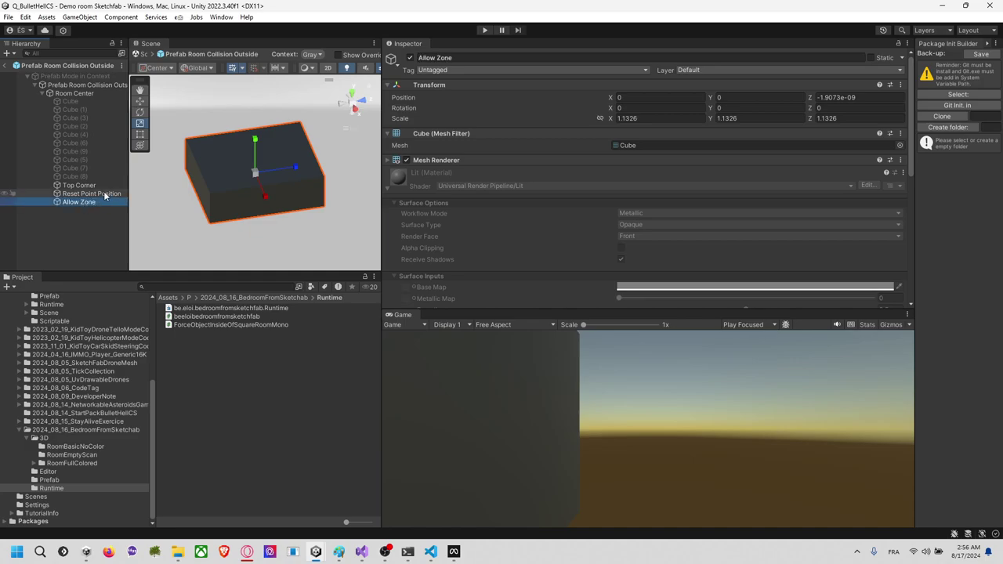
Step: Assign Allow Zone as the prefab root script's Room Center and disable Allow Zone's Mesh Renderer
{"action": "left_click", "coordinate": [97, 88]}
{"action": "left_click_drag", "start_coordinate": [89, 202], "coordinate": [661, 193]}
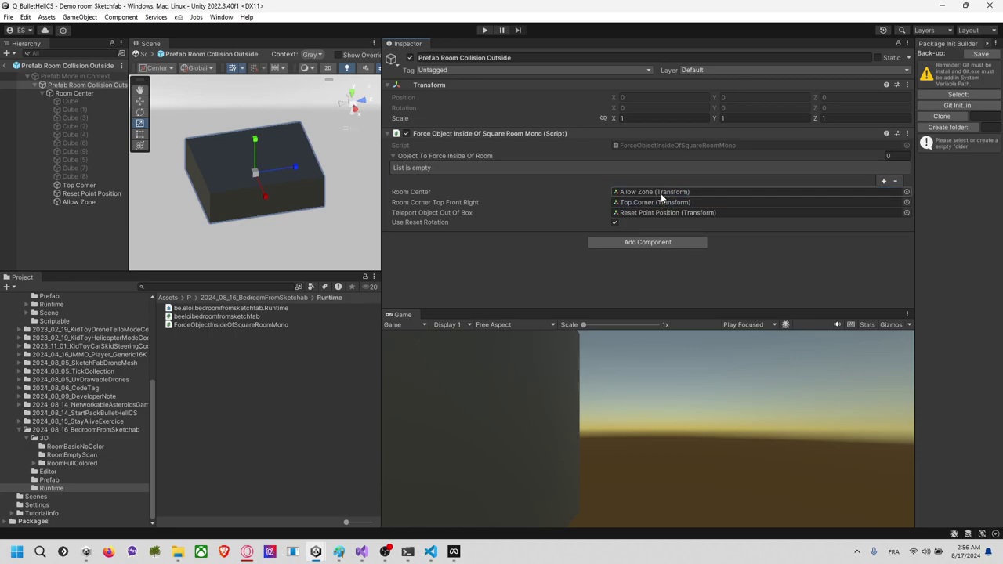
{"action": "left_click", "coordinate": [72, 212]}
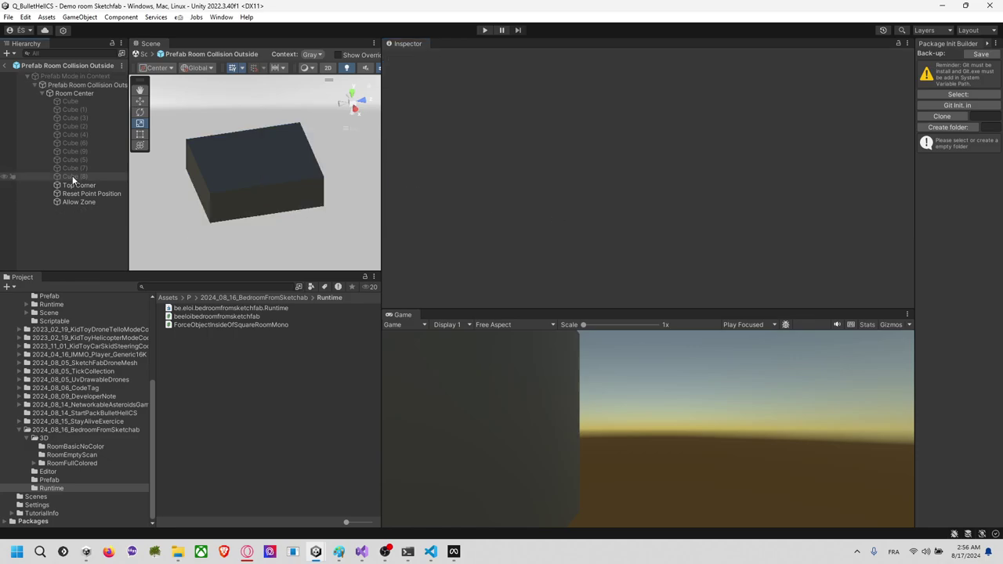
{"action": "left_click", "coordinate": [78, 202]}
{"action": "left_click", "coordinate": [404, 159]}
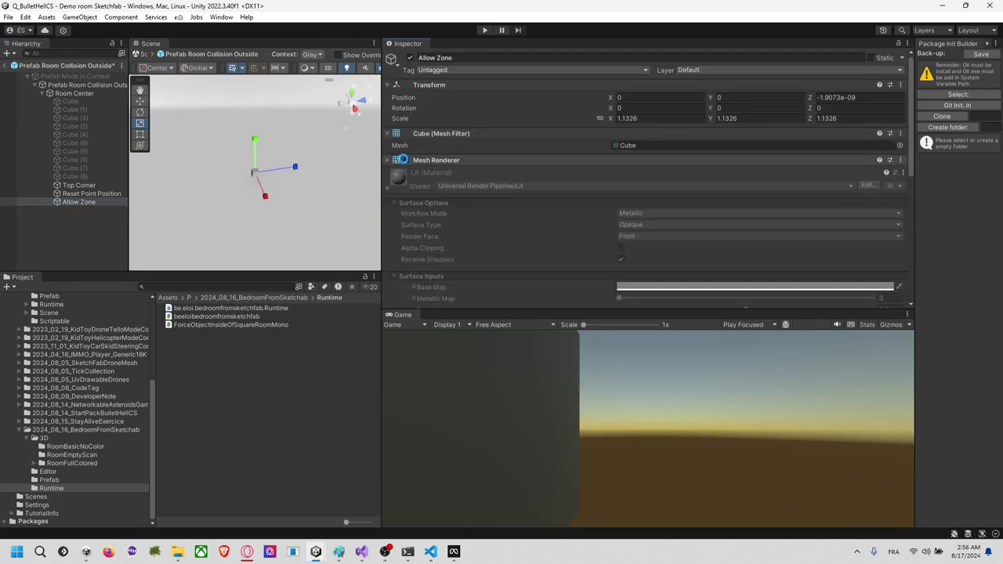
Step: Toggle the Mesh Renderer of the ten wall cubes under Room Center on and back off, and activate the cubes
{"action": "left_click", "coordinate": [95, 103]}
{"action": "left_click", "coordinate": [95, 175], "text": "shift"}
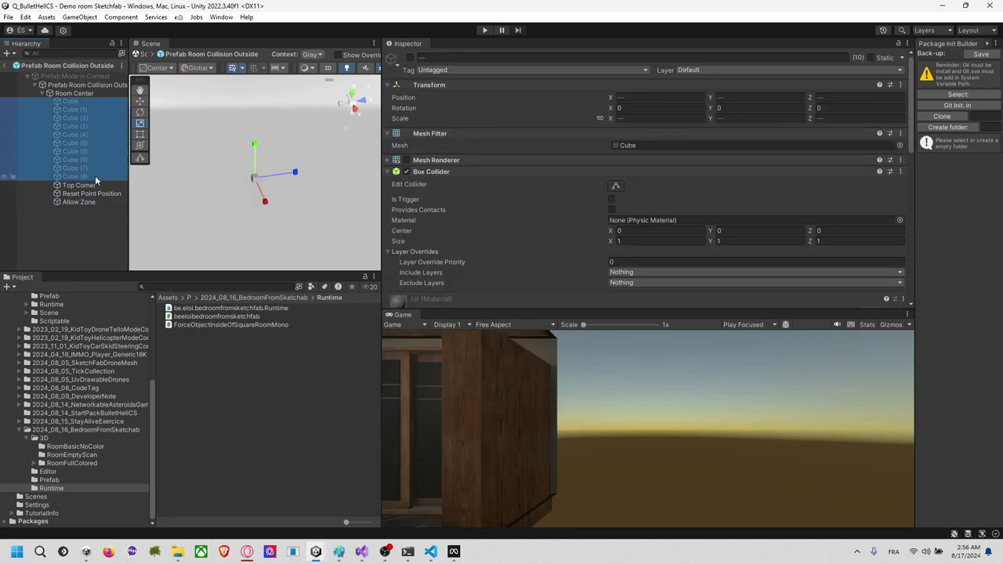
{"action": "left_click", "coordinate": [406, 160]}
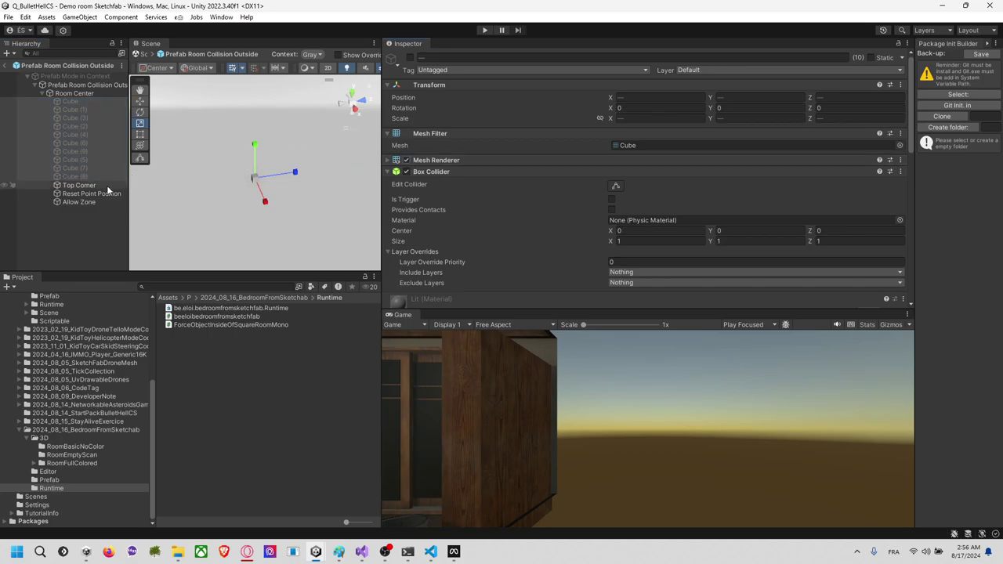
{"action": "left_click", "coordinate": [83, 221]}
{"action": "left_click", "coordinate": [86, 101]}
{"action": "left_click", "coordinate": [94, 169], "text": "shift"}
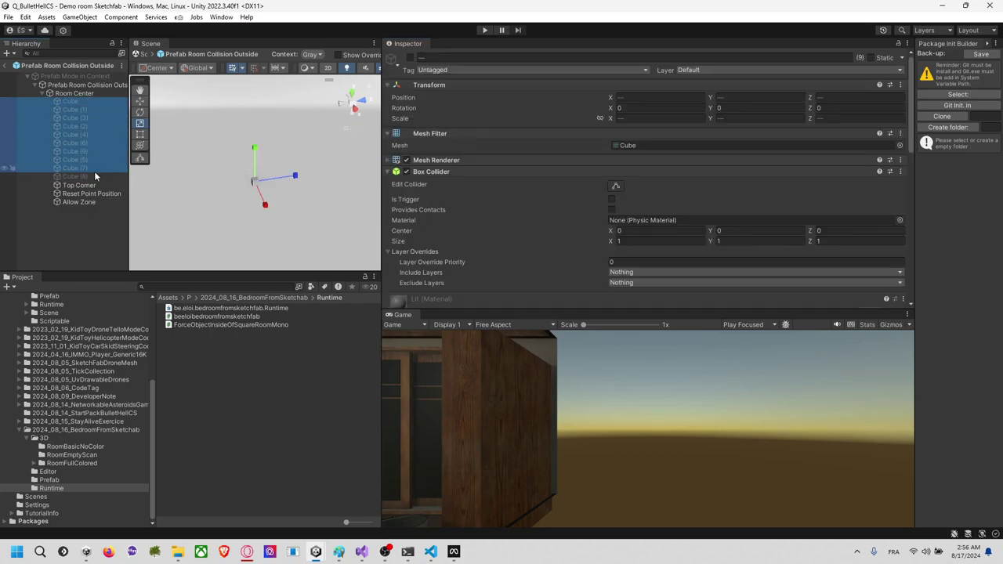
{"action": "left_click", "coordinate": [94, 177], "text": "shift"}
{"action": "left_click", "coordinate": [406, 159]}
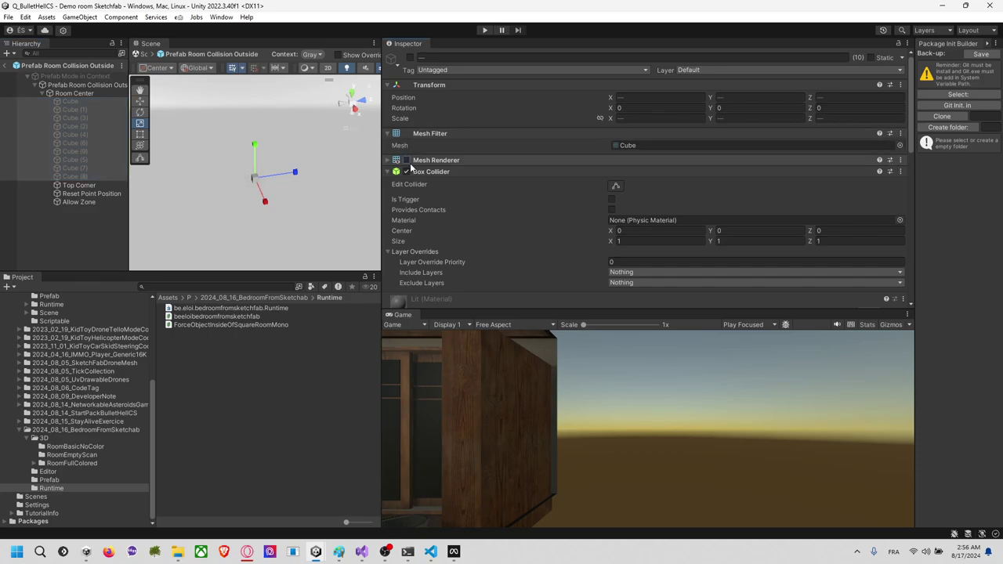
{"action": "left_click", "coordinate": [90, 213]}
Step: Leave prefab editing, run the scene to test the Tello drone with Allow Zone as room center, and stop play mode
{"action": "left_click", "coordinate": [3, 67]}
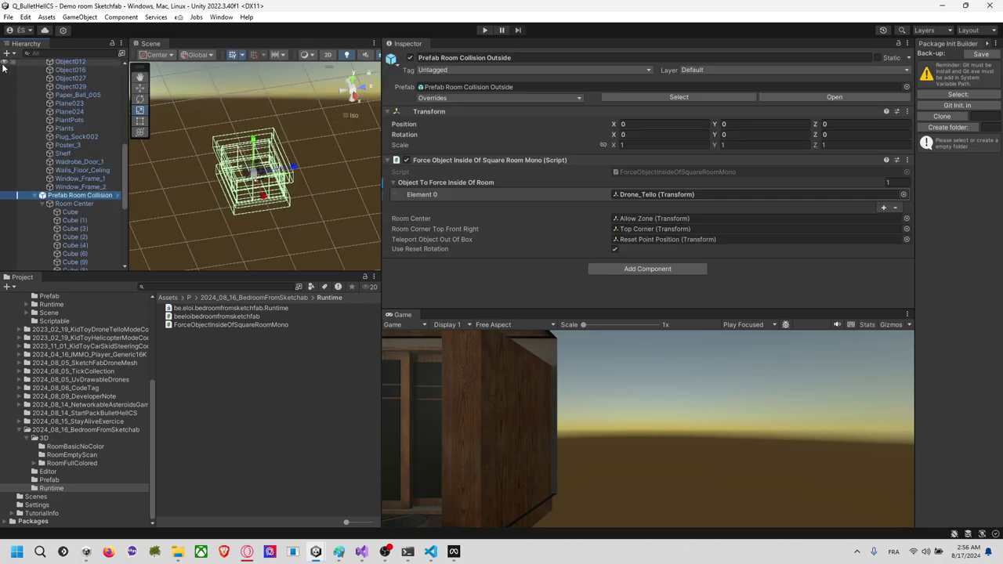
{"action": "left_click", "coordinate": [484, 31]}
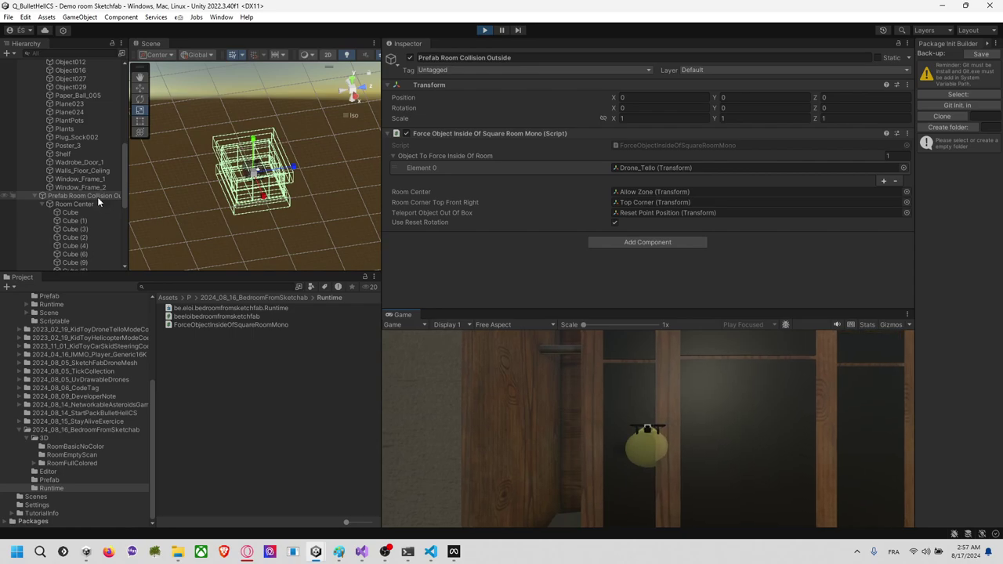
{"action": "scroll", "coordinate": [97, 203], "scroll_direction": "down", "scroll_amount": 3}
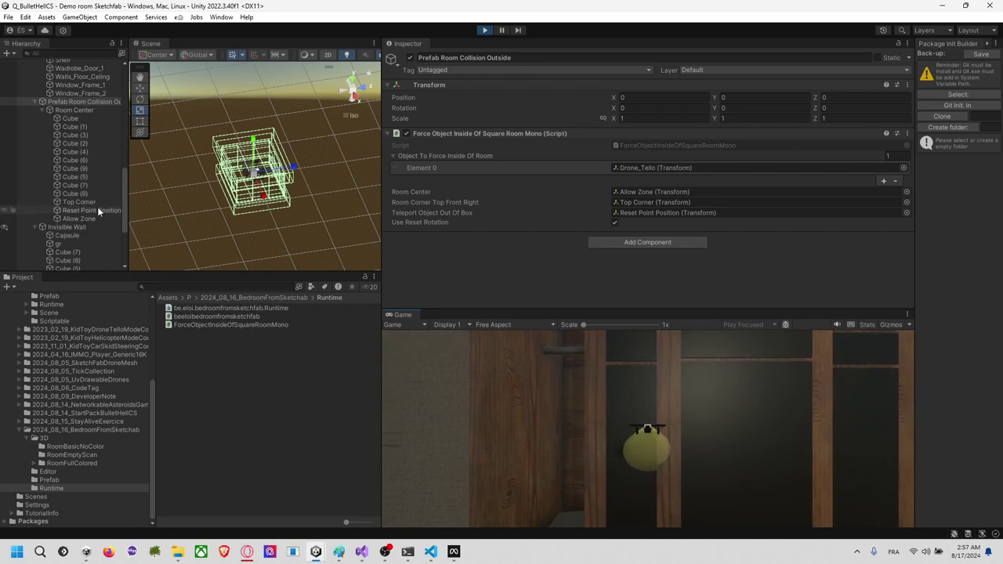
{"action": "left_click", "coordinate": [484, 31]}
Step: Reopen the room collision prefab, scale Allow Zone uniformly to about 1.26, and hide its mesh
{"action": "left_click", "coordinate": [117, 102]}
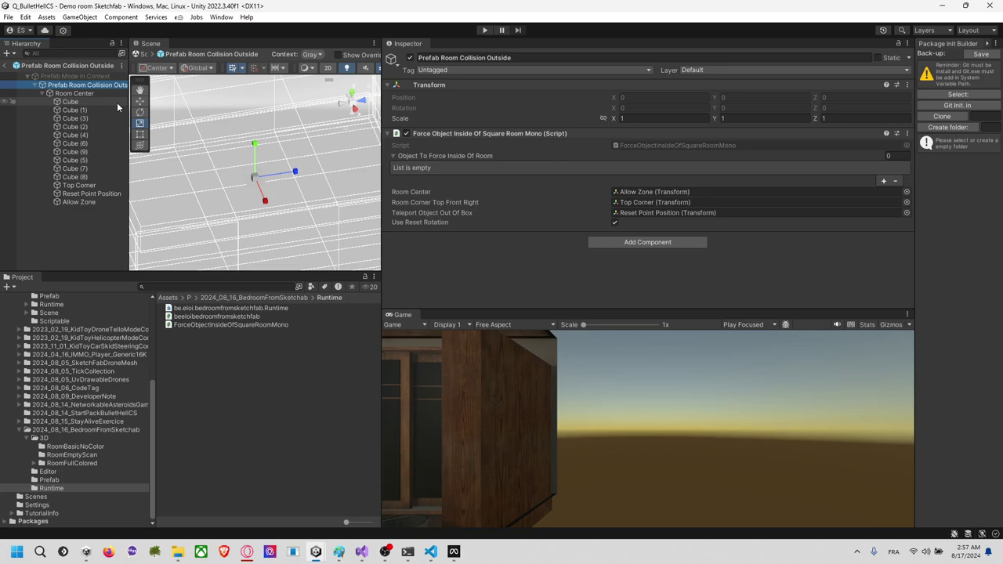
{"action": "left_click", "coordinate": [98, 201]}
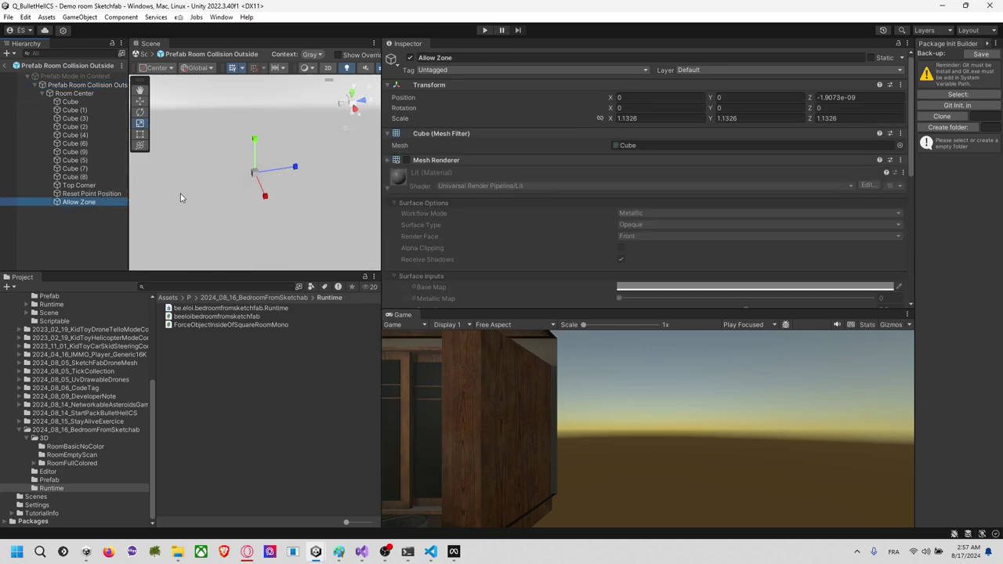
{"action": "left_click", "coordinate": [353, 101]}
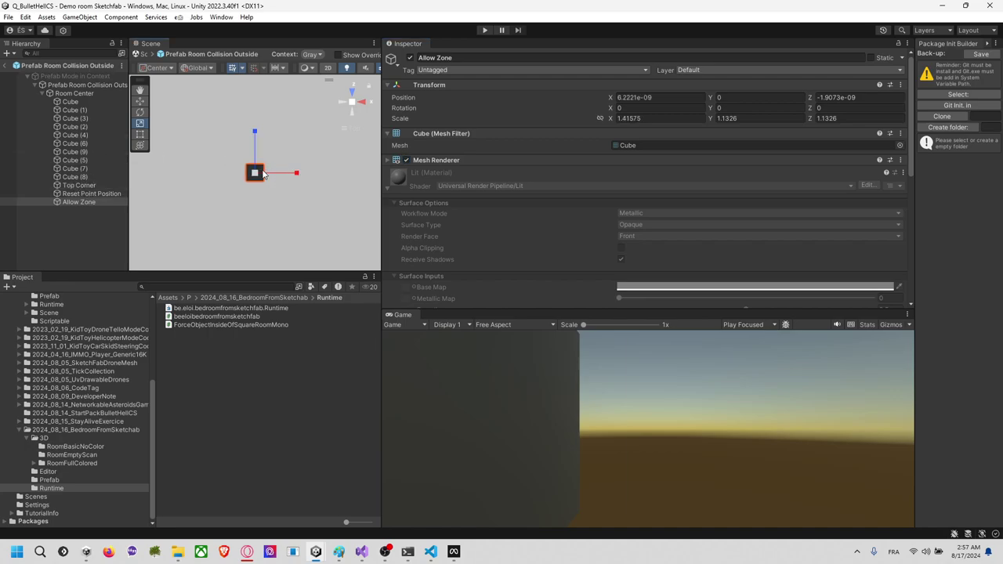
{"action": "key", "text": "ctrl+z"}
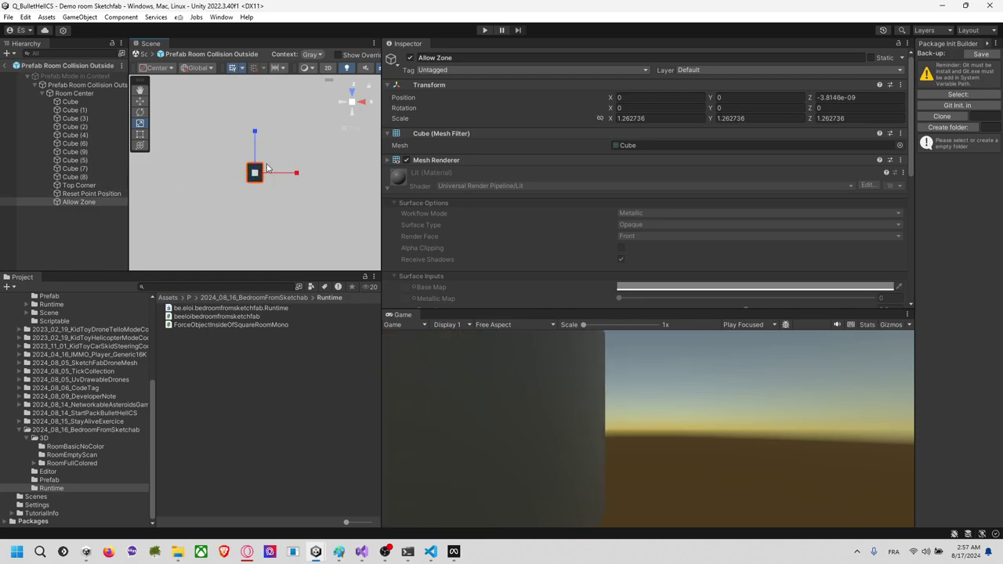
{"action": "left_click", "coordinate": [406, 160]}
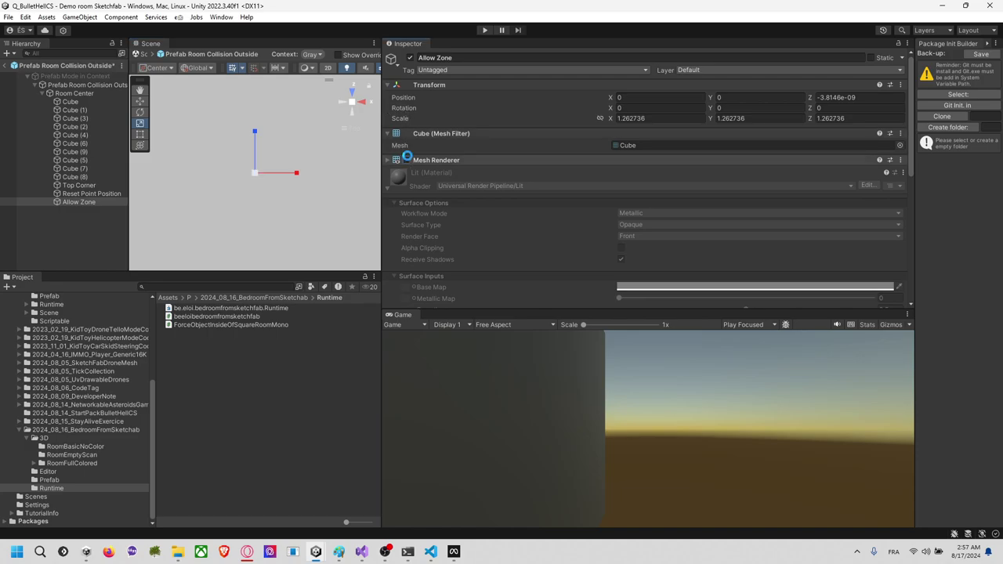
Step: Return to the scene, test the drone's room limits with the enlarged Allow Zone, and stop play mode
{"action": "left_click", "coordinate": [7, 67]}
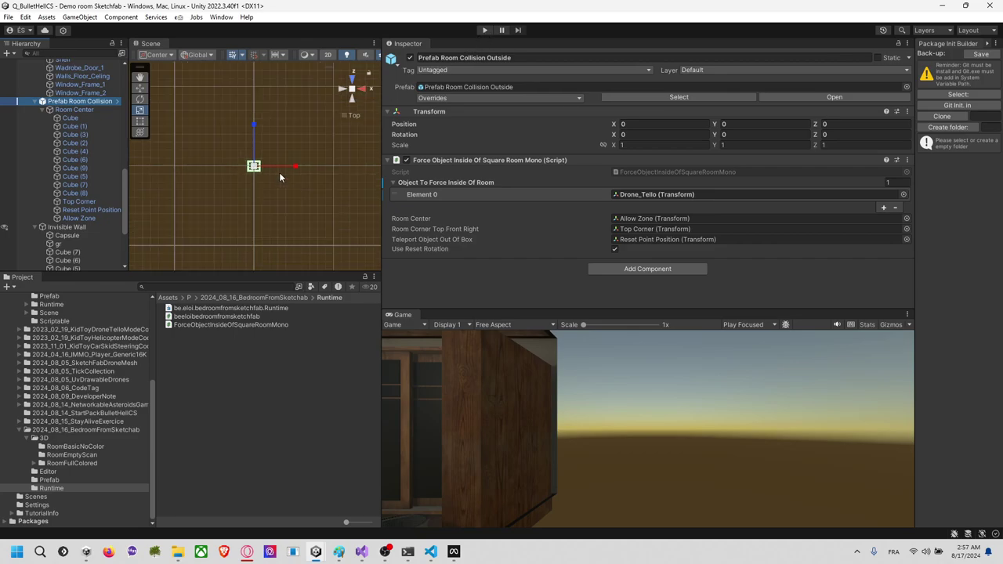
{"action": "left_click", "coordinate": [485, 30]}
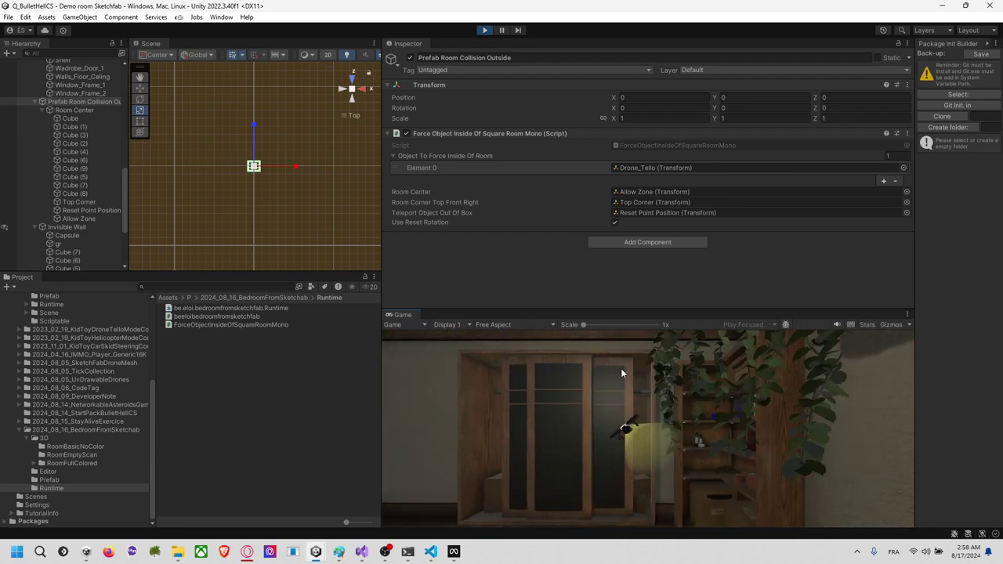
{"action": "left_click", "coordinate": [486, 30]}
Step: Review IsOutOfZone in the ForceObjectInsideOfSquareRoomMono script in Visual Studio, then reopen the prefab in Unity and locate the Top Corner reference
{"action": "double_click", "coordinate": [674, 145]}
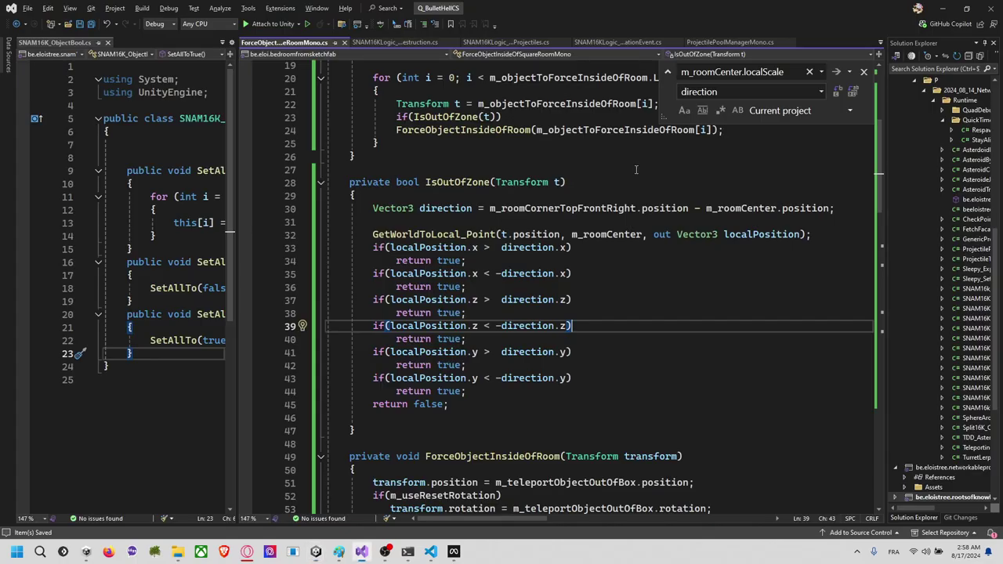
{"action": "key", "text": "alt+Tab"}
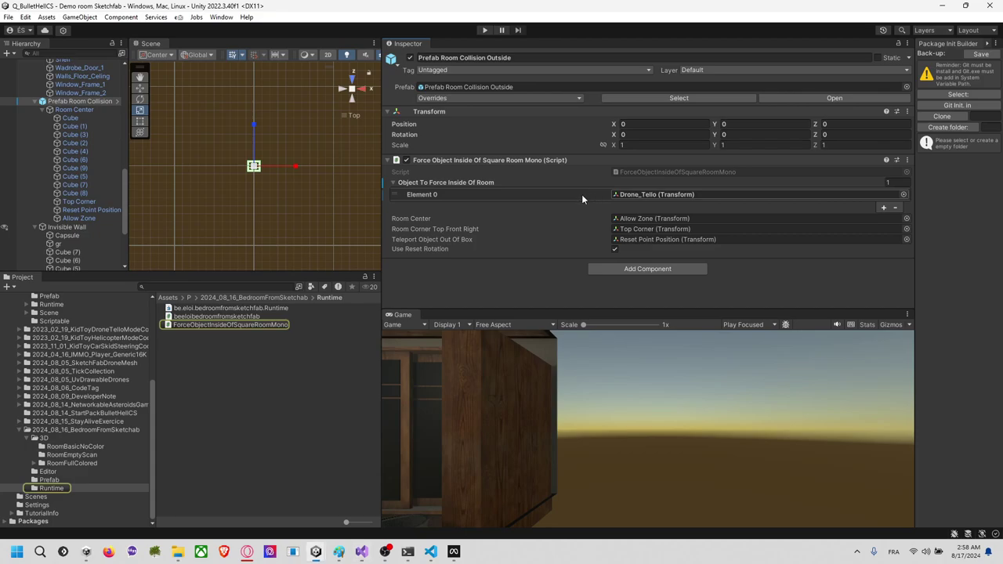
{"action": "left_click", "coordinate": [116, 102]}
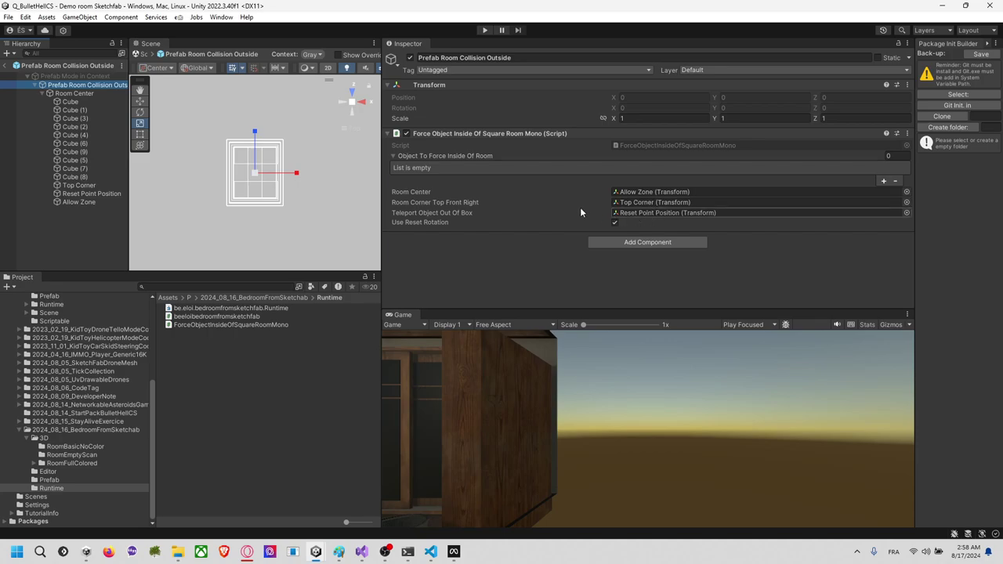
{"action": "left_click", "coordinate": [623, 207]}
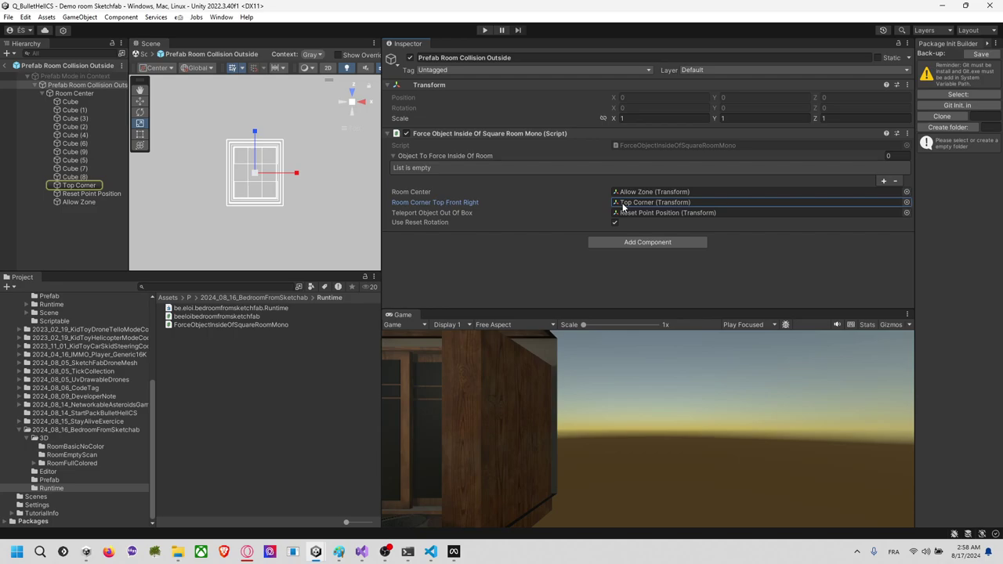
Step: Make Top Corner a child of Allow Zone and set its position to 0.5, 0.5, 0.5
{"action": "left_click", "coordinate": [90, 186]}
{"action": "left_click_drag", "start_coordinate": [89, 202], "coordinate": [91, 202]}
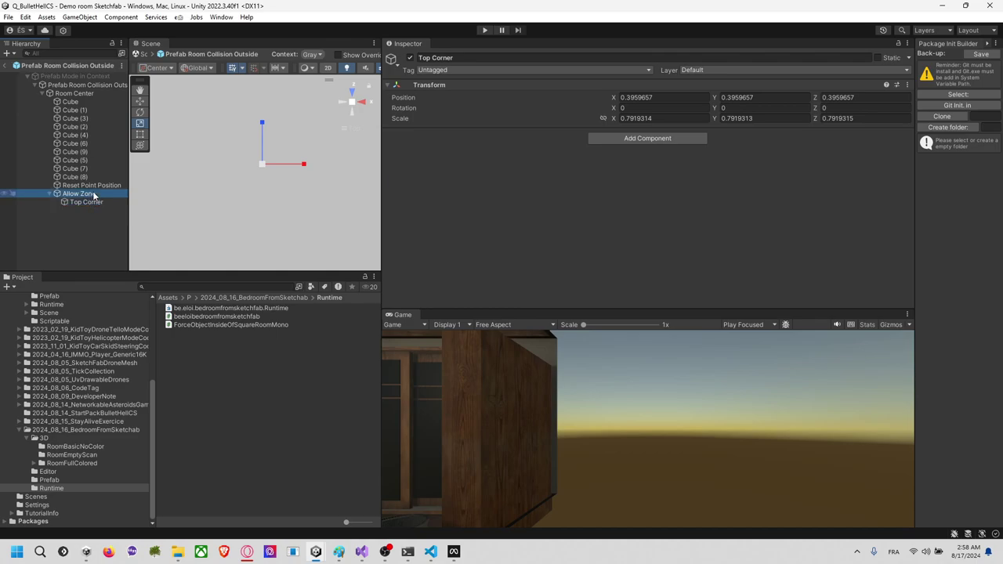
{"action": "left_click", "coordinate": [94, 194]}
{"action": "left_click", "coordinate": [93, 202]}
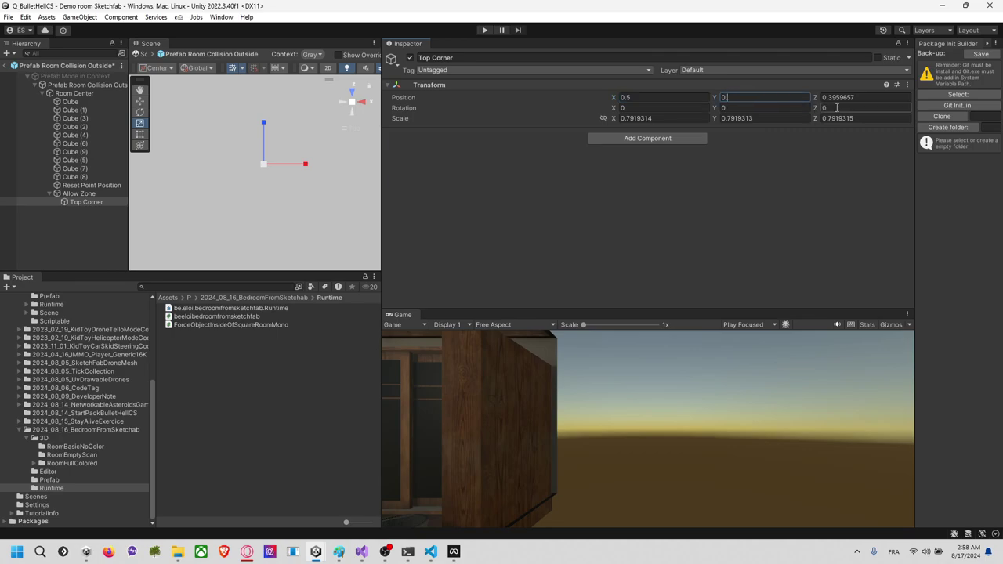
{"action": "left_click", "coordinate": [116, 233]}
Step: Compare Allow Zone with Room Center and Top Corner, and set Allow Zone's scale to 1.1 on all axes
{"action": "left_click", "coordinate": [102, 195]}
{"action": "left_click", "coordinate": [100, 200]}
{"action": "left_click", "coordinate": [105, 195]}
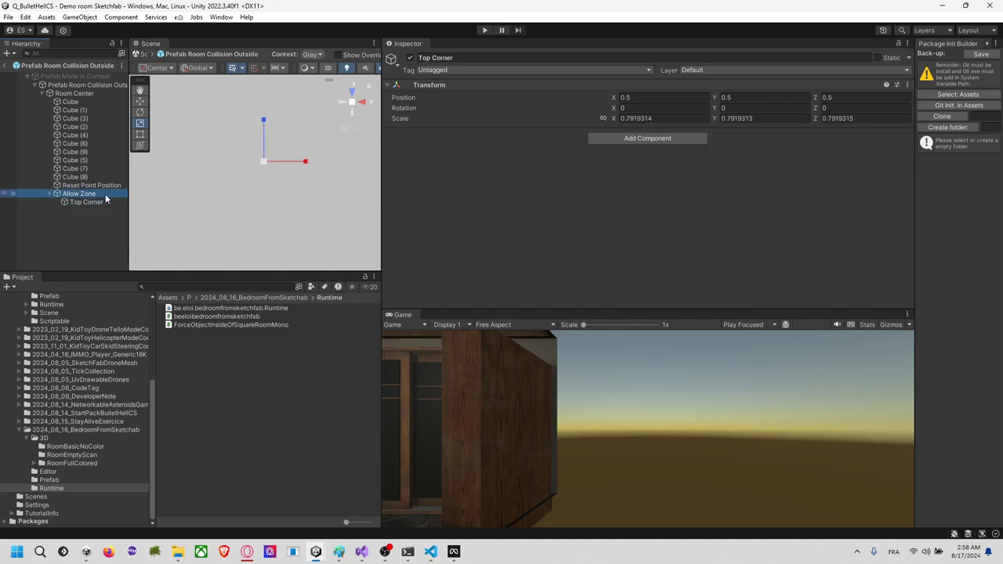
{"action": "left_click", "coordinate": [105, 196]}
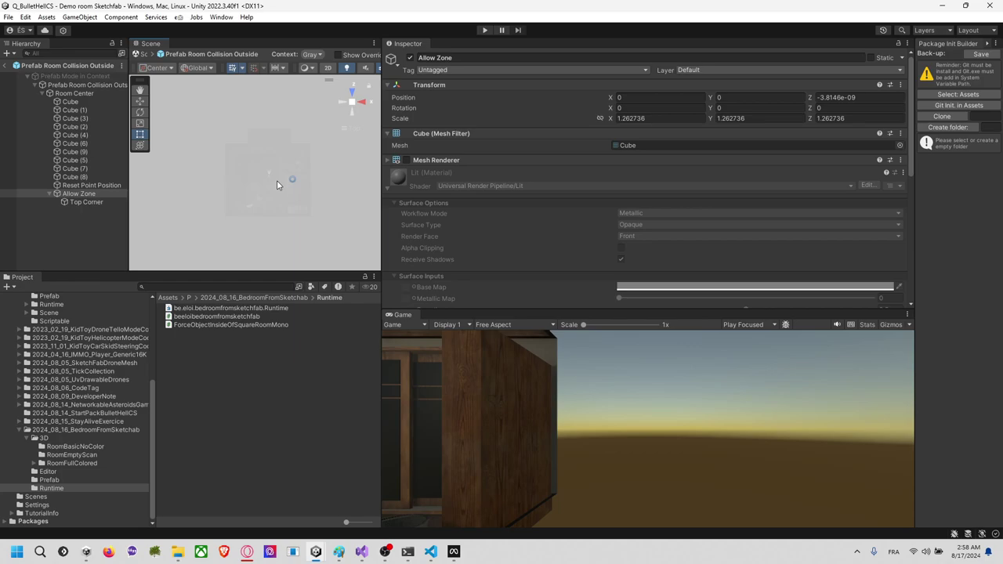
{"action": "left_click", "coordinate": [73, 93]}
{"action": "key", "text": "f"}
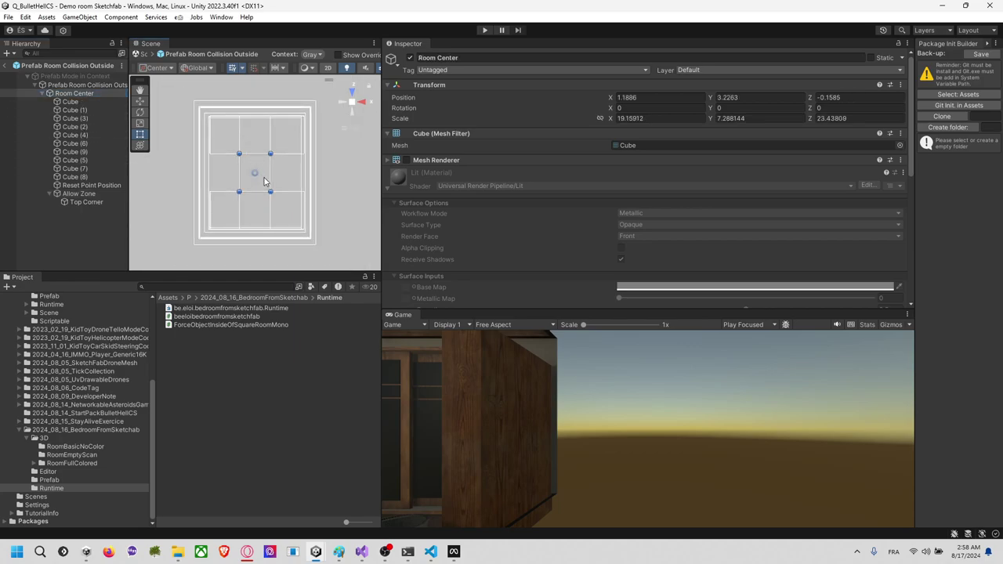
{"action": "left_click", "coordinate": [110, 203]}
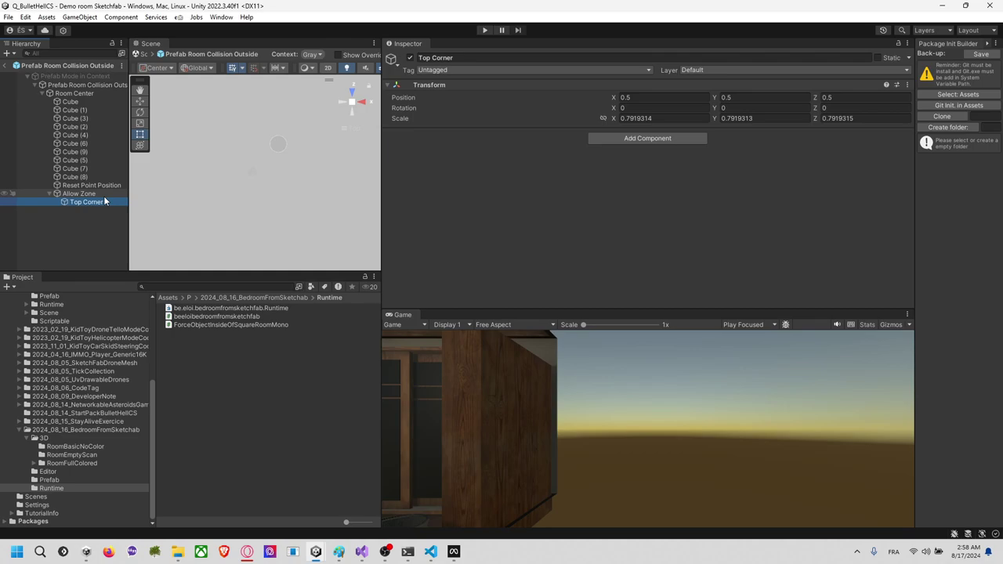
{"action": "left_click", "coordinate": [101, 193]}
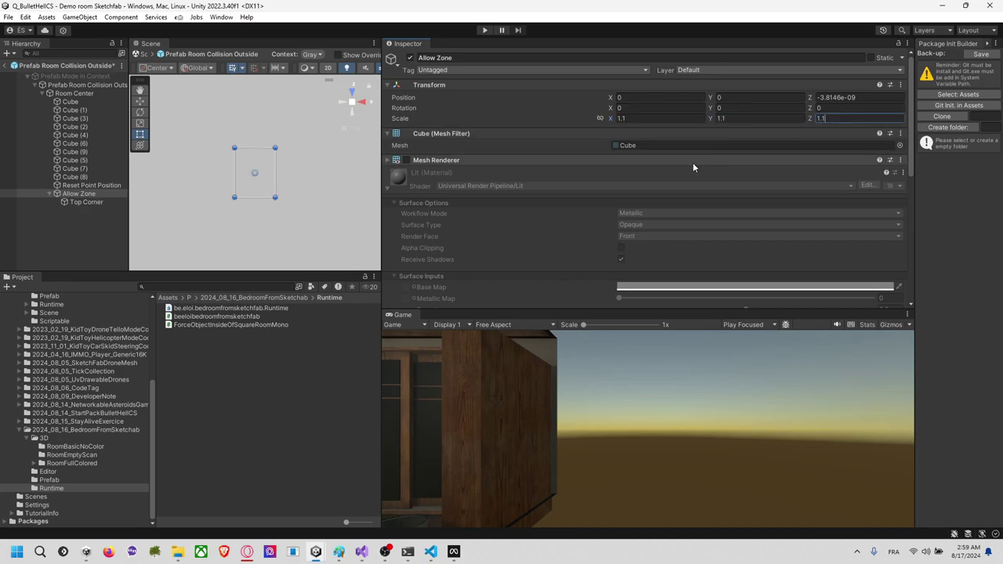
Step: Exit the prefab, play the scene to test the drone against the 1.1-scale Allow Zone, and stop play mode
{"action": "left_click", "coordinate": [7, 67]}
{"action": "left_click", "coordinate": [484, 30]}
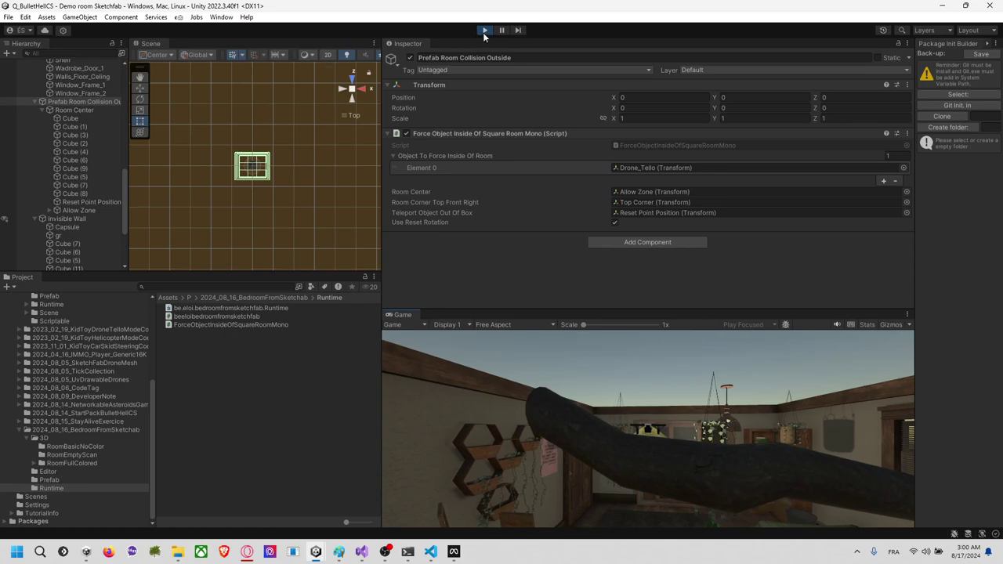
{"action": "left_click", "coordinate": [485, 29]}
Step: Examine Prefab Room Collision Outside in the scene against the Invisible Wall colliders, toggling Invisible Wall's scene visibility
{"action": "scroll", "coordinate": [267, 210], "scroll_direction": "up", "scroll_amount": 3}
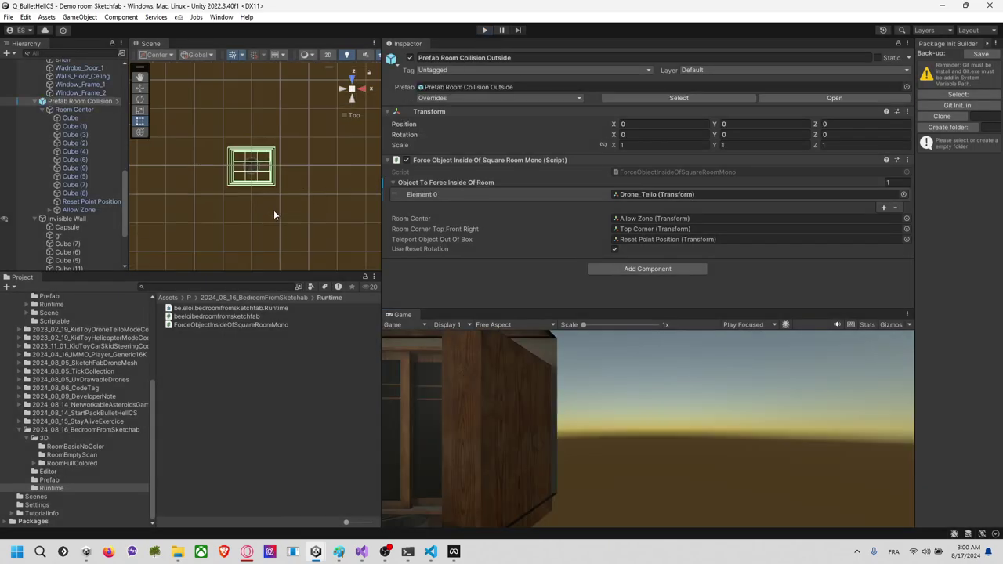
{"action": "left_click", "coordinate": [95, 126]}
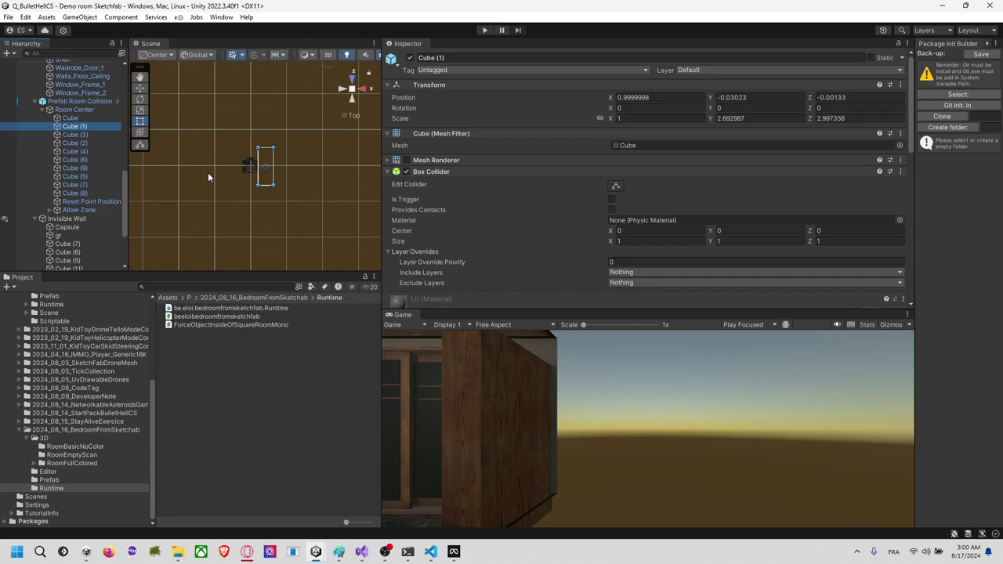
{"action": "left_click", "coordinate": [84, 101]}
{"action": "scroll", "coordinate": [294, 186], "scroll_direction": "up", "scroll_amount": 3}
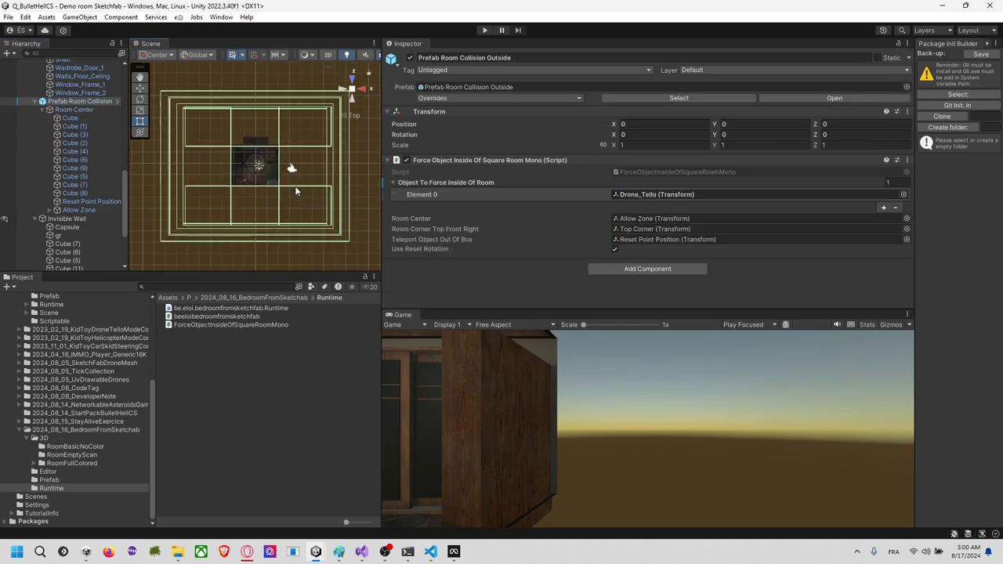
{"action": "right_click_drag", "start_coordinate": [261, 205], "coordinate": [181, 144]}
{"action": "left_click", "coordinate": [7, 221]}
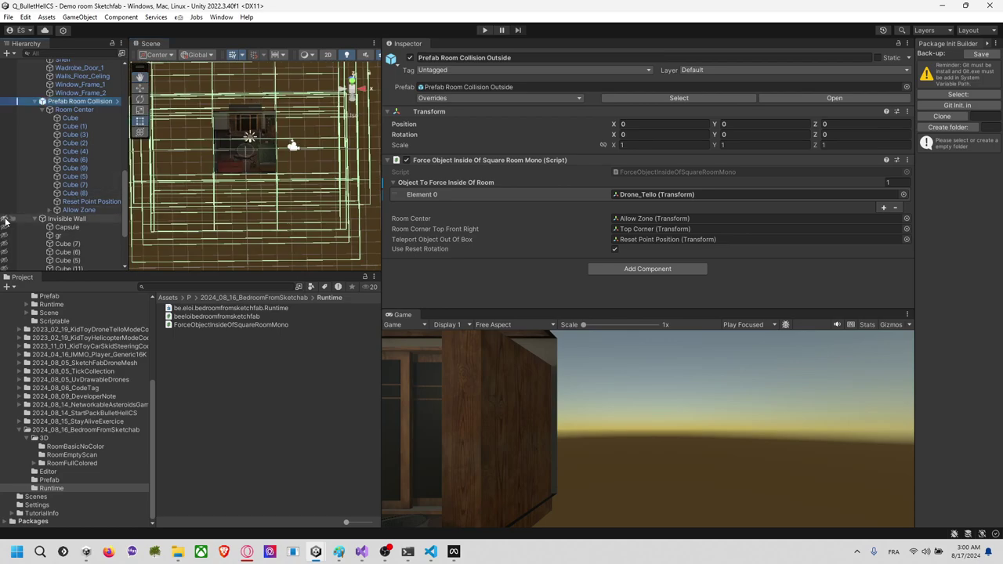
{"action": "left_click", "coordinate": [6, 219]}
{"action": "scroll", "coordinate": [31, 217], "scroll_direction": "up", "scroll_amount": 2}
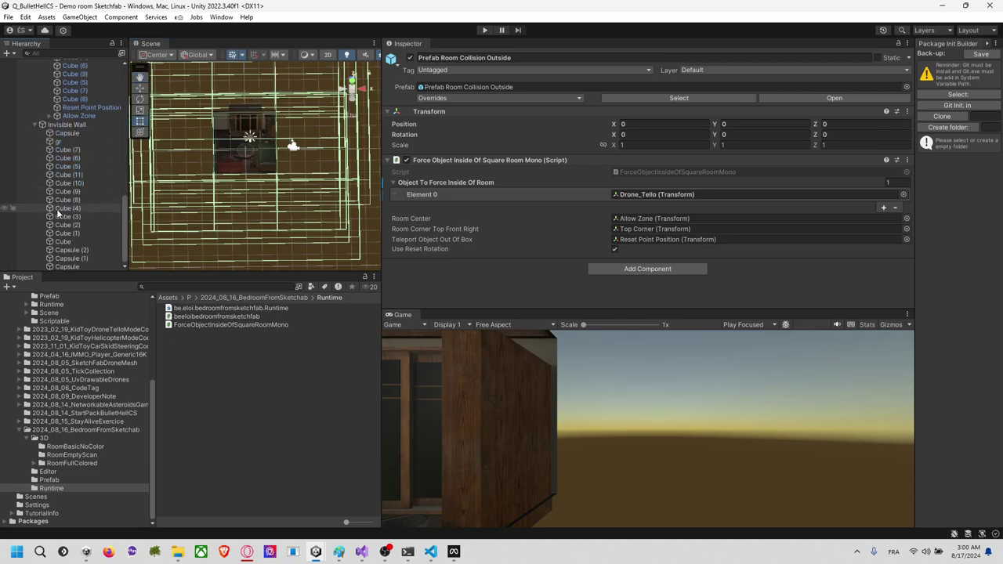
{"action": "left_click", "coordinate": [58, 251]}
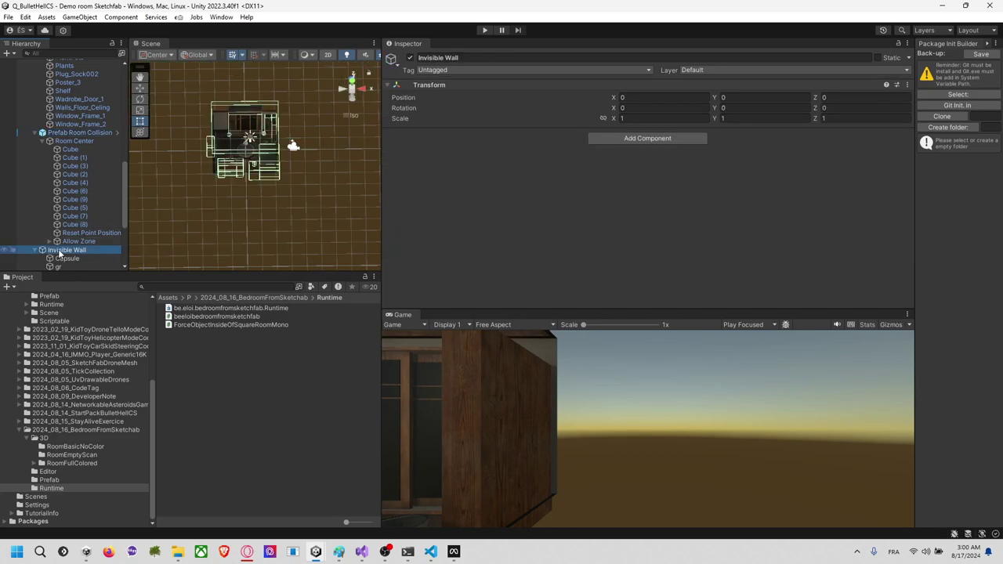
{"action": "scroll", "coordinate": [72, 210], "scroll_direction": "up", "scroll_amount": 5}
{"action": "left_click", "coordinate": [77, 188]}
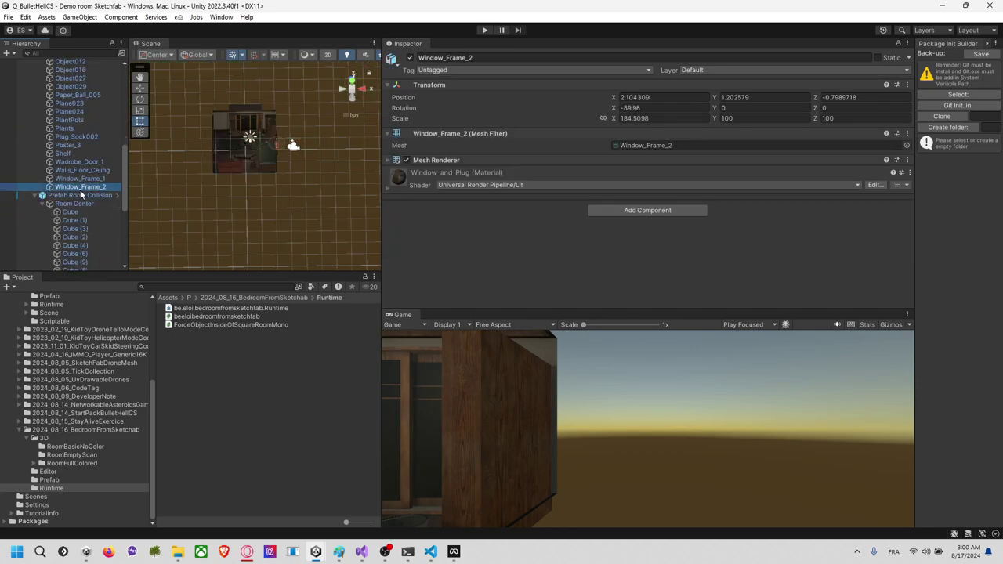
{"action": "left_click", "coordinate": [77, 195]}
{"action": "scroll", "coordinate": [77, 196], "scroll_direction": "down", "scroll_amount": 5}
Step: Collapse Plant Room and the room collision prefab in the hierarchy, and enable the Mesh Renderer of Invisible Wall's ceiling Cube
{"action": "left_click", "coordinate": [62, 156]}
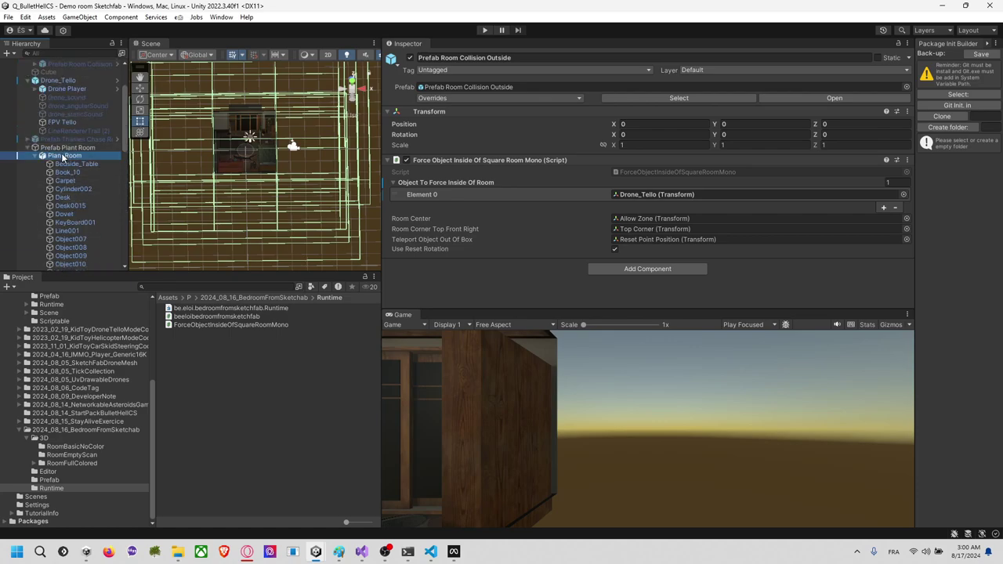
{"action": "left_click", "coordinate": [42, 156]}
{"action": "left_click", "coordinate": [41, 165]}
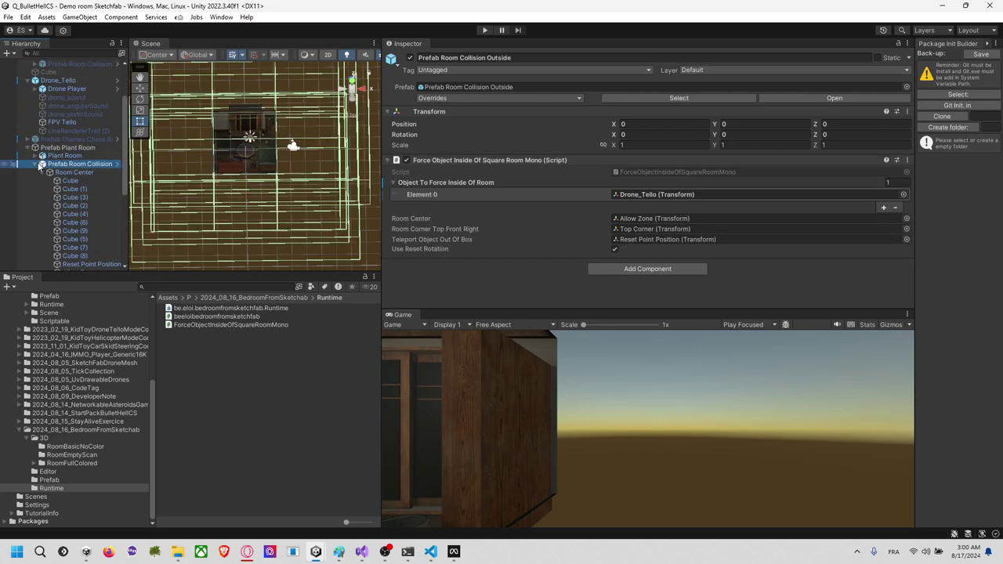
{"action": "left_click", "coordinate": [41, 164]}
{"action": "left_click", "coordinate": [55, 172]}
{"action": "scroll", "coordinate": [56, 201], "scroll_direction": "down", "scroll_amount": 1}
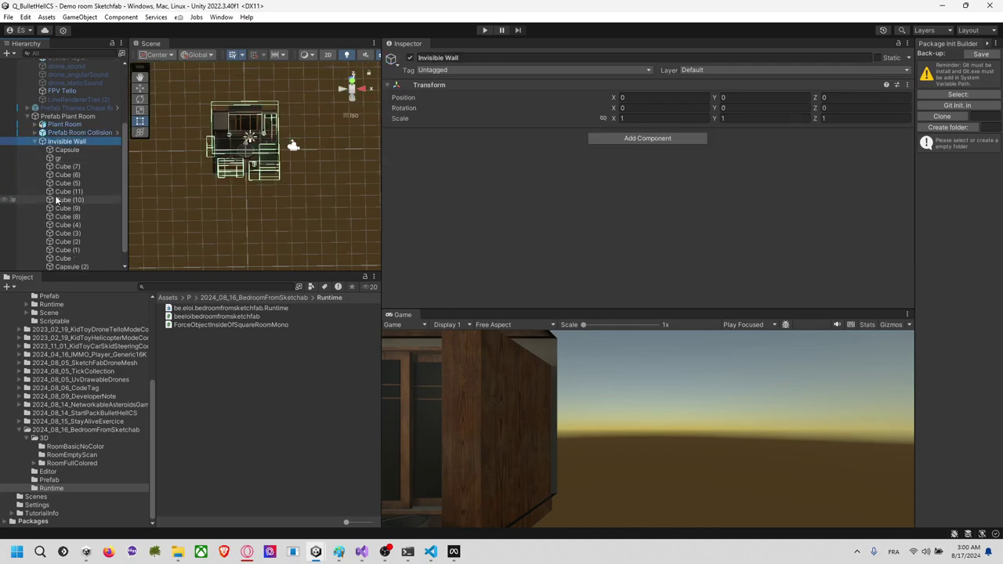
{"action": "scroll", "coordinate": [56, 200], "scroll_direction": "down", "scroll_amount": 1}
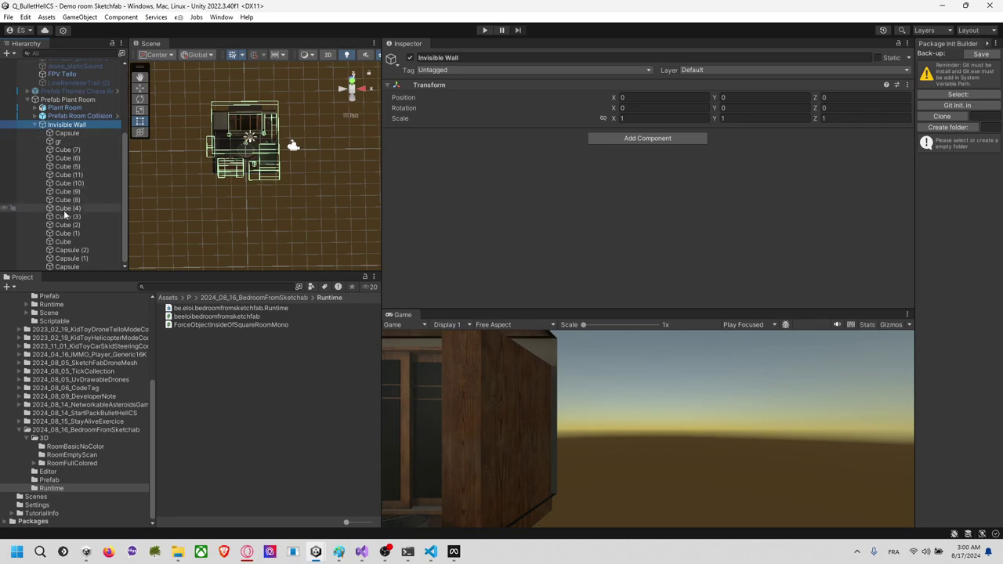
{"action": "left_click", "coordinate": [71, 241]}
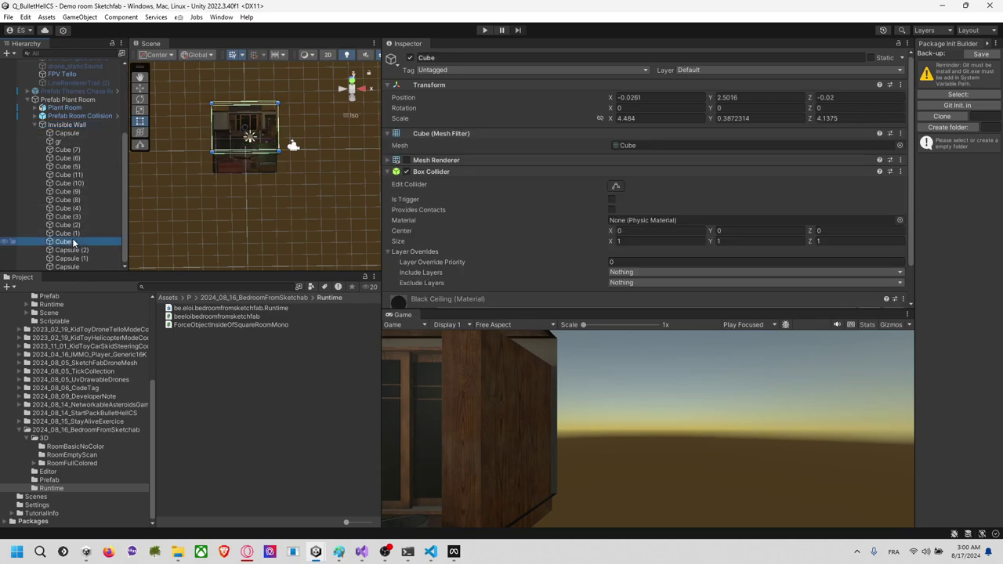
{"action": "left_click", "coordinate": [406, 159]}
{"action": "middle_click_drag", "start_coordinate": [268, 173], "coordinate": [279, 186]}
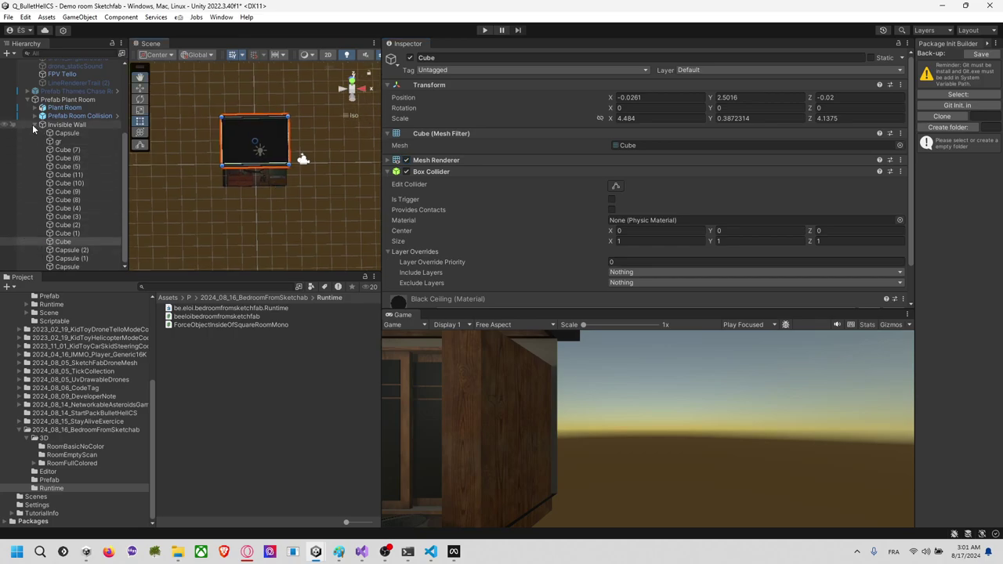
Step: Move the ceiling Cube out of Invisible Wall so it sits directly under Prefab Plant Room, above Invisible Wall
{"action": "left_click", "coordinate": [43, 125]}
{"action": "left_click", "coordinate": [65, 238]}
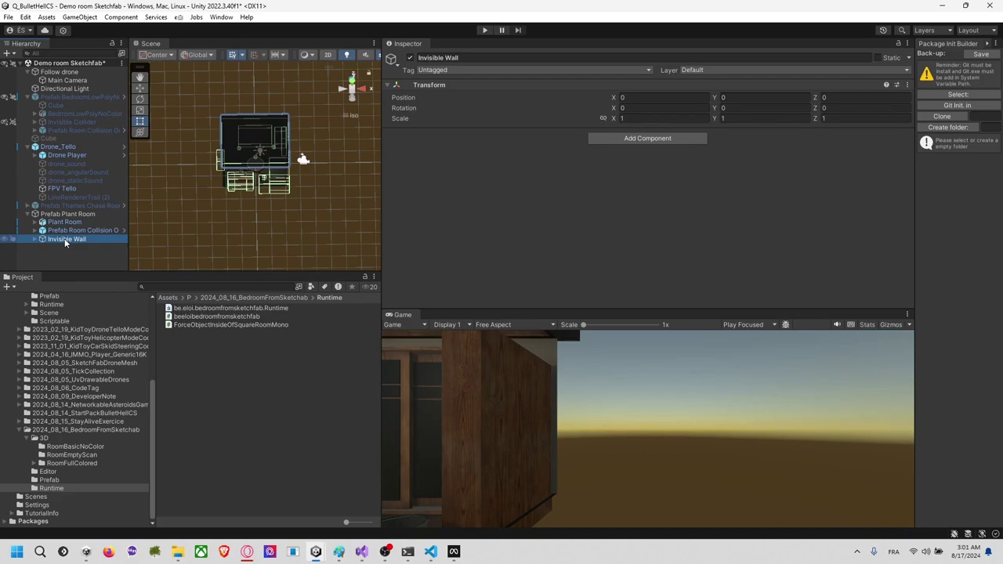
{"action": "left_click", "coordinate": [36, 242]}
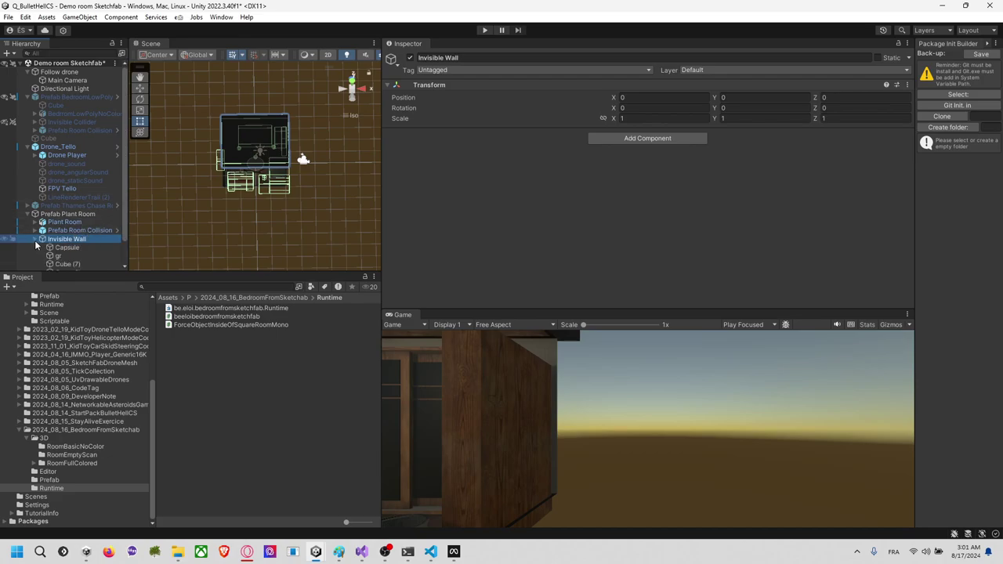
{"action": "right_click", "coordinate": [66, 240]}
{"action": "left_click", "coordinate": [57, 243]}
{"action": "left_click", "coordinate": [35, 239]}
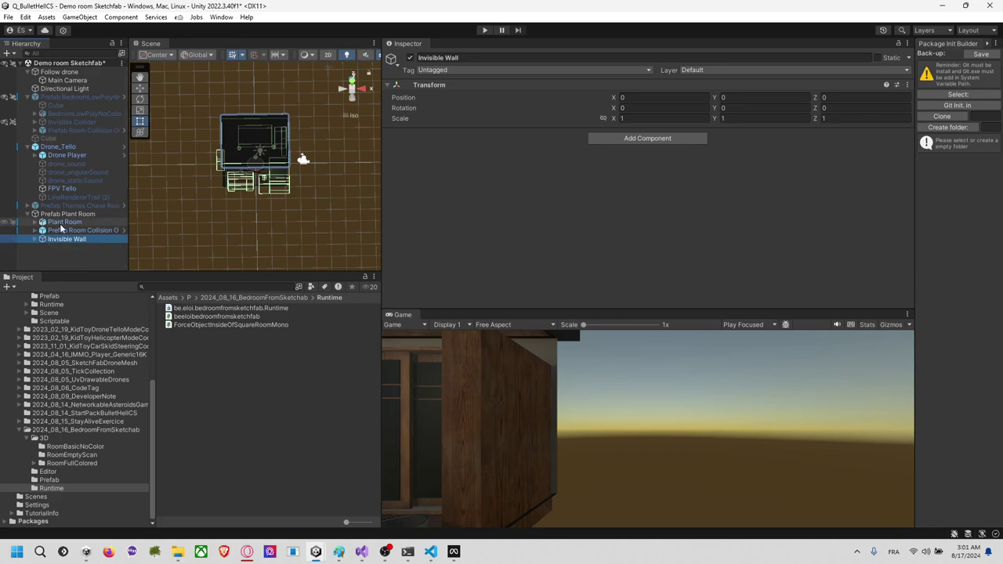
{"action": "left_click", "coordinate": [35, 239]}
{"action": "scroll", "coordinate": [41, 239], "scroll_direction": "down", "scroll_amount": 3}
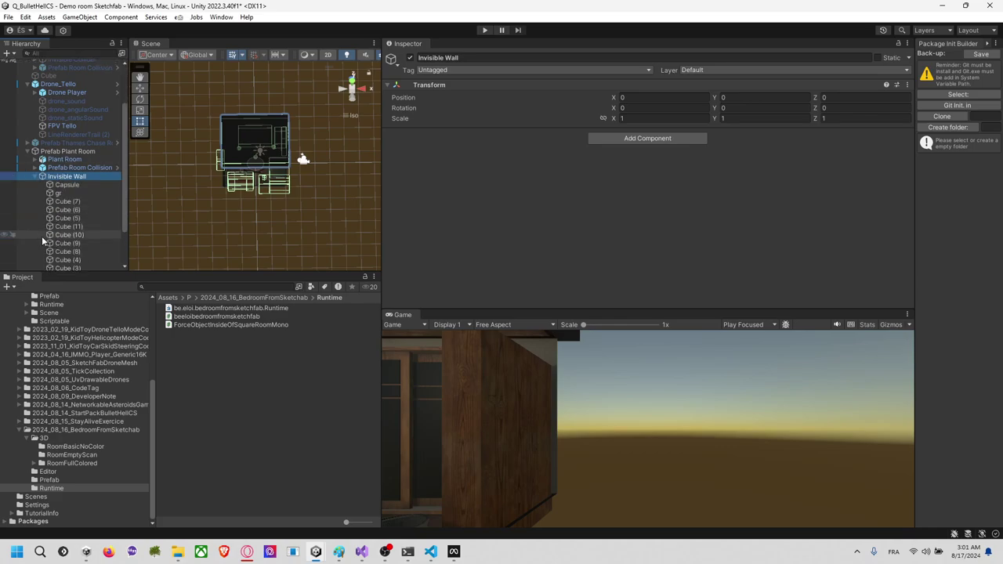
{"action": "left_click", "coordinate": [236, 132]}
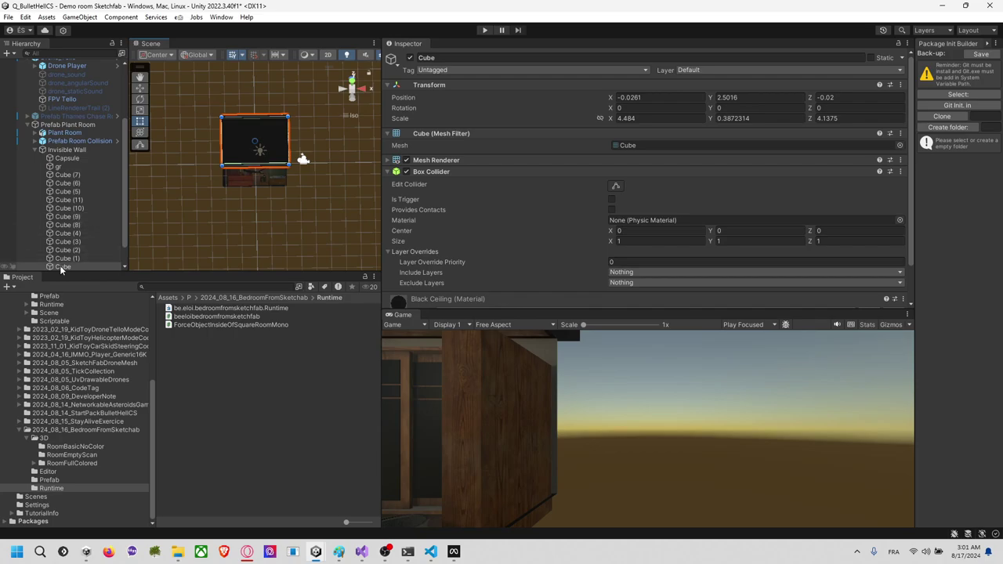
{"action": "left_click_drag", "start_coordinate": [62, 267], "coordinate": [79, 146]}
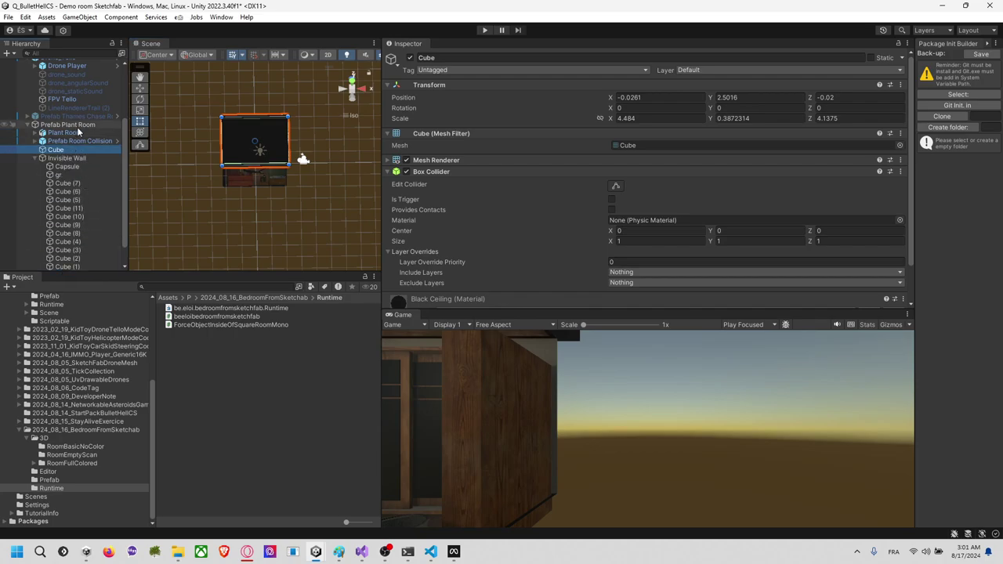
Step: Duplicate the ceiling Cube and narrow the copy to a strip beside the room, about 0.69 in X scale at X position 2.62
{"action": "left_click", "coordinate": [79, 126]}
{"action": "left_click", "coordinate": [63, 151]}
{"action": "key", "text": "ctrl+d"}
{"action": "scroll", "coordinate": [217, 156], "scroll_direction": "down", "scroll_amount": 1}
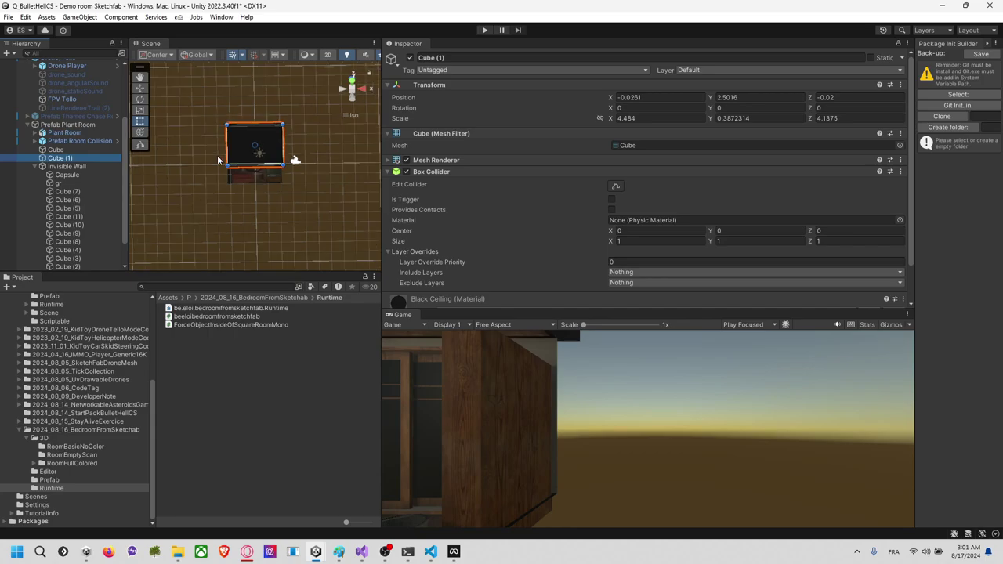
{"action": "scroll", "coordinate": [217, 159], "scroll_direction": "up", "scroll_amount": 5}
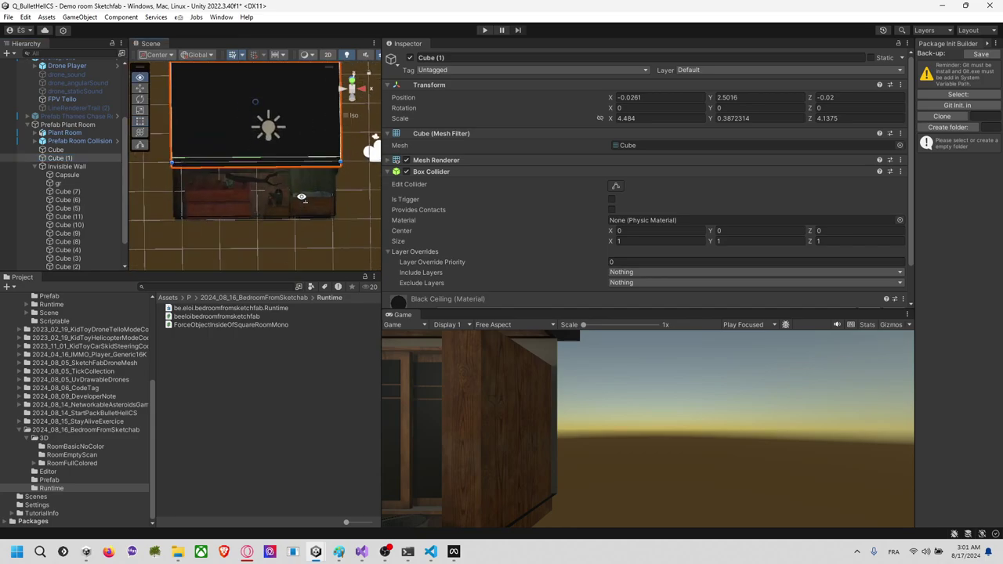
{"action": "left_click_drag", "start_coordinate": [301, 197], "coordinate": [309, 114], "text": "alt"}
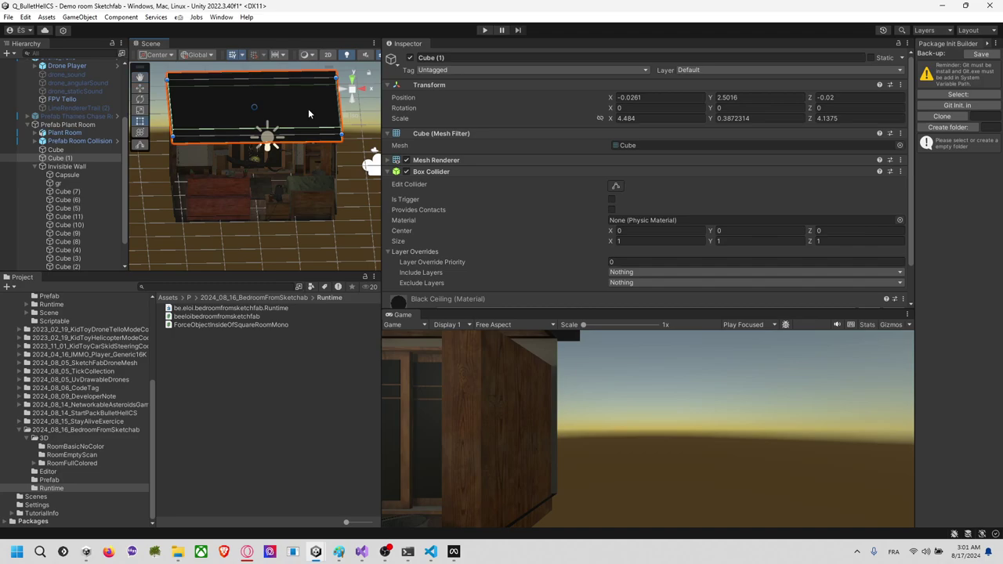
{"action": "middle_click_drag", "start_coordinate": [308, 110], "coordinate": [248, 123]}
{"action": "left_click_drag", "start_coordinate": [269, 121], "coordinate": [298, 126]}
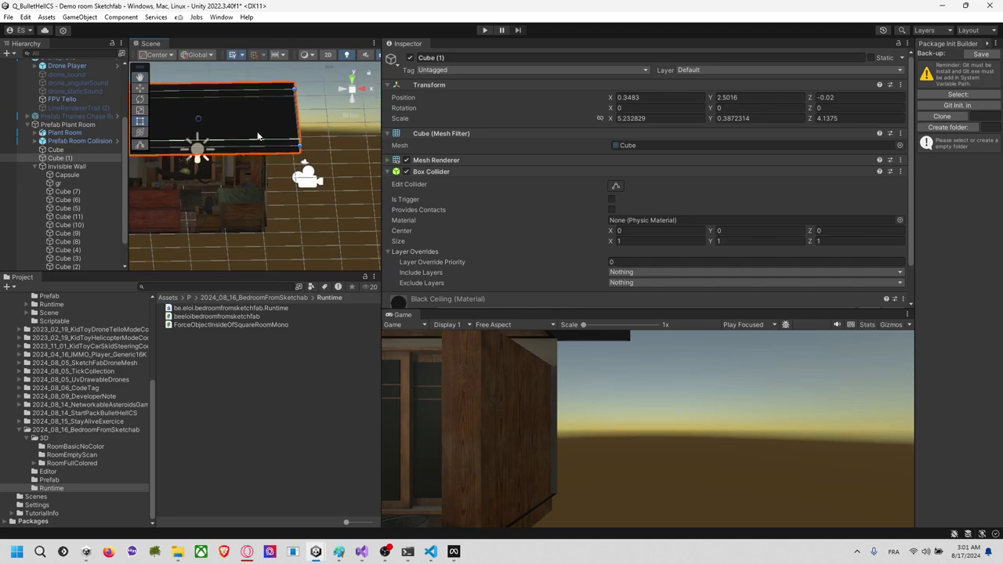
{"action": "scroll", "coordinate": [246, 138], "scroll_direction": "down", "scroll_amount": 2}
{"action": "middle_click_drag", "start_coordinate": [207, 129], "coordinate": [239, 127]}
{"action": "left_click_drag", "start_coordinate": [174, 122], "coordinate": [297, 125]}
Step: Extend the duplicated Cube down to the floor as a black side wall, about 2.68 in Y scale
{"action": "right_click_drag", "start_coordinate": [305, 176], "coordinate": [294, 98]}
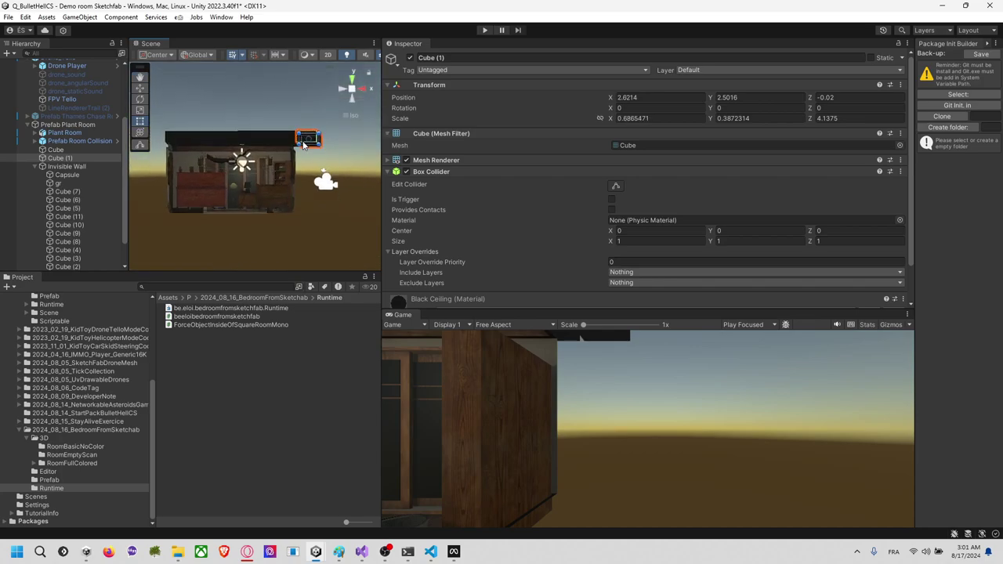
{"action": "left_click_drag", "start_coordinate": [306, 145], "coordinate": [308, 216]}
{"action": "right_click_drag", "start_coordinate": [307, 217], "coordinate": [350, 149]}
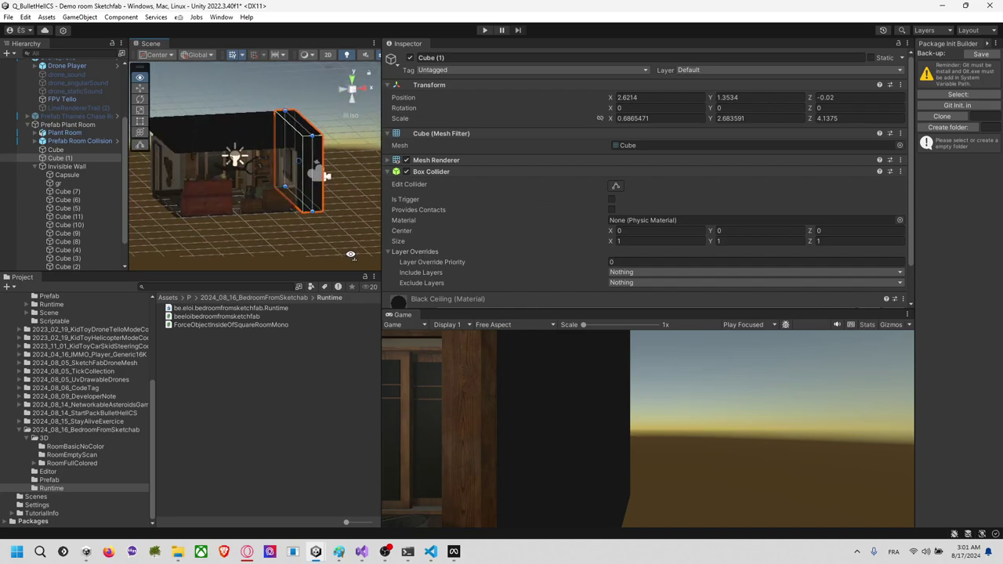
{"action": "left_click", "coordinate": [351, 149]}
{"action": "middle_click_drag", "start_coordinate": [252, 123], "coordinate": [275, 148]}
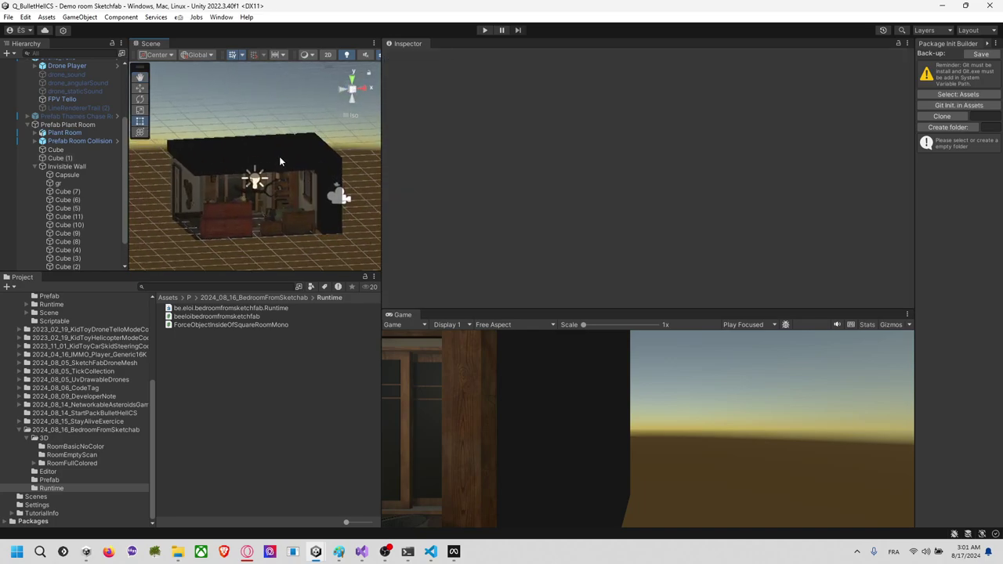
{"action": "right_click_drag", "start_coordinate": [279, 156], "coordinate": [259, 171]}
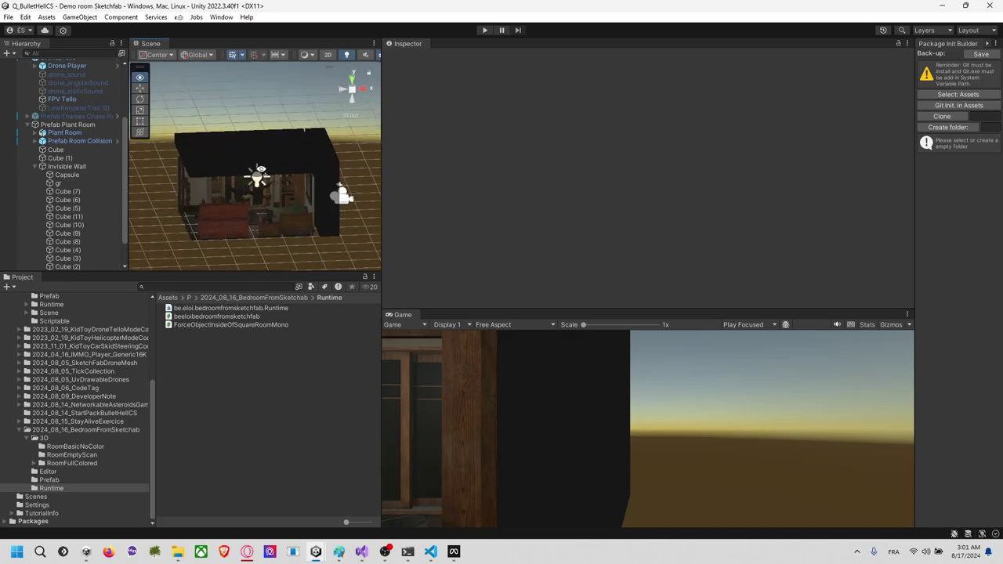
Step: Collapse Invisible Wall and save Prefab Plant Room as a prefab asset in the 2024_08_16_BedroomFromSketchab Prefab folder
{"action": "left_click", "coordinate": [79, 125]}
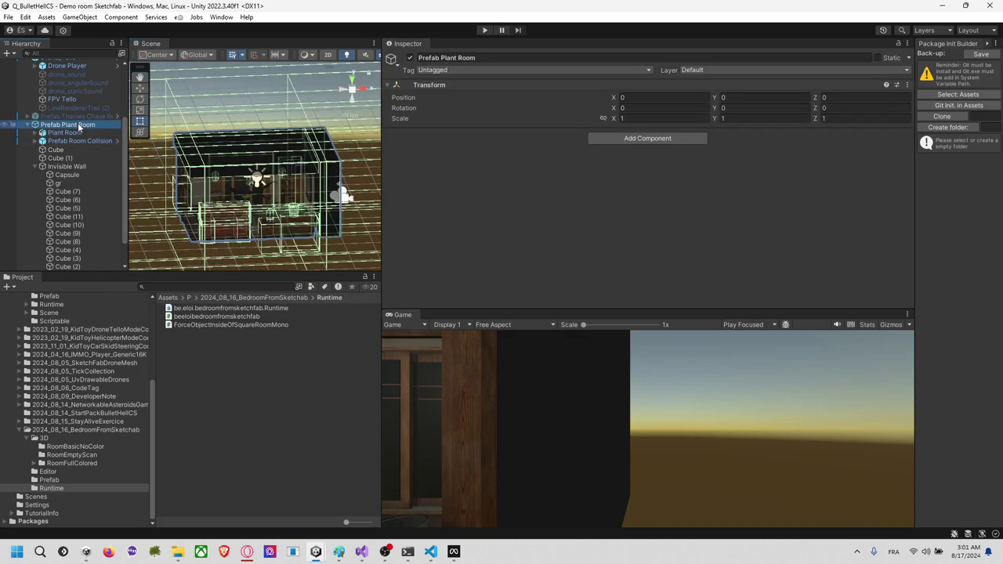
{"action": "left_click", "coordinate": [36, 167]}
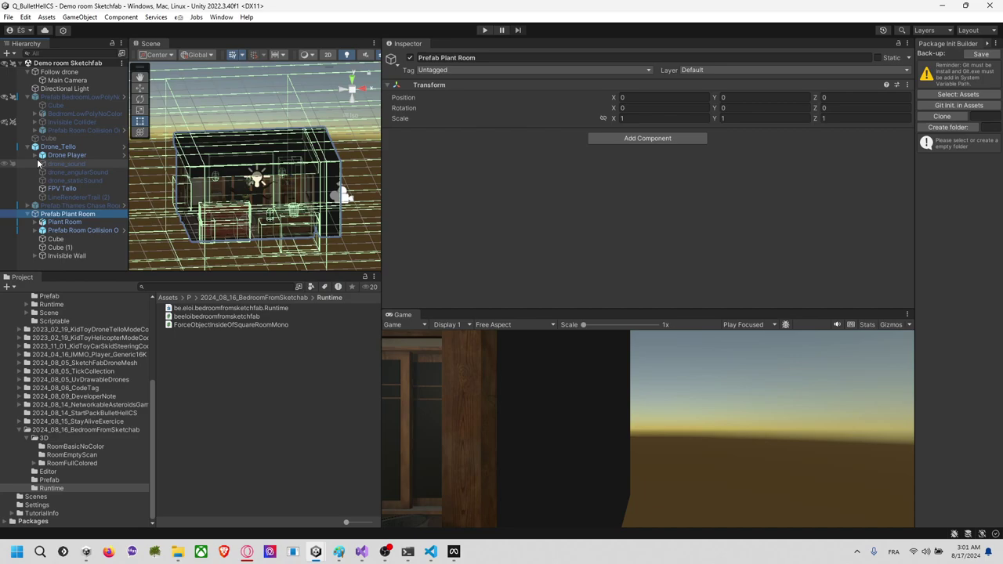
{"action": "left_click", "coordinate": [49, 480]}
{"action": "left_click_drag", "start_coordinate": [79, 214], "coordinate": [201, 344]}
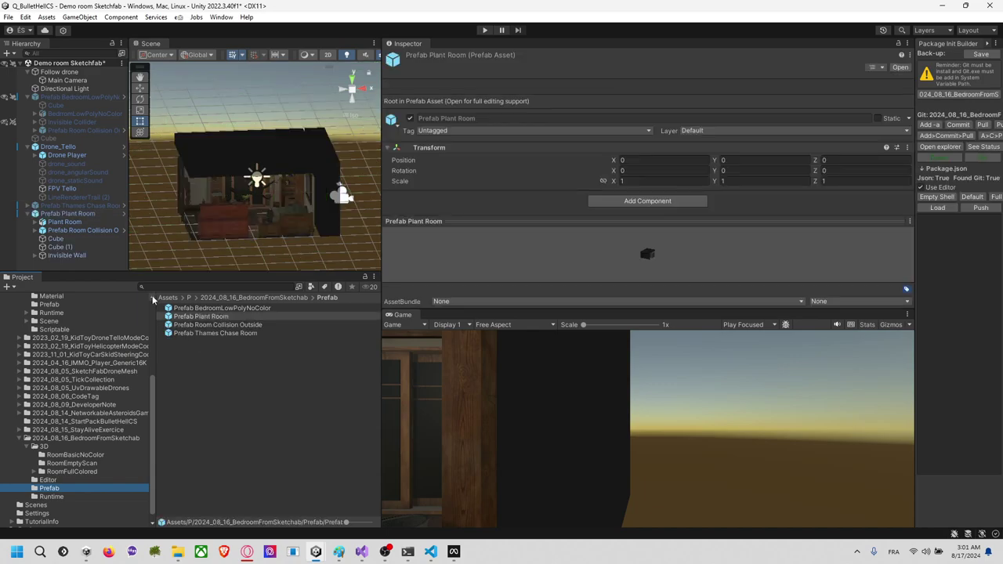
Step: Inspect the Main Camera's position and view direction relative to the outside of the black side wall
{"action": "left_click", "coordinate": [102, 213]}
{"action": "left_click_drag", "start_coordinate": [242, 215], "coordinate": [274, 232], "text": "alt"}
{"action": "left_click", "coordinate": [345, 203]}
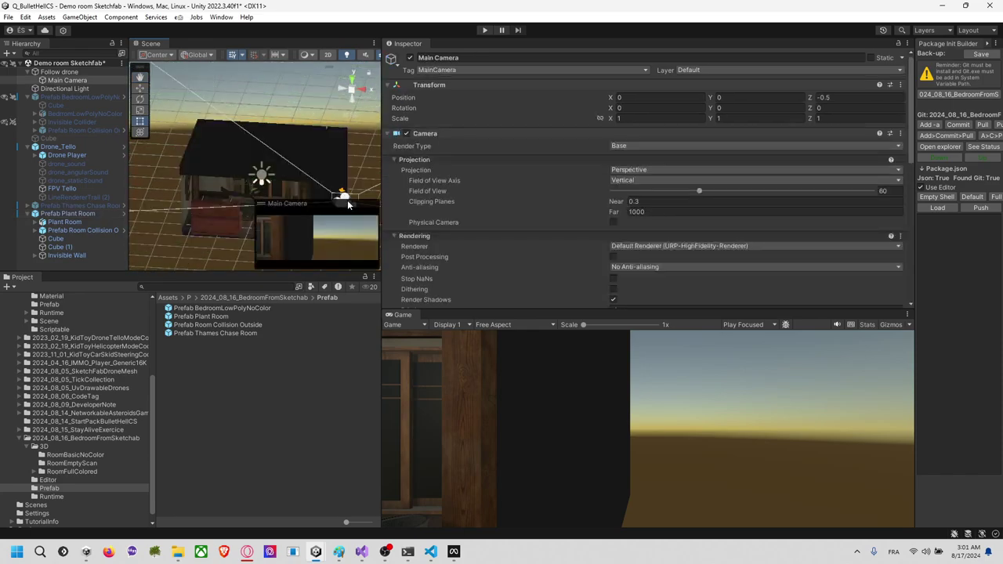
{"action": "left_click_drag", "start_coordinate": [335, 167], "coordinate": [211, 92], "text": "alt"}
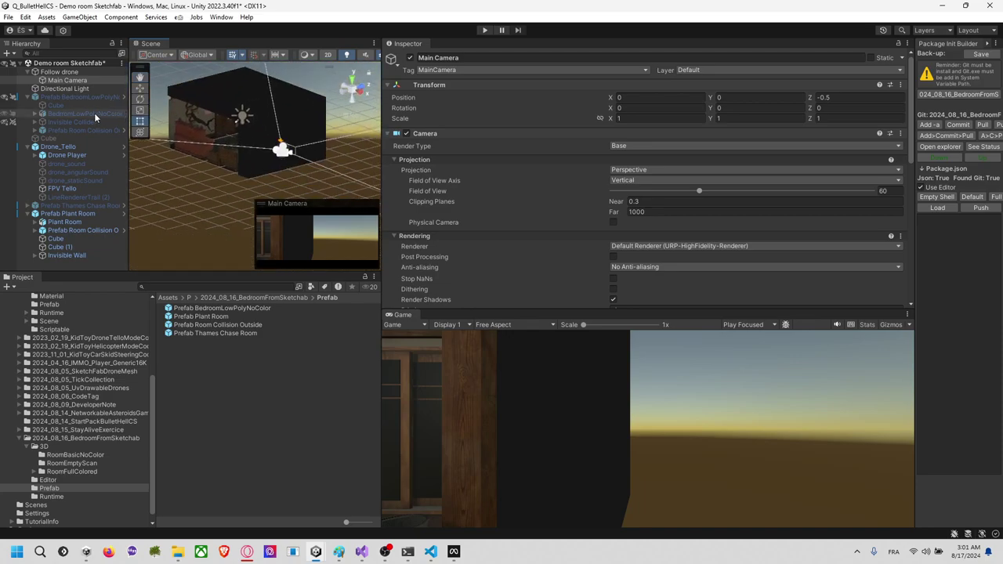
{"action": "left_click", "coordinate": [204, 177]}
{"action": "left_click_drag", "start_coordinate": [204, 177], "coordinate": [244, 210], "text": "alt"}
{"action": "scroll", "coordinate": [287, 186], "scroll_direction": "up", "scroll_amount": 15}
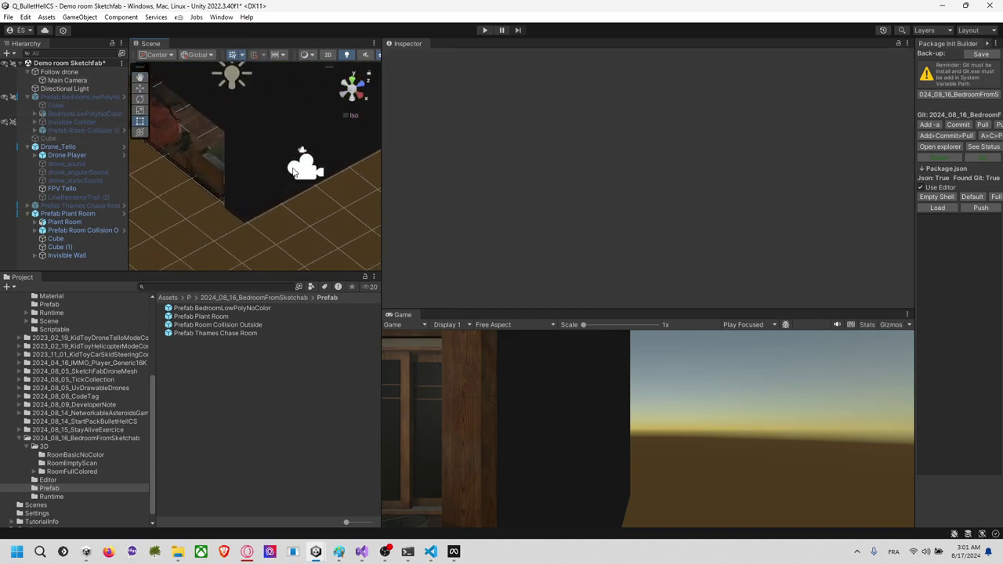
{"action": "middle_click_drag", "start_coordinate": [287, 161], "coordinate": [209, 174]}
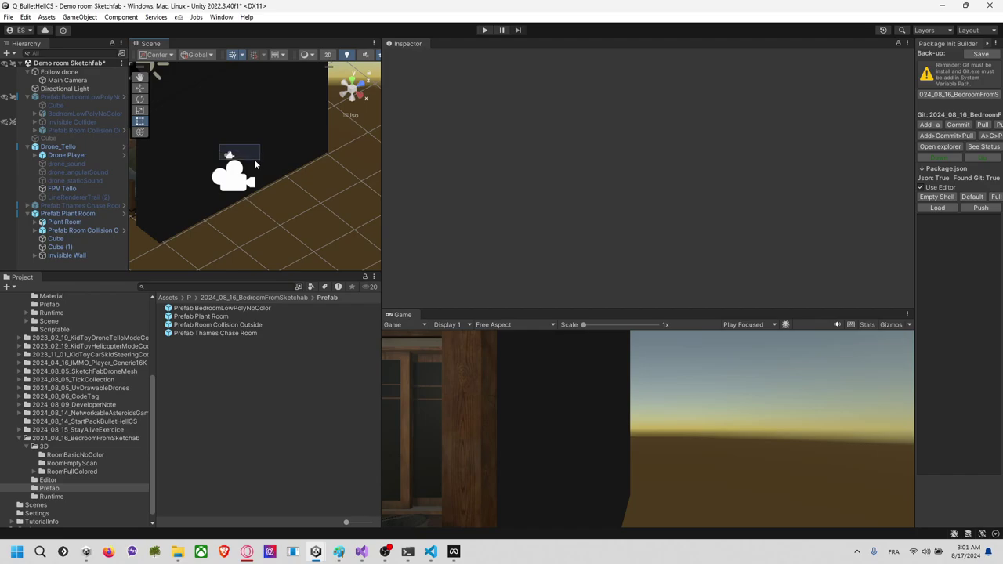
{"action": "left_click", "coordinate": [231, 159]}
{"action": "left_click", "coordinate": [231, 159]}
{"action": "left_click_drag", "start_coordinate": [231, 159], "coordinate": [236, 350], "text": "alt"}
{"action": "left_click", "coordinate": [238, 213]}
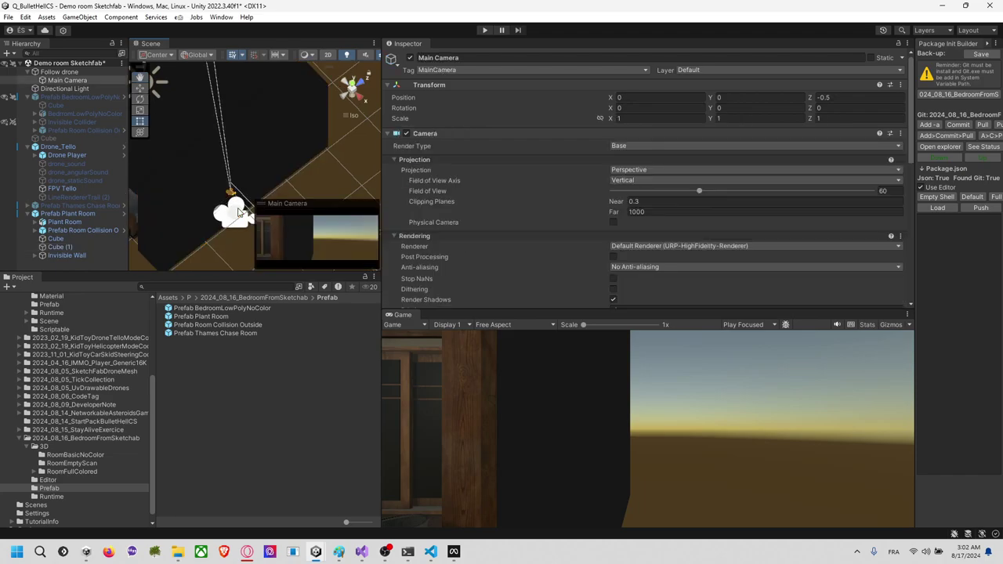
Step: Disable and re-enable the Follow drone object to check the camera beside the room, and save the scene
{"action": "key", "text": "f"}
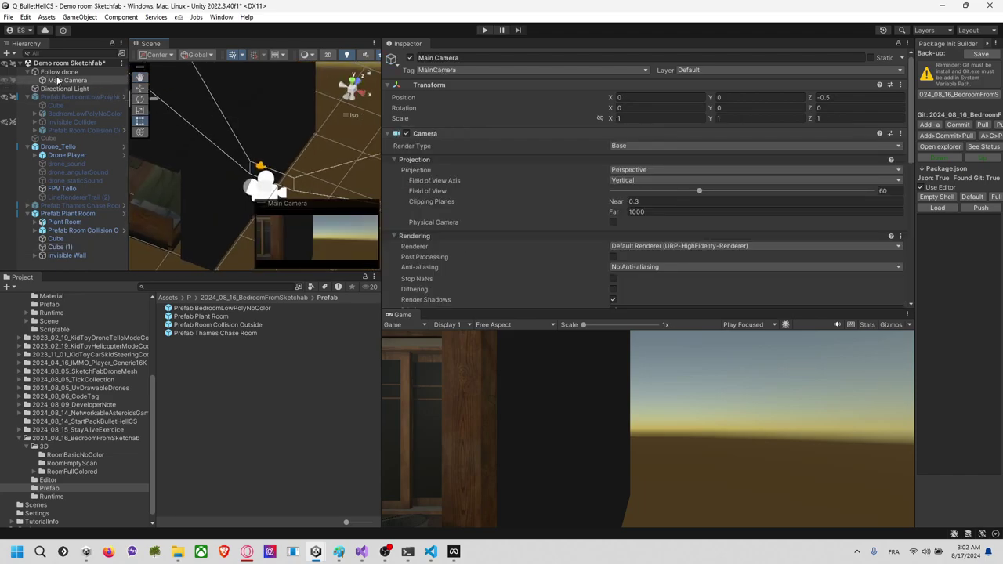
{"action": "left_click", "coordinate": [63, 72]}
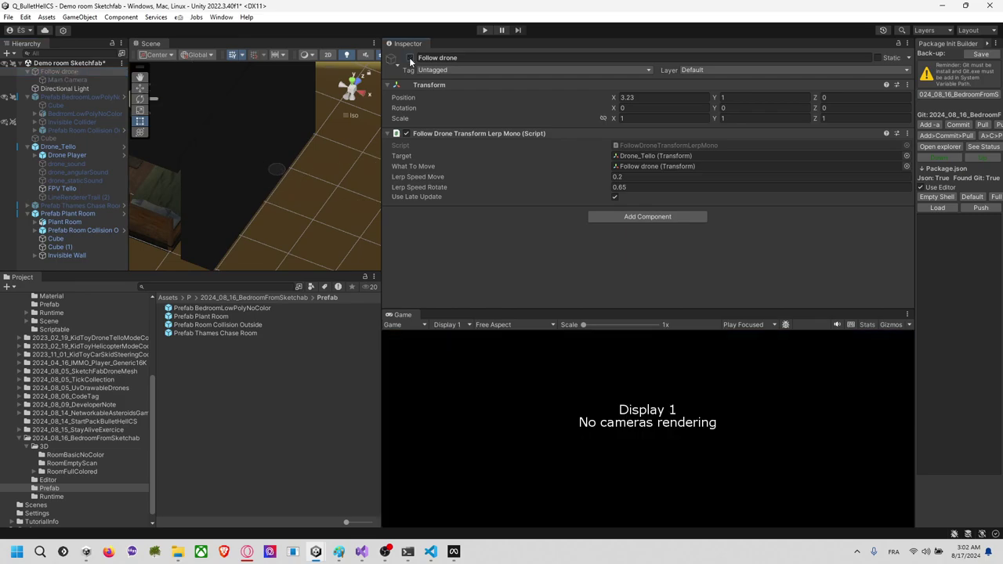
{"action": "left_click_drag", "start_coordinate": [294, 121], "coordinate": [282, 156], "text": "alt"}
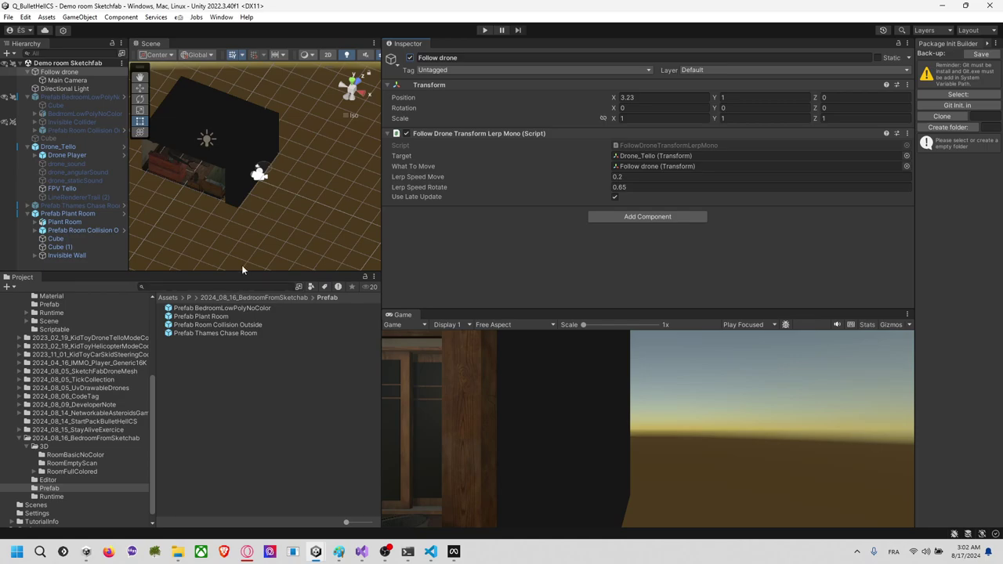
Step: Commit, pull and push the 2024_08_16_BedroomFromSketchab package from the widened Package Init Builder and open its GitHub repository page
{"action": "left_click", "coordinate": [101, 439]}
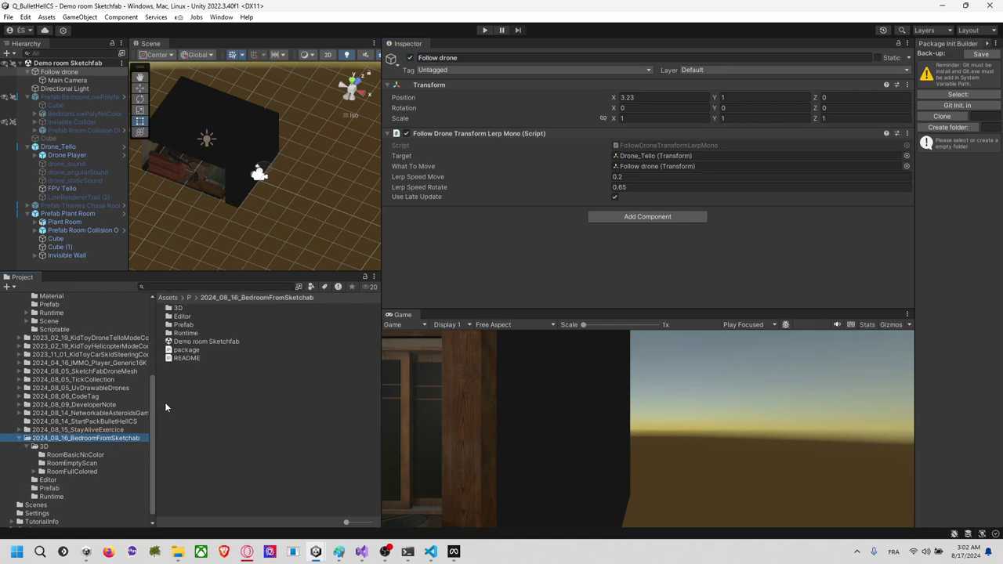
{"action": "left_click", "coordinate": [187, 350]}
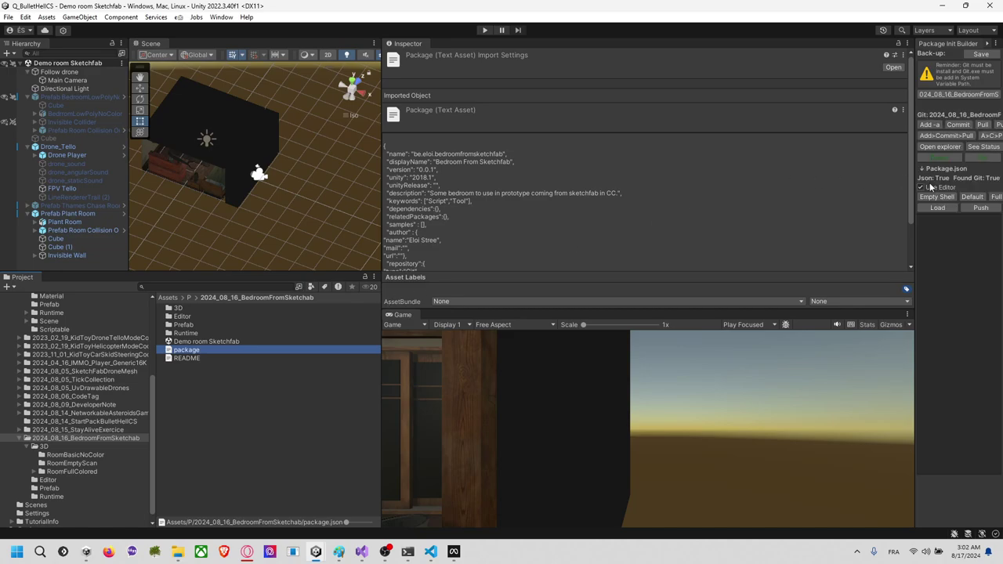
{"action": "left_click_drag", "start_coordinate": [916, 211], "coordinate": [706, 216]}
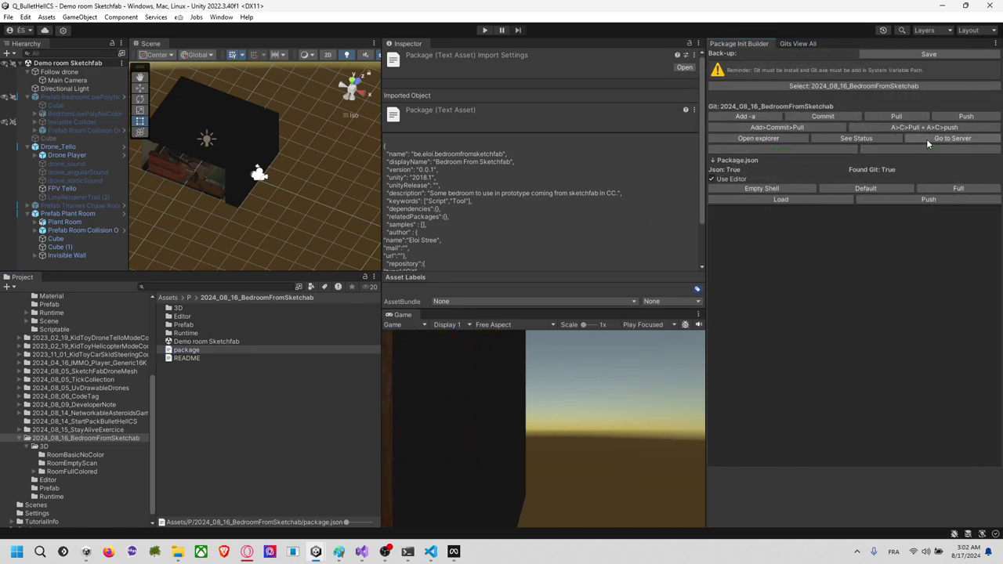
{"action": "left_click", "coordinate": [914, 127]}
{"action": "left_click", "coordinate": [920, 139]}
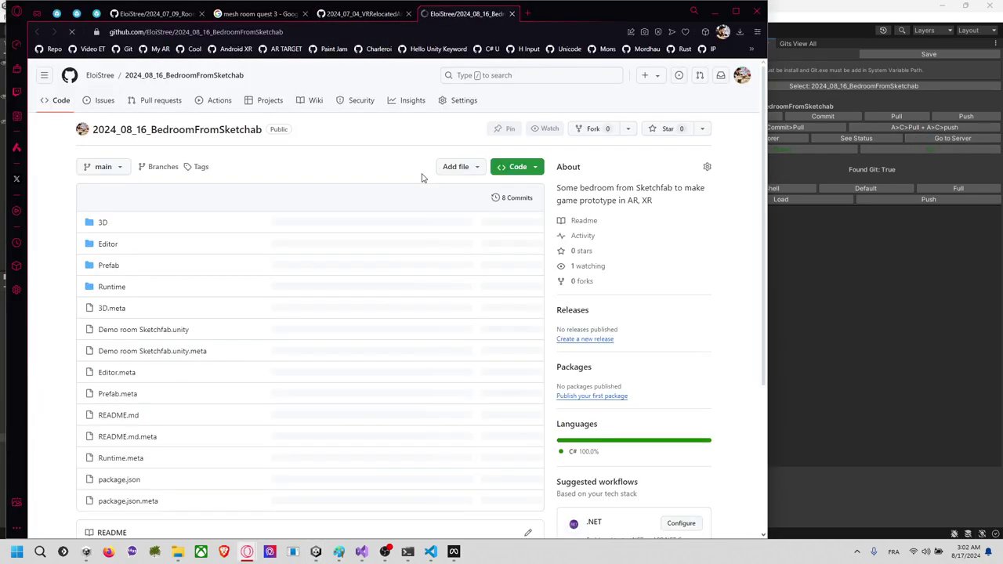
Step: Switch to the Meta Unity project and update its Bedroom From Sketchfab package in the Package Manager
{"action": "left_click", "coordinate": [906, 279]}
{"action": "key", "text": "alt+Tab"}
{"action": "key", "text": "alt+Tab"}
{"action": "key", "text": "alt+Tab"}
{"action": "key", "text": "alt+Tab"}
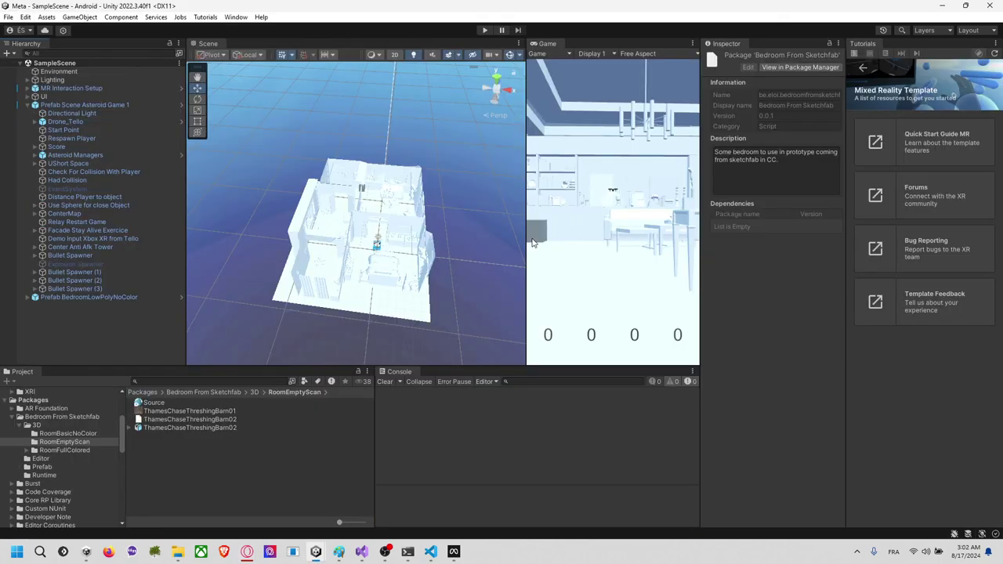
{"action": "left_click", "coordinate": [236, 17]}
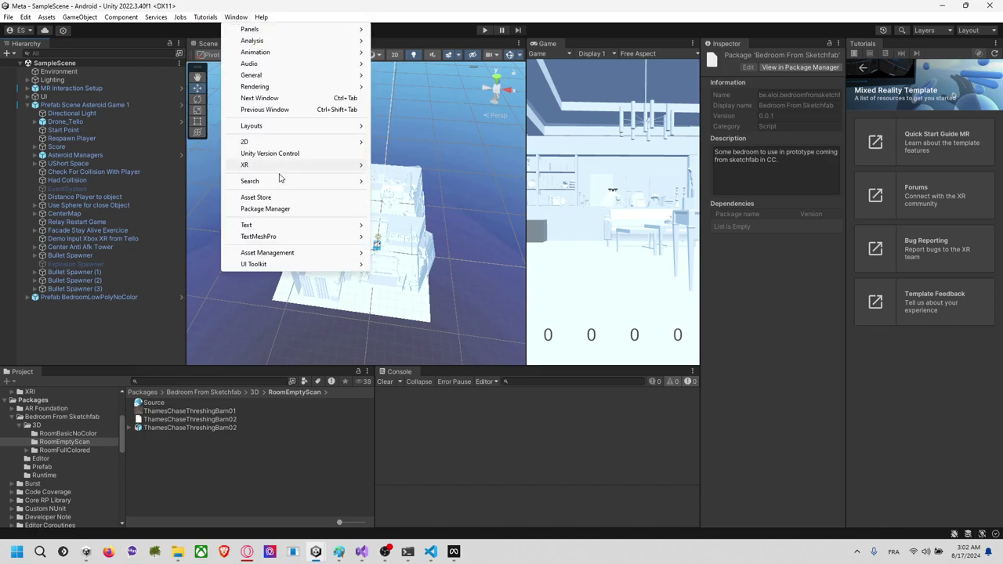
{"action": "left_click", "coordinate": [287, 208]}
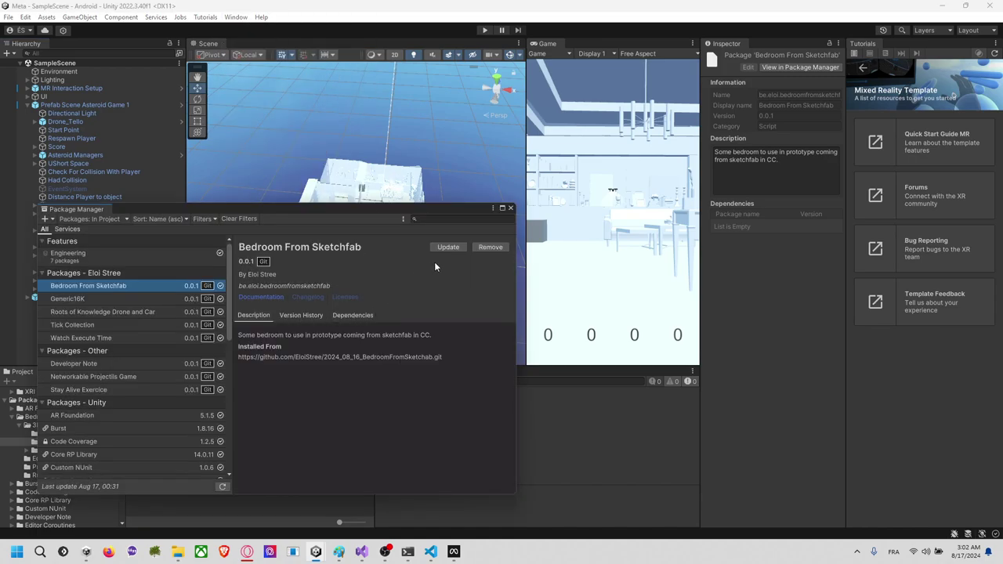
{"action": "left_click", "coordinate": [448, 247]}
{"action": "left_click_drag", "start_coordinate": [306, 222], "coordinate": [603, 238]}
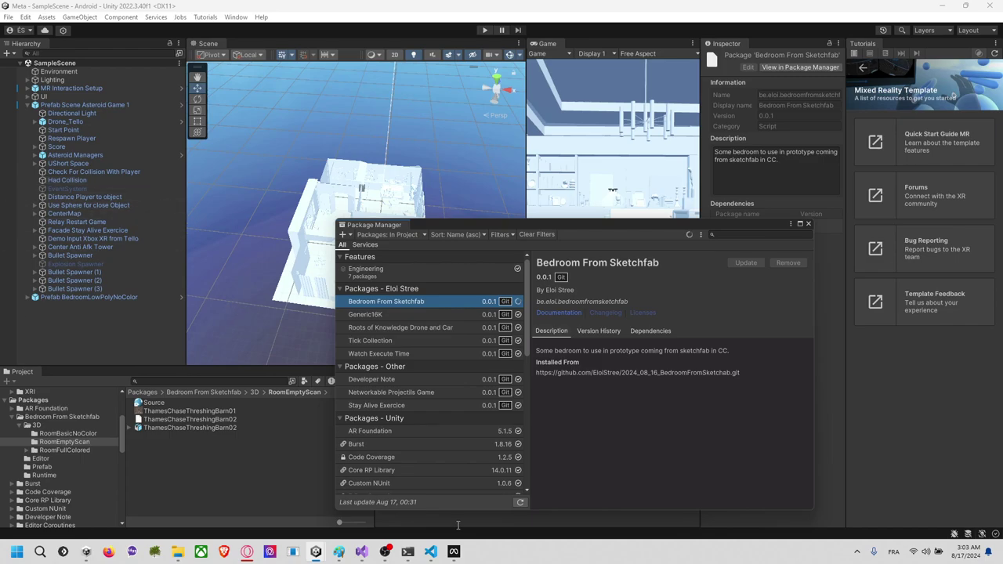
Step: Switch back to the Q_BulletHellCS project and create a C# script named SwitchRoomEveryNSecondsMono in the package's Runtime folder
{"action": "key", "text": "alt+Tab"}
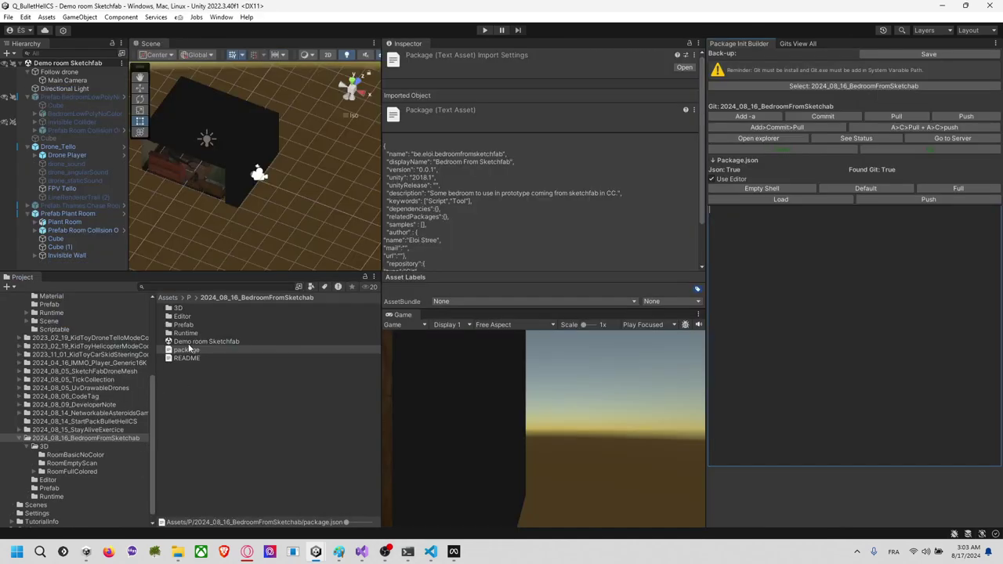
{"action": "double_click", "coordinate": [193, 333]}
{"action": "right_click", "coordinate": [200, 365]}
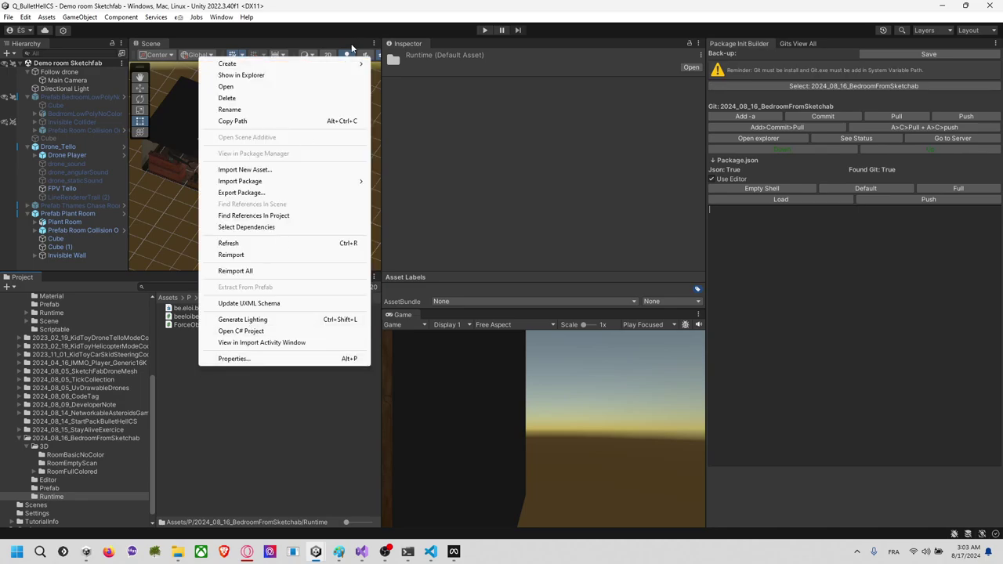
{"action": "mouse_move", "coordinate": [352, 64]}
{"action": "left_click", "coordinate": [402, 58]}
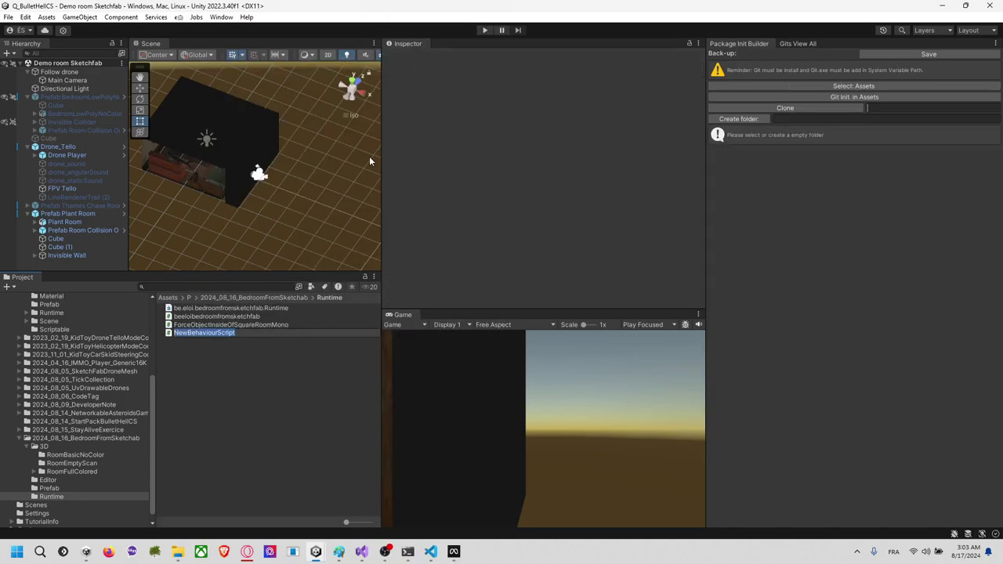
{"action": "type", "text": "SwitchRoomEveryNSecondsMon"}
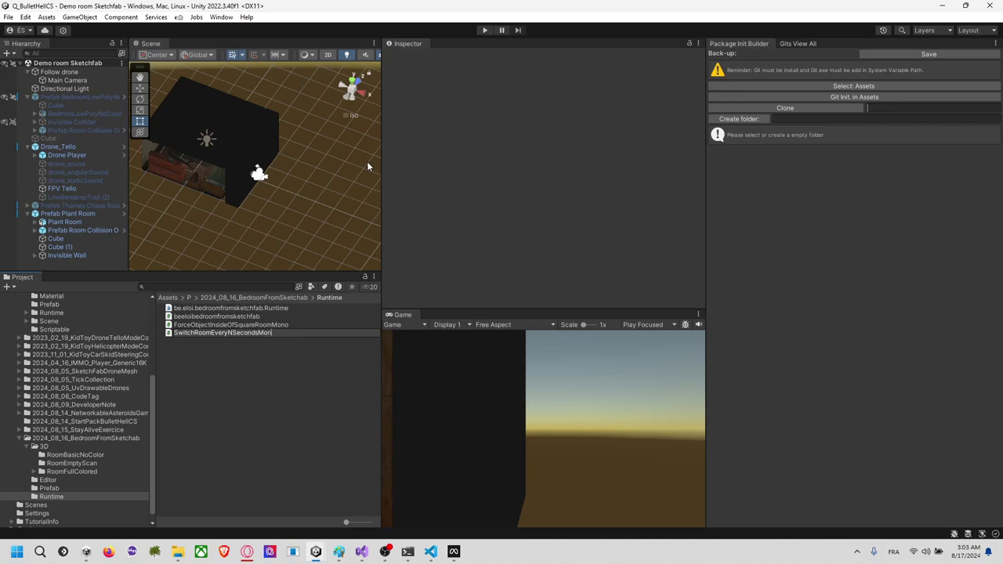
{"action": "type", "text": "o"}
{"action": "key", "text": "Return"}
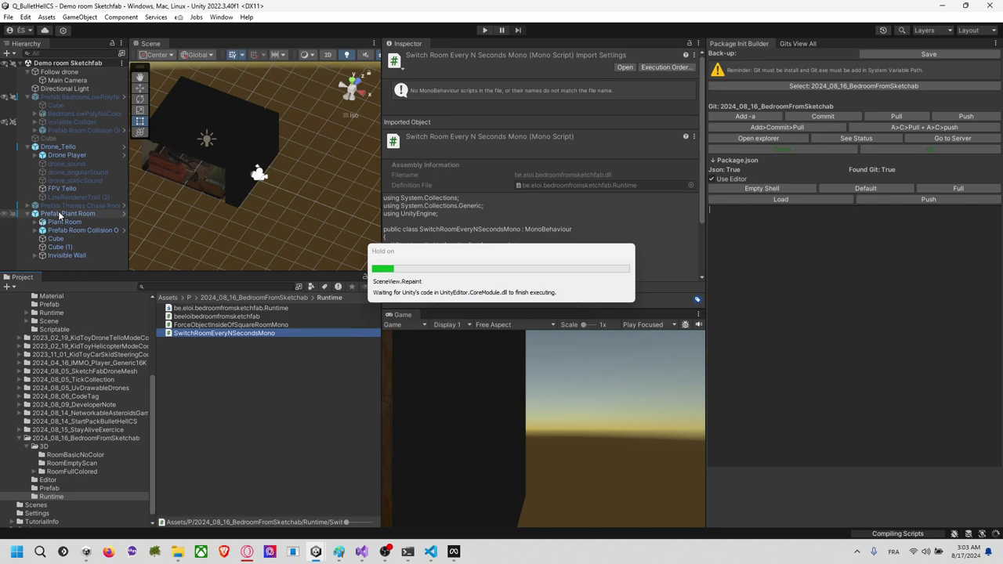
Step: Create an empty object named Room Switcher in the scene and save it as a prefab in the package's Prefab folder
{"action": "right_click", "coordinate": [67, 262]}
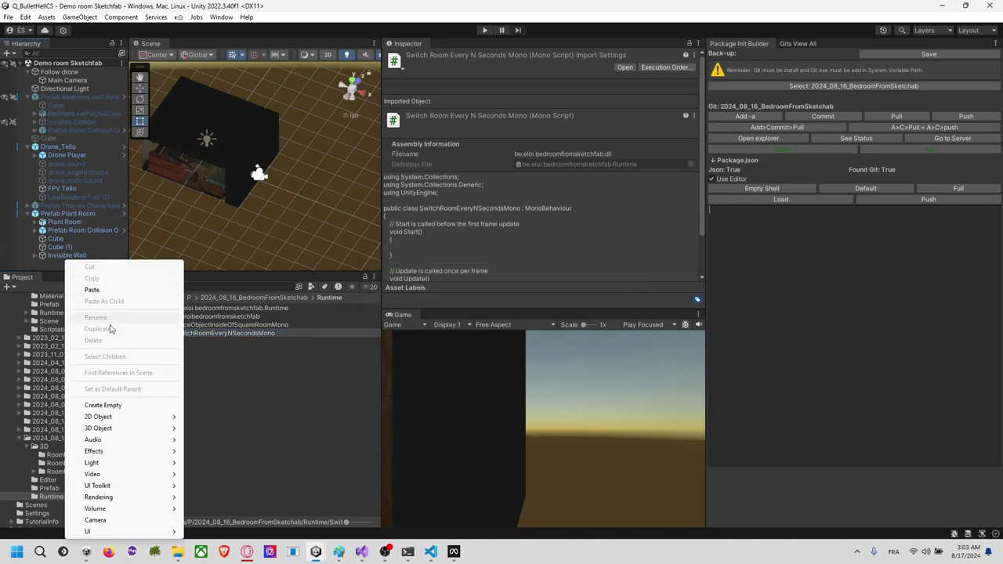
{"action": "left_click", "coordinate": [141, 404]}
{"action": "type", "text": "Roo"}
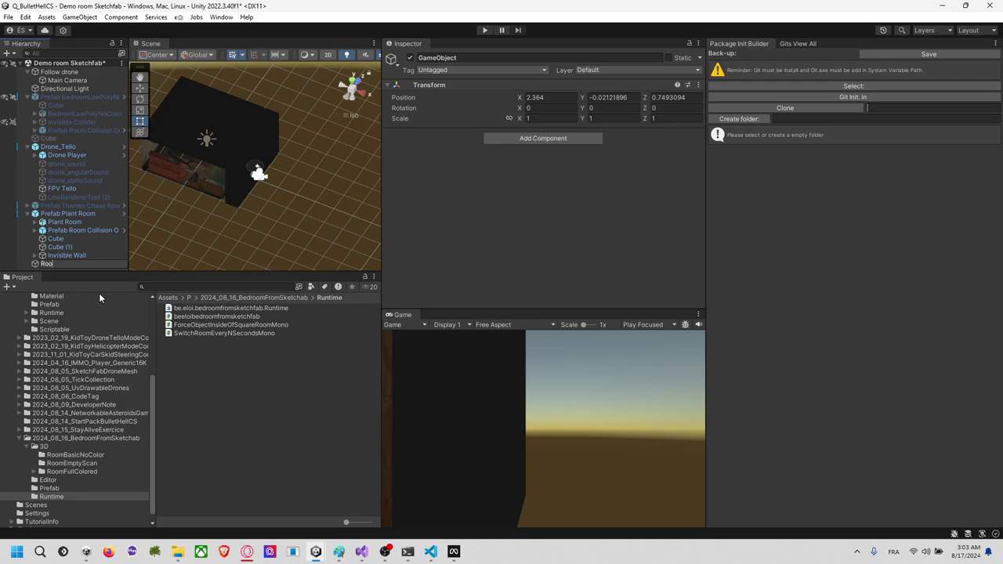
{"action": "type", "text": "m Switcher"}
{"action": "key", "text": "Return"}
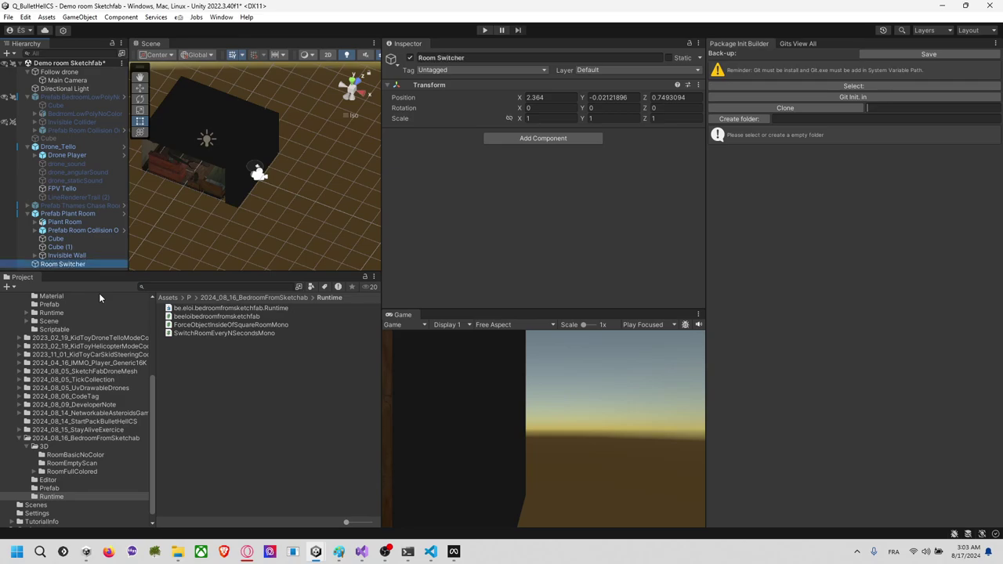
{"action": "left_click_drag", "start_coordinate": [85, 265], "coordinate": [80, 487]}
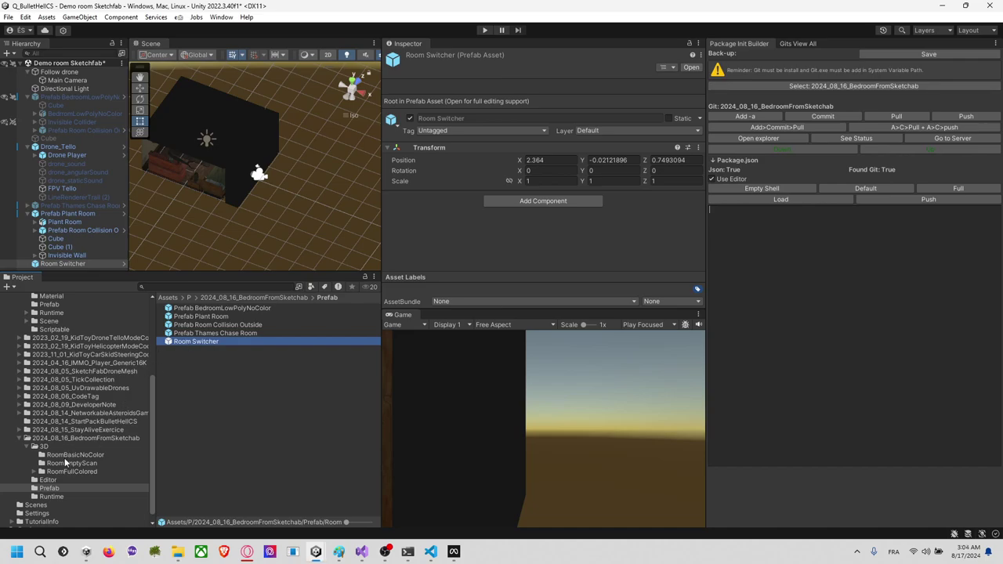
Step: Attach the SwitchRoomEveryNSecondsMono script to the Room Switcher prefab and open the script in Visual Studio
{"action": "left_click", "coordinate": [60, 496]}
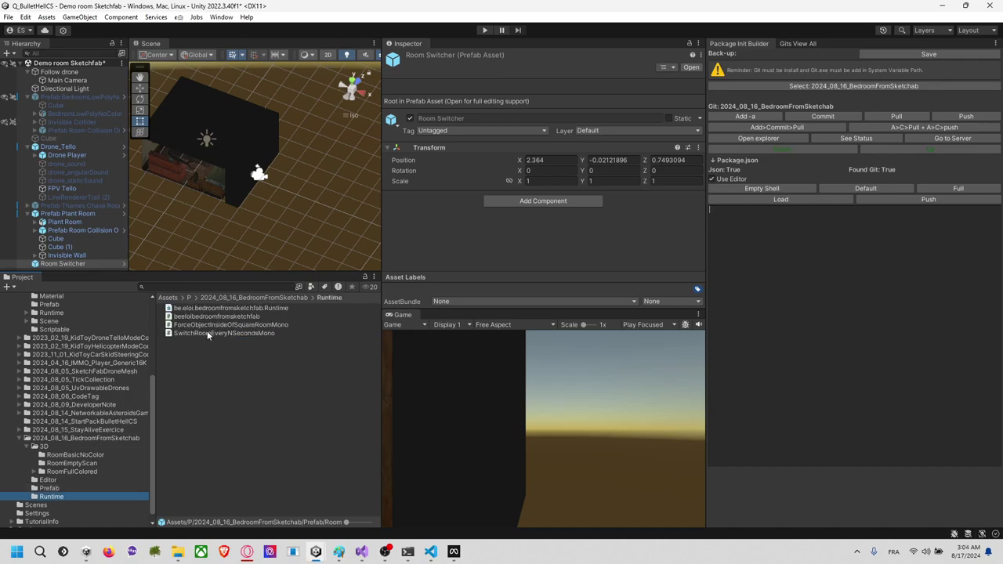
{"action": "left_click_drag", "start_coordinate": [196, 334], "coordinate": [532, 208]}
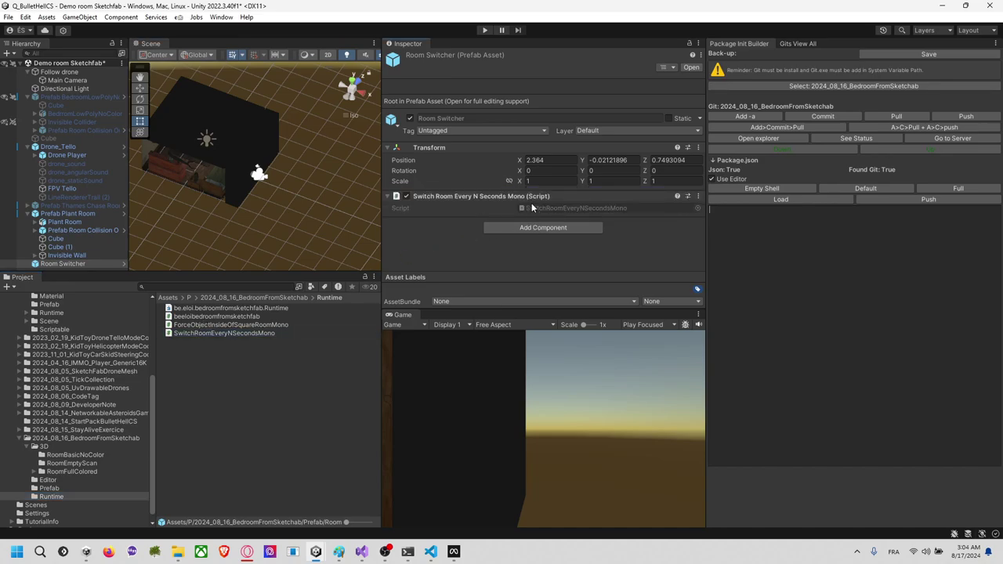
{"action": "double_click", "coordinate": [546, 208]}
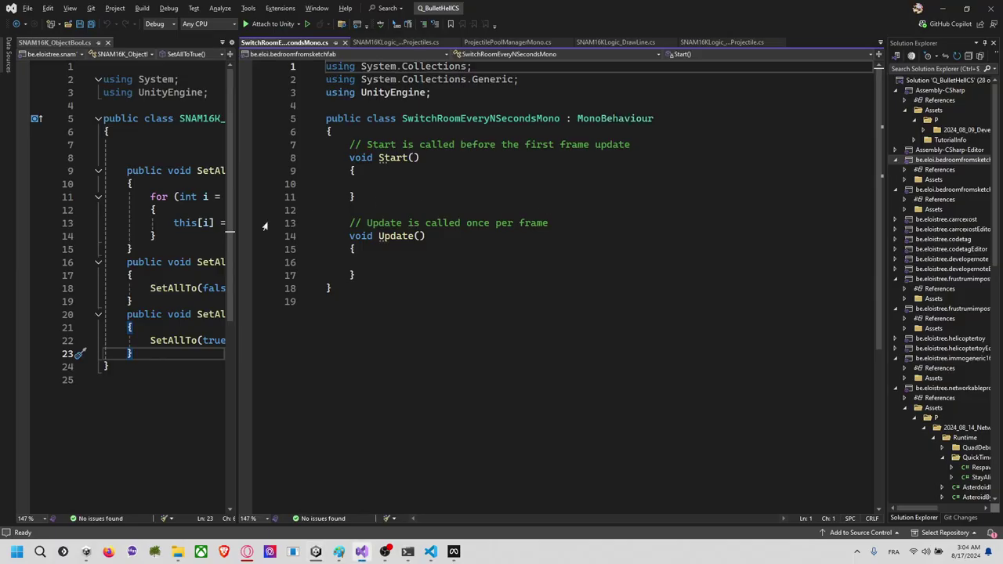
Step: Declare a public GameObject array m_roomInScene at the start of the SwitchRoomEveryNSecondsMono class and save the file
{"action": "left_click", "coordinate": [421, 131]}
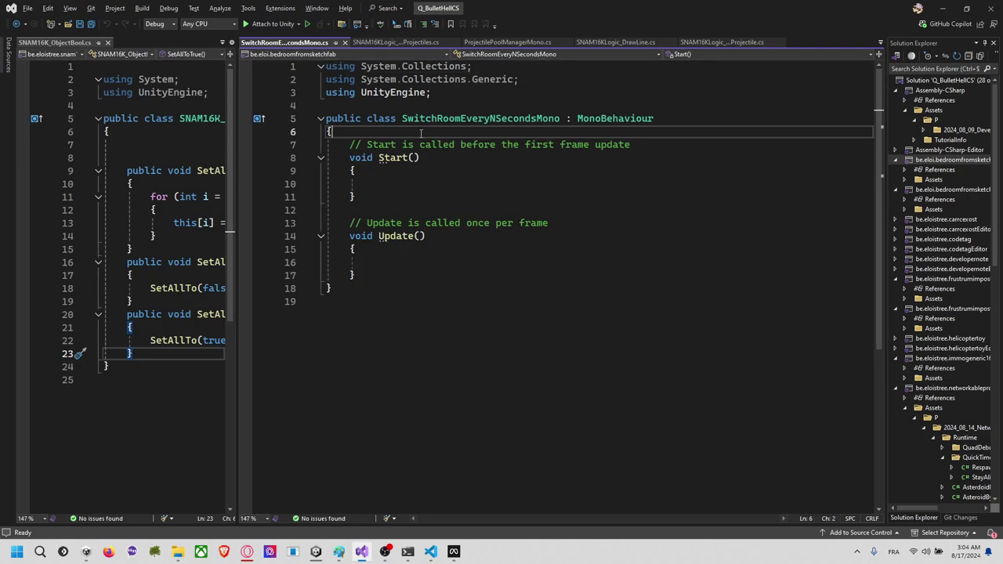
{"action": "key", "text": "Return"}
{"action": "key", "text": "Return"}
{"action": "type", "text": "public Gam"}
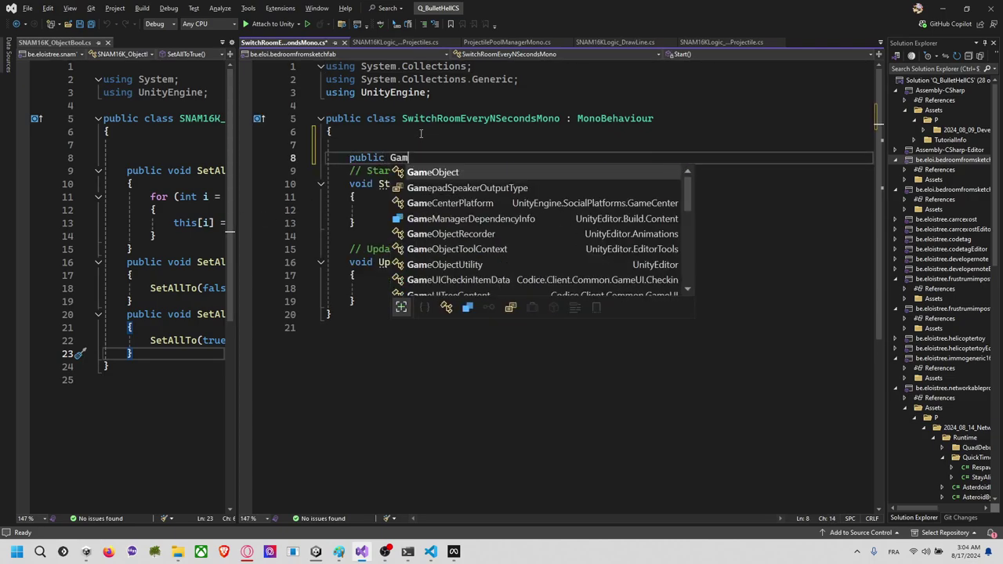
{"action": "type", "text": "eObject[] "}
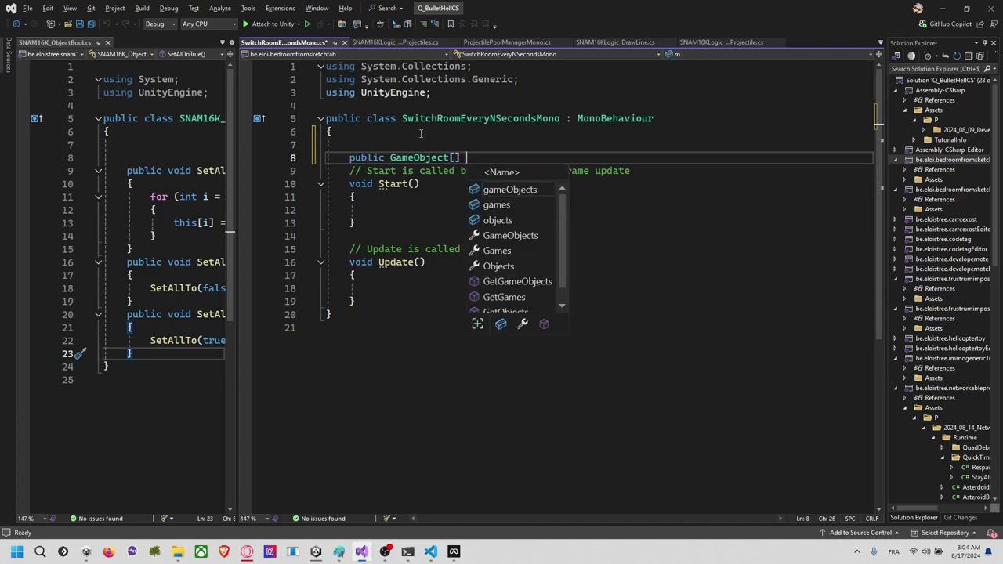
{"action": "type", "text": "m_room"}
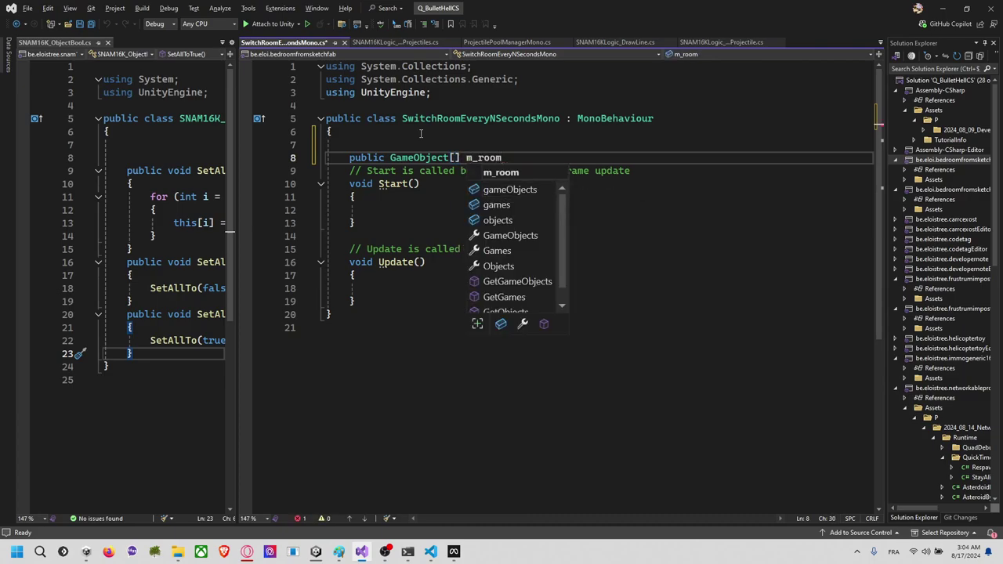
{"action": "key", "text": "Escape"}
{"action": "type", "text": "Pref"}
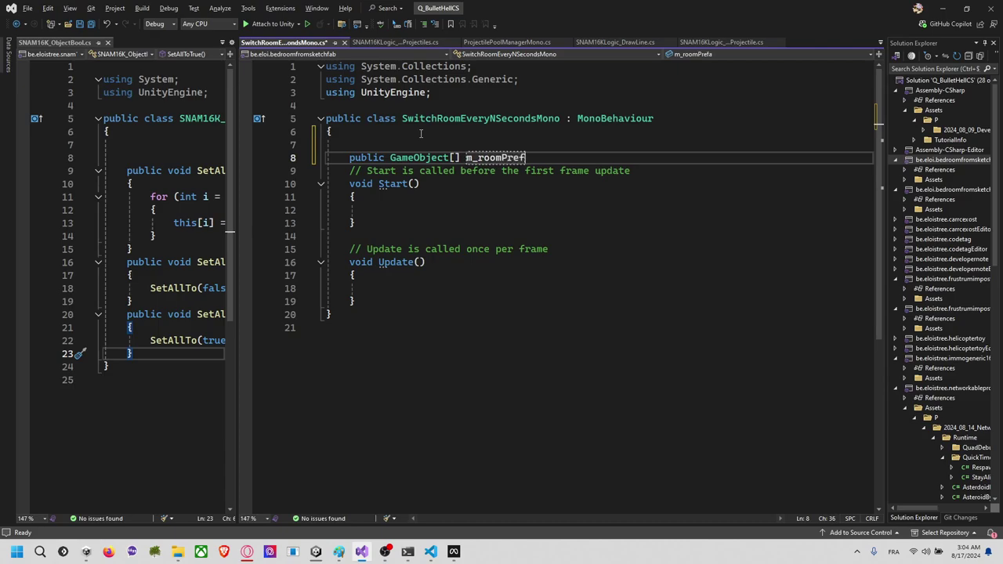
{"action": "key", "text": "BackSpace"}
{"action": "key", "text": "BackSpace"}
{"action": "key", "text": "BackSpace"}
{"action": "key", "text": "BackSpace"}
{"action": "type", "text": "InSc"}
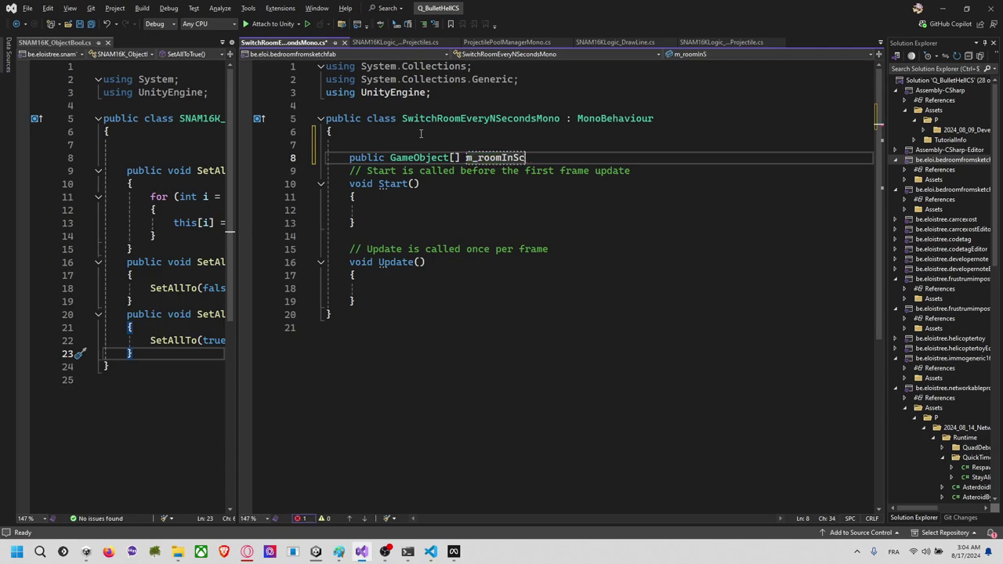
{"action": "type", "text": "ene;"}
{"action": "key", "text": "ctrl+s"}
Step: Add the fields public float m_switchRoomEveryNSeconds = 5.0f and private int m_currentRoomIndex = 0 below the room array
{"action": "key", "text": "Return"}
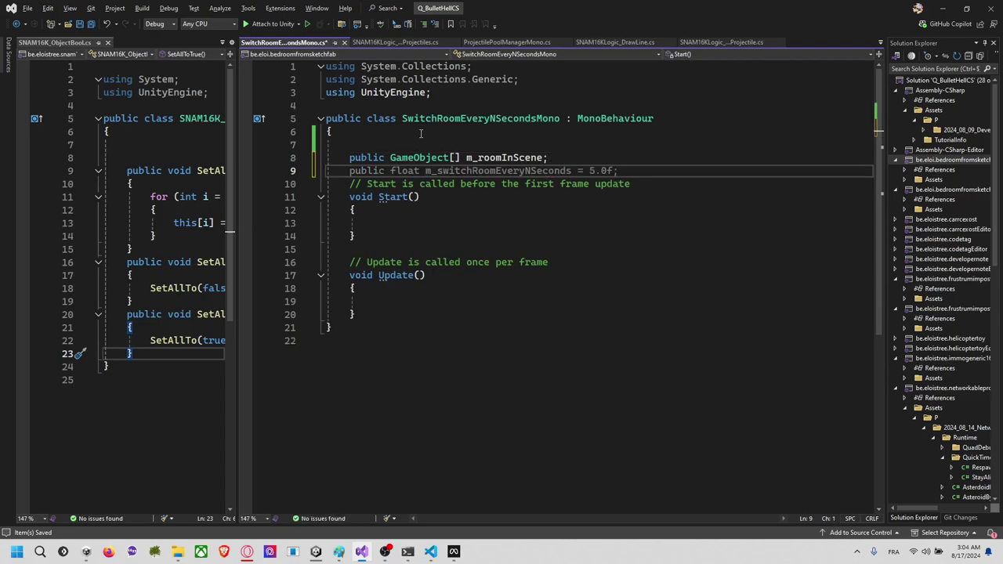
{"action": "key", "text": "Tab"}
{"action": "key", "text": "Return"}
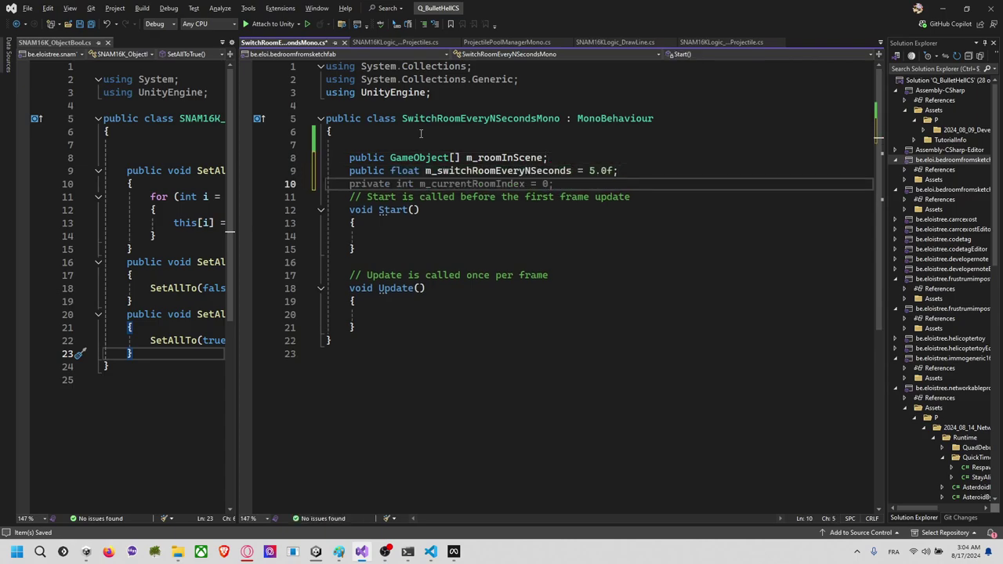
{"action": "key", "text": "Tab"}
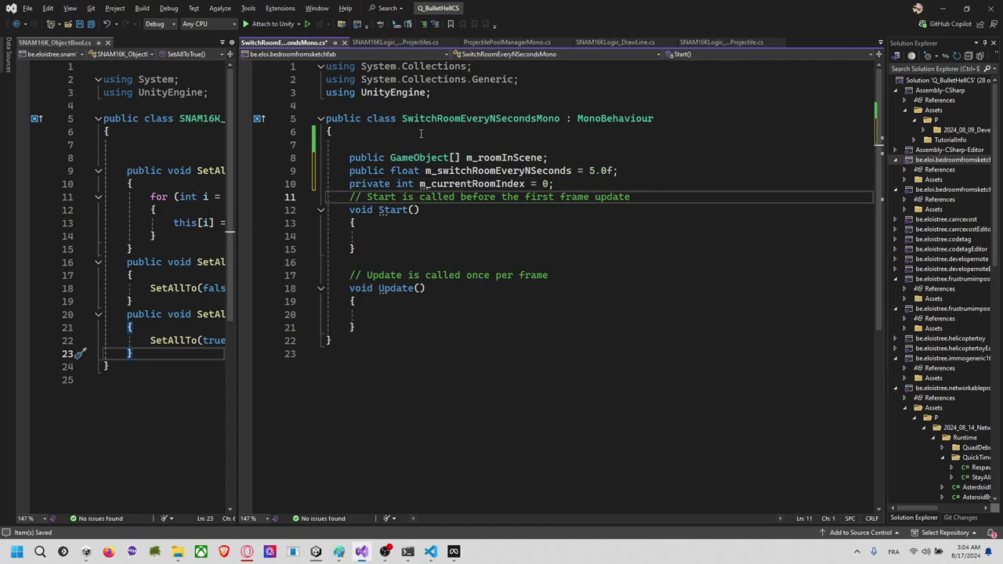
Step: Delete the template Start and Update methods together with their comments from the class
{"action": "key", "text": "shift+Down"}
{"action": "key", "text": "shift+Down"}
{"action": "key", "text": "shift+Down"}
{"action": "key", "text": "shift+Down"}
{"action": "key", "text": "shift+Down"}
{"action": "key", "text": "Delete"}
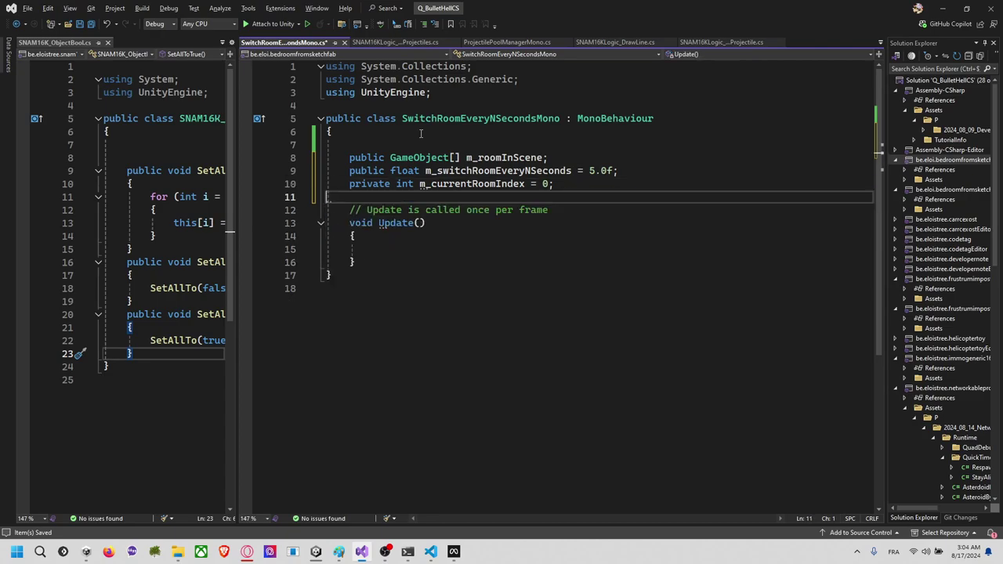
{"action": "key", "text": "shift+Down"}
{"action": "key", "text": "shift+Down"}
{"action": "key", "text": "shift+Down"}
{"action": "key", "text": "shift+Down"}
{"action": "key", "text": "shift+Down"}
{"action": "key", "text": "Delete"}
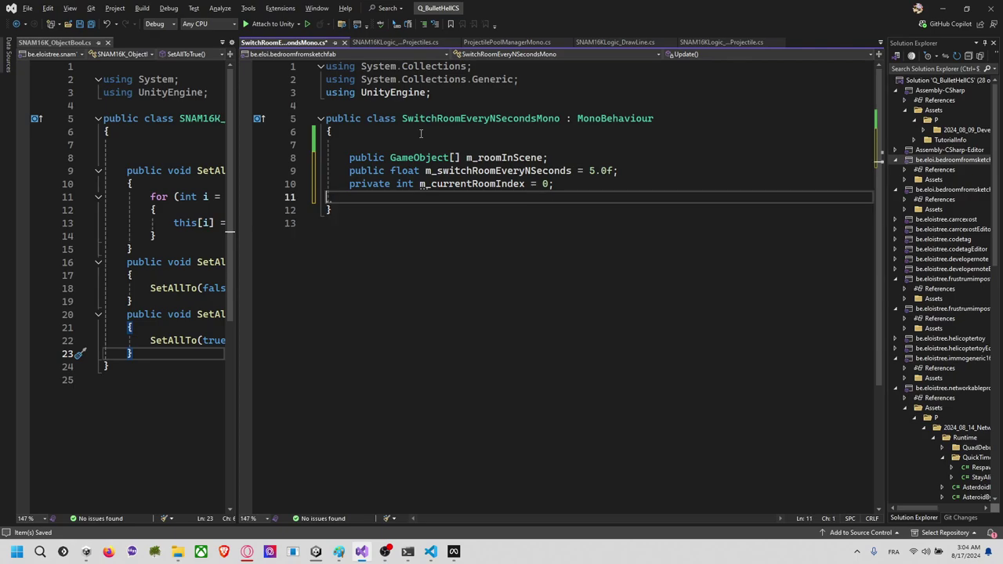
Step: Begin a public IEnumerator method declaration a few lines below the m_currentRoomIndex field
{"action": "key", "text": "Return"}
{"action": "key", "text": "Return"}
{"action": "key", "text": "Return"}
{"action": "key", "text": "Return"}
{"action": "type", "text": "p"}
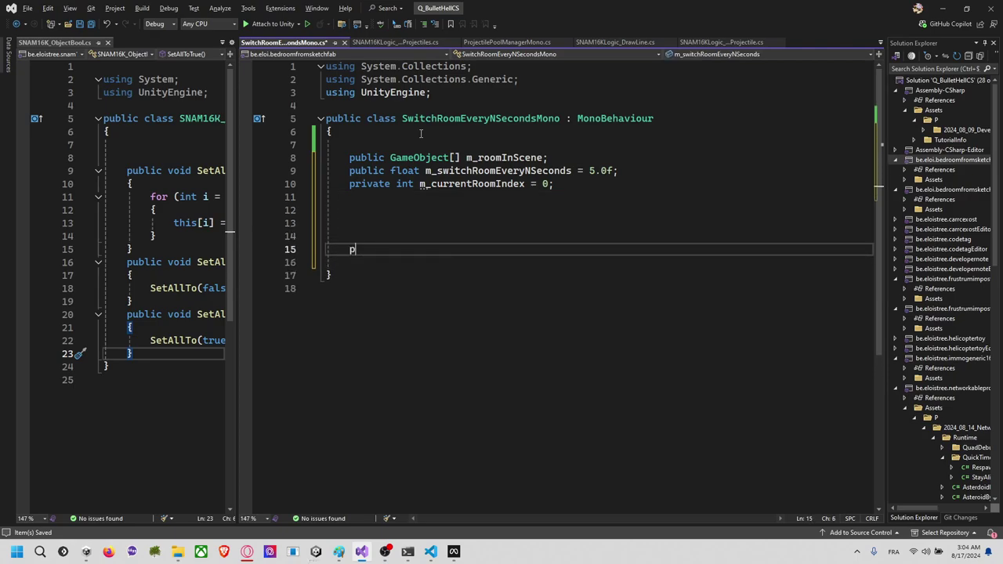
{"action": "type", "text": "ublic Ien"}
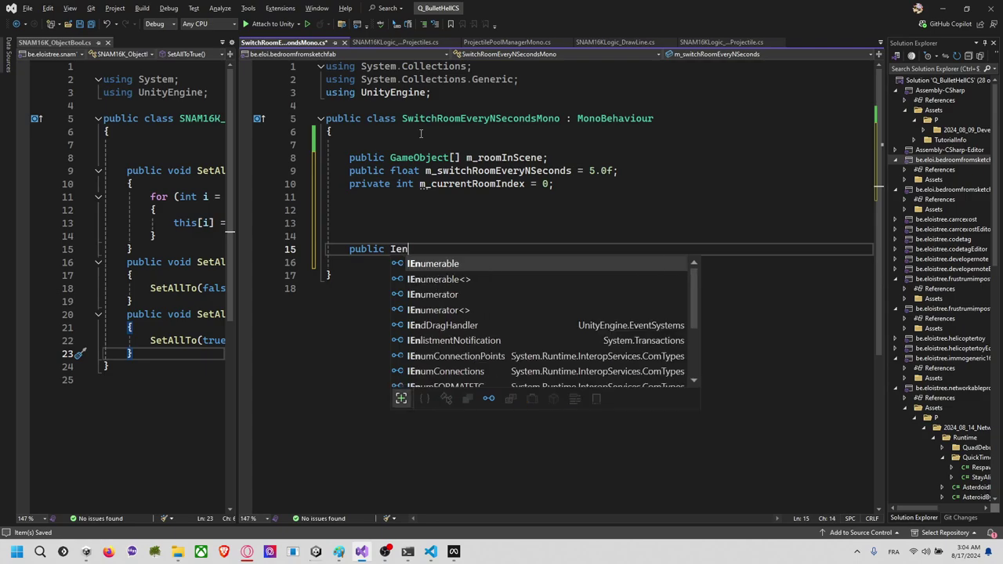
{"action": "key", "text": "BackSpace"}
{"action": "key", "text": "BackSpace"}
{"action": "key", "text": "BackSpace"}
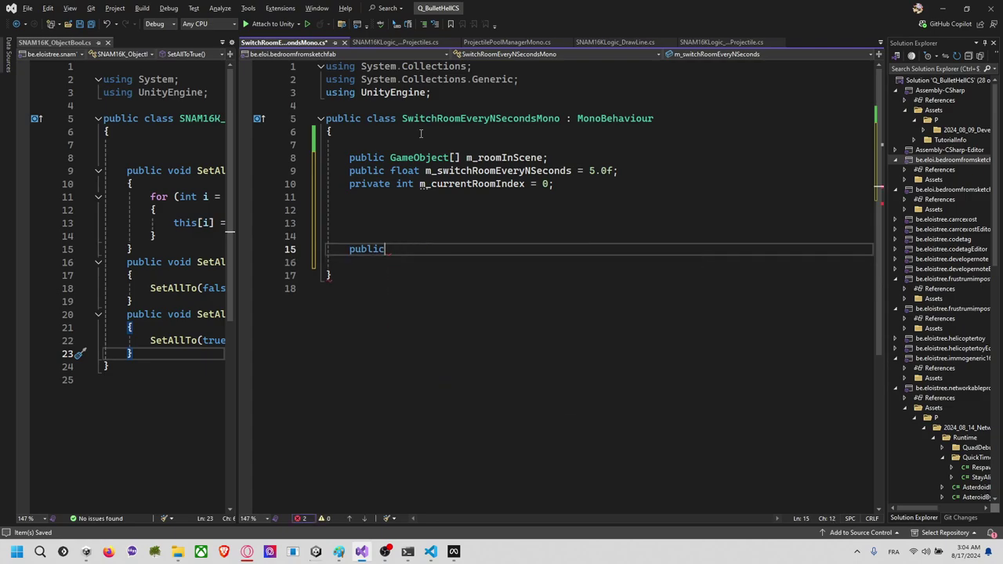
{"action": "type", "text": "IEn"}
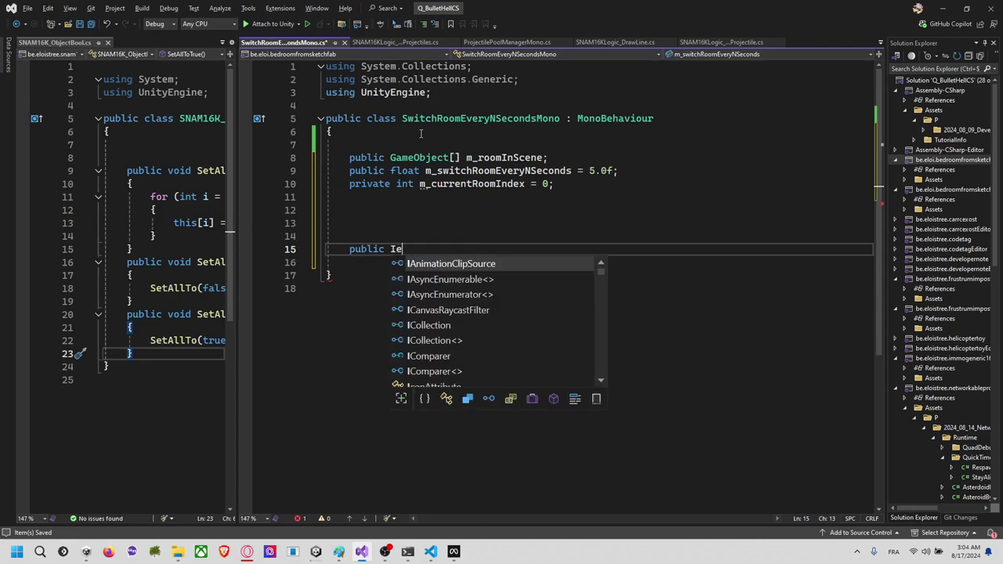
{"action": "key", "text": "Down"}
{"action": "key", "text": "Down"}
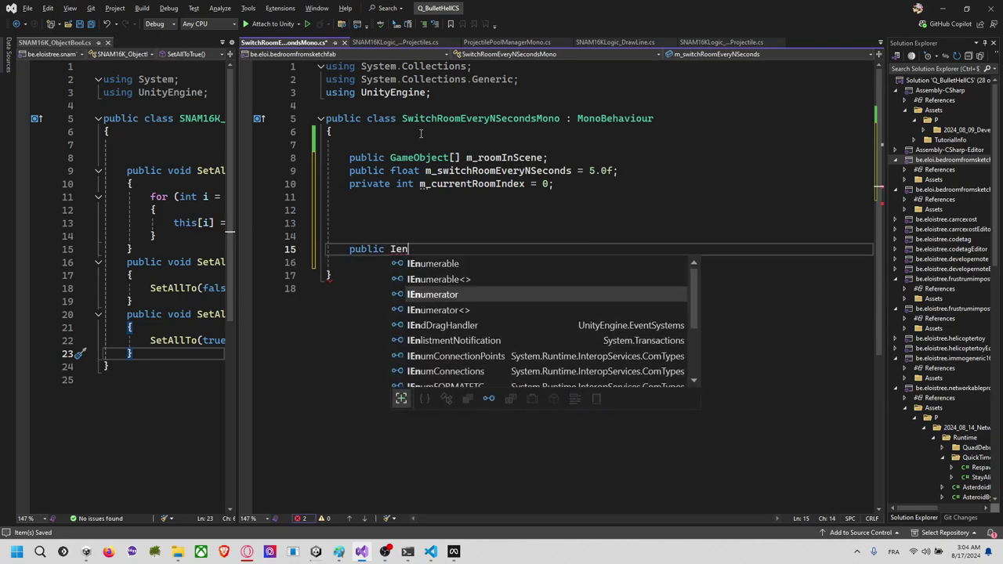
Step: Name the method CoroutineSwitch() and fill it with a while (true) loop that activates the next room and waits m_switchRoomEveryNSeconds
{"action": "type", "text": "Corroui"}
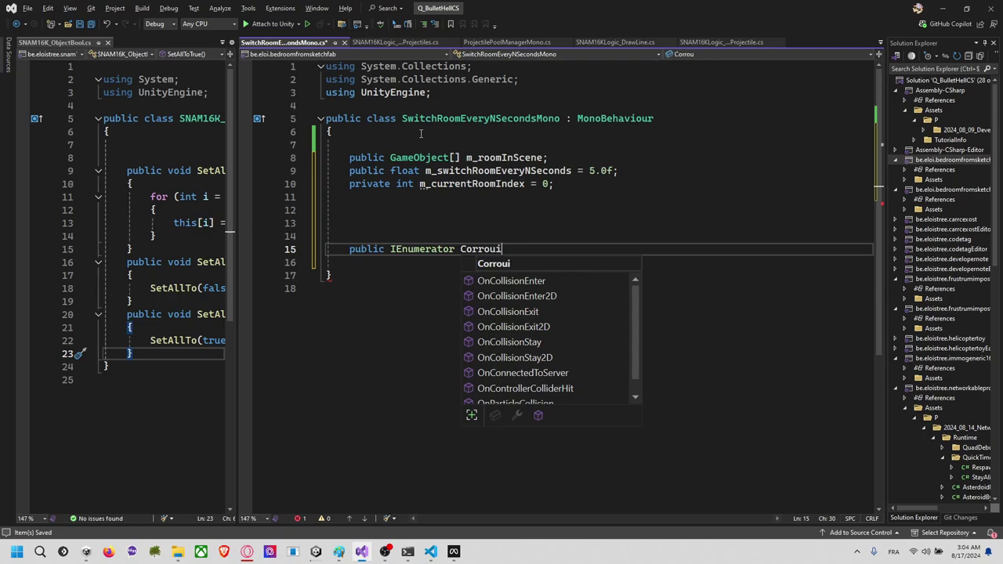
{"action": "key", "text": "BackSpace"}
{"action": "key", "text": "BackSpace"}
{"action": "key", "text": "BackSpace"}
{"action": "type", "text": "outineSwitch("}
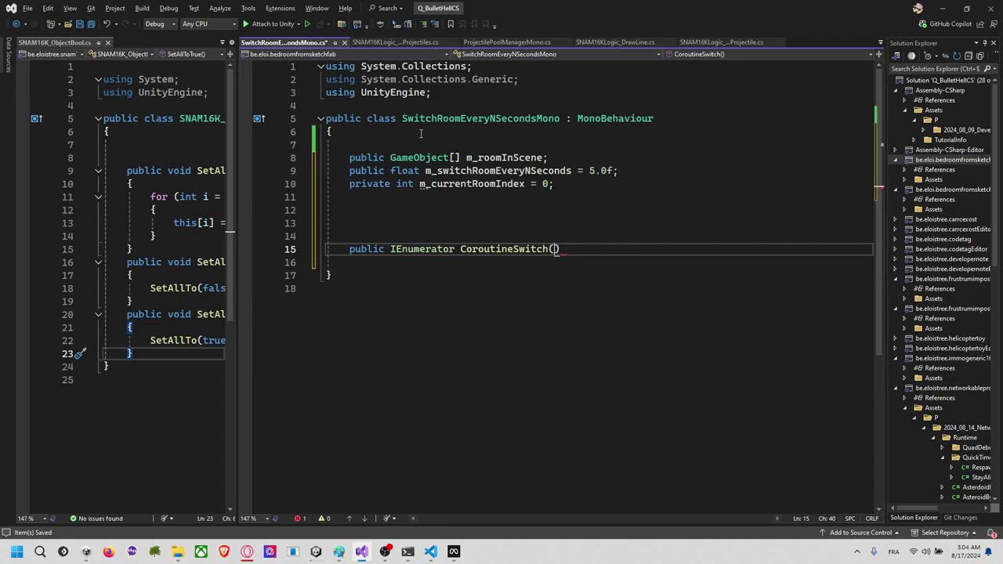
{"action": "key", "text": "Escape"}
{"action": "type", "text": ") {"}
{"action": "key", "text": "Return"}
{"action": "key", "text": "Return"}
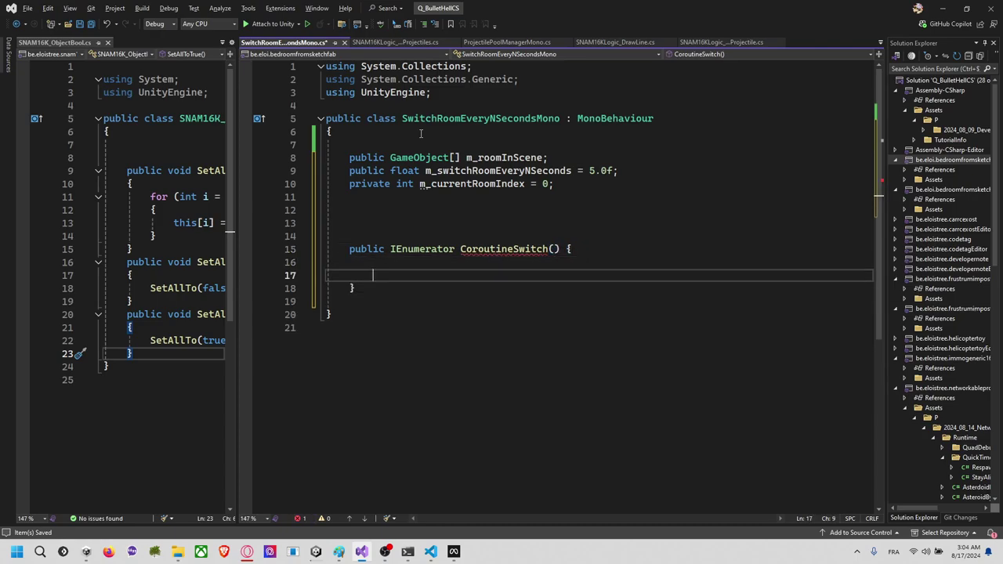
{"action": "key", "text": "Tab"}
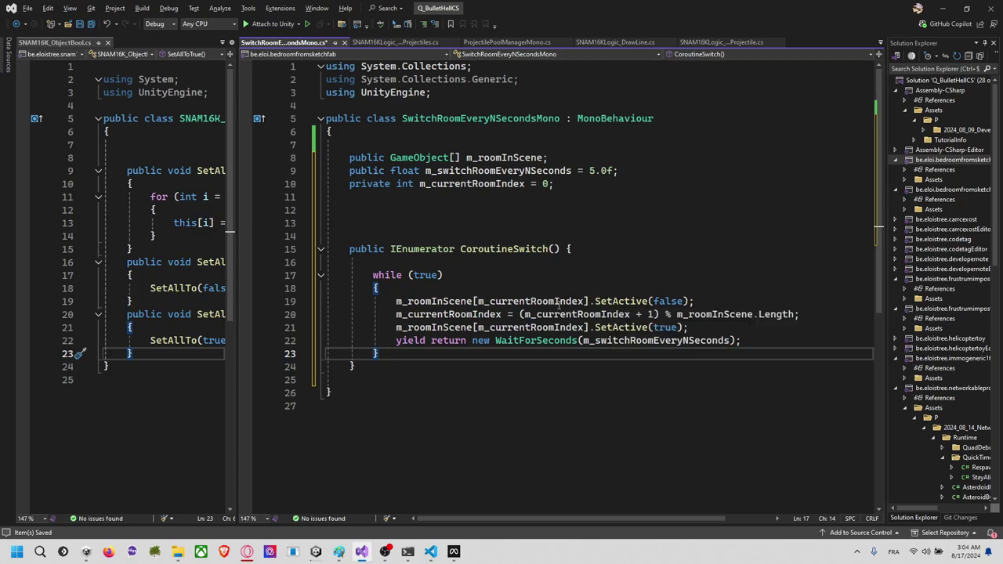
Step: Replace the single SetActive(false) line in the while loop with a for loop that deactivates every m_roomInScene element
{"action": "left_click_drag", "start_coordinate": [707, 301], "coordinate": [708, 293]}
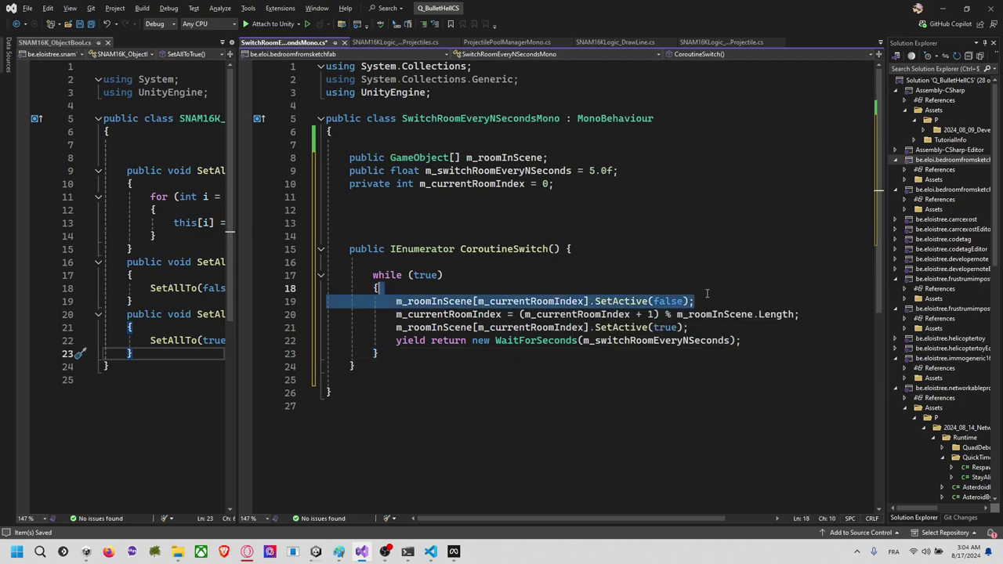
{"action": "key", "text": "BackSpace"}
{"action": "key", "text": "Return"}
{"action": "type", "text": "for"}
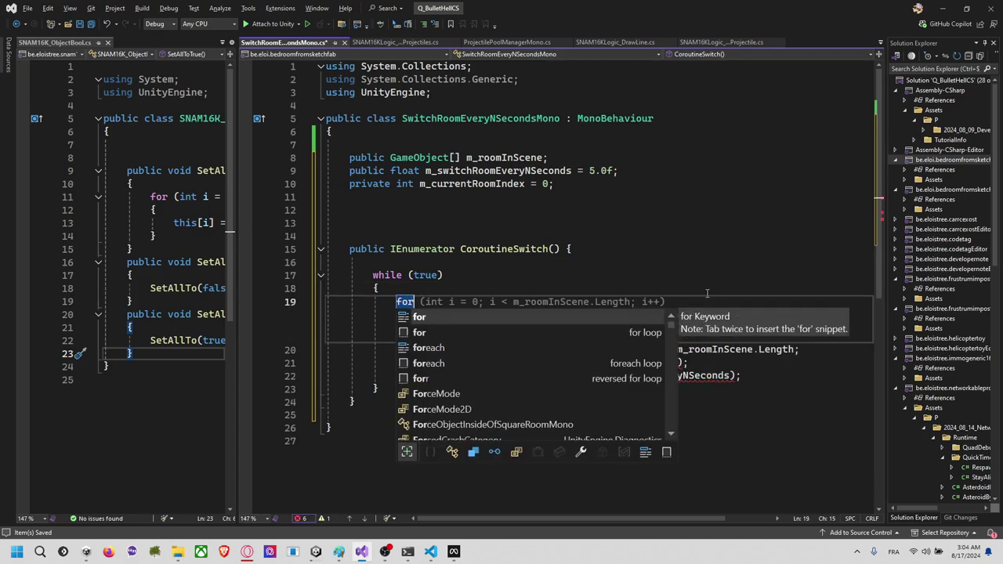
{"action": "key", "text": "Tab"}
{"action": "key", "text": "Tab"}
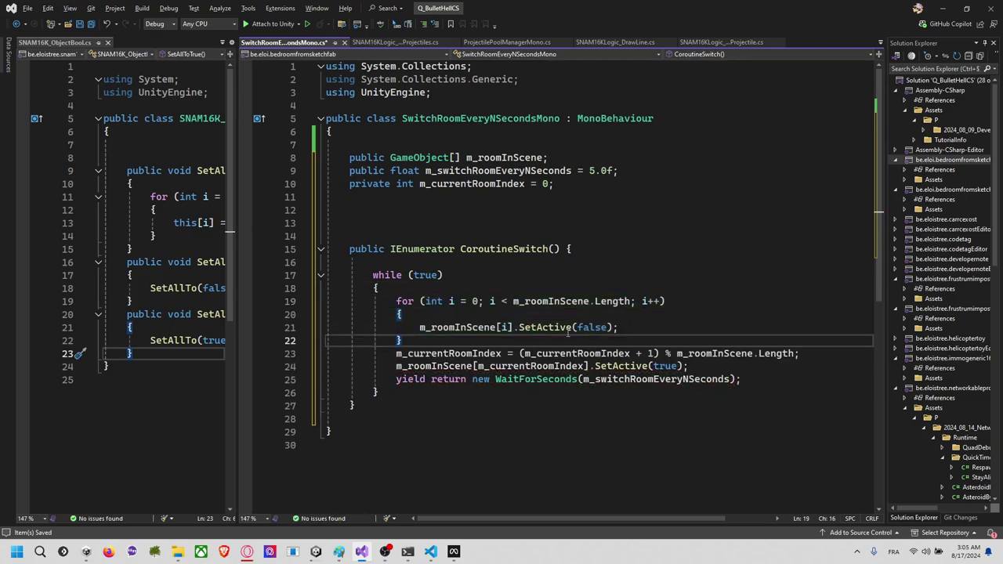
{"action": "scroll", "coordinate": [634, 338], "scroll_direction": "down", "scroll_amount": 1}
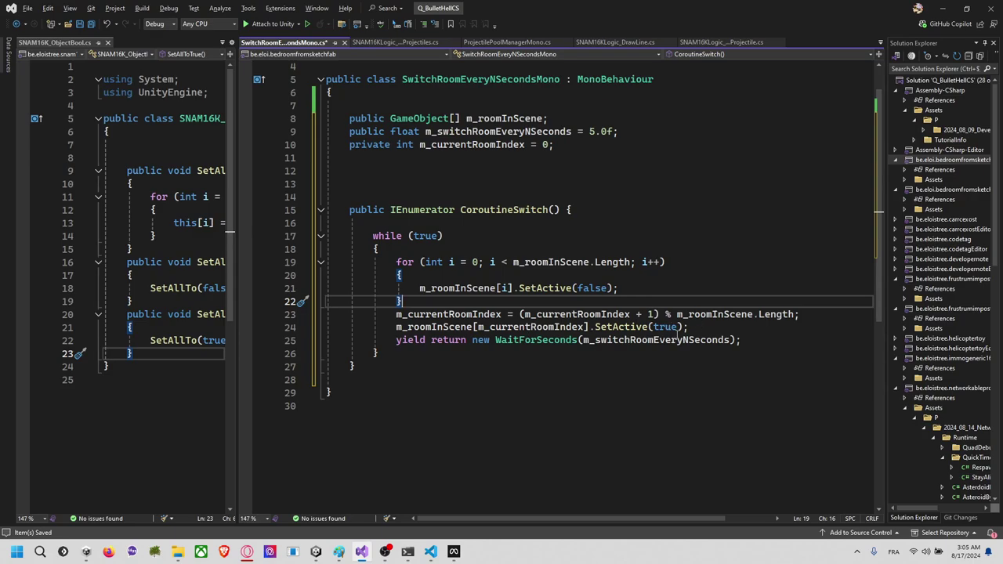
{"action": "left_click", "coordinate": [758, 343]}
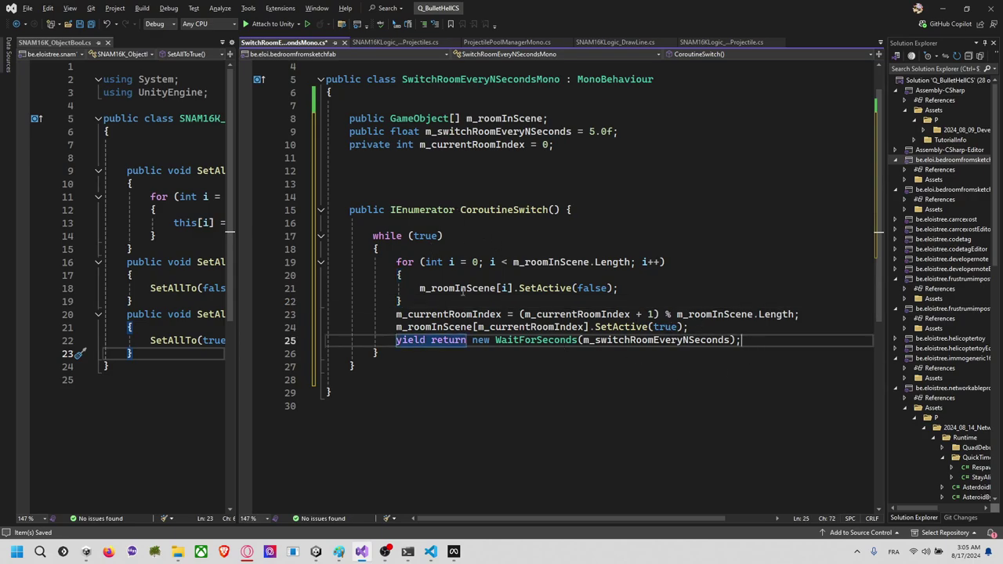
Step: Add a private OnEnable method above CoroutineSwitch that calls StartCoroutine(CoroutineSwitch()), and save the file
{"action": "left_click", "coordinate": [427, 171]}
{"action": "key", "text": "Return"}
{"action": "key", "text": "Return"}
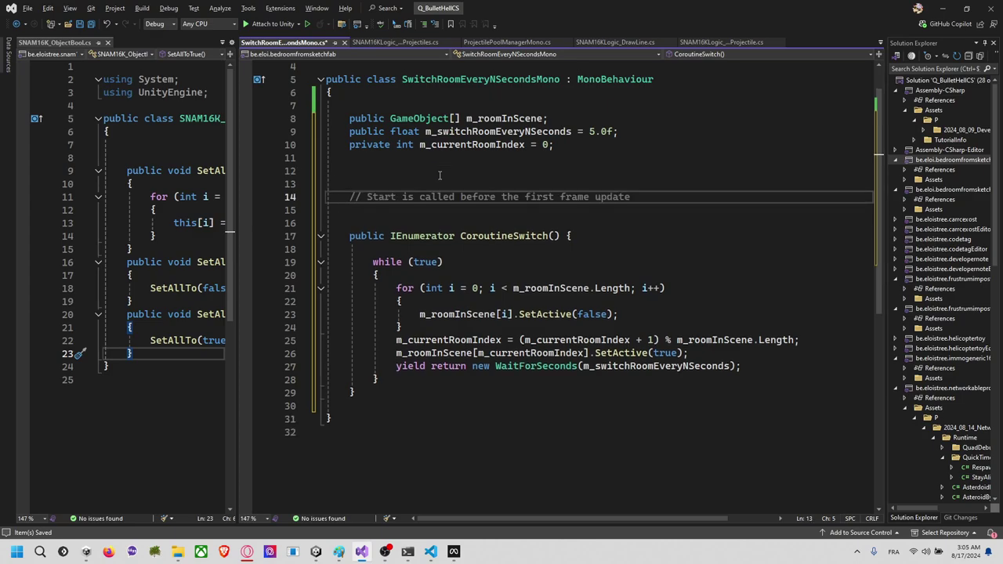
{"action": "type", "text": "onde"}
{"action": "key", "text": "BackSpace"}
{"action": "key", "text": "BackSpace"}
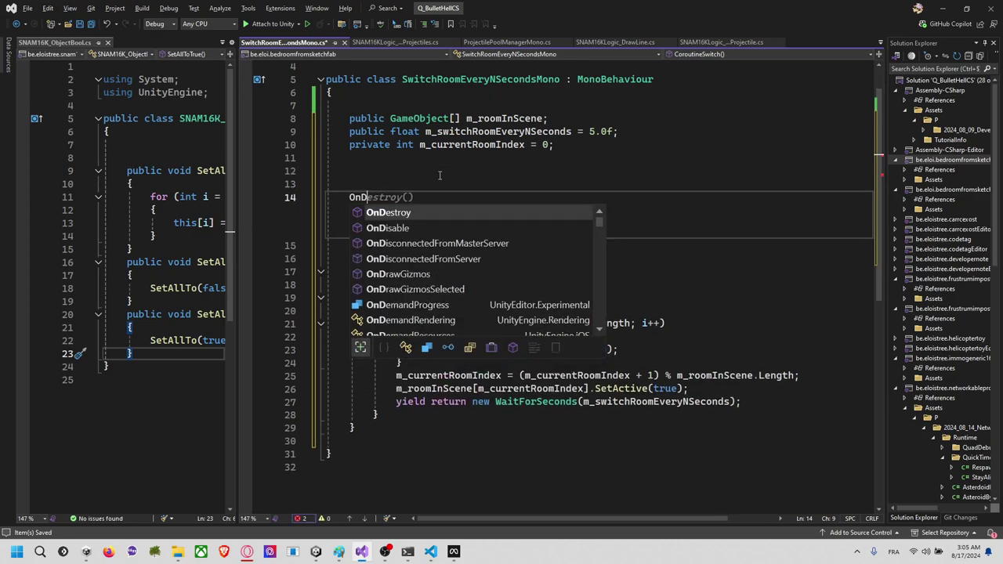
{"action": "type", "text": "en"}
{"action": "key", "text": "Tab"}
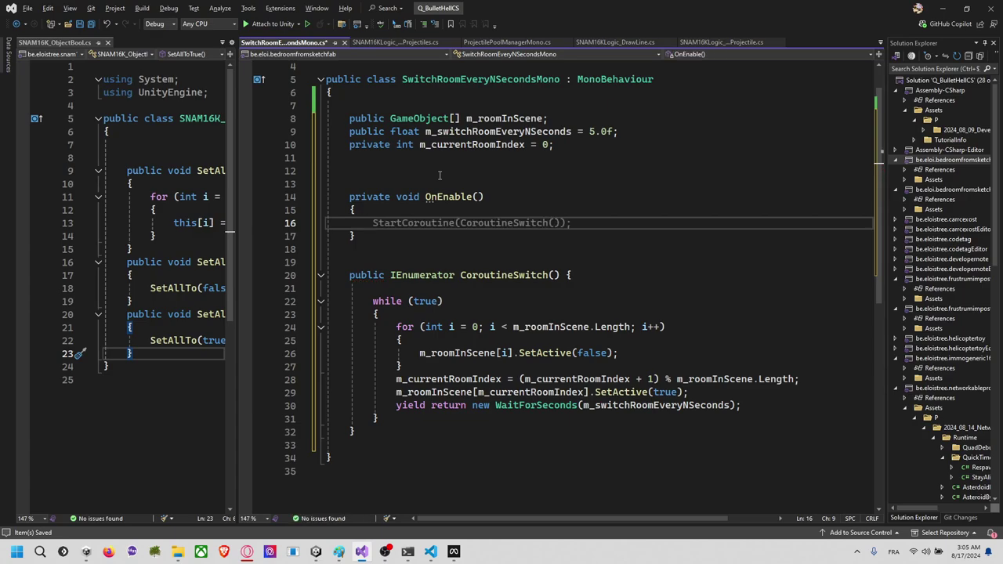
{"action": "key", "text": "Tab"}
{"action": "key", "text": "Down"}
{"action": "key", "text": "Down"}
{"action": "key", "text": "Down"}
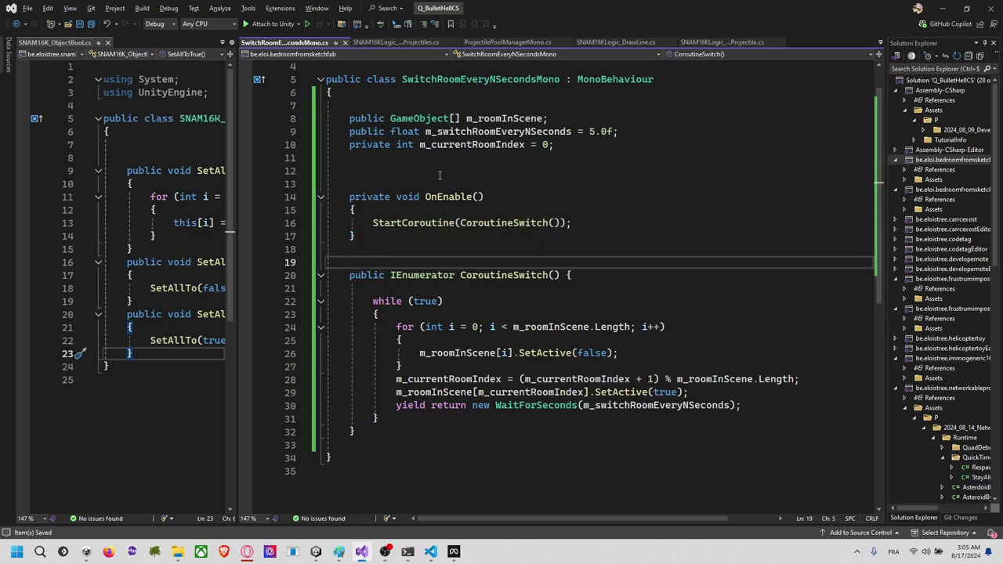
Step: Add yield return new WaitForEndOfFrame(); after the WaitForSeconds line in the while loop and save the file
{"action": "left_click", "coordinate": [531, 275]}
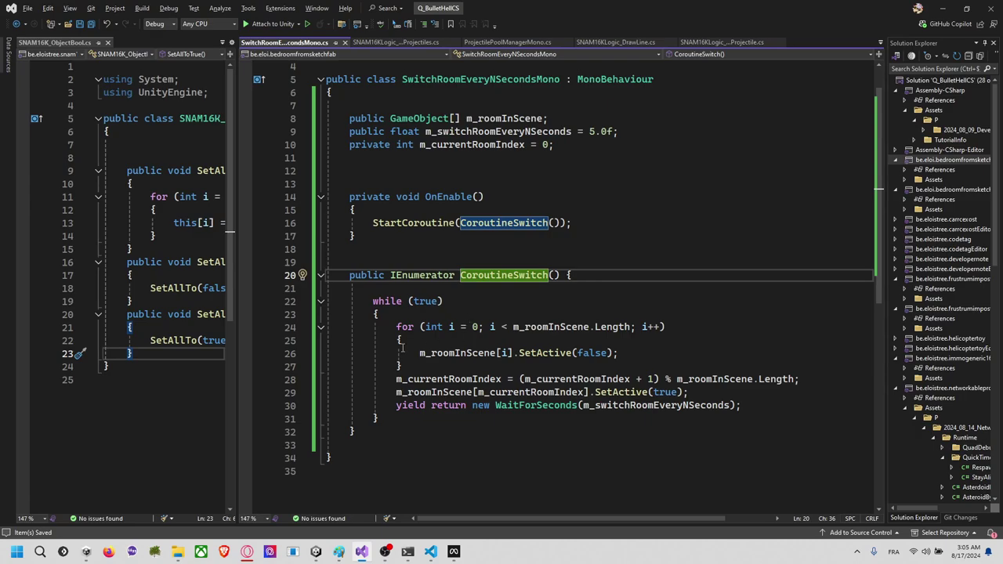
{"action": "left_click", "coordinate": [466, 298]}
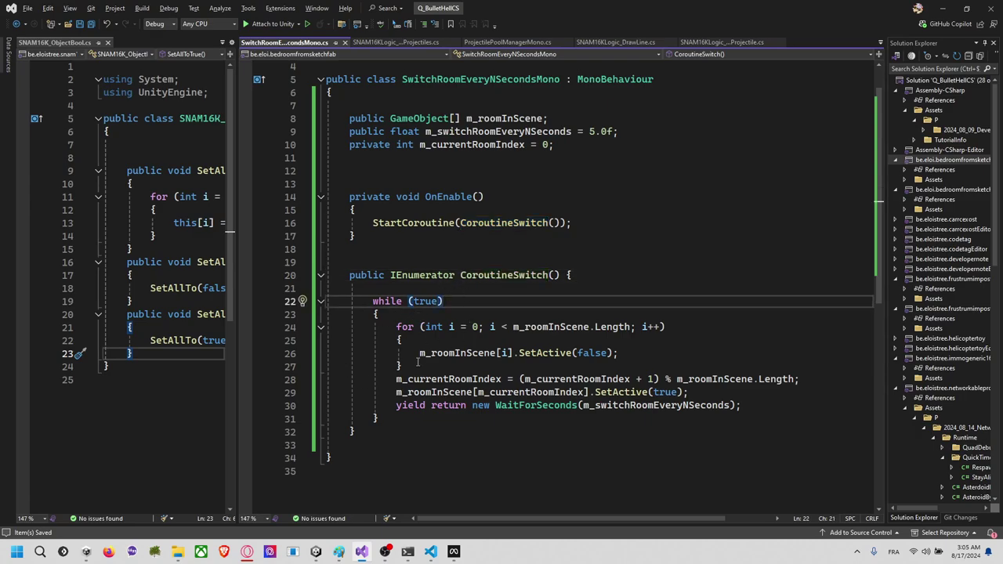
{"action": "left_click", "coordinate": [760, 406]}
{"action": "key", "text": "Return"}
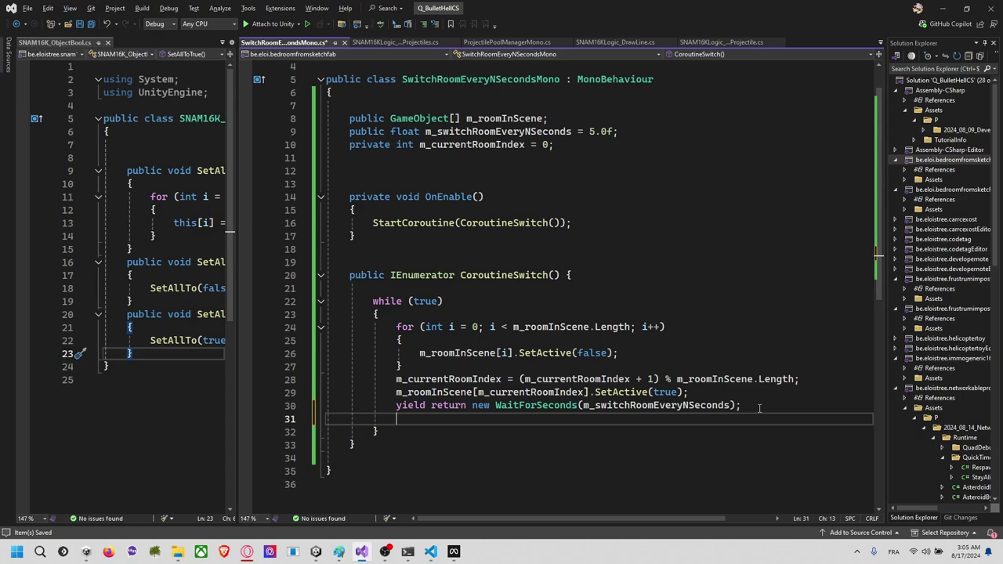
{"action": "type", "text": "yile"}
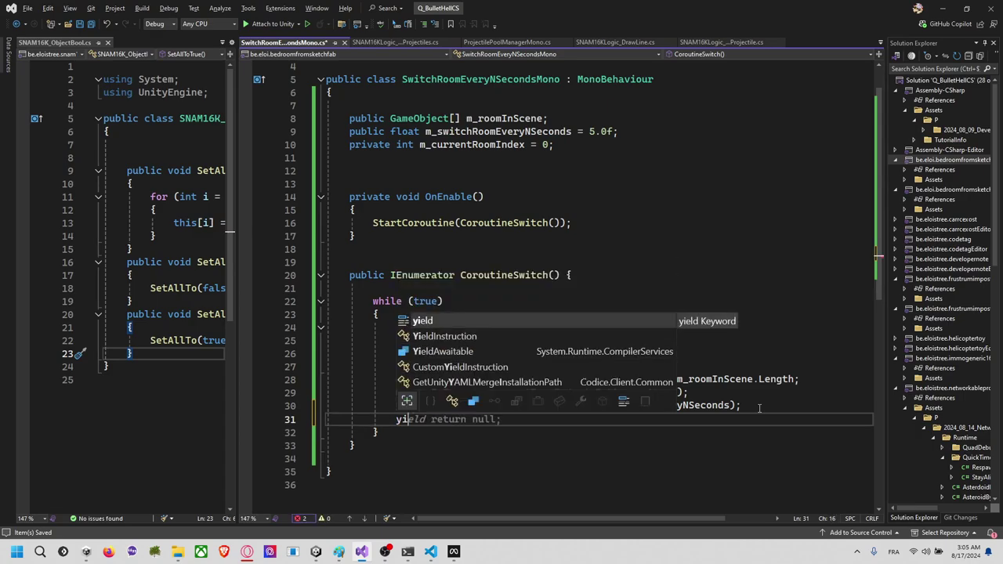
{"action": "key", "text": "Tab"}
{"action": "key", "text": "BackSpace"}
{"action": "key", "text": "BackSpace"}
{"action": "key", "text": "BackSpace"}
{"action": "key", "text": "BackSpace"}
{"action": "key", "text": "BackSpace"}
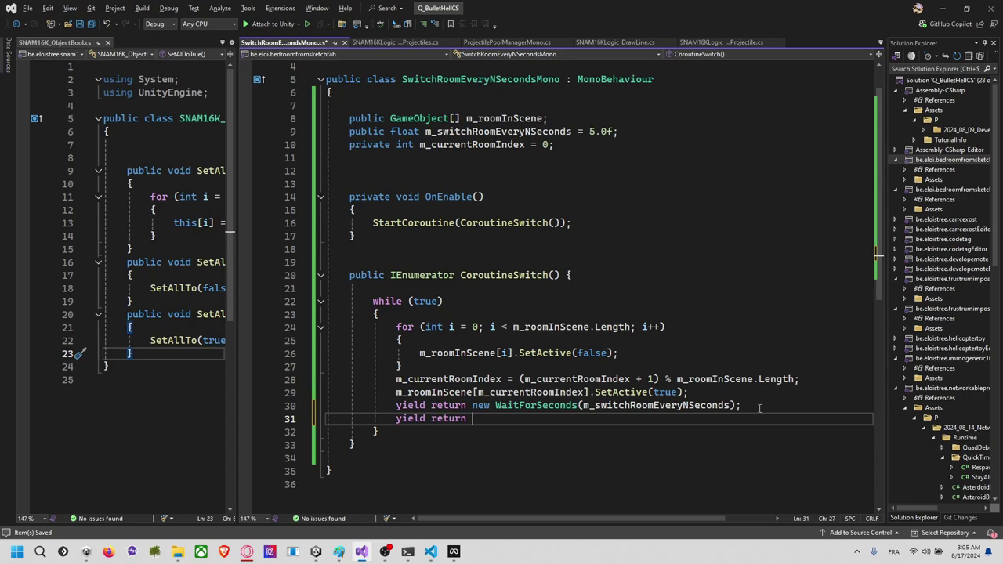
{"action": "type", "text": "new"}
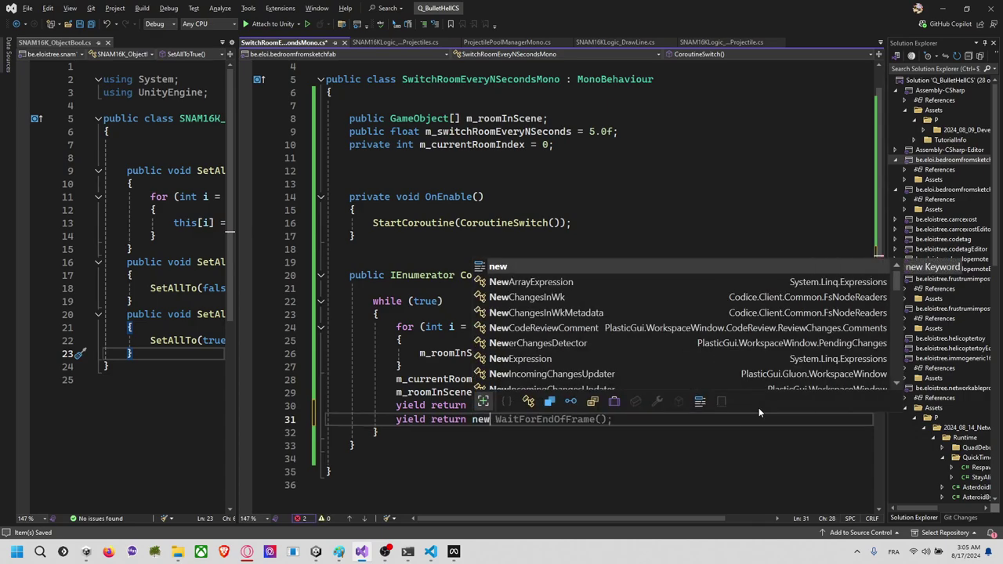
{"action": "key", "text": "Tab"}
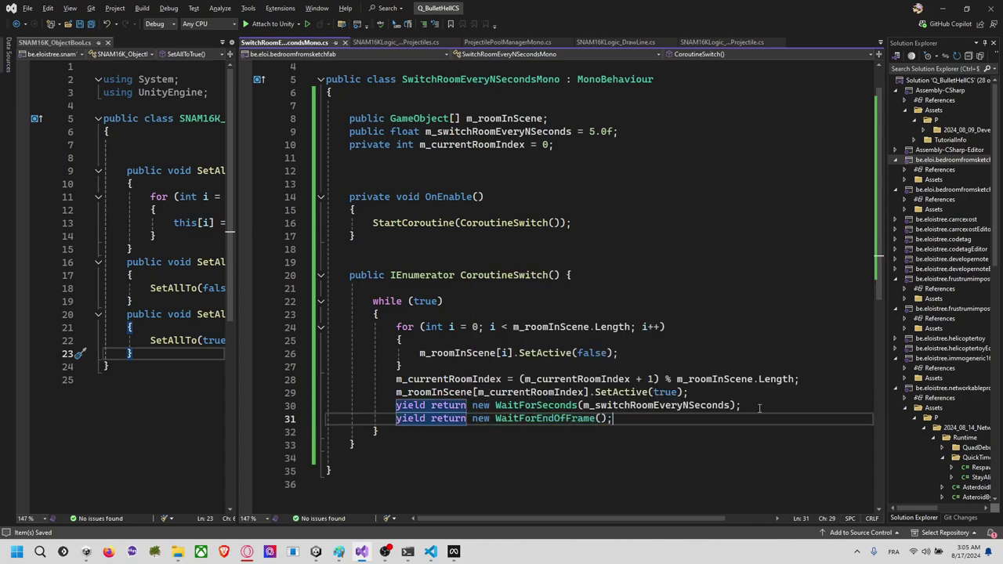
{"action": "left_click", "coordinate": [428, 444]}
{"action": "left_click", "coordinate": [439, 433]}
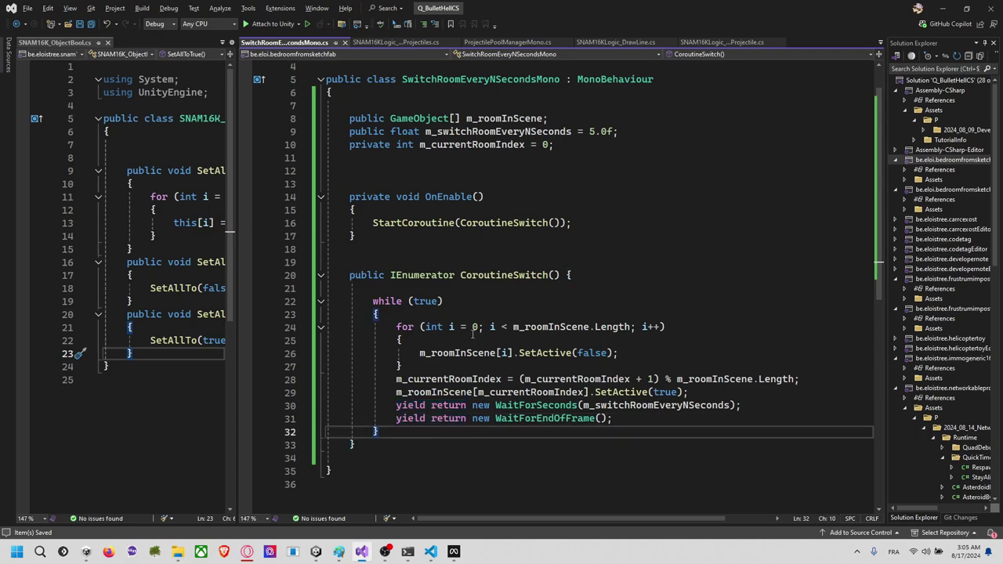
Step: Set the default value of m_switchRoomEveryNSeconds to 30.0f and save the script
{"action": "left_click", "coordinate": [484, 252]}
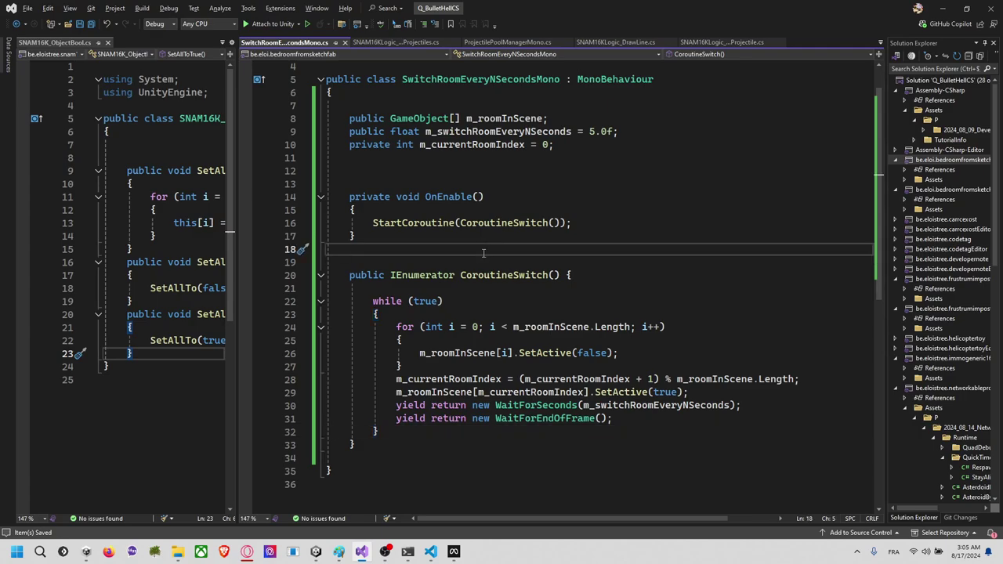
{"action": "left_click", "coordinate": [473, 169]}
{"action": "left_click", "coordinate": [593, 134]}
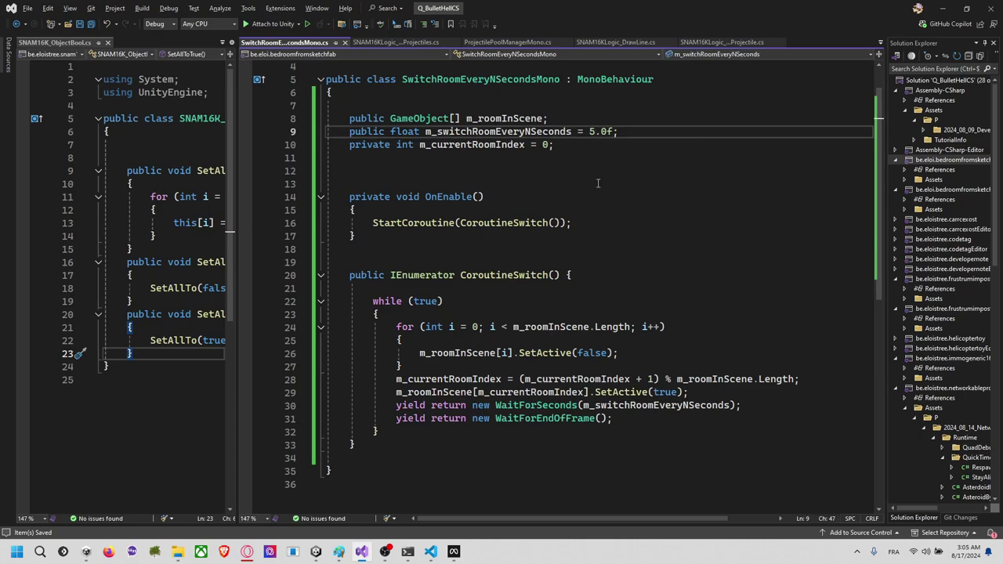
{"action": "key", "text": "BackSpace"}
{"action": "type", "text": "30"}
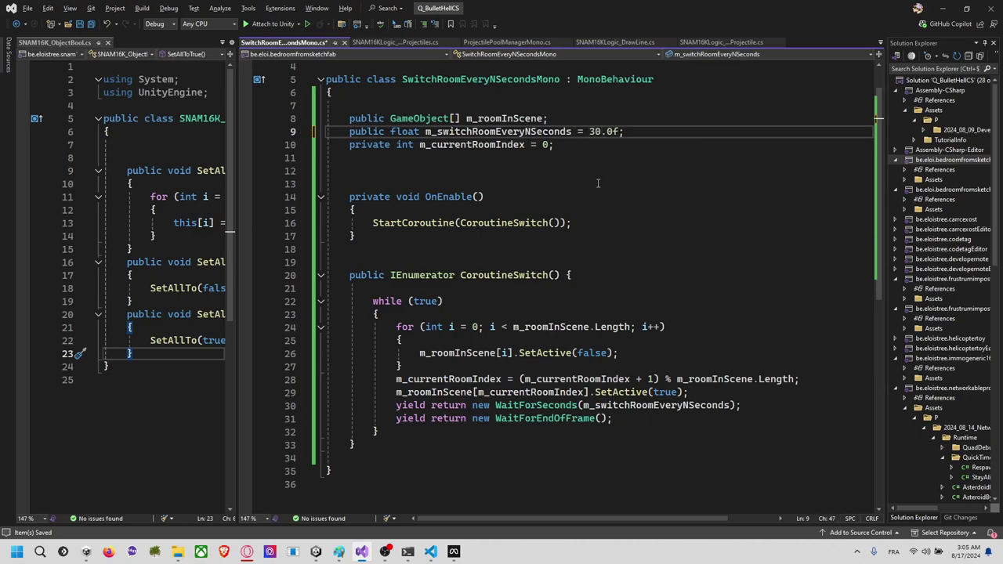
{"action": "key", "text": "Down"}
{"action": "key", "text": "Down"}
{"action": "key", "text": "Down"}
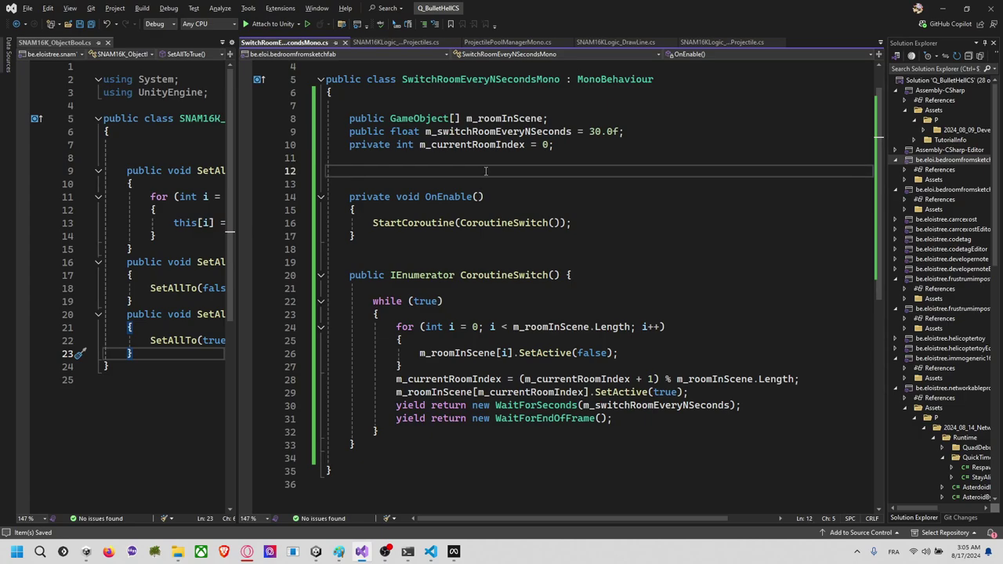
{"action": "scroll", "coordinate": [486, 172], "scroll_direction": "up", "scroll_amount": 1}
{"action": "left_click", "coordinate": [486, 146]}
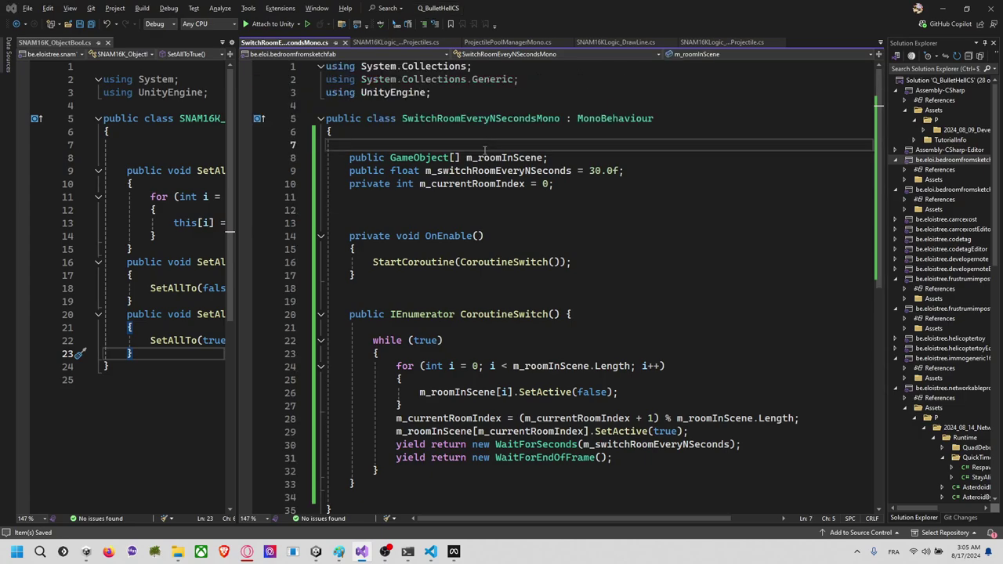
Step: Switch to Unity, try to add the low-poly bedroom, Thames Chase and Plant Room objects to the Room Switcher prefab's Room In Scene array, and reopen its script
{"action": "key", "text": "alt+Tab"}
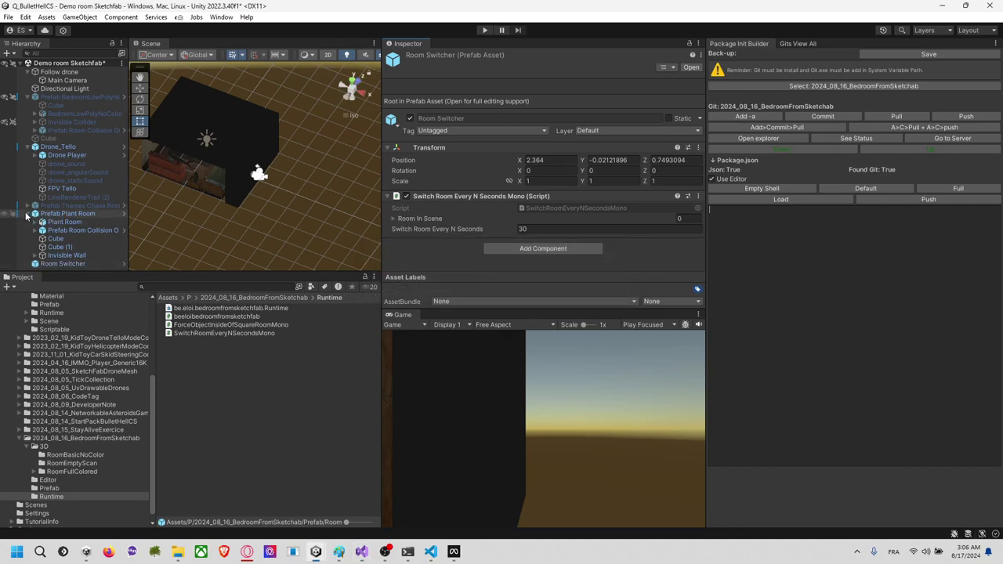
{"action": "left_click", "coordinate": [28, 214]}
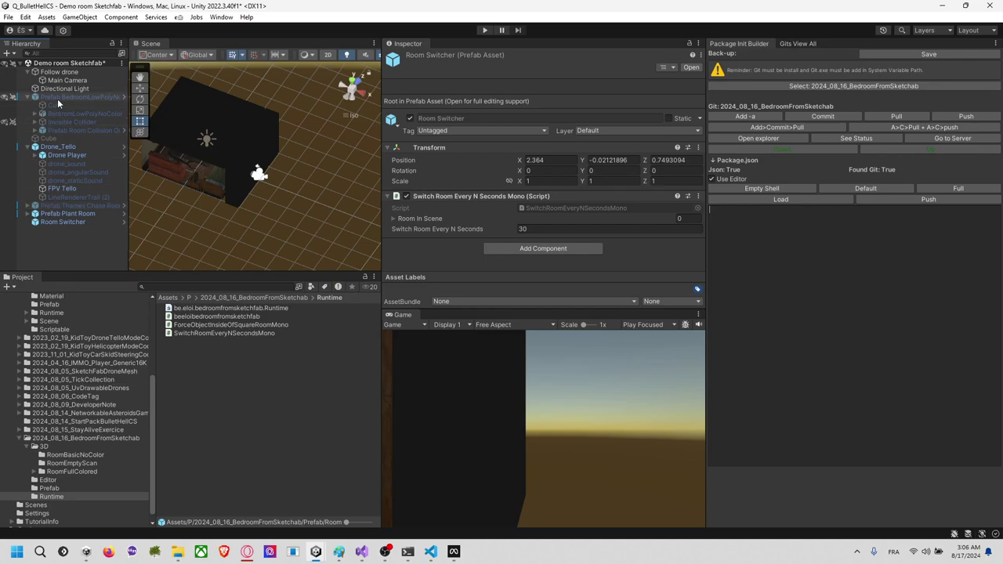
{"action": "left_click_drag", "start_coordinate": [59, 98], "coordinate": [517, 223]}
{"action": "left_click_drag", "start_coordinate": [463, 209], "coordinate": [428, 220]}
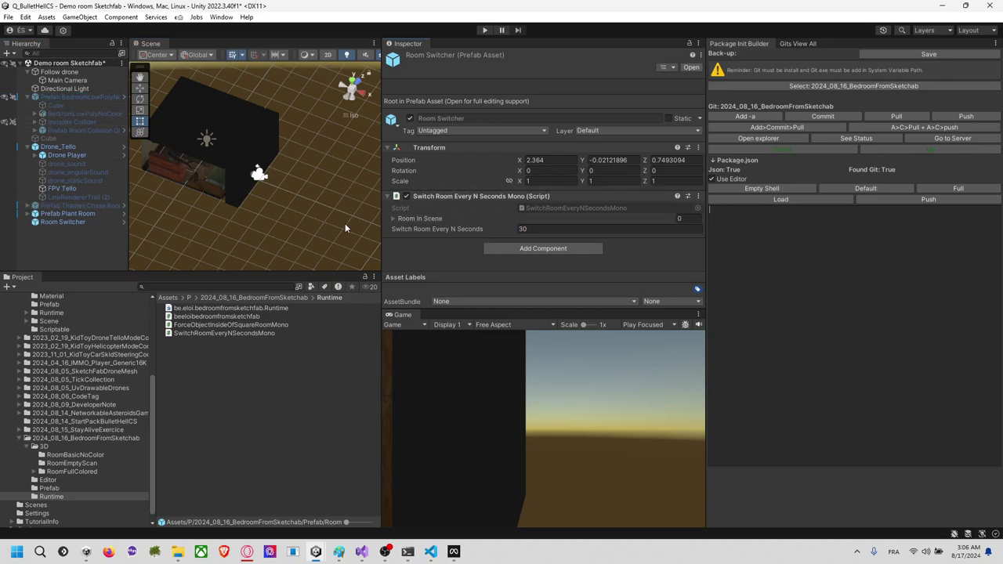
{"action": "left_click_drag", "start_coordinate": [88, 205], "coordinate": [426, 222]}
{"action": "left_click_drag", "start_coordinate": [56, 212], "coordinate": [449, 221]}
{"action": "double_click", "coordinate": [537, 207]}
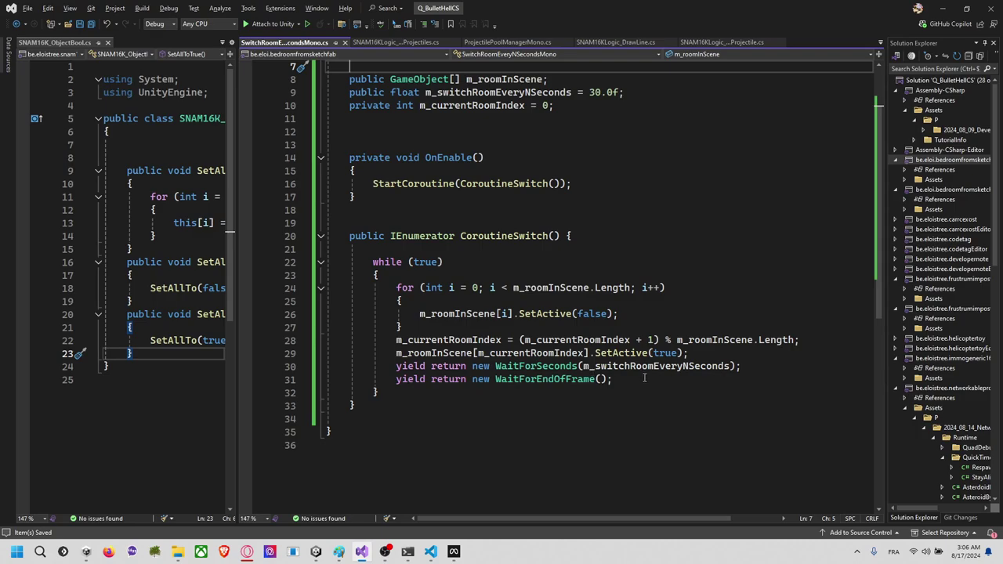
Step: Review the two yield return lines in the CoroutineSwitch loop and switch back to Unity
{"action": "left_click_drag", "start_coordinate": [644, 378], "coordinate": [740, 366]}
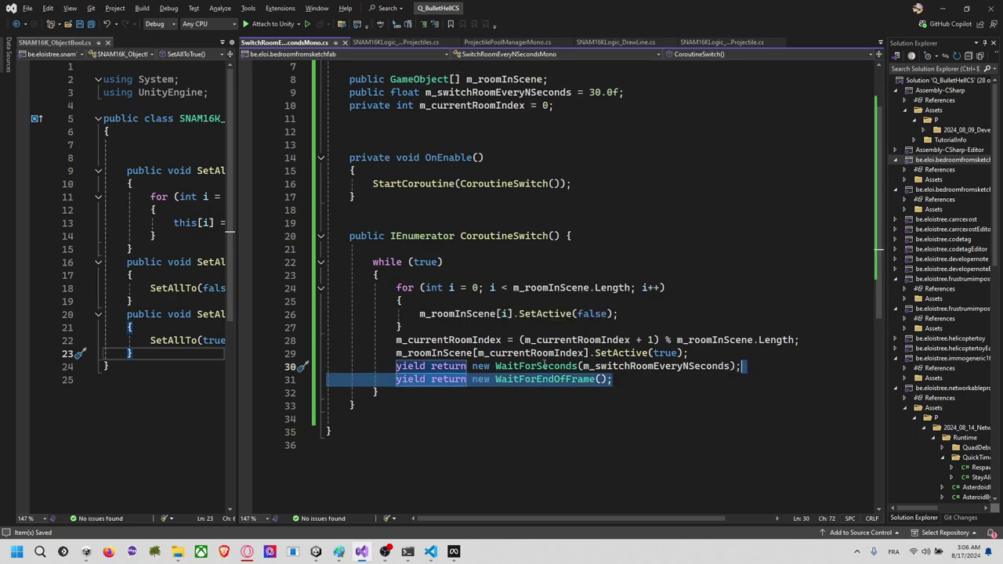
{"action": "key", "text": "Down"}
{"action": "key", "text": "Down"}
{"action": "left_click", "coordinate": [472, 210]}
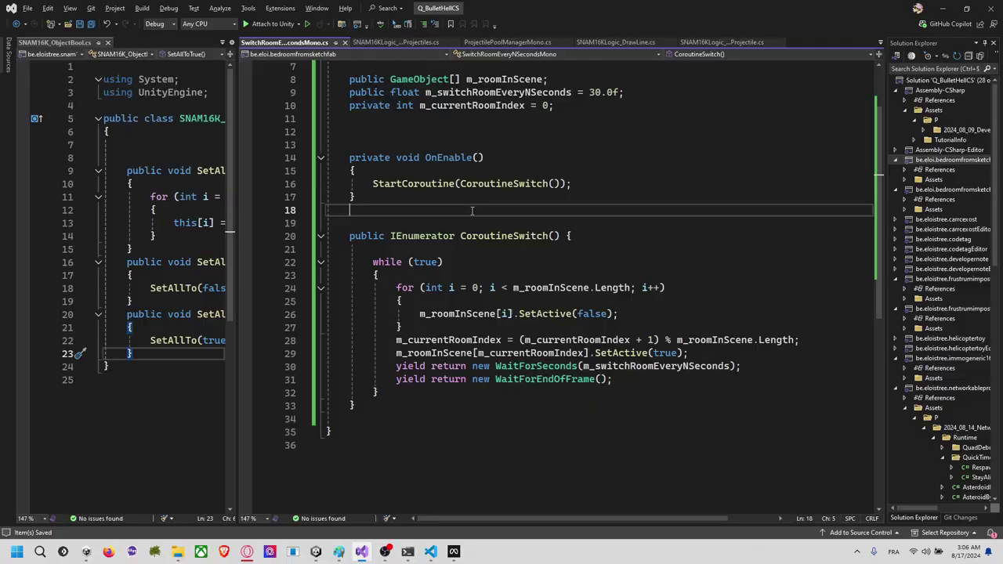
{"action": "key", "text": "alt+Tab"}
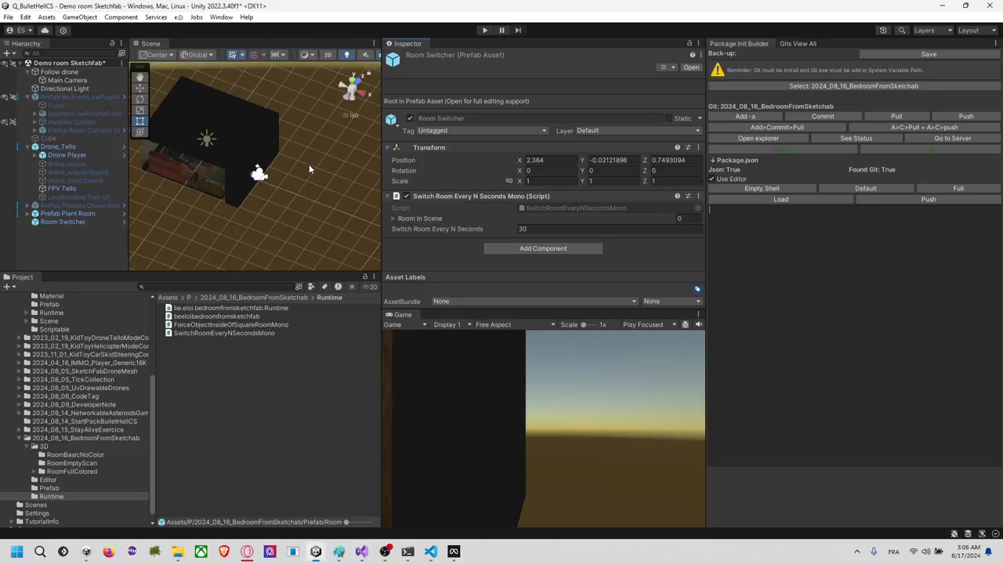
Step: Try to add Prefab BedroomLowPolyNoColor from the scene to the Room Switcher prefab asset's Room In Scene array
{"action": "left_click", "coordinate": [451, 218]}
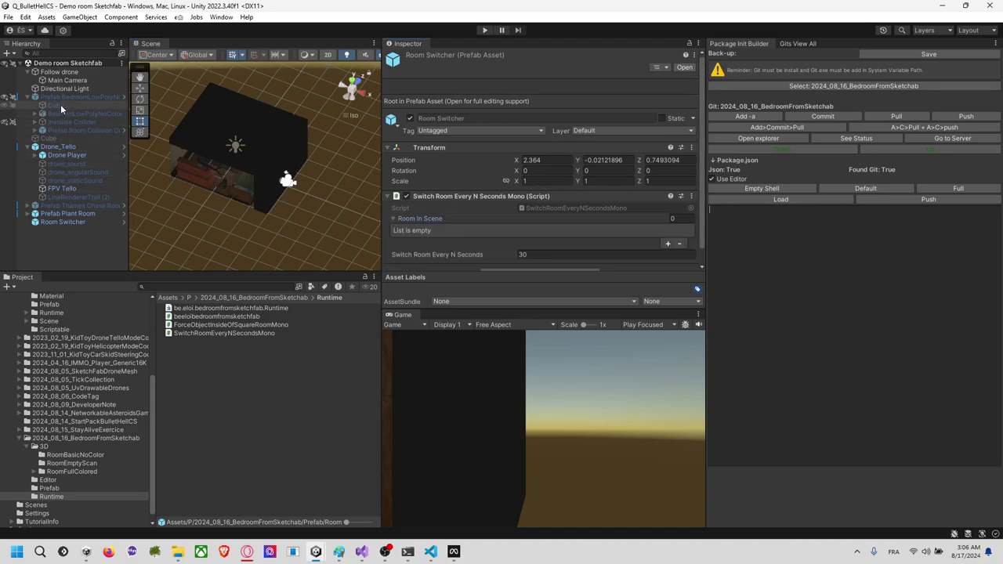
{"action": "left_click_drag", "start_coordinate": [64, 97], "coordinate": [434, 218]}
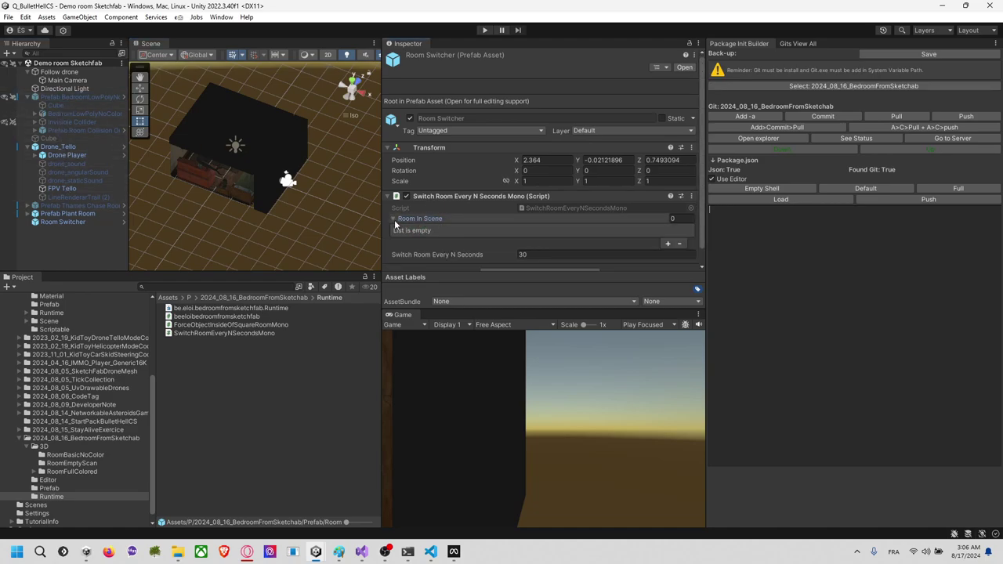
{"action": "left_click_drag", "start_coordinate": [74, 97], "coordinate": [413, 232]}
{"action": "left_click_drag", "start_coordinate": [556, 233], "coordinate": [417, 221]}
{"action": "key", "text": "alt+Tab"}
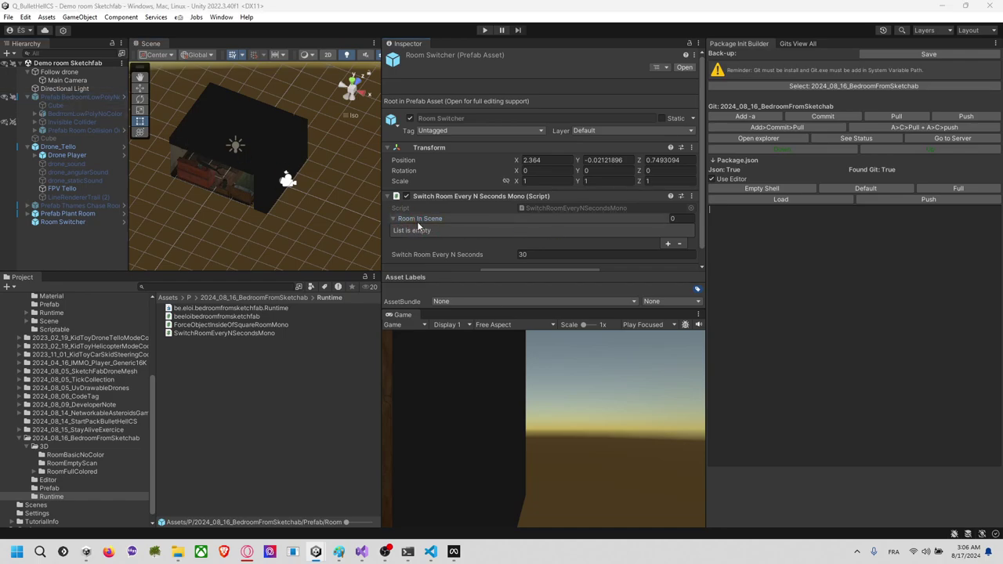
{"action": "key", "text": "alt+Tab"}
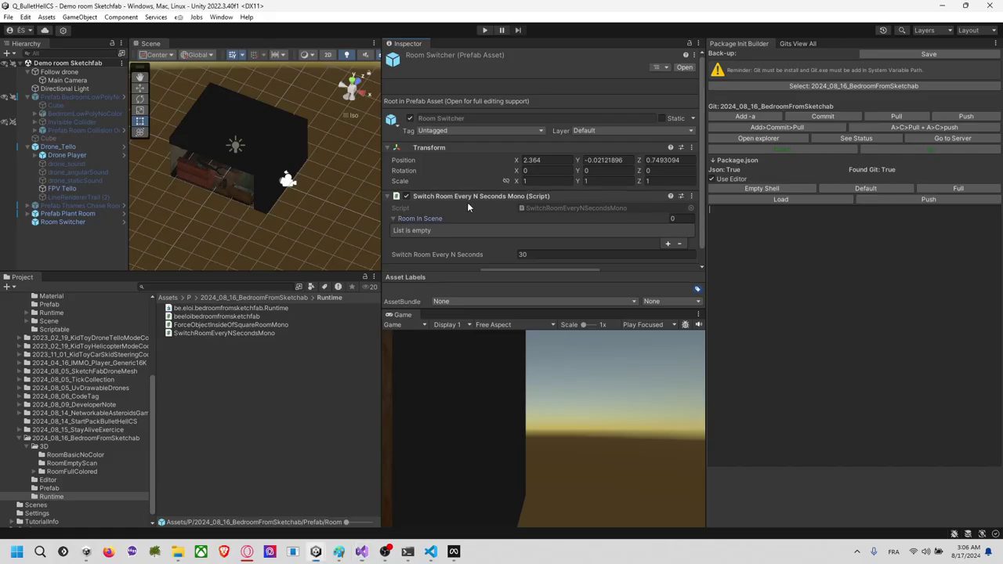
Step: Add BedroomLowPolyNoColor, Thames Chase Room and Plant Room, in that order, to the scene Room Switcher's Room In Scene array
{"action": "left_click", "coordinate": [70, 222]}
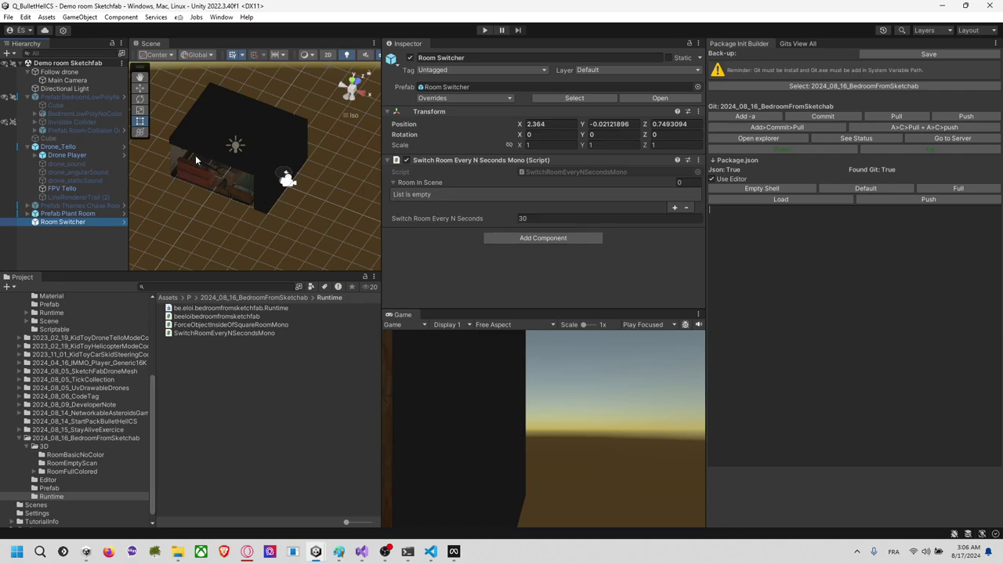
{"action": "left_click_drag", "start_coordinate": [63, 93], "coordinate": [439, 188]}
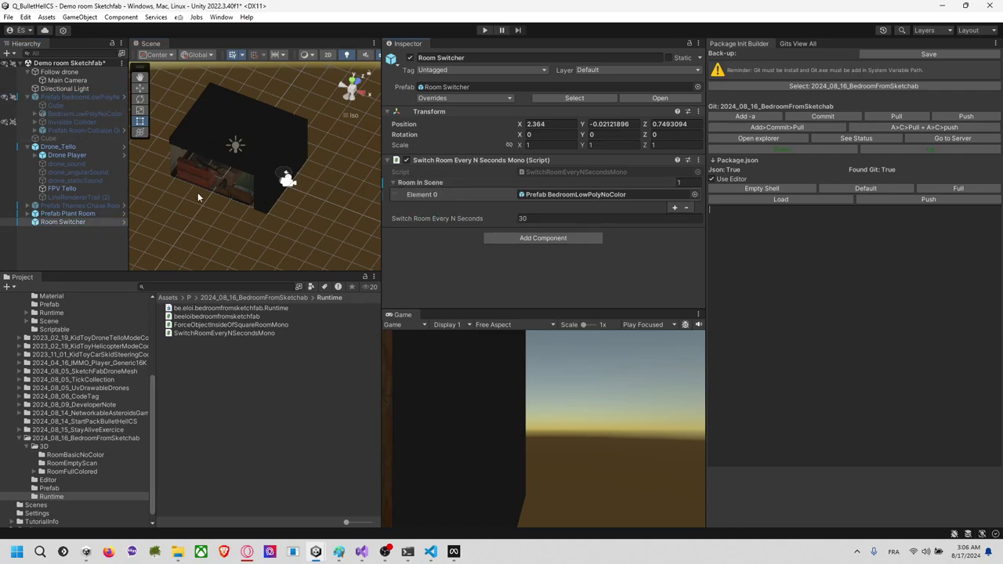
{"action": "left_click_drag", "start_coordinate": [65, 205], "coordinate": [429, 184]}
{"action": "left_click_drag", "start_coordinate": [78, 214], "coordinate": [439, 192]}
{"action": "left_click", "coordinate": [80, 233]}
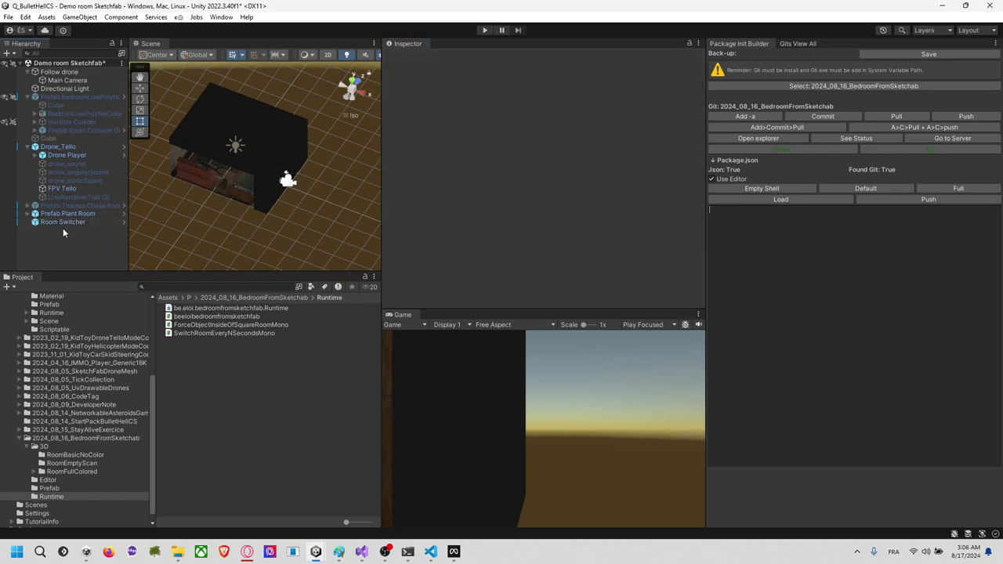
{"action": "left_click", "coordinate": [74, 215]}
{"action": "left_click", "coordinate": [62, 222]}
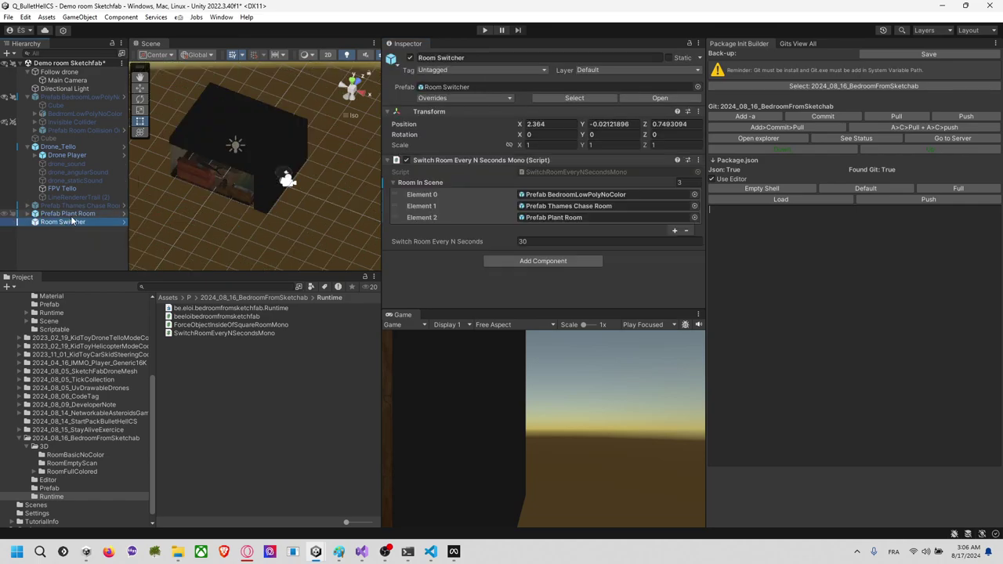
Step: Review Prefab Plant Room's overrides, then activate Prefab BedroomLowPolyNoColor and apply all its overrides to its prefab
{"action": "left_click", "coordinate": [72, 214]}
{"action": "left_click", "coordinate": [484, 98]}
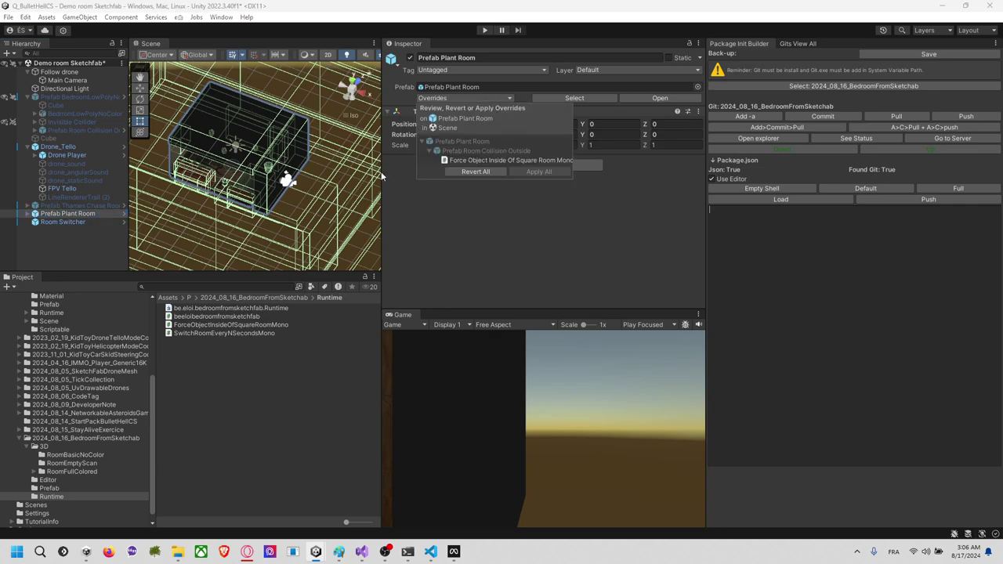
{"action": "left_click", "coordinate": [81, 96]}
{"action": "left_click", "coordinate": [492, 99]}
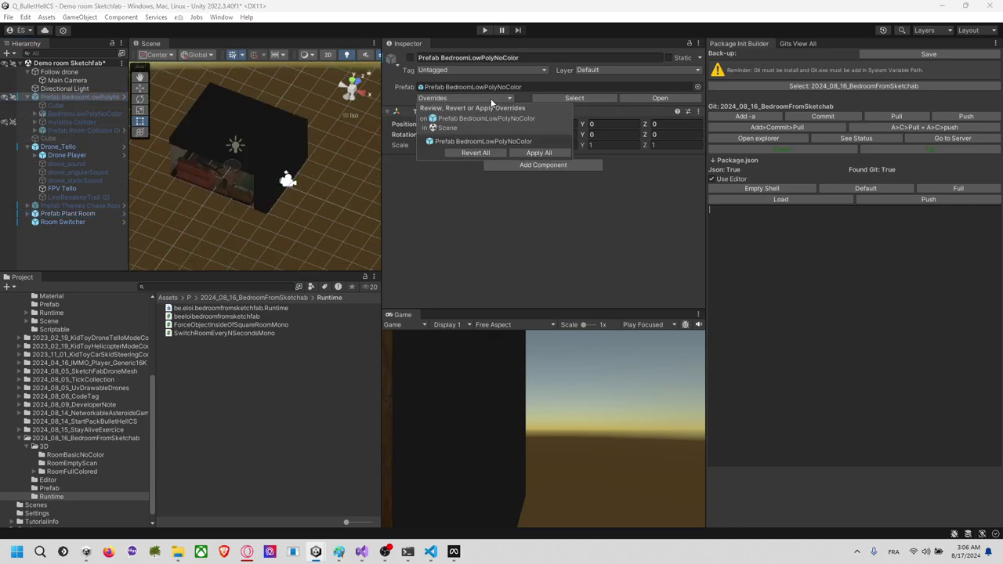
{"action": "left_click", "coordinate": [536, 152]}
{"action": "left_click", "coordinate": [469, 95]}
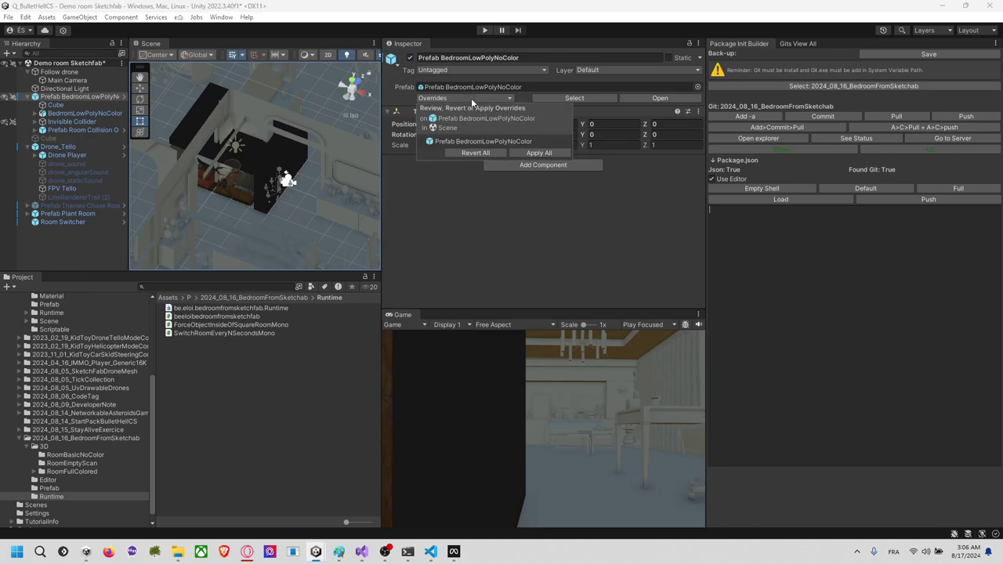
{"action": "left_click", "coordinate": [537, 156]}
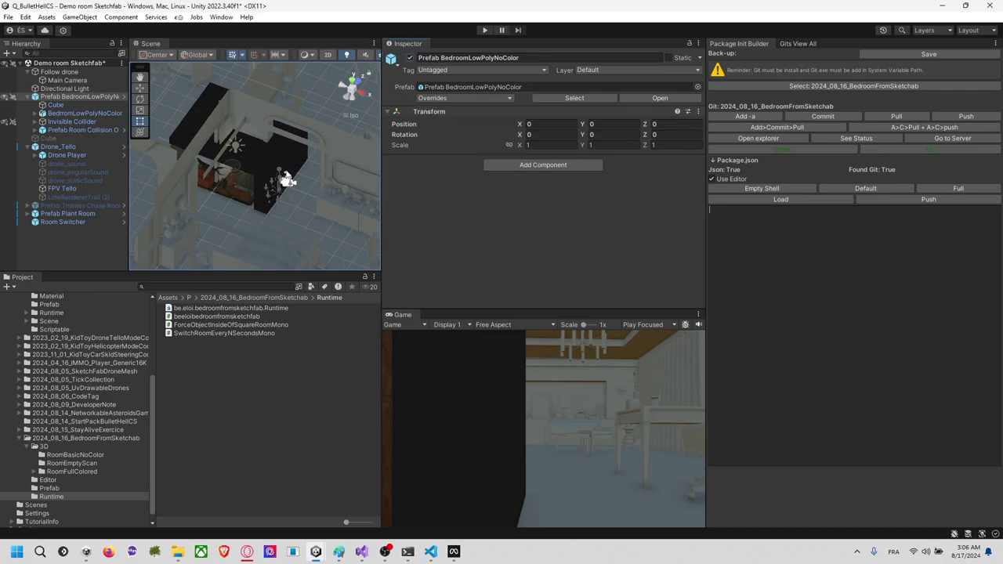
Step: Apply all overrides of the scene's Drone_Tello object to its prefab
{"action": "left_click", "coordinate": [69, 149]}
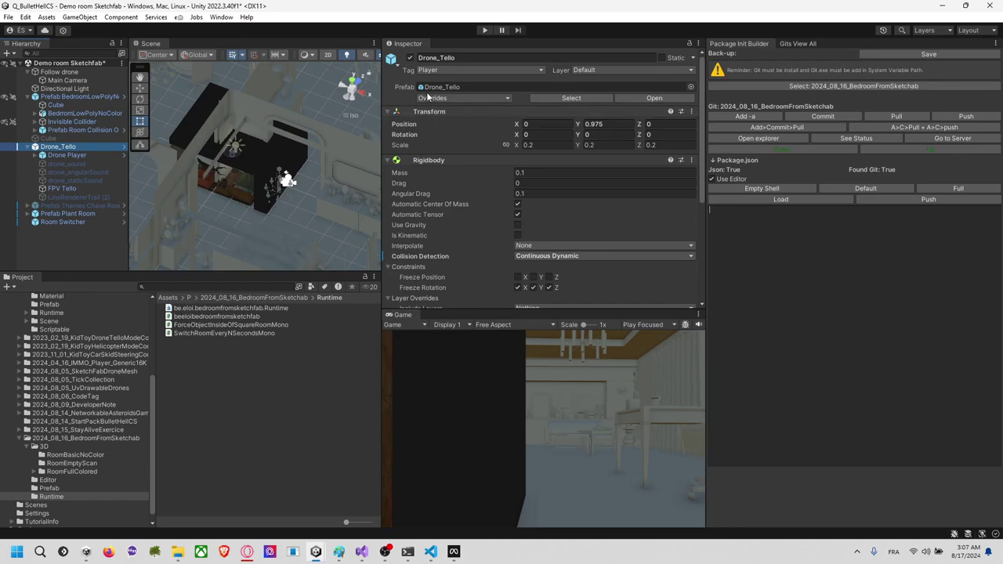
{"action": "left_click", "coordinate": [428, 98]}
{"action": "left_click", "coordinate": [543, 162]}
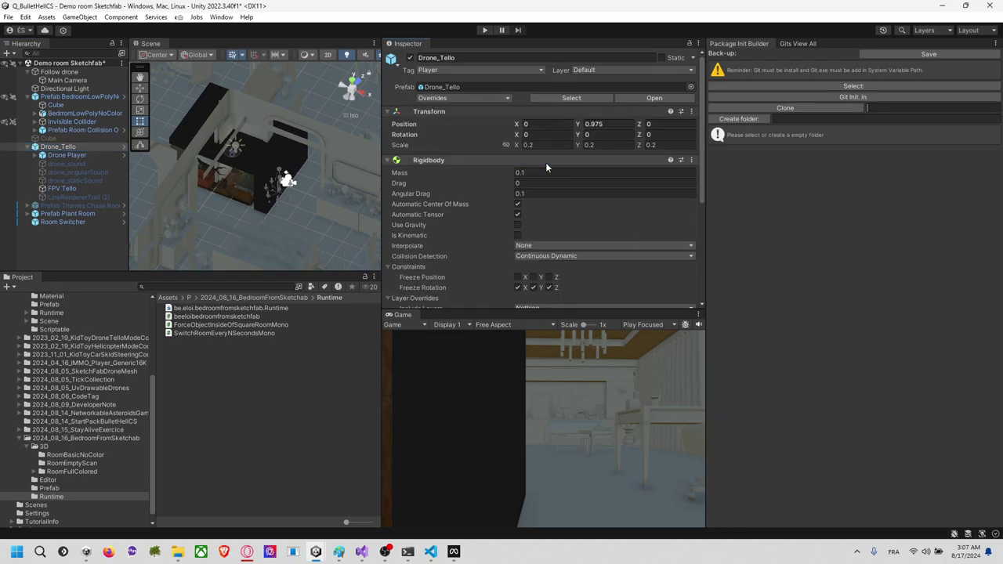
{"action": "left_click", "coordinate": [77, 155]}
{"action": "left_click", "coordinate": [76, 147]}
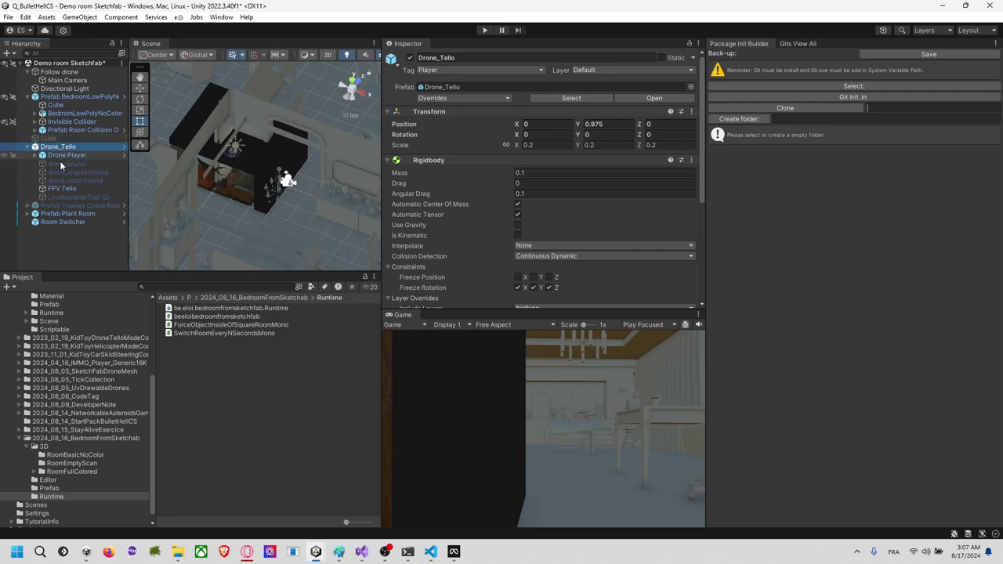
Step: Activate Prefab Thames Chase Room in the scene and apply all its overrides to its prefab
{"action": "left_click", "coordinate": [72, 206]}
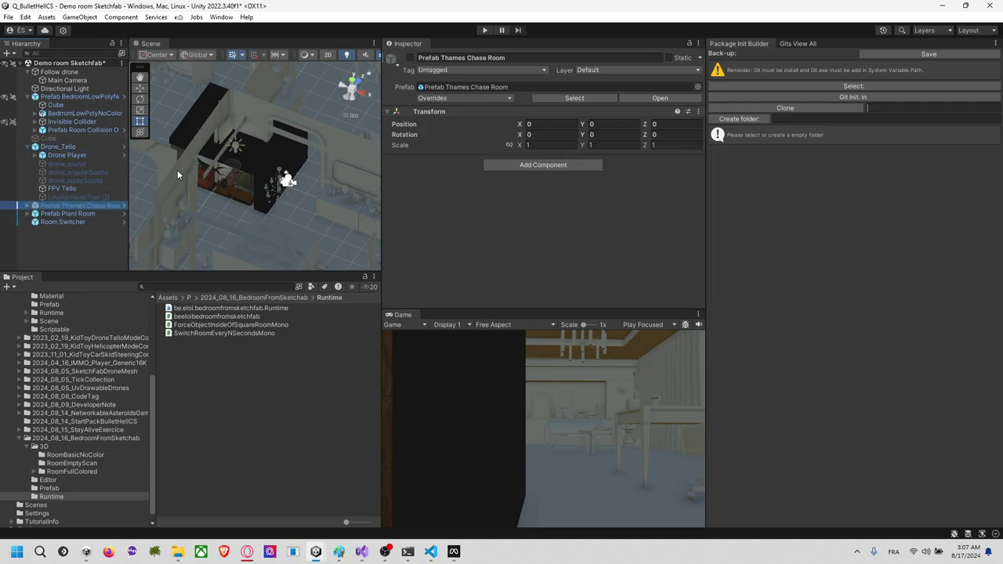
{"action": "left_click", "coordinate": [409, 58]}
{"action": "left_click", "coordinate": [462, 97]}
{"action": "left_click", "coordinate": [537, 154]}
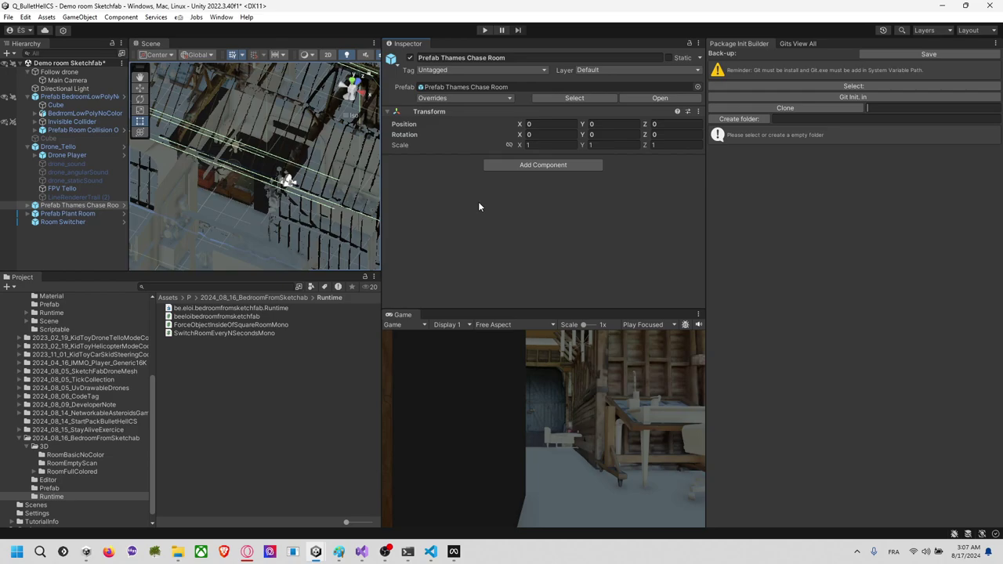
Step: Reorder the scene hierarchy so Thames Chase Room, BedroomLowPolyNoColor and Plant Room sit in that order directly above Room Switcher
{"action": "left_click", "coordinate": [65, 213]}
{"action": "left_click", "coordinate": [64, 205]}
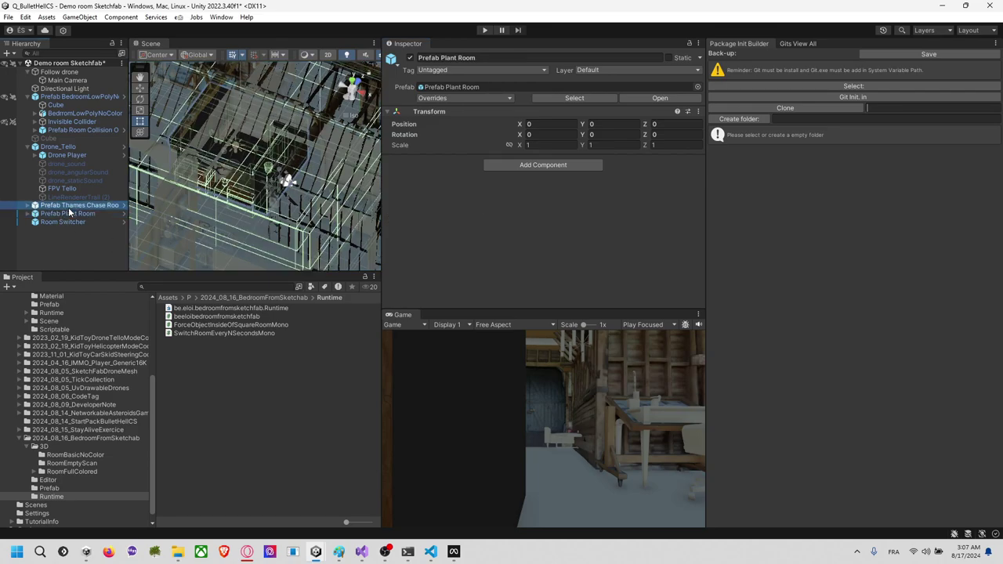
{"action": "left_click", "coordinate": [35, 96]}
{"action": "left_click_drag", "start_coordinate": [58, 151], "coordinate": [74, 184]}
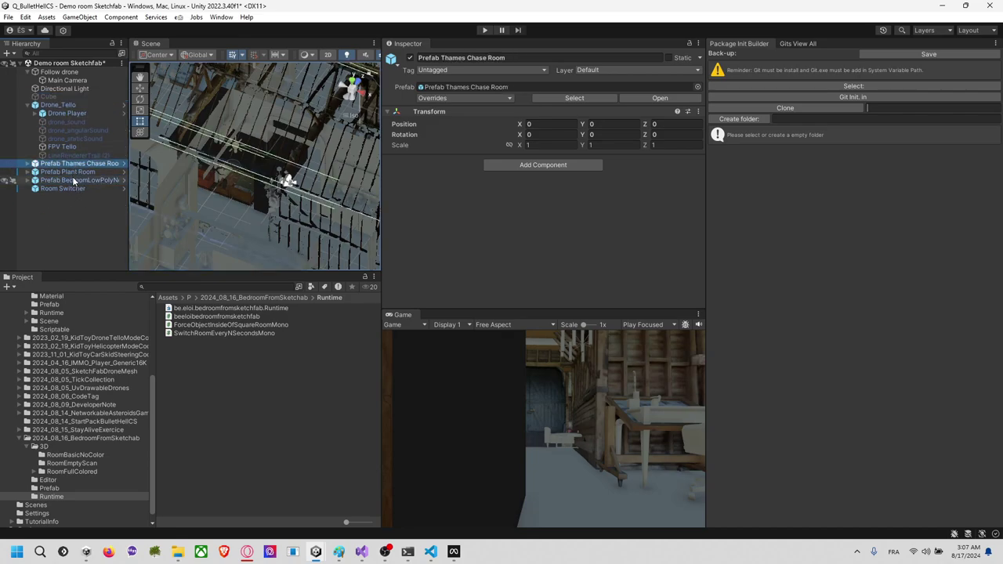
{"action": "left_click", "coordinate": [74, 172]}
{"action": "left_click_drag", "start_coordinate": [78, 190], "coordinate": [78, 188]}
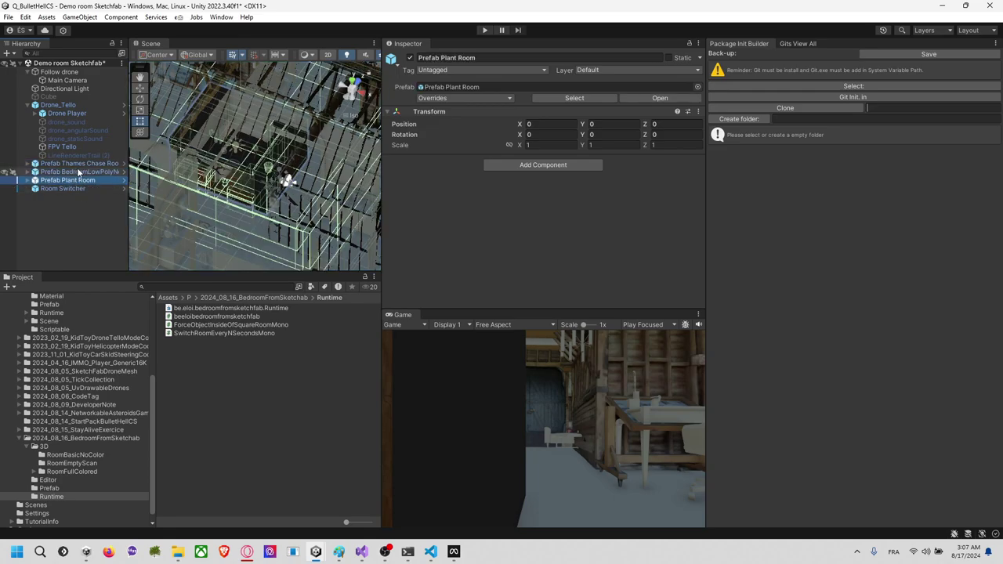
Step: Select the Thames Chase, BedroomLowPolyNoColor and Plant Room objects together and make them children of Room Switcher
{"action": "left_click", "coordinate": [78, 164]}
{"action": "left_click", "coordinate": [79, 181], "text": "ctrl"}
{"action": "left_click", "coordinate": [79, 175], "text": "ctrl"}
{"action": "key", "text": "f"}
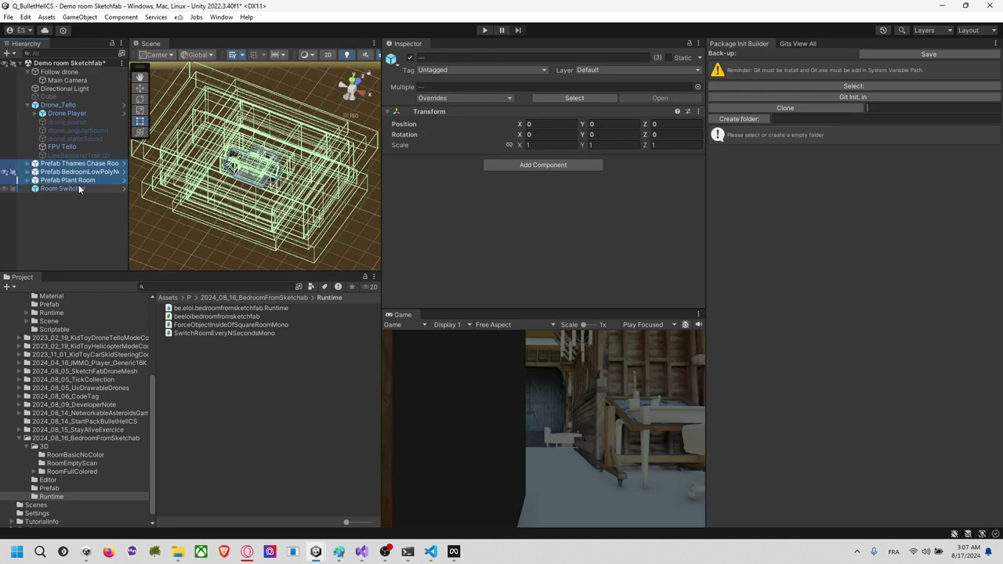
{"action": "left_click_drag", "start_coordinate": [81, 182], "coordinate": [78, 189]}
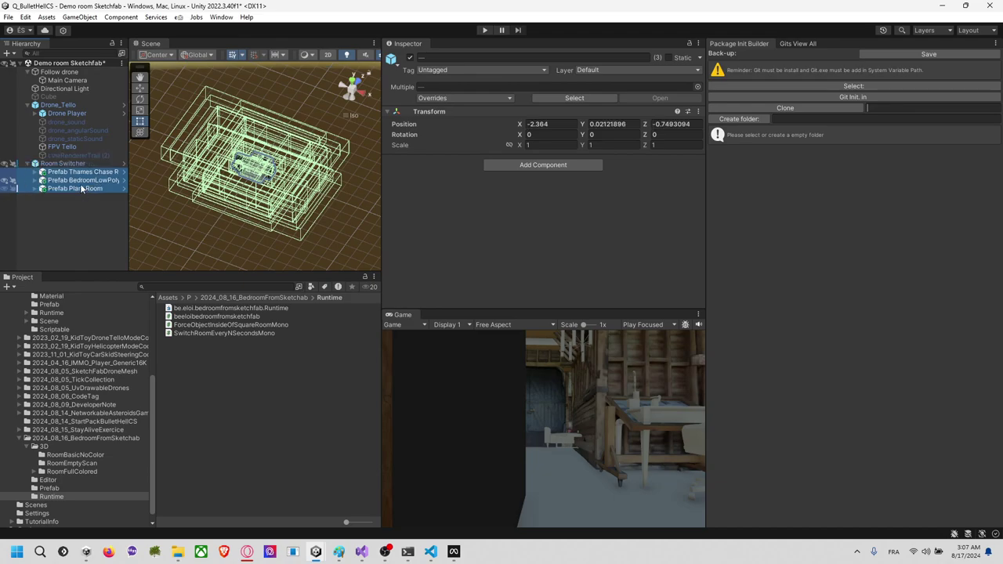
Step: Apply all Room Switcher overrides to its prefab, inspect the Room In Scene references in prefab editing, and return to the scene
{"action": "left_click", "coordinate": [64, 163]}
{"action": "left_click", "coordinate": [77, 173]}
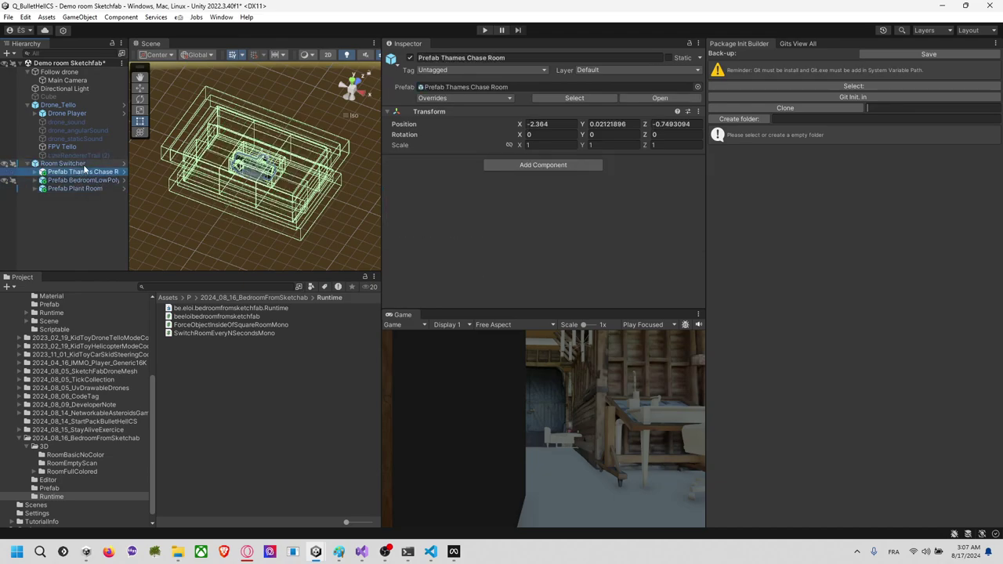
{"action": "left_click", "coordinate": [83, 164]}
{"action": "left_click", "coordinate": [81, 173]}
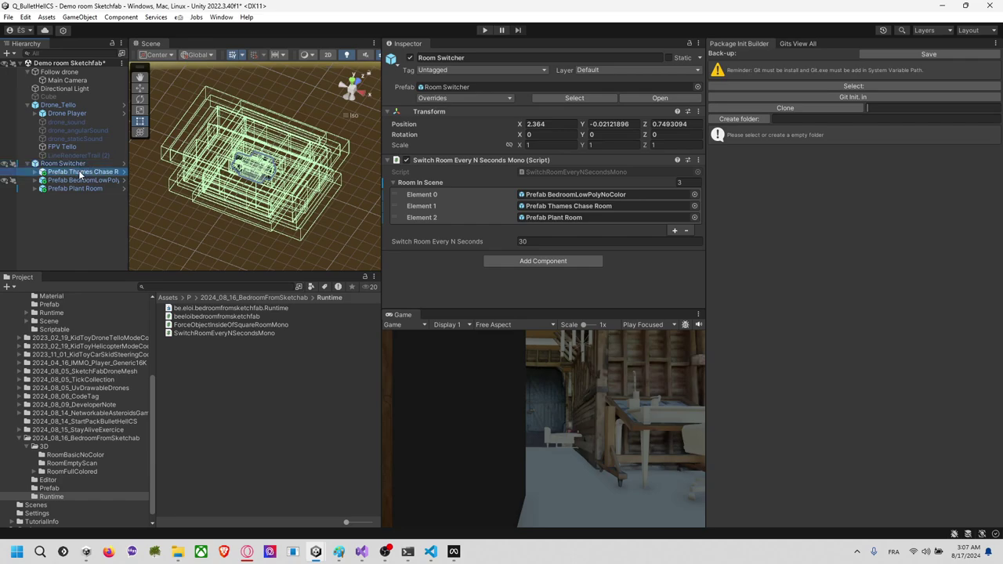
{"action": "left_click", "coordinate": [64, 163]}
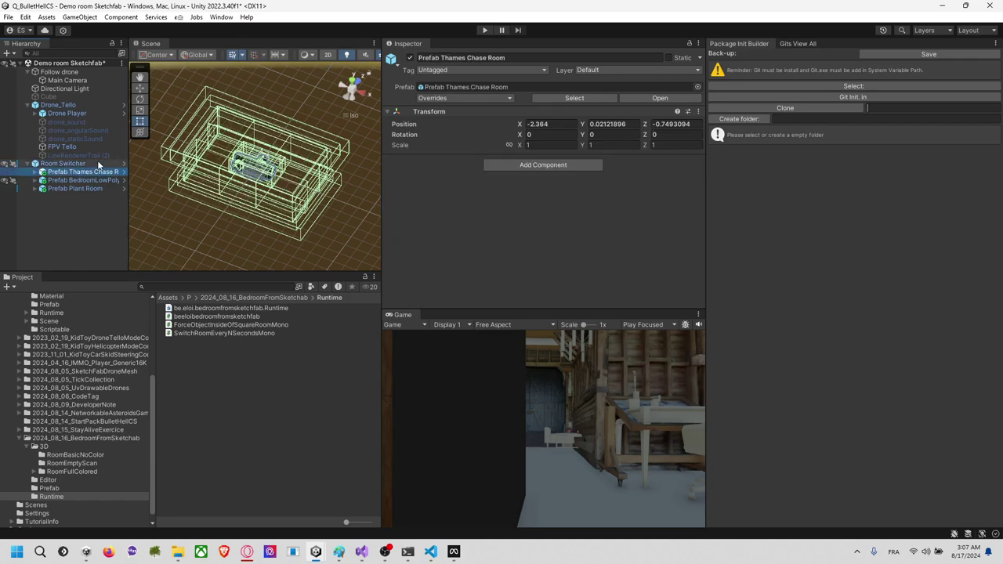
{"action": "left_click", "coordinate": [477, 99]}
{"action": "left_click", "coordinate": [551, 187]}
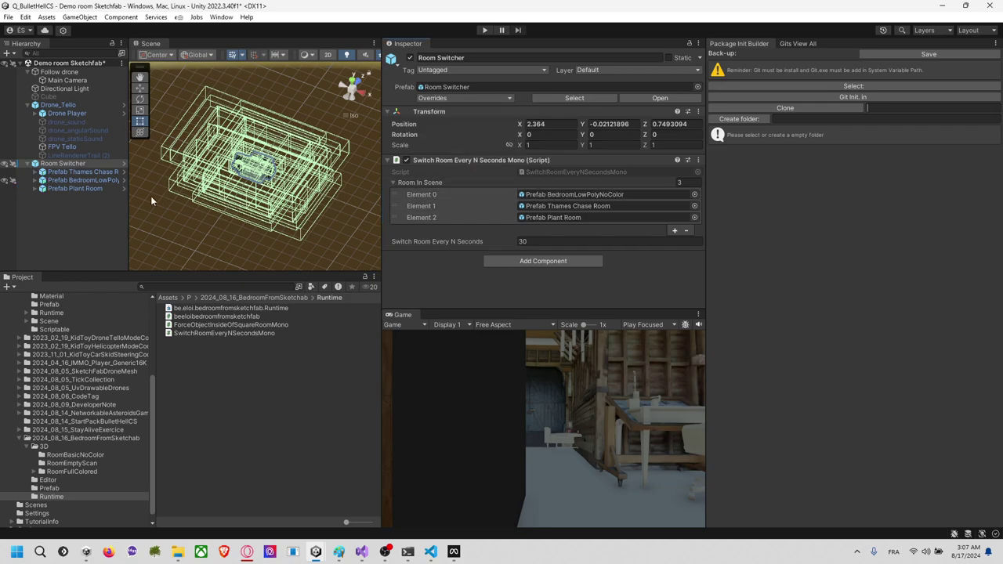
{"action": "left_click", "coordinate": [121, 166]}
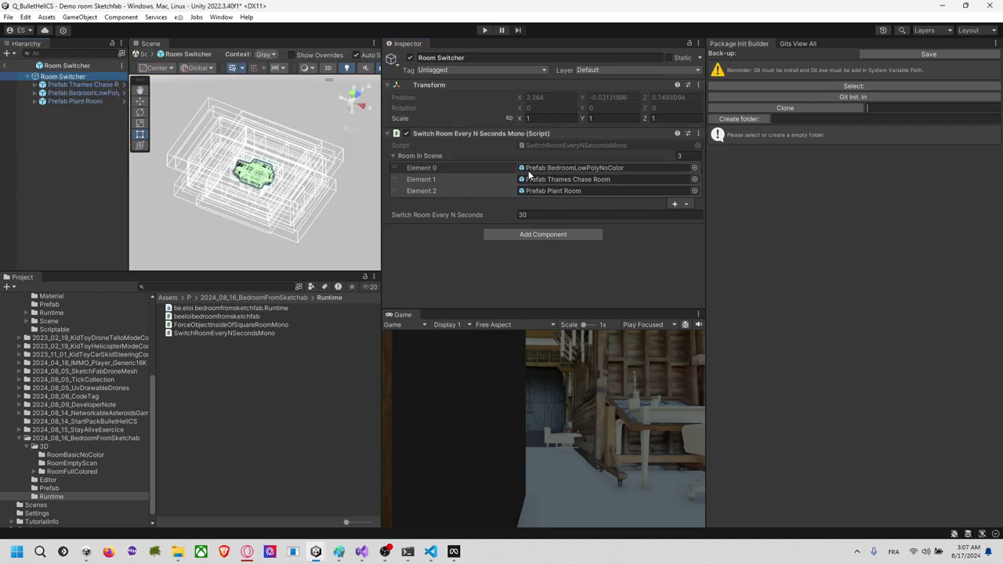
{"action": "left_click", "coordinate": [10, 66]}
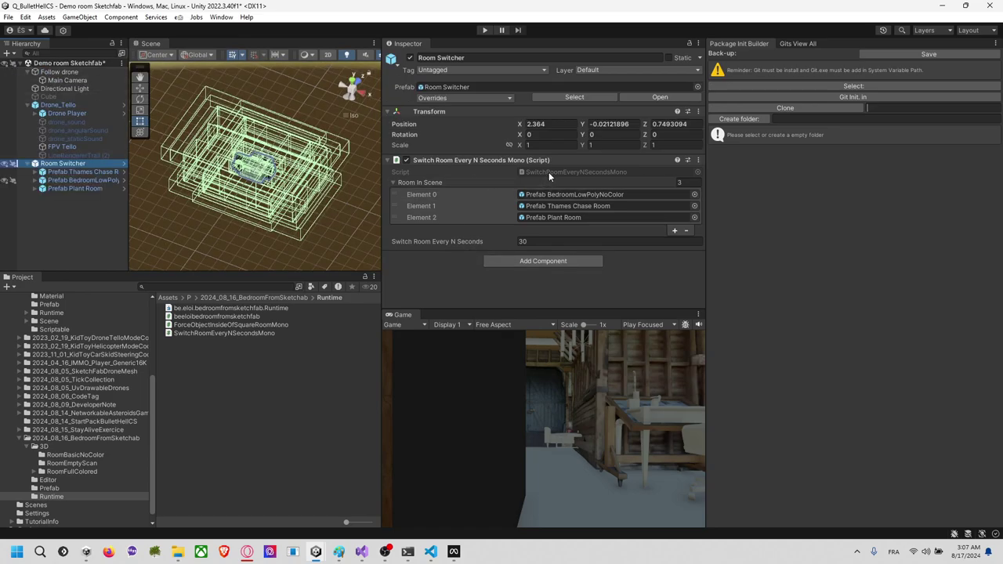
Step: Open the SwitchRoomEveryNSecondsMono script in Visual Studio and add a public Next() method that advances m_currentRoomIndex and activates only that room
{"action": "double_click", "coordinate": [548, 172]}
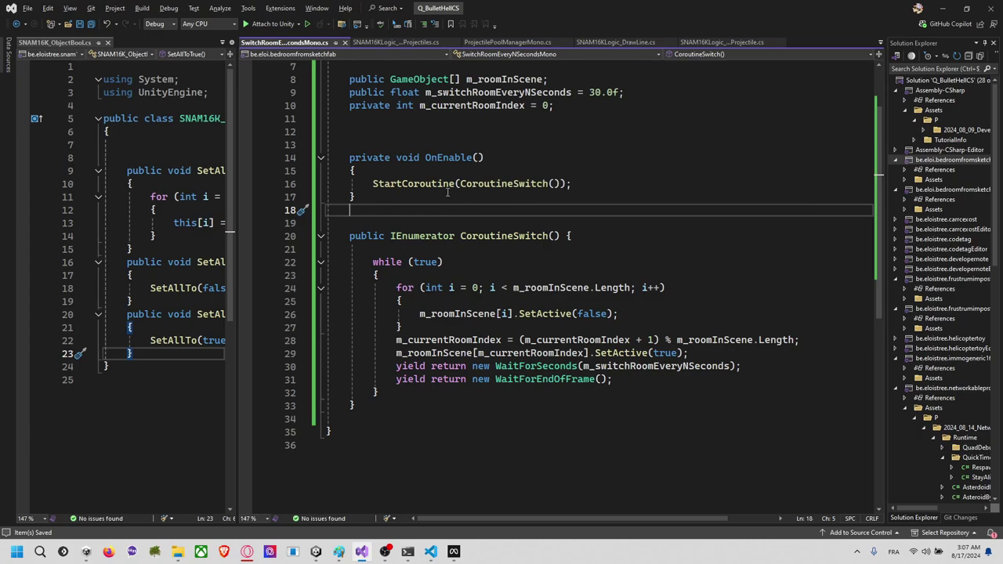
{"action": "key", "text": "Return"}
{"action": "key", "text": "Return"}
{"action": "key", "text": "Return"}
{"action": "type", "text": "publi"}
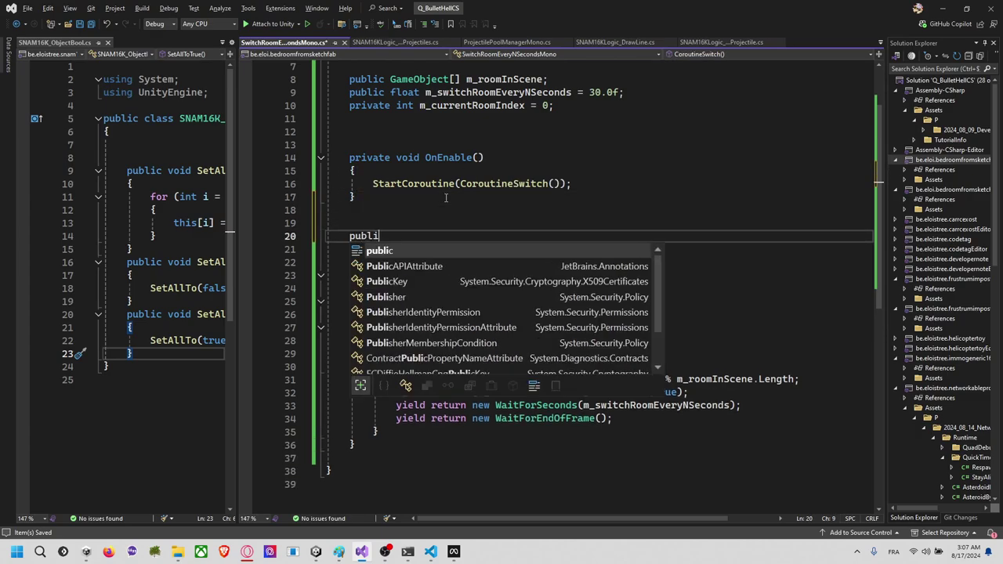
{"action": "type", "text": "c void N"}
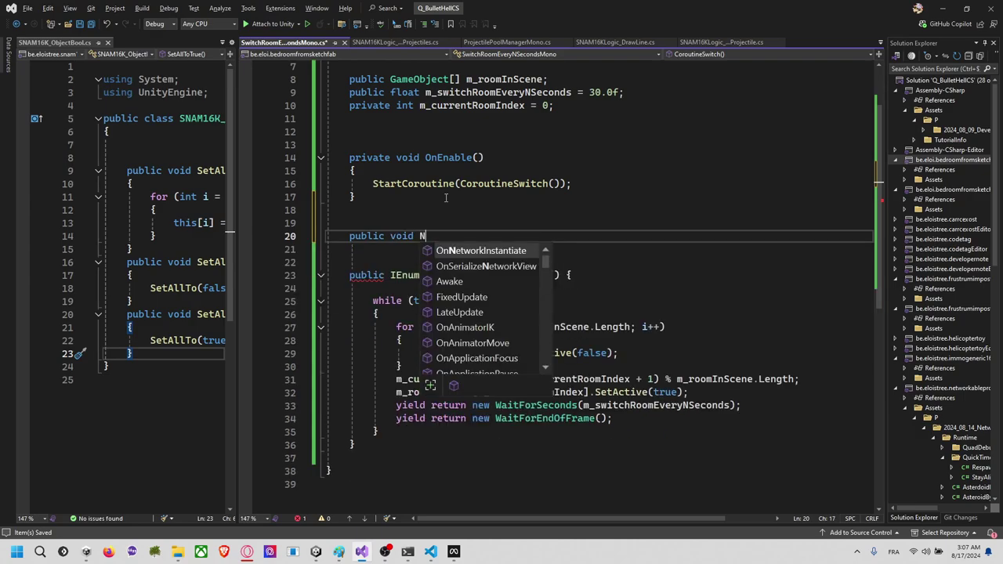
{"action": "type", "text": "ext("}
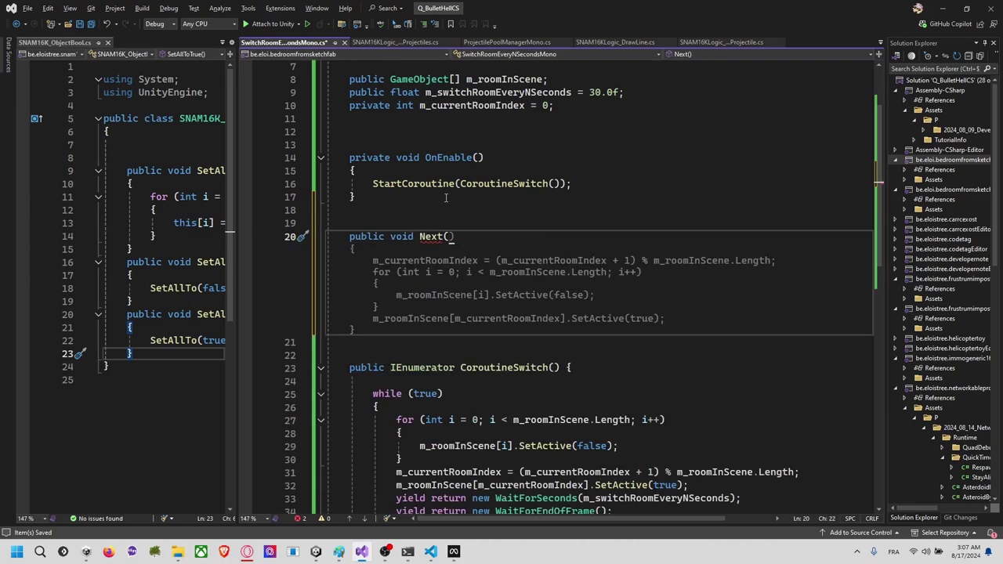
{"action": "key", "text": "Tab"}
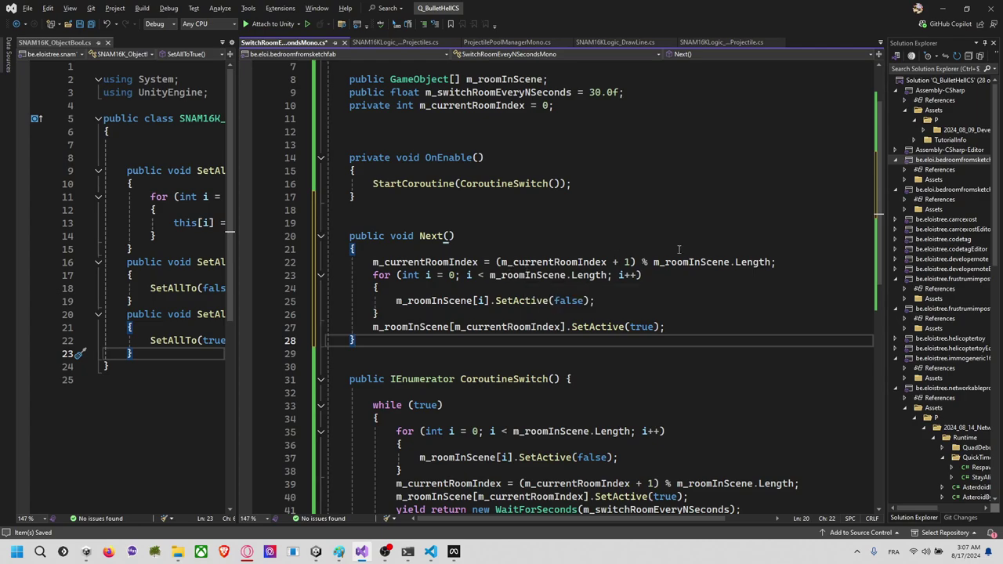
Step: Add a public Previous() method below Next() that steps m_currentRoomIndex back with wraparound and activates only that room
{"action": "key", "text": "Return"}
{"action": "key", "text": "Return"}
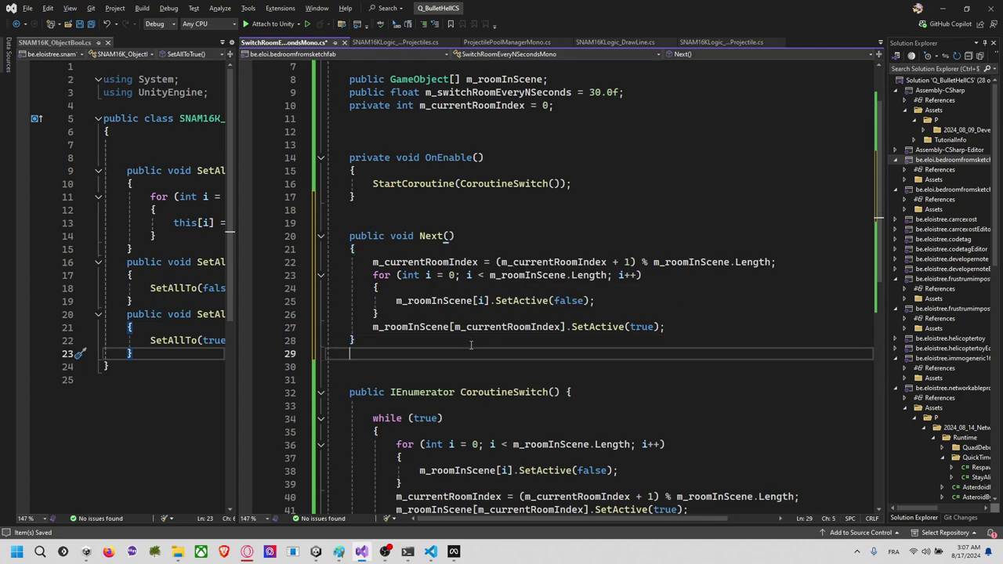
{"action": "type", "text": "public void previo"}
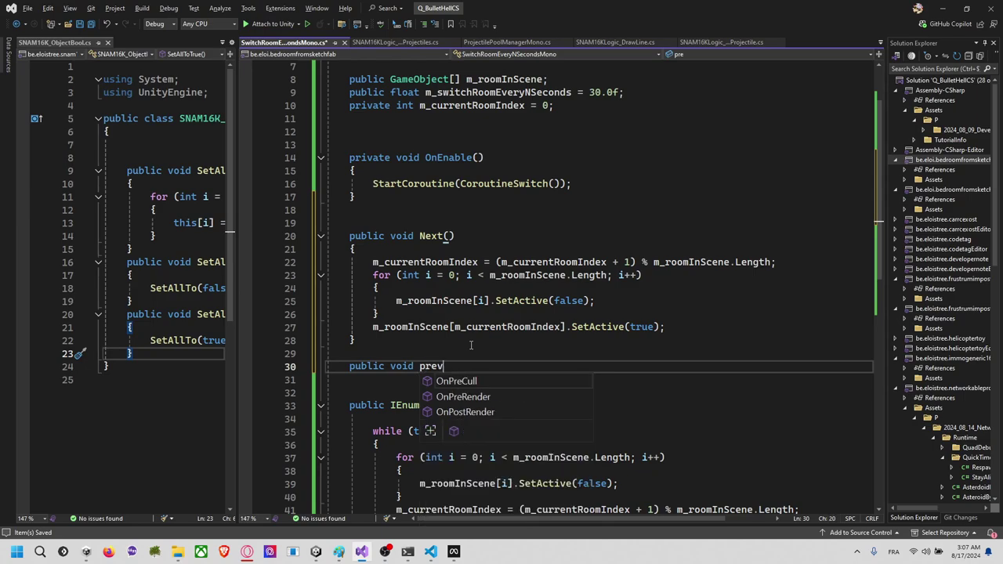
{"action": "key", "text": "BackSpace"}
{"action": "key", "text": "BackSpace"}
{"action": "key", "text": "BackSpace"}
{"action": "key", "text": "BackSpace"}
{"action": "key", "text": "BackSpace"}
{"action": "key", "text": "BackSpace"}
{"action": "type", "text": "Previous"}
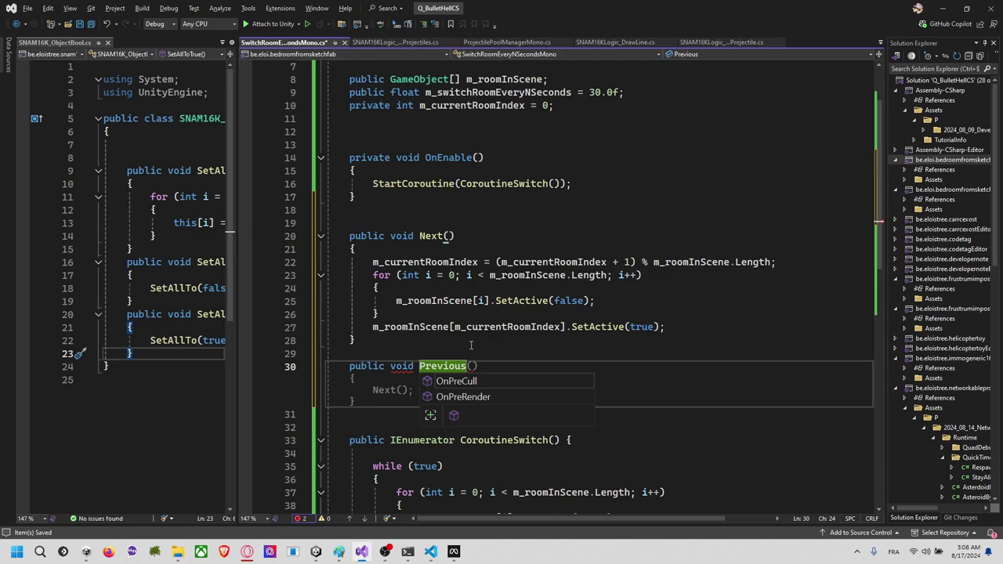
{"action": "type", "text": "()"}
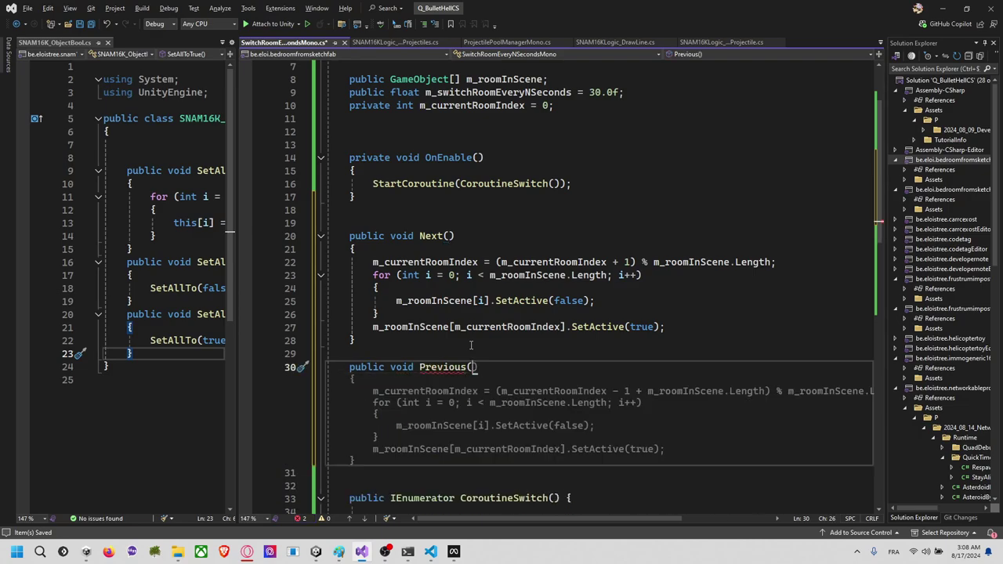
{"action": "key", "text": "Tab"}
Step: Replace the room-switching code inside CoroutineSwitch's while loop with a call to Next(), keeping the two yield lines, and save the script
{"action": "scroll", "coordinate": [474, 346], "scroll_direction": "down", "scroll_amount": 5}
{"action": "scroll", "coordinate": [479, 348], "scroll_direction": "down", "scroll_amount": 2}
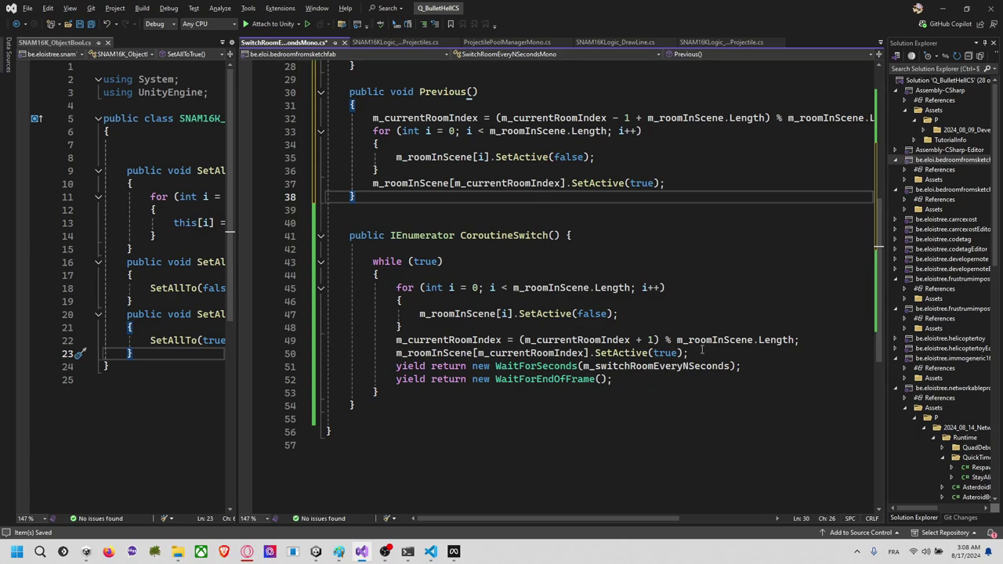
{"action": "left_click_drag", "start_coordinate": [702, 351], "coordinate": [395, 287]}
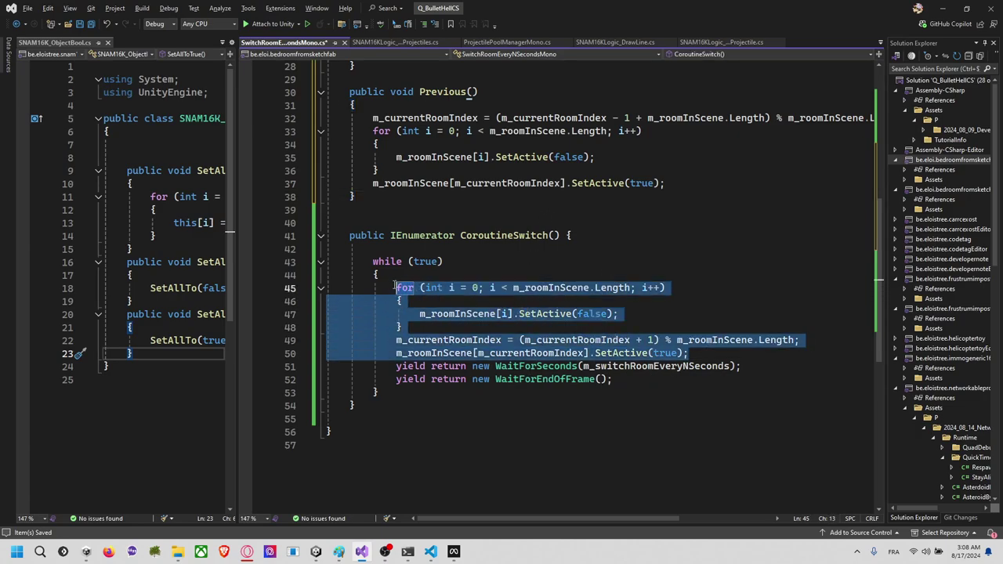
{"action": "key", "text": "BackSpace"}
{"action": "type", "text": "Next()"}
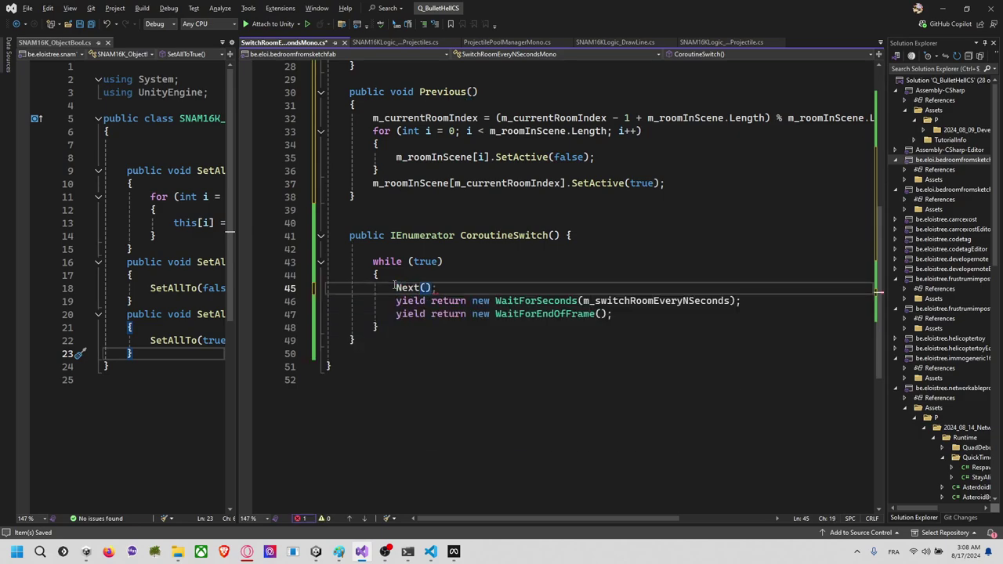
{"action": "type", "text": ";"}
{"action": "scroll", "coordinate": [517, 261], "scroll_direction": "up", "scroll_amount": 2}
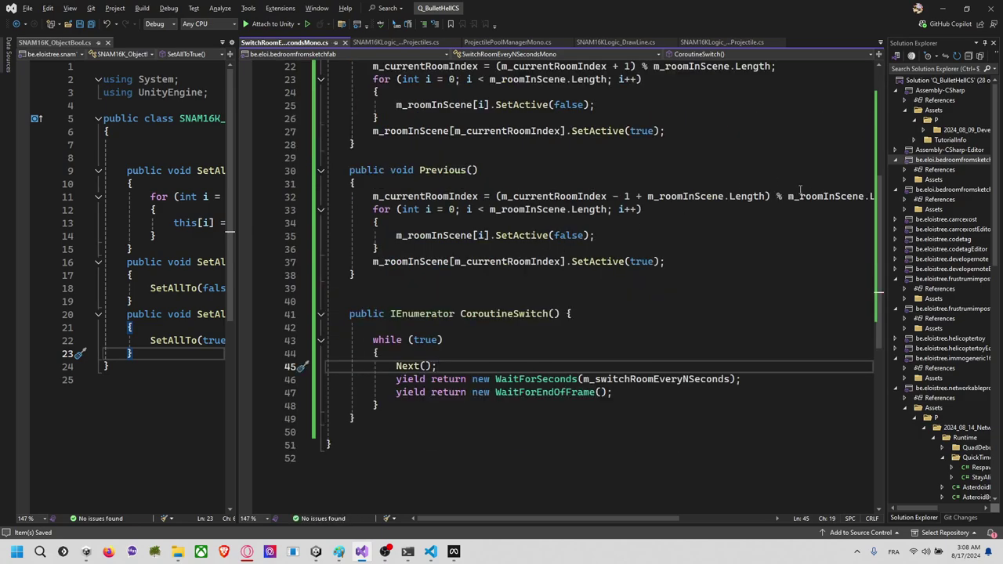
Step: Add a [ContextMenu("Next")] attribute directly above the Next() method
{"action": "scroll", "coordinate": [733, 202], "scroll_direction": "up", "scroll_amount": 2}
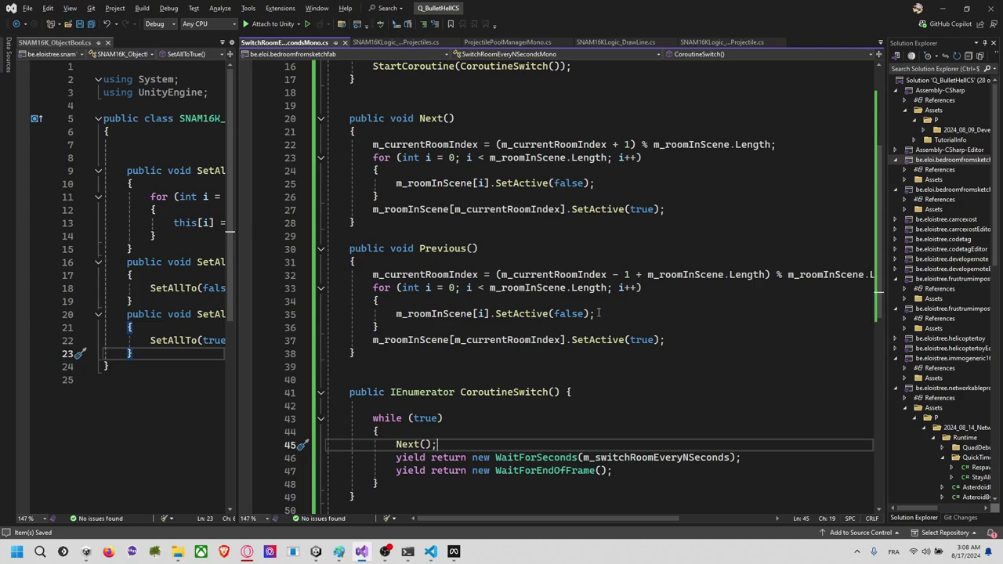
{"action": "left_click", "coordinate": [475, 366]}
{"action": "scroll", "coordinate": [470, 360], "scroll_direction": "down", "scroll_amount": 1}
{"action": "left_click", "coordinate": [447, 336]}
{"action": "scroll", "coordinate": [438, 313], "scroll_direction": "up", "scroll_amount": 3}
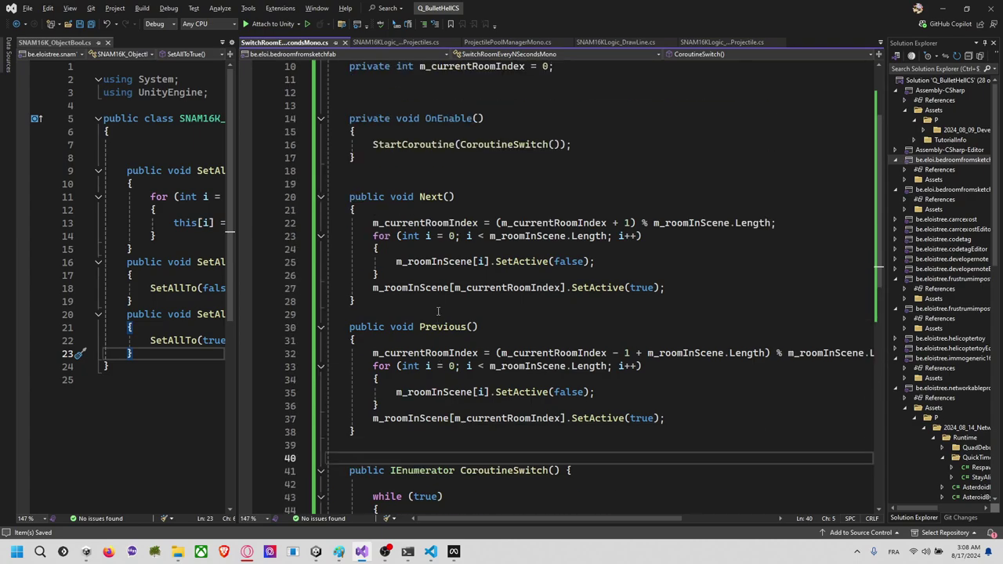
{"action": "left_click", "coordinate": [475, 184]}
{"action": "key", "text": "Return"}
{"action": "type", "text": "[conte"}
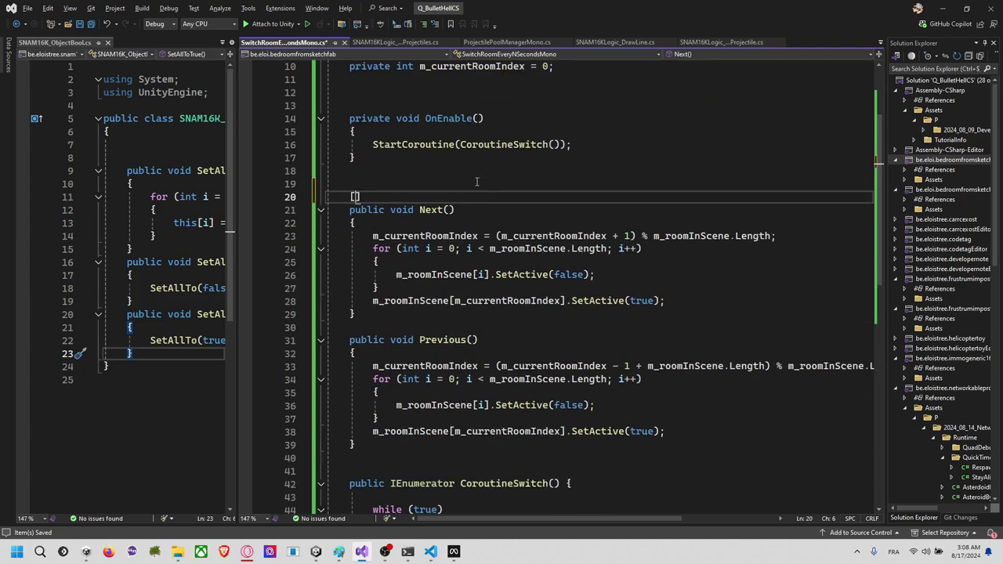
{"action": "type", "text": "(\"Next"}
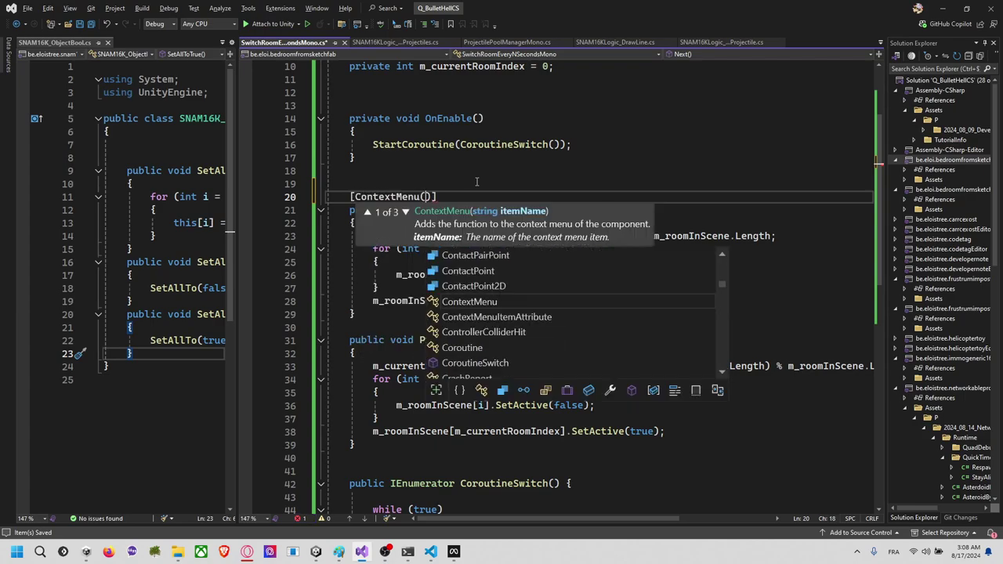
{"action": "key", "text": "Right"}
{"action": "key", "text": "Right"}
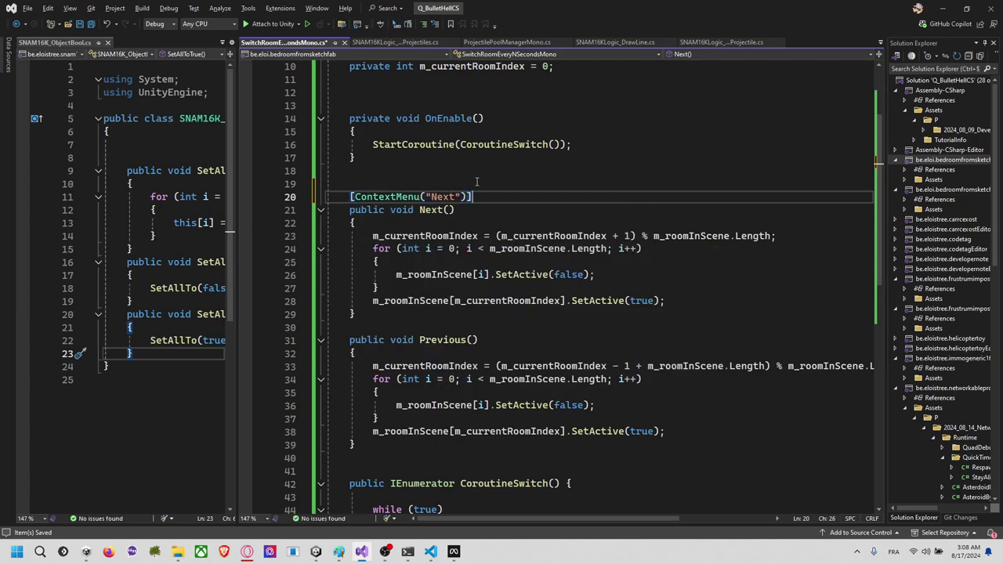
Step: Copy the [ContextMenu("Next")] attribute line above the Previous() method and save the script
{"action": "key", "text": "shift+Up"}
{"action": "key", "text": "ctrl+c"}
{"action": "left_click", "coordinate": [401, 323]}
{"action": "key", "text": "ctrl+v"}
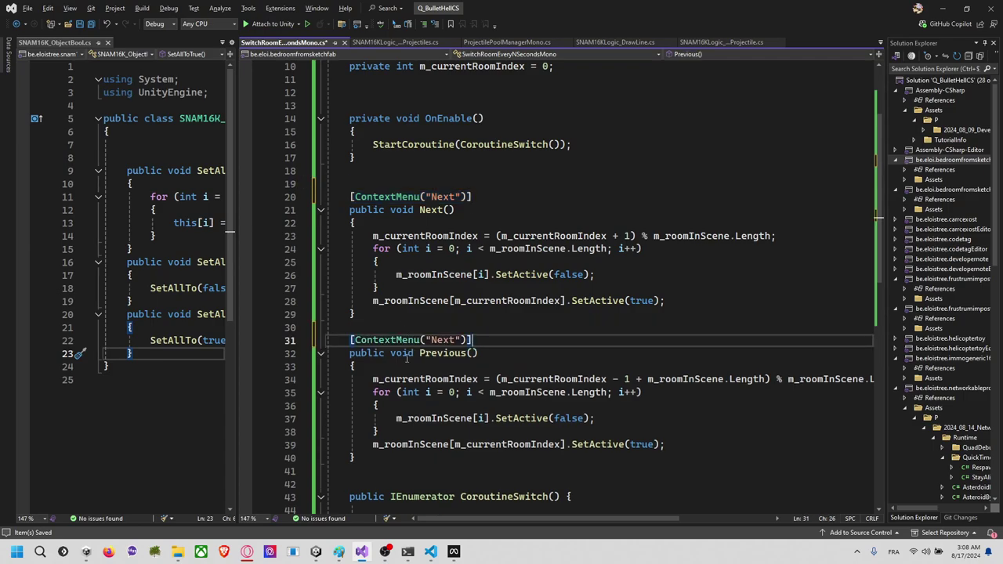
{"action": "left_click", "coordinate": [439, 322]}
{"action": "key", "text": "ctrl+s"}
{"action": "left_click", "coordinate": [472, 199]}
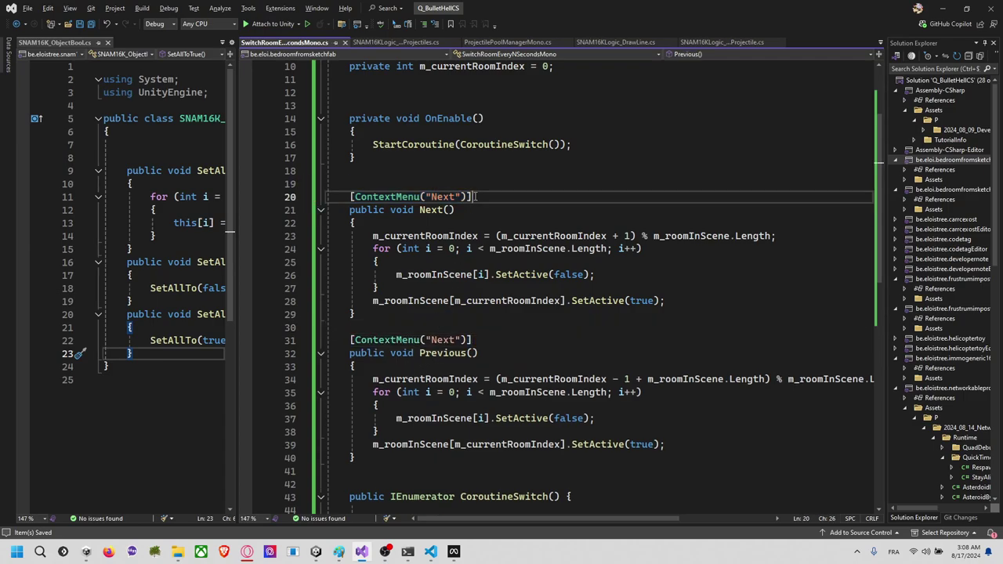
{"action": "left_click", "coordinate": [497, 189]}
{"action": "scroll", "coordinate": [499, 188], "scroll_direction": "up", "scroll_amount": 2}
{"action": "left_click", "coordinate": [446, 251]}
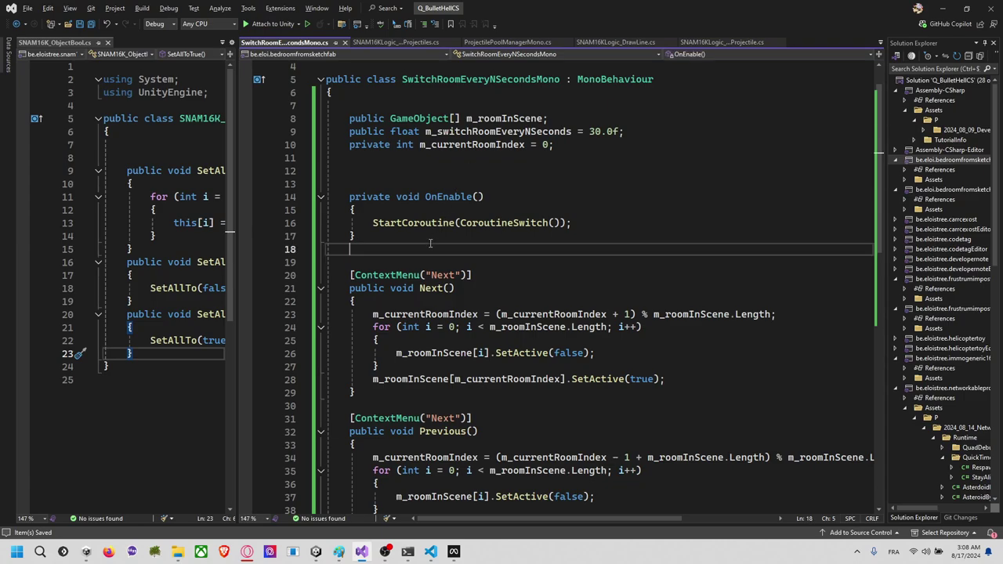
{"action": "key", "text": "alt+Tab"}
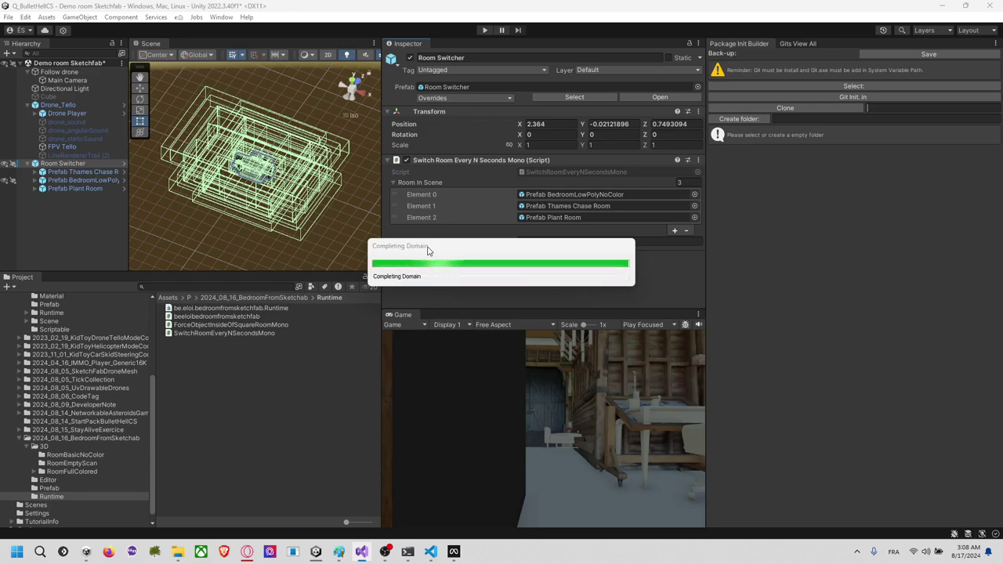
{"action": "key", "text": "alt+Tab"}
Step: Declare the field public bool m_useAutoSwitch = true above the OnEnable method
{"action": "left_click", "coordinate": [458, 171]}
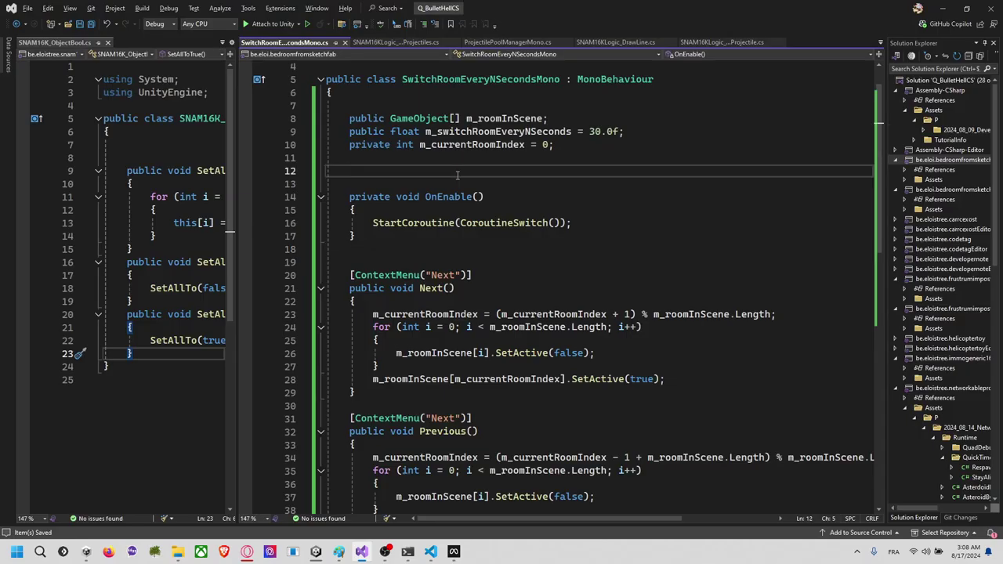
{"action": "key", "text": "Return"}
{"action": "type", "text": "public "}
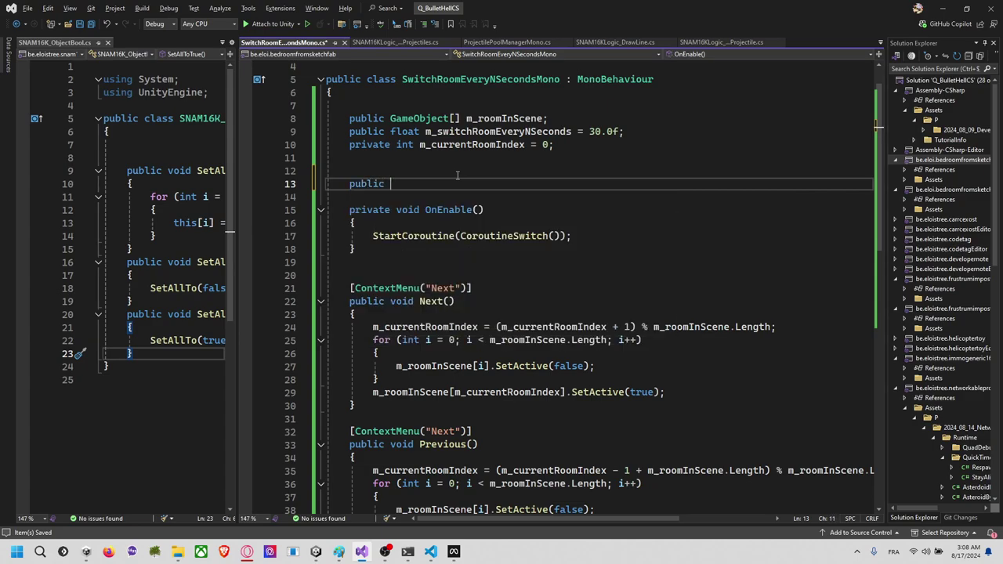
{"action": "type", "text": "ool"}
{"action": "key", "text": "BackSpace"}
{"action": "key", "text": "BackSpace"}
{"action": "key", "text": "BackSpace"}
{"action": "type", "text": "b"}
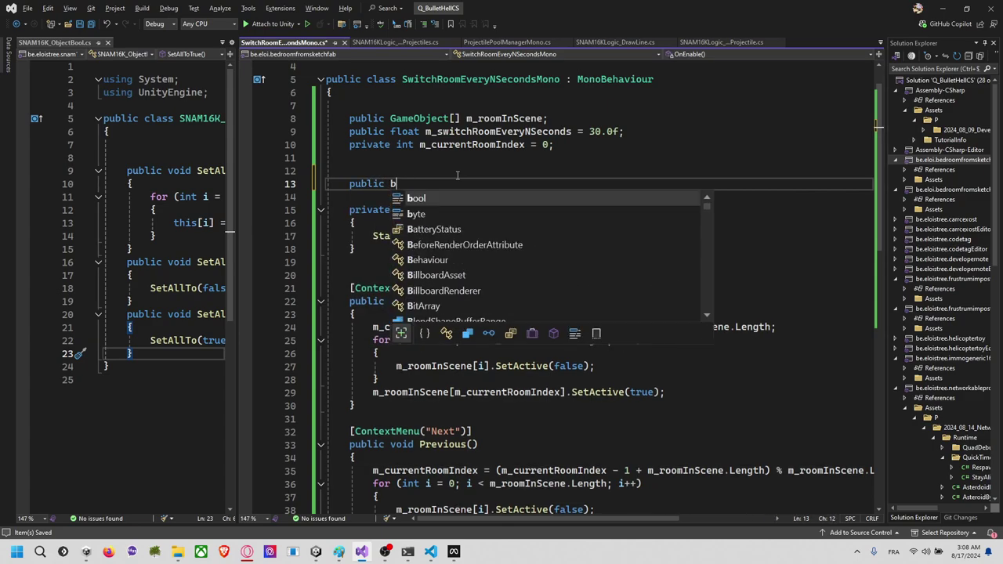
{"action": "type", "text": "olm _"}
{"action": "key", "text": "BackSpace"}
{"action": "key", "text": "BackSpace"}
{"action": "key", "text": "BackSpace"}
{"action": "key", "text": "BackSpace"}
{"action": "type", "text": "oo"}
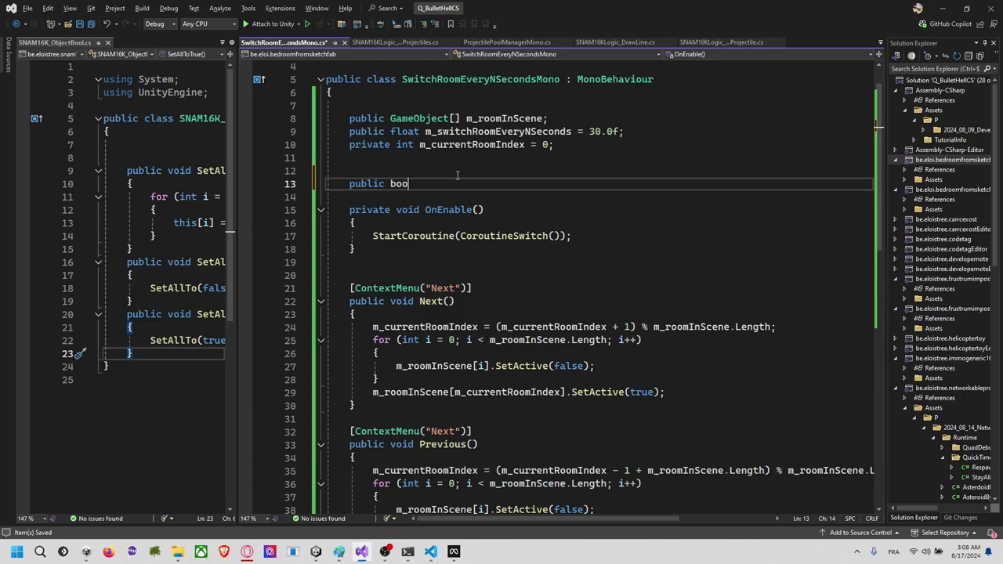
{"action": "type", "text": "l m_use"}
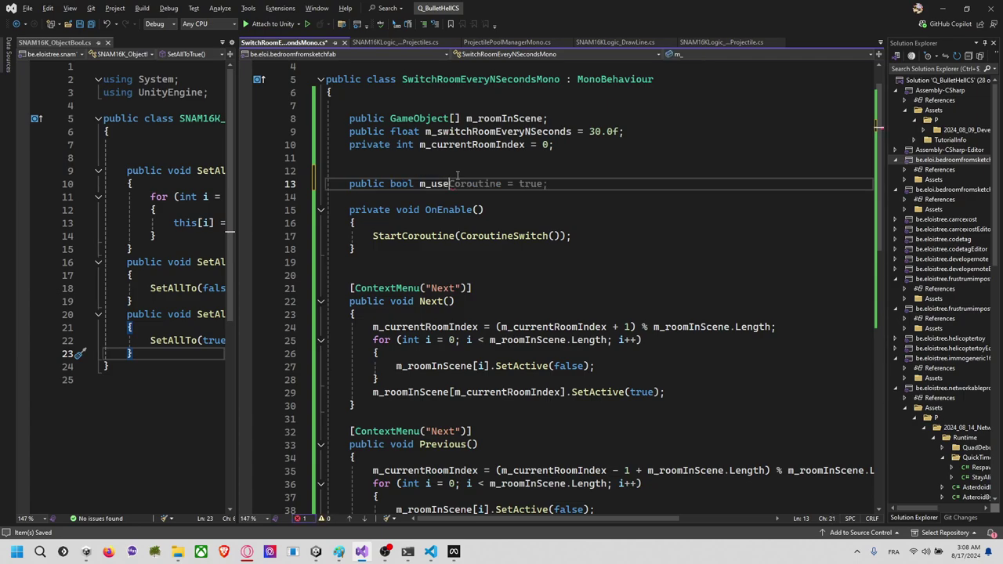
{"action": "type", "text": "Auto"}
{"action": "key", "text": "Tab"}
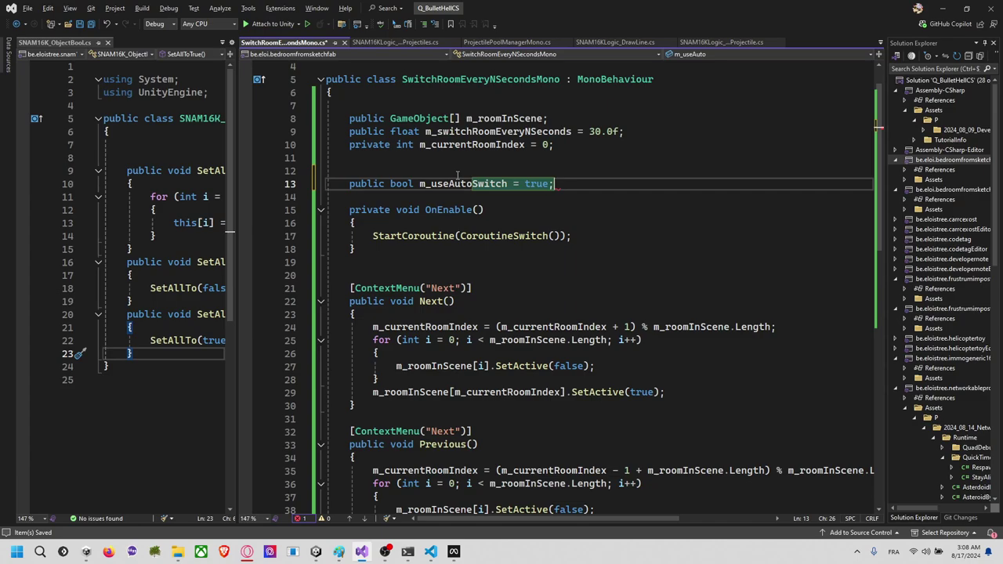
Step: Make OnEnable start the CoroutineSwitch coroutine only if m_useAutoSwitch is true, and save the script
{"action": "key", "text": "Down"}
{"action": "key", "text": "Down"}
{"action": "key", "text": "Down"}
{"action": "key", "text": "Return"}
{"action": "type", "text": "if("}
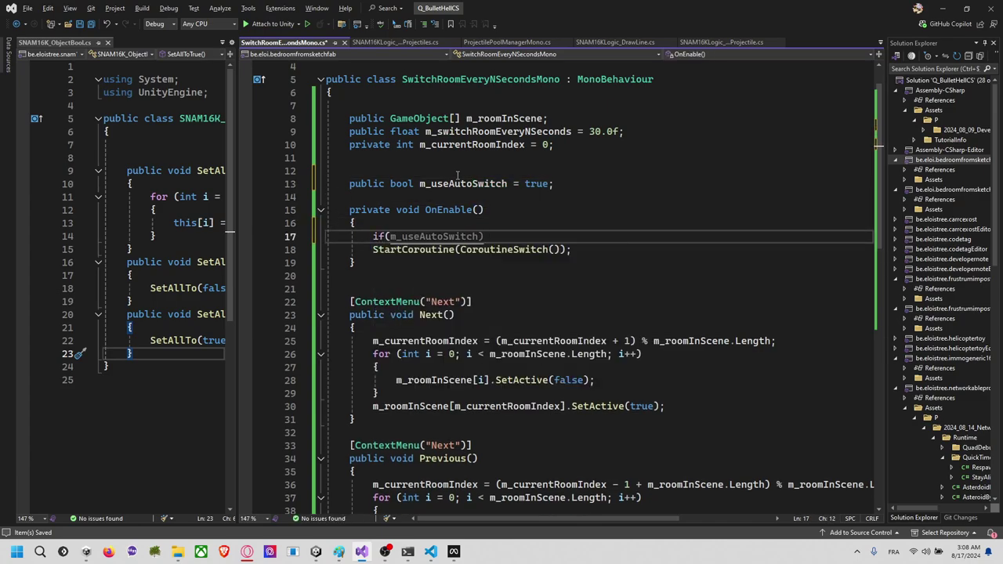
{"action": "key", "text": "Tab"}
{"action": "key", "text": "Down"}
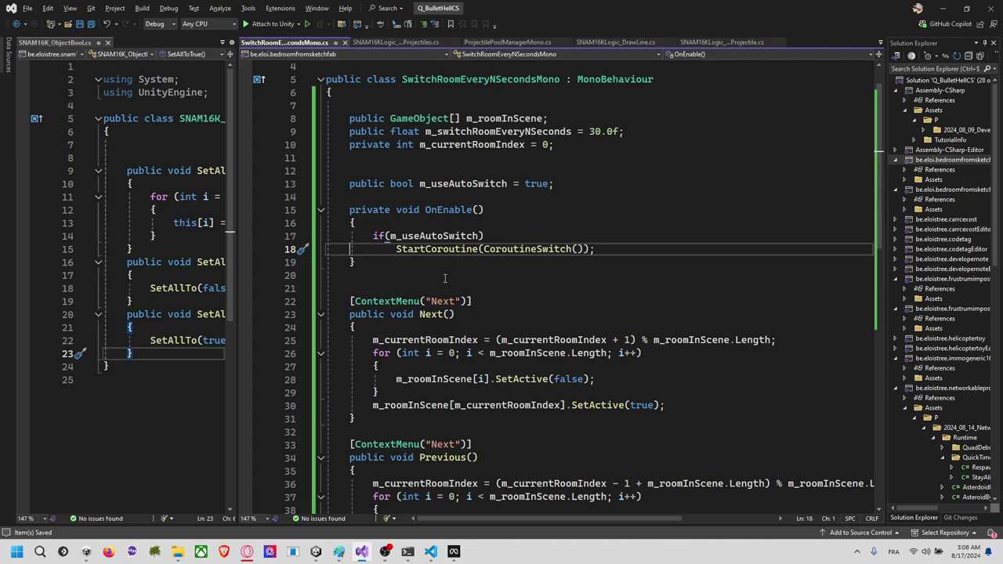
{"action": "left_click", "coordinate": [445, 278]}
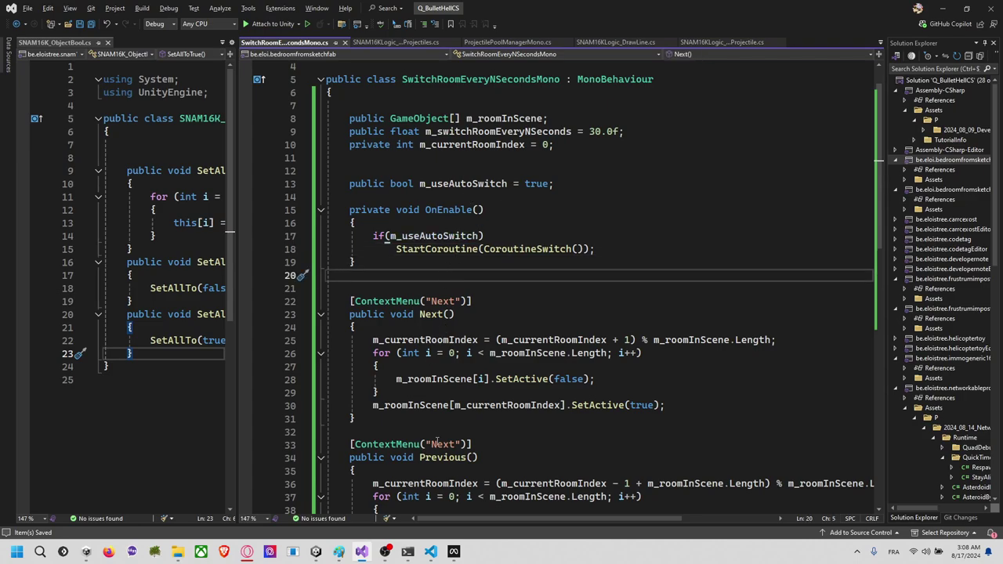
{"action": "key", "text": "ctrl+s"}
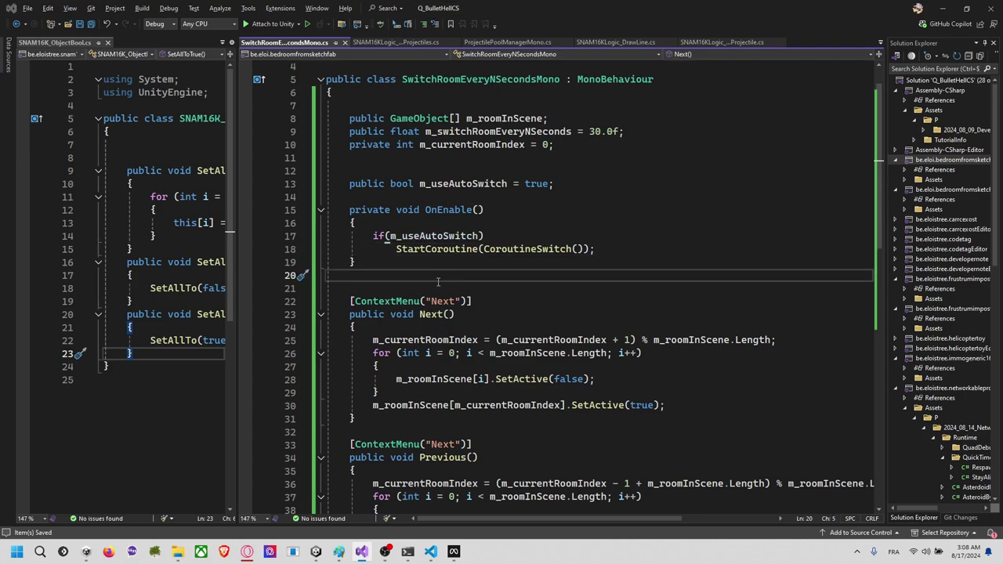
Step: Switch to Unity and deactivate the Thames Chase, BedroomLowPolyNoColor and Plant Room prefabs under Room Switcher together
{"action": "key", "text": "alt+Tab"}
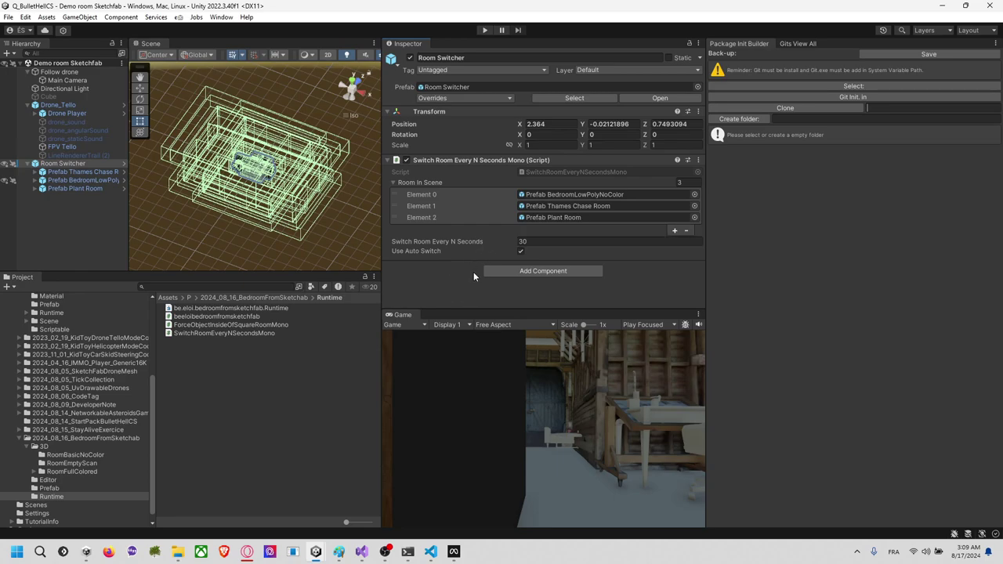
{"action": "left_click", "coordinate": [78, 172]}
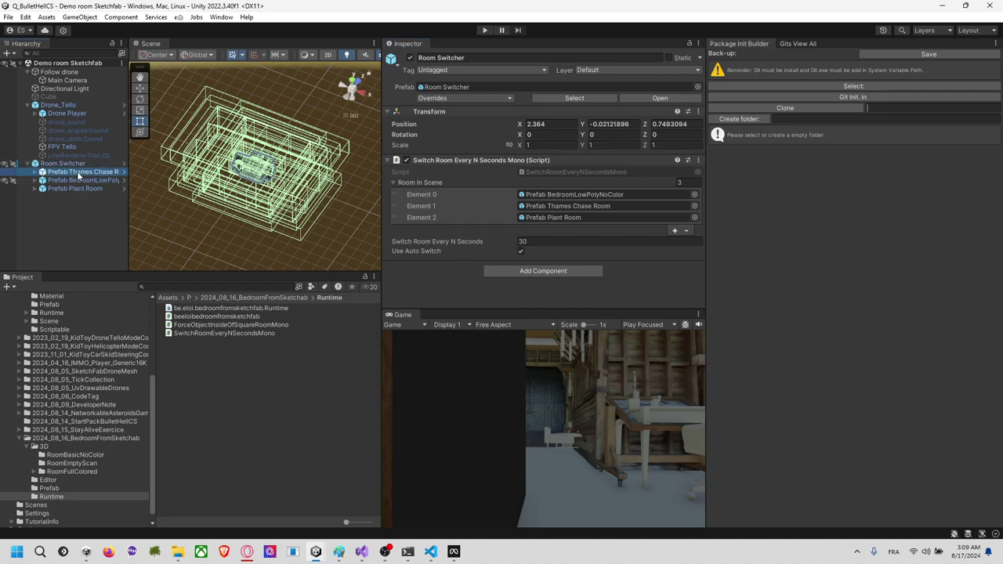
{"action": "left_click", "coordinate": [75, 189], "text": "shift"}
{"action": "left_click", "coordinate": [410, 58]}
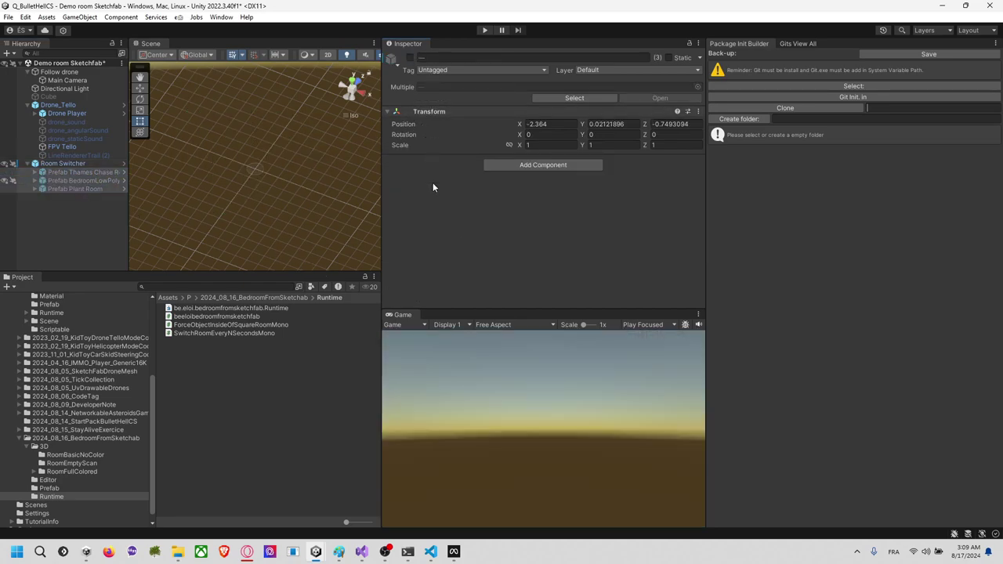
Step: Apply all overrides of the Room Switcher instance to its prefab
{"action": "left_click", "coordinate": [77, 214]}
{"action": "left_click", "coordinate": [79, 162]}
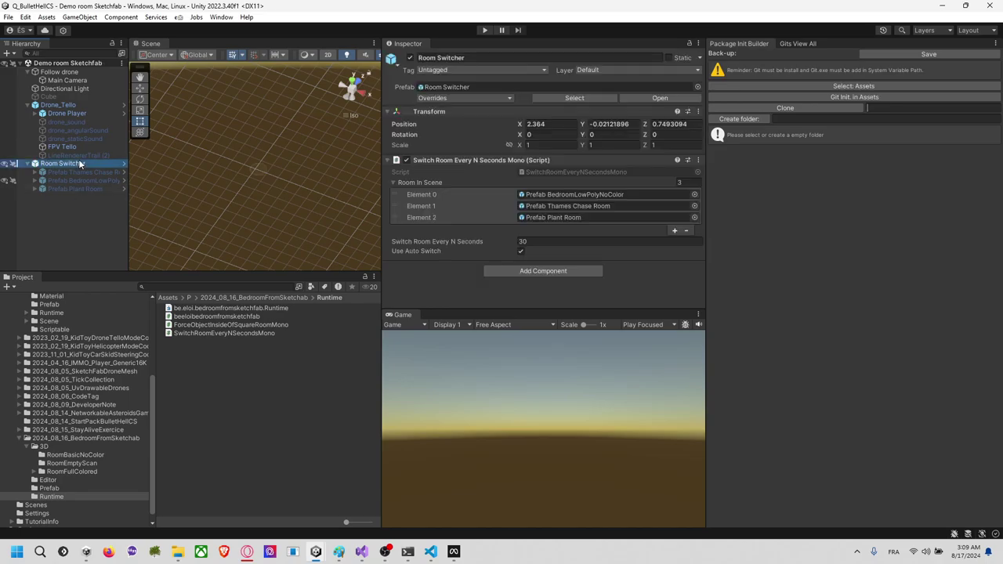
{"action": "left_click", "coordinate": [508, 101]}
{"action": "left_click", "coordinate": [533, 200]}
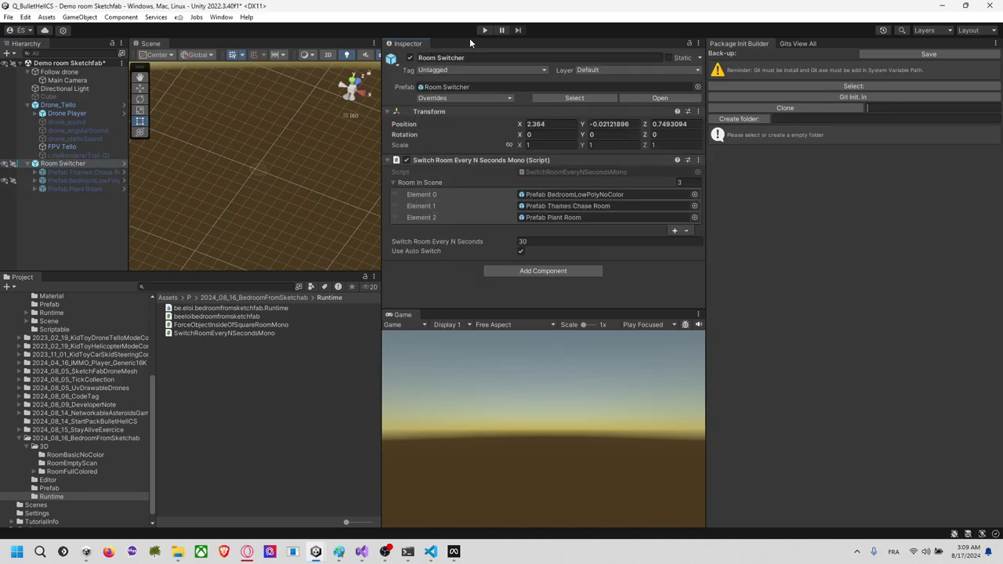
Step: Set Switch Room Every N Seconds to 1 on Room Switcher and test the automatic room cycling in Play mode
{"action": "left_click", "coordinate": [541, 240]}
{"action": "type", "text": "1"}
{"action": "left_click", "coordinate": [485, 30]}
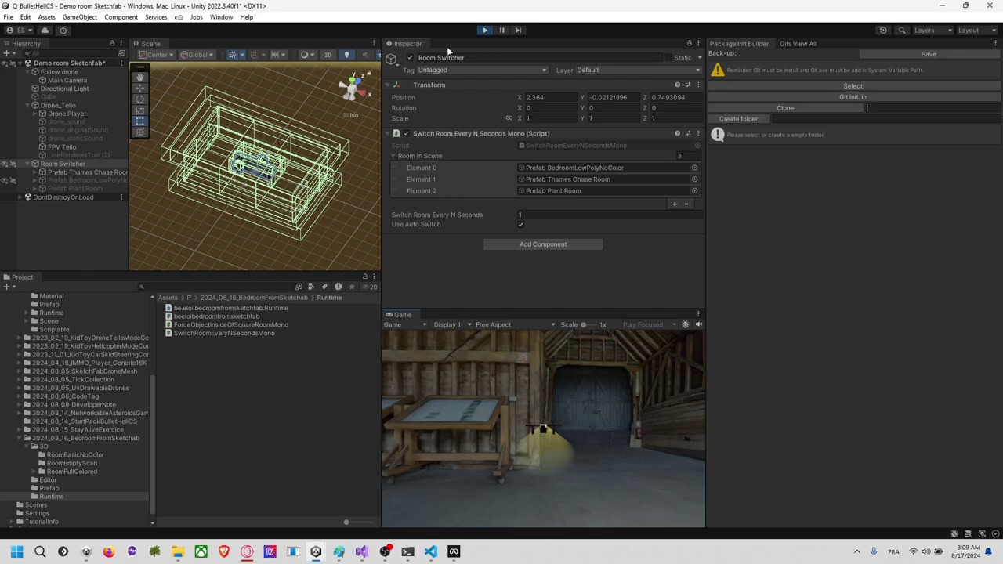
{"action": "left_click", "coordinate": [486, 29]}
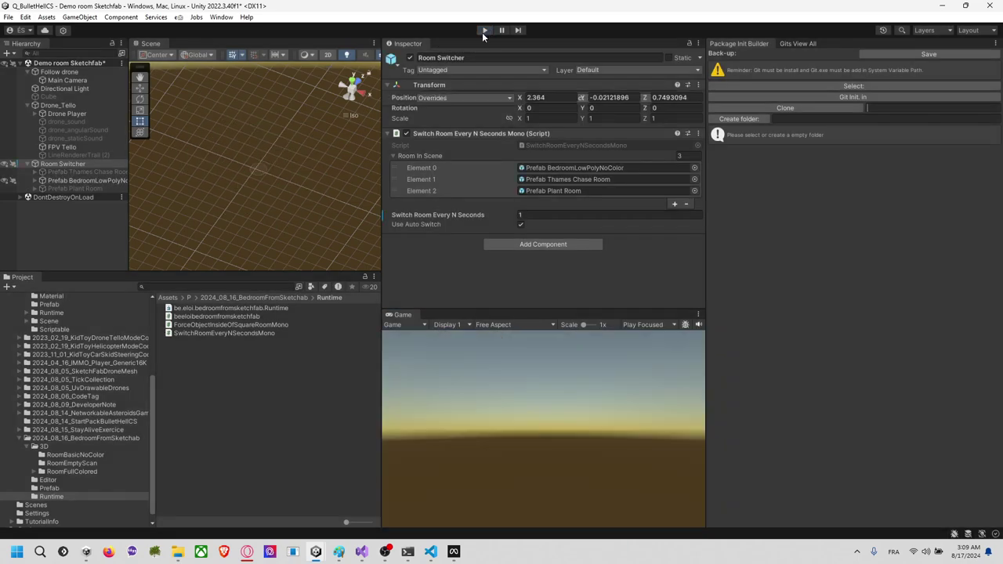
Step: Set Switch Room Every N Seconds to 30 and apply all Room Switcher overrides to the prefab
{"action": "left_click", "coordinate": [544, 242]}
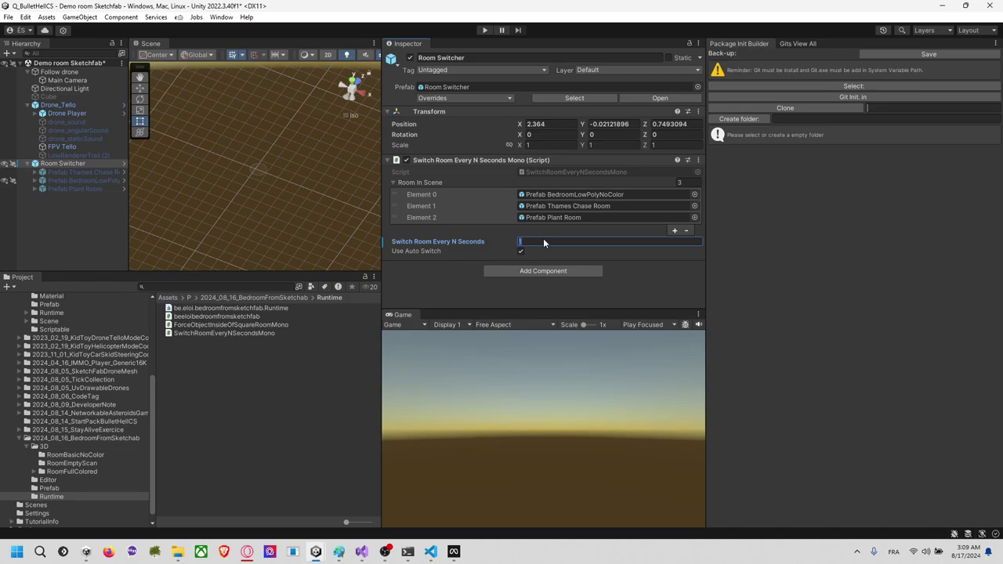
{"action": "type", "text": "30"}
{"action": "left_click", "coordinate": [470, 98]}
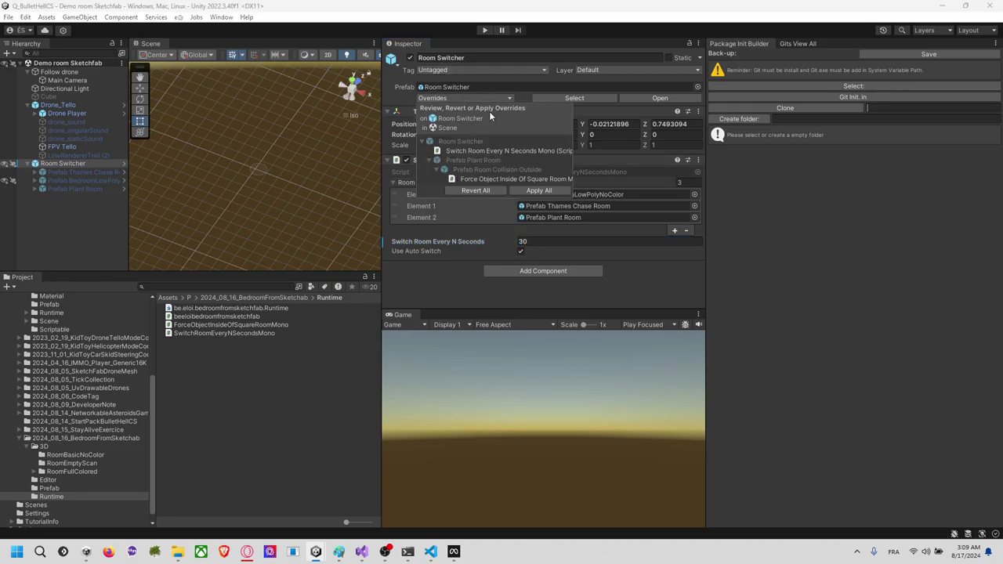
{"action": "left_click", "coordinate": [549, 191]}
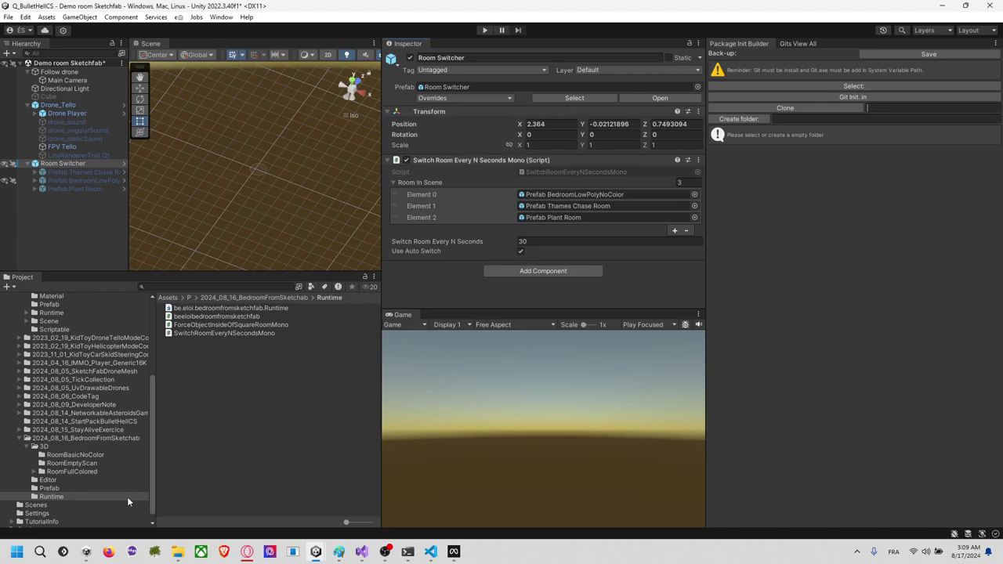
Step: Add, commit, pull and push the 2024_08_16_BedroomFromSketchab package to its Git repository
{"action": "left_click", "coordinate": [101, 438]}
{"action": "left_click", "coordinate": [188, 351]}
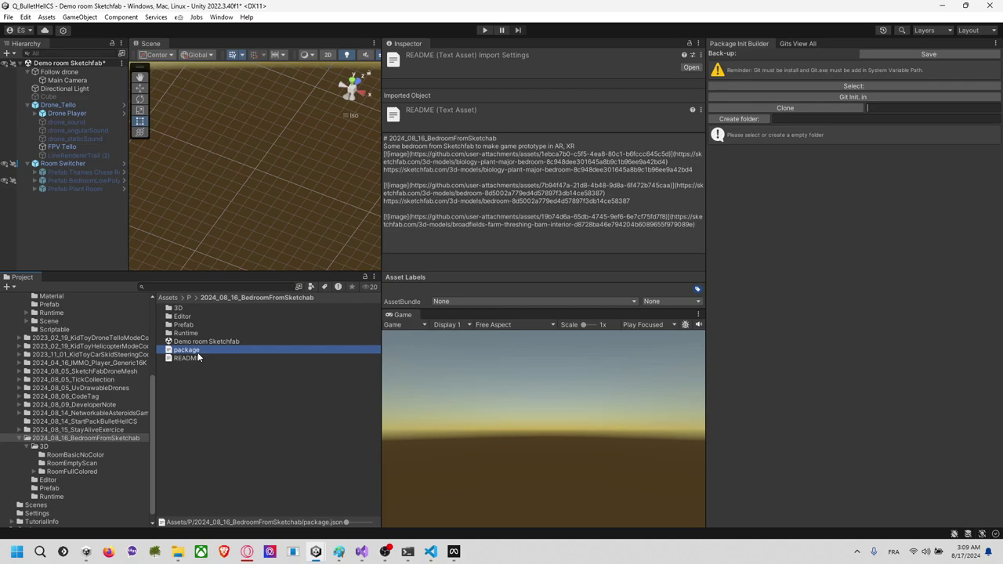
{"action": "left_click", "coordinate": [879, 130]}
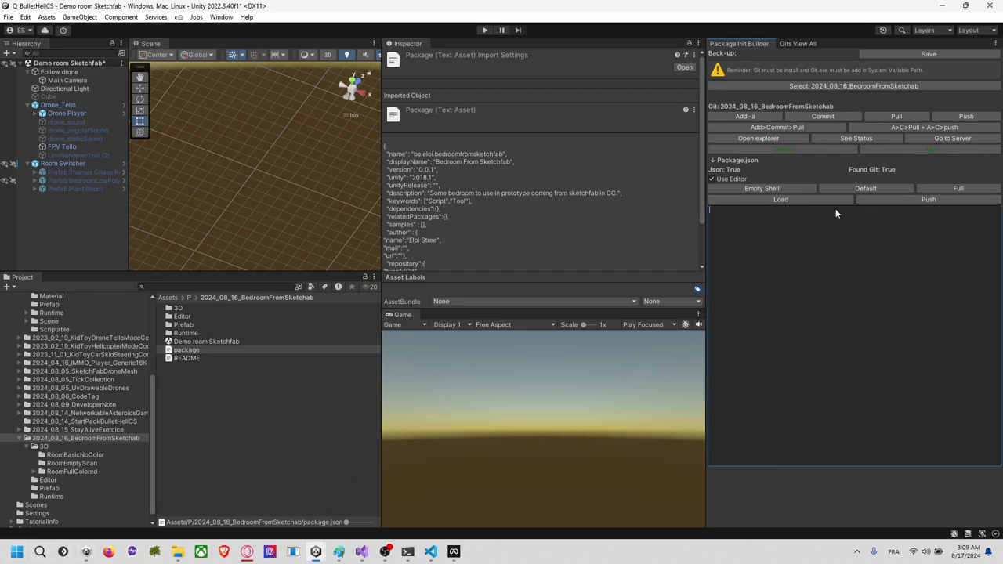
Step: Switch to the Meta Unity project and update the Bedroom From Sketchfab package, moving the Package Manager window aside
{"action": "key", "text": "alt+Tab"}
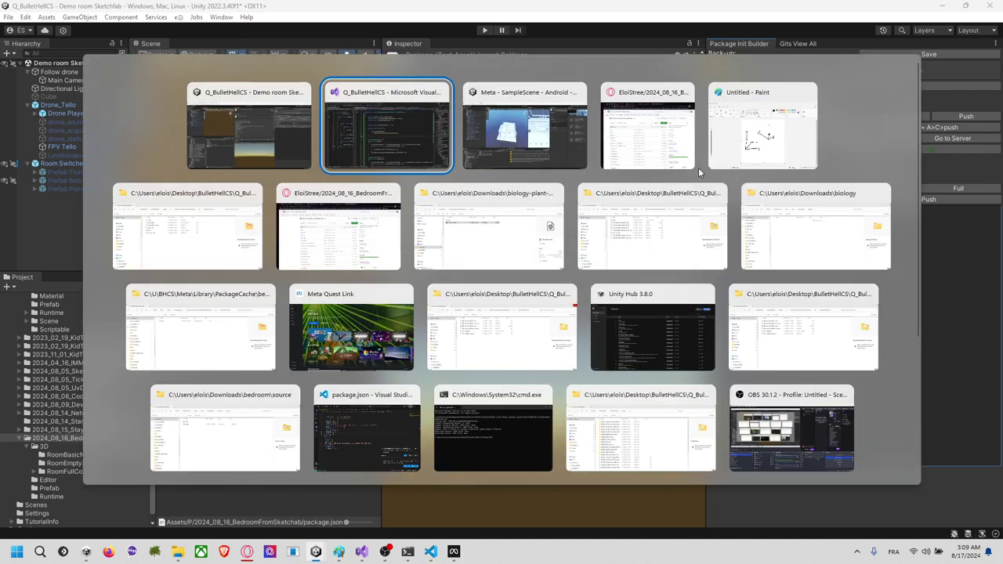
{"action": "key", "text": "alt+Tab"}
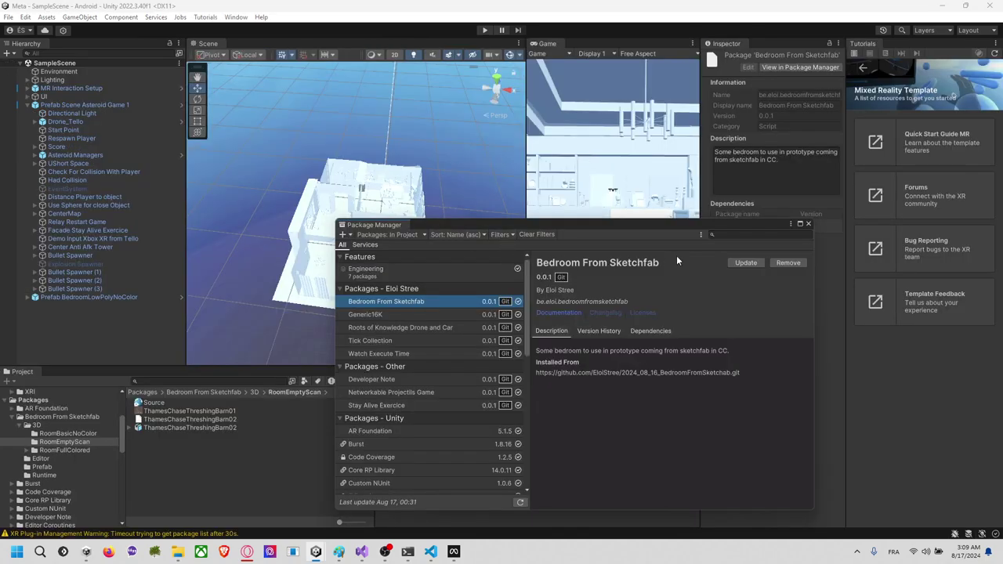
{"action": "left_click", "coordinate": [740, 264]}
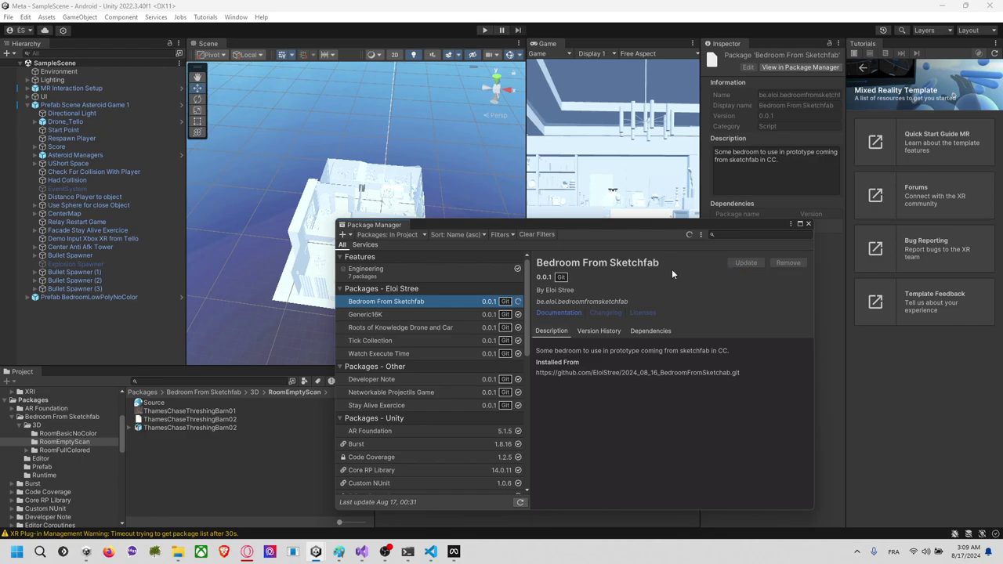
{"action": "left_click_drag", "start_coordinate": [656, 225], "coordinate": [541, 167]}
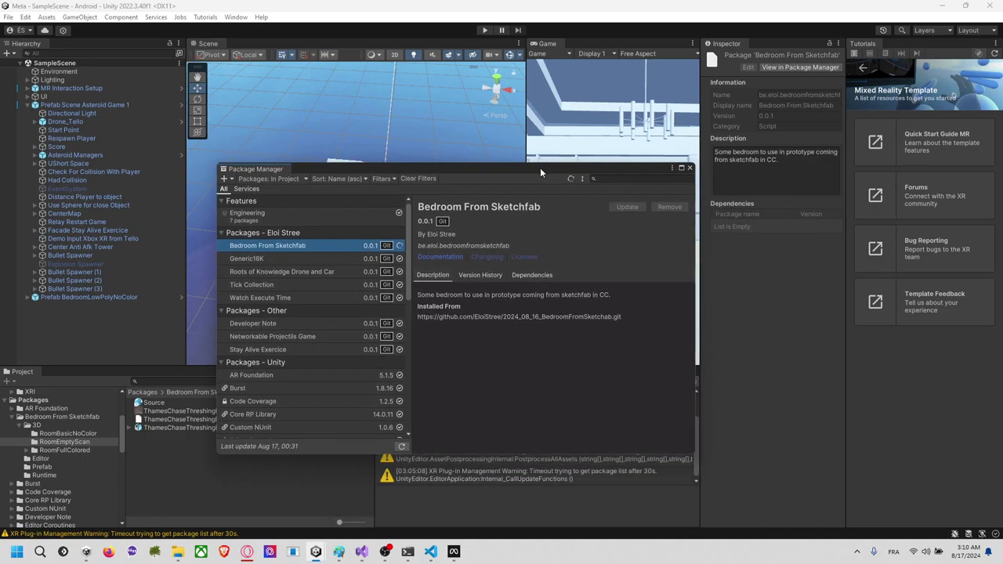
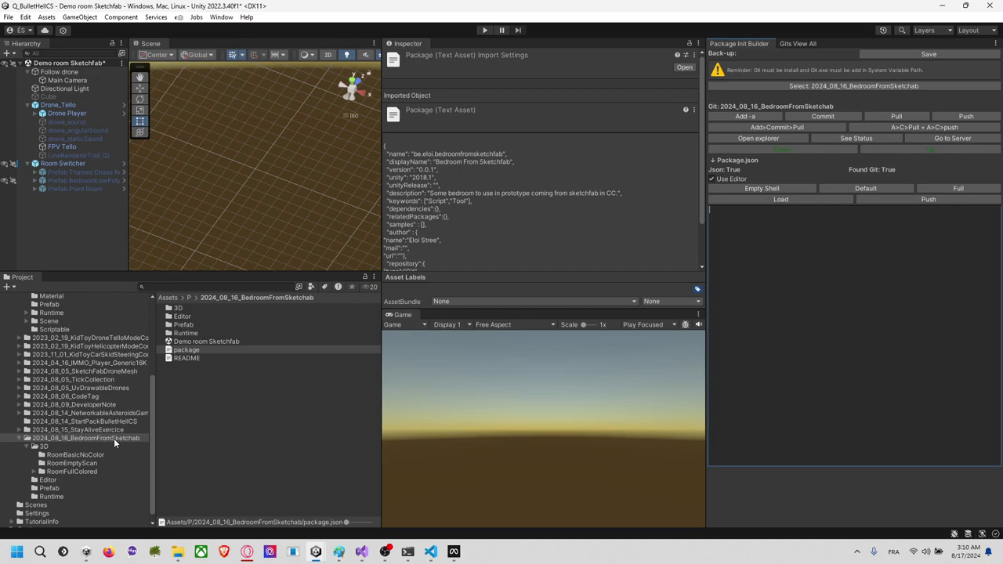
Step: Show the 2024_08_16_BedroomFromSketchab folder in File Explorer from the Q_BulletHellCS project and check its size on disk
{"action": "right_click", "coordinate": [114, 438]}
{"action": "left_click", "coordinate": [184, 149]}
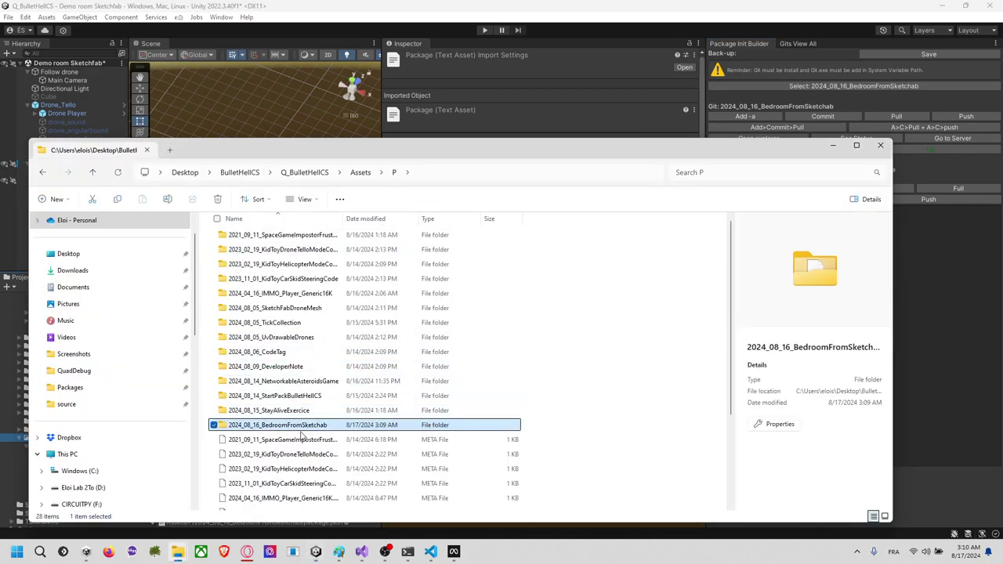
{"action": "right_click", "coordinate": [301, 432]}
{"action": "right_click", "coordinate": [258, 425]}
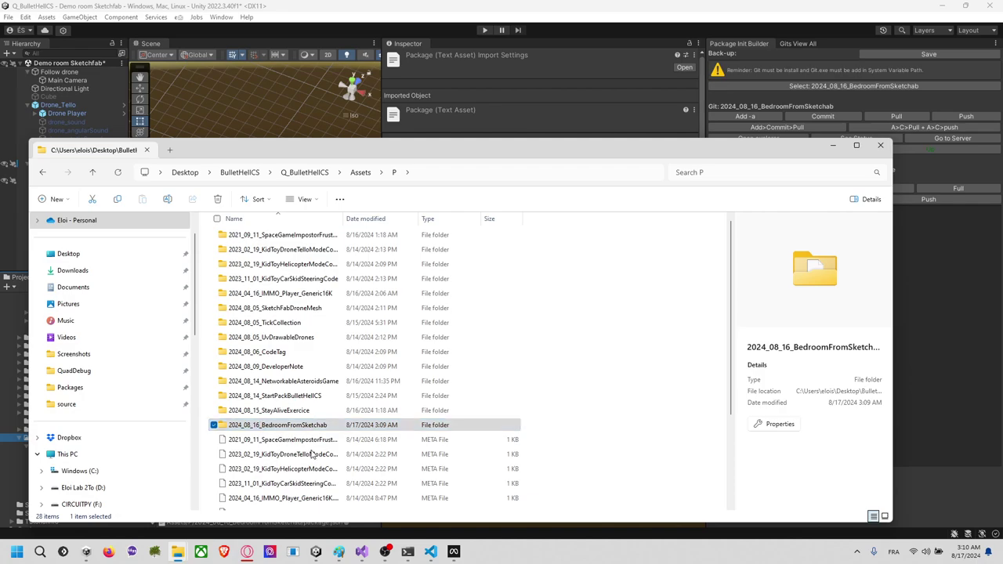
{"action": "right_click", "coordinate": [323, 429]}
{"action": "left_click", "coordinate": [337, 410]}
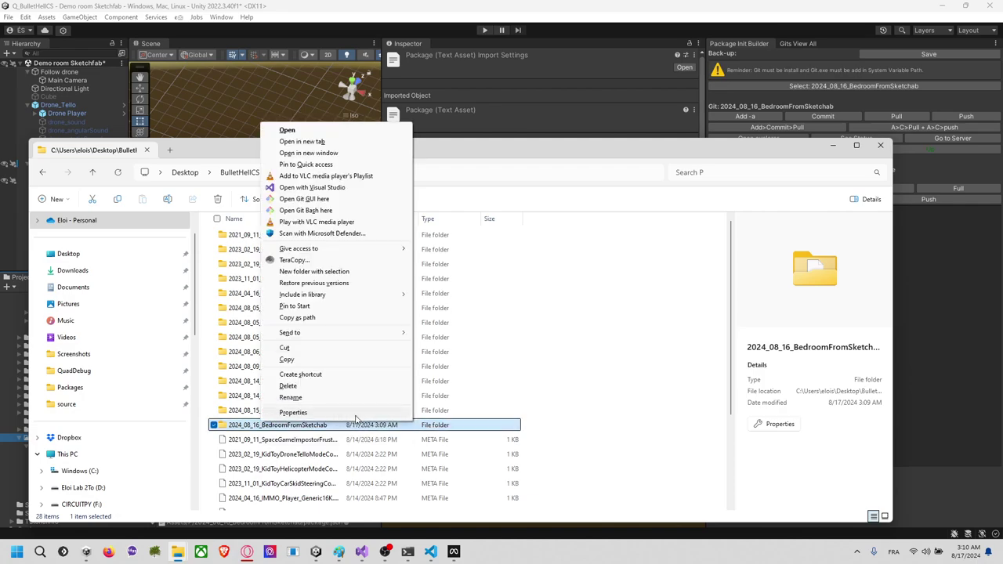
{"action": "left_click", "coordinate": [293, 412]}
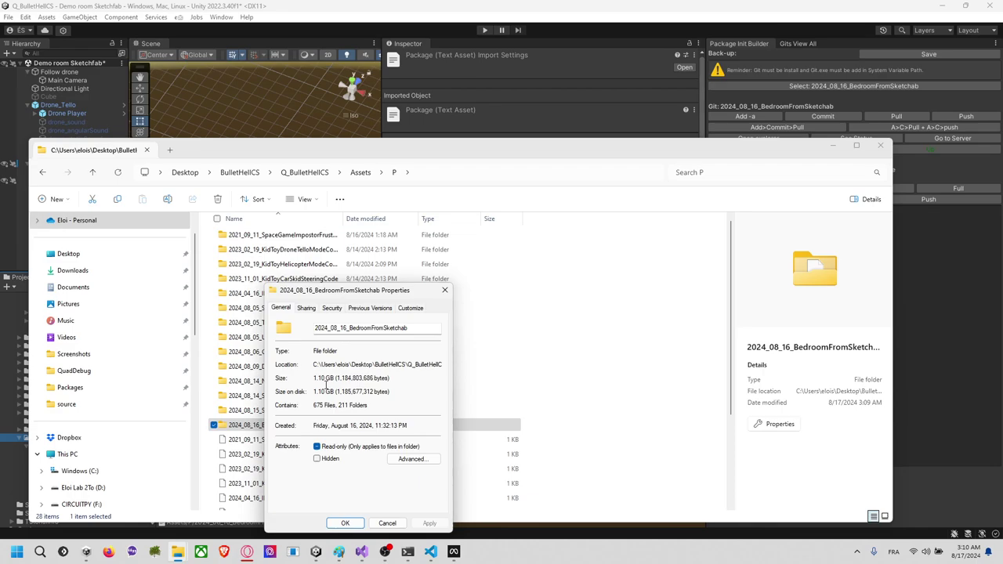
{"action": "left_click_drag", "start_coordinate": [387, 290], "coordinate": [457, 264]}
{"action": "left_click", "coordinate": [515, 264]}
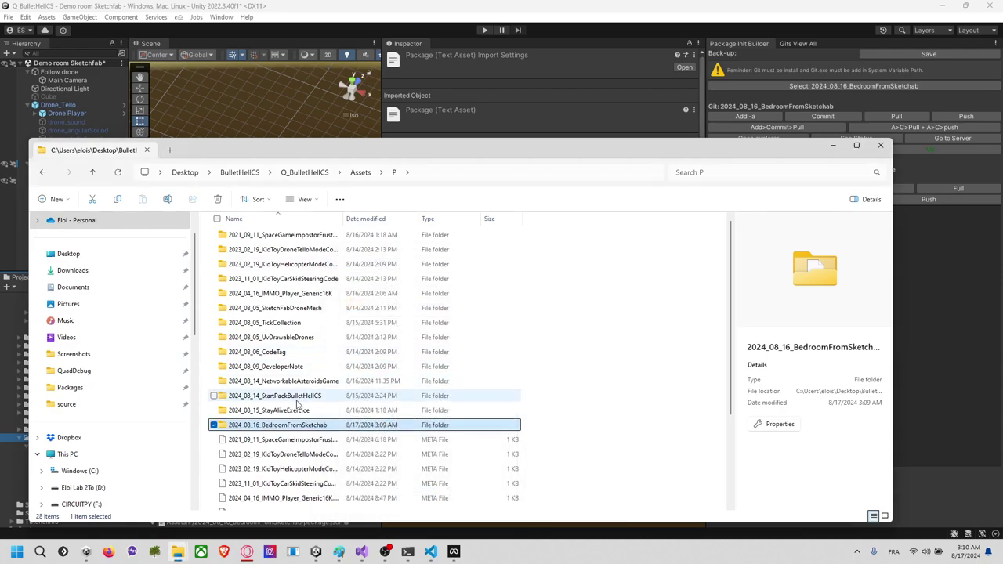
Step: Examine the package folder's contents in File Explorer and, back in Unity, the RoomBasicNoColor, RoomEmptyScan and RoomFullColored folders
{"action": "double_click", "coordinate": [279, 425]}
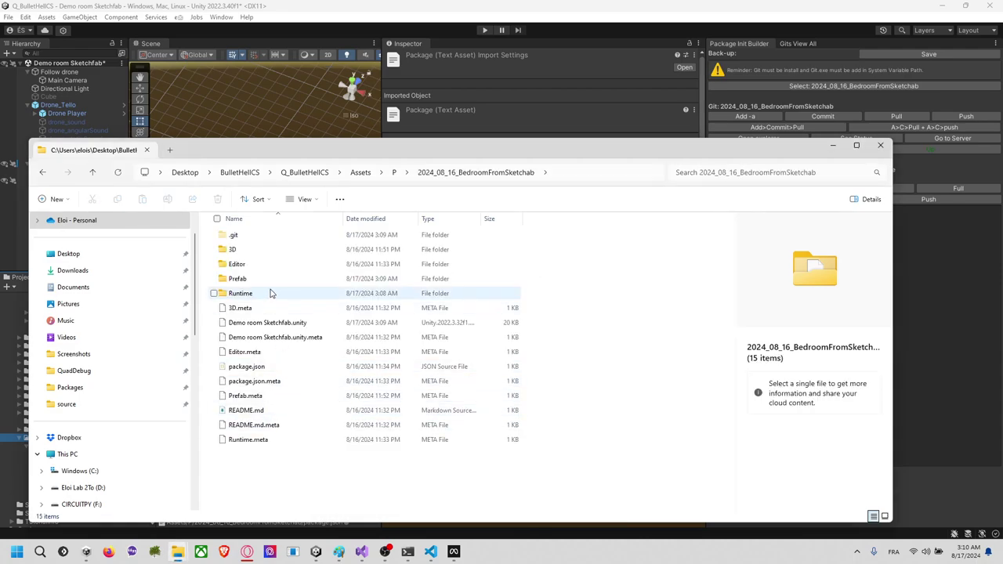
{"action": "mouse_move", "coordinate": [272, 258]}
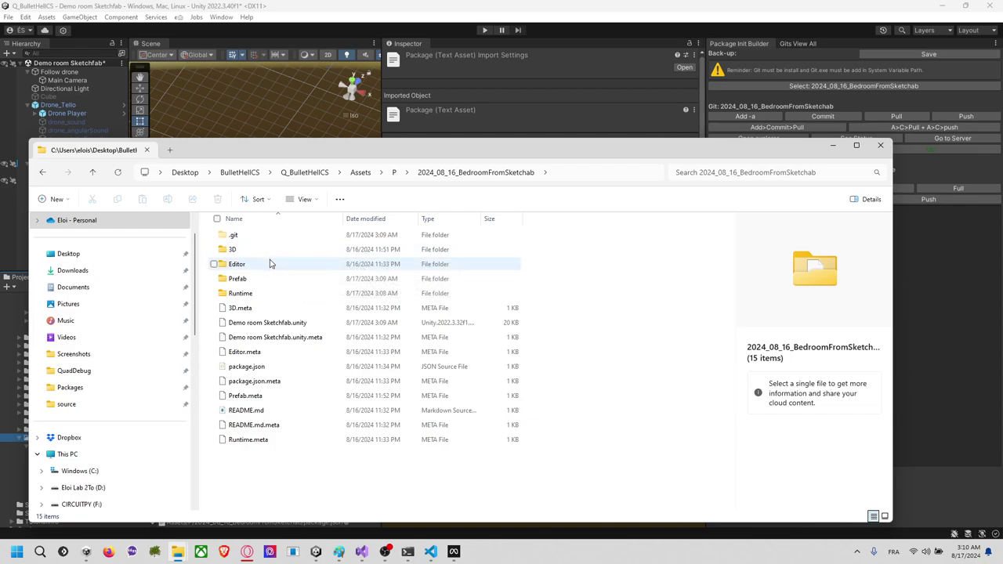
{"action": "left_click", "coordinate": [388, 35]}
{"action": "left_click", "coordinate": [86, 455]}
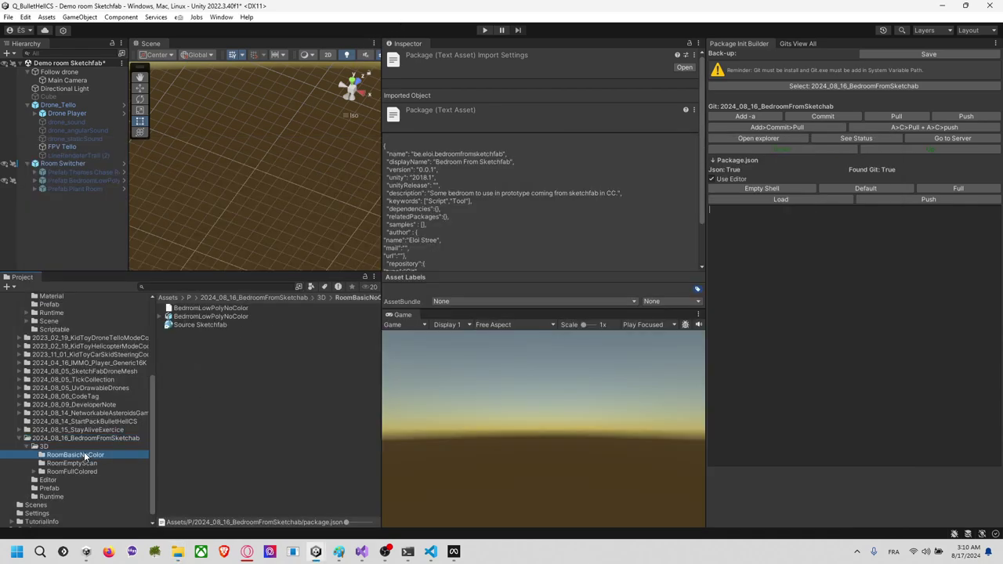
{"action": "left_click", "coordinate": [97, 472]}
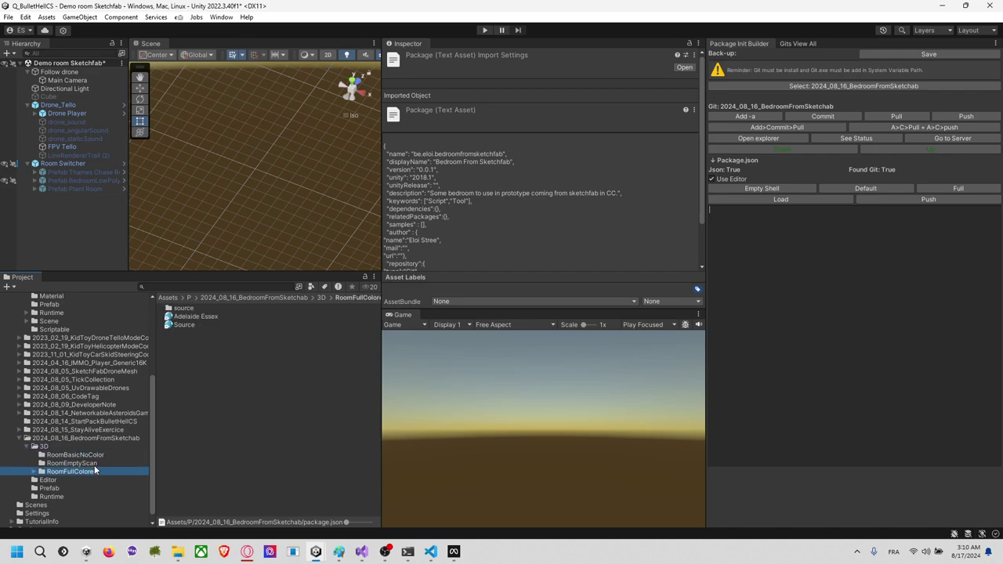
{"action": "left_click", "coordinate": [84, 465]}
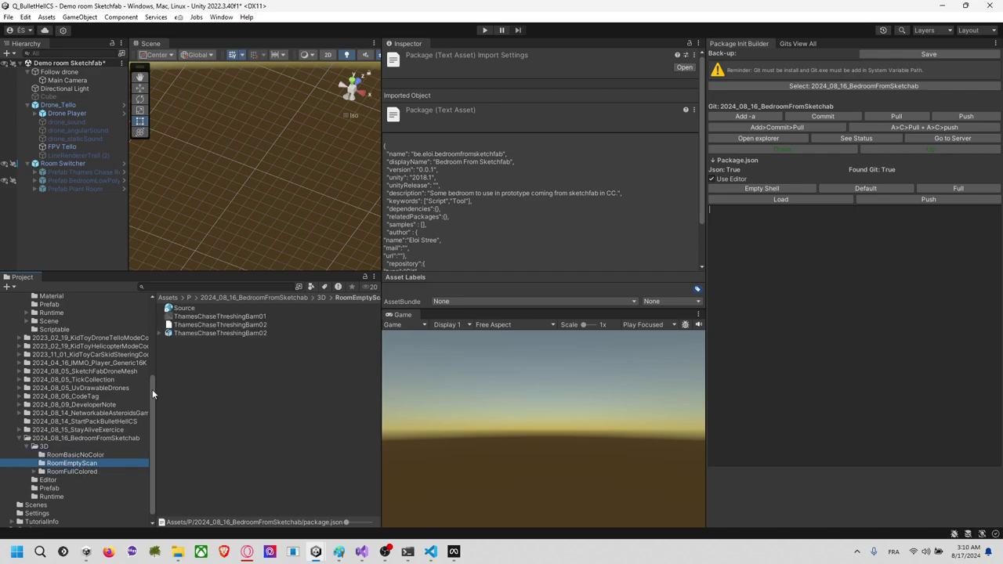
{"action": "left_click", "coordinate": [102, 454]}
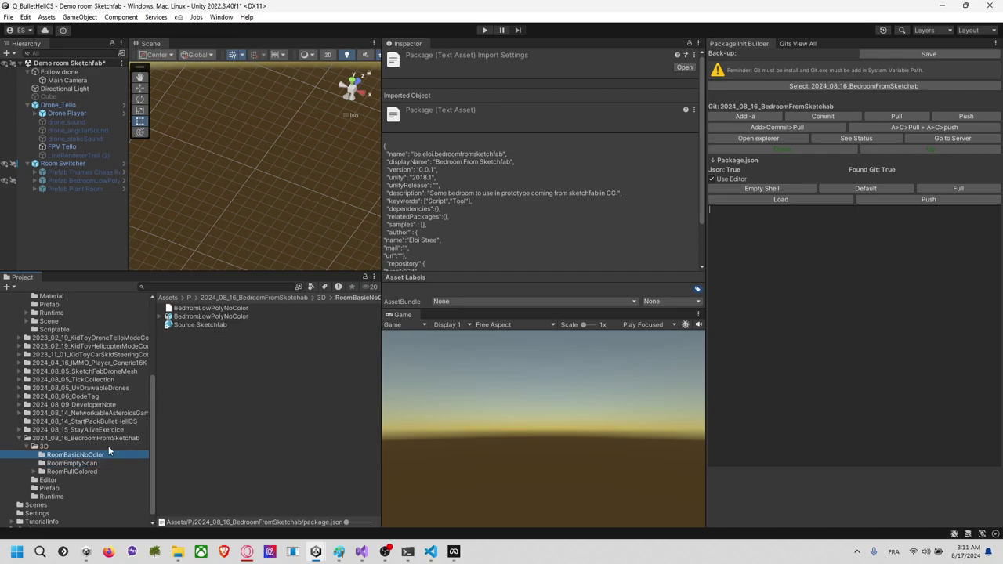
{"action": "left_click", "coordinate": [92, 472]}
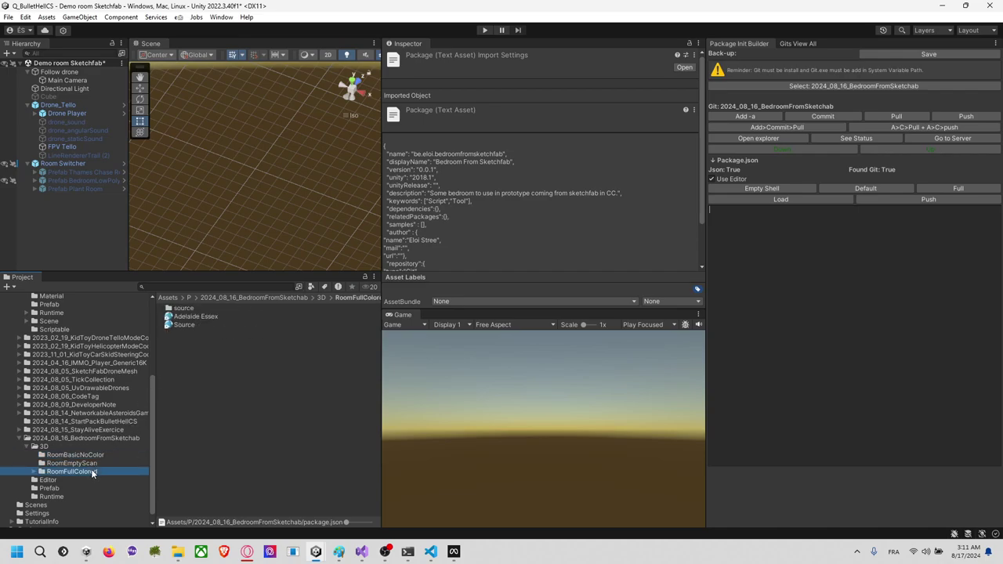
Step: Search the RoomFullColored source folder for AO and delete all matching ambient occlusion textures
{"action": "double_click", "coordinate": [184, 309]}
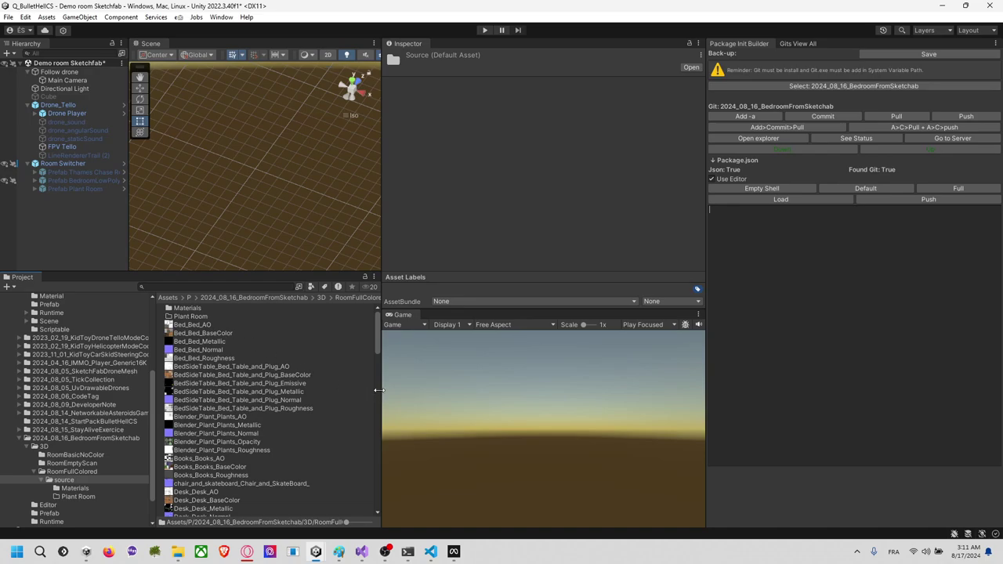
{"action": "left_click_drag", "start_coordinate": [379, 390], "coordinate": [518, 389]}
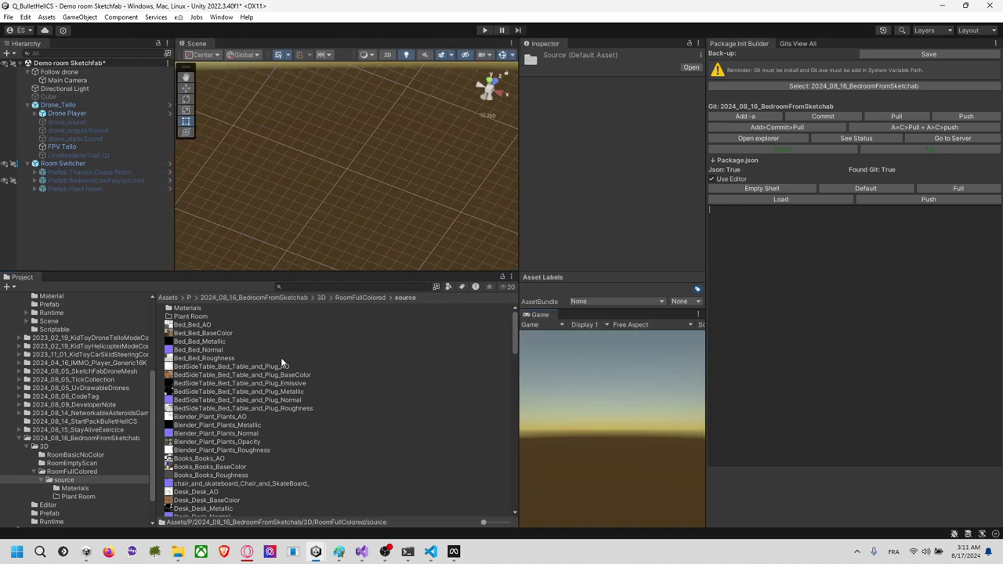
{"action": "left_click", "coordinate": [206, 324]}
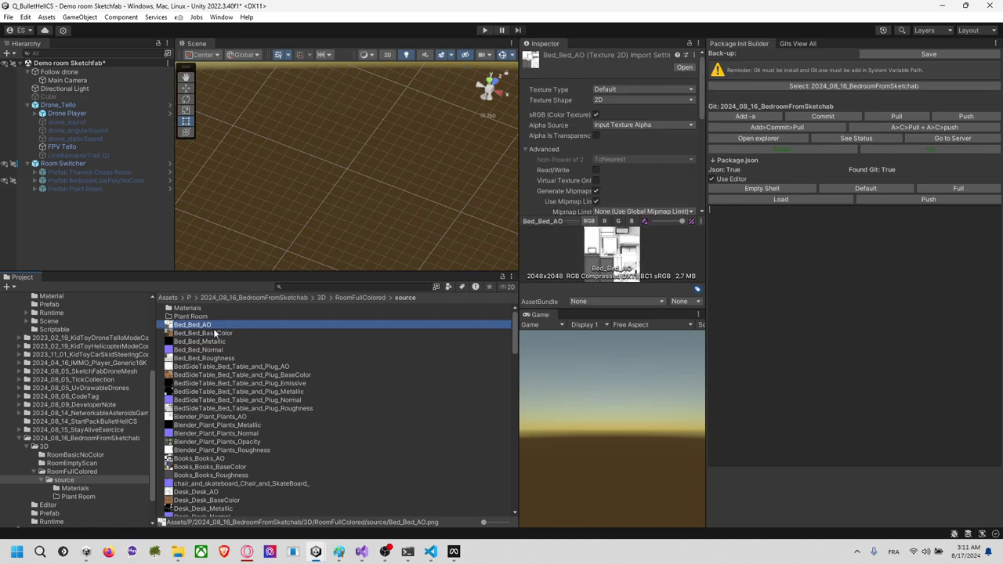
{"action": "left_click", "coordinate": [208, 325]}
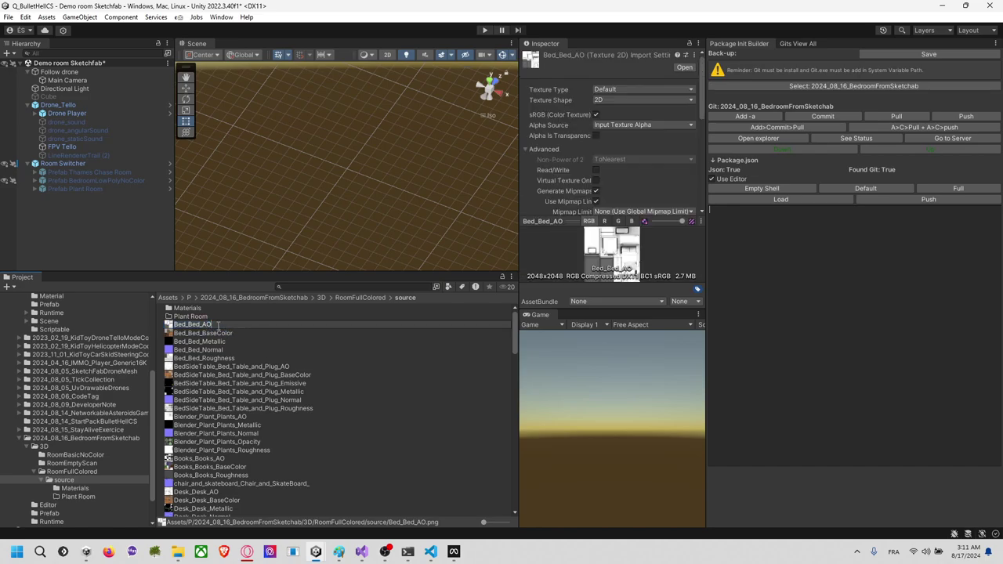
{"action": "left_click", "coordinate": [292, 288]}
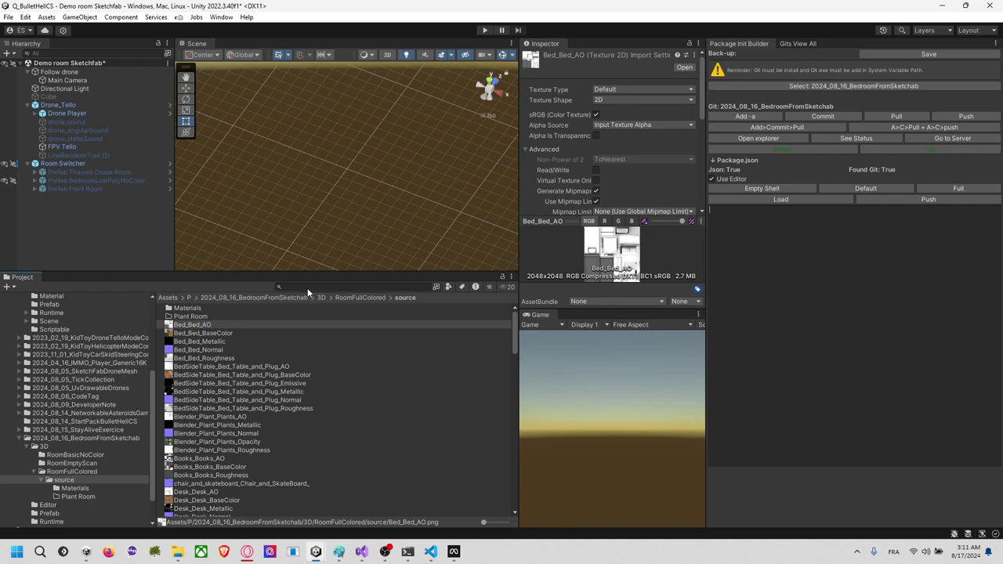
{"action": "type", "text": "AO"}
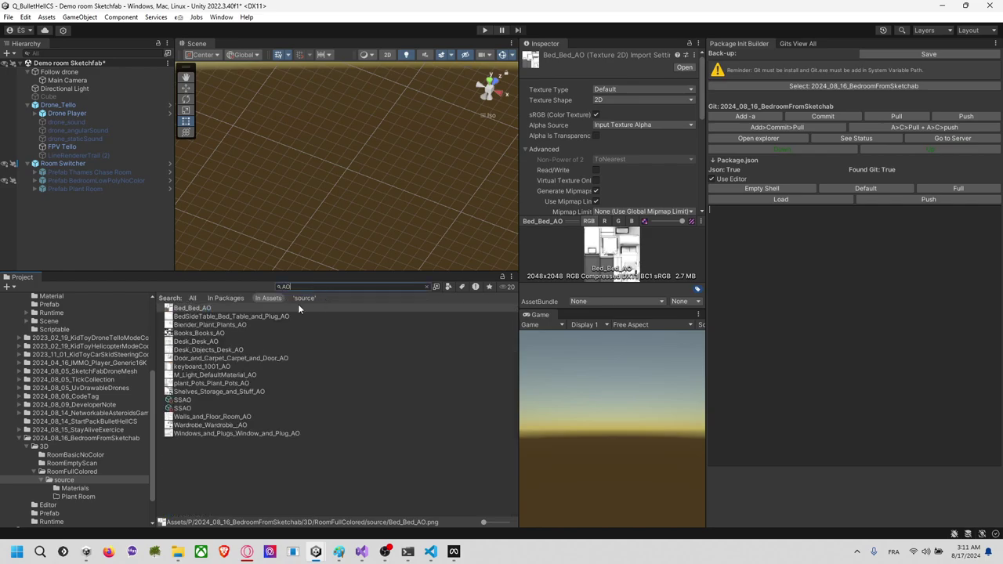
{"action": "left_click", "coordinate": [256, 333]}
{"action": "key", "text": "ctrl+a"}
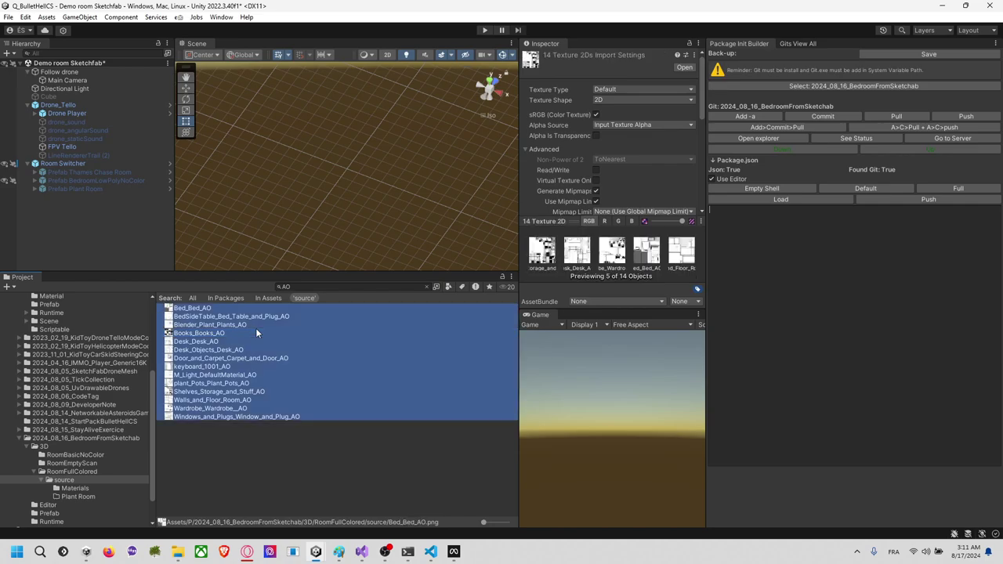
{"action": "key", "text": "Delete"}
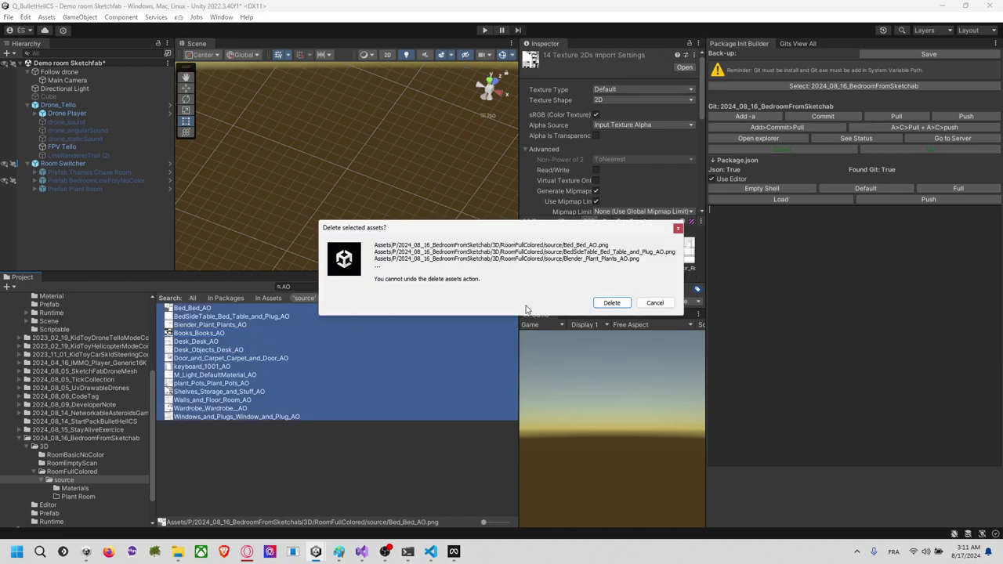
{"action": "left_click", "coordinate": [611, 303]}
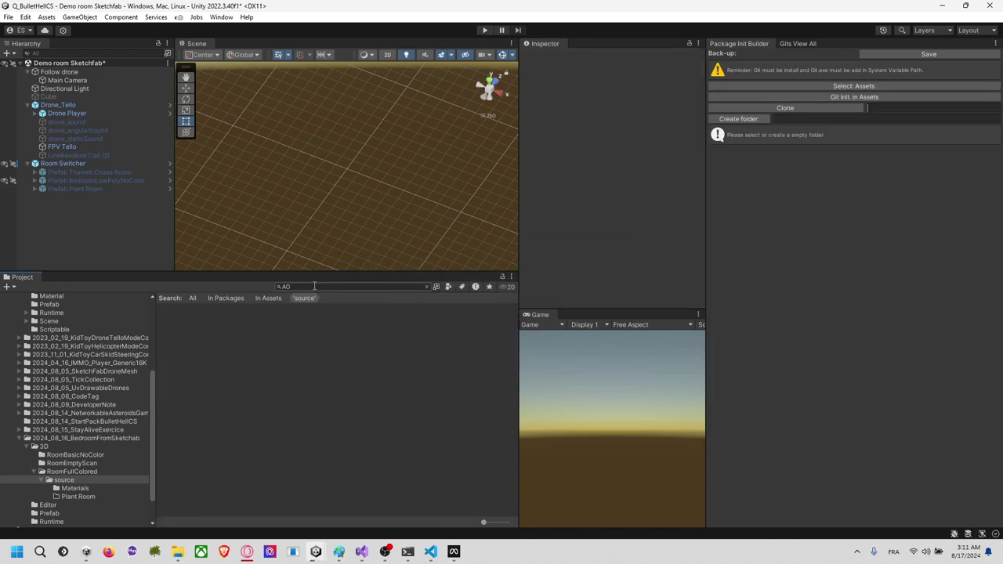
Step: Clear the AO search and filter the RoomFullColored source folder by Roughness, copied from the bedside table roughness texture's name
{"action": "left_click", "coordinate": [314, 286]}
{"action": "key", "text": "BackSpace"}
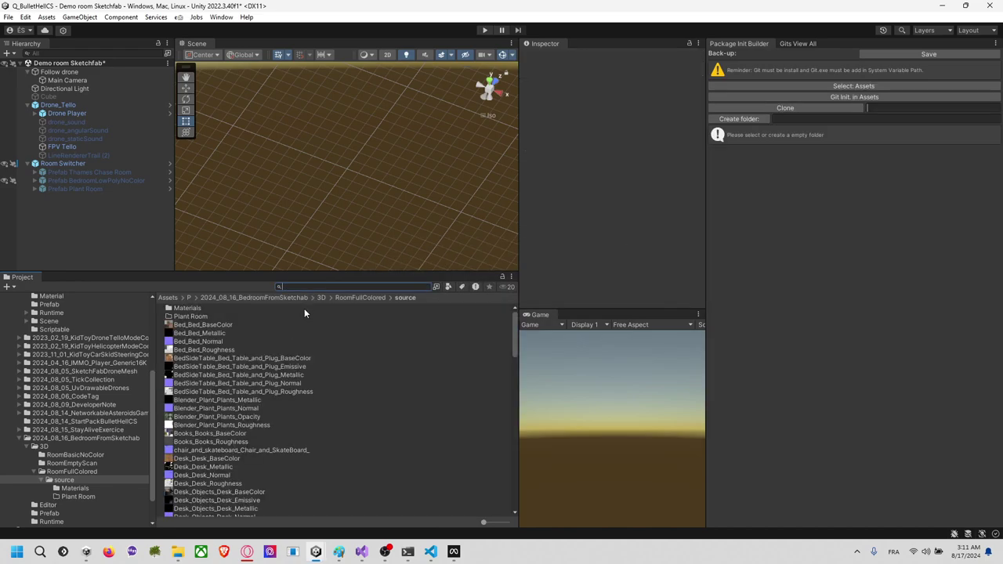
{"action": "left_click", "coordinate": [286, 390]}
{"action": "left_click", "coordinate": [284, 391]}
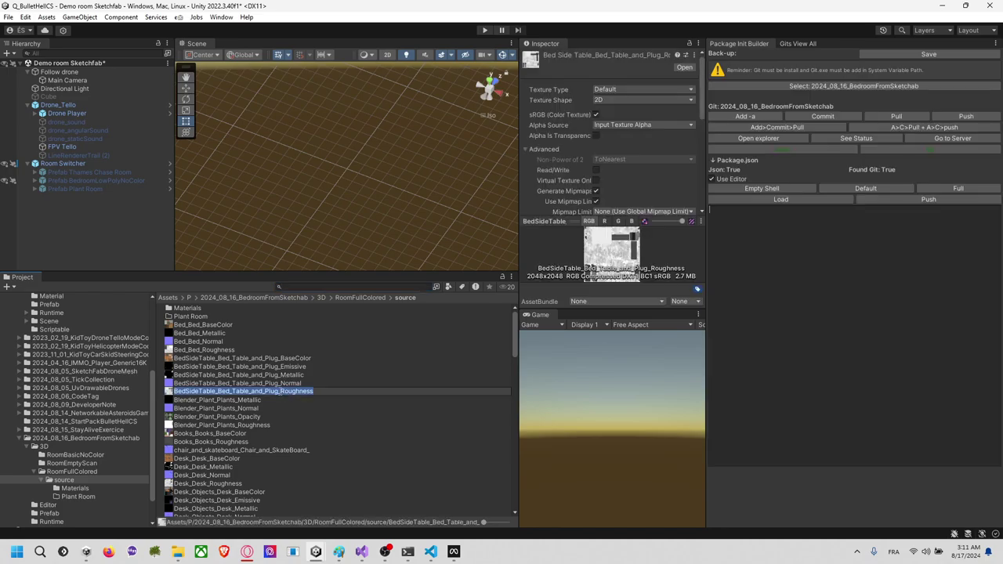
{"action": "left_click_drag", "start_coordinate": [279, 392], "coordinate": [320, 397]}
{"action": "left_click", "coordinate": [287, 391]}
{"action": "key", "text": "ctrl+c"}
{"action": "left_click", "coordinate": [337, 286]}
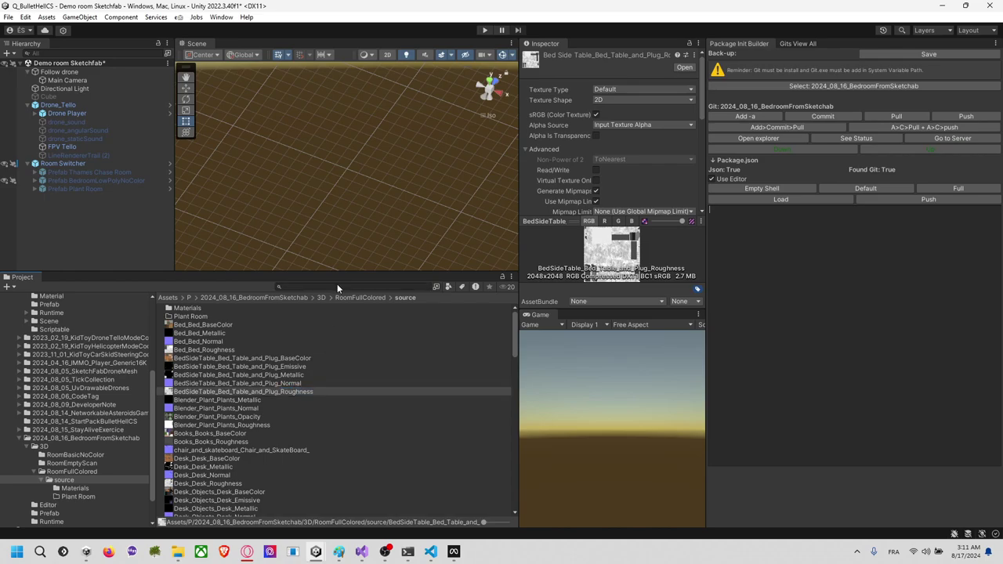
{"action": "key", "text": "ctrl+v"}
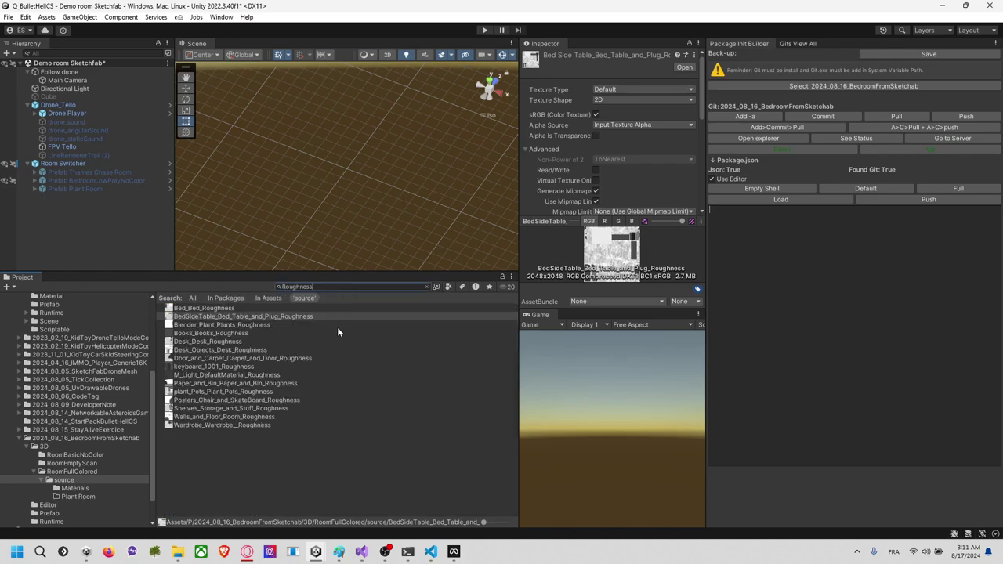
Step: Select all the Roughness textures found in the source folder and delete them, confirming the deletion
{"action": "left_click", "coordinate": [321, 342]}
{"action": "key", "text": "ctrl+a"}
{"action": "key", "text": "Delete"}
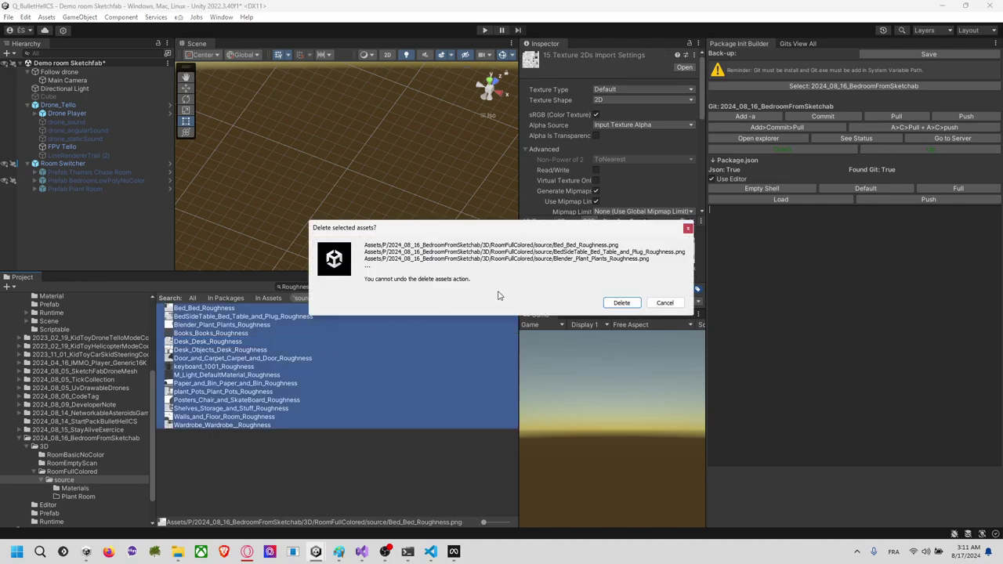
{"action": "left_click", "coordinate": [619, 304]}
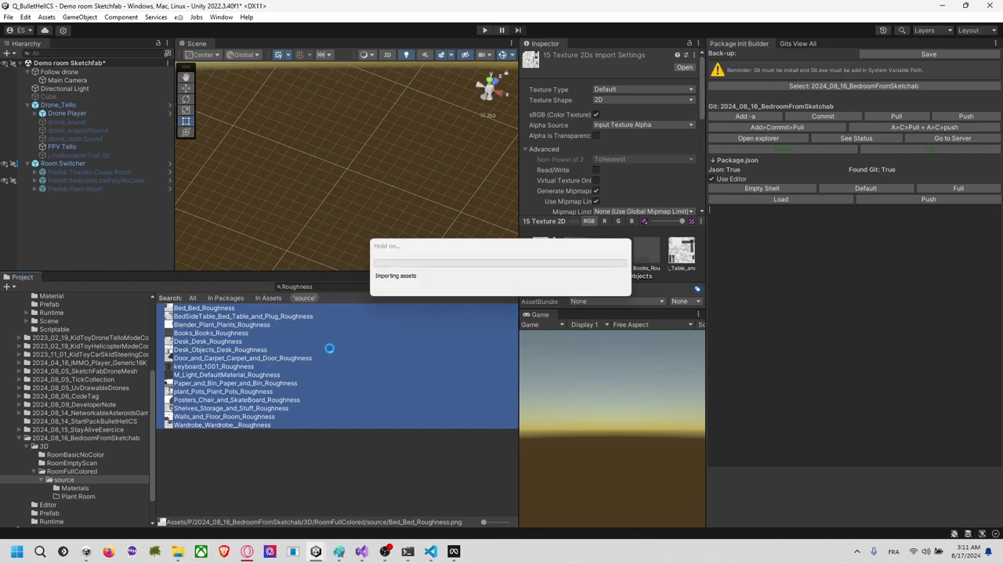
Step: Clear the Roughness search and select the Plant Room folder inside the source folder
{"action": "left_click", "coordinate": [347, 286]}
{"action": "key", "text": "BackSpace"}
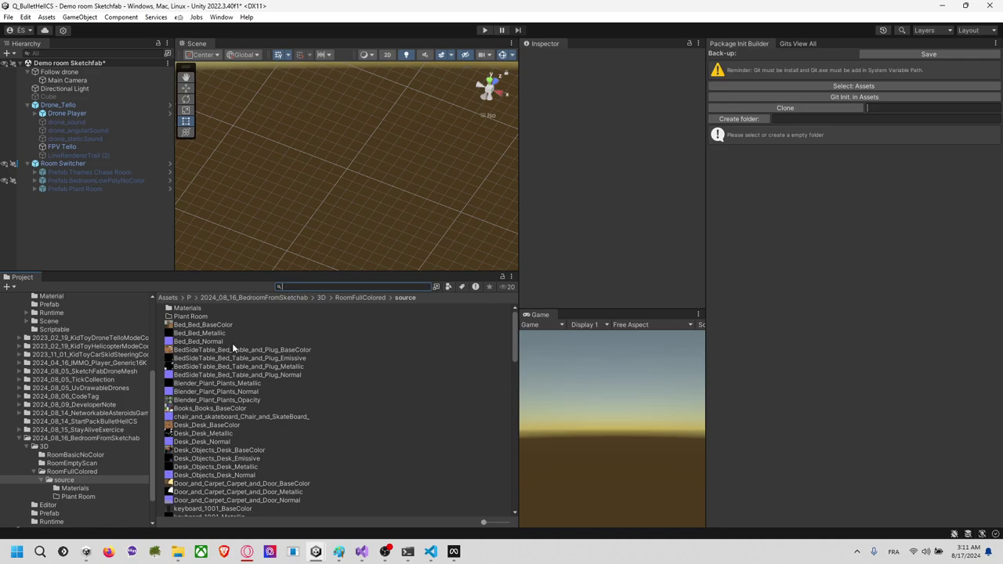
{"action": "left_click", "coordinate": [212, 317]}
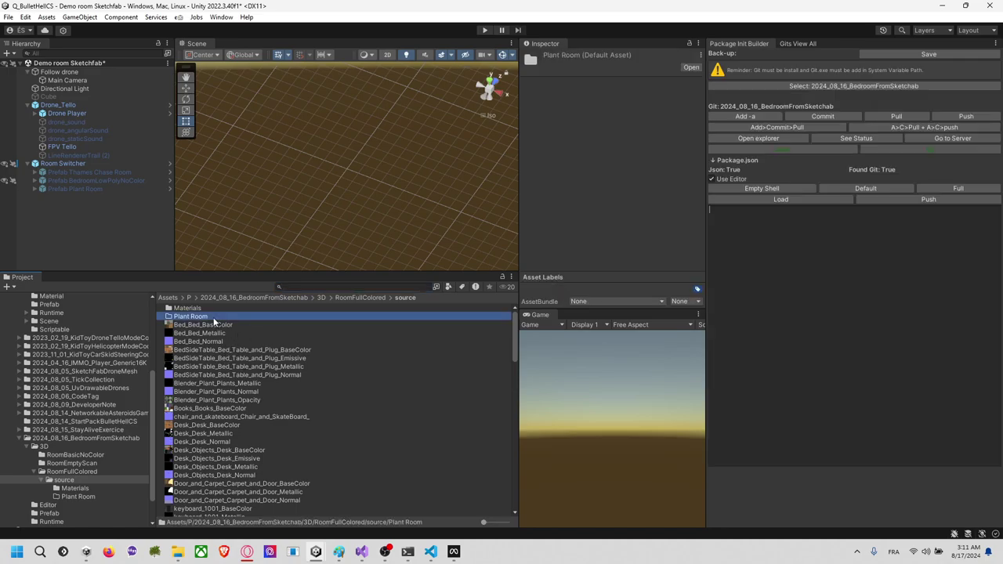
Step: Delete the Plant Room folder from RoomFullColored's source folder and confirm the deletion
{"action": "key", "text": "Delete"}
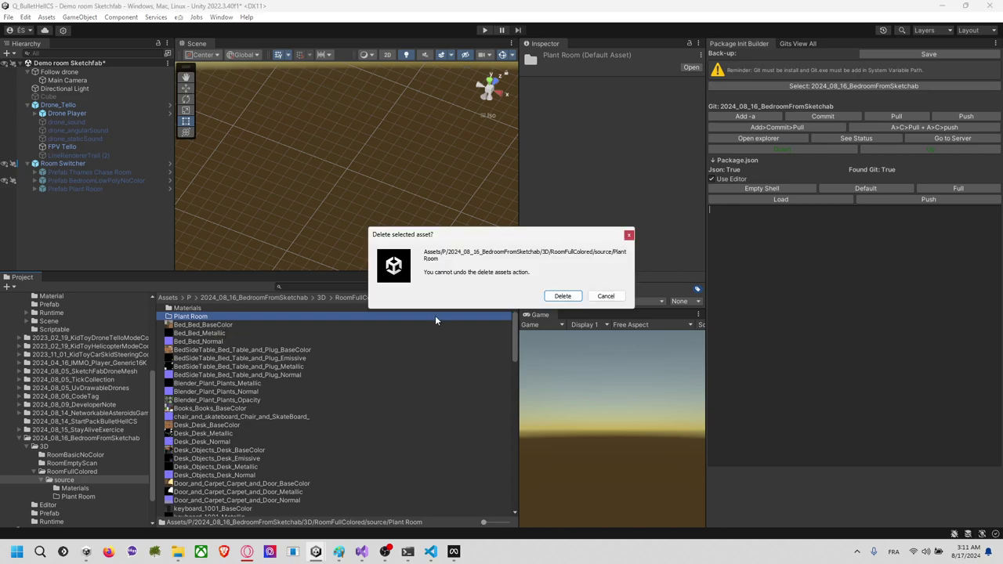
{"action": "left_click", "coordinate": [563, 296]}
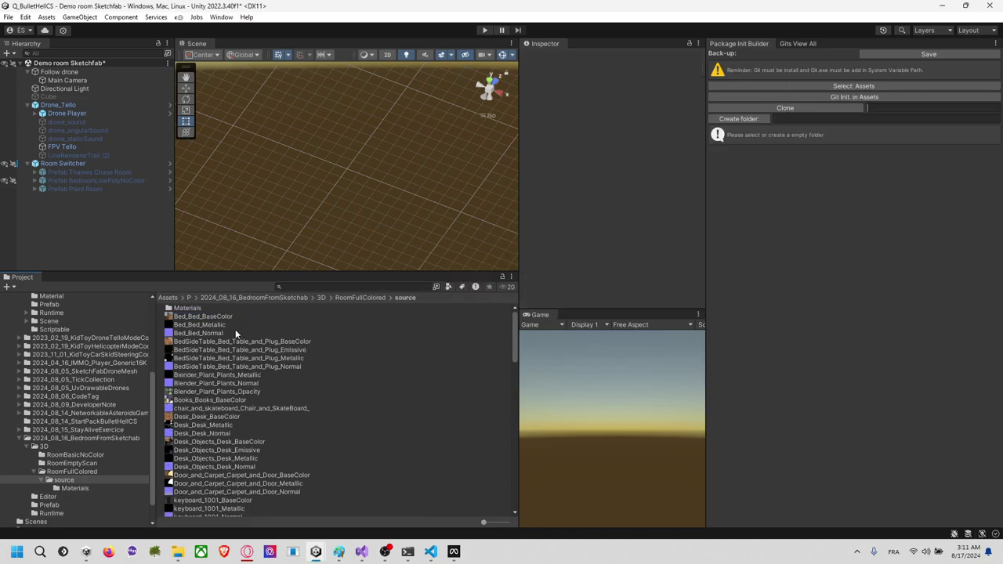
Step: Look through the textures in the source folder, collapsing the Plant Room model and previewing the bedside table emissive and plant pots maps
{"action": "left_click", "coordinate": [259, 350]}
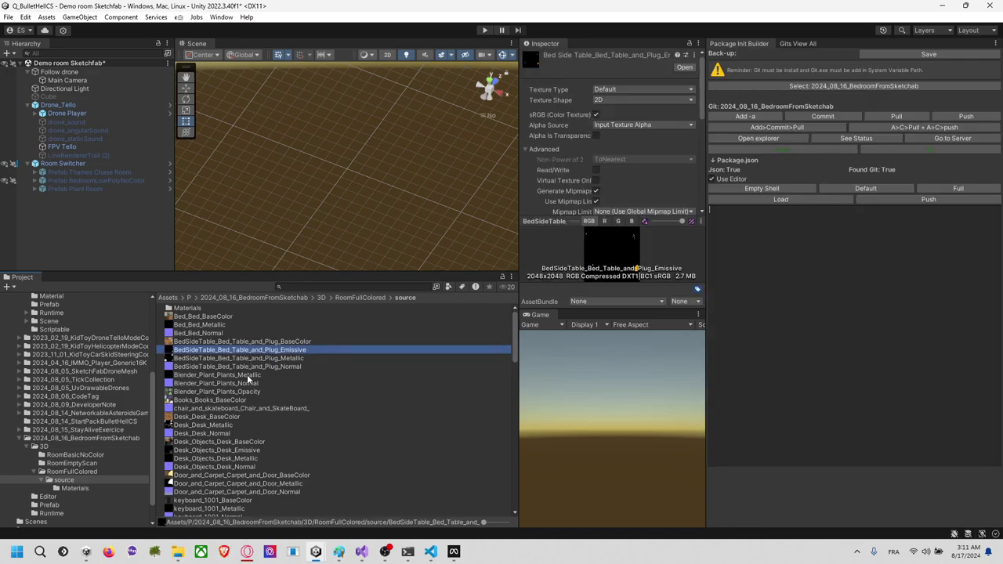
{"action": "scroll", "coordinate": [243, 369], "scroll_direction": "down", "scroll_amount": 3}
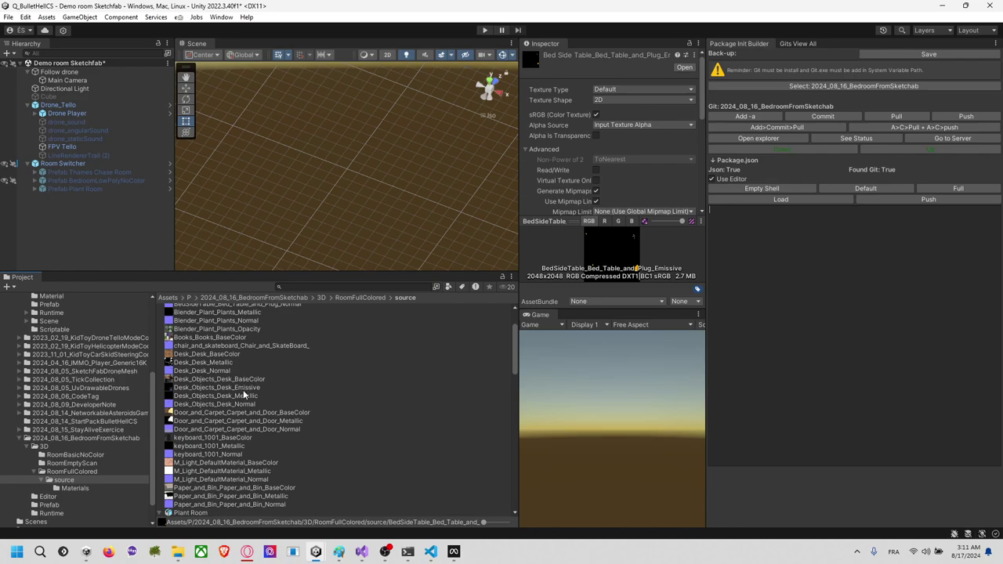
{"action": "scroll", "coordinate": [249, 408], "scroll_direction": "down", "scroll_amount": 2}
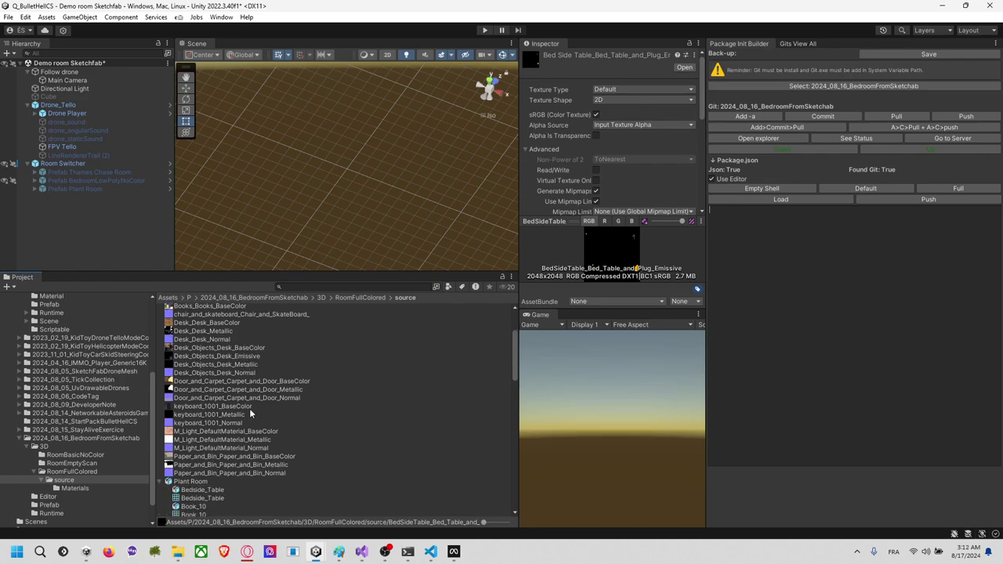
{"action": "scroll", "coordinate": [248, 379], "scroll_direction": "down", "scroll_amount": 4}
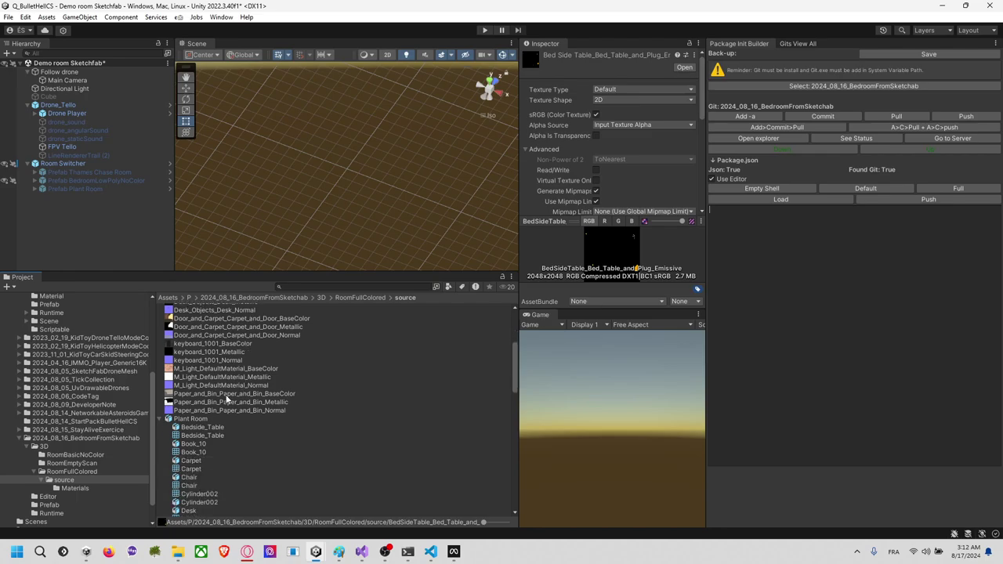
{"action": "left_click", "coordinate": [163, 421]}
{"action": "scroll", "coordinate": [229, 413], "scroll_direction": "down", "scroll_amount": 2}
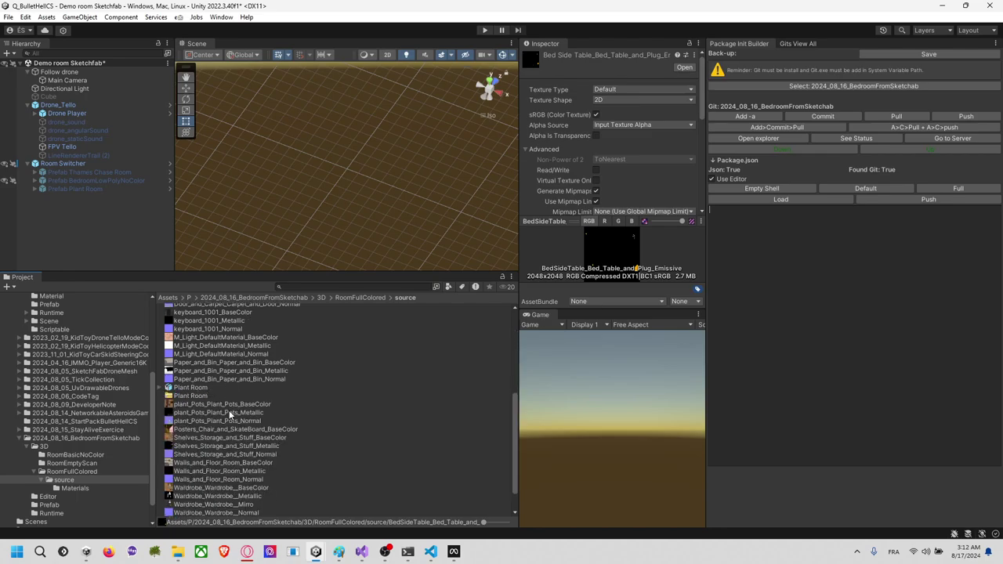
{"action": "left_click", "coordinate": [250, 404]}
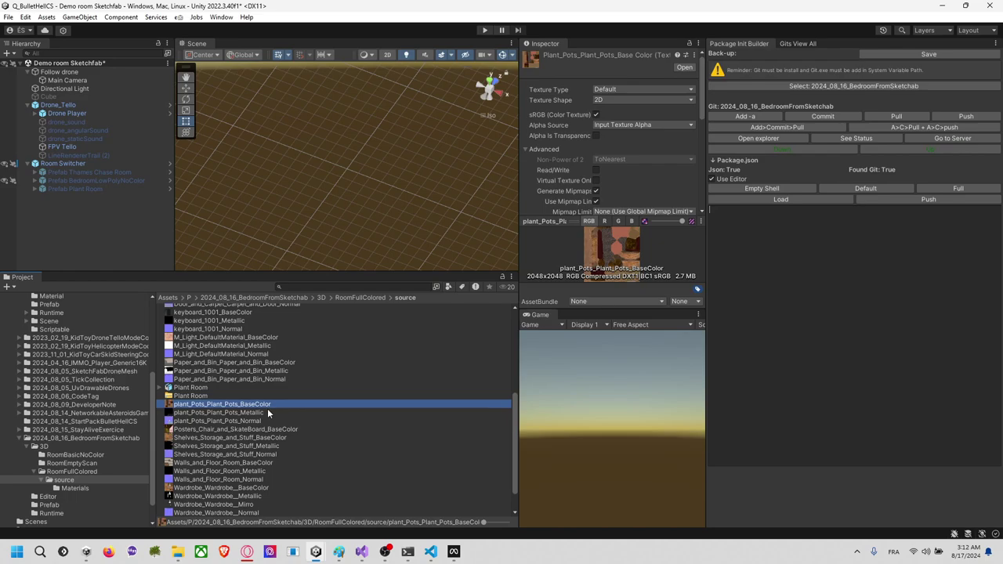
{"action": "left_click", "coordinate": [268, 410]}
{"action": "scroll", "coordinate": [268, 415], "scroll_direction": "down", "scroll_amount": 2}
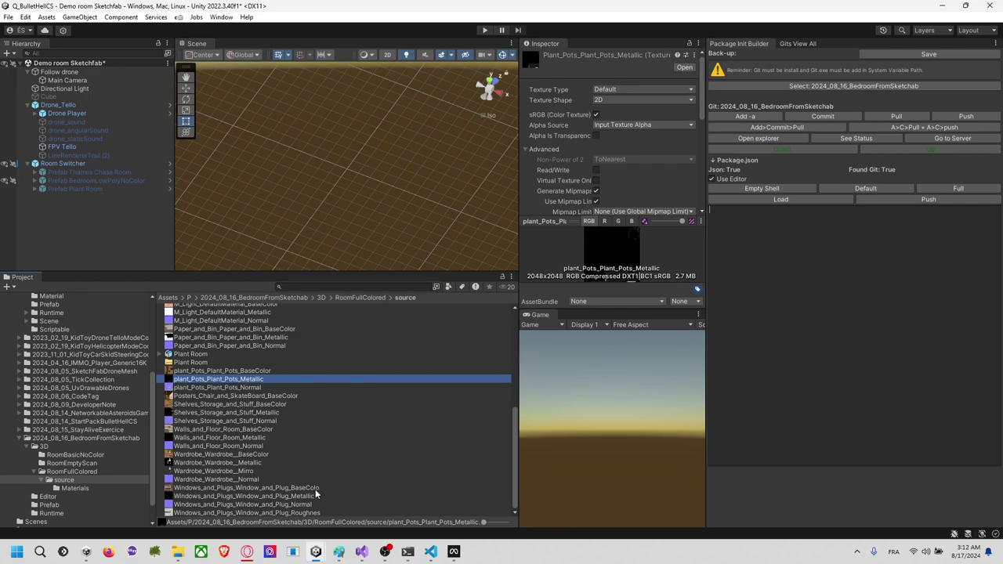
Step: Copy "Roughnes" from the window and plug texture's name and search the source folder for it
{"action": "left_click", "coordinate": [313, 513]}
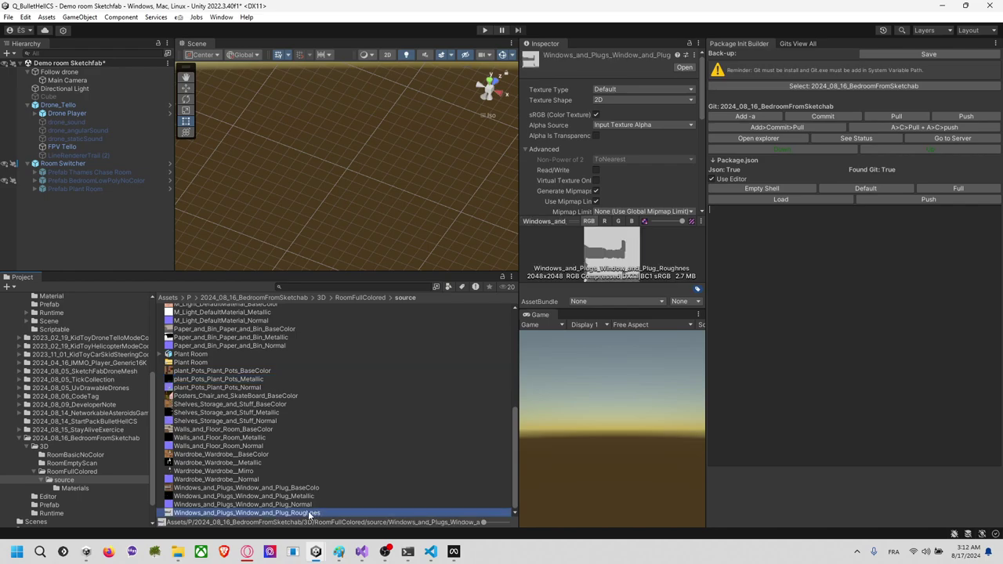
{"action": "left_click", "coordinate": [306, 515]}
{"action": "left_click", "coordinate": [305, 514]}
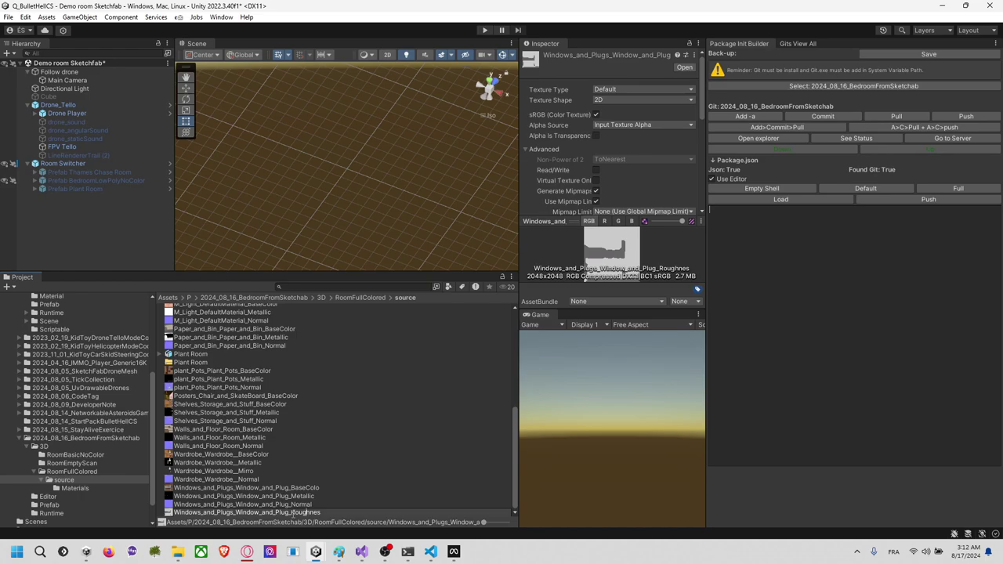
{"action": "left_click_drag", "start_coordinate": [292, 514], "coordinate": [329, 513]}
{"action": "key", "text": "ctrl+c"}
{"action": "left_click", "coordinate": [341, 286]}
{"action": "left_click", "coordinate": [350, 288]}
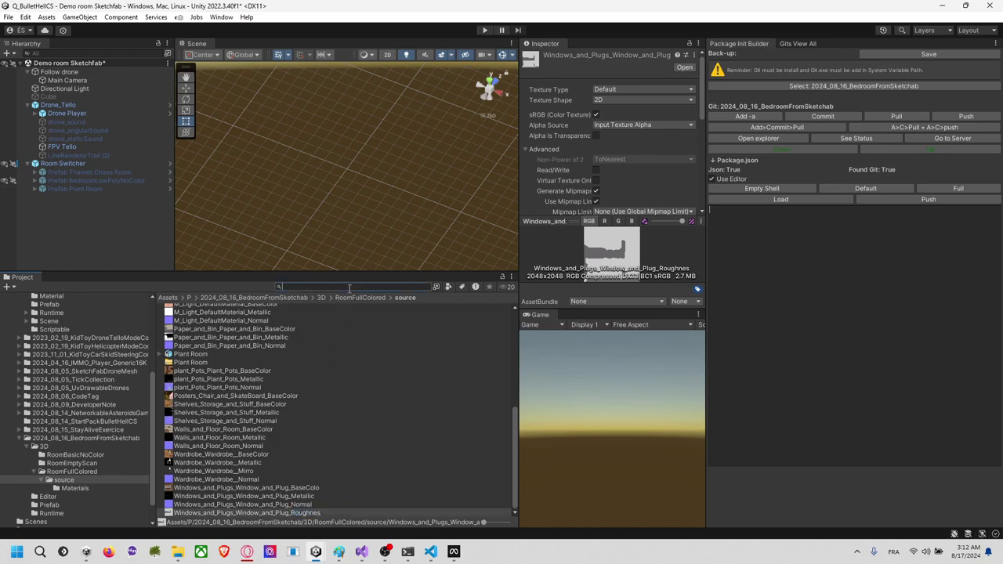
{"action": "key", "text": "ctrl+v"}
Step: Delete the Windows_and_Plugs_Window_and_Plug_Roughnes texture found by the search
{"action": "left_click", "coordinate": [313, 310]}
{"action": "left_click", "coordinate": [318, 307]}
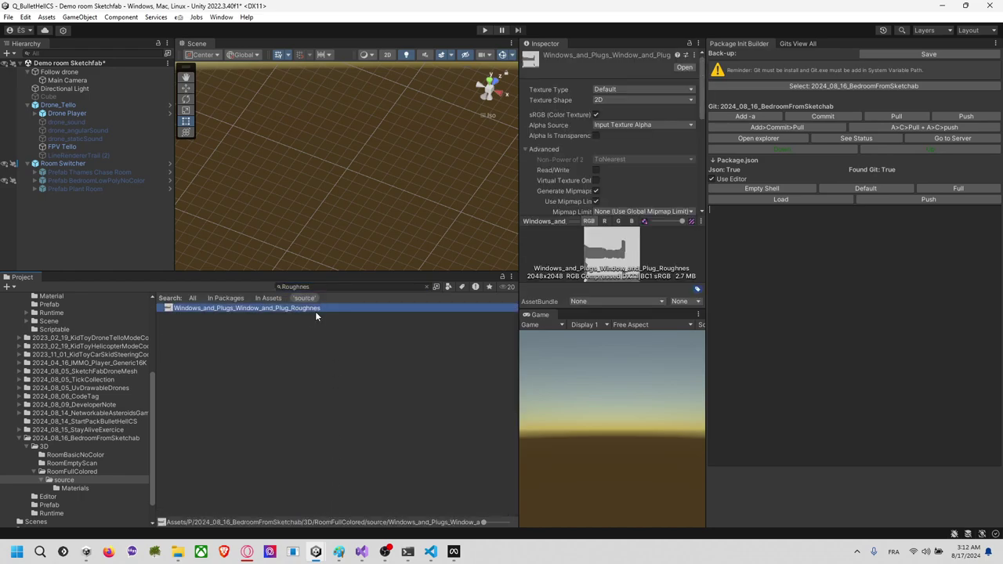
{"action": "key", "text": "Delete"}
{"action": "left_click", "coordinate": [627, 294]}
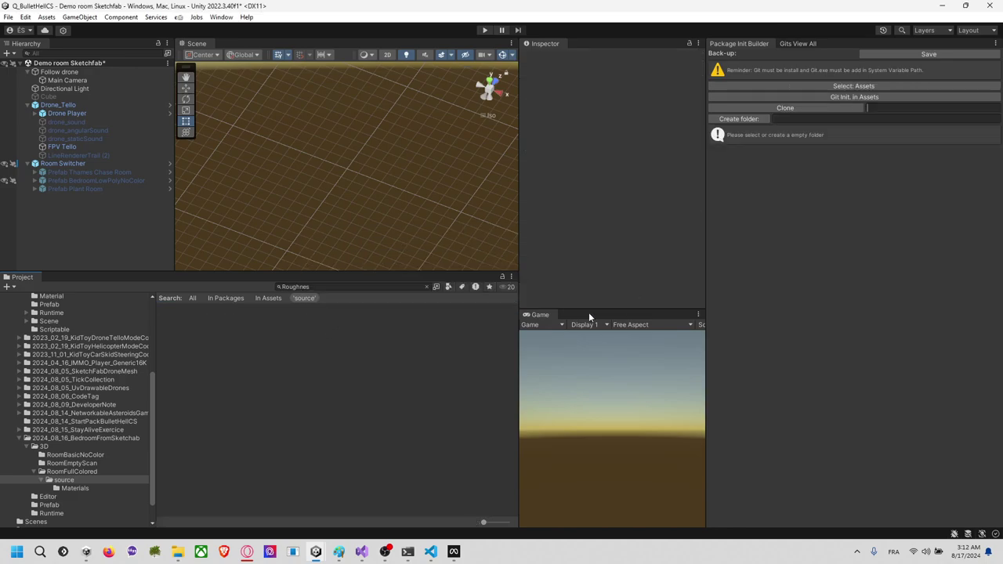
Step: Check the source, Materials and RoomFullColored folders for more roughness textures and clear the search filter
{"action": "left_click", "coordinate": [93, 481]}
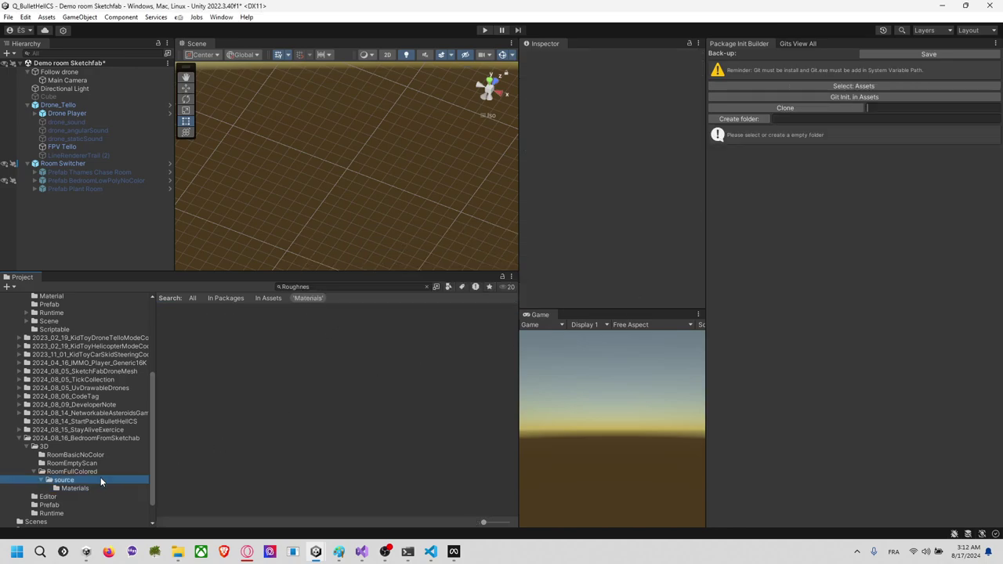
{"action": "left_click", "coordinate": [100, 472]}
{"action": "left_click", "coordinate": [94, 479]}
{"action": "left_click", "coordinate": [94, 487]}
{"action": "left_click", "coordinate": [103, 474]}
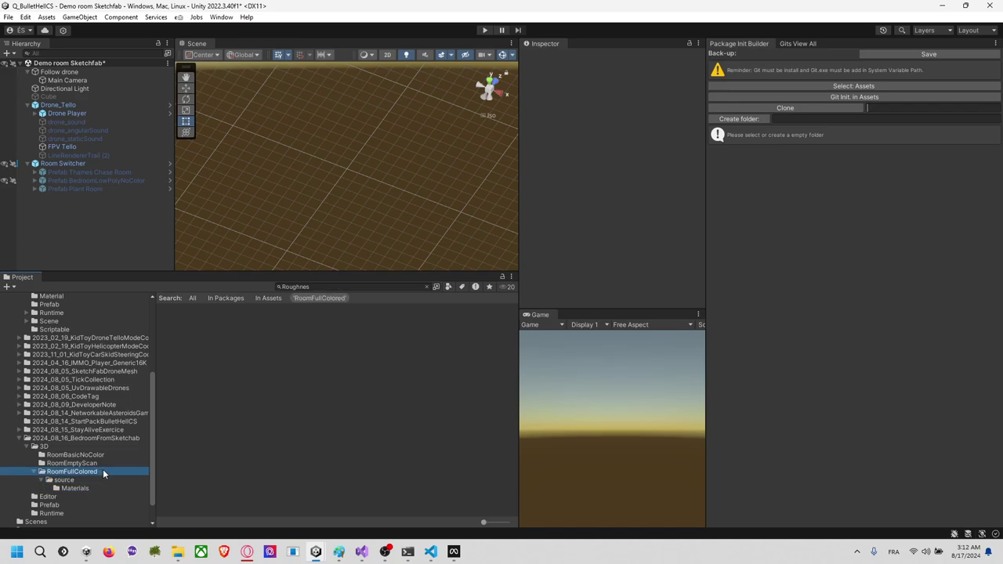
{"action": "left_click", "coordinate": [329, 286]}
{"action": "key", "text": "BackSpace"}
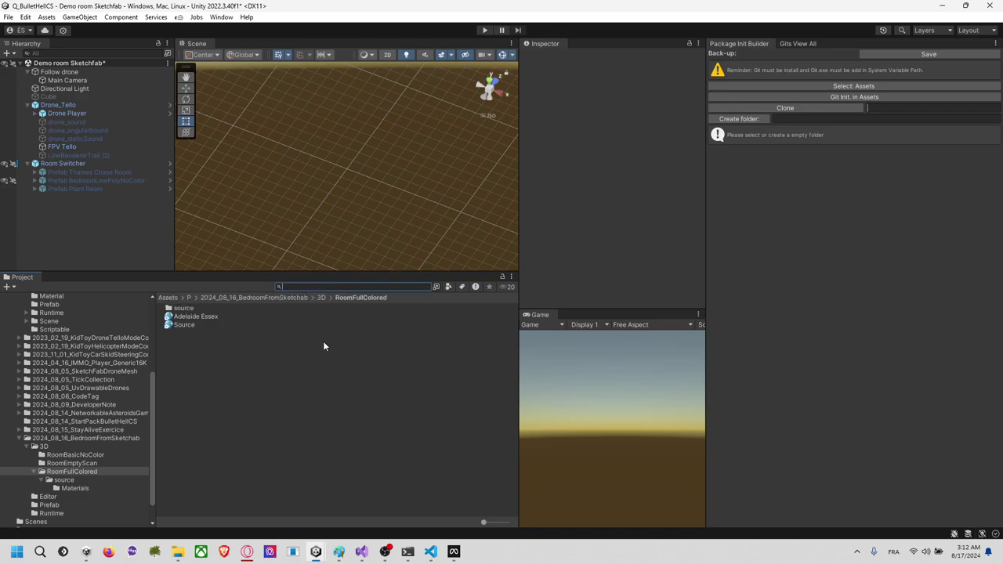
Step: Look into RoomFullColored's source folder, return to 2024_08_16_BedroomFromSketchab and show that package folder in File Explorer
{"action": "double_click", "coordinate": [239, 308]}
{"action": "double_click", "coordinate": [256, 304]}
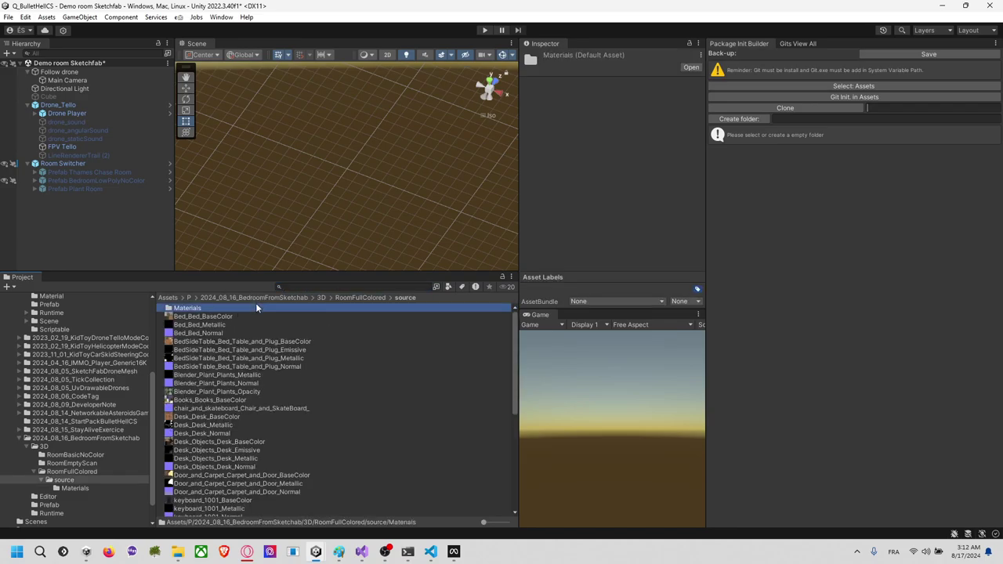
{"action": "left_click", "coordinate": [93, 479]}
{"action": "left_click", "coordinate": [86, 438]}
{"action": "left_click", "coordinate": [83, 446]}
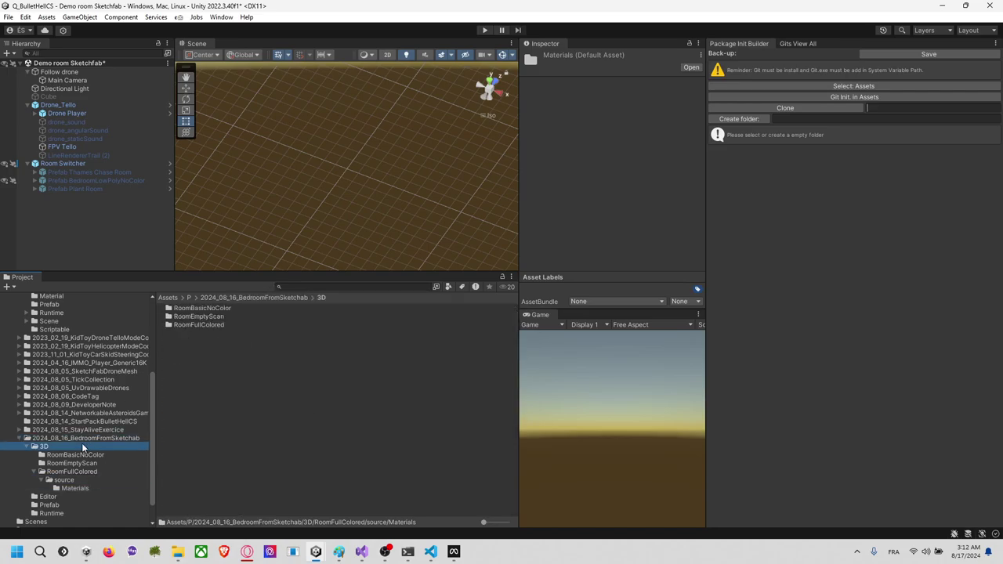
{"action": "double_click", "coordinate": [86, 438]}
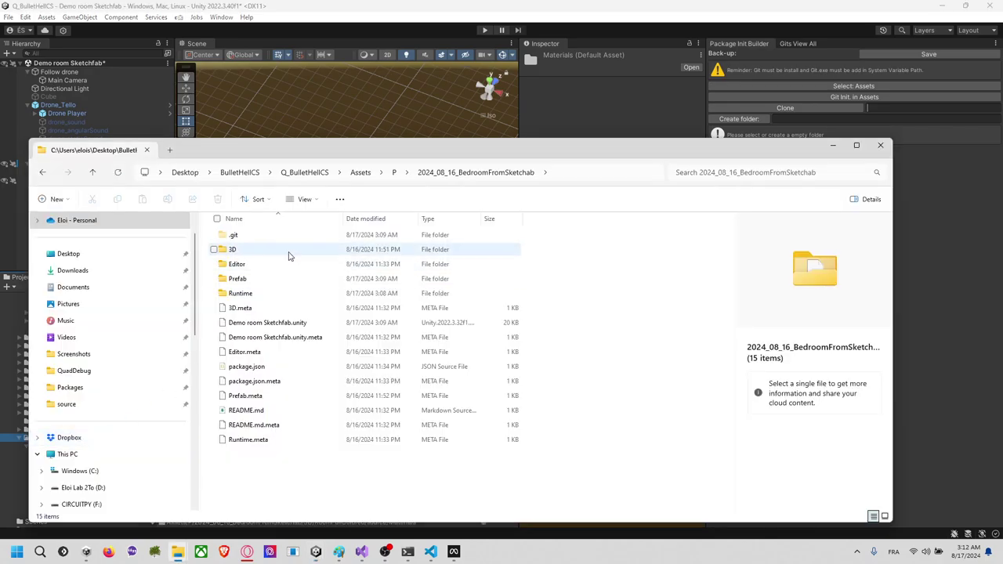
Step: Check the size of the package's 3D folder in its properties and close them
{"action": "left_click", "coordinate": [273, 251]}
{"action": "right_click", "coordinate": [274, 252]}
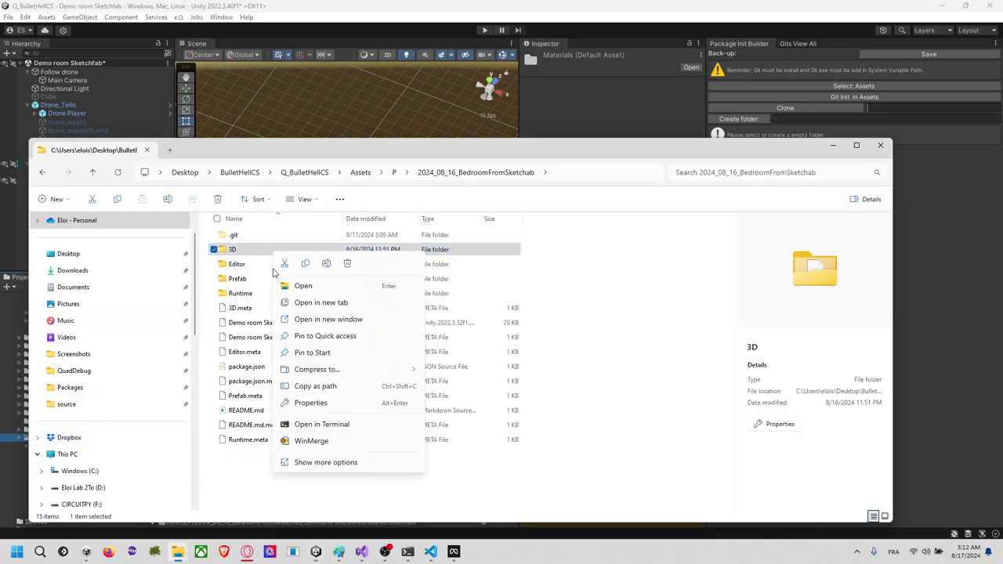
{"action": "left_click", "coordinate": [337, 463]}
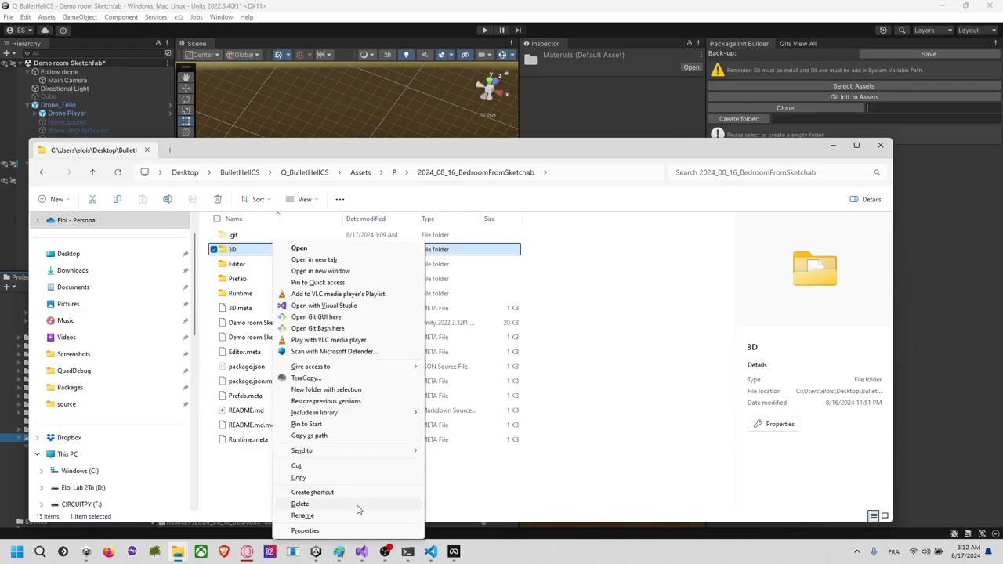
{"action": "left_click", "coordinate": [353, 533]}
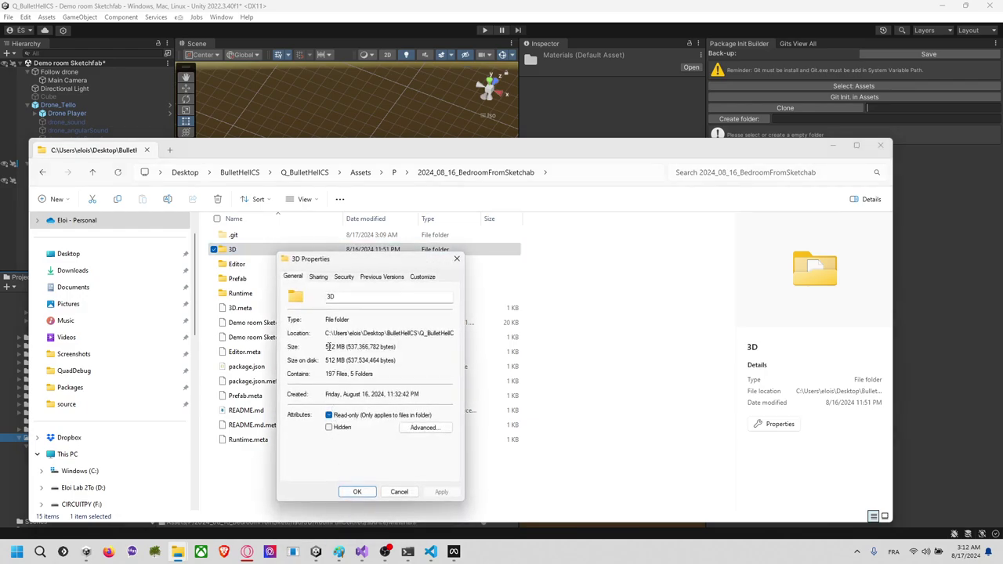
{"action": "left_click", "coordinate": [456, 259]}
Step: Check the size of the .git folder in its properties and close them
{"action": "left_click", "coordinate": [264, 238]}
{"action": "right_click", "coordinate": [265, 237]}
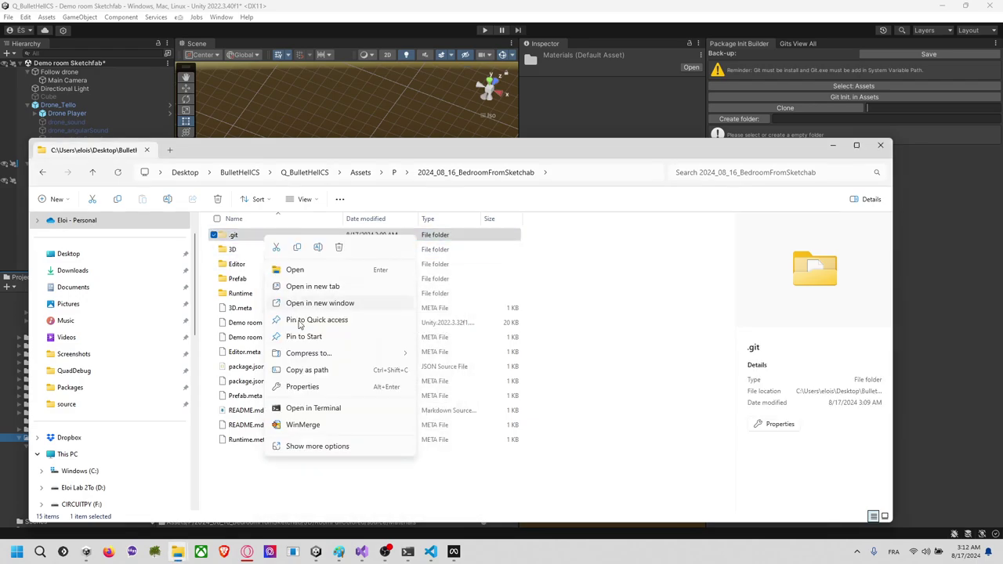
{"action": "left_click", "coordinate": [327, 444]}
{"action": "left_click", "coordinate": [332, 525]}
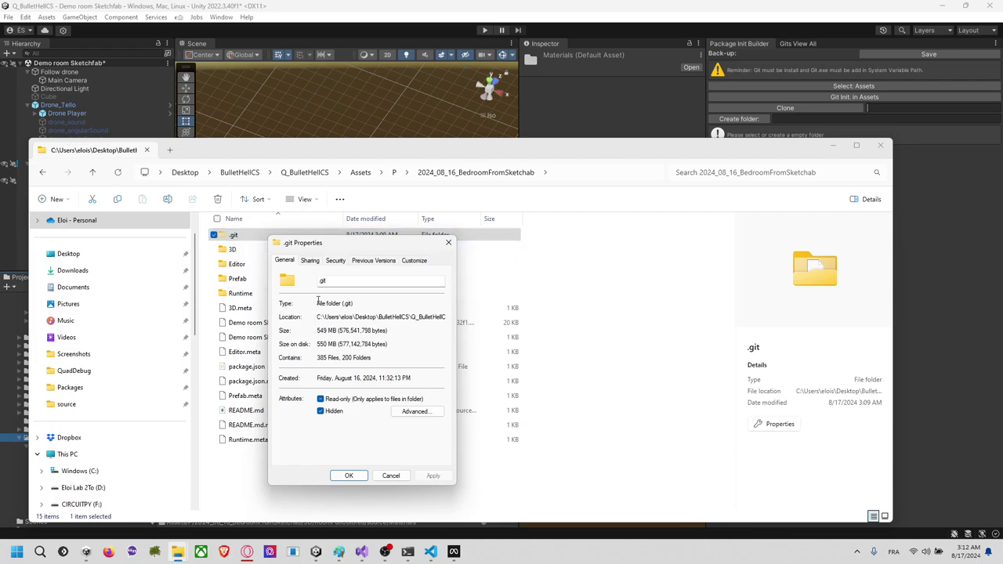
{"action": "left_click", "coordinate": [448, 242]}
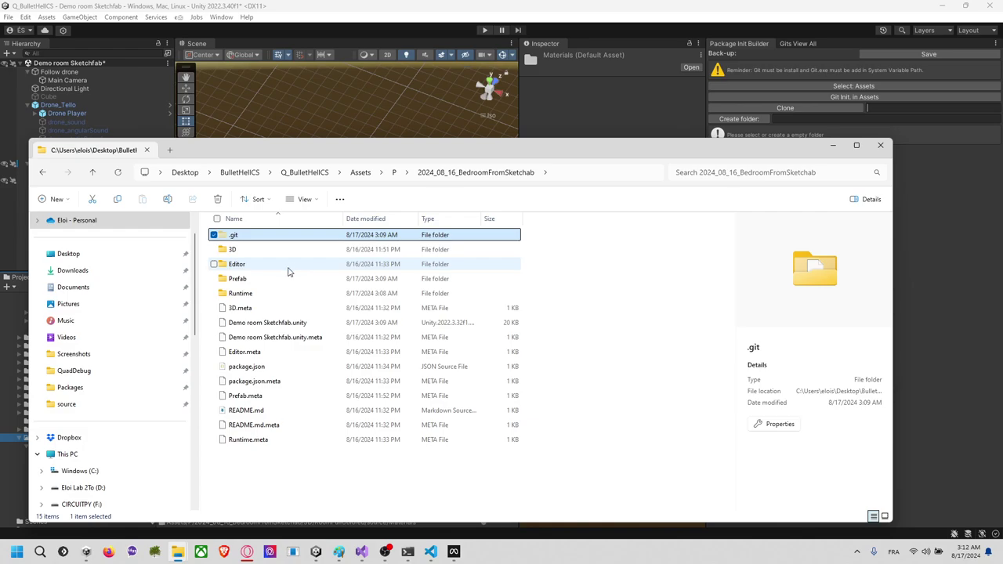
Step: Look inside the Runtime folder and return to the package folder
{"action": "double_click", "coordinate": [255, 294]}
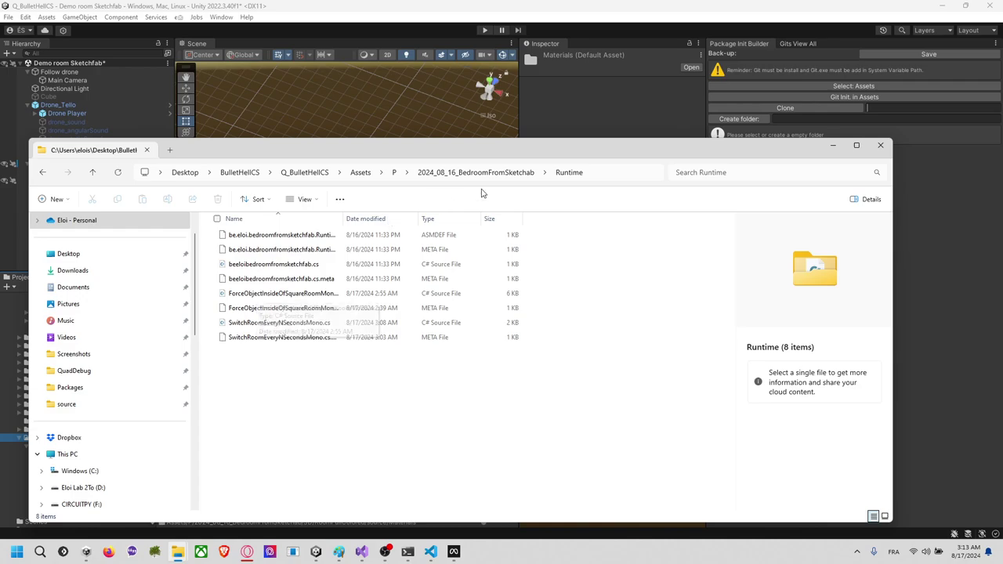
{"action": "left_click", "coordinate": [500, 174]}
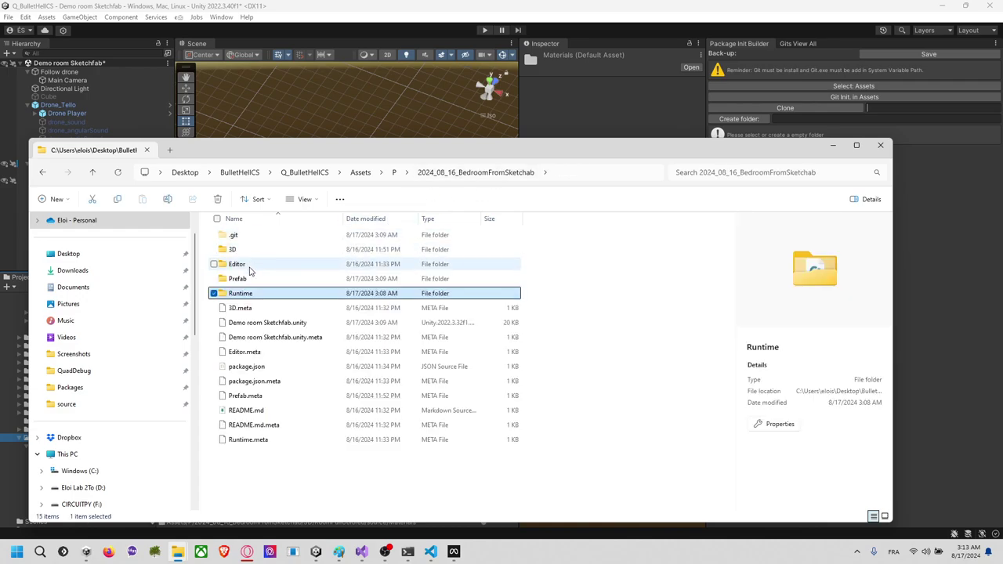
{"action": "left_click", "coordinate": [254, 267]}
Step: Open the 3D folder and check the size of RoomFullColored in its properties
{"action": "double_click", "coordinate": [259, 249]}
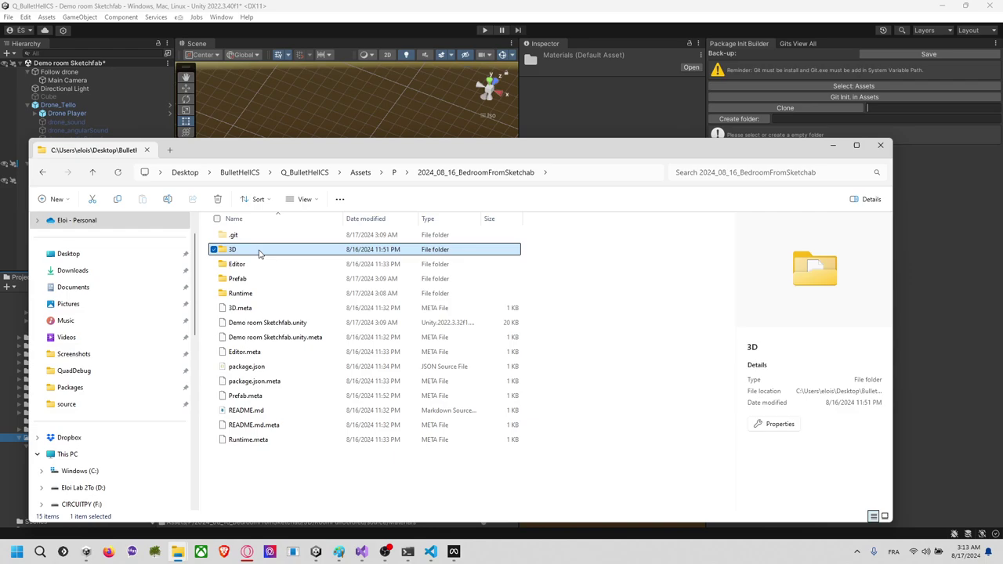
{"action": "right_click", "coordinate": [270, 270]}
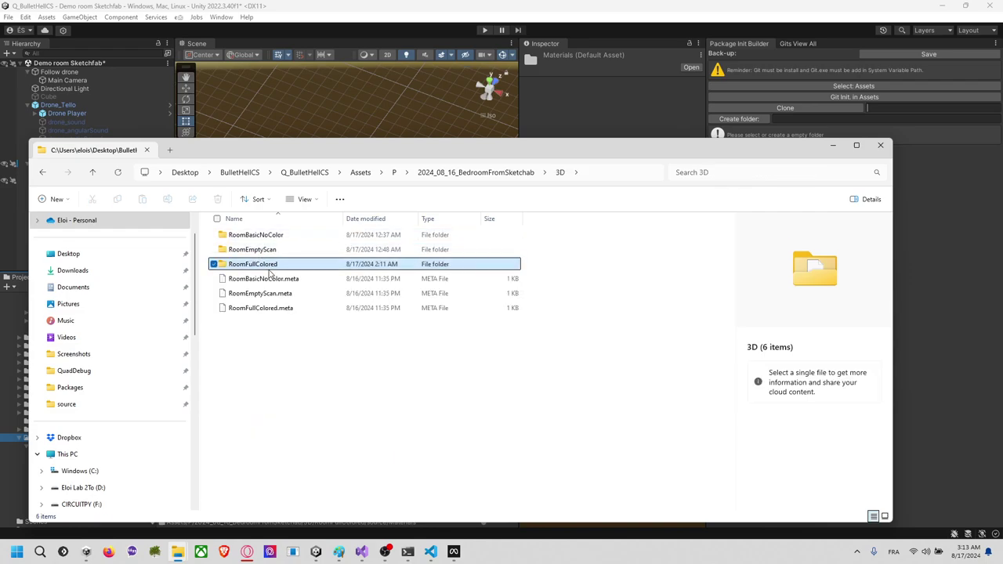
{"action": "left_click", "coordinate": [343, 476]}
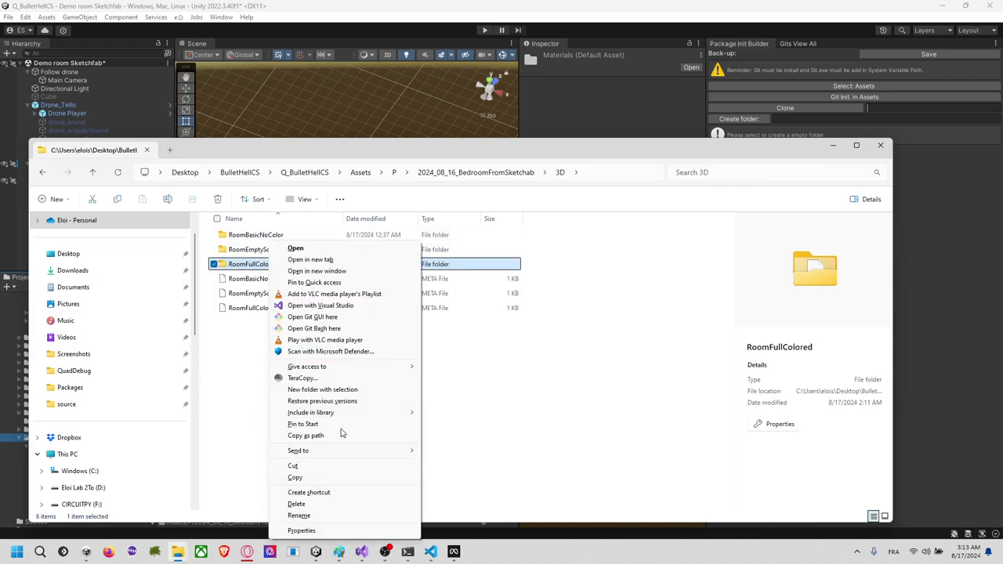
{"action": "left_click", "coordinate": [335, 530]}
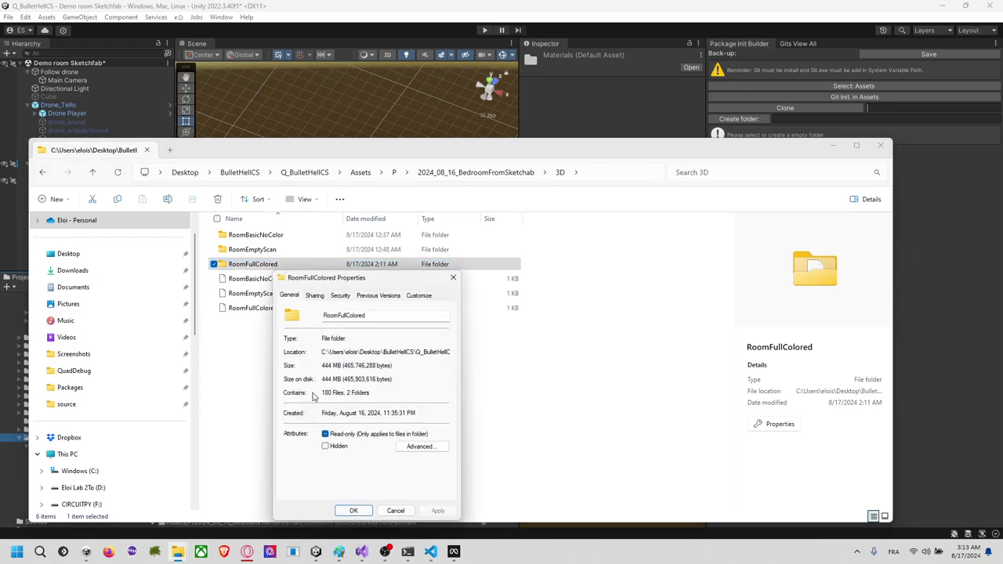
{"action": "left_click", "coordinate": [453, 278]}
Step: Open the source folder inside RoomFullColored and widen the Name column to read the full file names
{"action": "double_click", "coordinate": [274, 267]}
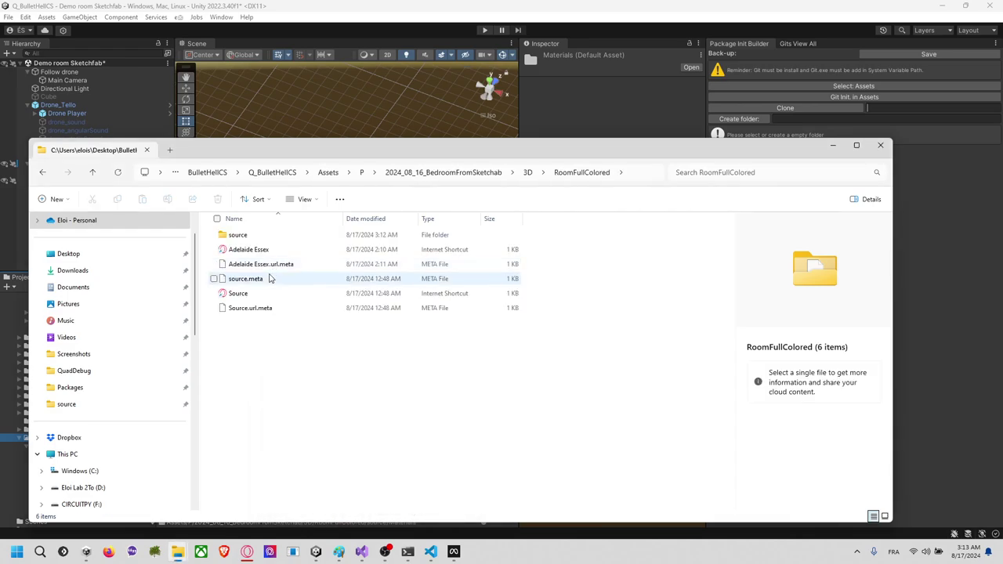
{"action": "double_click", "coordinate": [272, 235]}
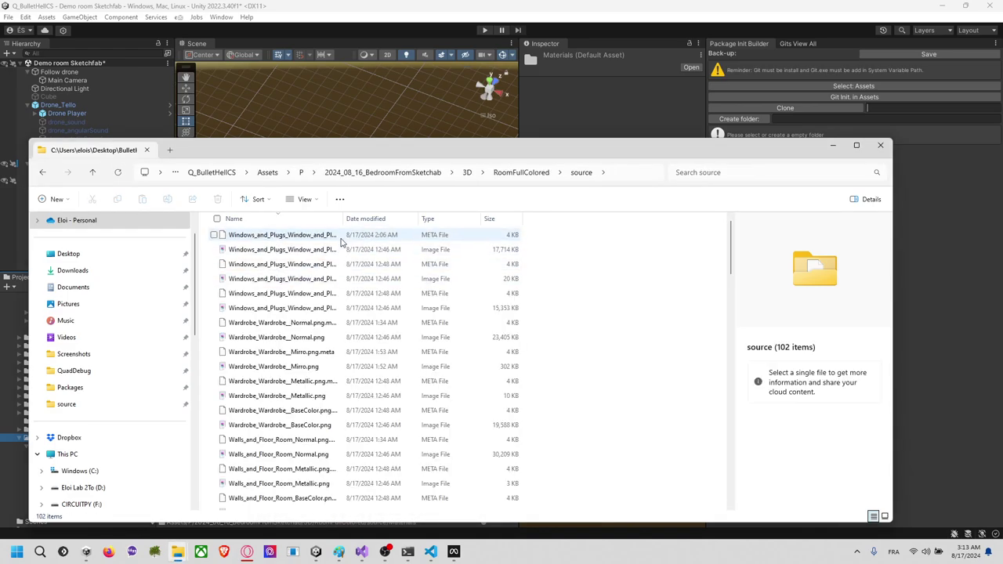
{"action": "left_click_drag", "start_coordinate": [342, 219], "coordinate": [427, 219]}
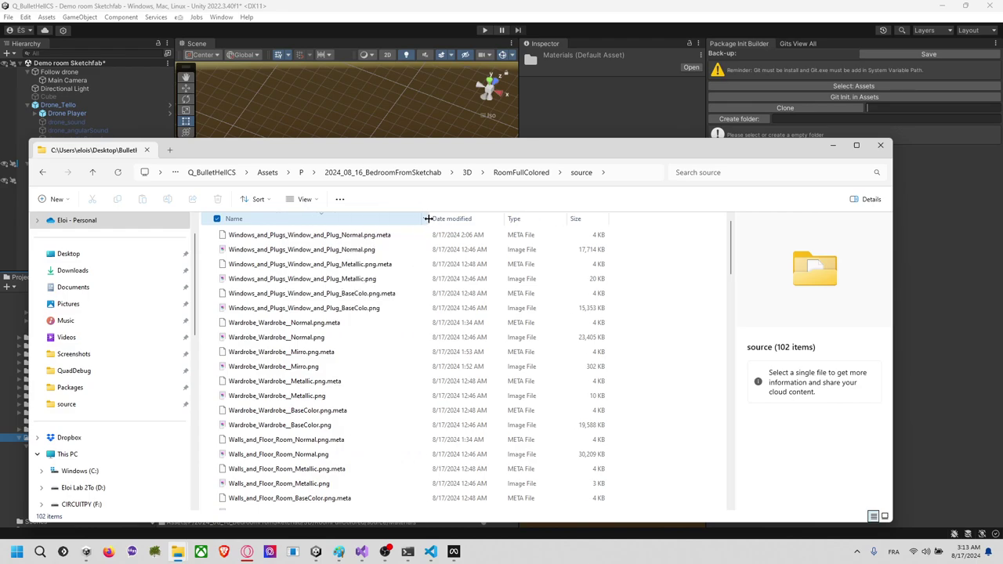
Step: Look through the source folder's files and sort them by size, largest first
{"action": "scroll", "coordinate": [426, 268], "scroll_direction": "down", "scroll_amount": 10}
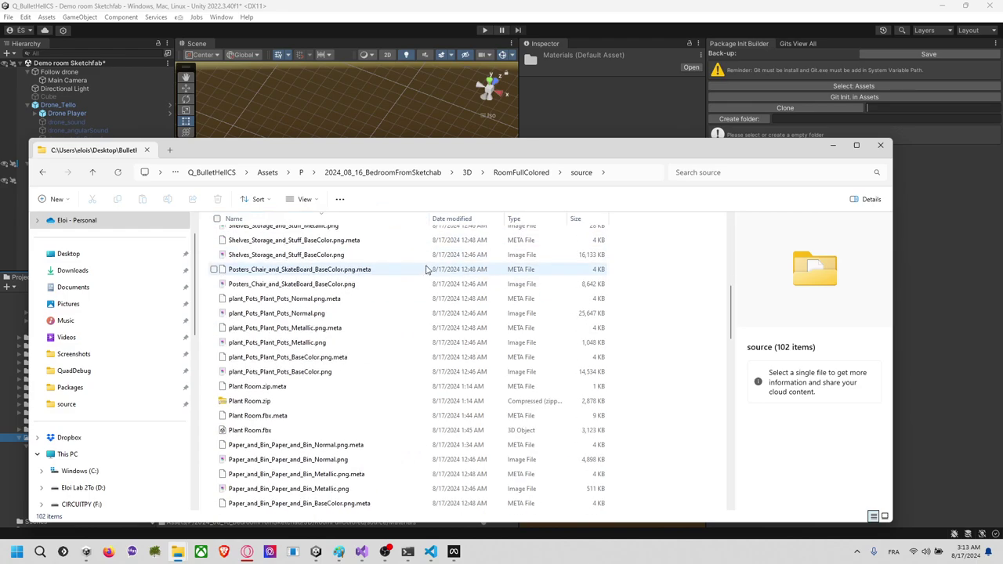
{"action": "scroll", "coordinate": [425, 269], "scroll_direction": "down", "scroll_amount": 15}
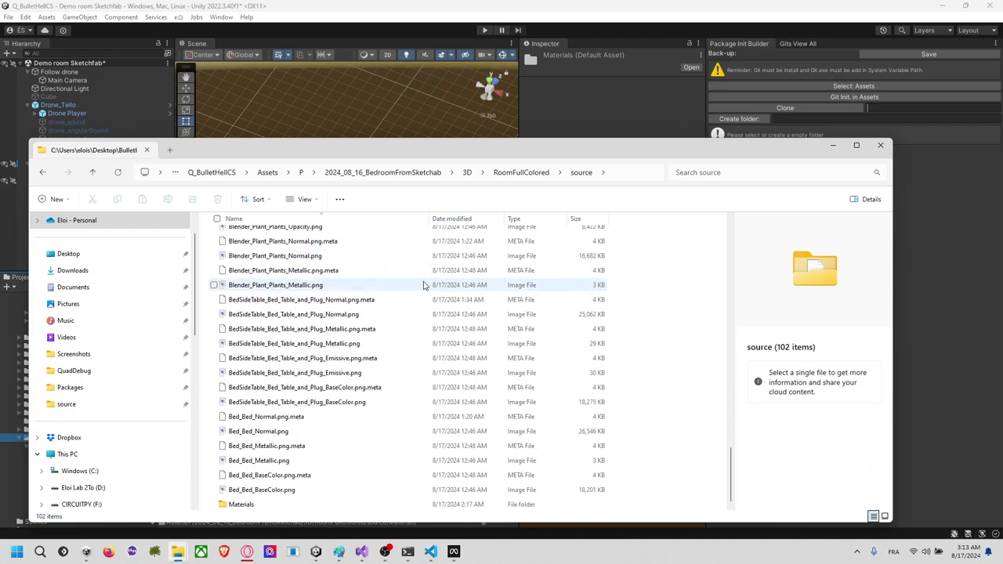
{"action": "scroll", "coordinate": [423, 285], "scroll_direction": "up", "scroll_amount": 10}
{"action": "left_click", "coordinate": [576, 219]}
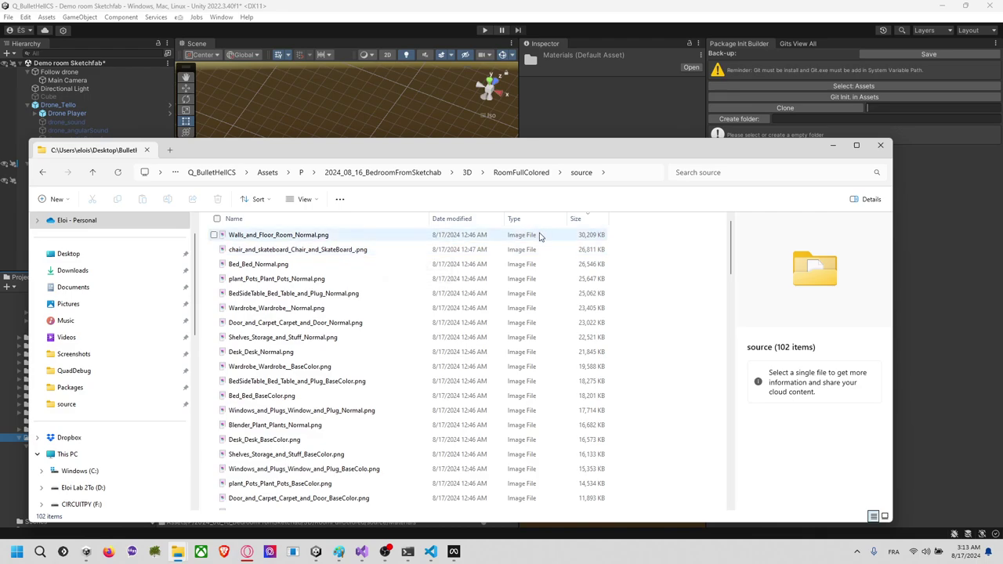
Step: Delete Plant Room.zip from the source folder
{"action": "scroll", "coordinate": [473, 383], "scroll_direction": "down", "scroll_amount": 2}
{"action": "scroll", "coordinate": [473, 382], "scroll_direction": "down", "scroll_amount": 3}
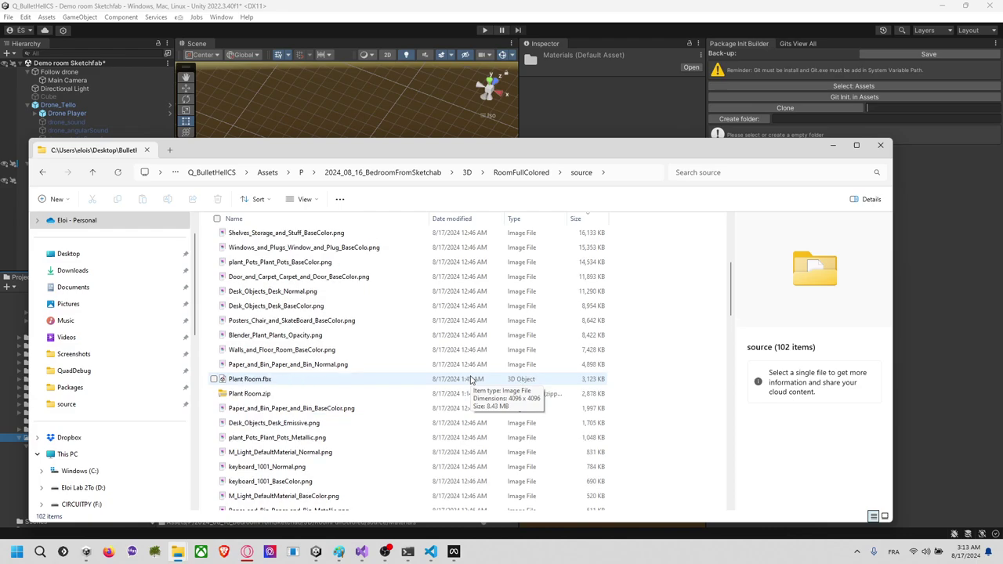
{"action": "left_click", "coordinate": [330, 395]}
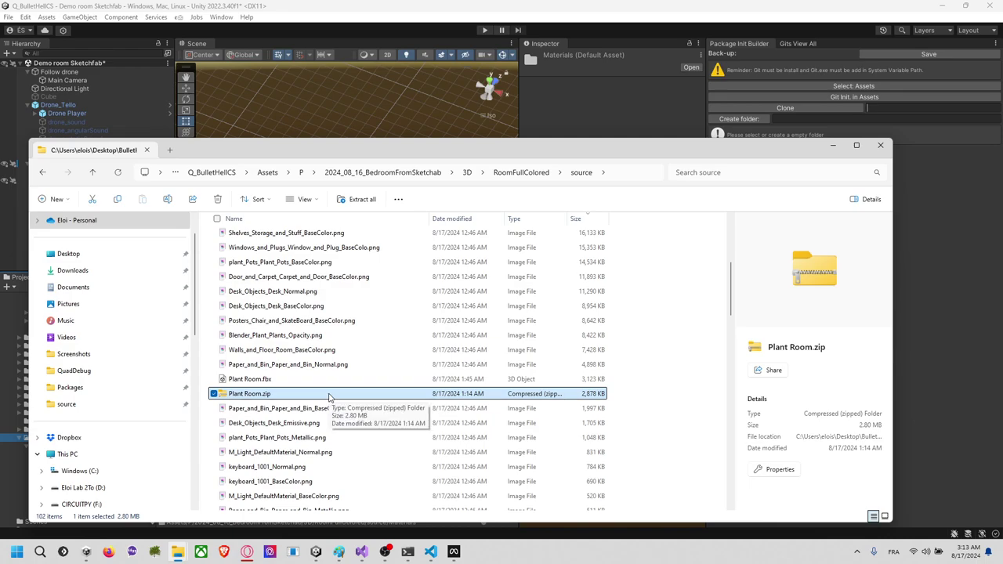
{"action": "key", "text": "Delete"}
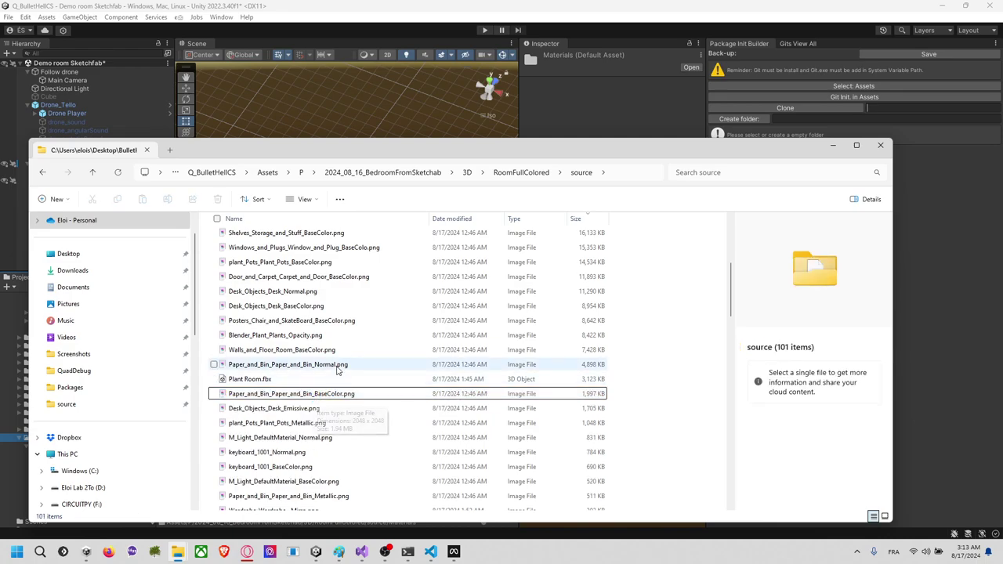
Step: Examine the smaller textures, previewing Desk_Objects_Desk_Emissive.png and the Paper_and_Bin BaseColor and Normal images with their dimensions
{"action": "scroll", "coordinate": [325, 379], "scroll_direction": "down", "scroll_amount": 5}
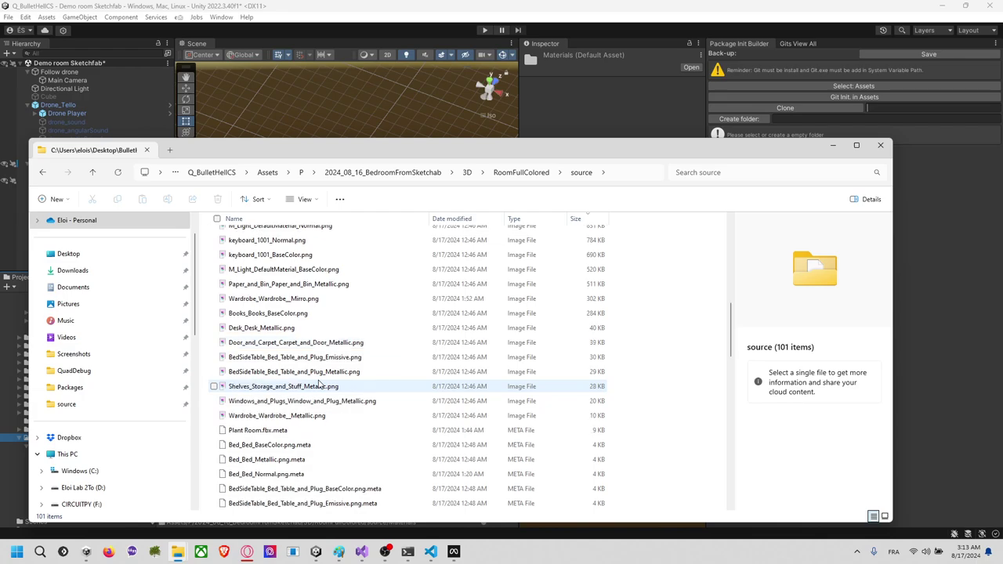
{"action": "scroll", "coordinate": [319, 383], "scroll_direction": "up", "scroll_amount": 4}
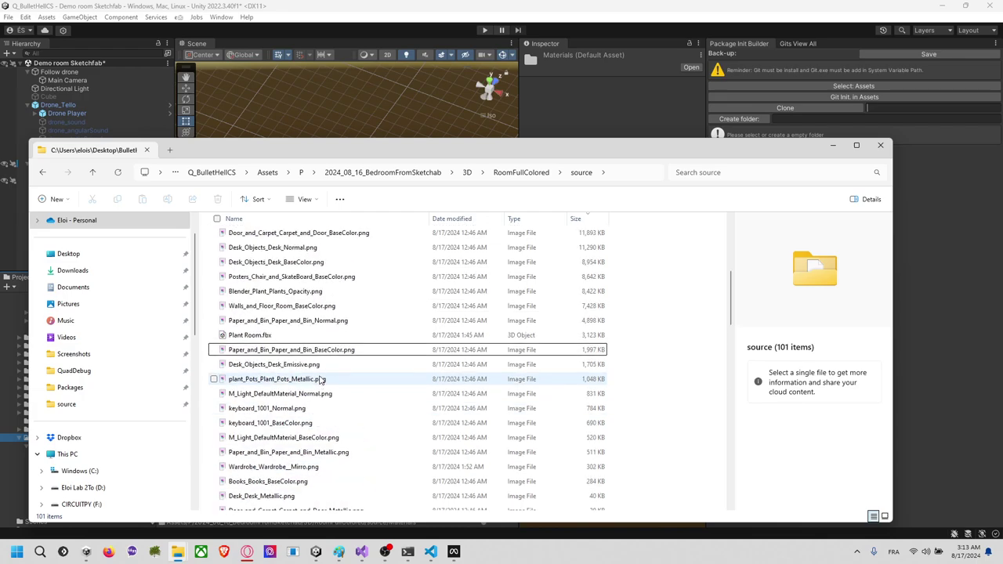
{"action": "left_click", "coordinate": [320, 366]}
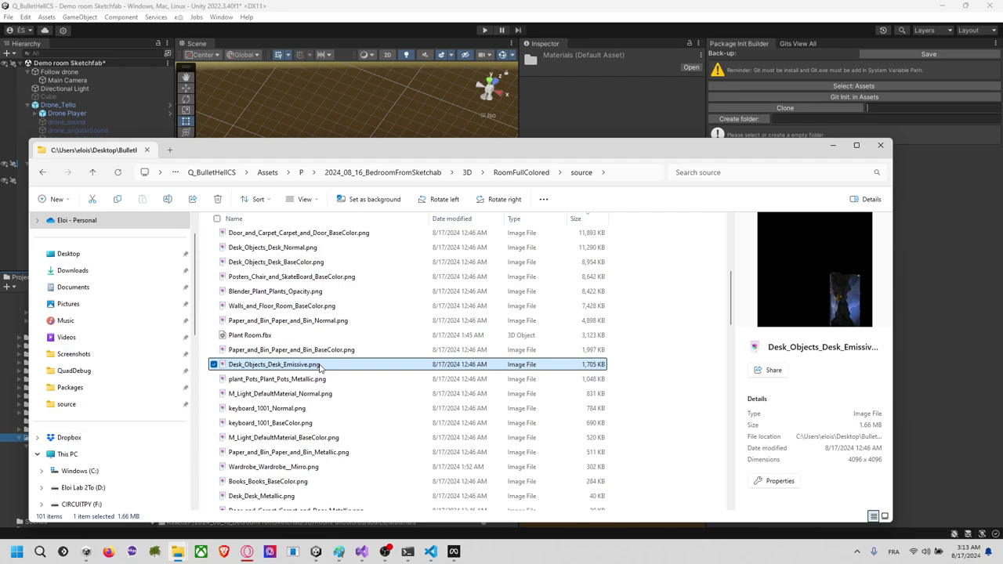
{"action": "left_click", "coordinate": [323, 350]}
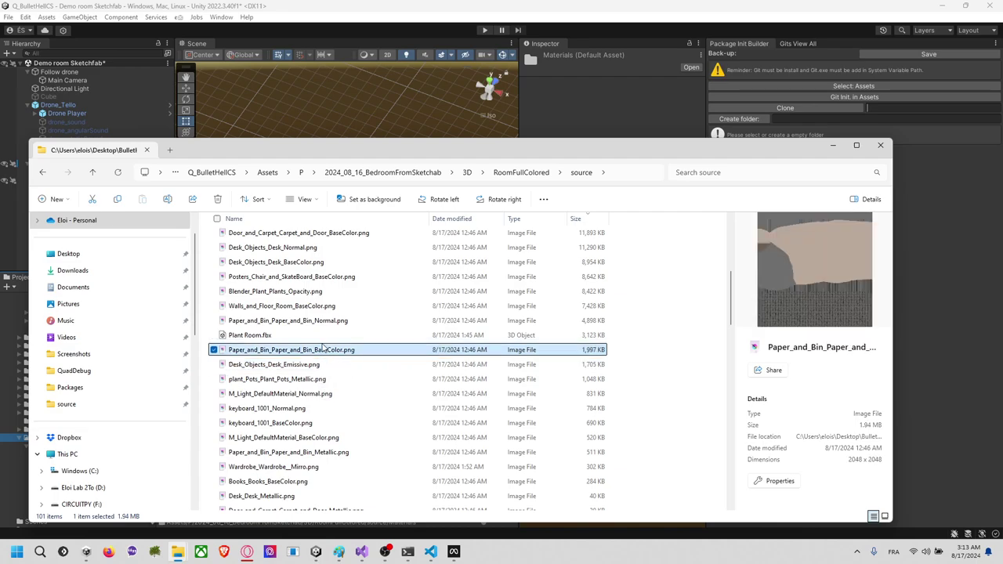
{"action": "left_click", "coordinate": [326, 322]}
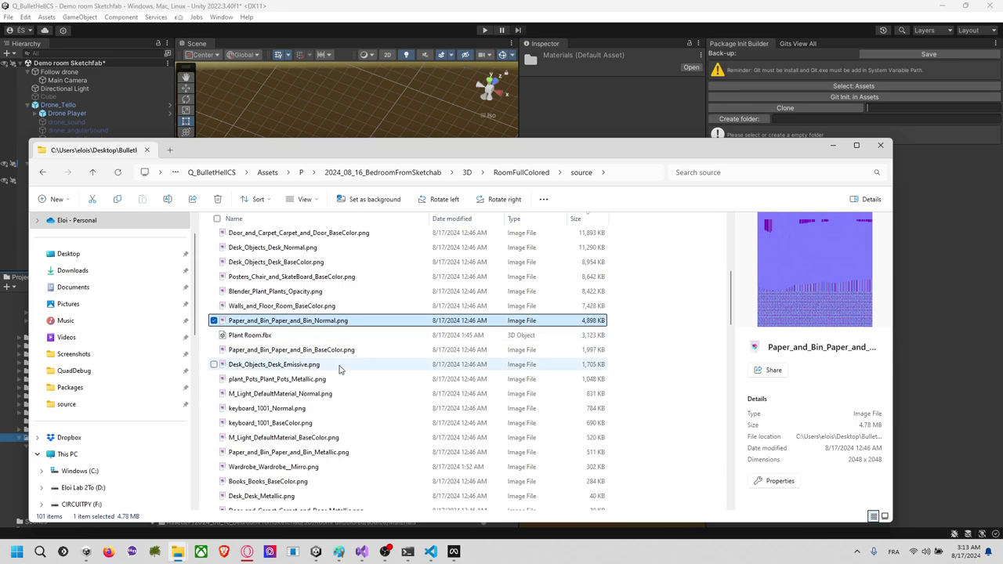
Step: Close Paint, discarding the unsaved Untitled drawing
{"action": "left_click", "coordinate": [340, 550]}
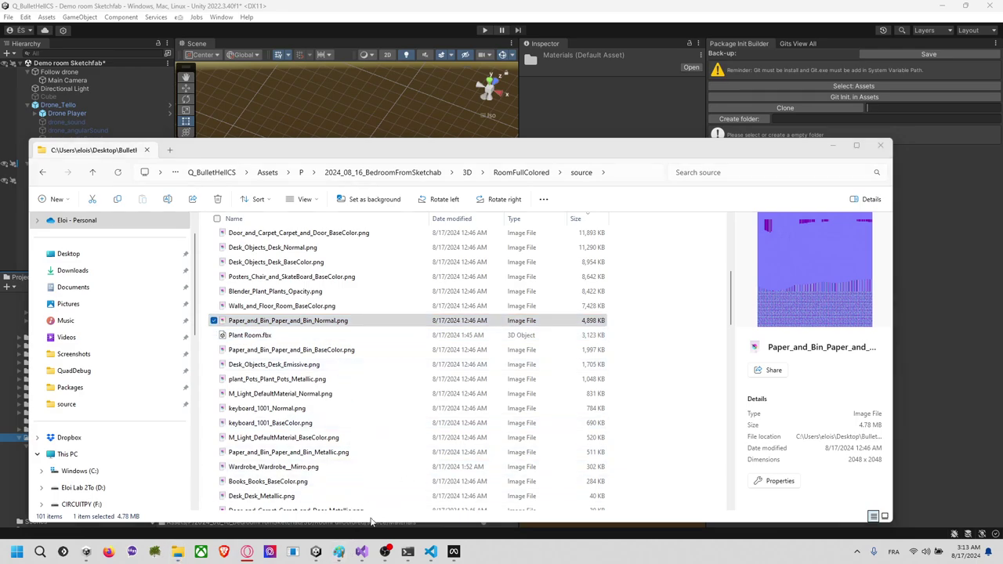
{"action": "right_click", "coordinate": [339, 551]}
{"action": "left_click", "coordinate": [333, 519]}
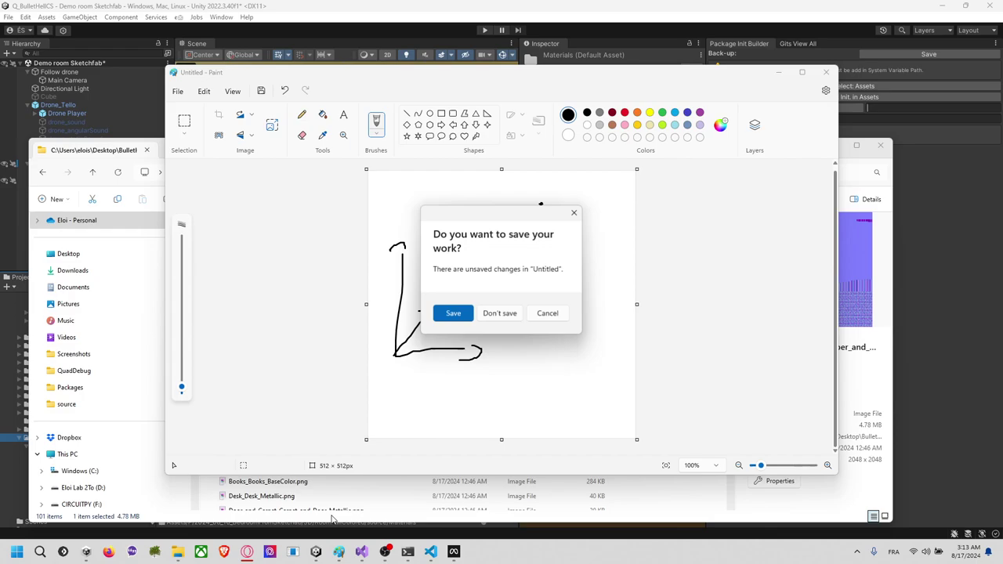
{"action": "left_click", "coordinate": [516, 314]}
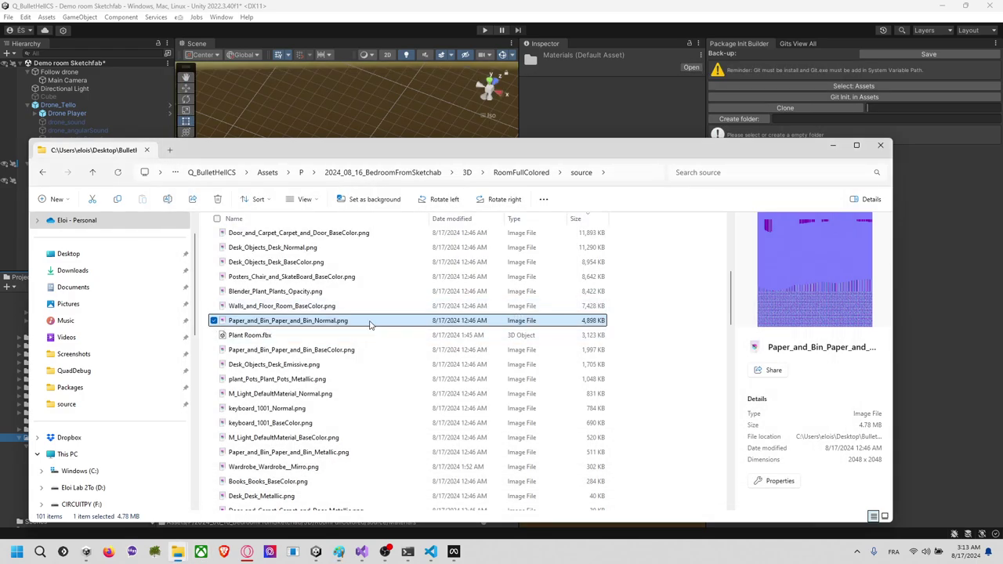
Step: Launch Krita
{"action": "left_click", "coordinate": [19, 554]}
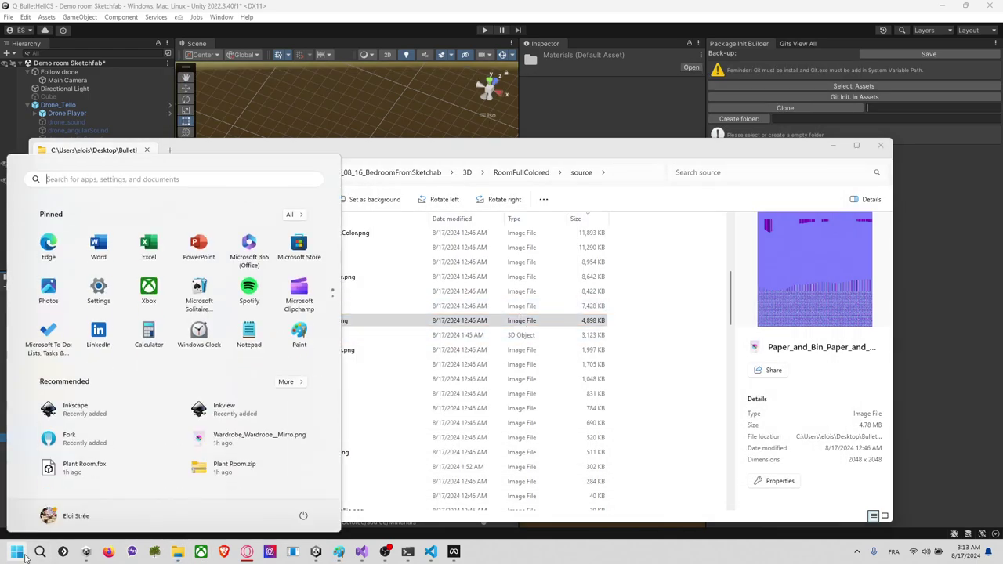
{"action": "type", "text": "krita"}
{"action": "key", "text": "Return"}
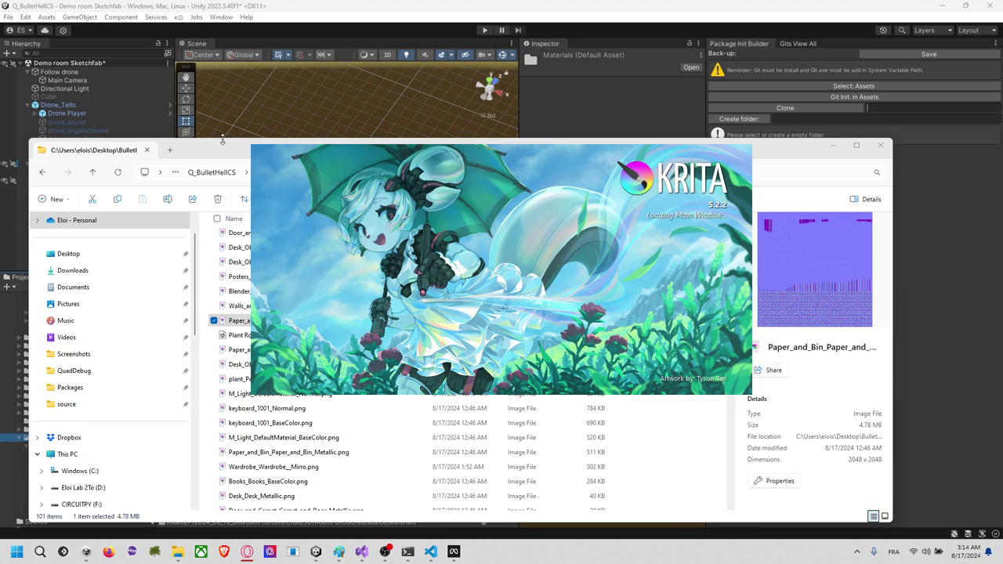
Step: Open the 16 size-sorted files from Wardrobe_Wardrobe__BaseColor.png through Paper_and_Bin_Paper_and_Bin_Normal.png in Krita
{"action": "scroll", "coordinate": [370, 241], "scroll_direction": "up", "scroll_amount": 3}
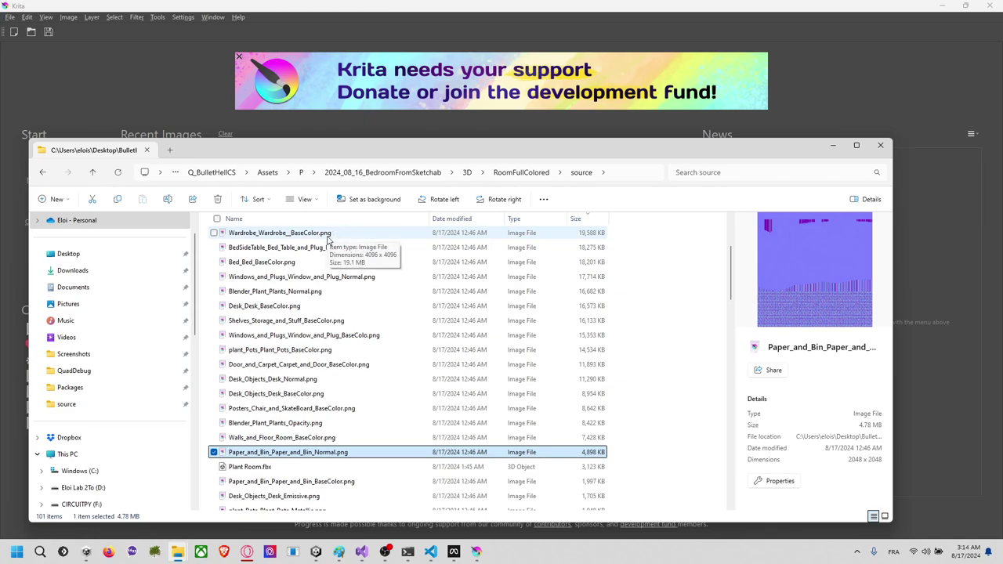
{"action": "key", "text": "alt+Tab"}
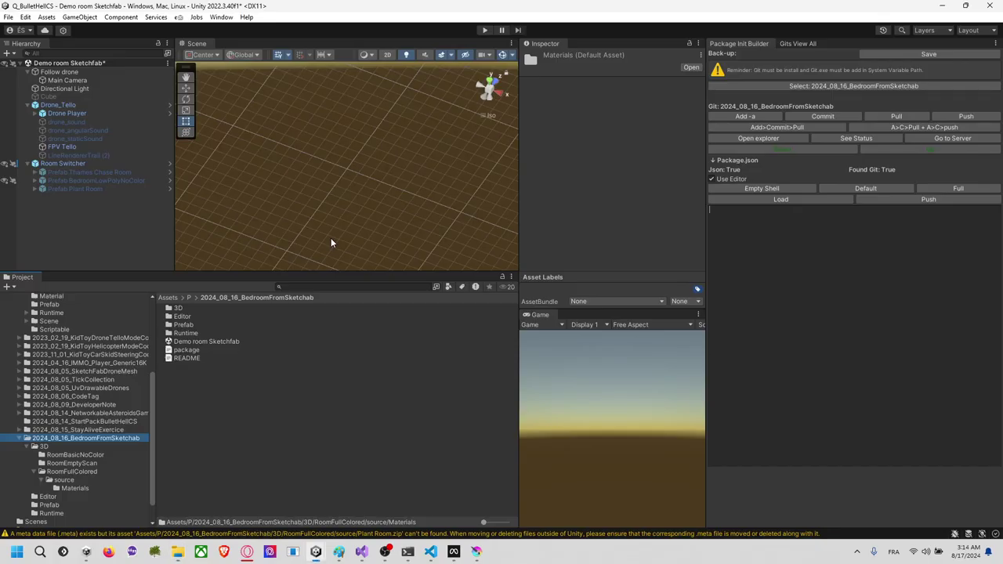
{"action": "key", "text": "alt+Tab"}
{"action": "key", "text": "alt+Tab"}
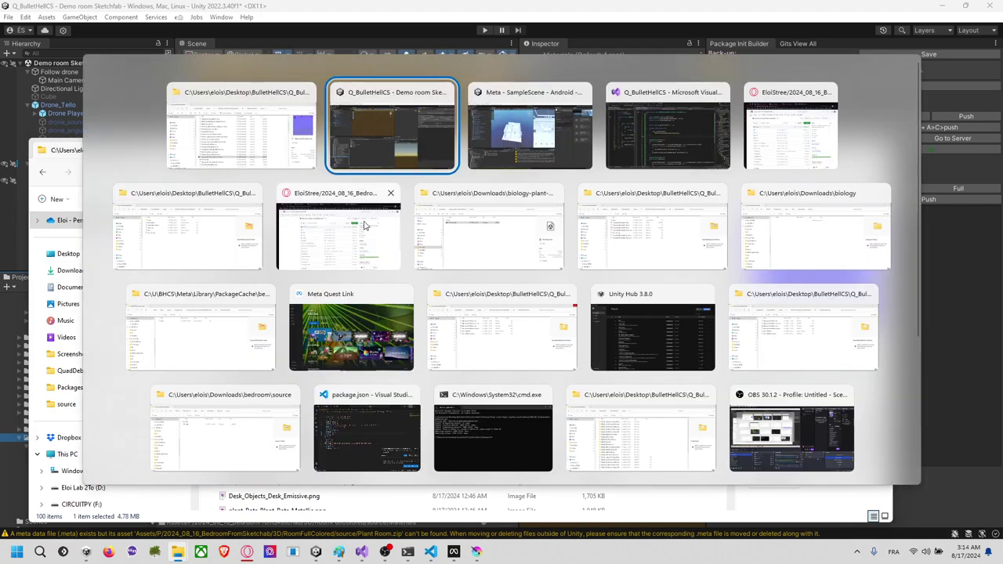
{"action": "key", "text": "alt+Tab"}
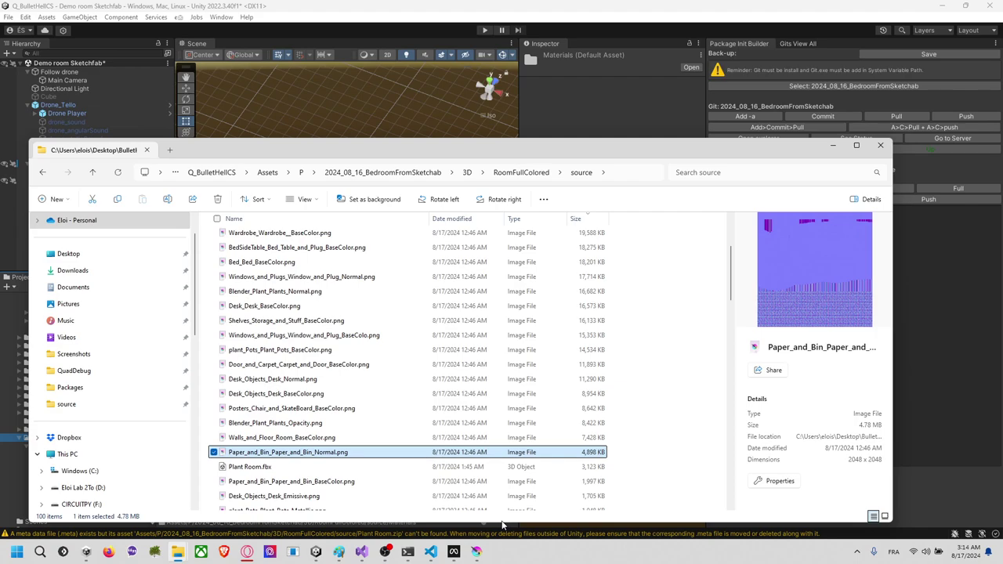
{"action": "mouse_move", "coordinate": [481, 552]}
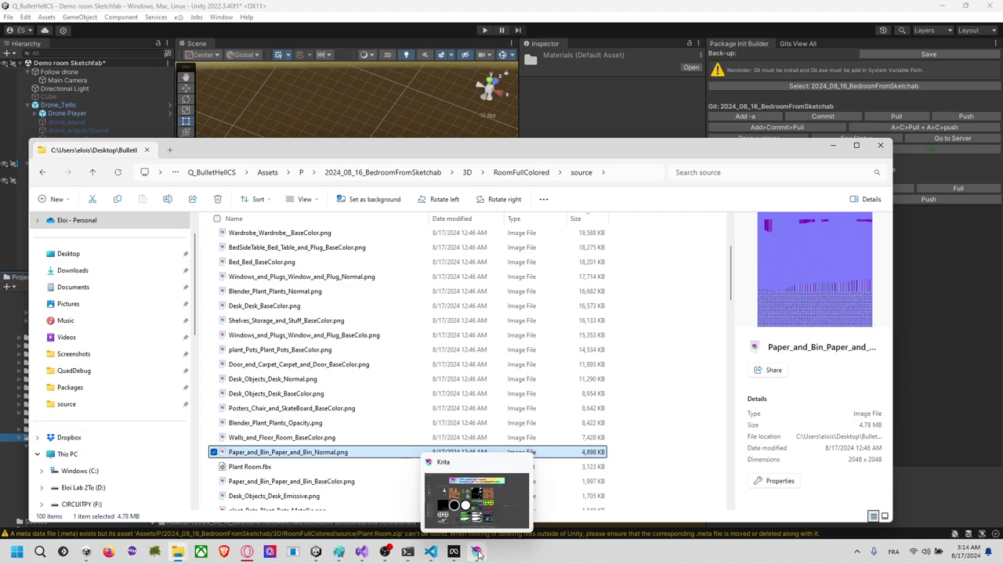
{"action": "left_click", "coordinate": [486, 528]}
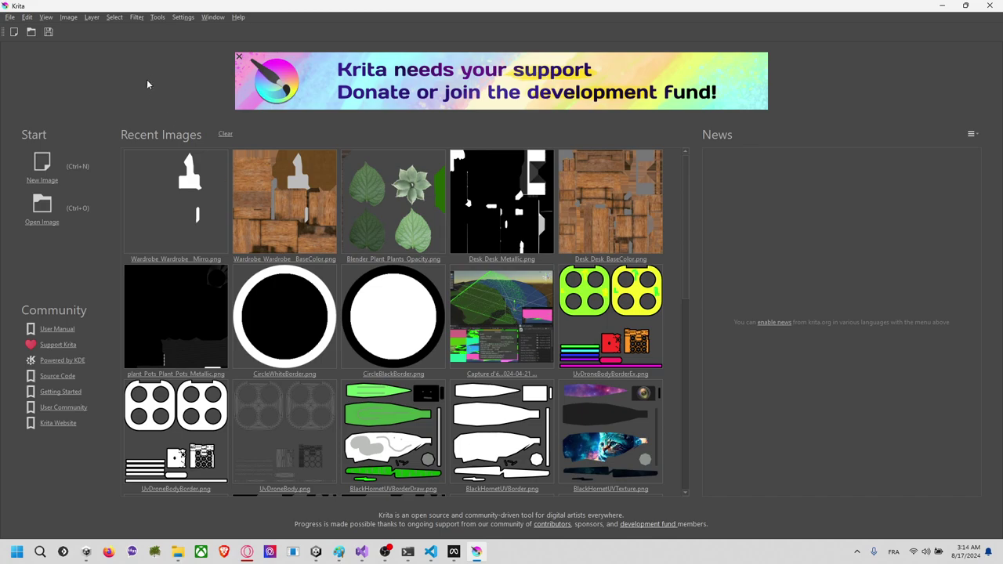
{"action": "key", "text": "alt+Tab"}
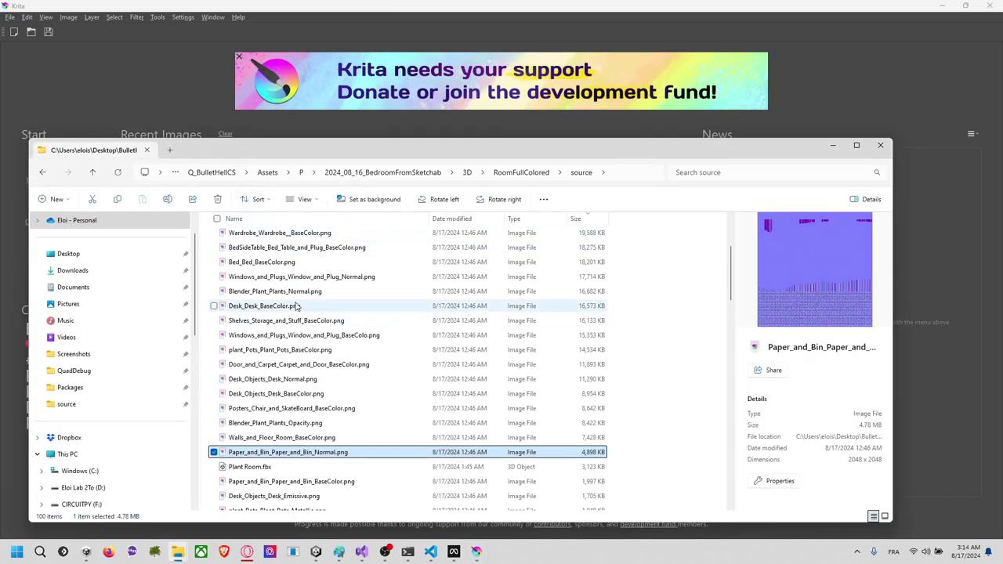
{"action": "left_click", "coordinate": [306, 239], "text": "shift"}
{"action": "left_click_drag", "start_coordinate": [288, 239], "coordinate": [101, 71]}
{"action": "key", "text": "alt+Tab"}
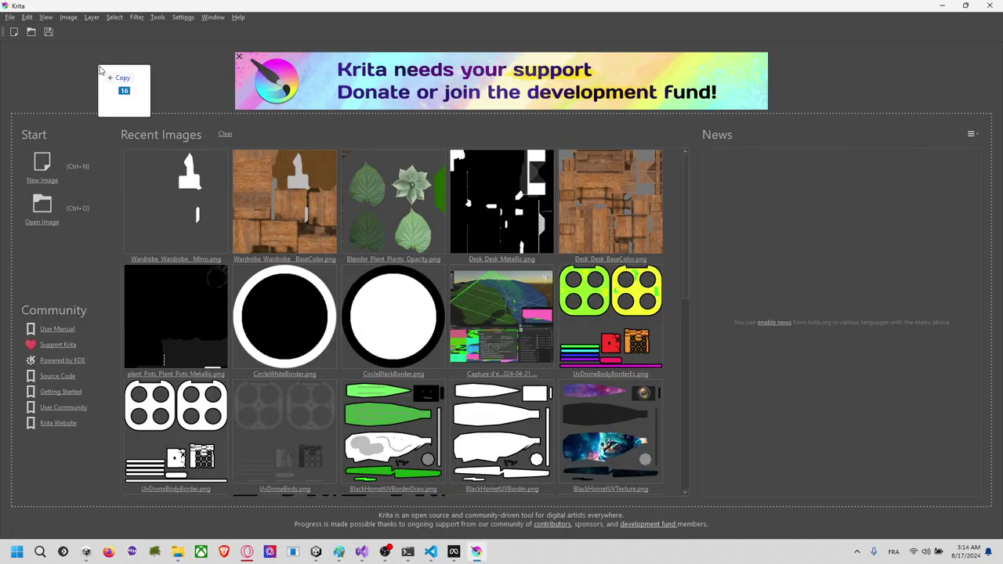
{"action": "left_click_drag", "start_coordinate": [100, 71], "coordinate": [98, 68]}
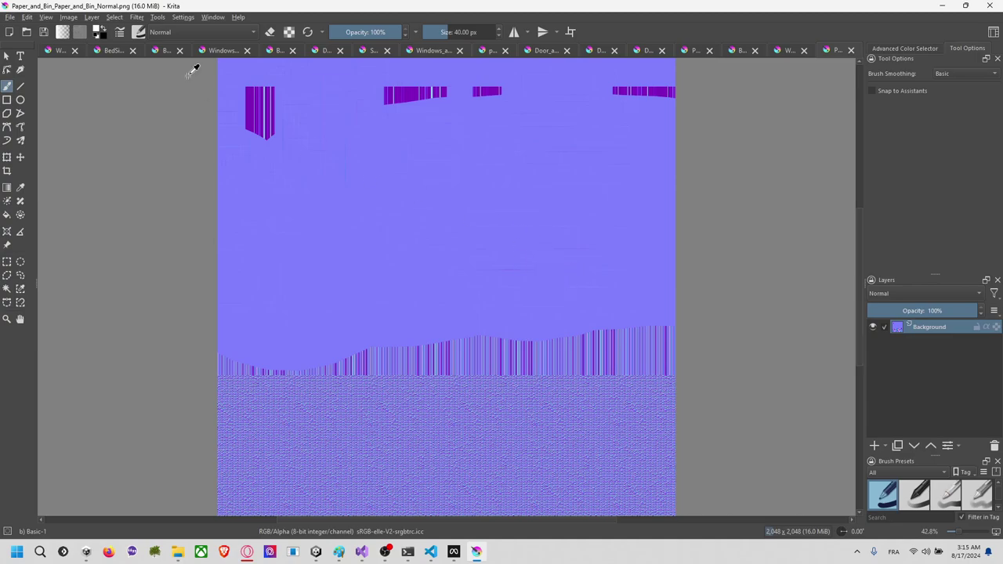
Step: Scale Paper_and_Bin_Paper_and_Bin_Normal.png to 512 x 512 px with proportions constrained
{"action": "left_click", "coordinate": [69, 17]}
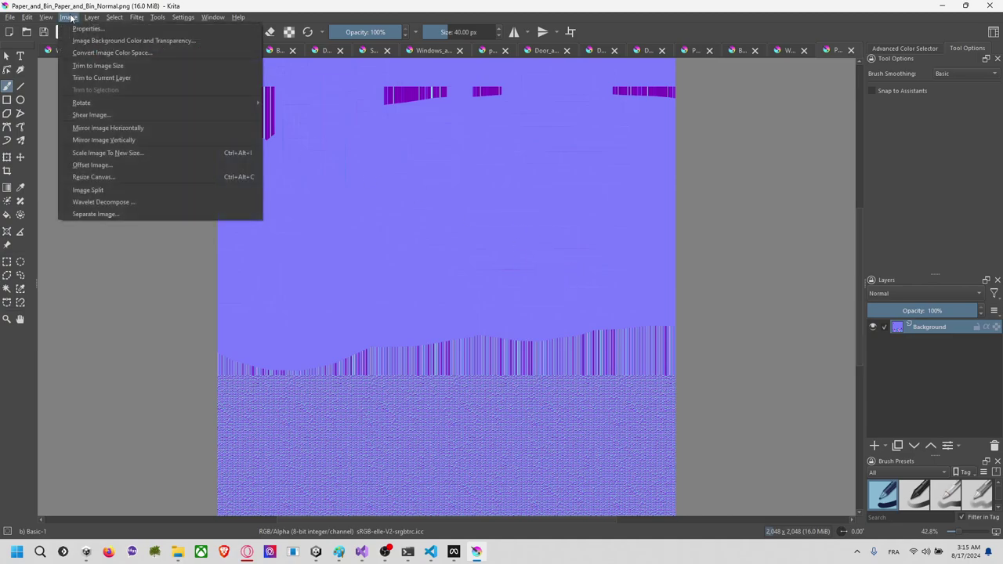
{"action": "left_click", "coordinate": [135, 153]}
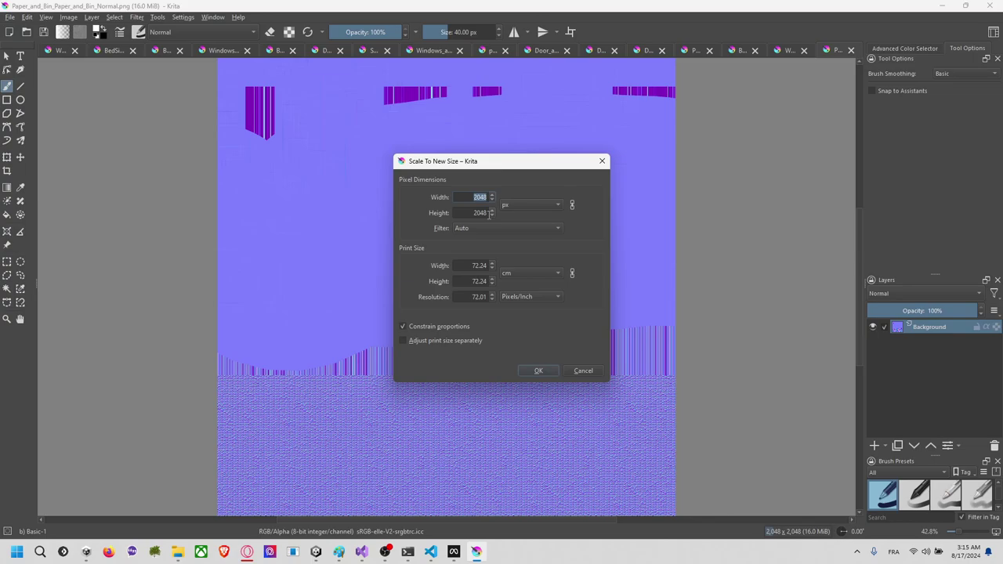
{"action": "type", "text": "512"}
{"action": "left_click", "coordinate": [538, 371]}
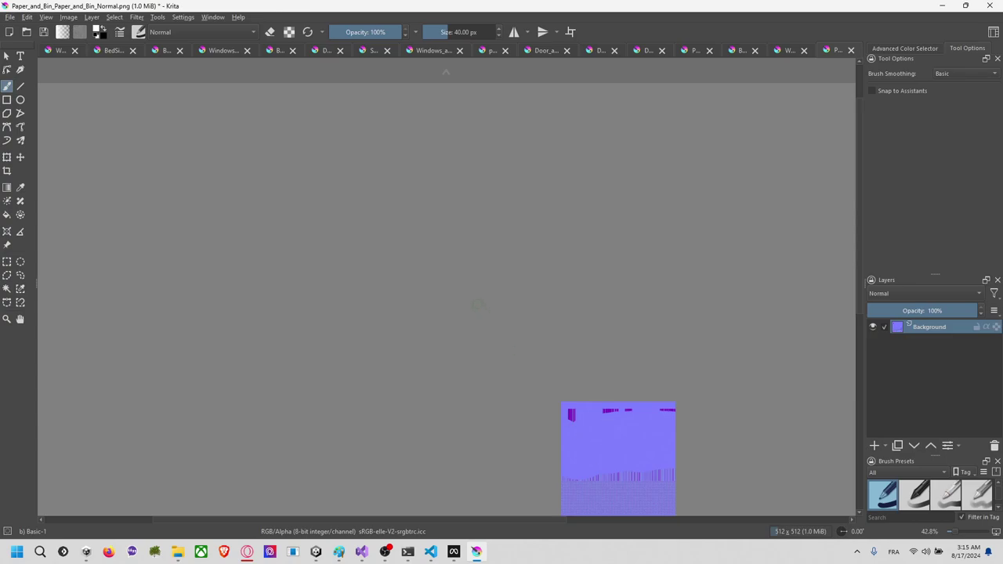
Step: Save Paper_and_Bin_Paper_and_Bin_Normal.png with the existing PNG options at compression 3 and close the image
{"action": "key", "text": "ctrl+s"}
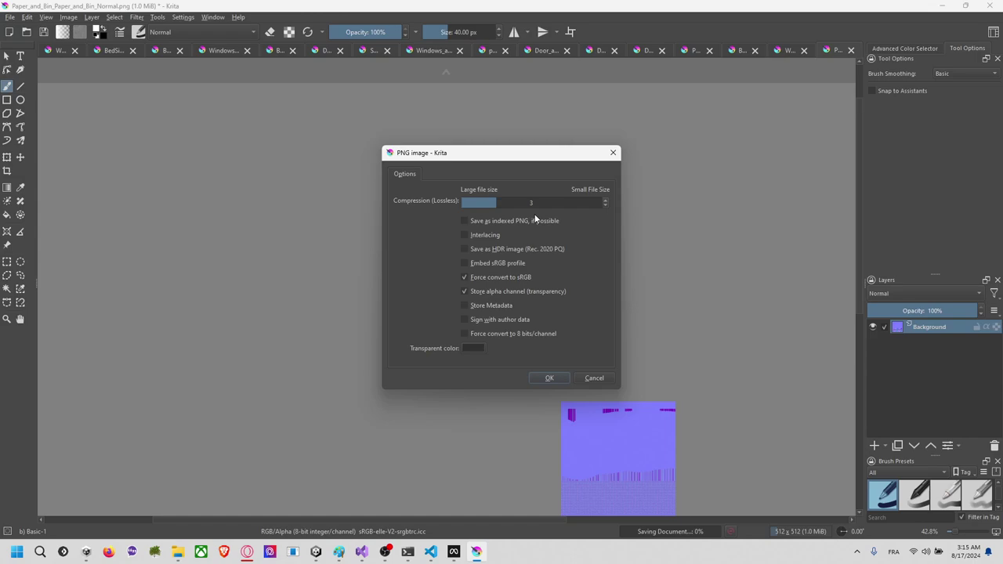
{"action": "left_click", "coordinate": [549, 379]}
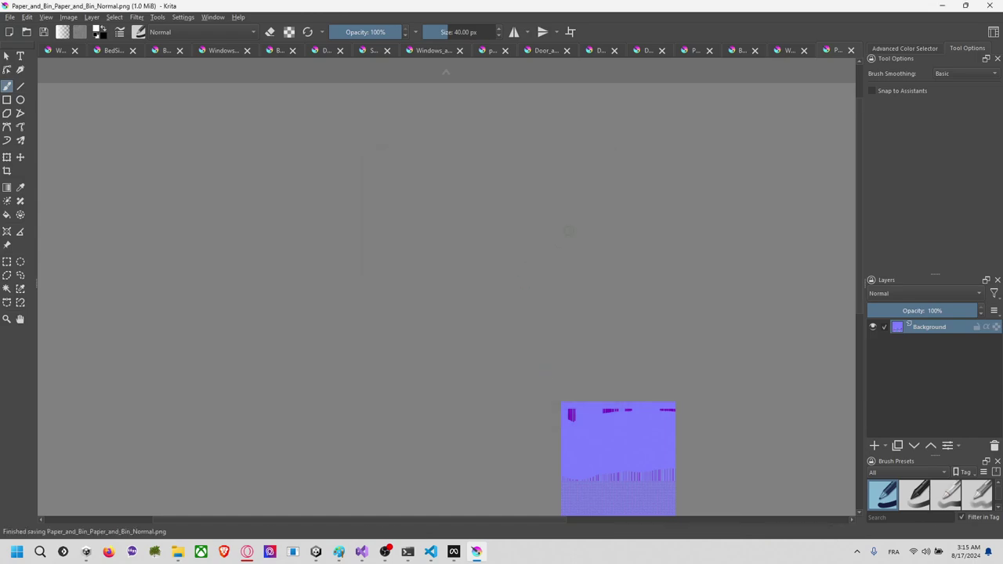
{"action": "key", "text": "ctrl+w"}
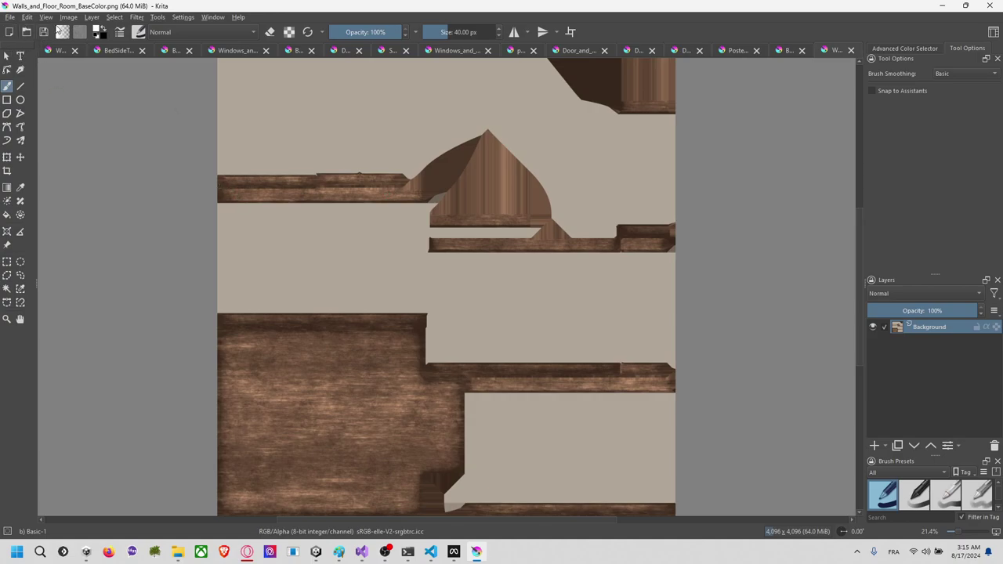
Step: Scale Walls_and_Floor_Room_BaseColor.png to 1024 x 1024 px with proportions constrained
{"action": "left_click", "coordinate": [68, 16]}
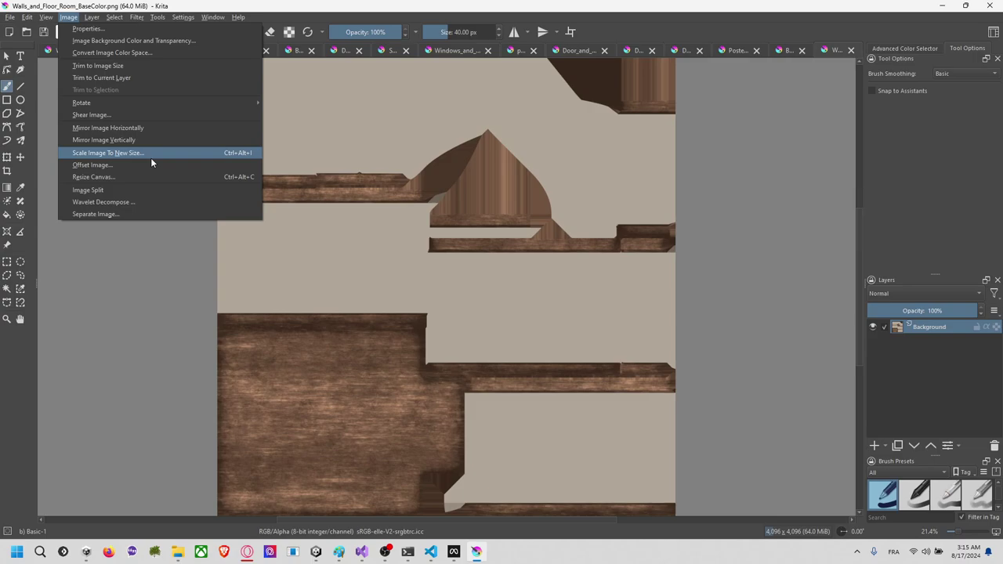
{"action": "left_click", "coordinate": [399, 213]}
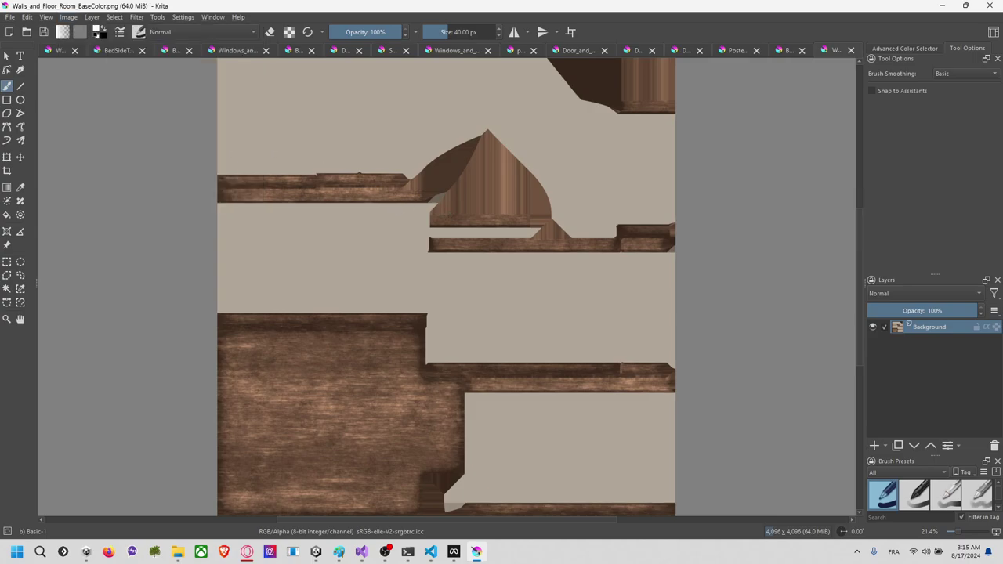
{"action": "key", "text": "ctrl+alt+i"}
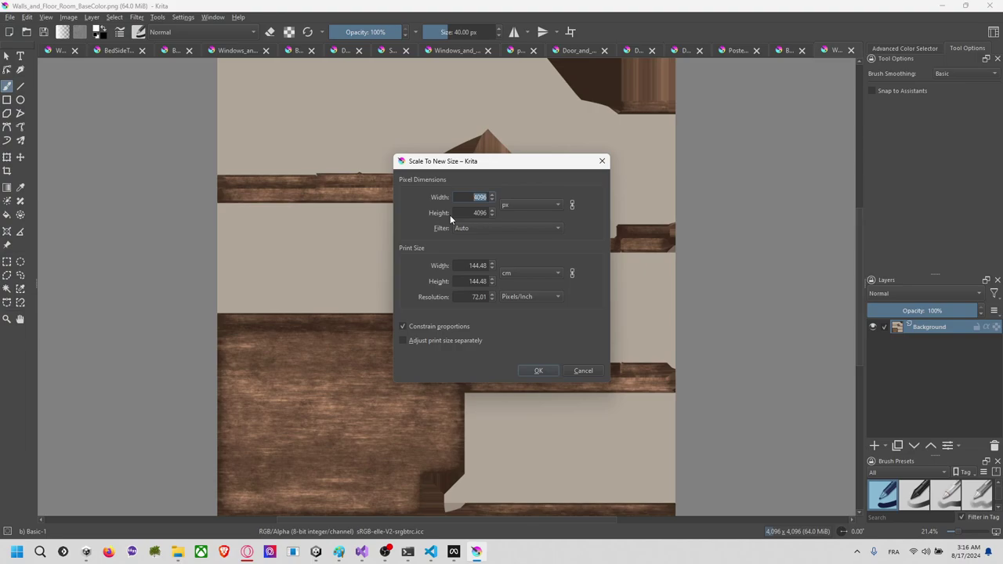
{"action": "type", "text": "1024"}
{"action": "key", "text": "Return"}
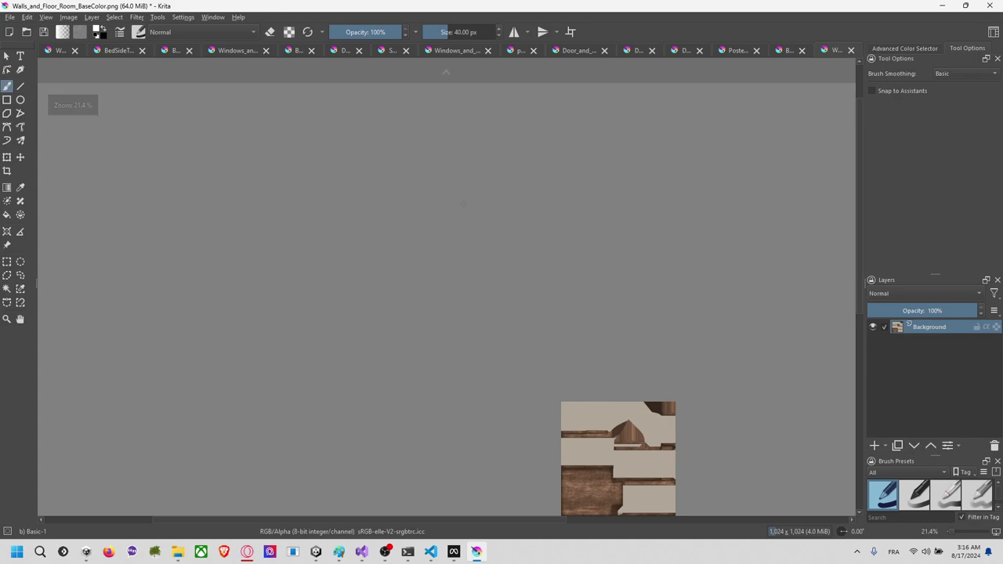
Step: Save Walls_and_Floor_Room_BaseColor.png with the existing PNG options at compression 3 and close the image
{"action": "key", "text": "ctrl+s"}
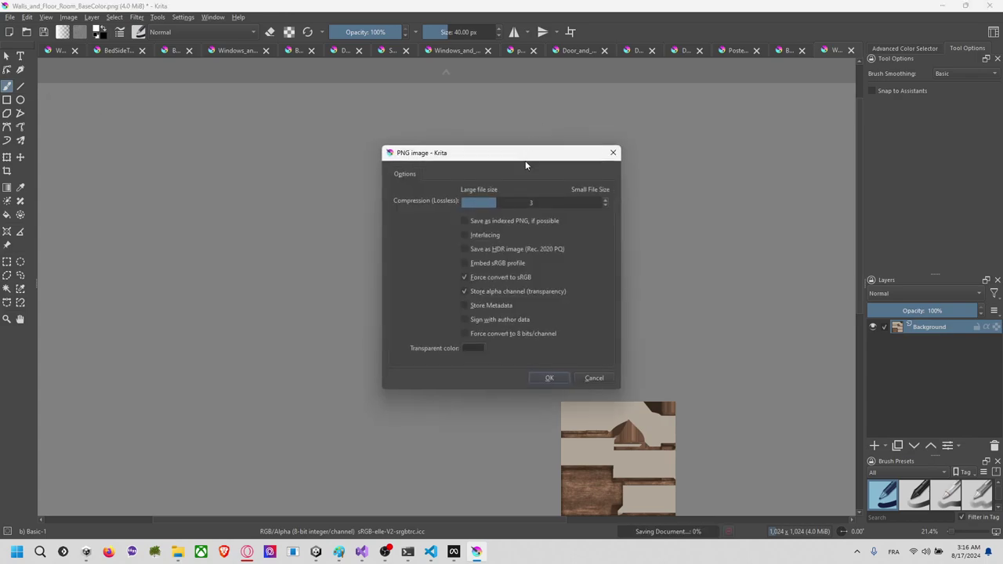
{"action": "left_click", "coordinate": [546, 378]}
{"action": "key", "text": "ctrl+w"}
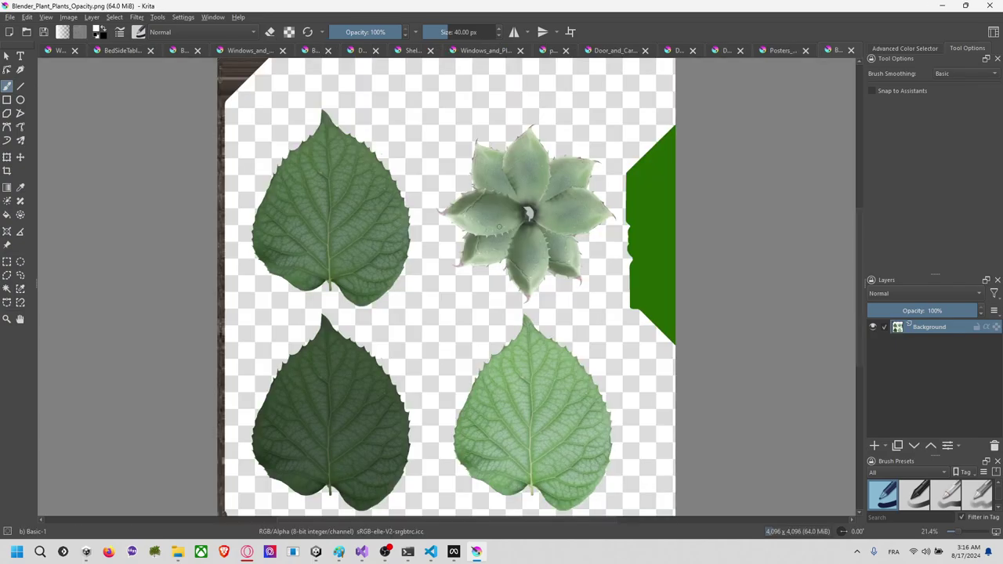
Step: Scale Blender_Plant_Plants_Opacity.png to 1024 x 1024 px with proportions constrained, and save and close it with the existing PNG options
{"action": "key", "text": "ctrl+alt+i"}
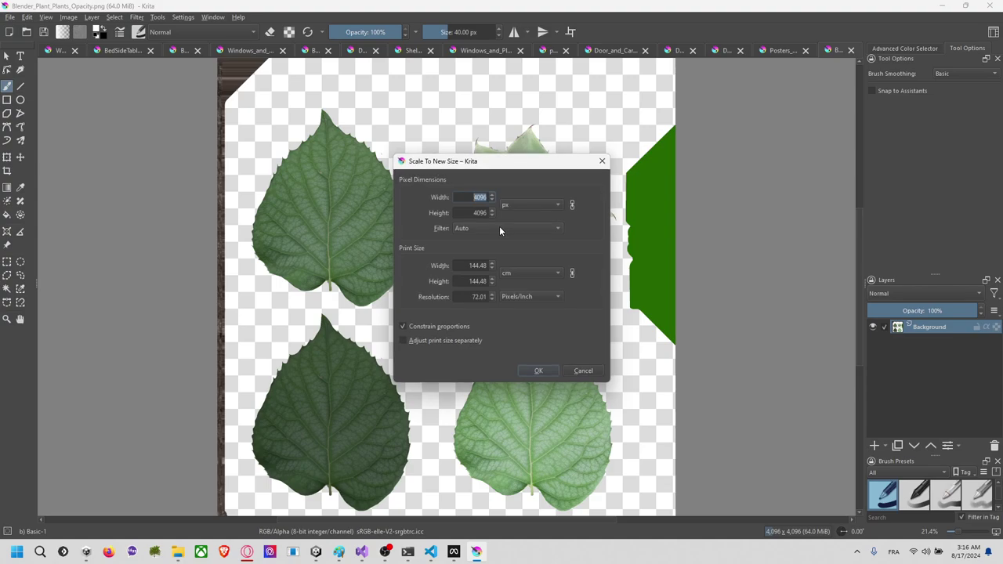
{"action": "type", "text": "1024"}
{"action": "key", "text": "Return"}
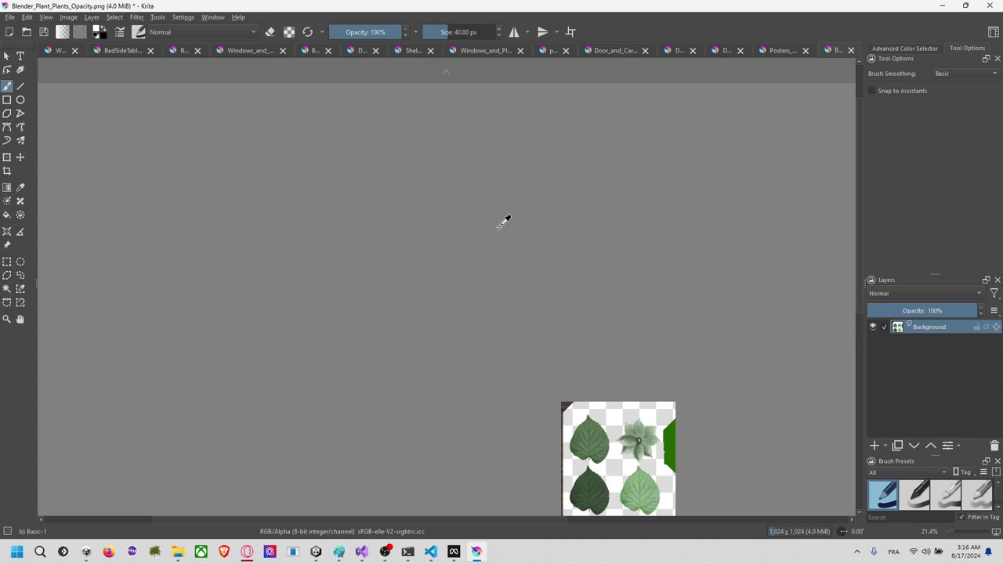
{"action": "key", "text": "ctrl+s"}
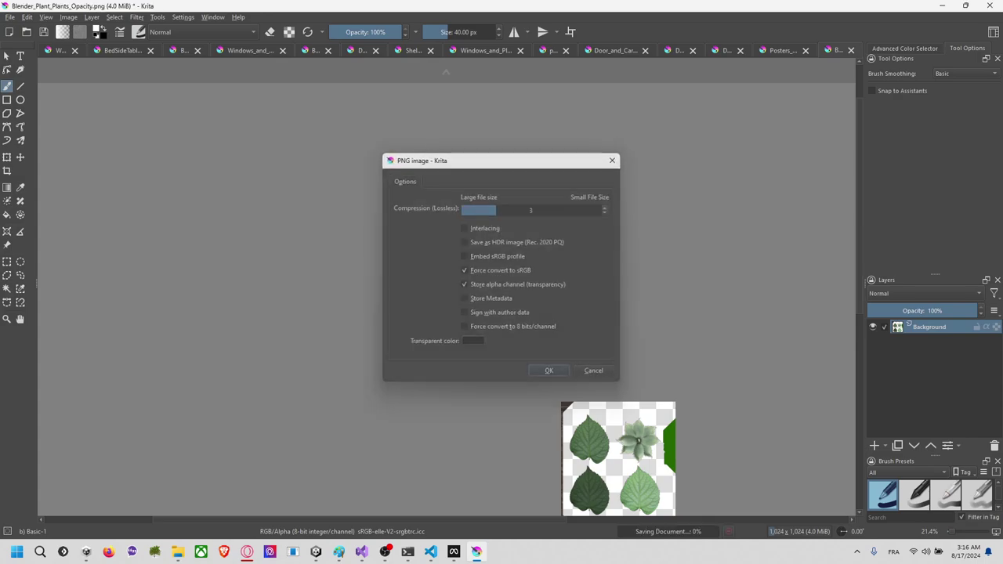
{"action": "key", "text": "Return"}
{"action": "key", "text": "ctrl+w"}
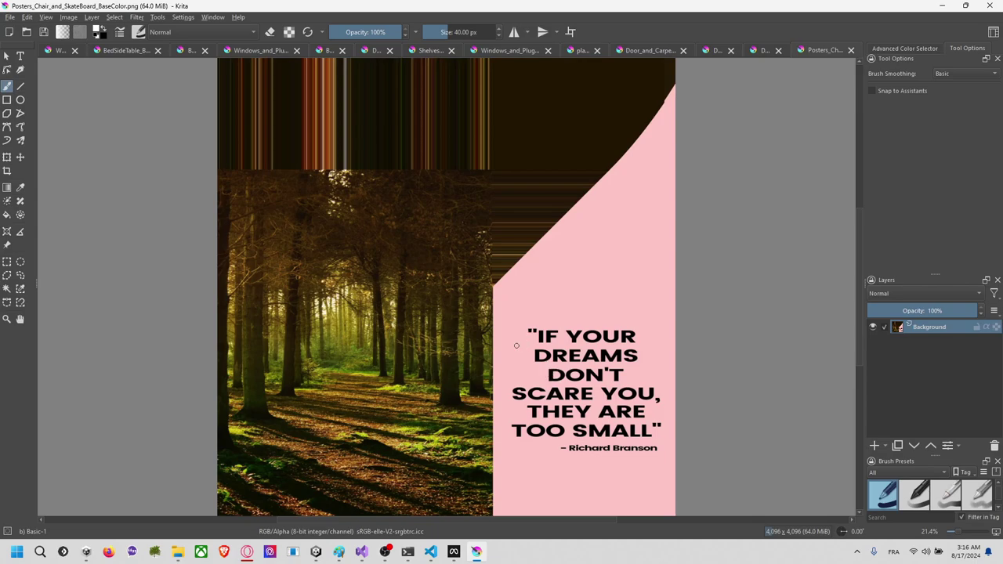
Step: Scale Posters_Chair_and_SkateBoard_BaseColor.png to 1024 x 1024 px with proportions constrained, and save it under the same name before closing it
{"action": "key", "text": "ctrl+alt+i"}
{"action": "type", "text": "102"}
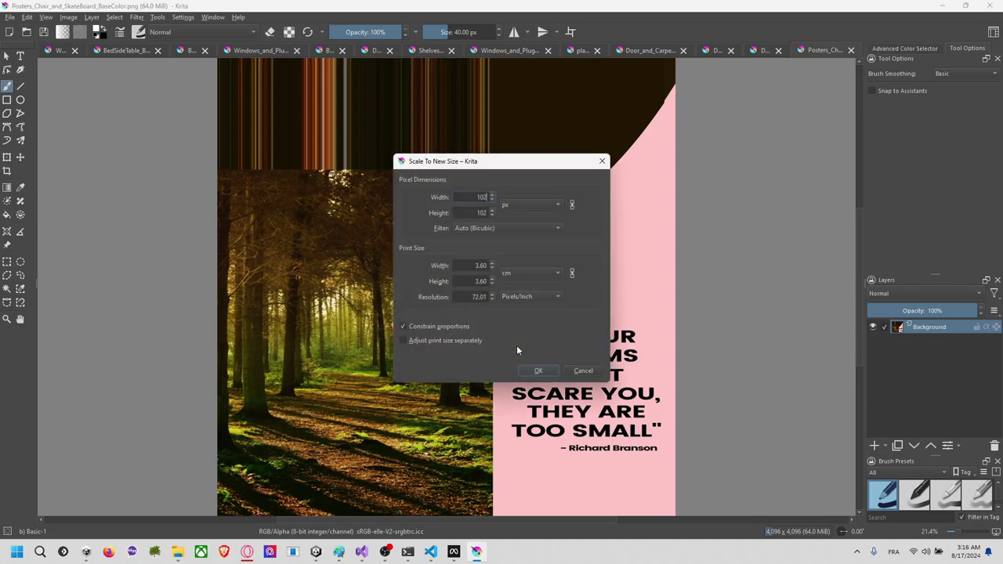
{"action": "type", "text": "4"}
{"action": "key", "text": "Return"}
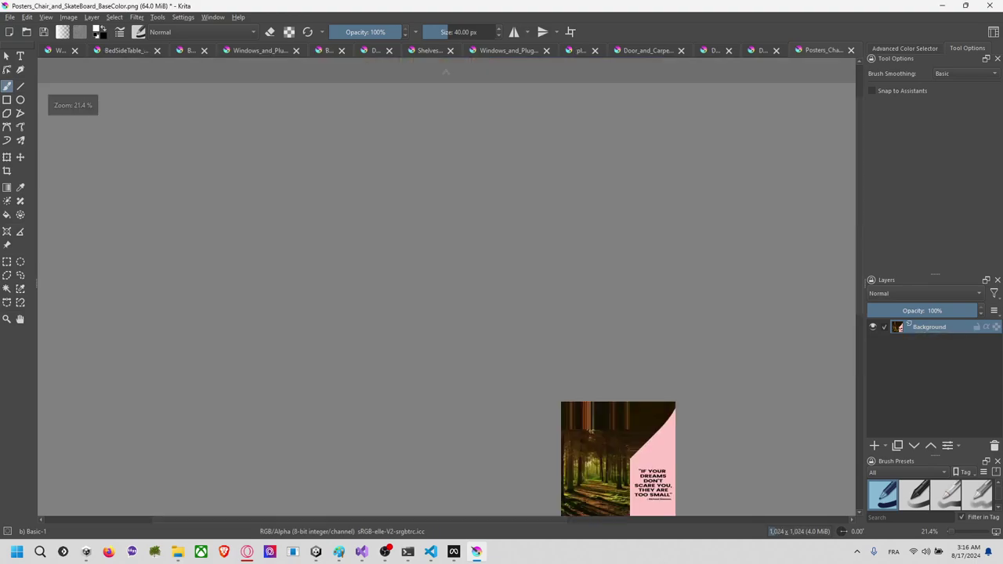
{"action": "key", "text": "ctrl+w"}
{"action": "key", "text": "Return"}
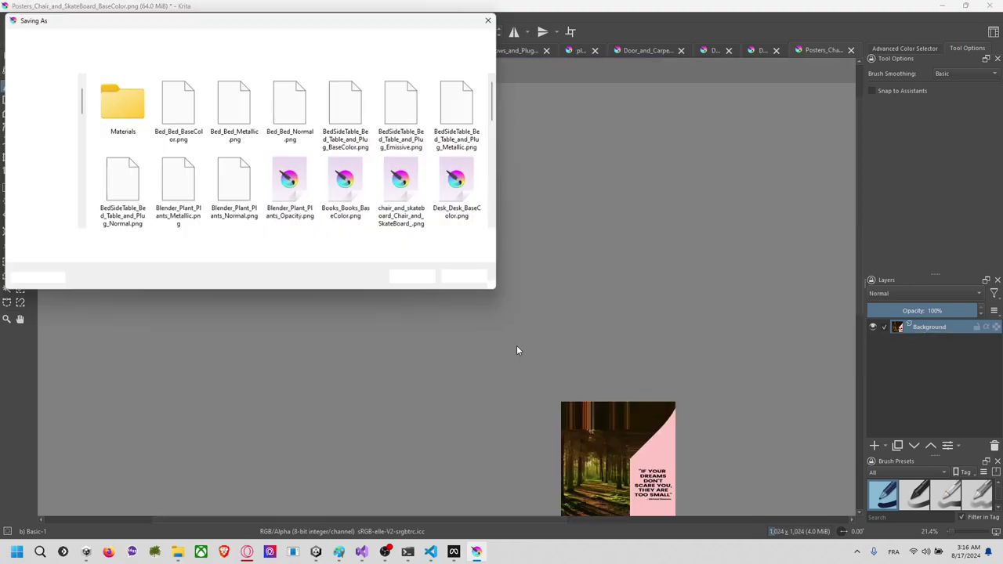
{"action": "key", "text": "Return"}
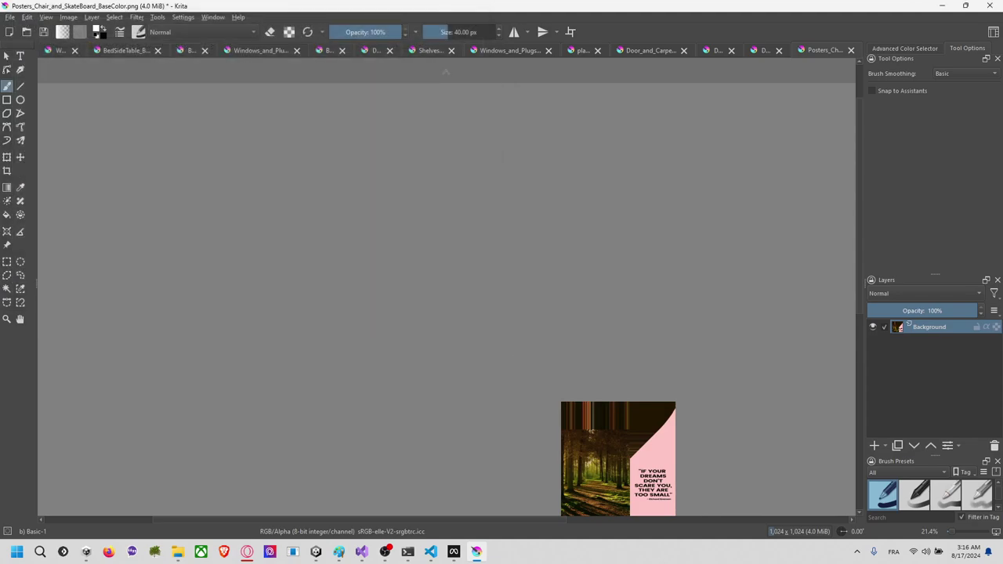
{"action": "key", "text": "Return"}
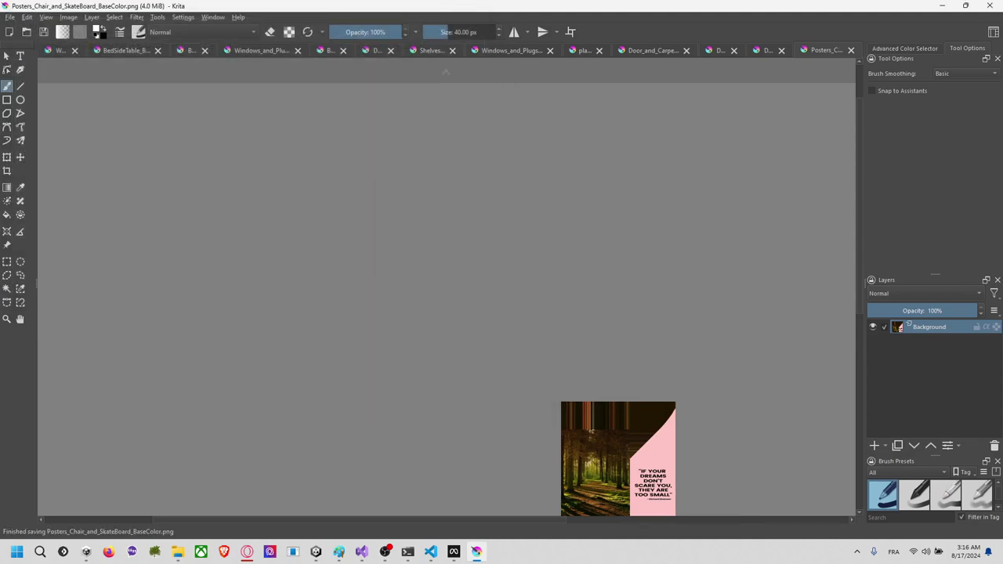
{"action": "key", "text": "ctrl+w"}
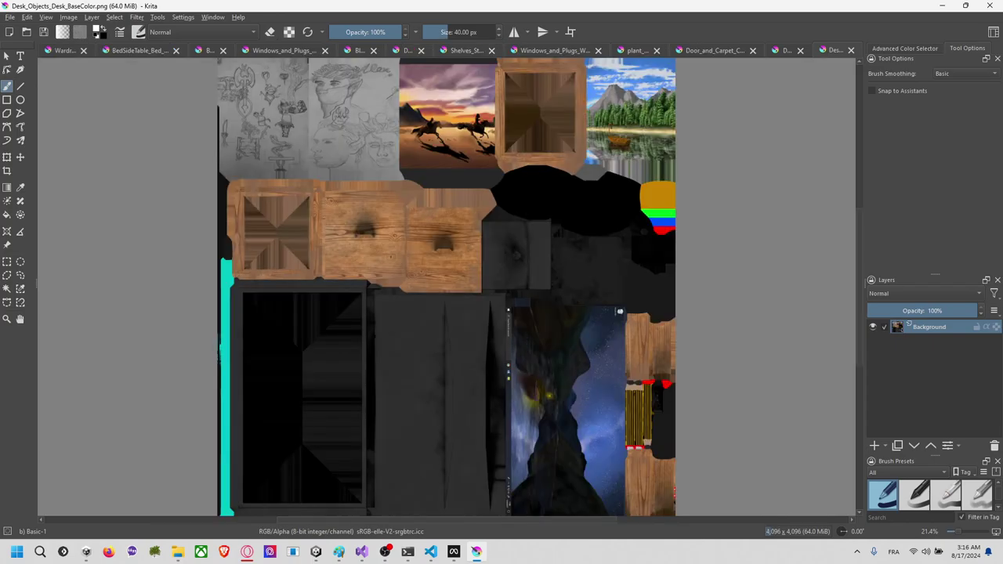
Step: Scale Desk_Objects_Desk_BaseColor.png to 1024 x 1024 px with proportions constrained, and save and close it with the existing PNG options
{"action": "key", "text": "ctrl+alt+i"}
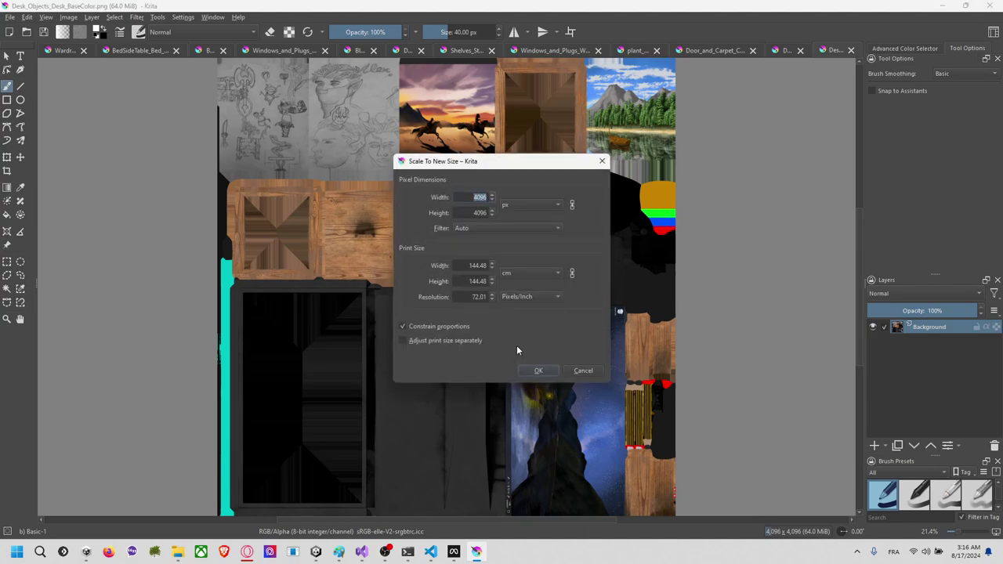
{"action": "type", "text": "1024"}
{"action": "key", "text": "Return"}
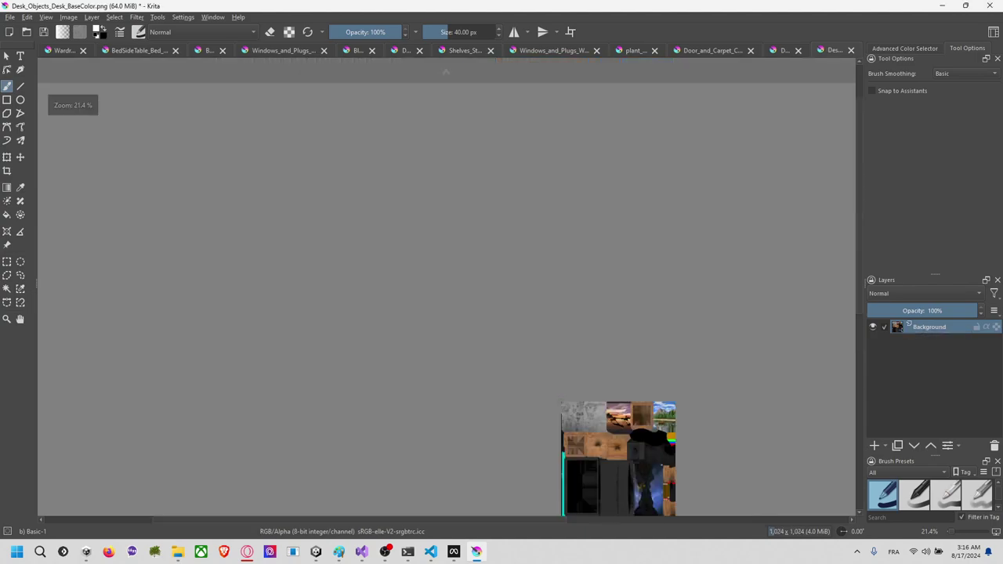
{"action": "key", "text": "ctrl+s"}
{"action": "key", "text": "Return"}
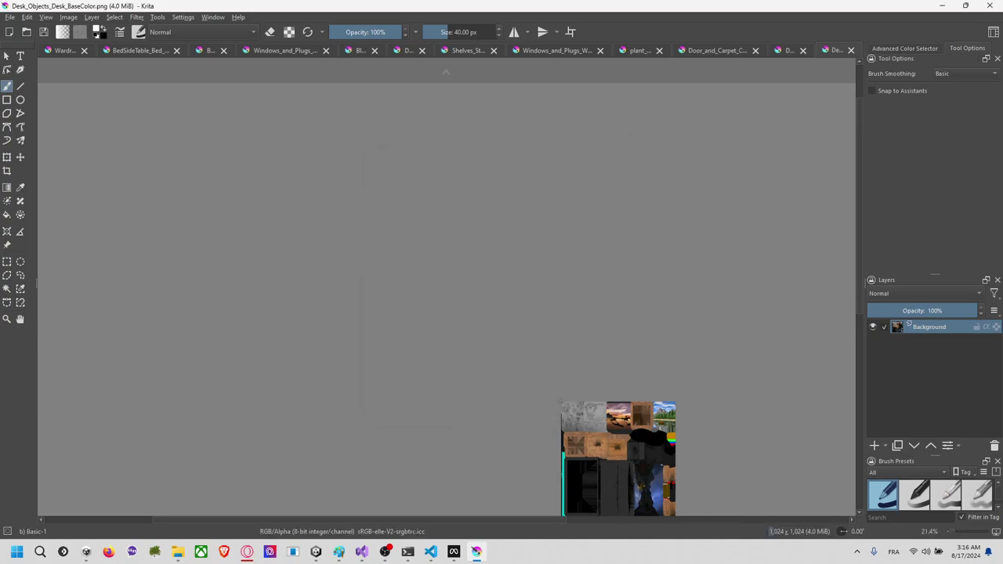
{"action": "key", "text": "ctrl+w"}
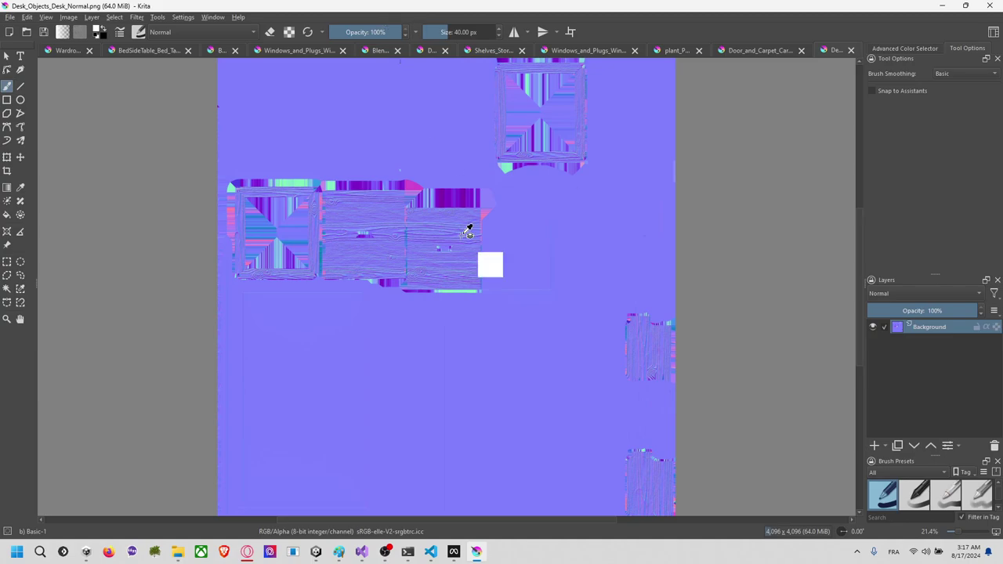
Step: Scale Desk_Objects_Desk_Normal.png to 1024 x 1024 px with proportions constrained, and save and close it at PNG compression 3
{"action": "key", "text": "ctrl+alt+i"}
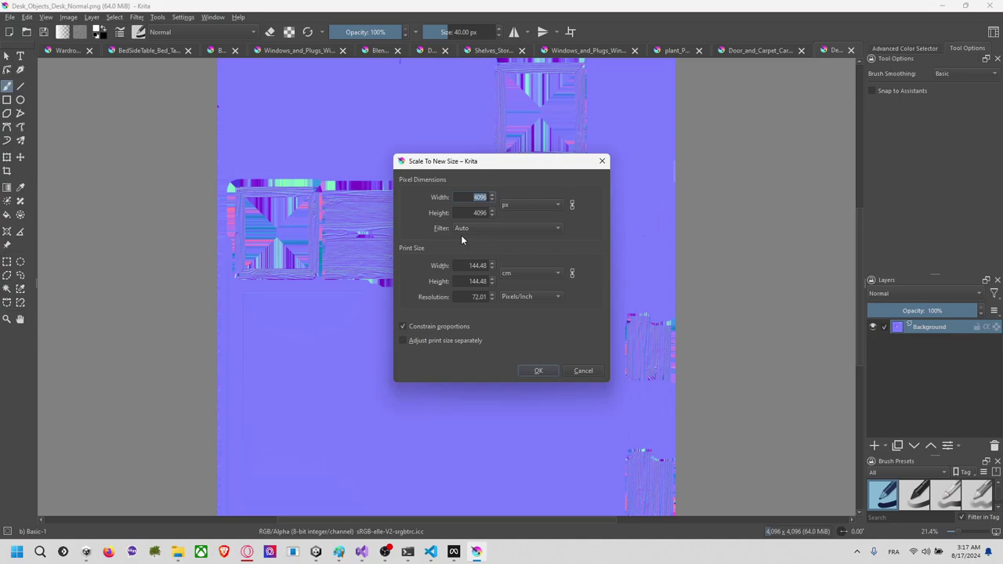
{"action": "type", "text": "1024"}
{"action": "key", "text": "Return"}
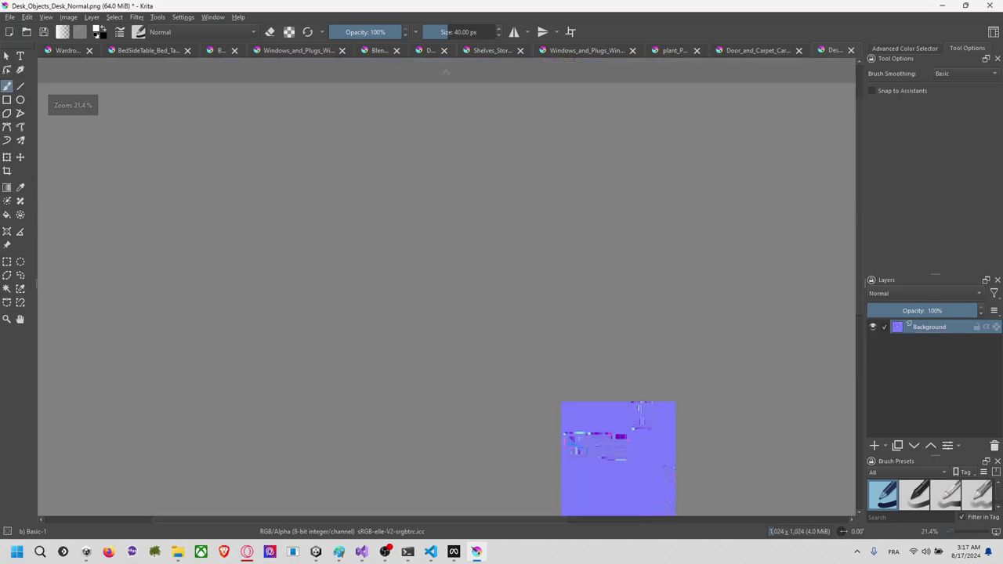
{"action": "key", "text": "ctrl+s"}
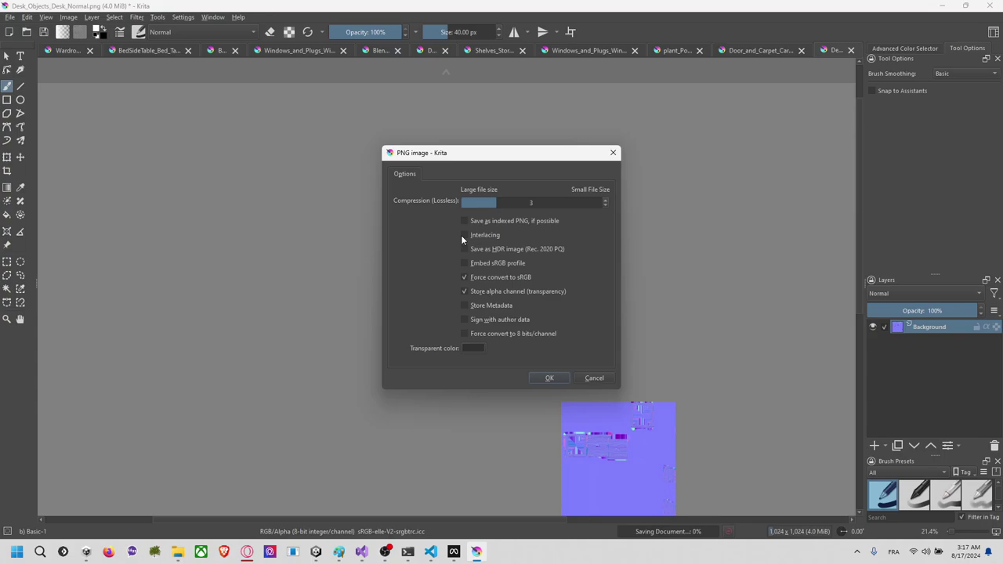
{"action": "key", "text": "Return"}
{"action": "key", "text": "ctrl+w"}
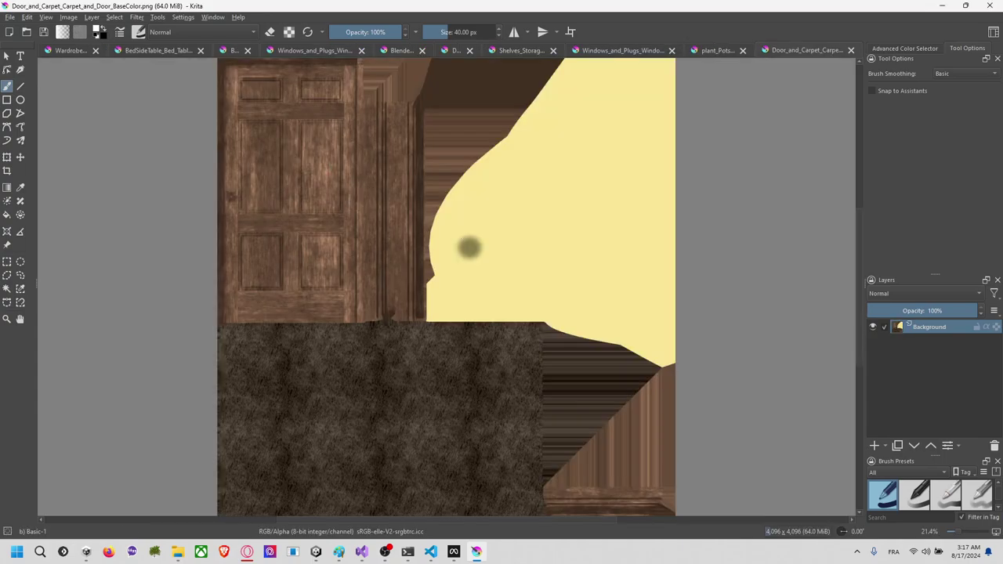
Step: Scale Door_and_Carpet_Carpet_and_Door_BaseColor.png to 1024 x 1024 px with proportions constrained, and save and close it at PNG compression 3
{"action": "key", "text": "ctrl+alt+i"}
{"action": "type", "text": "1024"}
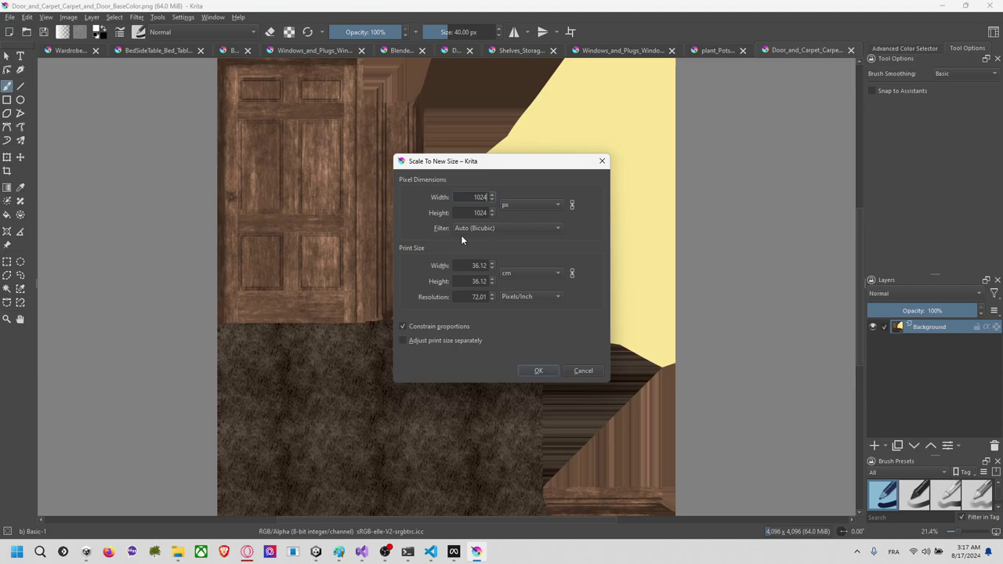
{"action": "key", "text": "Return"}
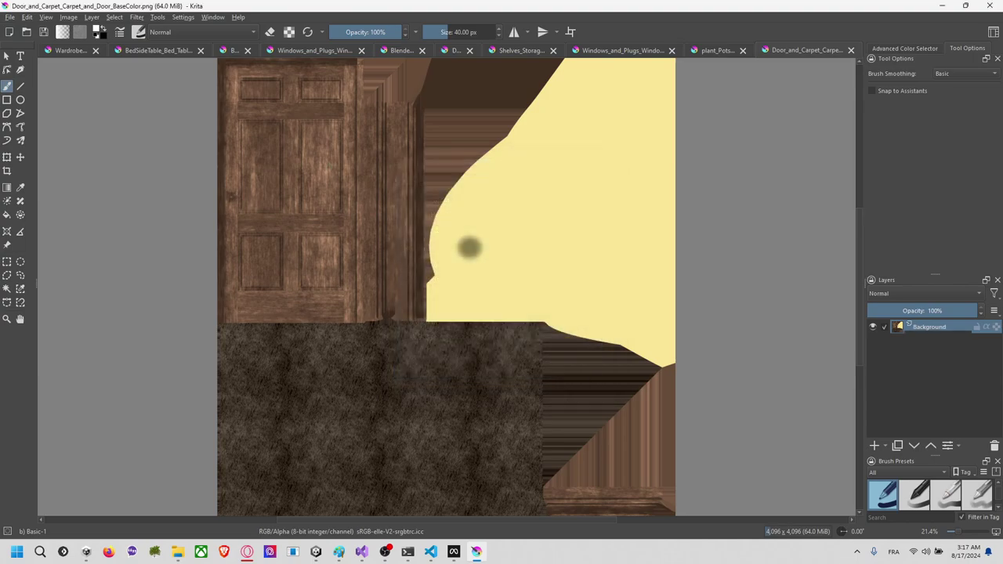
{"action": "key", "text": "ctrl+s"}
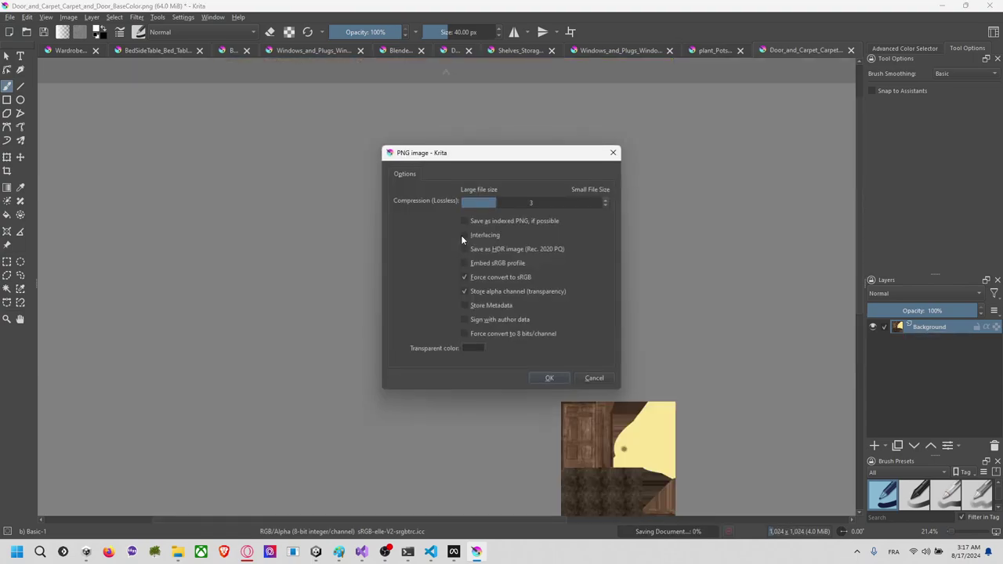
{"action": "key", "text": "Return"}
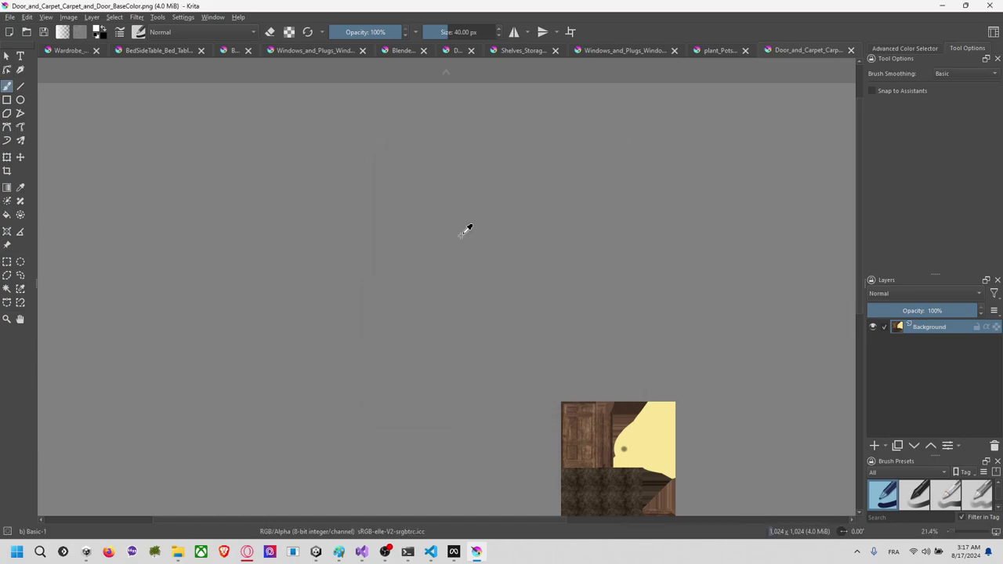
{"action": "key", "text": "ctrl+w"}
Step: Save an incremental version of plant_Pots_Plant_Pots_BaseColor.png and scale it to 1024 x 1024 px with proportions constrained
{"action": "key", "text": "ctrl+s"}
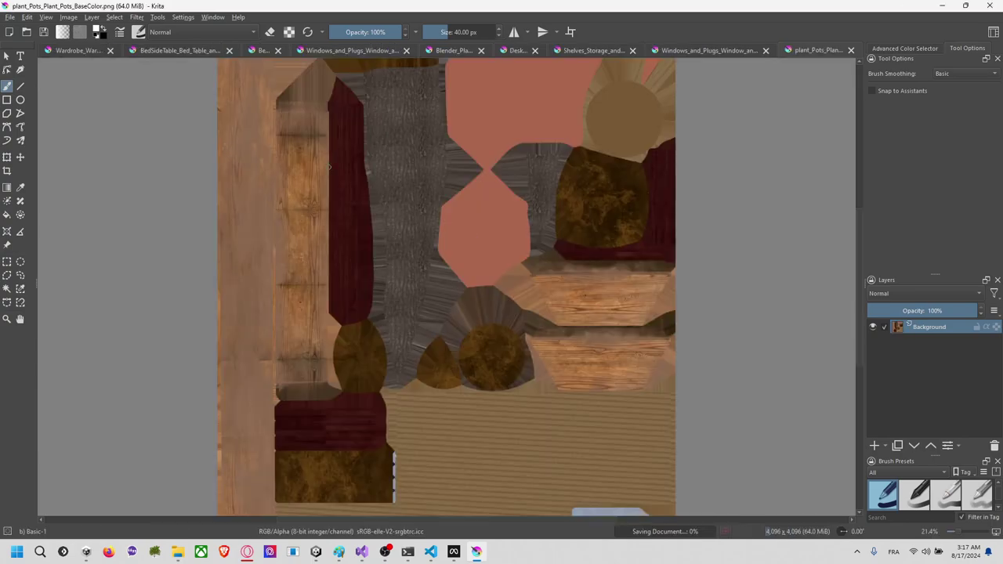
{"action": "key", "text": "ctrl+alt+i"}
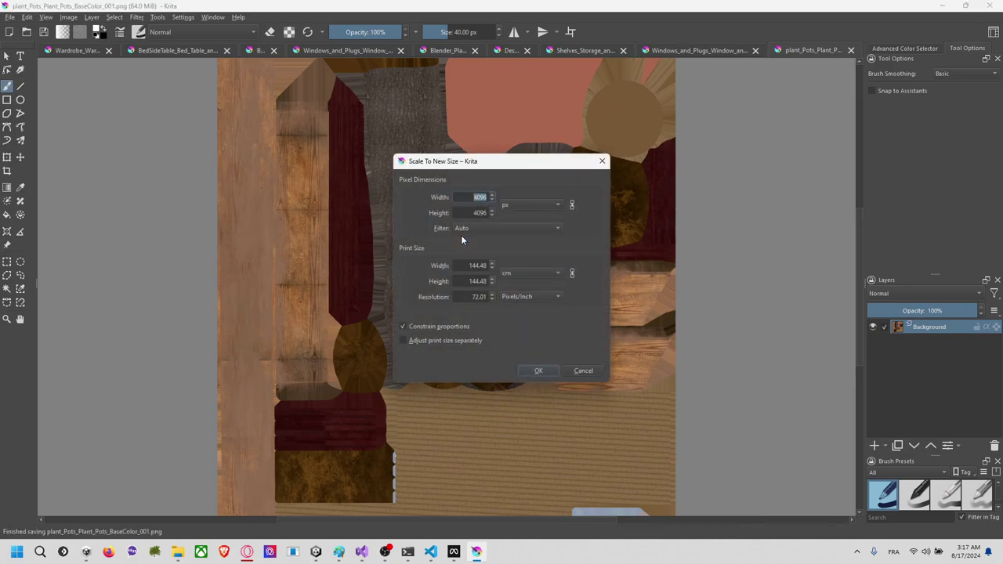
{"action": "type", "text": "1024"}
{"action": "key", "text": "Return"}
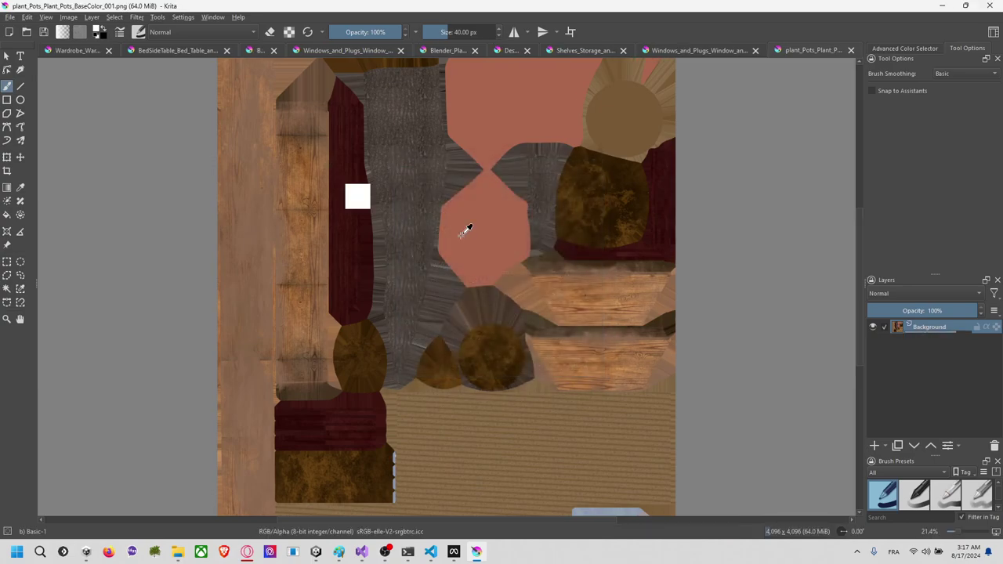
Step: Save the scaled plant pots base color texture with the existing PNG options and close the image
{"action": "key", "text": "ctrl+s"}
{"action": "key", "text": "Return"}
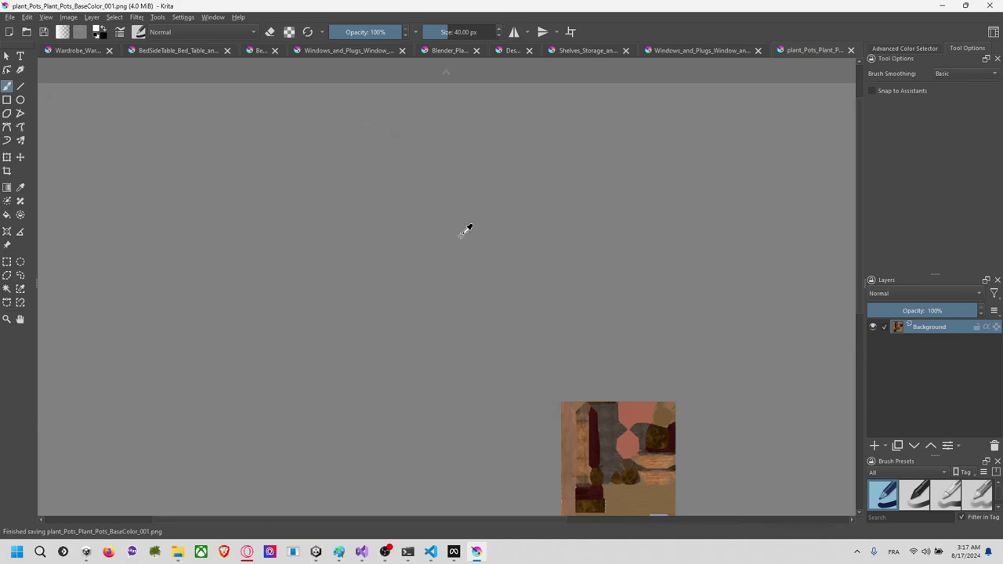
{"action": "key", "text": "ctrl+w"}
Step: Scale Windows_and_Plugs_Window_and_Plug_BaseColo.png to 1024 x 1024 px with proportions constrained, and save and close it with the existing PNG options
{"action": "key", "text": "ctrl+alt+i"}
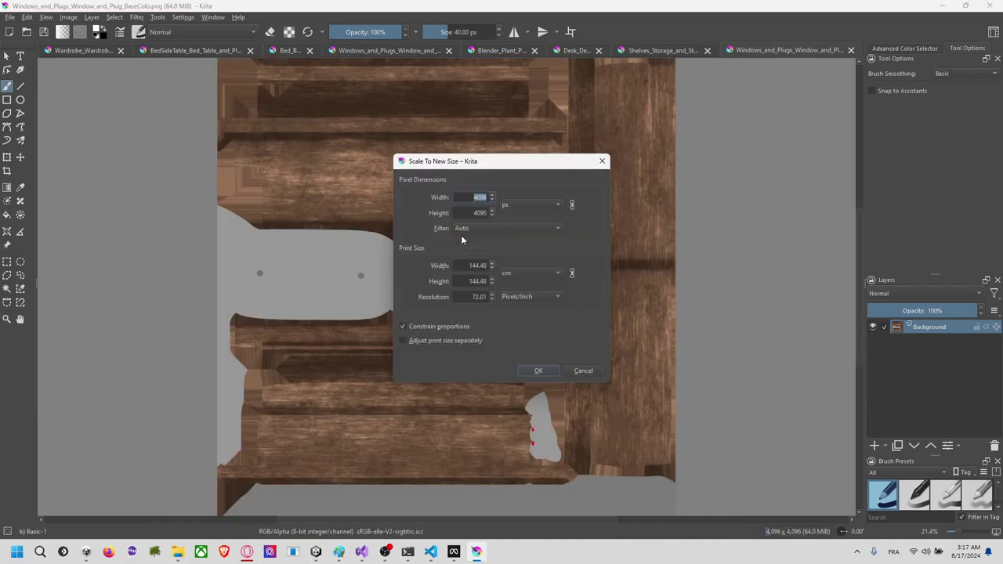
{"action": "type", "text": "1024"}
{"action": "key", "text": "Return"}
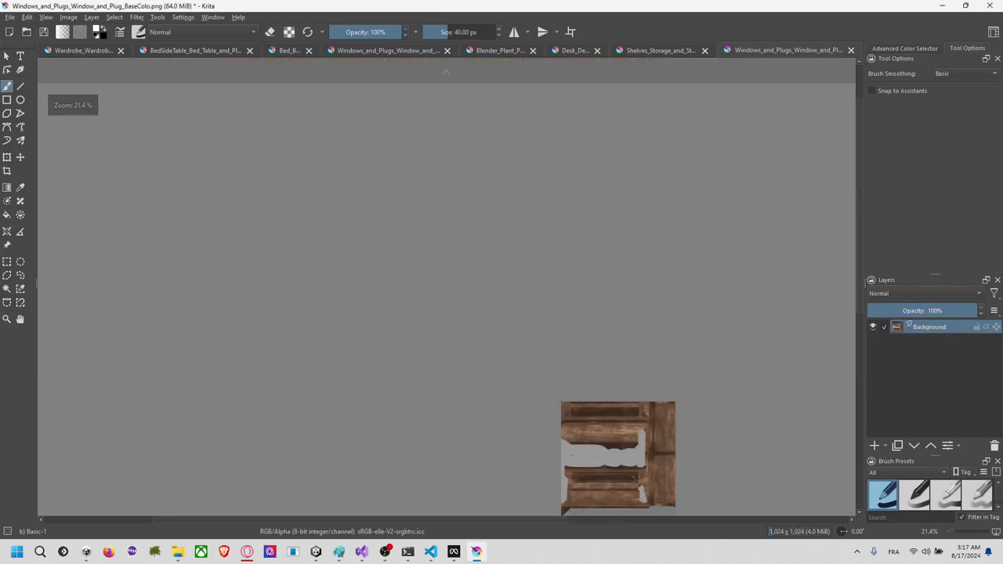
{"action": "key", "text": "ctrl+s"}
{"action": "key", "text": "Return"}
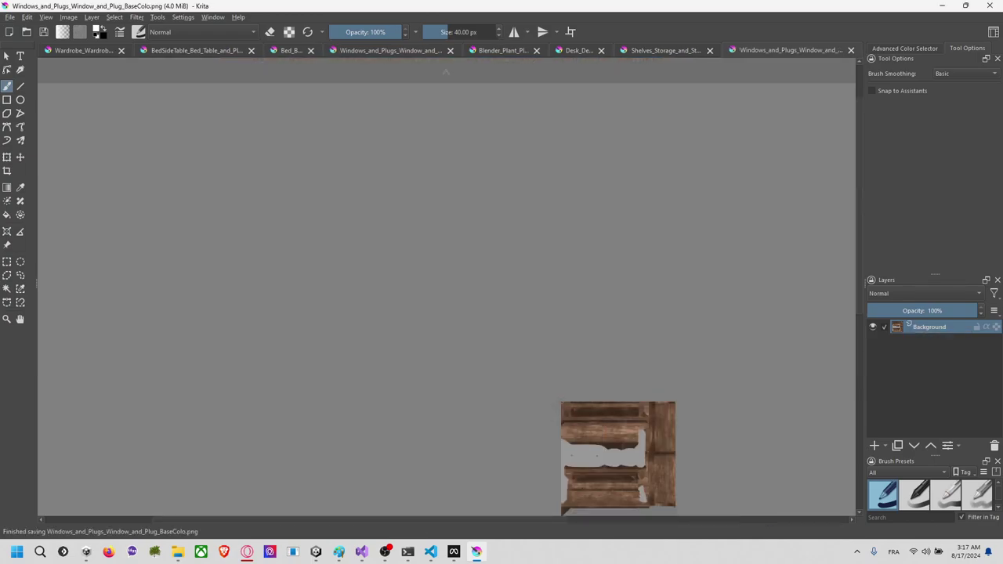
{"action": "key", "text": "ctrl+w"}
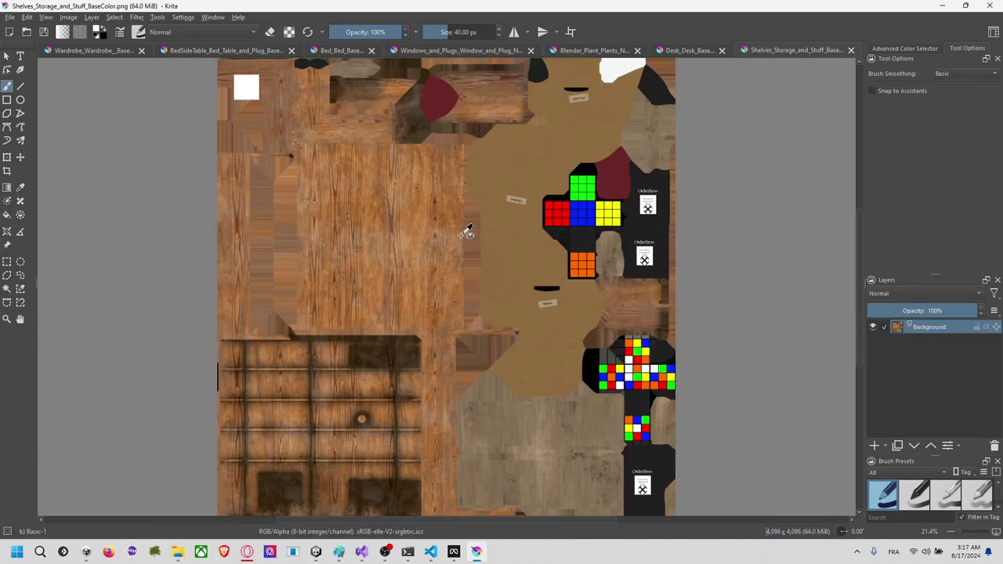
Step: Scale Shelves_Storage_and_Stuff_BaseColor.png to 1024 x 1024 px with proportions constrained, and save and close it at PNG compression 3
{"action": "key", "text": "ctrl+alt+i"}
{"action": "type", "text": "1024"}
{"action": "key", "text": "Return"}
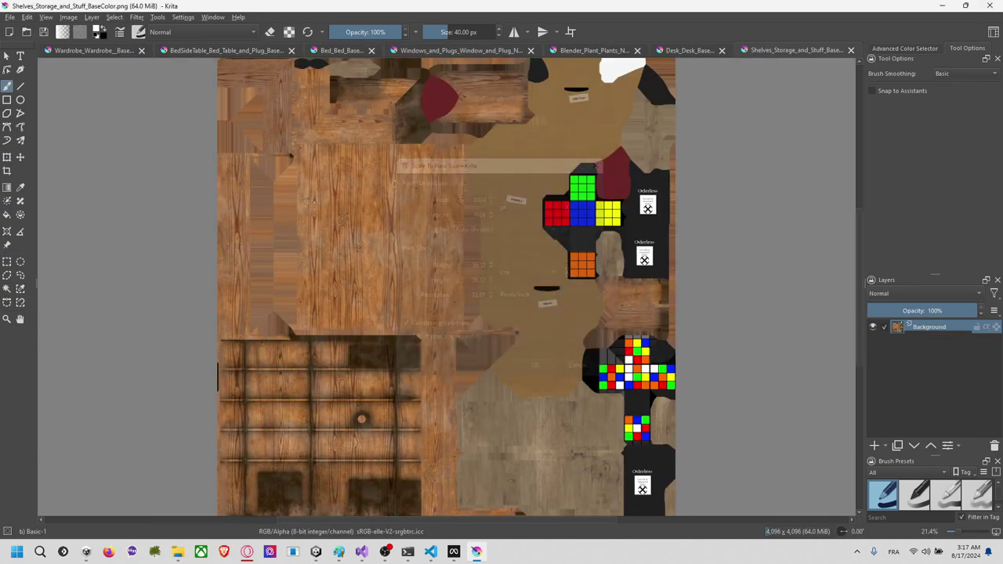
{"action": "key", "text": "ctrl+s"}
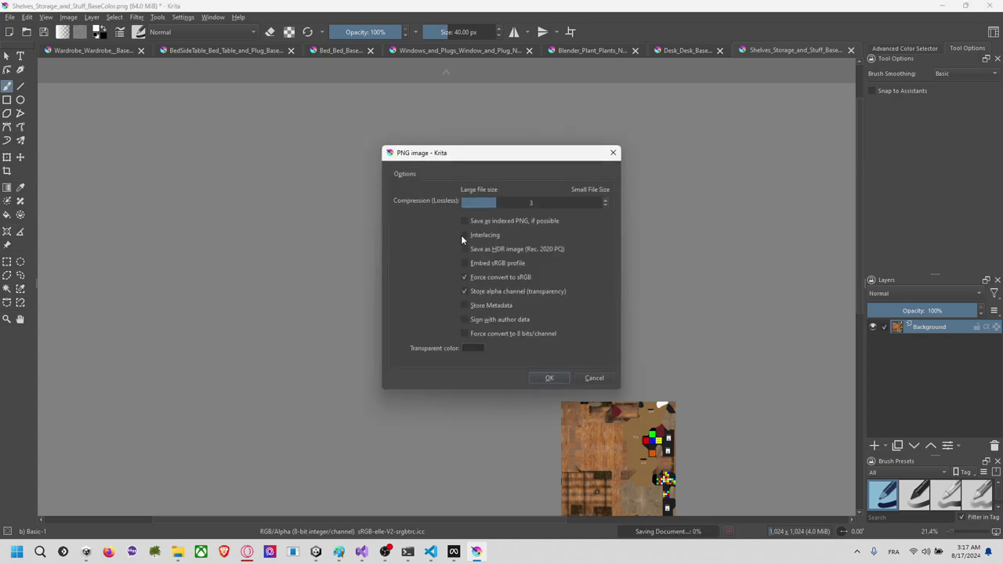
{"action": "key", "text": "Return"}
{"action": "key", "text": "ctrl+w"}
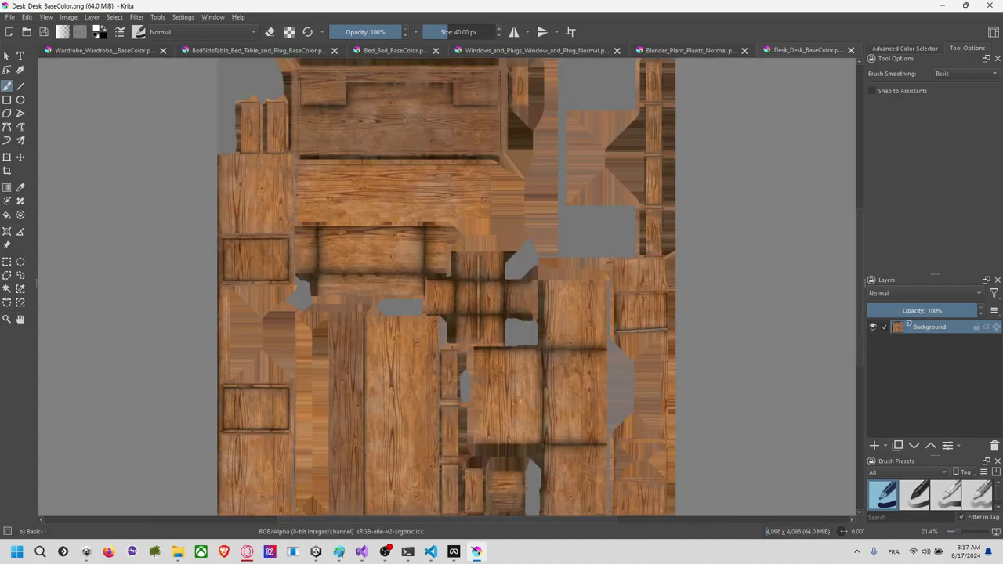
Step: Scale Desk_Desk_BaseColor.png to 1024 x 1024 px with proportions constrained, and save and close it with the existing PNG options
{"action": "key", "text": "ctrl+alt+i"}
{"action": "key", "text": "BackSpace"}
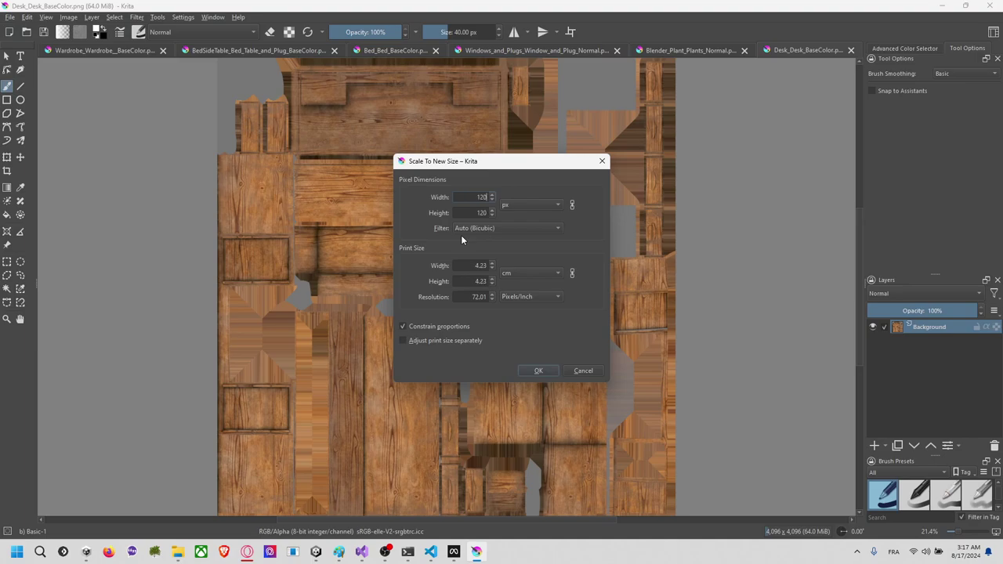
{"action": "type", "text": "1024"}
{"action": "key", "text": "Return"}
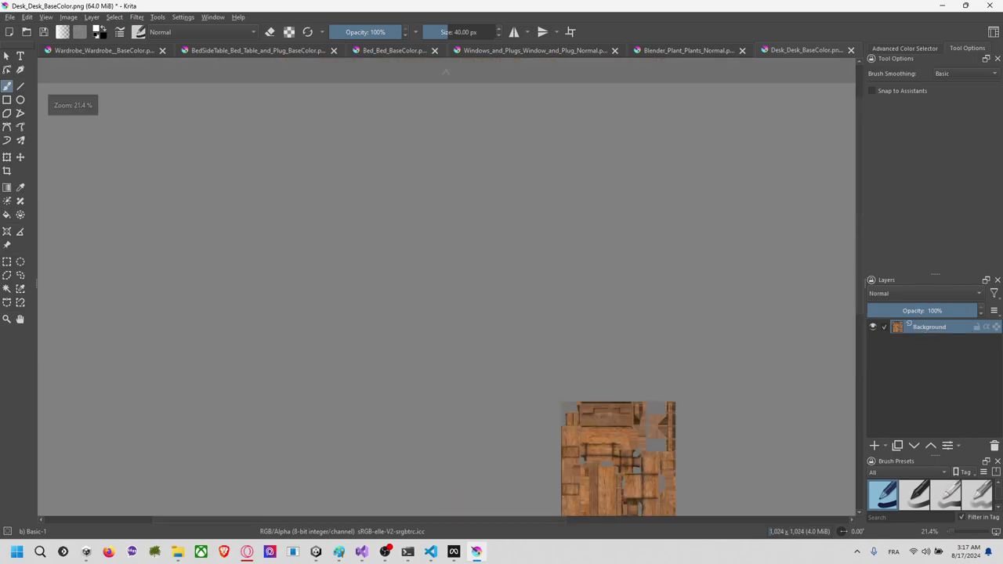
{"action": "key", "text": "ctrl+s"}
{"action": "key", "text": "Return"}
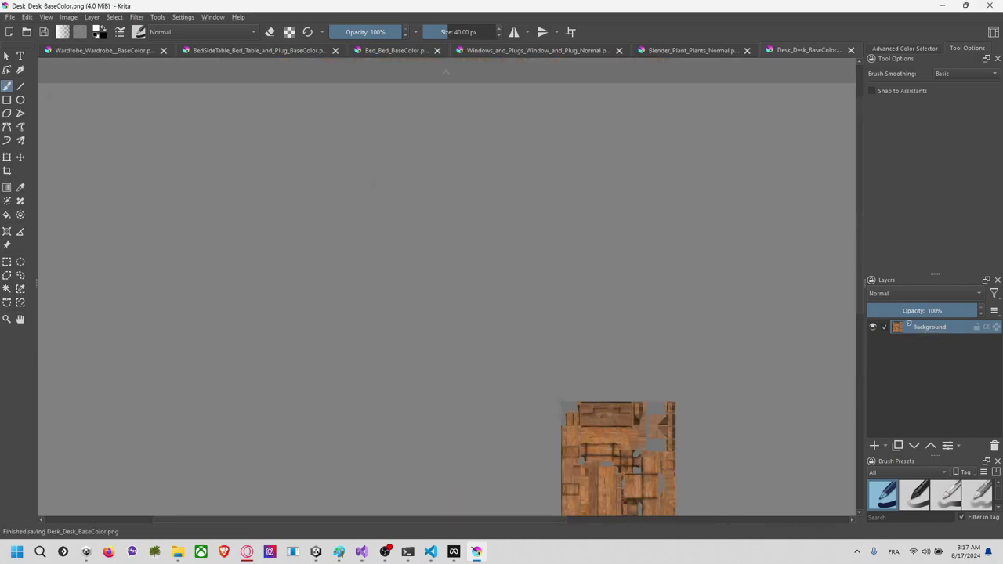
{"action": "key", "text": "ctrl+w"}
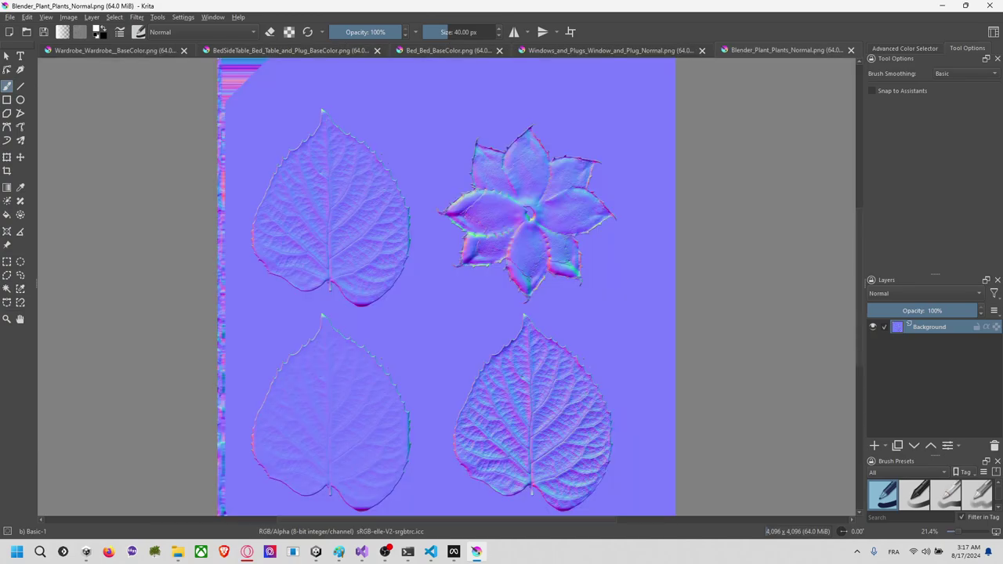
Step: Scale Blender_Plant_Plants_Normal.png to 1024 x 1024 px with proportions constrained, and save and close it at PNG compression 3
{"action": "key", "text": "ctrl+alt+i"}
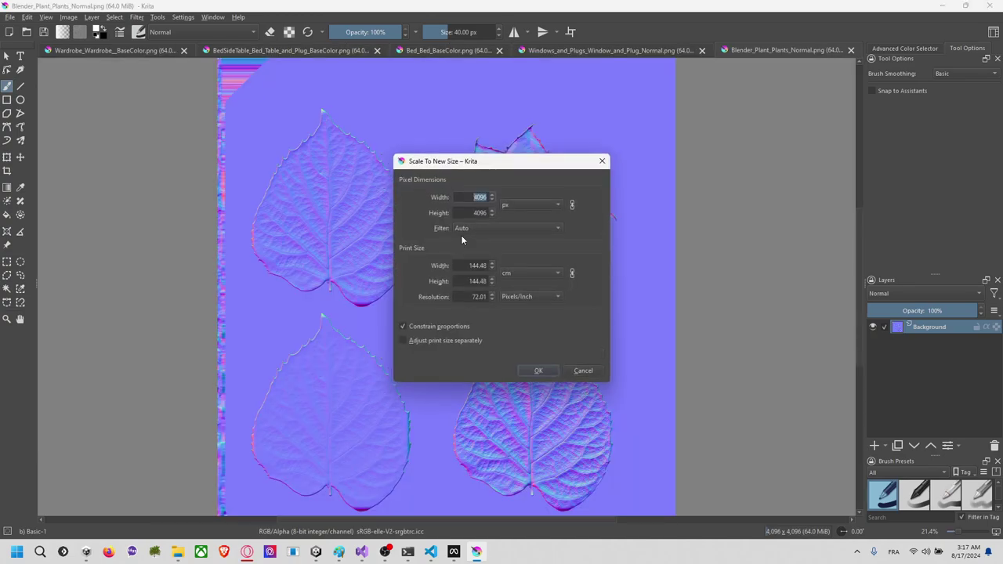
{"action": "type", "text": "1024"}
{"action": "key", "text": "Return"}
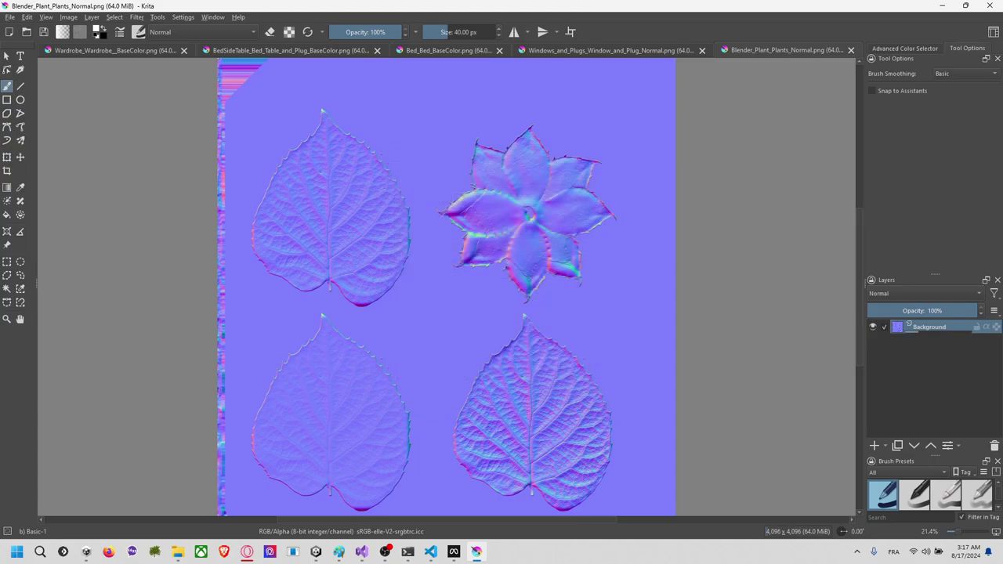
{"action": "key", "text": "ctrl+s"}
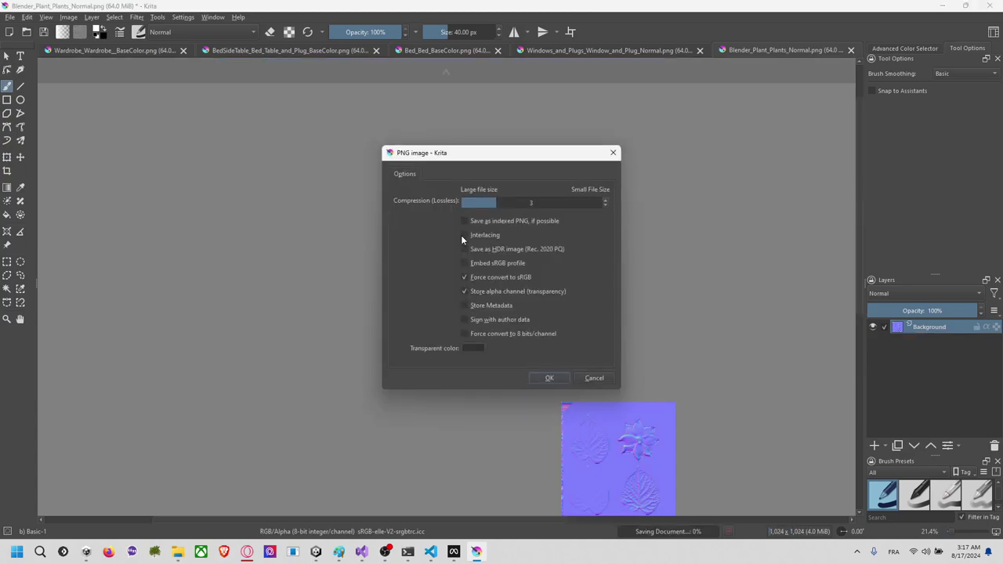
{"action": "key", "text": "Return"}
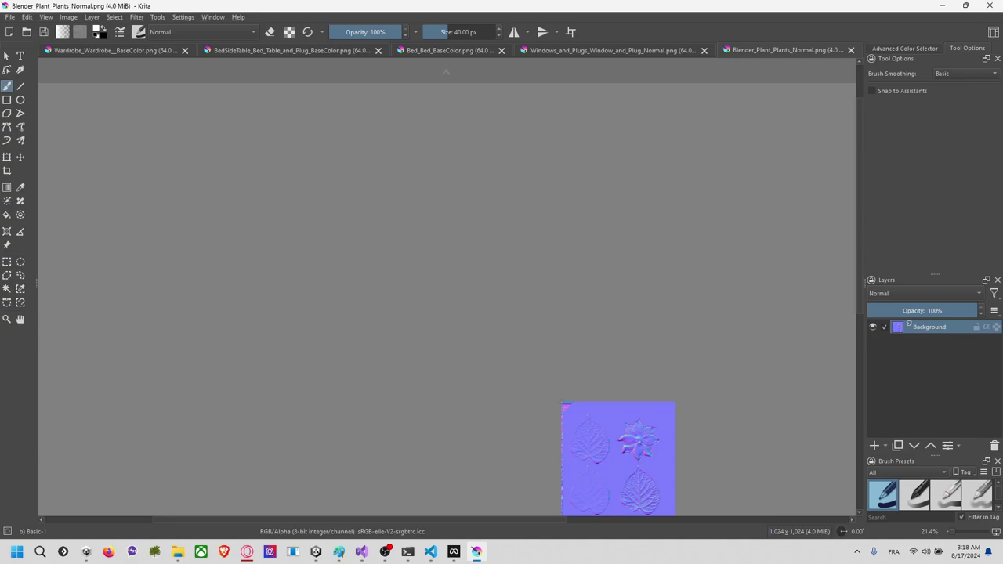
{"action": "key", "text": "ctrl+w"}
Step: Scale Windows_and_Plugs_Window_and_Plug_Normal.png to 1024 x 1024 px with proportions constrained
{"action": "key", "text": "ctrl+alt+i"}
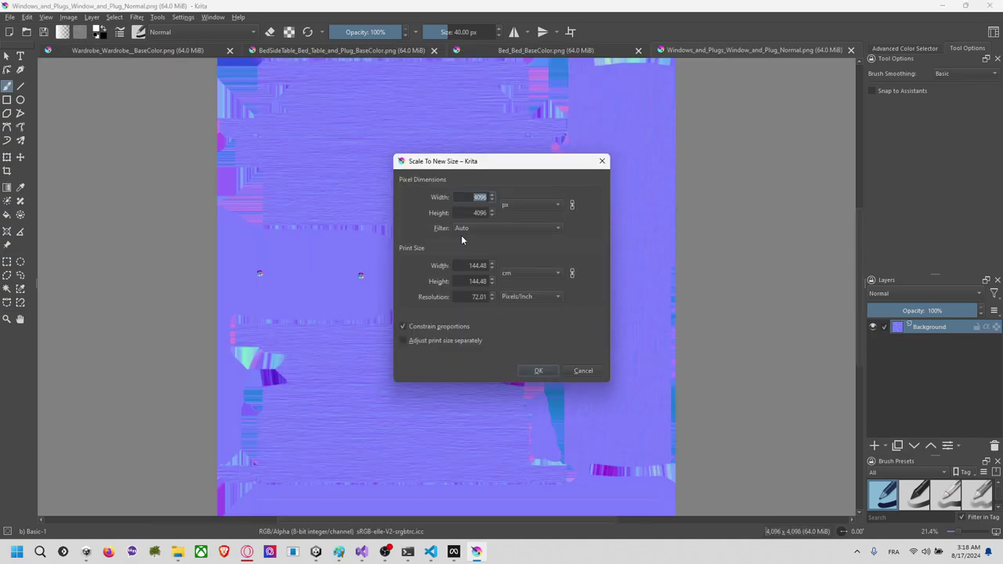
{"action": "type", "text": "1024"}
{"action": "key", "text": "Return"}
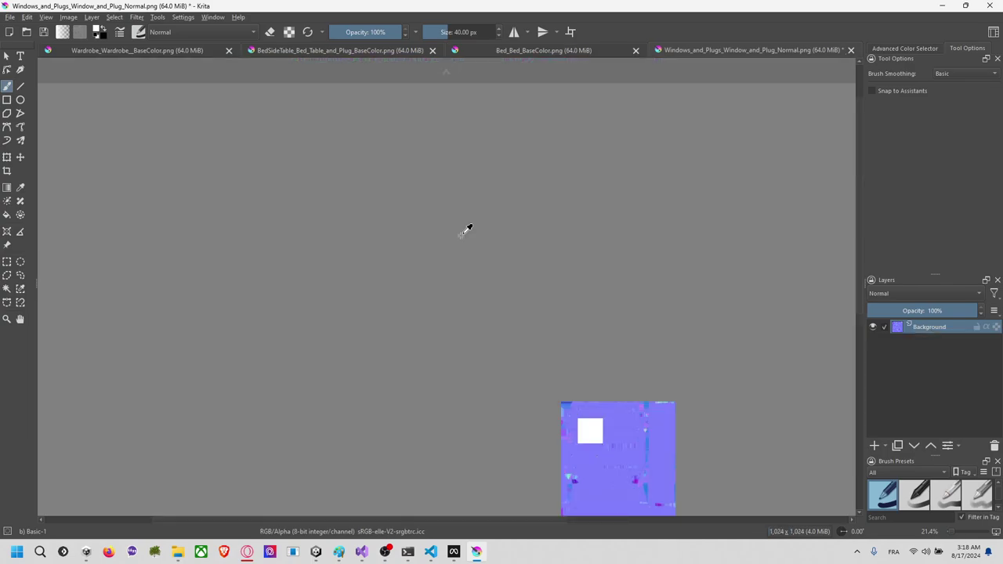
{"action": "key", "text": "ctrl+w"}
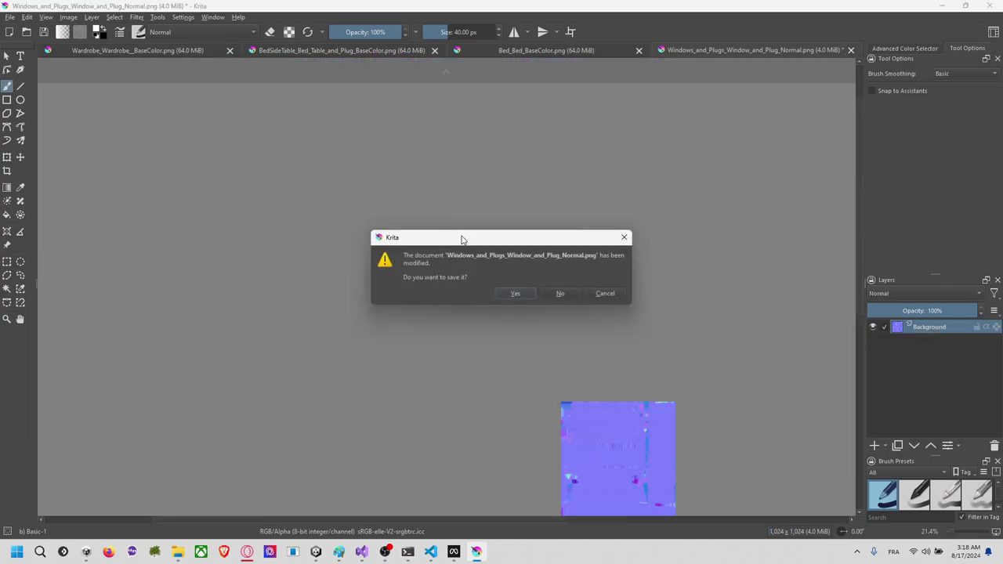
{"action": "key", "text": "Return"}
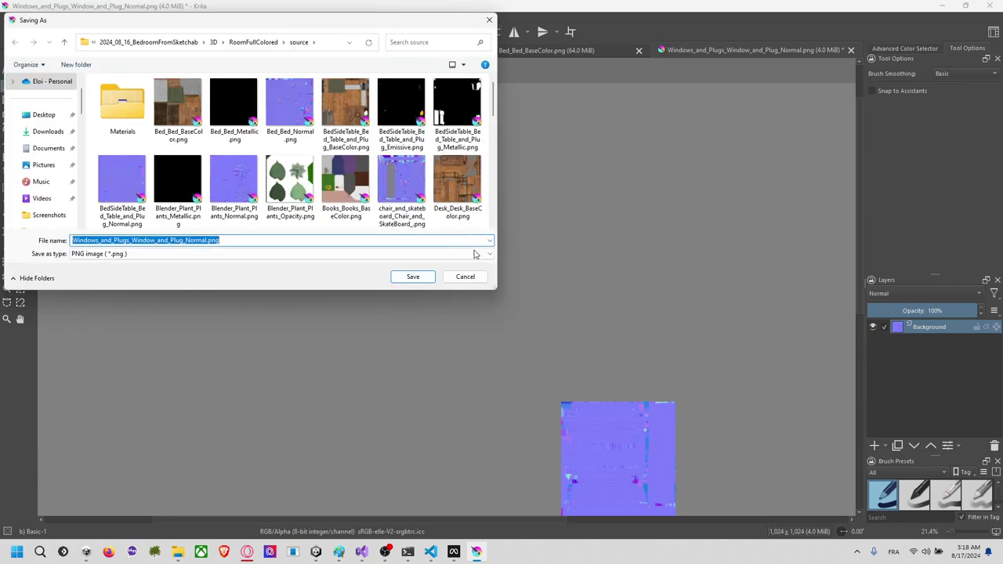
{"action": "left_click", "coordinate": [470, 275]}
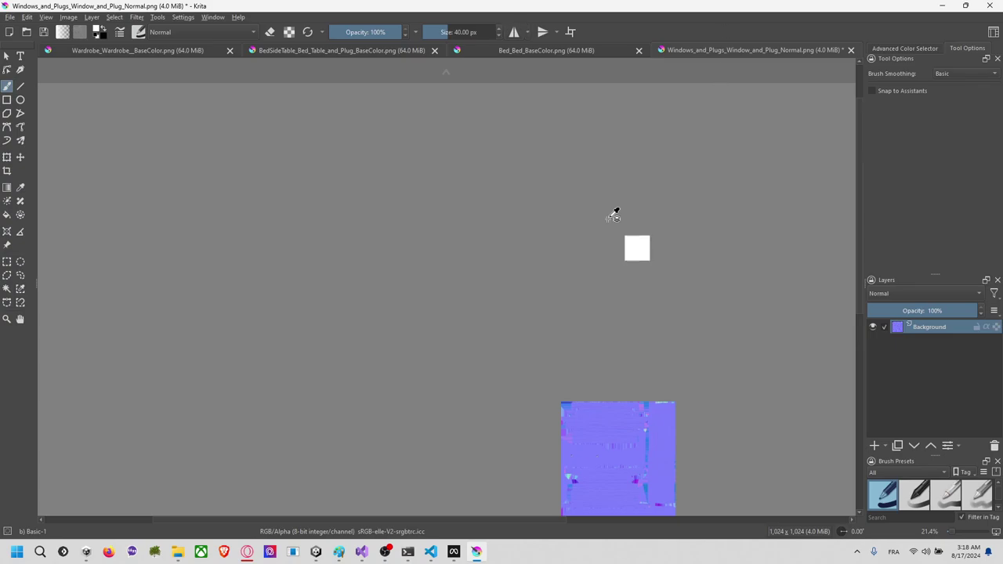
{"action": "key", "text": "ctrl+alt+i"}
{"action": "key", "text": "Escape"}
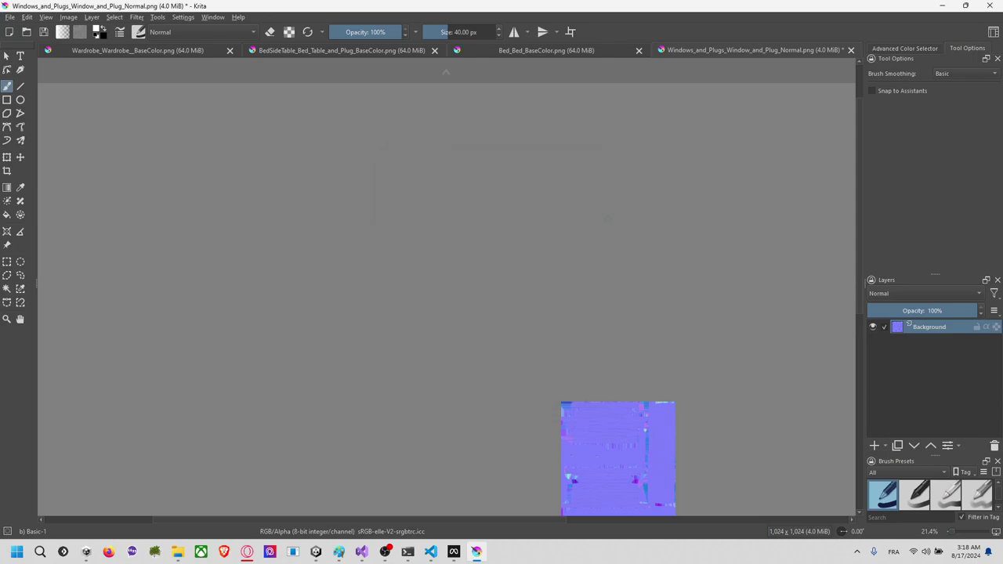
{"action": "key", "text": "ctrl+w"}
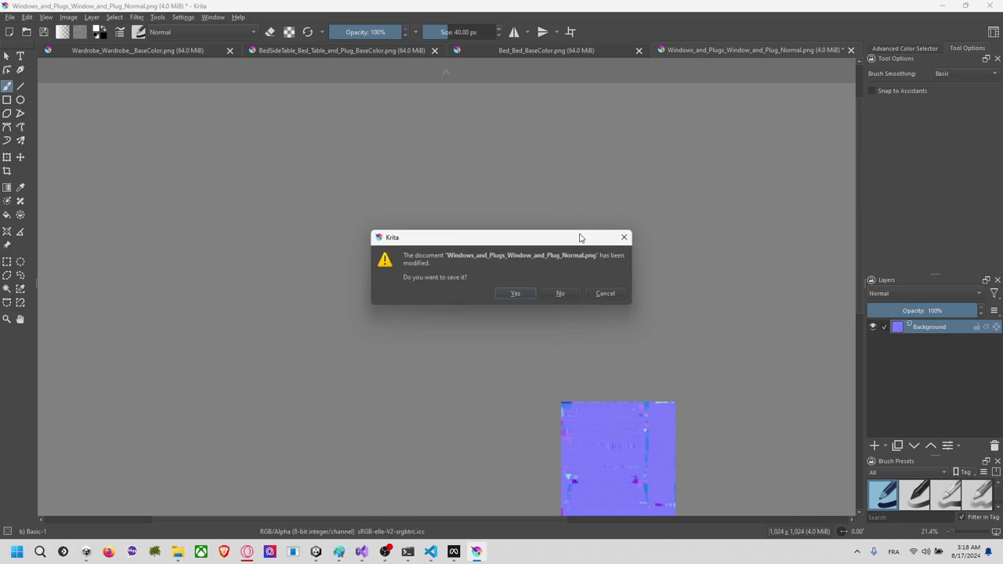
{"action": "left_click", "coordinate": [529, 293]}
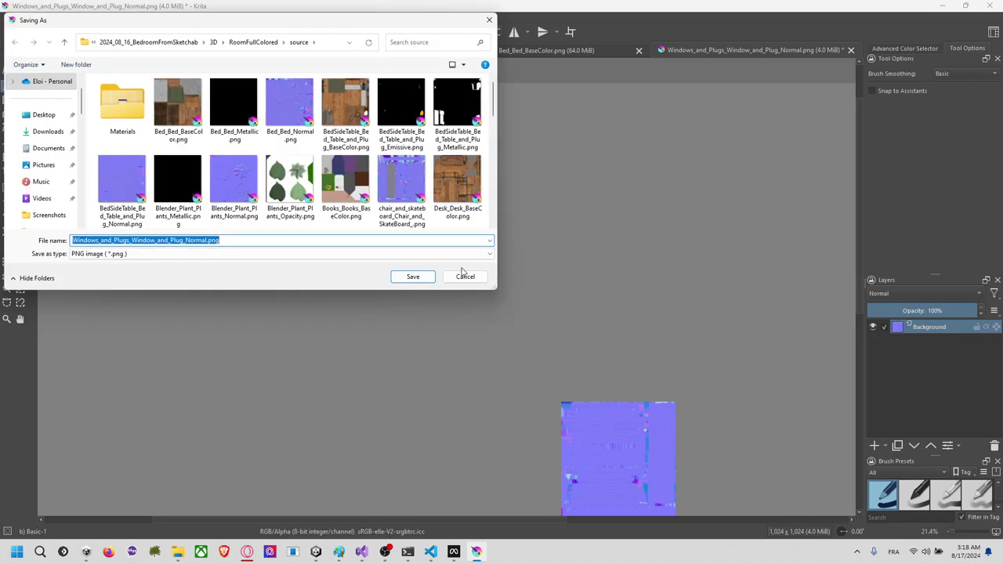
{"action": "left_click", "coordinate": [466, 276]}
Step: Close the scaled window and plug normal texture, saving it under its existing file name as a PNG image
{"action": "left_click", "coordinate": [850, 50]}
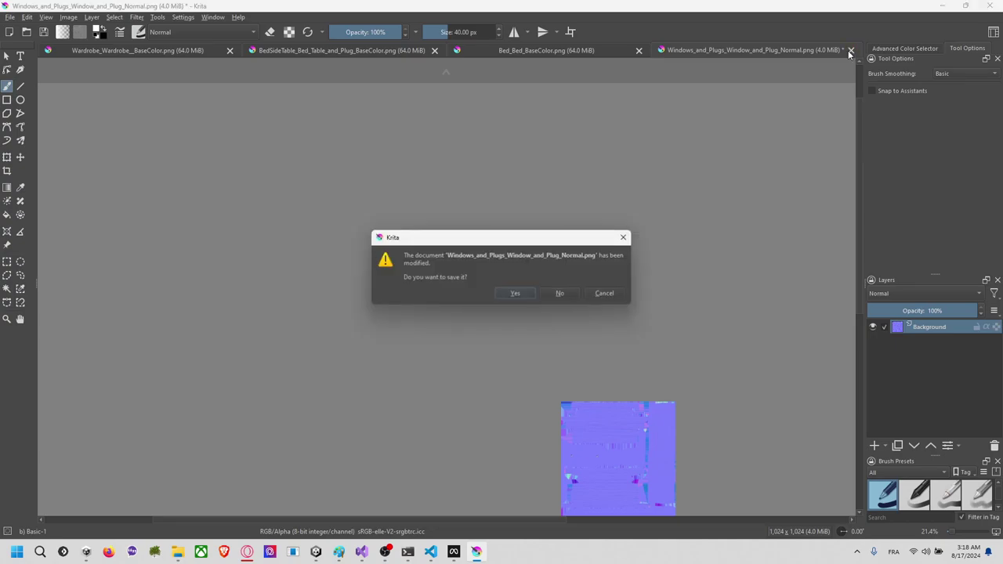
{"action": "left_click", "coordinate": [516, 291]}
{"action": "key", "text": "alt+Tab"}
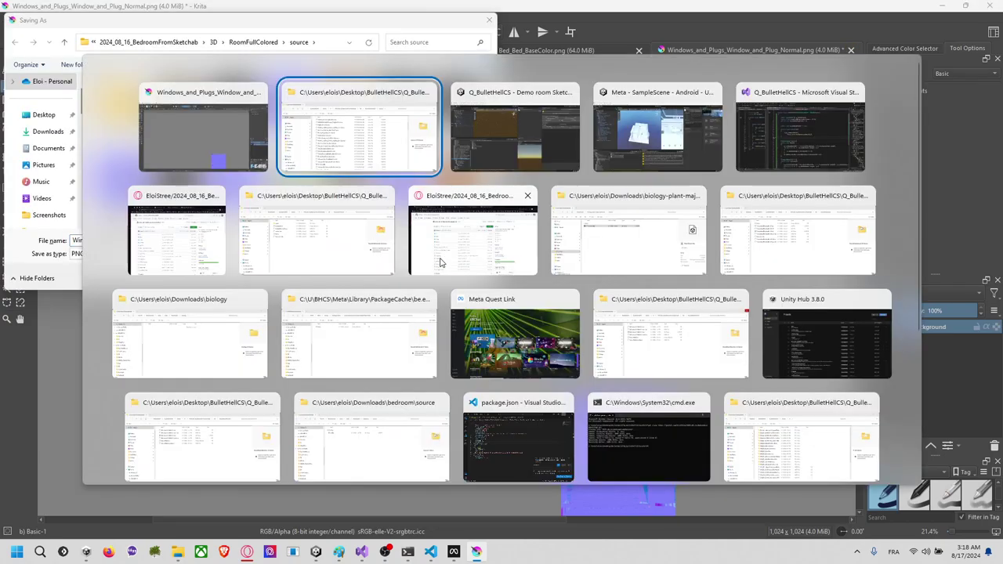
{"action": "key", "text": "alt+Tab"}
{"action": "key", "text": "Return"}
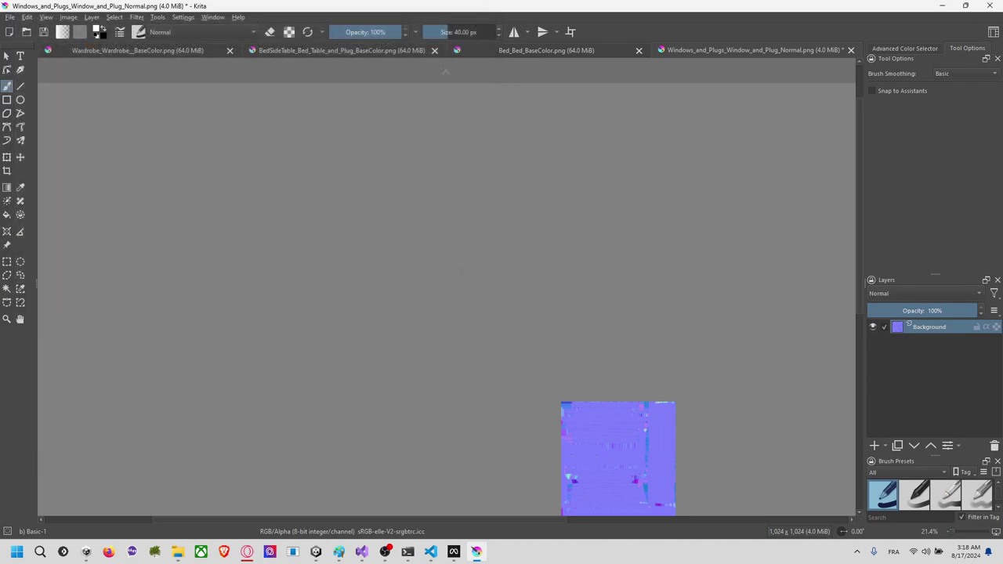
{"action": "left_click", "coordinate": [546, 375]}
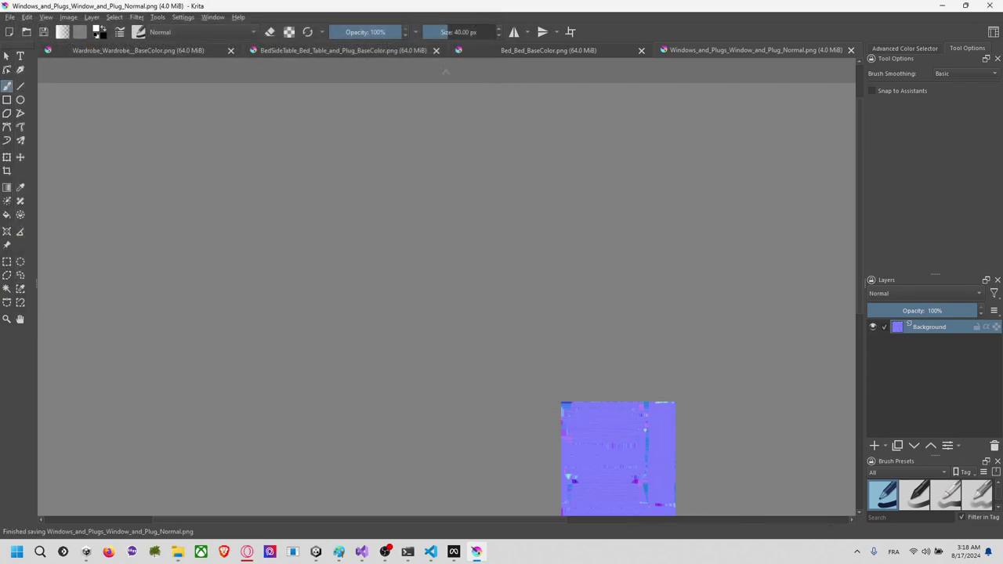
Step: Switch to the Meta Unity project, show its Assets folder in Explorer, and open manifest.json from the project's Packages folder
{"action": "key", "text": "alt+Tab"}
{"action": "key", "text": "alt+Tab"}
{"action": "key", "text": "alt+Tab"}
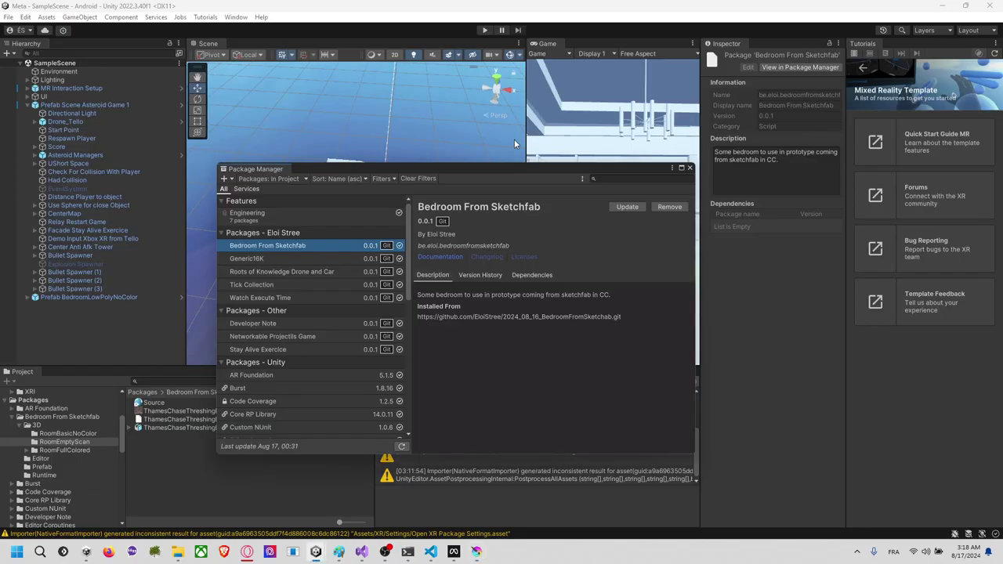
{"action": "scroll", "coordinate": [39, 402], "scroll_direction": "up", "scroll_amount": 4}
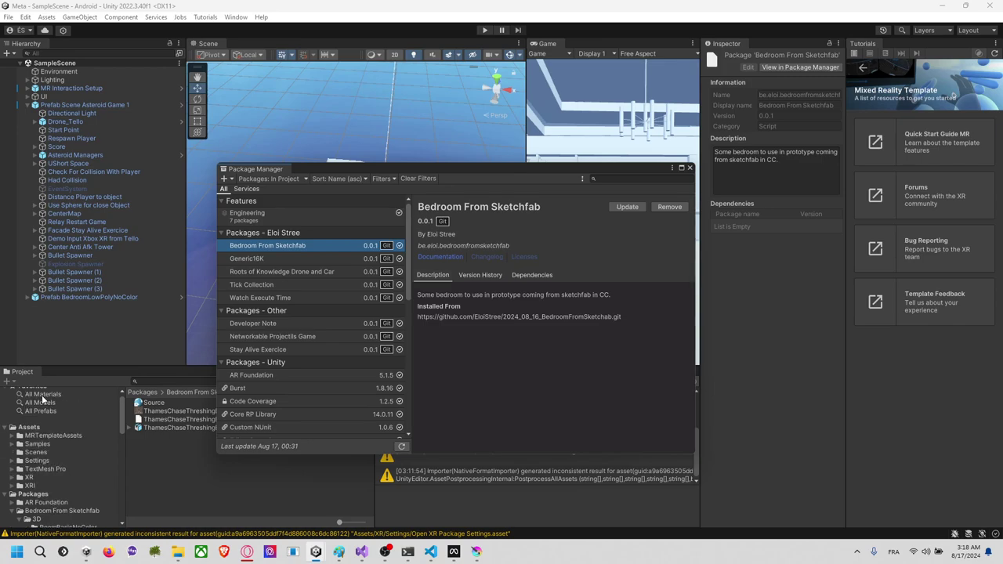
{"action": "right_click", "coordinate": [30, 427]}
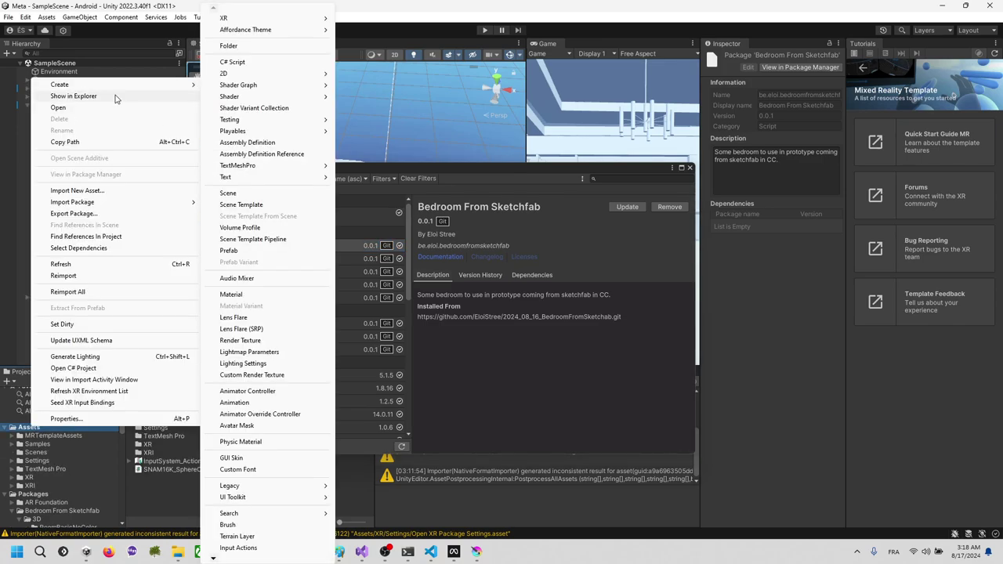
{"action": "left_click", "coordinate": [114, 94]}
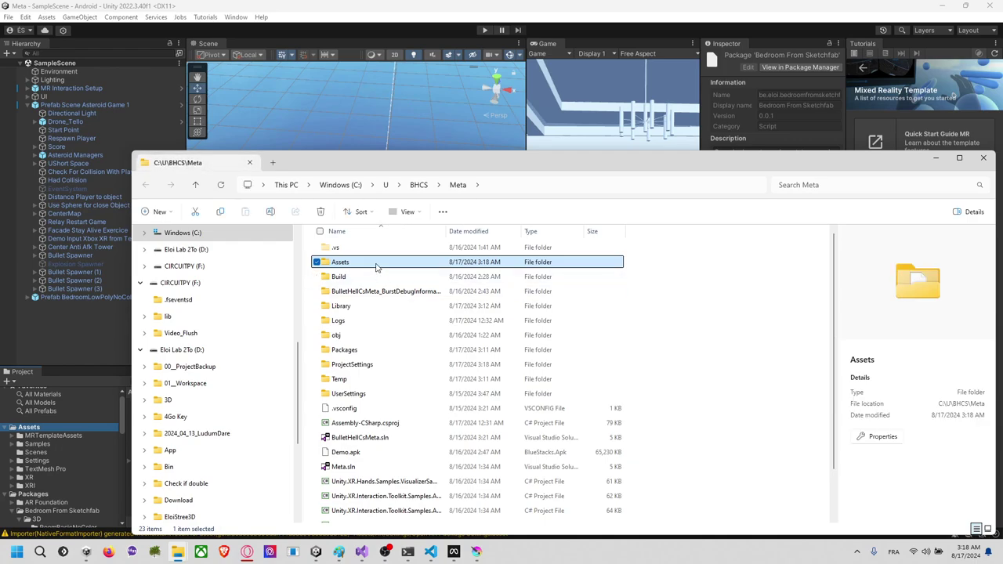
{"action": "left_click", "coordinate": [366, 349]}
{"action": "double_click", "coordinate": [366, 350]}
{"action": "left_click", "coordinate": [385, 249]}
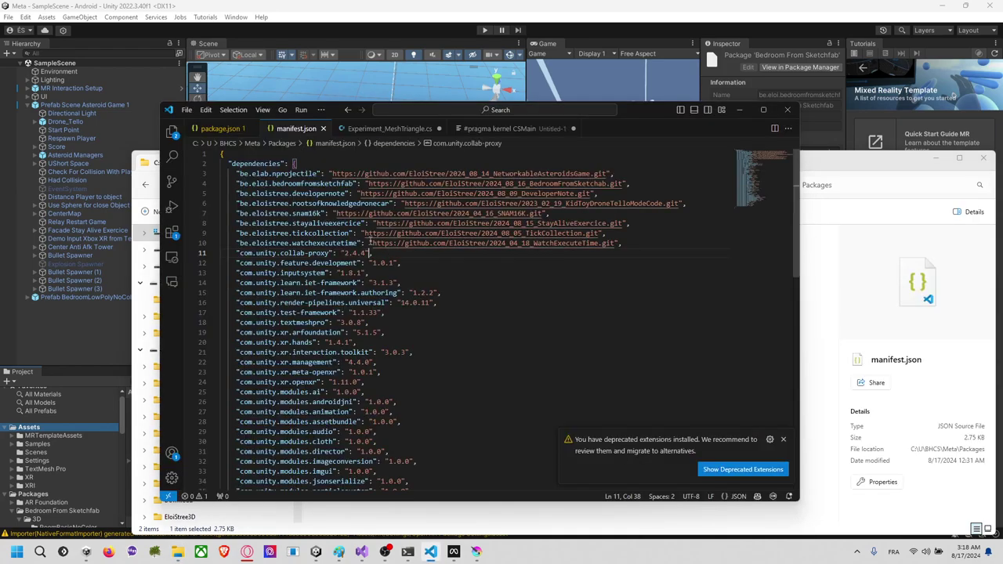
Step: Try the suffixes High and Low on the BedroomFromSketchab repository name in the be.eloi.bedroomfromsketchfab dependency URL
{"action": "double_click", "coordinate": [293, 186]}
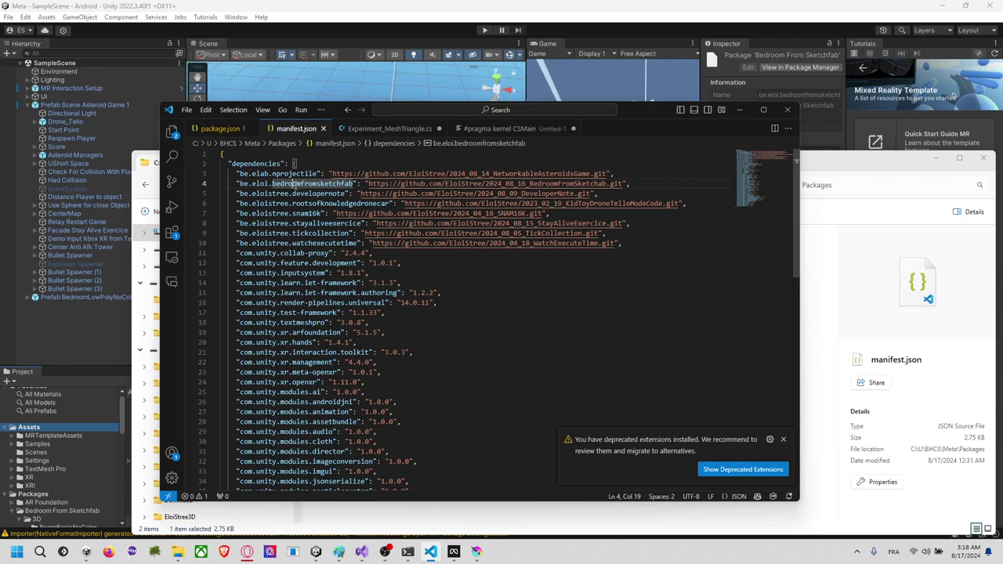
{"action": "double_click", "coordinate": [605, 185]}
{"action": "type", "text": "High"}
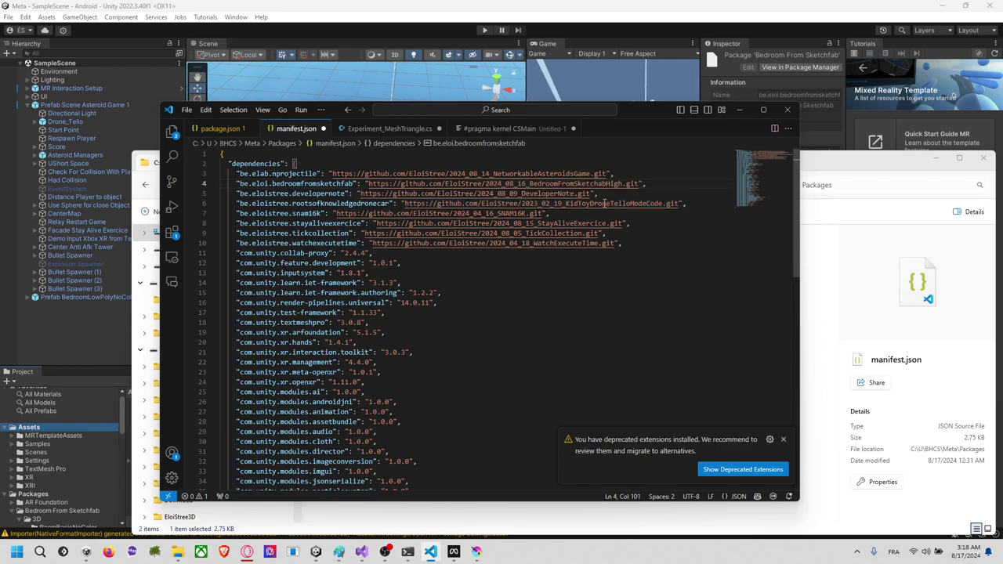
{"action": "key", "text": "BackSpace"}
{"action": "key", "text": "BackSpace"}
{"action": "key", "text": "BackSpace"}
{"action": "key", "text": "BackSpace"}
{"action": "type", "text": "Low"}
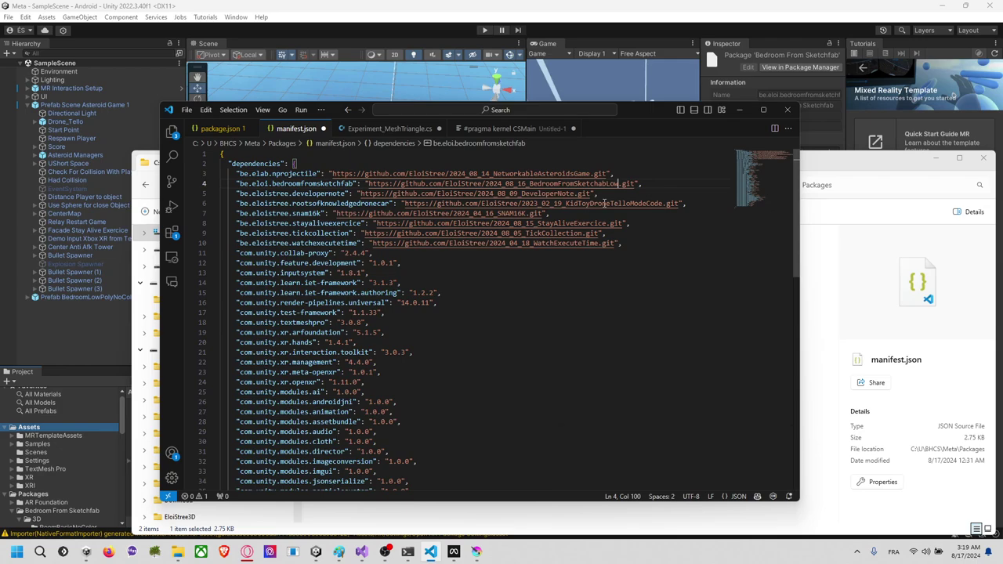
Step: Remove the trial suffixes from the bedroom dependency URL so it ends in BedroomFromSketchab.git, and save manifest.json
{"action": "key", "text": "BackSpace"}
{"action": "key", "text": "BackSpace"}
{"action": "key", "text": "BackSpace"}
{"action": "type", "text": ".git"}
{"action": "key", "text": "BackSpace"}
{"action": "key", "text": "BackSpace"}
{"action": "key", "text": "BackSpace"}
{"action": "key", "text": "BackSpace"}
{"action": "type", "text": "hitha"}
{"action": "key", "text": "BackSpace"}
{"action": "key", "text": "BackSpace"}
{"action": "key", "text": "BackSpace"}
{"action": "key", "text": "BackSpace"}
{"action": "key", "text": "BackSpace"}
{"action": "left_click", "coordinate": [587, 281]}
{"action": "key", "text": "ctrl+s"}
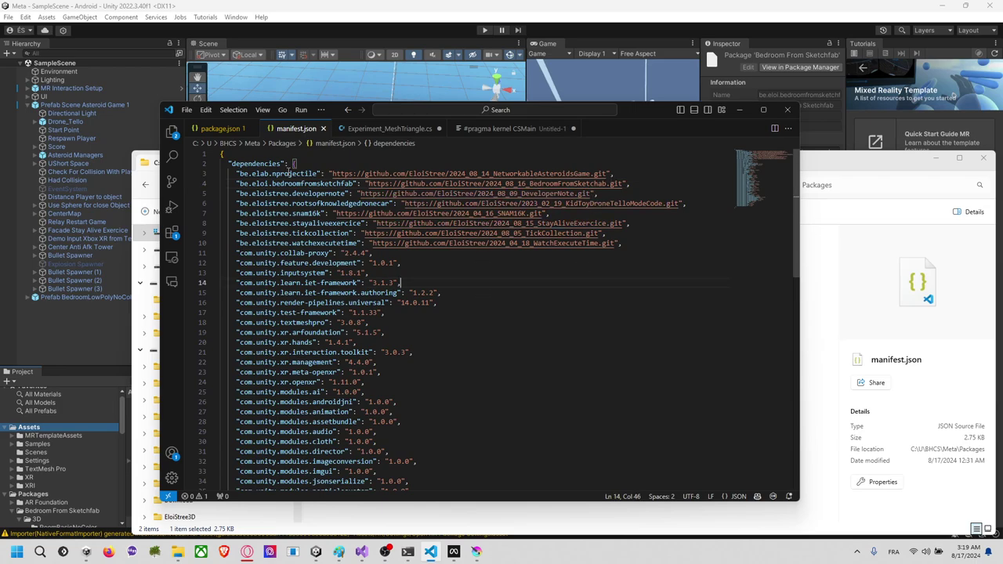
Step: Minimize the manifest editor and the Packages folder window, and switch back to Krita
{"action": "left_click", "coordinate": [740, 109]}
{"action": "left_click", "coordinate": [689, 255]}
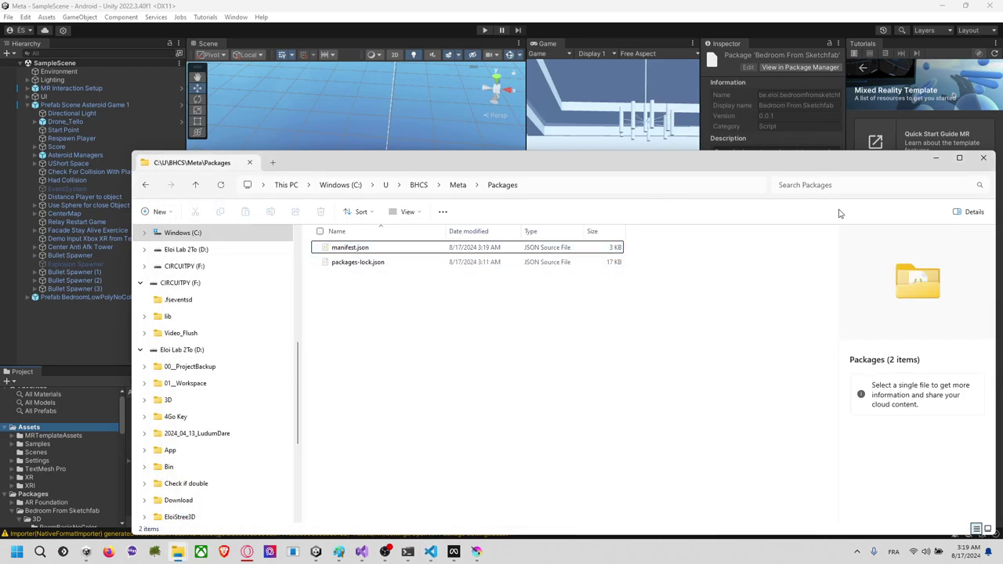
{"action": "left_click", "coordinate": [937, 160]}
{"action": "key", "text": "alt+Tab"}
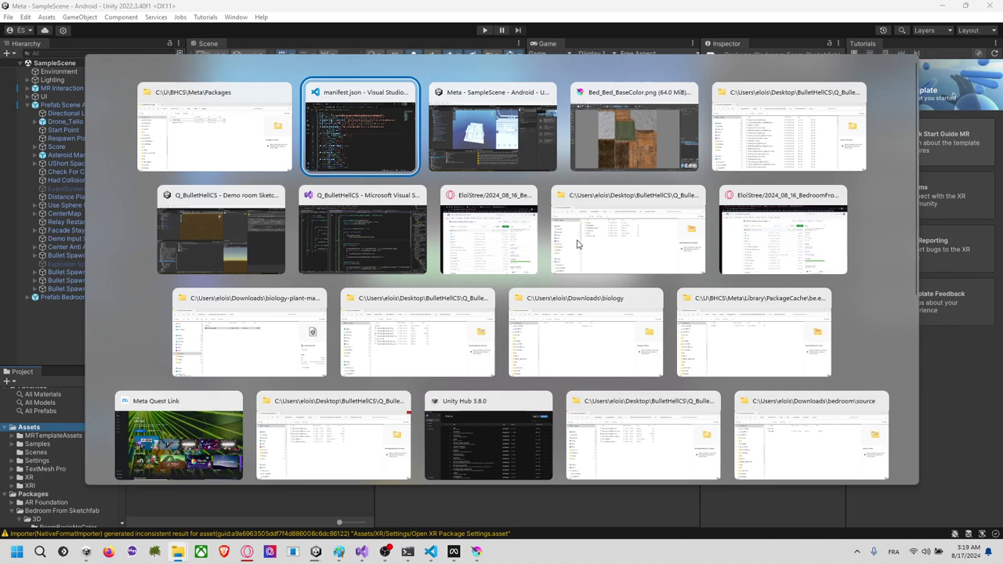
{"action": "key", "text": "alt+Tab"}
{"action": "key", "text": "alt+Tab"}
{"action": "key", "text": "alt+Tab"}
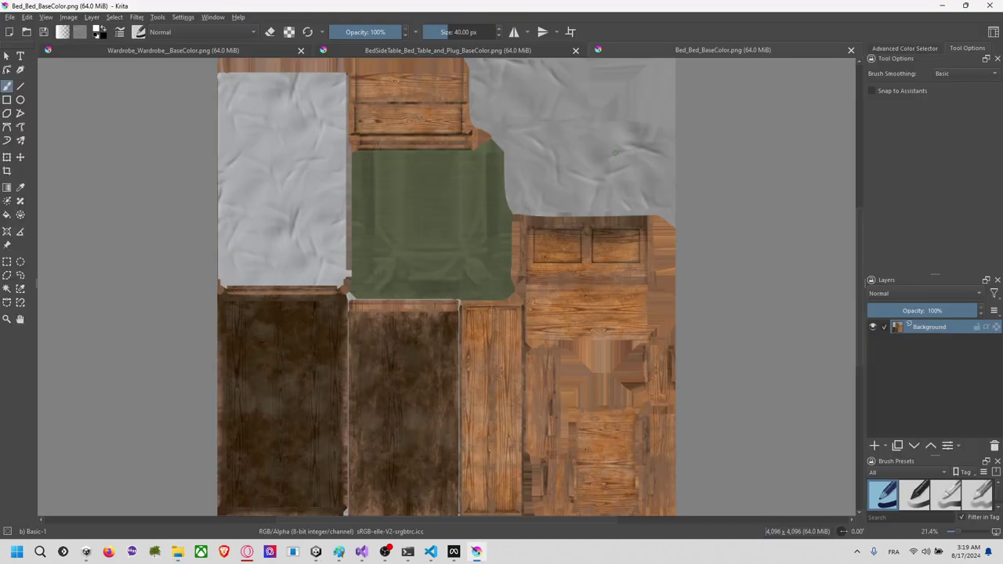
Step: Scale Bed_Bed_BaseColor.png to 1024 x 1024 px with proportions constrained, and save it with the existing PNG options
{"action": "key", "text": "ctrl+alt+i"}
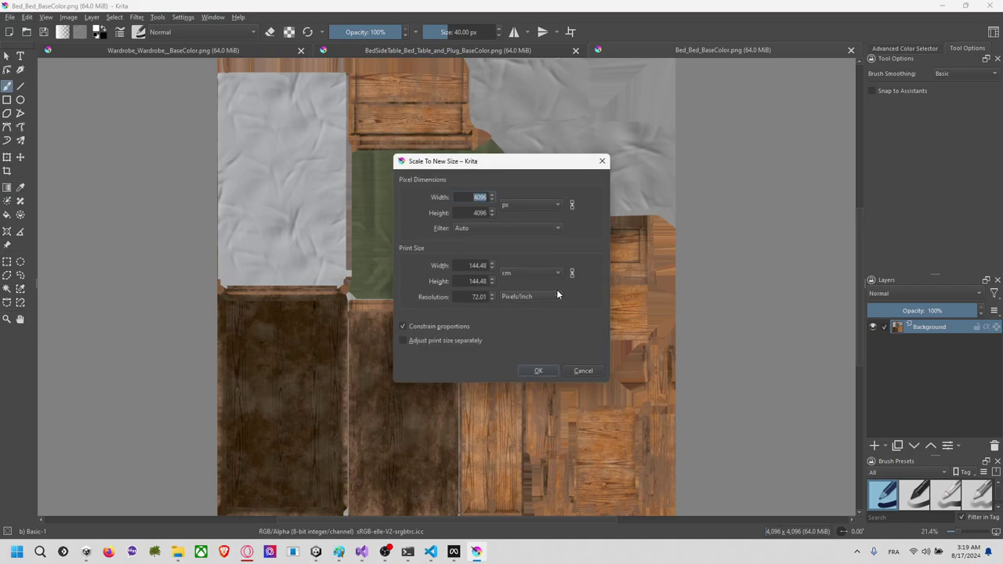
{"action": "type", "text": "1024"}
{"action": "key", "text": "Return"}
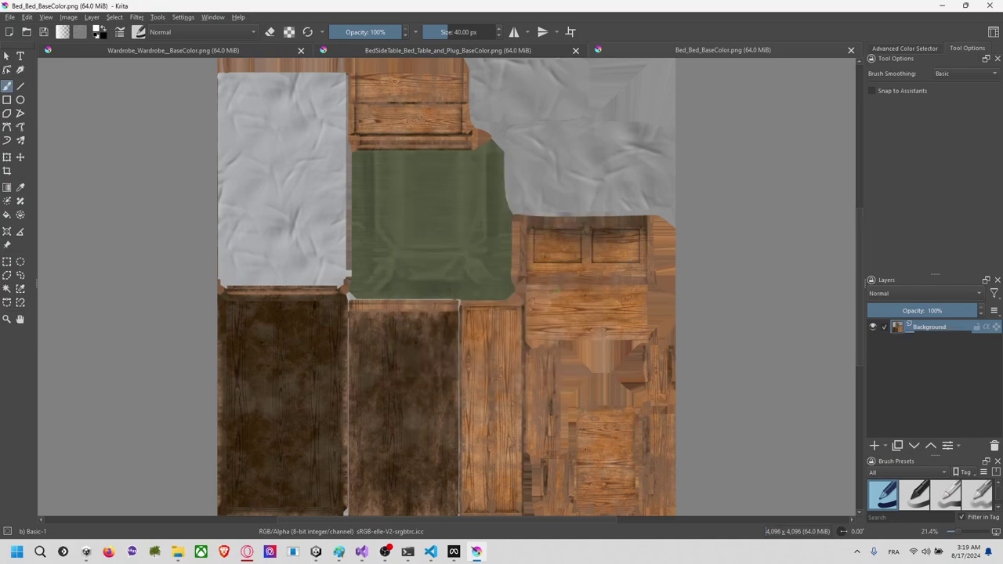
{"action": "key", "text": "ctrl+s"}
{"action": "key", "text": "Return"}
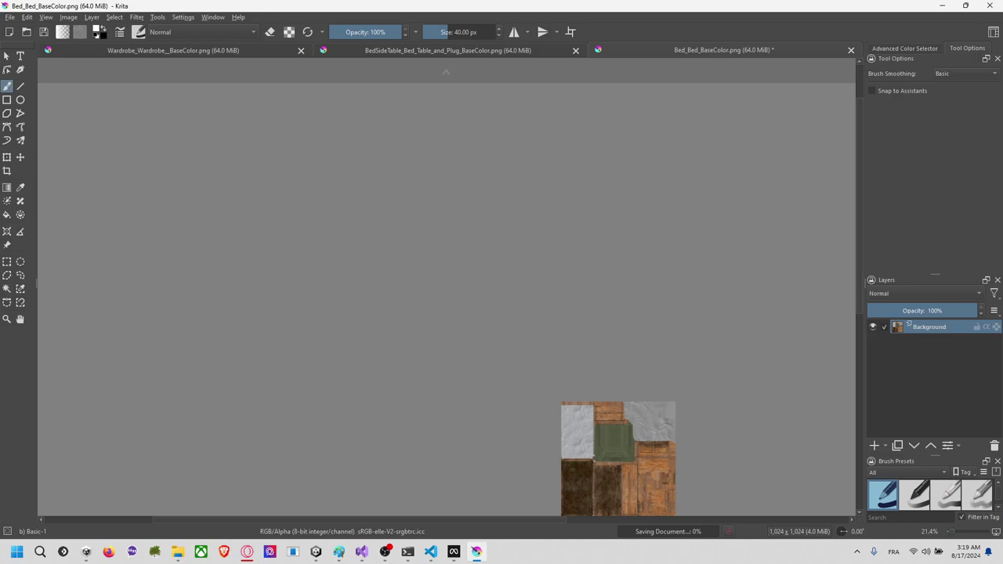
Step: Close the finished bed texture, and scale BedSideTable_Bed_Table_and_Plug_BaseColor.png to 1024 x 1024 px, saving it with the existing PNG options before closing it
{"action": "key", "text": "ctrl+w"}
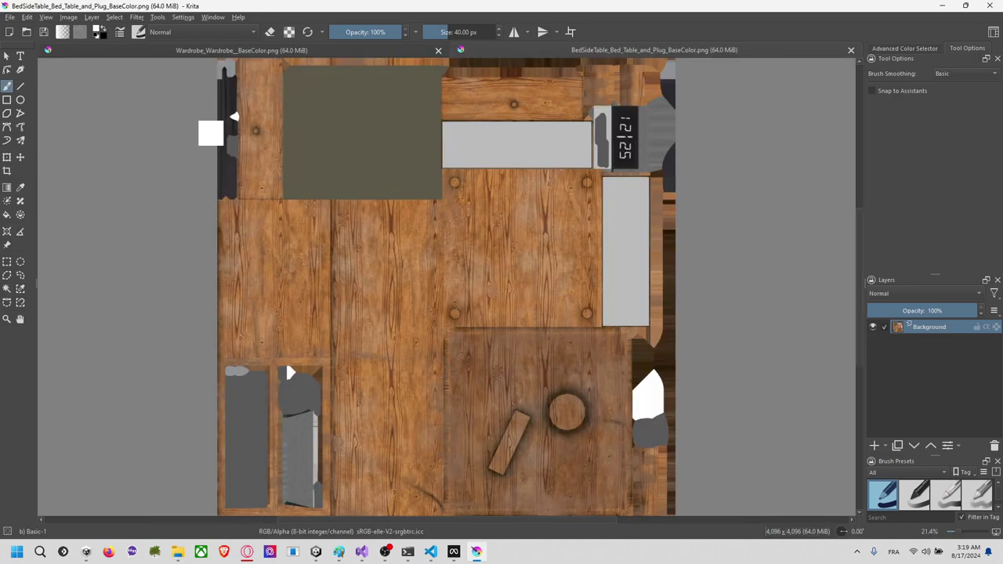
{"action": "key", "text": "ctrl+alt+i"}
{"action": "type", "text": "1024"}
{"action": "key", "text": "Return"}
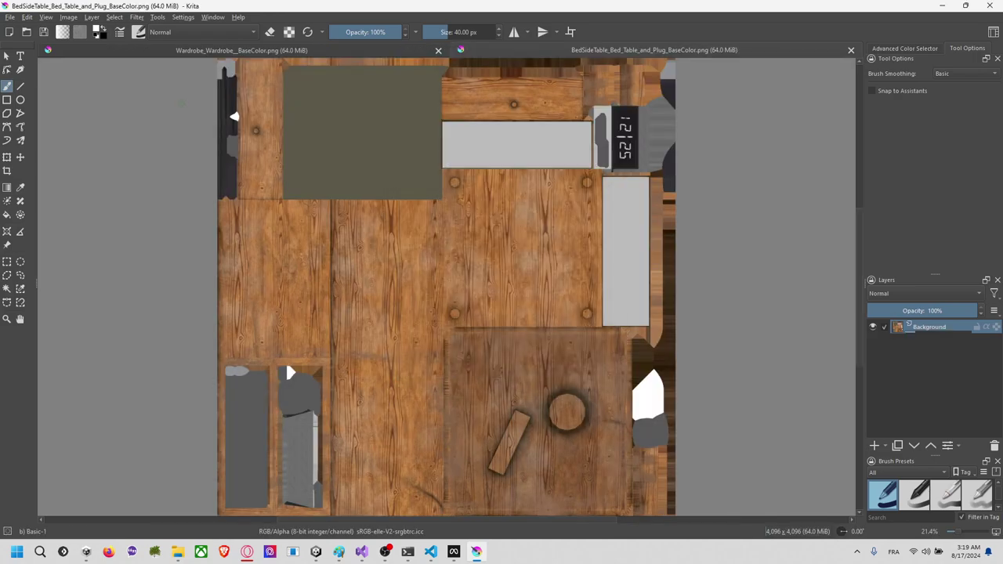
{"action": "key", "text": "ctrl+s"}
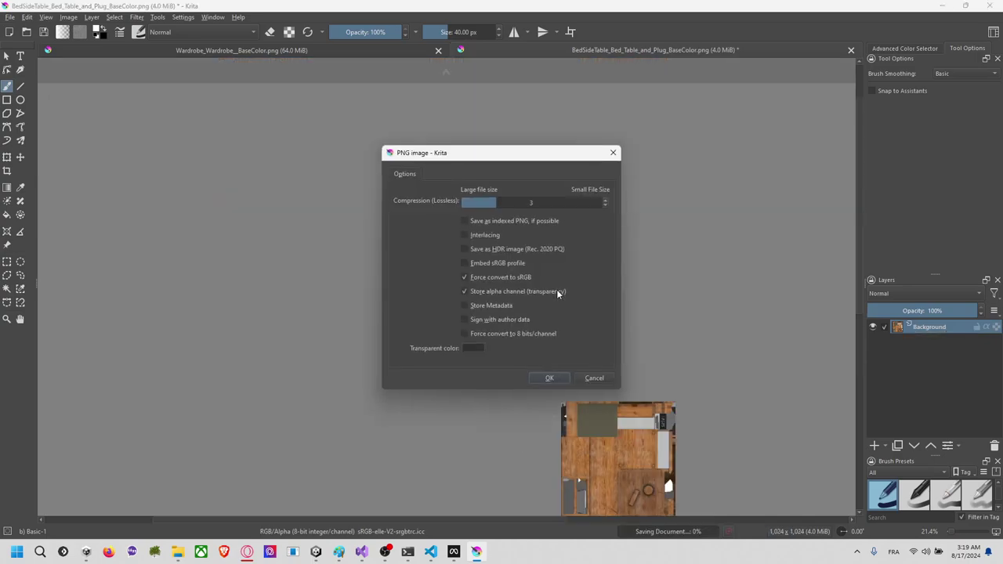
{"action": "key", "text": "Return"}
{"action": "key", "text": "ctrl+w"}
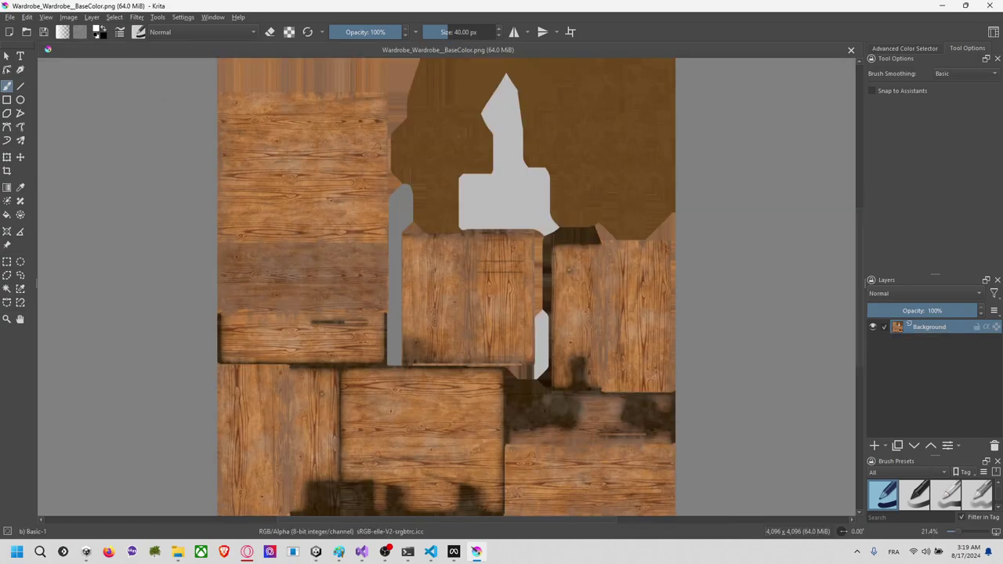
Step: Scale Wardrobe_Wardrobe__BaseColor.png to 1024 x 1024 px with proportions constrained, save it with the existing PNG options, and close it
{"action": "key", "text": "ctrl+alt+i"}
{"action": "type", "text": "1024"}
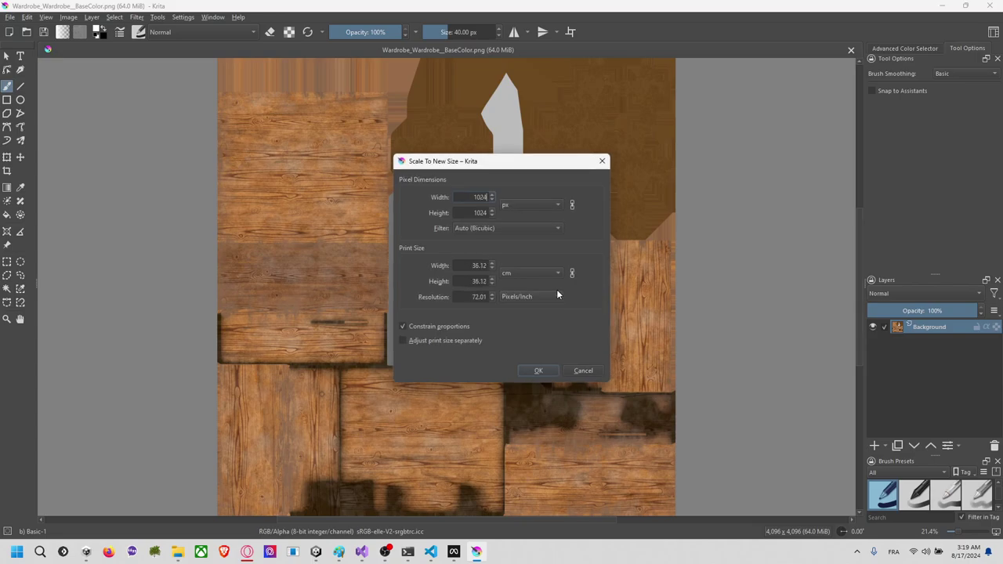
{"action": "key", "text": "Return"}
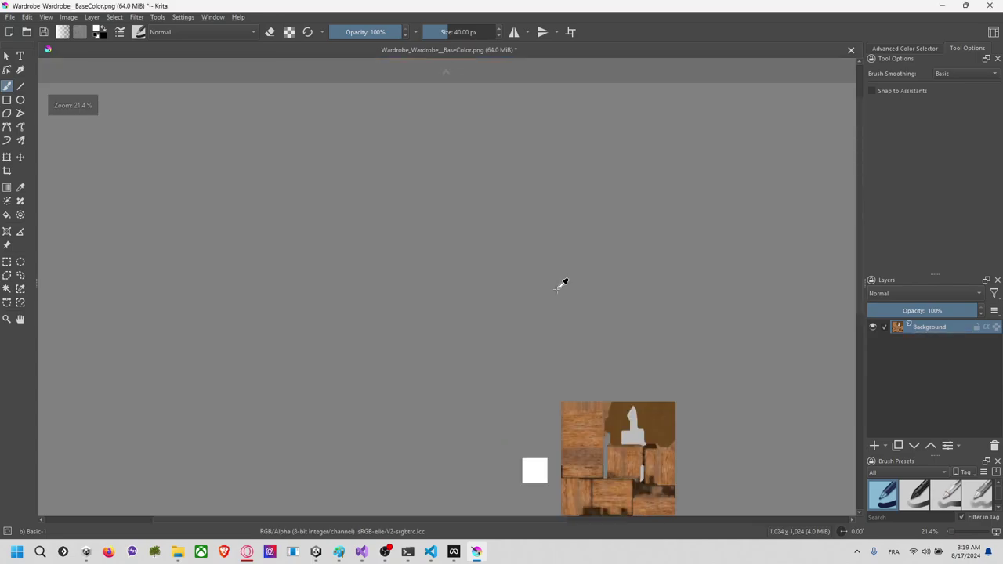
{"action": "key", "text": "ctrl+s"}
{"action": "key", "text": "Return"}
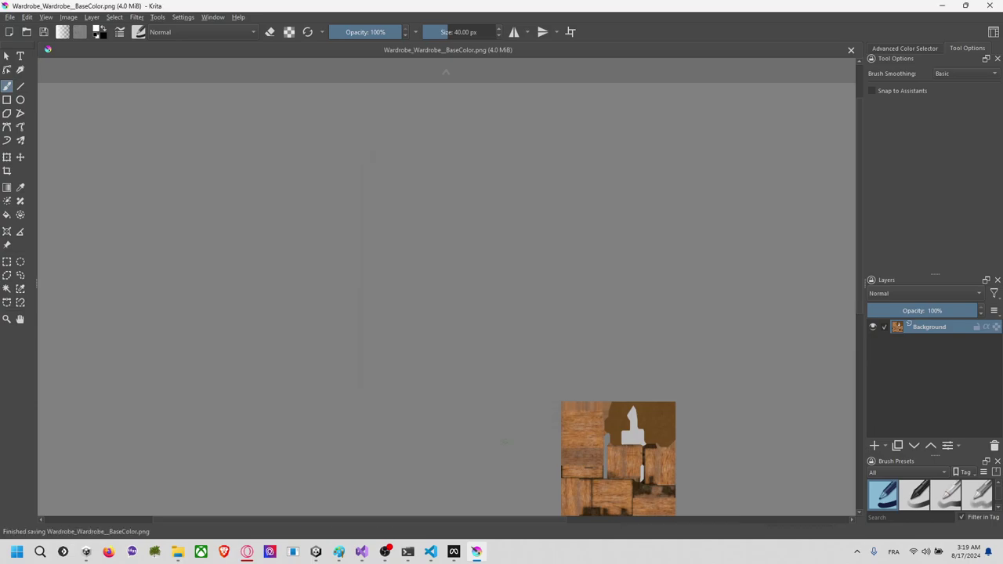
{"action": "key", "text": "ctrl+w"}
Step: Switch to the Q_BulletHellCS project in Unity and show the 2024_08_16_BedroomFromSketchab folder in File Explorer
{"action": "key", "text": "alt+Tab"}
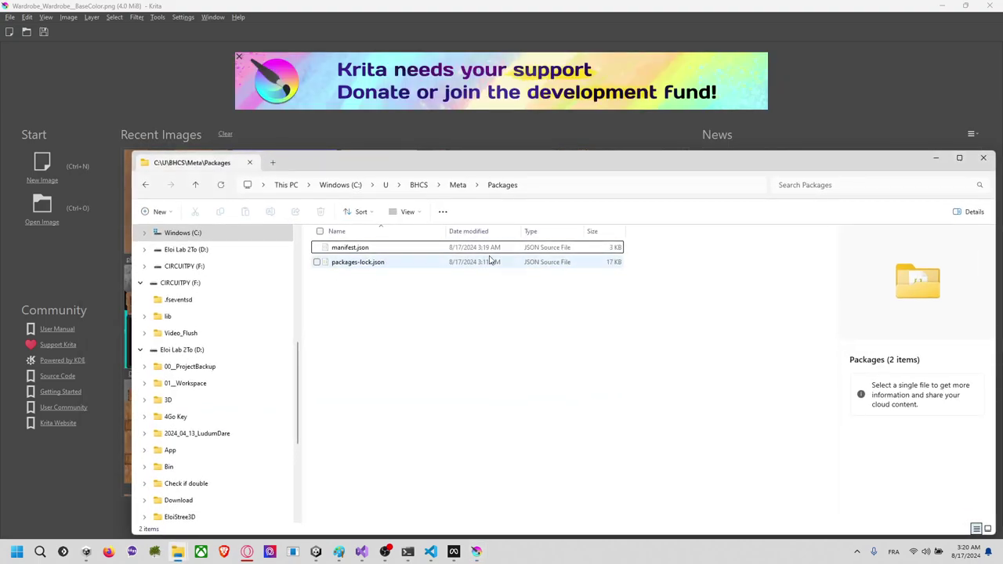
{"action": "key", "text": "alt+Tab"}
{"action": "key", "text": "alt+Tab"}
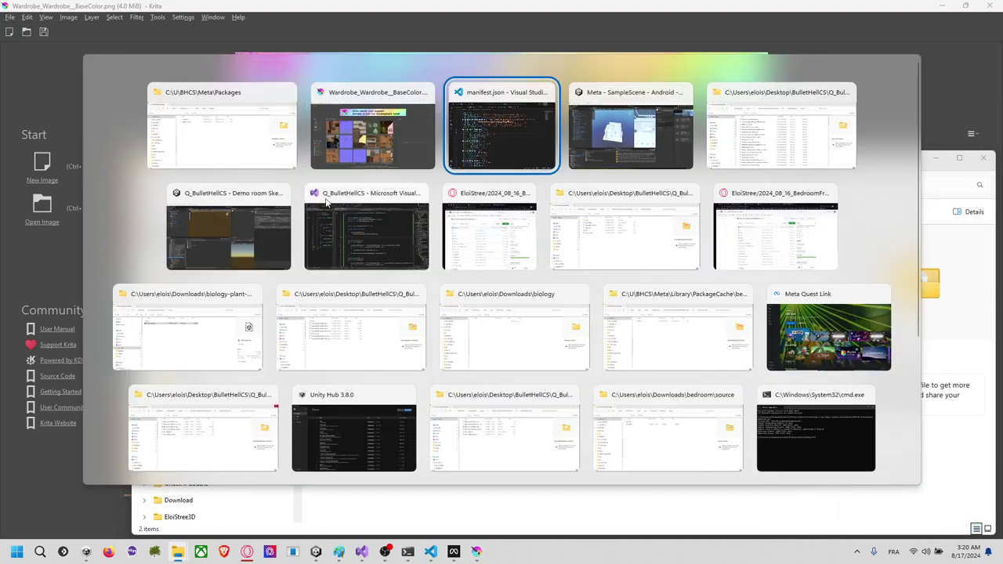
{"action": "left_click", "coordinate": [259, 226]}
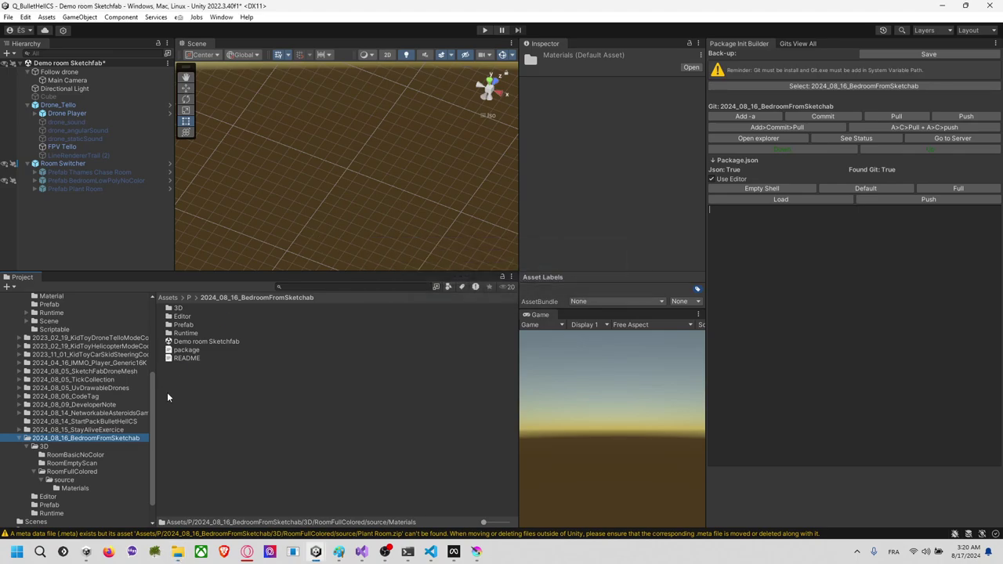
{"action": "right_click", "coordinate": [122, 440]}
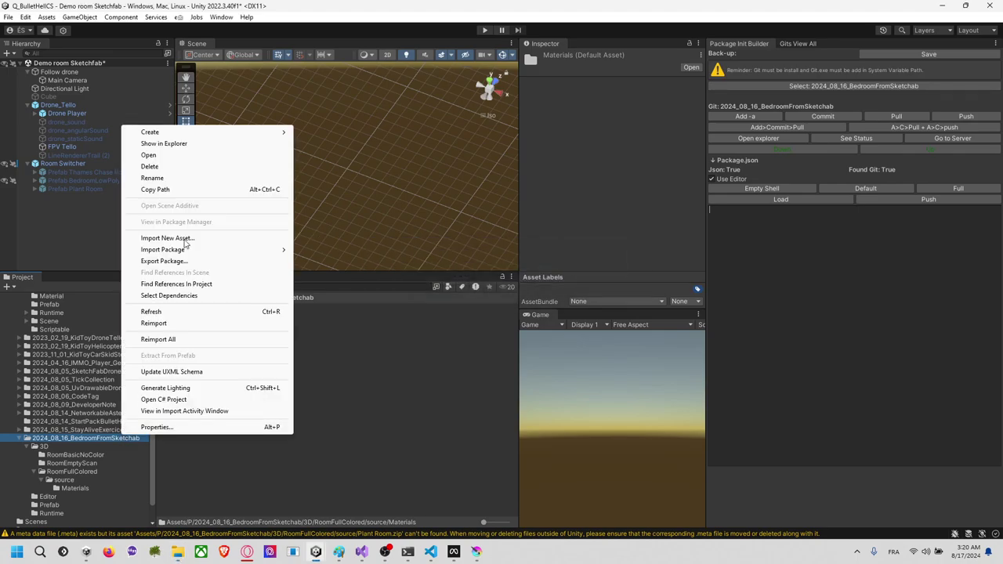
{"action": "left_click", "coordinate": [220, 144]}
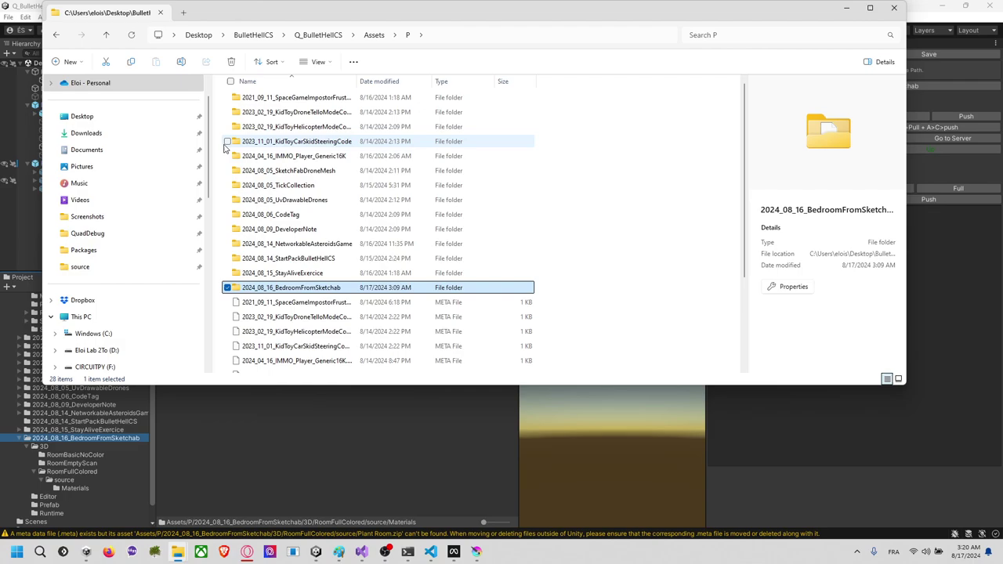
Step: Open the package's 3D/RoomFullColored/source folder and sort its files by size, largest first
{"action": "double_click", "coordinate": [310, 287]}
{"action": "double_click", "coordinate": [303, 112]}
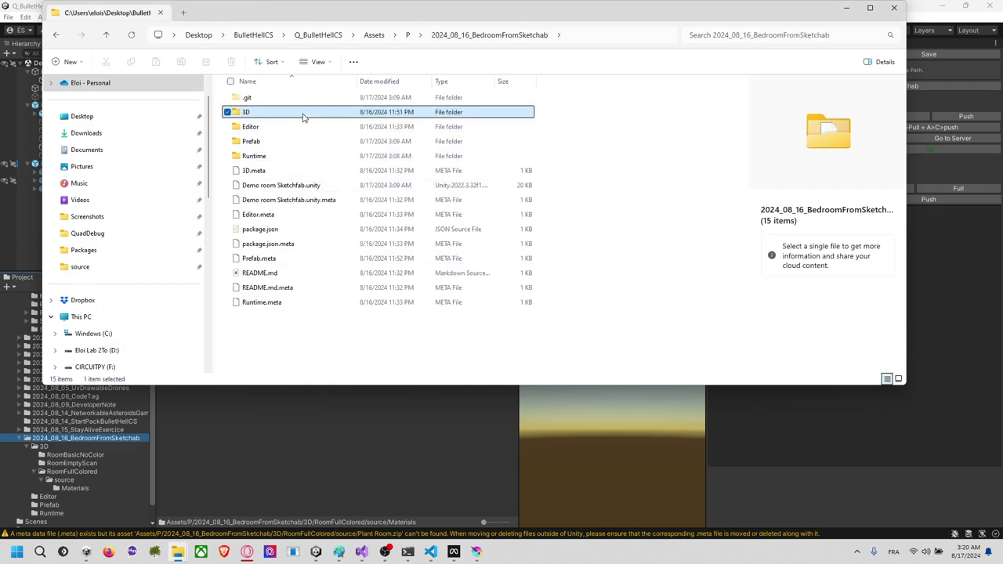
{"action": "double_click", "coordinate": [301, 128]}
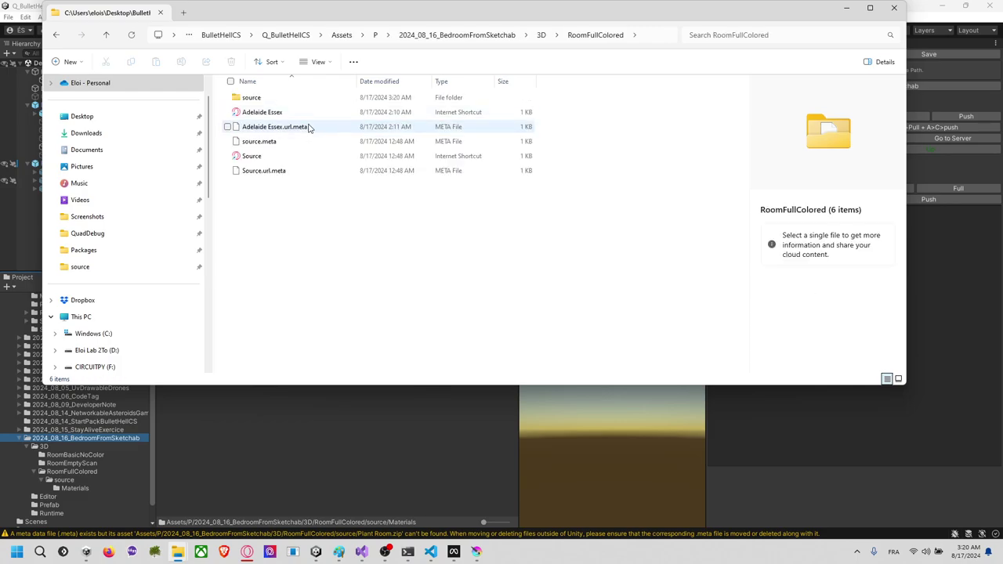
{"action": "double_click", "coordinate": [309, 97]}
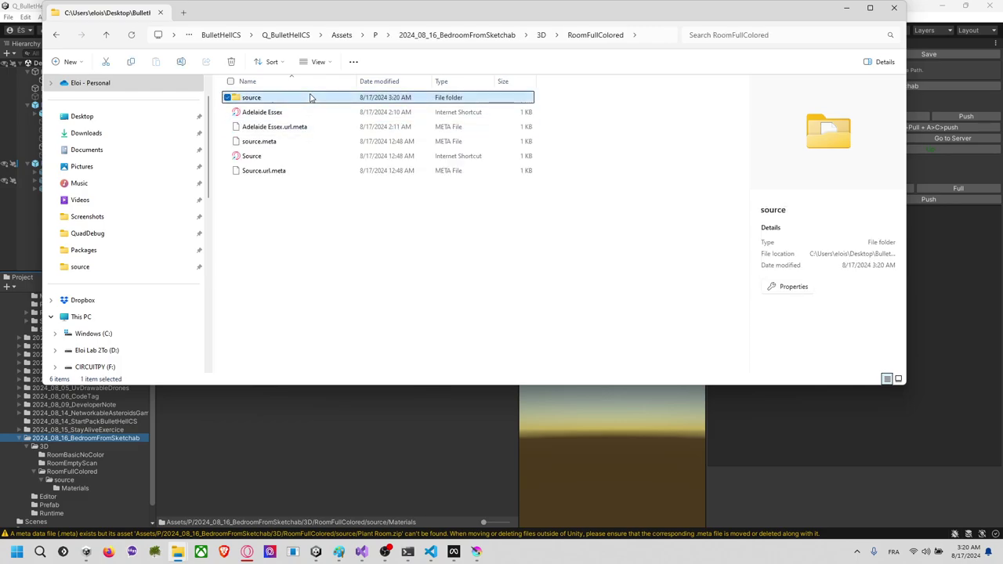
{"action": "left_click", "coordinate": [518, 82]}
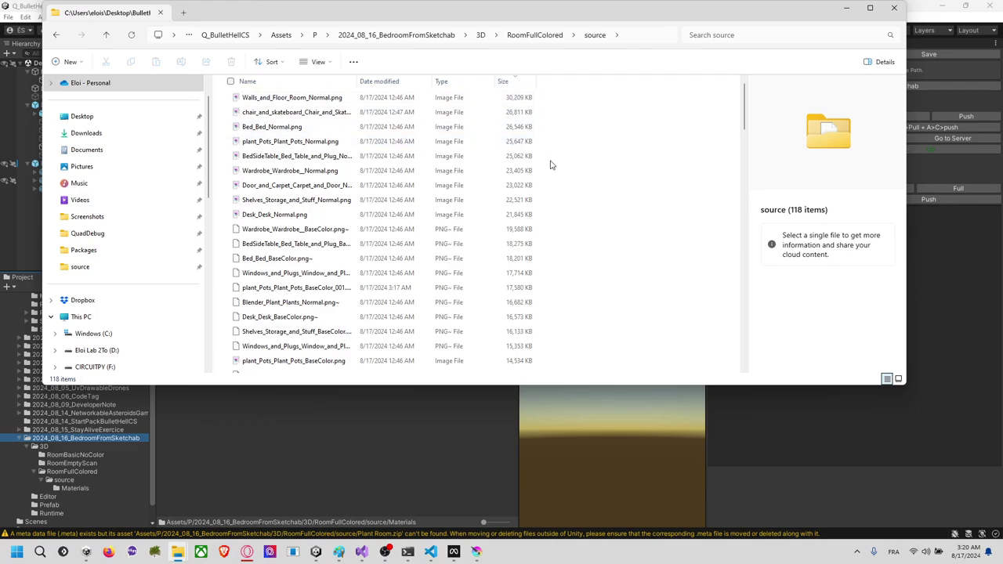
{"action": "scroll", "coordinate": [524, 193], "scroll_direction": "down", "scroll_amount": 20}
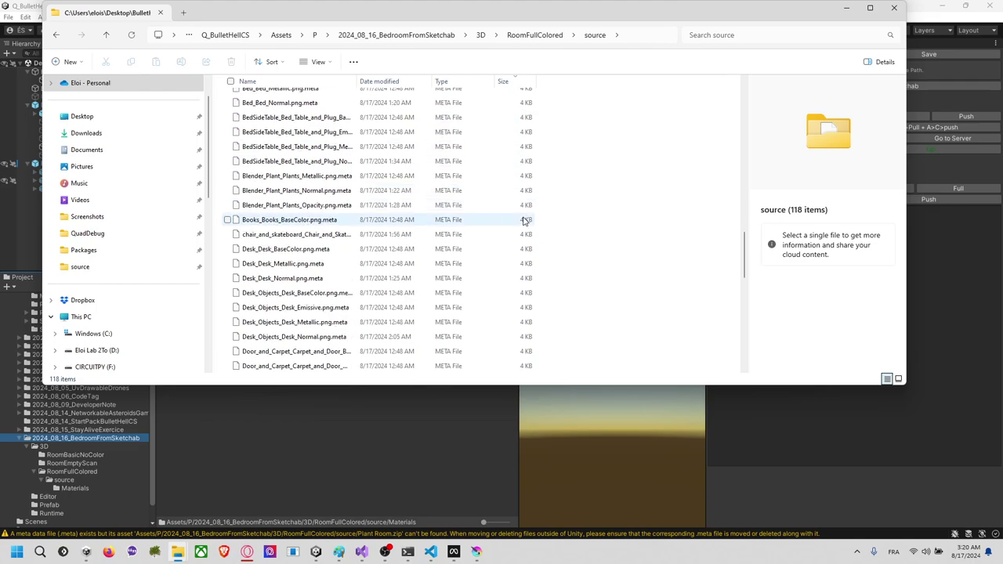
{"action": "scroll", "coordinate": [524, 222], "scroll_direction": "up", "scroll_amount": 15}
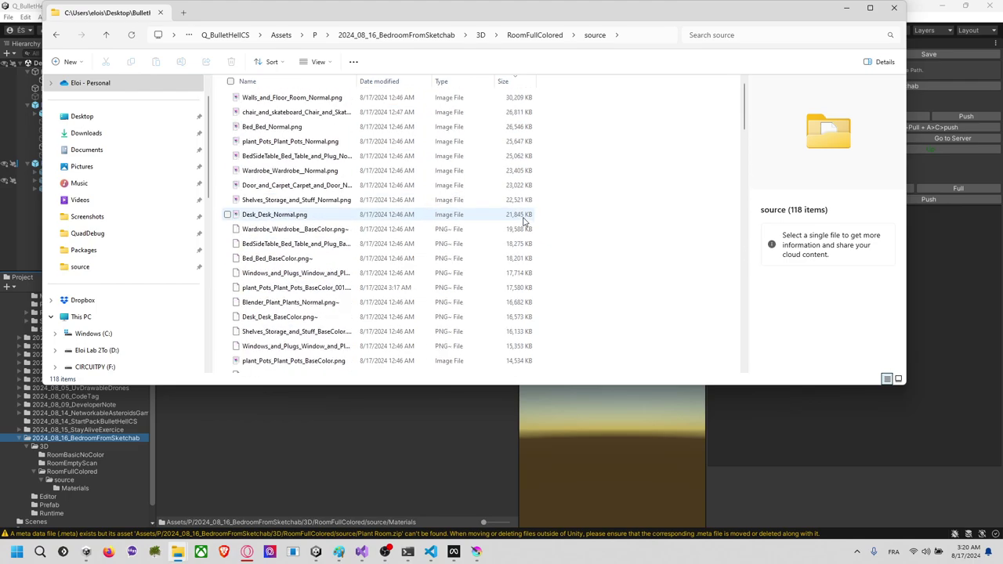
Step: Open the nine largest normal textures, from Walls_and_Floor_Room_Normal.png through Desk_Desk_Normal.png, in Krita
{"action": "left_click", "coordinate": [365, 214]}
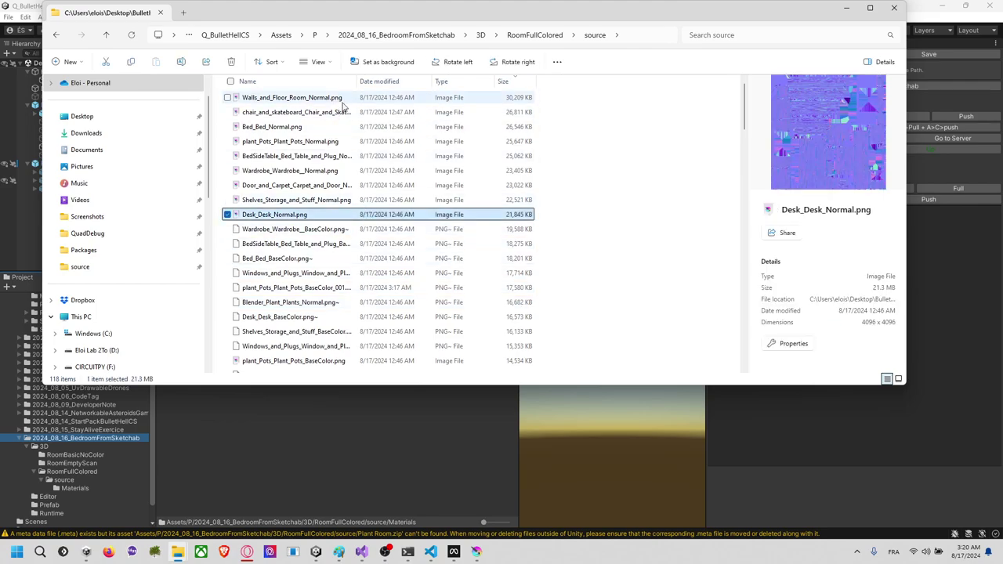
{"action": "left_click", "coordinate": [323, 99], "text": "shift"}
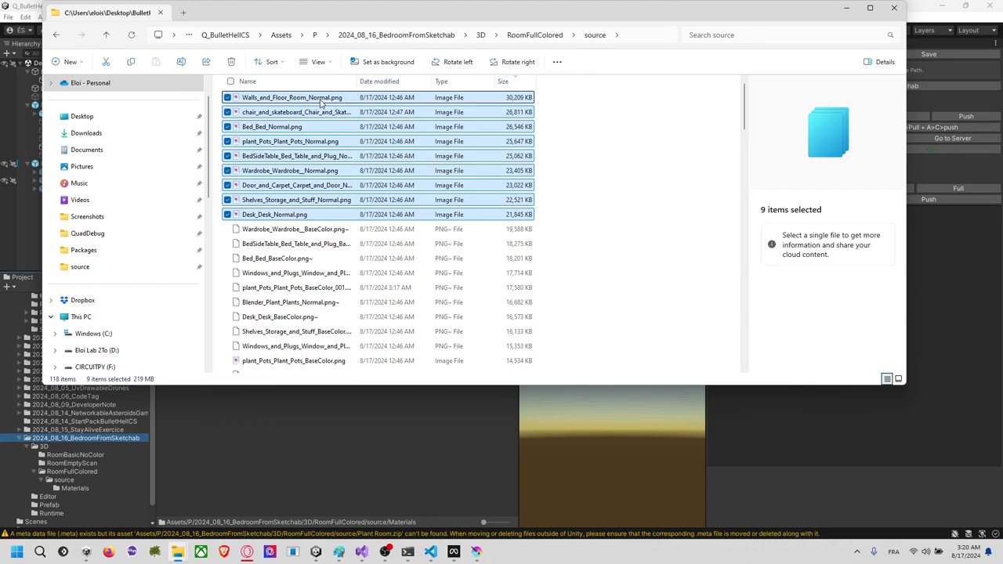
{"action": "left_click_drag", "start_coordinate": [320, 103], "coordinate": [190, 108]}
{"action": "key", "text": "alt+Tab"}
{"action": "key", "text": "alt+Tab"}
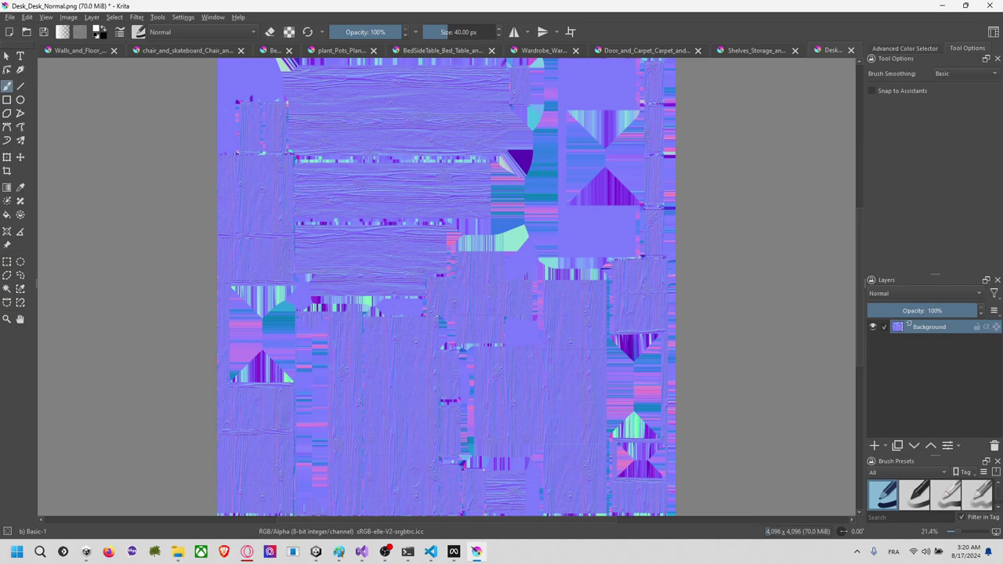
Step: Open Calculator and multiply 4096 by 4096 to get the pixel count of a full-size texture
{"action": "key", "text": "super"}
{"action": "type", "text": "calculator"}
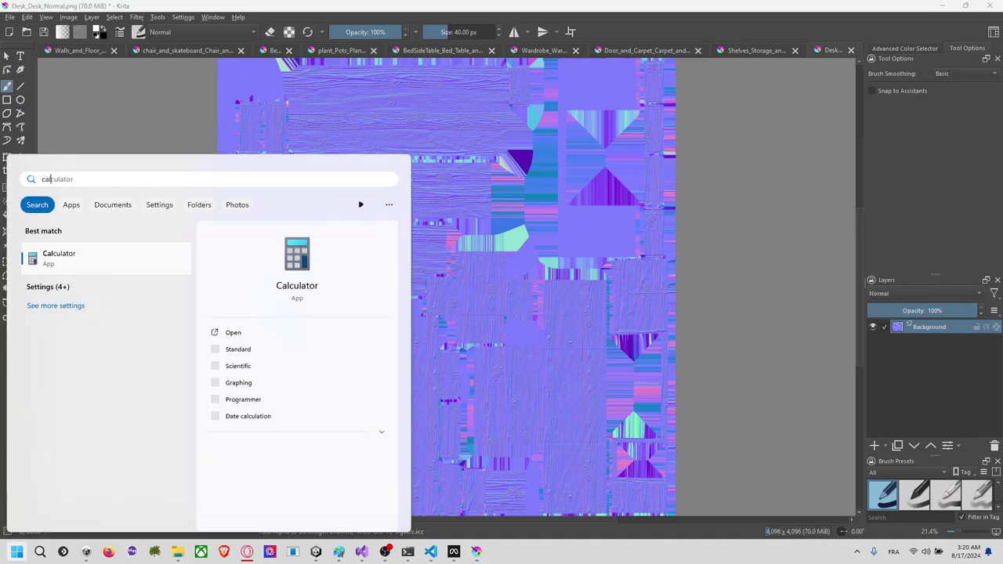
{"action": "key", "text": "Return"}
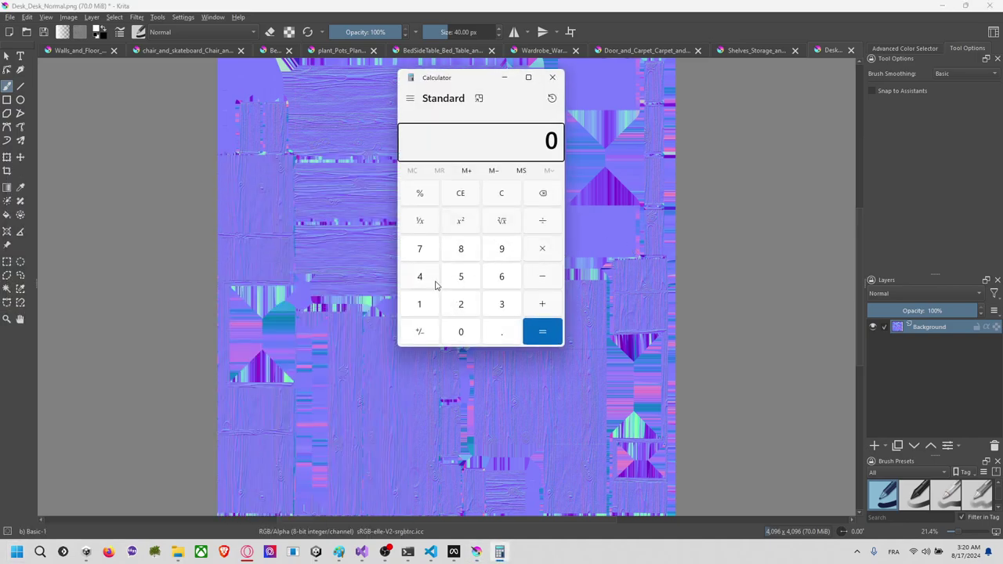
{"action": "left_click", "coordinate": [424, 279]}
{"action": "left_click", "coordinate": [461, 332]}
{"action": "left_click", "coordinate": [501, 251]}
{"action": "left_click", "coordinate": [506, 275]}
{"action": "key", "text": "asterisk"}
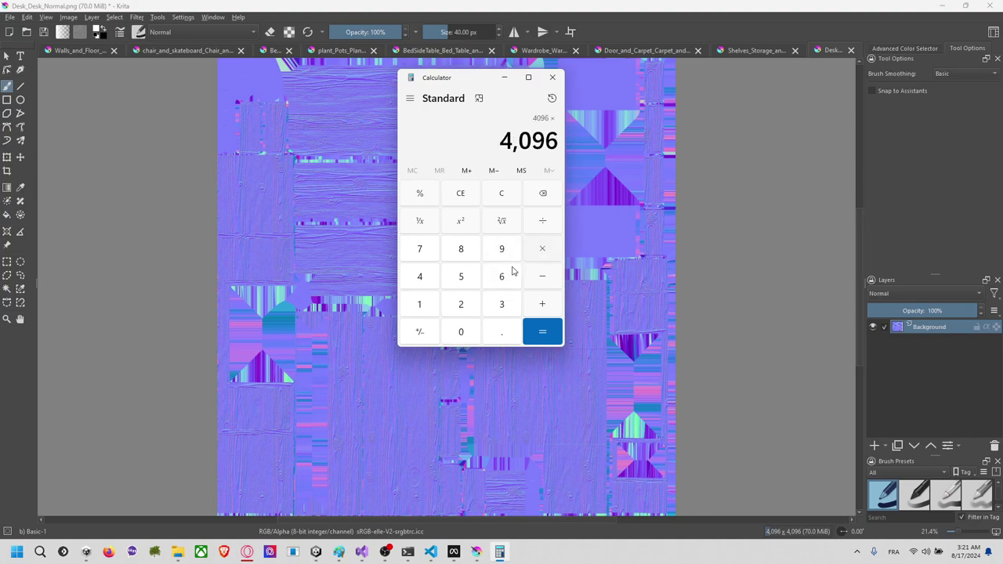
{"action": "left_click", "coordinate": [421, 279]}
{"action": "left_click", "coordinate": [460, 331]}
{"action": "left_click", "coordinate": [501, 251]}
{"action": "left_click", "coordinate": [503, 274]}
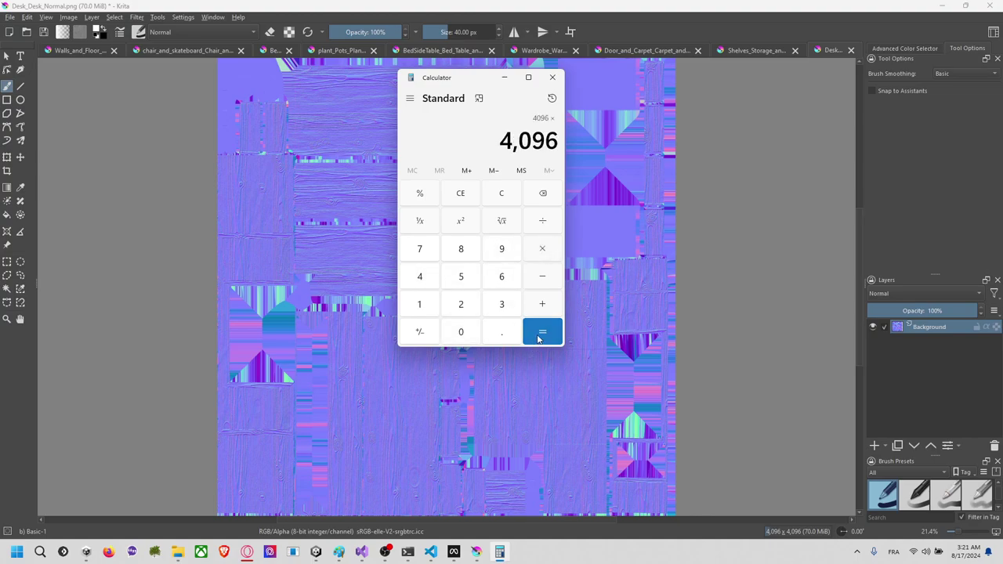
{"action": "left_click", "coordinate": [537, 339]}
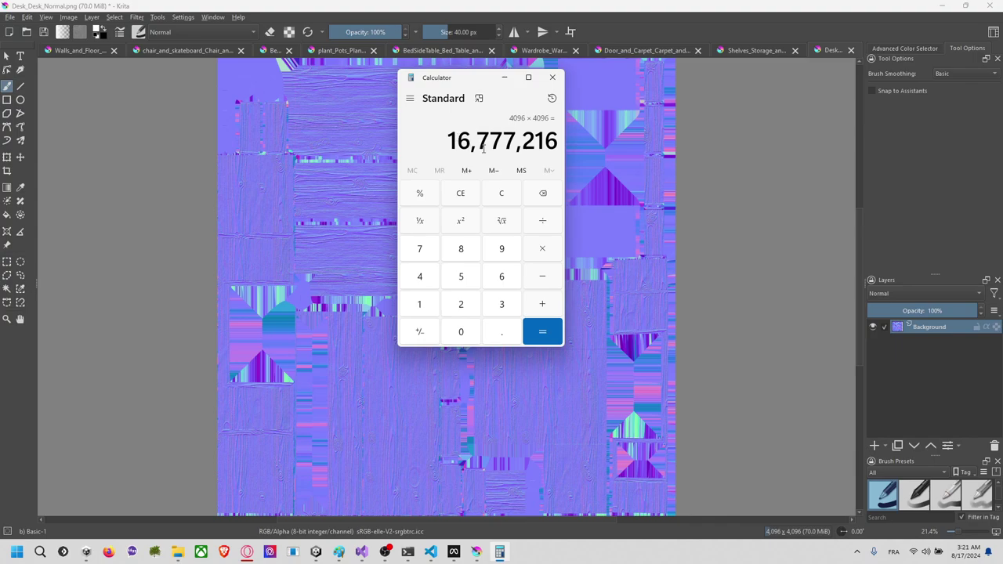
Step: Highlight the calculated pixel count and close Calculator
{"action": "left_click_drag", "start_coordinate": [456, 141], "coordinate": [557, 136]}
{"action": "left_click_drag", "start_coordinate": [449, 141], "coordinate": [558, 141]}
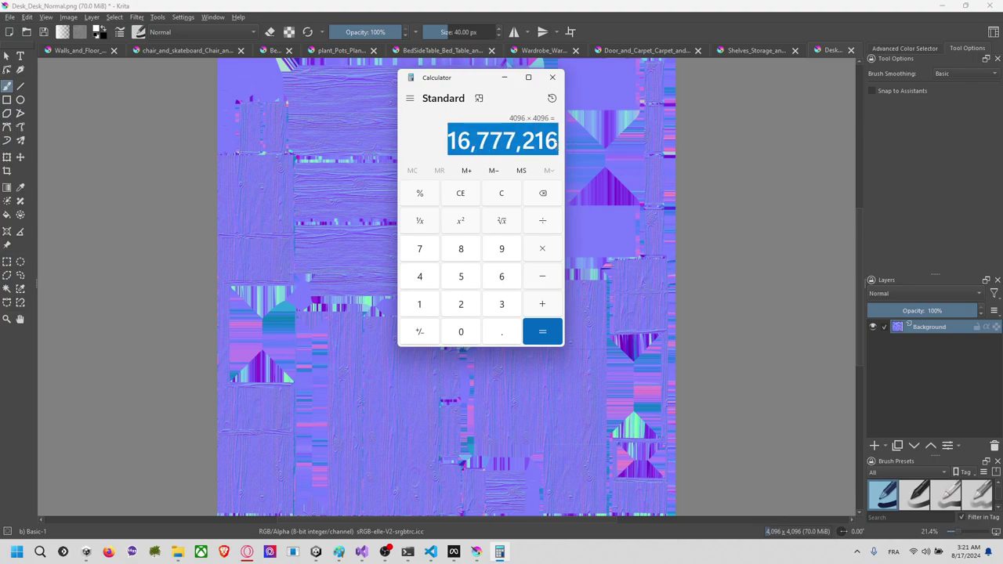
{"action": "left_click", "coordinate": [553, 77]}
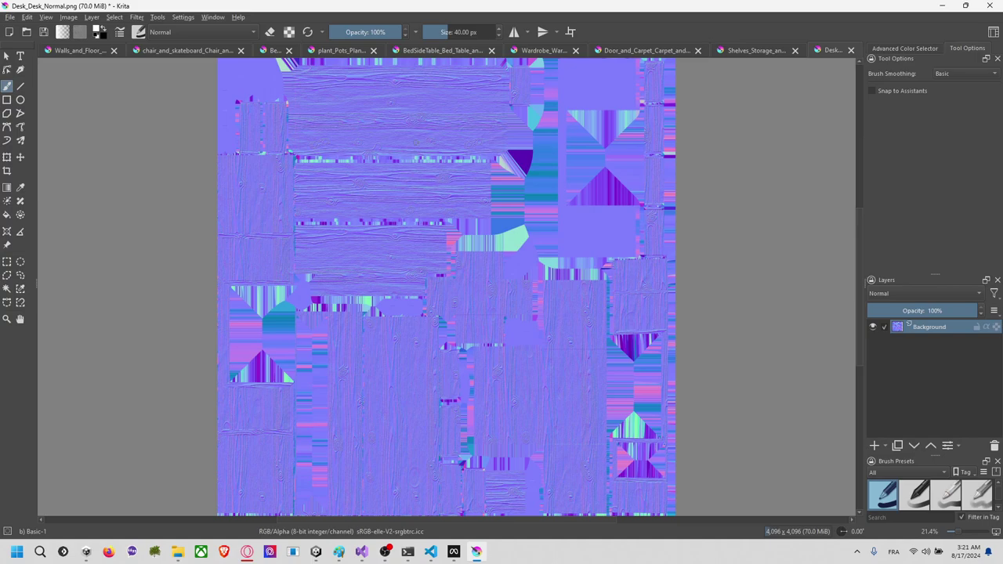
Step: Scale Desk_Desk_Normal.png to 1024 x 1024 px with proportions constrained
{"action": "key", "text": "ctrl+alt+i"}
{"action": "type", "text": "120"}
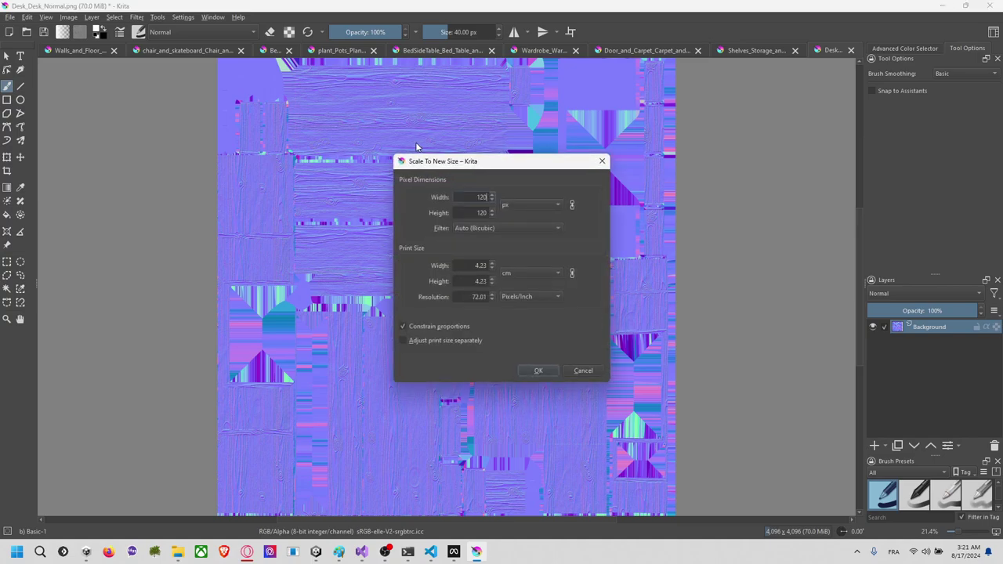
{"action": "key", "text": "BackSpace"}
{"action": "key", "text": "BackSpace"}
{"action": "type", "text": "024"}
{"action": "key", "text": "Return"}
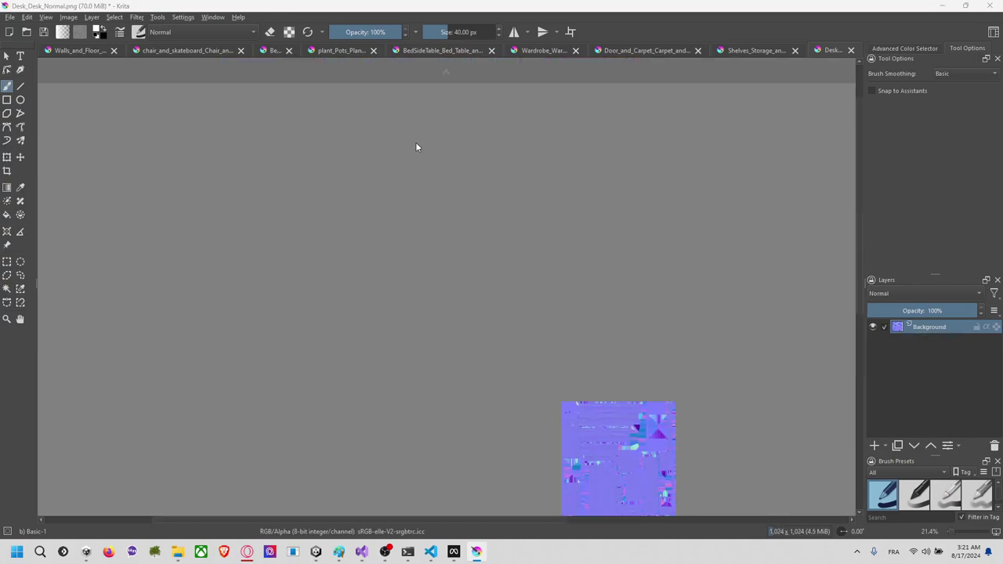
Step: Save Desk_Desk_Normal.png over the existing PNG in the source folder, and close it along with the Shelves_Storage_and_Stuff_Normal.png texture
{"action": "key", "text": "ctrl+w"}
{"action": "key", "text": "Return"}
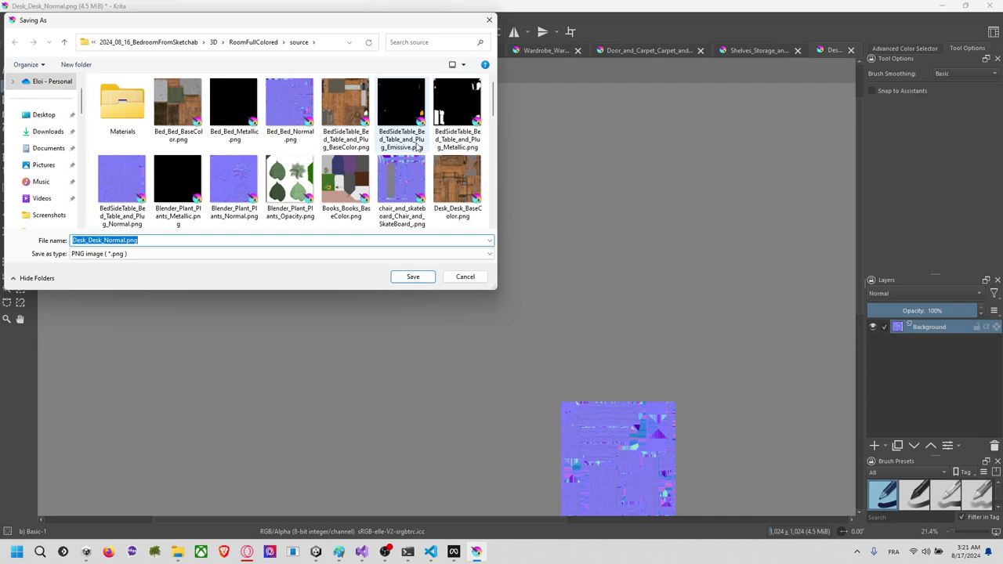
{"action": "key", "text": "Return"}
{"action": "key", "text": "Return"}
{"action": "key", "text": "Return"}
{"action": "key", "text": "Left"}
{"action": "key", "text": "Return"}
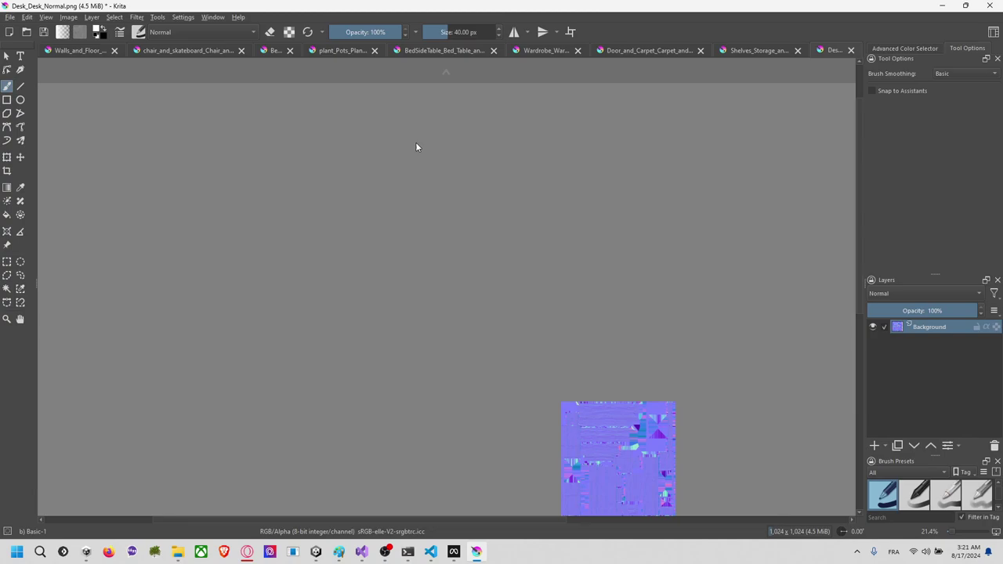
{"action": "key", "text": "Return"}
{"action": "key", "text": "ctrl+w"}
{"action": "key", "text": "ctrl+w"}
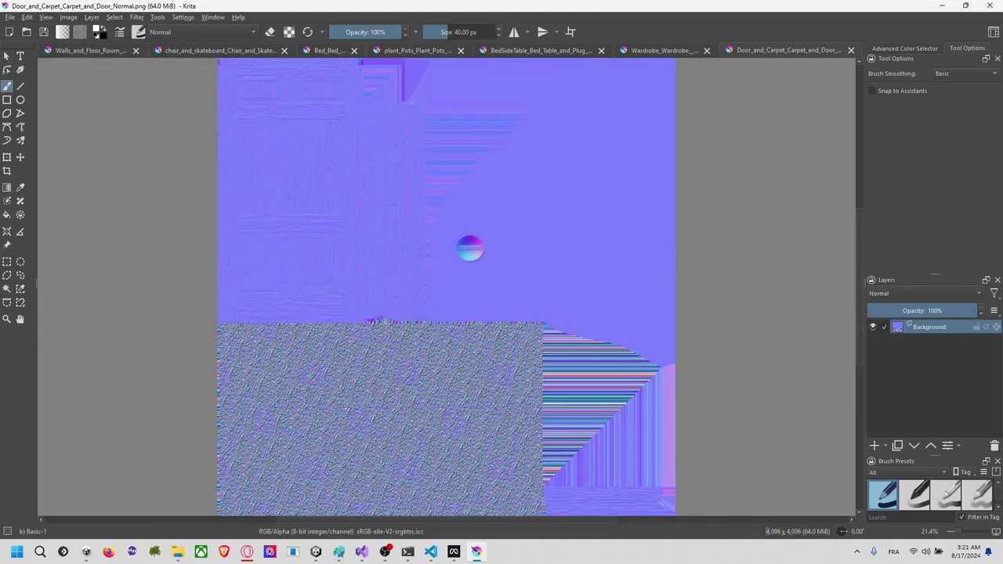
Step: Scale Door_and_Carpet_Carpet_and_Door_Normal.png to 1024 x 1024 px, and save and close the PNG
{"action": "key", "text": "ctrl+alt+i"}
{"action": "type", "text": "1024"}
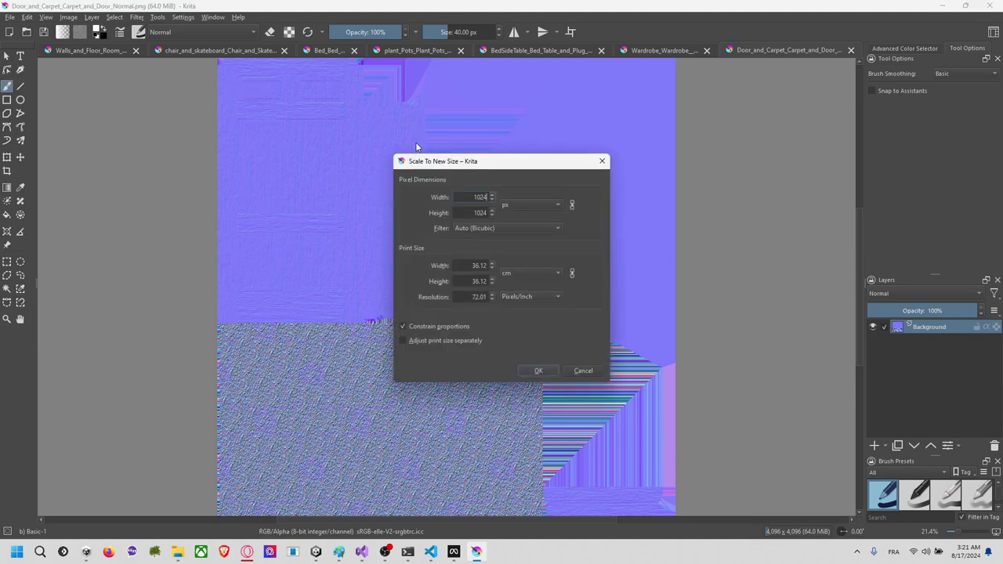
{"action": "key", "text": "Return"}
{"action": "key", "text": "ctrl+s"}
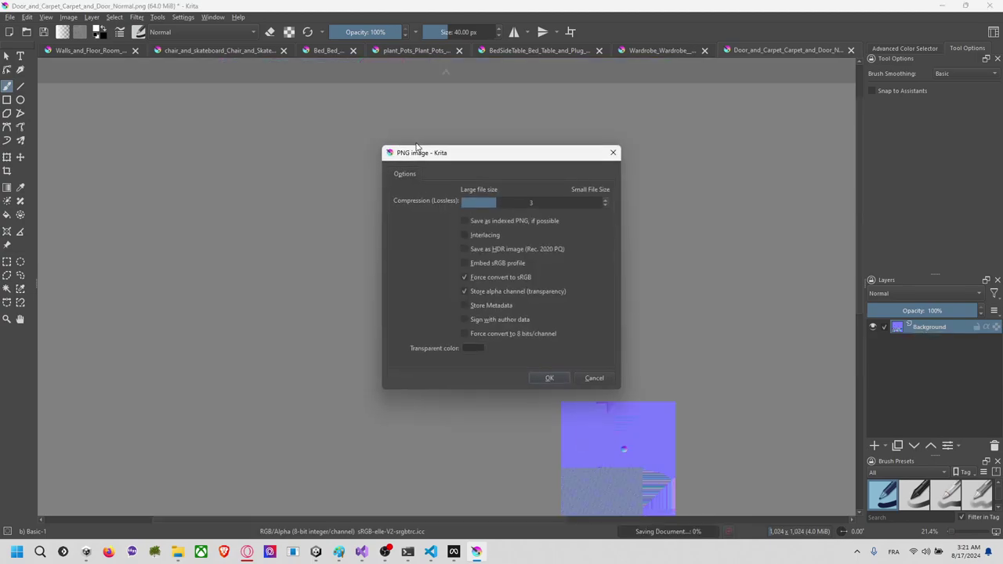
{"action": "key", "text": "Return"}
{"action": "key", "text": "ctrl+w"}
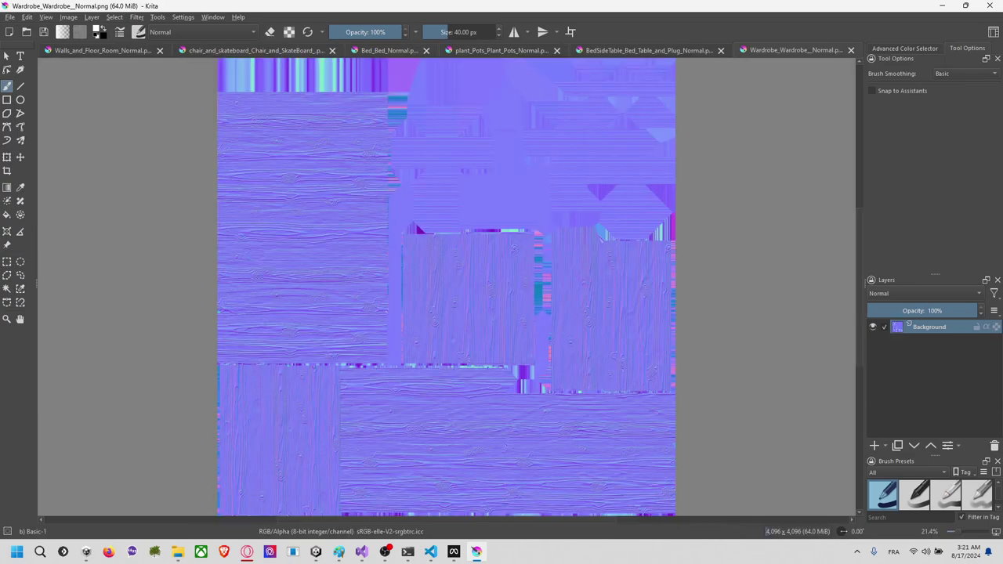
Step: Scale Wardrobe_Wardrobe__Normal.png to 1024 x 1024 px, and save and close the PNG
{"action": "key", "text": "ctrl+alt+i"}
{"action": "type", "text": "1024"}
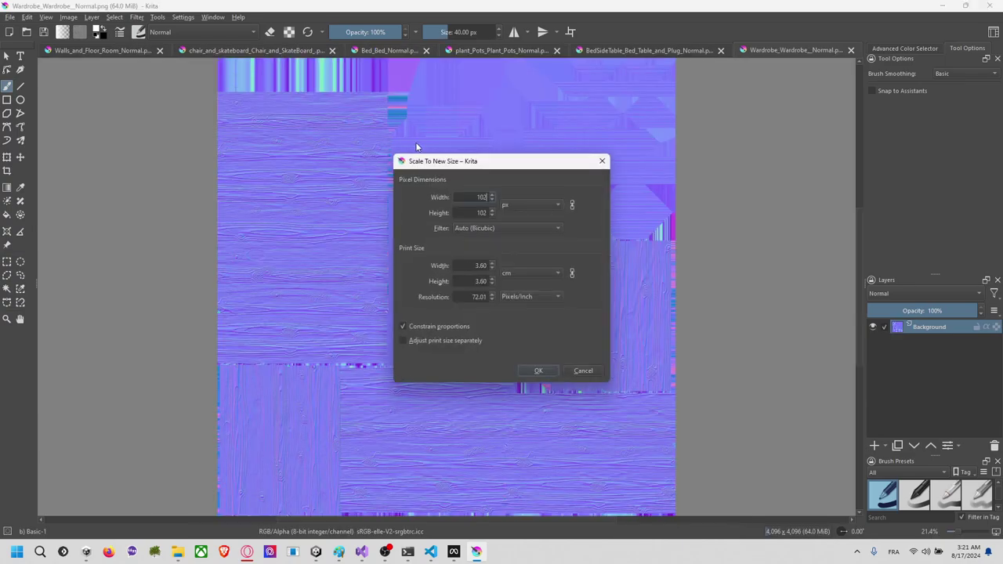
{"action": "key", "text": "Return"}
{"action": "key", "text": "ctrl+s"}
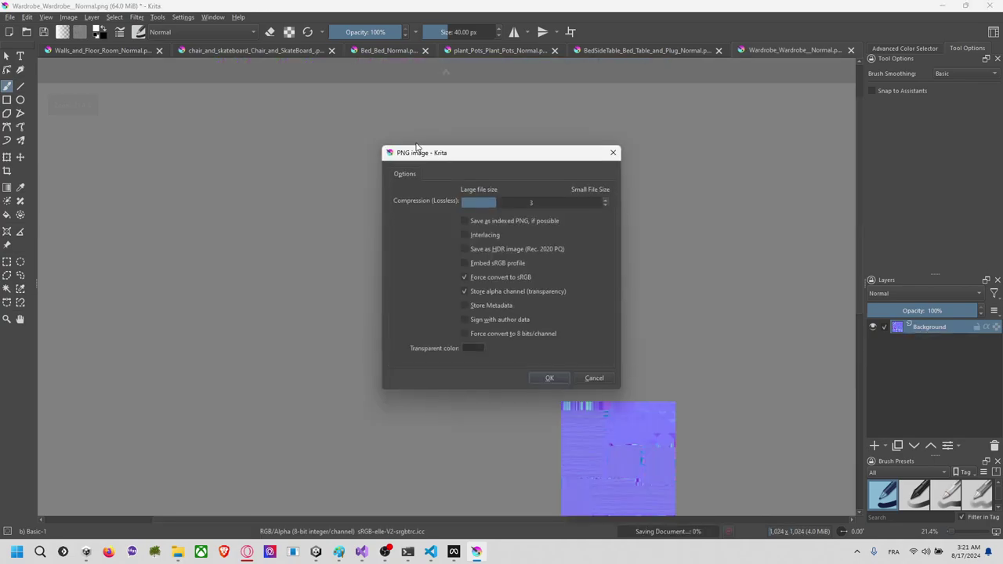
{"action": "key", "text": "Return"}
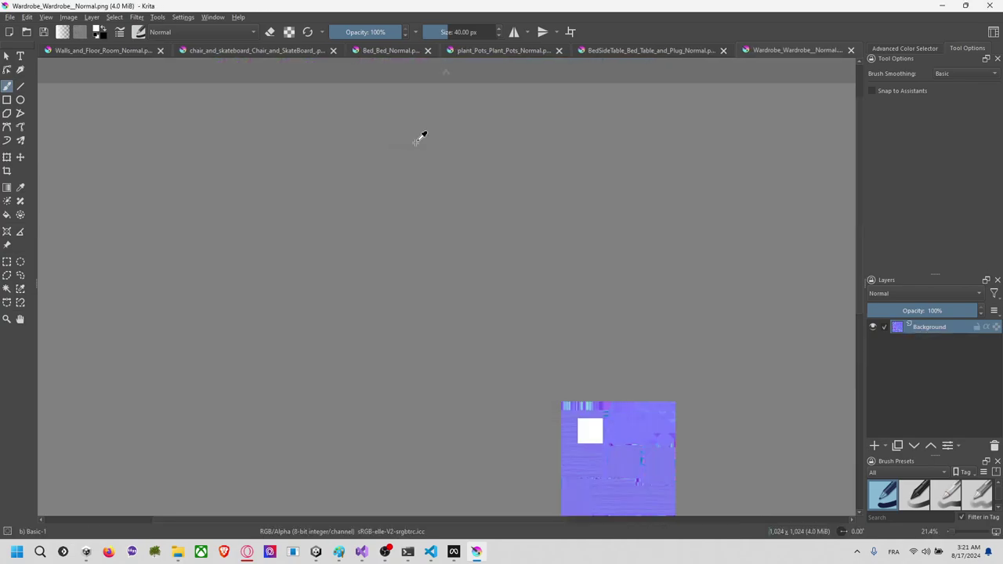
{"action": "key", "text": "ctrl+w"}
Step: Scale BedSideTable_Bed_Table_and_Plug_Normal.png to 1024 x 1024 px and close it, saving over the existing PNG in the source folder
{"action": "key", "text": "ctrl+alt+i"}
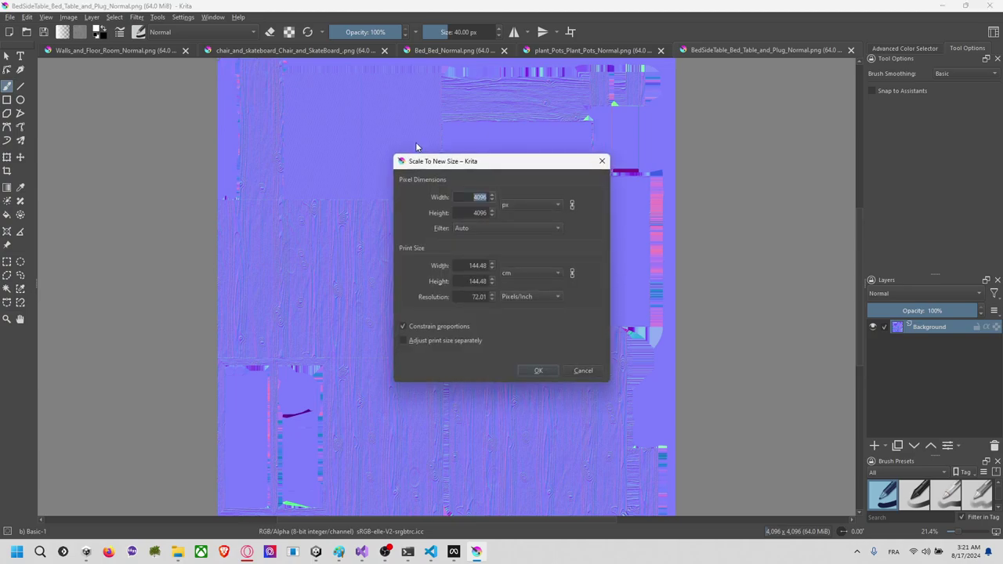
{"action": "type", "text": "1024"}
{"action": "key", "text": "Return"}
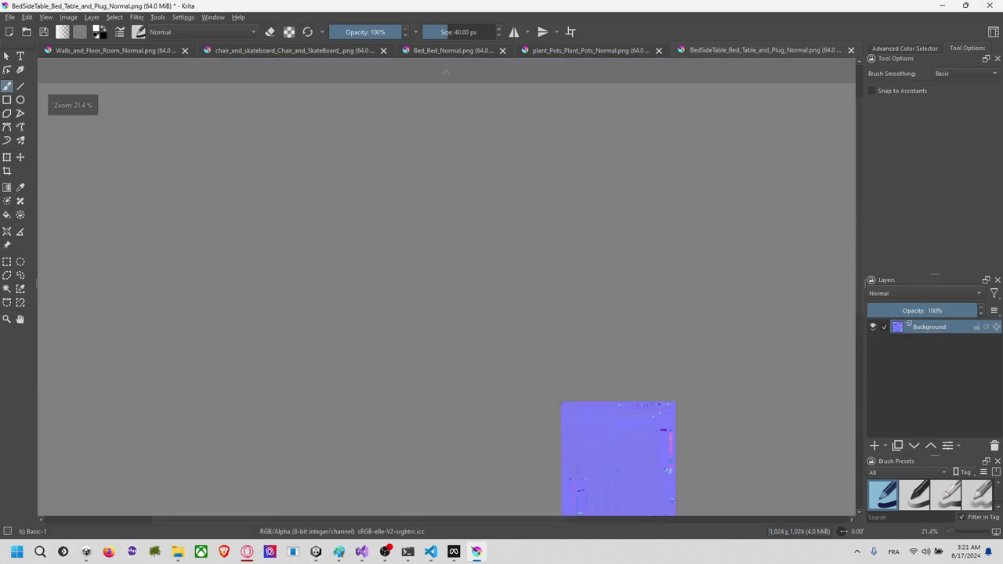
{"action": "key", "text": "ctrl+w"}
{"action": "key", "text": "Return"}
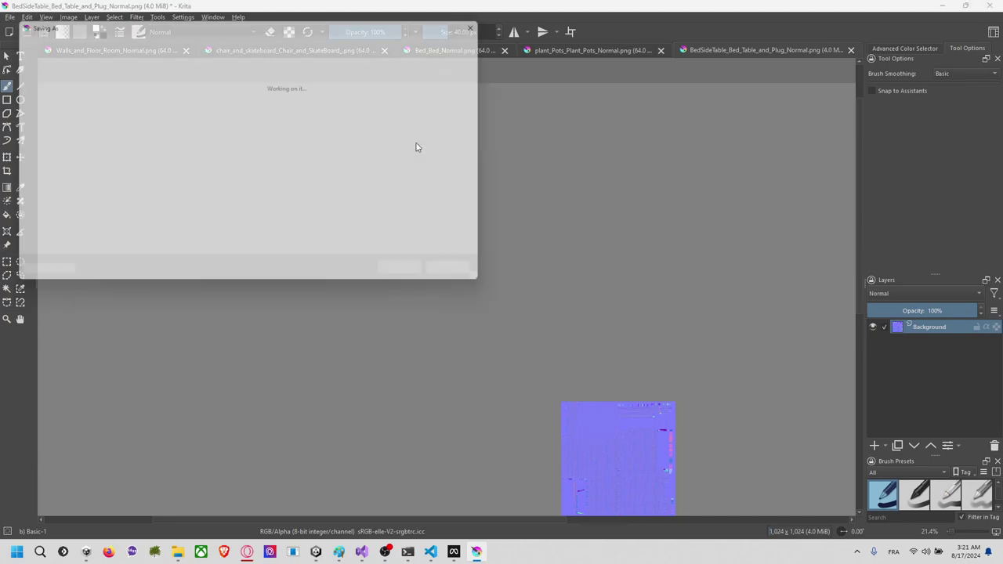
{"action": "key", "text": "Return"}
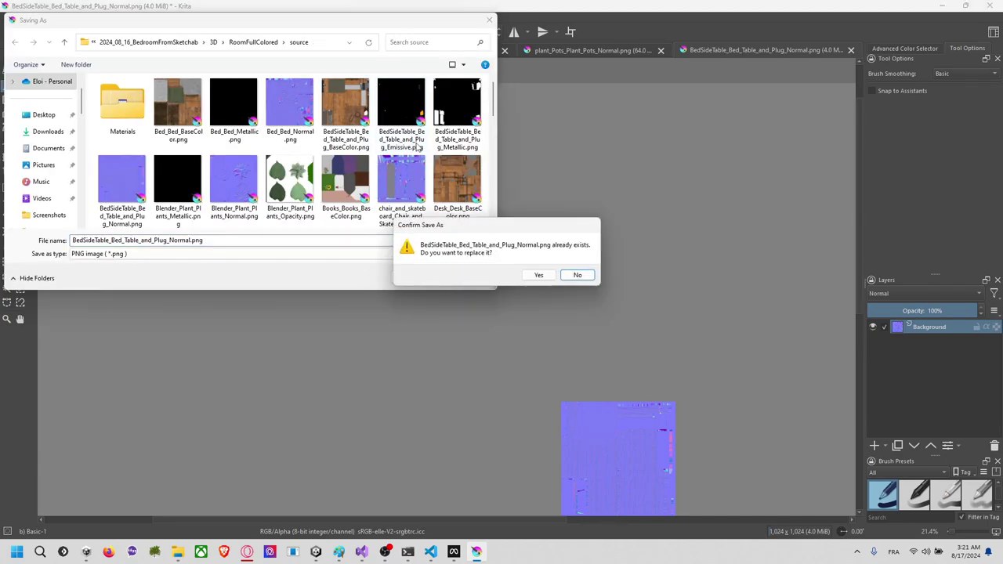
{"action": "key", "text": "Left"}
{"action": "key", "text": "Return"}
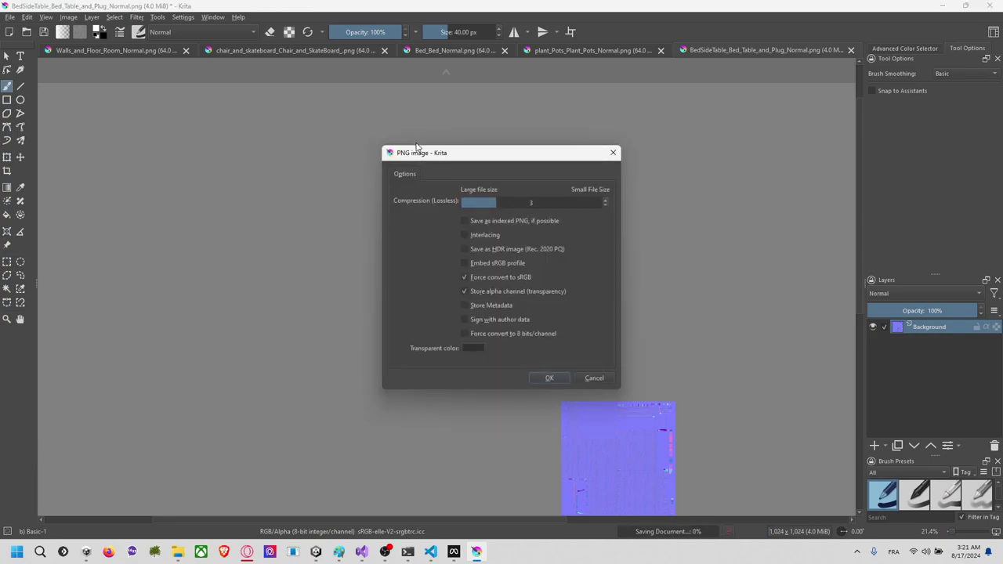
{"action": "key", "text": "Return"}
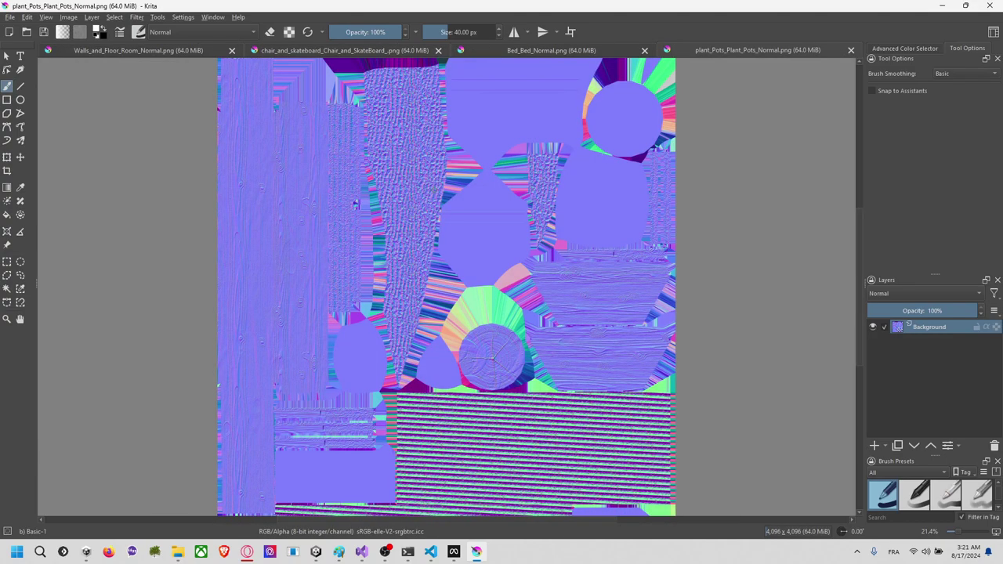
Step: Scale plant_Pots_Plant_Pots_Normal.png to 1024 x 1024 px, and save and close the PNG
{"action": "key", "text": "ctrl+alt+i"}
{"action": "type", "text": "1024"}
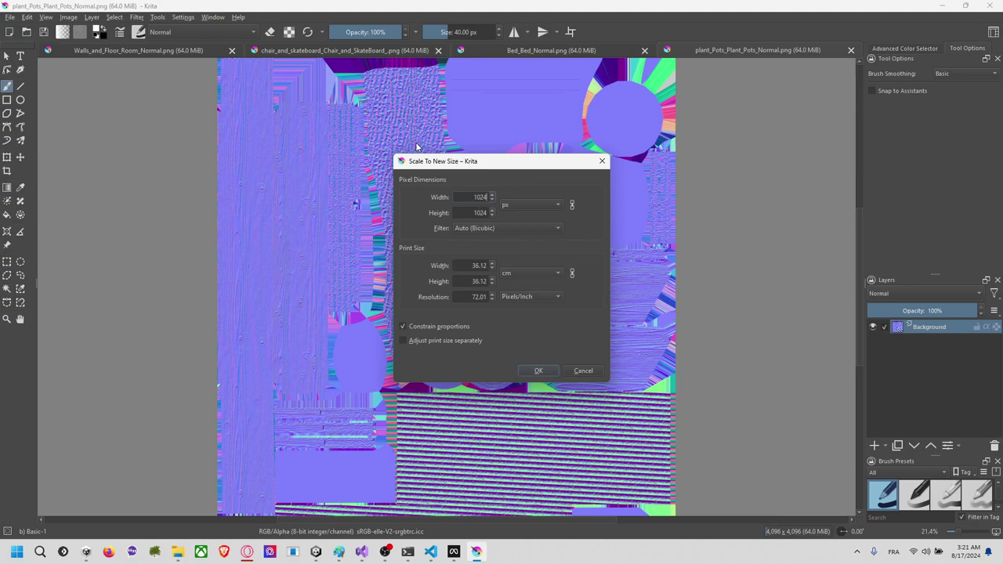
{"action": "key", "text": "Return"}
{"action": "key", "text": "ctrl+s"}
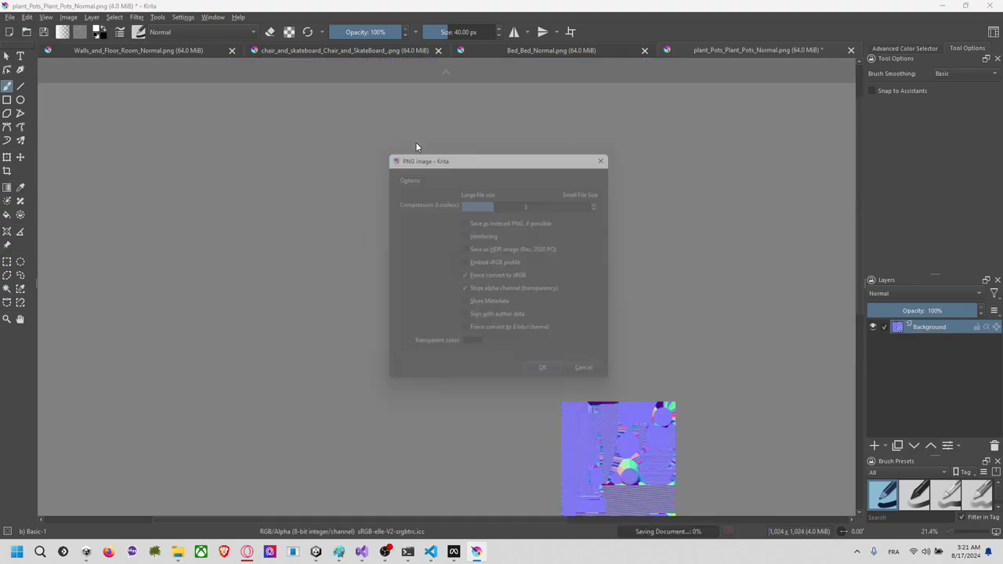
{"action": "key", "text": "Return"}
{"action": "key", "text": "ctrl+w"}
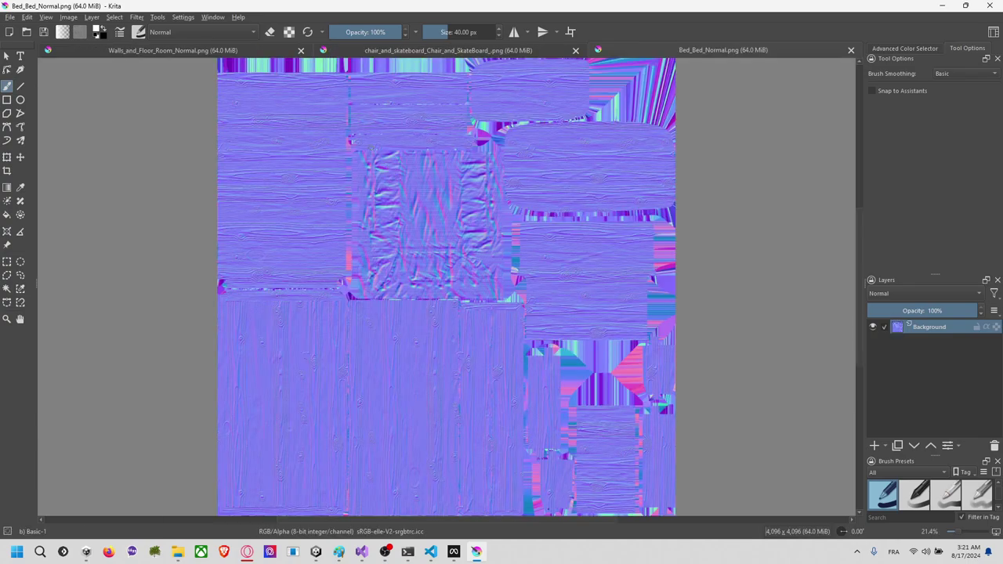
Step: Scale Bed_Bed_Normal.png to 1024 x 1024 px, and save and close the PNG
{"action": "key", "text": "ctrl+alt+i"}
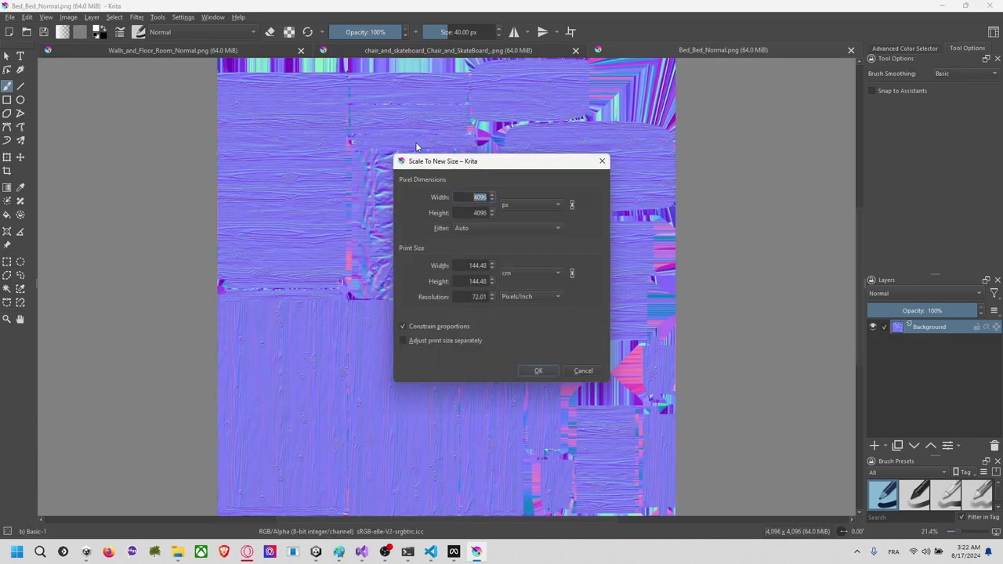
{"action": "type", "text": "1024"}
{"action": "key", "text": "Return"}
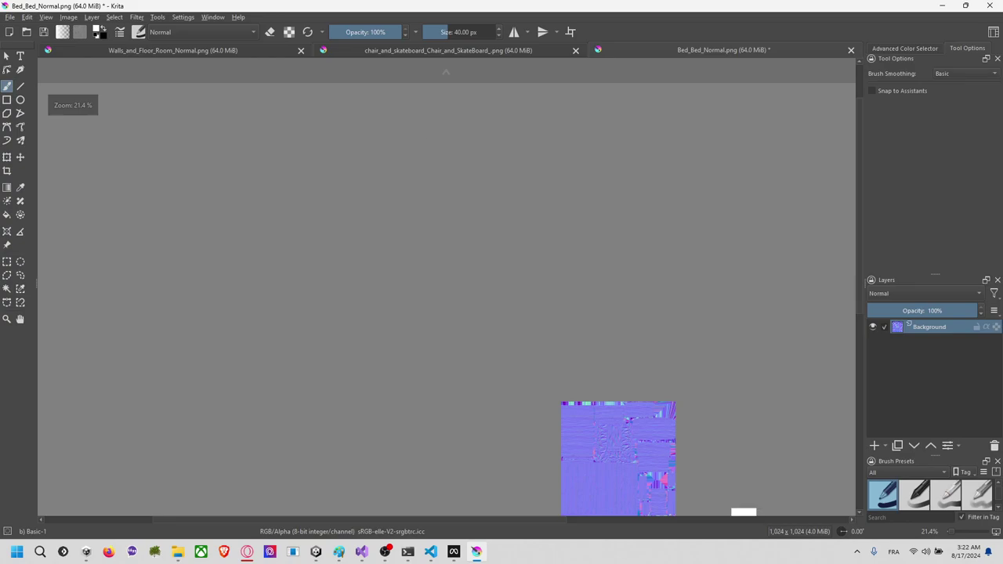
{"action": "key", "text": "ctrl+s"}
{"action": "key", "text": "Return"}
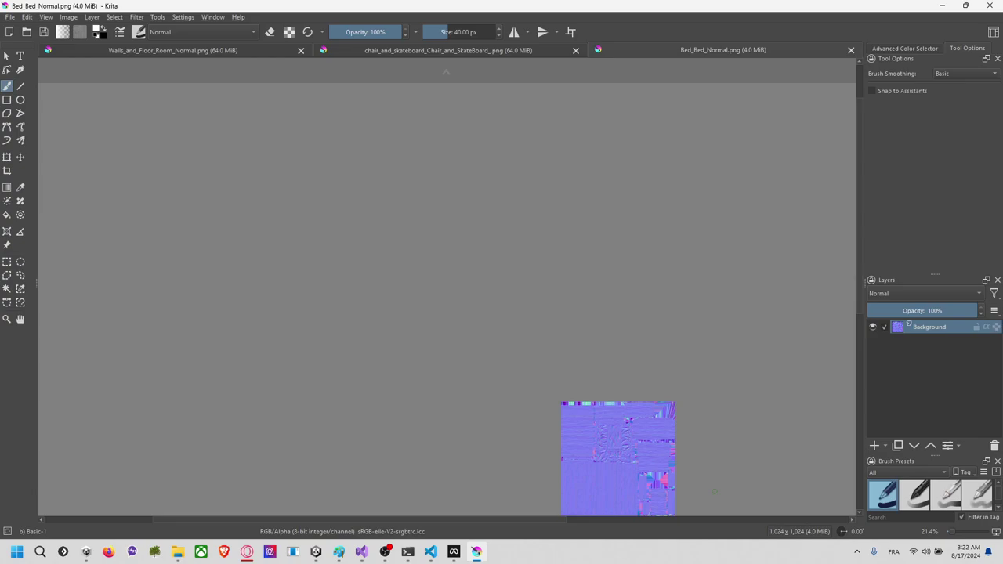
{"action": "key", "text": "ctrl+w"}
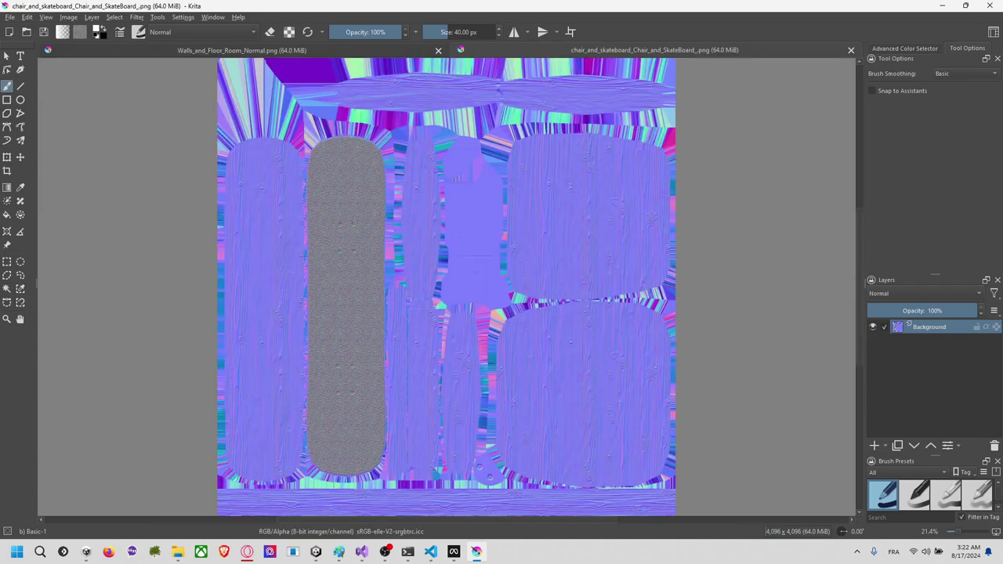
Step: Scale chair_and_skateboard_Chair_and_SkateBoard_.png to 1024 x 1024 px, and save and close the PNG
{"action": "key", "text": "ctrl+alt+i"}
{"action": "type", "text": "1024"}
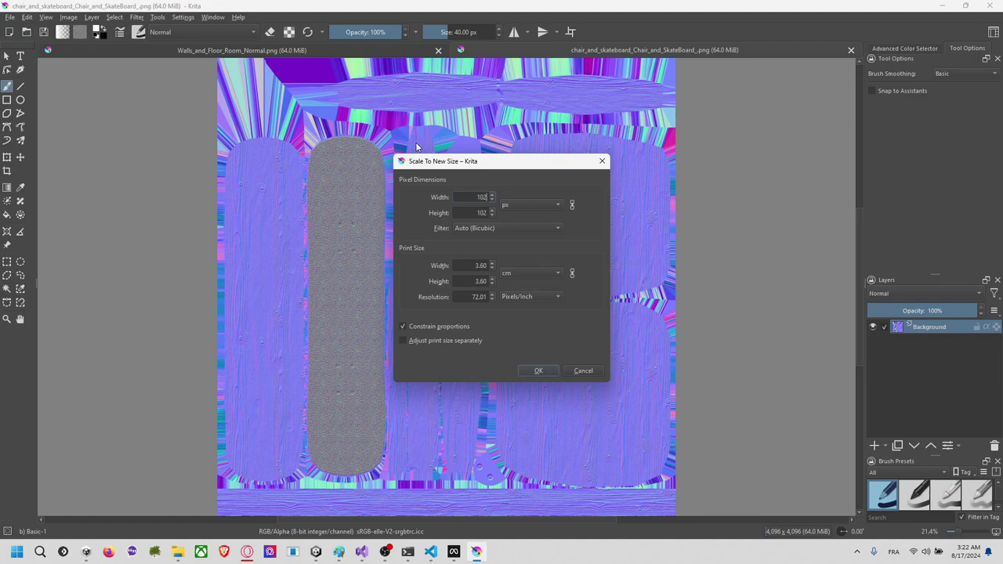
{"action": "key", "text": "Return"}
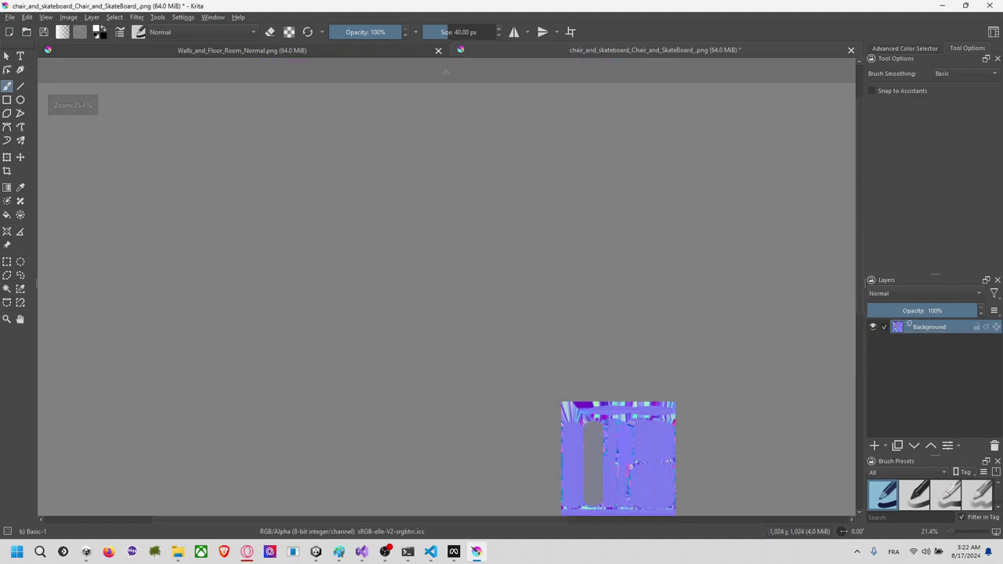
{"action": "key", "text": "ctrl+s"}
{"action": "key", "text": "Return"}
{"action": "key", "text": "ctrl+w"}
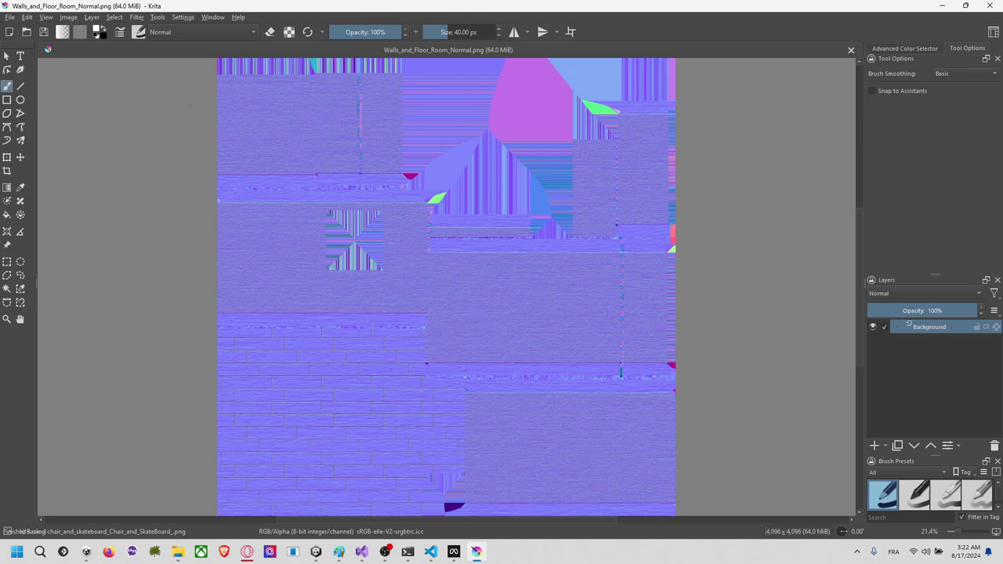
Step: Scale Walls_and_Floor_Room_Normal.png to 1024 x 1024 px, and save and close the PNG
{"action": "key", "text": "ctrl+alt+i"}
{"action": "type", "text": "1024"}
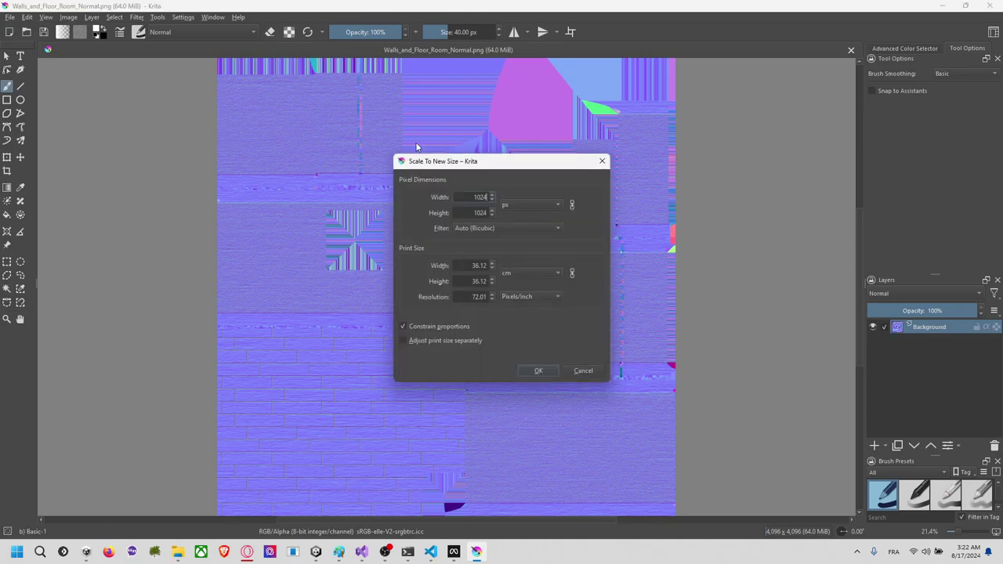
{"action": "key", "text": "Return"}
{"action": "key", "text": "ctrl+s"}
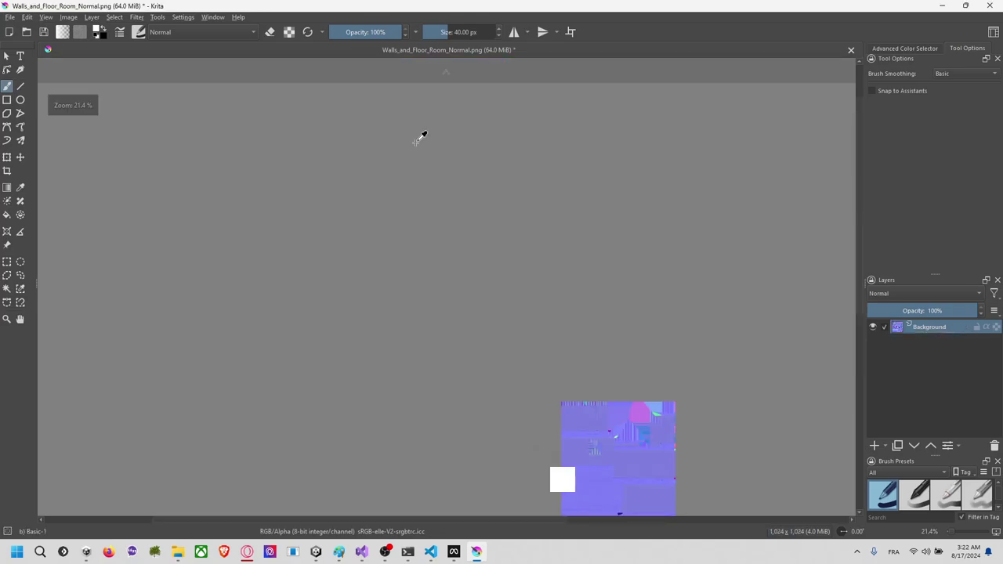
{"action": "key", "text": "Return"}
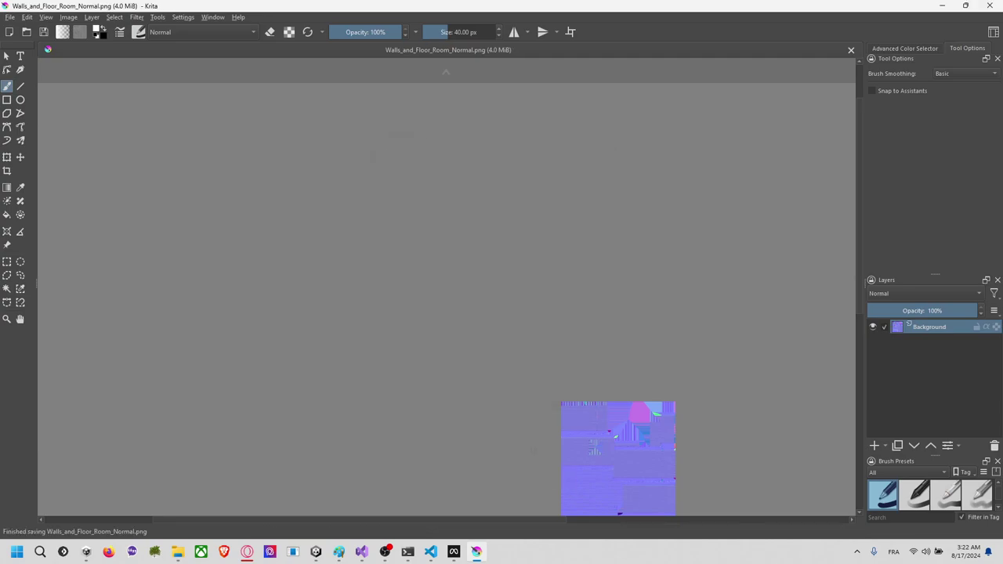
{"action": "key", "text": "ctrl+w"}
Step: Switch to File Explorer and open Shelves_Storage_and_Stuff_Normal.png from the source folder in Krita
{"action": "key", "text": "alt+Tab"}
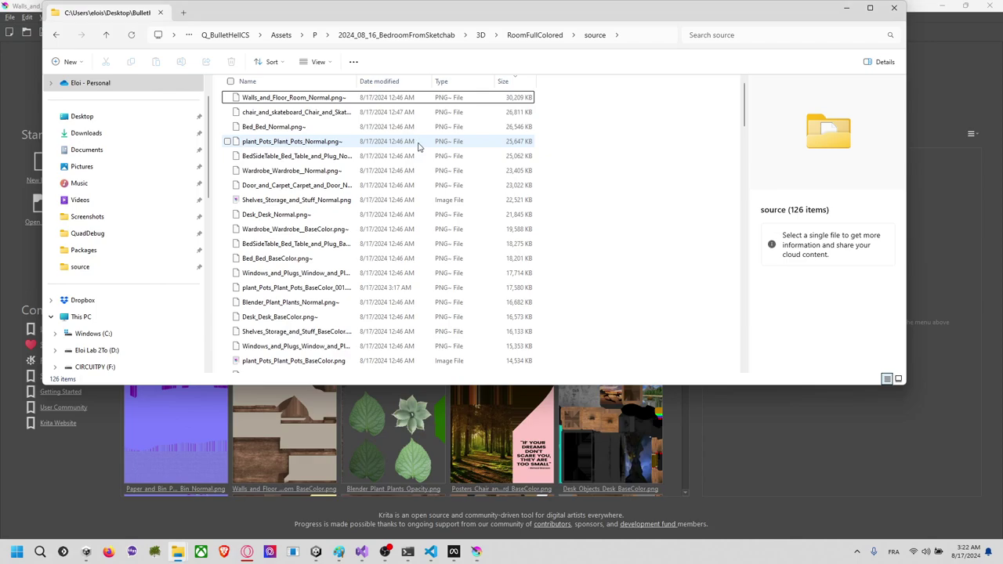
{"action": "left_click", "coordinate": [367, 200]}
{"action": "left_click_drag", "start_coordinate": [337, 198], "coordinate": [793, 83]}
{"action": "key", "text": "alt+Tab"}
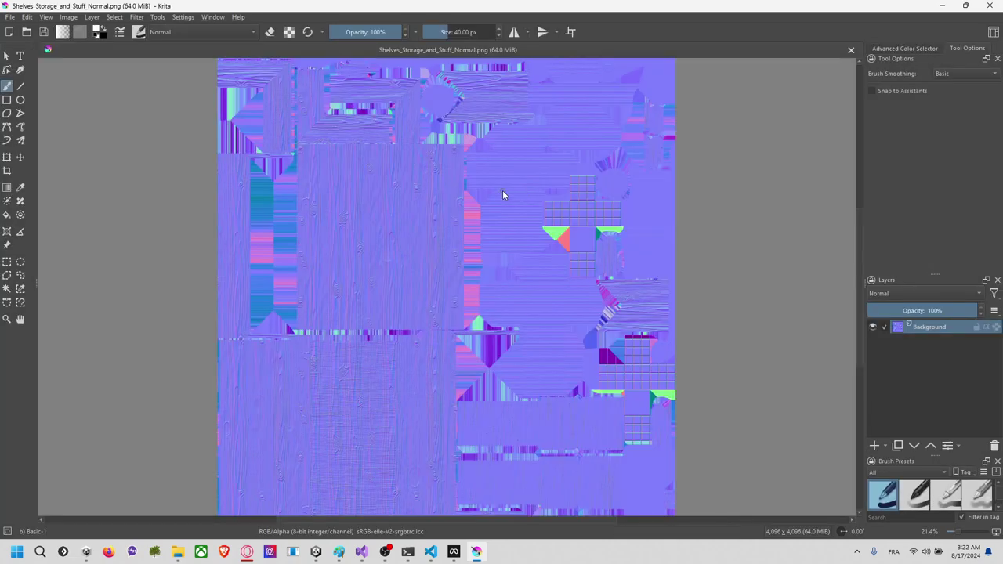
Step: Scale Shelves_Storage_and_Stuff_Normal.png to 1024 x 1024 px, and save and close the PNG
{"action": "key", "text": "ctrl+alt+i"}
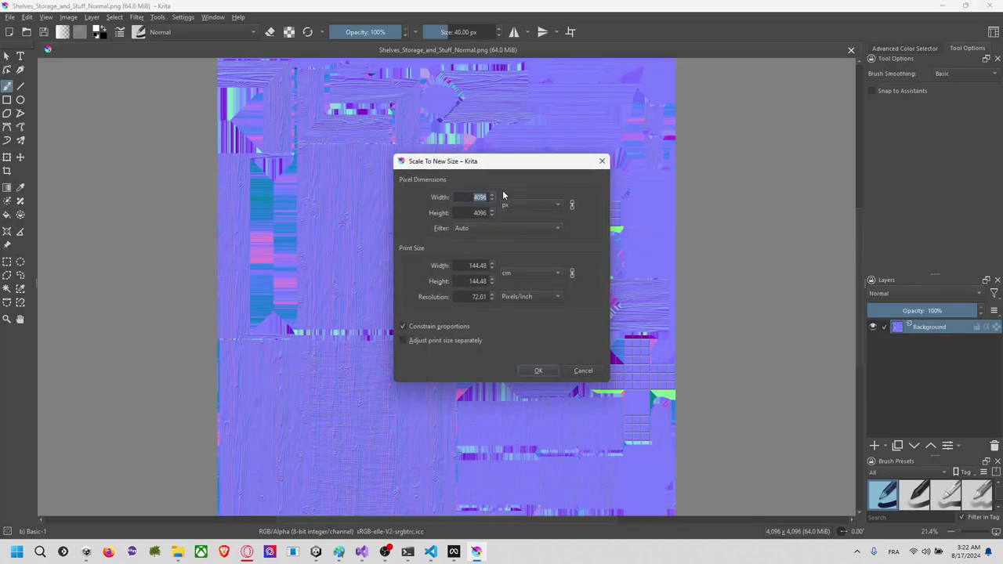
{"action": "type", "text": "1024"}
{"action": "key", "text": "Return"}
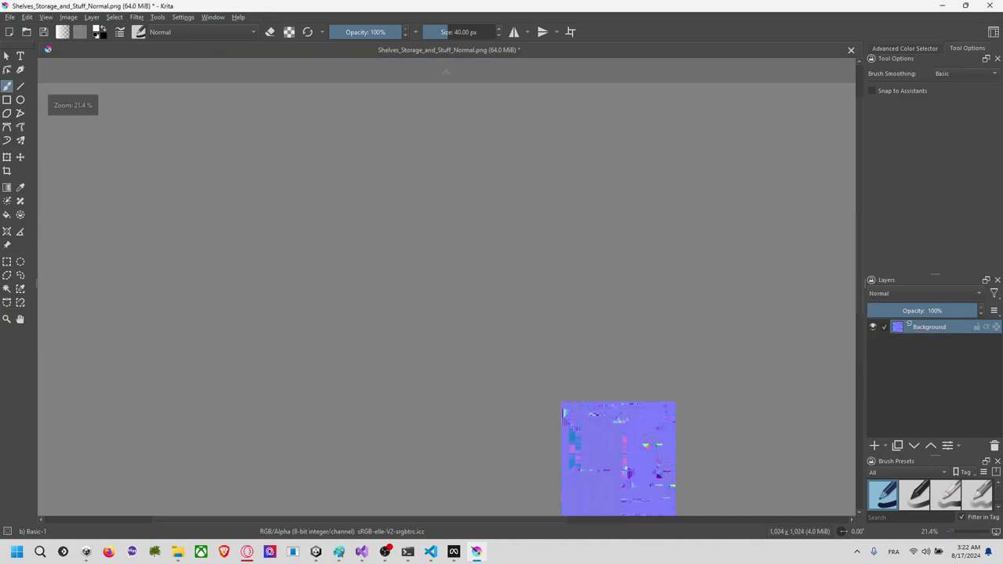
{"action": "key", "text": "ctrl+s"}
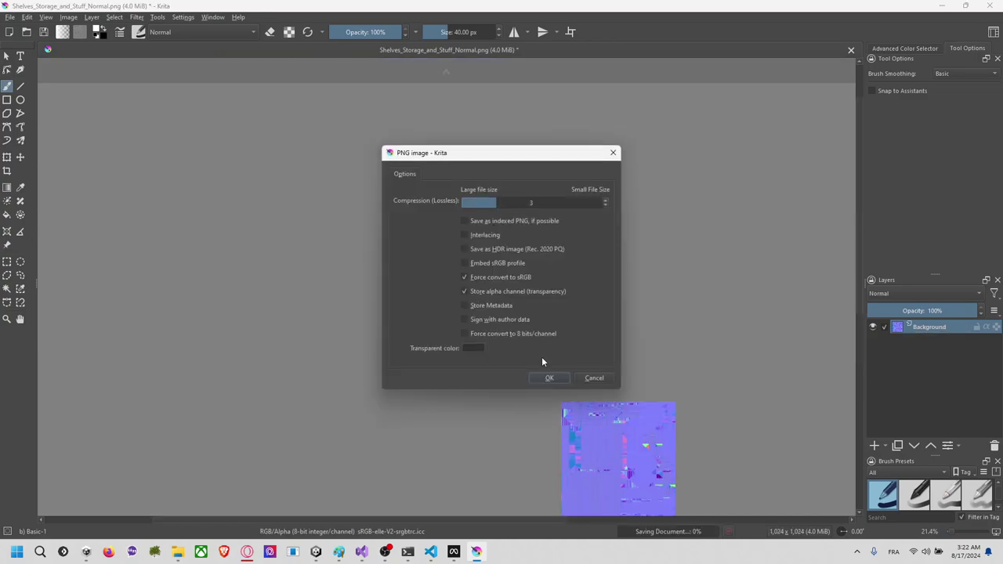
{"action": "left_click", "coordinate": [550, 378]}
{"action": "key", "text": "ctrl+w"}
Step: Switch to File Explorer and look through the files and their sizes in the RoomFullColored source folder
{"action": "key", "text": "alt+Tab"}
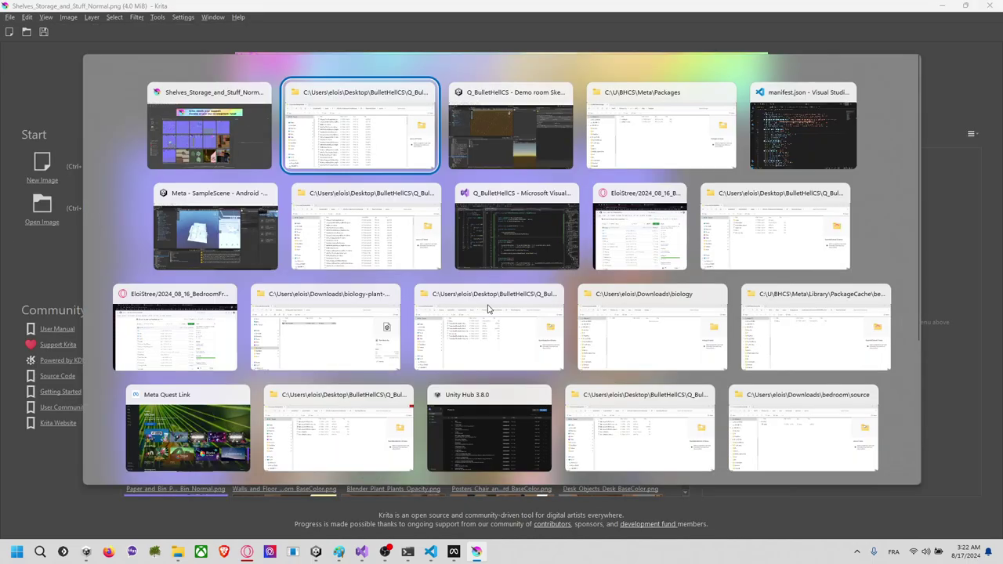
{"action": "scroll", "coordinate": [345, 239], "scroll_direction": "down", "scroll_amount": 20}
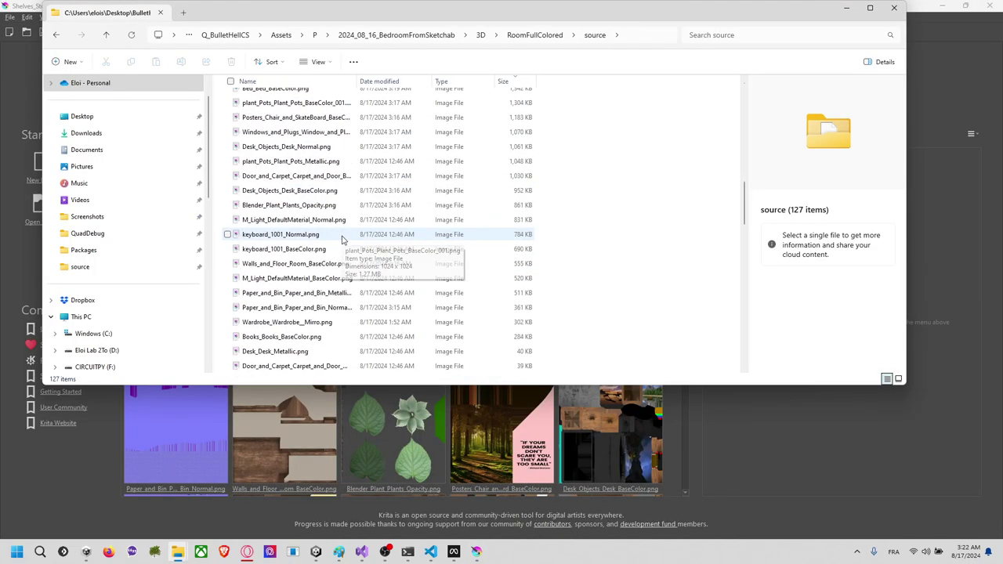
{"action": "scroll", "coordinate": [348, 248], "scroll_direction": "up", "scroll_amount": 10}
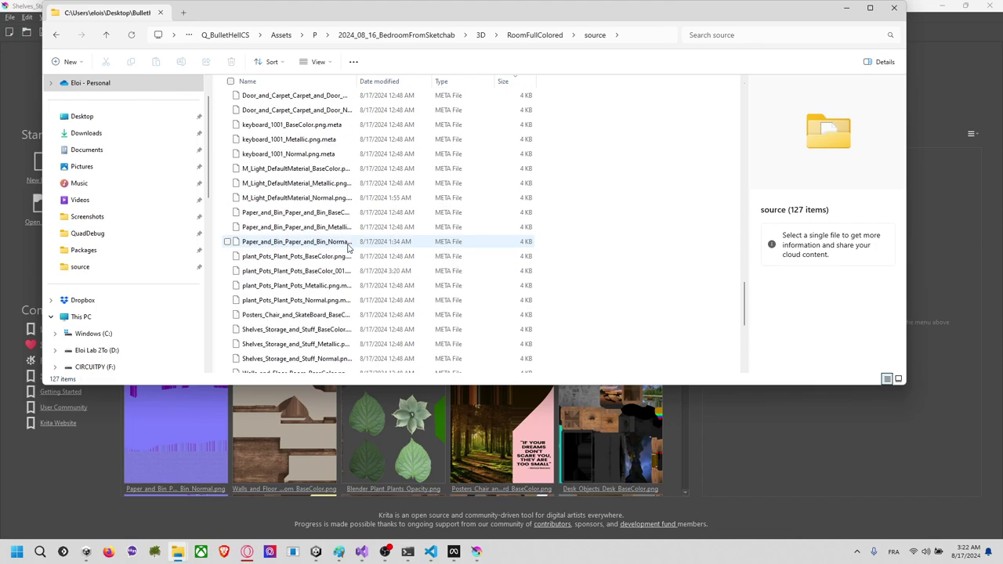
{"action": "scroll", "coordinate": [349, 251], "scroll_direction": "down", "scroll_amount": 10}
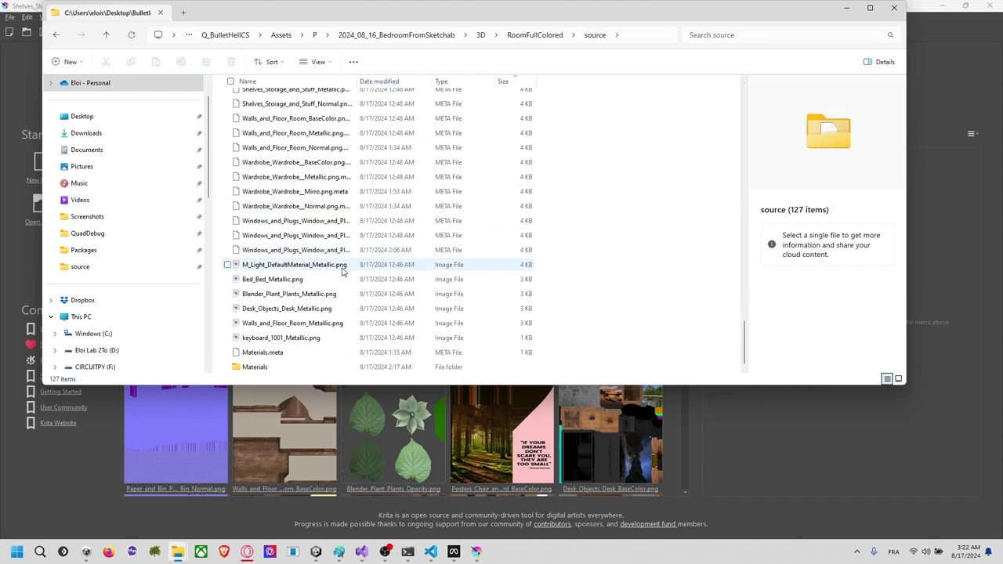
{"action": "scroll", "coordinate": [326, 299], "scroll_direction": "up", "scroll_amount": 20}
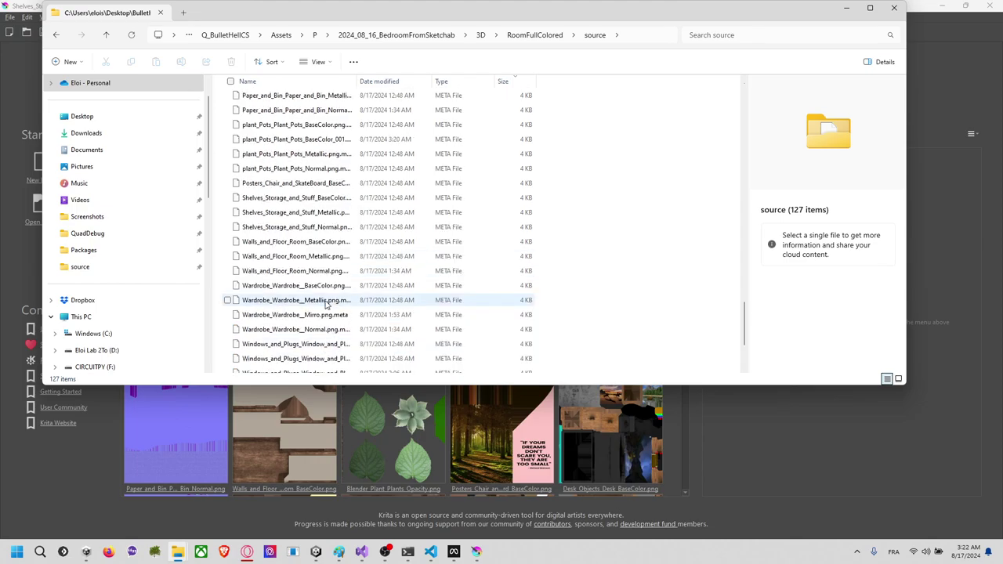
Step: Examine the largest PNG~ files in the size-sorted source folder
{"action": "scroll", "coordinate": [326, 306], "scroll_direction": "up", "scroll_amount": 7}
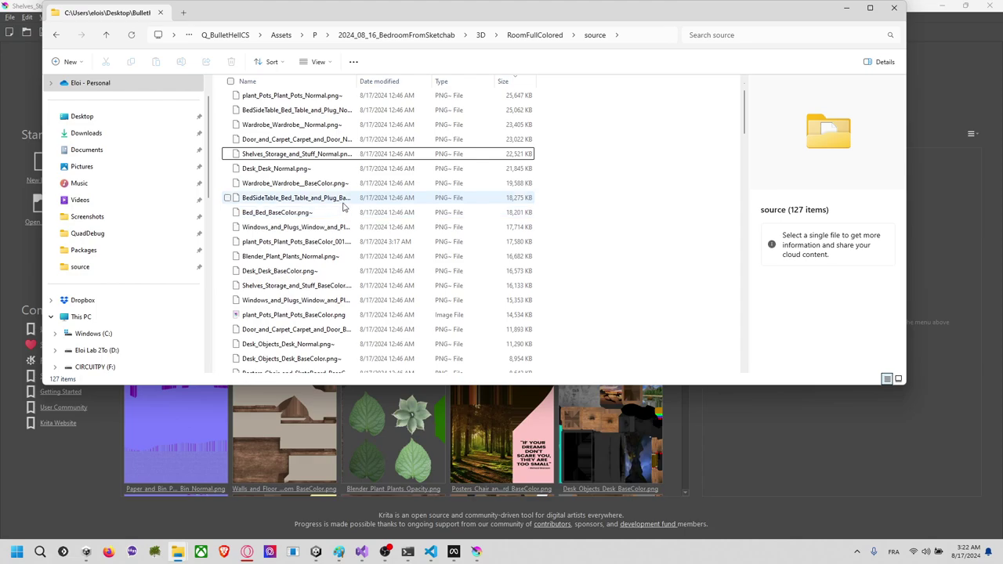
{"action": "scroll", "coordinate": [376, 211], "scroll_direction": "up", "scroll_amount": 1}
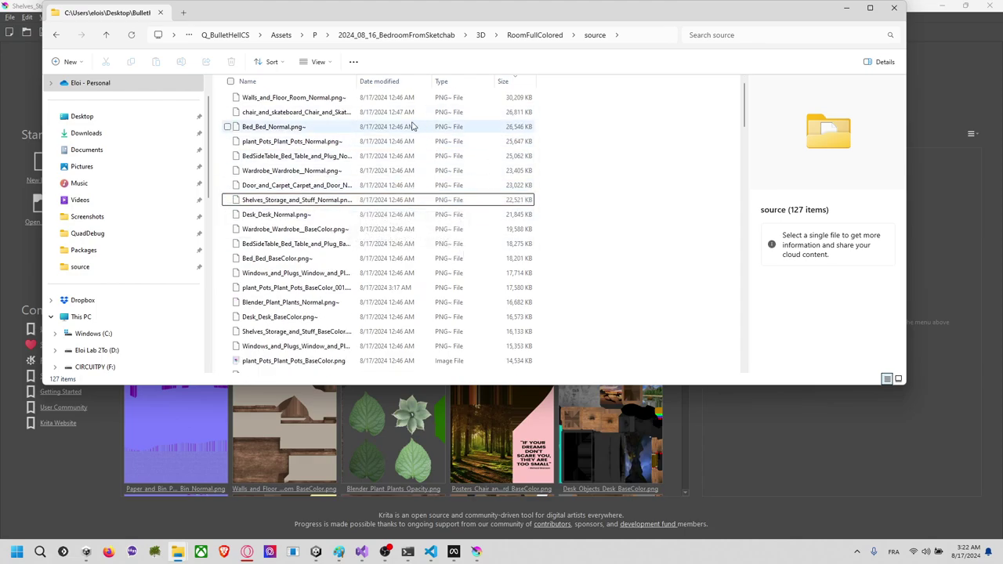
{"action": "key", "text": "alt+Tab"}
{"action": "key", "text": "alt+Tab"}
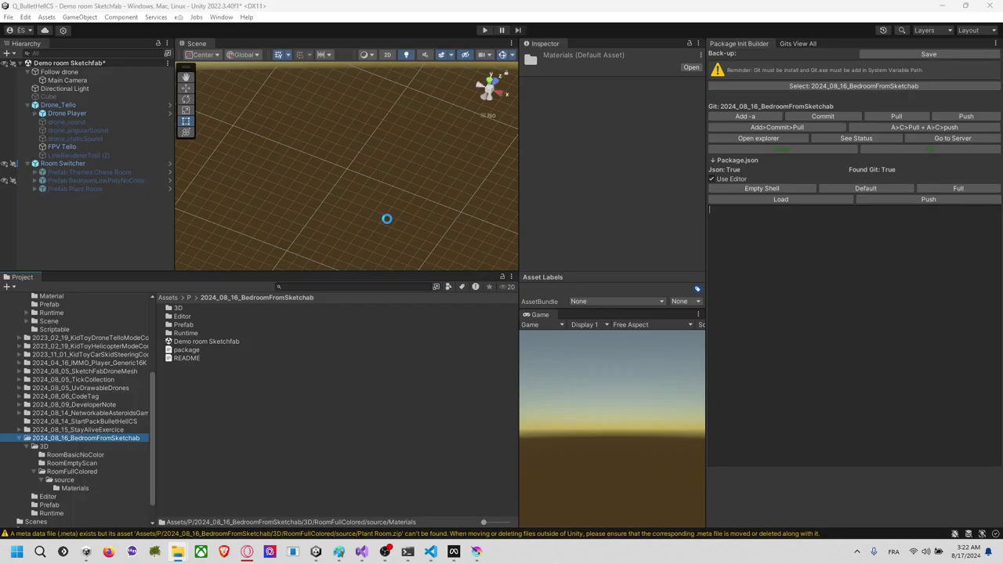
{"action": "key", "text": "alt+Tab"}
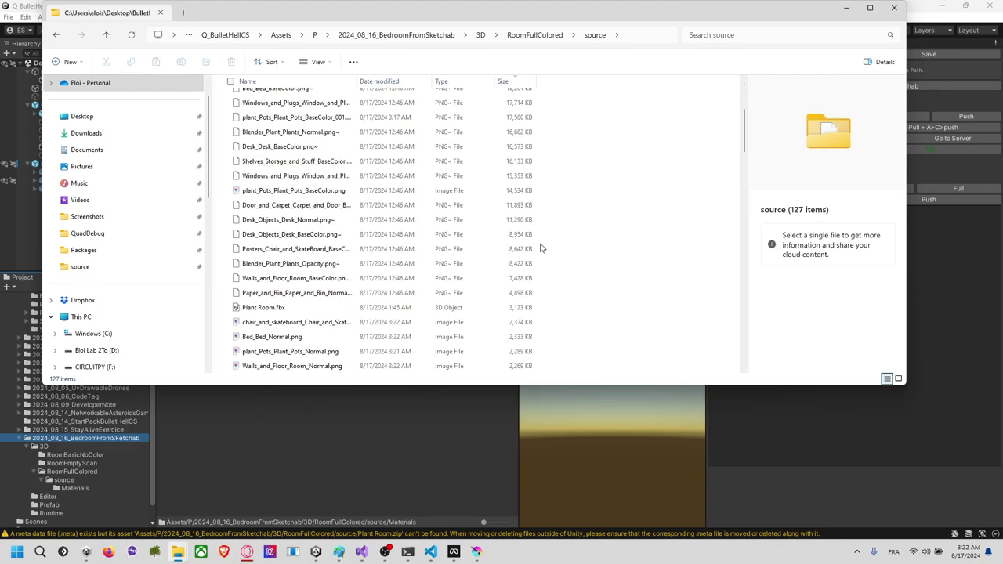
{"action": "left_click", "coordinate": [516, 118]}
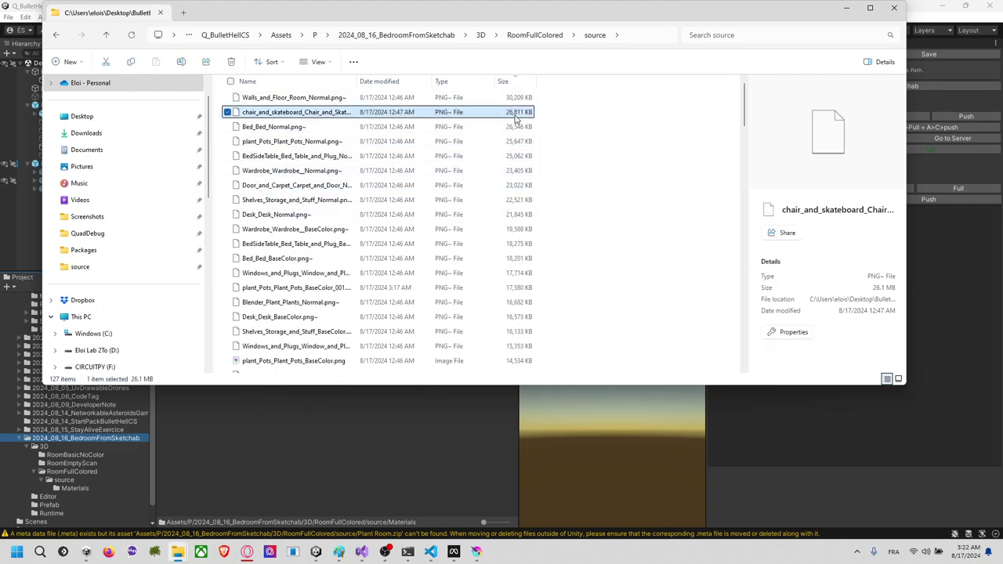
{"action": "left_click", "coordinate": [515, 97]}
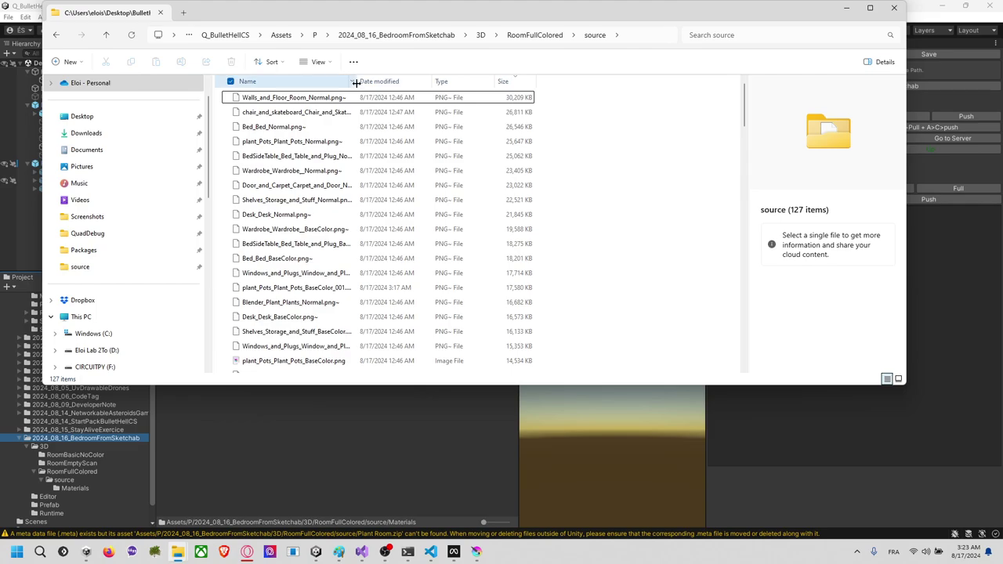
Step: Widen the Name column and compare the full names and sizes of the PNG and PNG~ textures
{"action": "left_click_drag", "start_coordinate": [357, 81], "coordinate": [428, 82]}
{"action": "scroll", "coordinate": [479, 152], "scroll_direction": "down", "scroll_amount": 12}
{"action": "scroll", "coordinate": [479, 152], "scroll_direction": "down", "scroll_amount": 5}
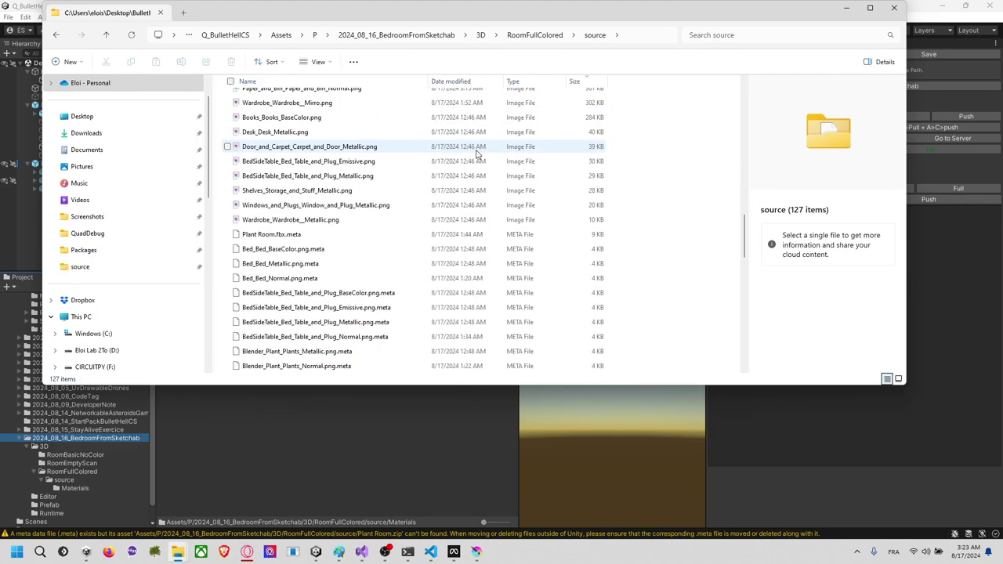
{"action": "scroll", "coordinate": [477, 154], "scroll_direction": "up", "scroll_amount": 1}
{"action": "scroll", "coordinate": [477, 154], "scroll_direction": "up", "scroll_amount": 3}
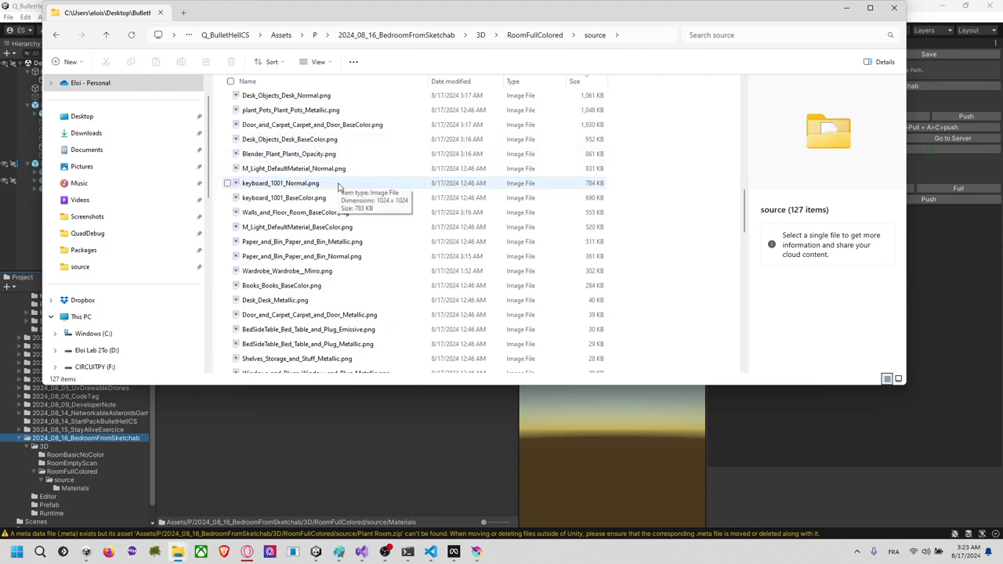
{"action": "scroll", "coordinate": [383, 188], "scroll_direction": "up", "scroll_amount": 6}
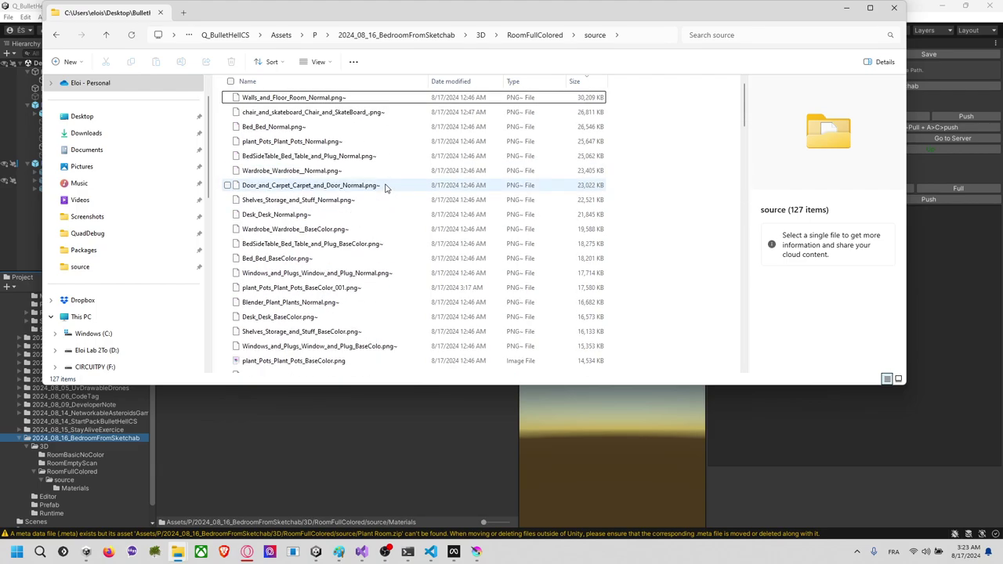
{"action": "left_click", "coordinate": [385, 113]}
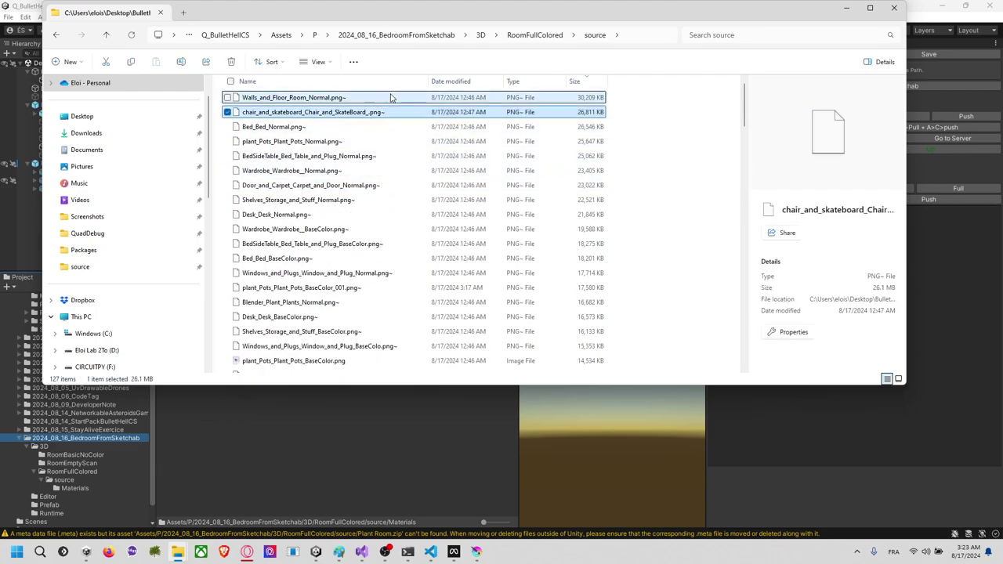
{"action": "left_click", "coordinate": [387, 97]}
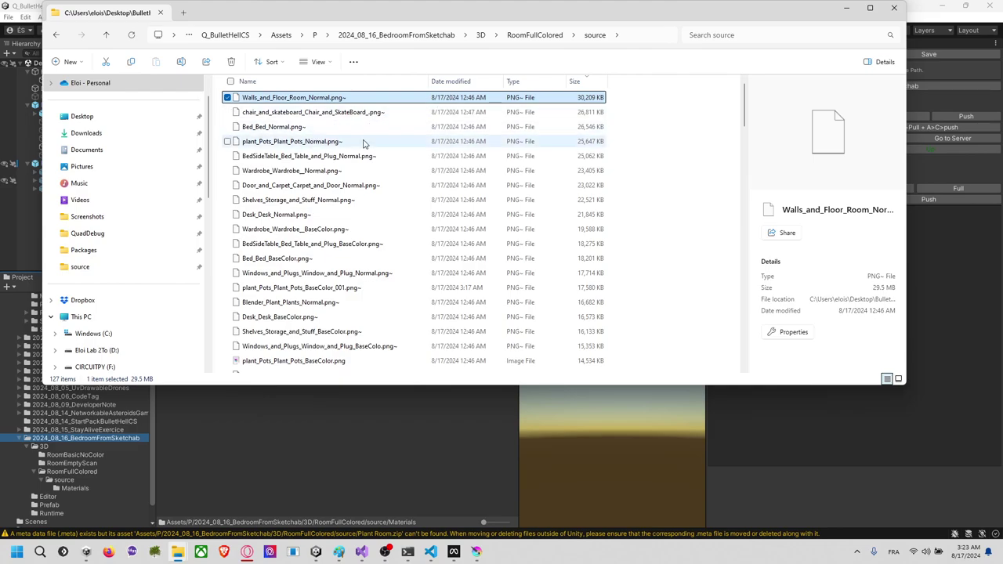
{"action": "scroll", "coordinate": [377, 227], "scroll_direction": "down", "scroll_amount": 3}
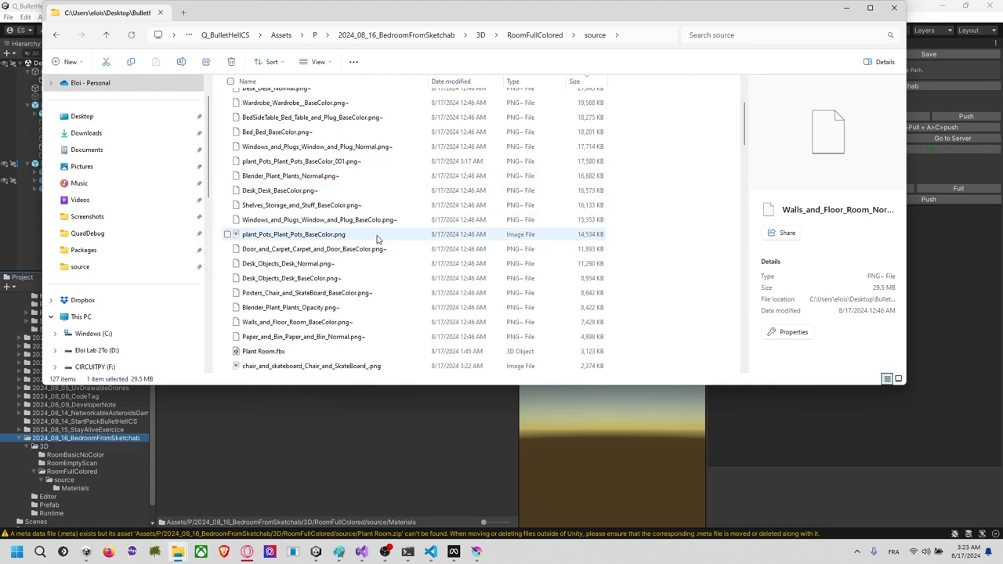
{"action": "scroll", "coordinate": [376, 239], "scroll_direction": "up", "scroll_amount": 5}
Step: Sort the source folder by file type and delete all of its PNG~ files, from Bed_Bed_BaseColor to Windows_and_Plugs_Window_and_Plug_Normal
{"action": "left_click", "coordinate": [536, 81]}
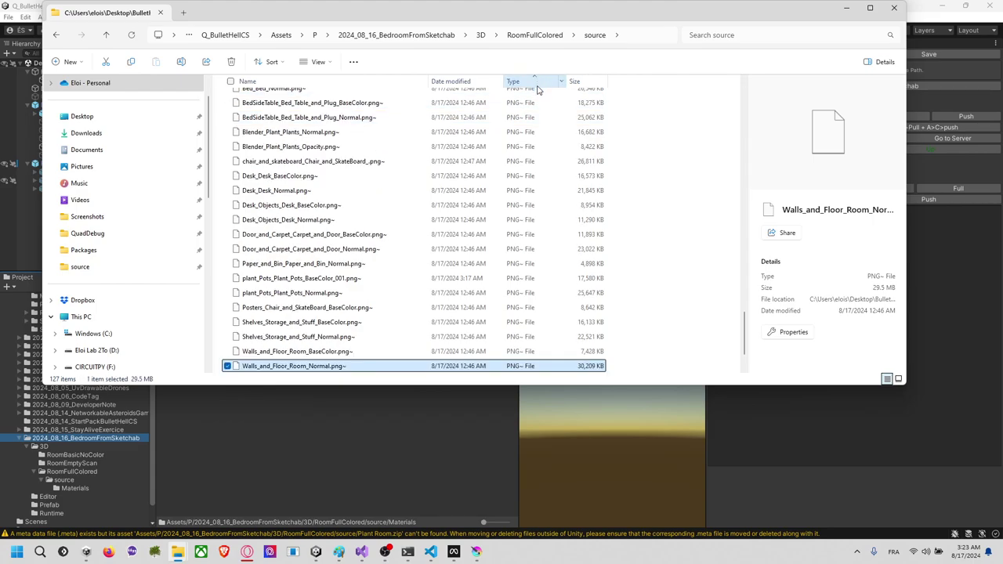
{"action": "scroll", "coordinate": [423, 321], "scroll_direction": "up", "scroll_amount": 2}
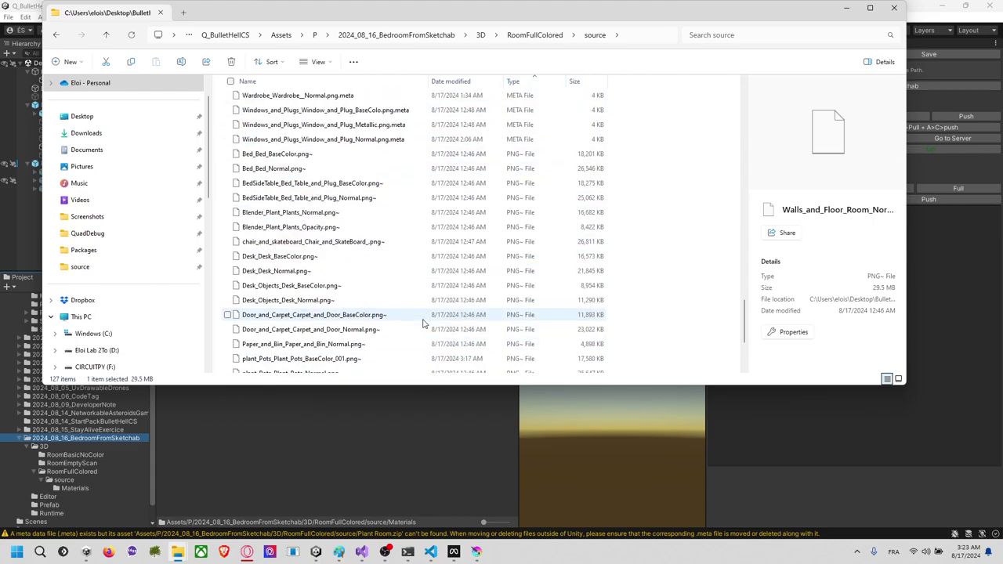
{"action": "left_click", "coordinate": [475, 155], "text": "shift"}
{"action": "scroll", "coordinate": [445, 208], "scroll_direction": "down", "scroll_amount": 3}
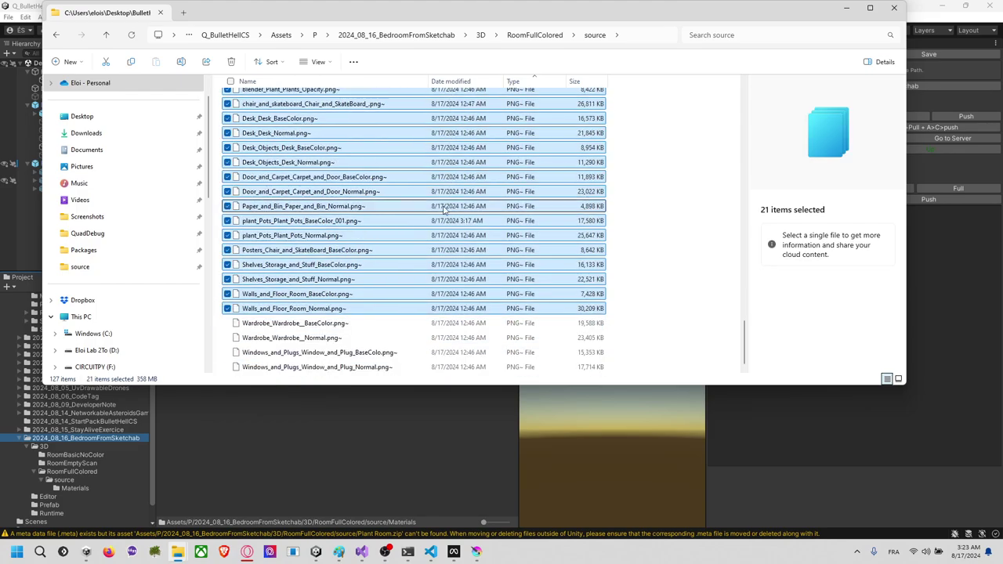
{"action": "left_click", "coordinate": [506, 367]}
{"action": "scroll", "coordinate": [497, 298], "scroll_direction": "up", "scroll_amount": 4}
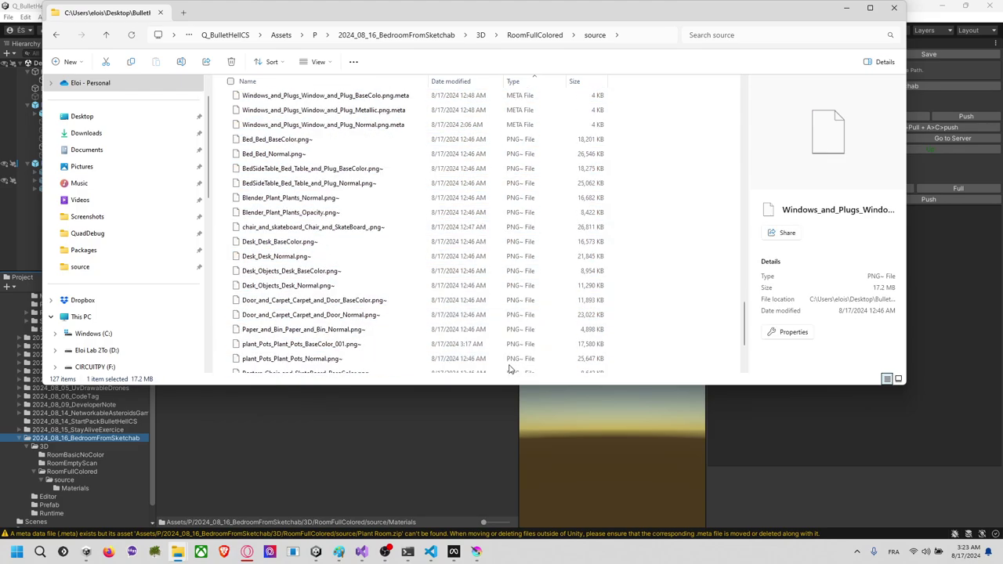
{"action": "left_click", "coordinate": [511, 185], "text": "shift"}
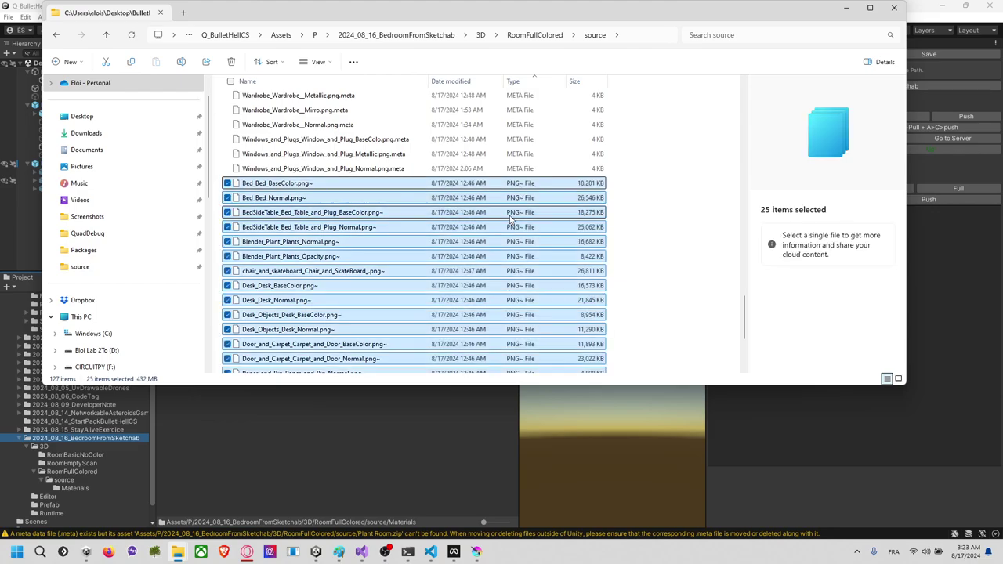
{"action": "key", "text": "Delete"}
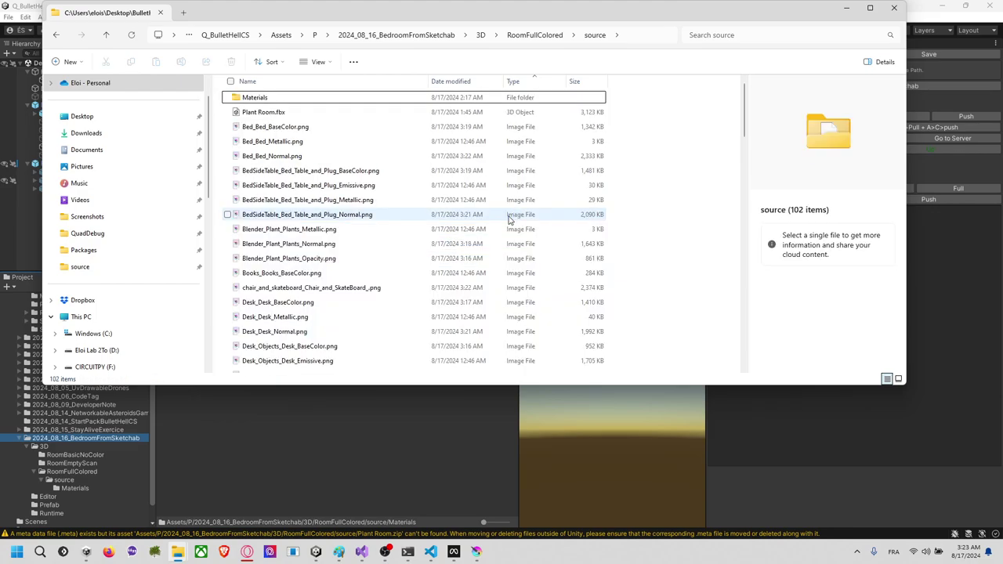
Step: Switch to Unity, activate Prefab Plant Room in the scene, and frame it in the Scene view
{"action": "key", "text": "alt+Tab"}
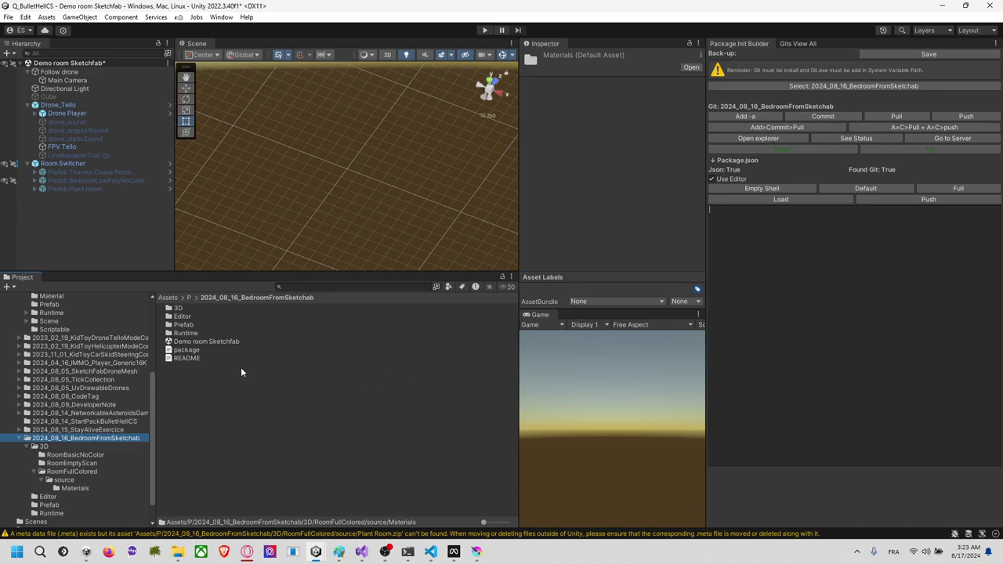
{"action": "left_click", "coordinate": [86, 188]}
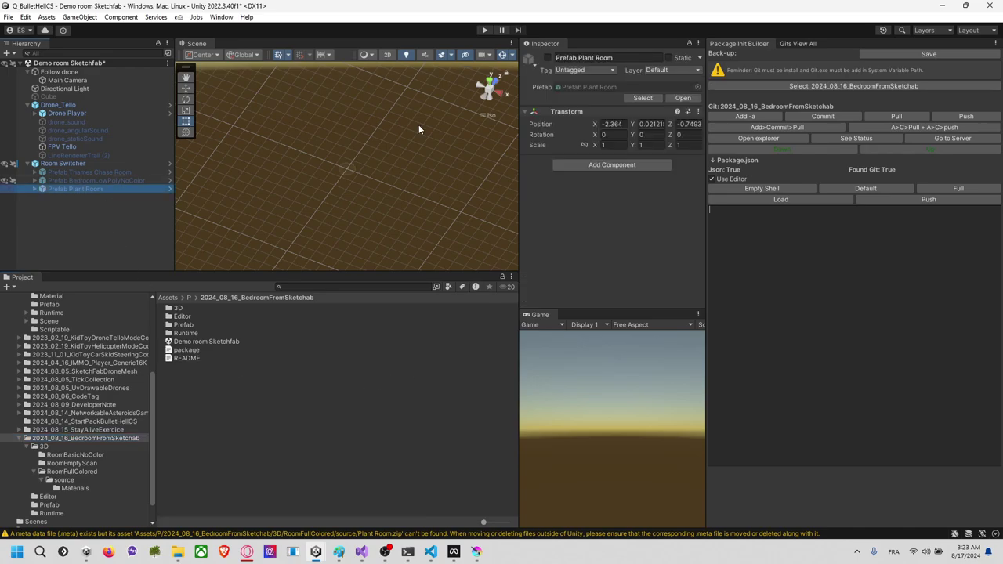
{"action": "left_click", "coordinate": [547, 58]}
{"action": "left_click", "coordinate": [150, 211]}
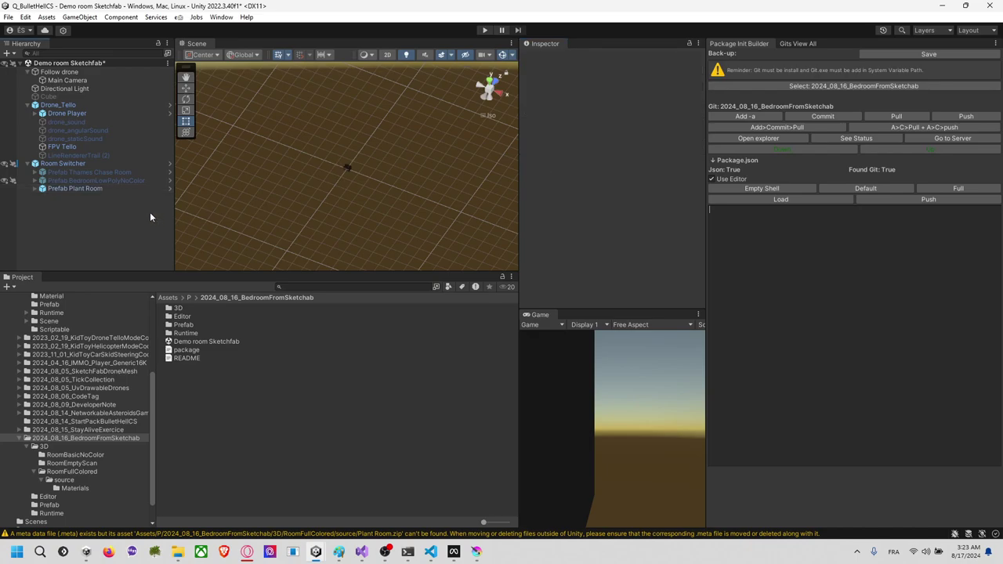
{"action": "double_click", "coordinate": [163, 189]}
{"action": "middle_click_drag", "start_coordinate": [373, 185], "coordinate": [380, 176]}
{"action": "scroll", "coordinate": [381, 177], "scroll_direction": "up", "scroll_amount": 15}
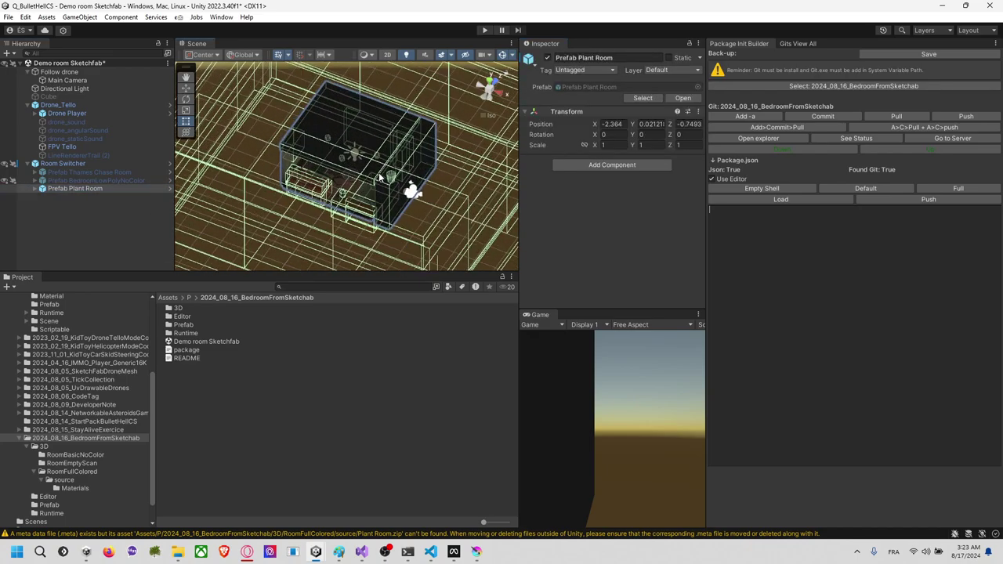
{"action": "right_click_drag", "start_coordinate": [315, 217], "coordinate": [352, 127]}
{"action": "left_click_drag", "start_coordinate": [352, 129], "coordinate": [363, 133], "text": "alt"}
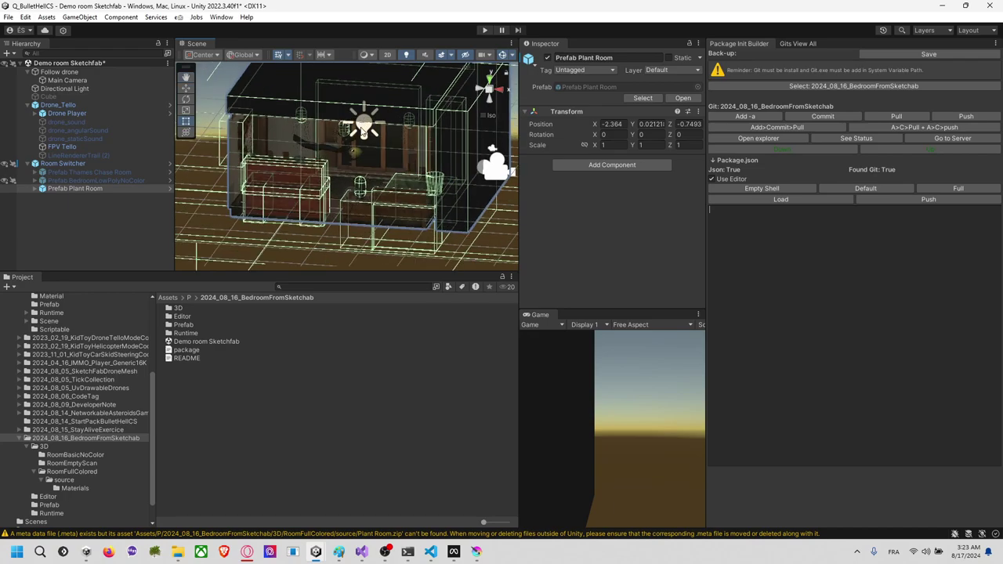
Step: Play the scene with Room Switcher selected, run its Next action twice to inspect the Plant Room, and stop playback
{"action": "left_click", "coordinate": [458, 223]}
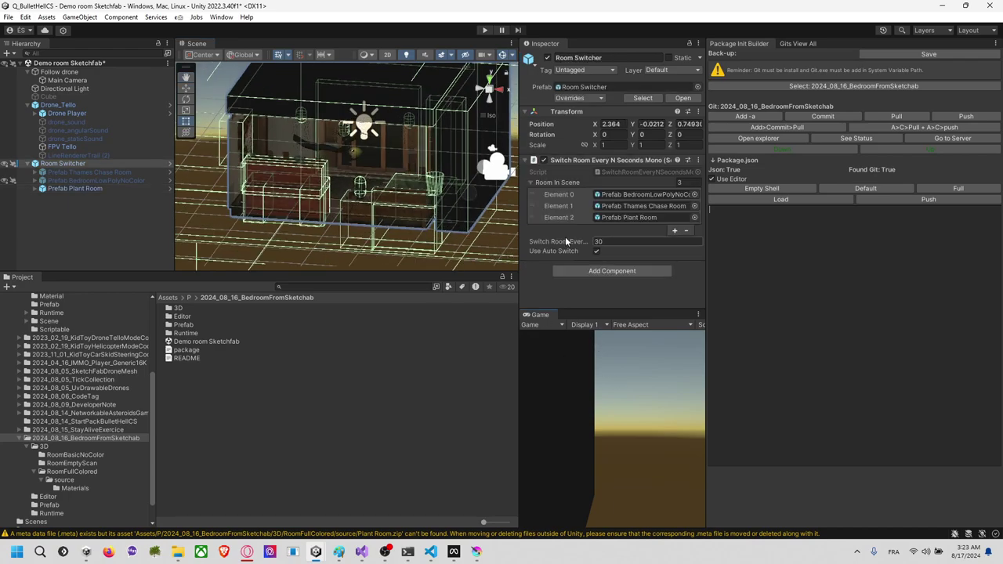
{"action": "left_click", "coordinate": [484, 30]}
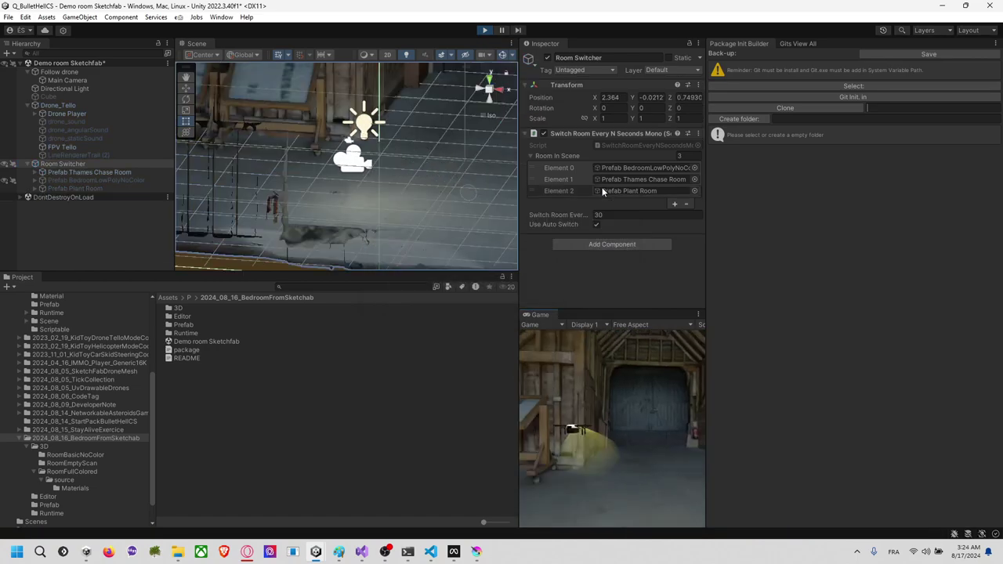
{"action": "right_click", "coordinate": [589, 135]}
{"action": "left_click", "coordinate": [627, 276]}
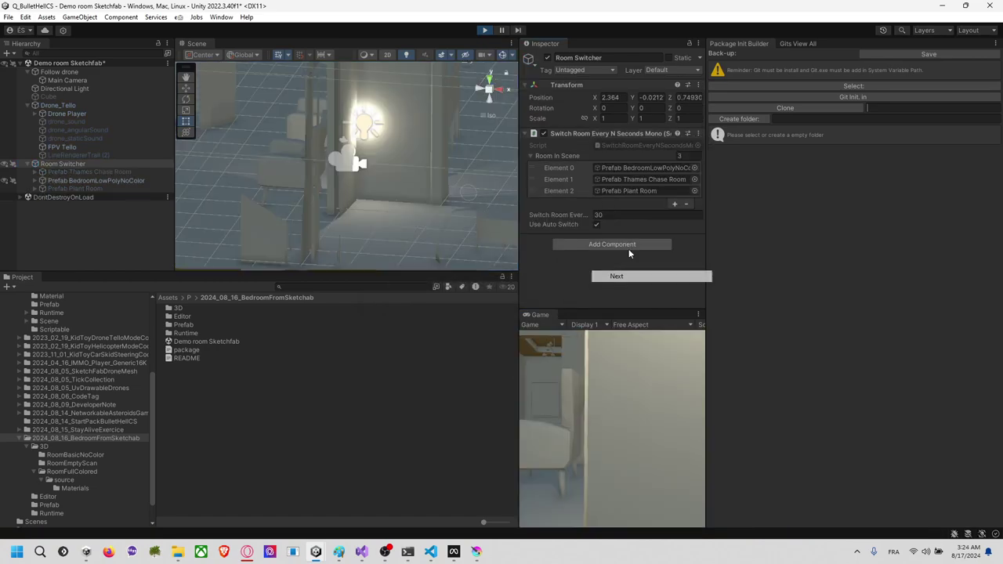
{"action": "right_click", "coordinate": [591, 135]}
{"action": "left_click", "coordinate": [629, 274]}
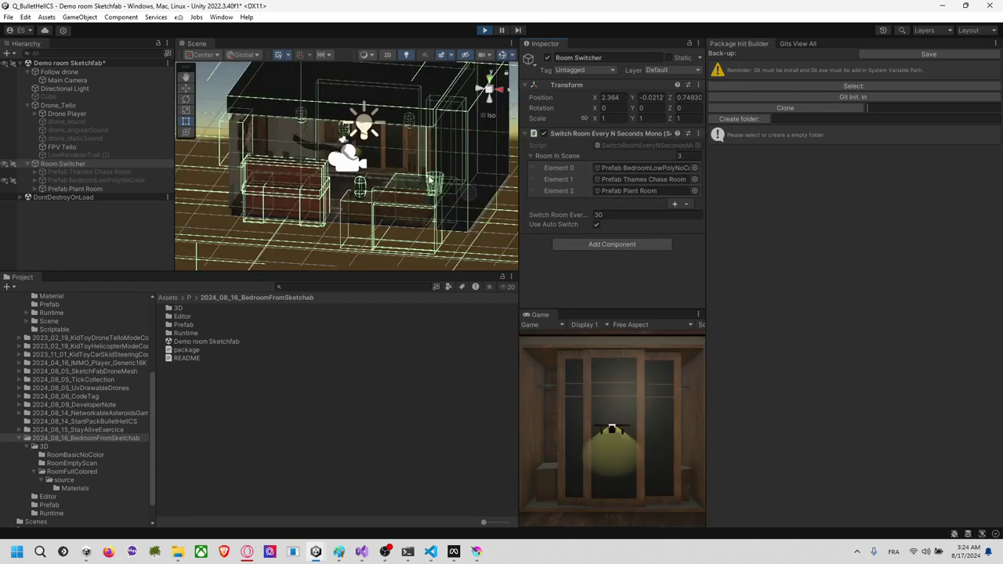
{"action": "scroll", "coordinate": [418, 178], "scroll_direction": "up", "scroll_amount": 4}
{"action": "left_click", "coordinate": [643, 400]}
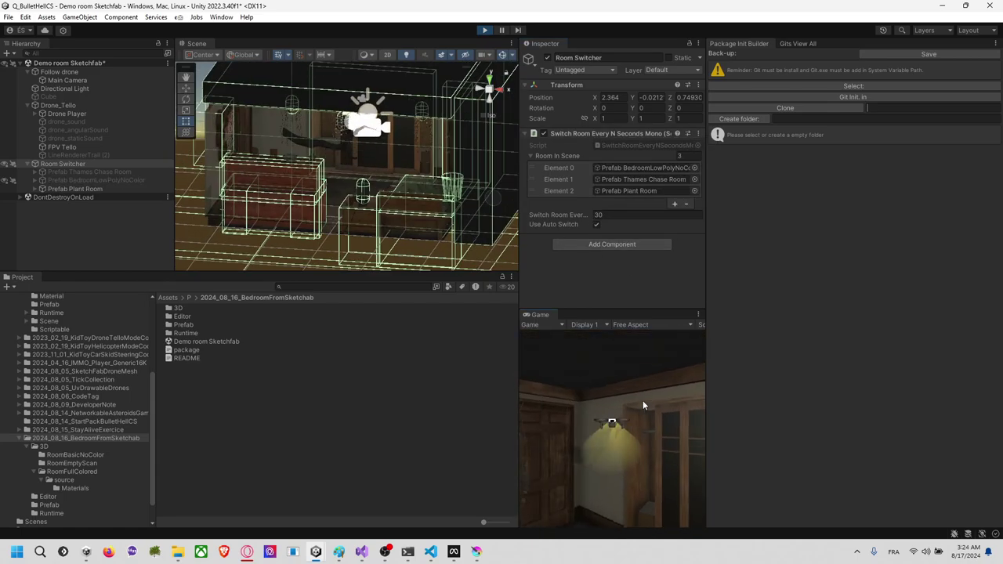
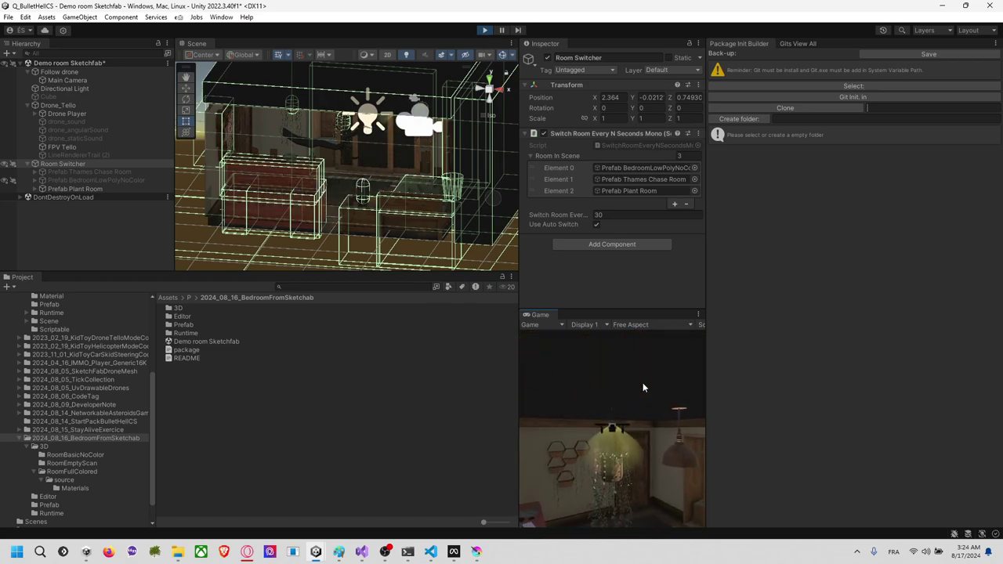
{"action": "left_click", "coordinate": [485, 30]}
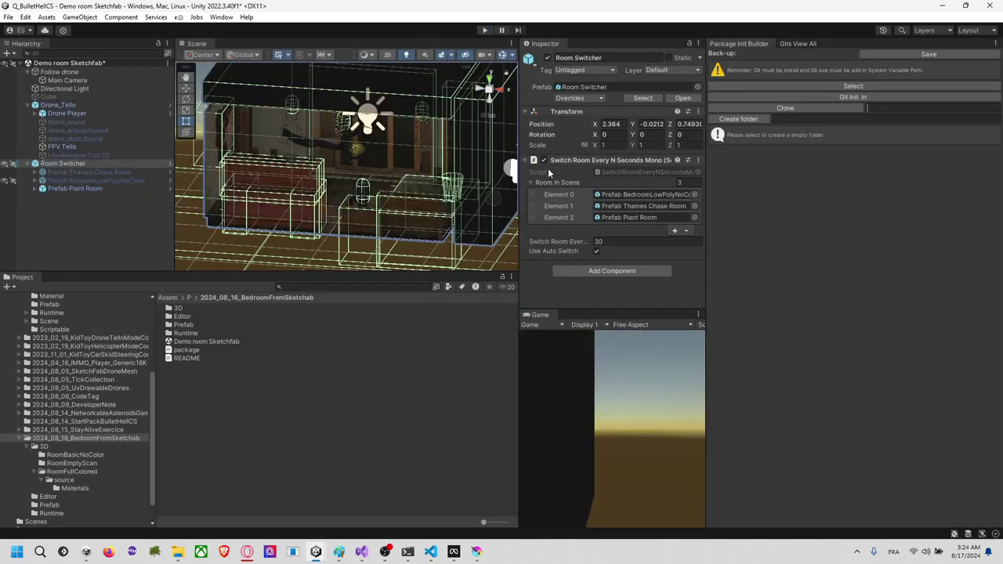
Step: Move Prefab Plant Room to Element 0 of the Room Switcher's Room In Scene list and save the scene
{"action": "left_click_drag", "start_coordinate": [532, 217], "coordinate": [533, 193]}
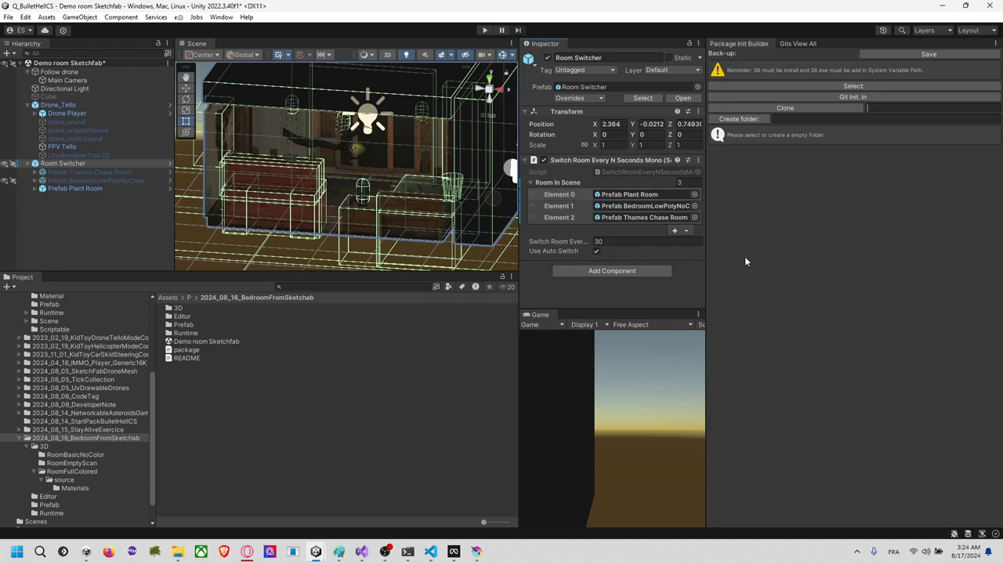
{"action": "key", "text": "ctrl+s"}
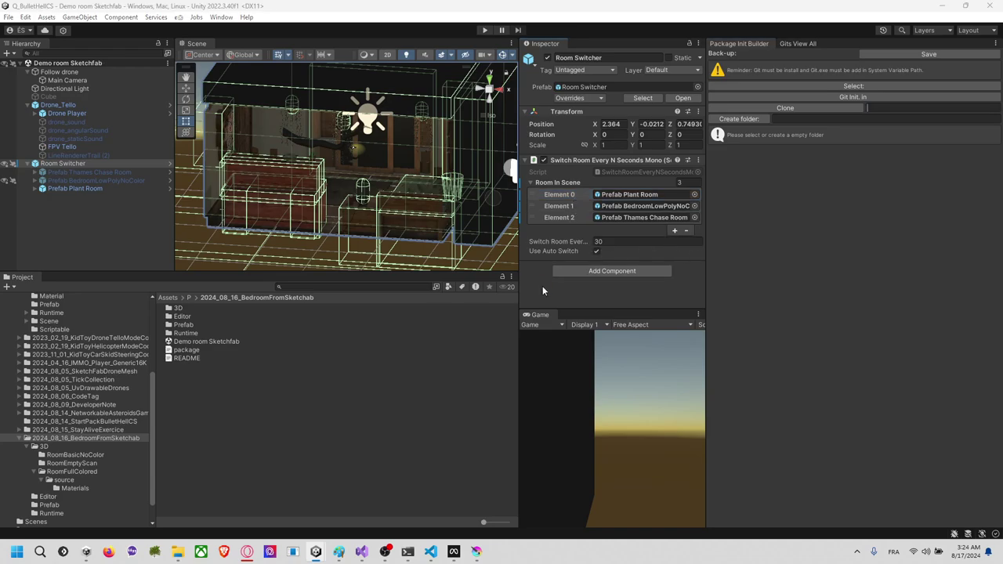
Step: Switch to File Explorer, go up to the 2024_08_16_BedroomFromSketchab folder, and check the size of its .git folder
{"action": "key", "text": "alt+Tab"}
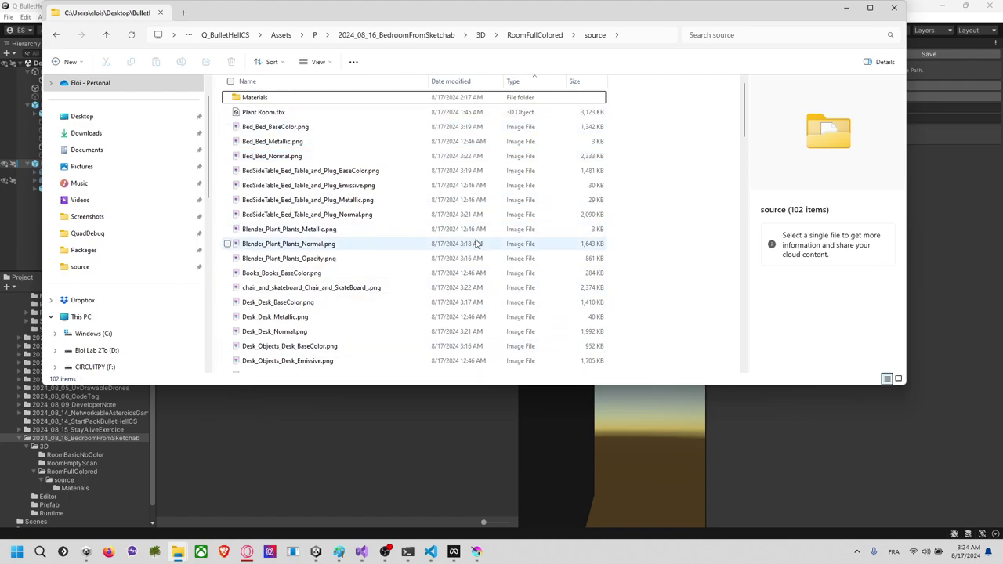
{"action": "left_click", "coordinate": [406, 37]}
{"action": "left_click", "coordinate": [296, 101]}
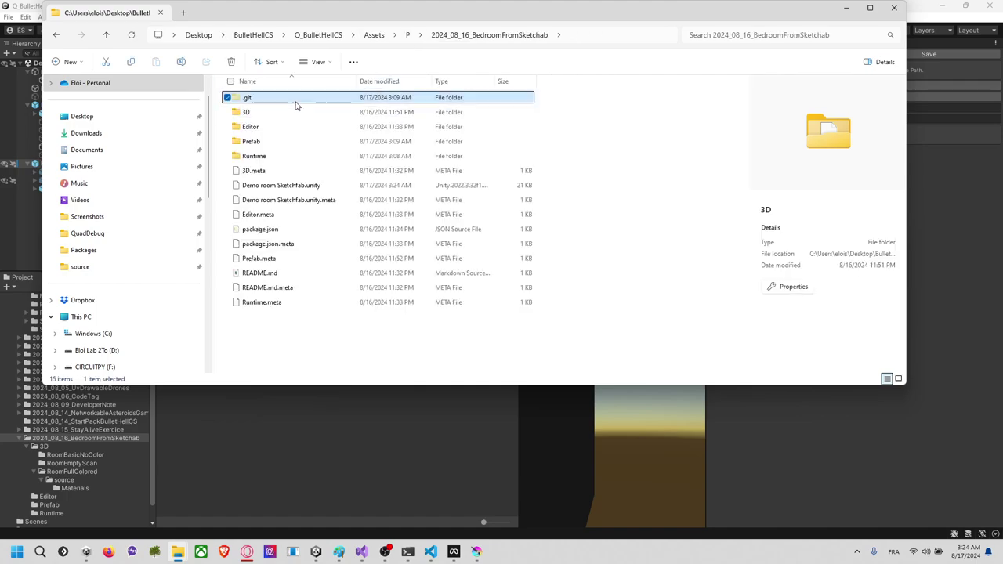
{"action": "right_click", "coordinate": [295, 105]}
{"action": "left_click", "coordinate": [364, 312]}
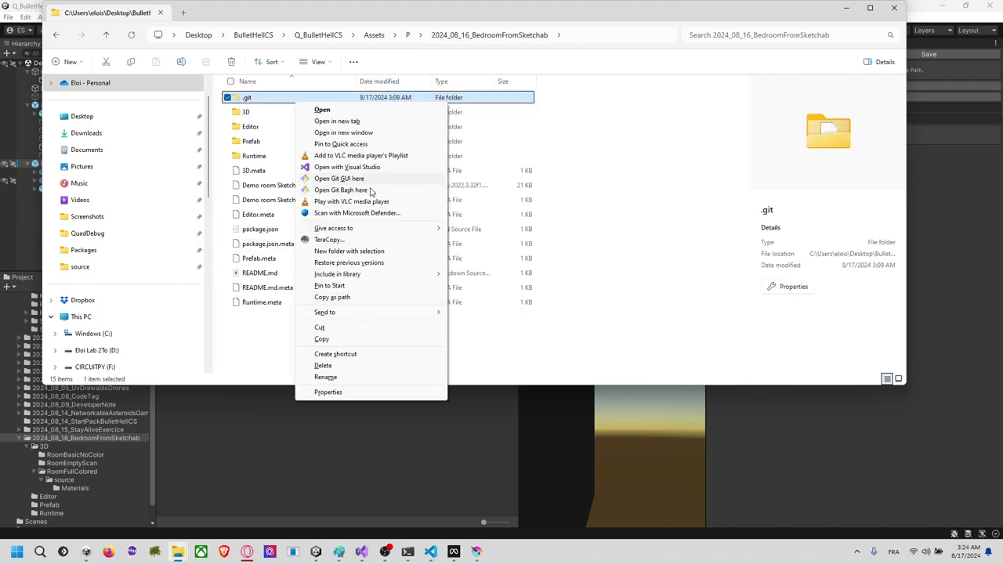
{"action": "left_click", "coordinate": [371, 392]}
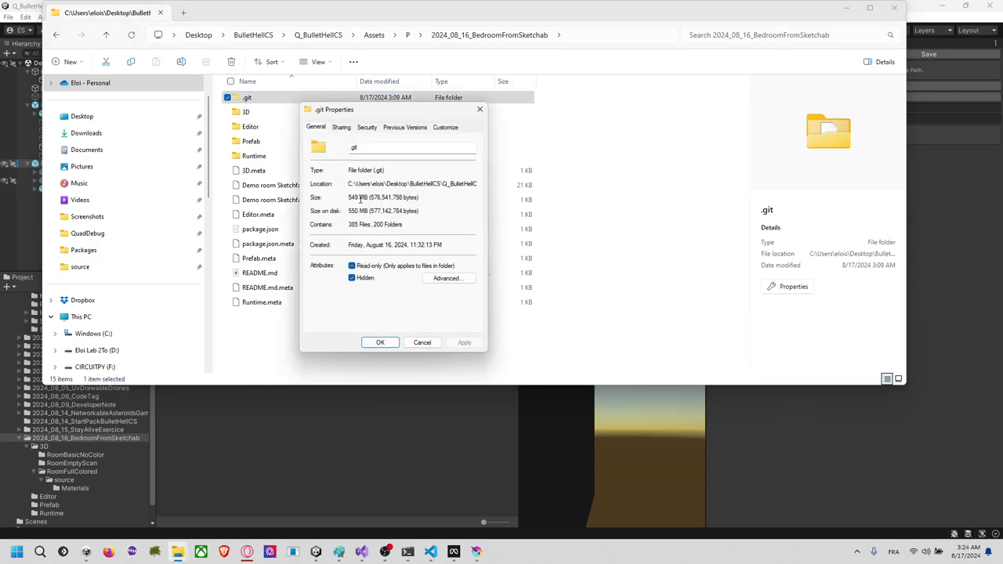
{"action": "left_click", "coordinate": [426, 343]}
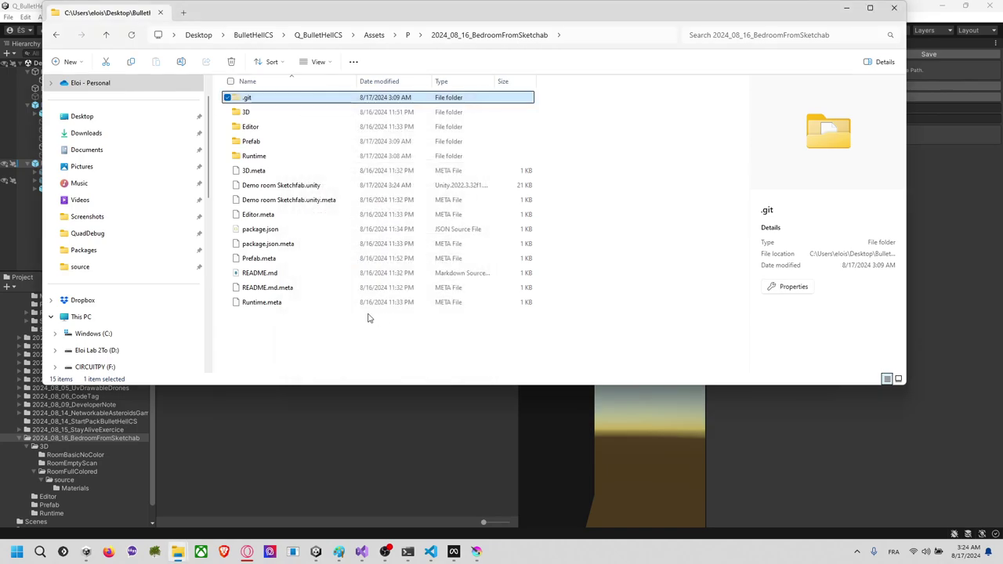
Step: Open a command prompt in the 2024_08_16_BedroomFromSketchab folder and run git status
{"action": "left_click", "coordinate": [605, 36]}
{"action": "type", "text": "cm"}
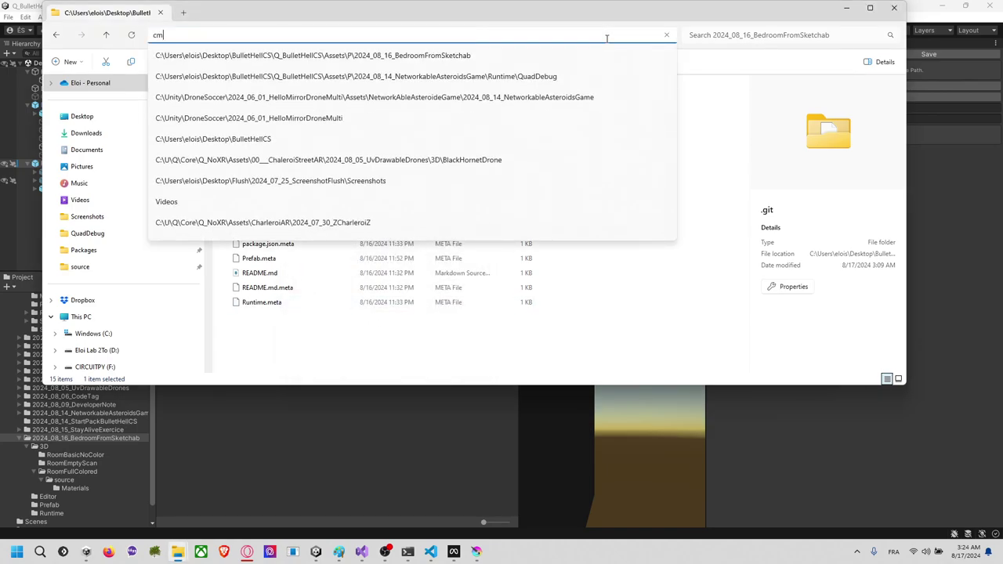
{"action": "type", "text": "d"}
{"action": "key", "text": "Return"}
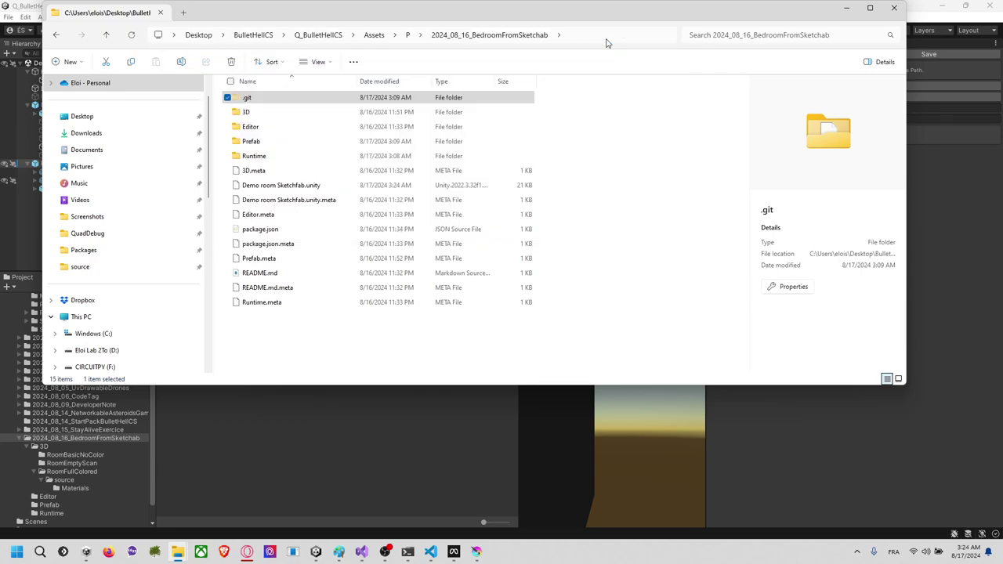
{"action": "type", "text": "git statu"}
{"action": "type", "text": "s"}
{"action": "key", "text": "Return"}
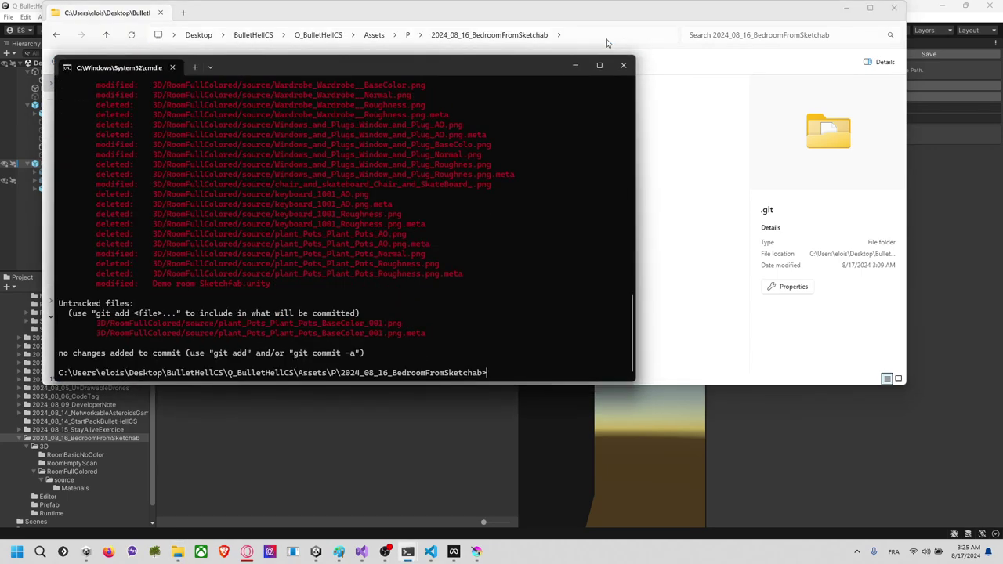
Step: Stage all changes with git add . and commit them with the message "save"
{"action": "type", "text": "git  add ."}
{"action": "key", "text": "Return"}
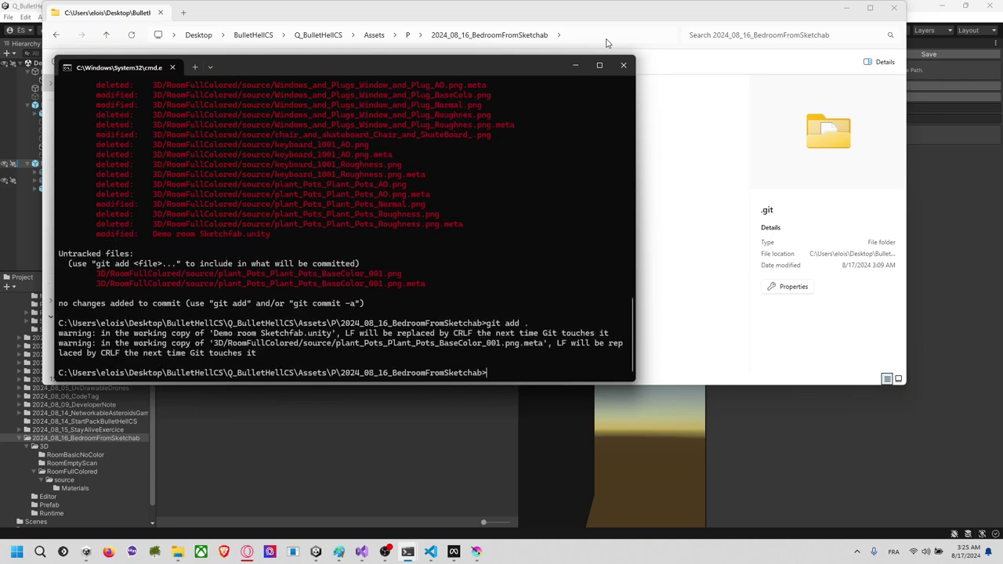
{"action": "type", "text": "git commit -m \"save\""}
{"action": "key", "text": "Return"}
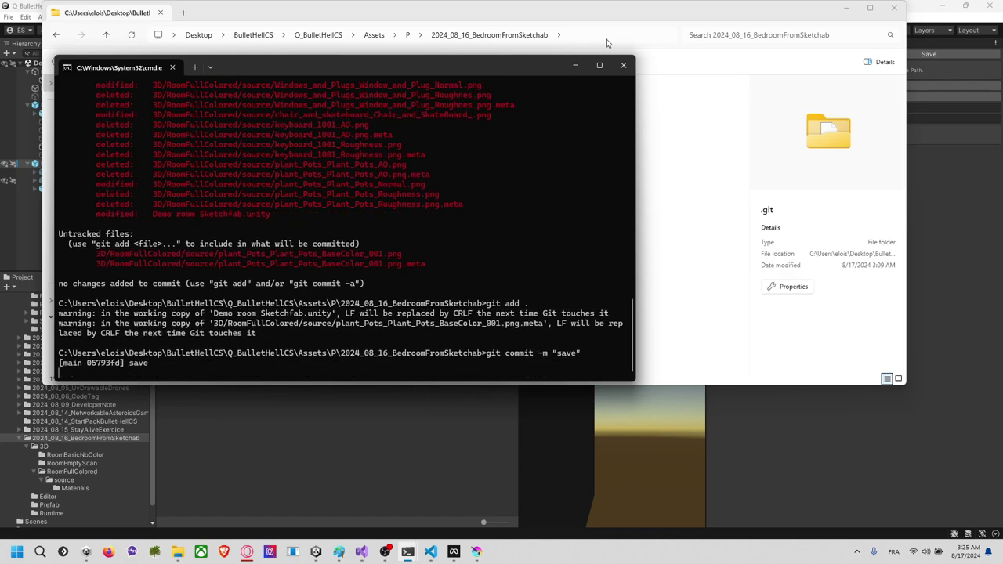
Step: Run git pull to bring in the remote repository's changes
{"action": "type", "text": "gi"}
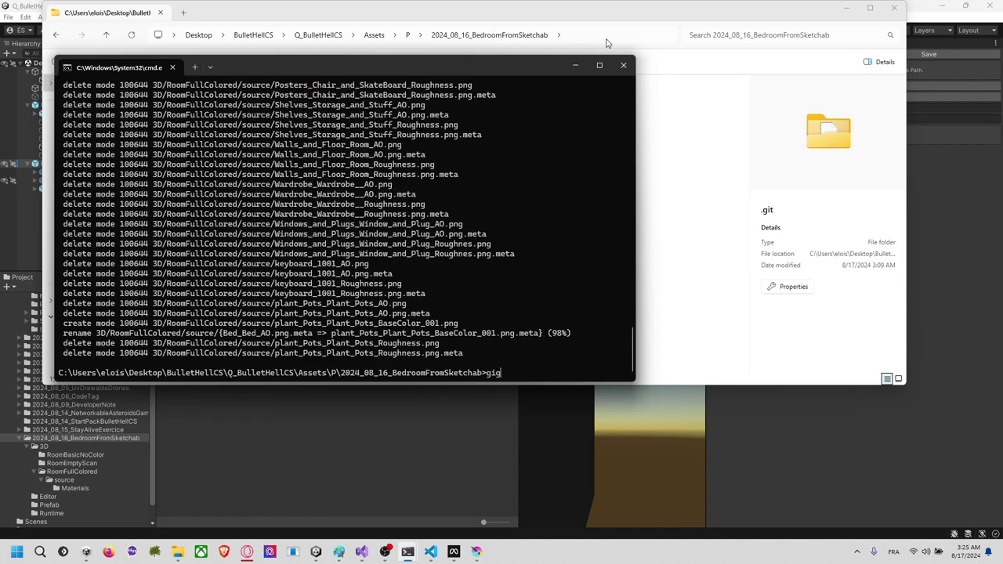
{"action": "type", "text": "t pull"}
{"action": "key", "text": "Return"}
Step: Return to File Explorer and check the total size of the 2024_08_16_BedroomFromSketchab folder in its properties
{"action": "left_click", "coordinate": [607, 43]}
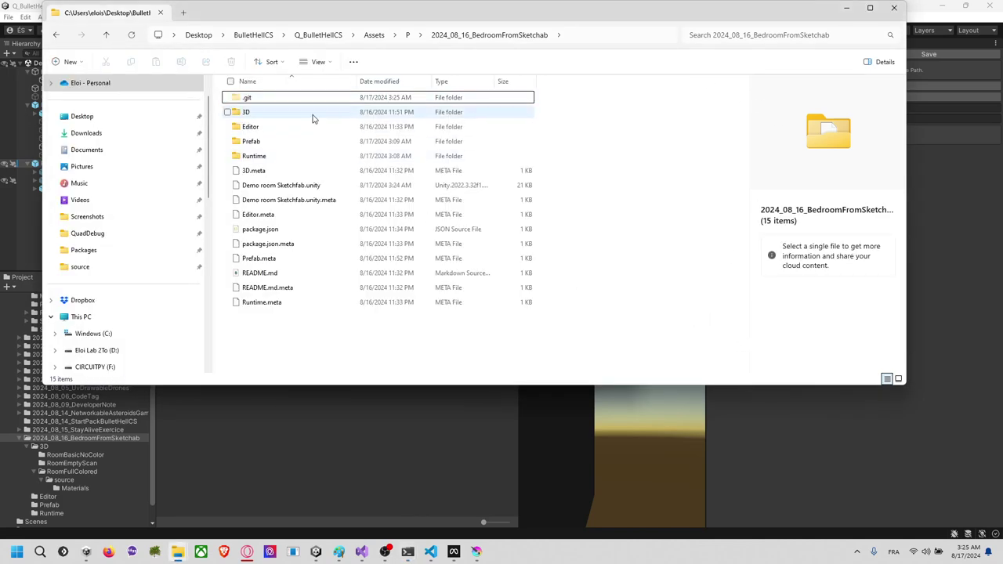
{"action": "right_click", "coordinate": [266, 101]}
{"action": "left_click", "coordinate": [323, 258]}
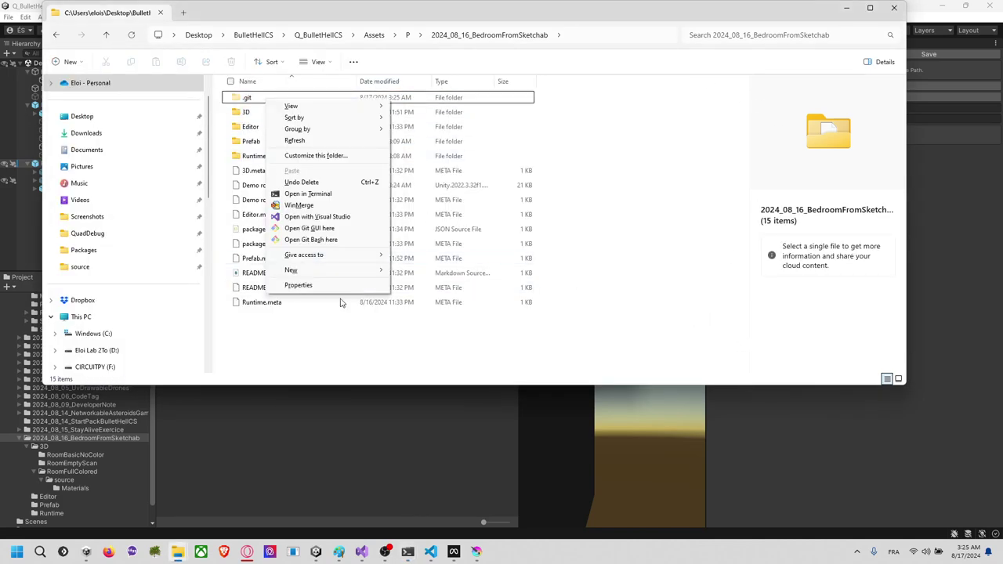
{"action": "left_click", "coordinate": [321, 287]}
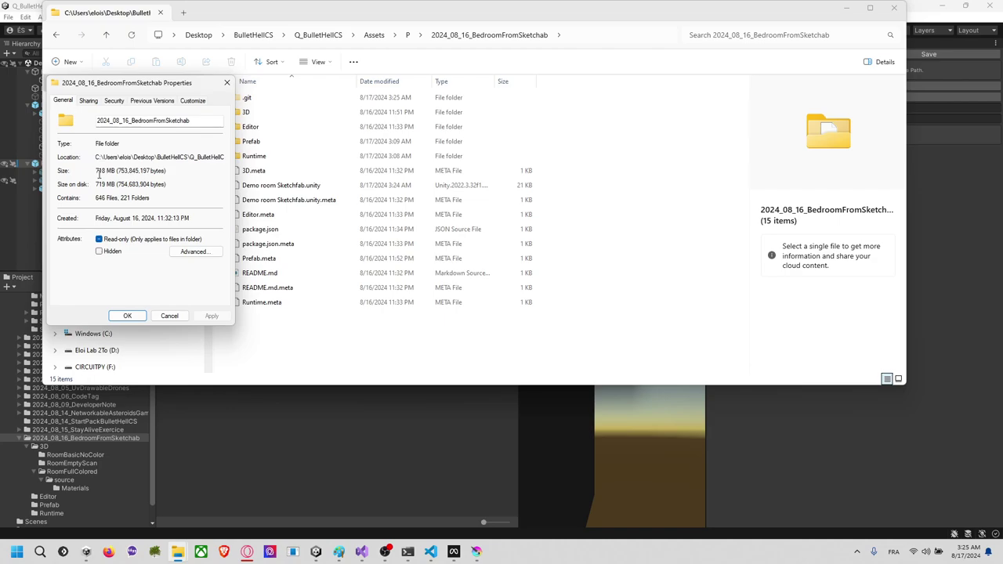
{"action": "left_click", "coordinate": [226, 82]}
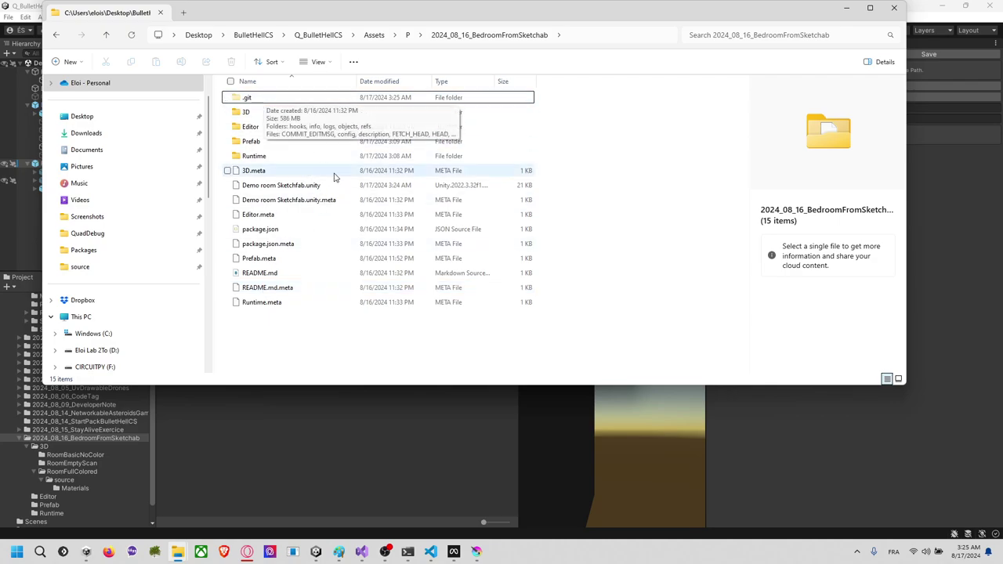
Step: Switch to the browser's GitHub page of 2024_08_16_BedroomFromSketchab, copy the repository name, and open the repository's settings
{"action": "key", "text": "alt+Tab"}
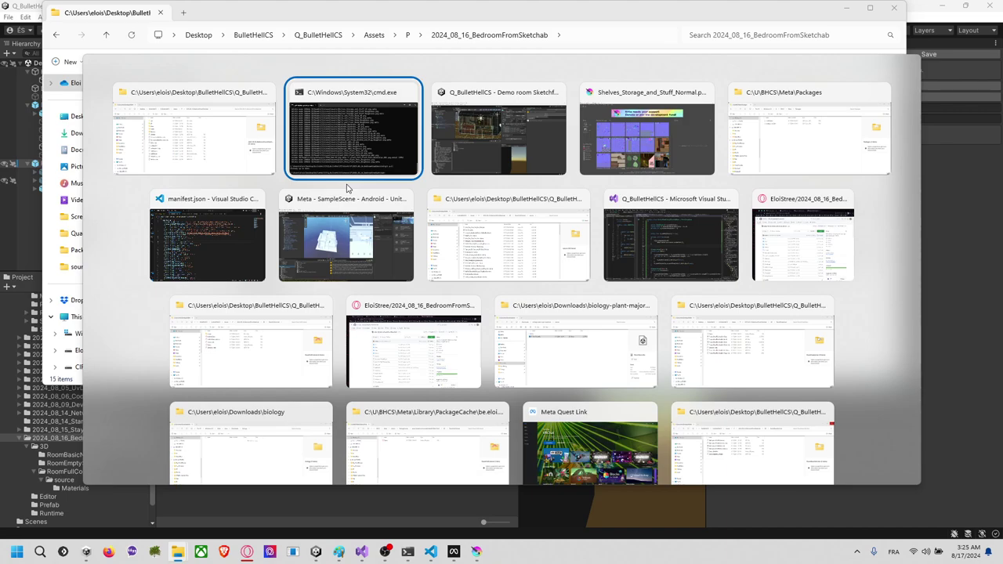
{"action": "left_click", "coordinate": [389, 317]}
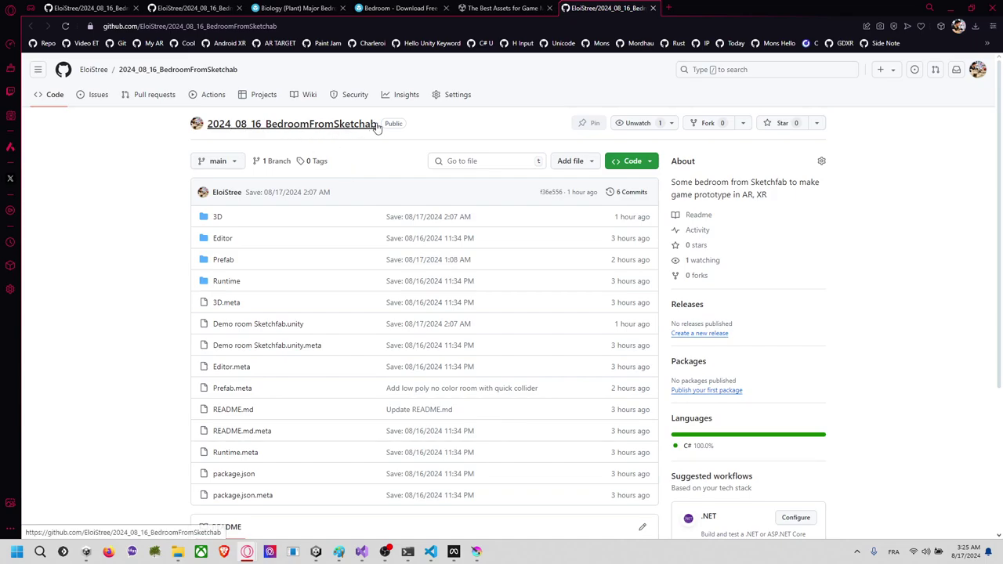
{"action": "left_click_drag", "start_coordinate": [377, 127], "coordinate": [208, 131]}
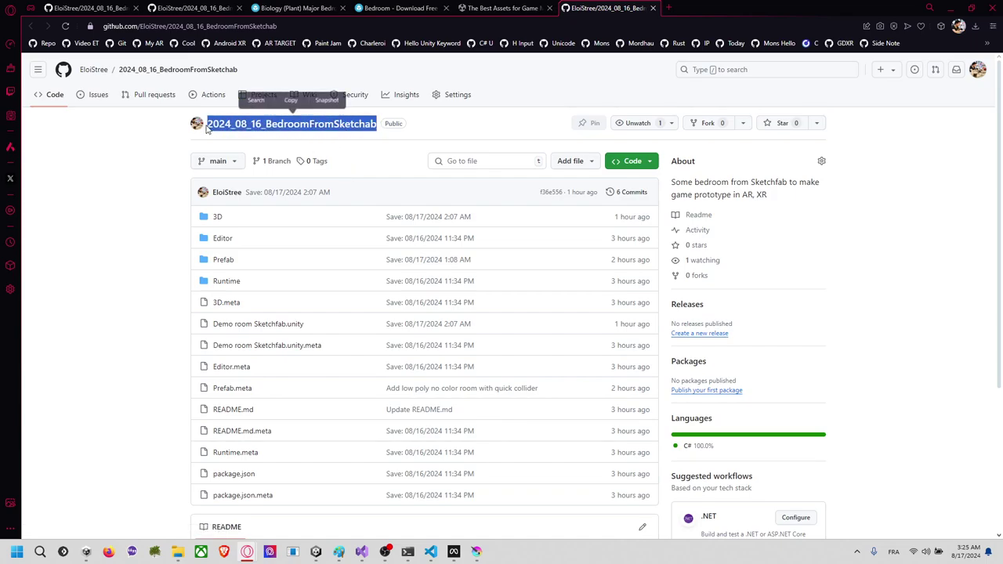
{"action": "key", "text": "ctrl+c"}
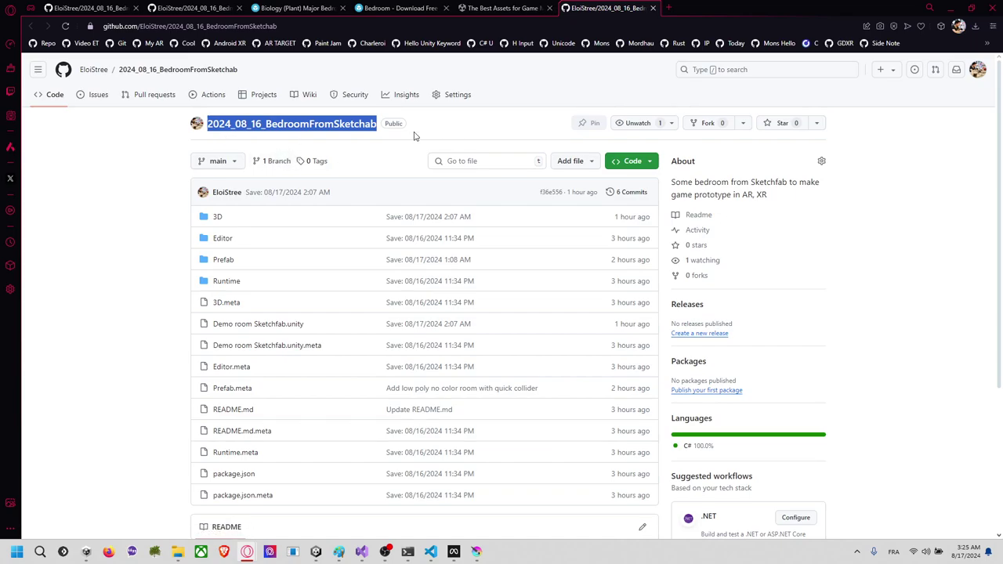
{"action": "left_click", "coordinate": [458, 95]}
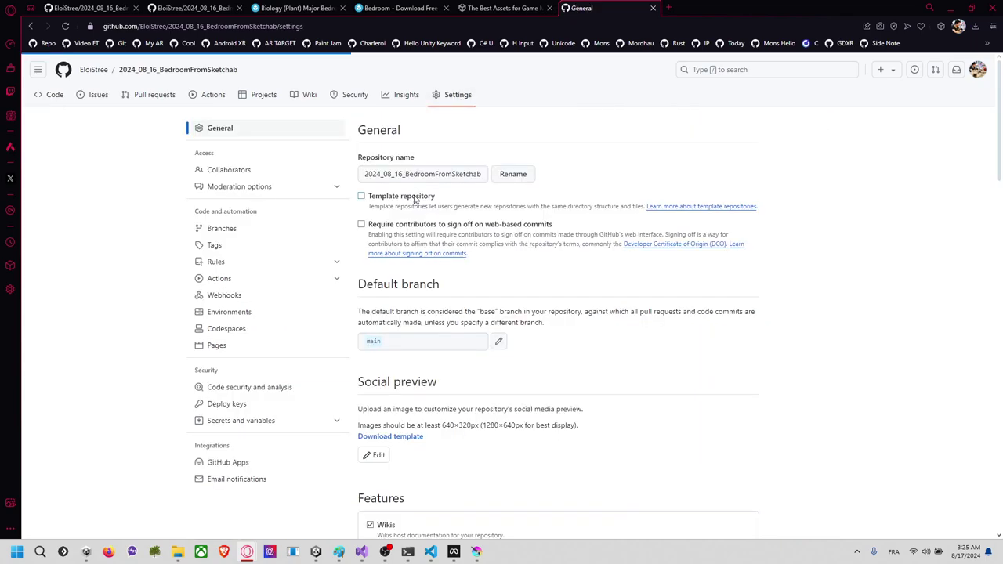
Step: Try to delete the 2024_08_16_BedroomFromSketchab repository, entering its full owner and repository name as confirmation, and go back at the access check
{"action": "scroll", "coordinate": [414, 235], "scroll_direction": "down", "scroll_amount": 15}
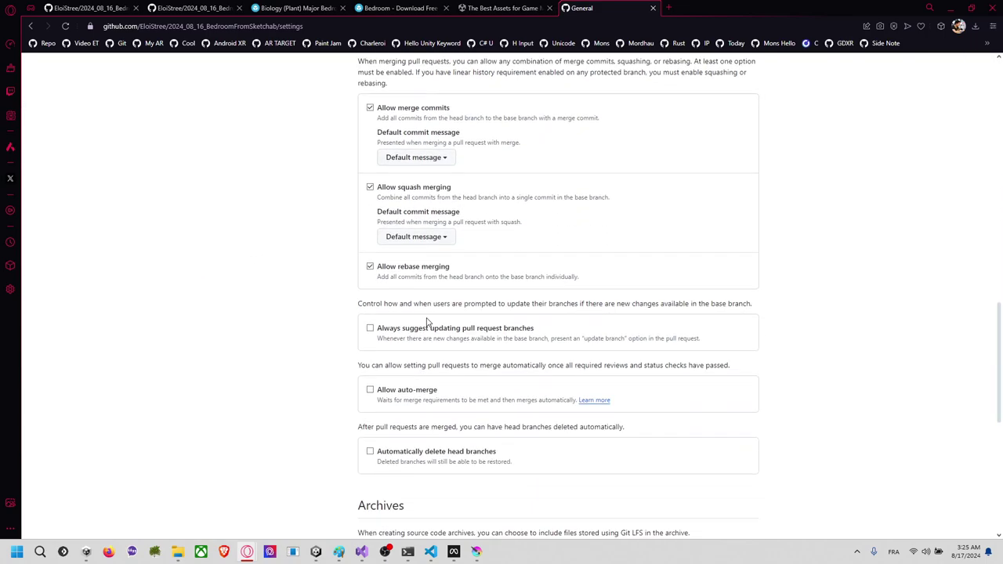
{"action": "scroll", "coordinate": [427, 321], "scroll_direction": "down", "scroll_amount": 6}
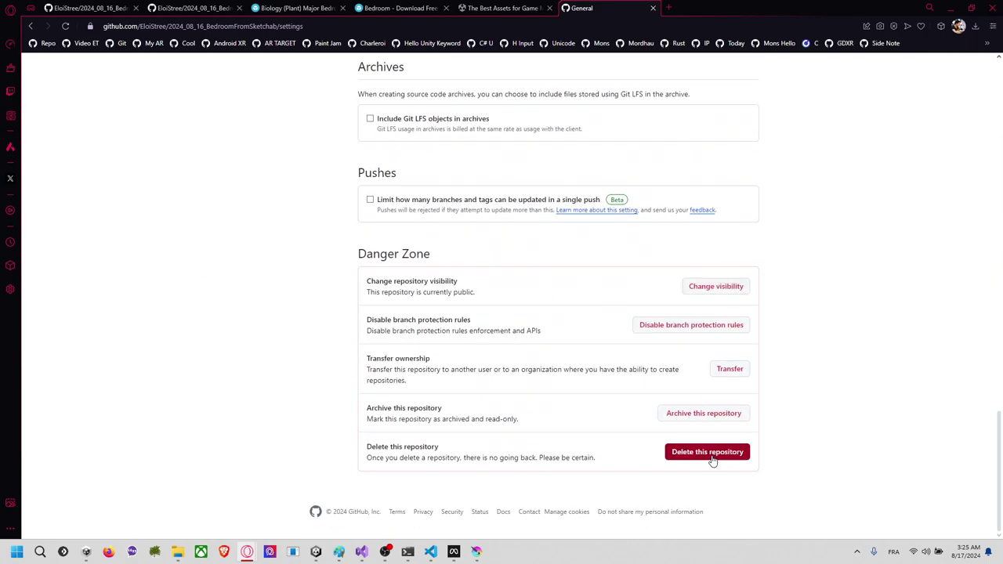
{"action": "left_click", "coordinate": [710, 456]}
{"action": "left_click", "coordinate": [524, 343]}
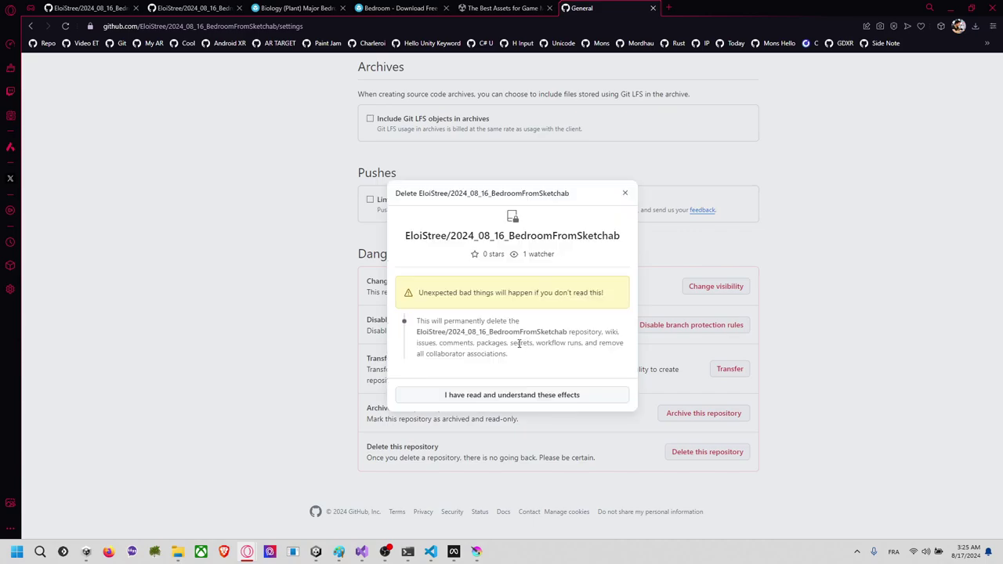
{"action": "left_click", "coordinate": [519, 396]}
{"action": "left_click", "coordinate": [483, 341]}
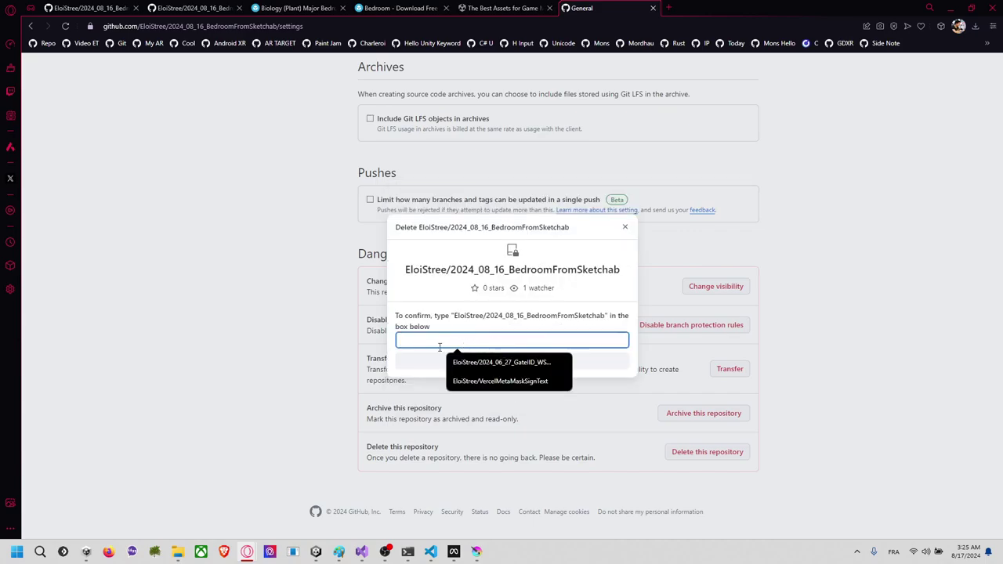
{"action": "left_click", "coordinate": [432, 351]}
{"action": "left_click", "coordinate": [477, 346]}
{"action": "key", "text": "ctrl+v"}
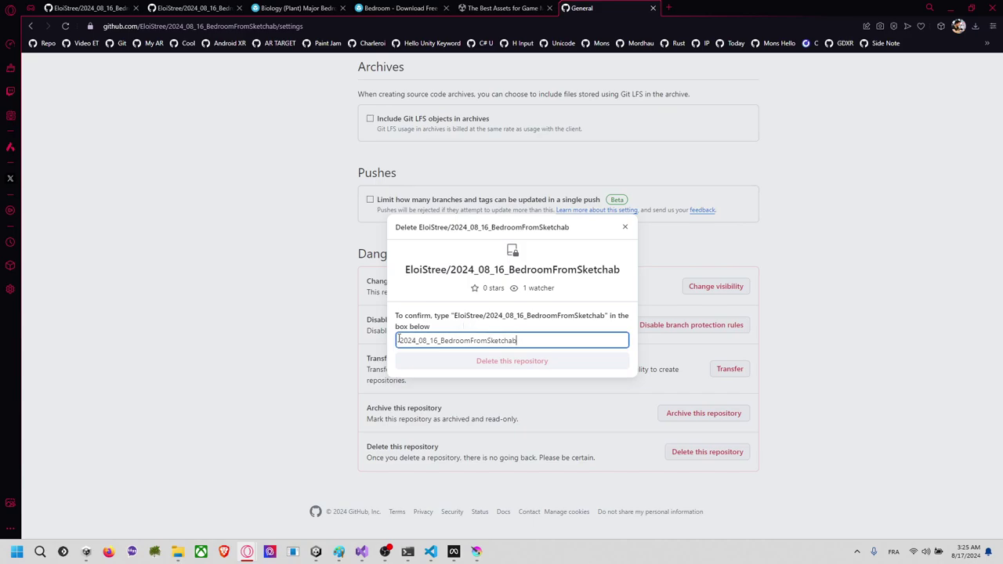
{"action": "type", "text": "EloiStree/"}
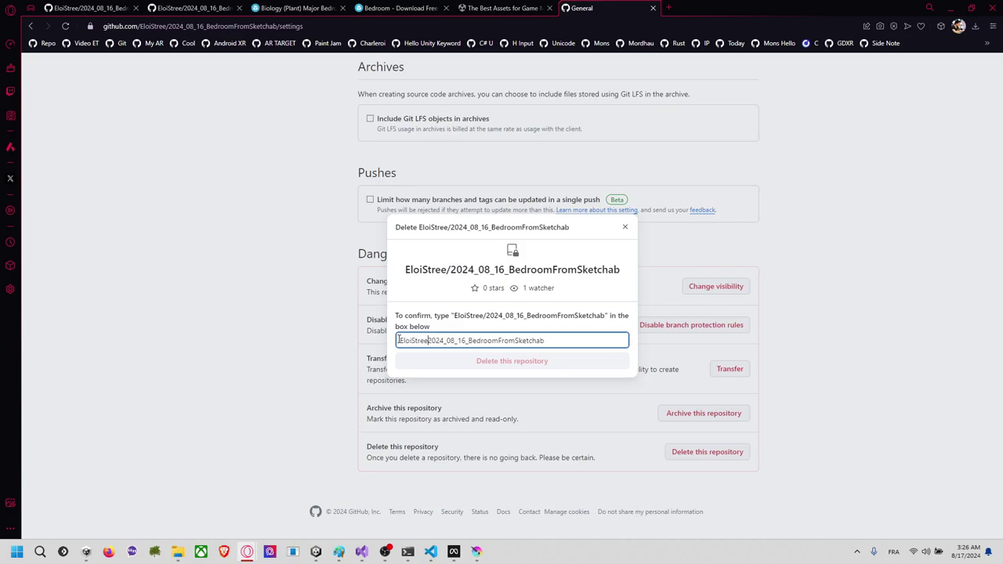
{"action": "key", "text": "Return"}
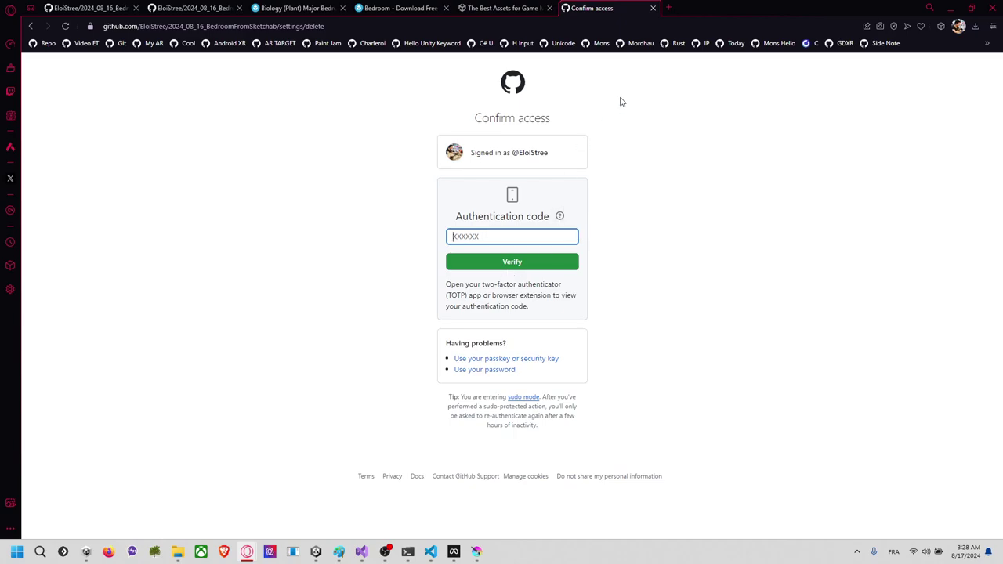
{"action": "left_click", "coordinate": [32, 27]}
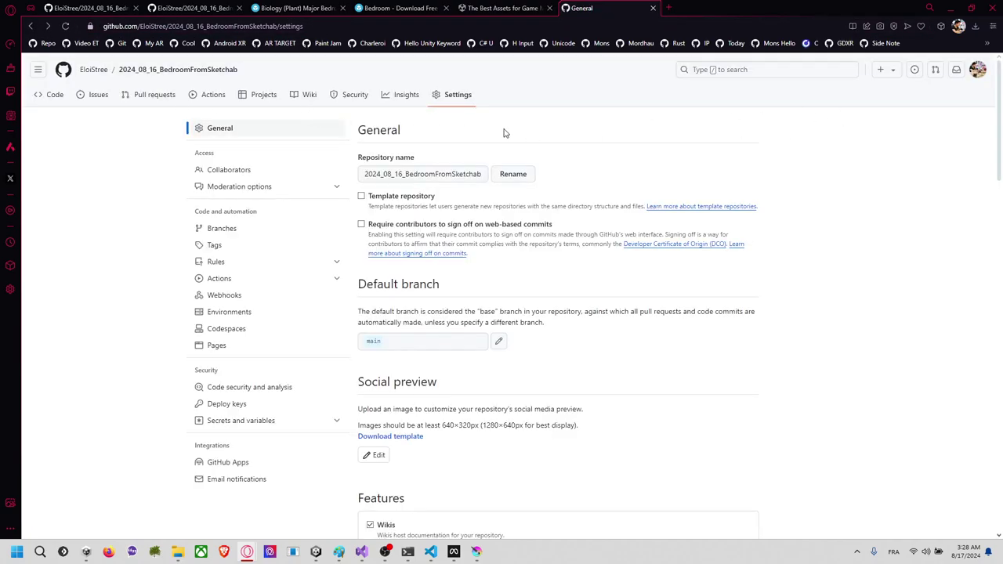
Step: Rename the GitHub repository as 2024_08_16_BedroomFromSketchabOld
{"action": "left_click", "coordinate": [468, 176]}
{"action": "type", "text": "0h"}
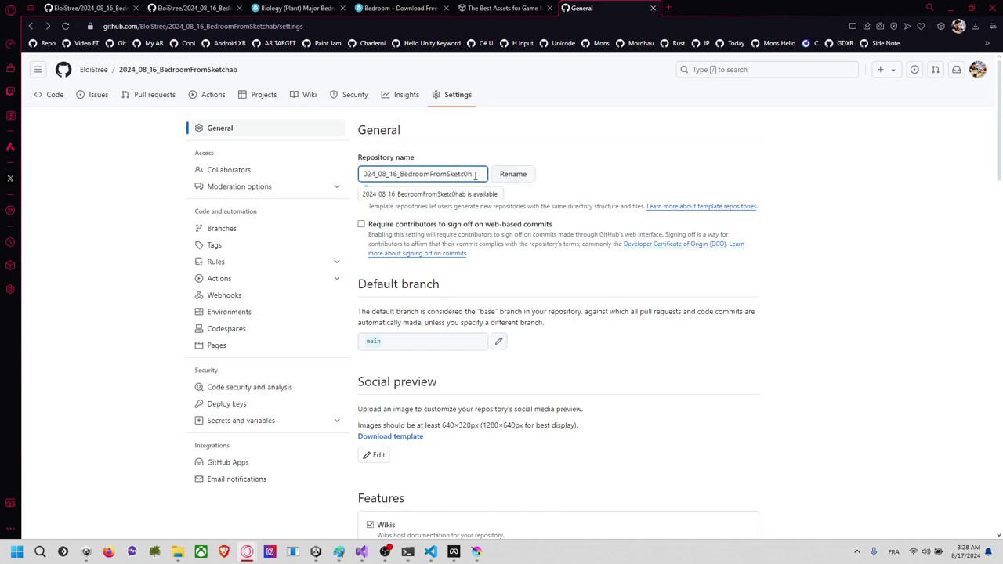
{"action": "key", "text": "BackSpace"}
{"action": "key", "text": "Right"}
{"action": "key", "text": "Right"}
{"action": "key", "text": "Right"}
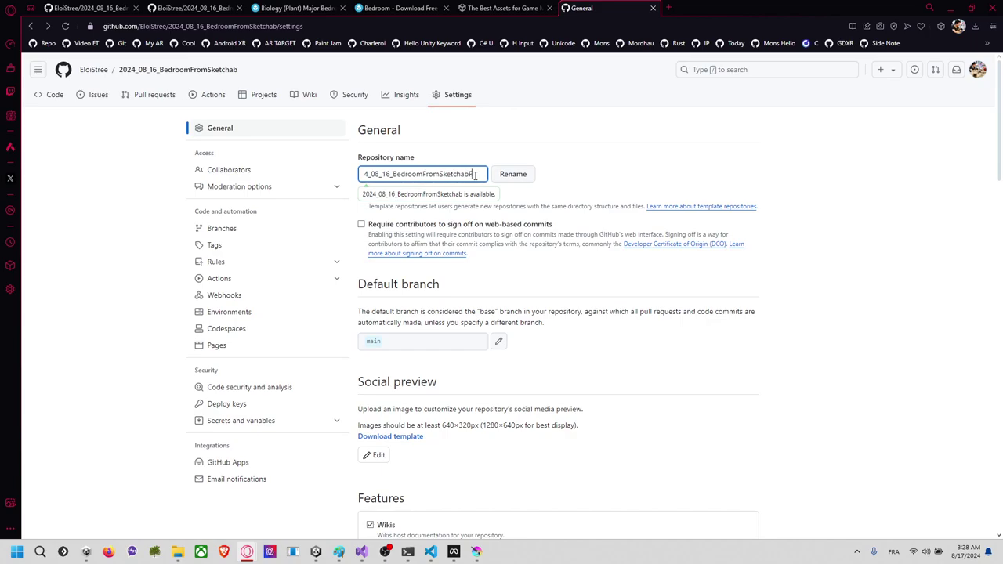
{"action": "key", "text": "BackSpace"}
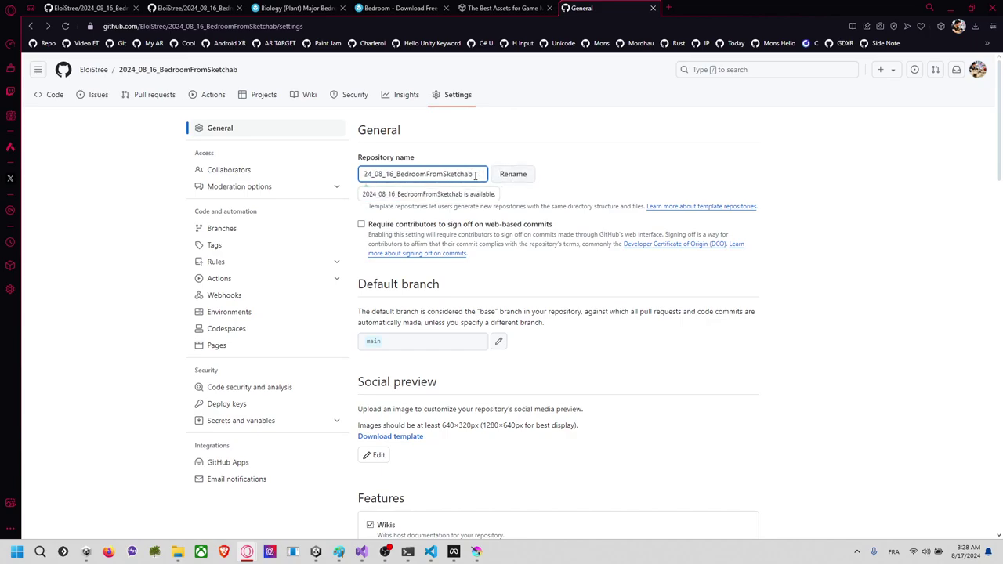
{"action": "key", "text": "BackSpace"}
{"action": "key", "text": "BackSpace"}
{"action": "left_click", "coordinate": [503, 179]}
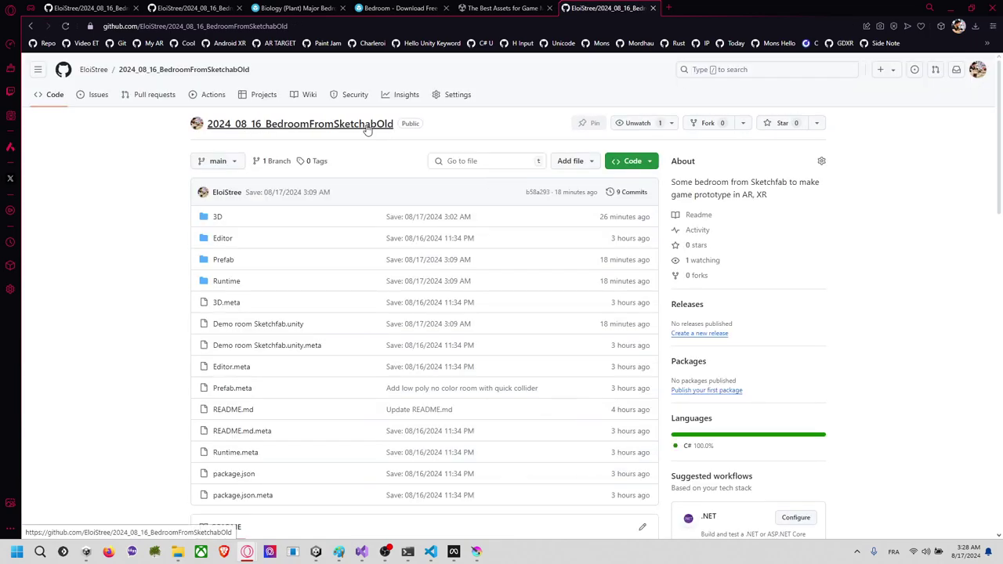
Step: Copy the old repository's name without the Old suffix and start a new GitHub repository named 2024_08_16_BedroomFromSketchab
{"action": "left_click_drag", "start_coordinate": [206, 124], "coordinate": [377, 124]}
{"action": "key", "text": "ctrl+c"}
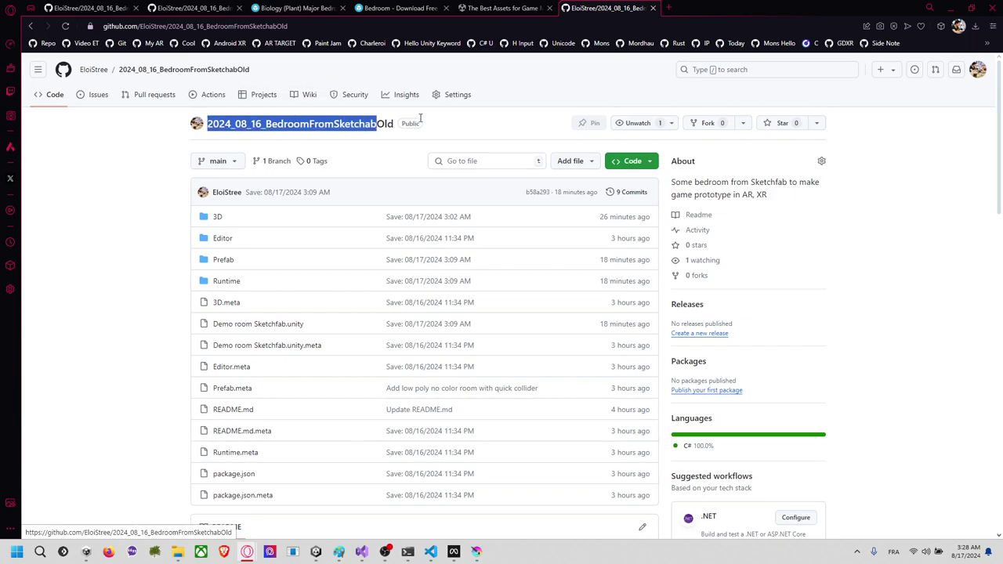
{"action": "left_click", "coordinate": [451, 111]}
{"action": "left_click", "coordinate": [882, 69]}
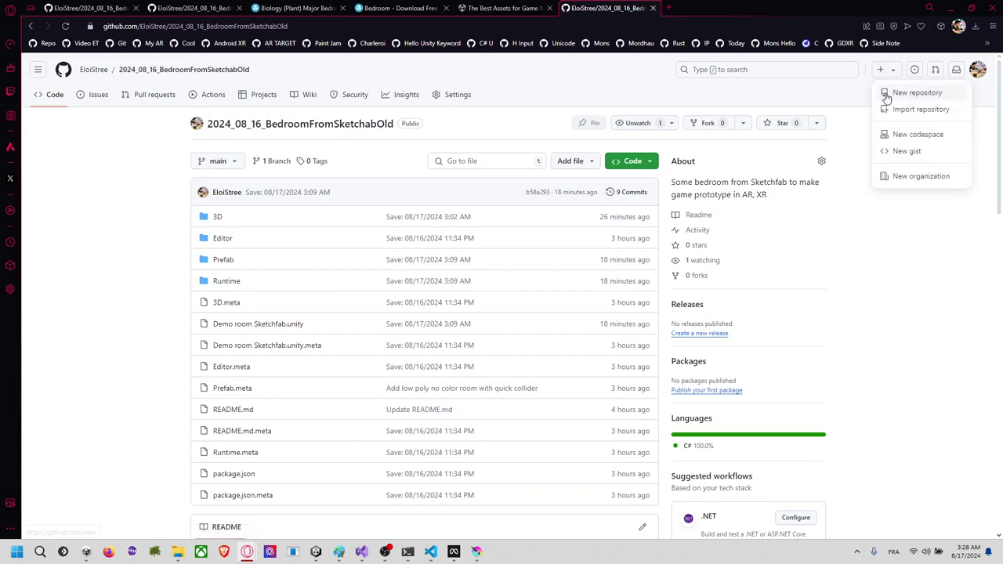
{"action": "left_click", "coordinate": [917, 92]}
{"action": "left_click", "coordinate": [452, 198]}
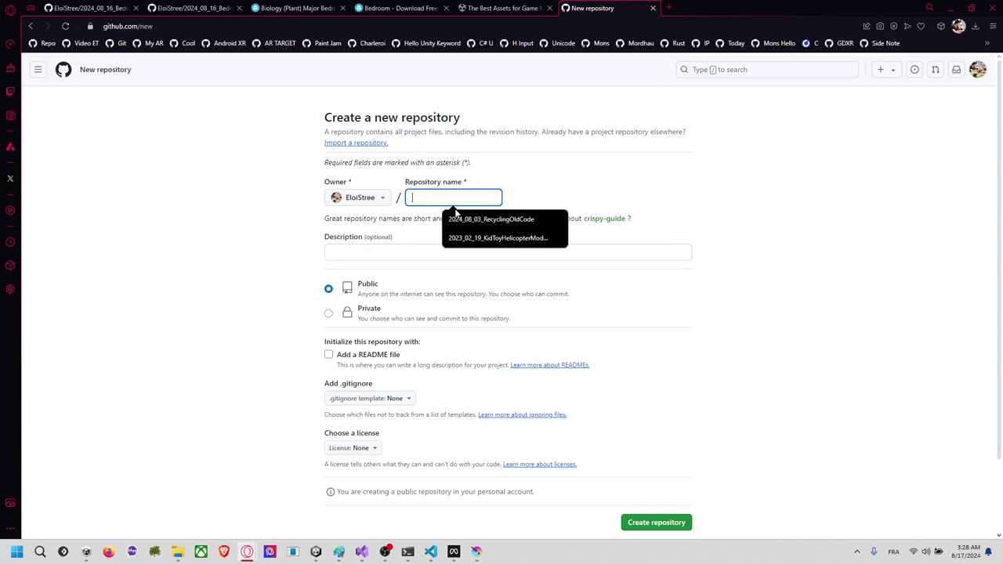
{"action": "key", "text": "ctrl+v"}
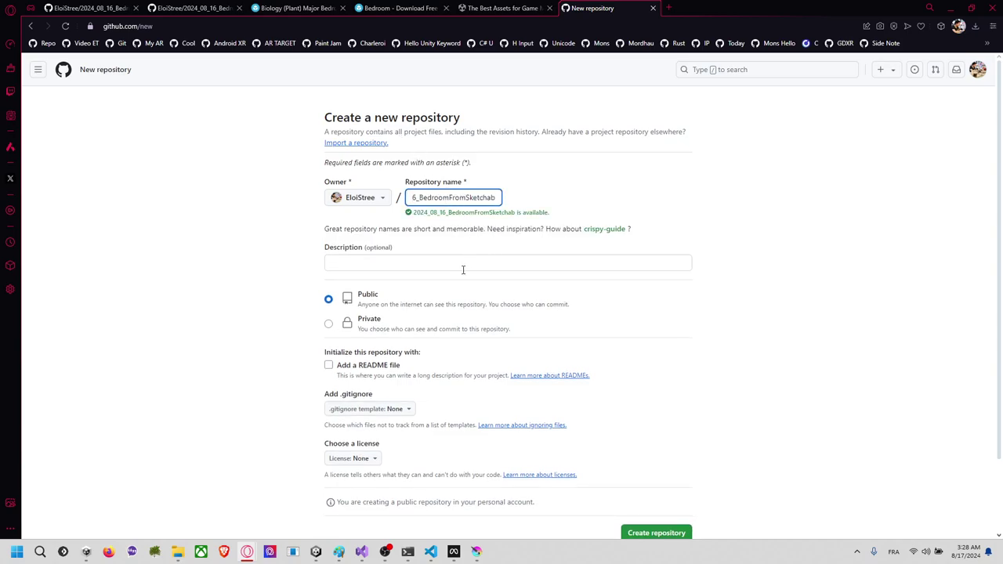
Step: Describe the repository as "Room that come from SketchFab to use in prototype. In CC License.", include a README file, and create it
{"action": "left_click", "coordinate": [373, 264]}
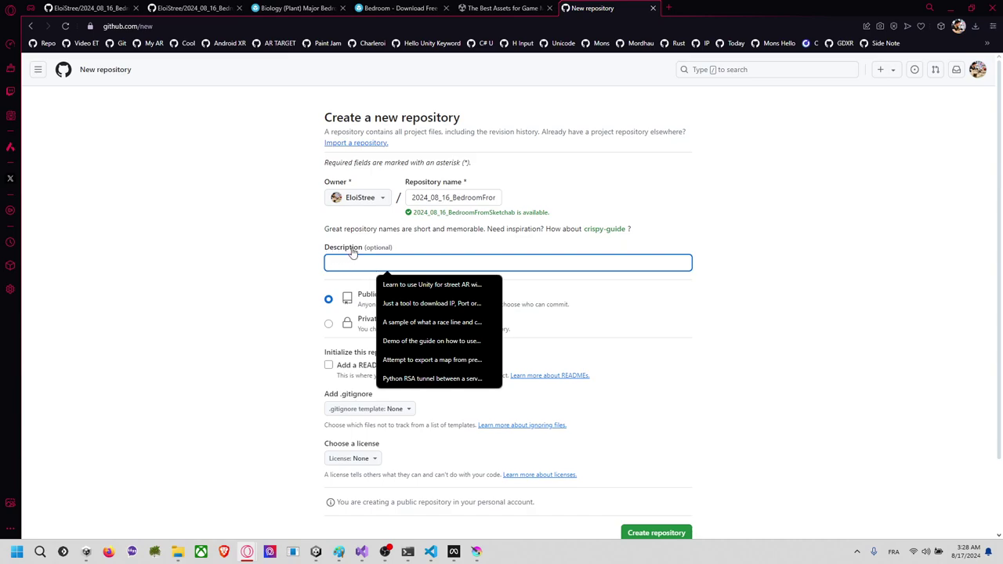
{"action": "type", "text": "Room that "}
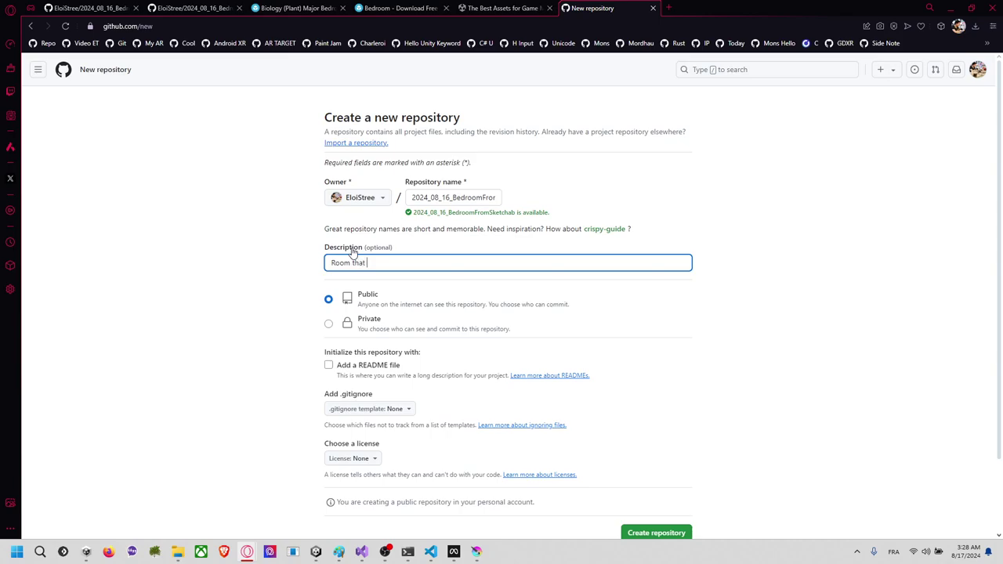
{"action": "type", "text": "come from SketchFab to use in protype"}
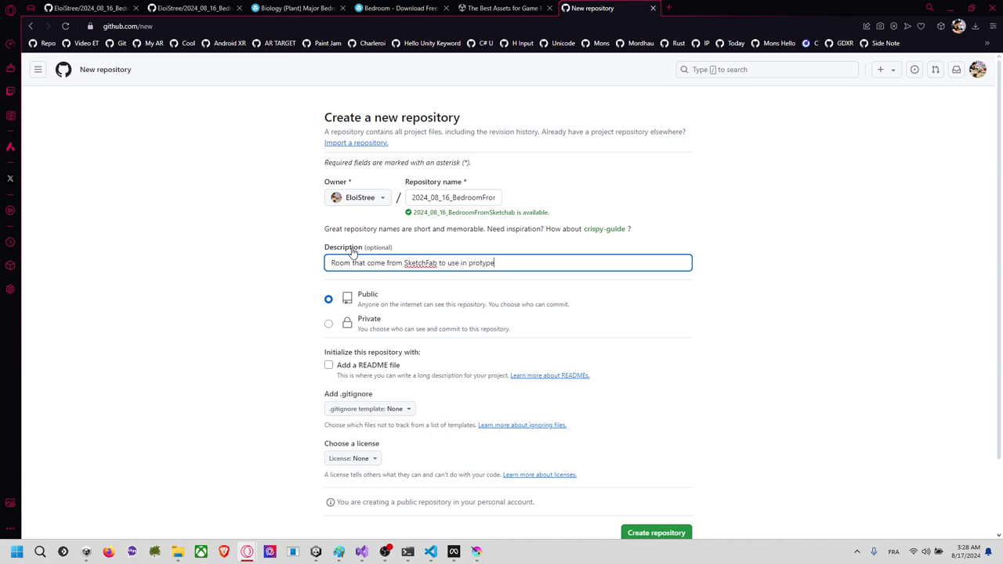
{"action": "key", "text": "BackSpace"}
{"action": "key", "text": "BackSpace"}
{"action": "key", "text": "BackSpace"}
{"action": "type", "text": "otype. In CC License."}
{"action": "scroll", "coordinate": [353, 251], "scroll_direction": "down", "scroll_amount": 1}
{"action": "left_click", "coordinate": [382, 279]}
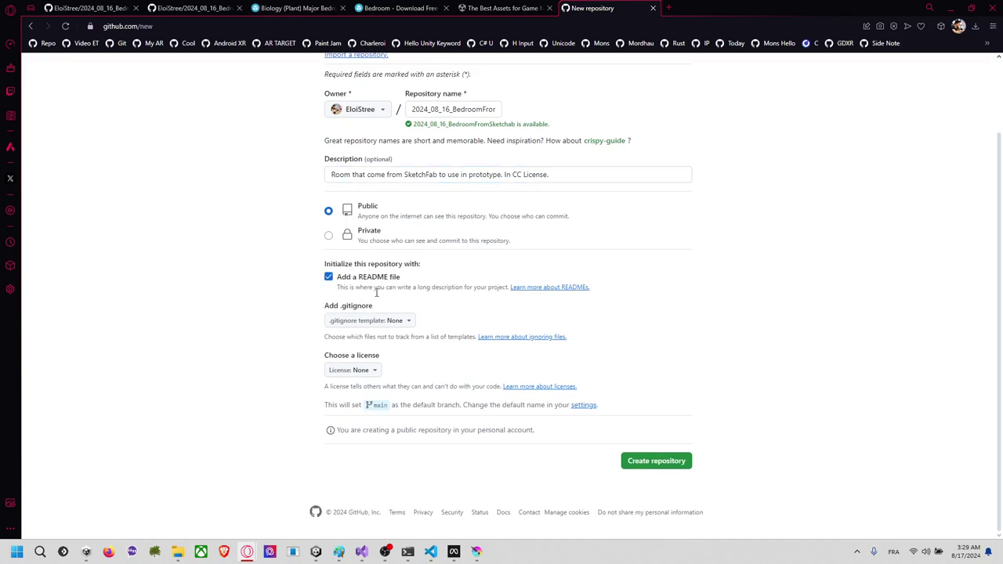
{"action": "left_click", "coordinate": [653, 461]}
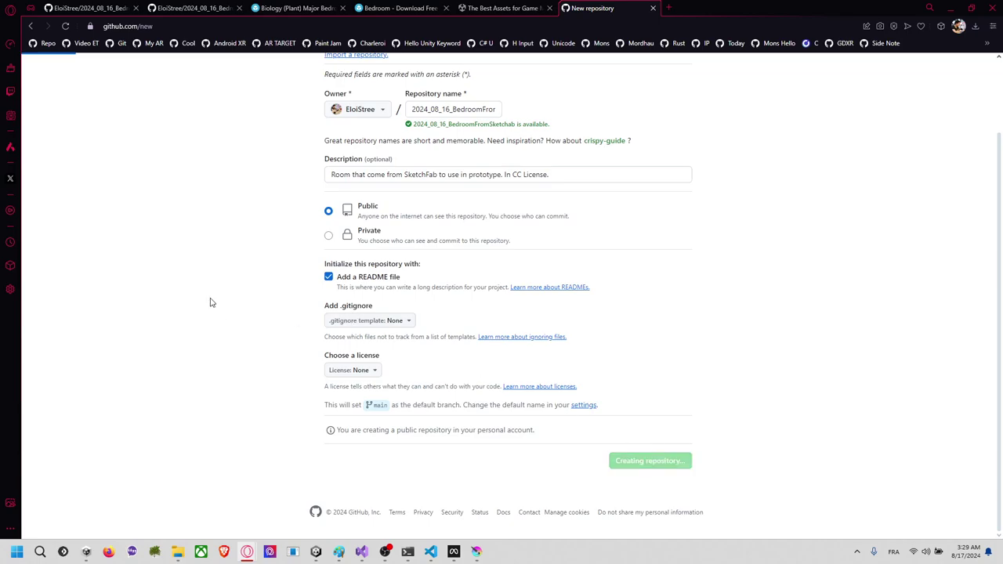
Step: Copy the new repository's HTTPS clone URL, switch to Unity, and open the 2024_08_16_BedroomFromSketchab folder in File Explorer
{"action": "left_click", "coordinate": [636, 161]}
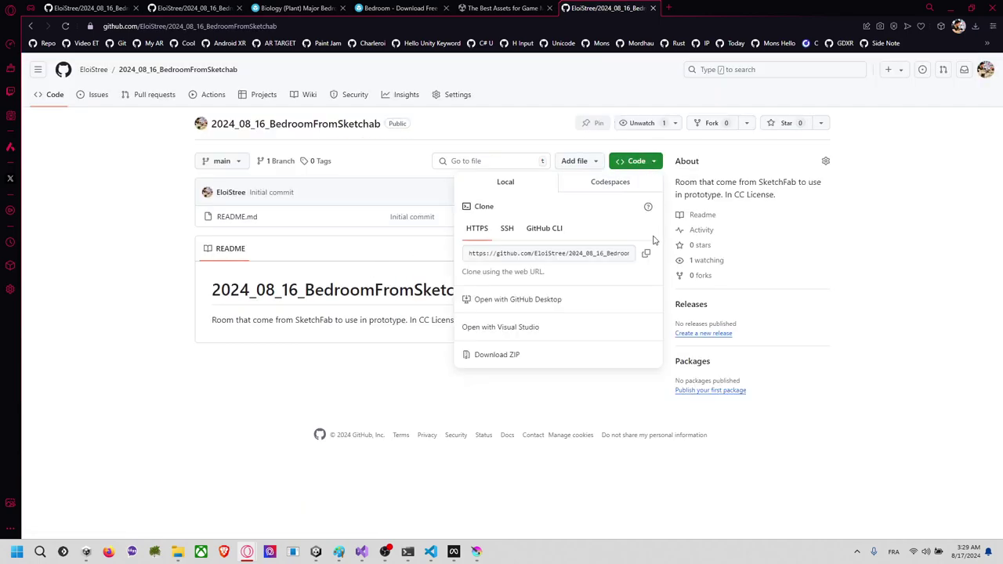
{"action": "left_click", "coordinate": [645, 253]}
{"action": "key", "text": "alt+Tab"}
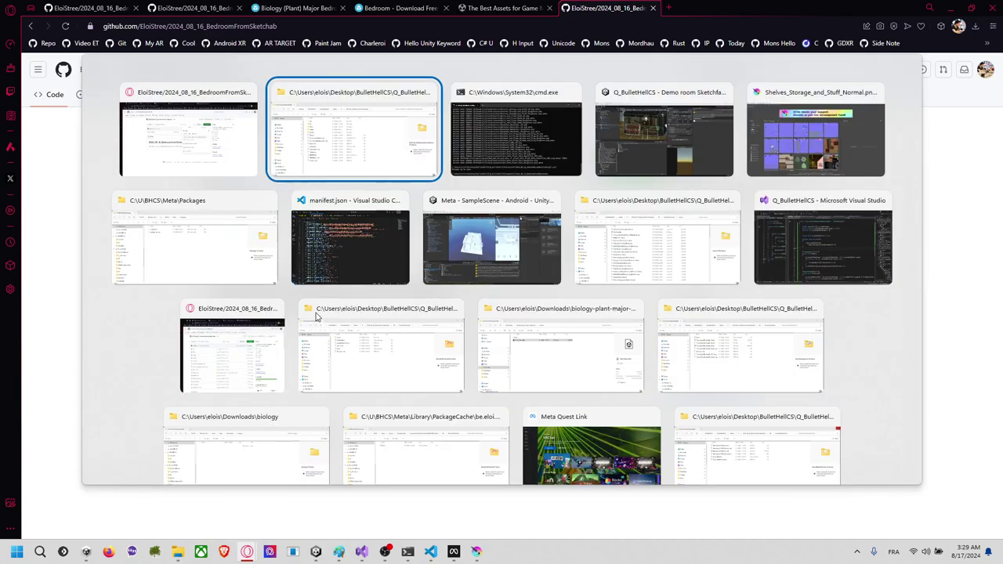
{"action": "key", "text": "alt+Tab"}
{"action": "key", "text": "alt+Tab"}
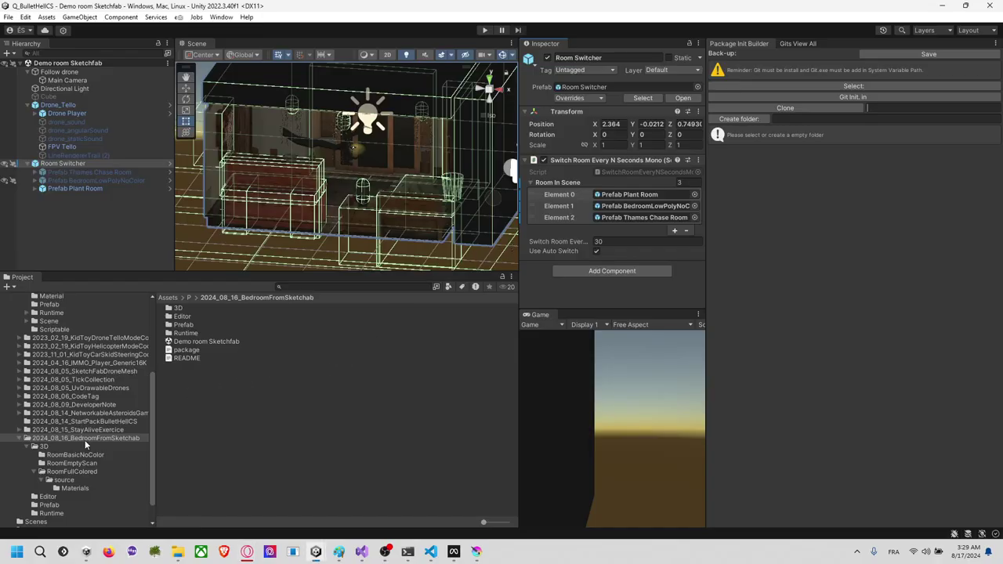
{"action": "right_click", "coordinate": [88, 442]}
{"action": "left_click", "coordinate": [143, 145]}
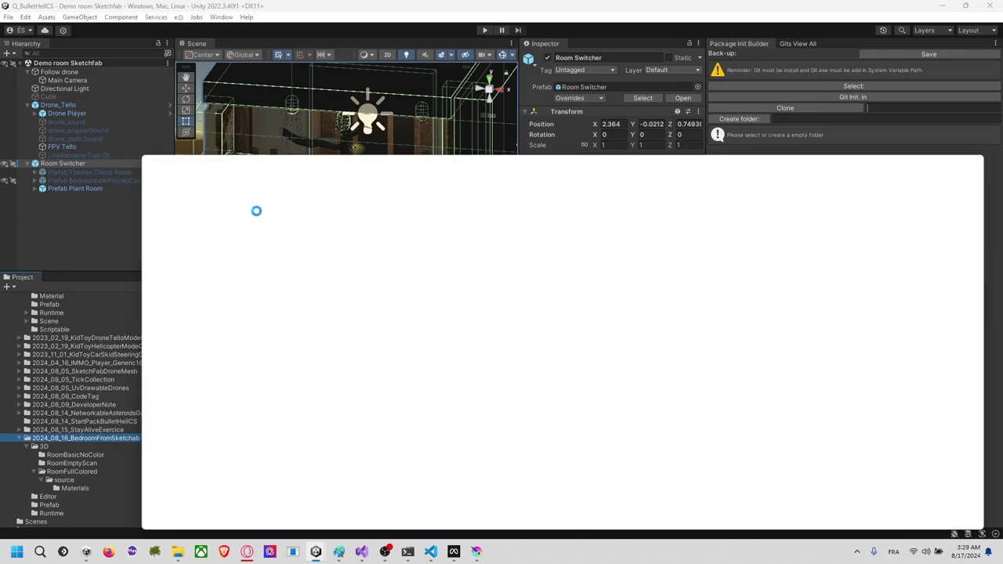
{"action": "double_click", "coordinate": [401, 439]}
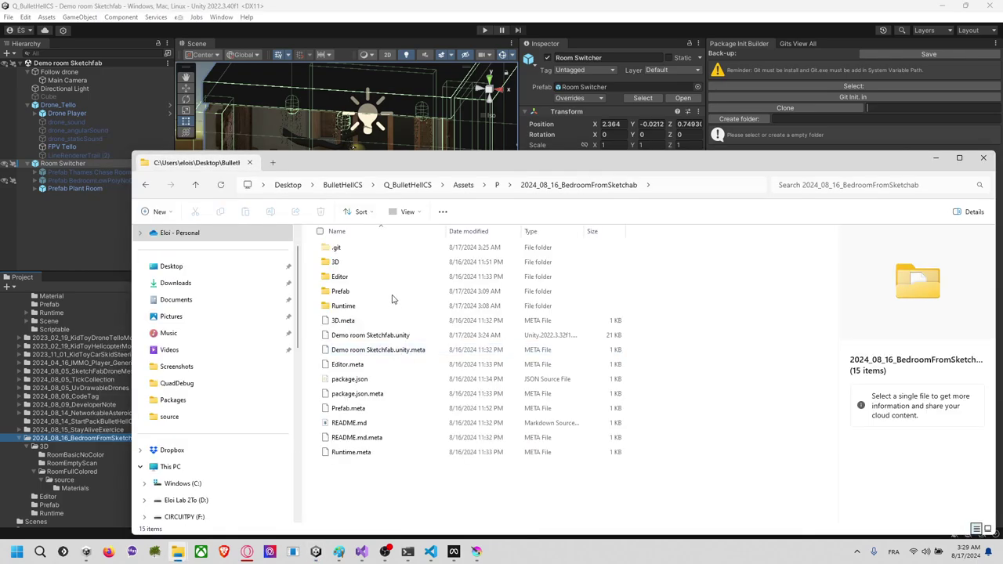
Step: Delete the package's old .git folder and clone the new repository inside the package folder with git clone in a terminal
{"action": "left_click", "coordinate": [377, 249]}
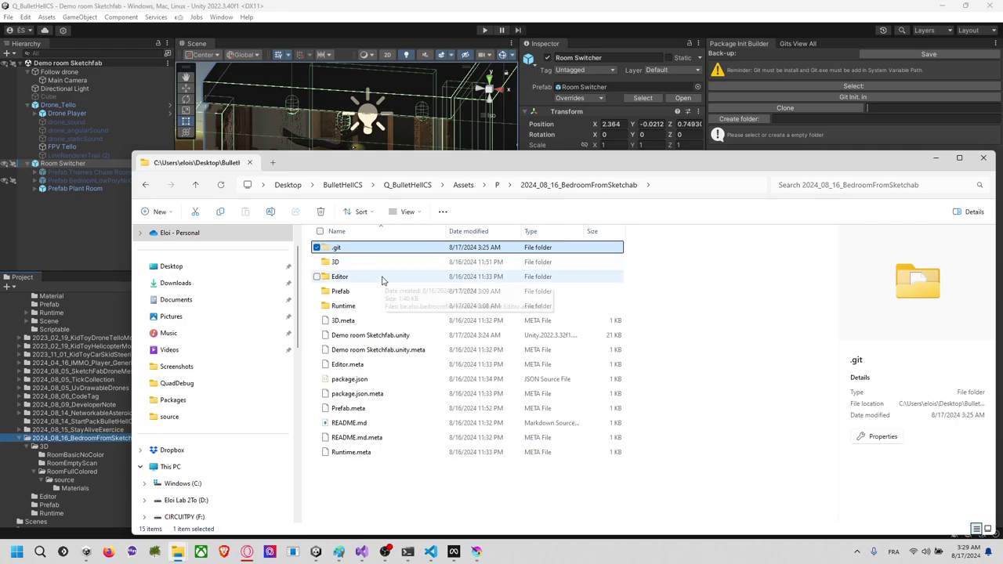
{"action": "key", "text": "Delete"}
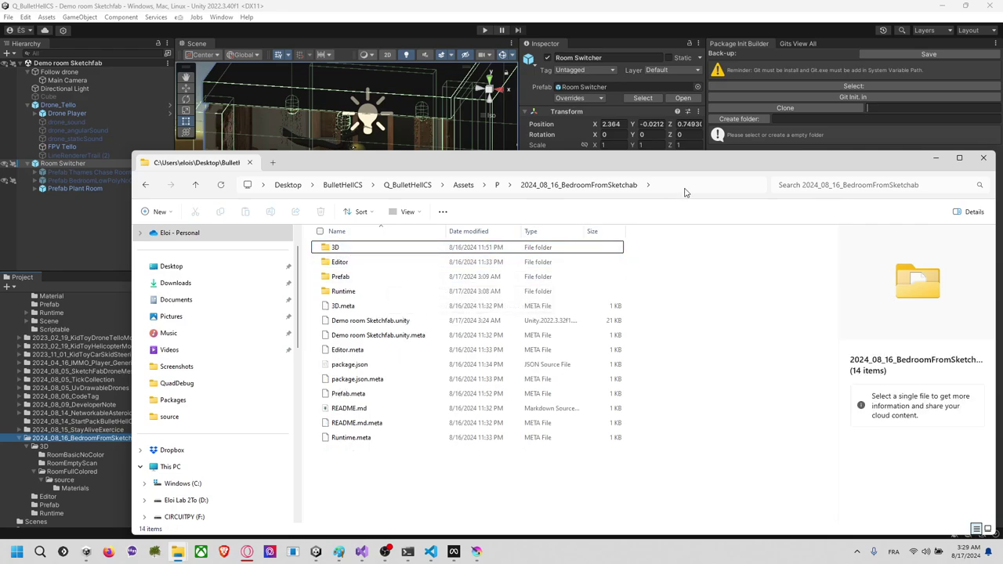
{"action": "right_click", "coordinate": [444, 480]}
{"action": "left_click", "coordinate": [493, 456]}
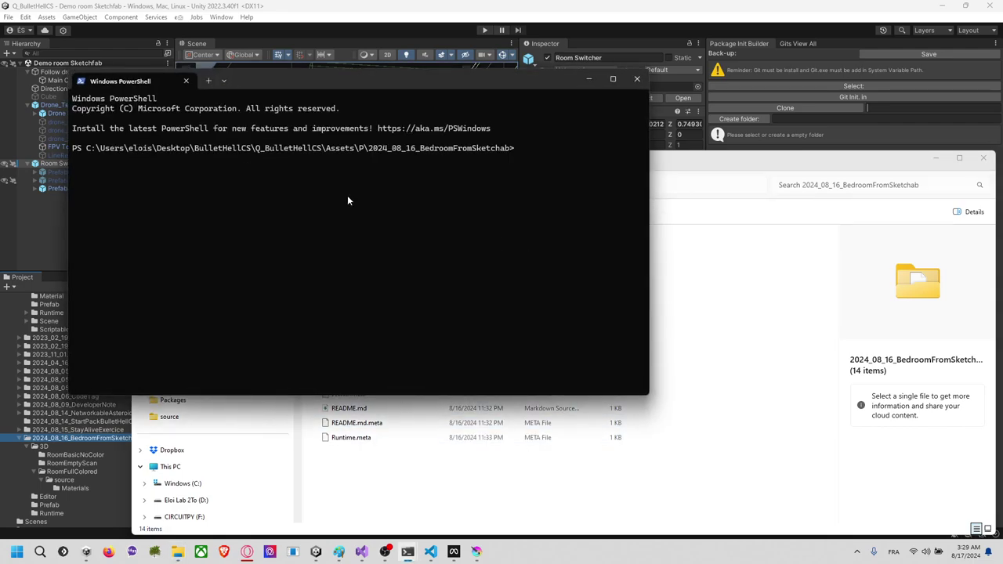
{"action": "type", "text": "git clone"}
{"action": "type", "text": "https://github.com/EloiStree/2024_08_16_BedroomFromSketchab.git"}
{"action": "key", "text": "Return"}
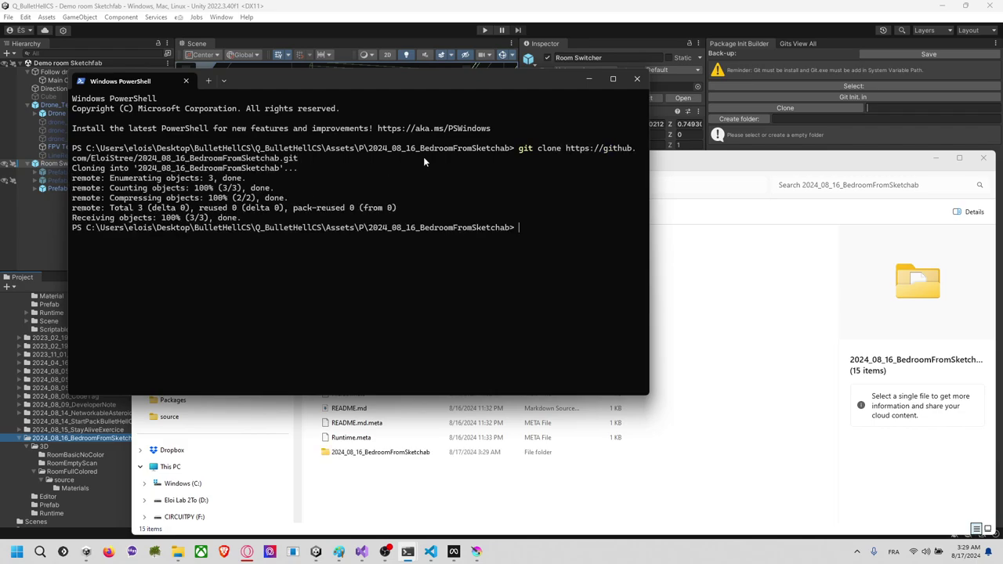
{"action": "left_click", "coordinate": [637, 79]}
Step: Move .git and README.md from the cloned subfolder up into the package folder, replacing the existing README.md
{"action": "double_click", "coordinate": [388, 452]}
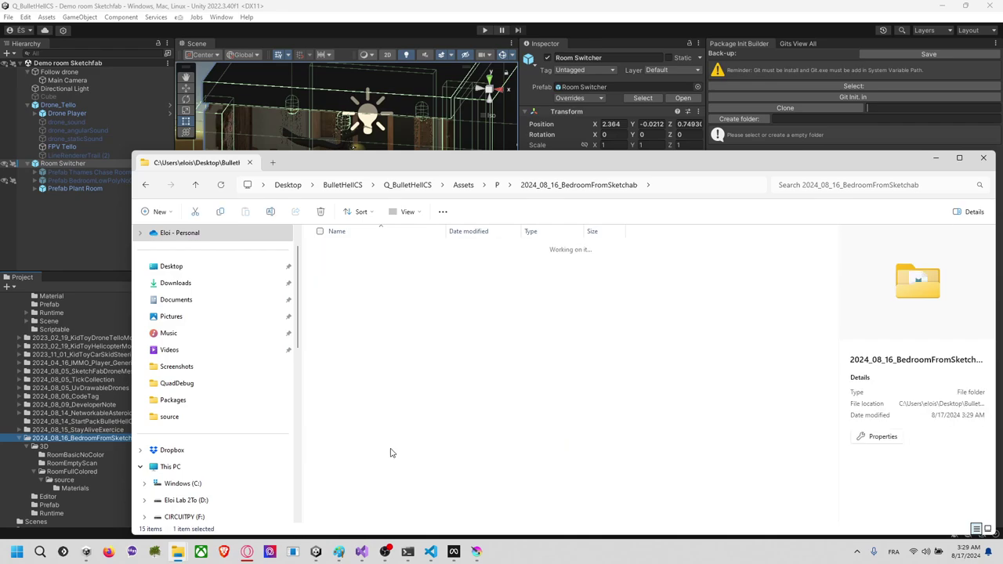
{"action": "key", "text": "ctrl+a"}
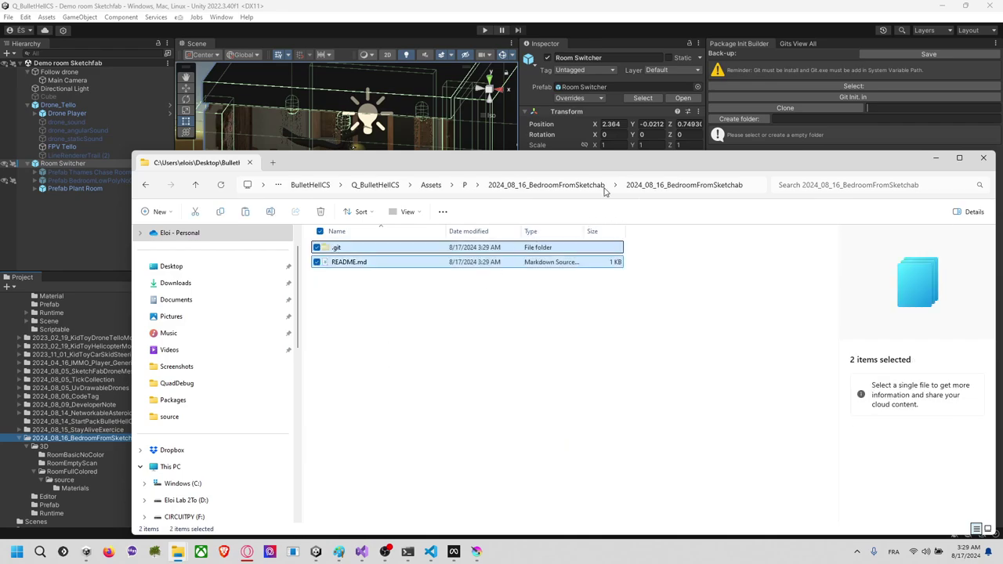
{"action": "left_click", "coordinate": [546, 185]}
{"action": "key", "text": "ctrl+v"}
{"action": "left_click", "coordinate": [488, 450]}
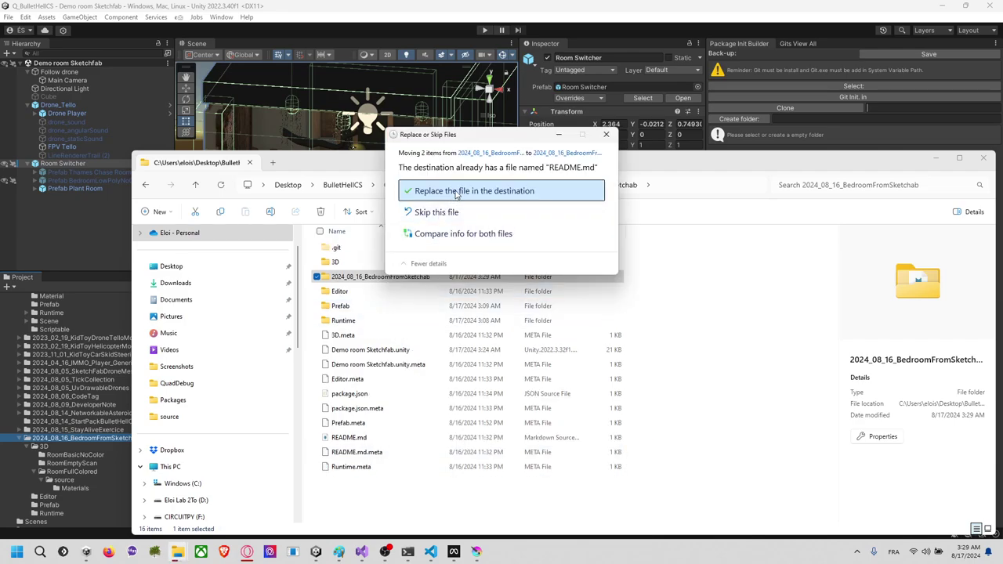
{"action": "left_click", "coordinate": [457, 193]}
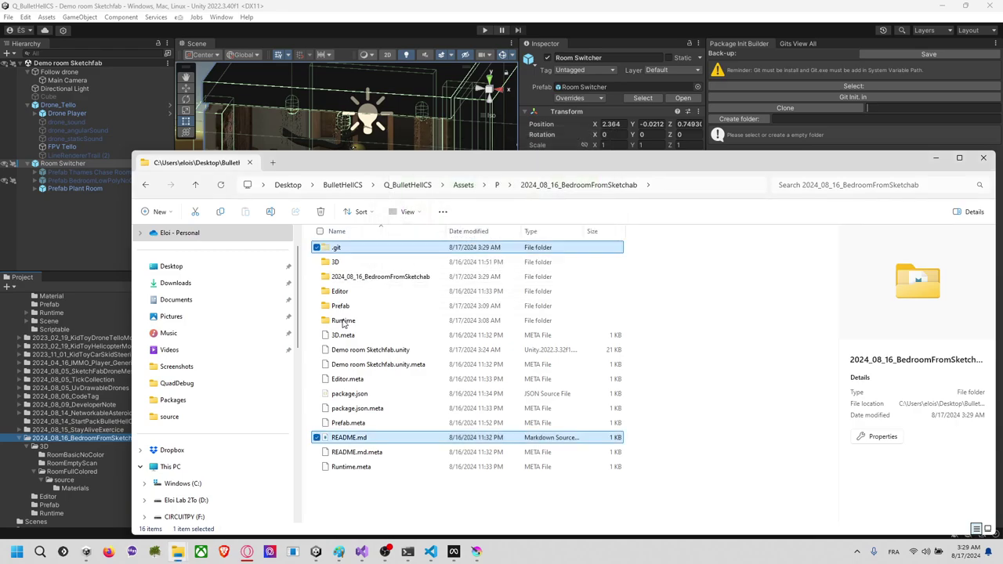
Step: Delete the emptied 2024_08_16_BedroomFromSketchab subfolder from the package folder
{"action": "left_click", "coordinate": [353, 306]}
{"action": "left_click", "coordinate": [365, 263]}
{"action": "left_click", "coordinate": [381, 279]}
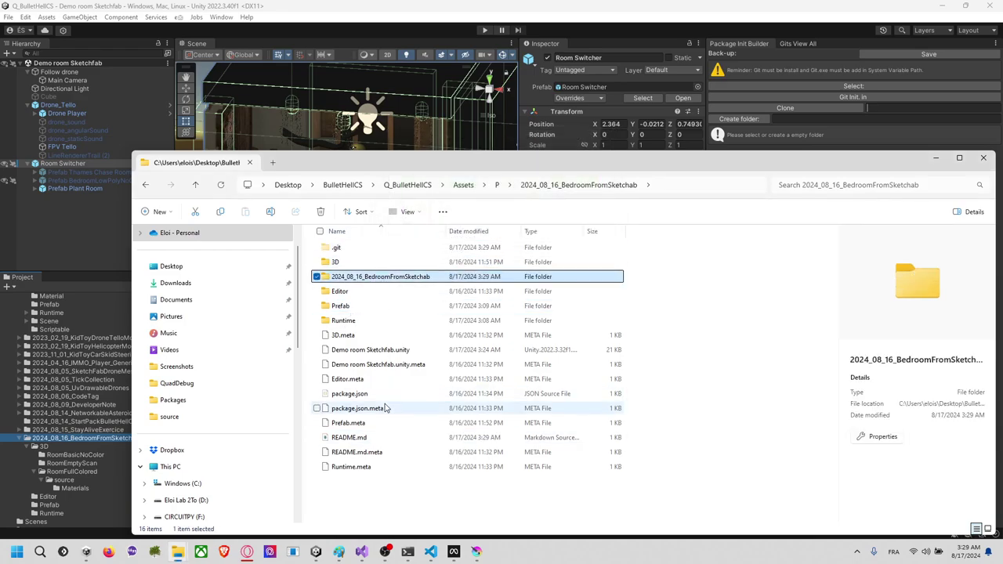
{"action": "key", "text": "Delete"}
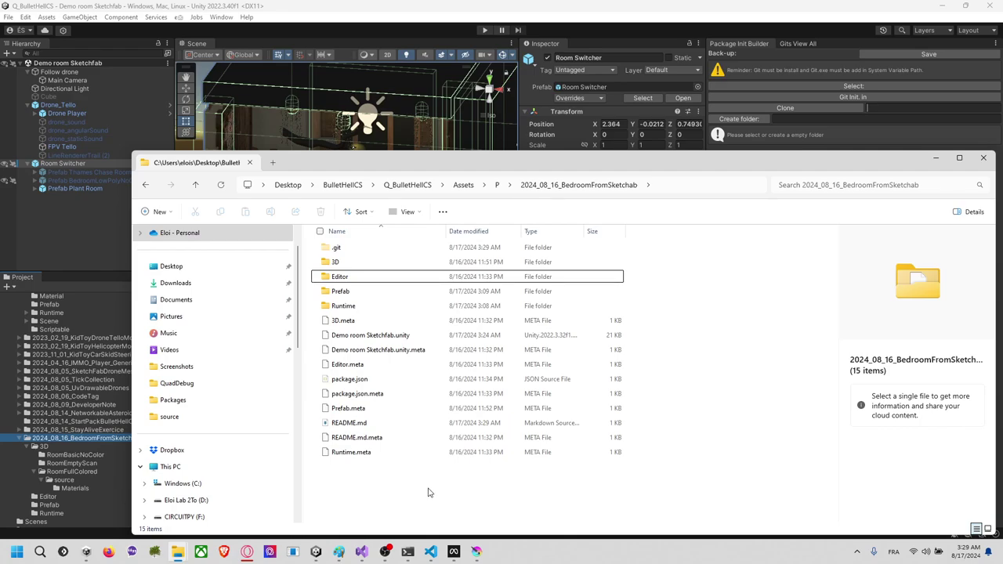
{"action": "right_click", "coordinate": [397, 498]}
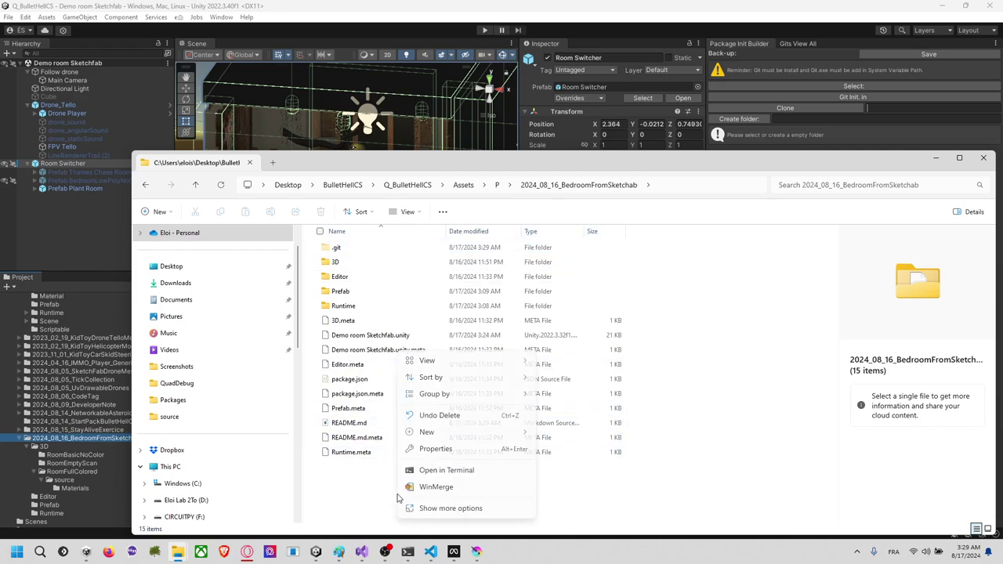
{"action": "left_click", "coordinate": [446, 471]}
{"action": "mouse_move", "coordinate": [407, 552]}
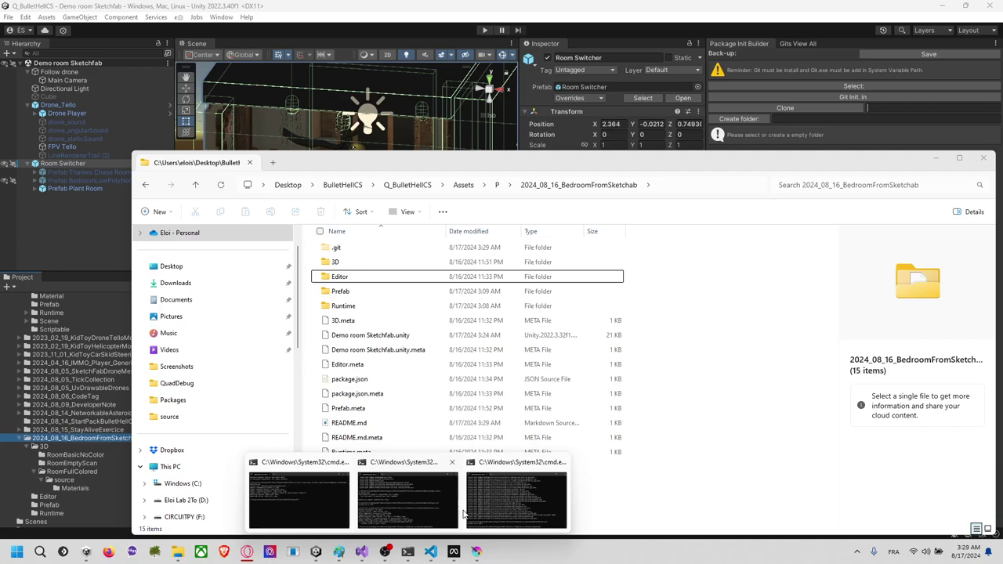
{"action": "mouse_move", "coordinate": [321, 508]}
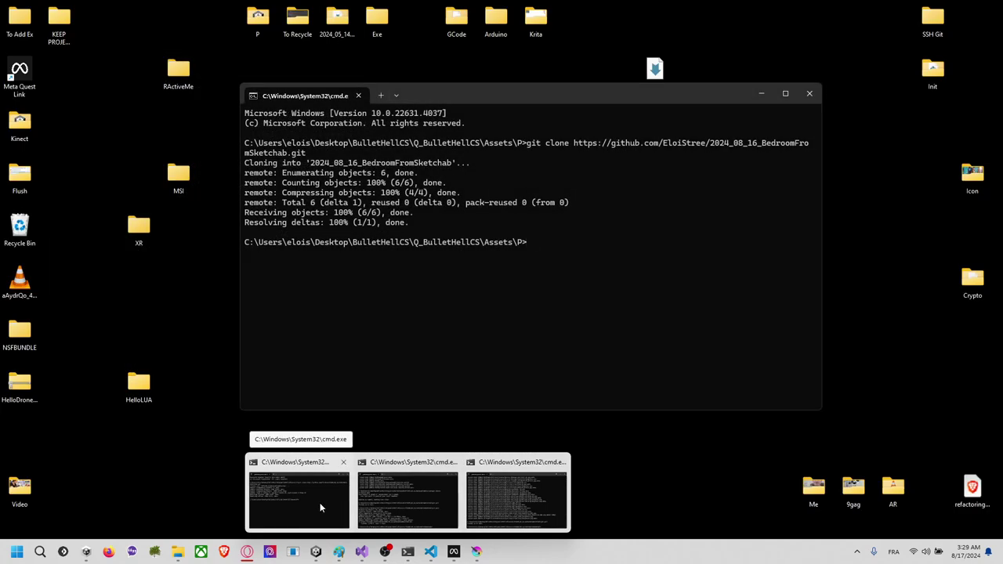
{"action": "left_click", "coordinate": [320, 508]}
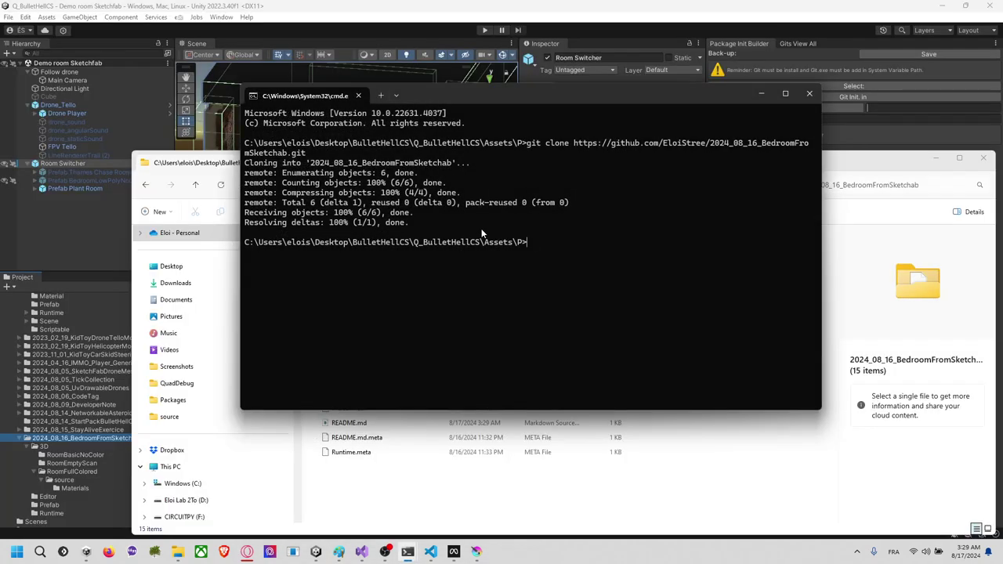
{"action": "type", "text": "git status"}
{"action": "key", "text": "Return"}
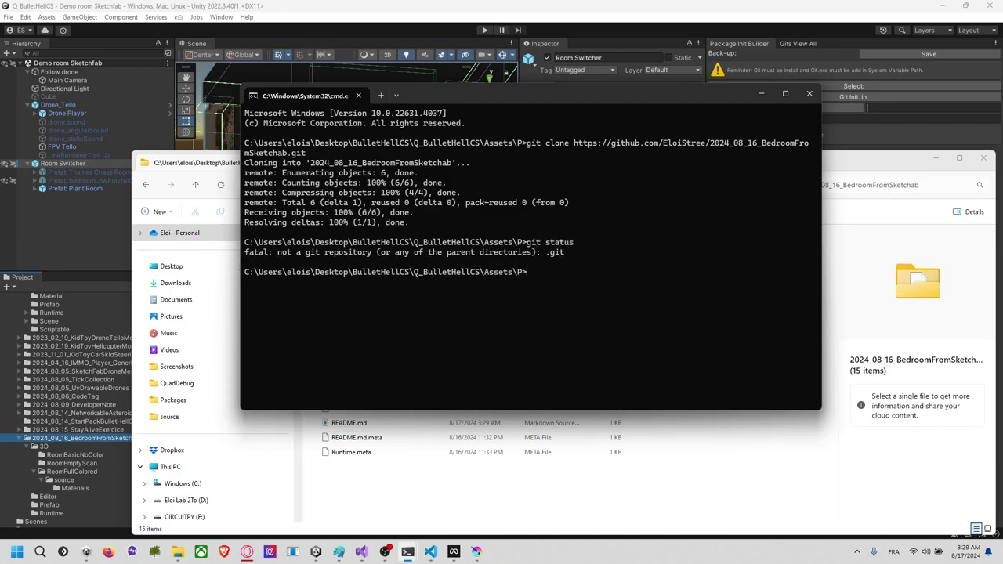
{"action": "left_click", "coordinate": [815, 100]}
Step: Open a terminal in the package folder, run git status, and enter the git add . command without running it
{"action": "right_click", "coordinate": [378, 478]}
{"action": "left_click", "coordinate": [436, 453]}
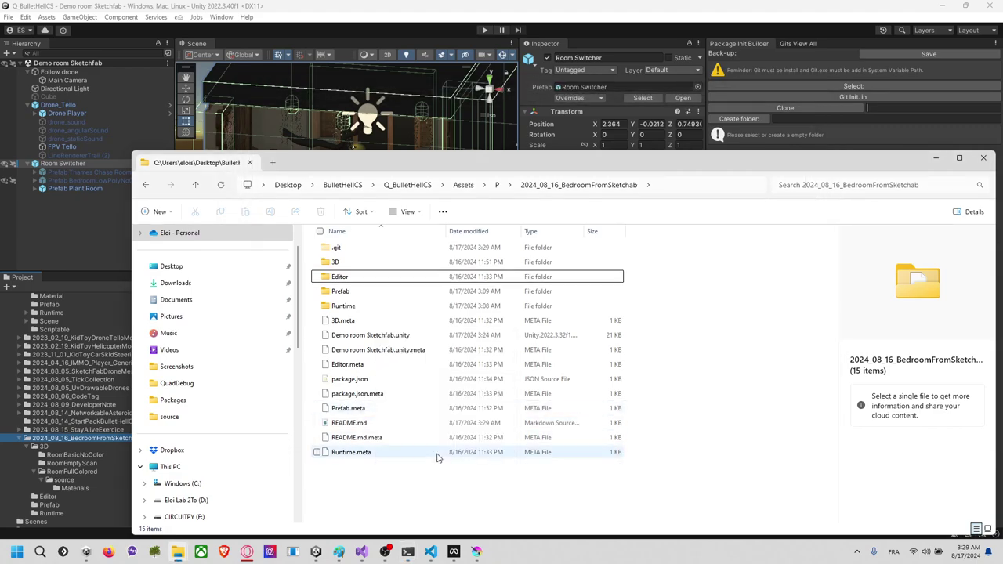
{"action": "type", "text": "git st"}
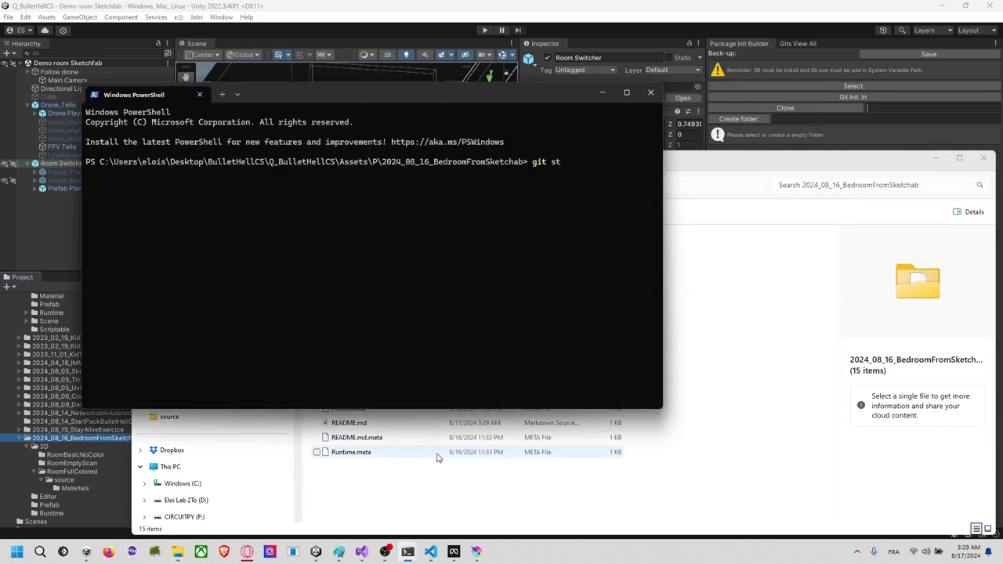
{"action": "type", "text": "atus"}
{"action": "key", "text": "Return"}
{"action": "type", "text": "git add ."}
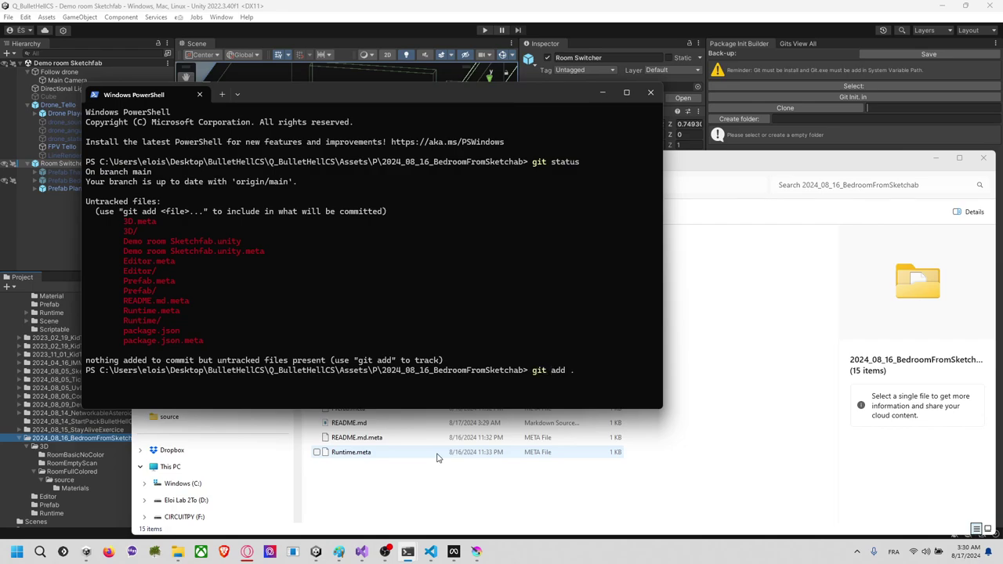
Step: Scan the package's 3D folder with WinDirStat, locate its largest .obj file, and close the scan
{"action": "left_click", "coordinate": [392, 498]}
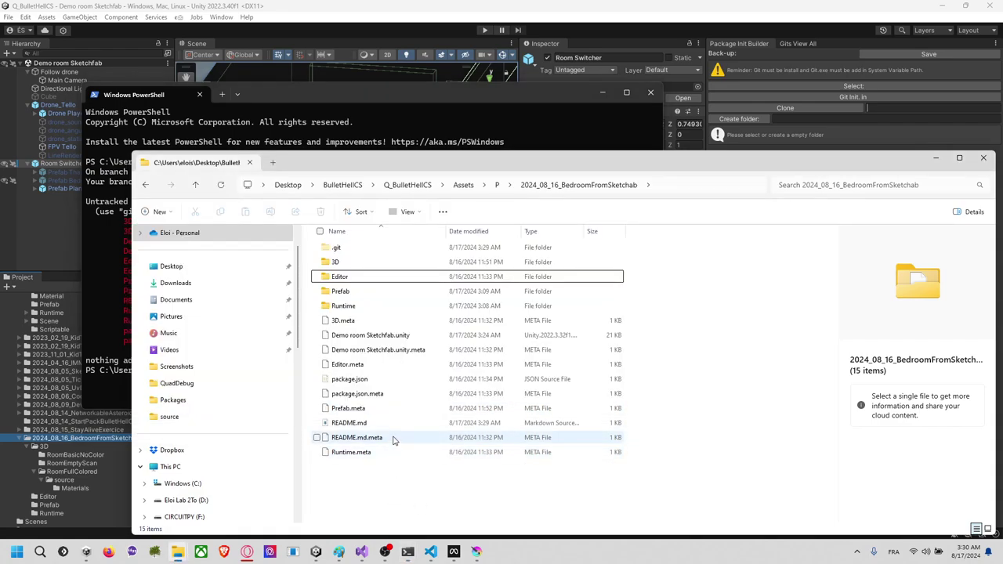
{"action": "double_click", "coordinate": [424, 261]}
{"action": "left_click", "coordinate": [696, 188]}
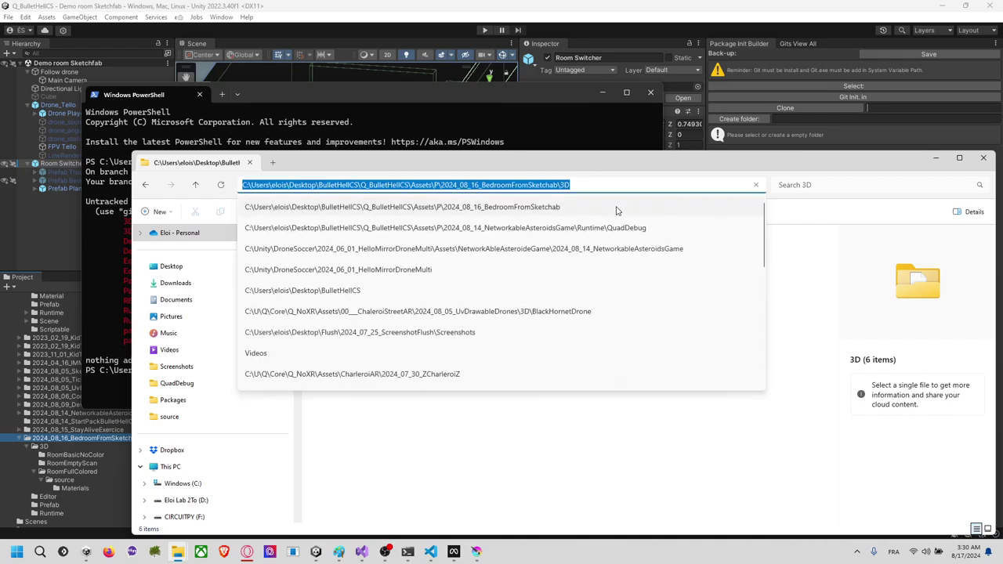
{"action": "left_click", "coordinate": [154, 551]}
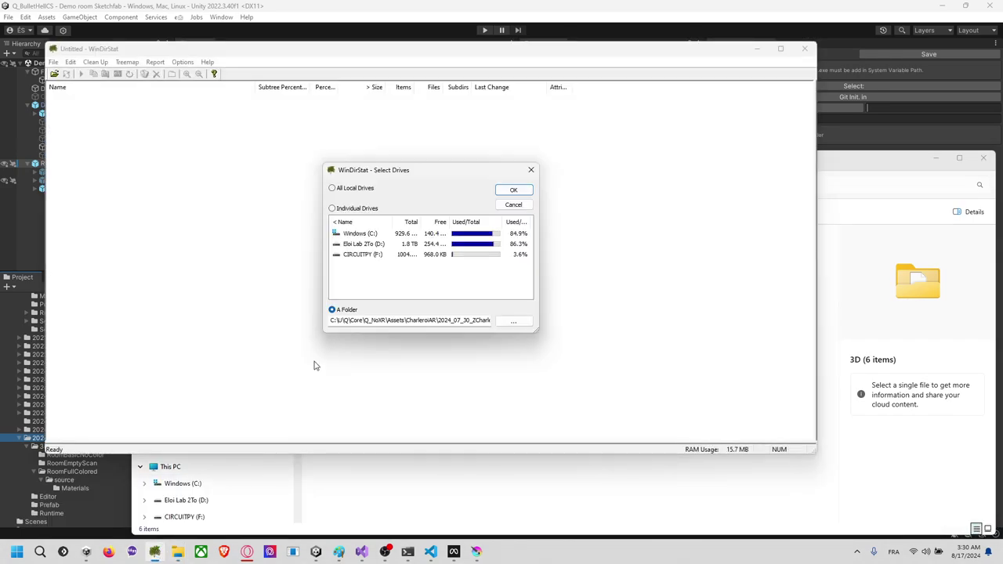
{"action": "mouse_move", "coordinate": [153, 551]}
{"action": "left_click", "coordinate": [522, 323]}
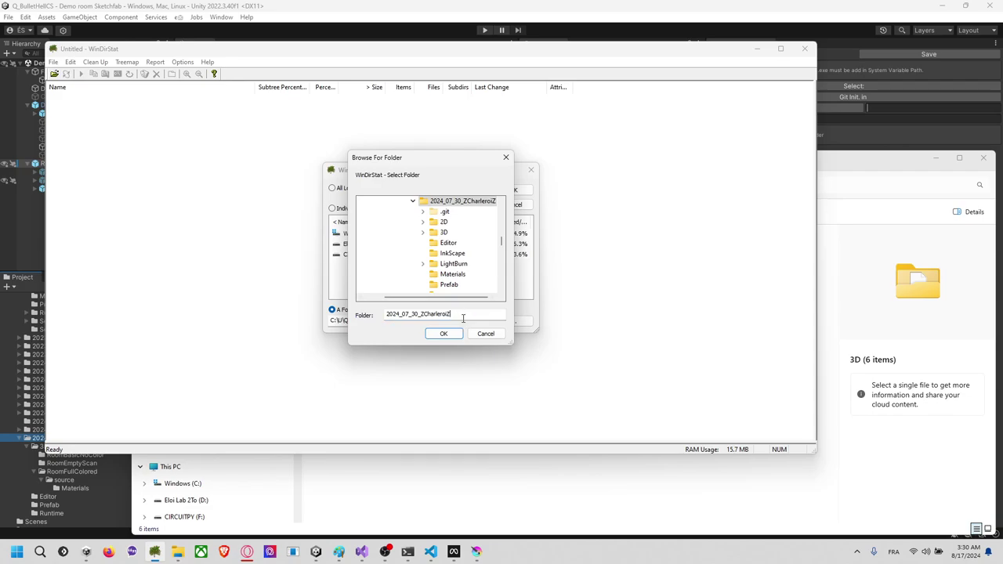
{"action": "left_click", "coordinate": [479, 333]}
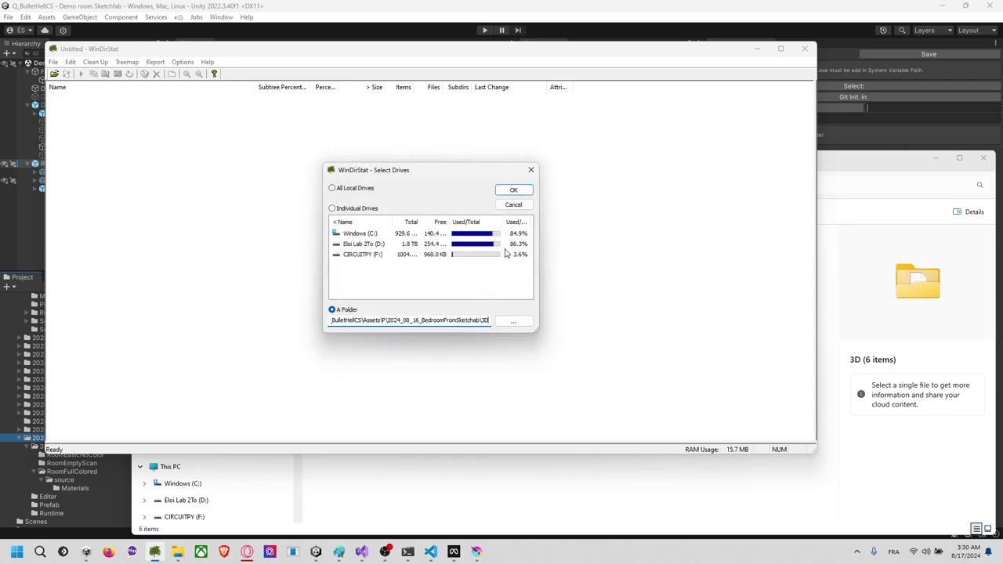
{"action": "key", "text": "Return"}
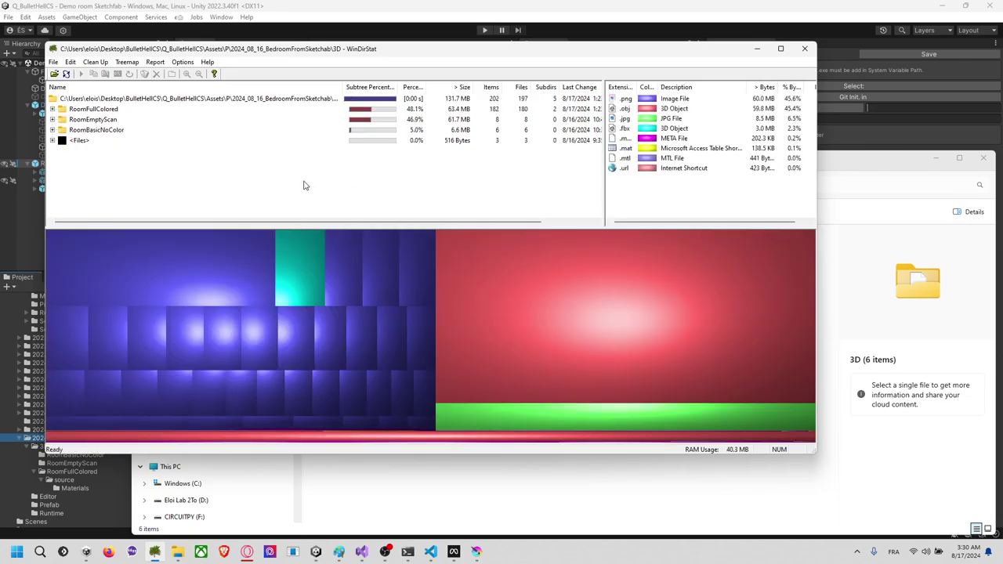
{"action": "left_click", "coordinate": [466, 291]}
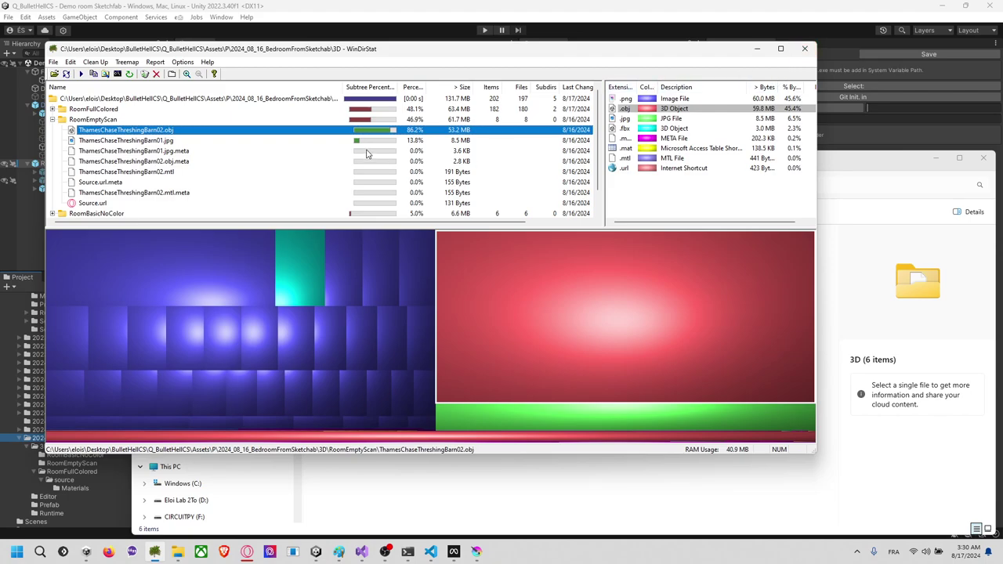
{"action": "left_click", "coordinate": [804, 50]}
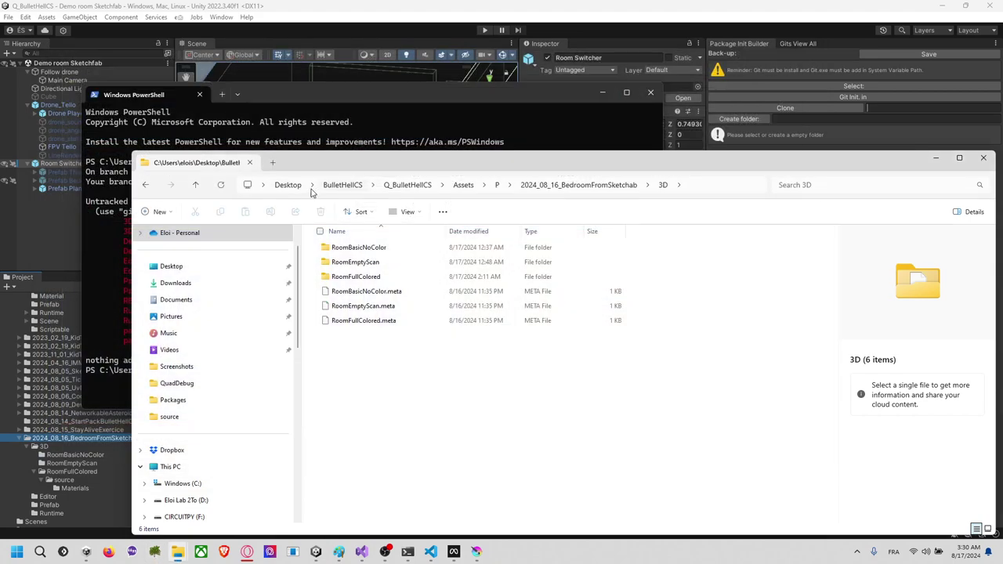
Step: Switch to Unity, activate Prefab Thames Chase Room under Room Switcher, and examine the barn in the scene
{"action": "left_click", "coordinate": [409, 26]}
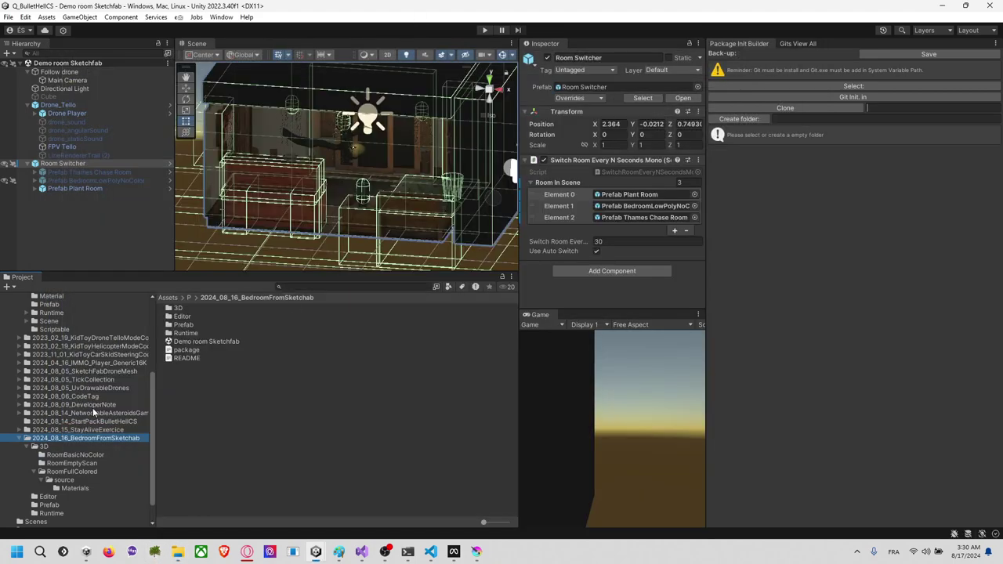
{"action": "scroll", "coordinate": [129, 423], "scroll_direction": "up", "scroll_amount": 5}
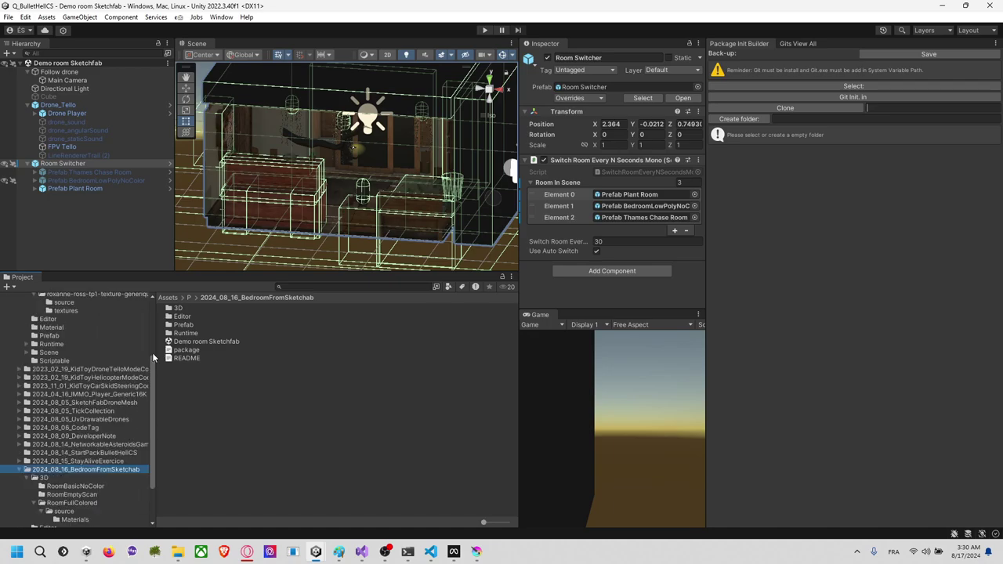
{"action": "left_click", "coordinate": [130, 172]}
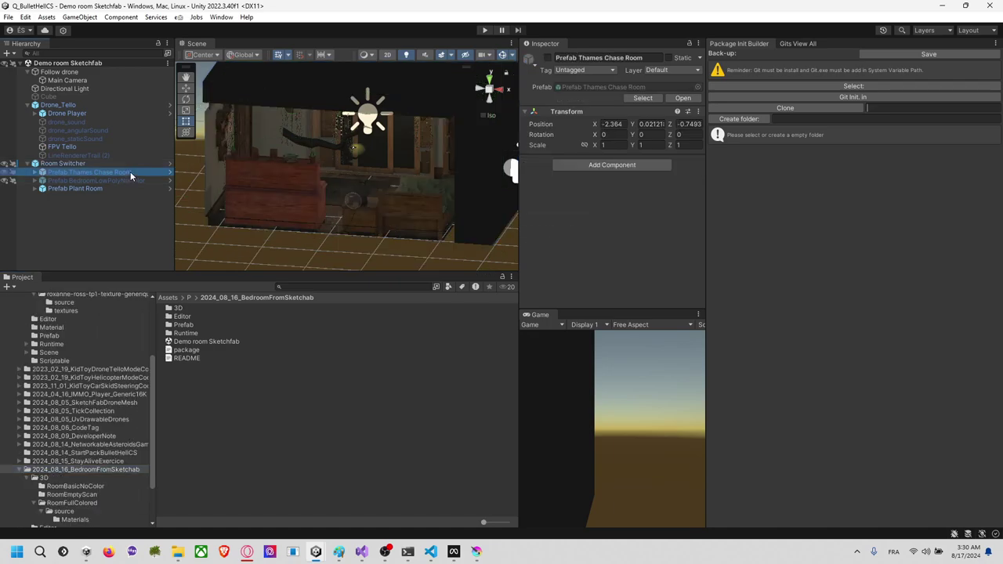
{"action": "left_click", "coordinate": [548, 58]}
{"action": "scroll", "coordinate": [394, 175], "scroll_direction": "down", "scroll_amount": 5}
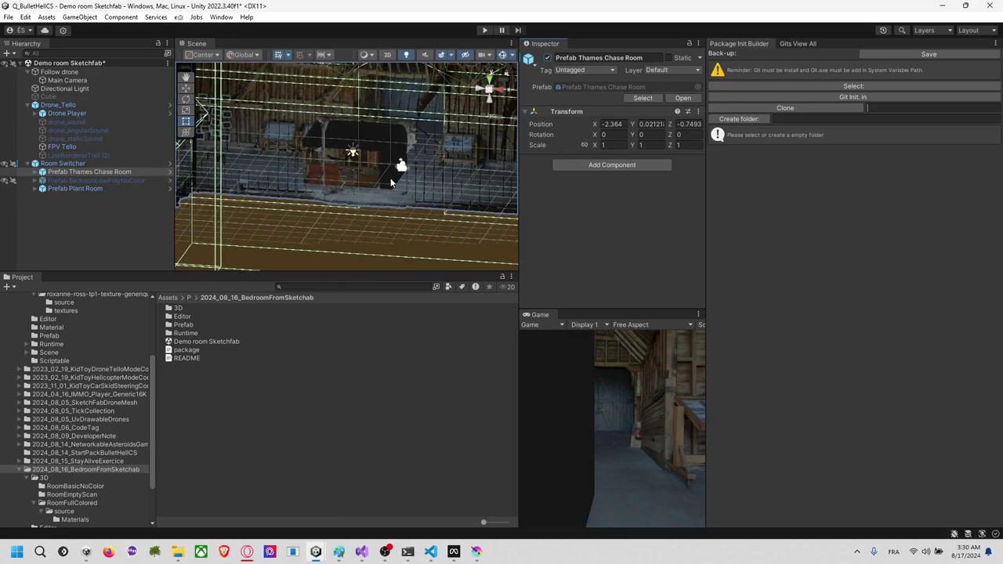
{"action": "scroll", "coordinate": [390, 182], "scroll_direction": "down", "scroll_amount": 3}
{"action": "right_click_drag", "start_coordinate": [423, 155], "coordinate": [263, 221]}
{"action": "middle_click_drag", "start_coordinate": [263, 221], "coordinate": [383, 190]}
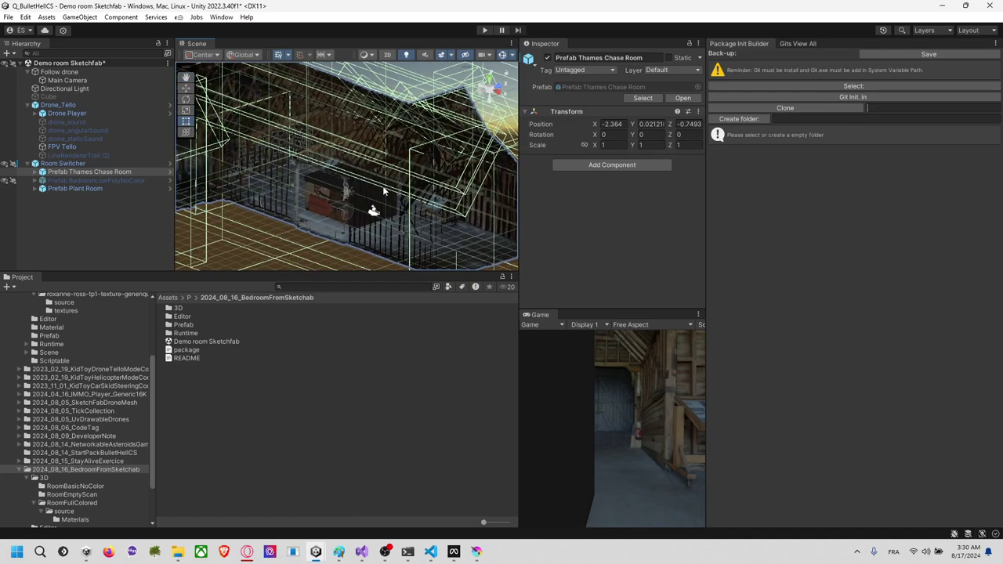
{"action": "scroll", "coordinate": [384, 191], "scroll_direction": "up", "scroll_amount": 3}
{"action": "scroll", "coordinate": [383, 190], "scroll_direction": "down", "scroll_amount": 2}
Step: Expand Prefab Thames Chase Room and locate the source asset of its ThamesChaseThreshingBarn02 model in the project
{"action": "right_click", "coordinate": [118, 172]}
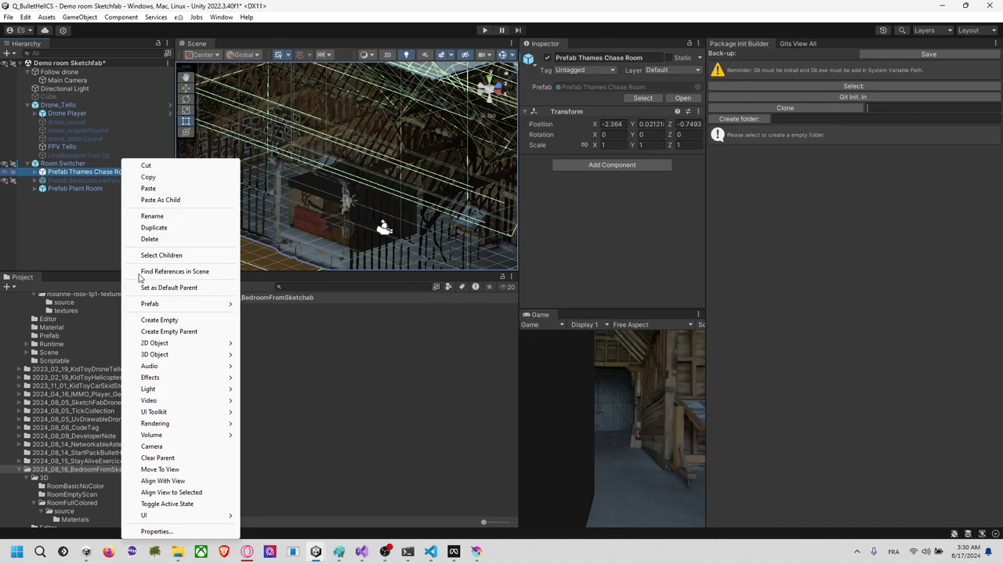
{"action": "left_click", "coordinate": [86, 241]}
{"action": "left_click", "coordinate": [112, 174]}
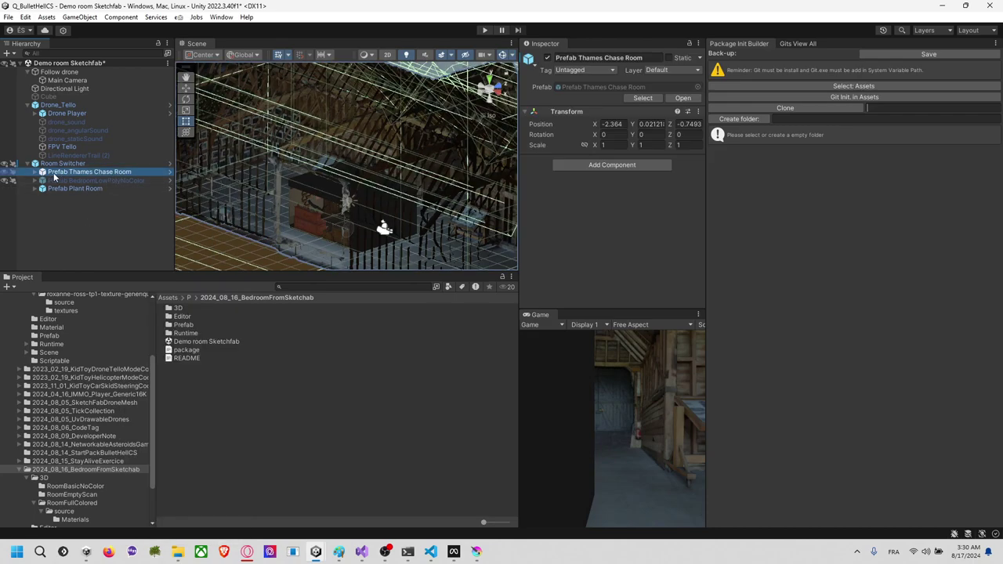
{"action": "left_click", "coordinate": [41, 175]}
{"action": "left_click", "coordinate": [102, 181]}
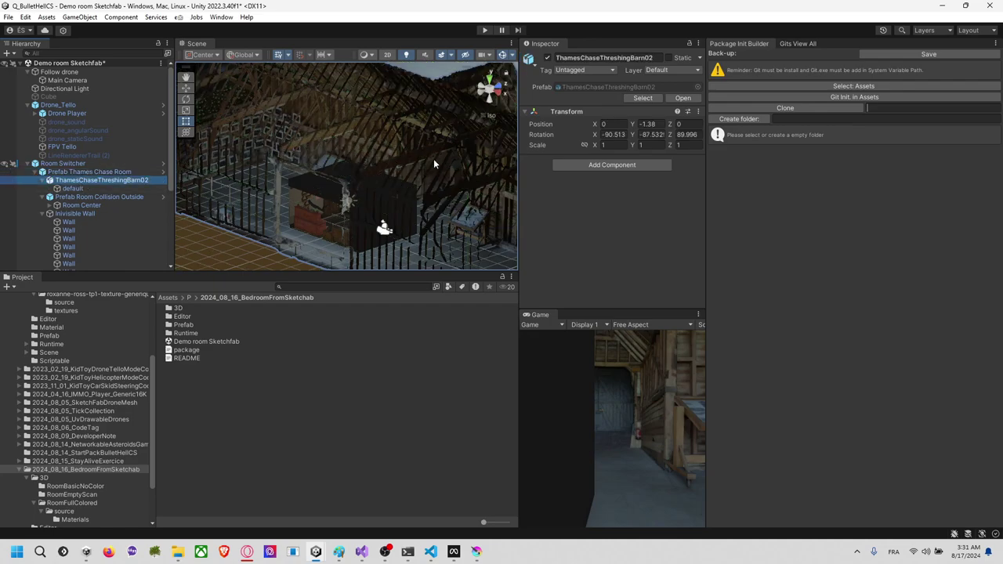
{"action": "left_click", "coordinate": [648, 99]}
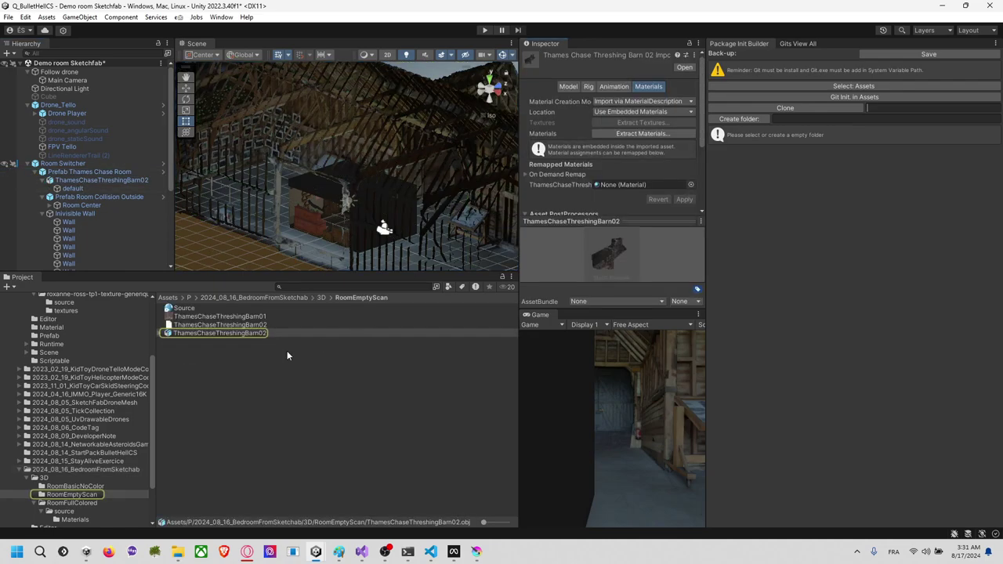
Step: Show ThamesChaseThreshingBarn02.obj in File Explorer, copy the RoomEmptyScan folder path, and return to Unity
{"action": "left_click", "coordinate": [236, 334]}
{"action": "left_click", "coordinate": [241, 325]}
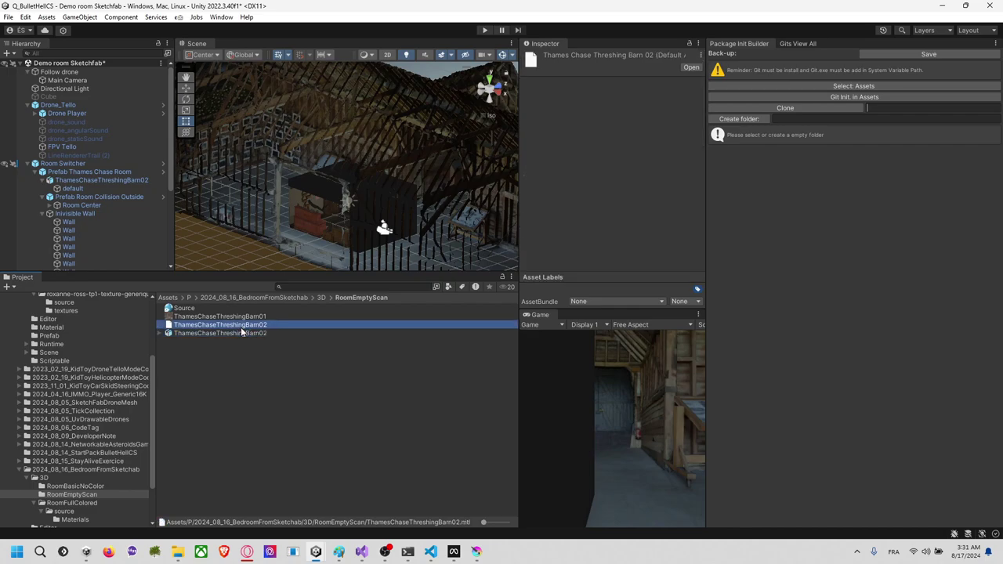
{"action": "right_click", "coordinate": [241, 333]}
{"action": "left_click", "coordinate": [271, 41]}
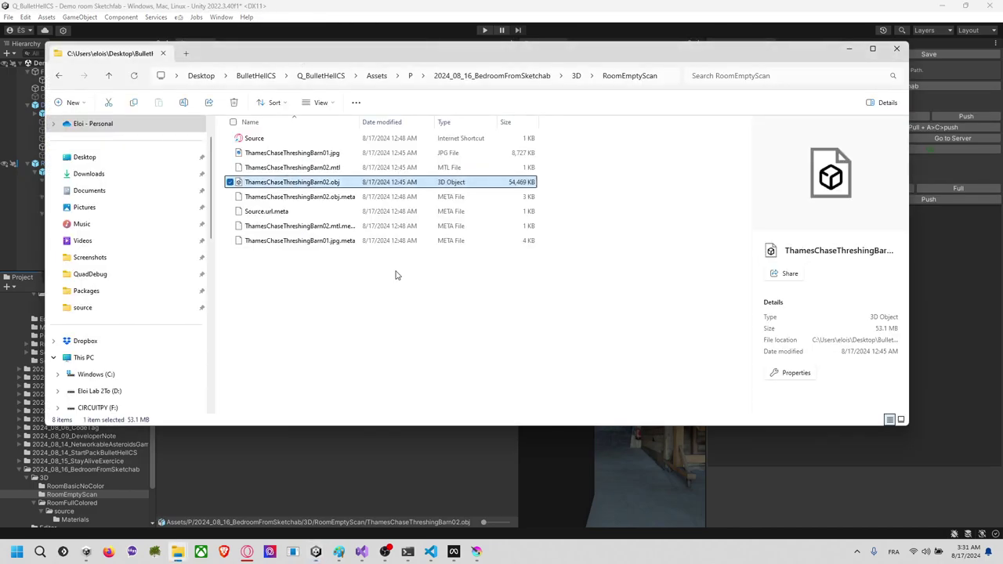
{"action": "left_click", "coordinate": [316, 181]}
{"action": "left_click", "coordinate": [669, 75]}
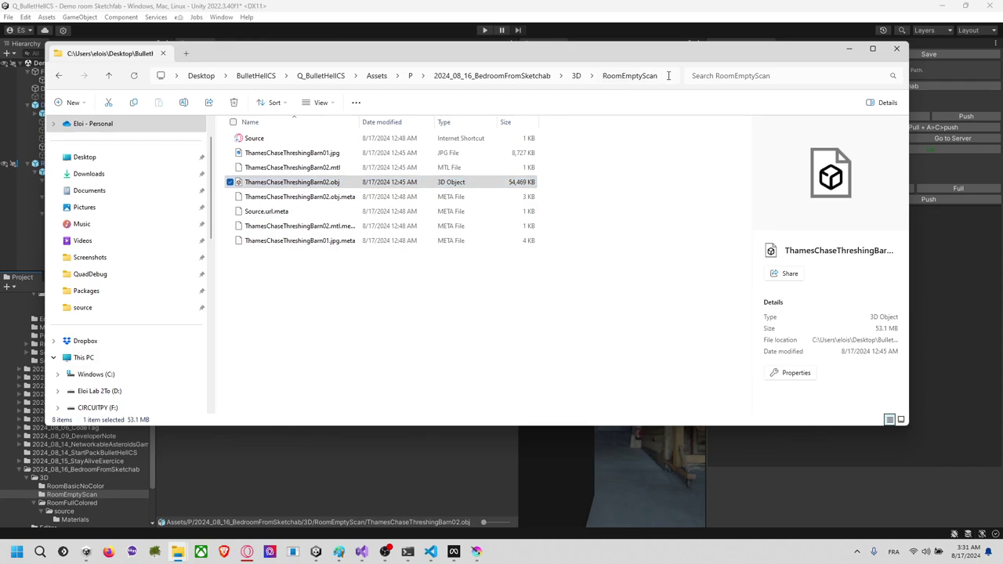
{"action": "key", "text": "alt+Tab"}
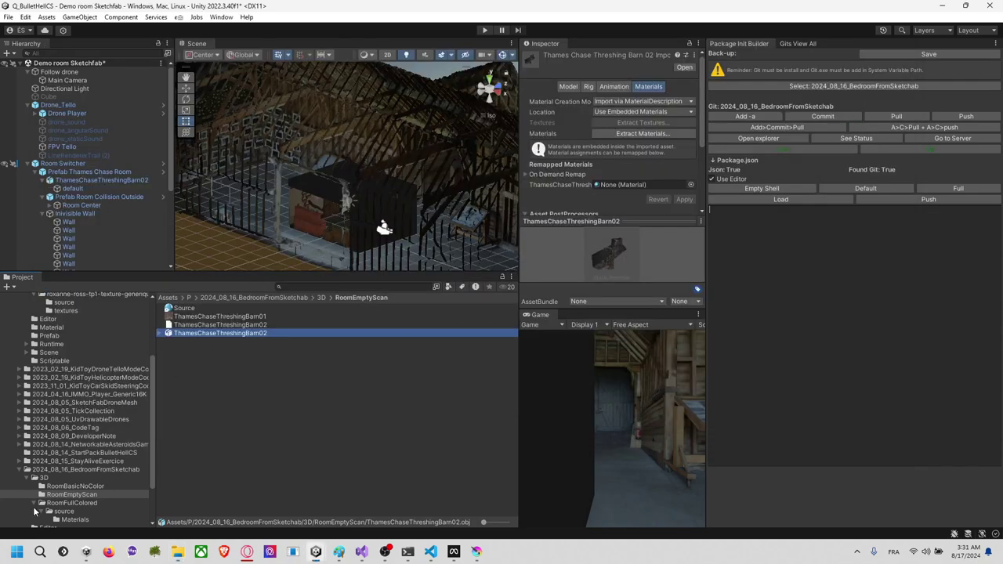
Step: Launch Blender 4.1 and delete the default camera, cube and light from the new scene
{"action": "left_click", "coordinate": [21, 560]}
{"action": "type", "text": "blender 4.1"}
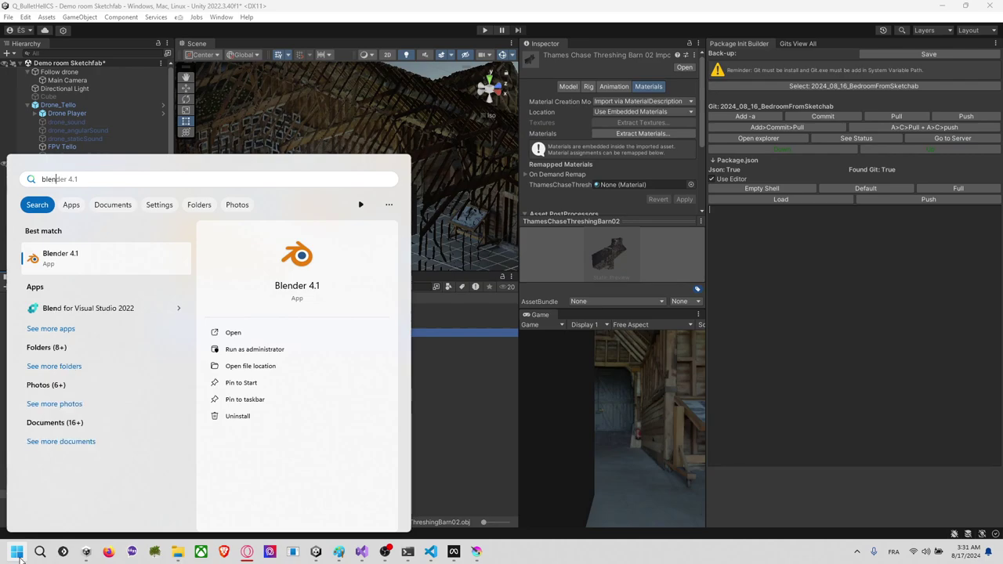
{"action": "key", "text": "Return"}
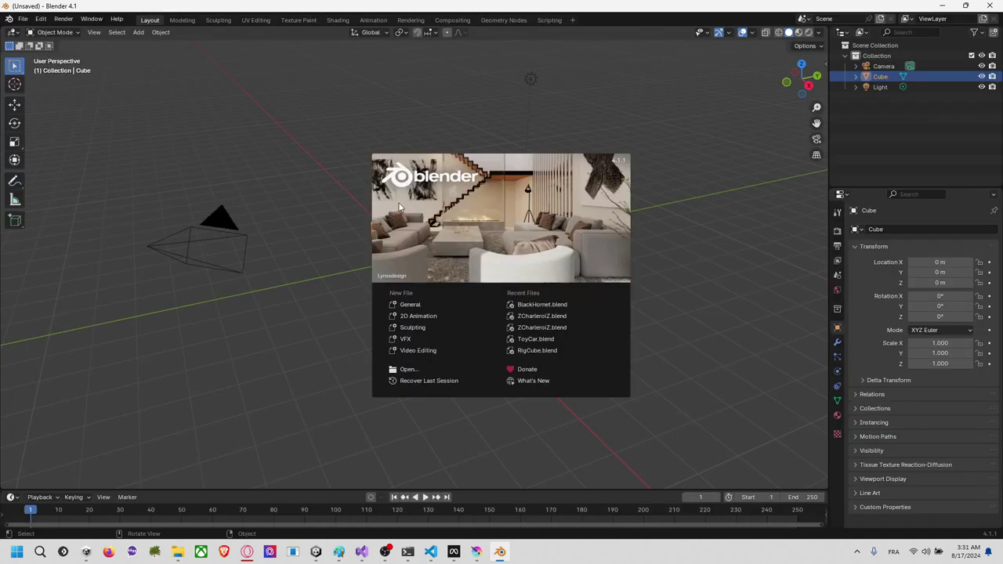
{"action": "left_click", "coordinate": [286, 188]}
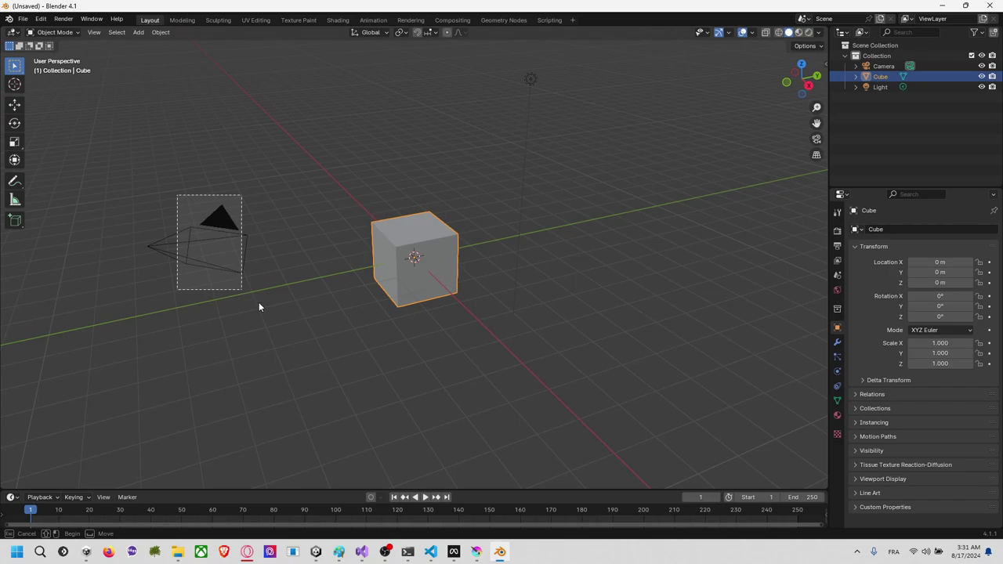
{"action": "left_click_drag", "start_coordinate": [258, 308], "coordinate": [260, 308]}
{"action": "left_click_drag", "start_coordinate": [186, 65], "coordinate": [486, 352]}
{"action": "key", "text": "Delete"}
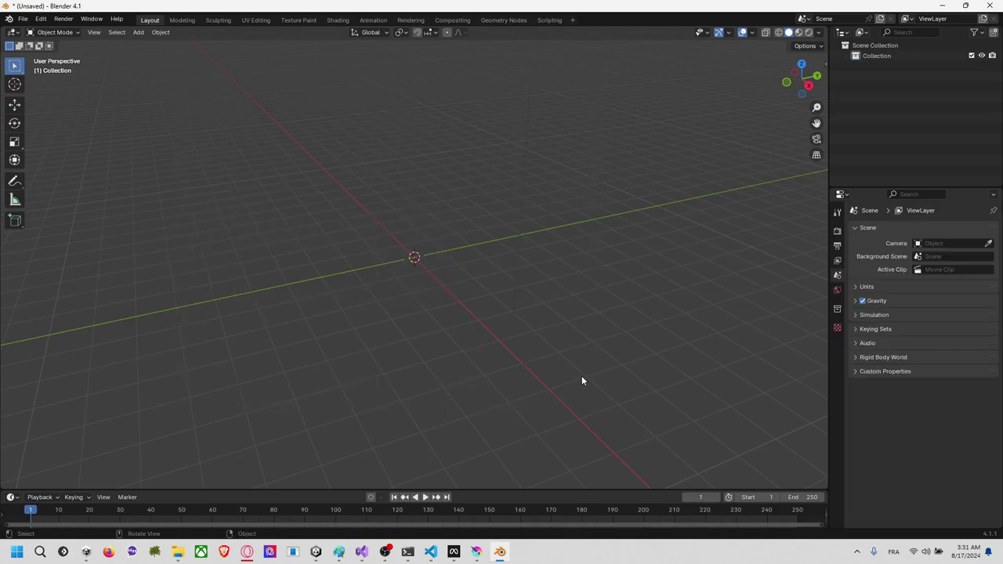
Step: Import ThamesChaseThreshingBarn02.obj from the RoomEmptyScan folder as a Wavefront OBJ
{"action": "left_click", "coordinate": [23, 18]}
{"action": "mouse_move", "coordinate": [73, 182]}
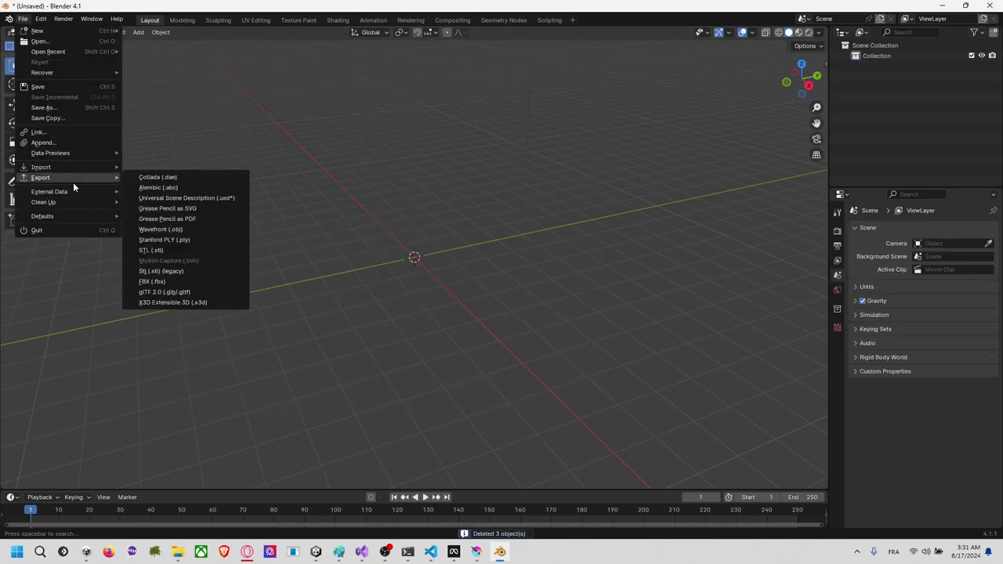
{"action": "mouse_move", "coordinate": [97, 168]}
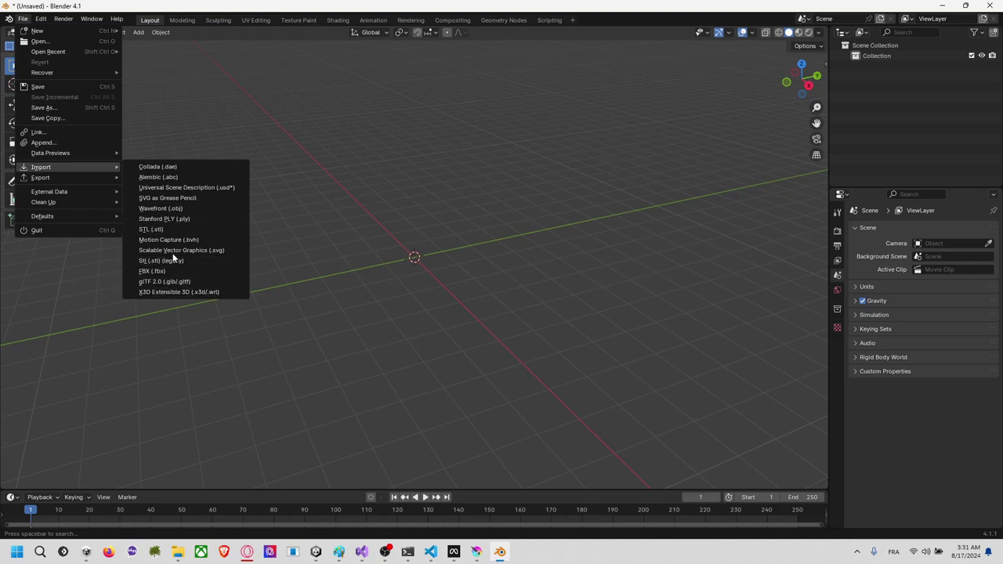
{"action": "left_click", "coordinate": [178, 209]}
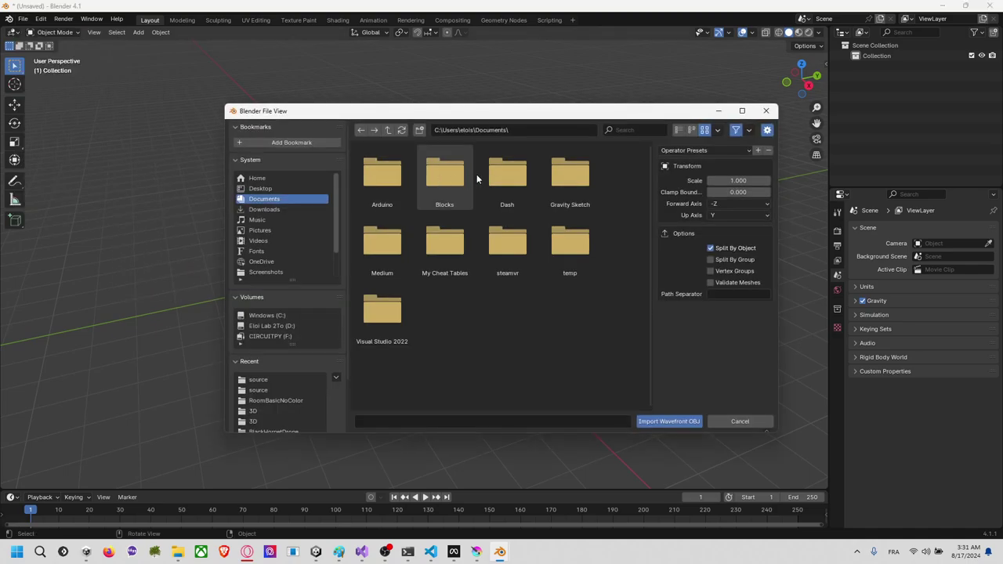
{"action": "left_click", "coordinate": [542, 131]}
{"action": "key", "text": "Return"}
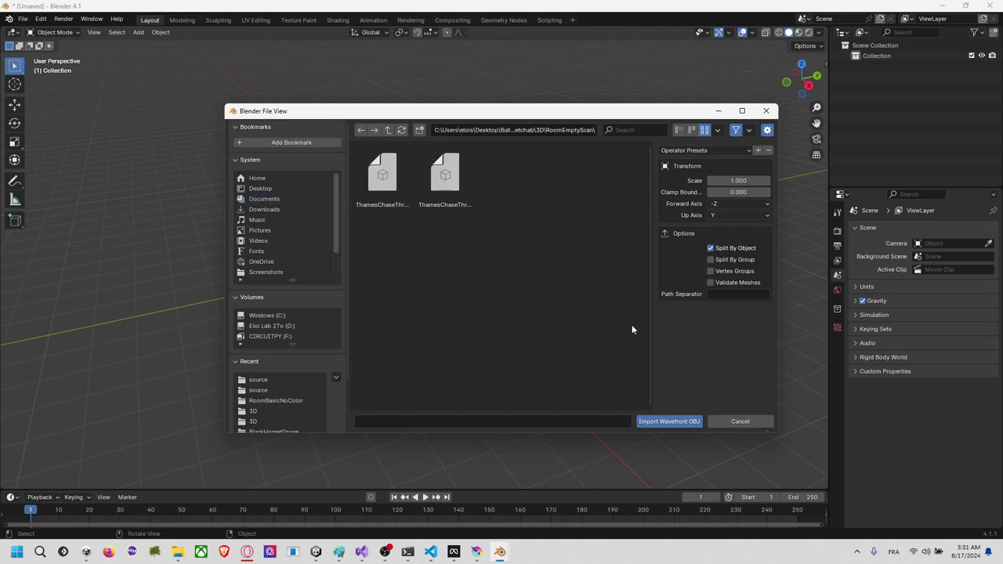
{"action": "left_click", "coordinate": [441, 184]}
{"action": "left_click", "coordinate": [407, 189]}
{"action": "left_click", "coordinate": [439, 184]}
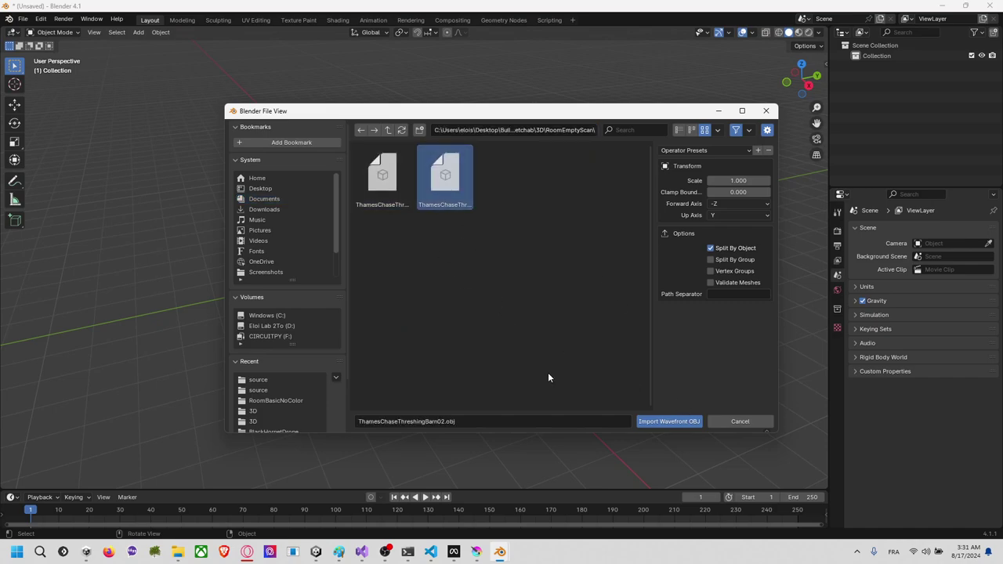
{"action": "left_click", "coordinate": [657, 421]}
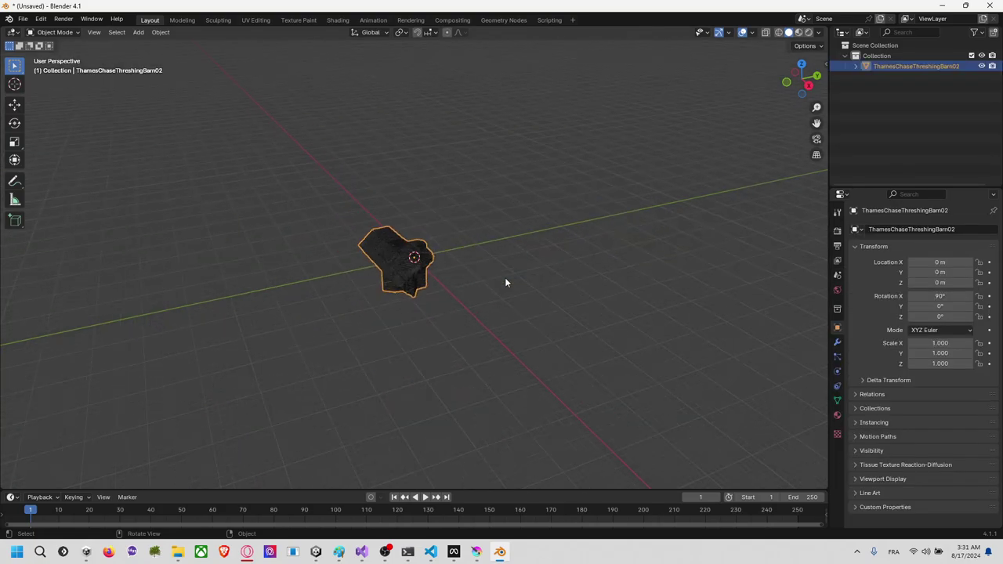
Step: Display the imported barn in wireframe shading, examine its mesh density from the front, and select the whole model
{"action": "scroll", "coordinate": [481, 265], "scroll_direction": "up", "scroll_amount": 7}
{"action": "key", "text": "z"}
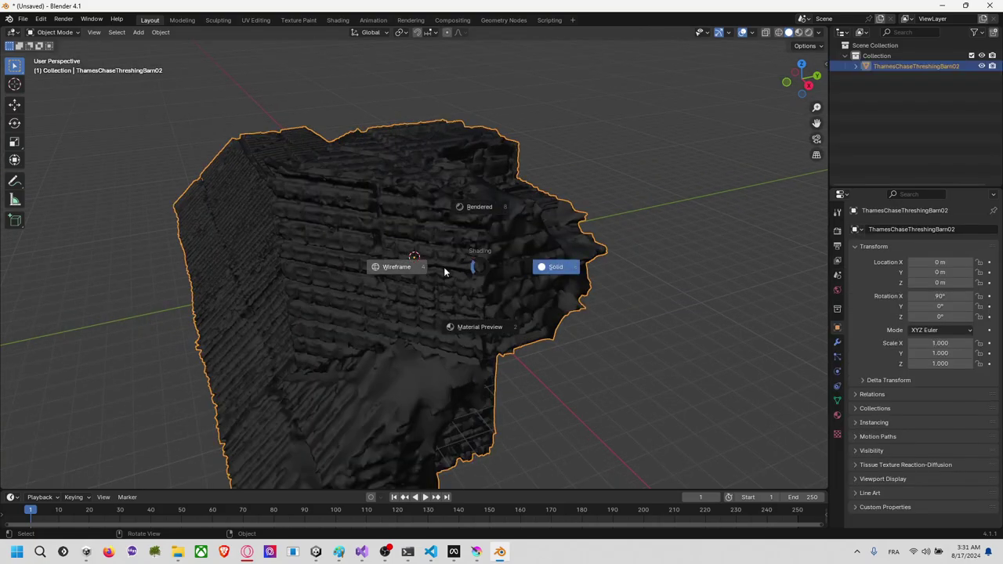
{"action": "left_click", "coordinate": [399, 268]}
{"action": "mouse_move", "coordinate": [404, 282]}
{"action": "middle_mouse_down"}
{"action": "mouse_move", "coordinate": [489, 296]}
{"action": "mouse_move", "coordinate": [493, 182]}
{"action": "mouse_move", "coordinate": [455, 170]}
{"action": "mouse_move", "coordinate": [460, 201]}
{"action": "mouse_move", "coordinate": [497, 219]}
{"action": "mouse_move", "coordinate": [502, 237]}
{"action": "mouse_move", "coordinate": [505, 218]}
{"action": "mouse_move", "coordinate": [472, 164]}
{"action": "mouse_move", "coordinate": [515, 164]}
{"action": "middle_mouse_up"}
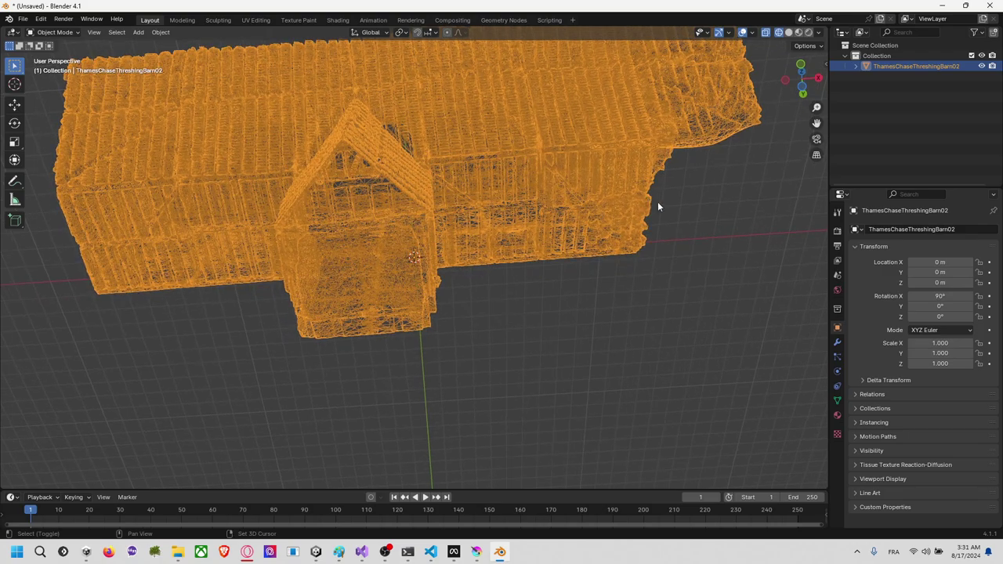
{"action": "middle_click_drag", "start_coordinate": [658, 202], "coordinate": [668, 296]}
{"action": "right_click", "coordinate": [668, 296]}
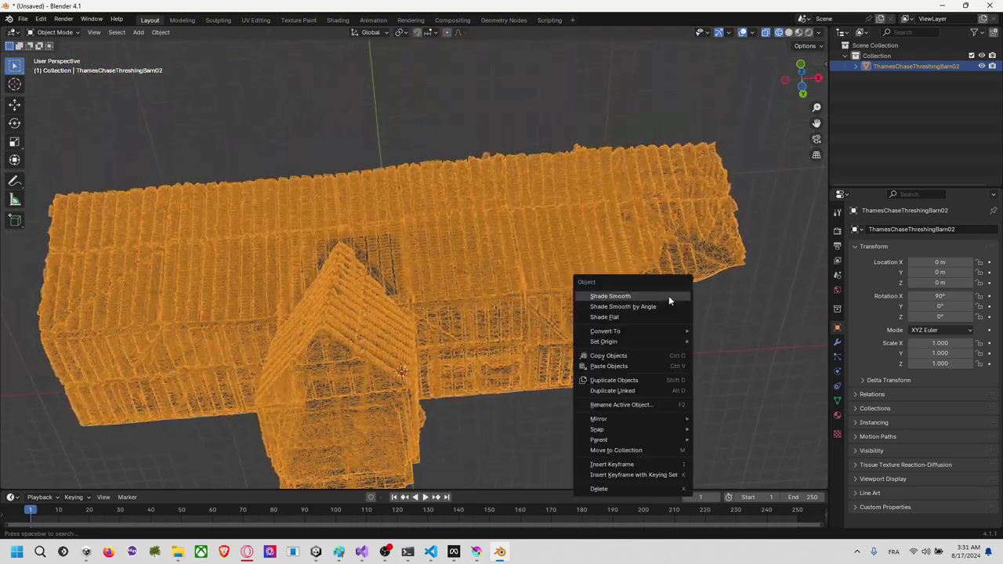
{"action": "left_click", "coordinate": [730, 320]}
{"action": "mouse_move", "coordinate": [730, 320]}
{"action": "middle_mouse_down"}
{"action": "mouse_move", "coordinate": [723, 314]}
{"action": "mouse_move", "coordinate": [737, 312]}
{"action": "mouse_move", "coordinate": [728, 322]}
{"action": "middle_mouse_up"}
{"action": "key", "text": "a"}
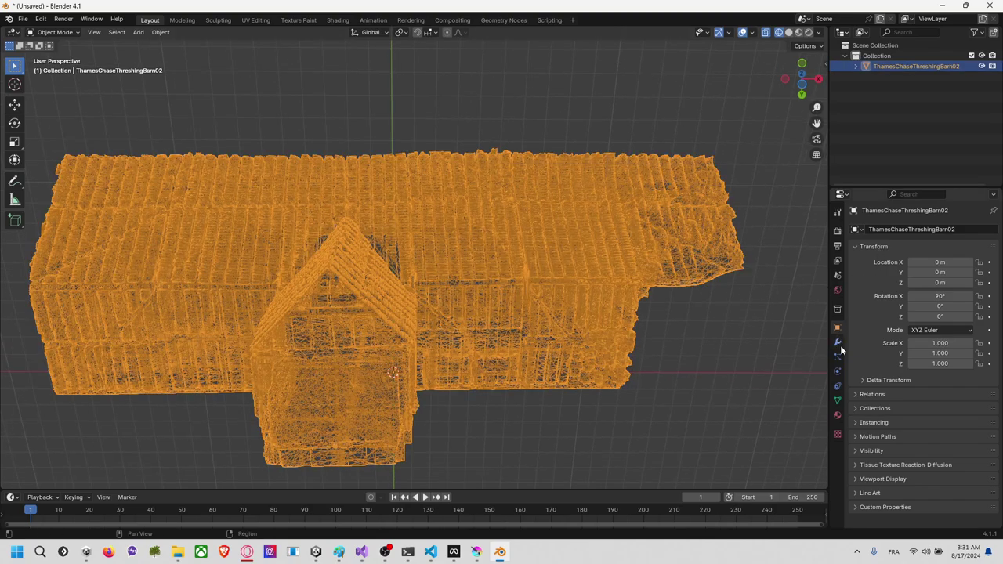
Step: Examine the barn's interior mesh up close in wireframe, and switch the viewport to solid shading
{"action": "scroll", "coordinate": [437, 294], "scroll_direction": "up", "scroll_amount": 10}
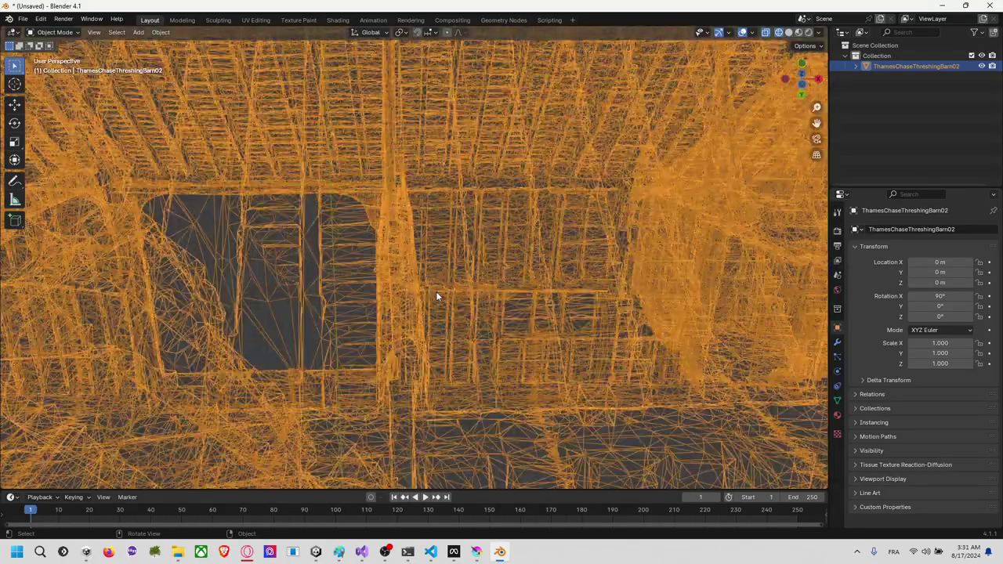
{"action": "mouse_move", "coordinate": [435, 291]}
{"action": "middle_mouse_down"}
{"action": "mouse_move", "coordinate": [517, 275]}
{"action": "mouse_move", "coordinate": [575, 365]}
{"action": "middle_mouse_up"}
{"action": "key", "text": "z"}
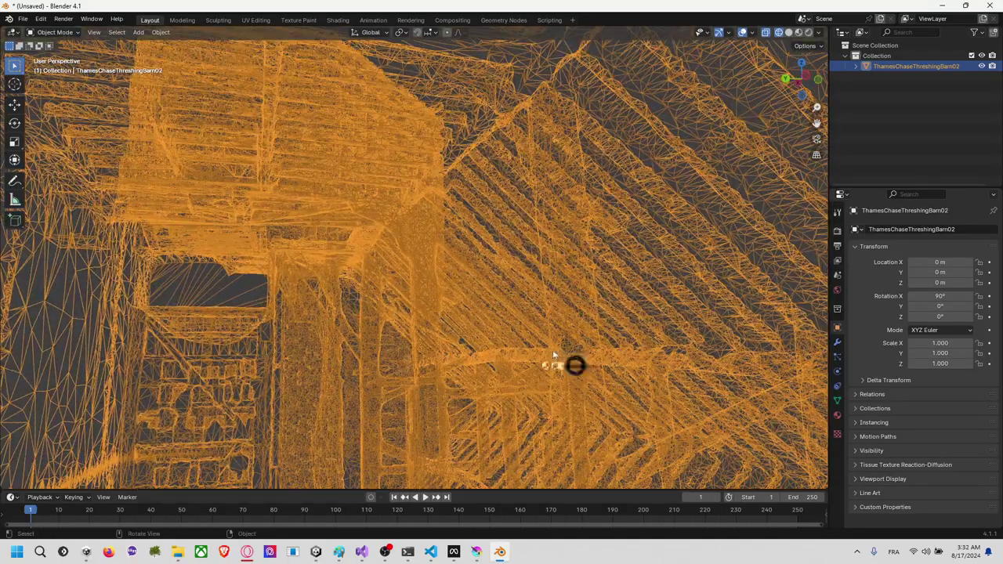
{"action": "left_click", "coordinate": [640, 365]}
{"action": "mouse_move", "coordinate": [448, 365]}
{"action": "middle_mouse_down"}
{"action": "mouse_move", "coordinate": [472, 363]}
{"action": "mouse_move", "coordinate": [461, 374]}
{"action": "mouse_move", "coordinate": [622, 259]}
{"action": "mouse_move", "coordinate": [584, 276]}
{"action": "mouse_move", "coordinate": [565, 257]}
{"action": "mouse_move", "coordinate": [577, 377]}
{"action": "mouse_move", "coordinate": [583, 279]}
{"action": "mouse_move", "coordinate": [571, 277]}
{"action": "mouse_move", "coordinate": [636, 332]}
{"action": "mouse_move", "coordinate": [580, 390]}
{"action": "mouse_move", "coordinate": [565, 385]}
{"action": "mouse_move", "coordinate": [562, 310]}
{"action": "mouse_move", "coordinate": [538, 299]}
{"action": "mouse_move", "coordinate": [565, 308]}
{"action": "mouse_move", "coordinate": [548, 309]}
{"action": "mouse_move", "coordinate": [544, 296]}
{"action": "middle_mouse_up"}
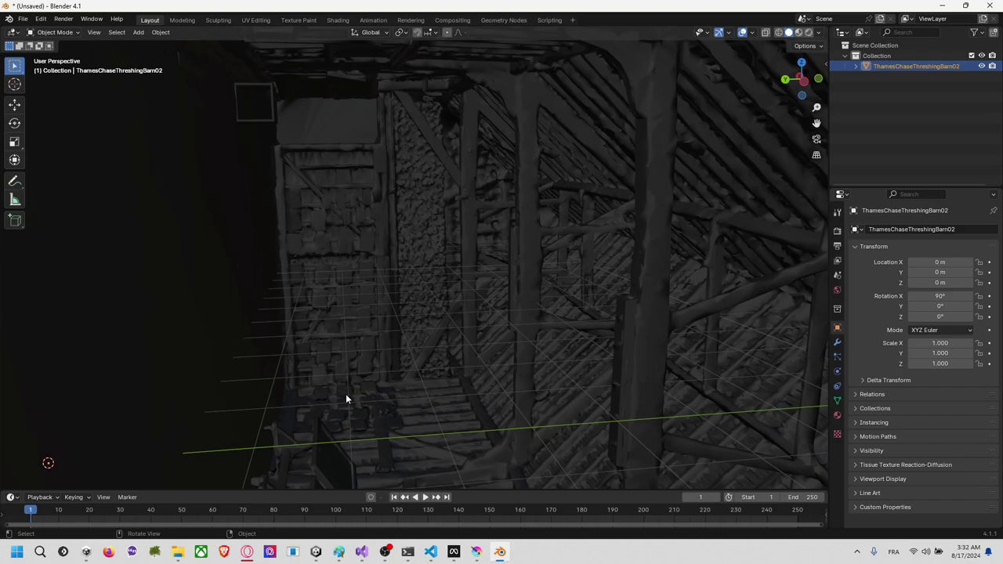
Step: Look around the barn interior in solid shading, comparing perspective with the orthographic right view
{"action": "key", "text": "KP_9"}
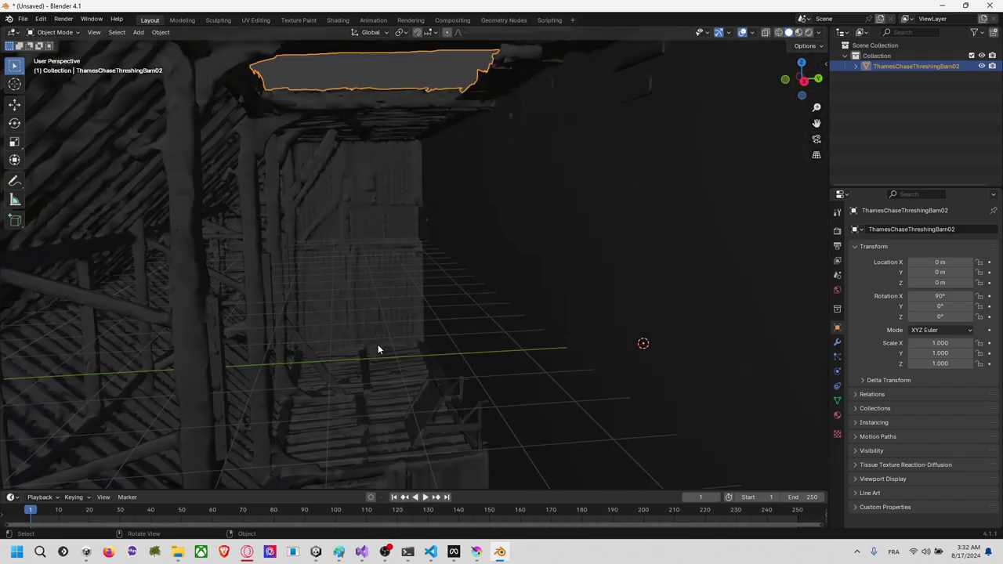
{"action": "key", "text": "KP_6"}
{"action": "key", "text": "KP_6"}
{"action": "key", "text": "KP_6"}
{"action": "key", "text": "KP_6"}
{"action": "key", "text": "KP_6"}
{"action": "key", "text": "KP_6"}
{"action": "key", "text": "KP_6"}
{"action": "key", "text": "KP_6"}
{"action": "key", "text": "KP_6"}
{"action": "key", "text": "KP_6"}
{"action": "key", "text": "KP_6"}
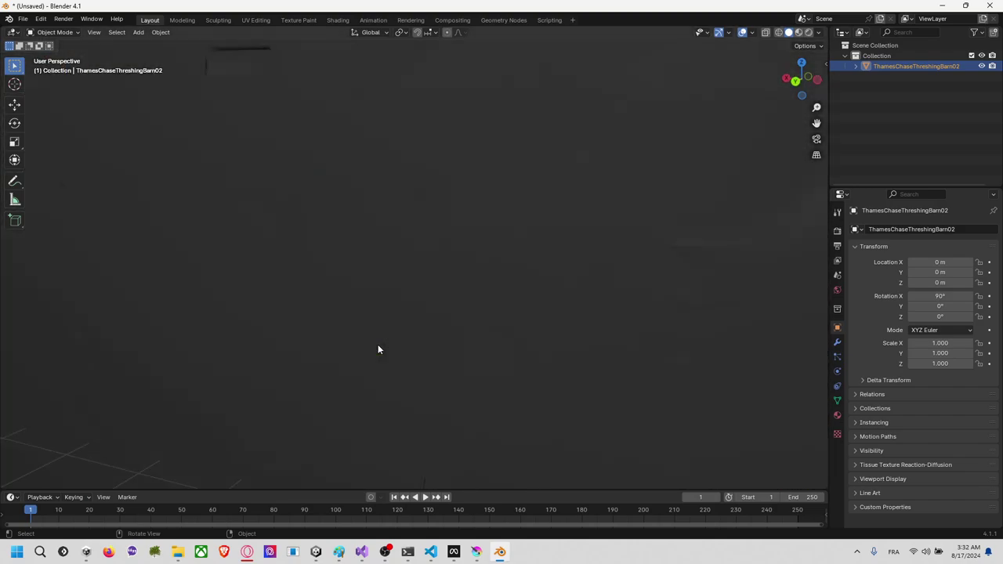
{"action": "key", "text": "KP_6"}
{"action": "key", "text": "KP_6"}
{"action": "key", "text": "KP_3"}
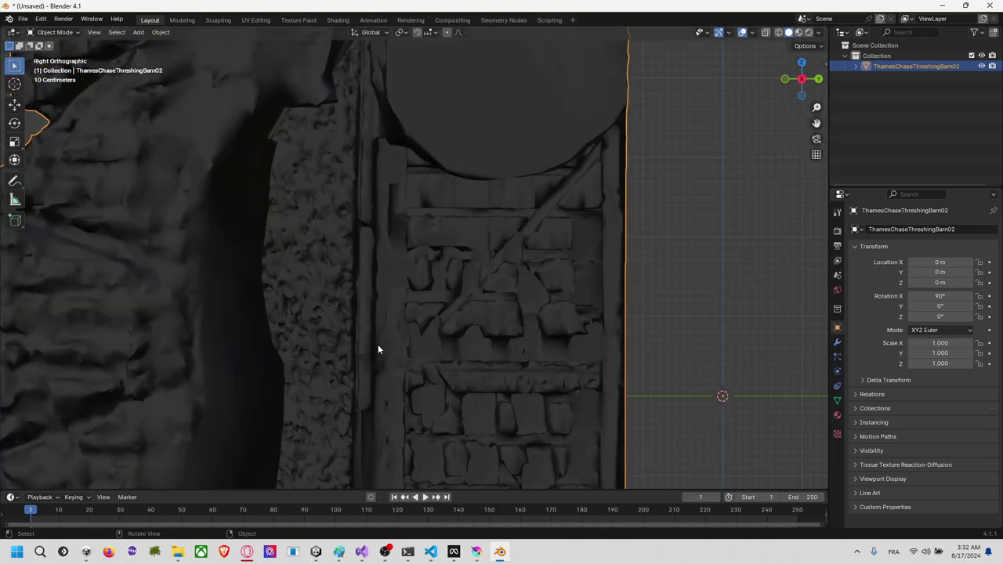
{"action": "key", "text": "KP_5"}
{"action": "key", "text": "KP_4"}
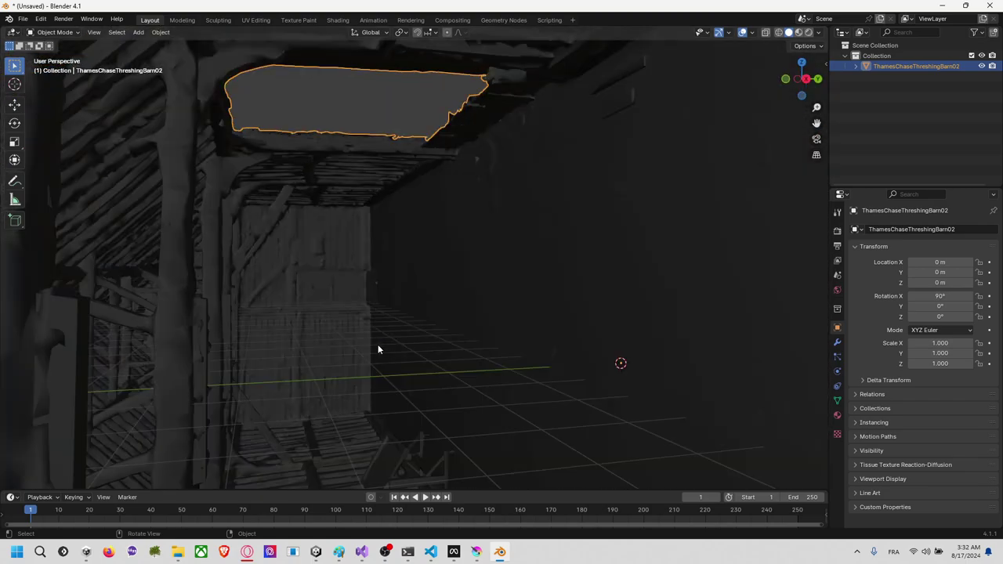
{"action": "key", "text": "KP_5"}
{"action": "key", "text": "KP_6"}
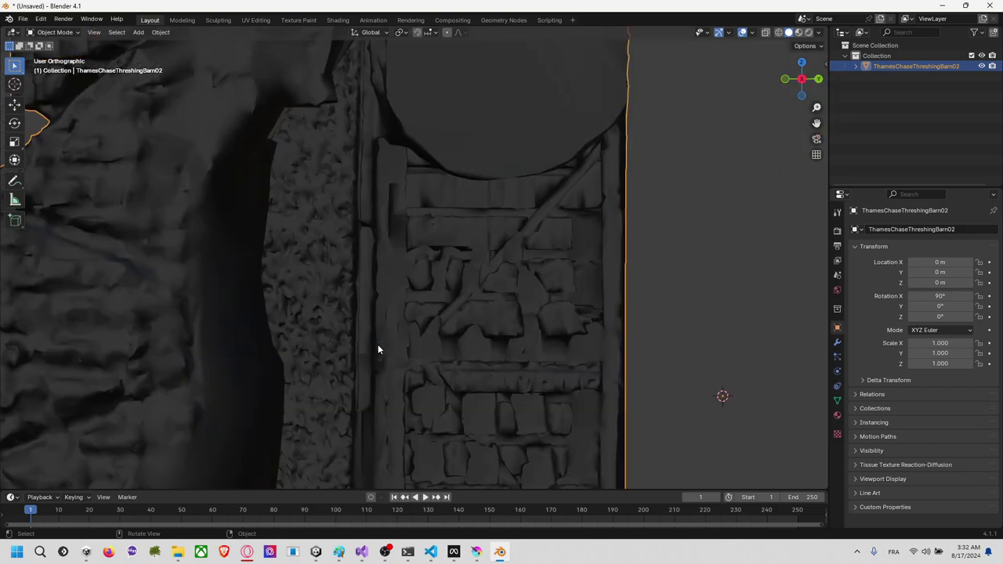
Step: Inspect the barn's surface geometry from the top and front views, and return to a perspective view inside
{"action": "key", "text": "KP_7"}
{"action": "key", "text": "KP_5"}
{"action": "key", "text": "KP_5"}
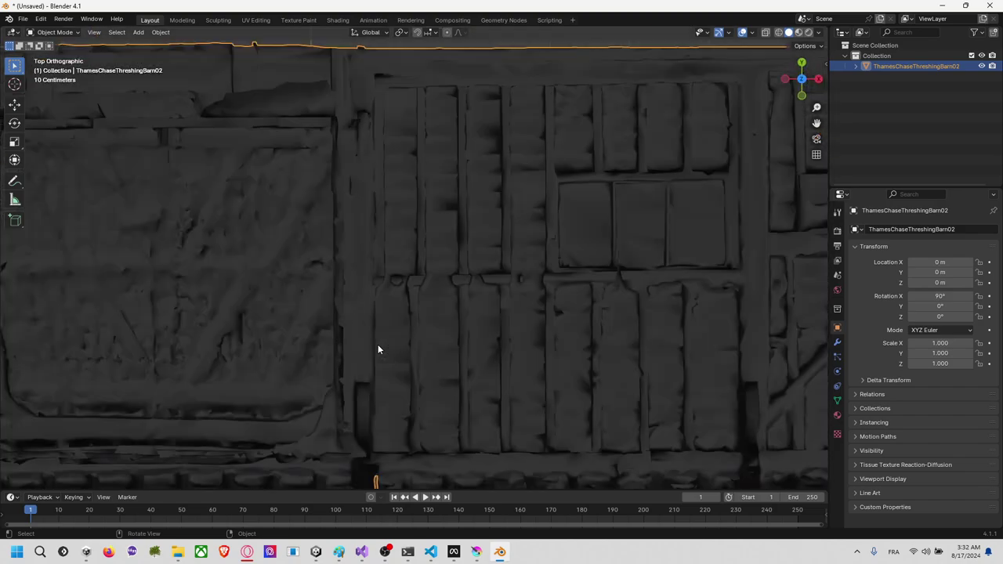
{"action": "scroll", "coordinate": [406, 337], "scroll_direction": "down", "scroll_amount": 5}
{"action": "scroll", "coordinate": [406, 337], "scroll_direction": "up", "scroll_amount": 6}
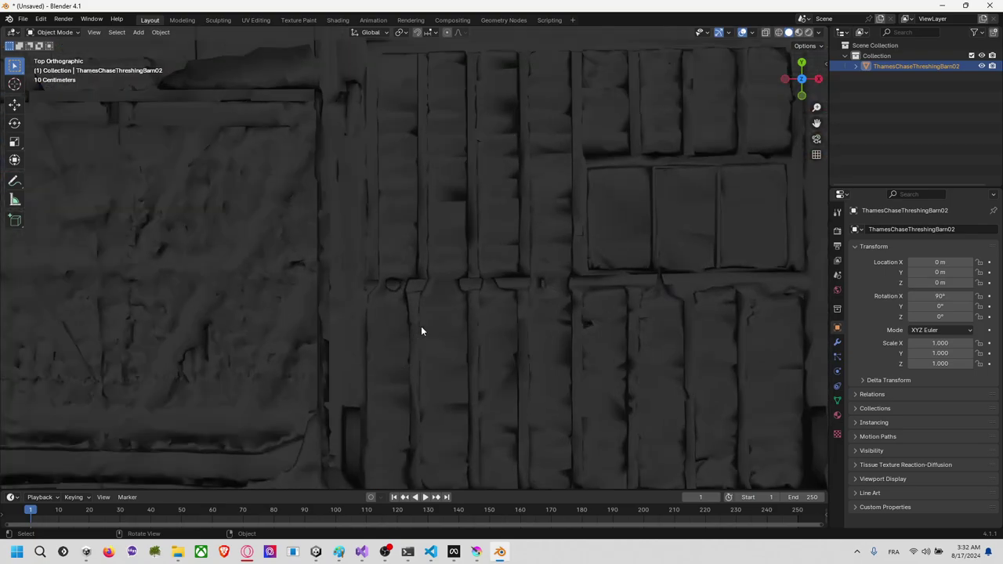
{"action": "right_click", "coordinate": [421, 331]}
{"action": "middle_click_drag", "start_coordinate": [442, 254], "coordinate": [325, 380]}
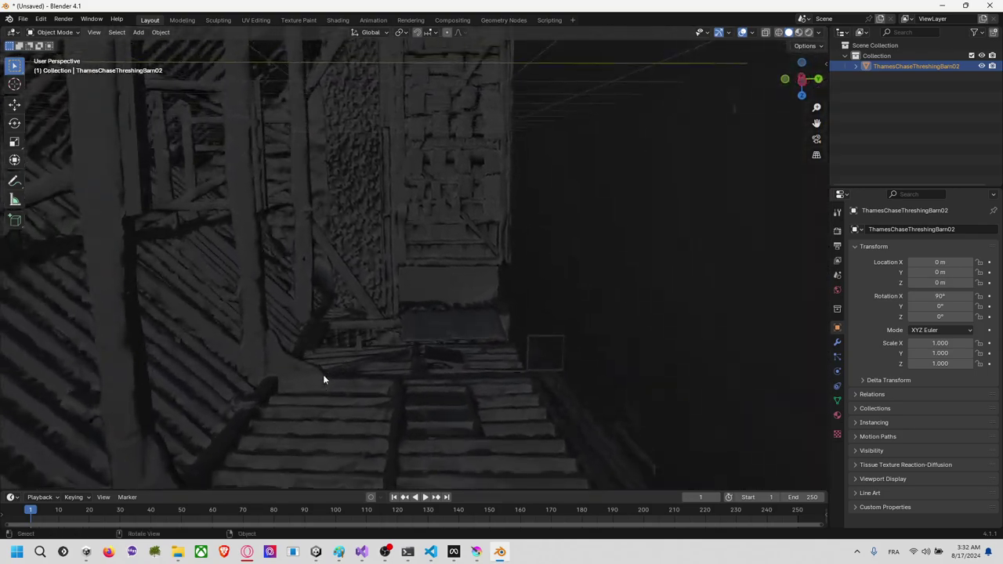
{"action": "key", "text": "KP_1"}
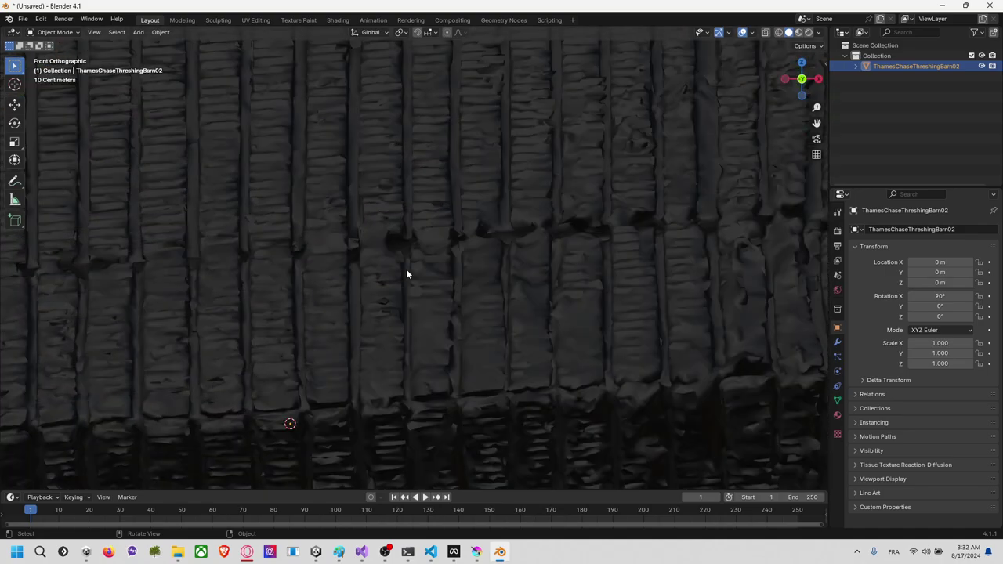
{"action": "middle_click_drag", "start_coordinate": [475, 175], "coordinate": [378, 257]}
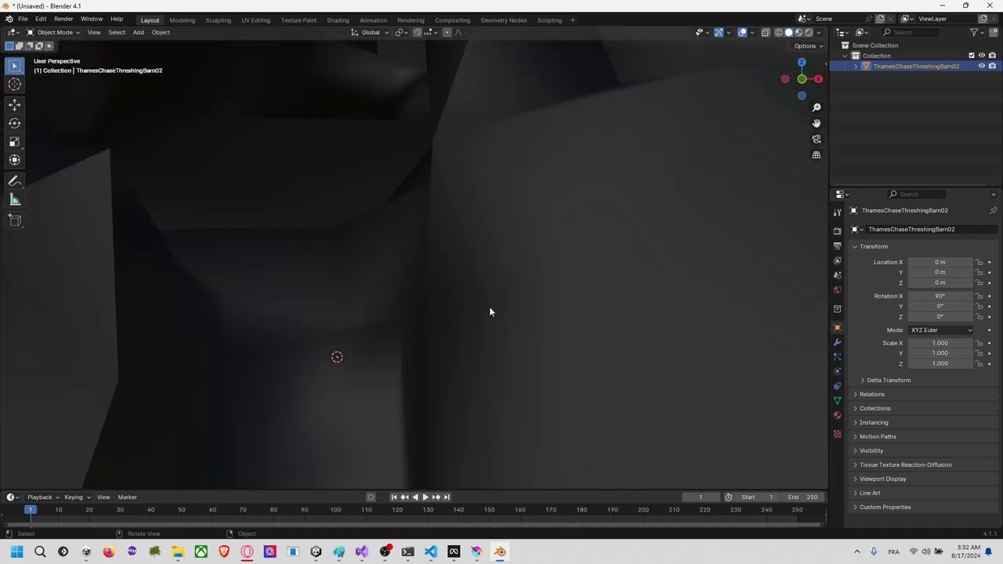
{"action": "middle_click_drag", "start_coordinate": [489, 312], "coordinate": [561, 295]}
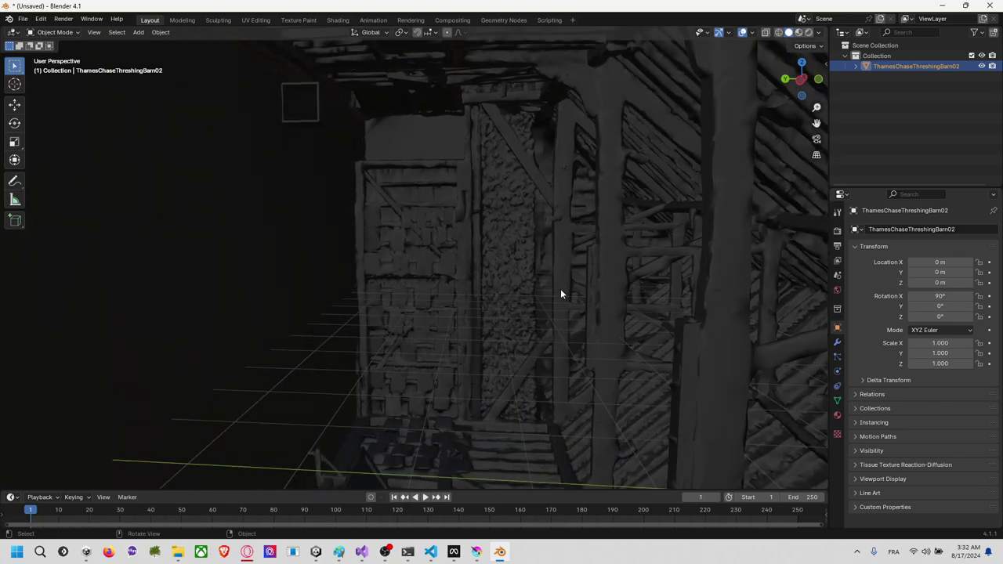
{"action": "scroll", "coordinate": [560, 294], "scroll_direction": "down", "scroll_amount": 2}
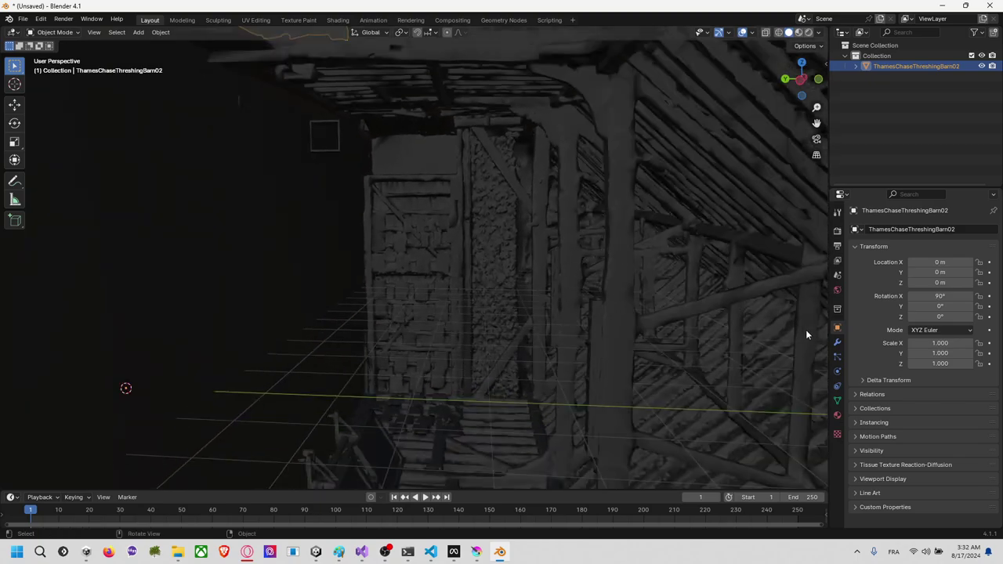
Step: Add a Decimate modifier to ThamesChaseThreshingBarn02 in Planar mode with a 5° angle limit
{"action": "left_click", "coordinate": [837, 356]}
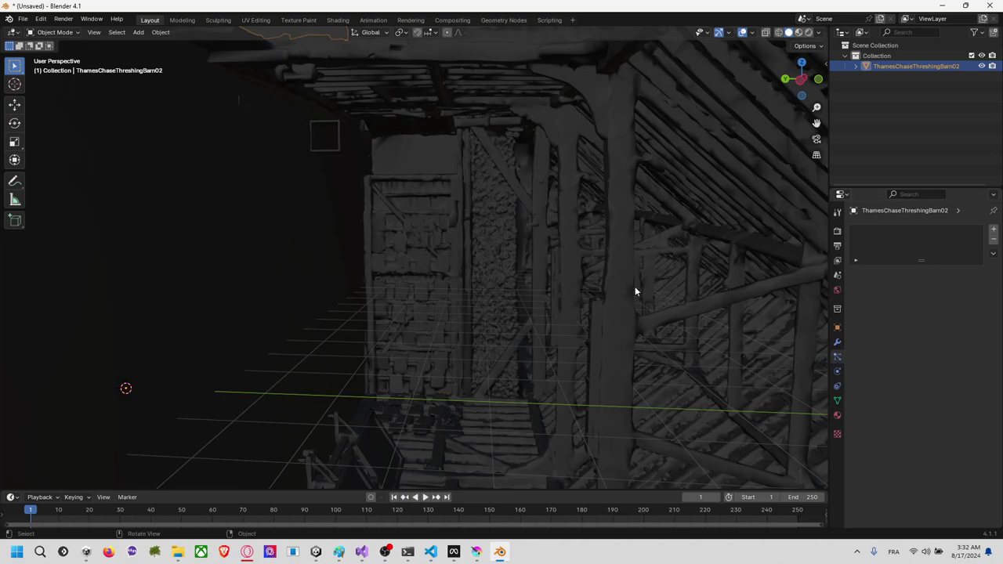
{"action": "left_click", "coordinate": [855, 66]}
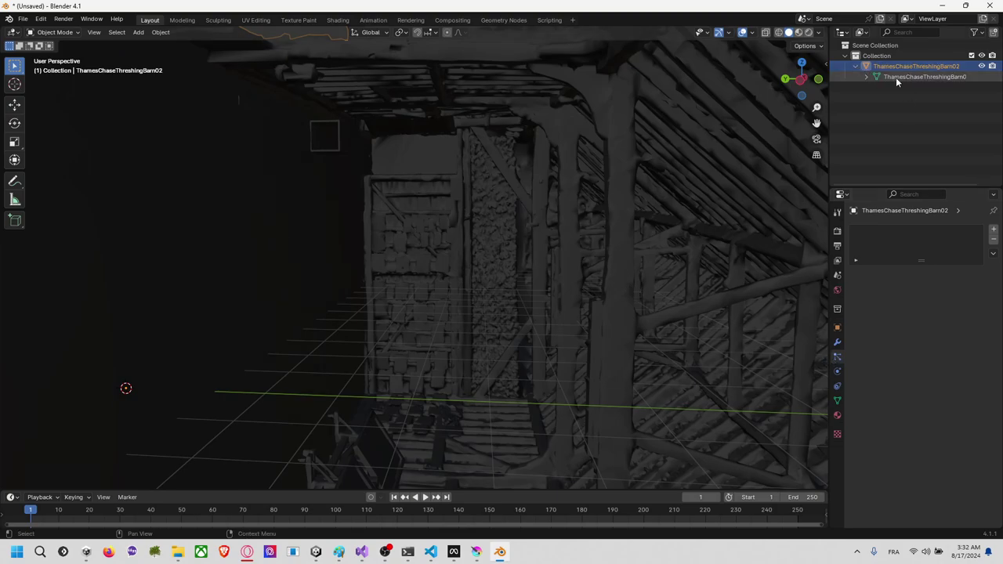
{"action": "left_click", "coordinate": [838, 342]}
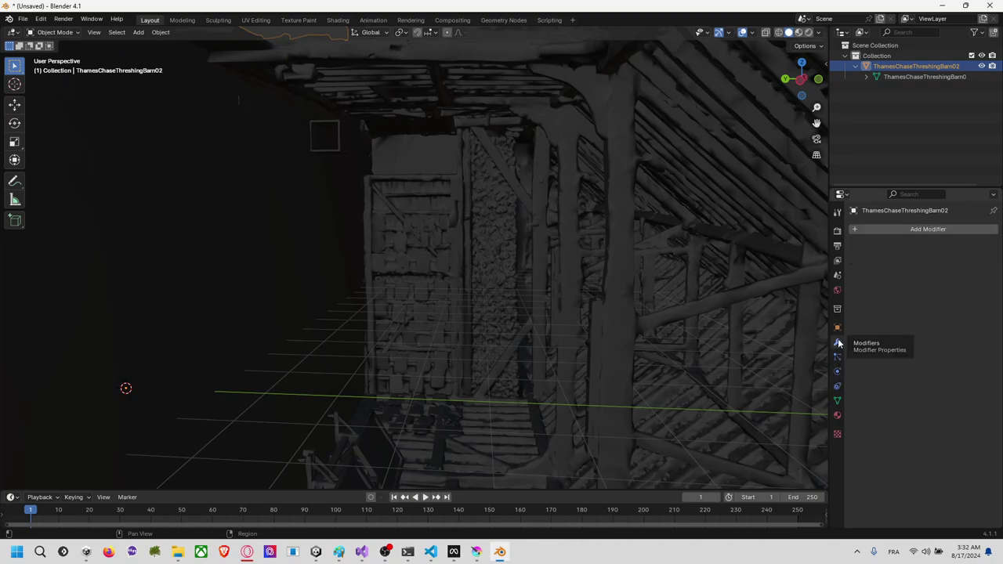
{"action": "left_click", "coordinate": [894, 229]}
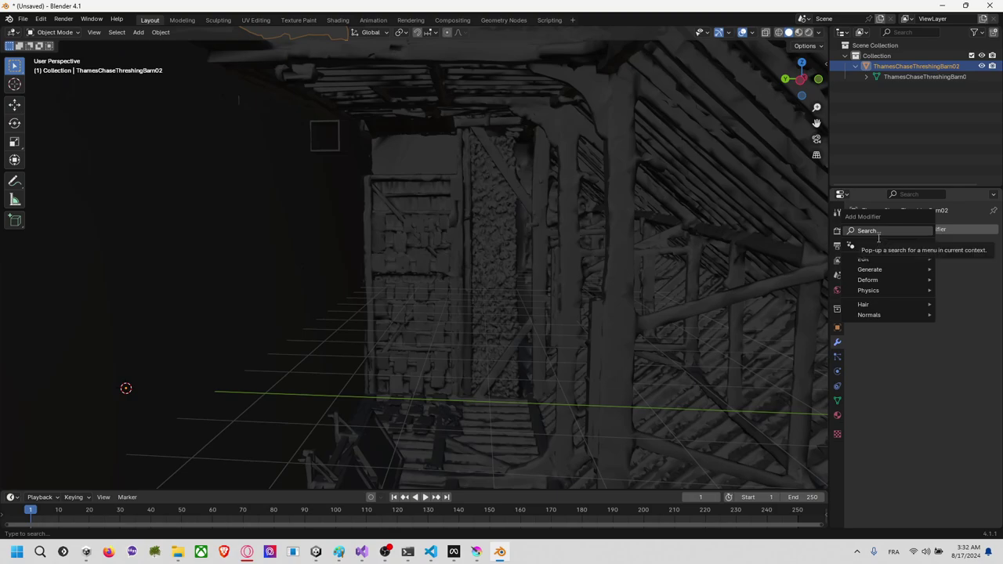
{"action": "type", "text": "decim"}
{"action": "key", "text": "Return"}
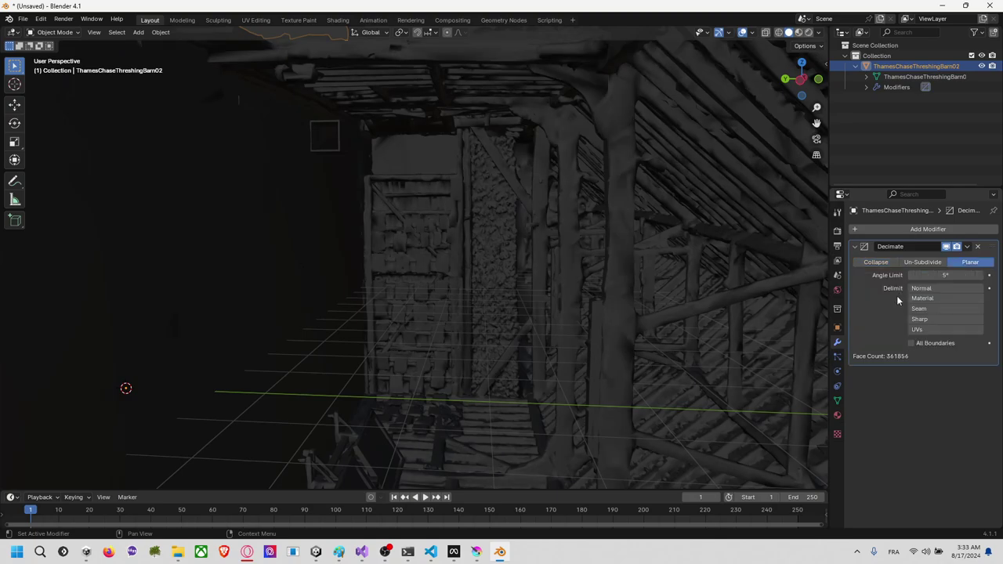
Step: Compare the decimated barn interior in rendered, wireframe and Material Preview shading to check its textures and mesh
{"action": "mouse_move", "coordinate": [578, 256]}
{"action": "middle_mouse_down"}
{"action": "mouse_move", "coordinate": [605, 258]}
{"action": "mouse_move", "coordinate": [541, 235]}
{"action": "mouse_move", "coordinate": [562, 212]}
{"action": "mouse_move", "coordinate": [611, 217]}
{"action": "mouse_move", "coordinate": [612, 239]}
{"action": "middle_mouse_up"}
{"action": "key", "text": "z"}
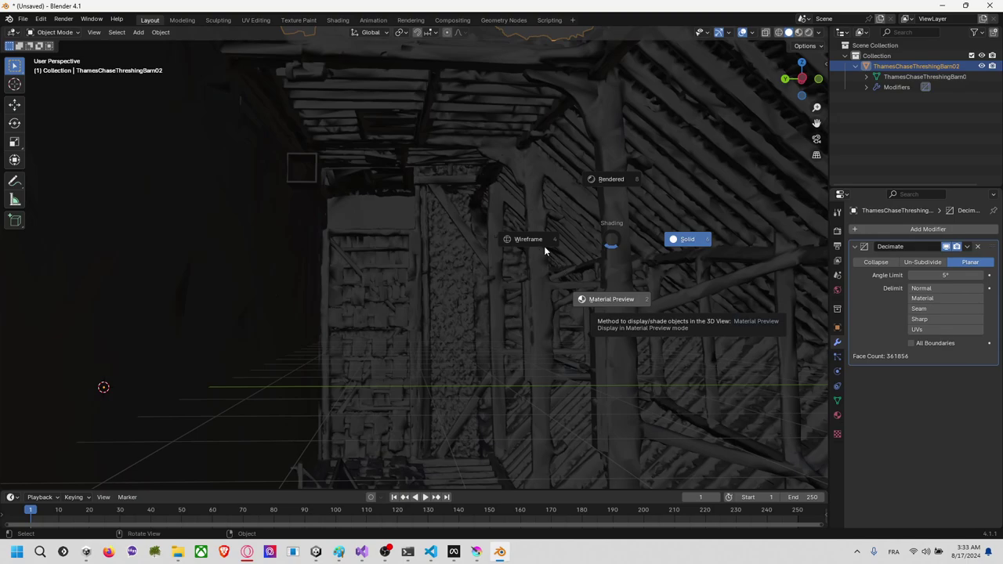
{"action": "key", "text": "2"}
{"action": "middle_click_drag", "start_coordinate": [587, 287], "coordinate": [612, 270]}
{"action": "key", "text": "z"}
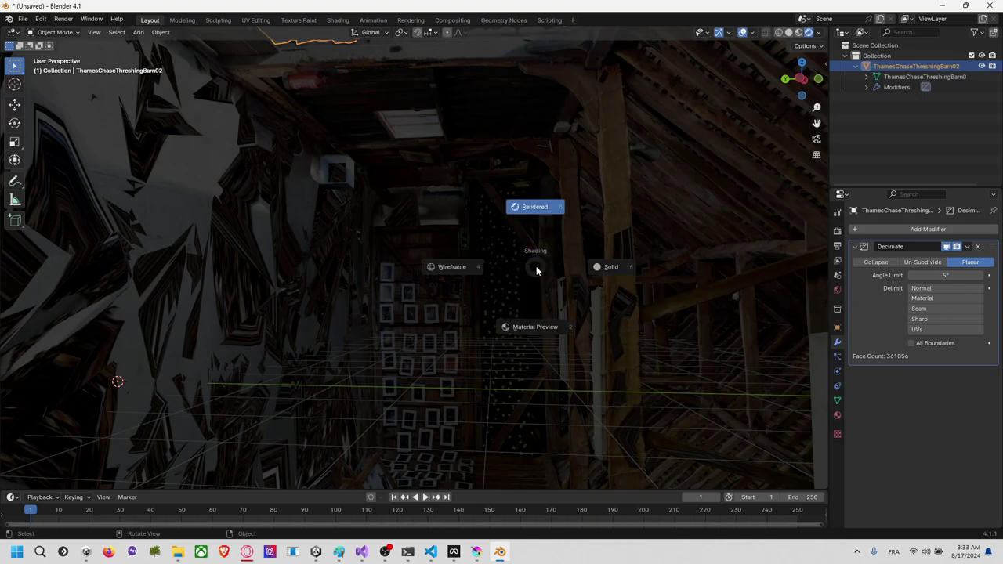
{"action": "left_click", "coordinate": [415, 248]}
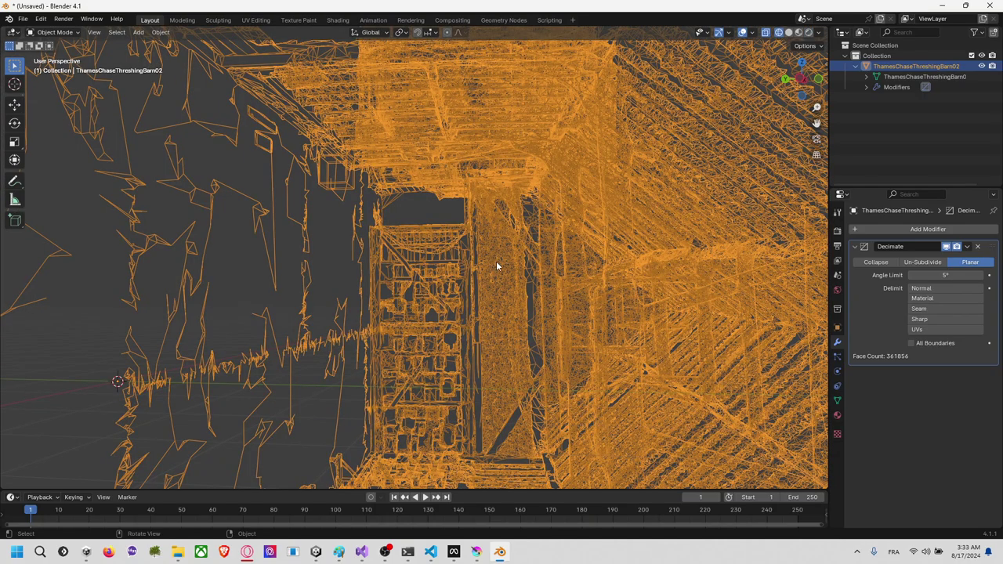
{"action": "key", "text": "z"}
{"action": "left_click", "coordinate": [526, 326]}
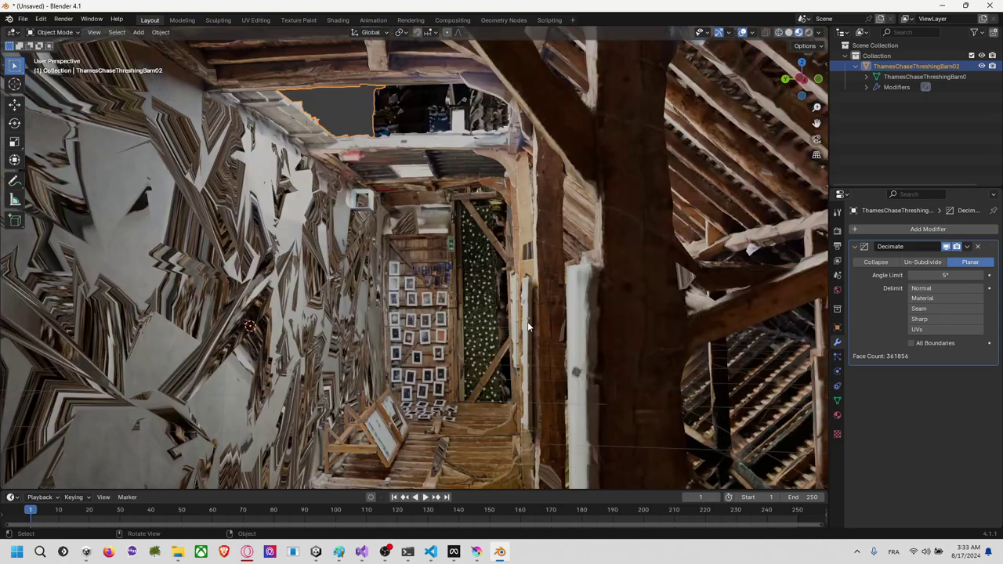
{"action": "middle_click_drag", "start_coordinate": [514, 297], "coordinate": [192, 202]}
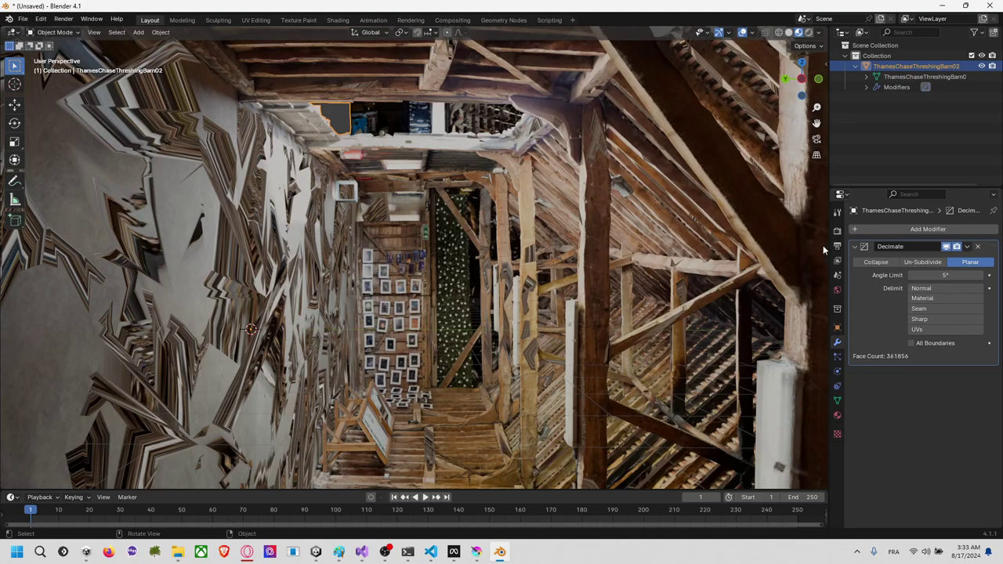
Step: Open ThamesChaseThreshingBarn01.jpg from the RoomEmptyScan folder, examine the texture's detail up close, and return to Blender
{"action": "key", "text": "alt+Tab"}
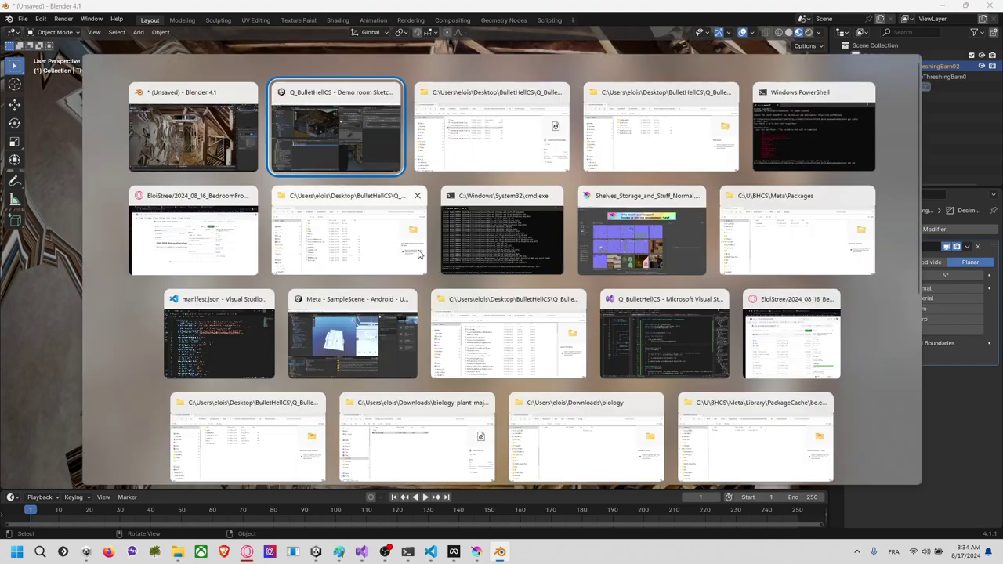
{"action": "left_click", "coordinate": [418, 254]}
{"action": "left_click", "coordinate": [296, 154]}
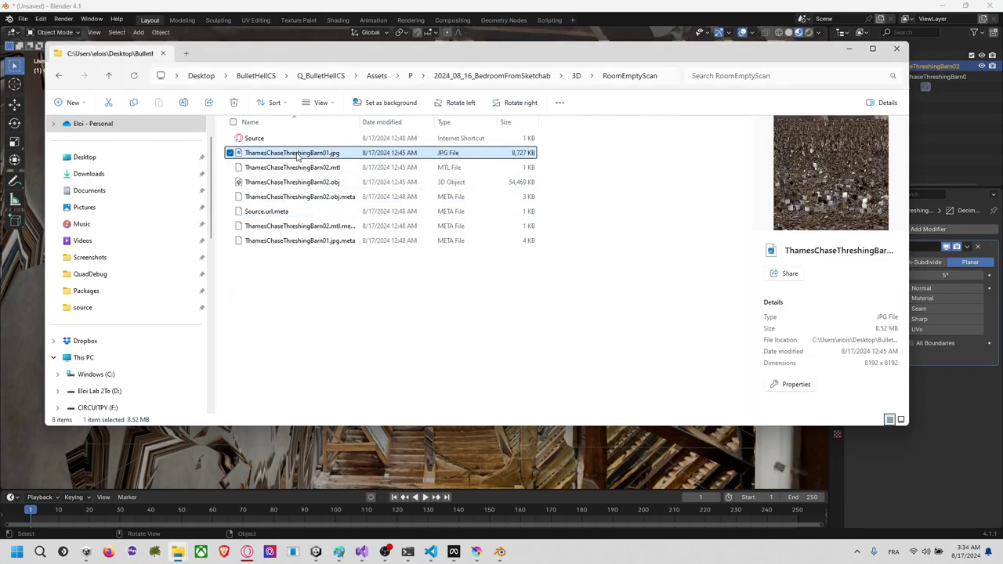
{"action": "double_click", "coordinate": [296, 154]}
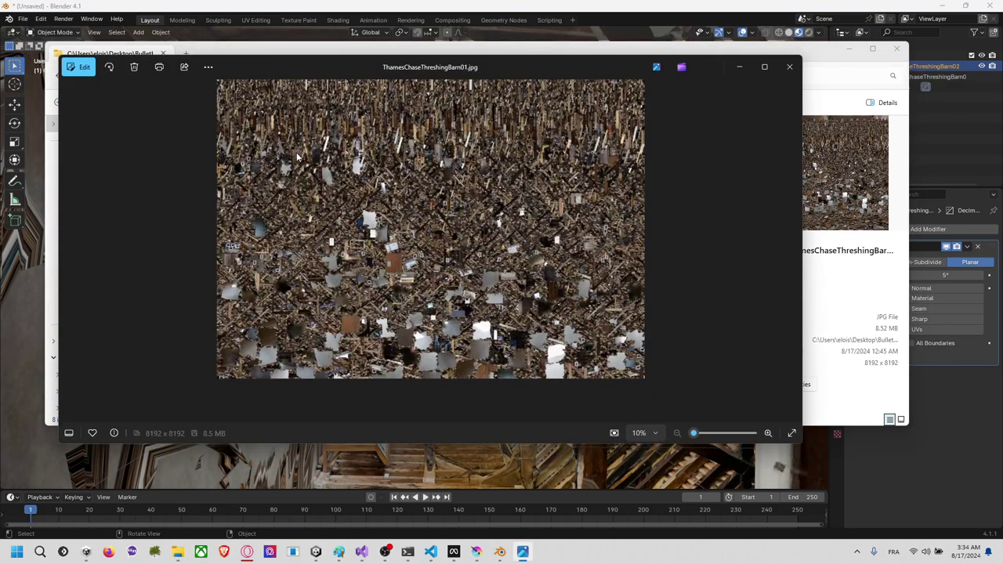
{"action": "scroll", "coordinate": [399, 212], "scroll_direction": "up", "scroll_amount": 8}
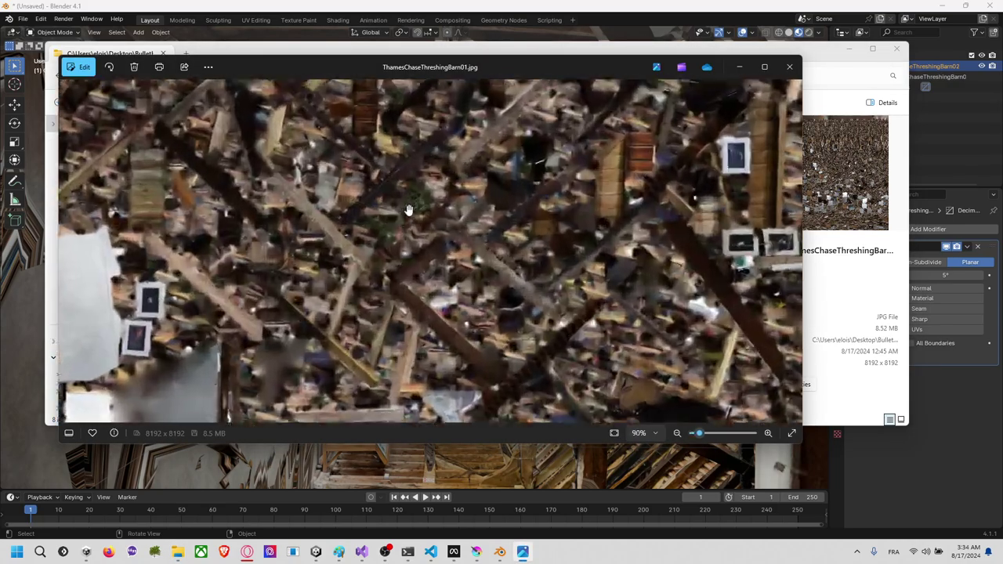
{"action": "scroll", "coordinate": [409, 211], "scroll_direction": "up", "scroll_amount": 6}
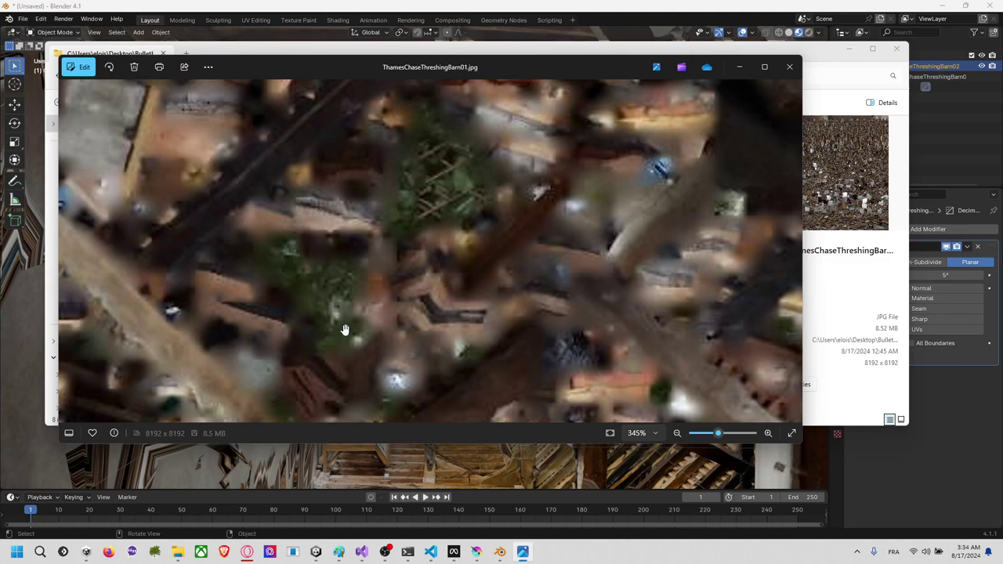
{"action": "left_click", "coordinate": [421, 445]}
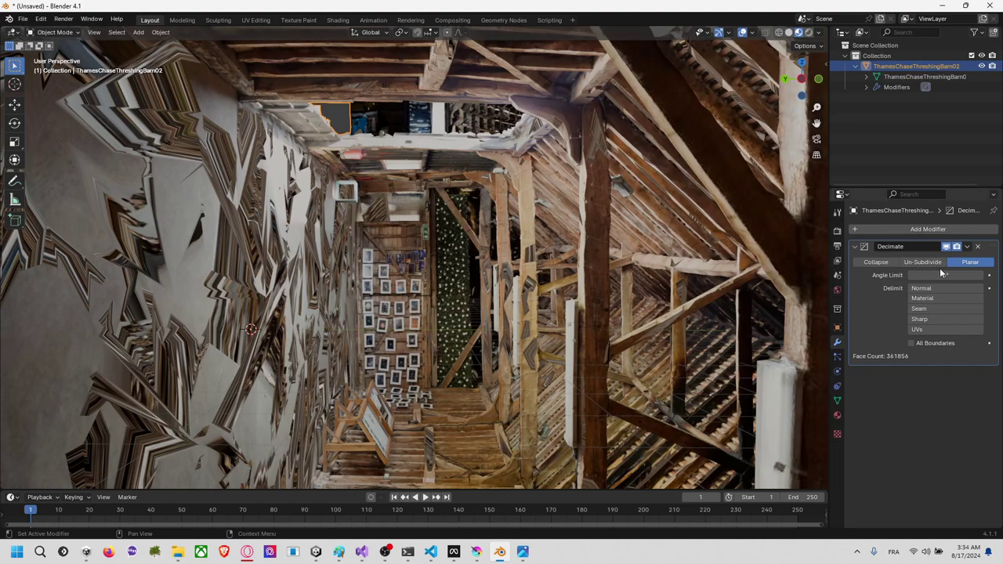
Step: Delimit the planar decimation by UVs and check the barn's textured wall and beams
{"action": "left_click", "coordinate": [932, 332]}
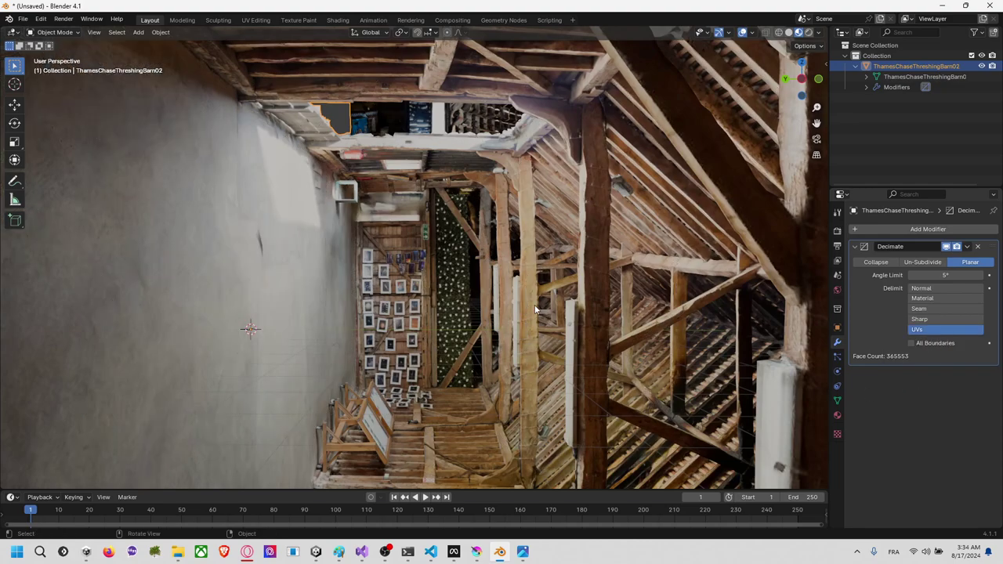
{"action": "mouse_move", "coordinate": [500, 299]}
{"action": "middle_mouse_down"}
{"action": "mouse_move", "coordinate": [483, 290]}
{"action": "mouse_move", "coordinate": [488, 272]}
{"action": "mouse_move", "coordinate": [507, 280]}
{"action": "mouse_move", "coordinate": [503, 299]}
{"action": "middle_mouse_up"}
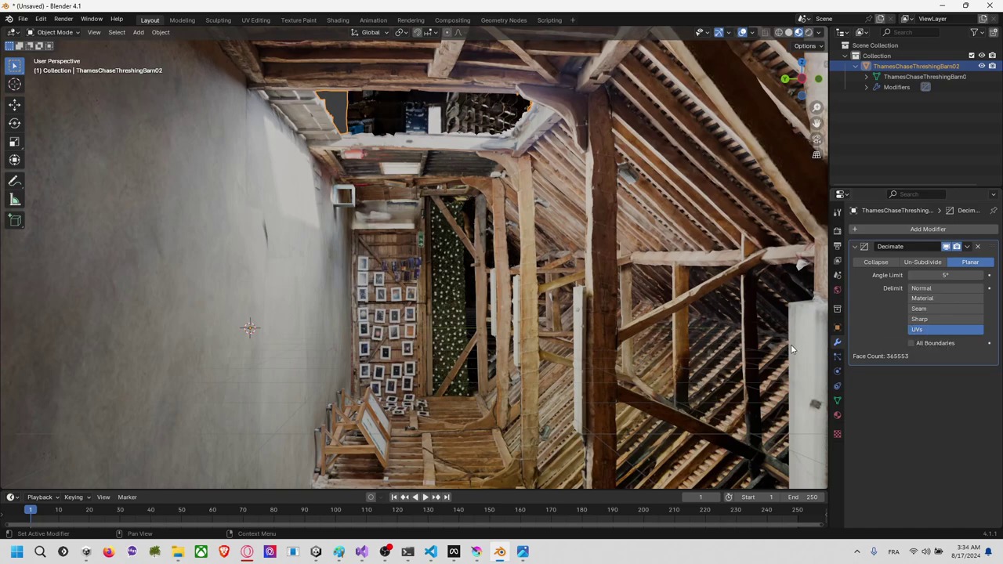
{"action": "scroll", "coordinate": [456, 302], "scroll_direction": "up", "scroll_amount": 3}
{"action": "scroll", "coordinate": [455, 300], "scroll_direction": "down", "scroll_amount": 8}
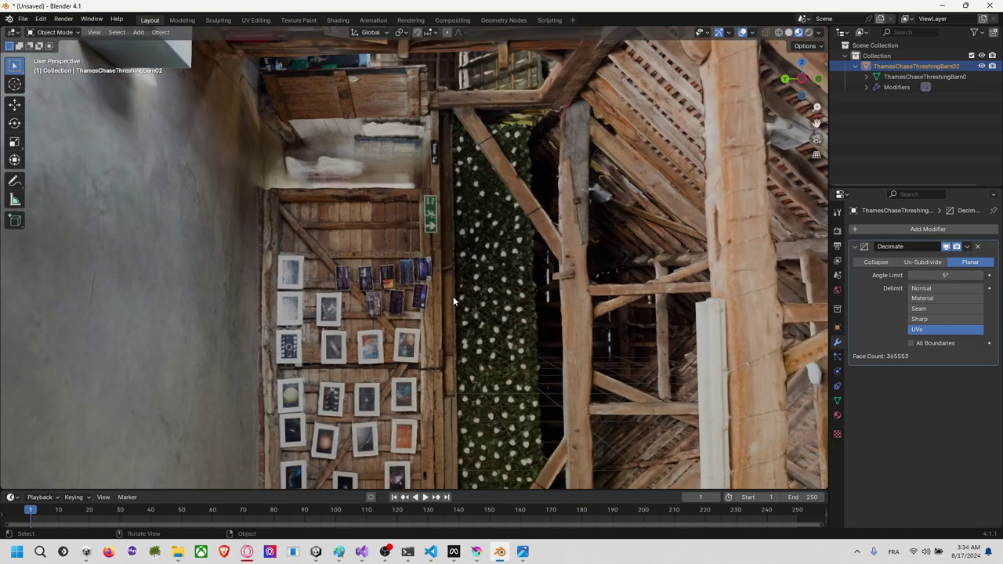
{"action": "scroll", "coordinate": [477, 300], "scroll_direction": "up", "scroll_amount": 8}
Step: Switch to wireframe shading and examine the UV-delimited mesh density across the barn's roof, floor and walls
{"action": "key", "text": "z"}
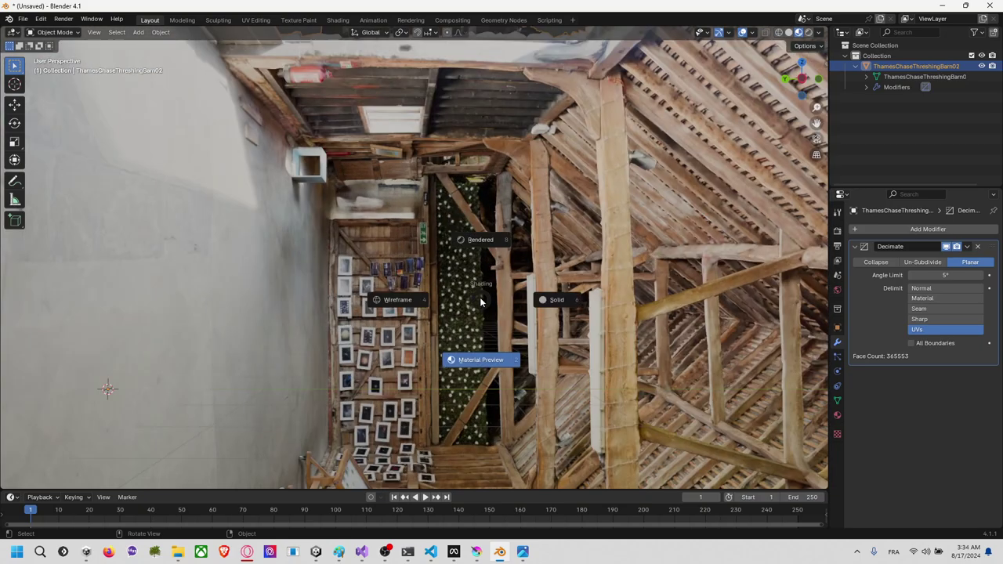
{"action": "left_click", "coordinate": [392, 300]}
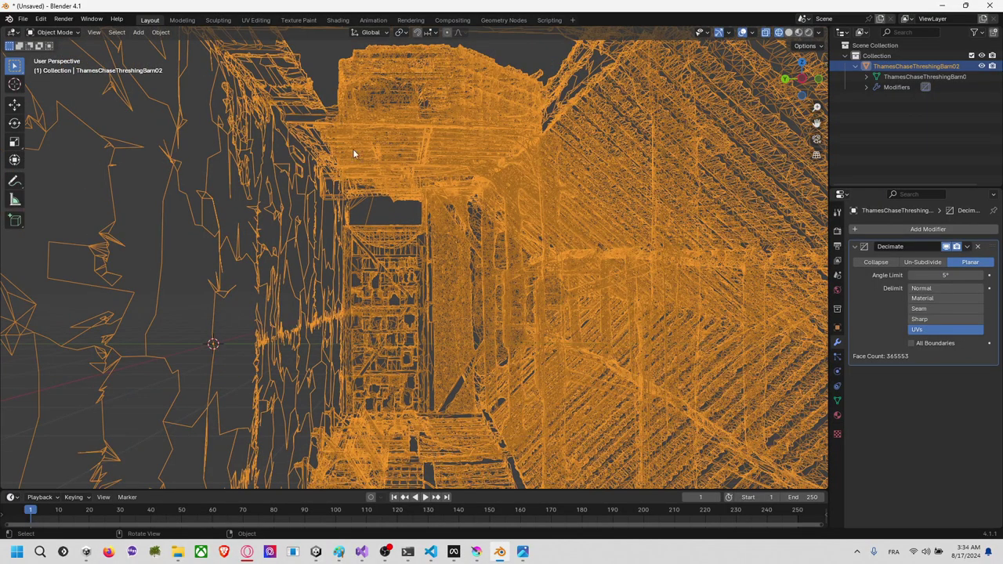
{"action": "middle_click_drag", "start_coordinate": [510, 251], "coordinate": [621, 436]}
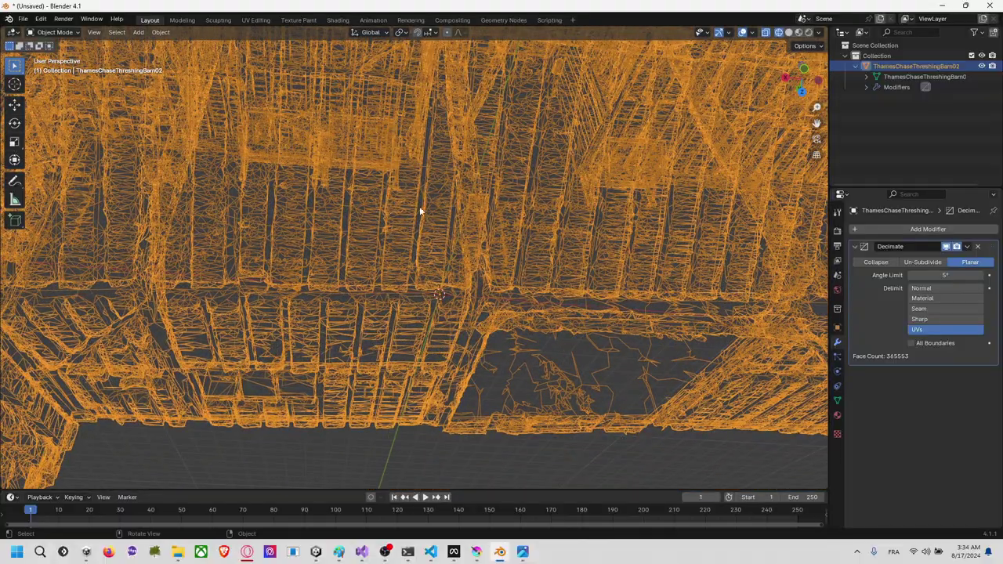
{"action": "scroll", "coordinate": [435, 211], "scroll_direction": "down", "scroll_amount": 5}
{"action": "mouse_move", "coordinate": [450, 211]}
{"action": "middle_mouse_down"}
{"action": "mouse_move", "coordinate": [438, 214]}
{"action": "mouse_move", "coordinate": [453, 199]}
{"action": "middle_mouse_up"}
{"action": "scroll", "coordinate": [453, 199], "scroll_direction": "up", "scroll_amount": 10}
{"action": "right_click", "coordinate": [445, 205]}
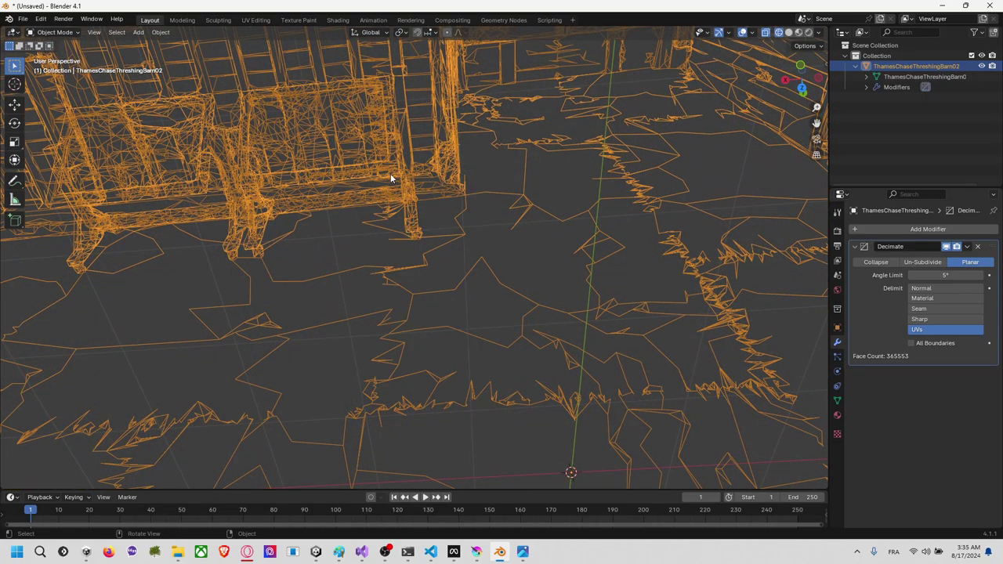
{"action": "middle_click_drag", "start_coordinate": [390, 177], "coordinate": [690, 257]}
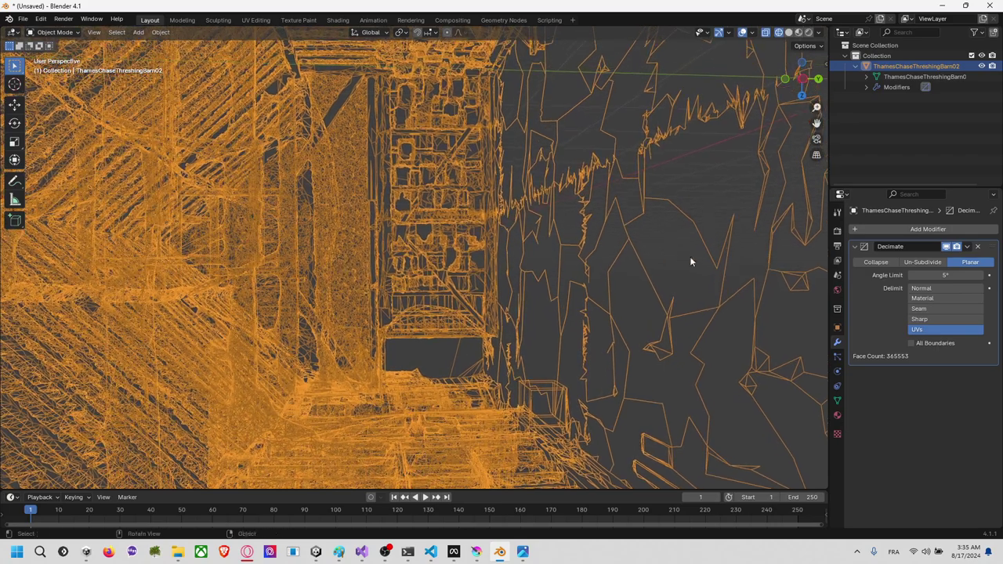
Step: Collapse the Decimate modifier's settings and start adding another modifier to the barn
{"action": "left_click", "coordinate": [855, 247]}
{"action": "left_click", "coordinate": [889, 232]}
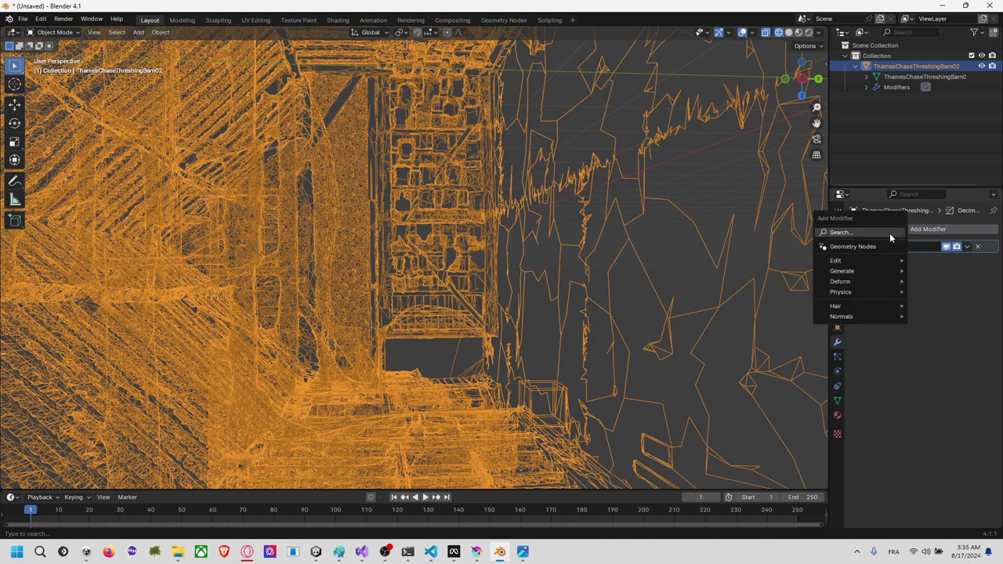
Step: Add a second Decimate modifier to the barn model and set it to Un-Subdivide
{"action": "type", "text": "dec"}
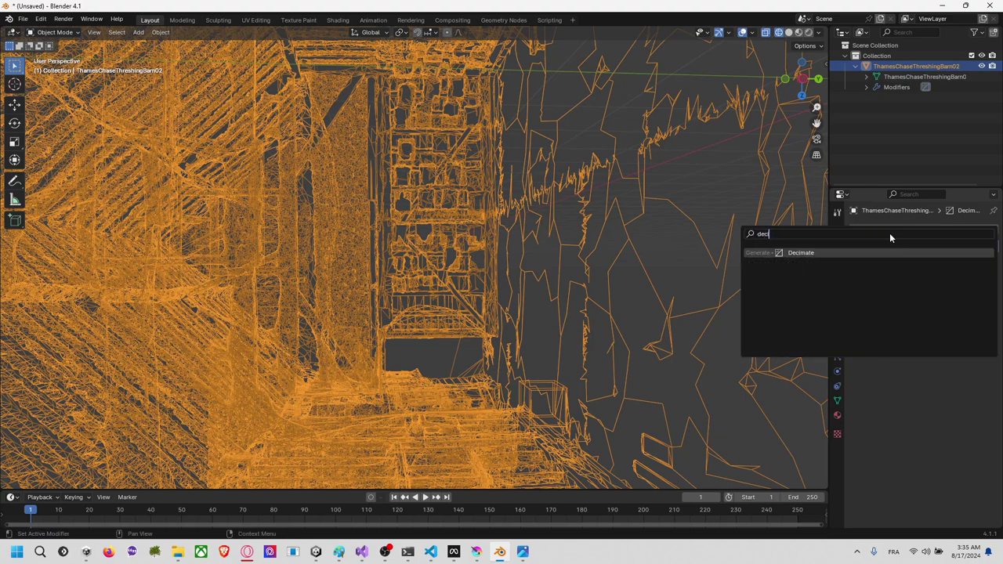
{"action": "key", "text": "Return"}
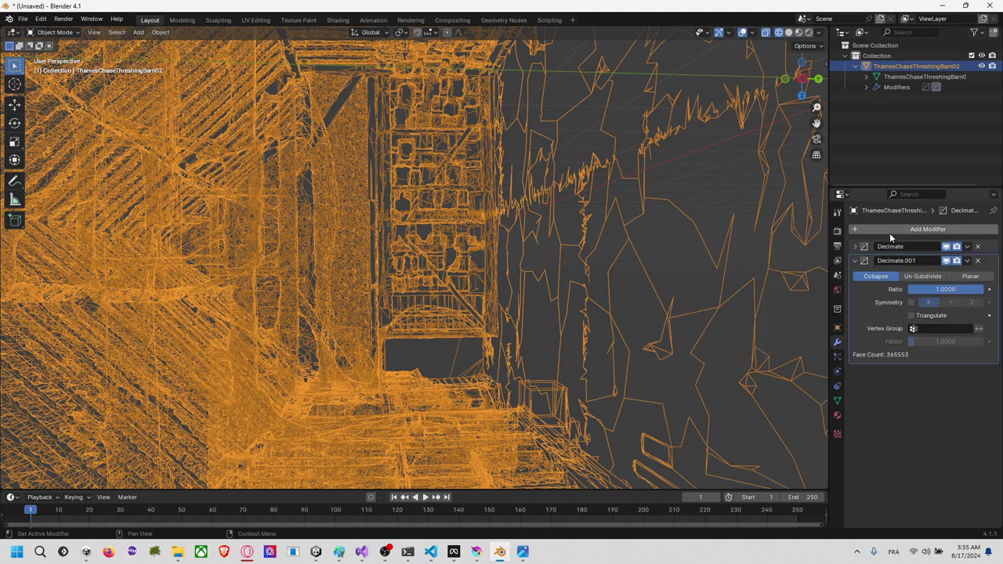
{"action": "left_click", "coordinate": [924, 277]}
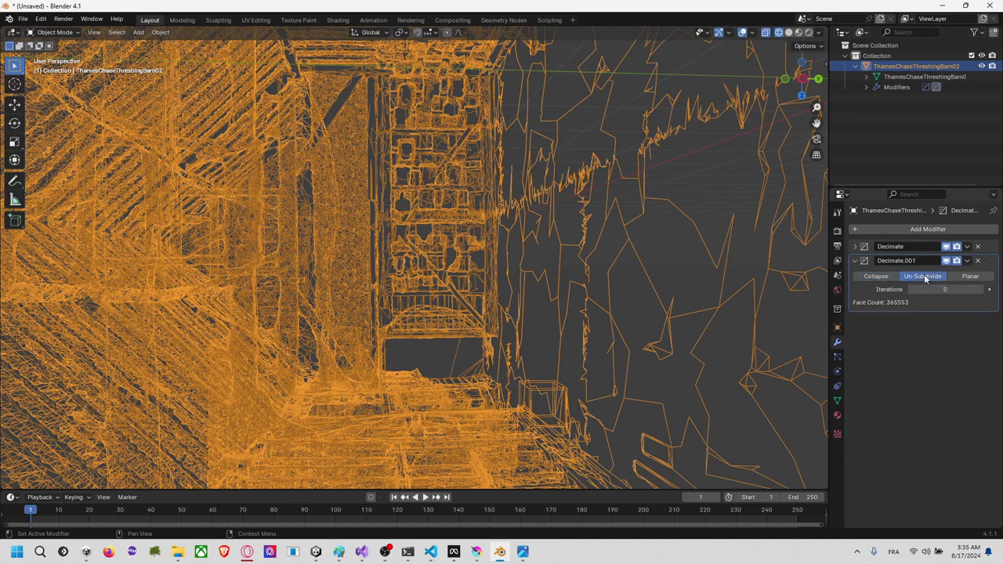
Step: Show the barn in Material Preview and set the second Decimate modifier's Un-Subdivide iterations to 1
{"action": "key", "text": "z"}
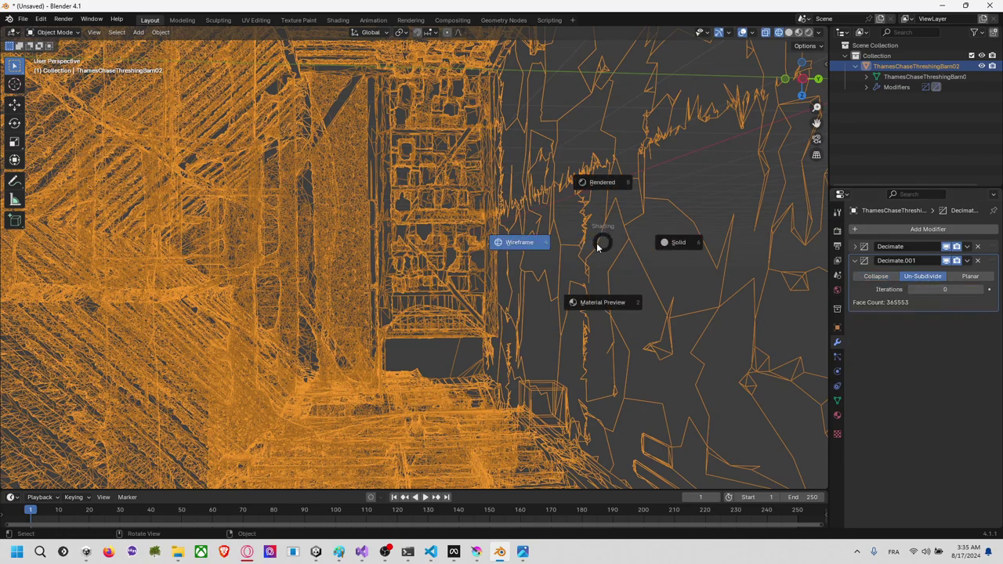
{"action": "left_click", "coordinate": [603, 301]}
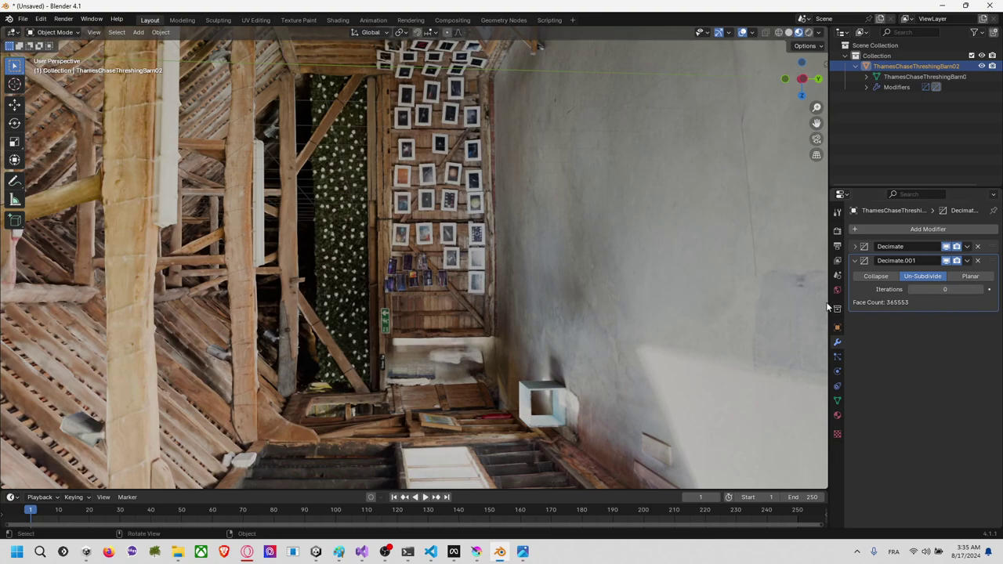
{"action": "left_click", "coordinate": [989, 290]}
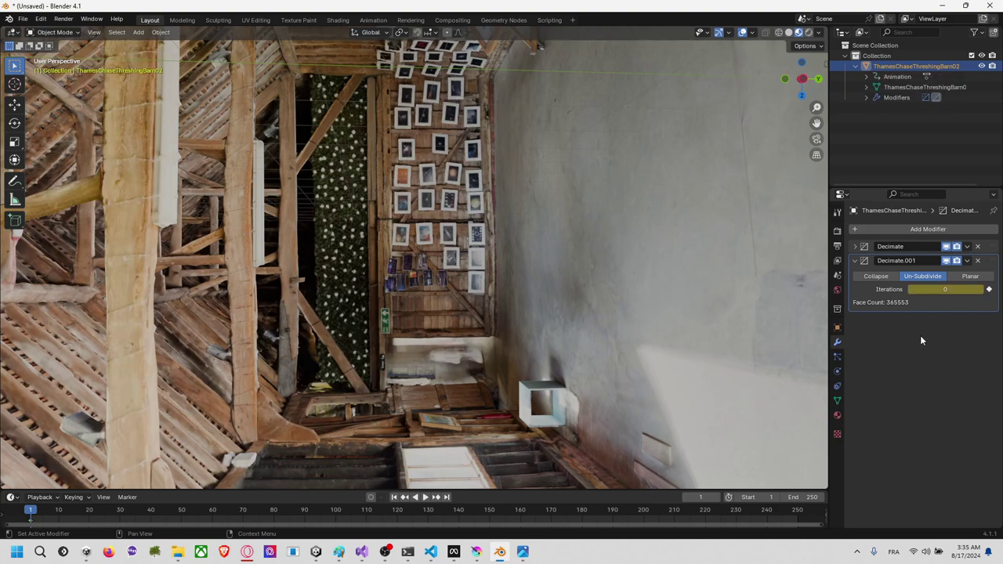
{"action": "left_click", "coordinate": [964, 289]}
{"action": "type", "text": "1"}
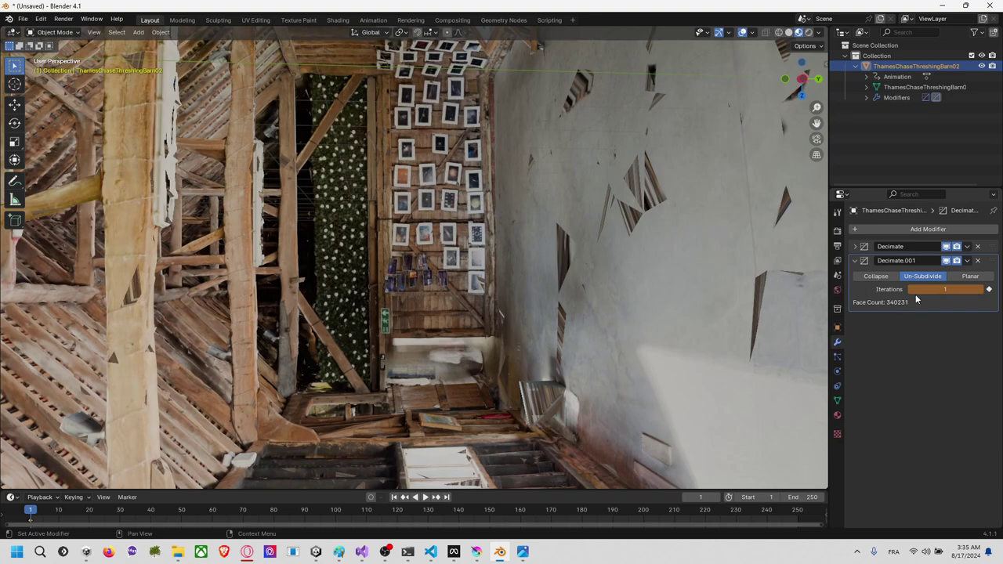
Step: Set the second Decimate modifier to Collapse with Triangulate enabled, and display the barn as wireframe
{"action": "left_click", "coordinate": [877, 276]}
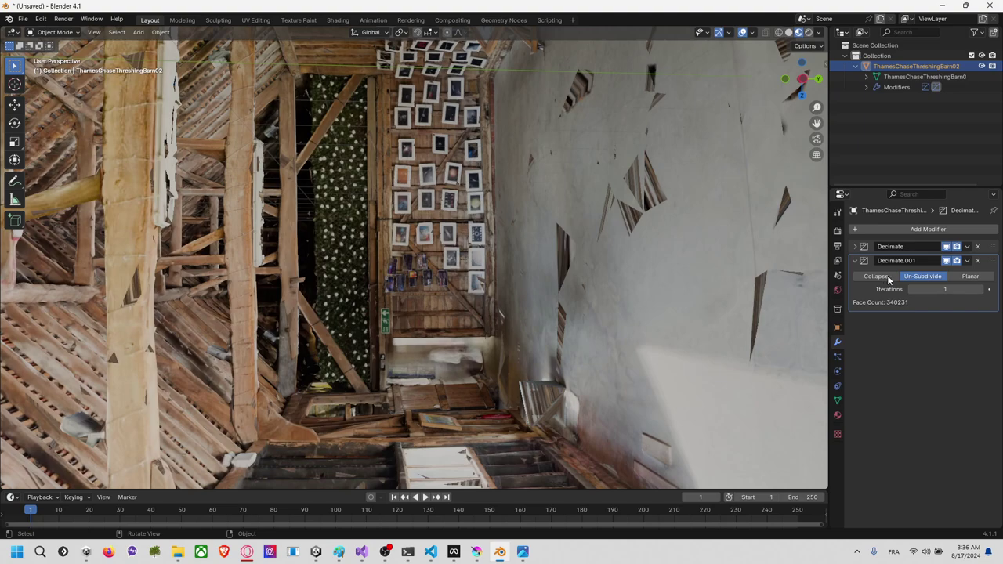
{"action": "left_click", "coordinate": [876, 276]}
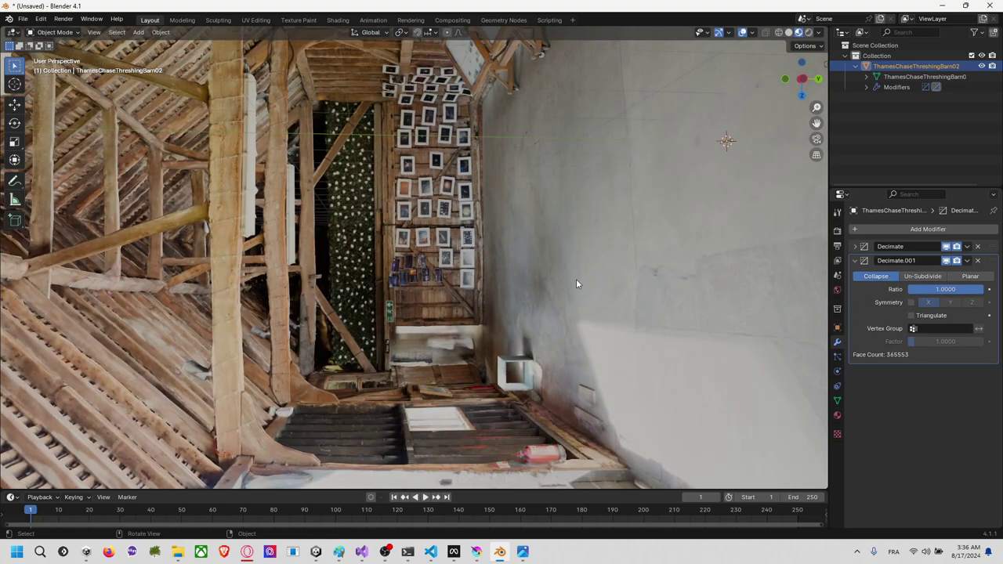
{"action": "left_click", "coordinate": [913, 317]}
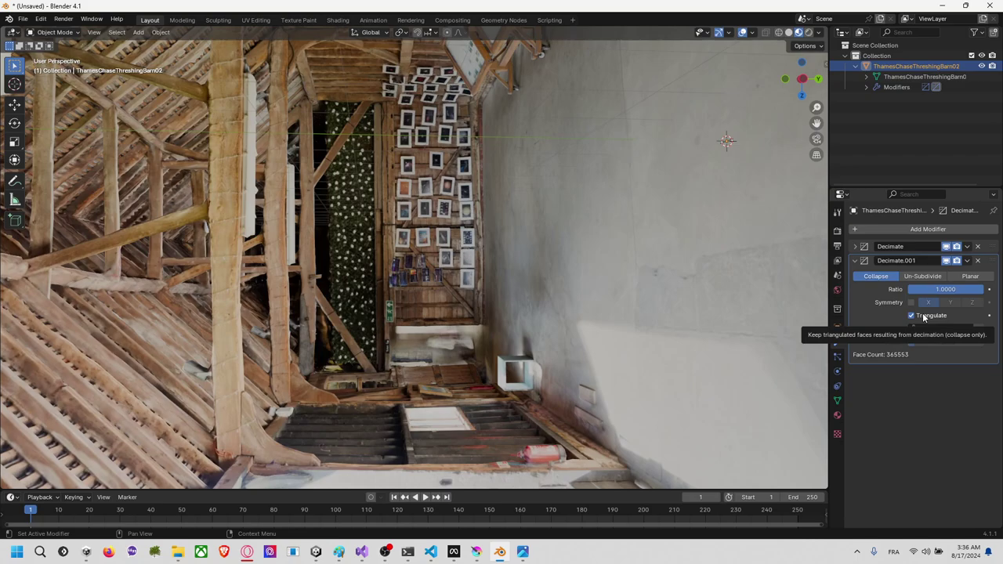
{"action": "scroll", "coordinate": [538, 257], "scroll_direction": "up", "scroll_amount": 5}
{"action": "scroll", "coordinate": [538, 253], "scroll_direction": "down", "scroll_amount": 6}
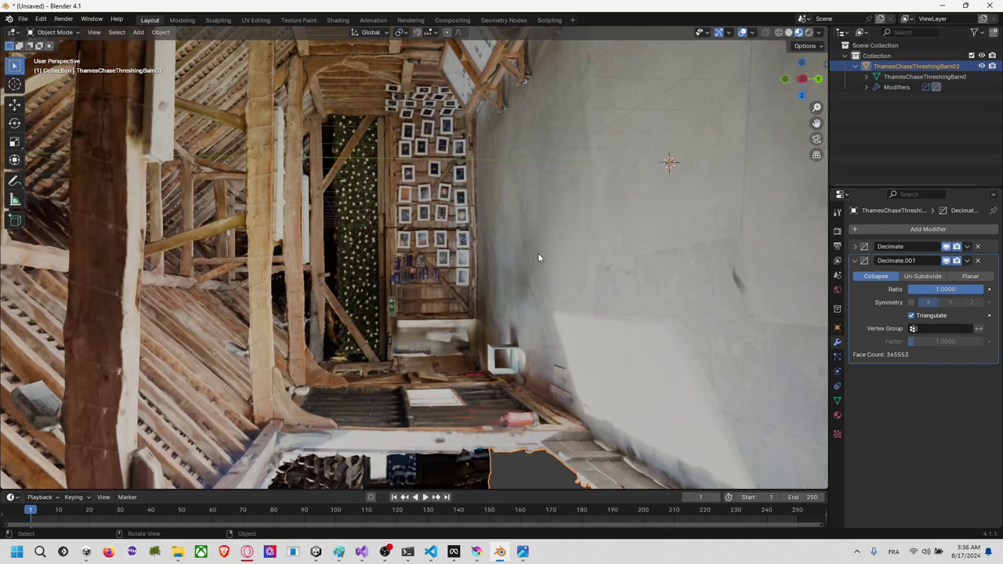
{"action": "key", "text": "z"}
{"action": "left_click", "coordinate": [462, 254]}
{"action": "mouse_move", "coordinate": [462, 254]}
{"action": "middle_mouse_down"}
{"action": "mouse_move", "coordinate": [433, 248]}
{"action": "mouse_move", "coordinate": [453, 251]}
{"action": "mouse_move", "coordinate": [439, 259]}
{"action": "middle_mouse_up"}
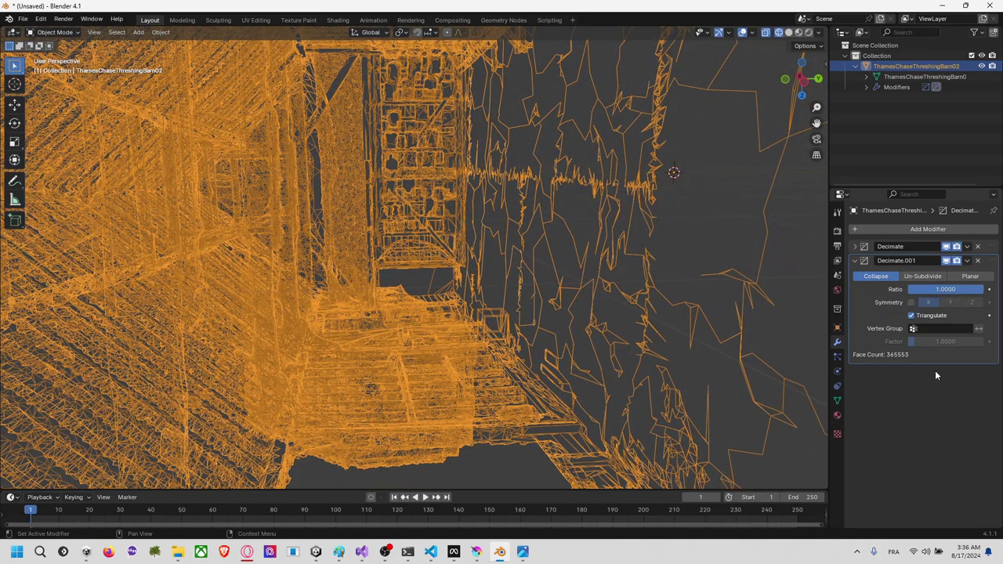
Step: Set the second Decimate modifier's collapse ratio to 0.7, leaving Symmetry off
{"action": "left_click", "coordinate": [912, 304]}
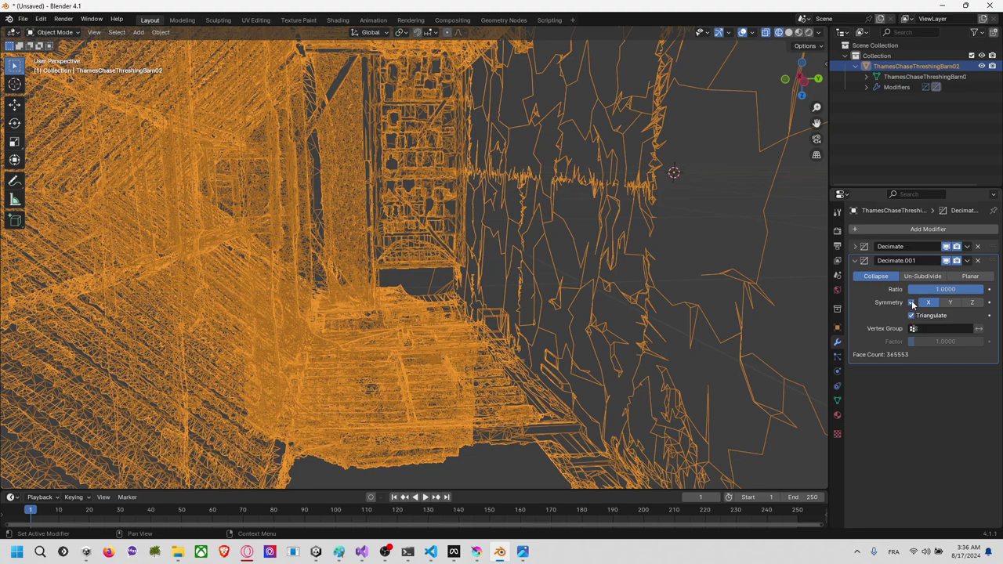
{"action": "left_click", "coordinate": [912, 304]}
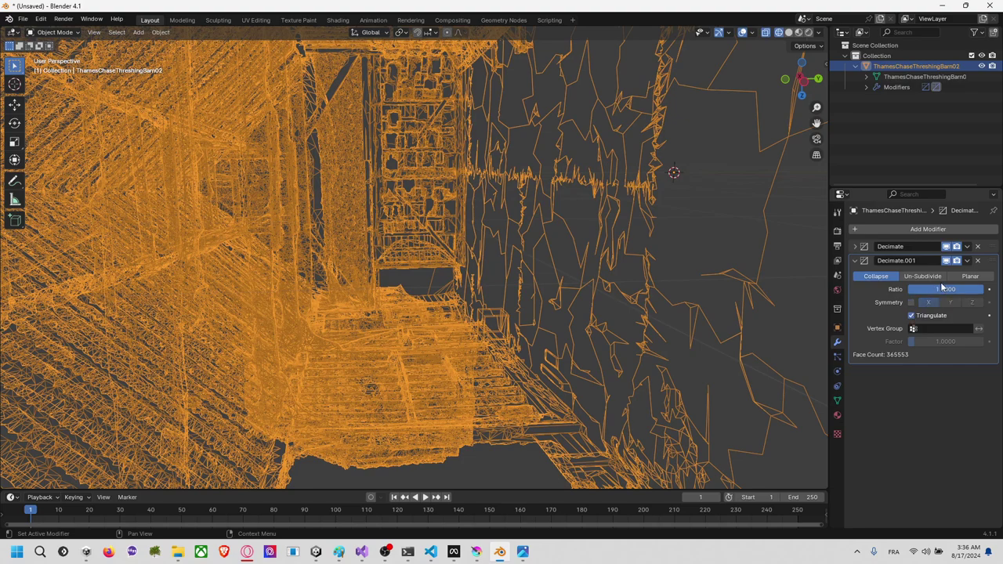
{"action": "left_click_drag", "start_coordinate": [950, 293], "coordinate": [957, 292]}
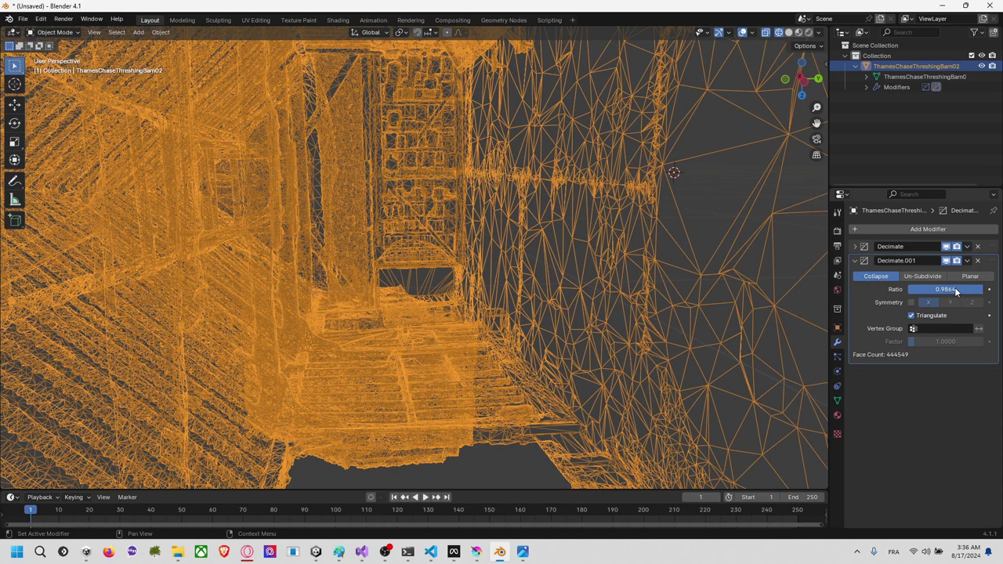
{"action": "left_click", "coordinate": [938, 290]}
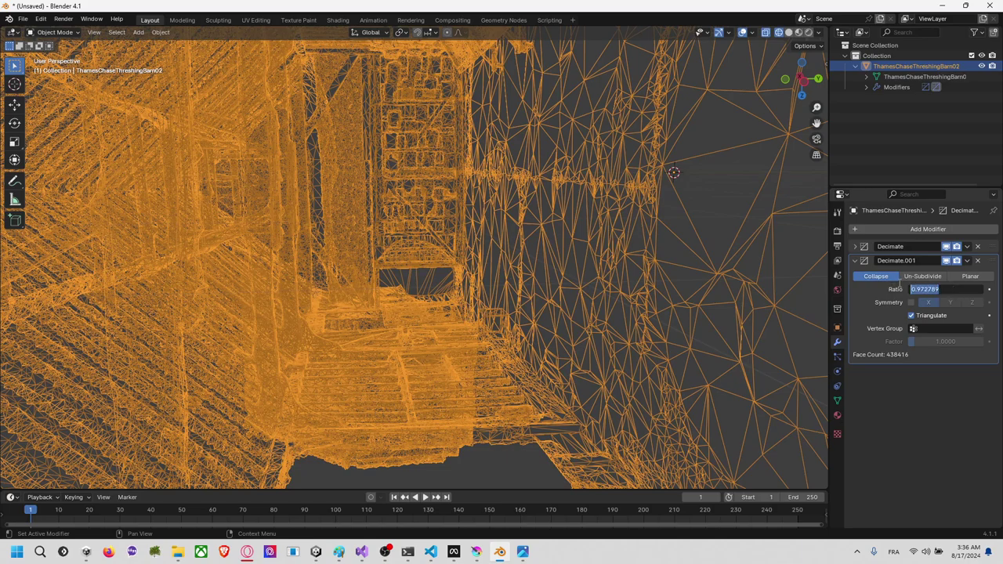
{"action": "type", "text": "0.7"}
{"action": "key", "text": "Return"}
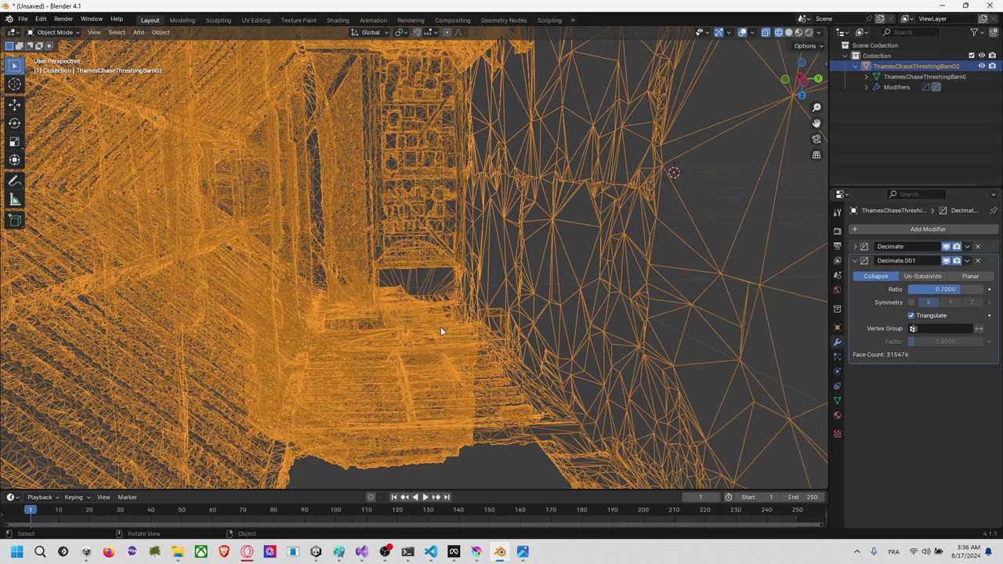
Step: Check the collapsed mesh in Solid and Material Preview shading, and remove the second Decimate modifier
{"action": "key", "text": "z"}
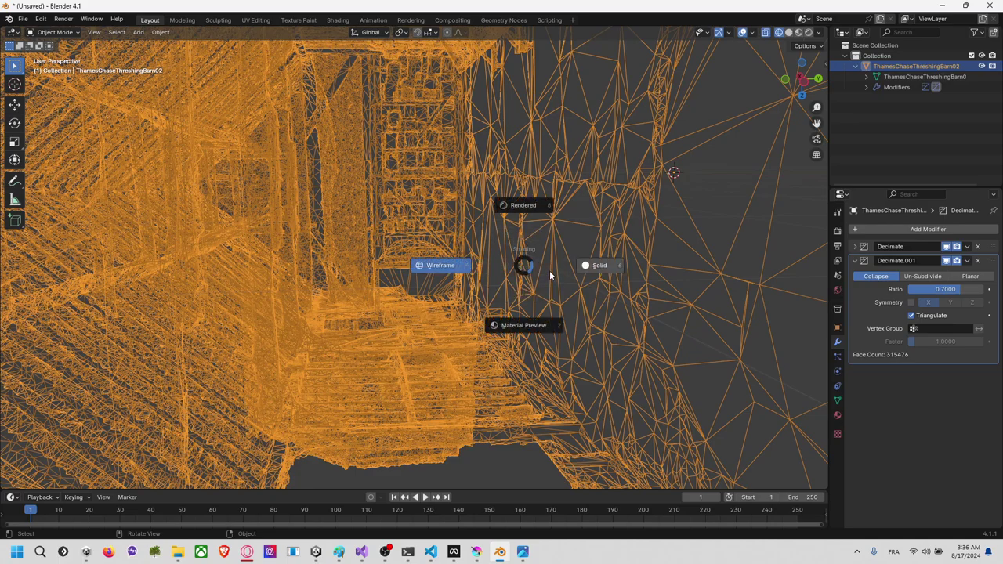
{"action": "left_click", "coordinate": [604, 265]}
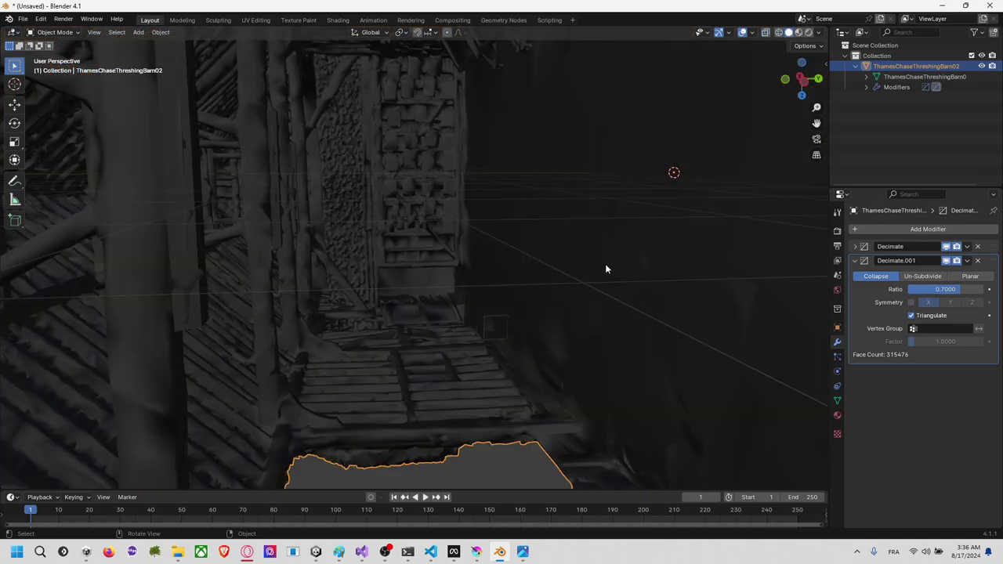
{"action": "key", "text": "z"}
{"action": "left_click", "coordinate": [546, 314]}
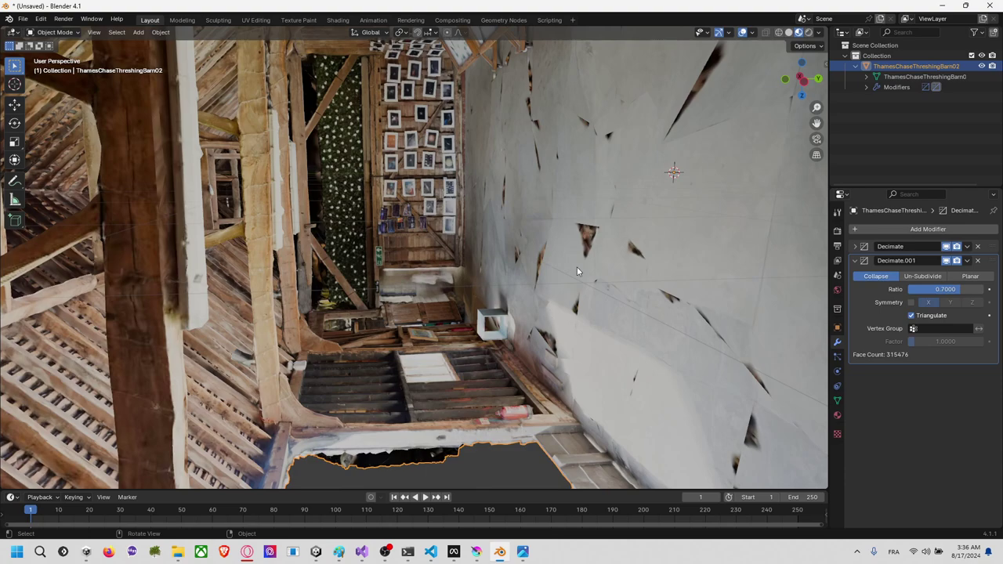
{"action": "left_click", "coordinate": [978, 261]}
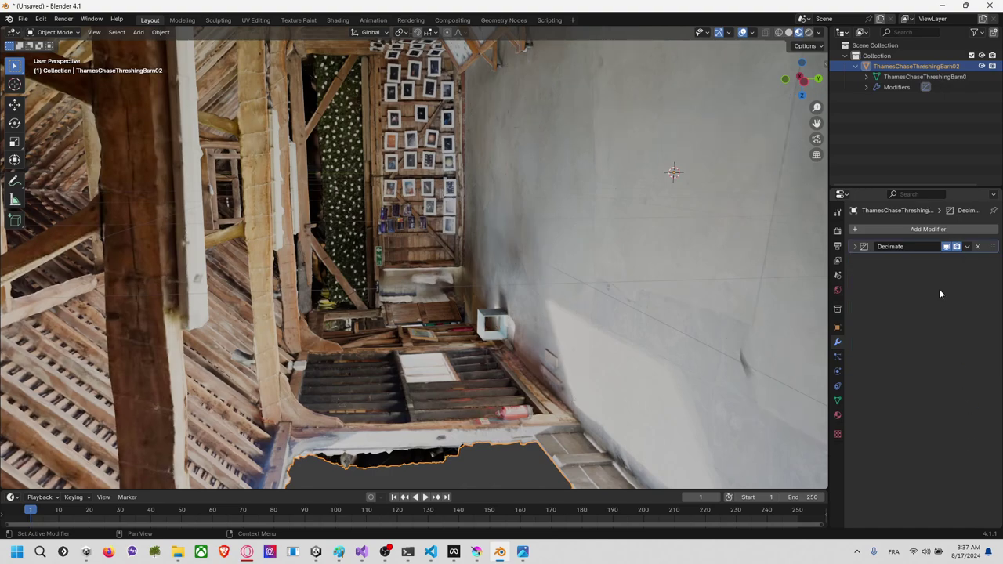
Step: Expand the remaining planar Decimate modifier and set its angle limit to 20°
{"action": "left_click", "coordinate": [854, 247]}
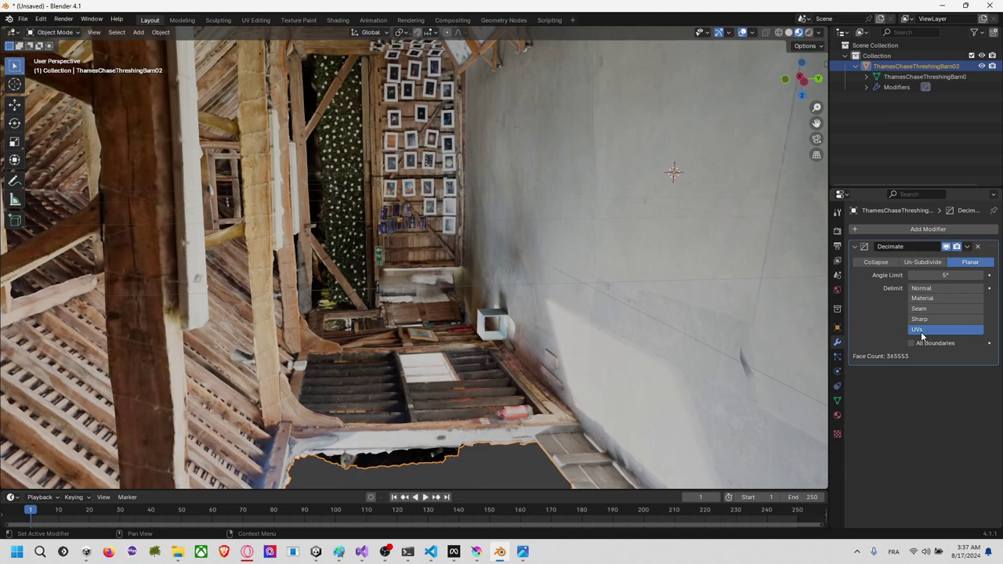
{"action": "left_click", "coordinate": [946, 275]}
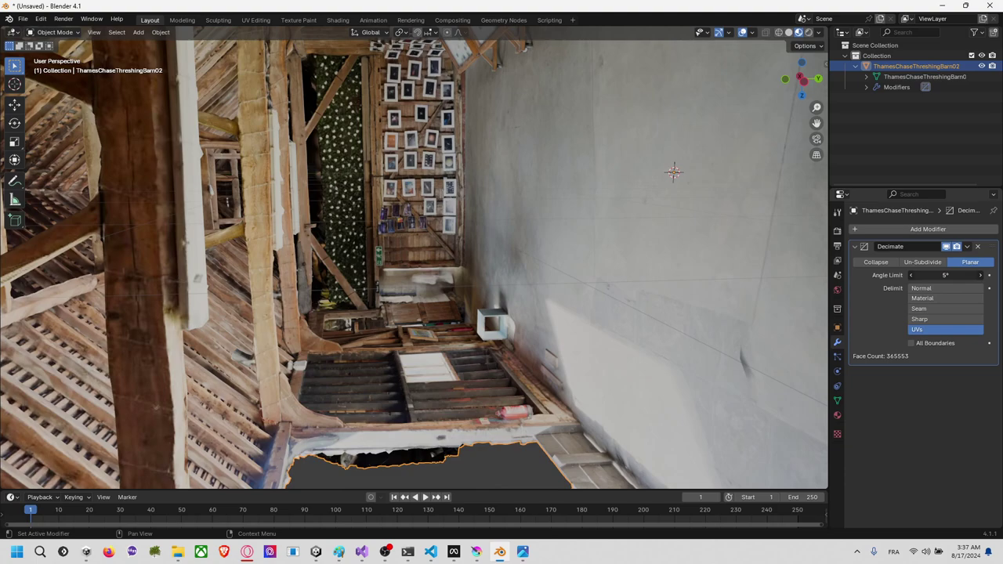
{"action": "left_click_drag", "start_coordinate": [936, 275], "coordinate": [776, 287]}
{"action": "left_click", "coordinate": [956, 275]}
{"action": "type", "text": "20"}
{"action": "key", "text": "Return"}
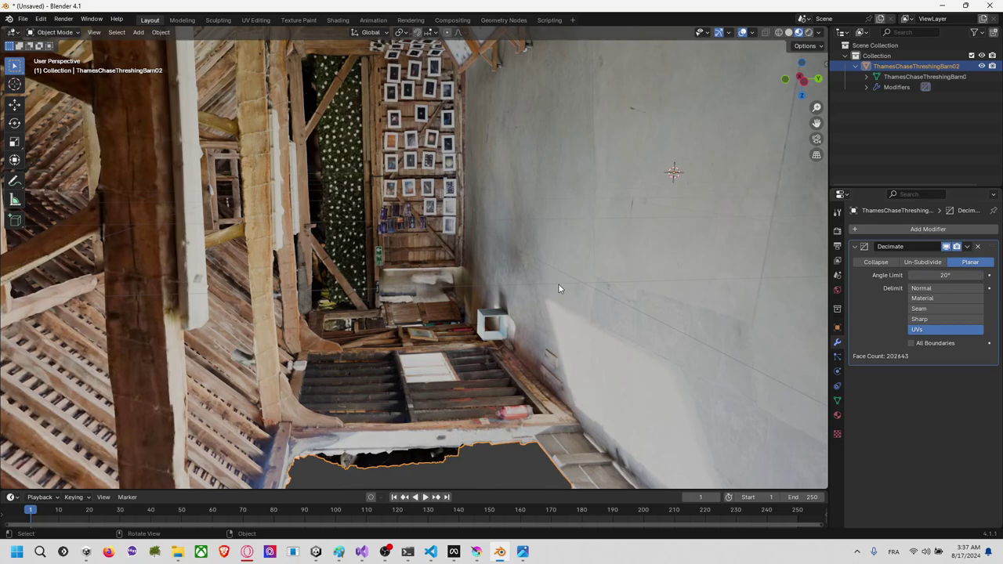
Step: Examine the textured barn's exterior and its interior walls, pictures and roof beams for decimation damage
{"action": "middle_click_drag", "start_coordinate": [558, 289], "coordinate": [495, 303]}
{"action": "scroll", "coordinate": [495, 303], "scroll_direction": "down", "scroll_amount": 6}
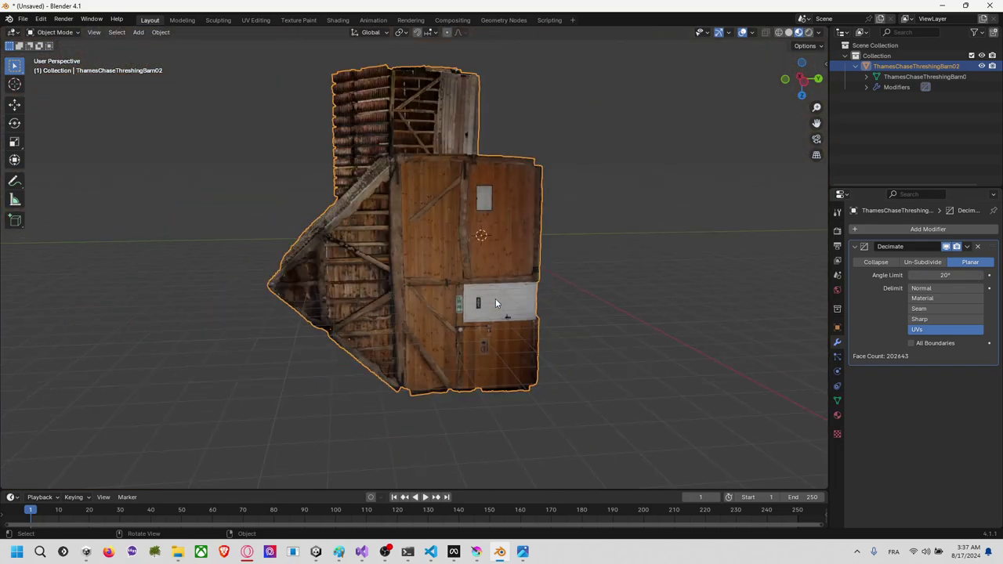
{"action": "scroll", "coordinate": [471, 300], "scroll_direction": "up", "scroll_amount": 8}
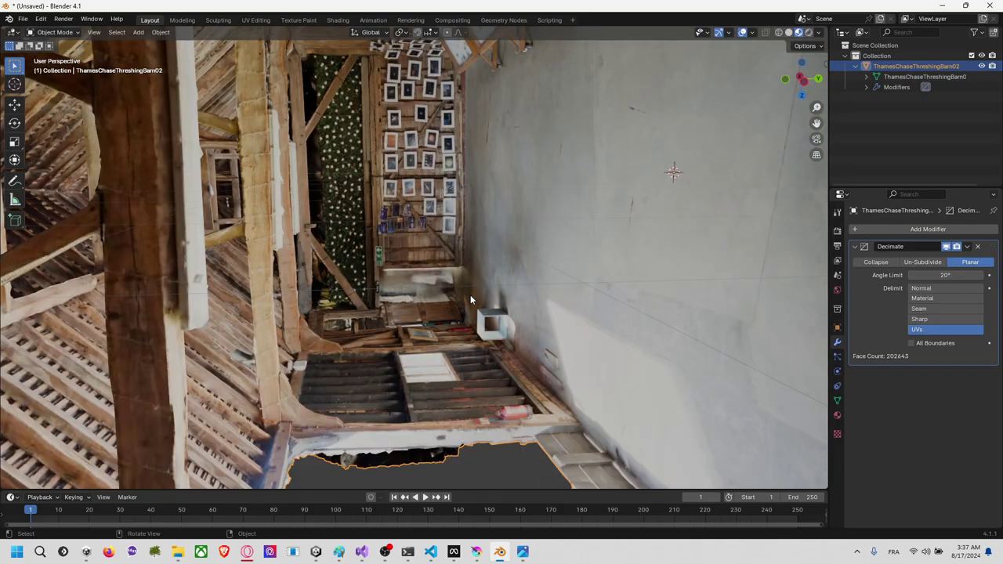
{"action": "right_click", "coordinate": [470, 295]}
{"action": "middle_click_drag", "start_coordinate": [372, 199], "coordinate": [444, 335]}
{"action": "right_click", "coordinate": [443, 336]}
{"action": "middle_click_drag", "start_coordinate": [393, 283], "coordinate": [232, 310]}
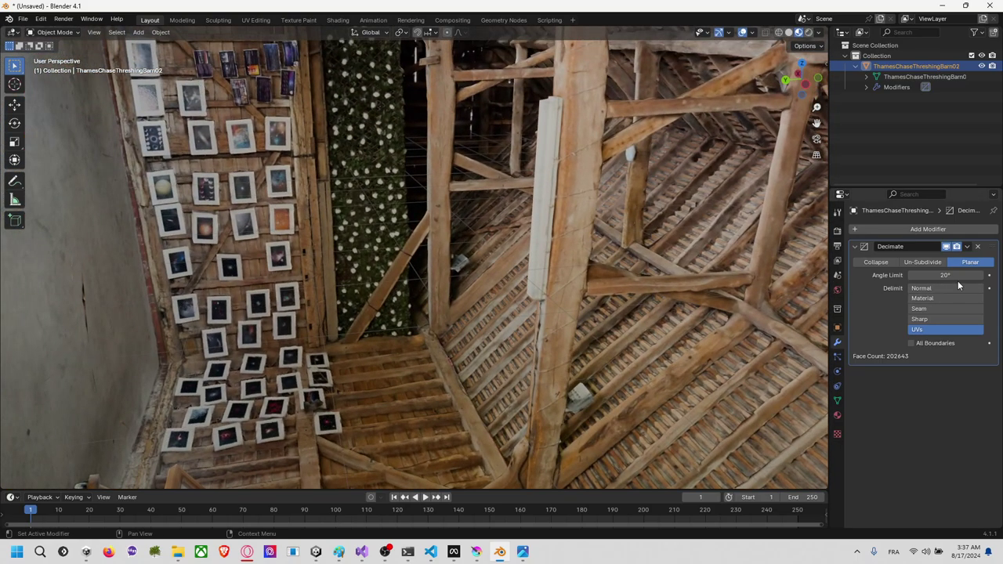
Step: Set the planar Decimate modifier's angle limit to 35°
{"action": "left_click", "coordinate": [963, 276]}
{"action": "type", "text": "35"}
{"action": "key", "text": "Return"}
Step: Examine the decimated barn in wireframe, checking the mesh density of the roof, picture wall and beams
{"action": "mouse_move", "coordinate": [600, 258]}
{"action": "middle_mouse_down"}
{"action": "mouse_move", "coordinate": [573, 275]}
{"action": "mouse_move", "coordinate": [701, 298]}
{"action": "mouse_move", "coordinate": [725, 336]}
{"action": "mouse_move", "coordinate": [635, 296]}
{"action": "middle_mouse_up"}
{"action": "key", "text": "z"}
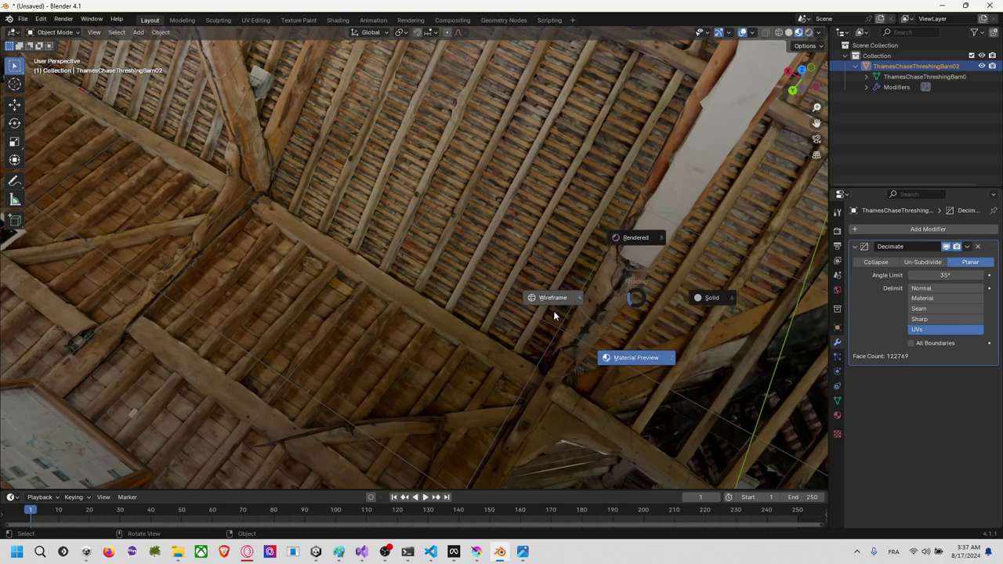
{"action": "left_click", "coordinate": [556, 302]}
{"action": "mouse_move", "coordinate": [550, 253]}
{"action": "middle_mouse_down"}
{"action": "mouse_move", "coordinate": [580, 242]}
{"action": "mouse_move", "coordinate": [572, 224]}
{"action": "mouse_move", "coordinate": [463, 182]}
{"action": "mouse_move", "coordinate": [456, 150]}
{"action": "mouse_move", "coordinate": [434, 168]}
{"action": "mouse_move", "coordinate": [247, 125]}
{"action": "mouse_move", "coordinate": [383, 320]}
{"action": "mouse_move", "coordinate": [296, 248]}
{"action": "mouse_move", "coordinate": [215, 274]}
{"action": "mouse_move", "coordinate": [330, 275]}
{"action": "middle_mouse_up"}
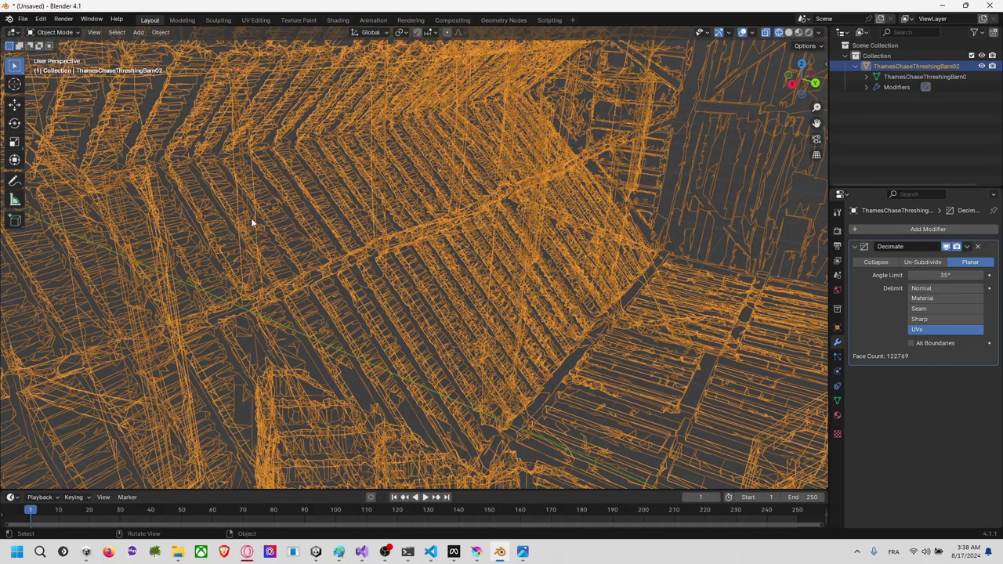
{"action": "middle_click_drag", "start_coordinate": [302, 214], "coordinate": [310, 255]}
{"action": "scroll", "coordinate": [313, 255], "scroll_direction": "up", "scroll_amount": 3}
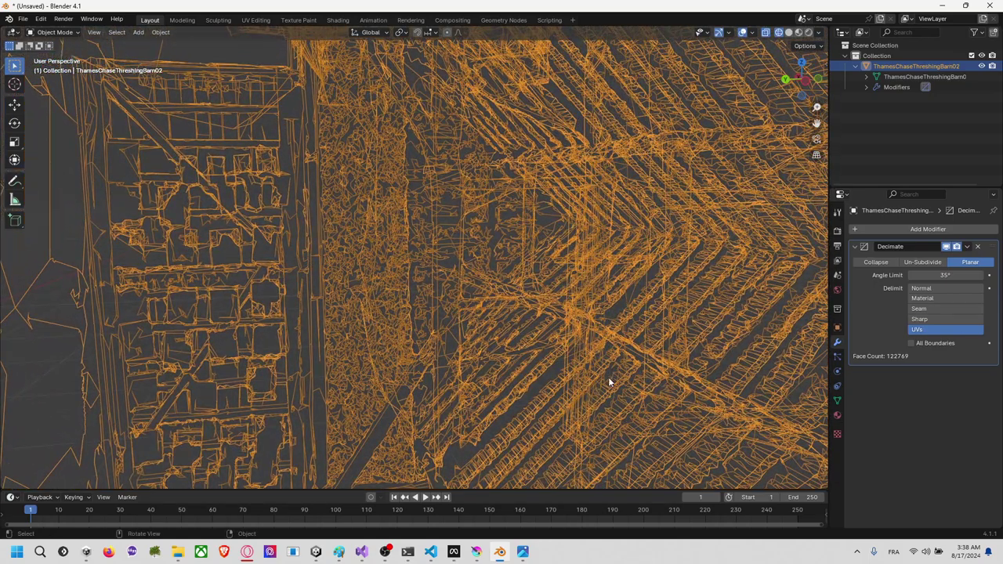
{"action": "scroll", "coordinate": [601, 379], "scroll_direction": "down", "scroll_amount": 2}
{"action": "middle_click_drag", "start_coordinate": [592, 378], "coordinate": [466, 405]}
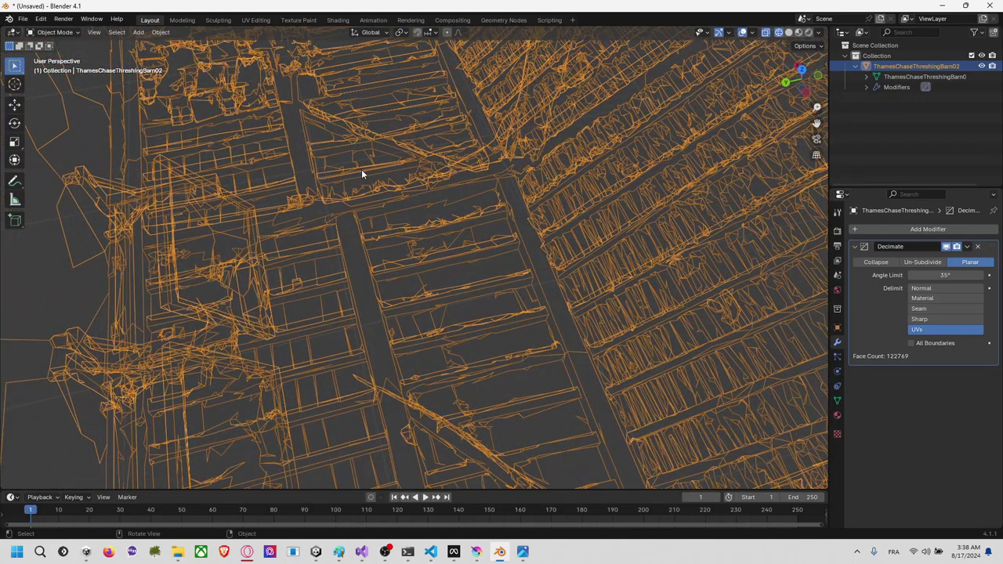
{"action": "middle_click_drag", "start_coordinate": [379, 122], "coordinate": [388, 95]}
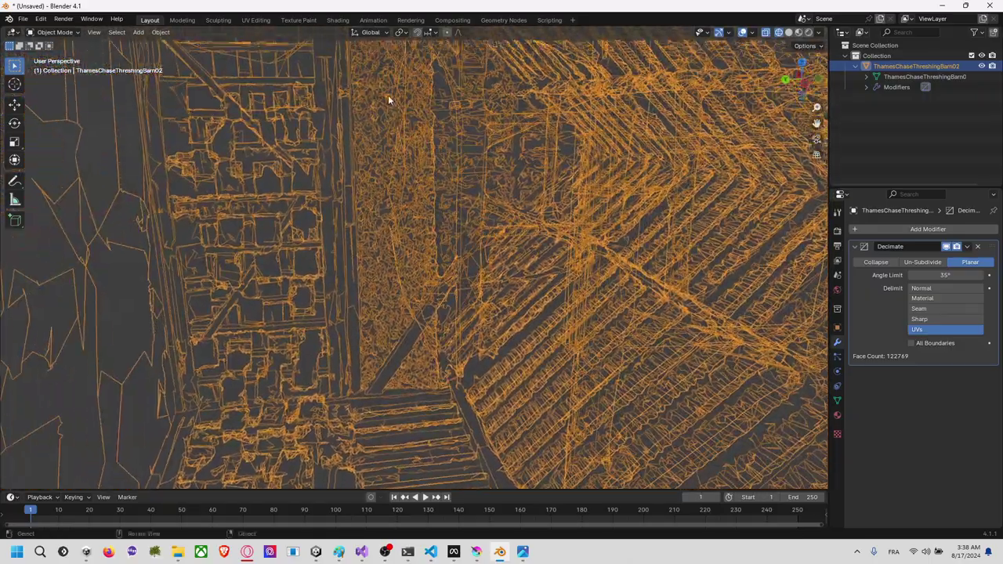
Step: Set the planar Decimate modifier's angle limit to 50° and show the barn interior in Material Preview
{"action": "left_click", "coordinate": [956, 275]}
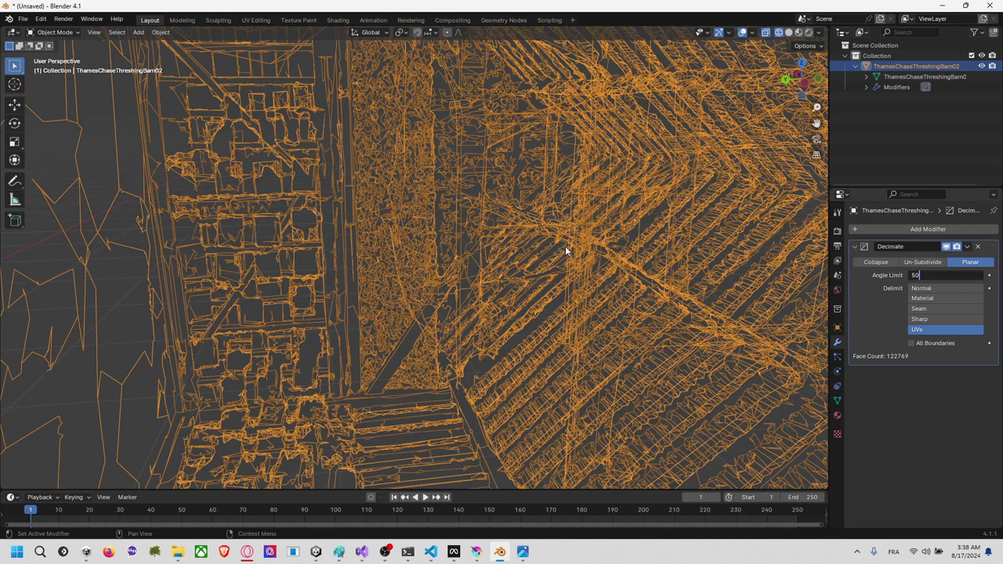
{"action": "key", "text": "Return"}
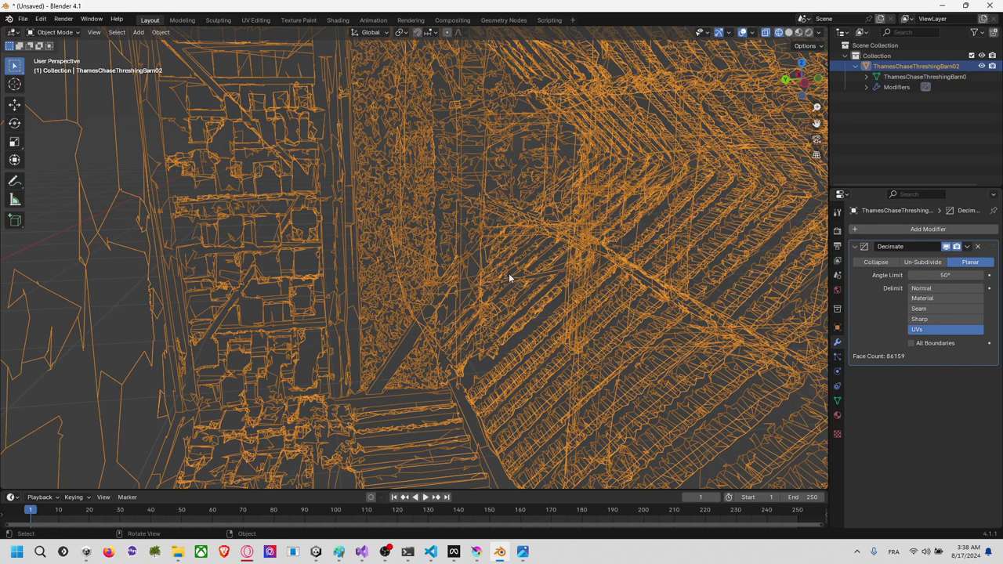
{"action": "mouse_move", "coordinate": [508, 265]}
{"action": "middle_mouse_down"}
{"action": "mouse_move", "coordinate": [472, 235]}
{"action": "mouse_move", "coordinate": [431, 240]}
{"action": "mouse_move", "coordinate": [317, 313]}
{"action": "mouse_move", "coordinate": [312, 299]}
{"action": "mouse_move", "coordinate": [412, 290]}
{"action": "mouse_move", "coordinate": [445, 270]}
{"action": "mouse_move", "coordinate": [475, 297]}
{"action": "mouse_move", "coordinate": [205, 323]}
{"action": "middle_mouse_up"}
{"action": "key", "text": "z"}
{"action": "left_click", "coordinate": [518, 323]}
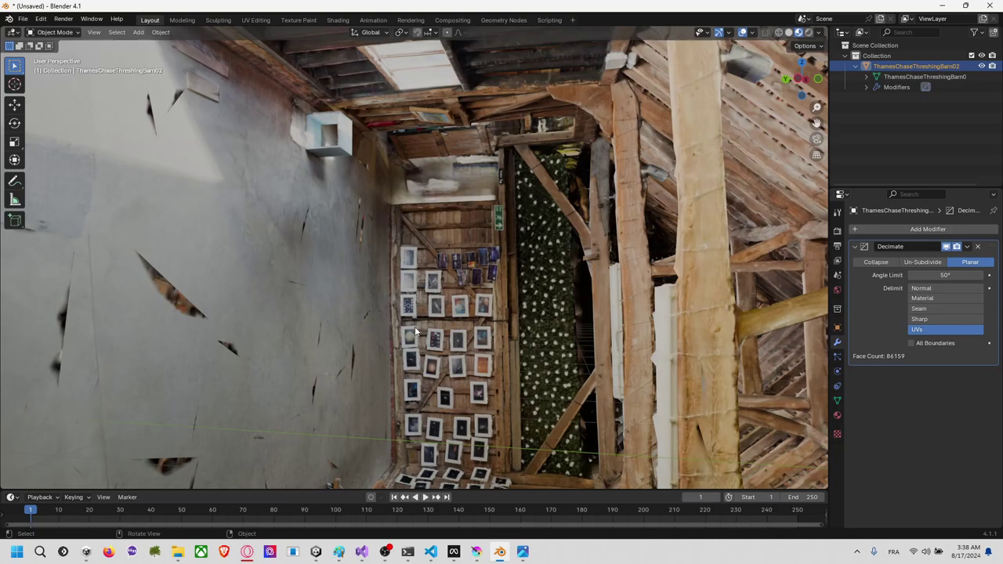
Step: Examine the decimated barn interior in Wireframe, Solid and Material Preview, checking the picture wall, plaster wall and roof
{"action": "mouse_move", "coordinate": [414, 330]}
{"action": "middle_mouse_down"}
{"action": "mouse_move", "coordinate": [345, 234]}
{"action": "mouse_move", "coordinate": [298, 222]}
{"action": "mouse_move", "coordinate": [258, 231]}
{"action": "mouse_move", "coordinate": [246, 295]}
{"action": "mouse_move", "coordinate": [372, 322]}
{"action": "mouse_move", "coordinate": [420, 310]}
{"action": "mouse_move", "coordinate": [472, 322]}
{"action": "mouse_move", "coordinate": [454, 328]}
{"action": "mouse_move", "coordinate": [446, 315]}
{"action": "mouse_move", "coordinate": [495, 322]}
{"action": "mouse_move", "coordinate": [509, 330]}
{"action": "mouse_move", "coordinate": [493, 375]}
{"action": "mouse_move", "coordinate": [458, 358]}
{"action": "mouse_move", "coordinate": [430, 312]}
{"action": "mouse_move", "coordinate": [444, 315]}
{"action": "middle_mouse_up"}
{"action": "key", "text": "z"}
{"action": "left_click", "coordinate": [392, 336]}
{"action": "key", "text": "z"}
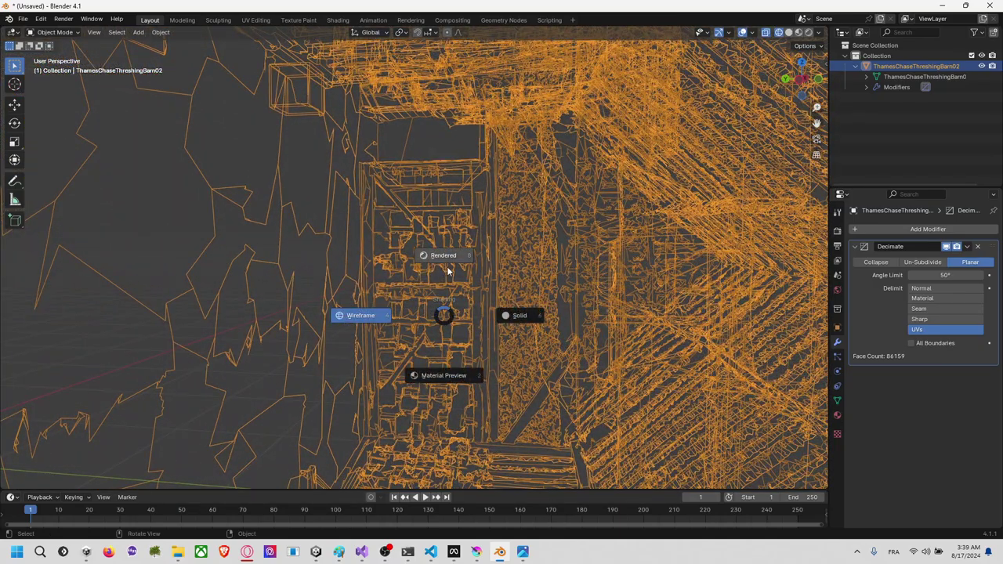
{"action": "left_click", "coordinate": [507, 309]}
{"action": "key", "text": "z"}
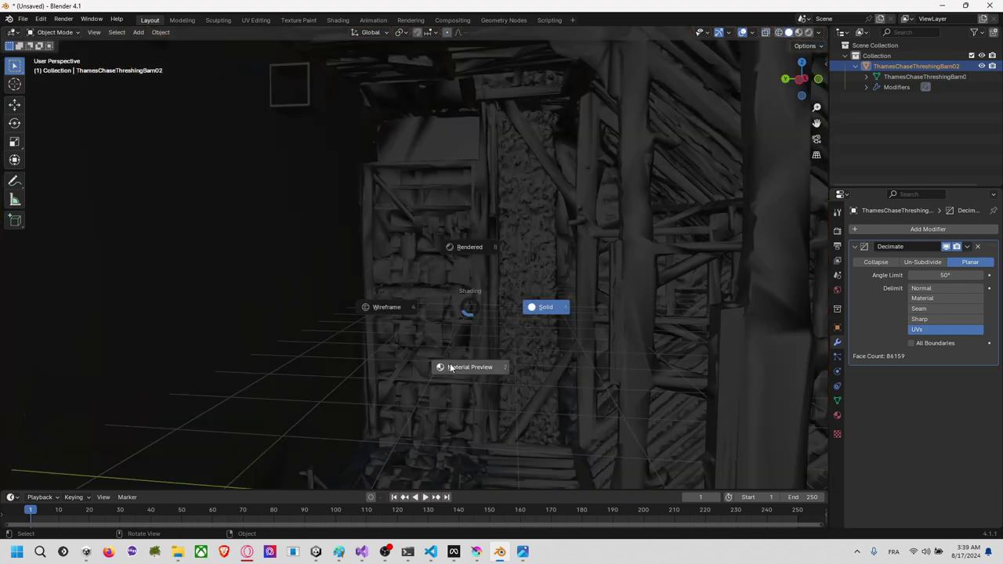
{"action": "left_click", "coordinate": [450, 367]}
{"action": "mouse_move", "coordinate": [453, 357]}
{"action": "middle_mouse_down"}
{"action": "mouse_move", "coordinate": [458, 334]}
{"action": "mouse_move", "coordinate": [483, 364]}
{"action": "mouse_move", "coordinate": [444, 304]}
{"action": "mouse_move", "coordinate": [407, 296]}
{"action": "mouse_move", "coordinate": [380, 298]}
{"action": "mouse_move", "coordinate": [323, 337]}
{"action": "mouse_move", "coordinate": [282, 389]}
{"action": "mouse_move", "coordinate": [284, 428]}
{"action": "mouse_move", "coordinate": [312, 486]}
{"action": "mouse_move", "coordinate": [325, 399]}
{"action": "middle_mouse_up"}
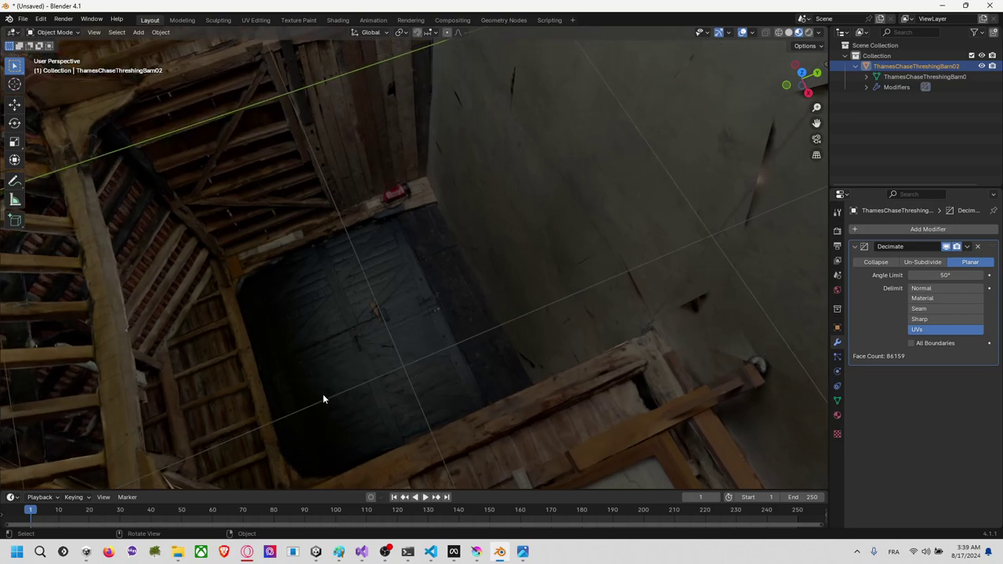
{"action": "scroll", "coordinate": [341, 359], "scroll_direction": "down", "scroll_amount": 5}
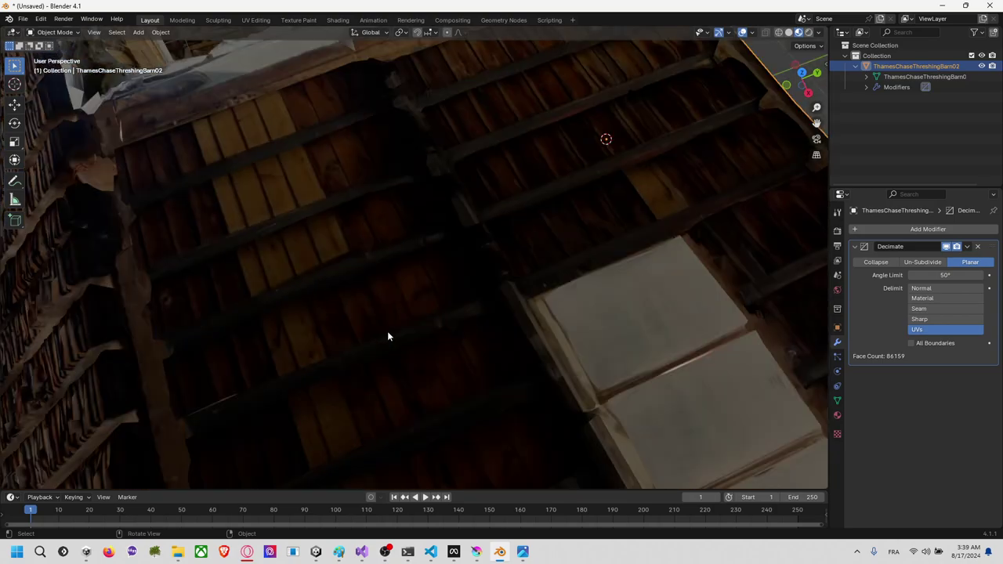
{"action": "scroll", "coordinate": [387, 331], "scroll_direction": "up", "scroll_amount": 2}
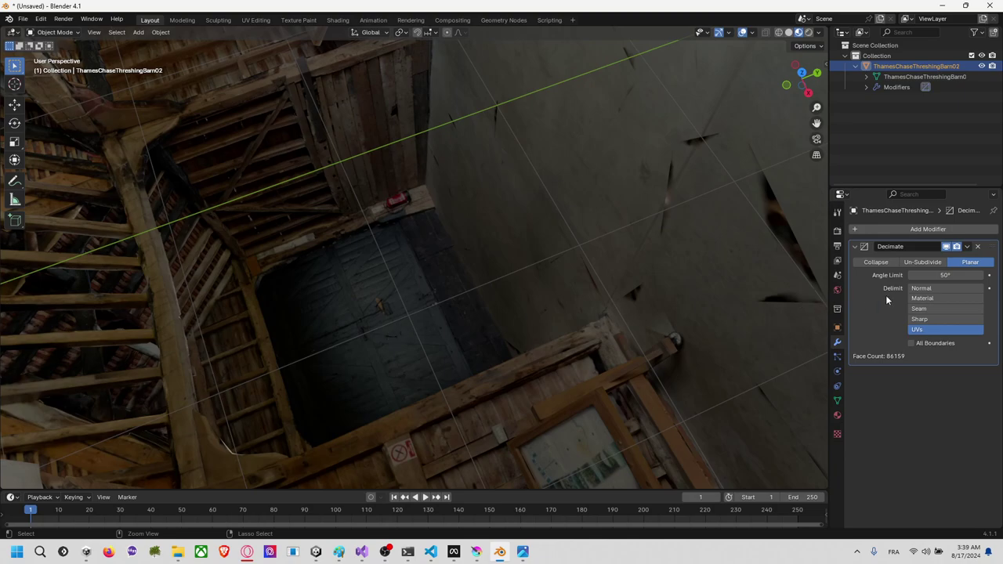
Step: Set the planar Decimate modifier's angle limit to 25° and check the grey plaster wall for texture damage
{"action": "double_click", "coordinate": [946, 276]}
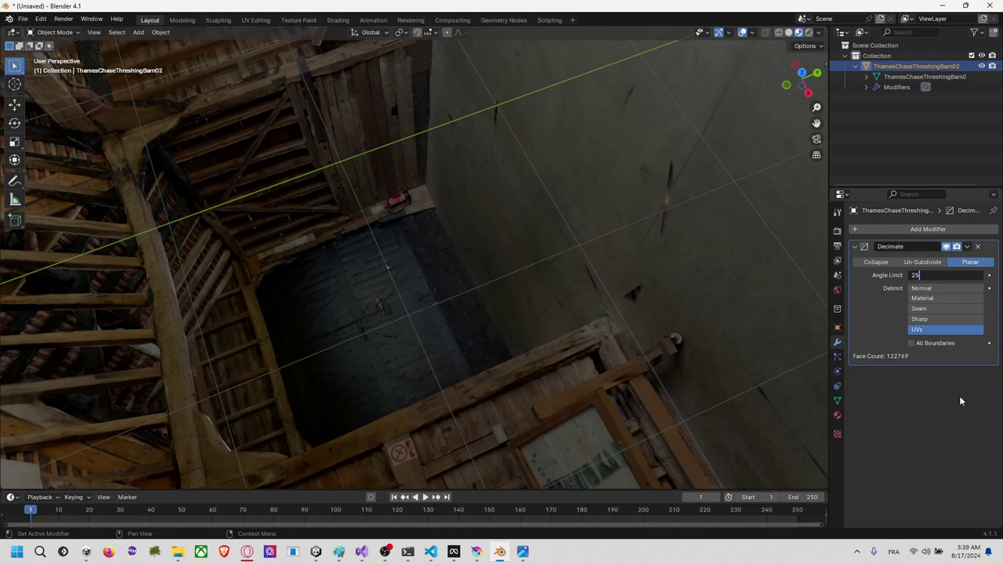
{"action": "key", "text": "Return"}
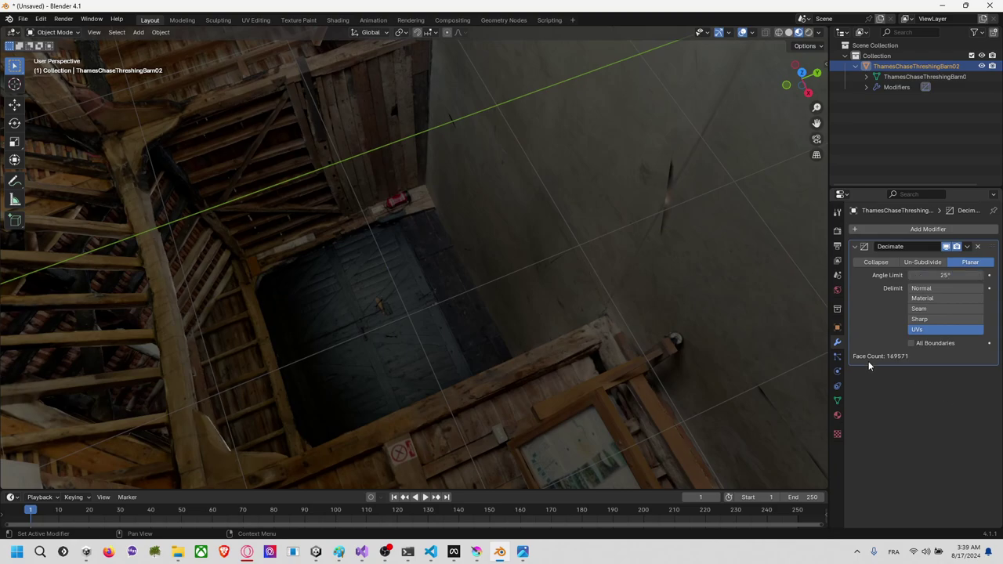
{"action": "scroll", "coordinate": [584, 237], "scroll_direction": "down", "scroll_amount": 1}
{"action": "right_click", "coordinate": [572, 228]}
{"action": "middle_click_drag", "start_coordinate": [607, 195], "coordinate": [529, 189]}
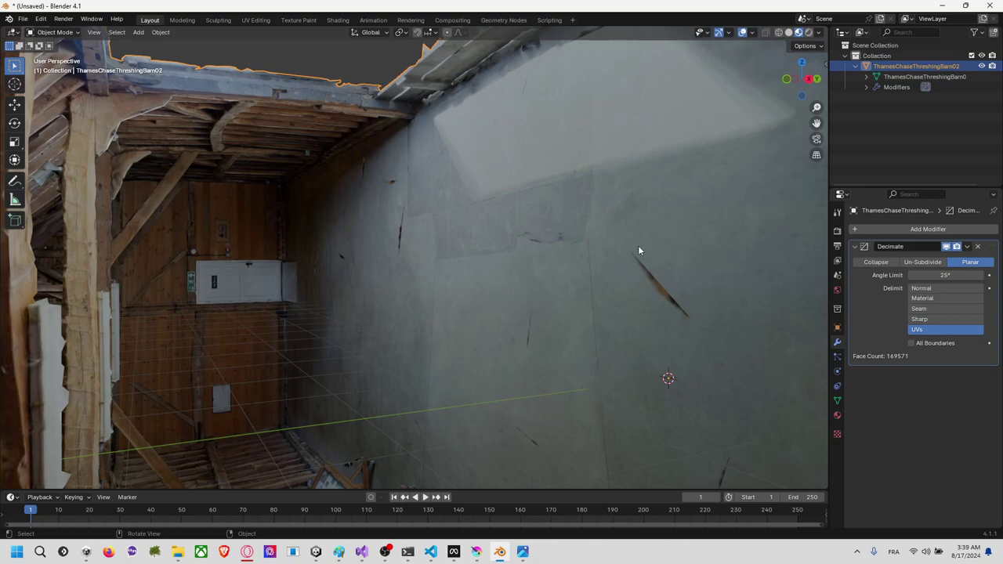
Step: Set the planar Decimate modifier's angle limit to 5° and inspect the plaster wall and barn interior
{"action": "left_click", "coordinate": [949, 276]}
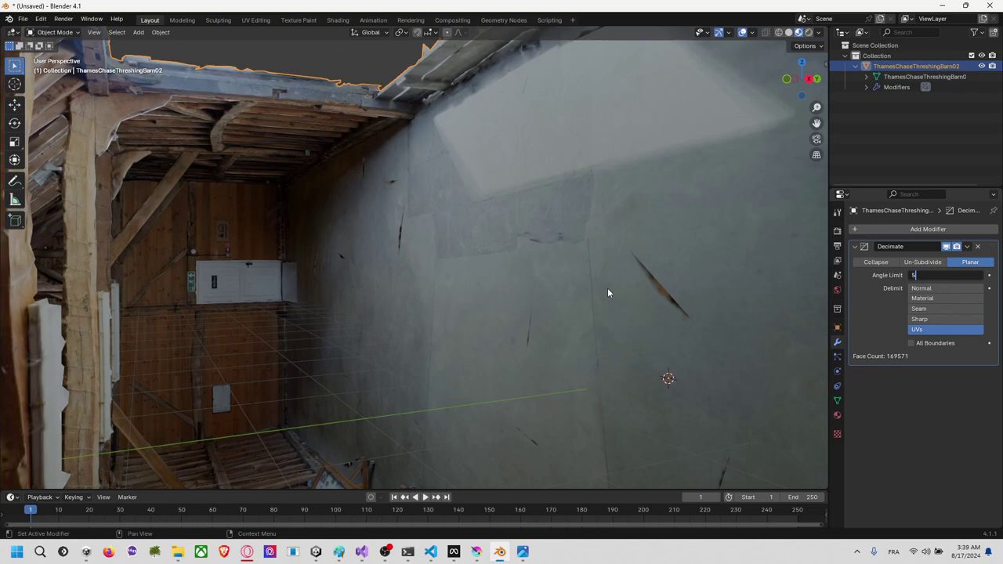
{"action": "key", "text": "Return"}
{"action": "scroll", "coordinate": [602, 294], "scroll_direction": "down", "scroll_amount": 5}
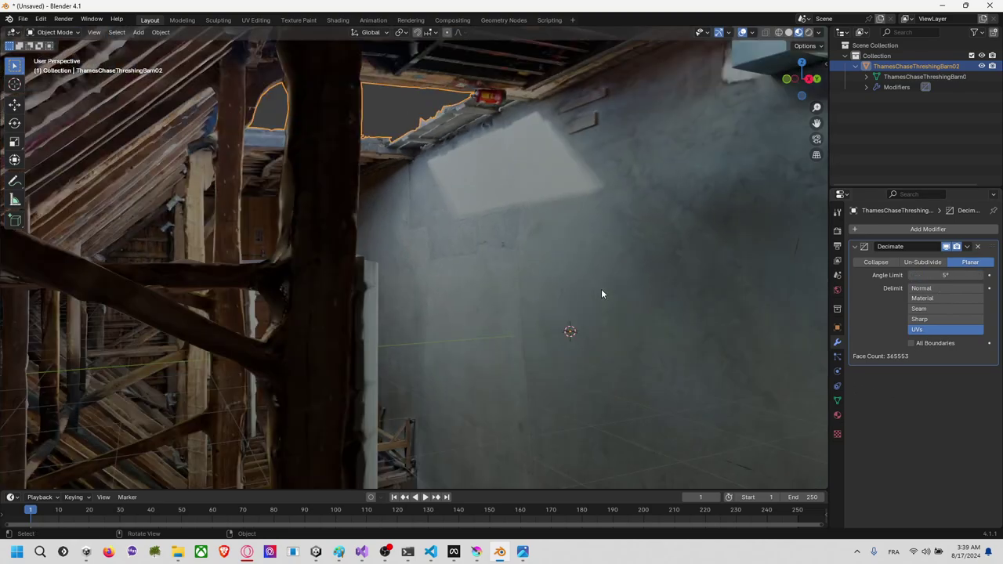
{"action": "scroll", "coordinate": [601, 294], "scroll_direction": "up", "scroll_amount": 5}
{"action": "middle_click_drag", "start_coordinate": [602, 293], "coordinate": [542, 262]}
{"action": "scroll", "coordinate": [543, 258], "scroll_direction": "down", "scroll_amount": 6}
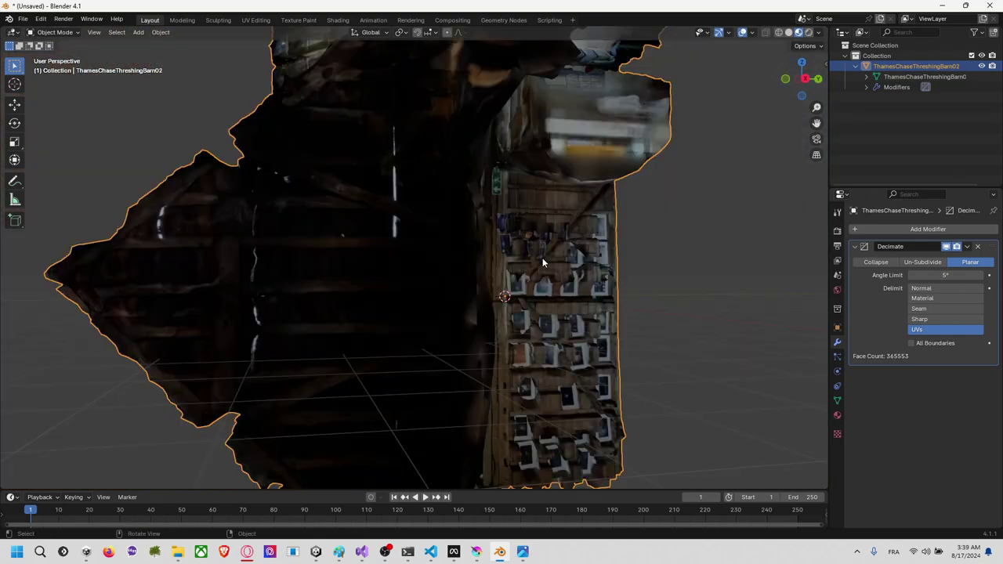
{"action": "scroll", "coordinate": [542, 259], "scroll_direction": "up", "scroll_amount": 5}
{"action": "scroll", "coordinate": [542, 259], "scroll_direction": "down", "scroll_amount": 1}
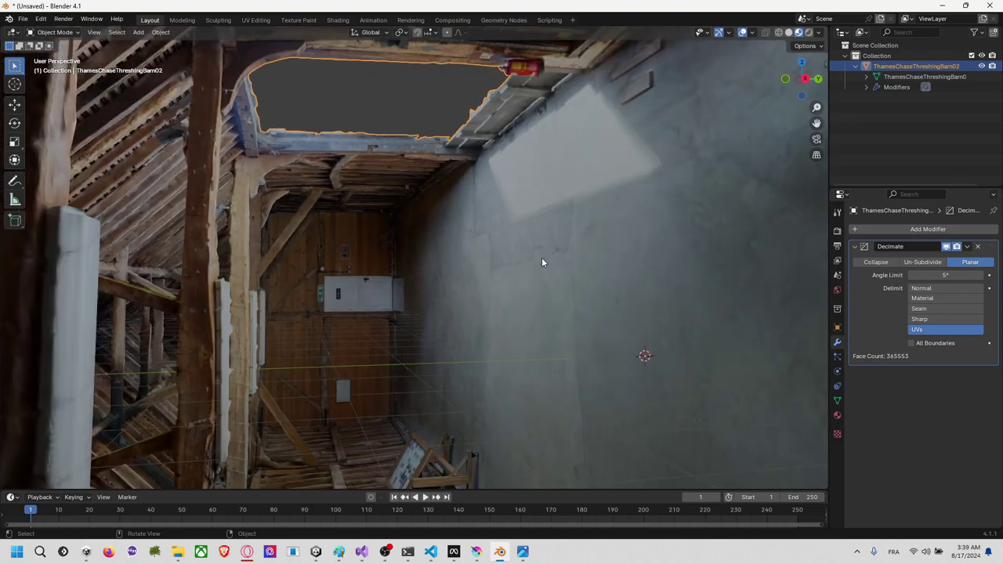
Step: Frame the whole barn, enter Edit Mode and show its mesh in wireframe from the right orthographic view
{"action": "key", "text": "KP_Decimal"}
{"action": "left_click", "coordinate": [55, 32]}
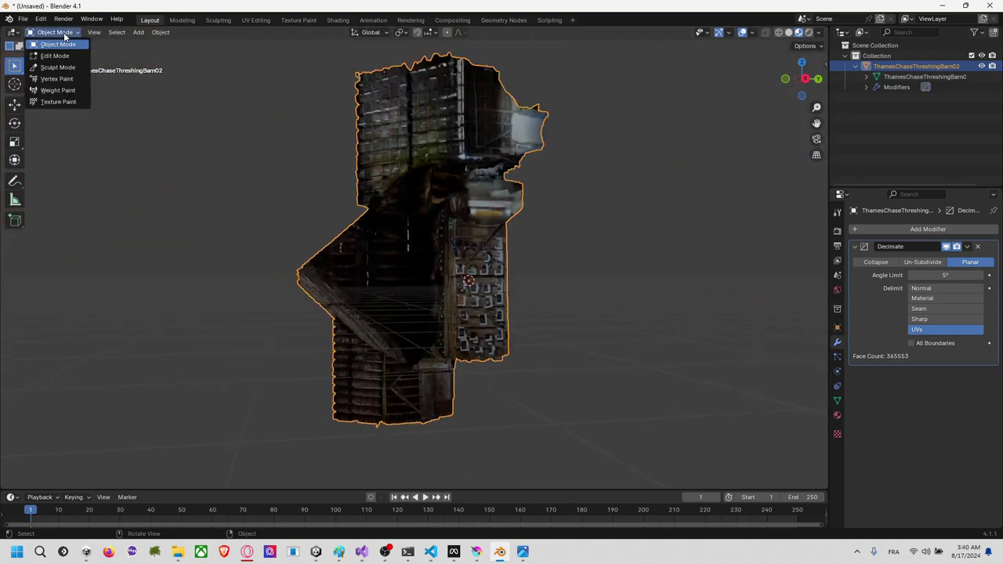
{"action": "left_click", "coordinate": [54, 56]}
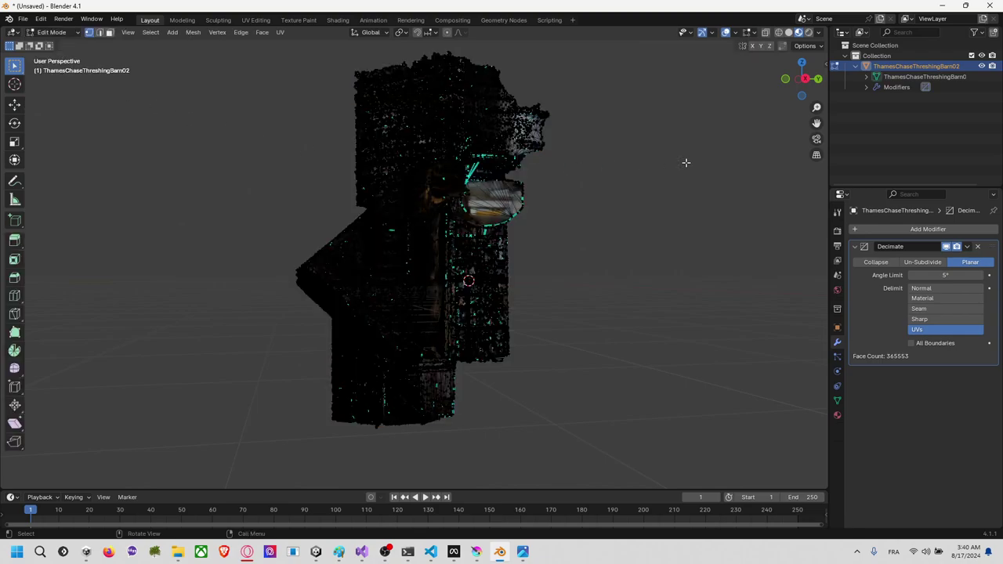
{"action": "left_click", "coordinate": [806, 79]}
{"action": "scroll", "coordinate": [479, 256], "scroll_direction": "up", "scroll_amount": 4}
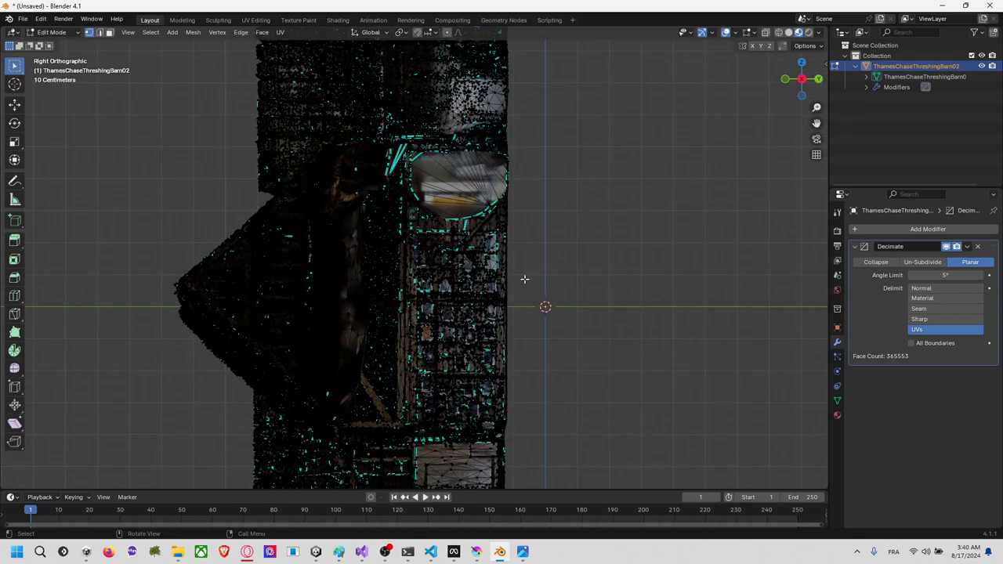
{"action": "key", "text": "z"}
{"action": "left_click", "coordinate": [524, 291]}
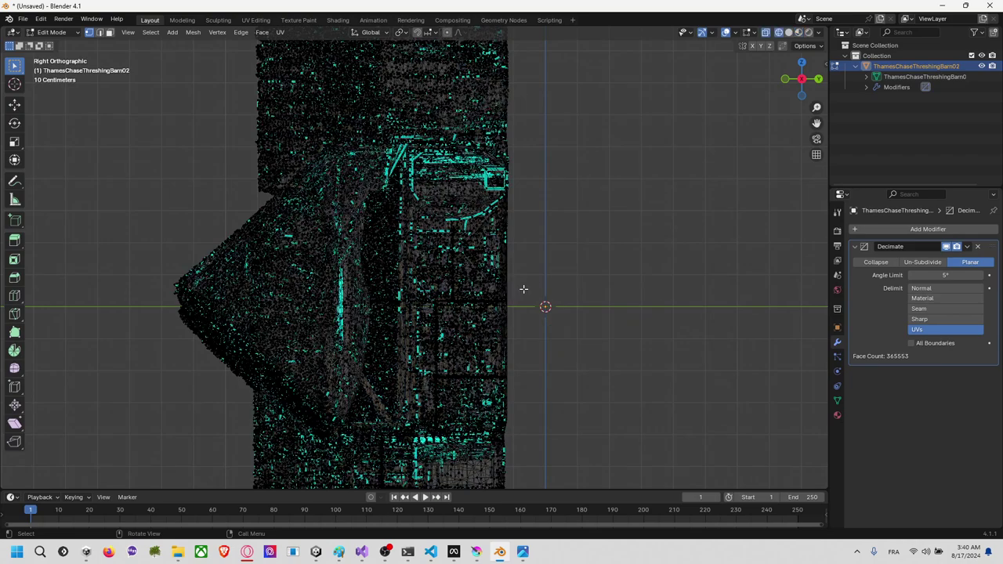
Step: Select the thin strip of vertices forming the barn's flat plaster plane and separate the selection into its own object
{"action": "scroll", "coordinate": [555, 284], "scroll_direction": "down", "scroll_amount": 4}
{"action": "left_click_drag", "start_coordinate": [488, 118], "coordinate": [455, 447]}
{"action": "scroll", "coordinate": [514, 258], "scroll_direction": "up", "scroll_amount": 2}
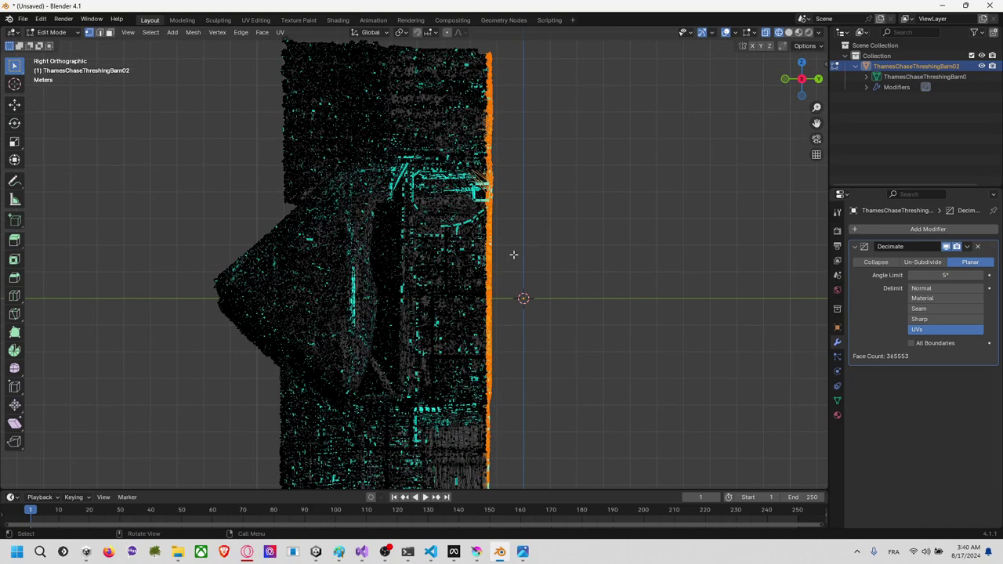
{"action": "key", "text": "p"}
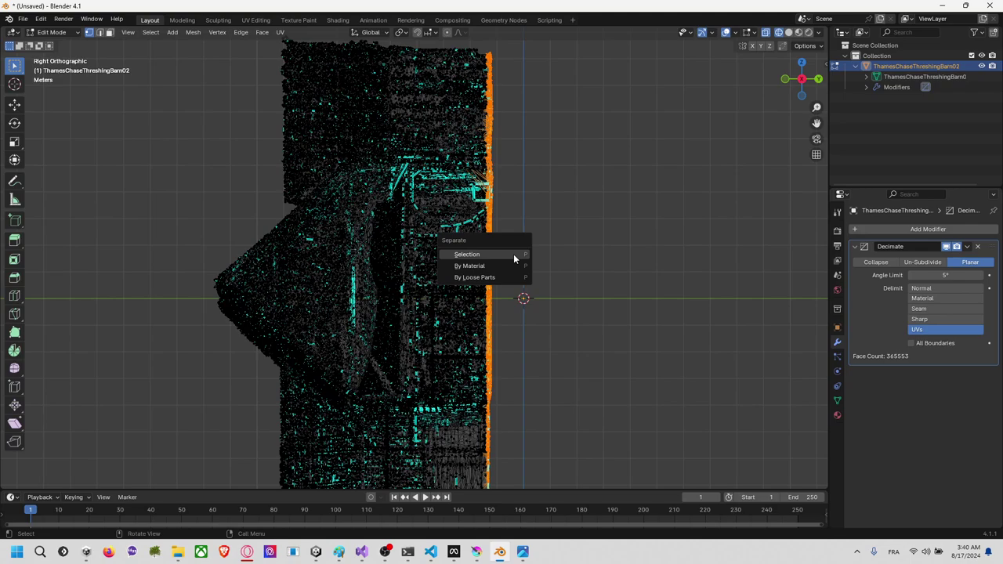
{"action": "left_click", "coordinate": [514, 254]}
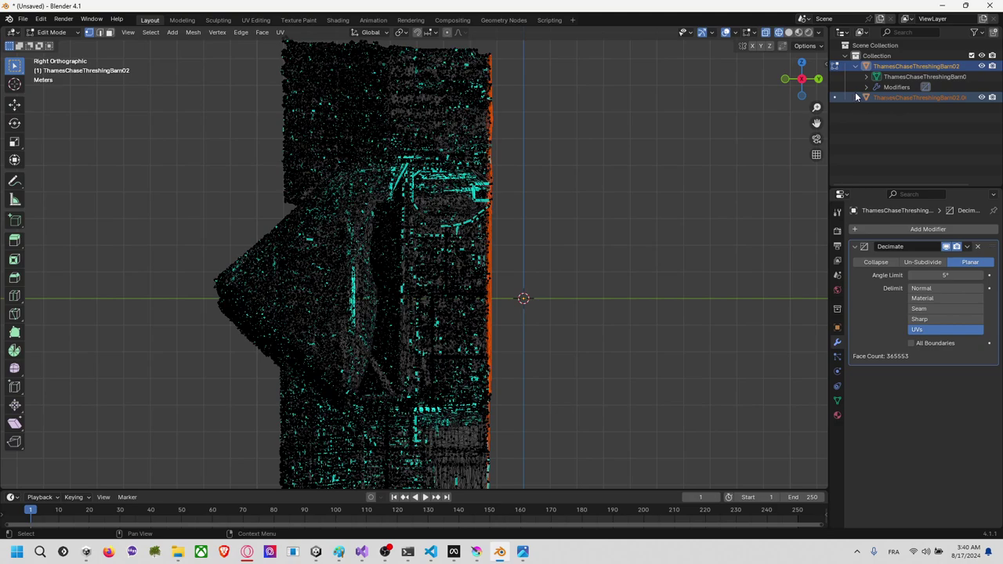
Step: Return to Object Mode and make the separated plaster plane the active object
{"action": "left_click", "coordinate": [866, 97]}
{"action": "left_click", "coordinate": [888, 98]}
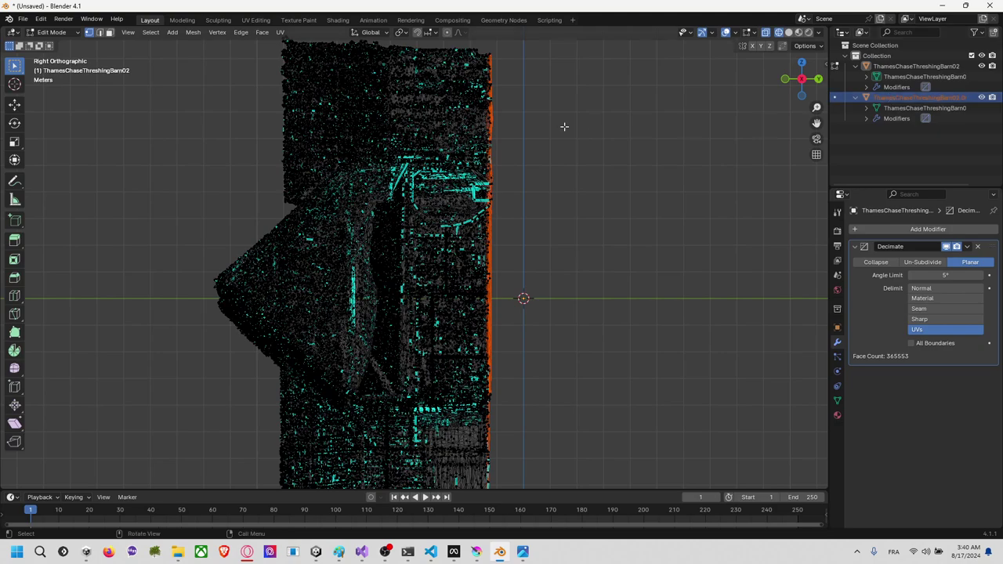
{"action": "left_click", "coordinate": [51, 32]}
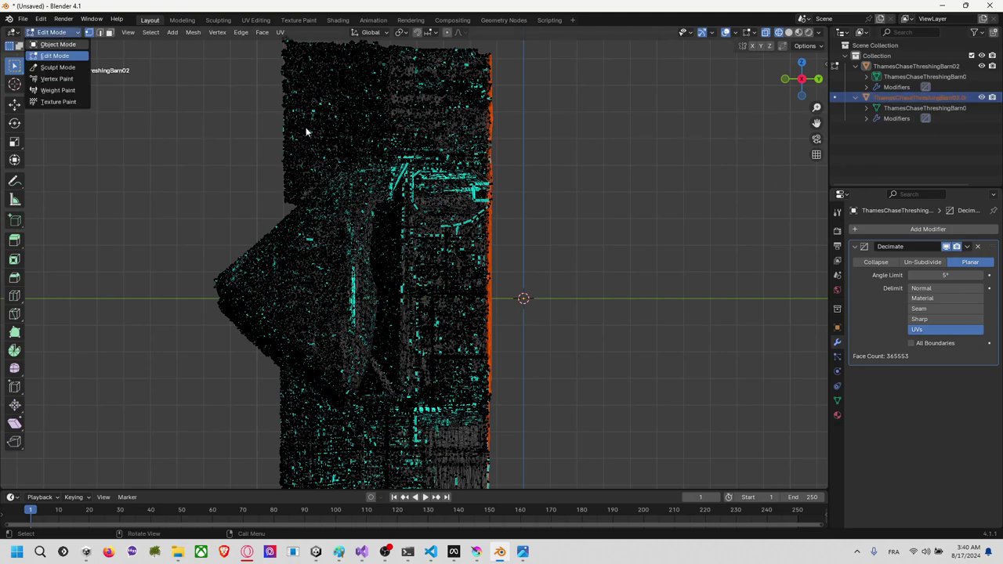
{"action": "left_click", "coordinate": [58, 44]}
{"action": "left_click", "coordinate": [454, 166]}
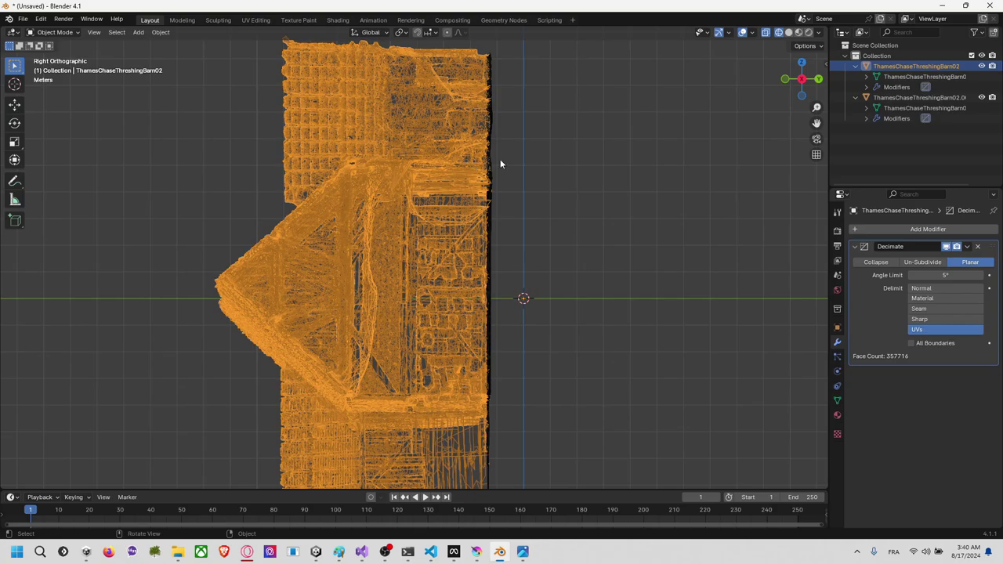
{"action": "left_click", "coordinate": [500, 159]}
{"action": "left_click", "coordinate": [491, 158]}
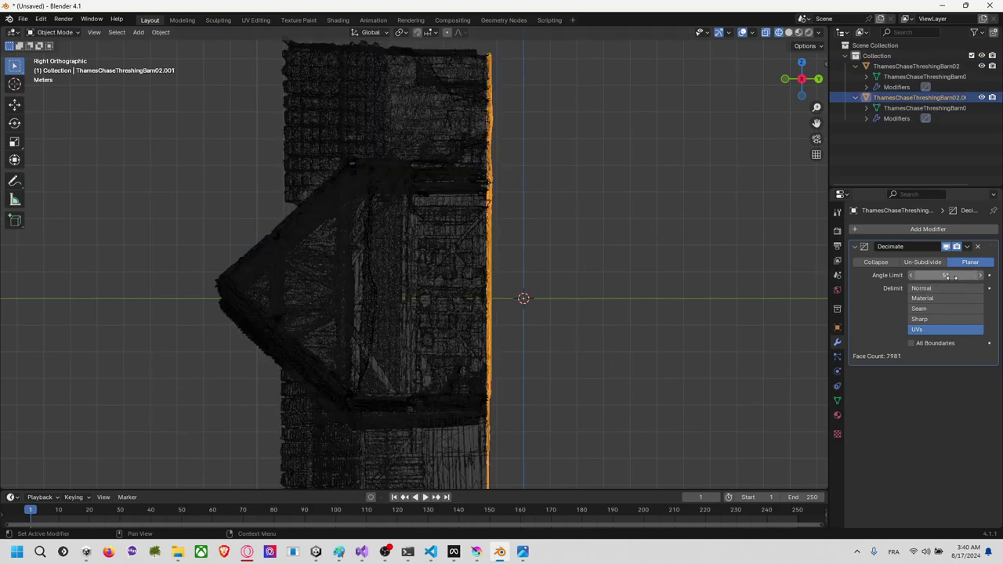
Step: Examine the separated plaster plane's extent and edges against the barn in Wireframe, Solid and Material Preview
{"action": "mouse_move", "coordinate": [571, 223]}
{"action": "middle_mouse_down"}
{"action": "mouse_move", "coordinate": [522, 235]}
{"action": "mouse_move", "coordinate": [548, 245]}
{"action": "mouse_move", "coordinate": [575, 233]}
{"action": "mouse_move", "coordinate": [599, 252]}
{"action": "mouse_move", "coordinate": [639, 244]}
{"action": "mouse_move", "coordinate": [679, 266]}
{"action": "mouse_move", "coordinate": [681, 280]}
{"action": "mouse_move", "coordinate": [593, 237]}
{"action": "mouse_move", "coordinate": [619, 231]}
{"action": "middle_mouse_up"}
{"action": "scroll", "coordinate": [619, 233], "scroll_direction": "down", "scroll_amount": 6}
{"action": "scroll", "coordinate": [619, 234], "scroll_direction": "up", "scroll_amount": 4}
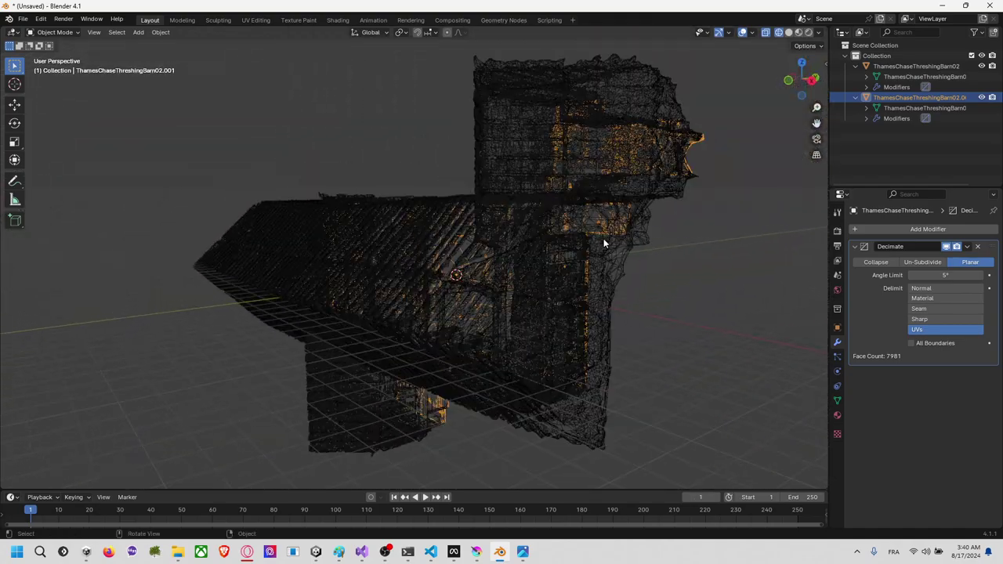
{"action": "key", "text": "z"}
{"action": "left_click", "coordinate": [665, 244]}
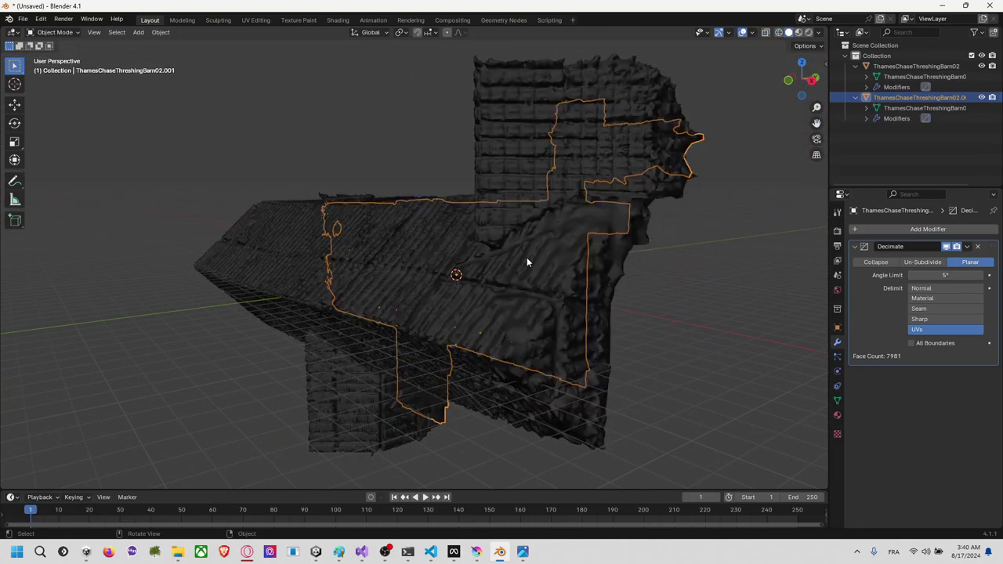
{"action": "scroll", "coordinate": [520, 274], "scroll_direction": "up", "scroll_amount": 5}
{"action": "key", "text": "z"}
{"action": "left_click", "coordinate": [524, 335]}
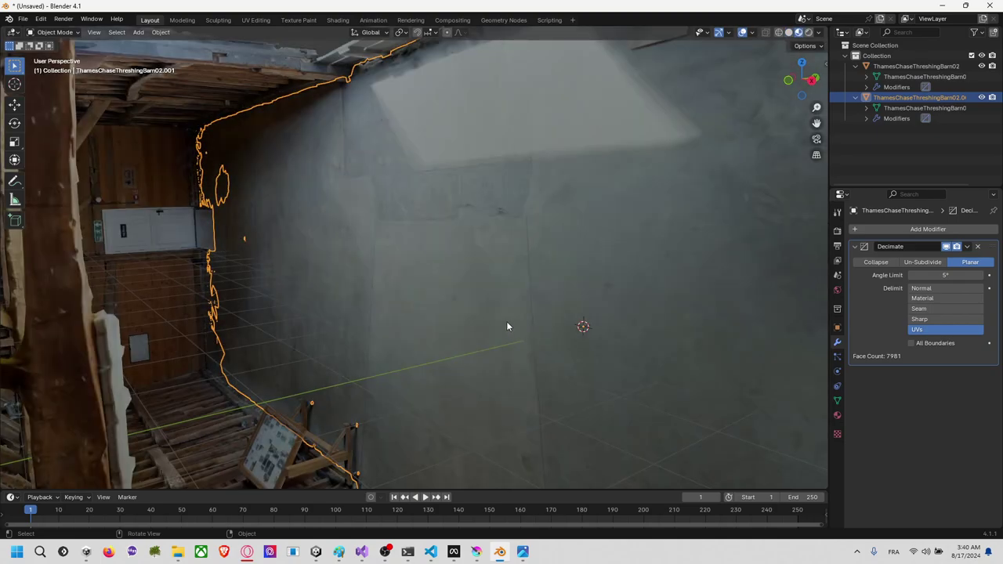
{"action": "middle_click_drag", "start_coordinate": [352, 245], "coordinate": [320, 254]}
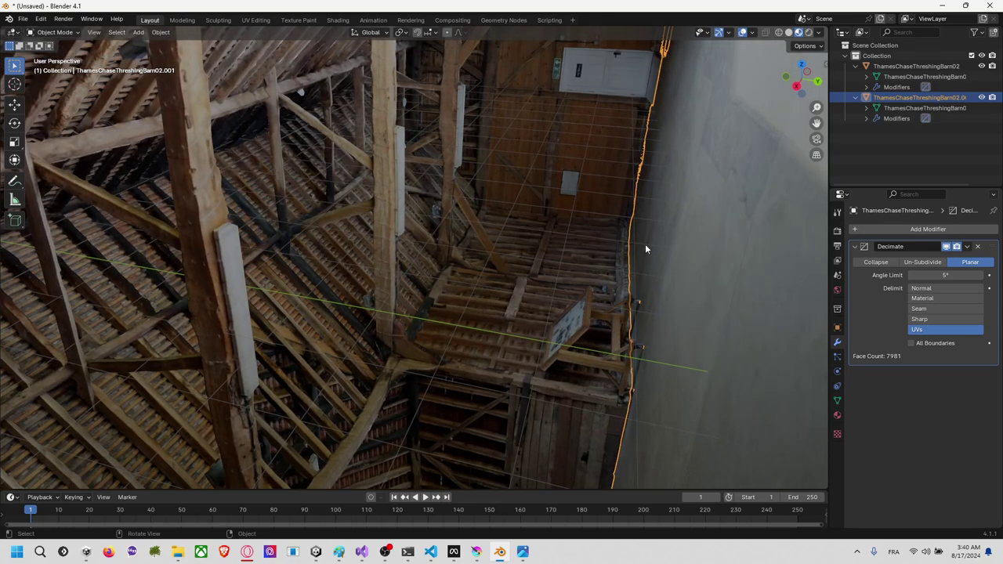
Step: Try a 60° angle limit on the main barn's Decimate modifier, check the interior textures and undo the change
{"action": "left_click", "coordinate": [370, 241]}
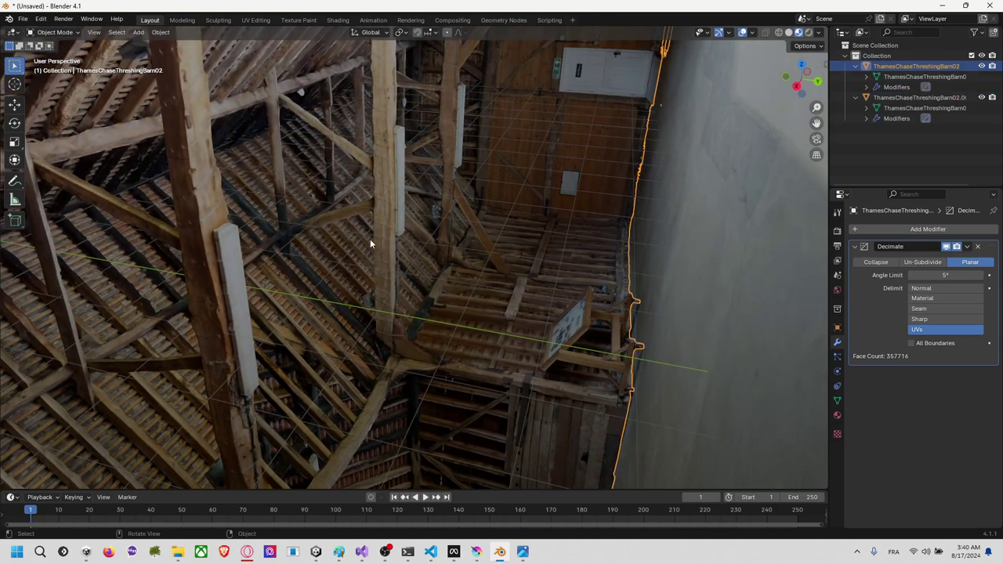
{"action": "left_click", "coordinate": [955, 276]}
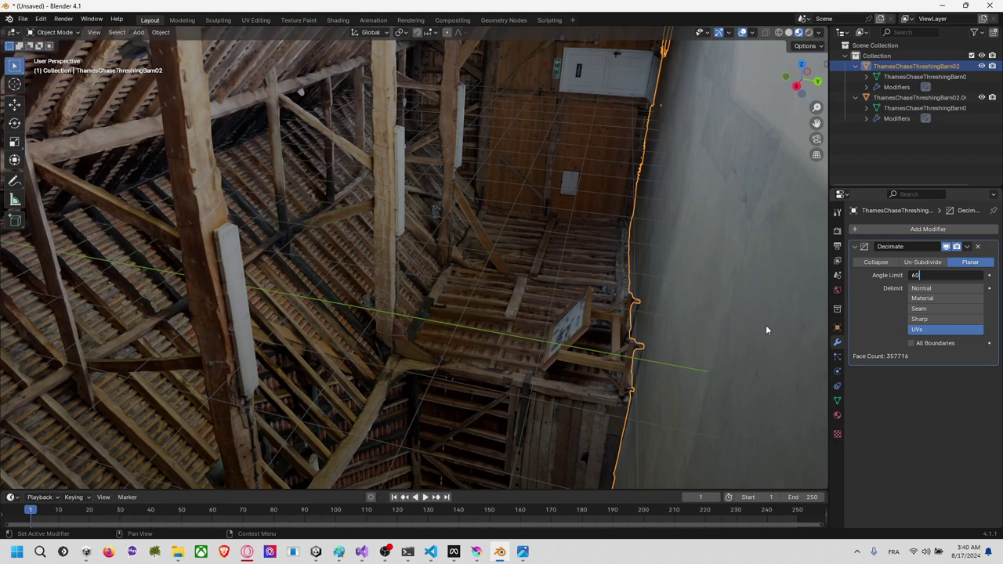
{"action": "key", "text": "Return"}
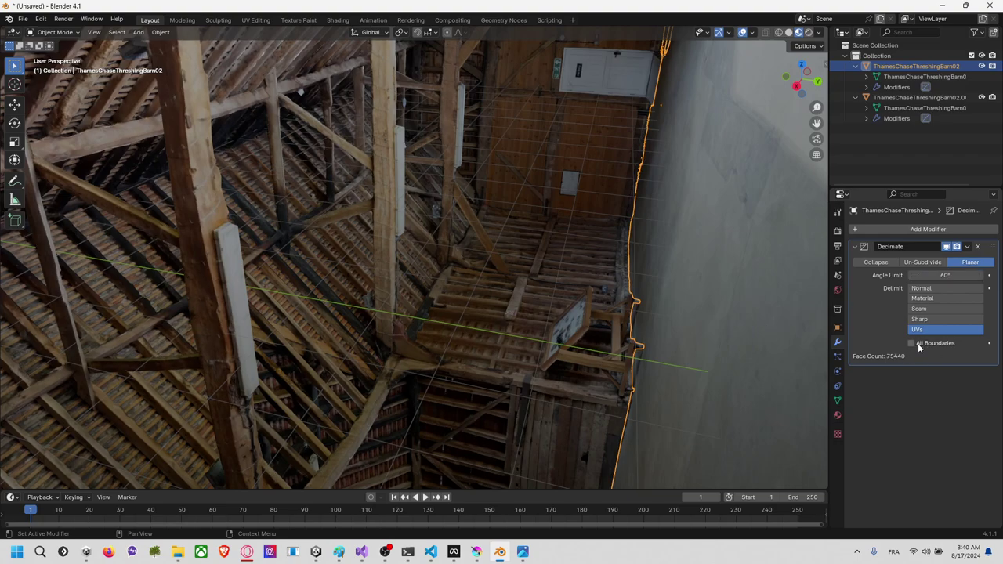
{"action": "mouse_move", "coordinate": [491, 235]}
{"action": "middle_mouse_down"}
{"action": "mouse_move", "coordinate": [497, 280]}
{"action": "mouse_move", "coordinate": [528, 251]}
{"action": "mouse_move", "coordinate": [492, 291]}
{"action": "mouse_move", "coordinate": [503, 195]}
{"action": "mouse_move", "coordinate": [494, 226]}
{"action": "middle_mouse_up"}
{"action": "right_click", "coordinate": [470, 307]}
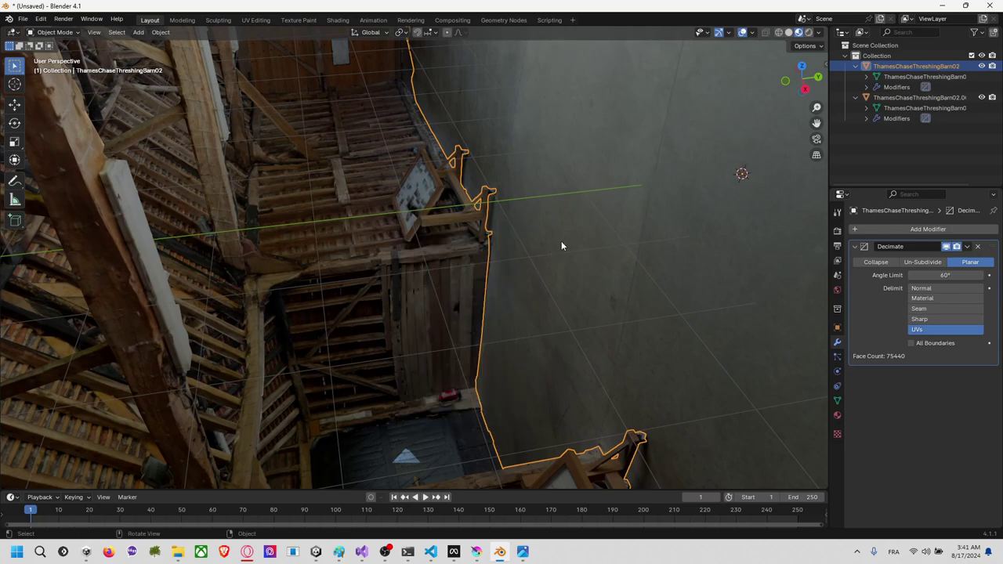
{"action": "middle_click_drag", "start_coordinate": [564, 239], "coordinate": [486, 280]}
{"action": "key", "text": "ctrl+z"}
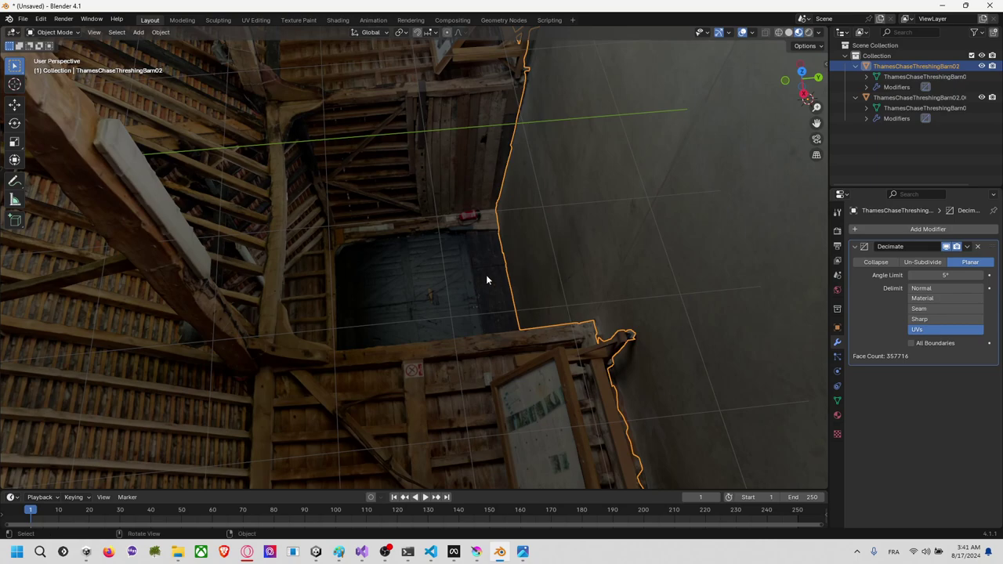
Step: Enter Edit Mode on the main barn and try selecting the geometry linked to the dark end panel
{"action": "left_click", "coordinate": [917, 97]}
{"action": "left_click", "coordinate": [911, 68]}
{"action": "left_click", "coordinate": [56, 32]}
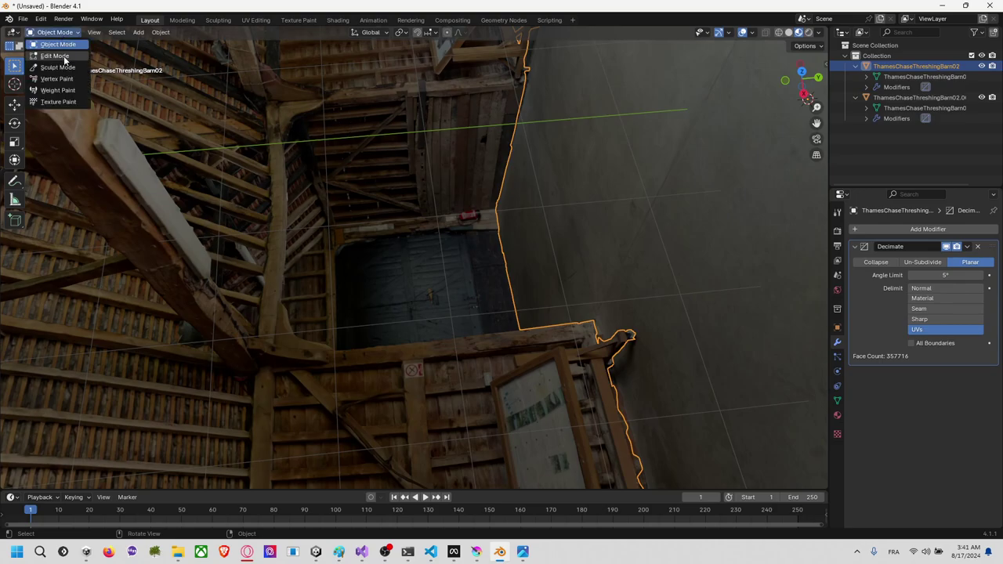
{"action": "left_click", "coordinate": [66, 57]}
{"action": "scroll", "coordinate": [392, 236], "scroll_direction": "up", "scroll_amount": 4}
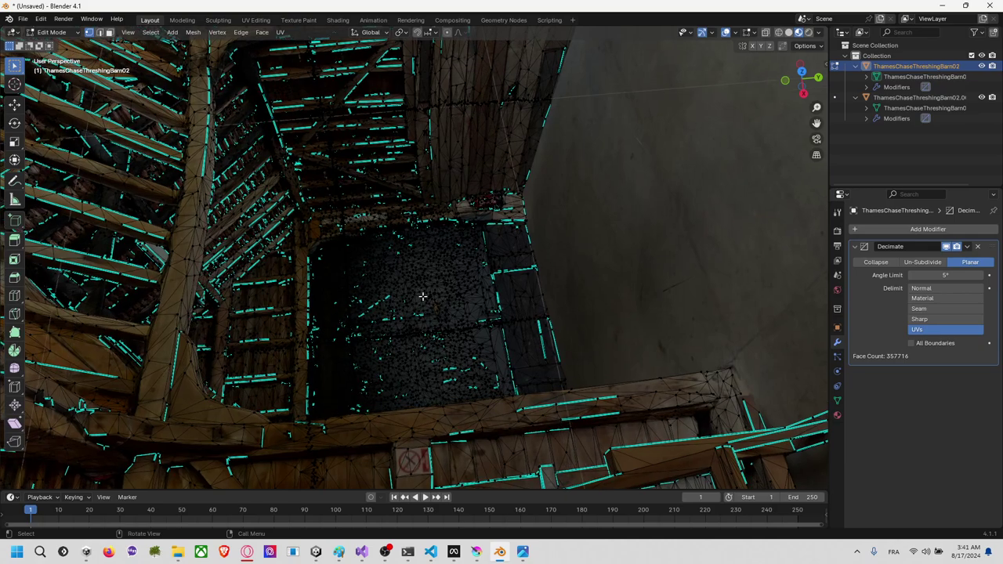
{"action": "key", "text": "l"}
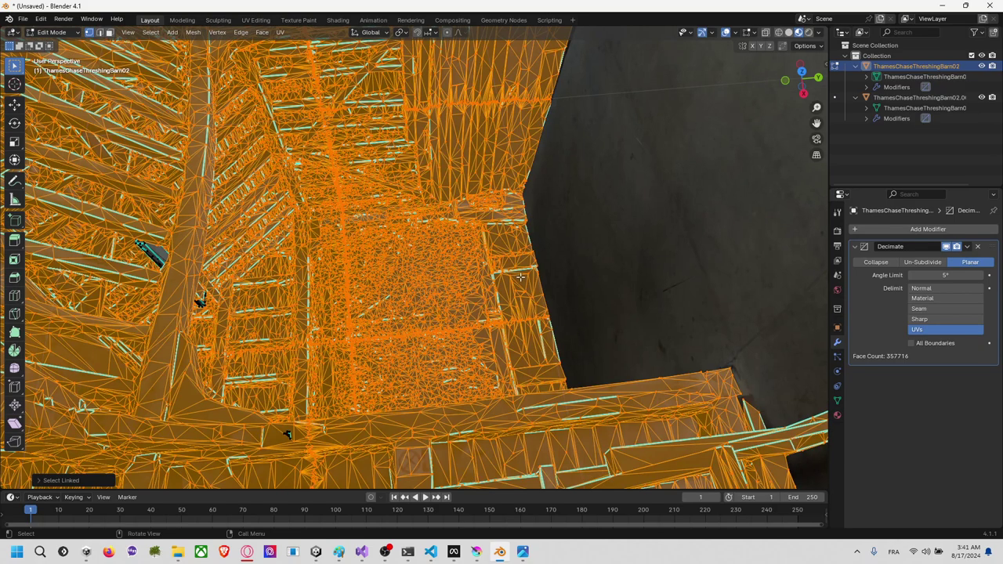
Step: Switch to Wireframe and box-select the vertices across the dark square end panel in the top view
{"action": "left_click", "coordinate": [803, 74]}
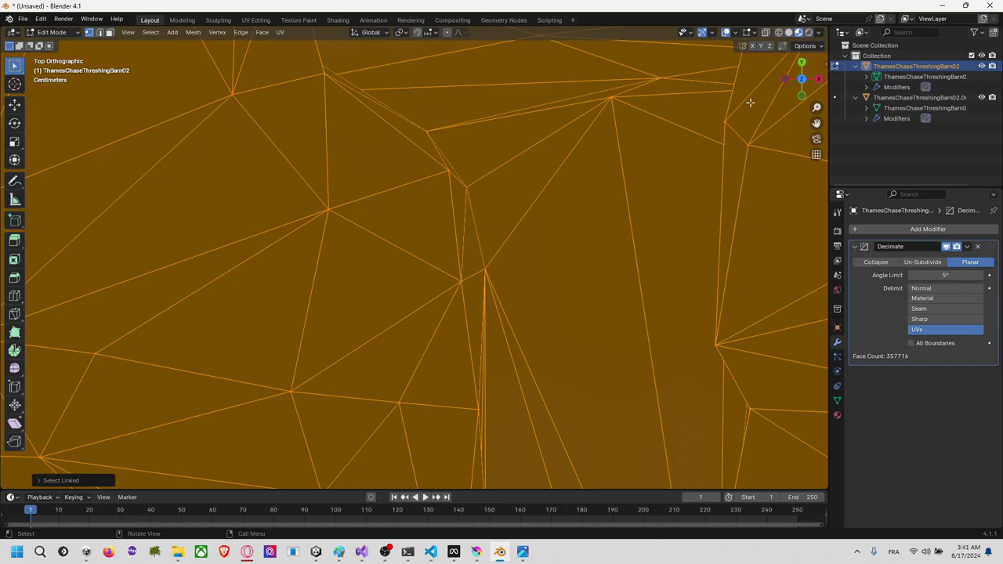
{"action": "scroll", "coordinate": [551, 207], "scroll_direction": "up", "scroll_amount": 4}
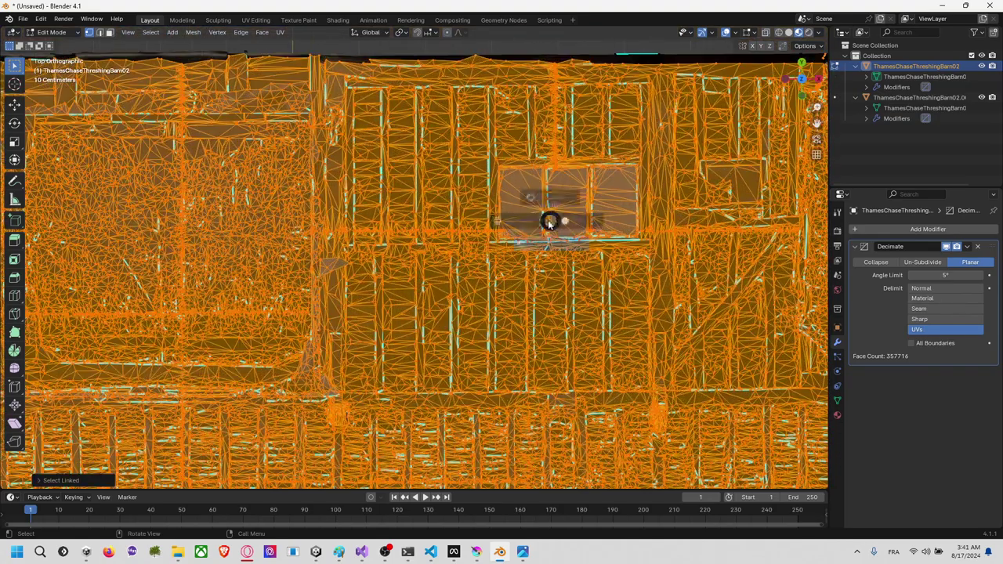
{"action": "key", "text": "z"}
{"action": "left_click", "coordinate": [482, 221]}
{"action": "middle_click_drag", "start_coordinate": [496, 237], "coordinate": [614, 176]}
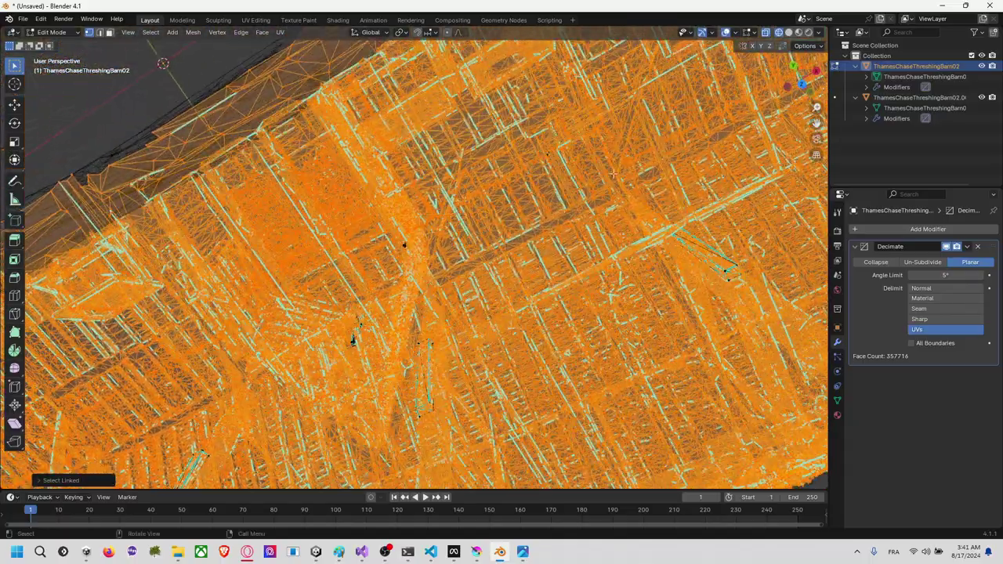
{"action": "left_click", "coordinate": [800, 84]}
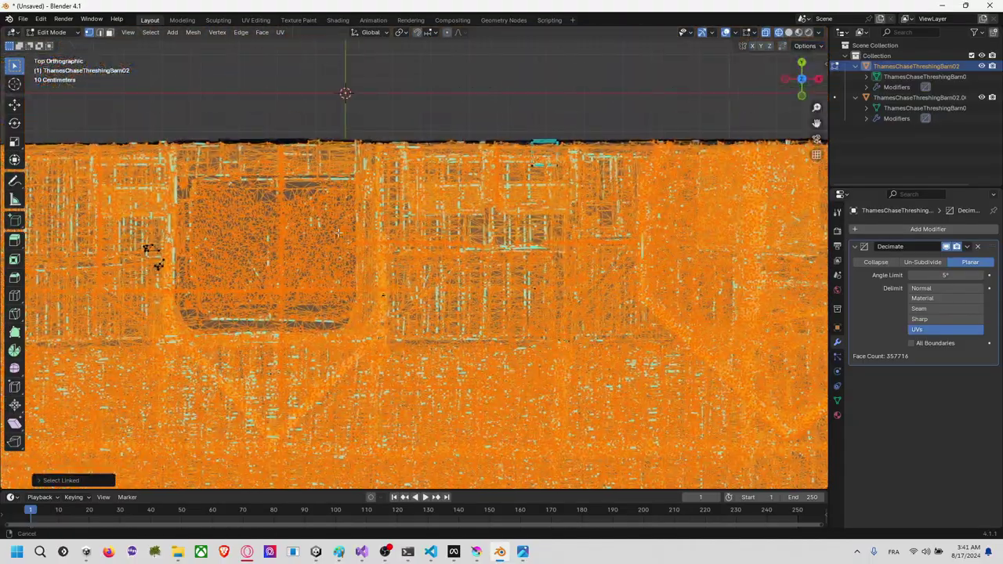
{"action": "middle_click_drag", "start_coordinate": [339, 233], "coordinate": [488, 233], "text": "shift"}
{"action": "scroll", "coordinate": [352, 196], "scroll_direction": "up", "scroll_amount": 6}
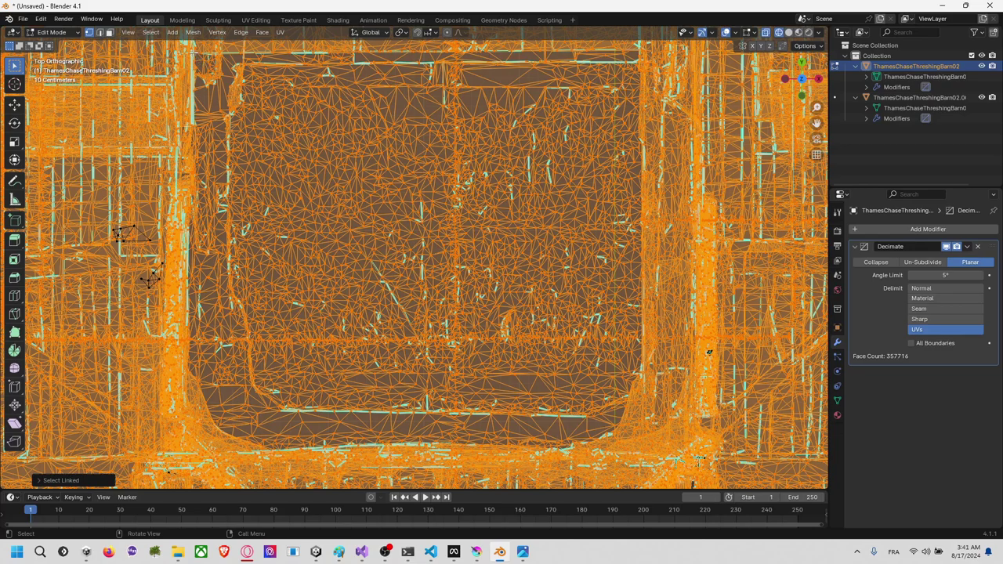
{"action": "left_click_drag", "start_coordinate": [182, 51], "coordinate": [672, 453]}
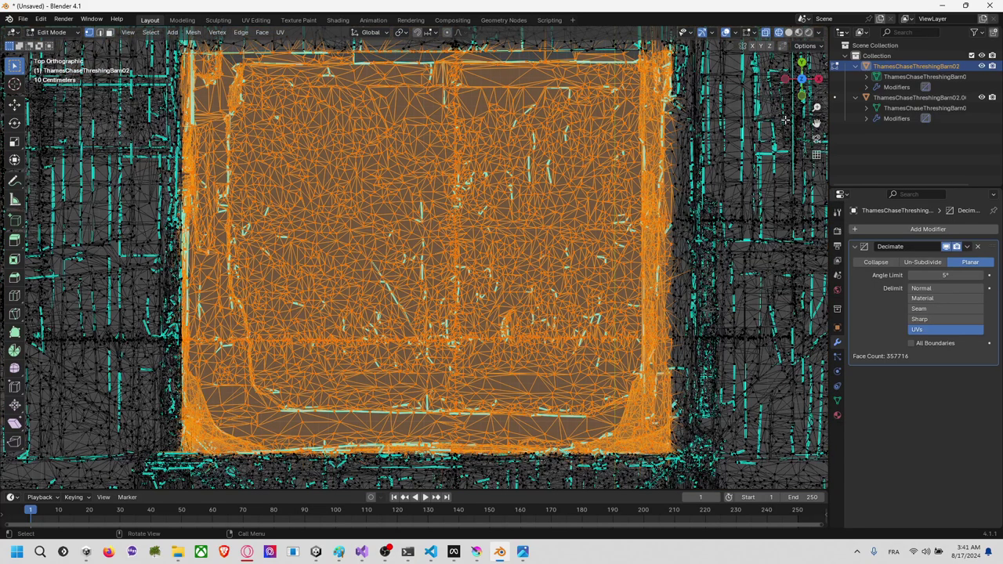
Step: Try to limit the selection to the porch's end panel by deselecting the rest of the barn in the front view
{"action": "scroll", "coordinate": [802, 99], "scroll_direction": "down", "scroll_amount": 6}
{"action": "left_click", "coordinate": [802, 96]}
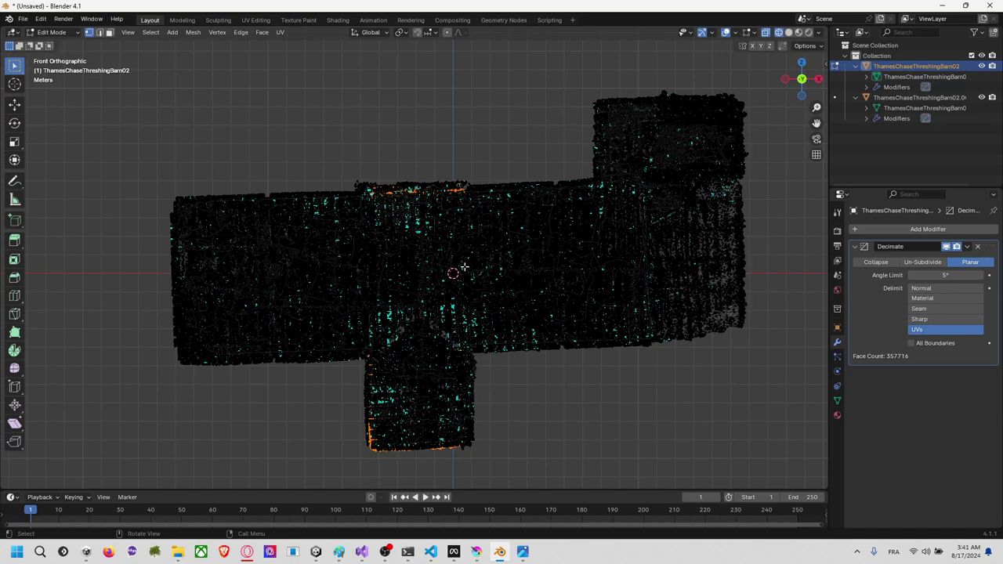
{"action": "left_click_drag", "start_coordinate": [327, 126], "coordinate": [621, 443]}
{"action": "left_click", "coordinate": [350, 181]}
{"action": "left_click_drag", "start_coordinate": [334, 169], "coordinate": [583, 446]}
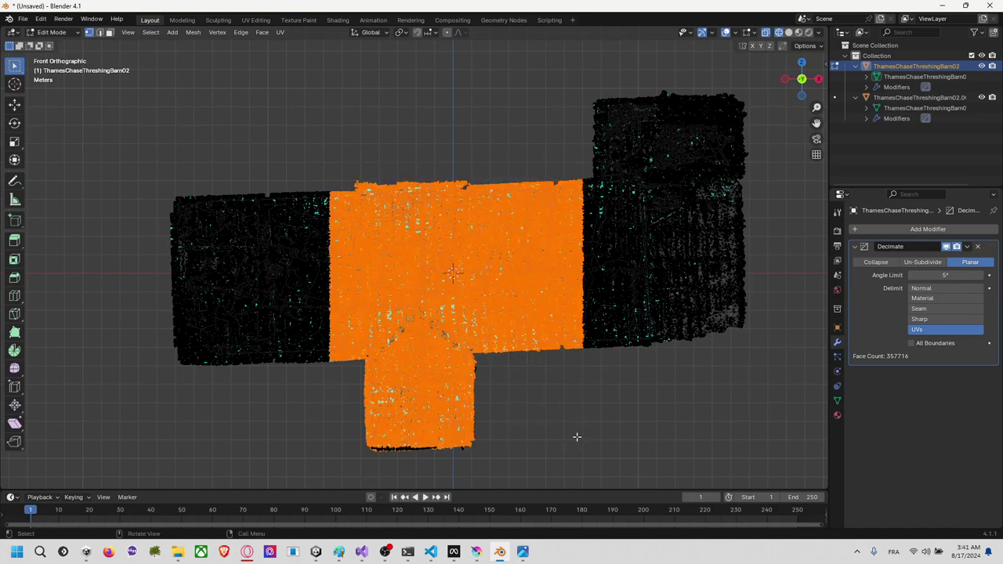
{"action": "left_click", "coordinate": [316, 152]}
{"action": "left_click_drag", "start_coordinate": [319, 151], "coordinate": [642, 446]}
{"action": "middle_click_drag", "start_coordinate": [578, 437], "coordinate": [599, 371]}
Step: Box-select the porch's dark end panel in the top view, deselect the barn body in the front view and separate the selection
{"action": "left_click", "coordinate": [801, 66]}
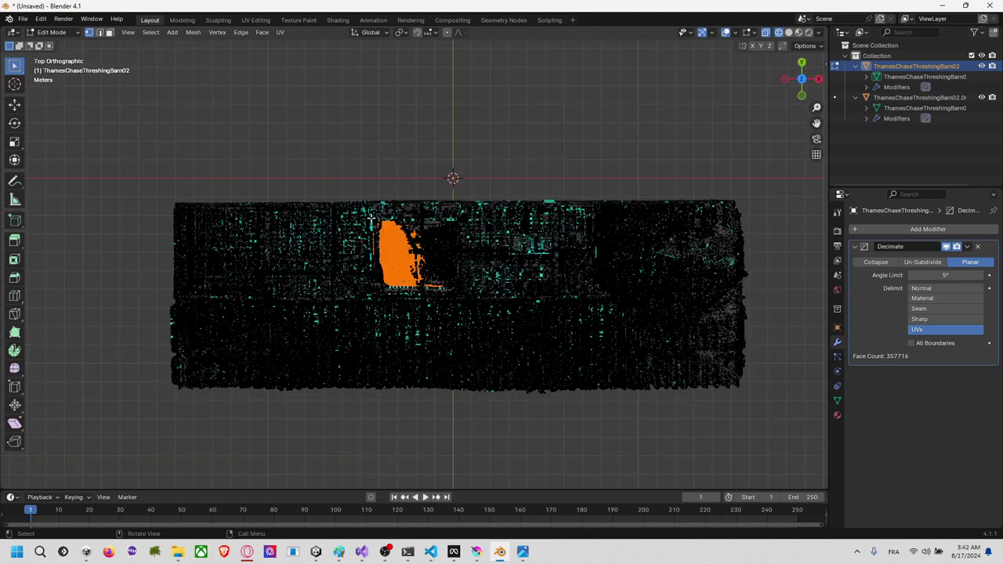
{"action": "left_click_drag", "start_coordinate": [373, 219], "coordinate": [461, 293]}
{"action": "left_click", "coordinate": [801, 95]}
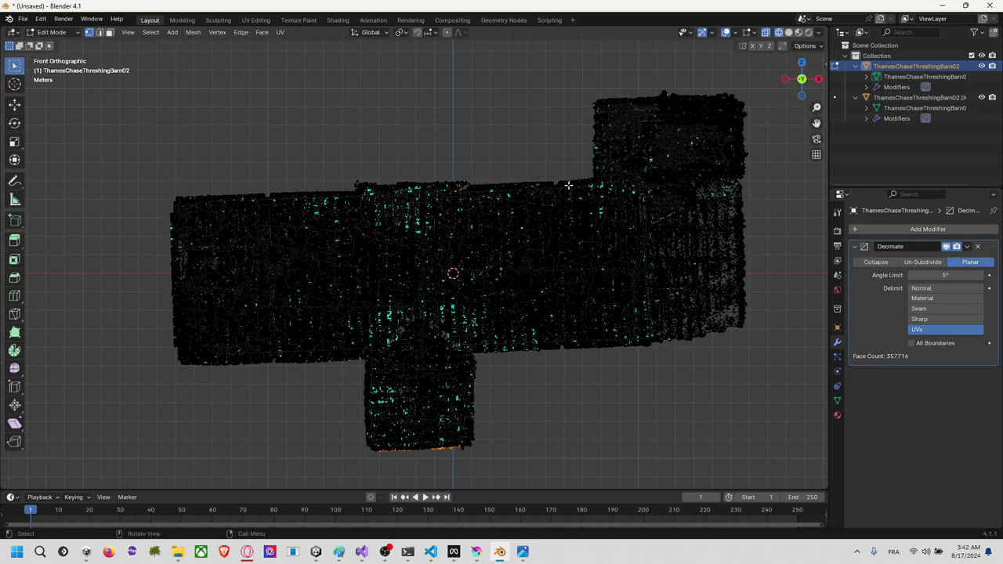
{"action": "left_click_drag", "start_coordinate": [300, 125], "coordinate": [594, 317]}
{"action": "middle_click_drag", "start_coordinate": [549, 376], "coordinate": [538, 311]}
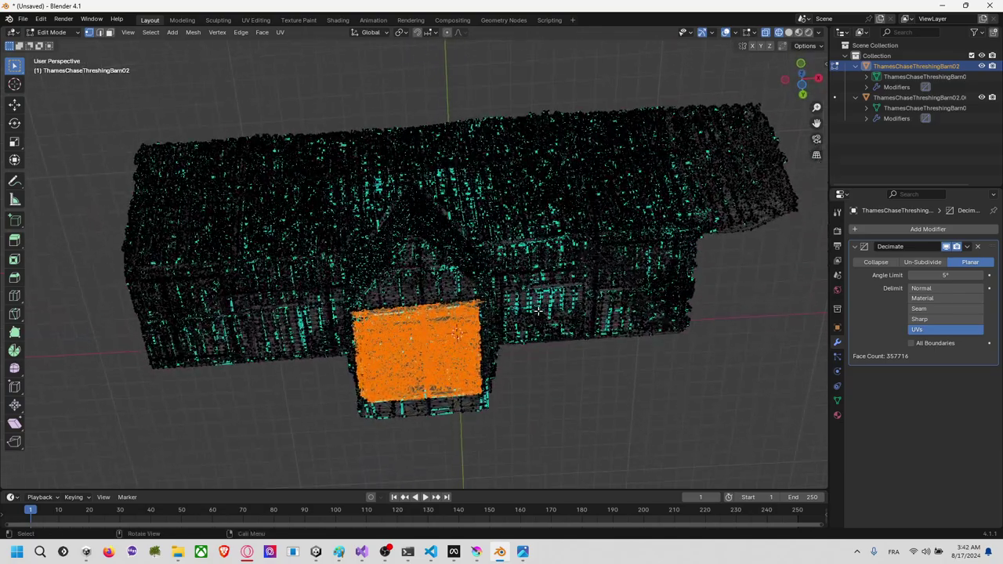
{"action": "key", "text": "ctrl+p"}
{"action": "key", "text": "Escape"}
{"action": "key", "text": "p"}
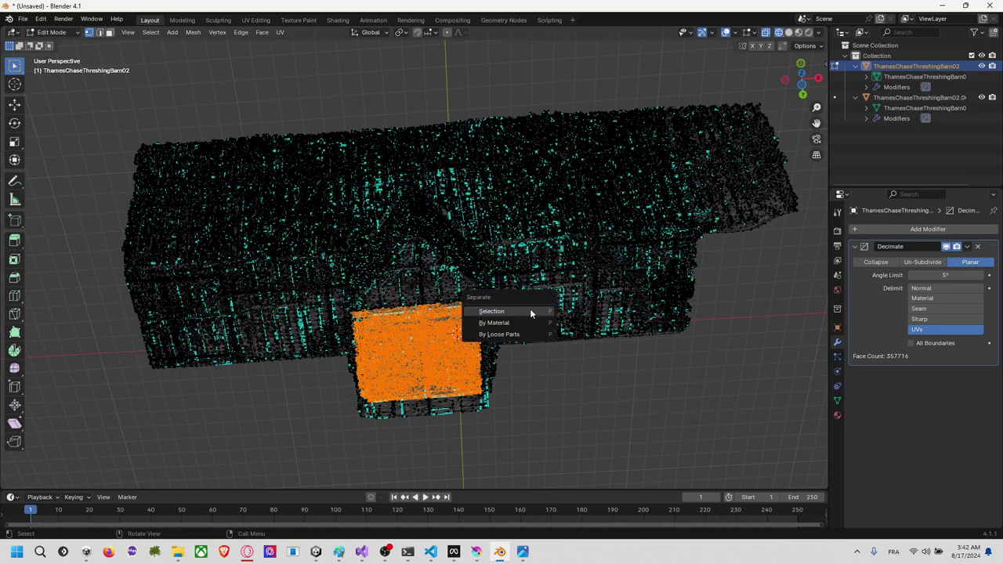
{"action": "left_click", "coordinate": [530, 312]}
Step: Return to Object Mode, select only the main barn and display it in Material Preview
{"action": "middle_click_drag", "start_coordinate": [516, 337], "coordinate": [539, 72]}
{"action": "scroll", "coordinate": [539, 72], "scroll_direction": "up", "scroll_amount": 8}
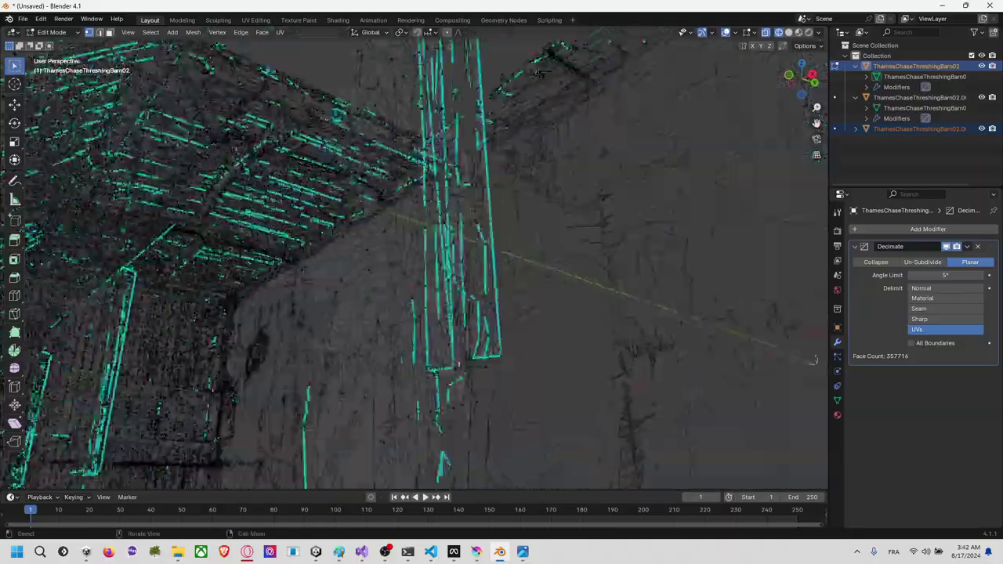
{"action": "middle_click_drag", "start_coordinate": [813, 359], "coordinate": [420, 334]}
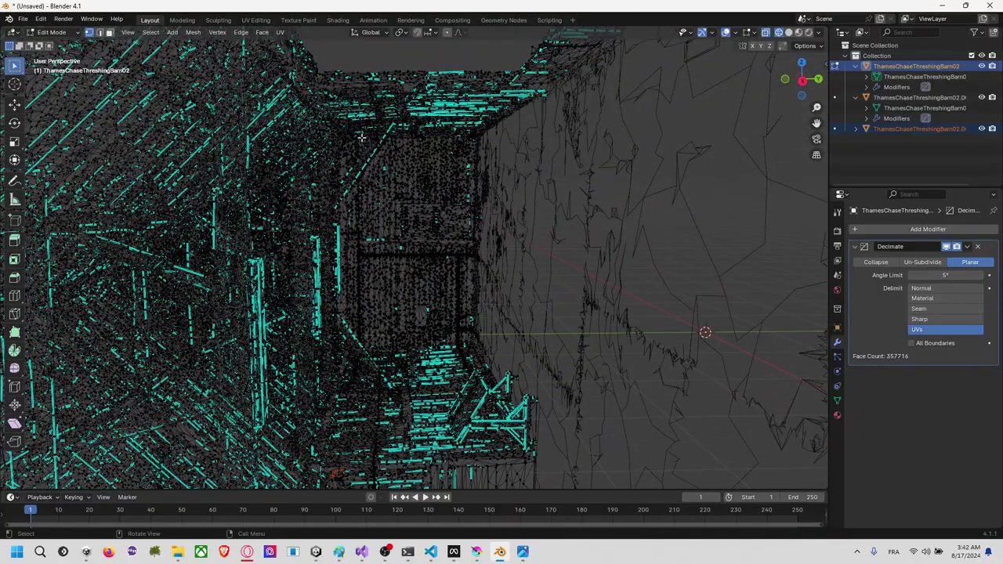
{"action": "left_click", "coordinate": [69, 33]}
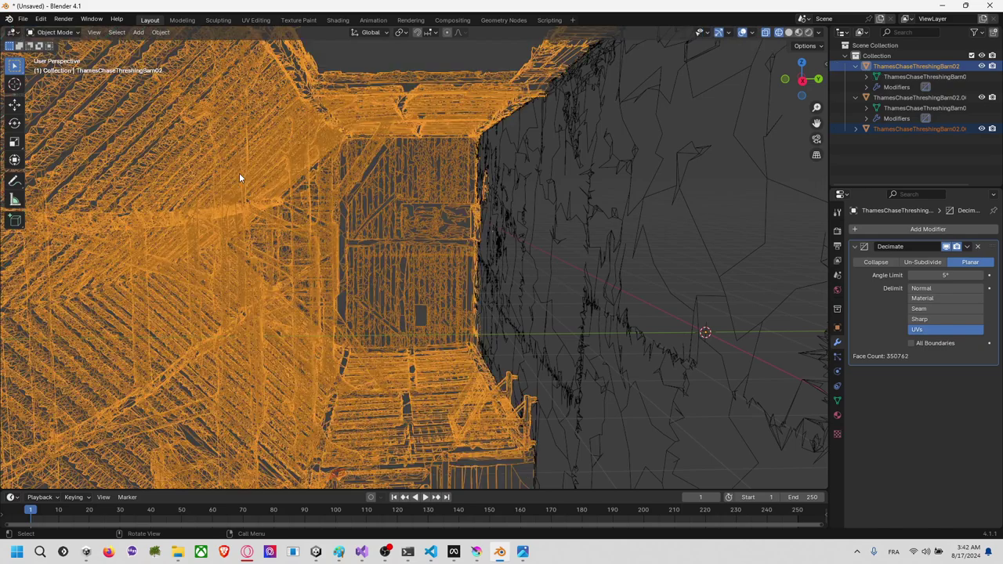
{"action": "left_click", "coordinate": [239, 172]}
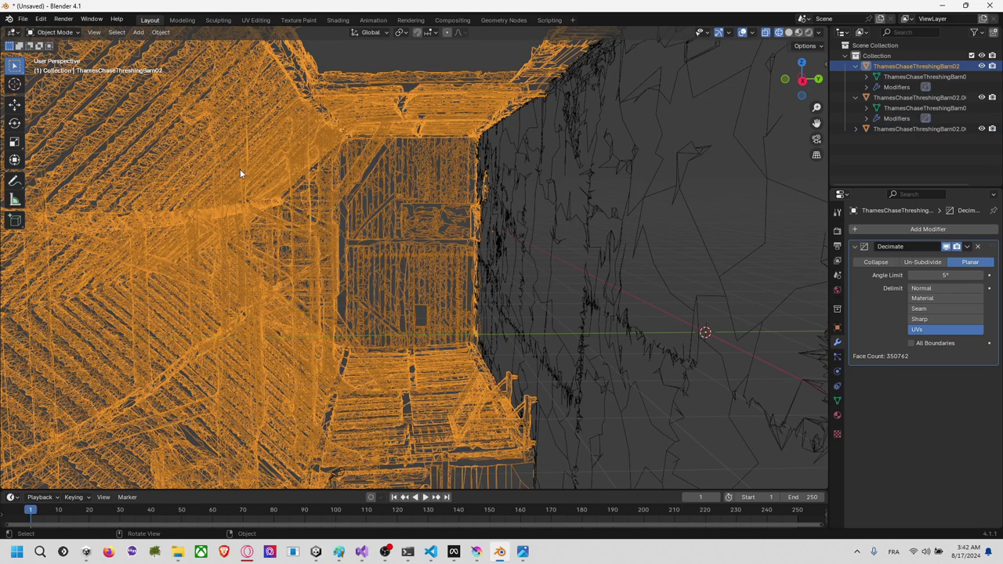
{"action": "scroll", "coordinate": [384, 259], "scroll_direction": "down", "scroll_amount": 3}
{"action": "scroll", "coordinate": [418, 268], "scroll_direction": "up", "scroll_amount": 4}
{"action": "key", "text": "z"}
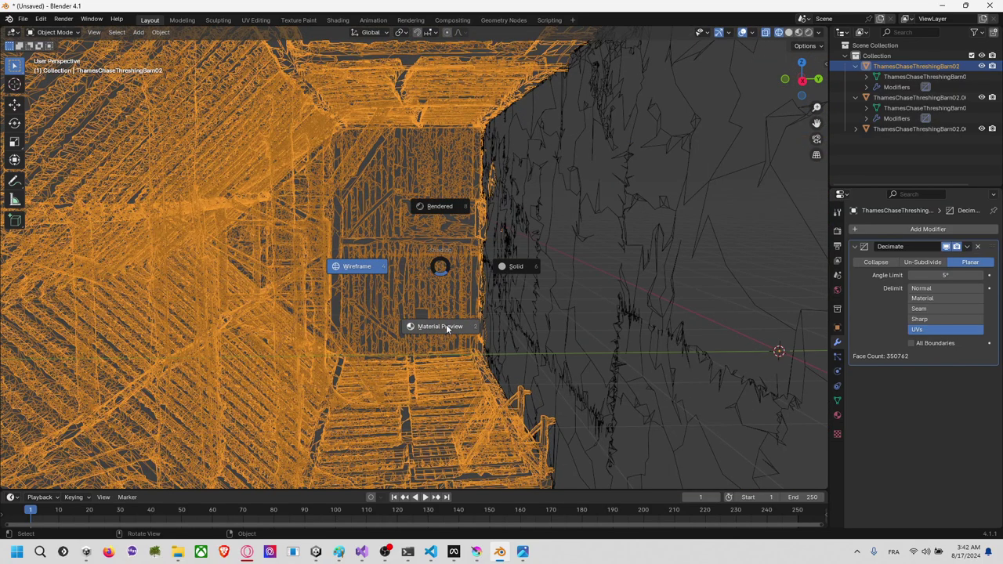
{"action": "left_click", "coordinate": [442, 325]}
{"action": "middle_click_drag", "start_coordinate": [432, 287], "coordinate": [413, 395]}
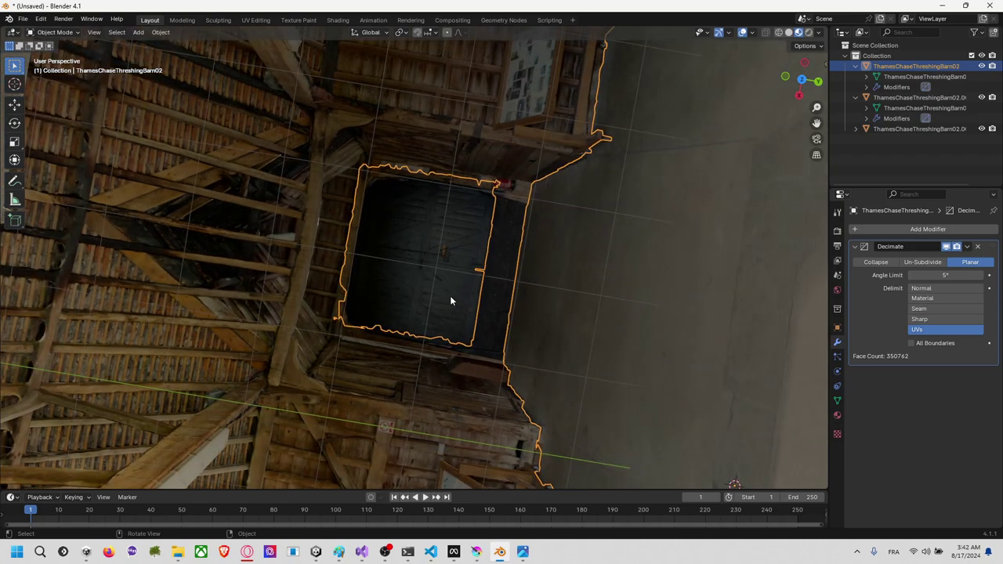
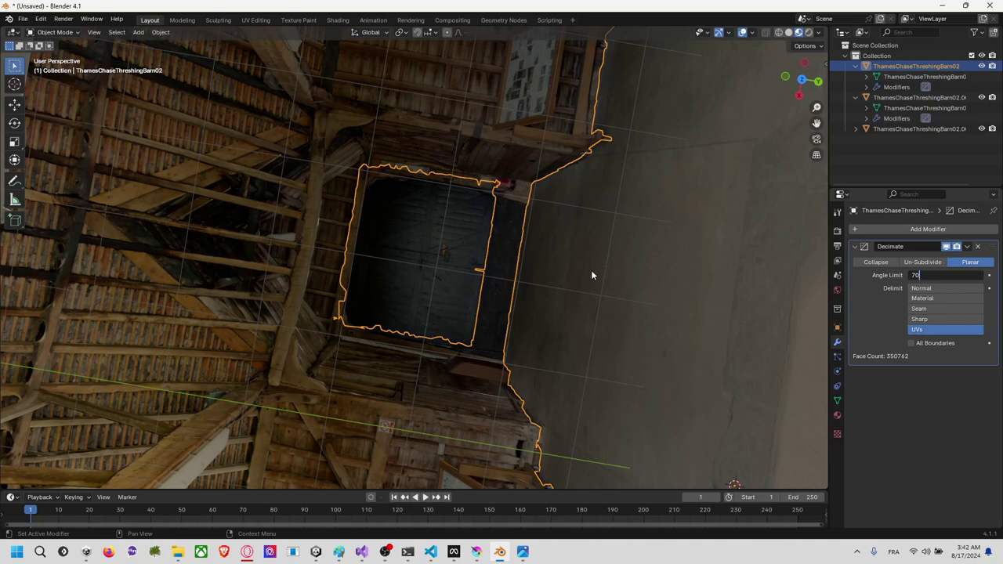
Step: Try a 70° angle limit on the main barn's Decimate modifier and inspect the mesh in Wireframe
{"action": "key", "text": "Return"}
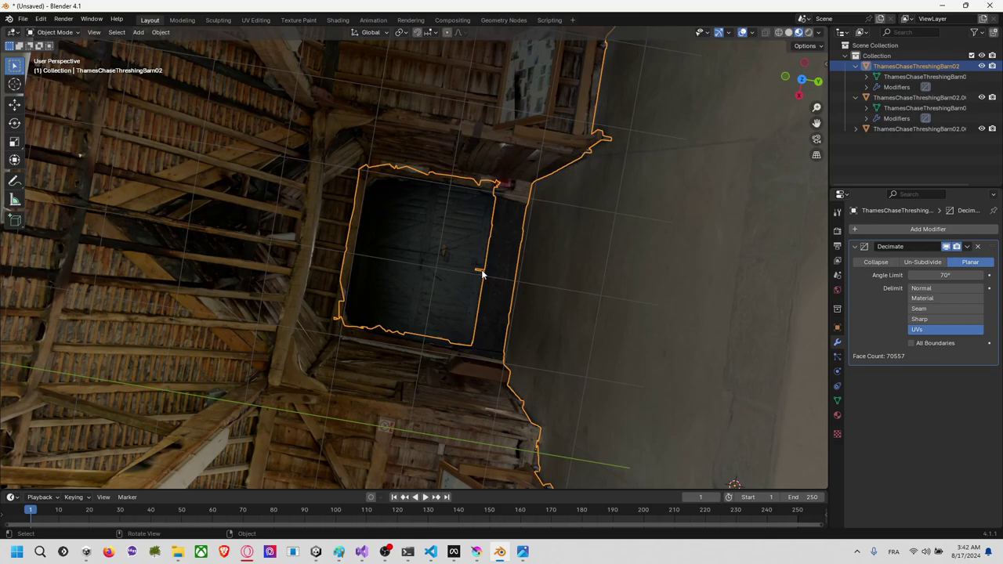
{"action": "scroll", "coordinate": [484, 274], "scroll_direction": "down", "scroll_amount": 5}
{"action": "scroll", "coordinate": [488, 271], "scroll_direction": "up", "scroll_amount": 3}
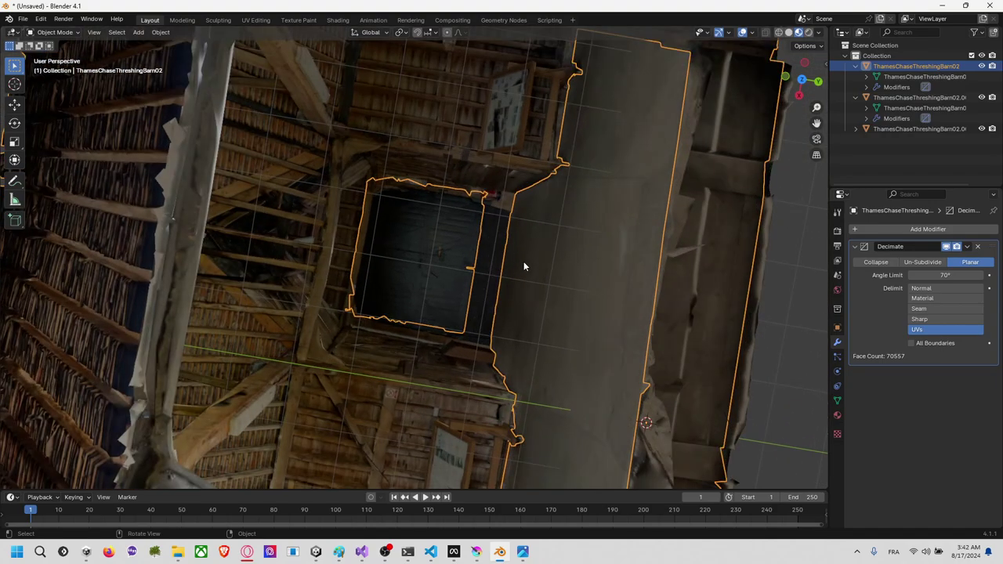
{"action": "middle_click_drag", "start_coordinate": [523, 267], "coordinate": [482, 280]}
{"action": "key", "text": "z"}
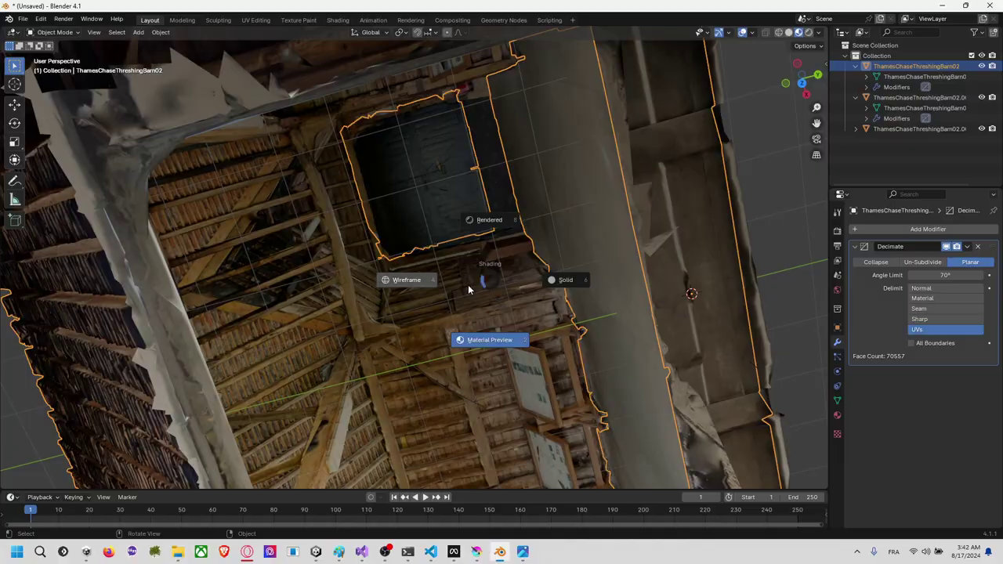
{"action": "left_click", "coordinate": [412, 285]}
{"action": "mouse_move", "coordinate": [410, 284]}
{"action": "middle_mouse_down"}
{"action": "mouse_move", "coordinate": [427, 276]}
{"action": "mouse_move", "coordinate": [376, 264]}
{"action": "mouse_move", "coordinate": [360, 313]}
{"action": "mouse_move", "coordinate": [373, 332]}
{"action": "mouse_move", "coordinate": [399, 317]}
{"action": "mouse_move", "coordinate": [403, 324]}
{"action": "mouse_move", "coordinate": [421, 303]}
{"action": "mouse_move", "coordinate": [415, 316]}
{"action": "mouse_move", "coordinate": [427, 313]}
{"action": "middle_mouse_up"}
Step: Try a 95° angle limit on the main barn's Decimate modifier and check the interior textures in Material Preview
{"action": "left_click", "coordinate": [964, 275]}
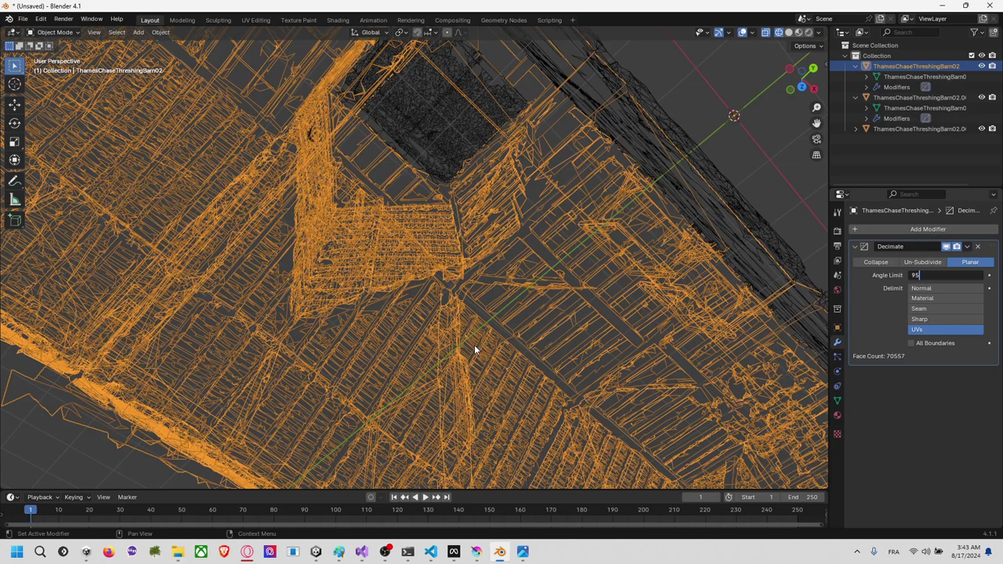
{"action": "key", "text": "Return"}
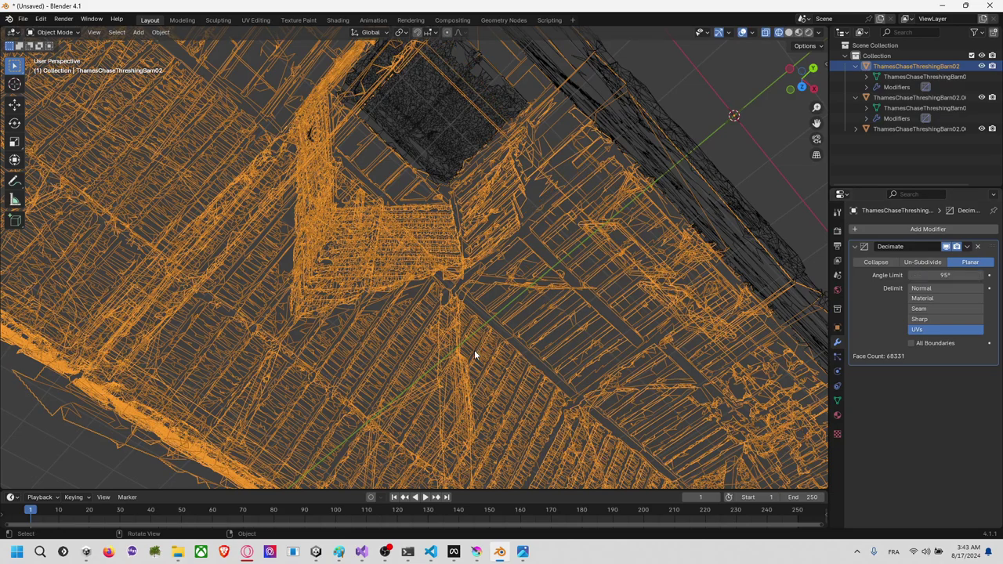
{"action": "middle_click_drag", "start_coordinate": [474, 345], "coordinate": [488, 352]}
{"action": "key", "text": "z"}
{"action": "left_click", "coordinate": [497, 406]}
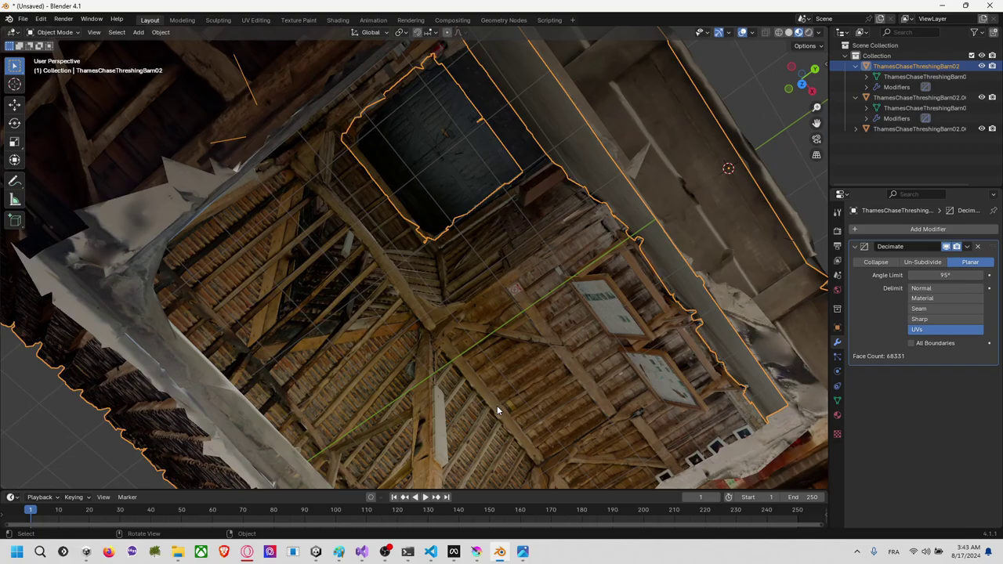
{"action": "middle_click_drag", "start_coordinate": [503, 401], "coordinate": [418, 348]}
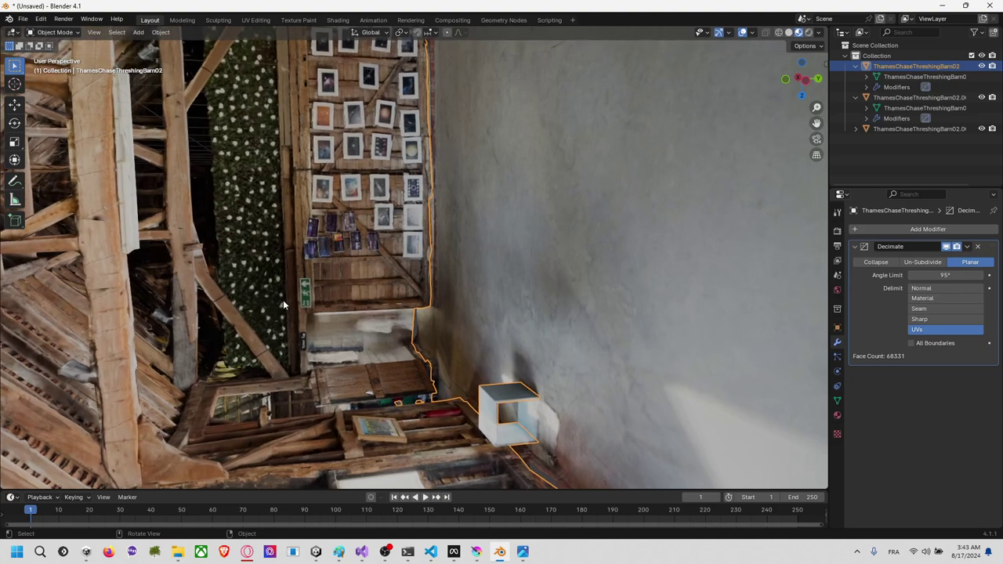
{"action": "middle_click_drag", "start_coordinate": [196, 280], "coordinate": [387, 307]}
{"action": "right_click", "coordinate": [406, 288]}
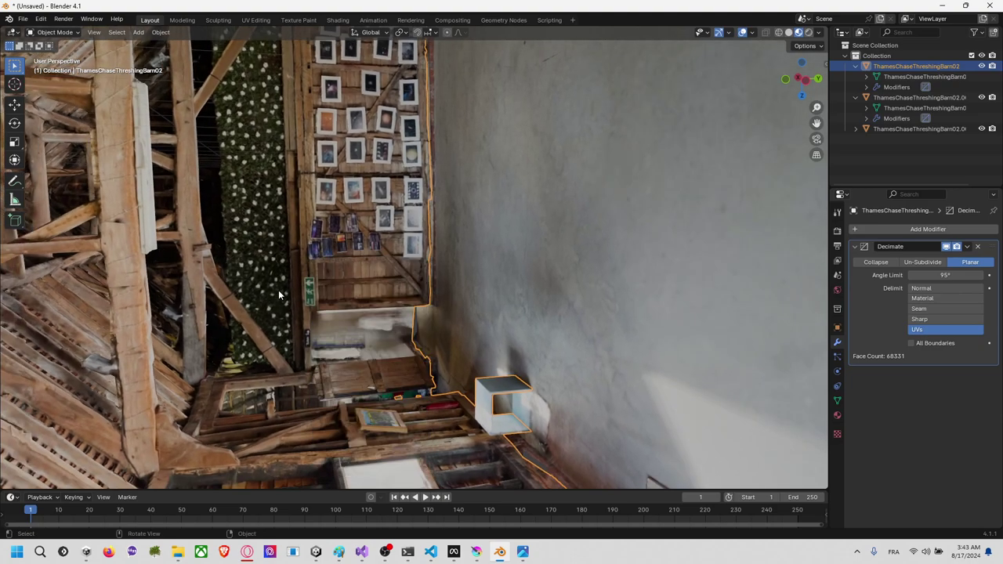
{"action": "middle_click_drag", "start_coordinate": [279, 296], "coordinate": [655, 291]}
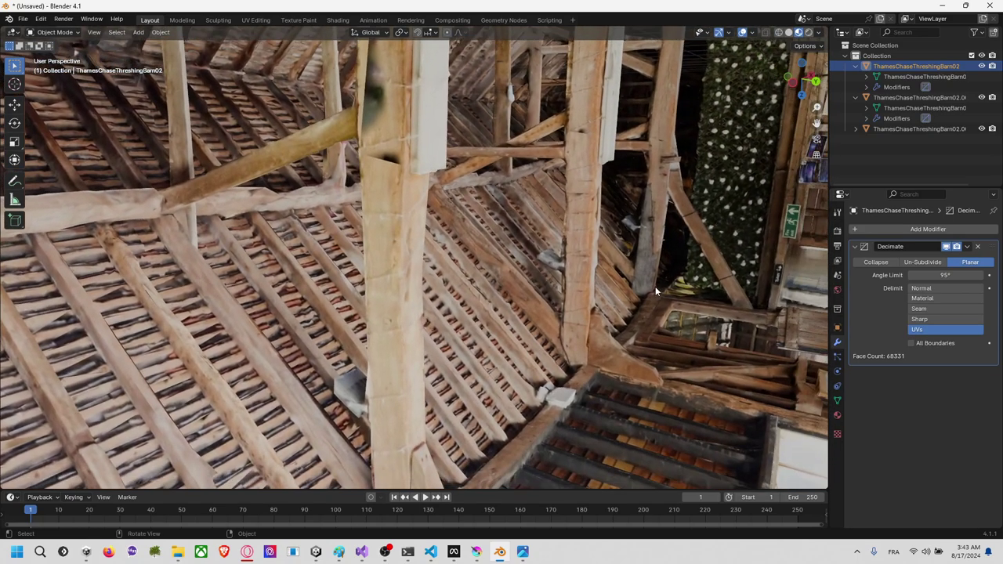
Step: Set the main barn's Decimate angle limit to 120° and check the beam and wall textures for damage
{"action": "left_click", "coordinate": [968, 274]}
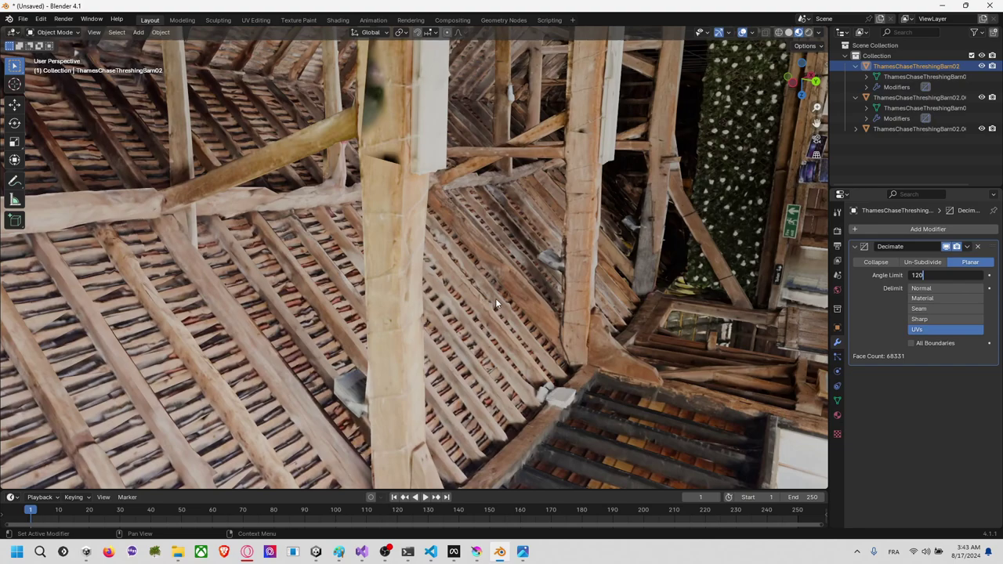
{"action": "key", "text": "Return"}
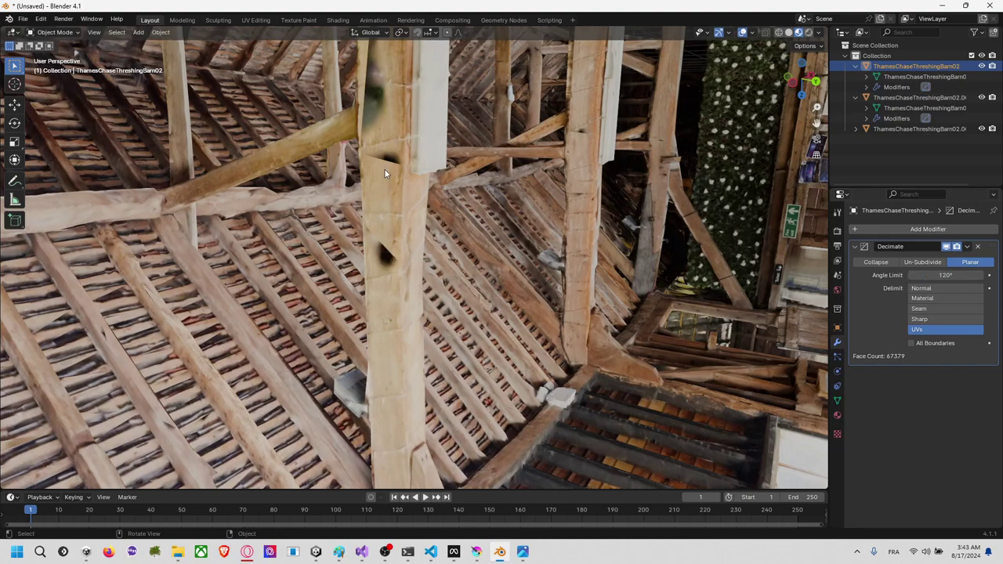
{"action": "middle_click_drag", "start_coordinate": [384, 169], "coordinate": [684, 315]}
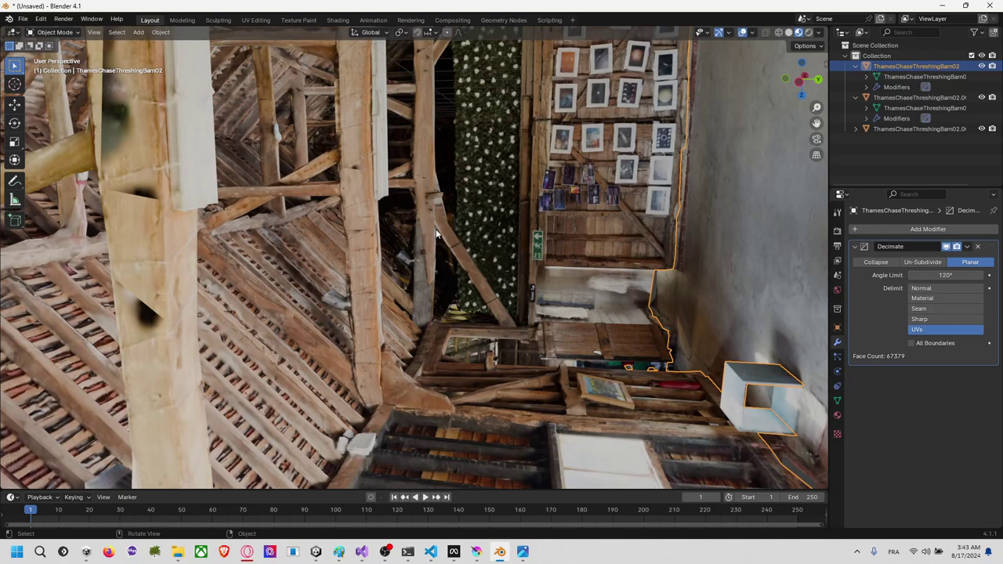
{"action": "scroll", "coordinate": [436, 230], "scroll_direction": "up", "scroll_amount": 8}
{"action": "scroll", "coordinate": [273, 215], "scroll_direction": "down", "scroll_amount": 15}
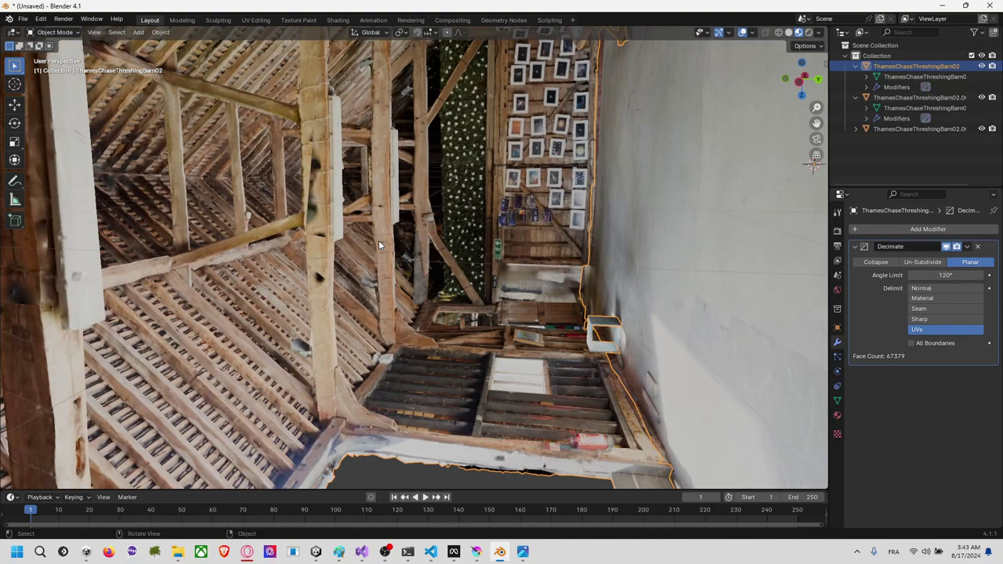
Step: Check the separated wall's Decimate settings, examine the whole barn in Wireframe, and reselect the main barn
{"action": "middle_click_drag", "start_coordinate": [378, 245], "coordinate": [674, 254]}
{"action": "left_click", "coordinate": [960, 276]}
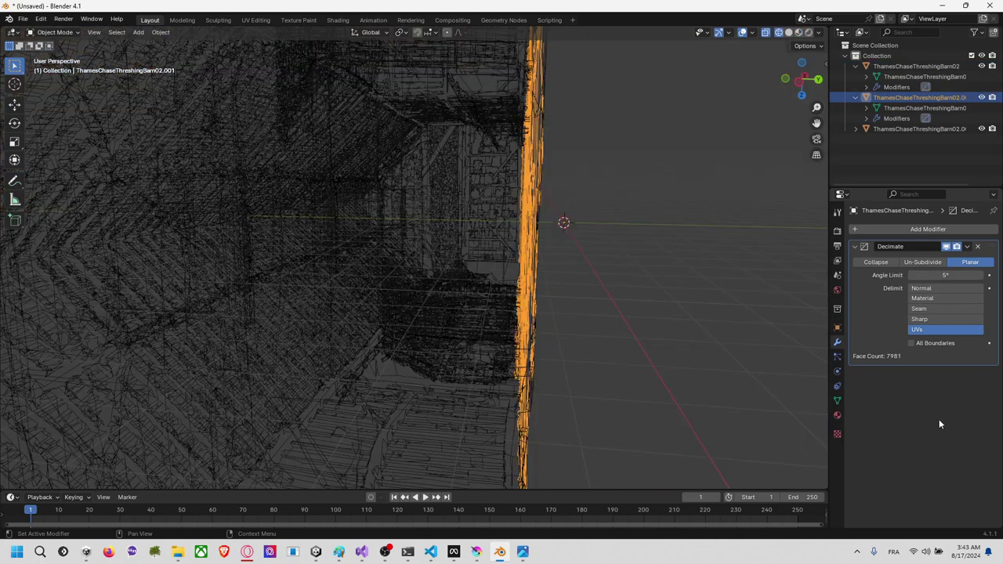
{"action": "left_click", "coordinate": [598, 297]}
{"action": "middle_click_drag", "start_coordinate": [598, 297], "coordinate": [528, 305]}
{"action": "scroll", "coordinate": [529, 301], "scroll_direction": "down", "scroll_amount": 8}
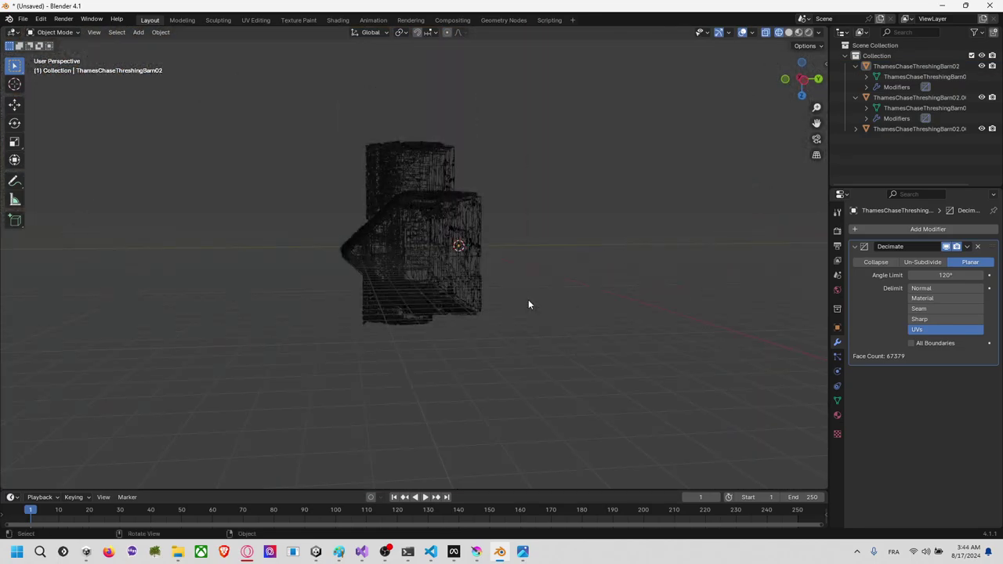
{"action": "scroll", "coordinate": [528, 299], "scroll_direction": "up", "scroll_amount": 4}
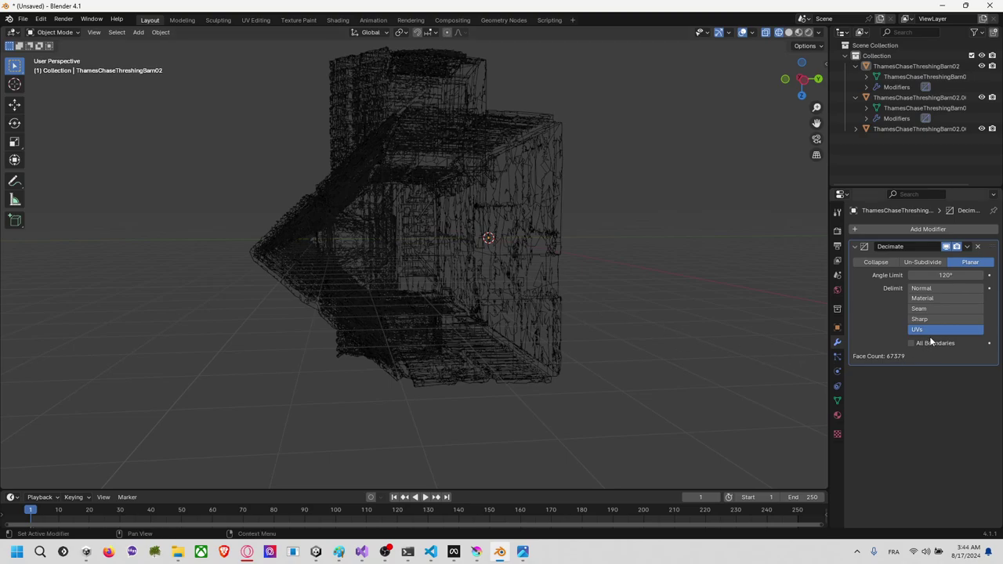
{"action": "left_click", "coordinate": [391, 237]}
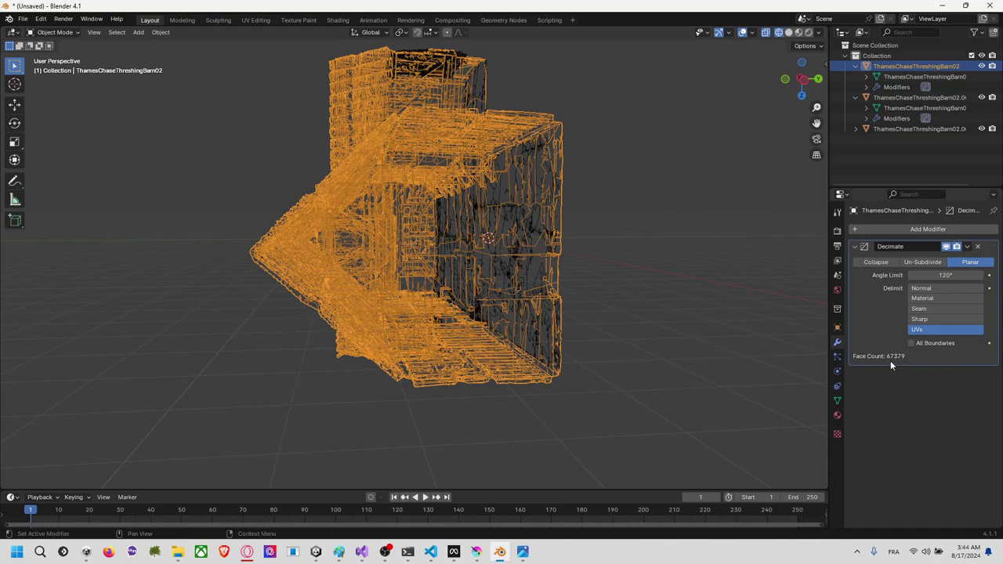
Step: Try angle limits of 95° and 80° on the main barn's Decimate modifier and compare the face counts
{"action": "left_click", "coordinate": [960, 275]}
{"action": "type", "text": "95"}
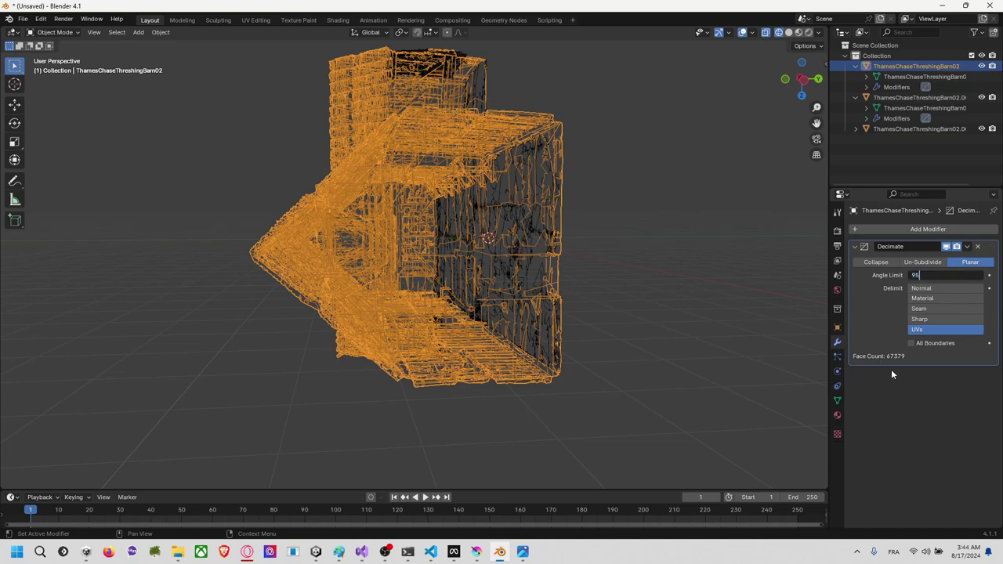
{"action": "key", "text": "Return"}
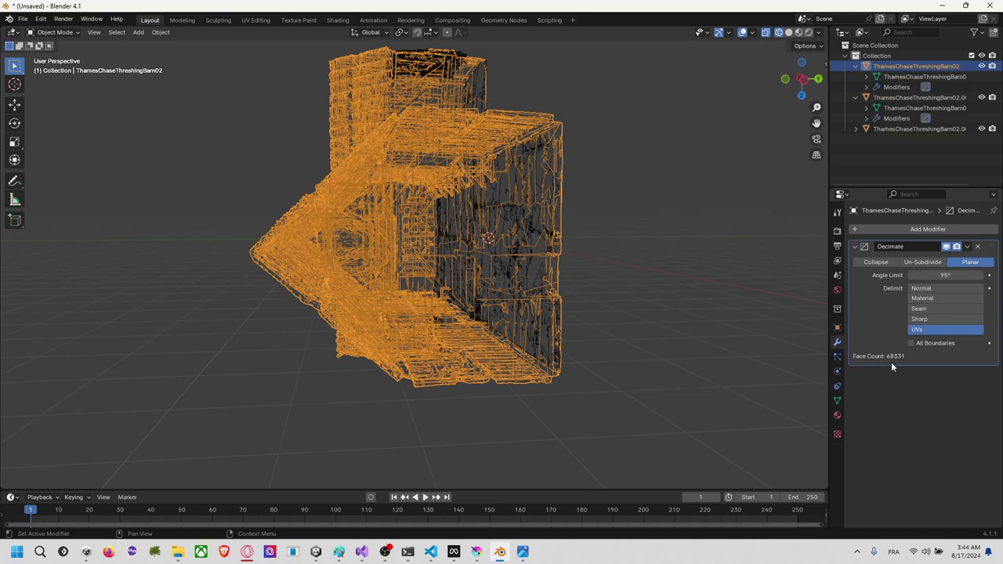
{"action": "left_click", "coordinate": [954, 279]}
{"action": "type", "text": "80"}
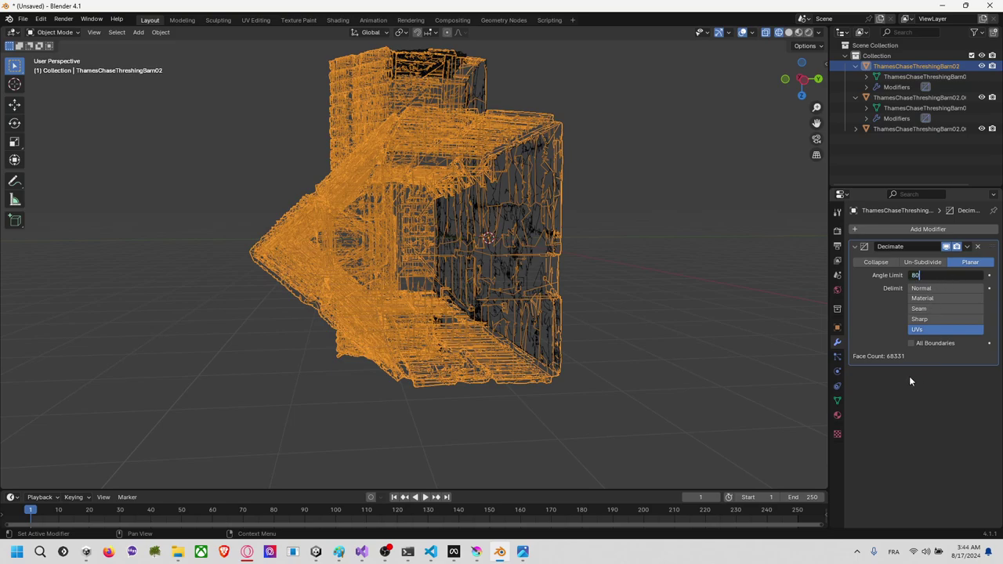
{"action": "key", "text": "Return"}
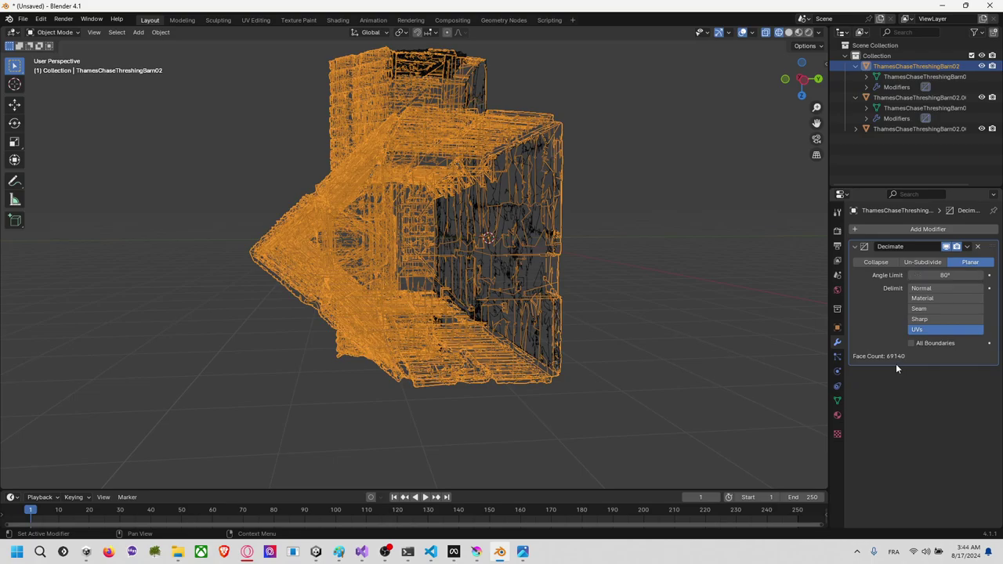
Step: Check the interior textures in Material Preview and try a 60° angle limit on the main barn's Decimate modifier
{"action": "scroll", "coordinate": [474, 261], "scroll_direction": "up", "scroll_amount": 6}
{"action": "key", "text": "z"}
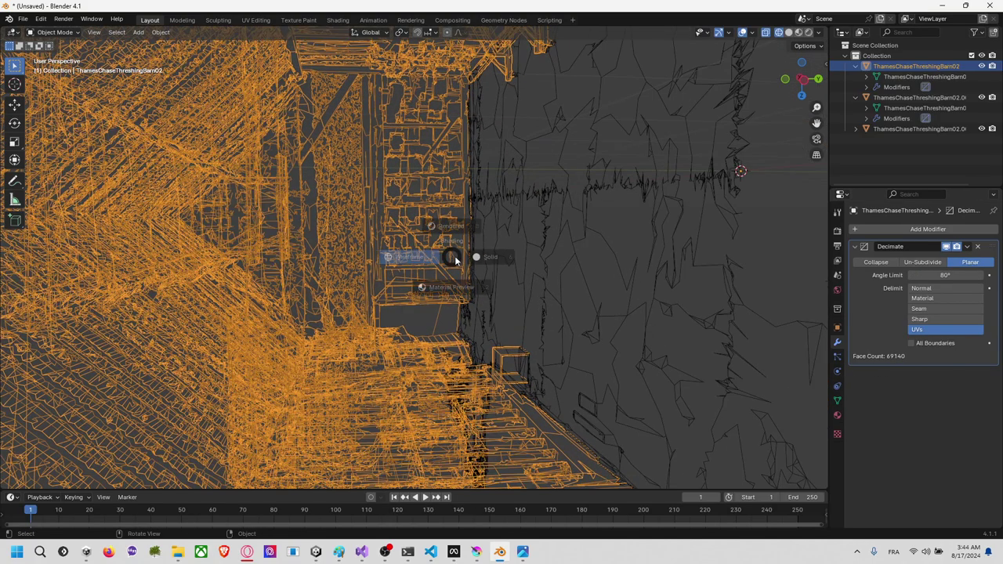
{"action": "left_click", "coordinate": [451, 315]}
{"action": "middle_click_drag", "start_coordinate": [459, 303], "coordinate": [406, 302]}
{"action": "left_click", "coordinate": [958, 275]}
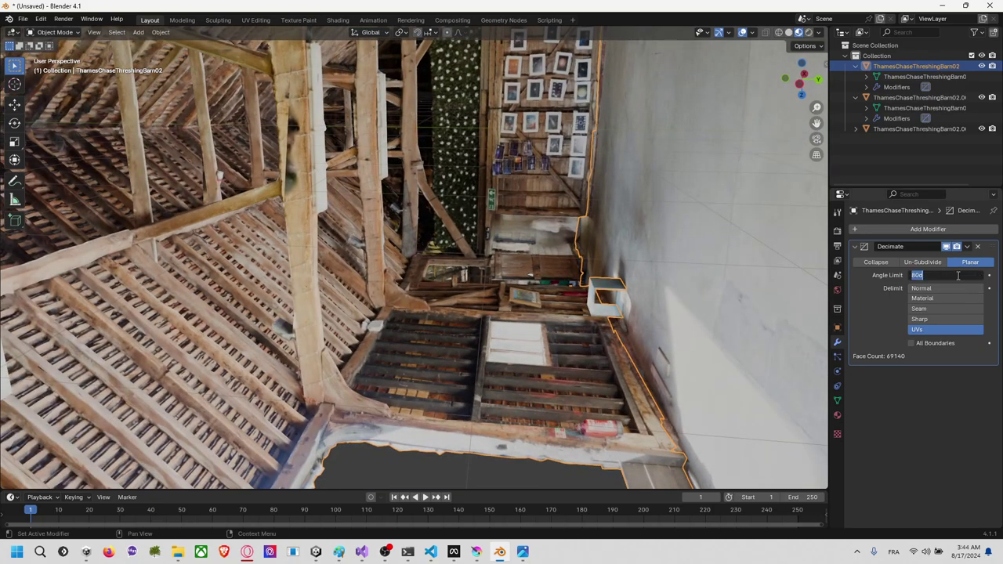
{"action": "type", "text": "60"}
{"action": "key", "text": "Return"}
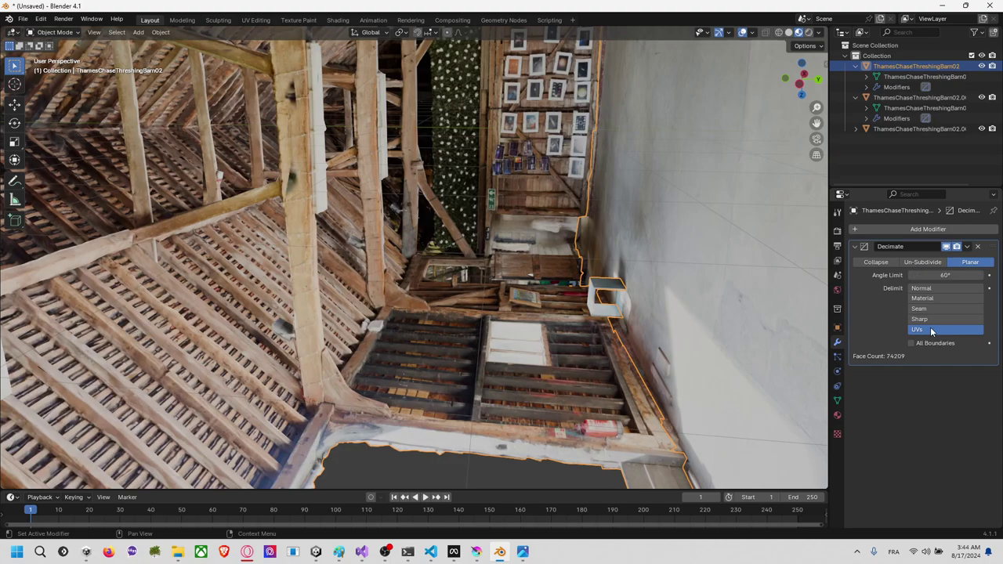
Step: Set the main barn's Decimate angle limit to 50° and check its textures inside and outside
{"action": "left_click", "coordinate": [956, 275]}
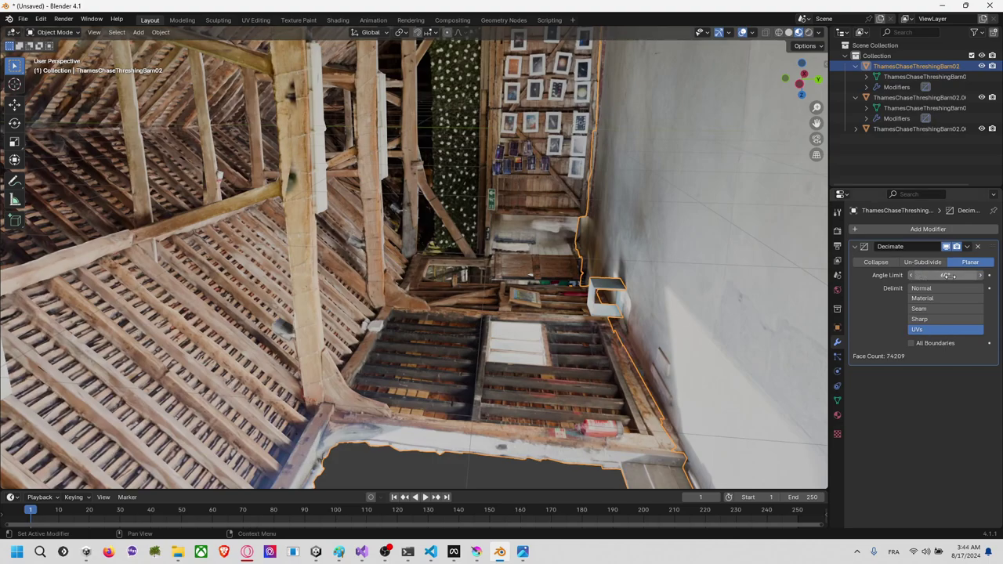
{"action": "type", "text": "5"}
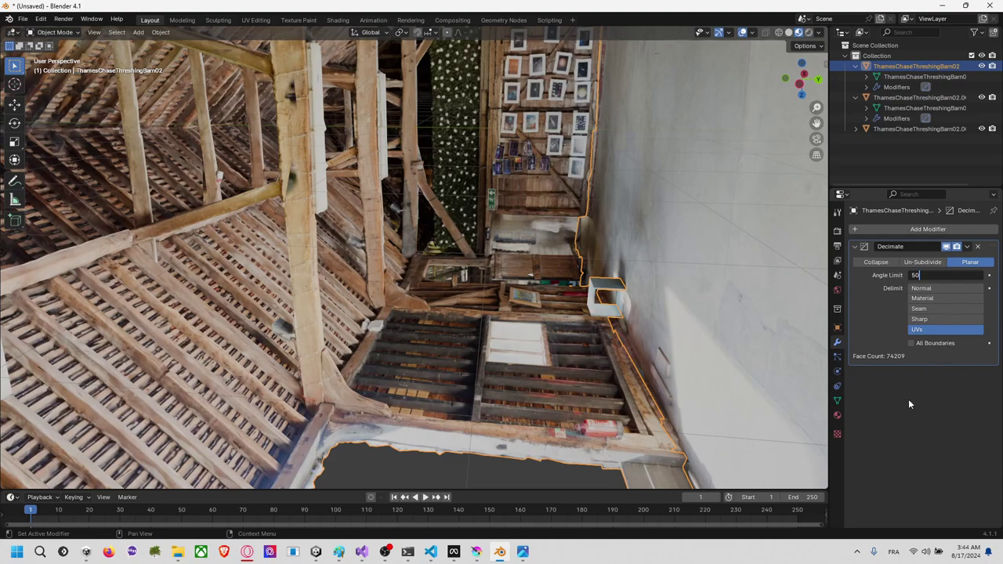
{"action": "type", "text": "0"}
{"action": "key", "text": "Return"}
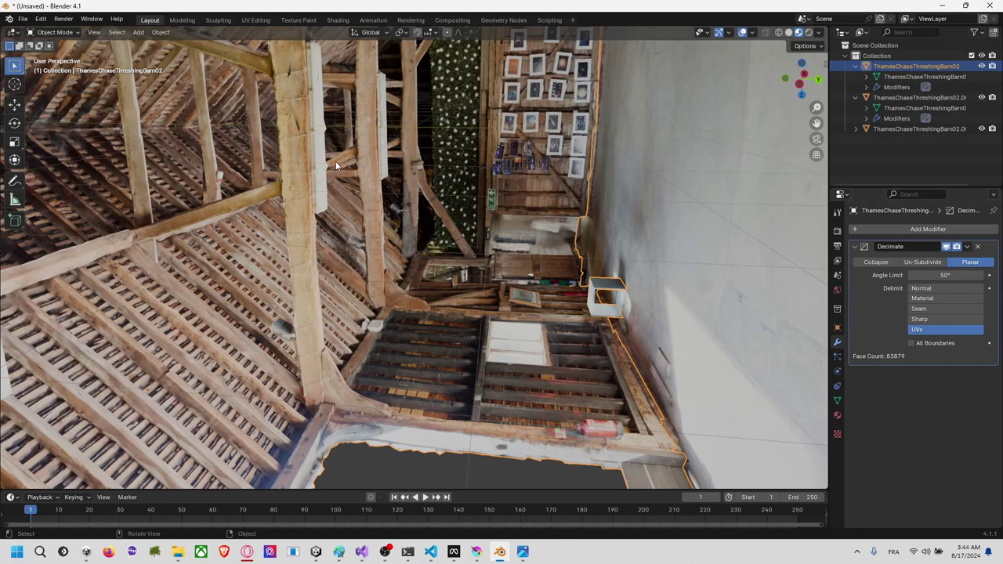
{"action": "scroll", "coordinate": [555, 195], "scroll_direction": "down", "scroll_amount": 3}
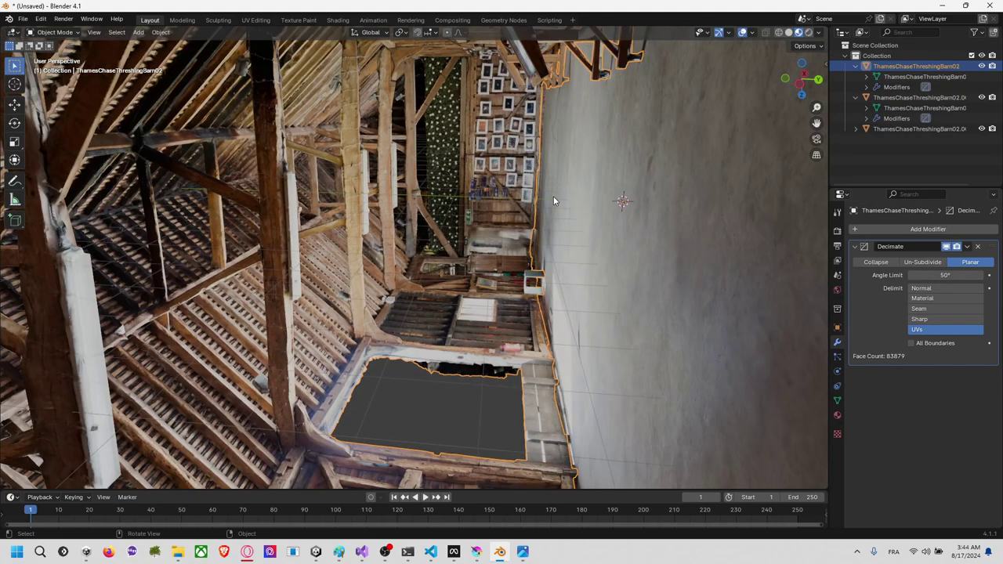
{"action": "scroll", "coordinate": [554, 196], "scroll_direction": "up", "scroll_amount": 2}
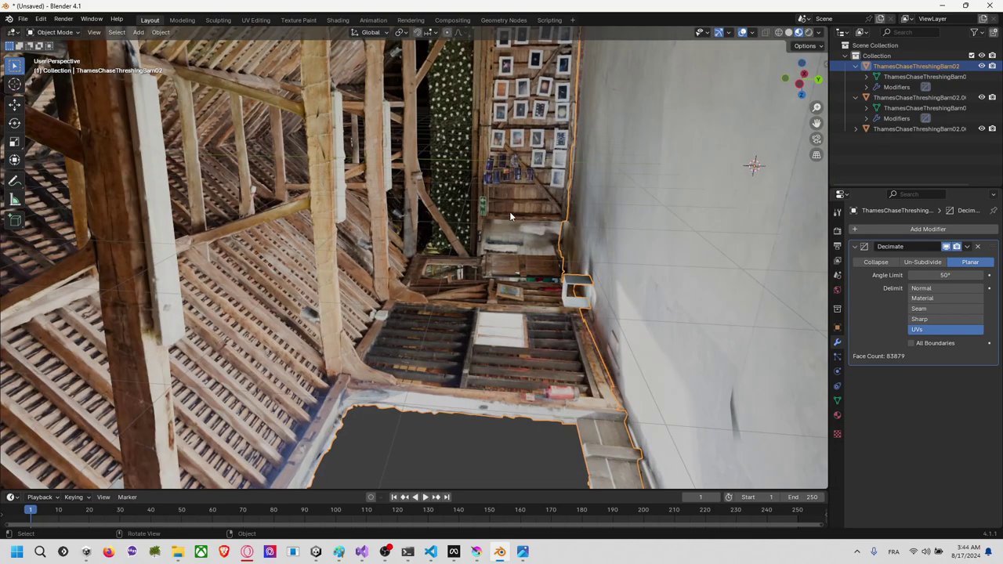
{"action": "middle_click_drag", "start_coordinate": [509, 211], "coordinate": [480, 237]}
{"action": "scroll", "coordinate": [480, 236], "scroll_direction": "down", "scroll_amount": 6}
{"action": "scroll", "coordinate": [479, 235], "scroll_direction": "up", "scroll_amount": 4}
{"action": "scroll", "coordinate": [478, 234], "scroll_direction": "down", "scroll_amount": 5}
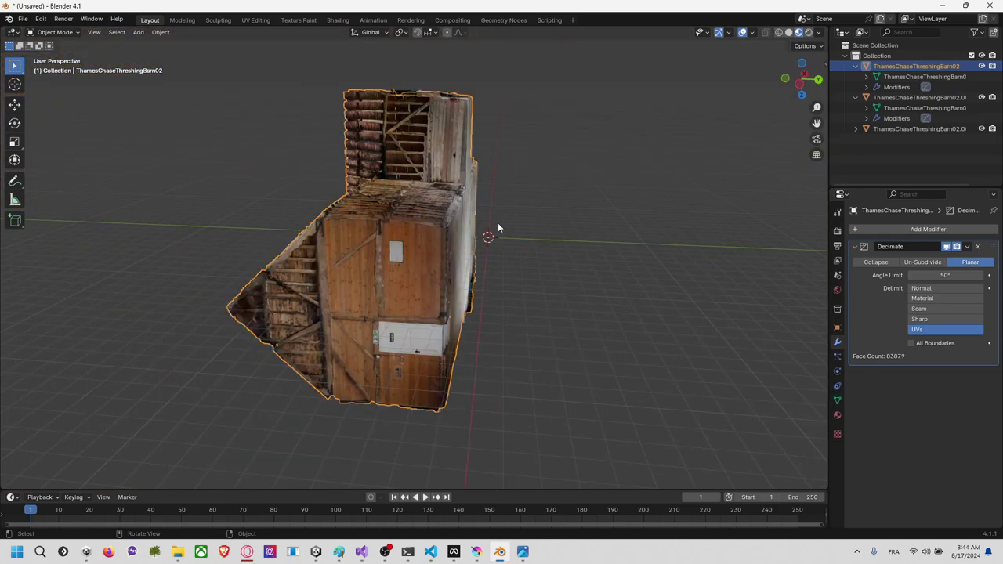
Step: Apply the Decimate modifier on the main barn and on both separated flat parts
{"action": "left_click", "coordinate": [967, 247]}
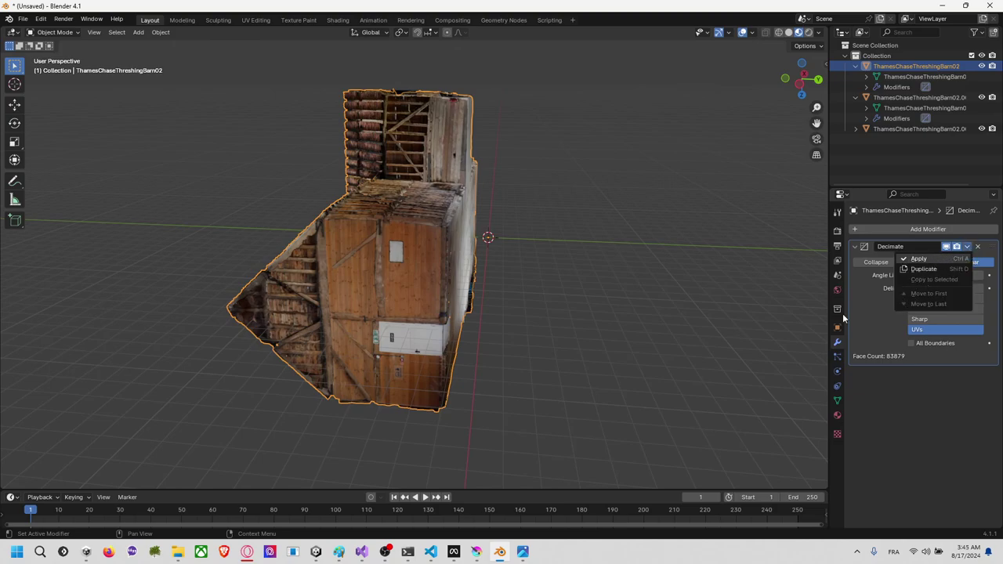
{"action": "key", "text": "ctrl+a"}
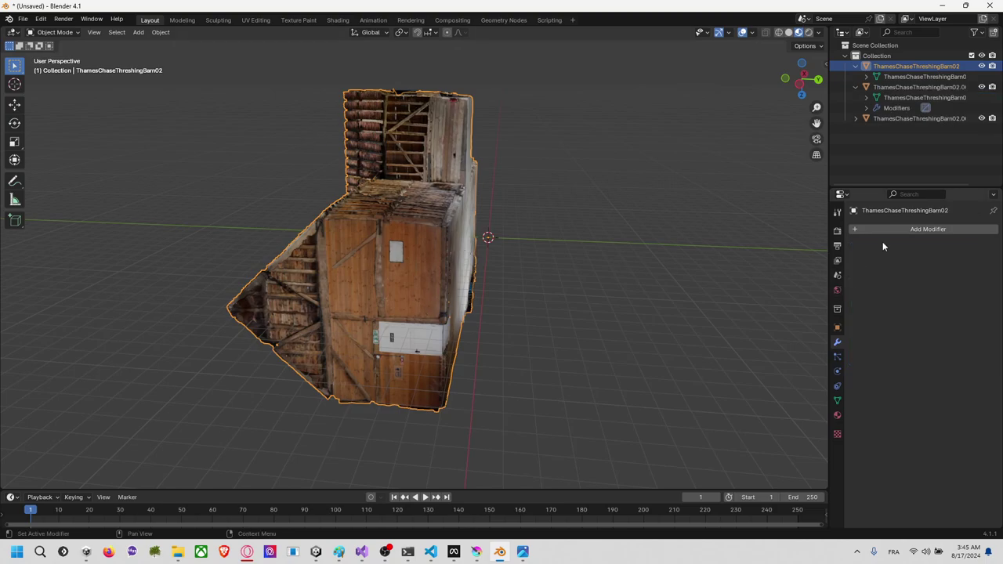
{"action": "left_click", "coordinate": [924, 87]}
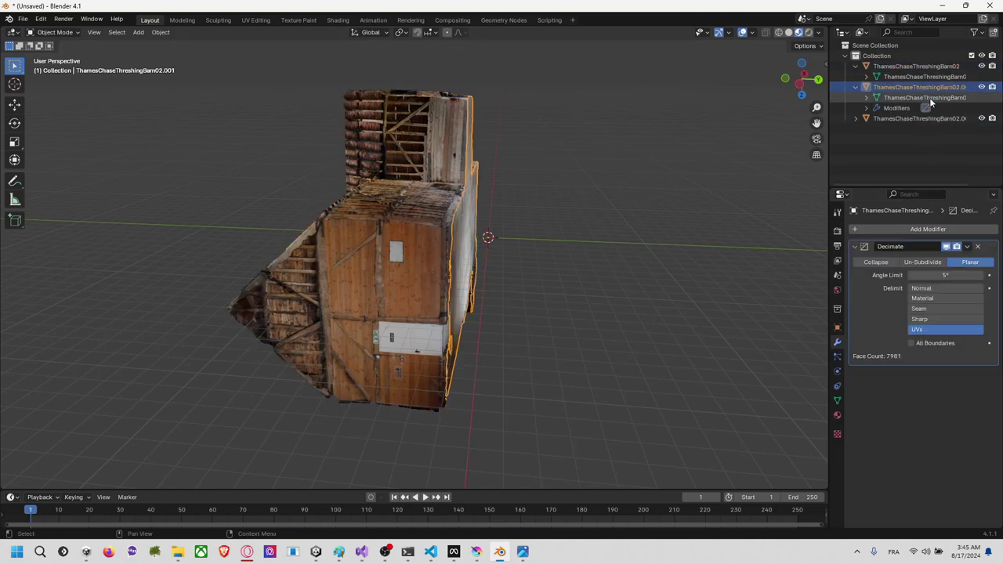
{"action": "left_click", "coordinate": [967, 247]}
{"action": "left_click", "coordinate": [941, 257]}
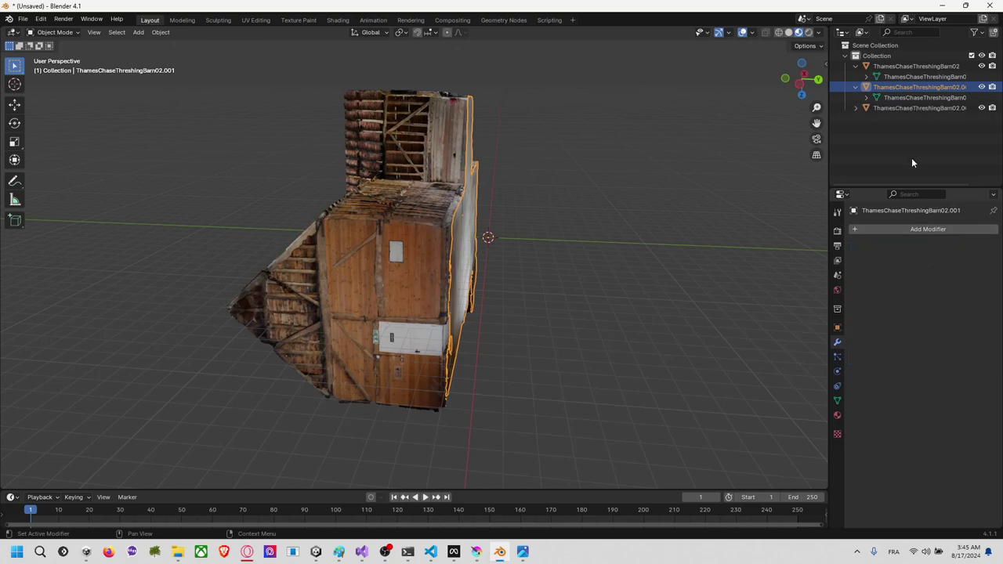
{"action": "left_click", "coordinate": [925, 108]}
{"action": "left_click", "coordinate": [967, 247]}
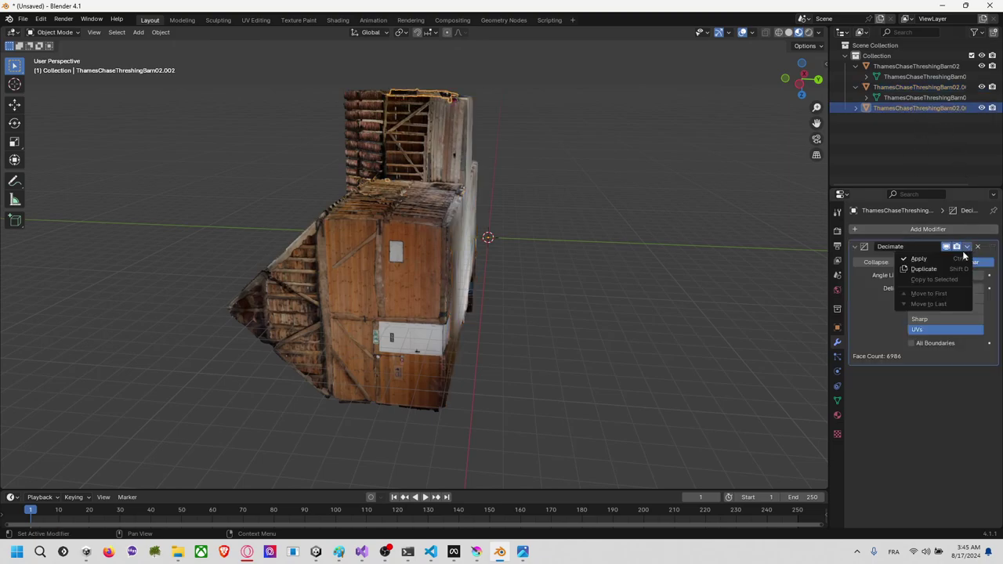
{"action": "left_click", "coordinate": [960, 258]}
Step: Select the main barn and both separated parts and join them into one object
{"action": "left_click", "coordinate": [905, 68]}
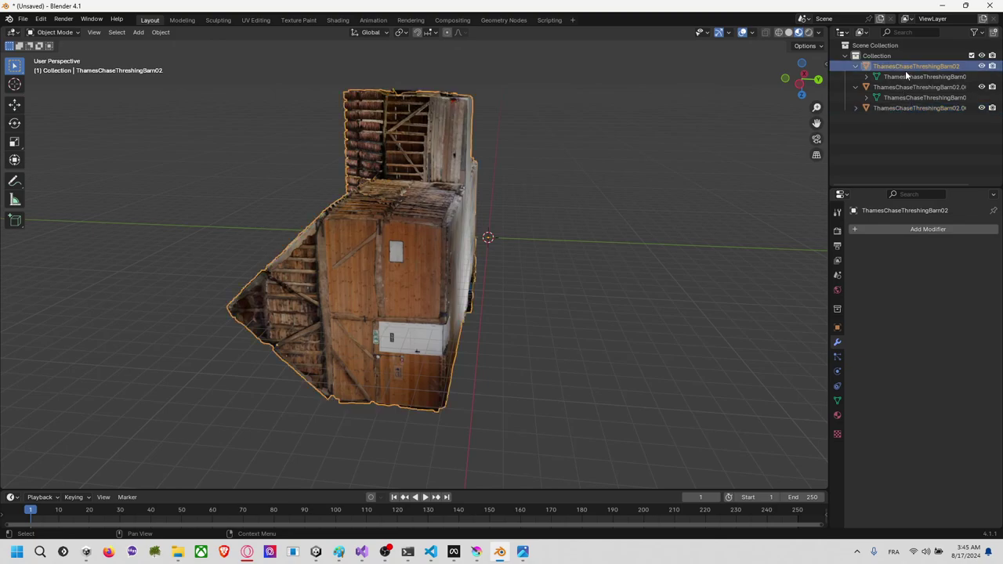
{"action": "left_click", "coordinate": [902, 87], "text": "ctrl"}
{"action": "left_click", "coordinate": [902, 108], "text": "ctrl"}
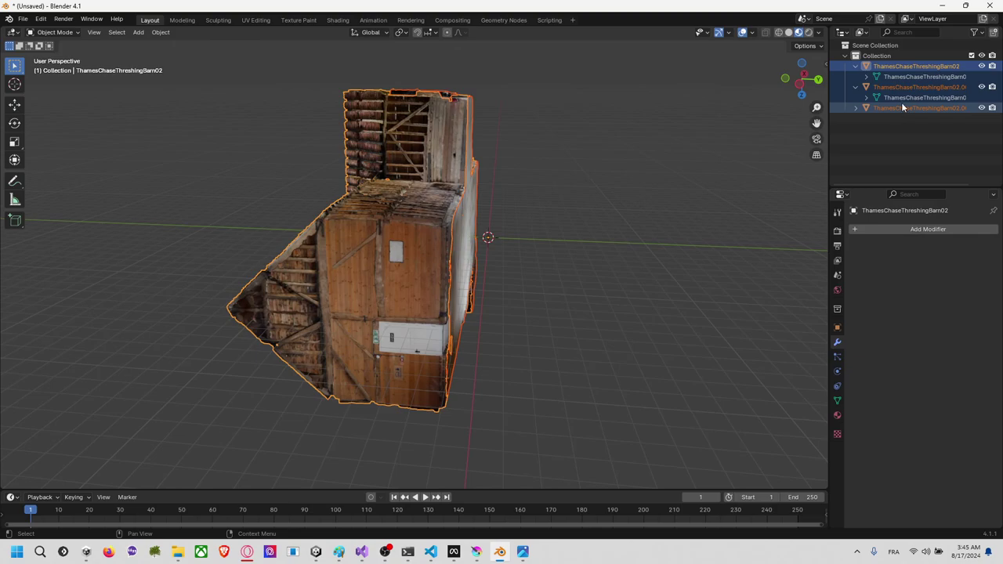
{"action": "key", "text": "alt+a"}
{"action": "left_click", "coordinate": [902, 69]}
{"action": "left_click", "coordinate": [896, 87], "text": "ctrl"}
{"action": "left_click", "coordinate": [896, 107], "text": "ctrl"}
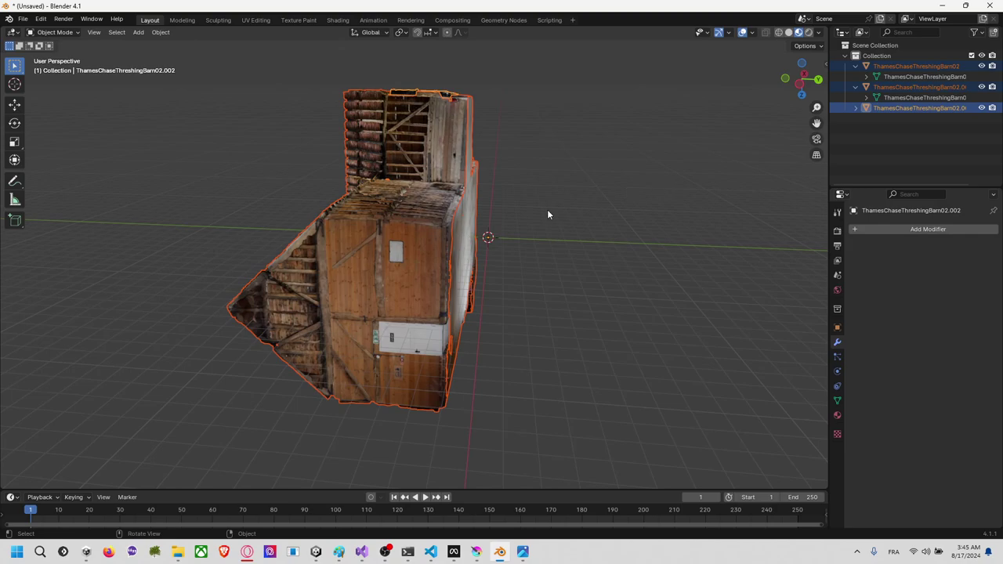
{"action": "key", "text": "ctrl+j"}
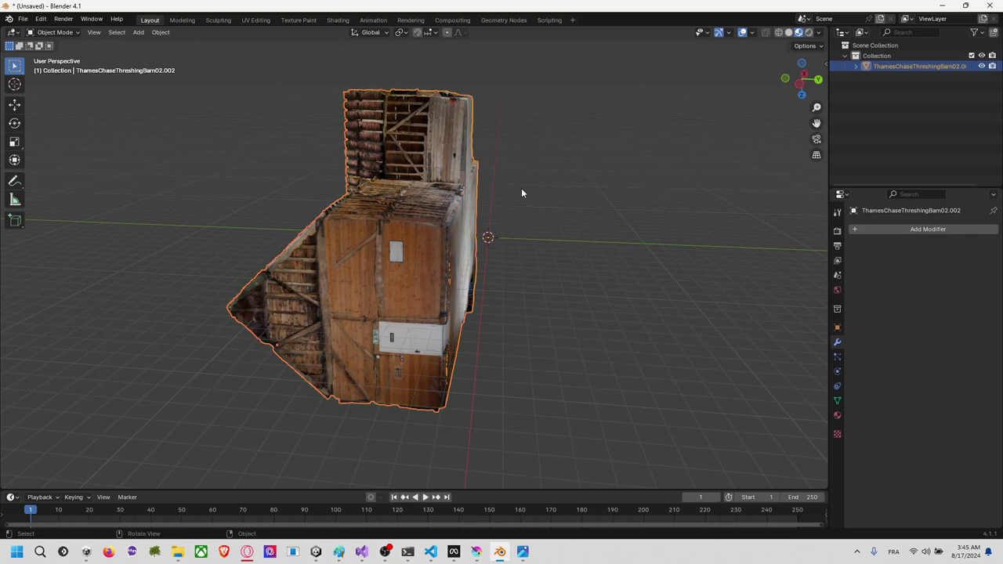
Step: Examine the joined barn in Material Preview and Wireframe, then deselect it
{"action": "middle_click_drag", "start_coordinate": [522, 191], "coordinate": [623, 110]}
{"action": "scroll", "coordinate": [482, 205], "scroll_direction": "up", "scroll_amount": 6}
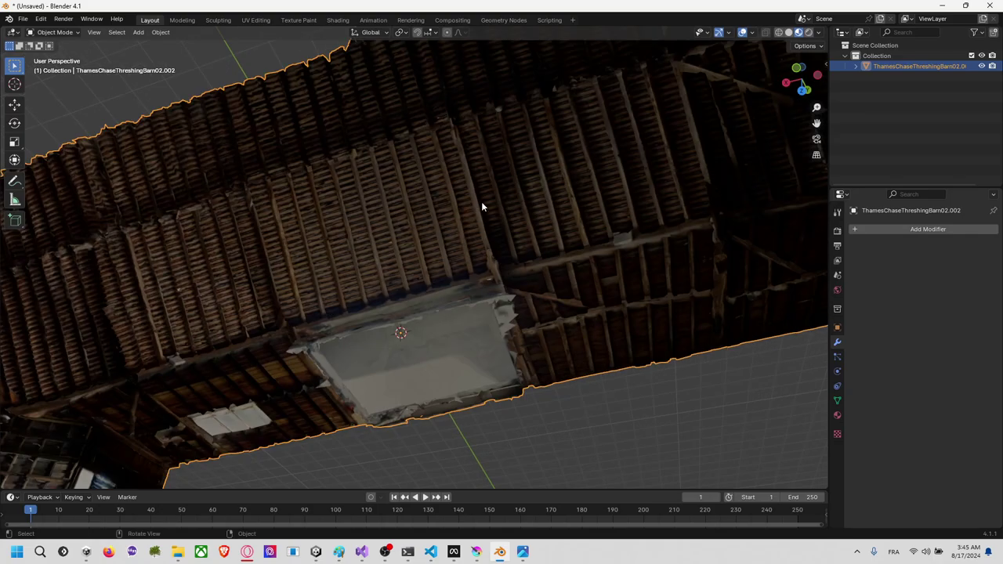
{"action": "scroll", "coordinate": [470, 235], "scroll_direction": "up", "scroll_amount": 3}
{"action": "scroll", "coordinate": [471, 239], "scroll_direction": "down", "scroll_amount": 8}
{"action": "key", "text": "z"}
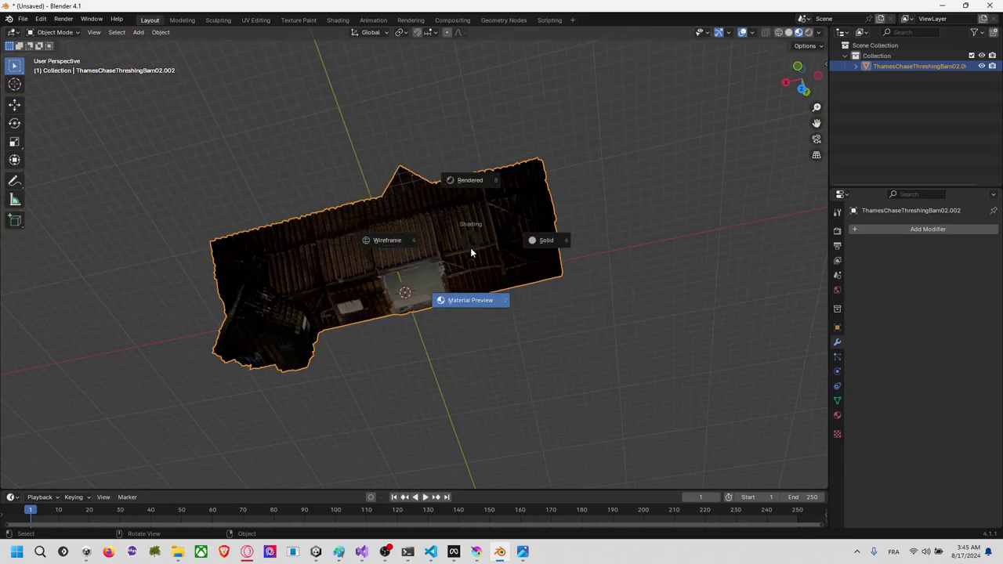
{"action": "left_click", "coordinate": [395, 243]}
{"action": "scroll", "coordinate": [411, 236], "scroll_direction": "up", "scroll_amount": 5}
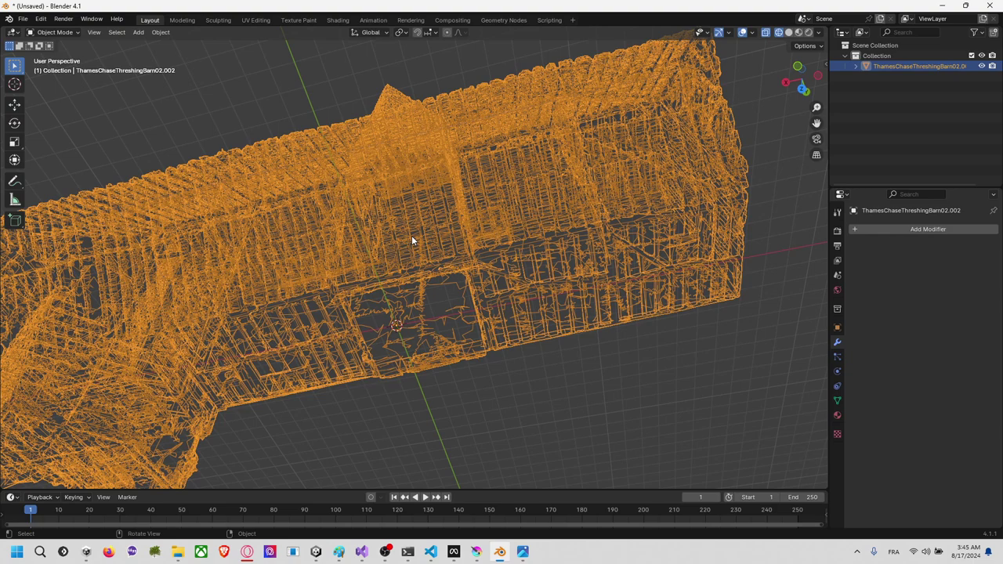
{"action": "scroll", "coordinate": [411, 239], "scroll_direction": "down", "scroll_amount": 4}
{"action": "left_click", "coordinate": [199, 118]}
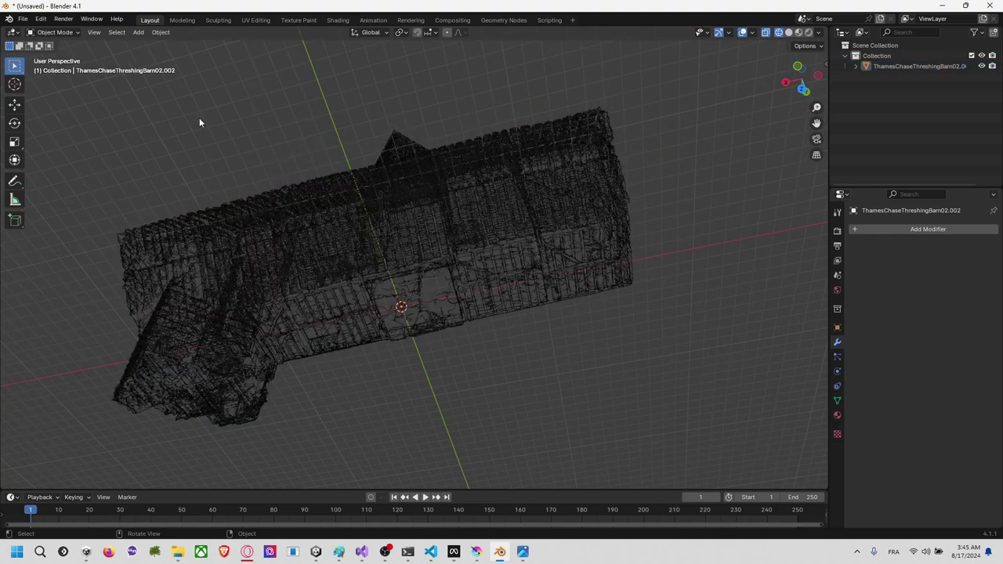
Step: Start an FBX export and set its destination to the project's RoomEmptyScan folder using the copied path
{"action": "left_click", "coordinate": [22, 18]}
{"action": "mouse_move", "coordinate": [75, 176]}
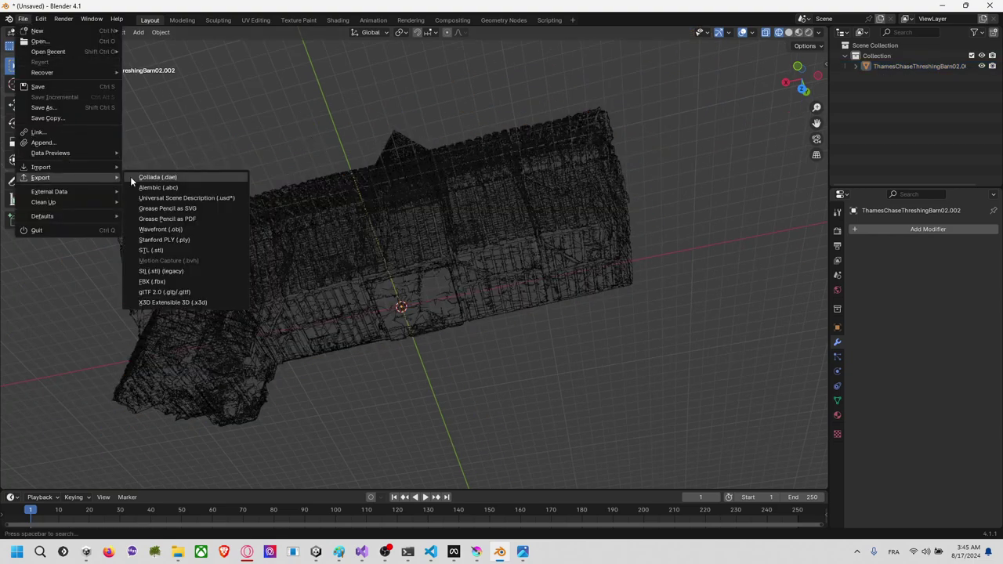
{"action": "left_click", "coordinate": [180, 281]}
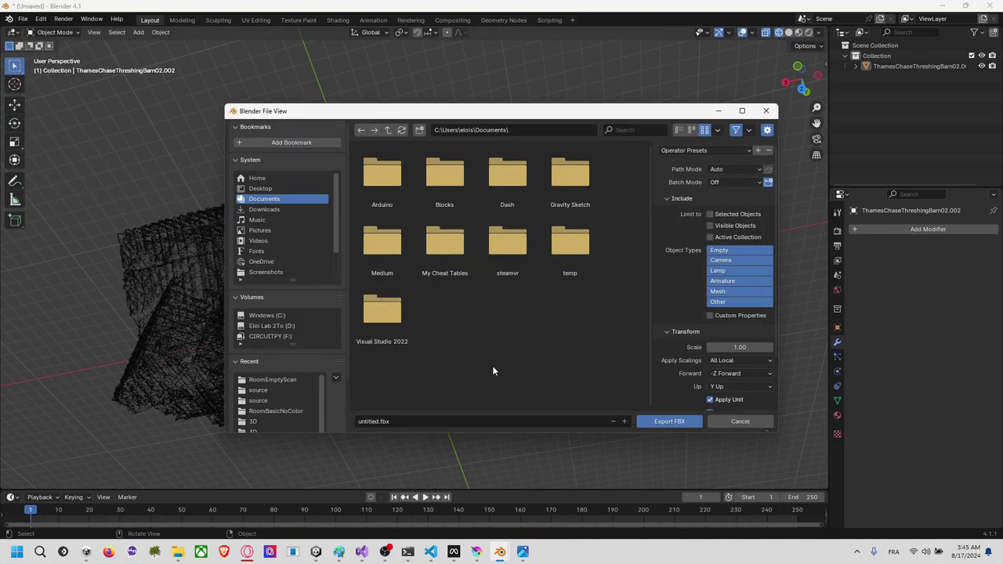
{"action": "left_click", "coordinate": [546, 126]}
{"action": "key", "text": "ctrl+v"}
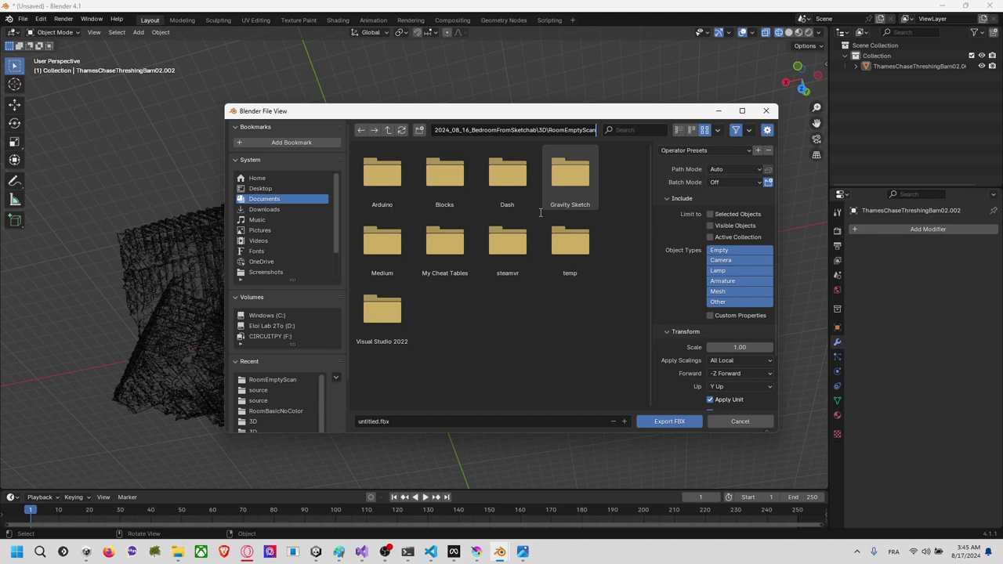
{"action": "key", "text": "Return"}
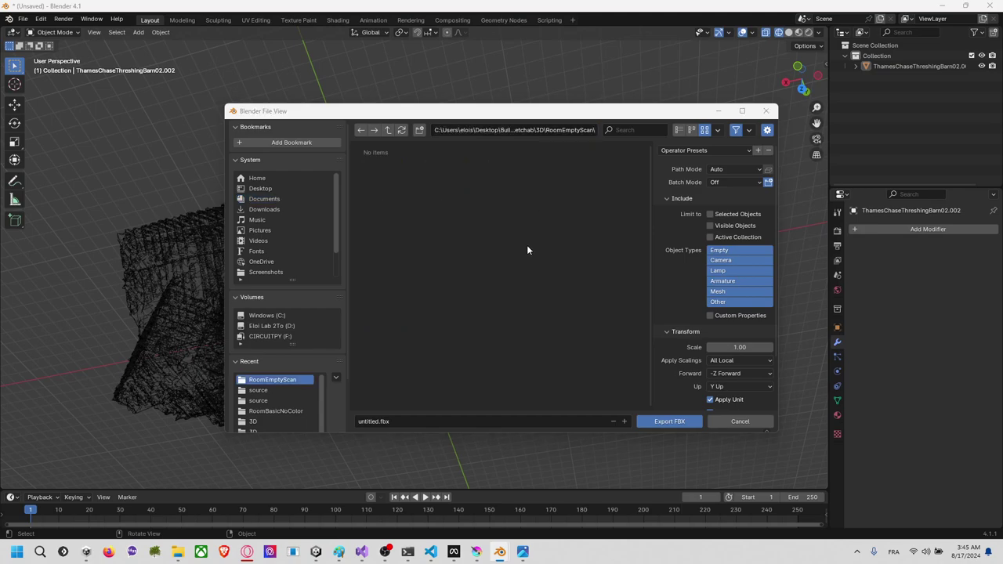
Step: Switch to Unity to check the existing barn files in the RoomEmptyScan folder
{"action": "key", "text": "alt+Tab"}
{"action": "key", "text": "alt+Tab"}
{"action": "key", "text": "alt+Tab"}
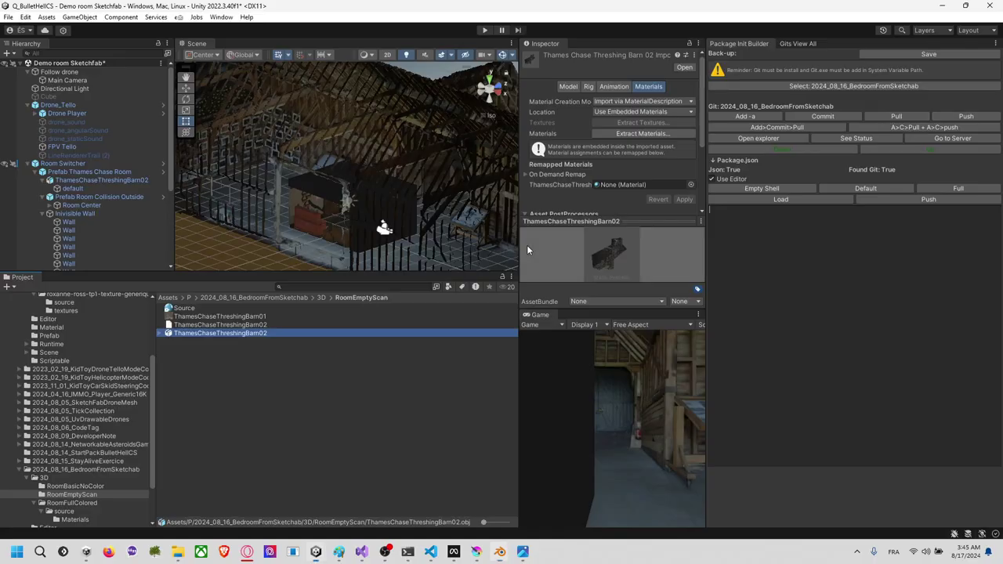
Step: Switch back to Blender, cancel the FBX export, and start a Wavefront OBJ export into the RoomEmptyScan folder
{"action": "key", "text": "alt+Tab"}
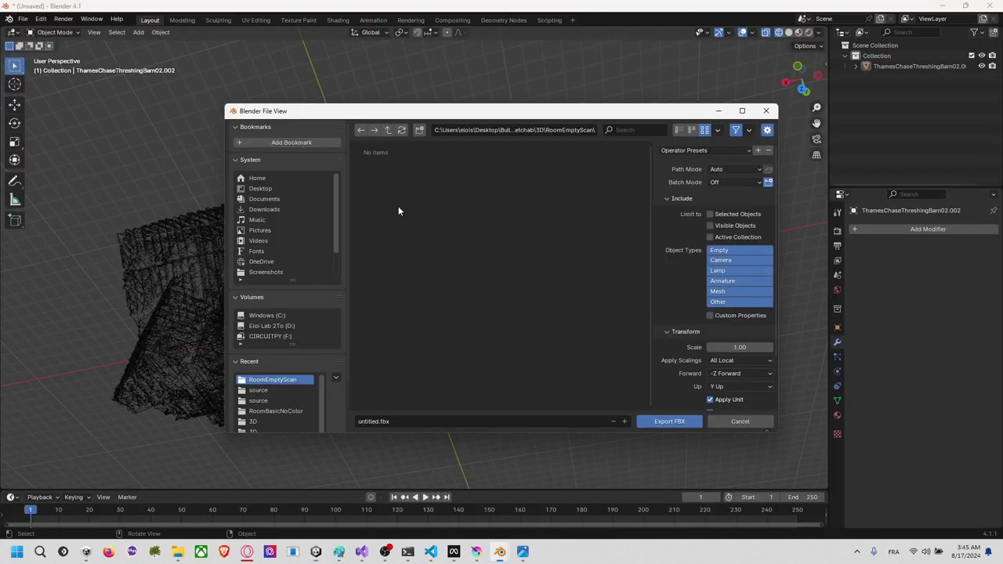
{"action": "left_click", "coordinate": [766, 111]}
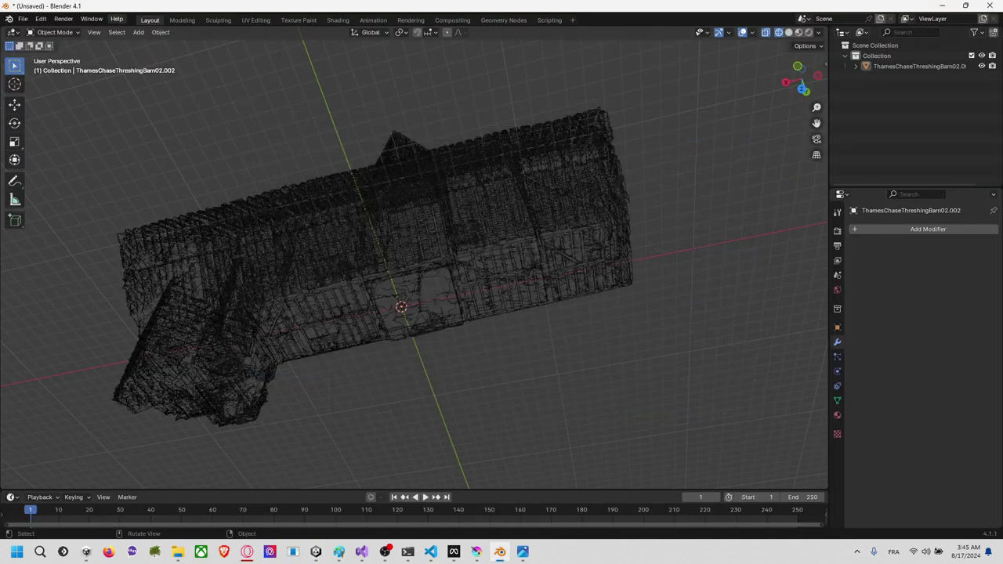
{"action": "left_click", "coordinate": [23, 19]}
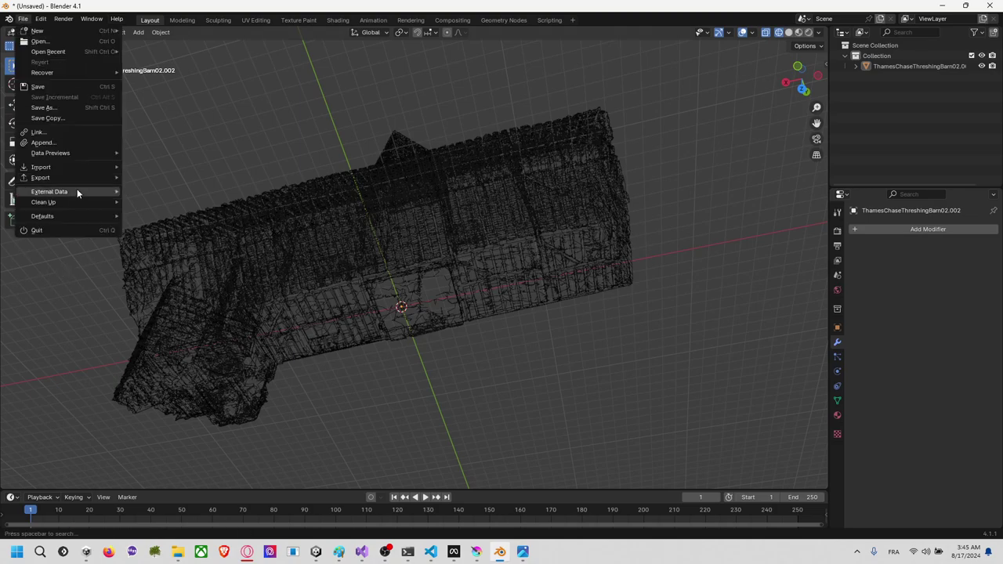
{"action": "mouse_move", "coordinate": [99, 178]}
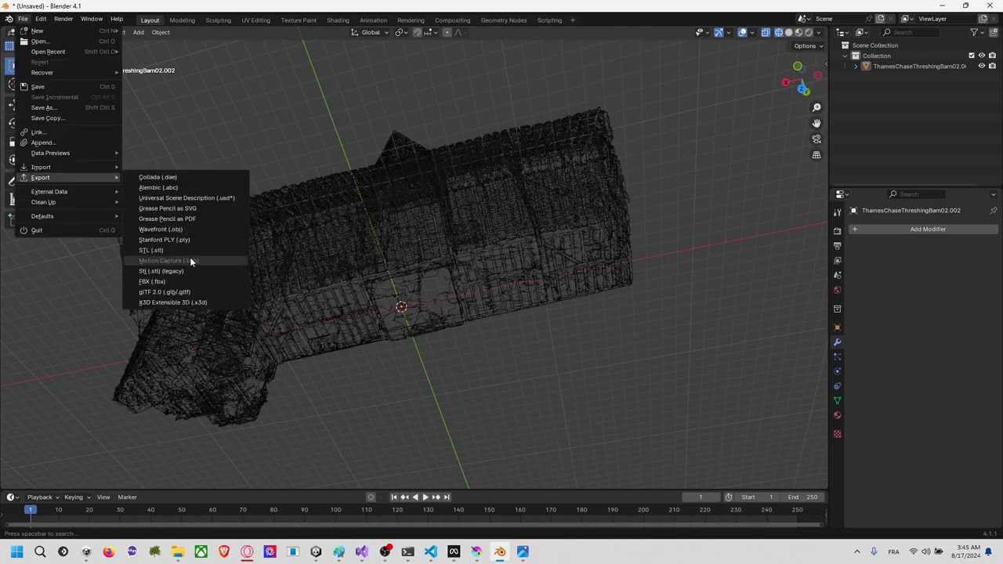
{"action": "left_click", "coordinate": [194, 230]}
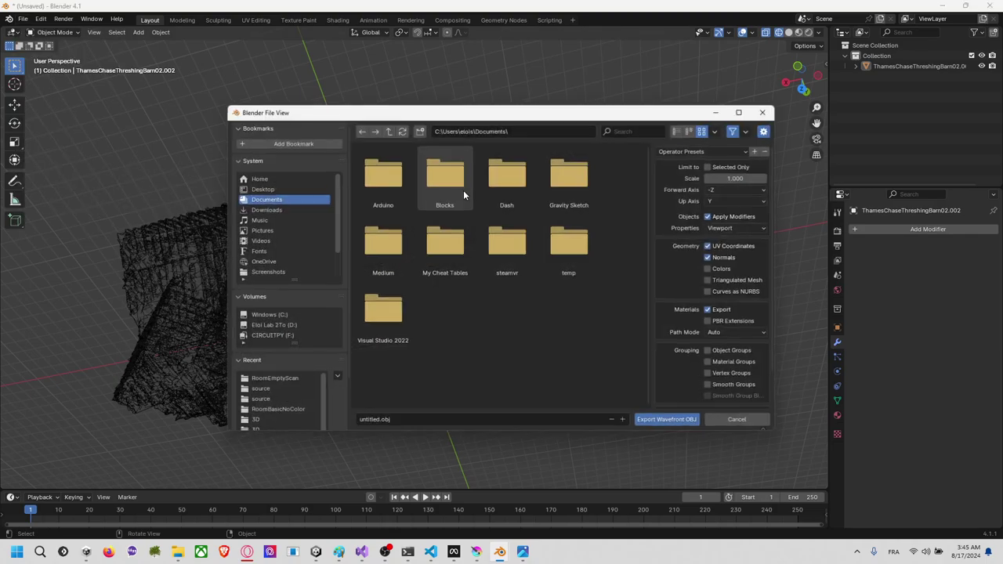
{"action": "left_click", "coordinate": [549, 132]}
{"action": "key", "text": "Return"}
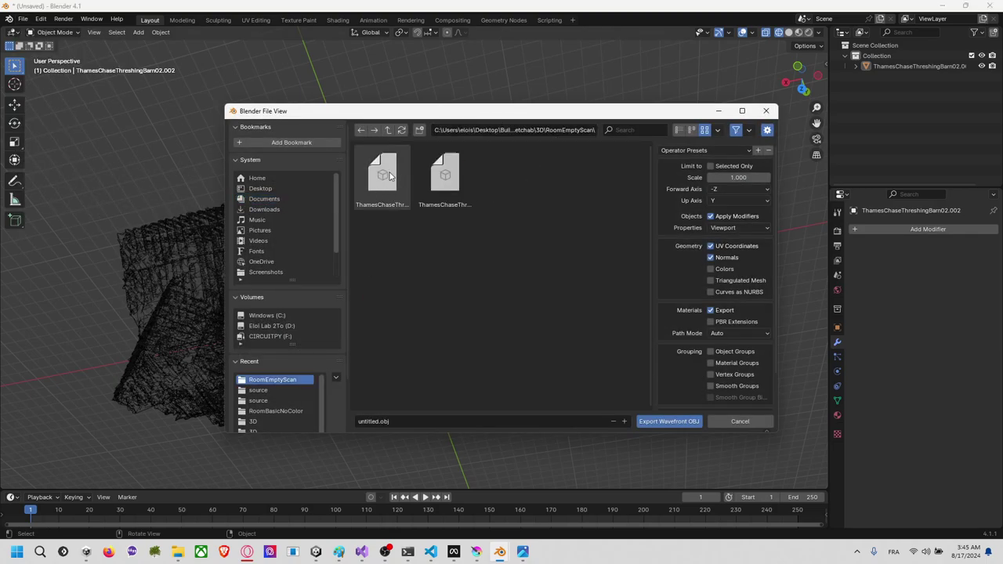
Step: Name the export file ThamesChaseThreshingBarnLow.obj, based on the existing Barn02 file name, and export it
{"action": "left_click", "coordinate": [450, 421]}
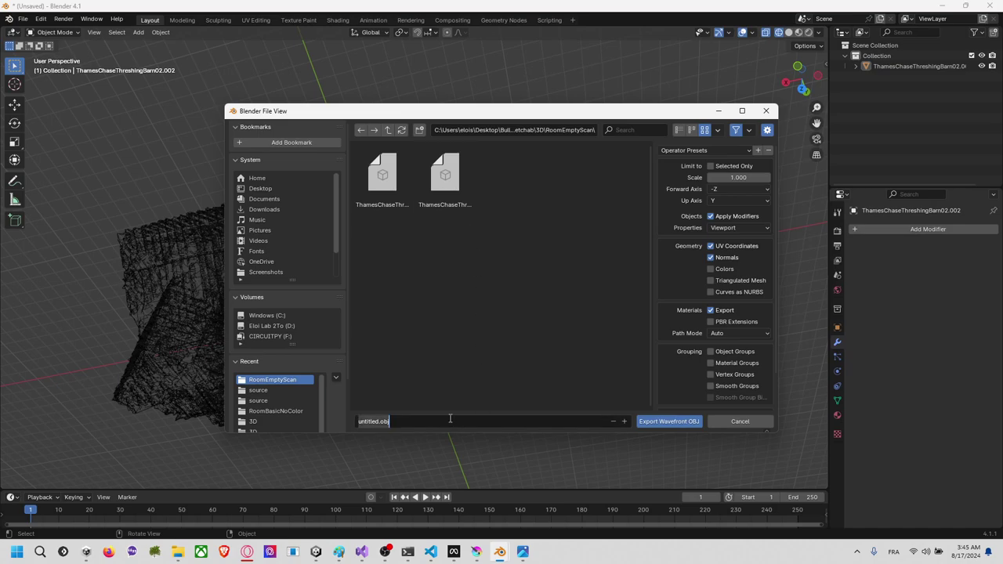
{"action": "left_click", "coordinate": [441, 201]}
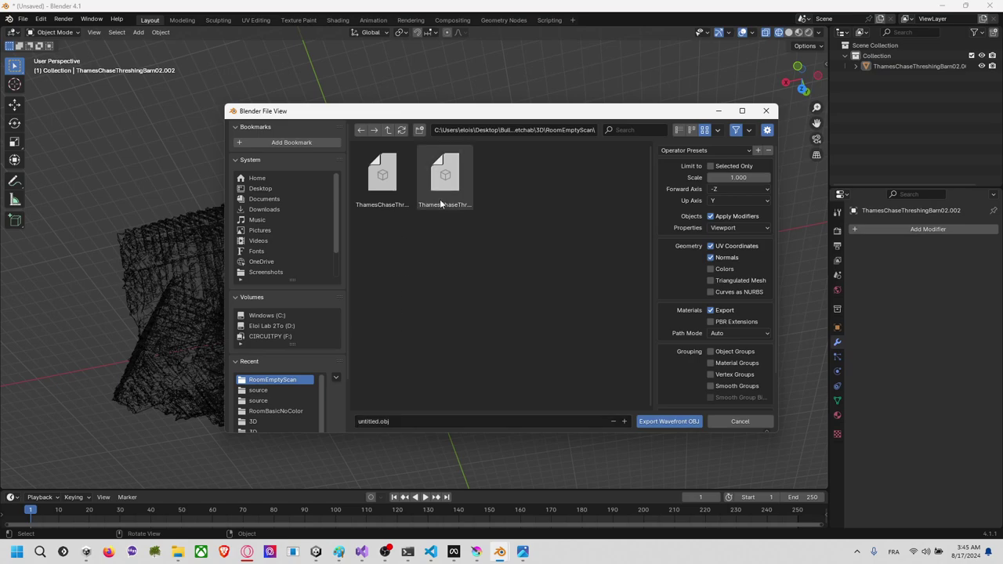
{"action": "left_click", "coordinate": [437, 190]}
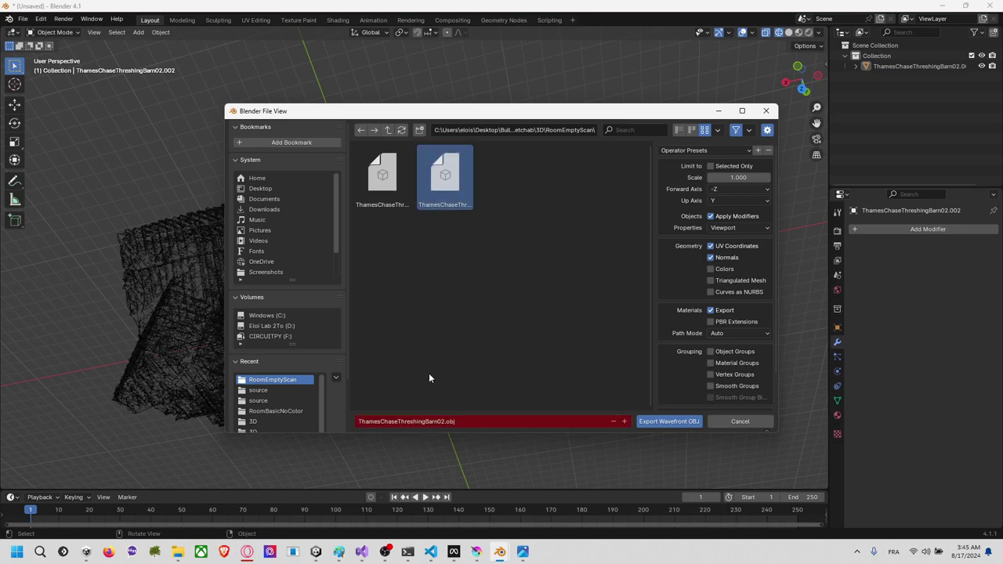
{"action": "left_click", "coordinate": [449, 421]}
{"action": "left_click", "coordinate": [445, 422]}
{"action": "left_click", "coordinate": [676, 424]}
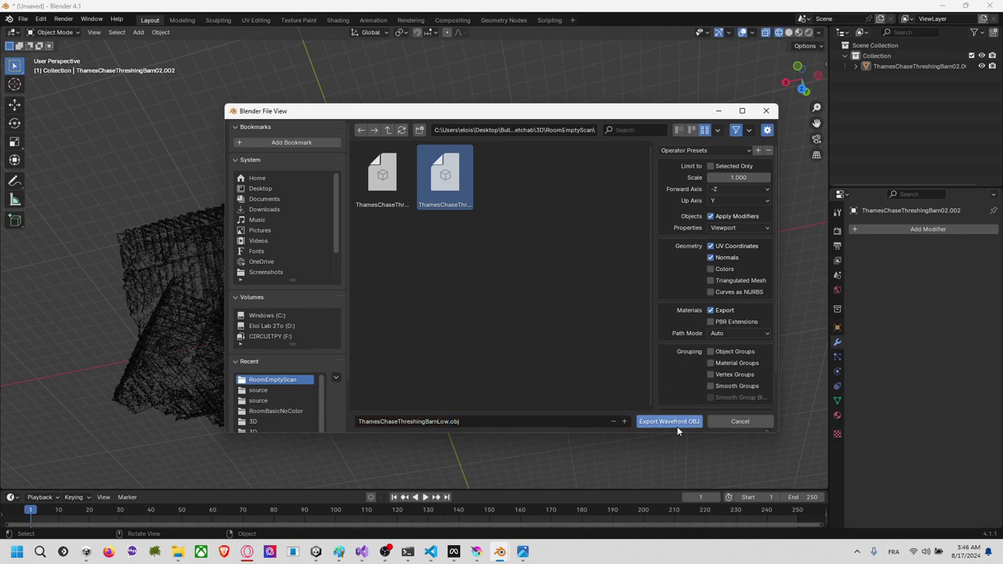
{"action": "left_click", "coordinate": [675, 422]}
Step: Switch to Unity and open Prefab Thames Chase Room for editing with the whole barn in view
{"action": "key", "text": "alt+Tab"}
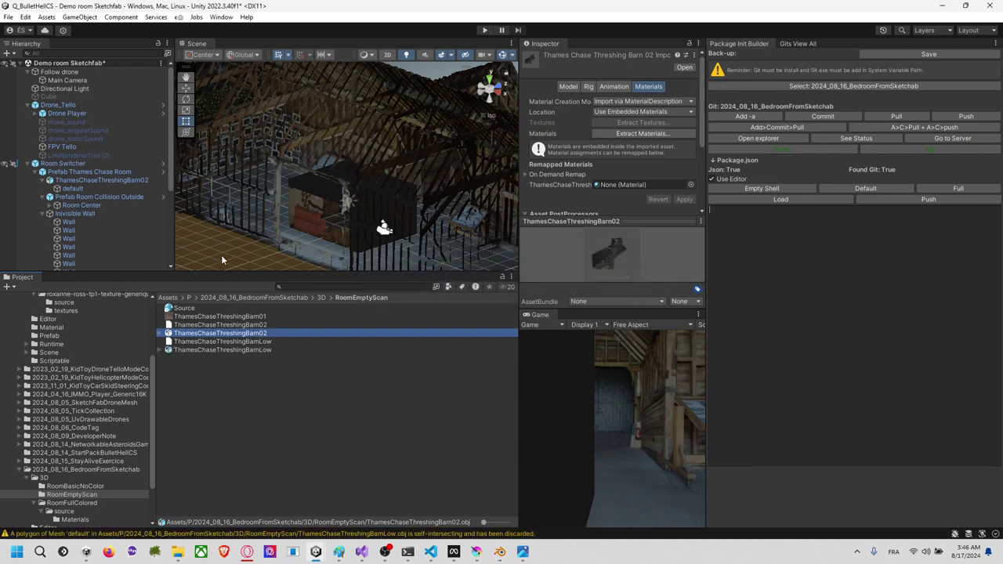
{"action": "left_click", "coordinate": [139, 181]}
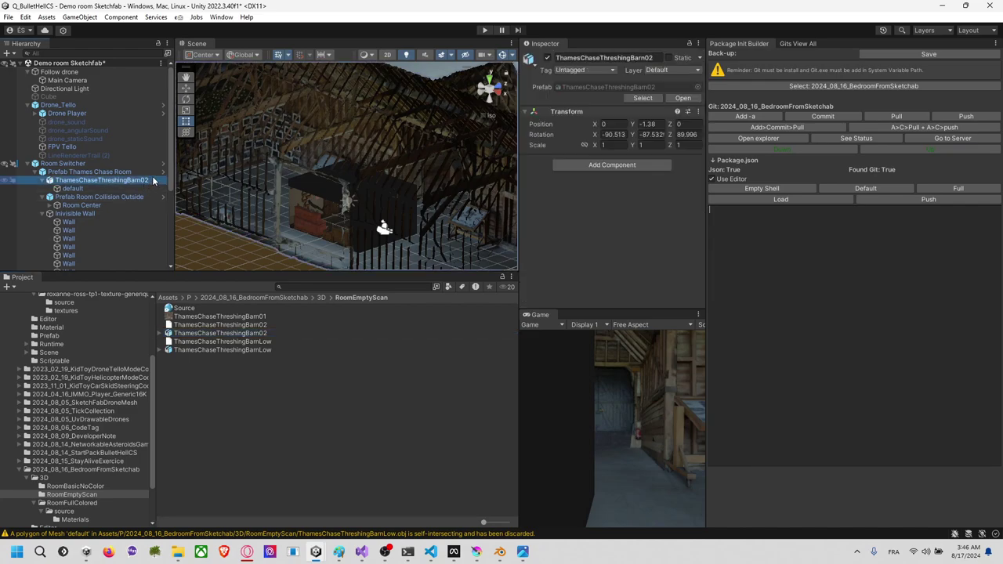
{"action": "left_click", "coordinate": [163, 170]}
{"action": "scroll", "coordinate": [421, 166], "scroll_direction": "down", "scroll_amount": 5}
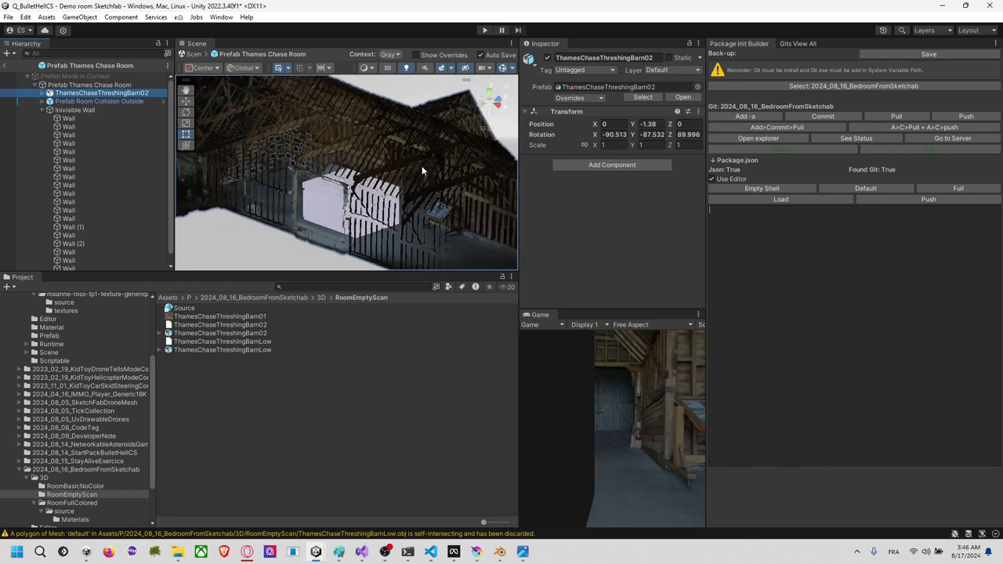
{"action": "left_click", "coordinate": [404, 154]}
{"action": "scroll", "coordinate": [340, 192], "scroll_direction": "down", "scroll_amount": 2}
{"action": "left_click", "coordinate": [423, 242]}
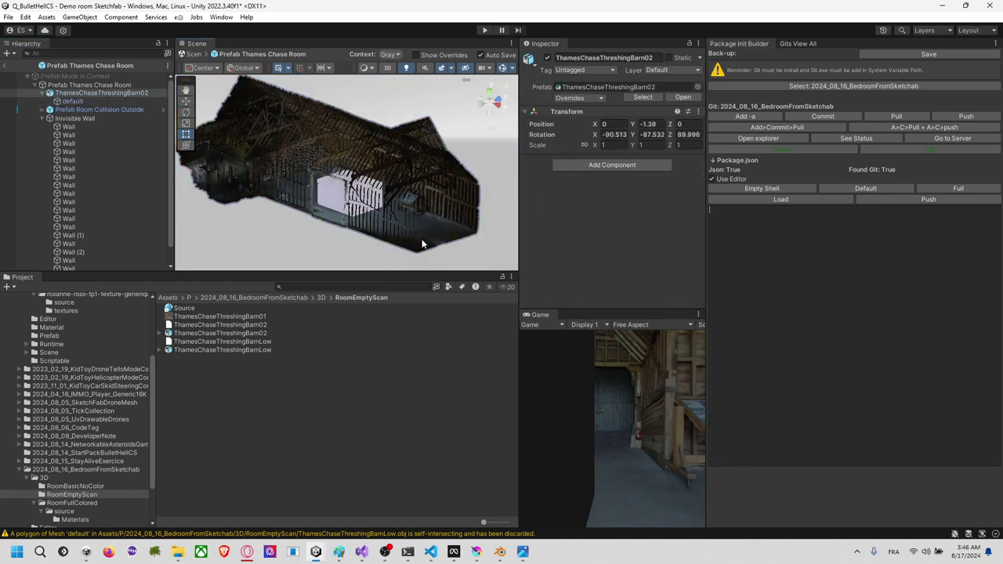
{"action": "left_click", "coordinate": [386, 245]}
{"action": "left_click", "coordinate": [393, 230]}
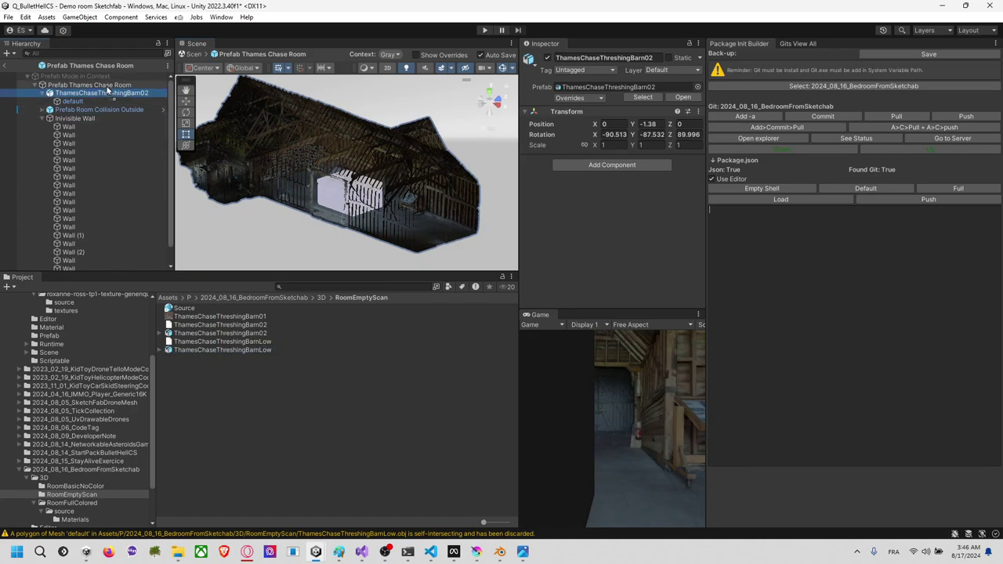
Step: Add the ThamesChaseThreshingBarnLow model under the prefab's root and set its X rotation to -90
{"action": "left_click_drag", "start_coordinate": [107, 91], "coordinate": [107, 88]}
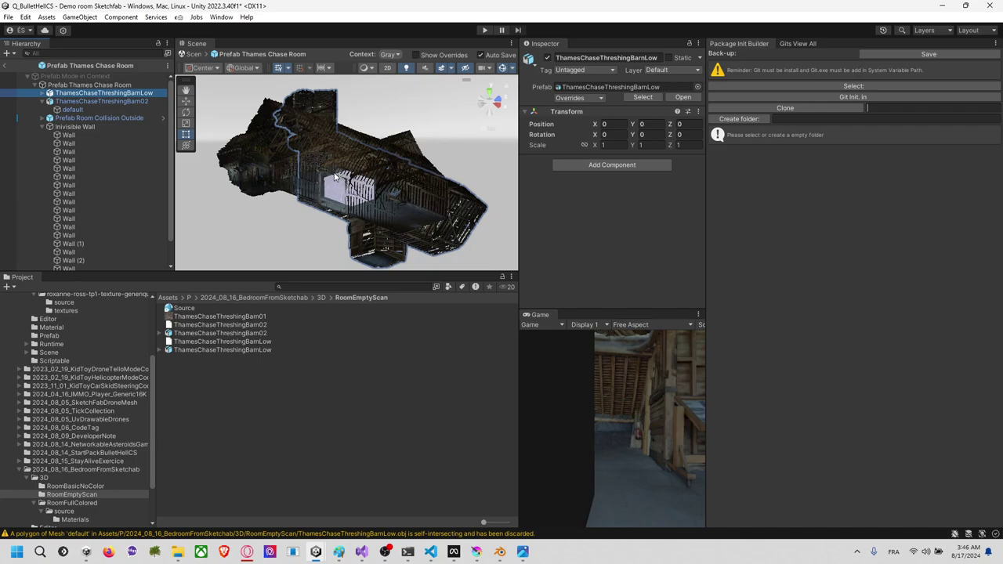
{"action": "left_click", "coordinate": [611, 134]}
{"action": "type", "text": "90"}
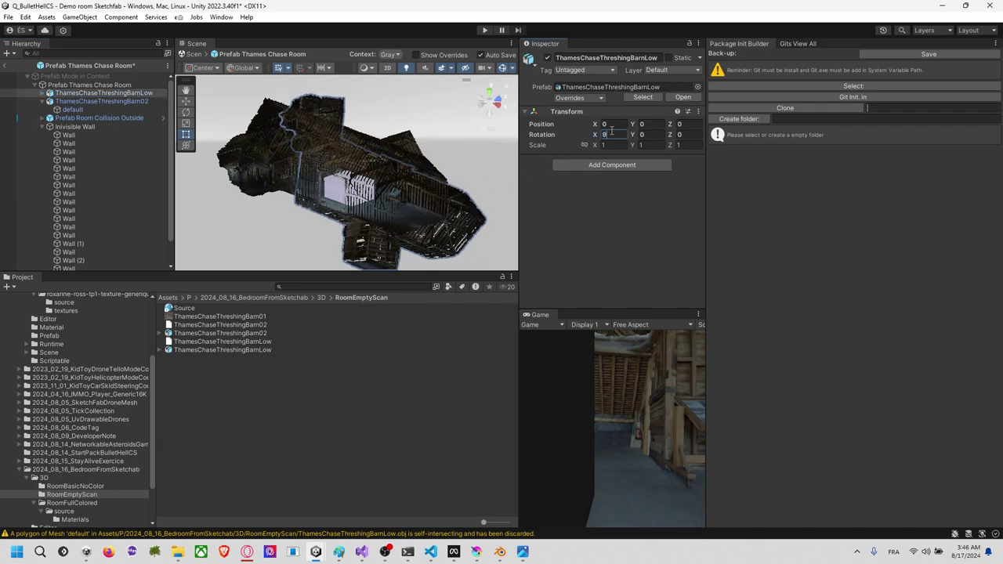
{"action": "key", "text": "BackSpace"}
{"action": "key", "text": "BackSpace"}
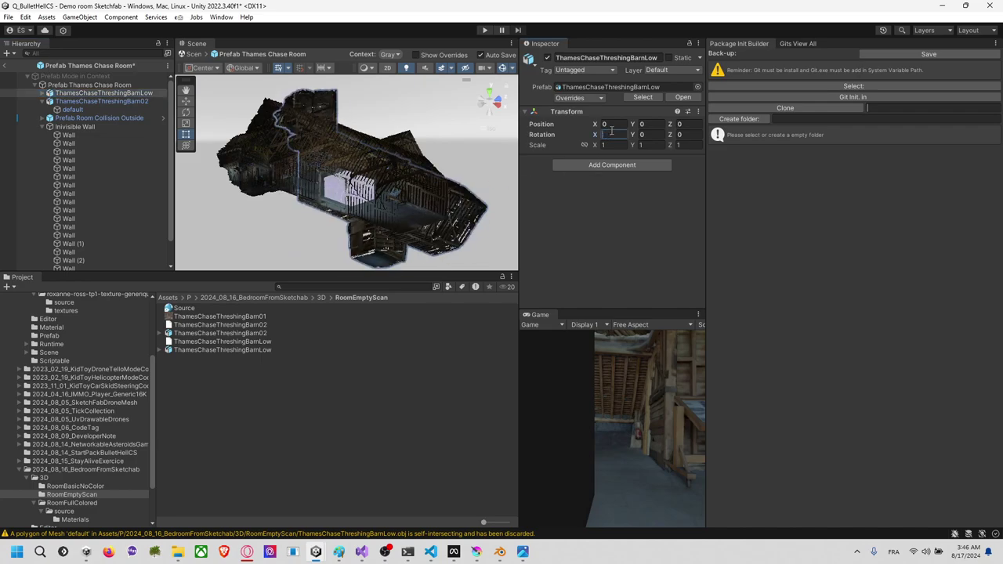
{"action": "type", "text": "-90"}
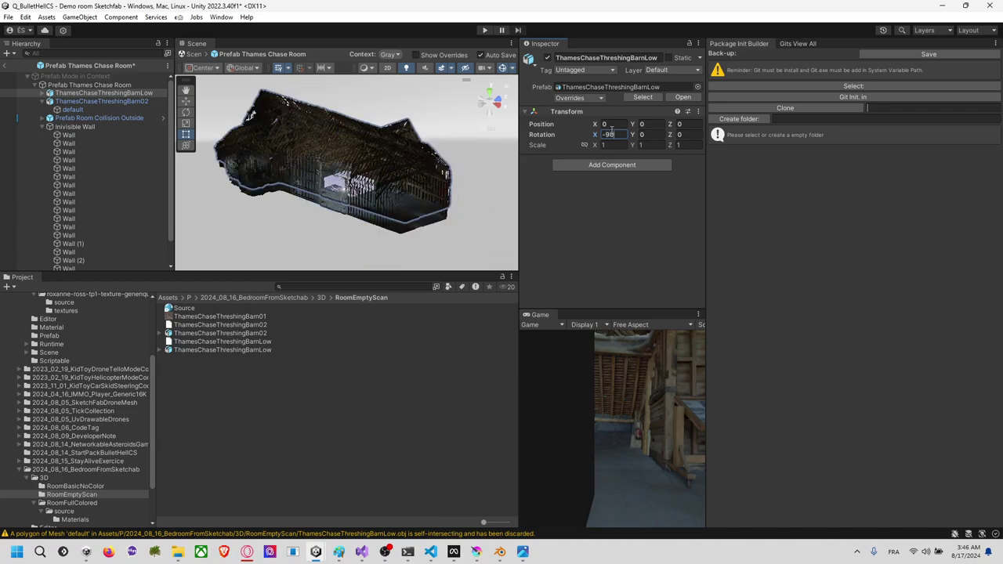
Step: Lower the low-poly barn to a Y position of about -1.3 to line it up with the original barn
{"action": "left_click", "coordinate": [498, 109]}
{"action": "scroll", "coordinate": [383, 171], "scroll_direction": "up", "scroll_amount": 3}
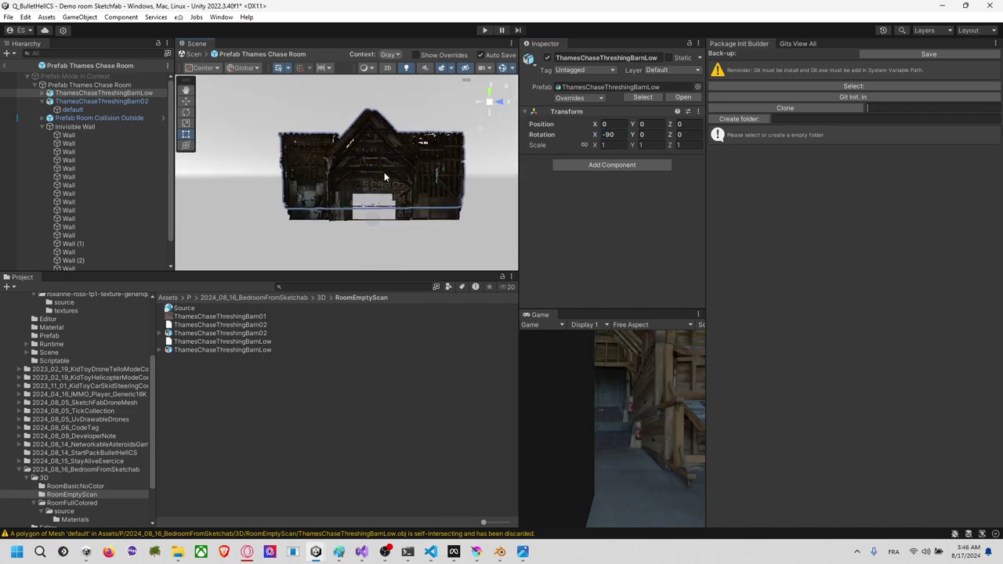
{"action": "middle_click_drag", "start_coordinate": [388, 165], "coordinate": [362, 140]}
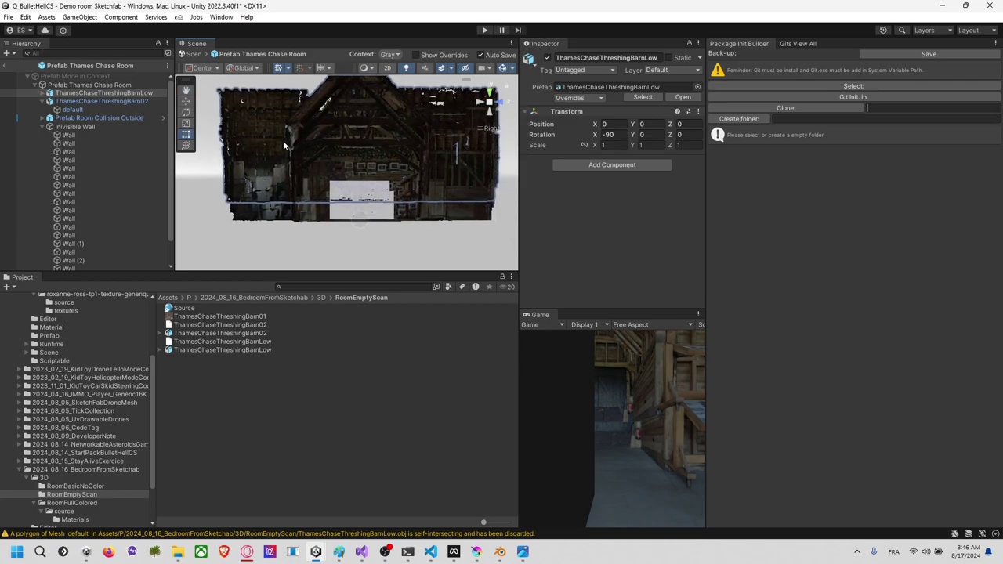
{"action": "left_click", "coordinate": [186, 101]}
{"action": "left_click_drag", "start_coordinate": [359, 91], "coordinate": [361, 115]}
{"action": "scroll", "coordinate": [377, 147], "scroll_direction": "down", "scroll_amount": 1}
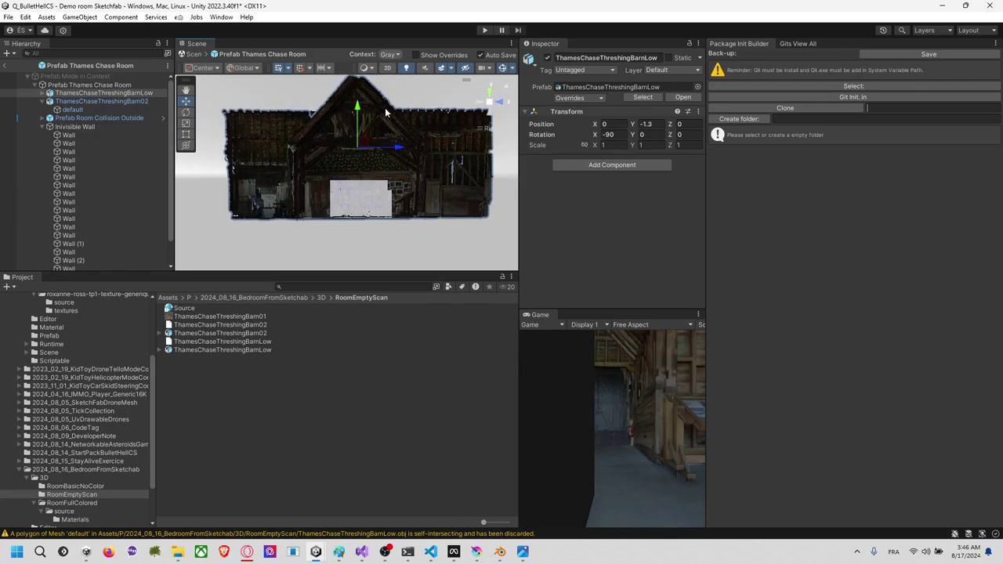
Step: Deactivate the original ThamesChaseThreshingBarn02 object and inspect the low-poly barn on its own
{"action": "left_click", "coordinate": [117, 109]}
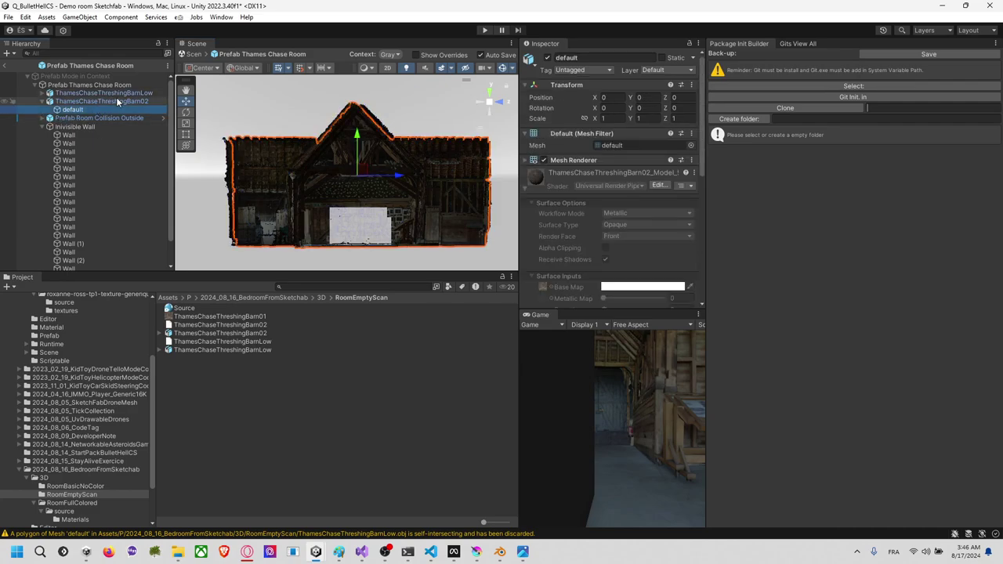
{"action": "left_click", "coordinate": [118, 101]}
{"action": "scroll", "coordinate": [398, 200], "scroll_direction": "up", "scroll_amount": 2}
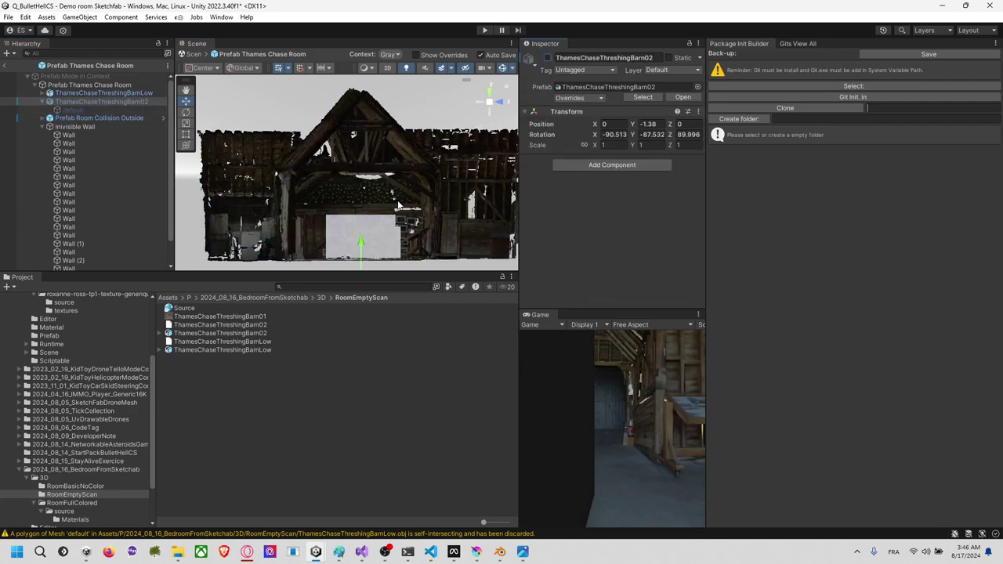
{"action": "scroll", "coordinate": [397, 200], "scroll_direction": "up", "scroll_amount": 3}
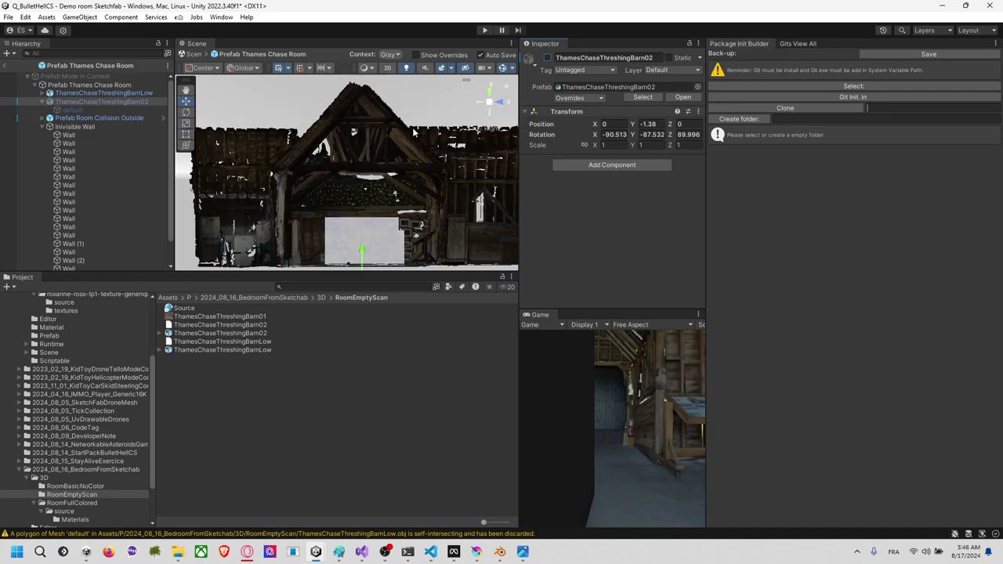
{"action": "left_click_drag", "start_coordinate": [415, 133], "coordinate": [385, 168], "text": "alt"}
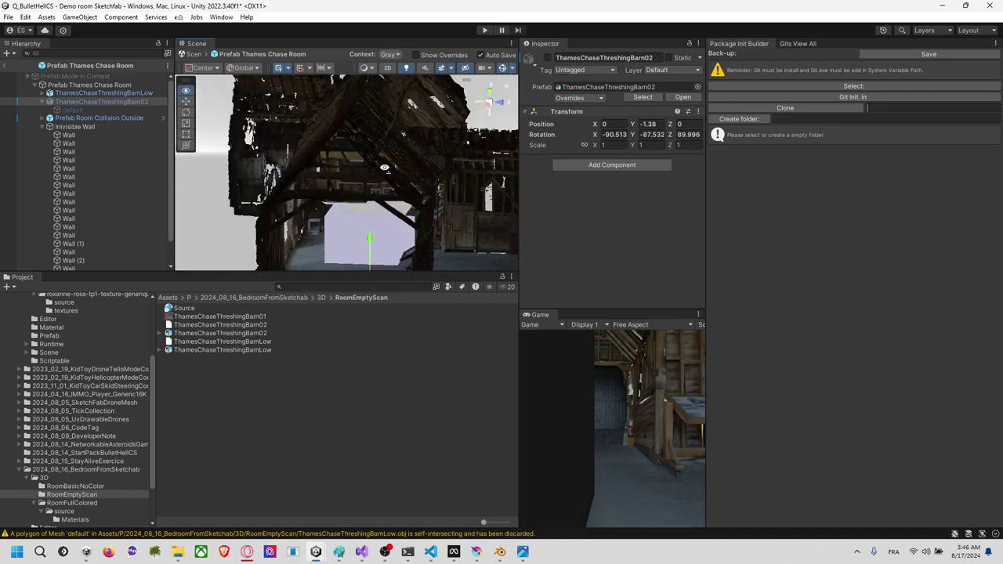
{"action": "right_click_drag", "start_coordinate": [385, 167], "coordinate": [423, 127]}
Step: Duplicate the embedded material of ThamesChaseThreshingBarnLow as a separate asset and assign the copy to its default mesh
{"action": "left_click", "coordinate": [416, 142]}
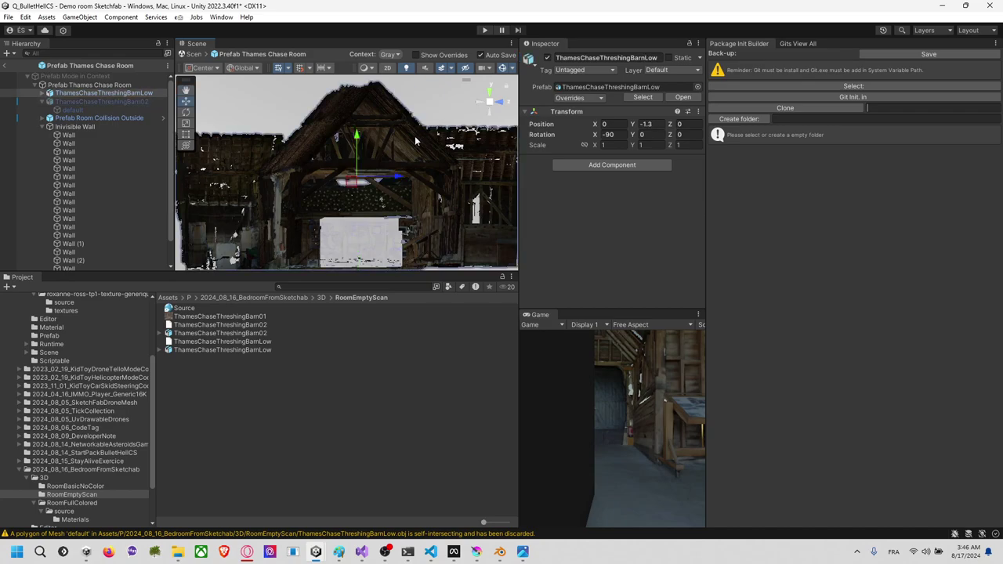
{"action": "left_click", "coordinate": [44, 93]}
{"action": "left_click", "coordinate": [73, 101]}
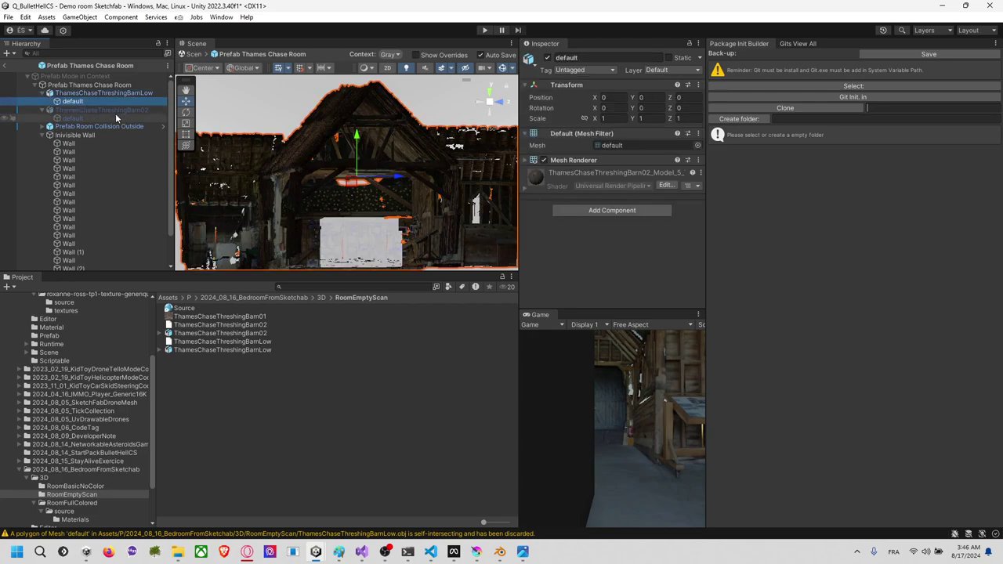
{"action": "left_click", "coordinate": [523, 186]}
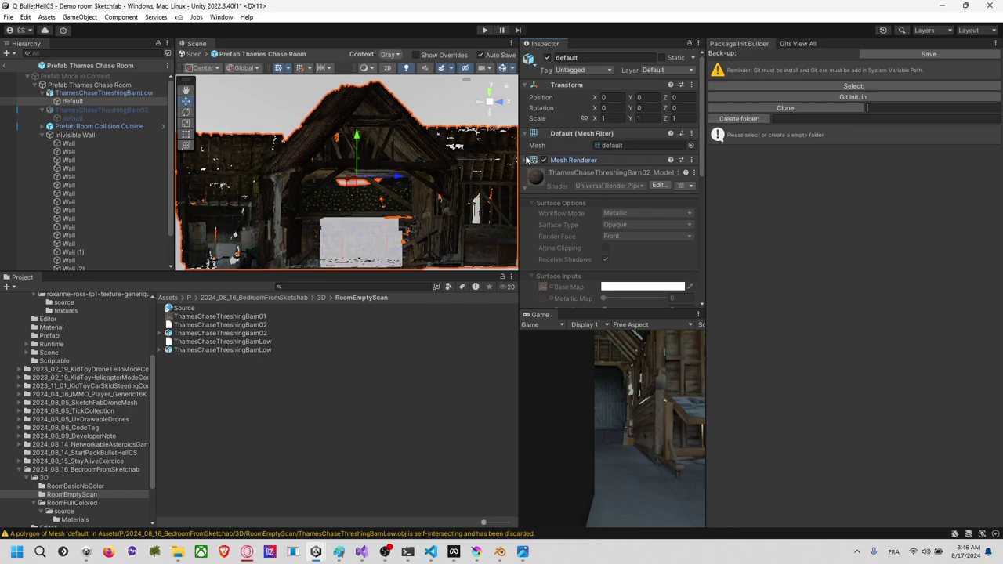
{"action": "left_click", "coordinate": [527, 160]}
{"action": "left_click", "coordinate": [639, 185]}
{"action": "left_click", "coordinate": [230, 377]}
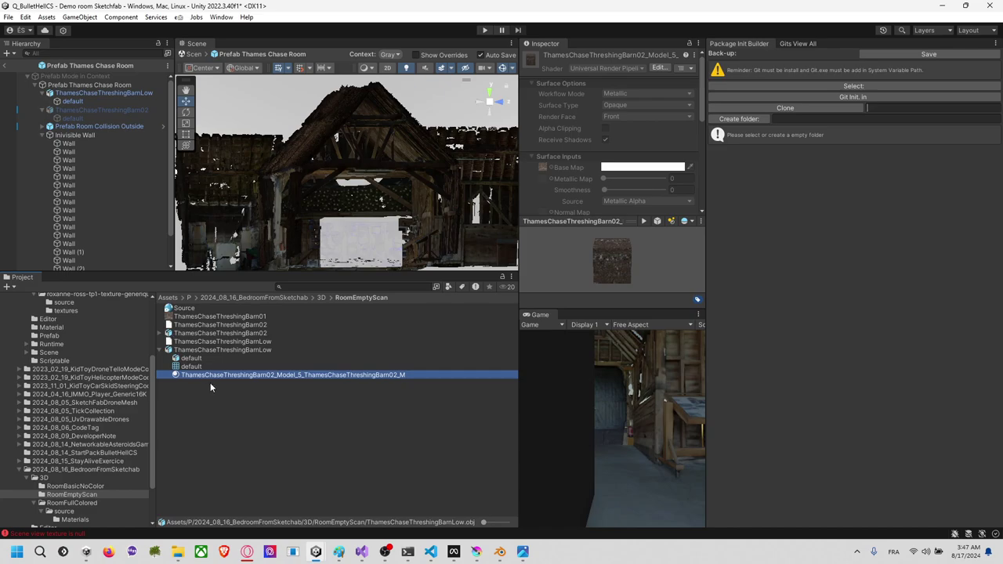
{"action": "key", "text": "ctrl+d"}
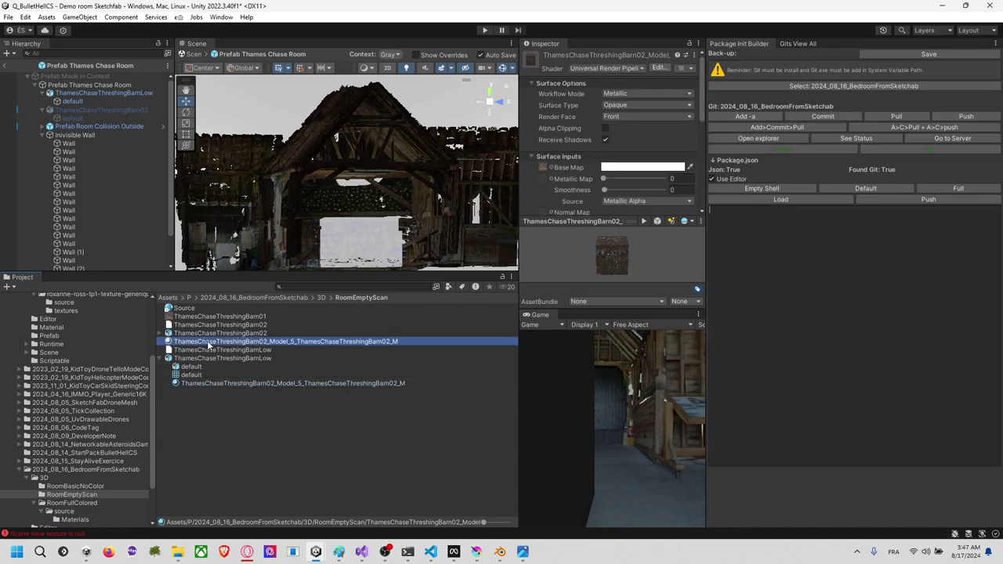
{"action": "left_click_drag", "start_coordinate": [209, 345], "coordinate": [84, 100]}
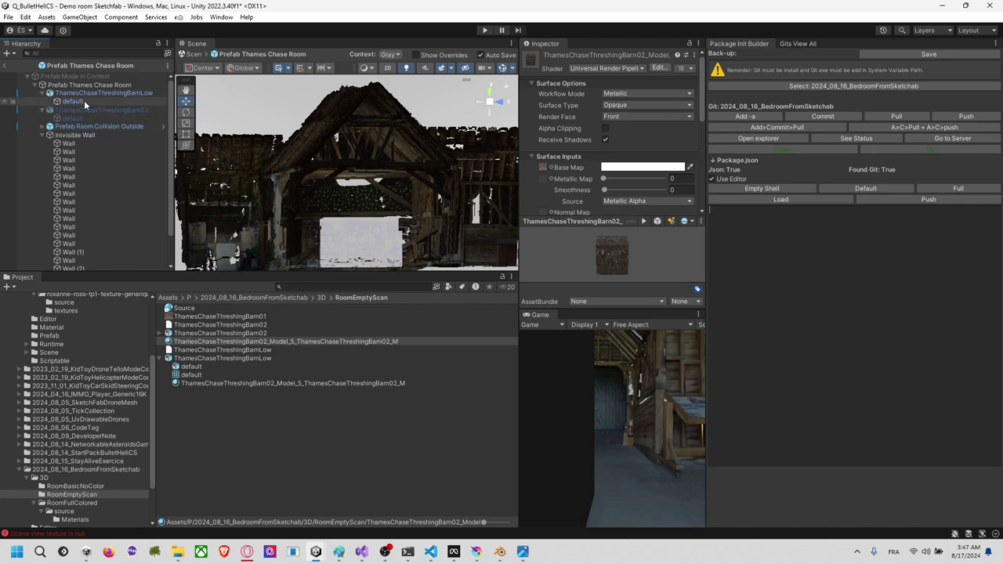
Step: Set the duplicated material's Render Face to Both and check the barn's roof from outside
{"action": "left_click", "coordinate": [617, 118]}
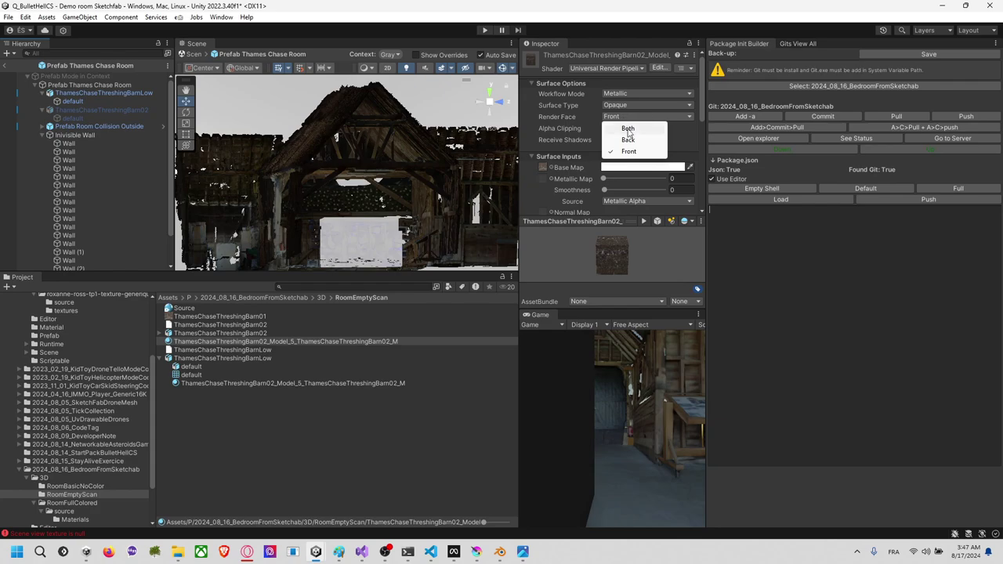
{"action": "left_click", "coordinate": [632, 146]}
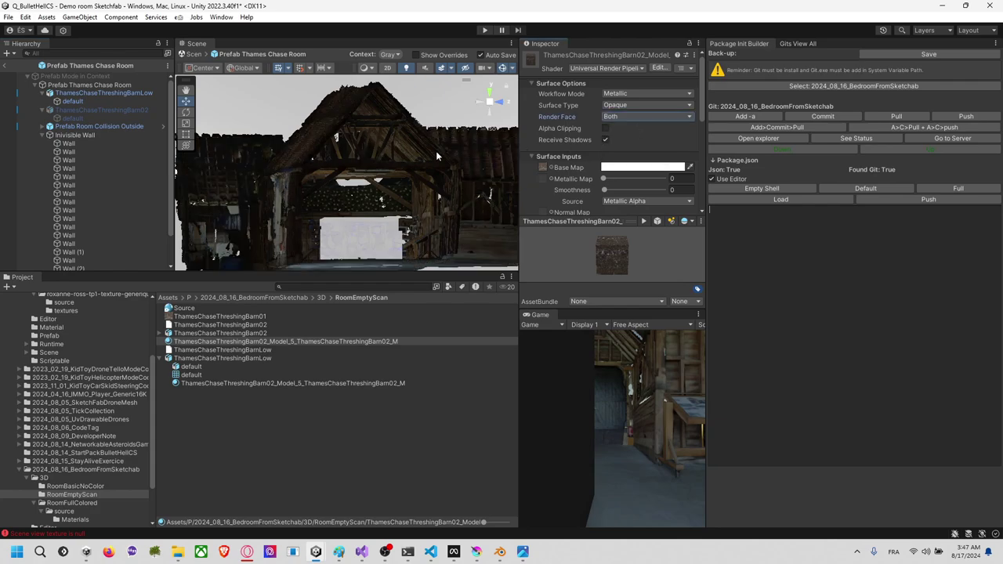
{"action": "right_click_drag", "start_coordinate": [435, 151], "coordinate": [449, 86]}
{"action": "left_click_drag", "start_coordinate": [448, 84], "coordinate": [293, 214], "text": "alt"}
{"action": "scroll", "coordinate": [369, 223], "scroll_direction": "up", "scroll_amount": 4}
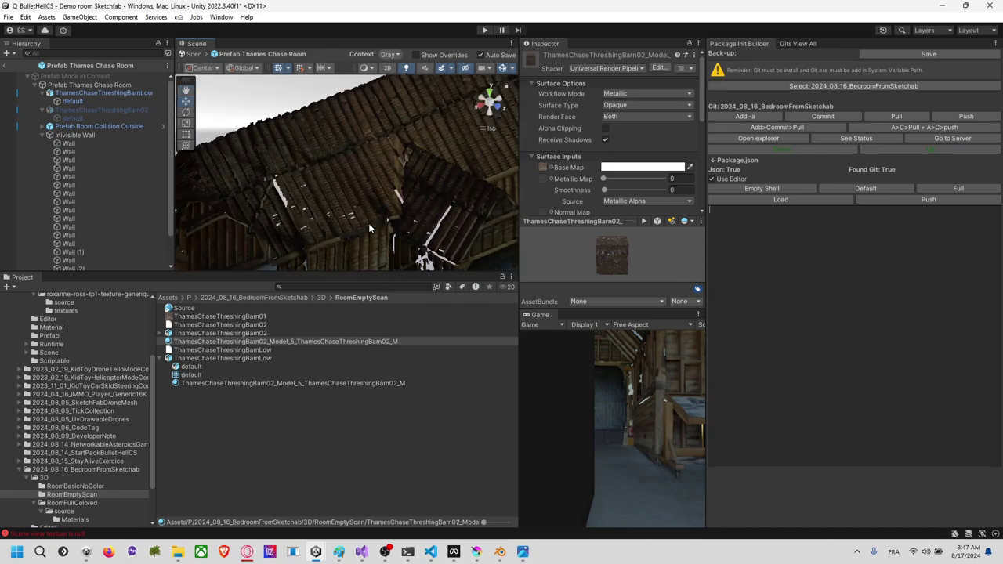
Step: Examine the double-sided low-poly barn's roof and outer walls from several angles
{"action": "scroll", "coordinate": [368, 216], "scroll_direction": "down", "scroll_amount": 6}
{"action": "scroll", "coordinate": [368, 208], "scroll_direction": "up", "scroll_amount": 2}
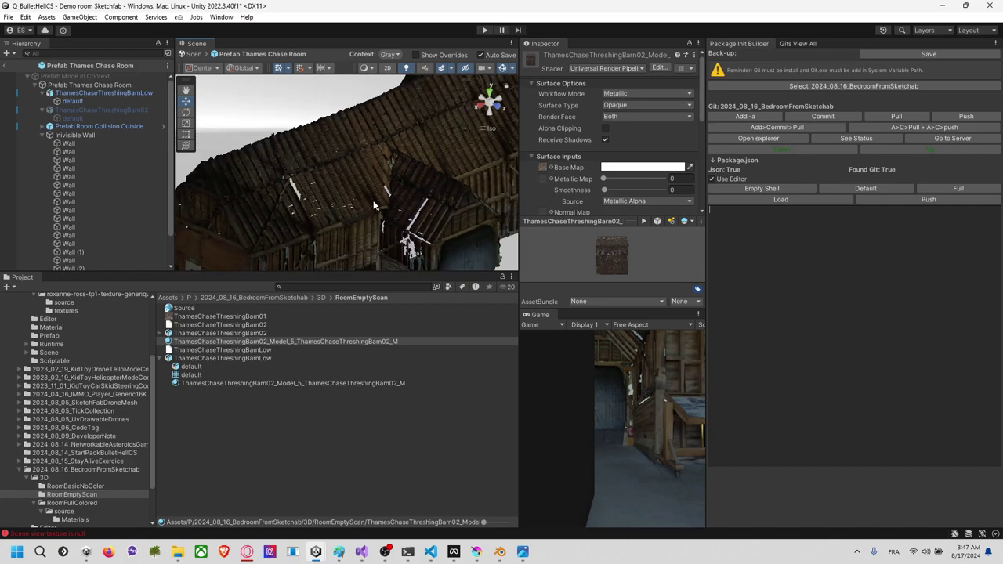
{"action": "right_click_drag", "start_coordinate": [384, 191], "coordinate": [429, 146]}
{"action": "left_click_drag", "start_coordinate": [429, 145], "coordinate": [399, 137], "text": "alt"}
{"action": "right_click_drag", "start_coordinate": [399, 135], "coordinate": [571, 170]}
{"action": "scroll", "coordinate": [392, 156], "scroll_direction": "down", "scroll_amount": 5}
{"action": "right_click_drag", "start_coordinate": [370, 188], "coordinate": [455, 115]}
{"action": "left_click_drag", "start_coordinate": [454, 115], "coordinate": [357, 192], "text": "alt"}
{"action": "scroll", "coordinate": [339, 159], "scroll_direction": "down", "scroll_amount": 3}
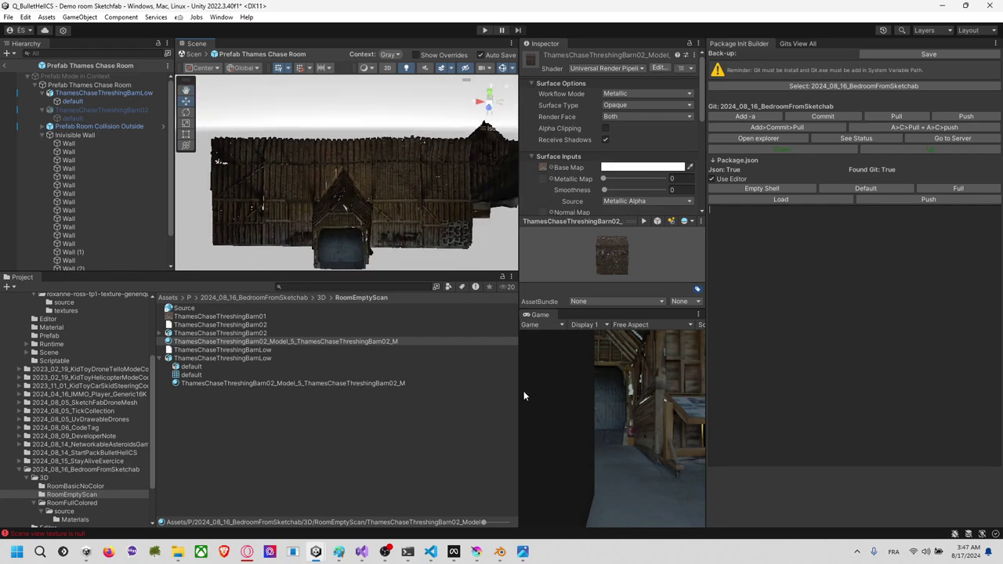
Step: Resize the Game and Scene views to compare them, and inspect the low-poly barn's interior in the Scene view
{"action": "left_click_drag", "start_coordinate": [518, 394], "coordinate": [272, 392]}
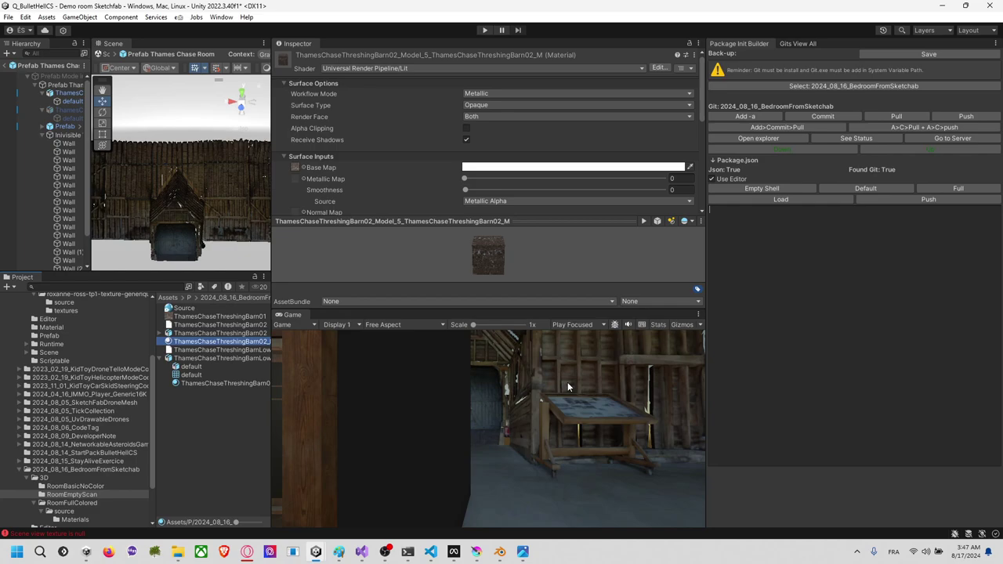
{"action": "left_click", "coordinate": [567, 382]}
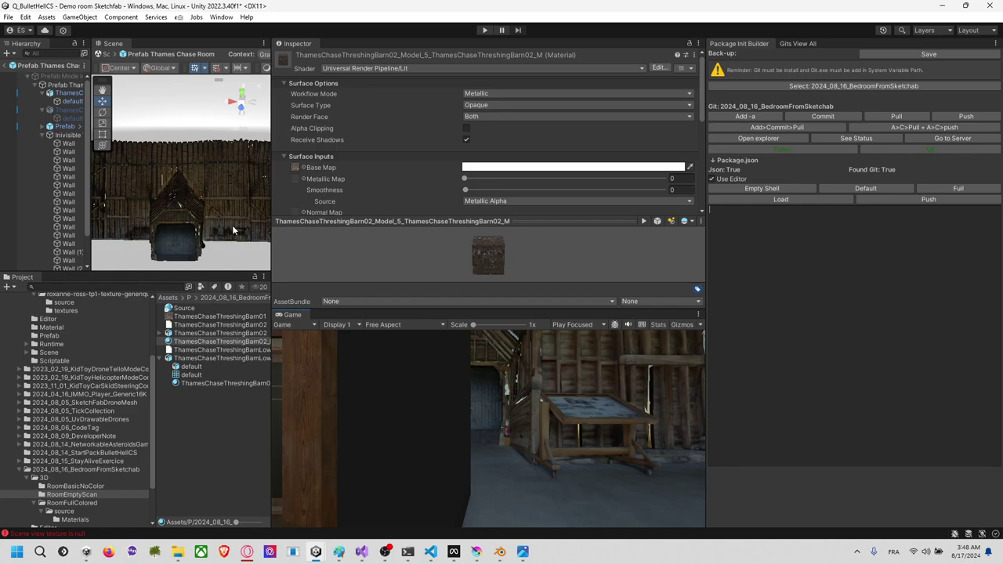
{"action": "left_click_drag", "start_coordinate": [274, 181], "coordinate": [436, 182]}
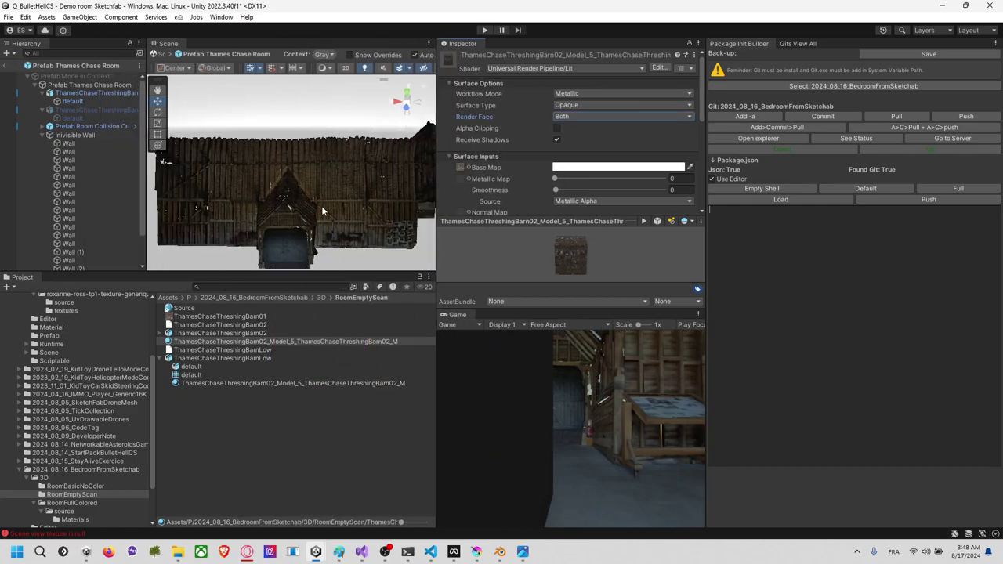
{"action": "scroll", "coordinate": [320, 221], "scroll_direction": "up", "scroll_amount": 4}
{"action": "scroll", "coordinate": [330, 215], "scroll_direction": "up", "scroll_amount": 5}
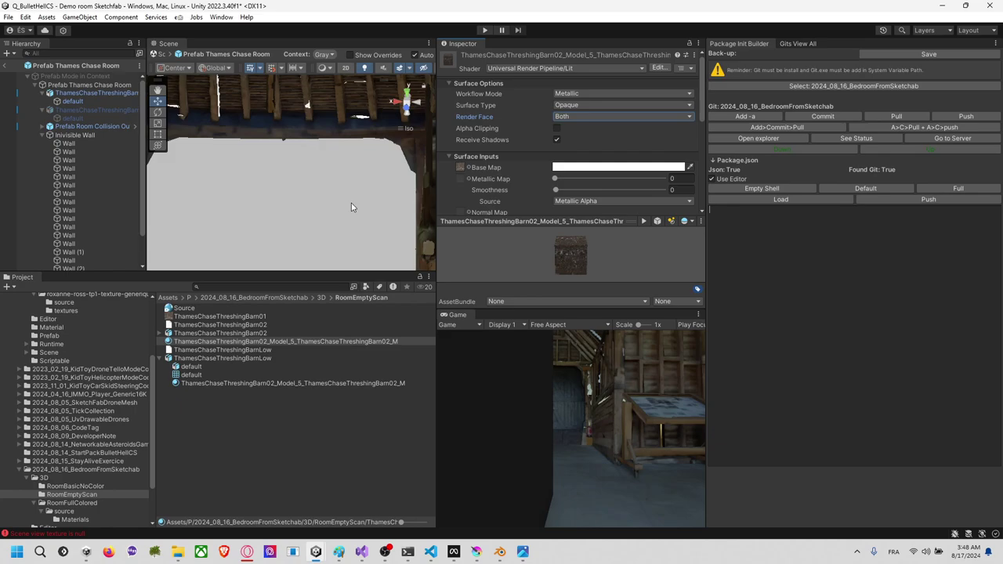
{"action": "right_click_drag", "start_coordinate": [352, 206], "coordinate": [274, 264]}
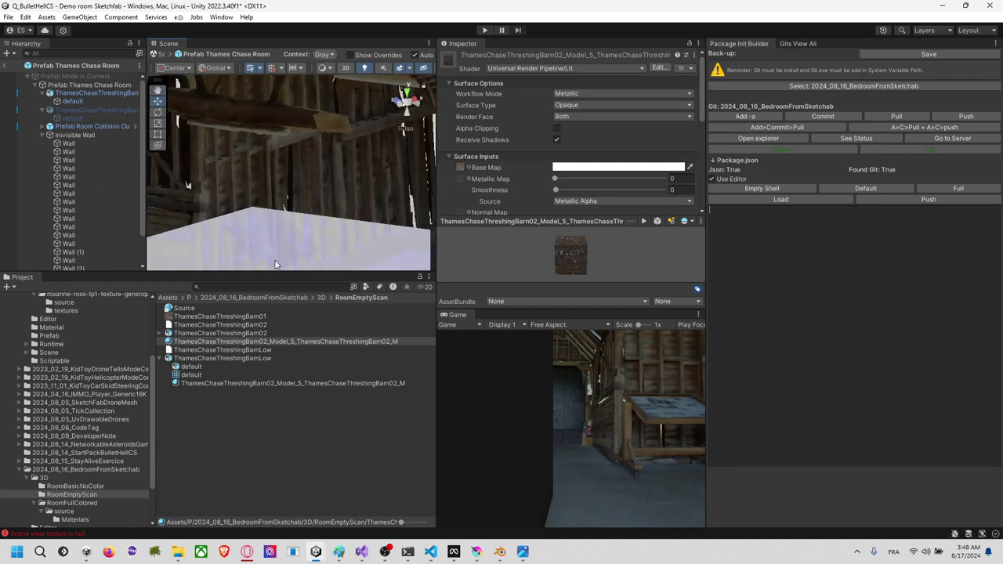
{"action": "key", "text": "alt+Tab"}
{"action": "key", "text": "alt+Tab"}
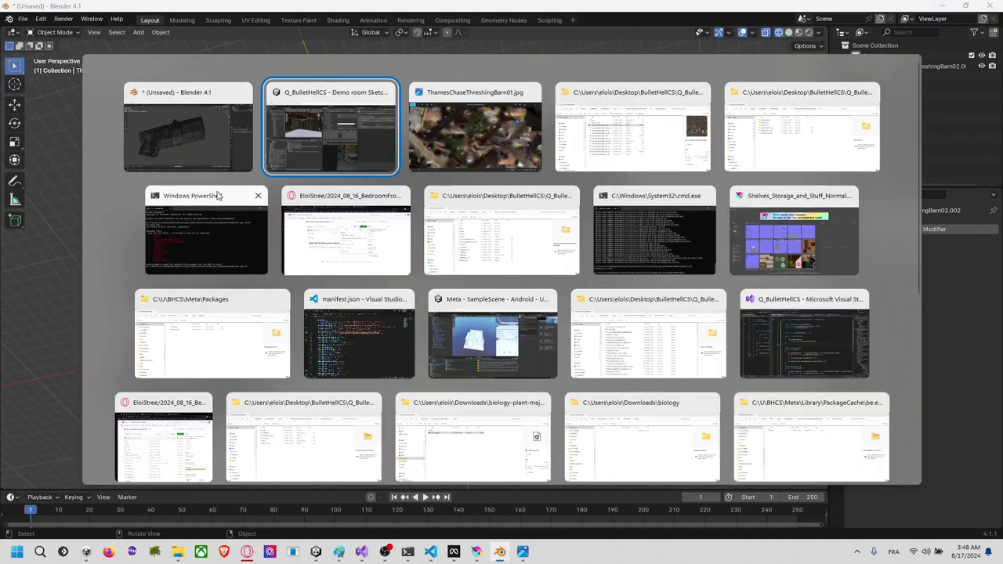
{"action": "left_click", "coordinate": [203, 156]}
{"action": "key", "text": "alt+Tab"}
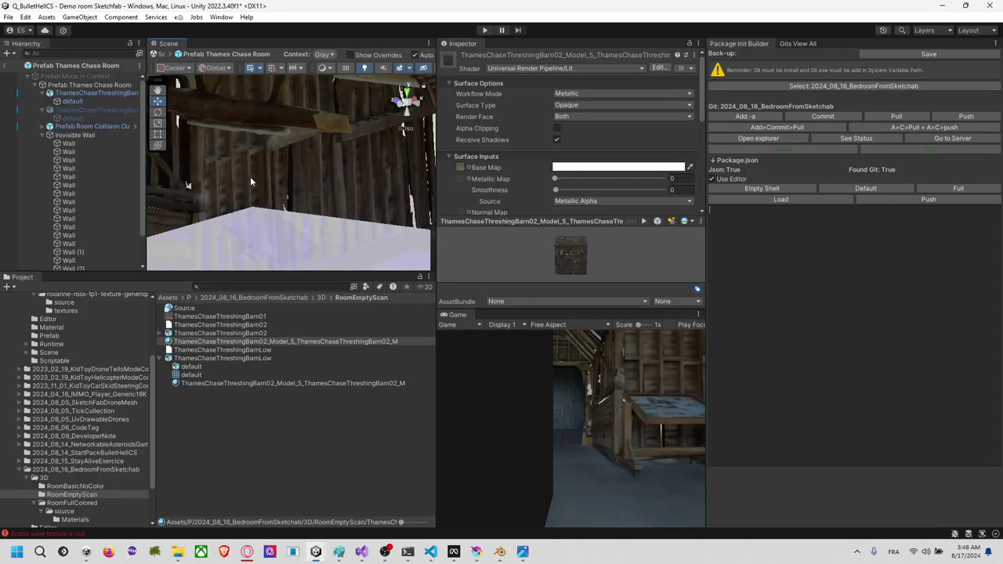
Step: Show the RoomEmptyScan folder in File Explorer and compare the file sizes of ThamesChaseThreshingBarn02.obj and ThamesChaseThreshingBarnLow.obj
{"action": "right_click", "coordinate": [211, 405]}
{"action": "left_click", "coordinate": [296, 119]}
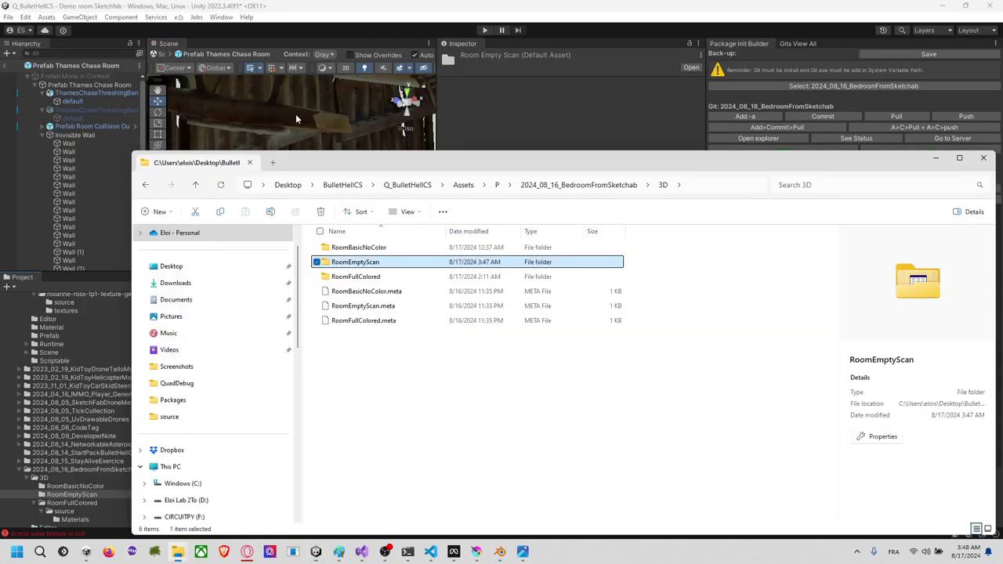
{"action": "double_click", "coordinate": [382, 264]}
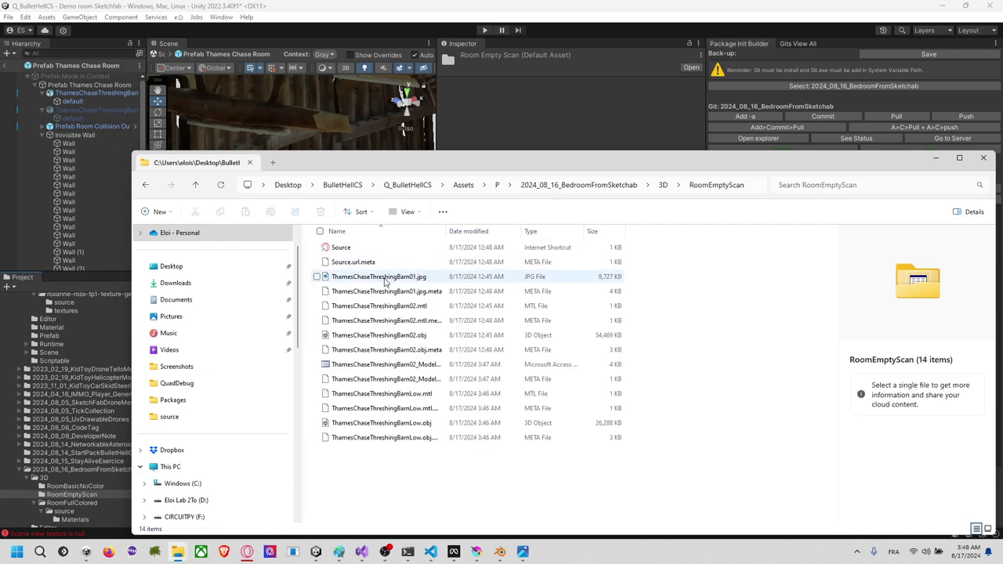
{"action": "left_click", "coordinate": [399, 338]}
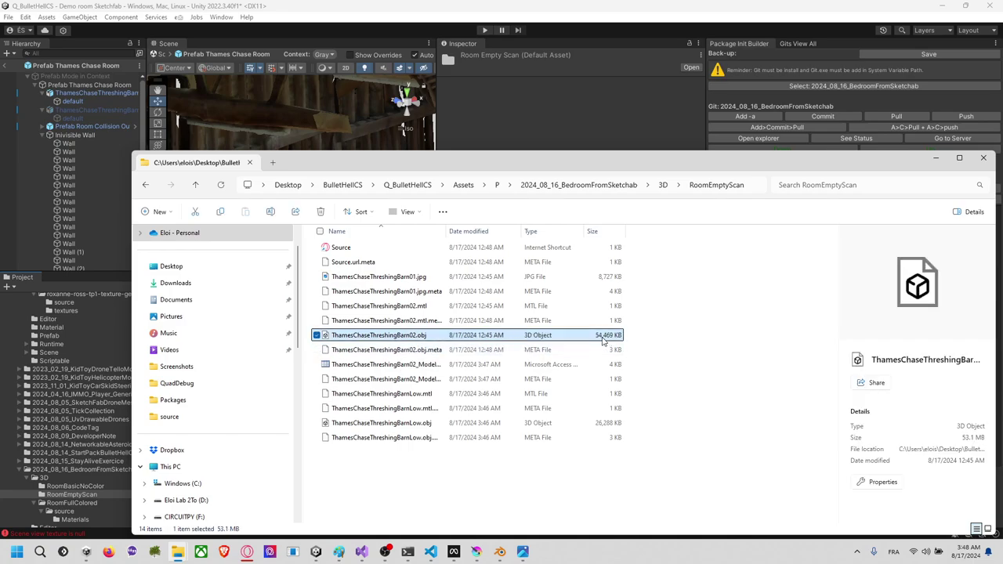
{"action": "left_click", "coordinate": [609, 423]}
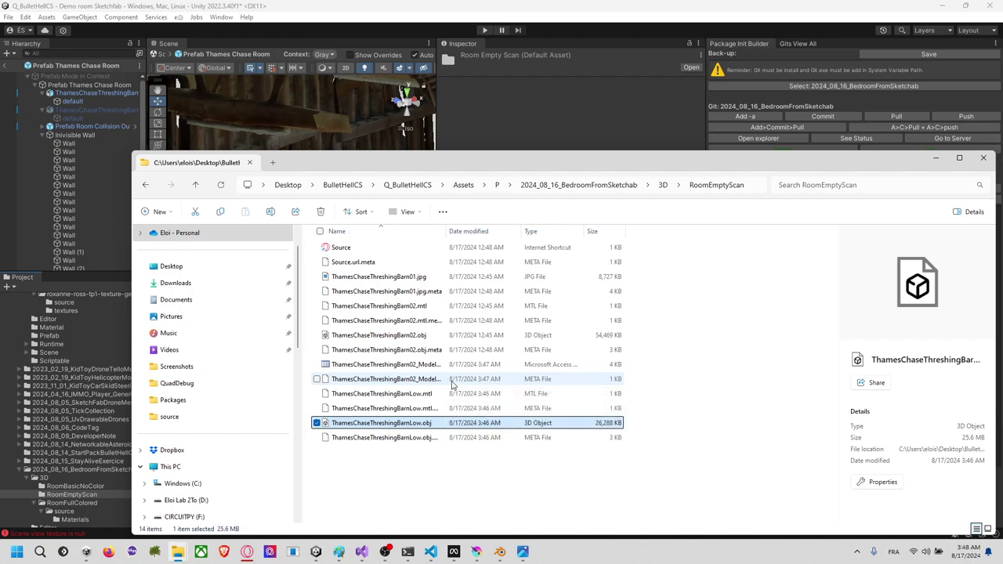
Step: Return to Unity and examine the low-poly barn from outside and inside
{"action": "key", "text": "alt+Tab"}
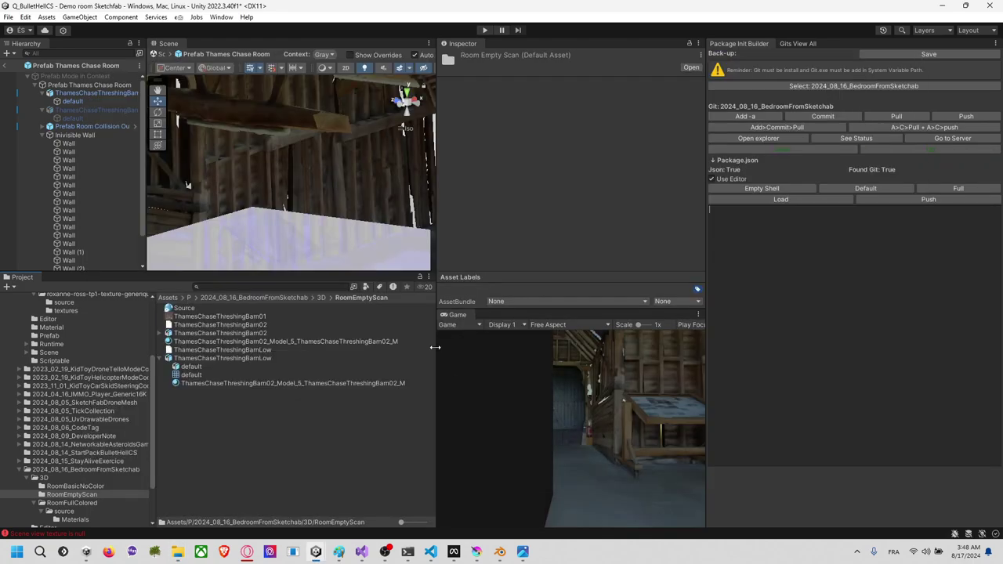
{"action": "scroll", "coordinate": [339, 188], "scroll_direction": "down", "scroll_amount": 10}
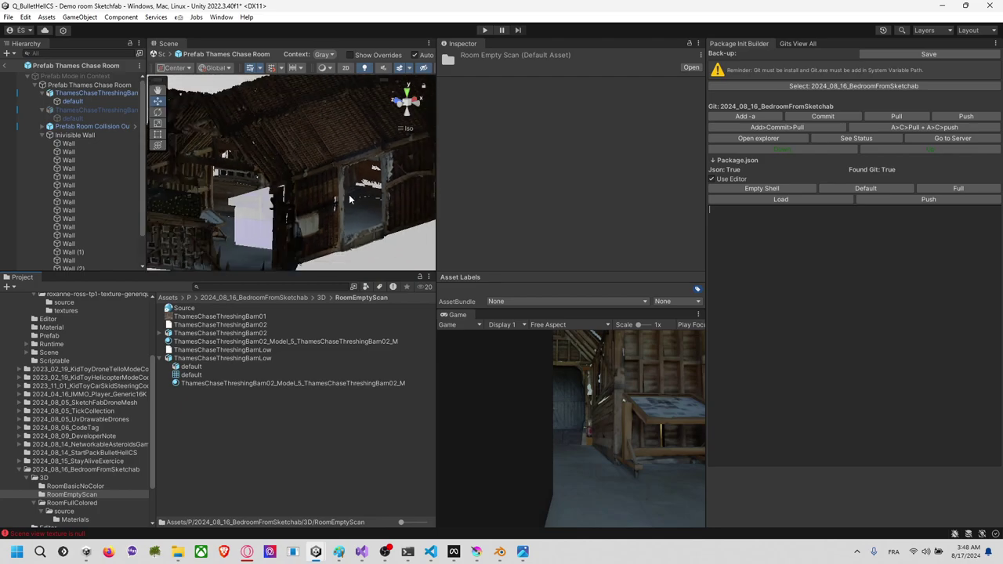
{"action": "scroll", "coordinate": [348, 203], "scroll_direction": "up", "scroll_amount": 10}
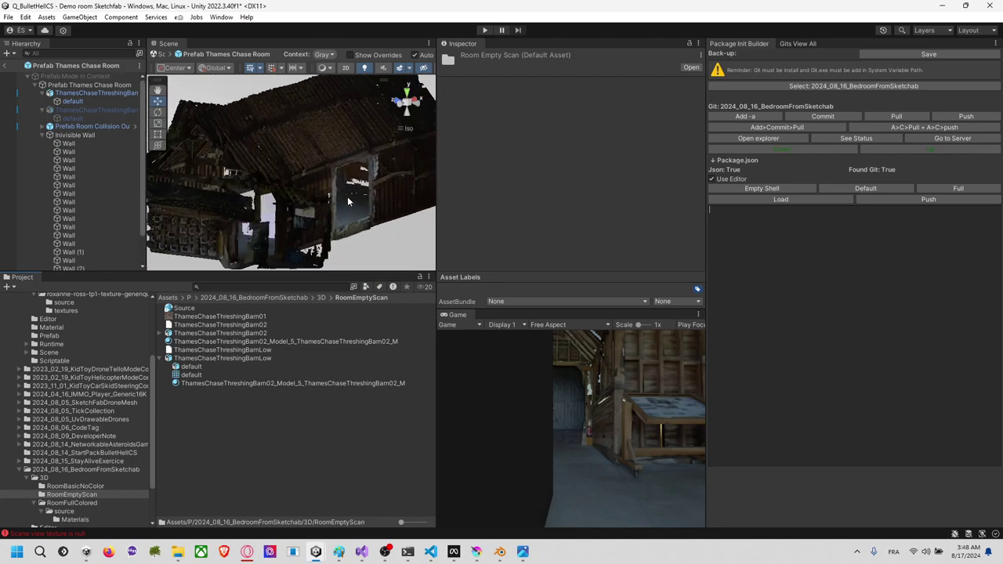
{"action": "scroll", "coordinate": [348, 204], "scroll_direction": "down", "scroll_amount": 10}
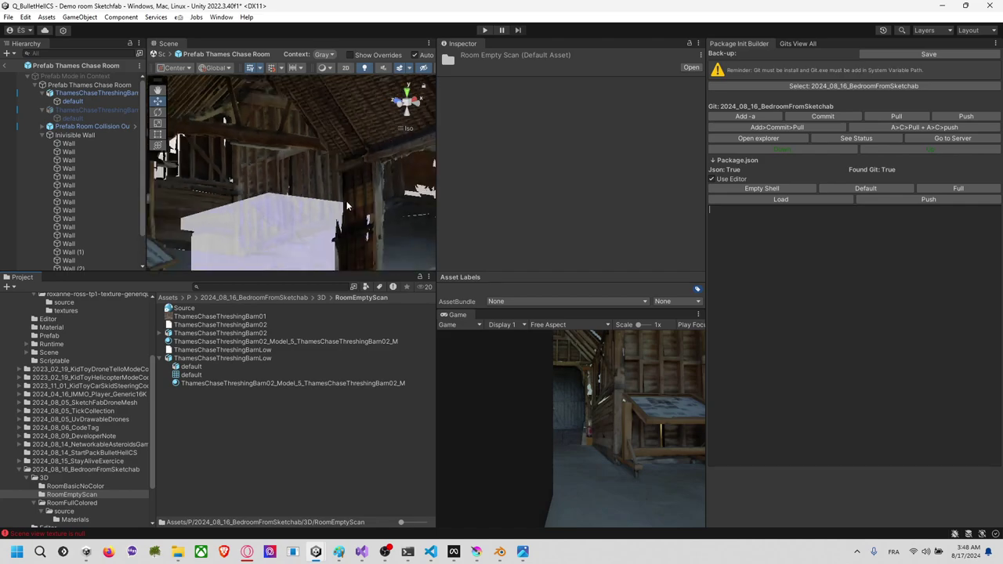
Step: Switch to Blender and undo the recent edits back to the unapplied Decimate modifier on ThamesChaseThreshingBarn02
{"action": "key", "text": "alt+Tab"}
{"action": "key", "text": "alt+Tab"}
{"action": "key", "text": "alt+Tab"}
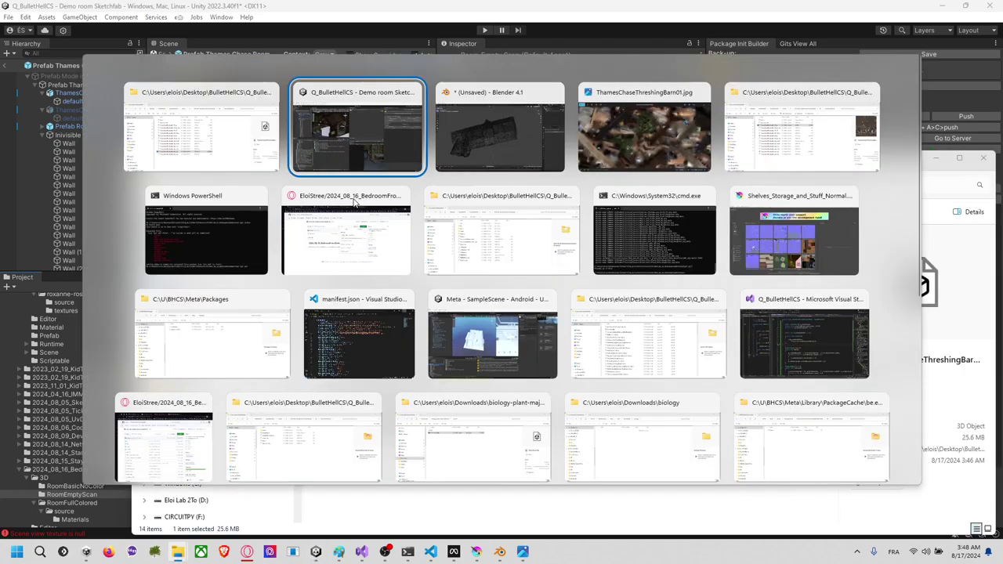
{"action": "key", "text": "ctrl+z"}
{"action": "key", "text": "ctrl+z"}
{"action": "key", "text": "ctrl+z"}
{"action": "key", "text": "ctrl+z"}
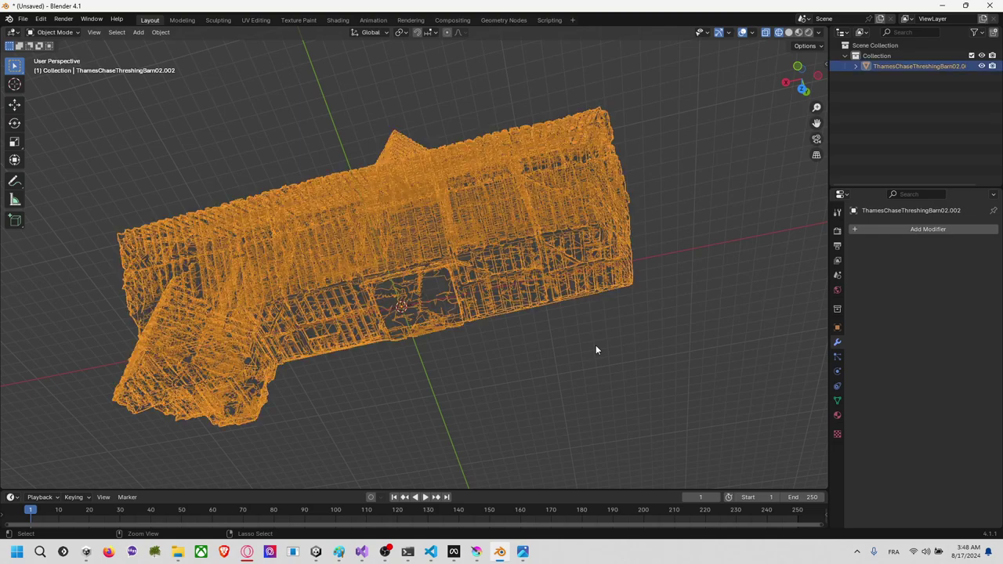
{"action": "key", "text": "ctrl+z"}
{"action": "key", "text": "ctrl+z"}
{"action": "key", "text": "ctrl+z"}
{"action": "key", "text": "ctrl+z"}
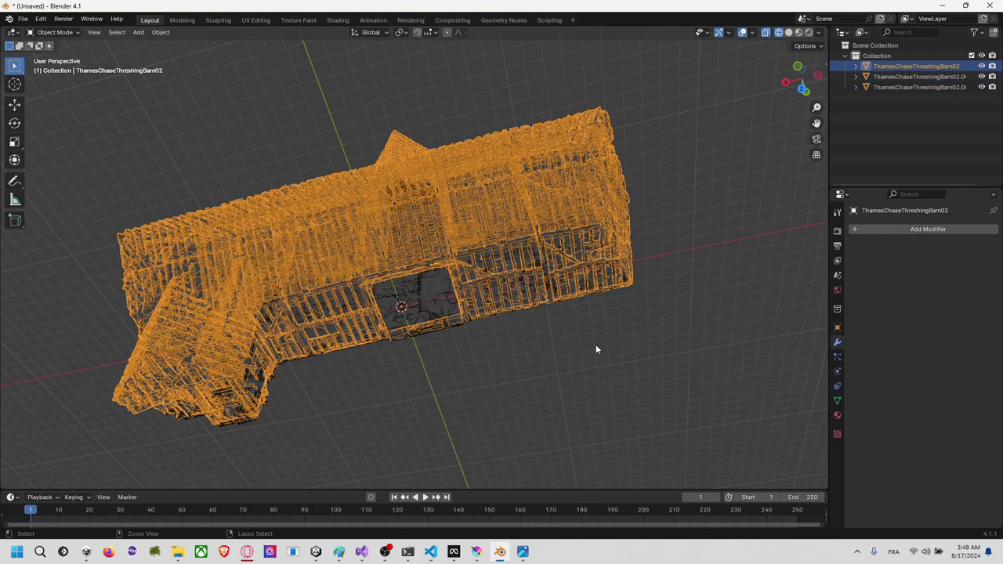
{"action": "key", "text": "ctrl+z"}
{"action": "key", "text": "ctrl+z"}
{"action": "key", "text": "ctrl+z"}
{"action": "key", "text": "ctrl+z"}
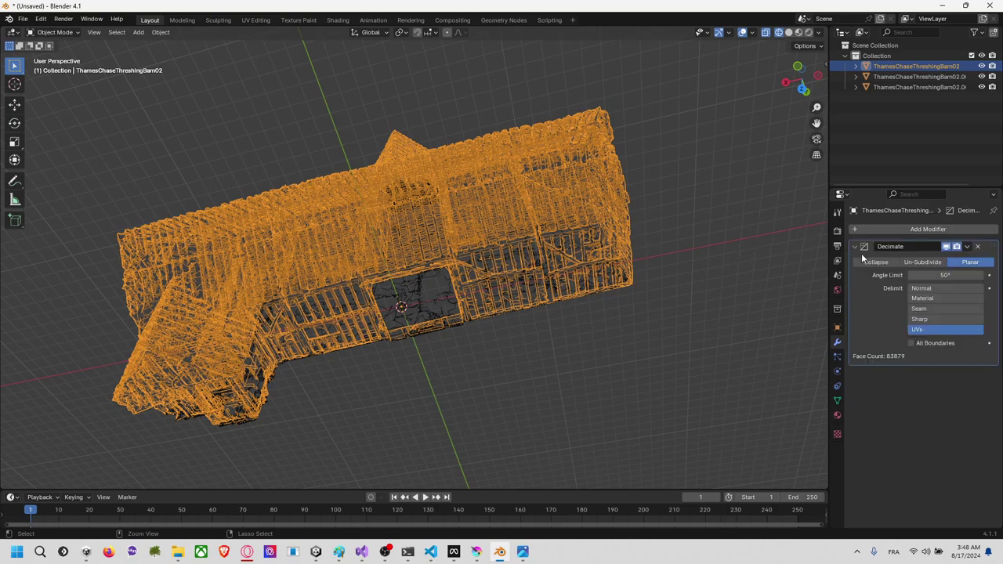
Step: Set the planar Decimate modifier's Angle Limit to 30° on ThamesChaseThreshingBarn02
{"action": "left_click", "coordinate": [958, 275]}
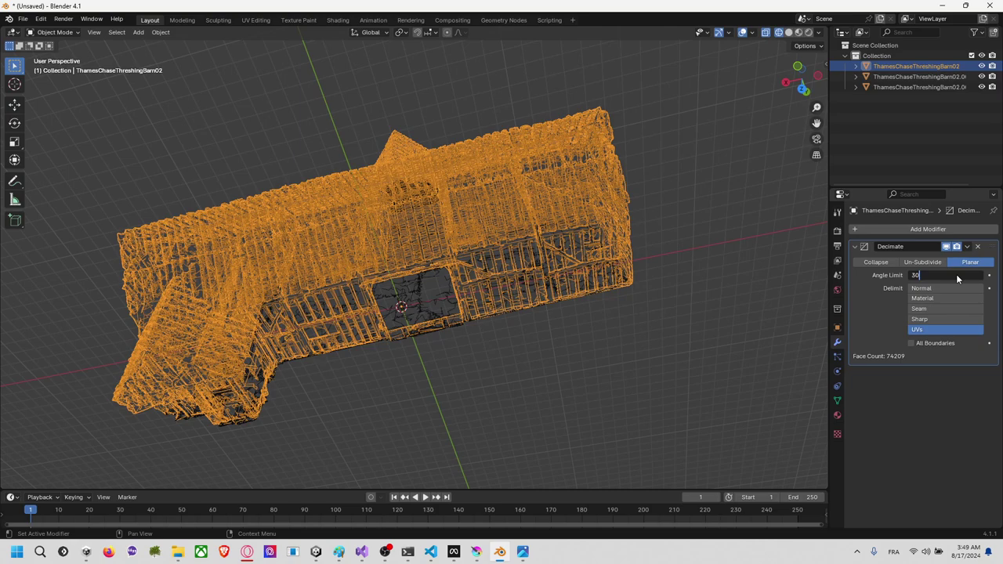
{"action": "type", "text": "30"}
{"action": "key", "text": "Return"}
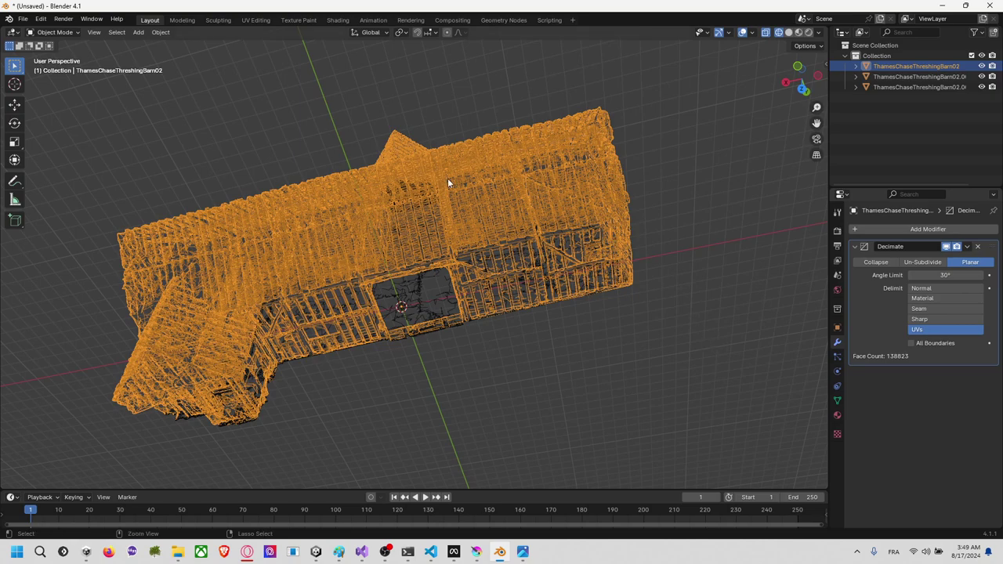
{"action": "key", "text": "ctrl+s"}
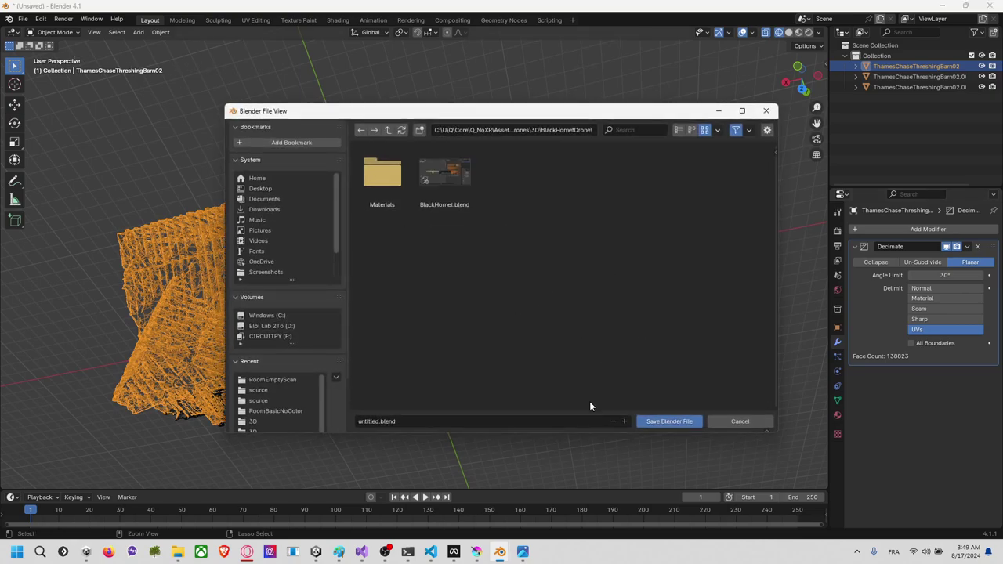
{"action": "left_click", "coordinate": [758, 422]}
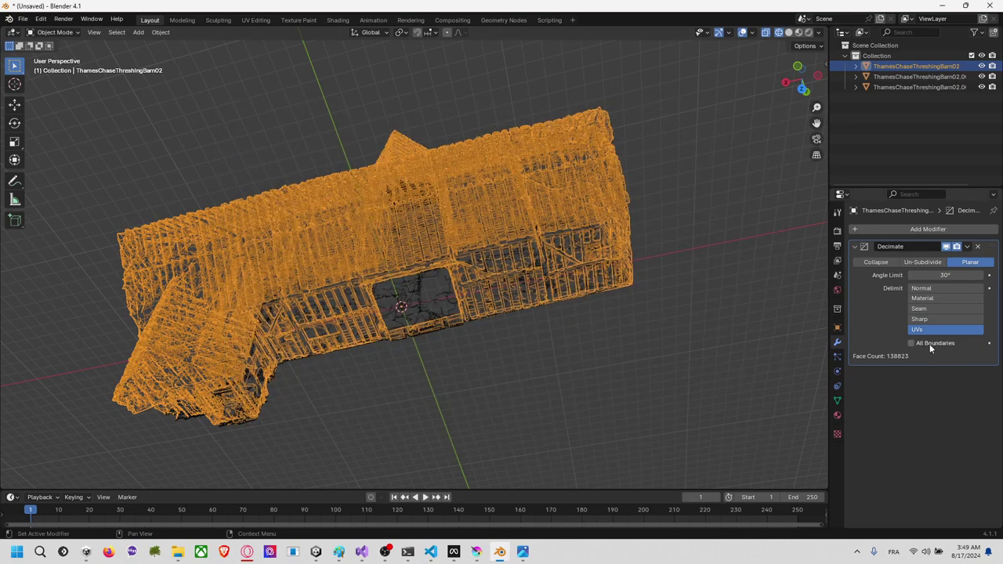
Step: Enable All Boundaries on the Decimate modifier and display the barn in Material Preview shading
{"action": "left_click", "coordinate": [930, 344]}
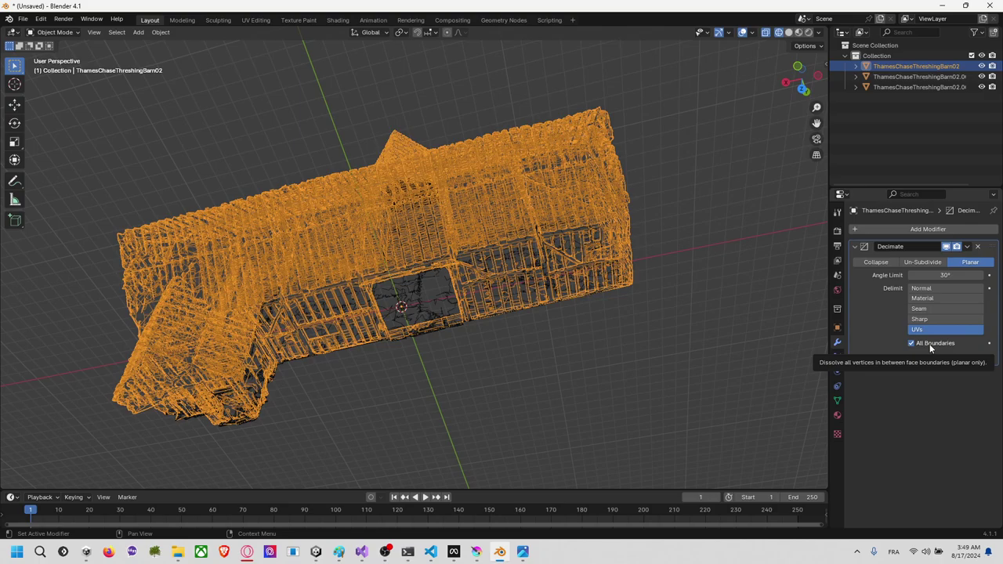
{"action": "scroll", "coordinate": [466, 281], "scroll_direction": "up", "scroll_amount": 10}
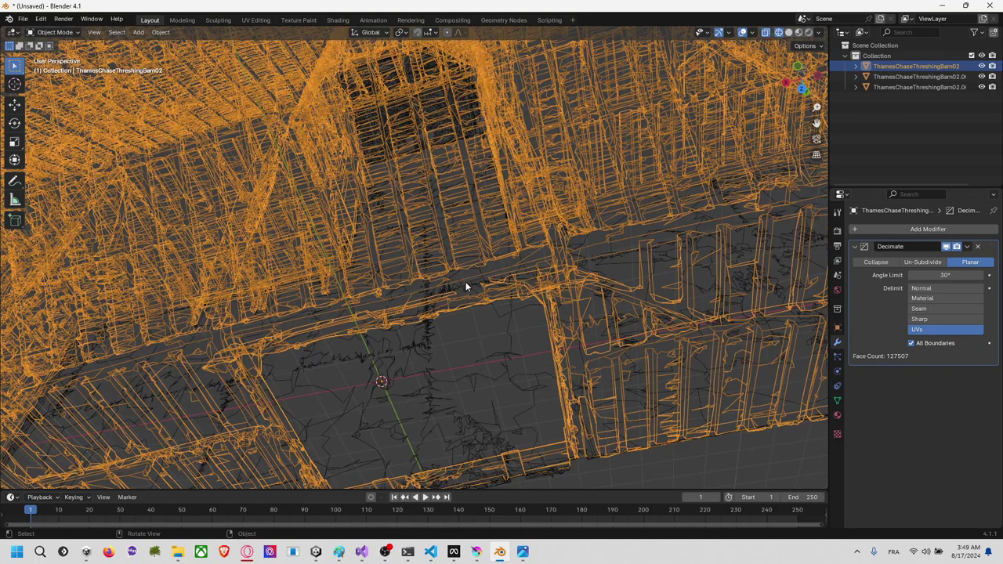
{"action": "key", "text": "z"}
{"action": "left_click", "coordinate": [467, 337]}
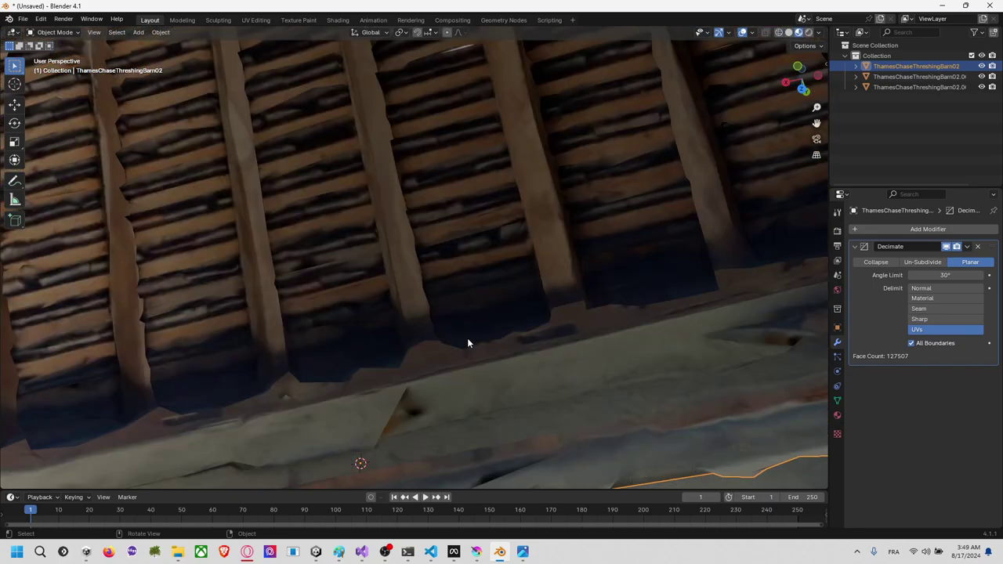
Step: Examine the textured barn interior, comparing the Decimate result with All Boundaries off and on
{"action": "scroll", "coordinate": [479, 326], "scroll_direction": "down", "scroll_amount": 8}
{"action": "scroll", "coordinate": [486, 326], "scroll_direction": "up", "scroll_amount": 4}
{"action": "scroll", "coordinate": [482, 325], "scroll_direction": "up", "scroll_amount": 5}
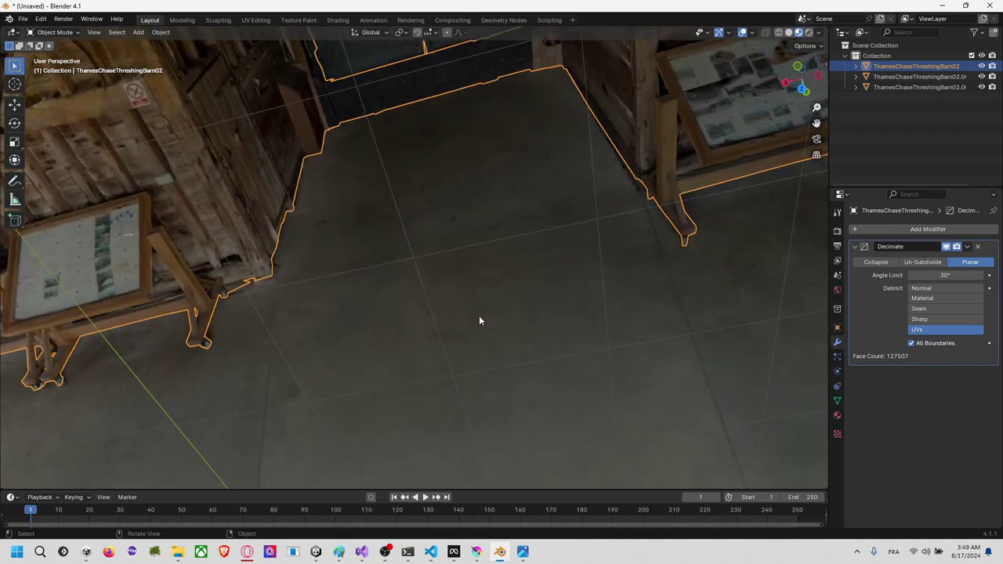
{"action": "right_click", "coordinate": [455, 303]}
{"action": "middle_click_drag", "start_coordinate": [525, 239], "coordinate": [659, 365]}
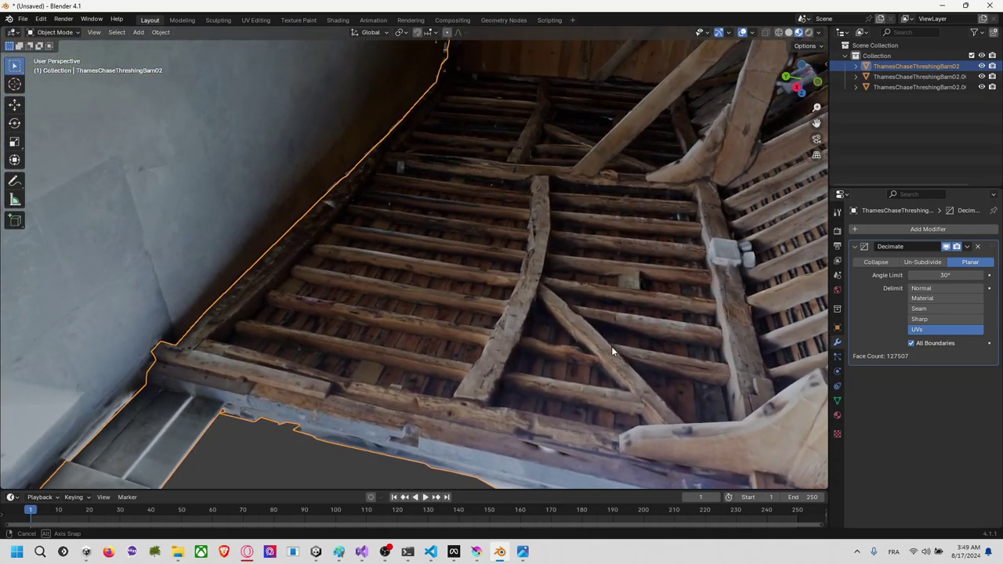
{"action": "left_click", "coordinate": [912, 343]}
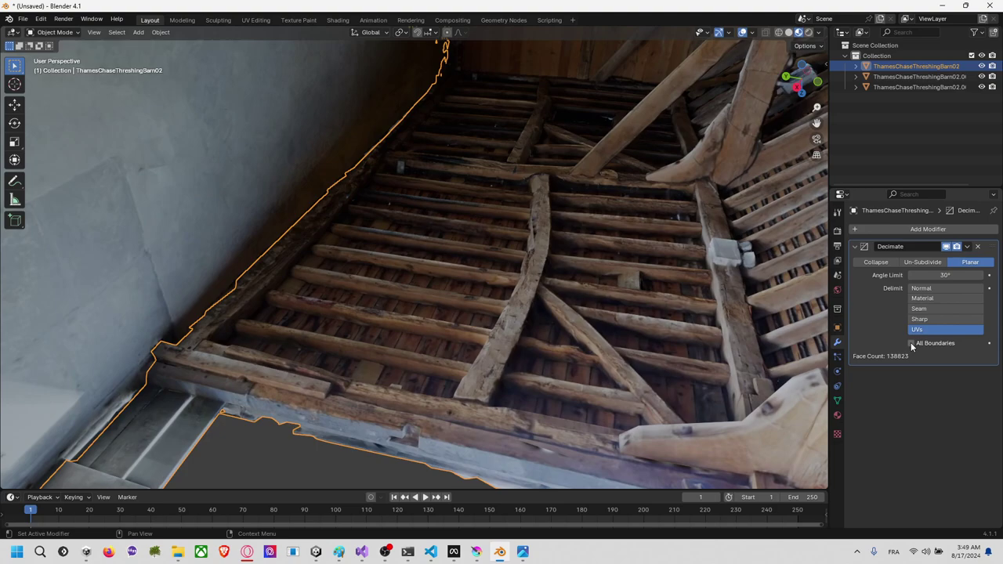
{"action": "left_click", "coordinate": [911, 343]}
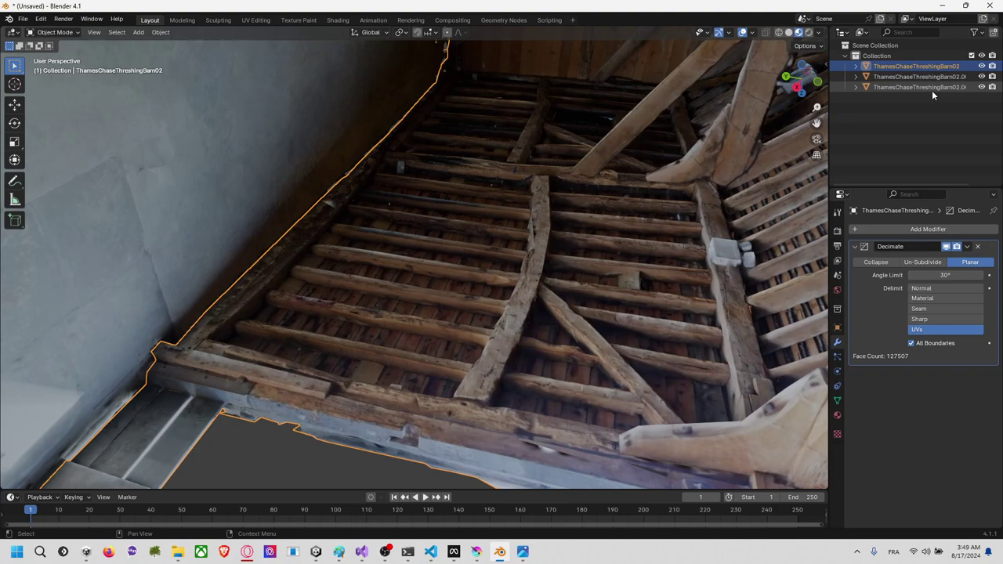
Step: Export the decimated barn as a Wavefront OBJ, overwriting ThamesChaseThreshingBarnLow.obj in the RoomEmptyScan folder
{"action": "key", "text": "ctrl+s"}
{"action": "left_click", "coordinate": [740, 422]}
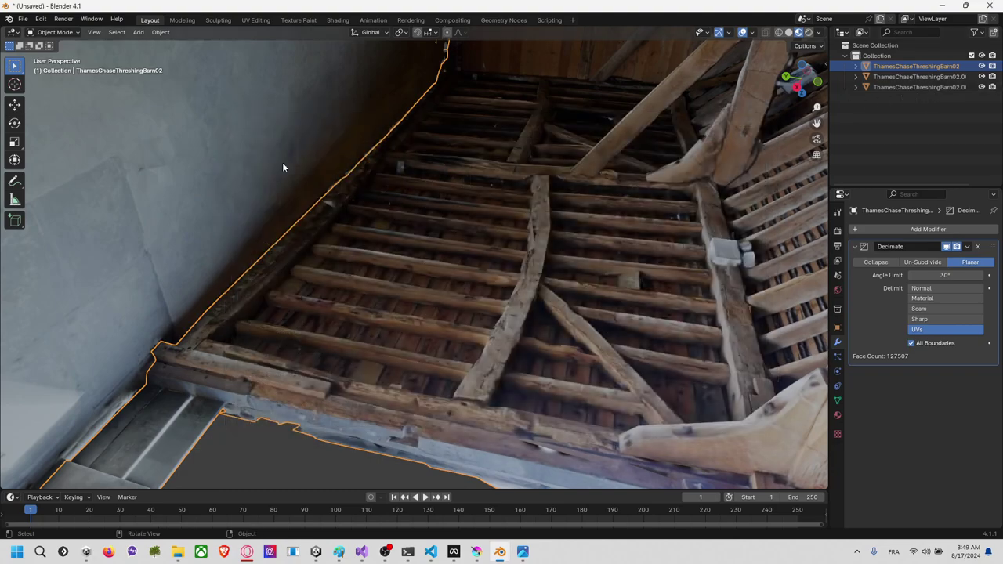
{"action": "left_click", "coordinate": [23, 19]}
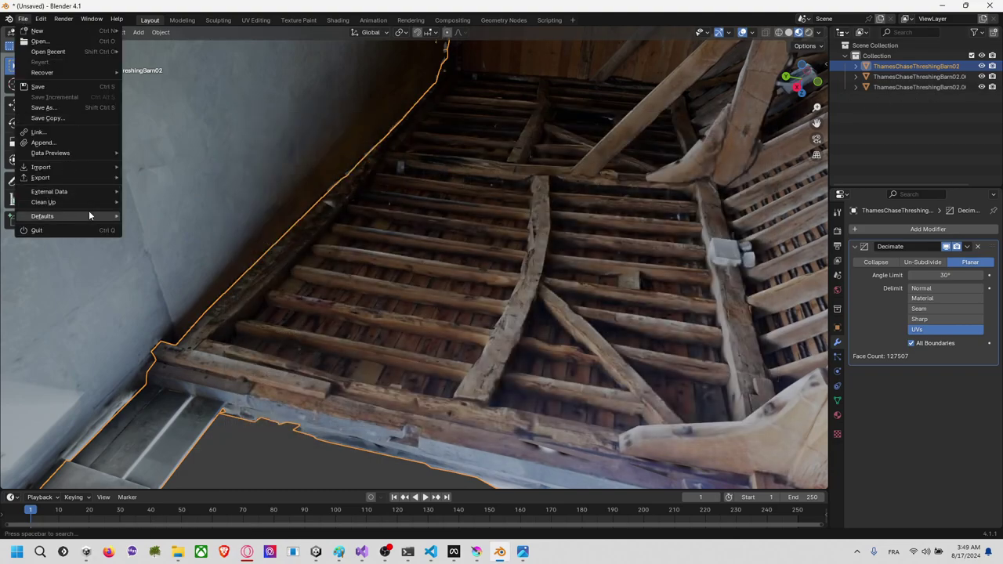
{"action": "mouse_move", "coordinate": [90, 177]}
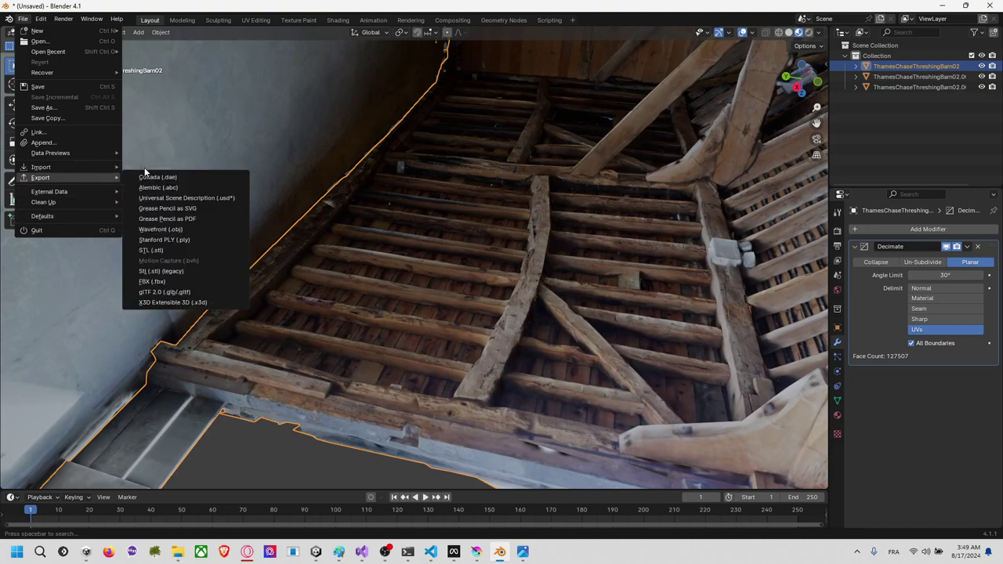
{"action": "left_click", "coordinate": [194, 228]}
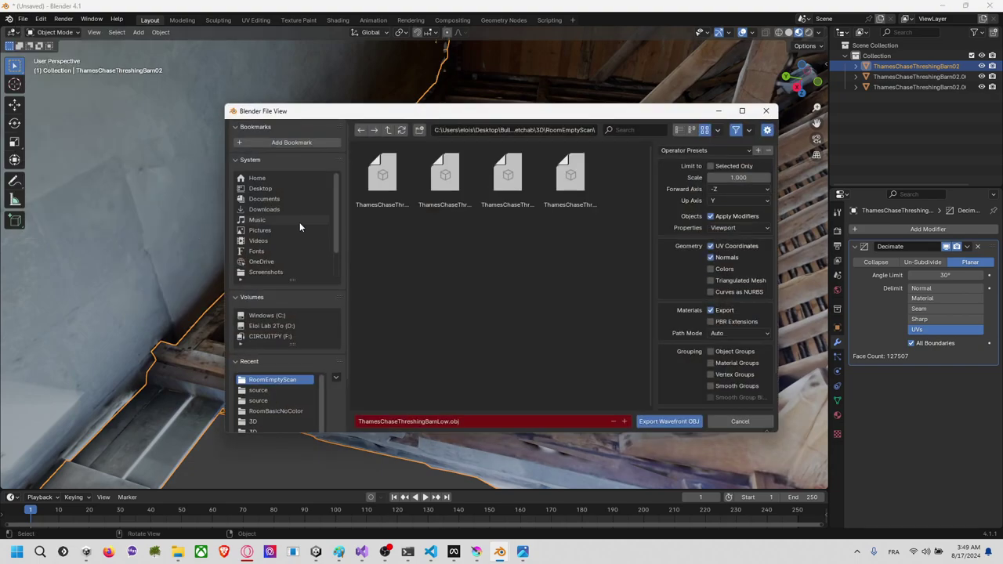
{"action": "left_click", "coordinate": [571, 181]}
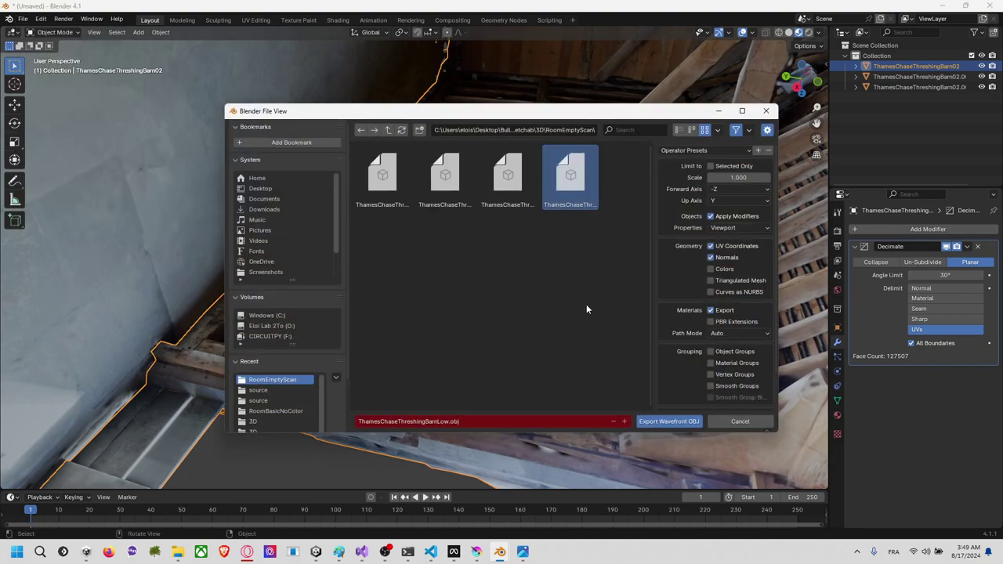
{"action": "left_click", "coordinate": [662, 421]}
Step: Switch to Unity and examine the reimported low-poly barn's exterior and interior walls in the Thames Chase Room prefab
{"action": "key", "text": "alt+Tab"}
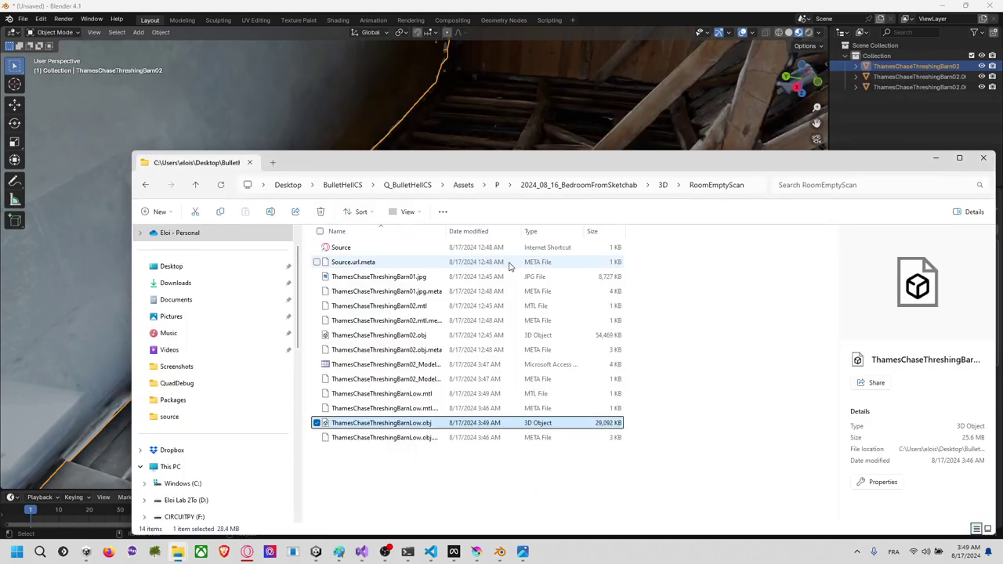
{"action": "key", "text": "alt+Tab"}
{"action": "key", "text": "Tab"}
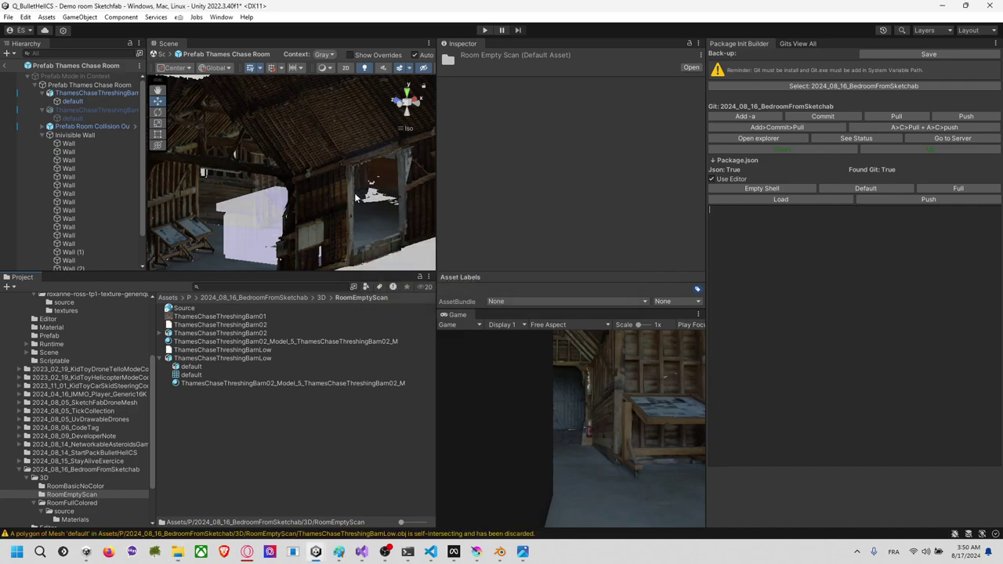
{"action": "scroll", "coordinate": [354, 183], "scroll_direction": "down", "scroll_amount": 8}
{"action": "scroll", "coordinate": [355, 184], "scroll_direction": "up", "scroll_amount": 7}
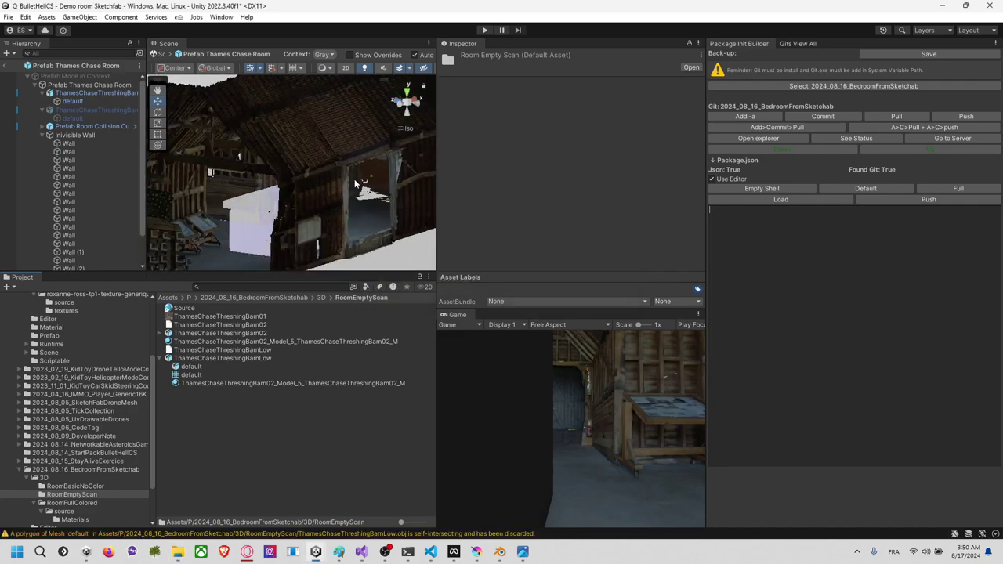
{"action": "scroll", "coordinate": [351, 177], "scroll_direction": "up", "scroll_amount": 6}
{"action": "scroll", "coordinate": [352, 172], "scroll_direction": "down", "scroll_amount": 8}
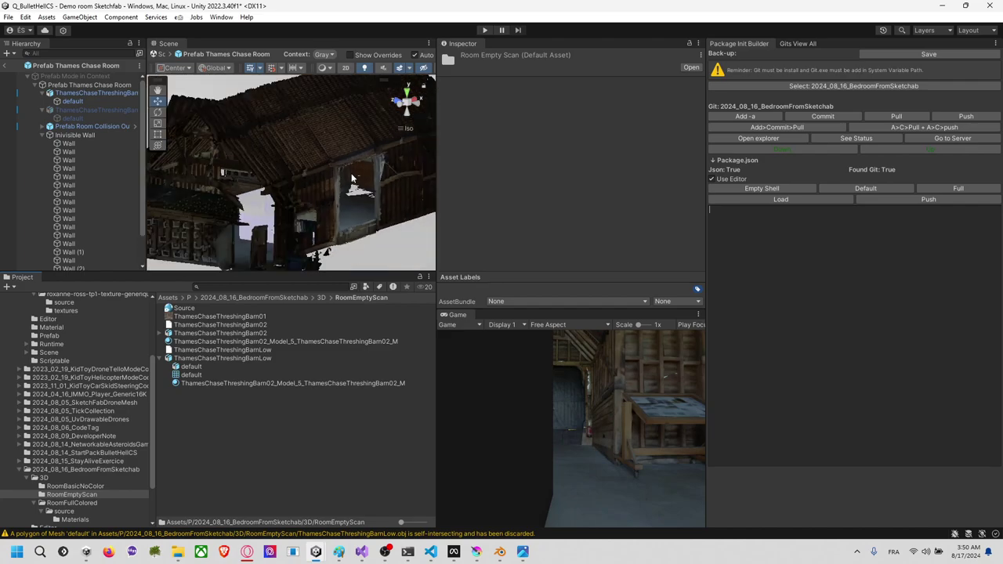
{"action": "scroll", "coordinate": [352, 177], "scroll_direction": "down", "scroll_amount": 8}
{"action": "right_click_drag", "start_coordinate": [352, 178], "coordinate": [406, 169]}
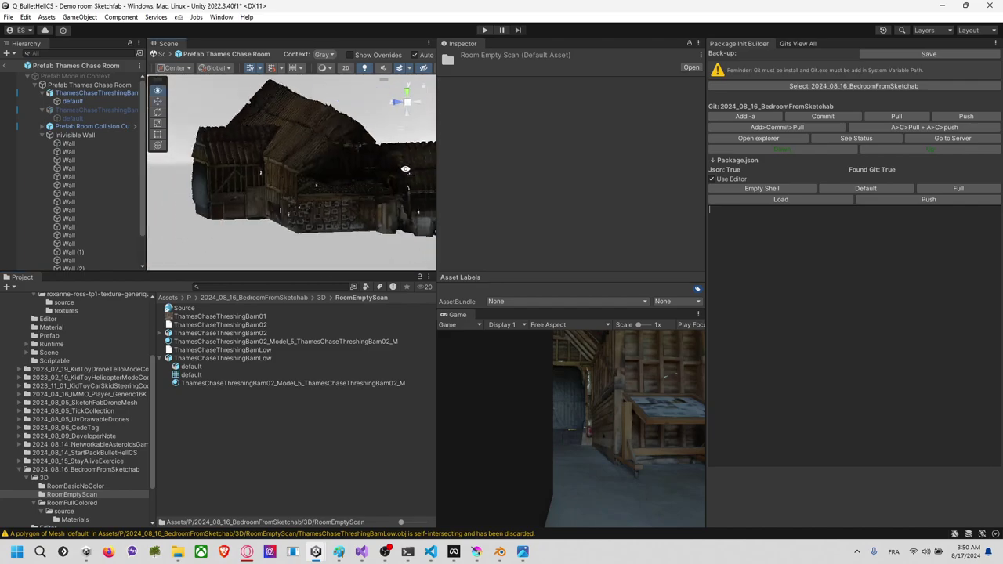
{"action": "left_click_drag", "start_coordinate": [405, 168], "coordinate": [364, 201], "text": "alt"}
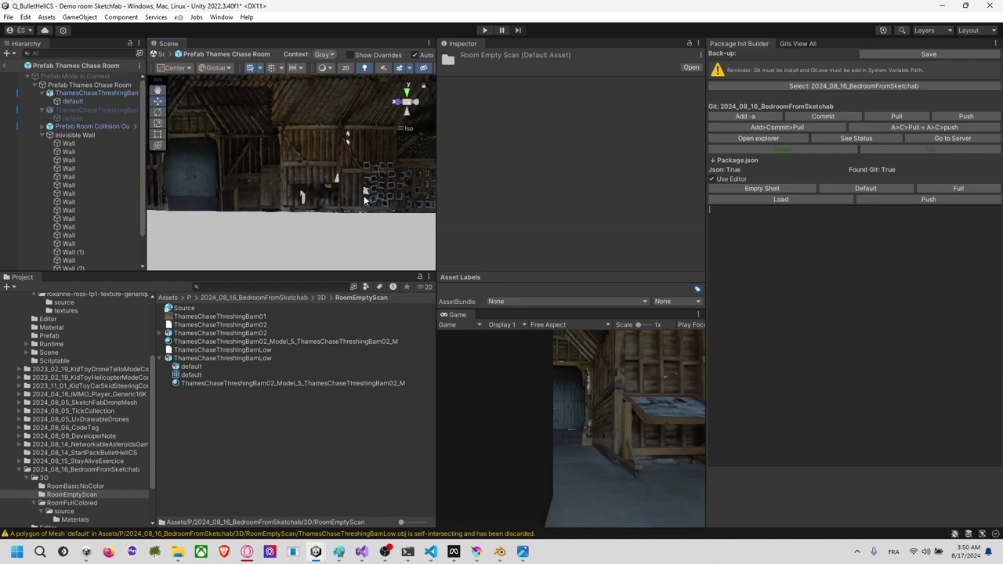
Step: Switch to Blender and examine the decimated barn's exterior surfaces for comparison with the Unity import
{"action": "key", "text": "alt+Tab"}
{"action": "key", "text": "alt+Tab"}
{"action": "key", "text": "alt+Tab"}
{"action": "key", "text": "alt+Tab"}
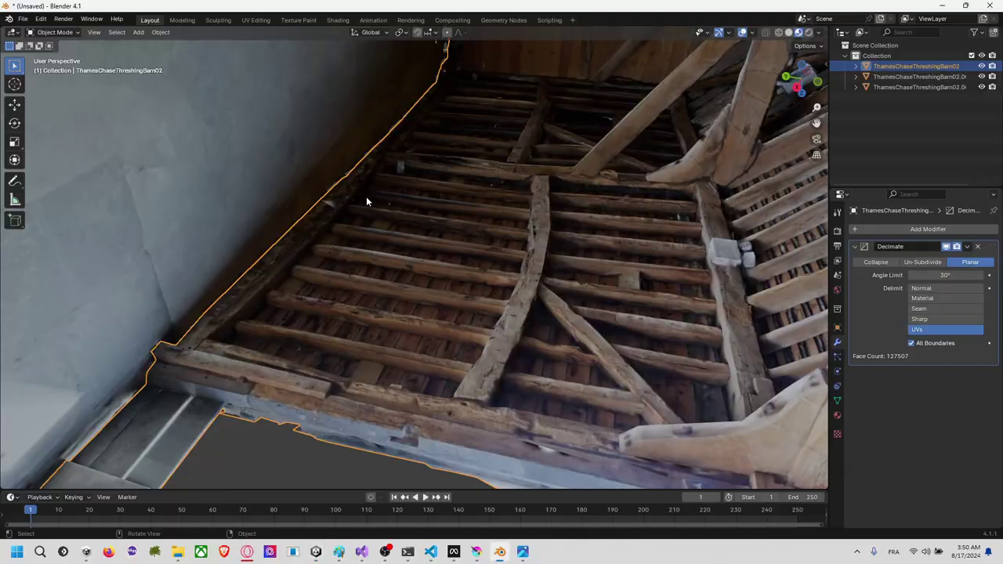
{"action": "scroll", "coordinate": [586, 234], "scroll_direction": "down", "scroll_amount": 5}
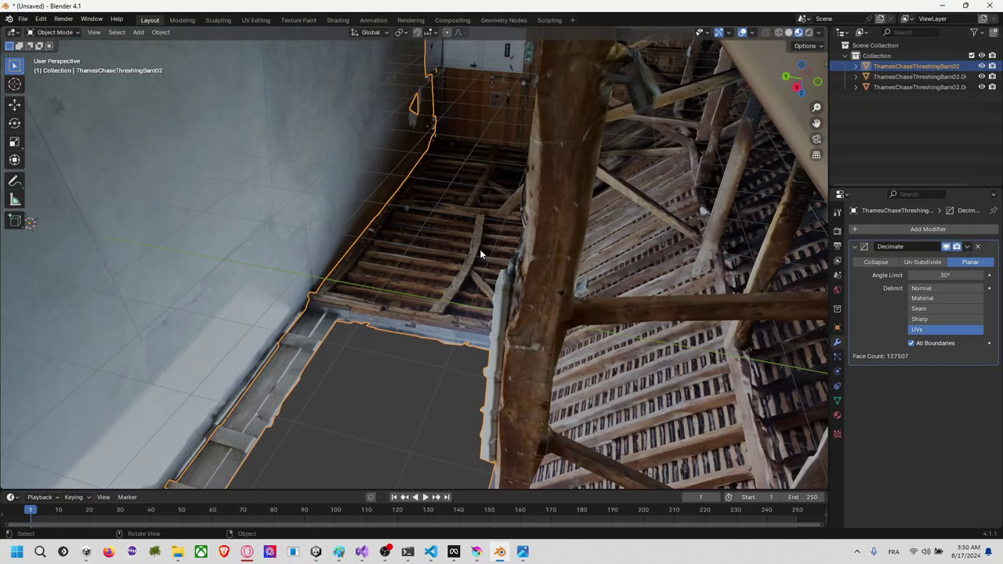
{"action": "right_click", "coordinate": [478, 244]}
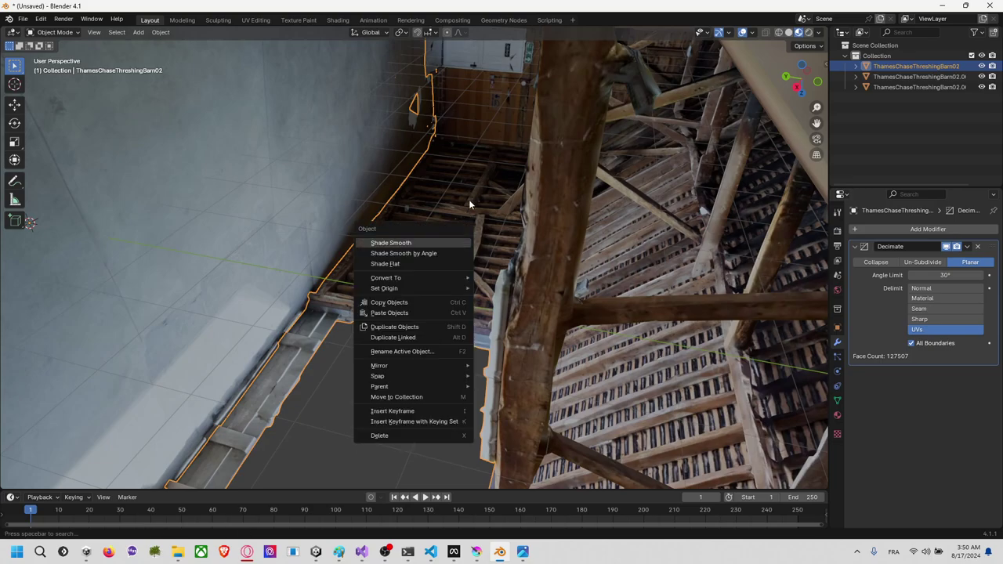
{"action": "middle_click_drag", "start_coordinate": [450, 176], "coordinate": [480, 110]}
{"action": "scroll", "coordinate": [481, 105], "scroll_direction": "down", "scroll_amount": 10}
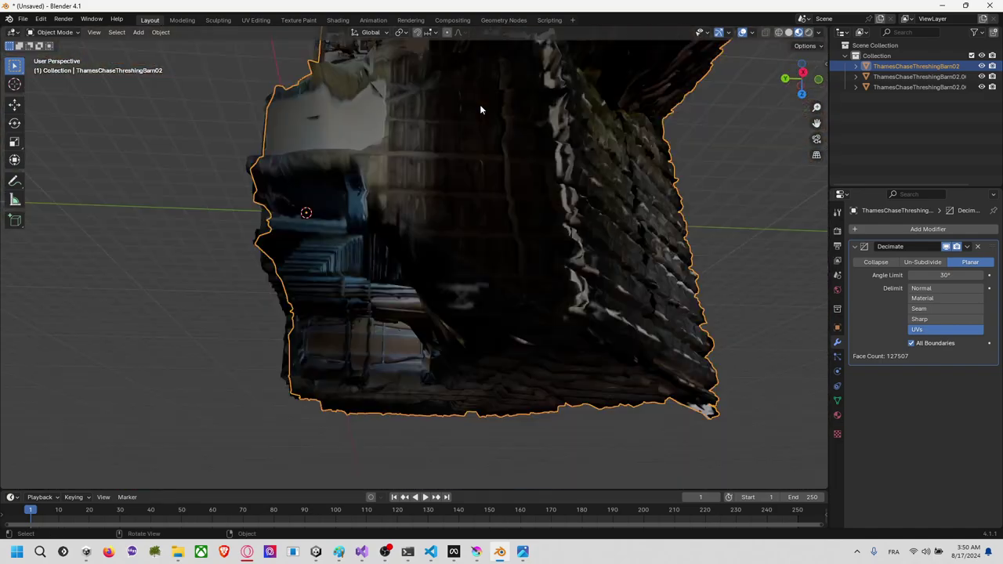
{"action": "scroll", "coordinate": [483, 115], "scroll_direction": "up", "scroll_amount": 8}
{"action": "scroll", "coordinate": [492, 138], "scroll_direction": "down", "scroll_amount": 6}
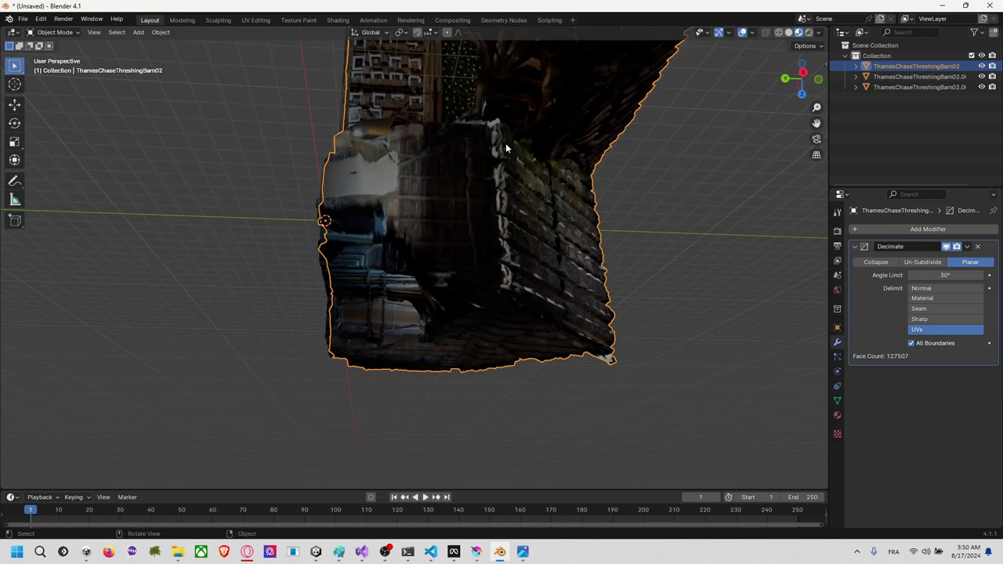
{"action": "right_click", "coordinate": [505, 147]}
Step: Examine the decimated barn's roof tiles, rafters and posts up close from several angles
{"action": "middle_click_drag", "start_coordinate": [693, 235], "coordinate": [664, 258]}
{"action": "scroll", "coordinate": [394, 295], "scroll_direction": "up", "scroll_amount": 4}
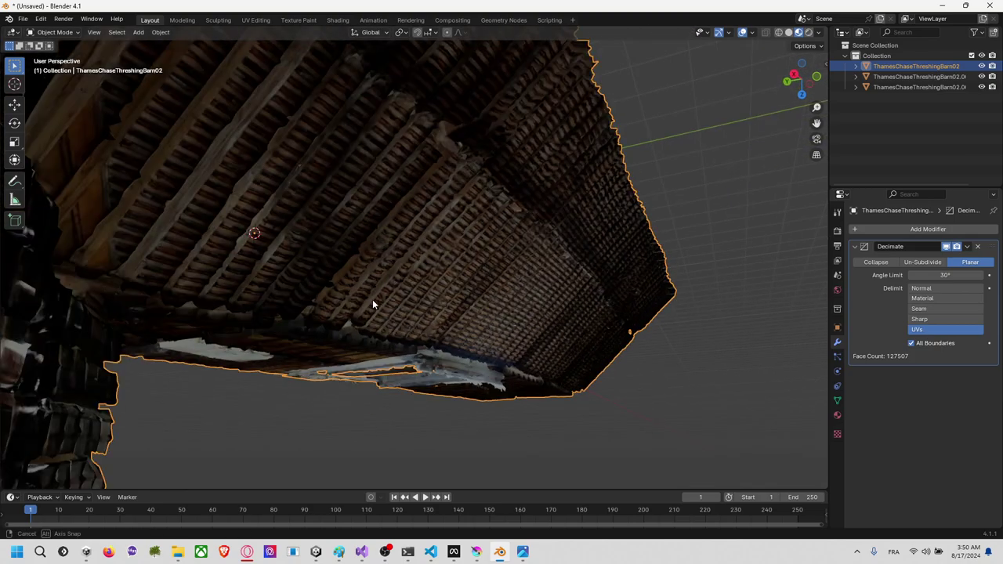
{"action": "middle_click_drag", "start_coordinate": [373, 305], "coordinate": [516, 245]}
{"action": "scroll", "coordinate": [526, 233], "scroll_direction": "up", "scroll_amount": 3}
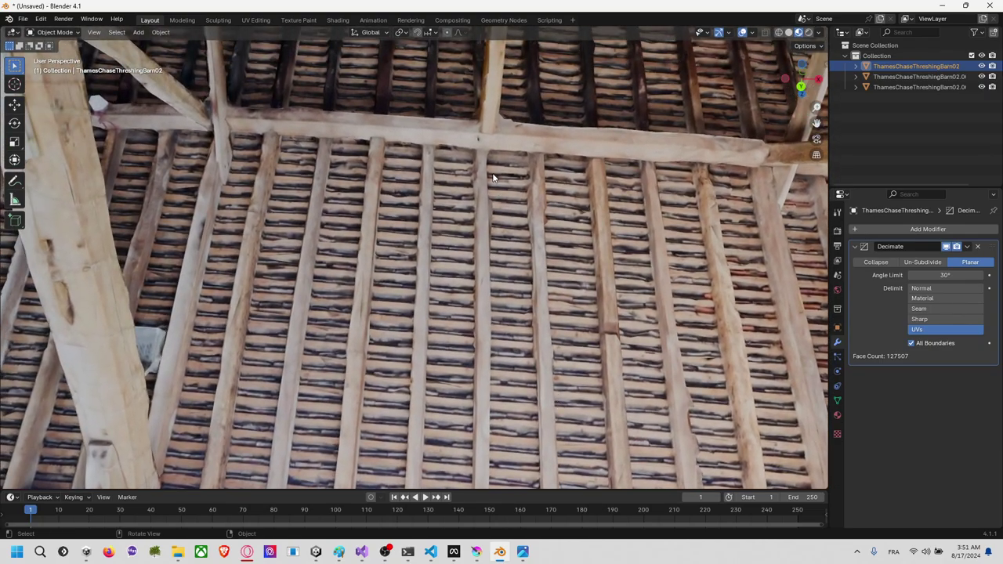
{"action": "middle_click_drag", "start_coordinate": [493, 178], "coordinate": [419, 238]}
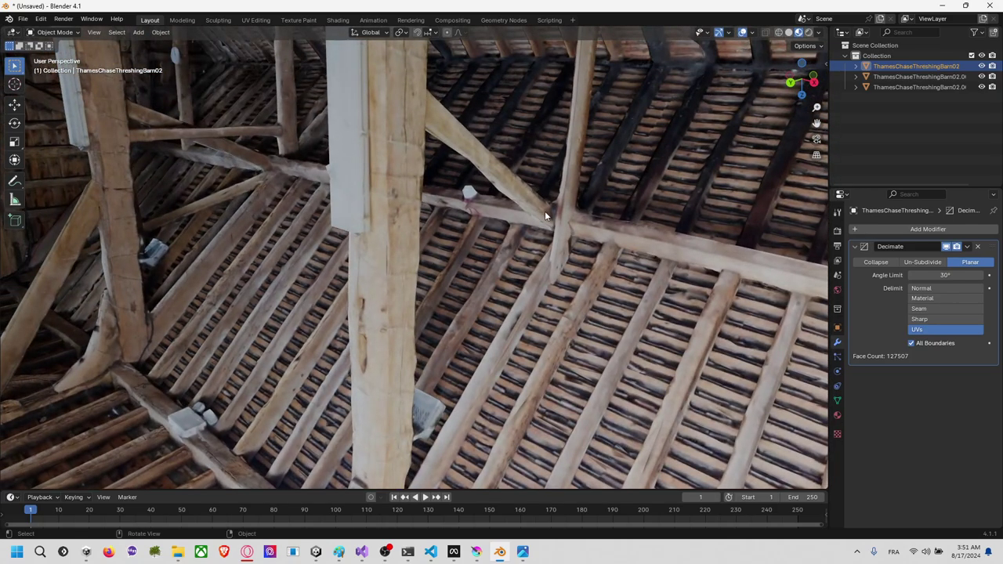
{"action": "scroll", "coordinate": [545, 211], "scroll_direction": "up", "scroll_amount": 5}
{"action": "scroll", "coordinate": [544, 215], "scroll_direction": "down", "scroll_amount": 6}
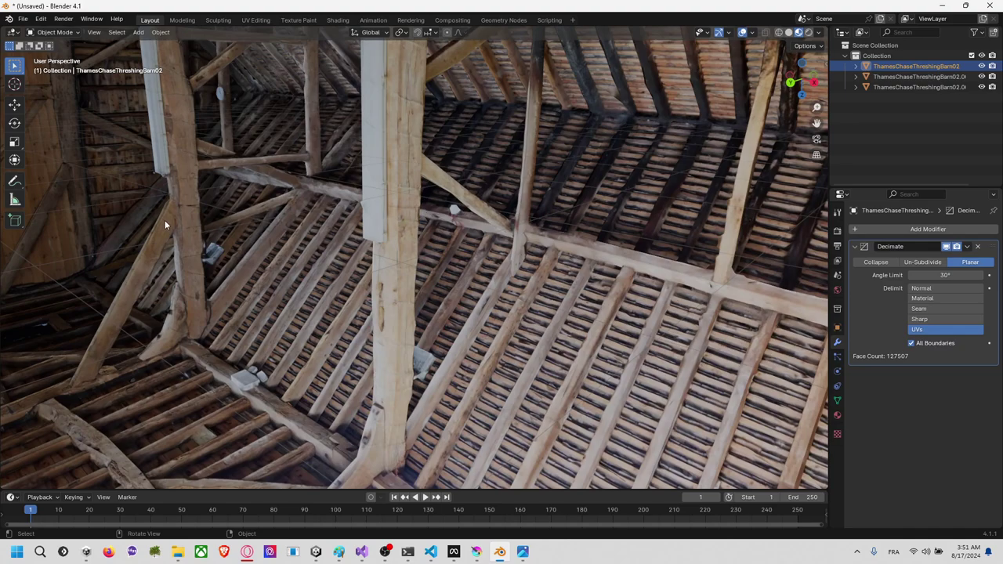
Step: Switch to Unity and disable Import BlendShapes, Import Cameras and Import Lights for the ThamesChaseThreshingBarnLow model
{"action": "key", "text": "alt+Tab"}
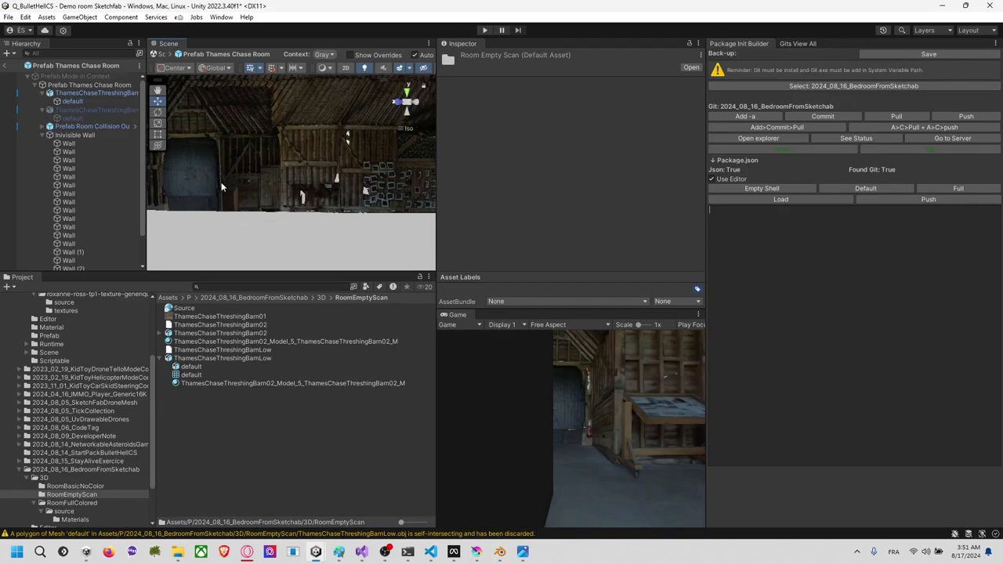
{"action": "left_click", "coordinate": [229, 359]}
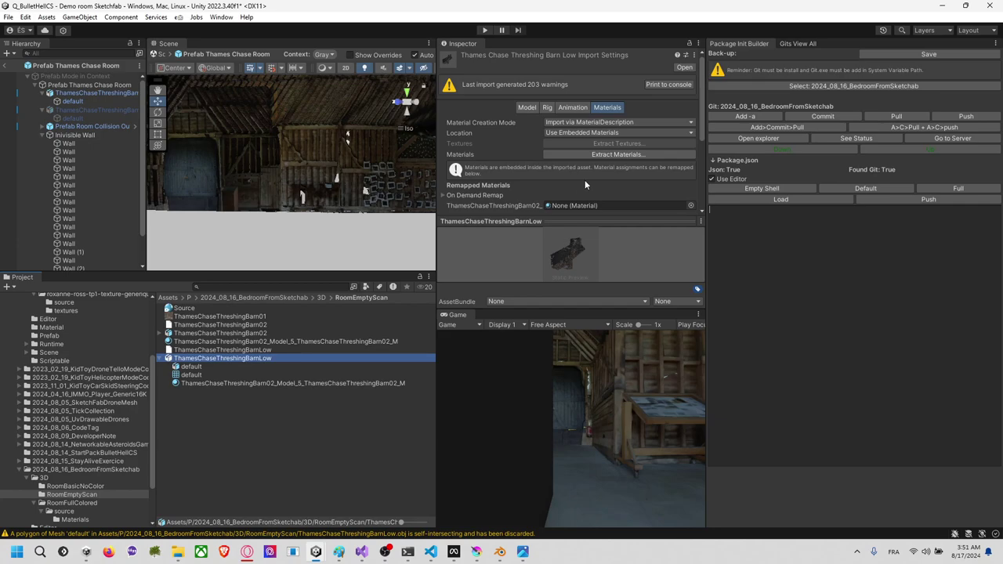
{"action": "left_click", "coordinate": [580, 108]}
{"action": "left_click", "coordinate": [528, 108]}
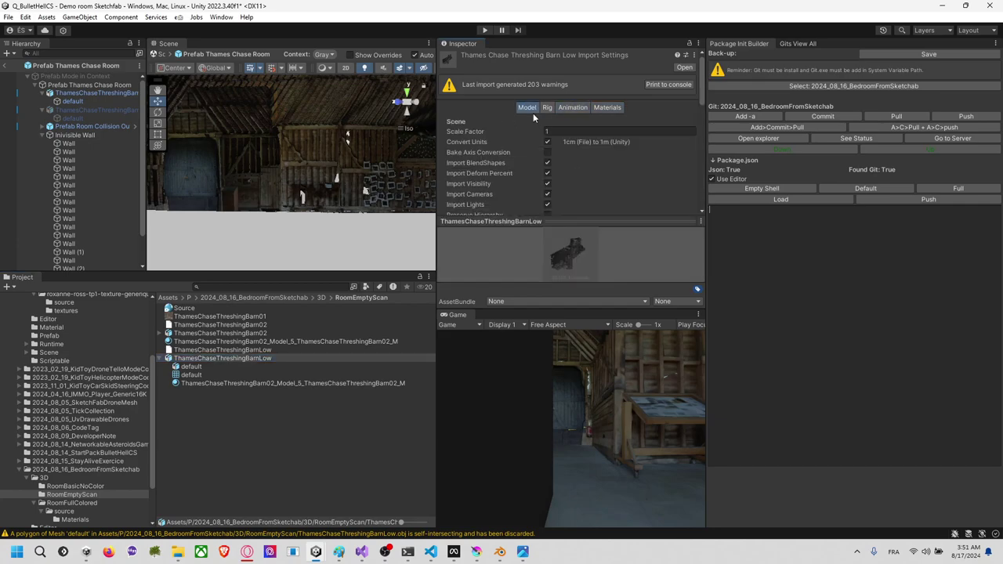
{"action": "left_click", "coordinate": [548, 163]}
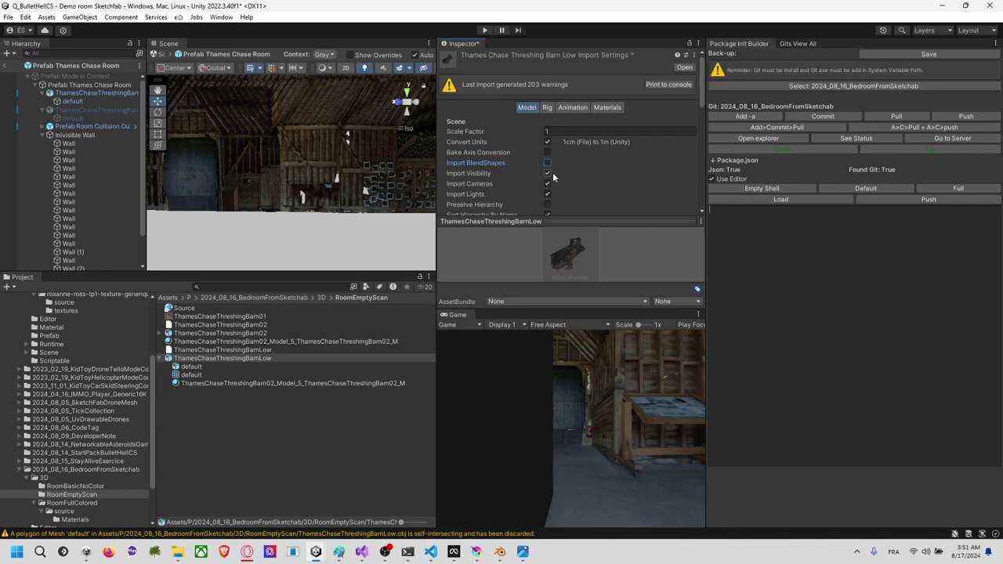
{"action": "scroll", "coordinate": [555, 176], "scroll_direction": "down", "scroll_amount": 1}
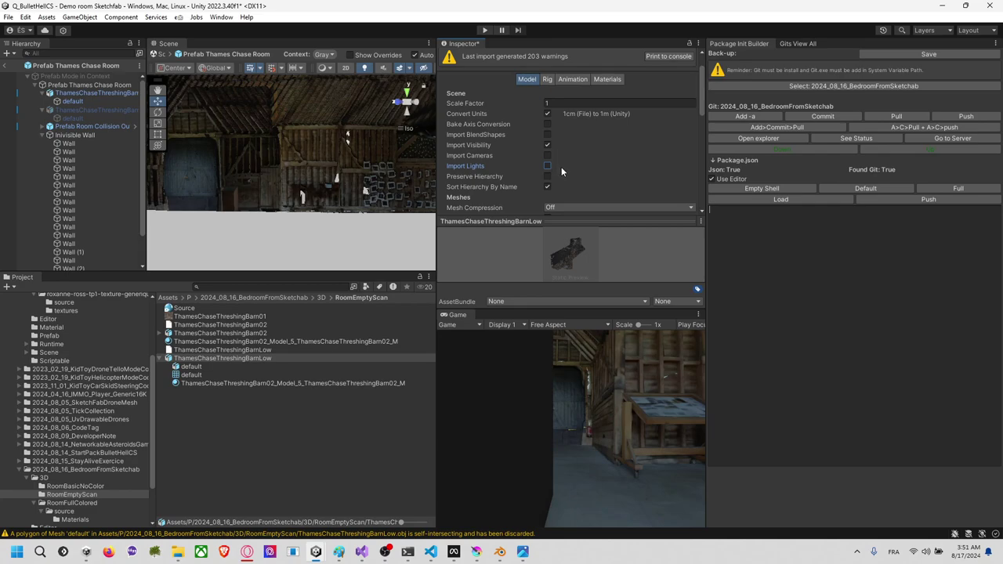
Step: Enable Keep Quads and disable Weld Vertices in the low-poly barn's geometry import settings, leaving Index Format on Auto
{"action": "scroll", "coordinate": [561, 167], "scroll_direction": "down", "scroll_amount": 3}
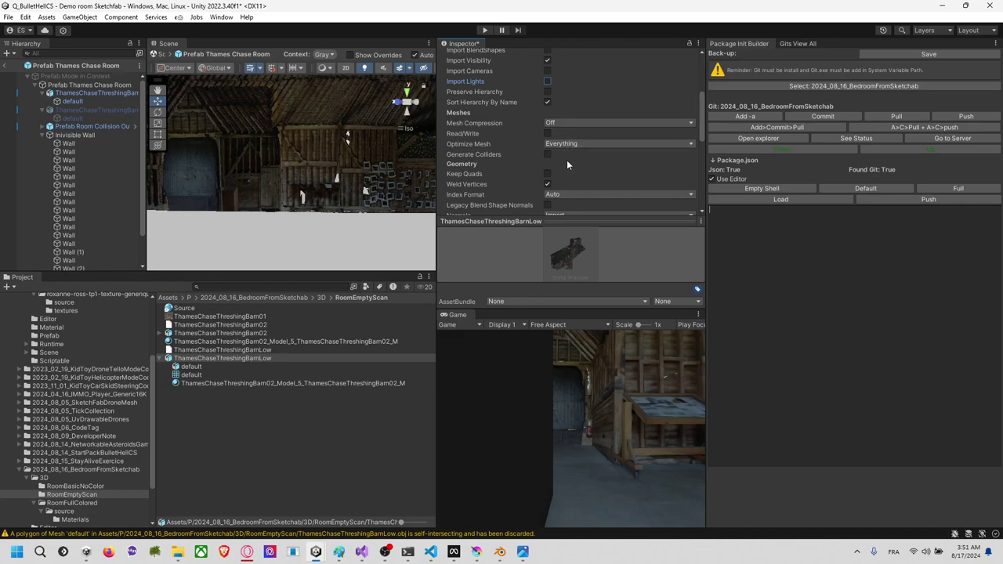
{"action": "left_click", "coordinate": [547, 174]}
{"action": "scroll", "coordinate": [573, 171], "scroll_direction": "down", "scroll_amount": 1}
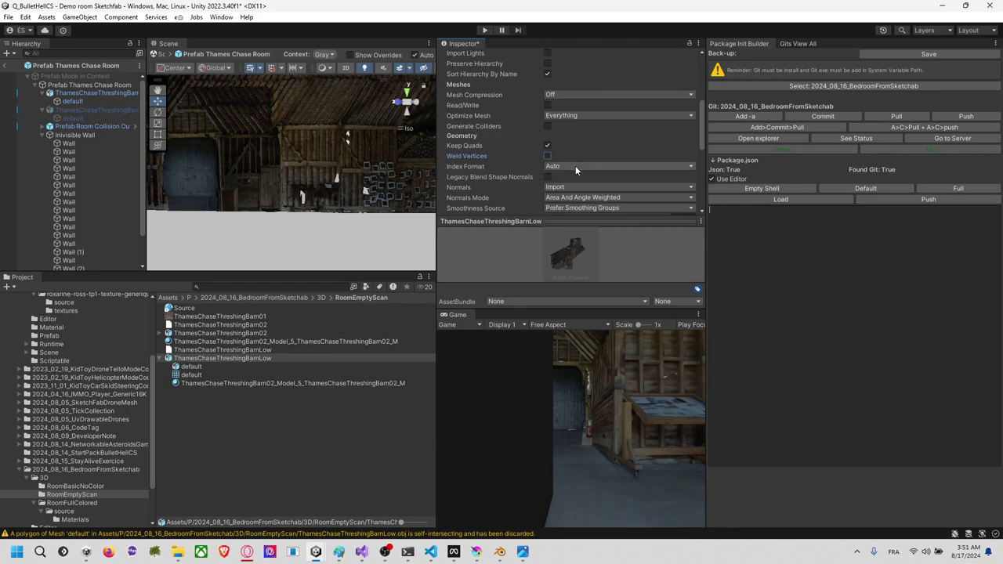
{"action": "left_click", "coordinate": [575, 166]}
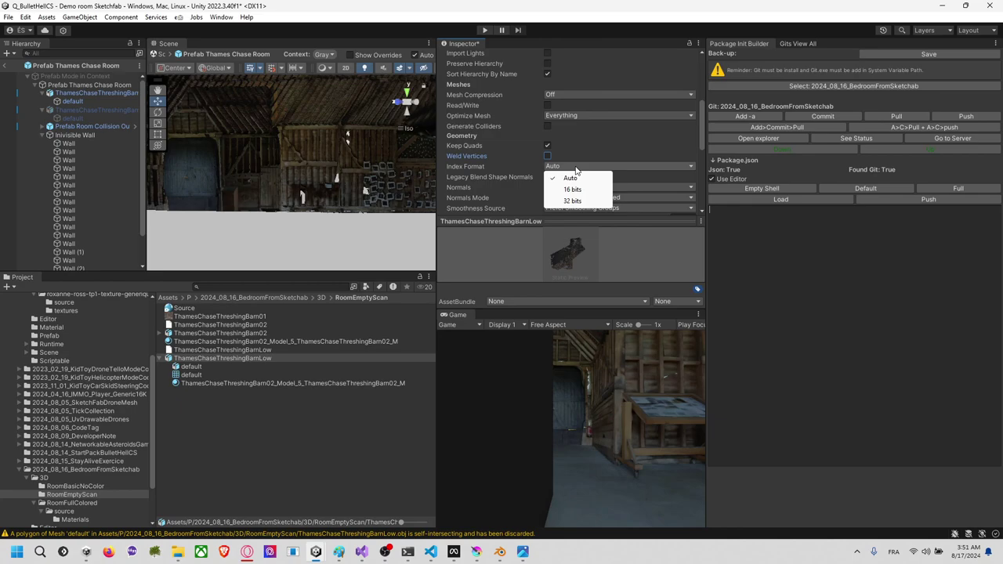
{"action": "left_click", "coordinate": [512, 179]}
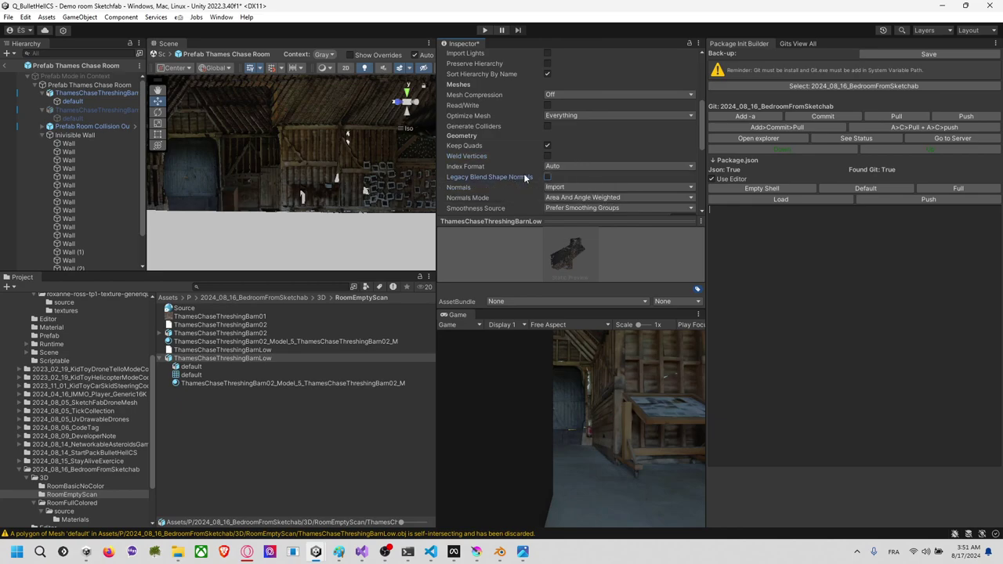
Step: Set the low-poly barn model's Normals to None and apply the changed import settings
{"action": "scroll", "coordinate": [581, 183], "scroll_direction": "down", "scroll_amount": 3}
{"action": "scroll", "coordinate": [576, 189], "scroll_direction": "down", "scroll_amount": 2}
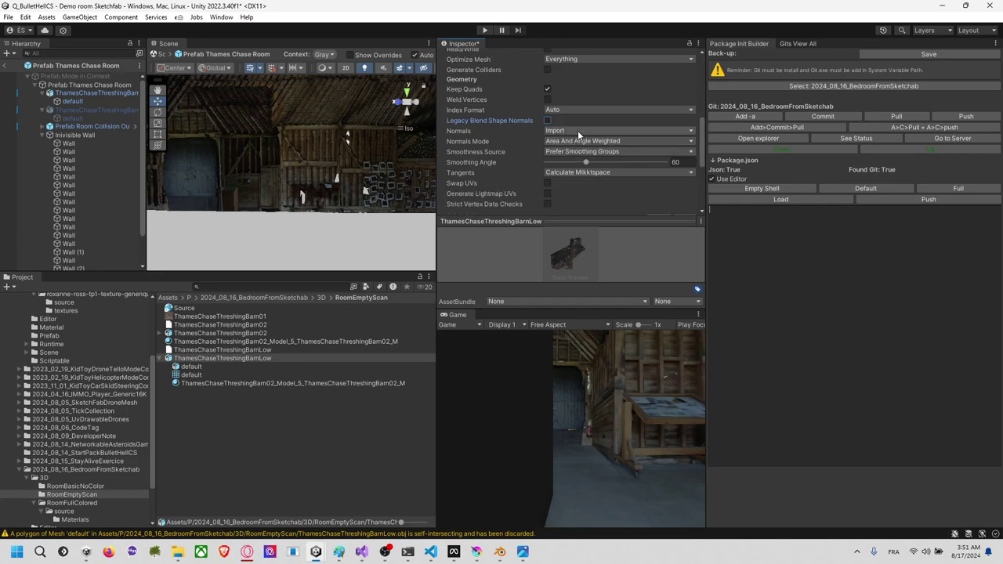
{"action": "left_click", "coordinate": [577, 130]}
{"action": "left_click", "coordinate": [580, 164]}
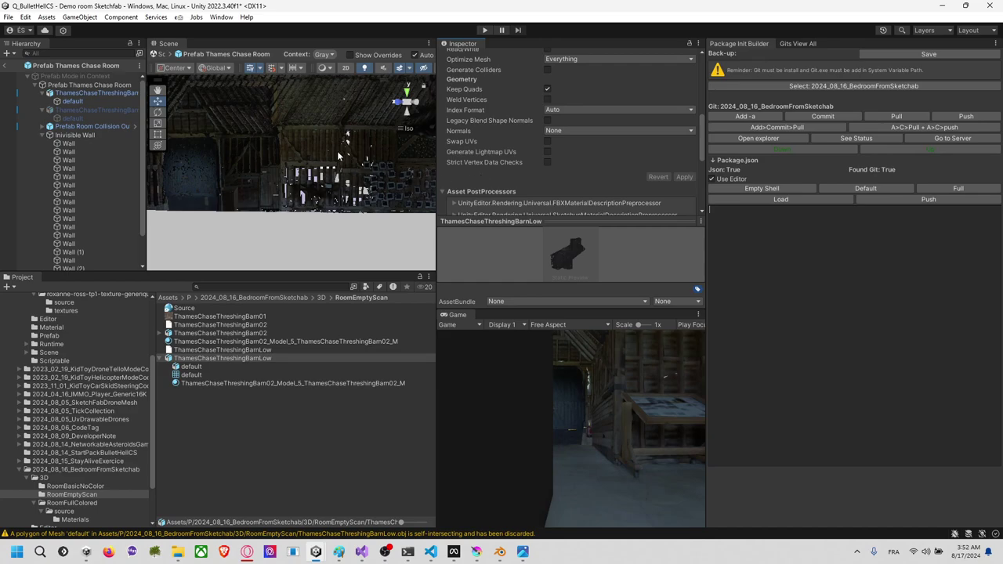
Step: Examine the reimported barn's interior wall, and display the component settings of its default mesh object
{"action": "scroll", "coordinate": [338, 157], "scroll_direction": "down", "scroll_amount": 3}
{"action": "scroll", "coordinate": [340, 159], "scroll_direction": "up", "scroll_amount": 5}
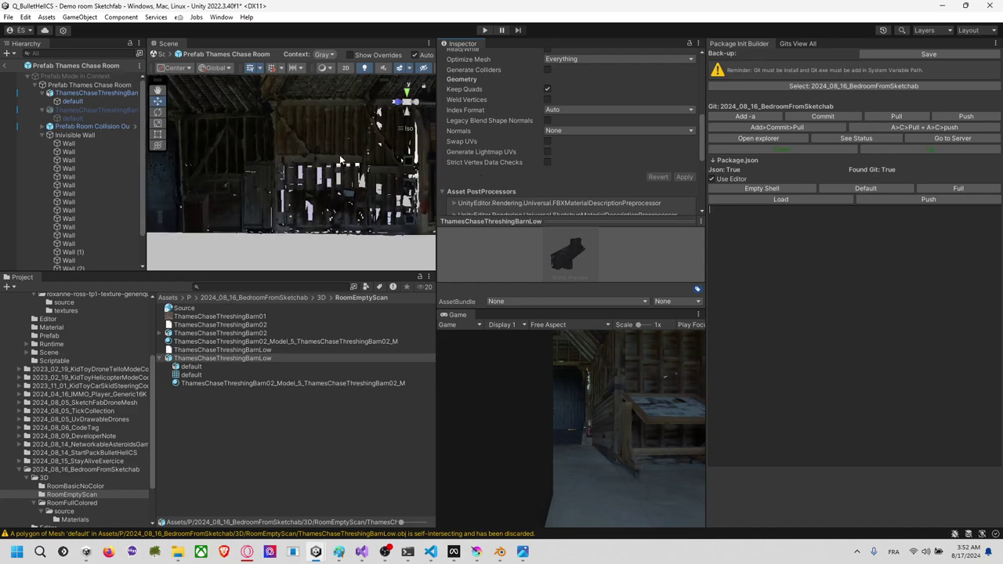
{"action": "scroll", "coordinate": [340, 159], "scroll_direction": "up", "scroll_amount": 3}
{"action": "scroll", "coordinate": [341, 159], "scroll_direction": "down", "scroll_amount": 4}
{"action": "middle_click_drag", "start_coordinate": [343, 165], "coordinate": [331, 173]}
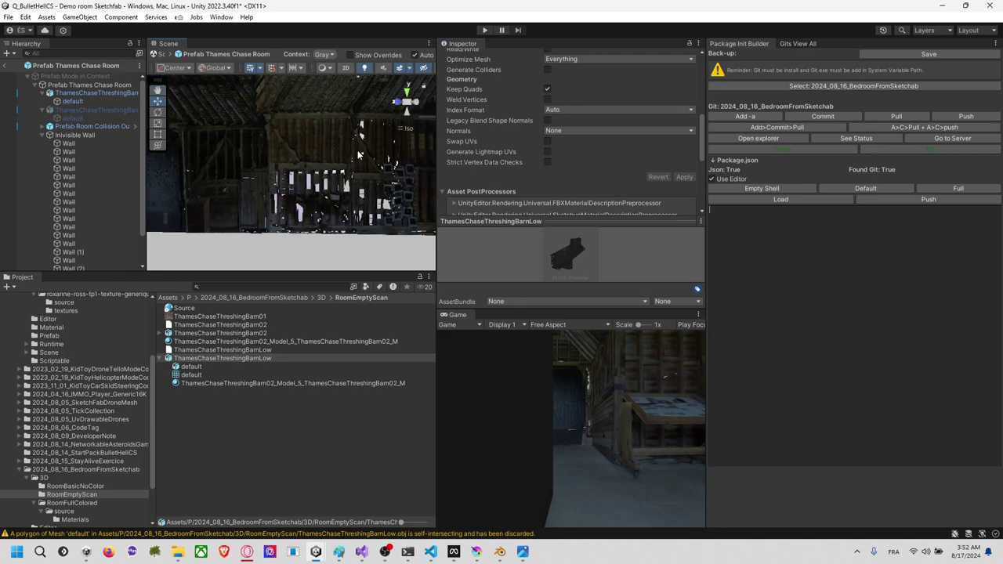
{"action": "left_click", "coordinate": [330, 164]}
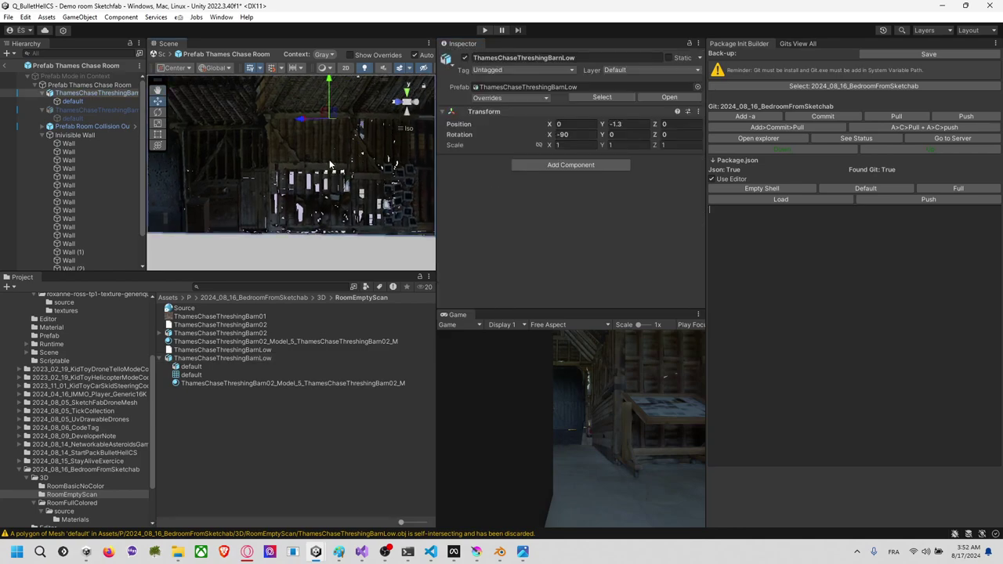
{"action": "left_click", "coordinate": [88, 100]}
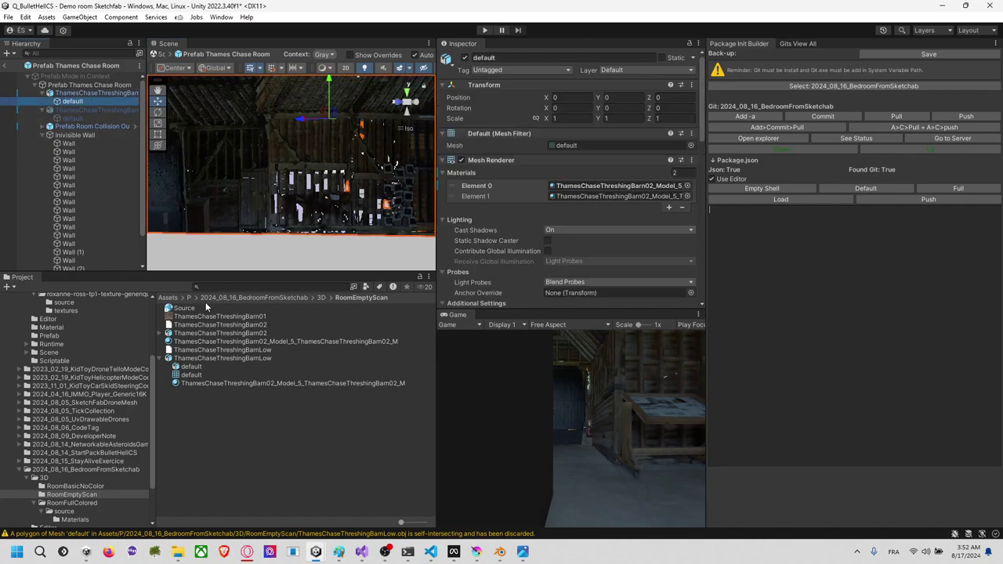
Step: Reduce the low-poly barn's Mesh Renderer to one material slot and assign it the ThamesChaseThreshingBarn02_Model_5_ThamesChaseThreshingBarn02_M material from the RoomEmptyScan folder
{"action": "left_click_drag", "start_coordinate": [228, 345], "coordinate": [445, 266]}
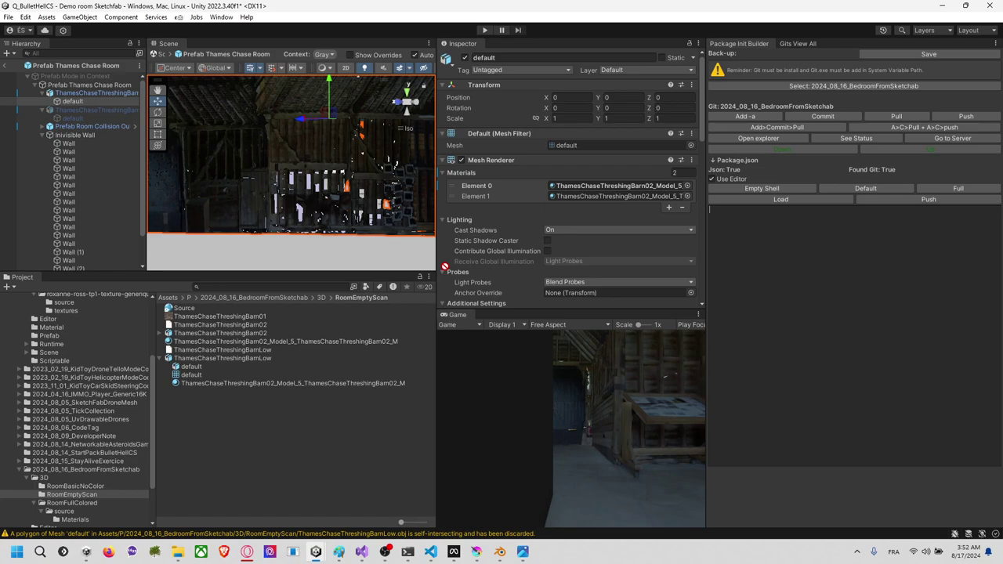
{"action": "left_click_drag", "start_coordinate": [577, 204], "coordinate": [581, 188]}
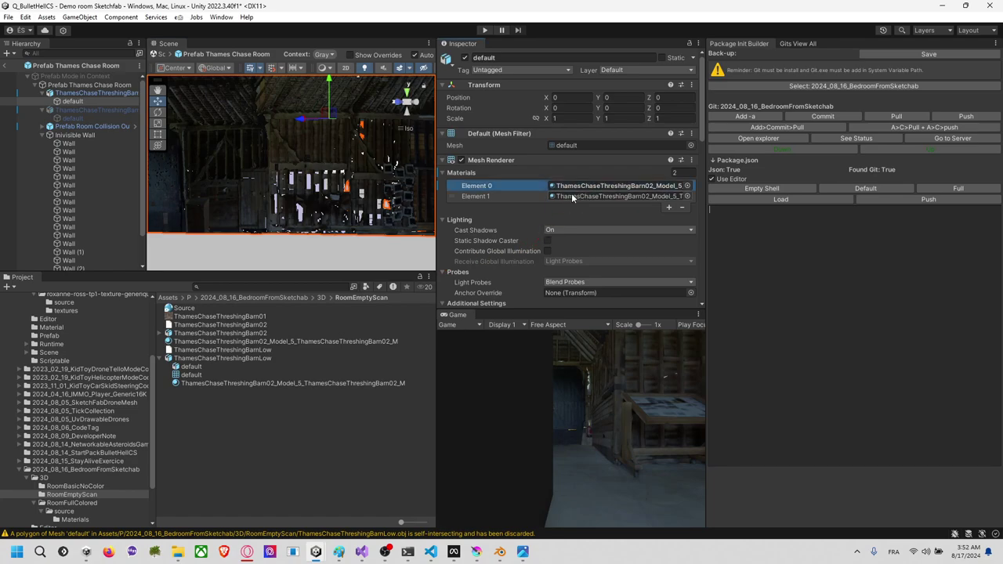
{"action": "left_click", "coordinate": [571, 195]}
{"action": "key", "text": "Delete"}
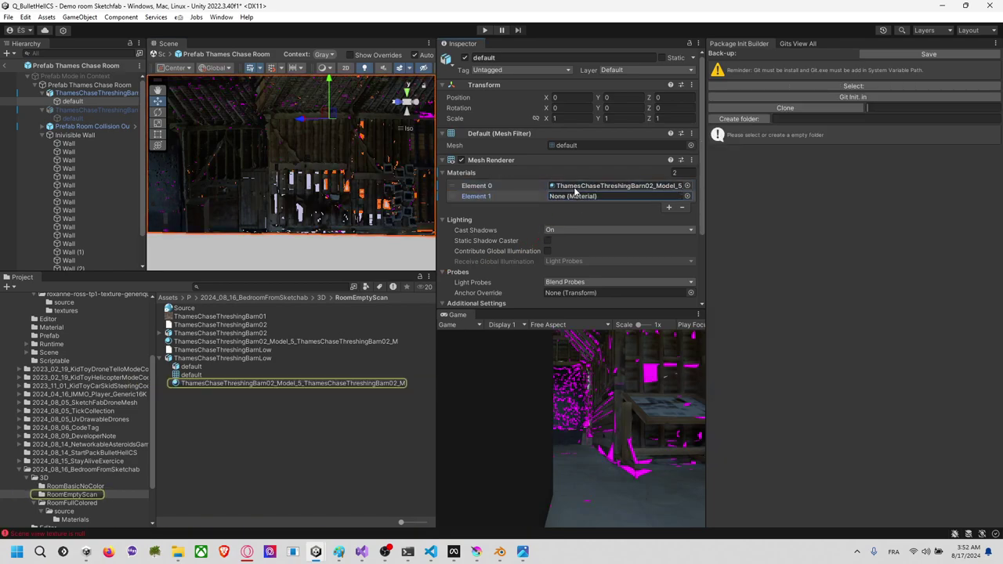
{"action": "left_click", "coordinate": [575, 188]}
{"action": "key", "text": "Delete"}
{"action": "left_click", "coordinate": [539, 196]}
{"action": "key", "text": "Delete"}
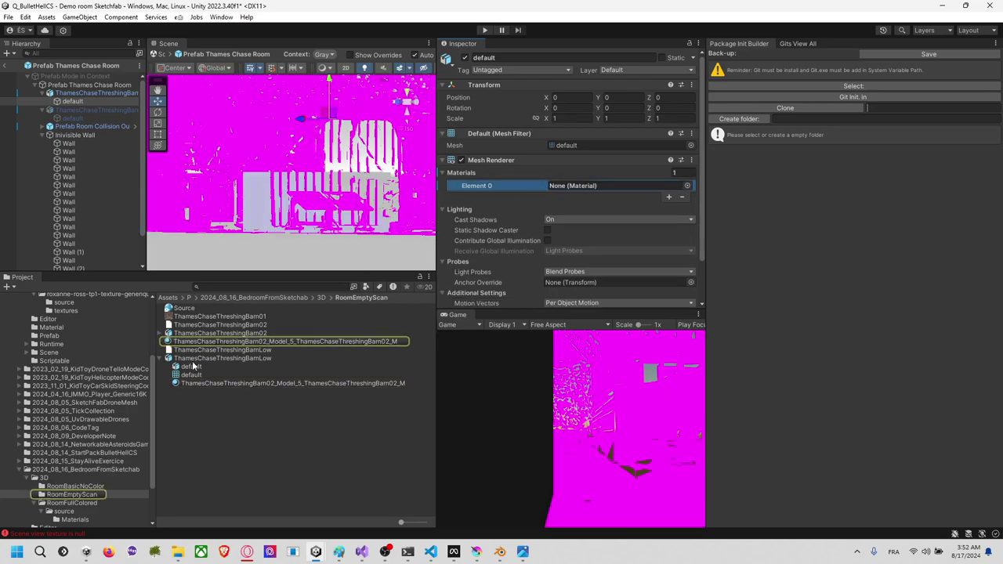
{"action": "left_click_drag", "start_coordinate": [221, 345], "coordinate": [584, 187]}
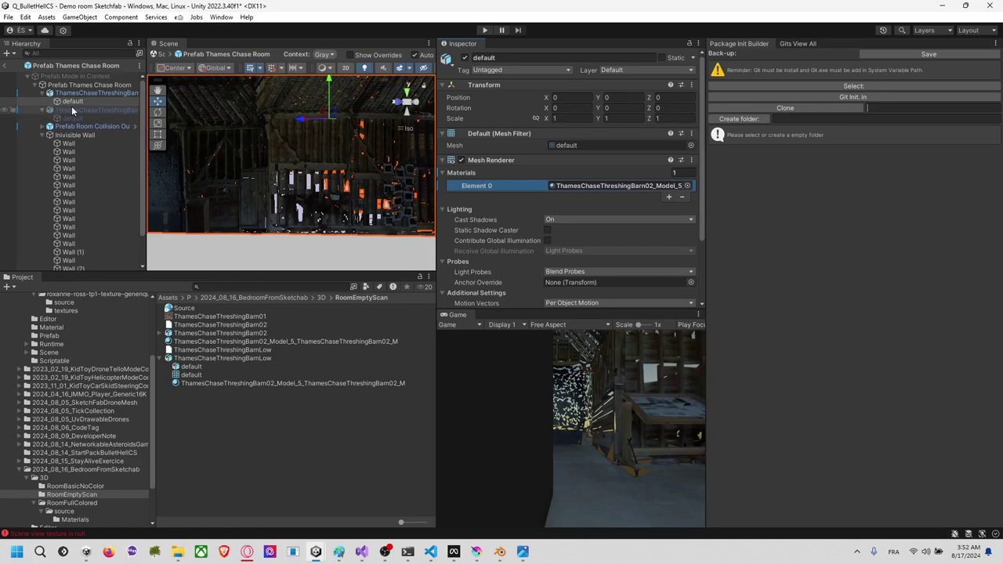
Step: Examine the low-poly barn with its single material from the inside and from all around the outside
{"action": "right_click_drag", "start_coordinate": [343, 159], "coordinate": [258, 160]}
{"action": "left_click", "coordinate": [297, 159]}
{"action": "scroll", "coordinate": [312, 161], "scroll_direction": "up", "scroll_amount": 2}
{"action": "scroll", "coordinate": [258, 161], "scroll_direction": "down", "scroll_amount": 15}
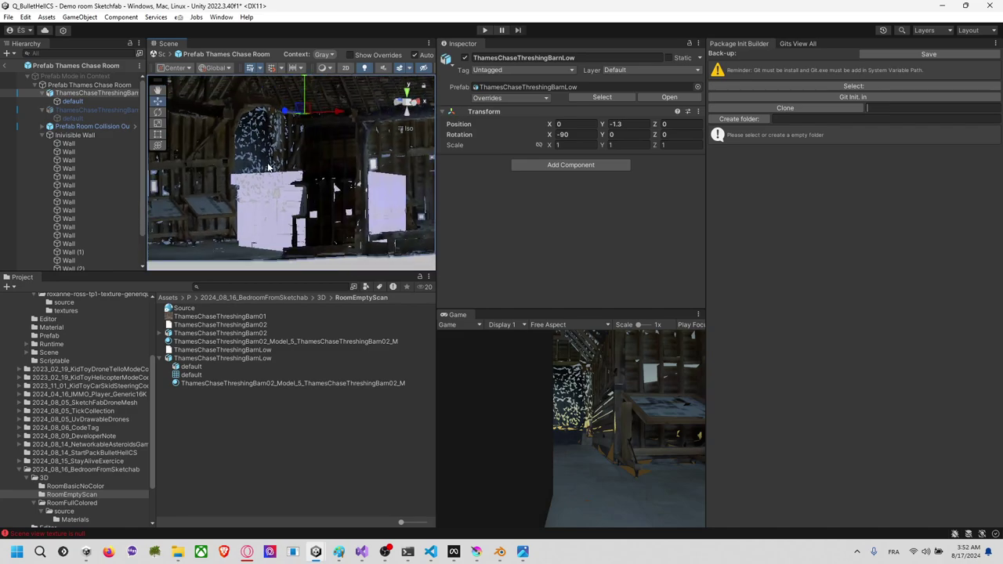
{"action": "left_click", "coordinate": [322, 207]}
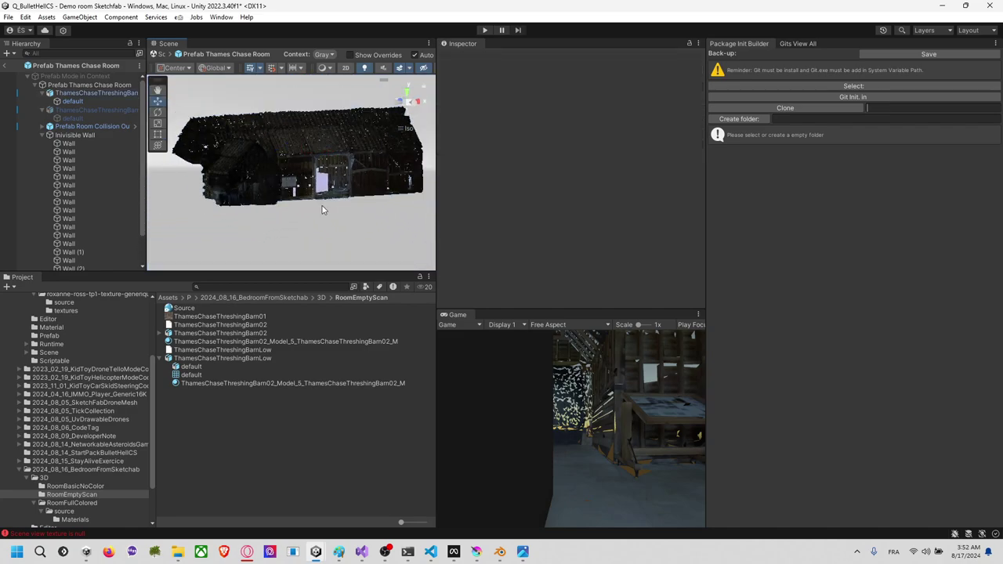
{"action": "left_click_drag", "start_coordinate": [322, 207], "coordinate": [381, 229], "text": "alt"}
{"action": "key", "text": "alt+Tab"}
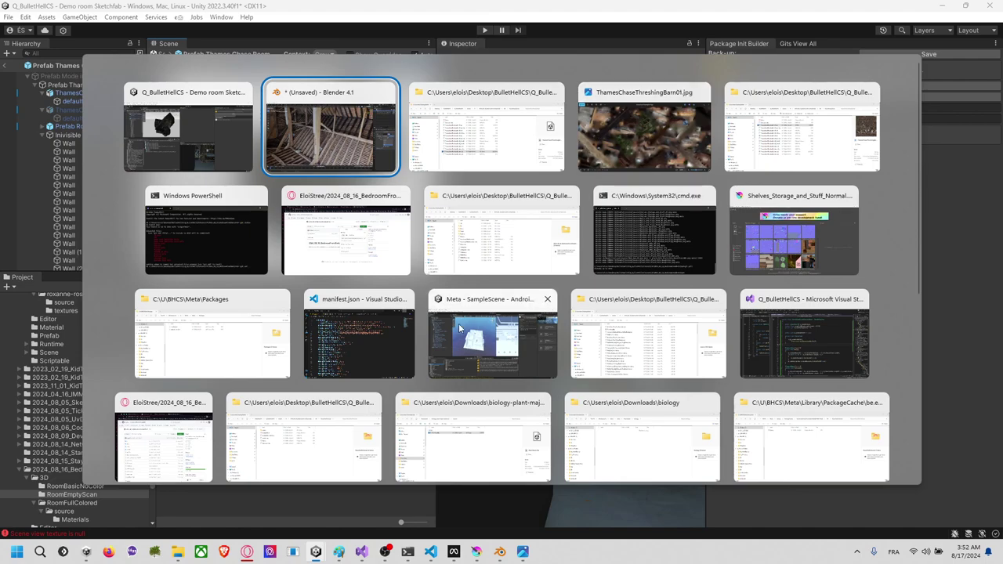
{"action": "key", "text": "Escape"}
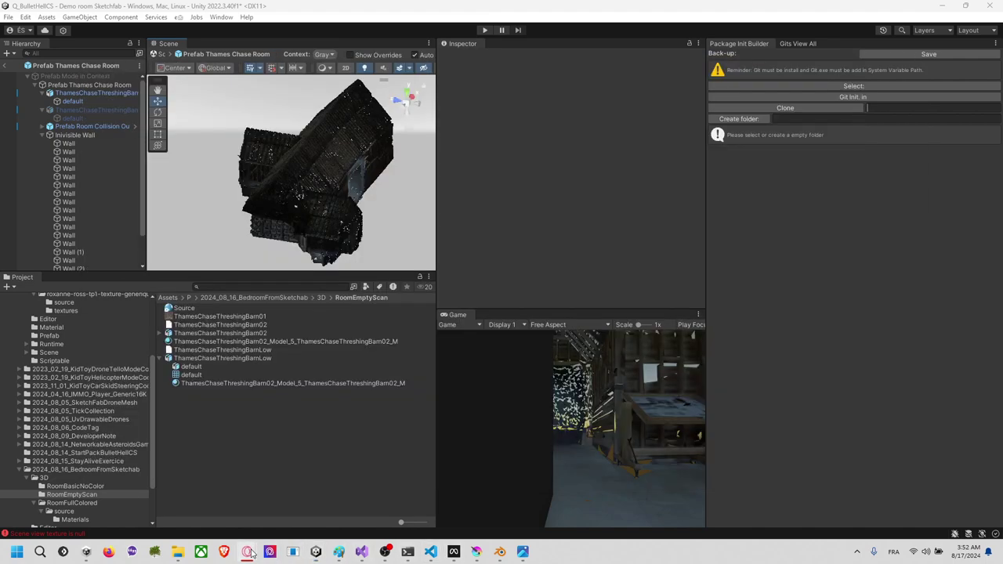
Step: Switch to the Opera browser and search the web for "decimate mesh 3D" in a new tab
{"action": "mouse_move", "coordinate": [247, 552]}
{"action": "left_click", "coordinate": [290, 502]}
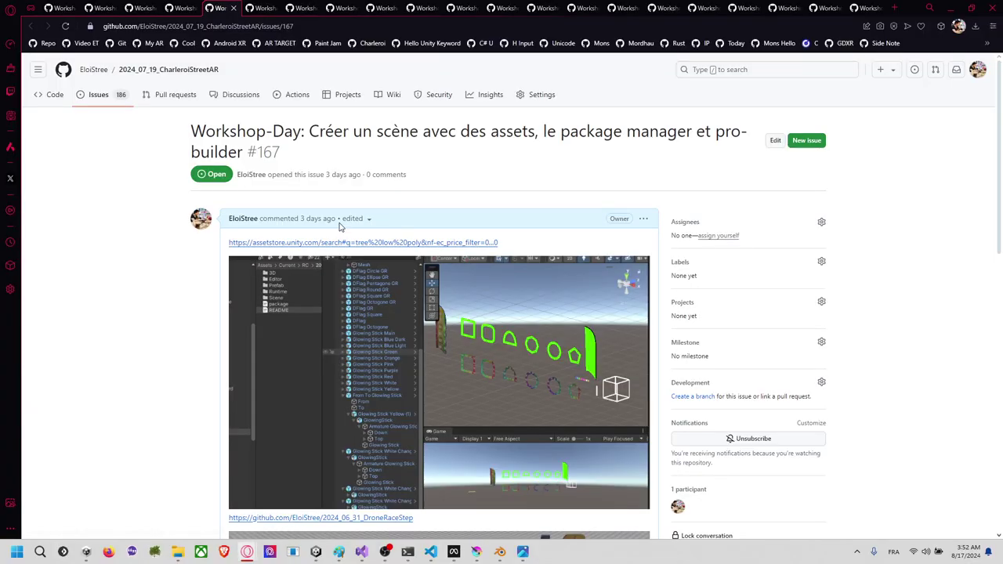
{"action": "left_click", "coordinate": [895, 10]}
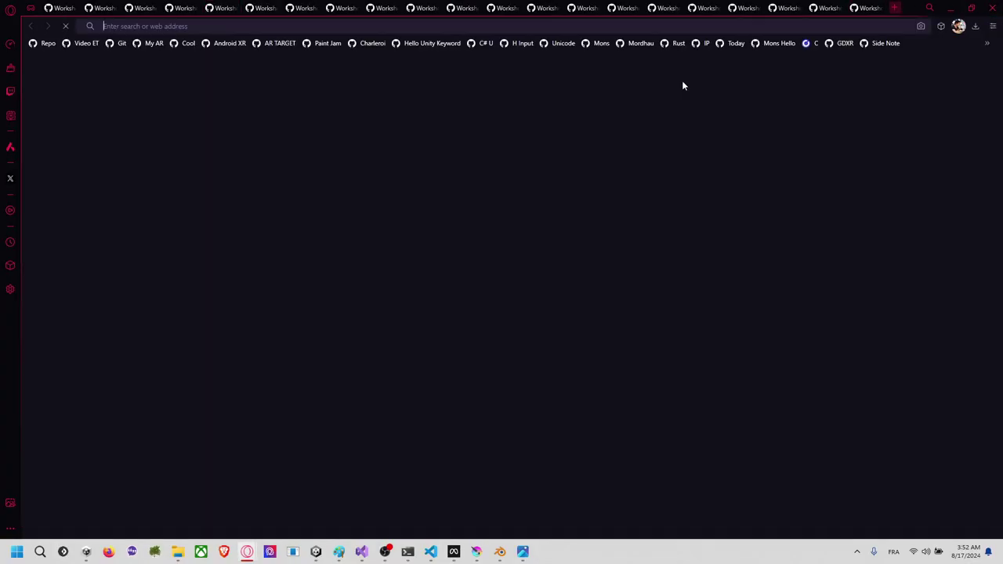
{"action": "type", "text": "deci"}
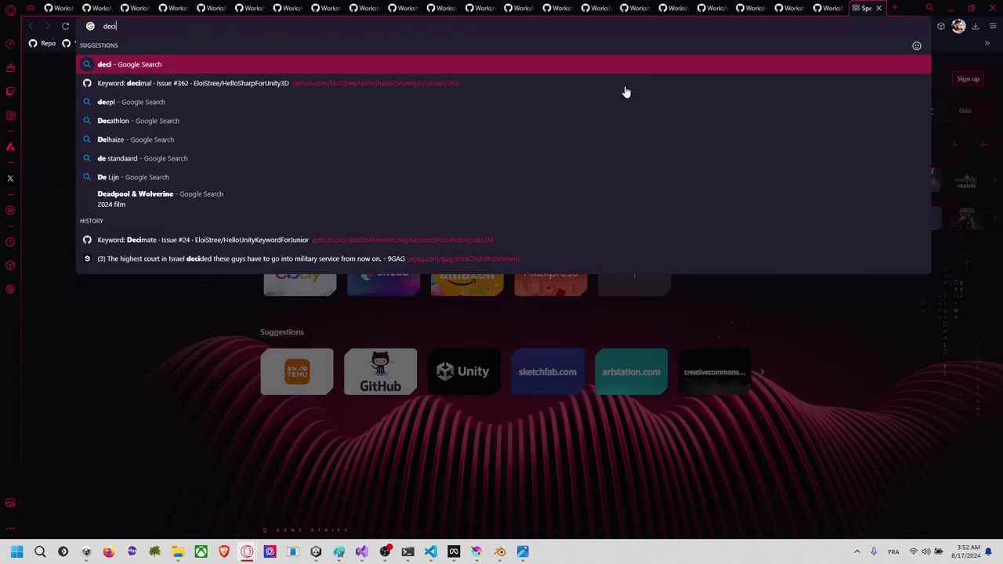
{"action": "type", "text": "mate mesh 3D"}
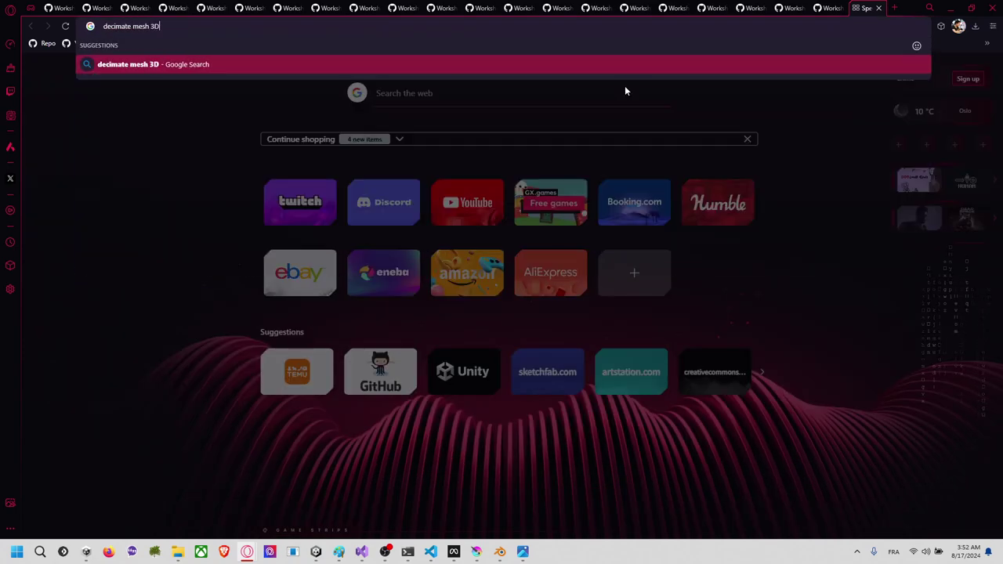
{"action": "key", "text": "Return"}
Step: Look through the search results for mesh decimation tools and open the Decimating Meshes page in a background tab
{"action": "scroll", "coordinate": [316, 145], "scroll_direction": "down", "scroll_amount": 4}
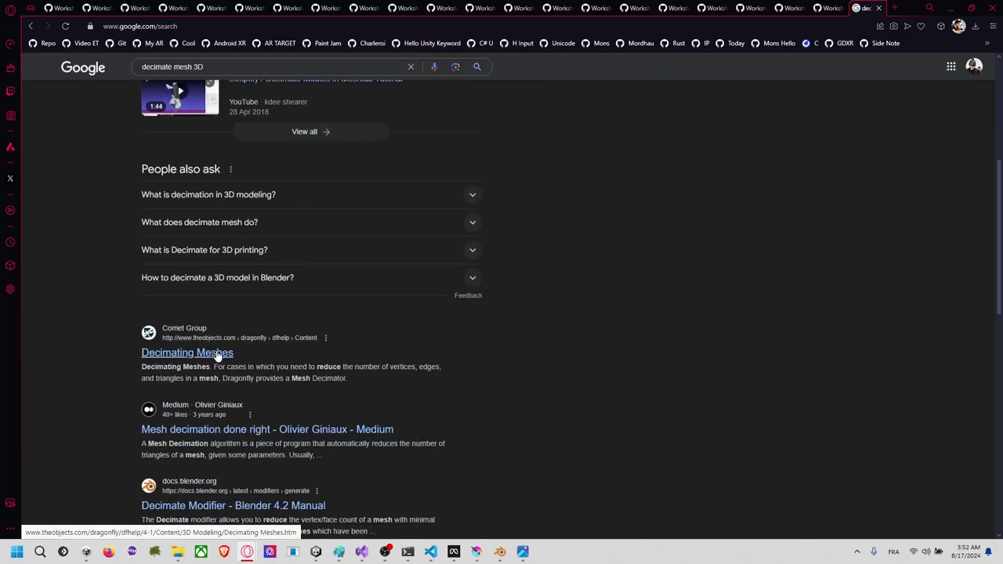
{"action": "middle_click", "coordinate": [219, 354]}
{"action": "scroll", "coordinate": [219, 355], "scroll_direction": "down", "scroll_amount": 2}
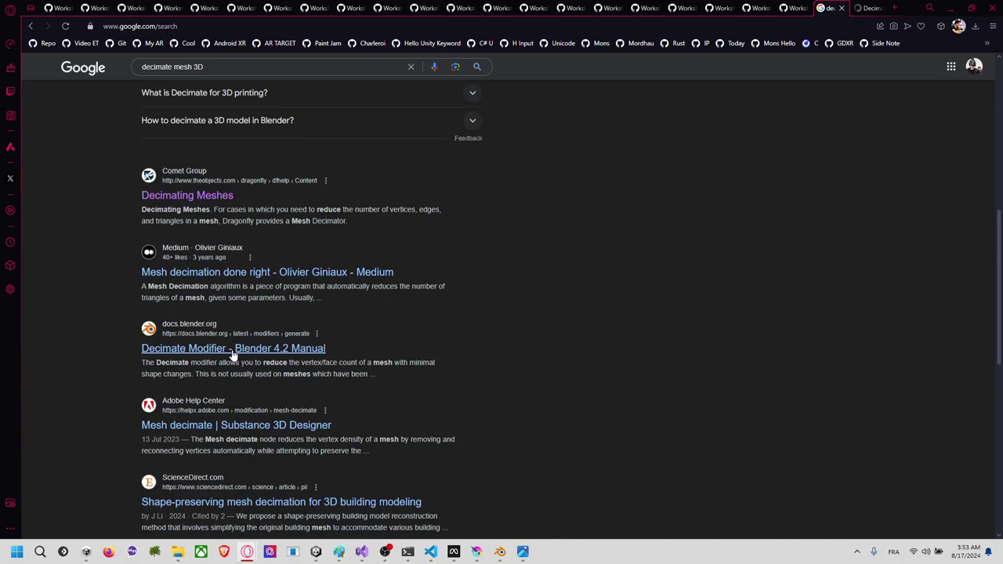
{"action": "scroll", "coordinate": [232, 354], "scroll_direction": "down", "scroll_amount": 5}
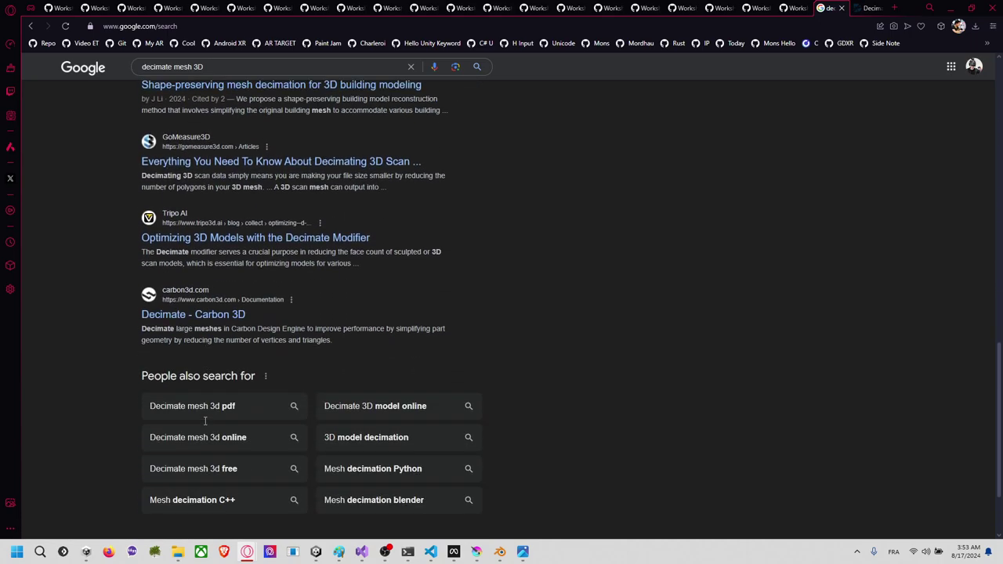
{"action": "scroll", "coordinate": [205, 420], "scroll_direction": "up", "scroll_amount": 5}
Step: Refine the search to "decimate mesh 3D software open source" and open the MeshLab website from the results
{"action": "left_click", "coordinate": [260, 69]}
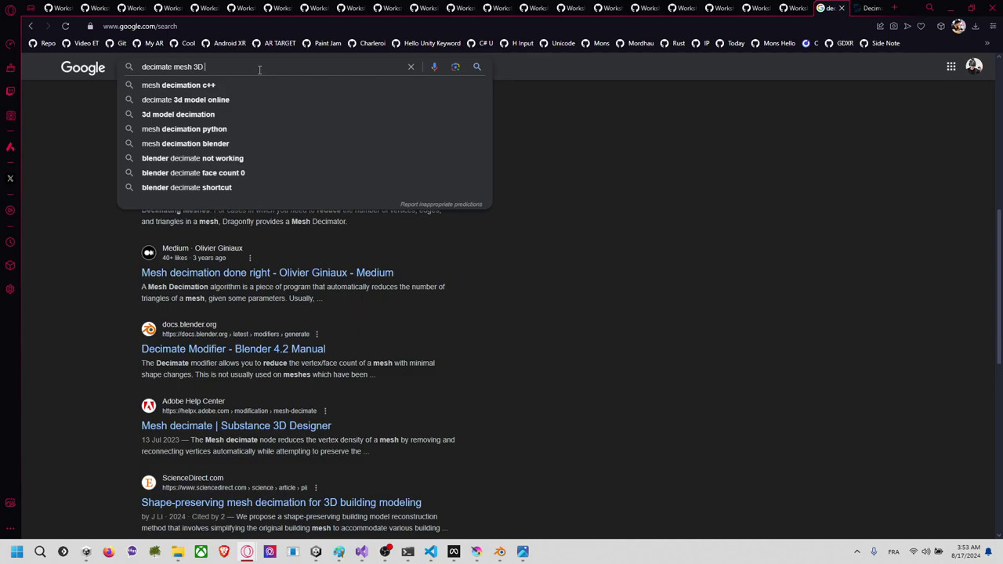
{"action": "type", "text": "software open source"}
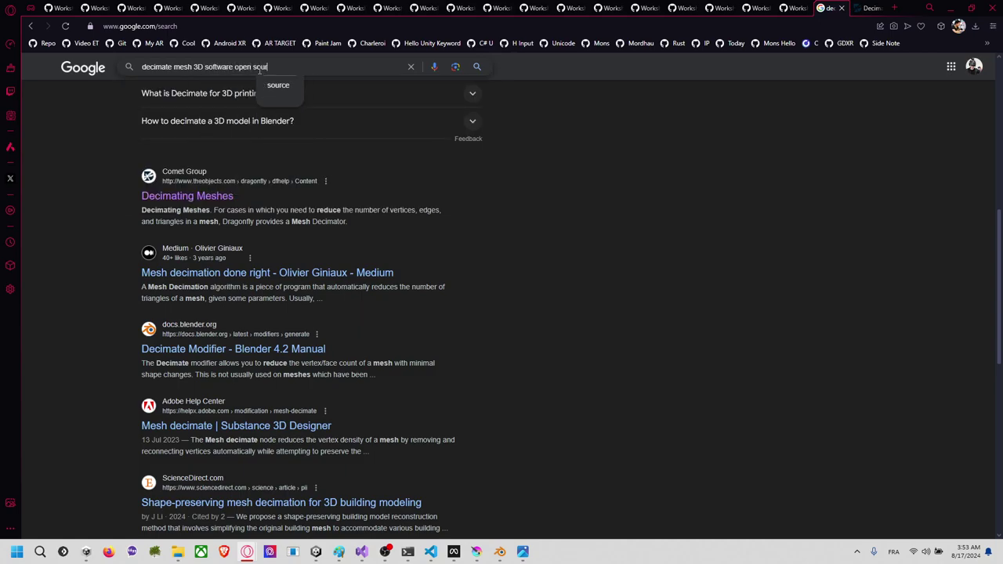
{"action": "key", "text": "Return"}
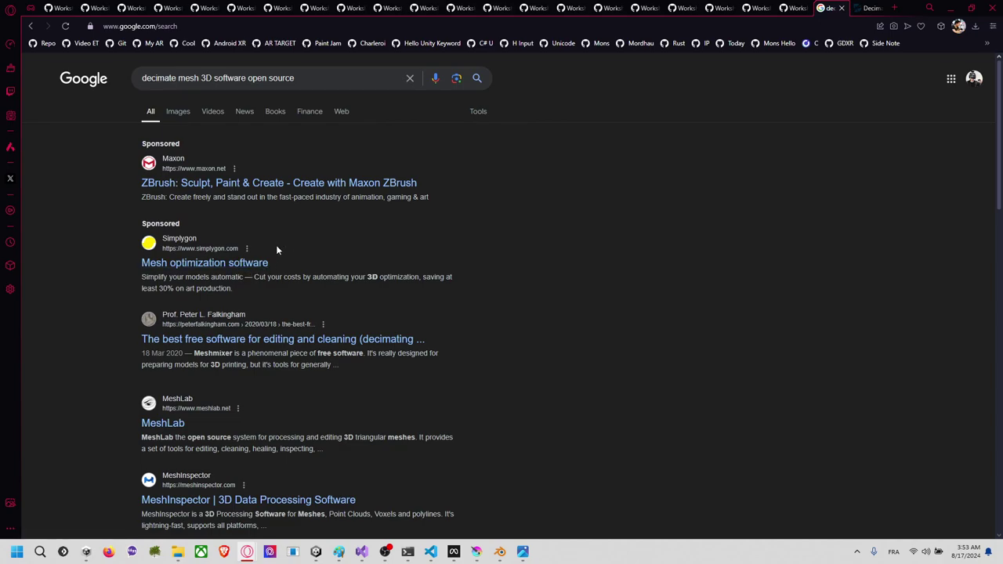
{"action": "scroll", "coordinate": [276, 245], "scroll_direction": "down", "scroll_amount": 1}
{"action": "left_click", "coordinate": [154, 373]}
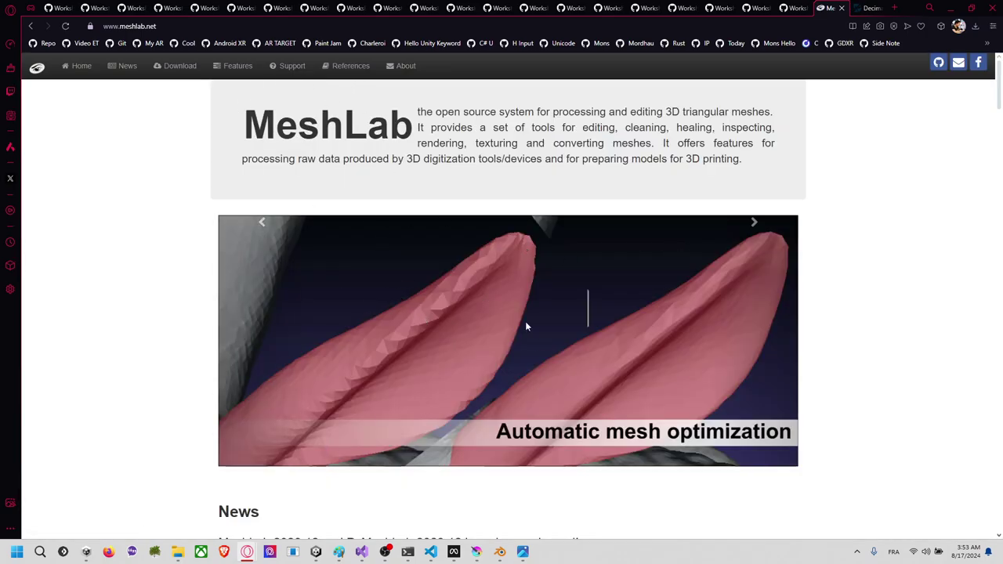
Step: Look over the MeshLab home page and download the Win 64 installer of MeshLab 2023.12
{"action": "scroll", "coordinate": [444, 314], "scroll_direction": "down", "scroll_amount": 2}
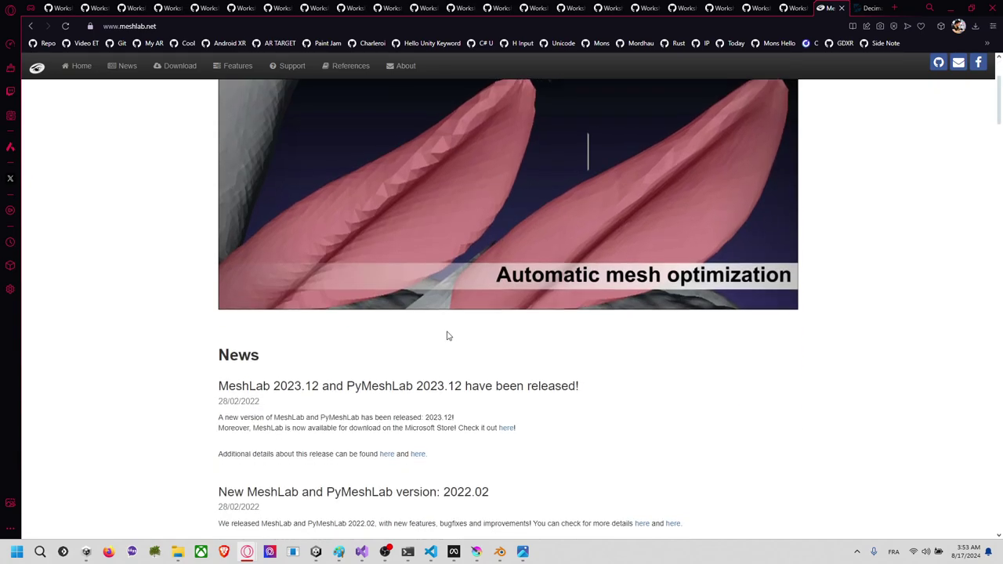
{"action": "scroll", "coordinate": [447, 335], "scroll_direction": "down", "scroll_amount": 2}
{"action": "scroll", "coordinate": [188, 196], "scroll_direction": "up", "scroll_amount": 4}
{"action": "left_click", "coordinate": [179, 66]}
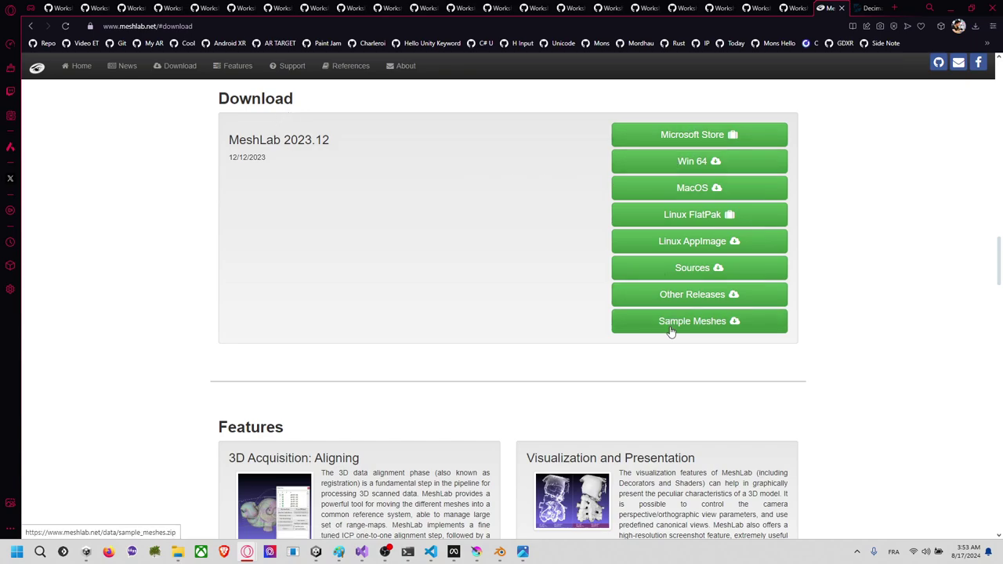
{"action": "left_click", "coordinate": [692, 163]}
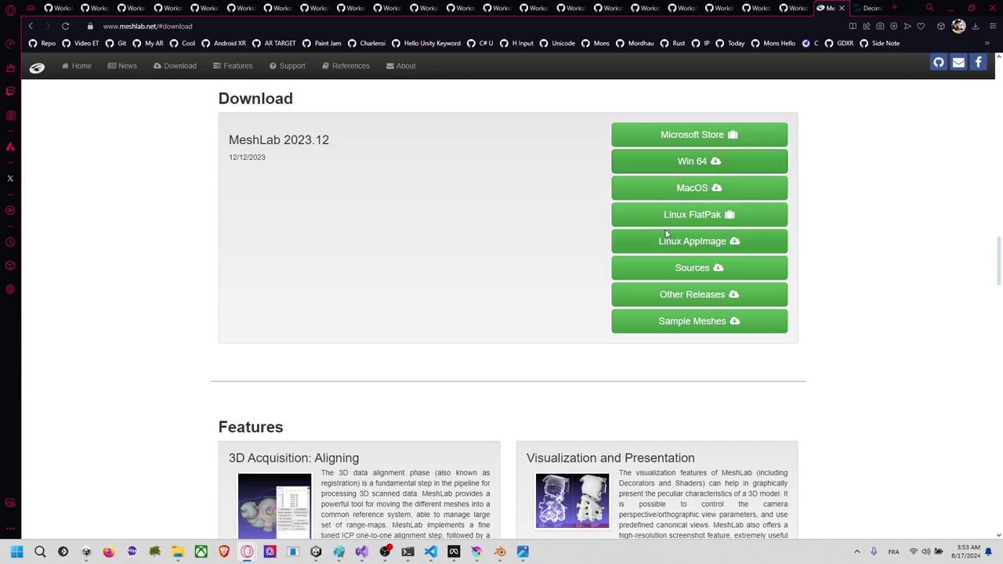
{"action": "left_click", "coordinate": [413, 265]}
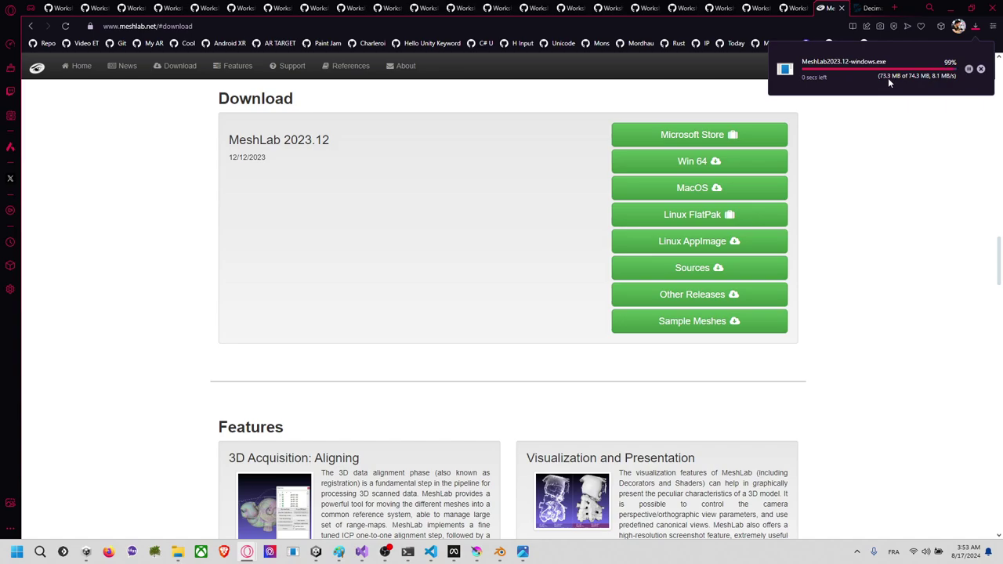
Step: Run the downloaded MeshLab 2023.12 setup, accept the license agreement and install it with the default options
{"action": "left_click", "coordinate": [868, 69]}
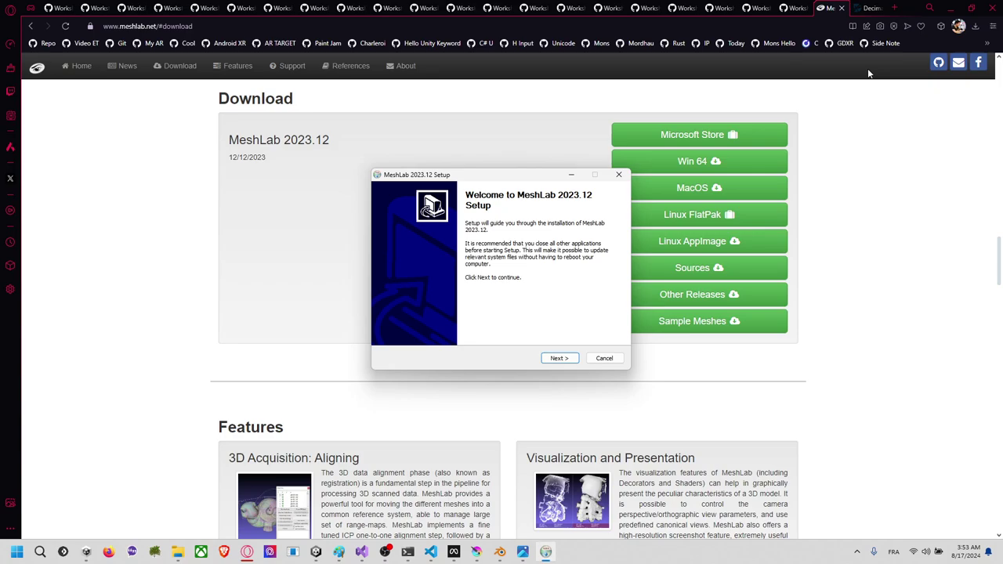
{"action": "left_click", "coordinate": [571, 359]}
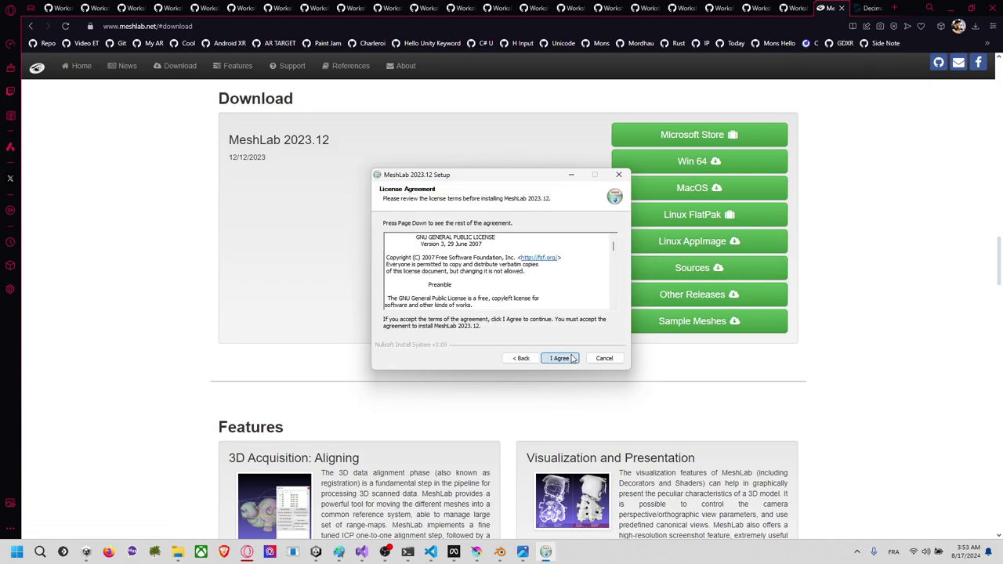
{"action": "left_click", "coordinate": [559, 358]}
{"action": "left_click", "coordinate": [558, 358]}
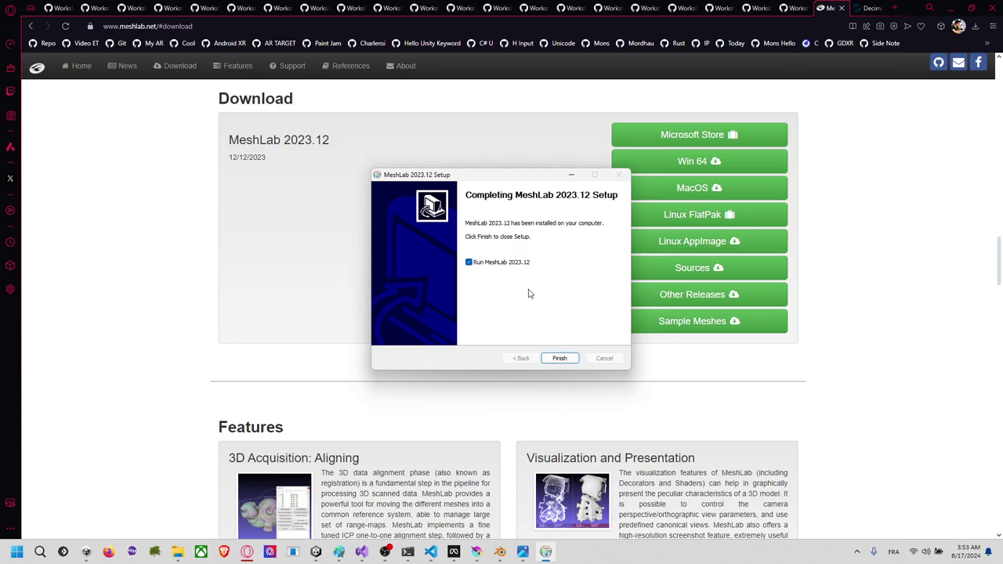
Step: Finish the setup with Run MeshLab 2023.12 enabled and allow MeshLab to send anonymous usage statistics
{"action": "left_click", "coordinate": [560, 358]}
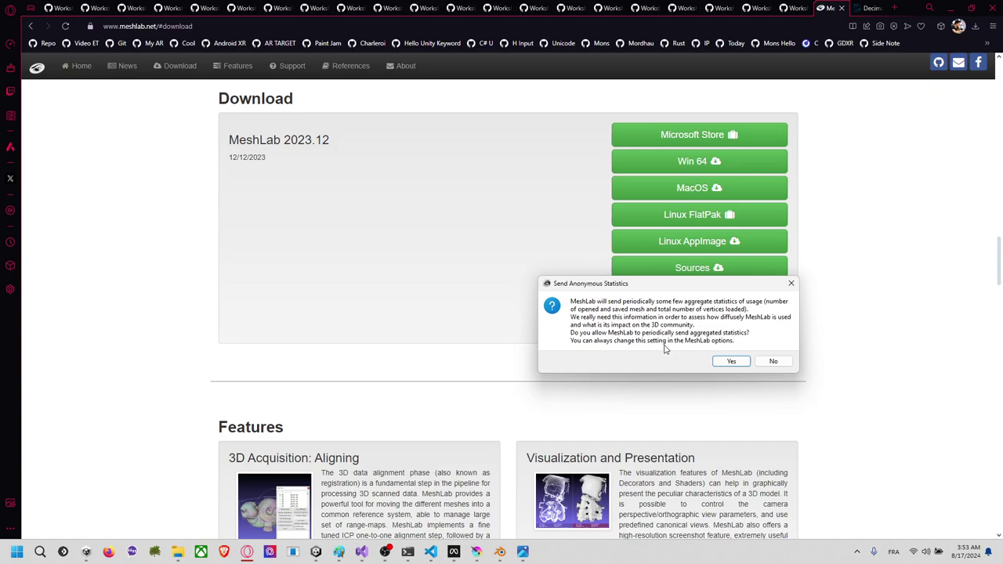
{"action": "left_click", "coordinate": [731, 360]}
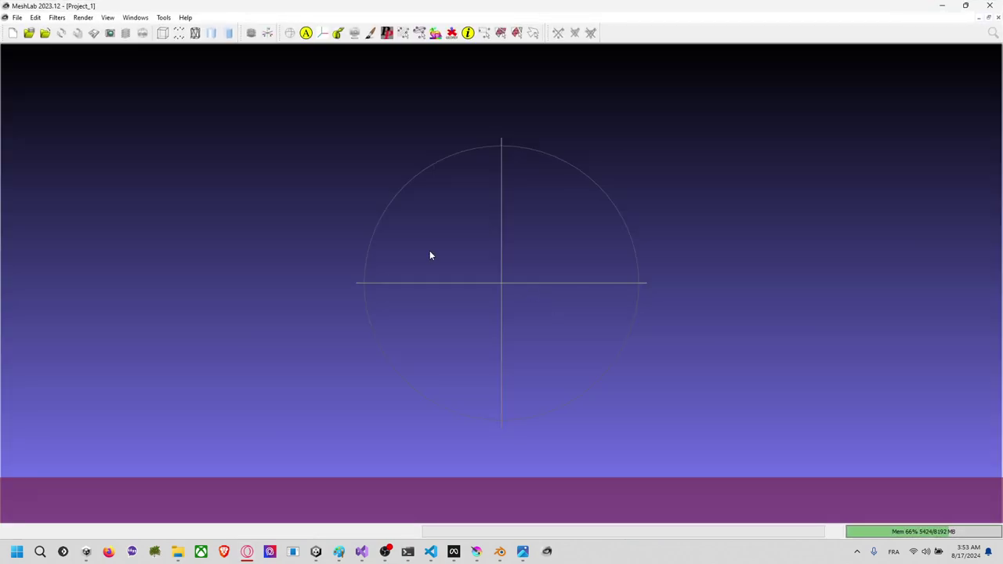
{"action": "left_click_drag", "start_coordinate": [489, 183], "coordinate": [496, 223]}
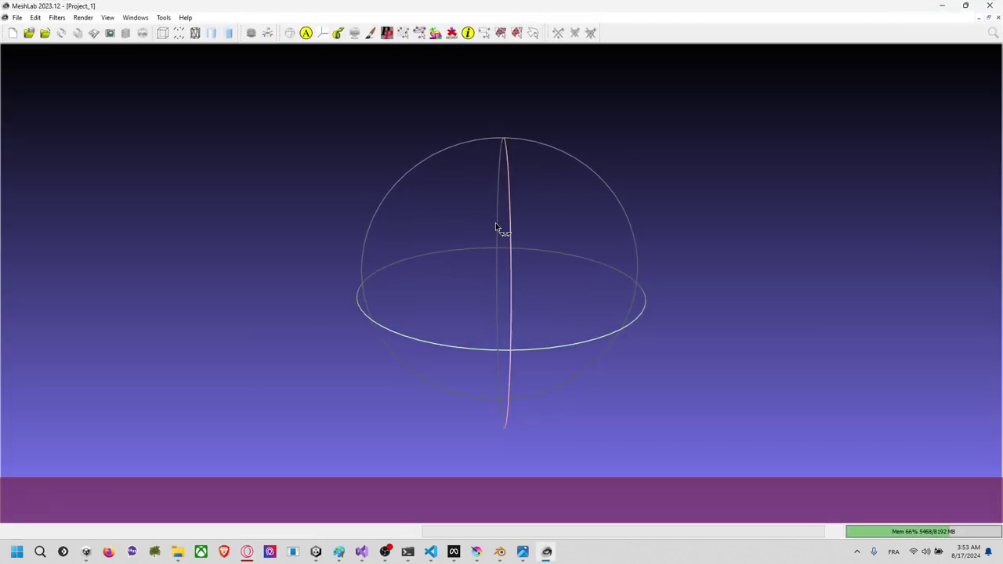
Step: Import the mesh ThamesChaseThreshingBarn02.obj from the Unity project's RoomEmptyScan folder
{"action": "left_click", "coordinate": [17, 19]}
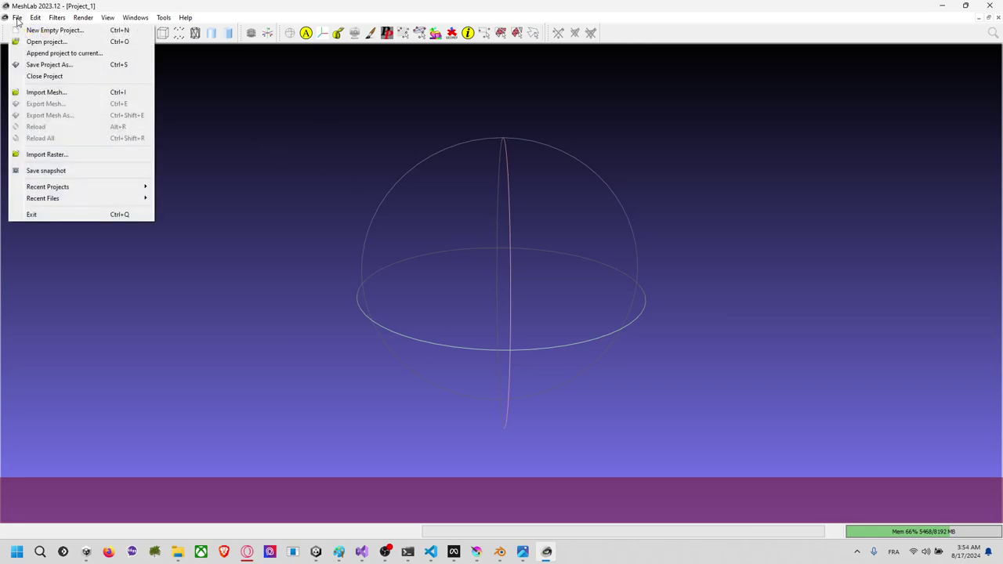
{"action": "left_click", "coordinate": [51, 92]}
{"action": "left_click", "coordinate": [311, 42]}
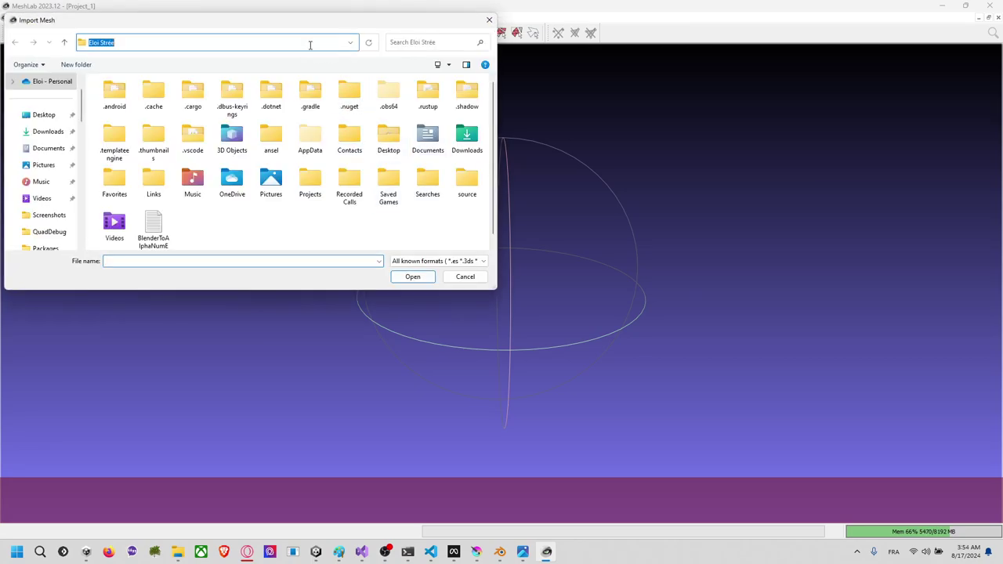
{"action": "key", "text": "ctrl+v"}
{"action": "key", "text": "Return"}
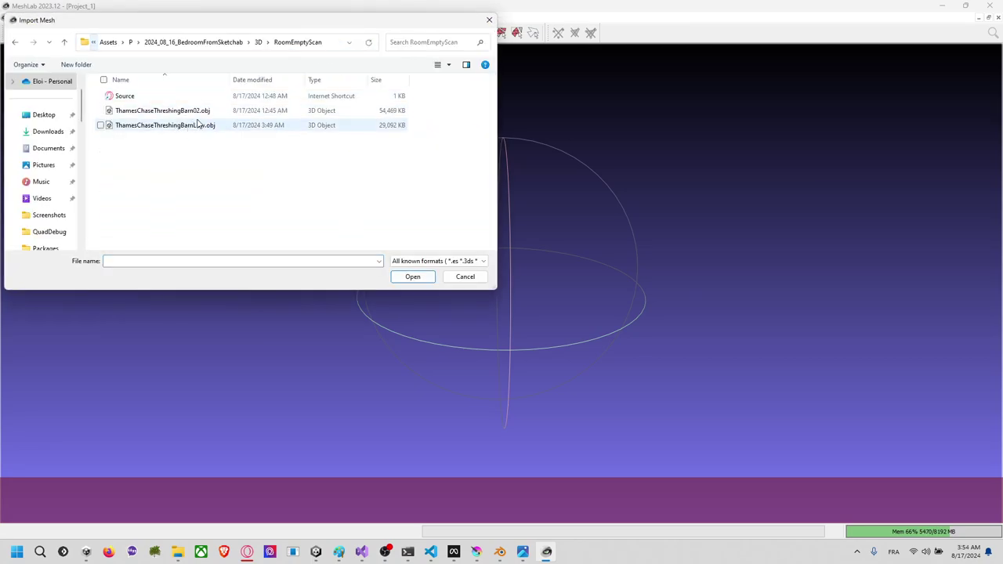
{"action": "left_click", "coordinate": [165, 110]}
{"action": "left_click", "coordinate": [413, 277]}
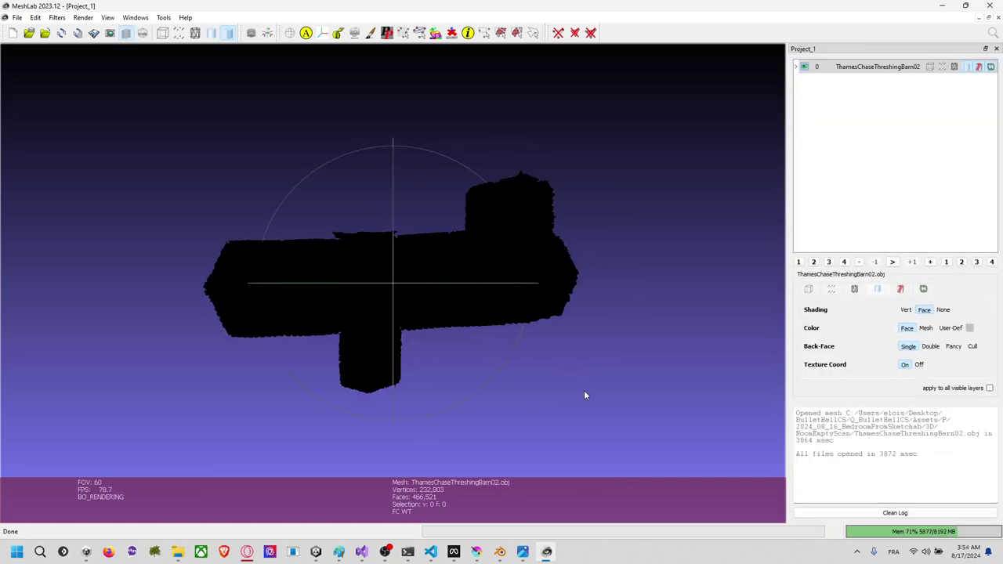
{"action": "middle_click_drag", "start_coordinate": [598, 402], "coordinate": [602, 346]}
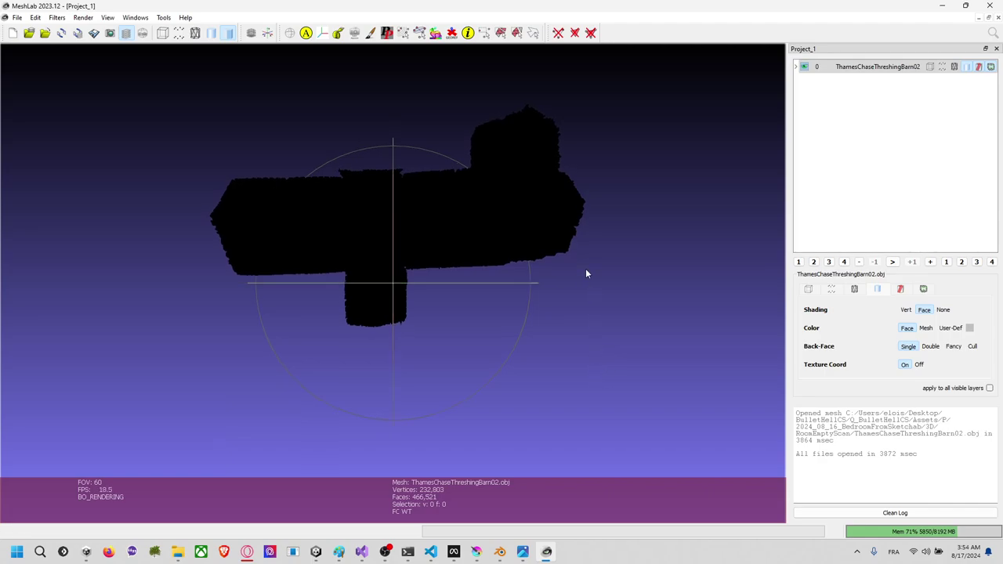
Step: Inspect the imported threshing barn mesh from different angles and distances
{"action": "scroll", "coordinate": [587, 282], "scroll_direction": "up", "scroll_amount": 5}
{"action": "scroll", "coordinate": [585, 298], "scroll_direction": "down", "scroll_amount": 5}
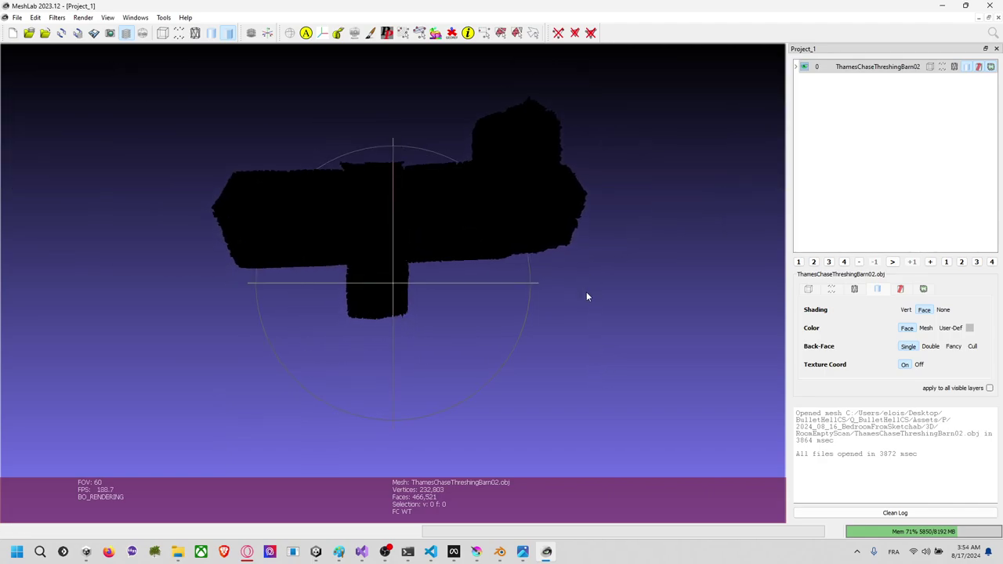
{"action": "middle_click_drag", "start_coordinate": [586, 296], "coordinate": [594, 370]}
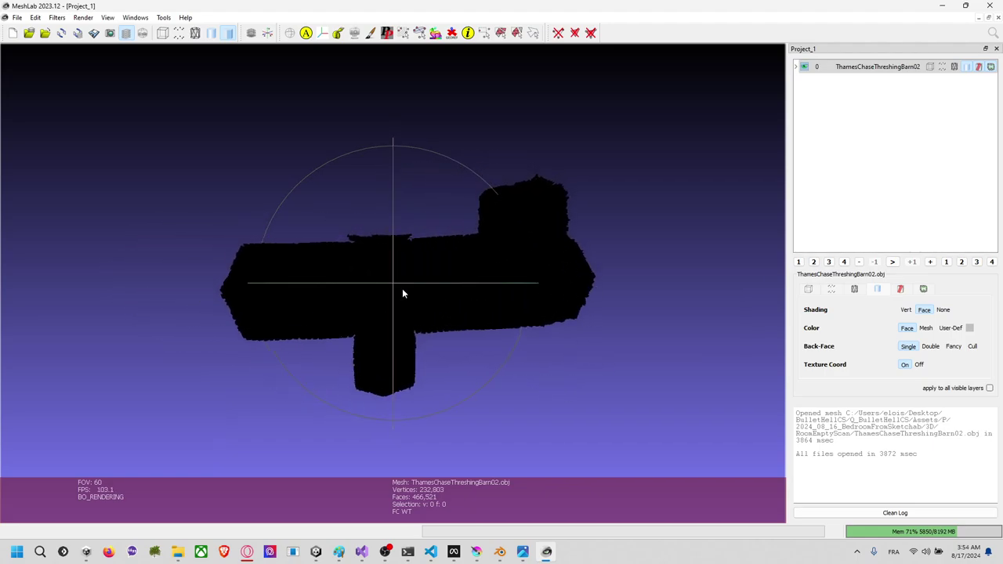
{"action": "left_click_drag", "start_coordinate": [396, 305], "coordinate": [385, 145]}
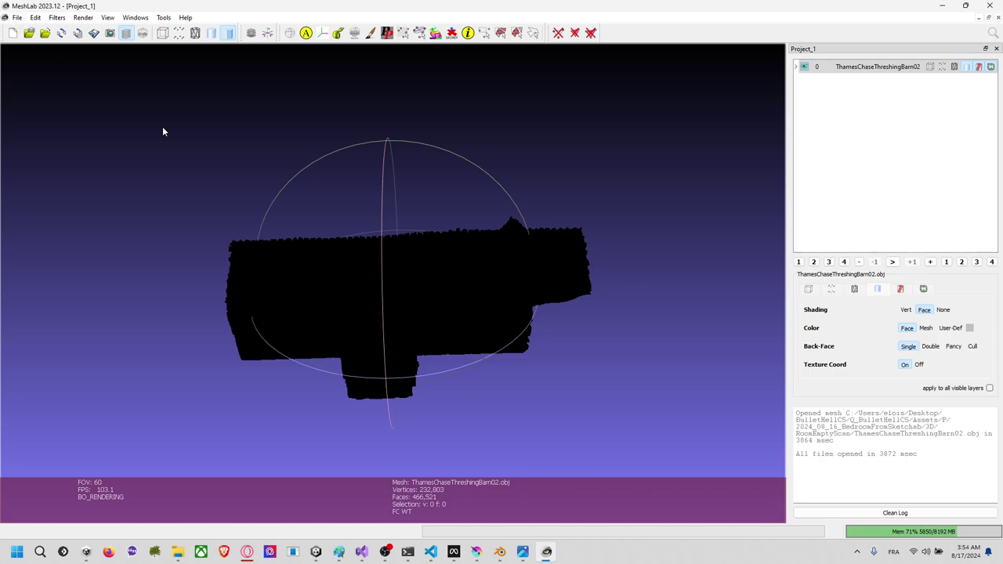
{"action": "scroll", "coordinate": [521, 313], "scroll_direction": "up", "scroll_amount": 3}
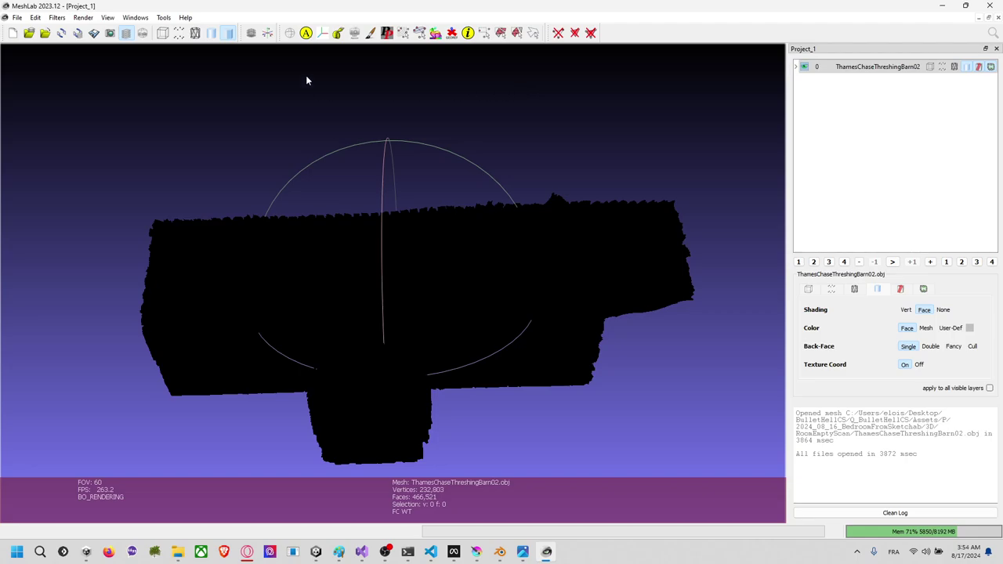
Step: Look through the filter categories for a way to decimate the barn mesh
{"action": "left_click", "coordinate": [14, 17]}
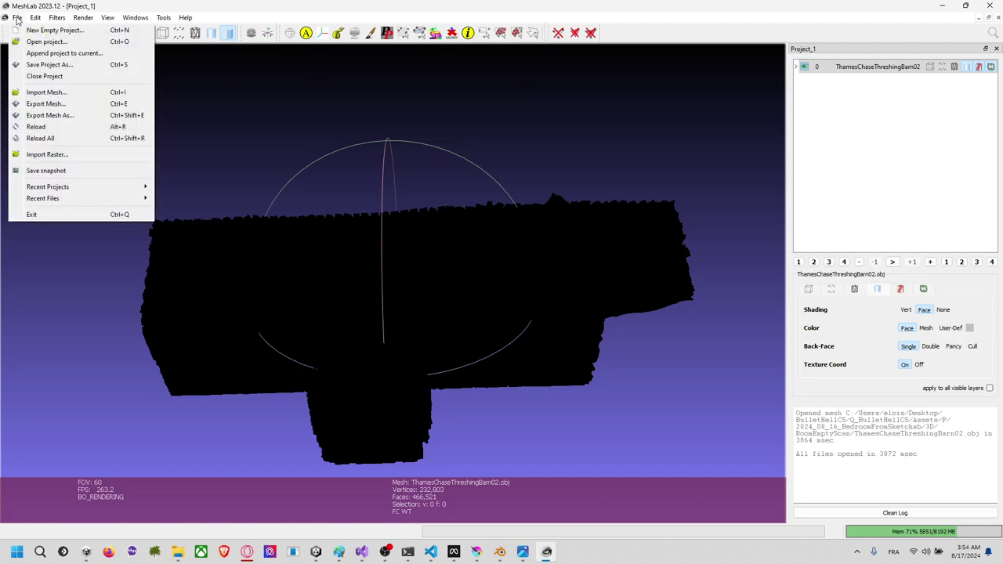
{"action": "mouse_move", "coordinate": [37, 21]}
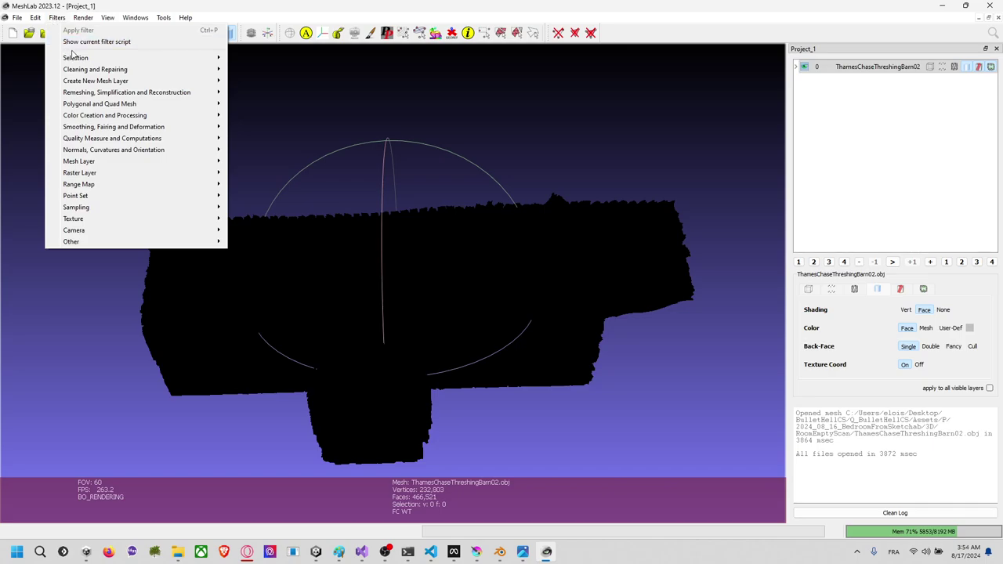
{"action": "mouse_move", "coordinate": [76, 60]}
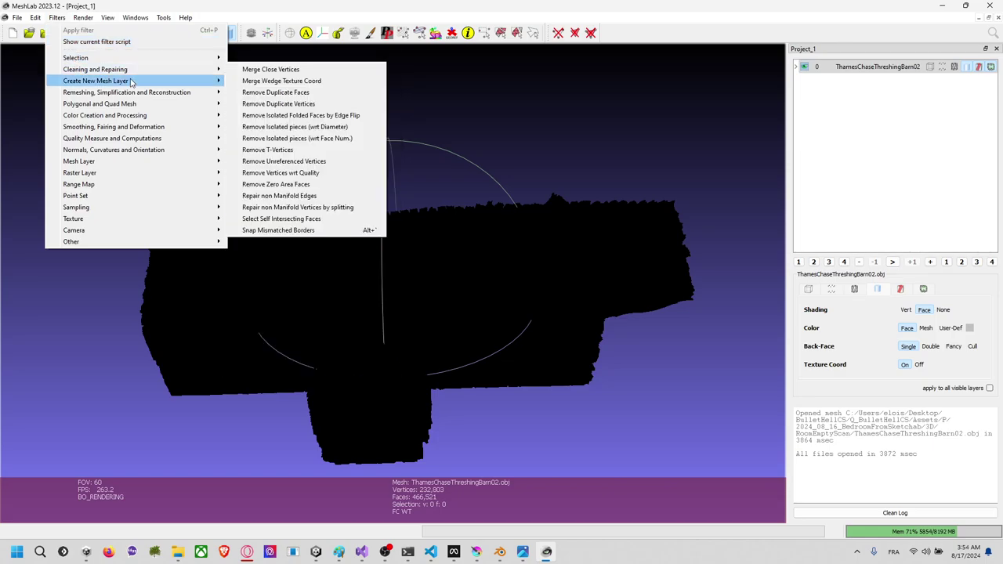
{"action": "mouse_move", "coordinate": [153, 92]}
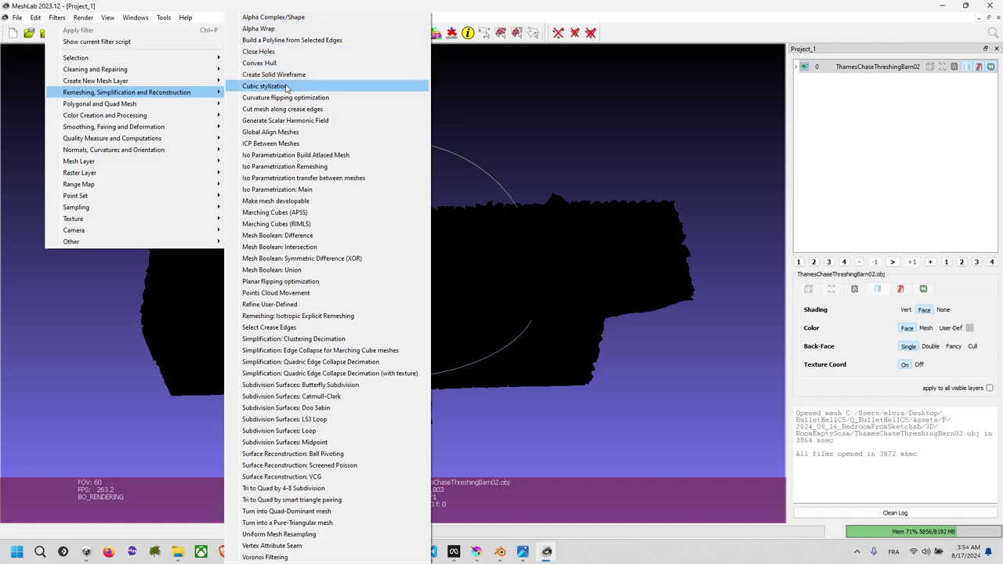
{"action": "mouse_move", "coordinate": [194, 110]}
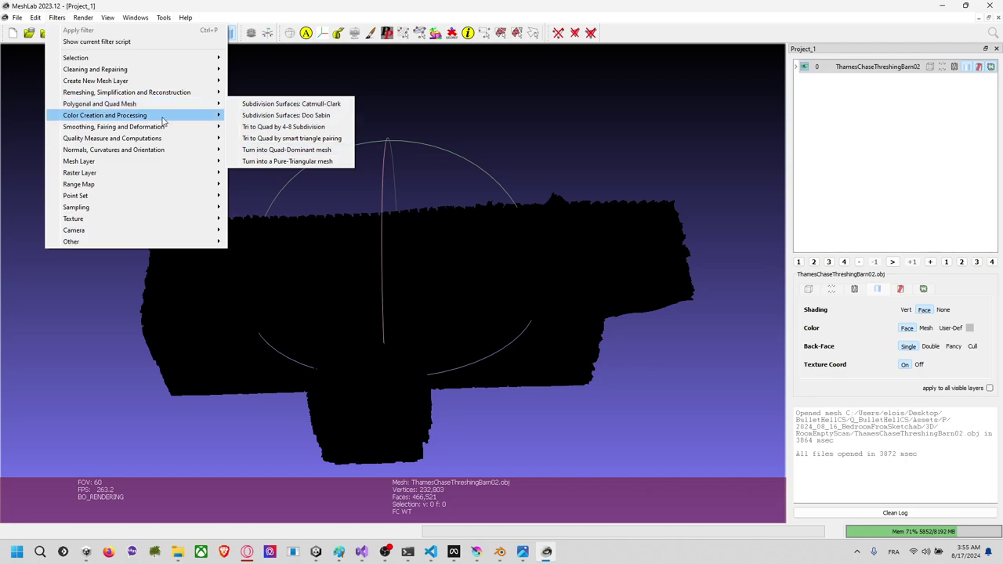
{"action": "mouse_move", "coordinate": [163, 119]}
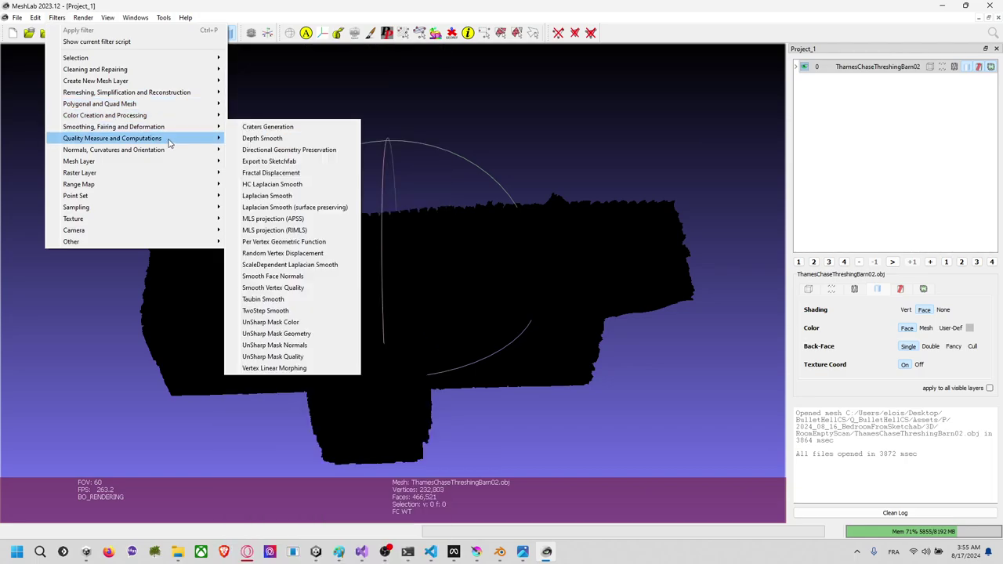
{"action": "mouse_move", "coordinate": [167, 142]}
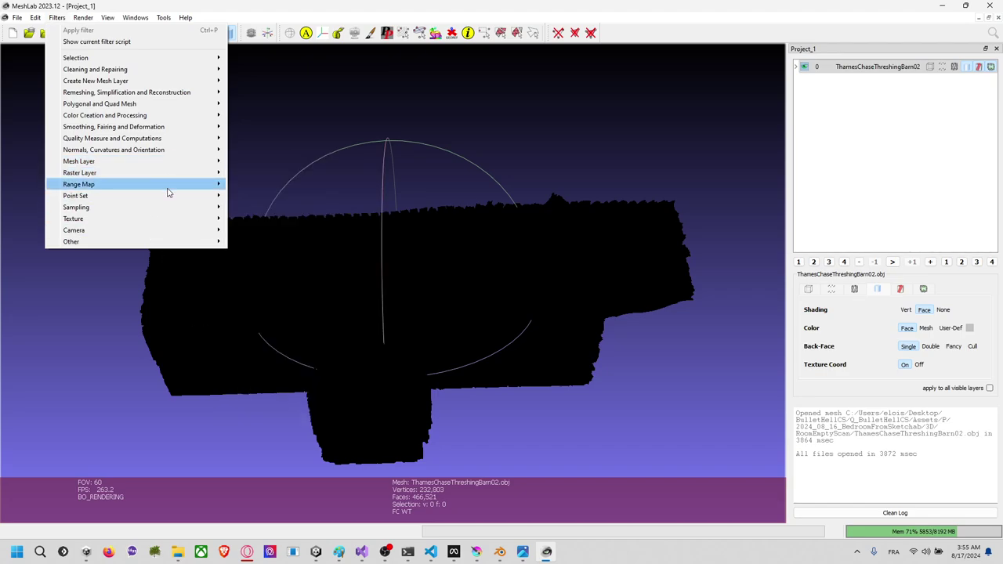
{"action": "mouse_move", "coordinate": [169, 197]}
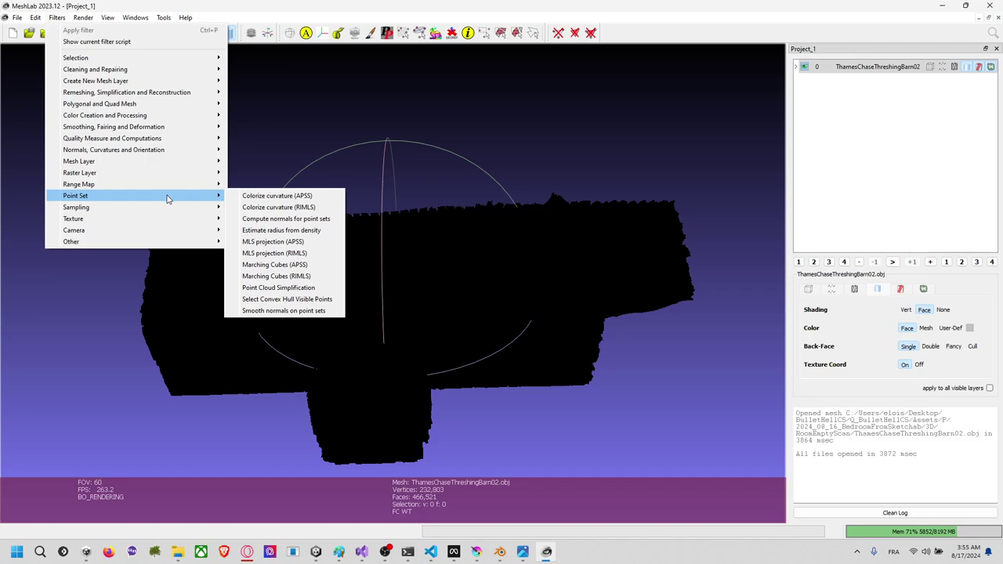
{"action": "left_click", "coordinate": [97, 20]}
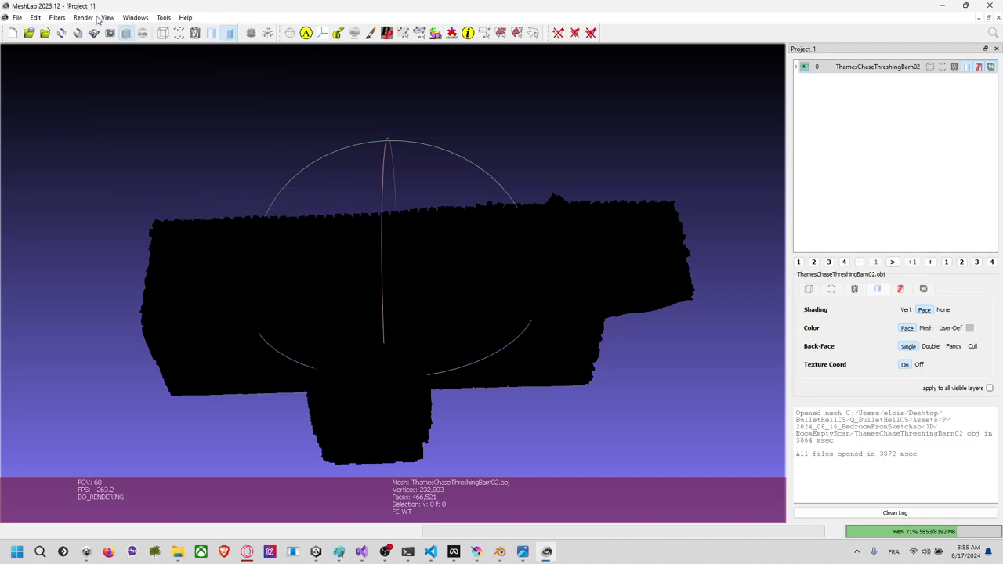
{"action": "left_click", "coordinate": [97, 20]}
{"action": "left_click", "coordinate": [424, 152]}
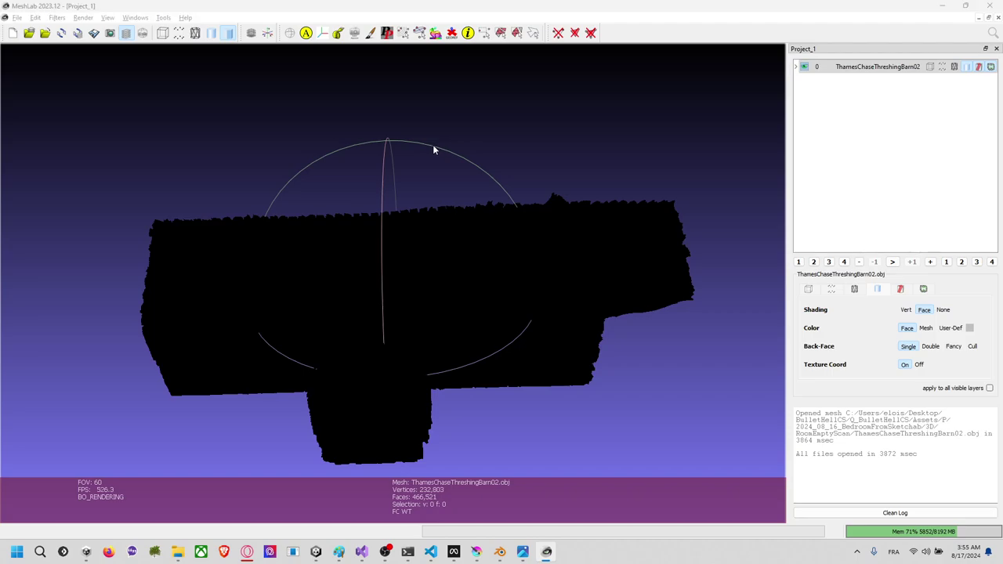
Step: Switch to the browser, search YouTube for "mesh lab decimate" and open the video "3D mesh simplification/decimation with MeshLab"
{"action": "key", "text": "alt+Tab"}
{"action": "left_click", "coordinate": [363, 30]}
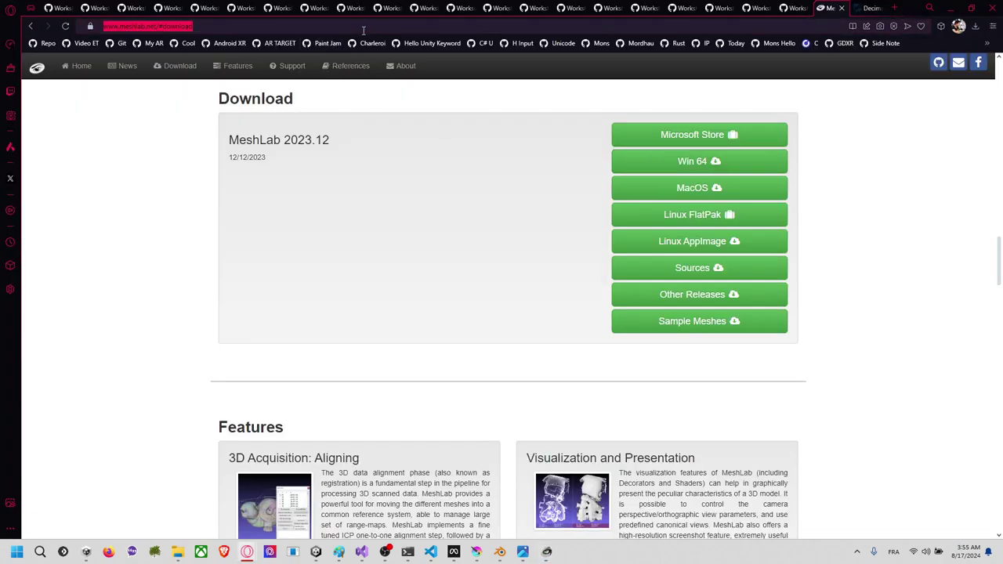
{"action": "type", "text": "youtube.com"}
{"action": "key", "text": "Return"}
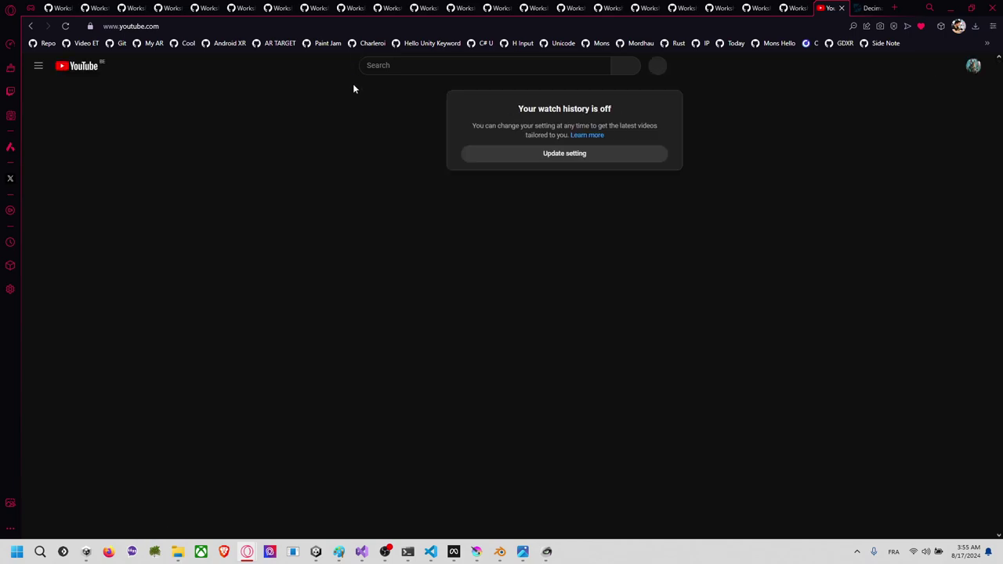
{"action": "left_click", "coordinate": [394, 65]}
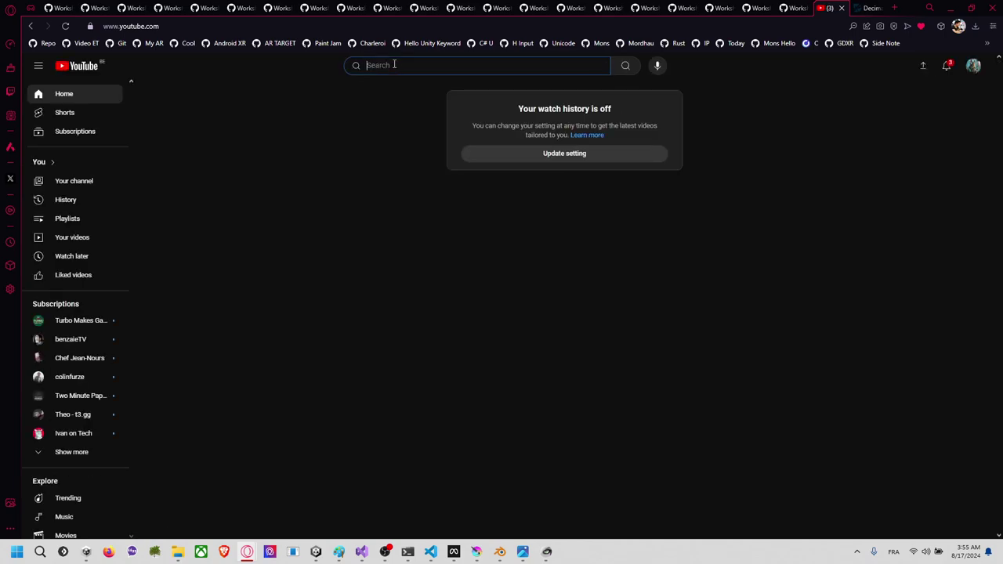
{"action": "type", "text": "mesh lab decimate"}
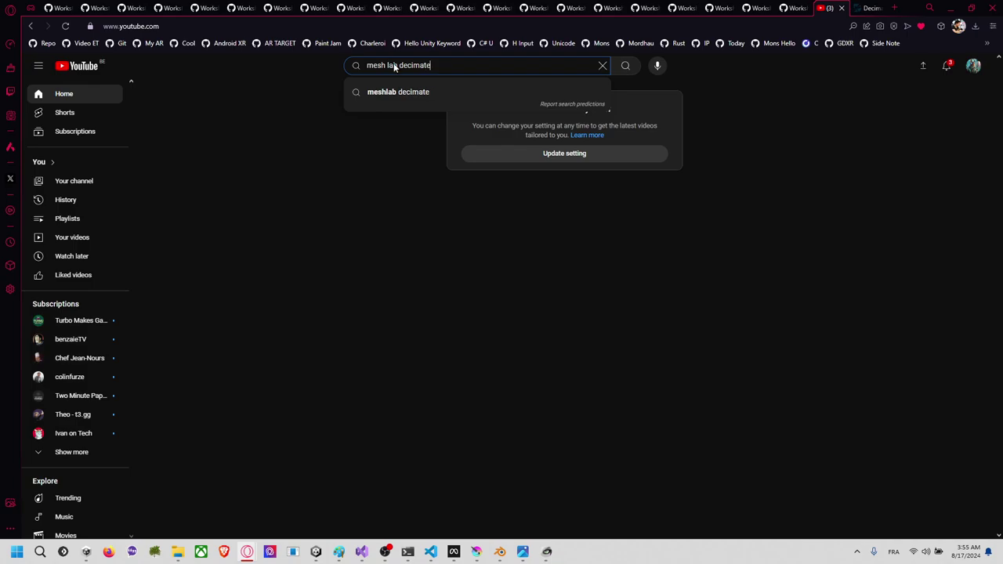
{"action": "key", "text": "Return"}
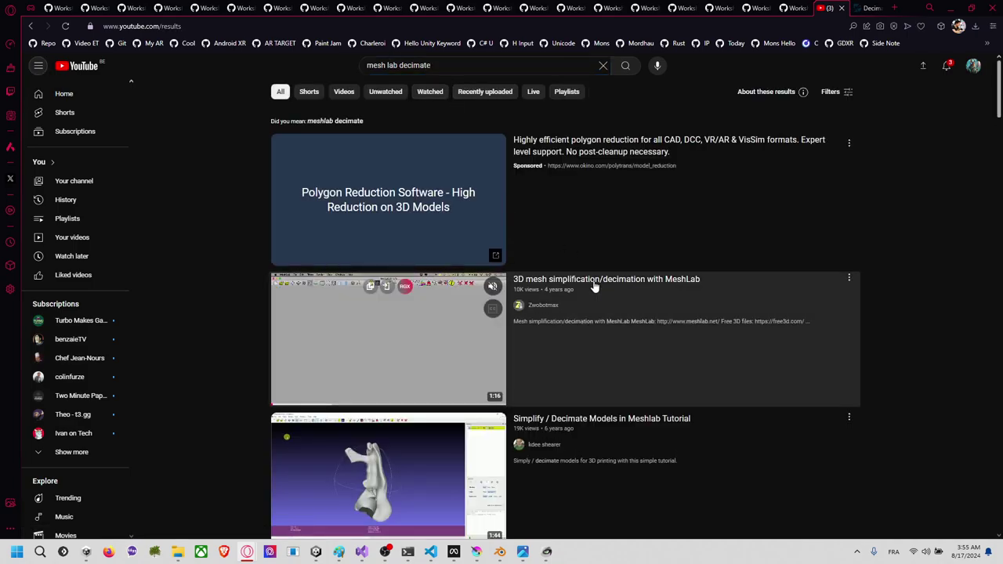
{"action": "left_click", "coordinate": [593, 284]}
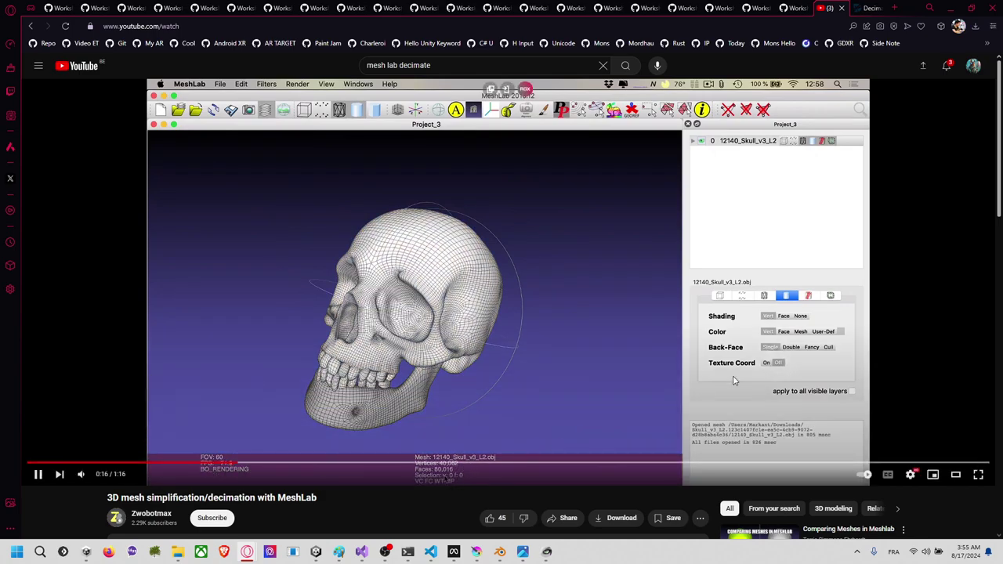
Step: Replay the tutorial video around 0:21 to read which simplification filter it uses
{"action": "left_click", "coordinate": [531, 359]}
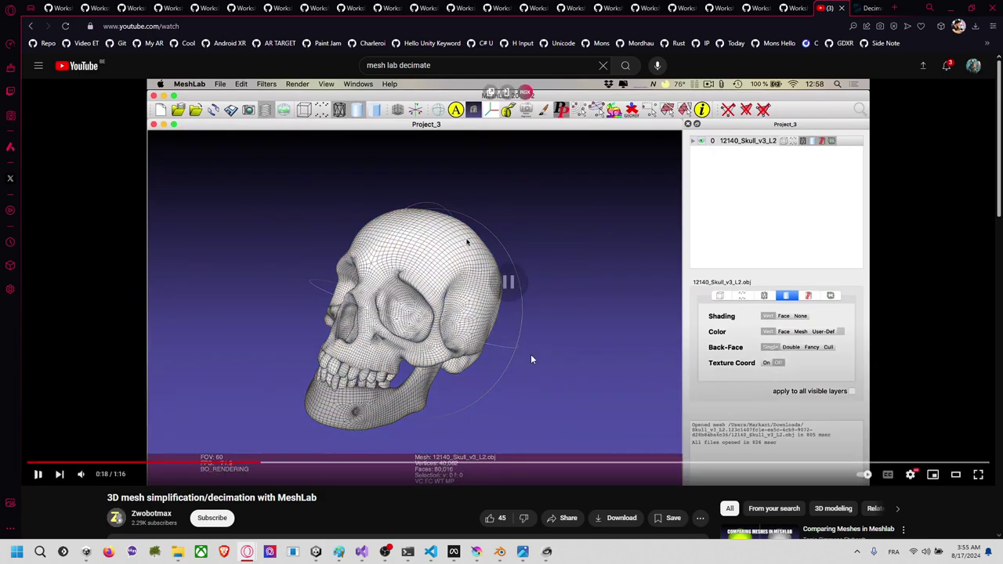
{"action": "left_click", "coordinate": [531, 359]}
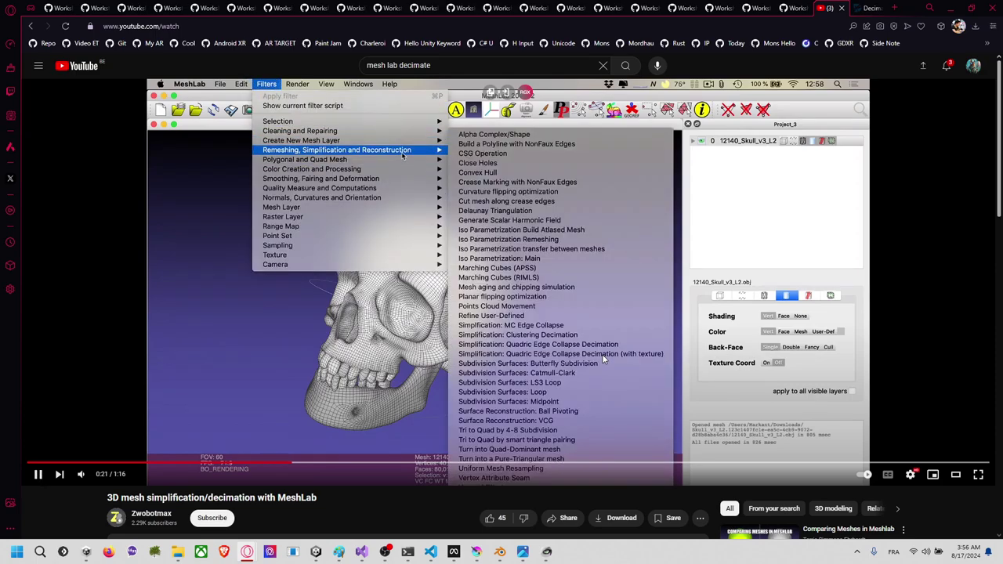
{"action": "left_click", "coordinate": [356, 353]}
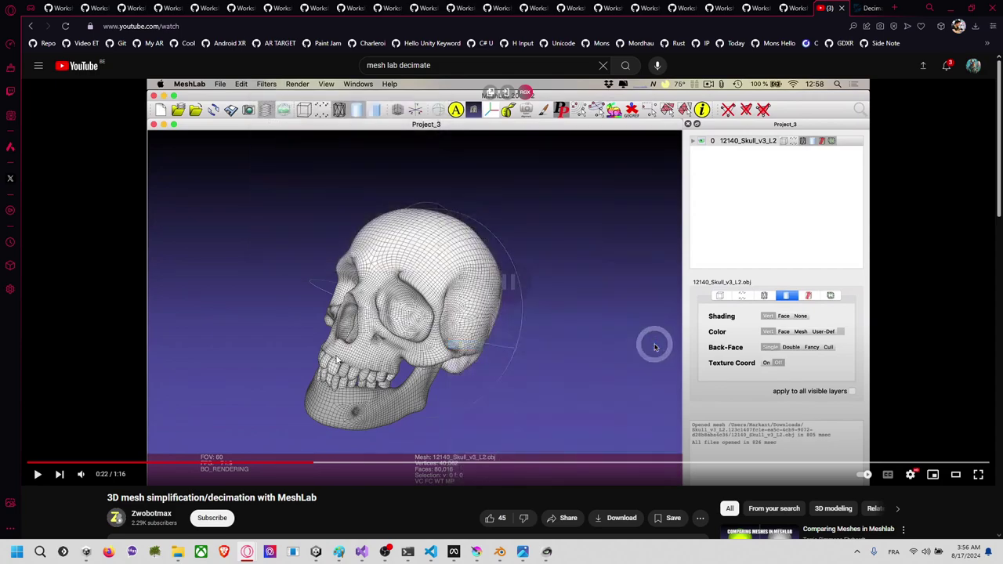
{"action": "left_click", "coordinate": [287, 468]}
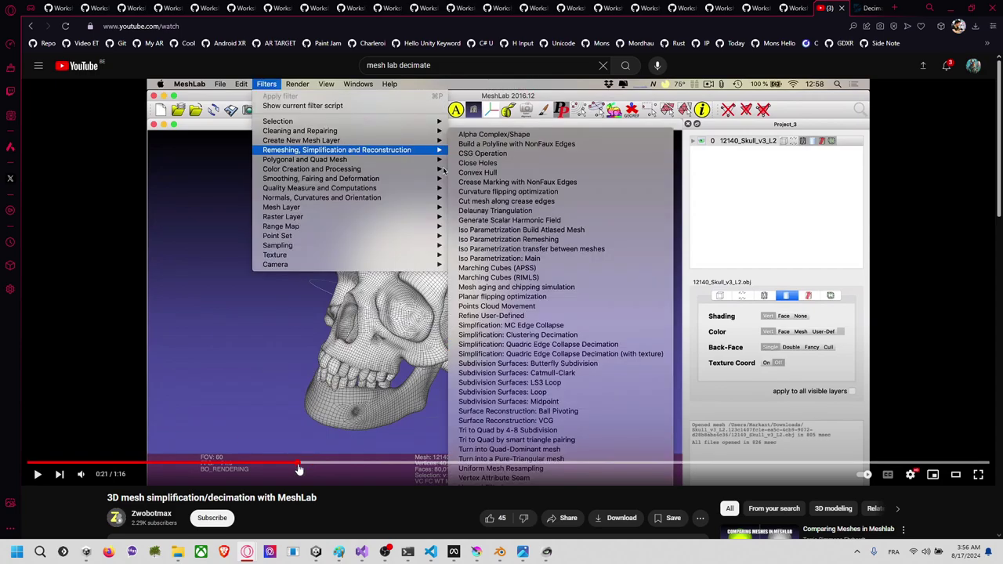
{"action": "left_click", "coordinate": [357, 368]}
{"action": "left_click", "coordinate": [355, 368]}
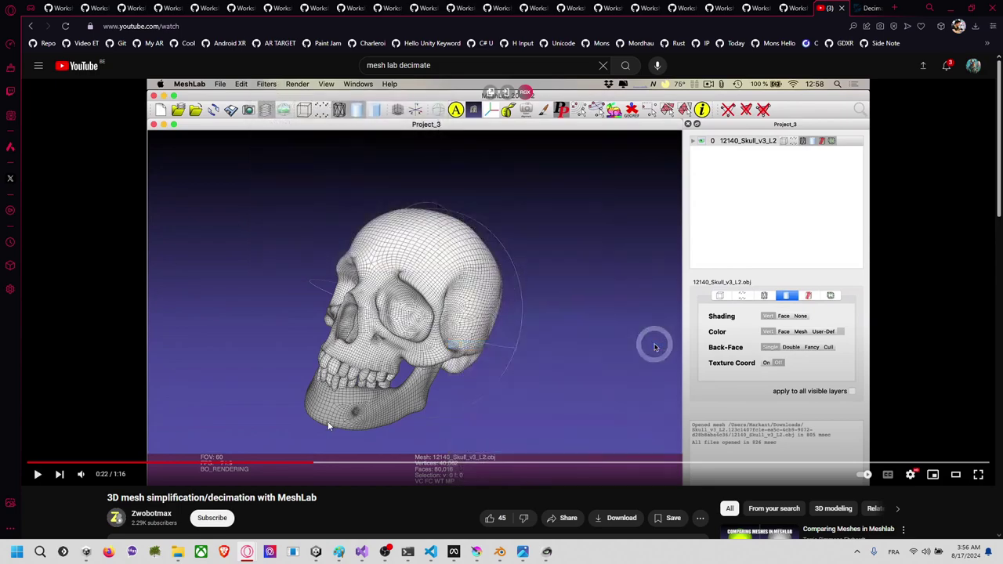
{"action": "left_click", "coordinate": [303, 463]}
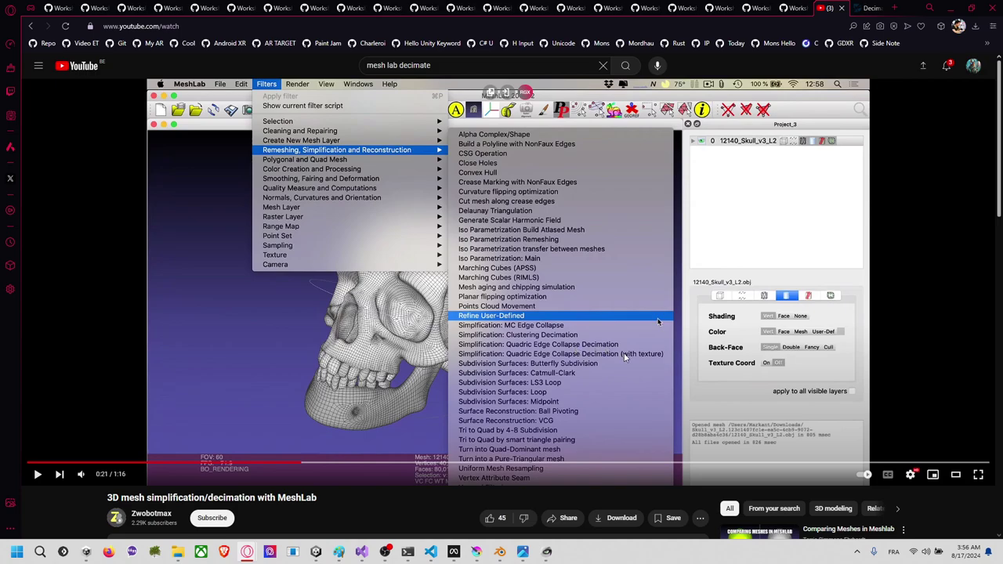
Step: Switch back to MeshLab and open the Simplification: Quadric Edge Collapse Decimation (with texture) filter for the barn mesh
{"action": "key", "text": "alt+Tab"}
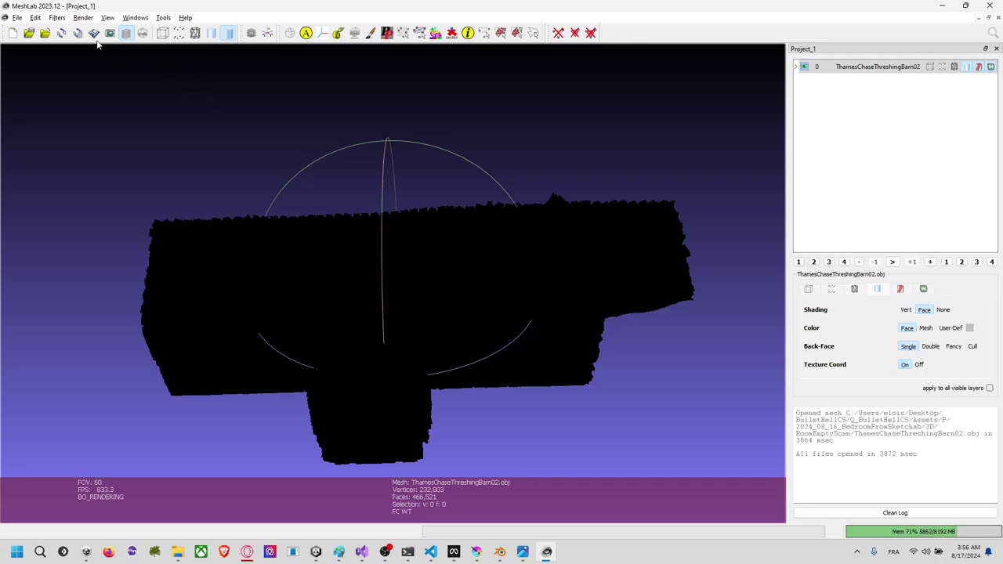
{"action": "key", "text": "alt+Tab"}
{"action": "key", "text": "alt+Tab"}
{"action": "left_click", "coordinate": [62, 18]}
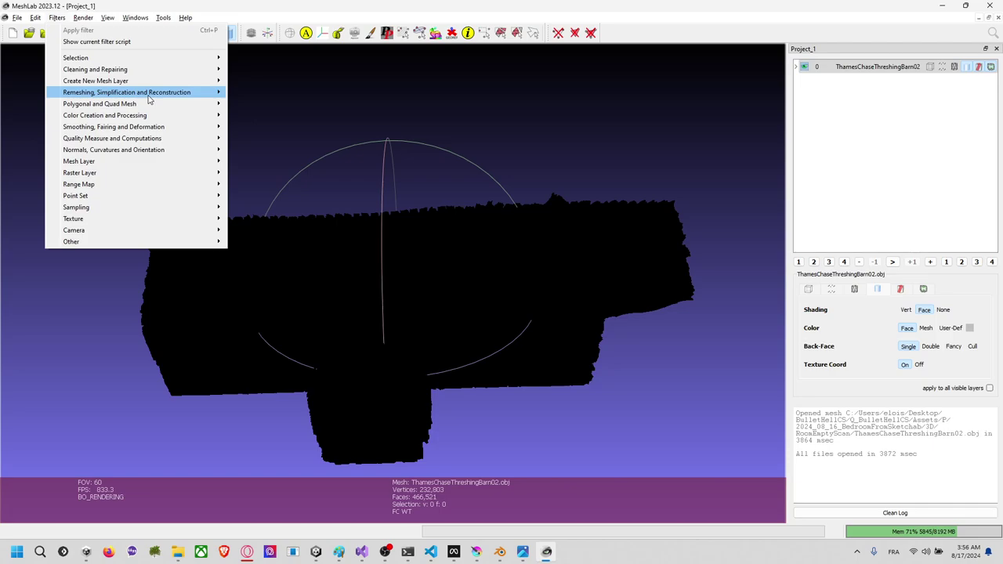
{"action": "mouse_move", "coordinate": [151, 94]}
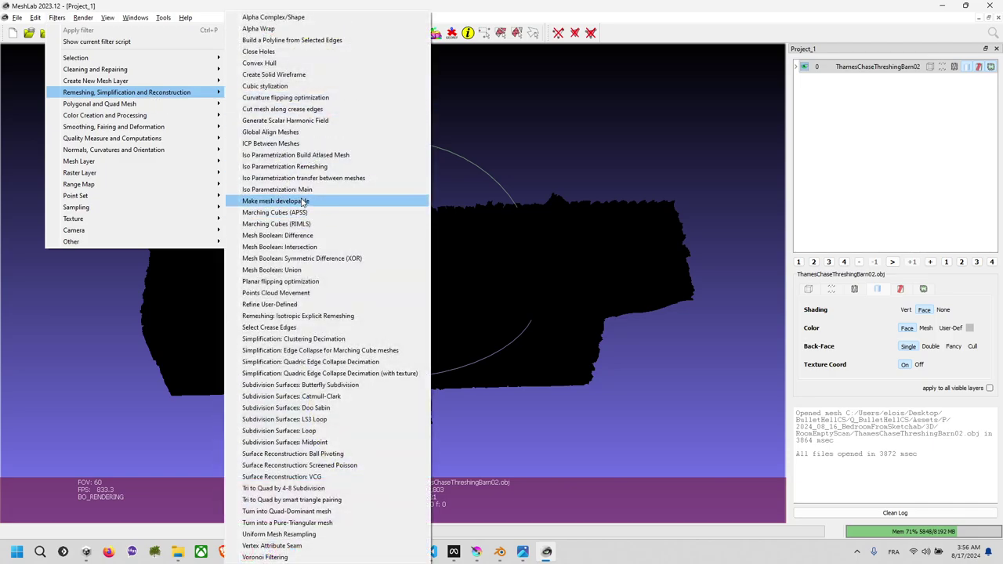
{"action": "left_click", "coordinate": [355, 374]}
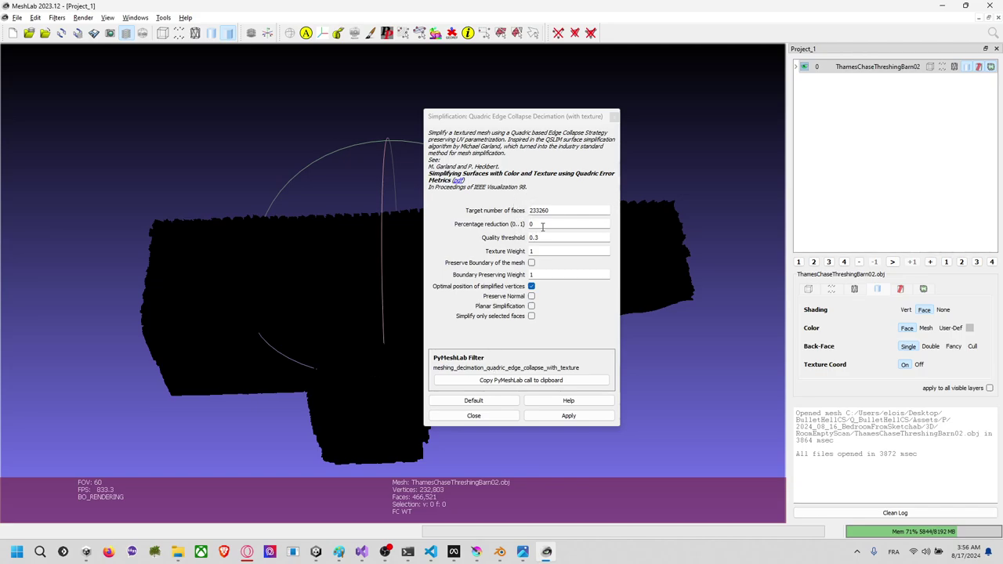
Step: Check the tutorial video again and set the decimation filter's target number of faces to 133260
{"action": "key", "text": "alt+Tab"}
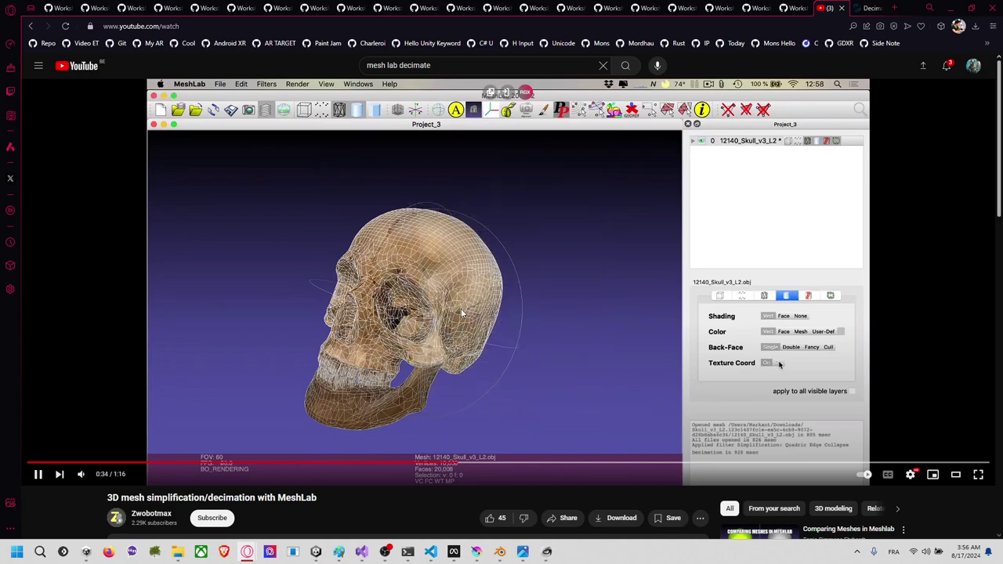
{"action": "key", "text": "alt+Tab"}
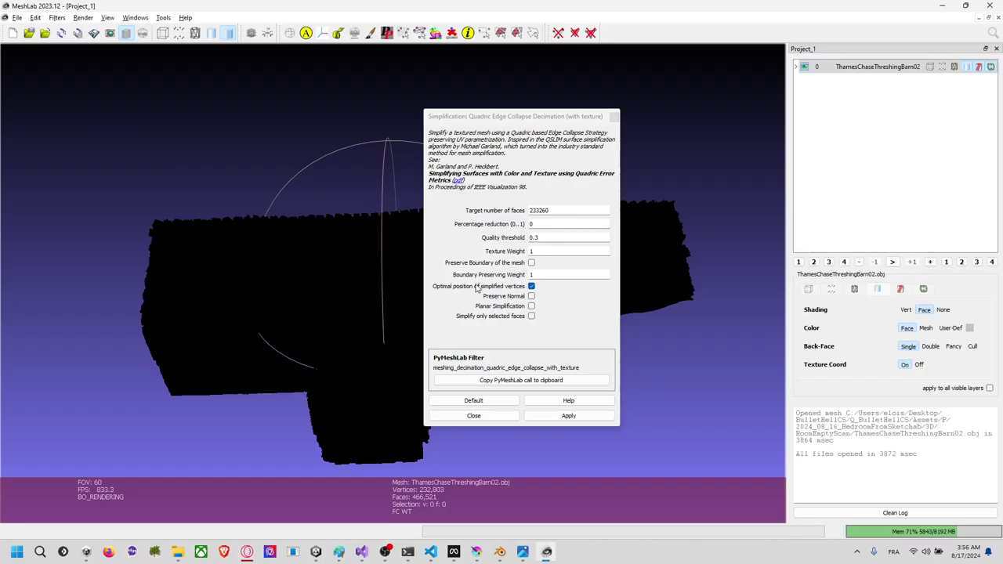
{"action": "left_click", "coordinate": [548, 212]}
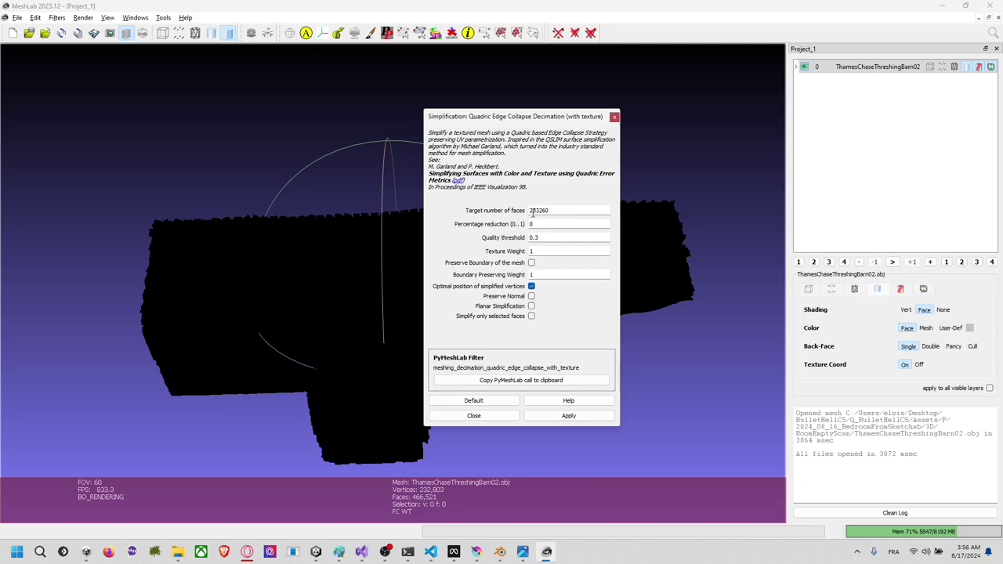
{"action": "key", "text": "Home"}
{"action": "key", "text": "Delete"}
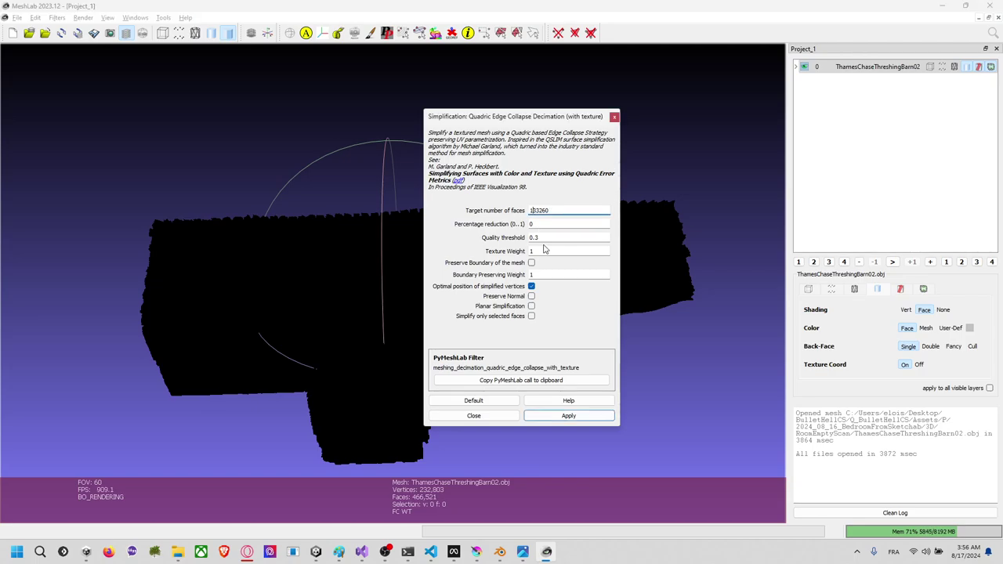
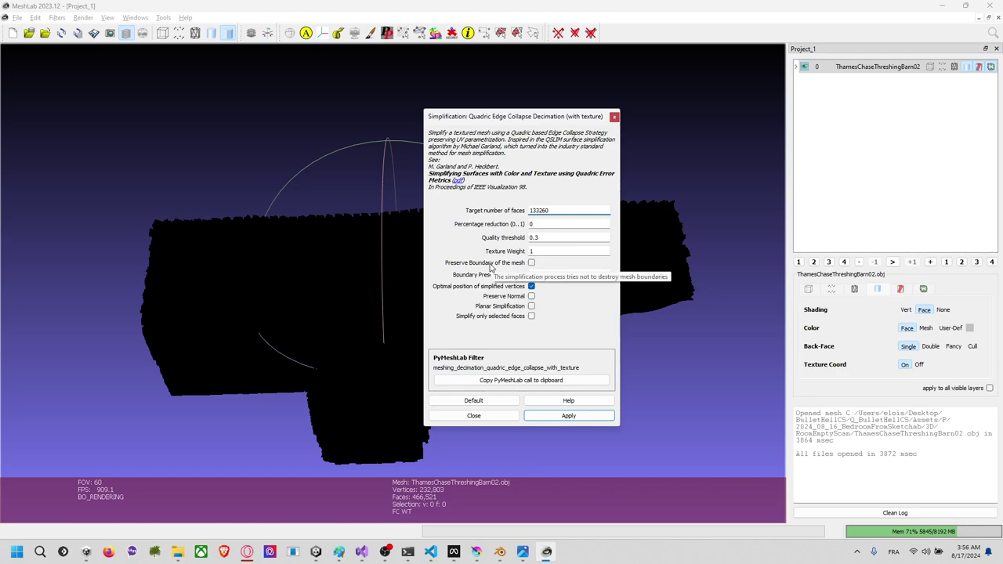
Step: Enable preserving the mesh boundary, apply the textured quadric edge collapse decimation to the barn, and close the filter dialog
{"action": "left_click", "coordinate": [531, 264]}
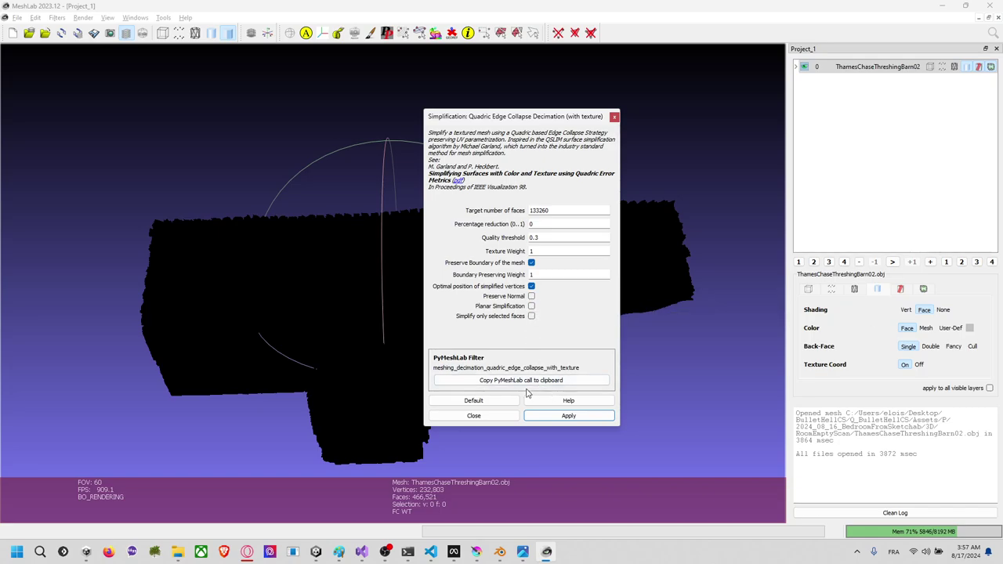
{"action": "left_click", "coordinate": [568, 416]}
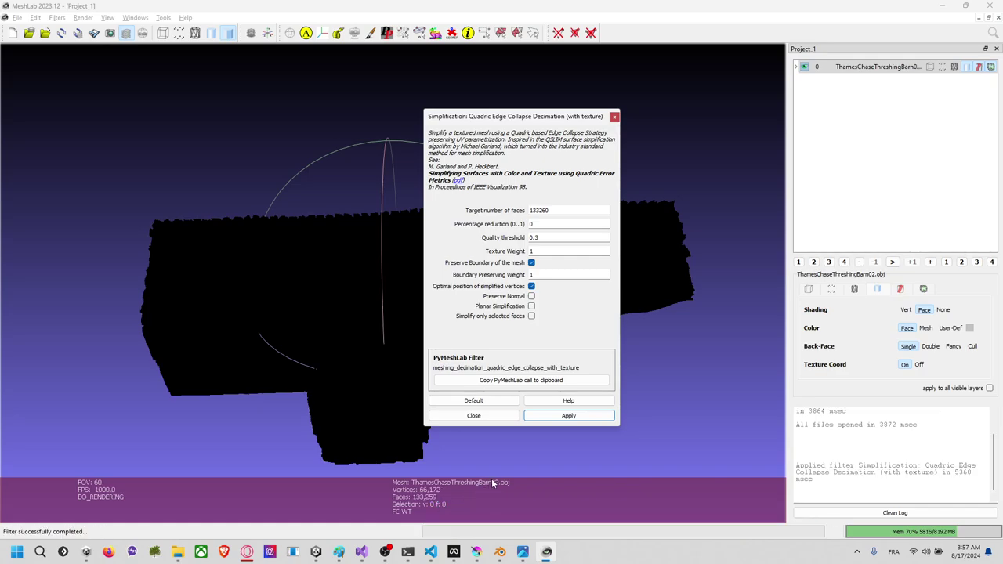
{"action": "left_click", "coordinate": [540, 416]}
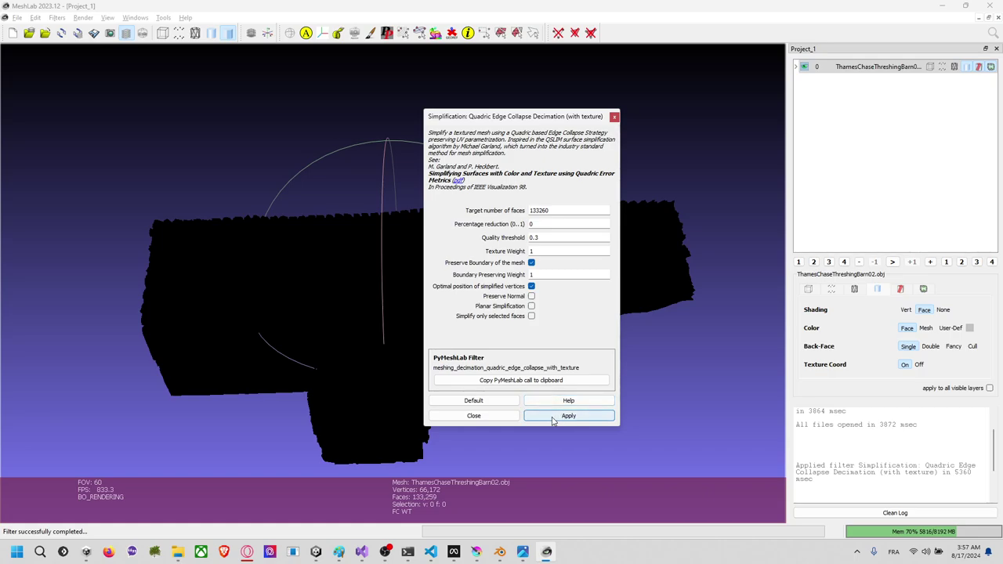
{"action": "left_click", "coordinate": [512, 420]}
{"action": "left_click_drag", "start_coordinate": [450, 382], "coordinate": [457, 371]}
Step: Export the decimated mesh as ThamesChaseThreshingBarnLow.obj in the RoomEmptyScan folder, replacing the existing file
{"action": "key", "text": "ctrl+s"}
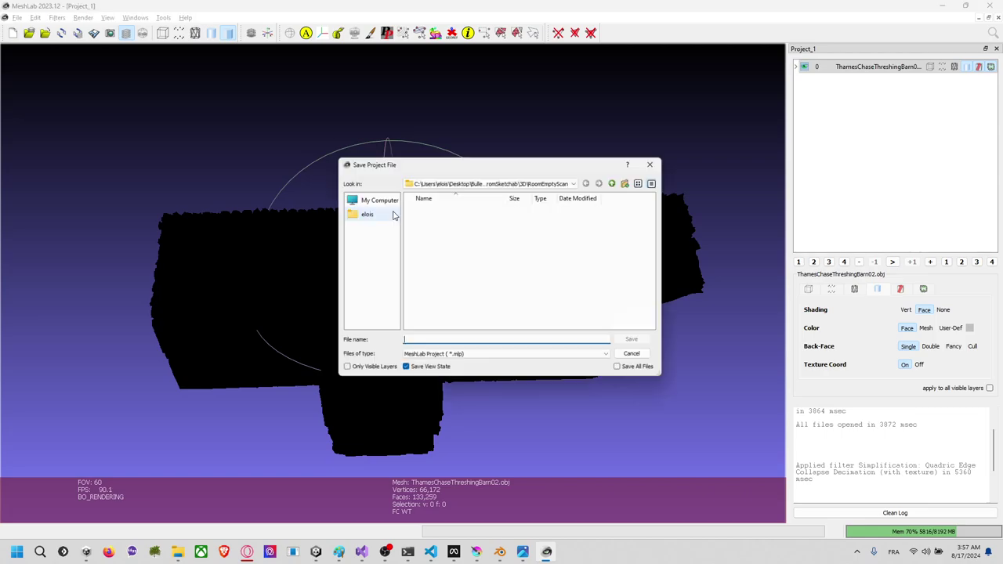
{"action": "left_click", "coordinate": [639, 359]}
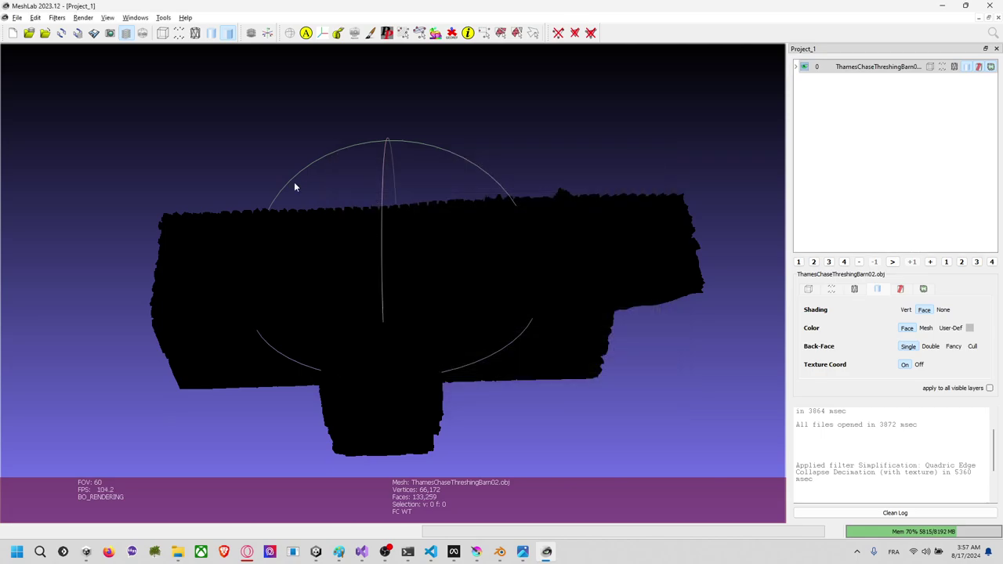
{"action": "left_click", "coordinate": [17, 17]}
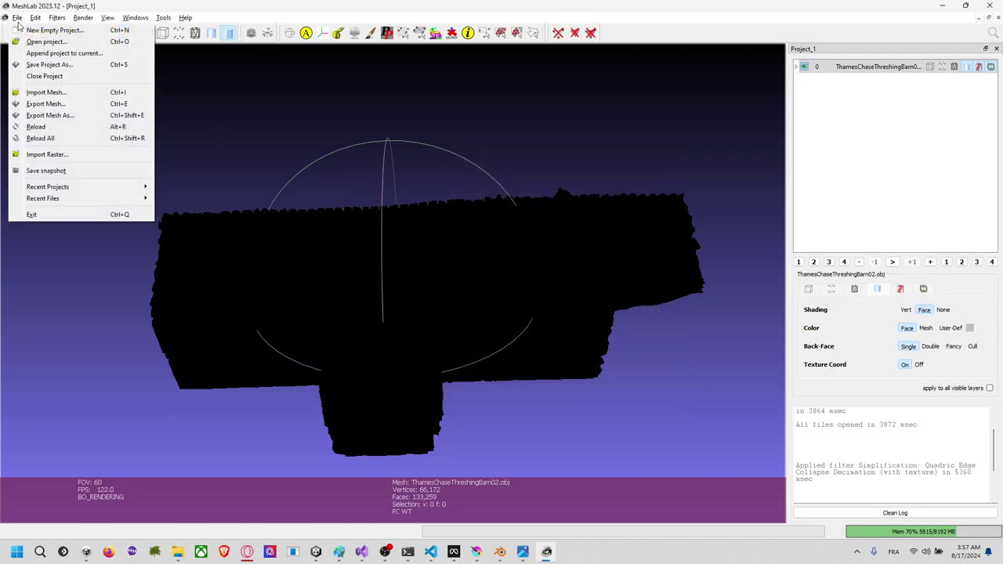
{"action": "left_click", "coordinate": [70, 113]}
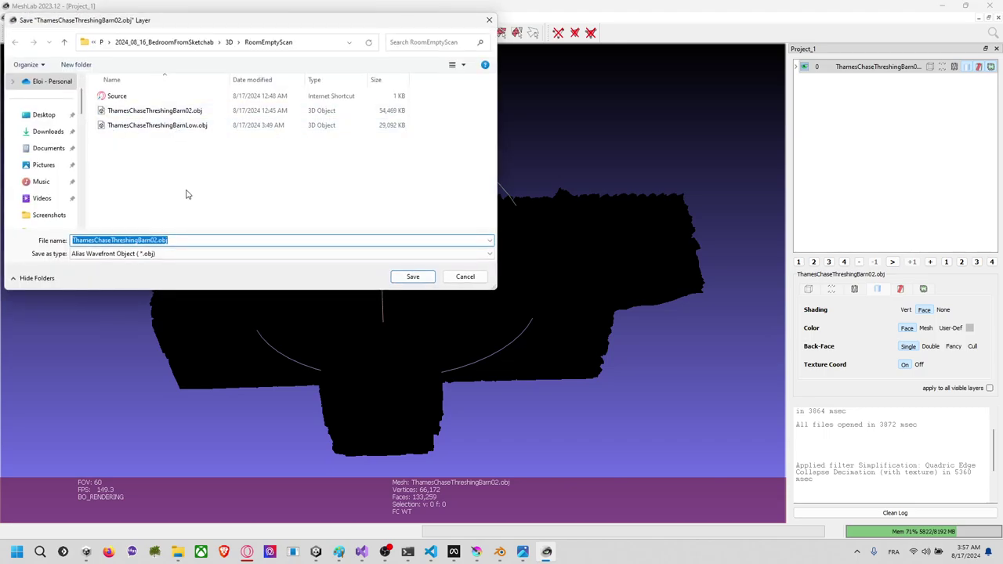
{"action": "left_click", "coordinate": [192, 127]}
{"action": "left_click", "coordinate": [410, 276]}
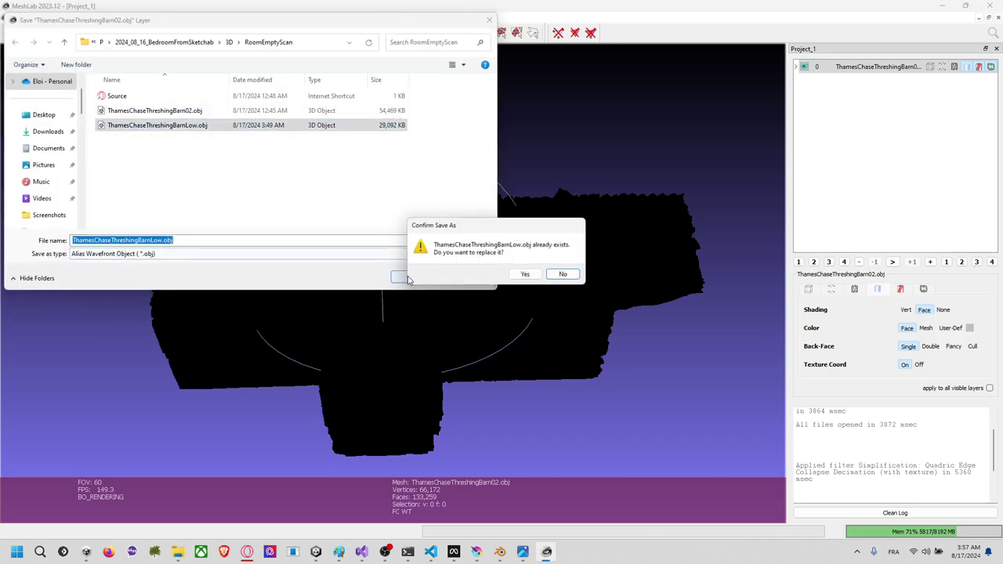
{"action": "left_click", "coordinate": [527, 275]}
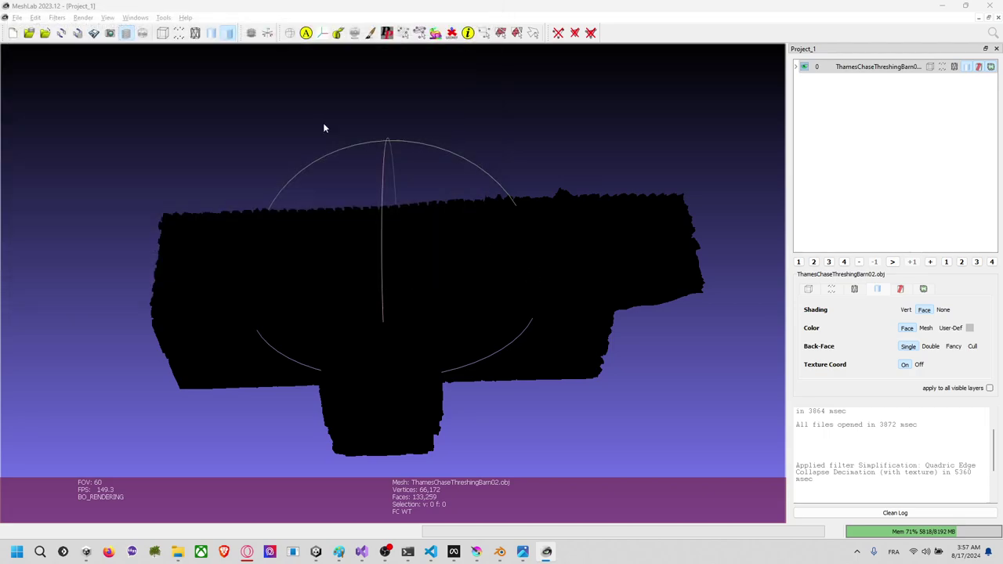
Step: Switch to Unity and delete the old ThamesChaseThreshingBarnLow model from RoomEmptyScan and its instance from the Thames Chase Room prefab
{"action": "key", "text": "alt+Tab"}
{"action": "key", "text": "alt+Tab"}
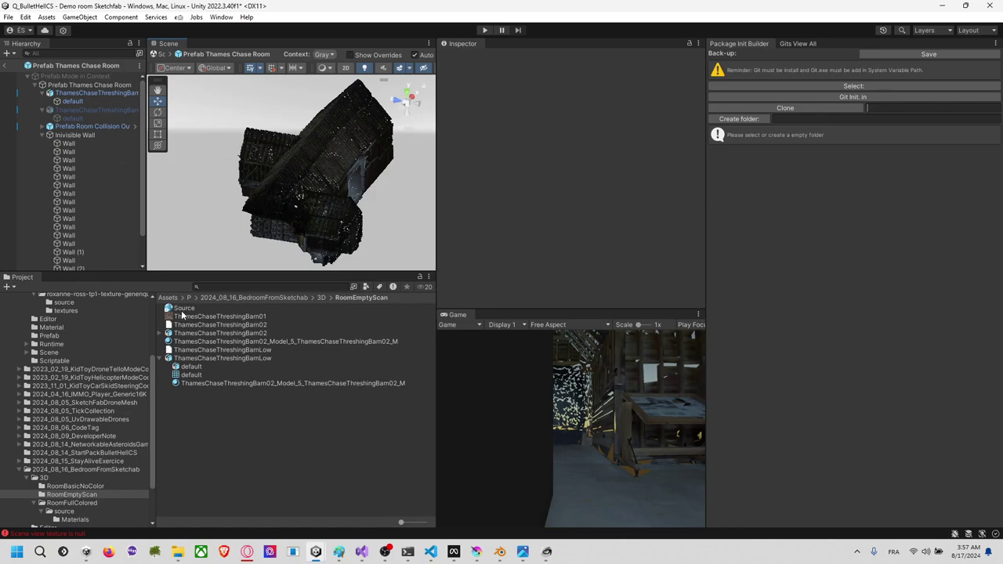
{"action": "left_click", "coordinate": [229, 358]}
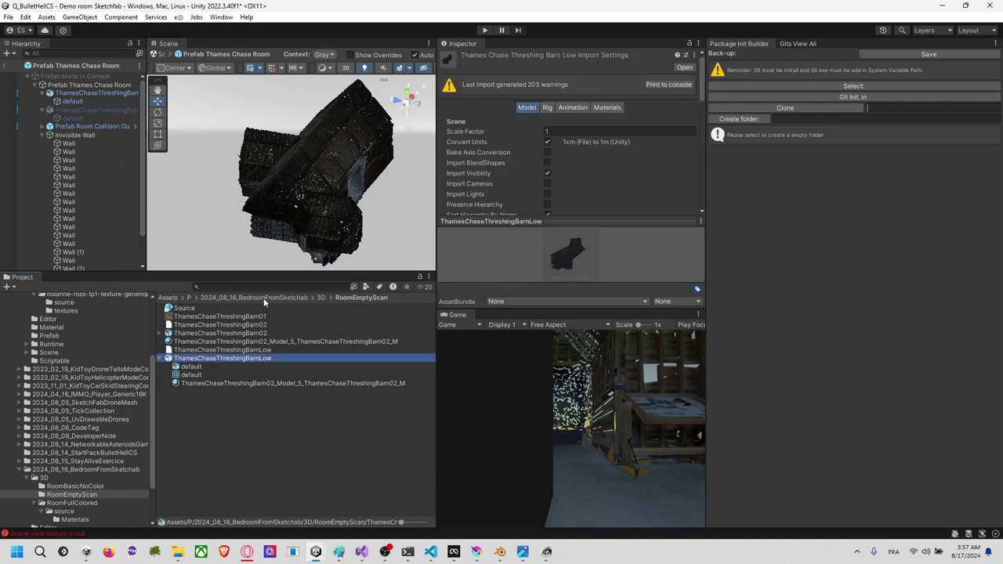
{"action": "right_click", "coordinate": [255, 357]}
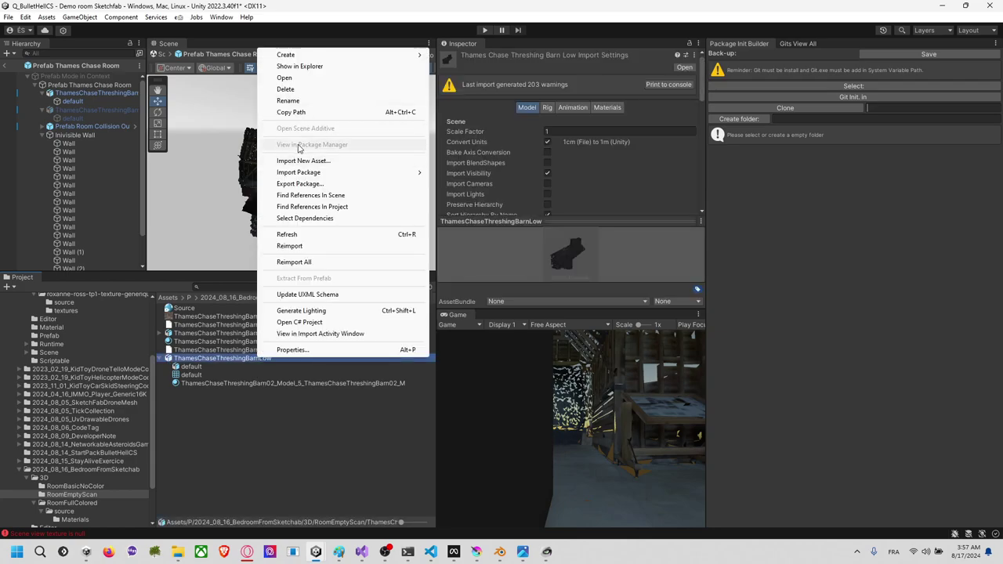
{"action": "left_click", "coordinate": [308, 231]}
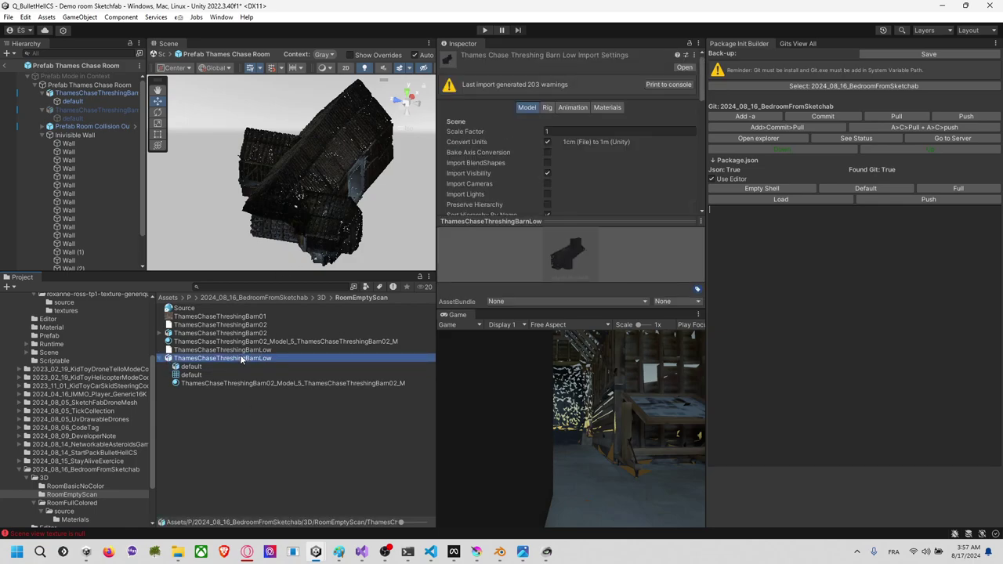
{"action": "key", "text": "Delete"}
{"action": "left_click", "coordinate": [591, 294]}
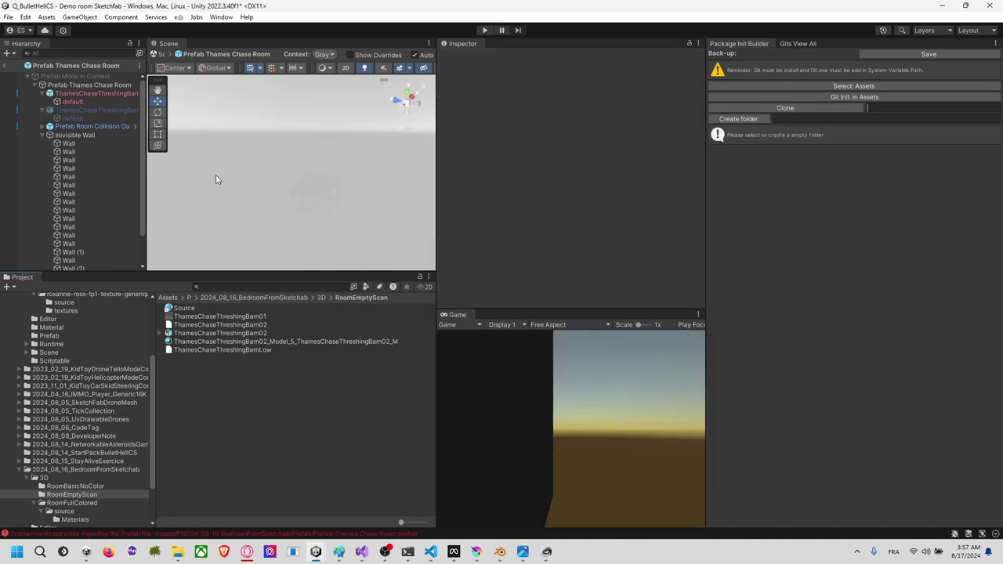
{"action": "left_click", "coordinate": [110, 93]}
{"action": "key", "text": "Delete"}
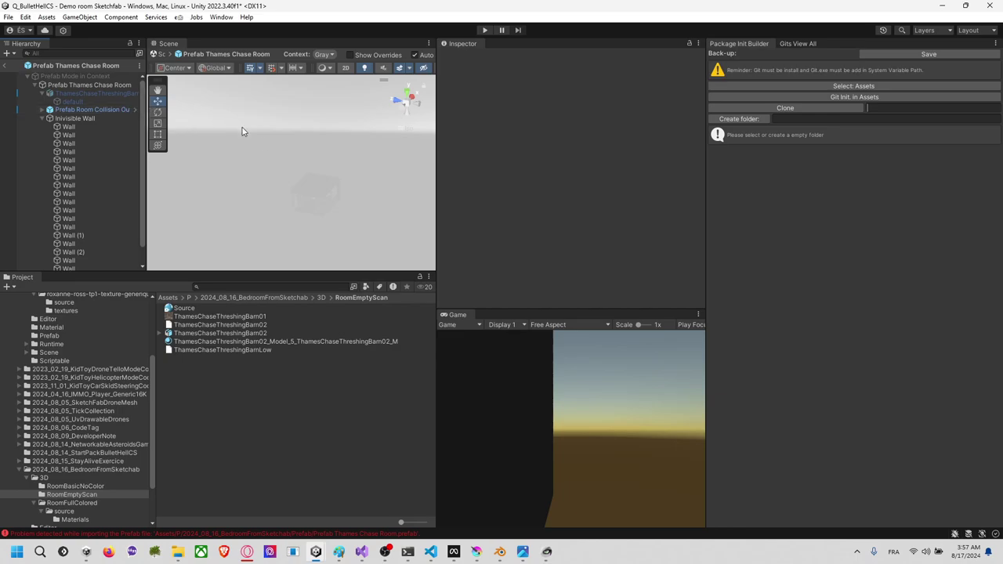
Step: Accept the default OBJ saving options in MeshLab, and add the exported ThamesChaseThreshingBarnLow model to the Thames Chase Room prefab in Unity
{"action": "key", "text": "alt+Tab"}
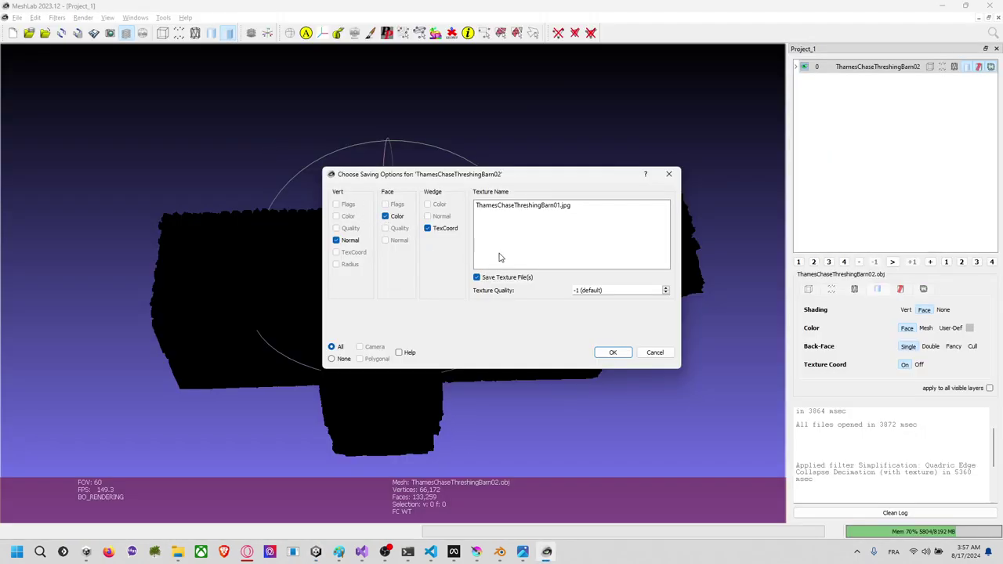
{"action": "left_click", "coordinate": [611, 353]}
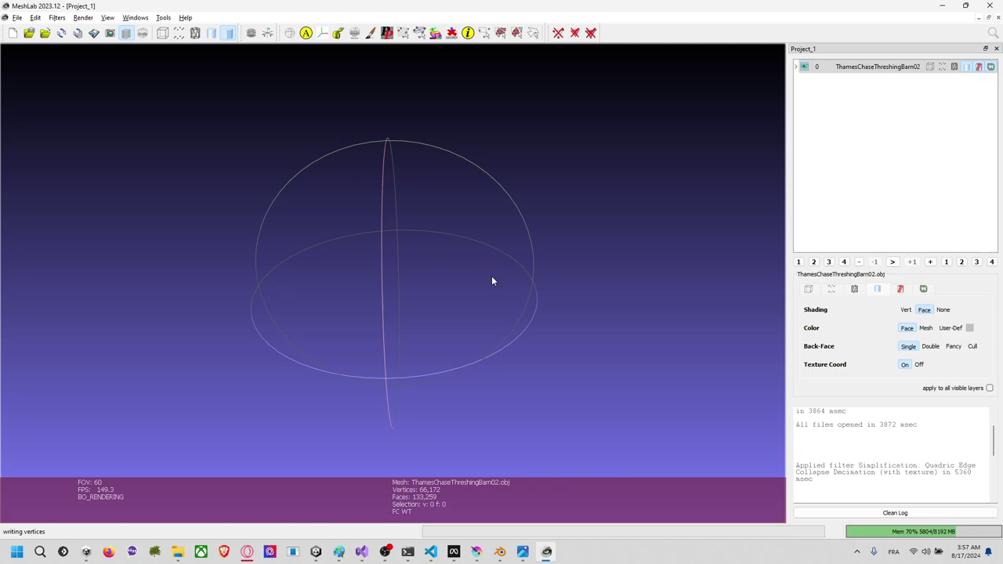
{"action": "key", "text": "alt+Tab"}
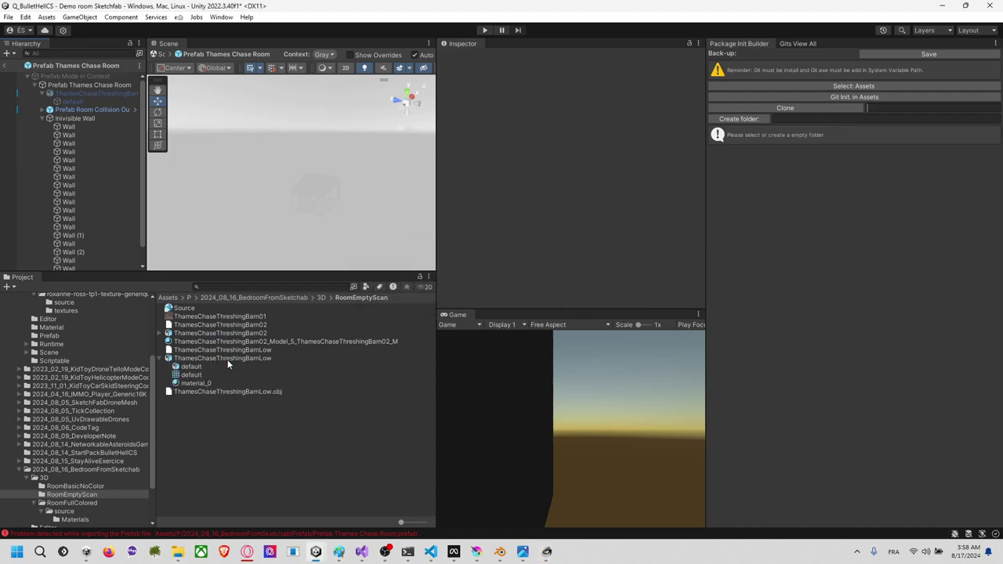
{"action": "left_click", "coordinate": [105, 91]}
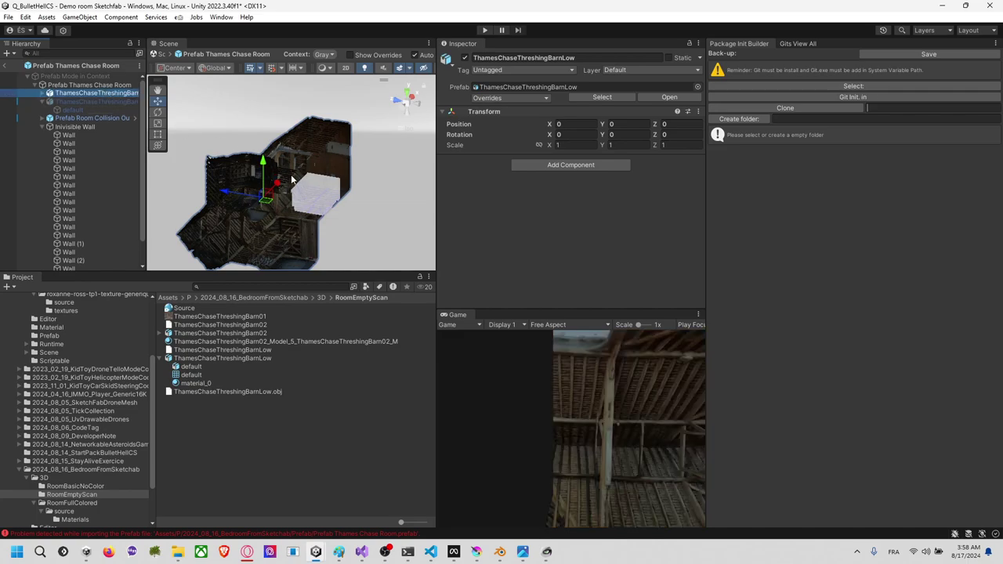
Step: Examine the low-poly barn in the scene and inspect the mesh and material of its default child object
{"action": "scroll", "coordinate": [293, 179], "scroll_direction": "down", "scroll_amount": 2}
{"action": "middle_click_drag", "start_coordinate": [301, 177], "coordinate": [320, 149]}
{"action": "scroll", "coordinate": [320, 149], "scroll_direction": "up", "scroll_amount": 6}
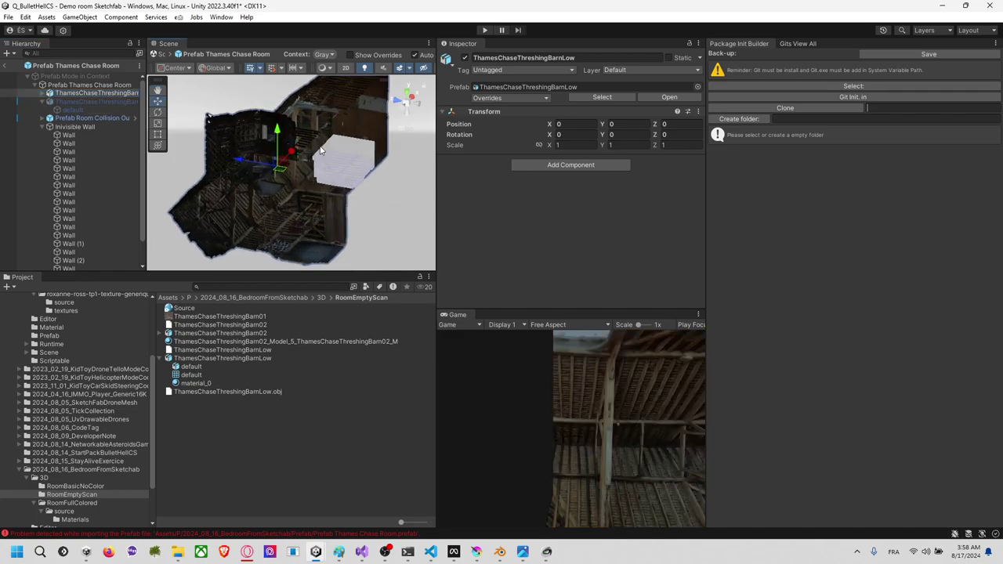
{"action": "scroll", "coordinate": [320, 147], "scroll_direction": "down", "scroll_amount": 3}
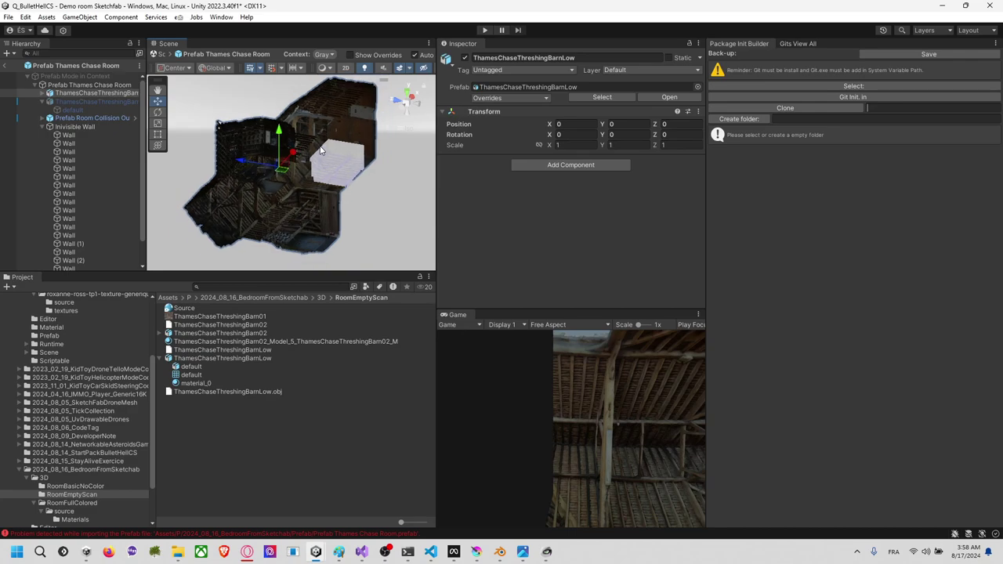
{"action": "left_click", "coordinate": [369, 128]}
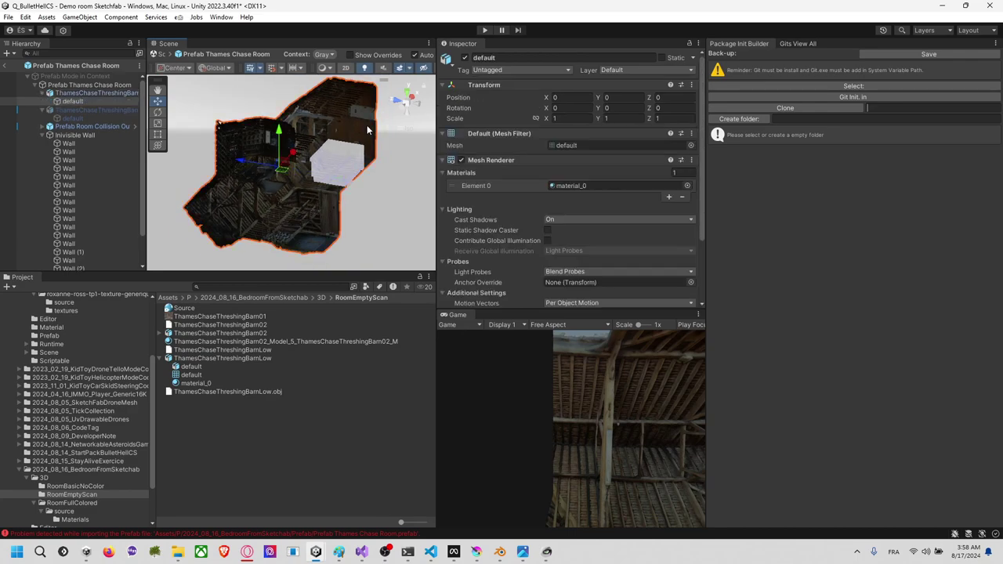
{"action": "left_click", "coordinate": [100, 93]}
{"action": "left_click", "coordinate": [98, 102]}
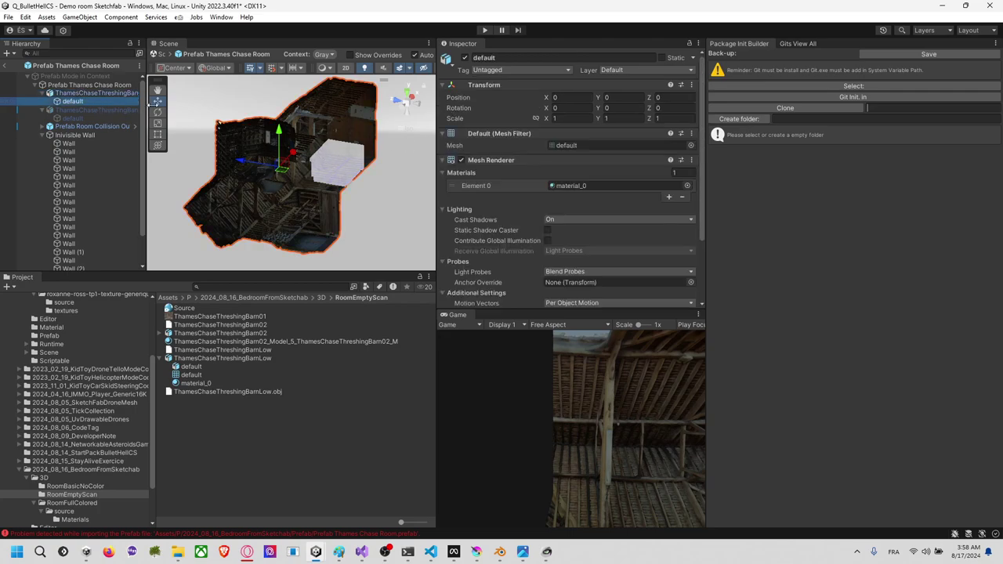
Step: Reveal the ThamesChaseThreshingBarnLow model in the file explorer to check its file size, and return to Unity
{"action": "key", "text": "alt+Tab"}
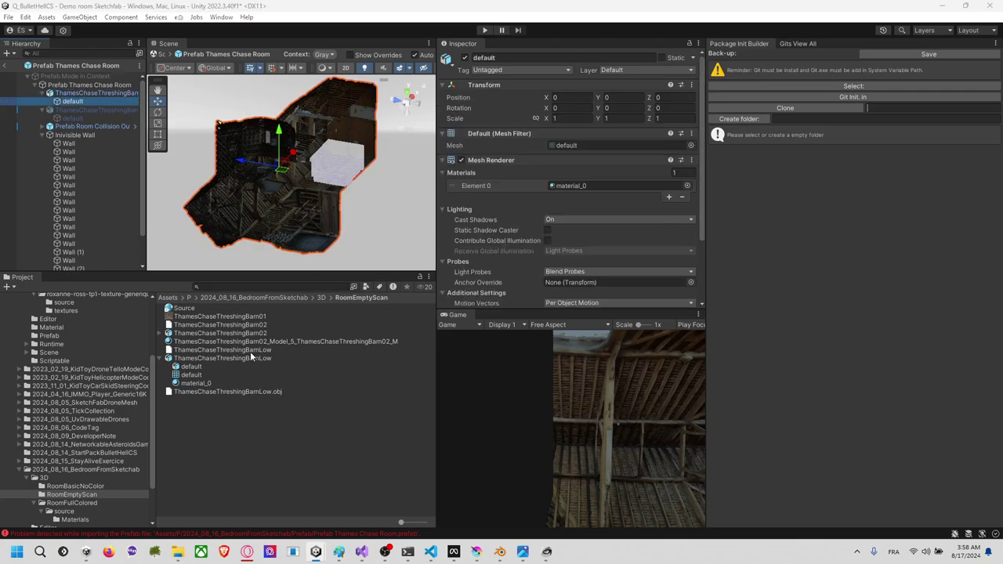
{"action": "key", "text": "alt+Tab"}
{"action": "left_click", "coordinate": [240, 358]}
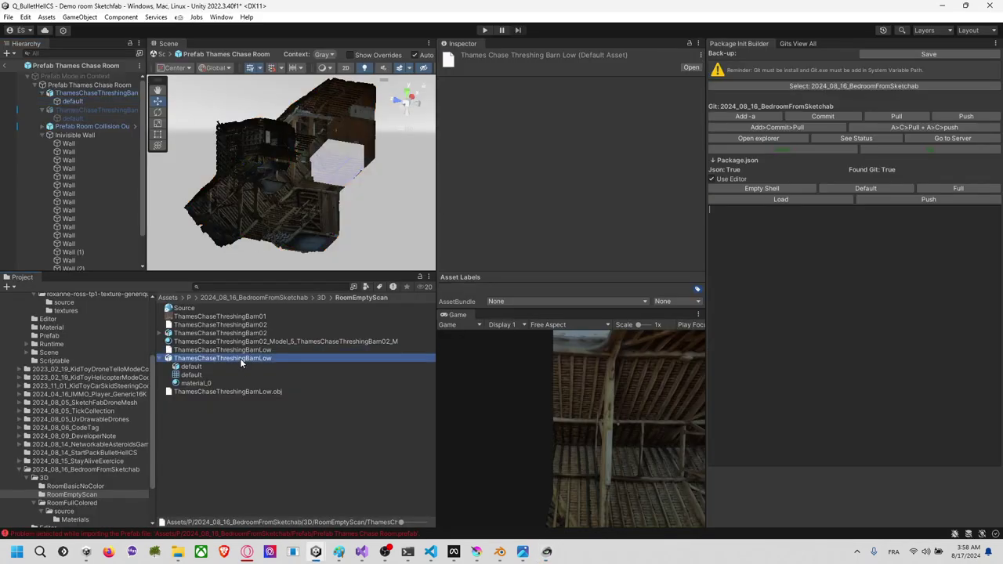
{"action": "right_click", "coordinate": [240, 358]}
{"action": "left_click", "coordinate": [312, 71]}
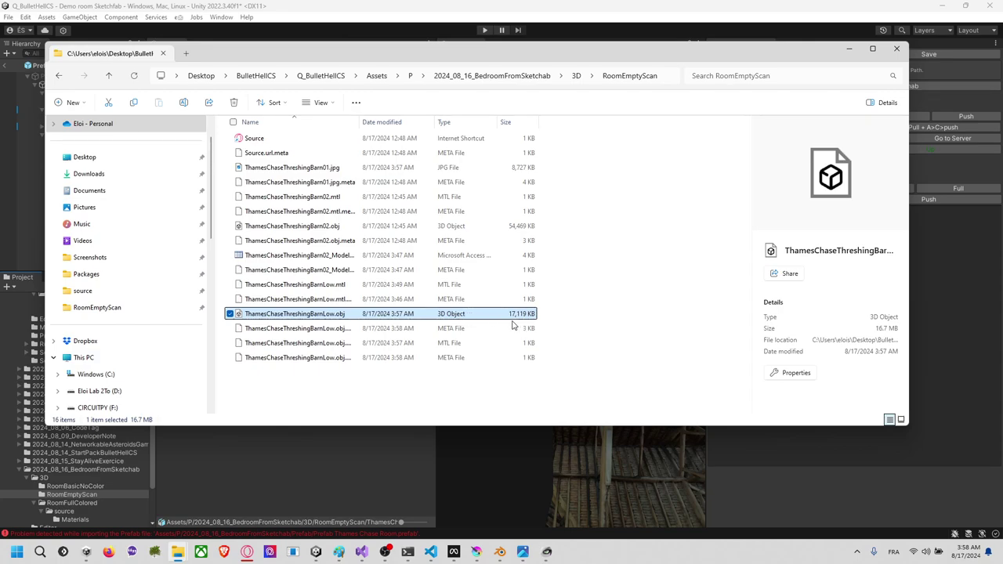
{"action": "key", "text": "alt+Tab"}
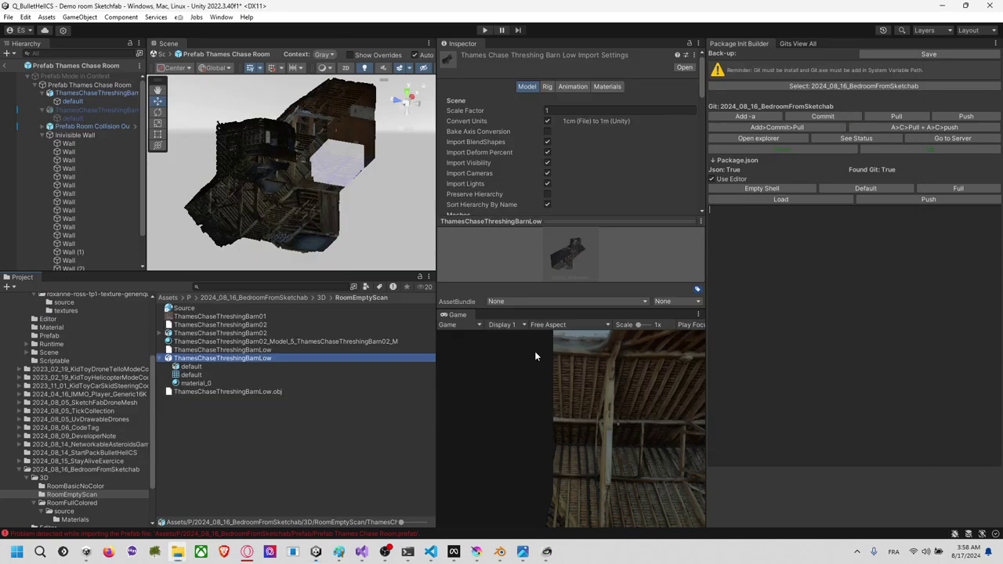
Step: Examine the decimated barn's roof, walls and interior in the Unity scene for mesh and texture quality
{"action": "left_click_drag", "start_coordinate": [334, 187], "coordinate": [186, 226], "text": "alt"}
{"action": "middle_click_drag", "start_coordinate": [380, 168], "coordinate": [370, 194]}
{"action": "left_click_drag", "start_coordinate": [369, 194], "coordinate": [917, 31], "text": "alt"}
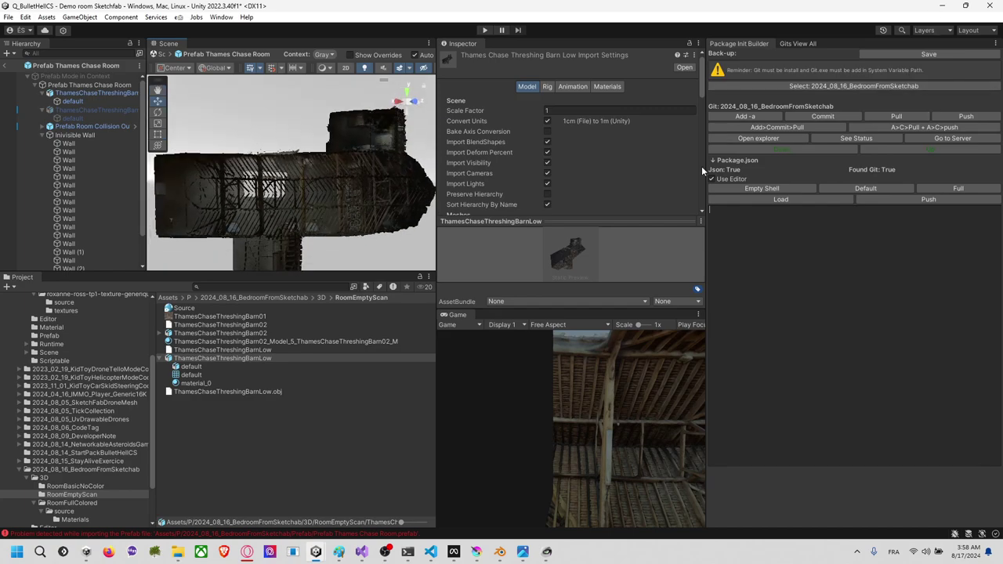
{"action": "scroll", "coordinate": [300, 216], "scroll_direction": "up", "scroll_amount": 8}
{"action": "right_click_drag", "start_coordinate": [298, 216], "coordinate": [198, 200]}
{"action": "middle_click_drag", "start_coordinate": [210, 202], "coordinate": [349, 168]}
{"action": "scroll", "coordinate": [337, 186], "scroll_direction": "up", "scroll_amount": 4}
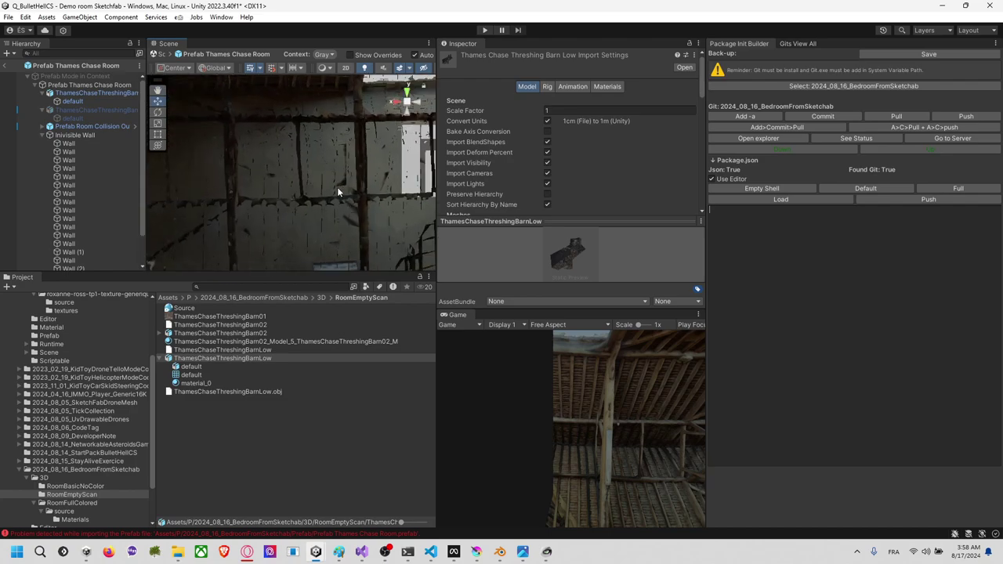
{"action": "scroll", "coordinate": [316, 195], "scroll_direction": "down", "scroll_amount": 3}
{"action": "right_click_drag", "start_coordinate": [276, 200], "coordinate": [395, 192]}
{"action": "mouse_move", "coordinate": [396, 192]}
{"action": "left_mouse_down", "text": "alt"}
{"action": "mouse_move", "coordinate": [592, 251]}
{"action": "mouse_move", "coordinate": [577, 262]}
{"action": "mouse_move", "coordinate": [460, 225]}
{"action": "mouse_move", "coordinate": [377, 218]}
{"action": "mouse_move", "coordinate": [491, 253]}
{"action": "mouse_move", "coordinate": [881, 266]}
{"action": "mouse_move", "coordinate": [663, 264]}
{"action": "mouse_move", "coordinate": [463, 213]}
{"action": "mouse_move", "coordinate": [416, 224]}
{"action": "mouse_move", "coordinate": [372, 202]}
{"action": "mouse_move", "coordinate": [383, 203]}
{"action": "left_mouse_up", "text": "alt"}
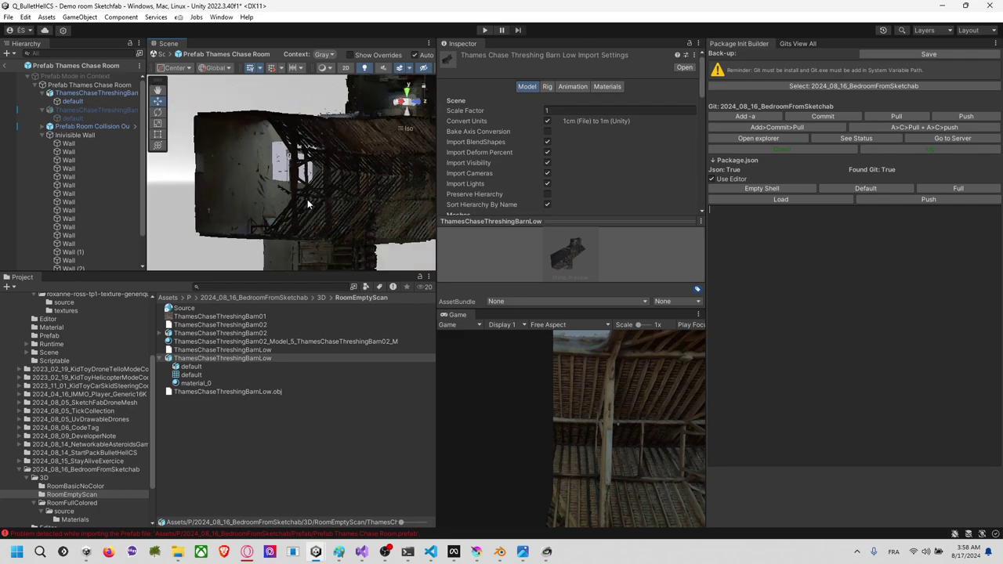
Step: Switch to Blender and toggle the visibility of the first two ThamesChaseThreshingBarn02 objects to compare the barn meshes
{"action": "key", "text": "alt+Tab"}
{"action": "key", "text": "alt+Tab"}
{"action": "key", "text": "Tab"}
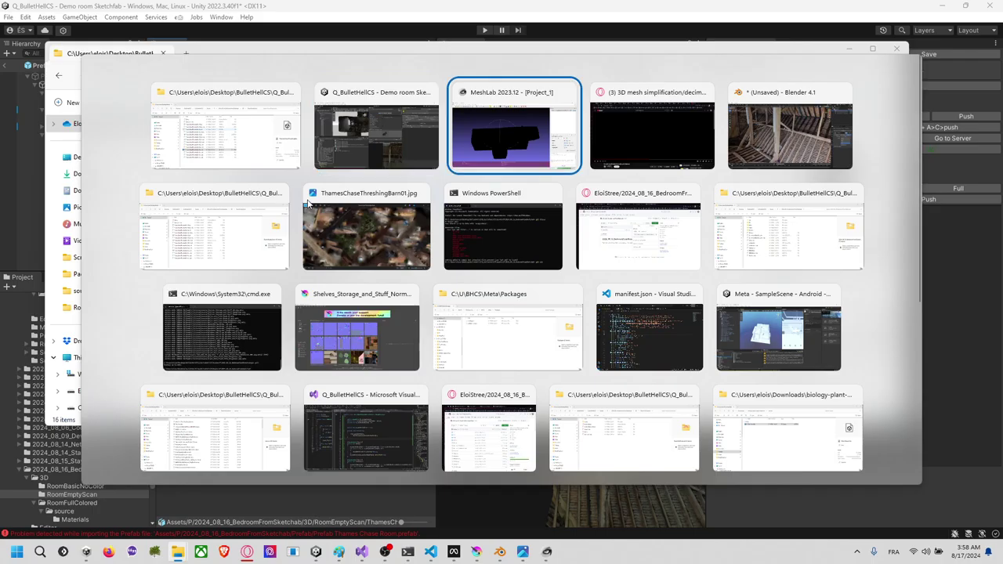
{"action": "key", "text": "Tab"}
{"action": "key", "text": "Tab"}
{"action": "scroll", "coordinate": [368, 230], "scroll_direction": "down", "scroll_amount": 8}
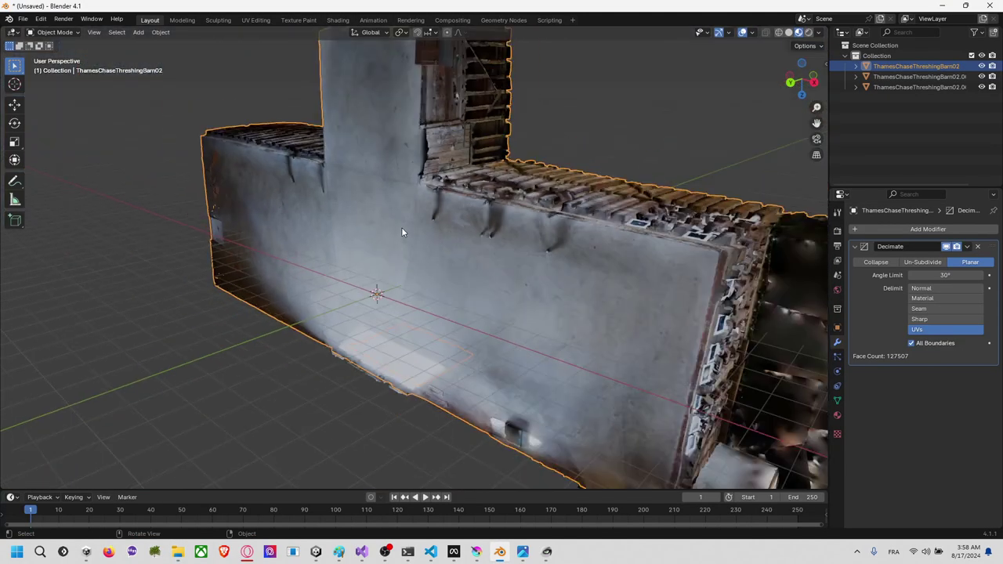
{"action": "middle_click_drag", "start_coordinate": [751, 145], "coordinate": [639, 147]}
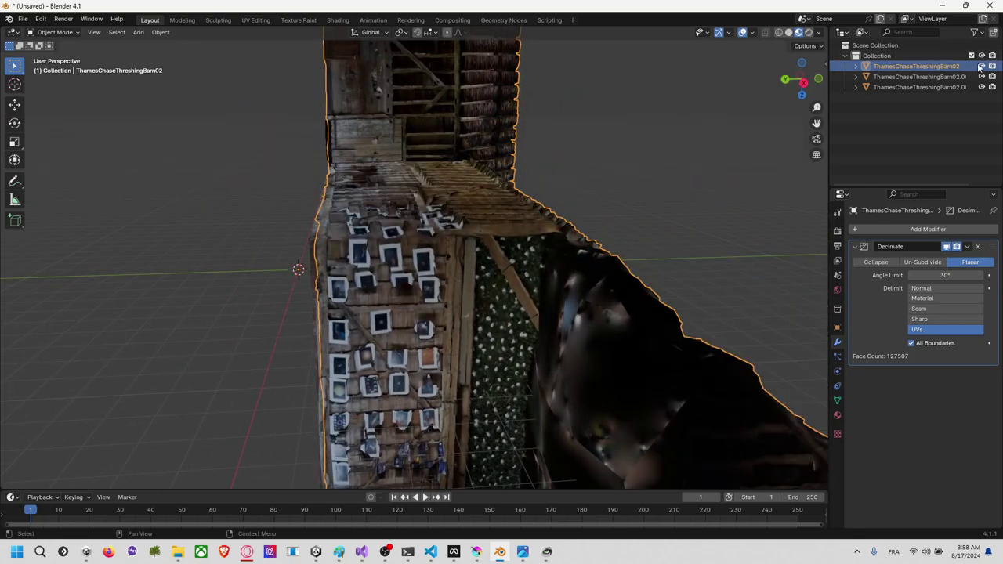
{"action": "left_click", "coordinate": [982, 66]}
{"action": "left_click", "coordinate": [982, 76]}
{"action": "left_click", "coordinate": [982, 76]}
{"action": "left_click", "coordinate": [983, 66]}
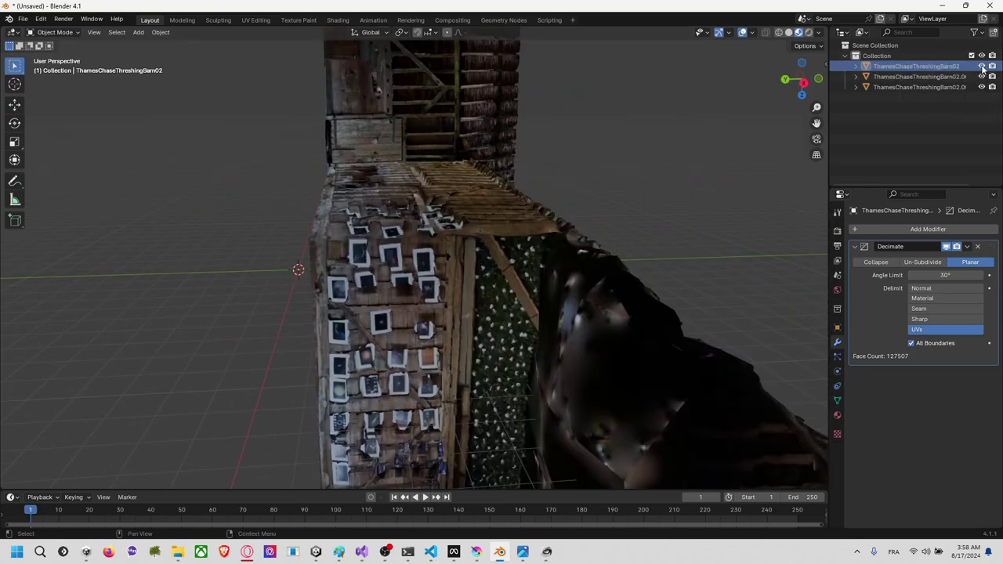
Step: Delete all three barn objects from the scene and import the original ThamesChaseThreshingBarn02.obj as a Wavefront OBJ
{"action": "key", "text": "a"}
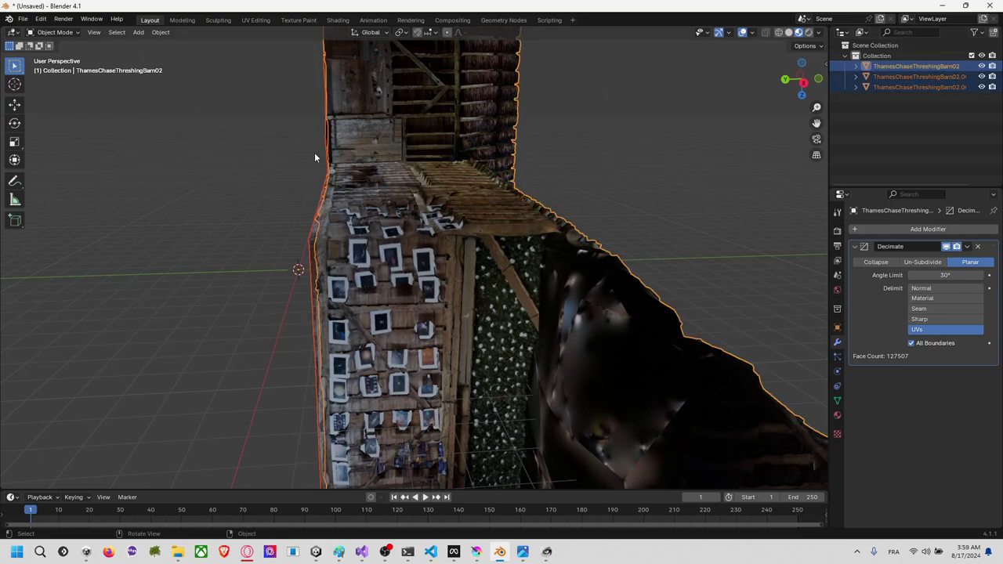
{"action": "key", "text": "Delete"}
{"action": "left_click", "coordinate": [23, 19]}
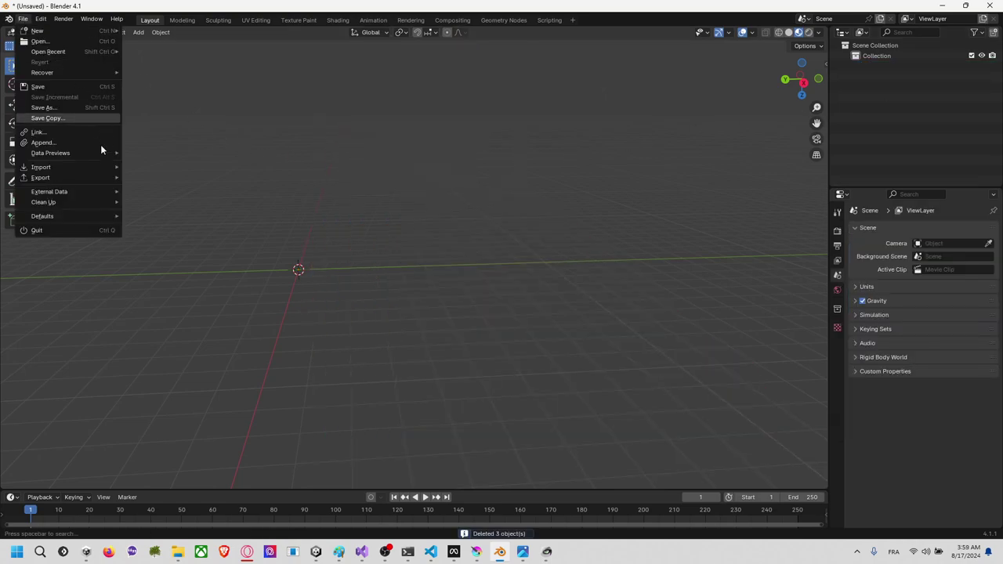
{"action": "mouse_move", "coordinate": [100, 167]}
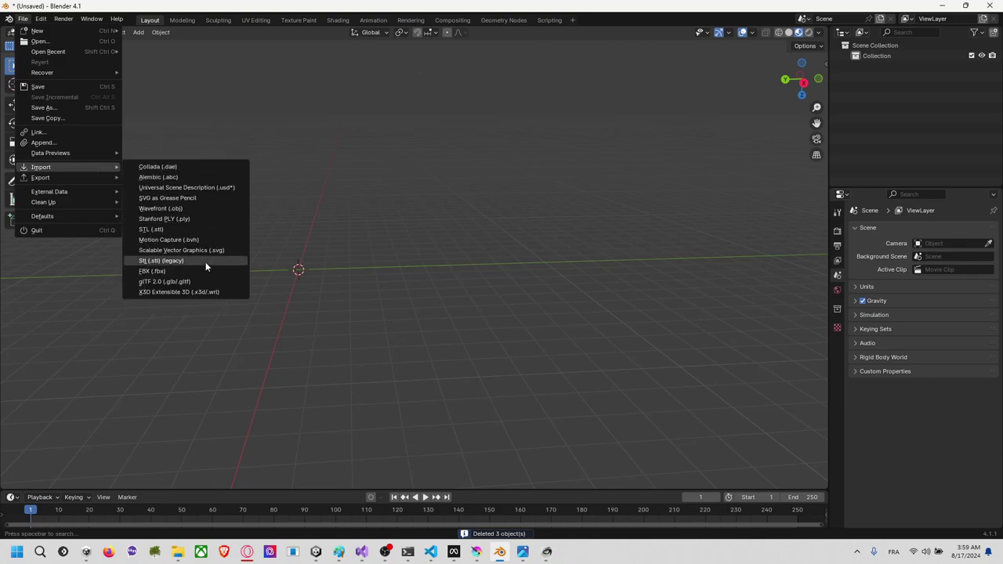
{"action": "left_click", "coordinate": [216, 208]}
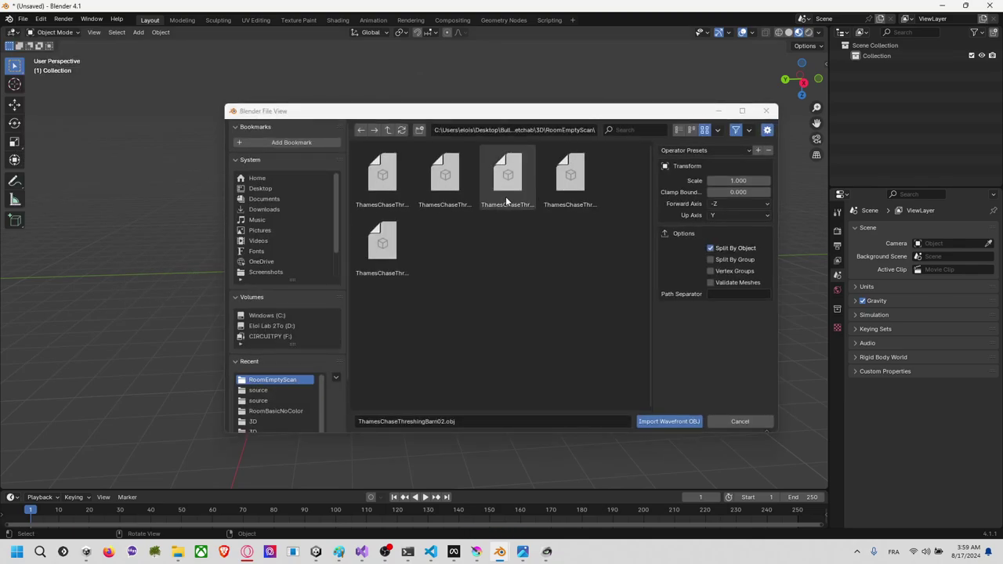
{"action": "left_click", "coordinate": [388, 188]}
{"action": "left_click", "coordinate": [434, 190]}
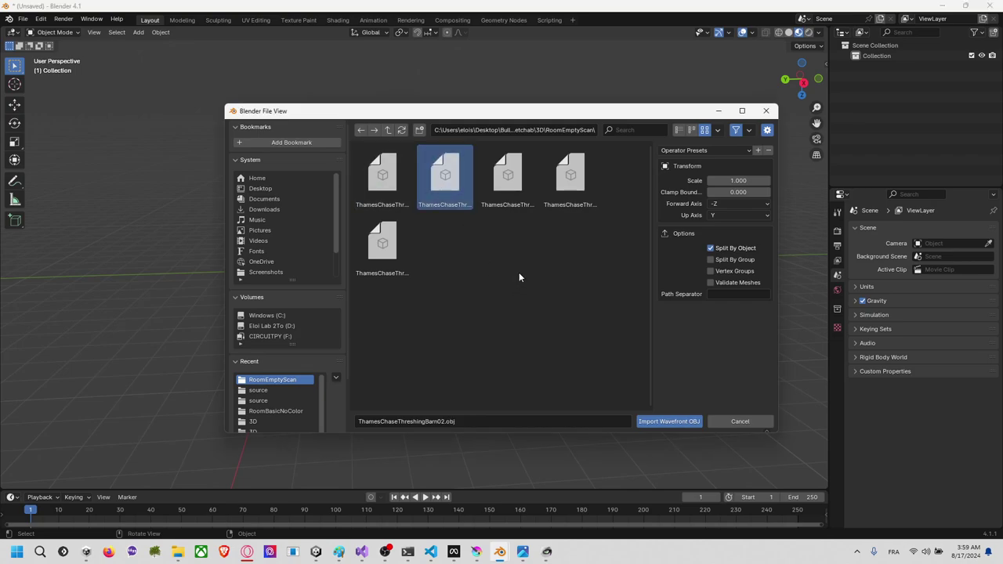
{"action": "left_click", "coordinate": [670, 422]}
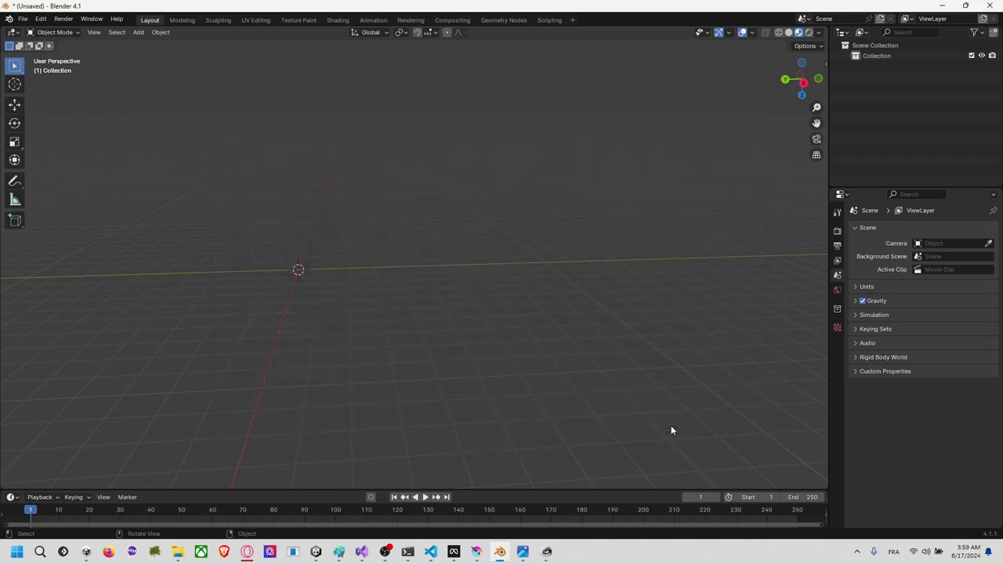
Step: Enter Edit Mode in the right orthographic view, box-select the barn geometry above the floor strip, and delete it
{"action": "scroll", "coordinate": [549, 204], "scroll_direction": "down", "scroll_amount": 6}
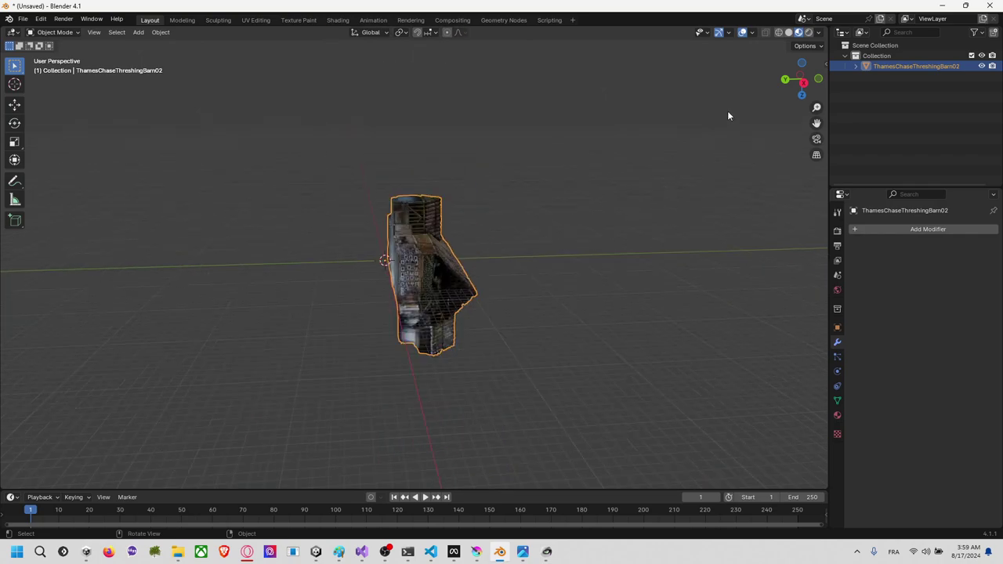
{"action": "left_click", "coordinate": [805, 83]}
{"action": "scroll", "coordinate": [453, 259], "scroll_direction": "up", "scroll_amount": 4}
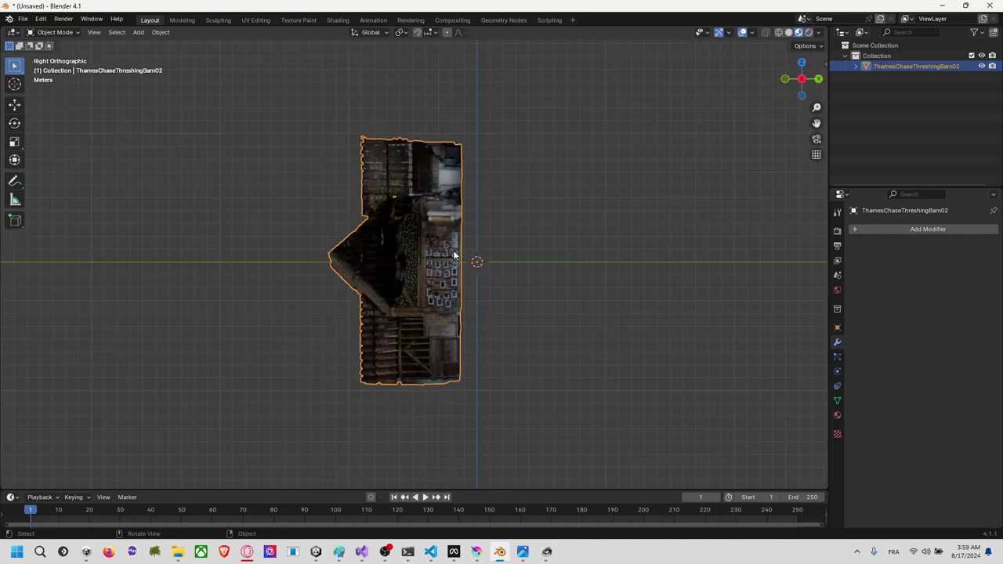
{"action": "left_click", "coordinate": [54, 32]}
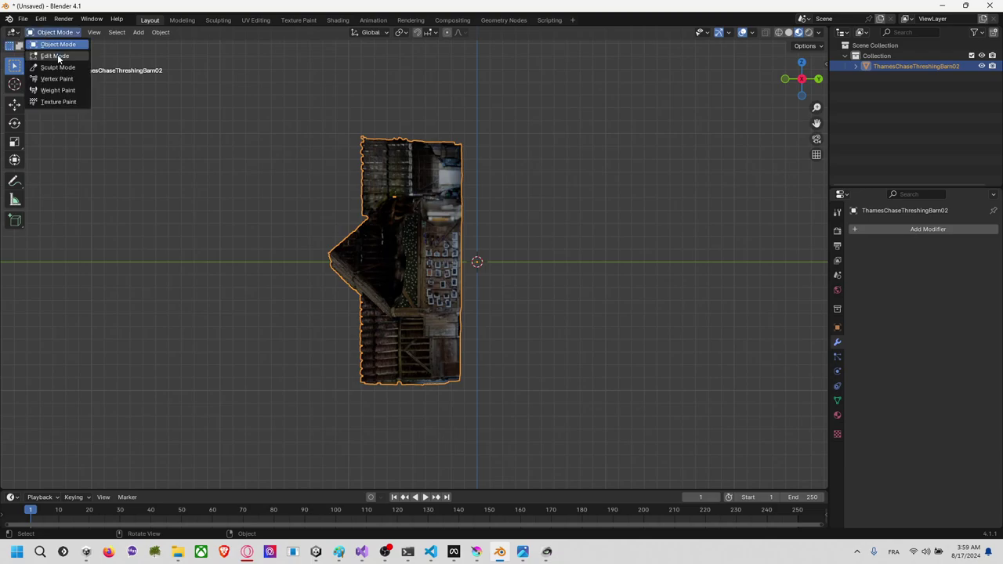
{"action": "left_click", "coordinate": [56, 53]}
{"action": "left_click_drag", "start_coordinate": [262, 85], "coordinate": [458, 442]}
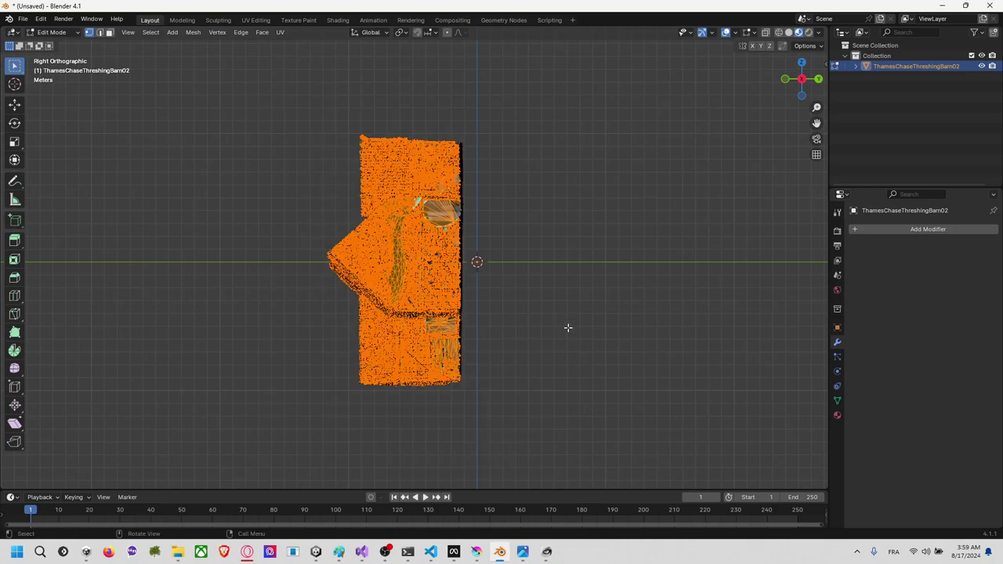
{"action": "key", "text": "x"}
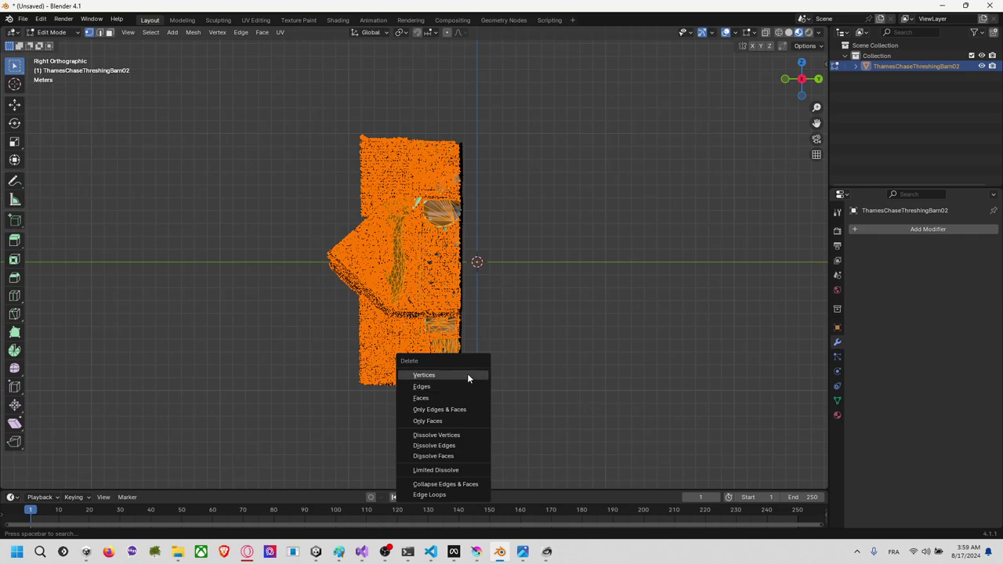
{"action": "left_click", "coordinate": [485, 345]}
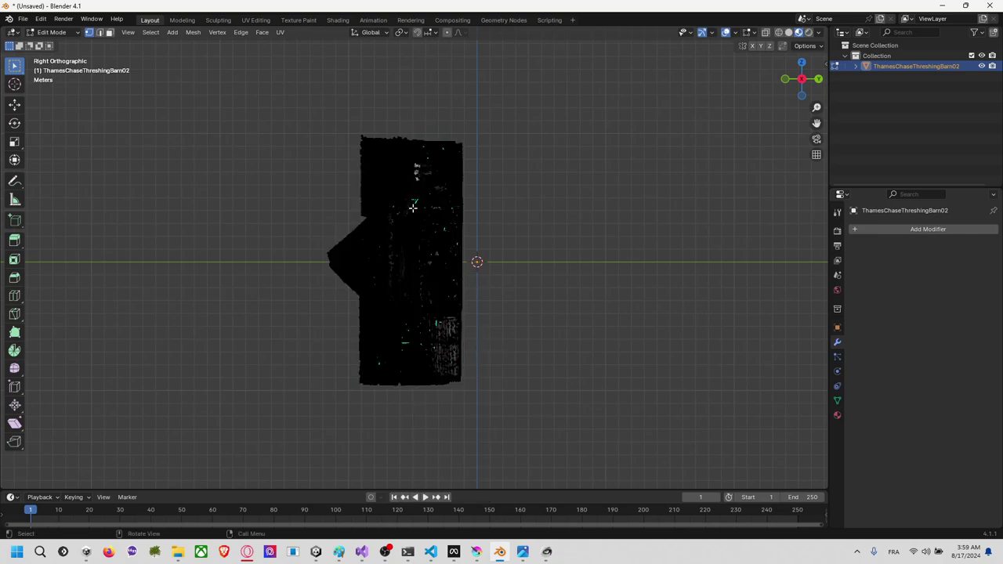
Step: Switch to wireframe shading, select the barn geometry above the floor through the whole mesh, and delete it
{"action": "key", "text": "z"}
{"action": "left_click", "coordinate": [341, 207]}
{"action": "mouse_move", "coordinate": [270, 102]}
{"action": "left_mouse_down"}
{"action": "mouse_move", "coordinate": [353, 343]}
{"action": "mouse_move", "coordinate": [458, 470]}
{"action": "left_mouse_up"}
{"action": "key", "text": "x"}
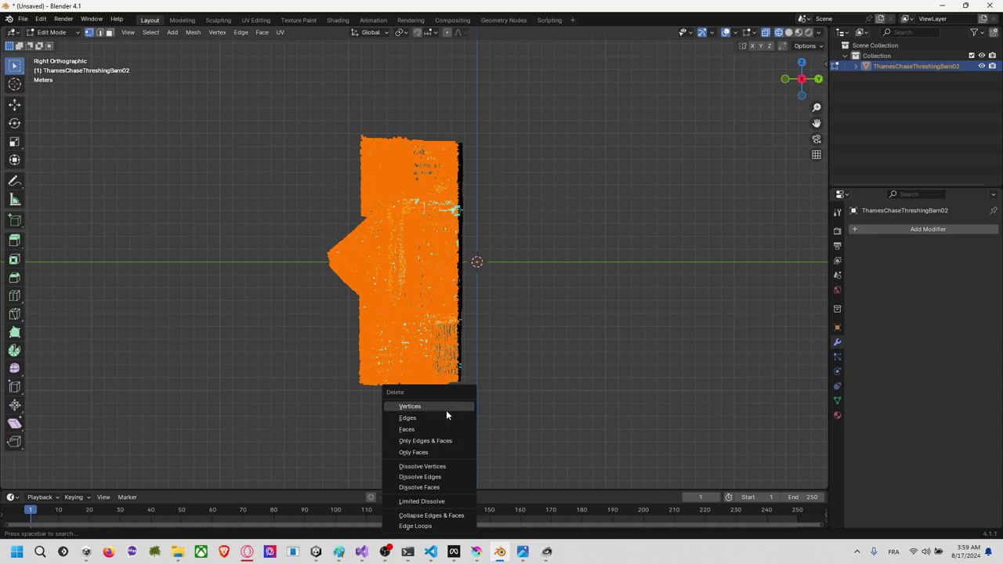
{"action": "left_click", "coordinate": [443, 423]}
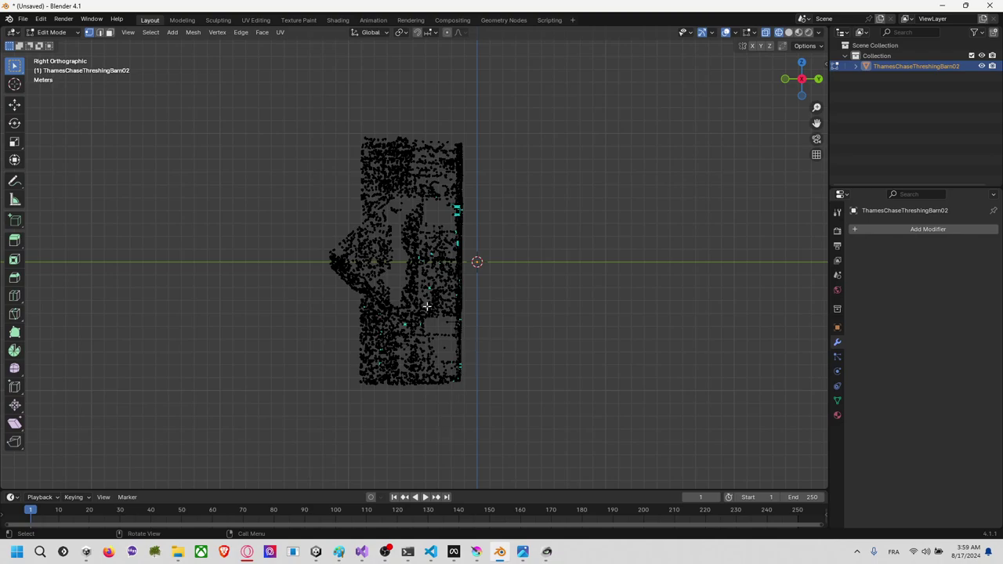
Step: Select the leftover points above the floor and delete their vertices, keeping only the thin ground strip
{"action": "left_click_drag", "start_coordinate": [257, 101], "coordinate": [458, 419]}
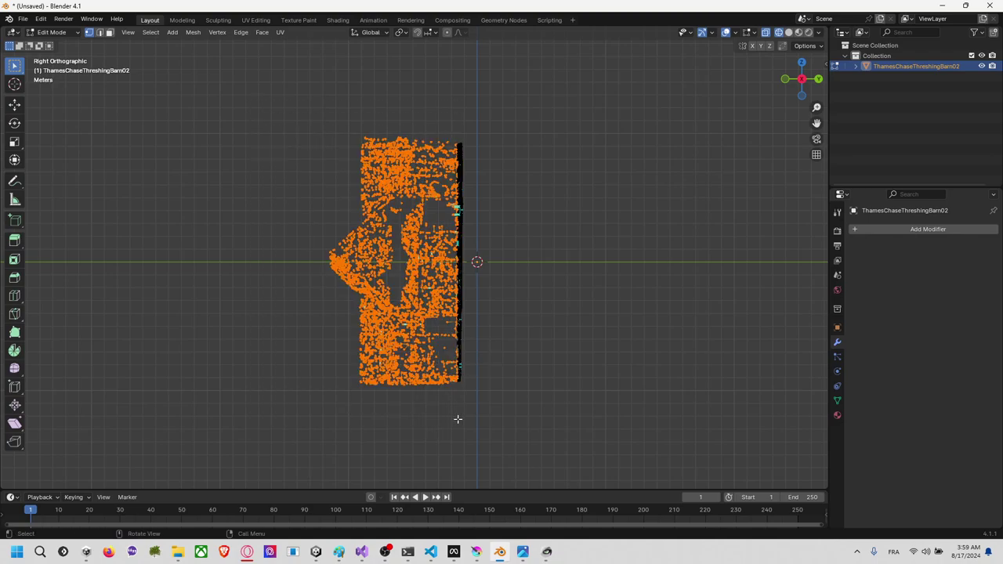
{"action": "key", "text": "p"}
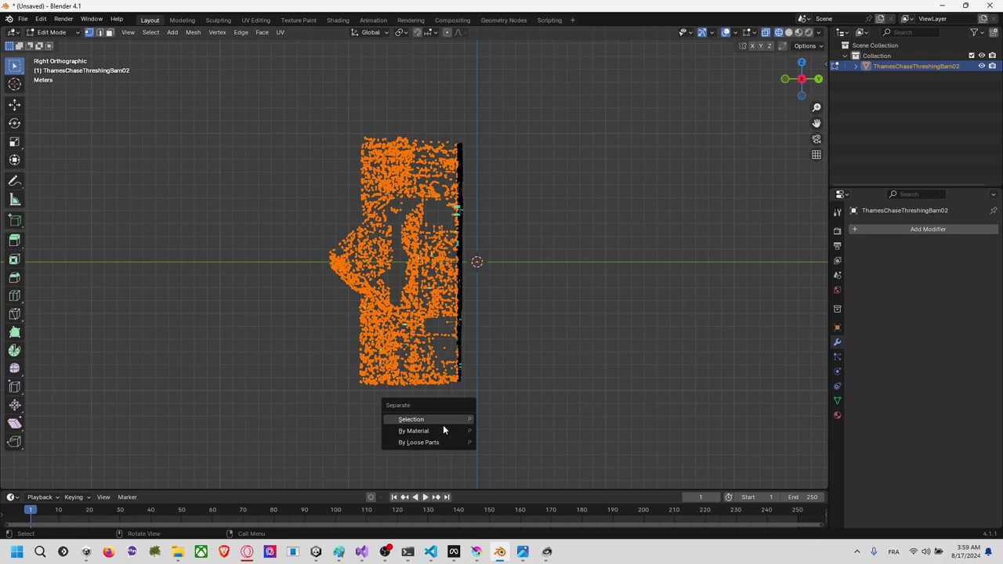
{"action": "key", "text": "x"}
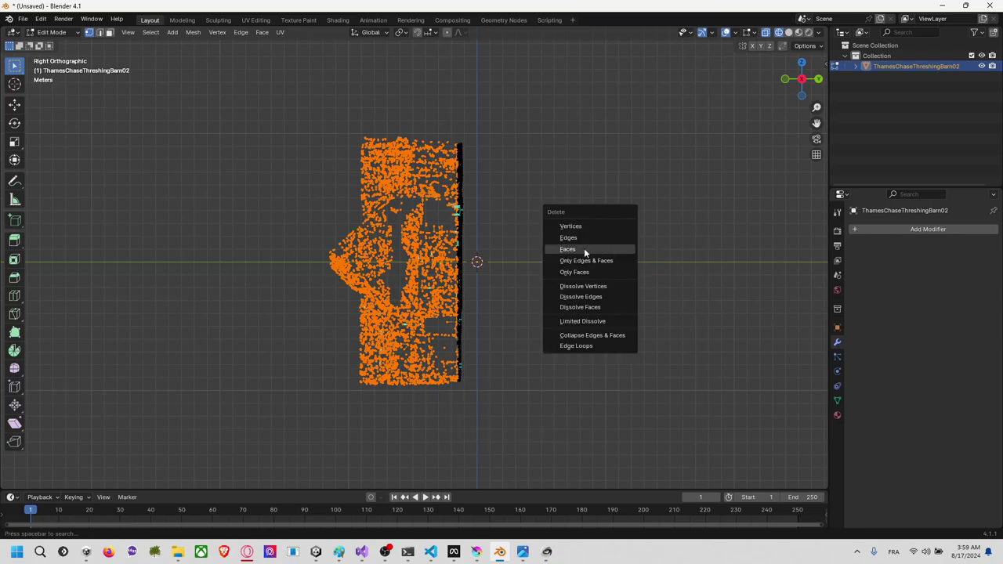
{"action": "left_click", "coordinate": [590, 226]}
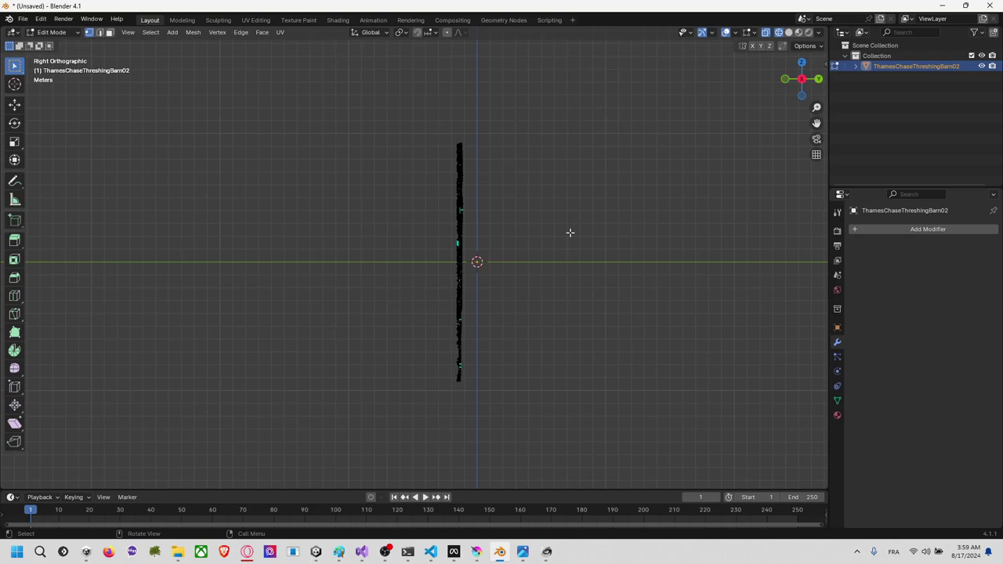
Step: Examine the isolated ground mesh from several angles in Solid, Material Preview and Rendered shading
{"action": "mouse_move", "coordinate": [537, 251]}
{"action": "middle_mouse_down"}
{"action": "mouse_move", "coordinate": [658, 276]}
{"action": "mouse_move", "coordinate": [663, 269]}
{"action": "middle_mouse_up"}
{"action": "key", "text": "z"}
{"action": "left_click", "coordinate": [666, 262]}
{"action": "scroll", "coordinate": [637, 277], "scroll_direction": "up", "scroll_amount": 3}
{"action": "key", "text": "z"}
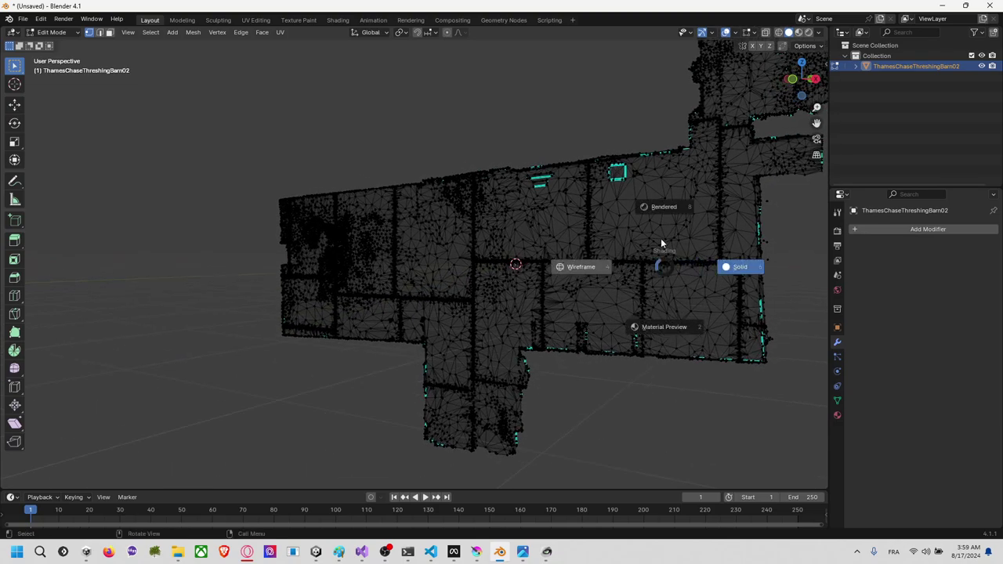
{"action": "left_click", "coordinate": [735, 276]}
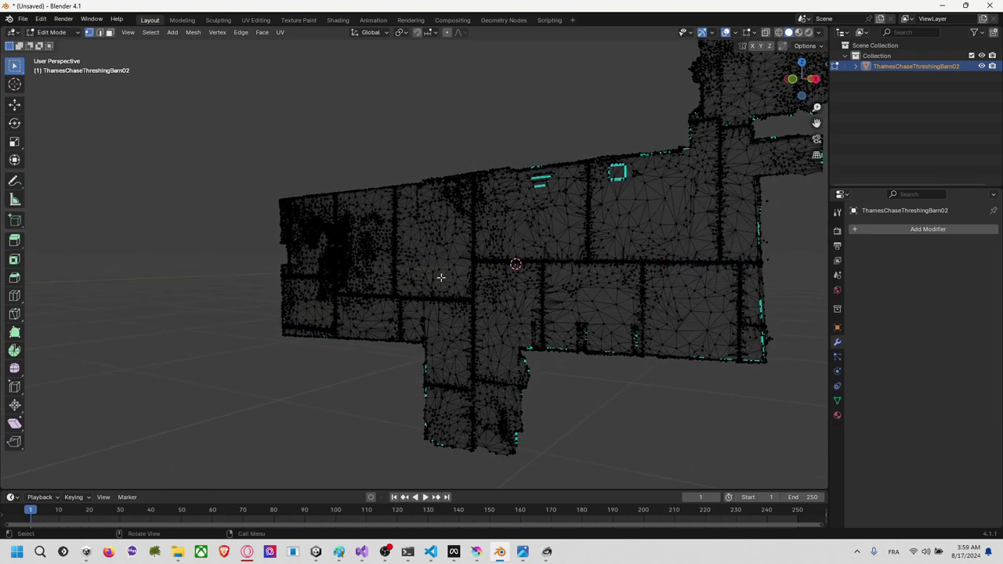
{"action": "mouse_move", "coordinate": [441, 276]}
{"action": "middle_mouse_down"}
{"action": "mouse_move", "coordinate": [462, 267]}
{"action": "mouse_move", "coordinate": [533, 269]}
{"action": "mouse_move", "coordinate": [470, 265]}
{"action": "mouse_move", "coordinate": [489, 264]}
{"action": "mouse_move", "coordinate": [499, 240]}
{"action": "middle_mouse_up"}
{"action": "key", "text": "z"}
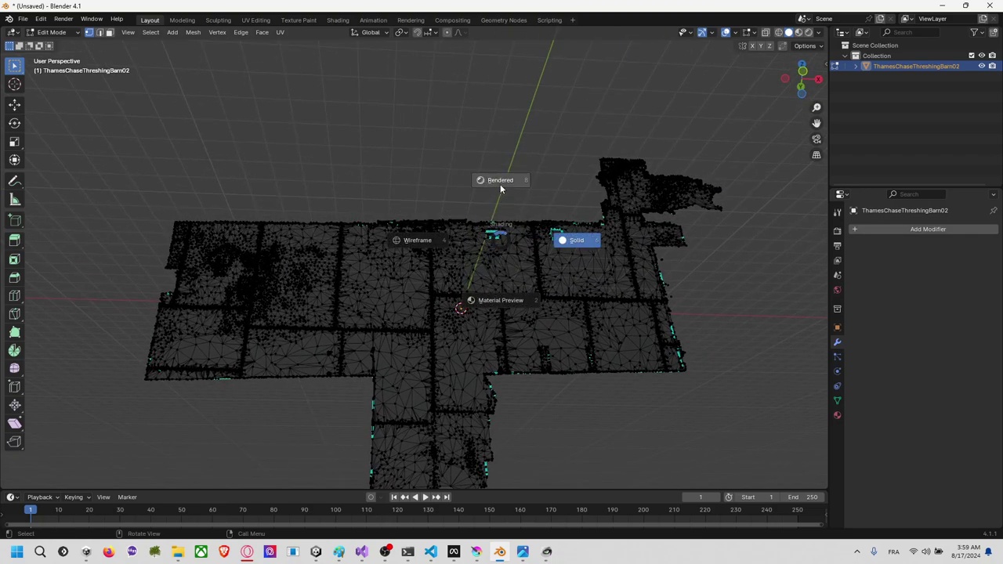
{"action": "left_click", "coordinate": [503, 297]}
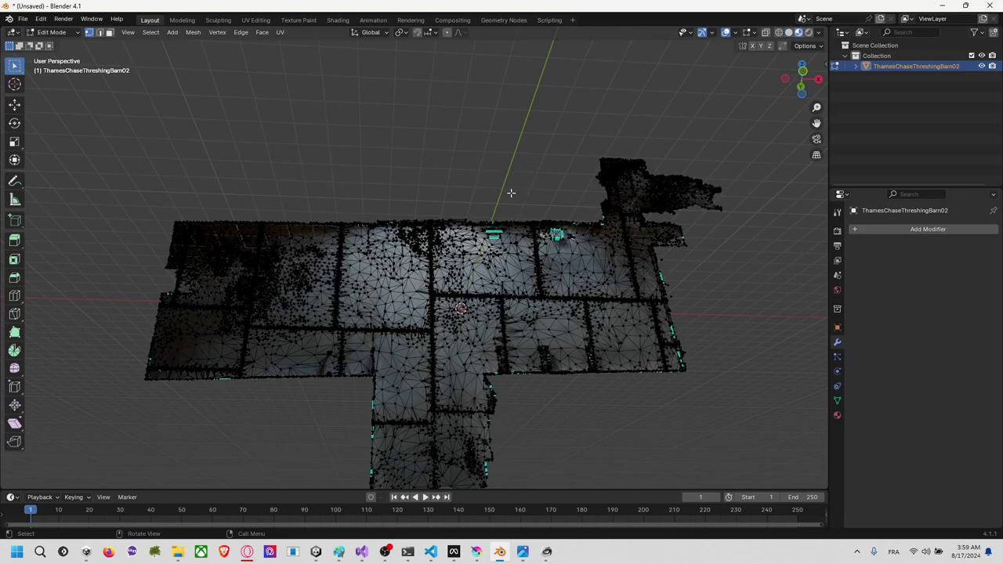
{"action": "mouse_move", "coordinate": [585, 370]}
{"action": "middle_mouse_down"}
{"action": "mouse_move", "coordinate": [564, 364]}
{"action": "mouse_move", "coordinate": [588, 356]}
{"action": "mouse_move", "coordinate": [576, 352]}
{"action": "middle_mouse_up"}
{"action": "key", "text": "z"}
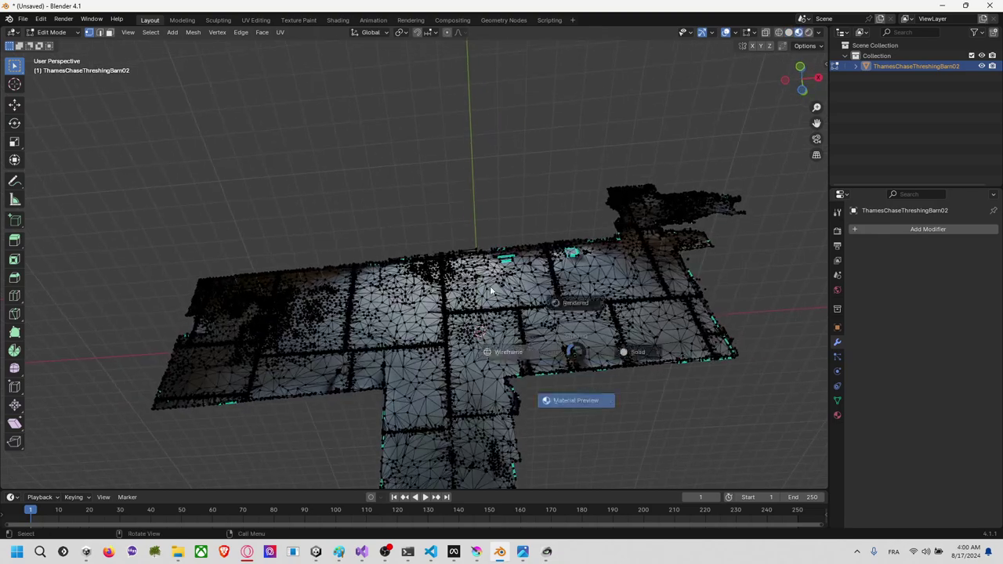
{"action": "left_click", "coordinate": [578, 292]}
Step: Return to Object Mode and display the textured ground mesh in Material Preview shading
{"action": "middle_click_drag", "start_coordinate": [477, 243], "coordinate": [142, 94]}
{"action": "left_click", "coordinate": [52, 32]}
{"action": "left_click", "coordinate": [49, 39]}
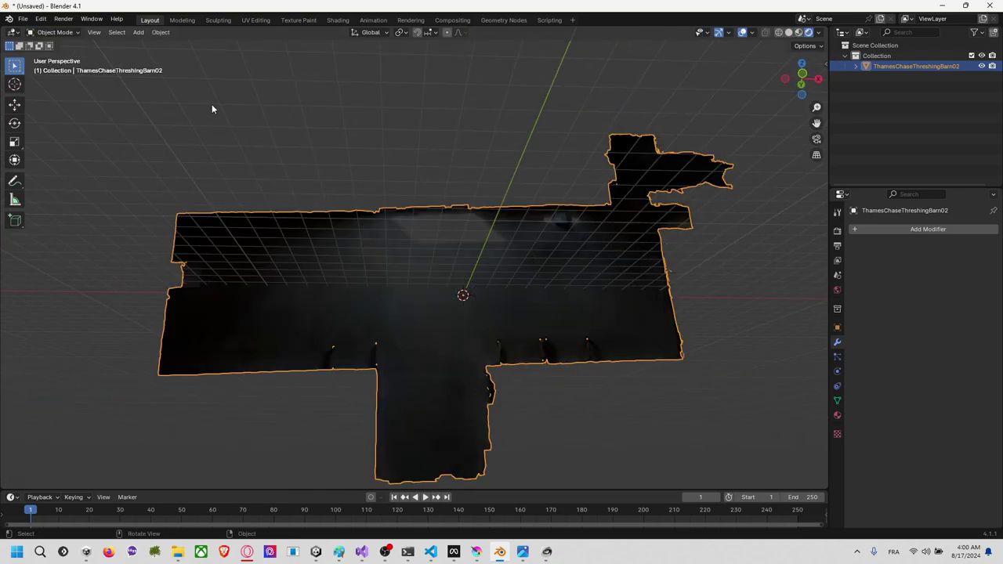
{"action": "mouse_move", "coordinate": [444, 187]}
{"action": "middle_mouse_down"}
{"action": "mouse_move", "coordinate": [428, 162]}
{"action": "mouse_move", "coordinate": [446, 174]}
{"action": "middle_mouse_up"}
{"action": "key", "text": "z"}
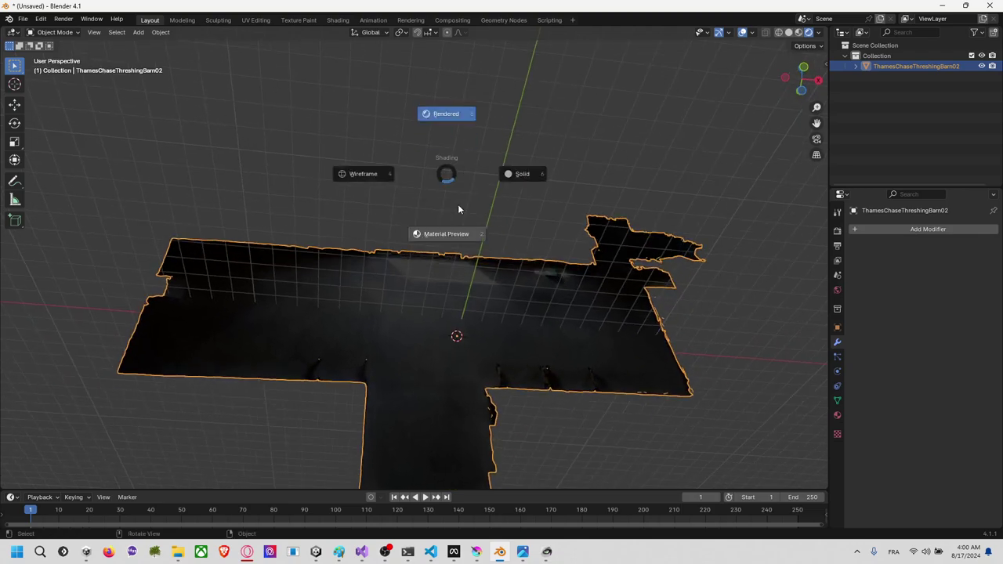
{"action": "left_click", "coordinate": [522, 177]}
{"action": "key", "text": "z"}
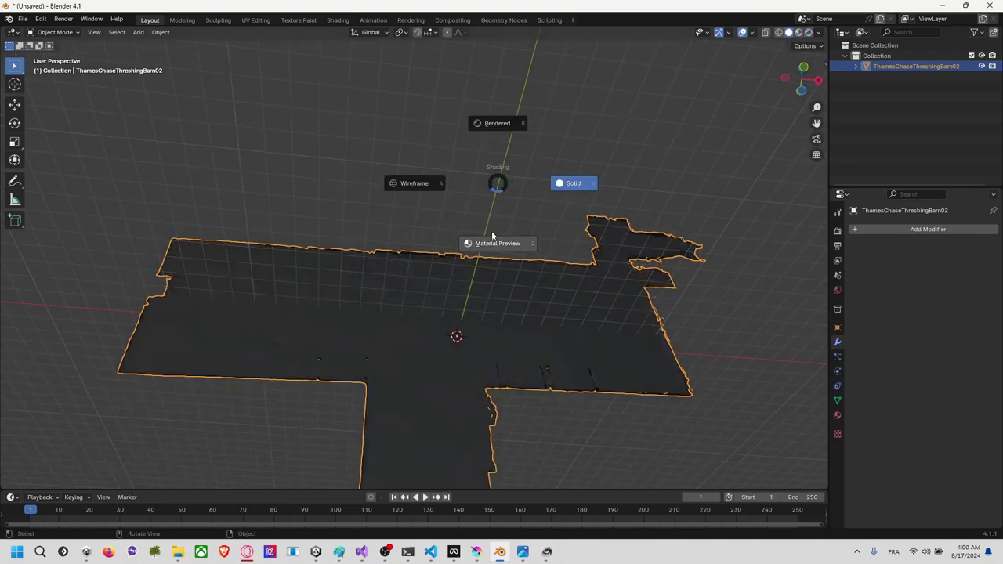
{"action": "left_click", "coordinate": [493, 236]}
{"action": "mouse_move", "coordinate": [449, 239]}
{"action": "middle_mouse_down"}
{"action": "mouse_move", "coordinate": [455, 217]}
{"action": "mouse_move", "coordinate": [413, 188]}
{"action": "mouse_move", "coordinate": [435, 227]}
{"action": "middle_mouse_up"}
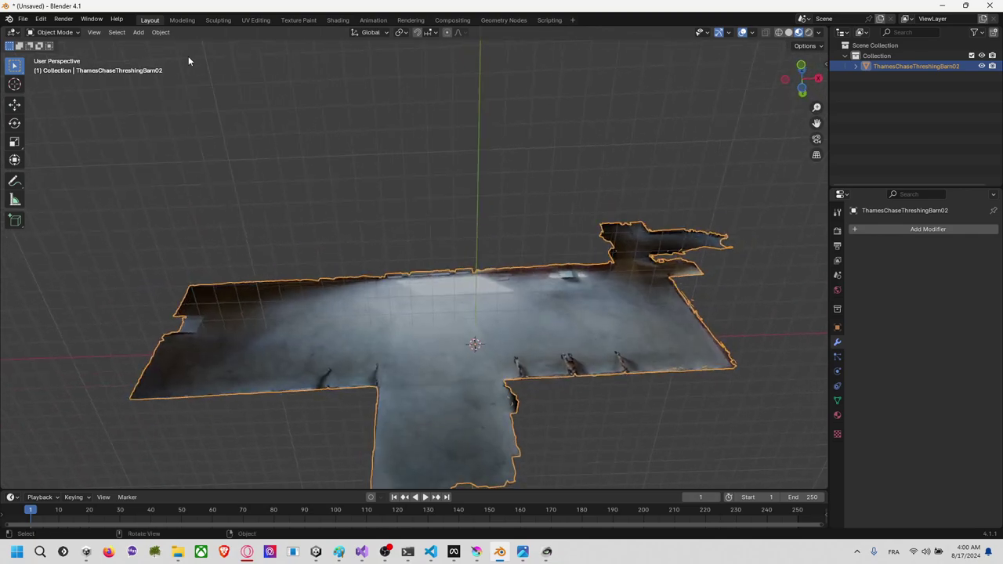
Step: Export the ground mesh as a Wavefront OBJ named ThamesChaseThreshingBarnGround.obj in the RoomEmptyScan folder
{"action": "left_click", "coordinate": [24, 21]}
{"action": "mouse_move", "coordinate": [93, 168]}
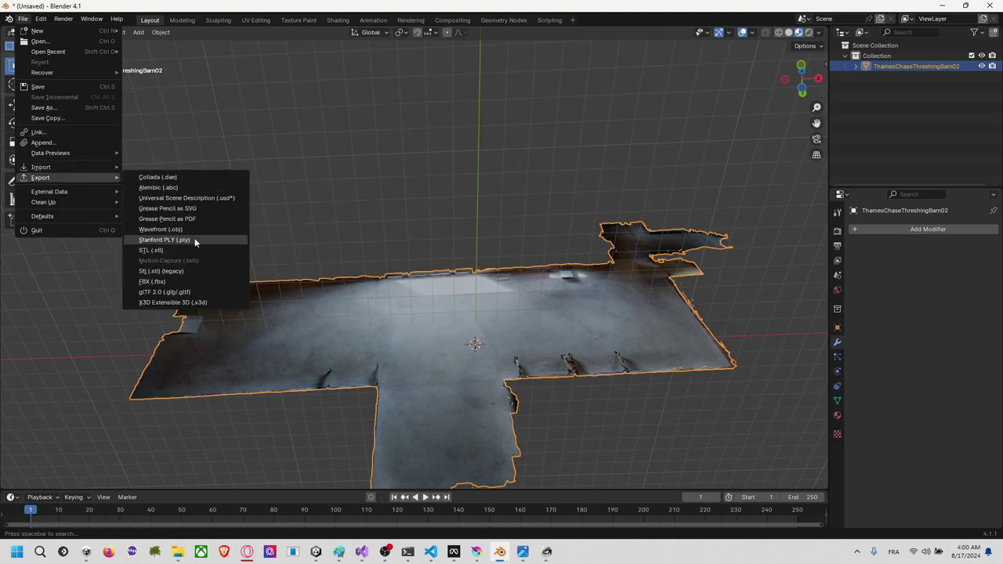
{"action": "left_click", "coordinate": [195, 229]}
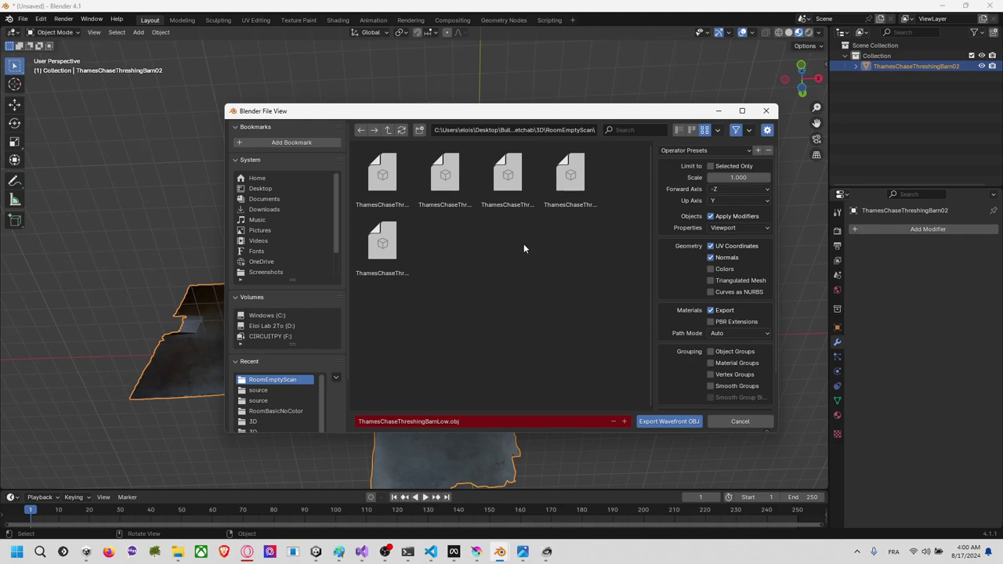
{"action": "left_click", "coordinate": [449, 421]}
{"action": "type", "text": "Ground"}
{"action": "key", "text": "Return"}
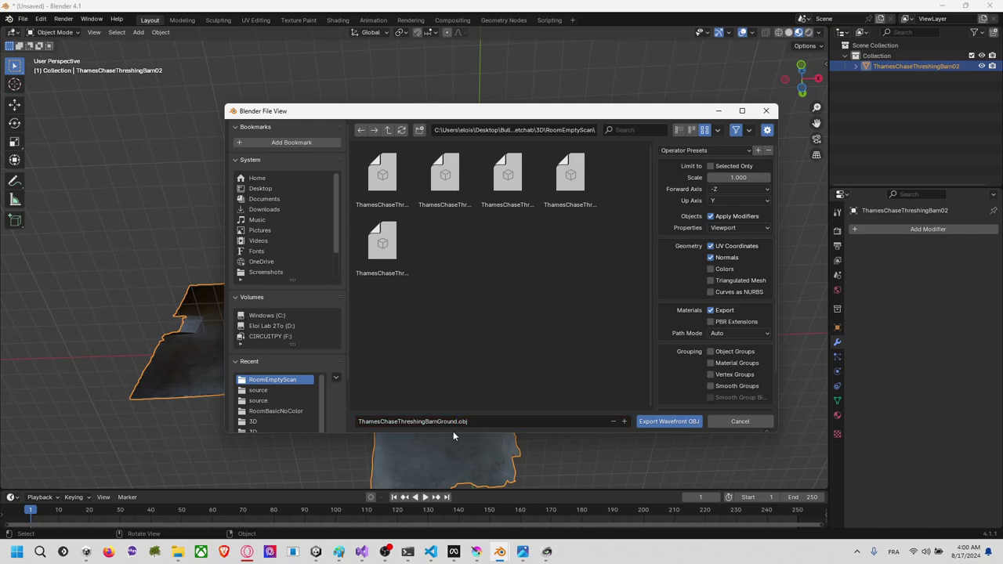
{"action": "left_click", "coordinate": [687, 422]}
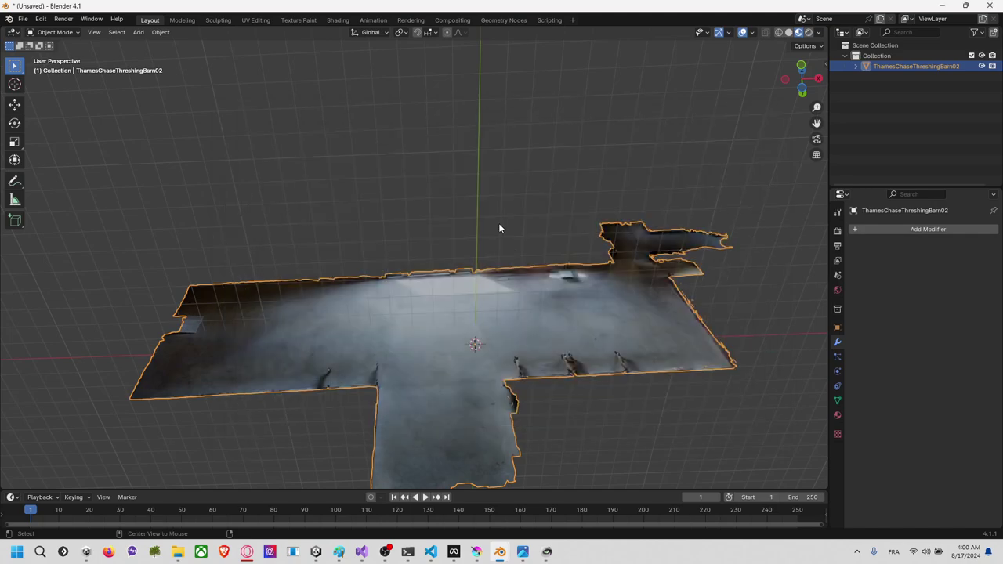
Step: Switch to Unity, add the ThamesChaseThreshingBarnGround model as a child of Prefab Thames Chase Room, and return to Blender
{"action": "key", "text": "super+Tab"}
{"action": "left_click", "coordinate": [421, 213]}
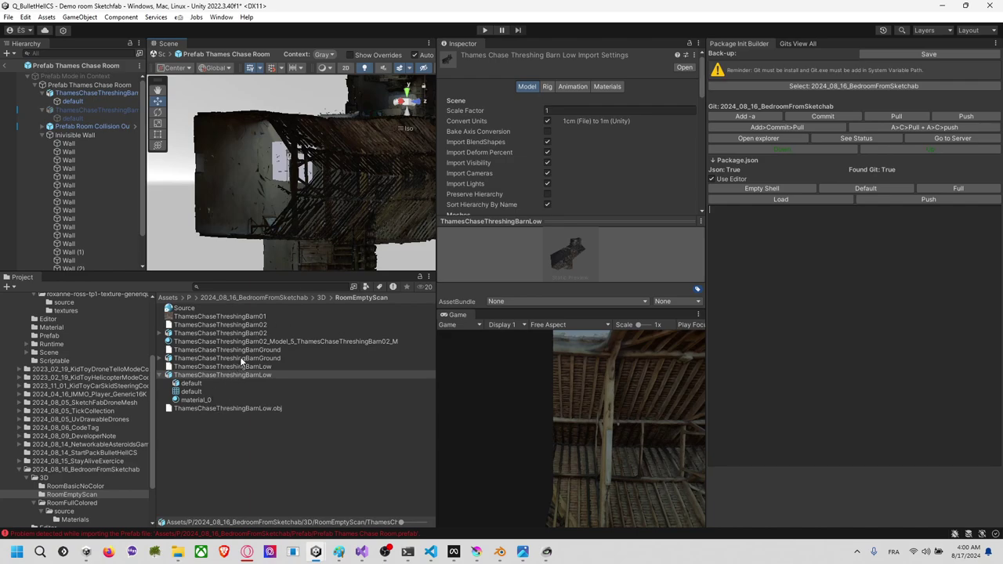
{"action": "left_click_drag", "start_coordinate": [240, 357], "coordinate": [121, 93]}
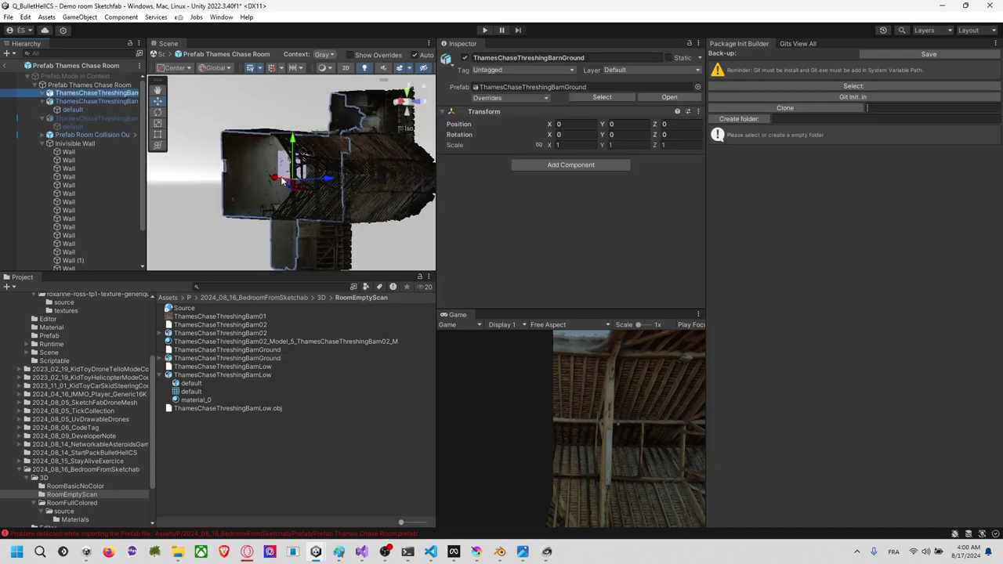
{"action": "scroll", "coordinate": [283, 180], "scroll_direction": "up", "scroll_amount": 4}
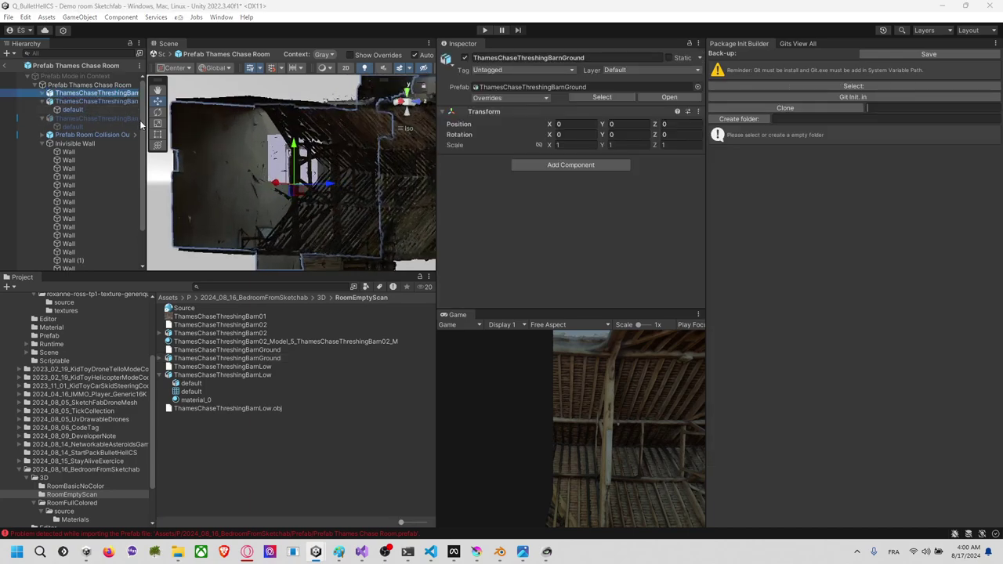
{"action": "key", "text": "alt+Tab"}
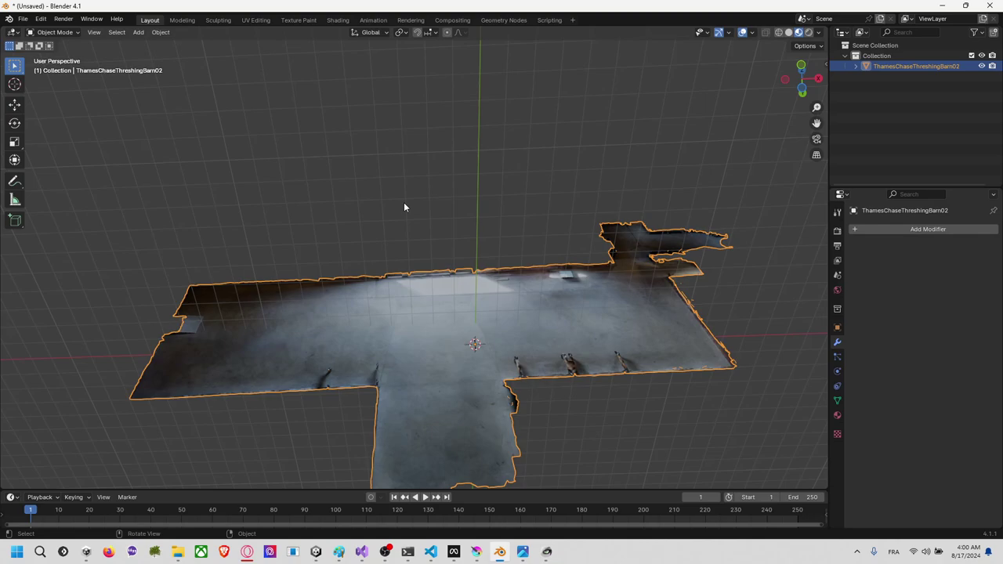
Step: Put the ThamesChaseThreshingBarn02 mesh into Edit Mode and align the view to Bottom Orthographic
{"action": "scroll", "coordinate": [405, 207], "scroll_direction": "down", "scroll_amount": 4}
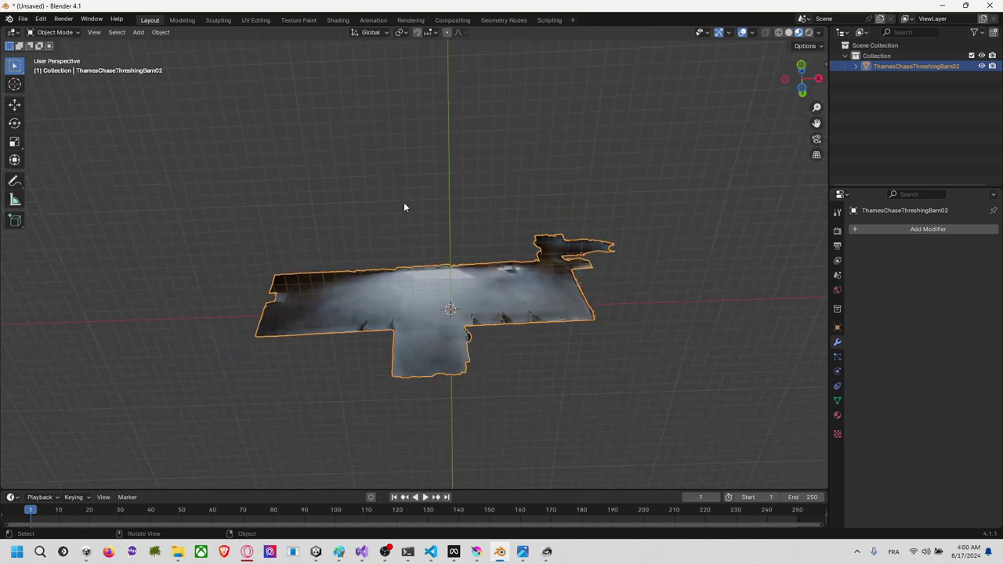
{"action": "scroll", "coordinate": [405, 207], "scroll_direction": "down", "scroll_amount": 3}
{"action": "left_click", "coordinate": [802, 90]}
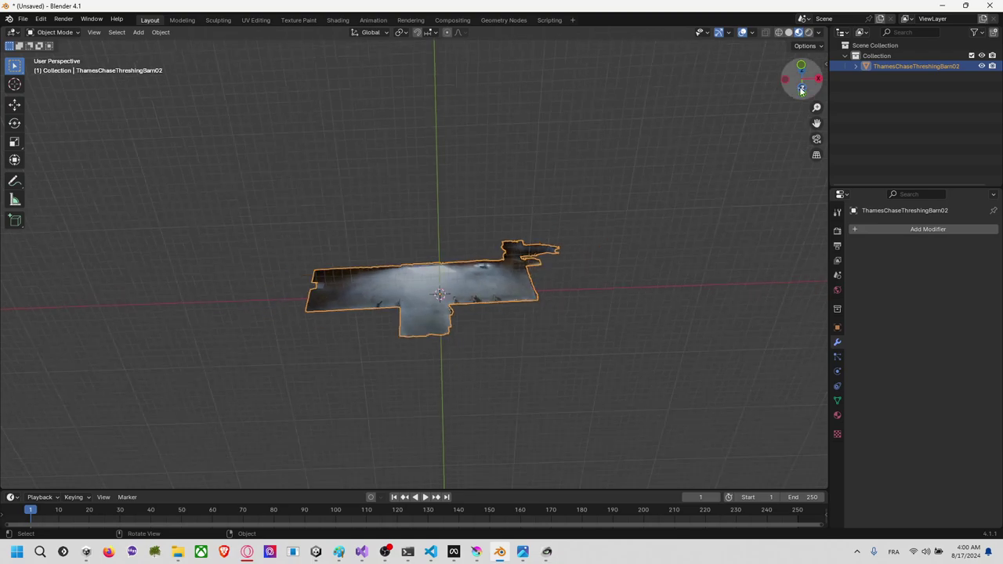
{"action": "key", "text": "Tab"}
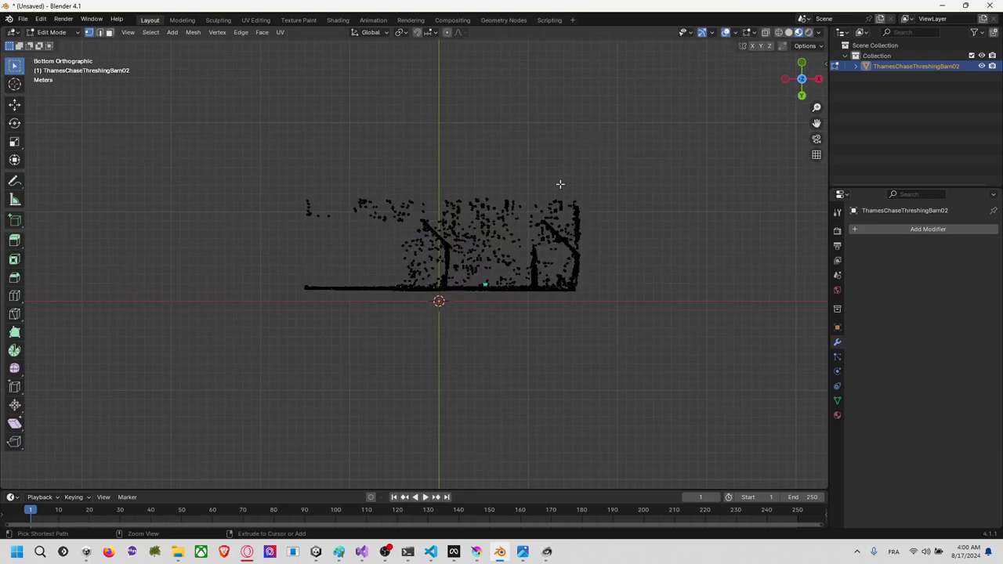
{"action": "middle_click_drag", "start_coordinate": [560, 184], "coordinate": [754, 132]}
{"action": "left_click", "coordinate": [803, 83]}
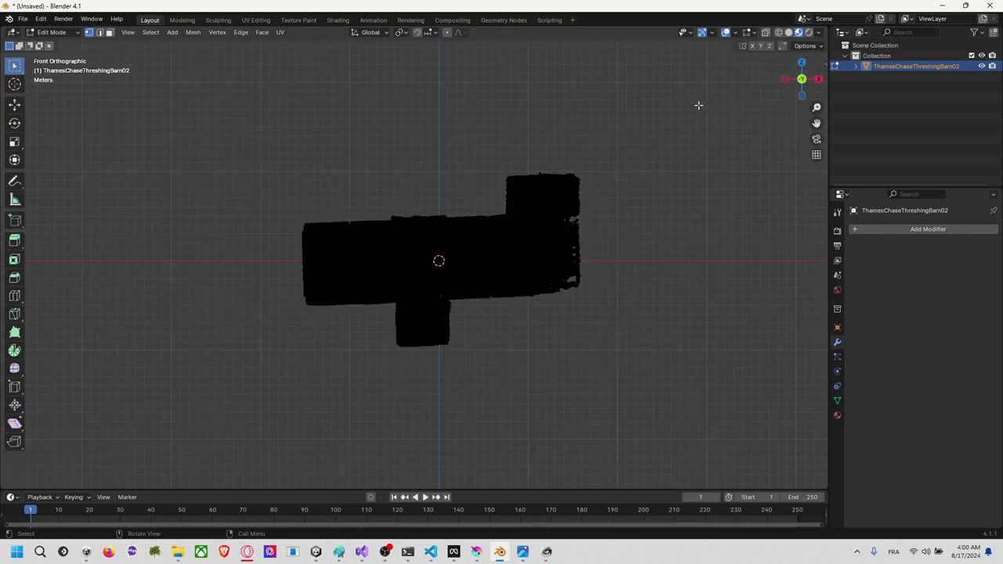
{"action": "left_click", "coordinate": [804, 97]}
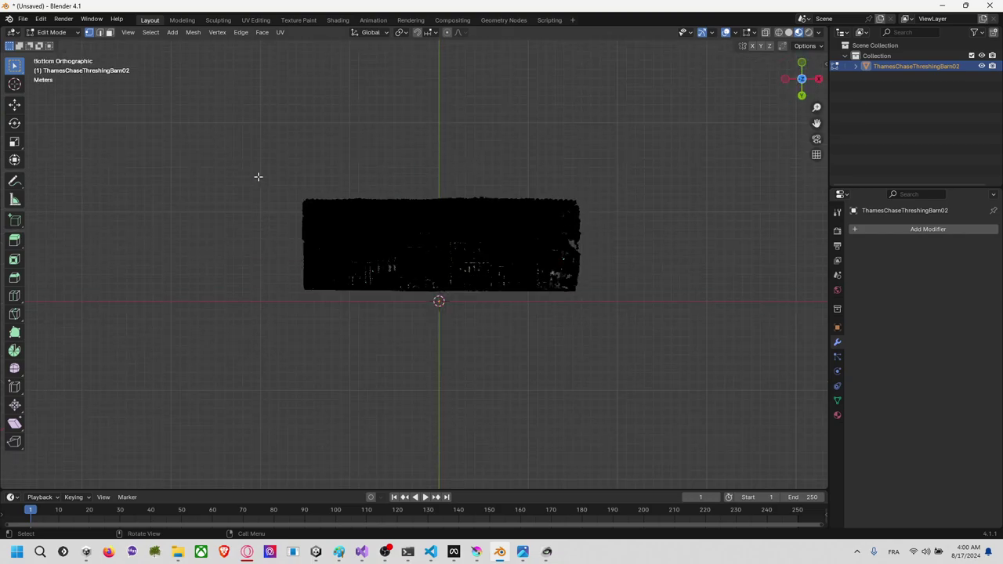
Step: Switch to wireframe shading, box-select the barn geometry above the floor and check the selection from other angles
{"action": "key", "text": "z"}
{"action": "left_click", "coordinate": [226, 154]}
{"action": "mouse_move", "coordinate": [199, 143]}
{"action": "left_mouse_down"}
{"action": "mouse_move", "coordinate": [475, 259]}
{"action": "mouse_move", "coordinate": [620, 278]}
{"action": "mouse_move", "coordinate": [625, 287]}
{"action": "left_mouse_up"}
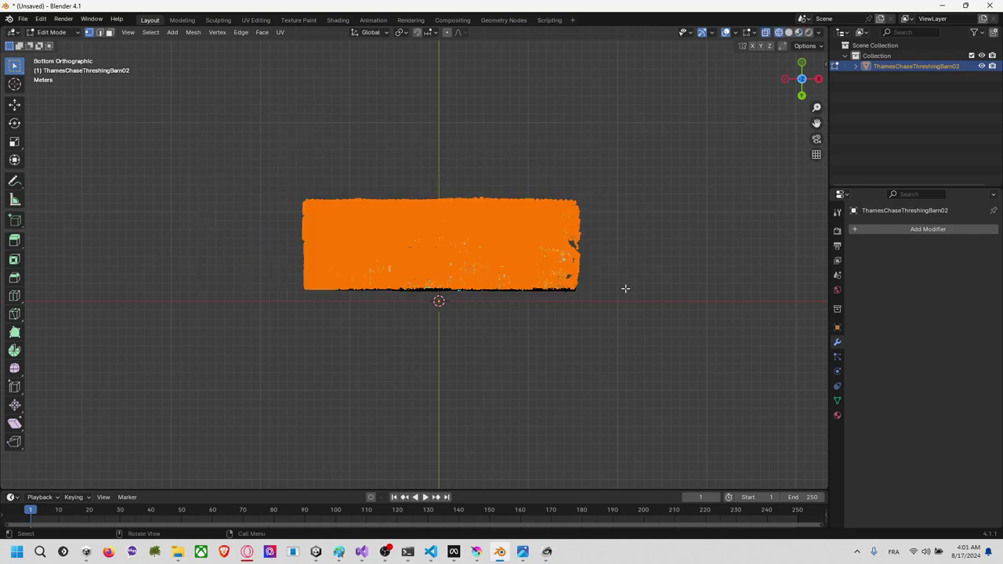
{"action": "middle_click_drag", "start_coordinate": [560, 297], "coordinate": [559, 243]}
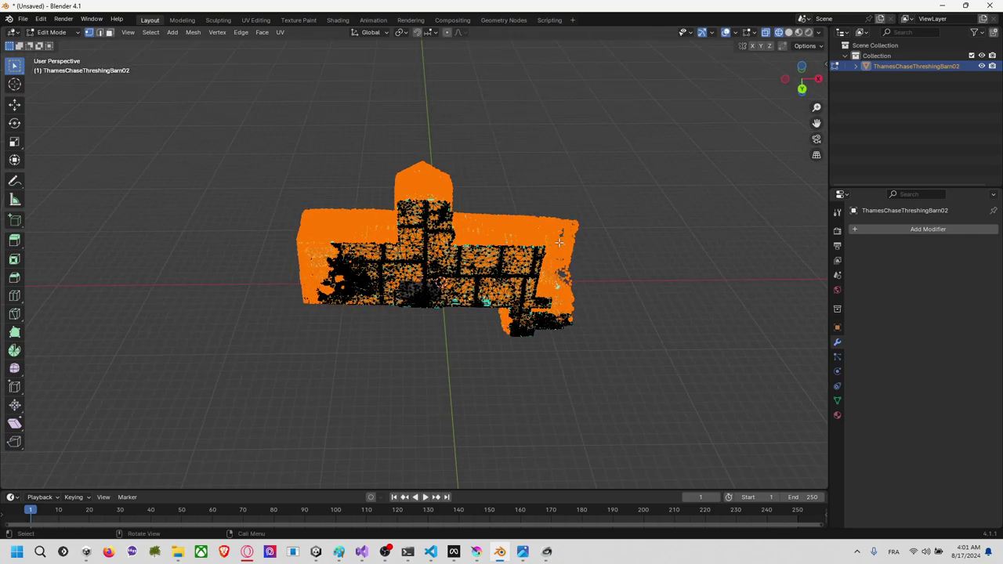
{"action": "left_click", "coordinate": [801, 89]}
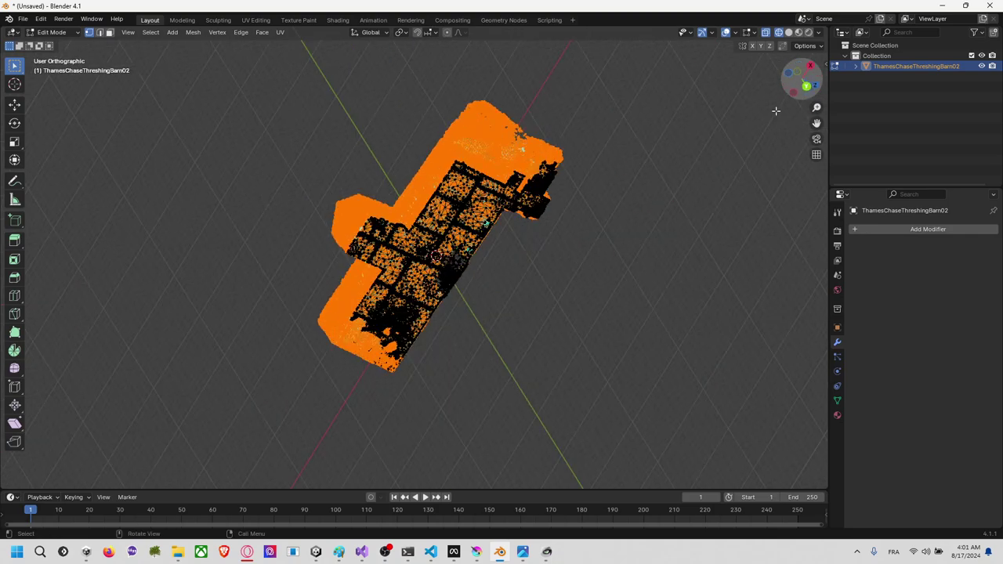
{"action": "left_click", "coordinate": [802, 66]}
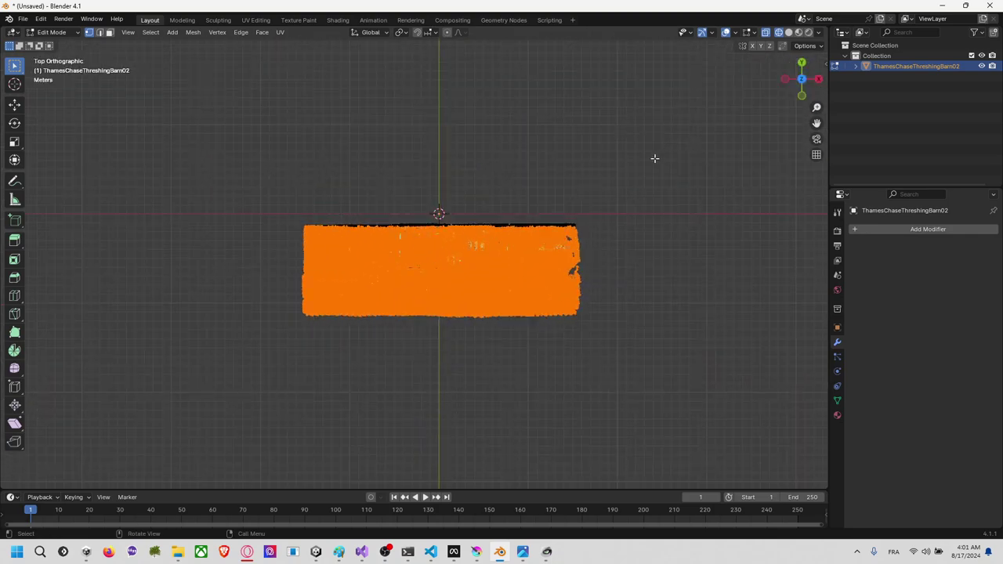
Step: In the bottom view, box-select all vertices above the thin floor strip and delete them
{"action": "left_click", "coordinate": [800, 98]}
{"action": "left_click", "coordinate": [803, 98]}
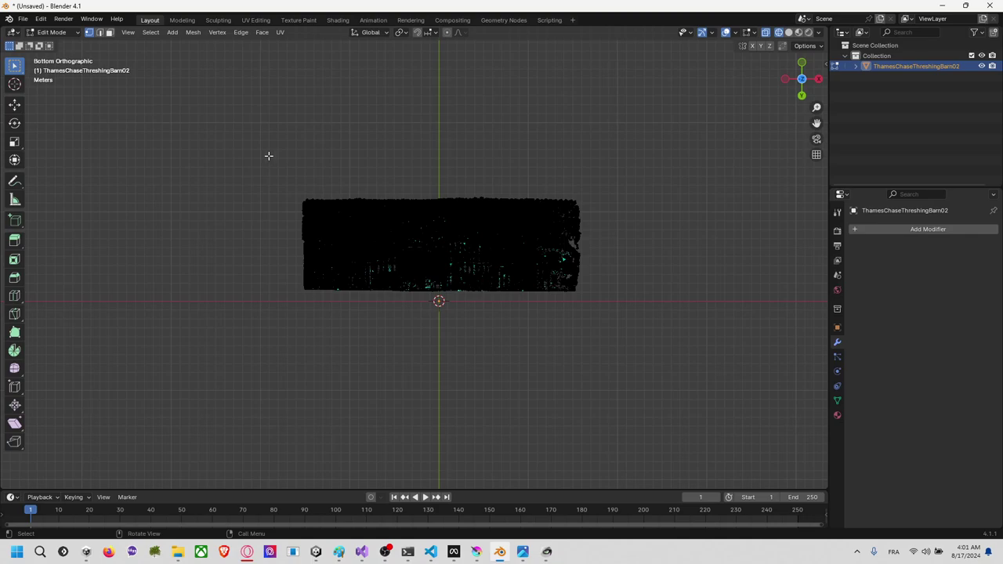
{"action": "key", "text": "ctrl"}
{"action": "left_click_drag", "start_coordinate": [261, 155], "coordinate": [662, 287]}
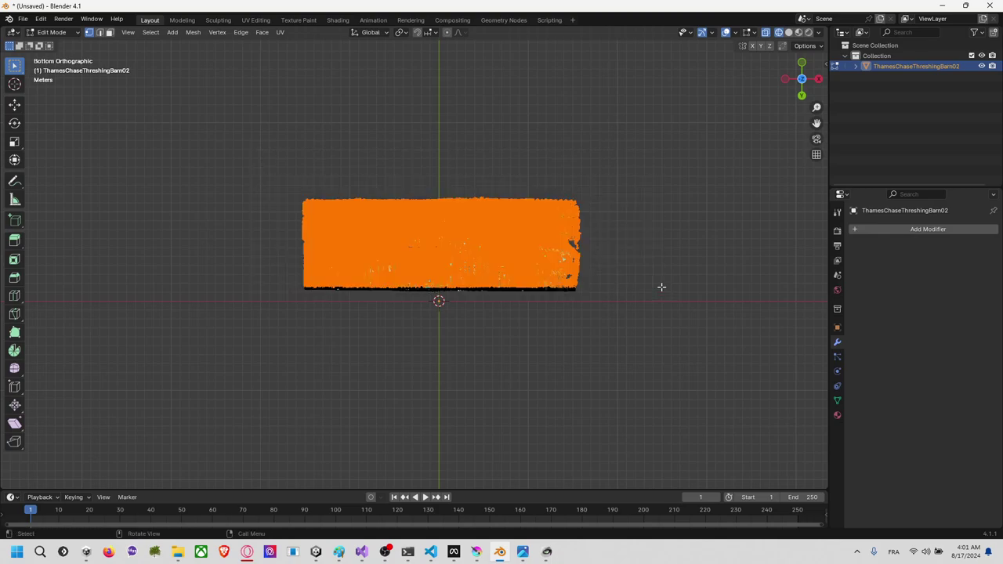
{"action": "key", "text": "x"}
{"action": "left_click", "coordinate": [617, 288]}
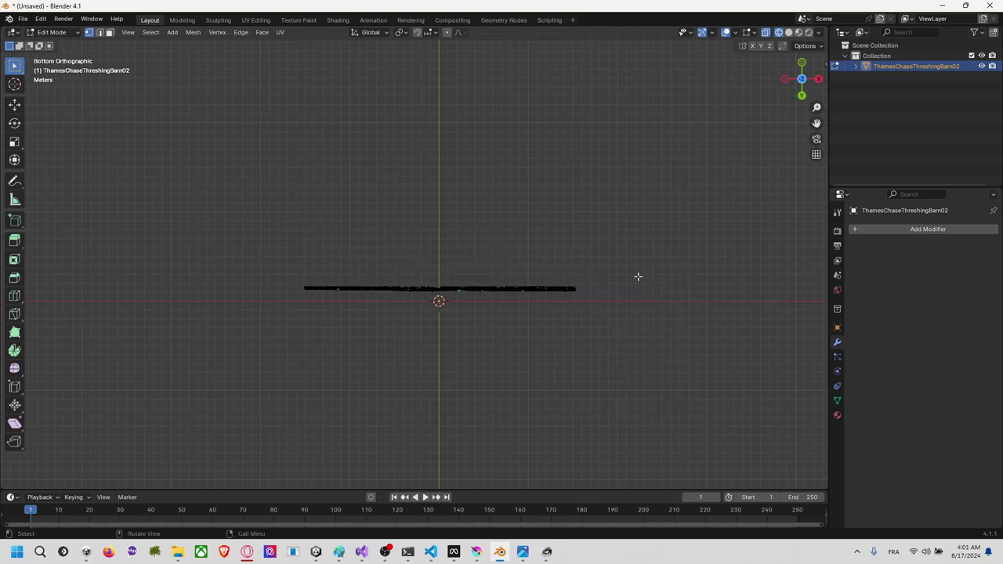
Step: Export the remaining floor mesh as Wavefront OBJ over the existing ThamesChaseThreshingBarnGround.obj in the RoomEmptyScan folder
{"action": "left_click", "coordinate": [22, 20]}
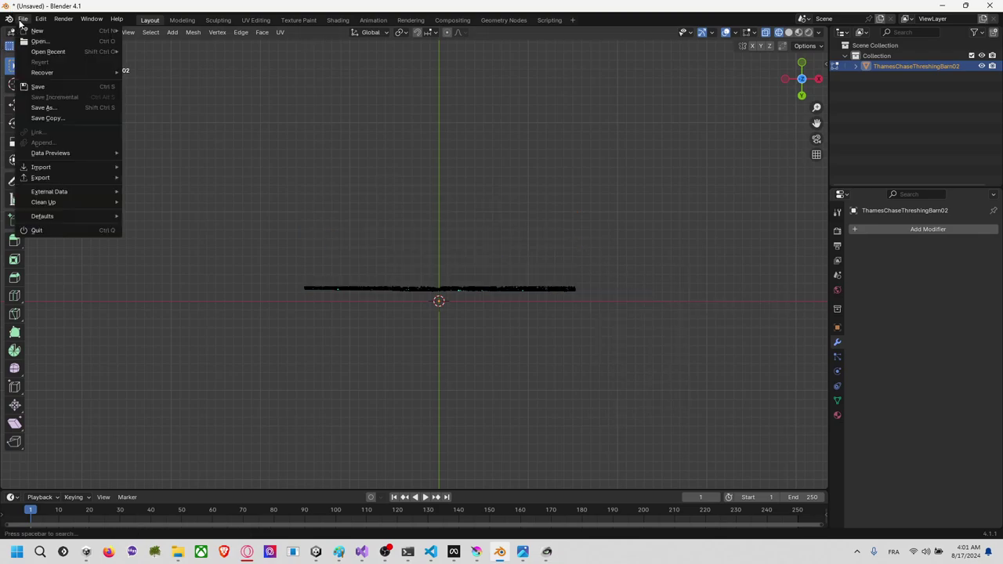
{"action": "mouse_move", "coordinate": [106, 178]}
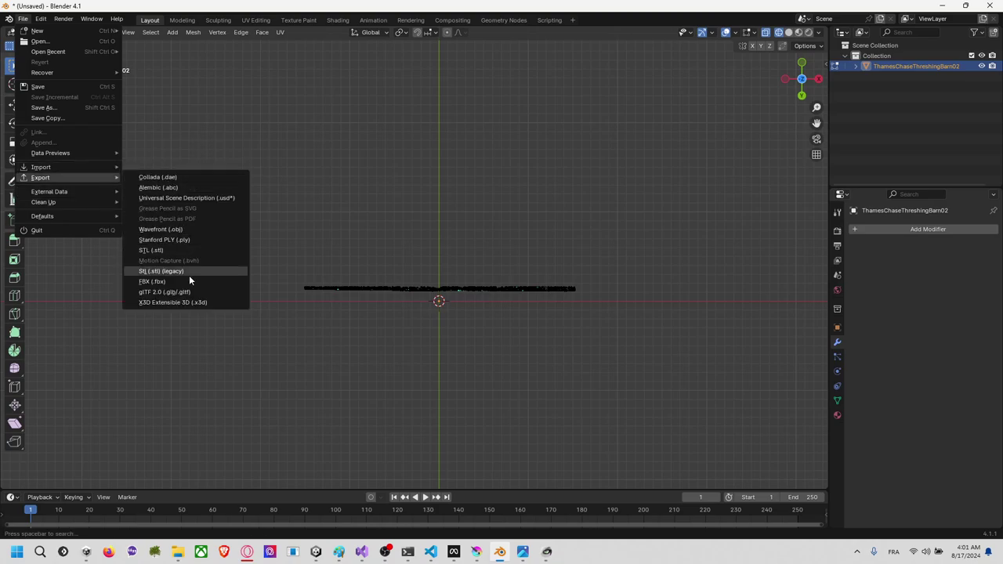
{"action": "left_click", "coordinate": [196, 229]}
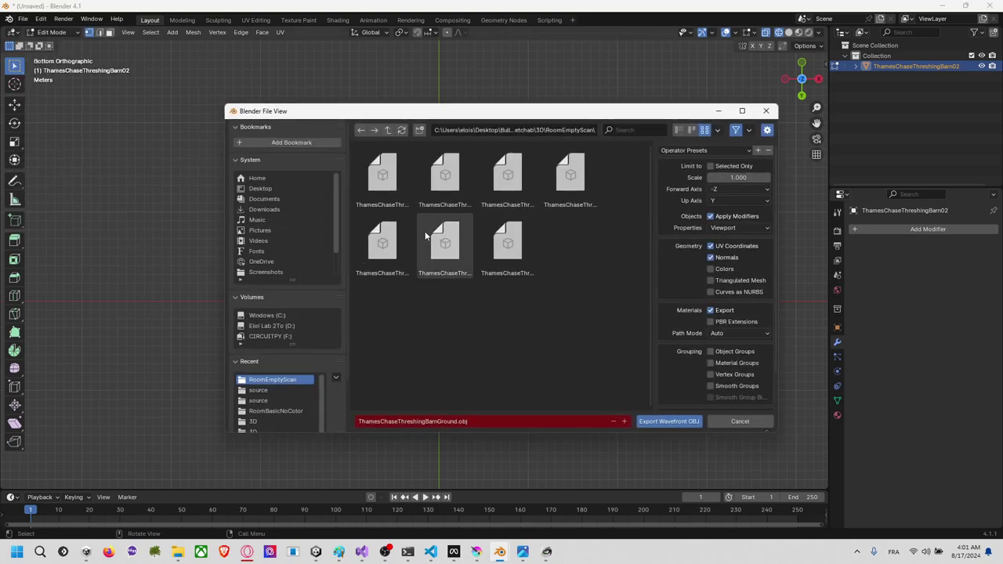
{"action": "left_click", "coordinate": [510, 249]}
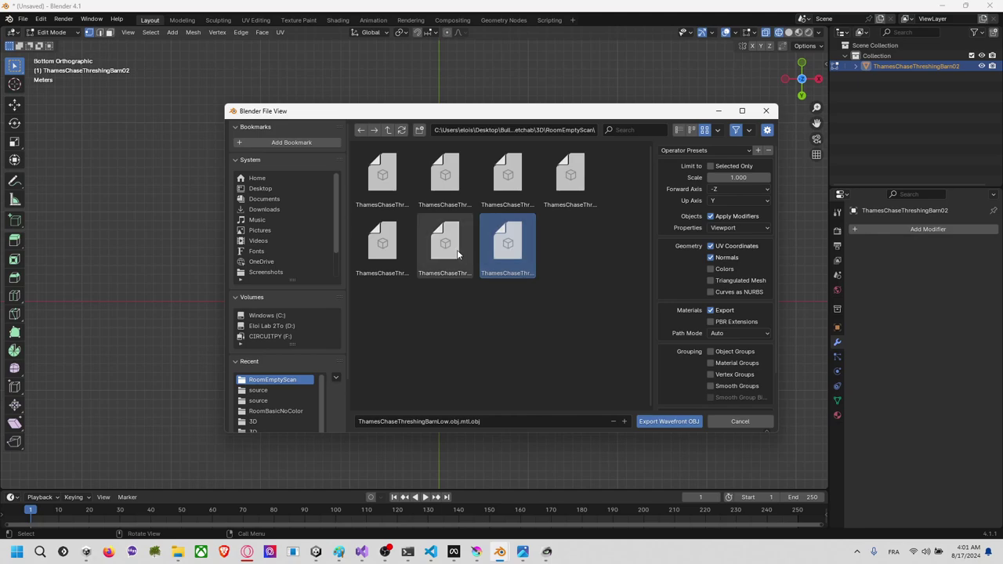
{"action": "left_click", "coordinate": [458, 253]}
{"action": "left_click", "coordinate": [384, 247]}
{"action": "left_click", "coordinate": [447, 195]}
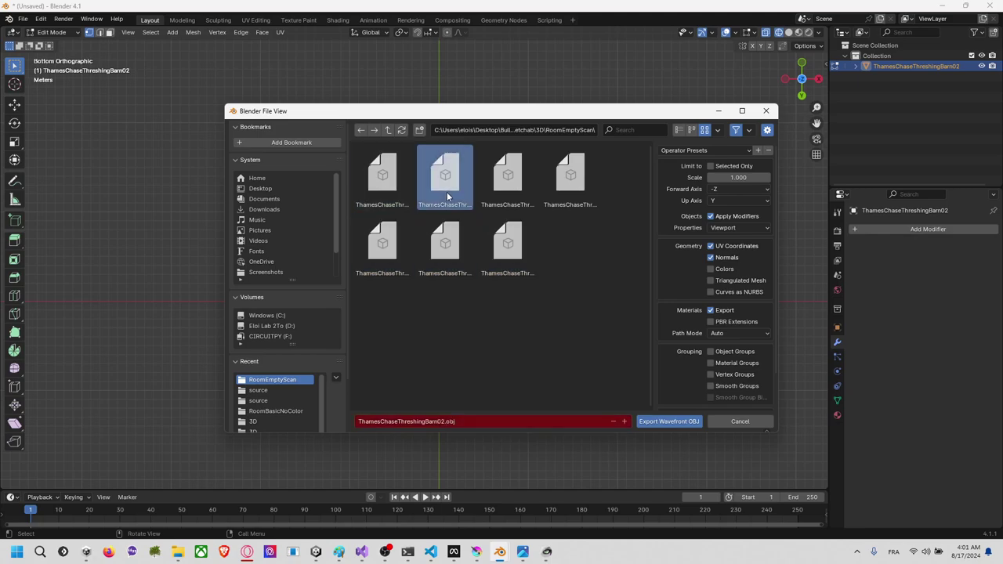
{"action": "left_click", "coordinate": [511, 190]}
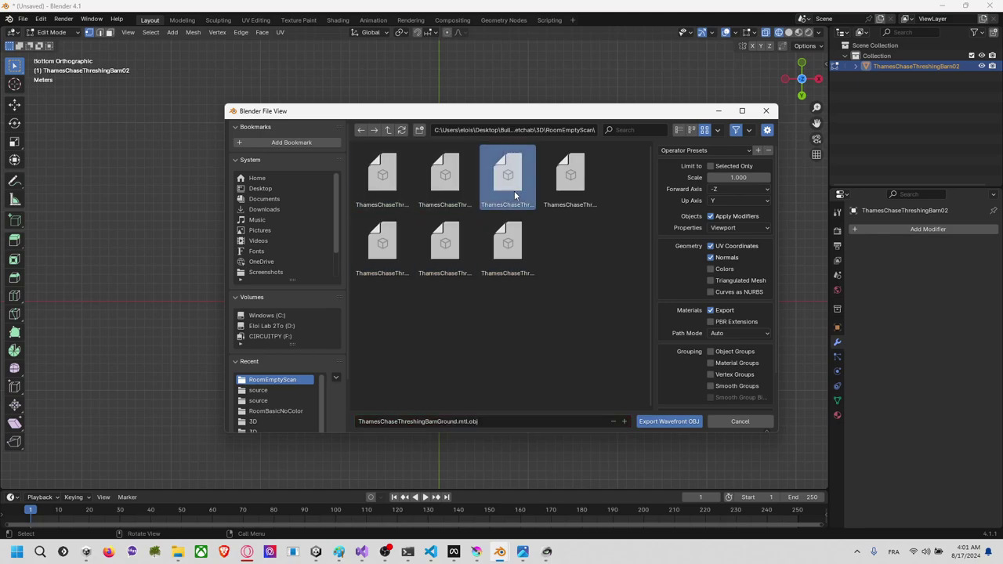
{"action": "left_click", "coordinate": [573, 188]}
{"action": "left_click", "coordinate": [679, 424]}
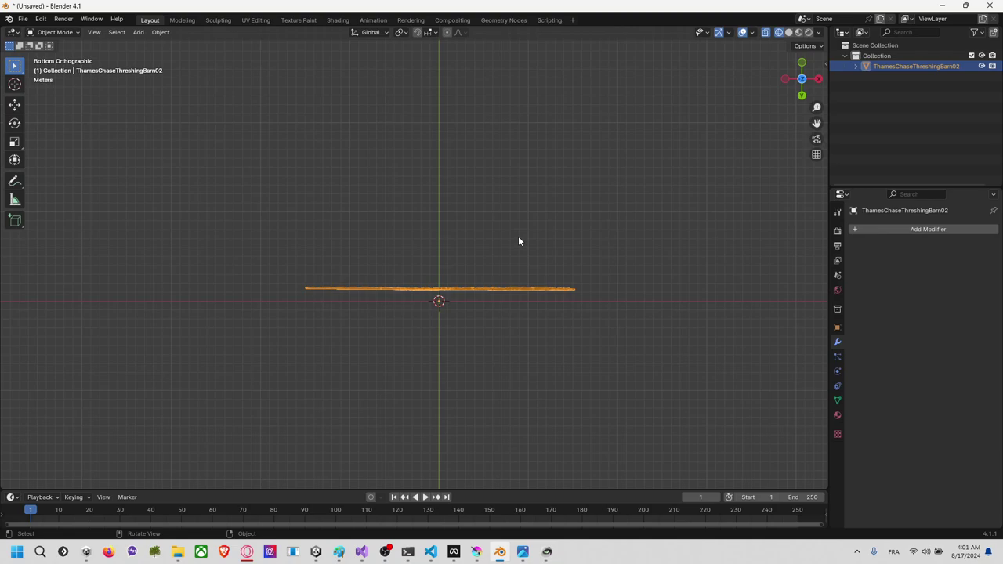
Step: Open the Wavefront OBJ import and look through the ThamesChaseThreshingBarnLow files in the RoomEmptyScan folder
{"action": "left_click", "coordinate": [23, 18]}
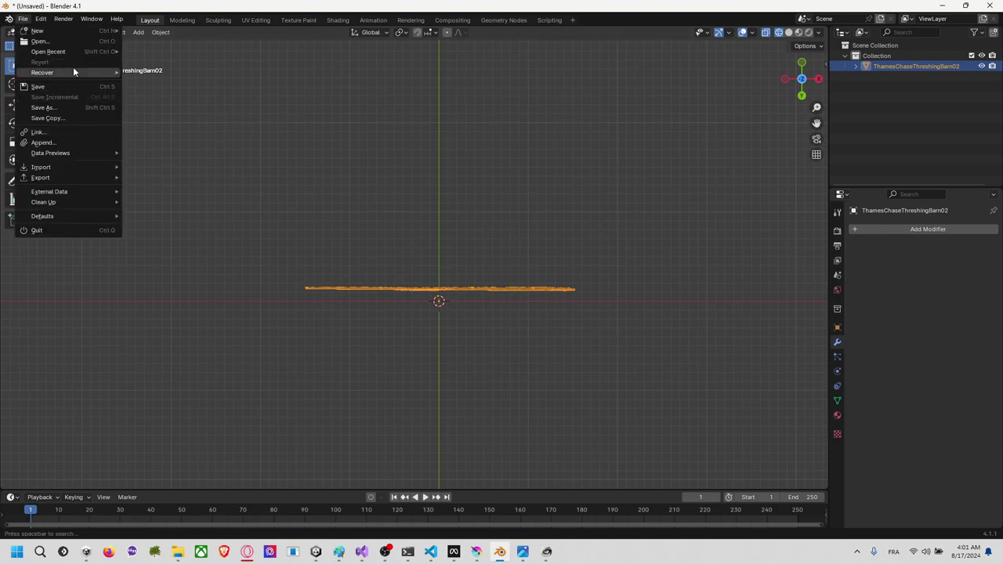
{"action": "mouse_move", "coordinate": [84, 166]}
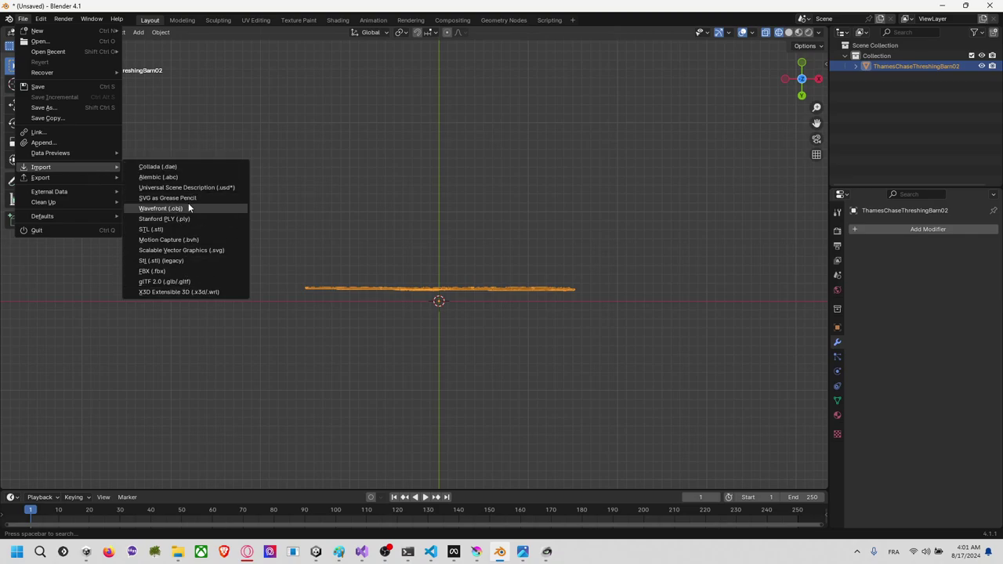
{"action": "left_click", "coordinate": [161, 207]}
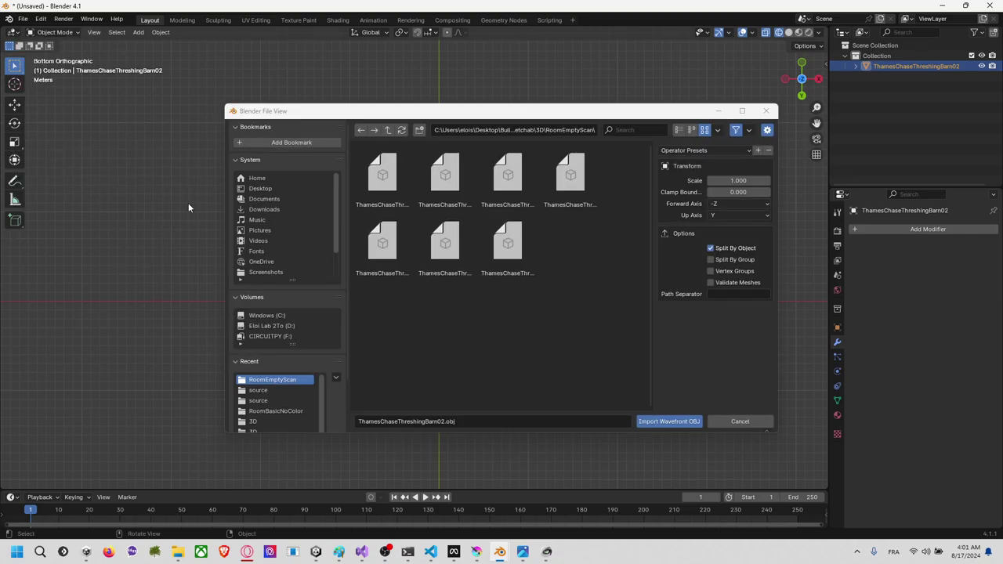
{"action": "left_click", "coordinate": [507, 254]}
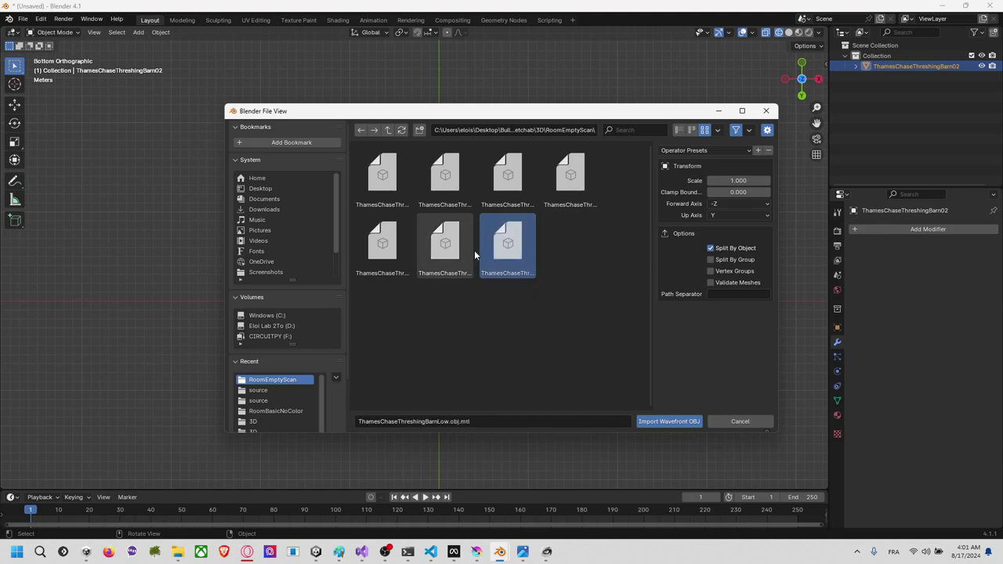
{"action": "left_click", "coordinate": [451, 249]}
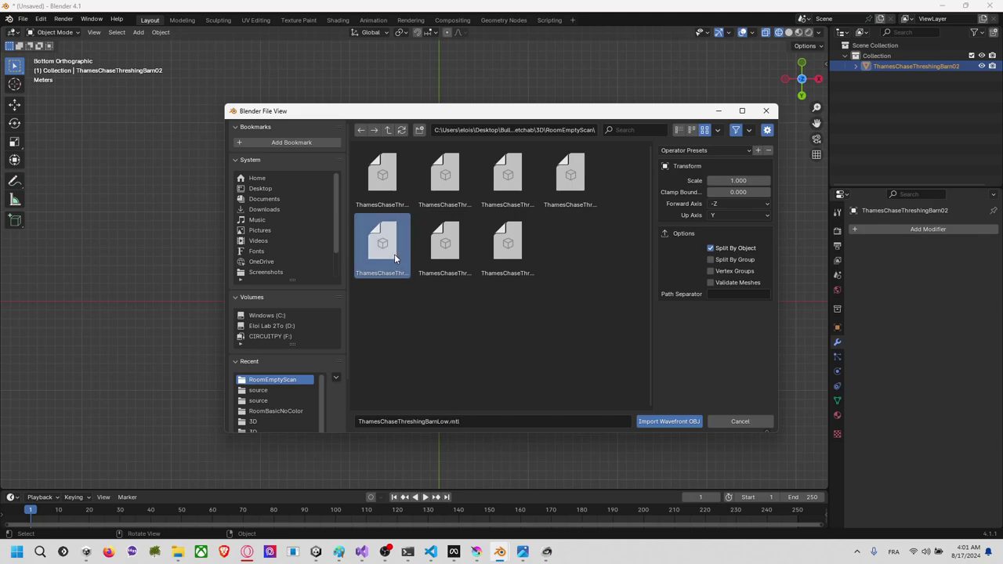
Step: Switch to MeshLab and simplify the barn mesh to 36629 target faces with Quadric Edge Collapse Decimation (with texture)
{"action": "key", "text": "alt+Tab"}
{"action": "key", "text": "alt+Tab"}
{"action": "key", "text": "alt+Tab"}
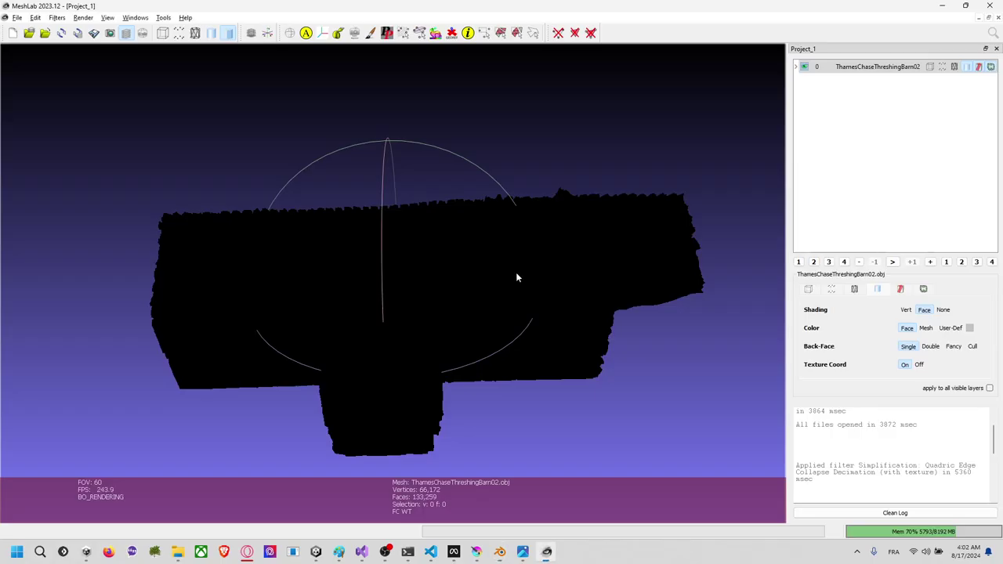
{"action": "left_click", "coordinate": [76, 18]}
{"action": "mouse_move", "coordinate": [121, 20]}
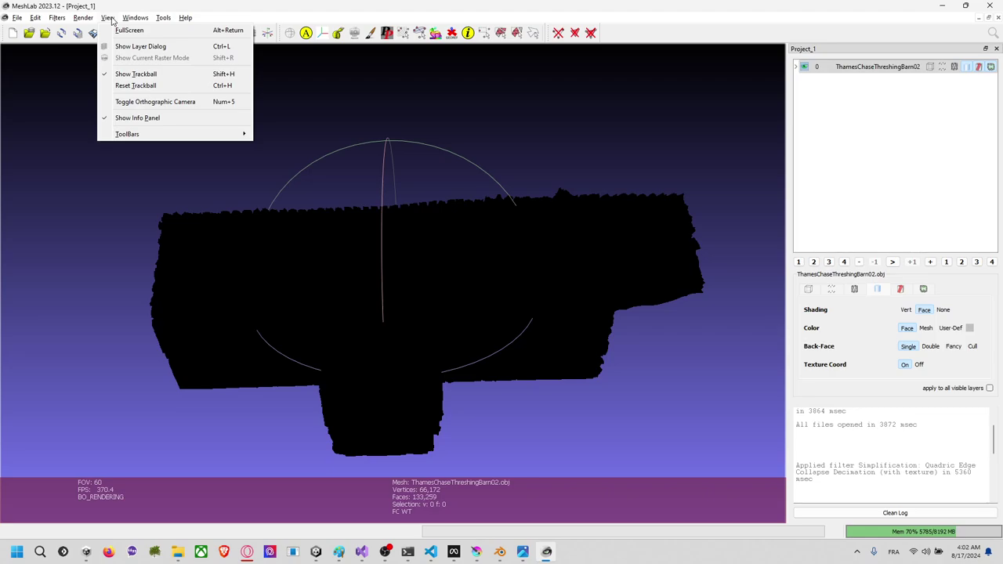
{"action": "left_click", "coordinate": [108, 18]}
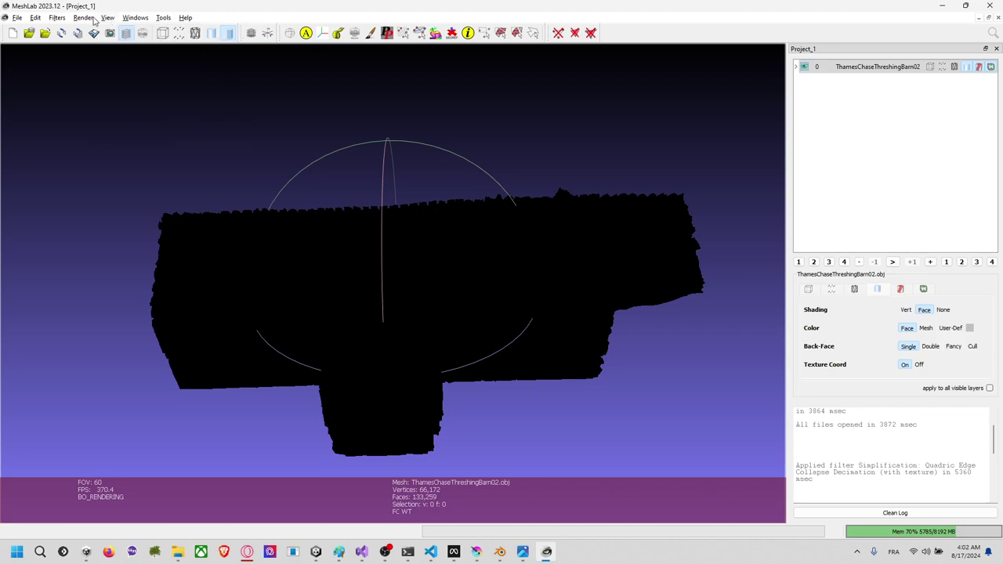
{"action": "left_click", "coordinate": [83, 18]}
{"action": "mouse_move", "coordinate": [61, 19]}
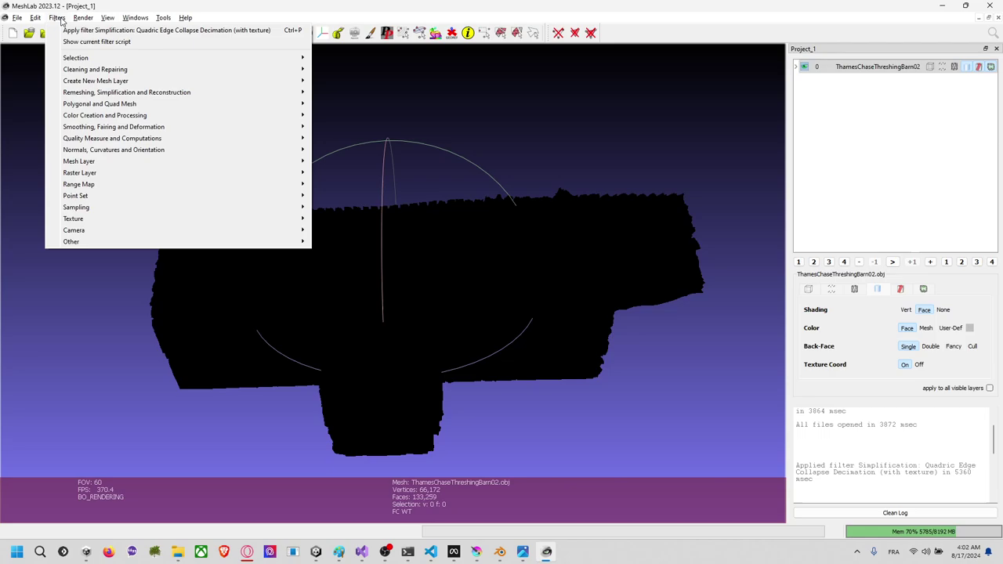
{"action": "mouse_move", "coordinate": [135, 94]}
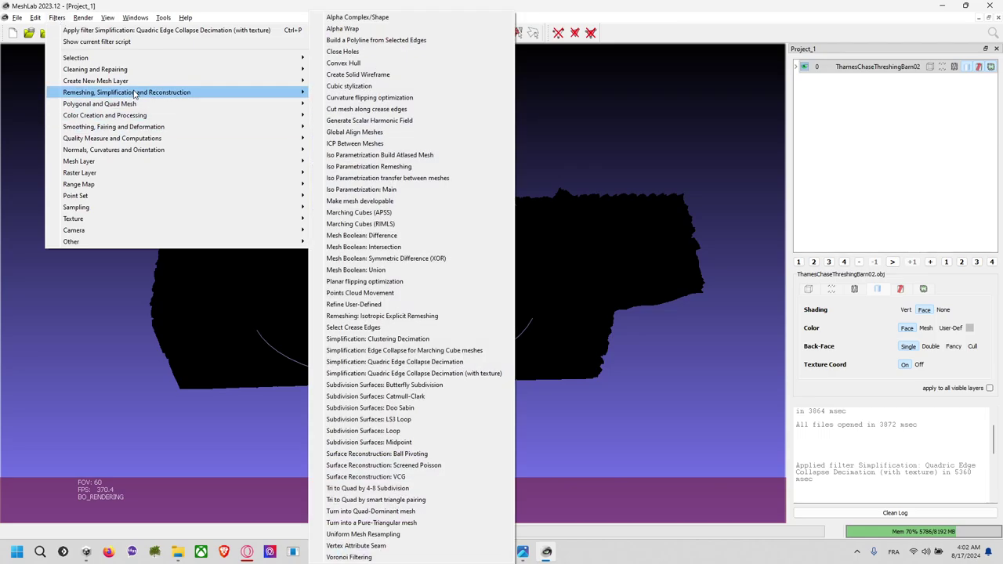
{"action": "left_click", "coordinate": [406, 373]}
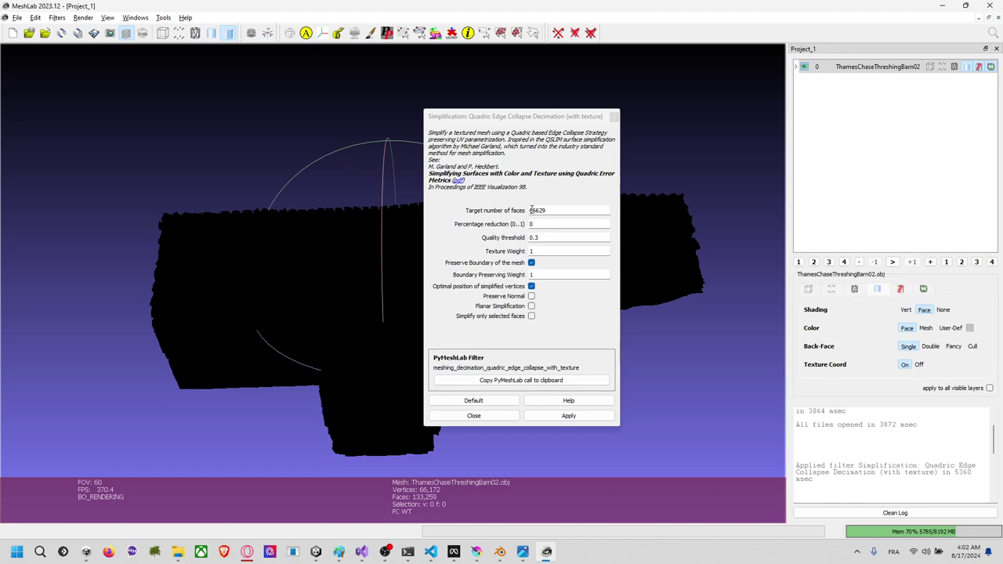
{"action": "left_click", "coordinate": [531, 210]}
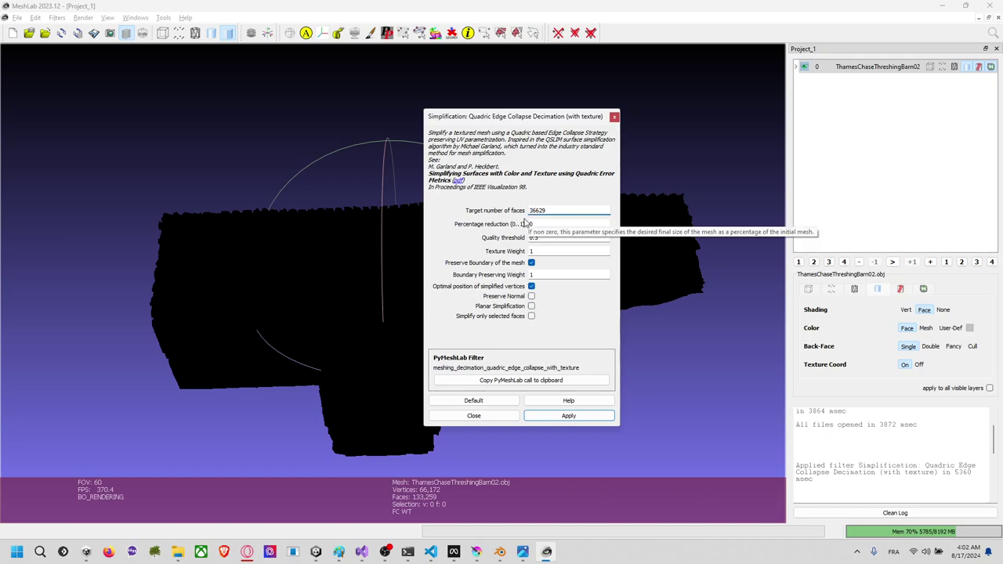
{"action": "left_click", "coordinate": [568, 415]}
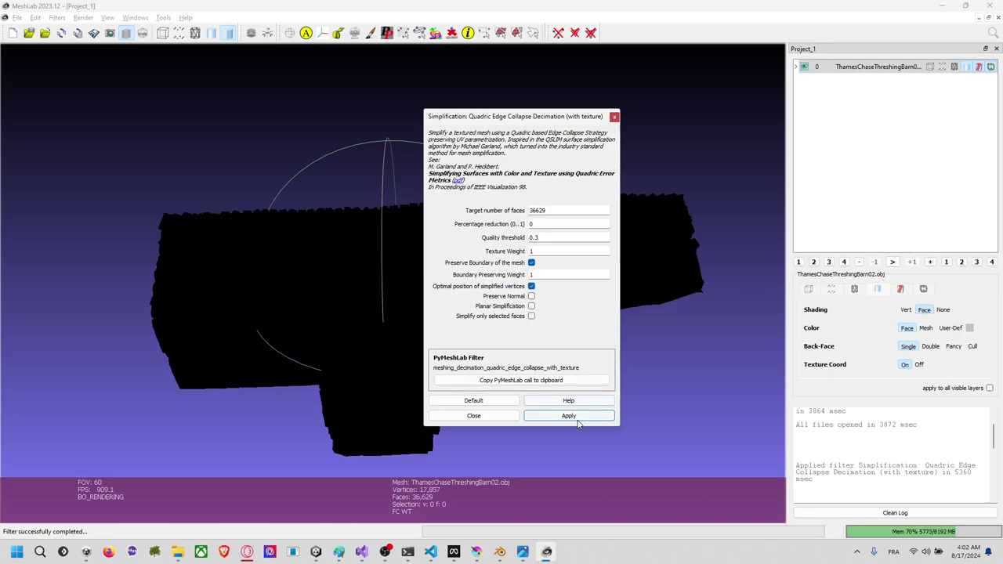
{"action": "left_click", "coordinate": [614, 117]}
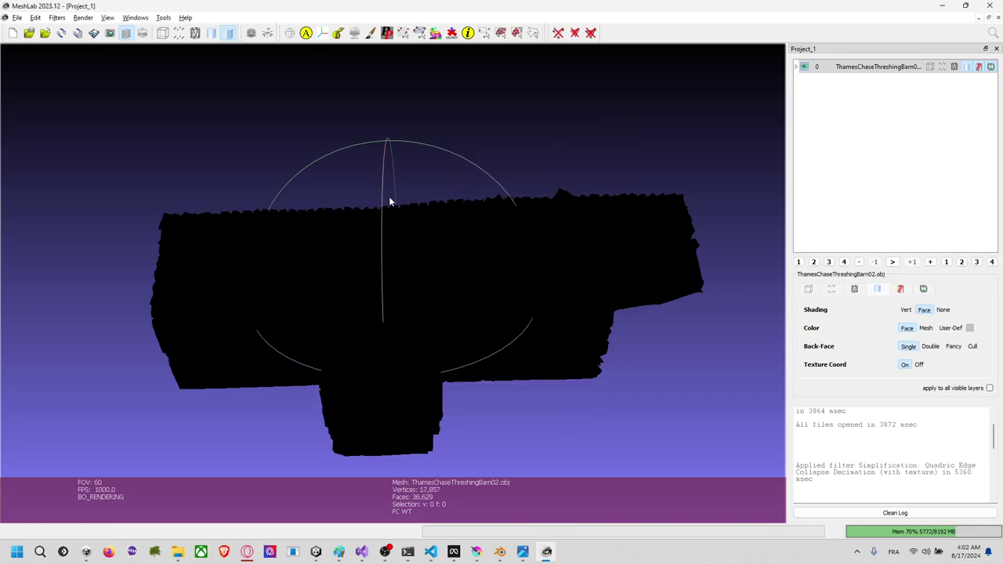
Step: Export the simplified barn as ThamesChaseThreshingBarnLow with vertex normals, face colour, texture coordinates and the texture file
{"action": "left_click", "coordinate": [17, 18]}
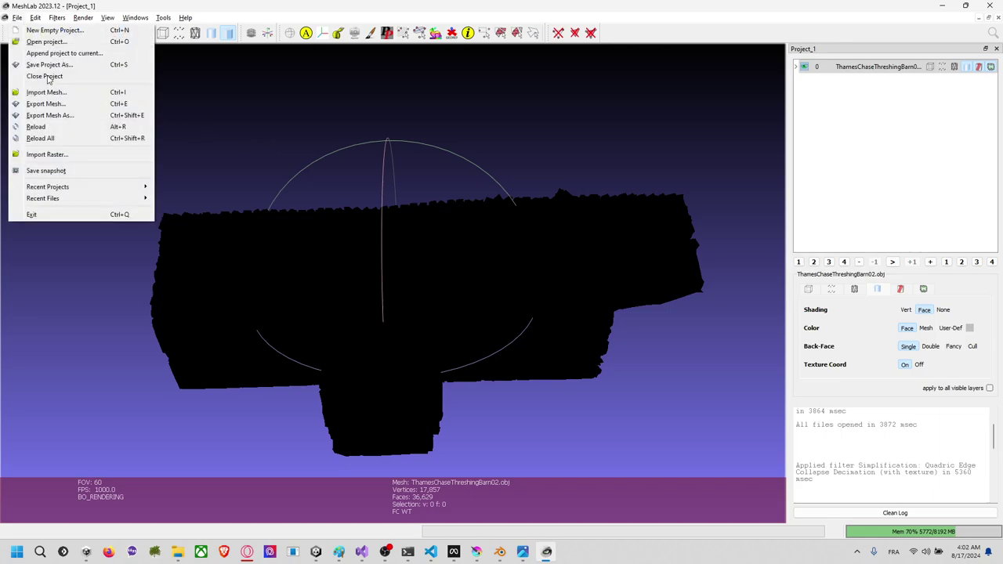
{"action": "left_click", "coordinate": [109, 107]}
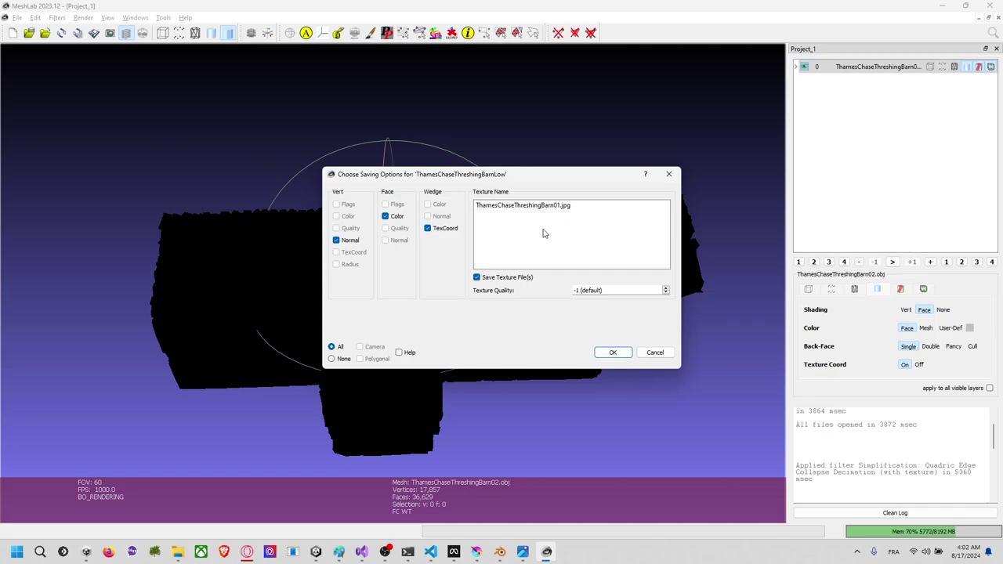
{"action": "left_click", "coordinate": [615, 353]}
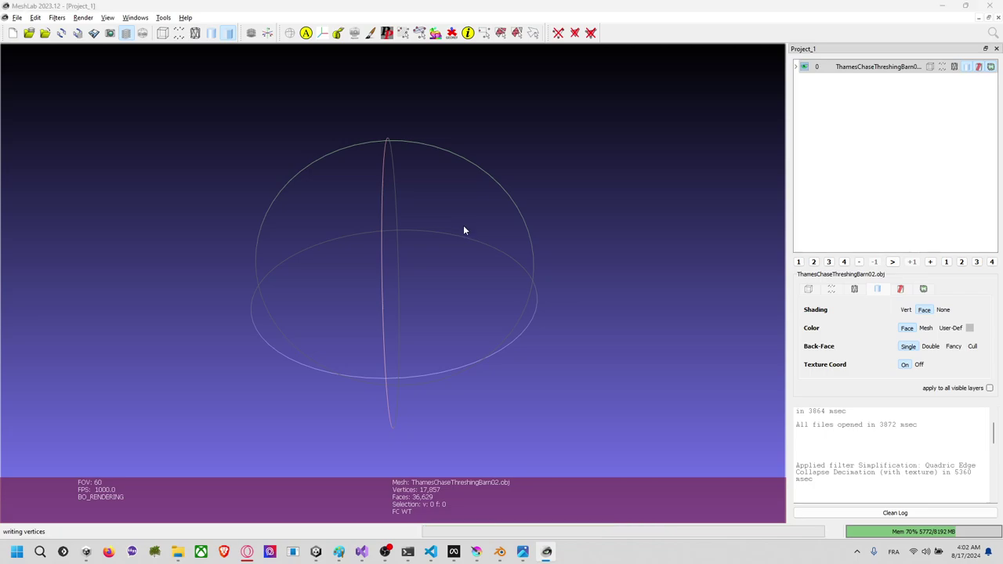
Step: Switch to Unity, examine the barn's roof, beams and walls up close in the scene view, and return to MeshLab
{"action": "key", "text": "alt+Tab"}
{"action": "key", "text": "alt+Tab"}
{"action": "key", "text": "alt+Tab"}
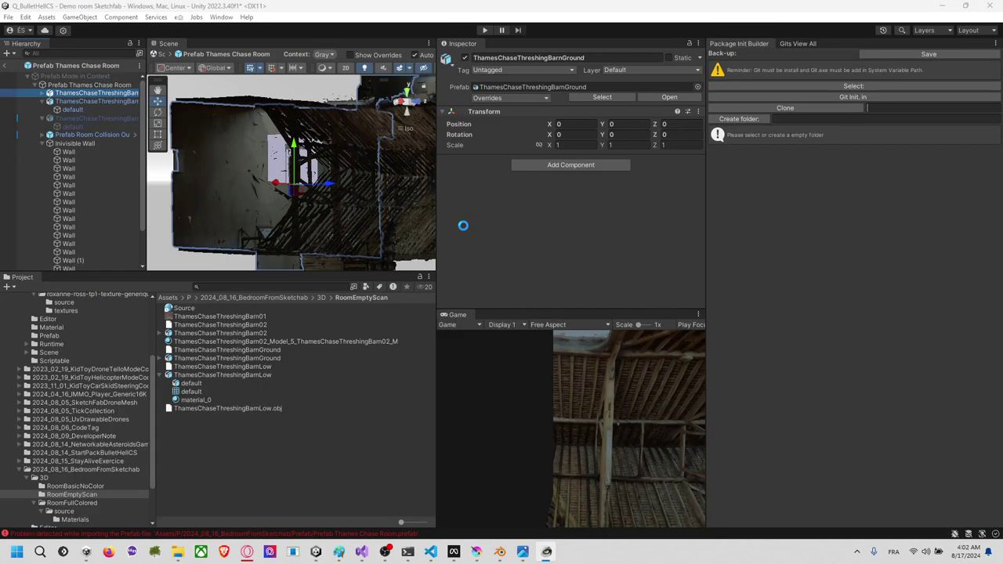
{"action": "middle_click_drag", "start_coordinate": [370, 207], "coordinate": [340, 198]}
{"action": "left_click_drag", "start_coordinate": [340, 203], "coordinate": [446, 217], "text": "alt"}
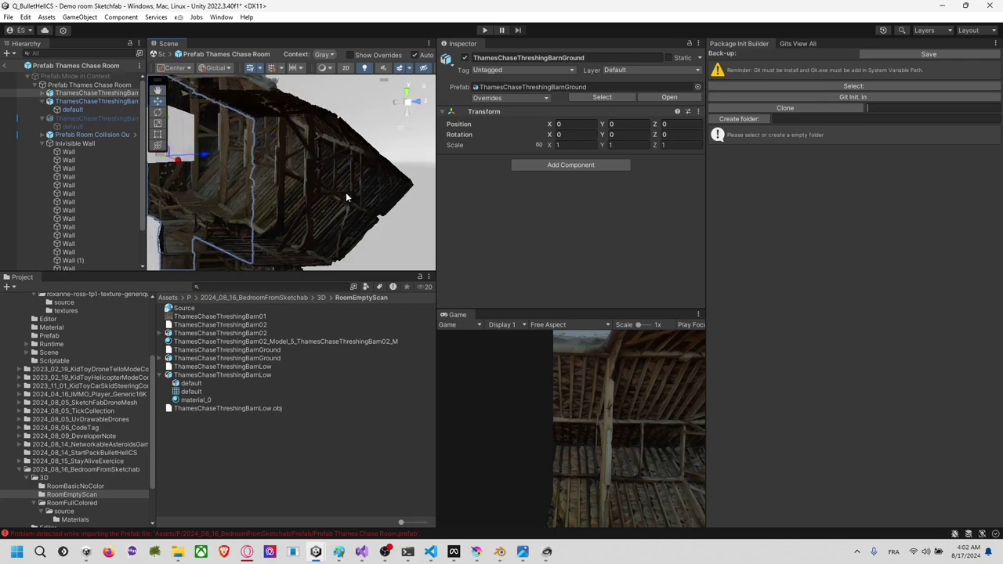
{"action": "scroll", "coordinate": [347, 193], "scroll_direction": "up", "scroll_amount": 5}
{"action": "left_click_drag", "start_coordinate": [367, 207], "coordinate": [316, 217], "text": "alt"}
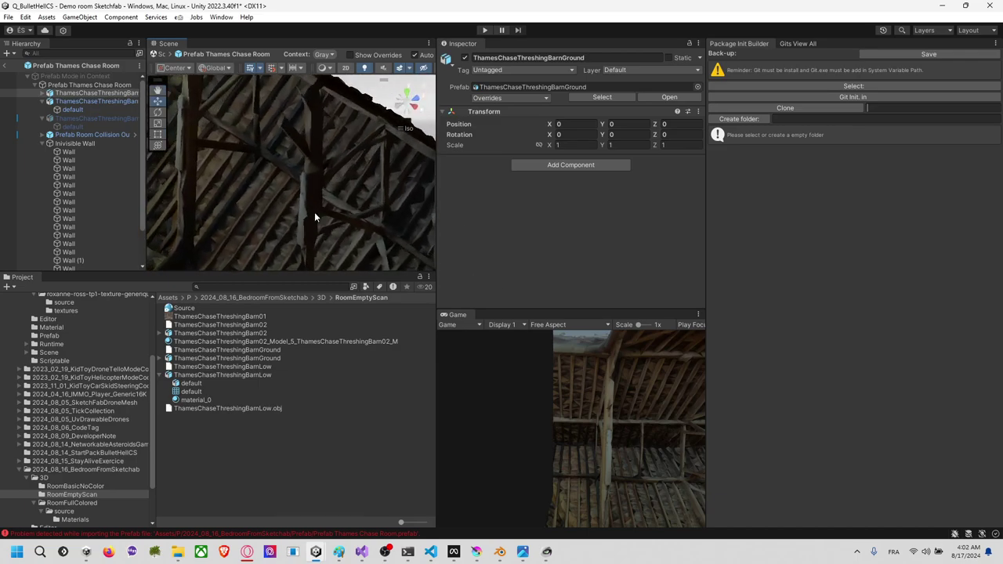
{"action": "middle_click_drag", "start_coordinate": [316, 217], "coordinate": [400, 223]}
{"action": "left_click_drag", "start_coordinate": [399, 222], "coordinate": [307, 133], "text": "alt"}
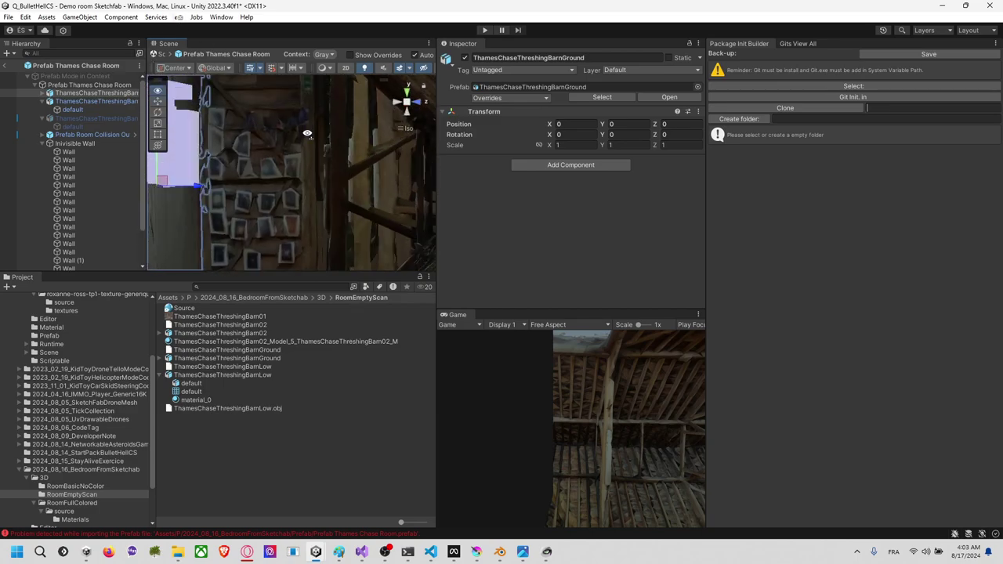
{"action": "scroll", "coordinate": [304, 135], "scroll_direction": "down", "scroll_amount": 9}
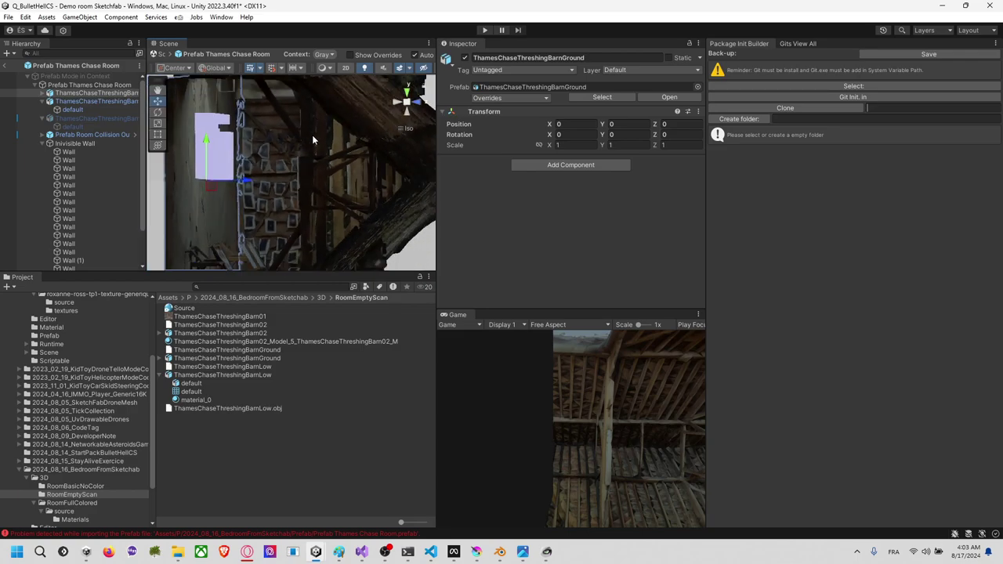
{"action": "key", "text": "alt+Tab"}
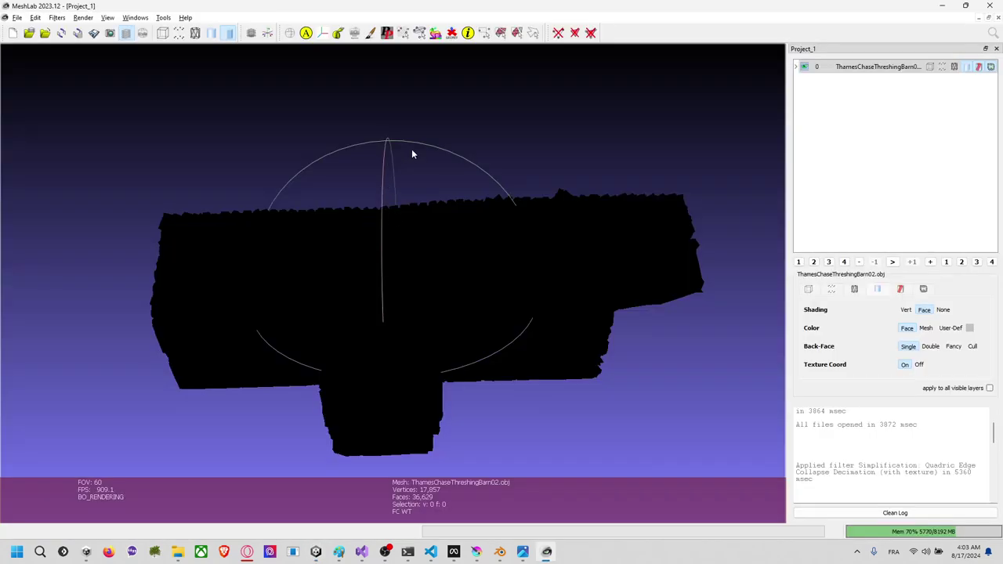
{"action": "left_click", "coordinate": [17, 18]}
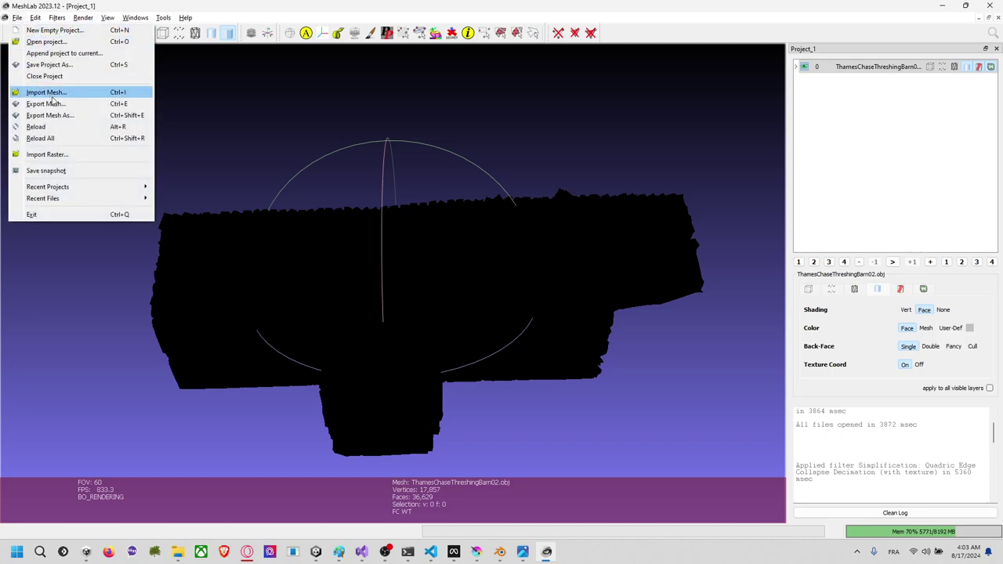
{"action": "left_click", "coordinate": [62, 94]}
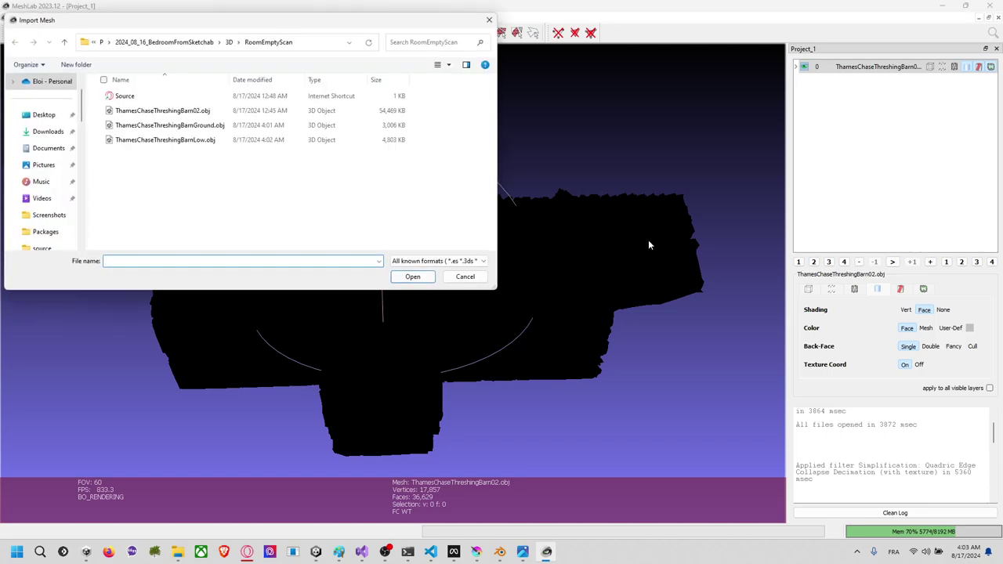
{"action": "left_click", "coordinate": [466, 277]}
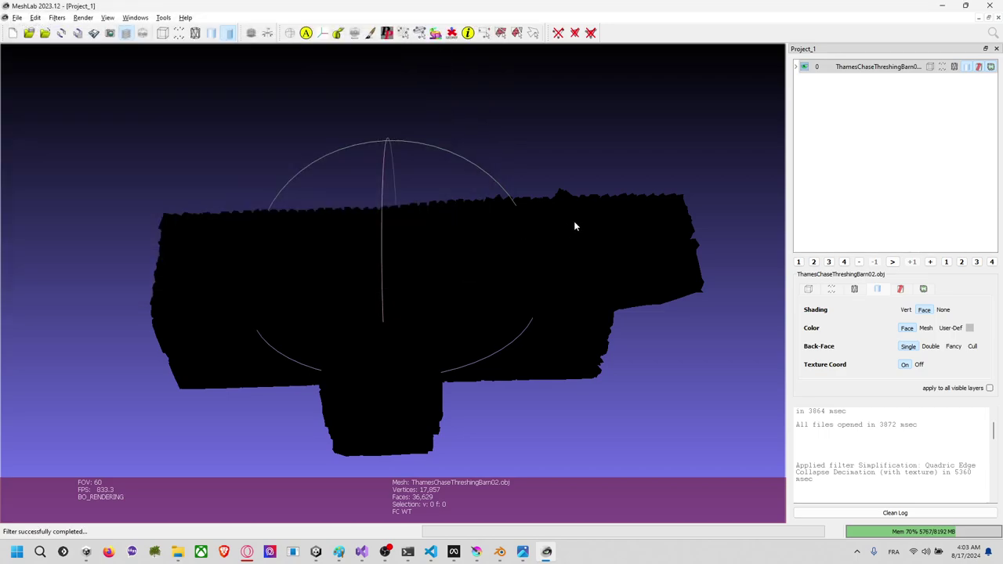
Step: Create a new empty project and import ThamesChaseThreshingBarn02.obj from the RoomEmptyScan folder
{"action": "left_click", "coordinate": [16, 18]}
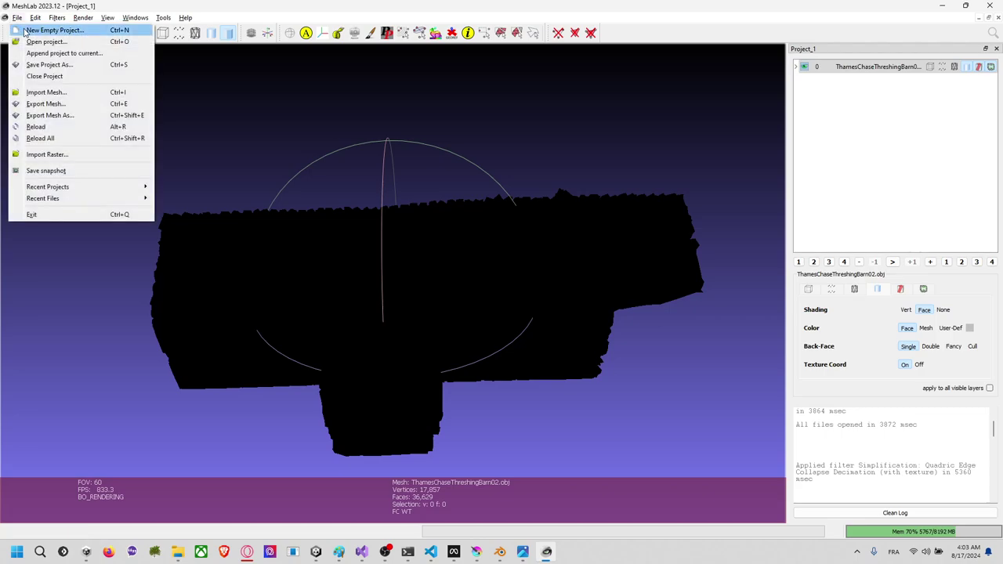
{"action": "left_click", "coordinate": [31, 32]}
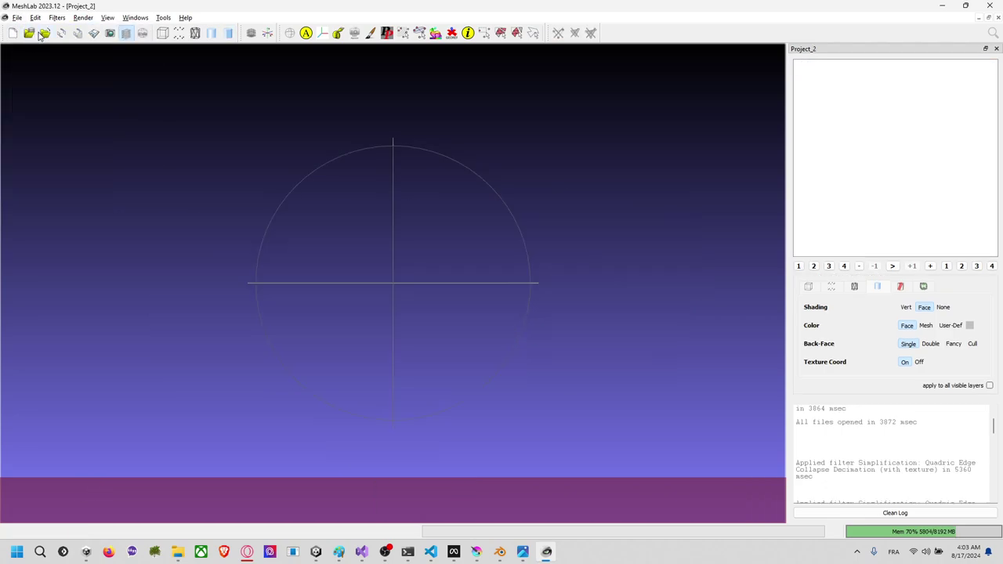
{"action": "left_click", "coordinate": [17, 17]}
{"action": "left_click", "coordinate": [55, 88]}
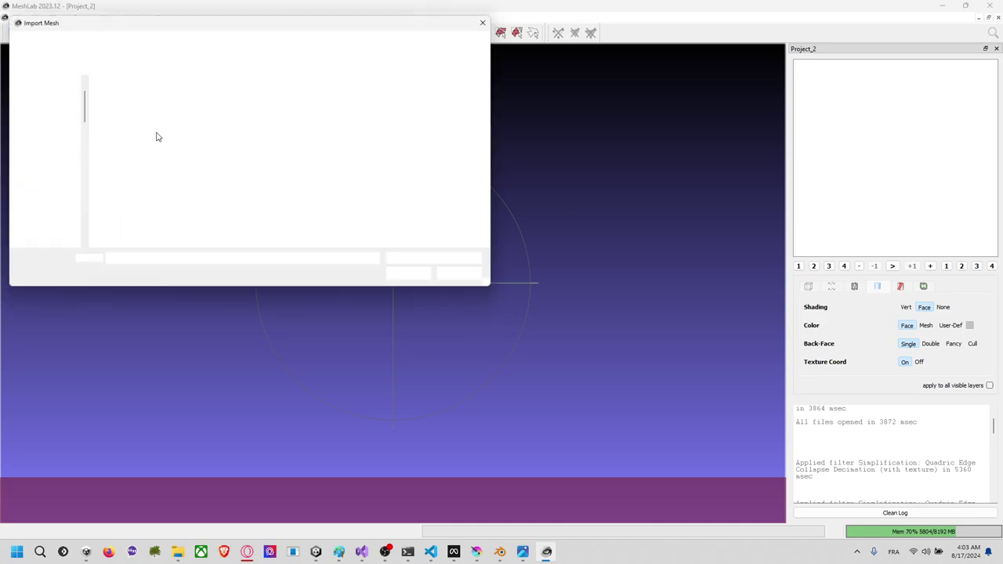
{"action": "left_click", "coordinate": [188, 111]}
{"action": "left_click", "coordinate": [412, 277]}
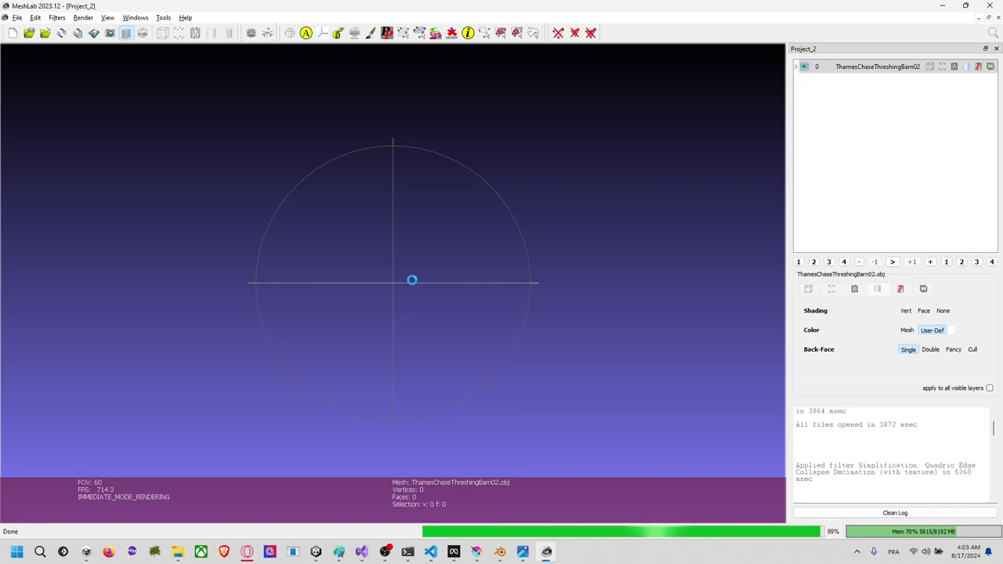
{"action": "left_click_drag", "start_coordinate": [416, 275], "coordinate": [416, 236]}
Step: Simplify the barn mesh to 133260 target faces using Quadric Edge Collapse Decimation (with texture) with Planar Simplification enabled
{"action": "left_click", "coordinate": [84, 18]}
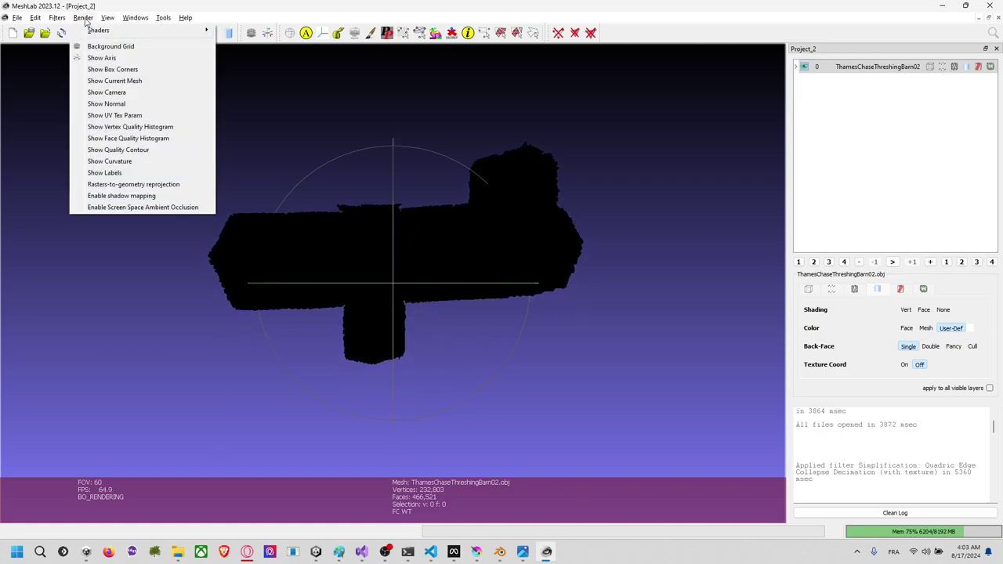
{"action": "mouse_move", "coordinate": [54, 23]}
{"action": "mouse_move", "coordinate": [141, 91]}
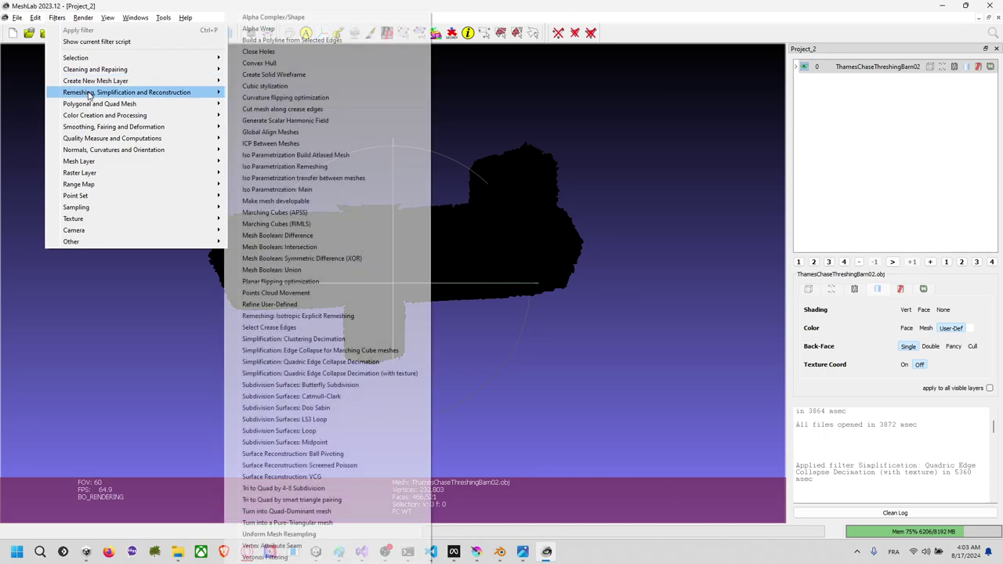
{"action": "left_click", "coordinate": [337, 373]}
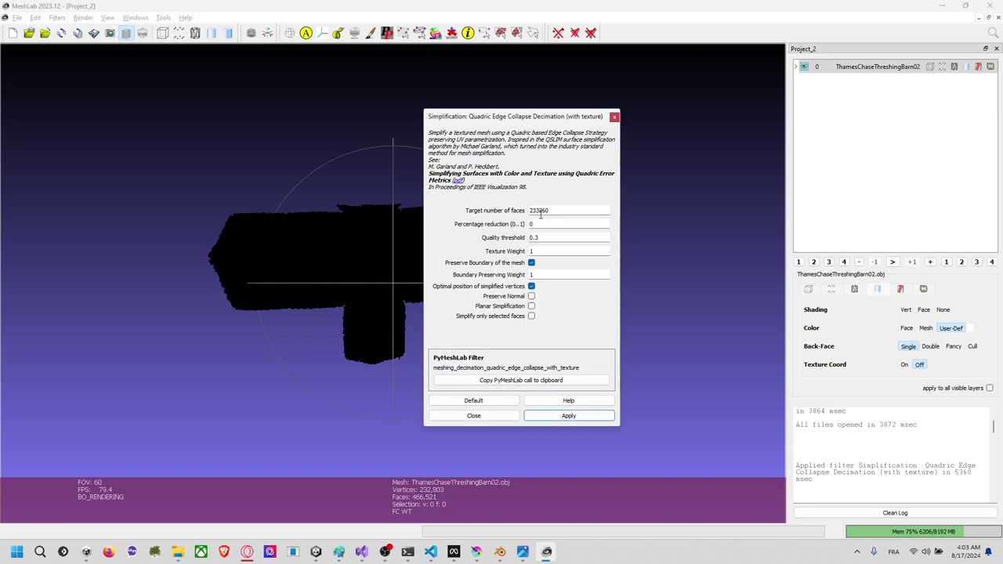
{"action": "left_click", "coordinate": [541, 215]}
{"action": "key", "text": "Left"}
{"action": "key", "text": "Left"}
{"action": "key", "text": "BackSpace"}
{"action": "left_click", "coordinate": [538, 237]}
{"action": "left_click", "coordinate": [533, 306]}
{"action": "left_click", "coordinate": [570, 416]}
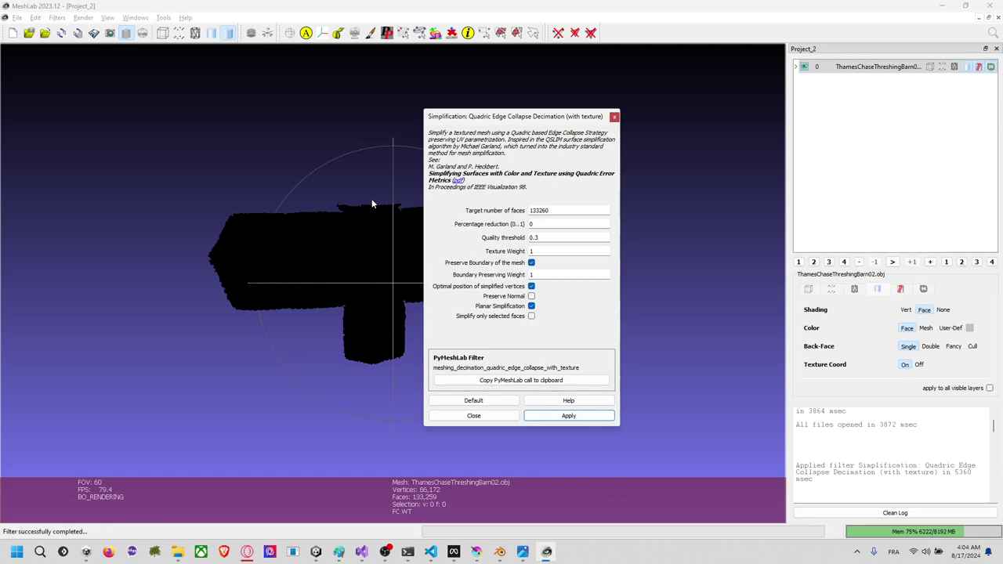
{"action": "left_click", "coordinate": [614, 116]}
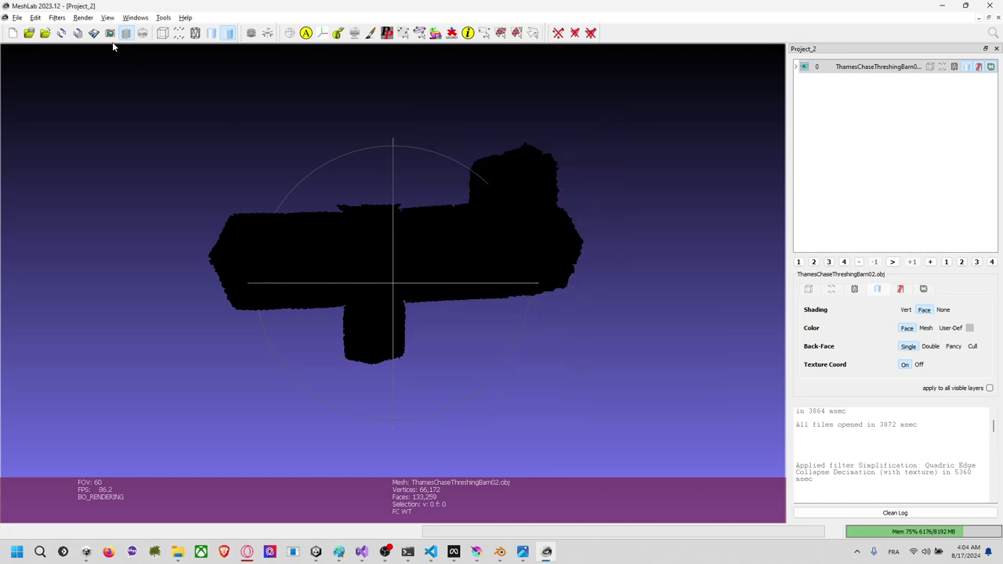
Step: Export the decimated mesh as ThamesChaseThreshingBarn02 with vertex normals, face colour, texture coordinates and the texture file
{"action": "left_click", "coordinate": [17, 17]}
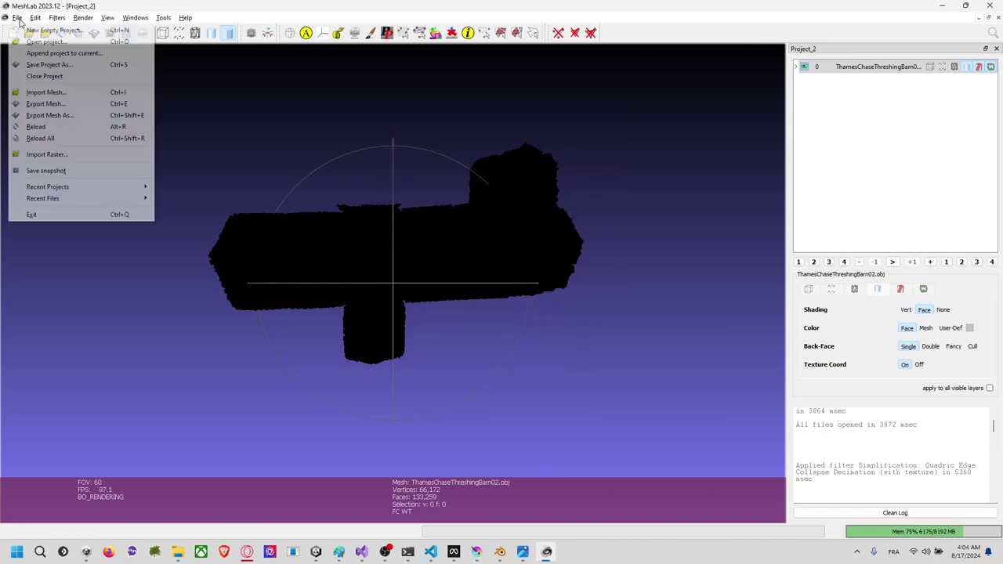
{"action": "left_click", "coordinate": [107, 116]}
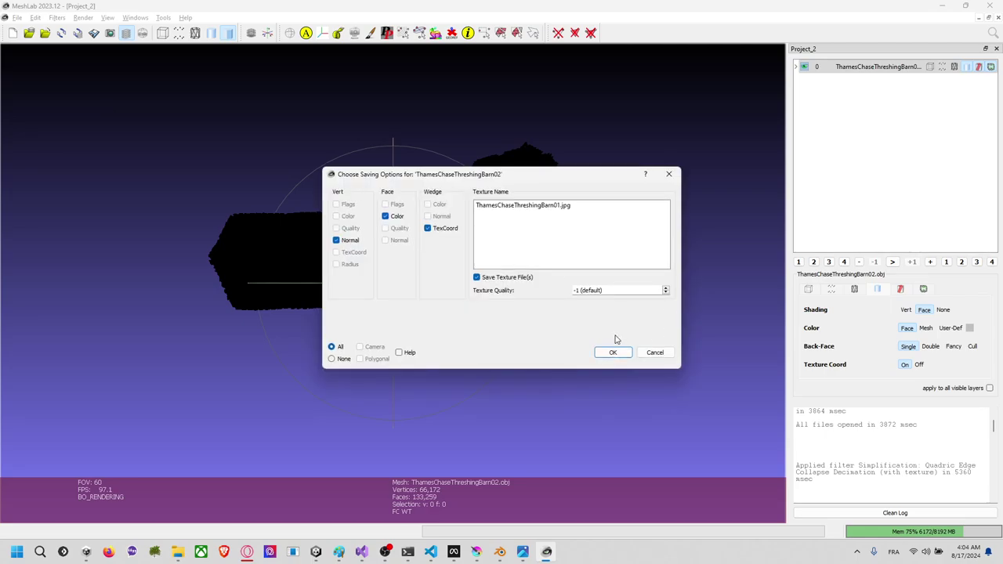
{"action": "left_click", "coordinate": [613, 351]}
Step: Switch to Unity, widen the Hierarchy, and inspect the ThamesChaseThreshingBarn02 model's import settings and its material
{"action": "key", "text": "alt+Tab"}
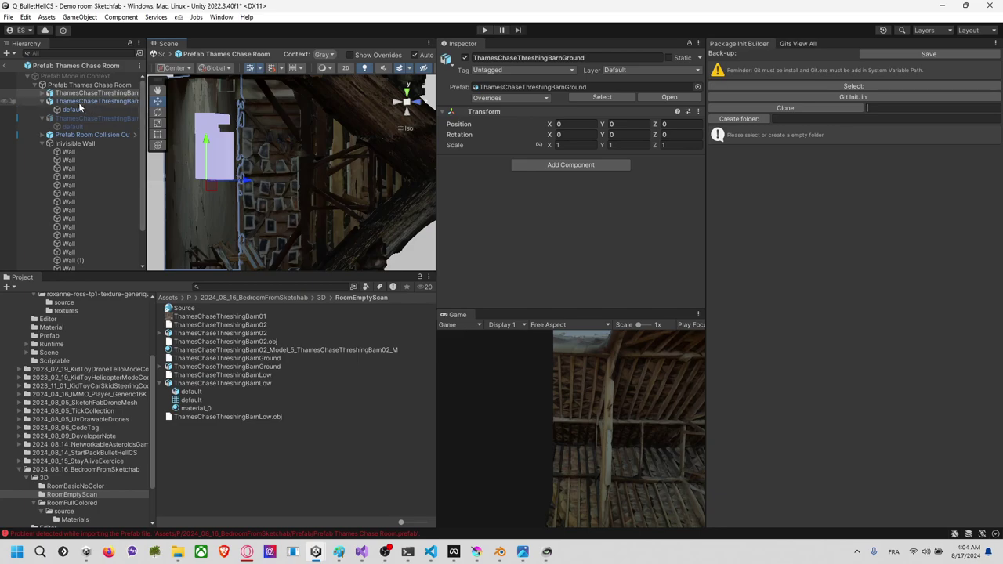
{"action": "left_click_drag", "start_coordinate": [146, 134], "coordinate": [216, 135]}
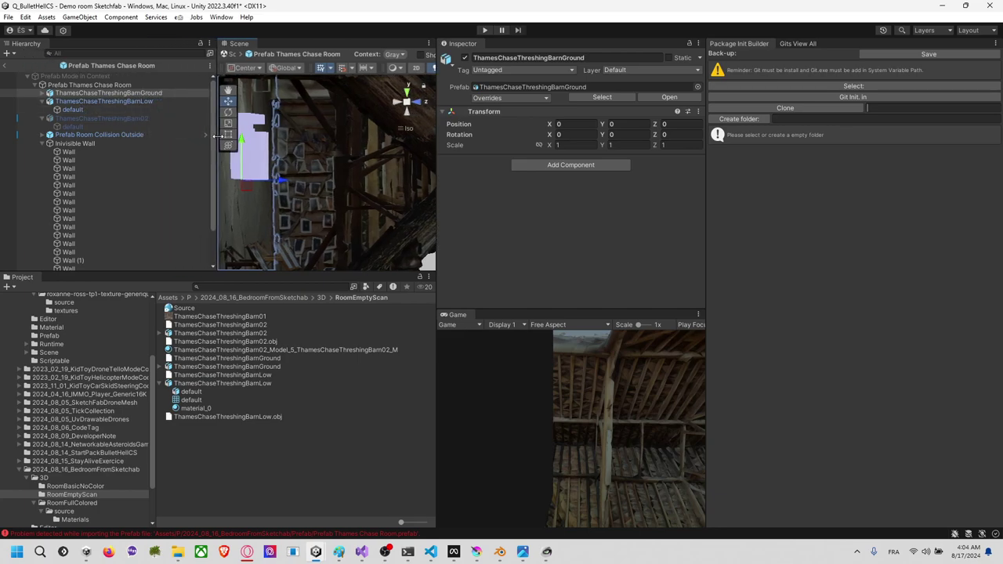
{"action": "left_click", "coordinate": [231, 333]}
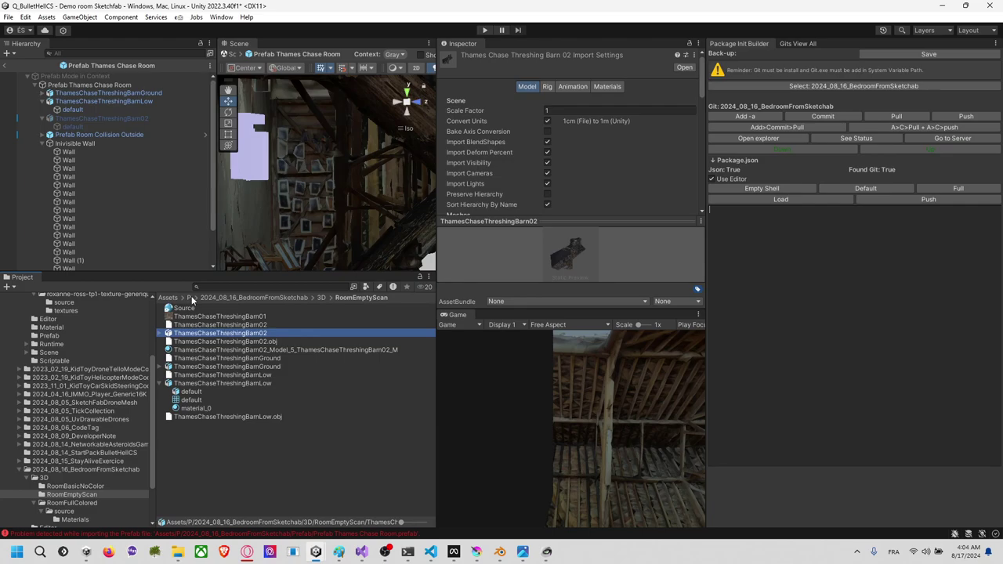
{"action": "left_click", "coordinate": [253, 350]}
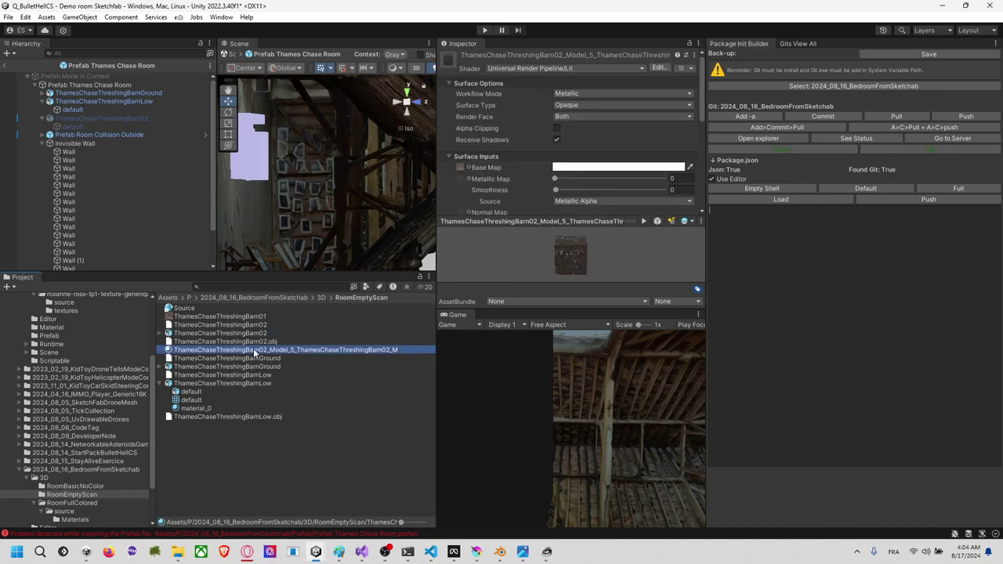
{"action": "left_click_drag", "start_coordinate": [253, 352], "coordinate": [135, 87]}
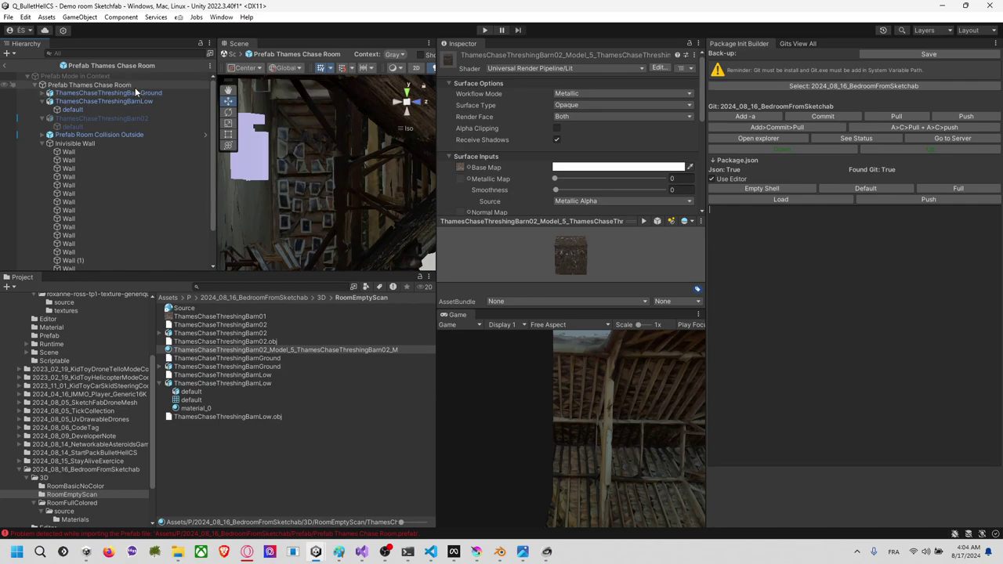
Step: Switch to MeshLab and export the decimated mesh with its texture over ThamesChaseThreshingBarnLow.obj in the RoomEmptyScan folder
{"action": "left_click_drag", "start_coordinate": [135, 87], "coordinate": [135, 87]}
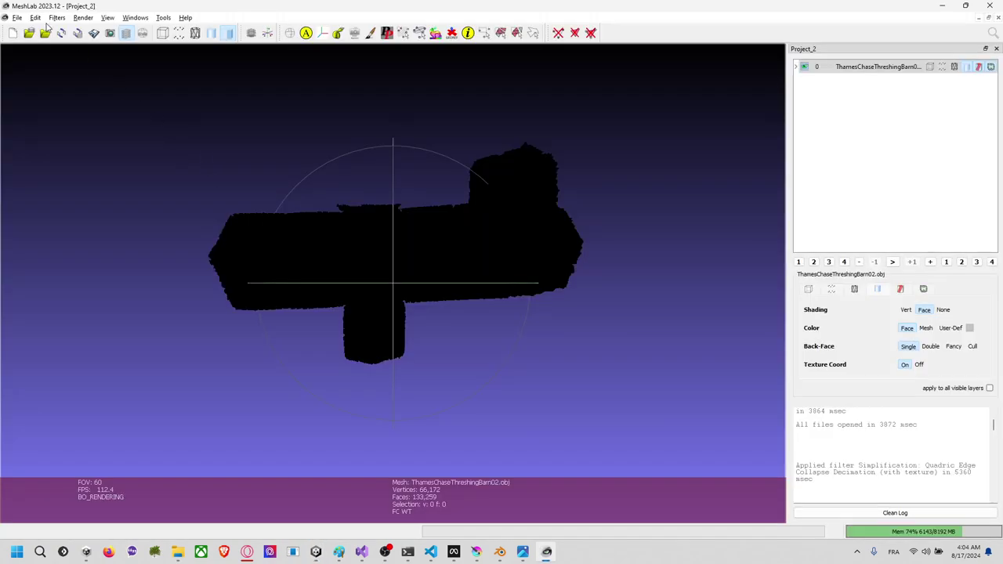
{"action": "left_click", "coordinate": [16, 18]}
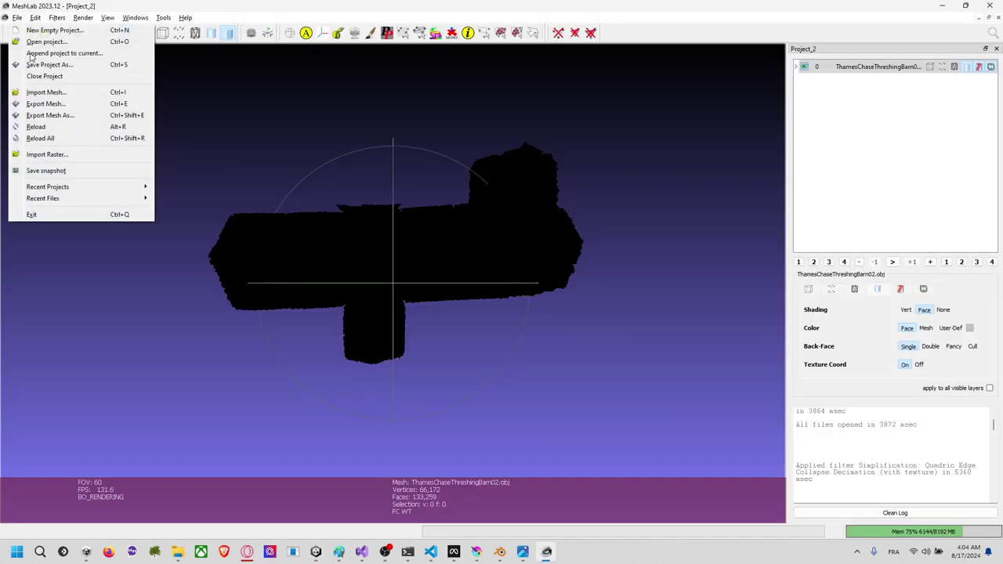
{"action": "left_click", "coordinate": [67, 115]}
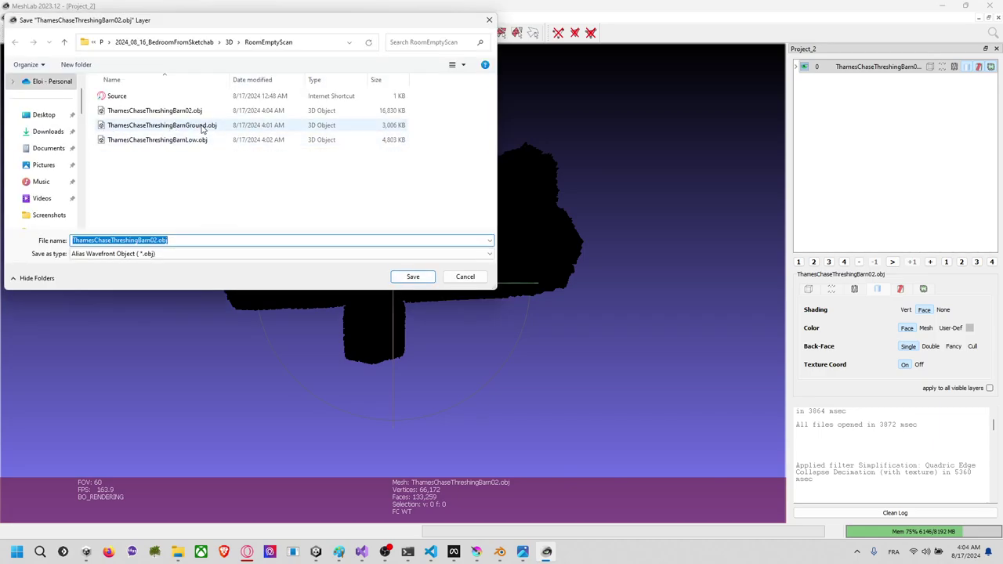
{"action": "left_click", "coordinate": [157, 140]}
{"action": "left_click", "coordinate": [413, 277]}
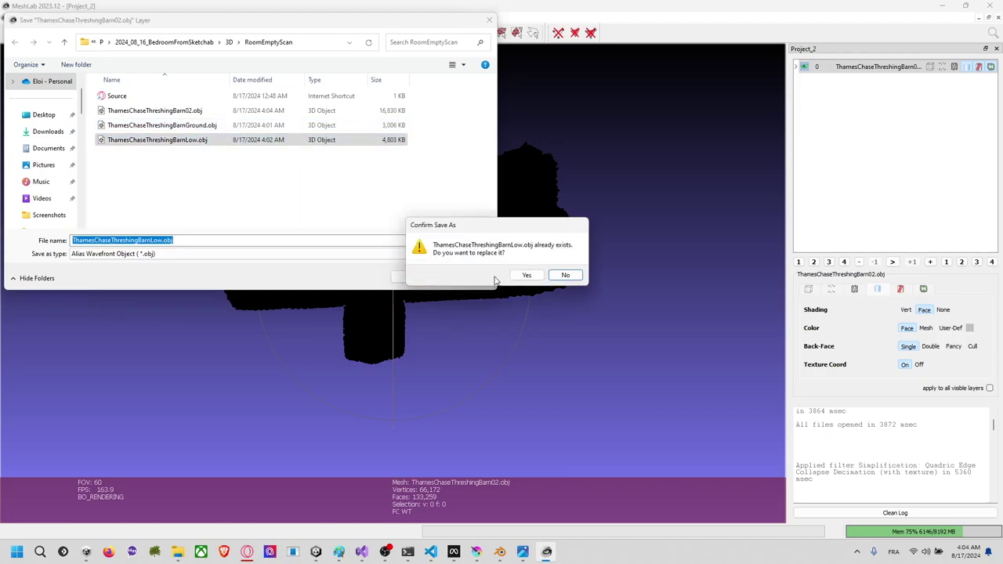
{"action": "left_click", "coordinate": [527, 275]}
{"action": "key", "text": "alt+Tab"}
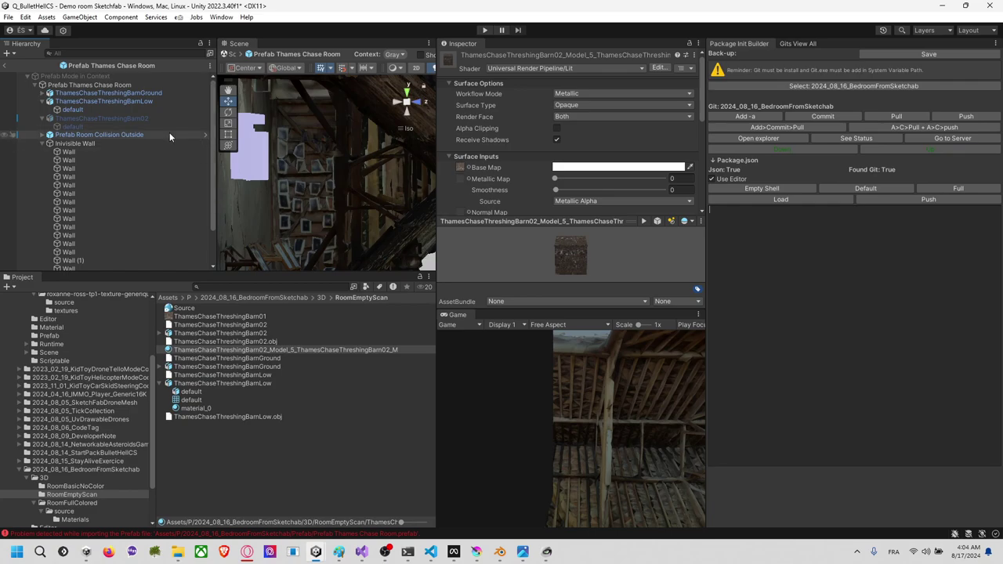
{"action": "key", "text": "alt+Tab"}
{"action": "left_click", "coordinate": [613, 352]}
Step: Switch to Unity, examine the barn in the scene view and select ThamesChaseThreshingBarnGround in the prefab
{"action": "key", "text": "alt+Tab"}
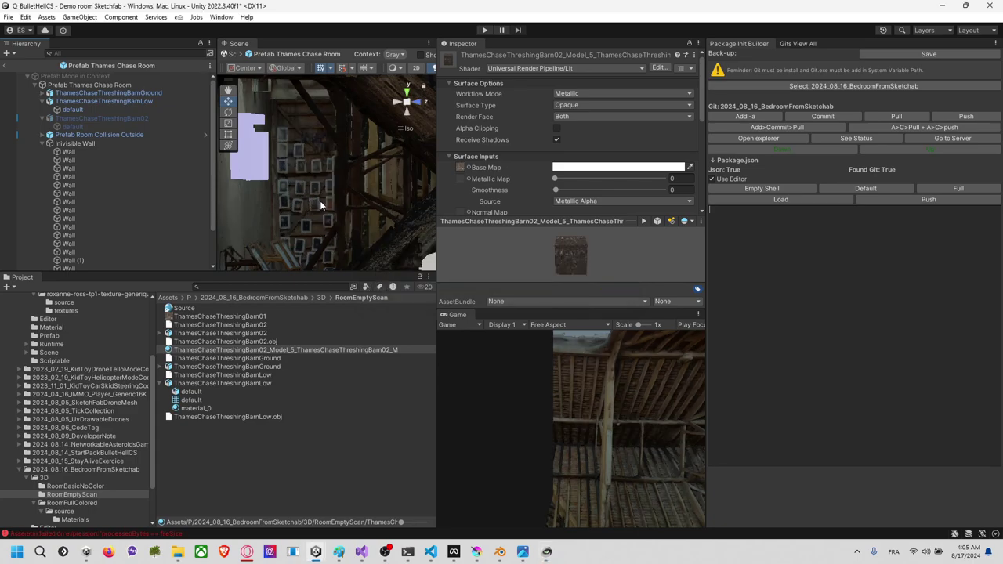
{"action": "scroll", "coordinate": [323, 203], "scroll_direction": "up", "scroll_amount": 3}
{"action": "right_click_drag", "start_coordinate": [311, 190], "coordinate": [329, 212]}
{"action": "scroll", "coordinate": [329, 214], "scroll_direction": "down", "scroll_amount": 2}
{"action": "left_click", "coordinate": [140, 94]}
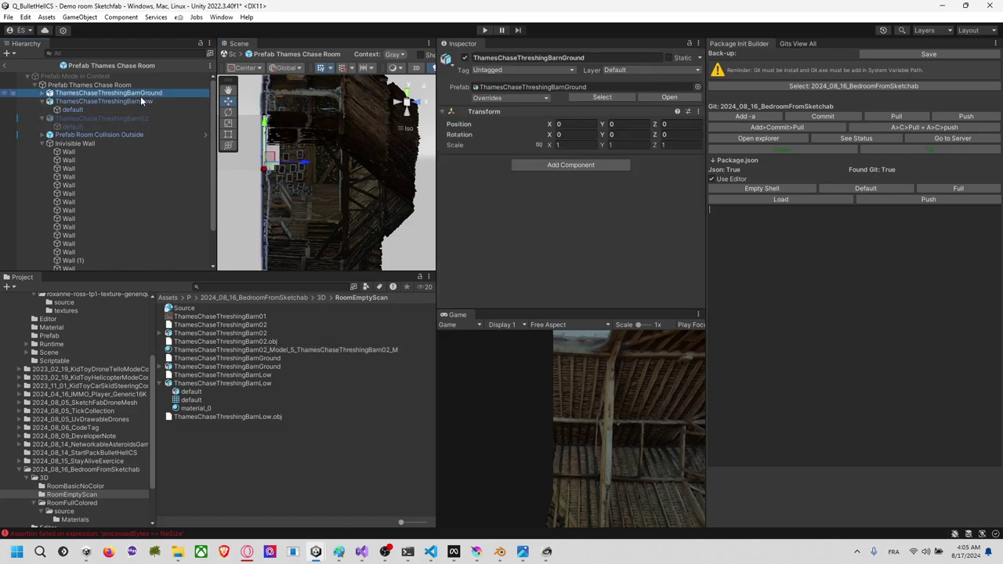
Step: Compare the ThamesChaseThreshingBarnGround and ThamesChaseThreshingBarnLow models in the prefab's scene view and check the ground model asset's import settings
{"action": "left_click", "coordinate": [140, 101]}
{"action": "left_click", "coordinate": [151, 93]}
{"action": "left_click", "coordinate": [147, 134]}
{"action": "left_click", "coordinate": [155, 100]}
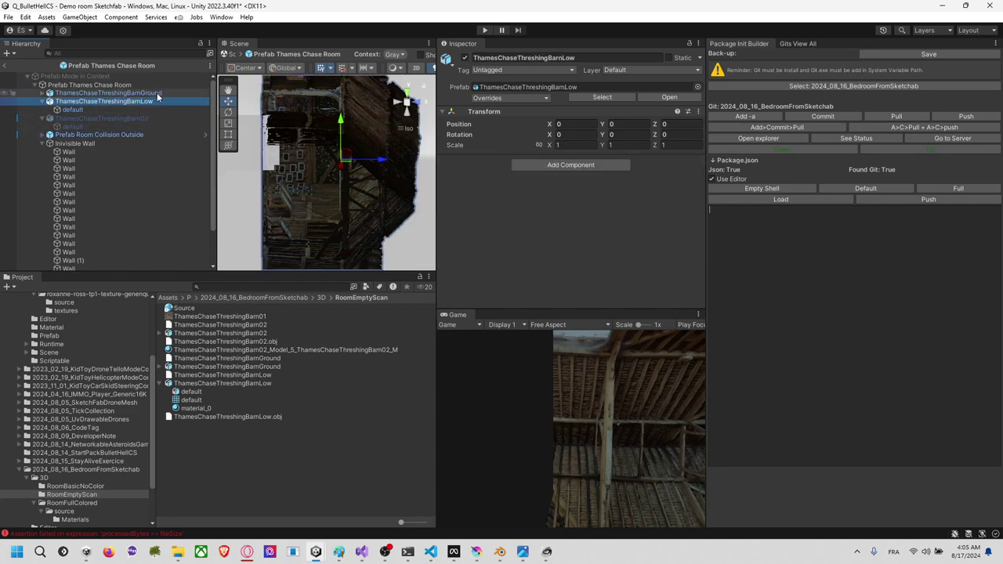
{"action": "left_click", "coordinate": [158, 93]}
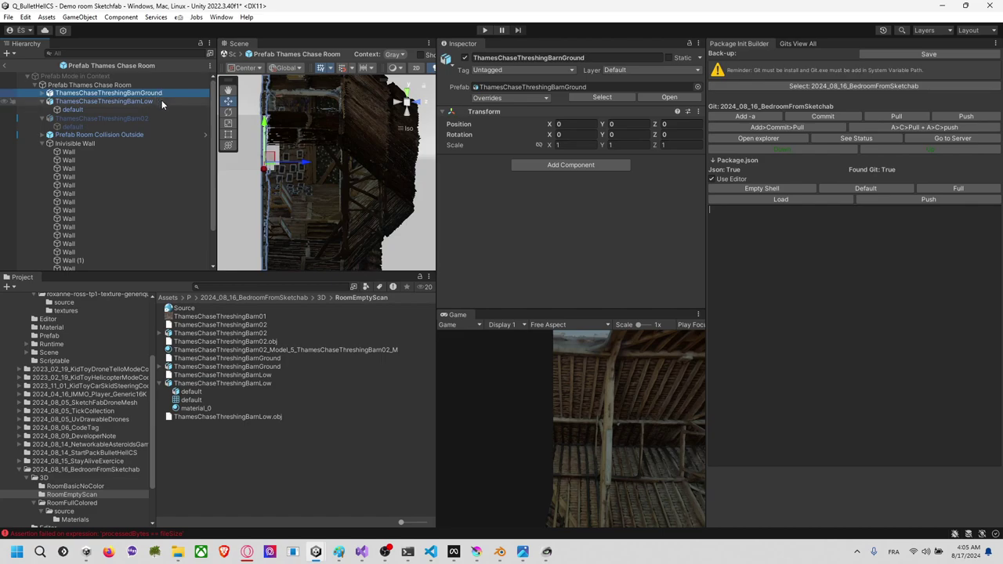
{"action": "right_click_drag", "start_coordinate": [376, 131], "coordinate": [238, 126]}
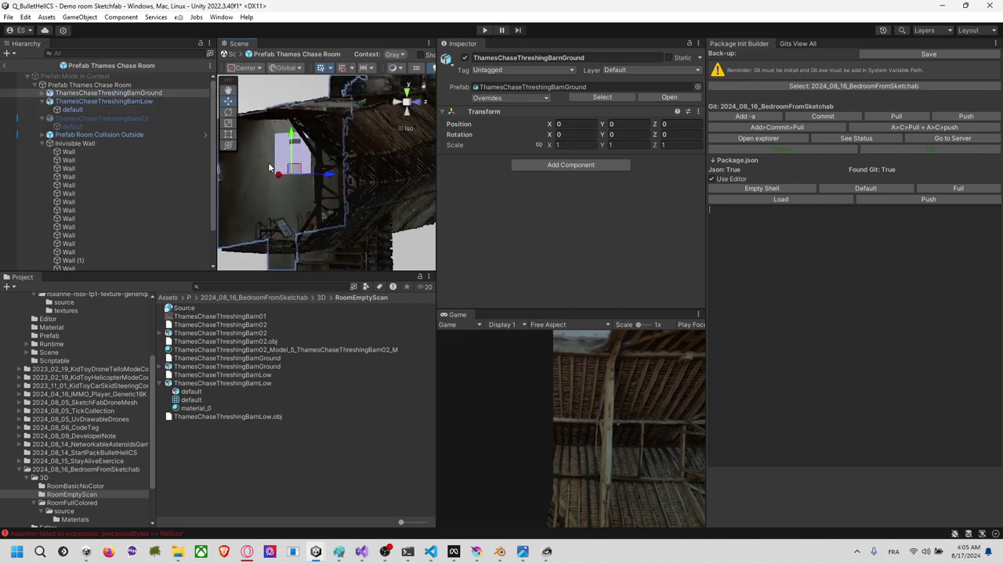
{"action": "left_click_drag", "start_coordinate": [268, 162], "coordinate": [333, 186], "text": "alt"}
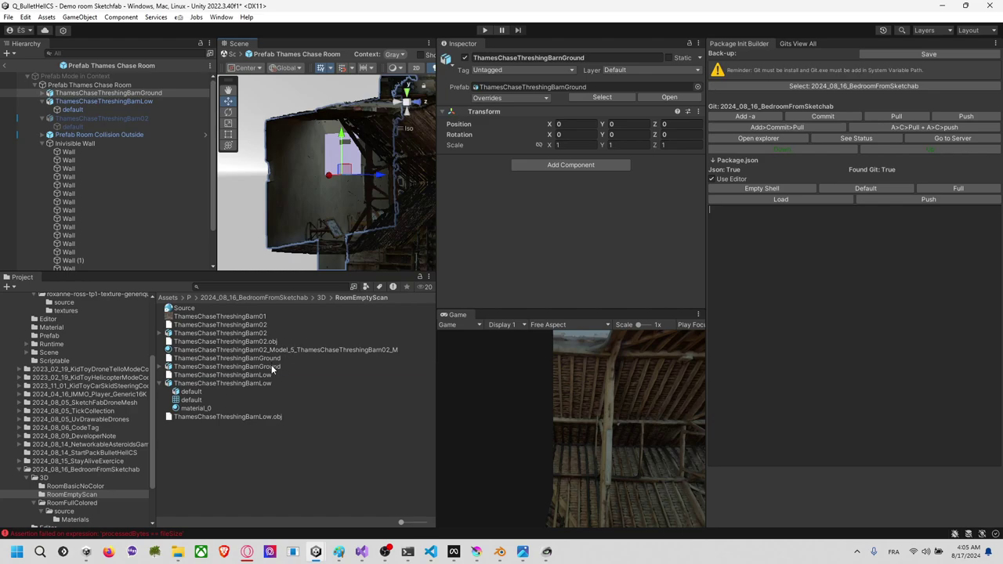
{"action": "left_click", "coordinate": [235, 367]}
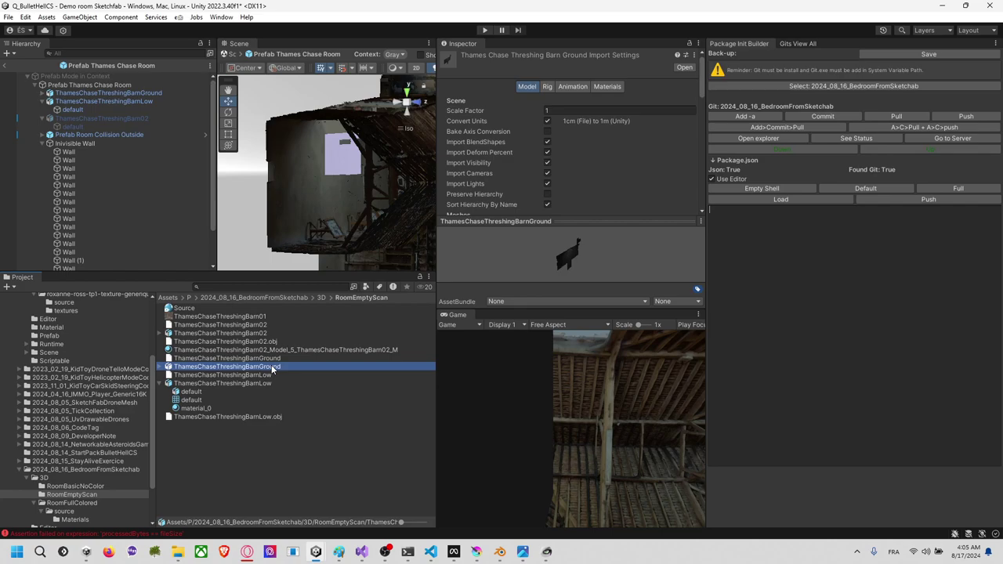
{"action": "left_click", "coordinate": [312, 177]}
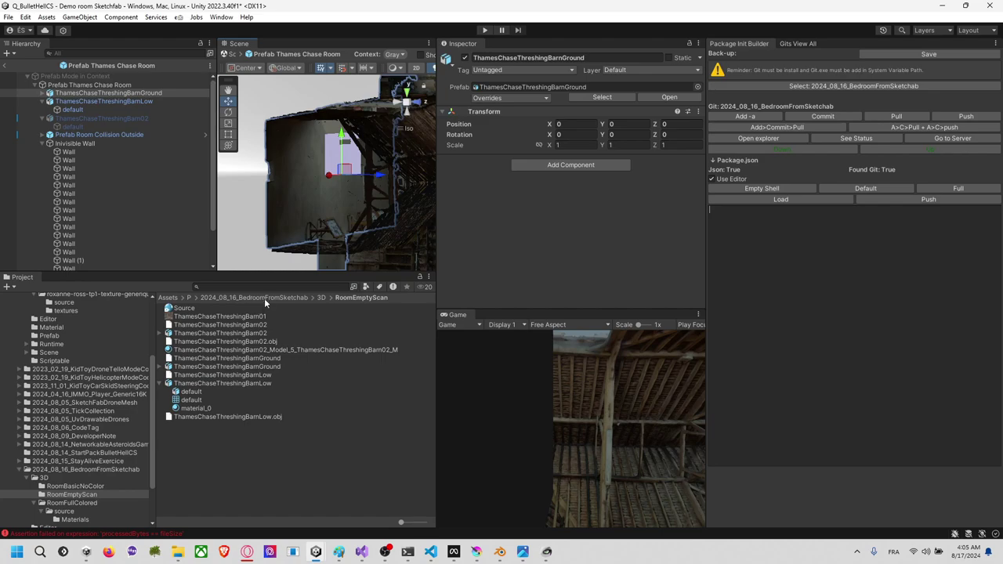
{"action": "right_click_drag", "start_coordinate": [320, 224], "coordinate": [359, 254]}
Step: Delete the ThamesChaseThreshingBarn02 model asset from the RoomEmptyScan folder
{"action": "left_click", "coordinate": [242, 341]}
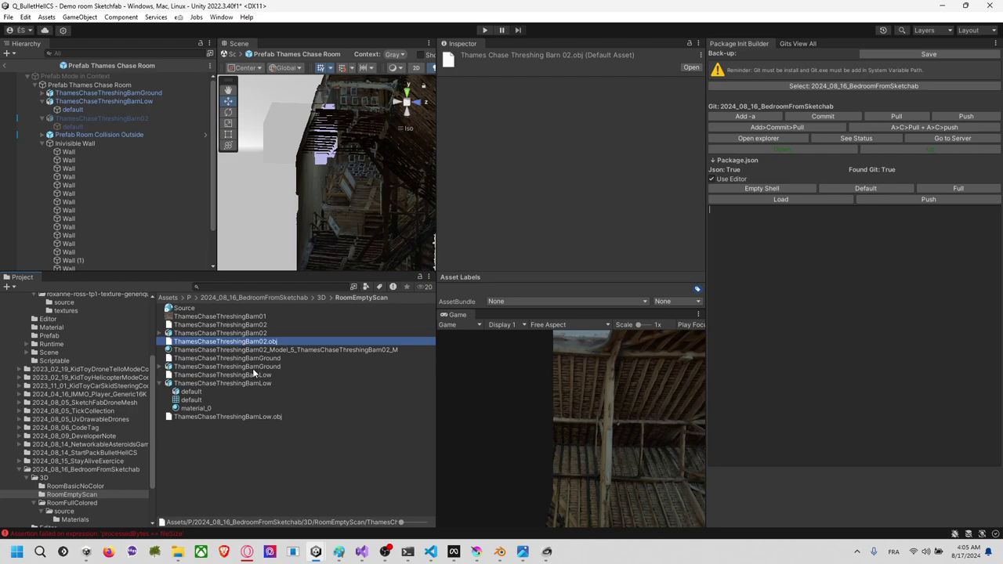
{"action": "left_click", "coordinate": [235, 333]}
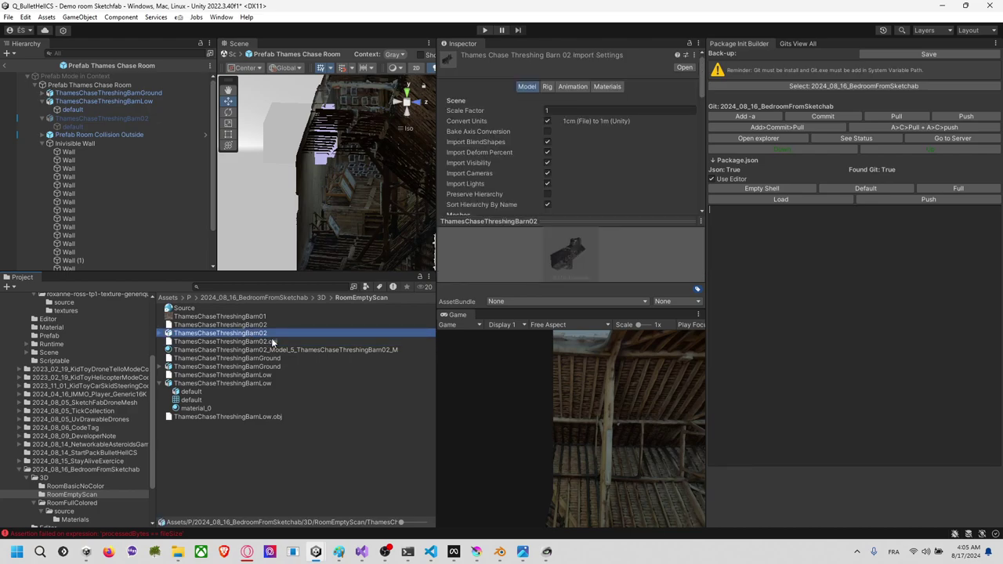
{"action": "key", "text": "Delete"}
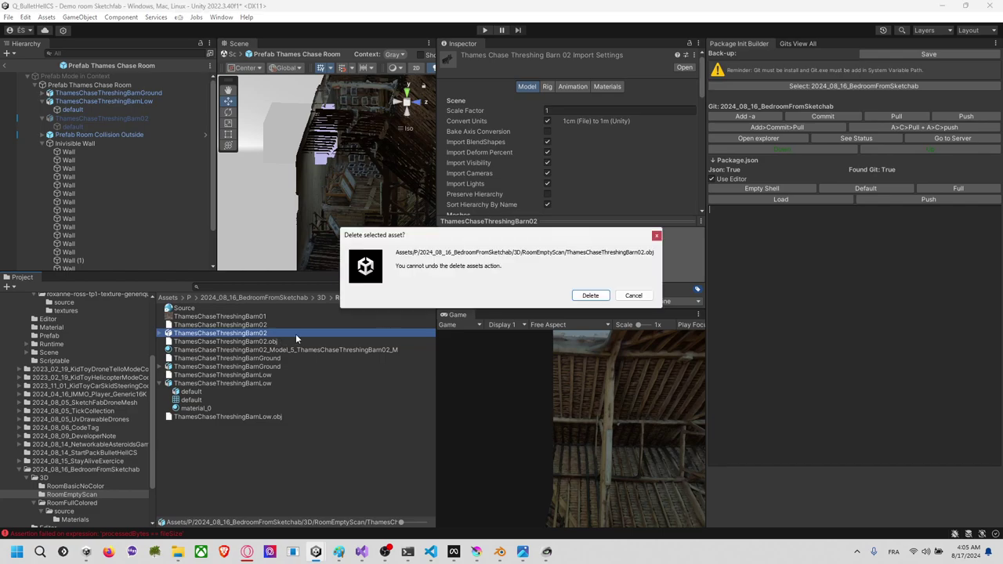
{"action": "left_click", "coordinate": [590, 297]}
{"action": "left_click", "coordinate": [244, 332]}
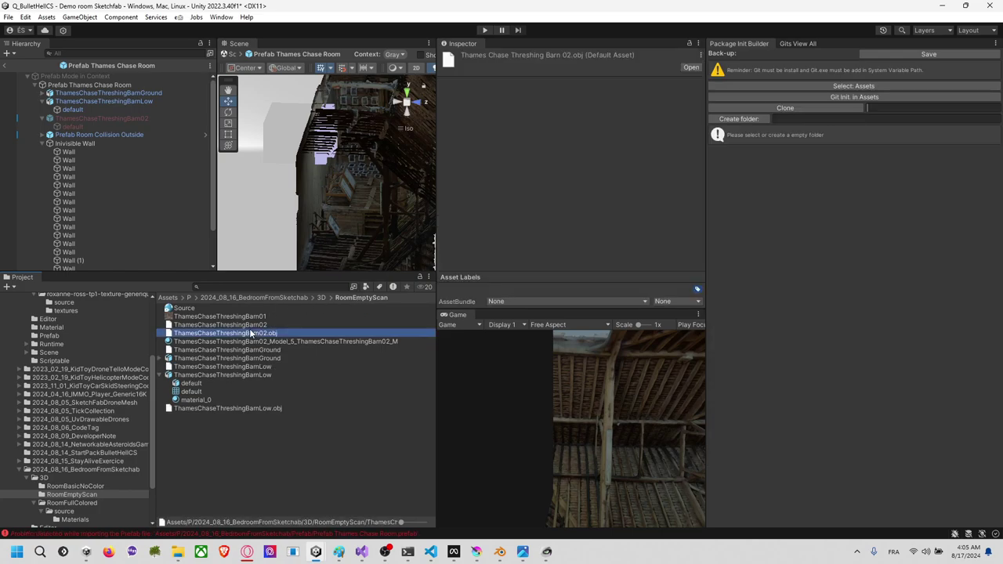
{"action": "key", "text": "Delete"}
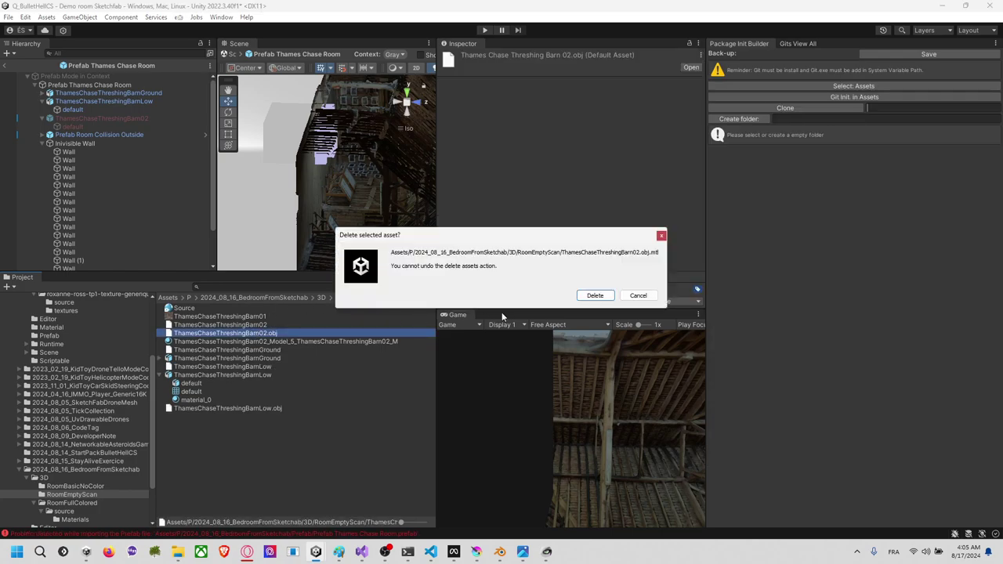
{"action": "left_click", "coordinate": [630, 296]}
Step: Examine the ThamesChaseThreshingBarn02 material and the ground and low-polygon barn assets in the RoomEmptyScan folder
{"action": "left_click", "coordinate": [242, 342]}
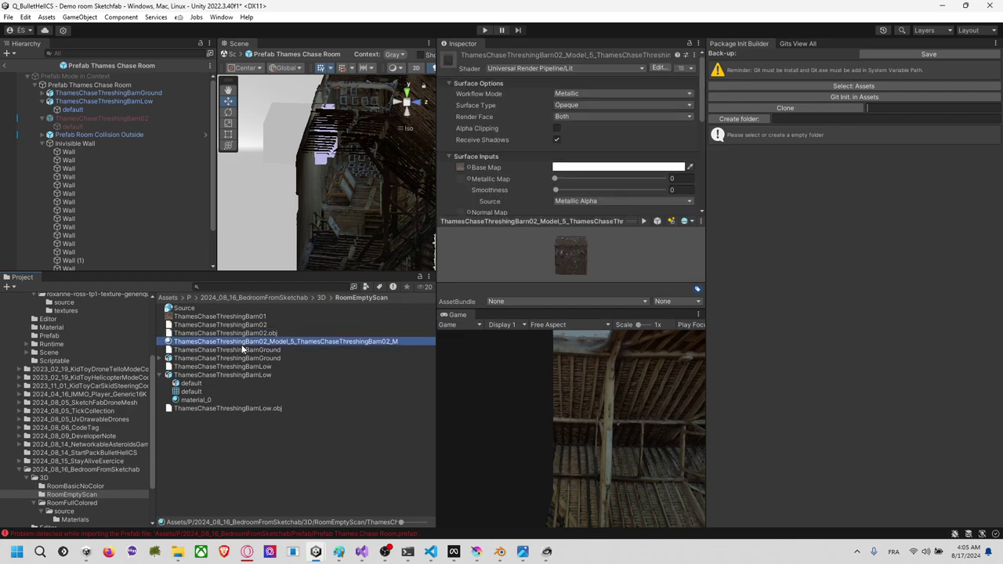
{"action": "left_click", "coordinate": [205, 324]}
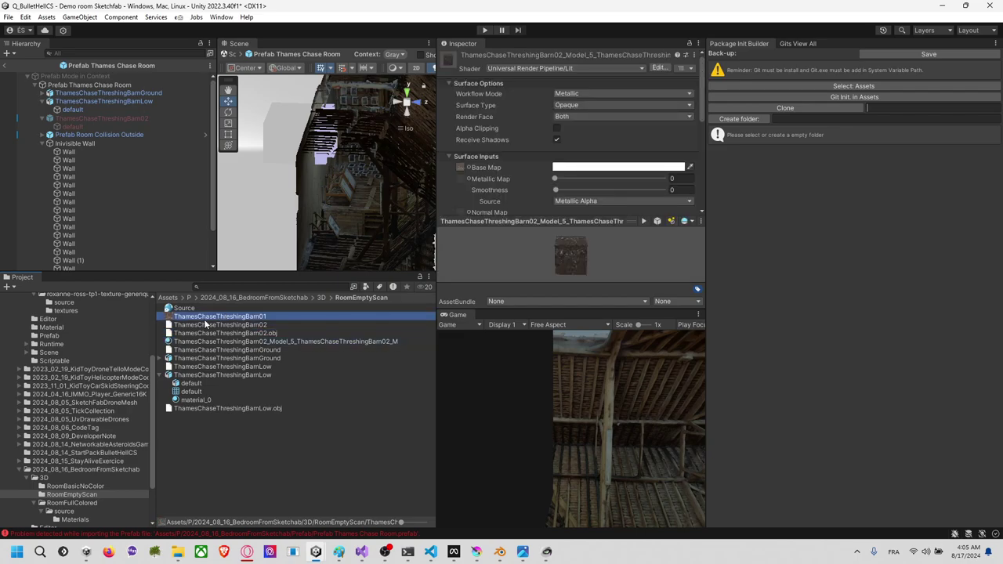
{"action": "left_click", "coordinate": [221, 351]}
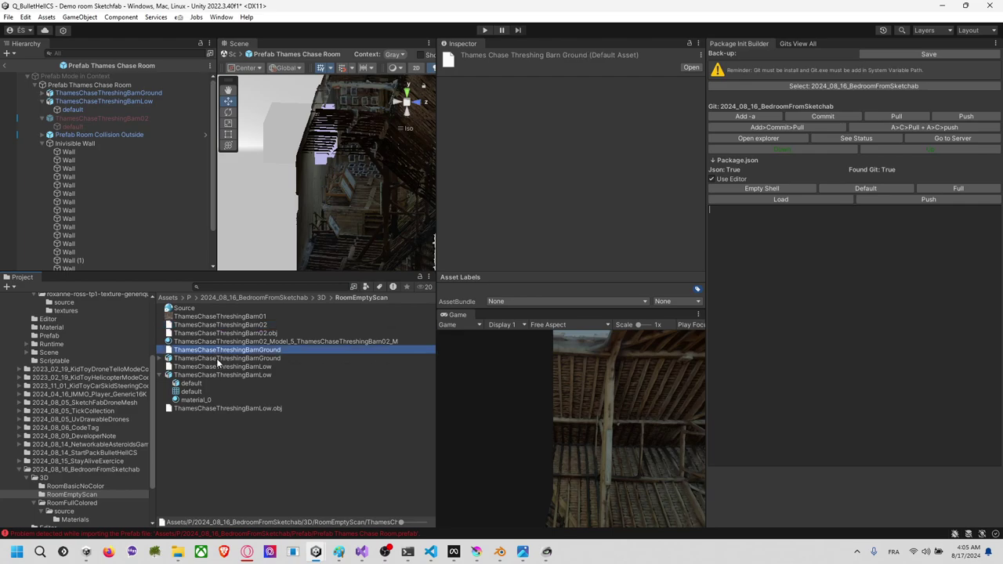
{"action": "left_click", "coordinate": [219, 359]}
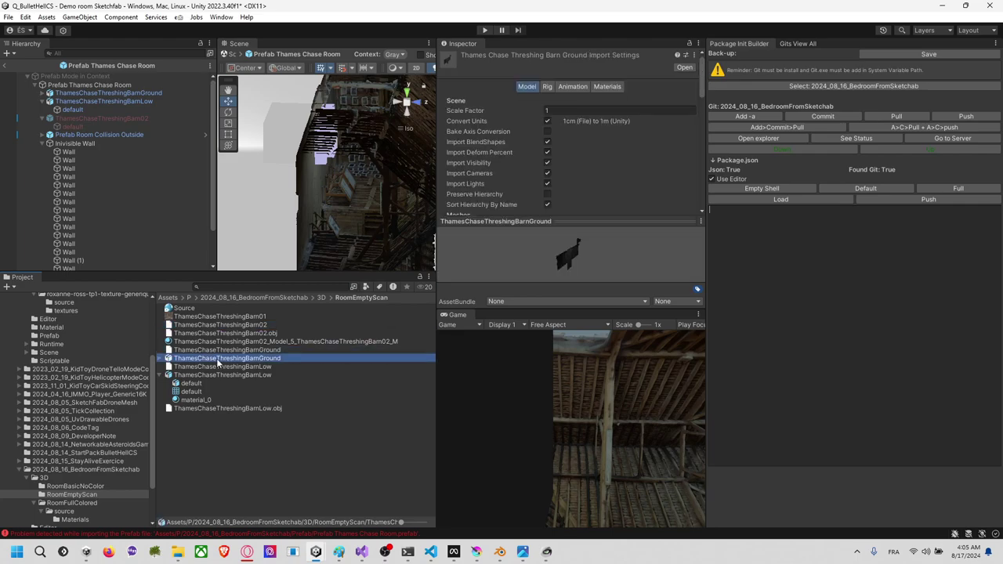
{"action": "left_click", "coordinate": [269, 350]}
{"action": "left_click", "coordinate": [262, 376]}
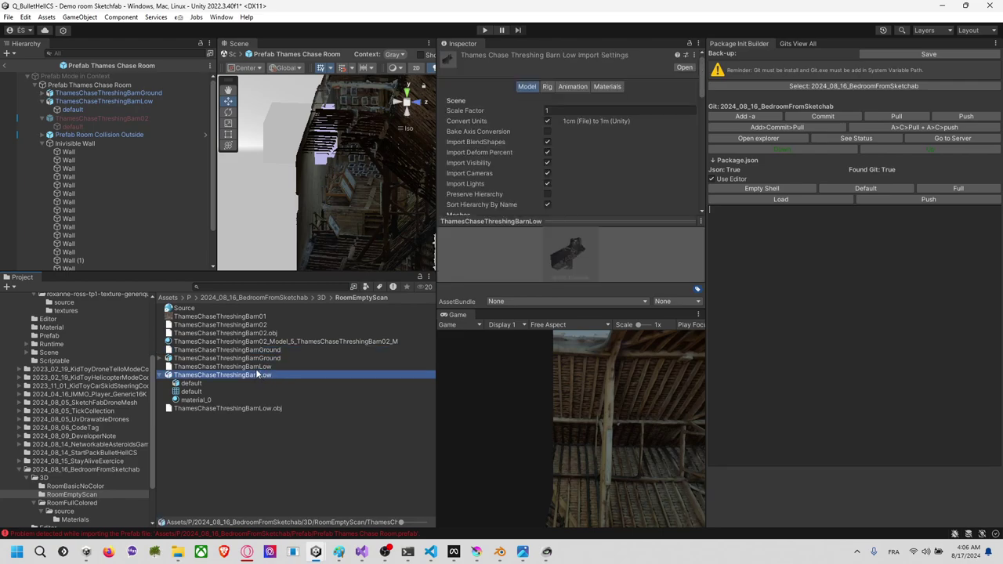
Step: Delete the ThamesChaseThreshingBarn02.obj.mtl file and remove the missing ThamesChaseThreshingBarn02 object from the prefab
{"action": "left_click", "coordinate": [245, 334]}
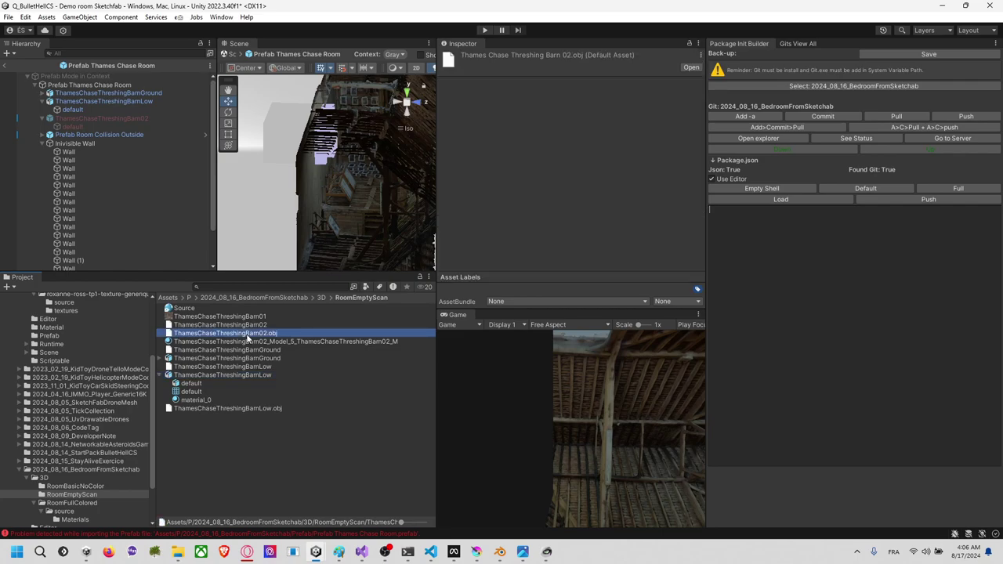
{"action": "key", "text": "Delete"}
{"action": "left_click", "coordinate": [598, 297]}
{"action": "left_click", "coordinate": [271, 335]}
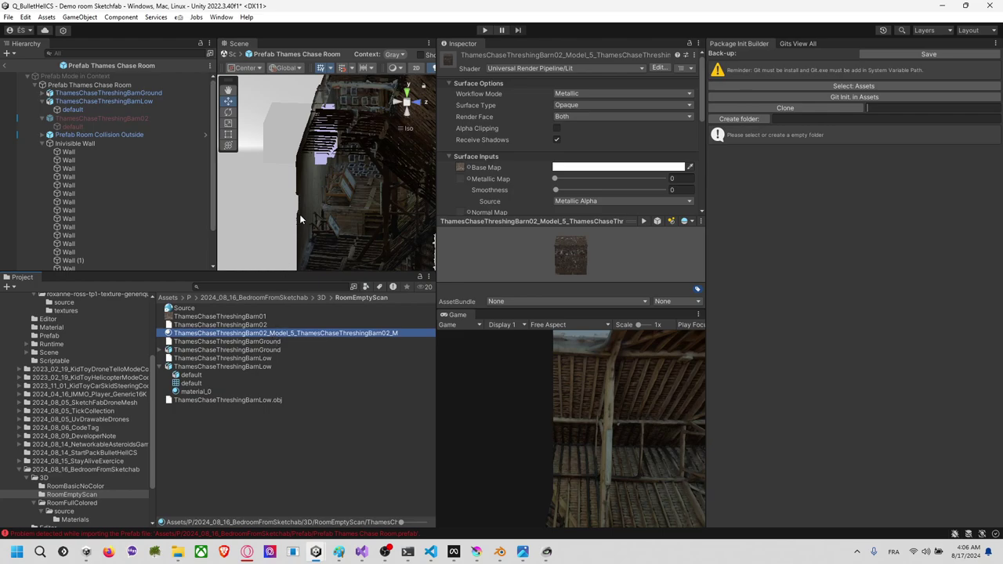
{"action": "left_click", "coordinate": [104, 118]}
{"action": "key", "text": "Delete"}
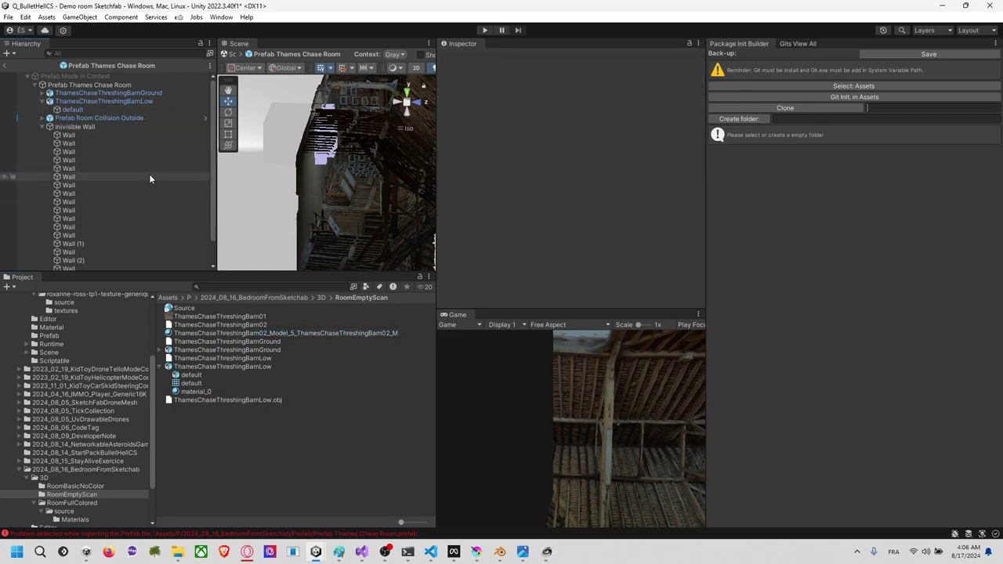
Step: Examine the barn's walls, roof and floor in the scene view and identify which model the end room belongs to
{"action": "right_click_drag", "start_coordinate": [278, 191], "coordinate": [304, 164]}
{"action": "left_click", "coordinate": [337, 161]}
{"action": "left_click", "coordinate": [339, 162]}
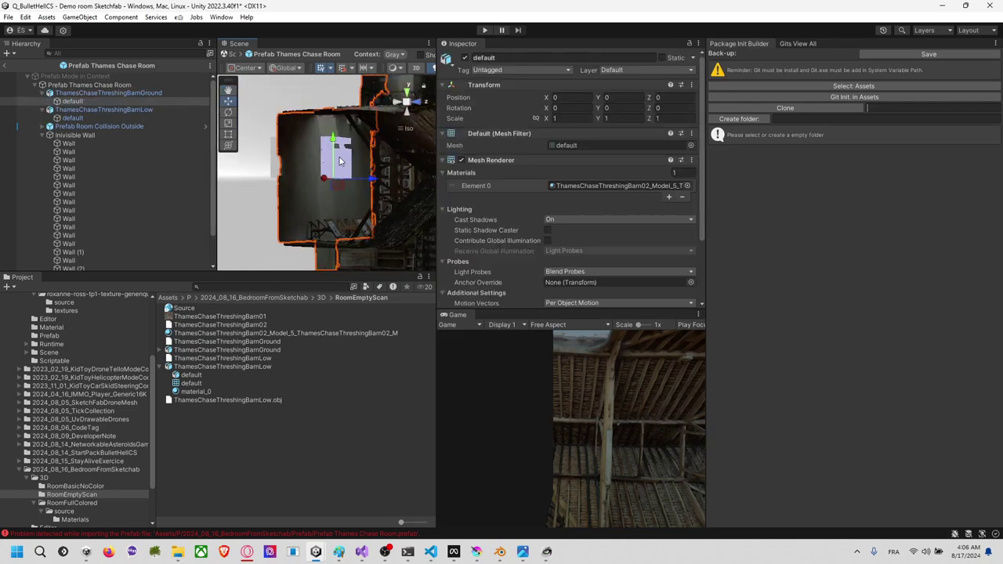
{"action": "left_click", "coordinate": [323, 165]}
{"action": "left_click", "coordinate": [323, 165]}
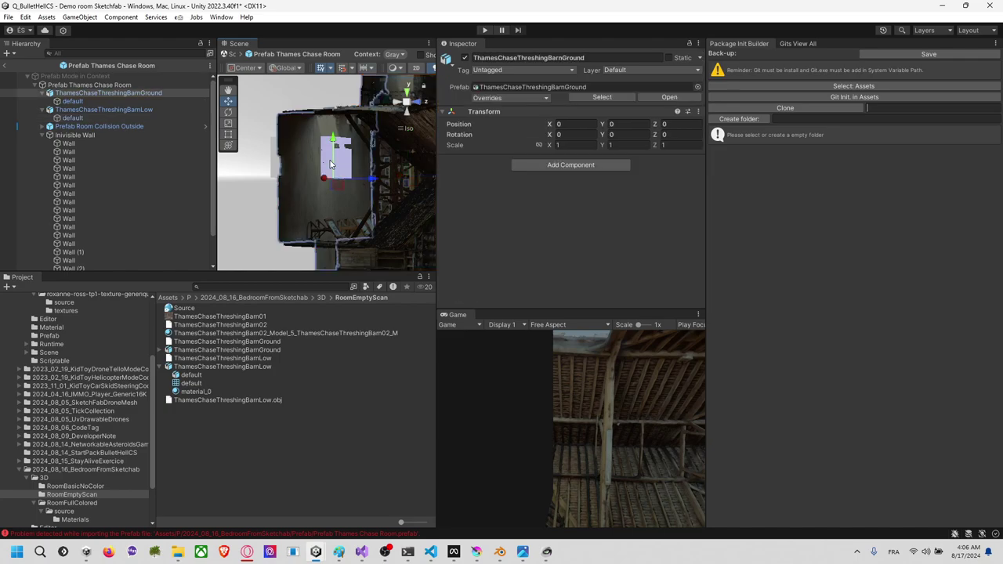
{"action": "right_click_drag", "start_coordinate": [323, 164], "coordinate": [356, 182]}
{"action": "left_click", "coordinate": [275, 149]}
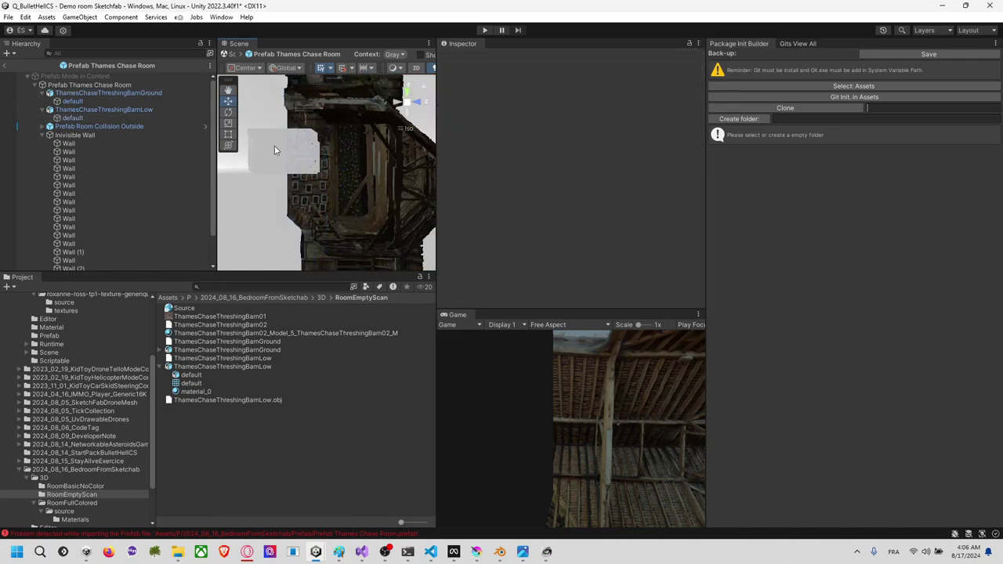
{"action": "right_click_drag", "start_coordinate": [313, 157], "coordinate": [345, 182]}
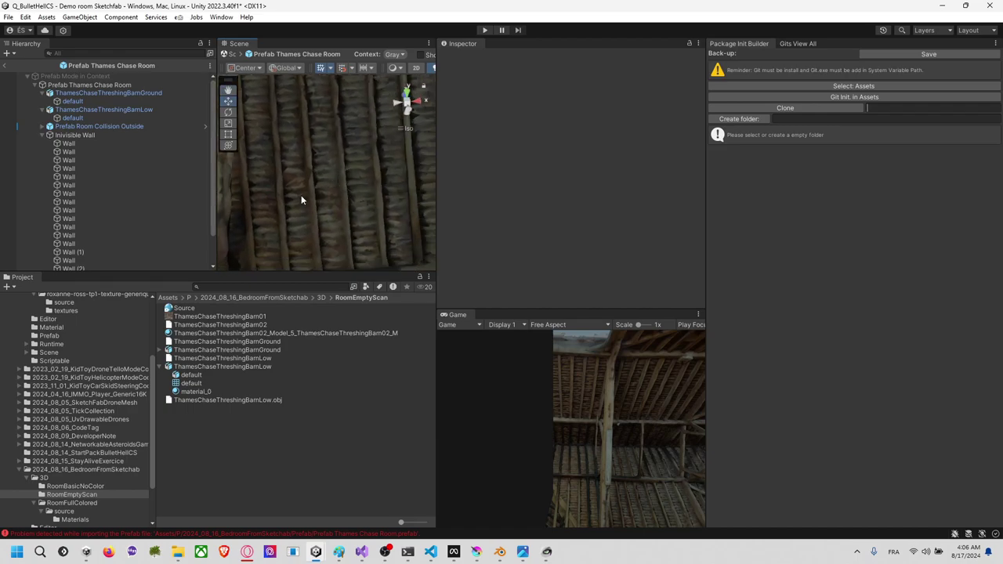
{"action": "scroll", "coordinate": [301, 200], "scroll_direction": "down", "scroll_amount": 3}
{"action": "right_click_drag", "start_coordinate": [320, 176], "coordinate": [159, 274]}
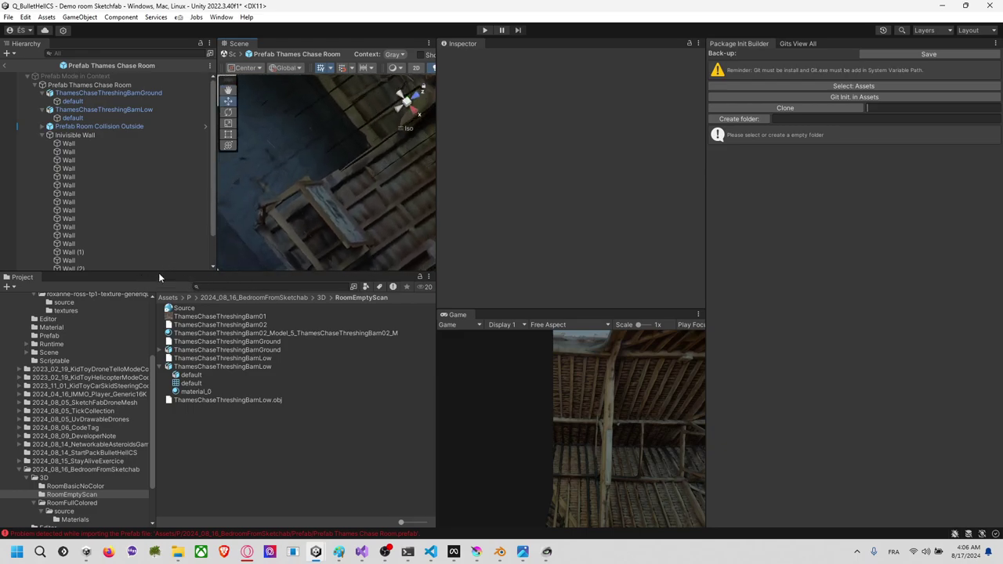
{"action": "middle_click_drag", "start_coordinate": [289, 215], "coordinate": [355, 286]}
{"action": "right_click_drag", "start_coordinate": [345, 259], "coordinate": [428, 233]}
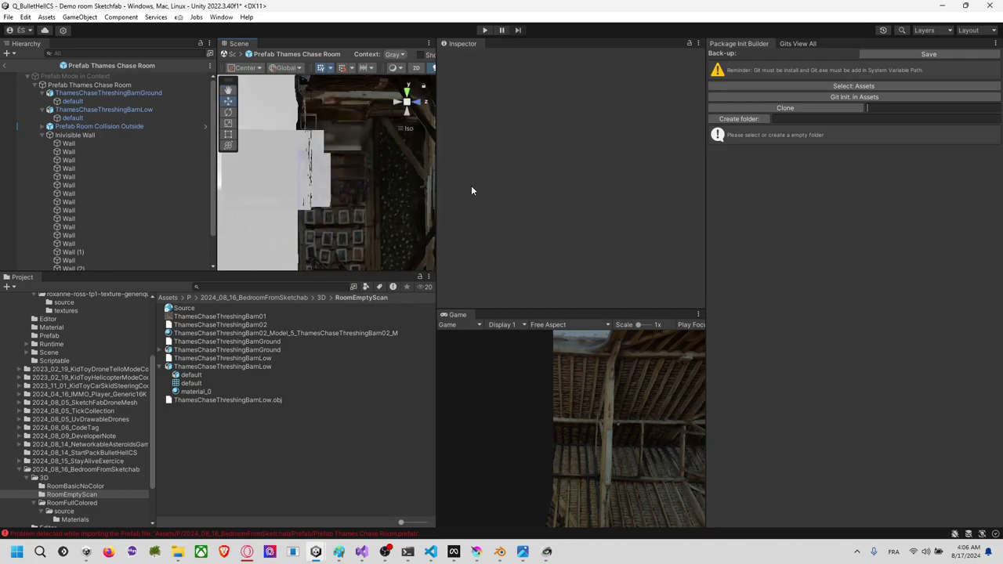
Step: Widen the Inspector, and leave prefab editing to view the barn in the Demo room scene before reopening Prefab Thames Chase Room
{"action": "left_click_drag", "start_coordinate": [437, 209], "coordinate": [413, 208]}
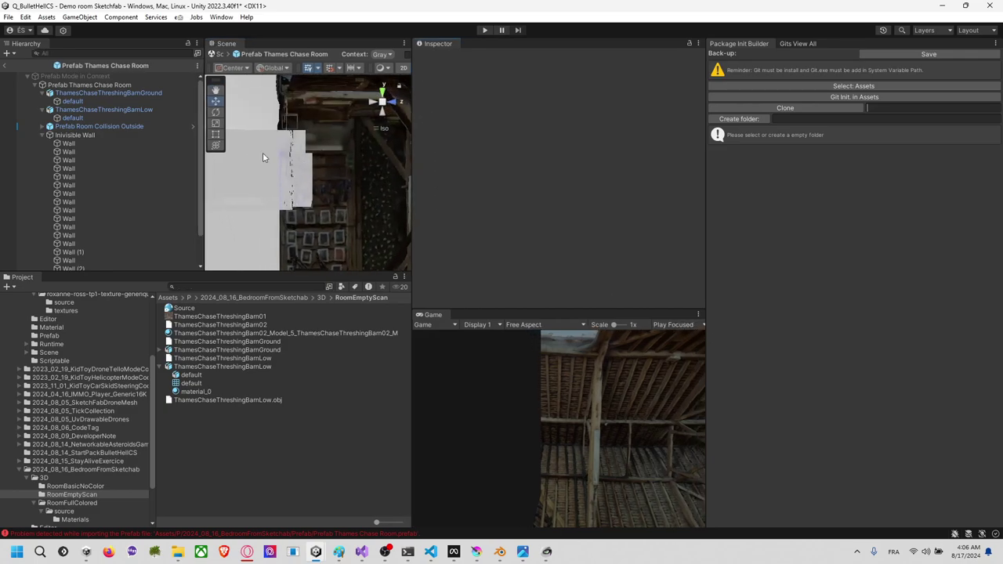
{"action": "left_click", "coordinate": [6, 65]}
{"action": "right_click_drag", "start_coordinate": [240, 155], "coordinate": [306, 156]}
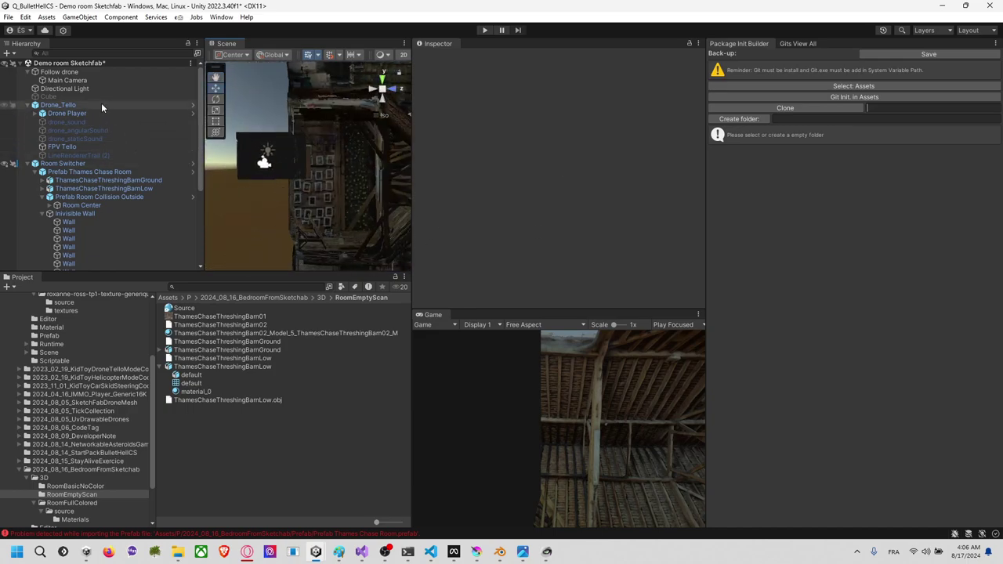
{"action": "left_click", "coordinate": [193, 171]}
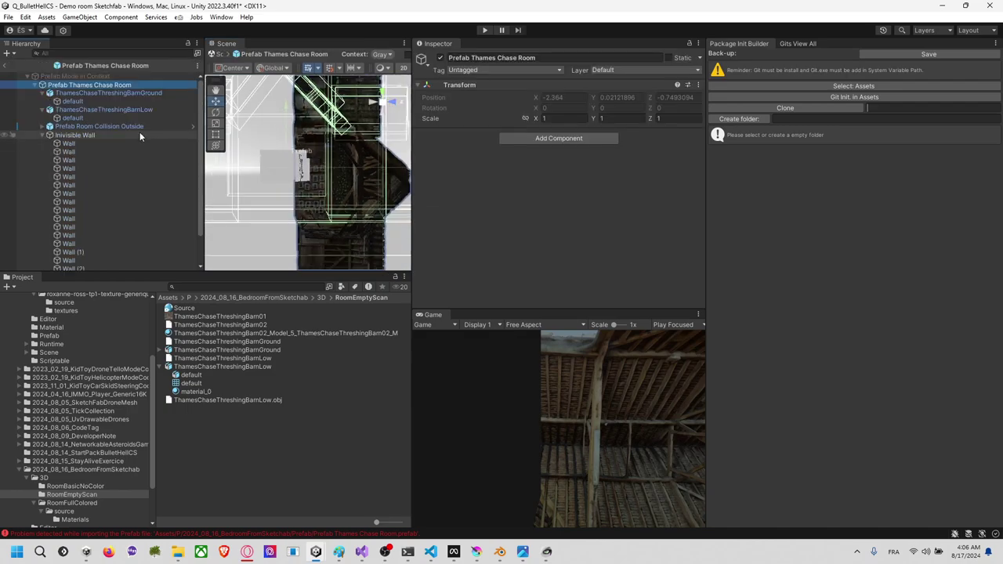
Step: Collapse both barn models, create an empty GameObject under Prefab Thames Chase Room and place it just above Invisible Wall
{"action": "left_click", "coordinate": [128, 93]}
{"action": "left_click", "coordinate": [130, 110], "text": "ctrl"}
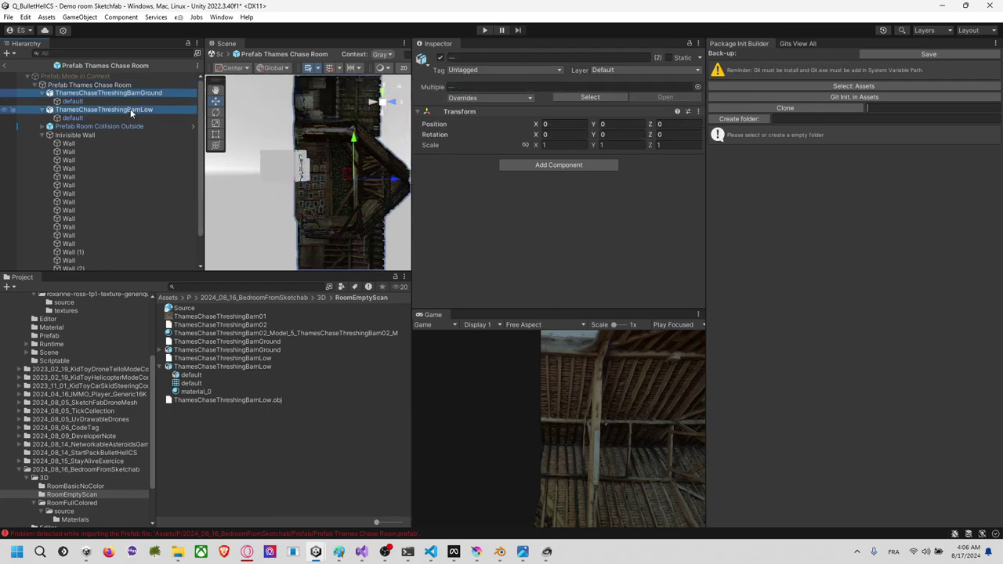
{"action": "left_click", "coordinate": [57, 93]}
{"action": "left_click", "coordinate": [42, 93]}
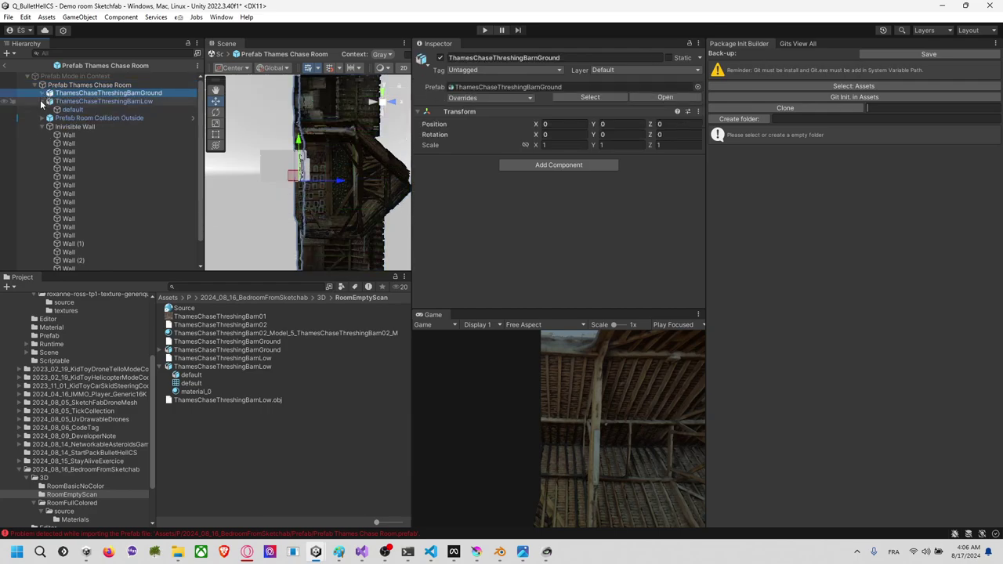
{"action": "left_click", "coordinate": [41, 101]}
{"action": "right_click", "coordinate": [81, 92]}
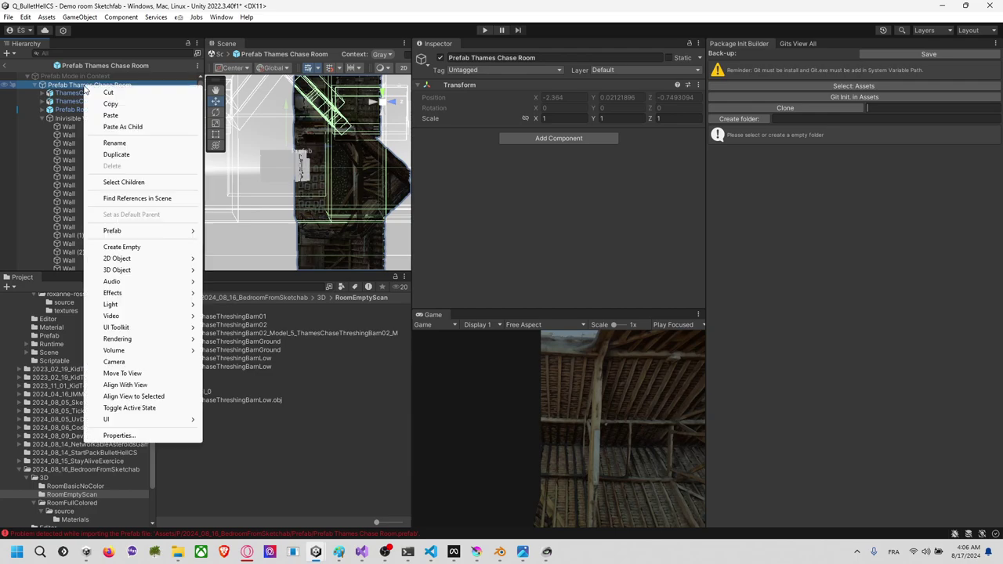
{"action": "left_click", "coordinate": [149, 246]}
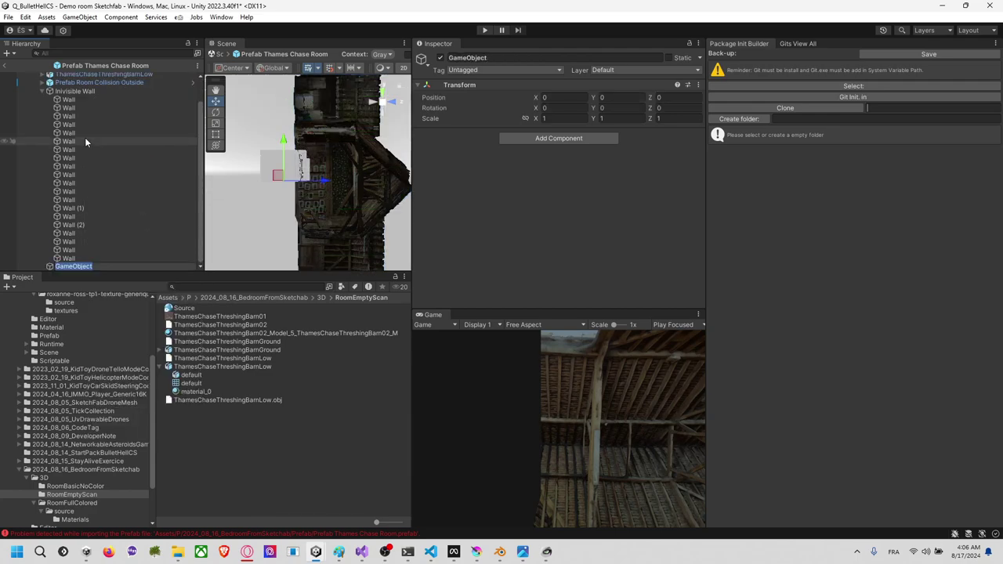
{"action": "left_click", "coordinate": [79, 258]}
{"action": "double_click", "coordinate": [79, 267]}
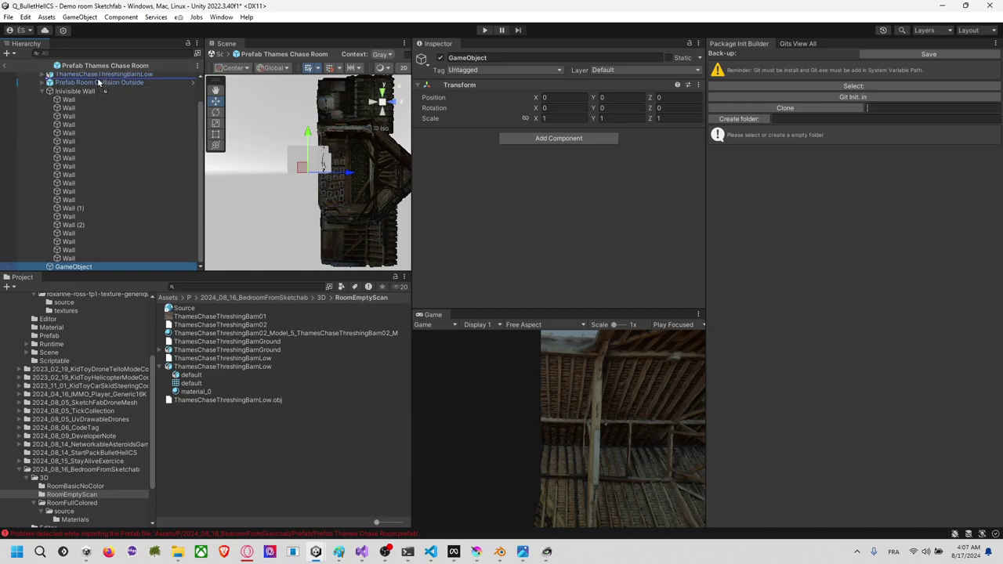
{"action": "scroll", "coordinate": [97, 86], "scroll_direction": "up", "scroll_amount": 3}
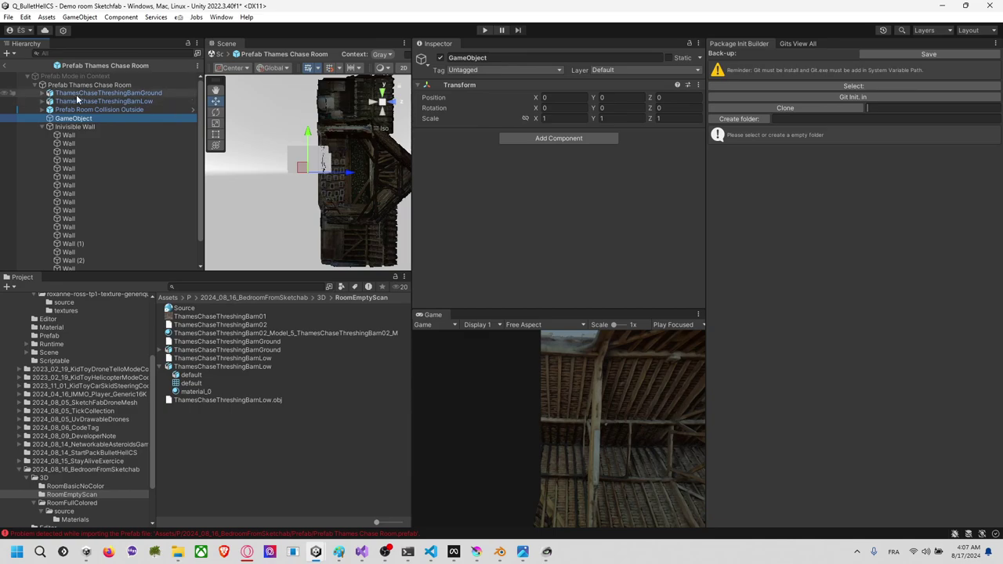
Step: Parent ThamesChaseThreshingBarnGround and ThamesChaseThreshingBarnLow under the empty GameObject, and select that GameObject with the Rotate tool
{"action": "left_click", "coordinate": [83, 101]}
{"action": "left_click", "coordinate": [98, 94], "text": "ctrl"}
{"action": "left_click_drag", "start_coordinate": [95, 96], "coordinate": [75, 119]}
{"action": "left_click", "coordinate": [73, 101]}
{"action": "key", "text": "e"}
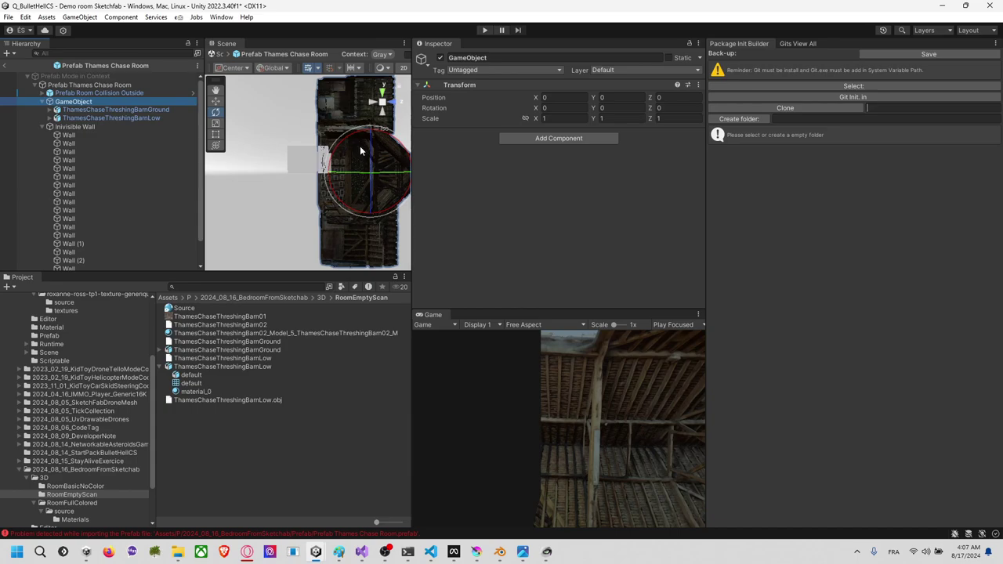
Step: Switch the handle position to Pivot and rotate the barn GameObject to -90 degrees around X
{"action": "left_click", "coordinate": [232, 68]}
{"action": "left_click", "coordinate": [239, 92]}
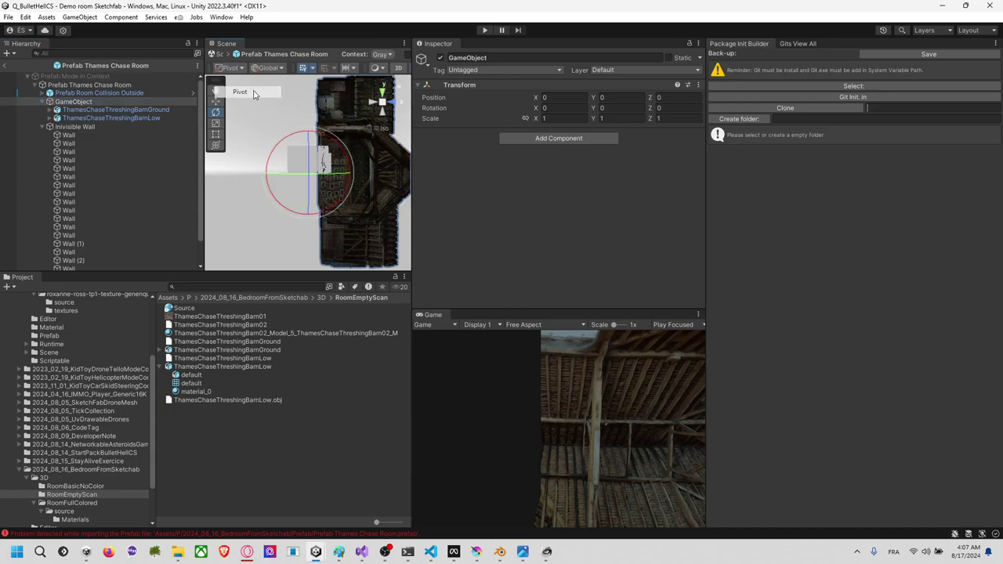
{"action": "left_click_drag", "start_coordinate": [339, 147], "coordinate": [309, 177]}
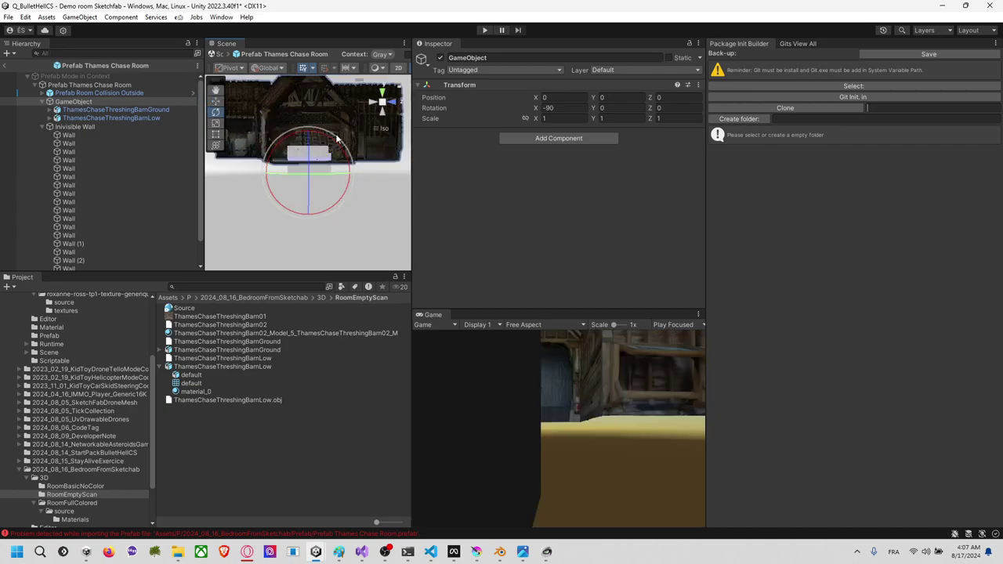
Step: Lower the barn GameObject to a Y position of -1.2 with the Move tool, checking the floor level from the front and side
{"action": "left_click", "coordinate": [216, 103]}
{"action": "left_click_drag", "start_coordinate": [307, 135], "coordinate": [309, 146]}
{"action": "left_click", "coordinate": [393, 106]}
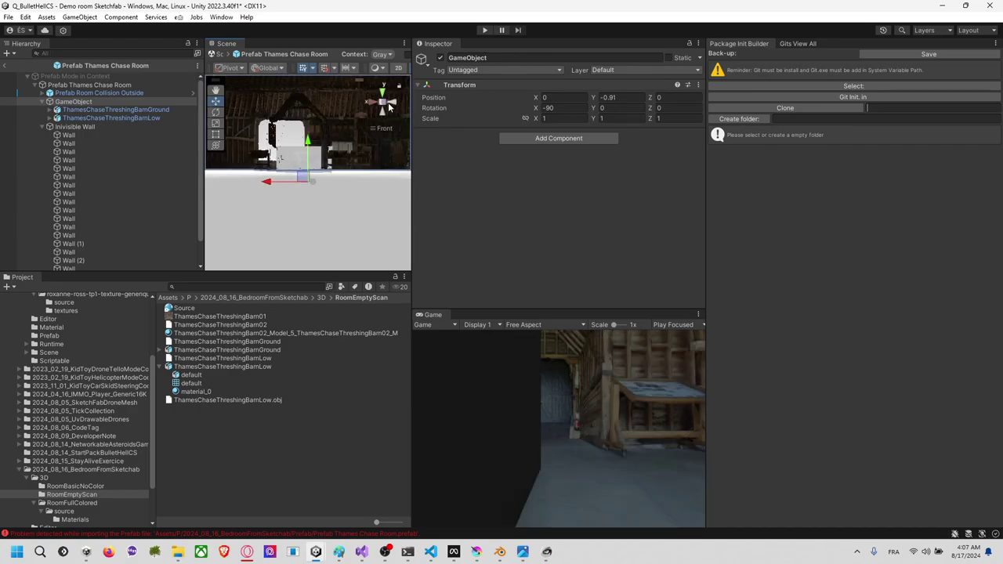
{"action": "scroll", "coordinate": [318, 170], "scroll_direction": "up", "scroll_amount": 8}
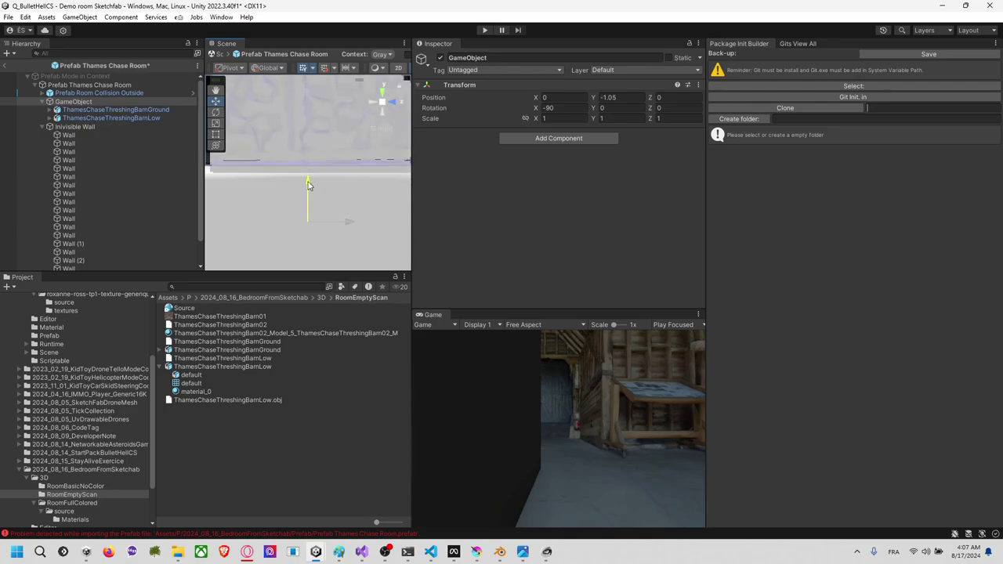
{"action": "left_click_drag", "start_coordinate": [308, 188], "coordinate": [310, 192]}
{"action": "scroll", "coordinate": [312, 190], "scroll_direction": "down", "scroll_amount": 3}
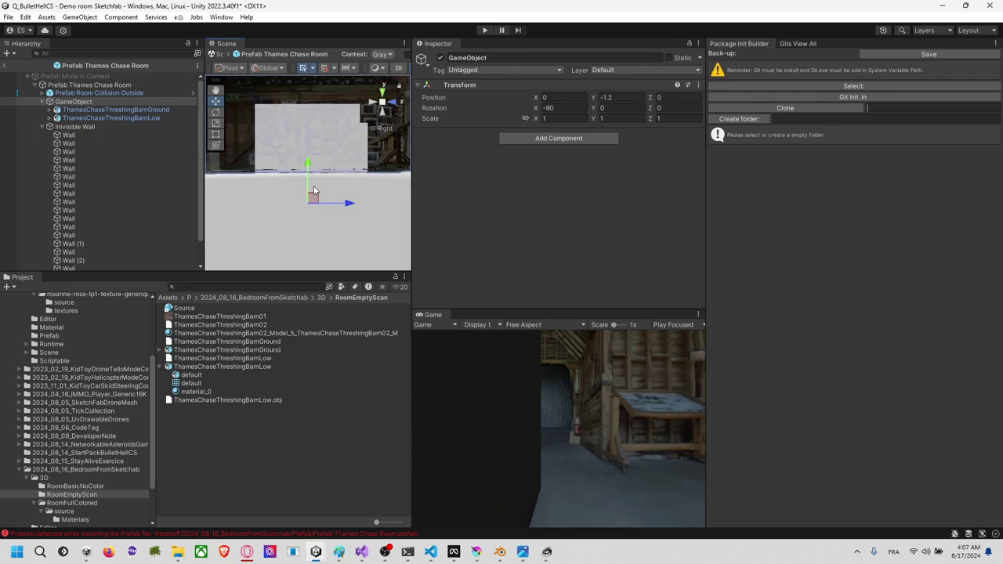
{"action": "left_click", "coordinate": [393, 103]}
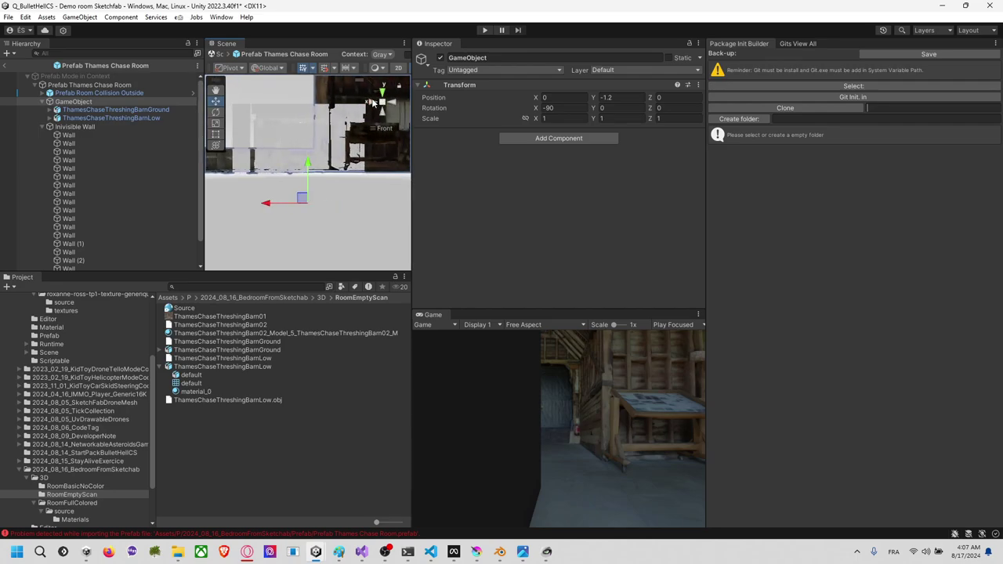
{"action": "left_click", "coordinate": [373, 102]}
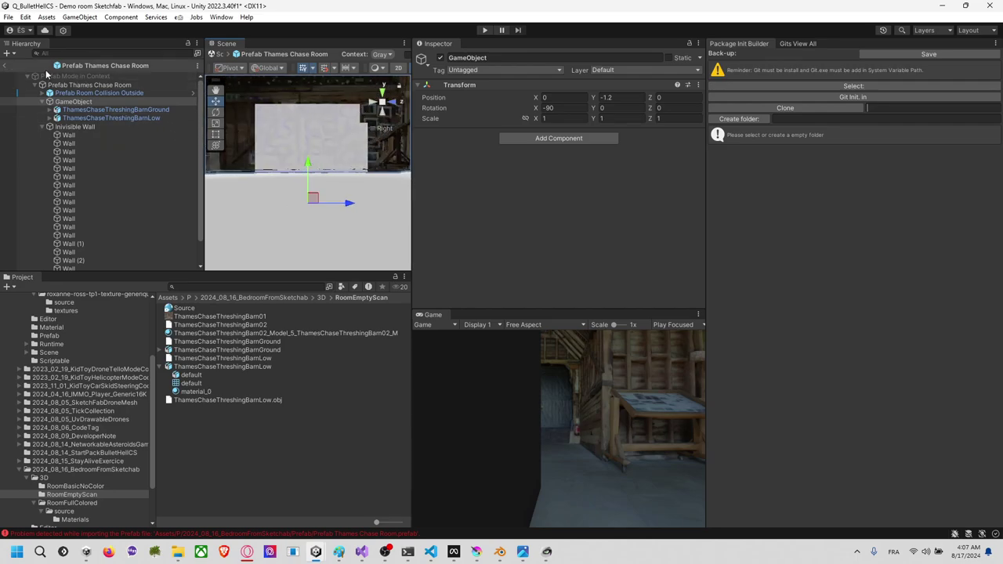
Step: Return to the Demo room scene and examine the extent of Prefab Room Collision Outside around the barn from above
{"action": "left_click", "coordinate": [6, 65]}
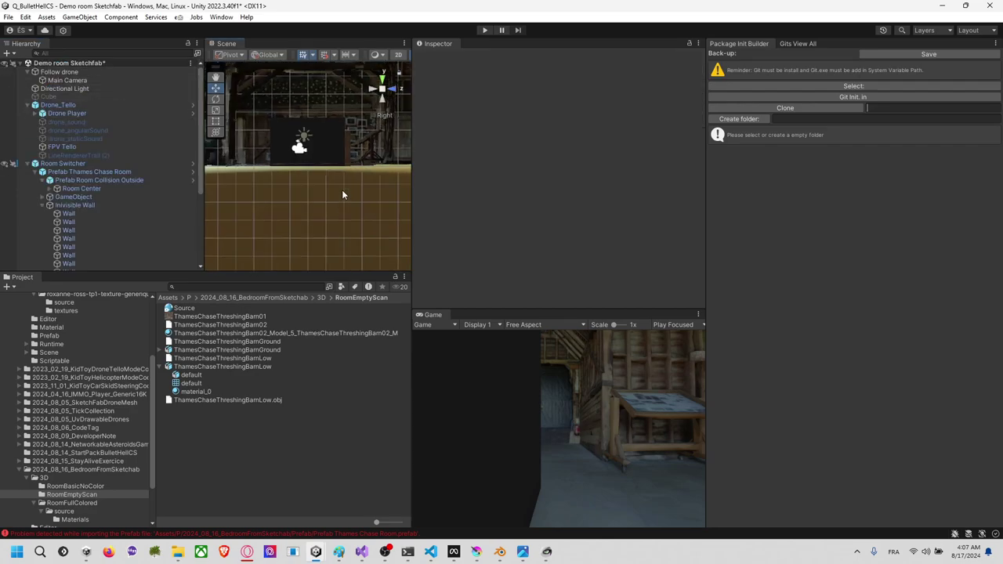
{"action": "left_click_drag", "start_coordinate": [340, 191], "coordinate": [323, 234], "text": "alt"}
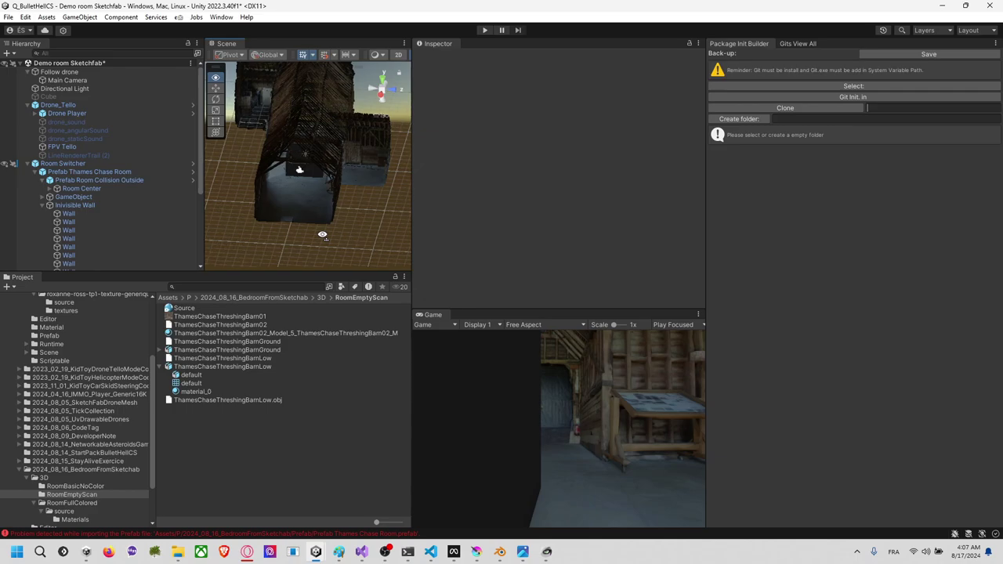
{"action": "left_click", "coordinate": [140, 179]}
{"action": "key", "text": "f"}
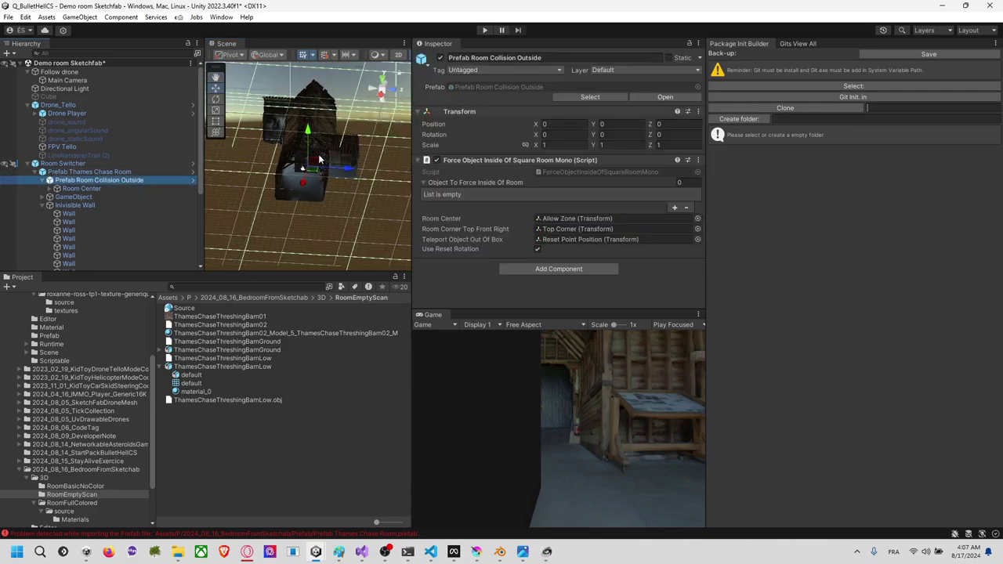
{"action": "left_click_drag", "start_coordinate": [318, 160], "coordinate": [346, 311], "text": "alt"}
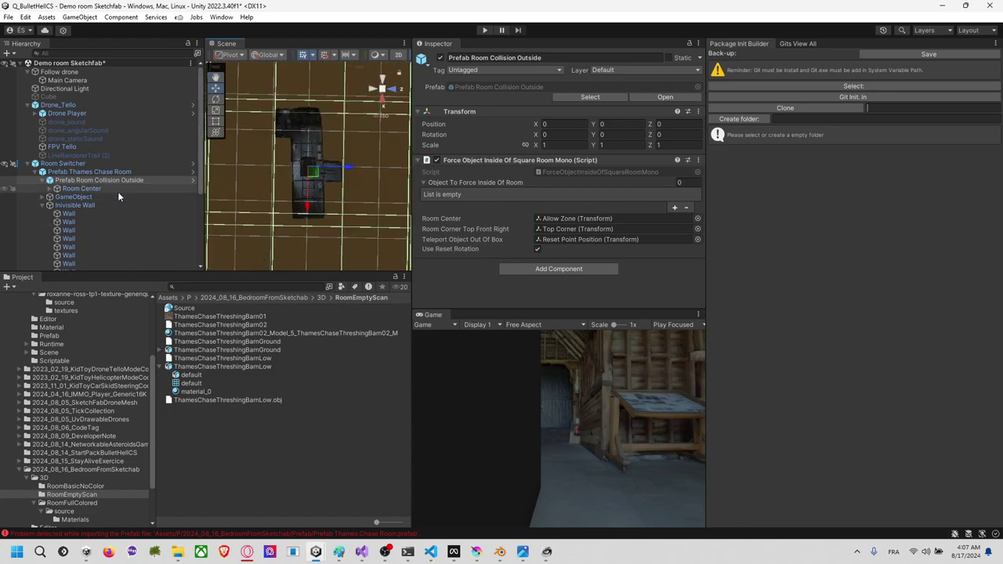
{"action": "left_click", "coordinate": [190, 180]}
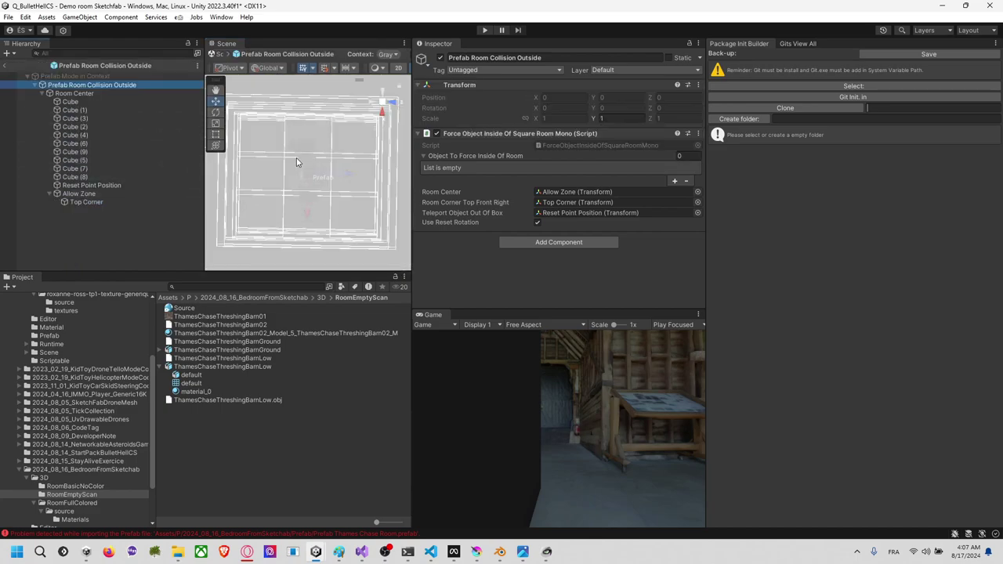
{"action": "left_click", "coordinate": [6, 65]}
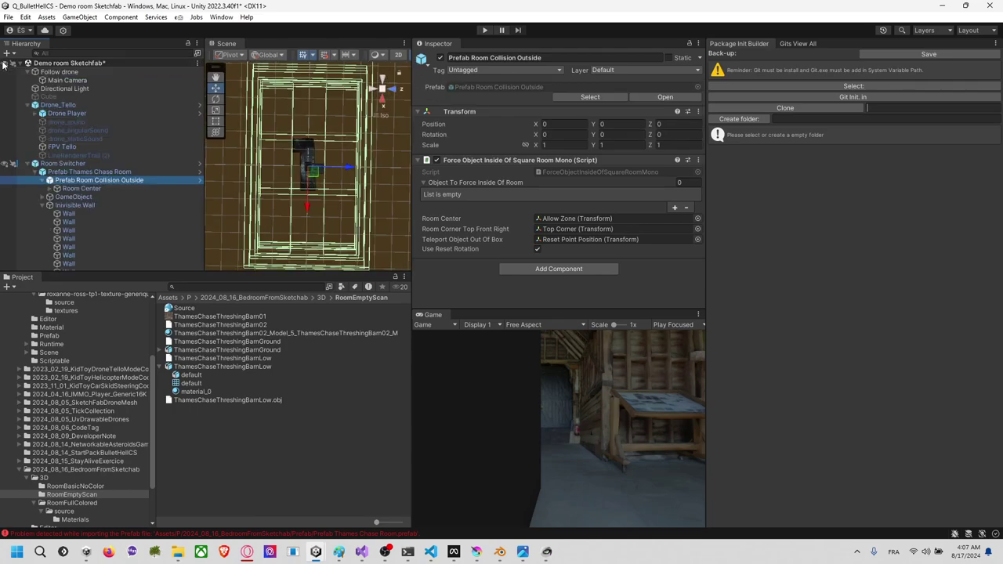
Step: Reopen Prefab Thames Chase Room and enable the Mesh Renderer on all the Wall objects under Invisible Wall
{"action": "left_click", "coordinate": [192, 172]}
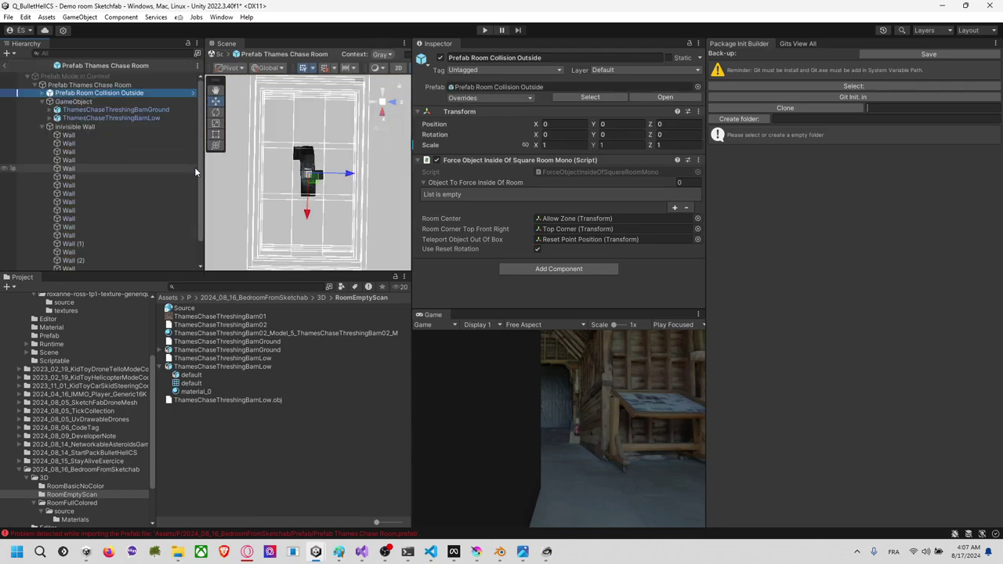
{"action": "left_click", "coordinate": [125, 127]}
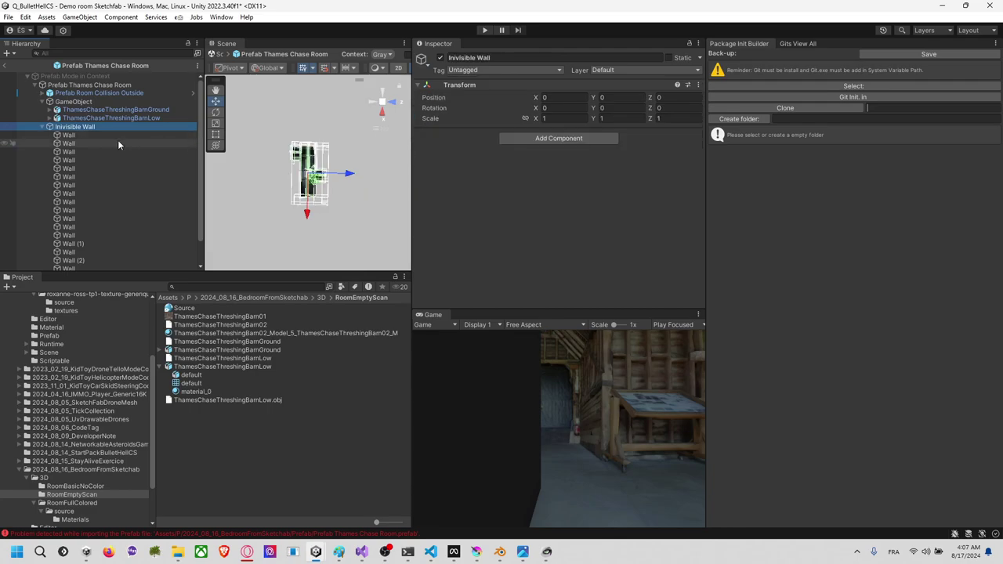
{"action": "left_click", "coordinate": [116, 136]}
{"action": "scroll", "coordinate": [101, 160], "scroll_direction": "down", "scroll_amount": 1}
{"action": "left_click", "coordinate": [78, 266], "text": "shift"}
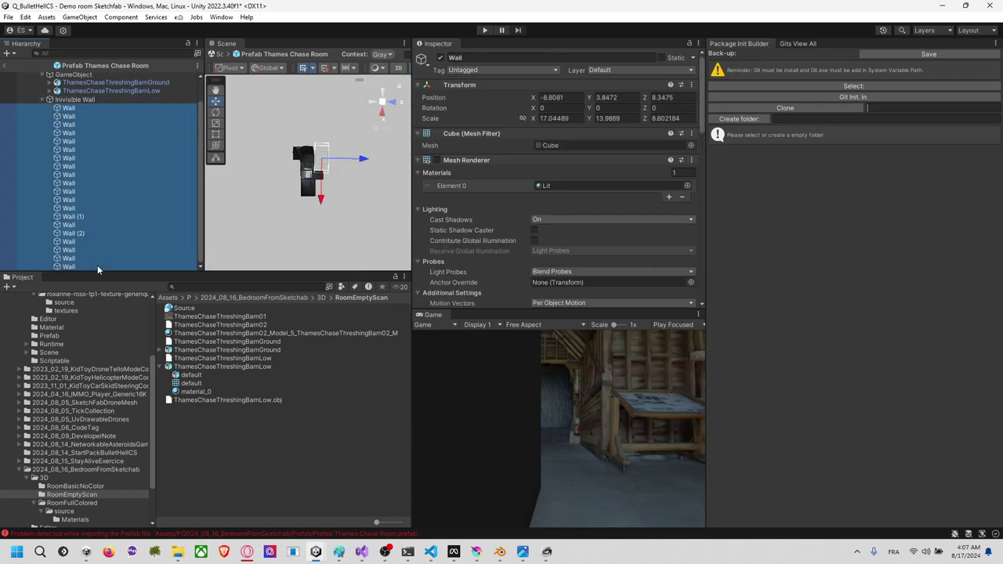
{"action": "left_click", "coordinate": [436, 161]}
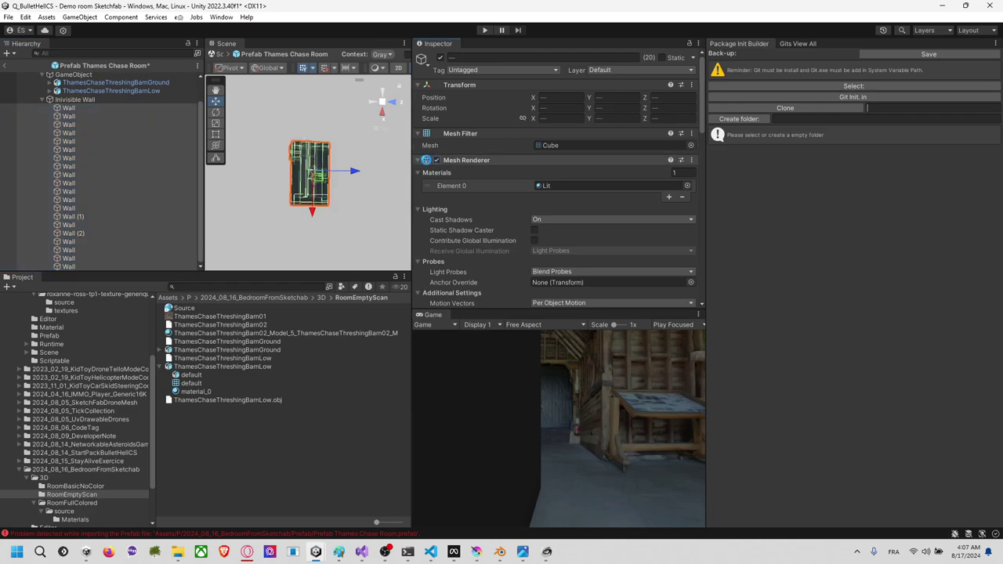
Step: Move the barn GameObject along X to 0.08, aligning it with the wall blocks in the top view
{"action": "scroll", "coordinate": [337, 216], "scroll_direction": "up", "scroll_amount": 4}
{"action": "scroll", "coordinate": [335, 211], "scroll_direction": "up", "scroll_amount": 3}
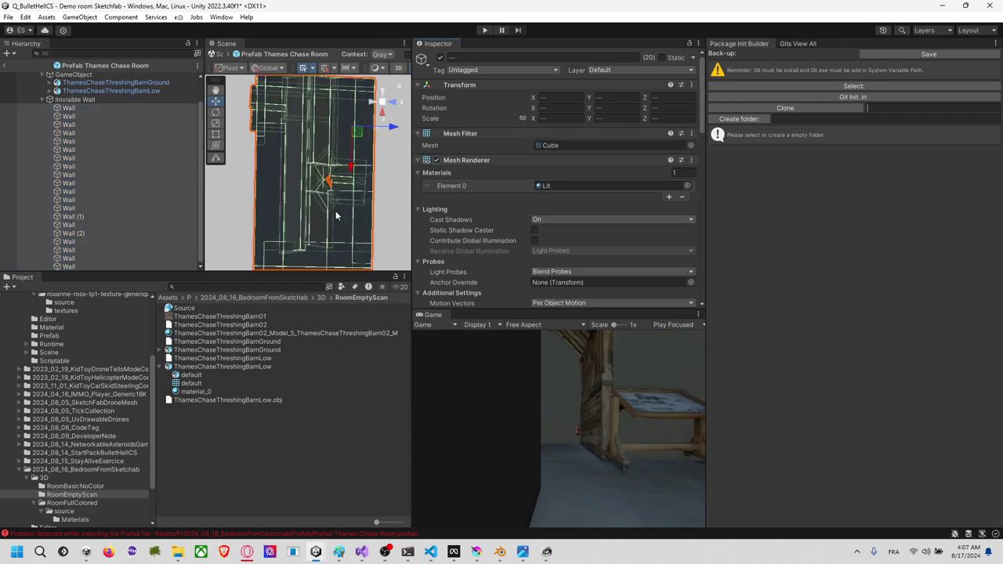
{"action": "left_click", "coordinate": [73, 75]}
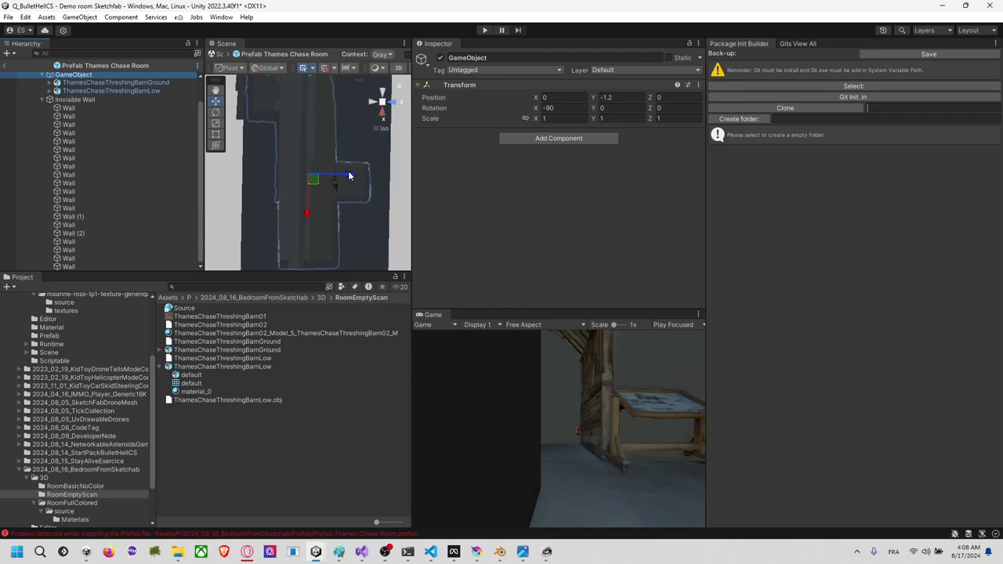
{"action": "scroll", "coordinate": [345, 171], "scroll_direction": "down", "scroll_amount": 2}
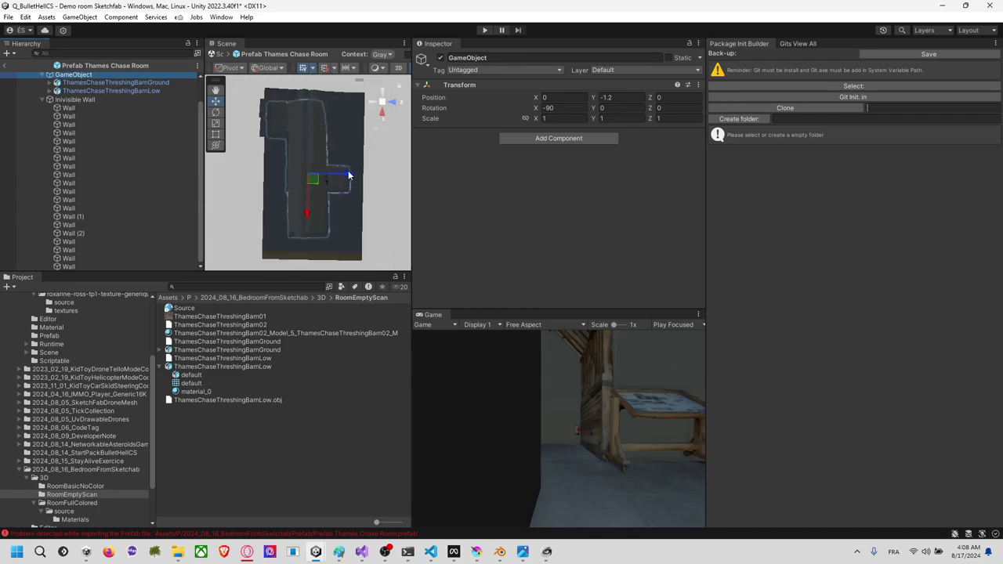
{"action": "scroll", "coordinate": [356, 192], "scroll_direction": "down", "scroll_amount": 1}
{"action": "left_click_drag", "start_coordinate": [366, 197], "coordinate": [362, 73], "text": "alt"}
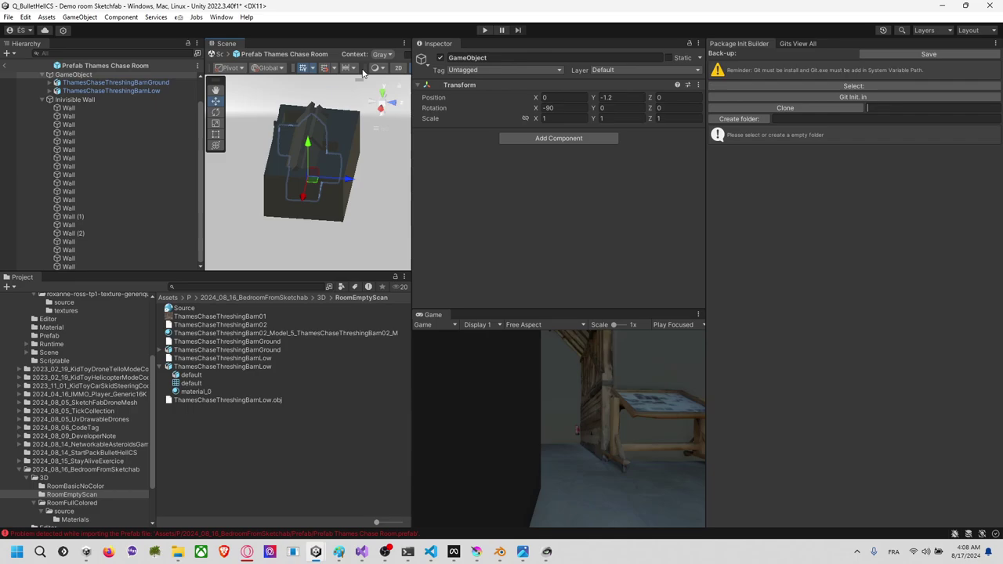
{"action": "left_click", "coordinate": [384, 94]}
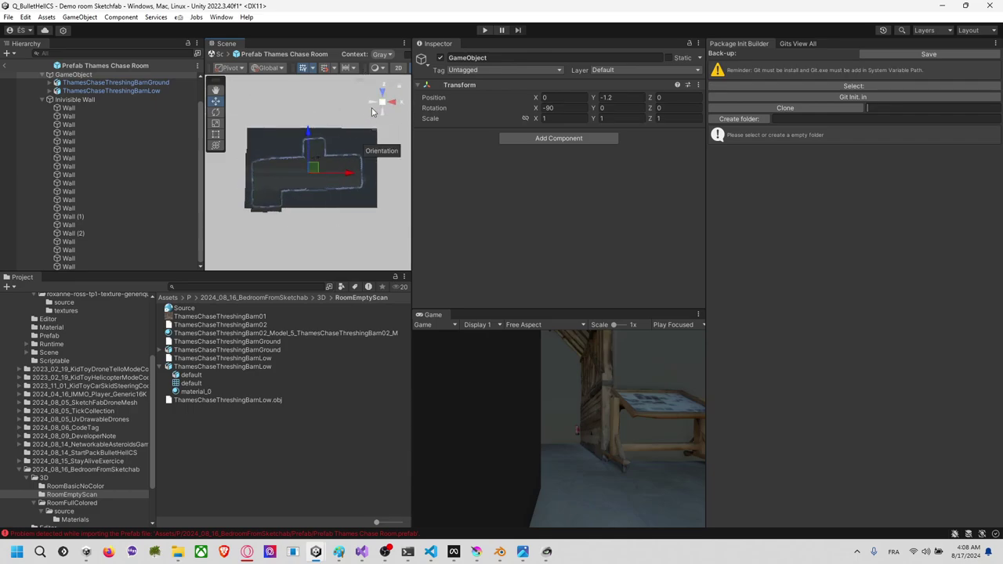
{"action": "left_click_drag", "start_coordinate": [349, 177], "coordinate": [217, 183]}
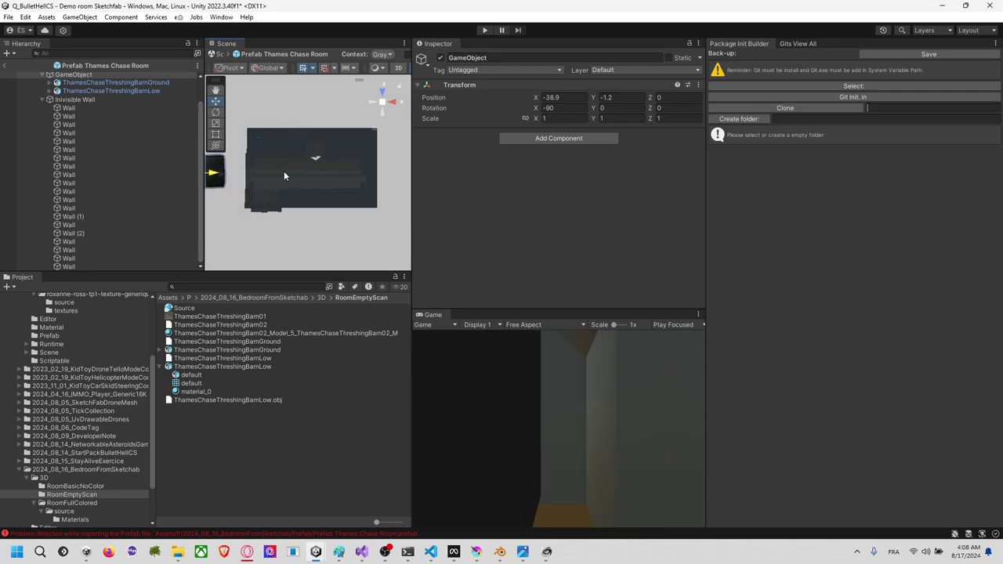
{"action": "left_click_drag", "start_coordinate": [285, 176], "coordinate": [348, 176]}
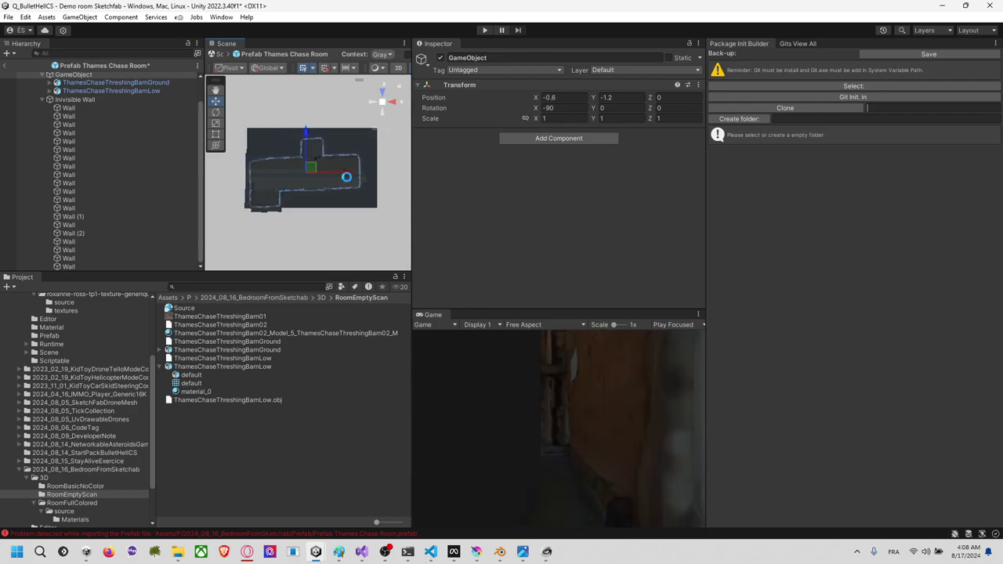
{"action": "scroll", "coordinate": [347, 177], "scroll_direction": "up", "scroll_amount": 3}
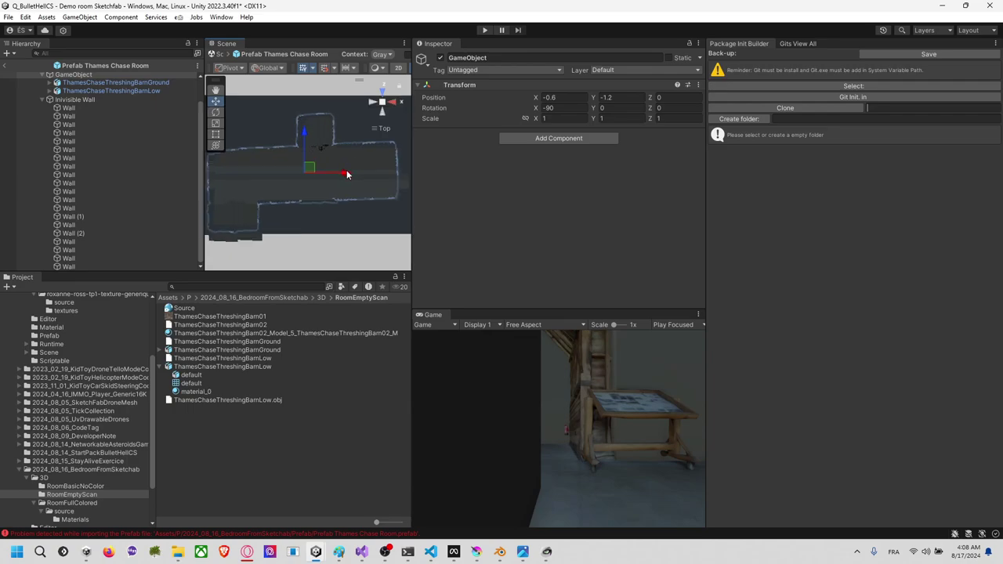
{"action": "left_click_drag", "start_coordinate": [347, 174], "coordinate": [353, 174]}
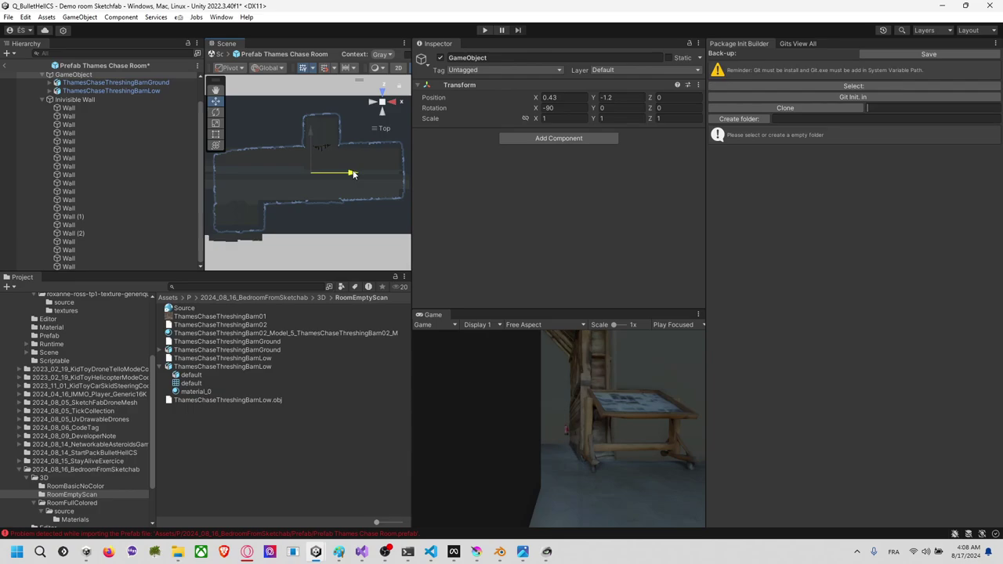
{"action": "left_click_drag", "start_coordinate": [352, 174], "coordinate": [351, 175]}
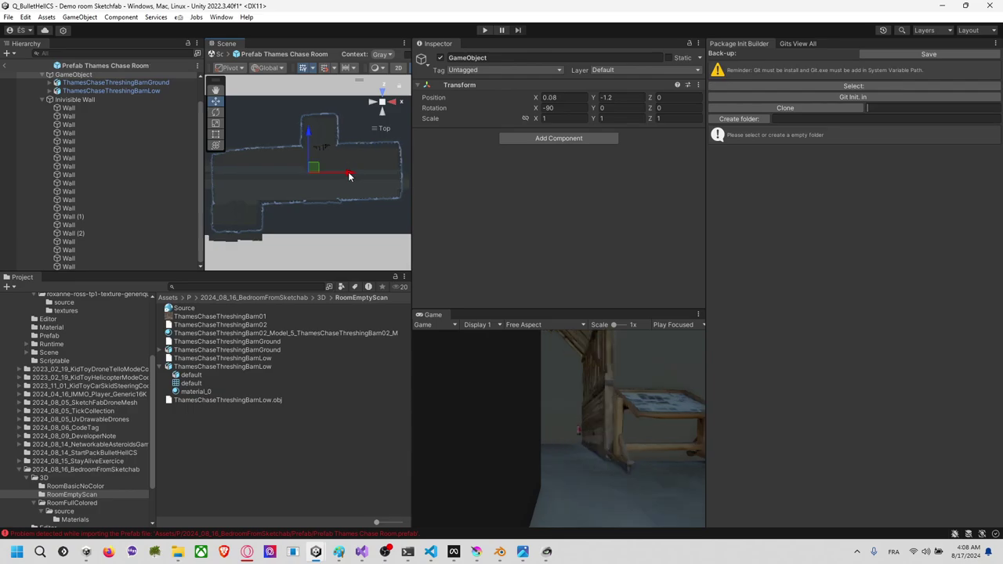
Step: Examine how the barn fits inside the Invisible Wall blocks from the top and back views
{"action": "scroll", "coordinate": [344, 179], "scroll_direction": "down", "scroll_amount": 3}
{"action": "scroll", "coordinate": [344, 181], "scroll_direction": "up", "scroll_amount": 2}
{"action": "middle_click_drag", "start_coordinate": [309, 193], "coordinate": [336, 200]}
{"action": "scroll", "coordinate": [335, 201], "scroll_direction": "up", "scroll_amount": 3}
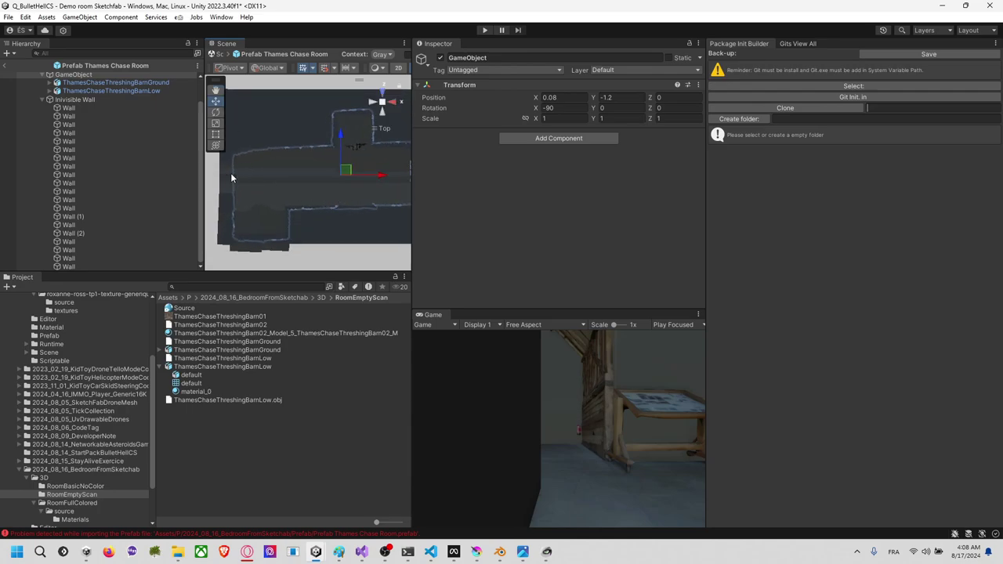
{"action": "left_click", "coordinate": [382, 116]}
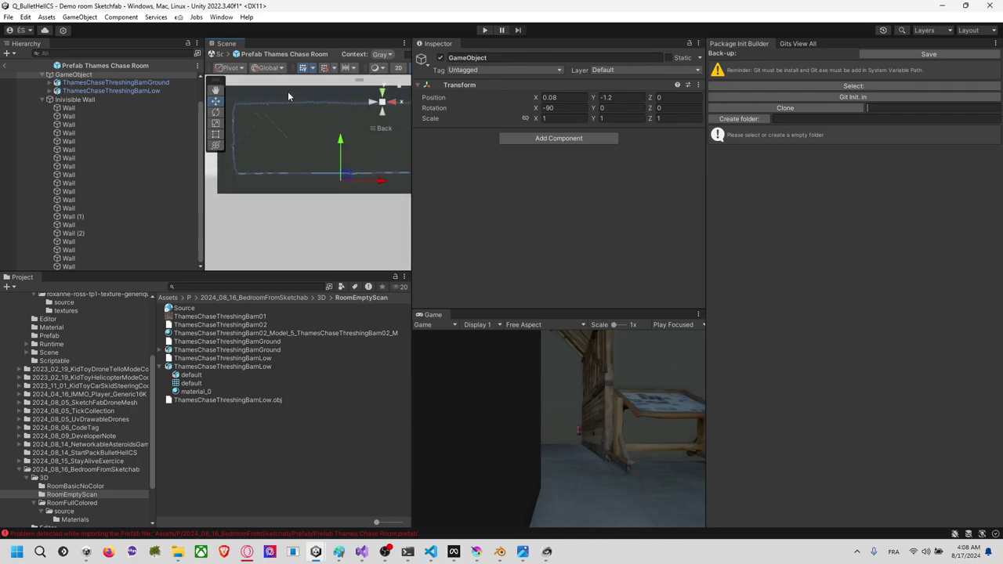
{"action": "scroll", "coordinate": [120, 96], "scroll_direction": "up", "scroll_amount": 1}
{"action": "scroll", "coordinate": [103, 133], "scroll_direction": "down", "scroll_amount": 1}
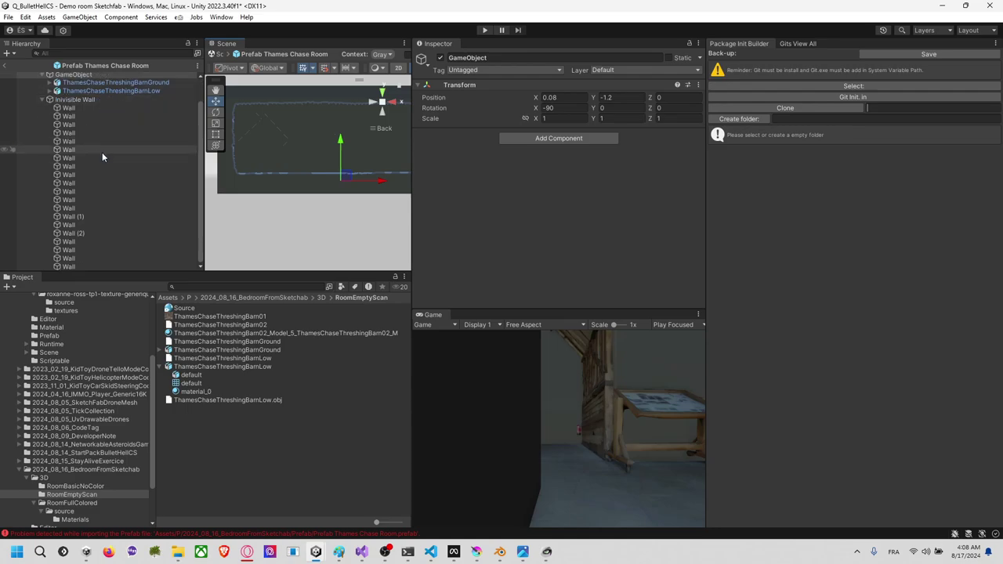
{"action": "left_click", "coordinate": [88, 100]}
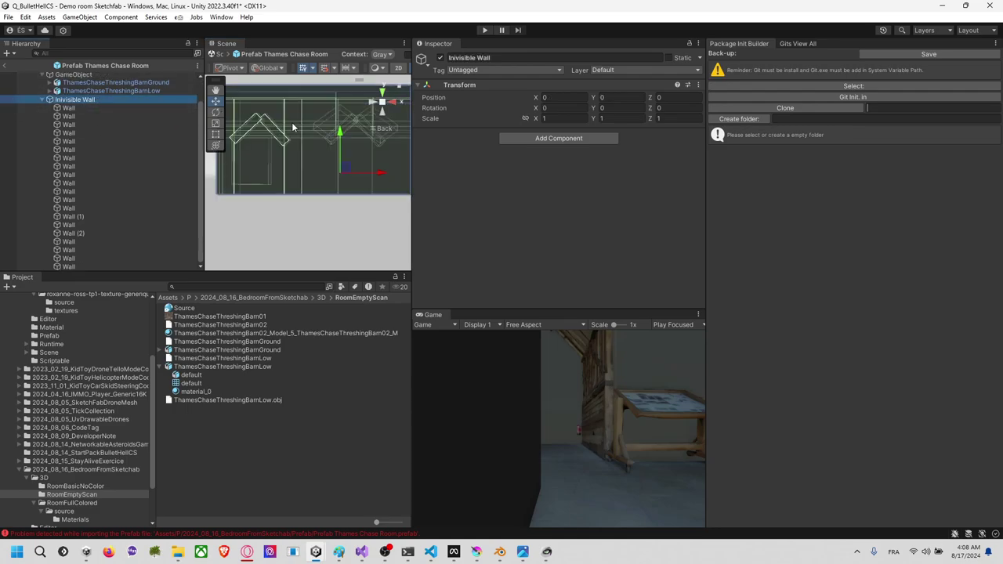
Step: Deactivate Prefab Room Collision Outside within Prefab Thames Chase Room
{"action": "scroll", "coordinate": [108, 162], "scroll_direction": "up", "scroll_amount": 2}
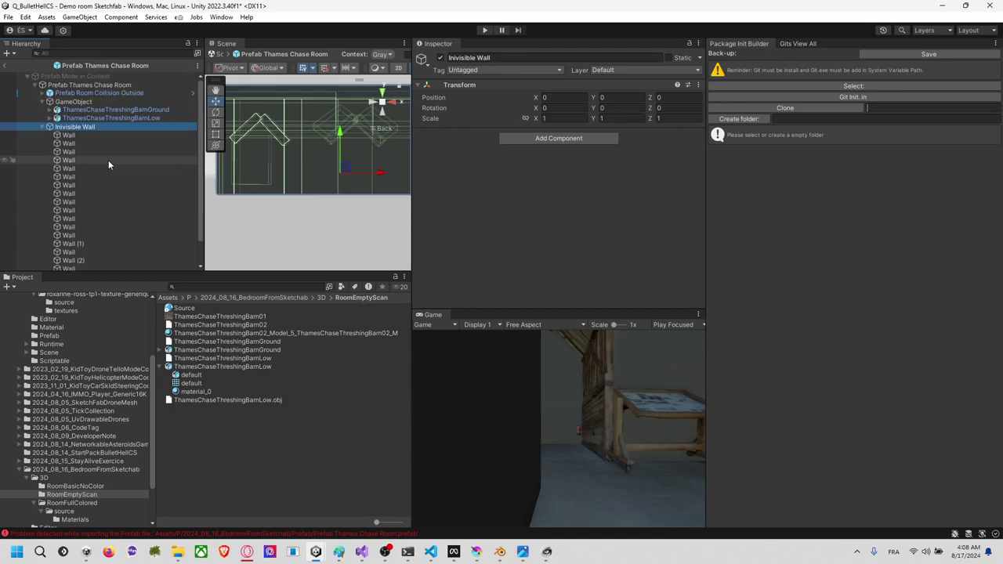
{"action": "left_click", "coordinate": [86, 94]}
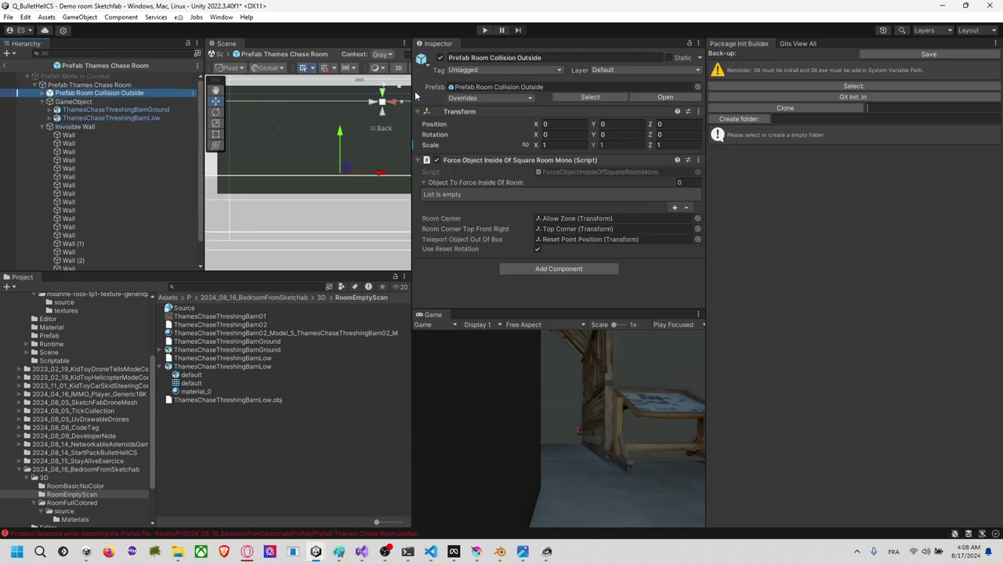
{"action": "left_click", "coordinate": [440, 58]}
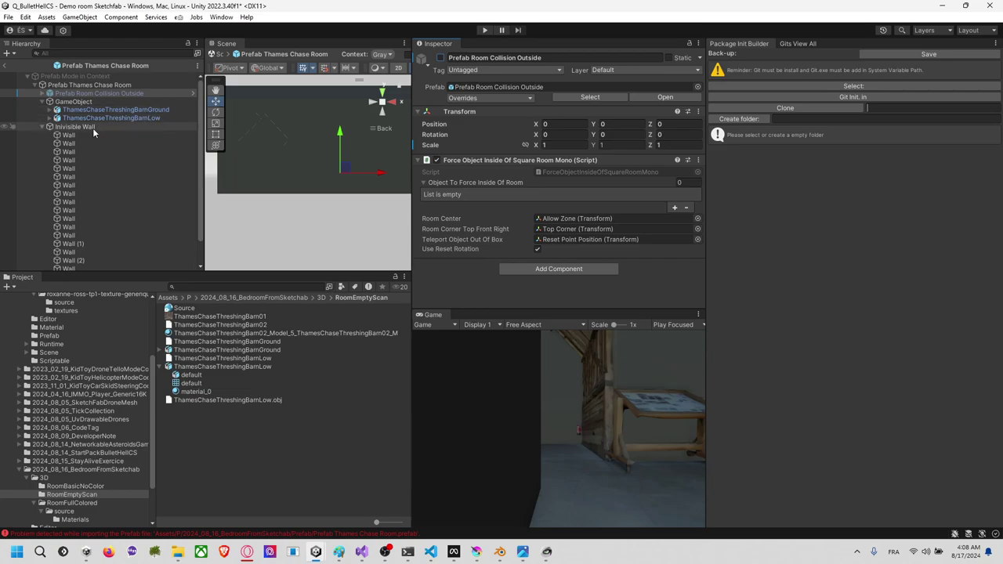
Step: Hide the sloped roof block Wall (1) in the Scene view
{"action": "left_click", "coordinate": [287, 90]}
{"action": "scroll", "coordinate": [286, 100], "scroll_direction": "down", "scroll_amount": 5}
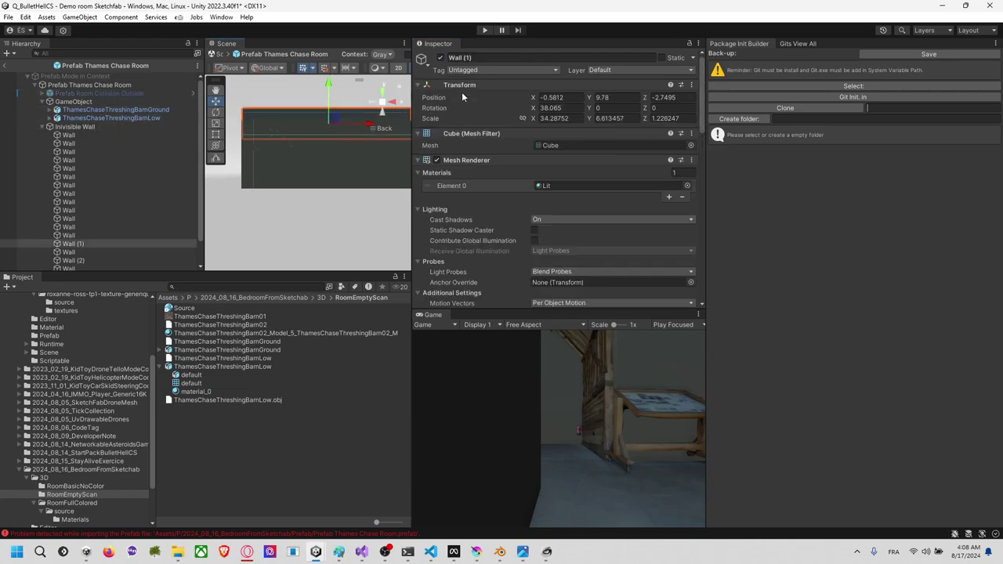
{"action": "left_click", "coordinate": [33, 245]}
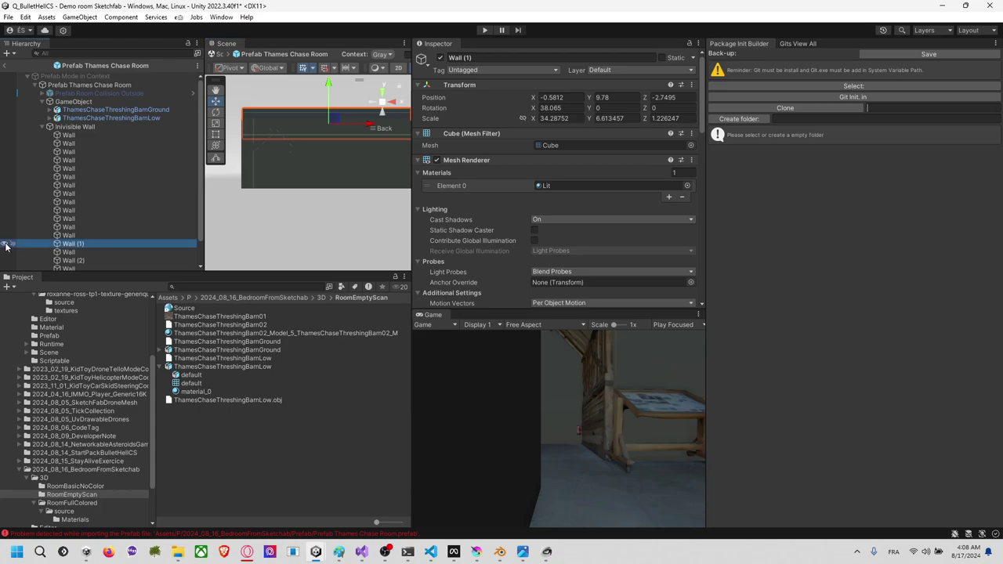
Step: Hide the narrow end Wall and the long Wall block facing the back view in the Scene view
{"action": "left_click", "coordinate": [248, 163]}
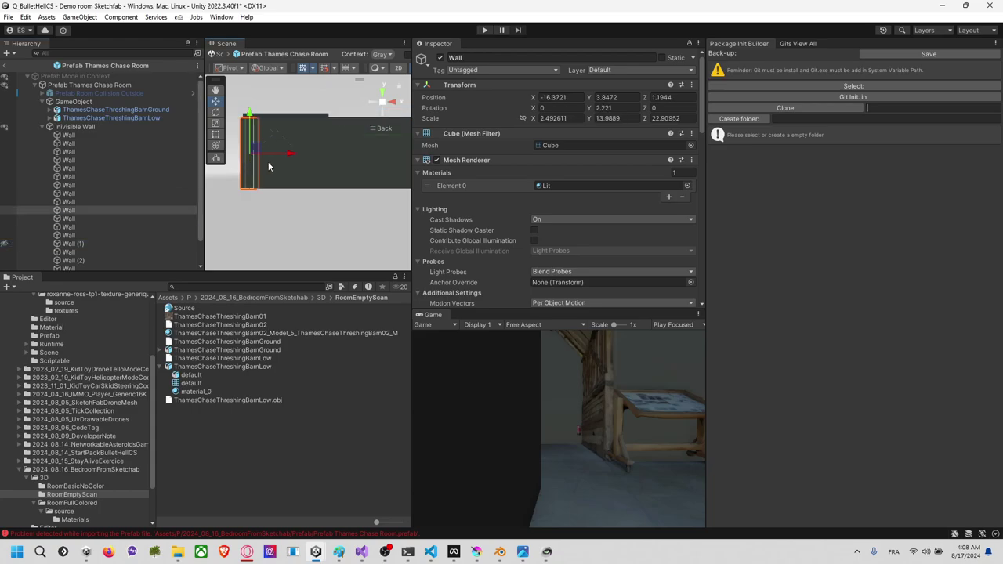
{"action": "left_click", "coordinate": [320, 169], "text": "shift"}
{"action": "middle_click_drag", "start_coordinate": [294, 130], "coordinate": [299, 154]}
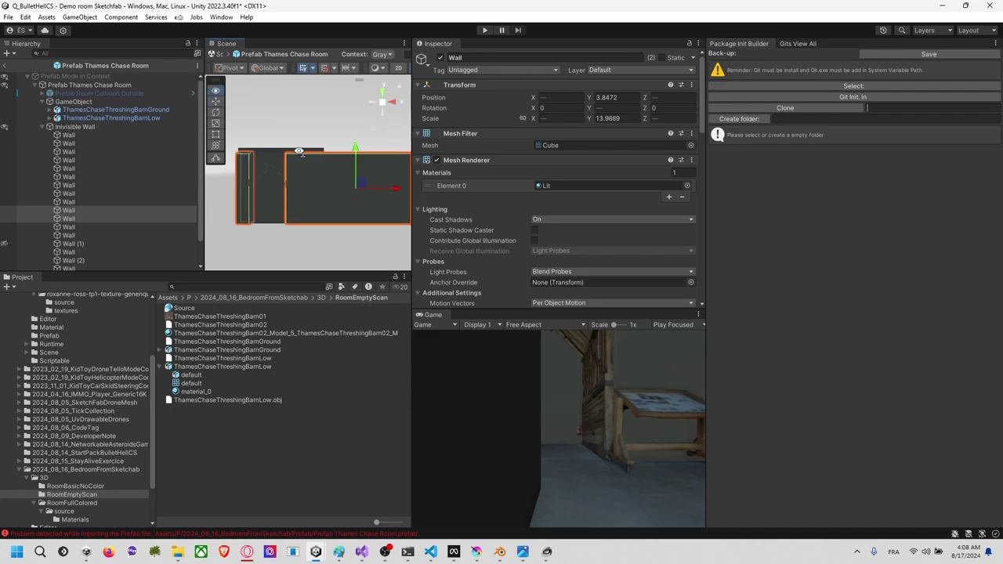
{"action": "right_click_drag", "start_coordinate": [299, 155], "coordinate": [311, 240]}
{"action": "left_click_drag", "start_coordinate": [311, 241], "coordinate": [310, 243], "text": "alt"}
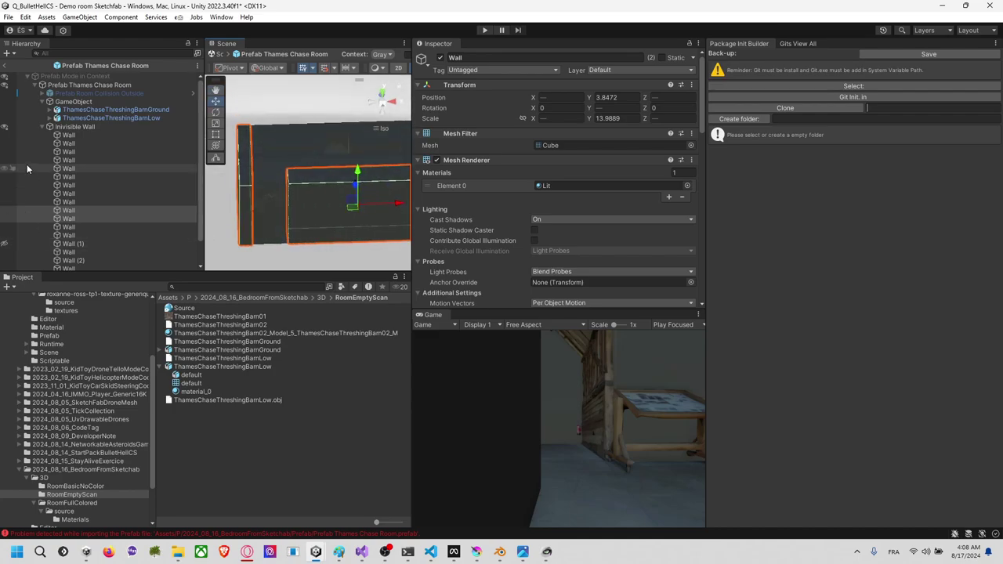
{"action": "scroll", "coordinate": [34, 188], "scroll_direction": "down", "scroll_amount": 2}
{"action": "left_click", "coordinate": [5, 184]}
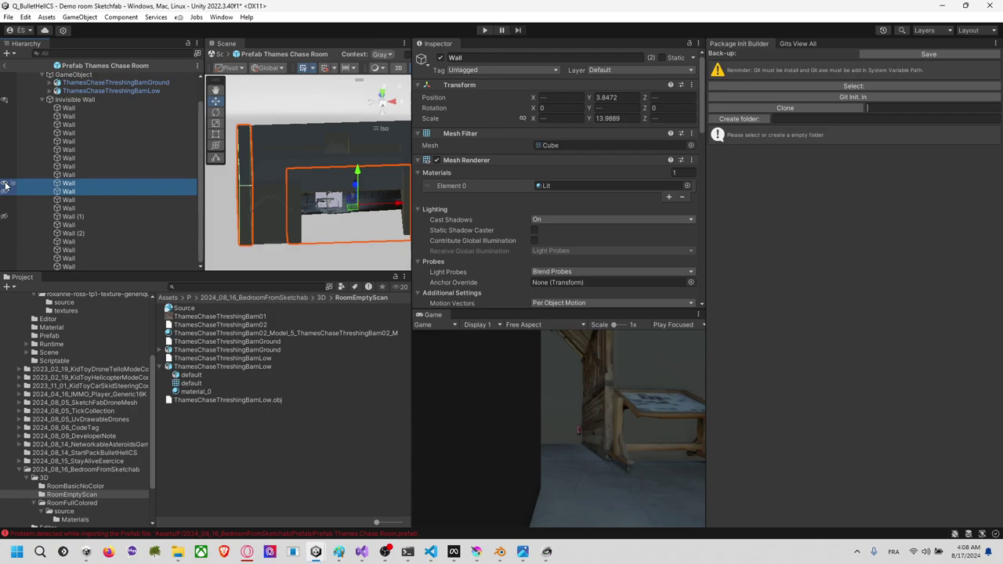
Step: Select the four large Wall blocks on the barn's opposite long side and hide them in the Scene view
{"action": "left_click", "coordinate": [292, 141]}
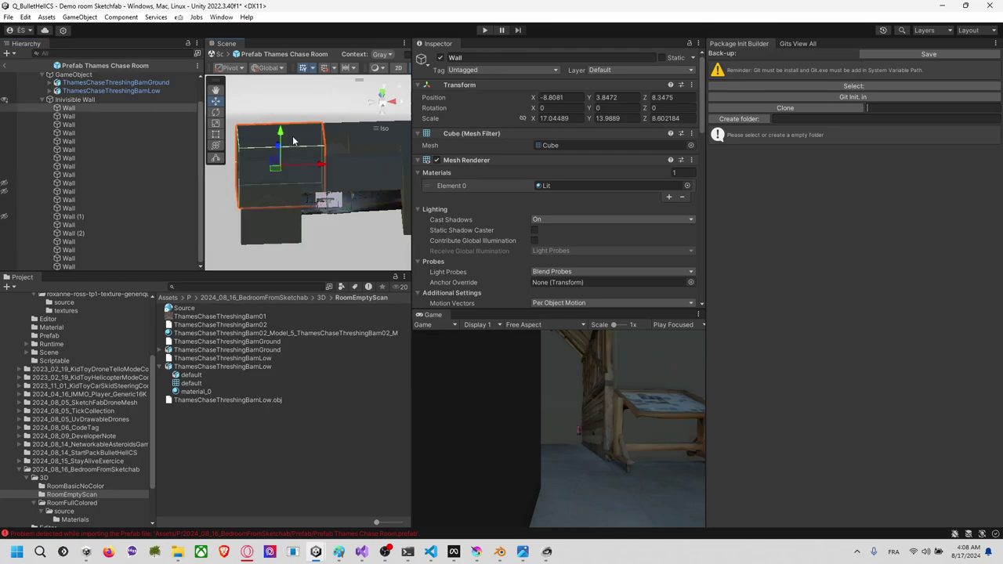
{"action": "left_click_drag", "start_coordinate": [347, 138], "coordinate": [489, 166], "text": "alt"}
{"action": "left_click", "coordinate": [335, 108]}
{"action": "left_click", "coordinate": [404, 145], "text": "shift"}
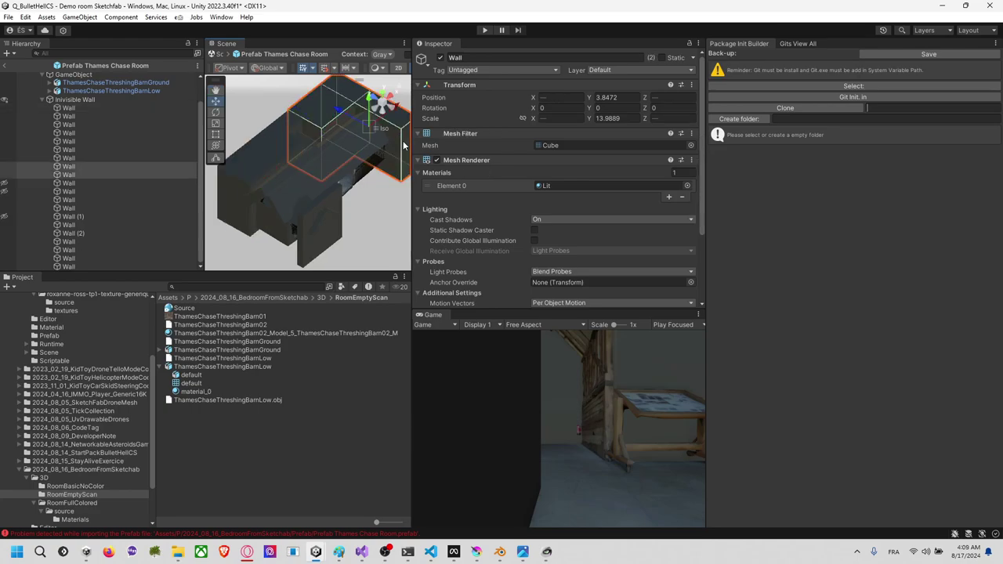
{"action": "left_click", "coordinate": [259, 161], "text": "shift"}
{"action": "left_click", "coordinate": [269, 156], "text": "shift"}
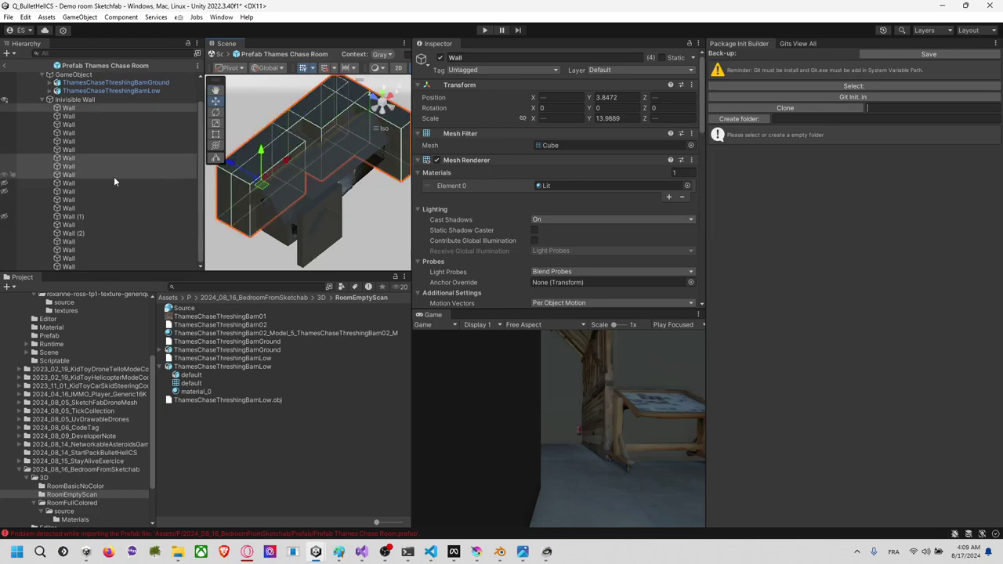
{"action": "left_click", "coordinate": [4, 107]}
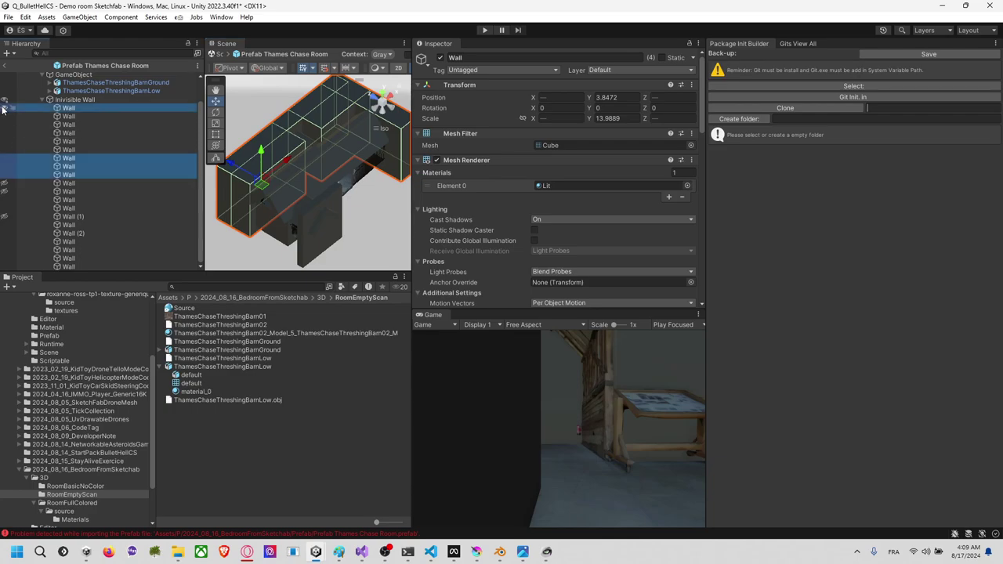
{"action": "left_click", "coordinate": [5, 174]}
{"action": "left_click", "coordinate": [5, 166]}
{"action": "left_click", "coordinate": [5, 158]}
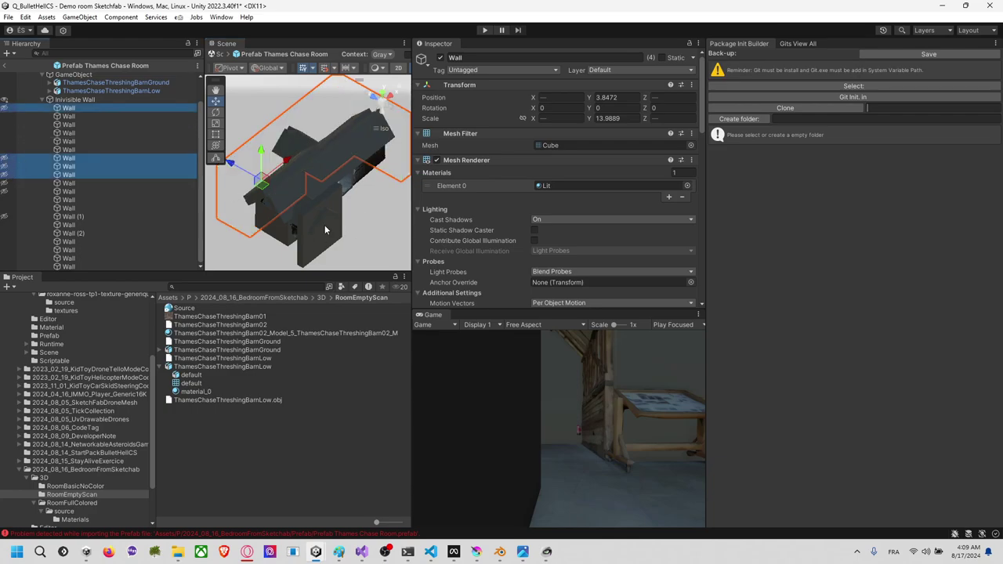
Step: Hide the thin freestanding Wall panel in front of the barn in the Scene view
{"action": "middle_click_drag", "start_coordinate": [325, 225], "coordinate": [319, 221]}
{"action": "left_click", "coordinate": [320, 223]}
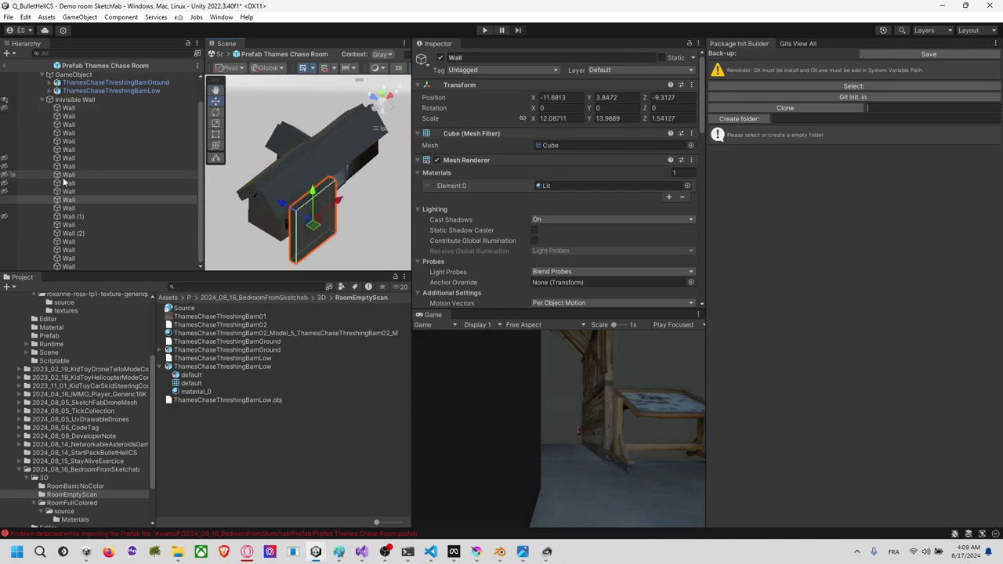
{"action": "left_click", "coordinate": [6, 201]}
{"action": "scroll", "coordinate": [348, 220], "scroll_direction": "up", "scroll_amount": 5}
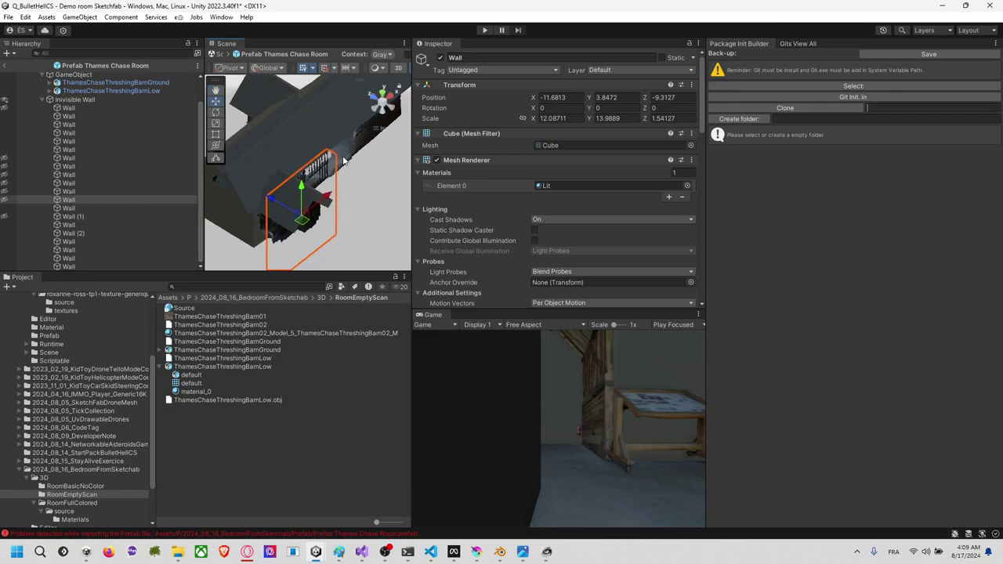
Step: Move the barn GameObject along X to -0.08, checking it against the remaining wall blocks
{"action": "left_click", "coordinate": [355, 156]}
{"action": "left_click", "coordinate": [383, 95]}
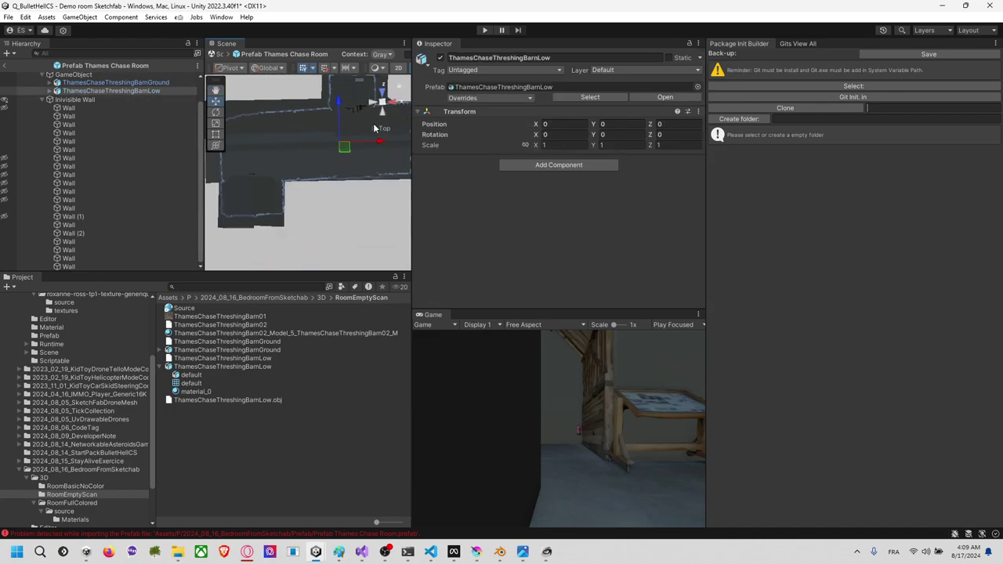
{"action": "scroll", "coordinate": [355, 149], "scroll_direction": "down", "scroll_amount": 1}
{"action": "middle_click_drag", "start_coordinate": [355, 149], "coordinate": [325, 132]}
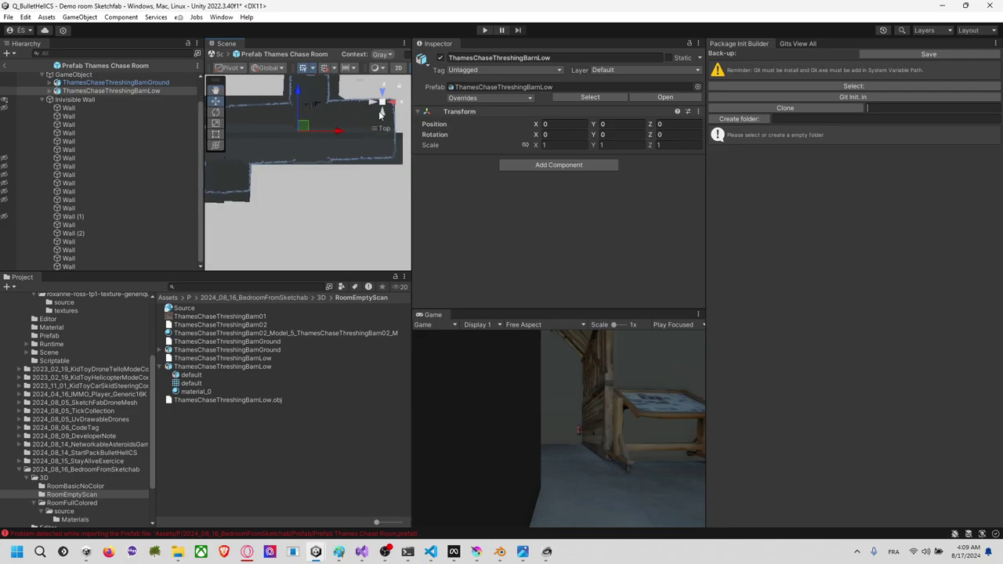
{"action": "left_click", "coordinate": [381, 114]}
{"action": "left_click", "coordinate": [86, 102]}
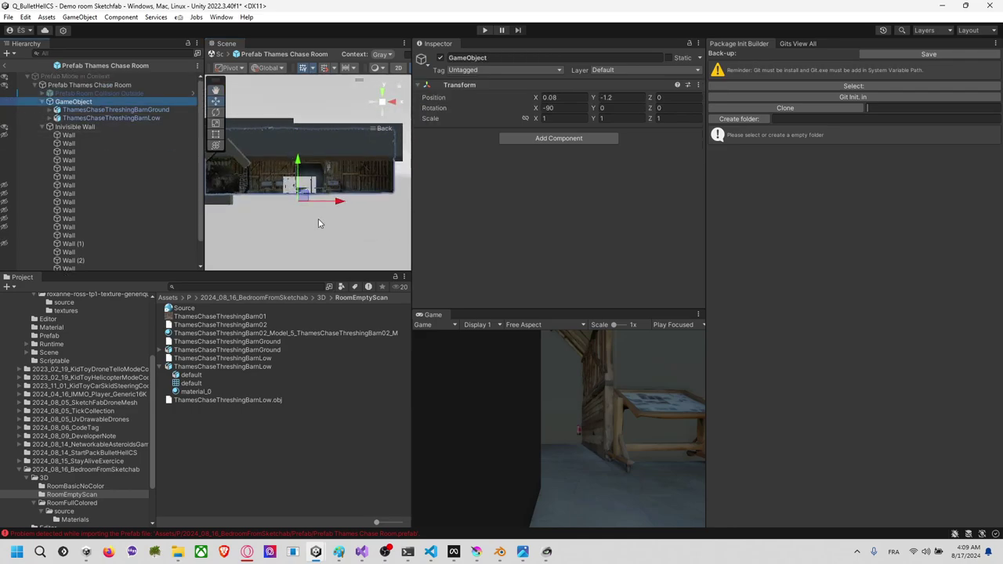
{"action": "scroll", "coordinate": [326, 198], "scroll_direction": "up", "scroll_amount": 3}
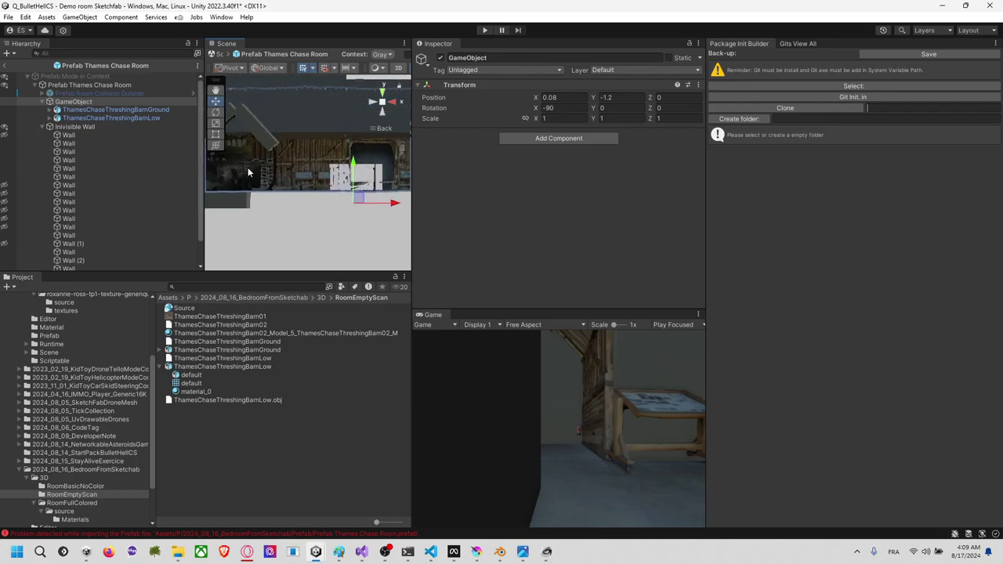
{"action": "left_click_drag", "start_coordinate": [248, 167], "coordinate": [322, 191], "text": "alt"}
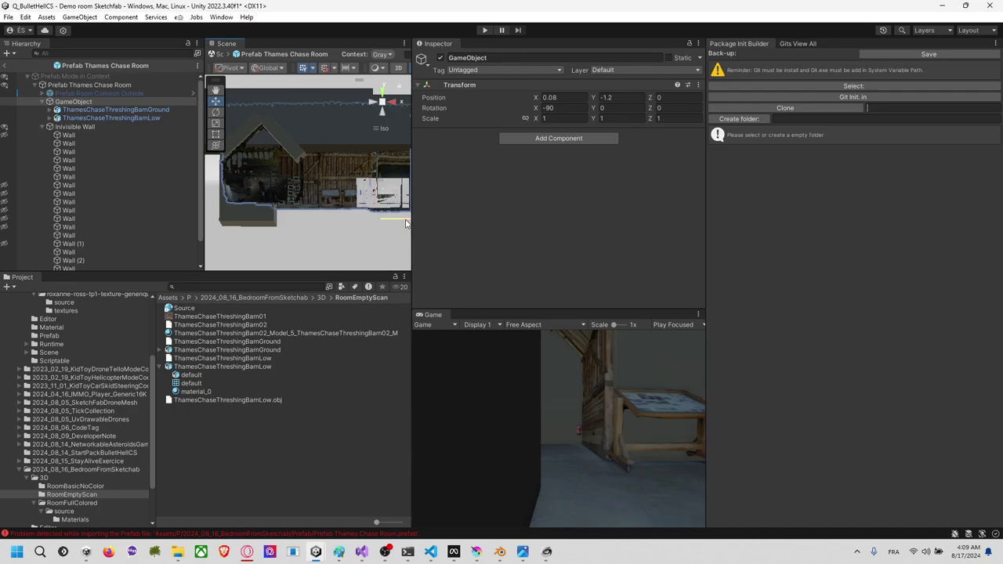
{"action": "left_click_drag", "start_coordinate": [406, 224], "coordinate": [405, 224]}
Step: Shift the barn GameObject along X to 0.29, judging its position from the front side
{"action": "left_click", "coordinate": [395, 103]}
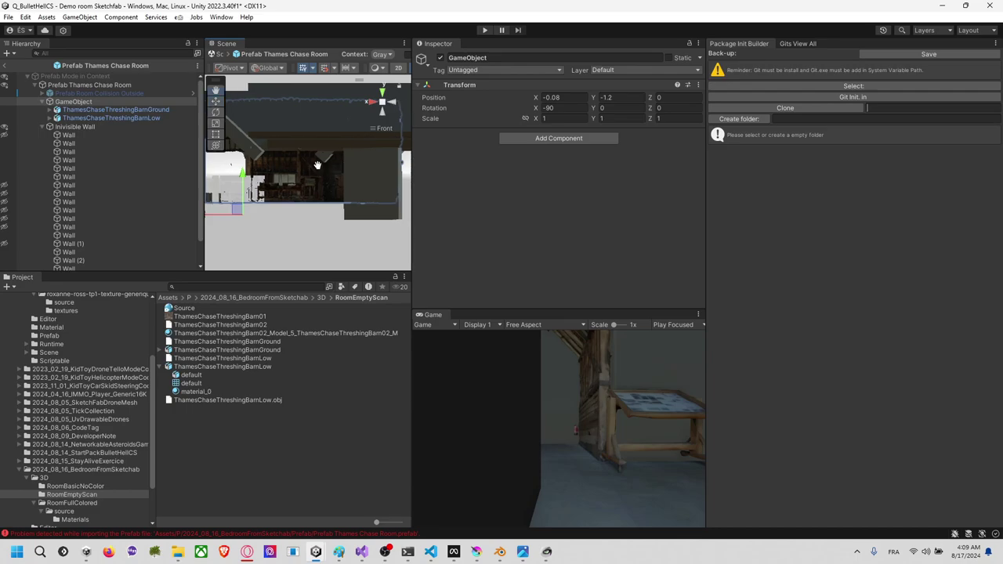
{"action": "middle_click_drag", "start_coordinate": [312, 166], "coordinate": [368, 170]}
{"action": "right_click_drag", "start_coordinate": [369, 170], "coordinate": [370, 172]}
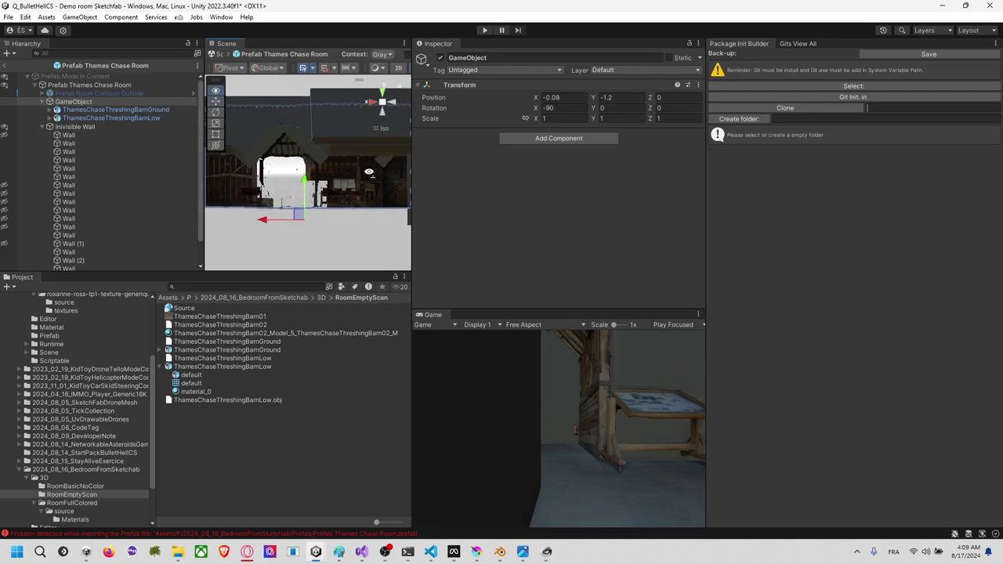
{"action": "left_click_drag", "start_coordinate": [263, 222], "coordinate": [260, 224]}
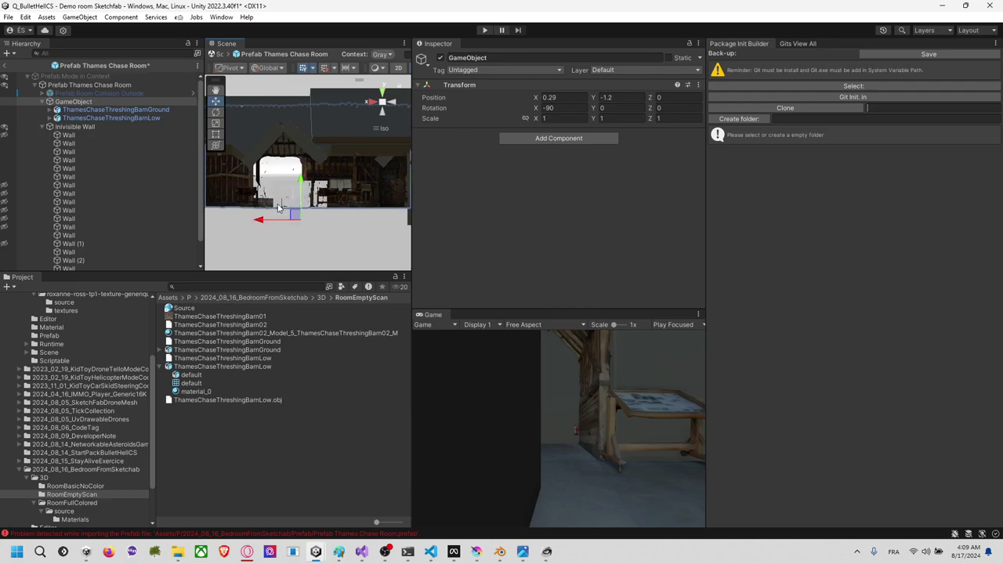
Step: Rotate the barn GameObject in the top view to a Z rotation of 2.672 to straighten it against the walls
{"action": "left_click", "coordinate": [382, 94]}
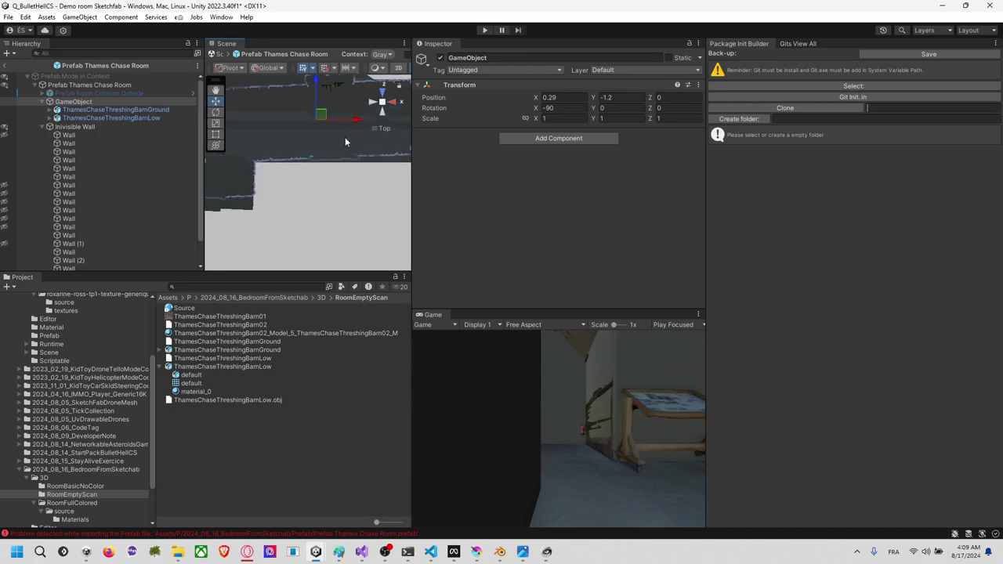
{"action": "key", "text": "e"}
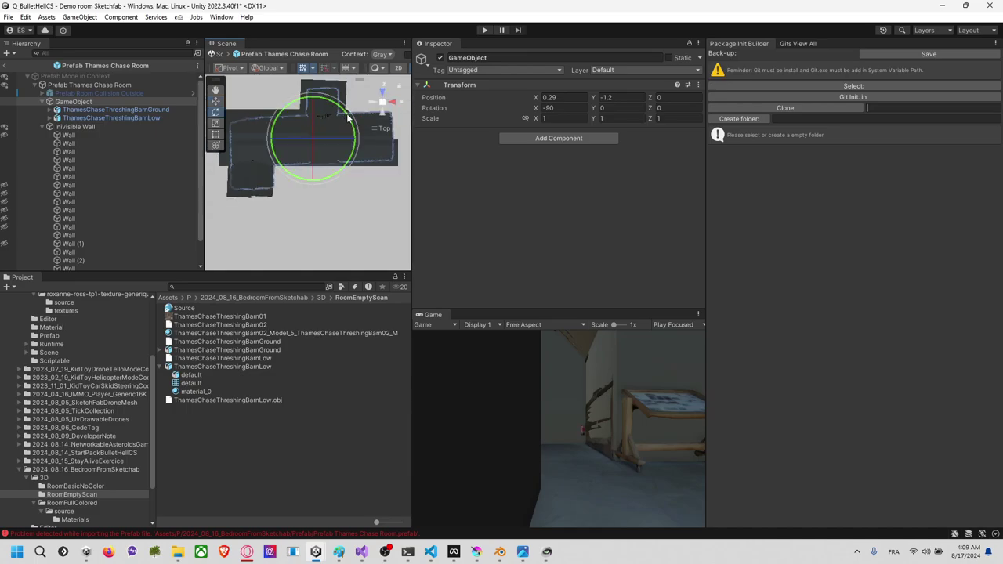
{"action": "left_click_drag", "start_coordinate": [348, 118], "coordinate": [353, 119]}
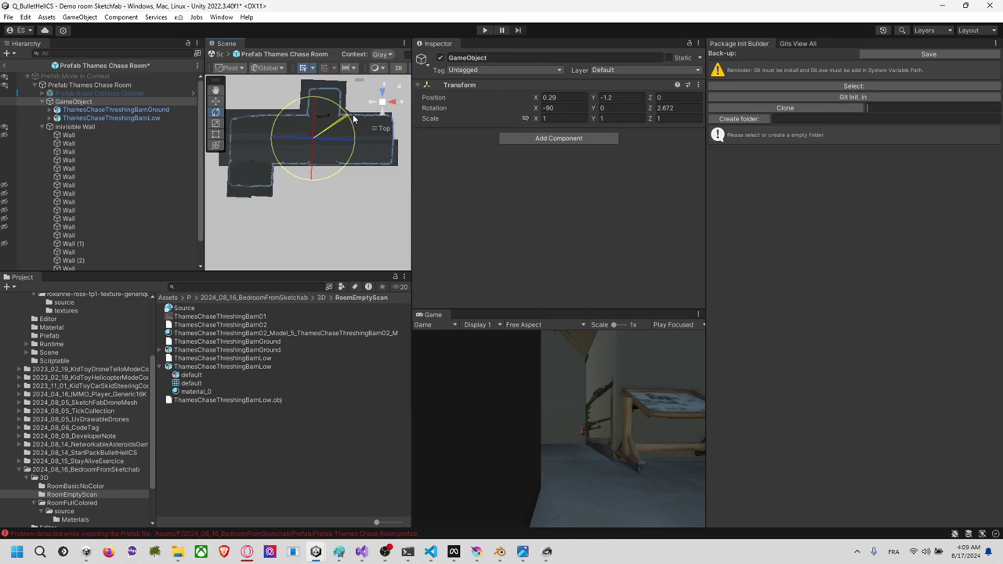
{"action": "left_click_drag", "start_coordinate": [353, 117], "coordinate": [355, 117]}
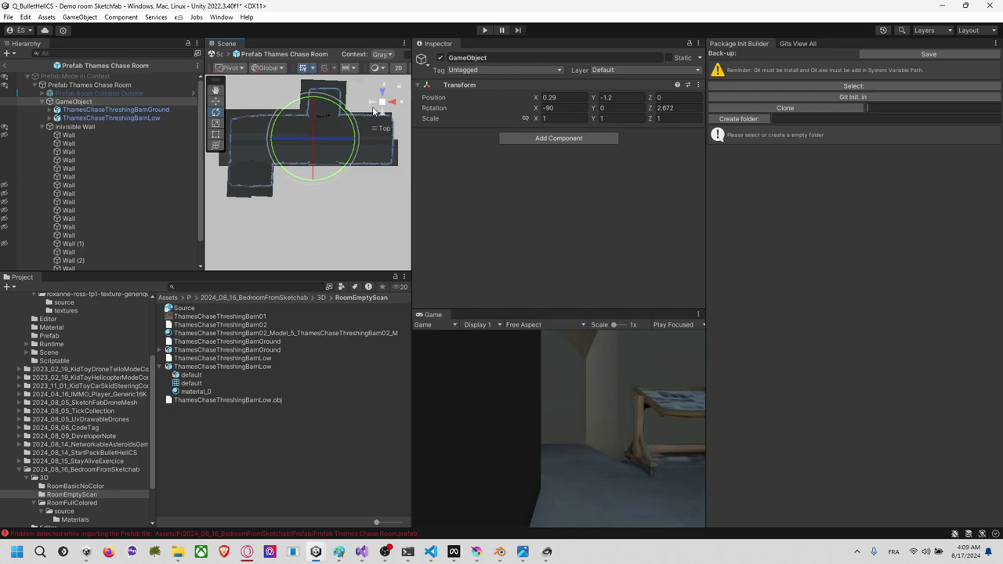
Step: Move the barn GameObject along X to 0.16 in the back view
{"action": "left_click", "coordinate": [383, 114]}
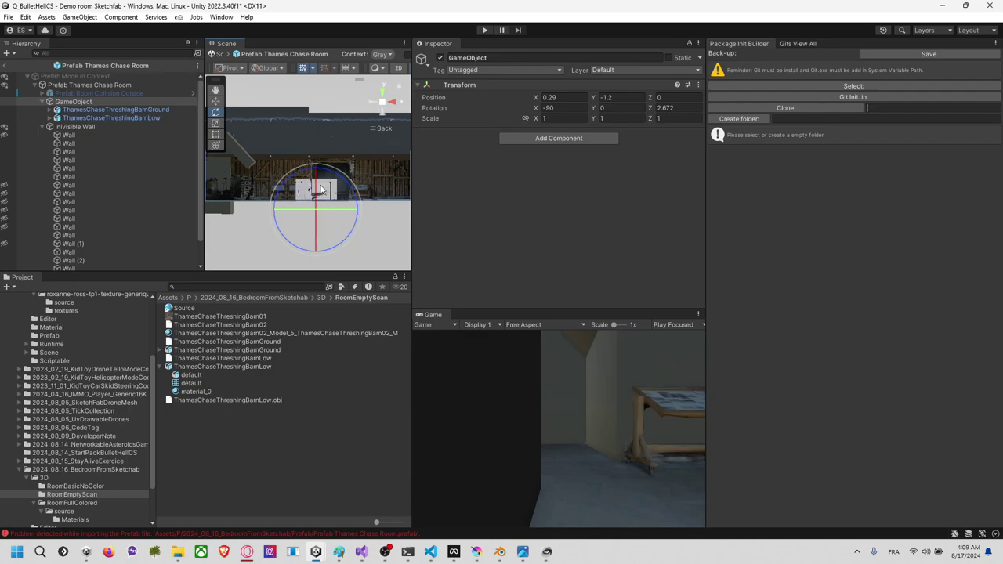
{"action": "middle_click_drag", "start_coordinate": [320, 189], "coordinate": [346, 193]}
{"action": "left_click", "coordinate": [216, 101]}
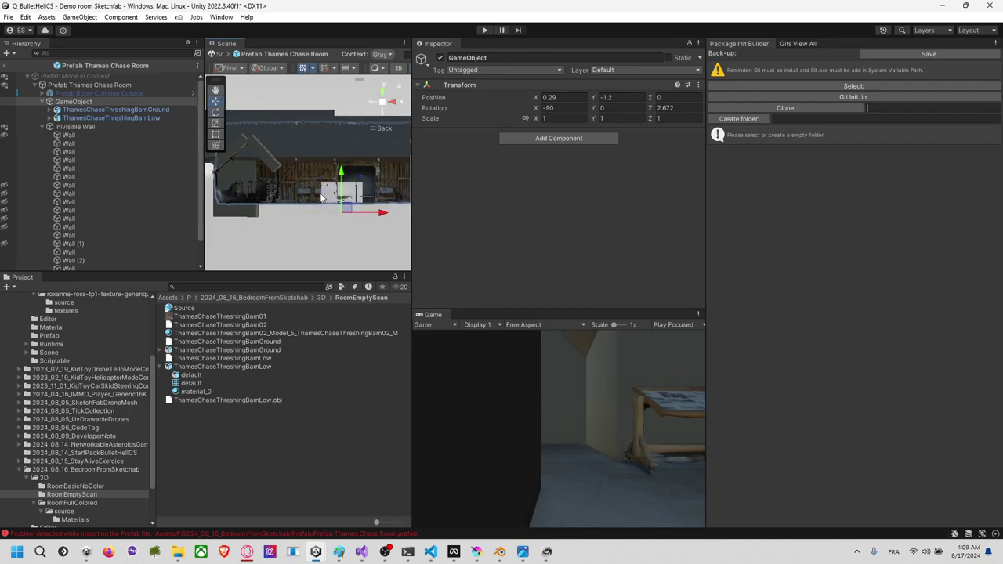
{"action": "left_click_drag", "start_coordinate": [378, 216], "coordinate": [381, 217]}
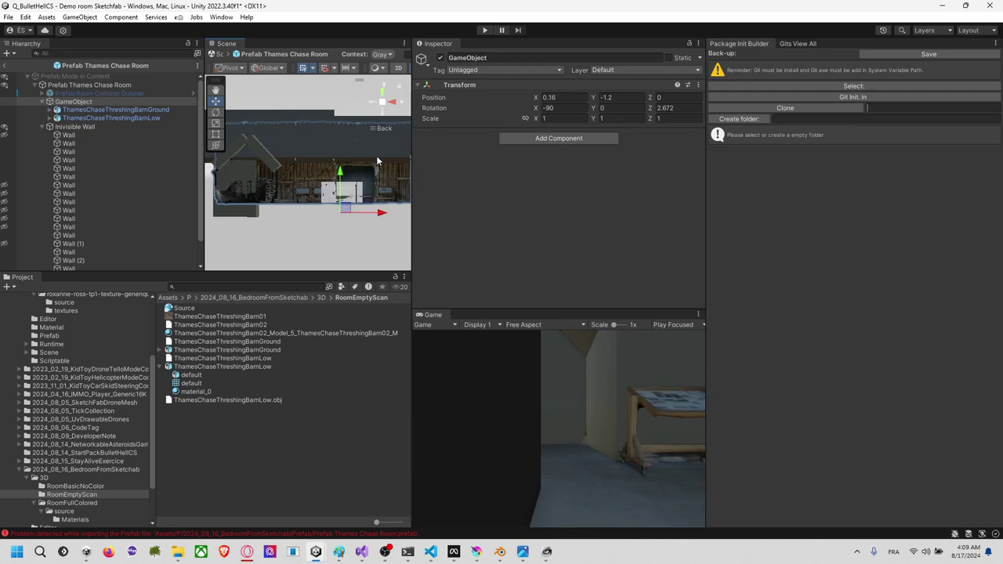
Step: Move the barn GameObject along Z to 0.06 in the right view, fitting it between the wall blocks
{"action": "left_click", "coordinate": [390, 111]}
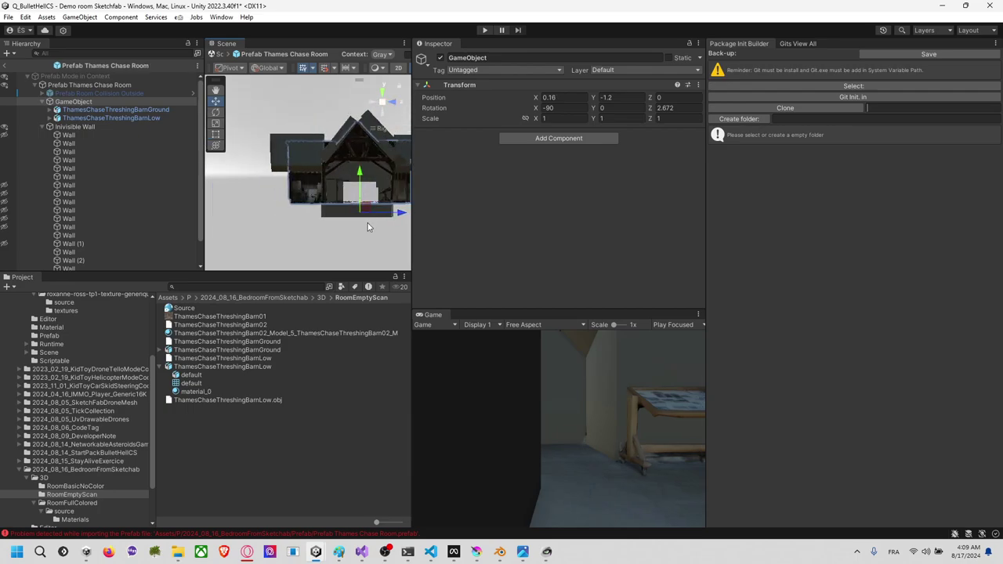
{"action": "middle_click_drag", "start_coordinate": [370, 226], "coordinate": [321, 221]}
{"action": "scroll", "coordinate": [322, 221], "scroll_direction": "up", "scroll_amount": 5}
{"action": "scroll", "coordinate": [325, 220], "scroll_direction": "down", "scroll_amount": 5}
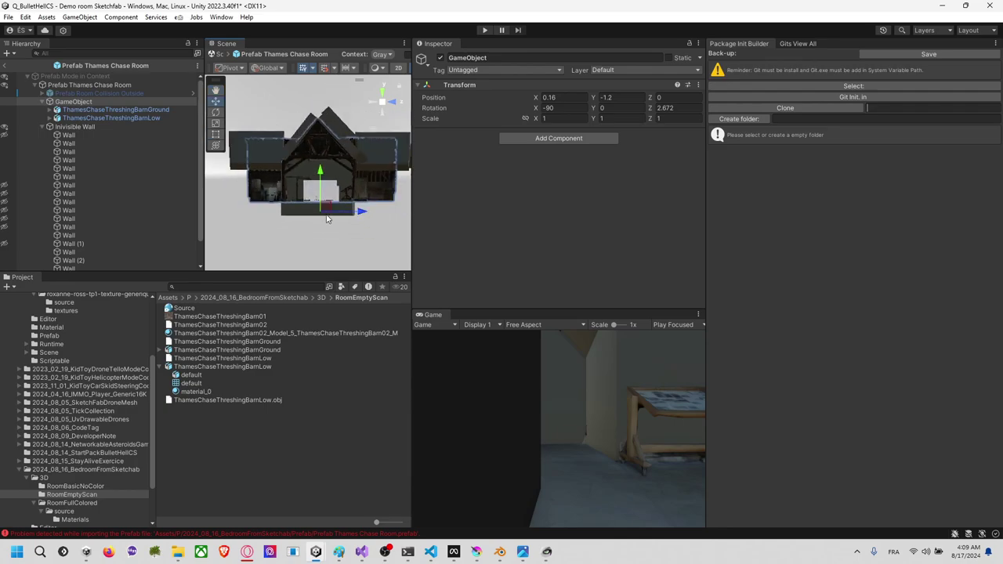
{"action": "left_click_drag", "start_coordinate": [360, 212], "coordinate": [366, 207]}
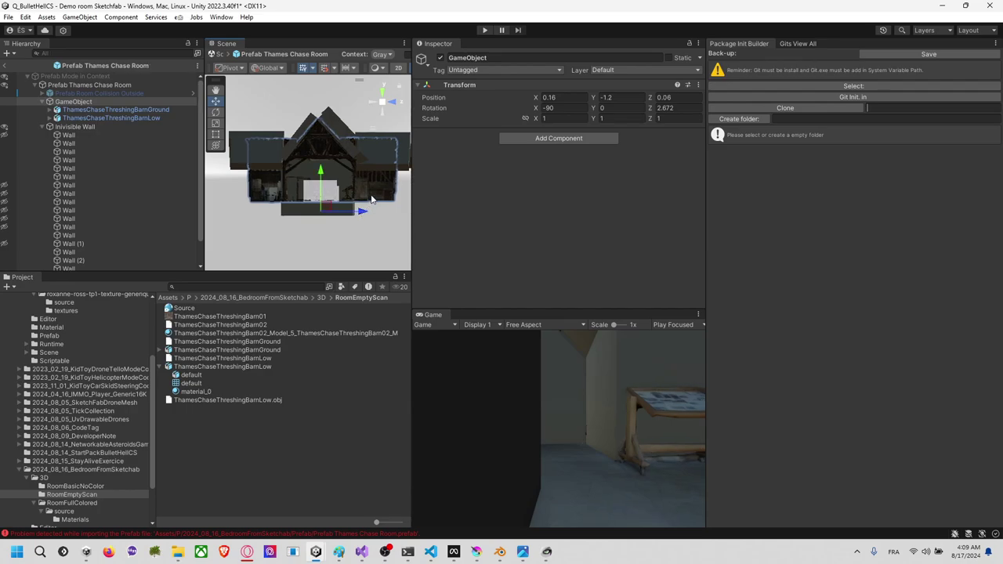
{"action": "middle_click_drag", "start_coordinate": [367, 199], "coordinate": [364, 199]}
Step: Examine the barn's alignment with the remaining wall and roof blocks from the front and right views
{"action": "left_click", "coordinate": [395, 103]}
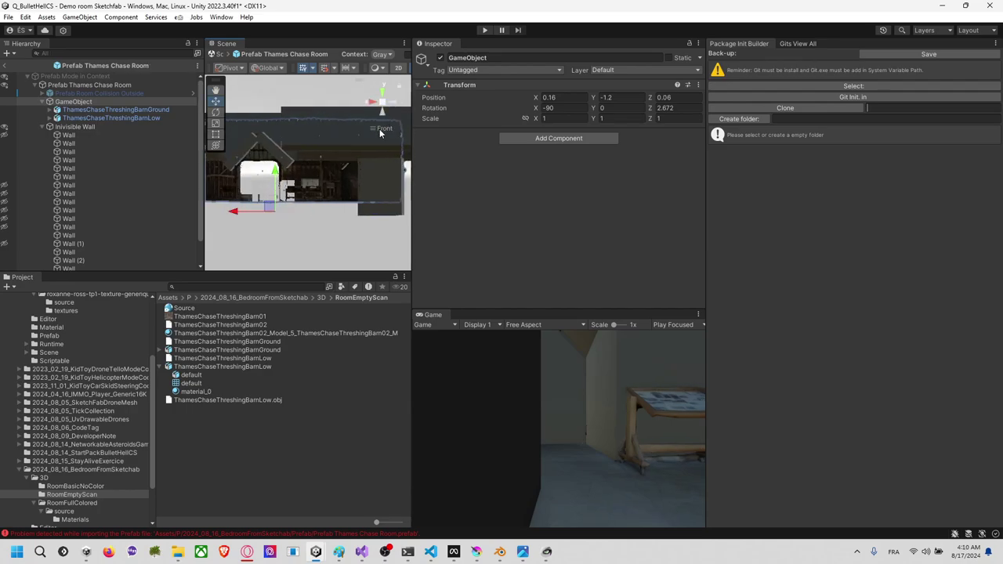
{"action": "middle_click_drag", "start_coordinate": [304, 182], "coordinate": [346, 179]}
{"action": "scroll", "coordinate": [333, 196], "scroll_direction": "up", "scroll_amount": 6}
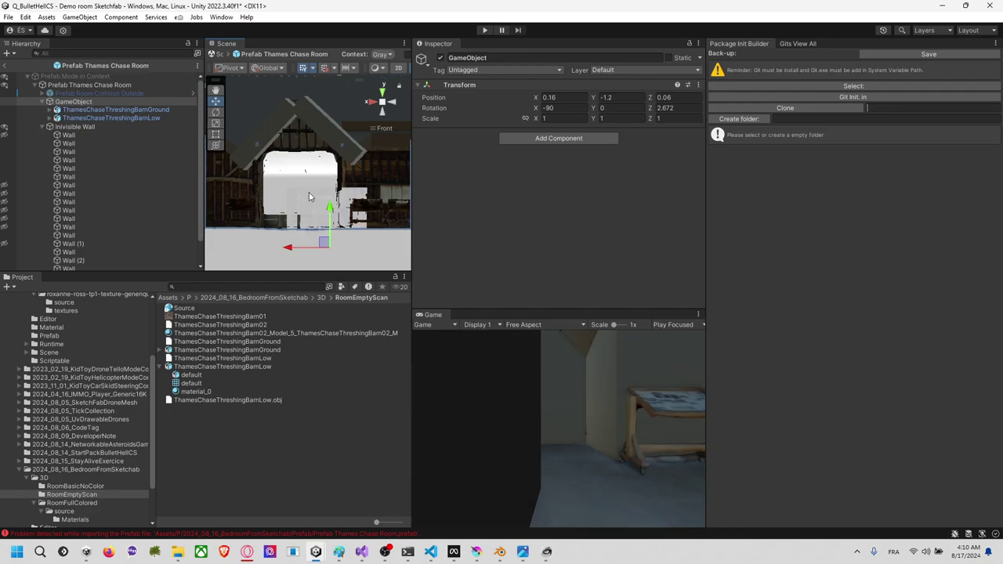
{"action": "left_click_drag", "start_coordinate": [309, 197], "coordinate": [380, 196], "text": "alt"}
{"action": "left_click", "coordinate": [398, 110]}
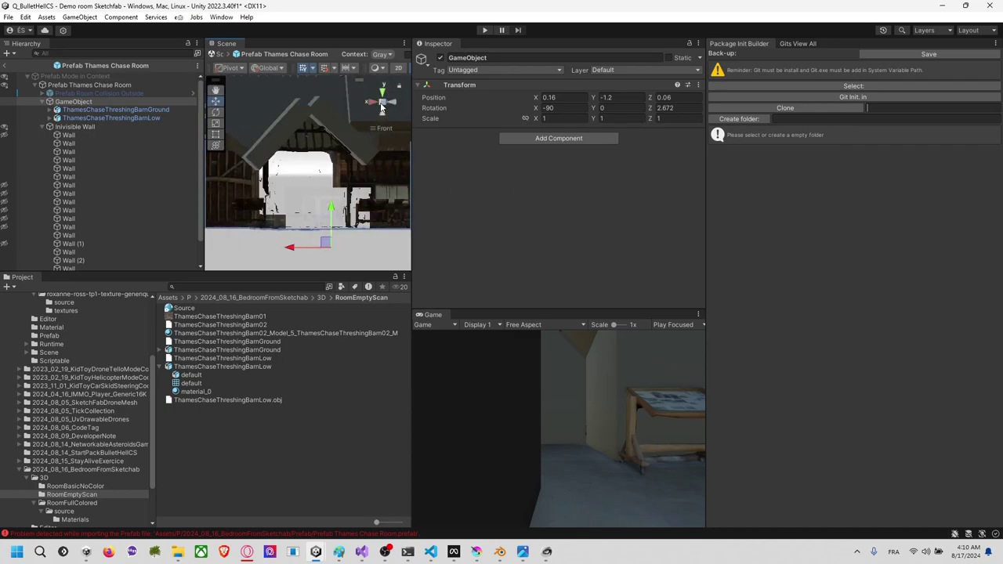
{"action": "middle_click_drag", "start_coordinate": [346, 129], "coordinate": [317, 168]}
{"action": "scroll", "coordinate": [314, 166], "scroll_direction": "down", "scroll_amount": 5}
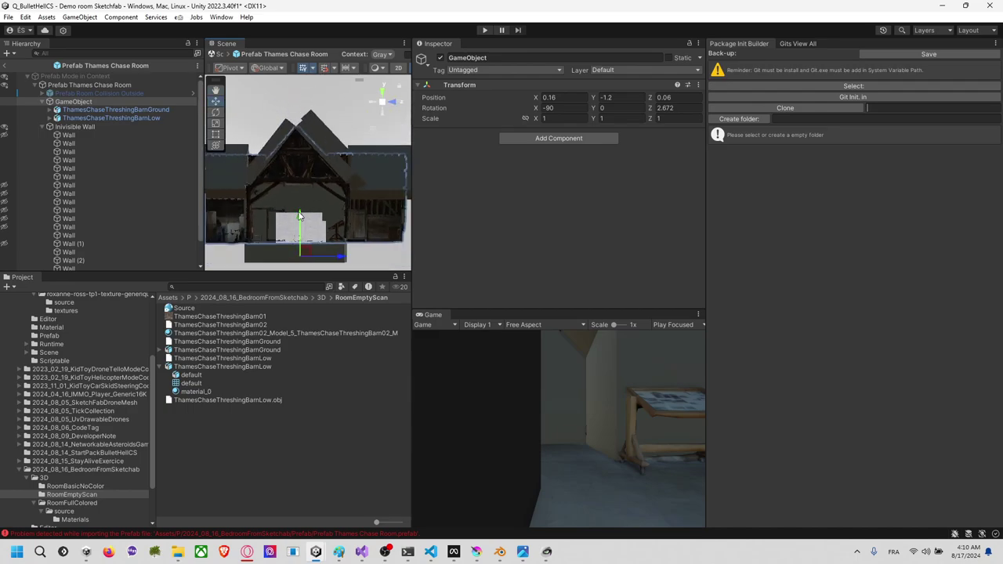
Step: Lower the barn GameObject along Y to -1.24 in the right view so its roof matches the sloped roof blocks
{"action": "left_click_drag", "start_coordinate": [298, 218], "coordinate": [299, 186]}
{"action": "key", "text": "ctrl+z"}
{"action": "scroll", "coordinate": [303, 209], "scroll_direction": "up", "scroll_amount": 4}
{"action": "scroll", "coordinate": [303, 207], "scroll_direction": "down", "scroll_amount": 2}
{"action": "key", "text": "z"}
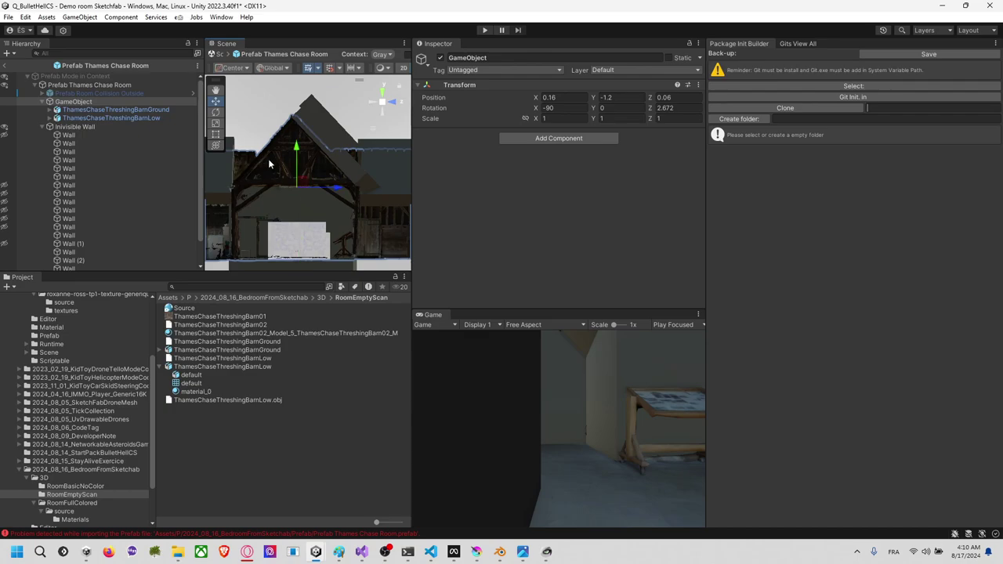
{"action": "left_click_drag", "start_coordinate": [296, 154], "coordinate": [296, 155]}
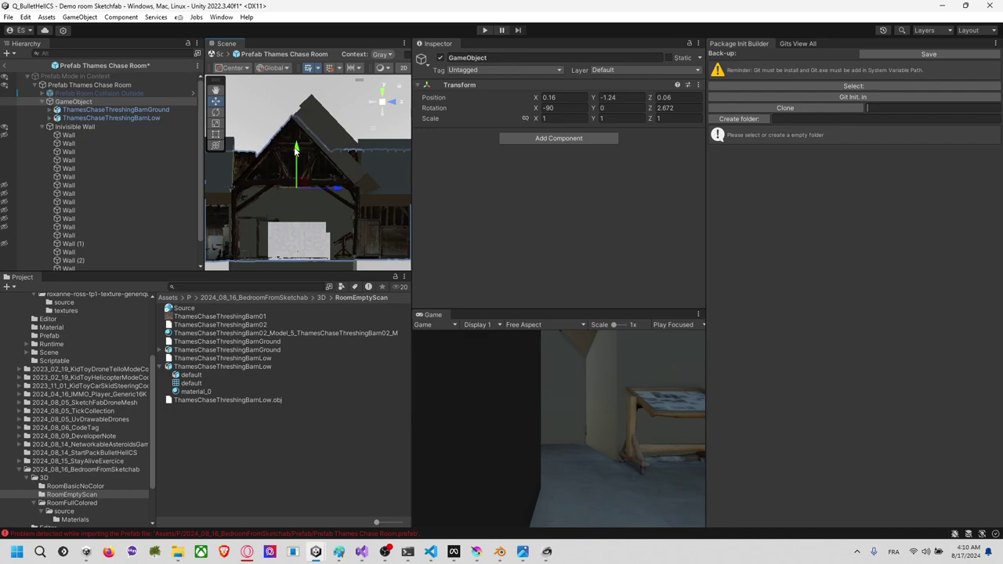
Step: Examine the barn's roof beams and exterior against the remaining wall and roof blocks from several angles
{"action": "scroll", "coordinate": [307, 209], "scroll_direction": "up", "scroll_amount": 10}
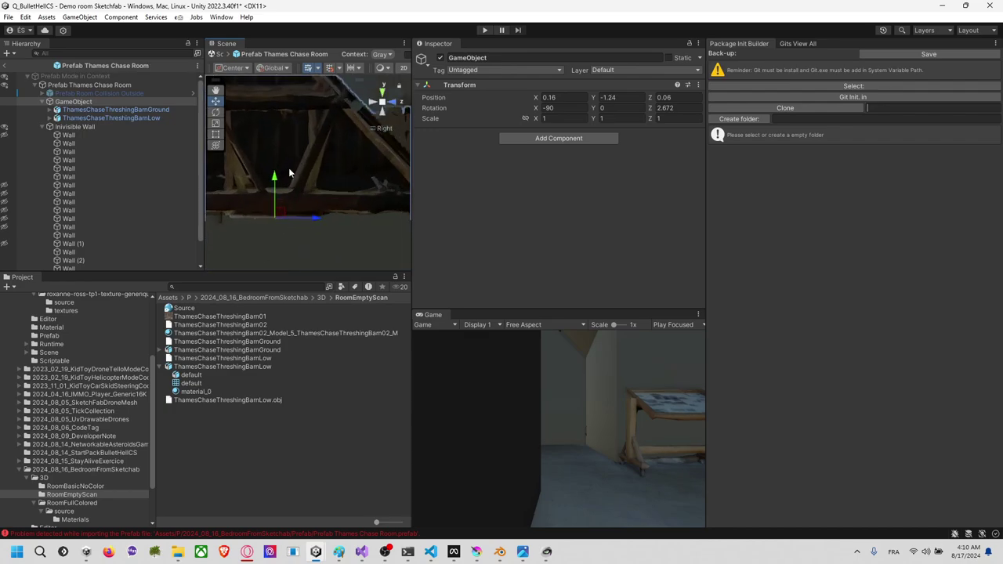
{"action": "right_click_drag", "start_coordinate": [309, 146], "coordinate": [315, 183]}
{"action": "left_click_drag", "start_coordinate": [315, 184], "coordinate": [533, 200], "text": "alt"}
{"action": "scroll", "coordinate": [272, 192], "scroll_direction": "down", "scroll_amount": 5}
{"action": "middle_click_drag", "start_coordinate": [249, 187], "coordinate": [293, 189]}
{"action": "left_click_drag", "start_coordinate": [292, 188], "coordinate": [429, 218], "text": "alt"}
{"action": "right_click_drag", "start_coordinate": [458, 200], "coordinate": [250, 149]}
{"action": "left_click_drag", "start_coordinate": [250, 151], "coordinate": [307, 220], "text": "alt"}
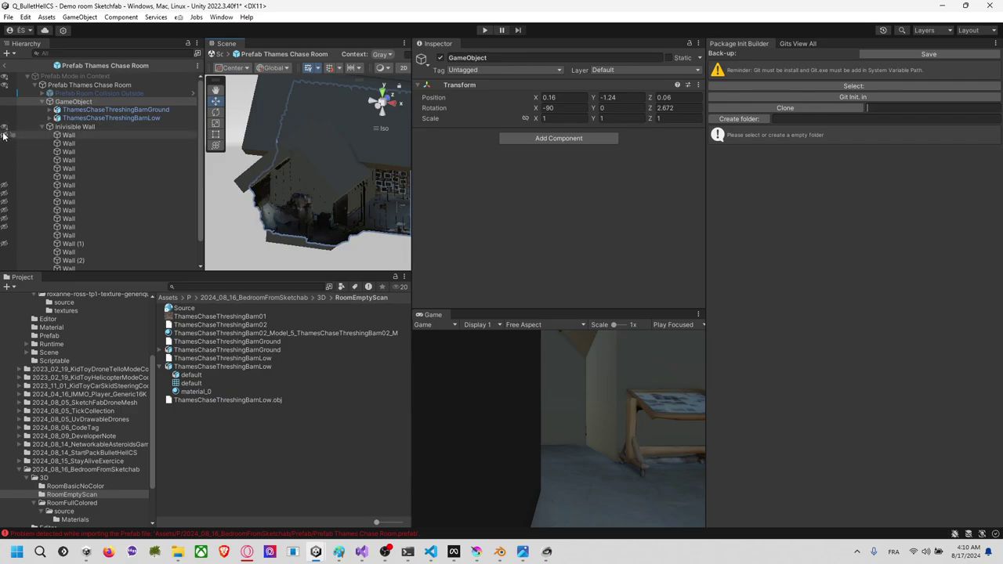
Step: Make the remaining hidden Wall objects under Invisible Wall visible again in the scene
{"action": "left_click", "coordinate": [6, 186]}
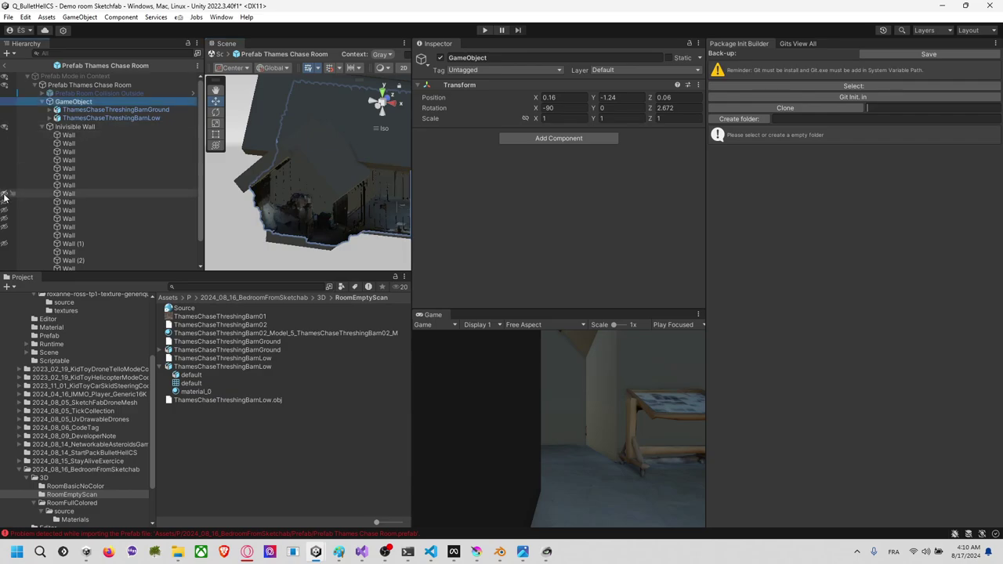
{"action": "left_click", "coordinate": [5, 194]}
{"action": "left_click", "coordinate": [4, 202]}
{"action": "left_click", "coordinate": [5, 217]}
{"action": "left_click", "coordinate": [5, 211]}
{"action": "left_click", "coordinate": [4, 227]}
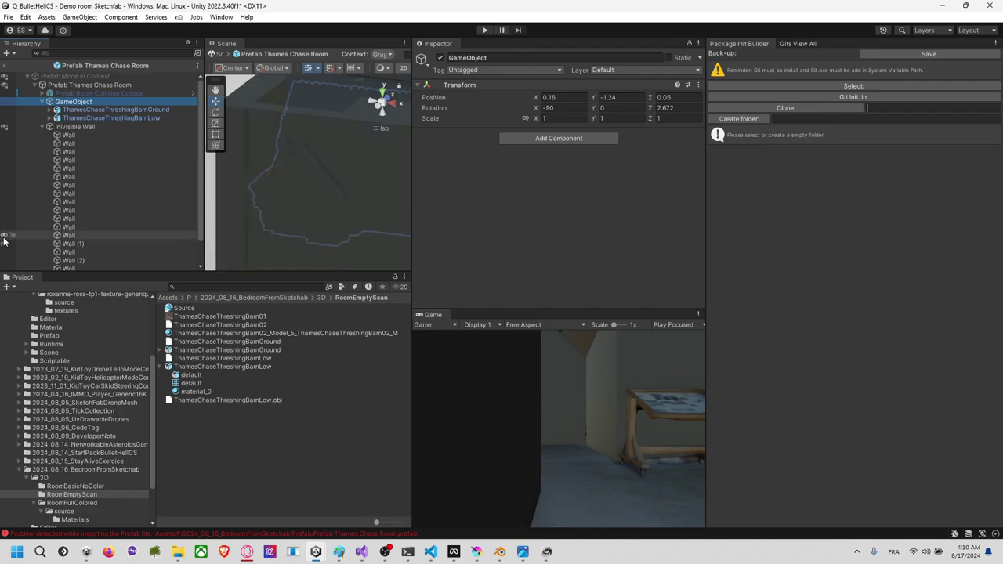
{"action": "left_click", "coordinate": [5, 244]}
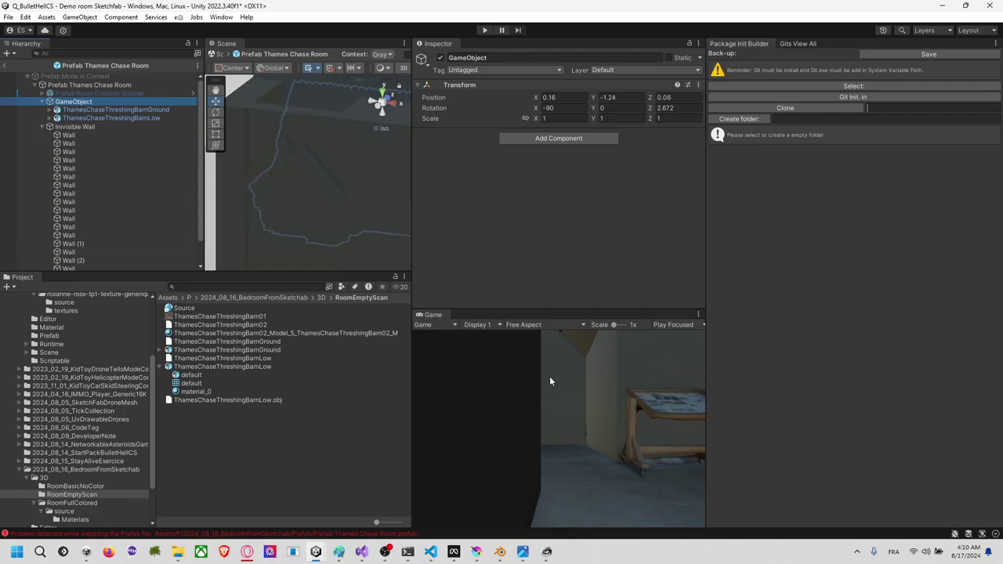
Step: Reopen Prefab Thames Chase Room and disable the Mesh Renderer on all 20 Wall objects, keeping the objects active
{"action": "left_click", "coordinate": [7, 69]}
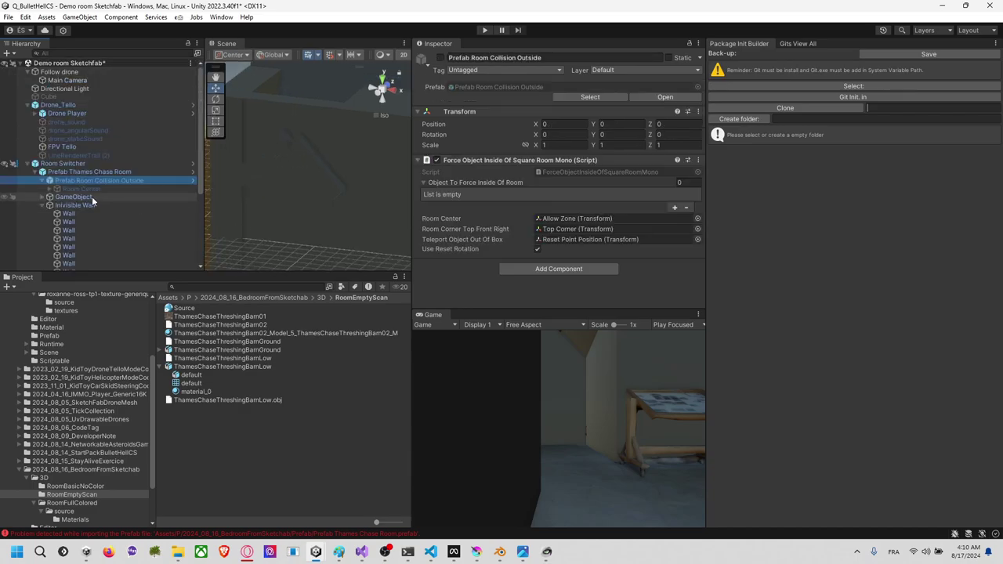
{"action": "left_click", "coordinate": [192, 174]}
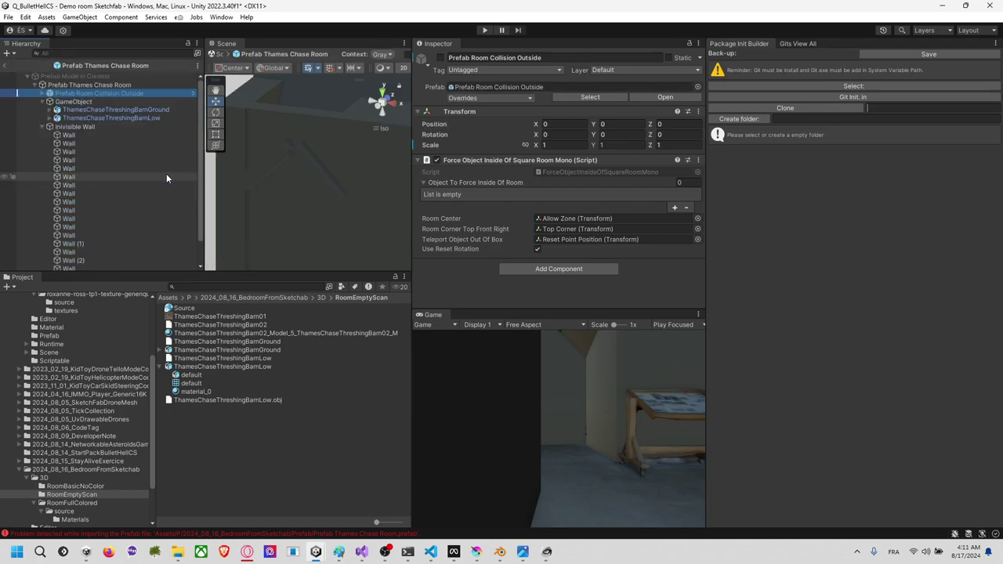
{"action": "left_click", "coordinate": [69, 136]}
{"action": "scroll", "coordinate": [110, 208], "scroll_direction": "down", "scroll_amount": 1}
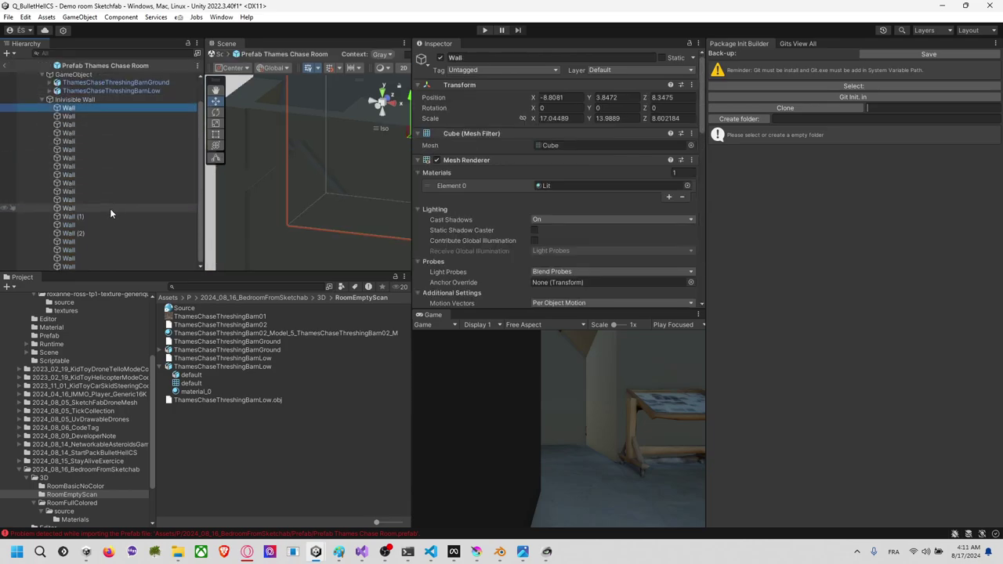
{"action": "left_click", "coordinate": [90, 267], "text": "shift"}
{"action": "left_click", "coordinate": [438, 57]}
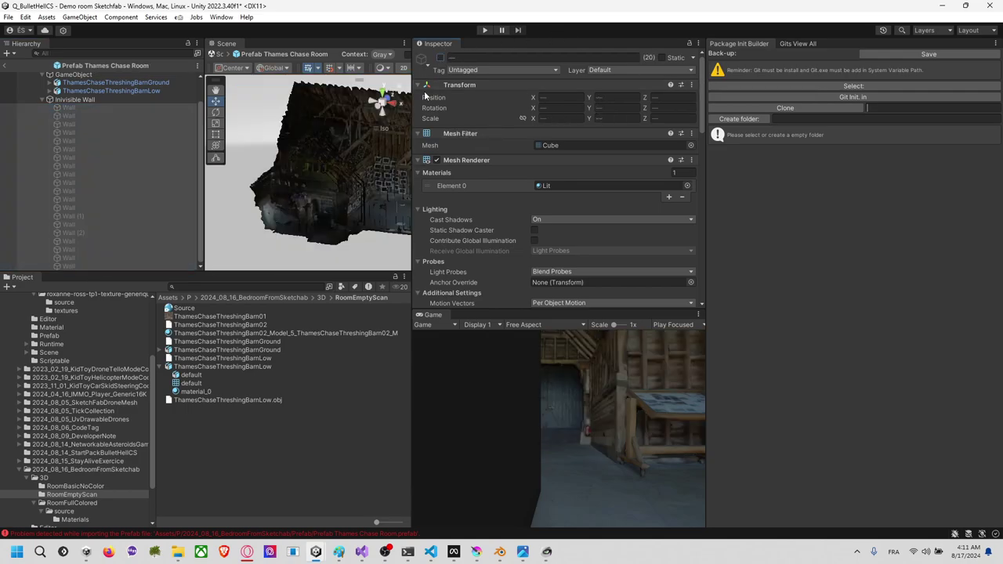
{"action": "left_click", "coordinate": [440, 58]}
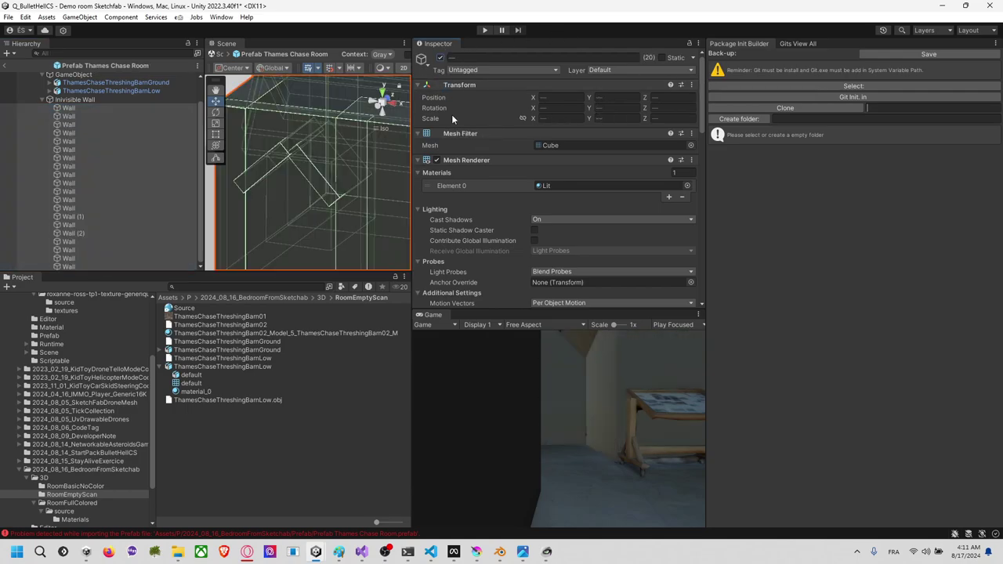
{"action": "left_click", "coordinate": [436, 160]}
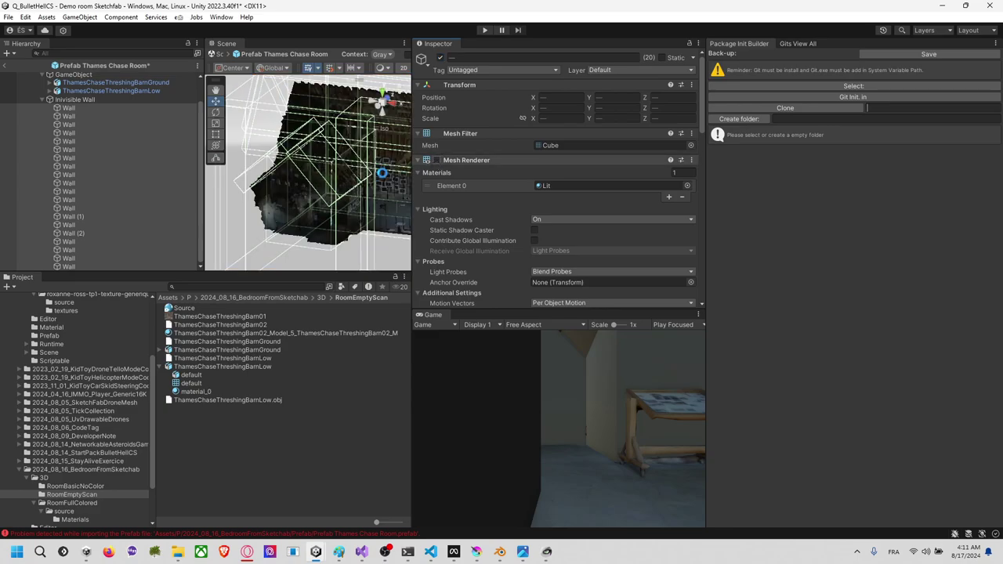
Step: Activate Prefab Room Collision Outside in the room prefab and return to the Demo room Sketchfab scene
{"action": "scroll", "coordinate": [79, 116], "scroll_direction": "up", "scroll_amount": 2}
{"action": "left_click", "coordinate": [91, 93]}
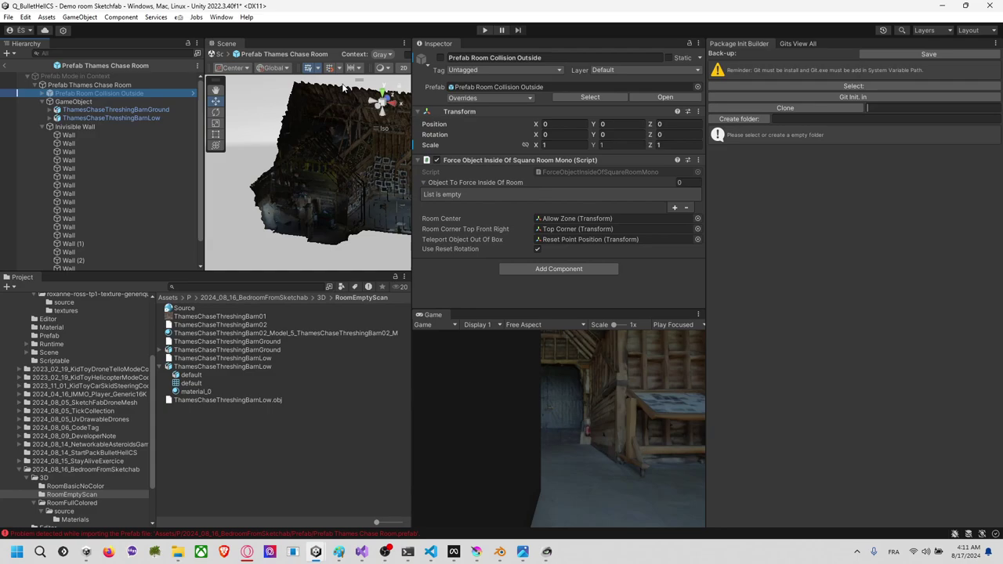
{"action": "left_click", "coordinate": [439, 58]}
{"action": "left_click", "coordinate": [319, 120]}
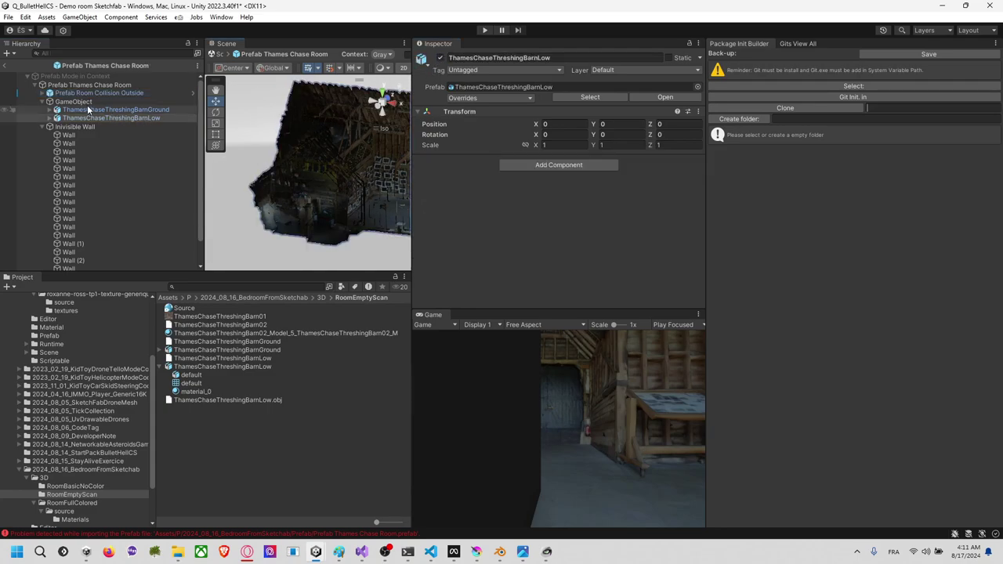
{"action": "left_click", "coordinate": [6, 67]}
{"action": "scroll", "coordinate": [350, 179], "scroll_direction": "down", "scroll_amount": 5}
{"action": "middle_click_drag", "start_coordinate": [350, 179], "coordinate": [301, 178]}
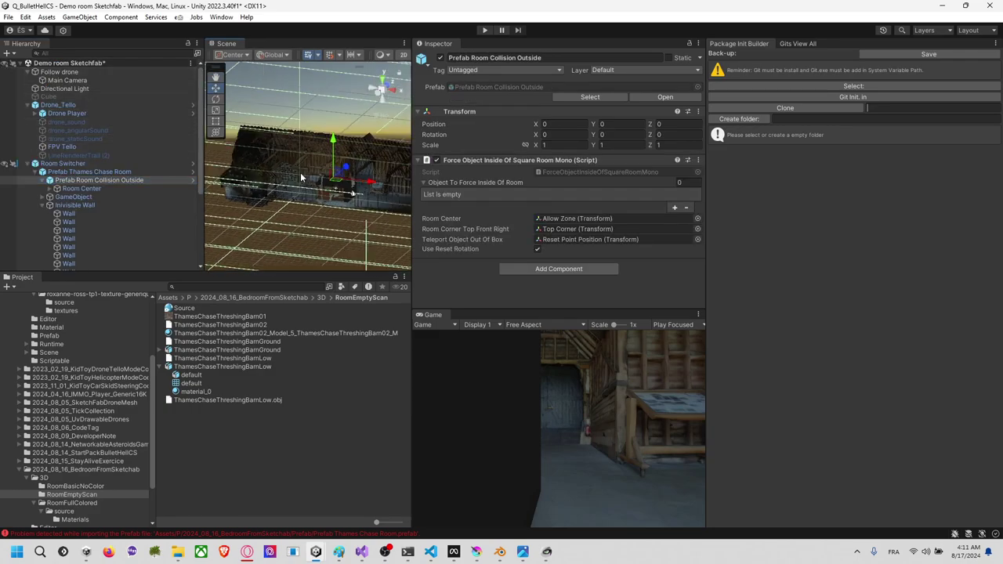
Step: Disable the Switch Room Every N Seconds Mono script on the Room Switcher object
{"action": "left_click", "coordinate": [100, 106]}
{"action": "scroll", "coordinate": [81, 174], "scroll_direction": "down", "scroll_amount": 3}
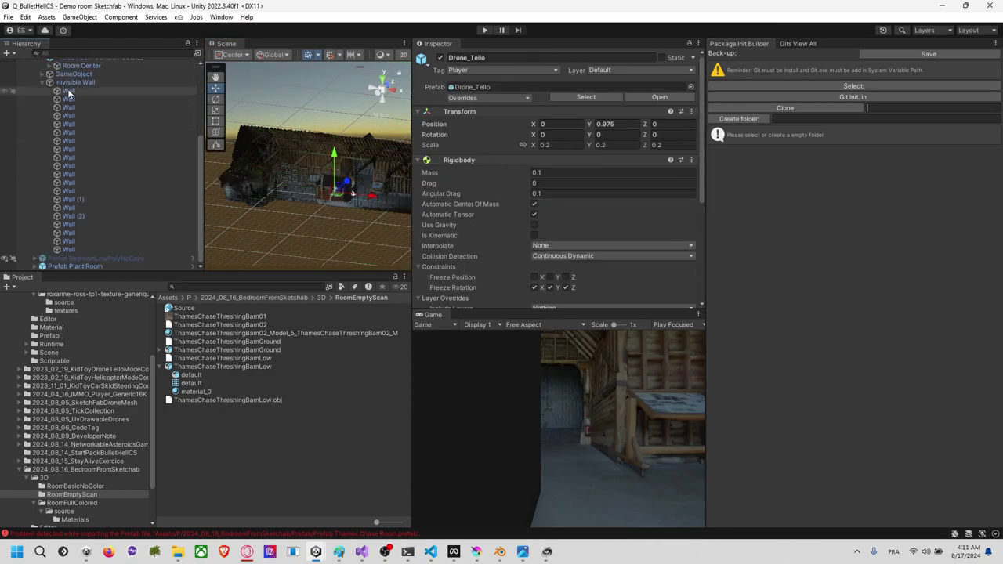
{"action": "scroll", "coordinate": [68, 93], "scroll_direction": "up", "scroll_amount": 2}
{"action": "left_click", "coordinate": [101, 104]}
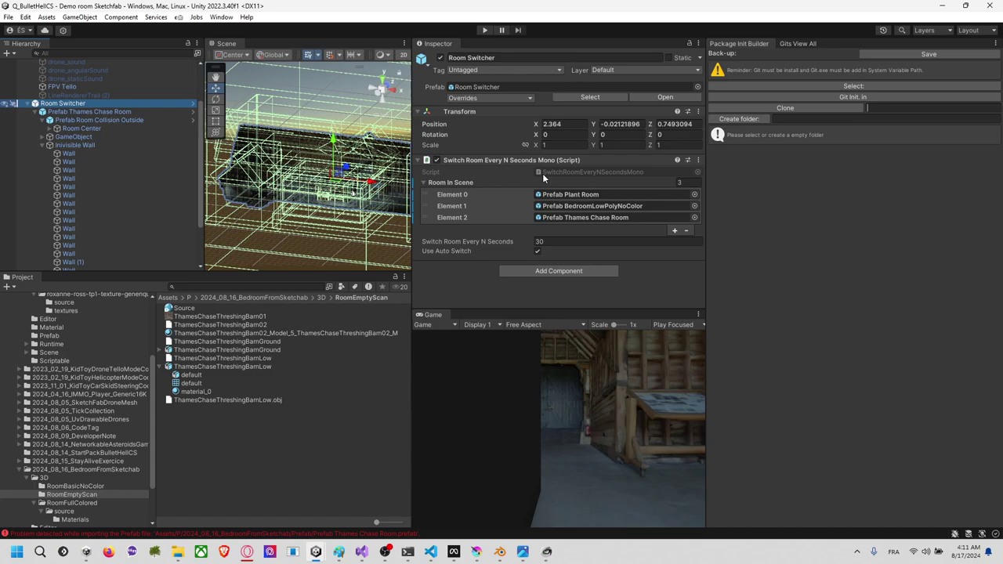
{"action": "left_click", "coordinate": [435, 160]}
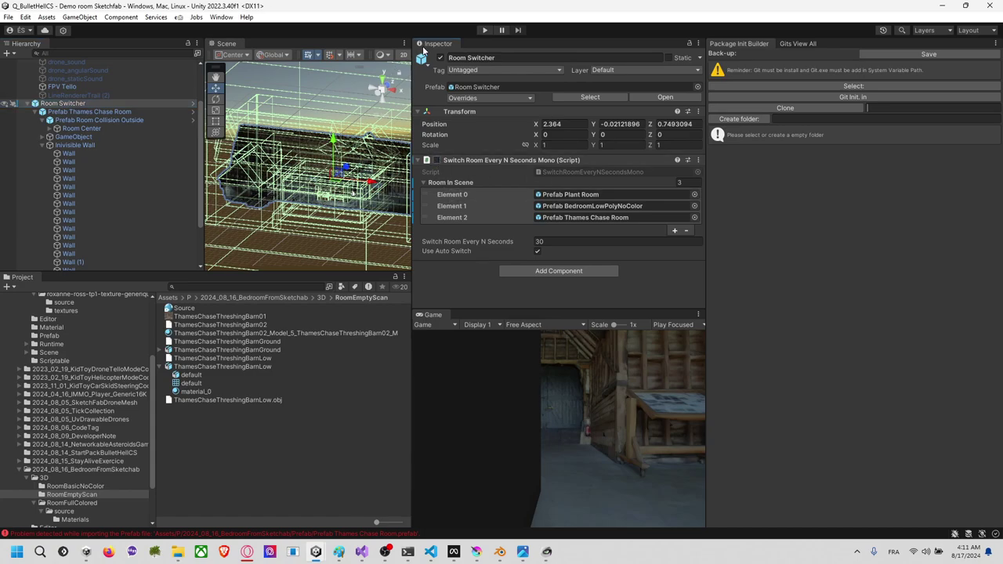
Step: Play-test the drone's flight in the barn by running the Room Switcher script's Next command, and stop Play mode
{"action": "left_click", "coordinate": [484, 32]}
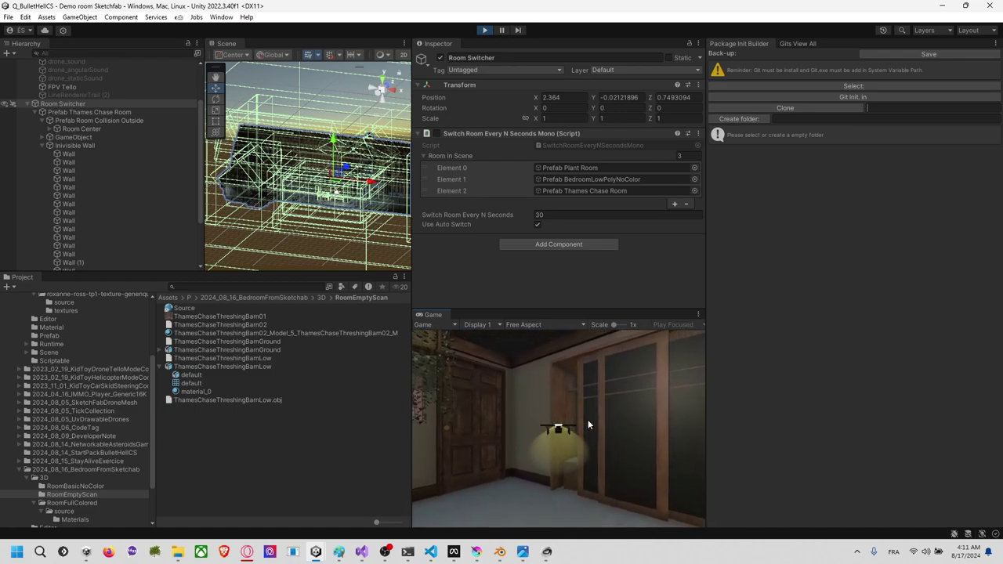
{"action": "right_click", "coordinate": [519, 134]}
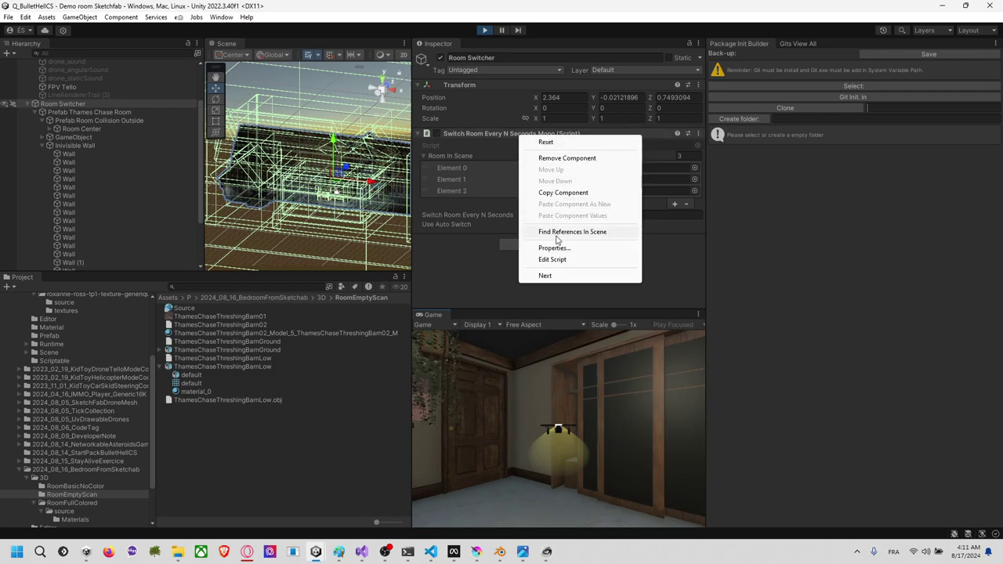
{"action": "left_click", "coordinate": [567, 272]}
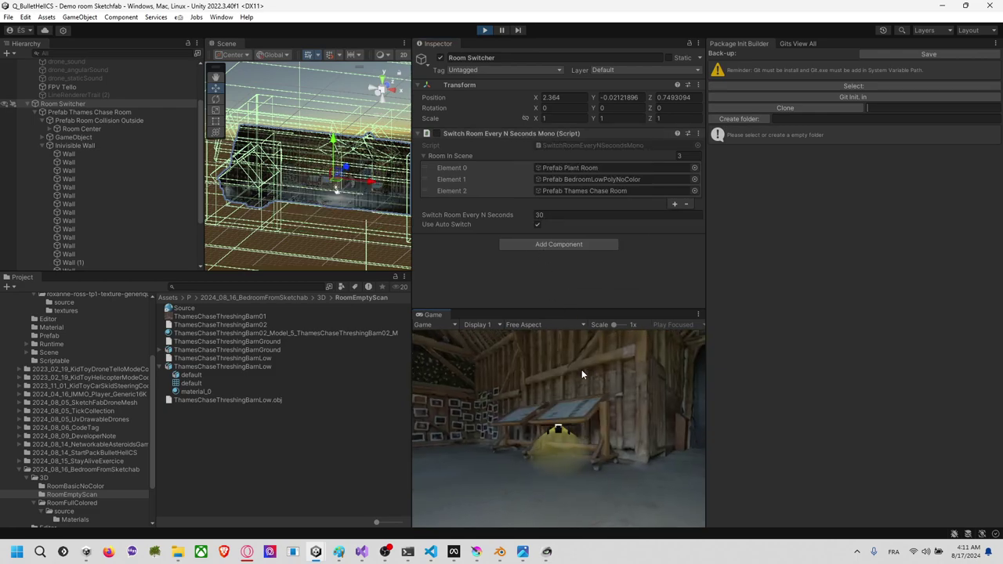
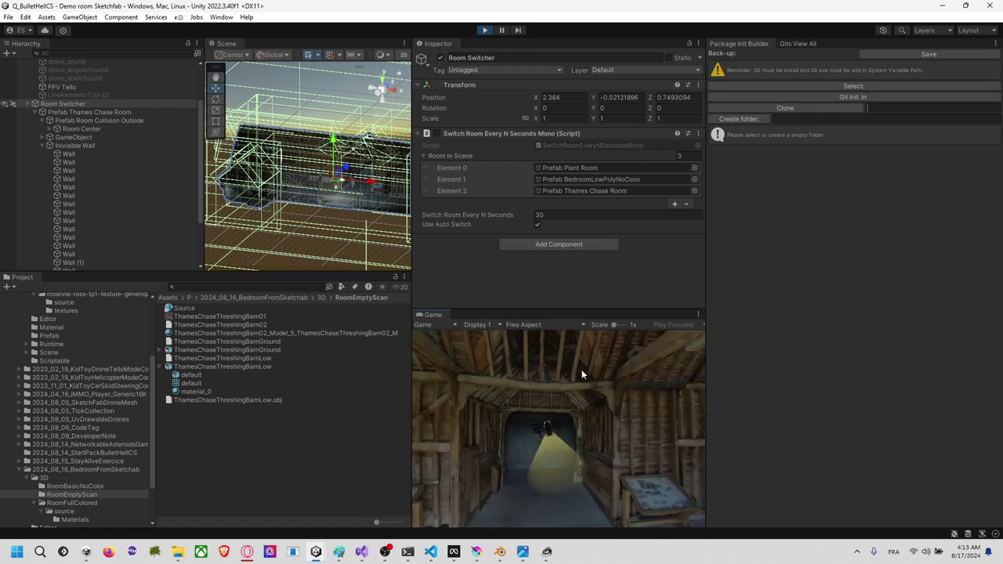
{"action": "left_click", "coordinate": [484, 30]}
Step: Open Prefab Thames Chase Room from the scene hierarchy for editing
{"action": "left_click", "coordinate": [191, 109]}
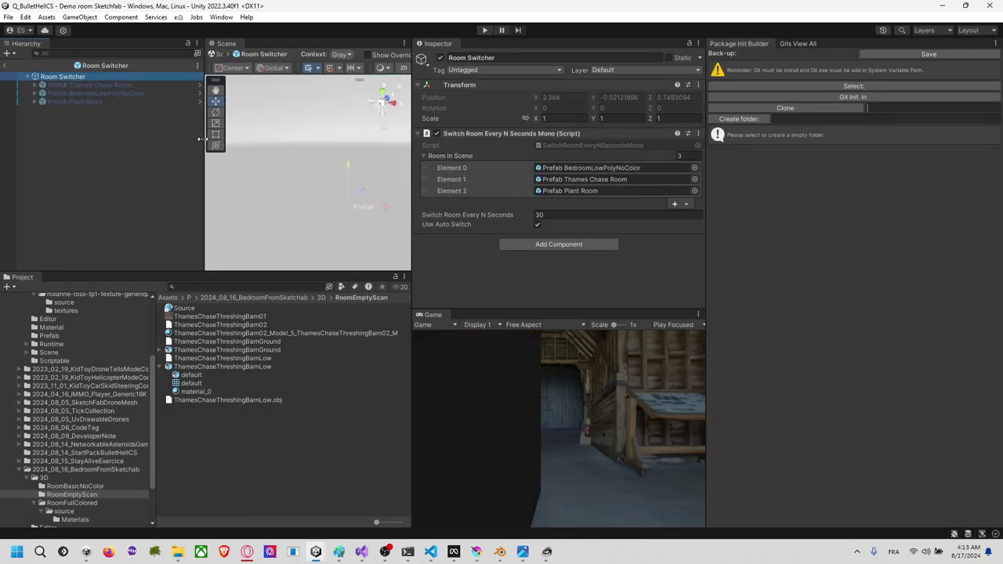
{"action": "left_click", "coordinate": [16, 69]}
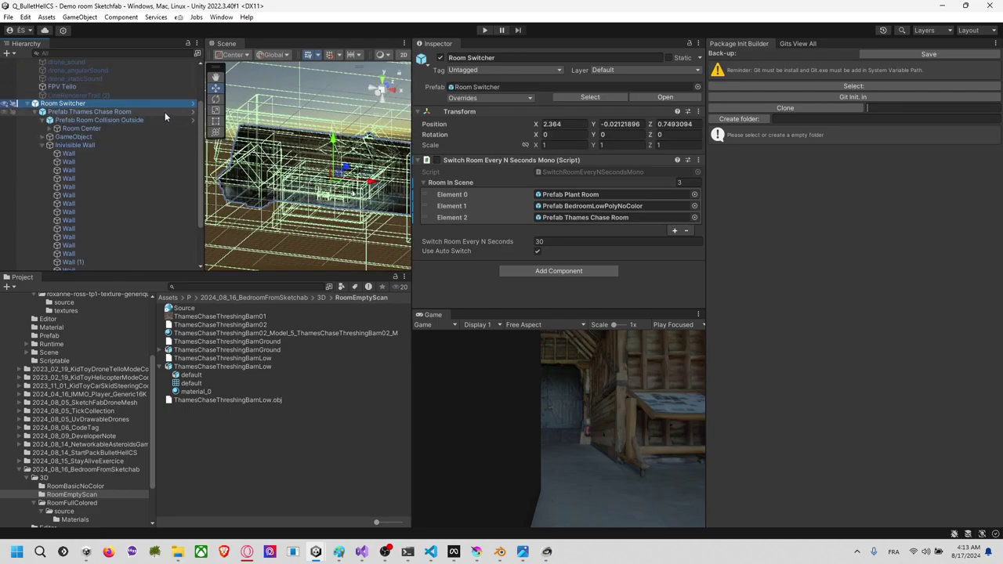
{"action": "left_click", "coordinate": [175, 111]}
{"action": "left_click", "coordinate": [192, 111]}
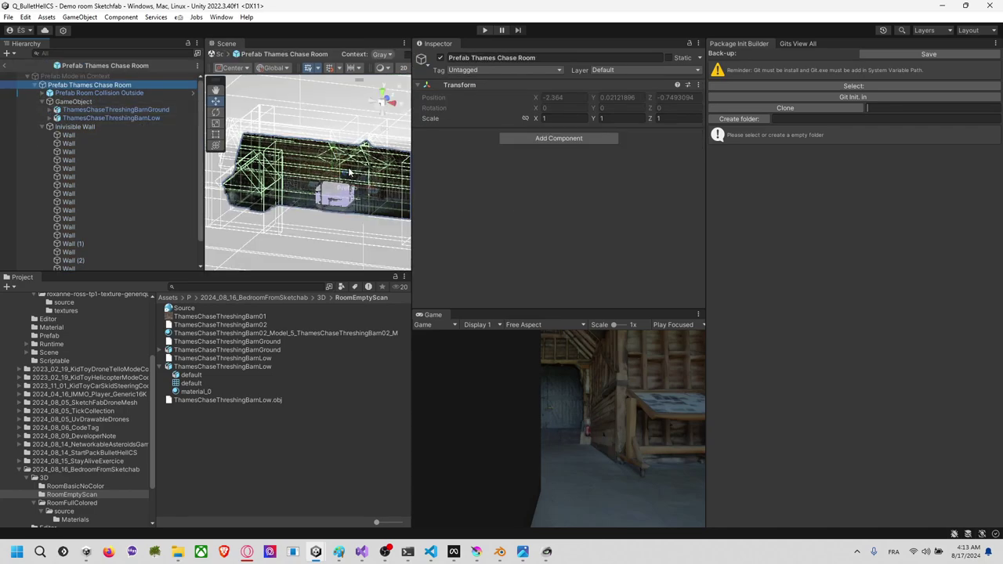
Step: Enable the Mesh Renderer again on all 20 Wall objects under Invisible Wall
{"action": "scroll", "coordinate": [315, 185], "scroll_direction": "up", "scroll_amount": 3}
{"action": "left_click_drag", "start_coordinate": [361, 162], "coordinate": [214, 212], "text": "alt"}
{"action": "right_click_drag", "start_coordinate": [213, 211], "coordinate": [266, 221]}
{"action": "left_click", "coordinate": [267, 221]}
{"action": "left_click", "coordinate": [268, 221]}
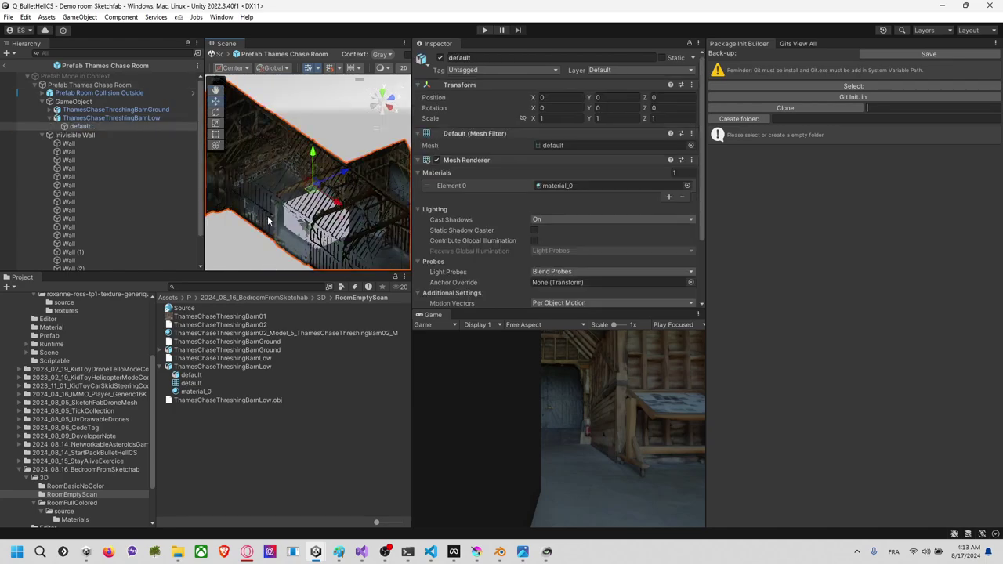
{"action": "left_click", "coordinate": [104, 142]}
{"action": "scroll", "coordinate": [101, 173], "scroll_direction": "down", "scroll_amount": 2}
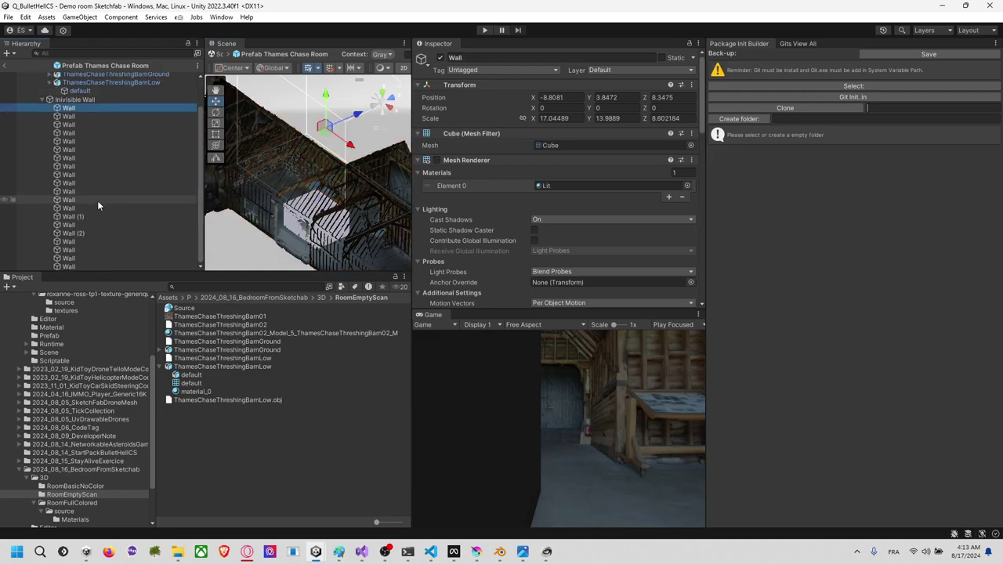
{"action": "left_click", "coordinate": [116, 266], "text": "shift"}
{"action": "left_click", "coordinate": [440, 58]}
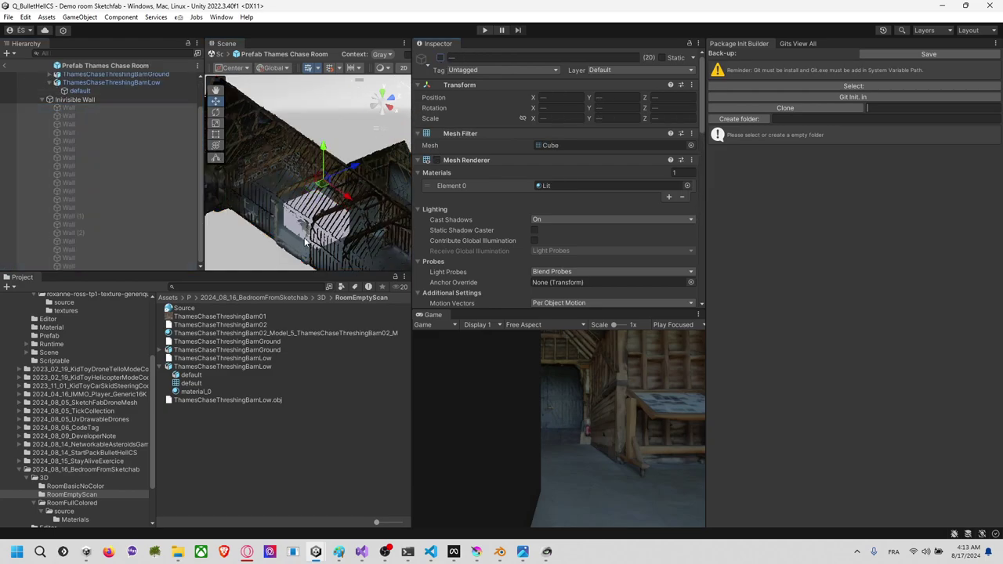
{"action": "left_click", "coordinate": [440, 58]}
{"action": "left_click", "coordinate": [437, 160]}
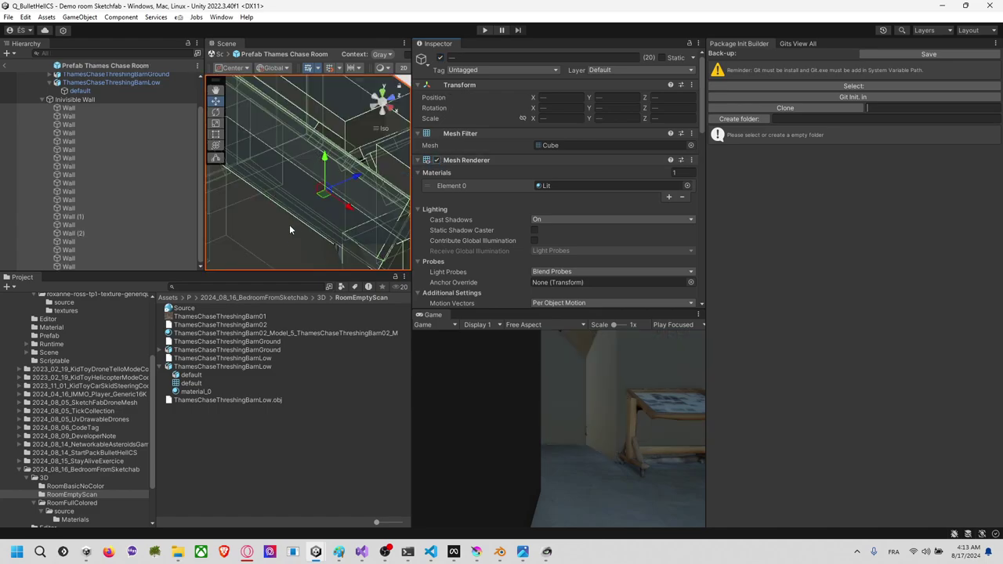
Step: Extend the inner face of the 27.9-long side wall inward with the Rect tool to a Z scale of 5.953583
{"action": "left_click", "coordinate": [290, 227]}
{"action": "scroll", "coordinate": [294, 245], "scroll_direction": "down", "scroll_amount": 1}
{"action": "right_click_drag", "start_coordinate": [306, 202], "coordinate": [267, 191]}
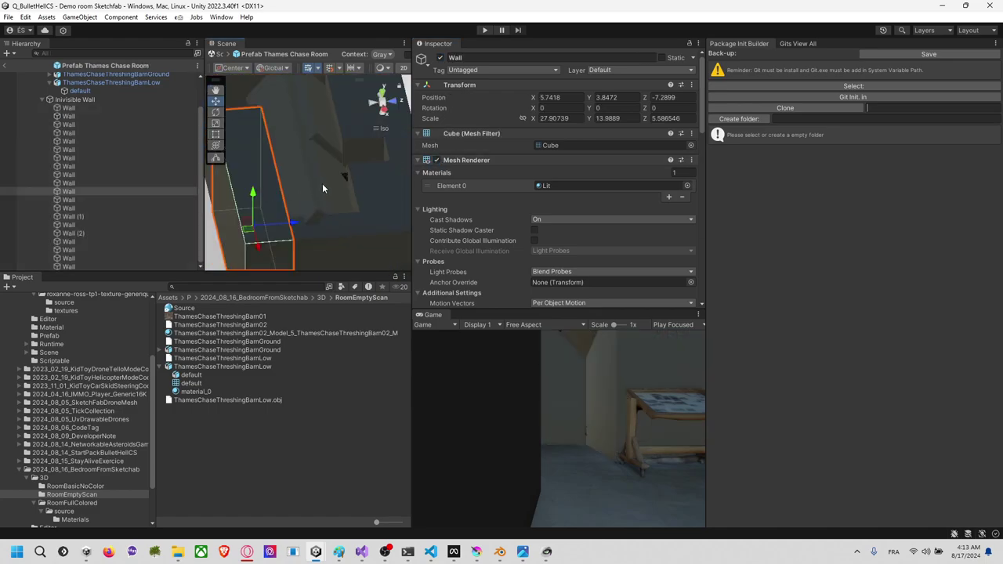
{"action": "middle_click_drag", "start_coordinate": [322, 185], "coordinate": [304, 153]}
{"action": "right_click_drag", "start_coordinate": [303, 151], "coordinate": [275, 140]}
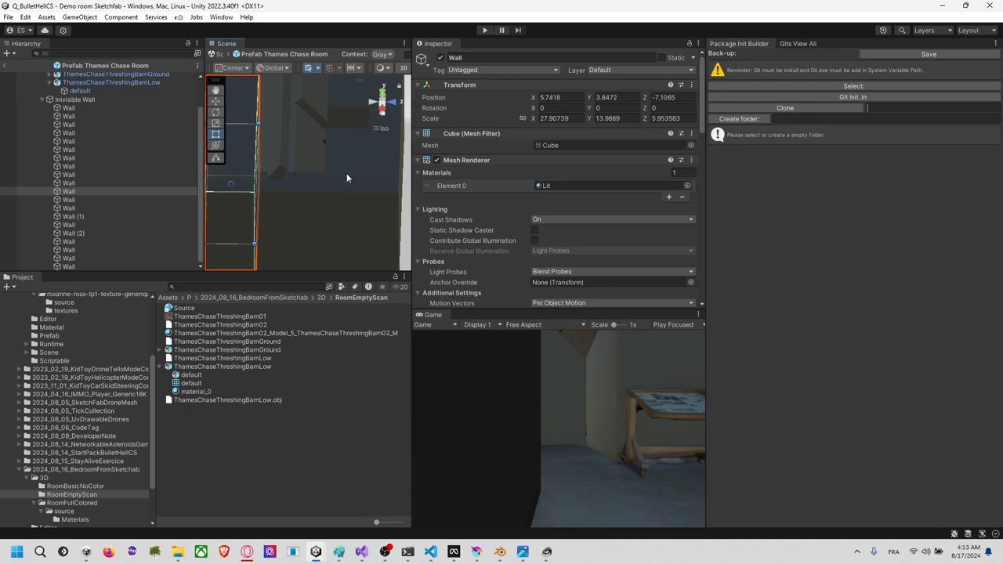
Step: Select the long wall on the opposite side of the room and hide it in the scene
{"action": "right_click_drag", "start_coordinate": [347, 178], "coordinate": [316, 166]}
{"action": "left_click", "coordinate": [323, 169]}
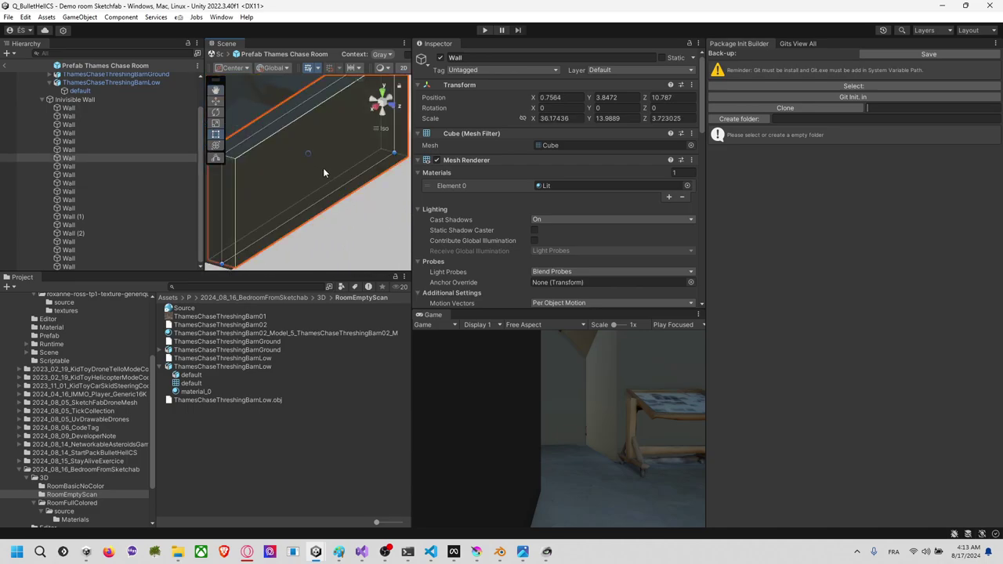
{"action": "middle_click_drag", "start_coordinate": [323, 169], "coordinate": [383, 188]}
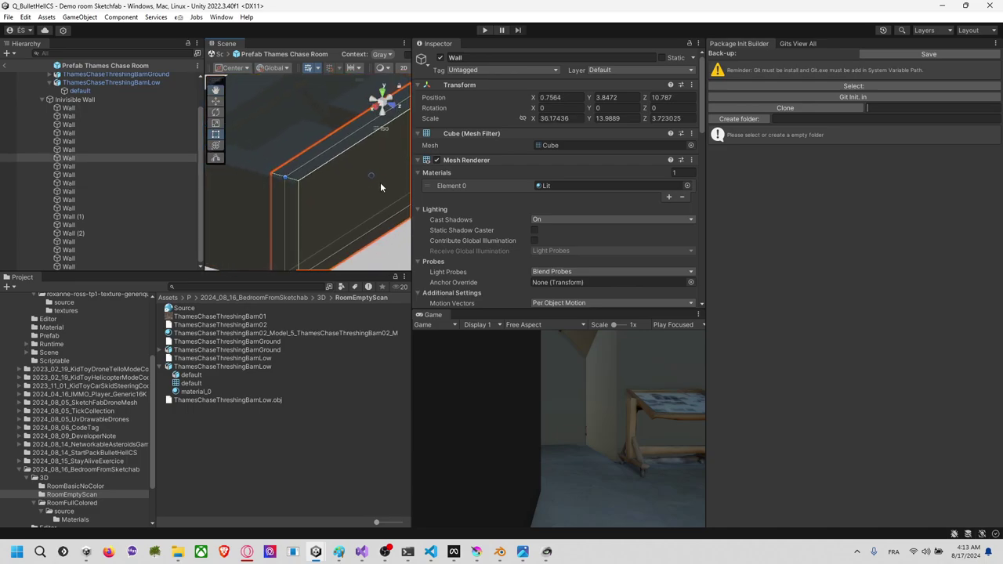
{"action": "left_click", "coordinate": [6, 159]}
{"action": "right_click_drag", "start_coordinate": [366, 200], "coordinate": [488, 308]}
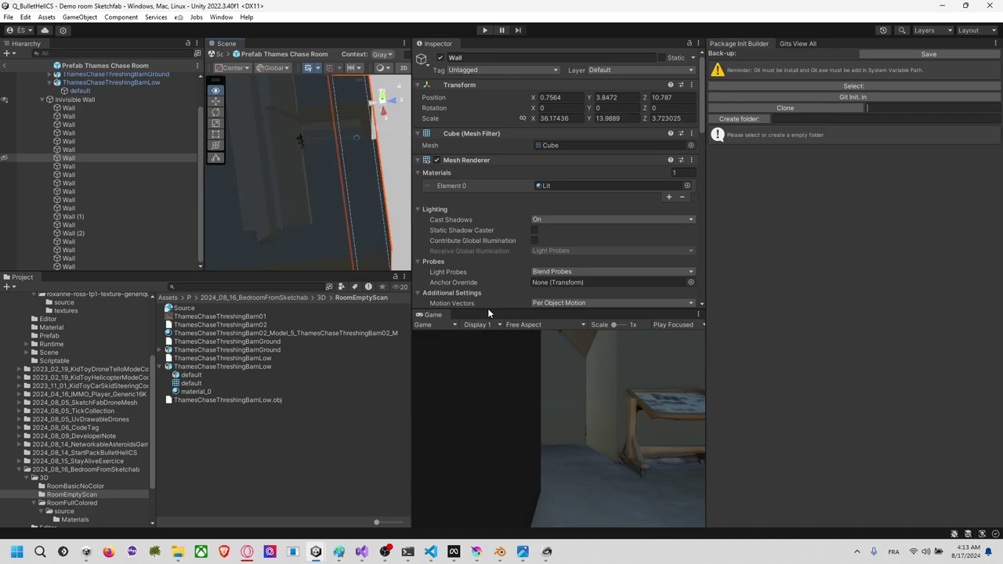
Step: In a top wireframe view, extend the inner face of the 36.17-long wall inward to a Z scale of 4.101657
{"action": "left_click", "coordinate": [381, 102]}
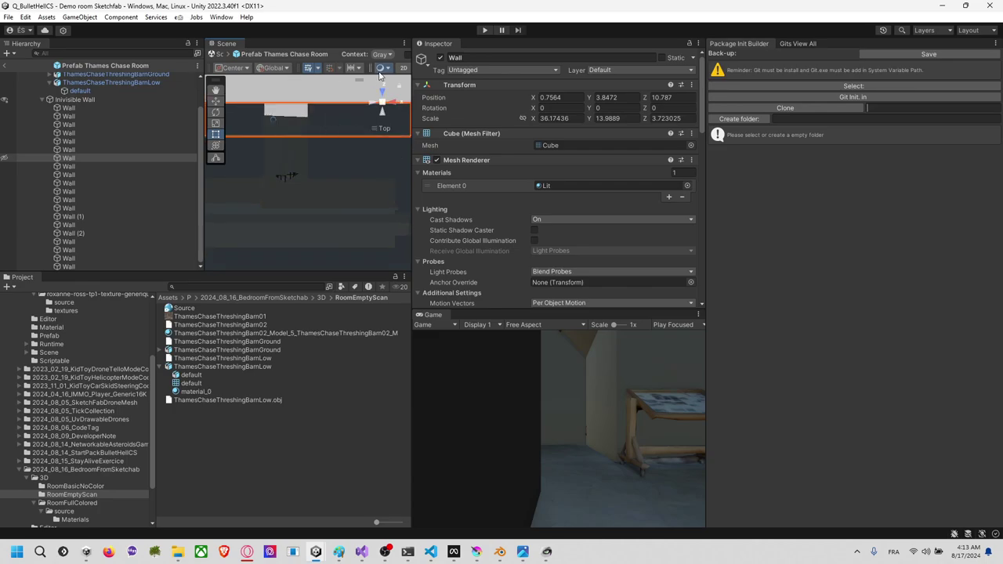
{"action": "left_click", "coordinate": [381, 69]}
{"action": "left_click", "coordinate": [399, 97]}
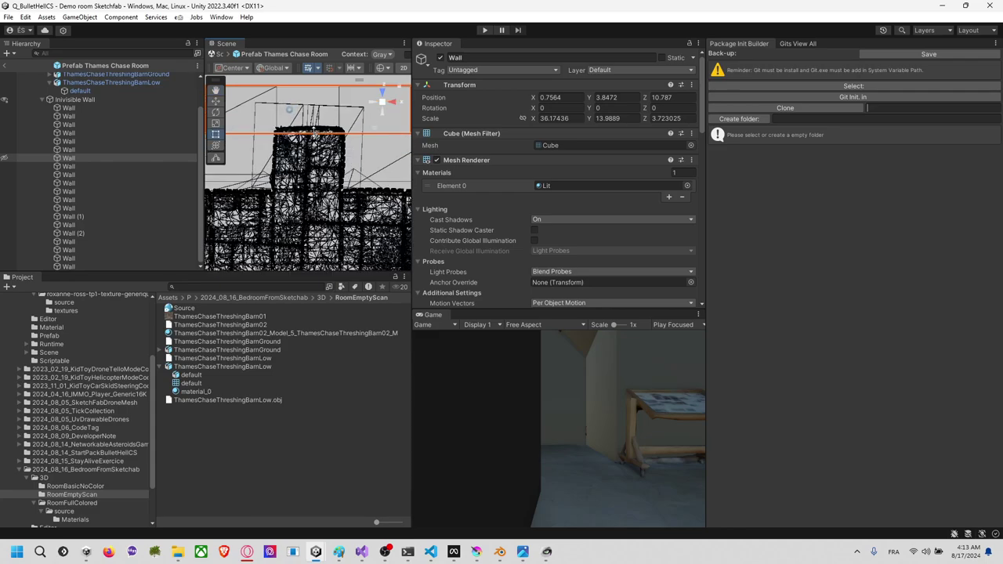
{"action": "scroll", "coordinate": [321, 159], "scroll_direction": "down", "scroll_amount": 2}
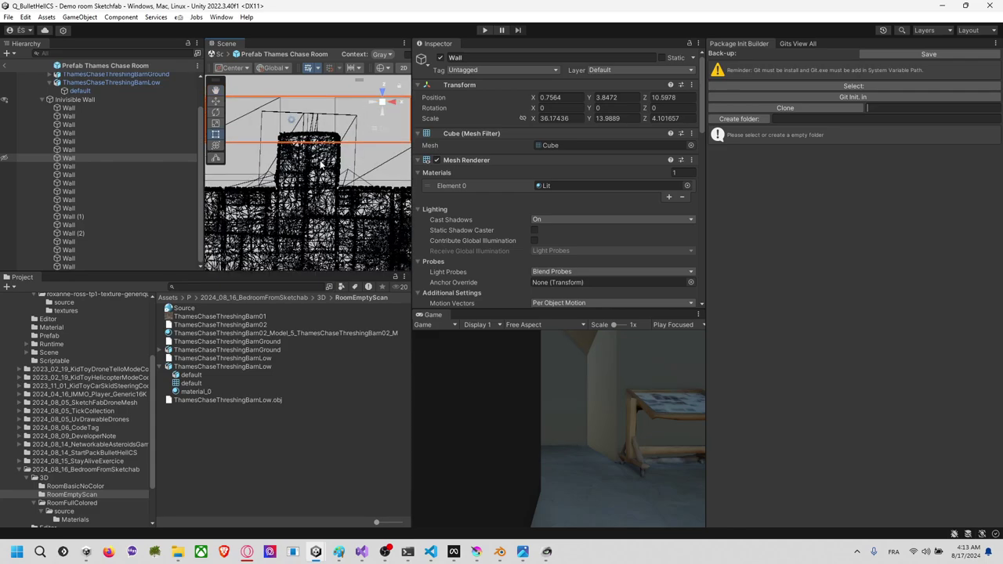
Step: Extend the inner face of the 17.04-long wall beside the barn's projecting bay slightly inward over the scan's edge
{"action": "middle_click_drag", "start_coordinate": [310, 207], "coordinate": [389, 154]}
{"action": "scroll", "coordinate": [336, 171], "scroll_direction": "down", "scroll_amount": 1}
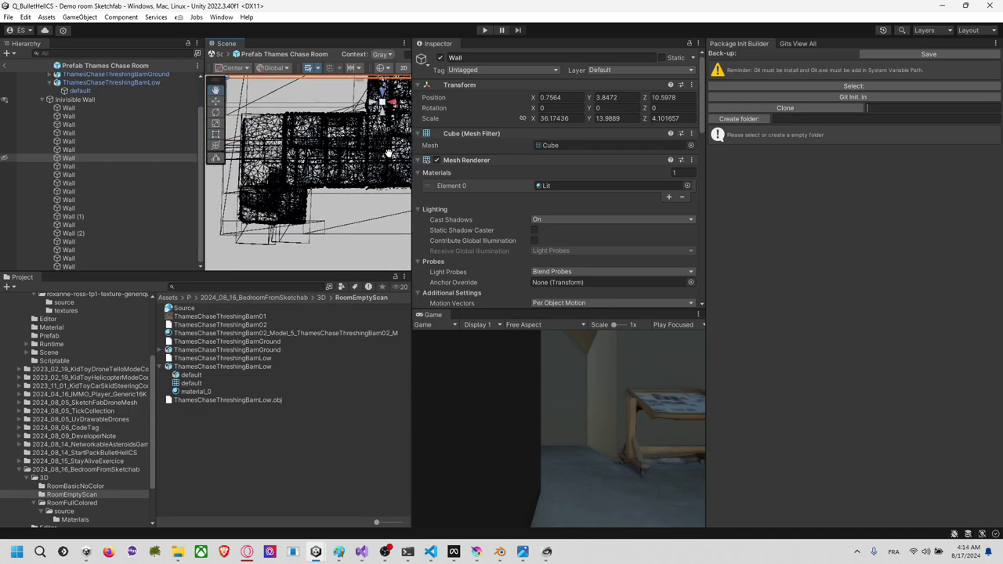
{"action": "left_click", "coordinate": [358, 214]}
{"action": "mouse_move", "coordinate": [354, 196]}
{"action": "middle_mouse_down"}
{"action": "mouse_move", "coordinate": [302, 182]}
{"action": "mouse_move", "coordinate": [233, 185]}
{"action": "mouse_move", "coordinate": [358, 188]}
{"action": "middle_mouse_up"}
{"action": "left_click", "coordinate": [299, 227]}
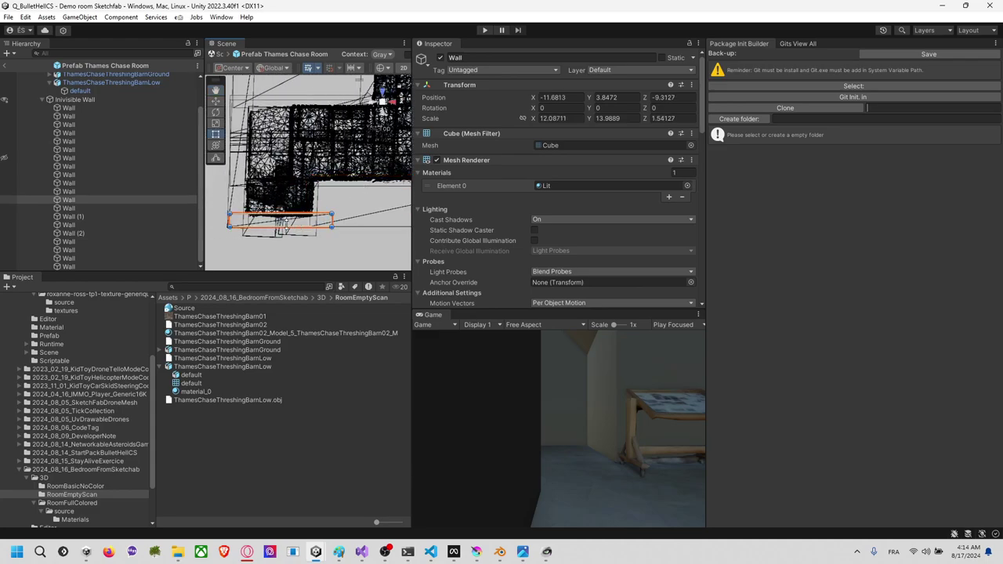
{"action": "left_click", "coordinate": [245, 202]}
{"action": "scroll", "coordinate": [358, 160], "scroll_direction": "up", "scroll_amount": 3}
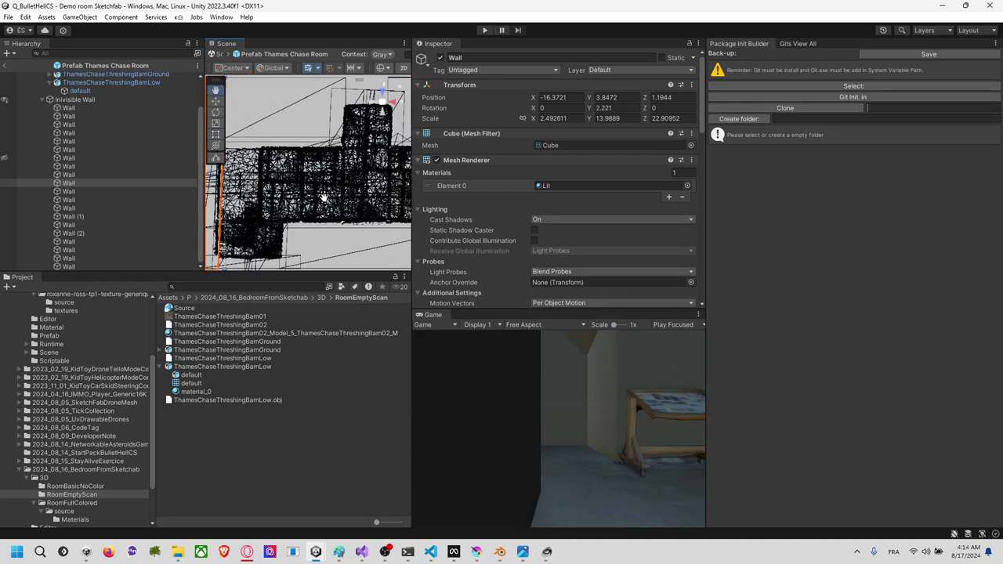
{"action": "left_click", "coordinate": [305, 143]}
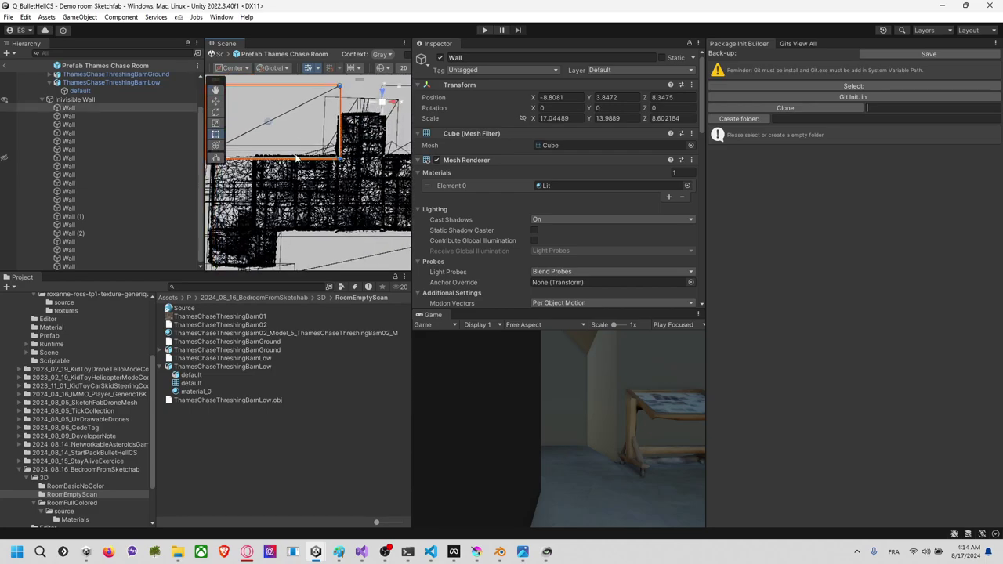
{"action": "left_click_drag", "start_coordinate": [296, 158], "coordinate": [306, 161]}
Step: Examine how the remaining collision walls line up with the barn scan from the top and back views
{"action": "middle_click_drag", "start_coordinate": [342, 165], "coordinate": [291, 155]}
{"action": "left_click", "coordinate": [325, 139]}
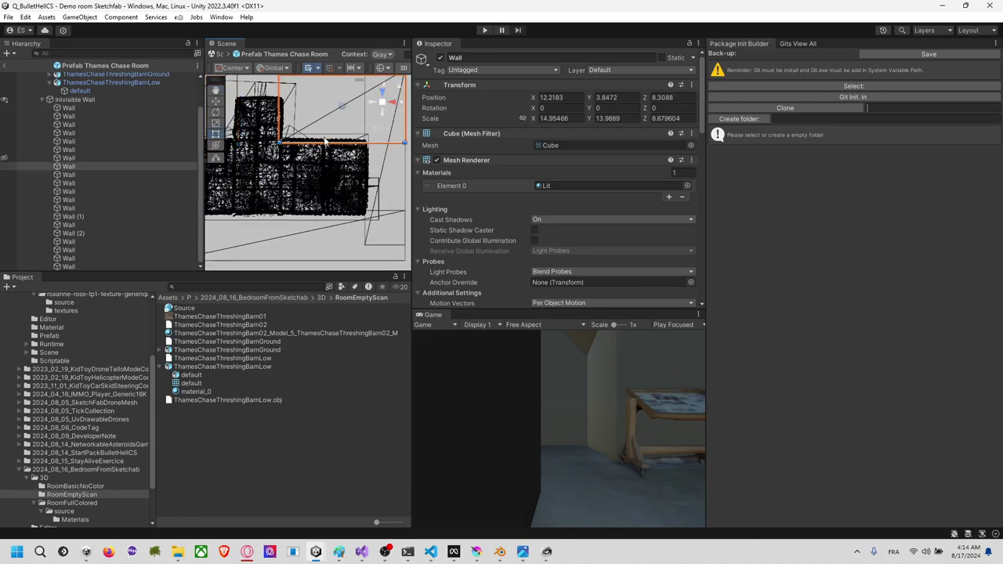
{"action": "left_click", "coordinate": [384, 172]}
{"action": "middle_click_drag", "start_coordinate": [329, 205], "coordinate": [363, 166]}
{"action": "left_click", "coordinate": [384, 109]}
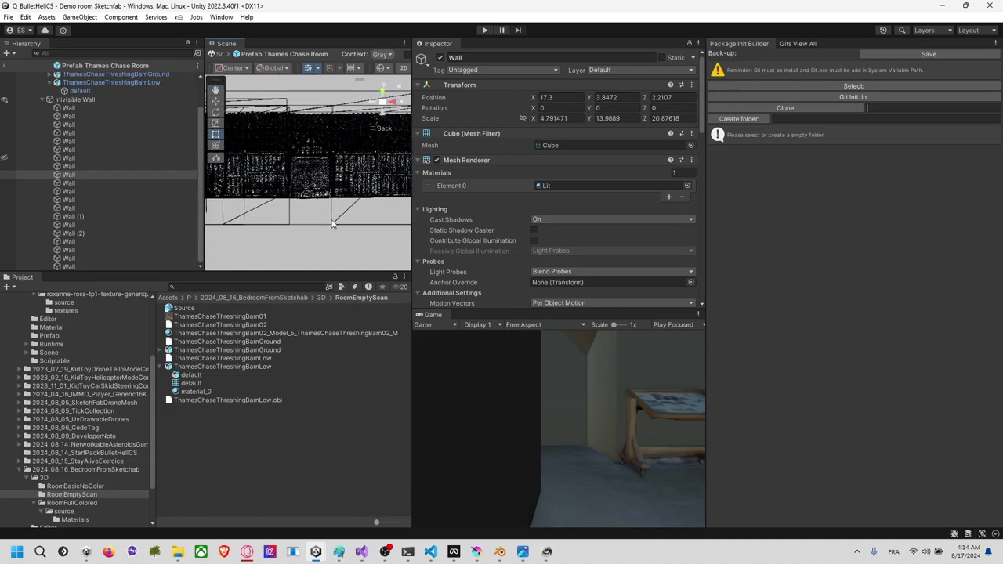
{"action": "left_click", "coordinate": [330, 220]}
{"action": "middle_click_drag", "start_coordinate": [254, 236], "coordinate": [261, 203]}
{"action": "left_click", "coordinate": [261, 203]}
{"action": "left_click", "coordinate": [336, 173]}
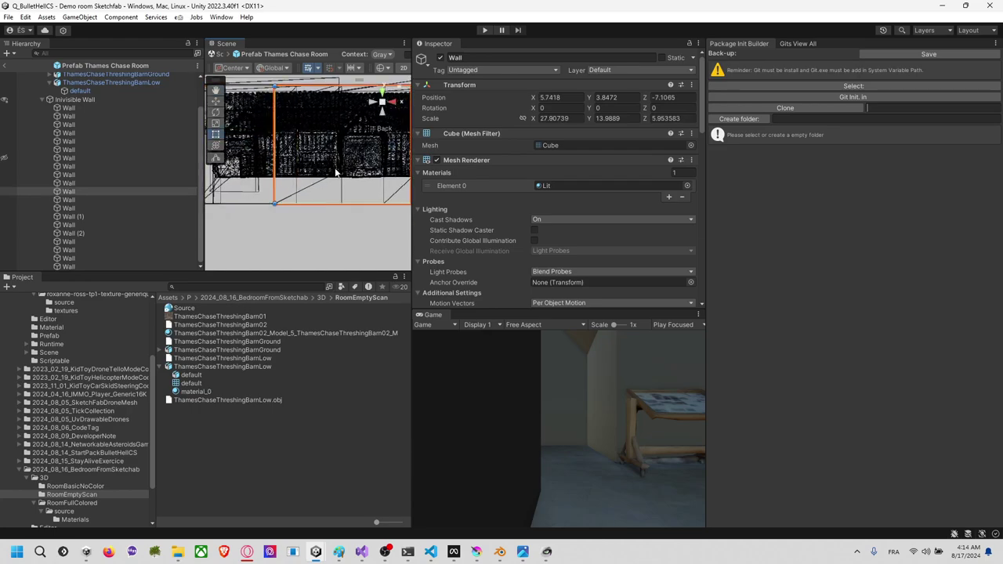
{"action": "left_click", "coordinate": [244, 153]}
{"action": "scroll", "coordinate": [266, 156], "scroll_direction": "down", "scroll_amount": 3}
{"action": "middle_click_drag", "start_coordinate": [329, 167], "coordinate": [298, 197]}
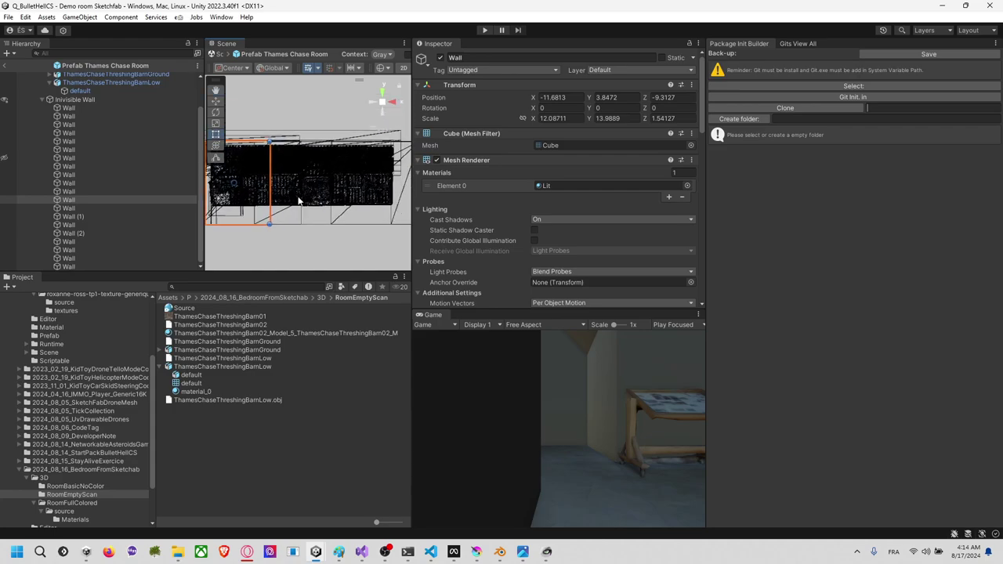
{"action": "left_click", "coordinate": [317, 263]}
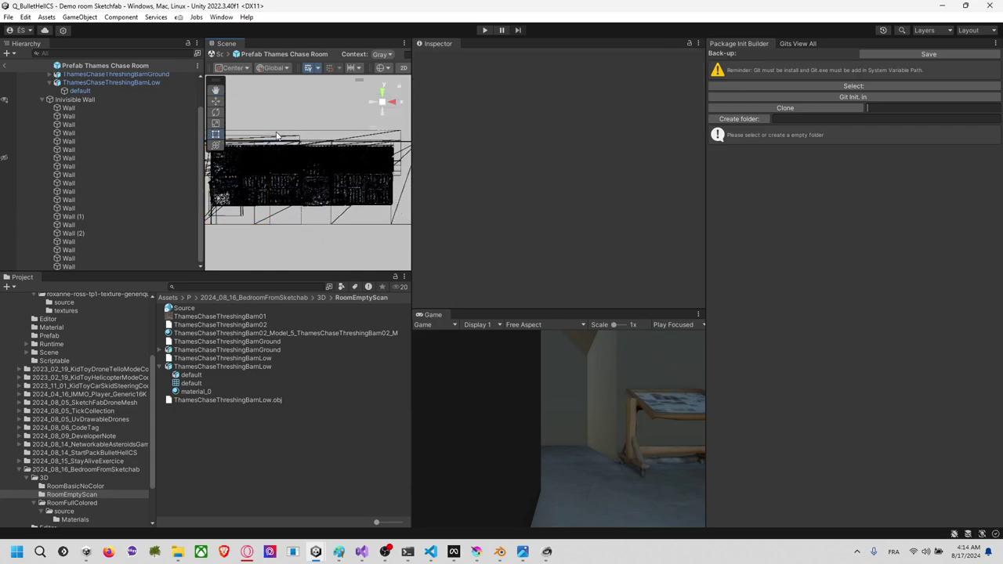
Step: Disable the Mesh Renderer on all 20 Wall objects under Invisible Wall
{"action": "scroll", "coordinate": [107, 92], "scroll_direction": "up", "scroll_amount": 2}
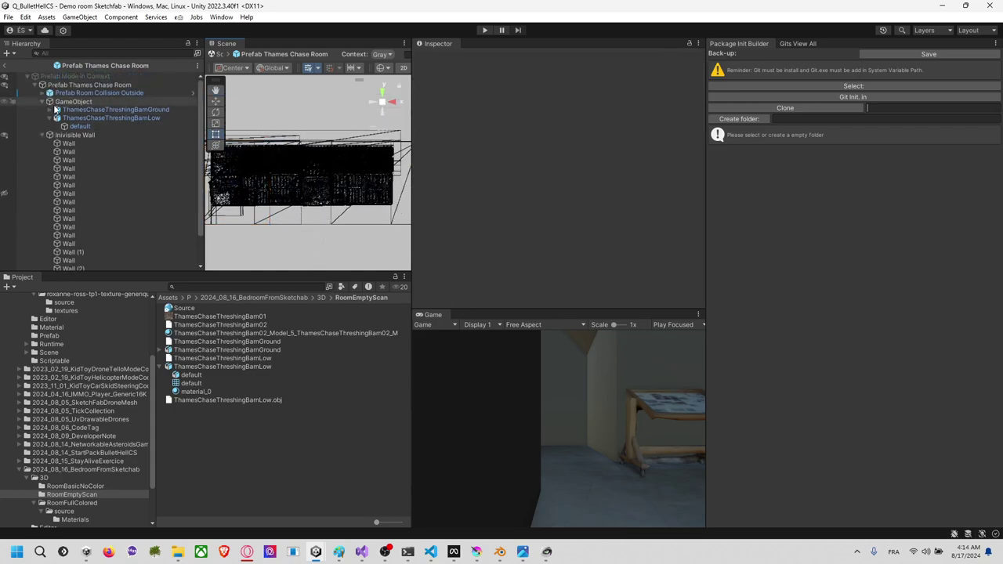
{"action": "left_click", "coordinate": [82, 145]}
{"action": "scroll", "coordinate": [92, 160], "scroll_direction": "down", "scroll_amount": 2}
{"action": "left_click", "coordinate": [87, 262], "text": "shift"}
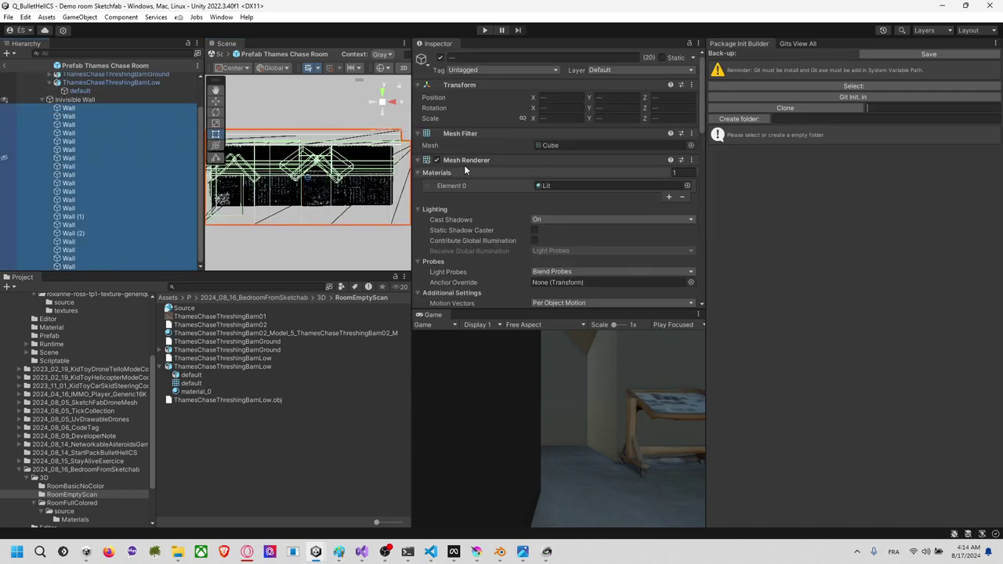
{"action": "left_click", "coordinate": [319, 111]}
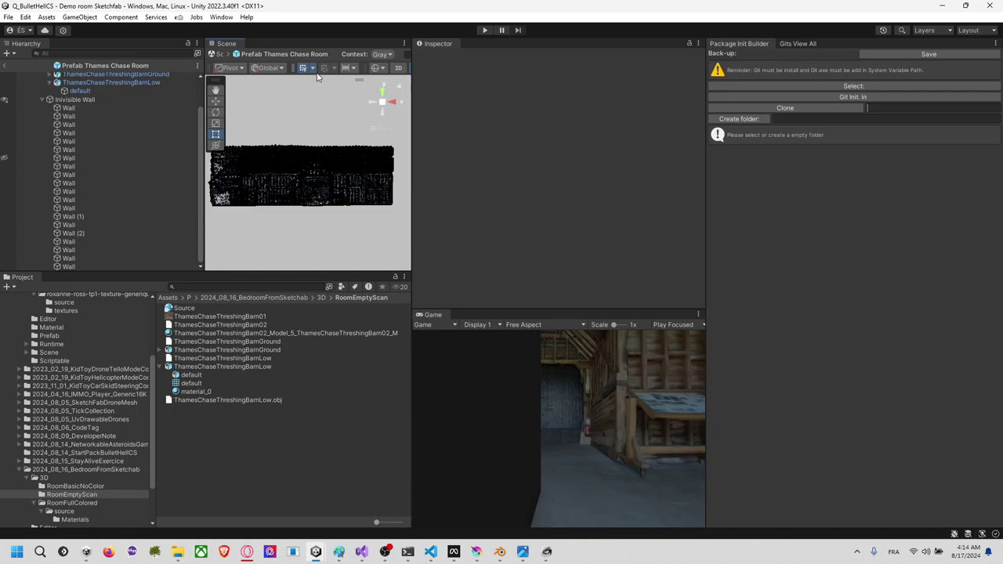
Step: Collapse the Prefab Thames Chase Room hierarchy and leave prefab editing to return to the scene
{"action": "scroll", "coordinate": [161, 130], "scroll_direction": "up", "scroll_amount": 3}
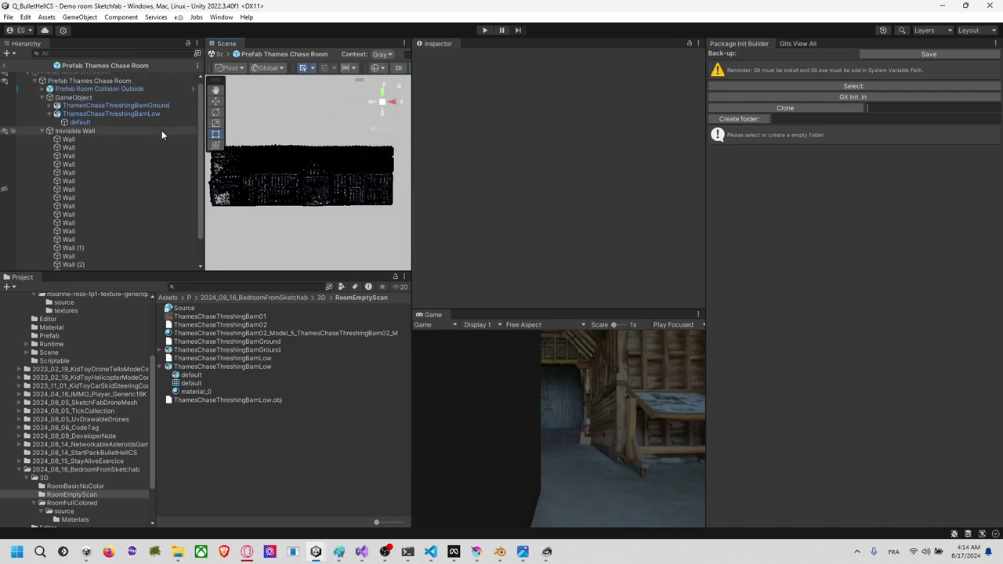
{"action": "left_click", "coordinate": [29, 85]}
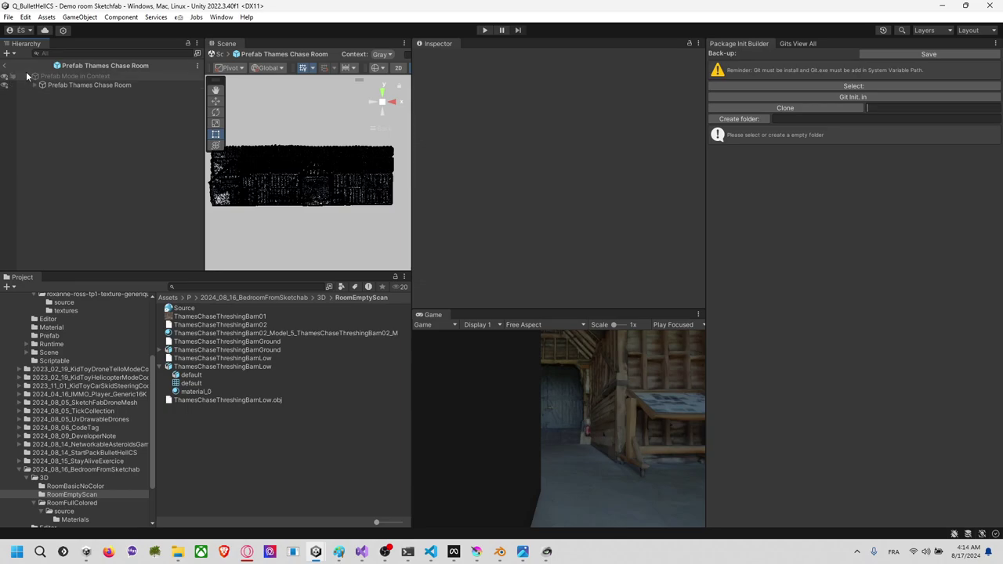
{"action": "left_click", "coordinate": [9, 66]}
{"action": "left_click", "coordinate": [303, 247]}
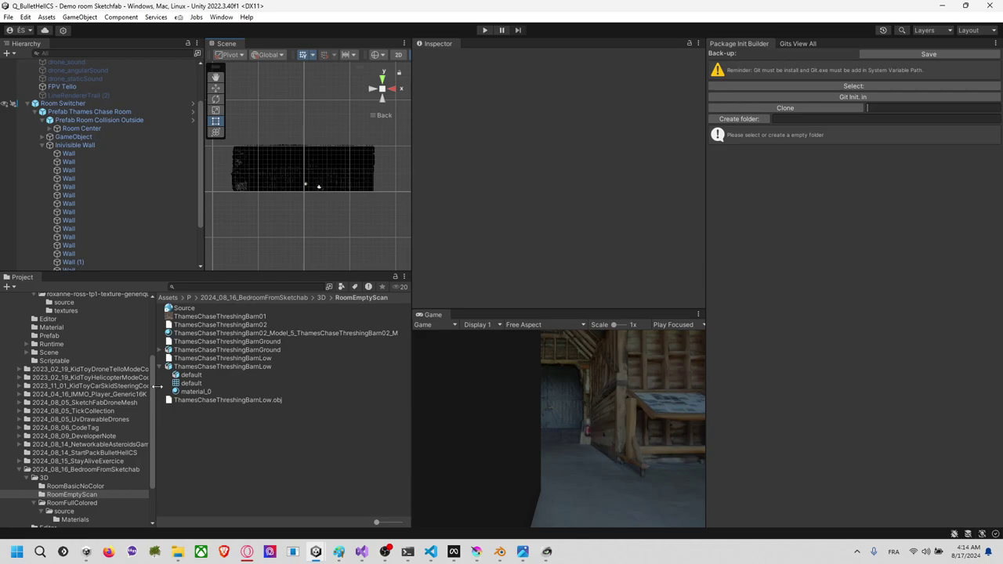
{"action": "left_click", "coordinate": [97, 470]}
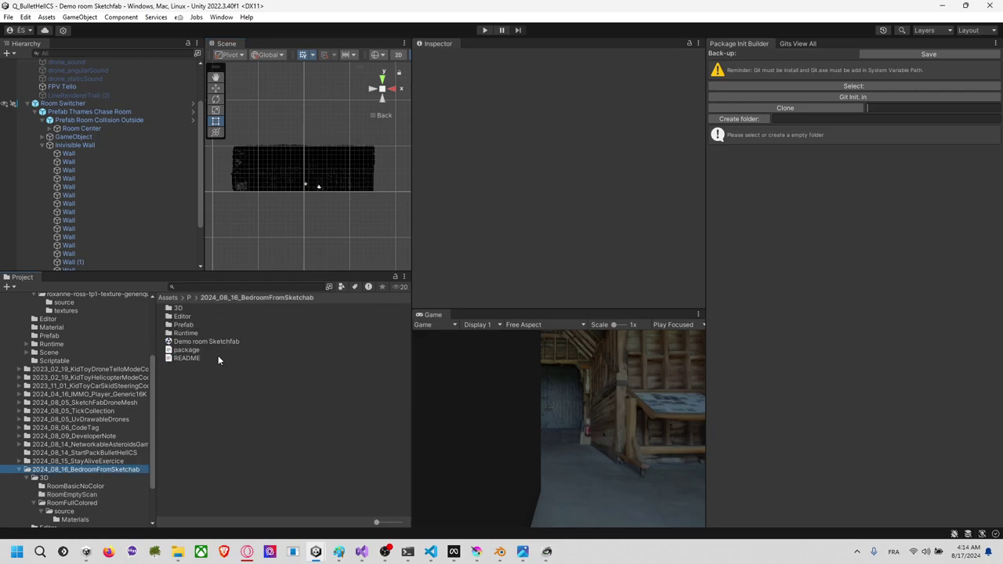
{"action": "left_click", "coordinate": [101, 478]}
{"action": "left_click", "coordinate": [107, 469]}
{"action": "right_click", "coordinate": [108, 469]}
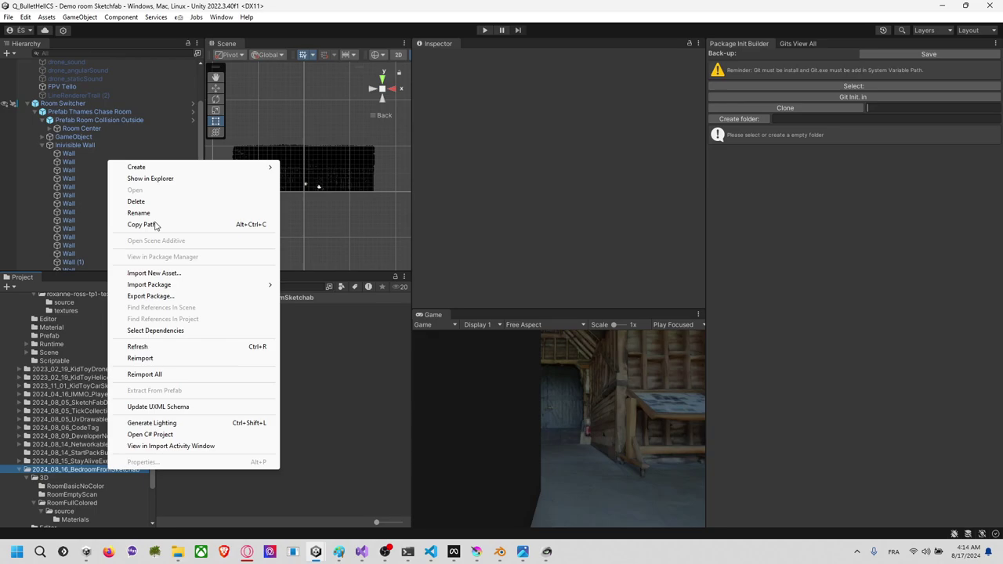
Step: Collapse Prefab Thames Chase Room in the scene hierarchy and set the scene view's shading mode back to Shaded
{"action": "left_click", "coordinate": [107, 105]}
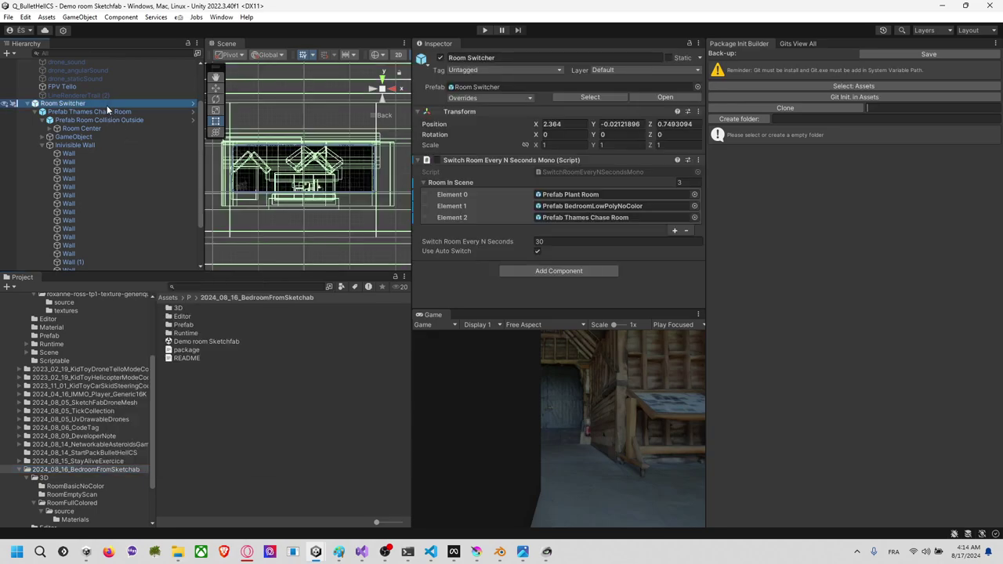
{"action": "left_click", "coordinate": [121, 111]}
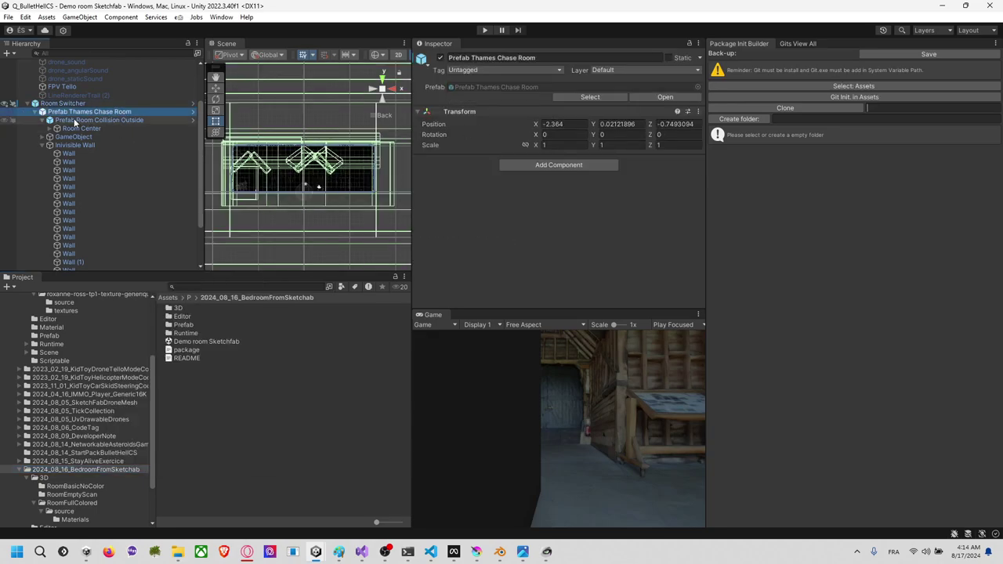
{"action": "left_click", "coordinate": [35, 112]}
{"action": "key", "text": "z"}
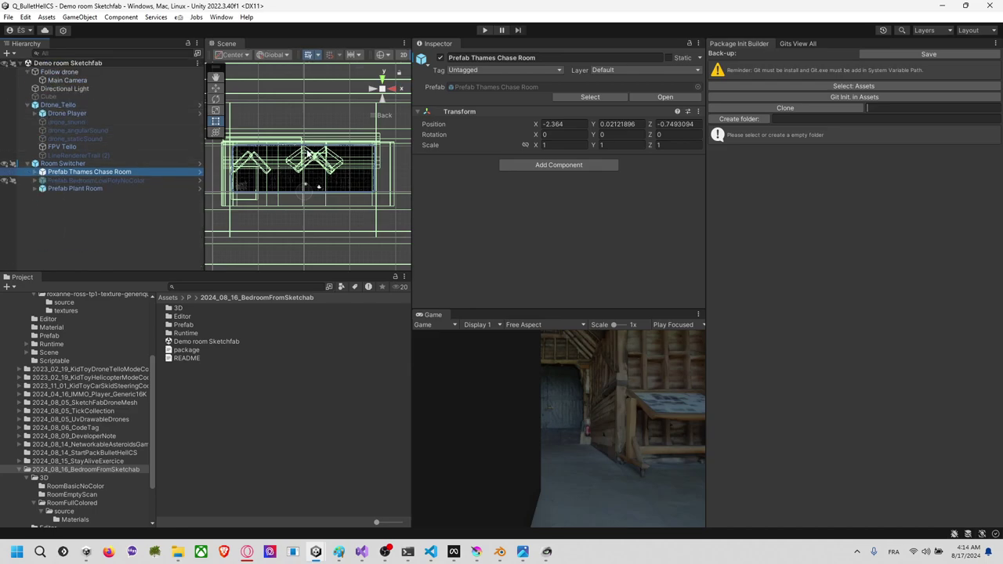
{"action": "left_click", "coordinate": [382, 55]}
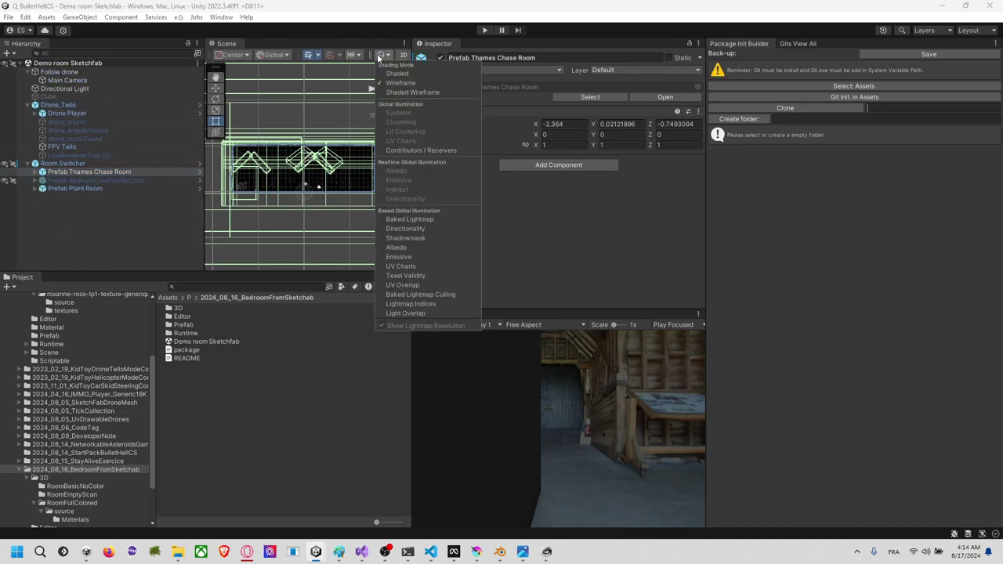
{"action": "left_click", "coordinate": [396, 72]}
{"action": "left_click", "coordinate": [333, 148]}
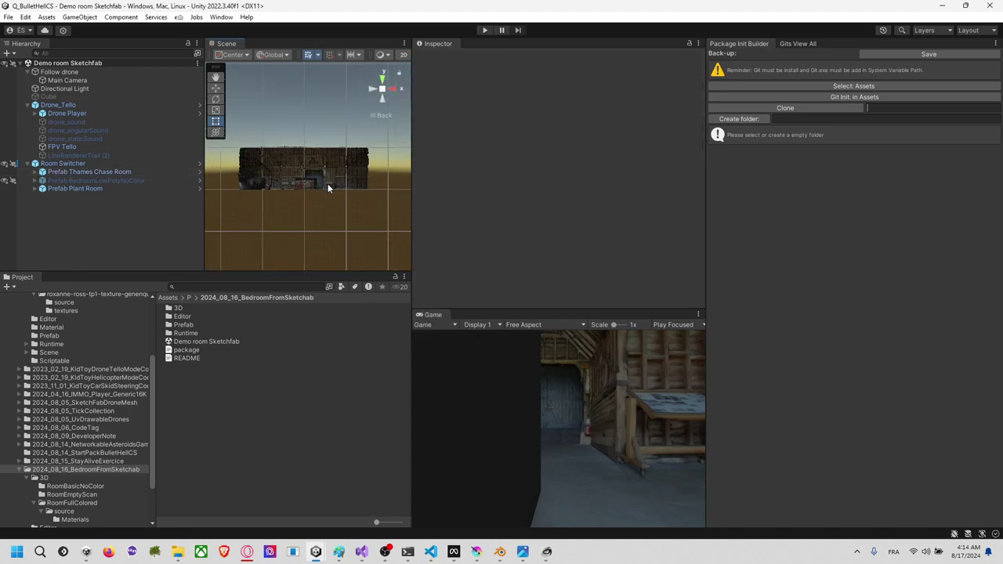
Step: Deactivate Prefab Plant Room under Room Switcher
{"action": "mouse_move", "coordinate": [353, 147]}
{"action": "right_mouse_down"}
{"action": "mouse_move", "coordinate": [334, 178]}
{"action": "mouse_move", "coordinate": [158, 263]}
{"action": "mouse_move", "coordinate": [69, 208]}
{"action": "mouse_move", "coordinate": [174, 141]}
{"action": "mouse_move", "coordinate": [336, 183]}
{"action": "mouse_move", "coordinate": [263, 225]}
{"action": "mouse_move", "coordinate": [532, 272]}
{"action": "right_mouse_up"}
{"action": "left_click_drag", "start_coordinate": [531, 276], "coordinate": [235, 200], "text": "alt"}
{"action": "left_click", "coordinate": [75, 188]}
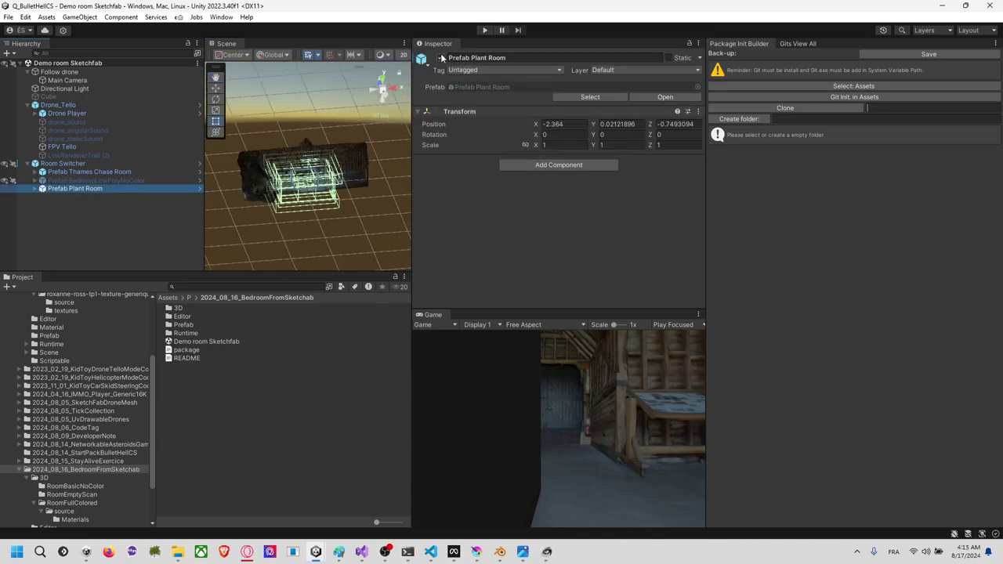
{"action": "left_click", "coordinate": [442, 58]}
{"action": "left_click_drag", "start_coordinate": [313, 204], "coordinate": [149, 177], "text": "alt"}
Step: Enable the Switch Room Every N Seconds Mono script on Room Switcher and apply all overrides to its prefab
{"action": "left_click", "coordinate": [87, 163]}
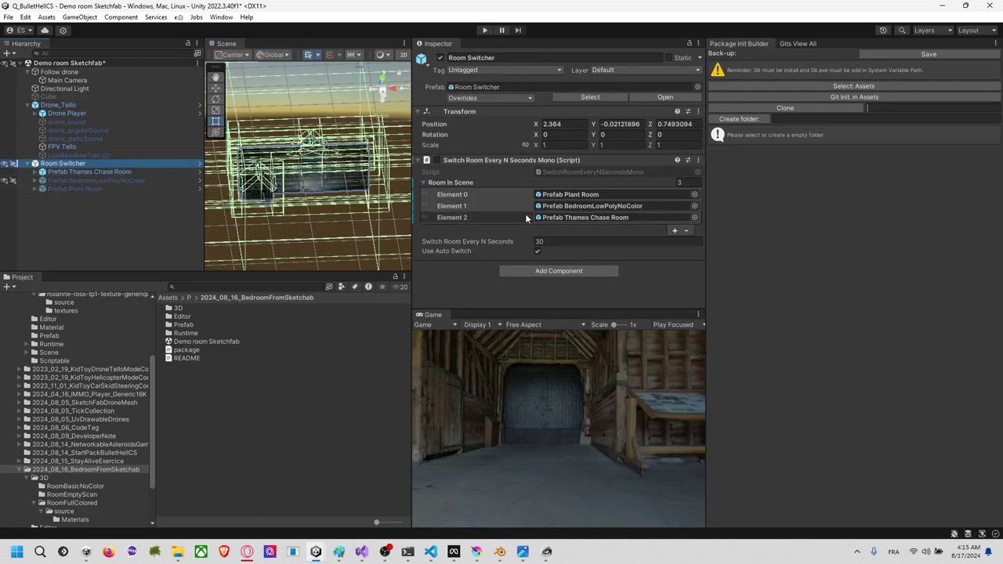
{"action": "left_click", "coordinate": [490, 97]}
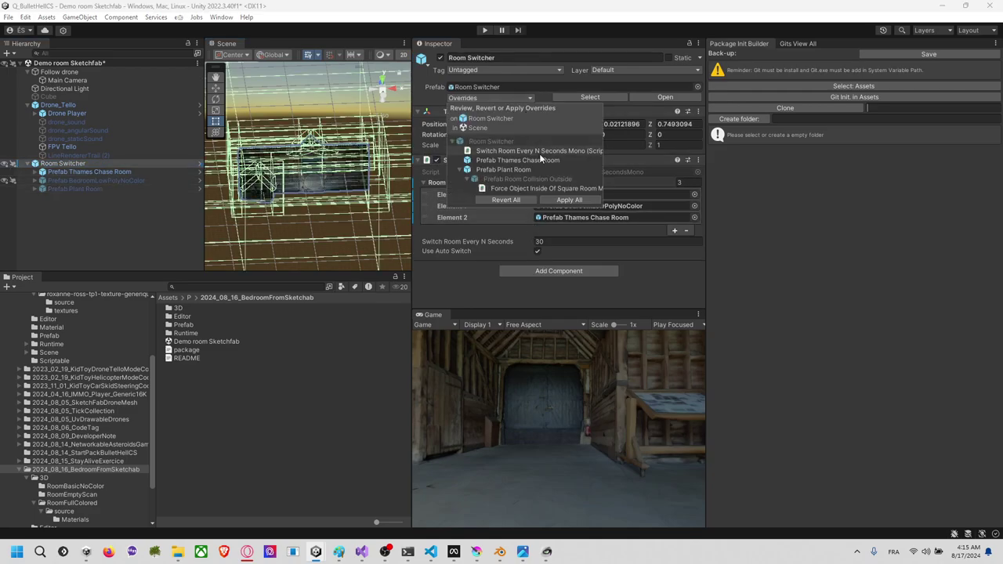
{"action": "left_click", "coordinate": [569, 200]}
Step: Save the Demo room Sketchfab scene and select Room Switcher again
{"action": "left_click", "coordinate": [87, 200]}
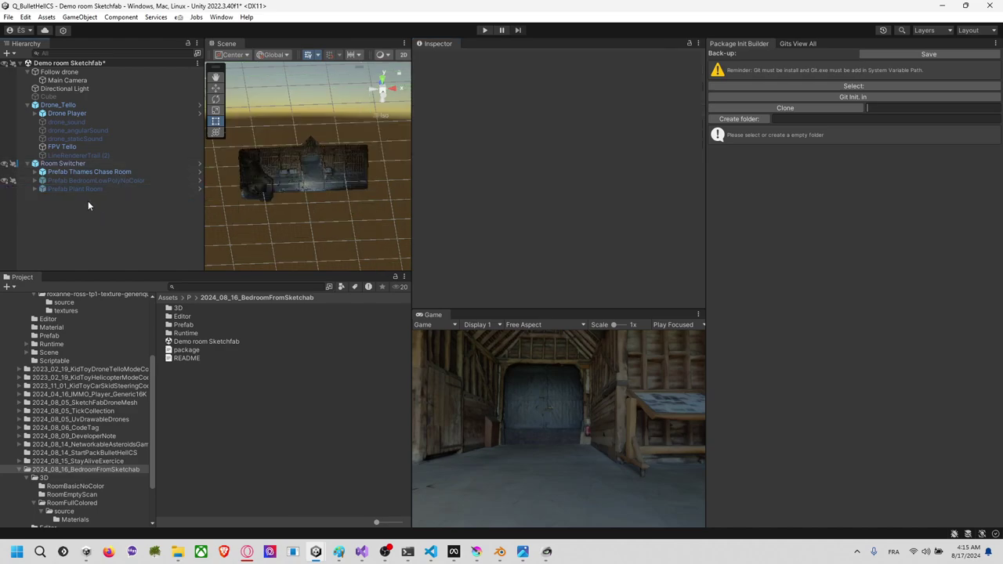
{"action": "left_click", "coordinate": [111, 172]}
{"action": "key", "text": "ctrl+s"}
{"action": "left_click", "coordinate": [100, 217]}
{"action": "left_click", "coordinate": [127, 163]}
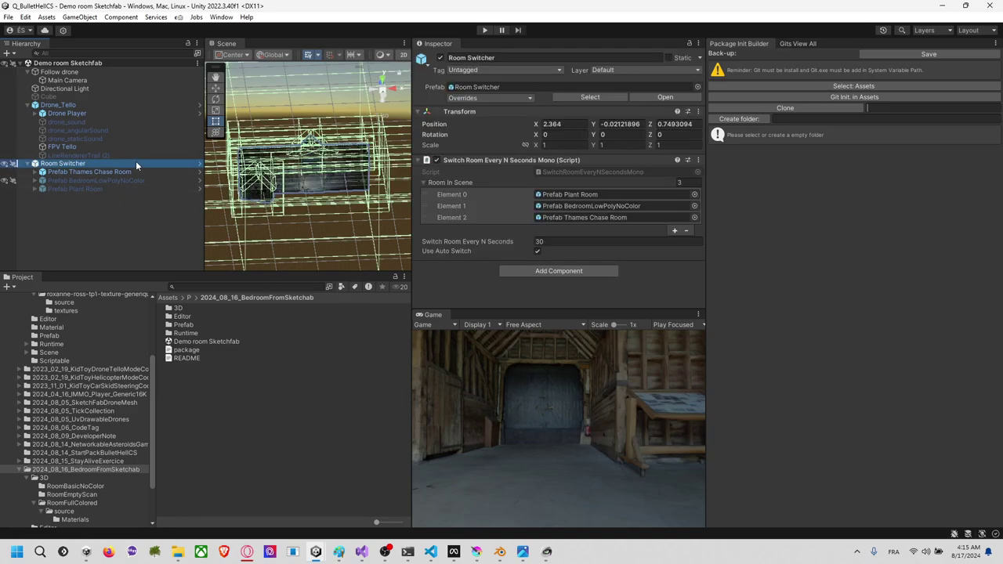
Step: Show the 2024_08_16_BedroomFromSketchab asset folder in File Explorer and open it
{"action": "left_click", "coordinate": [114, 470]}
{"action": "right_click", "coordinate": [124, 470]}
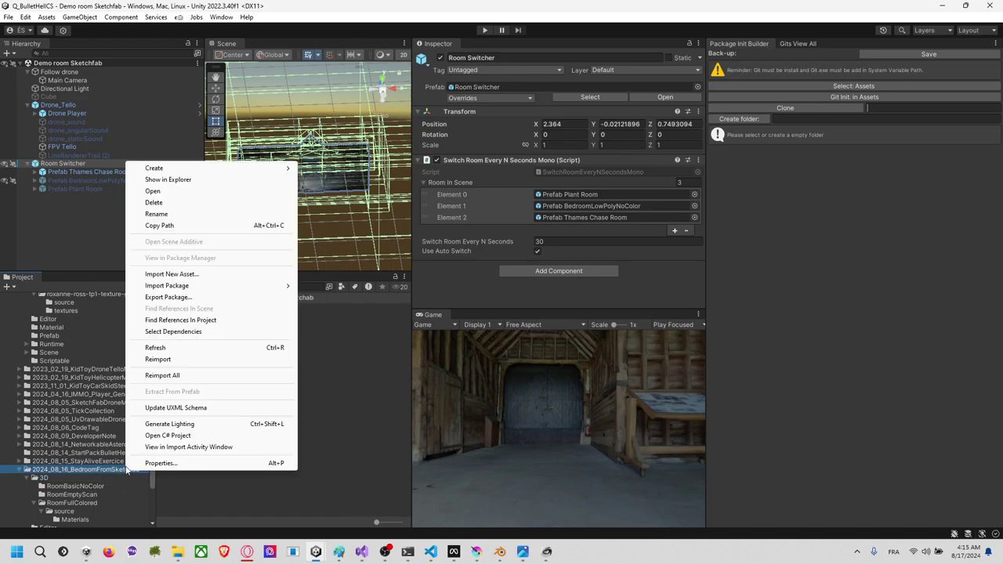
{"action": "left_click", "coordinate": [200, 179]}
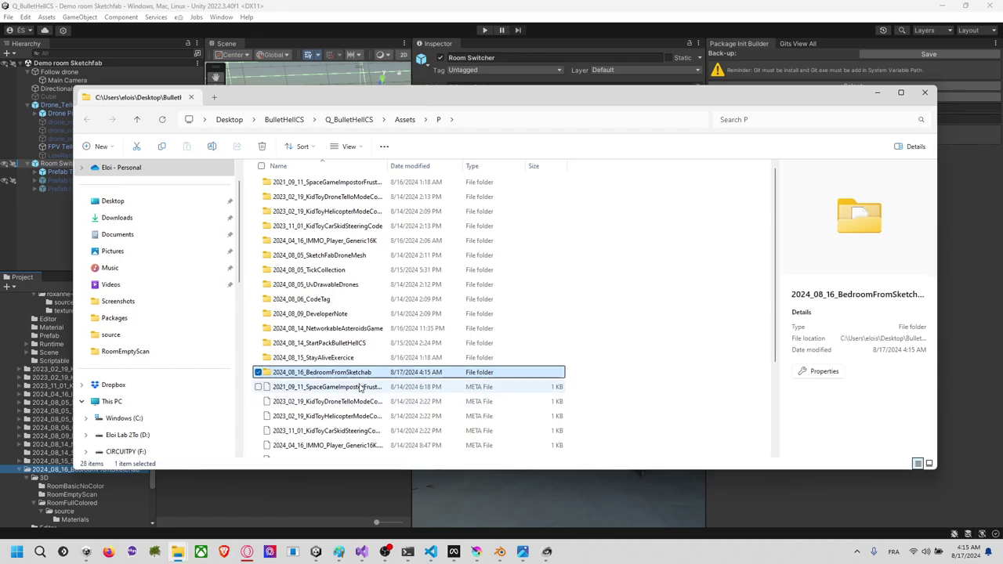
{"action": "double_click", "coordinate": [350, 373]}
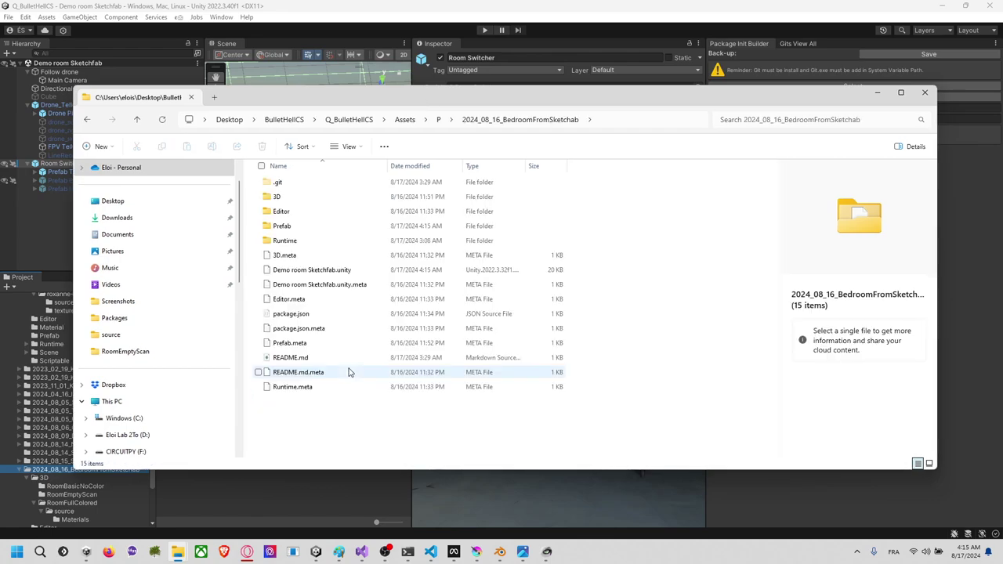
Step: Go back up to the P folder and check the size of 2024_08_16_BedroomFromSketchab in its properties
{"action": "left_click", "coordinate": [405, 119]}
{"action": "double_click", "coordinate": [313, 183]}
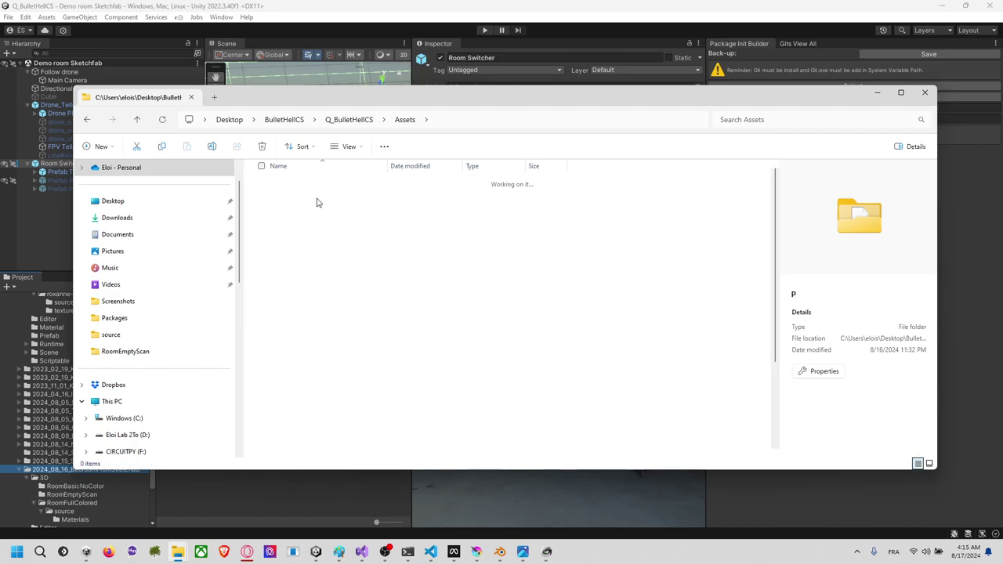
{"action": "left_click", "coordinate": [321, 372]}
{"action": "right_click", "coordinate": [321, 372]}
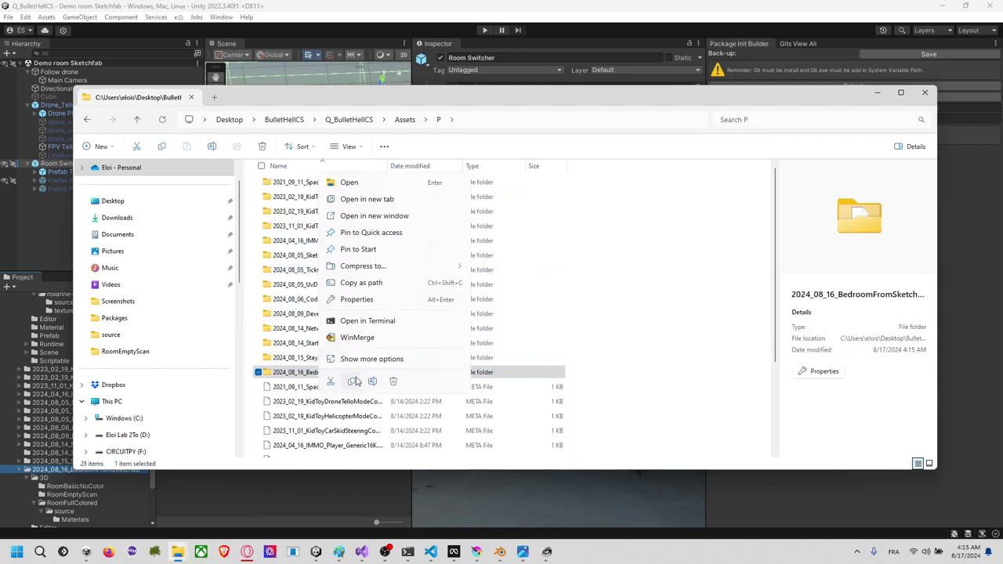
{"action": "left_click", "coordinate": [375, 360]}
{"action": "left_click", "coordinate": [391, 364]}
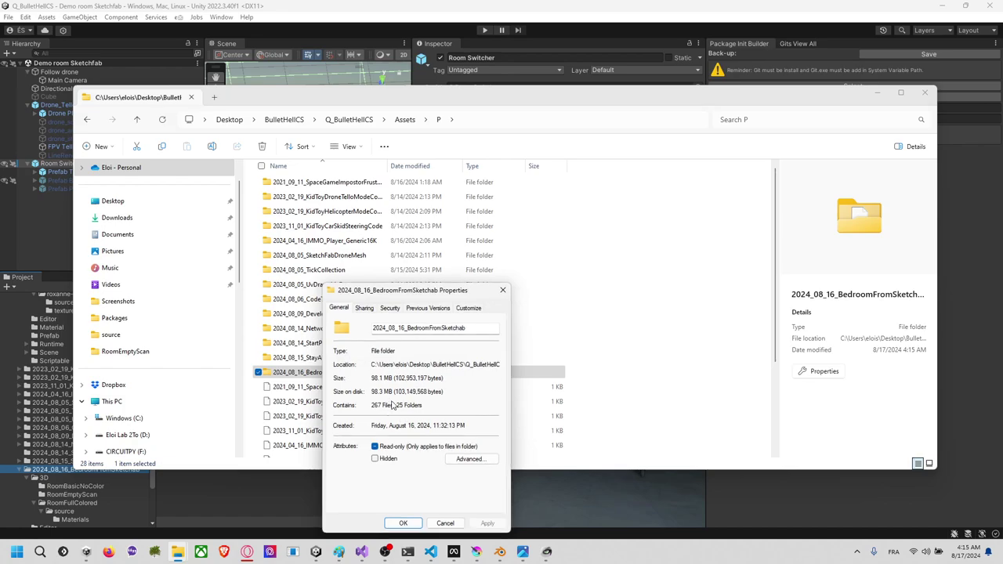
{"action": "left_click", "coordinate": [502, 292]}
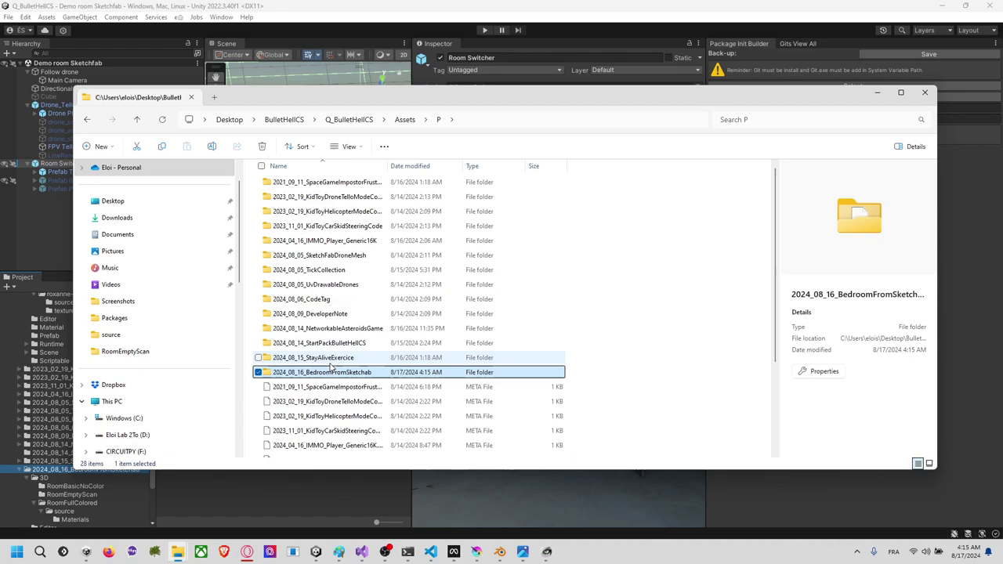
Step: Open the 2024_08_16_BedroomFromSketchab folder and check the size of its .git subfolder in the properties
{"action": "double_click", "coordinate": [328, 373]}
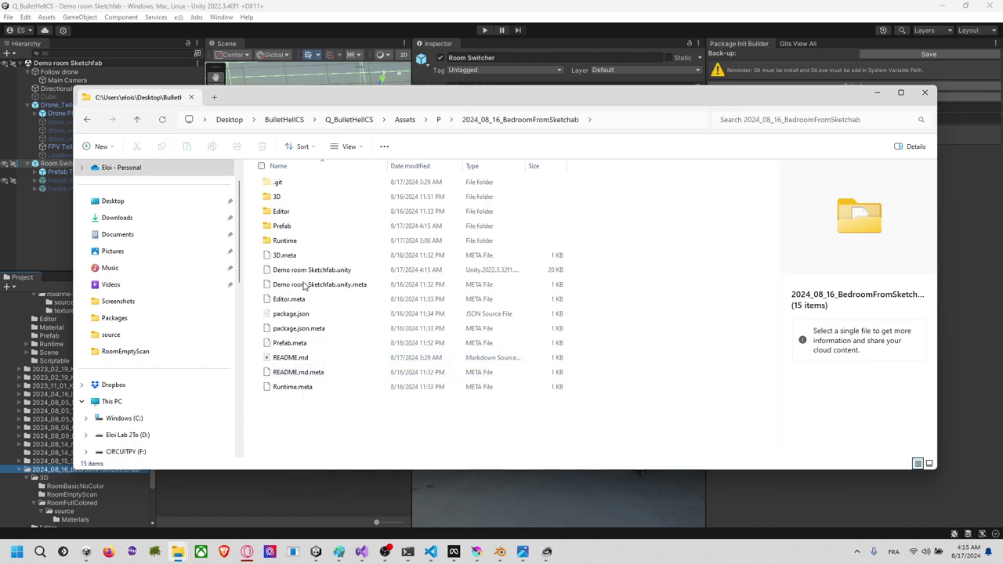
{"action": "right_click", "coordinate": [299, 182]}
{"action": "left_click", "coordinate": [360, 392]}
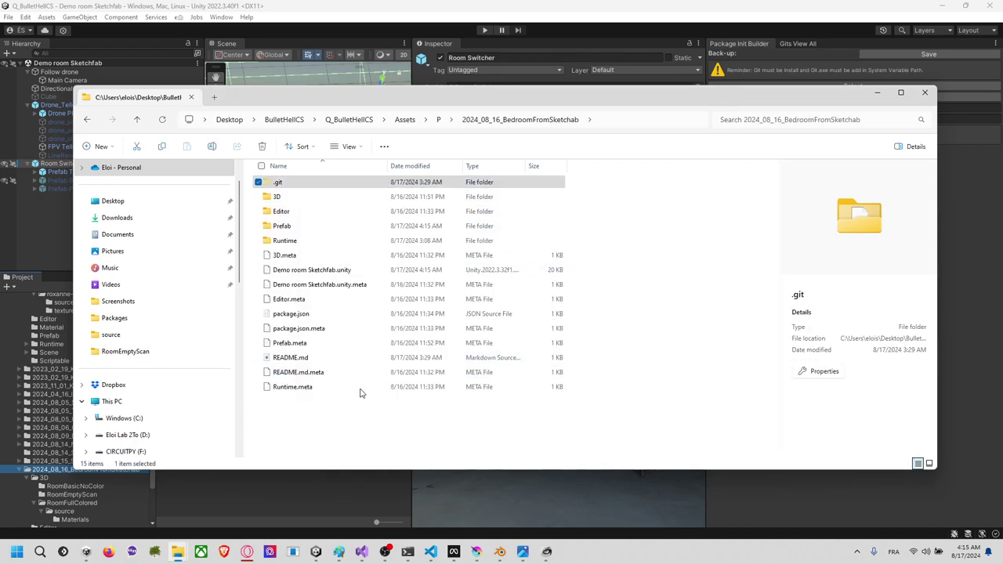
{"action": "key", "text": "shift+F10"}
{"action": "left_click", "coordinate": [369, 469]}
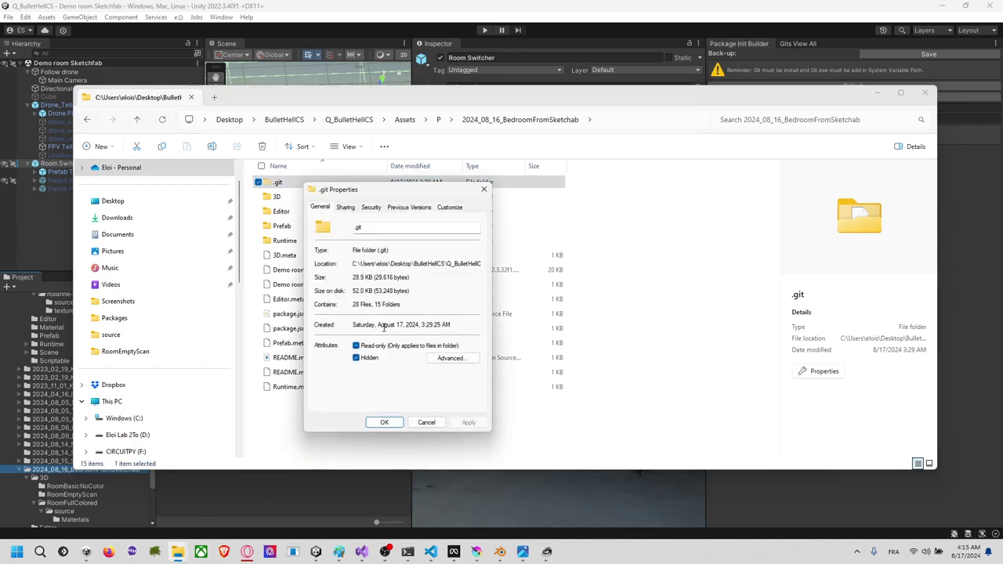
{"action": "left_click", "coordinate": [483, 189]}
Step: Check the size of the 3D subfolder in its properties
{"action": "left_click", "coordinate": [315, 201]}
{"action": "right_click", "coordinate": [315, 201]}
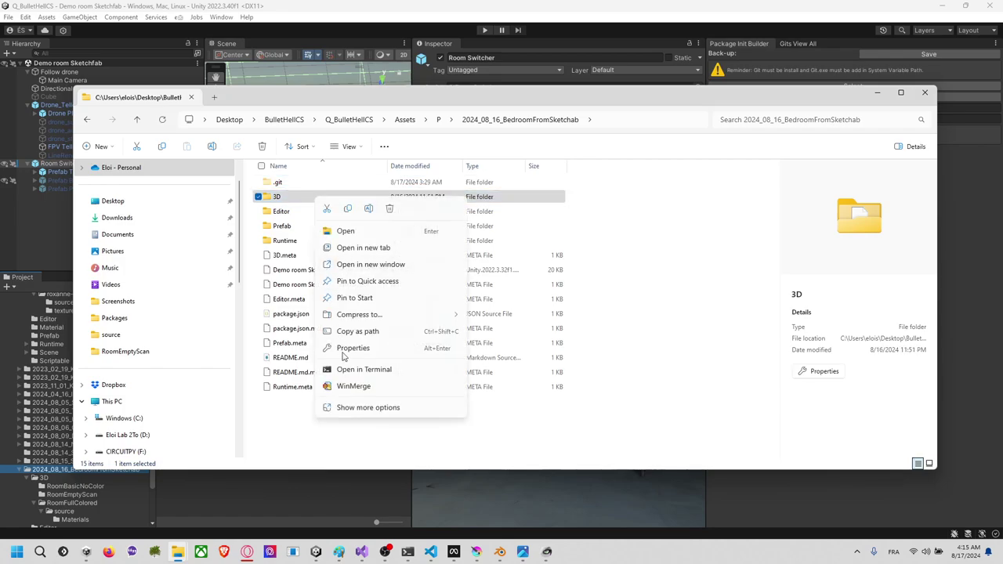
{"action": "left_click", "coordinate": [368, 409]}
{"action": "left_click", "coordinate": [347, 486]}
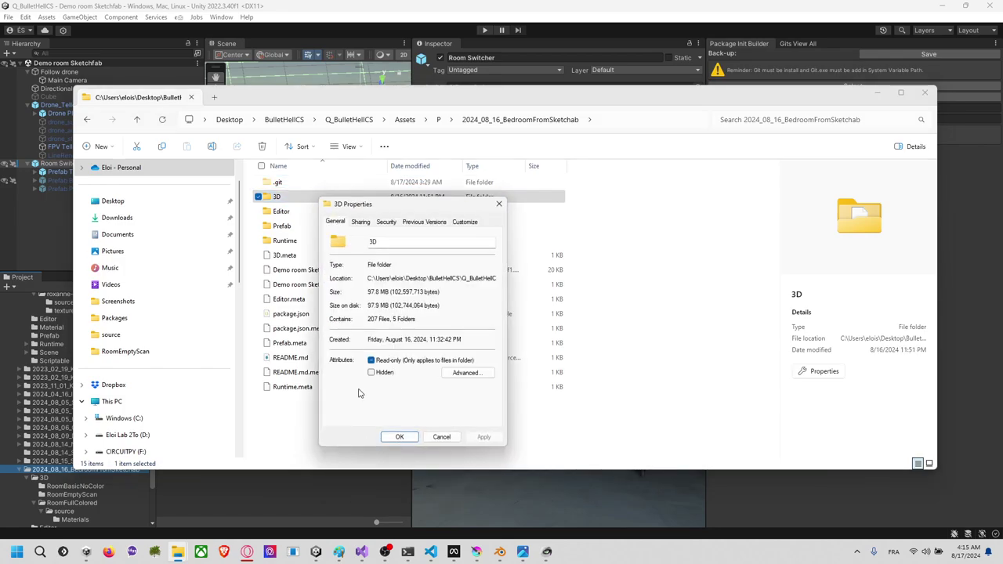
{"action": "left_click", "coordinate": [499, 204]}
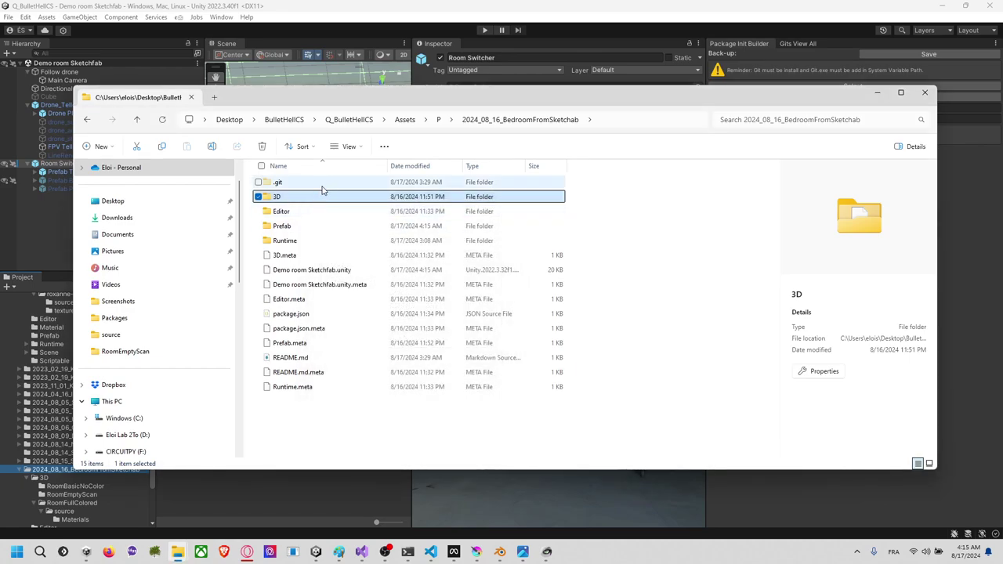
Step: Open a command prompt in the 2024_08_16_BedroomFromSketchab folder and stage all files with git add
{"action": "left_click", "coordinate": [624, 123]}
{"action": "type", "text": "cmd"}
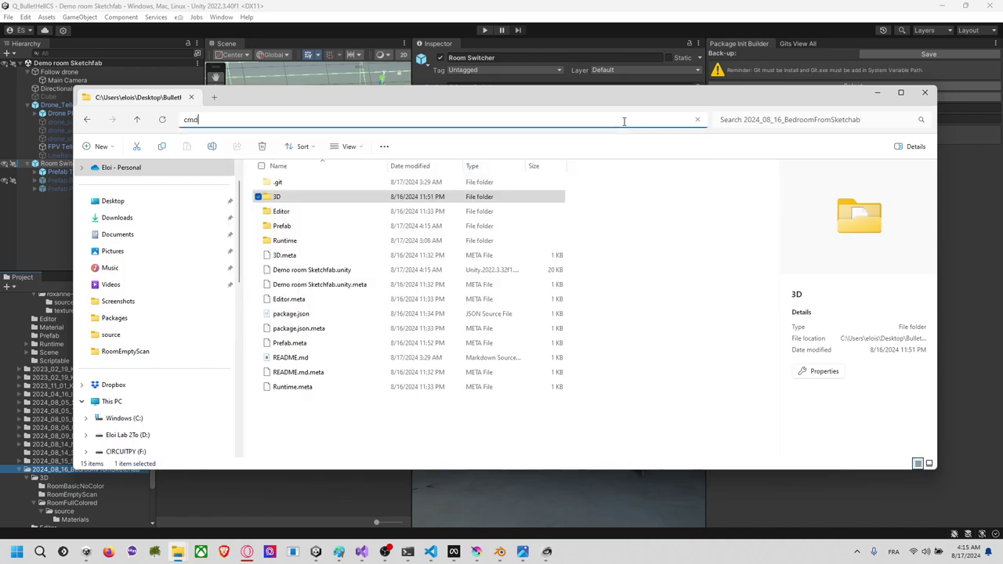
{"action": "key", "text": "Return"}
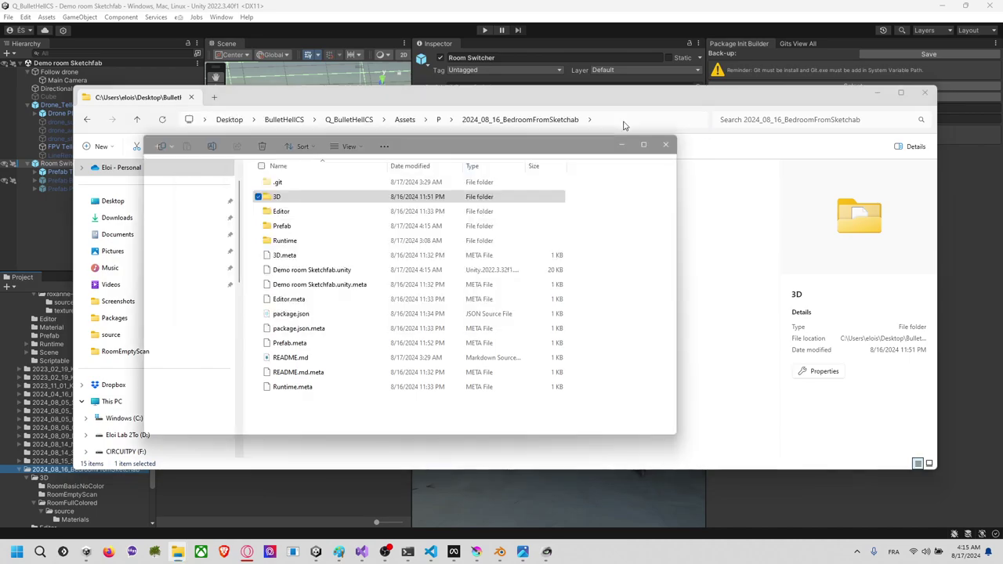
{"action": "type", "text": "git "}
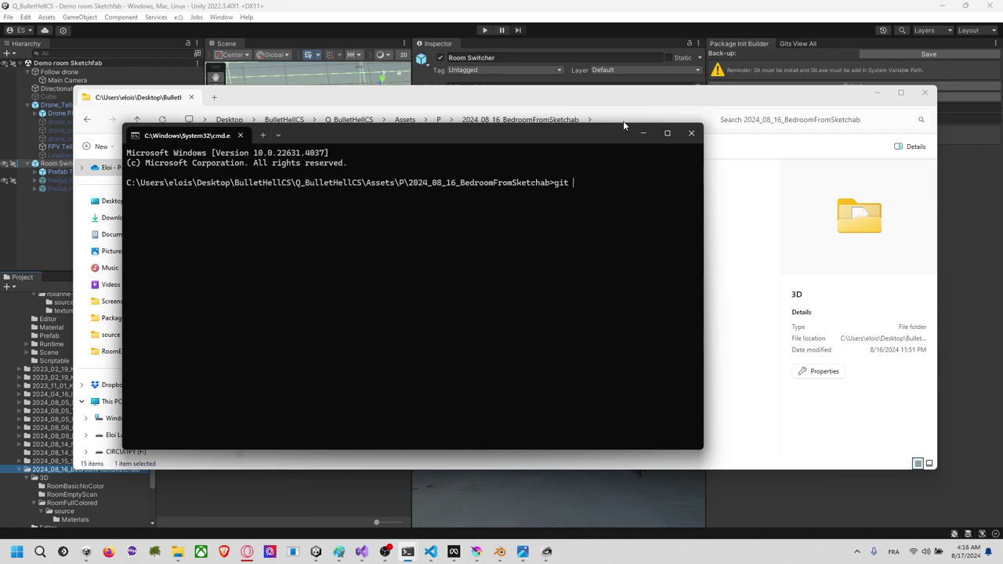
{"action": "type", "text": "add ."}
{"action": "key", "text": "Return"}
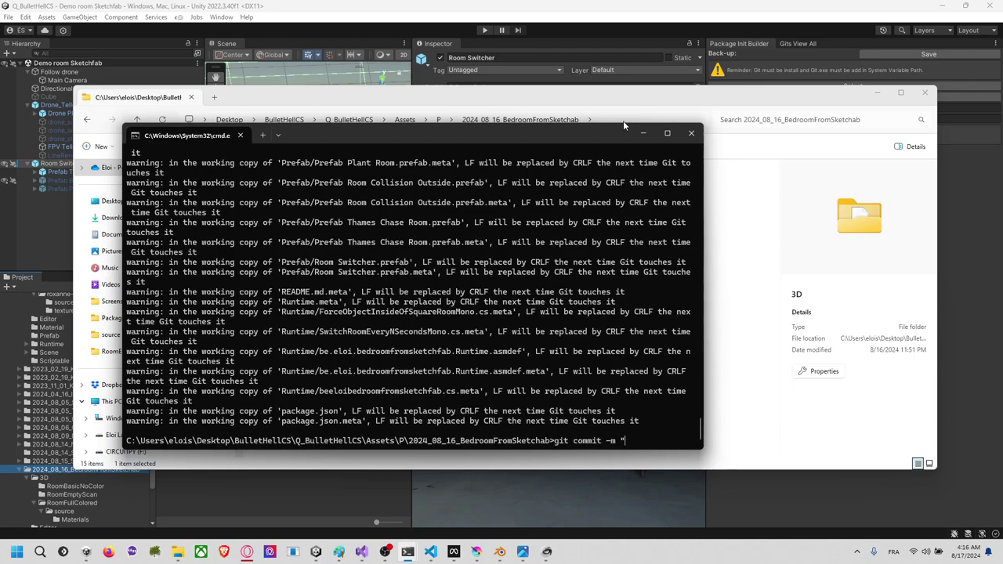
Step: Commit the staged files with the message "Resave"
{"action": "key", "text": "BackSpace"}
{"action": "type", "text": "Resave of all the project after deleting old versio"}
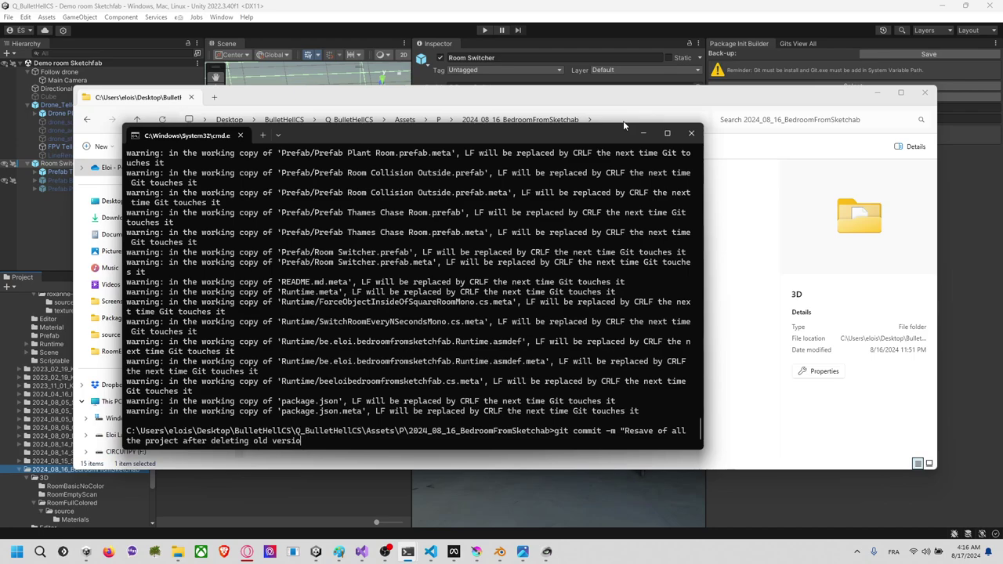
{"action": "key", "text": "BackSpace"}
{"action": "key", "text": "BackSpace"}
{"action": "key", "text": "BackSpace"}
{"action": "key", "text": "BackSpace"}
{"action": "key", "text": "BackSpace"}
{"action": "key", "text": "BackSpace"}
{"action": "key", "text": "BackSpace"}
{"action": "key", "text": "BackSpace"}
{"action": "key", "text": "BackSpace"}
{"action": "key", "text": "BackSpace"}
{"action": "key", "text": "BackSpace"}
{"action": "key", "text": "BackSpace"}
{"action": "key", "text": "BackSpace"}
{"action": "key", "text": "BackSpace"}
{"action": "key", "text": "BackSpace"}
{"action": "key", "text": "BackSpace"}
{"action": "key", "text": "BackSpace"}
{"action": "key", "text": "BackSpace"}
{"action": "key", "text": "BackSpace"}
{"action": "key", "text": "BackSpace"}
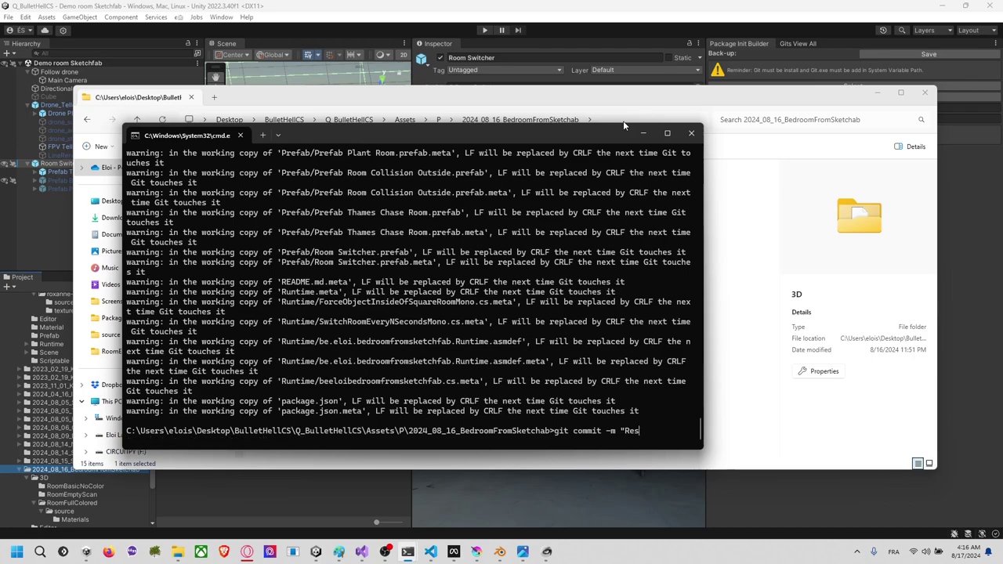
{"action": "type", "text": "ave of"}
{"action": "key", "text": "Return"}
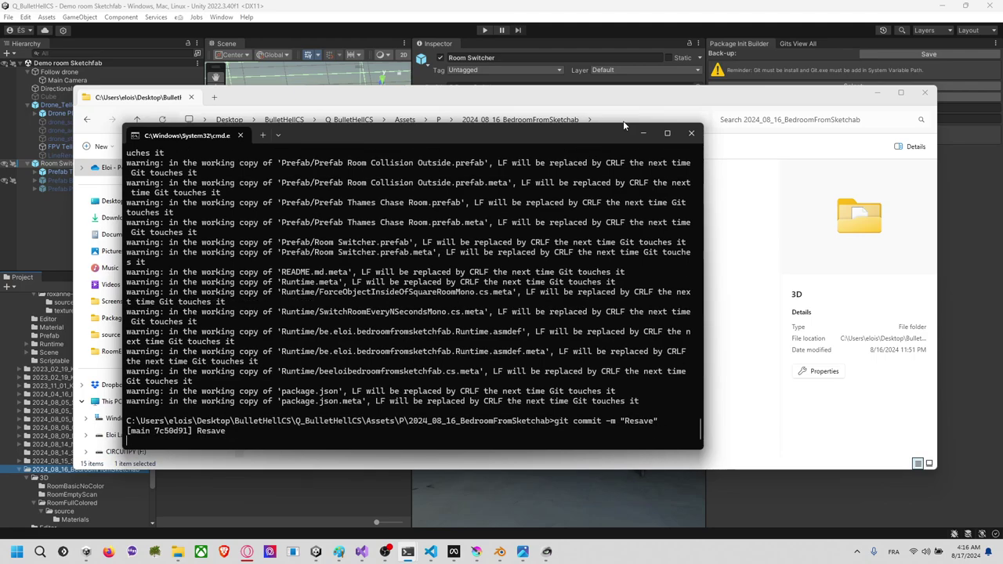
Step: Check the repository's state with git status
{"action": "type", "text": "git st"}
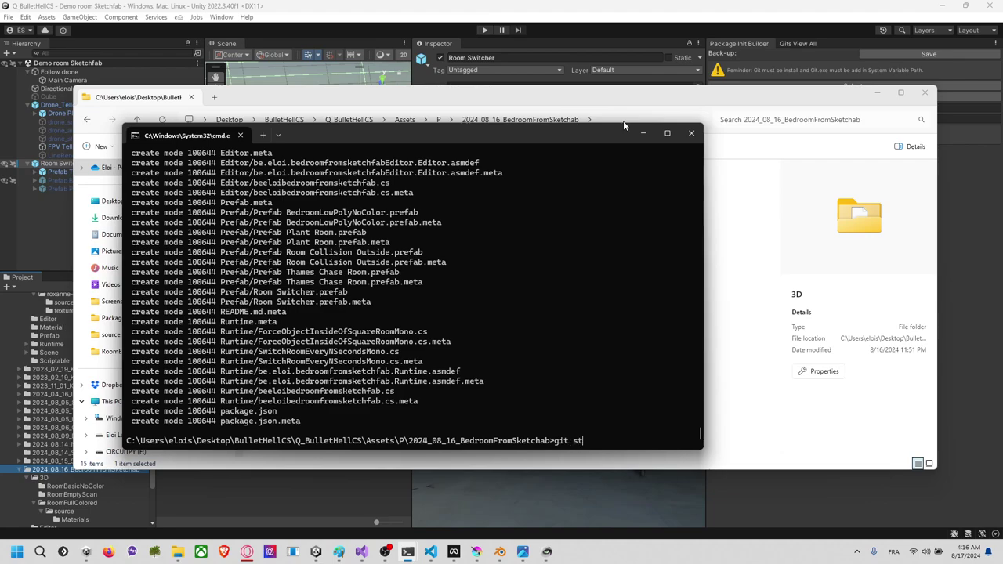
{"action": "type", "text": "atus"}
{"action": "key", "text": "Return"}
Step: Pull from the remote repository with git pull and upload the commit with git push
{"action": "type", "text": "git pul"}
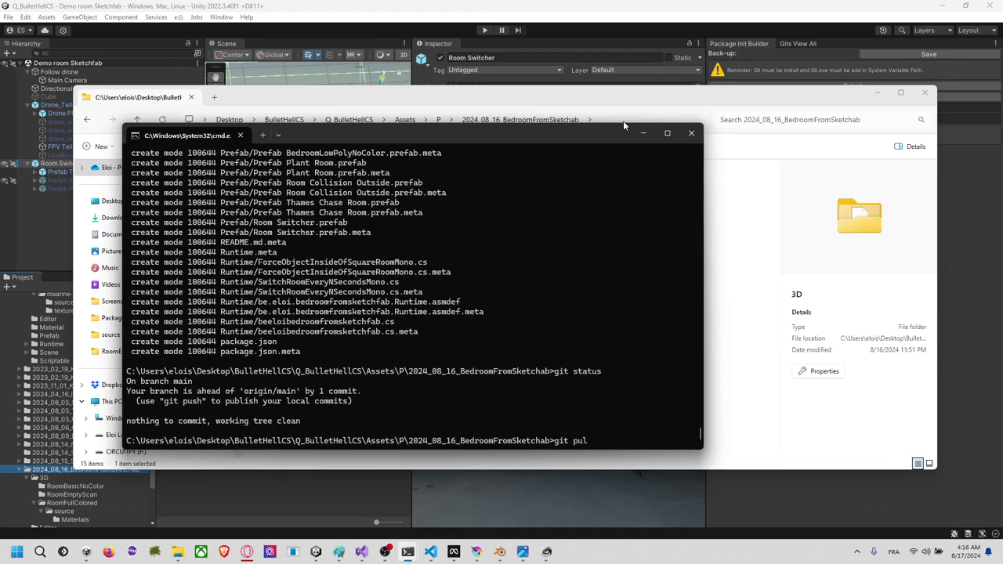
{"action": "type", "text": "l"}
{"action": "key", "text": "Return"}
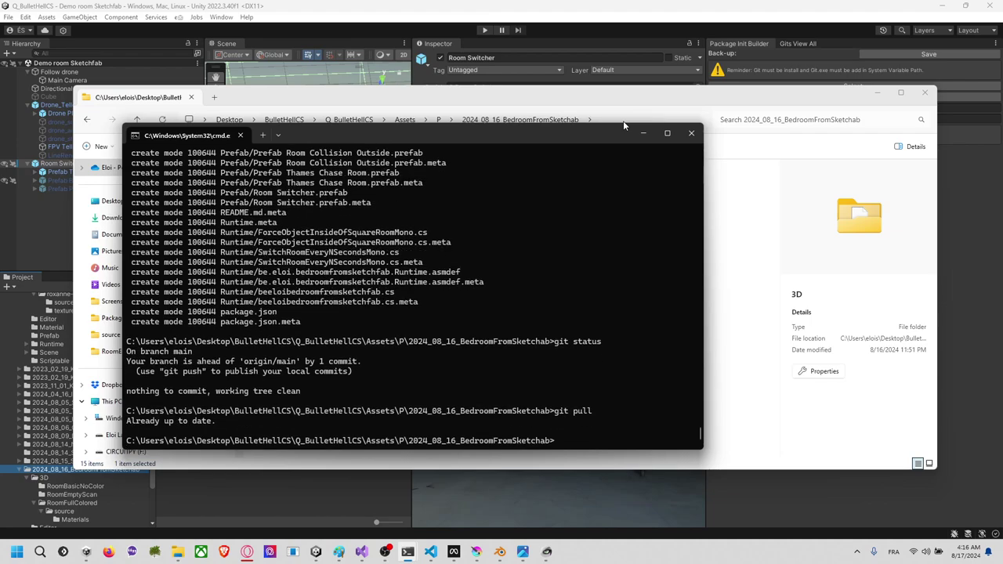
{"action": "type", "text": "git push"}
{"action": "key", "text": "Return"}
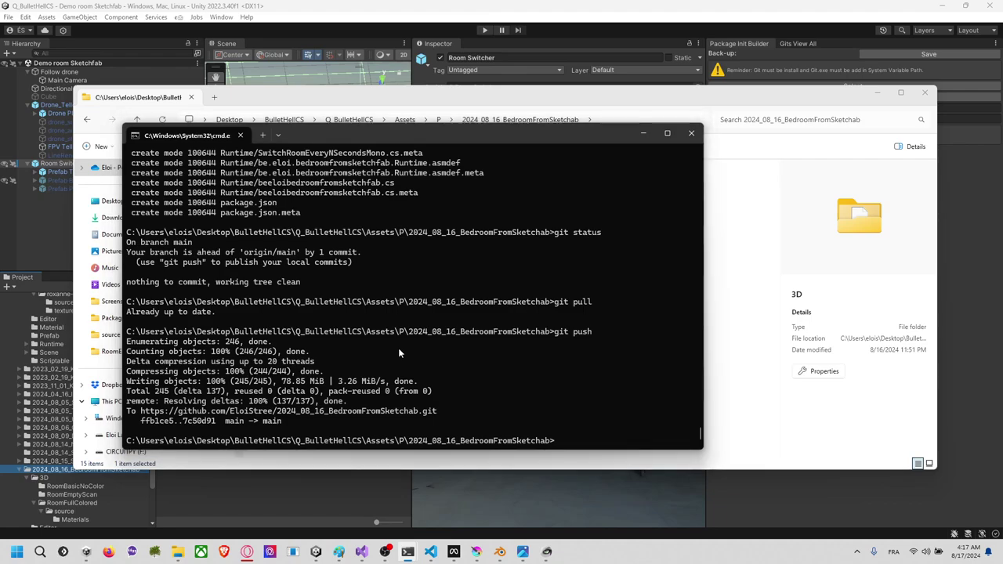
Step: Switch to the browser showing the YouTube video on mesh decimation with MeshLab and copy the video's link
{"action": "key", "text": "alt+Tab"}
{"action": "key", "text": "alt+Tab"}
{"action": "key", "text": "alt+Tab"}
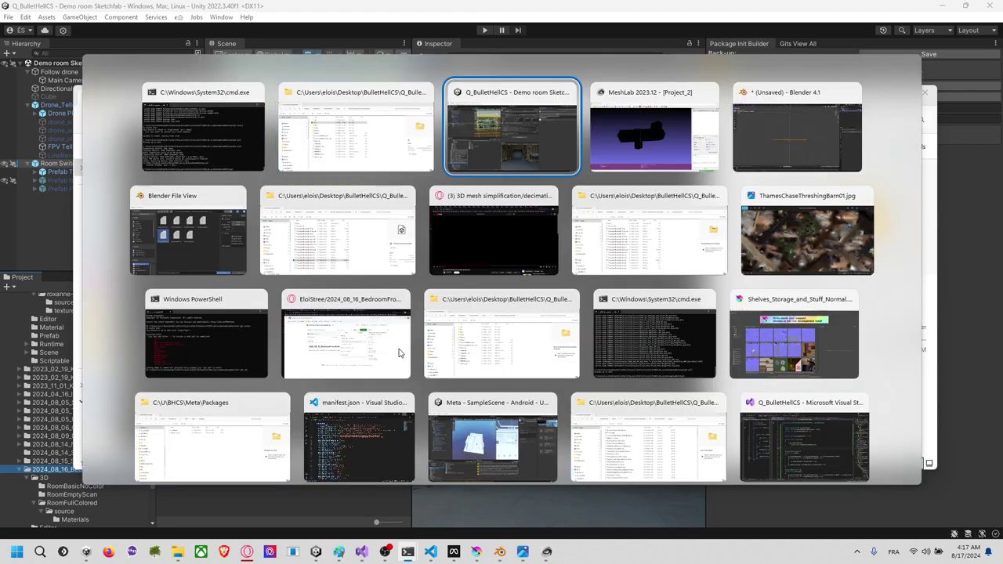
{"action": "left_click", "coordinate": [439, 257]}
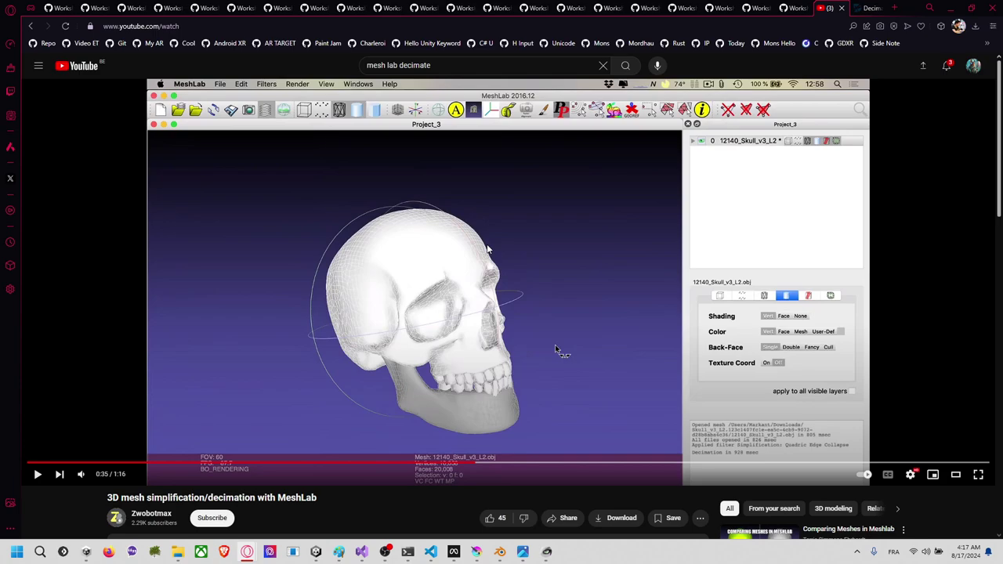
{"action": "right_click", "coordinate": [779, 143]}
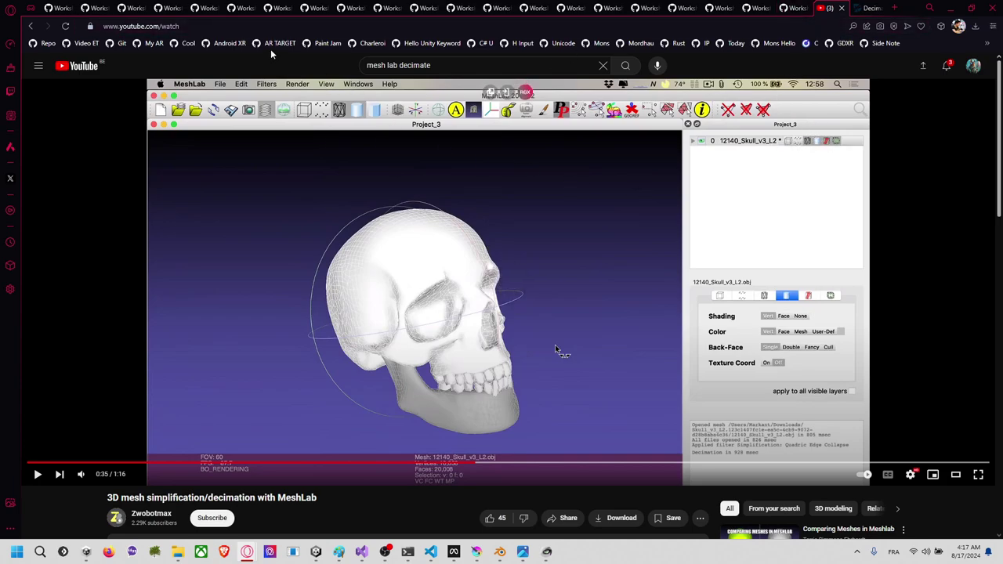
Step: Draft a new issue in the 2024_07_19_CharleroiStreetAR repository titled "Software: MeshLab", with the copied YouTube link as its description
{"action": "left_click", "coordinate": [373, 47]}
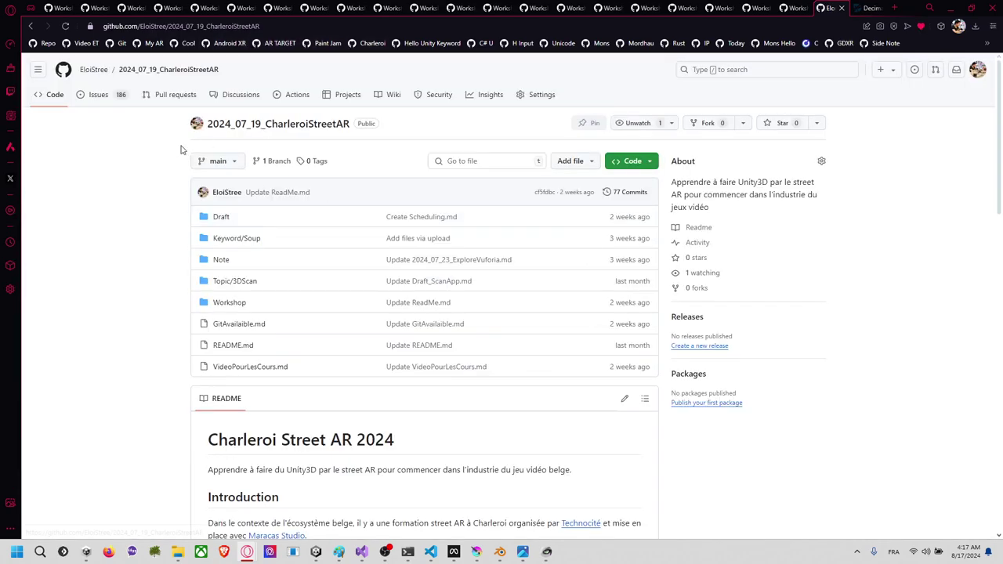
{"action": "left_click", "coordinate": [114, 95]}
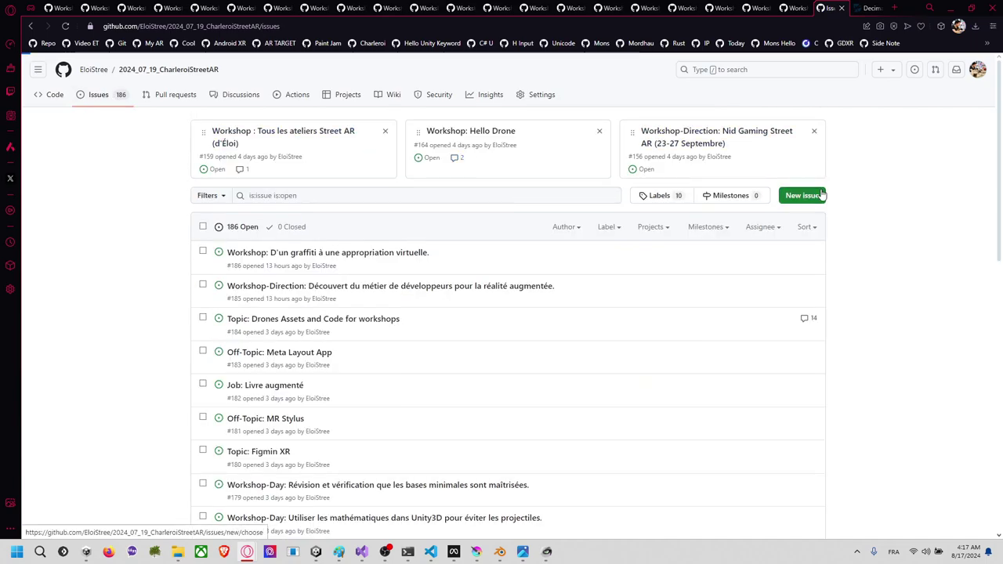
{"action": "left_click", "coordinate": [815, 195]}
{"action": "type", "text": "Software:"}
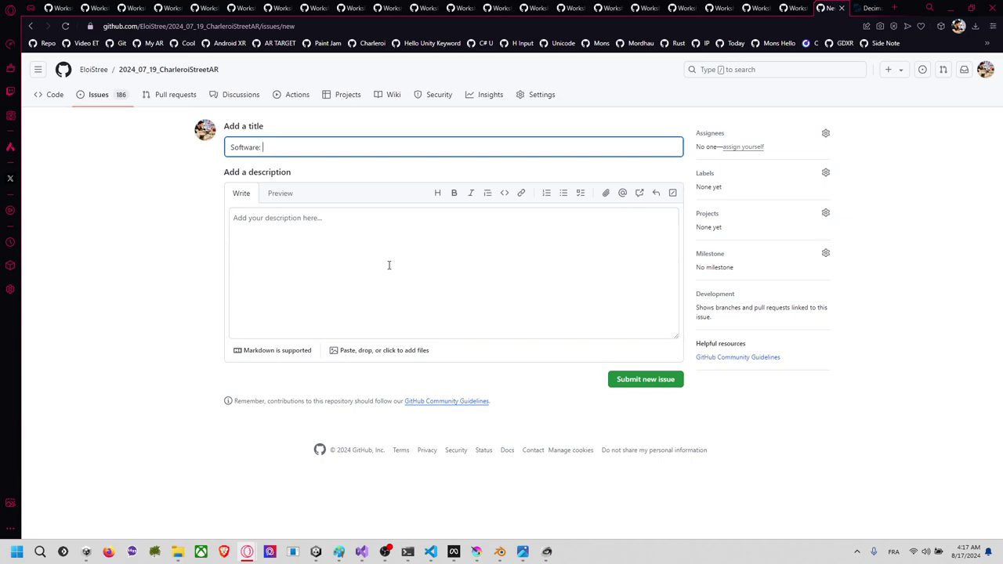
{"action": "left_click", "coordinate": [389, 265]}
{"action": "type", "text": "https://youtu.be/g3fbIVIGVWY"}
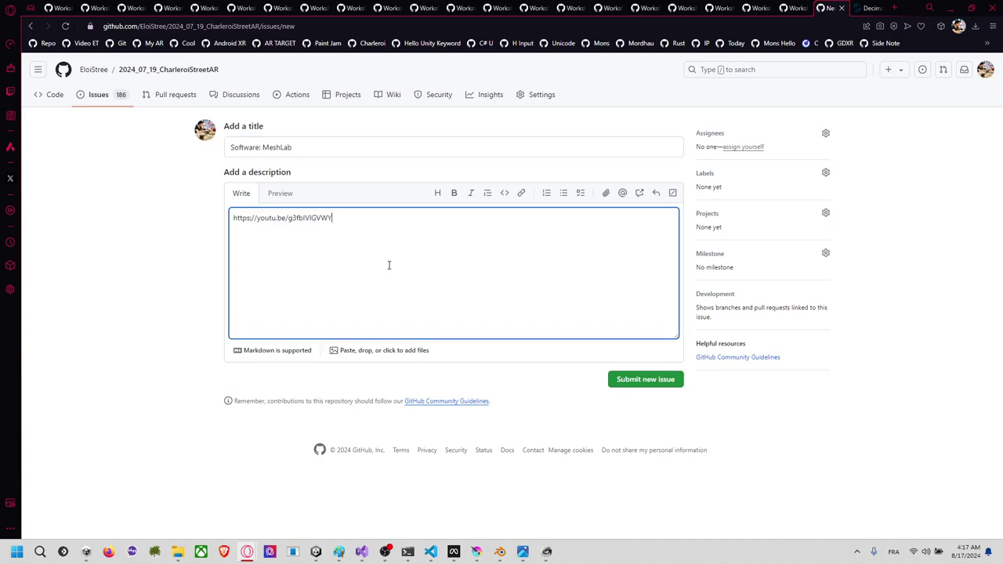
Step: Capture a screenshot of the Decimating Meshes page and paste it above the video link in the issue description
{"action": "left_click", "coordinate": [872, 8]}
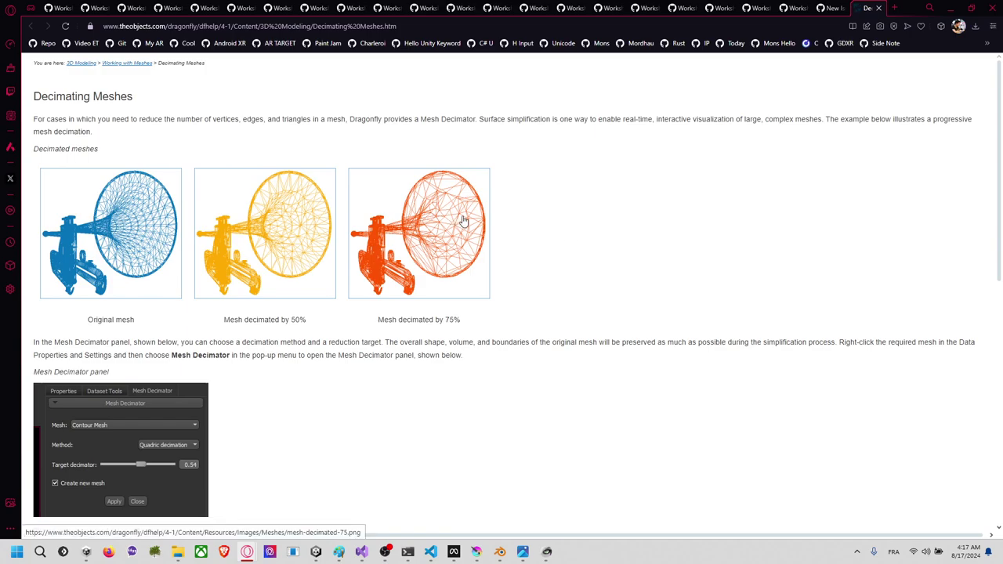
{"action": "key", "text": "super+shift+s"}
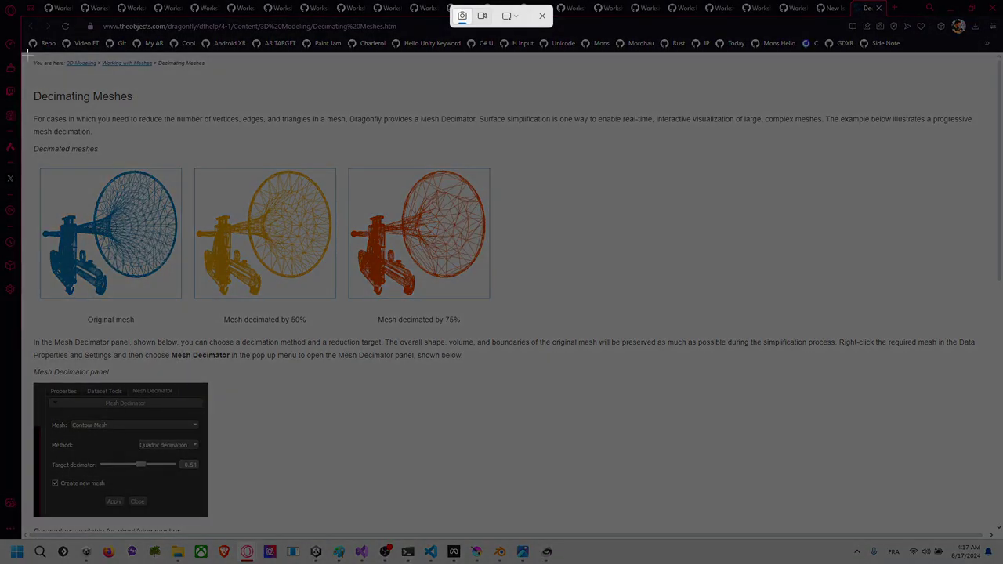
{"action": "left_click_drag", "start_coordinate": [25, 55], "coordinate": [644, 536]}
{"action": "left_click", "coordinate": [829, 7]}
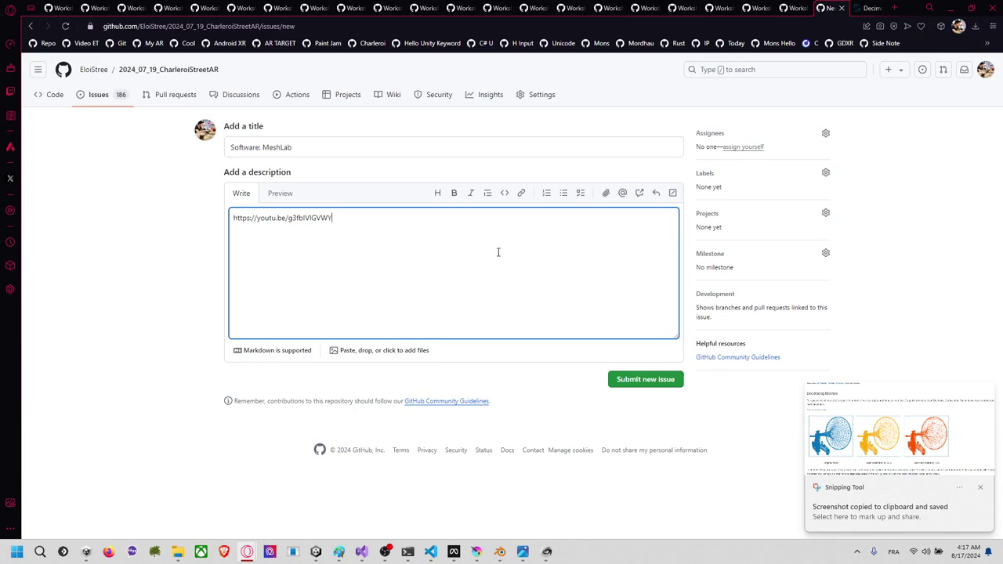
{"action": "type", "text": "![image](https://github.com/user-attachments/assets/cc9d6439-5d12-4a76-85f7-39e3aa3a3041)"}
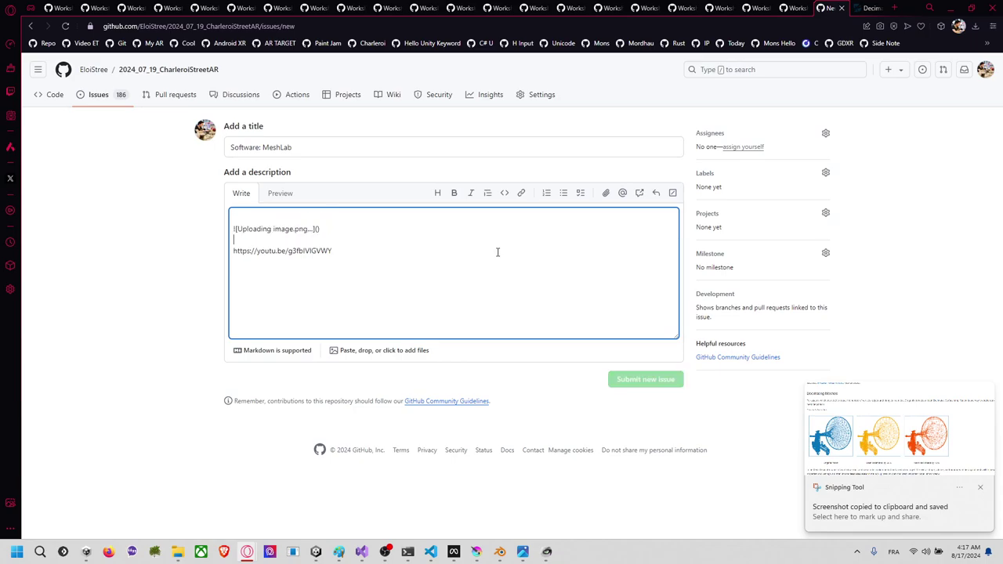
Step: Search the web for meshlab in the Decimating Meshes tab and open the official MeshLab website
{"action": "left_click", "coordinate": [862, 9]}
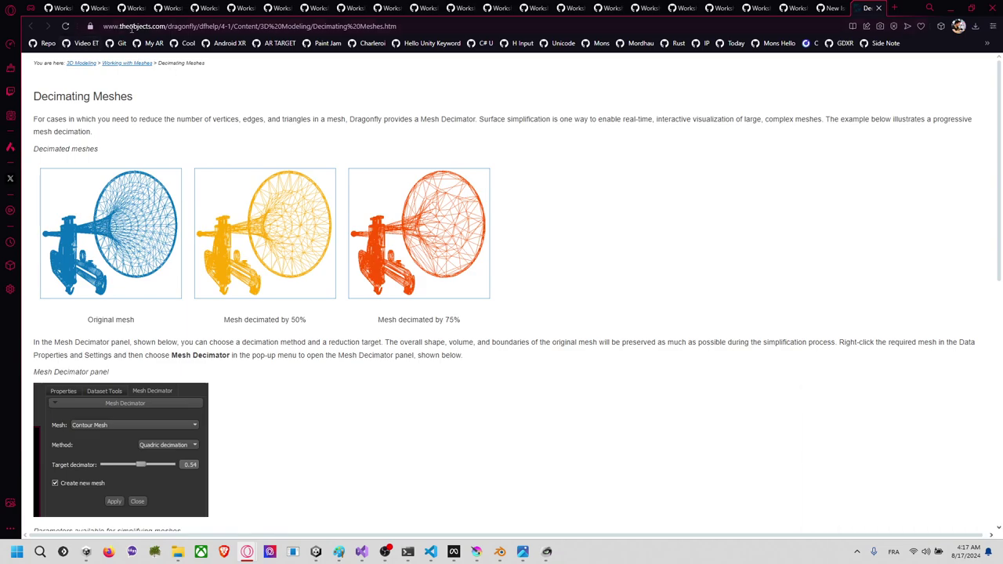
{"action": "left_click", "coordinate": [135, 27]}
{"action": "type", "text": "meshlab"}
{"action": "key", "text": "Return"}
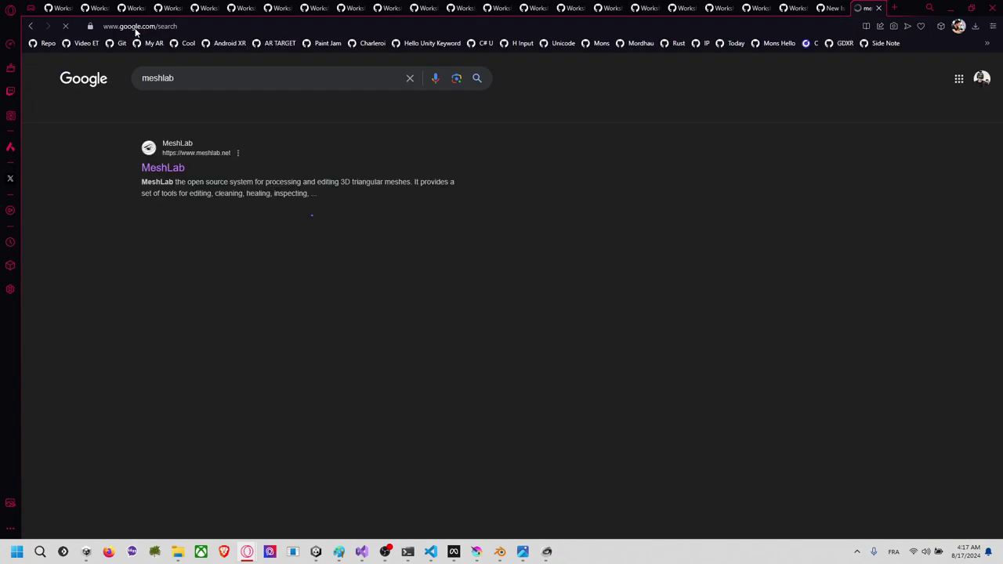
{"action": "left_click", "coordinate": [178, 169]}
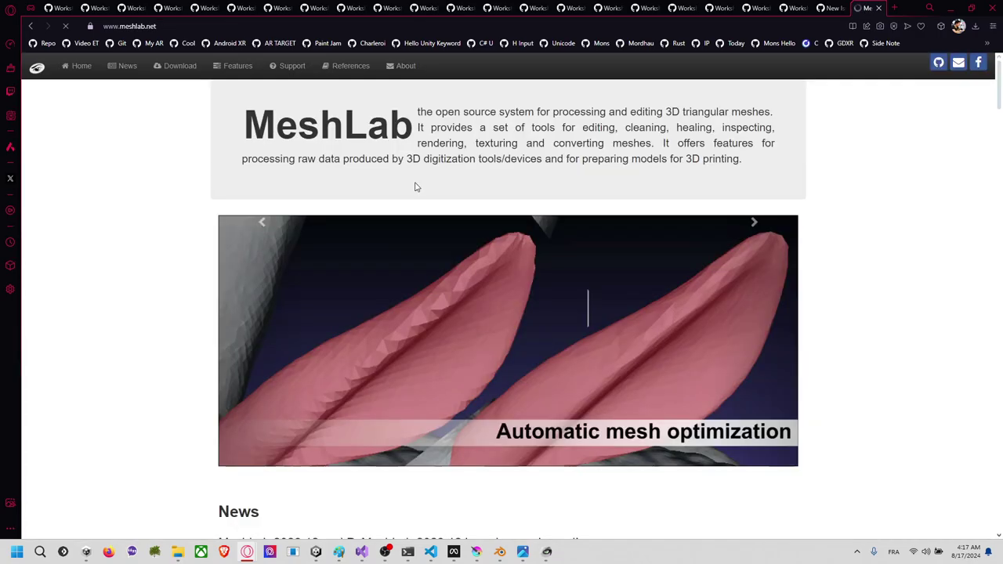
Step: Capture a screenshot of the MeshLab homepage and paste it above the Decimating Meshes image in the issue description
{"action": "key", "text": "super+shift+s"}
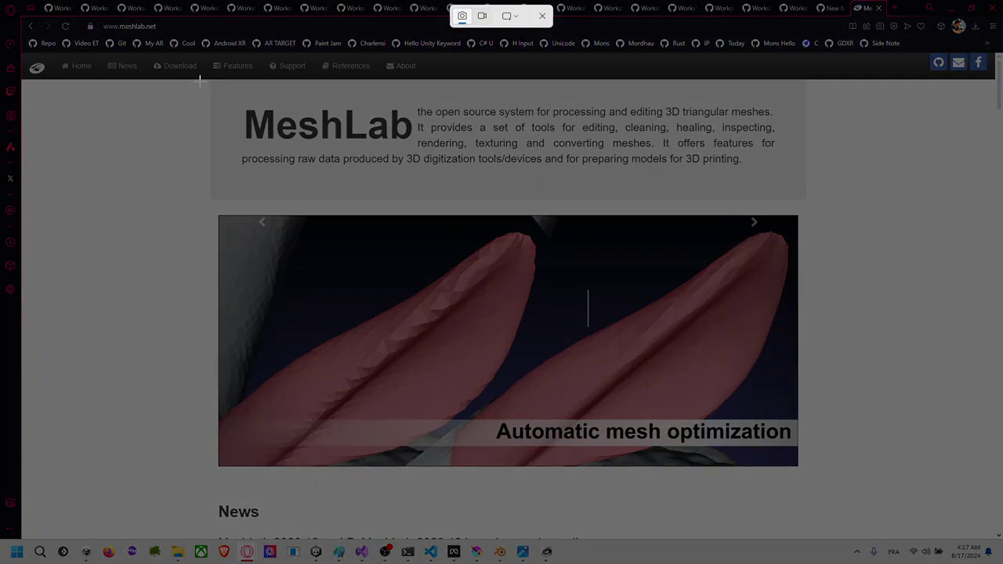
{"action": "left_click_drag", "start_coordinate": [200, 81], "coordinate": [311, 221]}
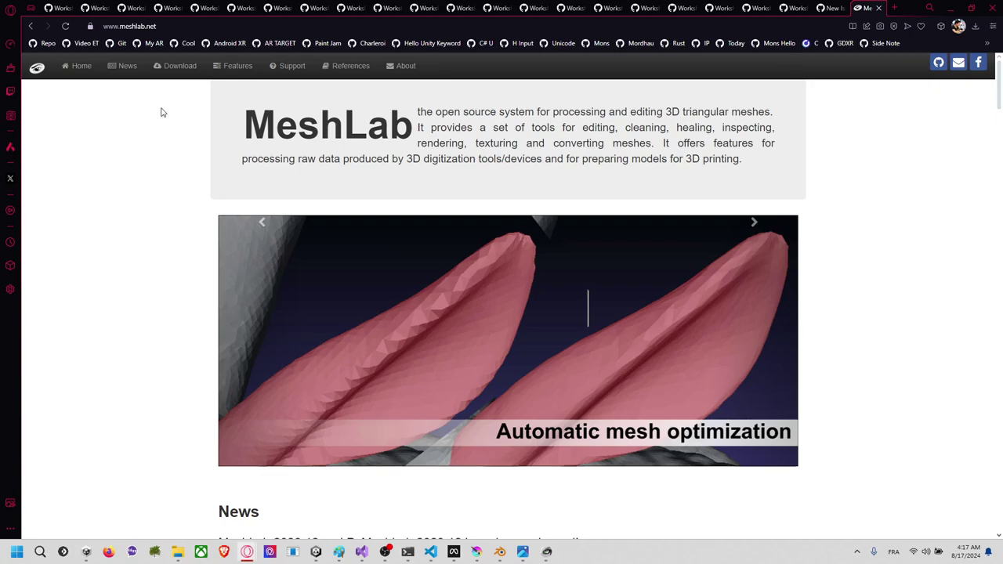
{"action": "key", "text": "super+shift+s"}
{"action": "left_click_drag", "start_coordinate": [29, 54], "coordinate": [806, 471]}
{"action": "left_click", "coordinate": [831, 8]}
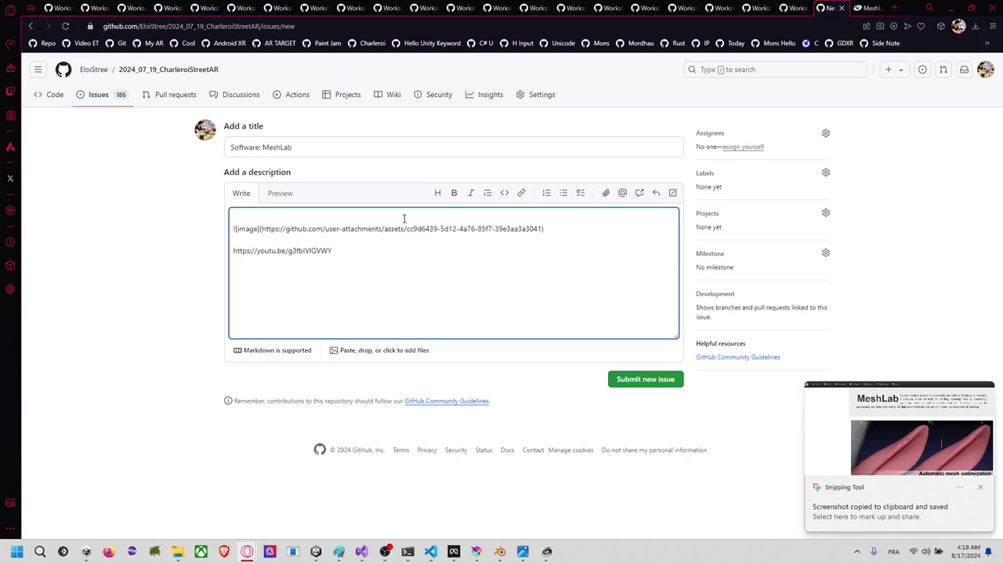
{"action": "type", "text": "![Uploading image.png…]()"}
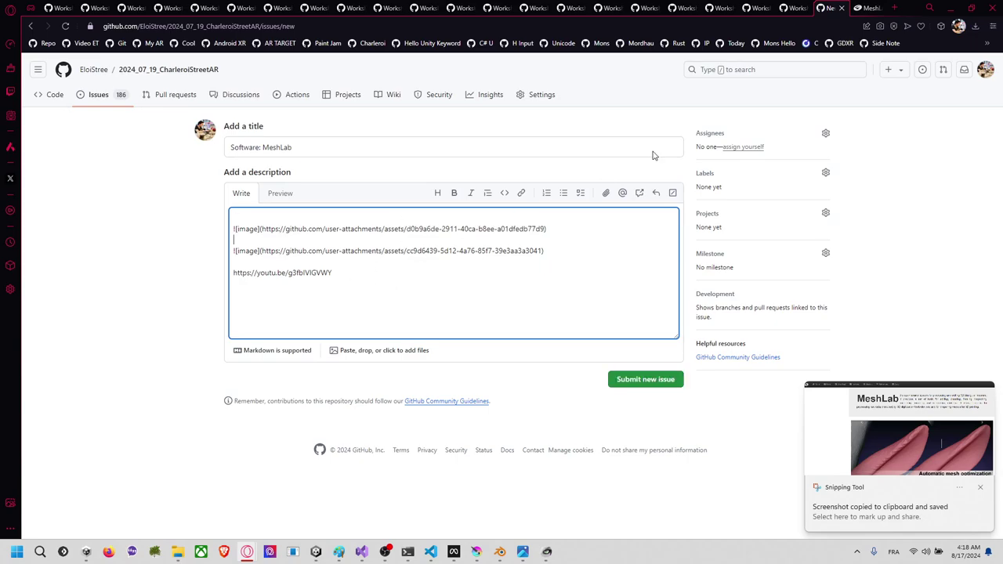
{"action": "left_click", "coordinate": [869, 8]}
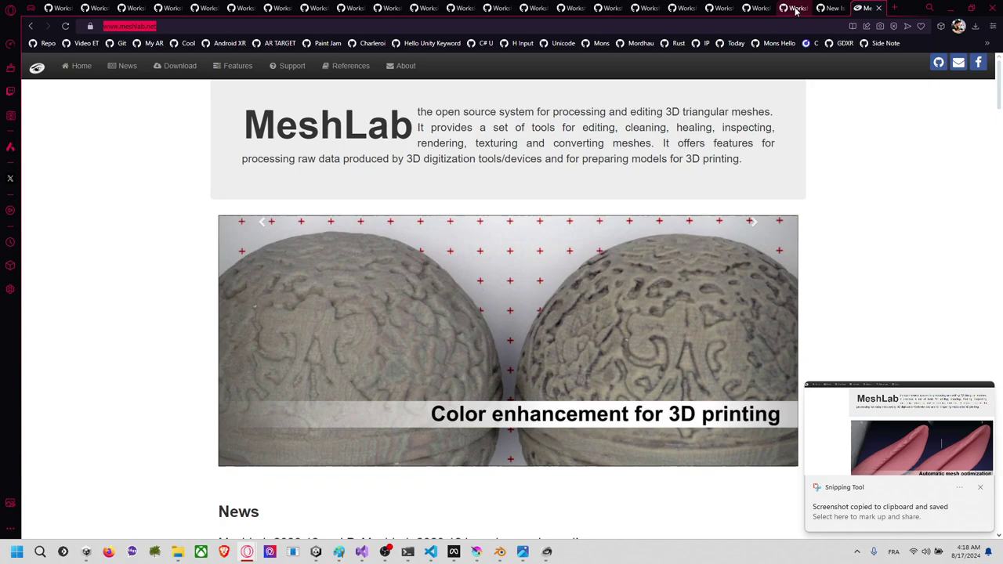
{"action": "left_click", "coordinate": [831, 8]}
{"action": "left_click_drag", "start_coordinate": [547, 229], "coordinate": [233, 229]}
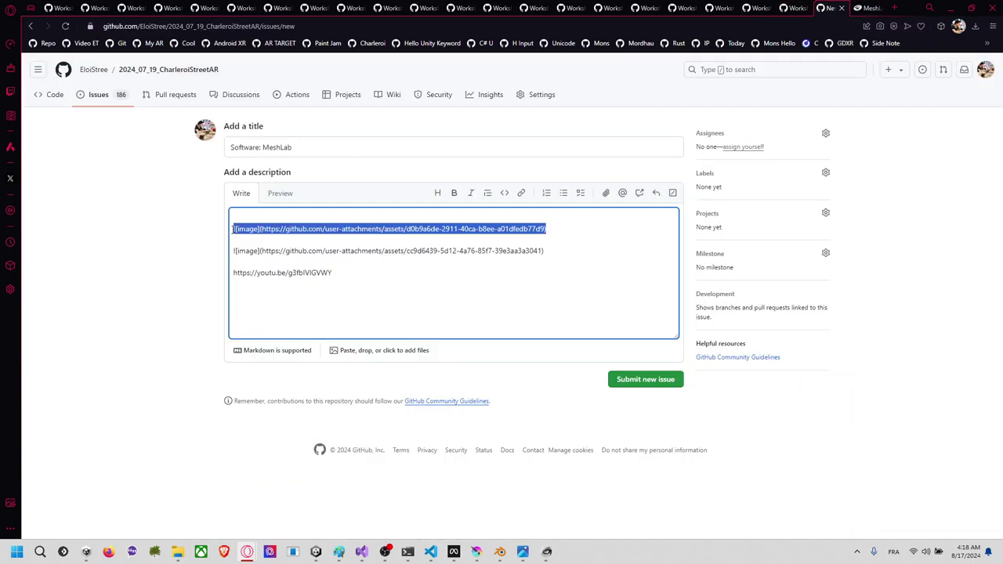
{"action": "type", "text": "https://www.meshlab.net"}
{"action": "left_click", "coordinate": [641, 379]}
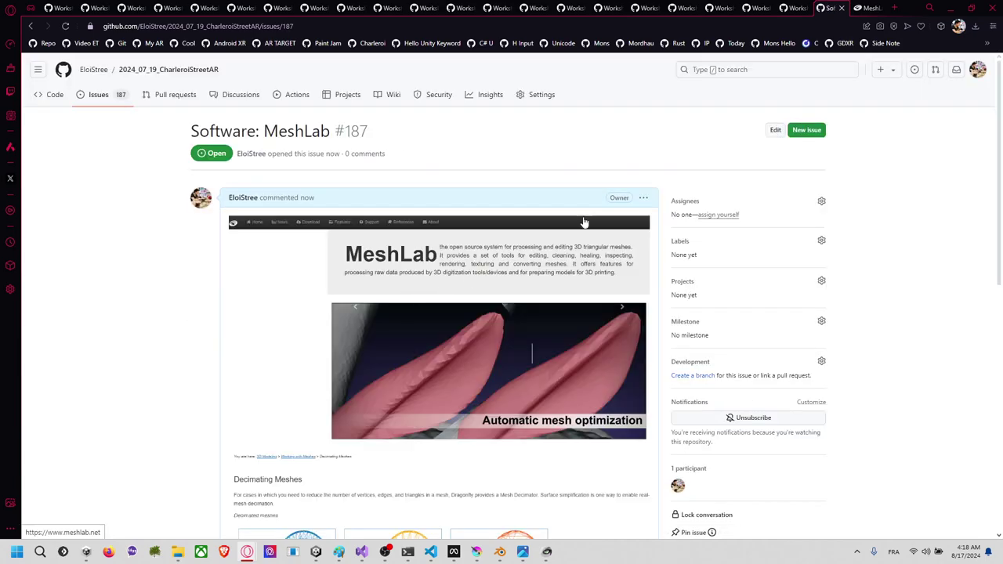
{"action": "left_click", "coordinate": [643, 197]}
{"action": "left_click", "coordinate": [612, 253]}
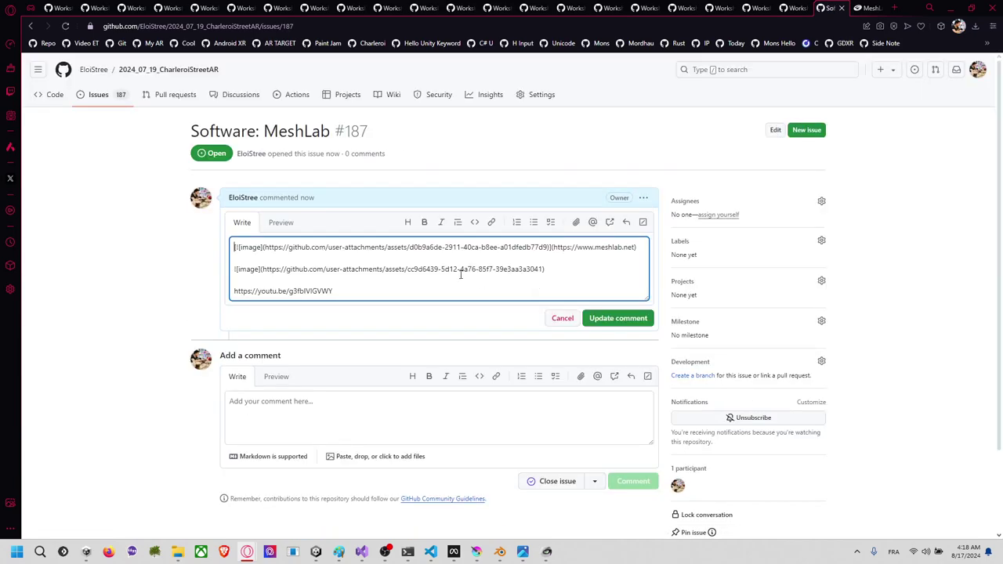
{"action": "left_click_drag", "start_coordinate": [545, 272], "coordinate": [234, 270]}
{"action": "type", "text": "https://www.meshlab.net"}
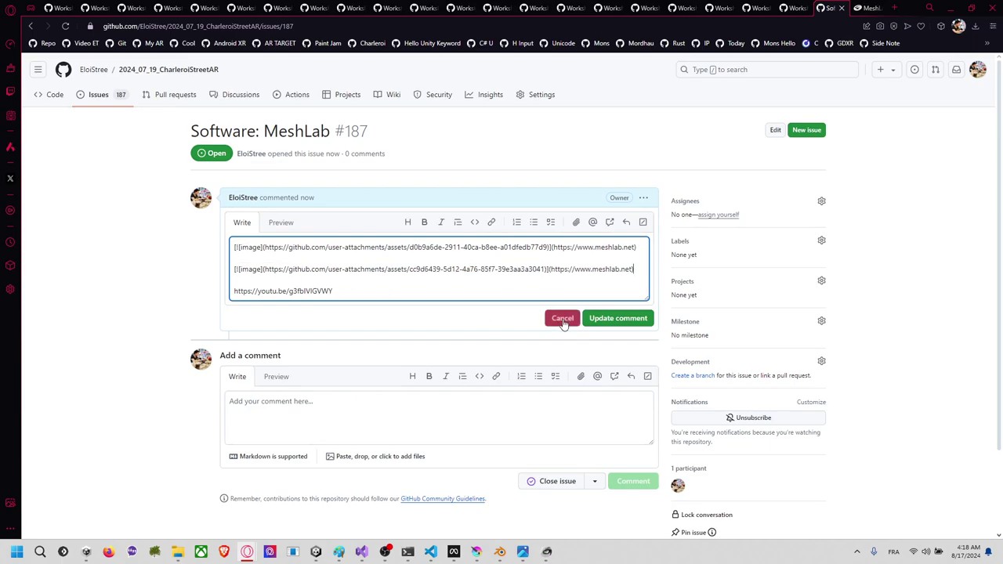
{"action": "left_click", "coordinate": [601, 317]}
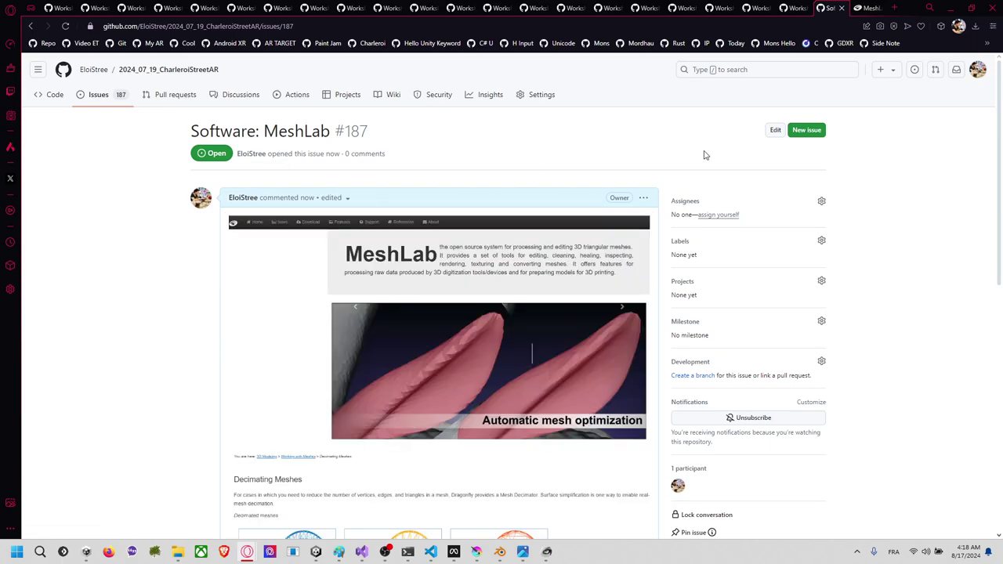
Step: Draft another issue titled "Topic: Decimate scan 3D pour Unity3D" with the description "Voir Blender, mais utiliser MeshLab:"
{"action": "left_click", "coordinate": [807, 130]}
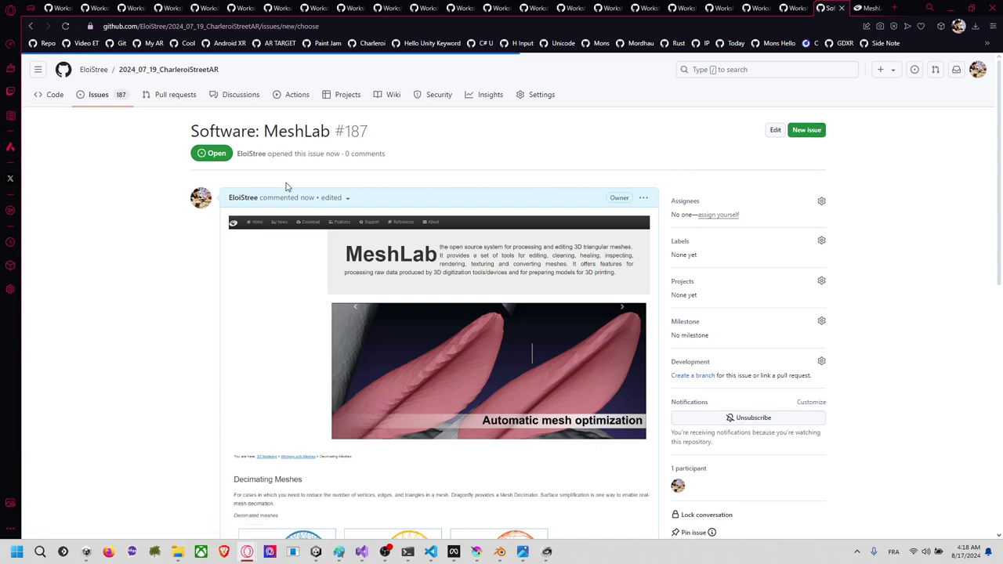
{"action": "type", "text": "Top"}
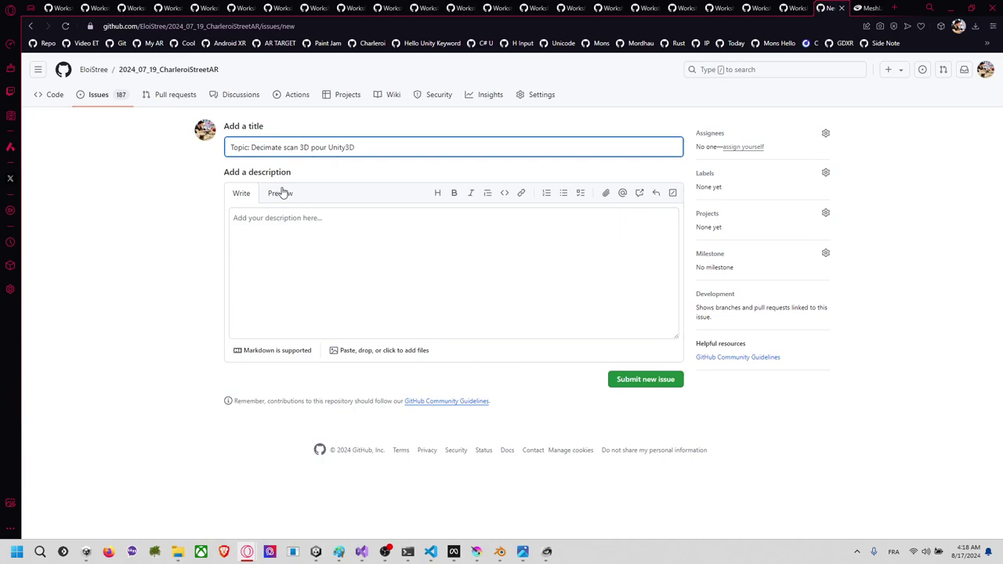
{"action": "left_click", "coordinate": [305, 214]}
{"action": "key", "text": "Return"}
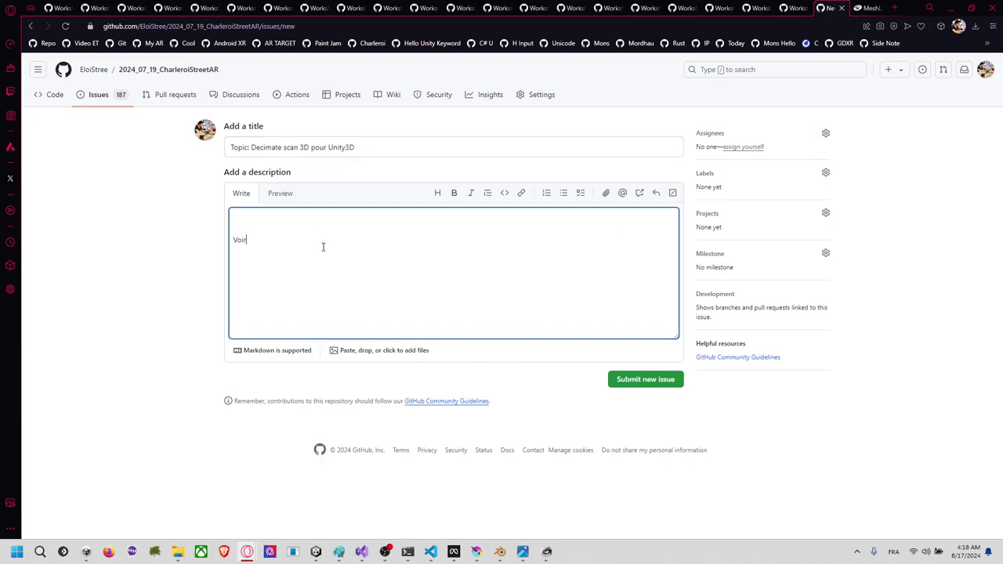
{"action": "type", "text": "Voir Blender, mais utiliser MeshLab:"}
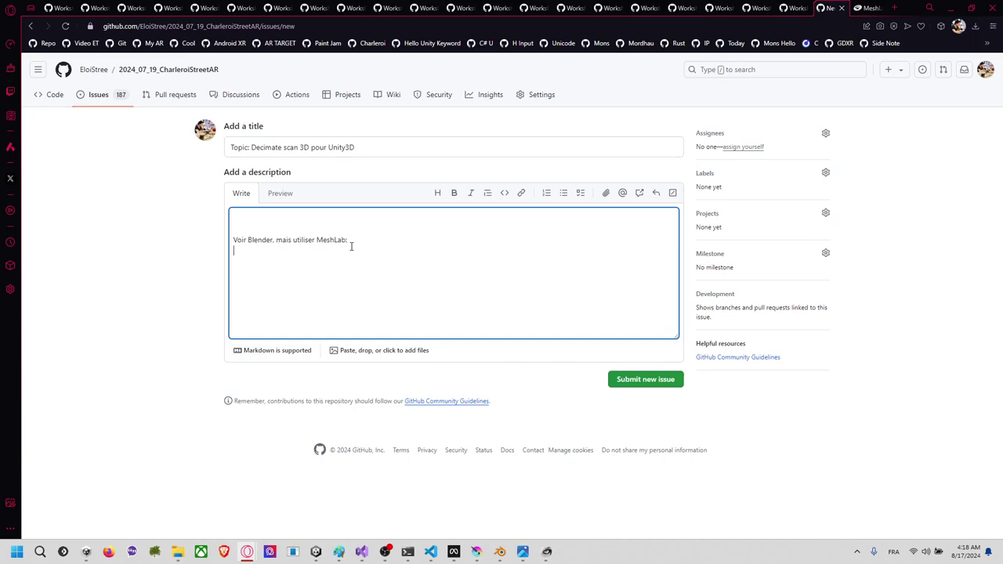
Step: Add a reference to issue #187 below the description line, try a #decimate reference beside it and remove that one
{"action": "type", "text": "187 #decim"}
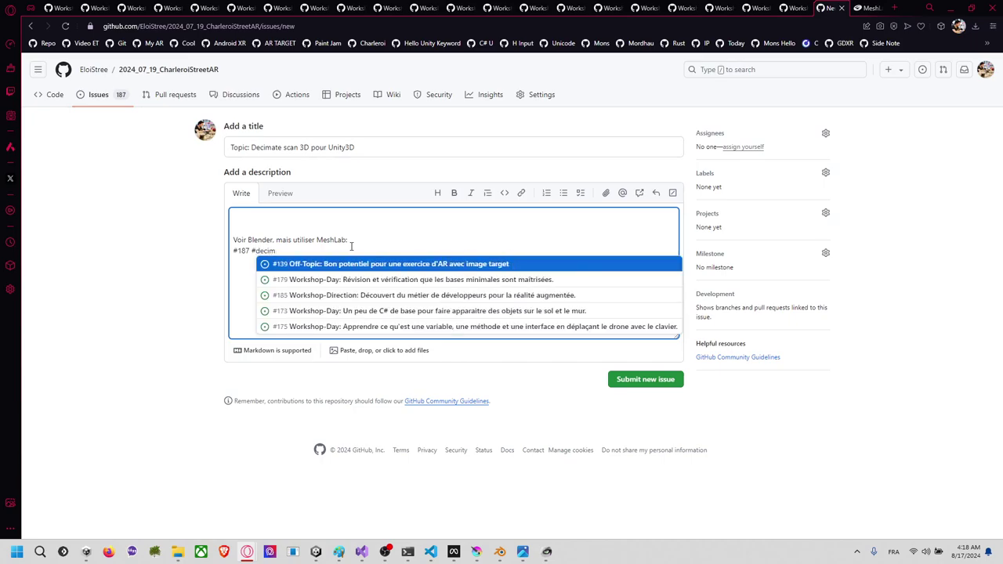
{"action": "type", "text": "ate"}
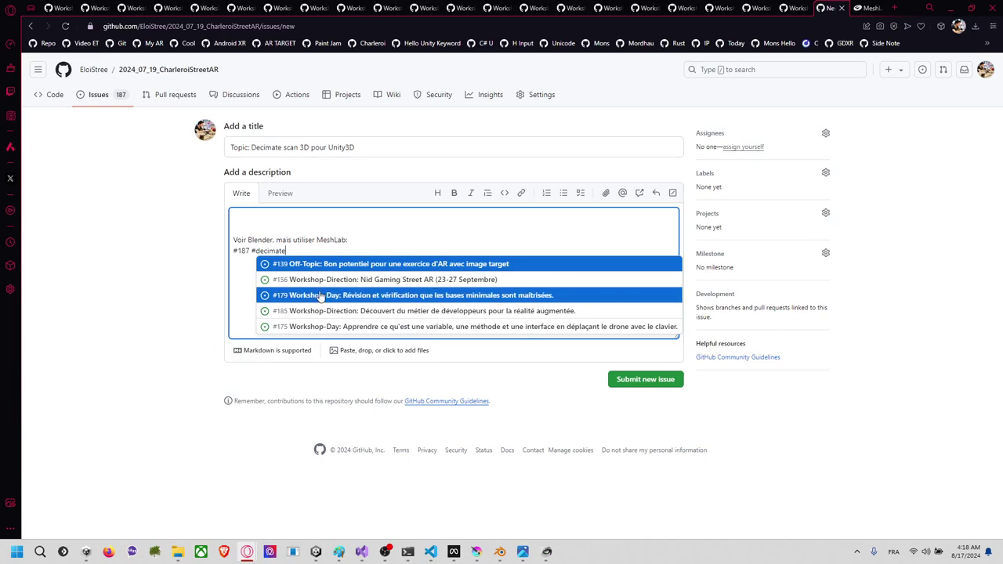
{"action": "left_click", "coordinate": [322, 250]}
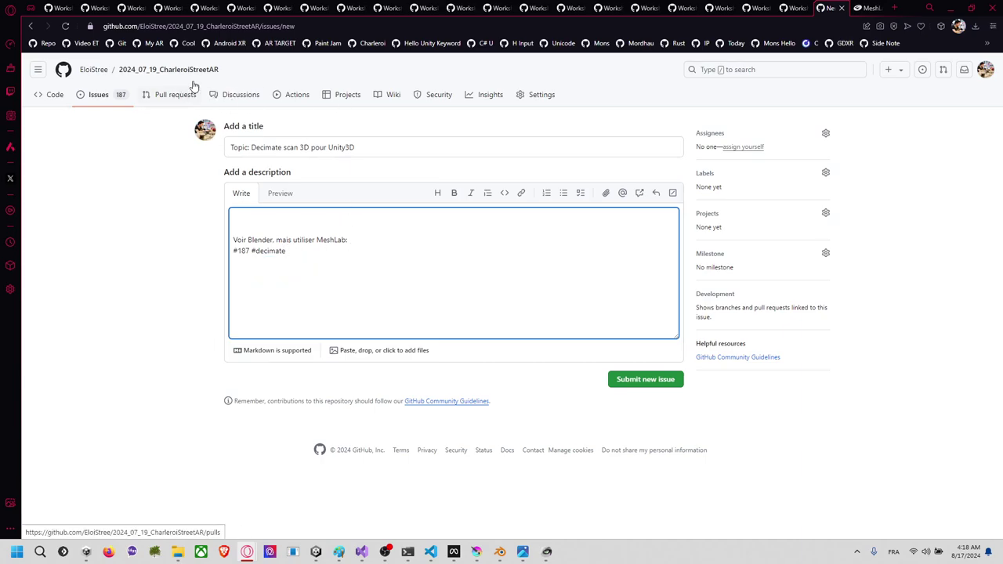
{"action": "key", "text": "shift+Left"}
{"action": "key", "text": "shift+Left"}
{"action": "key", "text": "shift+Left"}
{"action": "key", "text": "shift+Left"}
{"action": "key", "text": "shift+Left"}
{"action": "key", "text": "shift+Left"}
{"action": "key", "text": "shift+Left"}
{"action": "key", "text": "shift+Left"}
{"action": "key", "text": "shift+Left"}
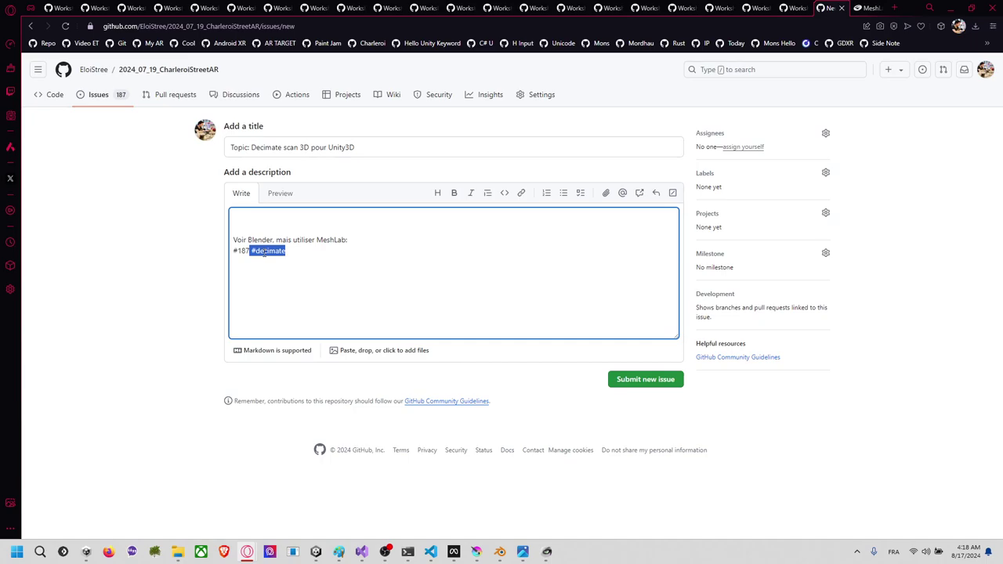
{"action": "key", "text": "BackSpace"}
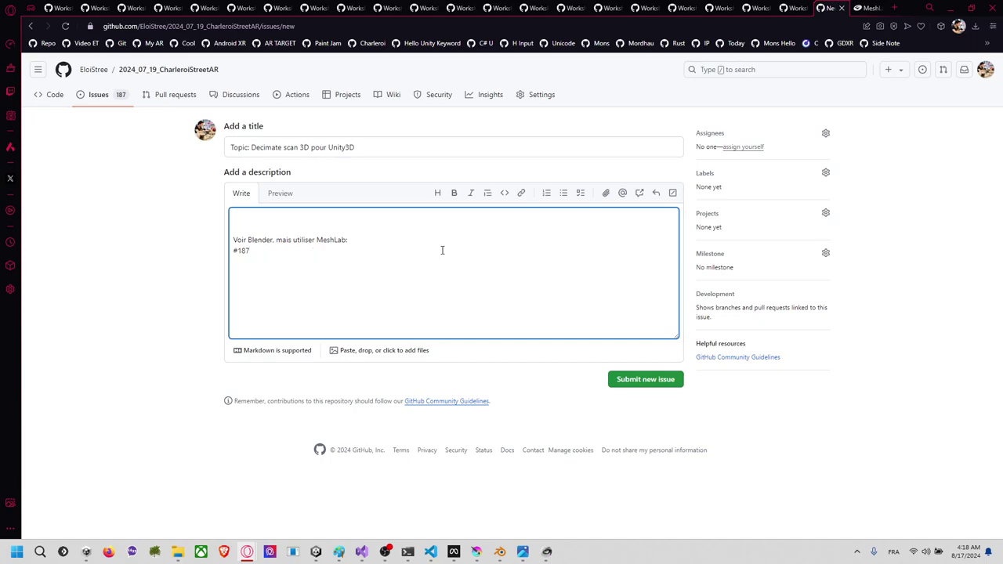
Step: Search the HelloUnityKeywordForJunior repository's issues for decimate, open the "Keyword: Decimate" issue and copy its link
{"action": "middle_click", "coordinate": [427, 45]}
{"action": "left_click", "coordinate": [874, 9]}
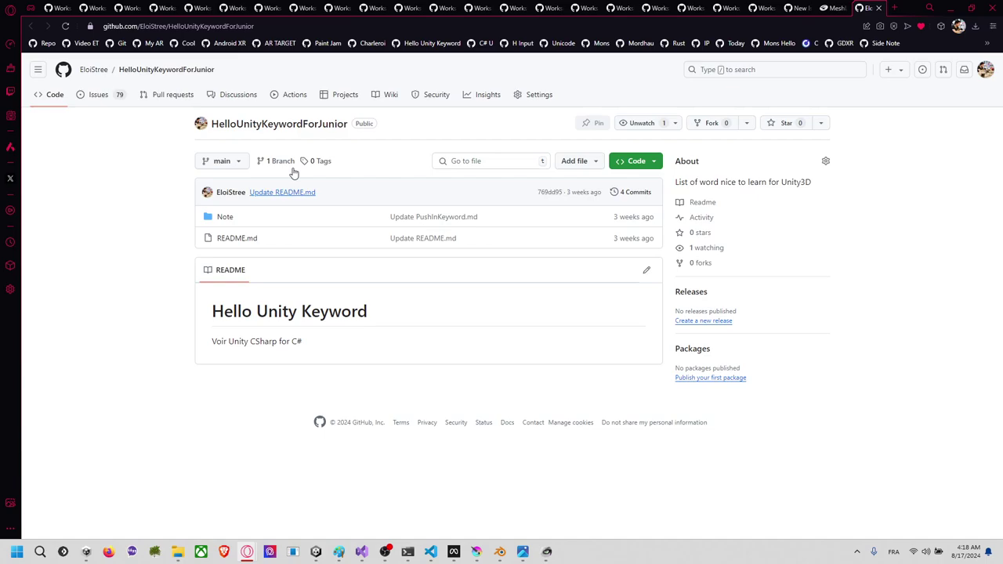
{"action": "left_click", "coordinate": [98, 94]}
{"action": "triple_click", "coordinate": [311, 128]}
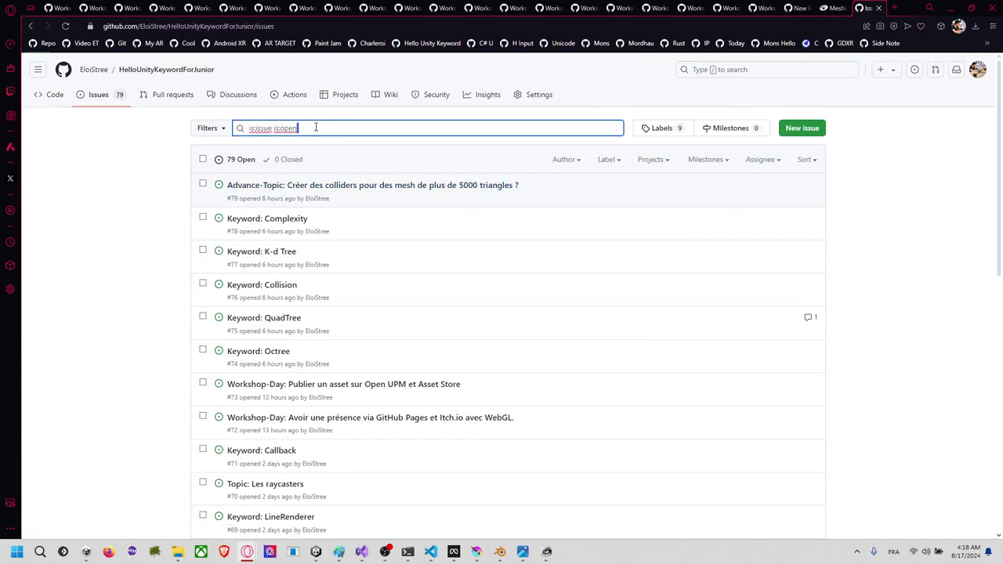
{"action": "type", "text": "decimate"}
{"action": "key", "text": "Return"}
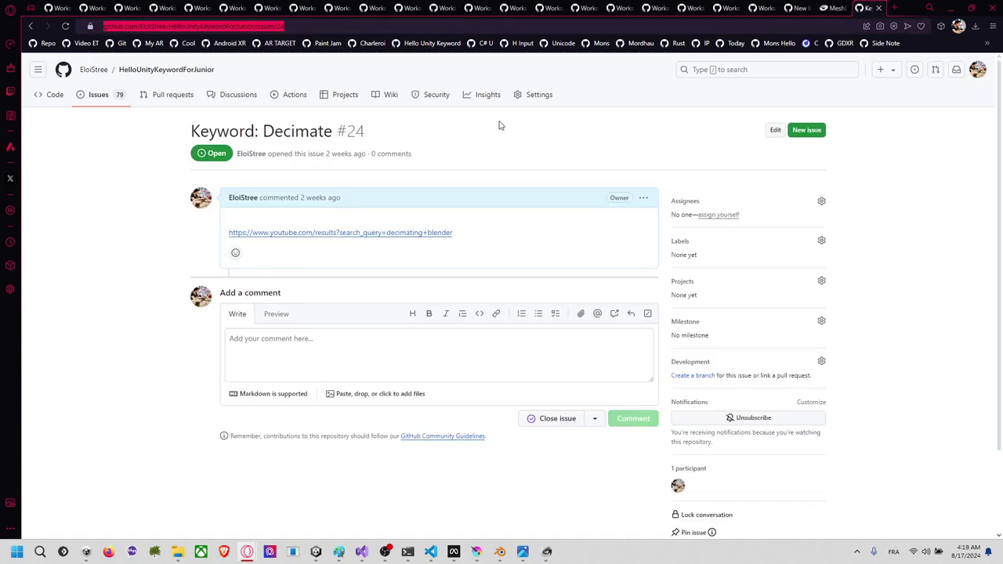
Step: Paste the Keyword: Decimate issue link after #187 in the drafted issue's description and submit the issue
{"action": "left_click", "coordinate": [837, 9]}
{"action": "left_click", "coordinate": [798, 8]}
{"action": "type", "text": "https://github.com/EloiStree/HelloUnityKeywordForJunior/issues/24"}
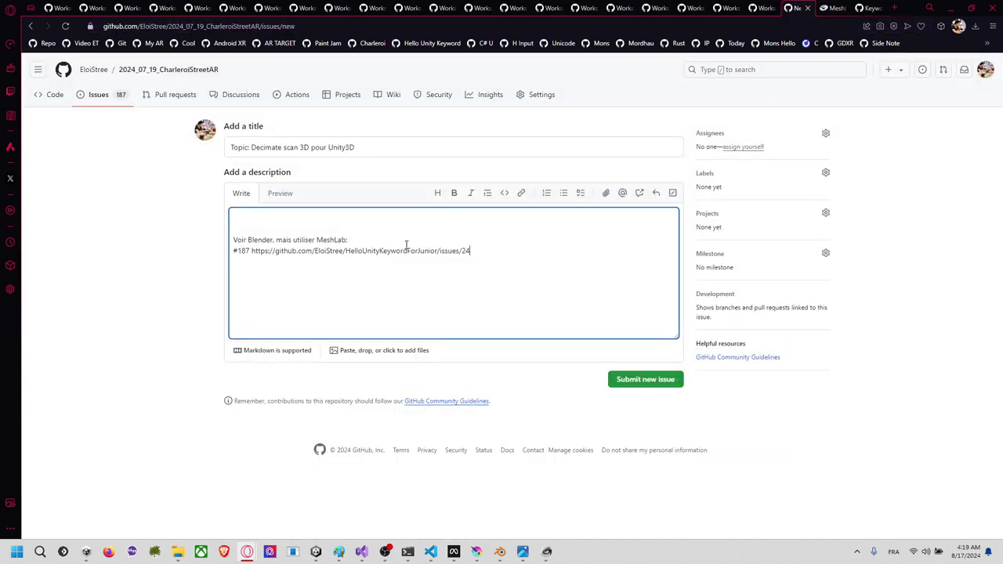
{"action": "left_click", "coordinate": [619, 380]}
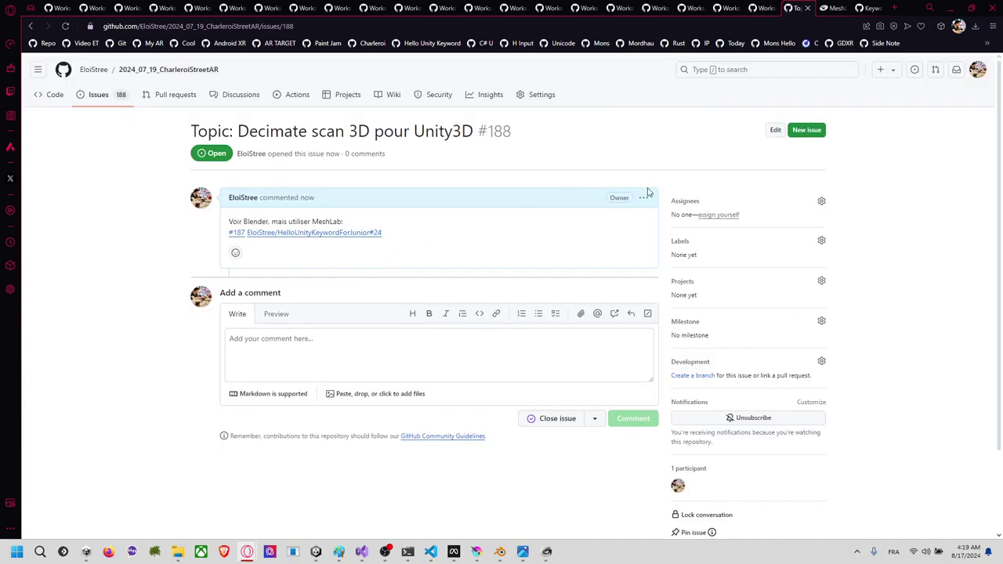
Step: Edit the new issue's description so #187 and the Keyword: Decimate link are separate bullet points, and save the update
{"action": "left_click", "coordinate": [644, 198]}
{"action": "left_click", "coordinate": [572, 254]}
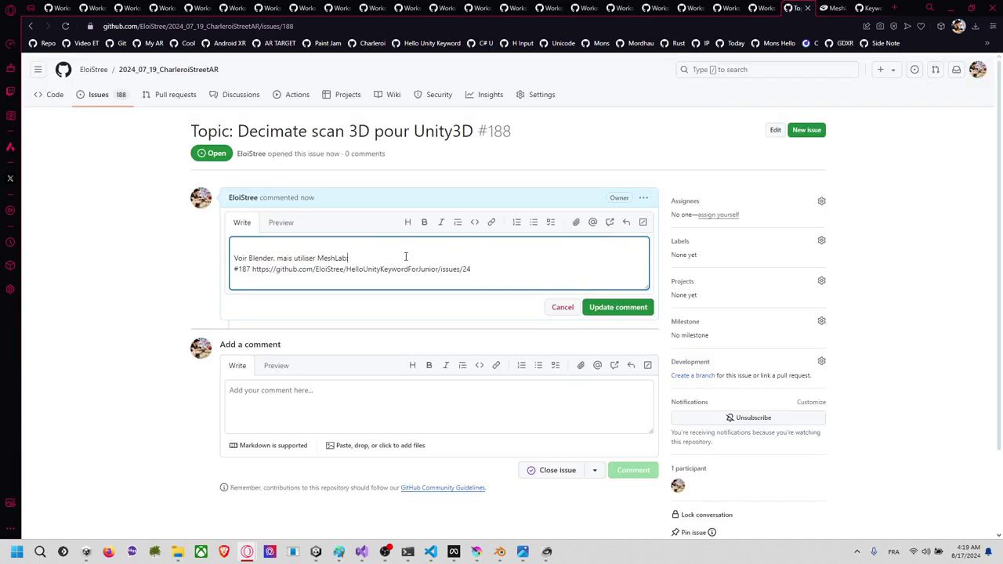
{"action": "left_click", "coordinate": [403, 260]}
{"action": "key", "text": "Return"}
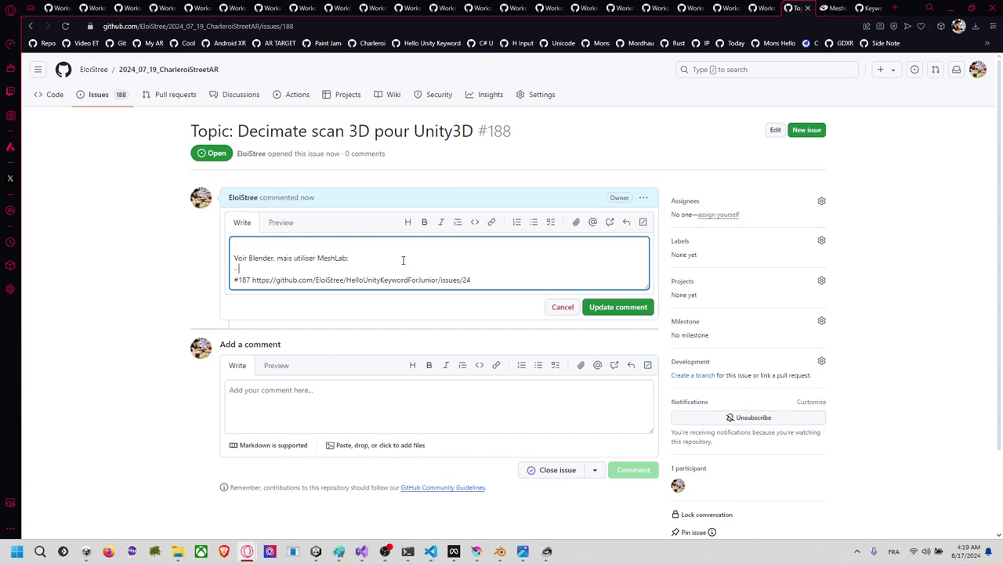
{"action": "key", "text": "BackSpace"}
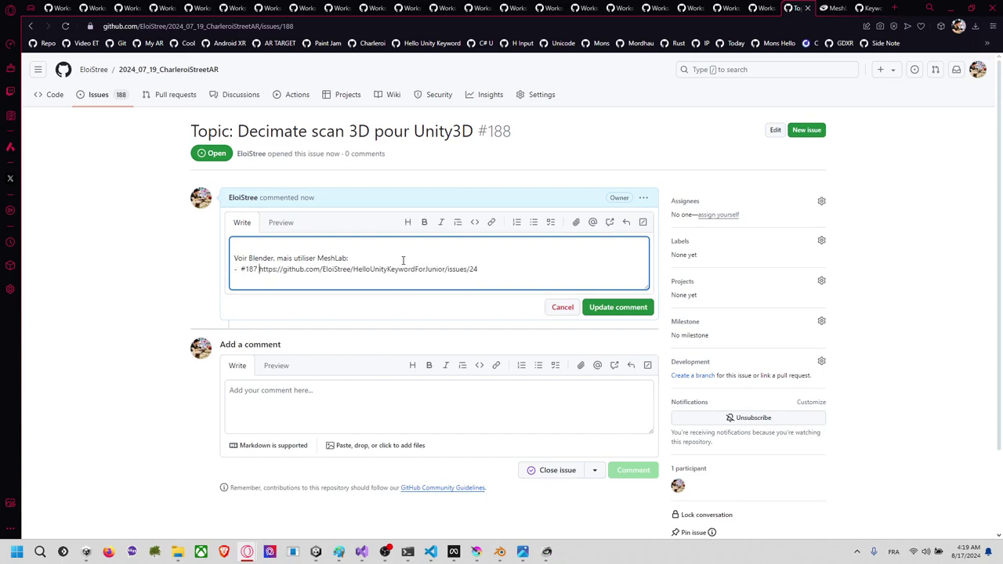
{"action": "key", "text": "Return"}
{"action": "type", "text": "-"}
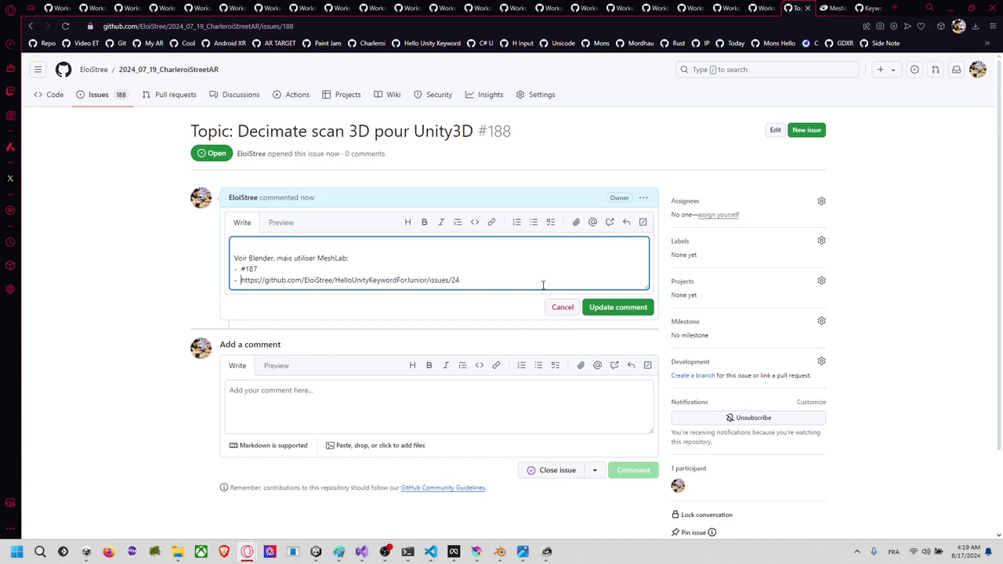
{"action": "left_click", "coordinate": [607, 308]}
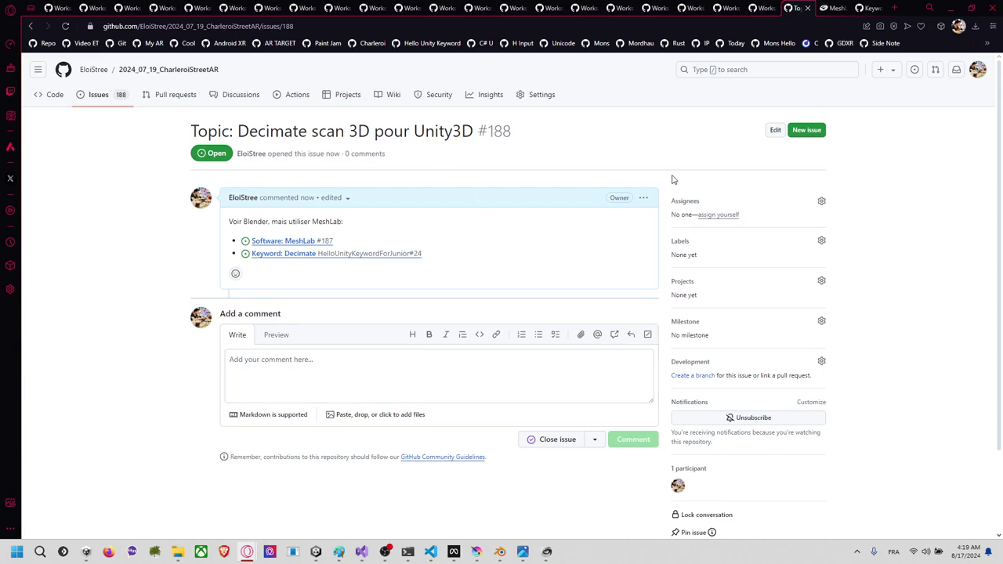
Step: Close the tabs of the Decimate scan issue, the Keyword: Decimate issue, the MeshLab site and workshop issue #163
{"action": "left_click", "coordinate": [808, 9]}
{"action": "left_click", "coordinate": [808, 9]}
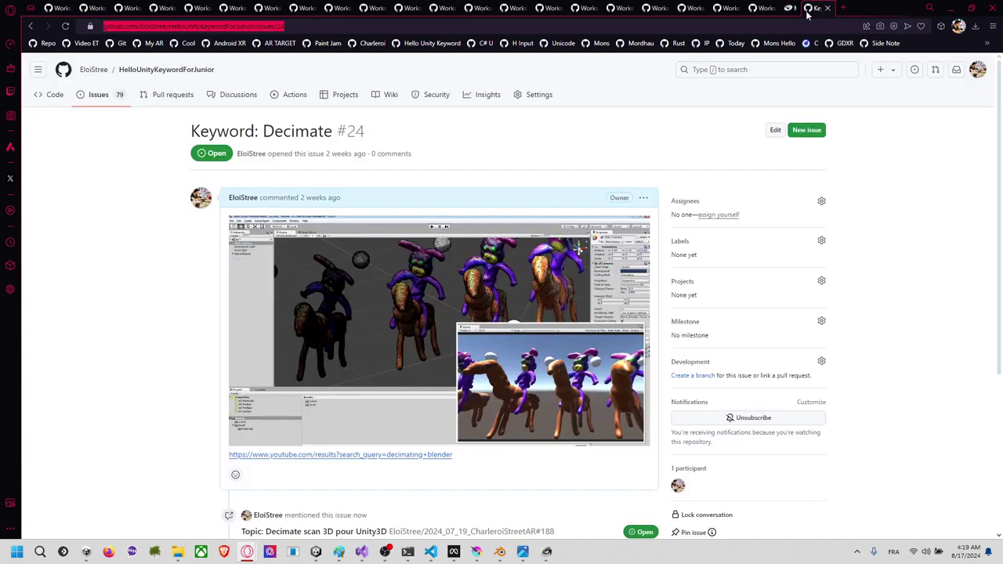
{"action": "left_click", "coordinate": [807, 8]}
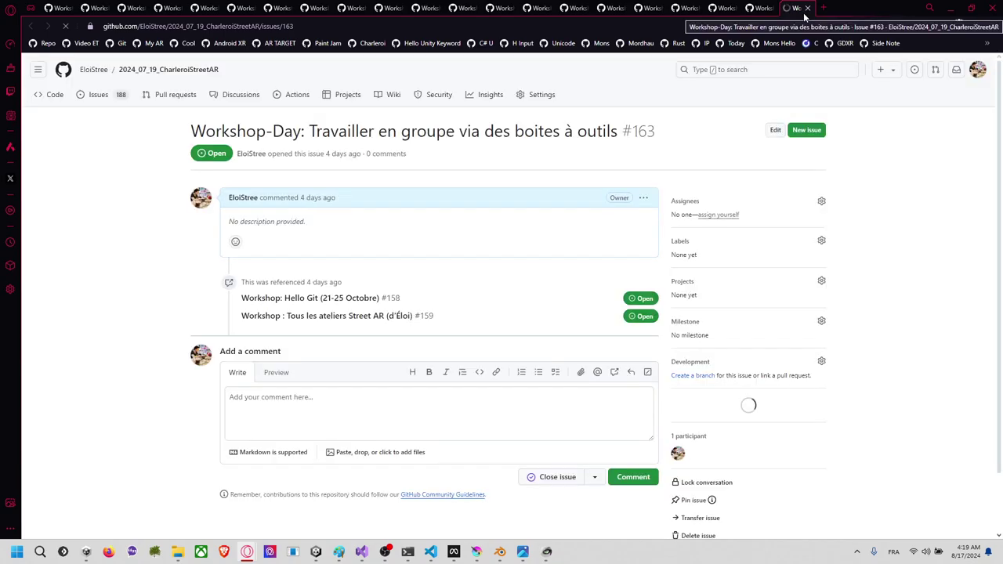
{"action": "left_click", "coordinate": [807, 8]}
Step: Switch to the terminal, list the package's Git remotes with git remote -v and copy the push URL
{"action": "key", "text": "alt+Tab"}
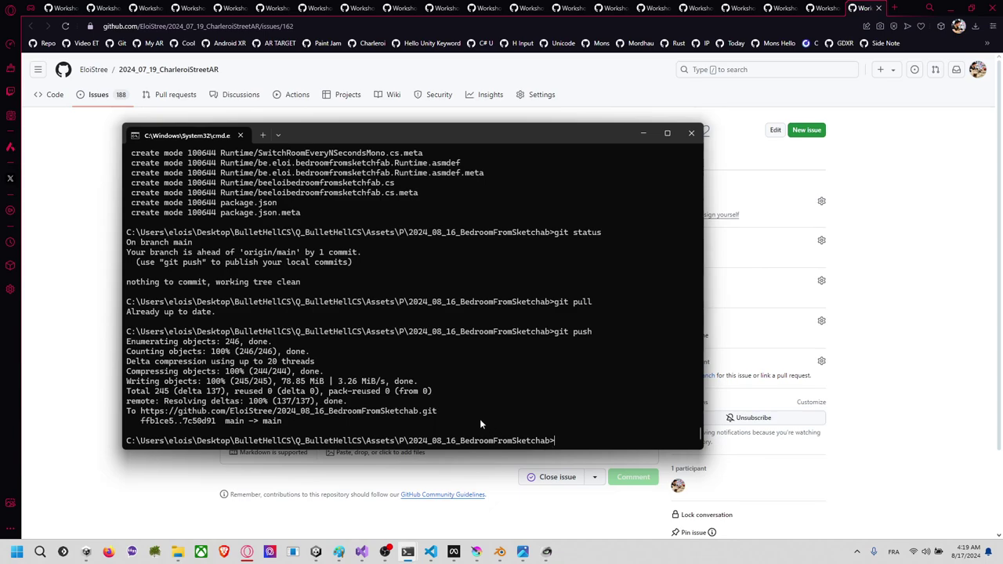
{"action": "type", "text": "git remote -v"}
{"action": "key", "text": "Return"}
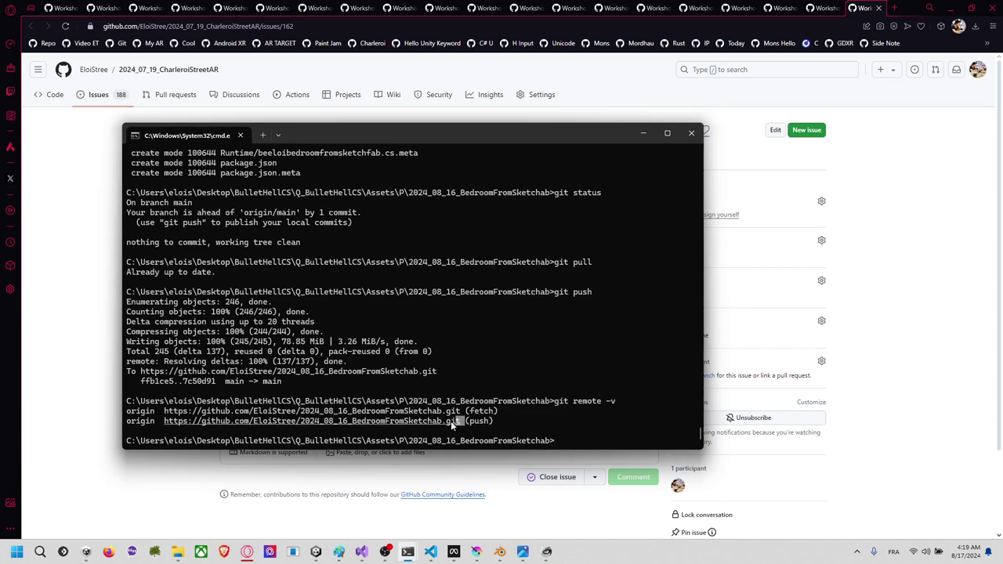
{"action": "left_click_drag", "start_coordinate": [461, 422], "coordinate": [165, 422]}
{"action": "key", "text": "ctrl+c"}
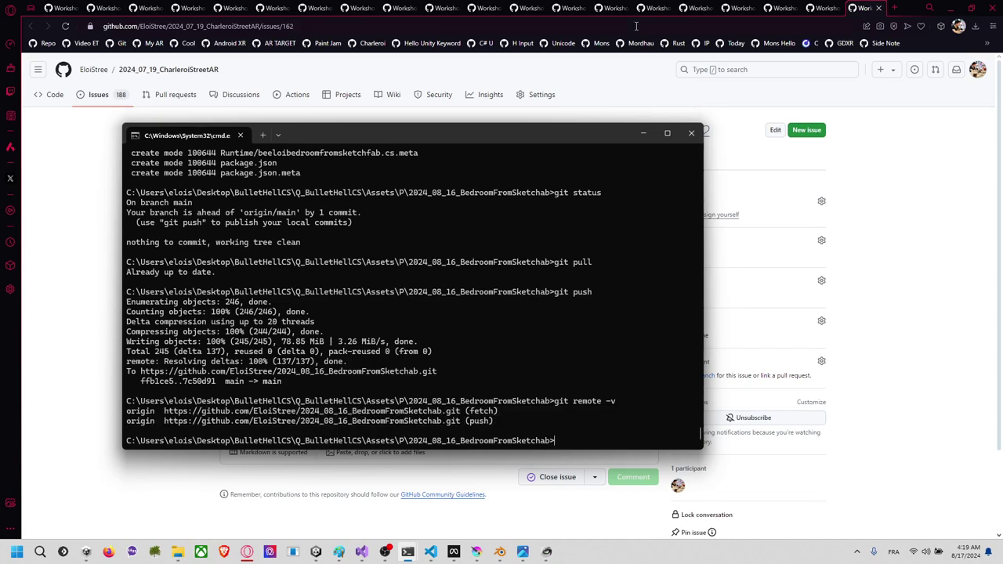
Step: Open the copied 2024_08_16_BedroomFromSketchab repository address in a new browser tab
{"action": "left_click", "coordinate": [894, 11]}
{"action": "left_click", "coordinate": [894, 9]}
{"action": "key", "text": "ctrl+v"}
{"action": "key", "text": "Return"}
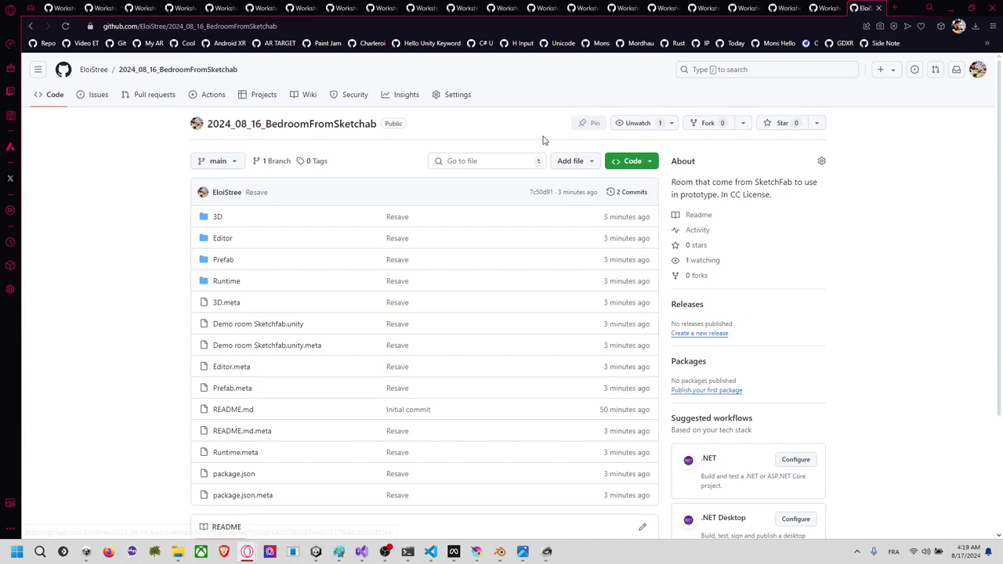
Step: Switch to the Meta project in Unity, update the Bedroom From Sketchfab package, and close the Package Manager
{"action": "scroll", "coordinate": [629, 170], "scroll_direction": "down", "scroll_amount": 3}
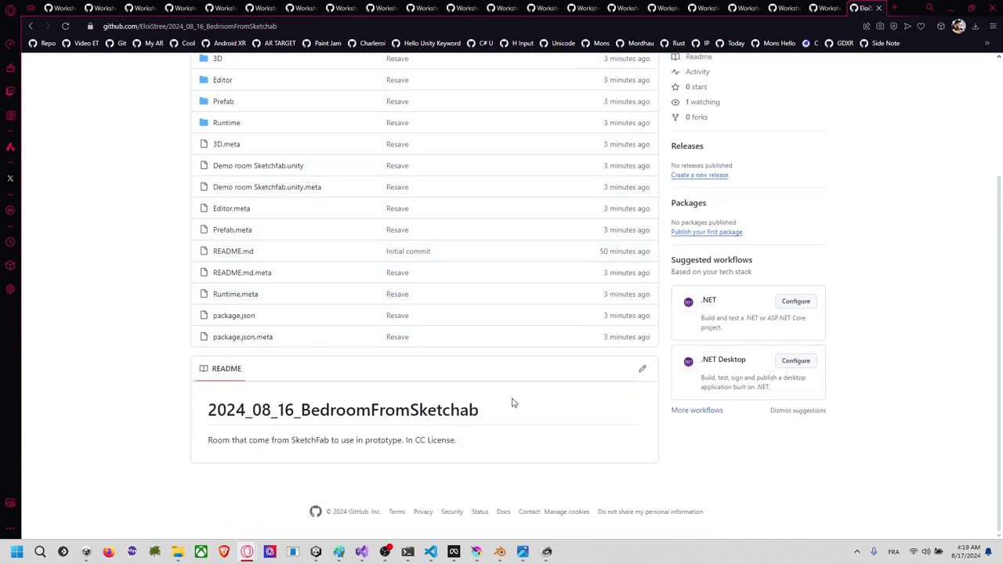
{"action": "scroll", "coordinate": [502, 400], "scroll_direction": "up", "scroll_amount": 3}
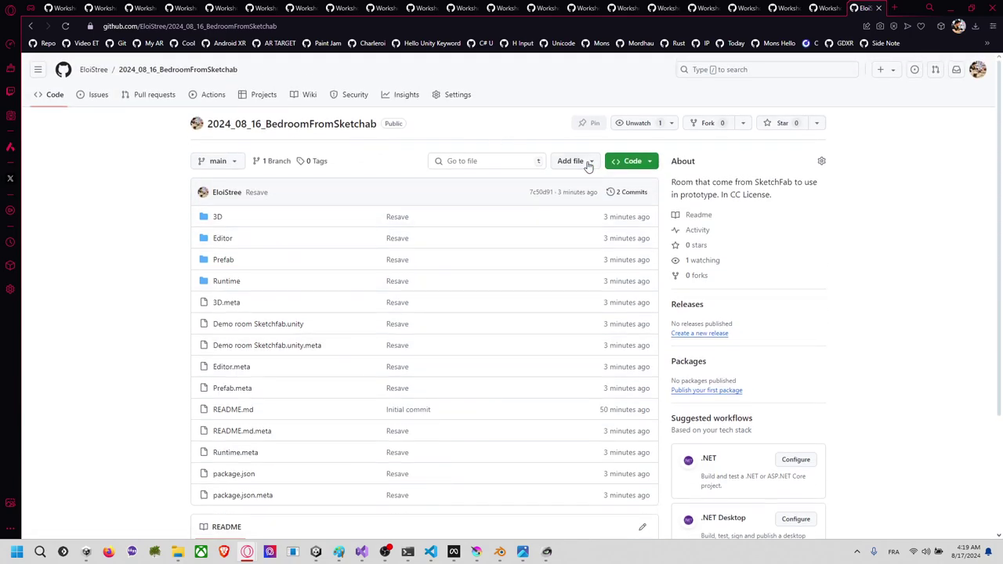
{"action": "key", "text": "alt+Tab"}
{"action": "key", "text": "alt+Tab"}
{"action": "key", "text": "alt+Tab"}
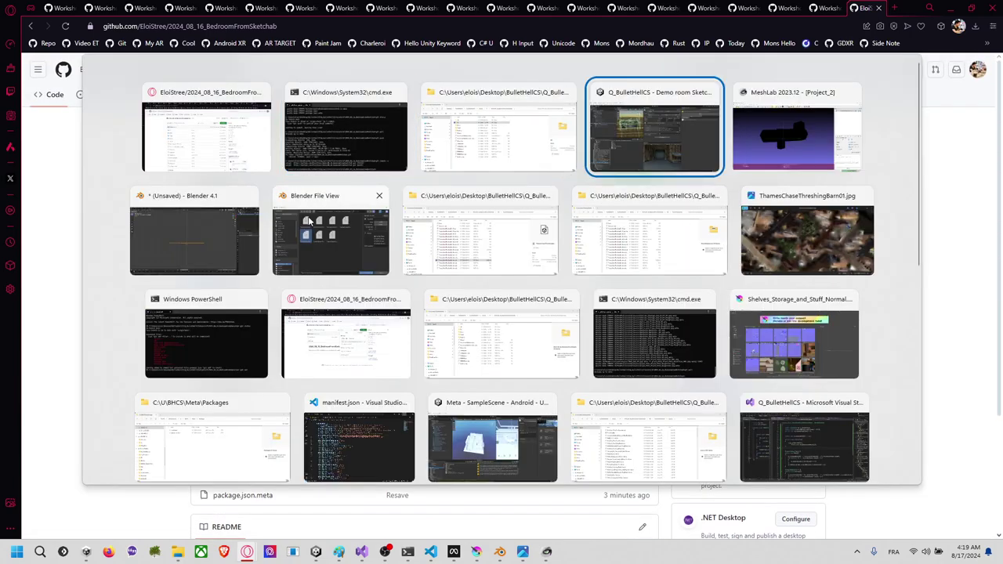
{"action": "left_click", "coordinate": [451, 409]}
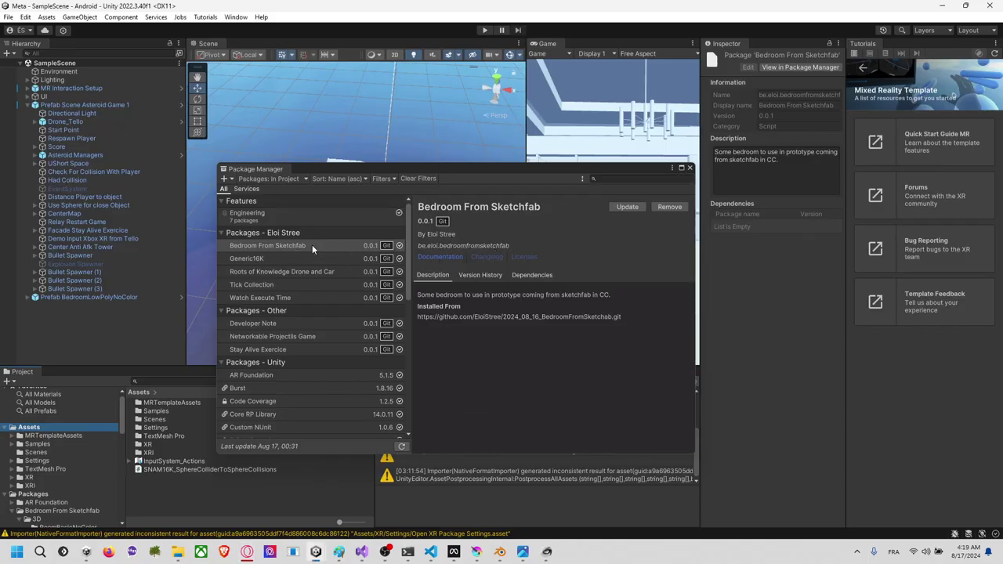
{"action": "left_click", "coordinate": [645, 207]}
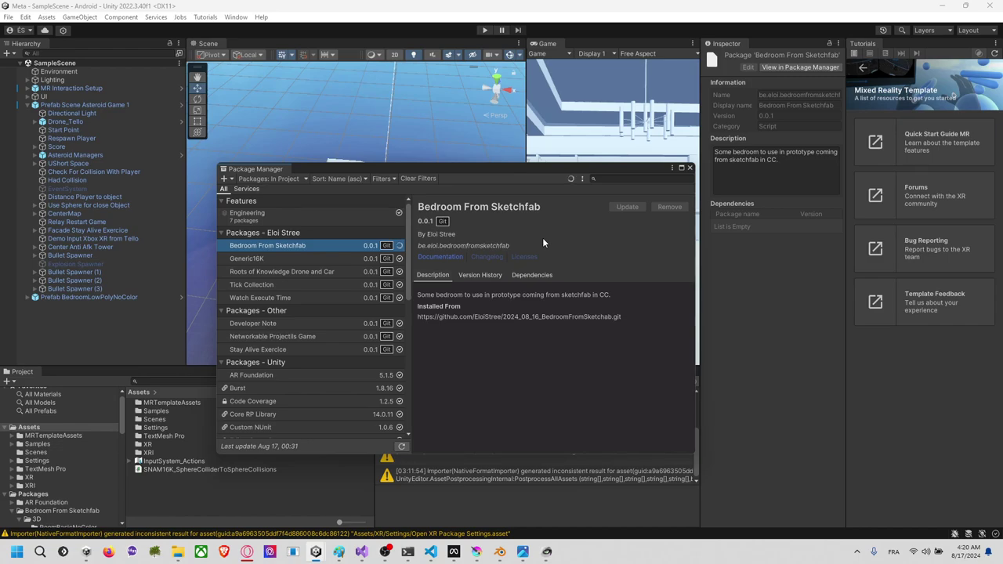
{"action": "left_click_drag", "start_coordinate": [528, 171], "coordinate": [609, 183]}
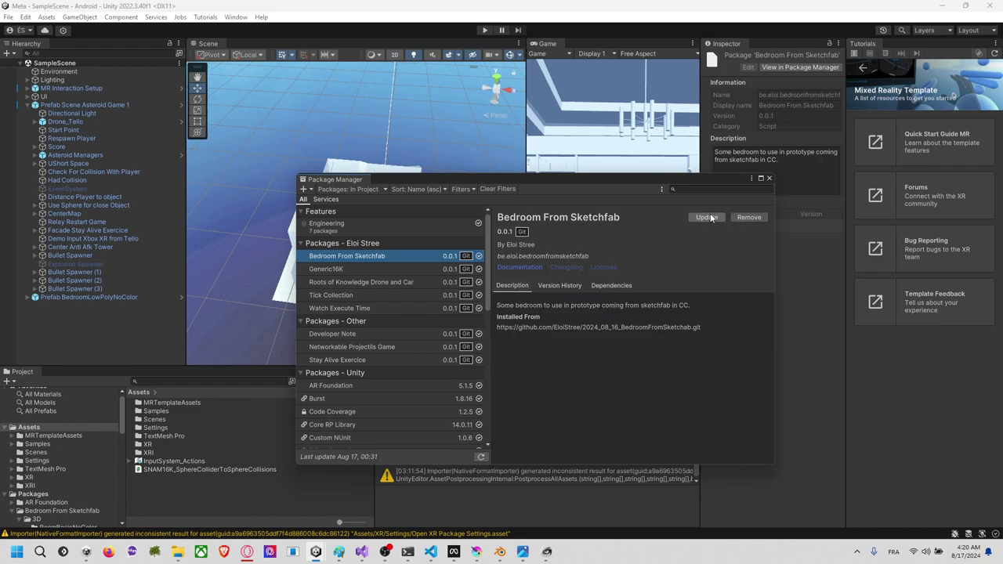
{"action": "left_click", "coordinate": [768, 179]}
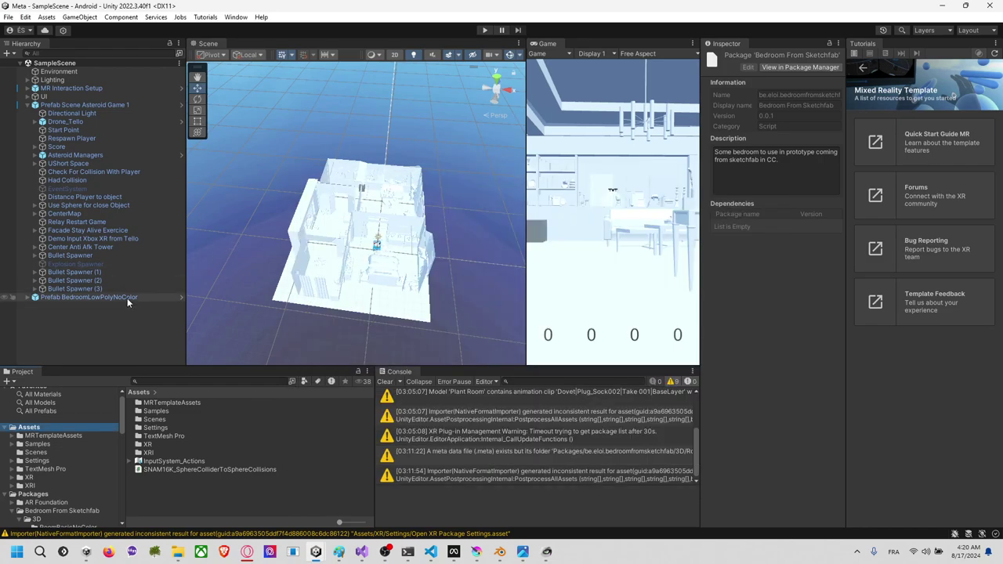
Step: Add the package's Room Switcher prefab to SampleScene and delete the standalone Prefab BedroomLowPolyNoColor object
{"action": "scroll", "coordinate": [76, 497], "scroll_direction": "down", "scroll_amount": 3}
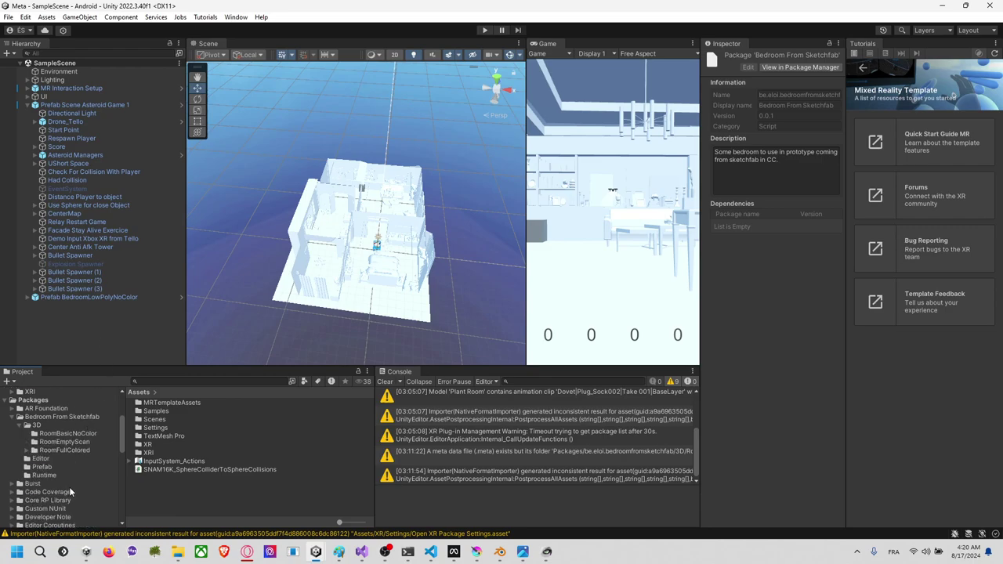
{"action": "left_click", "coordinate": [59, 416]}
{"action": "double_click", "coordinate": [160, 419]}
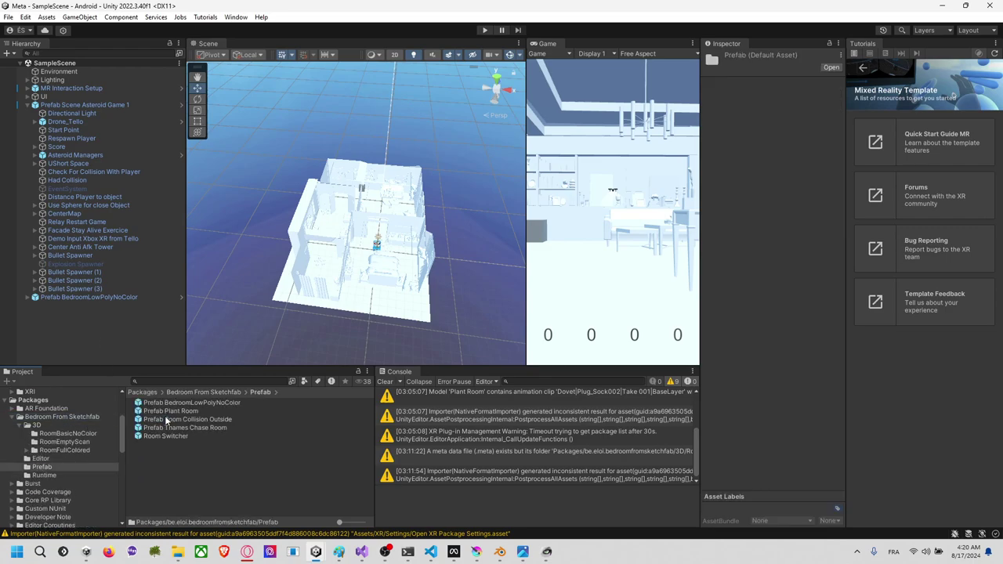
{"action": "left_click_drag", "start_coordinate": [173, 436], "coordinate": [90, 300]}
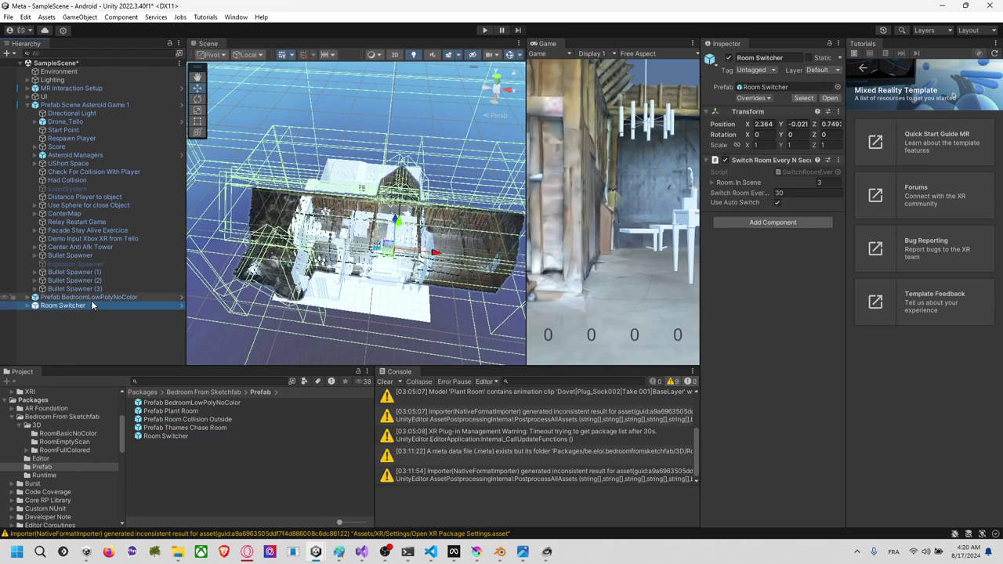
{"action": "left_click", "coordinate": [94, 297]}
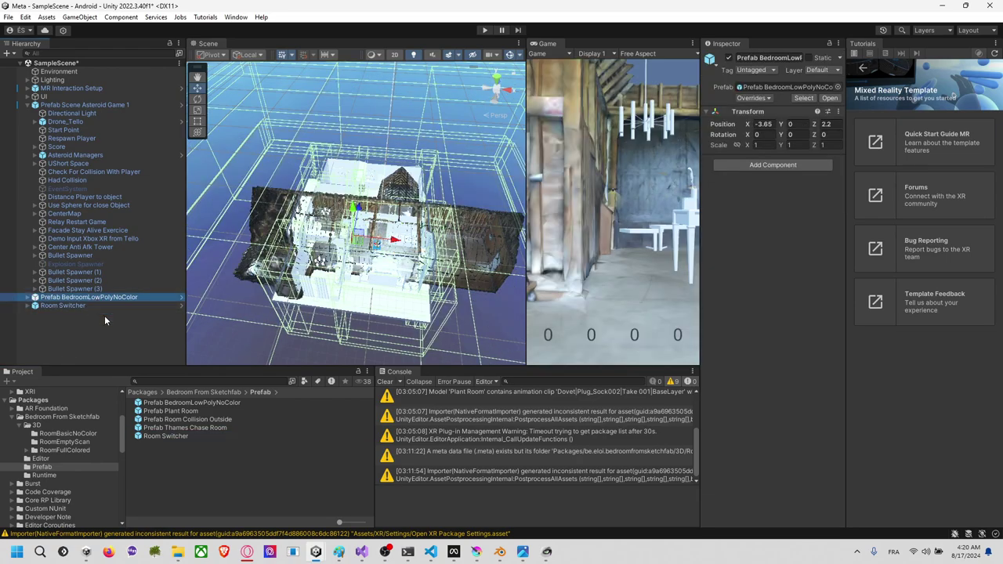
{"action": "key", "text": "Delete"}
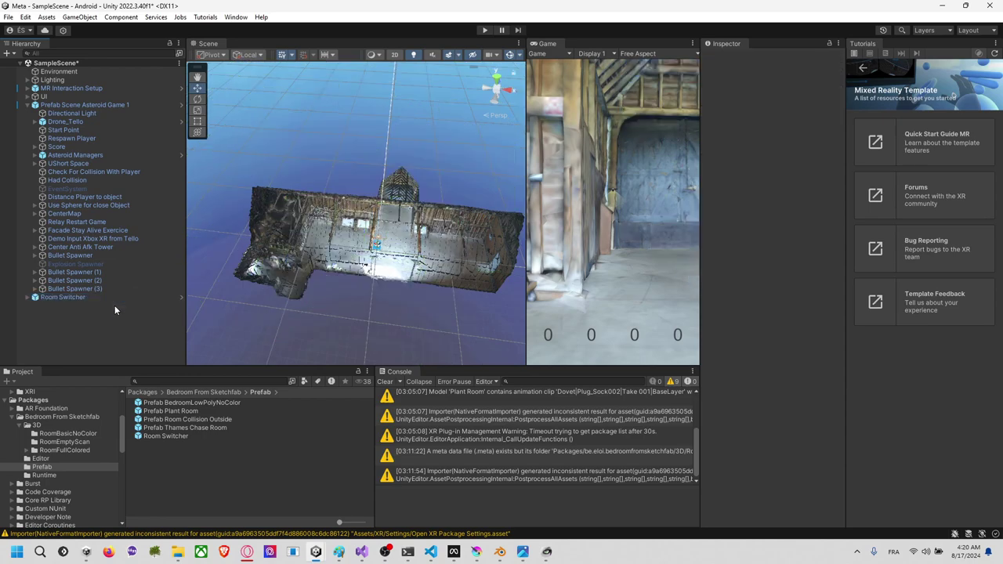
Step: Clear the console, run the scene with Room Switcher selected, and widen the Game view to watch the rooms change
{"action": "left_click", "coordinate": [113, 297]}
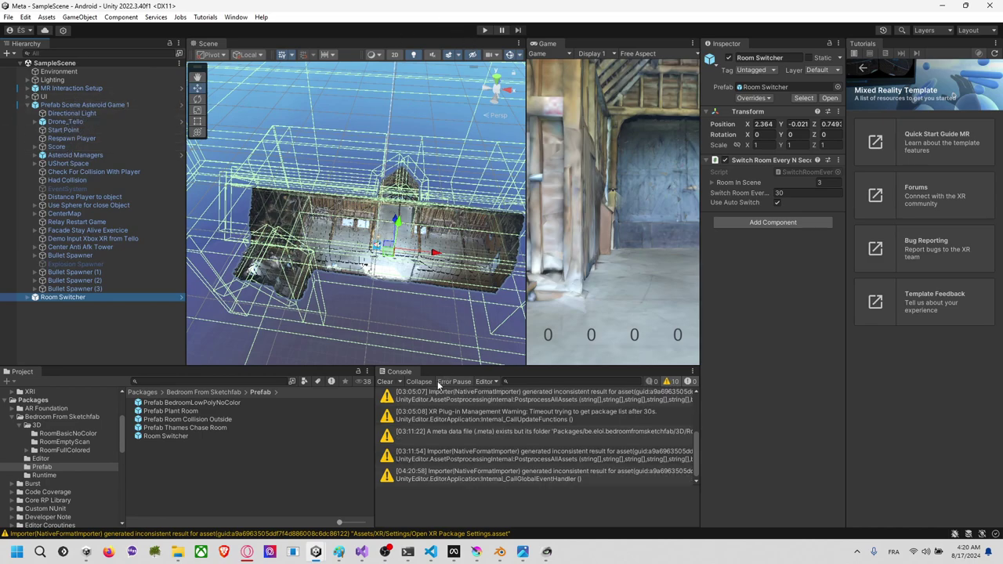
{"action": "left_click", "coordinate": [384, 382]}
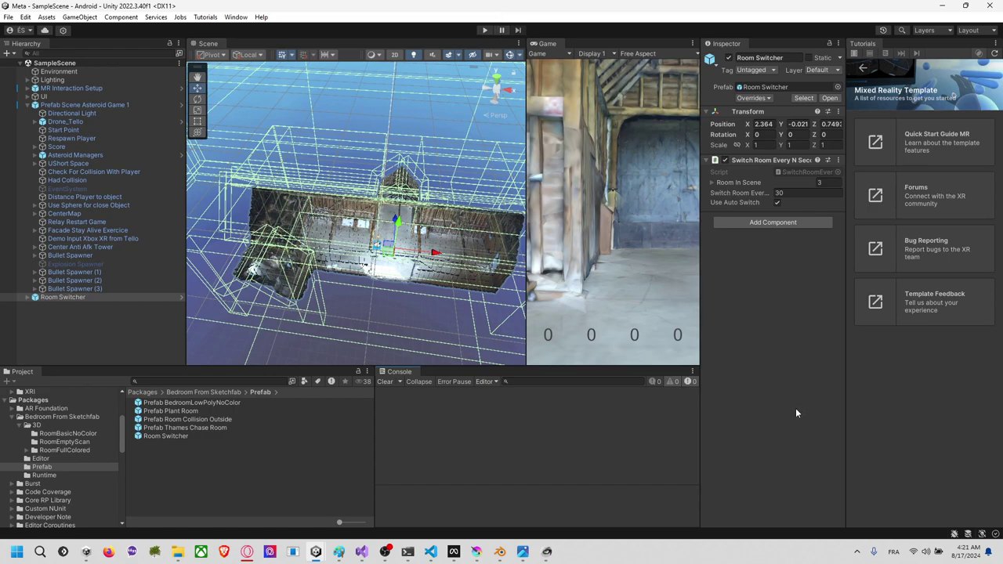
{"action": "left_click", "coordinate": [484, 31]}
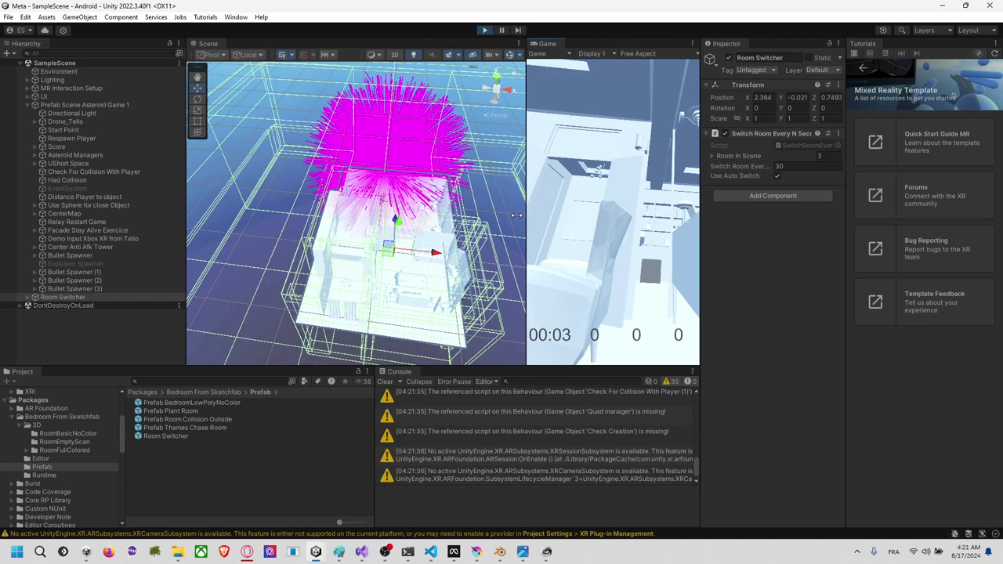
{"action": "left_click_drag", "start_coordinate": [516, 215], "coordinate": [380, 216]}
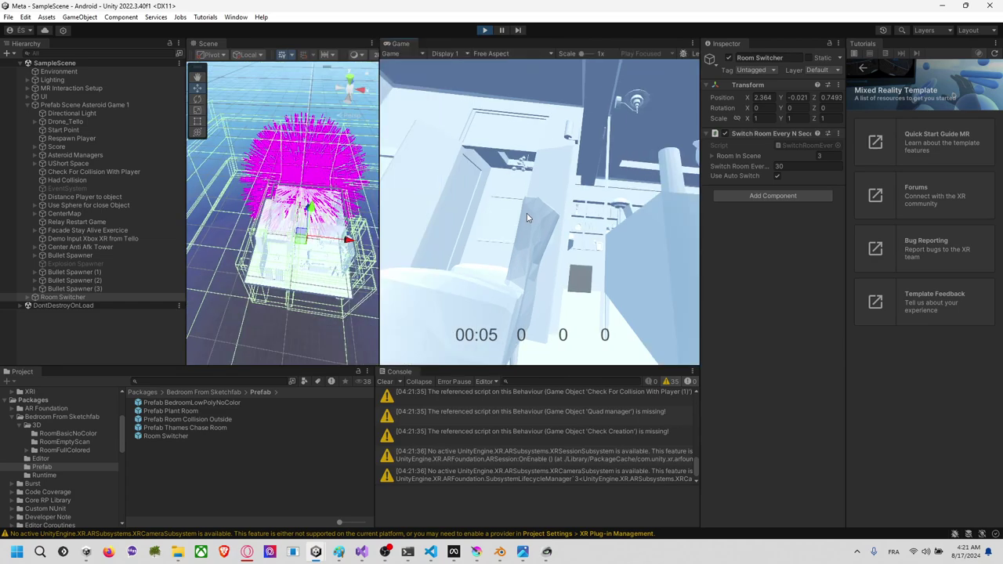
{"action": "left_click_drag", "start_coordinate": [379, 216], "coordinate": [212, 218]}
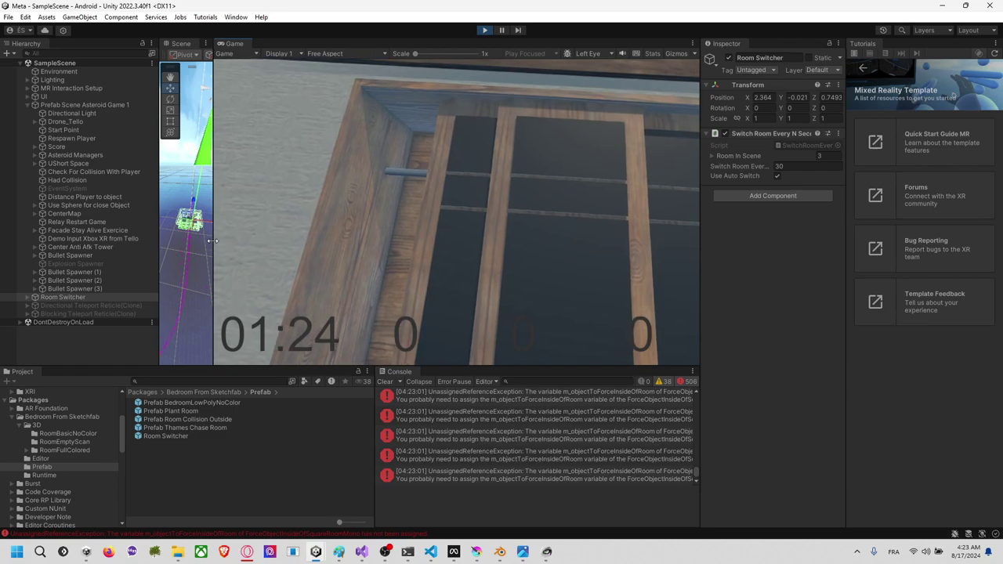
Step: Enlarge the Scene view, examine Start Point's placement relative to the rooms in the running scene, and stop play mode
{"action": "left_click_drag", "start_coordinate": [212, 243], "coordinate": [324, 266]}
{"action": "left_click", "coordinate": [254, 294]}
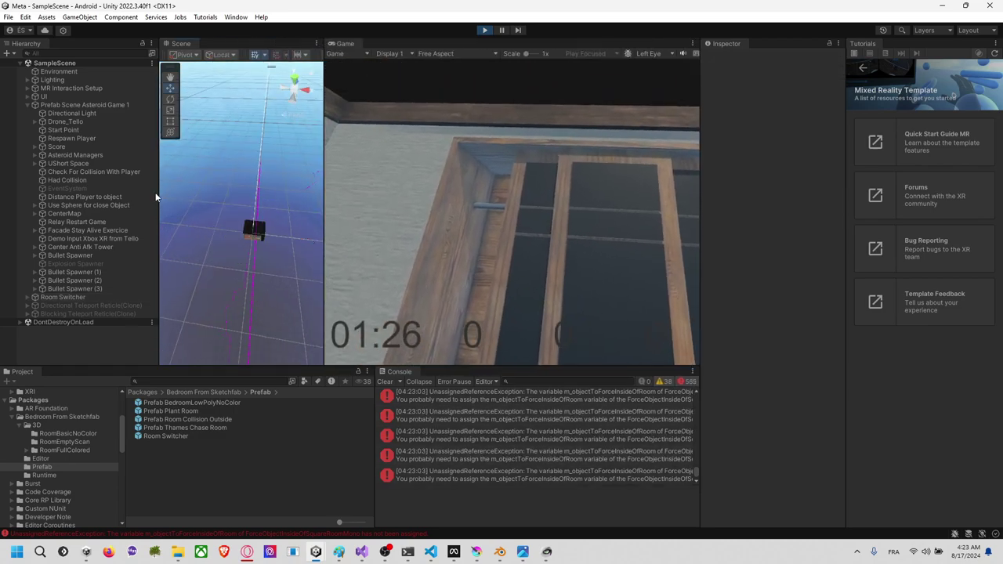
{"action": "left_click", "coordinate": [84, 129]}
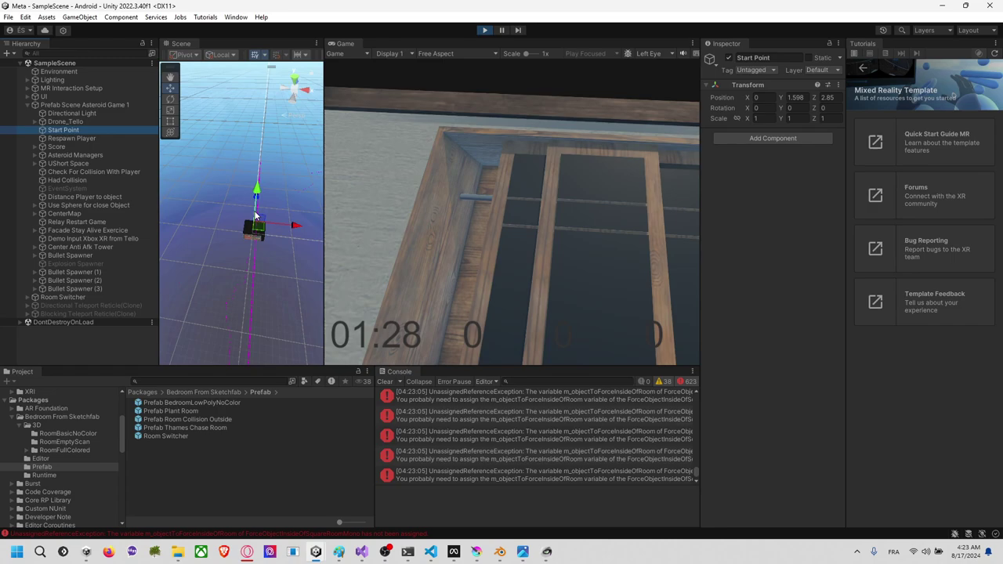
{"action": "right_click_drag", "start_coordinate": [255, 216], "coordinate": [236, 219]}
{"action": "middle_click_drag", "start_coordinate": [235, 219], "coordinate": [165, 217]}
{"action": "right_click_drag", "start_coordinate": [249, 237], "coordinate": [254, 218]}
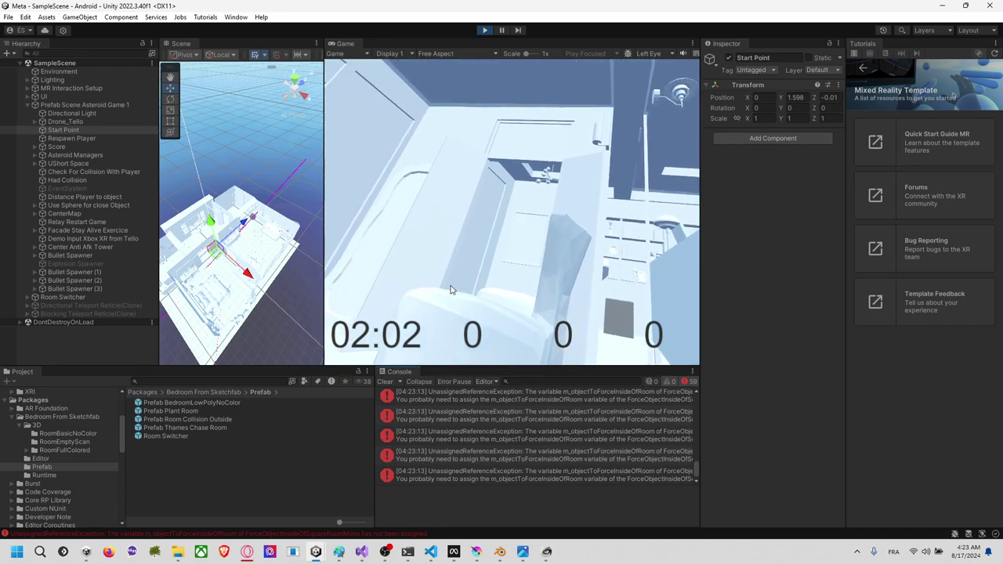
{"action": "left_click", "coordinate": [485, 31]}
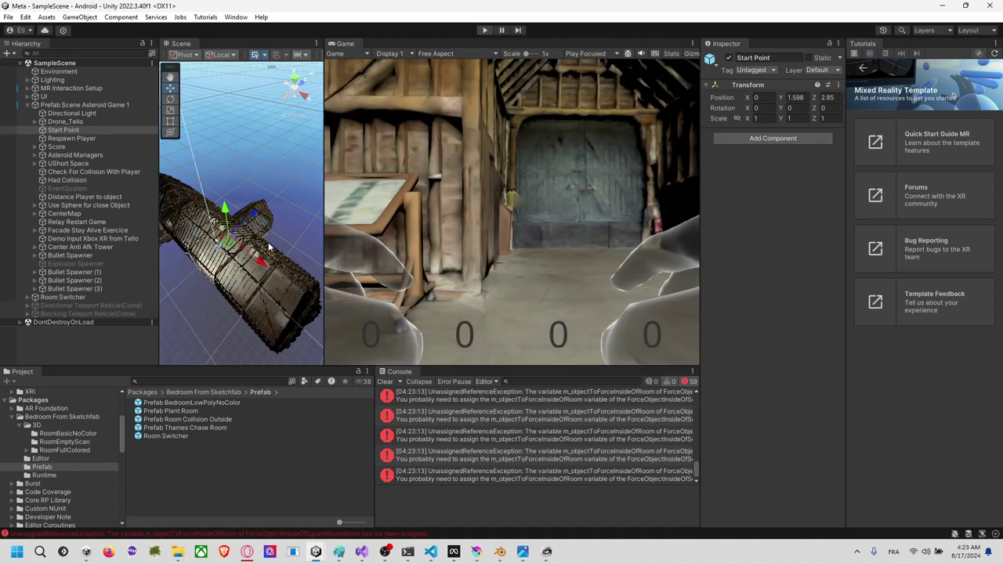
Step: Expand Room Switcher and activate its Prefab BedroomLowPolyNoColor and Prefab Plant Room children
{"action": "left_click", "coordinate": [86, 296]}
{"action": "left_click", "coordinate": [34, 298]}
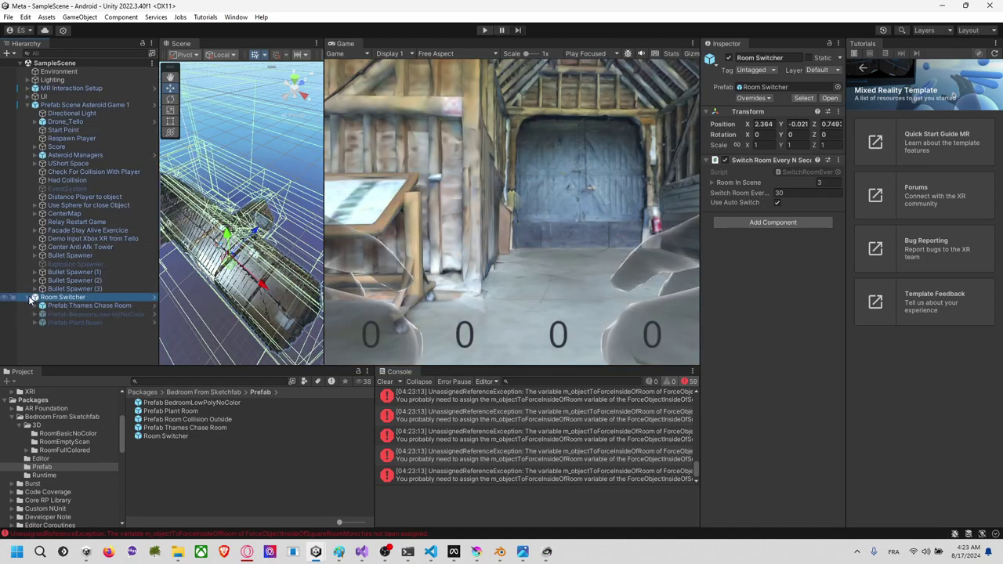
{"action": "left_click", "coordinate": [87, 316]}
{"action": "left_click", "coordinate": [89, 322], "text": "shift"}
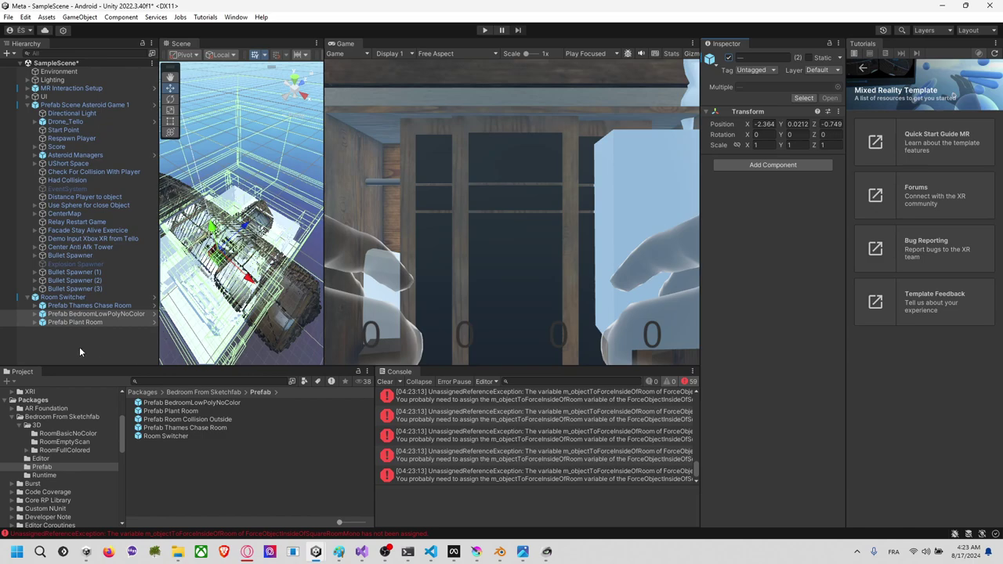
Step: Deactivate Prefab Thames Chase Room and Prefab BedroomLowPolyNoColor, and check Room Switcher's switching component
{"action": "left_click", "coordinate": [102, 305]}
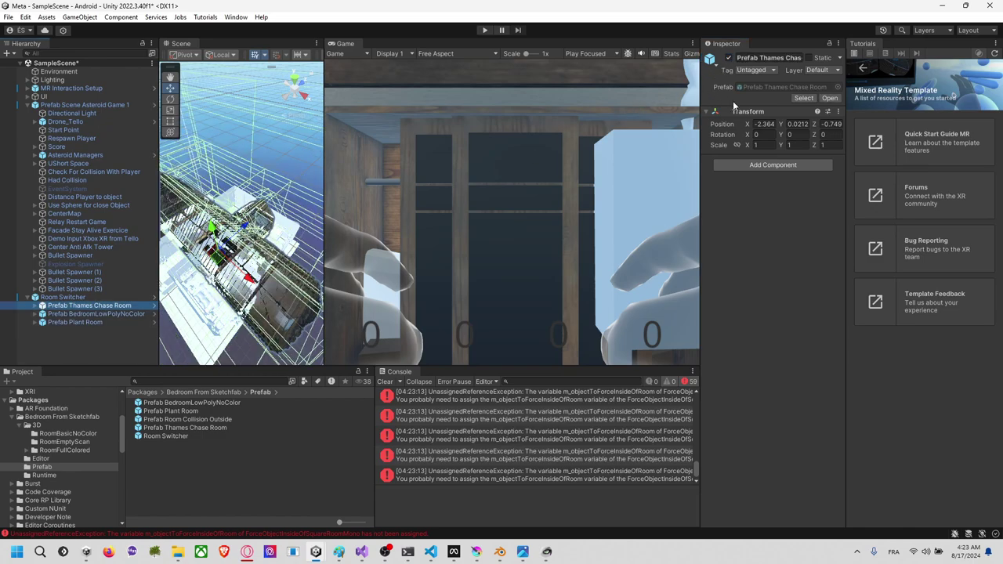
{"action": "left_click", "coordinate": [67, 297]}
{"action": "left_click", "coordinate": [69, 306]}
{"action": "left_click", "coordinate": [72, 313], "text": "shift"}
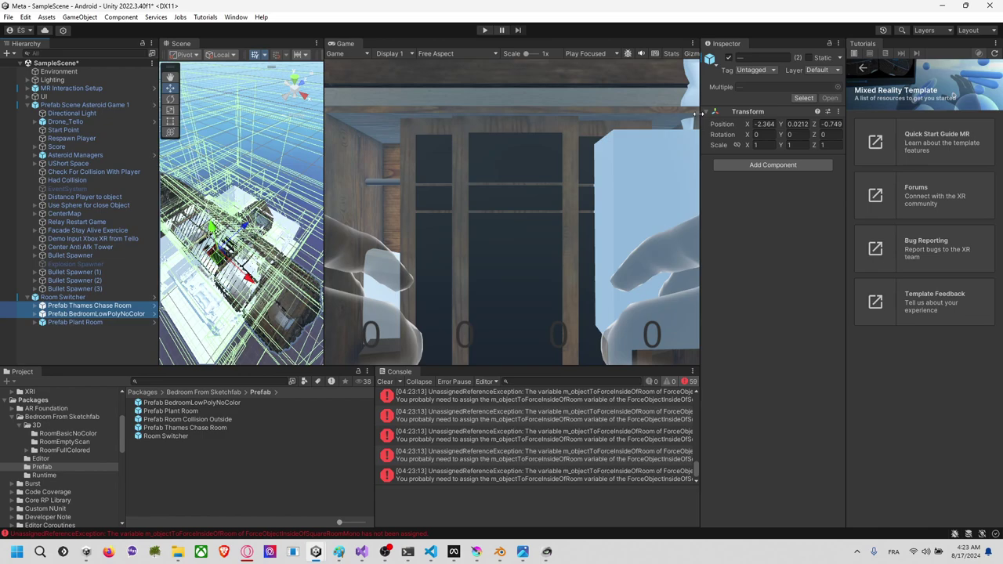
{"action": "left_click", "coordinate": [729, 60]}
{"action": "left_click", "coordinate": [82, 298]}
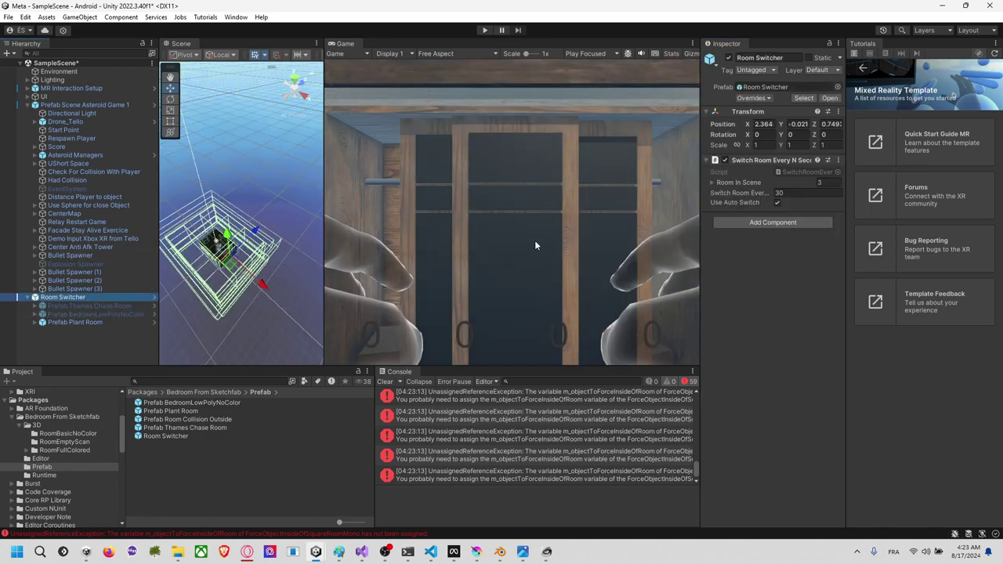
{"action": "left_click", "coordinate": [729, 160]}
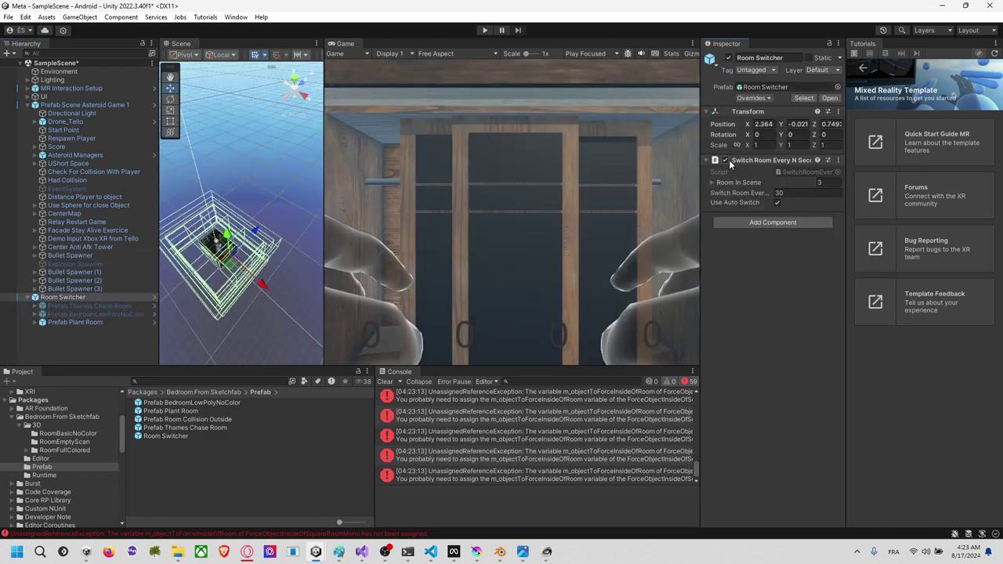
Step: Activate Prefab BedroomLowPolyNoColor and deactivate Prefab Plant Room under Room Switcher
{"action": "left_click", "coordinate": [106, 321]}
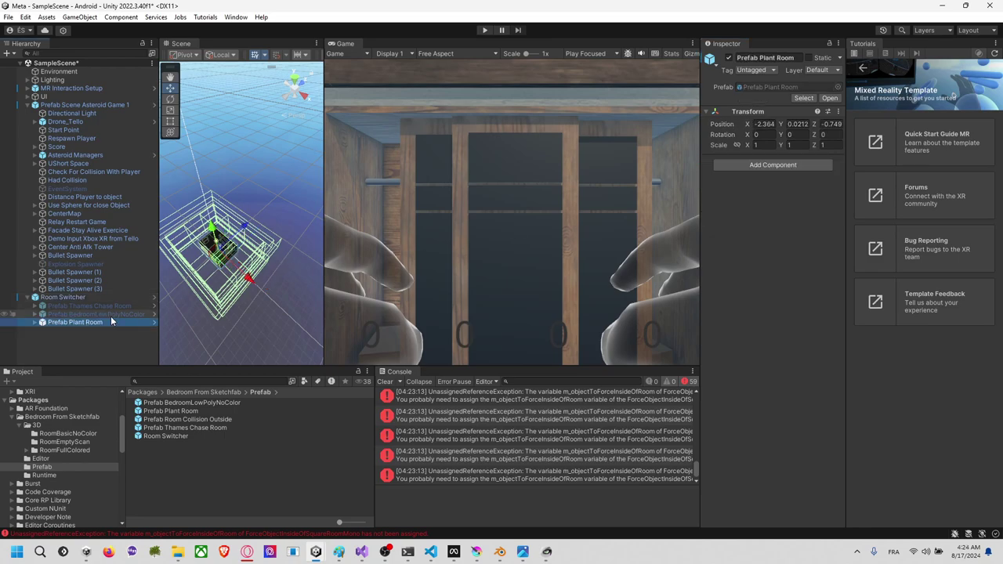
{"action": "left_click", "coordinate": [111, 315]}
{"action": "left_click", "coordinate": [730, 63]}
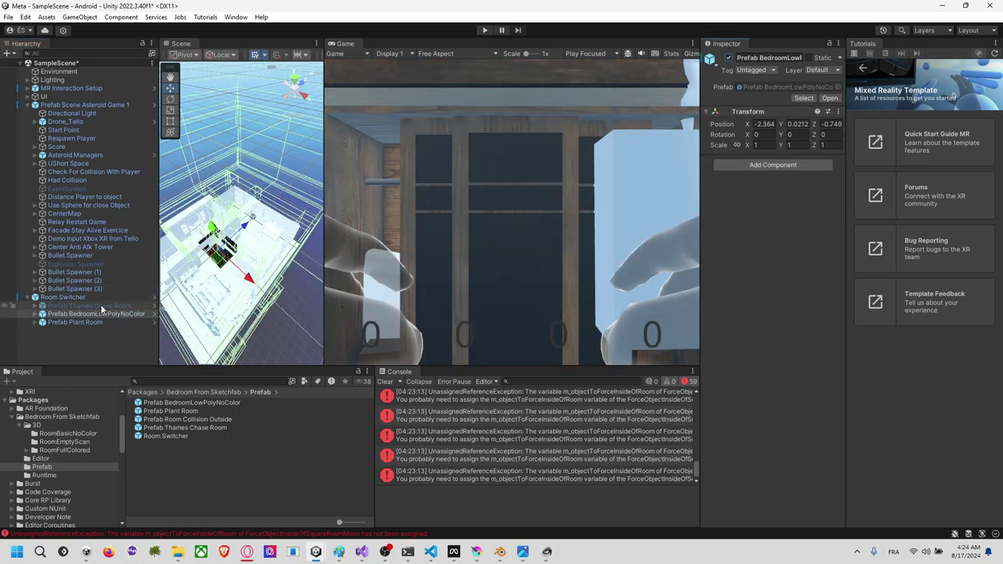
{"action": "left_click", "coordinate": [97, 320]}
{"action": "left_click", "coordinate": [728, 58]}
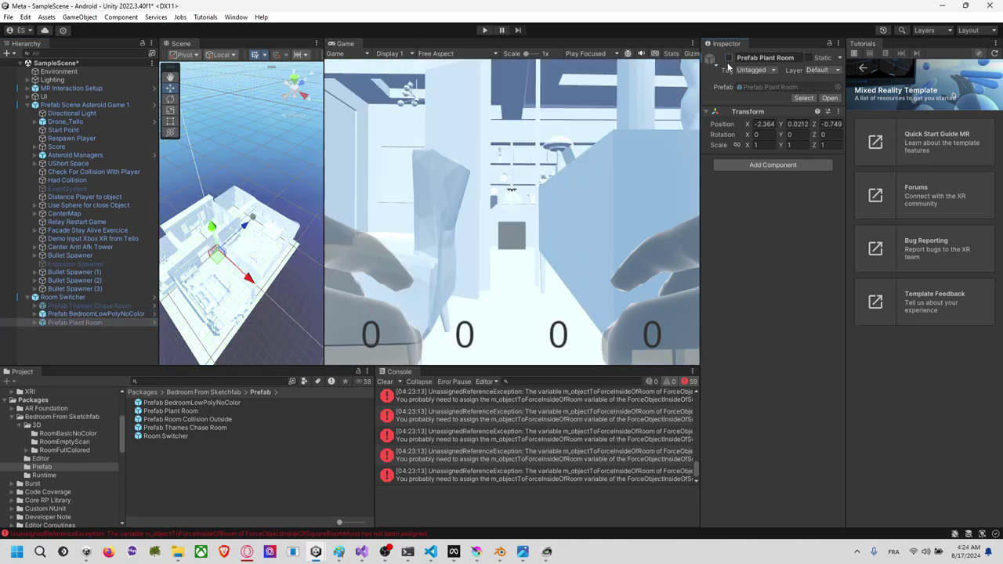
Step: Clear the console and run SampleScene in play mode with the low-poly bedroom as the active room
{"action": "left_click", "coordinate": [385, 382]}
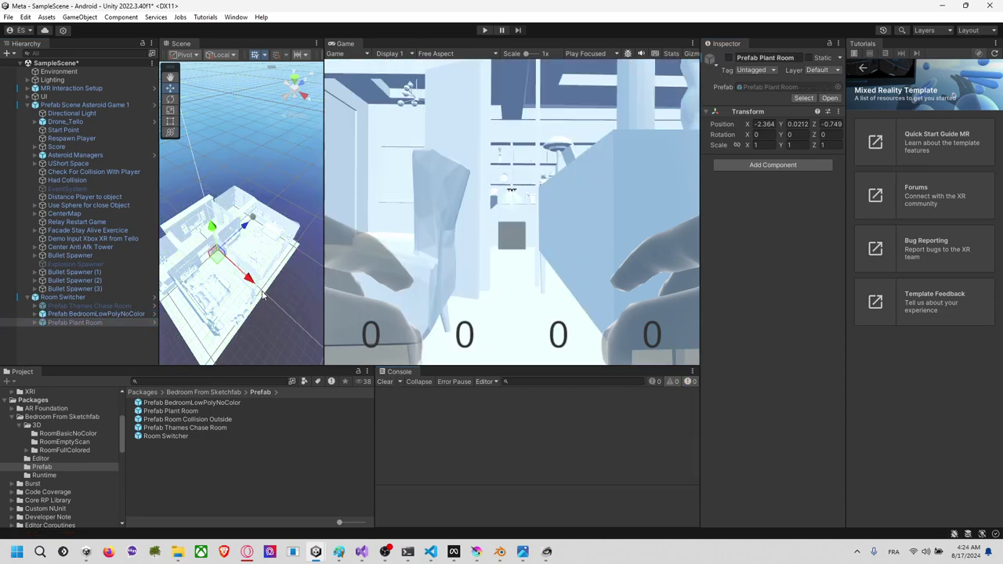
{"action": "scroll", "coordinate": [293, 282], "scroll_direction": "up", "scroll_amount": 2}
{"action": "scroll", "coordinate": [271, 290], "scroll_direction": "up", "scroll_amount": 2}
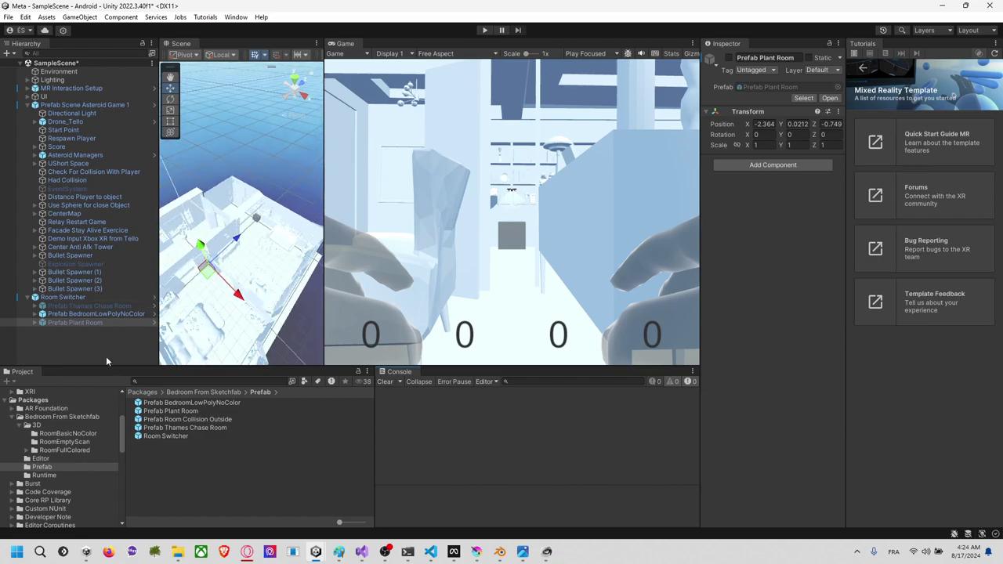
{"action": "left_click", "coordinate": [485, 29]}
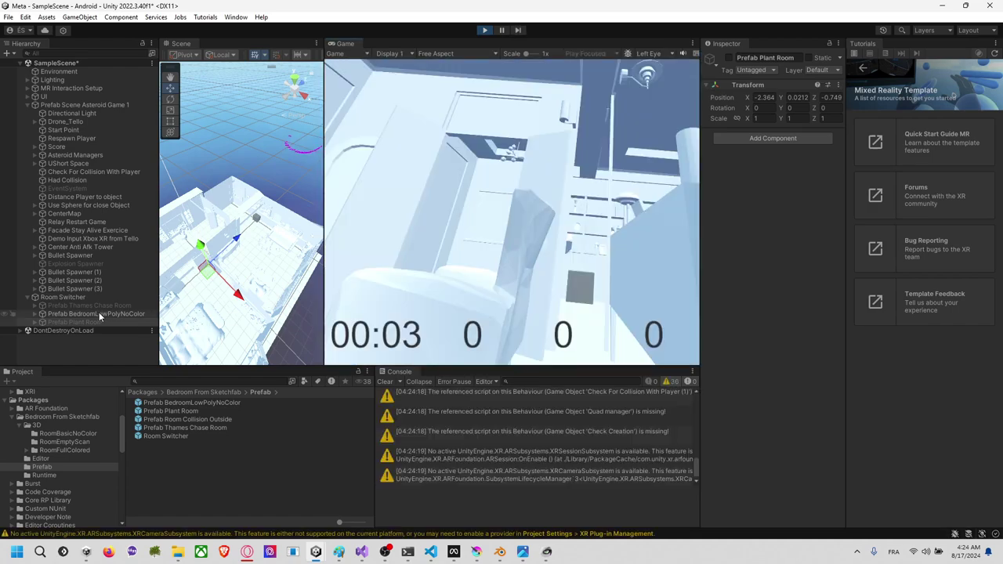
Step: Expand the running Prefab BedroomLowPolyNoColor and examine its mesh, Invisible Collider and Prefab Room Collision Outside children
{"action": "left_click", "coordinate": [99, 314]}
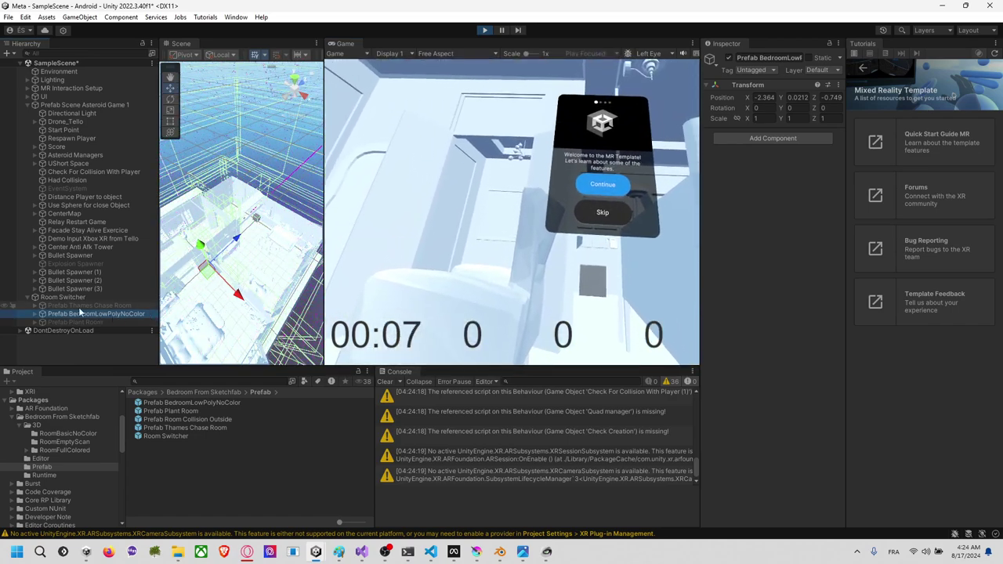
{"action": "left_click", "coordinate": [34, 315]}
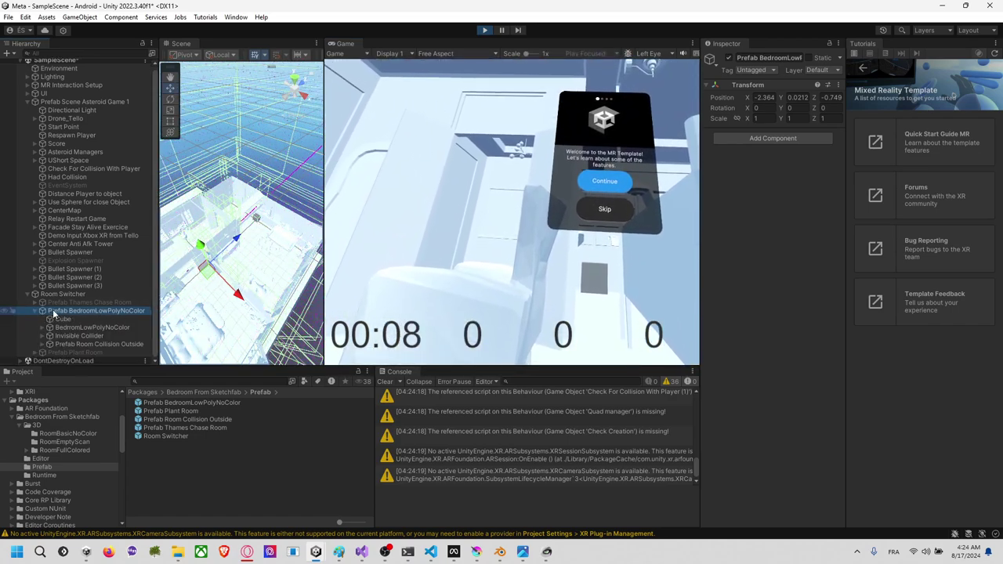
{"action": "left_click", "coordinate": [92, 321]}
{"action": "left_click", "coordinate": [96, 328]}
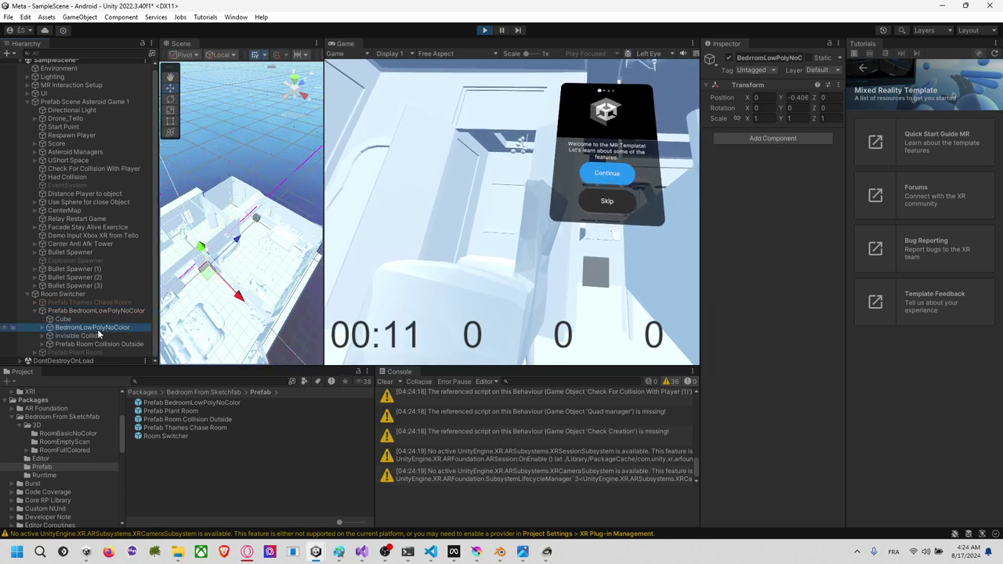
{"action": "left_click", "coordinate": [79, 337]}
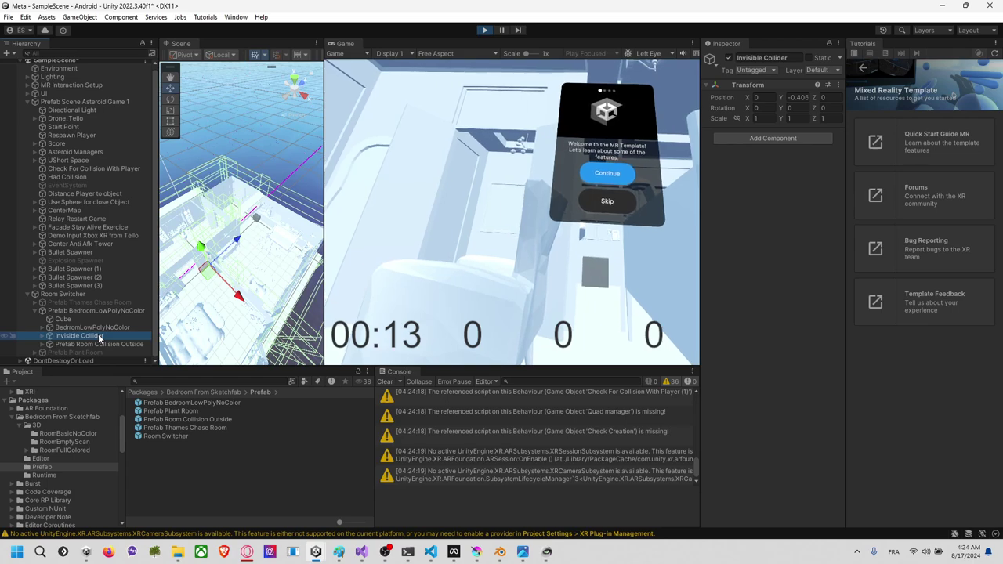
{"action": "left_click", "coordinate": [94, 345]}
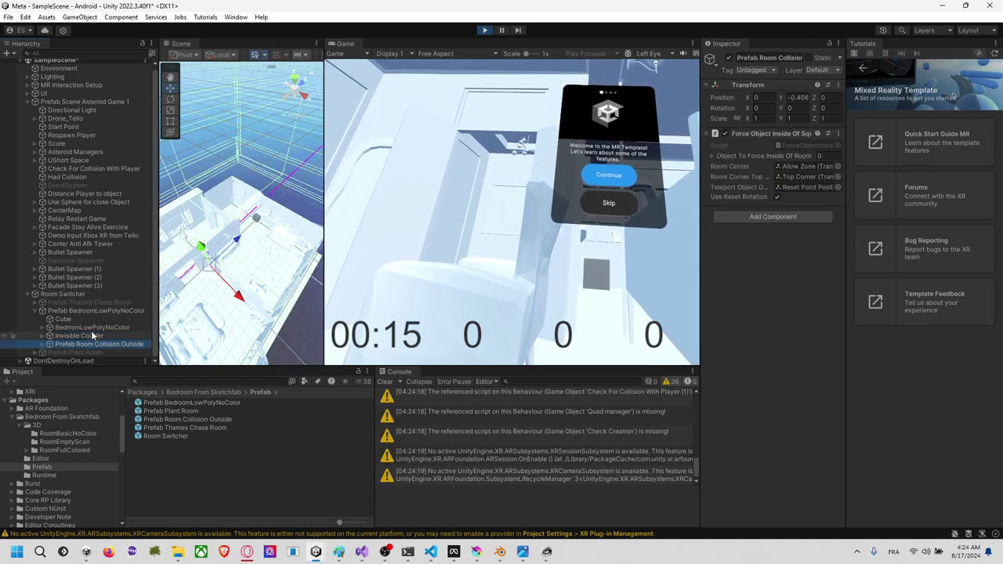
Step: Create an empty object under Prefab BedroomLowPolyNoColor and parent the bedroom mesh, Invisible Collider and Prefab Room Collision Outside to it
{"action": "left_click", "coordinate": [91, 329], "text": "shift"}
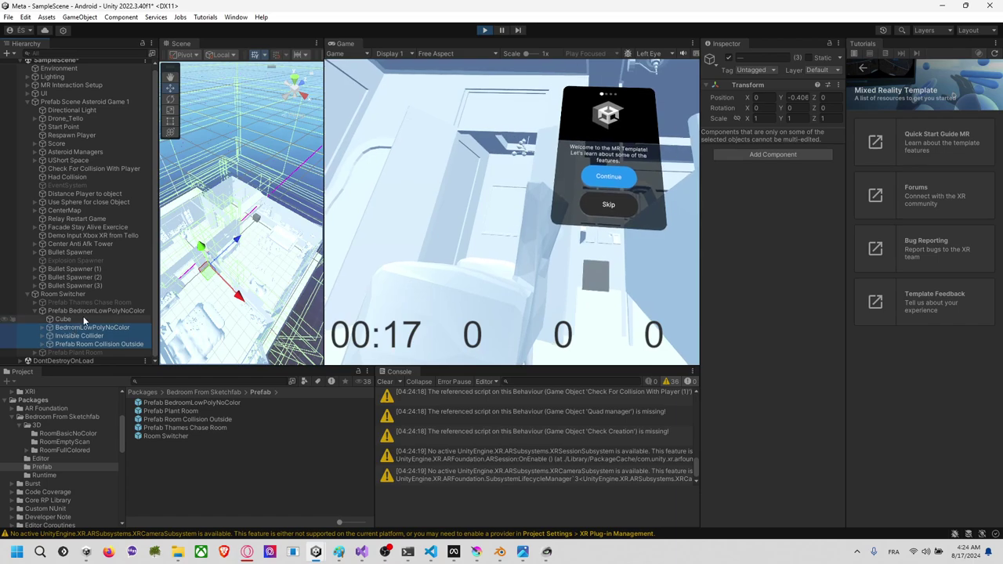
{"action": "left_click", "coordinate": [86, 319]}
{"action": "right_click", "coordinate": [89, 312]}
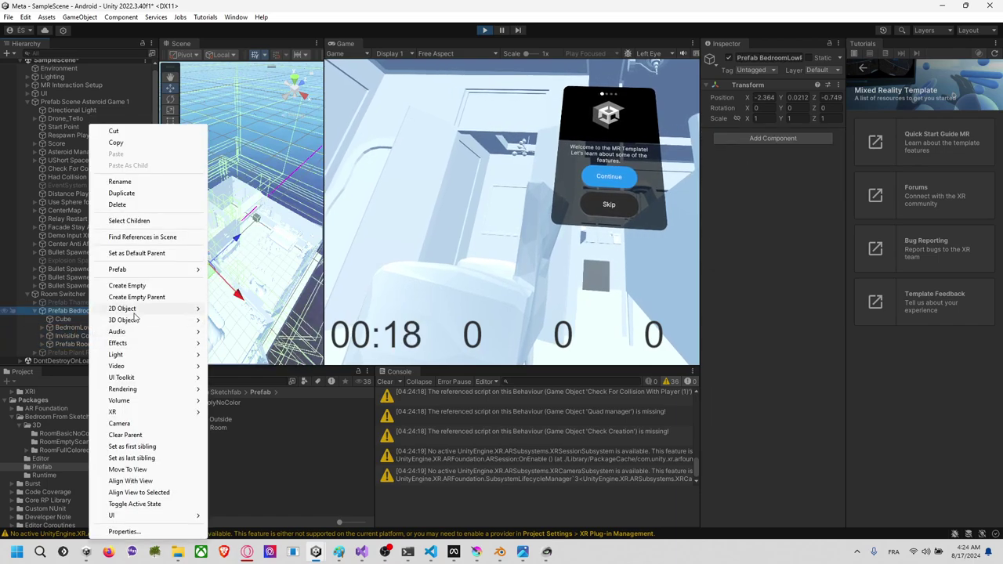
{"action": "left_click", "coordinate": [127, 286]}
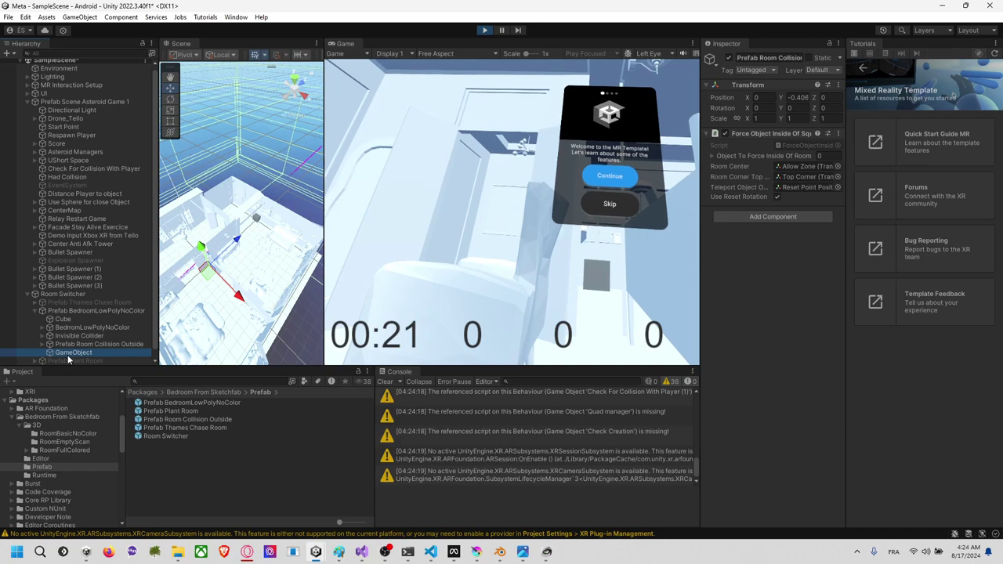
{"action": "mouse_move", "coordinate": [83, 323]}
{"action": "left_mouse_down"}
{"action": "mouse_move", "coordinate": [87, 340]}
{"action": "mouse_move", "coordinate": [85, 332]}
{"action": "left_mouse_up"}
{"action": "left_click", "coordinate": [80, 334]}
{"action": "left_click", "coordinate": [81, 351], "text": "shift"}
Step: Scale the new parent object uniformly down to about 0.6022, check the room size in the running scene, and stop play mode
{"action": "key", "text": "r"}
{"action": "left_click_drag", "start_coordinate": [210, 264], "coordinate": [210, 294]}
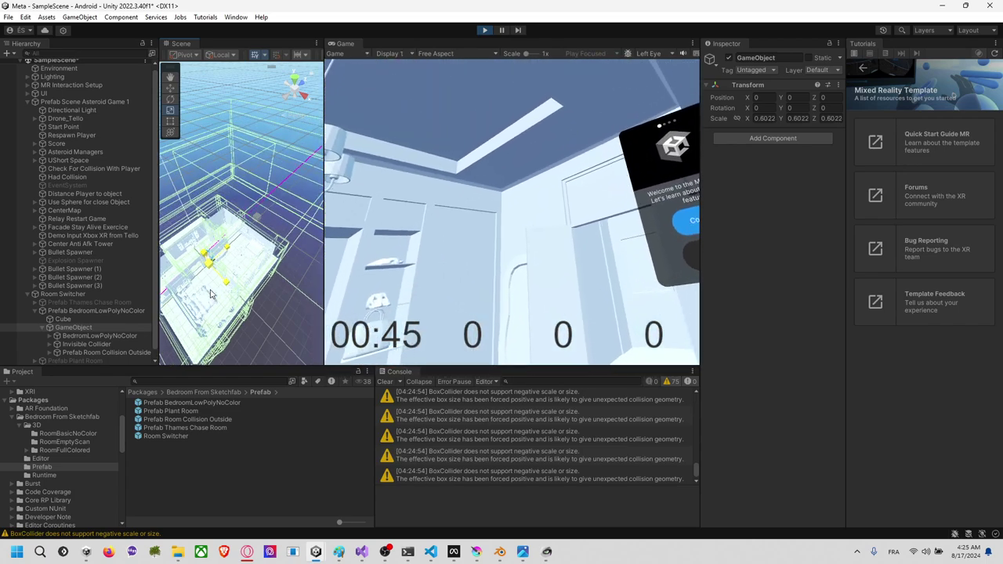
{"action": "left_click_drag", "start_coordinate": [210, 294], "coordinate": [210, 294]}
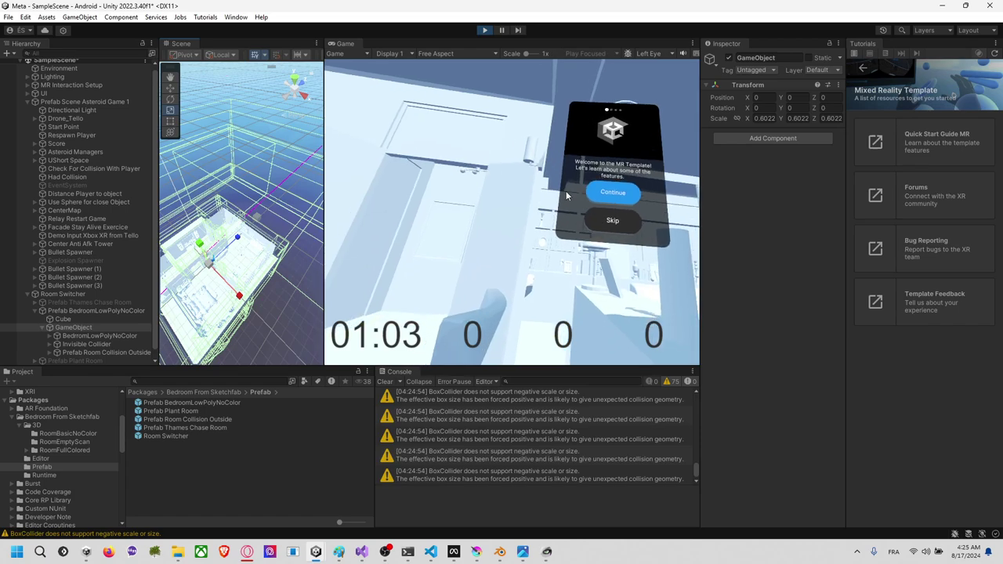
{"action": "left_click", "coordinate": [483, 33]}
Step: Switch to the Q_BulletHellCS project and activate Prefab BedroomLowPolyNoColor under Room Switcher in the Demo room Sketchfab scene
{"action": "key", "text": "super+Tab"}
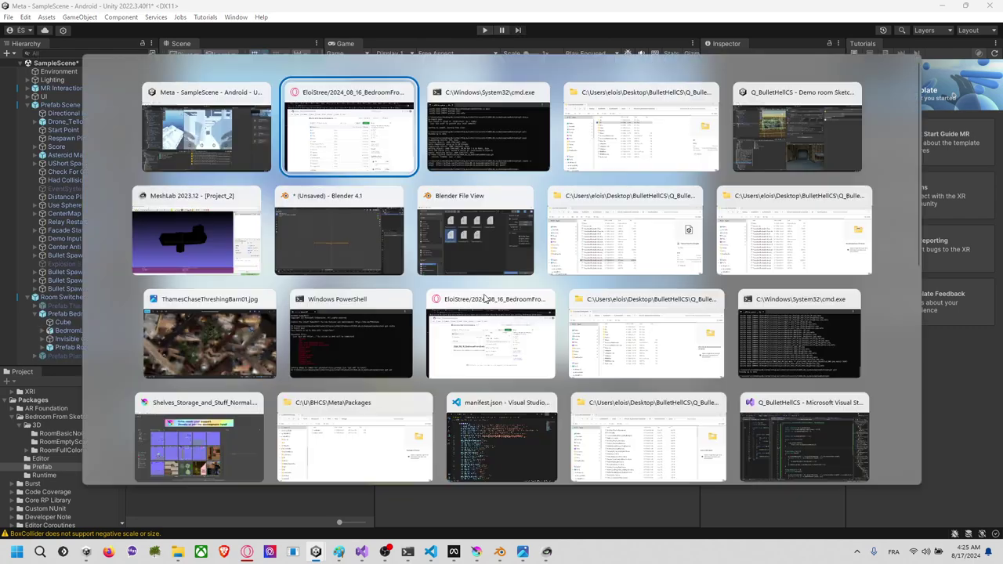
{"action": "key", "text": "alt+Tab"}
{"action": "key", "text": "alt+Tab"}
{"action": "key", "text": "alt+Tab"}
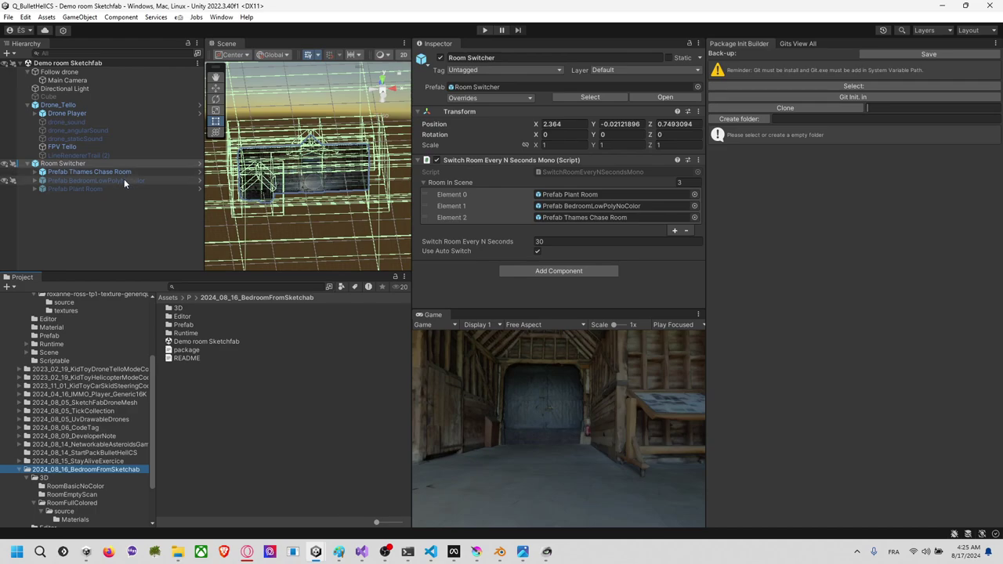
{"action": "left_click", "coordinate": [94, 181]}
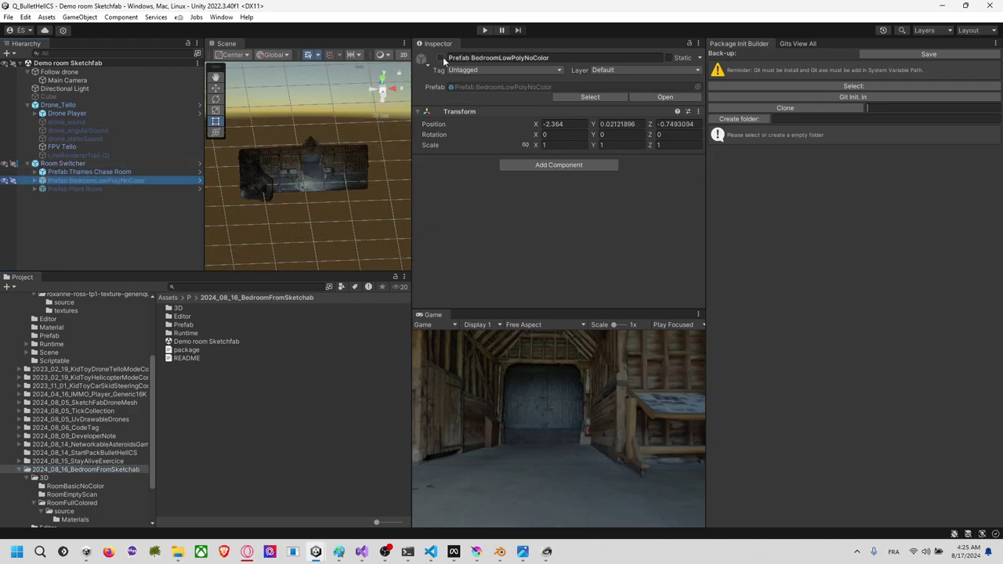
{"action": "left_click", "coordinate": [441, 57]}
{"action": "left_click", "coordinate": [94, 188]}
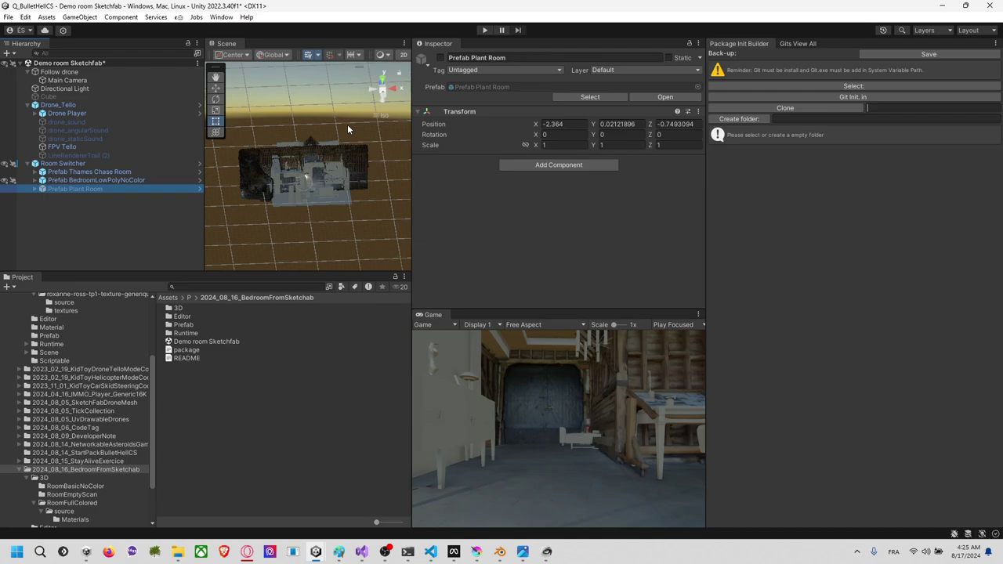
{"action": "left_click", "coordinate": [138, 182]}
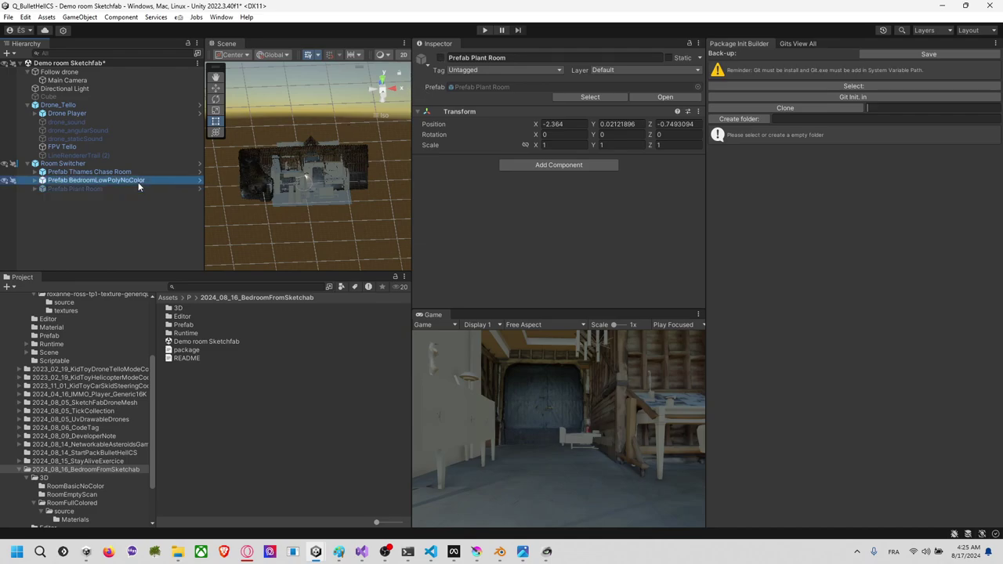
{"action": "scroll", "coordinate": [300, 181], "scroll_direction": "up", "scroll_amount": 8}
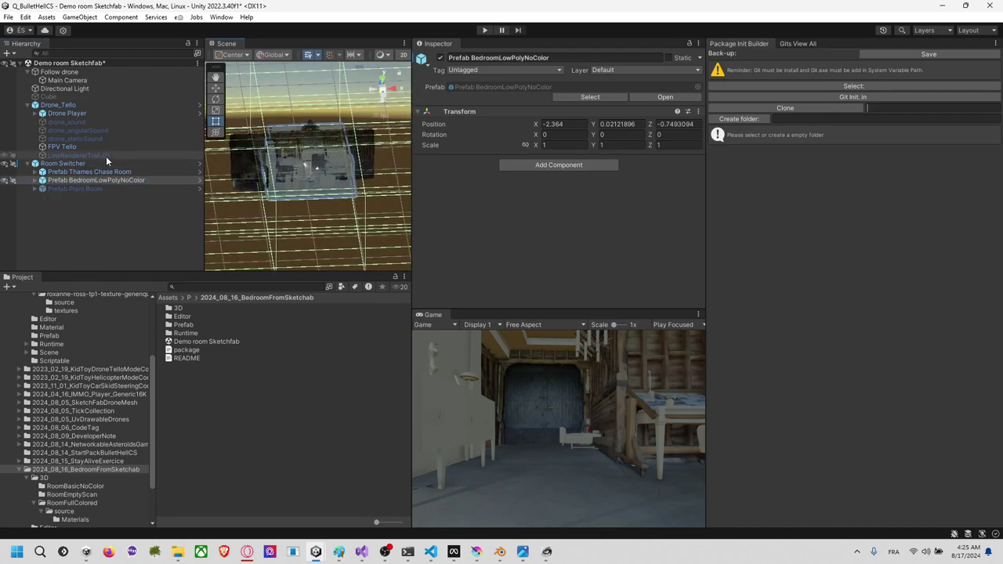
Step: Open Prefab BedroomLowPolyNoColor for editing and add an empty child object to its root
{"action": "left_click", "coordinate": [35, 180]}
{"action": "right_click", "coordinate": [85, 184]}
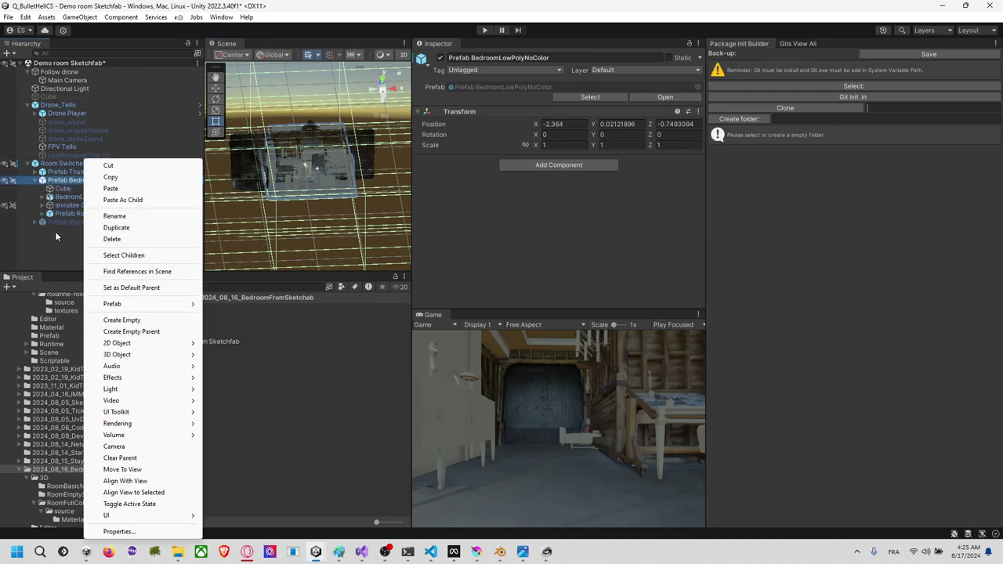
{"action": "left_click", "coordinate": [63, 213]}
{"action": "left_click", "coordinate": [199, 180]}
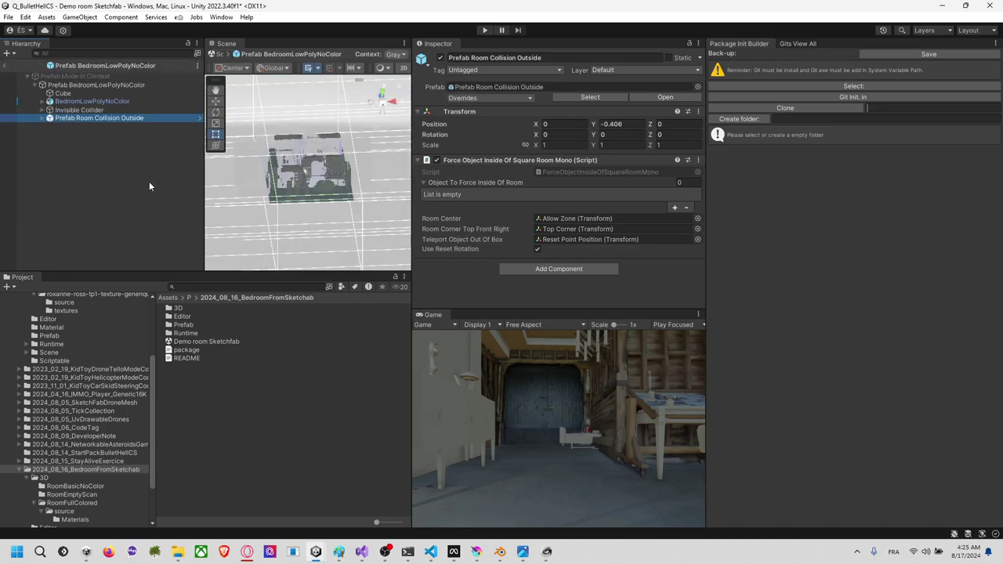
{"action": "right_click", "coordinate": [89, 85]}
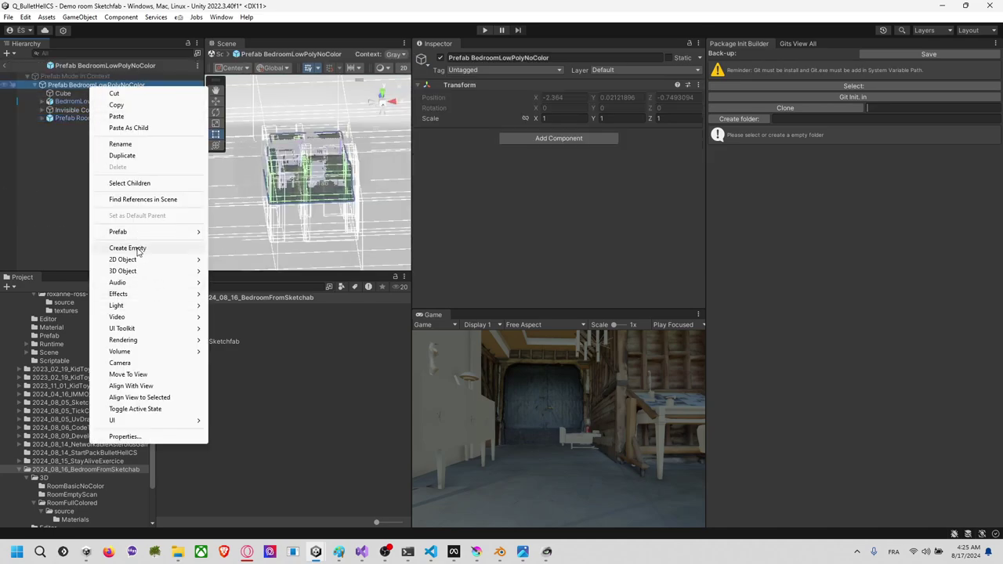
{"action": "left_click", "coordinate": [127, 248]}
Step: Deactivate the prefab's Cube and rename the new empty object as Scale
{"action": "left_click", "coordinate": [88, 95]}
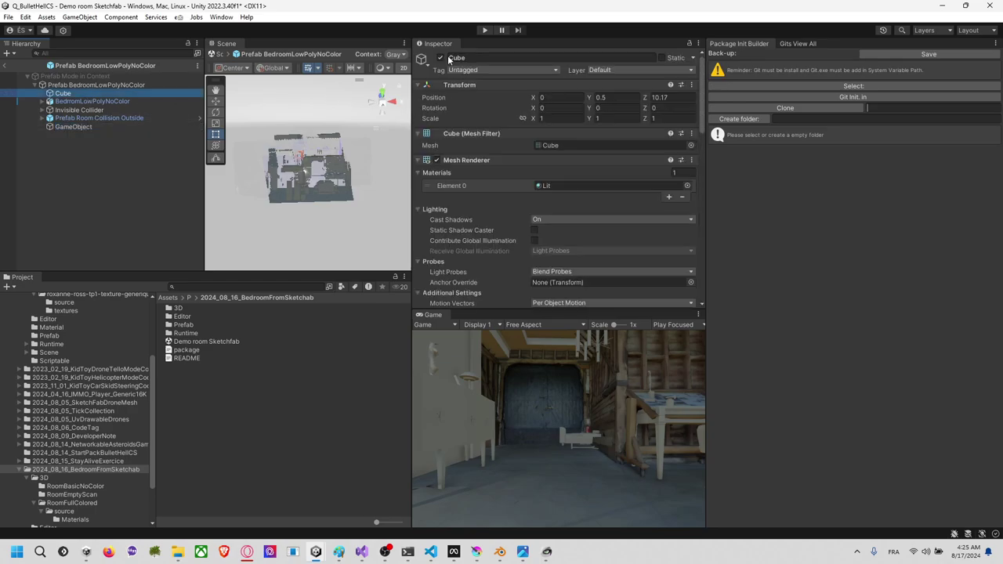
{"action": "left_click", "coordinate": [440, 58]}
{"action": "left_click", "coordinate": [98, 118]}
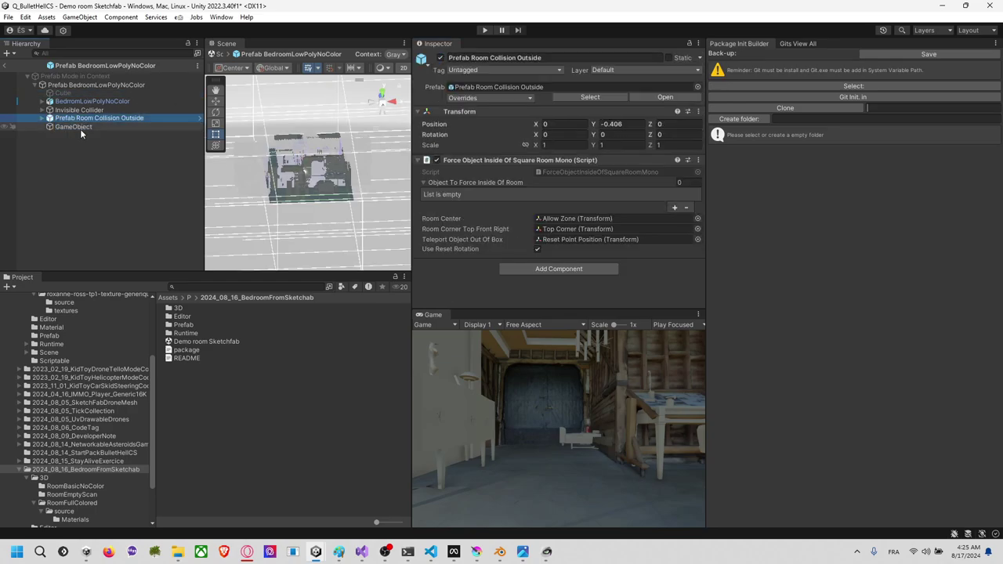
{"action": "left_click", "coordinate": [80, 127]}
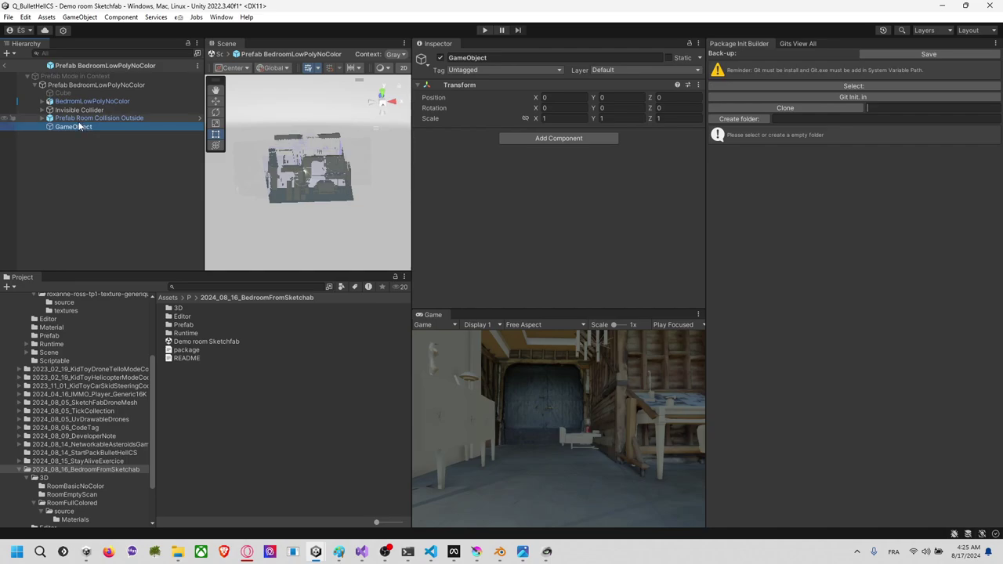
{"action": "left_click", "coordinate": [77, 126]}
{"action": "type", "text": "Scale"}
{"action": "key", "text": "Return"}
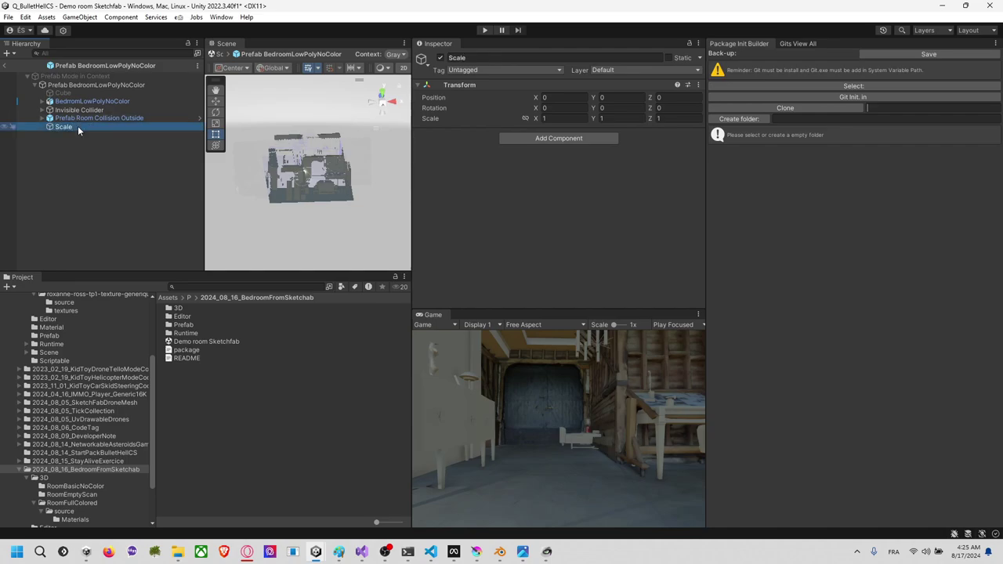
Step: Parent BedrromLowPolyNoColor, Invisible Collider and Prefab Room Collision Outside to the Scale object
{"action": "left_click", "coordinate": [95, 119]}
{"action": "left_click", "coordinate": [77, 103], "text": "shift"}
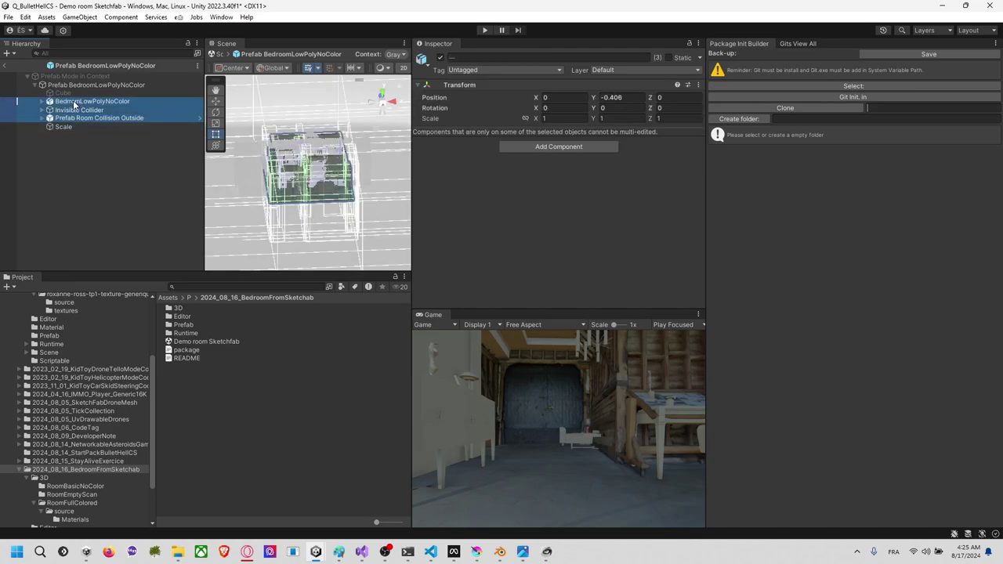
{"action": "left_click_drag", "start_coordinate": [71, 126], "coordinate": [69, 125]}
Step: Set the Scale object's X, Y and Z scale to 0.60225
{"action": "left_click", "coordinate": [62, 102]}
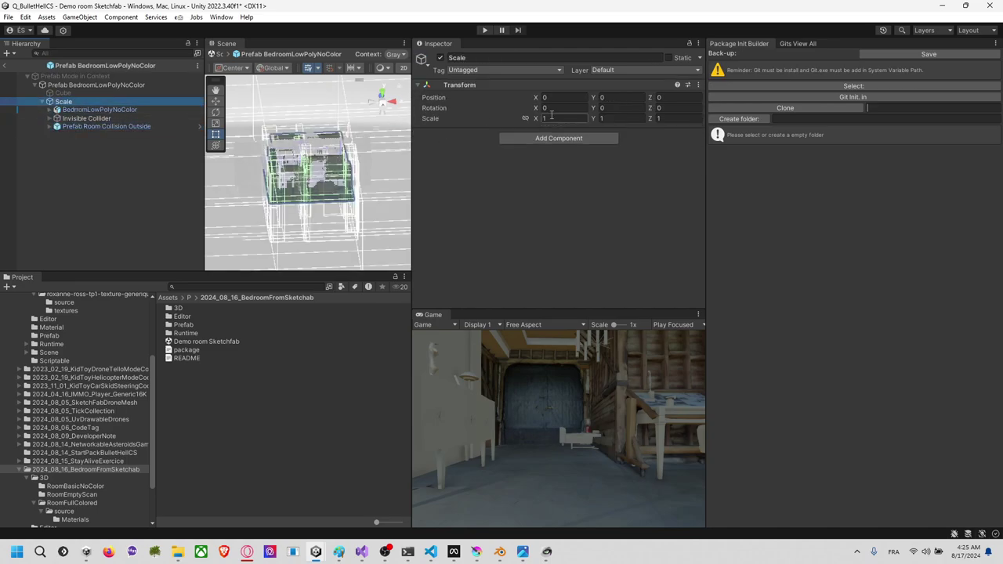
{"action": "type", "text": "0.60225"}
{"action": "left_click", "coordinate": [617, 116]}
{"action": "type", "text": "0.60225"}
{"action": "left_click", "coordinate": [673, 118]}
{"action": "type", "text": "0.60225"}
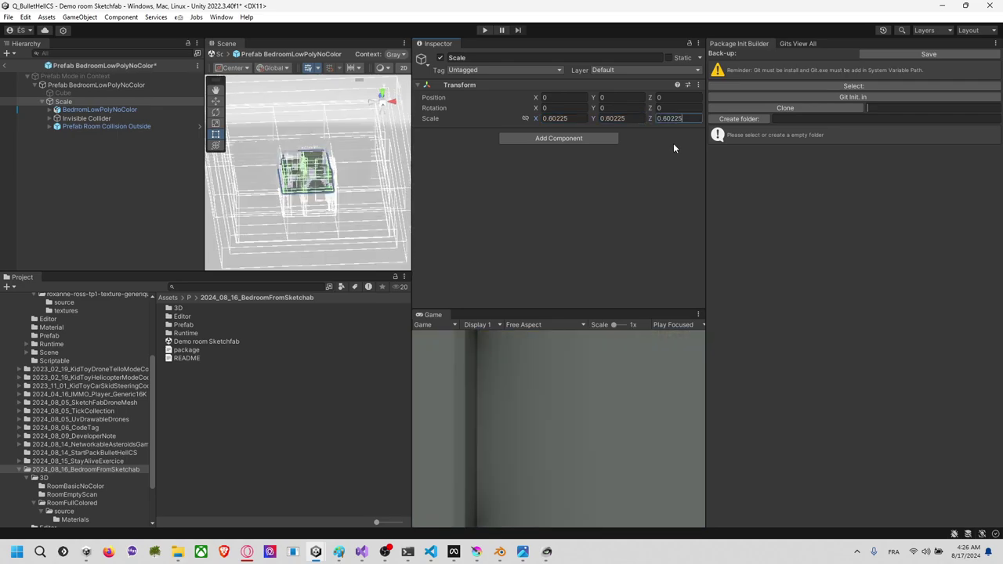
{"action": "left_click", "coordinate": [624, 184]}
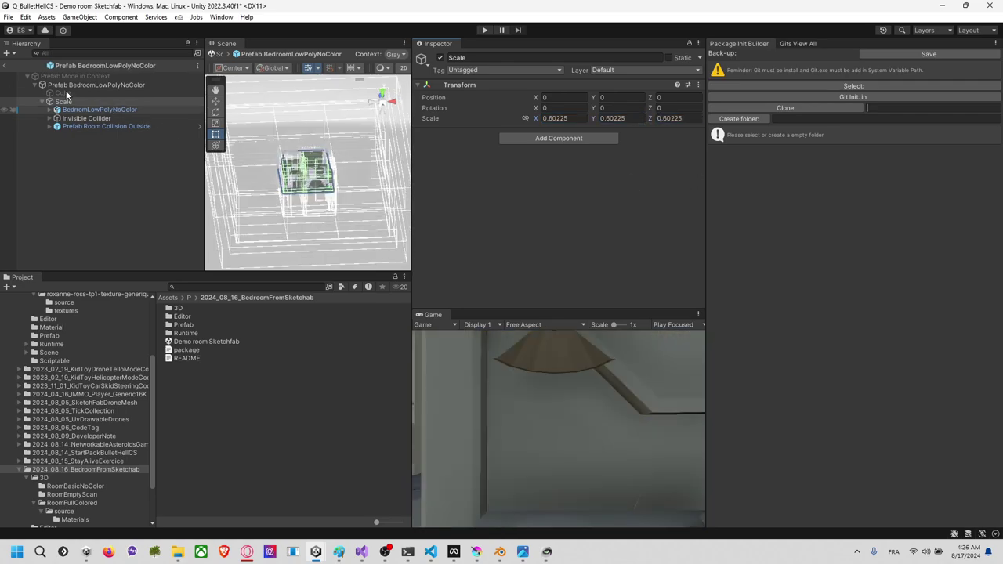
Step: Leave prefab editing, save the Demo room Sketchfab scene, and check the updated bedroom under Room Switcher
{"action": "left_click", "coordinate": [28, 76]}
{"action": "left_click", "coordinate": [3, 65]}
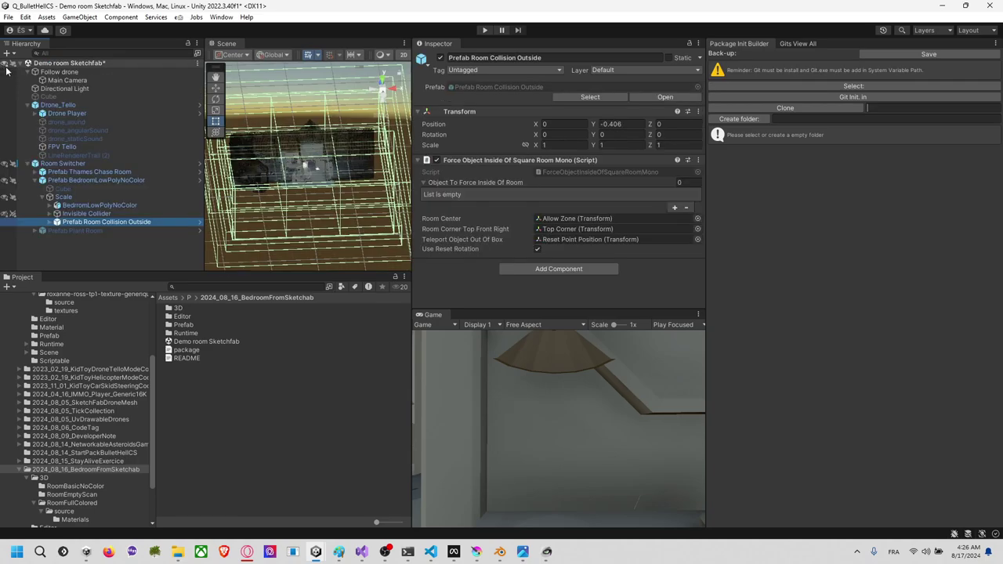
{"action": "left_click", "coordinate": [107, 245]}
{"action": "left_click", "coordinate": [93, 188]}
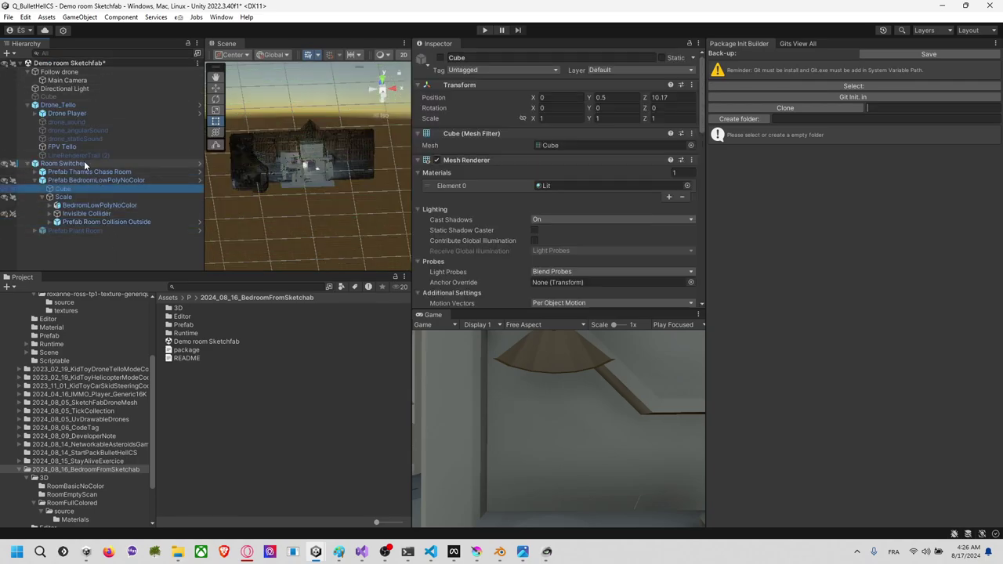
{"action": "left_click", "coordinate": [84, 163]}
{"action": "left_click", "coordinate": [119, 180]}
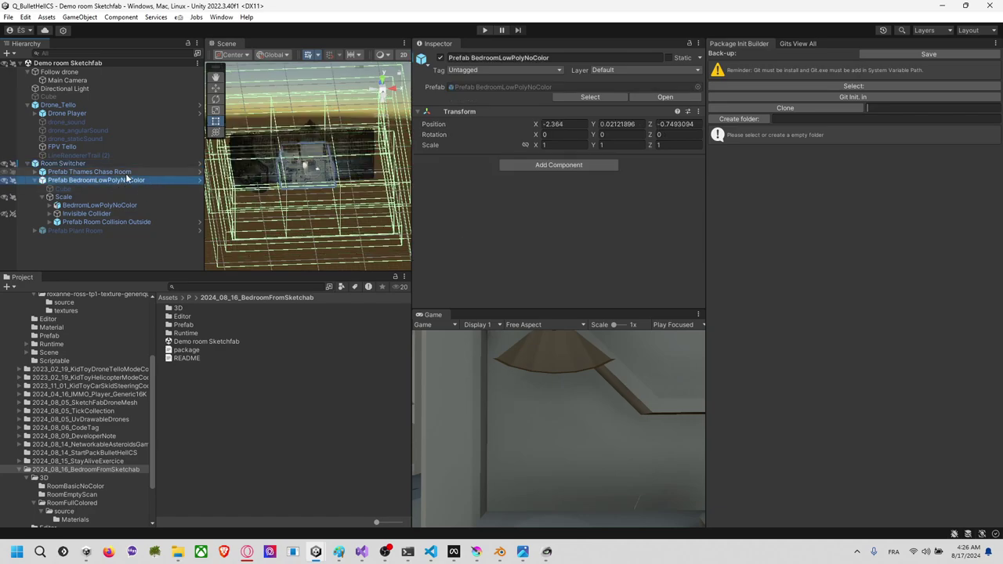
{"action": "left_click", "coordinate": [119, 163]}
Step: Add, commit, pull and push the 2024_08_16_BedroomFromSketchab package with the Package Init Builder
{"action": "left_click", "coordinate": [106, 470]}
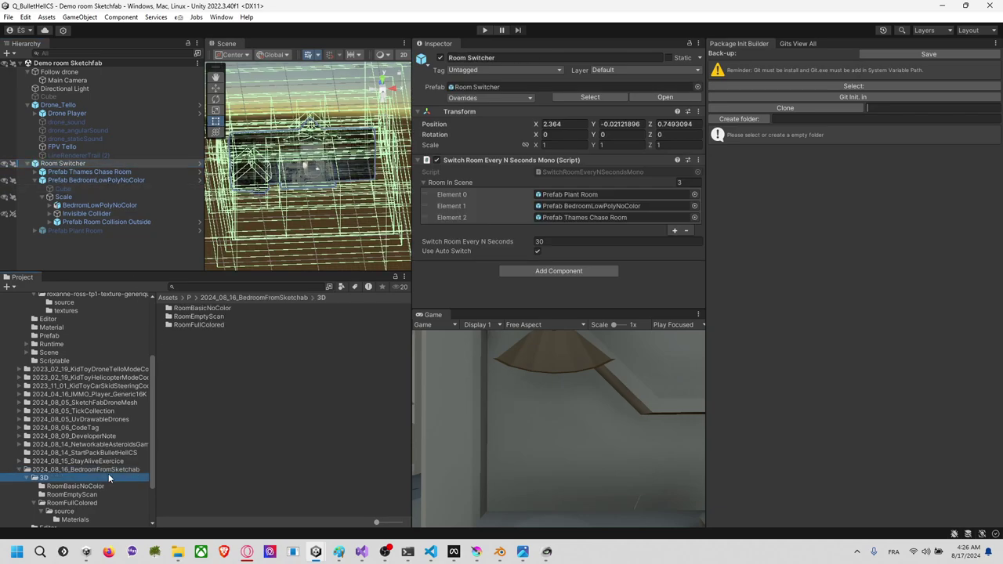
{"action": "left_click", "coordinate": [186, 349]}
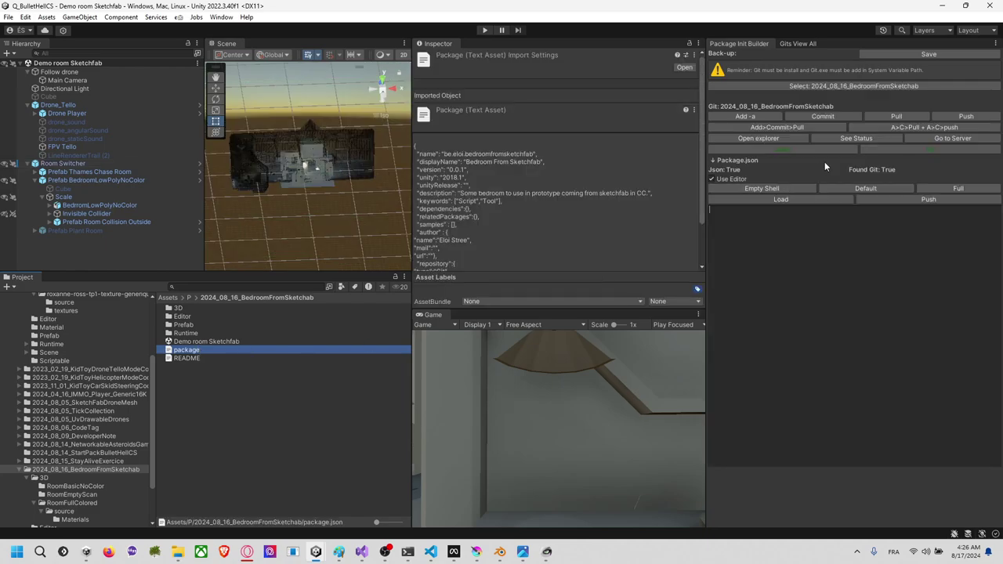
{"action": "left_click", "coordinate": [896, 133]}
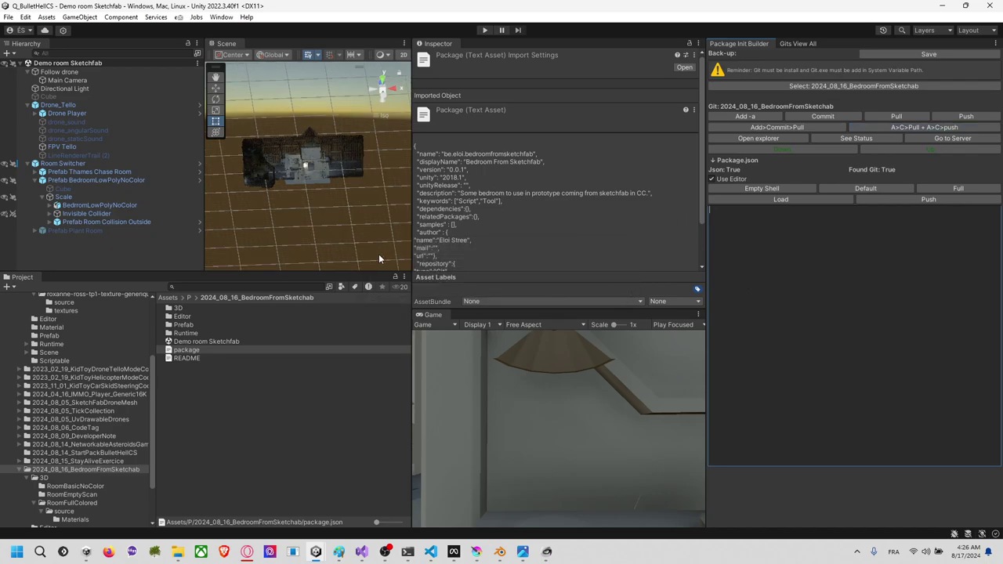
Step: Switch back to the Meta project's SampleScene and clear the console
{"action": "key", "text": "alt+Tab"}
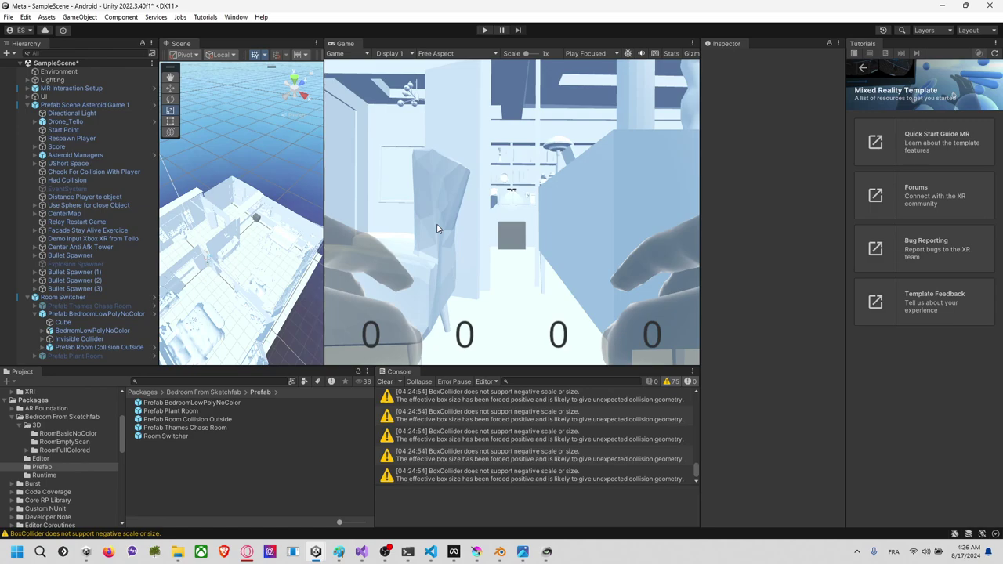
{"action": "left_click", "coordinate": [385, 382]}
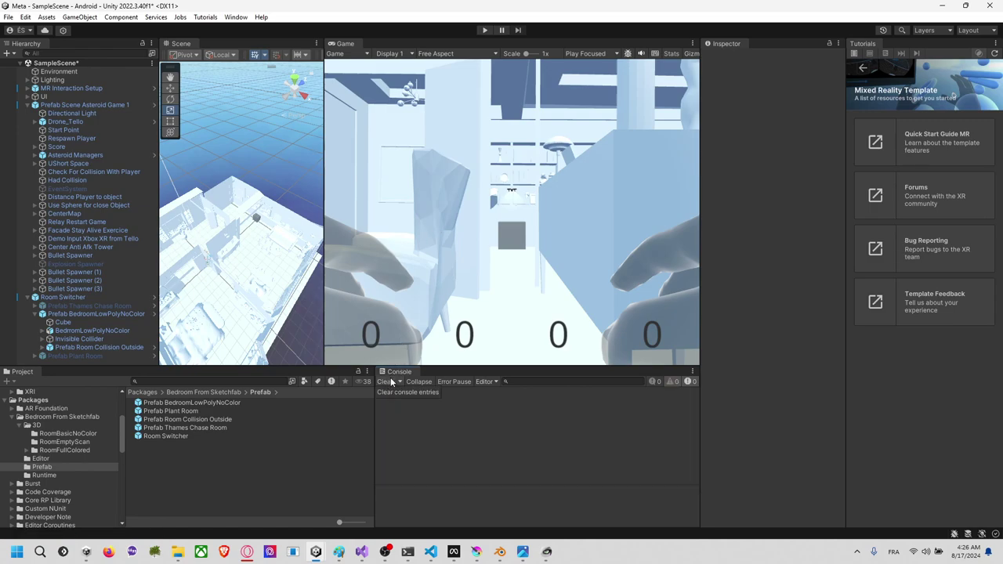